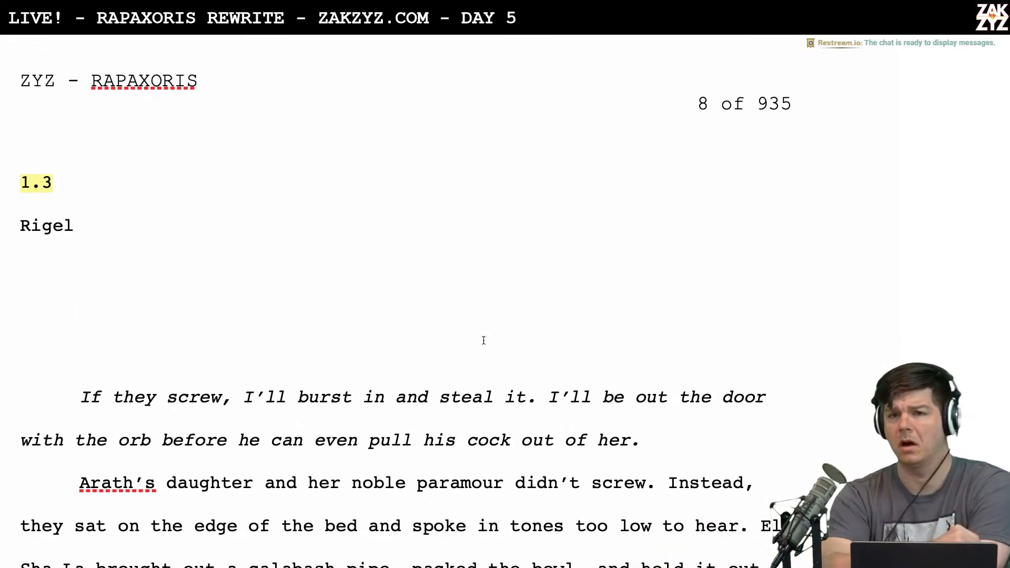
Skim the opening pages of chapter 1.3 in the manuscript, from the keyhole scene to the description of the door
{"action": "scroll", "coordinate": [483, 341], "scroll_direction": "down", "scroll_amount": 1}
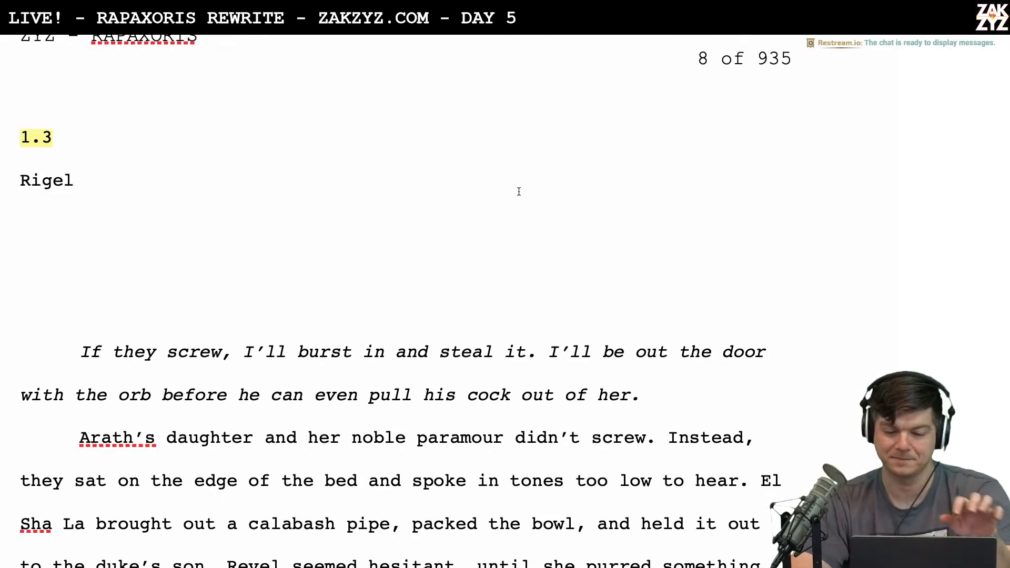
{"action": "scroll", "coordinate": [519, 191], "scroll_direction": "down", "scroll_amount": 1}
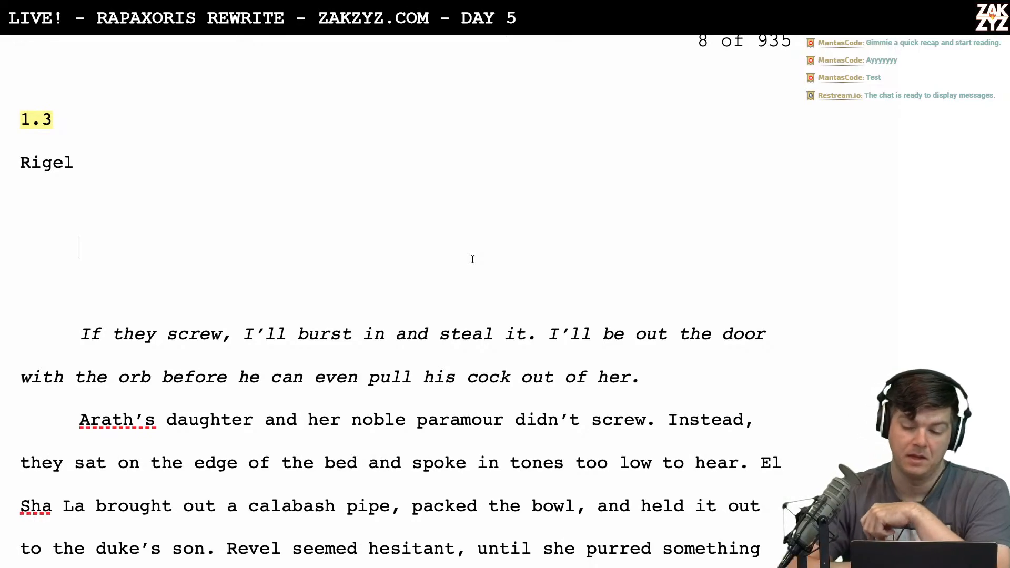
{"action": "scroll", "coordinate": [472, 259], "scroll_direction": "down", "scroll_amount": 1}
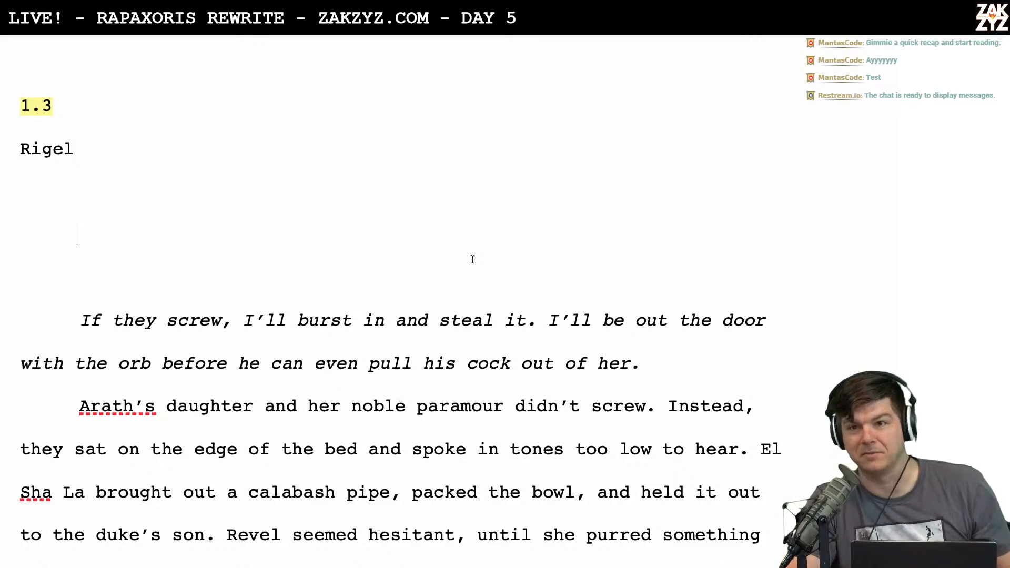
{"action": "scroll", "coordinate": [472, 259], "scroll_direction": "down", "scroll_amount": 6}
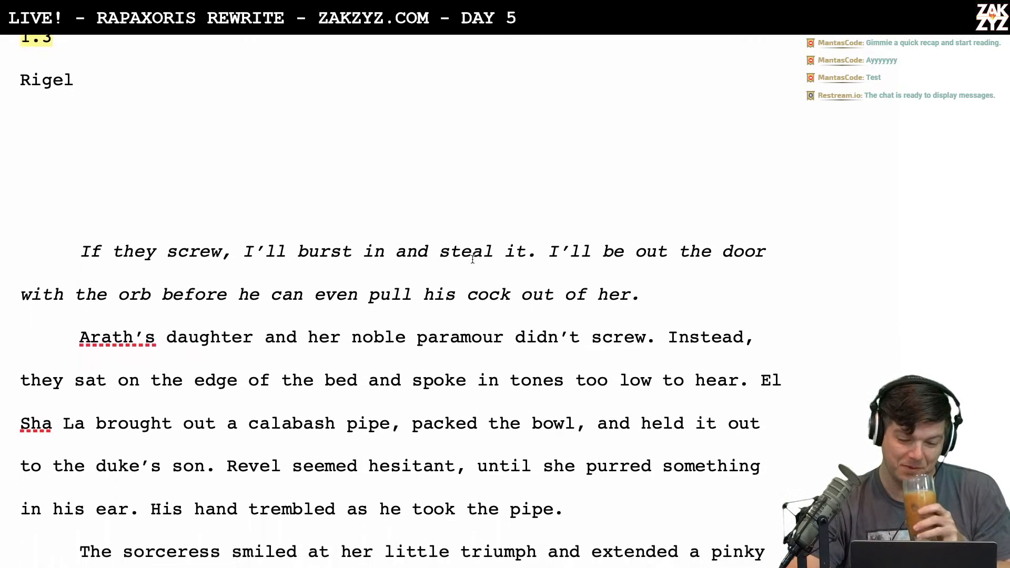
{"action": "scroll", "coordinate": [473, 259], "scroll_direction": "down", "scroll_amount": 4}
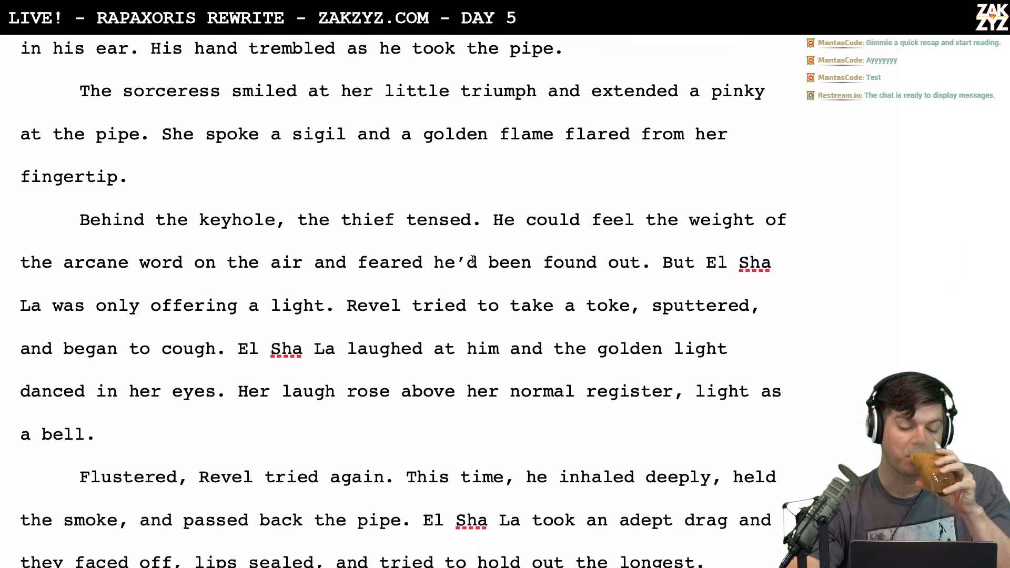
{"action": "scroll", "coordinate": [472, 259], "scroll_direction": "down", "scroll_amount": 2}
{"action": "scroll", "coordinate": [472, 259], "scroll_direction": "down", "scroll_amount": 9}
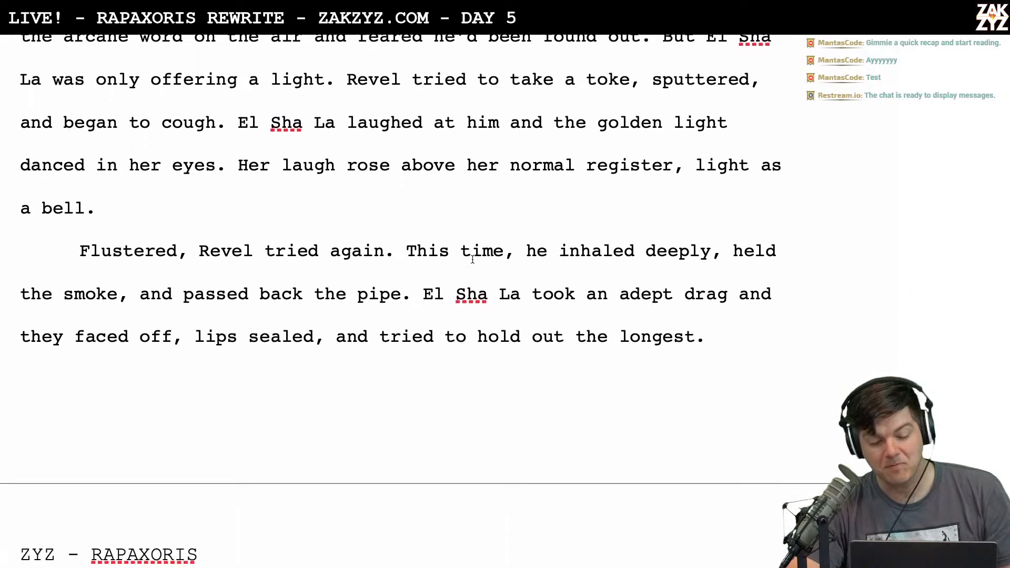
{"action": "scroll", "coordinate": [472, 261], "scroll_direction": "down", "scroll_amount": 20}
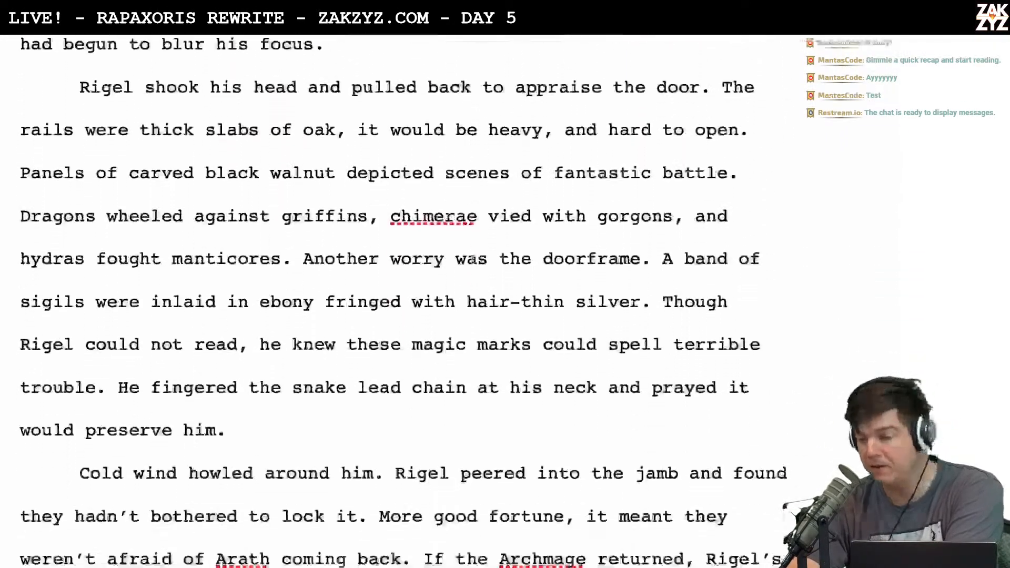
{"action": "scroll", "coordinate": [472, 259], "scroll_direction": "up", "scroll_amount": 20}
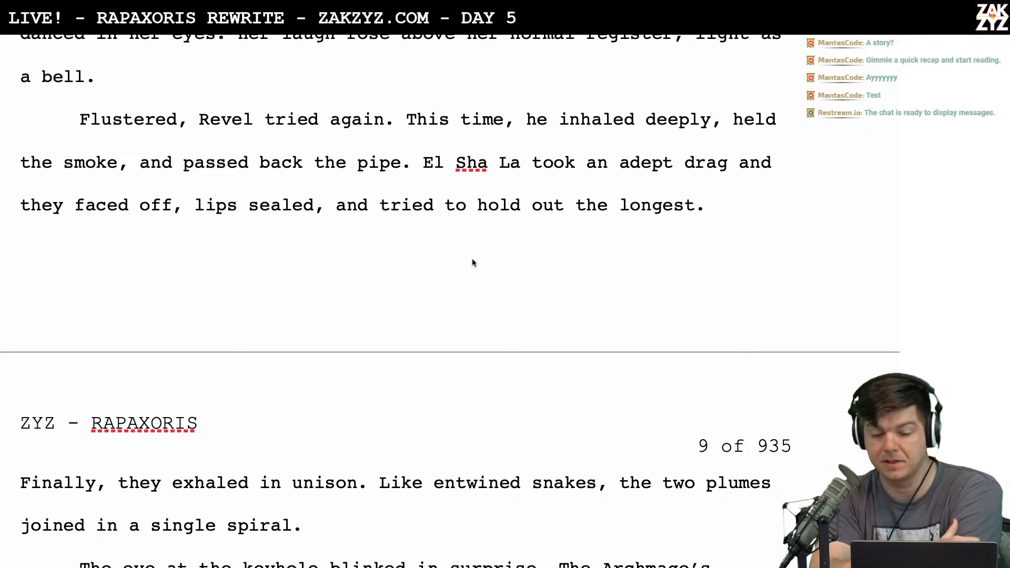
Switch to the planning notes document and review the general and character notes on El Sha La, Revel, Fish and Rigel
{"action": "key", "text": "super+grave"}
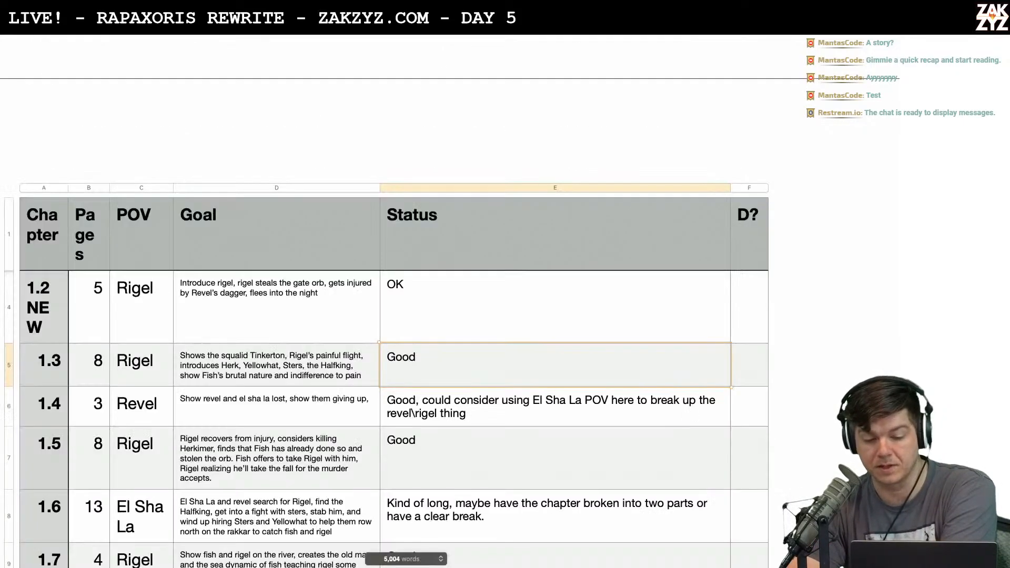
{"action": "scroll", "coordinate": [422, 299], "scroll_direction": "up", "scroll_amount": 20}
{"action": "scroll", "coordinate": [422, 300], "scroll_direction": "up", "scroll_amount": 15}
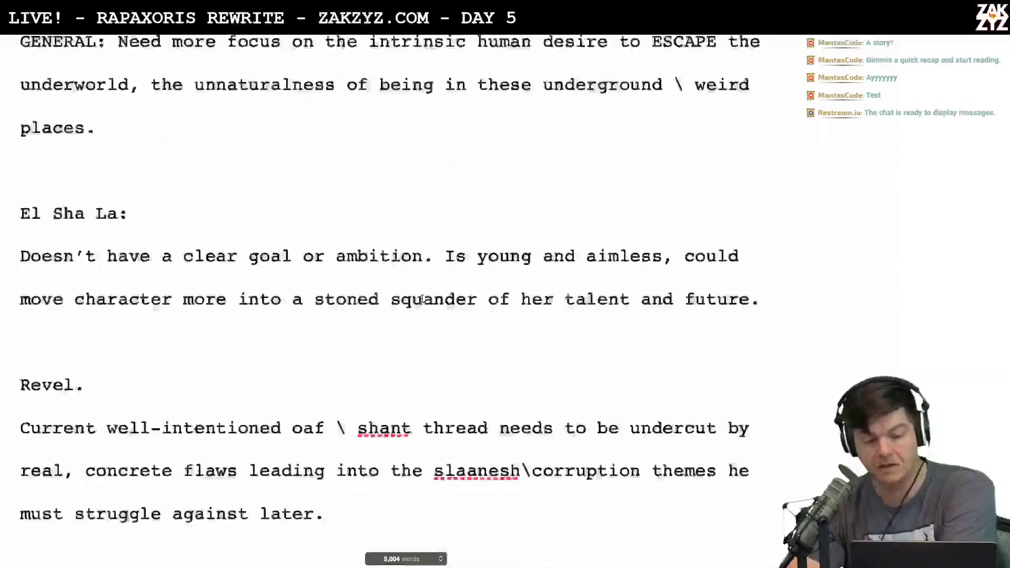
{"action": "scroll", "coordinate": [422, 298], "scroll_direction": "down", "scroll_amount": 15}
{"action": "scroll", "coordinate": [421, 299], "scroll_direction": "down", "scroll_amount": 15}
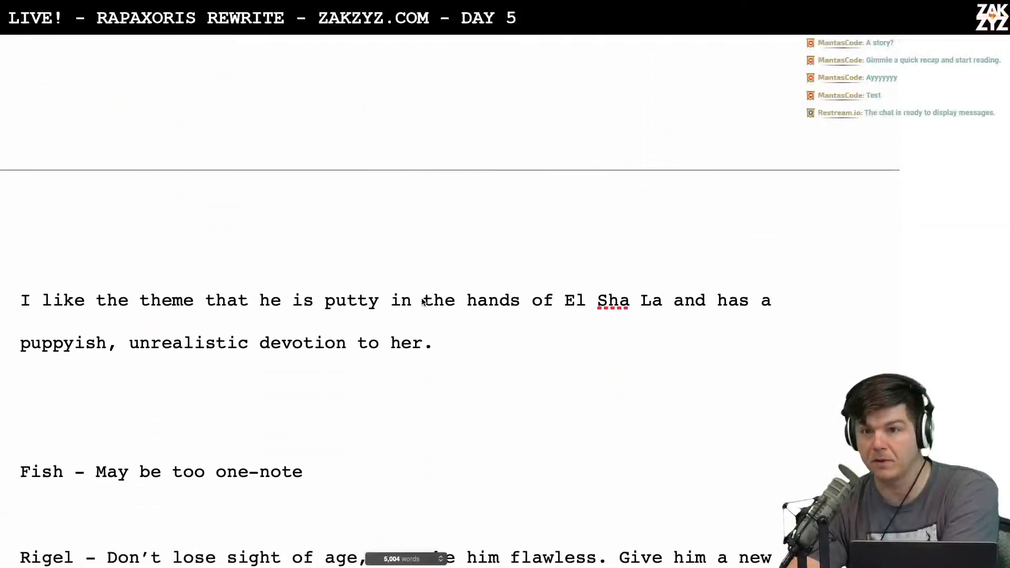
Examine the goals and statuses of the early chapters in the outline table, particularly rows 1.2 NEW to 1.4
{"action": "scroll", "coordinate": [422, 299], "scroll_direction": "down", "scroll_amount": 15}
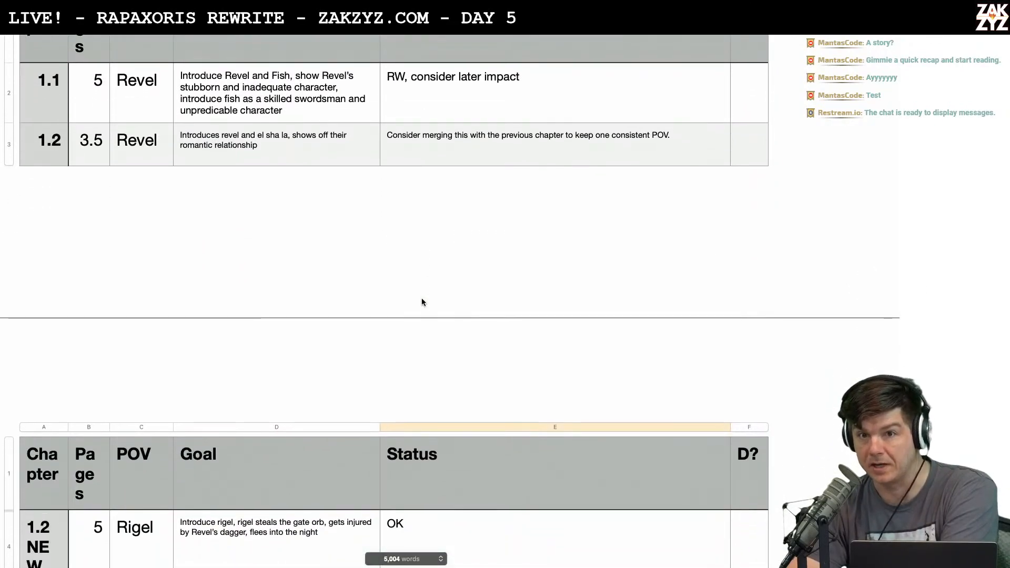
{"action": "scroll", "coordinate": [422, 302], "scroll_direction": "down", "scroll_amount": 10}
{"action": "scroll", "coordinate": [422, 302], "scroll_direction": "down", "scroll_amount": 3}
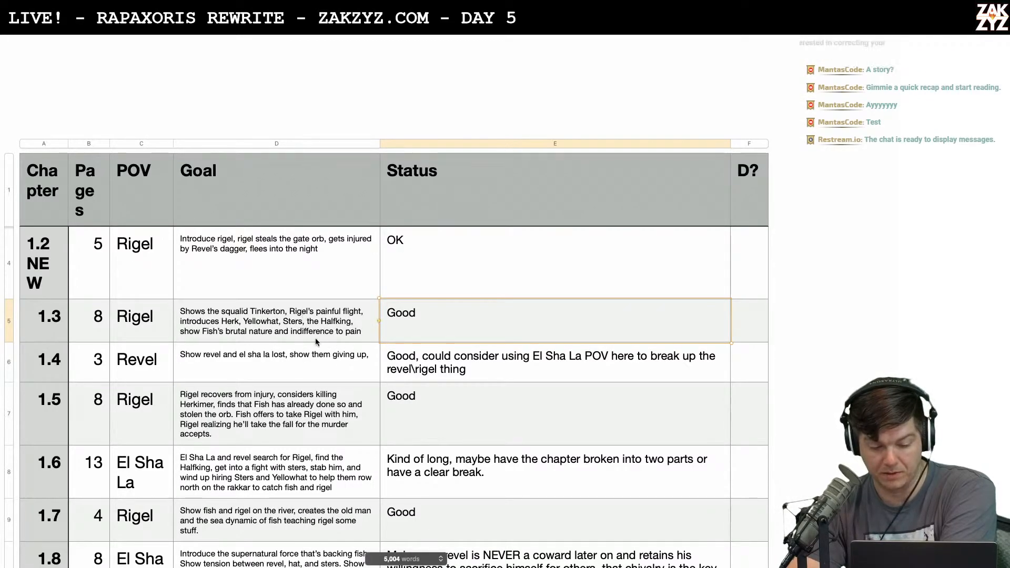
{"action": "scroll", "coordinate": [323, 364], "scroll_direction": "down", "scroll_amount": 1}
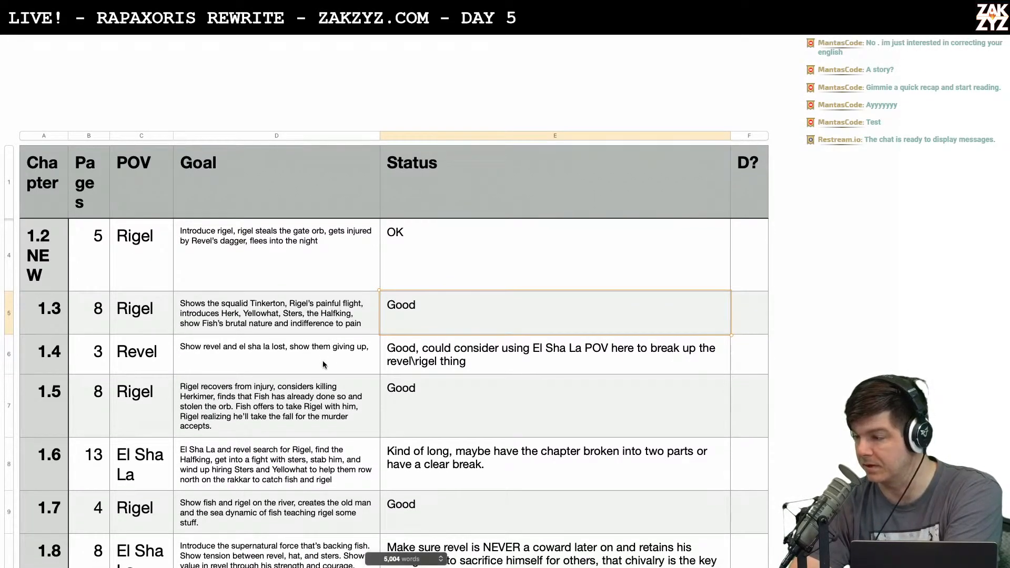
{"action": "scroll", "coordinate": [323, 363], "scroll_direction": "up", "scroll_amount": 1}
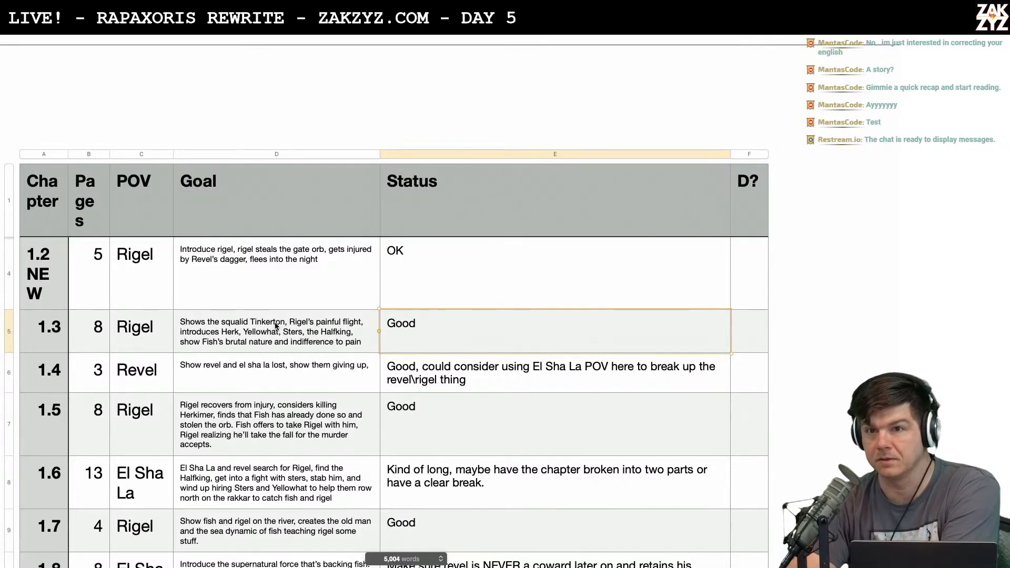
{"action": "scroll", "coordinate": [275, 324], "scroll_direction": "down", "scroll_amount": 3}
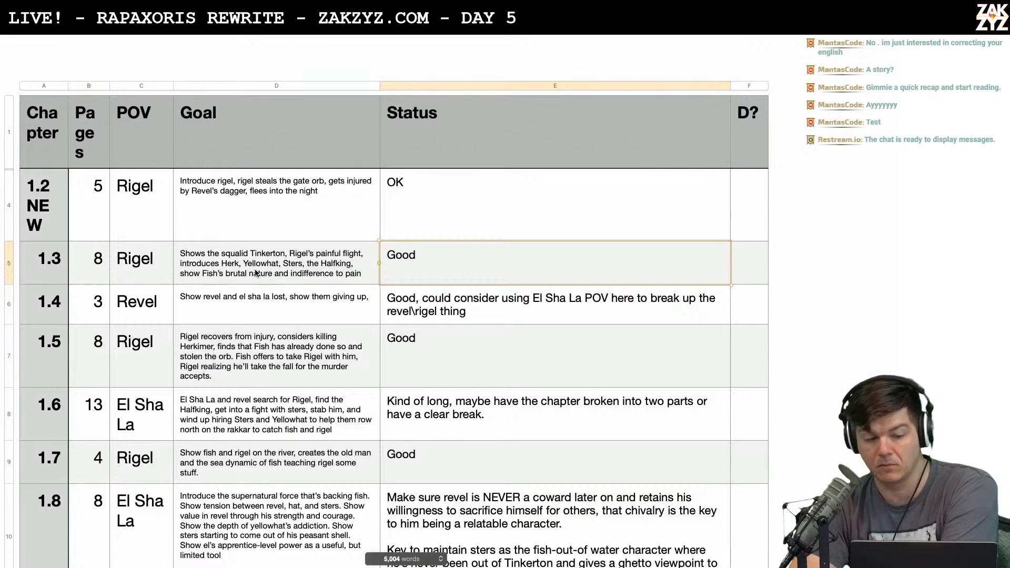
{"action": "scroll", "coordinate": [259, 316], "scroll_direction": "down", "scroll_amount": 1}
{"action": "scroll", "coordinate": [258, 316], "scroll_direction": "down", "scroll_amount": 5}
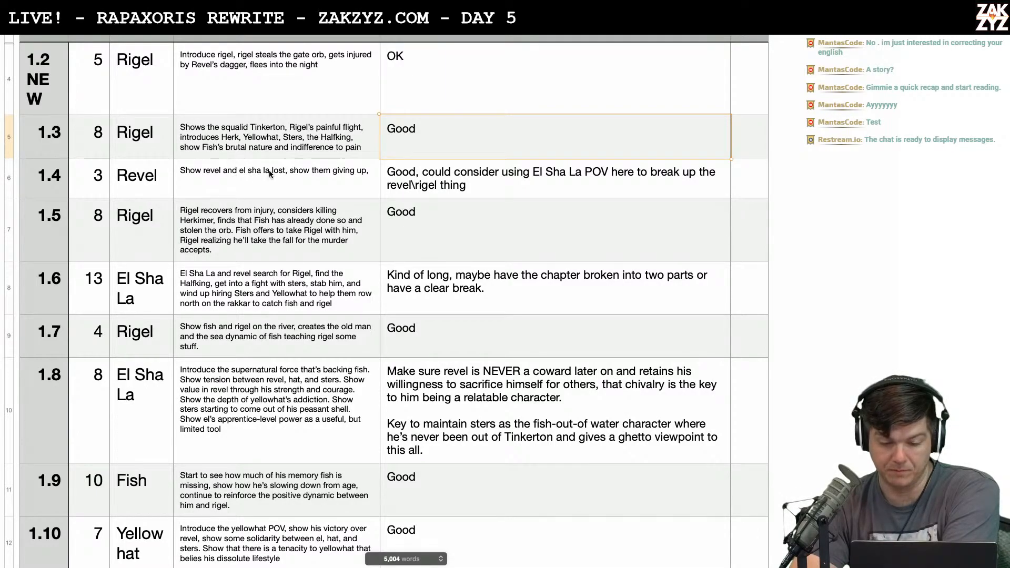
{"action": "scroll", "coordinate": [317, 177], "scroll_direction": "down", "scroll_amount": 1}
{"action": "scroll", "coordinate": [238, 243], "scroll_direction": "up", "scroll_amount": 4}
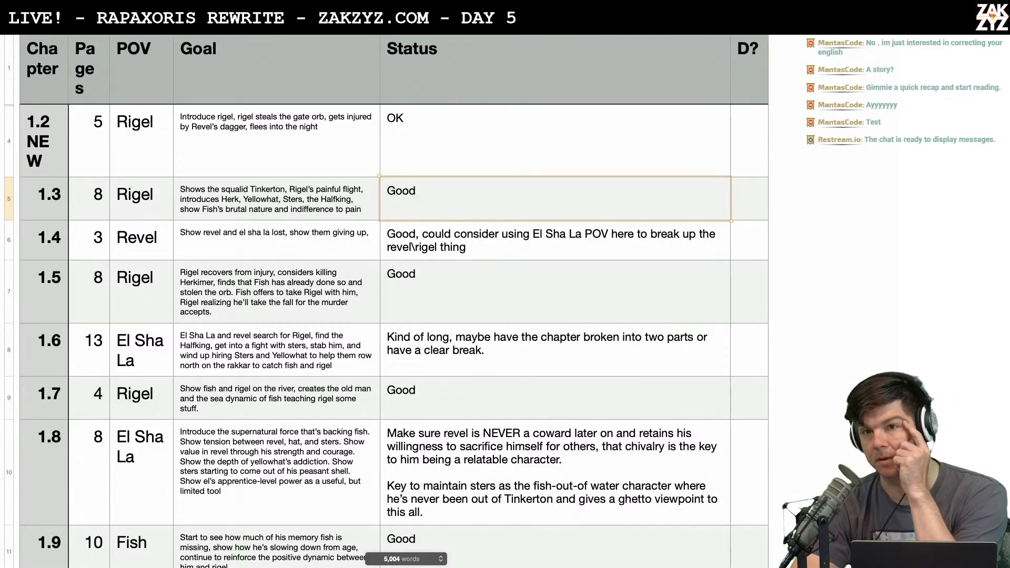
Return to the manuscript and skim the rest of chapter 1.3 up to the chapter 1.4 heading
{"action": "key", "text": "super+Tab"}
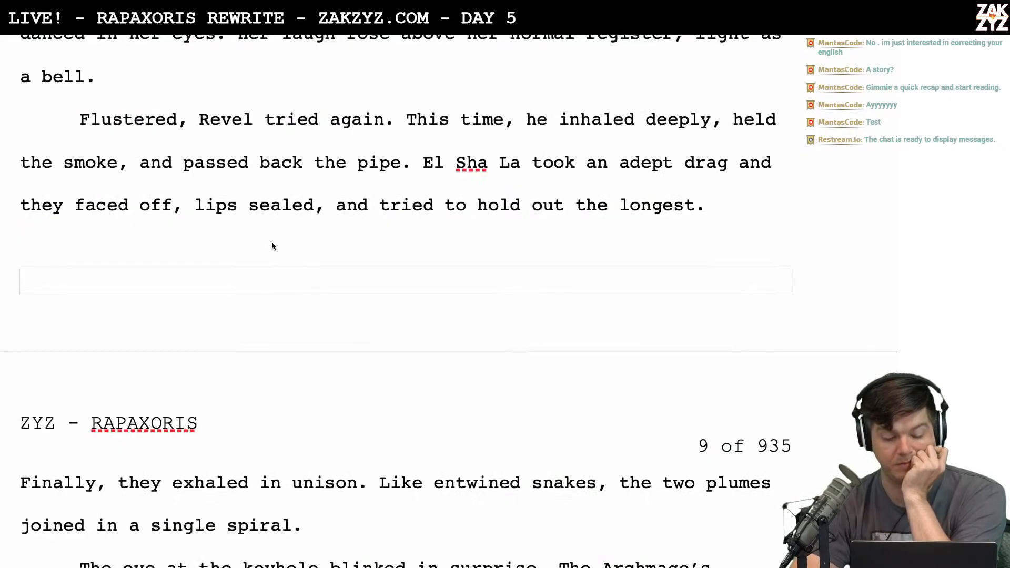
{"action": "scroll", "coordinate": [272, 242], "scroll_direction": "down", "scroll_amount": 15}
{"action": "scroll", "coordinate": [272, 242], "scroll_direction": "down", "scroll_amount": 20}
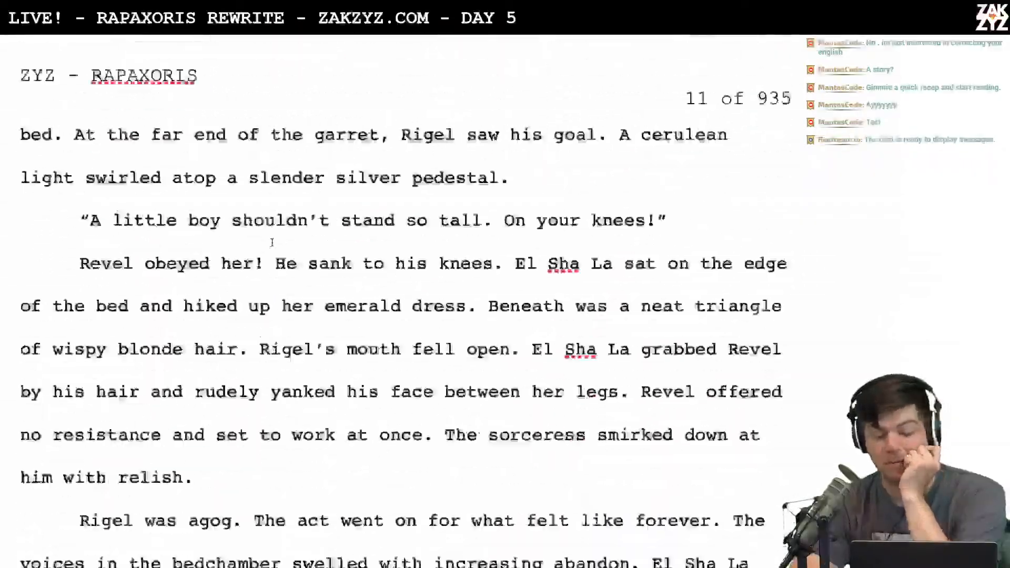
{"action": "scroll", "coordinate": [271, 241], "scroll_direction": "down", "scroll_amount": 20}
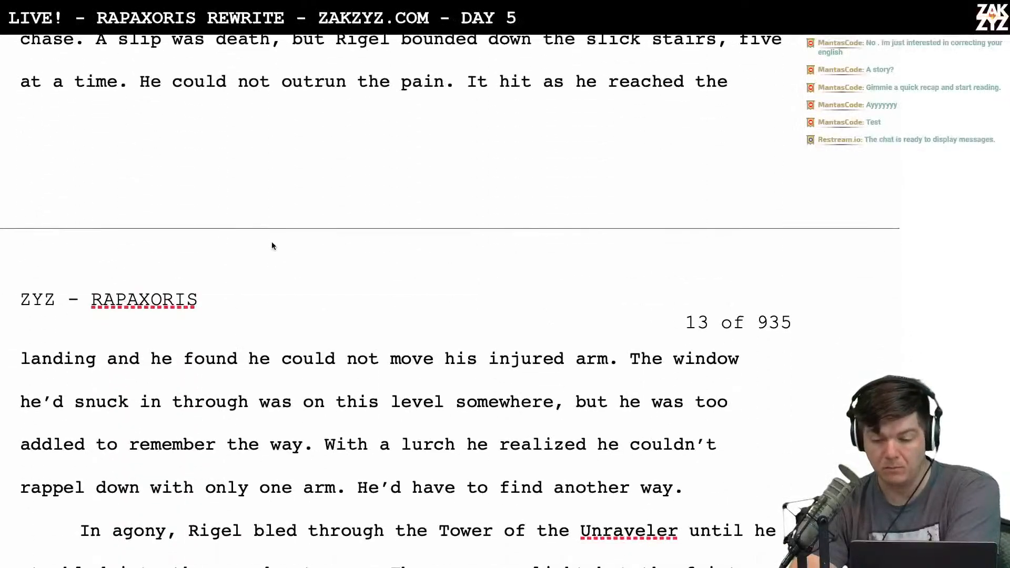
{"action": "scroll", "coordinate": [272, 242], "scroll_direction": "down", "scroll_amount": 4}
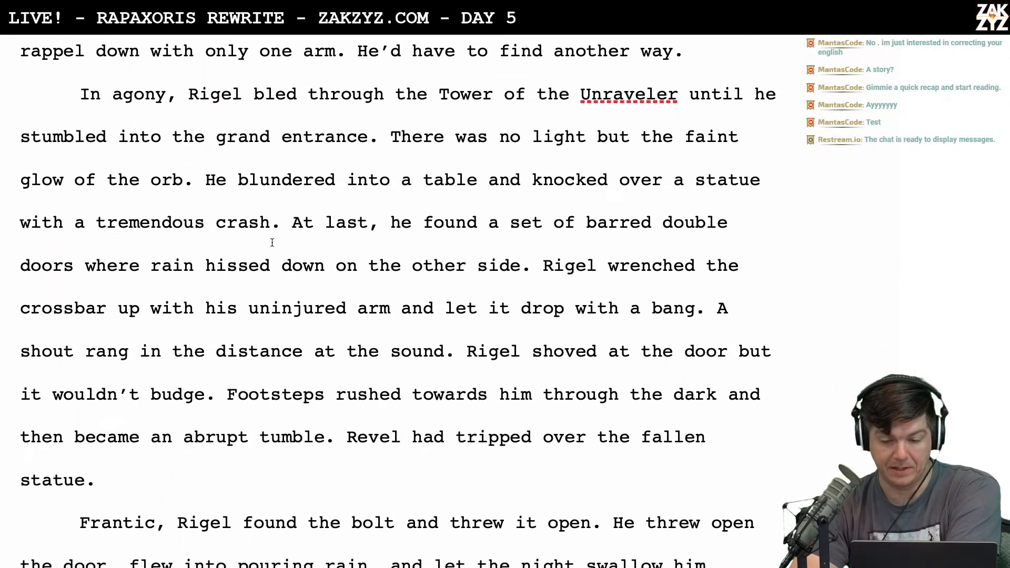
{"action": "scroll", "coordinate": [272, 241], "scroll_direction": "down", "scroll_amount": 10}
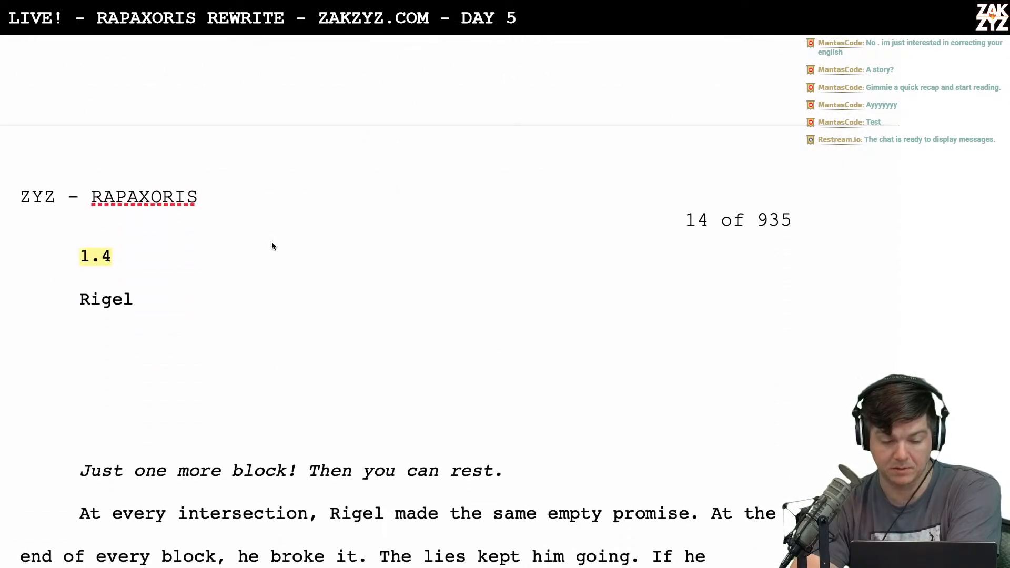
Read the comment attached to the 1.4 heading and look over the start of the chapter it refers to
{"action": "left_click", "coordinate": [120, 249]}
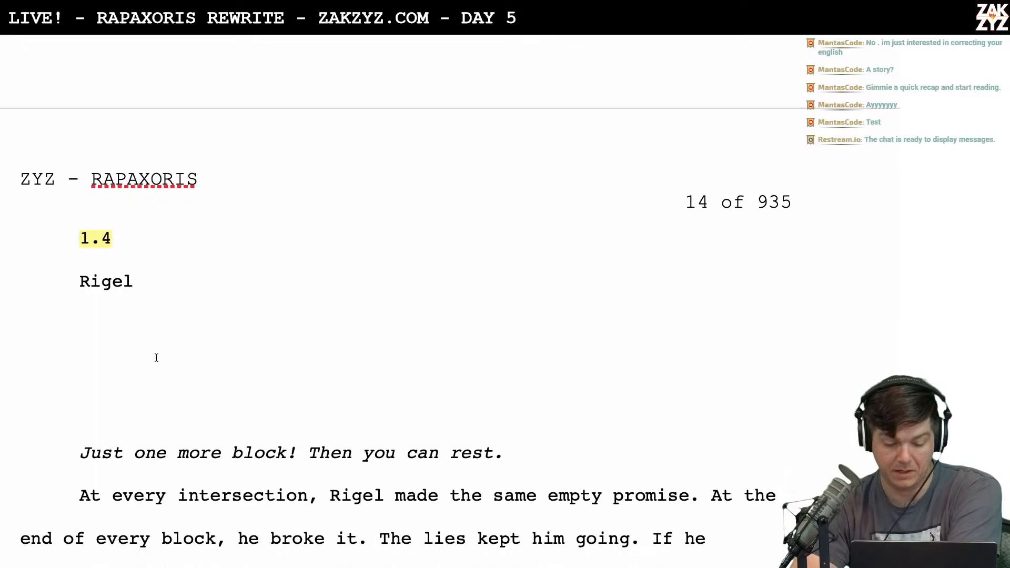
{"action": "scroll", "coordinate": [156, 358], "scroll_direction": "down", "scroll_amount": 5}
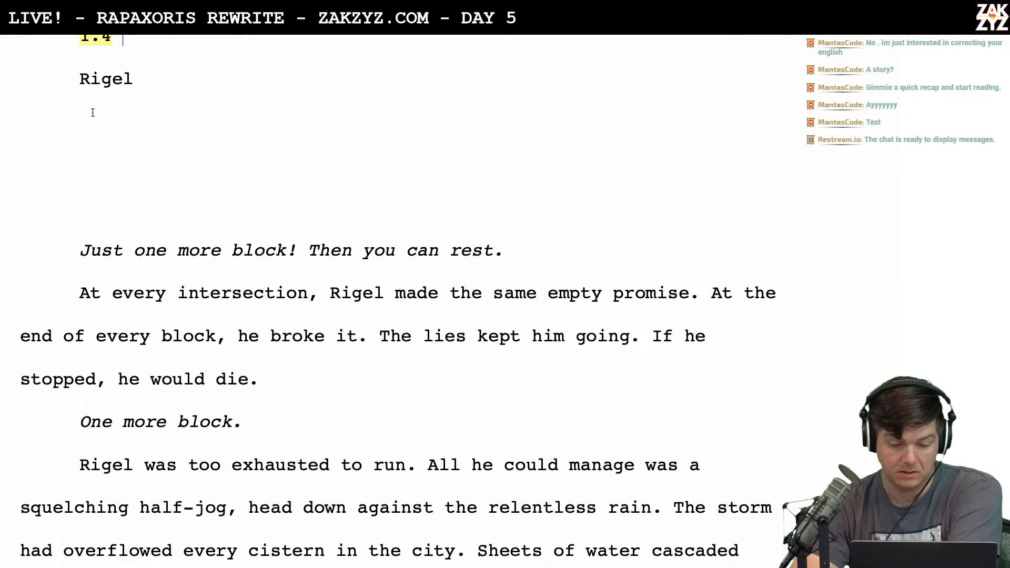
{"action": "scroll", "coordinate": [146, 250], "scroll_direction": "down", "scroll_amount": 5}
{"action": "scroll", "coordinate": [146, 249], "scroll_direction": "up", "scroll_amount": 4}
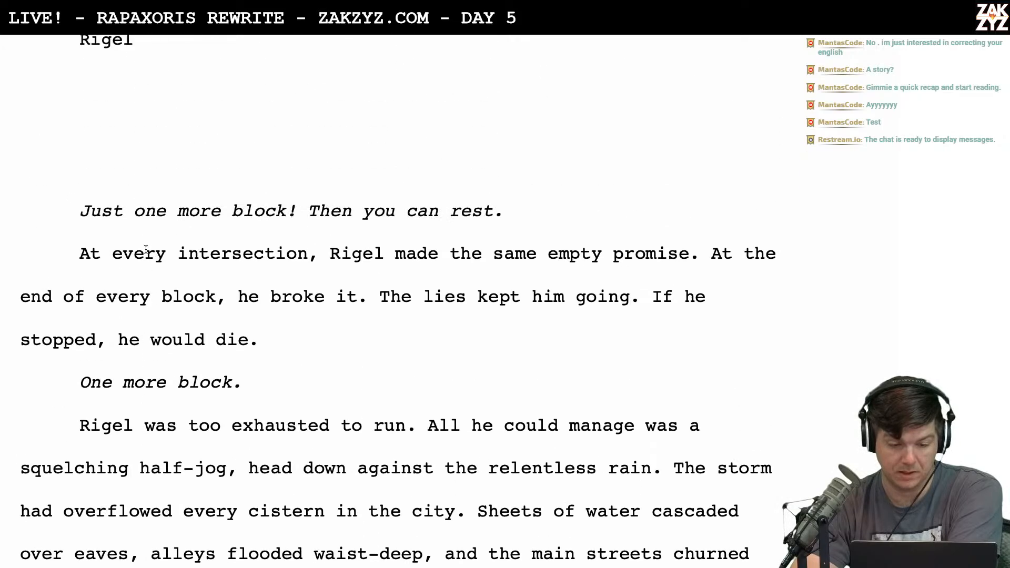
{"action": "scroll", "coordinate": [109, 185], "scroll_direction": "up", "scroll_amount": 6}
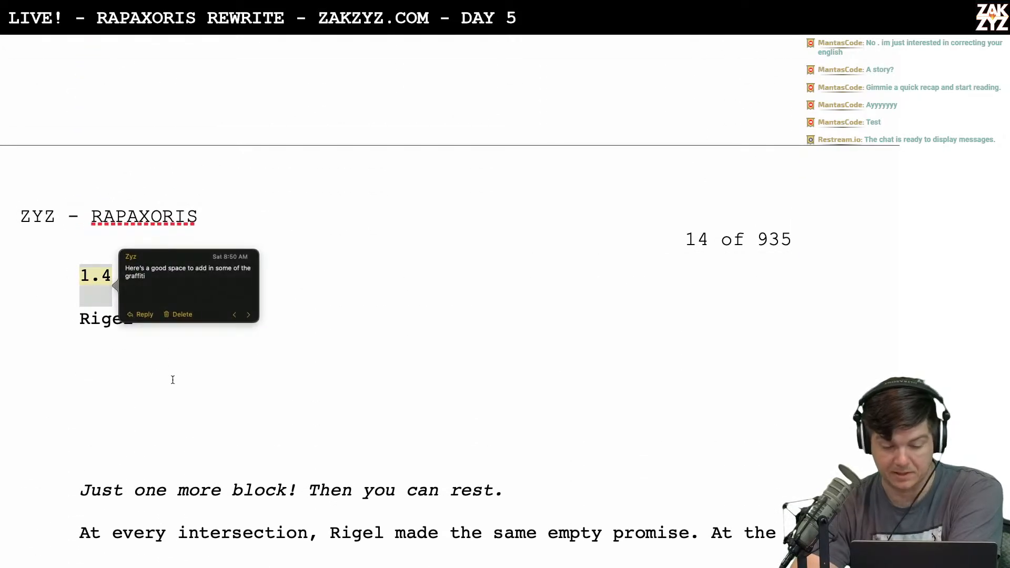
{"action": "scroll", "coordinate": [173, 379], "scroll_direction": "down", "scroll_amount": 5}
{"action": "scroll", "coordinate": [172, 379], "scroll_direction": "down", "scroll_amount": 5}
{"action": "scroll", "coordinate": [173, 379], "scroll_direction": "up", "scroll_amount": 4}
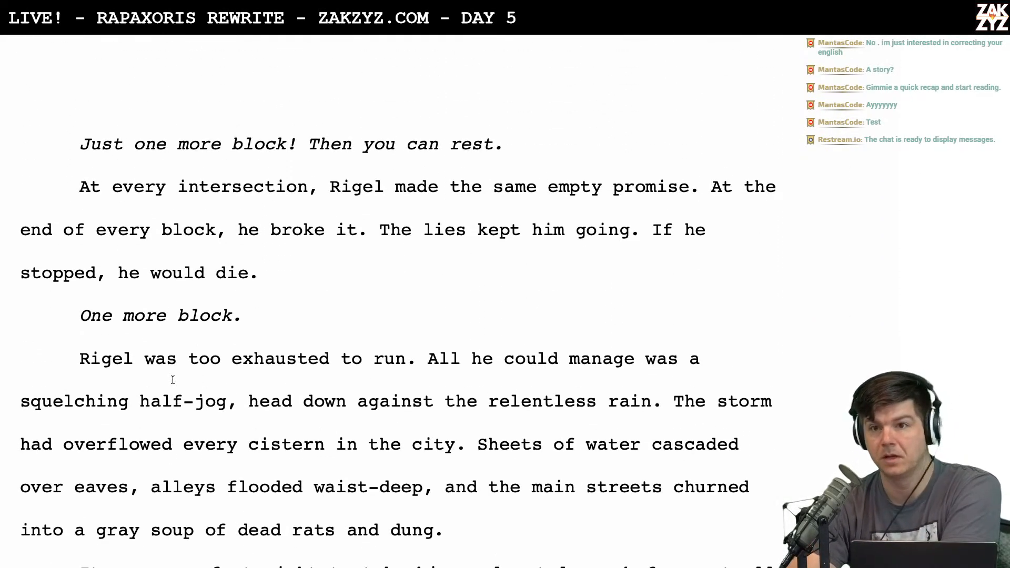
{"action": "scroll", "coordinate": [172, 379], "scroll_direction": "up", "scroll_amount": 4}
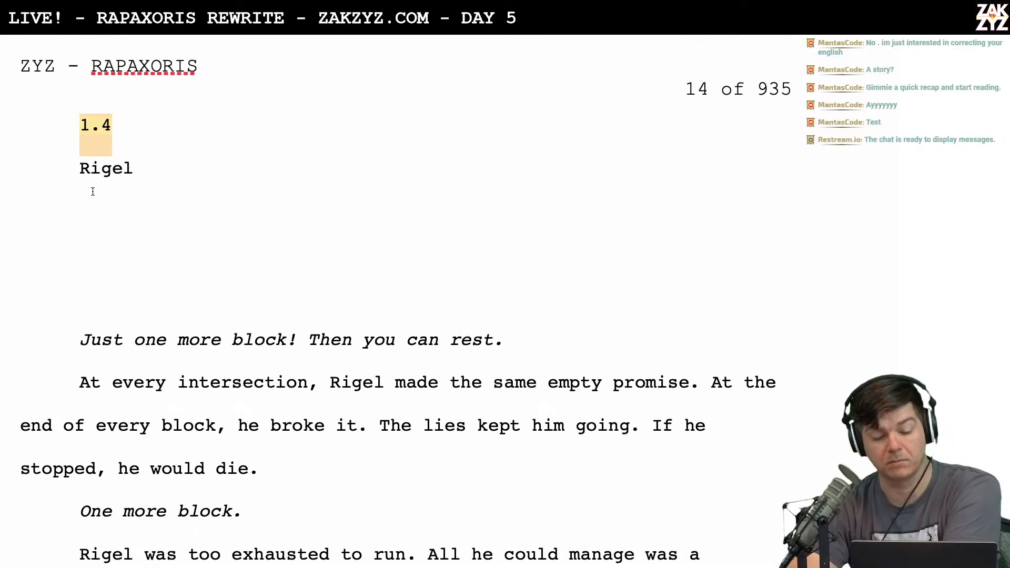
{"action": "left_click", "coordinate": [59, 131]}
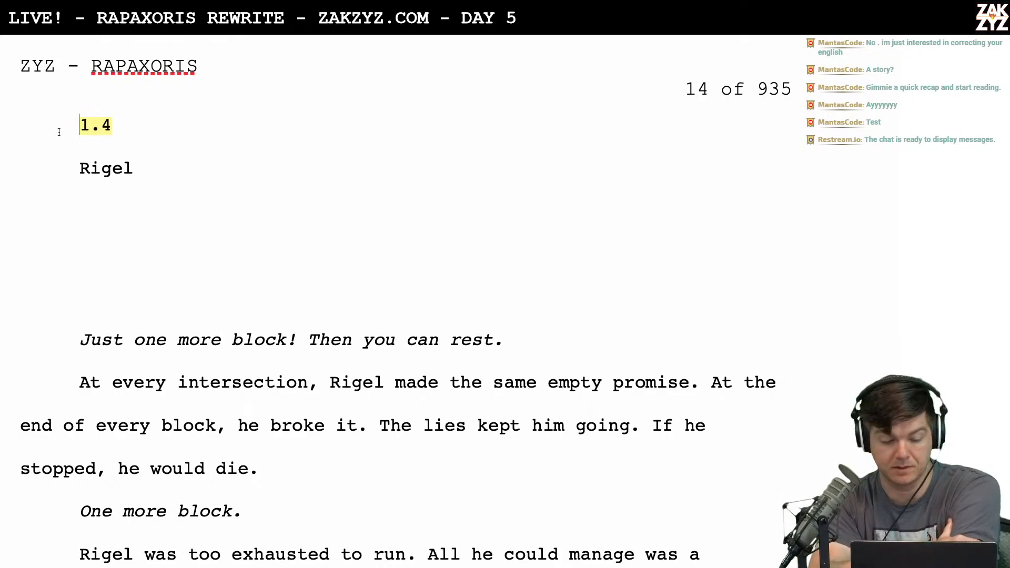
Read the opening paragraphs of chapter 1.4, covering Rigel's flight through the flooded streets
{"action": "scroll", "coordinate": [59, 131], "scroll_direction": "down", "scroll_amount": 3}
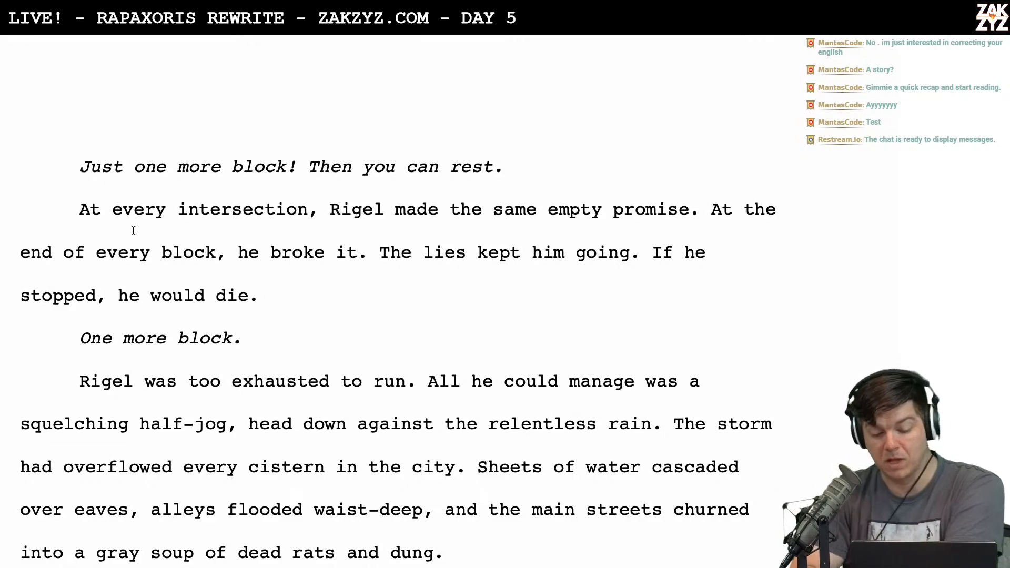
{"action": "scroll", "coordinate": [133, 231], "scroll_direction": "down", "scroll_amount": 1}
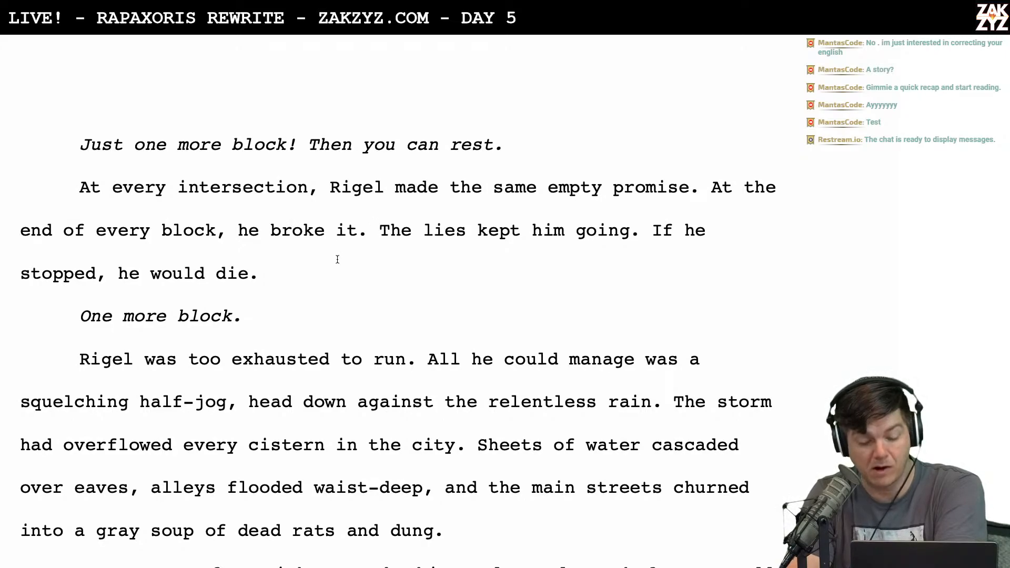
{"action": "scroll", "coordinate": [337, 259], "scroll_direction": "down", "scroll_amount": 1}
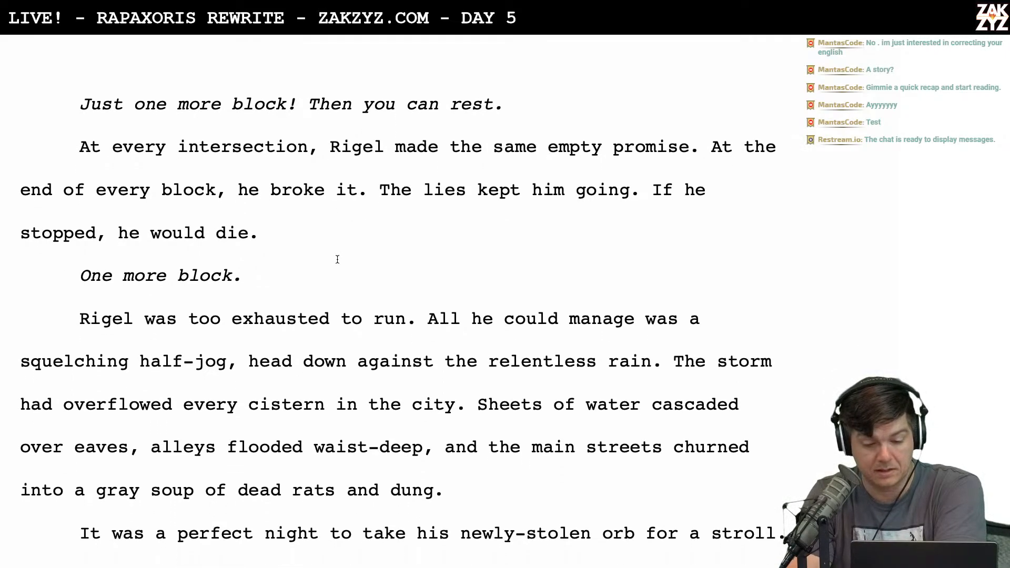
{"action": "scroll", "coordinate": [337, 259], "scroll_direction": "down", "scroll_amount": 4}
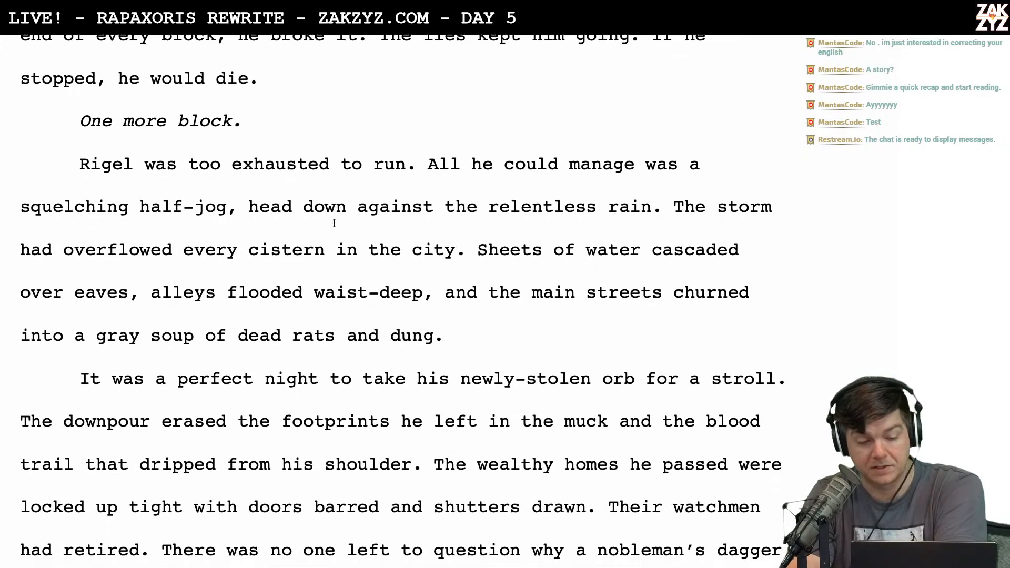
{"action": "scroll", "coordinate": [335, 223], "scroll_direction": "up", "scroll_amount": 3}
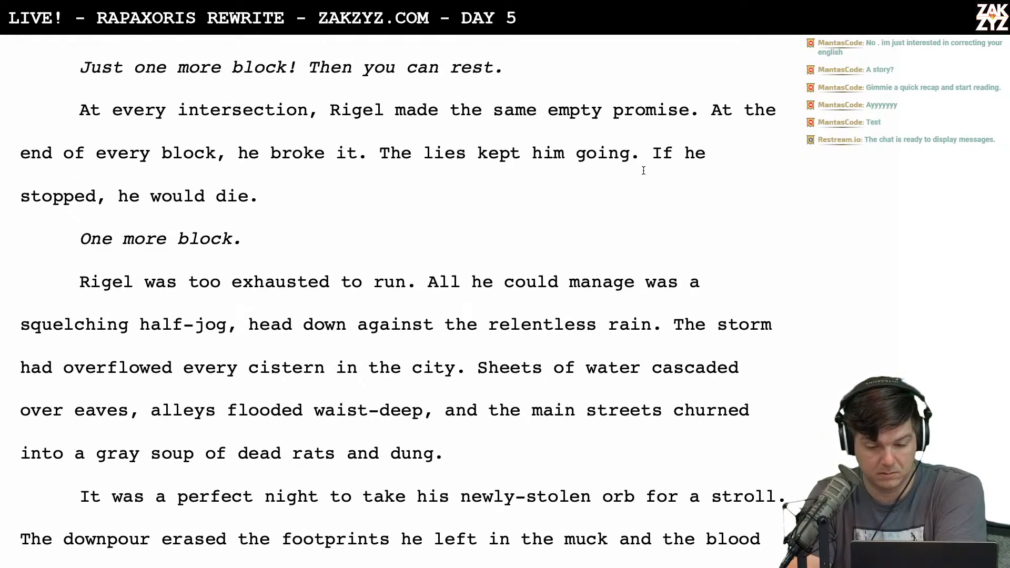
Reread the opening of chapter 1.4, from "Just one more block!" through Rigel's half-jog against the rain
{"action": "scroll", "coordinate": [643, 170], "scroll_direction": "down", "scroll_amount": 1}
{"action": "scroll", "coordinate": [644, 170], "scroll_direction": "down", "scroll_amount": 2}
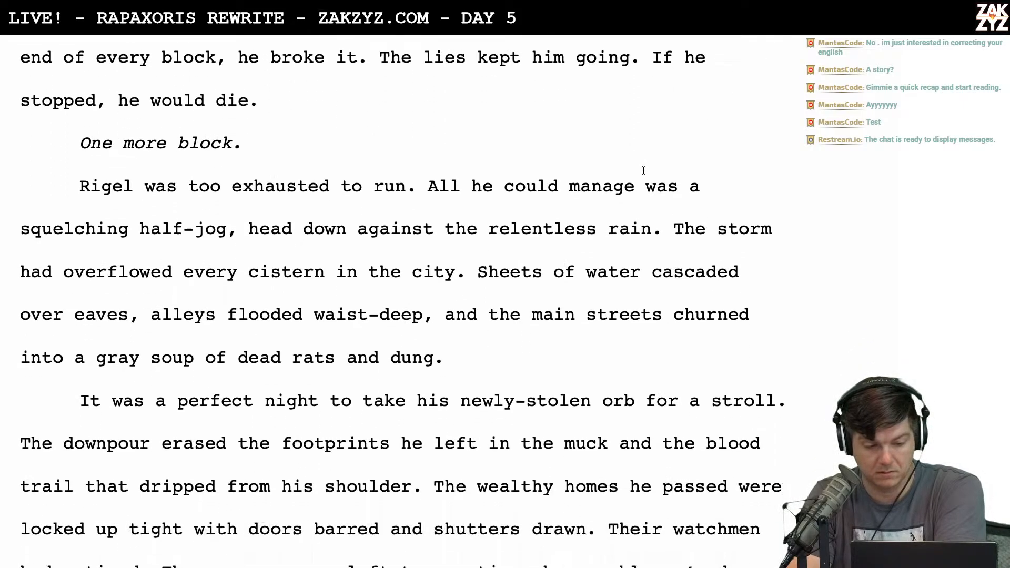
{"action": "scroll", "coordinate": [644, 170], "scroll_direction": "down", "scroll_amount": 1}
{"action": "scroll", "coordinate": [643, 170], "scroll_direction": "up", "scroll_amount": 3}
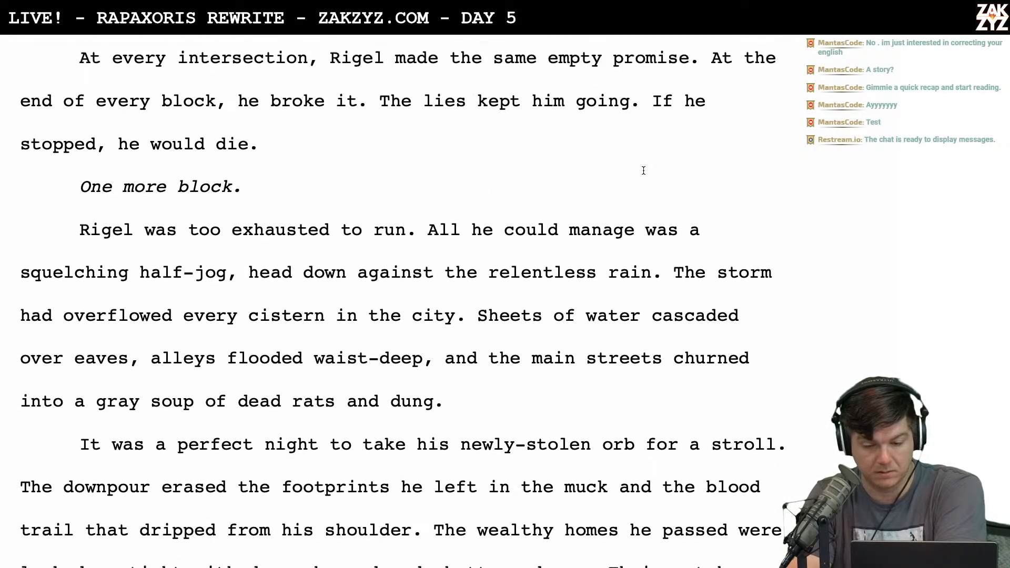
{"action": "scroll", "coordinate": [383, 265], "scroll_direction": "down", "scroll_amount": 6}
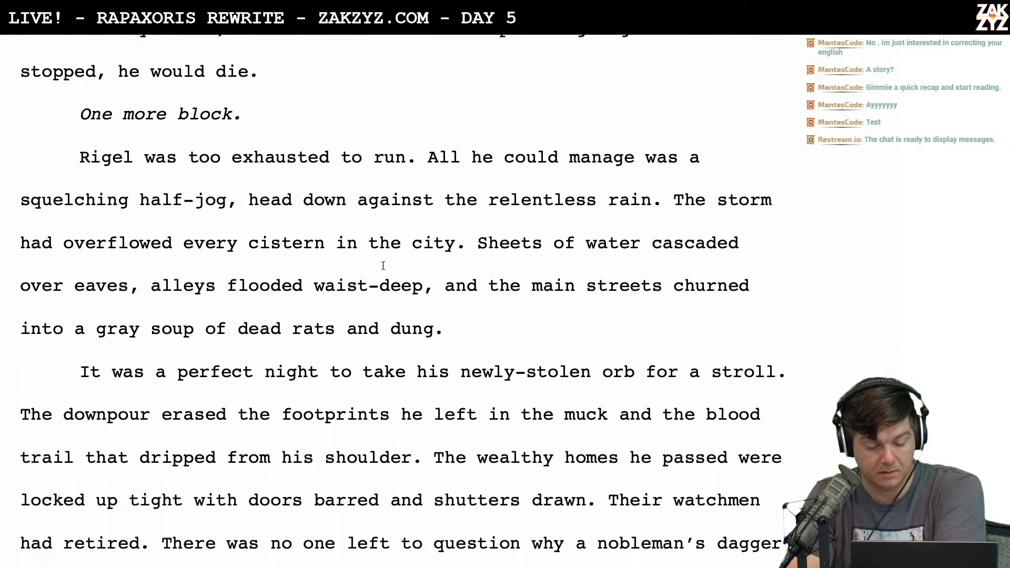
{"action": "scroll", "coordinate": [343, 211], "scroll_direction": "up", "scroll_amount": 5}
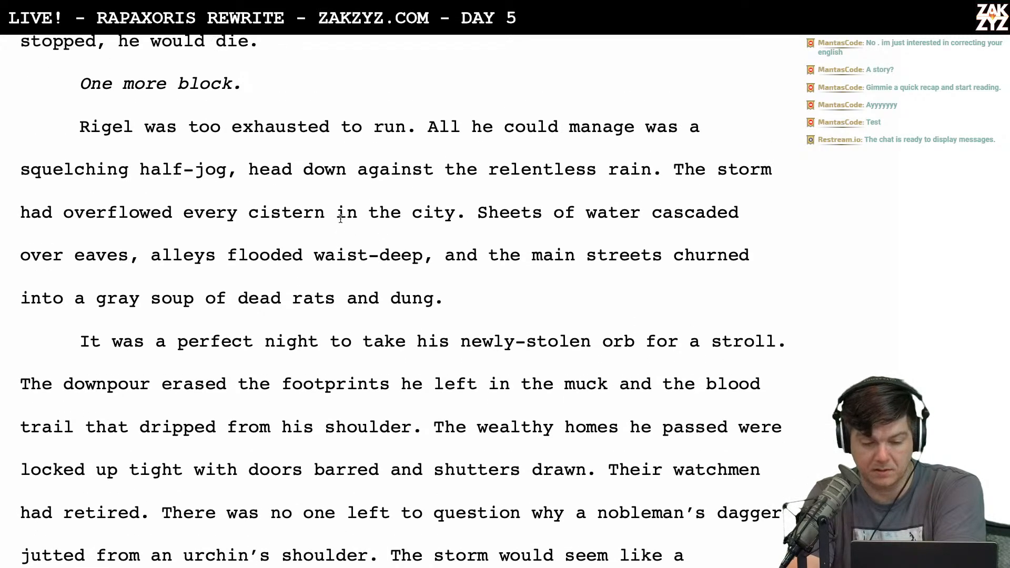
{"action": "scroll", "coordinate": [340, 219], "scroll_direction": "up", "scroll_amount": 1}
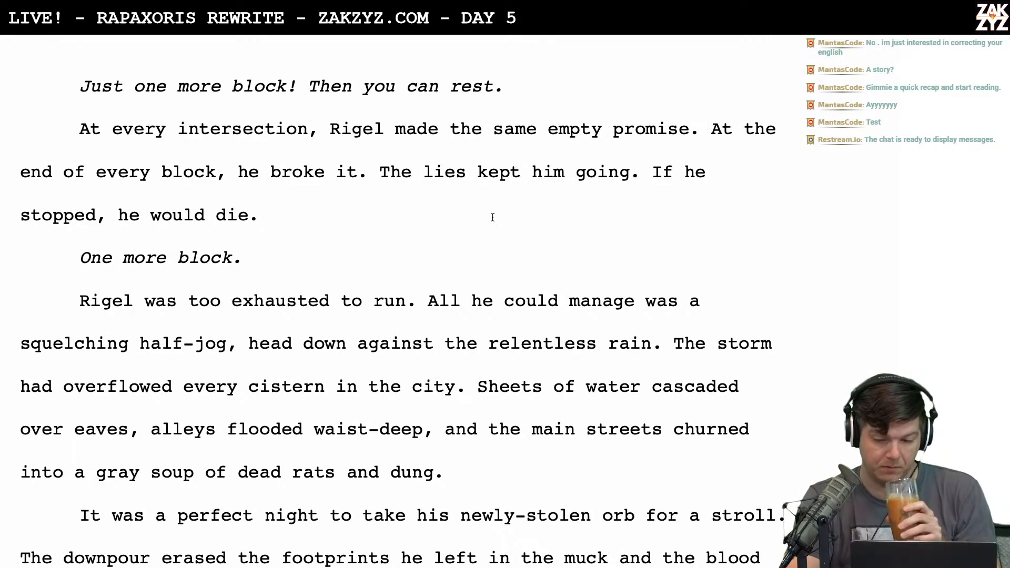
{"action": "scroll", "coordinate": [469, 143], "scroll_direction": "up", "scroll_amount": 3}
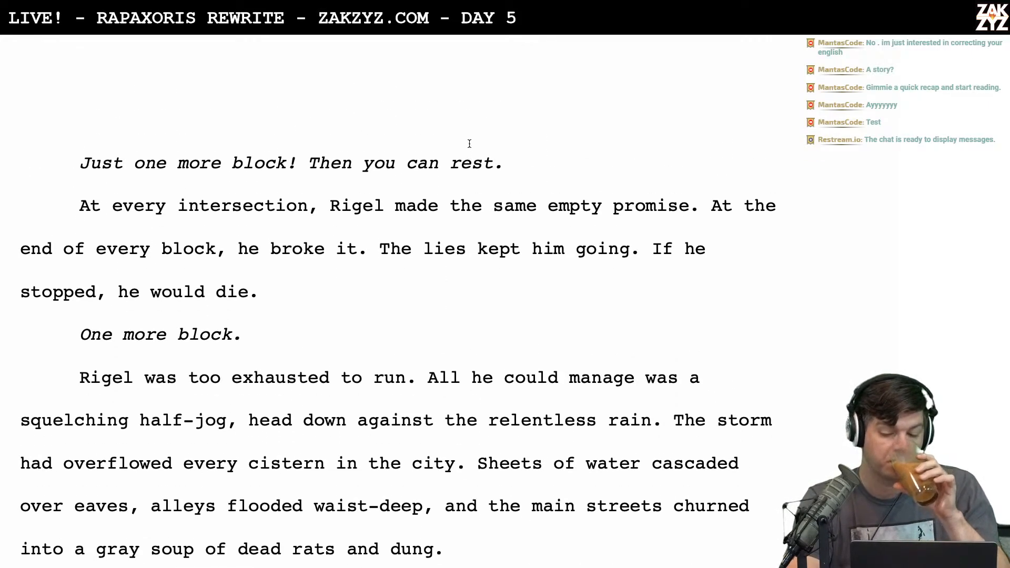
{"action": "scroll", "coordinate": [469, 144], "scroll_direction": "down", "scroll_amount": 1}
{"action": "scroll", "coordinate": [469, 143], "scroll_direction": "down", "scroll_amount": 3}
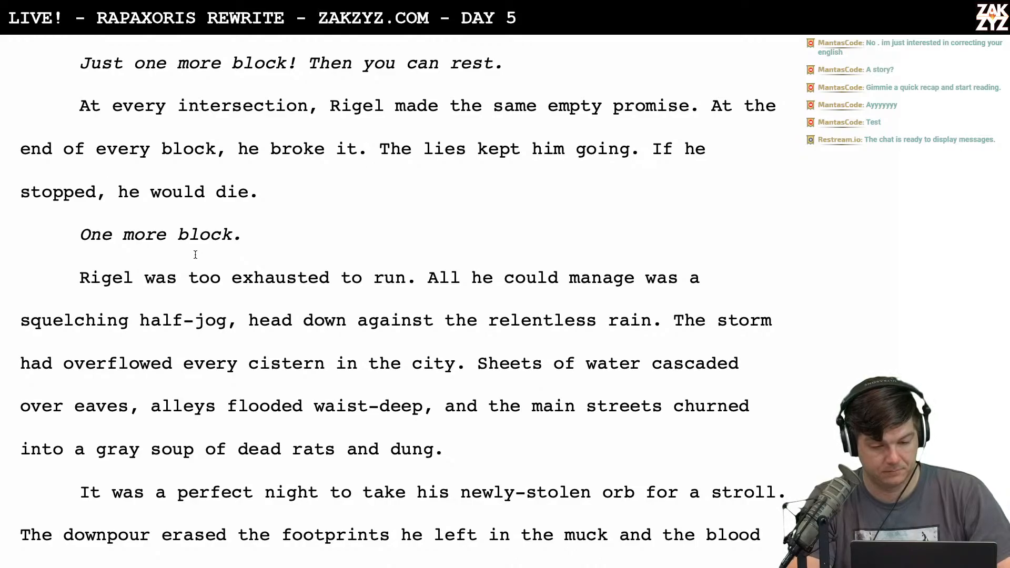
{"action": "scroll", "coordinate": [196, 255], "scroll_direction": "down", "scroll_amount": 1}
{"action": "scroll", "coordinate": [195, 254], "scroll_direction": "down", "scroll_amount": 3}
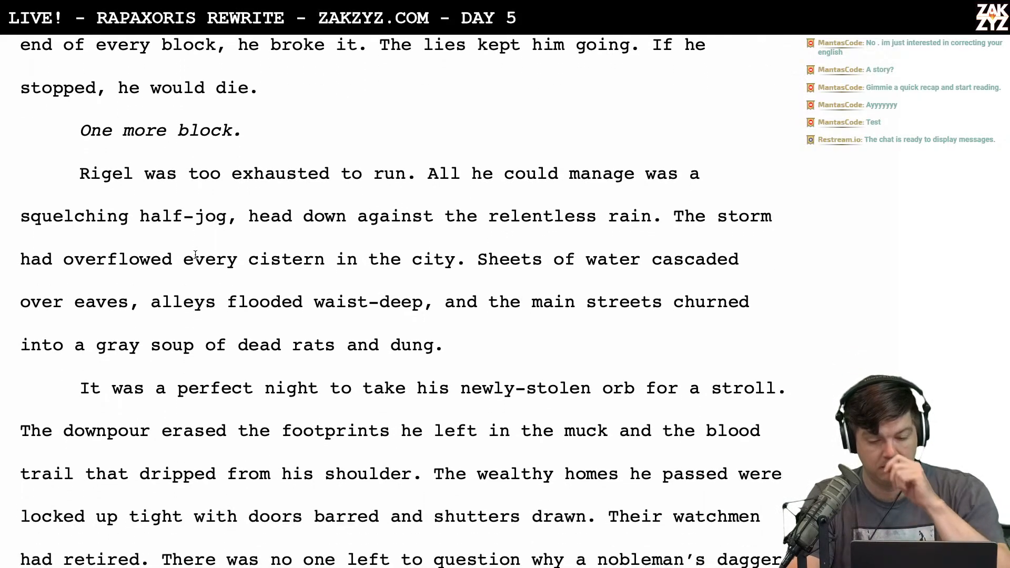
{"action": "scroll", "coordinate": [195, 254], "scroll_direction": "up", "scroll_amount": 3}
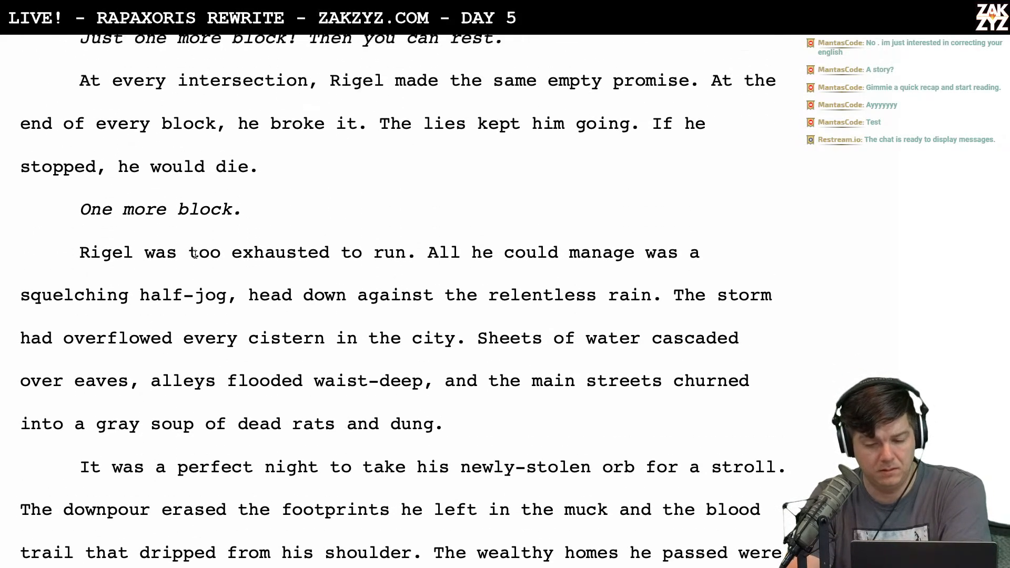
{"action": "scroll", "coordinate": [490, 191], "scroll_direction": "down", "scroll_amount": 1}
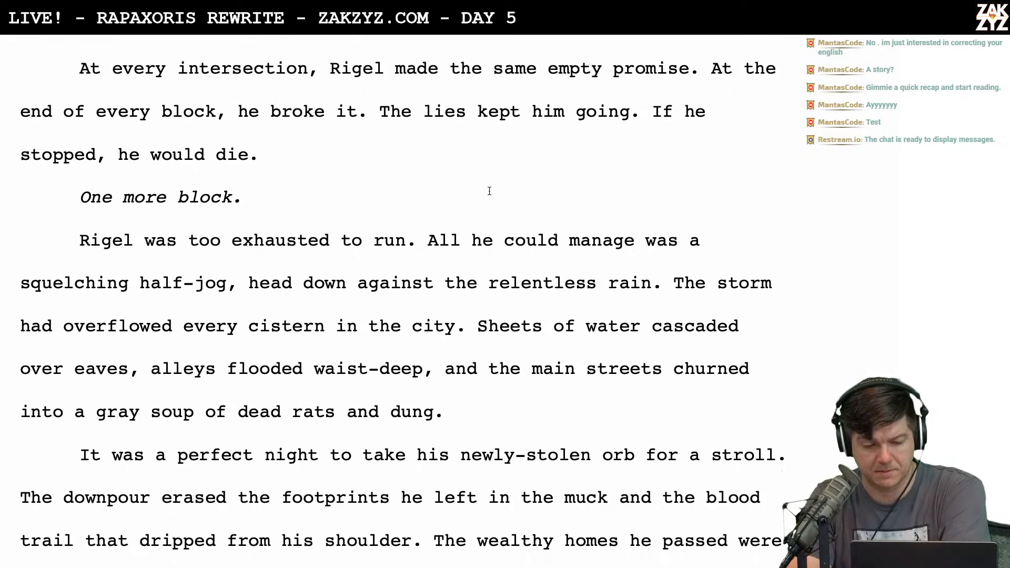
{"action": "scroll", "coordinate": [489, 191], "scroll_direction": "down", "scroll_amount": 5}
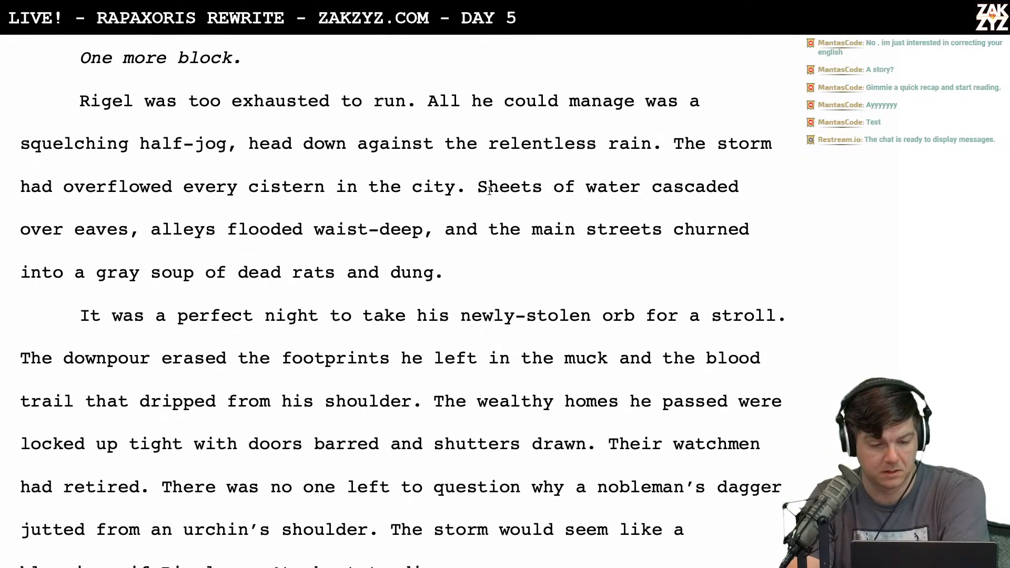
{"action": "scroll", "coordinate": [490, 191], "scroll_direction": "down", "scroll_amount": 1}
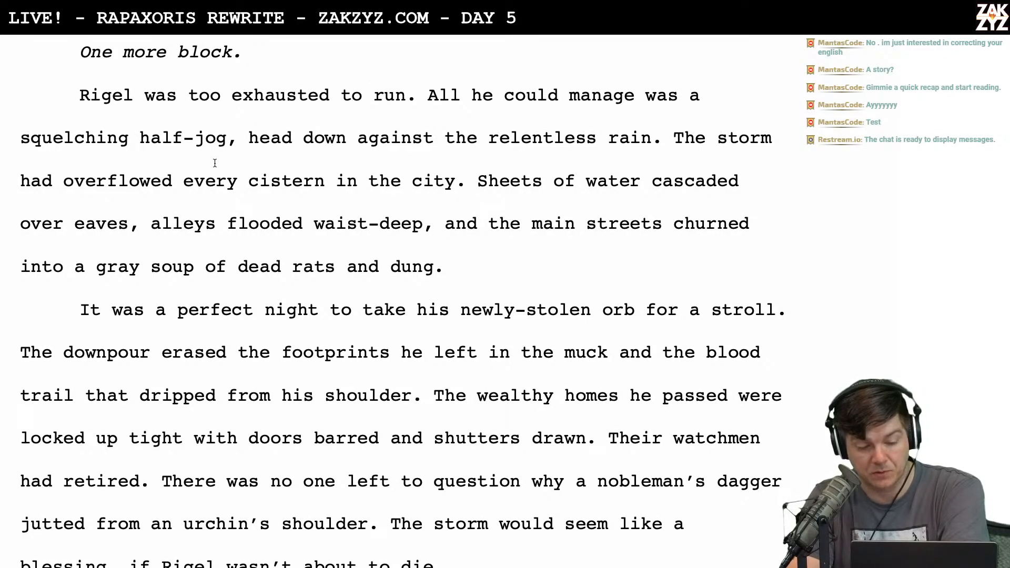
{"action": "scroll", "coordinate": [279, 153], "scroll_direction": "down", "scroll_amount": 1}
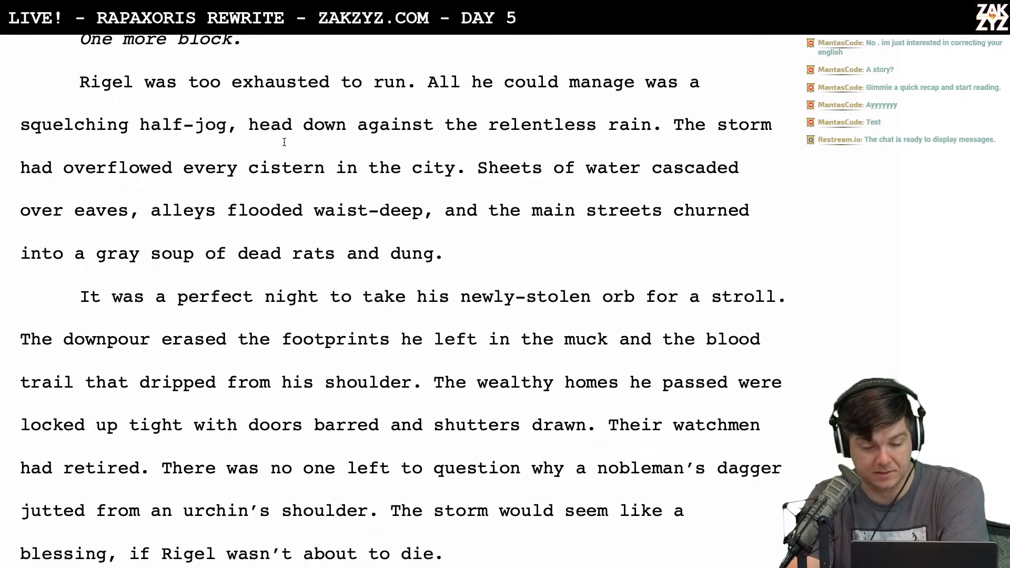
Try hyphenating "head down" as "head-down" in the sentence about Rigel's squelching half-jog
{"action": "key", "text": "BackSpace"}
{"action": "type", "text": "-"}
{"action": "scroll", "coordinate": [299, 122], "scroll_direction": "down", "scroll_amount": 1}
{"action": "scroll", "coordinate": [299, 122], "scroll_direction": "down", "scroll_amount": 1}
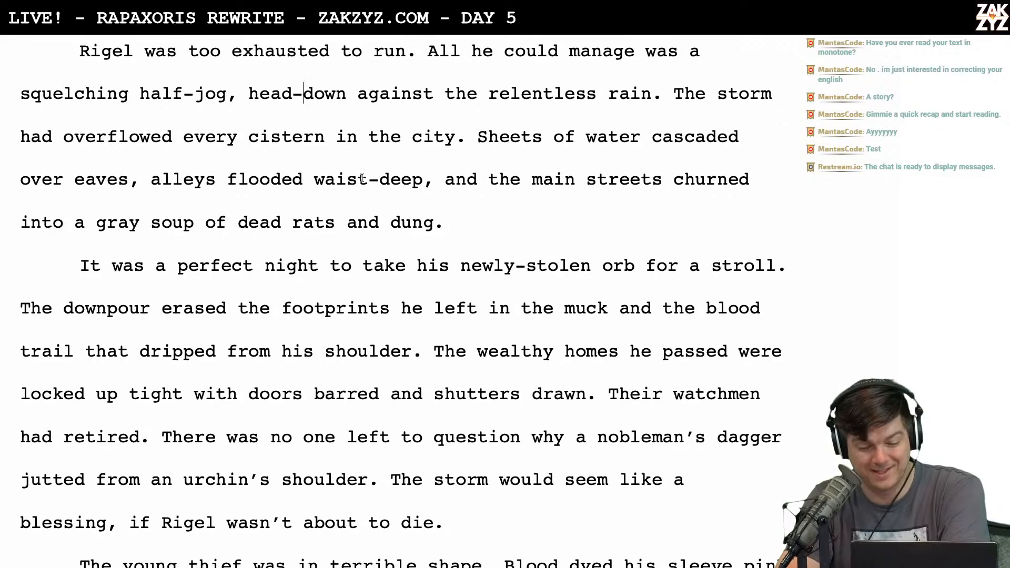
{"action": "scroll", "coordinate": [369, 131], "scroll_direction": "down", "scroll_amount": 2}
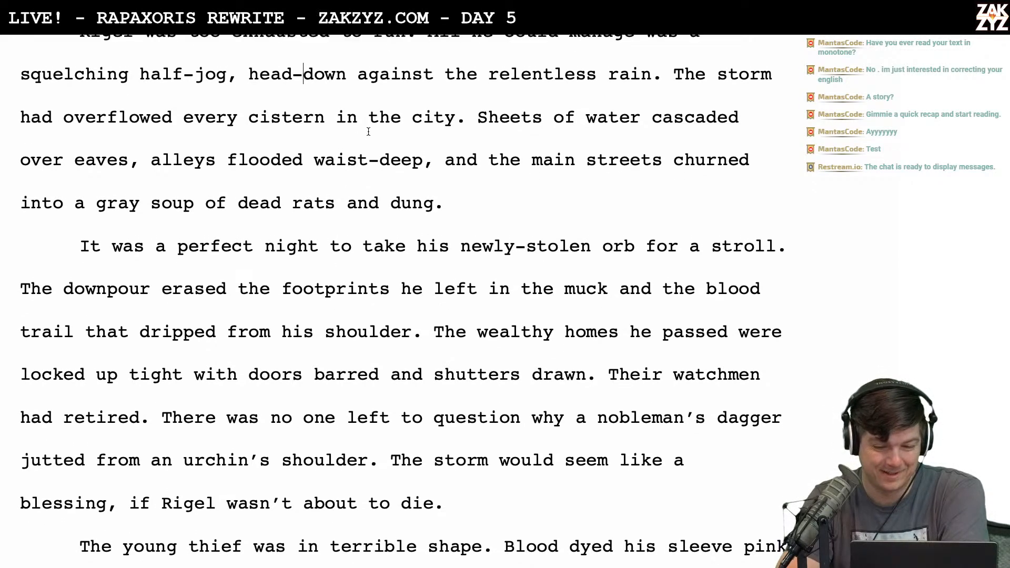
{"action": "scroll", "coordinate": [368, 132], "scroll_direction": "up", "scroll_amount": 4}
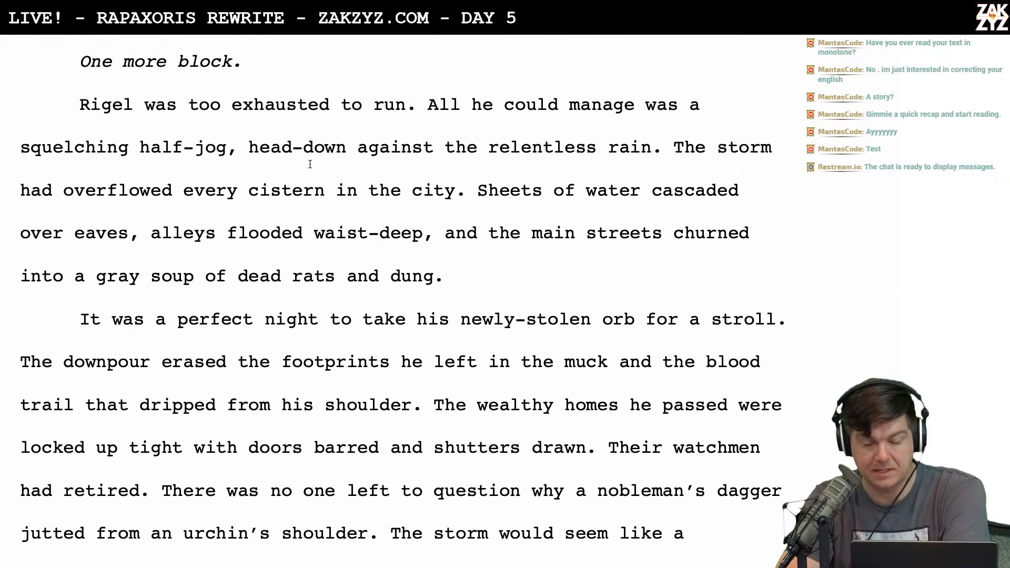
{"action": "scroll", "coordinate": [311, 165], "scroll_direction": "down", "scroll_amount": 1}
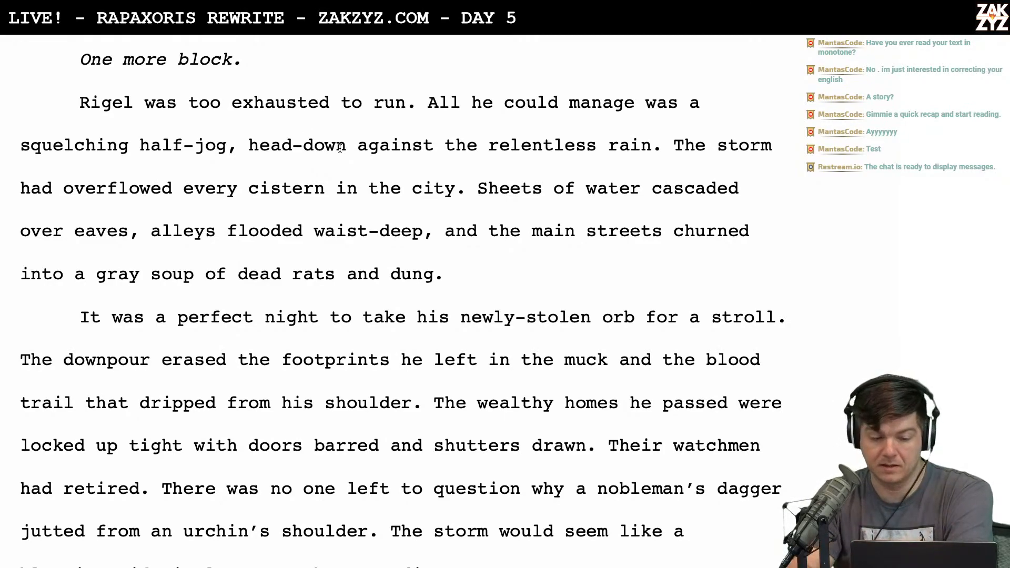
{"action": "key", "text": "BackSpace"}
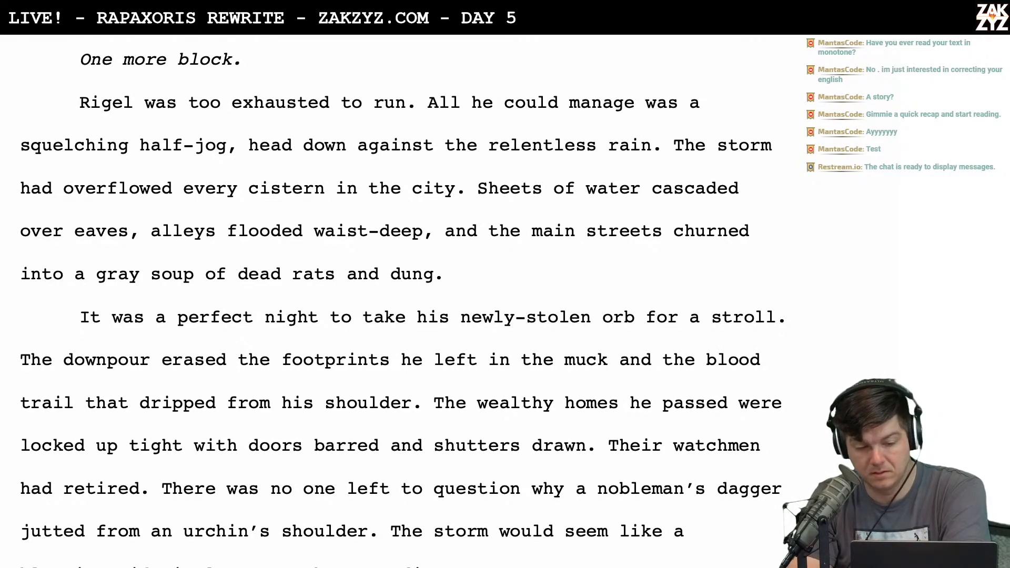
Replace "down" with "lowered" so the half-jog sentence reads "head lowered against the relentless rain"
{"action": "scroll", "coordinate": [399, 300], "scroll_direction": "down", "scroll_amount": 1}
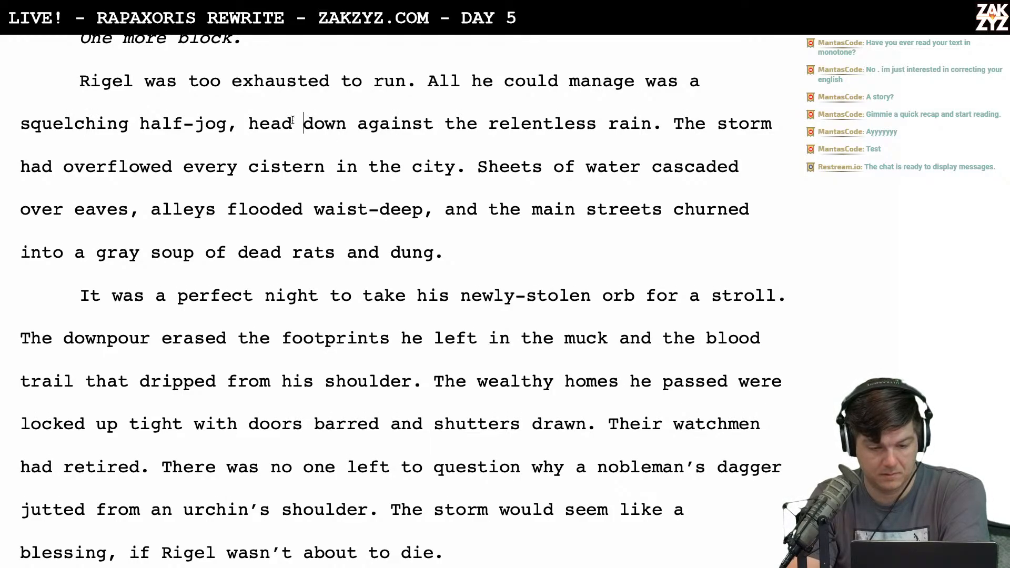
{"action": "scroll", "coordinate": [293, 120], "scroll_direction": "down", "scroll_amount": 1}
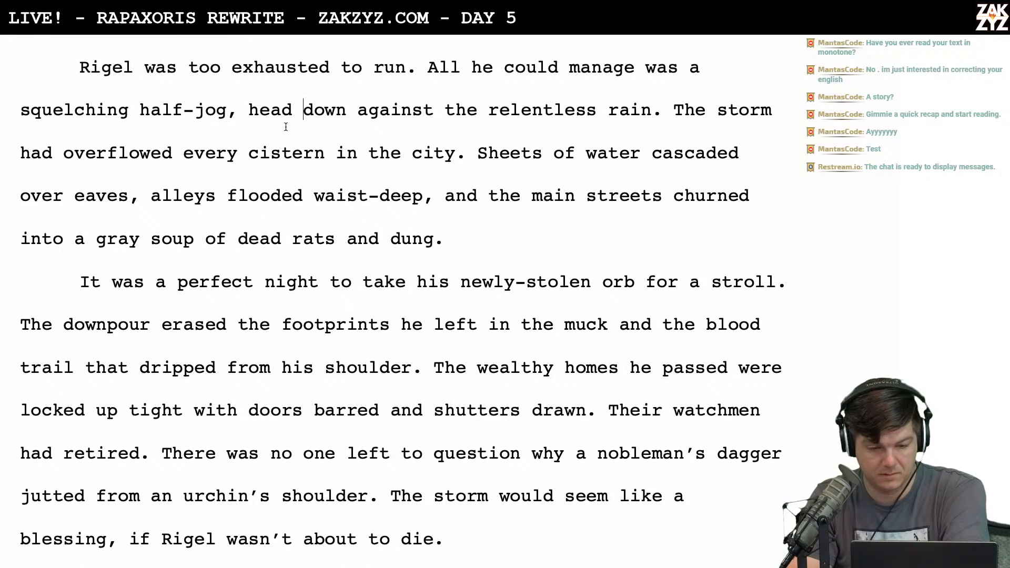
{"action": "scroll", "coordinate": [286, 126], "scroll_direction": "down", "scroll_amount": 1}
{"action": "scroll", "coordinate": [286, 127], "scroll_direction": "up", "scroll_amount": 3}
{"action": "left_click_drag", "start_coordinate": [304, 152], "coordinate": [347, 152]}
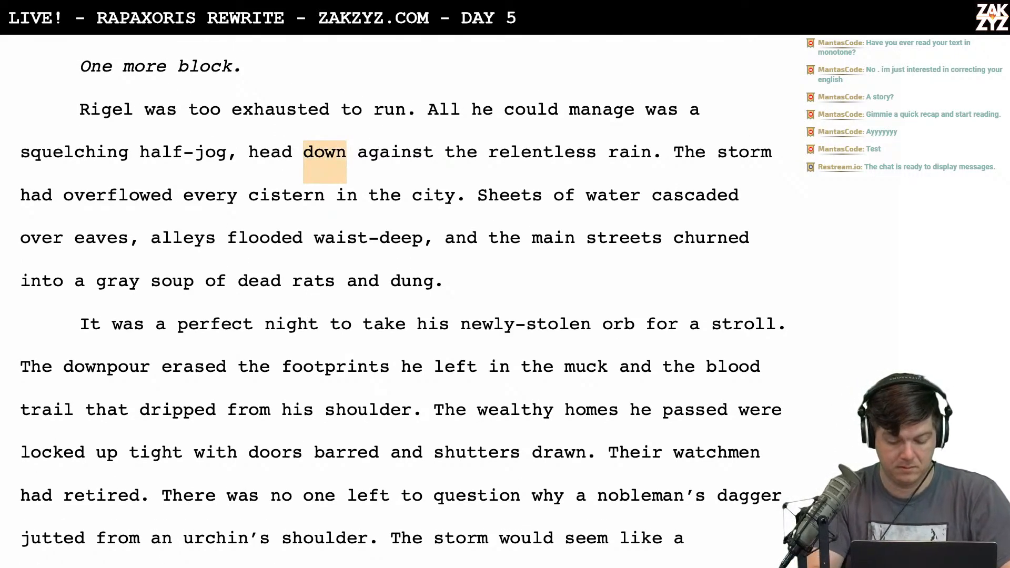
{"action": "type", "text": "lowered"}
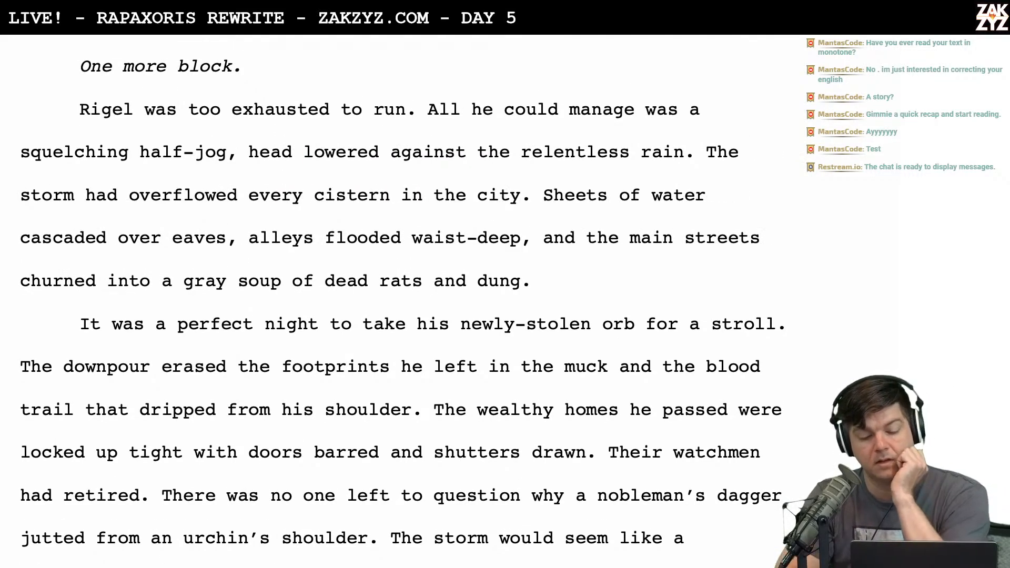
Review the wording of the paragraph on Rigel's exhaustion, checking "squelching half-jog" and the storm sentence that follows
{"action": "scroll", "coordinate": [400, 299], "scroll_direction": "down", "scroll_amount": 1}
{"action": "scroll", "coordinate": [400, 300], "scroll_direction": "up", "scroll_amount": 1}
{"action": "scroll", "coordinate": [300, 153], "scroll_direction": "up", "scroll_amount": 1}
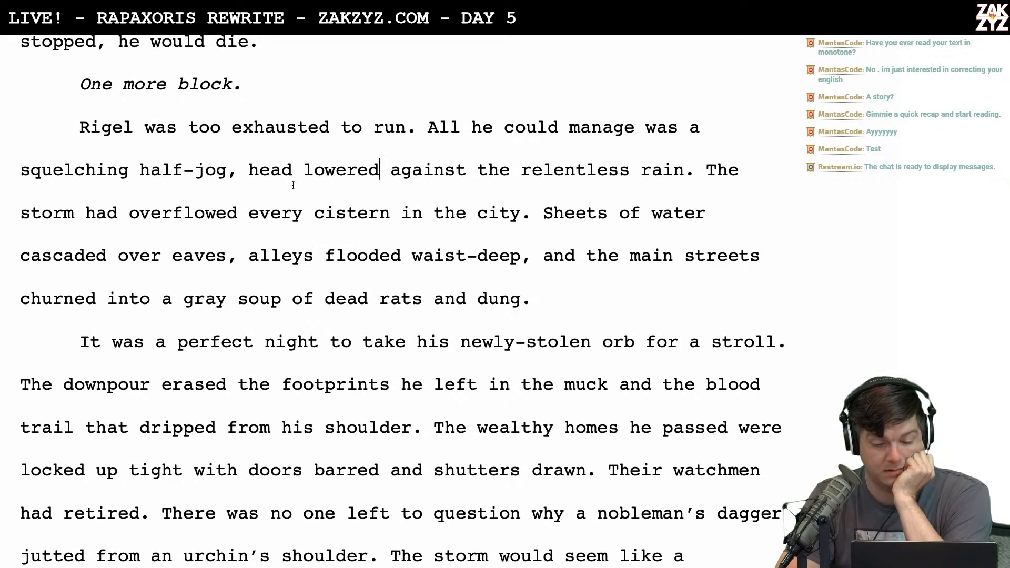
{"action": "left_click", "coordinate": [98, 176]}
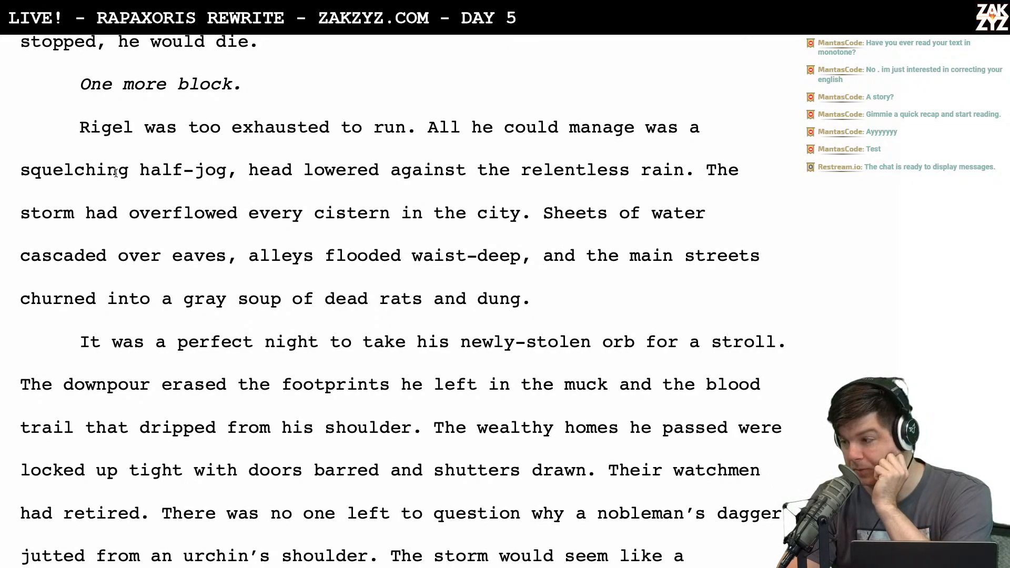
{"action": "scroll", "coordinate": [162, 220], "scroll_direction": "down", "scroll_amount": 1}
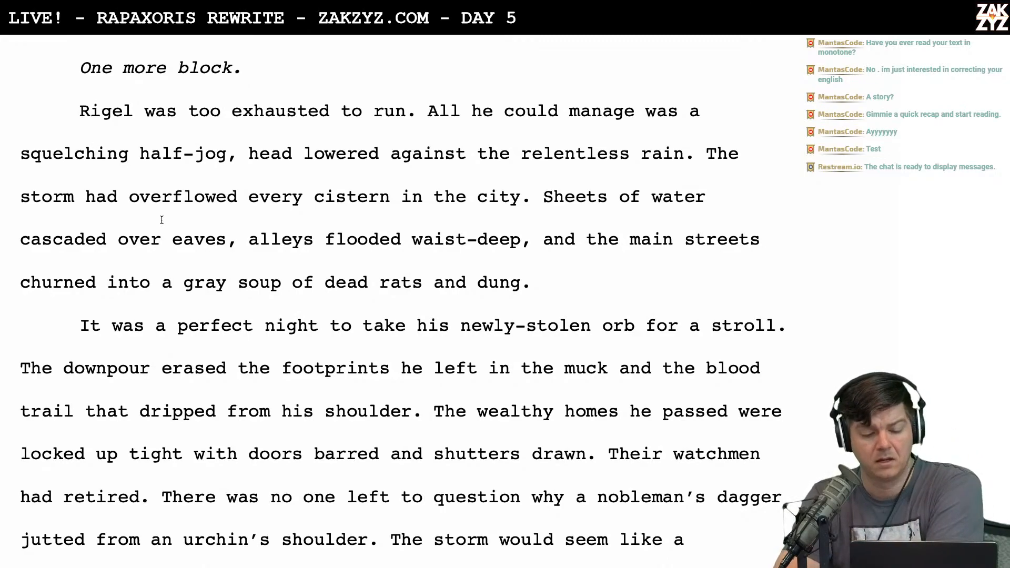
{"action": "scroll", "coordinate": [162, 220], "scroll_direction": "down", "scroll_amount": 1}
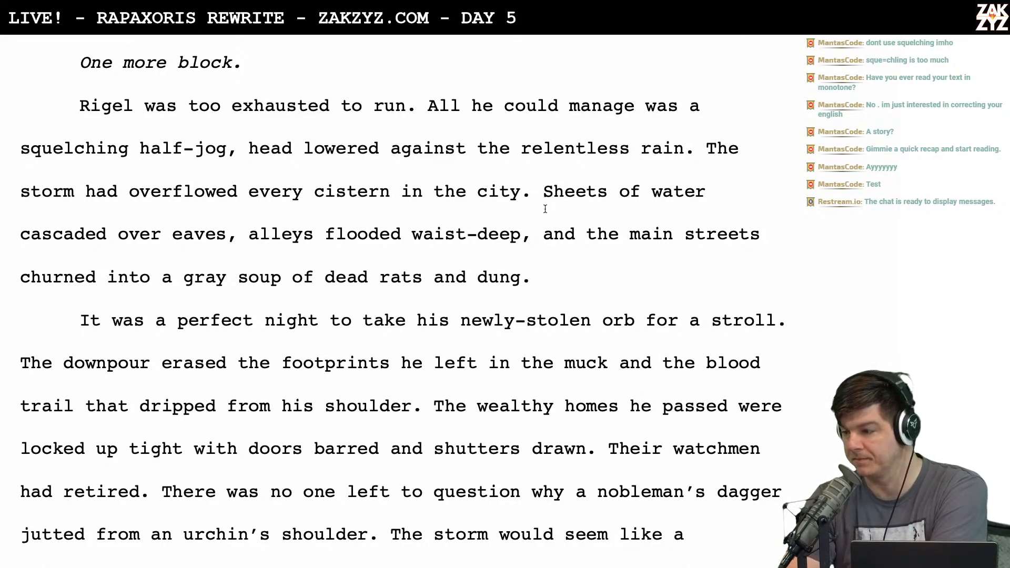
{"action": "scroll", "coordinate": [545, 209], "scroll_direction": "up", "scroll_amount": 1}
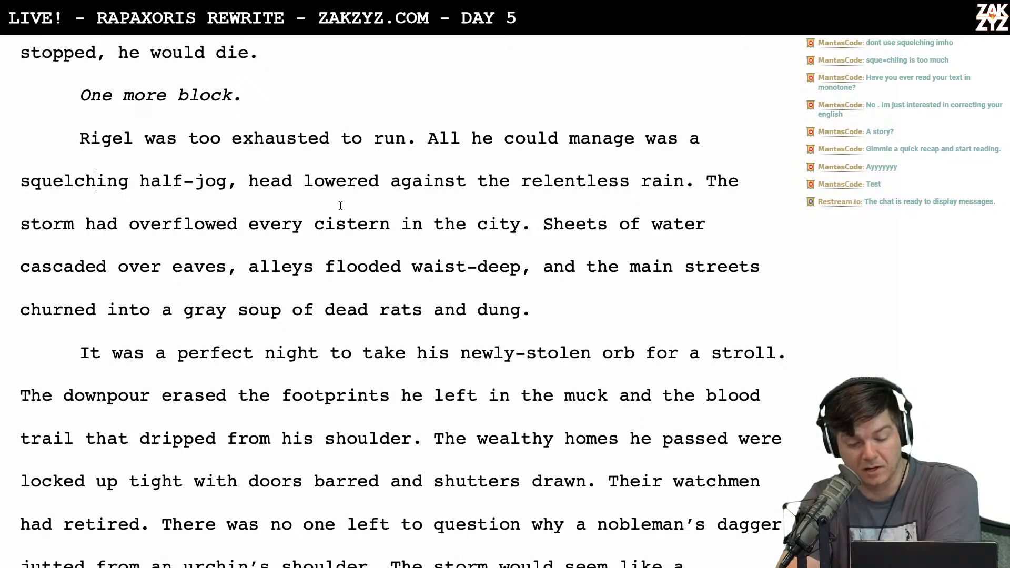
{"action": "scroll", "coordinate": [341, 205], "scroll_direction": "down", "scroll_amount": 1}
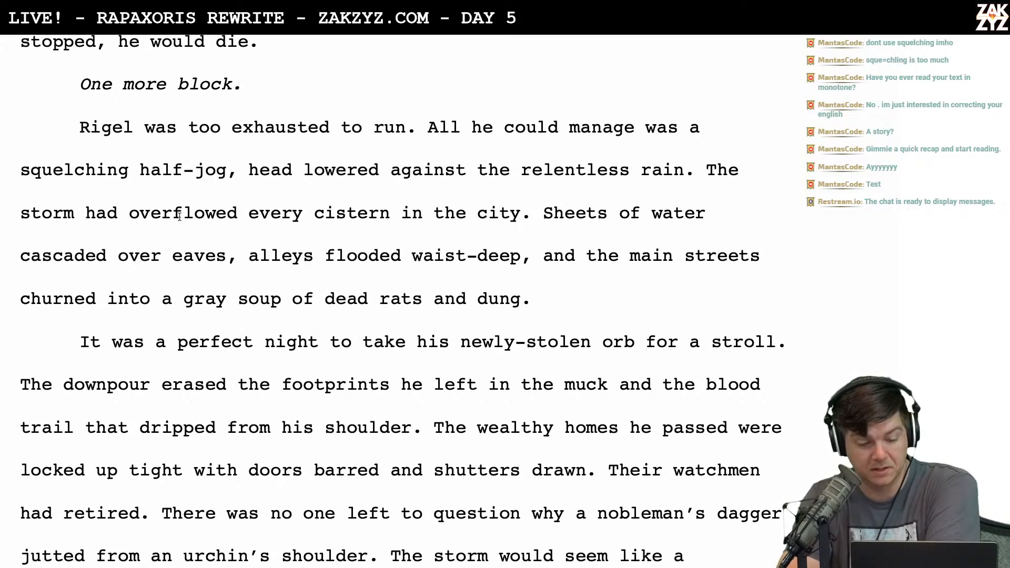
{"action": "scroll", "coordinate": [179, 217], "scroll_direction": "down", "scroll_amount": 1}
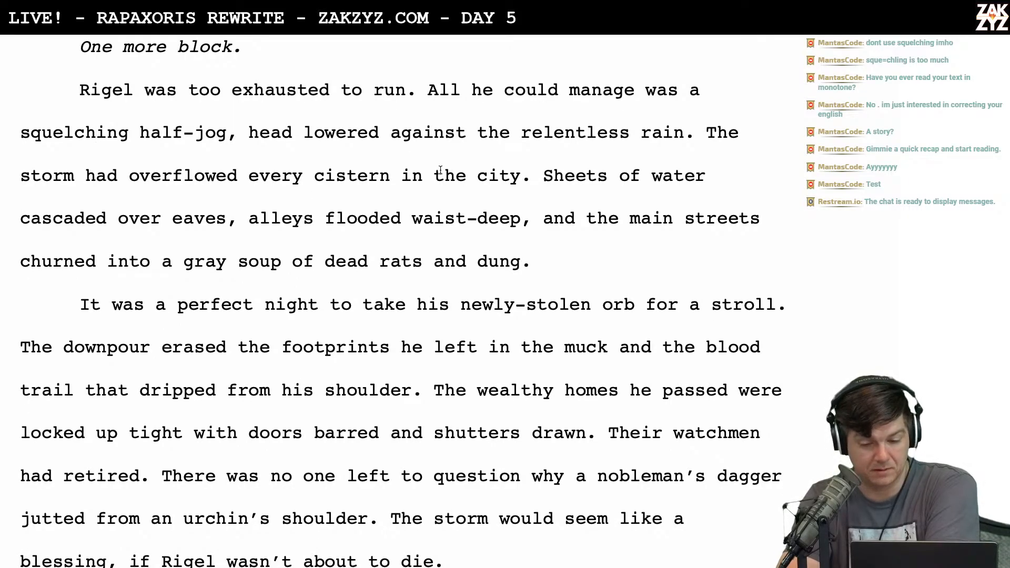
Delete "had" from the cistern sentence so it reads "The storm overflowed every cistern in the city."
{"action": "left_click", "coordinate": [118, 176]}
{"action": "key", "text": "BackSpace"}
{"action": "key", "text": "BackSpace"}
{"action": "key", "text": "BackSpace"}
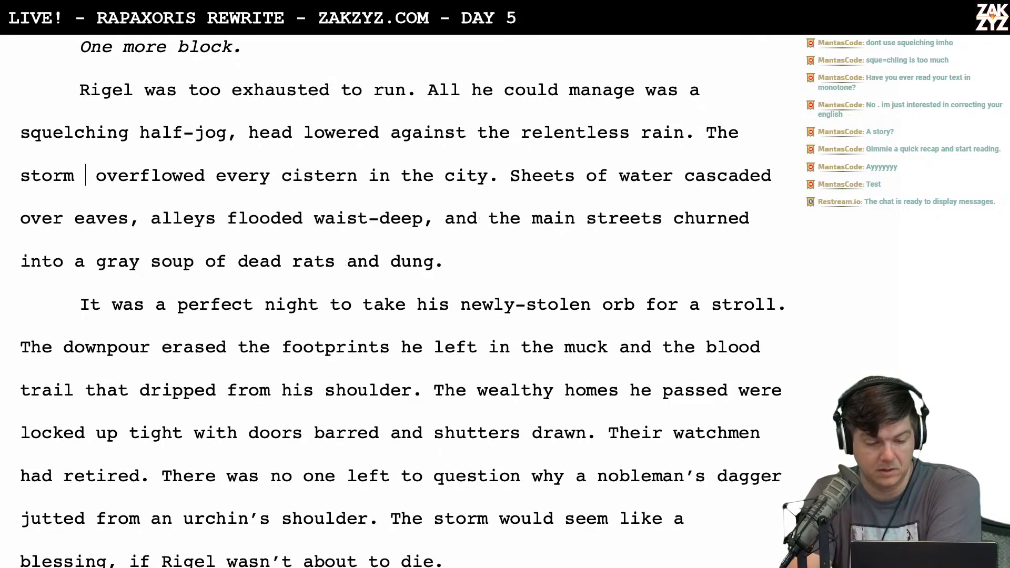
{"action": "key", "text": "BackSpace"}
Read on through the newly-stolen orb paragraph and the description of the young thief's injuries
{"action": "scroll", "coordinate": [350, 233], "scroll_direction": "down", "scroll_amount": 1}
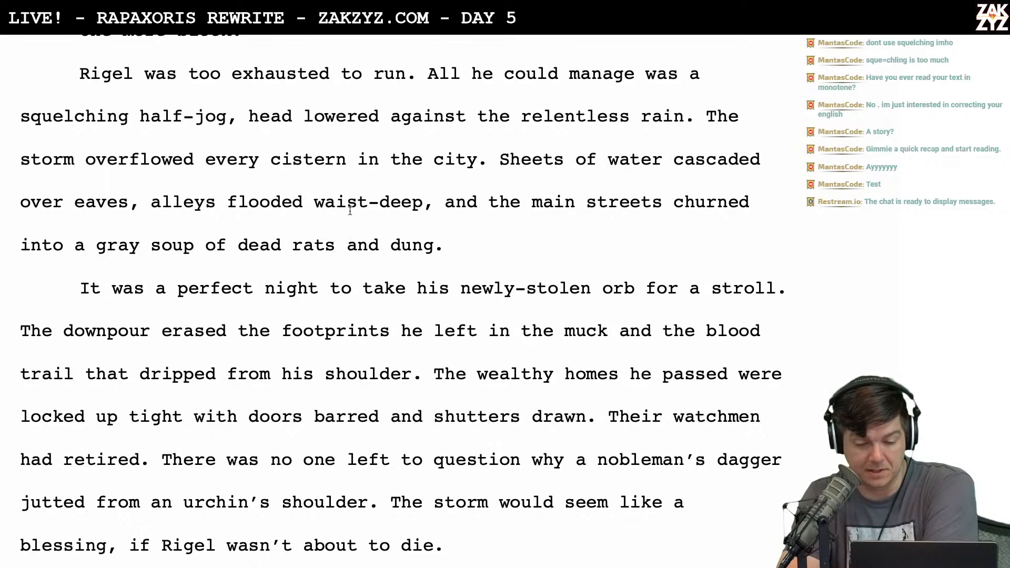
{"action": "scroll", "coordinate": [421, 246], "scroll_direction": "down", "scroll_amount": 1}
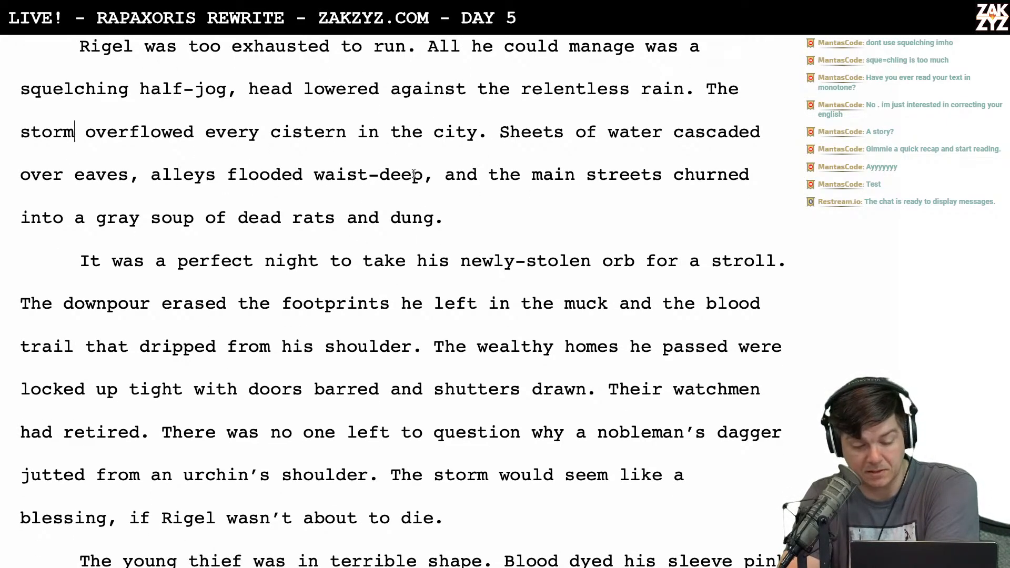
{"action": "scroll", "coordinate": [525, 216], "scroll_direction": "down", "scroll_amount": 1}
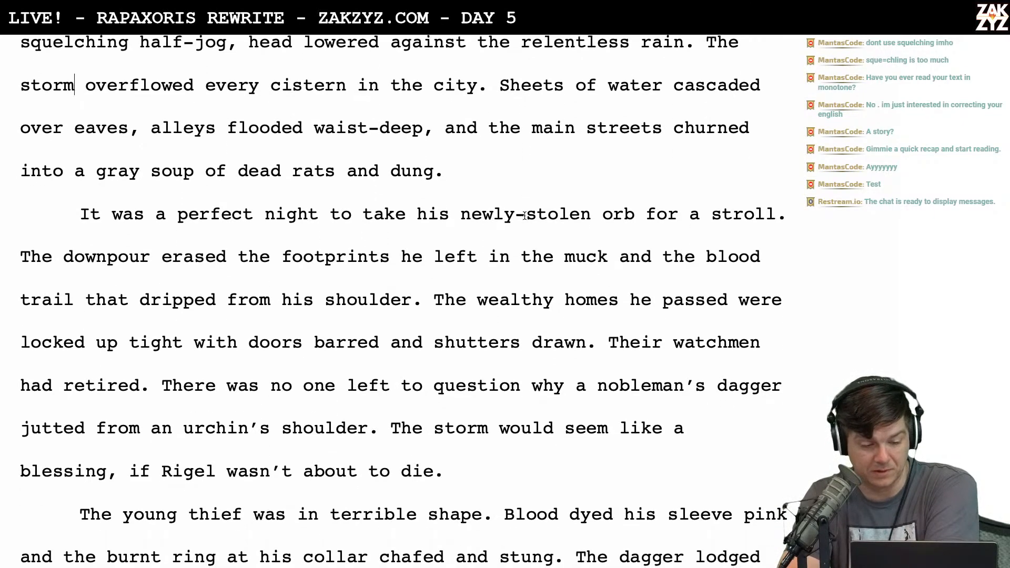
{"action": "scroll", "coordinate": [524, 216], "scroll_direction": "down", "scroll_amount": 2}
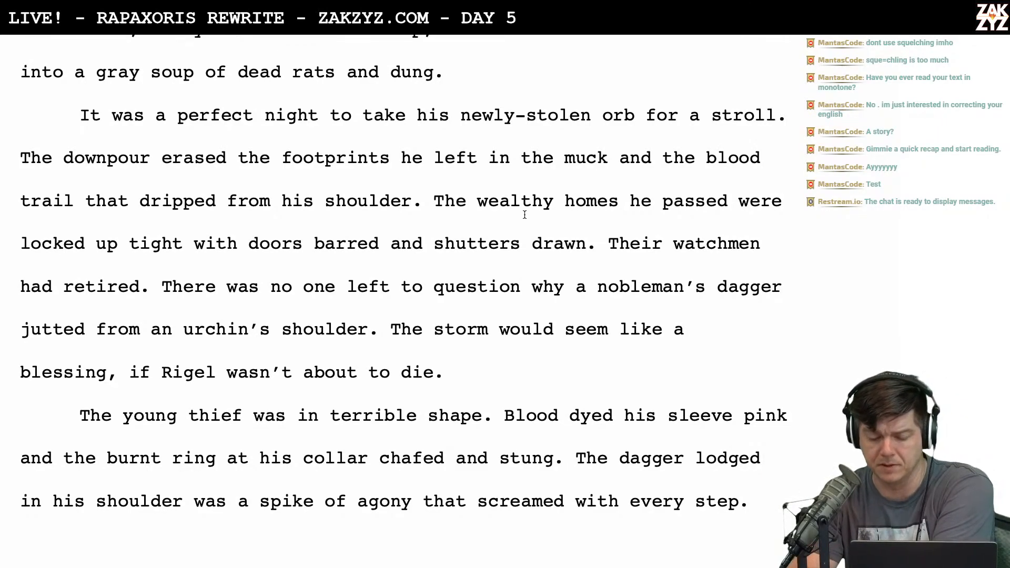
{"action": "scroll", "coordinate": [524, 215], "scroll_direction": "down", "scroll_amount": 1}
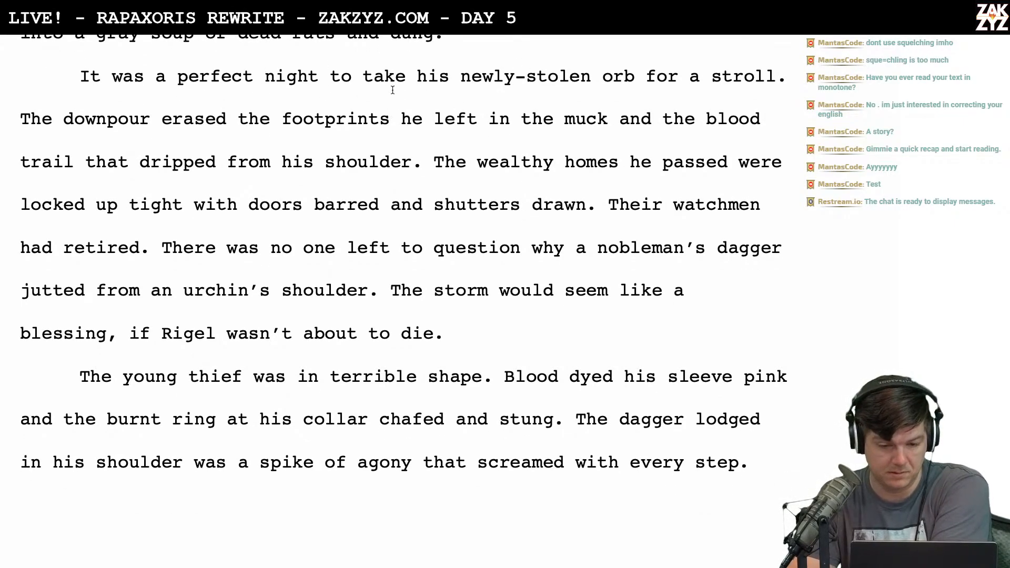
Replace "to take his newly-stolen orb for a stroll." with "to steal." in the sentence beginning "It was a perfect night"
{"action": "scroll", "coordinate": [242, 91], "scroll_direction": "up", "scroll_amount": 2}
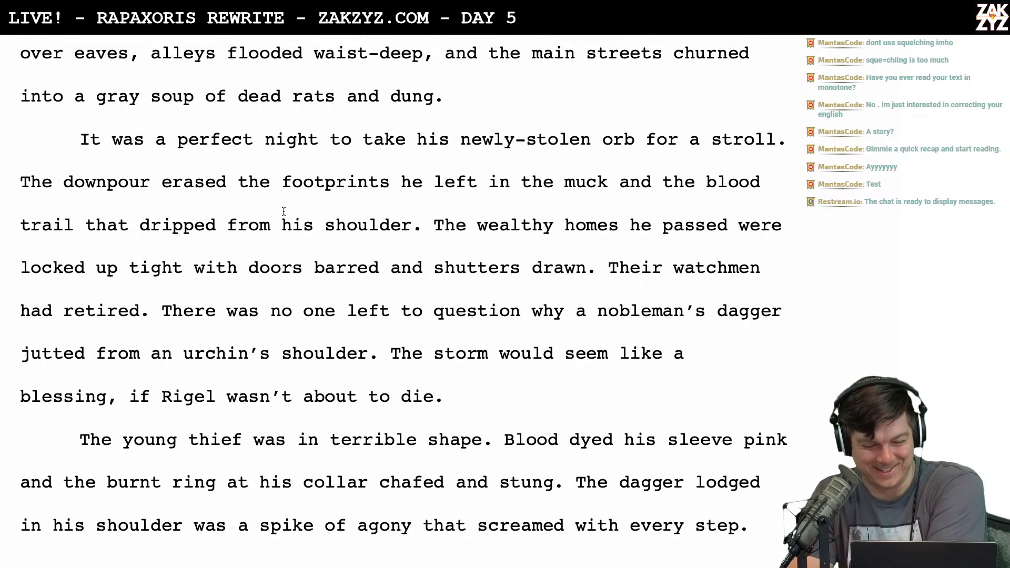
{"action": "scroll", "coordinate": [289, 155], "scroll_direction": "down", "scroll_amount": 1}
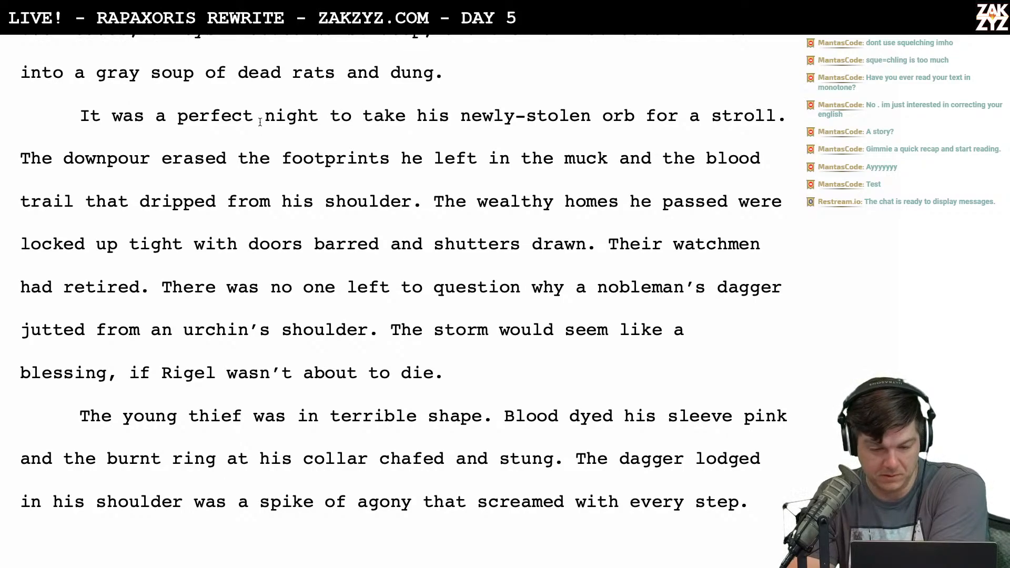
{"action": "scroll", "coordinate": [328, 145], "scroll_direction": "down", "scroll_amount": 1}
{"action": "scroll", "coordinate": [337, 137], "scroll_direction": "up", "scroll_amount": 5}
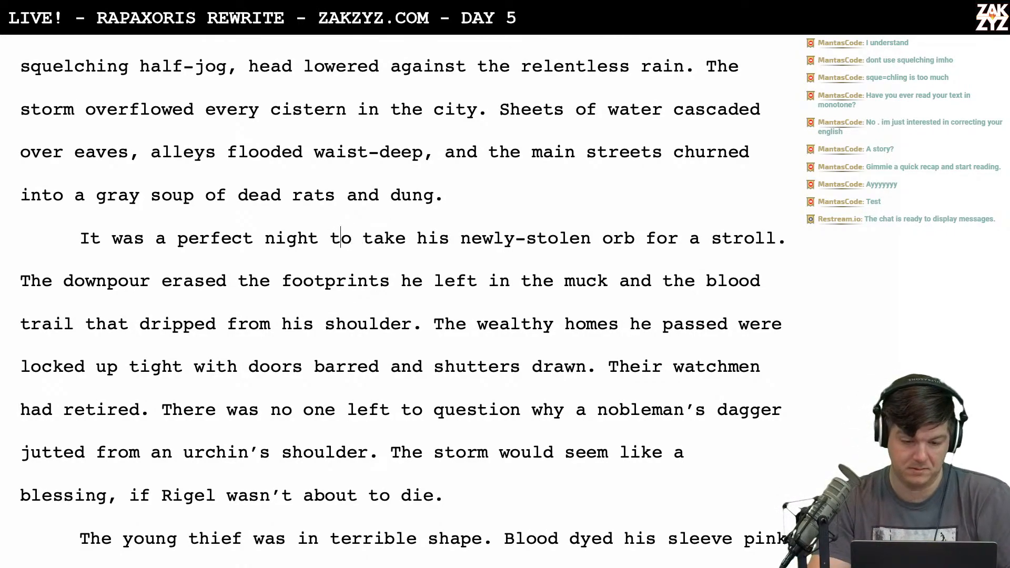
{"action": "type", "text": "to steal."}
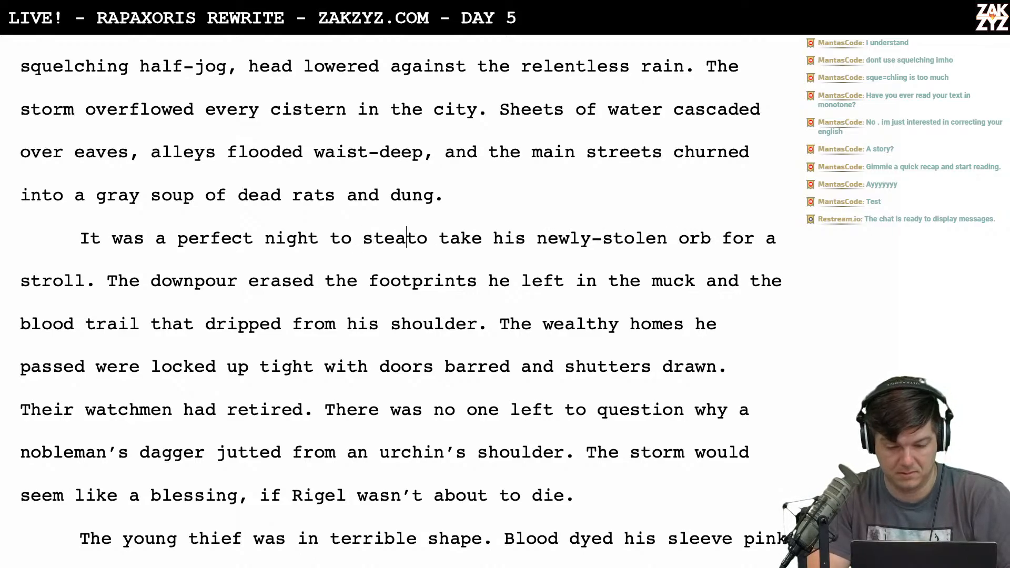
{"action": "key", "text": "shift+Down"}
{"action": "key", "text": "shift+Left"}
{"action": "key", "text": "shift+Left"}
{"action": "key", "text": "shift+Left"}
{"action": "key", "text": "shift+Left"}
{"action": "key", "text": "shift+Left"}
{"action": "key", "text": "shift+Left"}
{"action": "key", "text": "shift+Left"}
{"action": "key", "text": "shift+Left"}
{"action": "key", "text": "shift+Left"}
{"action": "key", "text": "shift+Left"}
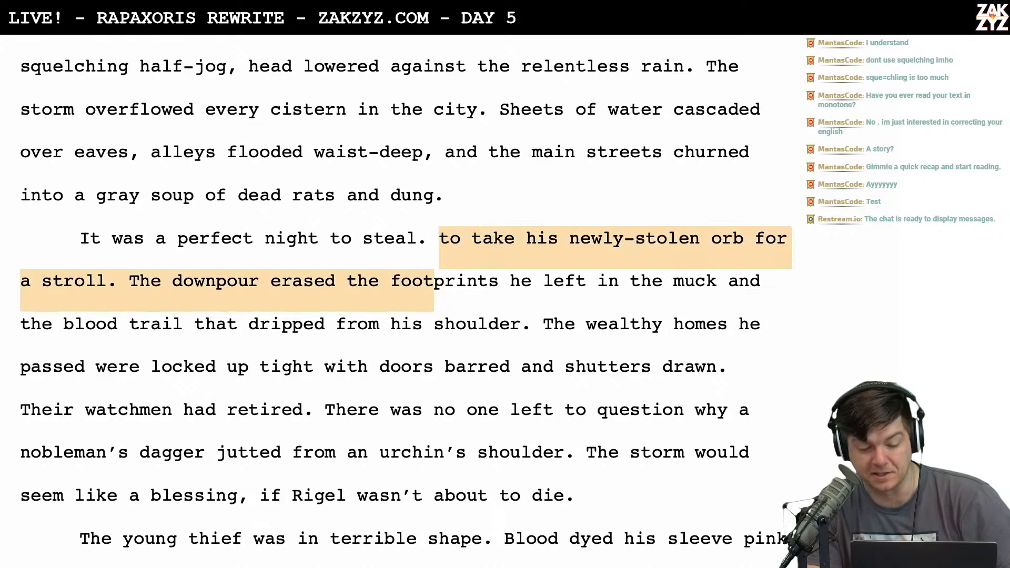
{"action": "key", "text": "shift+Left"}
{"action": "key", "text": "shift+Left"}
{"action": "key", "text": "shift+Left"}
{"action": "key", "text": "shift+Left"}
{"action": "key", "text": "shift+Left"}
{"action": "key", "text": "shift+Left"}
{"action": "key", "text": "shift+Left"}
{"action": "key", "text": "shift+Left"}
{"action": "key", "text": "shift+Left"}
{"action": "key", "text": "shift+Left"}
{"action": "key", "text": "shift+Left"}
{"action": "key", "text": "shift+Left"}
{"action": "key", "text": "shift+Left"}
{"action": "key", "text": "shift+Left"}
{"action": "key", "text": "shift+Left"}
{"action": "key", "text": "shift+Left"}
{"action": "key", "text": "shift+Left"}
{"action": "key", "text": "shift+Left"}
{"action": "key", "text": "shift+Left"}
{"action": "key", "text": "shift+Left"}
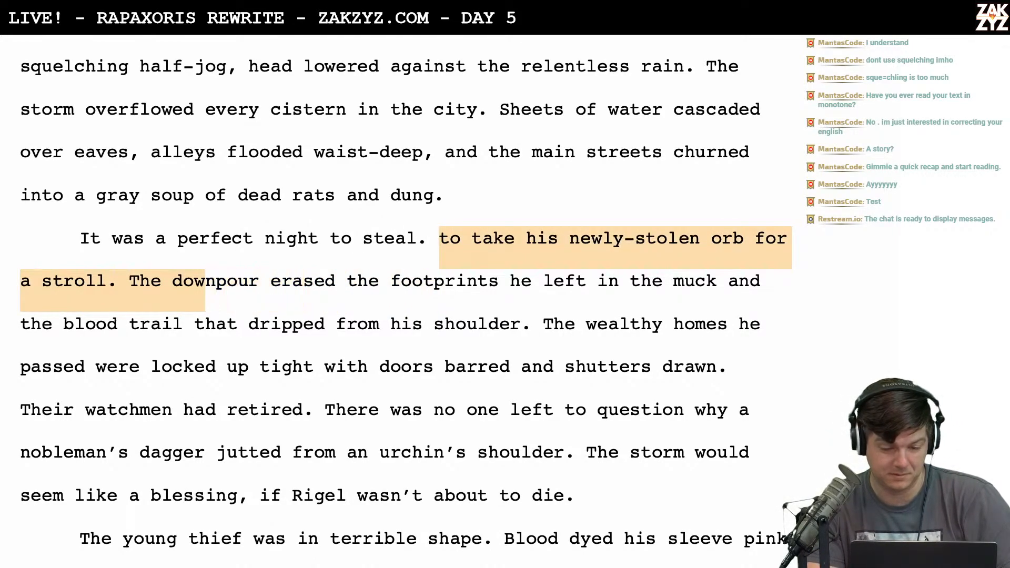
{"action": "key", "text": "BackSpace"}
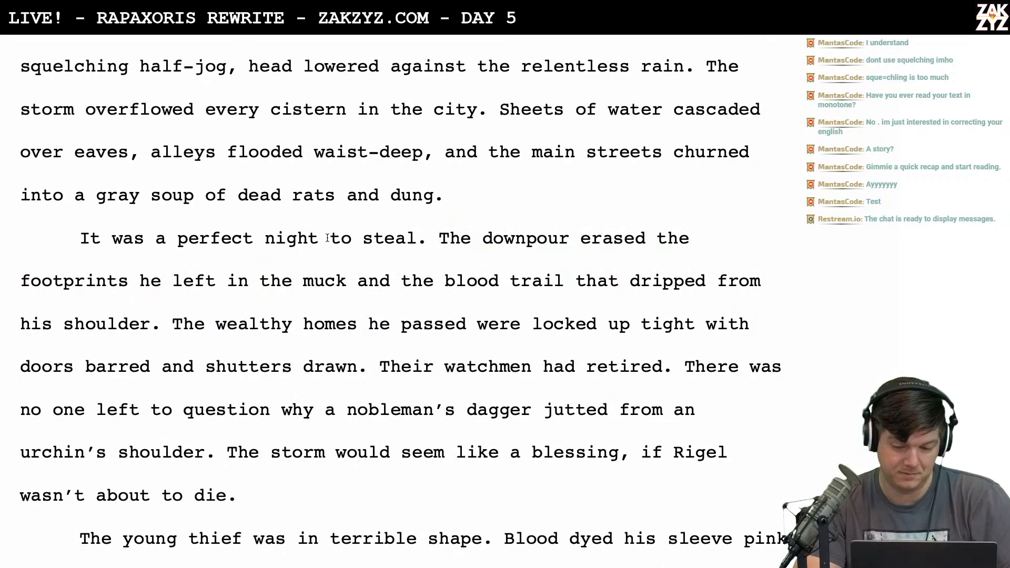
Try rewording the "perfect night" sentence by inserting "miserable night, perfect for a" after "It was a"
{"action": "key", "text": "Left"}
{"action": "key", "text": "Left"}
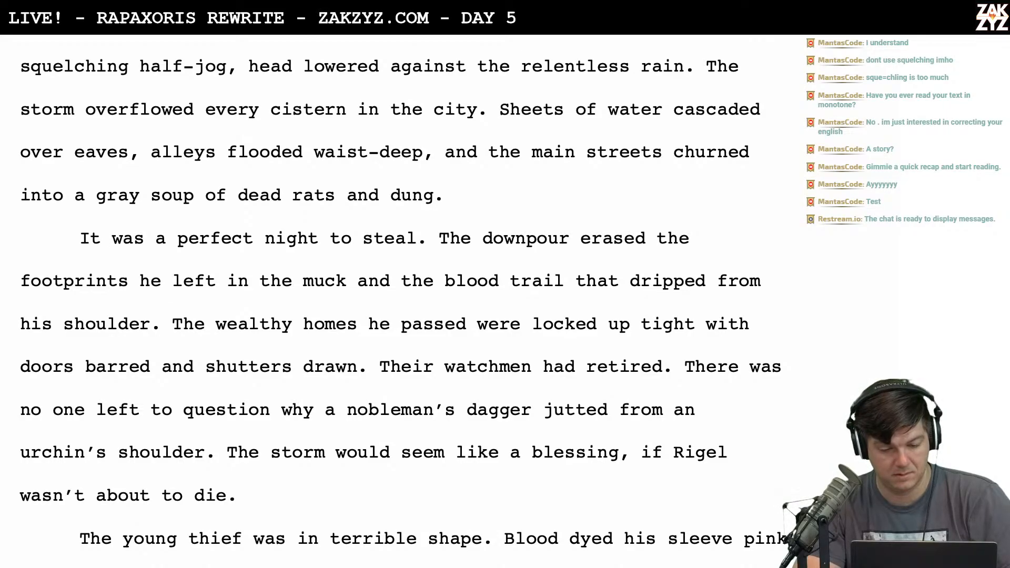
{"action": "scroll", "coordinate": [404, 300], "scroll_direction": "down", "scroll_amount": 1}
{"action": "key", "text": "Right"}
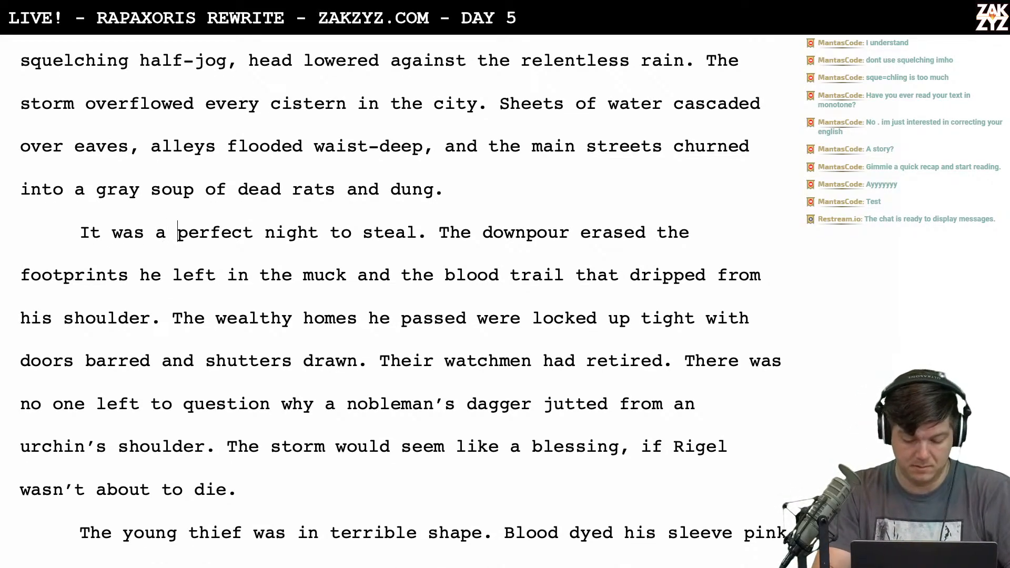
{"action": "type", "text": "miserable "}
{"action": "type", "text": "night, perfec"}
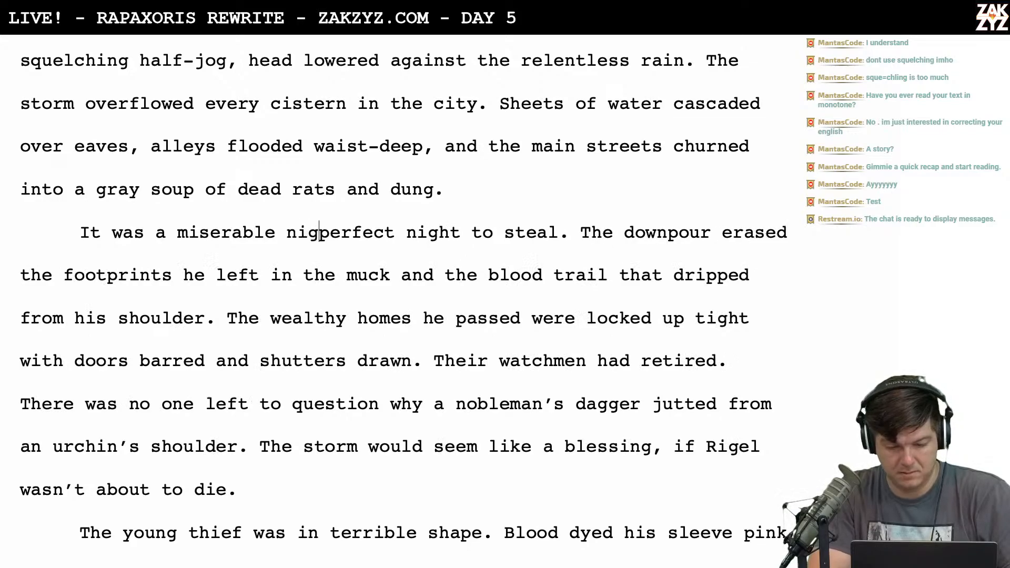
{"action": "type", "text": "t"}
{"action": "key", "text": "BackSpace"}
{"action": "key", "text": "BackSpace"}
{"action": "type", "text": "ect for "}
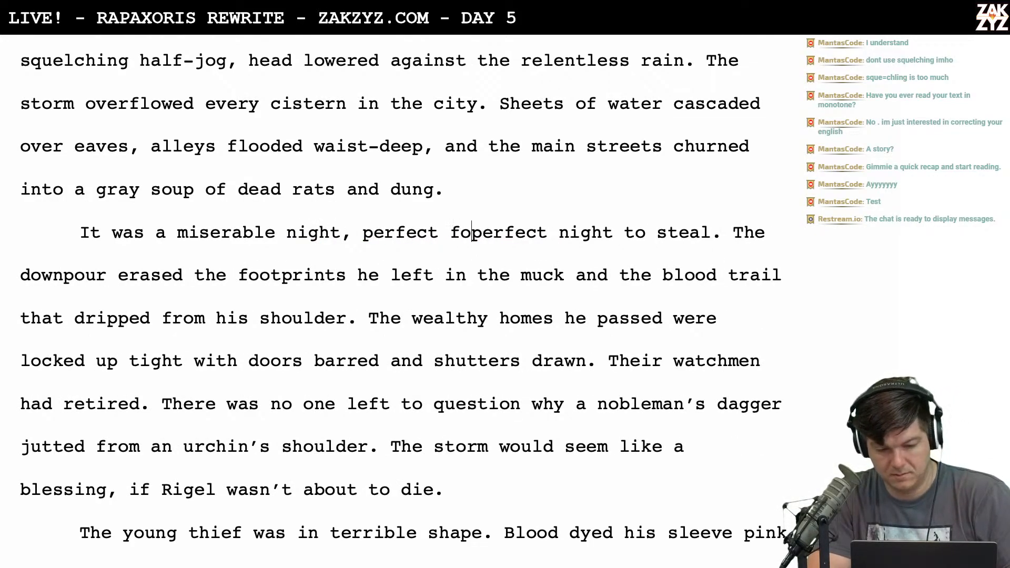
{"action": "type", "text": "a"}
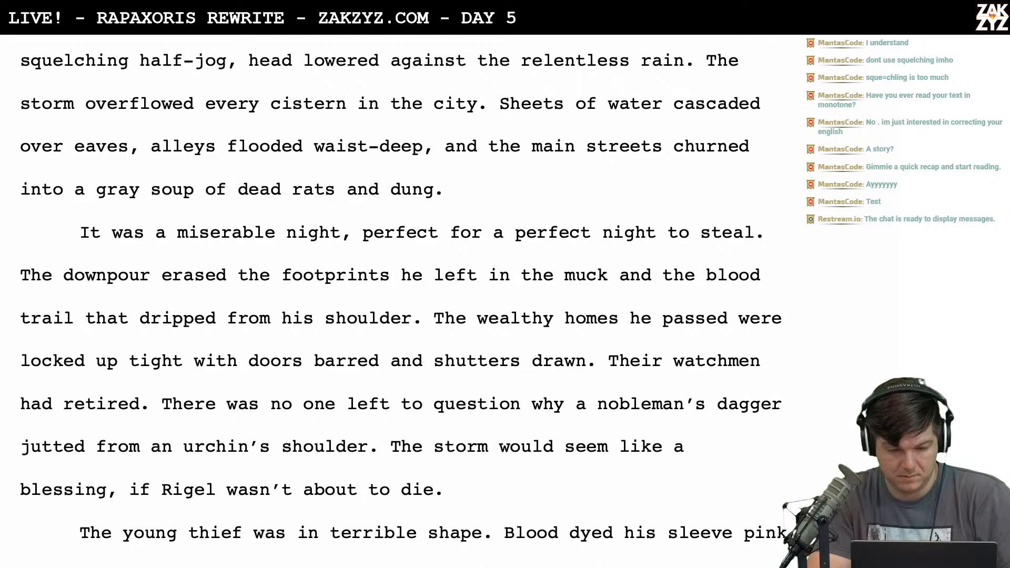
Replace "for a" with "to" after "miserable night, perfect" and start the word "disappear"
{"action": "key", "text": "BackSpace"}
{"action": "key", "text": "BackSpace"}
{"action": "key", "text": "BackSpace"}
{"action": "key", "text": "BackSpace"}
{"action": "key", "text": "BackSpace"}
{"action": "key", "text": "BackSpace"}
{"action": "type", "text": "to "}
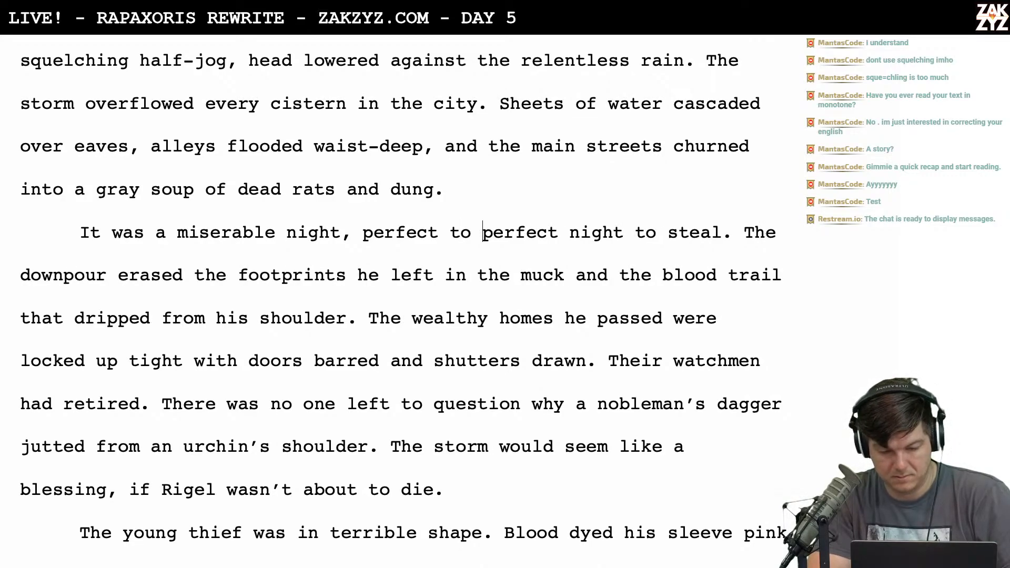
{"action": "type", "text": "disap"}
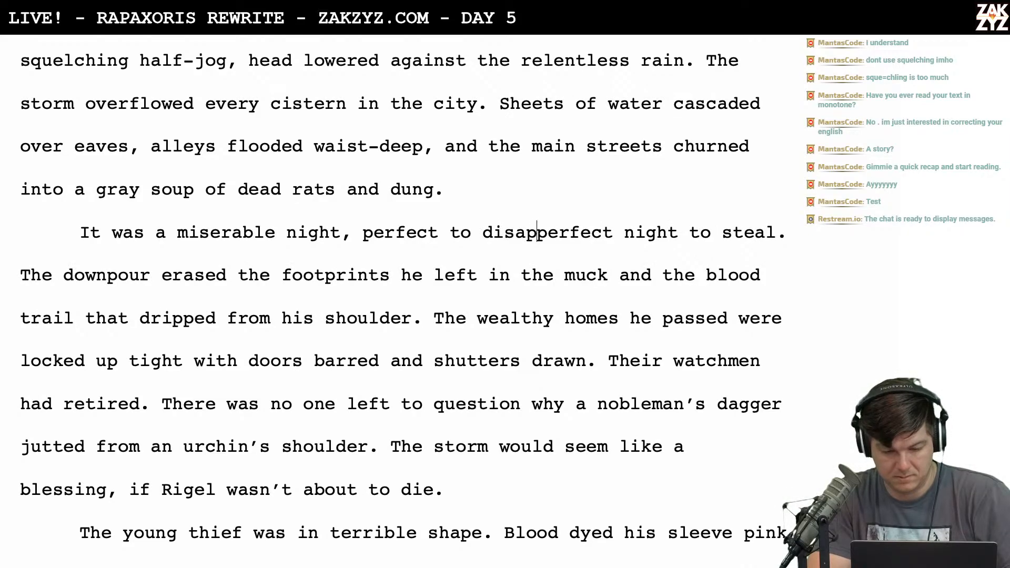
Add a new paragraph above the miserable-night sentence reading "The night was perfectly miserable, and a perfect way to disappear."
{"action": "left_click", "coordinate": [88, 245]}
{"action": "key", "text": "Return"}
{"action": "type", "text": "I"}
{"action": "key", "text": "BackSpace"}
{"action": "type", "text": "The night was perfectly miserable, and "}
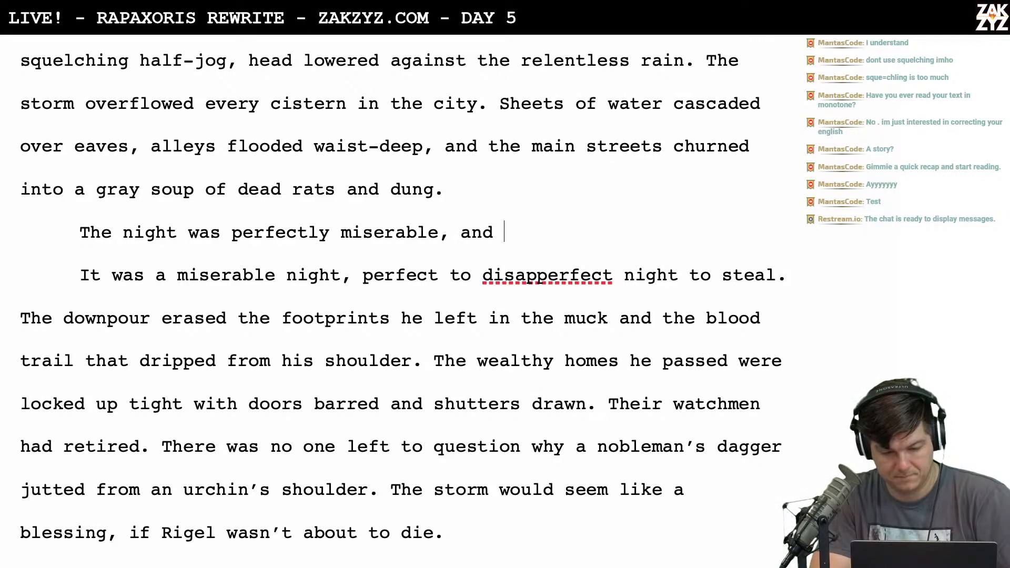
{"action": "type", "text": "a perfe"}
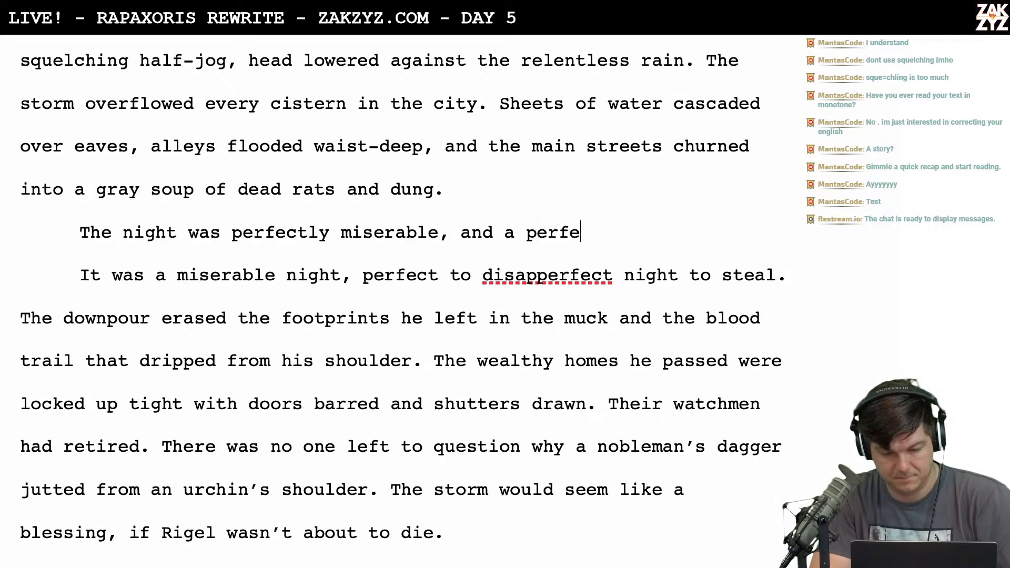
{"action": "type", "text": "ct way to disappear."}
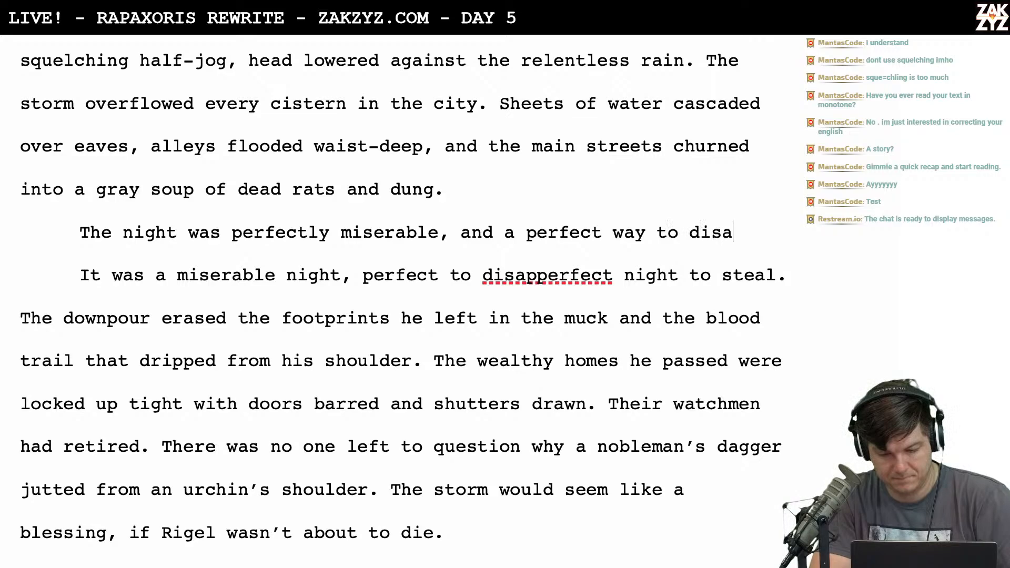
Delete the old "It was a miserable night" sentence and the paragraph break before it, so "The downpour" follows "disappear."
{"action": "key", "text": "shift+Right"}
{"action": "key", "text": "shift+Right"}
{"action": "key", "text": "shift+Right"}
{"action": "key", "text": "shift+Right"}
{"action": "key", "text": "shift+Right"}
{"action": "key", "text": "shift+Right"}
{"action": "key", "text": "shift+Right"}
{"action": "key", "text": "shift+Right"}
{"action": "key", "text": "shift+Right"}
{"action": "key", "text": "shift+Right"}
{"action": "key", "text": "shift+Right"}
{"action": "key", "text": "shift+Right"}
{"action": "key", "text": "shift+Right"}
{"action": "key", "text": "shift+Right"}
{"action": "key", "text": "shift+Right"}
{"action": "key", "text": "shift+Right"}
{"action": "key", "text": "shift+Right"}
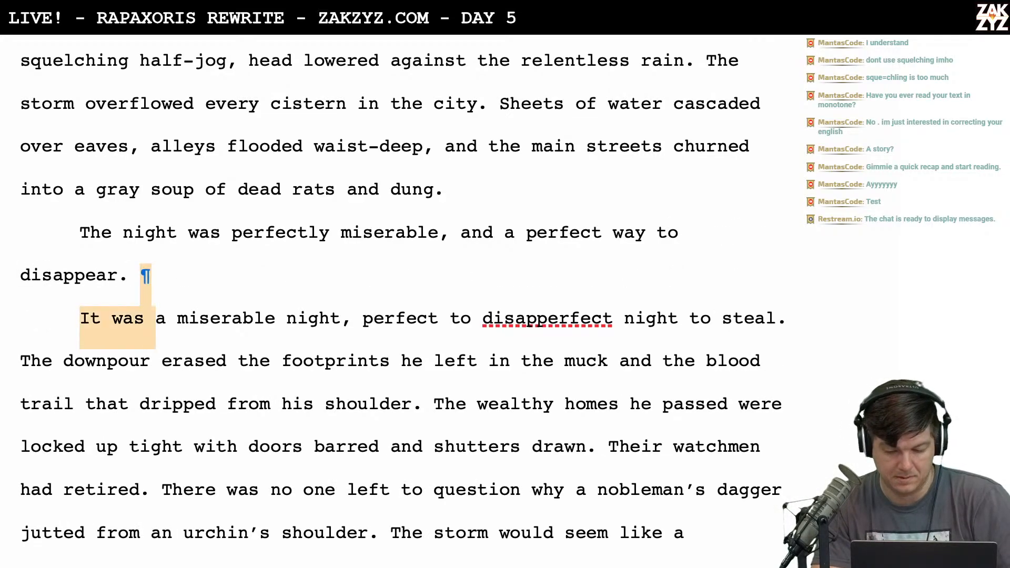
{"action": "key", "text": "shift+Right"}
{"action": "key", "text": "shift+Right"}
{"action": "key", "text": "shift+Right"}
{"action": "key", "text": "shift+Right"}
{"action": "key", "text": "shift+Right"}
{"action": "key", "text": "shift+Right"}
{"action": "key", "text": "shift+Right"}
{"action": "key", "text": "shift+Right"}
{"action": "key", "text": "shift+Right"}
{"action": "key", "text": "shift+Right"}
{"action": "key", "text": "shift+Right"}
{"action": "key", "text": "shift+Right"}
{"action": "key", "text": "shift+Right"}
{"action": "key", "text": "shift+Right"}
{"action": "key", "text": "shift+Right"}
{"action": "key", "text": "shift+Right"}
{"action": "key", "text": "shift+Right"}
{"action": "key", "text": "shift+Right"}
{"action": "key", "text": "shift+Right"}
{"action": "key", "text": "shift+Right"}
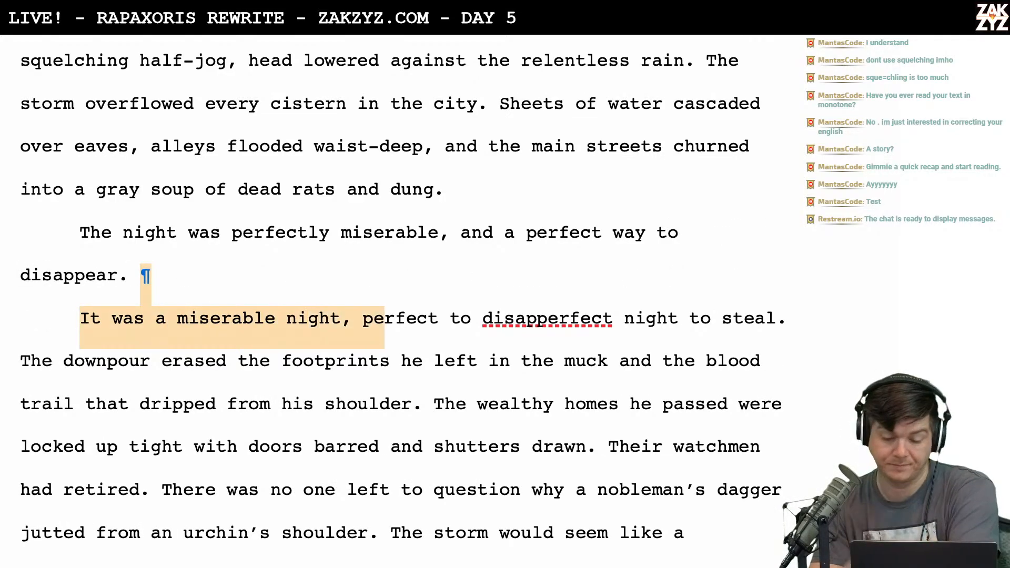
{"action": "key", "text": "shift+Right"}
{"action": "key", "text": "shift+Right"}
{"action": "key", "text": "shift+Right"}
{"action": "key", "text": "shift+Right"}
{"action": "key", "text": "shift+Right"}
{"action": "key", "text": "shift+Right"}
{"action": "key", "text": "shift+Right"}
{"action": "key", "text": "shift+Right"}
{"action": "key", "text": "shift+Right"}
{"action": "key", "text": "shift+Right"}
{"action": "key", "text": "shift+Right"}
{"action": "key", "text": "shift+Right"}
{"action": "key", "text": "shift+Right"}
{"action": "key", "text": "shift+Right"}
{"action": "key", "text": "shift+Right"}
{"action": "key", "text": "shift+Right"}
{"action": "key", "text": "shift+Right"}
{"action": "key", "text": "shift+Right"}
{"action": "key", "text": "shift+Right"}
{"action": "key", "text": "shift+Right"}
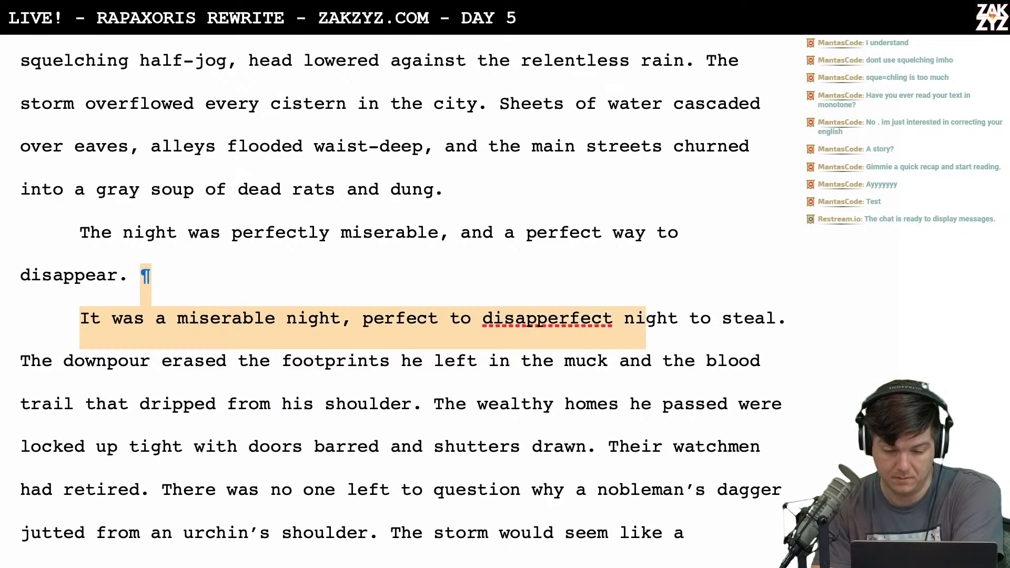
{"action": "key", "text": "shift+Right"}
{"action": "key", "text": "shift+Right"}
{"action": "key", "text": "shift+Right"}
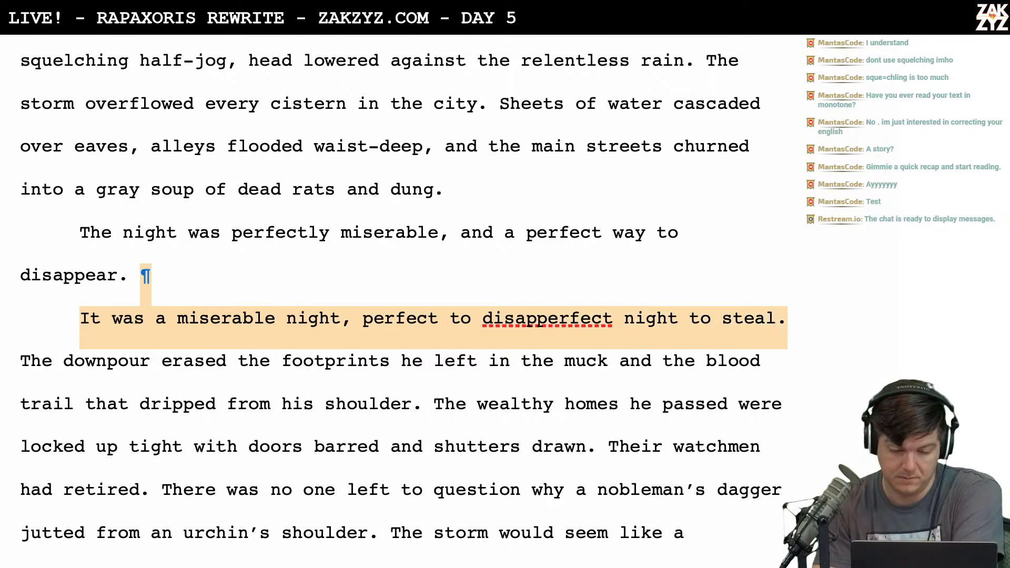
{"action": "key", "text": "Delete"}
Delete "perfectly miserable, and" so the sentence reads "The night was a perfect way to disappear."
{"action": "scroll", "coordinate": [143, 210], "scroll_direction": "down", "scroll_amount": 1}
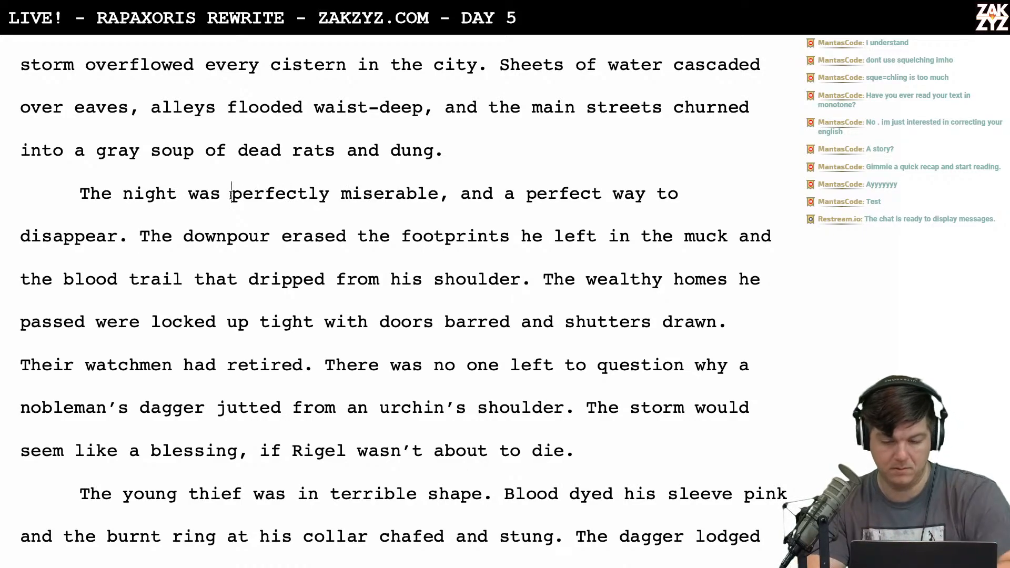
{"action": "left_click_drag", "start_coordinate": [222, 193], "coordinate": [493, 193]}
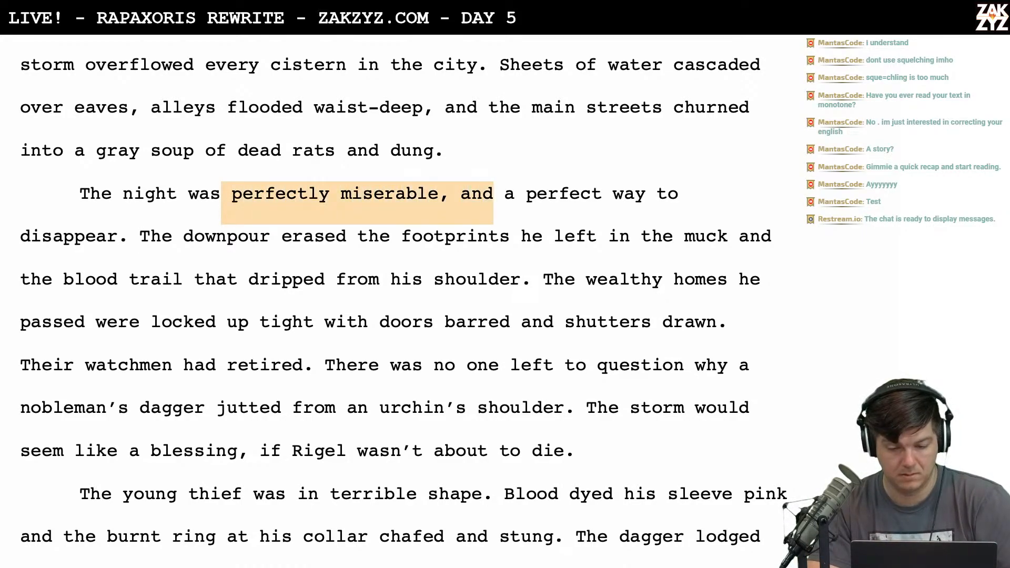
{"action": "key", "text": "BackSpace"}
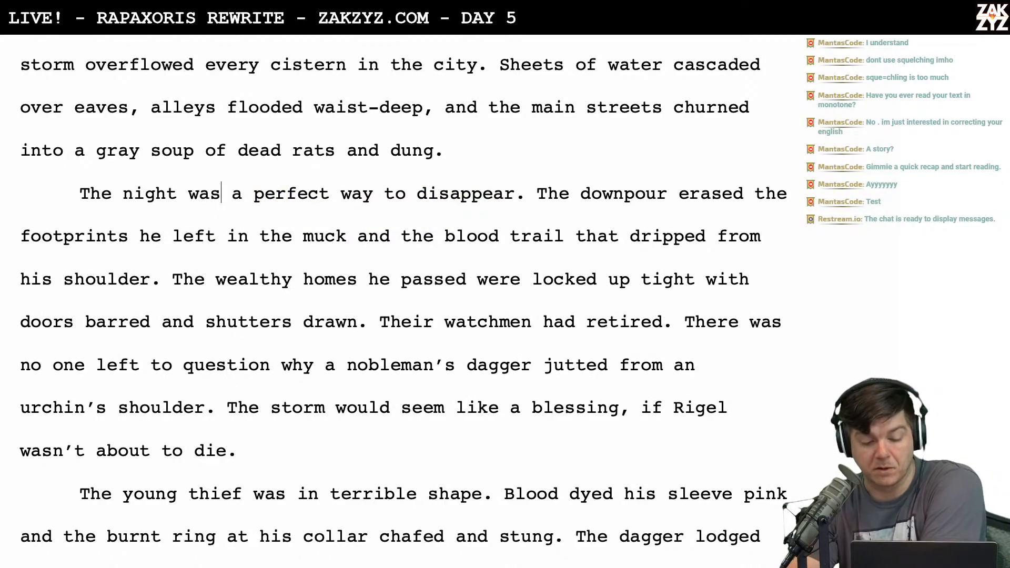
Insert the sentence "It was a perfect night to disappear." at the start of the downpour paragraph
{"action": "scroll", "coordinate": [216, 187], "scroll_direction": "down", "scroll_amount": 1}
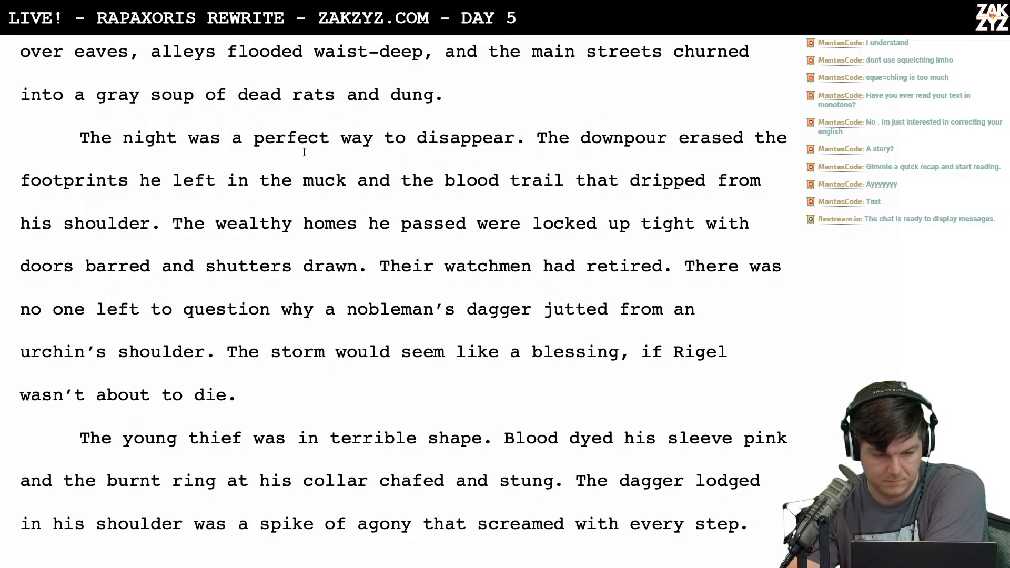
{"action": "left_click", "coordinate": [81, 140]}
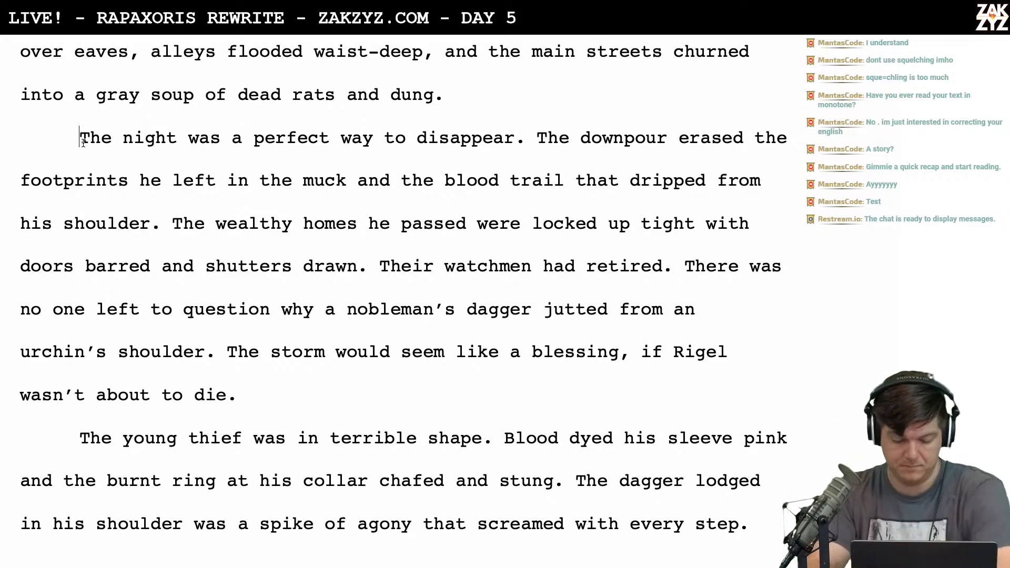
{"action": "type", "text": "It was saThe night was a perfect"}
{"action": "key", "text": "BackSpace"}
{"action": "key", "text": "BackSpace"}
{"action": "key", "text": "BackSpace"}
{"action": "key", "text": "BackSpace"}
{"action": "key", "text": "BackSpace"}
{"action": "key", "text": "BackSpace"}
{"action": "key", "text": "BackSpace"}
{"action": "key", "text": "BackSpace"}
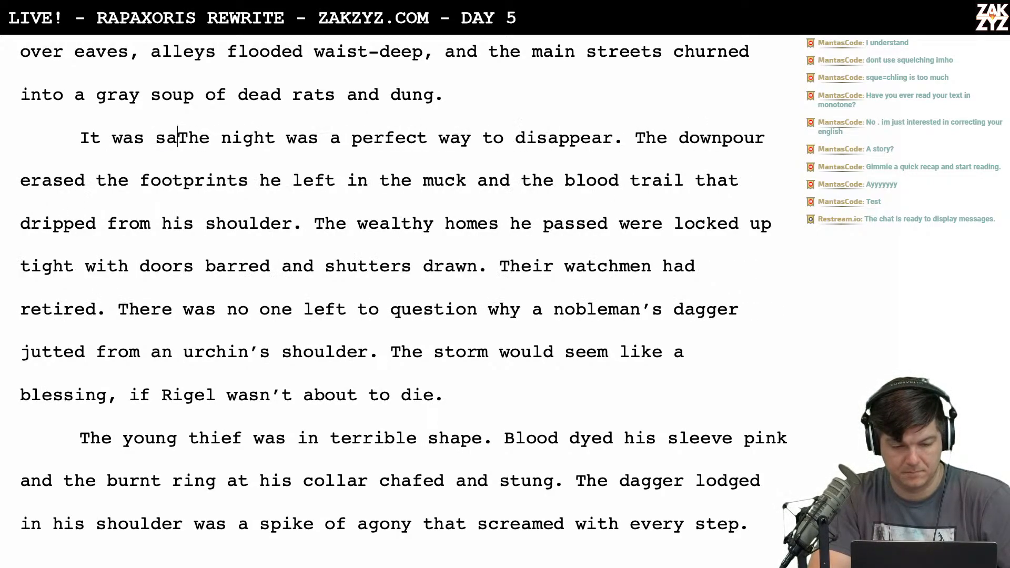
{"action": "key", "text": "BackSpace"}
{"action": "key", "text": "BackSpace"}
{"action": "type", "text": "a perfect night to disappear."}
Delete the old sentence "The night was a perfect way to disappear." so "The downpour" follows the new opening sentence
{"action": "key", "text": "shift+Down"}
{"action": "key", "text": "shift+Left"}
{"action": "key", "text": "shift+Left"}
{"action": "key", "text": "shift+Left"}
{"action": "key", "text": "shift+Left"}
{"action": "key", "text": "shift+Left"}
{"action": "key", "text": "shift+Left"}
{"action": "key", "text": "shift+Left"}
{"action": "key", "text": "shift+Left"}
{"action": "key", "text": "shift+Left"}
{"action": "key", "text": "shift+Left"}
{"action": "key", "text": "shift+Left"}
{"action": "key", "text": "shift+Left"}
{"action": "key", "text": "shift+Left"}
{"action": "key", "text": "shift+Left"}
{"action": "key", "text": "shift+Left"}
{"action": "key", "text": "shift+Left"}
{"action": "key", "text": "shift+Left"}
{"action": "key", "text": "shift+Left"}
{"action": "key", "text": "shift+Left"}
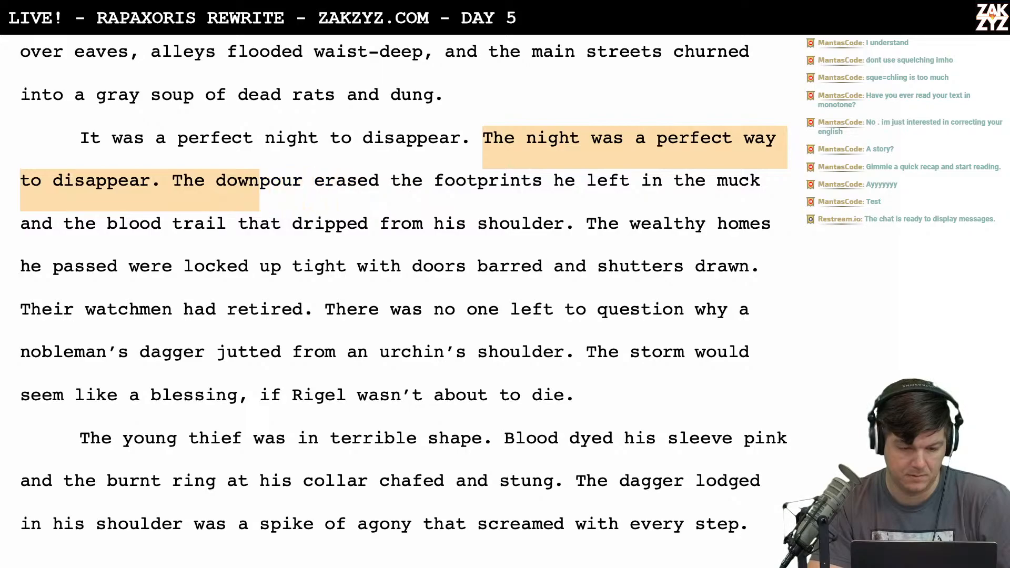
{"action": "key", "text": "shift+Left"}
{"action": "key", "text": "shift+Left"}
{"action": "key", "text": "shift+Left"}
{"action": "key", "text": "shift+Left"}
{"action": "key", "text": "shift+Left"}
{"action": "key", "text": "shift+Left"}
{"action": "key", "text": "shift+Left"}
{"action": "key", "text": "shift+Left"}
{"action": "key", "text": "shift+Left"}
{"action": "key", "text": "BackSpace"}
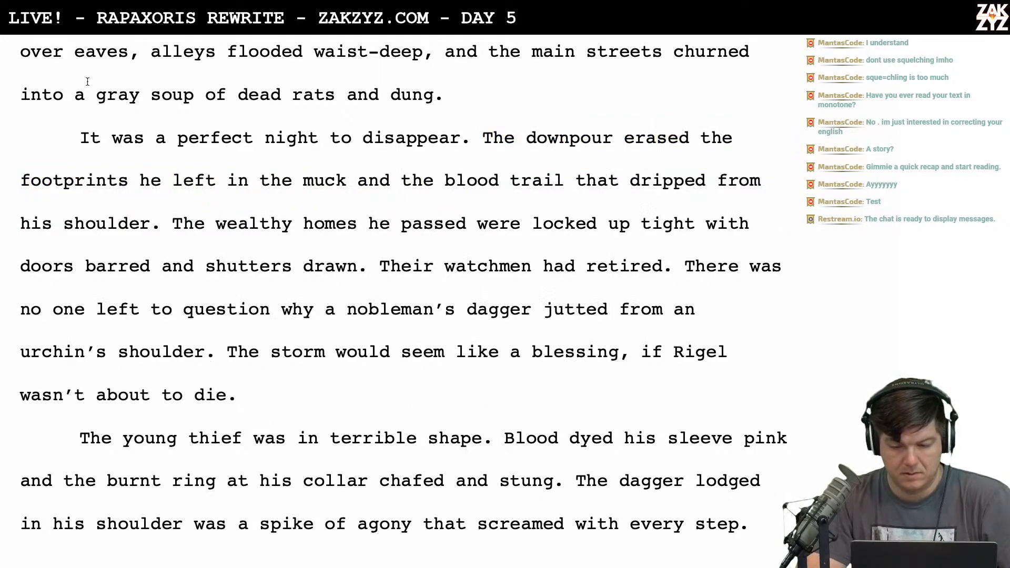
Insert "swirled away" before "the blood trail" in the downpour sentence
{"action": "left_click", "coordinate": [400, 181]}
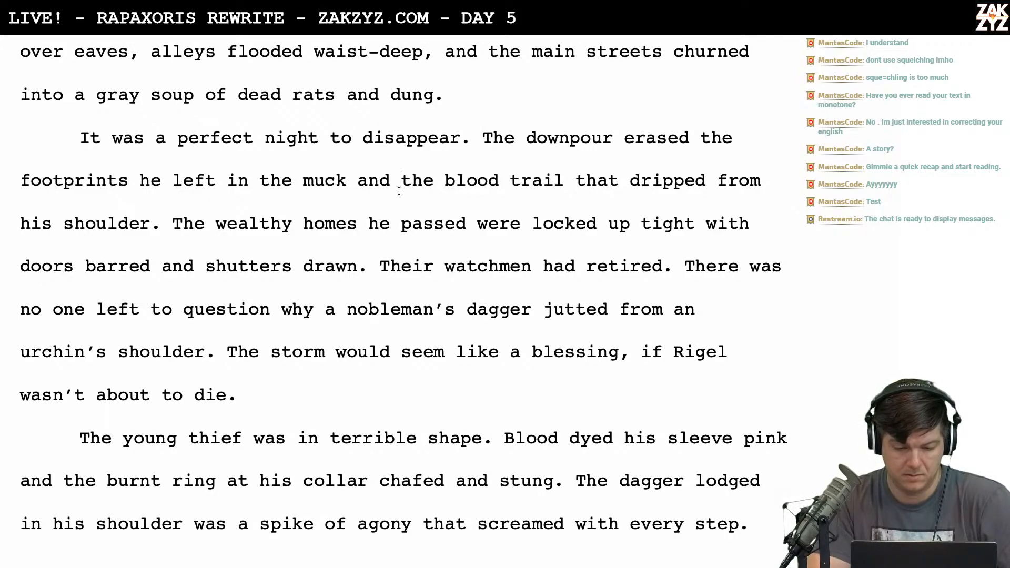
{"action": "type", "text": "swilr"}
{"action": "key", "text": "BackSpace"}
{"action": "key", "text": "BackSpace"}
{"action": "key", "text": "BackSpace"}
{"action": "key", "text": "BackSpace"}
{"action": "key", "text": "BackSpace"}
{"action": "key", "text": "BackSpace"}
{"action": "type", "text": "wi"}
{"action": "key", "text": "BackSpace"}
{"action": "key", "text": "BackSpace"}
{"action": "type", "text": "swirle"}
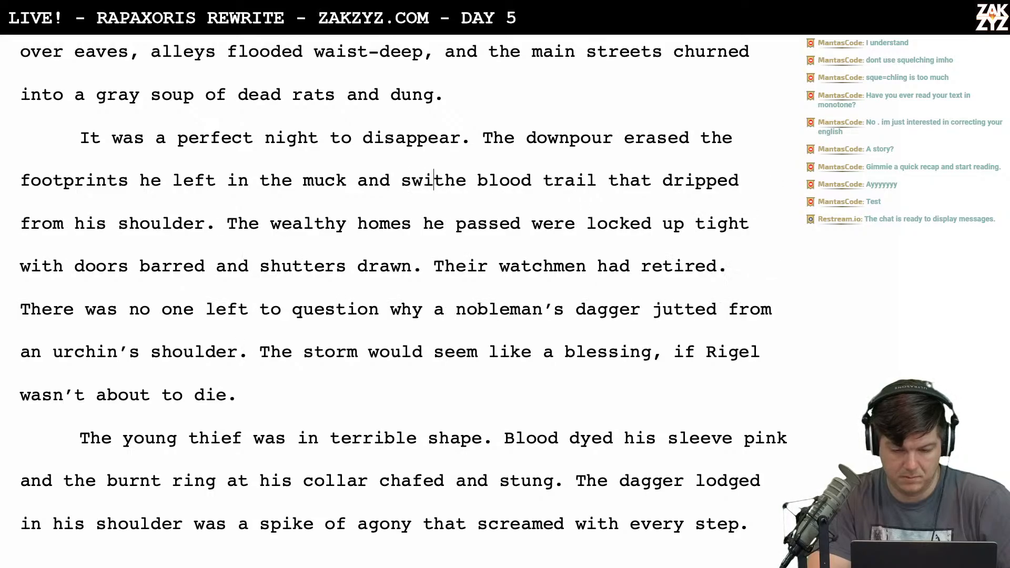
{"action": "type", "text": "d away"}
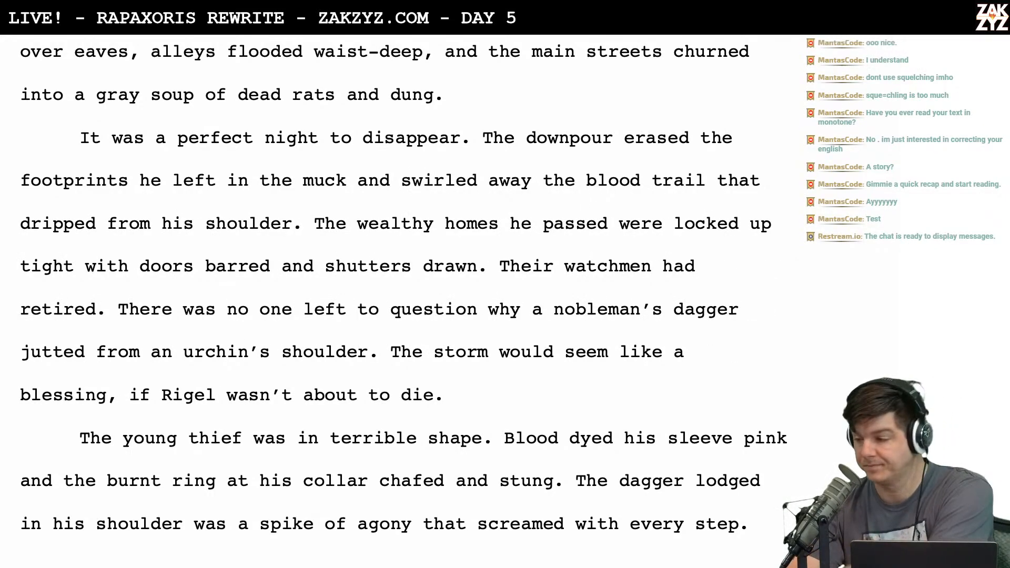
Insert "that trailed from his shoulder." after "swirled away the blood"
{"action": "scroll", "coordinate": [368, 142], "scroll_direction": "down", "scroll_amount": 1}
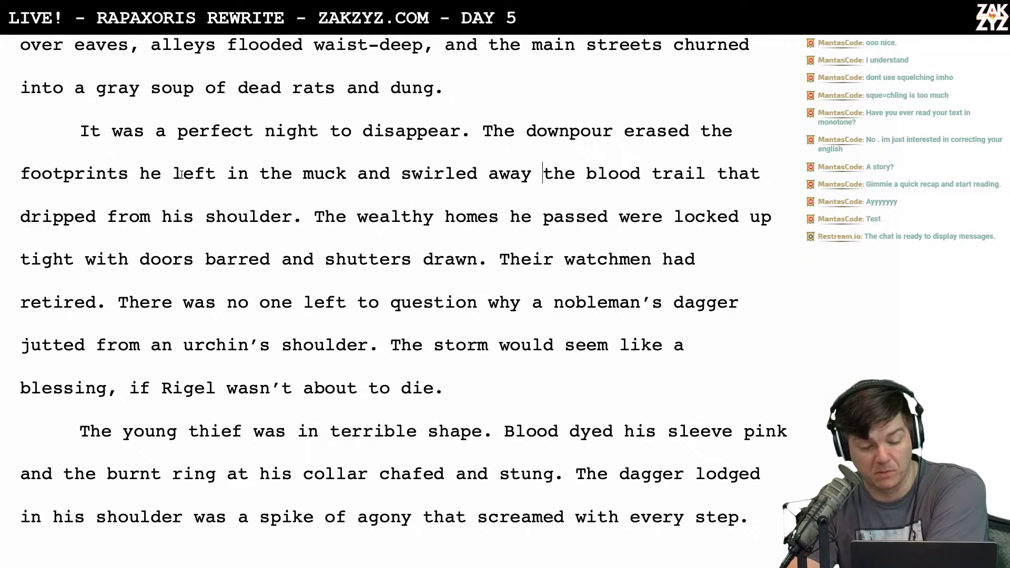
{"action": "scroll", "coordinate": [251, 197], "scroll_direction": "down", "scroll_amount": 2}
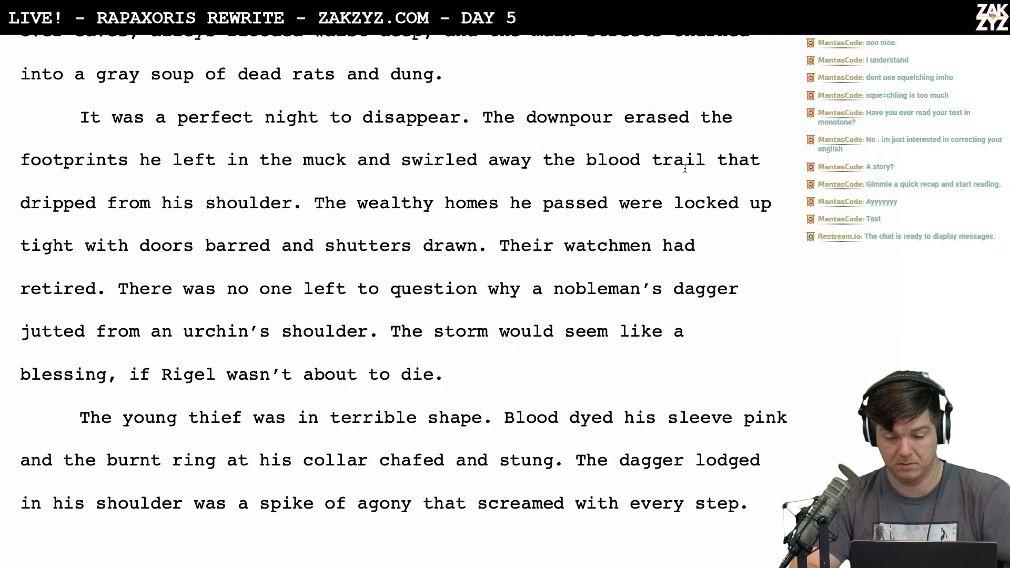
{"action": "type", "text": "thgat"}
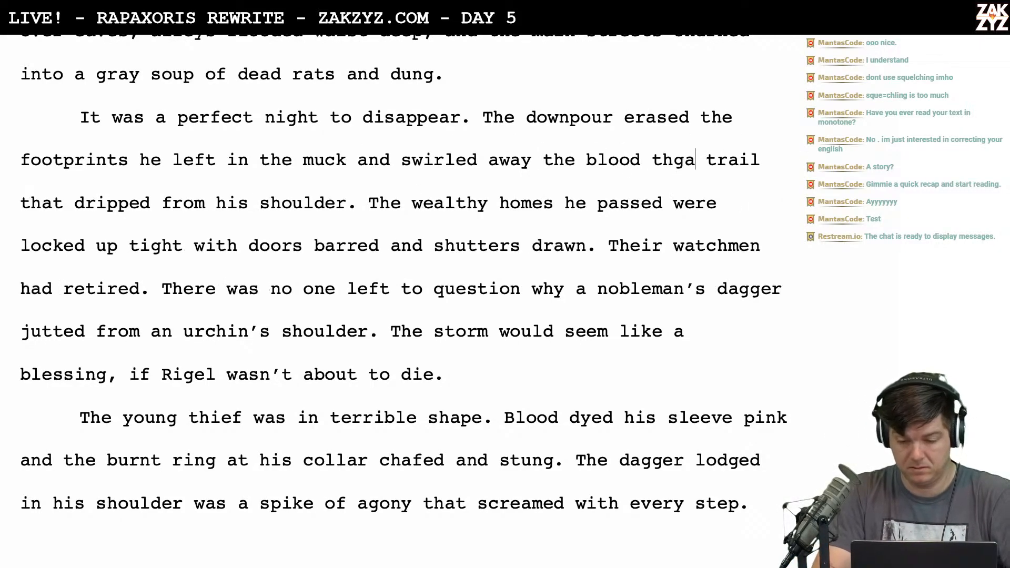
{"action": "key", "text": "BackSpace"}
{"action": "key", "text": "BackSpace"}
{"action": "key", "text": "BackSpace"}
{"action": "key", "text": "BackSpace"}
{"action": "type", "text": "at traie"}
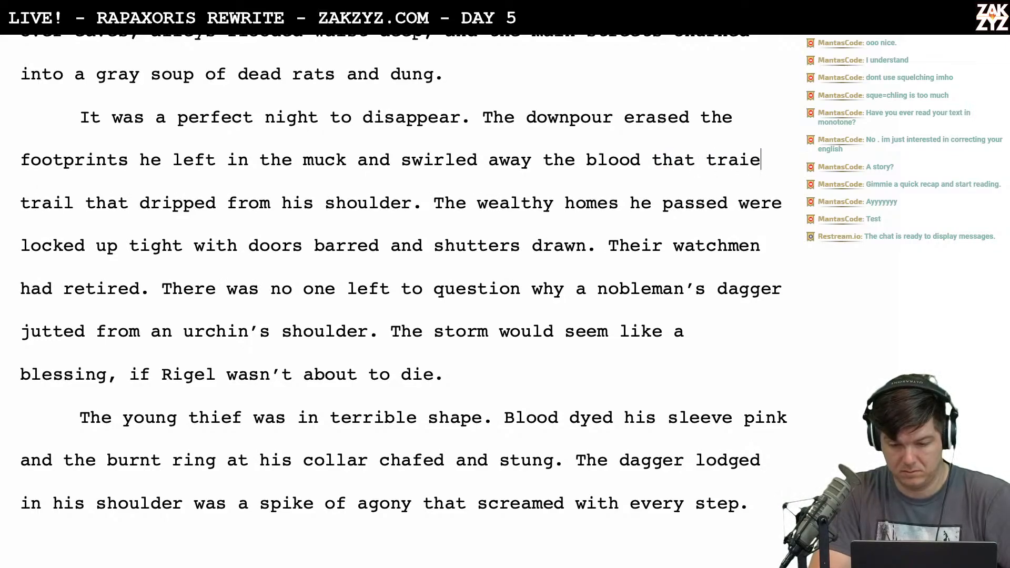
{"action": "key", "text": "BackSpace"}
{"action": "type", "text": "a"}
{"action": "key", "text": "BackSpace"}
{"action": "type", "text": "iled from his sho"}
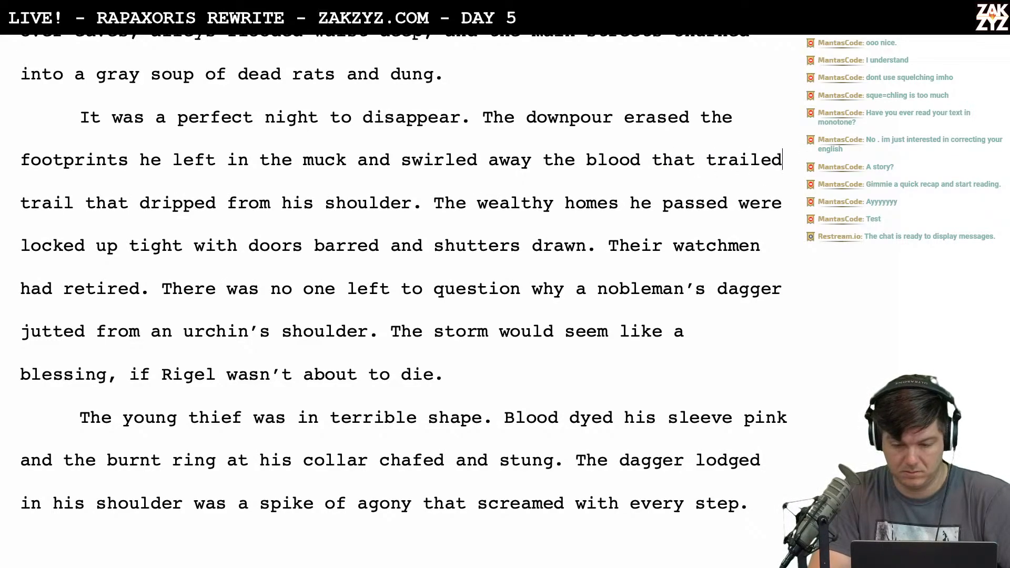
{"action": "type", "text": "ulder."}
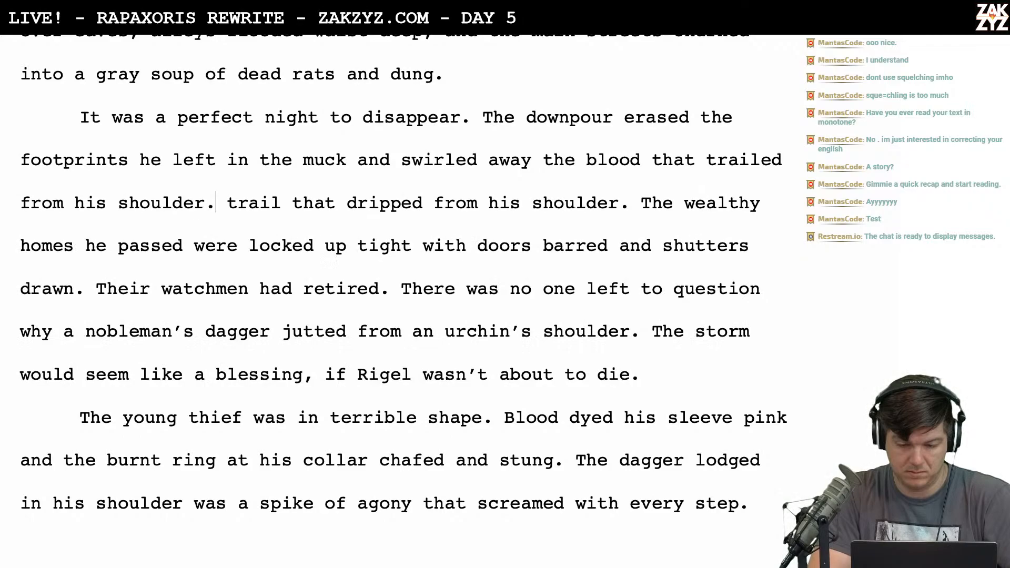
Delete the leftover phrase "trail that dripped from his shoulder." before "The wealthy homes"
{"action": "key", "text": "shift+Right"}
{"action": "key", "text": "shift+Right"}
{"action": "key", "text": "shift+Right"}
{"action": "key", "text": "shift+Right"}
{"action": "key", "text": "shift+Right"}
{"action": "key", "text": "shift+Right"}
{"action": "key", "text": "shift+Right"}
{"action": "key", "text": "shift+Right"}
{"action": "key", "text": "shift+Right"}
{"action": "key", "text": "shift+Right"}
{"action": "key", "text": "shift+Right"}
{"action": "key", "text": "shift+Right"}
{"action": "key", "text": "shift+Right"}
{"action": "key", "text": "shift+Right"}
{"action": "key", "text": "shift+Right"}
{"action": "key", "text": "shift+Right"}
{"action": "key", "text": "shift+Right"}
{"action": "key", "text": "shift+Right"}
{"action": "key", "text": "shift+Right"}
{"action": "key", "text": "shift+Right"}
{"action": "key", "text": "shift+Right"}
{"action": "key", "text": "shift+Right"}
{"action": "key", "text": "shift+Right"}
{"action": "key", "text": "shift+Right"}
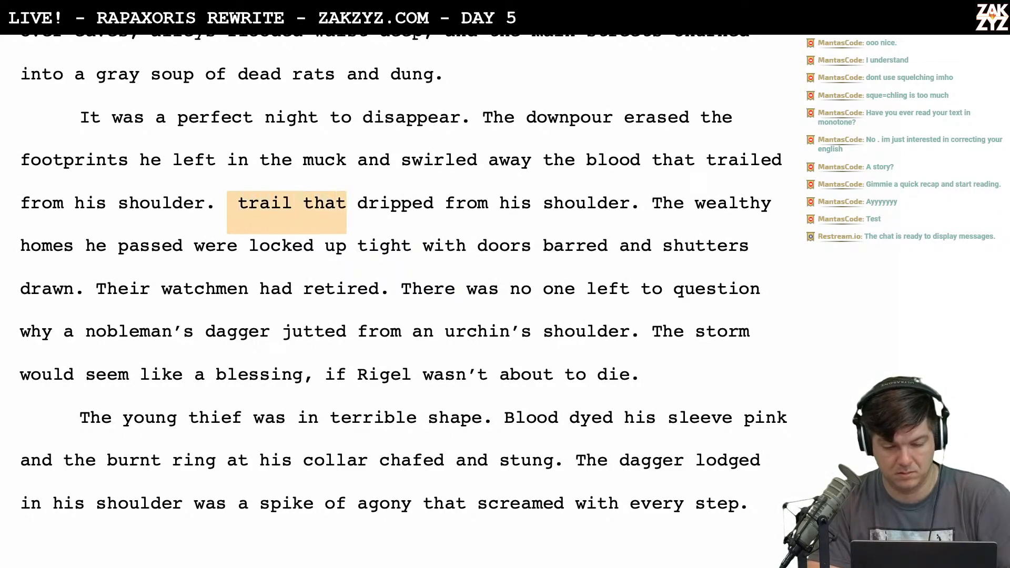
{"action": "key", "text": "shift+Right"}
{"action": "key", "text": "shift+Right"}
{"action": "key", "text": "shift+Right"}
{"action": "key", "text": "shift+Right"}
{"action": "key", "text": "shift+Right"}
{"action": "key", "text": "shift+Right"}
{"action": "key", "text": "shift+Right"}
{"action": "key", "text": "shift+Right"}
{"action": "key", "text": "shift+Right"}
{"action": "key", "text": "shift+Right"}
{"action": "key", "text": "shift+Right"}
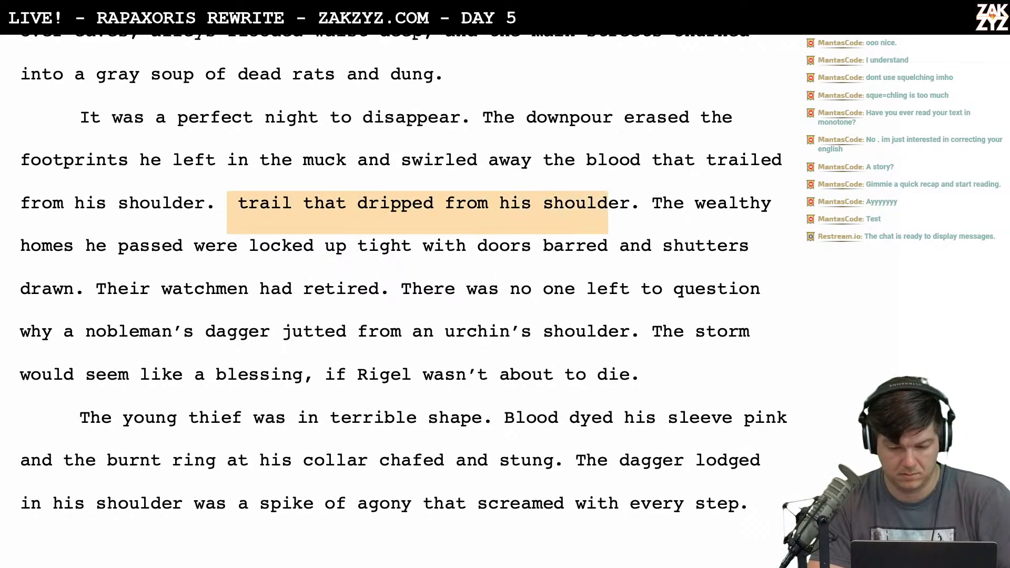
{"action": "key", "text": "BackSpace"}
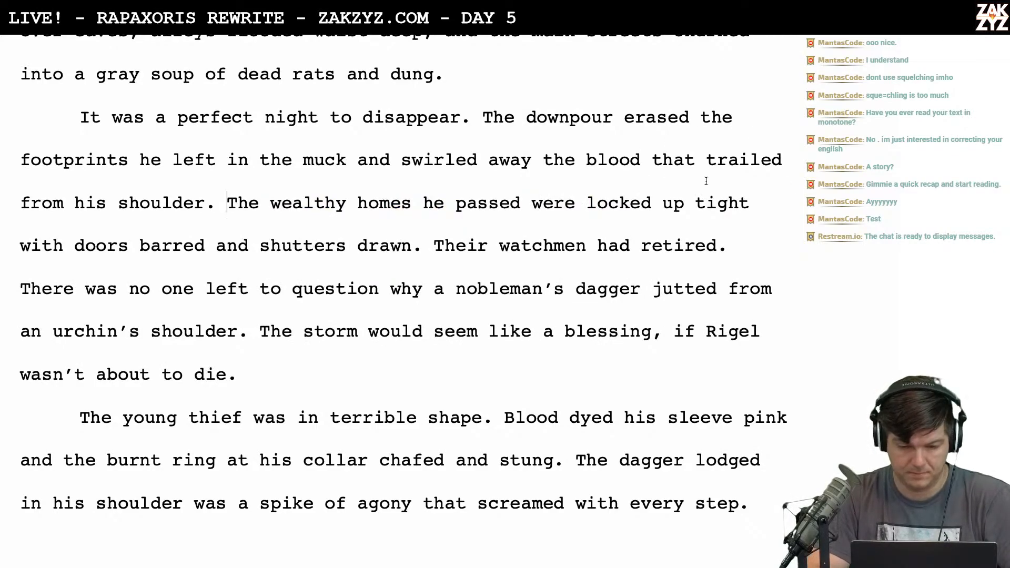
Replace "wealthy" with "highborn" in the sentence about the homes he passed
{"action": "left_click", "coordinate": [345, 203]}
{"action": "key", "text": "BackSpace"}
{"action": "key", "text": "BackSpace"}
{"action": "key", "text": "BackSpace"}
{"action": "key", "text": "BackSpace"}
{"action": "key", "text": "BackSpace"}
{"action": "key", "text": "BackSpace"}
{"action": "key", "text": "BackSpace"}
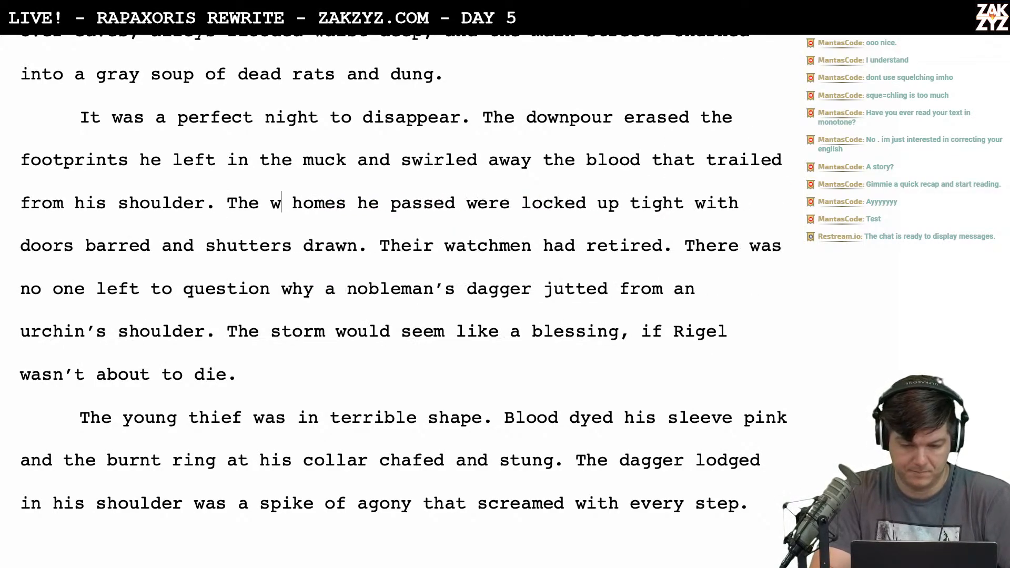
{"action": "type", "text": "highborn"}
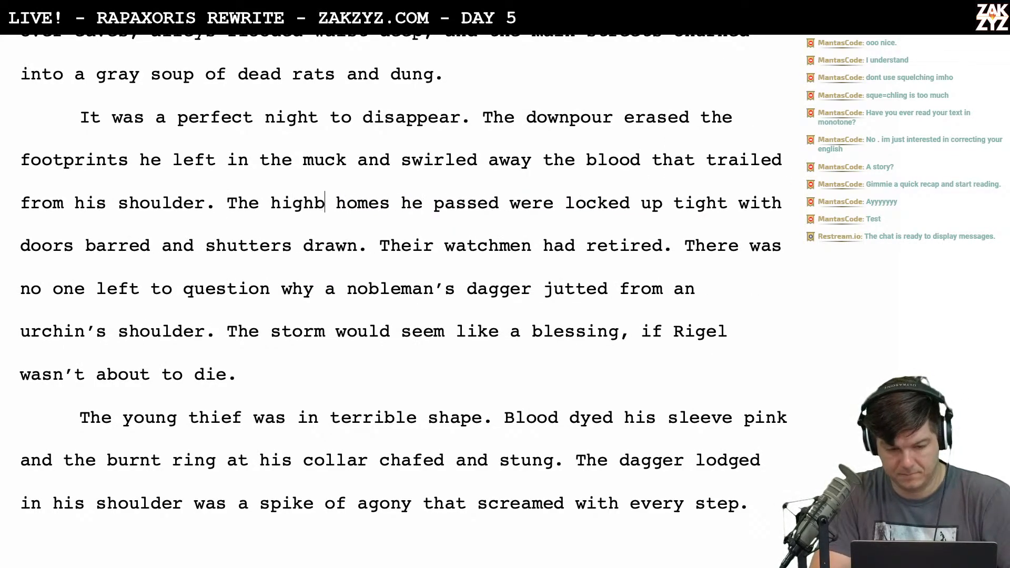
Break the paragraph after "no one left to question why" and continue that line with "an urchin lurched through the street with a dagger"
{"action": "scroll", "coordinate": [275, 237], "scroll_direction": "down", "scroll_amount": 1}
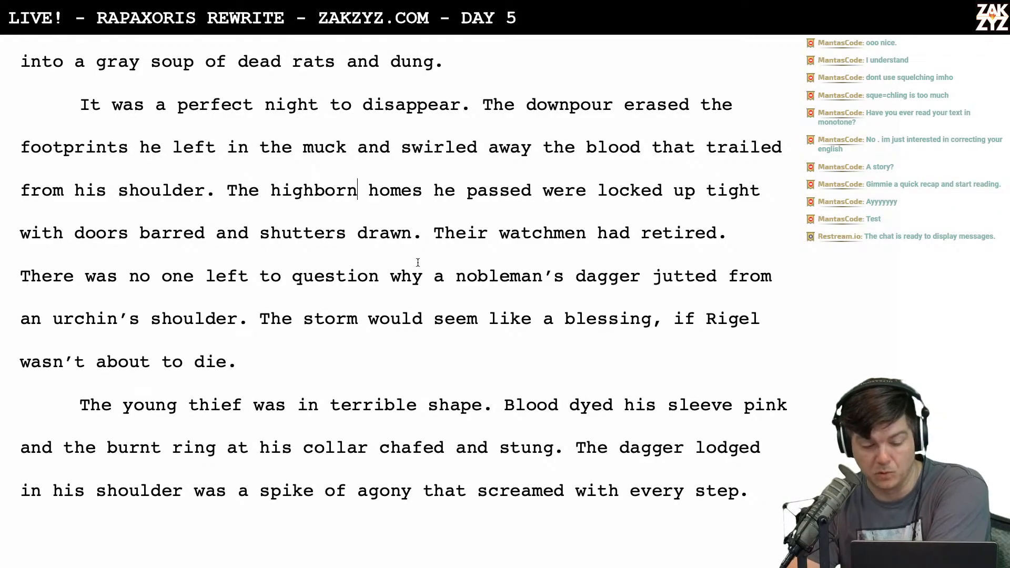
{"action": "scroll", "coordinate": [418, 262], "scroll_direction": "down", "scroll_amount": 3}
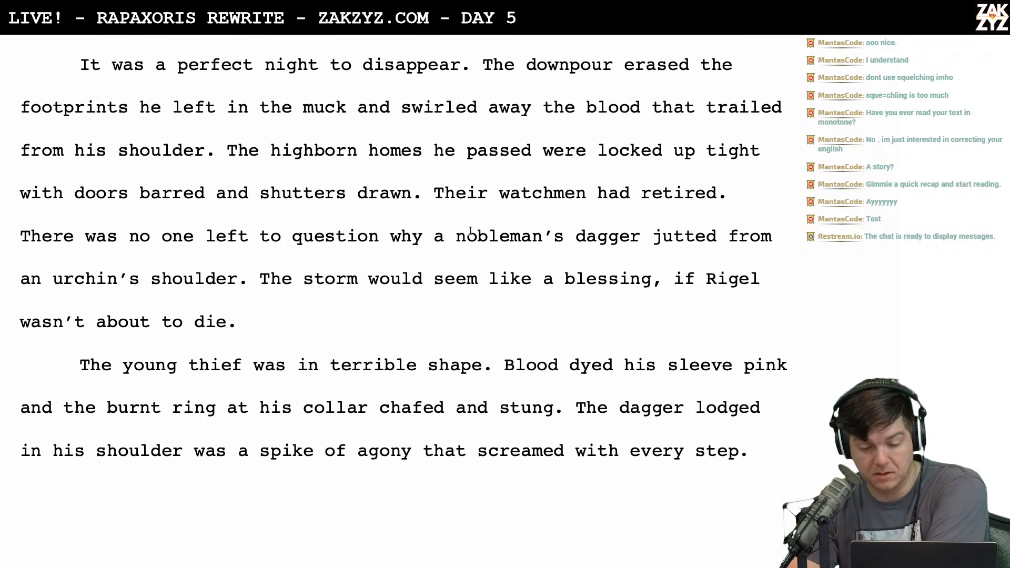
{"action": "scroll", "coordinate": [470, 232], "scroll_direction": "down", "scroll_amount": 2}
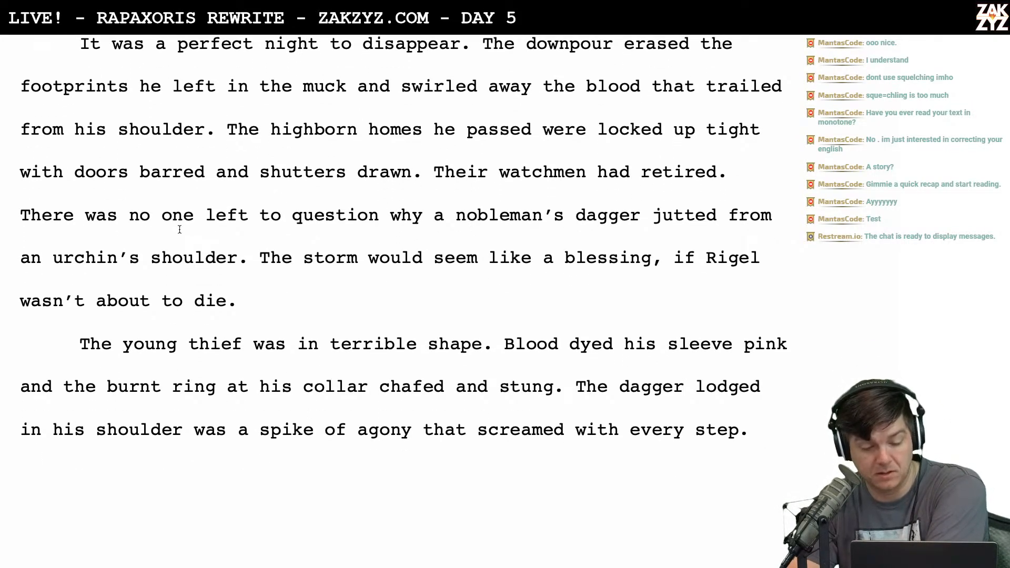
{"action": "scroll", "coordinate": [244, 235], "scroll_direction": "down", "scroll_amount": 2}
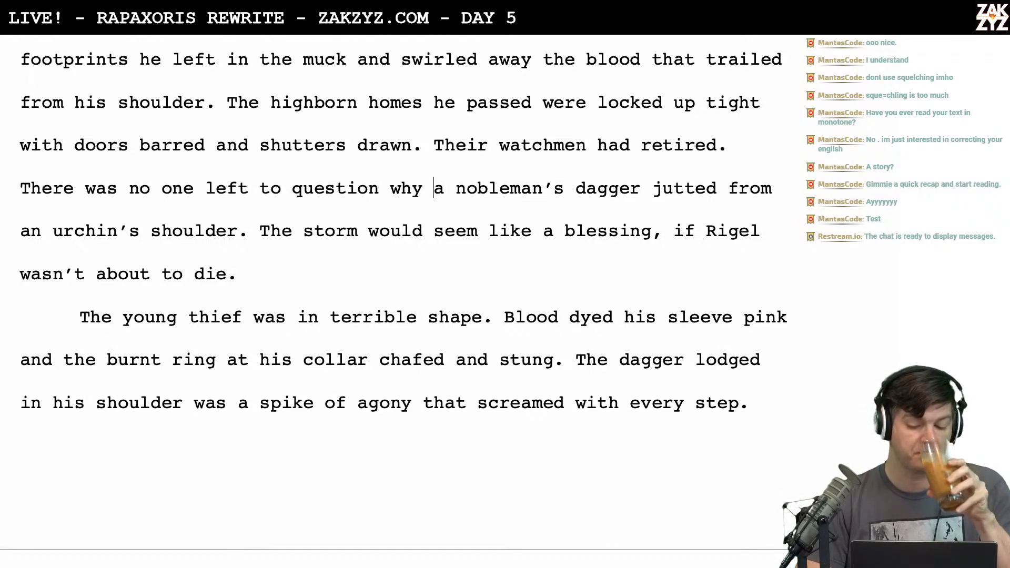
{"action": "key", "text": "Return"}
{"action": "key", "text": "Left"}
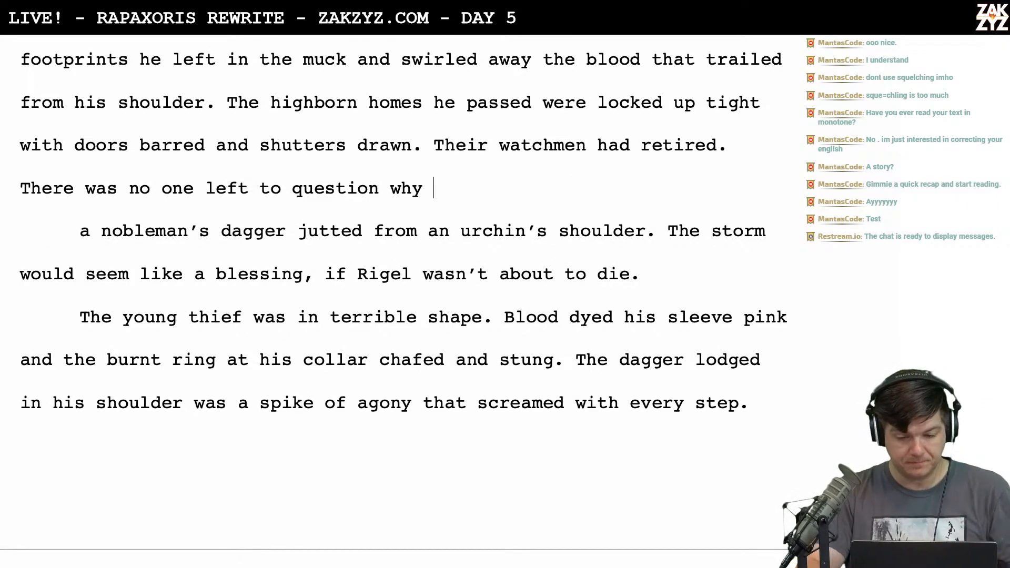
{"action": "type", "text": "an iur"}
{"action": "key", "text": "BackSpace"}
{"action": "key", "text": "BackSpace"}
{"action": "key", "text": "BackSpace"}
{"action": "type", "text": "urchin lurched through the"}
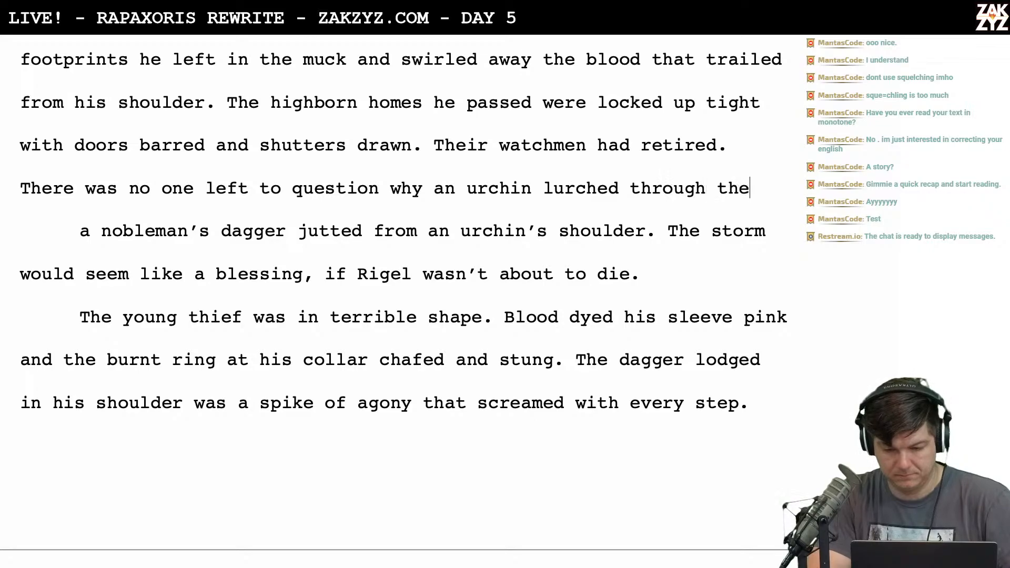
{"action": "type", "text": " street with"}
{"action": "type", "text": "a dagger s"}
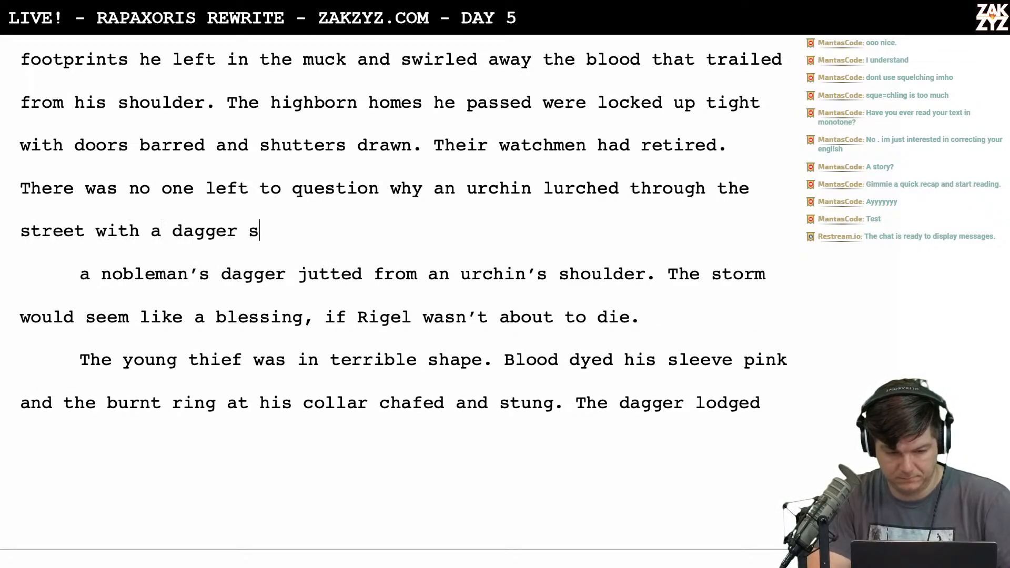
{"action": "key", "text": "BackSpace"}
{"action": "type", "text": "jutting from hi"}
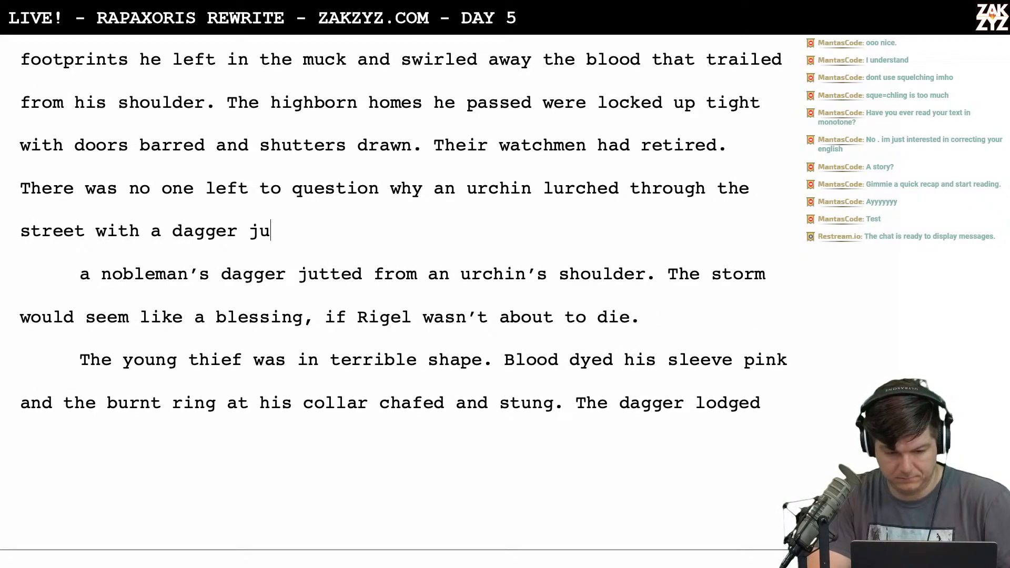
{"action": "key", "text": "BackSpace"}
{"action": "key", "text": "BackSpace"}
{"action": "key", "text": "BackSpace"}
{"action": "key", "text": "BackSpace"}
{"action": "key", "text": "BackSpace"}
{"action": "key", "text": "BackSpace"}
{"action": "key", "text": "BackSpace"}
{"action": "key", "text": "BackSpace"}
{"action": "key", "text": "BackSpace"}
{"action": "key", "text": "BackSpace"}
{"action": "key", "text": "BackSpace"}
{"action": "key", "text": "BackSpace"}
{"action": "key", "text": "BackSpace"}
{"action": "key", "text": "BackSpace"}
{"action": "key", "text": "BackSpace"}
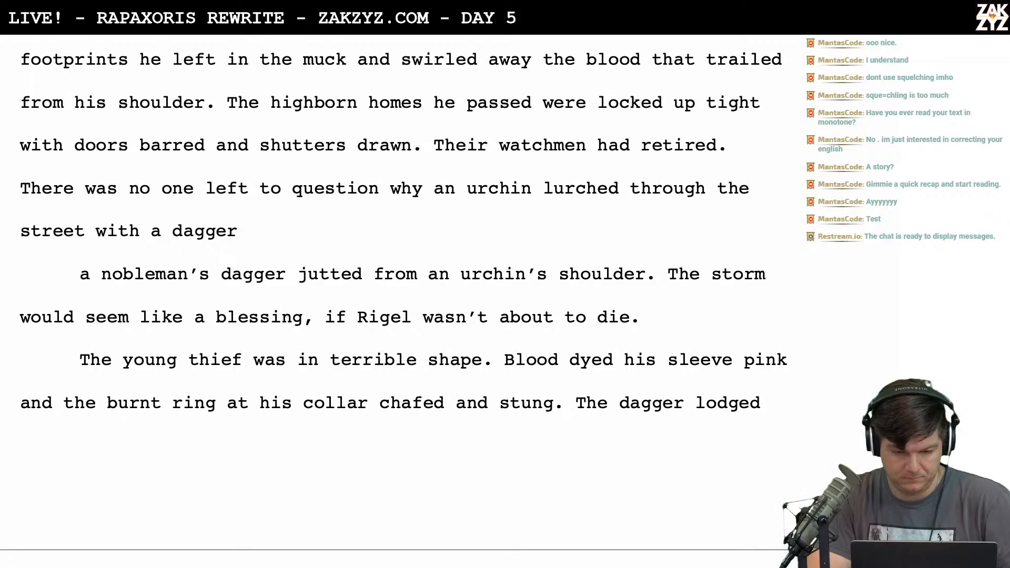
Finish the urchin sentence with "stuck in his shoulder." after "with a dagger"
{"action": "type", "text": "stuck in"}
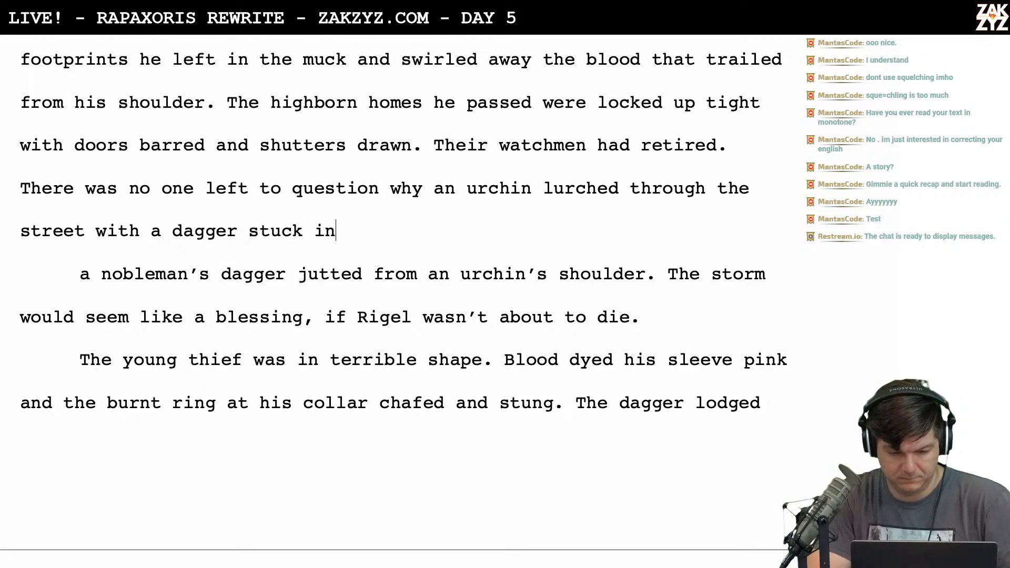
{"action": "type", "text": " his shoulder."}
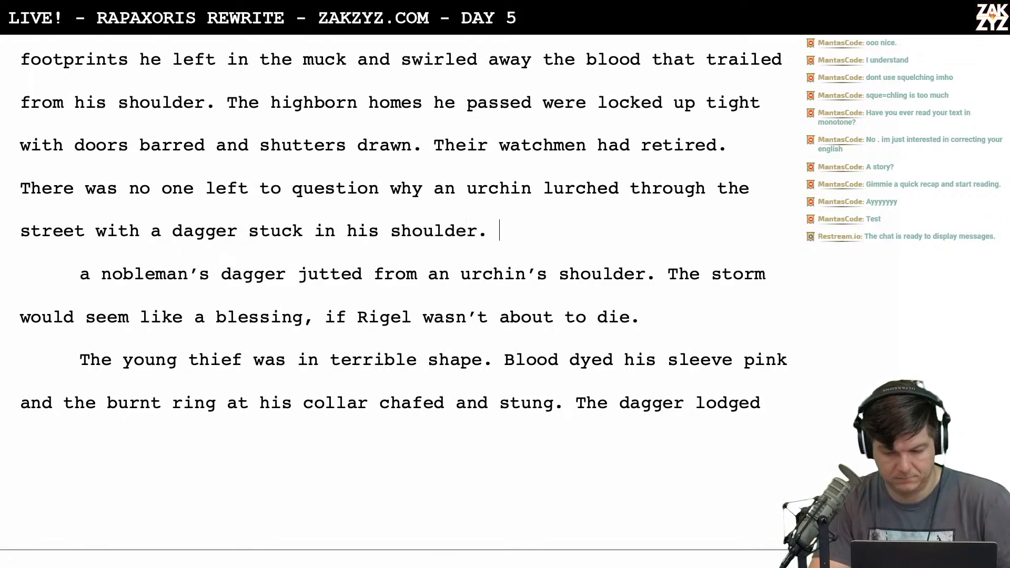
Delete the old sentence "a nobleman's dagger jutted from an urchin's shoulder." and join the storm sentence to the paragraph above
{"action": "key", "text": "shift+Up"}
{"action": "key", "text": "shift+Down"}
{"action": "key", "text": "shift+Down"}
{"action": "key", "text": "shift+Right"}
{"action": "key", "text": "shift+Right"}
{"action": "key", "text": "shift+Right"}
{"action": "key", "text": "shift+Right"}
{"action": "key", "text": "shift+Right"}
{"action": "key", "text": "shift+Right"}
{"action": "key", "text": "shift+Right"}
{"action": "key", "text": "shift+Right"}
{"action": "key", "text": "shift+Right"}
{"action": "key", "text": "shift+Right"}
{"action": "key", "text": "shift+Right"}
{"action": "key", "text": "shift+Right"}
{"action": "key", "text": "shift+Right"}
{"action": "key", "text": "shift+Right"}
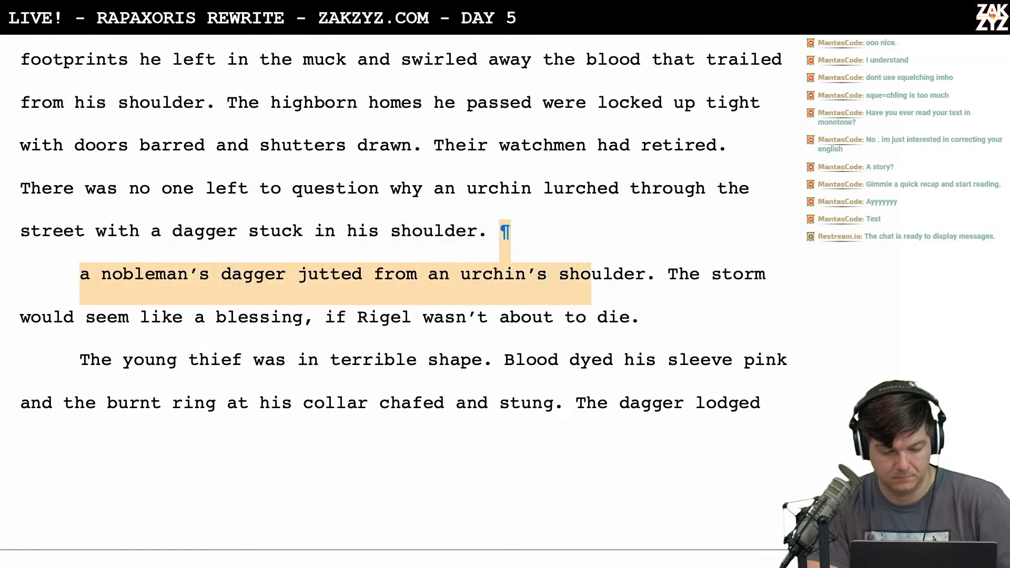
{"action": "key", "text": "BackSpace"}
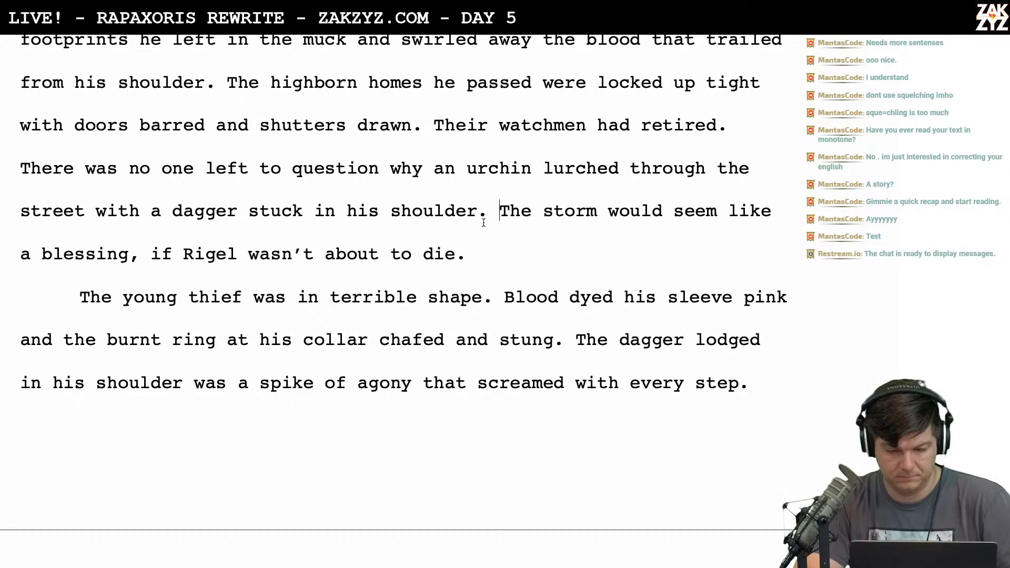
Set the sentence "The storm would seem like a blessing" apart in its own paragraph, with an empty line above it
{"action": "key", "text": "Return"}
{"action": "key", "text": "Return"}
{"action": "scroll", "coordinate": [400, 285], "scroll_direction": "up", "scroll_amount": 3}
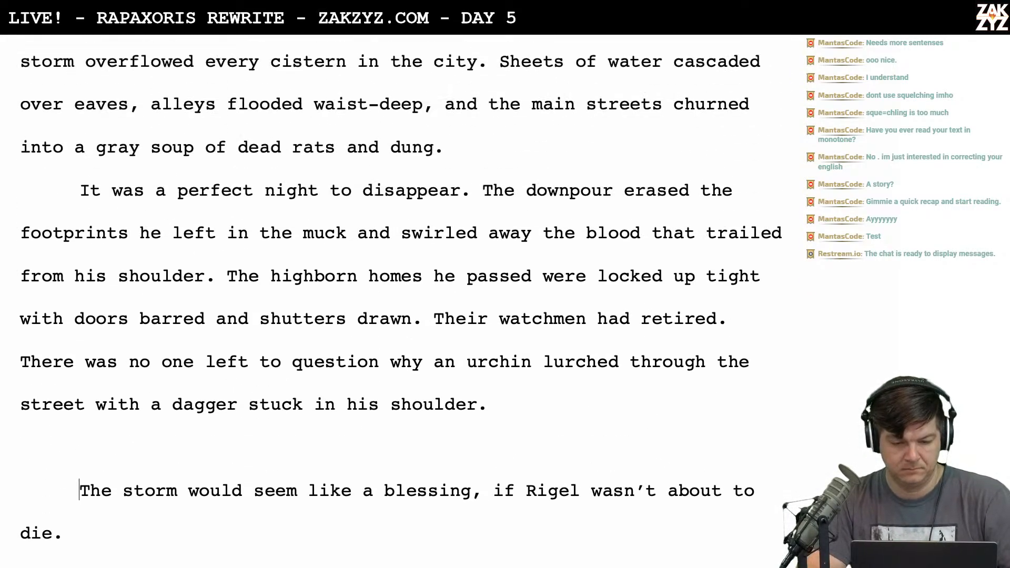
{"action": "scroll", "coordinate": [400, 284], "scroll_direction": "down", "scroll_amount": 1}
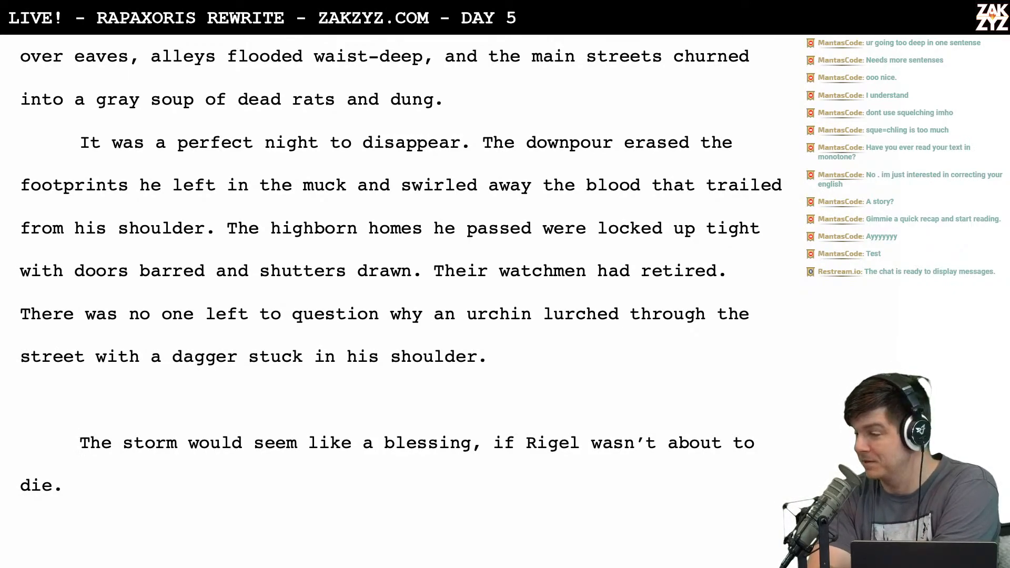
{"action": "scroll", "coordinate": [501, 241], "scroll_direction": "up", "scroll_amount": 1}
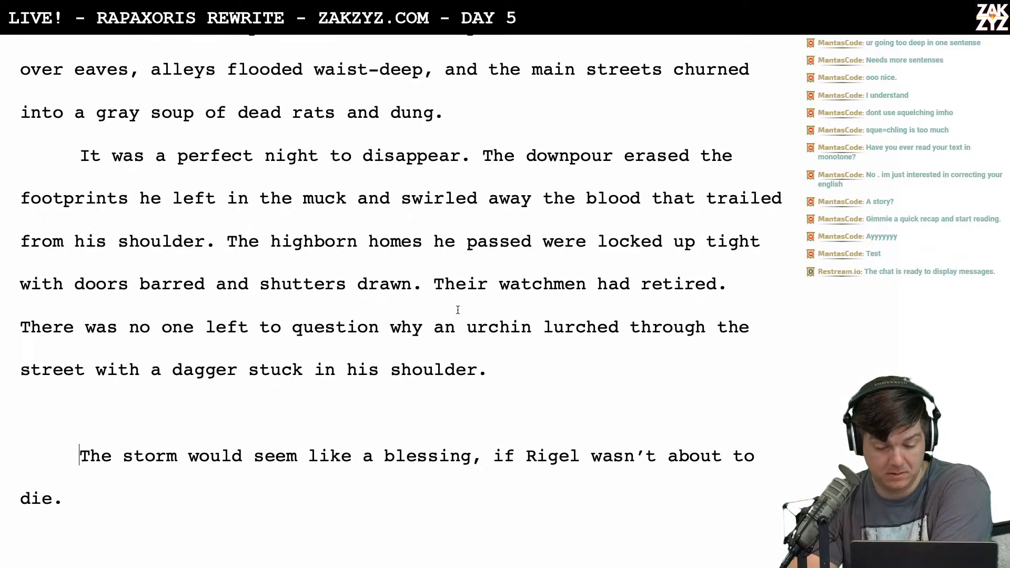
{"action": "scroll", "coordinate": [462, 313], "scroll_direction": "down", "scroll_amount": 1}
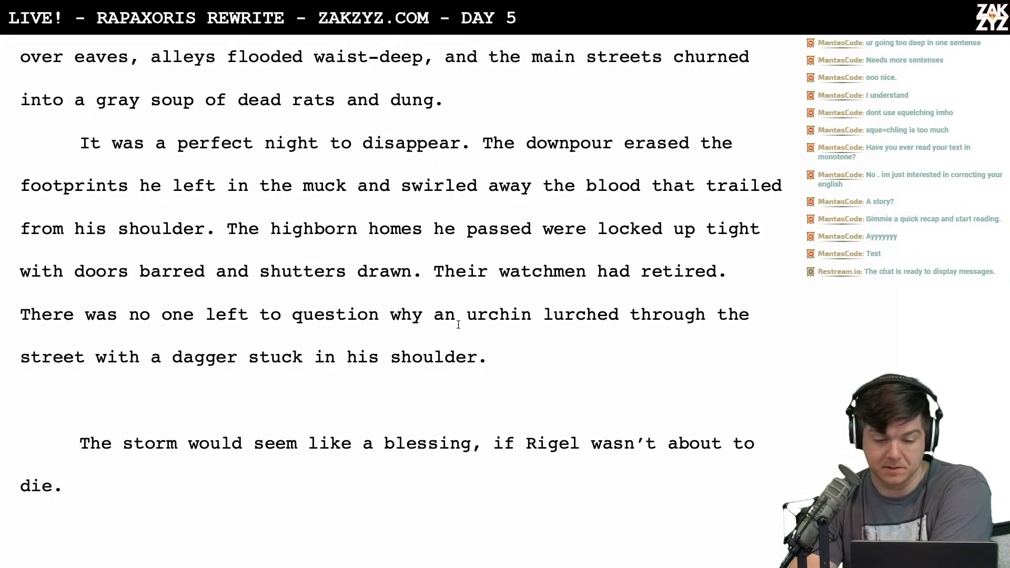
{"action": "scroll", "coordinate": [459, 325], "scroll_direction": "down", "scroll_amount": 2}
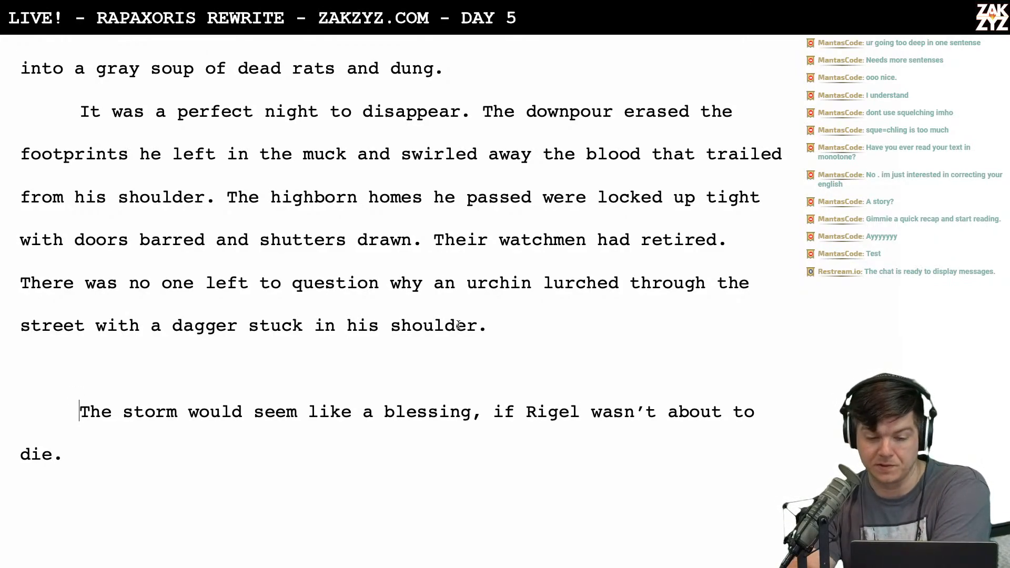
Add "It would all be going swimmingly, if only he weren't about to die." after "stuck in his shoulder."
{"action": "left_click", "coordinate": [518, 321]}
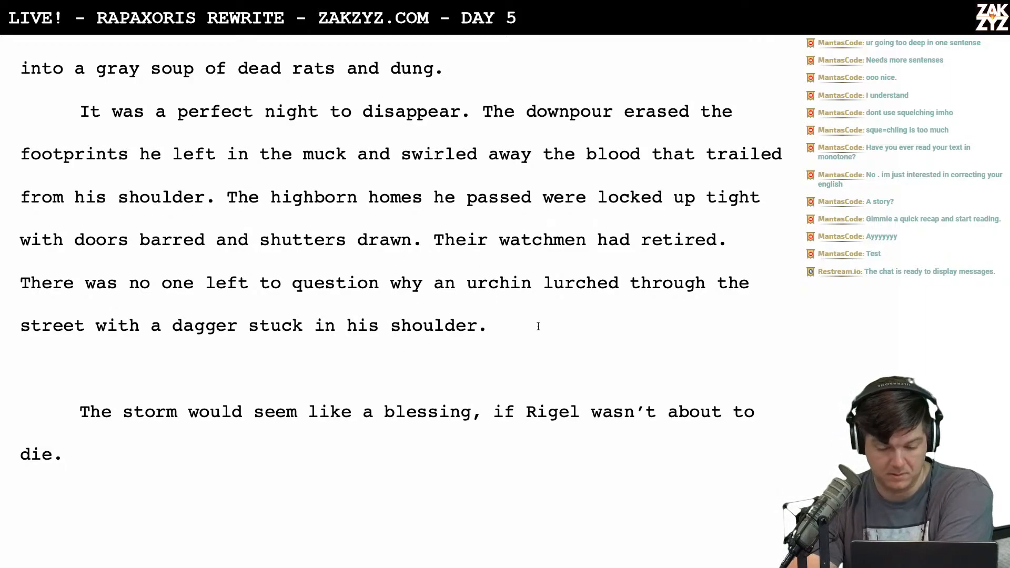
{"action": "scroll", "coordinate": [538, 326], "scroll_direction": "down", "scroll_amount": 1}
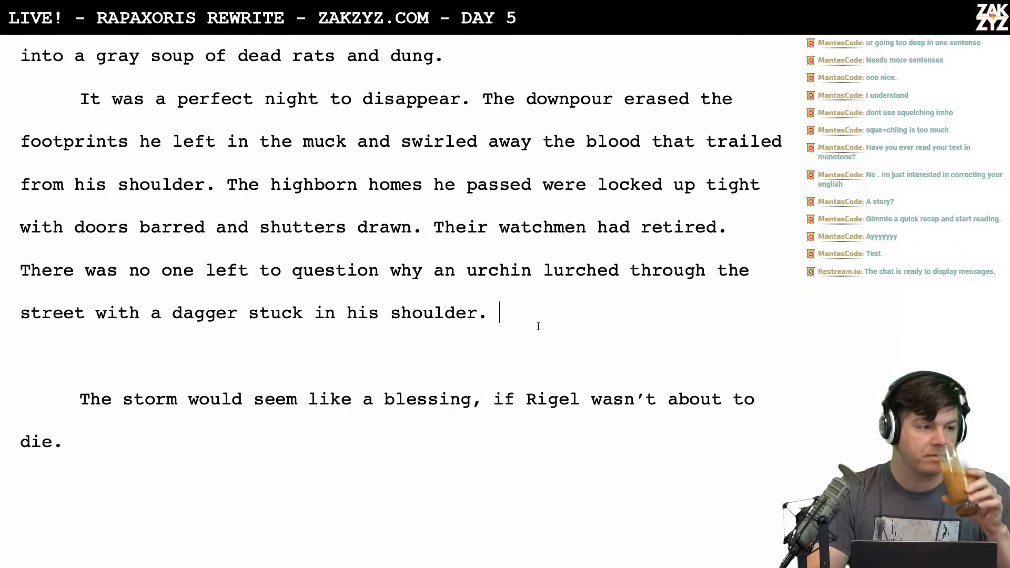
{"action": "type", "text": "It w"}
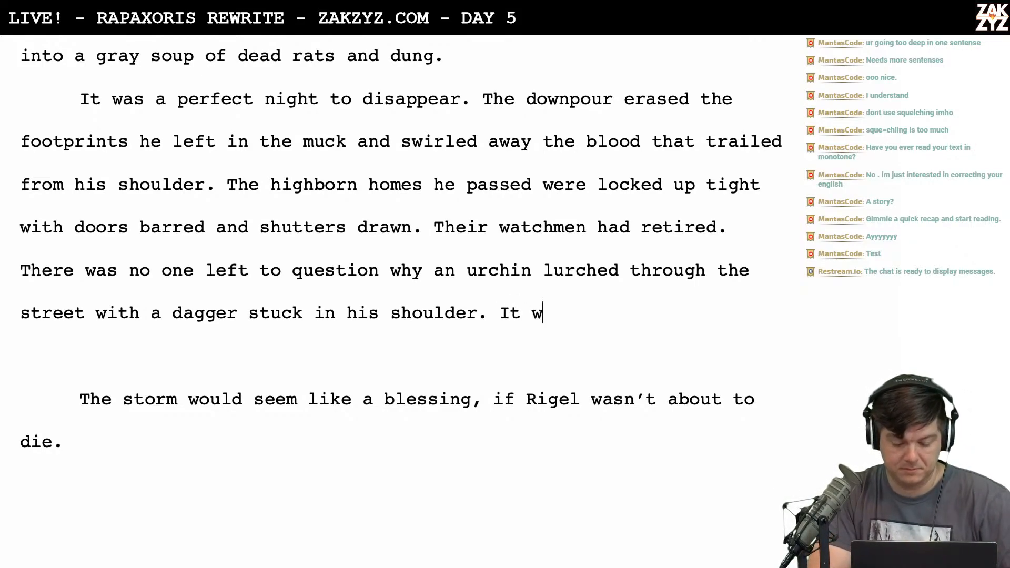
{"action": "type", "text": "ould all be "}
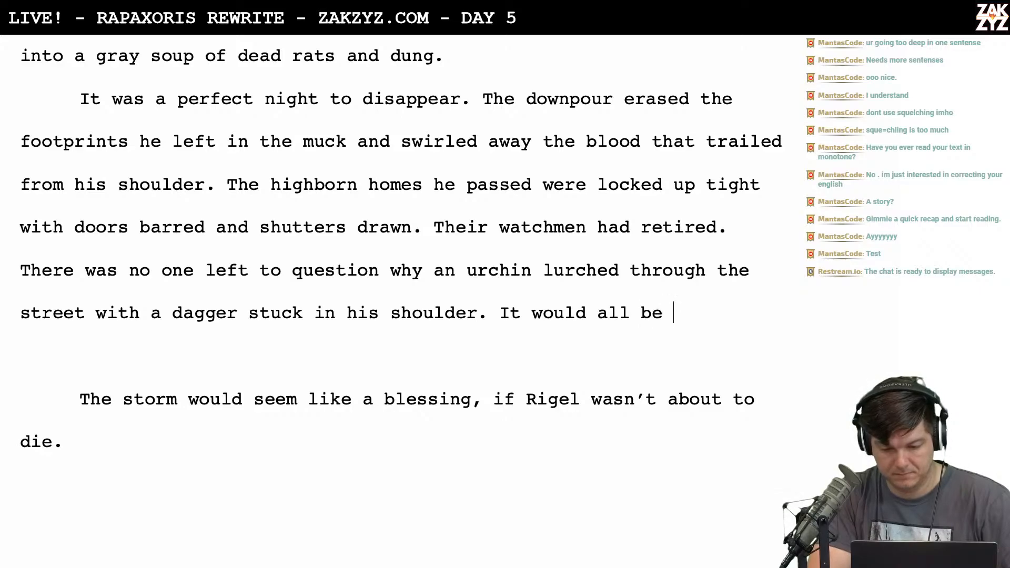
{"action": "type", "text": "going "}
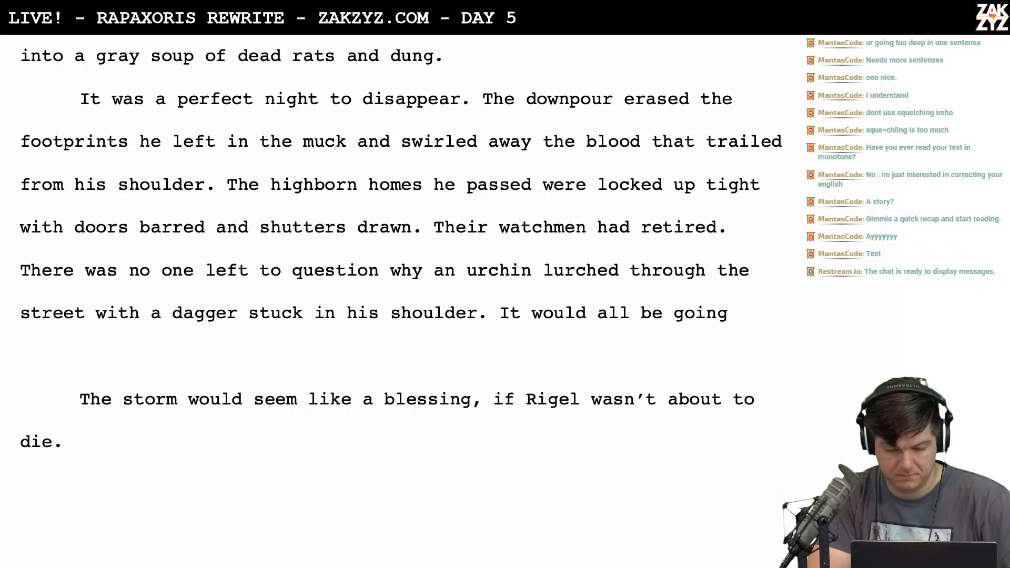
{"action": "type", "text": "swimmingly, if only he "}
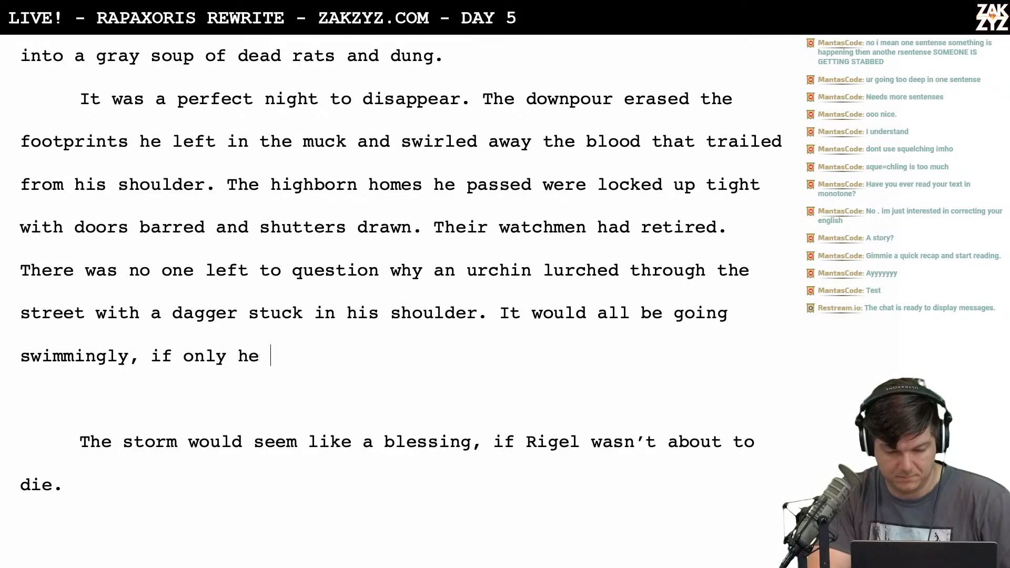
{"action": "type", "text": "weren't about to die."}
Delete the empty line and the old sentence "The storm would seem like a blessing, if Rigel wasn't about to die."
{"action": "key", "text": "shift+Down"}
{"action": "key", "text": "shift+Down"}
{"action": "key", "text": "shift+Down"}
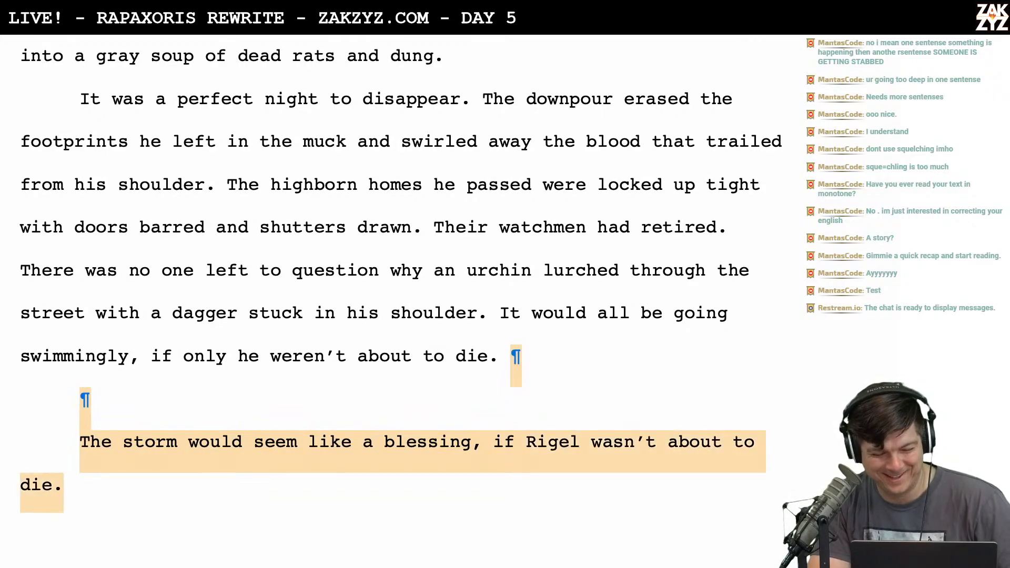
{"action": "key", "text": "BackSpace"}
{"action": "scroll", "coordinate": [403, 263], "scroll_direction": "down", "scroll_amount": 1}
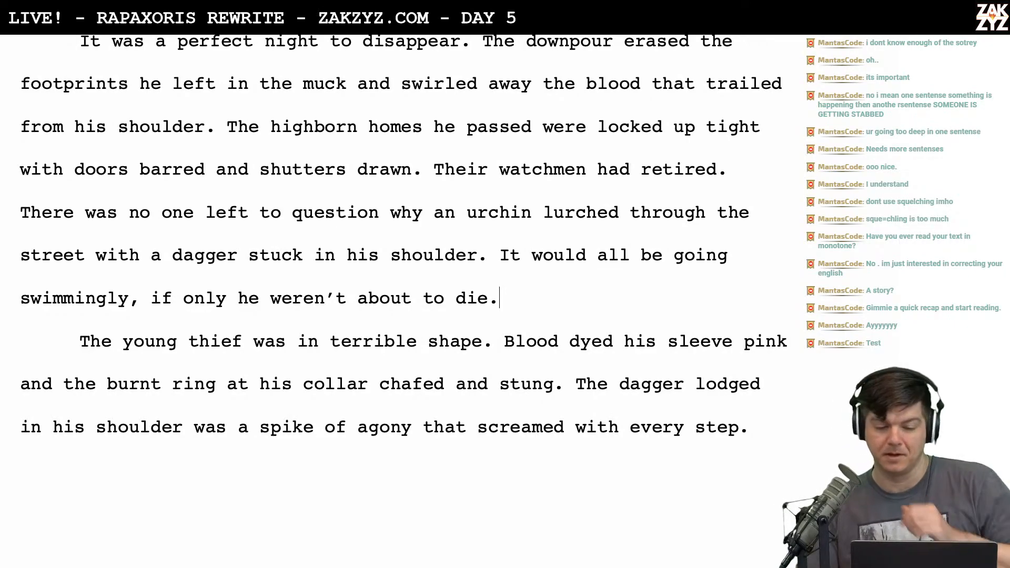
Write "It would all going according to plan, if only he weren't about to die." after "stuck in his shoulder.", above the "swimmingly" version
{"action": "scroll", "coordinate": [394, 299], "scroll_direction": "down", "scroll_amount": 1}
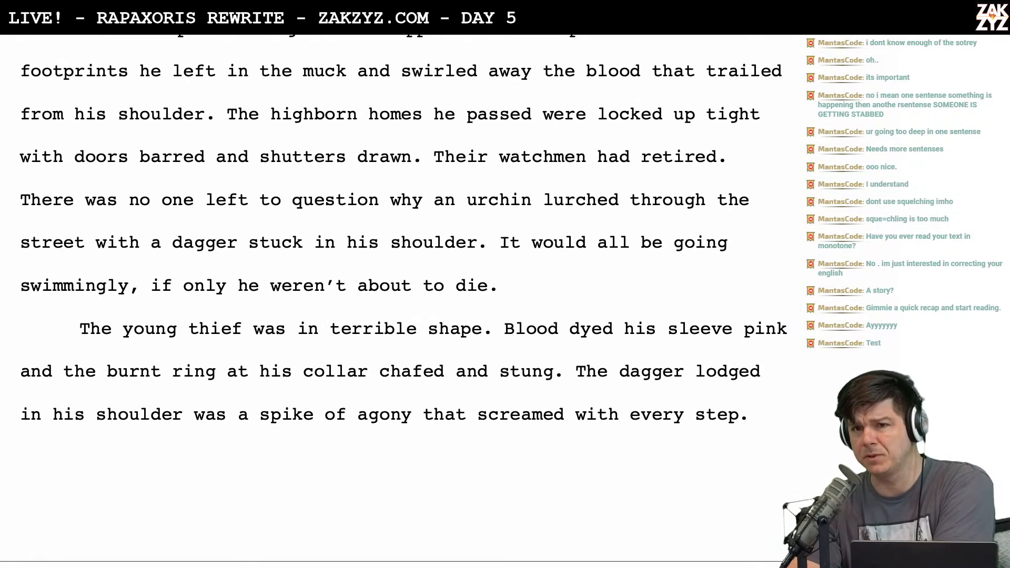
{"action": "scroll", "coordinate": [393, 299], "scroll_direction": "down", "scroll_amount": 4}
{"action": "scroll", "coordinate": [394, 299], "scroll_direction": "up", "scroll_amount": 3}
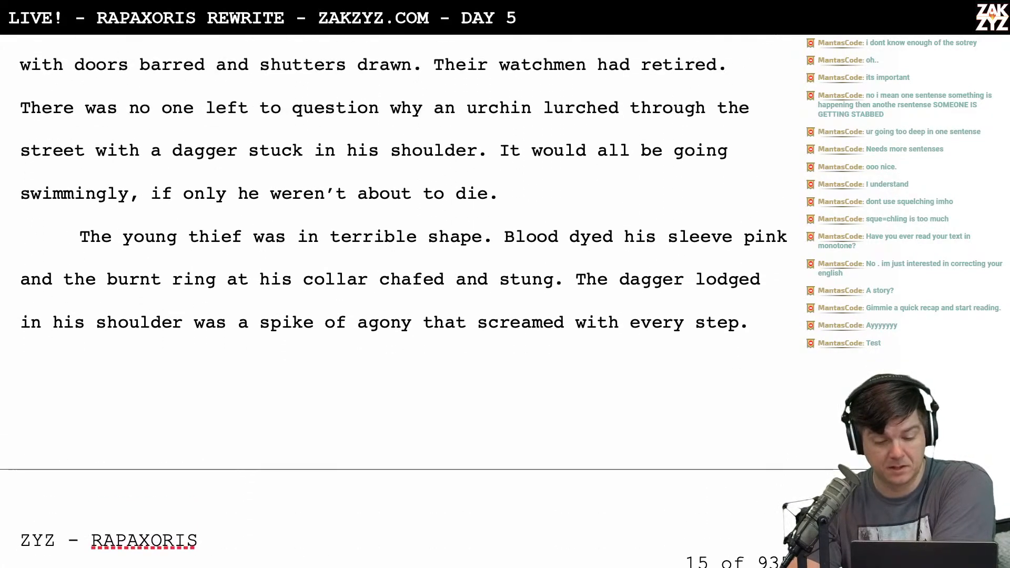
{"action": "left_click", "coordinate": [502, 208]}
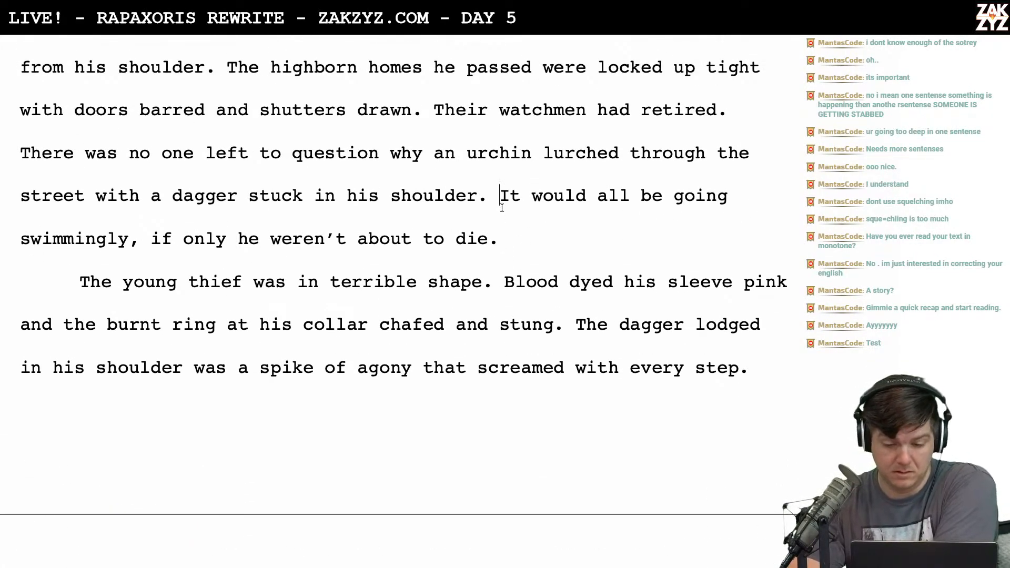
{"action": "key", "text": "Return"}
{"action": "type", "text": "It would all"}
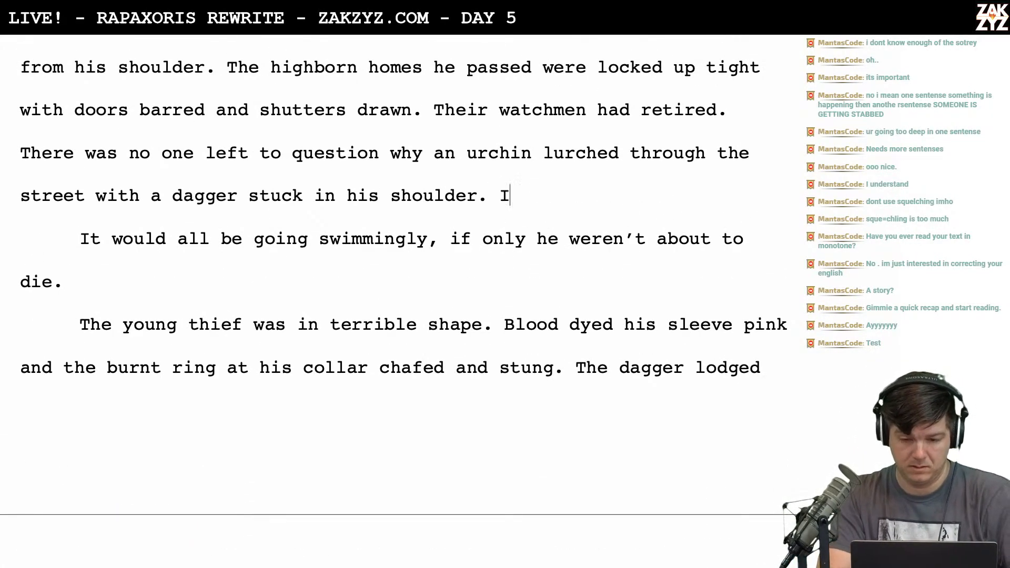
{"action": "type", "text": " be g"}
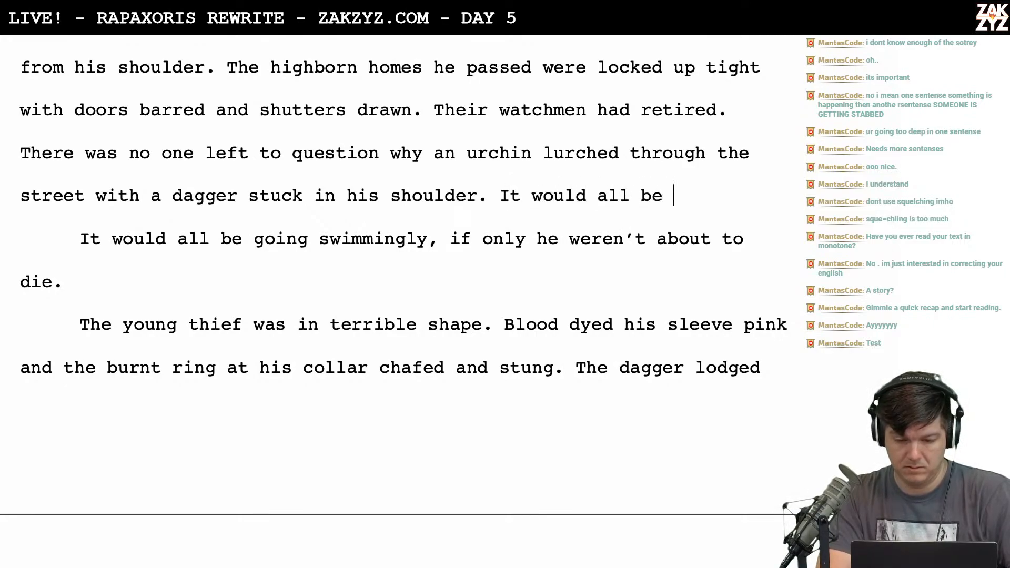
{"action": "key", "text": "BackSpace"}
{"action": "key", "text": "BackSpace"}
{"action": "key", "text": "BackSpace"}
{"action": "key", "text": "BackSpace"}
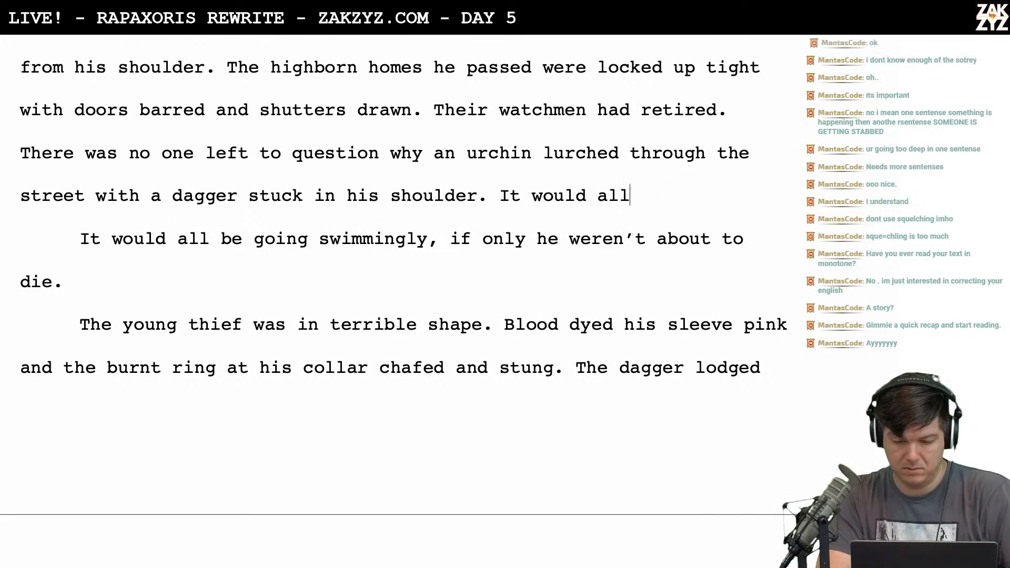
{"action": "type", "text": "going a"}
{"action": "type", "text": "cco"}
{"action": "key", "text": "BackSpace"}
{"action": "key", "text": "BackSpace"}
{"action": "type", "text": "ccording to"}
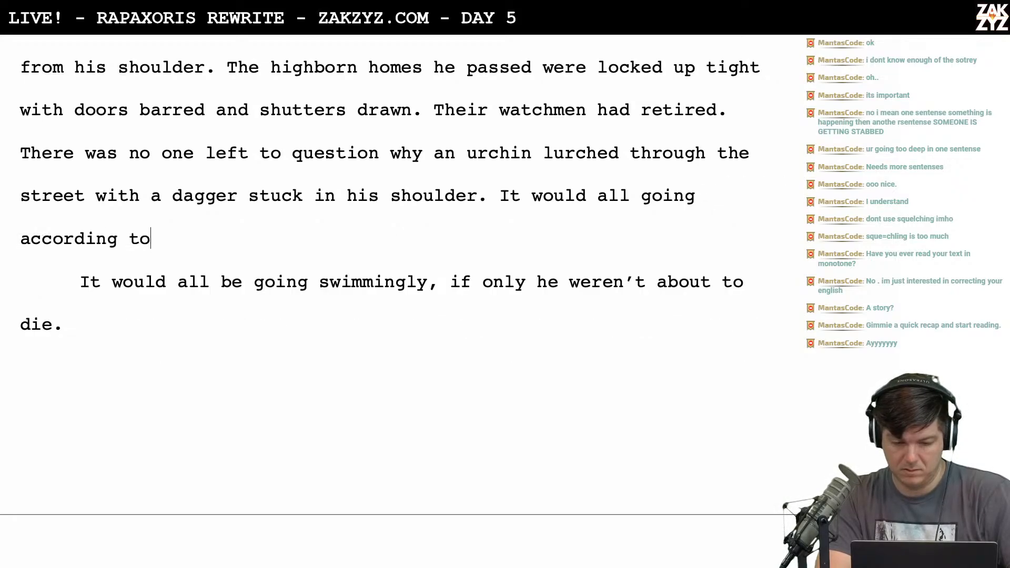
{"action": "type", "text": " plan, if on"}
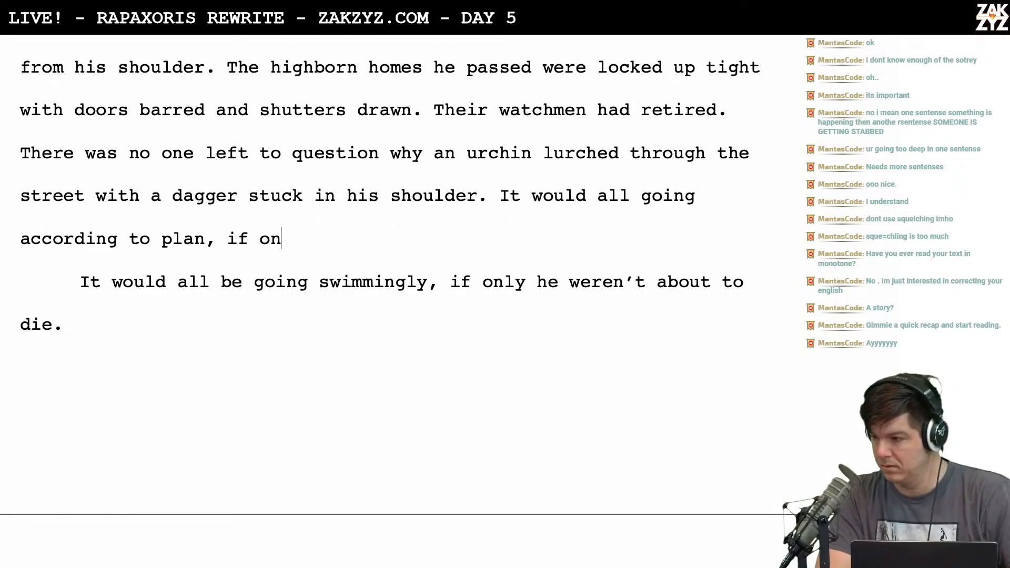
{"action": "type", "text": "ly he weren't about to die"}
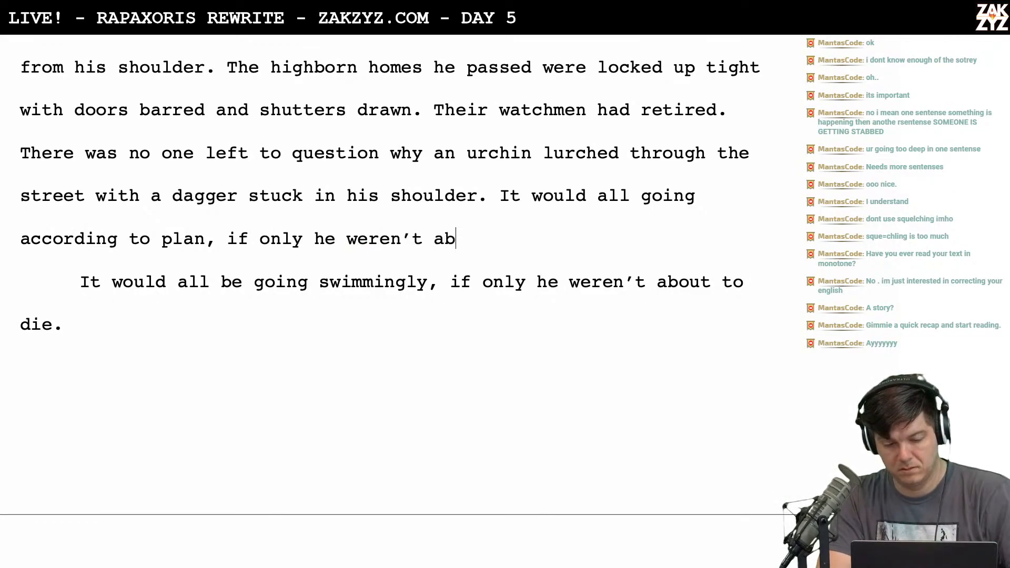
Delete the superseded paragraph "It would all be going swimmingly, if only he weren't about to die."
{"action": "key", "text": "shift+Down"}
{"action": "key", "text": "shift+Down"}
{"action": "key", "text": "BackSpace"}
{"action": "key", "text": "BackSpace"}
Replace "The young thief" with "Rigel" at the start of the paragraph about his terrible shape
{"action": "scroll", "coordinate": [395, 273], "scroll_direction": "down", "scroll_amount": 2}
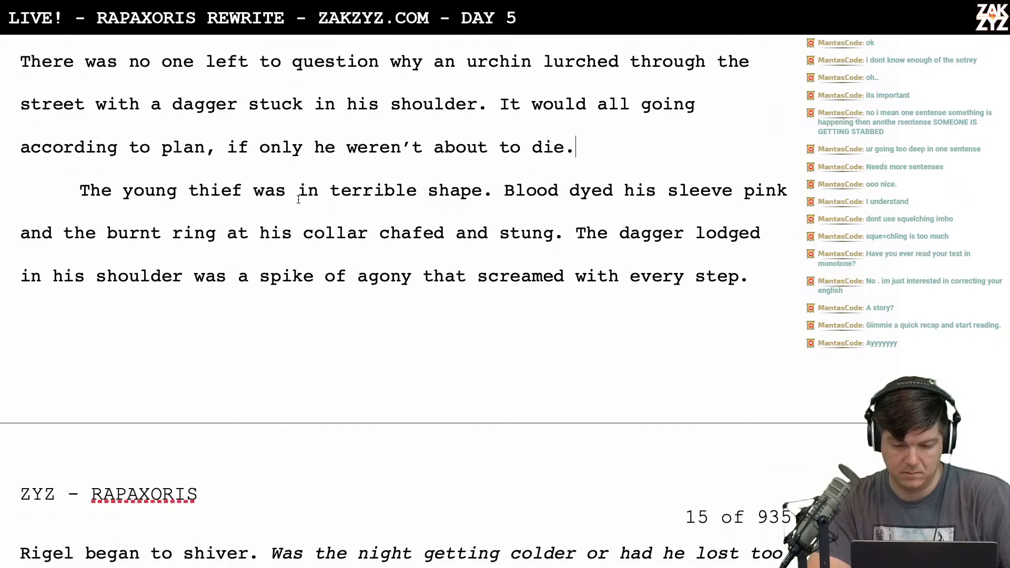
{"action": "key", "text": "shift+Right"}
{"action": "key", "text": "shift+Right"}
{"action": "key", "text": "shift+Right"}
{"action": "key", "text": "shift+Right"}
{"action": "key", "text": "shift+Right"}
{"action": "key", "text": "shift+Right"}
{"action": "key", "text": "shift+Right"}
{"action": "key", "text": "shift+Right"}
{"action": "key", "text": "shift+Right"}
{"action": "key", "text": "shift+Right"}
{"action": "key", "text": "shift+Right"}
{"action": "key", "text": "shift+Right"}
{"action": "key", "text": "shift+Right"}
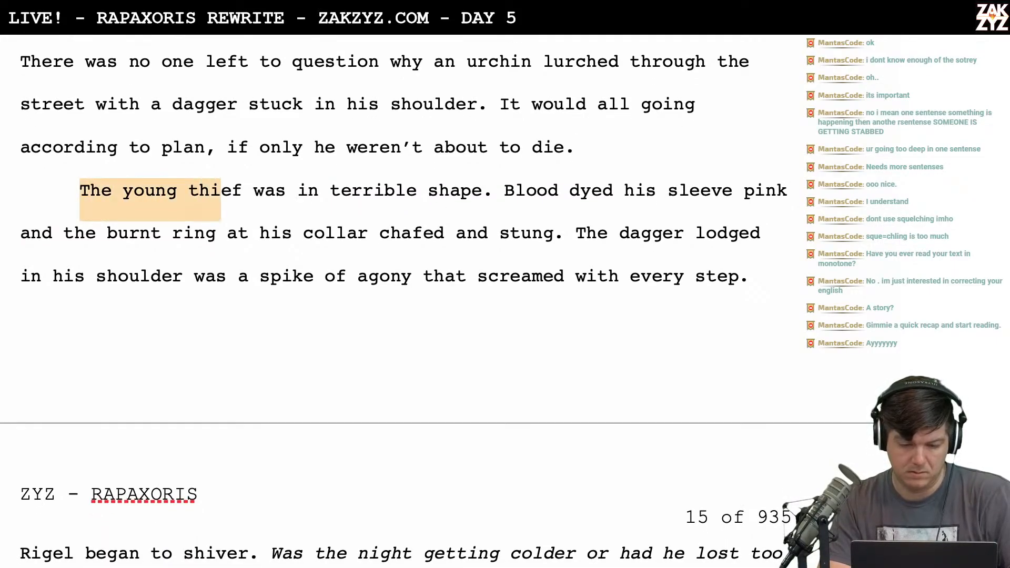
{"action": "key", "text": "shift+Right"}
{"action": "key", "text": "shift+Right"}
{"action": "type", "text": "Rigel"}
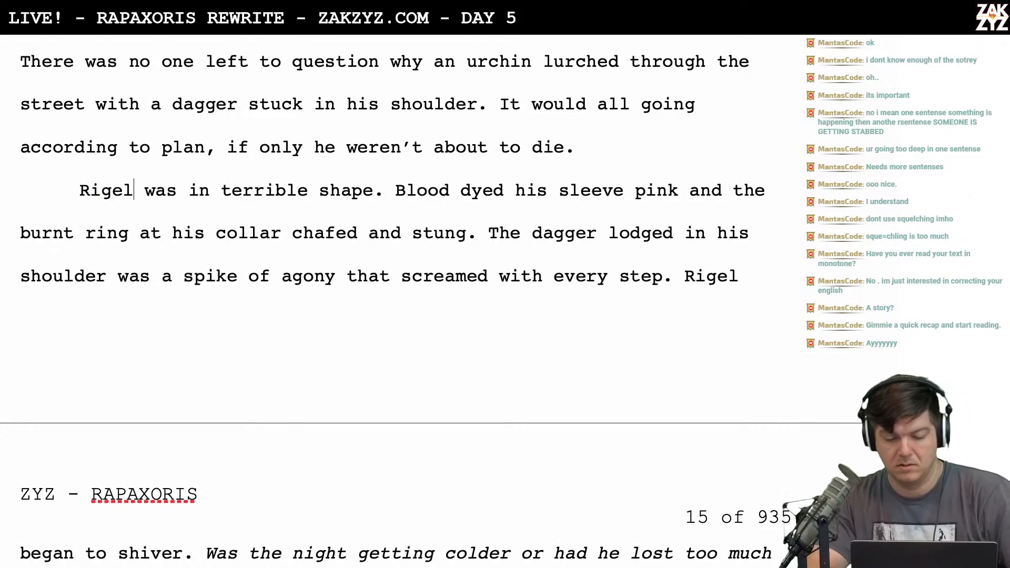
Read through the paragraph on Rigel's terrible shape and its continuation on the following page
{"action": "scroll", "coordinate": [404, 302], "scroll_direction": "down", "scroll_amount": 1}
{"action": "scroll", "coordinate": [404, 302], "scroll_direction": "up", "scroll_amount": 1}
{"action": "scroll", "coordinate": [113, 242], "scroll_direction": "down", "scroll_amount": 1}
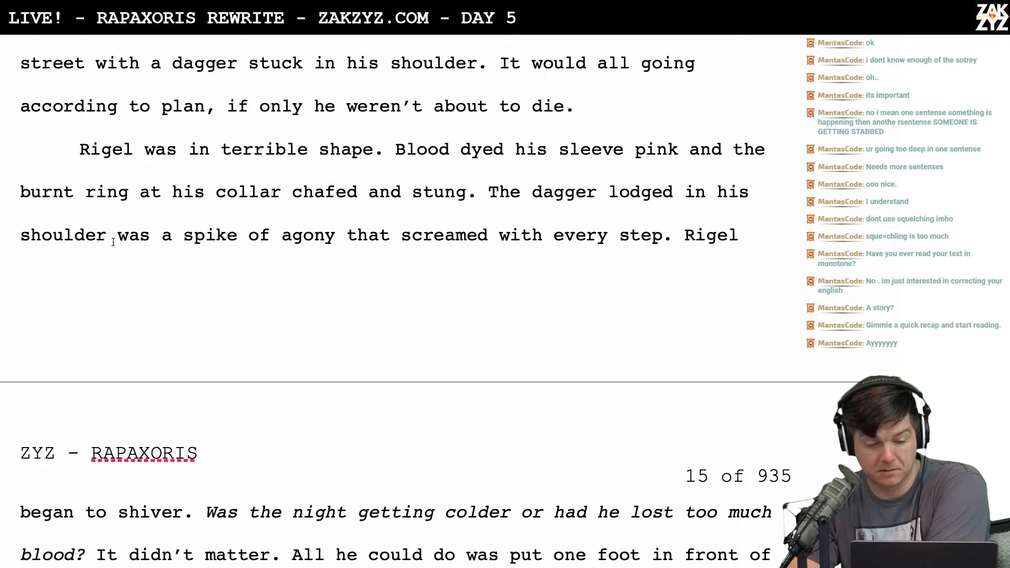
{"action": "scroll", "coordinate": [171, 183], "scroll_direction": "down", "scroll_amount": 2}
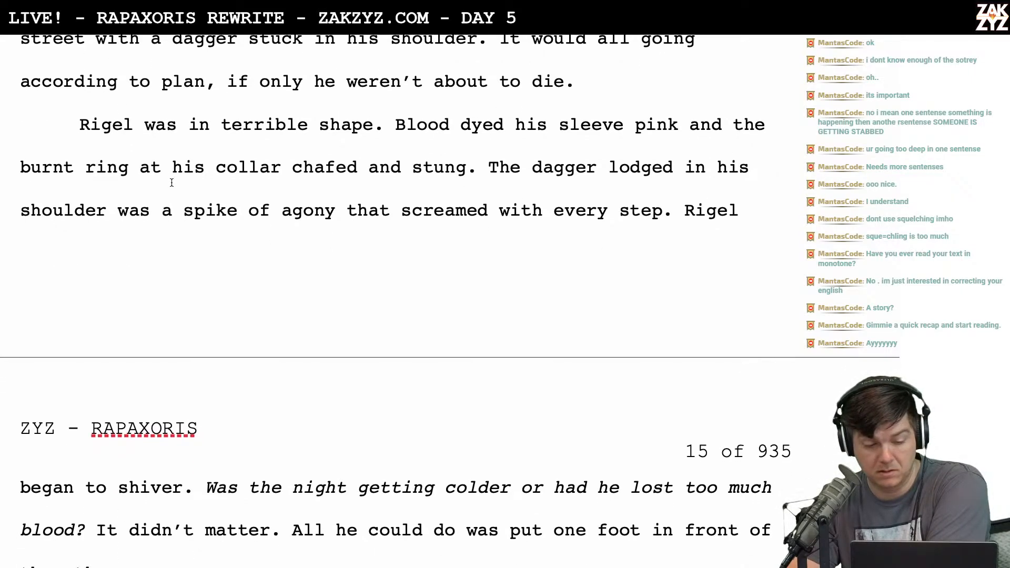
{"action": "scroll", "coordinate": [172, 183], "scroll_direction": "down", "scroll_amount": 1}
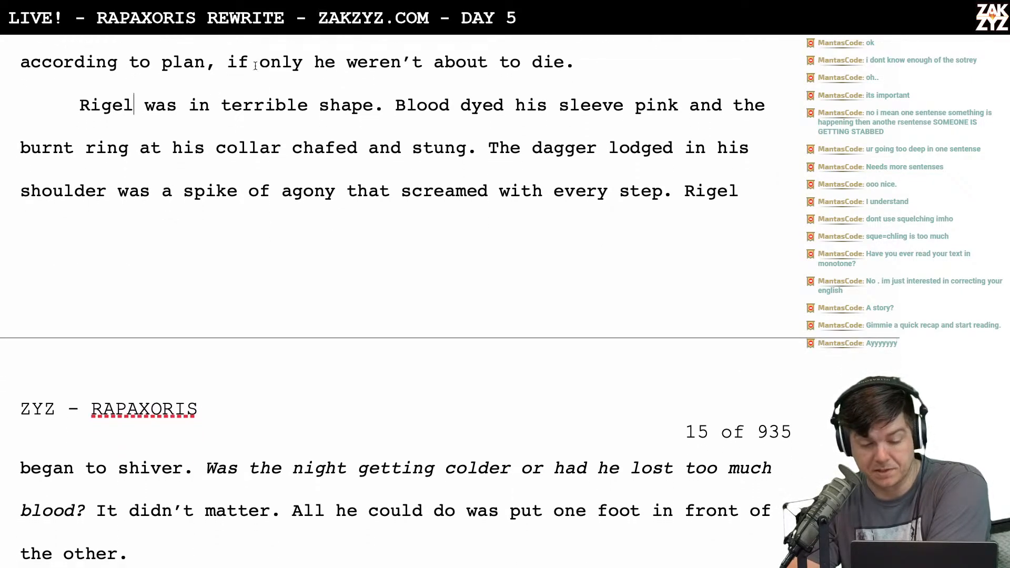
{"action": "scroll", "coordinate": [467, 124], "scroll_direction": "down", "scroll_amount": 1}
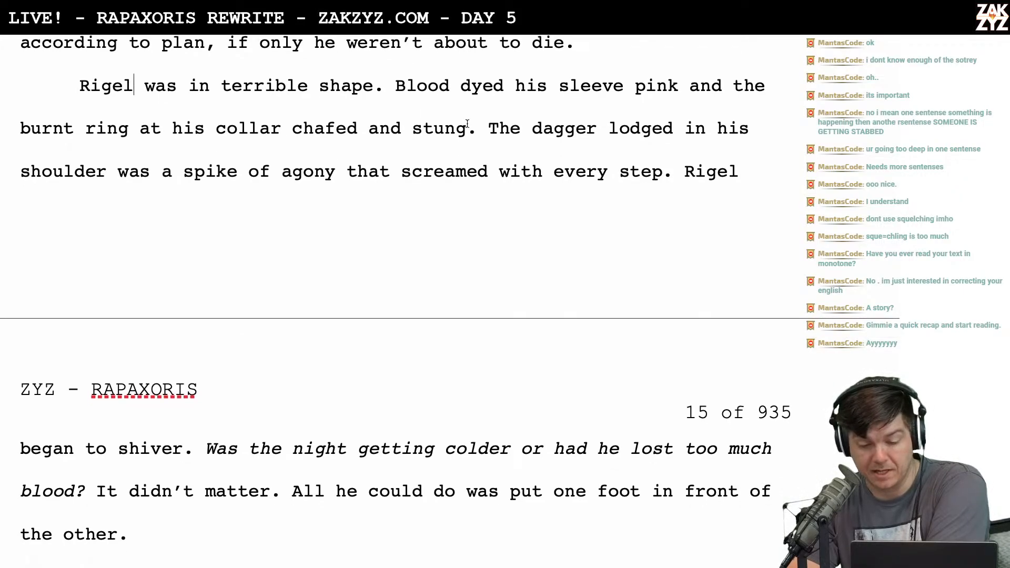
{"action": "scroll", "coordinate": [271, 149], "scroll_direction": "down", "scroll_amount": 1}
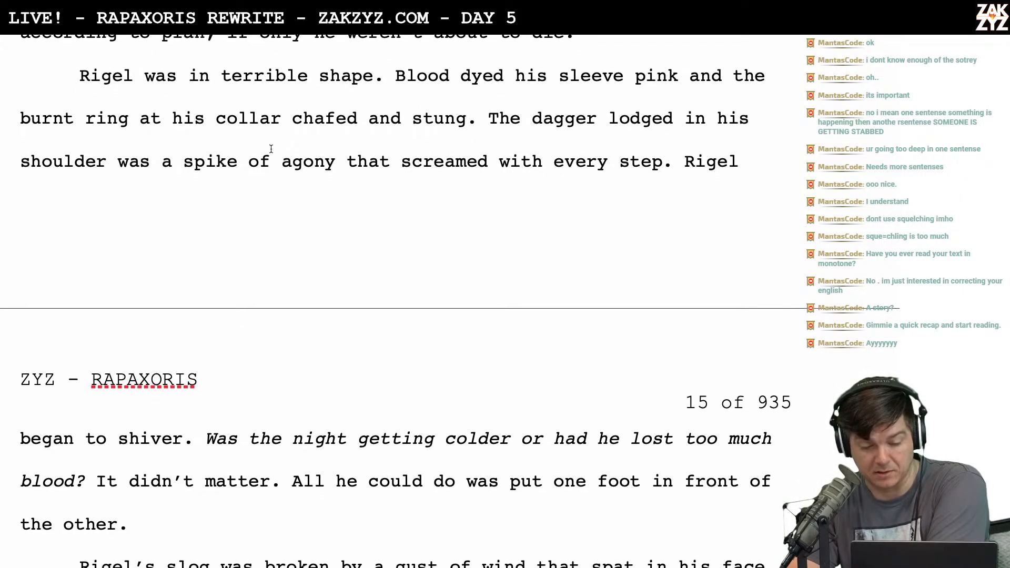
{"action": "scroll", "coordinate": [271, 148], "scroll_direction": "up", "scroll_amount": 3}
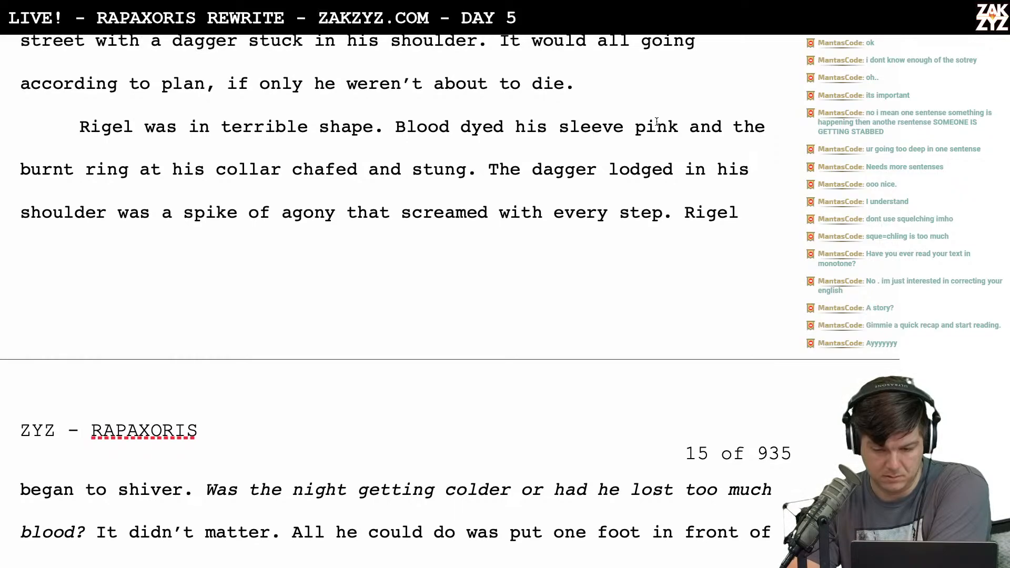
Try a comma after "pink" in the sentence about the blood on his sleeve
{"action": "left_click", "coordinate": [683, 125]}
{"action": "type", "text": ","}
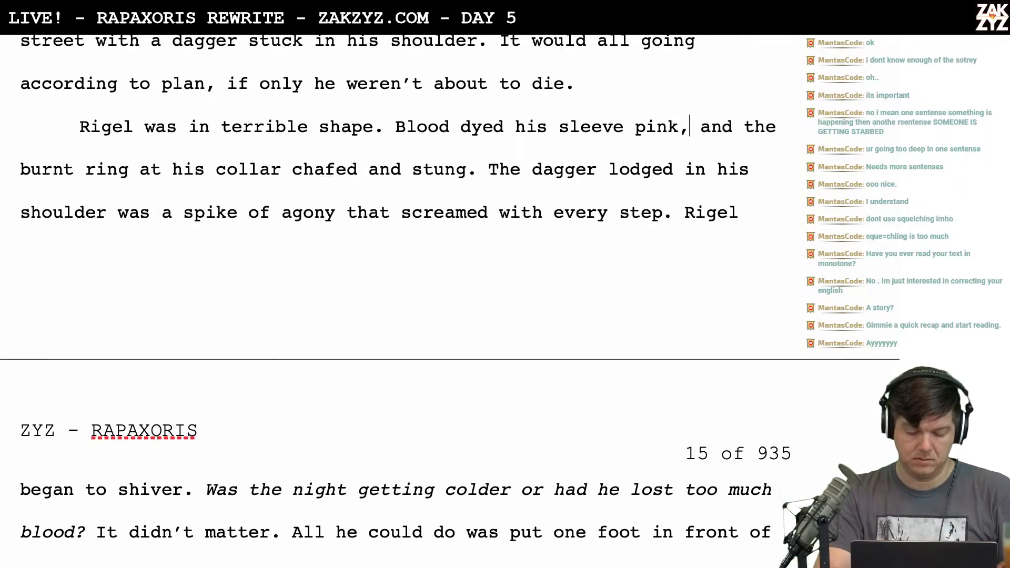
{"action": "key", "text": "BackSpace"}
{"action": "key", "text": "BackSpace"}
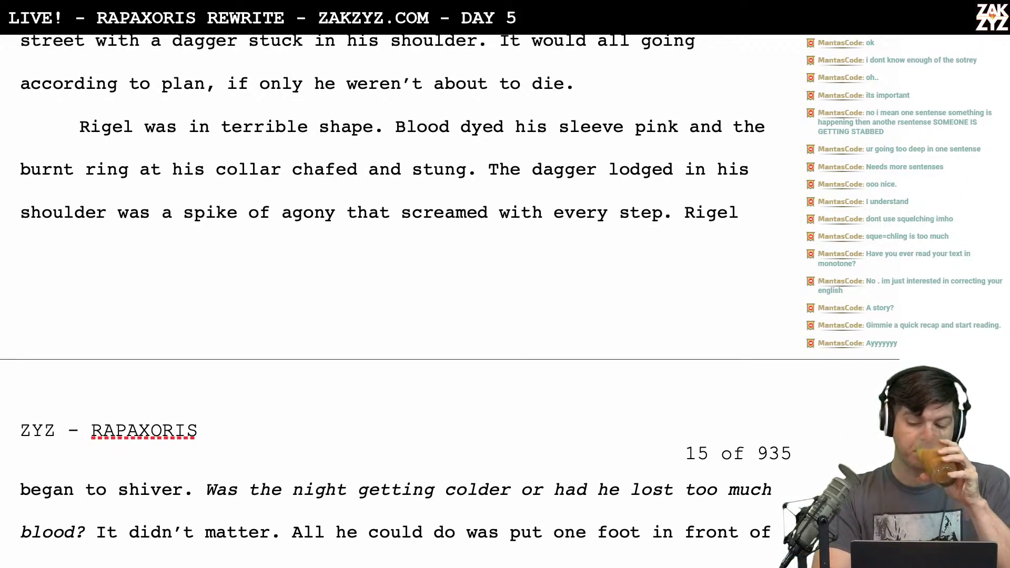
{"action": "type", "text": "."}
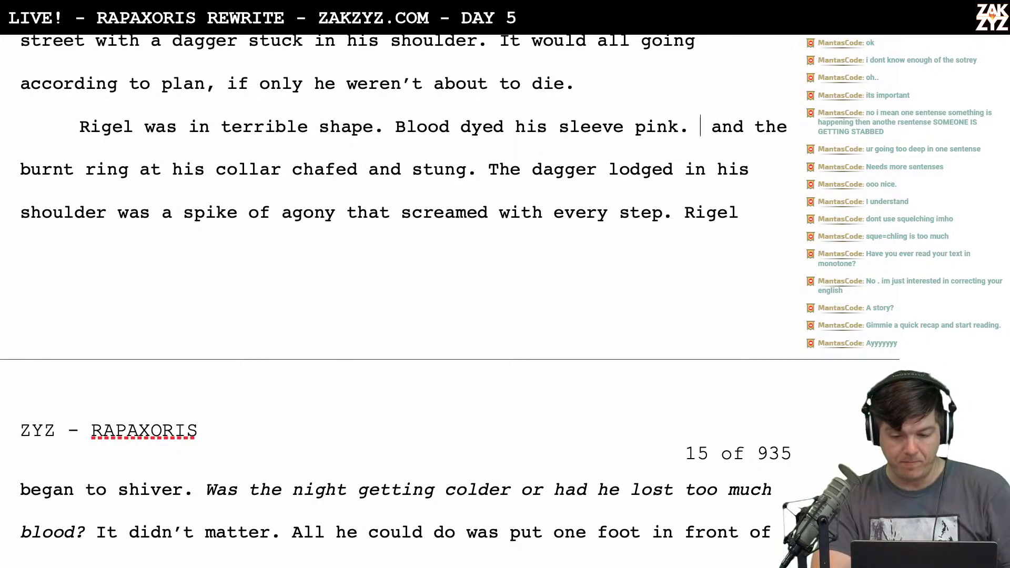
{"action": "key", "text": "BackSpace"}
{"action": "key", "text": "BackSpace"}
Continue the sentence after "Blood dyed his sleeve pink" with "and an angry ring was burnt through his collar."
{"action": "type", "text": "an a ri"}
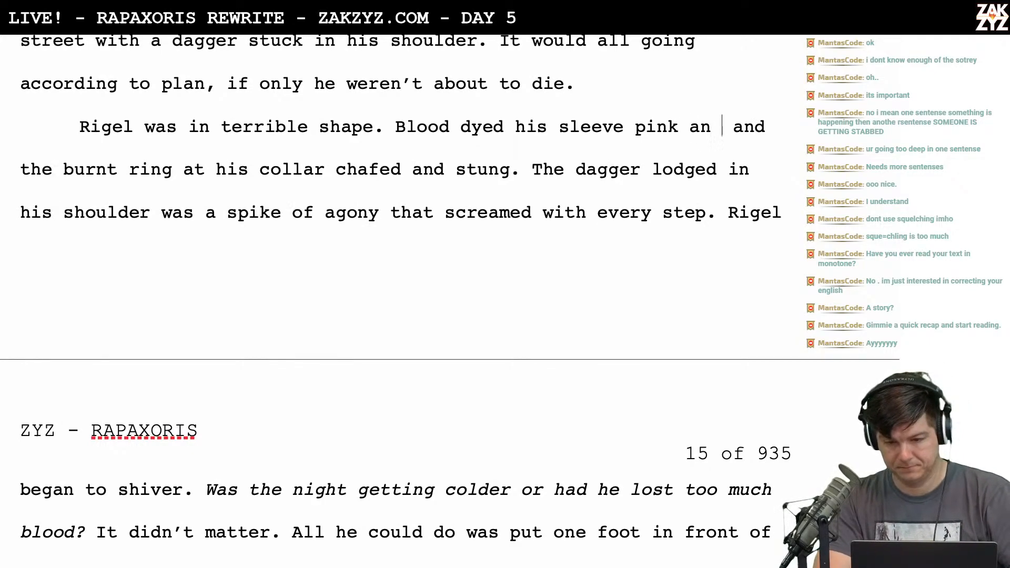
{"action": "type", "text": "ng"}
{"action": "key", "text": "BackSpace"}
{"action": "key", "text": "BackSpace"}
{"action": "key", "text": "BackSpace"}
{"action": "key", "text": "BackSpace"}
{"action": "key", "text": "BackSpace"}
{"action": "key", "text": "BackSpace"}
{"action": "key", "text": "BackSpace"}
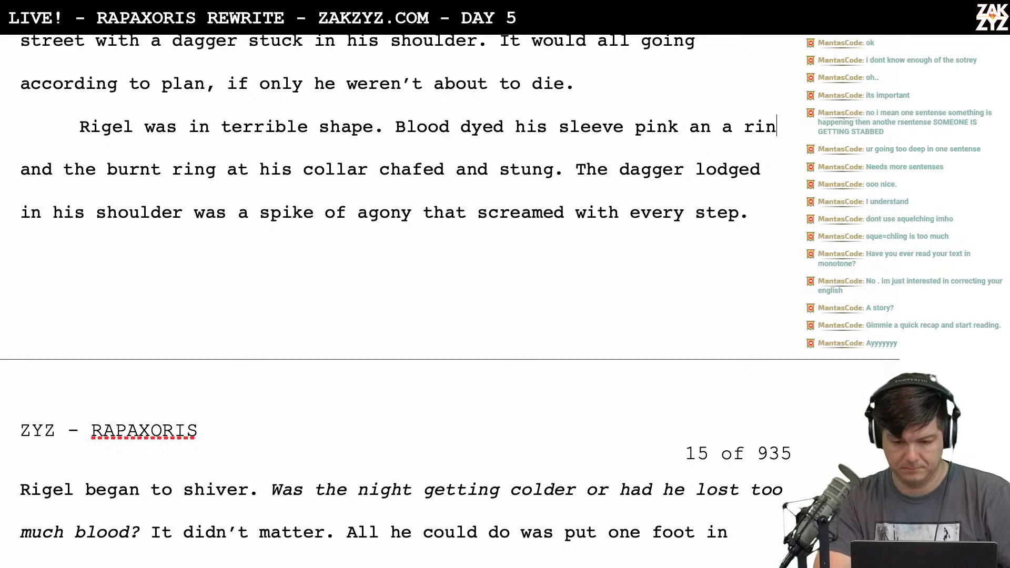
{"action": "type", "text": "d a rign"}
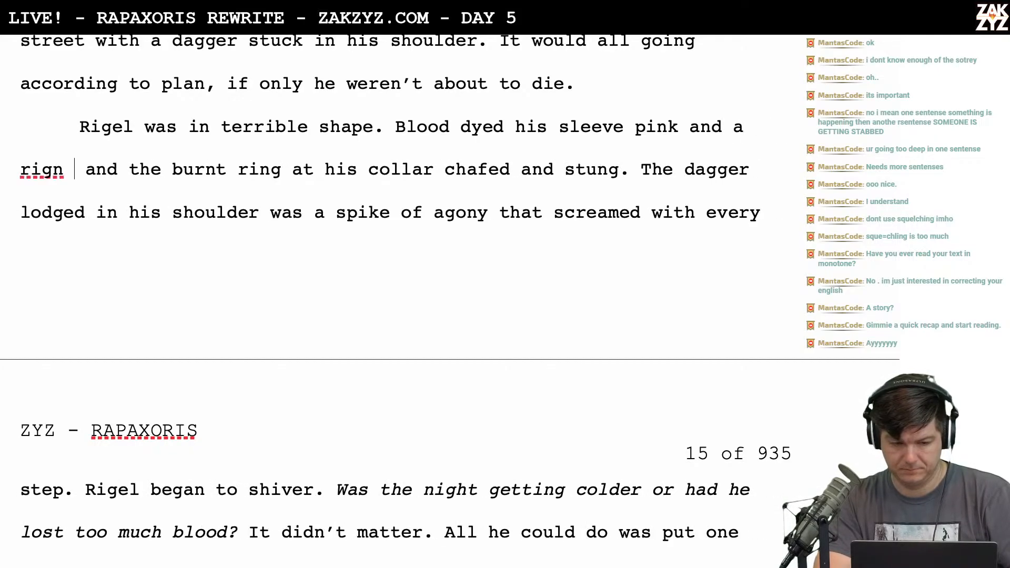
{"action": "key", "text": "BackSpace"}
{"action": "key", "text": "BackSpace"}
{"action": "key", "text": "BackSpace"}
{"action": "key", "text": "BackSpace"}
{"action": "type", "text": "ngry"}
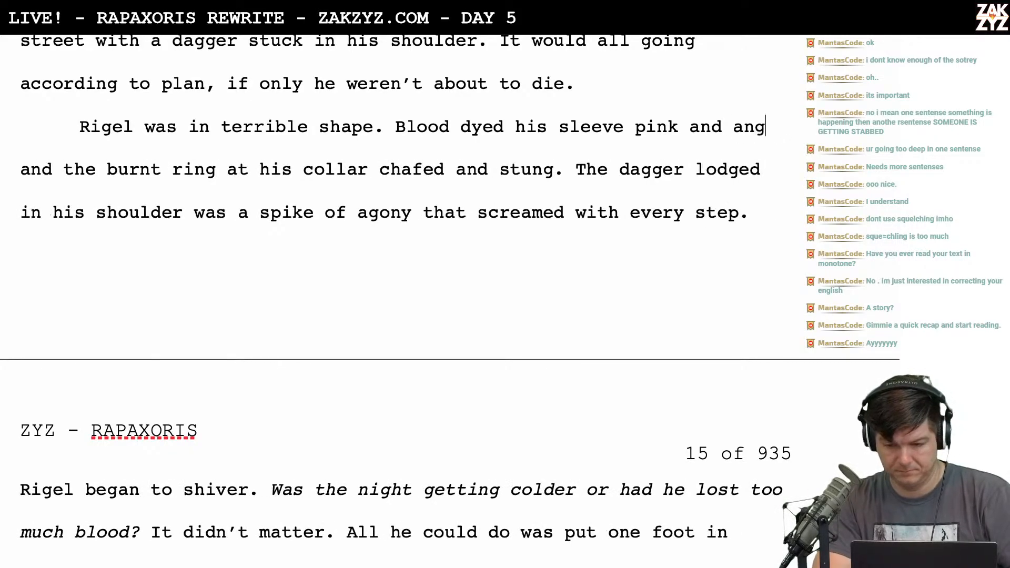
{"action": "key", "text": "BackSpace"}
{"action": "key", "text": "BackSpace"}
{"action": "key", "text": "BackSpace"}
{"action": "key", "text": "BackSpace"}
{"action": "type", "text": "n angry ring "}
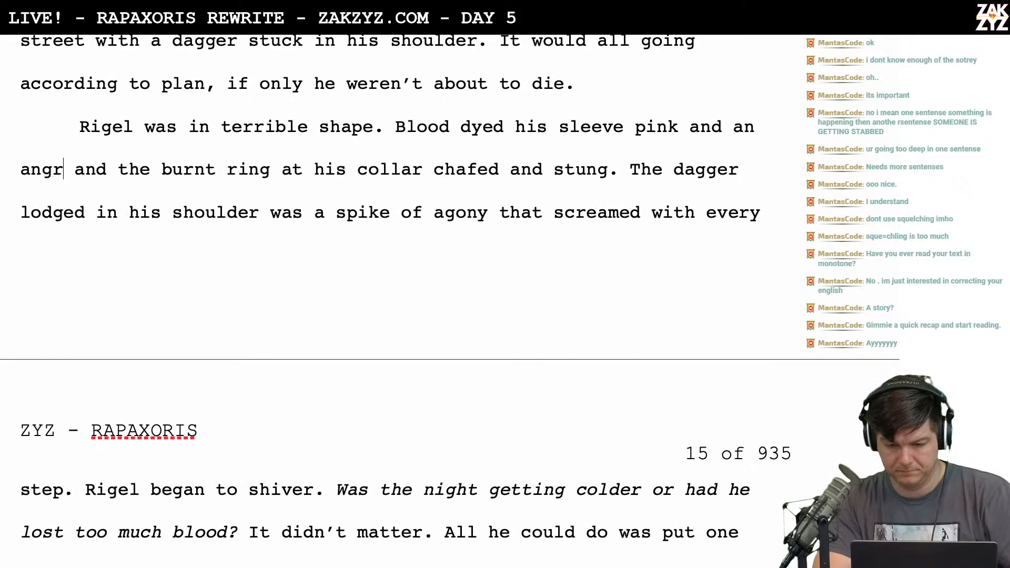
{"action": "type", "text": "was burnte"}
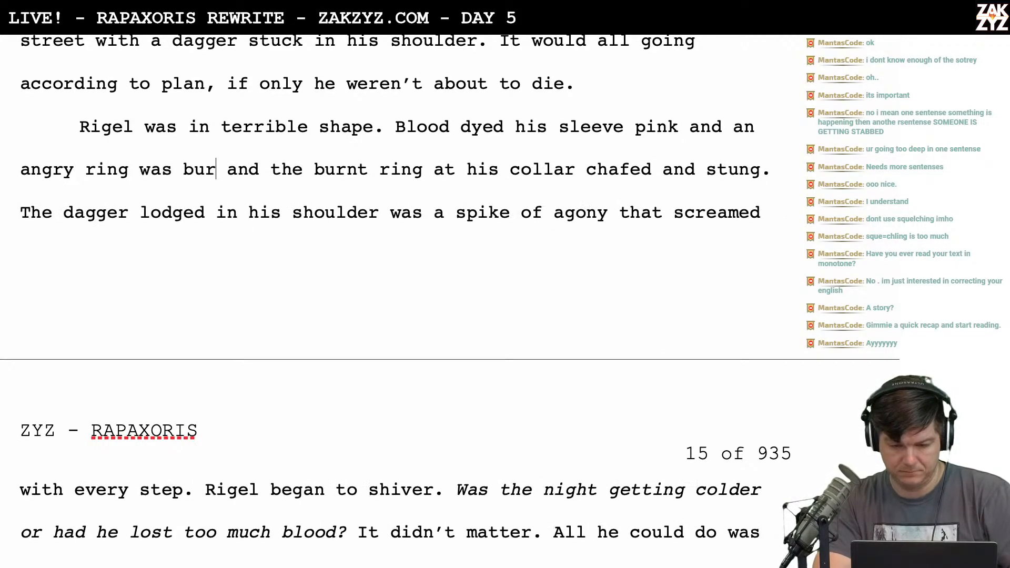
{"action": "key", "text": "BackSpace"}
{"action": "type", "text": "through h"}
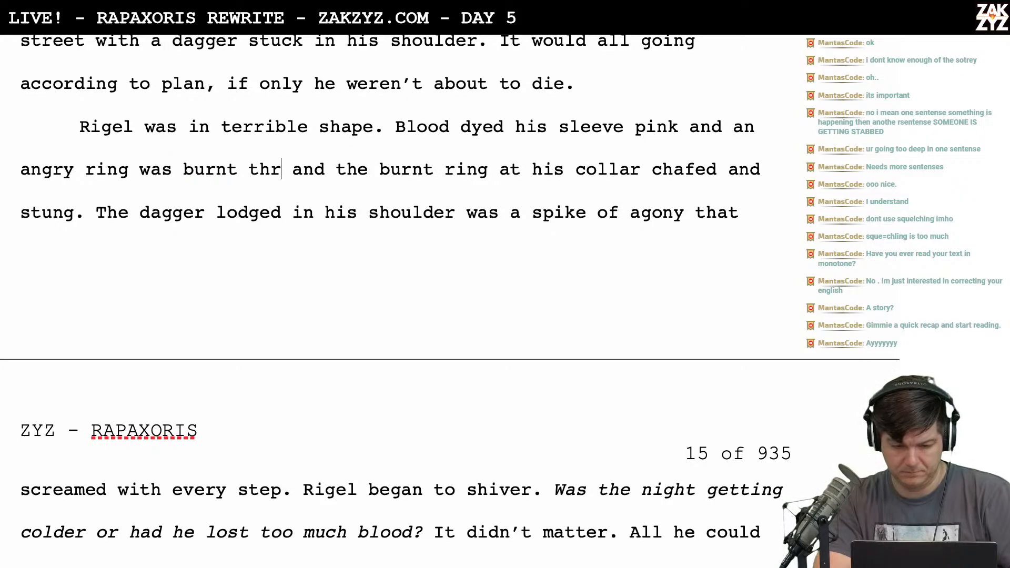
{"action": "type", "text": "is collar."}
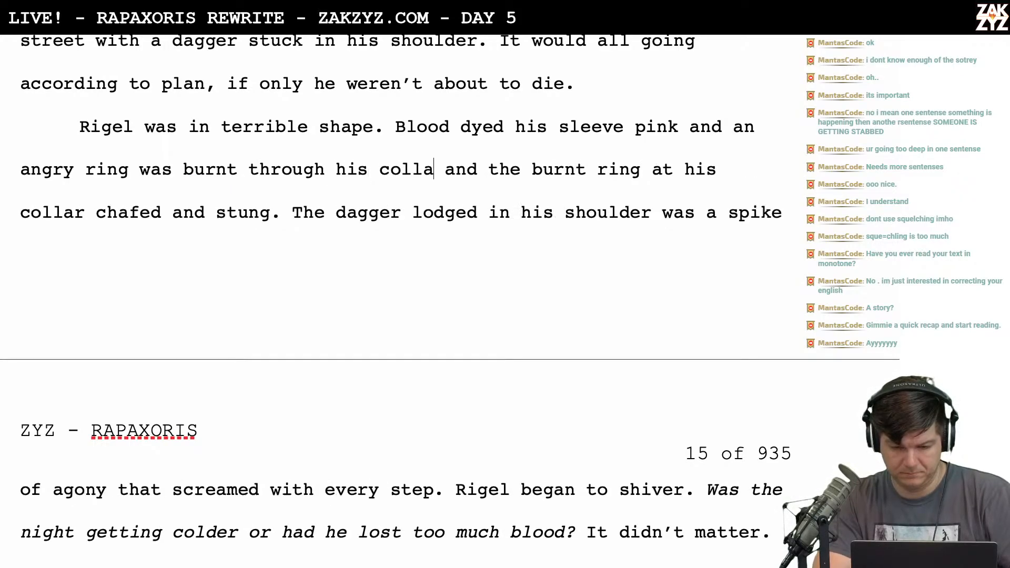
Delete the superseded wording "and the burnt ring at his collar chafed and stung."
{"action": "key", "text": "shift+Down"}
{"action": "key", "text": "shift+Left"}
{"action": "key", "text": "shift+Left"}
{"action": "key", "text": "shift+Left"}
{"action": "key", "text": "shift+Left"}
{"action": "key", "text": "shift+Left"}
{"action": "key", "text": "shift+Left"}
{"action": "key", "text": "shift+Left"}
{"action": "key", "text": "shift+Left"}
{"action": "key", "text": "shift+Left"}
{"action": "key", "text": "shift+Left"}
{"action": "key", "text": "shift+Left"}
{"action": "key", "text": "shift+Left"}
{"action": "key", "text": "shift+Left"}
{"action": "key", "text": "shift+Left"}
{"action": "key", "text": "shift+Left"}
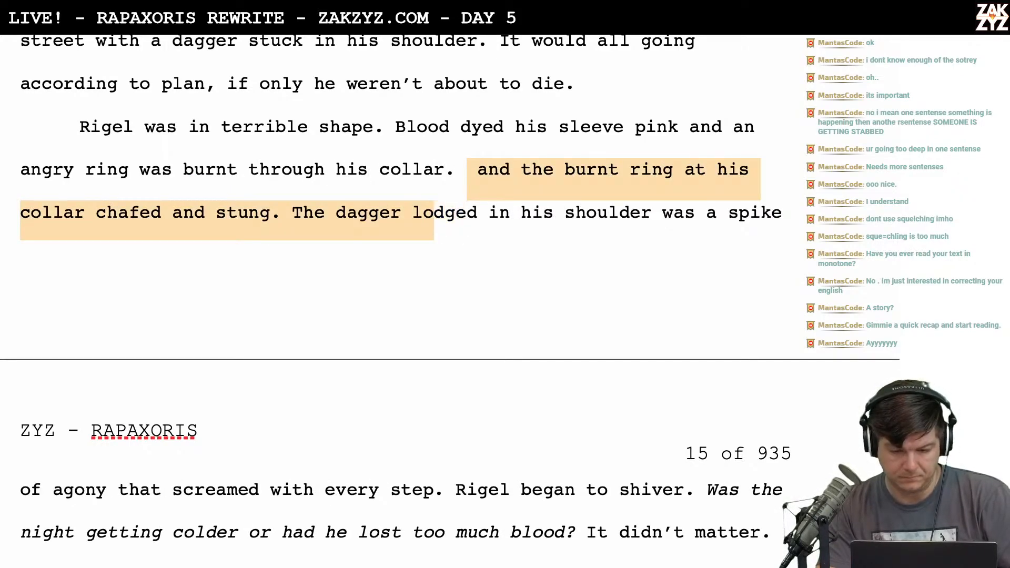
{"action": "key", "text": "shift+Left"}
{"action": "key", "text": "BackSpace"}
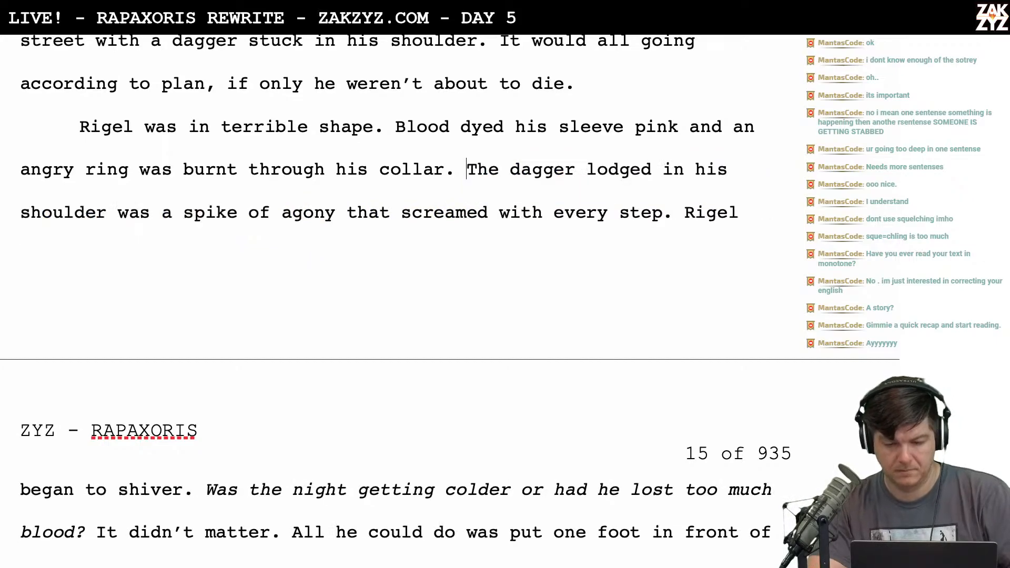
End the dagger sentence after "a spike of agony" and add the separate sentence "It screamed with every step."
{"action": "scroll", "coordinate": [448, 300], "scroll_direction": "down", "scroll_amount": 1}
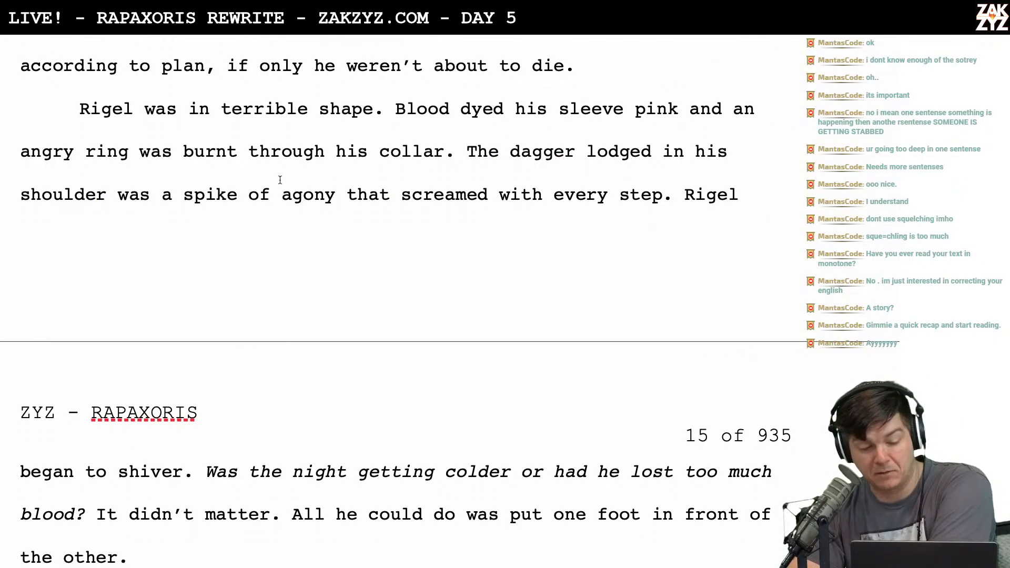
{"action": "scroll", "coordinate": [475, 201], "scroll_direction": "down", "scroll_amount": 1}
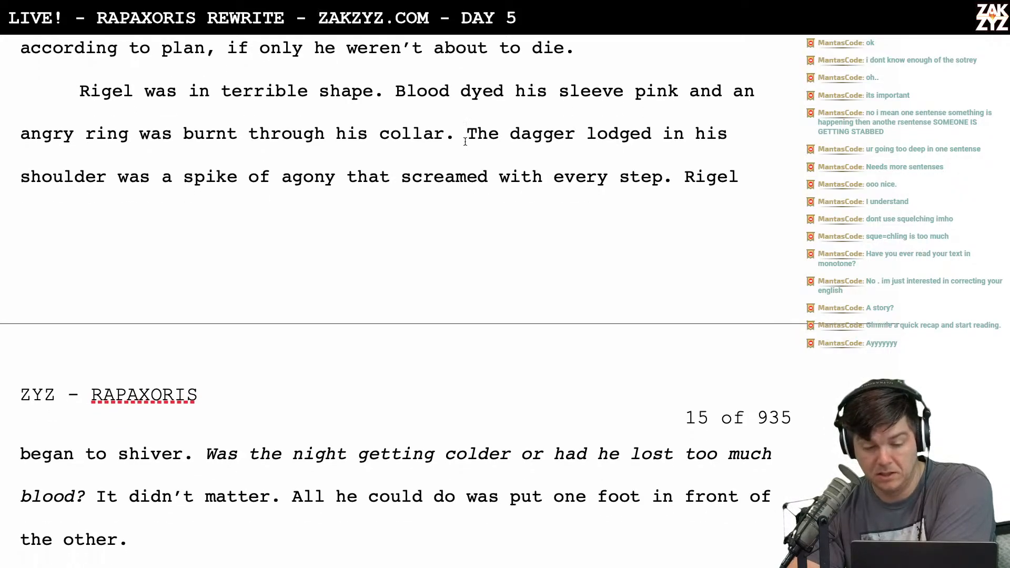
{"action": "scroll", "coordinate": [476, 201], "scroll_direction": "down", "scroll_amount": 1}
{"action": "scroll", "coordinate": [339, 158], "scroll_direction": "down", "scroll_amount": 1}
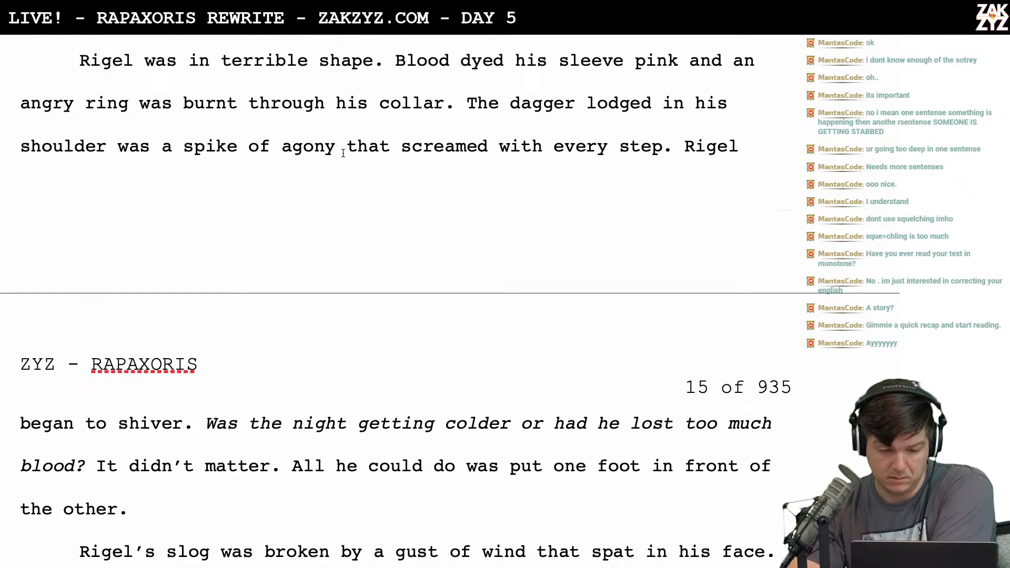
{"action": "type", "text": ". "}
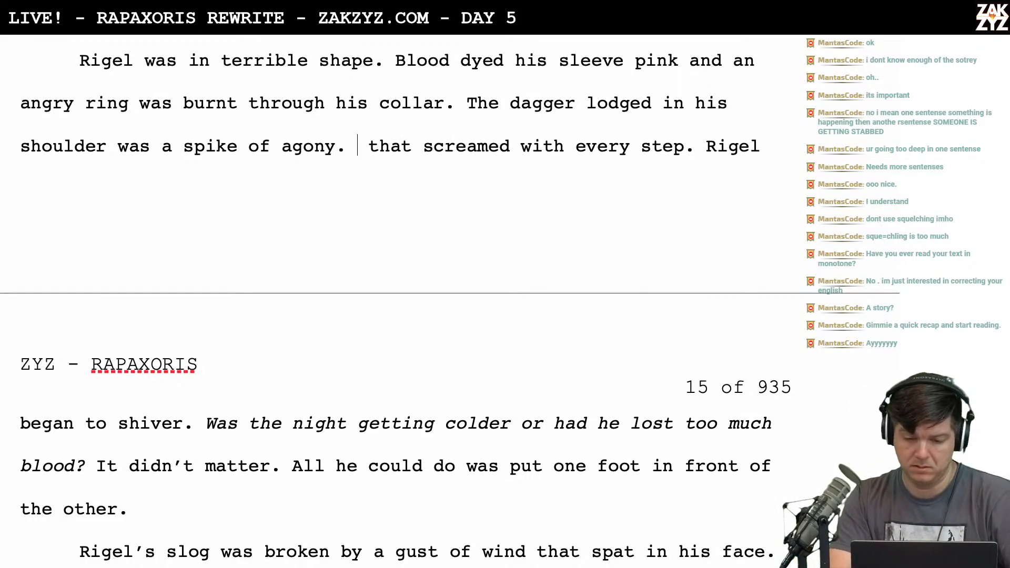
{"action": "type", "text": "It screamed"}
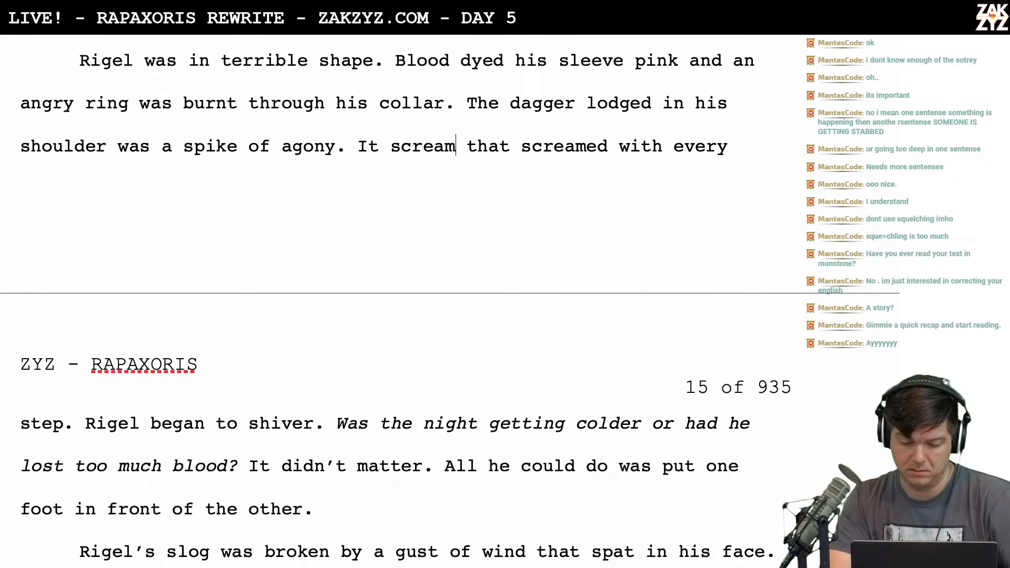
{"action": "type", "text": " with every ste"}
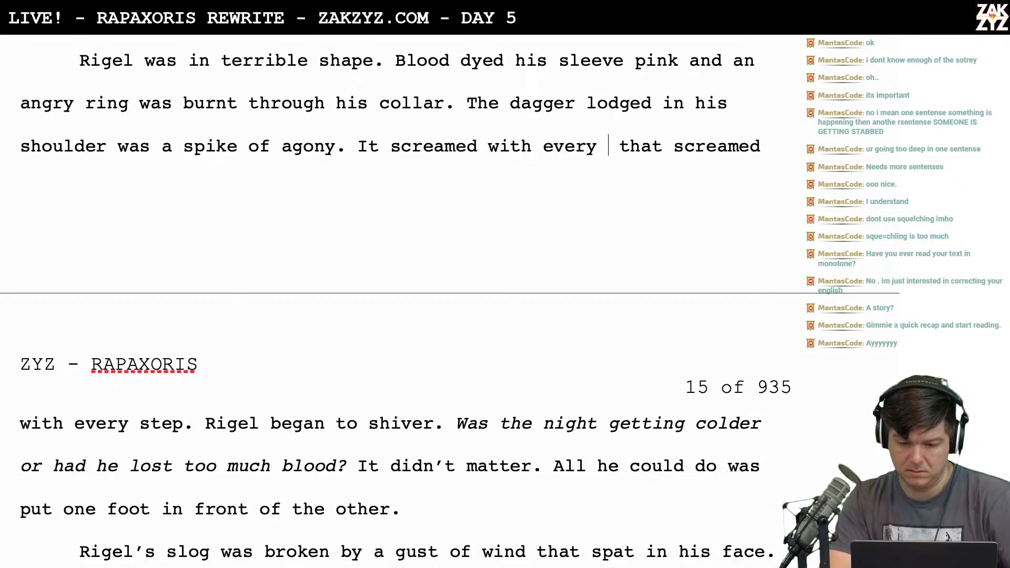
{"action": "type", "text": "p."}
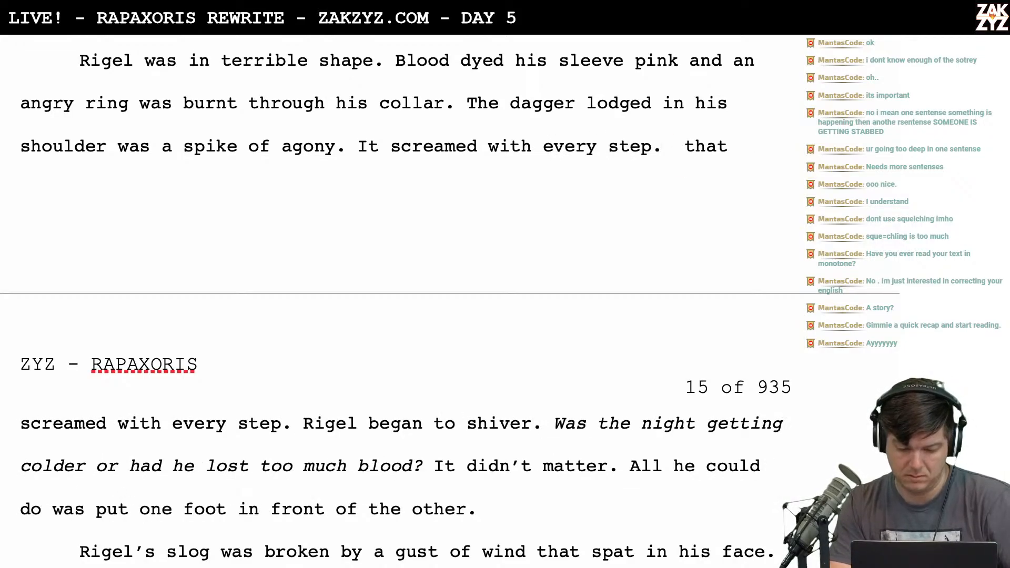
Delete the leftover clause "that screamed with every step." before the sentence about Rigel starting to shiver
{"action": "key", "text": "shift+Right"}
{"action": "key", "text": "shift+Right"}
{"action": "key", "text": "shift+Right"}
{"action": "key", "text": "shift+Right"}
{"action": "key", "text": "shift+Right"}
{"action": "key", "text": "shift+Right"}
{"action": "key", "text": "shift+Right"}
{"action": "key", "text": "shift+Right"}
{"action": "key", "text": "shift+Right"}
{"action": "key", "text": "shift+Right"}
{"action": "key", "text": "shift+Right"}
{"action": "key", "text": "shift+Right"}
{"action": "key", "text": "shift+Right"}
{"action": "key", "text": "shift+Right"}
{"action": "key", "text": "shift+Right"}
{"action": "key", "text": "shift+Right"}
{"action": "key", "text": "shift+Right"}
{"action": "key", "text": "shift+Right"}
{"action": "key", "text": "shift+Right"}
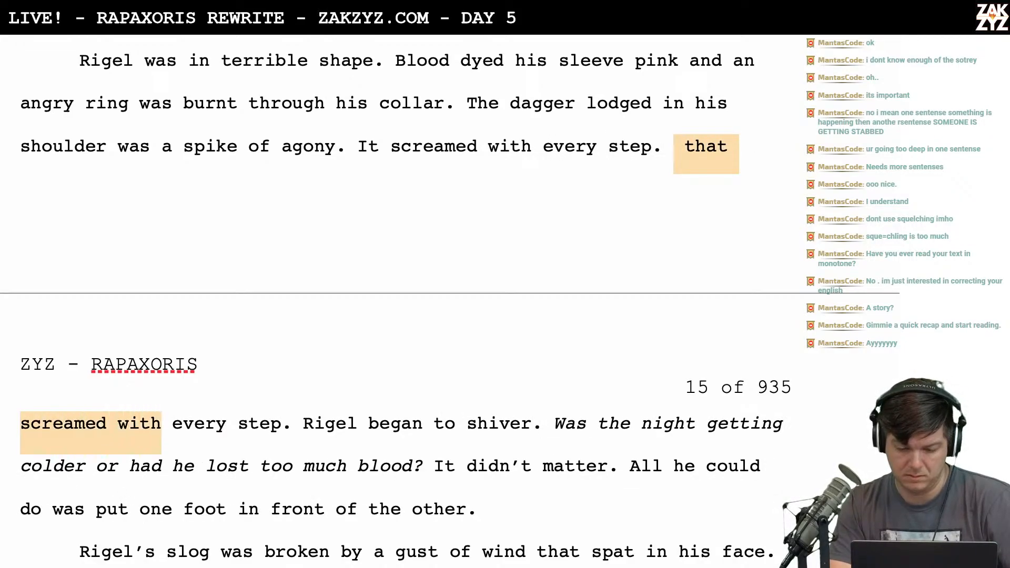
{"action": "key", "text": "shift+Right"}
{"action": "key", "text": "shift+Right"}
{"action": "key", "text": "shift+Right"}
{"action": "key", "text": "shift+Right"}
{"action": "key", "text": "shift+Right"}
{"action": "key", "text": "shift+Right"}
{"action": "key", "text": "shift+Right"}
{"action": "key", "text": "shift+Right"}
{"action": "key", "text": "shift+Right"}
{"action": "key", "text": "shift+Right"}
{"action": "key", "text": "shift+Right"}
{"action": "key", "text": "shift+Right"}
{"action": "key", "text": "shift+Right"}
{"action": "key", "text": "shift+Left"}
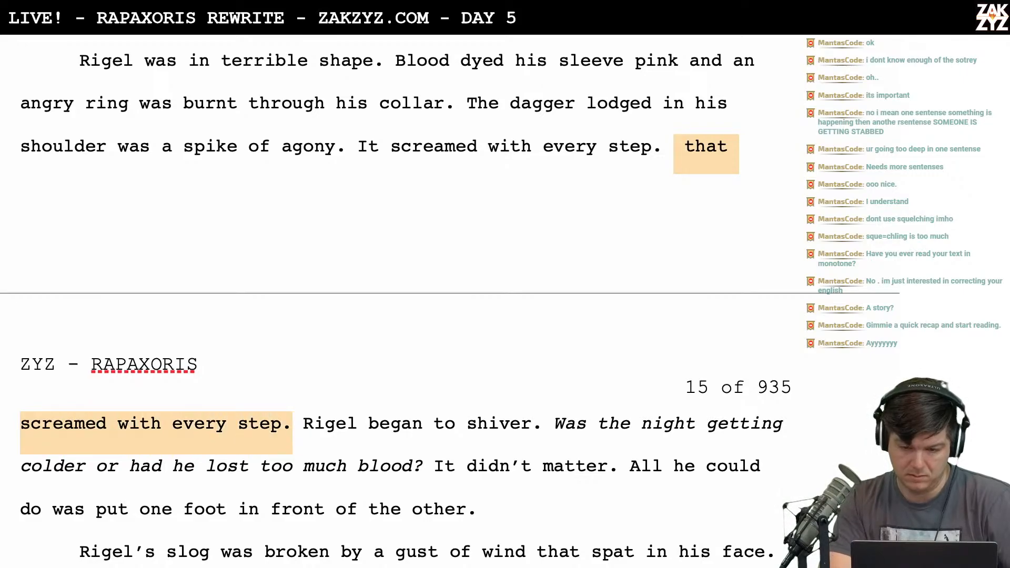
{"action": "key", "text": "BackSpace"}
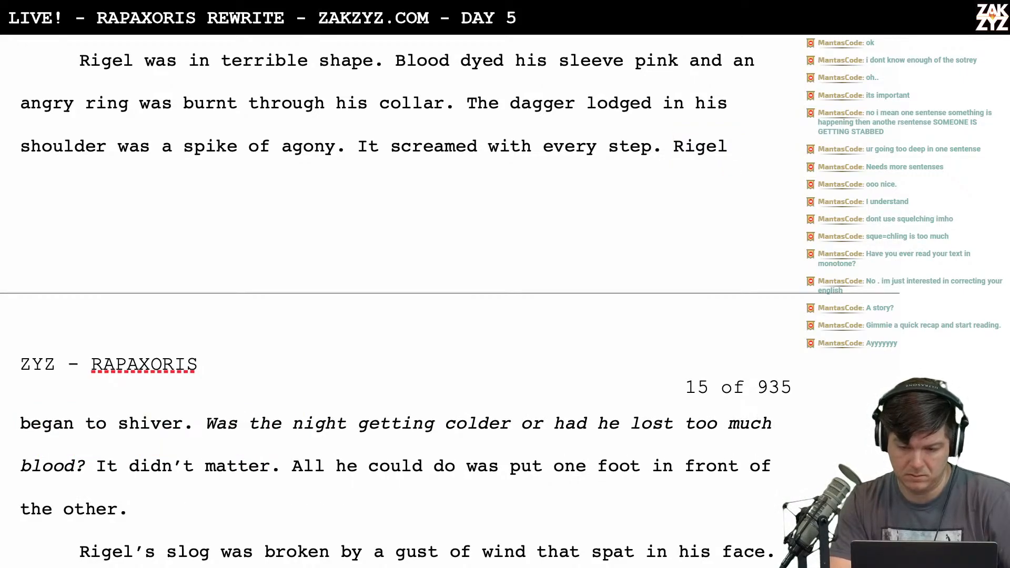
Write "He'd begun to shiver." after "It screamed with every step."
{"action": "key", "text": "BackSpace"}
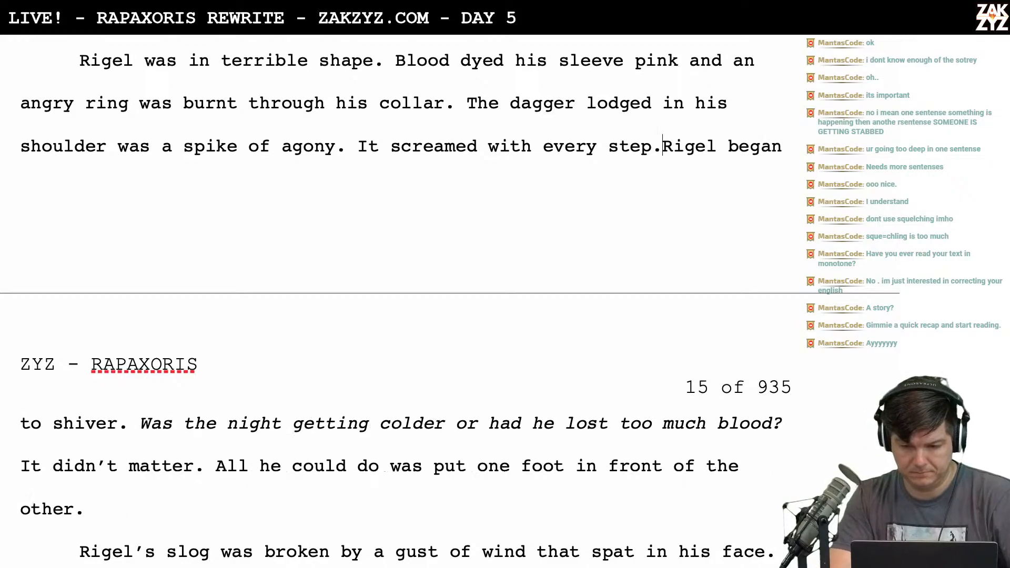
{"action": "type", "text": "He'd be"}
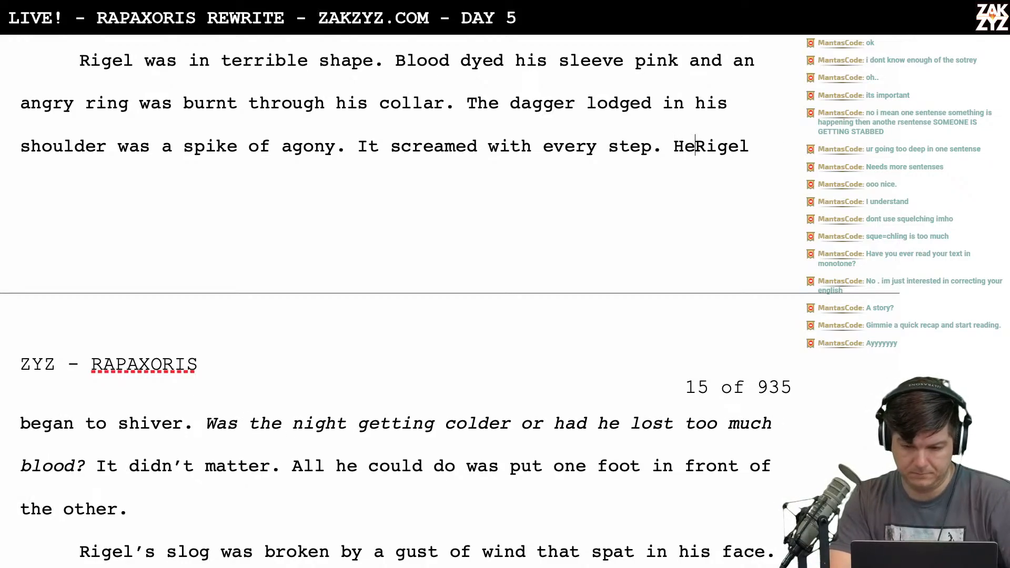
{"action": "type", "text": "gun to shiver"}
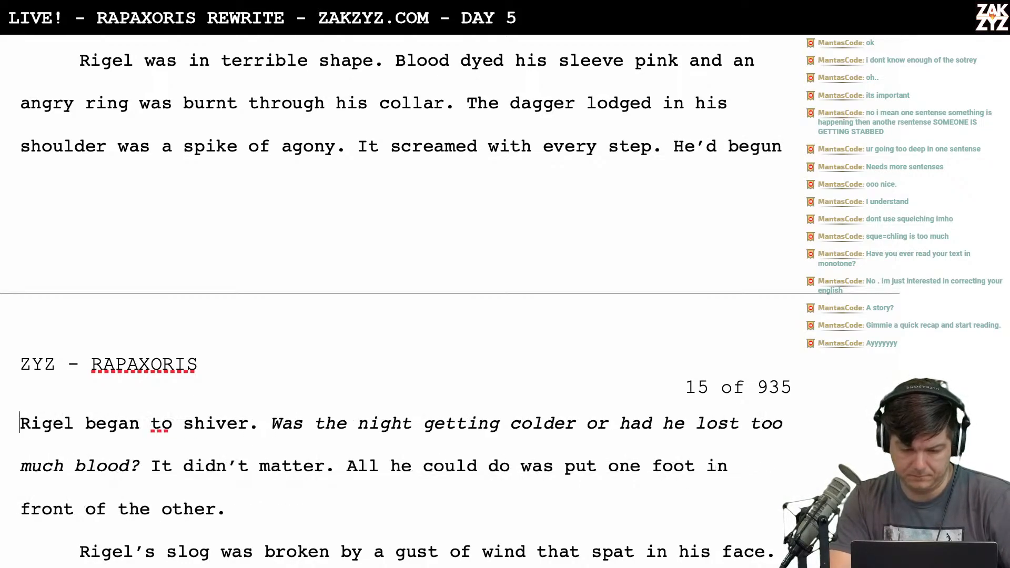
{"action": "key", "text": "BackSpace"}
{"action": "type", "text": "."}
Delete the old sentence "Rigel began to shiver." before the italic thought about the night getting colder
{"action": "key", "text": "shift+Right"}
{"action": "key", "text": "shift+Right"}
{"action": "key", "text": "shift+Right"}
{"action": "key", "text": "shift+Right"}
{"action": "key", "text": "shift+Right"}
{"action": "key", "text": "shift+Right"}
{"action": "key", "text": "shift+Right"}
{"action": "key", "text": "shift+Right"}
{"action": "key", "text": "shift+Right"}
{"action": "key", "text": "shift+Right"}
{"action": "key", "text": "shift+Right"}
{"action": "key", "text": "shift+Right"}
{"action": "key", "text": "shift+Right"}
{"action": "key", "text": "shift+Right"}
{"action": "key", "text": "shift+Right"}
{"action": "key", "text": "shift+Right"}
{"action": "key", "text": "shift+Right"}
{"action": "key", "text": "shift+Right"}
{"action": "key", "text": "shift+Right"}
{"action": "key", "text": "shift+Right"}
{"action": "key", "text": "shift+Right"}
{"action": "key", "text": "shift+Right"}
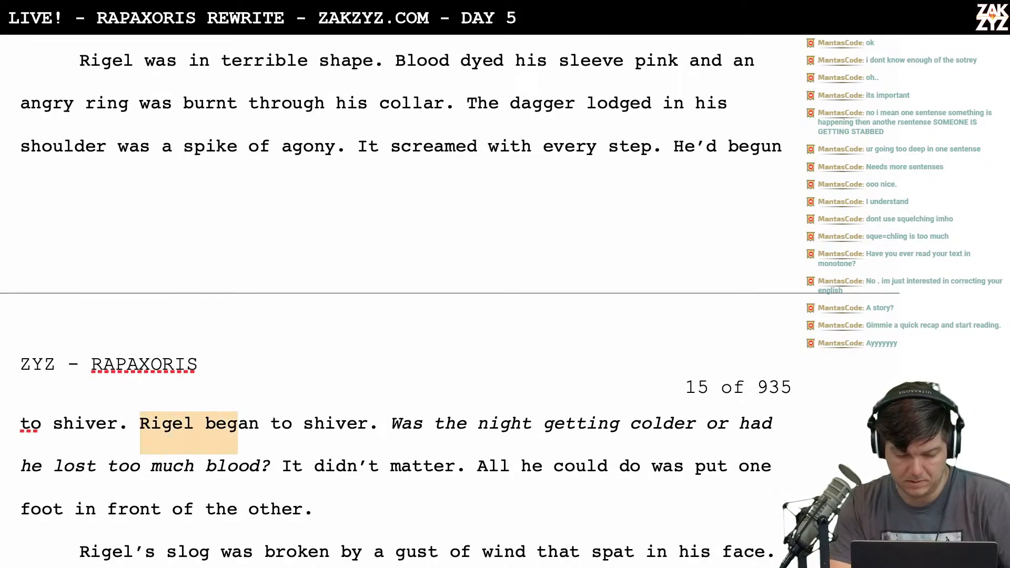
{"action": "key", "text": "BackSpace"}
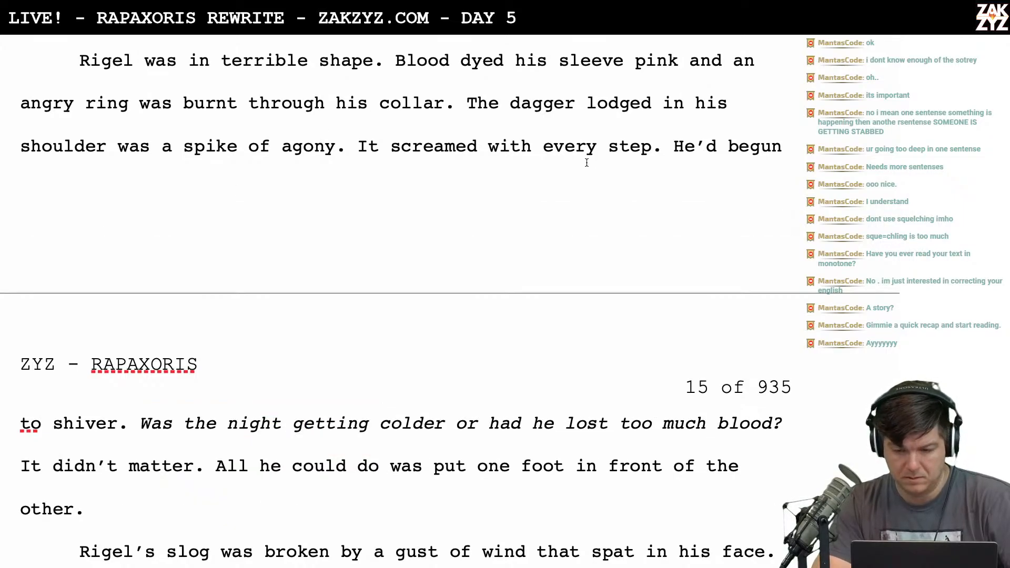
Replace the sentence "He'd begun to shiver." with "He shivered and could not stop."
{"action": "key", "text": "Return"}
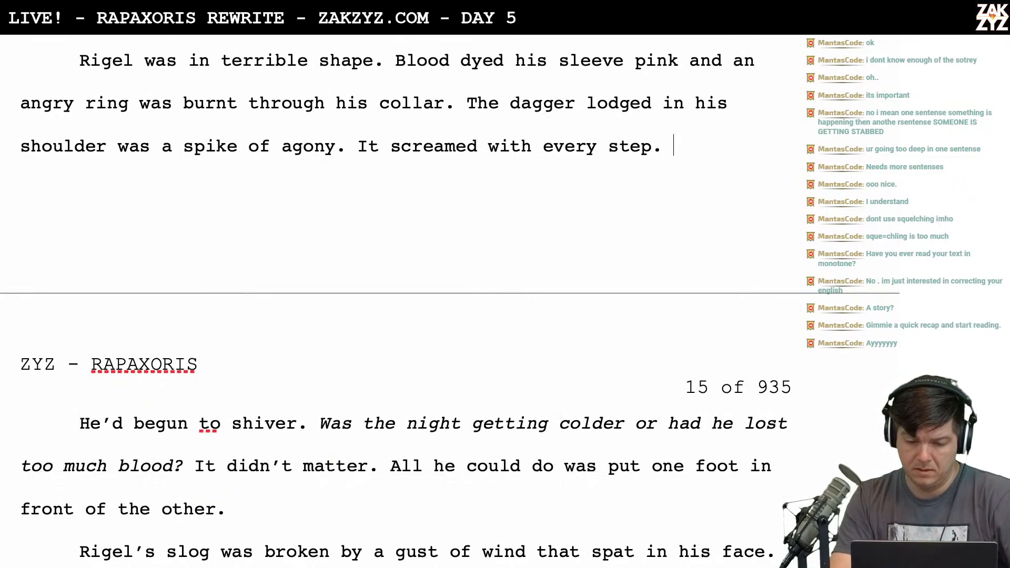
{"action": "type", "text": "He shivre"}
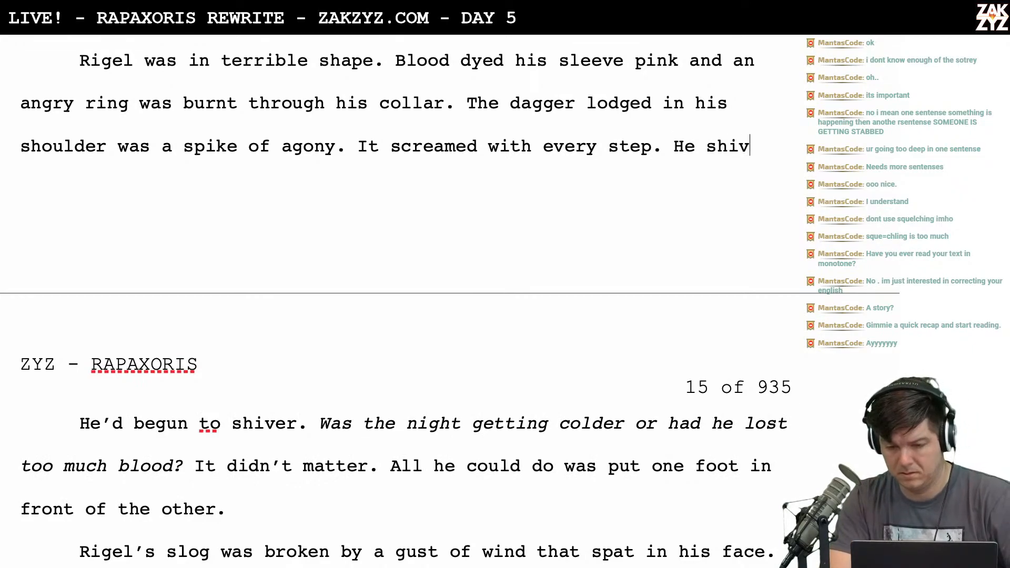
{"action": "key", "text": "BackSpace"}
{"action": "key", "text": "BackSpace"}
{"action": "type", "text": "ered and "}
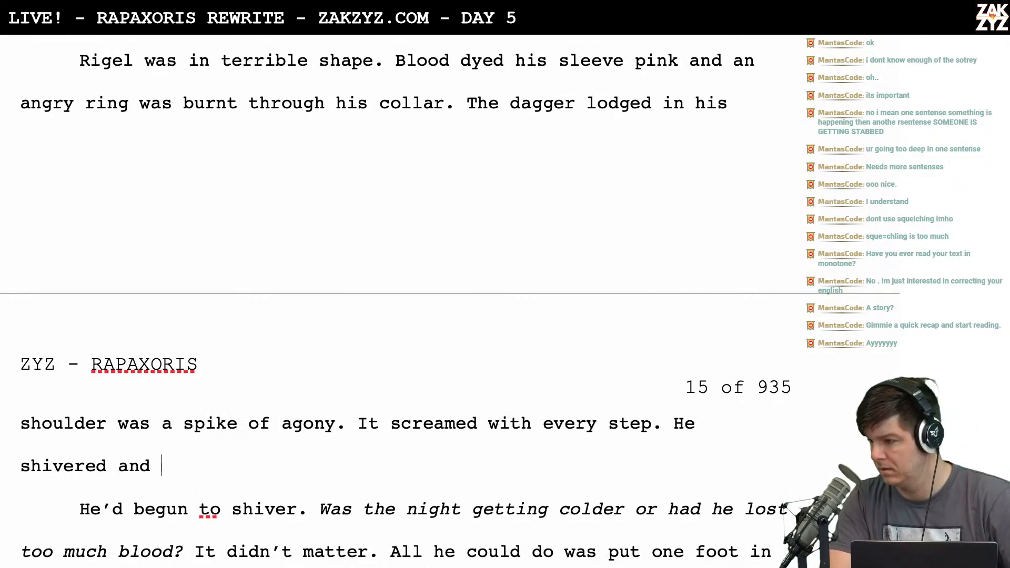
{"action": "type", "text": "could not stop"}
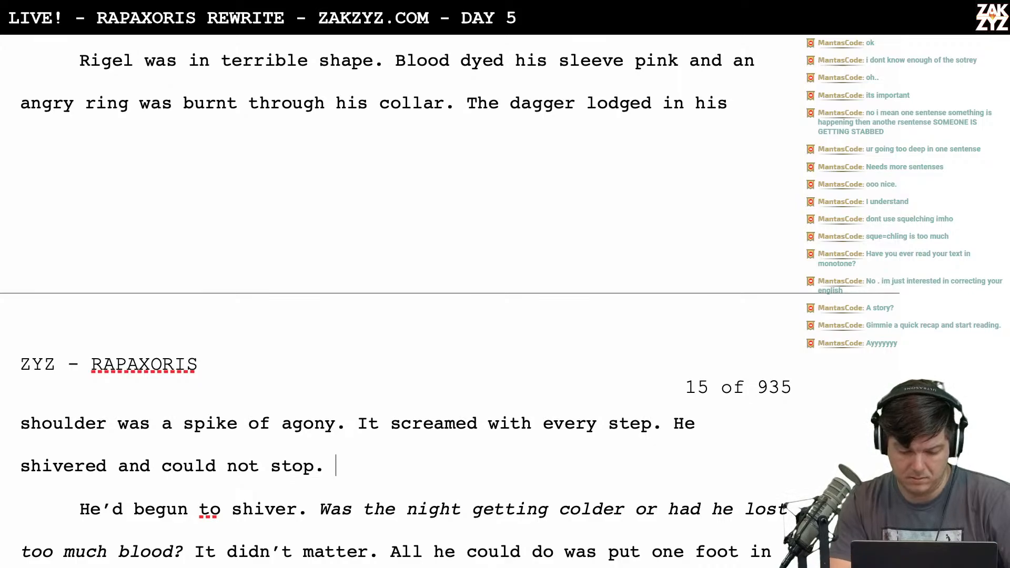
{"action": "type", "text": "."}
{"action": "key", "text": "shift+Down"}
{"action": "key", "text": "BackSpace"}
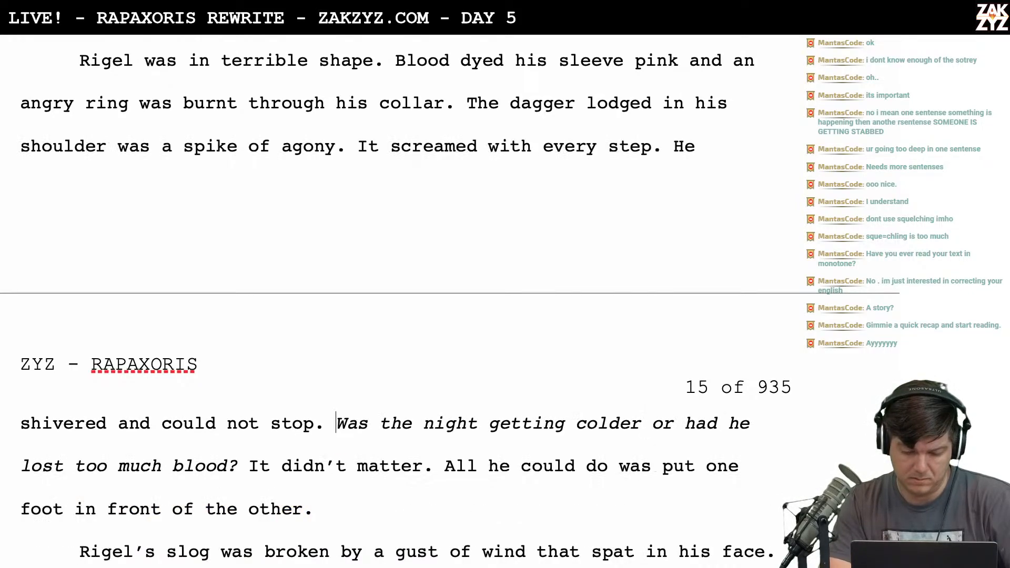
{"action": "scroll", "coordinate": [450, 302], "scroll_direction": "down", "scroll_amount": 3}
{"action": "scroll", "coordinate": [450, 301], "scroll_direction": "up", "scroll_amount": 5}
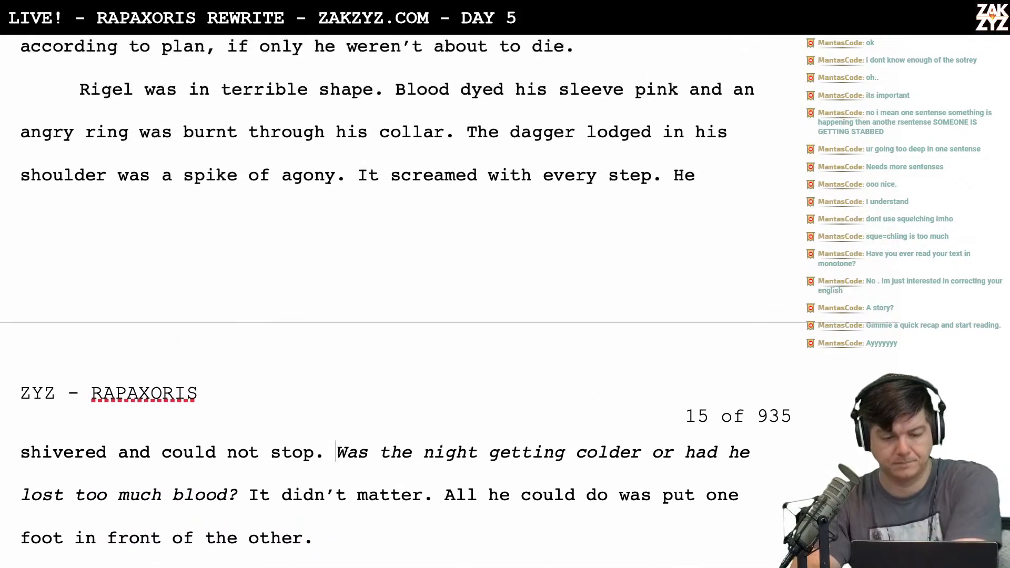
{"action": "scroll", "coordinate": [449, 302], "scroll_direction": "down", "scroll_amount": 1}
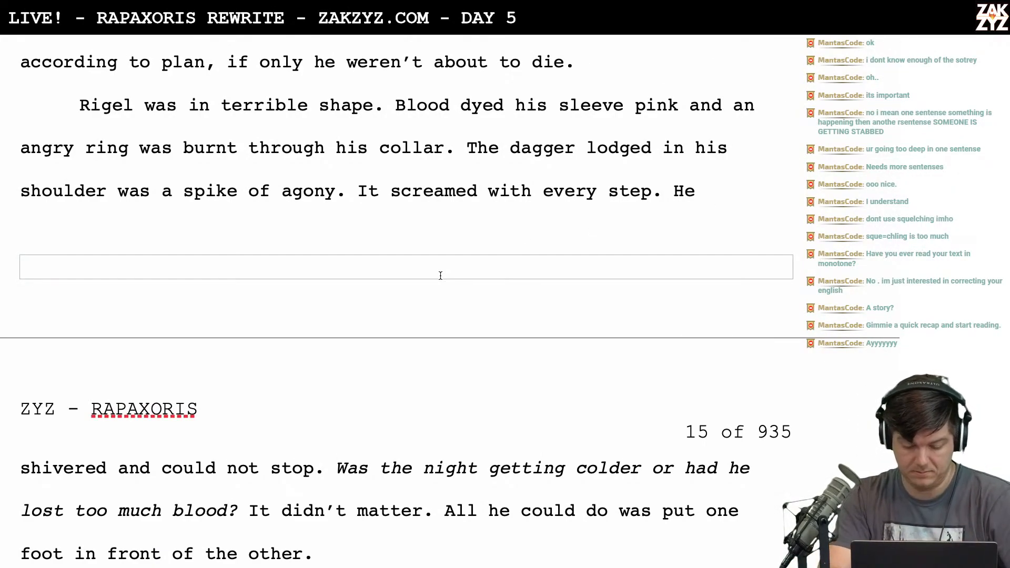
{"action": "type", "text": "He didn't kn"}
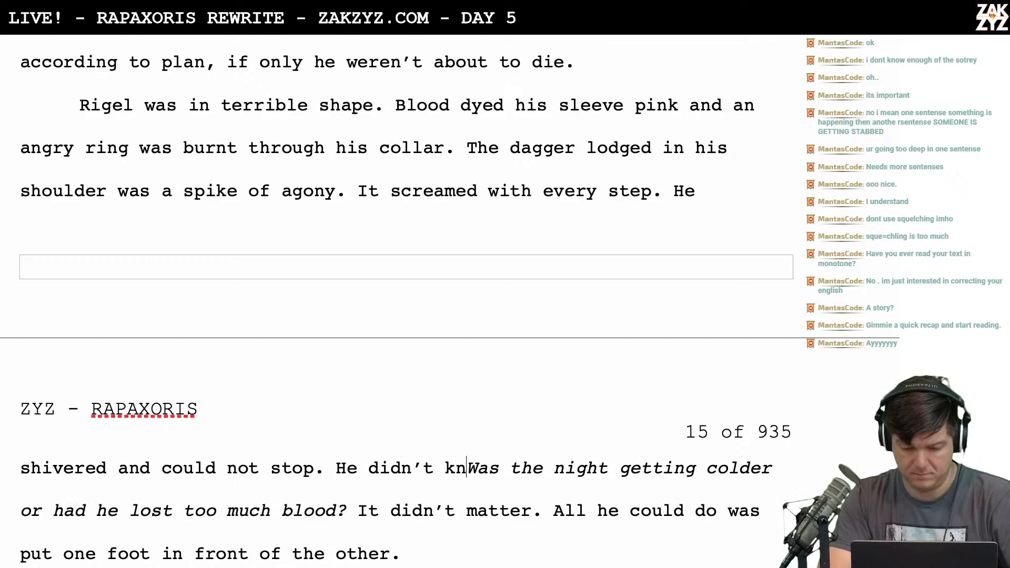
{"action": "type", "text": "ow if he"}
{"action": "key", "text": "BackSpace"}
{"action": "key", "text": "BackSpace"}
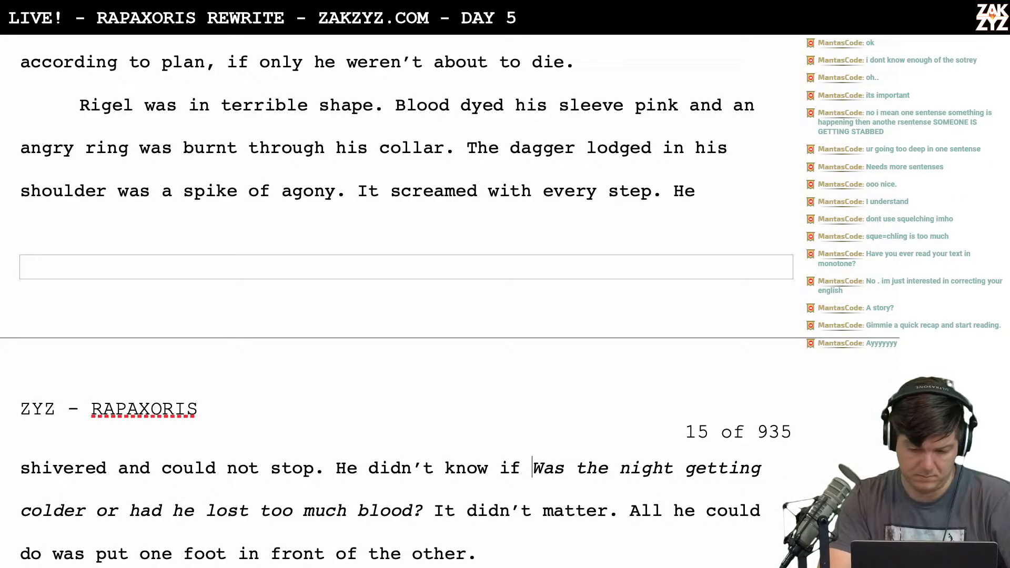
{"action": "key", "text": "BackSpace"}
{"action": "key", "text": "BackSpace"}
{"action": "key", "text": "BackSpace"}
{"action": "key", "text": "BackSpace"}
{"action": "key", "text": "BackSpace"}
{"action": "key", "text": "BackSpace"}
{"action": "key", "text": "BackSpace"}
{"action": "key", "text": "BackSpace"}
{"action": "key", "text": "BackSpace"}
{"action": "key", "text": "BackSpace"}
{"action": "key", "text": "BackSpace"}
{"action": "key", "text": "BackSpace"}
{"action": "key", "text": "BackSpace"}
{"action": "key", "text": "BackSpace"}
{"action": "key", "text": "BackSpace"}
{"action": "key", "text": "BackSpace"}
{"action": "key", "text": "BackSpace"}
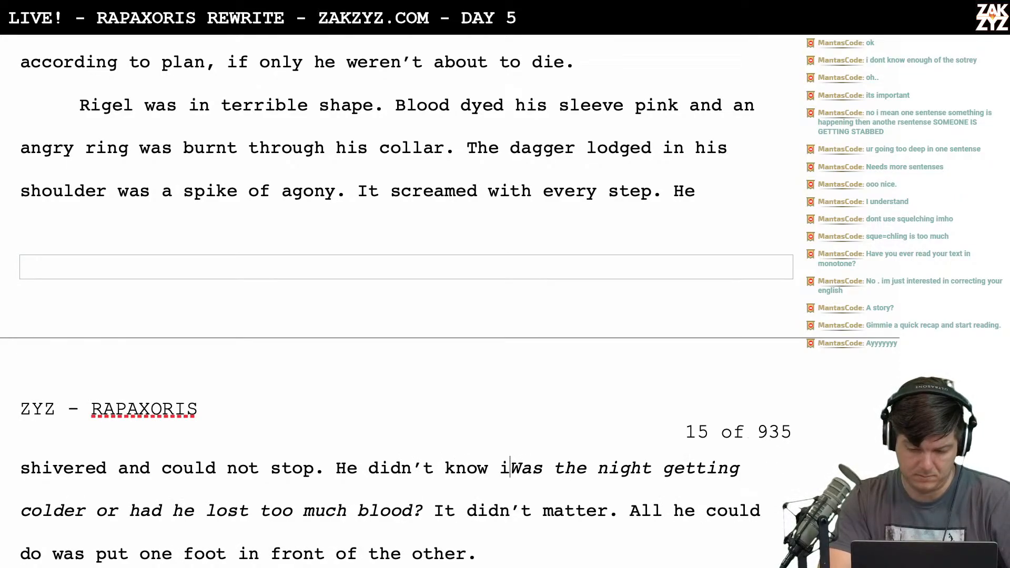
{"action": "key", "text": "BackSpace"}
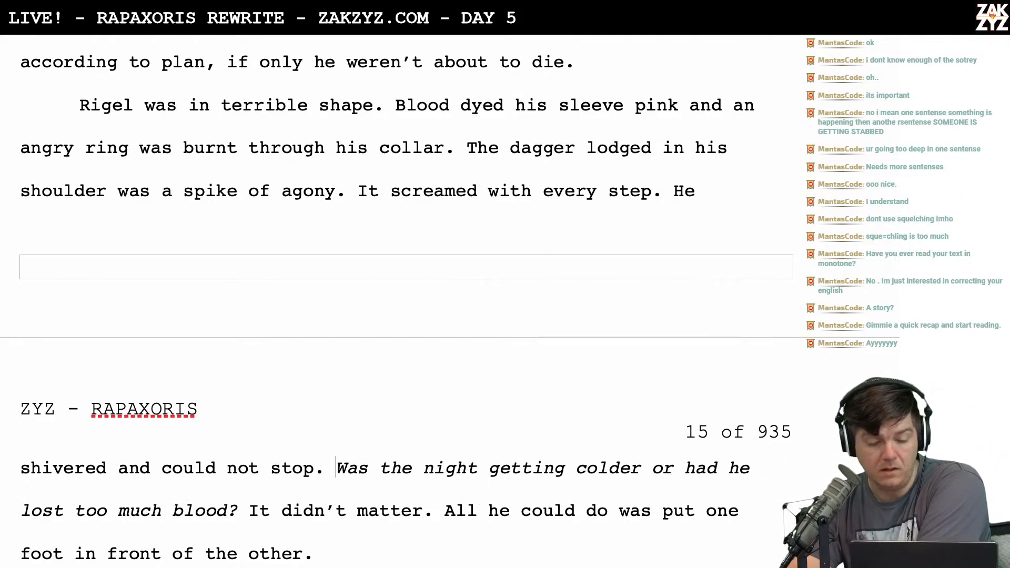
Write "He began to shiver and could not stop." after "It screamed with every step.", breaking the old shivering sentence onto its own paragraph
{"action": "scroll", "coordinate": [406, 301], "scroll_direction": "down", "scroll_amount": 1}
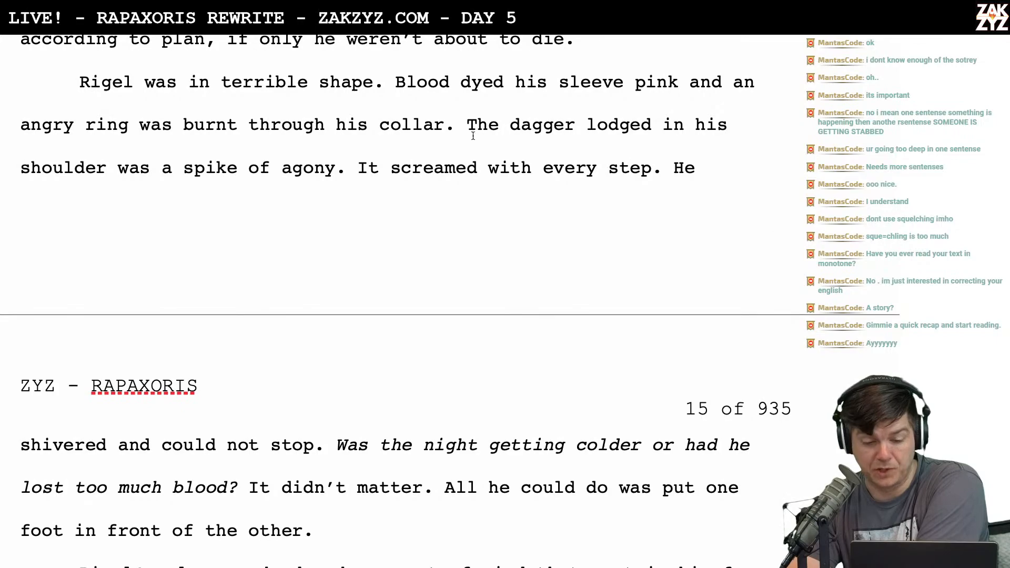
{"action": "scroll", "coordinate": [476, 132], "scroll_direction": "down", "scroll_amount": 1}
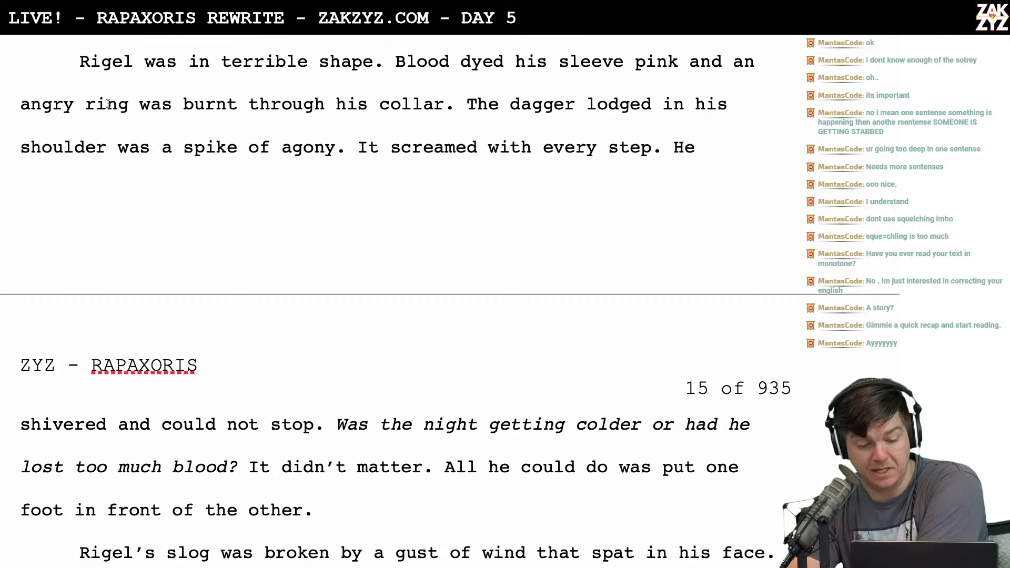
{"action": "scroll", "coordinate": [264, 158], "scroll_direction": "down", "scroll_amount": 3}
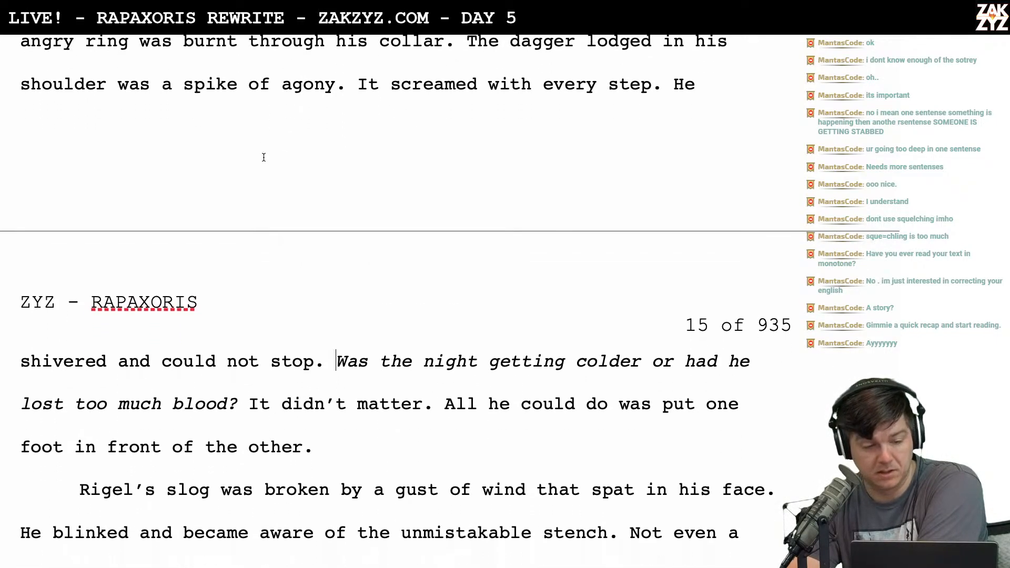
{"action": "scroll", "coordinate": [273, 138], "scroll_direction": "down", "scroll_amount": 2}
{"action": "scroll", "coordinate": [274, 138], "scroll_direction": "down", "scroll_amount": 2}
{"action": "scroll", "coordinate": [274, 138], "scroll_direction": "up", "scroll_amount": 4}
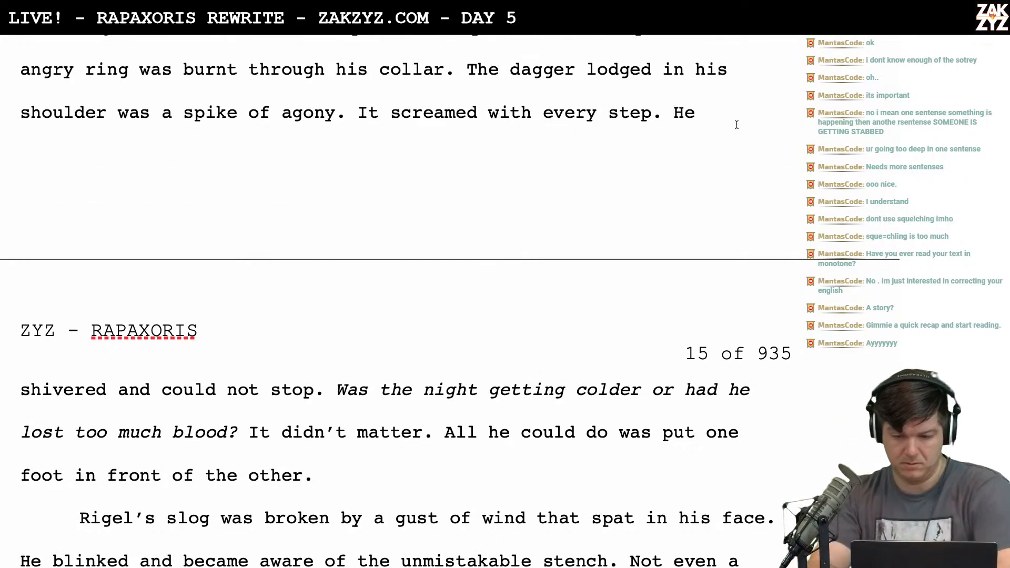
{"action": "key", "text": "Return"}
{"action": "key", "text": "Left"}
{"action": "type", "text": "He b"}
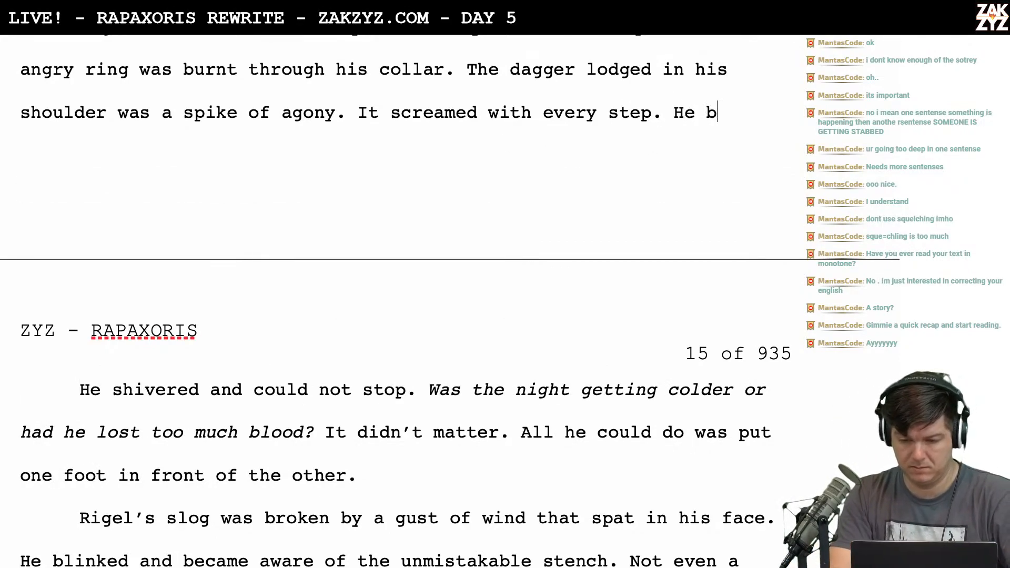
{"action": "type", "text": "egan to shiver an"}
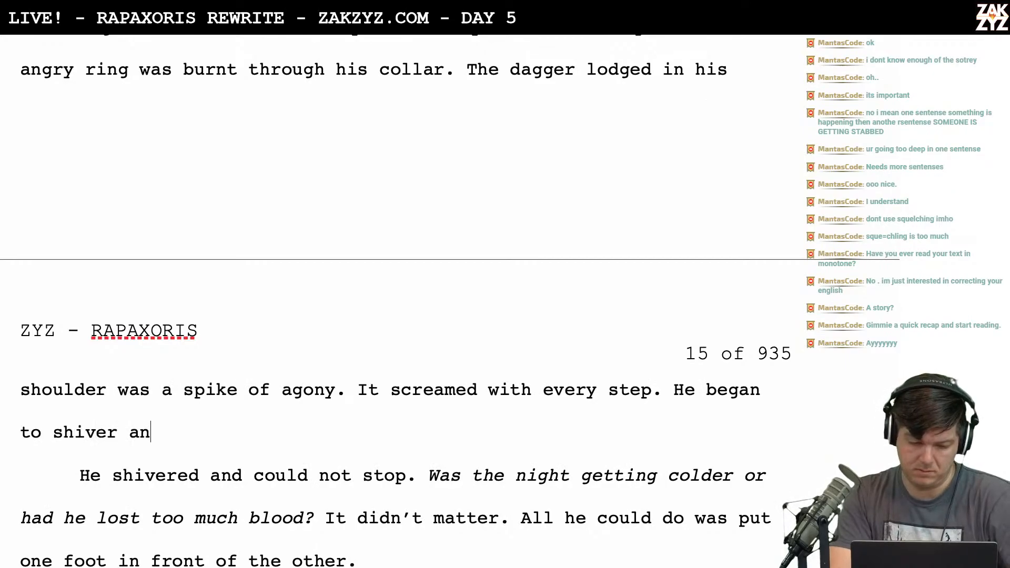
{"action": "type", "text": "d could not stiop"}
{"action": "key", "text": "BackSpace"}
{"action": "key", "text": "BackSpace"}
{"action": "key", "text": "BackSpace"}
{"action": "type", "text": "op."}
Delete the old sentence "He shivered and could not stop." with its paragraph break, so the italic thought follows the new sentence
{"action": "key", "text": "shift+Down"}
{"action": "key", "text": "ctrl+shift+Right"}
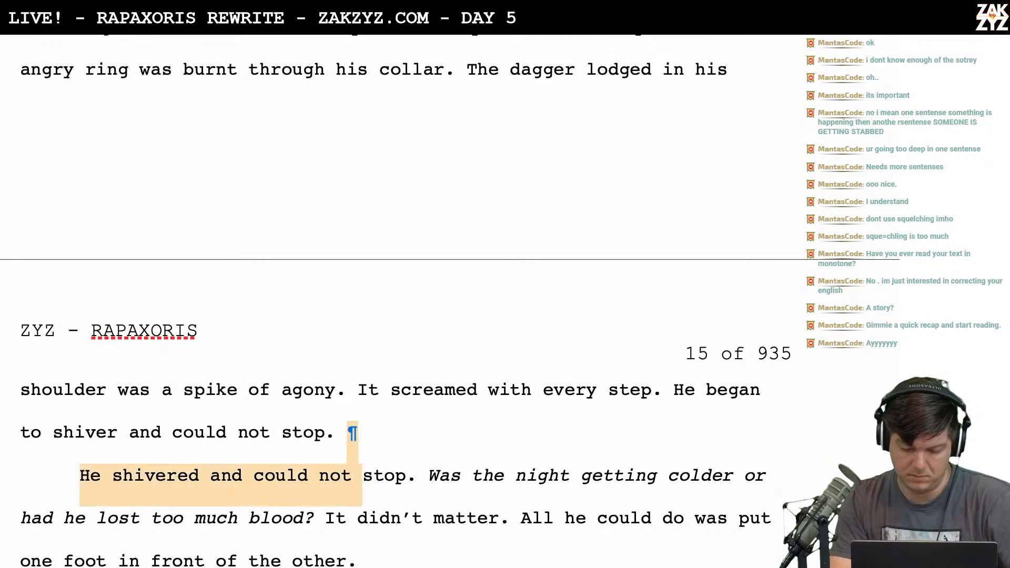
{"action": "key", "text": "ctrl+shift+Right"}
{"action": "key", "text": "ctrl+shift+Right"}
{"action": "key", "text": "BackSpace"}
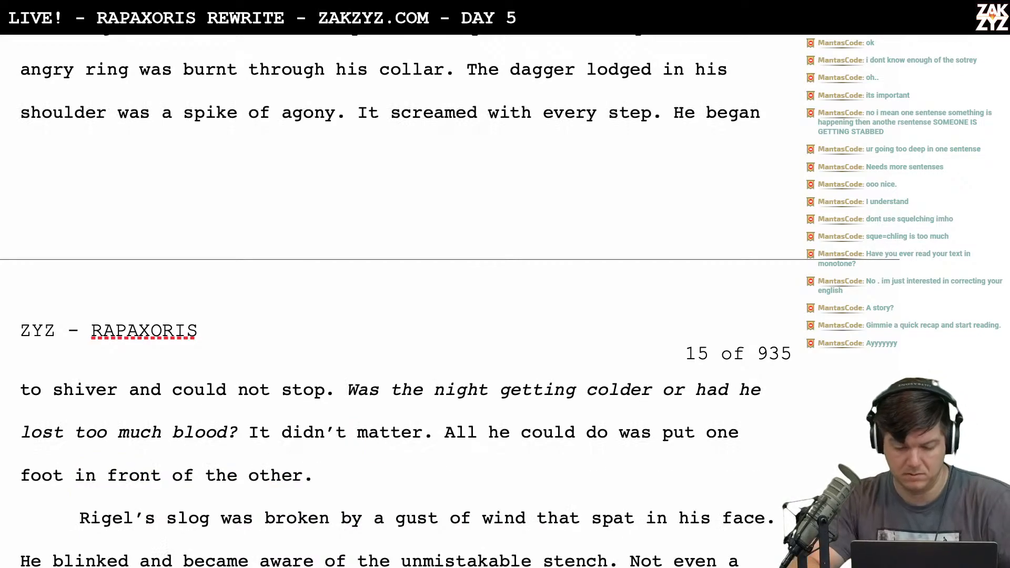
Split the paragraph before the italic thought about the night getting colder
{"action": "scroll", "coordinate": [400, 301], "scroll_direction": "down", "scroll_amount": 1}
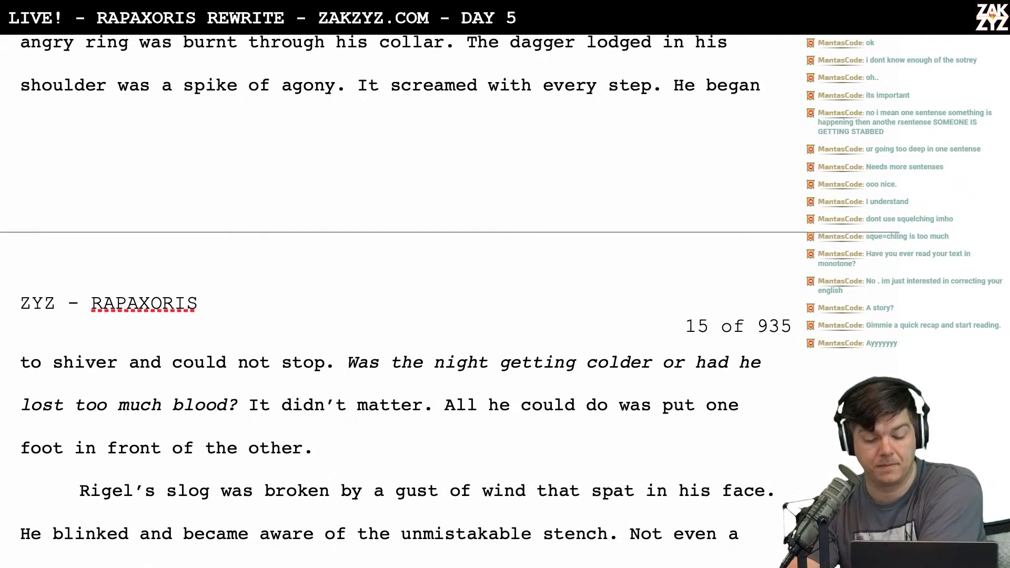
{"action": "scroll", "coordinate": [737, 126], "scroll_direction": "down", "scroll_amount": 3}
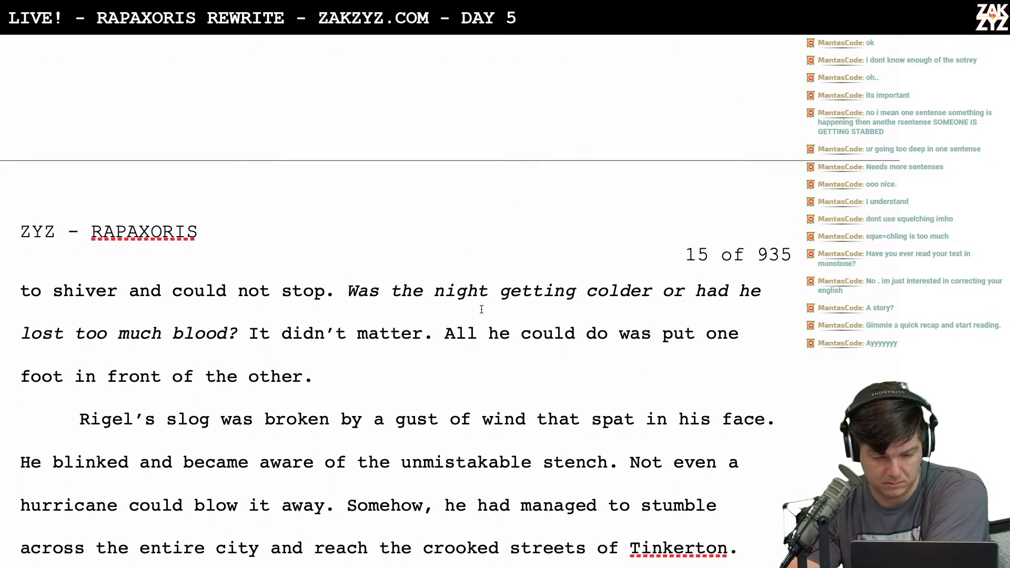
{"action": "scroll", "coordinate": [484, 311], "scroll_direction": "down", "scroll_amount": 2}
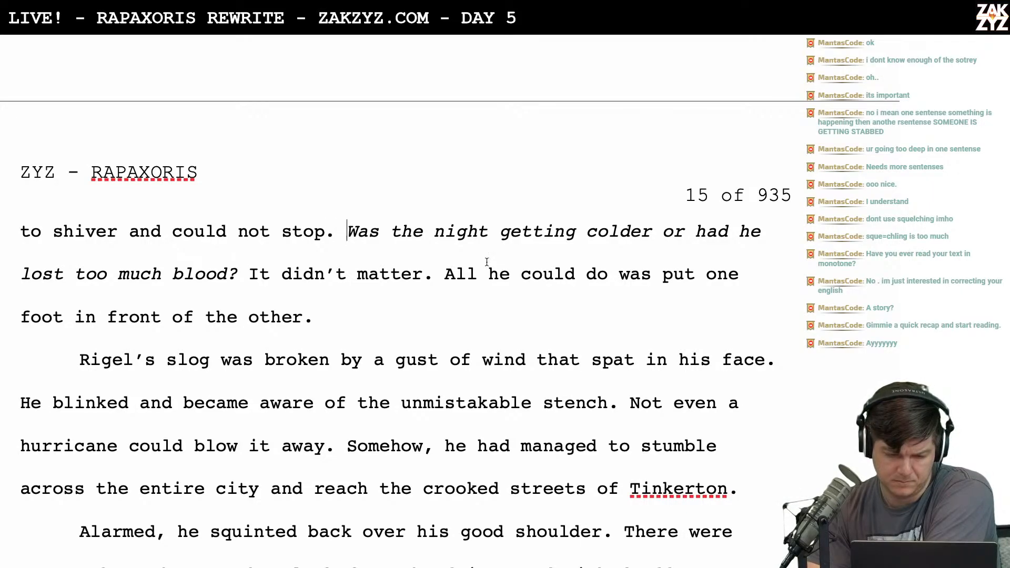
{"action": "key", "text": "Return"}
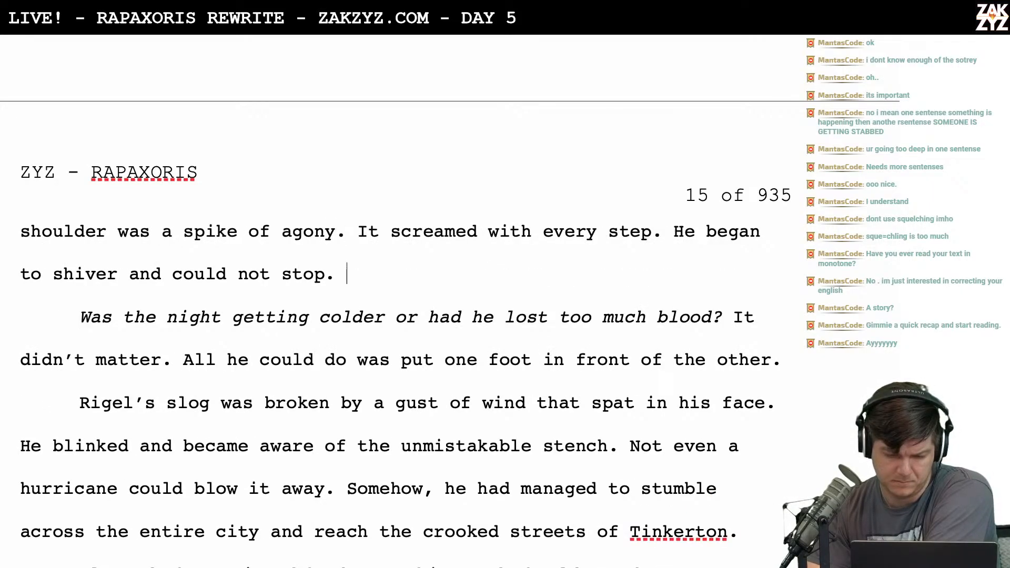
{"action": "type", "text": "Whe"}
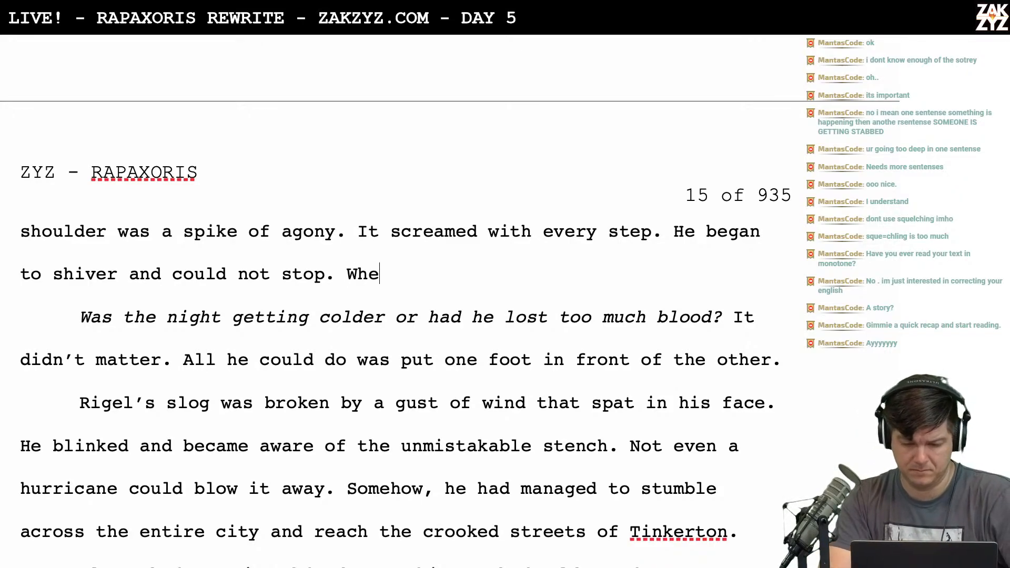
{"action": "type", "text": "ther it was blood loss"}
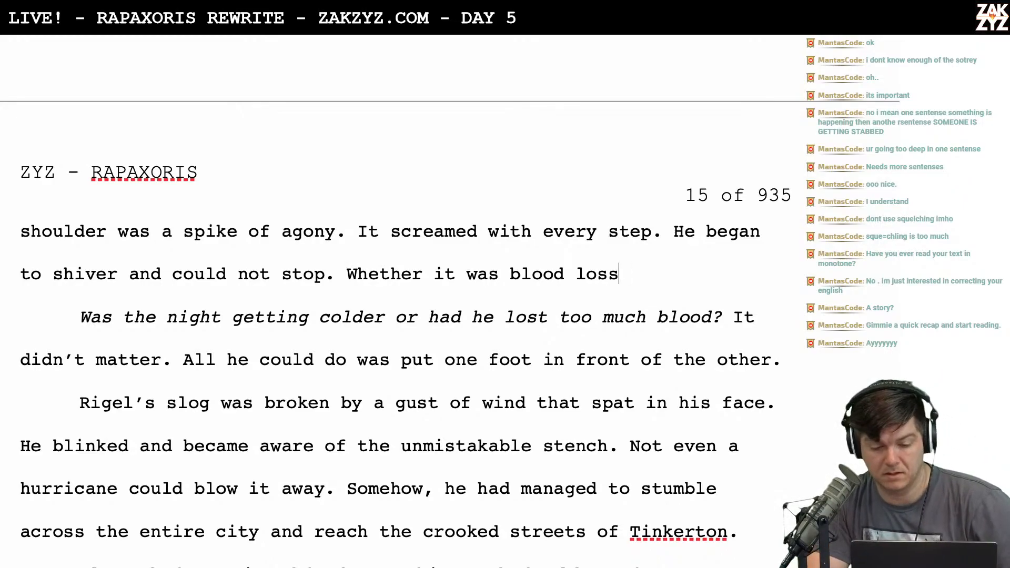
{"action": "key", "text": "BackSpace"}
{"action": "key", "text": "BackSpace"}
{"action": "key", "text": "BackSpace"}
{"action": "key", "text": "BackSpace"}
{"action": "key", "text": "BackSpace"}
{"action": "key", "text": "BackSpace"}
{"action": "key", "text": "BackSpace"}
{"action": "key", "text": "BackSpace"}
{"action": "key", "text": "BackSpace"}
{"action": "key", "text": "BackSpace"}
{"action": "key", "text": "BackSpace"}
{"action": "key", "text": "BackSpace"}
{"action": "key", "text": "BackSpace"}
{"action": "key", "text": "BackSpace"}
{"action": "key", "text": "BackSpace"}
{"action": "key", "text": "BackSpace"}
{"action": "key", "text": "BackSpace"}
{"action": "key", "text": "BackSpace"}
{"action": "key", "text": "BackSpace"}
{"action": "key", "text": "BackSpace"}
{"action": "key", "text": "BackSpace"}
{"action": "key", "text": "BackSpace"}
{"action": "key", "text": "BackSpace"}
{"action": "type", "text": "Whet"}
{"action": "type", "text": "her it was"}
{"action": "type", "text": "od loss or"}
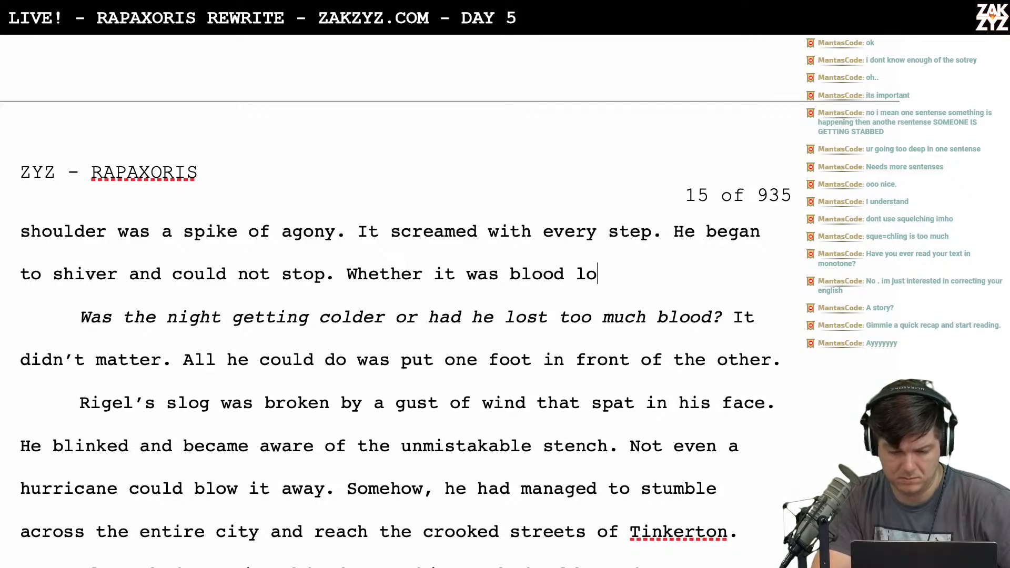
{"action": "key", "text": "BackSpace"}
{"action": "key", "text": "BackSpace"}
{"action": "key", "text": "BackSpace"}
{"action": "key", "text": "BackSpace"}
{"action": "key", "text": "BackSpace"}
{"action": "key", "text": "BackSpace"}
{"action": "key", "text": "BackSpace"}
{"action": "key", "text": "BackSpace"}
{"action": "key", "text": "BackSpace"}
{"action": "key", "text": "BackSpace"}
{"action": "key", "text": "BackSpace"}
{"action": "key", "text": "BackSpace"}
{"action": "key", "text": "BackSpace"}
{"action": "key", "text": "BackSpace"}
{"action": "key", "text": "BackSpace"}
{"action": "key", "text": "BackSpace"}
{"action": "key", "text": "BackSpace"}
{"action": "key", "text": "BackSpace"}
{"action": "key", "text": "BackSpace"}
{"action": "key", "text": "BackSpace"}
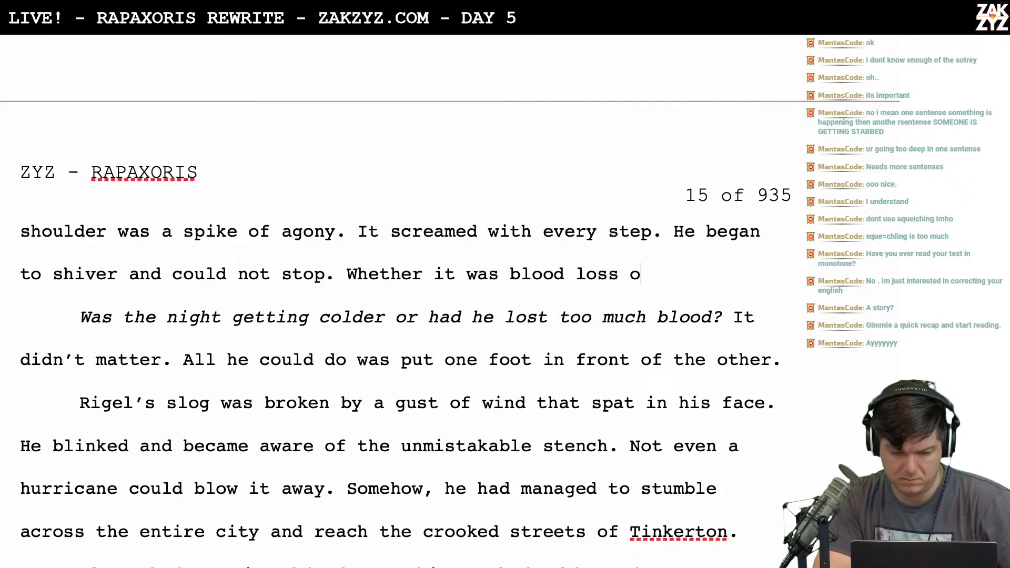
{"action": "key", "text": "BackSpace"}
{"action": "key", "text": "BackSpace"}
{"action": "key", "text": "BackSpace"}
{"action": "key", "text": "BackSpace"}
{"action": "key", "text": "BackSpace"}
{"action": "key", "text": "BackSpace"}
{"action": "key", "text": "BackSpace"}
{"action": "key", "text": "BackSpace"}
{"action": "key", "text": "BackSpace"}
{"action": "key", "text": "BackSpace"}
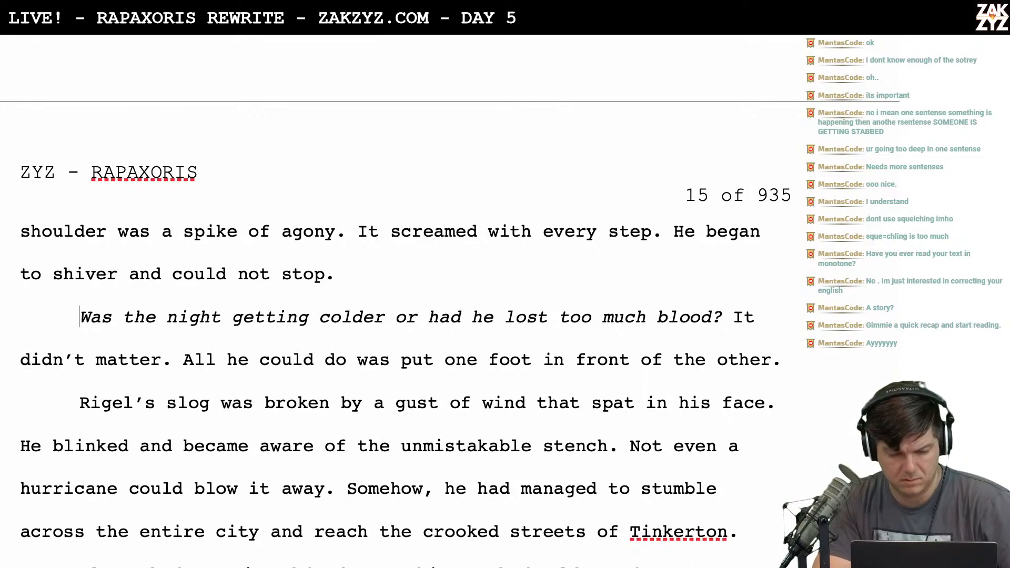
Try the sentence "He didn't know if it was blood loss or a chill." after "could not stop." and remove it again
{"action": "key", "text": "Left"}
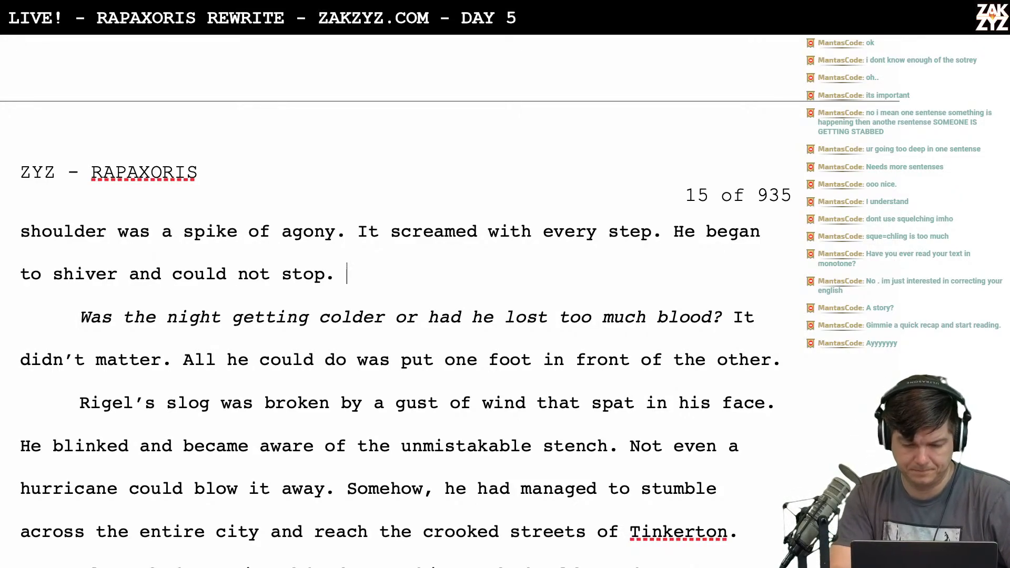
{"action": "type", "text": "He didn't know if it was blood loss or a chill."}
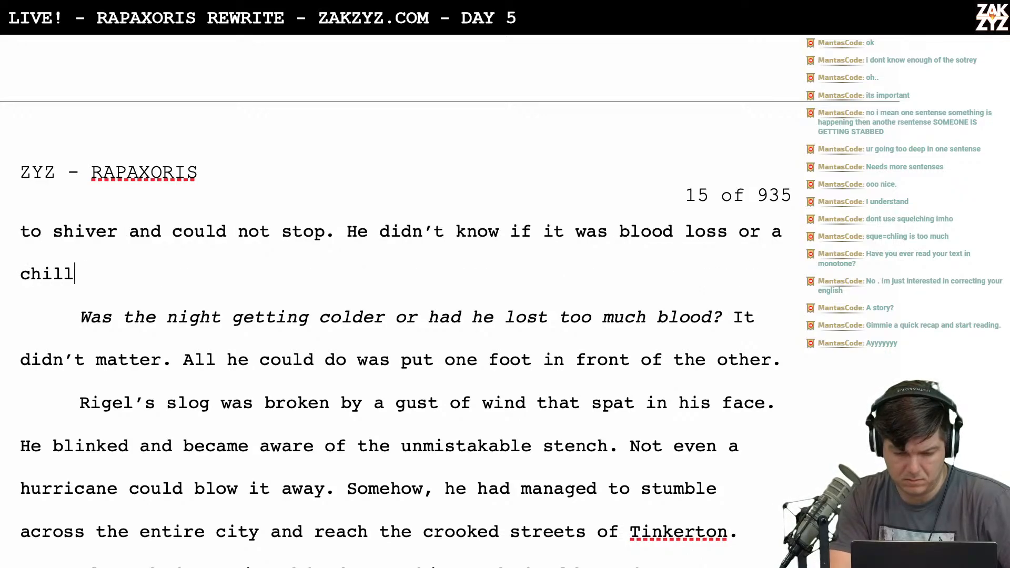
{"action": "key", "text": "BackSpace"}
{"action": "key", "text": "BackSpace"}
{"action": "key", "text": "BackSpace"}
{"action": "key", "text": "BackSpace"}
{"action": "key", "text": "BackSpace"}
{"action": "key", "text": "BackSpace"}
{"action": "key", "text": "BackSpace"}
{"action": "key", "text": "BackSpace"}
{"action": "key", "text": "BackSpace"}
{"action": "key", "text": "BackSpace"}
{"action": "key", "text": "BackSpace"}
{"action": "key", "text": "BackSpace"}
{"action": "key", "text": "BackSpace"}
{"action": "key", "text": "BackSpace"}
{"action": "key", "text": "BackSpace"}
{"action": "key", "text": "BackSpace"}
{"action": "key", "text": "BackSpace"}
{"action": "key", "text": "BackSpace"}
{"action": "key", "text": "BackSpace"}
{"action": "key", "text": "BackSpace"}
{"action": "key", "text": "BackSpace"}
{"action": "key", "text": "BackSpace"}
{"action": "key", "text": "BackSpace"}
{"action": "key", "text": "BackSpace"}
{"action": "key", "text": "BackSpace"}
{"action": "key", "text": "BackSpace"}
{"action": "key", "text": "BackSpace"}
{"action": "key", "text": "BackSpace"}
{"action": "key", "text": "BackSpace"}
{"action": "key", "text": "BackSpace"}
{"action": "key", "text": "BackSpace"}
{"action": "key", "text": "BackSpace"}
{"action": "key", "text": "BackSpace"}
{"action": "key", "text": "BackSpace"}
{"action": "key", "text": "BackSpace"}
{"action": "key", "text": "BackSpace"}
{"action": "key", "text": "BackSpace"}
{"action": "key", "text": "BackSpace"}
{"action": "key", "text": "BackSpace"}
{"action": "key", "text": "BackSpace"}
Replace the italic thought about the night getting colder with "Was it blood loss or a chill?", joined to the paragraph above
{"action": "type", "text": "Was it blood loss or a chill?"}
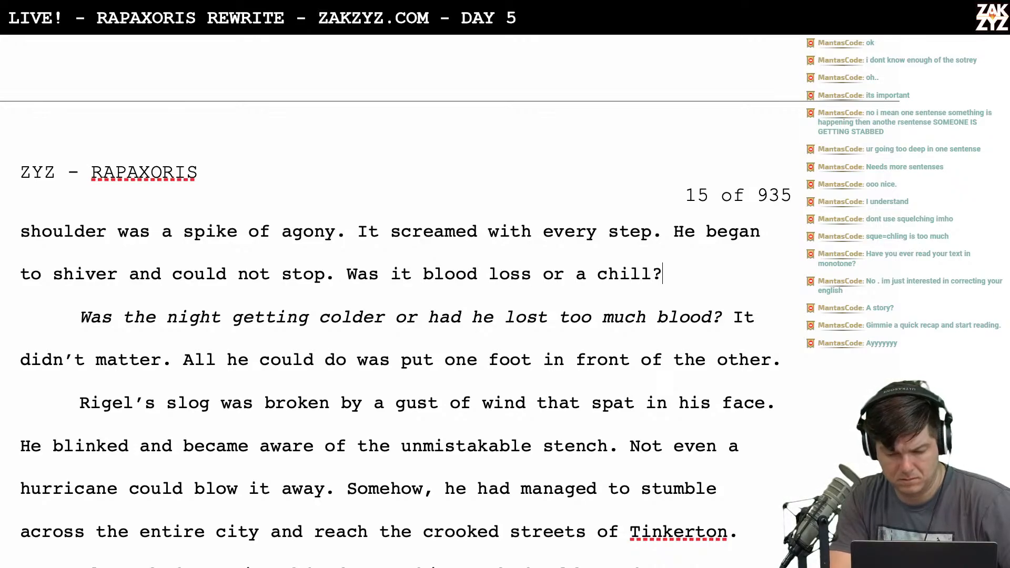
{"action": "key", "text": "shift+Down"}
{"action": "key", "text": "shift+Right"}
{"action": "key", "text": "shift+Right"}
{"action": "key", "text": "shift+Right"}
{"action": "key", "text": "shift+Right"}
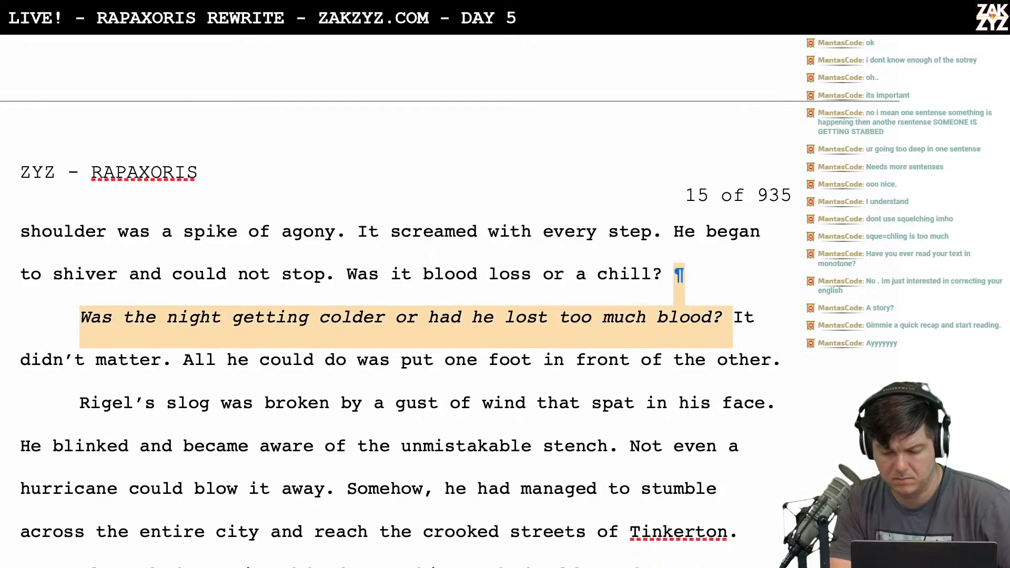
{"action": "key", "text": "BackSpace"}
Start a new paragraph at "Was it blood loss or a chill?"
{"action": "scroll", "coordinate": [400, 300], "scroll_direction": "down", "scroll_amount": 1}
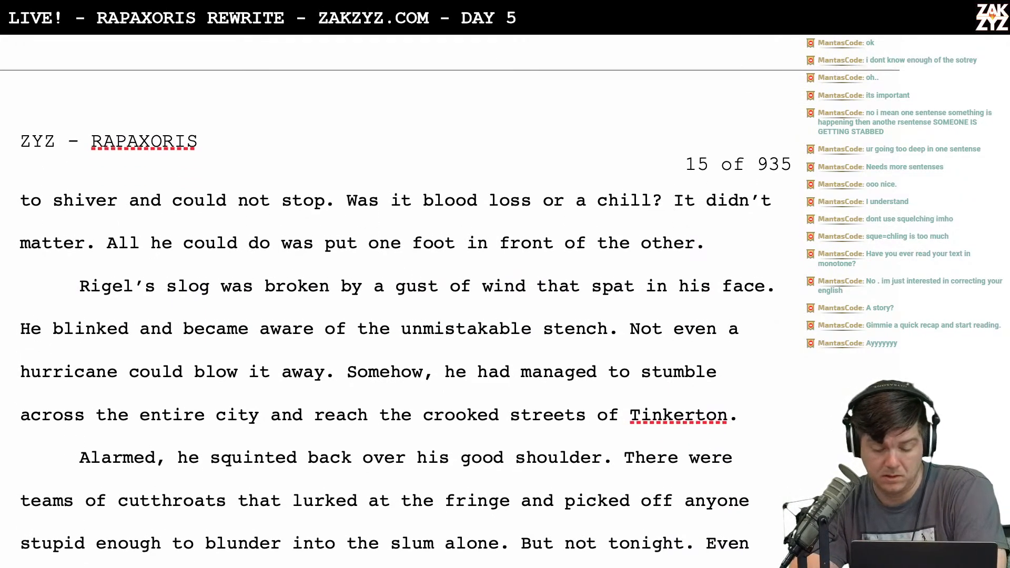
{"action": "scroll", "coordinate": [400, 300], "scroll_direction": "up", "scroll_amount": 3}
{"action": "scroll", "coordinate": [400, 300], "scroll_direction": "up", "scroll_amount": 1}
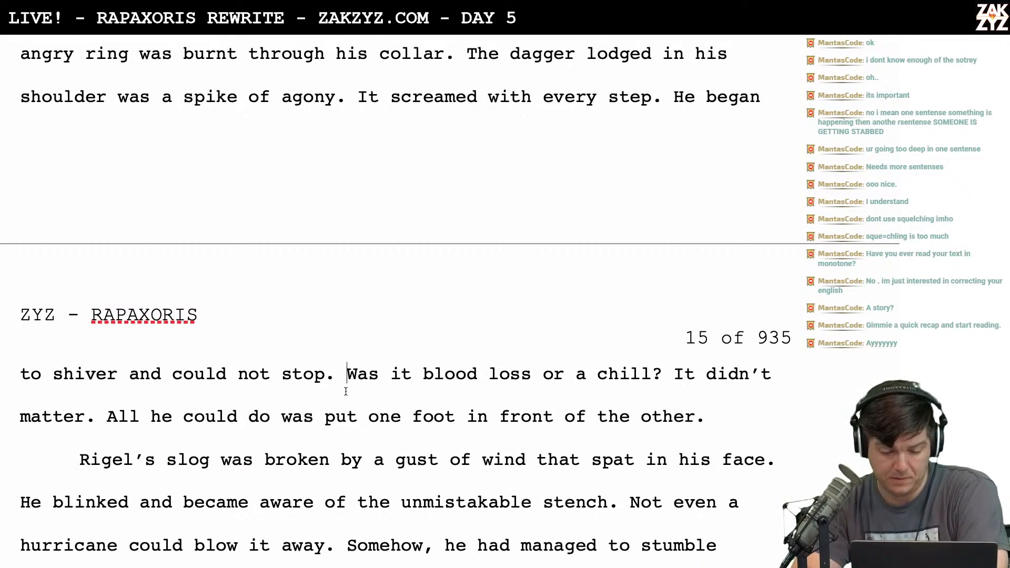
{"action": "key", "text": "Return"}
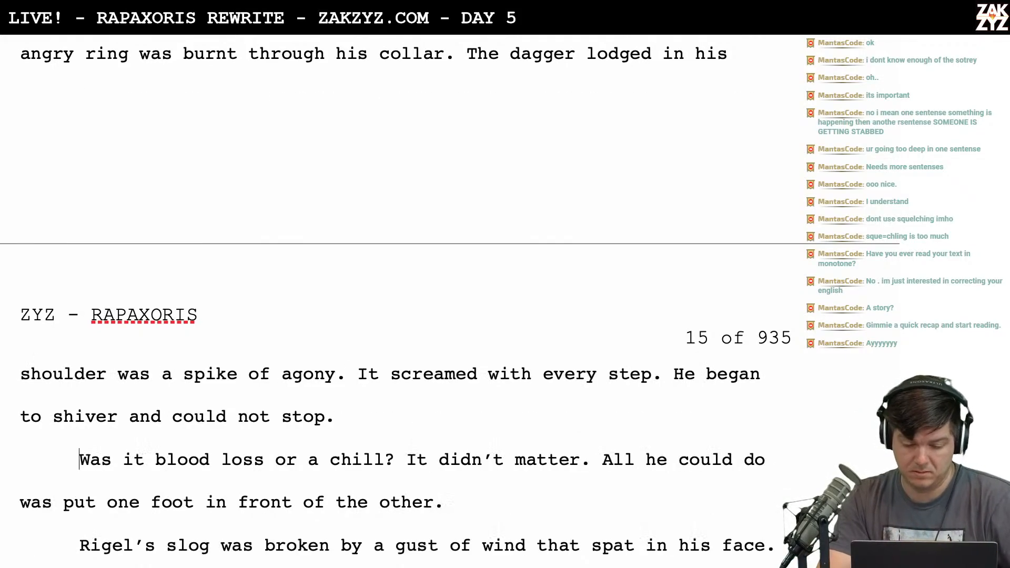
Add the sentence "He'd caught a chill, or lost too much blood." after "could not stop."
{"action": "type", "text": "He didn"}
{"action": "key", "text": "BackSpace"}
{"action": "key", "text": "BackSpace"}
{"action": "key", "text": "BackSpace"}
{"action": "key", "text": "BackSpace"}
{"action": "key", "text": "BackSpace"}
{"action": "key", "text": "BackSpace"}
{"action": "key", "text": "BackSpace"}
{"action": "type", "text": "He'd caught a"}
{"action": "type", "text": " chill, or los"}
{"action": "type", "text": "t too much blo"}
{"action": "type", "text": "od"}
Delete the question "Was it blood loss or a chill?" and join the text that follows it to the paragraph above
{"action": "key", "text": "shift+Right"}
{"action": "key", "text": "shift+Right"}
{"action": "key", "text": "shift+Right"}
{"action": "key", "text": "shift+Right"}
{"action": "key", "text": "shift+Right"}
{"action": "key", "text": "shift+Right"}
{"action": "key", "text": "shift+Right"}
{"action": "key", "text": "shift+Right"}
{"action": "key", "text": "shift+Right"}
{"action": "key", "text": "shift+Right"}
{"action": "key", "text": "shift+Right"}
{"action": "key", "text": "shift+Right"}
{"action": "key", "text": "shift+Right"}
{"action": "key", "text": "shift+Right"}
{"action": "key", "text": "shift+Right"}
{"action": "key", "text": "shift+Right"}
{"action": "key", "text": "shift+Right"}
{"action": "key", "text": "shift+Right"}
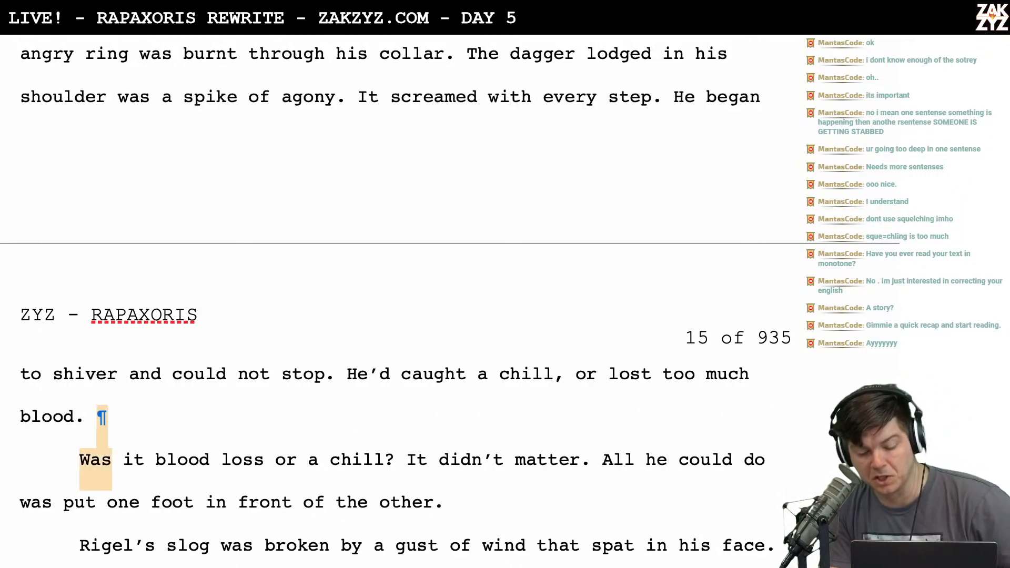
{"action": "key", "text": "shift+Right"}
{"action": "key", "text": "shift+Right"}
{"action": "key", "text": "shift+Right"}
{"action": "key", "text": "shift+Right"}
{"action": "key", "text": "shift+Right"}
{"action": "key", "text": "shift+Right"}
{"action": "key", "text": "shift+Right"}
{"action": "key", "text": "shift+Right"}
{"action": "key", "text": "shift+Right"}
{"action": "key", "text": "shift+Right"}
{"action": "key", "text": "shift+Right"}
{"action": "key", "text": "shift+Right"}
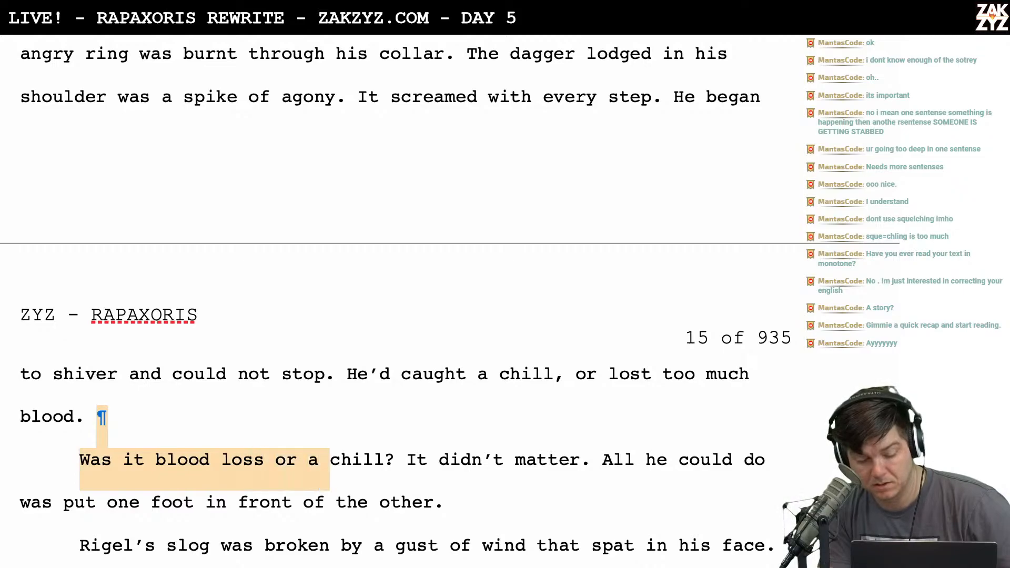
{"action": "key", "text": "BackSpace"}
{"action": "key", "text": "BackSpace"}
{"action": "key", "text": "BackSpace"}
Follow "lost too much blood." with the separate sentence "It didn't matter which."
{"action": "type", "text": ","}
{"action": "key", "text": "BackSpace"}
{"action": "type", "text": "it didn’t matter"}
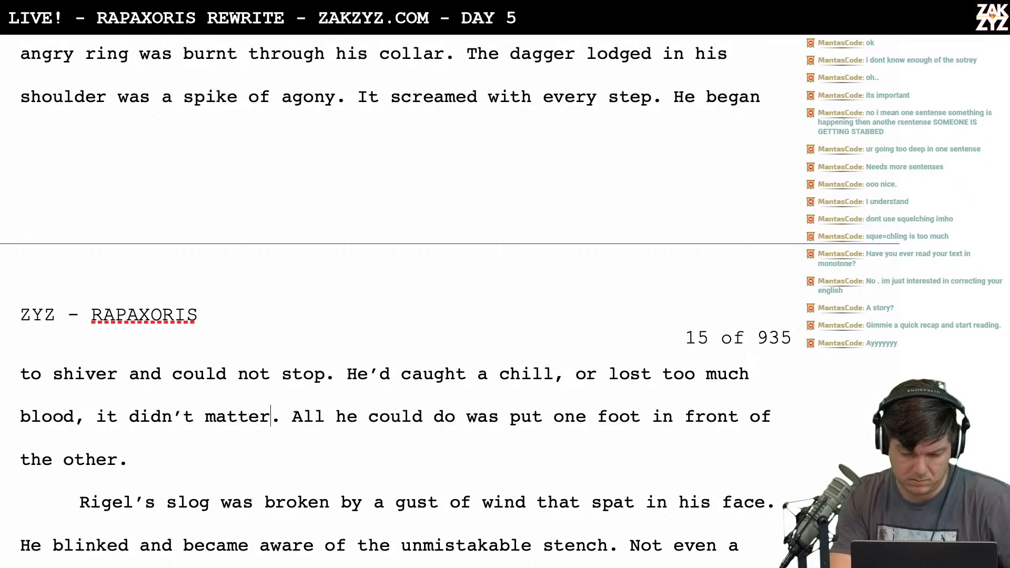
{"action": "type", "text": " which"}
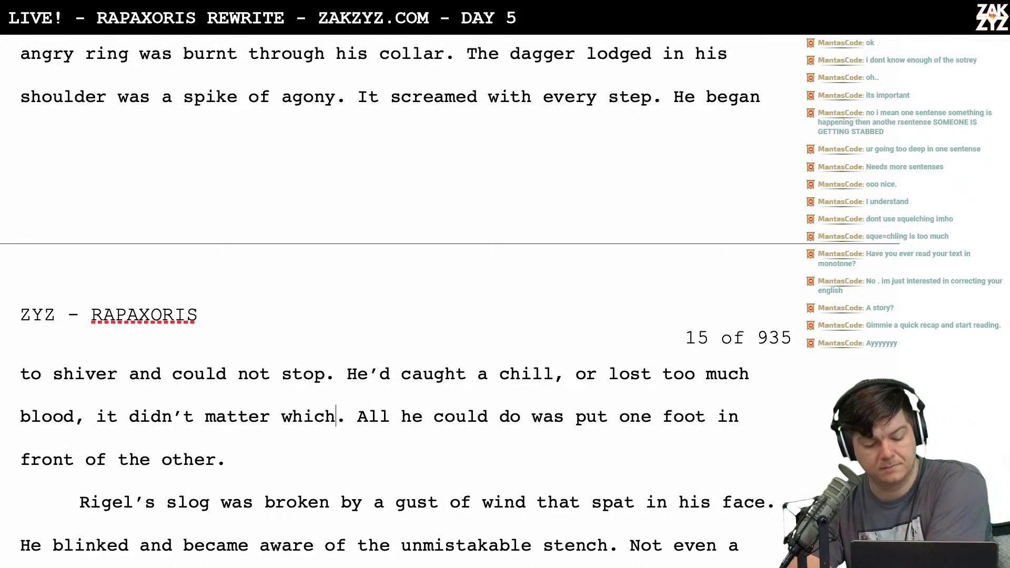
{"action": "key", "text": "BackSpace"}
{"action": "key", "text": "BackSpace"}
{"action": "type", "text": "."}
{"action": "key", "text": "Delete"}
{"action": "type", "text": "I"}
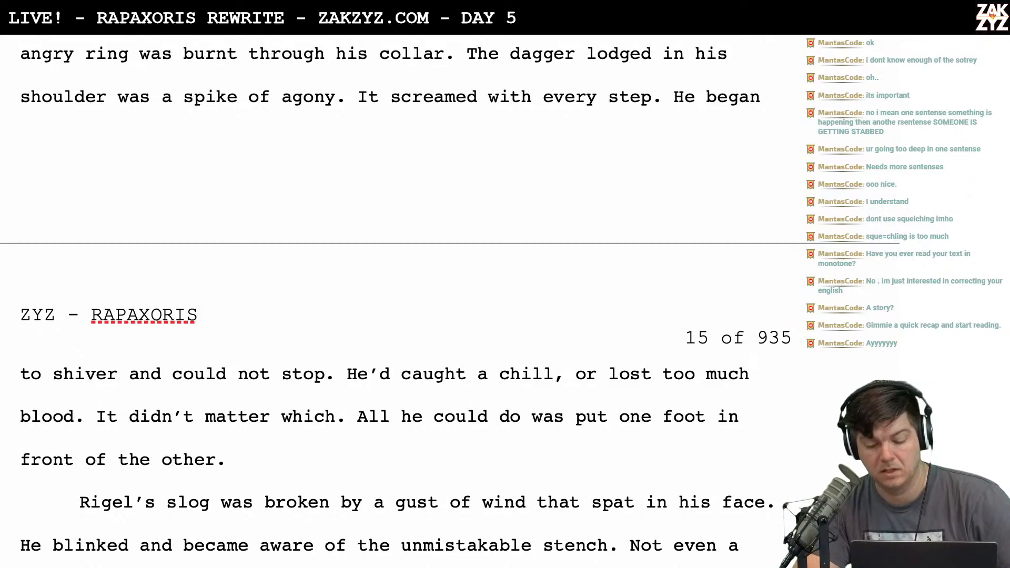
Try a paragraph break before "He began to shiver" with the draft "He shivered and could not stop" ending the paragraph above
{"action": "scroll", "coordinate": [397, 300], "scroll_direction": "down", "scroll_amount": 1}
{"action": "scroll", "coordinate": [67, 436], "scroll_direction": "down", "scroll_amount": 3}
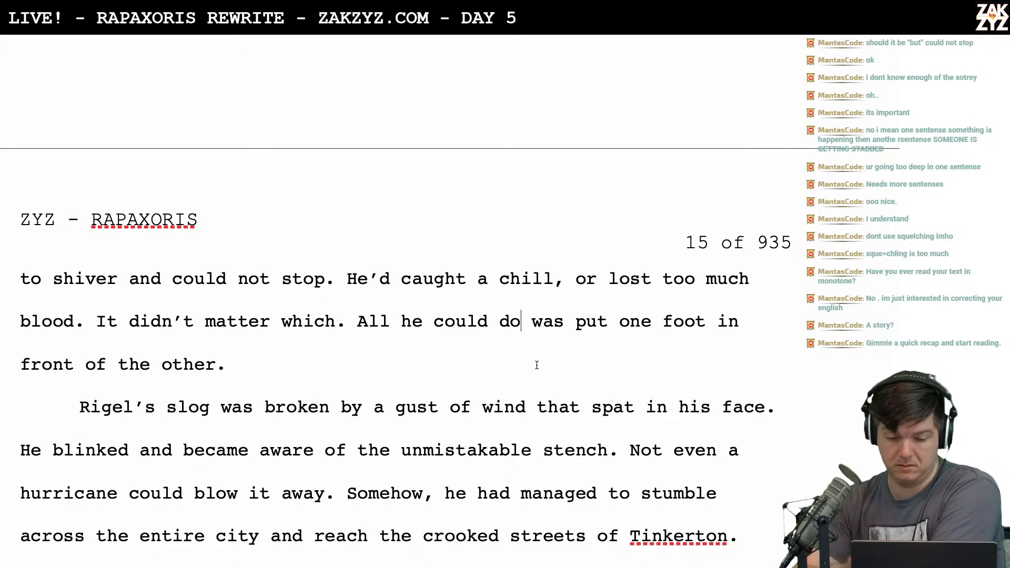
{"action": "scroll", "coordinate": [537, 364], "scroll_direction": "down", "scroll_amount": 1}
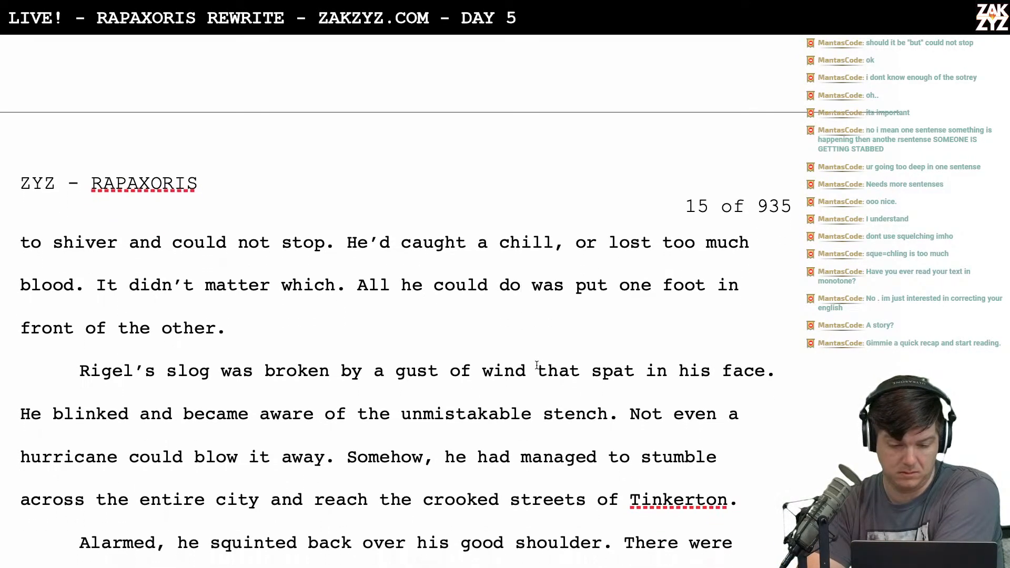
{"action": "scroll", "coordinate": [537, 365], "scroll_direction": "up", "scroll_amount": 3}
{"action": "scroll", "coordinate": [536, 364], "scroll_direction": "up", "scroll_amount": 1}
{"action": "scroll", "coordinate": [536, 364], "scroll_direction": "down", "scroll_amount": 2}
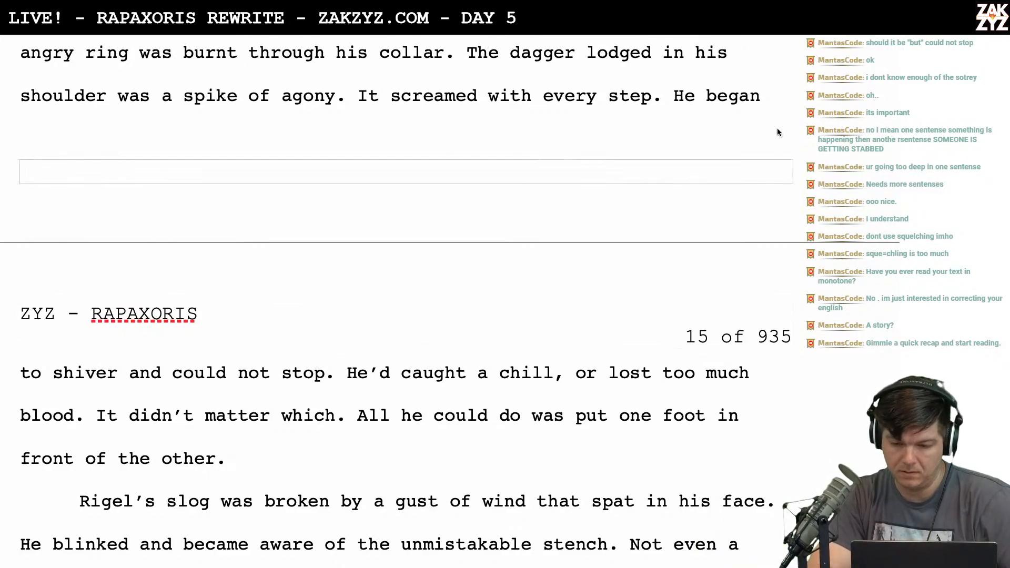
{"action": "left_click", "coordinate": [695, 96]}
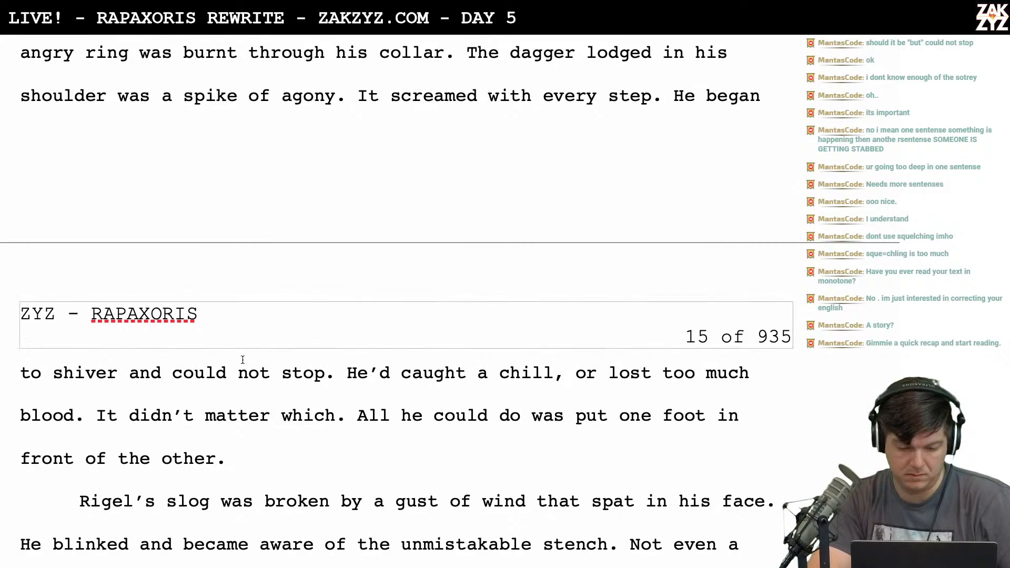
{"action": "scroll", "coordinate": [170, 380], "scroll_direction": "down", "scroll_amount": 1}
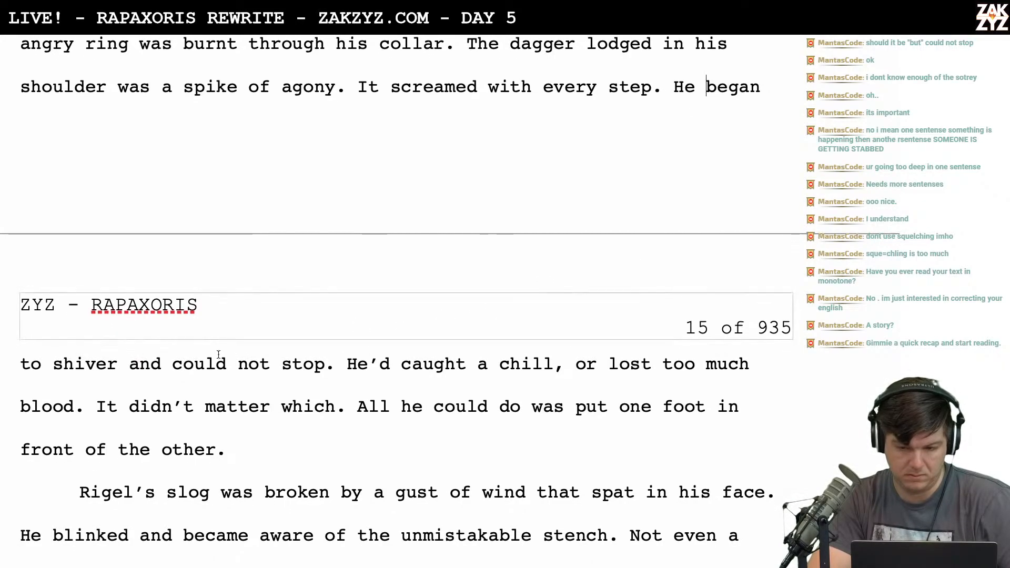
{"action": "key", "text": "Left"}
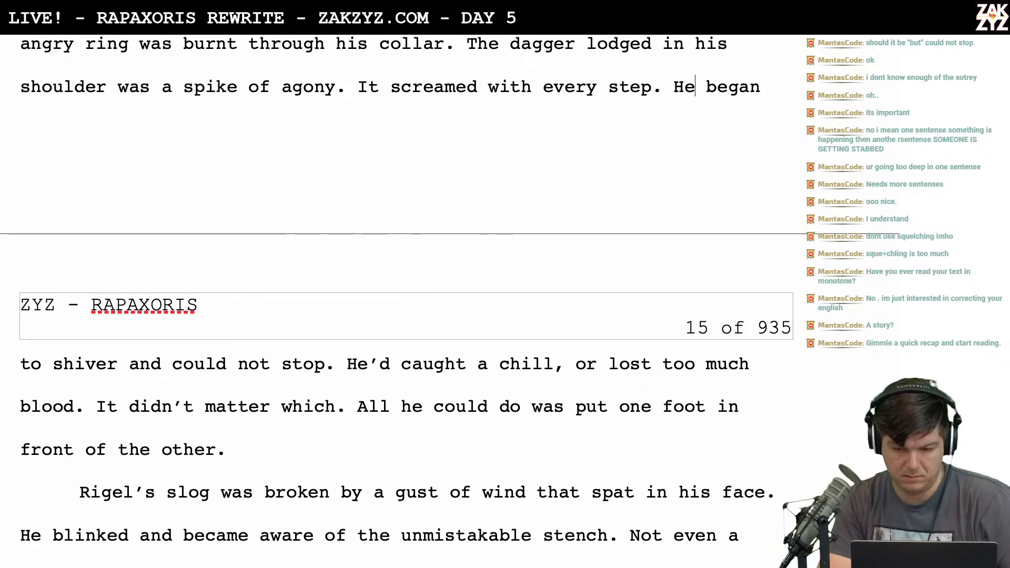
{"action": "key", "text": "Right"}
{"action": "key", "text": "Return"}
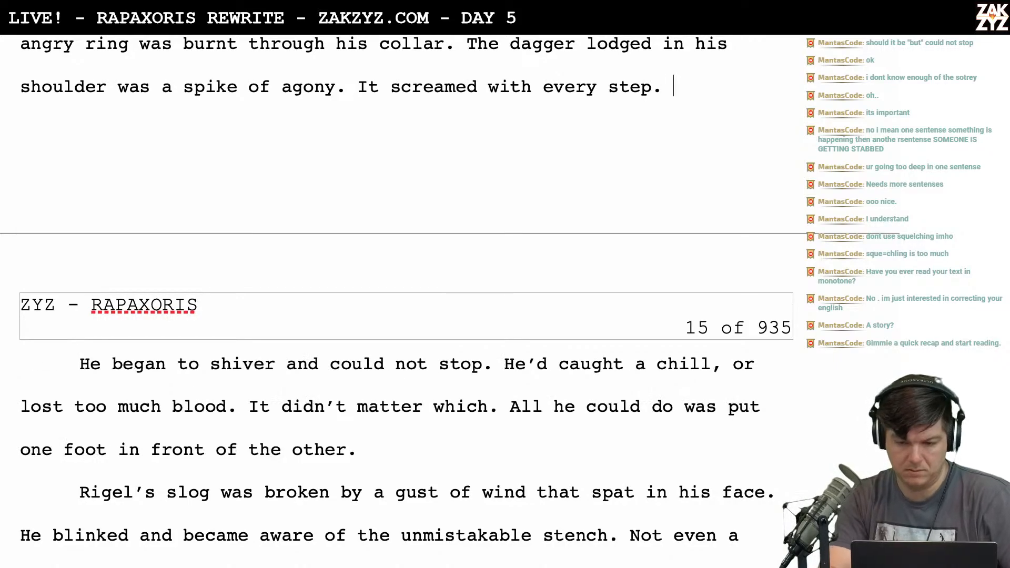
{"action": "type", "text": "He sh"}
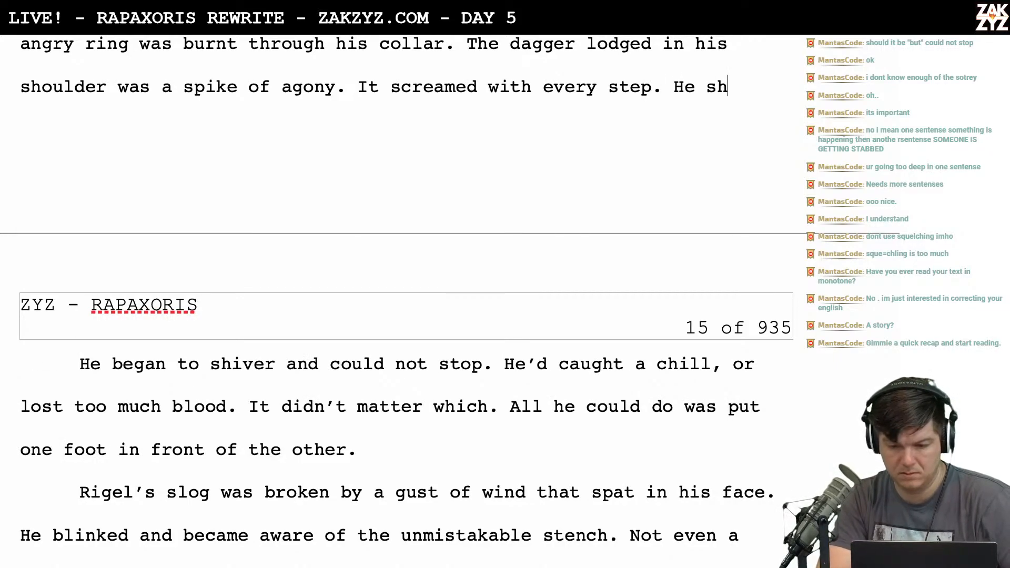
{"action": "type", "text": "ivered and could"}
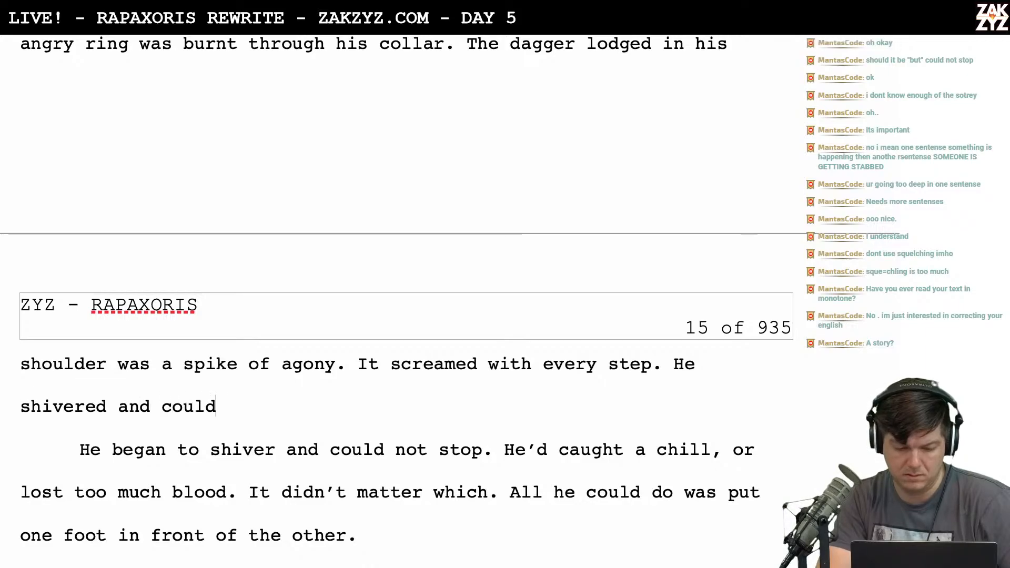
{"action": "type", "text": " not stop"}
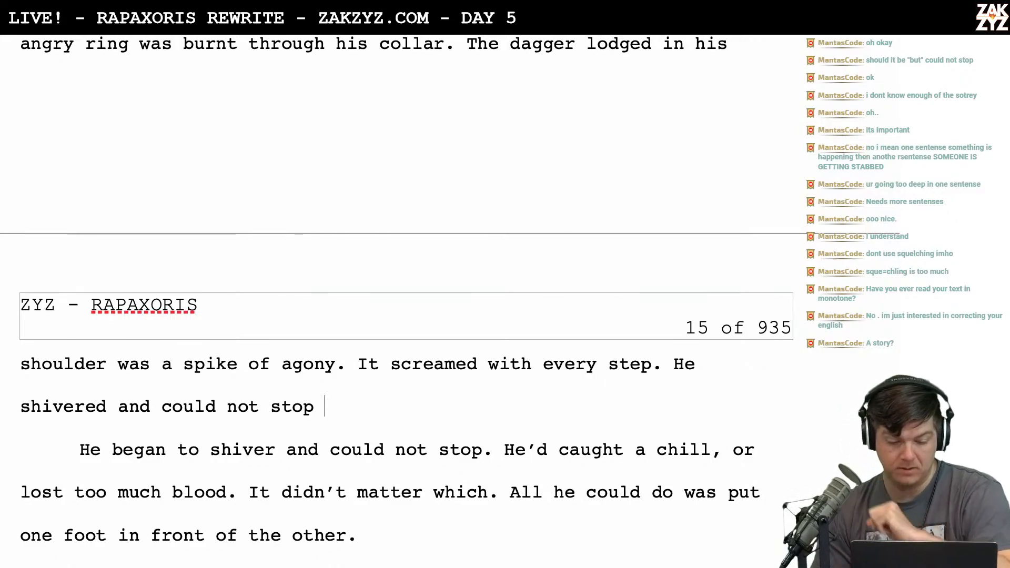
Try a comma in place of the period after "spike of agony" and restore the period
{"action": "scroll", "coordinate": [330, 397], "scroll_direction": "up", "scroll_amount": 3}
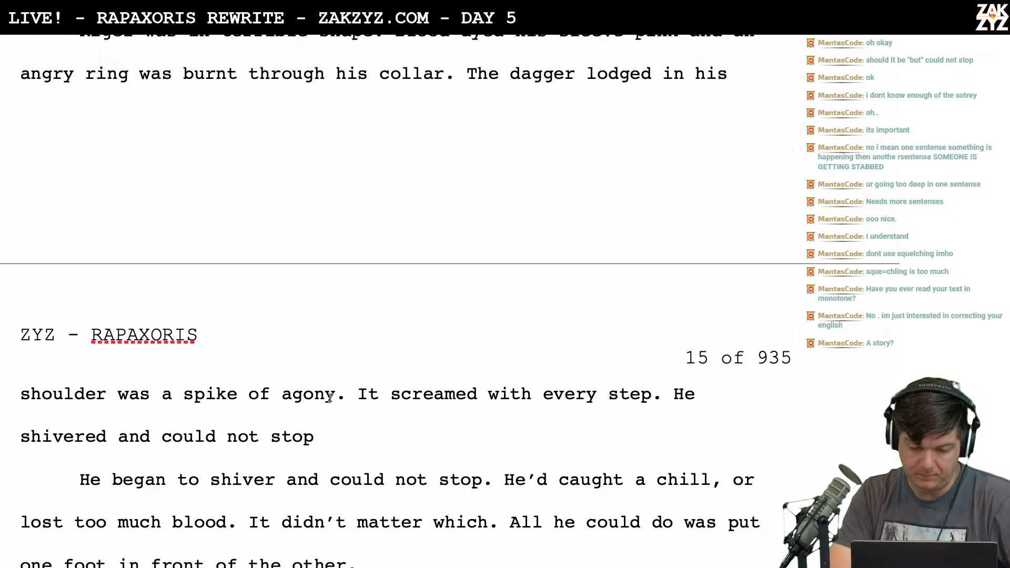
{"action": "scroll", "coordinate": [330, 397], "scroll_direction": "down", "scroll_amount": 3}
{"action": "scroll", "coordinate": [330, 397], "scroll_direction": "up", "scroll_amount": 2}
{"action": "scroll", "coordinate": [333, 406], "scroll_direction": "down", "scroll_amount": 3}
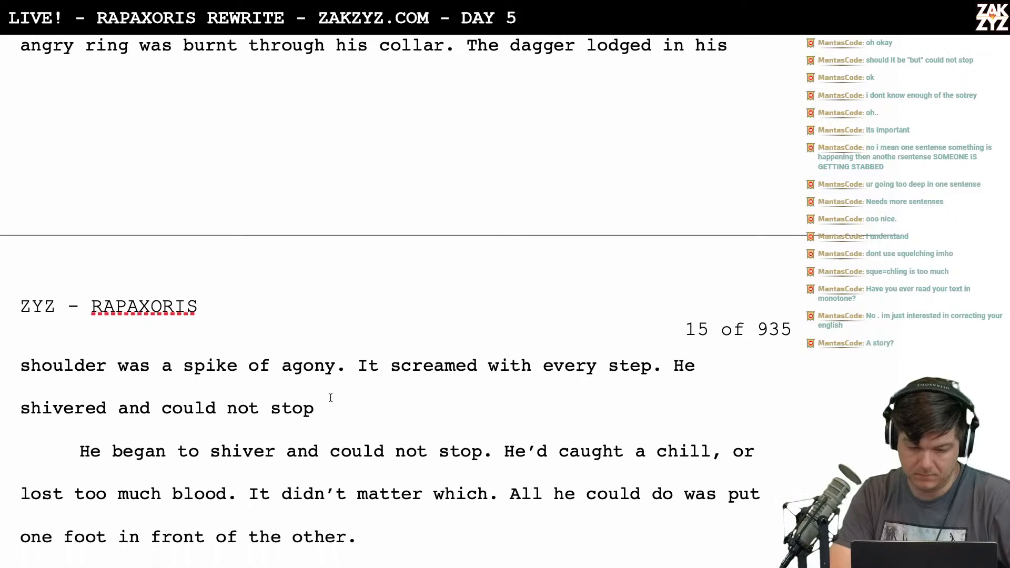
{"action": "left_click", "coordinate": [346, 366]}
{"action": "key", "text": "BackSpace"}
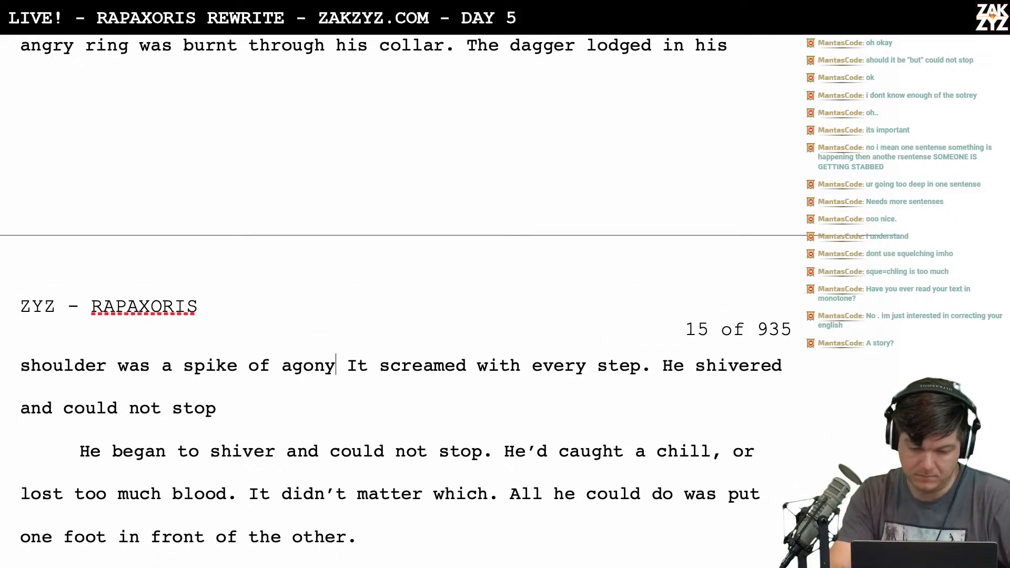
{"action": "type", "text": ","}
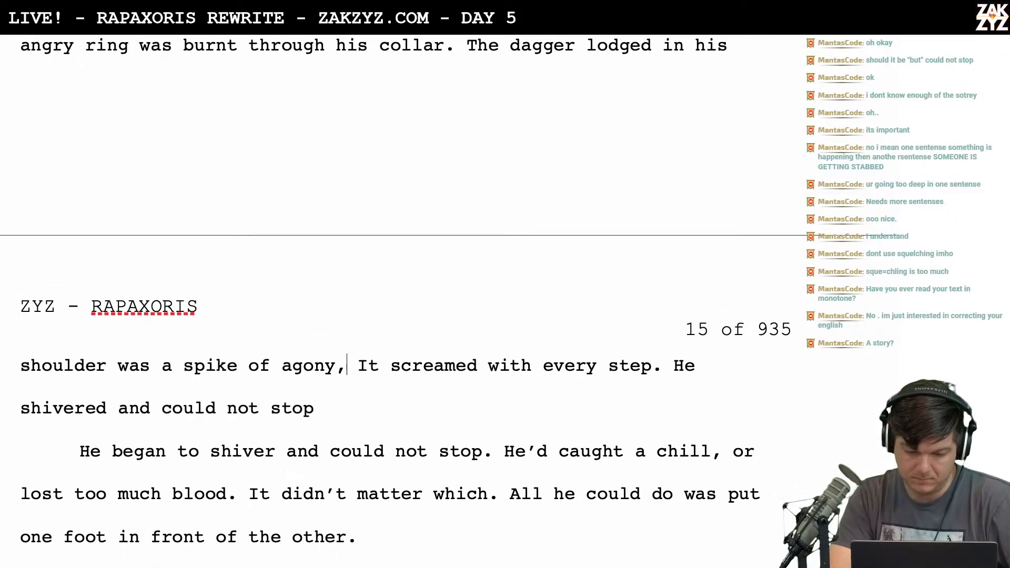
{"action": "key", "text": "BackSpace"}
{"action": "type", "text": "."}
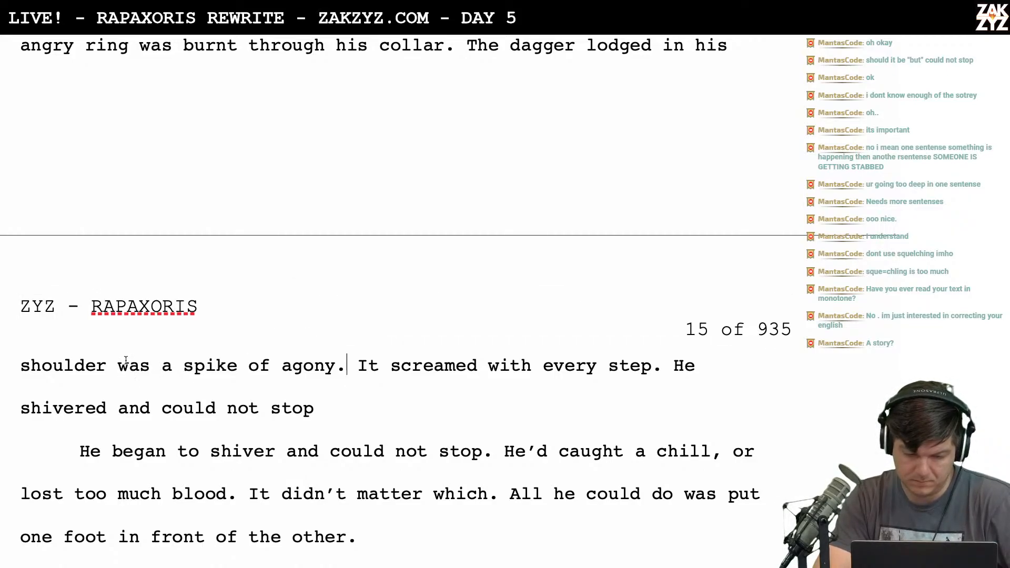
Split the paragraph after "The dagger lodged in his shoulder" and continue that sentence with "screamed with every step. He began to shiver."
{"action": "scroll", "coordinate": [257, 404], "scroll_direction": "down", "scroll_amount": 1}
{"action": "left_click", "coordinate": [109, 361]}
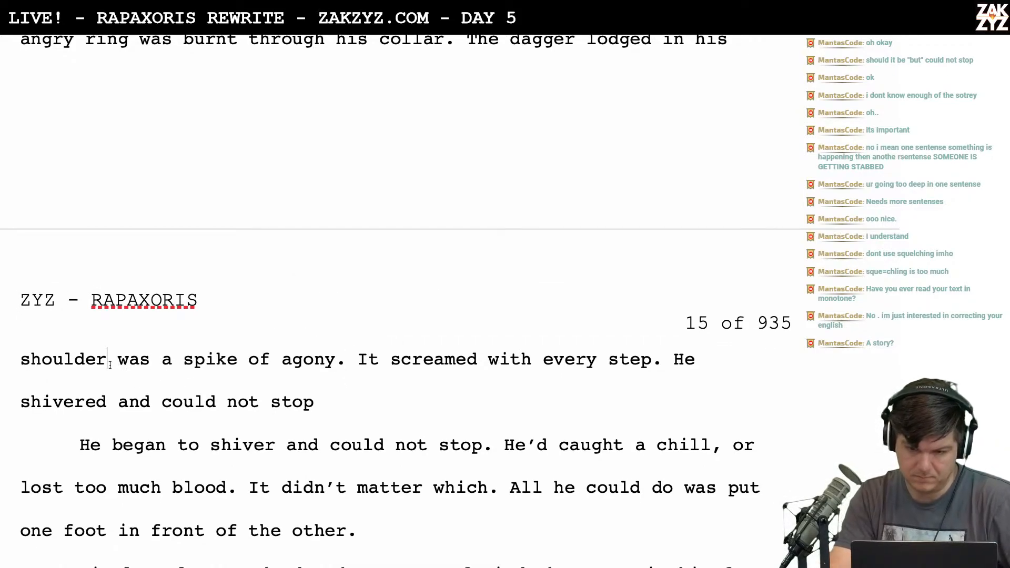
{"action": "key", "text": "Return"}
{"action": "key", "text": "Left"}
{"action": "type", "text": "screamed"}
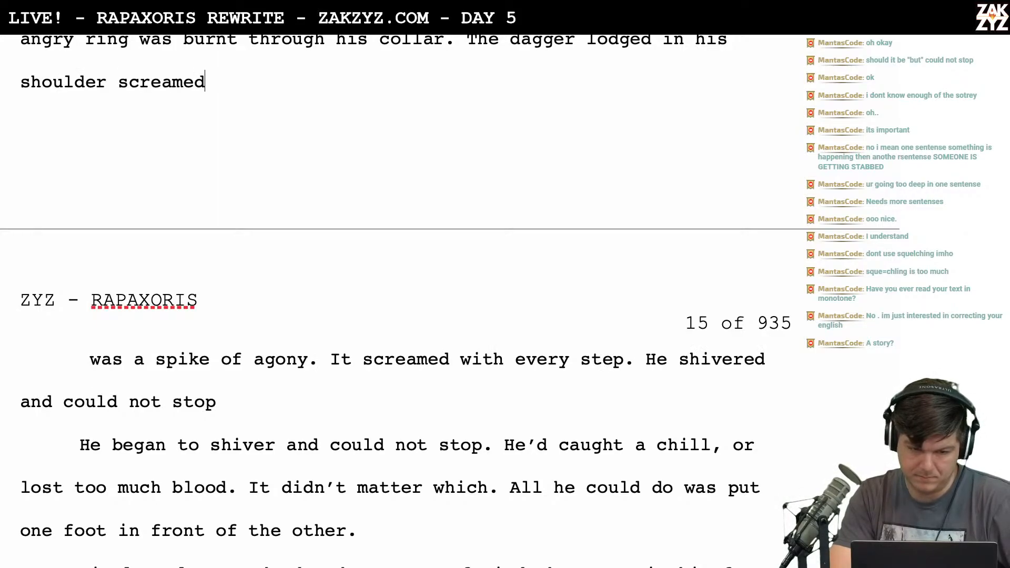
{"action": "type", "text": " with every step"}
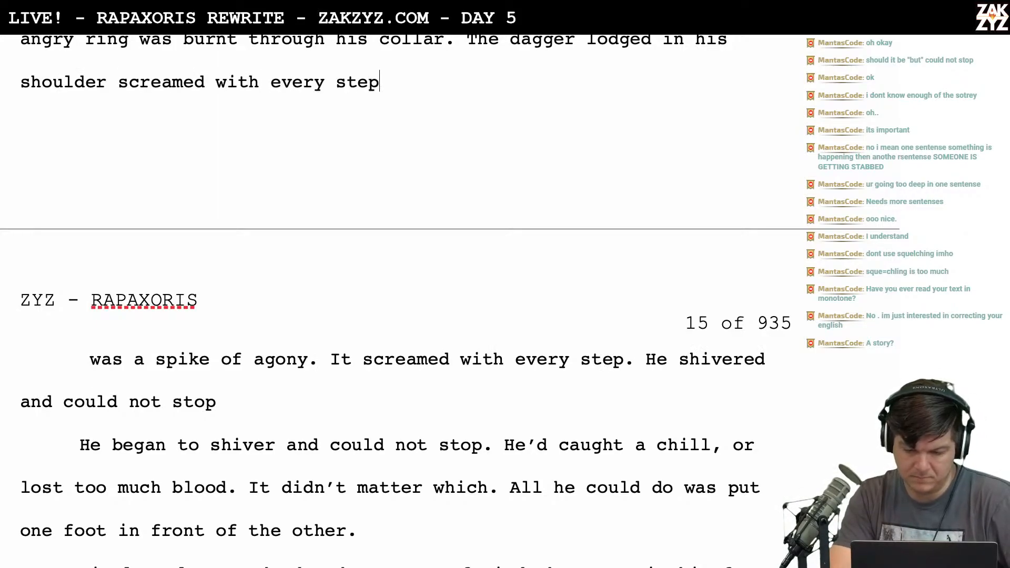
{"action": "type", "text": ". He be"}
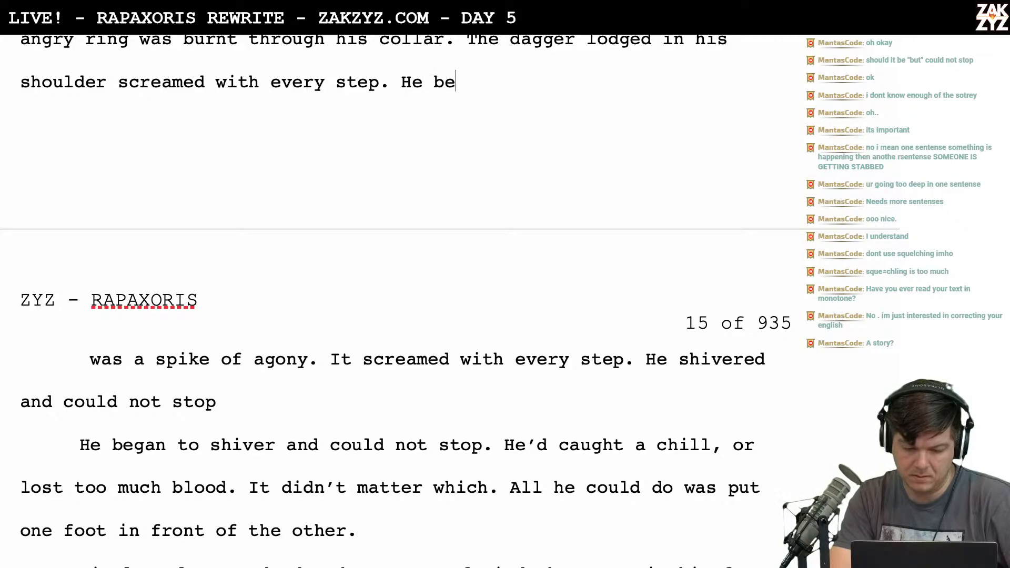
{"action": "type", "text": "gan to shiver."}
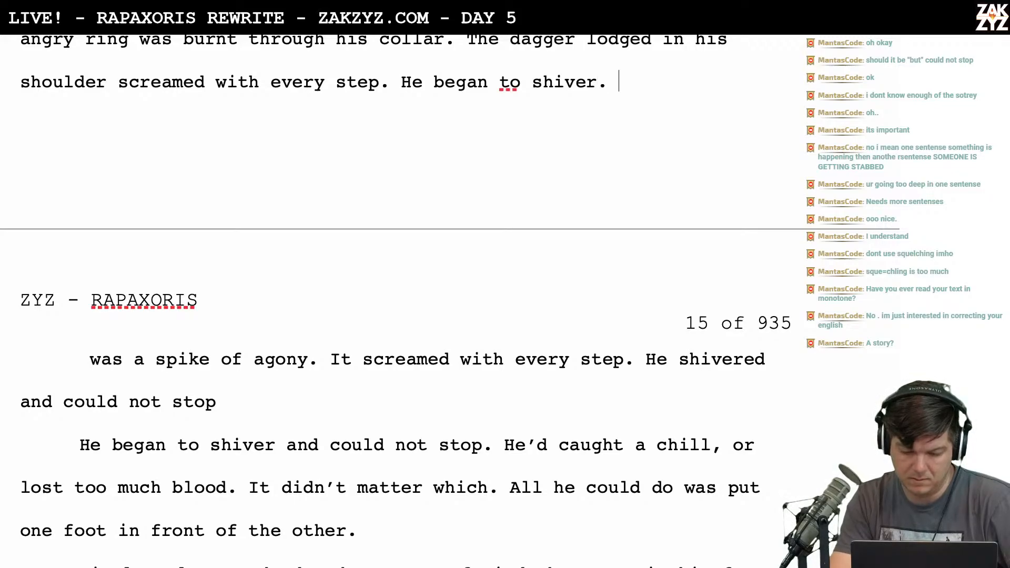
Delete the old text from "was a spike of agony" through "could not stop.", joining "He'd caught a chill" to the rewritten sentence
{"action": "key", "text": "shift+Down"}
{"action": "key", "text": "shift+Down"}
{"action": "key", "text": "shift+Down"}
{"action": "key", "text": "shift+Left"}
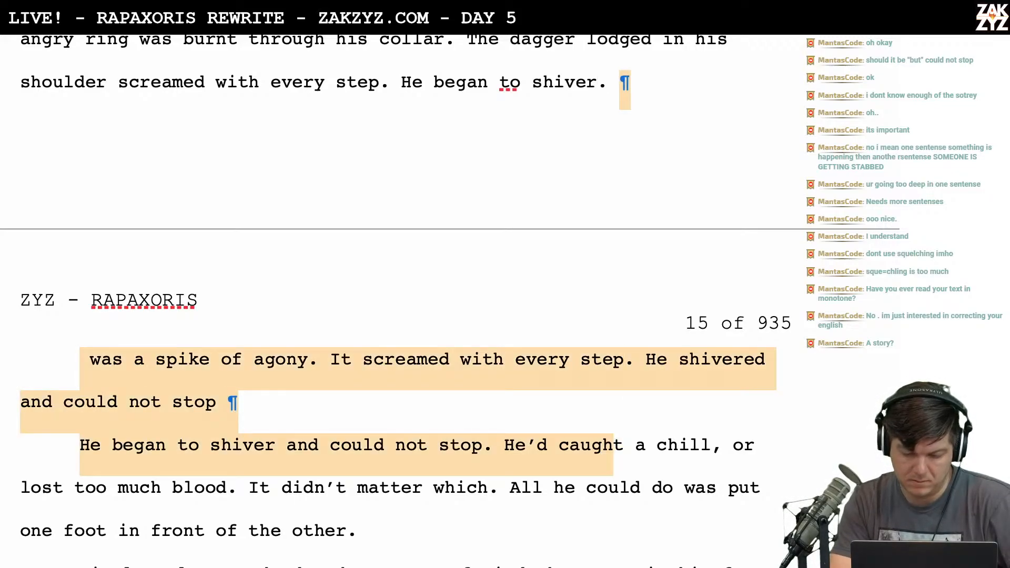
{"action": "key", "text": "shift+Left"}
{"action": "key", "text": "shift+Left"}
{"action": "key", "text": "shift+Left"}
{"action": "key", "text": "shift+Left"}
{"action": "key", "text": "shift+Left"}
{"action": "key", "text": "shift+Left"}
{"action": "key", "text": "shift+Left"}
{"action": "key", "text": "shift+Left"}
{"action": "key", "text": "shift+Left"}
{"action": "key", "text": "shift+Left"}
{"action": "key", "text": "shift+Left"}
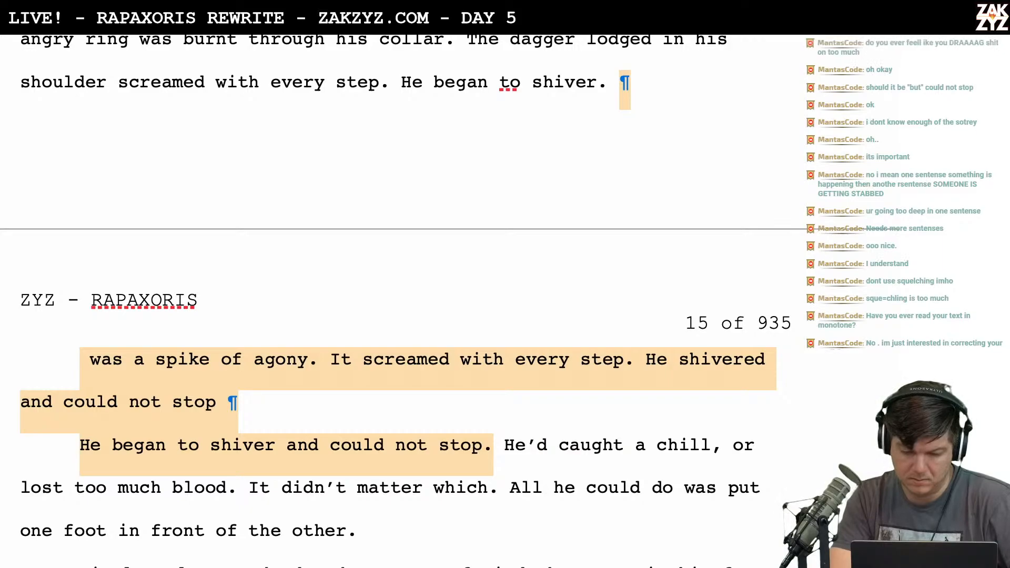
{"action": "key", "text": "BackSpace"}
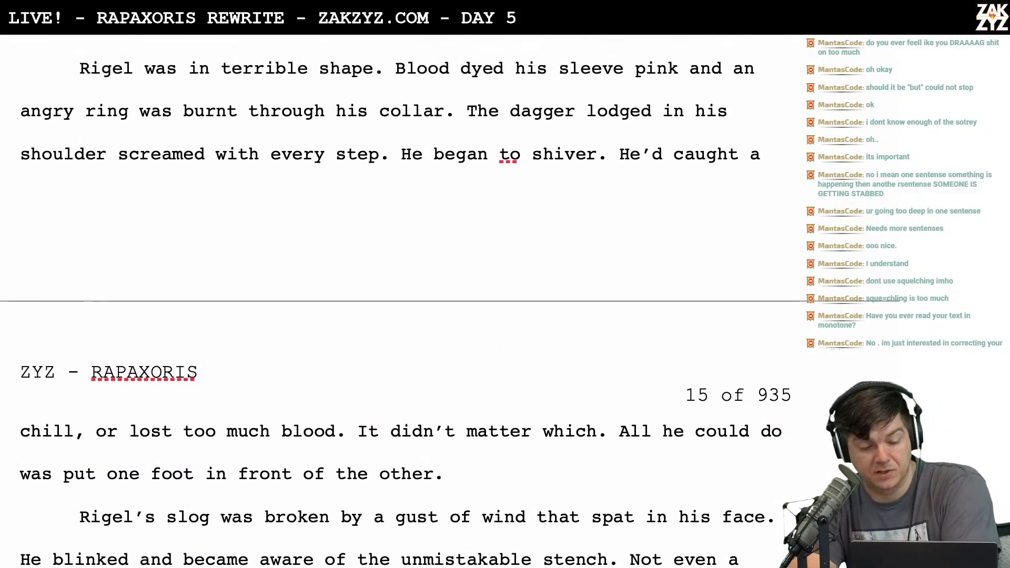
Replace "He" after "every step." with the new sentence "Rigel began to shiver."
{"action": "scroll", "coordinate": [137, 295], "scroll_direction": "down", "scroll_amount": 1}
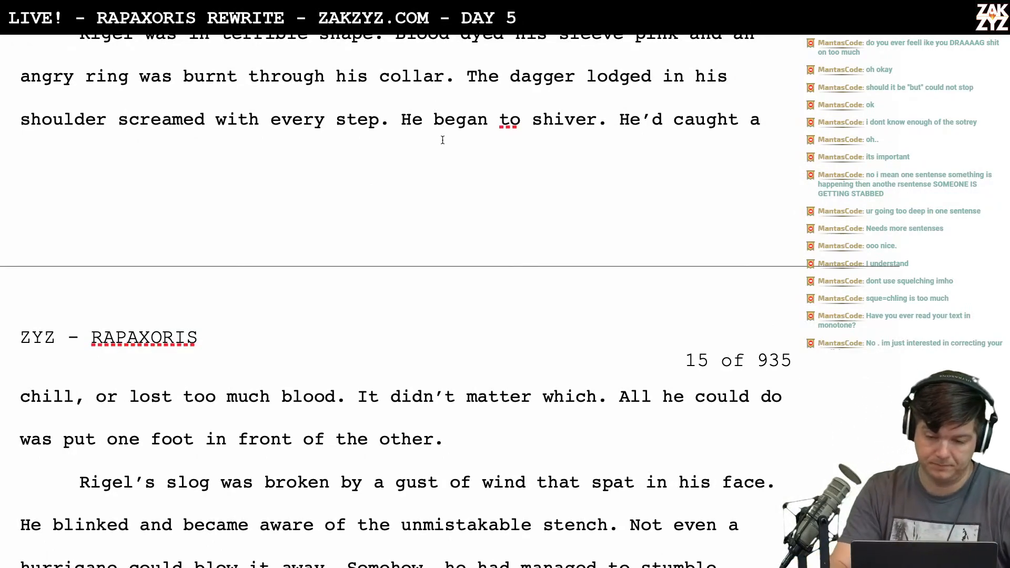
{"action": "key", "text": "BackSpace"}
{"action": "key", "text": "BackSpace"}
{"action": "type", "text": "Rigel be"}
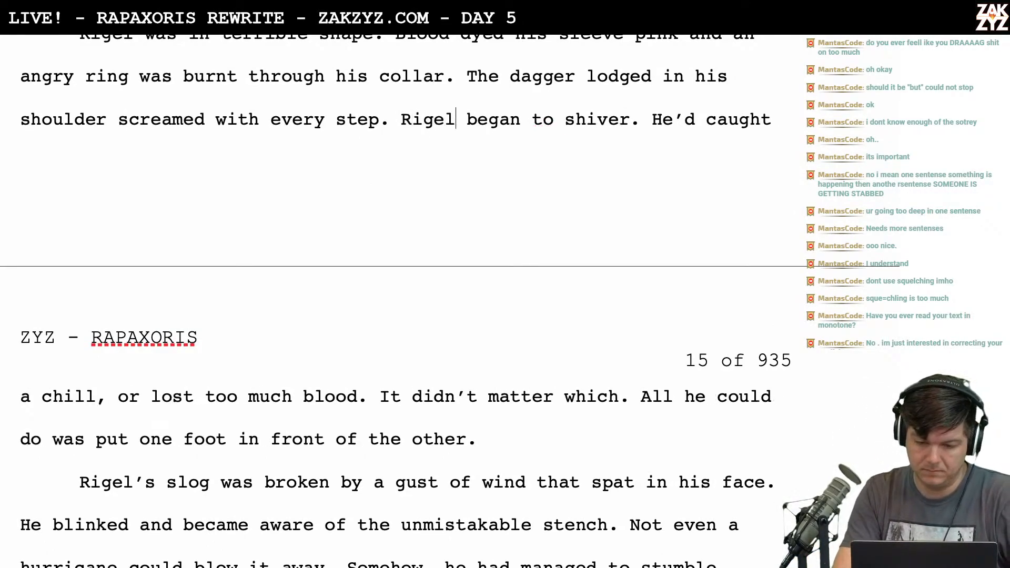
{"action": "type", "text": "gan to shiver,"}
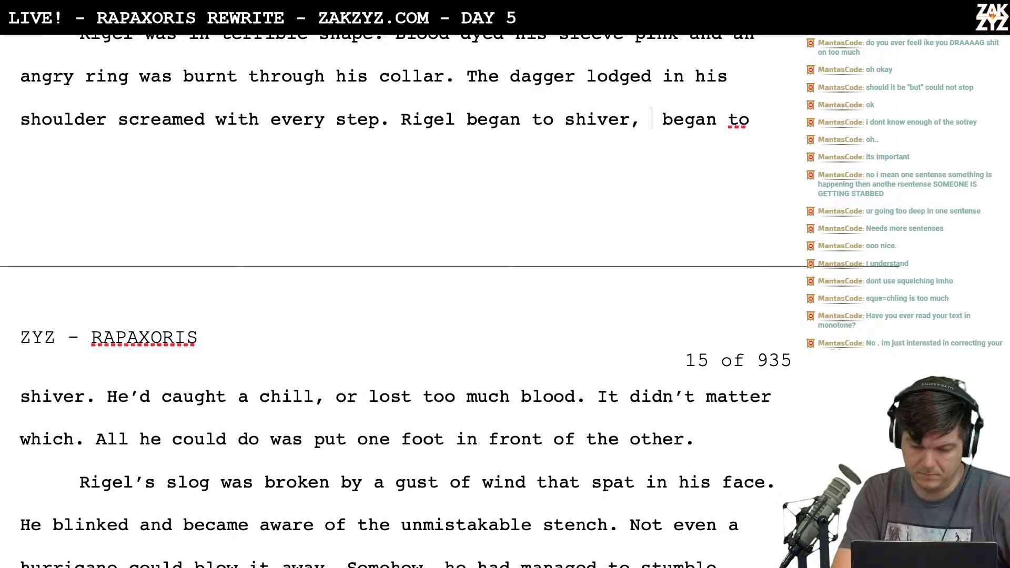
{"action": "key", "text": "BackSpace"}
{"action": "key", "text": "BackSpace"}
{"action": "type", "text": "."}
Delete the duplicate "began to shiver." left over before "He'd caught a chill"
{"action": "key", "text": "shift+Right"}
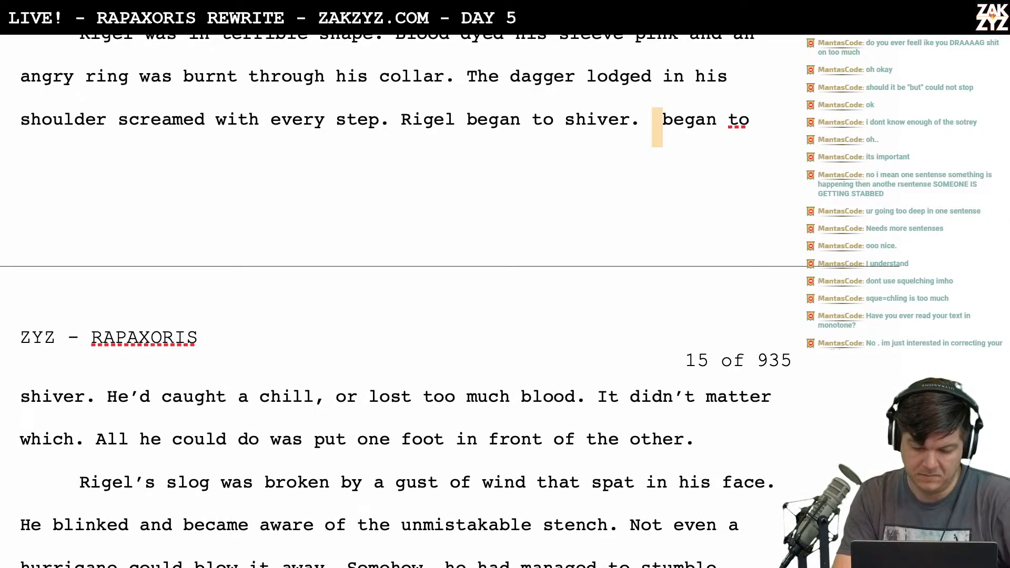
{"action": "key", "text": "shift+Right"}
{"action": "key", "text": "shift+Right"}
{"action": "key", "text": "shift+Right"}
{"action": "key", "text": "shift+Right"}
{"action": "key", "text": "shift+Right"}
{"action": "key", "text": "shift+Right"}
{"action": "key", "text": "shift+Right"}
{"action": "key", "text": "shift+Right"}
{"action": "key", "text": "shift+Right"}
{"action": "key", "text": "shift+Right"}
{"action": "key", "text": "shift+Right"}
{"action": "key", "text": "shift+Right"}
{"action": "key", "text": "shift+Right"}
{"action": "key", "text": "shift+Right"}
{"action": "key", "text": "shift+Right"}
{"action": "key", "text": "shift+Right"}
{"action": "key", "text": "BackSpace"}
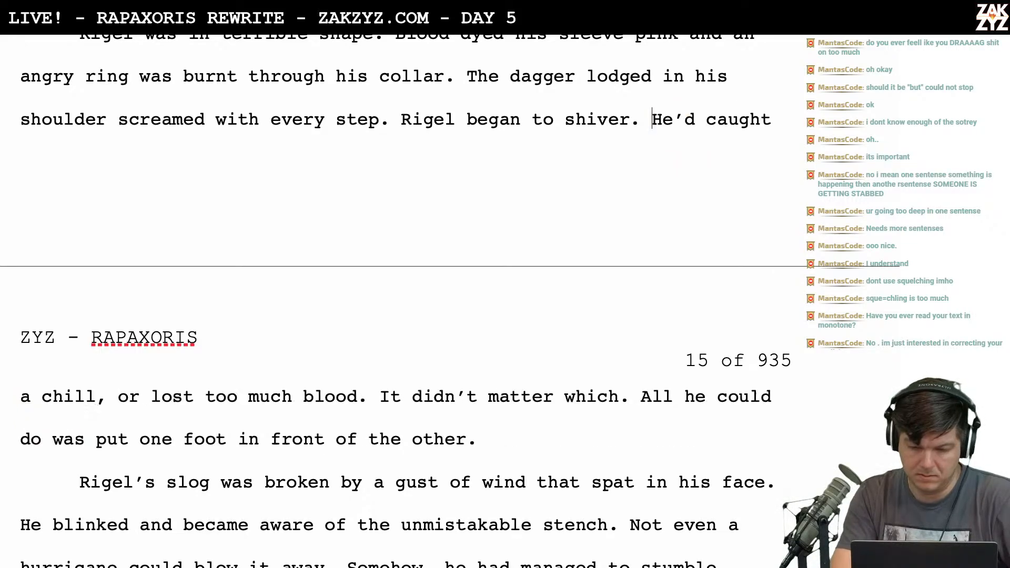
{"action": "scroll", "coordinate": [411, 146], "scroll_direction": "down", "scroll_amount": 1}
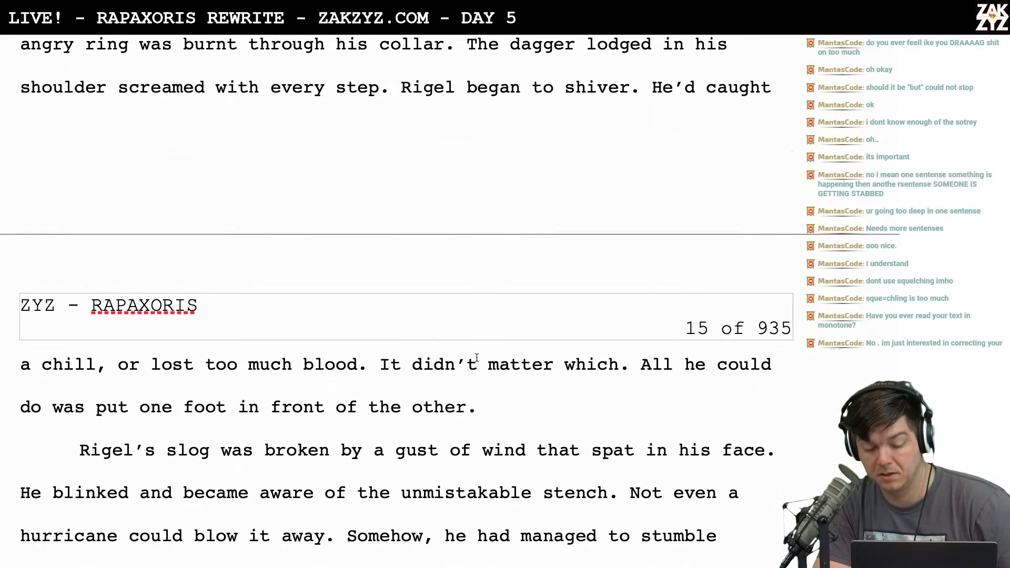
{"action": "scroll", "coordinate": [466, 232], "scroll_direction": "down", "scroll_amount": 5}
{"action": "scroll", "coordinate": [477, 359], "scroll_direction": "down", "scroll_amount": 1}
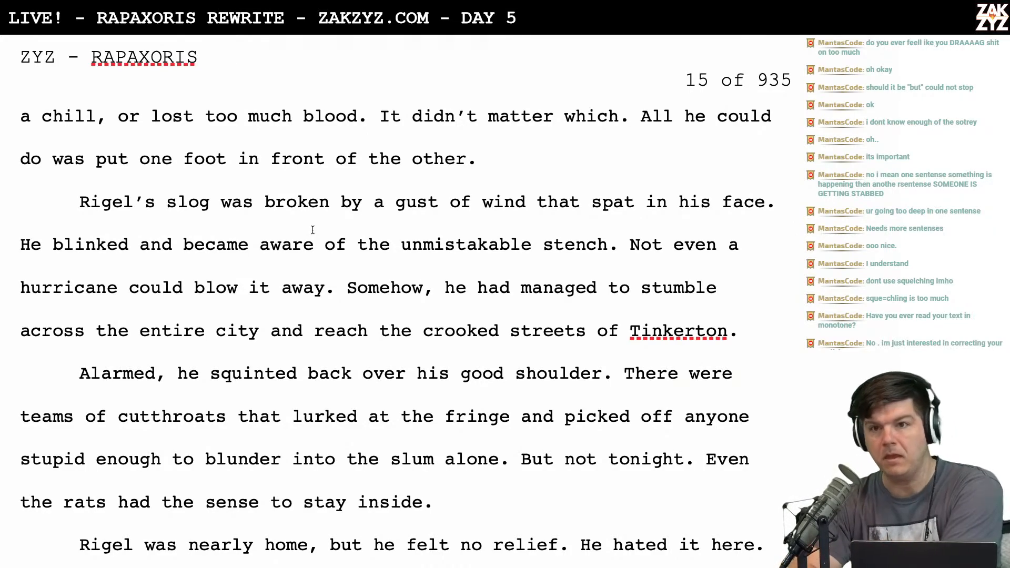
Start a new paragraph after "All he could do was put one foot in front of the other."
{"action": "scroll", "coordinate": [312, 230], "scroll_direction": "down", "scroll_amount": 3}
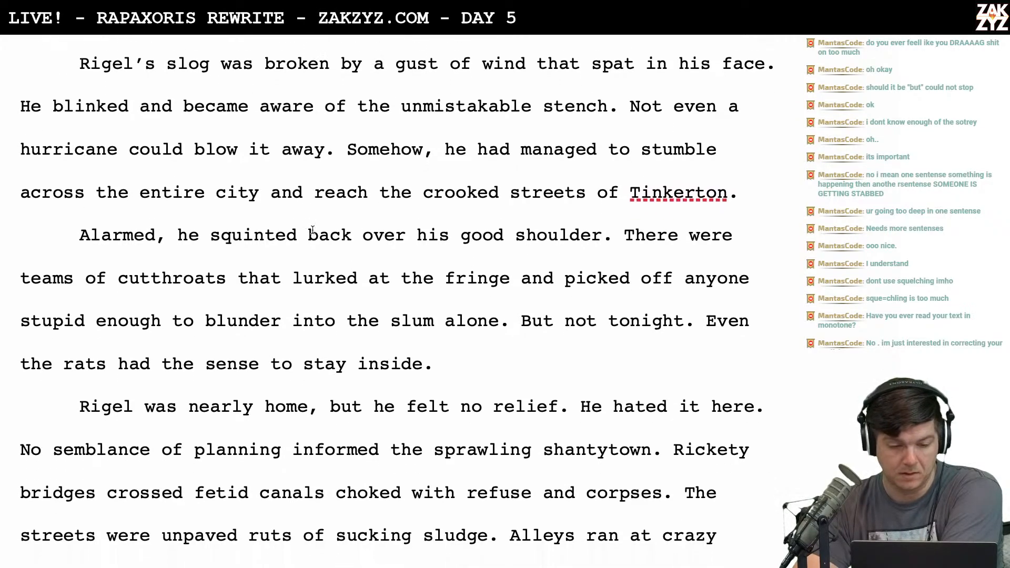
{"action": "scroll", "coordinate": [313, 230], "scroll_direction": "up", "scroll_amount": 2}
{"action": "scroll", "coordinate": [313, 230], "scroll_direction": "down", "scroll_amount": 1}
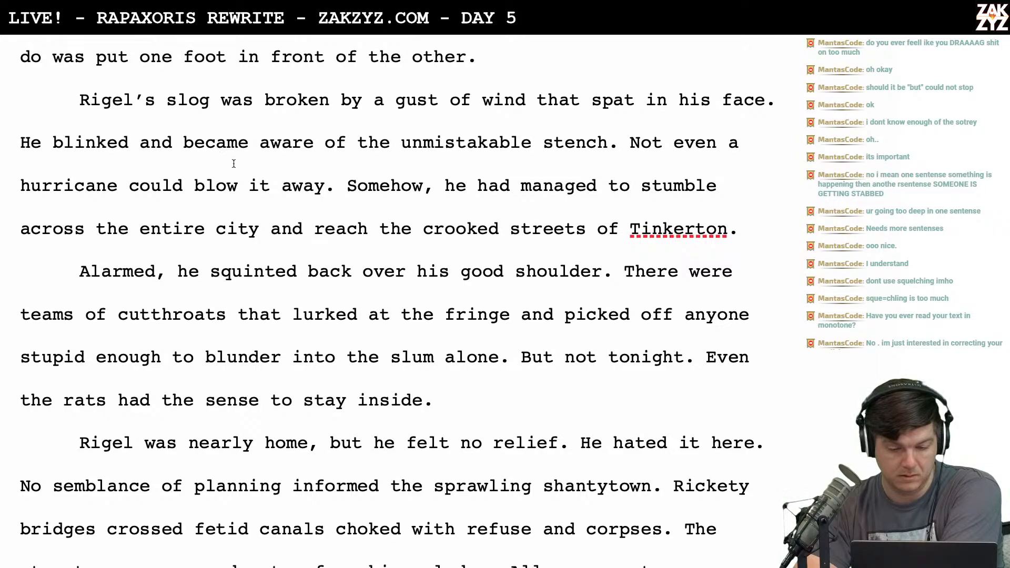
{"action": "scroll", "coordinate": [230, 169], "scroll_direction": "up", "scroll_amount": 4}
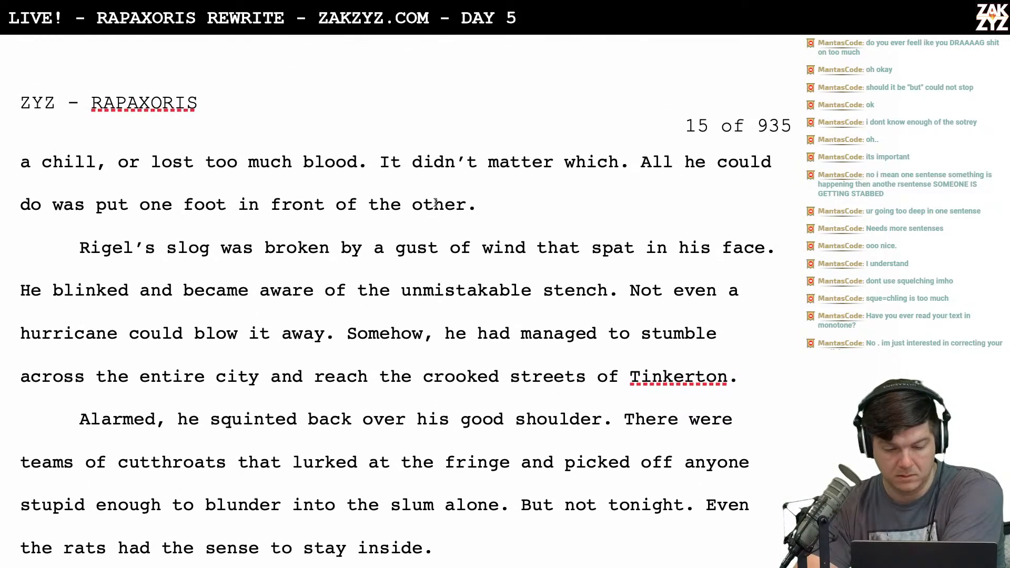
{"action": "left_click", "coordinate": [496, 205]}
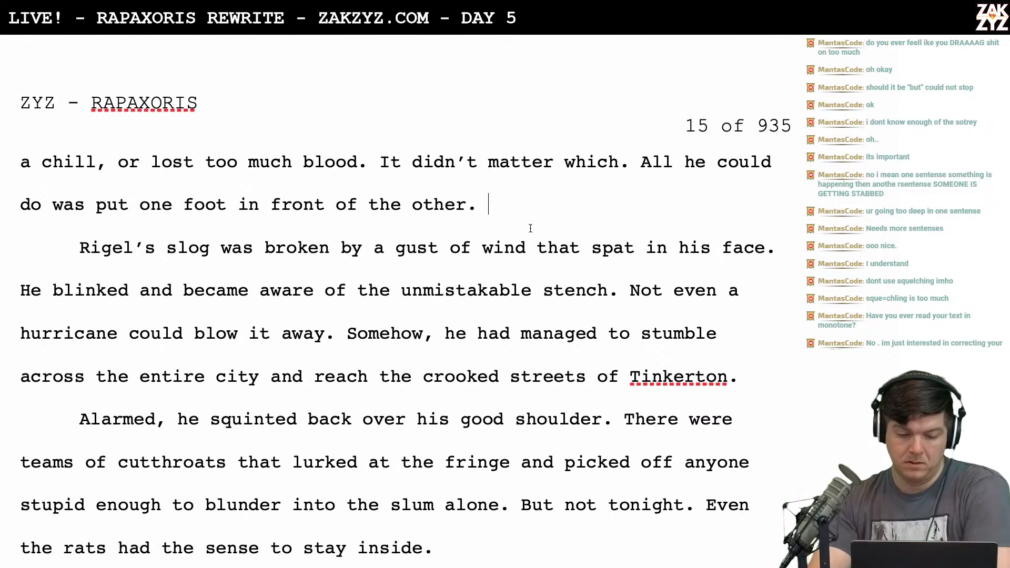
{"action": "key", "text": "Return"}
{"action": "type", "text": "A long time"}
{"action": "key", "text": "BackSpace"}
{"action": "key", "text": "BackSpace"}
{"action": "key", "text": "BackSpace"}
{"action": "key", "text": "BackSpace"}
{"action": "key", "text": "BackSpace"}
{"action": "key", "text": "BackSpace"}
{"action": "key", "text": "BackSpace"}
{"action": "key", "text": "BackSpace"}
{"action": "key", "text": "BackSpace"}
{"action": "key", "text": "BackSpace"}
{"action": "key", "text": "BackSpace"}
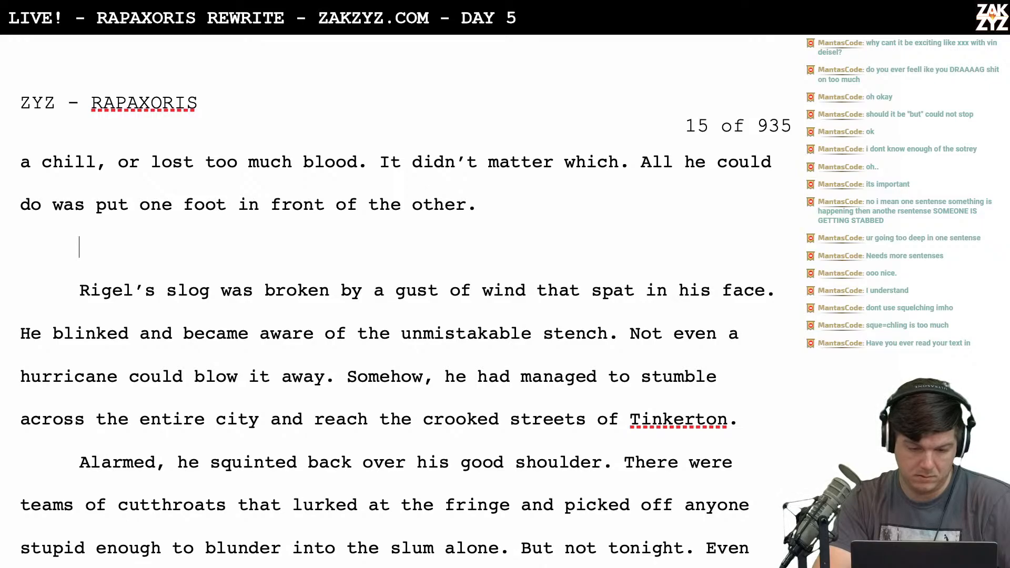
{"action": "type", "text": "It felt like h"}
{"action": "key", "text": "BackSpace"}
{"action": "key", "text": "BackSpace"}
{"action": "key", "text": "BackSpace"}
{"action": "key", "text": "BackSpace"}
{"action": "key", "text": "BackSpace"}
{"action": "key", "text": "BackSpace"}
{"action": "key", "text": "BackSpace"}
{"action": "key", "text": "BackSpace"}
{"action": "key", "text": "BackSpace"}
{"action": "key", "text": "BackSpace"}
{"action": "key", "text": "BackSpace"}
{"action": "key", "text": "BackSpace"}
{"action": "key", "text": "BackSpace"}
{"action": "key", "text": "BackSpace"}
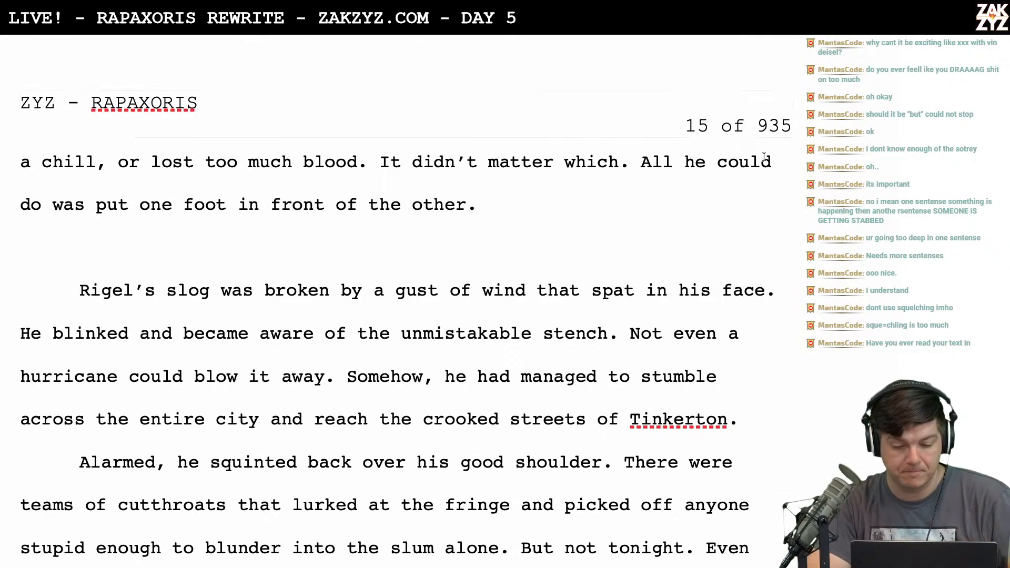
Try continuing the paragraph after "in front of the other." with "He slogged on for what felt"
{"action": "left_click", "coordinate": [615, 224]}
{"action": "type", "text": "He s"}
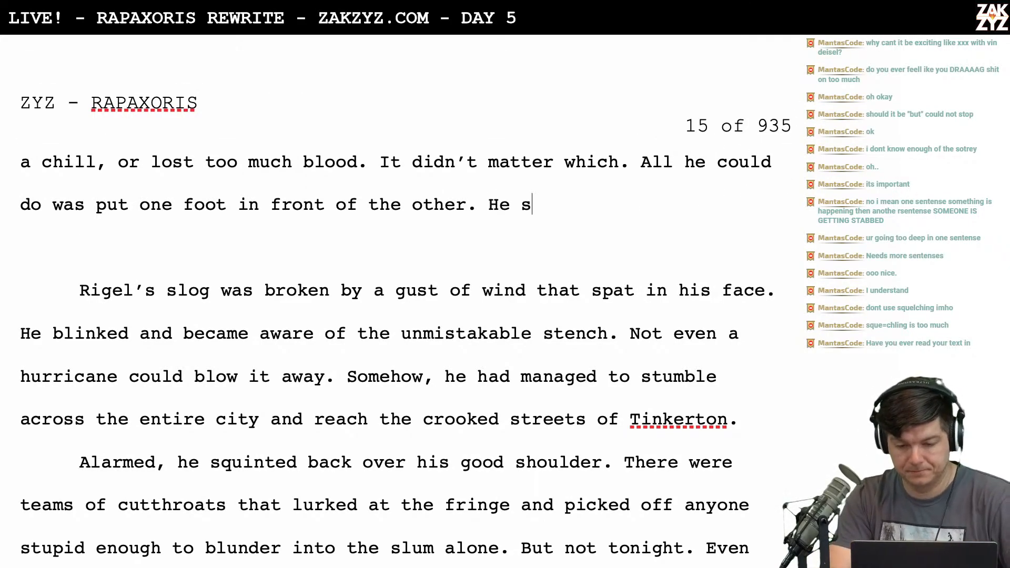
{"action": "type", "text": "logged on for w"}
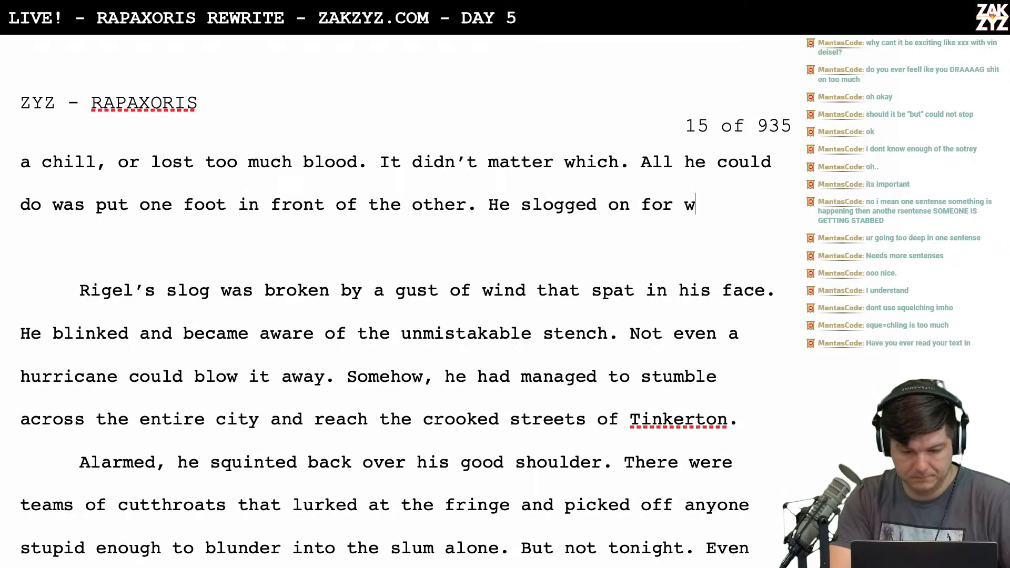
{"action": "type", "text": "hat felt"}
{"action": "key", "text": "BackSpace"}
{"action": "key", "text": "BackSpace"}
{"action": "key", "text": "BackSpace"}
{"action": "key", "text": "BackSpace"}
{"action": "key", "text": "BackSpace"}
{"action": "key", "text": "BackSpace"}
{"action": "key", "text": "BackSpace"}
{"action": "key", "text": "BackSpace"}
{"action": "key", "text": "BackSpace"}
{"action": "key", "text": "BackSpace"}
{"action": "key", "text": "BackSpace"}
{"action": "key", "text": "BackSpace"}
{"action": "key", "text": "BackSpace"}
{"action": "key", "text": "BackSpace"}
{"action": "key", "text": "BackSpace"}
{"action": "key", "text": "BackSpace"}
{"action": "key", "text": "BackSpace"}
{"action": "key", "text": "BackSpace"}
{"action": "key", "text": "BackSpace"}
{"action": "key", "text": "BackSpace"}
{"action": "key", "text": "BackSpace"}
{"action": "key", "text": "BackSpace"}
{"action": "key", "text": "BackSpace"}
{"action": "key", "text": "BackSpace"}
{"action": "key", "text": "BackSpace"}
{"action": "key", "text": "BackSpace"}
{"action": "key", "text": "BackSpace"}
{"action": "key", "text": "BackSpace"}
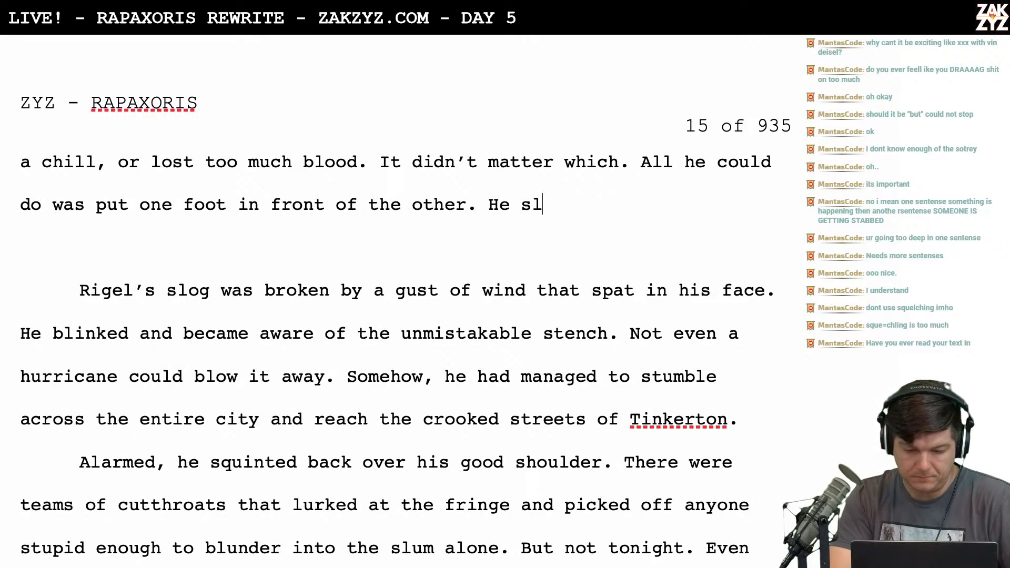
Draft "The slog went on for a long time until a gust of wind spat in hi" in the empty paragraph above "Rigel's slog was broken"
{"action": "left_click", "coordinate": [79, 247]}
{"action": "type", "text": "The s"}
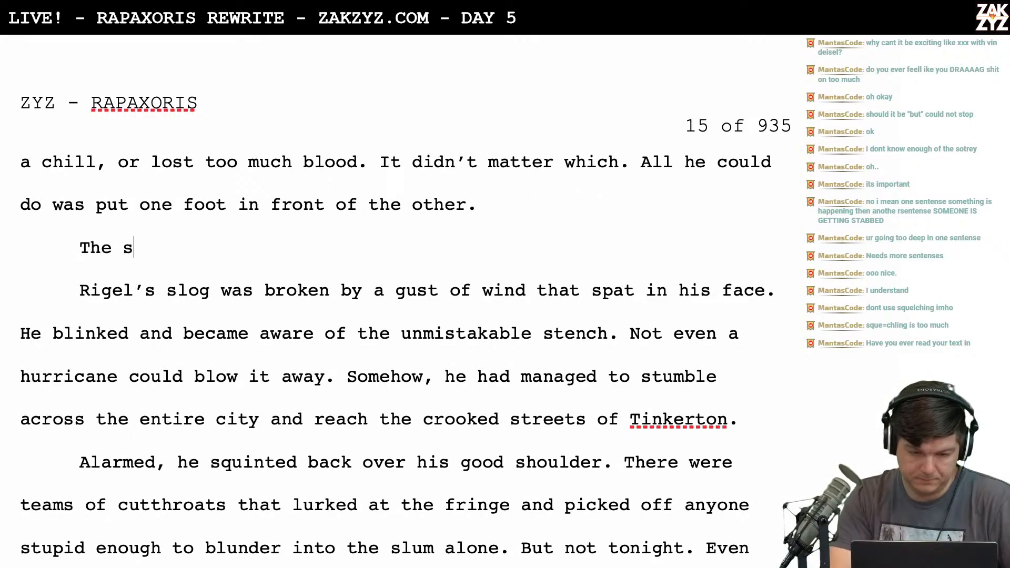
{"action": "type", "text": "log went "}
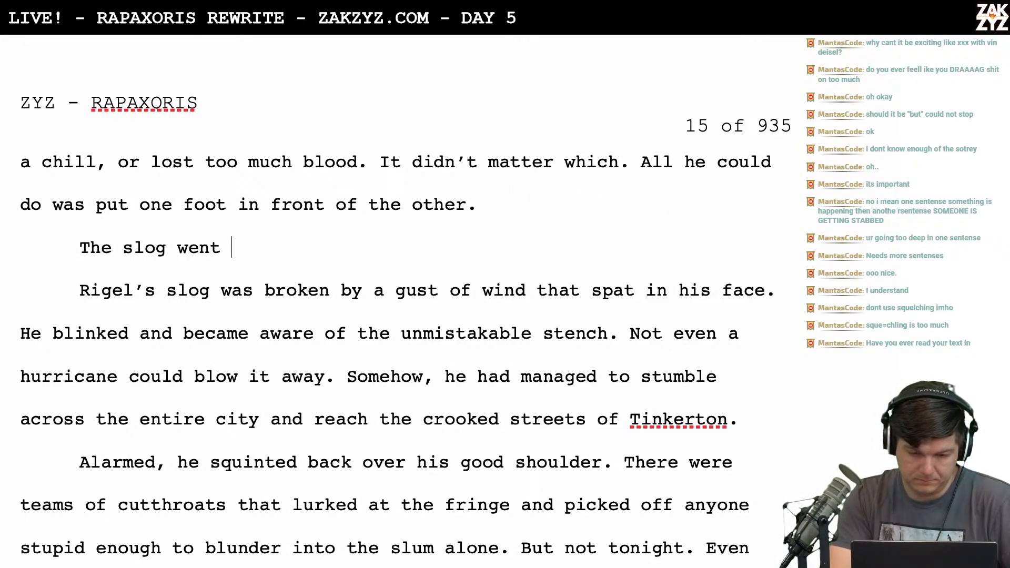
{"action": "type", "text": "on for a long time,"}
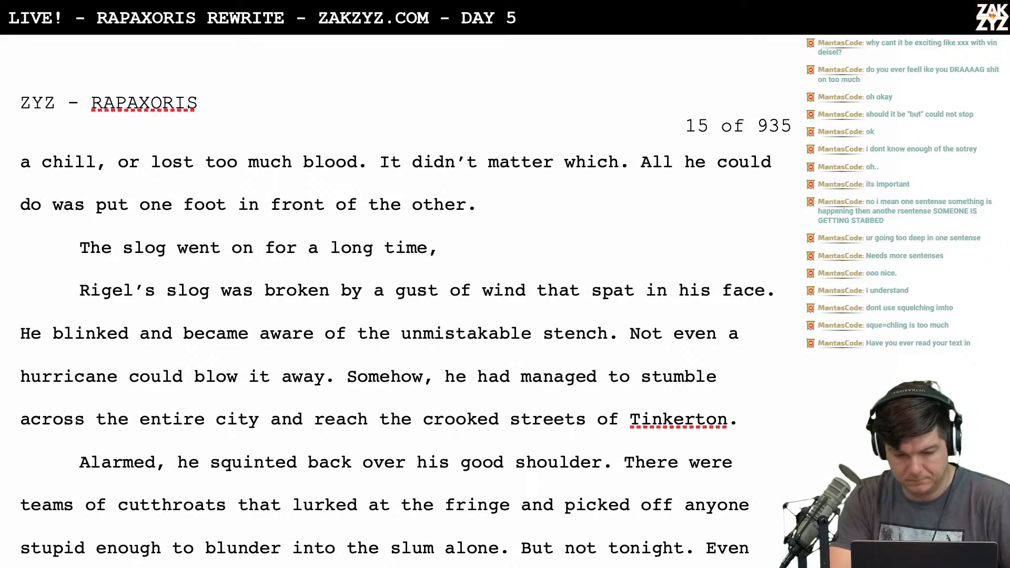
{"action": "key", "text": "BackSpace"}
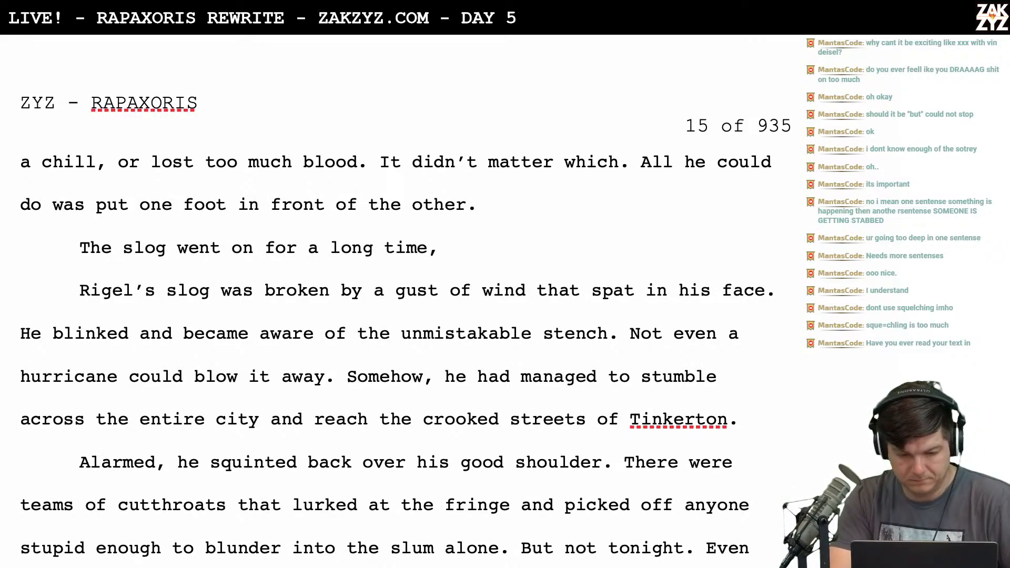
{"action": "key", "text": "BackSpace"}
{"action": "key", "text": "BackSpace"}
{"action": "type", "text": "until a gust of "}
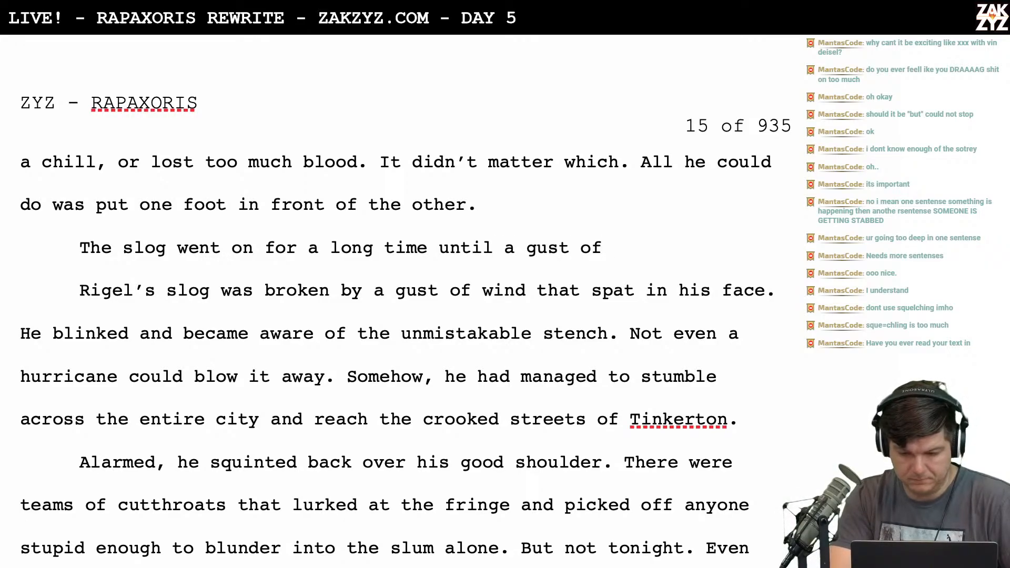
{"action": "type", "text": "wind spat into"}
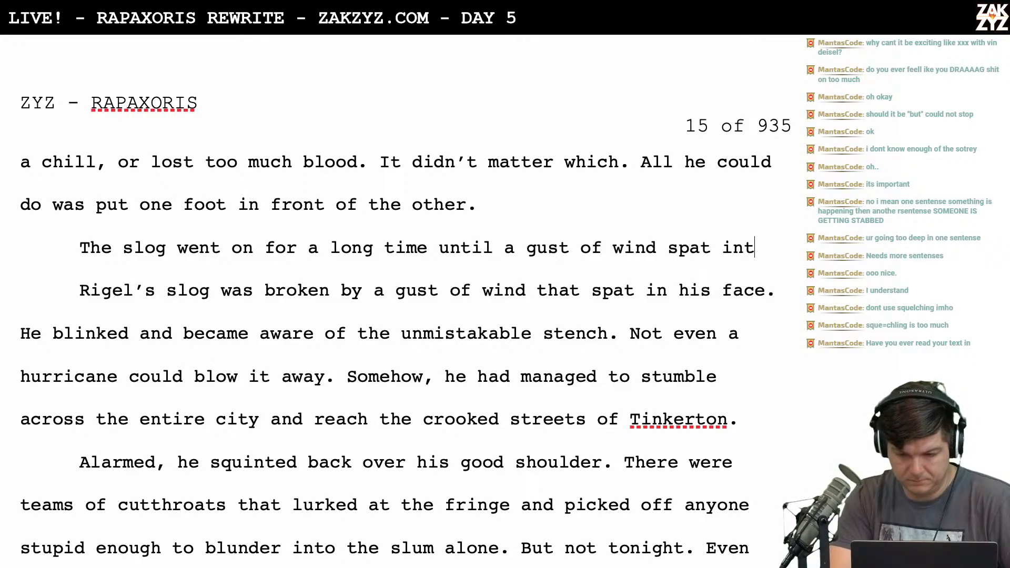
{"action": "key", "text": "BackSpace"}
{"action": "key", "text": "BackSpace"}
{"action": "key", "text": "BackSpace"}
{"action": "type", "text": "n hi"}
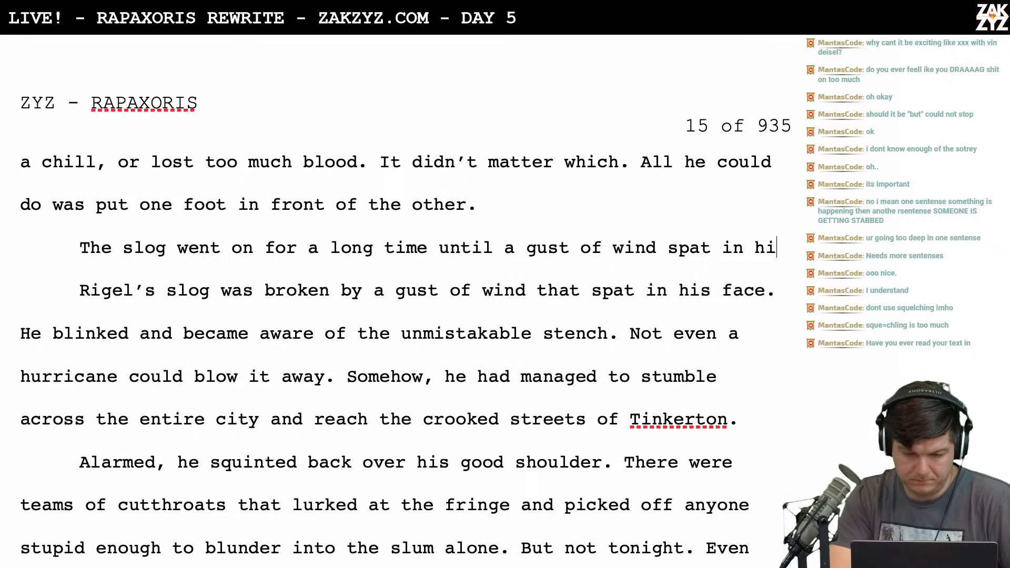
Insert a blank paragraph between "in front of the other." and the drafted "The slog went on" line
{"action": "left_click", "coordinate": [488, 204]}
{"action": "key", "text": "Return"}
{"action": "key", "text": "BackSpace"}
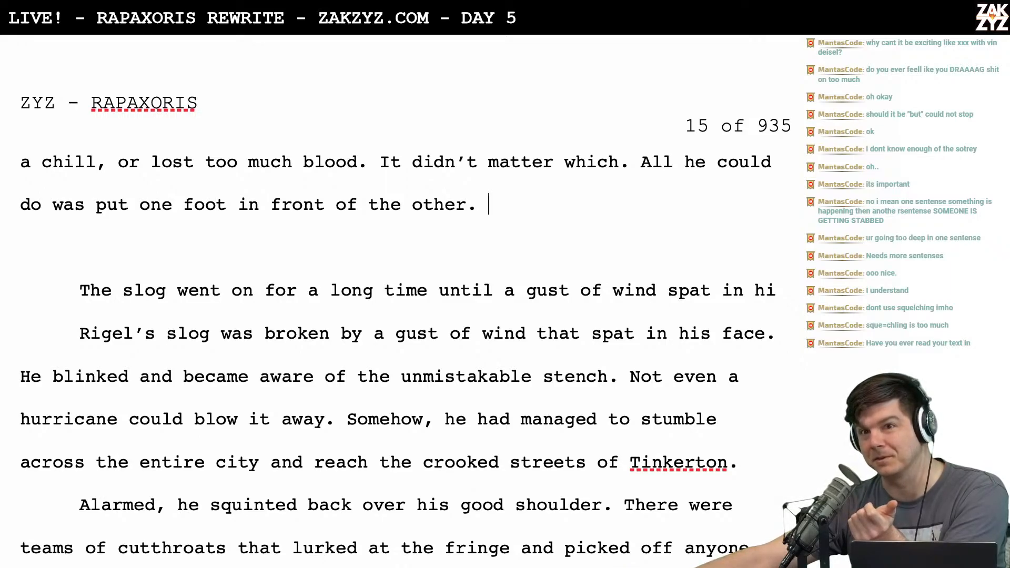
{"action": "scroll", "coordinate": [405, 318], "scroll_direction": "down", "scroll_amount": 2}
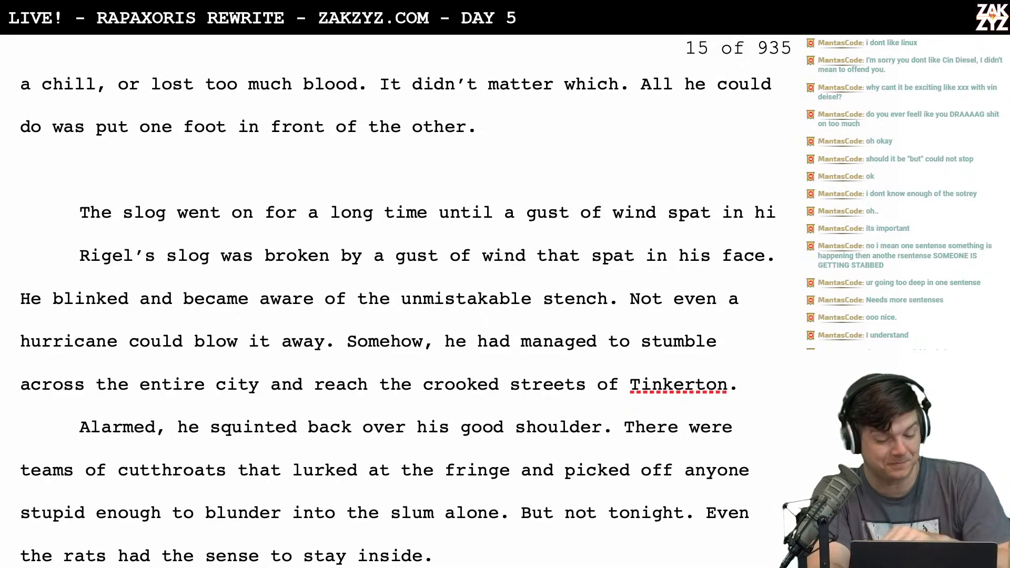
{"action": "scroll", "coordinate": [405, 300], "scroll_direction": "down", "scroll_amount": 1}
{"action": "scroll", "coordinate": [405, 300], "scroll_direction": "up", "scroll_amount": 3}
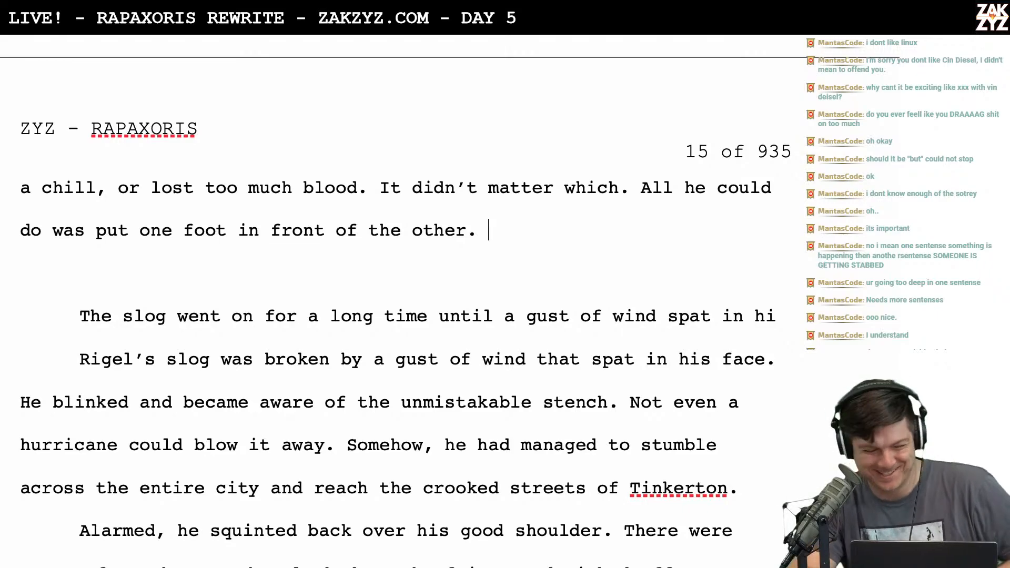
{"action": "scroll", "coordinate": [405, 305], "scroll_direction": "down", "scroll_amount": 1}
{"action": "scroll", "coordinate": [405, 305], "scroll_direction": "up", "scroll_amount": 2}
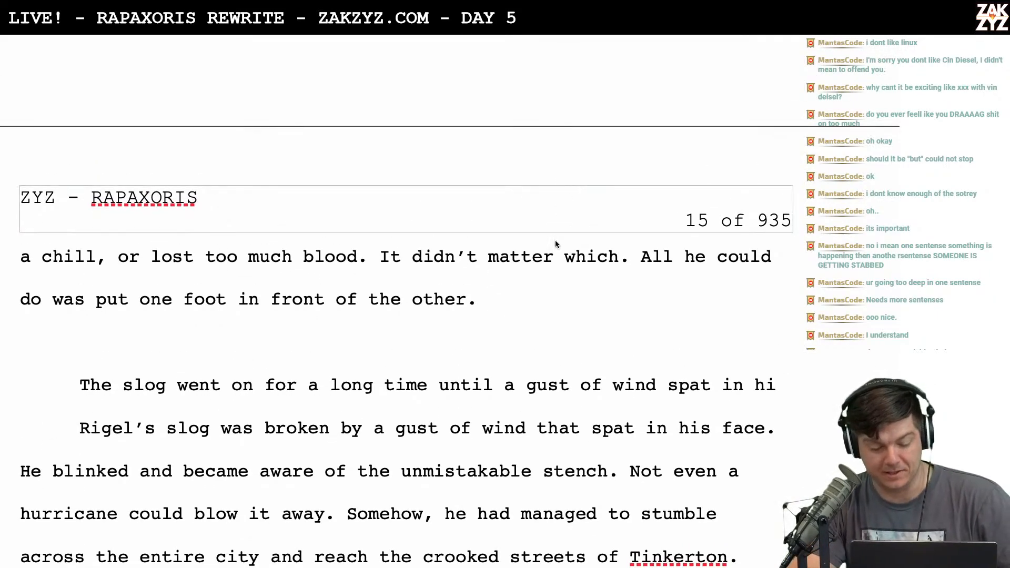
{"action": "scroll", "coordinate": [555, 242], "scroll_direction": "down", "scroll_amount": 1}
Try an alternative paragraph opening, "The slog went on for", above the existing draft
{"action": "key", "text": "Return"}
{"action": "type", "text": "The slog went on for"}
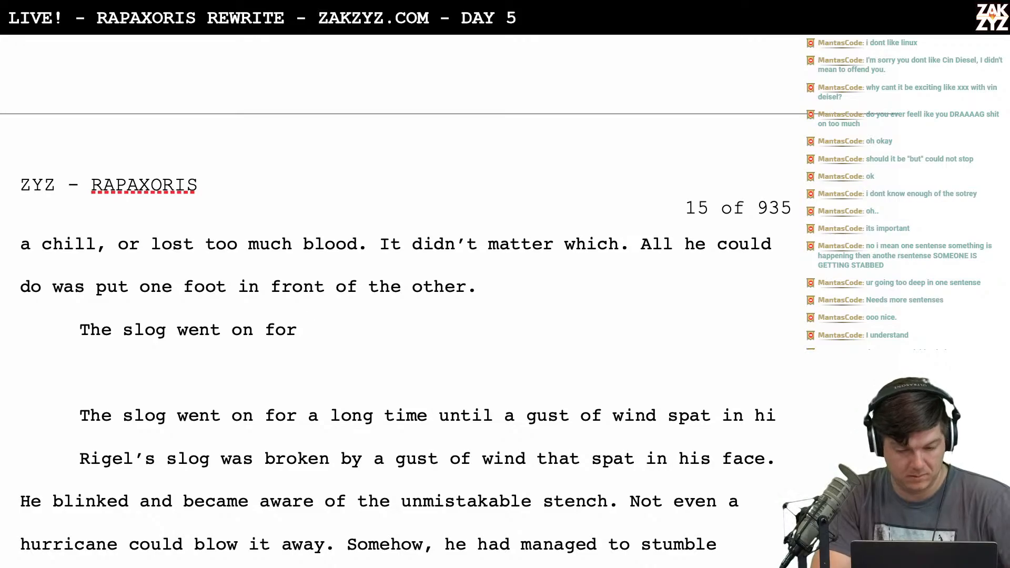
{"action": "scroll", "coordinate": [450, 331], "scroll_direction": "up", "scroll_amount": 1}
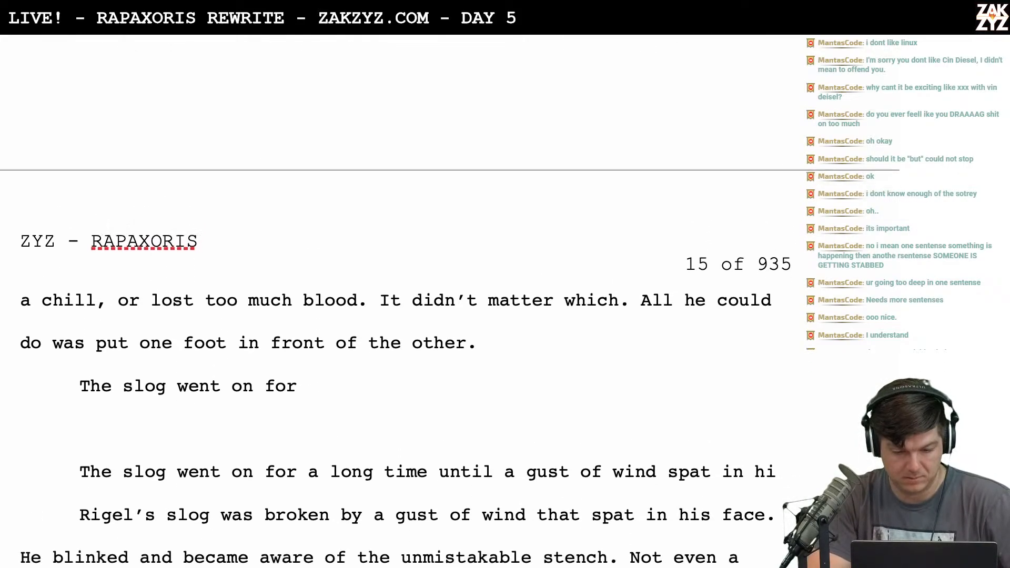
{"action": "scroll", "coordinate": [450, 300], "scroll_direction": "up", "scroll_amount": 5}
{"action": "scroll", "coordinate": [450, 300], "scroll_direction": "down", "scroll_amount": 4}
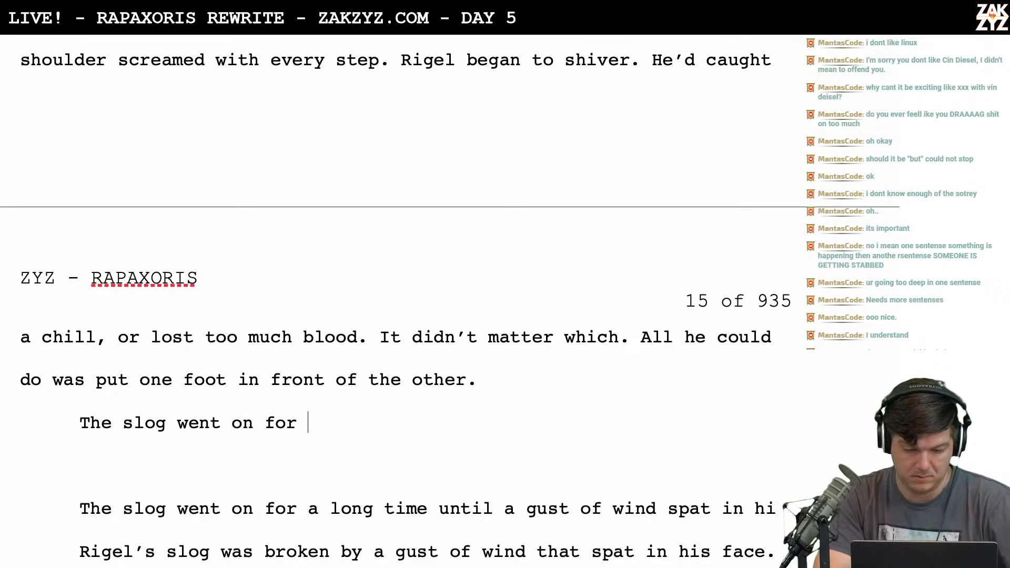
{"action": "key", "text": "BackSpace"}
{"action": "key", "text": "BackSpace"}
{"action": "key", "text": "BackSpace"}
{"action": "key", "text": "BackSpace"}
{"action": "key", "text": "BackSpace"}
{"action": "key", "text": "BackSpace"}
{"action": "key", "text": "BackSpace"}
{"action": "key", "text": "BackSpace"}
{"action": "key", "text": "BackSpace"}
{"action": "key", "text": "BackSpace"}
{"action": "key", "text": "BackSpace"}
{"action": "key", "text": "BackSpace"}
{"action": "key", "text": "BackSpace"}
{"action": "key", "text": "BackSpace"}
{"action": "key", "text": "BackSpace"}
{"action": "key", "text": "BackSpace"}
{"action": "key", "text": "BackSpace"}
{"action": "key", "text": "BackSpace"}
{"action": "key", "text": "BackSpace"}
{"action": "key", "text": "BackSpace"}
{"action": "key", "text": "BackSpace"}
Draft "He slogged on for a long time," in the blank paragraph directly below "in front of the other."
{"action": "scroll", "coordinate": [400, 284], "scroll_direction": "down", "scroll_amount": 1}
{"action": "scroll", "coordinate": [400, 284], "scroll_direction": "down", "scroll_amount": 4}
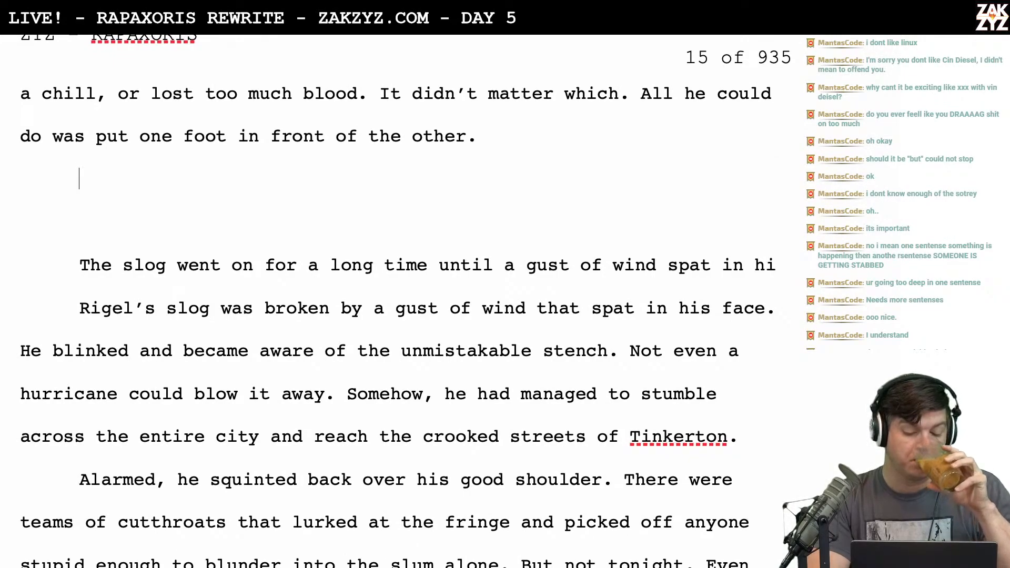
{"action": "scroll", "coordinate": [556, 234], "scroll_direction": "down", "scroll_amount": 3}
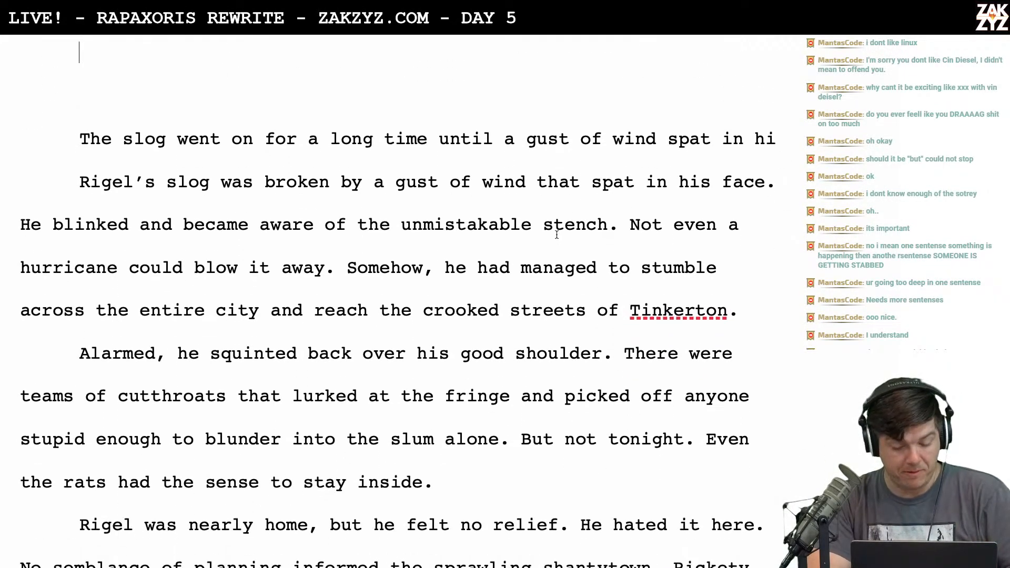
{"action": "scroll", "coordinate": [556, 235], "scroll_direction": "up", "scroll_amount": 5}
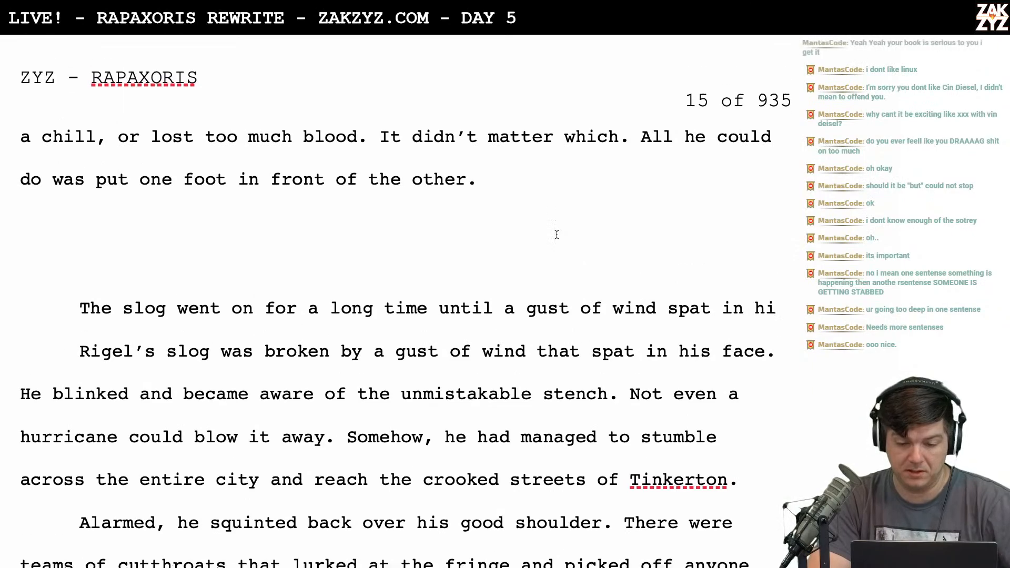
{"action": "left_click", "coordinate": [534, 263]}
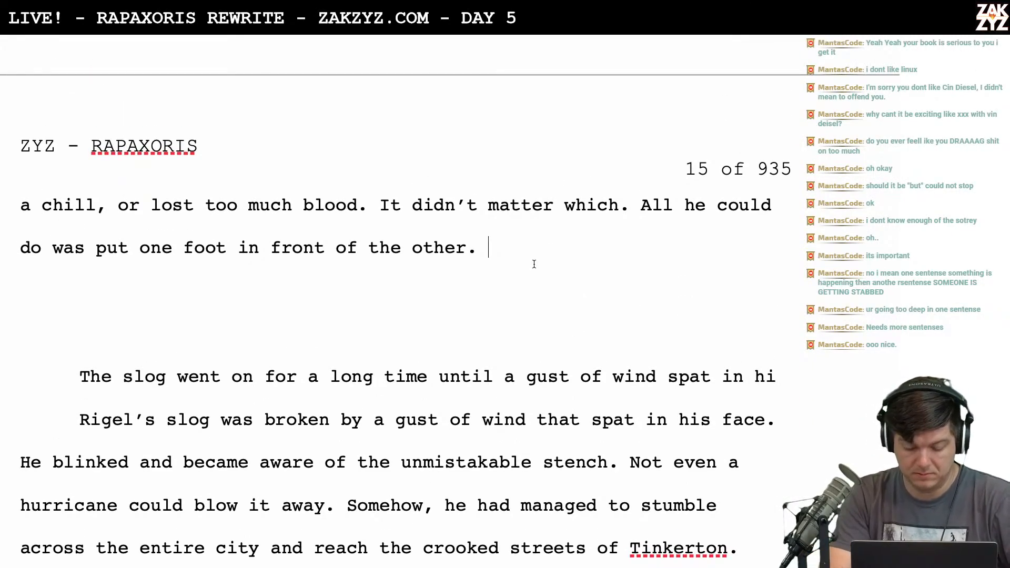
{"action": "key", "text": "Return"}
{"action": "type", "text": "HE sl"}
{"action": "key", "text": "BackSpace"}
{"action": "key", "text": "BackSpace"}
{"action": "key", "text": "BackSpace"}
{"action": "key", "text": "BackSpace"}
{"action": "type", "text": "e sl"}
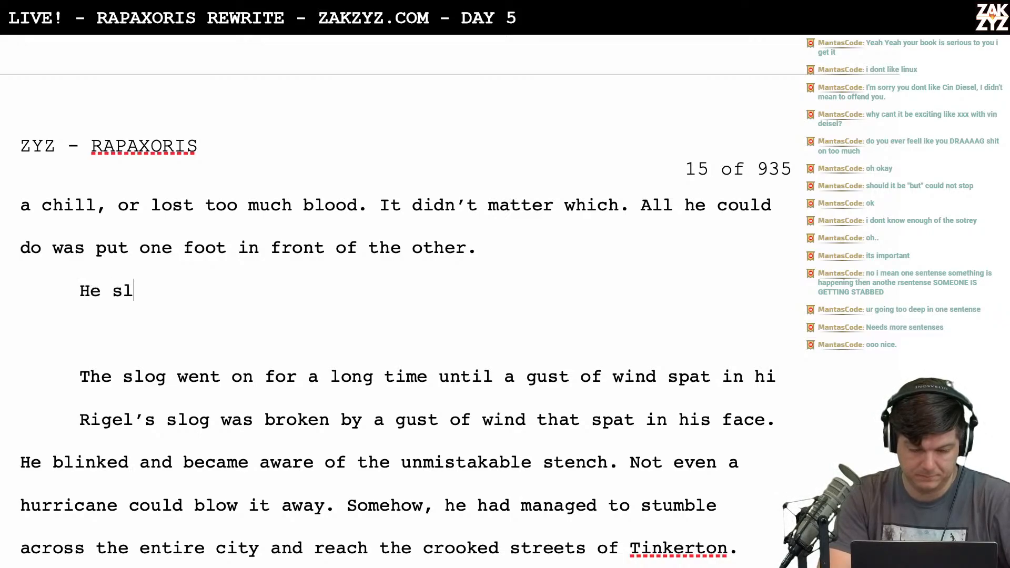
{"action": "type", "text": "ogged on for a logn"}
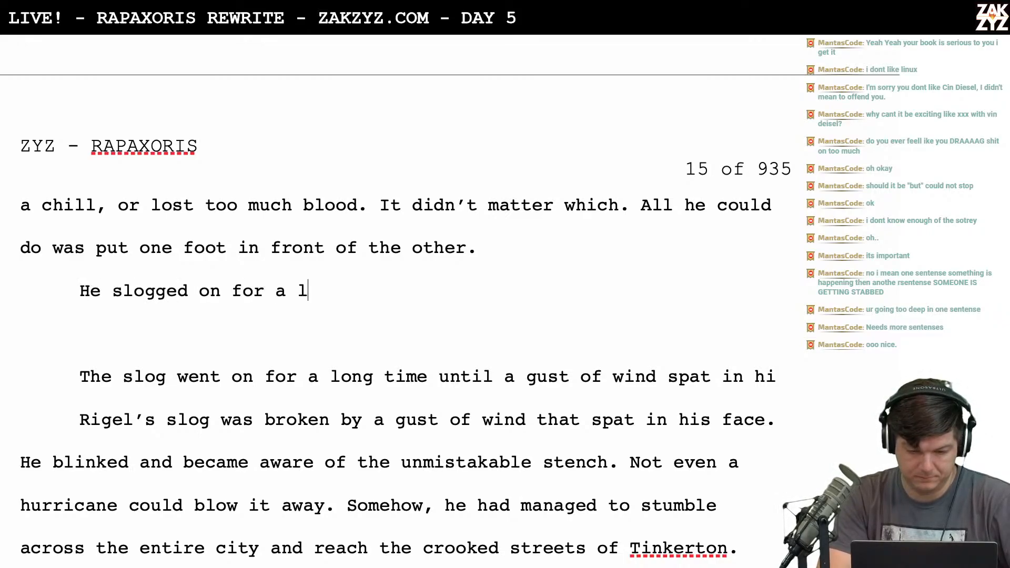
{"action": "key", "text": "BackSpace"}
{"action": "key", "text": "BackSpace"}
{"action": "key", "text": "BackSpace"}
{"action": "type", "text": "ng time,"}
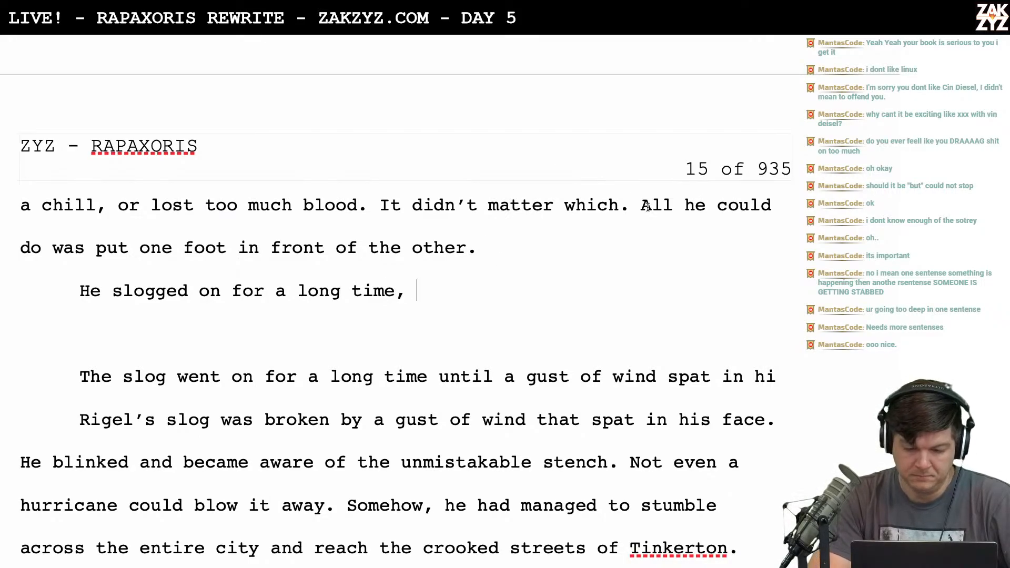
Append "For a long time, he slogged on" to the paragraph ending "put one foot in front of the other."
{"action": "left_click", "coordinate": [657, 247]}
{"action": "type", "text": "For a long"}
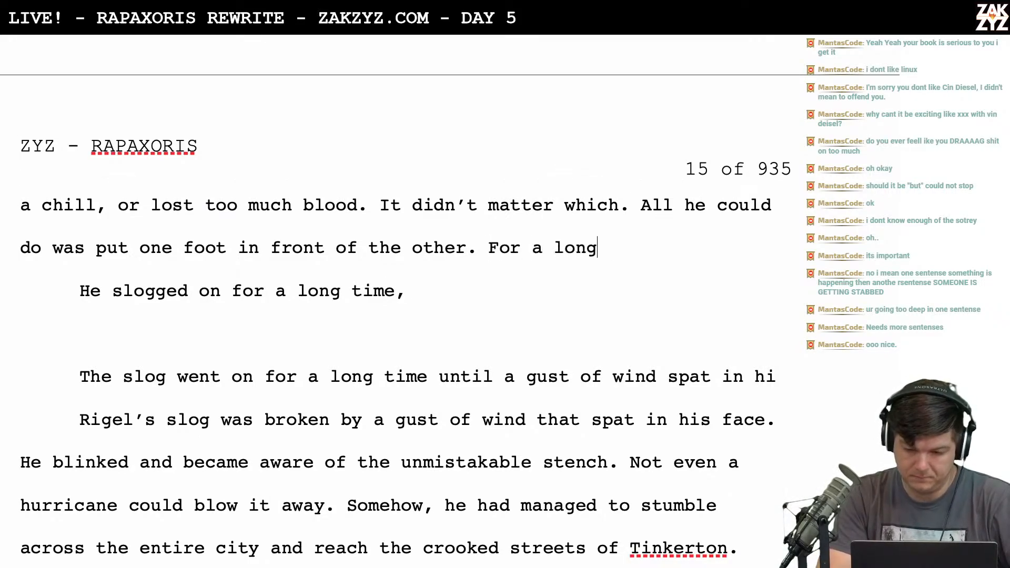
{"action": "type", "text": " time, he slogge"}
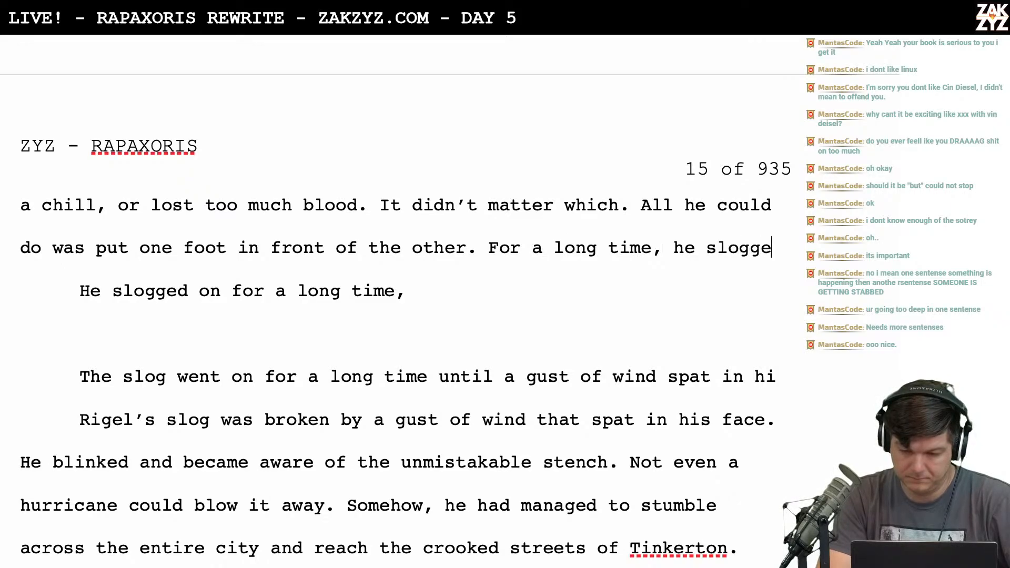
{"action": "type", "text": "d on in a space"}
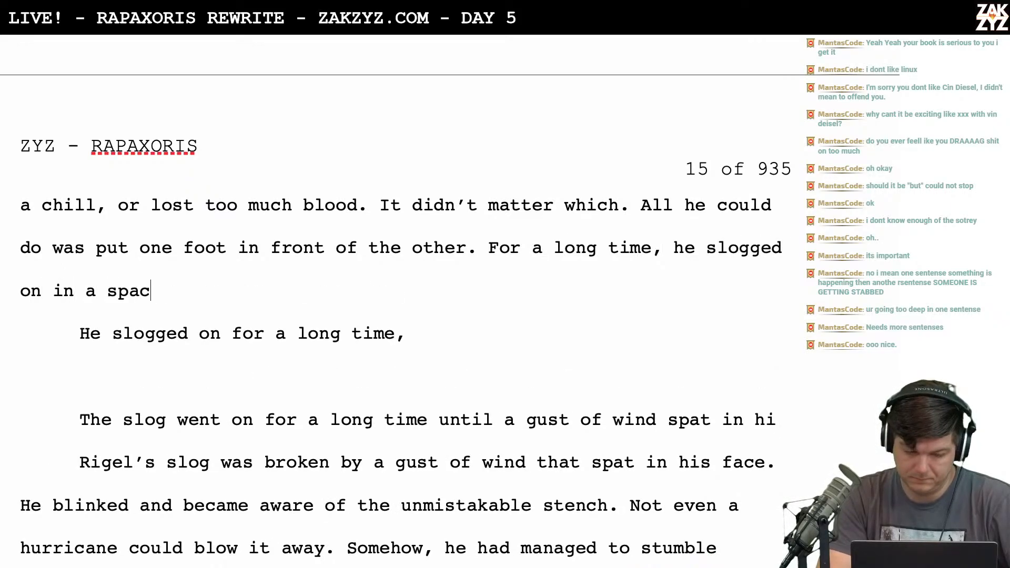
{"action": "key", "text": "BackSpace"}
{"action": "key", "text": "BackSpace"}
{"action": "key", "text": "BackSpace"}
{"action": "key", "text": "BackSpace"}
{"action": "key", "text": "BackSpace"}
{"action": "key", "text": "BackSpace"}
{"action": "key", "text": "BackSpace"}
{"action": "key", "text": "BackSpace"}
{"action": "key", "text": "BackSpace"}
{"action": "key", "text": "BackSpace"}
{"action": "key", "text": "BackSpace"}
{"action": "key", "text": "BackSpace"}
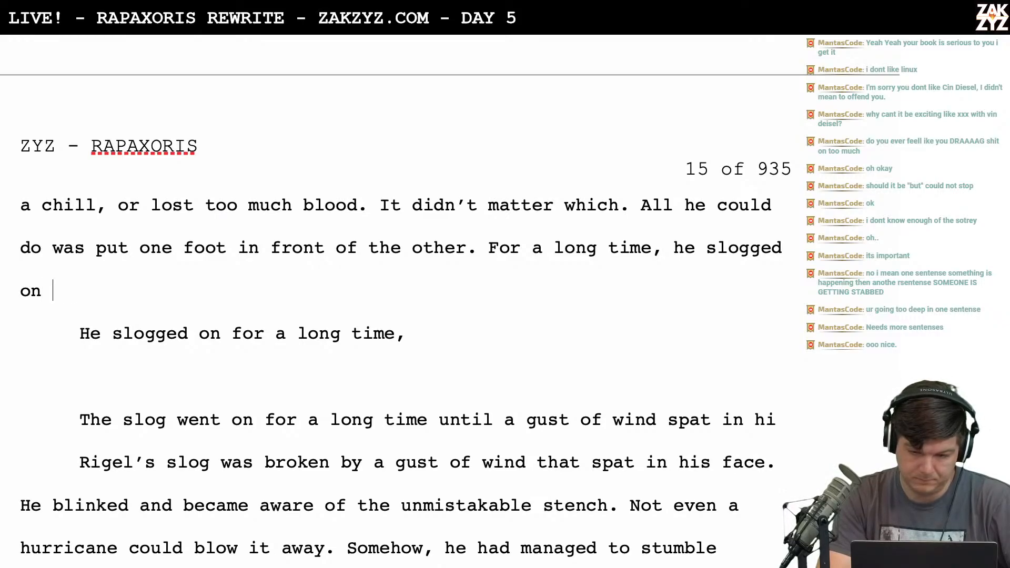
Try continuing the sentence "For a long time, he slogged on" with "in a"
{"action": "type", "text": "w"}
{"action": "key", "text": "BackSpace"}
{"action": "type", "text": "in a apc"}
{"action": "key", "text": "BackSpace"}
{"action": "key", "text": "BackSpace"}
{"action": "key", "text": "BackSpace"}
{"action": "key", "text": "BackSpace"}
{"action": "key", "text": "BackSpace"}
{"action": "key", "text": "BackSpace"}
{"action": "key", "text": "BackSpace"}
{"action": "key", "text": "BackSpace"}
{"action": "key", "text": "BackSpace"}
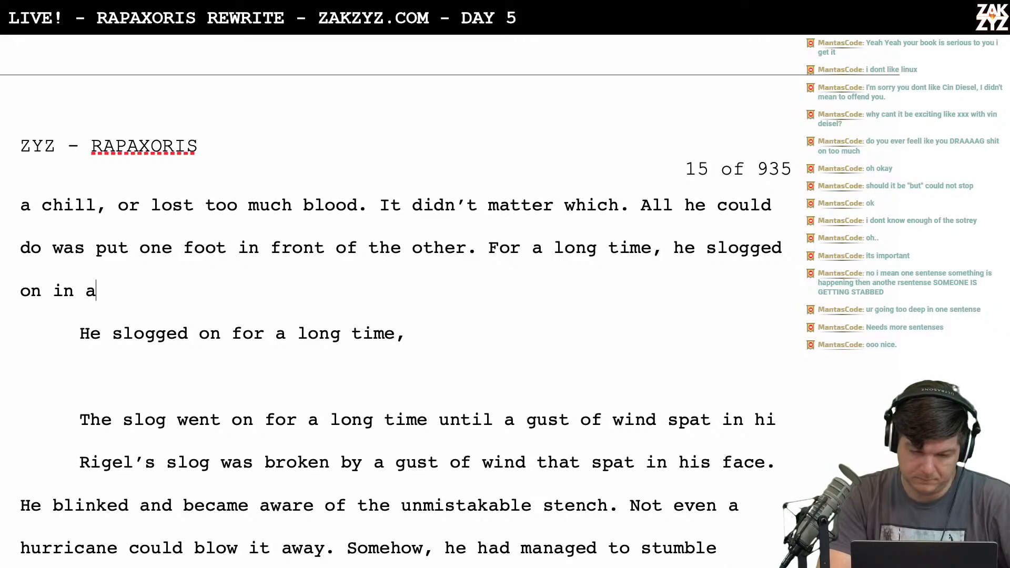
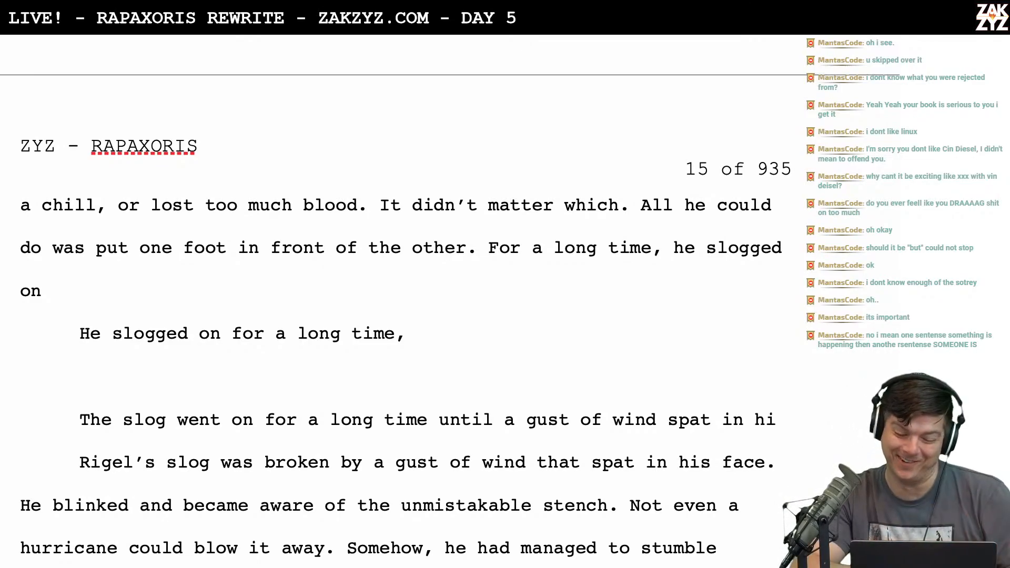
Split the paragraph after "in front of the other." so a blank paragraph separates it from "For a long time, he slogged on"
{"action": "scroll", "coordinate": [449, 310], "scroll_direction": "down", "scroll_amount": 1}
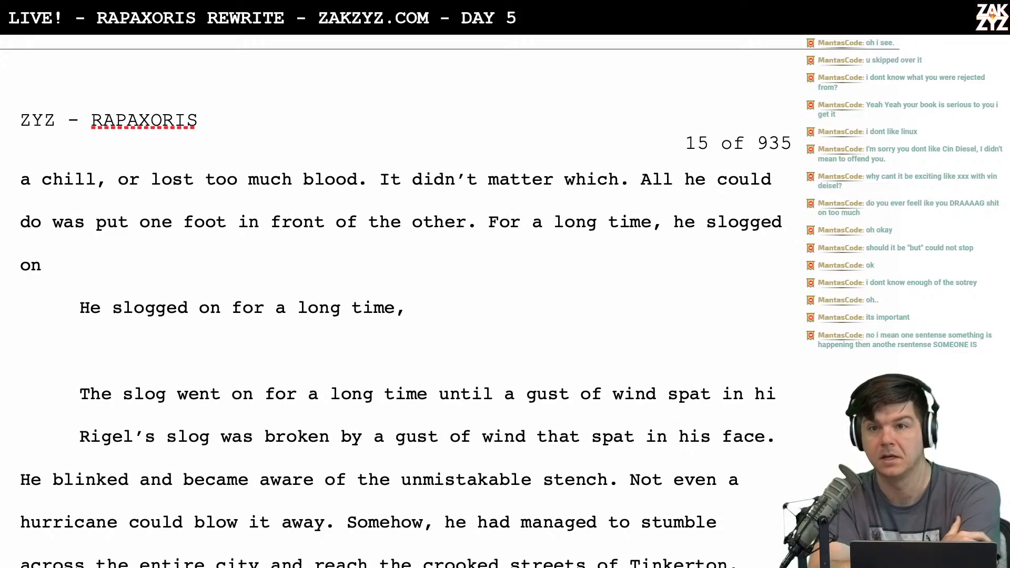
{"action": "scroll", "coordinate": [449, 308], "scroll_direction": "down", "scroll_amount": 2}
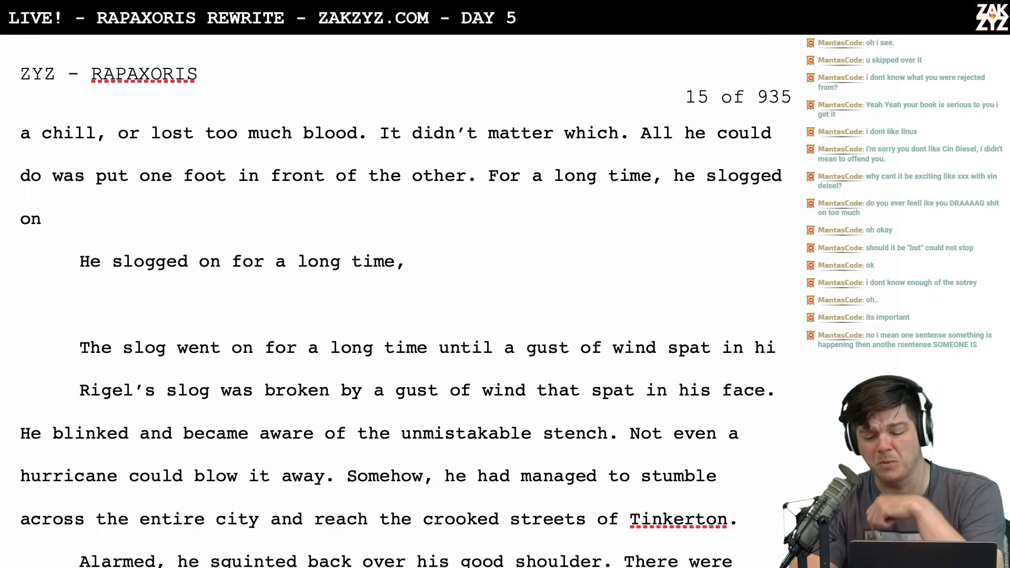
{"action": "scroll", "coordinate": [404, 301], "scroll_direction": "down", "scroll_amount": 1}
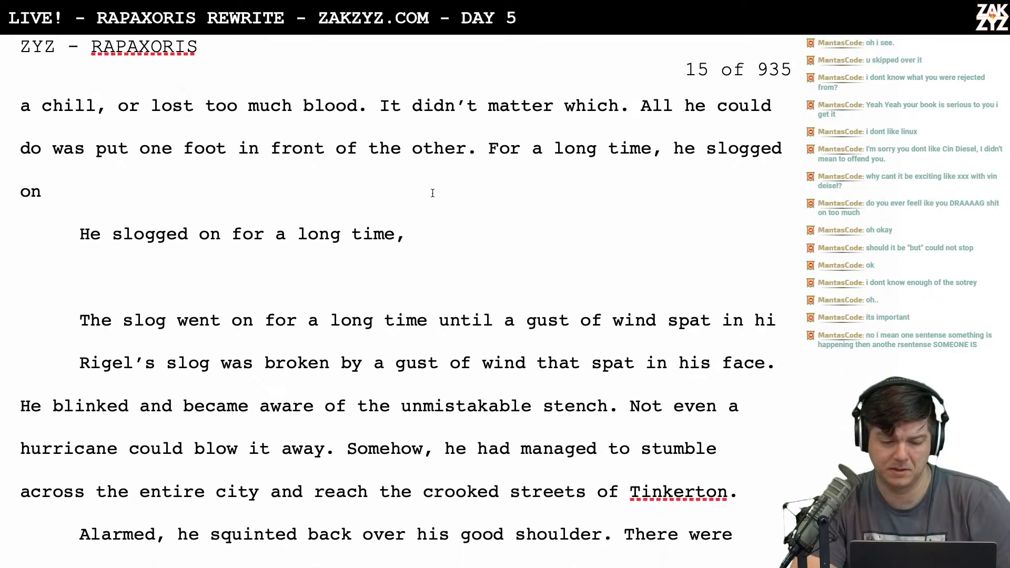
{"action": "scroll", "coordinate": [433, 193], "scroll_direction": "down", "scroll_amount": 1}
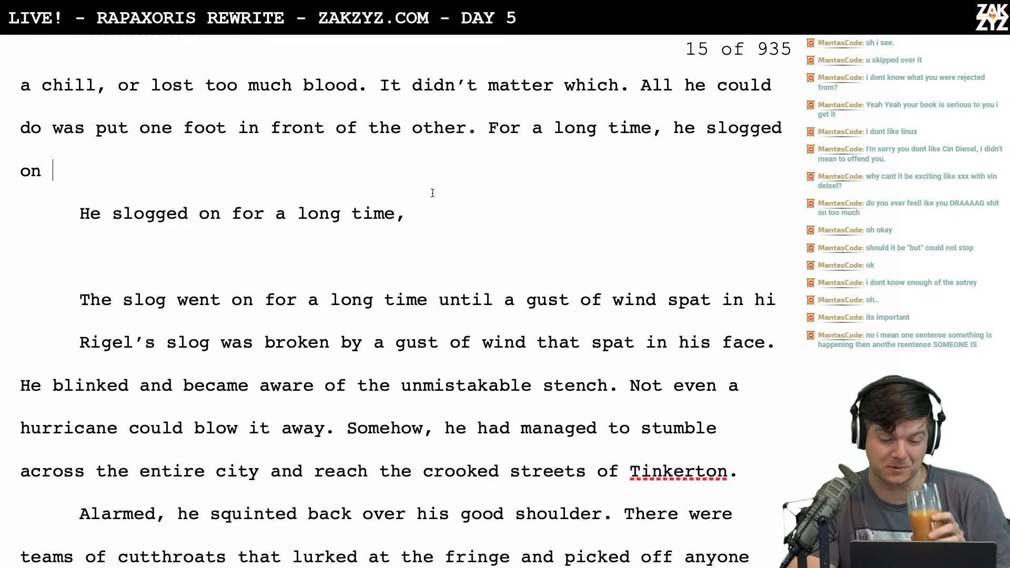
{"action": "scroll", "coordinate": [433, 193], "scroll_direction": "up", "scroll_amount": 2}
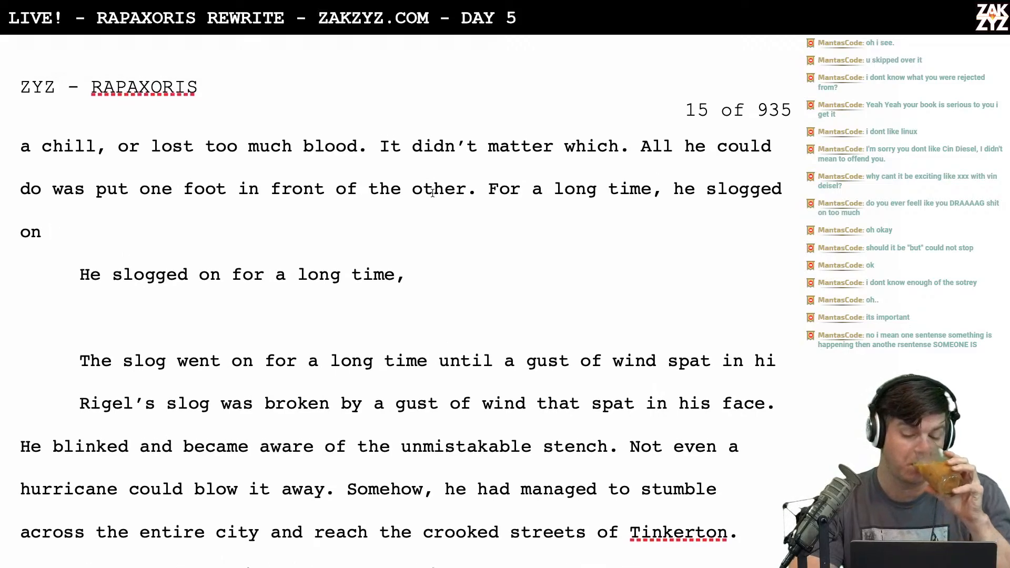
{"action": "left_click", "coordinate": [481, 195]}
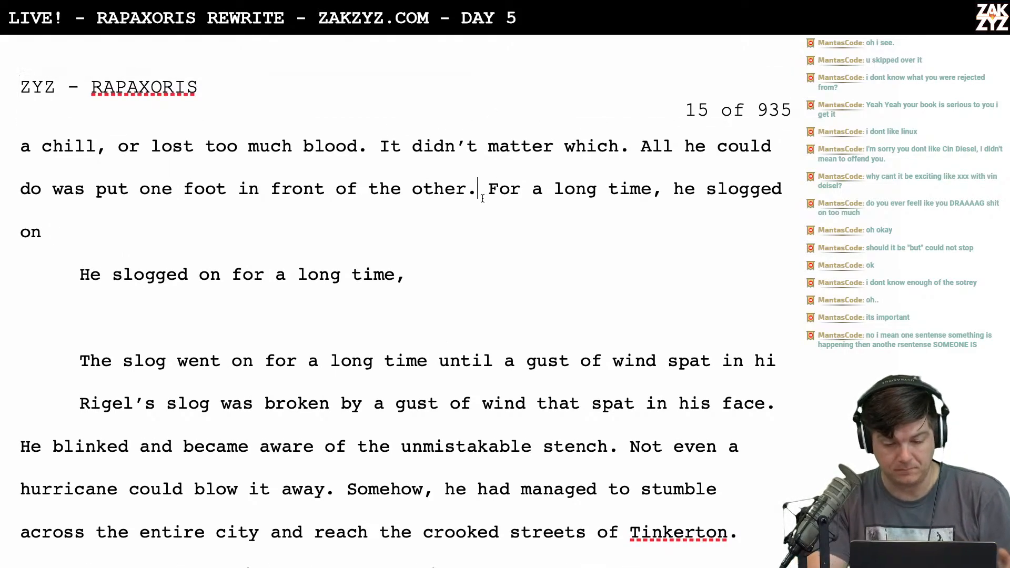
{"action": "key", "text": "Return"}
{"action": "key", "text": "Return"}
{"action": "key", "text": "Left"}
{"action": "key", "text": "Left"}
Try starting a new sentence, "The slog became a timeless", after "in front of the other."
{"action": "type", "text": "The"}
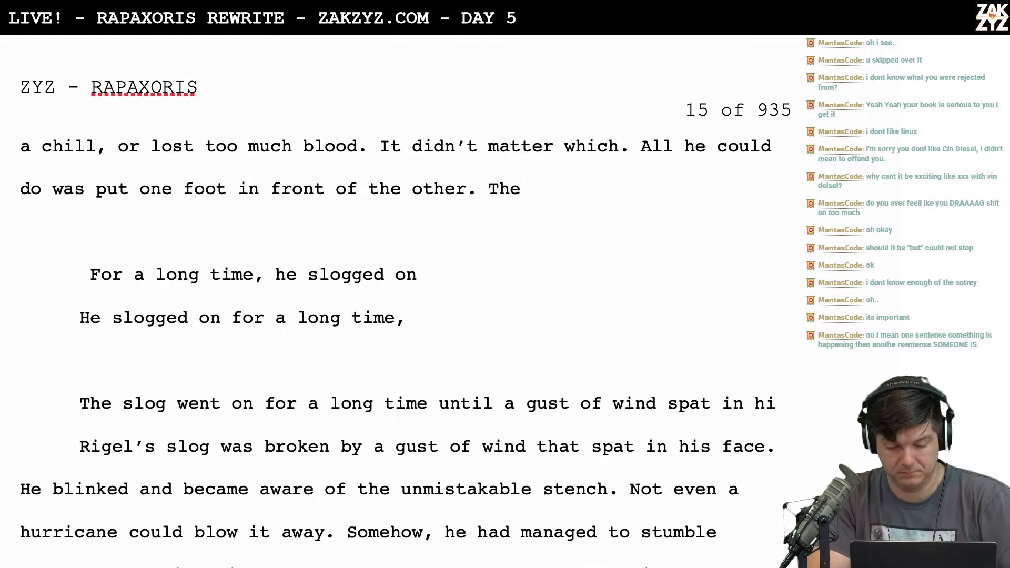
{"action": "type", "text": " slog became "}
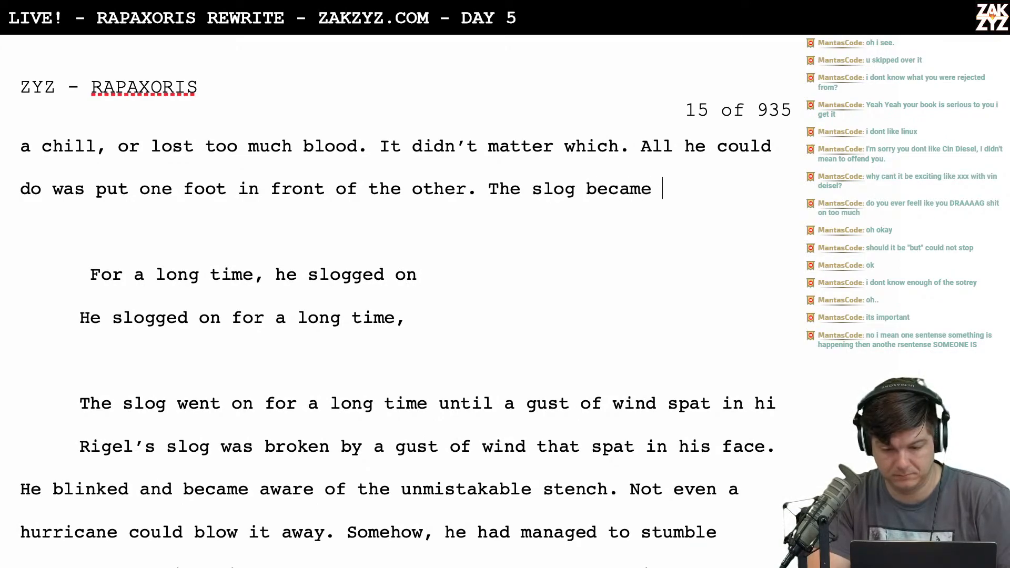
{"action": "type", "text": "a timeless"}
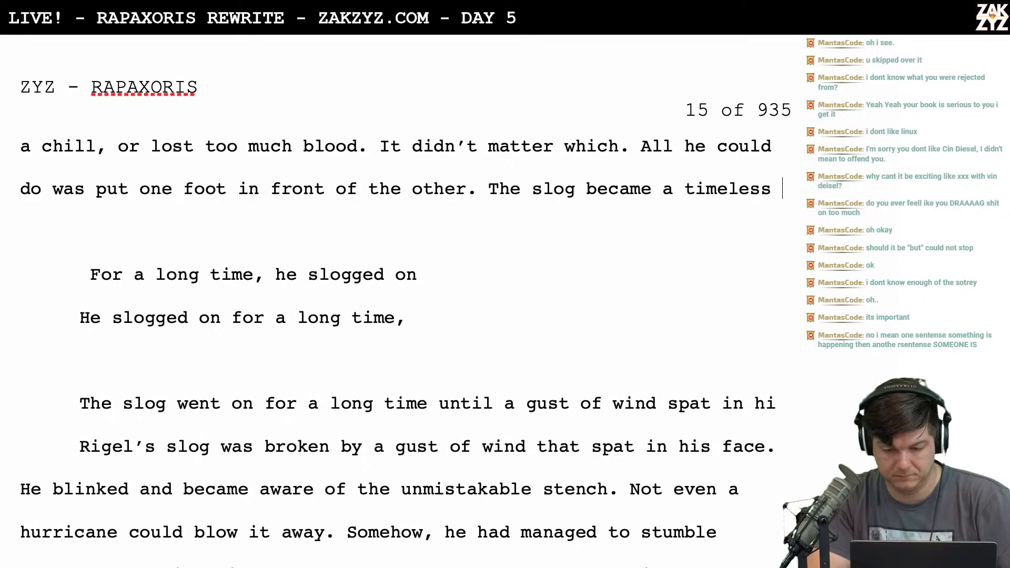
{"action": "key", "text": "BackSpace"}
{"action": "key", "text": "BackSpace"}
{"action": "key", "text": "BackSpace"}
{"action": "key", "text": "BackSpace"}
{"action": "key", "text": "BackSpace"}
{"action": "key", "text": "BackSpace"}
{"action": "key", "text": "BackSpace"}
{"action": "key", "text": "BackSpace"}
{"action": "key", "text": "BackSpace"}
{"action": "key", "text": "BackSpace"}
{"action": "key", "text": "BackSpace"}
{"action": "key", "text": "BackSpace"}
{"action": "key", "text": "BackSpace"}
{"action": "key", "text": "BackSpace"}
{"action": "key", "text": "BackSpace"}
{"action": "key", "text": "BackSpace"}
{"action": "key", "text": "BackSpace"}
{"action": "key", "text": "BackSpace"}
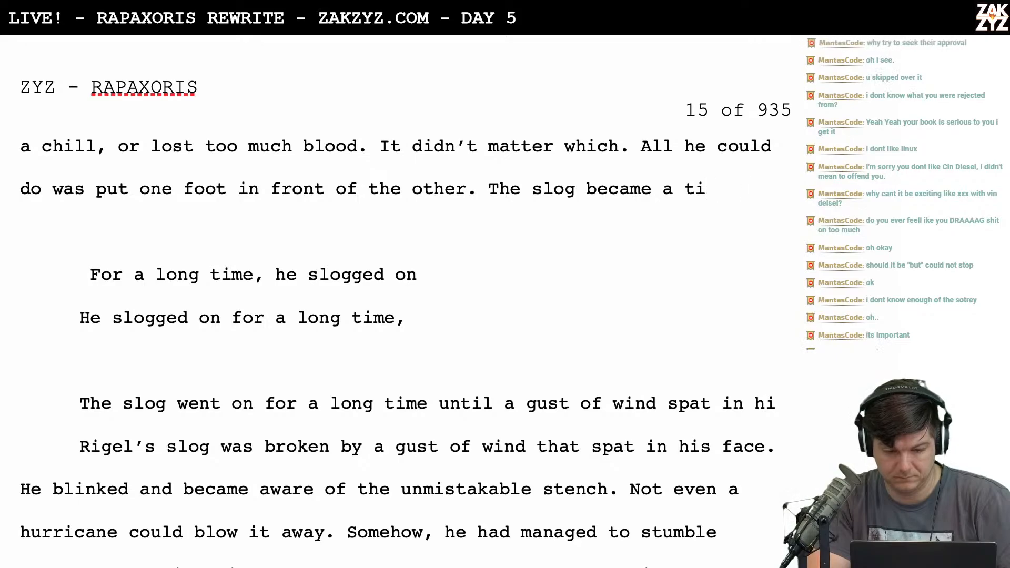
{"action": "key", "text": "BackSpace"}
{"action": "key", "text": "BackSpace"}
{"action": "key", "text": "BackSpace"}
{"action": "key", "text": "BackSpace"}
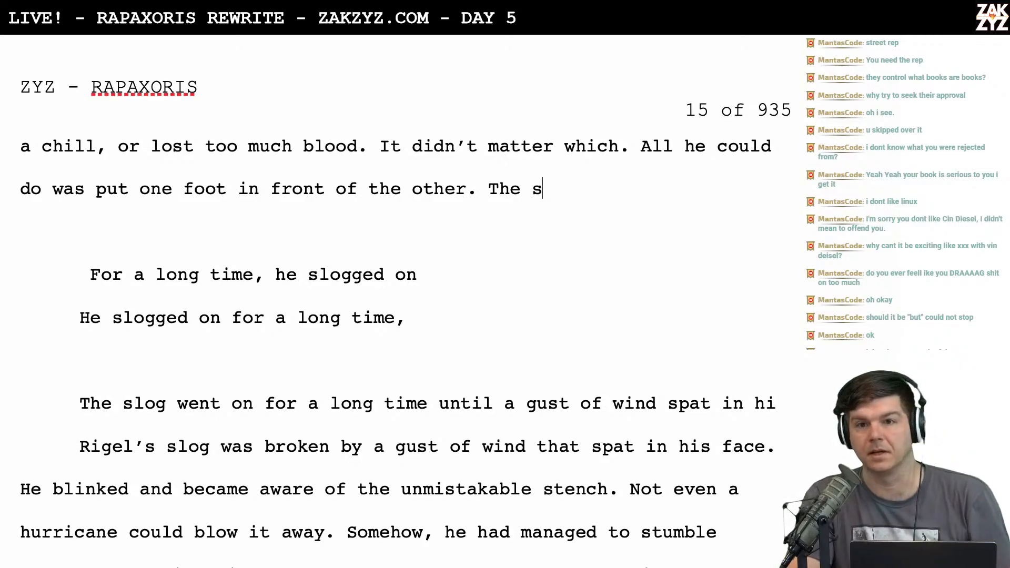
{"action": "scroll", "coordinate": [405, 315], "scroll_direction": "down", "scroll_amount": 1}
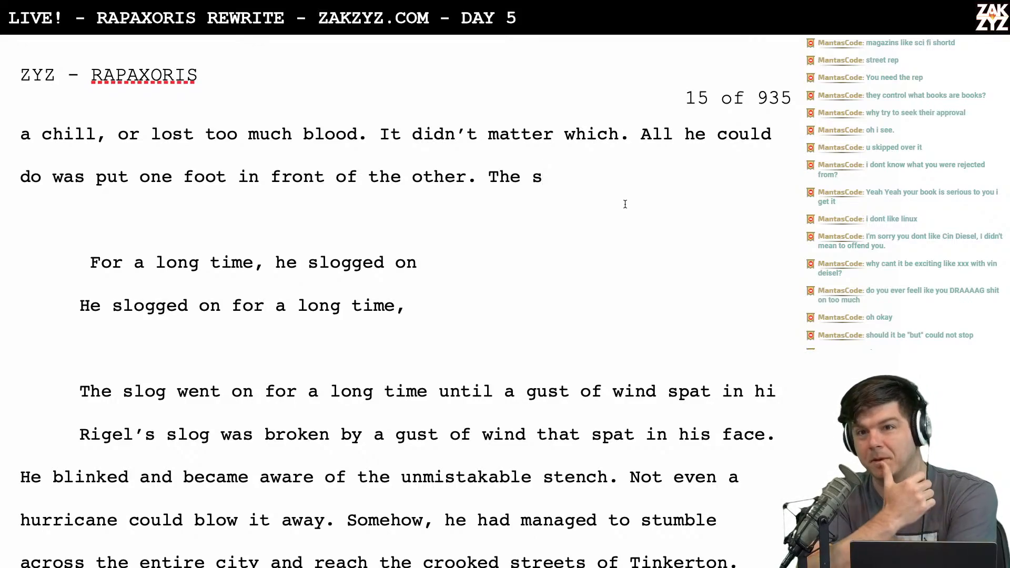
{"action": "scroll", "coordinate": [625, 204], "scroll_direction": "down", "scroll_amount": 1}
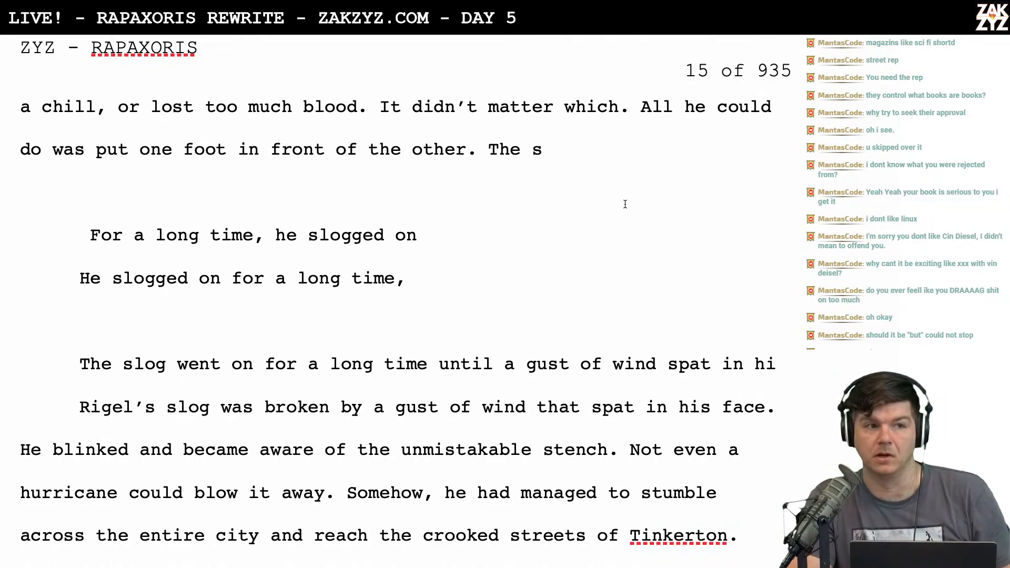
{"action": "scroll", "coordinate": [625, 204], "scroll_direction": "down", "scroll_amount": 2}
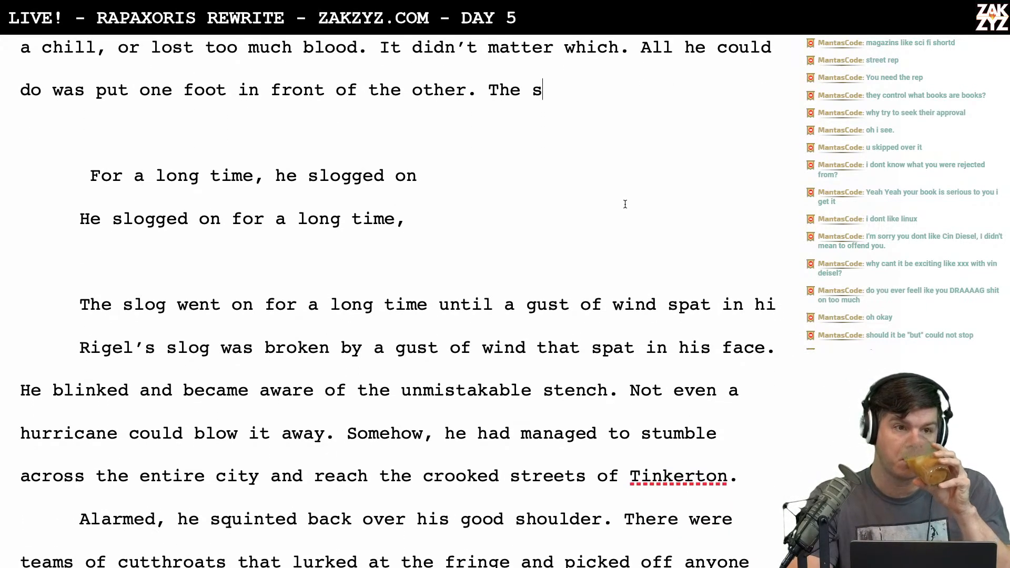
{"action": "scroll", "coordinate": [625, 204], "scroll_direction": "up", "scroll_amount": 4}
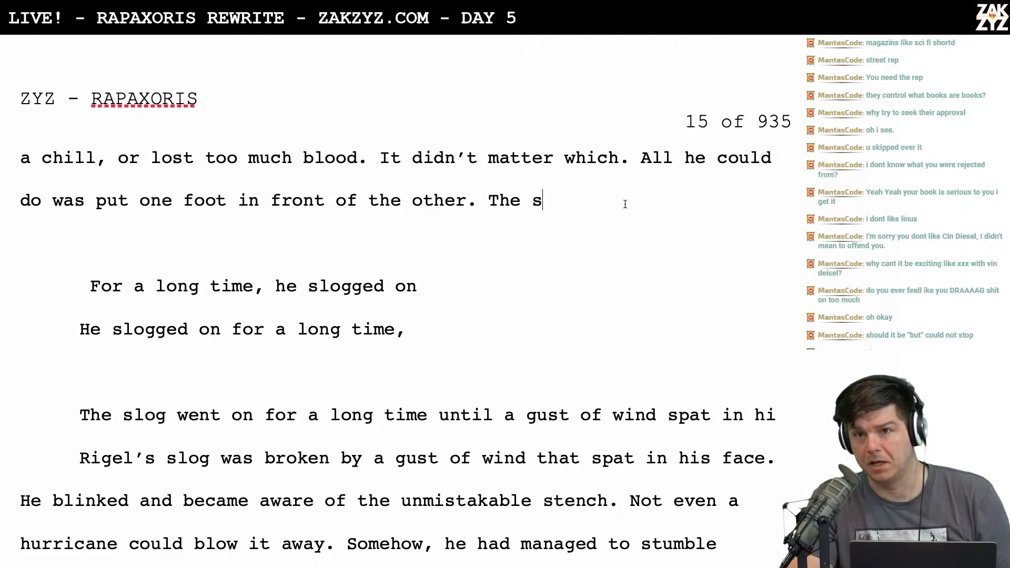
{"action": "scroll", "coordinate": [625, 204], "scroll_direction": "down", "scroll_amount": 1}
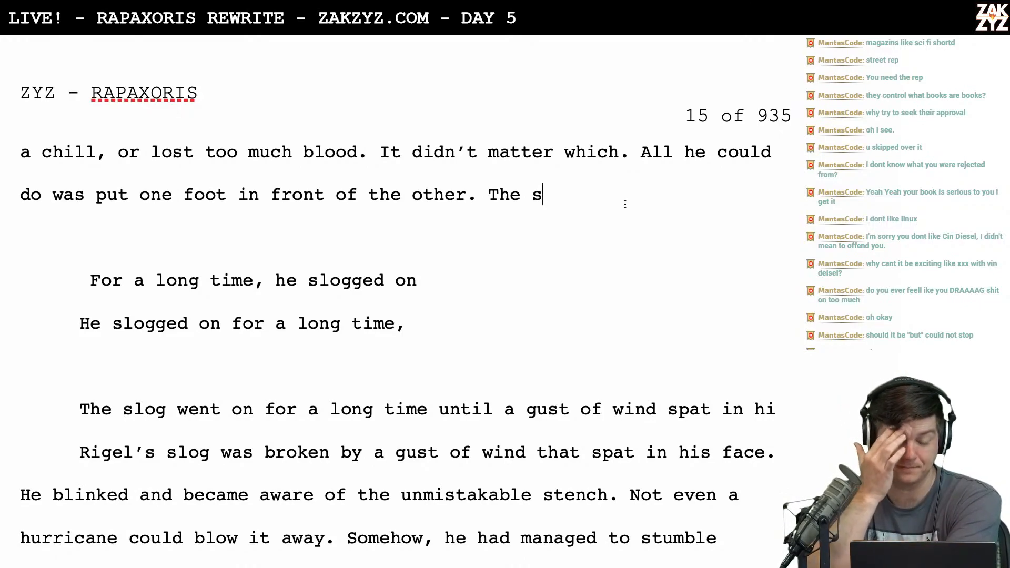
{"action": "scroll", "coordinate": [625, 204], "scroll_direction": "down", "scroll_amount": 1}
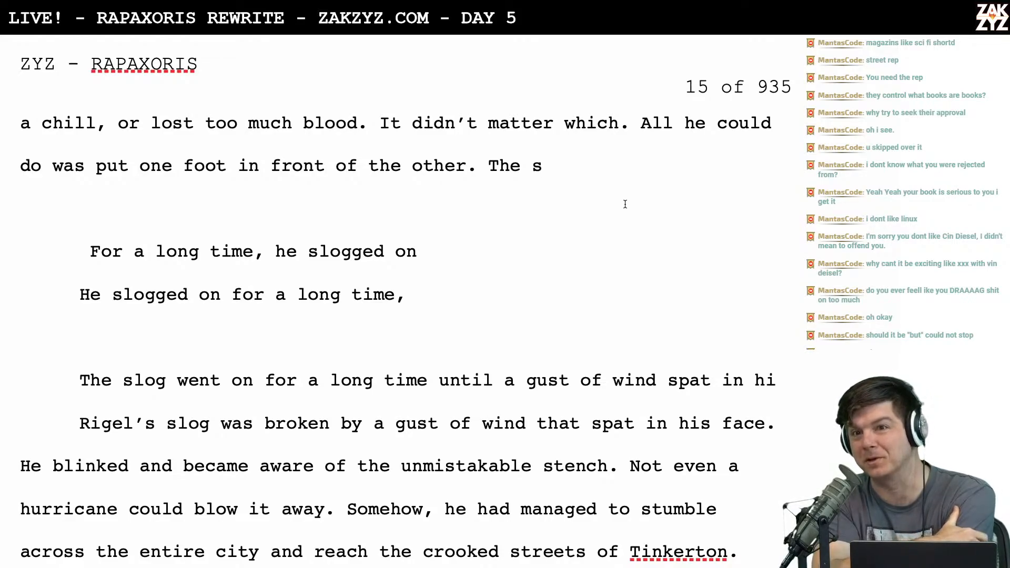
{"action": "scroll", "coordinate": [625, 204], "scroll_direction": "down", "scroll_amount": 1}
{"action": "scroll", "coordinate": [625, 204], "scroll_direction": "up", "scroll_amount": 3}
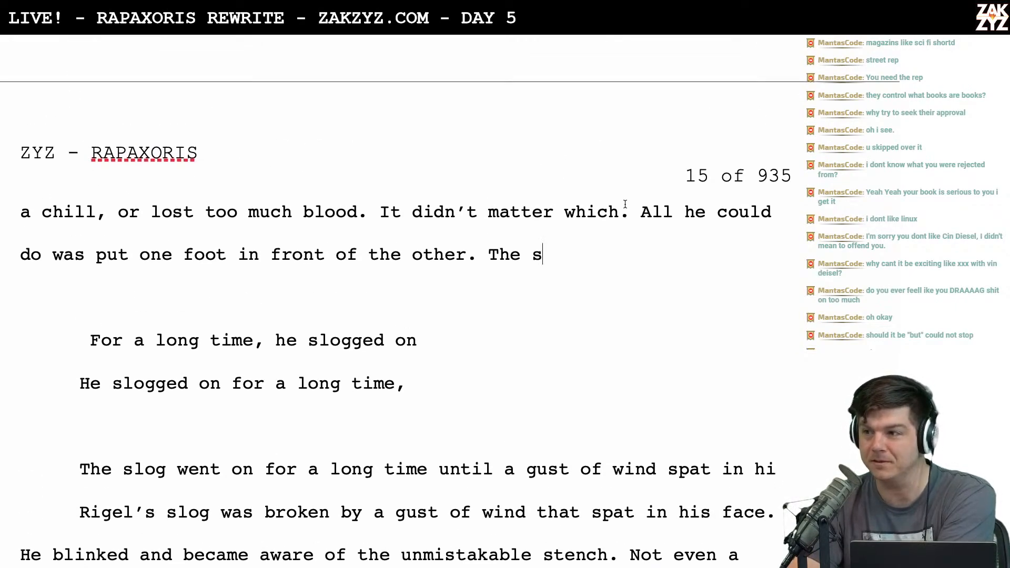
{"action": "scroll", "coordinate": [625, 204], "scroll_direction": "down", "scroll_amount": 1}
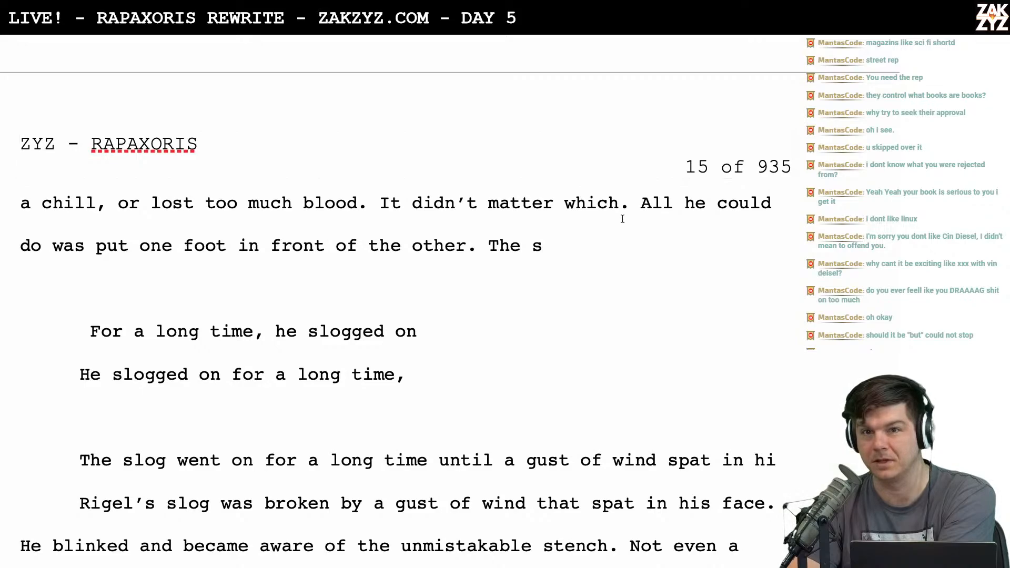
{"action": "scroll", "coordinate": [593, 256], "scroll_direction": "down", "scroll_amount": 3}
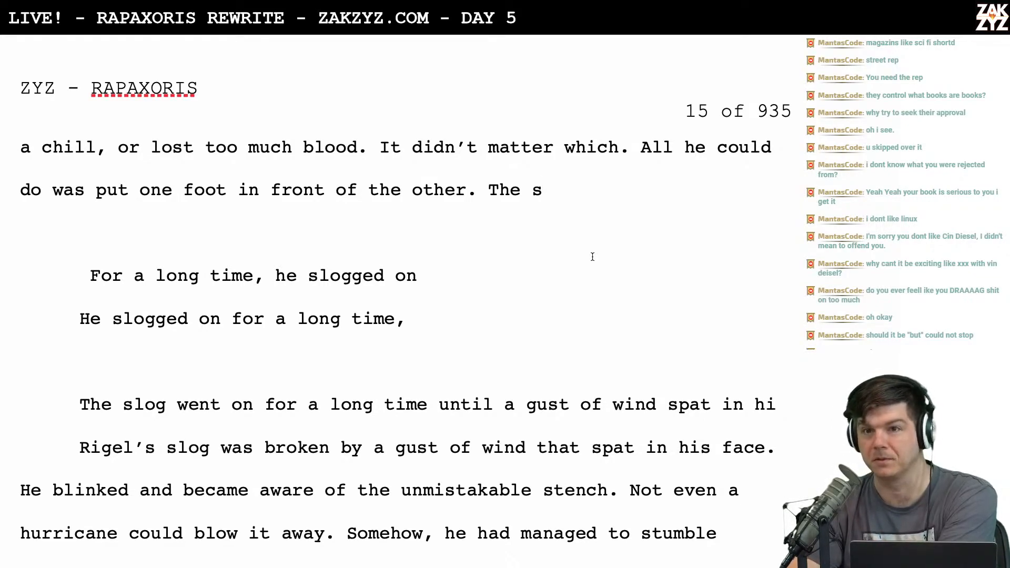
{"action": "scroll", "coordinate": [593, 256], "scroll_direction": "up", "scroll_amount": 2}
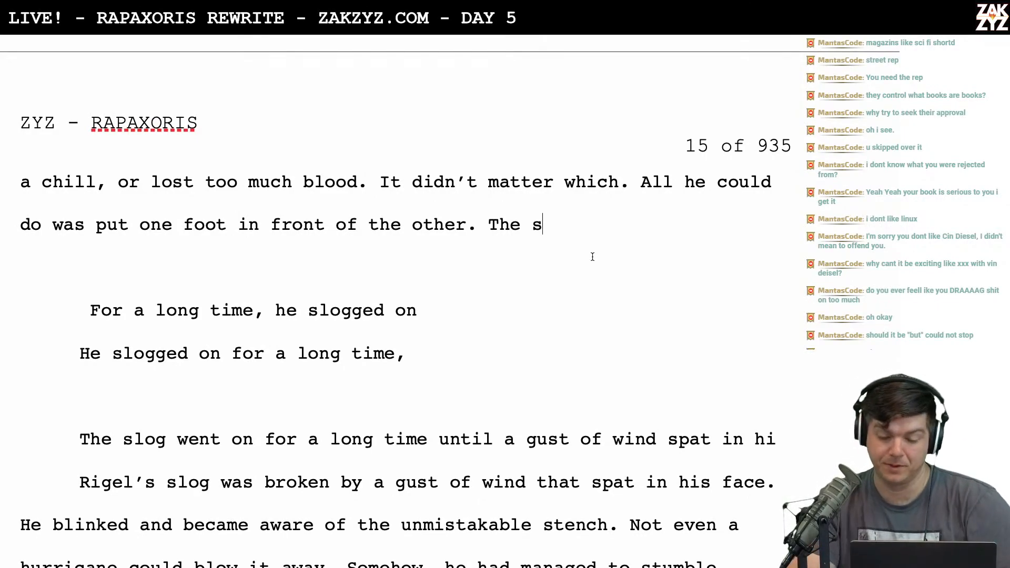
{"action": "scroll", "coordinate": [592, 257], "scroll_direction": "down", "scroll_amount": 2}
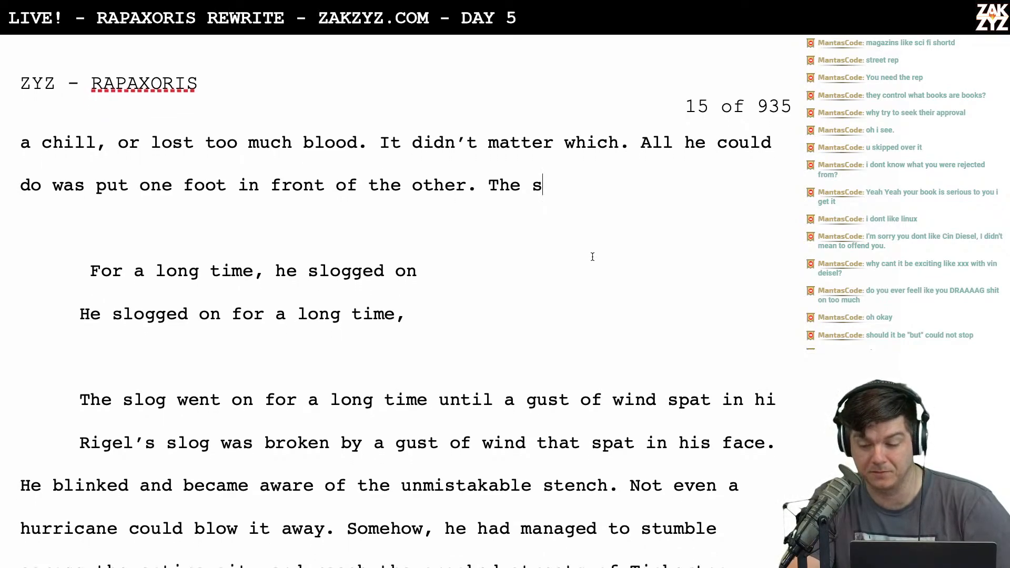
Delete the leftover "The s" so the paragraph ends with "in front of the other."
{"action": "key", "text": "BackSpace"}
{"action": "key", "text": "BackSpace"}
{"action": "key", "text": "BackSpace"}
{"action": "key", "text": "BackSpace"}
{"action": "key", "text": "BackSpace"}
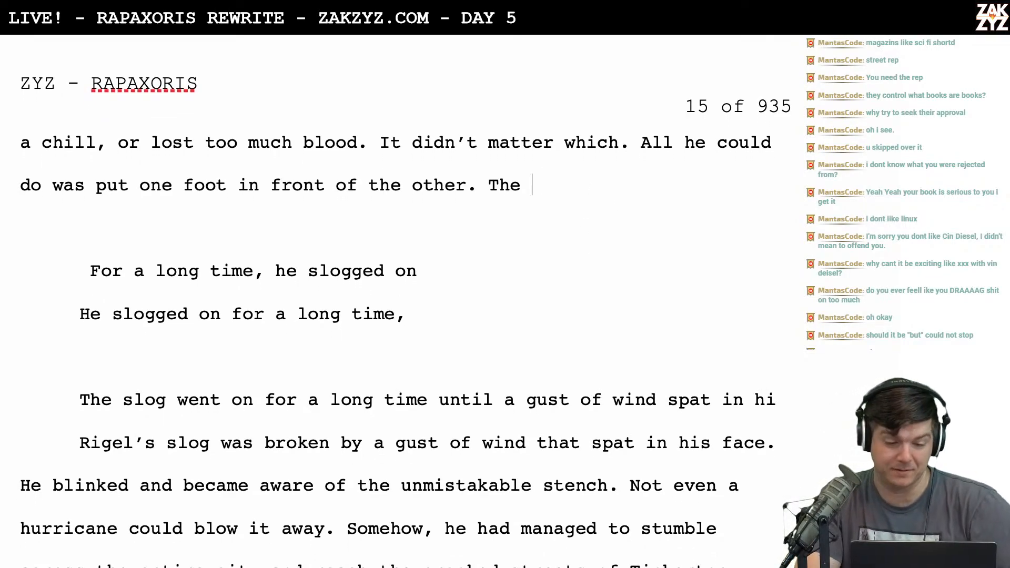
{"action": "scroll", "coordinate": [406, 314], "scroll_direction": "down", "scroll_amount": 3}
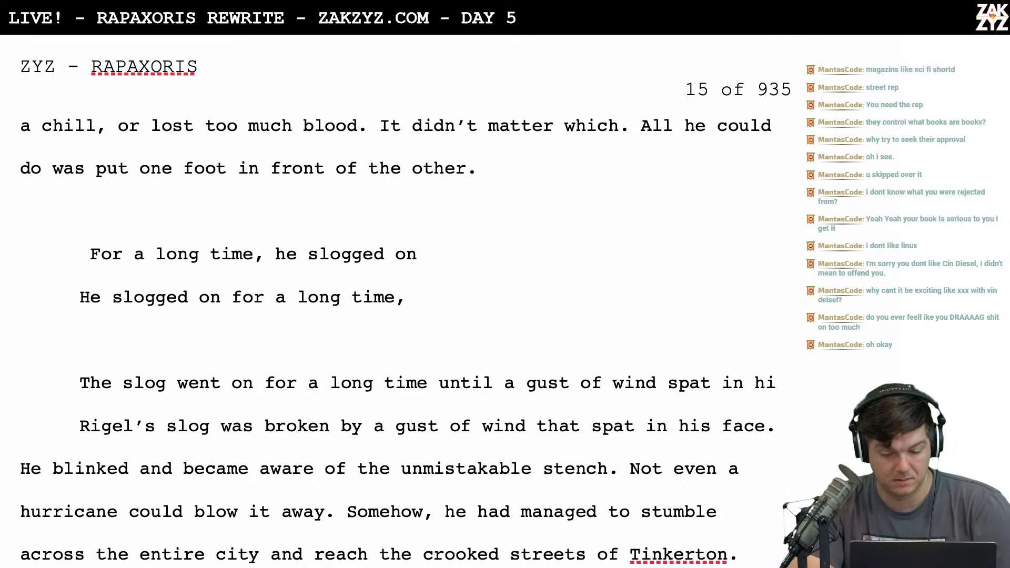
{"action": "scroll", "coordinate": [405, 315], "scroll_direction": "up", "scroll_amount": 4}
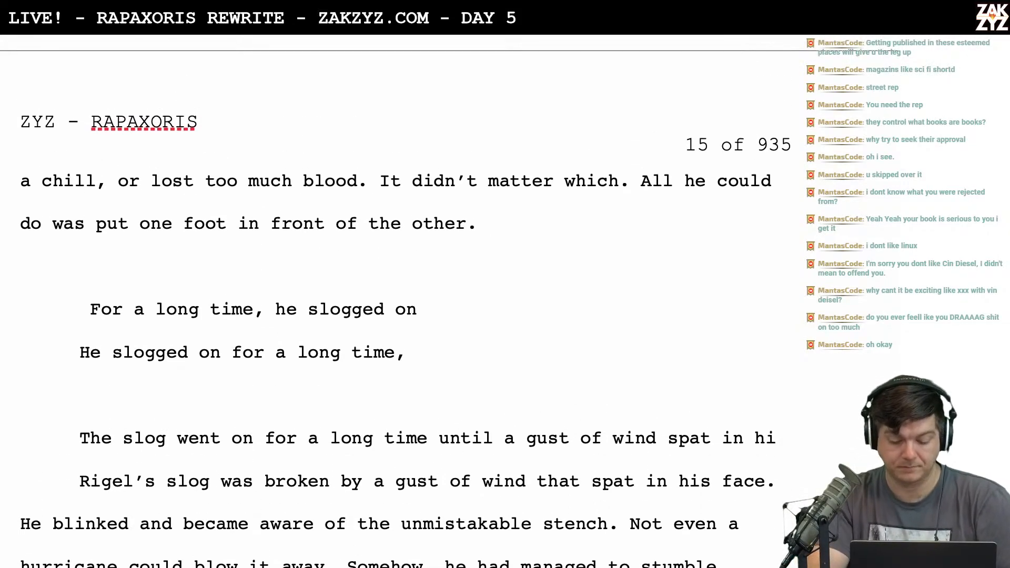
{"action": "key", "text": "BackSpace"}
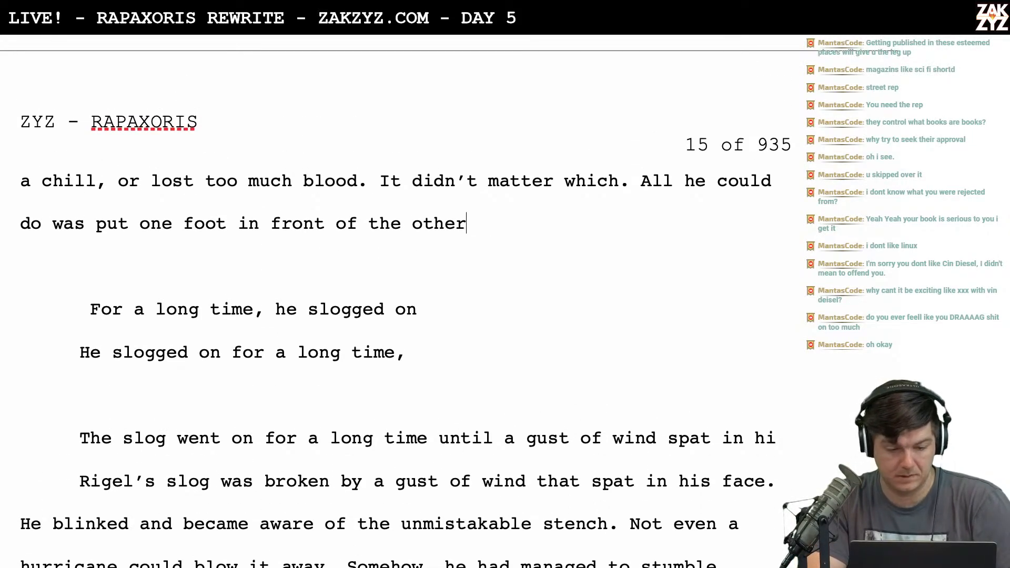
{"action": "type", "text": "."}
Delete the drafted "slogged on" and "The slog went on" lines, leaving one blank paragraph above "Rigel's slog was broken"
{"action": "key", "text": "Down"}
{"action": "key", "text": "shift+Down"}
{"action": "key", "text": "shift+Down"}
{"action": "key", "text": "shift+Down"}
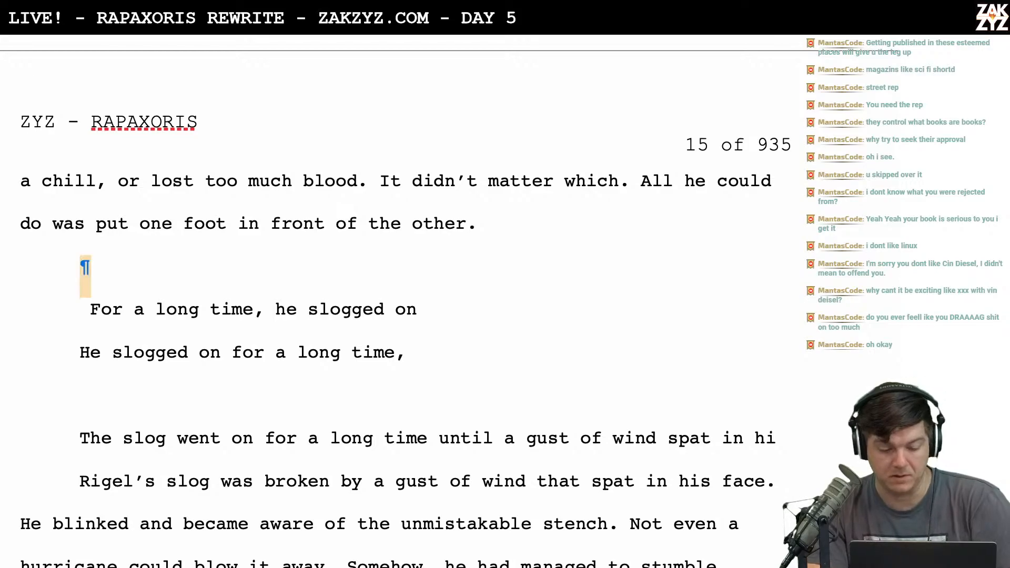
{"action": "key", "text": "shift+Down"}
{"action": "key", "text": "shift+Down"}
{"action": "key", "text": "shift+Up"}
{"action": "key", "text": "shift+Down"}
{"action": "key", "text": "shift+Left"}
{"action": "key", "text": "BackSpace"}
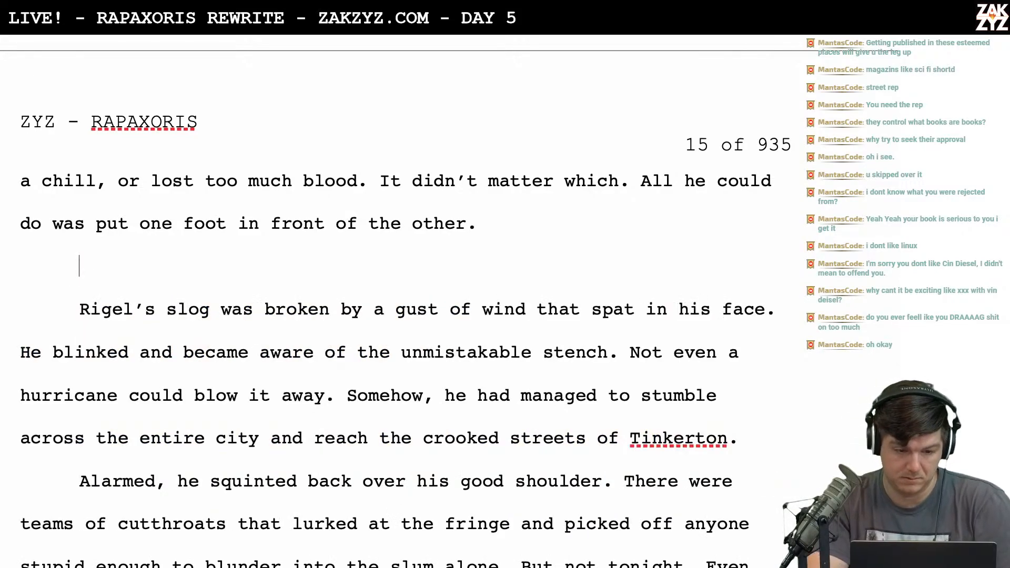
Try the opening "The slog went on" in the blank paragraph above "Rigel's slog was broken"
{"action": "type", "text": "The slog went on"}
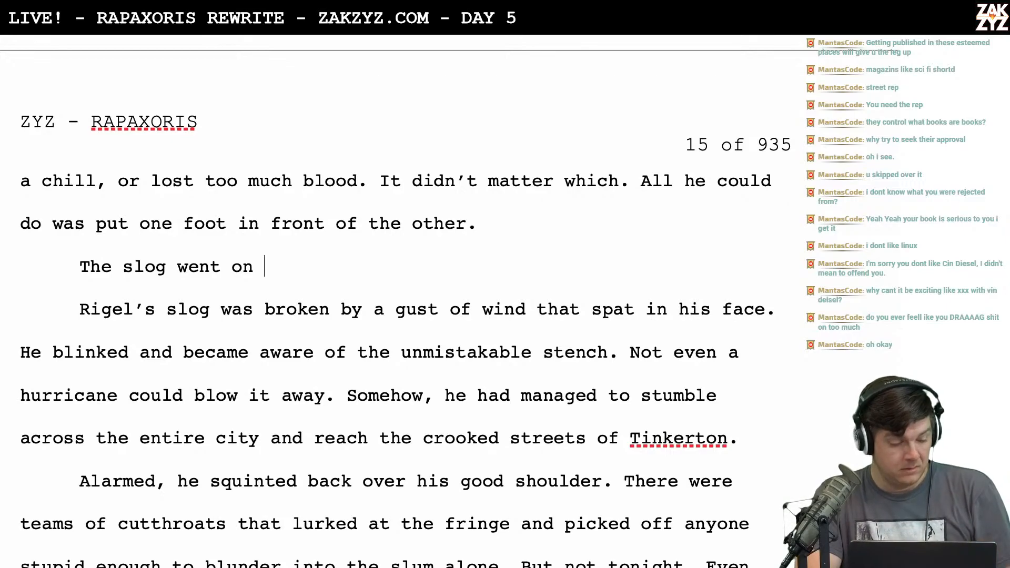
{"action": "key", "text": "BackSpace"}
{"action": "key", "text": "BackSpace"}
{"action": "key", "text": "BackSpace"}
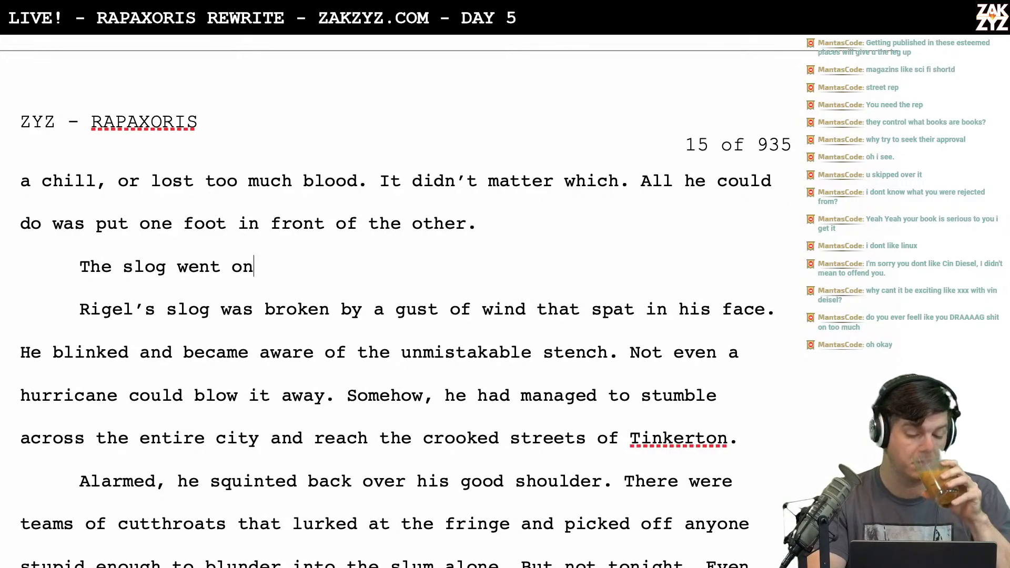
{"action": "key", "text": "BackSpace"}
{"action": "key", "text": "BackSpace"}
{"action": "key", "text": "BackSpace"}
{"action": "key", "text": "BackSpace"}
{"action": "key", "text": "BackSpace"}
{"action": "key", "text": "BackSpace"}
{"action": "key", "text": "BackSpace"}
{"action": "key", "text": "BackSpace"}
{"action": "key", "text": "BackSpace"}
{"action": "key", "text": "BackSpace"}
{"action": "key", "text": "BackSpace"}
{"action": "key", "text": "BackSpace"}
{"action": "key", "text": "BackSpace"}
{"action": "key", "text": "BackSpace"}
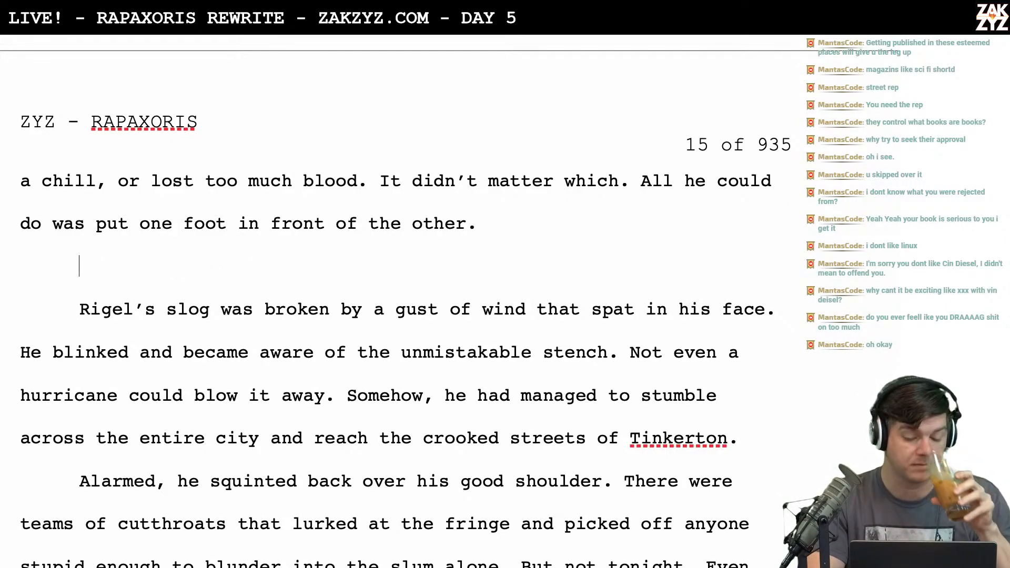
Try starting a sentence with "The world" after "in front of the other."
{"action": "scroll", "coordinate": [394, 310], "scroll_direction": "down", "scroll_amount": 1}
{"action": "left_click", "coordinate": [627, 191]}
{"action": "type", "text": "The world"}
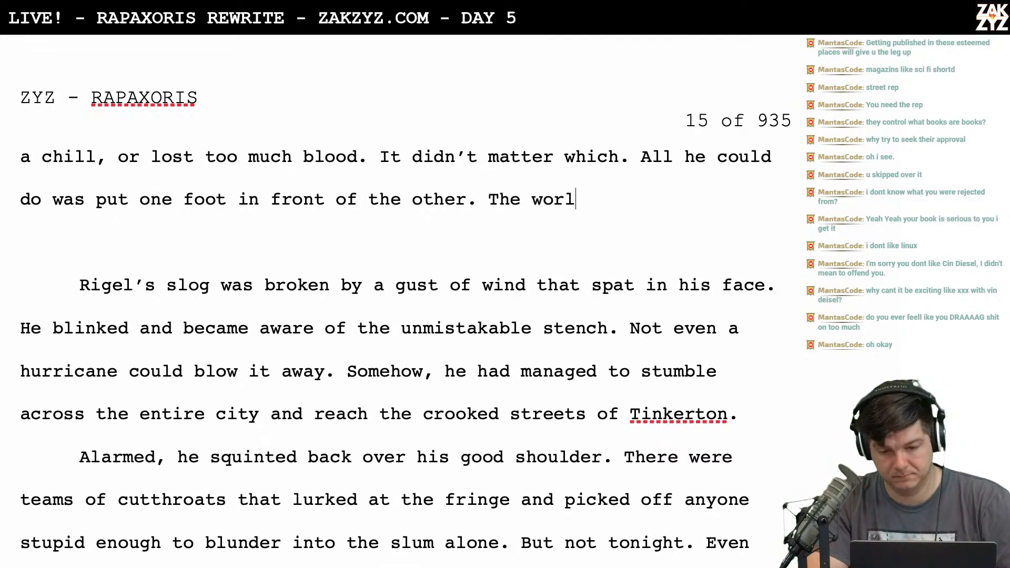
{"action": "key", "text": "BackSpace"}
{"action": "key", "text": "BackSpace"}
{"action": "key", "text": "BackSpace"}
{"action": "key", "text": "BackSpace"}
{"action": "key", "text": "BackSpace"}
{"action": "key", "text": "BackSpace"}
{"action": "key", "text": "BackSpace"}
{"action": "key", "text": "BackSpace"}
{"action": "key", "text": "BackSpace"}
{"action": "key", "text": "BackSpace"}
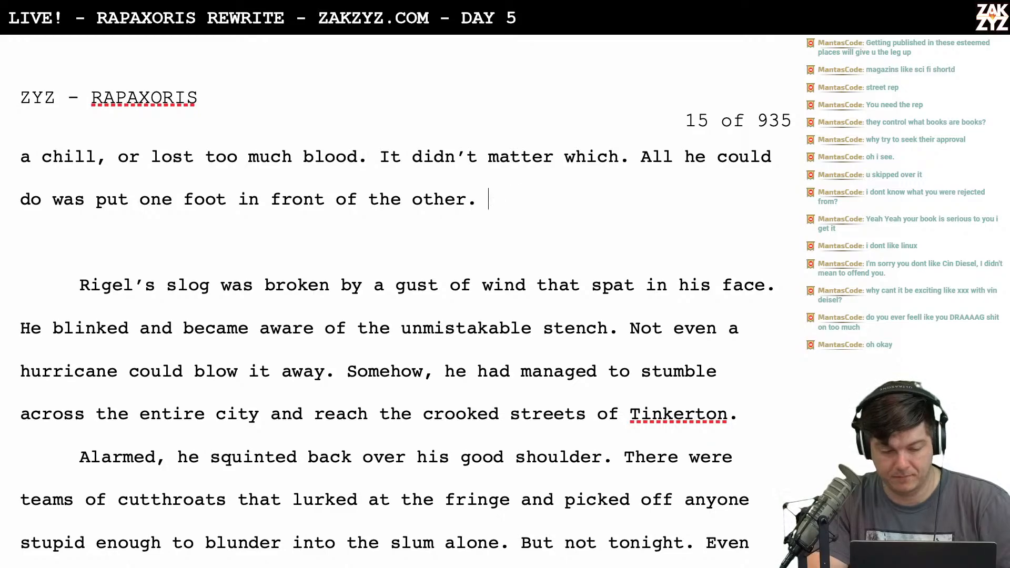
Try opening a new paragraph with "A gust" above "Rigel's slog was broken"
{"action": "left_click", "coordinate": [428, 247]}
{"action": "key", "text": "BackSpace"}
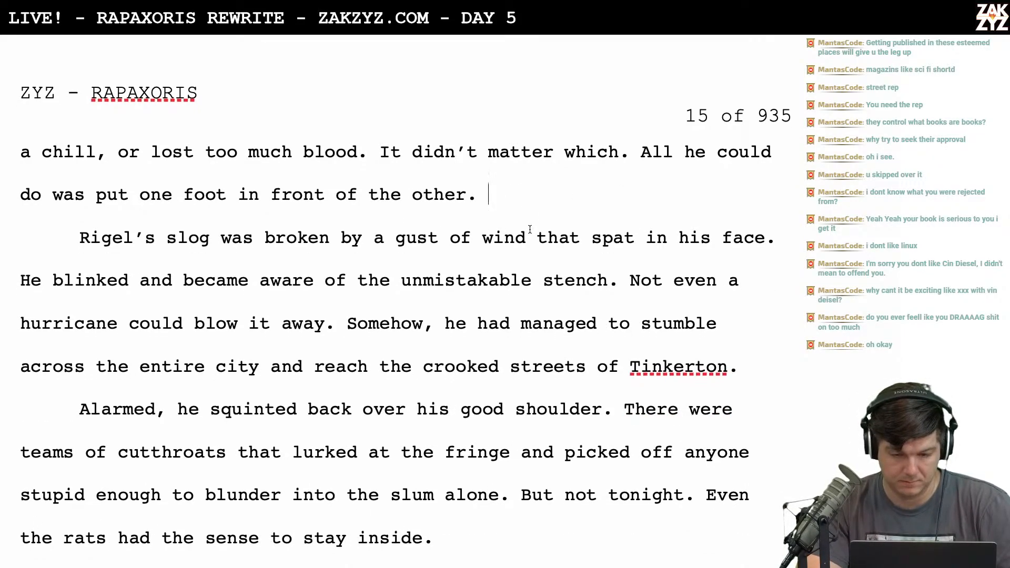
{"action": "key", "text": "Return"}
{"action": "type", "text": "A gus"}
{"action": "type", "text": "t"}
{"action": "key", "text": "BackSpace"}
{"action": "key", "text": "BackSpace"}
{"action": "key", "text": "BackSpace"}
{"action": "key", "text": "BackSpace"}
{"action": "key", "text": "BackSpace"}
{"action": "key", "text": "BackSpace"}
{"action": "key", "text": "BackSpace"}
Try continuing with "A long" after "in front of the other."
{"action": "type", "text": "A long"}
{"action": "key", "text": "BackSpace"}
{"action": "key", "text": "BackSpace"}
{"action": "key", "text": "BackSpace"}
{"action": "key", "text": "BackSpace"}
{"action": "key", "text": "BackSpace"}
{"action": "key", "text": "BackSpace"}
{"action": "key", "text": "BackSpace"}
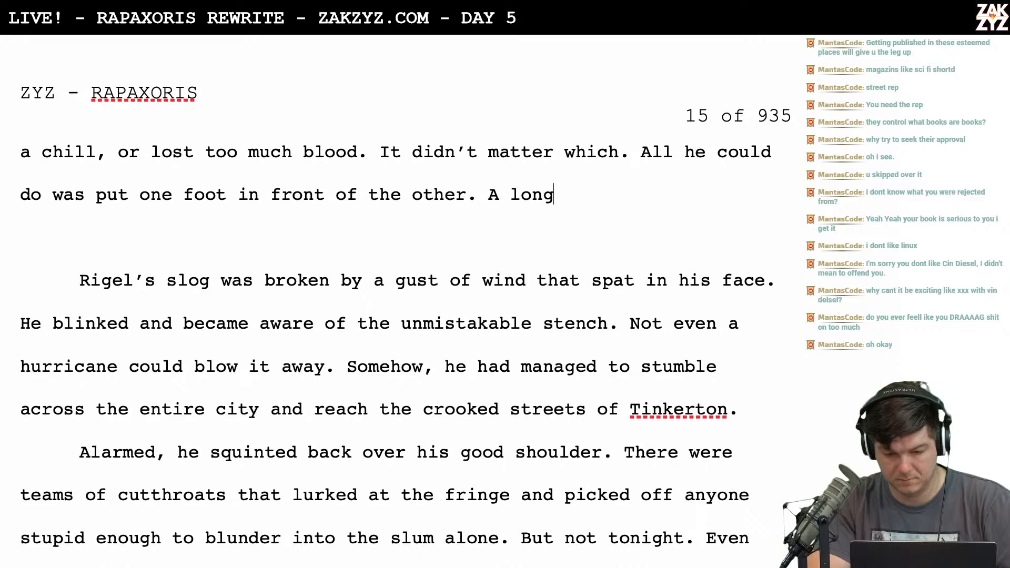
{"action": "type", "text": "I"}
{"action": "key", "text": "BackSpace"}
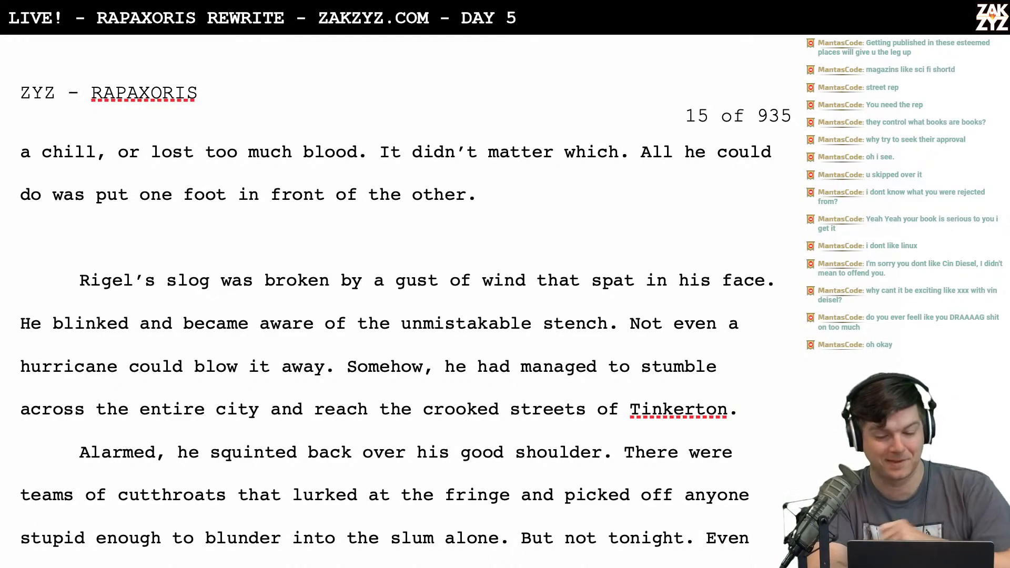
Try starting the next sentence with "Time" after "in front of the other."
{"action": "scroll", "coordinate": [405, 313], "scroll_direction": "down", "scroll_amount": 1}
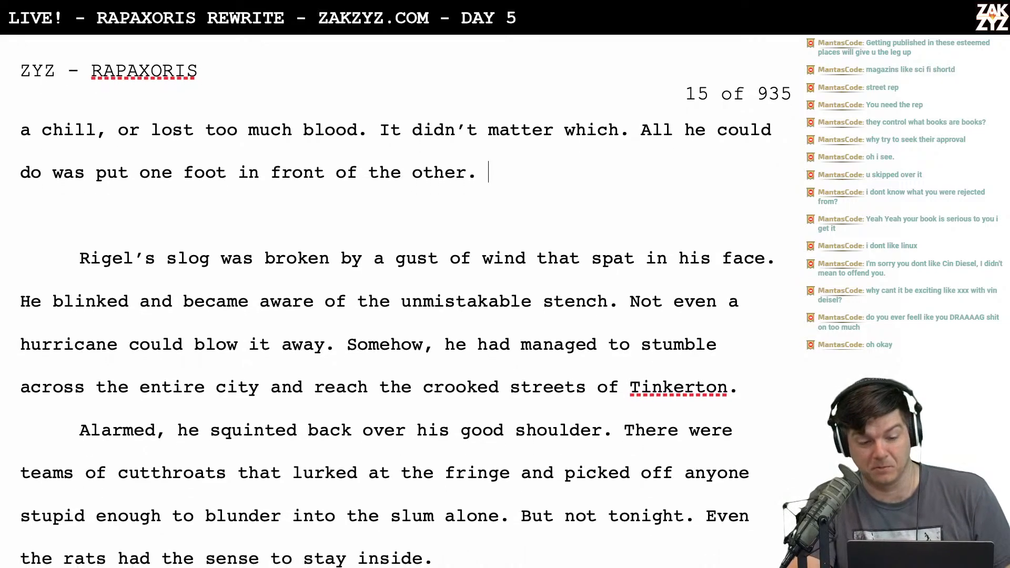
{"action": "scroll", "coordinate": [405, 313], "scroll_direction": "down", "scroll_amount": 1}
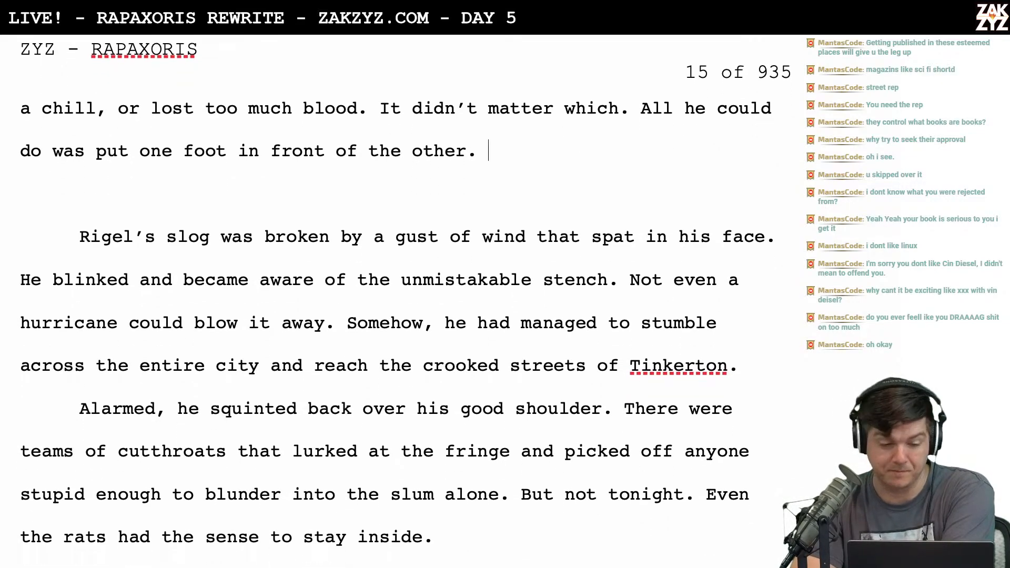
{"action": "scroll", "coordinate": [386, 185], "scroll_direction": "down", "scroll_amount": 1}
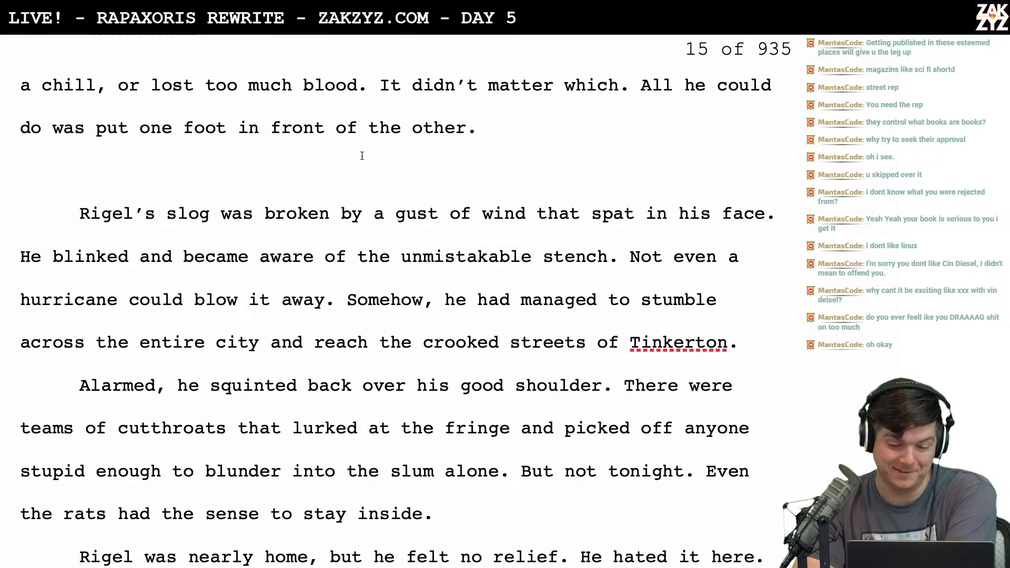
{"action": "scroll", "coordinate": [568, 139], "scroll_direction": "up", "scroll_amount": 3}
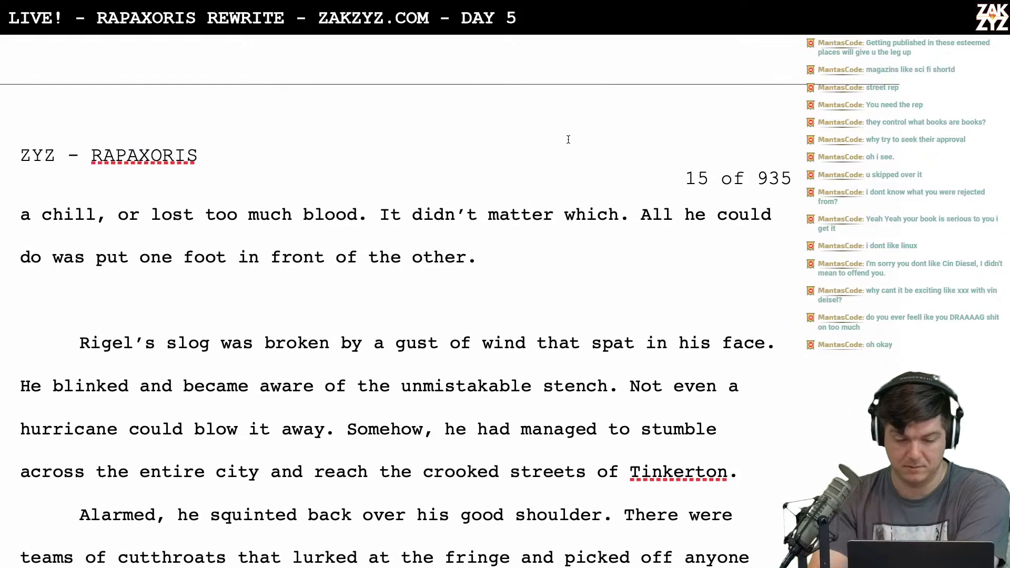
{"action": "type", "text": "Time"}
{"action": "key", "text": "BackSpace"}
{"action": "key", "text": "BackSpace"}
{"action": "key", "text": "BackSpace"}
{"action": "key", "text": "BackSpace"}
{"action": "key", "text": "BackSpace"}
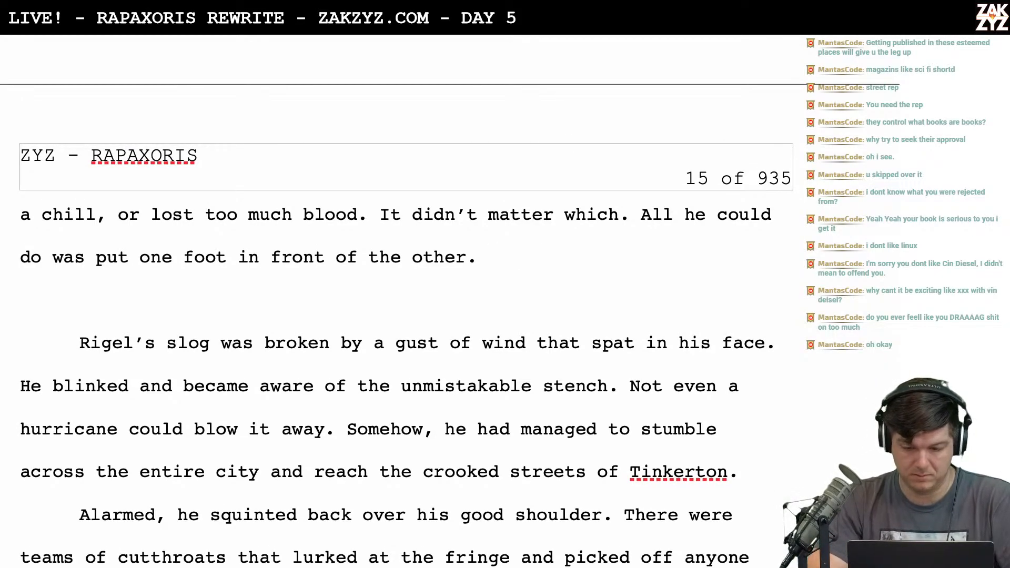
Try the openings "A" and "It w" for the text between "in front of the other." and "Rigel's slog was broken"
{"action": "scroll", "coordinate": [451, 295], "scroll_direction": "up", "scroll_amount": 5}
{"action": "scroll", "coordinate": [451, 294], "scroll_direction": "down", "scroll_amount": 3}
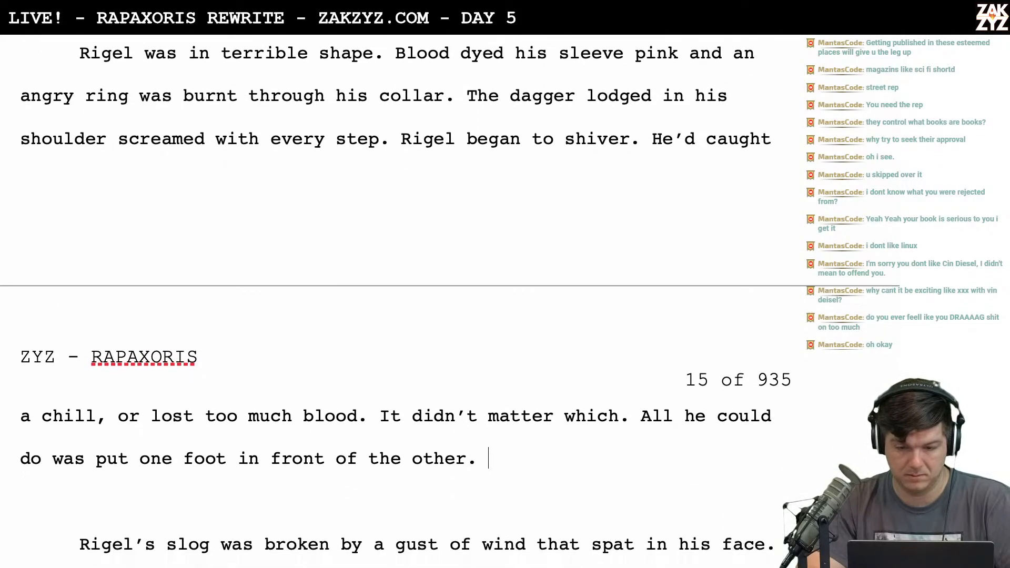
{"action": "scroll", "coordinate": [501, 149], "scroll_direction": "down", "scroll_amount": 3}
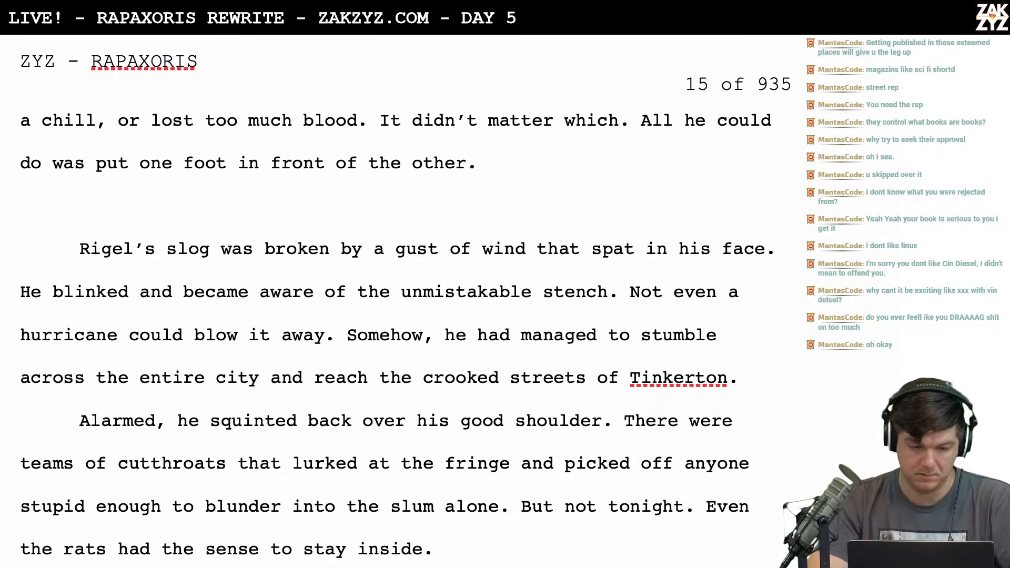
{"action": "type", "text": "A"}
{"action": "key", "text": "BackSpace"}
{"action": "key", "text": "BackSpace"}
{"action": "key", "text": "BackSpace"}
{"action": "key", "text": "Return"}
{"action": "type", "text": "It w"}
{"action": "key", "text": "BackSpace"}
{"action": "key", "text": "BackSpace"}
{"action": "key", "text": "BackSpace"}
{"action": "key", "text": "BackSpace"}
{"action": "key", "text": "BackSpace"}
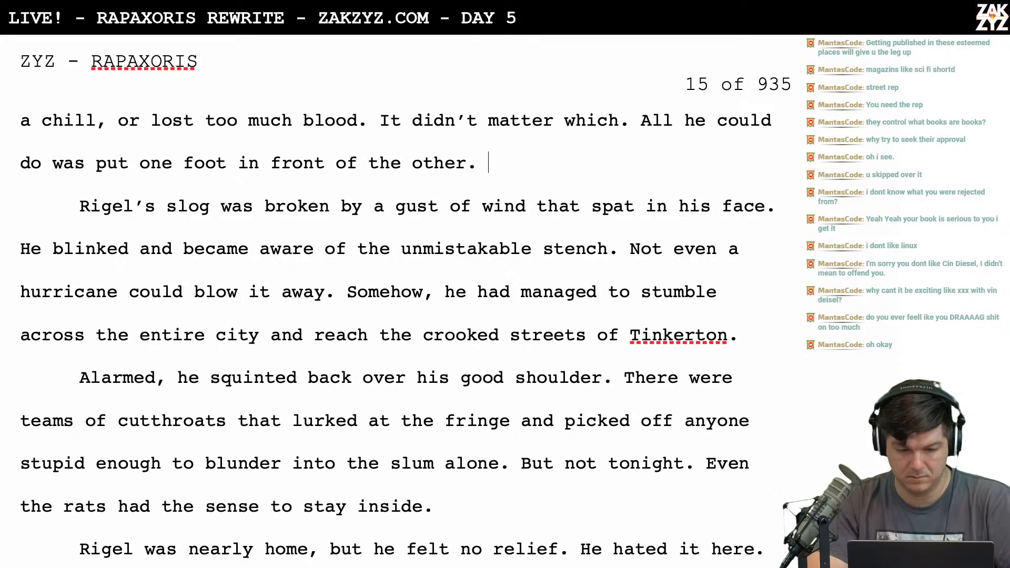
Start a new paragraph above "Rigel's slog was broken" with "At last, his slog"
{"action": "key", "text": "Return"}
{"action": "type", "text": "At lat,"}
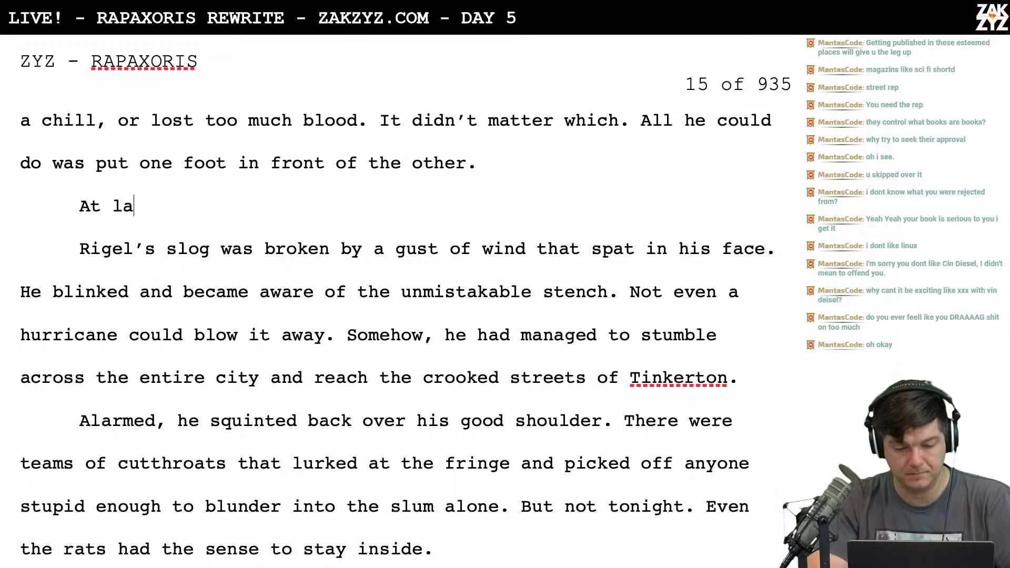
{"action": "key", "text": "BackSpace"}
{"action": "key", "text": "BackSpace"}
{"action": "key", "text": "BackSpace"}
{"action": "type", "text": "st, his slog"}
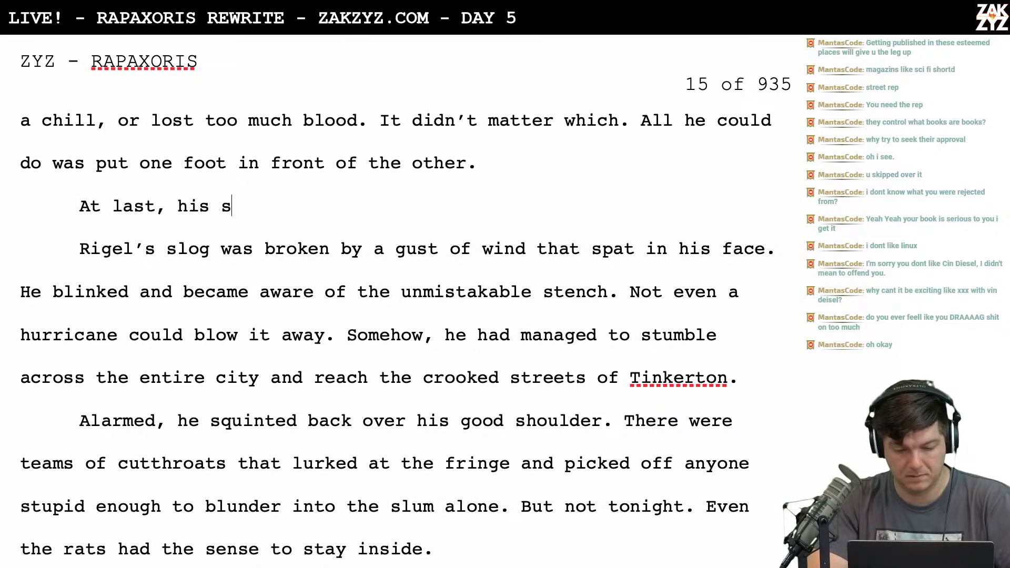
Try "a gust of" in place of "slog", and cut the new line back to "At last,"
{"action": "key", "text": "BackSpace"}
{"action": "key", "text": "BackSpace"}
{"action": "key", "text": "BackSpace"}
{"action": "key", "text": "BackSpace"}
{"action": "key", "text": "BackSpace"}
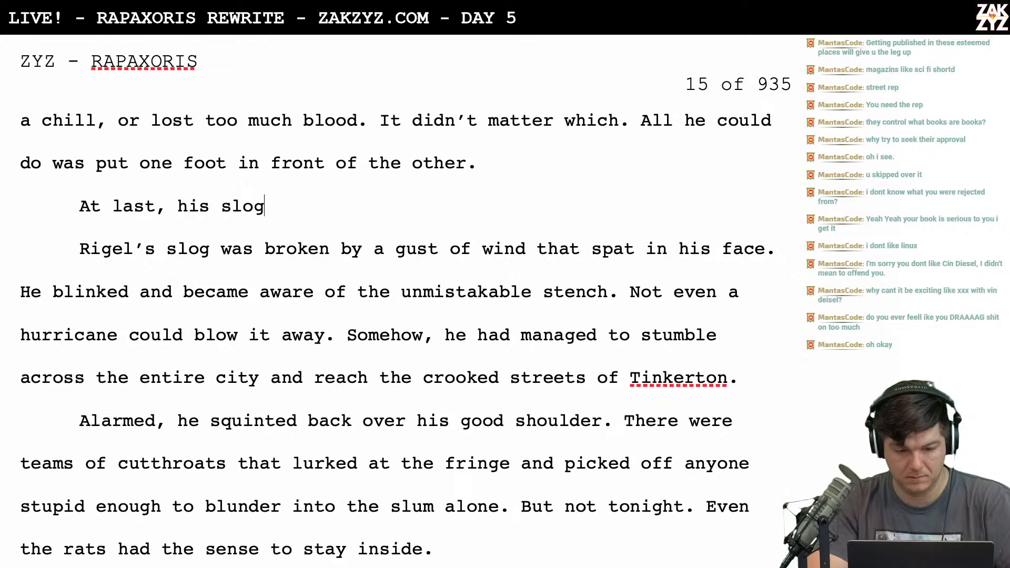
{"action": "type", "text": "a gust of"}
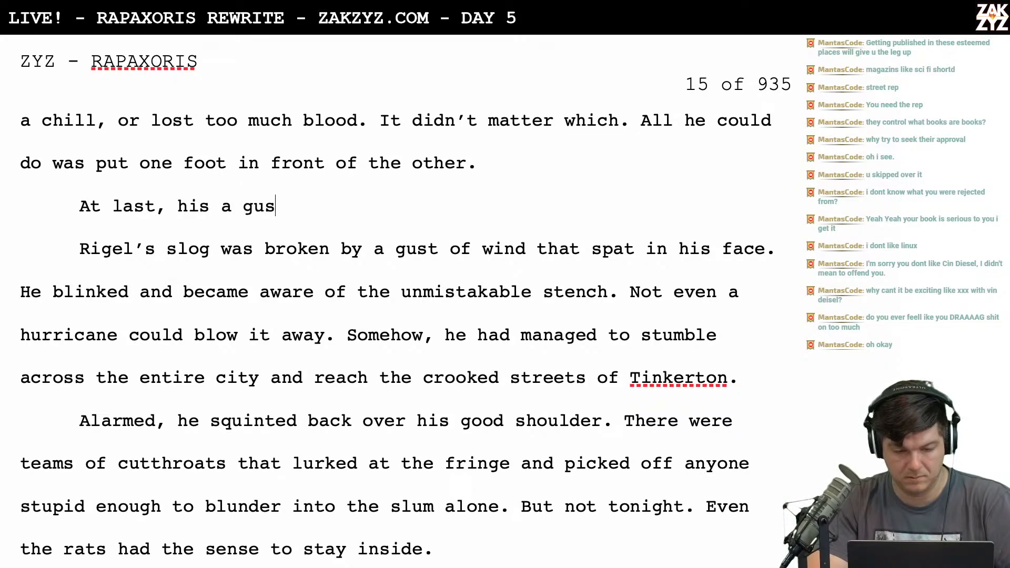
{"action": "key", "text": "BackSpace"}
{"action": "key", "text": "BackSpace"}
{"action": "key", "text": "BackSpace"}
{"action": "key", "text": "BackSpace"}
{"action": "key", "text": "BackSpace"}
{"action": "key", "text": "BackSpace"}
{"action": "key", "text": "BackSpace"}
{"action": "key", "text": "BackSpace"}
{"action": "key", "text": "BackSpace"}
{"action": "key", "text": "BackSpace"}
{"action": "key", "text": "BackSpace"}
{"action": "key", "text": "BackSpace"}
{"action": "key", "text": "BackSpace"}
{"action": "key", "text": "BackSpace"}
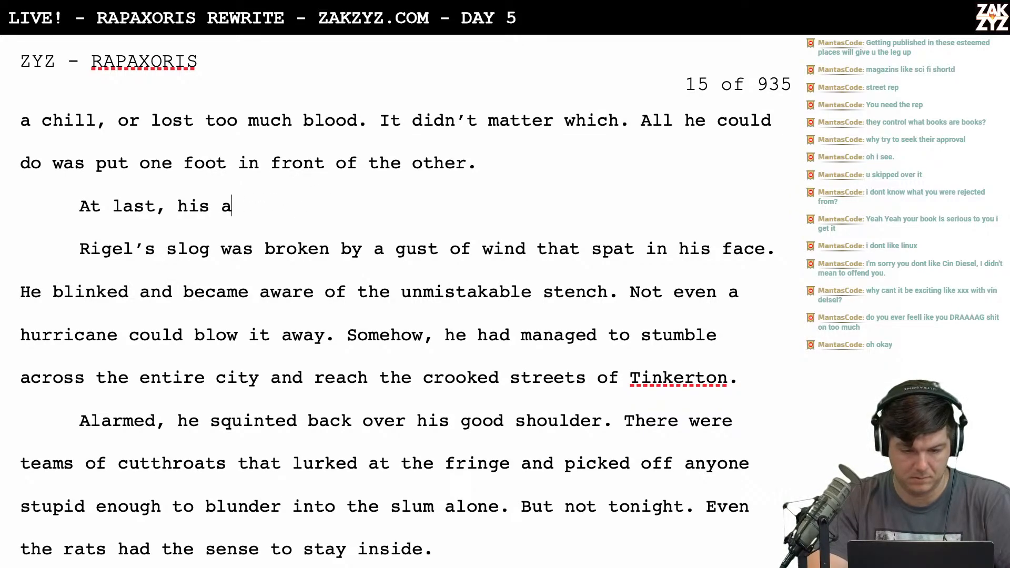
Complete the new line as "At last, a gust of wind spat in his face."
{"action": "type", "text": "a gh"}
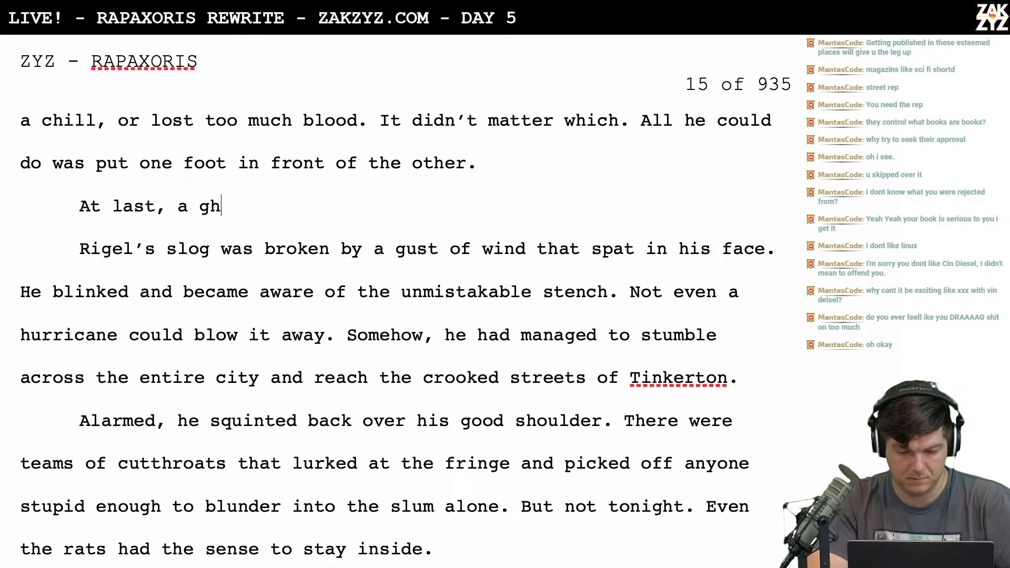
{"action": "key", "text": "BackSpace"}
{"action": "type", "text": "ust of win"}
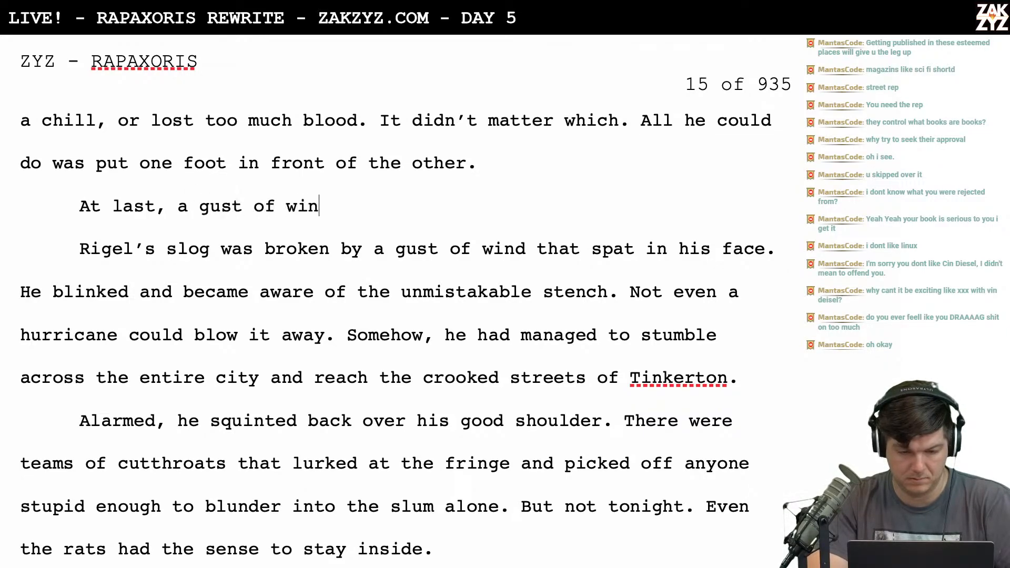
{"action": "type", "text": "d spat in hi"}
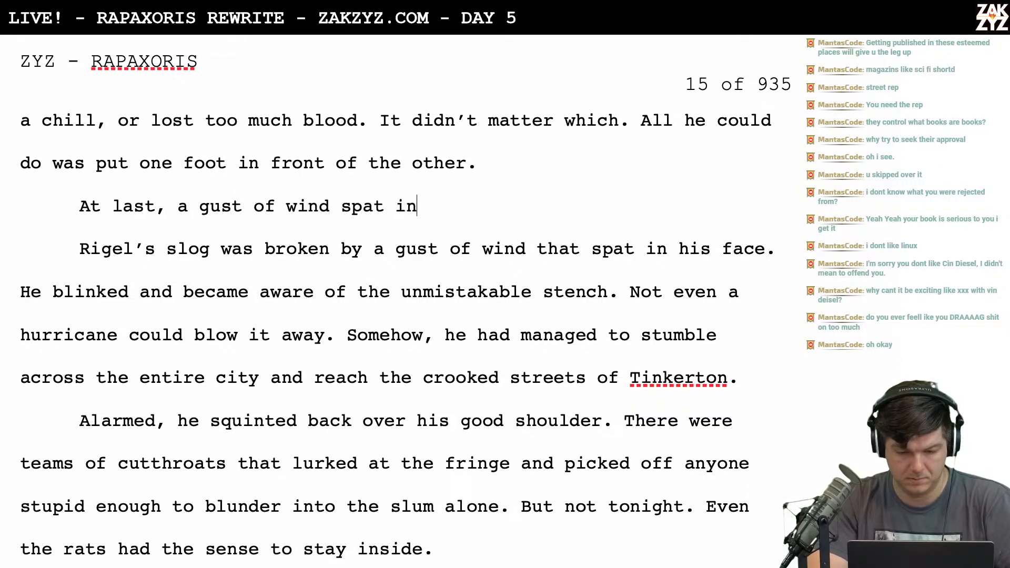
{"action": "type", "text": "s face."}
Replace the old sentence "Rigel's slog was broken by a gust of wind that spat in his face." with "Rigel", joining the two paragraphs
{"action": "key", "text": "shift+Down"}
{"action": "key", "text": "shift+Right"}
{"action": "key", "text": "shift+Right"}
{"action": "key", "text": "shift+Right"}
{"action": "key", "text": "shift+Right"}
{"action": "key", "text": "shift+Right"}
{"action": "key", "text": "shift+Right"}
{"action": "key", "text": "shift+Right"}
{"action": "key", "text": "shift+Right"}
{"action": "key", "text": "shift+Right"}
{"action": "key", "text": "shift+Right"}
{"action": "key", "text": "shift+Right"}
{"action": "key", "text": "shift+Right"}
{"action": "key", "text": "shift+Right"}
{"action": "key", "text": "shift+Right"}
{"action": "key", "text": "shift+Right"}
{"action": "key", "text": "shift+Right"}
{"action": "key", "text": "shift+Right"}
{"action": "key", "text": "shift+Right"}
{"action": "key", "text": "shift+Right"}
{"action": "key", "text": "shift+Right"}
{"action": "key", "text": "shift+Right"}
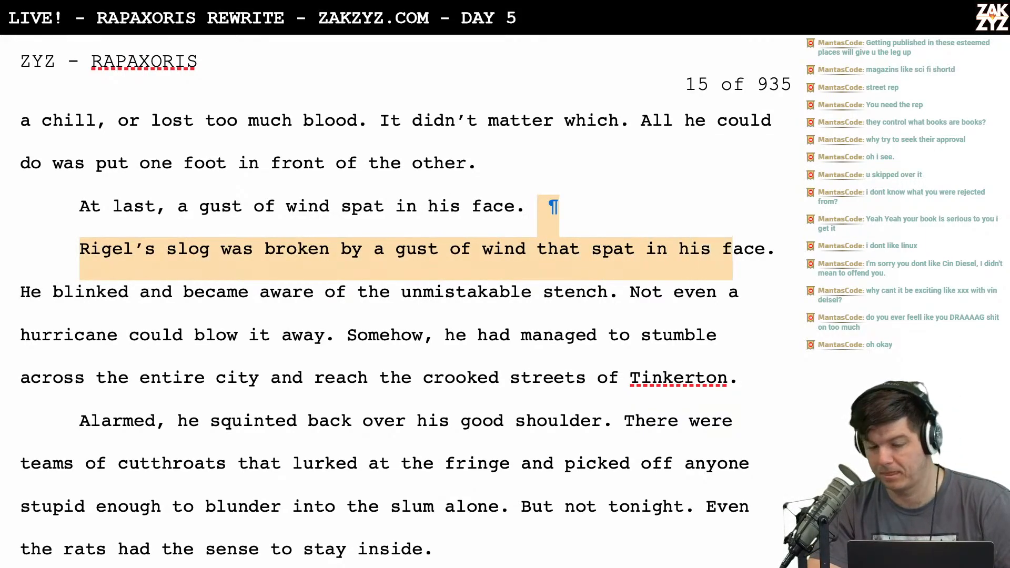
{"action": "key", "text": "shift+Right"}
{"action": "type", "text": "Rigel"}
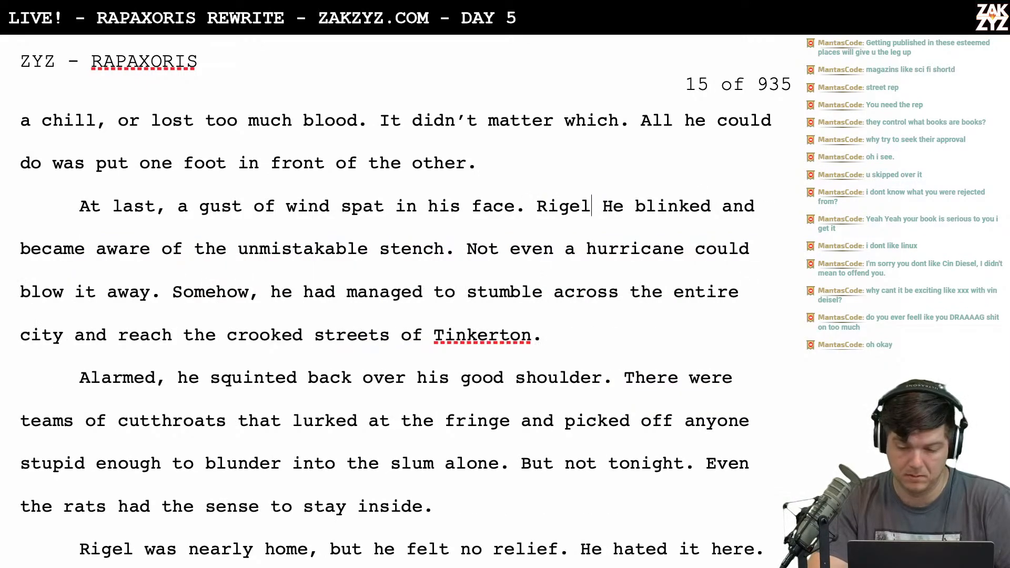
Delete the leftover "He" so the sentence begins "Rigel blinked and became aware"
{"action": "key", "text": "Right"}
{"action": "key", "text": "Right"}
{"action": "key", "text": "Right"}
{"action": "key", "text": "Right"}
{"action": "key", "text": "Left"}
{"action": "key", "text": "BackSpace"}
{"action": "key", "text": "BackSpace"}
{"action": "key", "text": "BackSpace"}
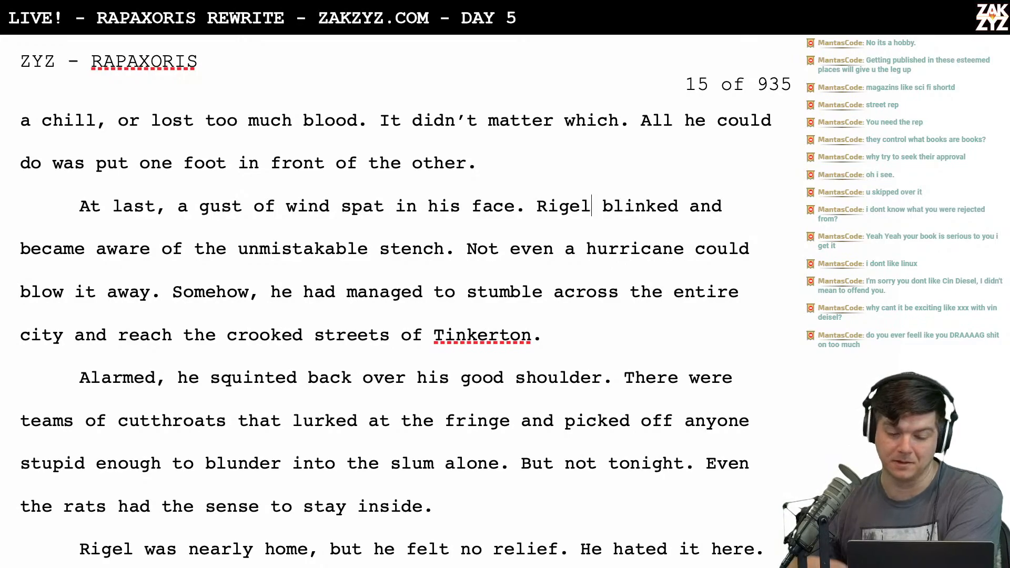
Insert "at" after "Rigel blinked", trying and removing the continuation "the familiar"
{"action": "scroll", "coordinate": [546, 162], "scroll_direction": "down", "scroll_amount": 2}
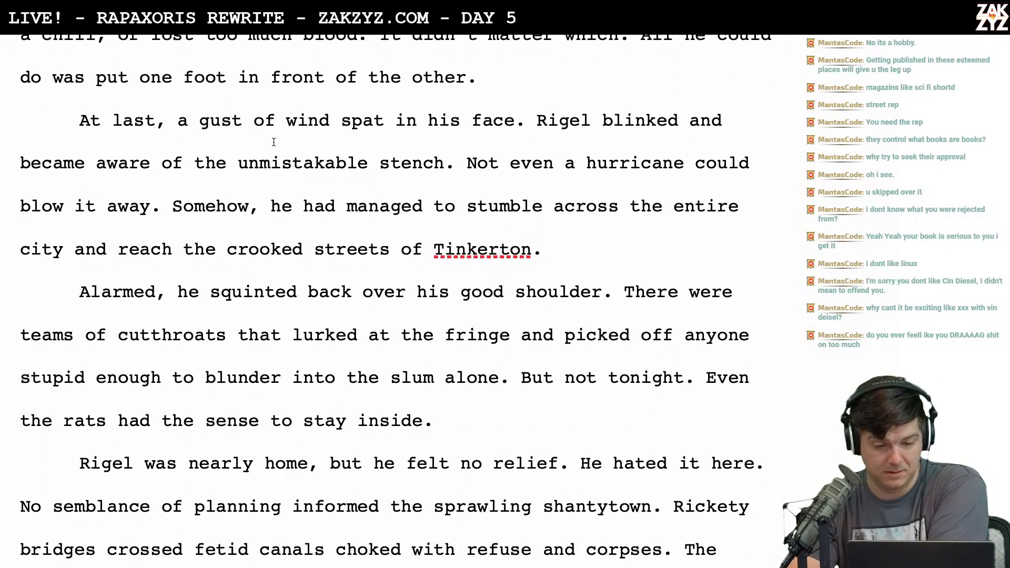
{"action": "scroll", "coordinate": [540, 68], "scroll_direction": "down", "scroll_amount": 1}
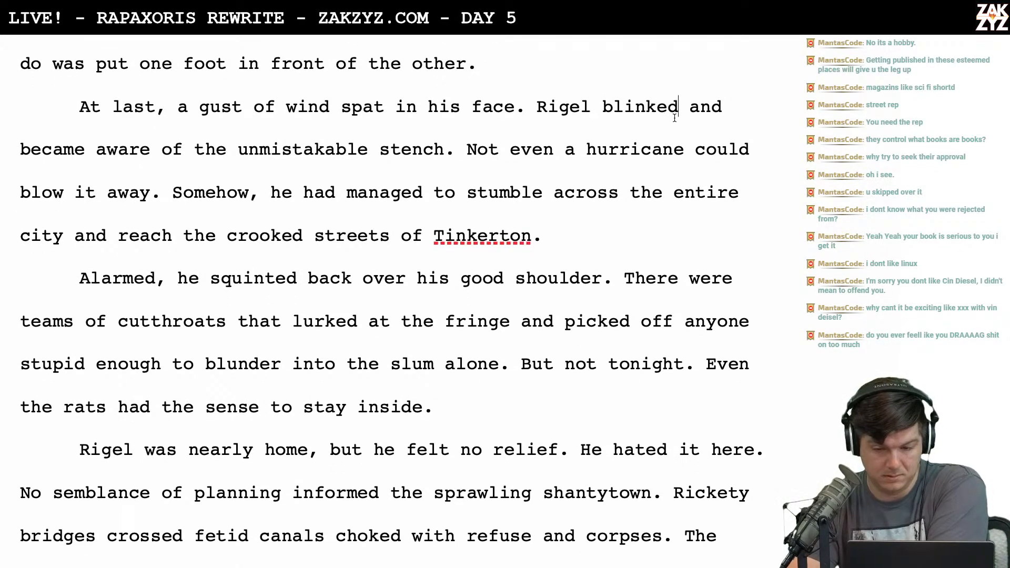
{"action": "type", "text": "at the familiarl"}
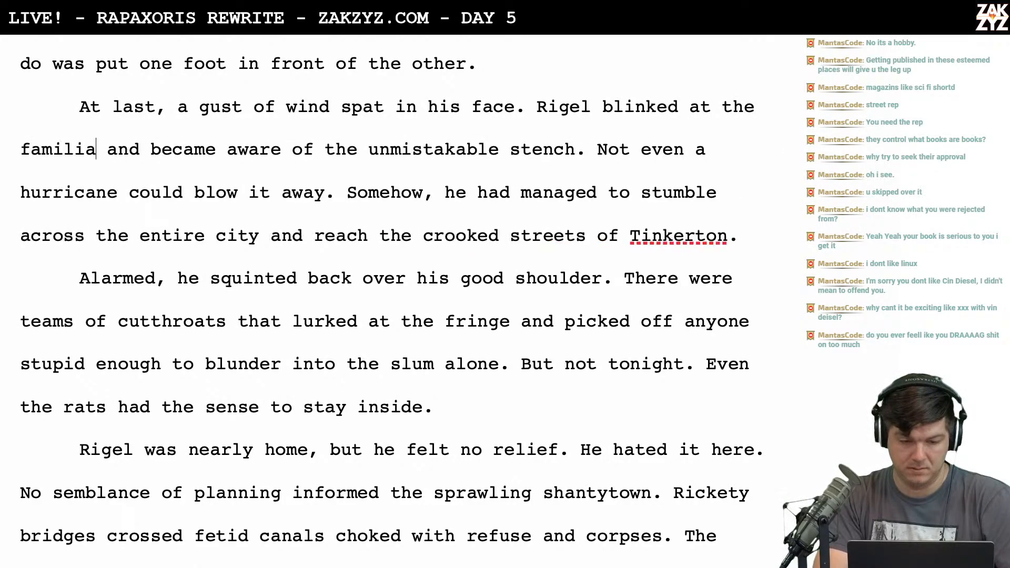
{"action": "key", "text": "BackSpace"}
{"action": "key", "text": "BackSpace"}
{"action": "key", "text": "BackSpace"}
{"action": "key", "text": "BackSpace"}
{"action": "key", "text": "BackSpace"}
{"action": "key", "text": "BackSpace"}
{"action": "key", "text": "BackSpace"}
{"action": "key", "text": "BackSpace"}
{"action": "key", "text": "BackSpace"}
{"action": "key", "text": "BackSpace"}
{"action": "key", "text": "BackSpace"}
{"action": "key", "text": "BackSpace"}
{"action": "key", "text": "BackSpace"}
{"action": "key", "text": "BackSpace"}
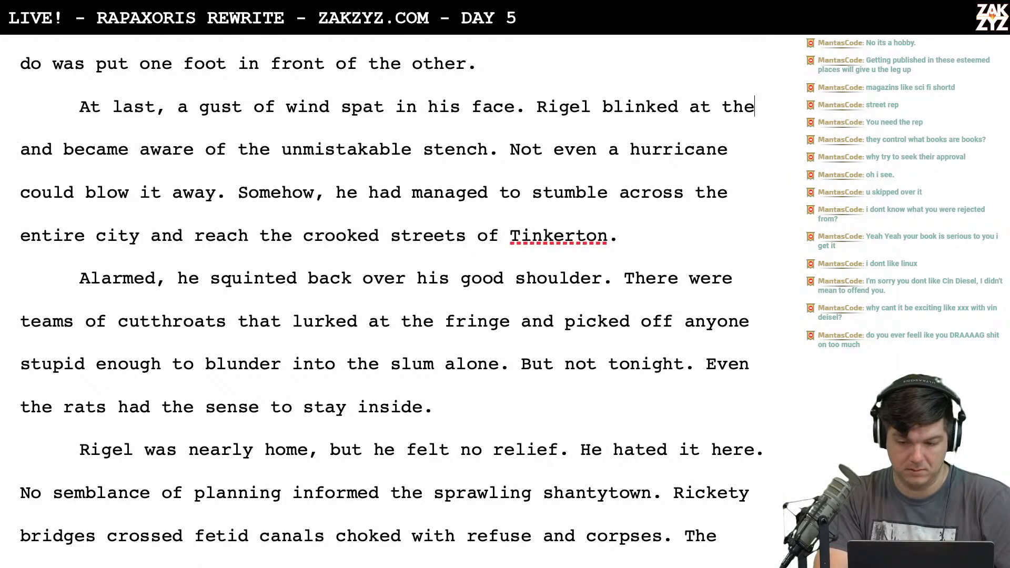
Replace "and" after "Rigel blinked at" with "the unmistakable stench of home,"
{"action": "key", "text": "Right"}
{"action": "key", "text": "Right"}
{"action": "key", "text": "Right"}
{"action": "key", "text": "Right"}
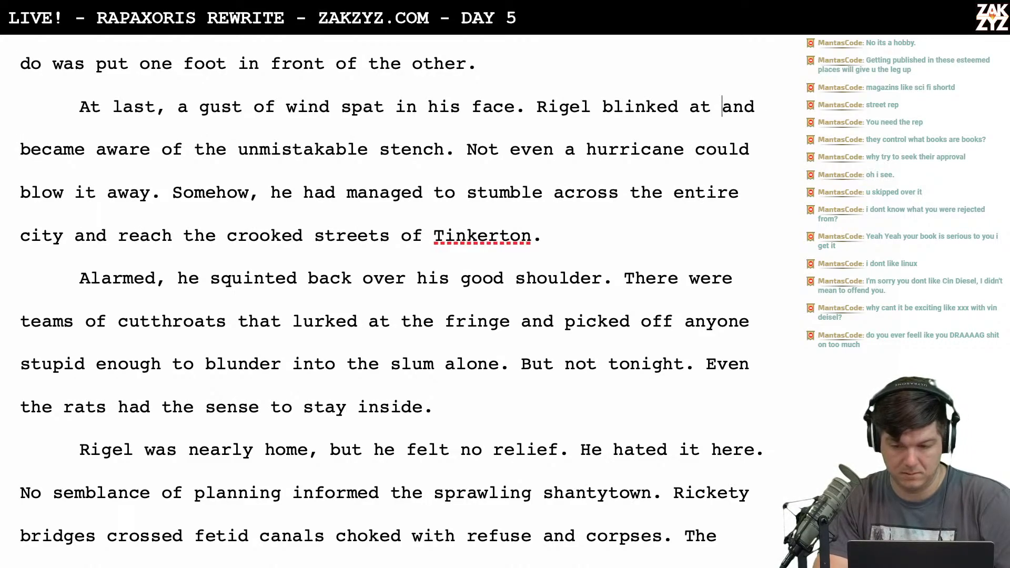
{"action": "key", "text": "BackSpace"}
{"action": "key", "text": "BackSpace"}
{"action": "key", "text": "BackSpace"}
{"action": "type", "text": "the unmistake became aware of the unmistakable stench. Not even a"}
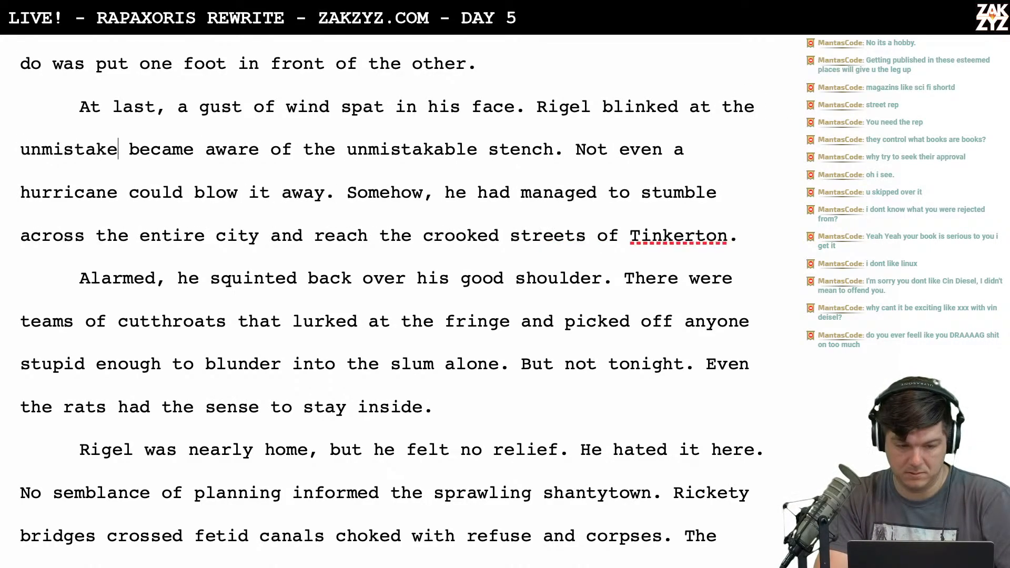
{"action": "key", "text": "BackSpace"}
{"action": "type", "text": "able stanc"}
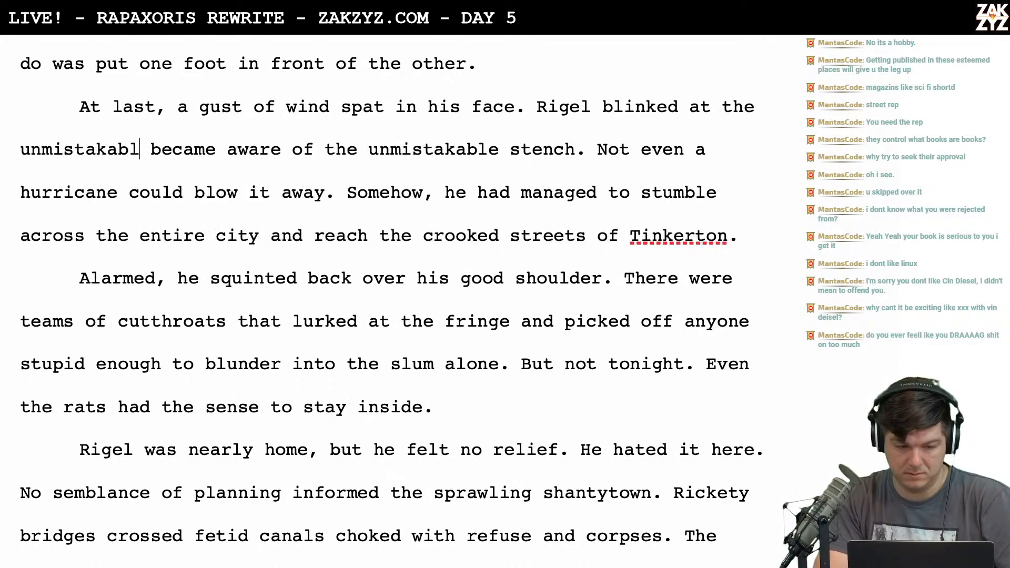
{"action": "key", "text": "BackSpace"}
{"action": "key", "text": "BackSpace"}
{"action": "key", "text": "BackSpace"}
{"action": "type", "text": "ench of home,"}
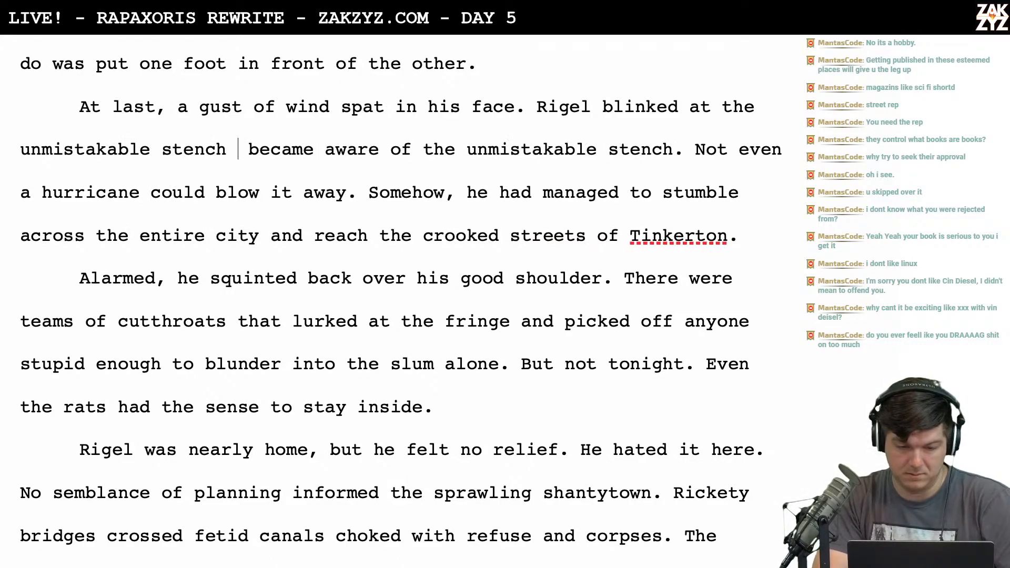
Delete the leftover "became aware of the unmistakable stench." and lowercase "Not" so the sentence runs on with "not even a hurricane"
{"action": "key", "text": "shift+Right"}
{"action": "key", "text": "shift+Right"}
{"action": "key", "text": "shift+Right"}
{"action": "key", "text": "shift+Right"}
{"action": "key", "text": "shift+Right"}
{"action": "key", "text": "shift+Right"}
{"action": "key", "text": "shift+Right"}
{"action": "key", "text": "shift+Right"}
{"action": "key", "text": "shift+Right"}
{"action": "key", "text": "shift+Right"}
{"action": "key", "text": "shift+Right"}
{"action": "key", "text": "shift+Right"}
{"action": "key", "text": "shift+Right"}
{"action": "key", "text": "shift+Right"}
{"action": "key", "text": "shift+Right"}
{"action": "key", "text": "shift+Right"}
{"action": "key", "text": "shift+Right"}
{"action": "key", "text": "shift+Right"}
{"action": "key", "text": "shift+Right"}
{"action": "key", "text": "shift+Right"}
{"action": "key", "text": "shift+Right"}
{"action": "key", "text": "shift+Right"}
{"action": "key", "text": "shift+Right"}
{"action": "key", "text": "shift+Right"}
{"action": "key", "text": "shift+Right"}
{"action": "key", "text": "shift+Right"}
{"action": "key", "text": "shift+Right"}
{"action": "key", "text": "shift+Right"}
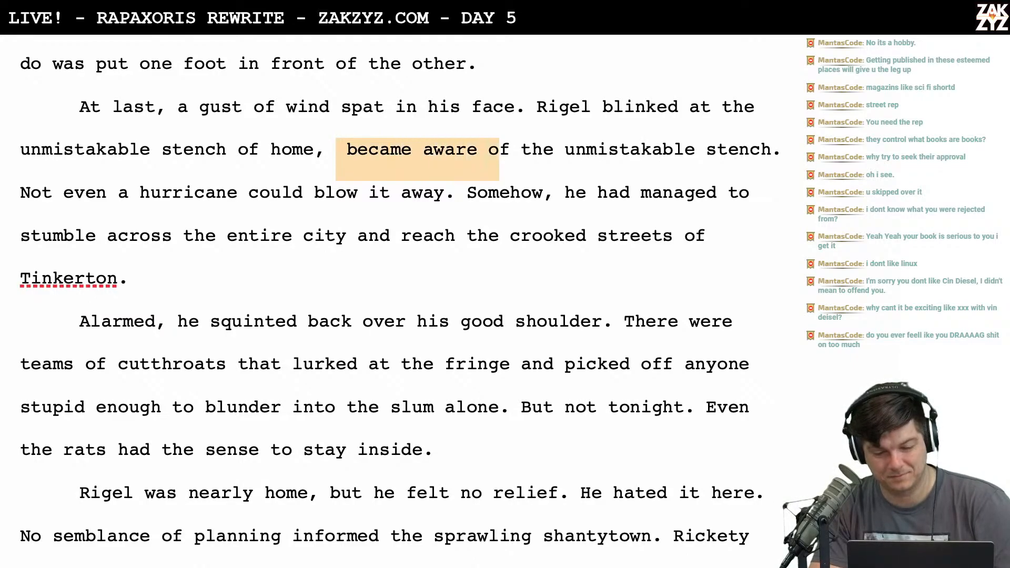
{"action": "key", "text": "shift+Right"}
{"action": "key", "text": "shift+Right"}
{"action": "key", "text": "shift+Right"}
{"action": "key", "text": "shift+Right"}
{"action": "key", "text": "shift+Right"}
{"action": "key", "text": "shift+Right"}
{"action": "key", "text": "shift+Right"}
{"action": "key", "text": "shift+Right"}
{"action": "key", "text": "shift+Right"}
{"action": "key", "text": "shift+Right"}
{"action": "key", "text": "shift+Right"}
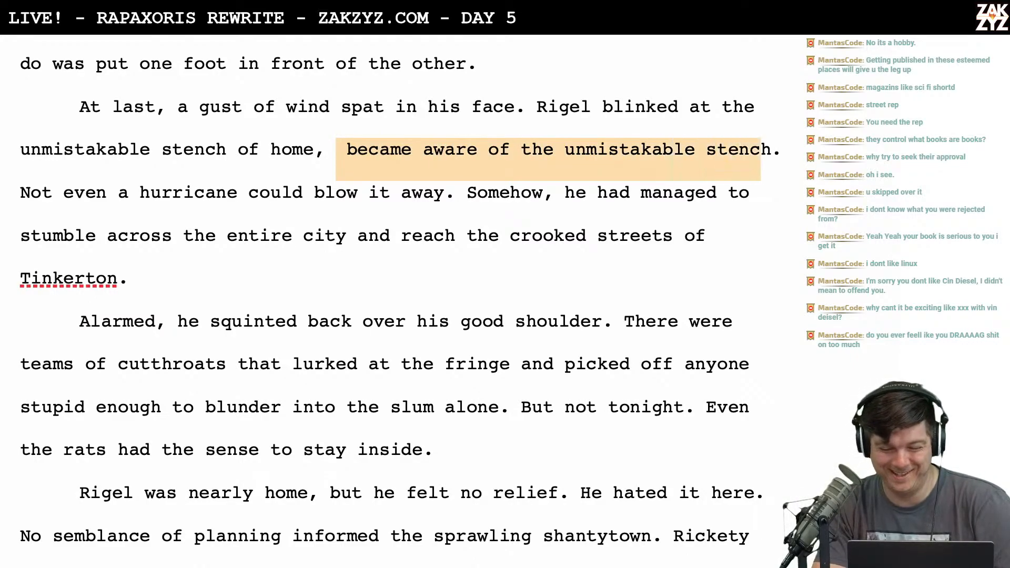
{"action": "key", "text": "BackSpace"}
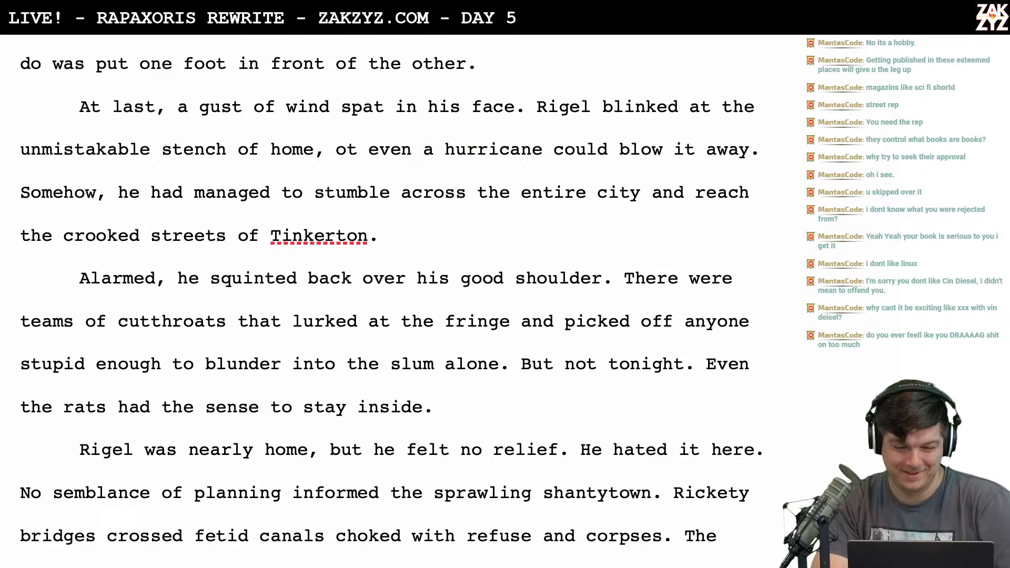
{"action": "type", "text": "n"}
Contract "he had managed" to "he'd managed" in the sentence beginning "Somehow"
{"action": "scroll", "coordinate": [684, 126], "scroll_direction": "down", "scroll_amount": 1}
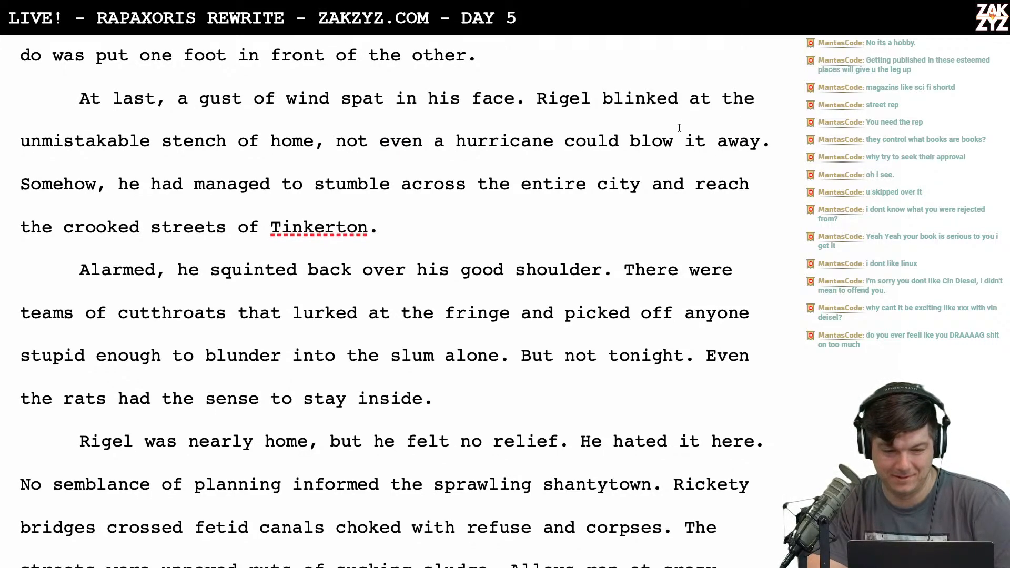
{"action": "scroll", "coordinate": [680, 128], "scroll_direction": "up", "scroll_amount": 1}
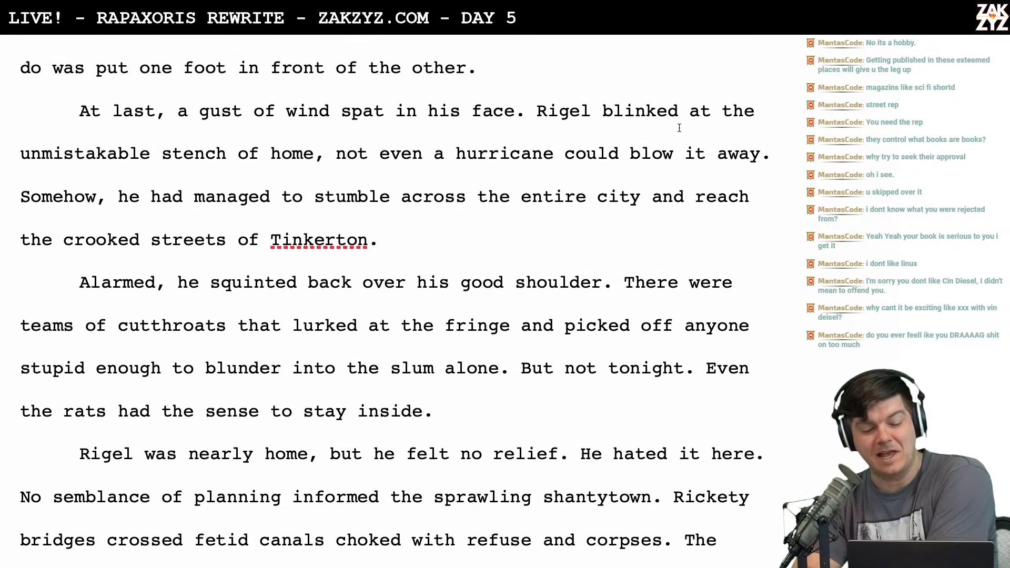
{"action": "scroll", "coordinate": [427, 143], "scroll_direction": "down", "scroll_amount": 1}
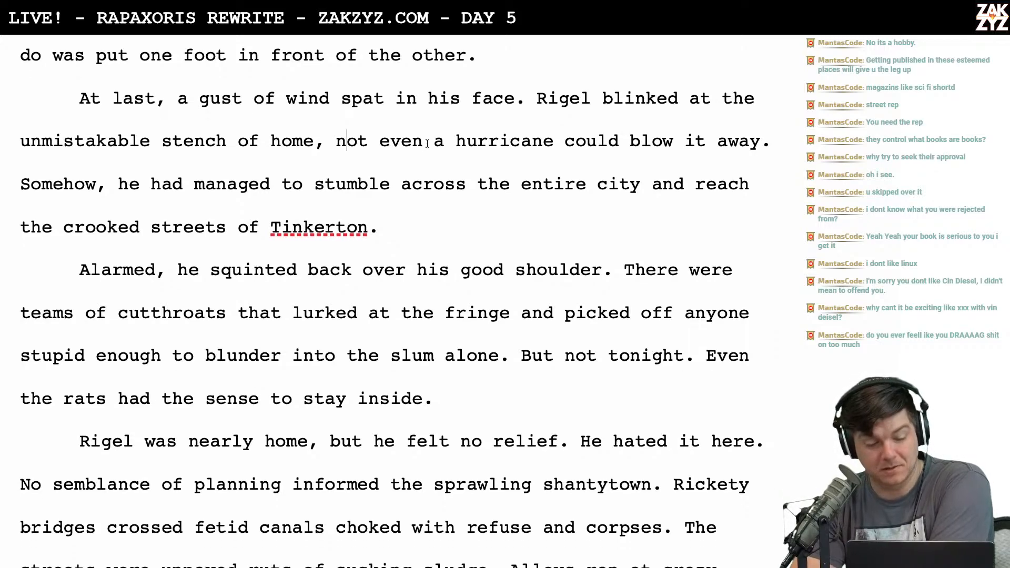
{"action": "scroll", "coordinate": [158, 164], "scroll_direction": "down", "scroll_amount": 1}
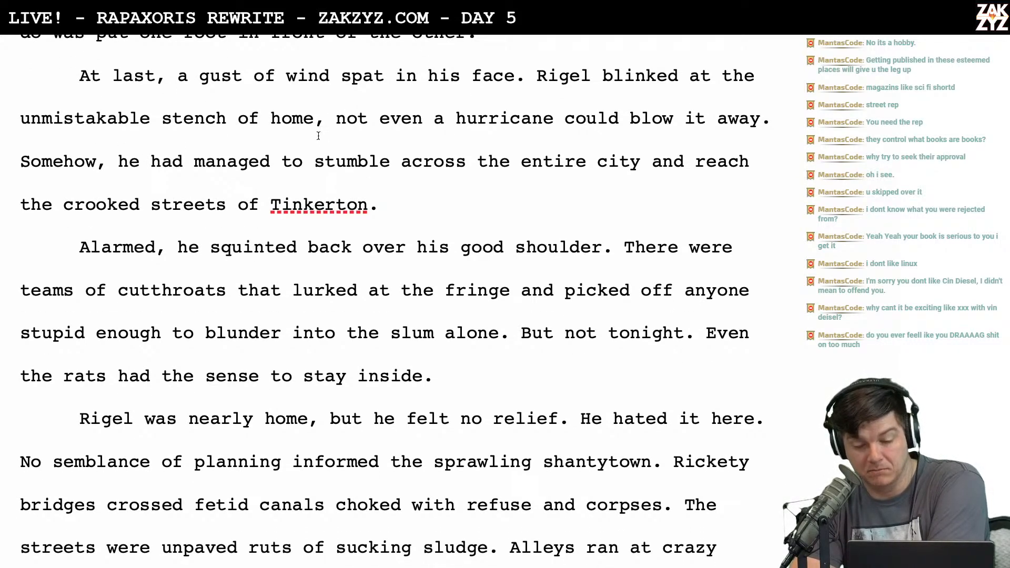
{"action": "scroll", "coordinate": [321, 135], "scroll_direction": "down", "scroll_amount": 1}
{"action": "scroll", "coordinate": [326, 143], "scroll_direction": "down", "scroll_amount": 3}
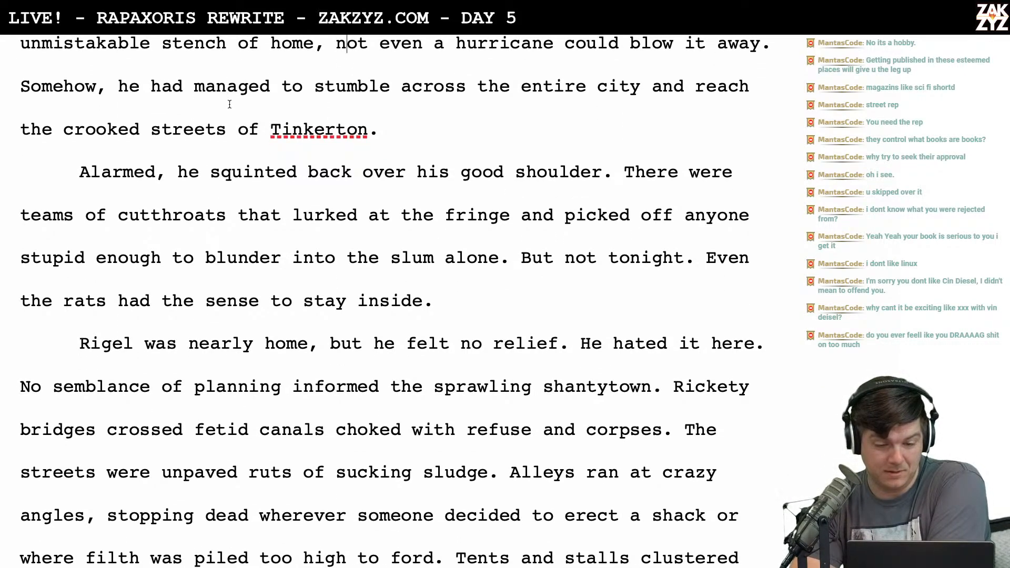
{"action": "left_click", "coordinate": [140, 90]}
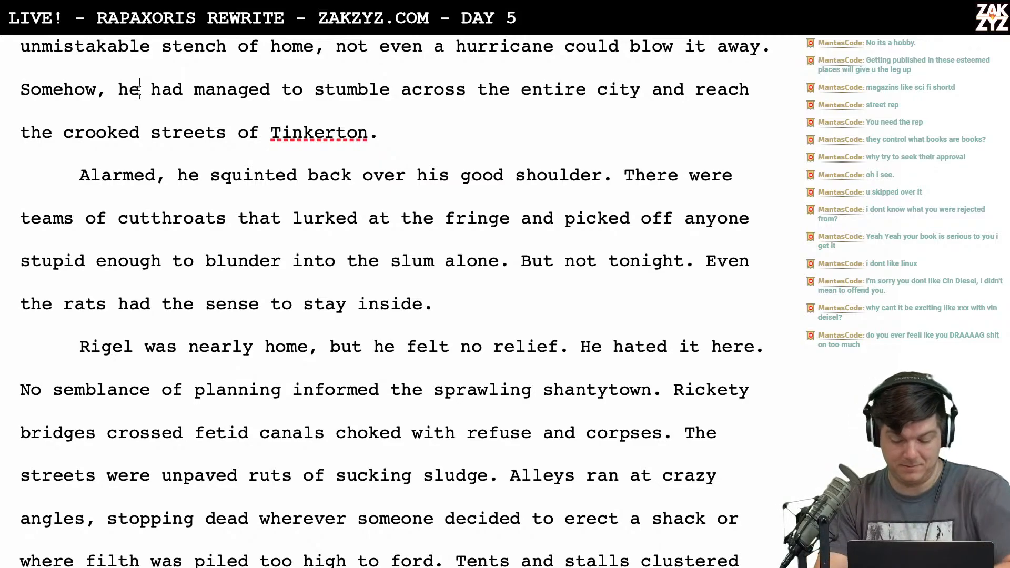
{"action": "type", "text": "'"}
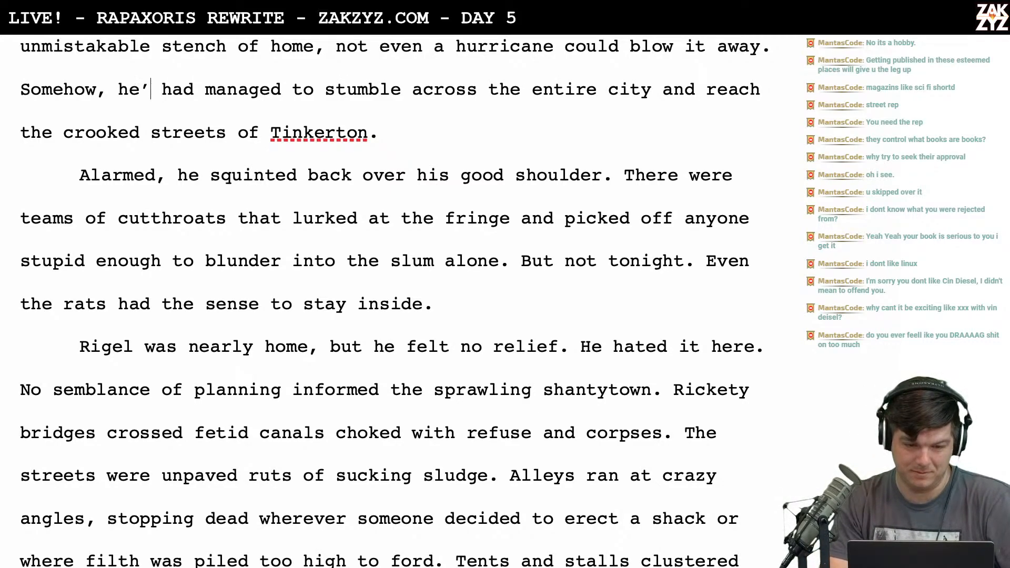
{"action": "type", "text": "d"}
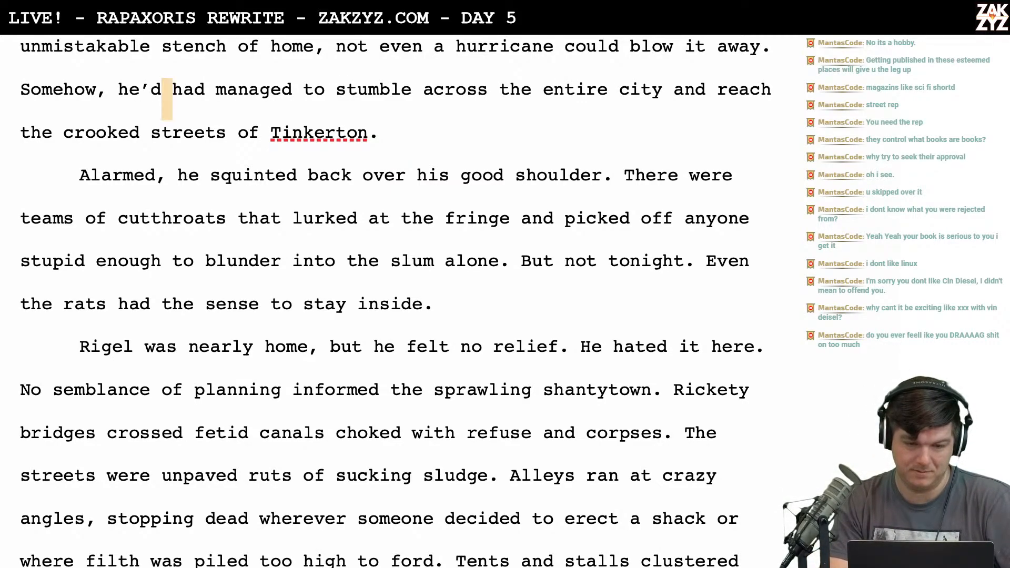
{"action": "key", "text": "shift+Right"}
{"action": "key", "text": "shift+Right"}
{"action": "key", "text": "shift+Right"}
{"action": "key", "text": "shift+Right"}
{"action": "key", "text": "shift+Right"}
{"action": "key", "text": "shift+Right"}
{"action": "key", "text": "shift+Right"}
{"action": "key", "text": "shift+Right"}
{"action": "key", "text": "shift+Right"}
{"action": "key", "text": "shift+Right"}
{"action": "key", "text": "shift+Right"}
{"action": "key", "text": "shift+Right"}
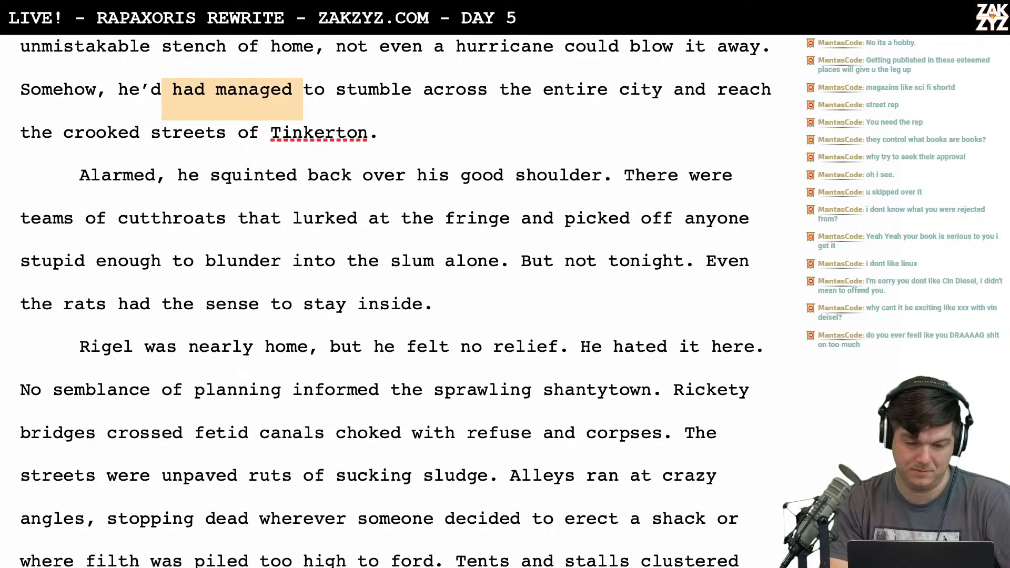
{"action": "key", "text": "shift+Left"}
{"action": "key", "text": "shift+Left"}
{"action": "key", "text": "shift+Left"}
{"action": "key", "text": "shift+Left"}
{"action": "key", "text": "shift+Left"}
{"action": "key", "text": "shift+Left"}
{"action": "key", "text": "shift+Left"}
{"action": "key", "text": "shift+Left"}
{"action": "key", "text": "shift+Left"}
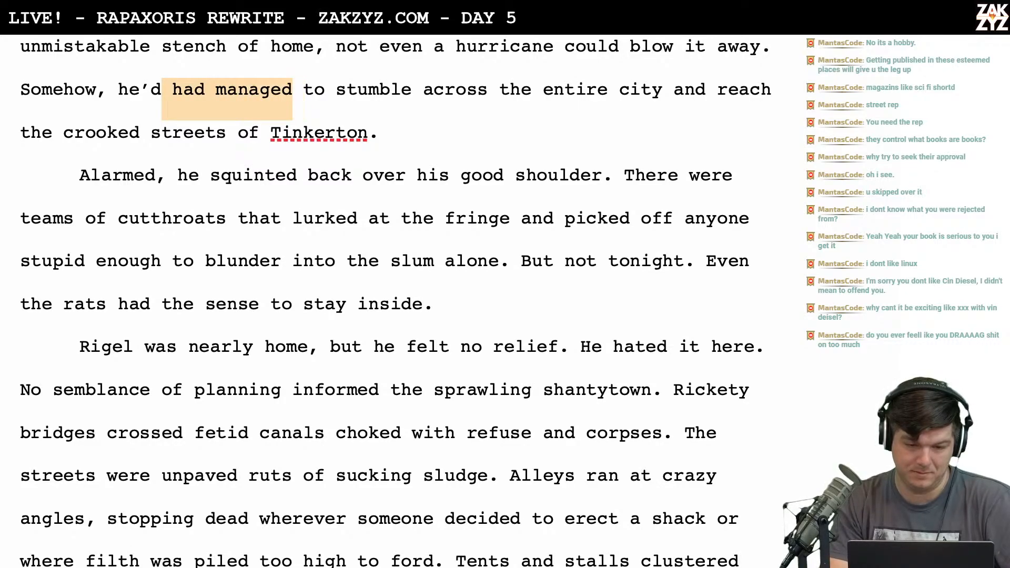
{"action": "key", "text": "BackSpace"}
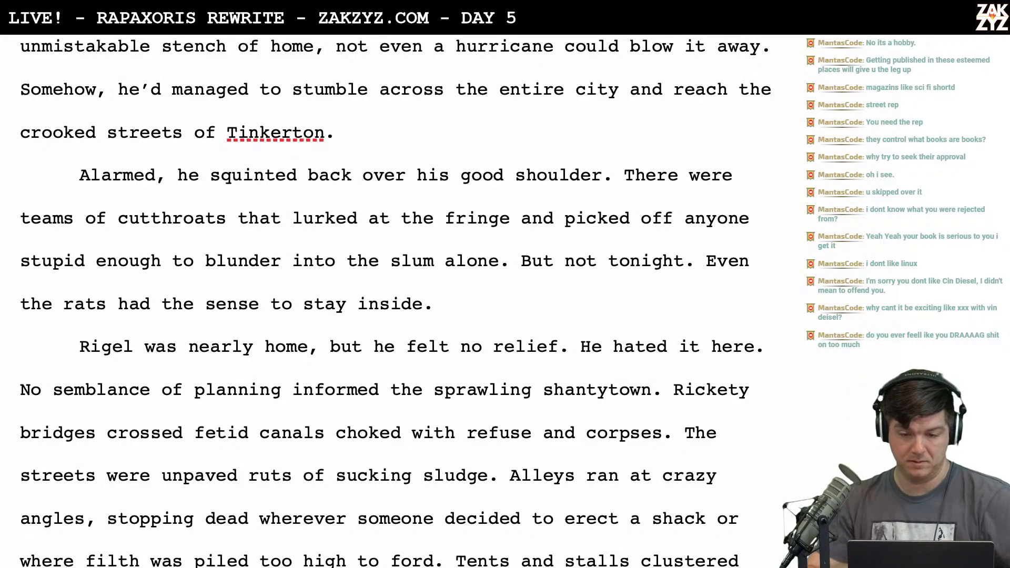
Delete "the crooked streets of" so the sentence ends "and reach Tinkerton."
{"action": "left_click", "coordinate": [670, 90]}
{"action": "left_click", "coordinate": [725, 92]}
{"action": "key", "text": "shift+Right"}
{"action": "key", "text": "shift+Right"}
{"action": "key", "text": "shift+Right"}
{"action": "key", "text": "shift+Right"}
{"action": "key", "text": "shift+Right"}
{"action": "key", "text": "shift+Right"}
{"action": "key", "text": "shift+Right"}
{"action": "key", "text": "shift+Right"}
{"action": "key", "text": "shift+Right"}
{"action": "key", "text": "shift+Right"}
{"action": "key", "text": "shift+Right"}
{"action": "key", "text": "shift+Right"}
{"action": "key", "text": "shift+Right"}
{"action": "key", "text": "shift+Right"}
{"action": "key", "text": "shift+Right"}
{"action": "key", "text": "shift+Right"}
{"action": "key", "text": "shift+Right"}
{"action": "key", "text": "shift+Right"}
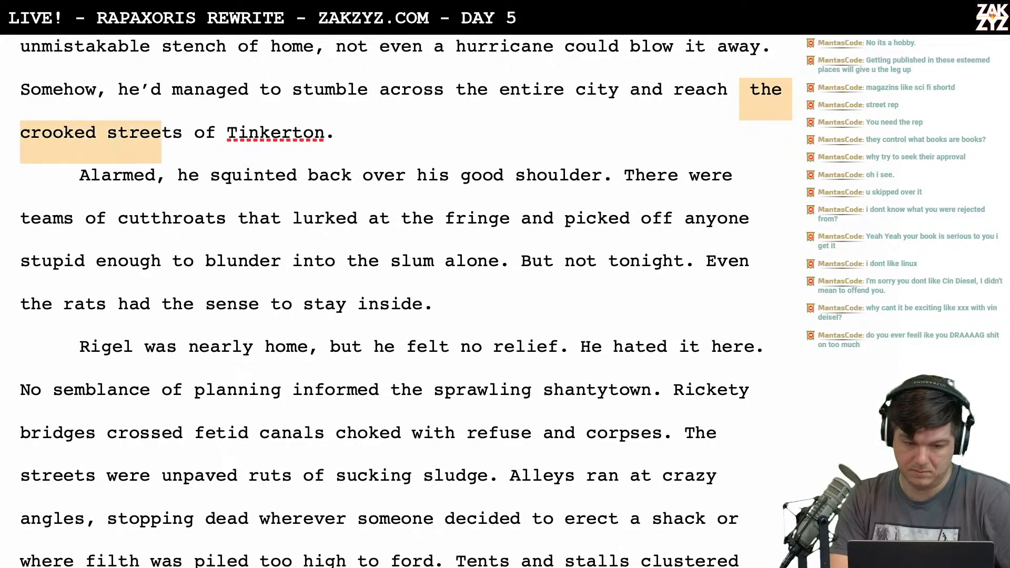
{"action": "key", "text": "shift+Right"}
{"action": "key", "text": "shift+Right"}
{"action": "key", "text": "shift+Right"}
{"action": "key", "text": "shift+Right"}
{"action": "key", "text": "shift+Right"}
{"action": "key", "text": "BackSpace"}
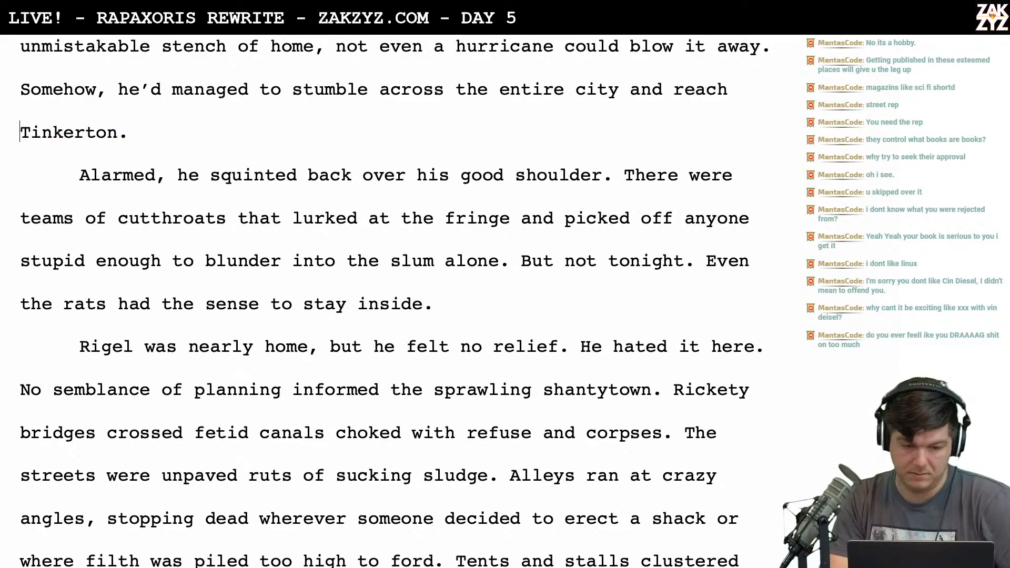
Reread the revised gust-of-wind paragraph together with the paragraphs around it
{"action": "scroll", "coordinate": [665, 99], "scroll_direction": "down", "scroll_amount": 1}
{"action": "scroll", "coordinate": [394, 149], "scroll_direction": "up", "scroll_amount": 4}
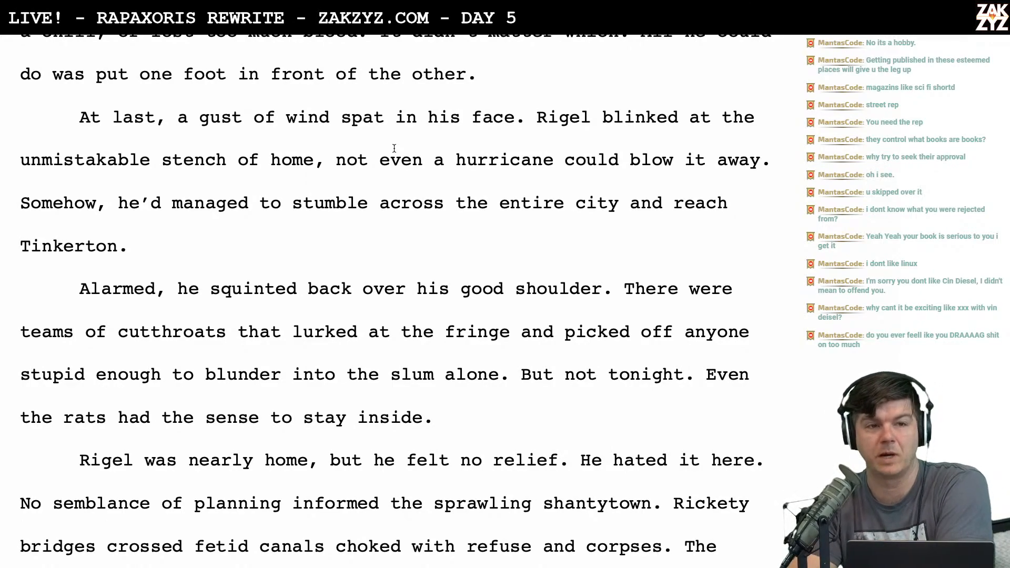
{"action": "scroll", "coordinate": [394, 148], "scroll_direction": "down", "scroll_amount": 1}
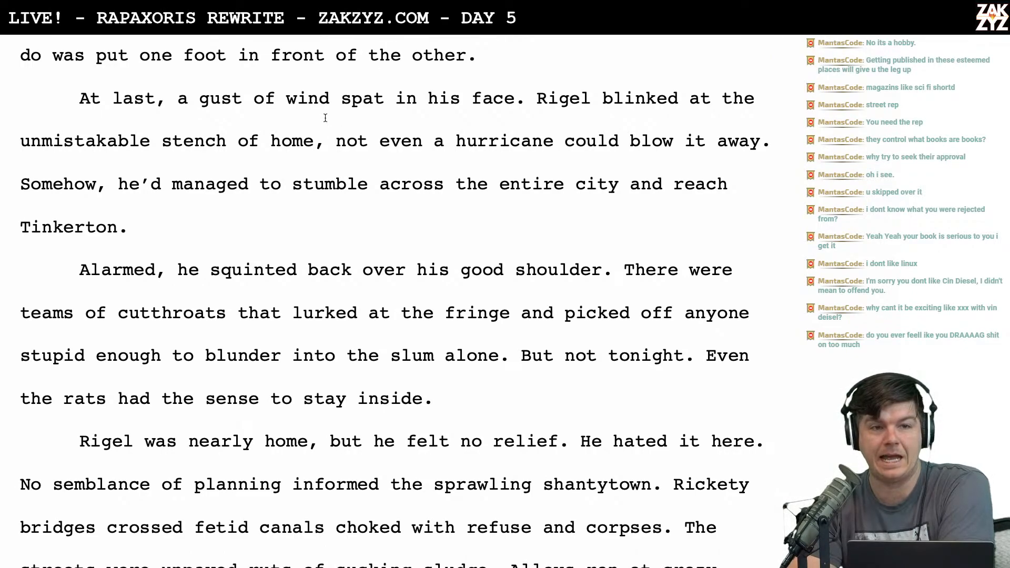
{"action": "scroll", "coordinate": [242, 121], "scroll_direction": "down", "scroll_amount": 1}
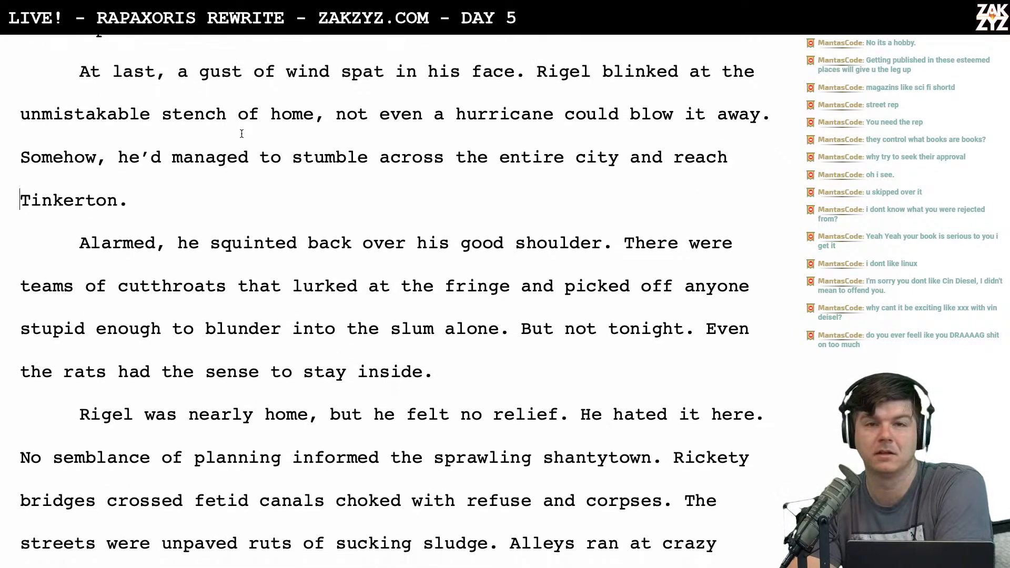
{"action": "scroll", "coordinate": [241, 133], "scroll_direction": "down", "scroll_amount": 1}
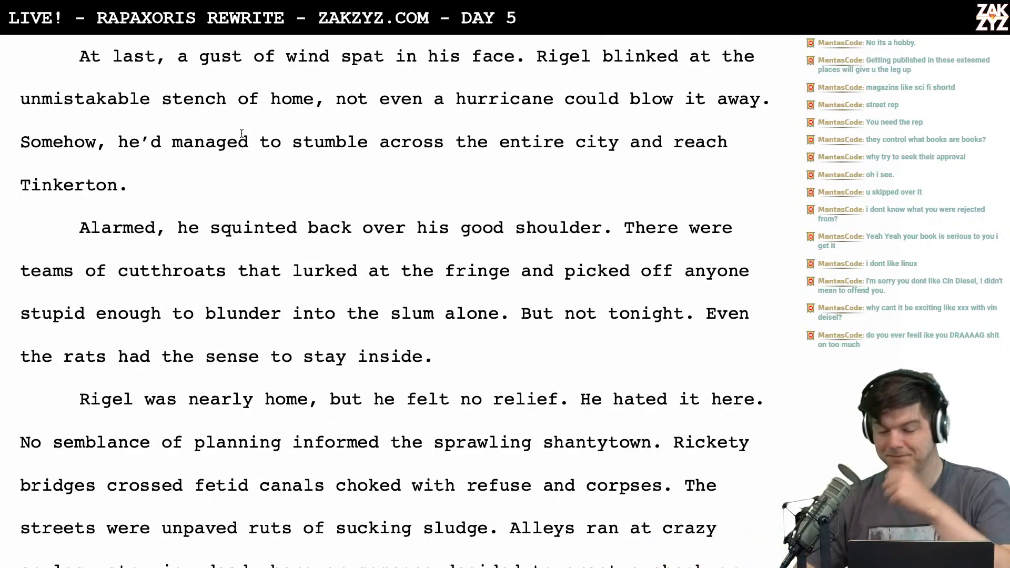
{"action": "scroll", "coordinate": [242, 134], "scroll_direction": "down", "scroll_amount": 1}
{"action": "scroll", "coordinate": [241, 133], "scroll_direction": "up", "scroll_amount": 2}
{"action": "scroll", "coordinate": [241, 133], "scroll_direction": "down", "scroll_amount": 1}
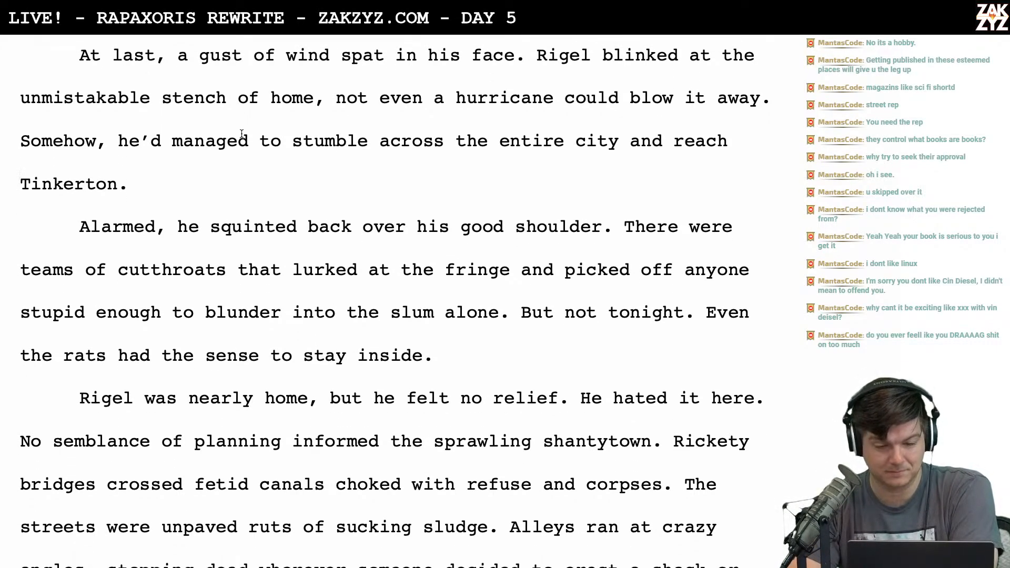
{"action": "scroll", "coordinate": [330, 140], "scroll_direction": "down", "scroll_amount": 1}
{"action": "scroll", "coordinate": [329, 140], "scroll_direction": "up", "scroll_amount": 7}
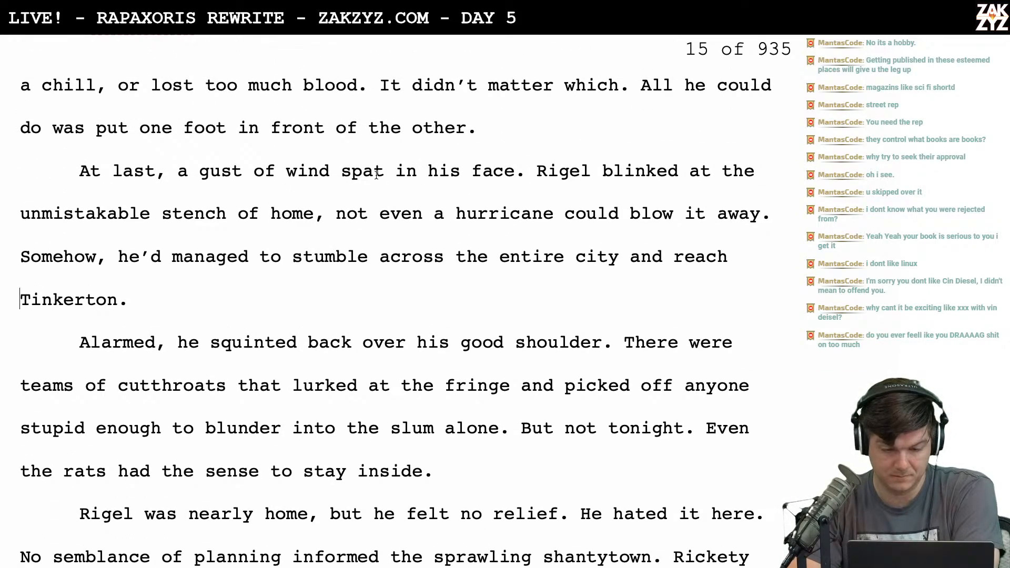
{"action": "scroll", "coordinate": [521, 182], "scroll_direction": "down", "scroll_amount": 2}
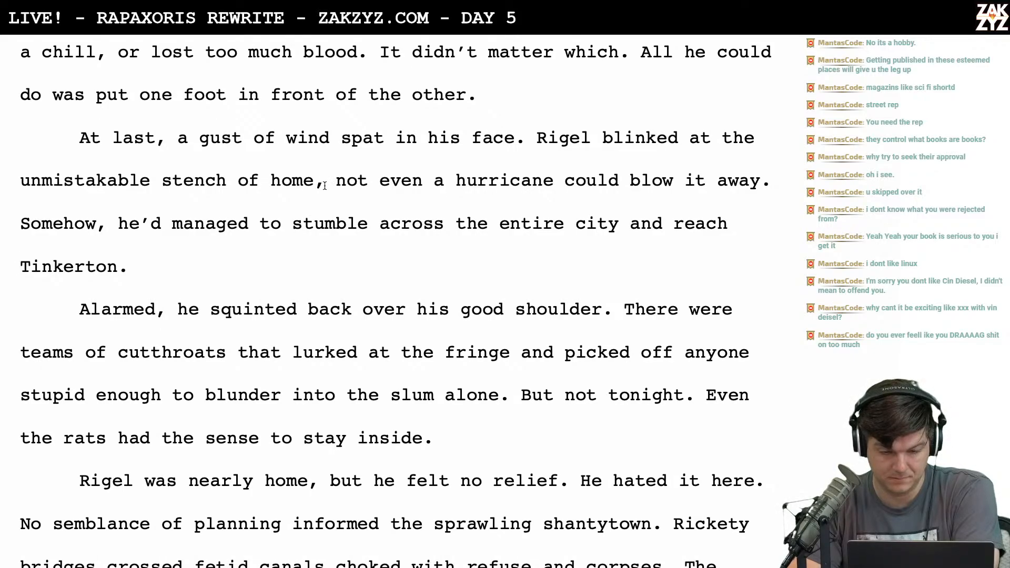
{"action": "scroll", "coordinate": [559, 192], "scroll_direction": "down", "scroll_amount": 1}
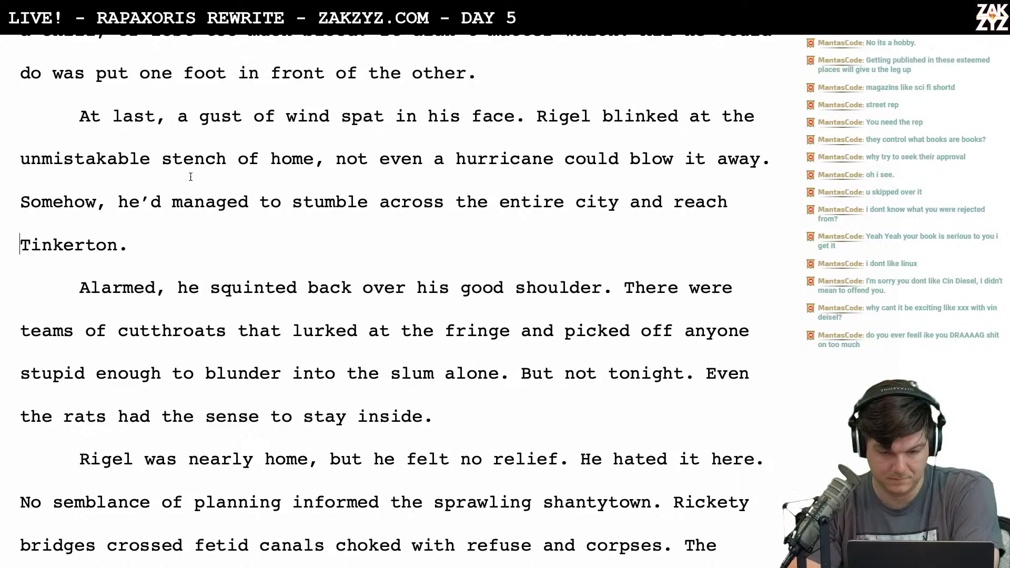
{"action": "scroll", "coordinate": [221, 182], "scroll_direction": "down", "scroll_amount": 4}
{"action": "scroll", "coordinate": [225, 189], "scroll_direction": "up", "scroll_amount": 5}
Try "stink." in place of "stench" after "unmistakable", clearing the trial word again
{"action": "left_click", "coordinate": [228, 190]}
{"action": "key", "text": "BackSpace"}
{"action": "key", "text": "BackSpace"}
{"action": "key", "text": "BackSpace"}
{"action": "key", "text": "BackSpace"}
{"action": "key", "text": "BackSpace"}
{"action": "key", "text": "BackSpace"}
{"action": "type", "text": "s"}
{"action": "key", "text": "BackSpace"}
{"action": "type", "text": "f"}
{"action": "key", "text": "BackSpace"}
{"action": "type", "text": "stink"}
{"action": "key", "text": "BackSpace"}
{"action": "key", "text": "BackSpace"}
{"action": "key", "text": "BackSpace"}
{"action": "key", "text": "BackSpace"}
{"action": "key", "text": "BackSpace"}
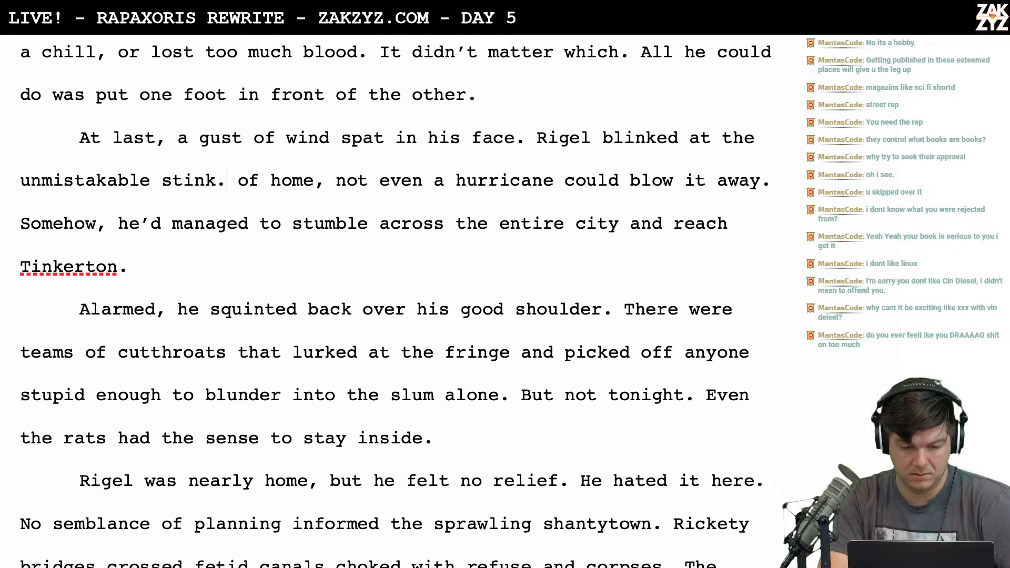
Break the paragraph after "unmistakable" and complete the line with "stench. Not even a hurricane could blow away the stink of tinkerton."
{"action": "key", "text": "Return"}
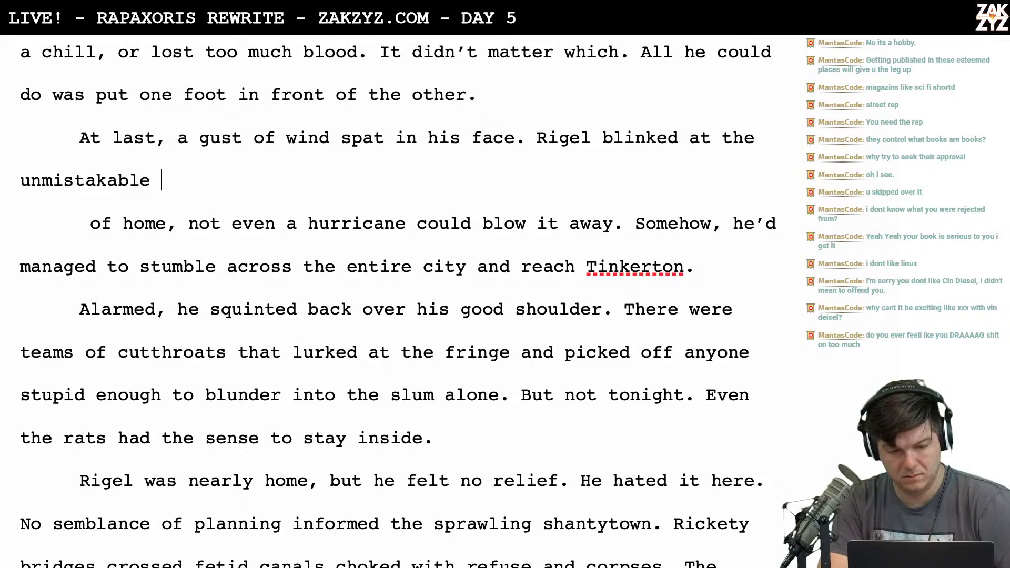
{"action": "type", "text": "s"}
{"action": "key", "text": "BackSpace"}
{"action": "type", "text": "stench"}
{"action": "type", "text": ". Not e"}
{"action": "key", "text": "BackSpace"}
{"action": "type", "text": "t even"}
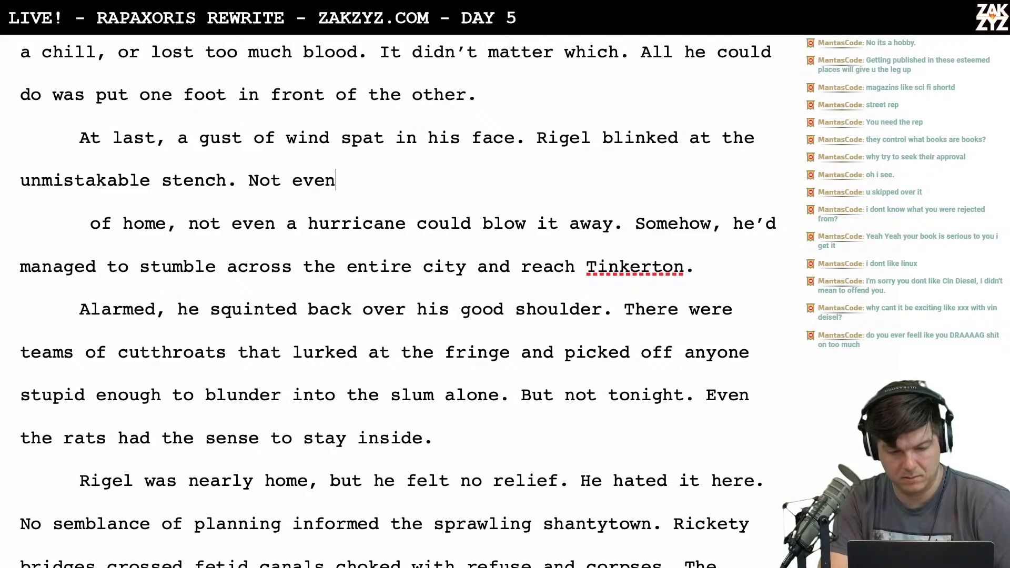
{"action": "type", "text": " a hurricane cou"}
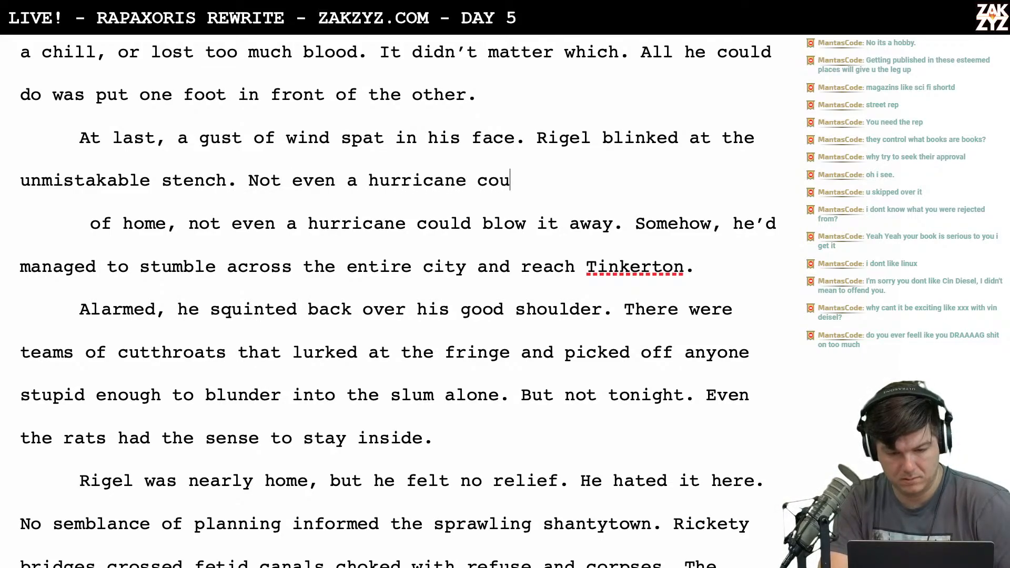
{"action": "type", "text": "ld blow away the"}
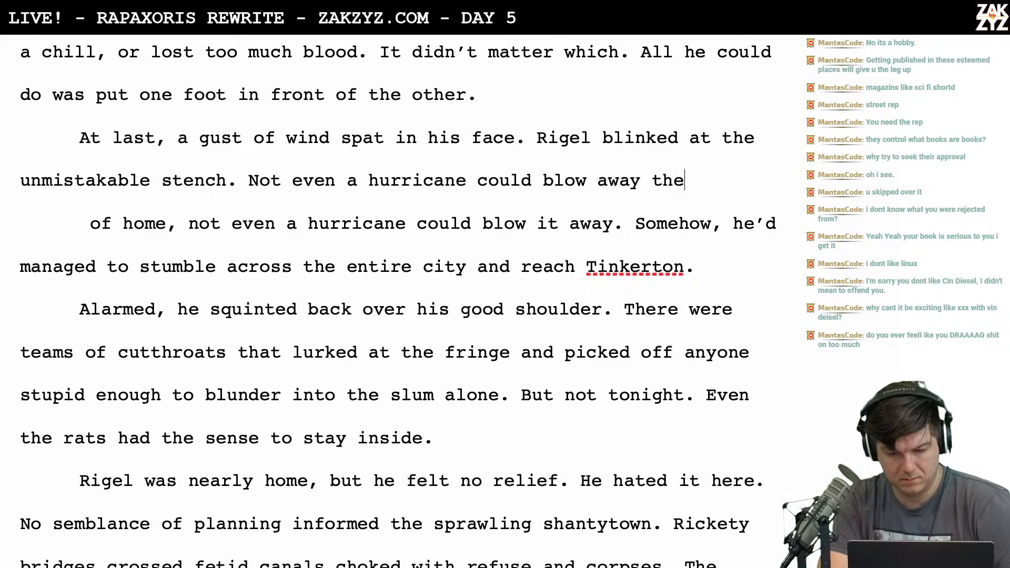
{"action": "type", "text": " stink of "}
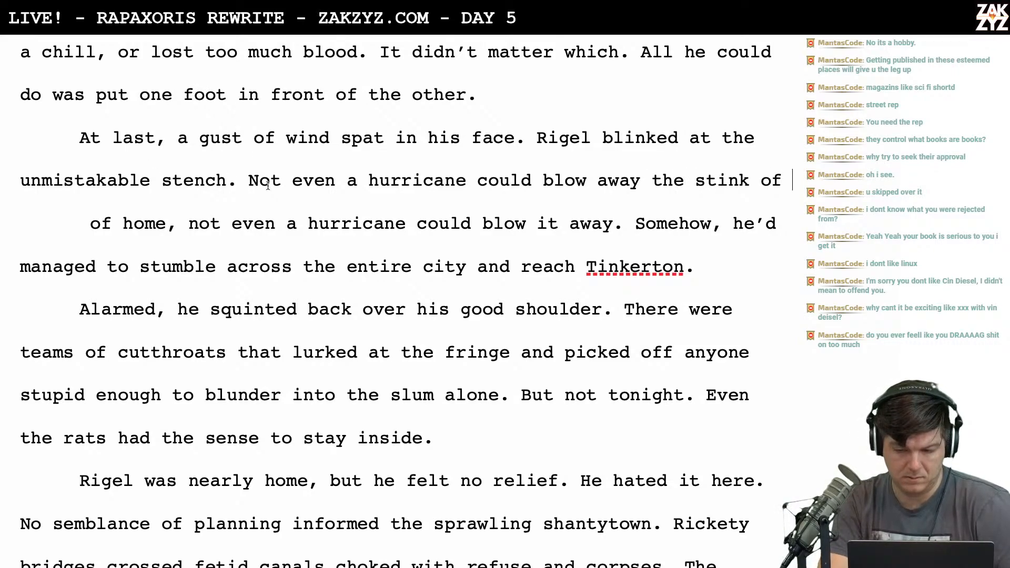
{"action": "type", "text": "tinkerton."}
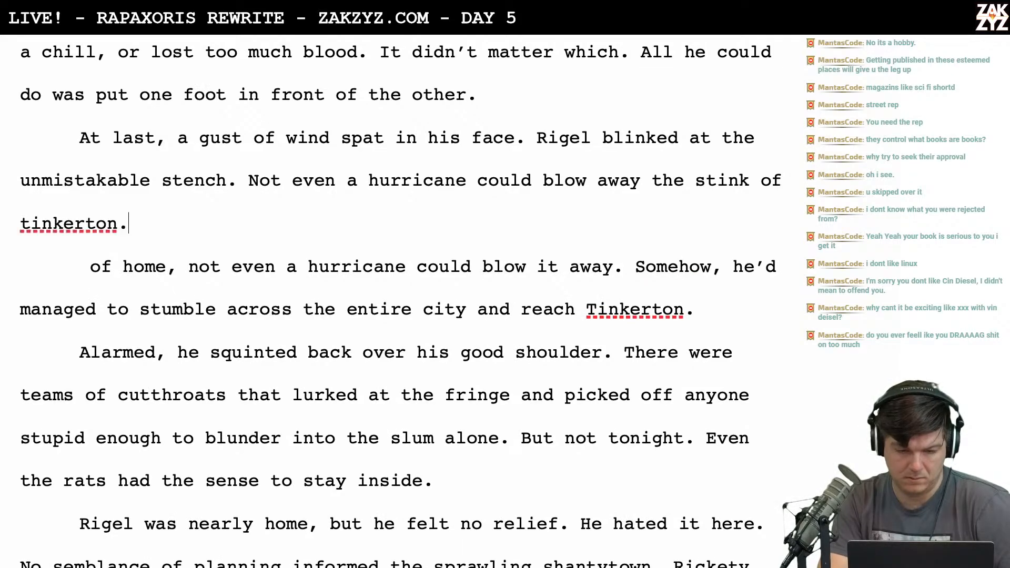
Capitalize "Tinkerton" at the end of the new hurricane sentence
{"action": "key", "text": "Left"}
{"action": "key", "text": "Left"}
{"action": "key", "text": "Left"}
{"action": "key", "text": "Left"}
{"action": "key", "text": "Left"}
{"action": "key", "text": "Left"}
{"action": "key", "text": "Left"}
{"action": "key", "text": "Left"}
{"action": "key", "text": "Left"}
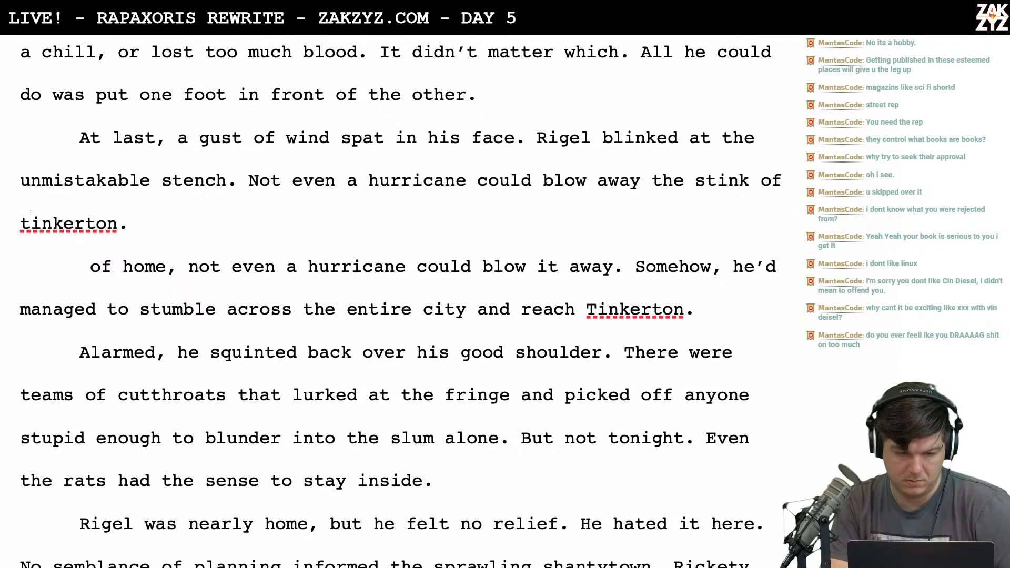
{"action": "key", "text": "BackSpace"}
{"action": "type", "text": "T"}
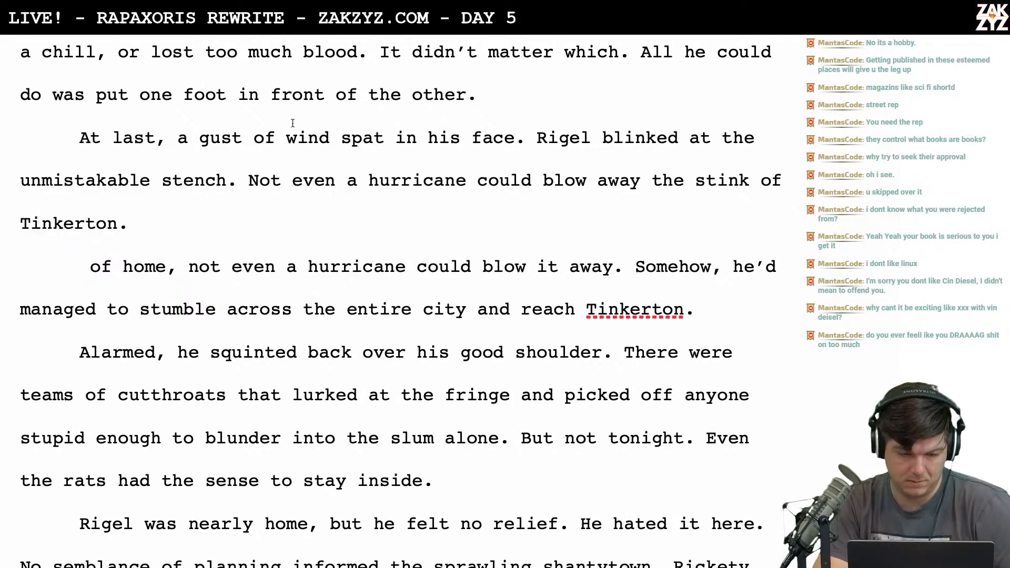
Insert "of home" after "unmistakable stench" so the phrase reads "the unmistakable stench of home."
{"action": "left_click", "coordinate": [221, 187]}
{"action": "key", "text": "Right"}
{"action": "type", "text": "of home"}
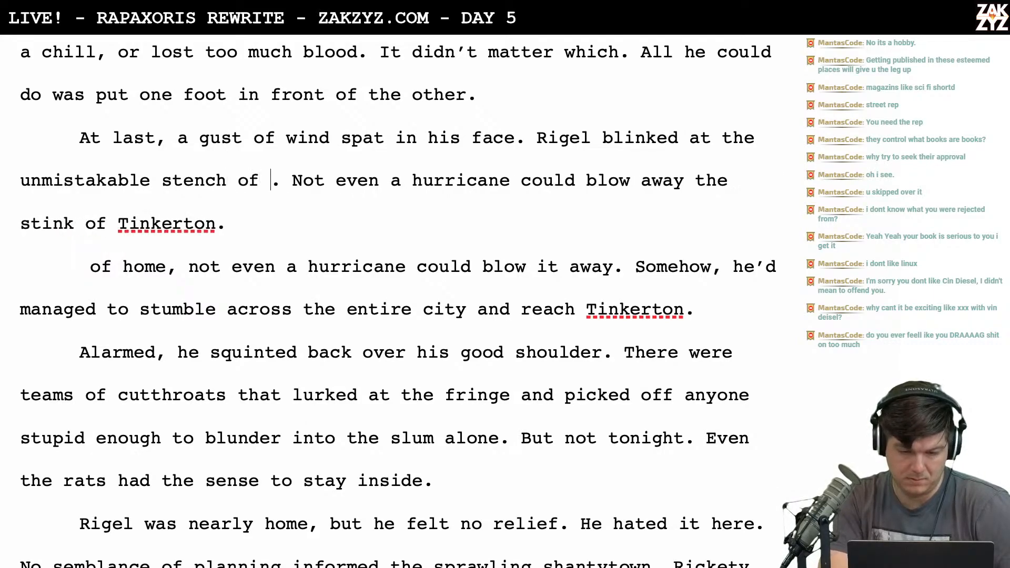
{"action": "key", "text": "BackSpace"}
{"action": "key", "text": "BackSpace"}
{"action": "key", "text": "BackSpace"}
{"action": "key", "text": "BackSpace"}
{"action": "type", "text": "his"}
{"action": "key", "text": "BackSpace"}
{"action": "key", "text": "BackSpace"}
{"action": "type", "text": "ome"}
{"action": "key", "text": "Down"}
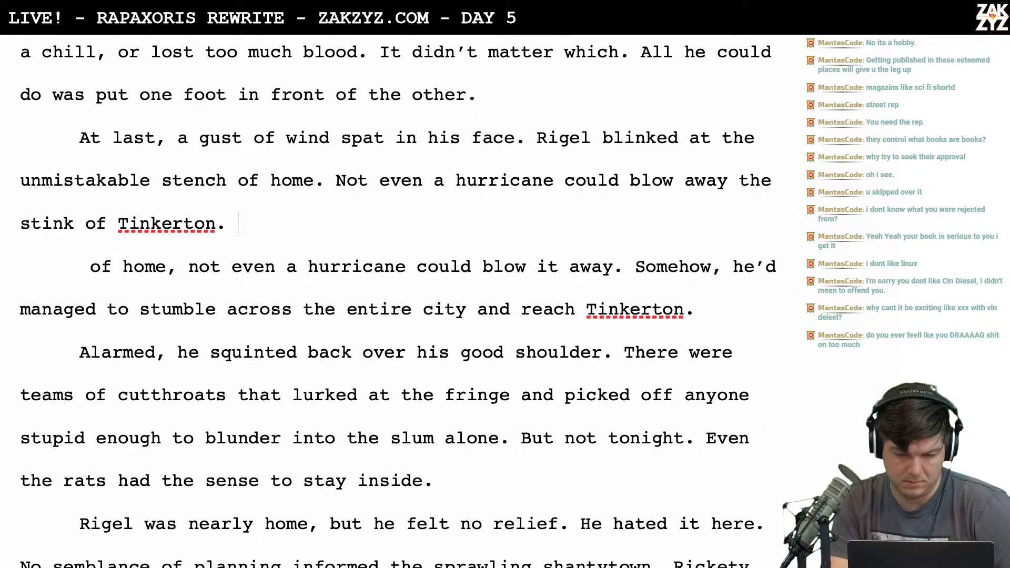
Add the sentence "He'd stumbled across the entire city." after "stink of Tinkerton."
{"action": "type", "text": "He'd stumb"}
{"action": "key", "text": "BackSpace"}
{"action": "key", "text": "BackSpace"}
{"action": "type", "text": "ble"}
{"action": "key", "text": "BackSpace"}
{"action": "key", "text": "BackSpace"}
{"action": "key", "text": "BackSpace"}
{"action": "type", "text": "mbled across the entire city."}
Delete the leftover paragraph running from "of home, not even a hurricane" to "reach Tinkerton."
{"action": "key", "text": "shift+Down"}
{"action": "key", "text": "shift+Down"}
{"action": "key", "text": "shift+Right"}
{"action": "key", "text": "shift+Right"}
{"action": "key", "text": "shift+Right"}
{"action": "key", "text": "shift+Right"}
{"action": "key", "text": "shift+Right"}
{"action": "key", "text": "shift+Left"}
{"action": "key", "text": "Delete"}
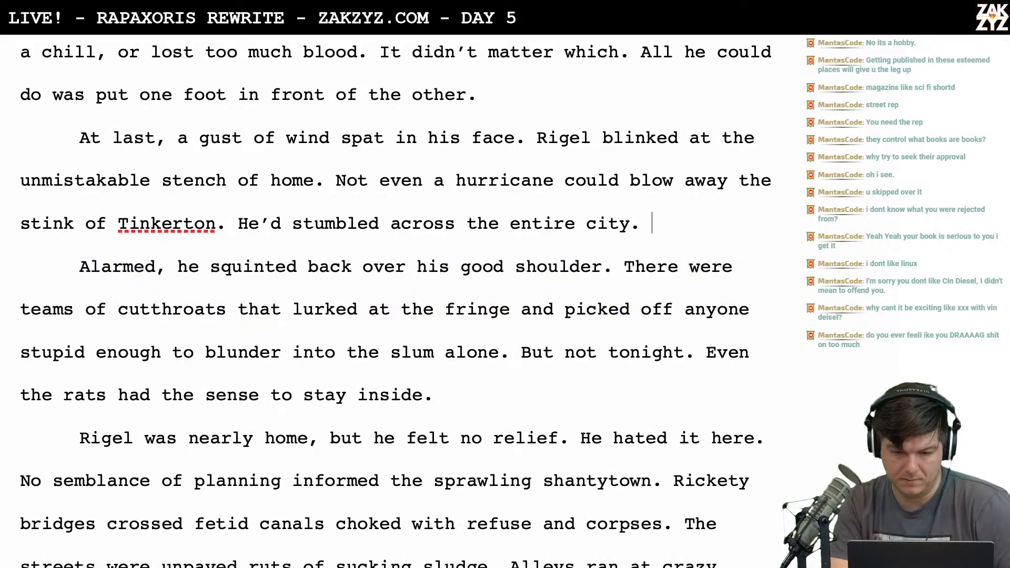
Delete the sentence "He'd stumbled across the entire city." from the end of the Tinkerton paragraph
{"action": "scroll", "coordinate": [332, 154], "scroll_direction": "down", "scroll_amount": 1}
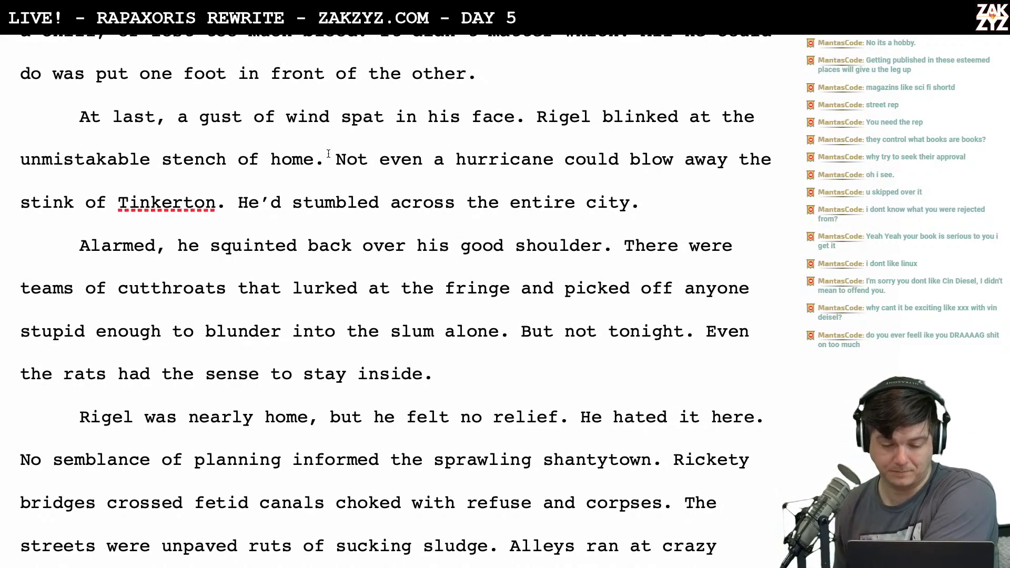
{"action": "key", "text": "Left"}
{"action": "key", "text": "shift+Right"}
{"action": "key", "text": "shift+Right"}
{"action": "key", "text": "shift+Right"}
{"action": "key", "text": "shift+Right"}
{"action": "key", "text": "shift+Right"}
{"action": "key", "text": "shift+Right"}
{"action": "key", "text": "shift+Right"}
{"action": "key", "text": "shift+Right"}
{"action": "key", "text": "shift+Right"}
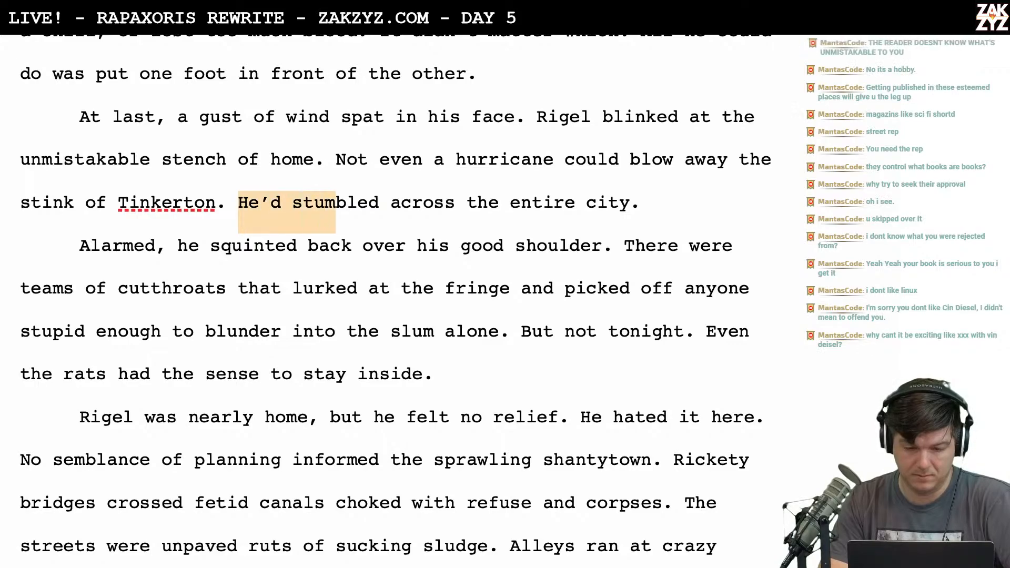
{"action": "key", "text": "shift+Right"}
{"action": "key", "text": "shift+Right"}
{"action": "key", "text": "shift+Right"}
{"action": "key", "text": "shift+Right"}
{"action": "key", "text": "shift+Right"}
{"action": "key", "text": "shift+Right"}
{"action": "key", "text": "shift+Right"}
{"action": "key", "text": "shift+Right"}
{"action": "key", "text": "shift+Right"}
{"action": "key", "text": "shift+Right"}
{"action": "key", "text": "shift+Right"}
{"action": "key", "text": "shift+Right"}
{"action": "key", "text": "shift+Right"}
{"action": "key", "text": "shift+Right"}
{"action": "key", "text": "shift+Right"}
{"action": "key", "text": "shift+Right"}
{"action": "key", "text": "shift+Right"}
{"action": "key", "text": "shift+Right"}
{"action": "key", "text": "shift+Right"}
{"action": "key", "text": "shift+Right"}
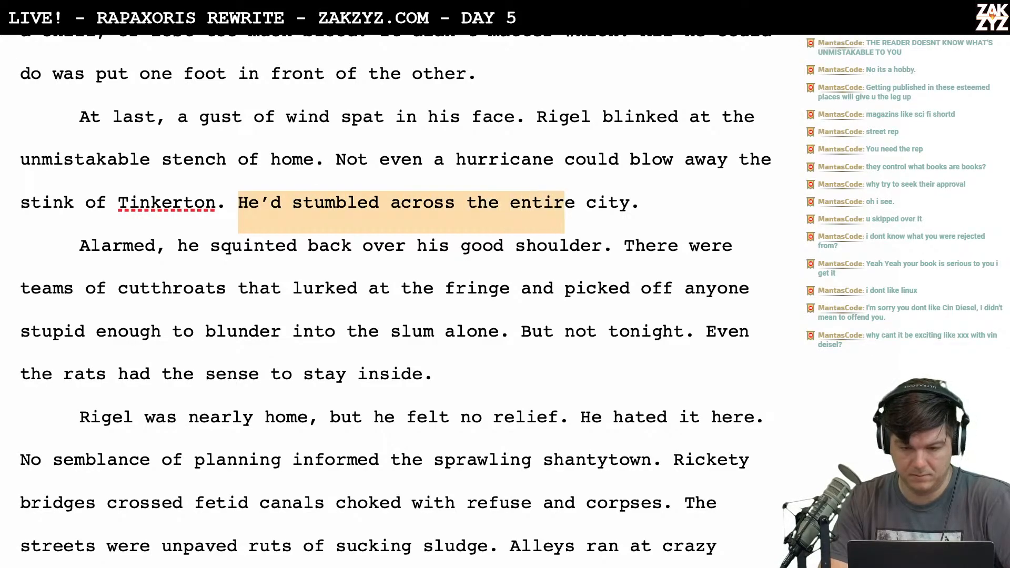
{"action": "key", "text": "shift+Right"}
{"action": "key", "text": "shift+Right"}
{"action": "key", "text": "shift+Right"}
{"action": "key", "text": "shift+Right"}
{"action": "key", "text": "shift+Right"}
{"action": "key", "text": "shift+Right"}
{"action": "key", "text": "shift+Right"}
{"action": "key", "text": "BackSpace"}
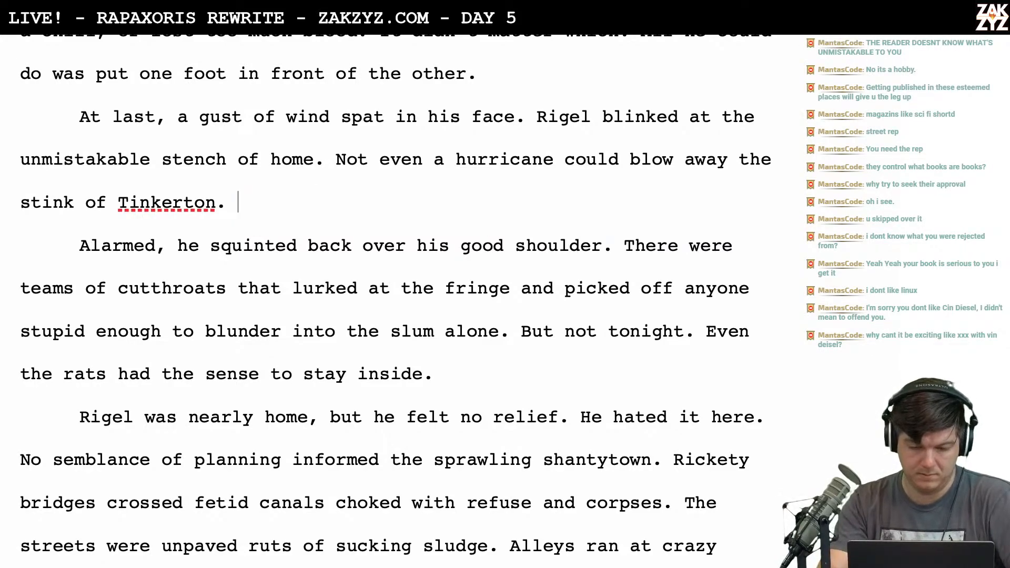
Start a new paragraph below "stink of Tinkerton." with "He shook his head," and leave an empty line before the "Alarmed" paragraph
{"action": "scroll", "coordinate": [157, 254], "scroll_direction": "down", "scroll_amount": 1}
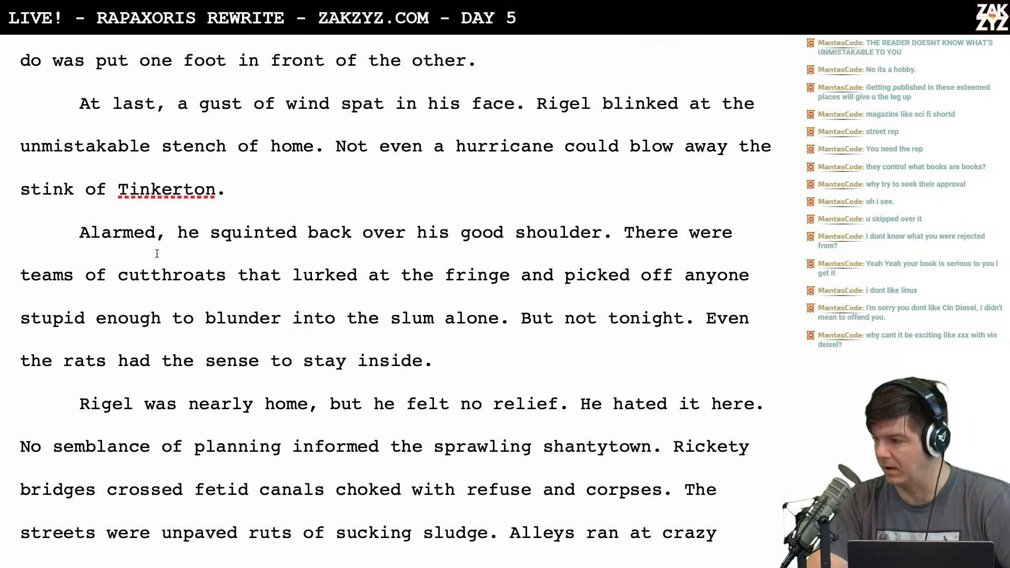
{"action": "scroll", "coordinate": [156, 254], "scroll_direction": "down", "scroll_amount": 1}
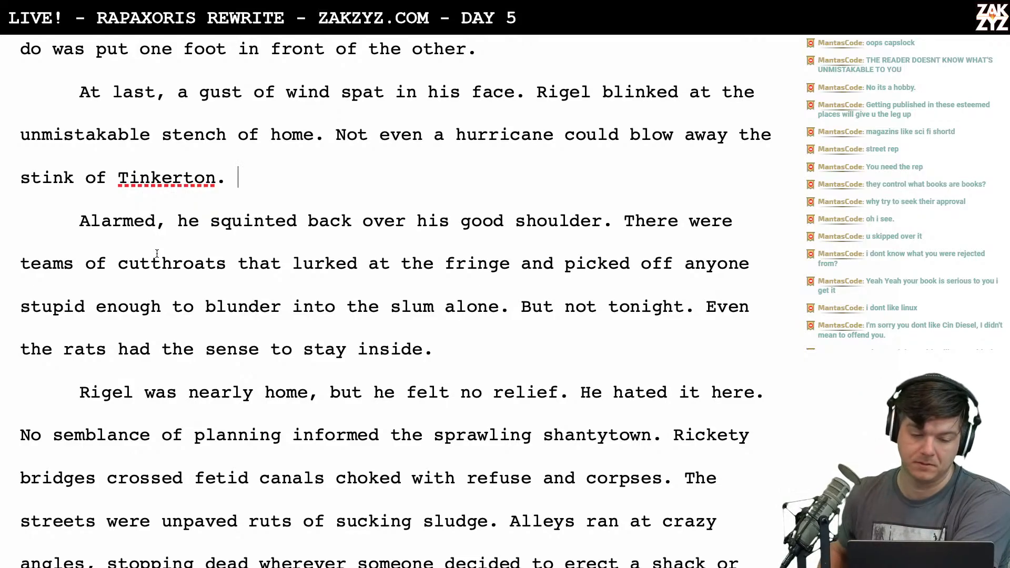
{"action": "scroll", "coordinate": [156, 254], "scroll_direction": "down", "scroll_amount": 1}
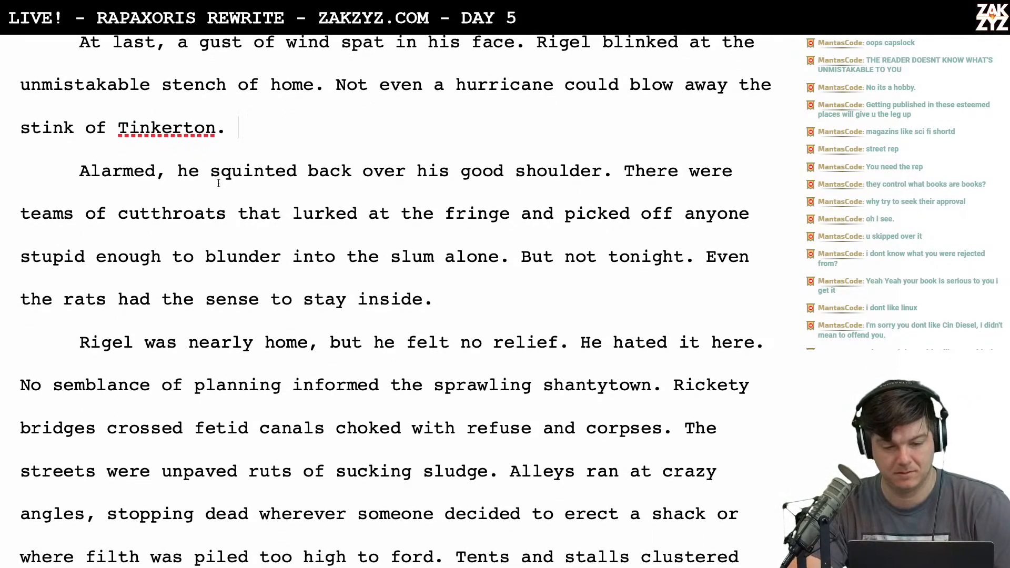
{"action": "key", "text": "Return"}
{"action": "key", "text": "Left"}
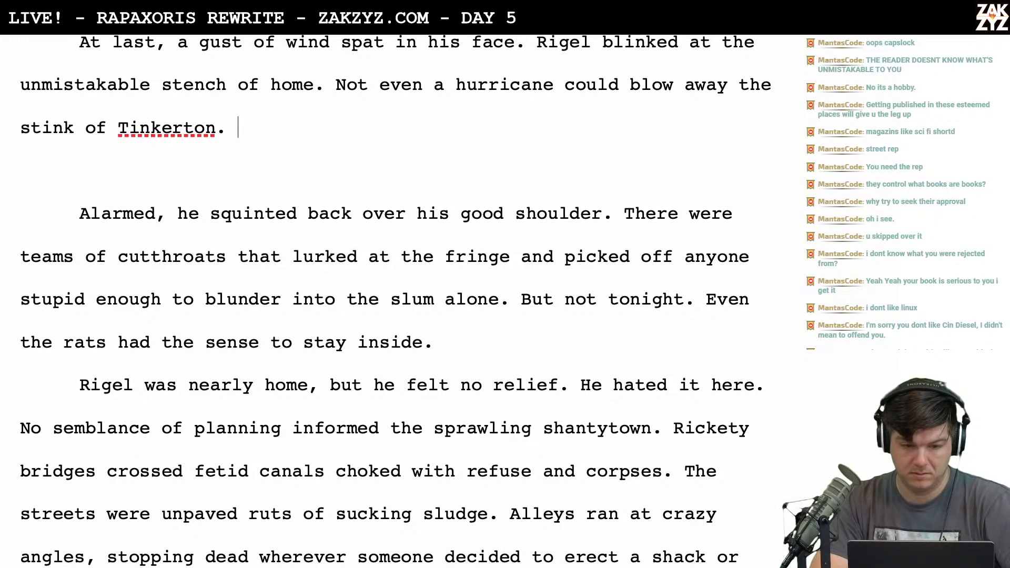
{"action": "scroll", "coordinate": [396, 301], "scroll_direction": "up", "scroll_amount": 5}
{"action": "scroll", "coordinate": [395, 301], "scroll_direction": "down", "scroll_amount": 3}
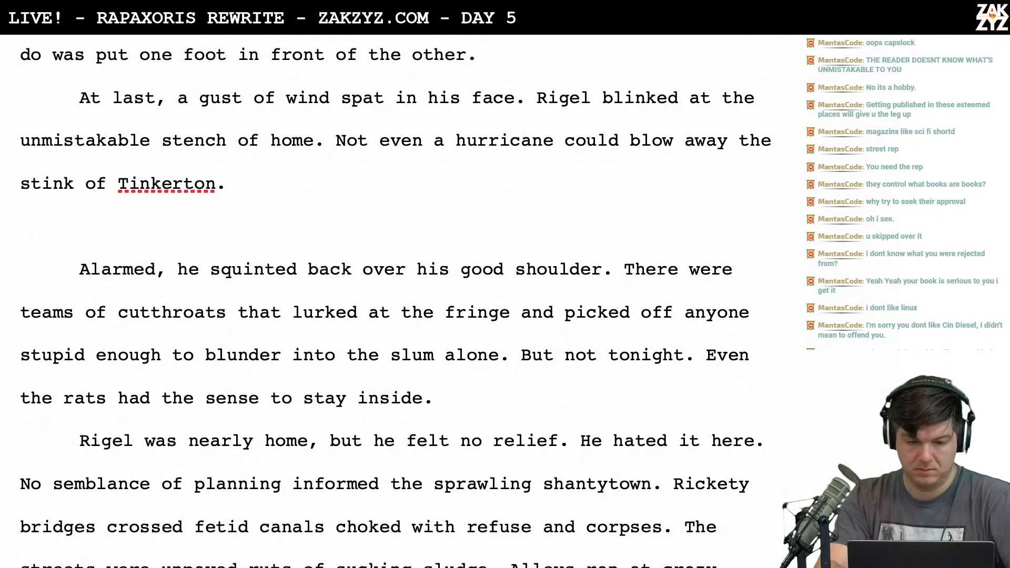
{"action": "type", "text": "He"}
{"action": "key", "text": "BackSpace"}
{"action": "key", "text": "BackSpace"}
{"action": "key", "text": "Return"}
{"action": "type", "text": "He shook his head,"}
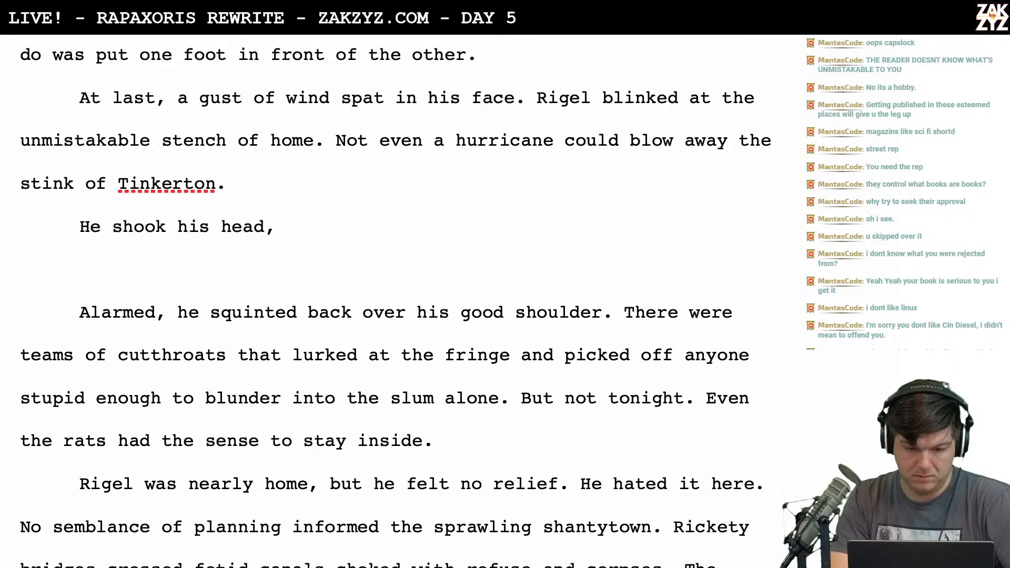
Rework the new paragraph to read "He shook his head to try and clear it."
{"action": "key", "text": "BackSpace"}
{"action": "key", "text": "BackSpace"}
{"action": "key", "text": "BackSpace"}
{"action": "key", "text": "BackSpace"}
{"action": "key", "text": "BackSpace"}
{"action": "key", "text": "BackSpace"}
{"action": "key", "text": "BackSpace"}
{"action": "key", "text": "BackSpace"}
{"action": "key", "text": "BackSpace"}
{"action": "key", "text": "BackSpace"}
{"action": "key", "text": "BackSpace"}
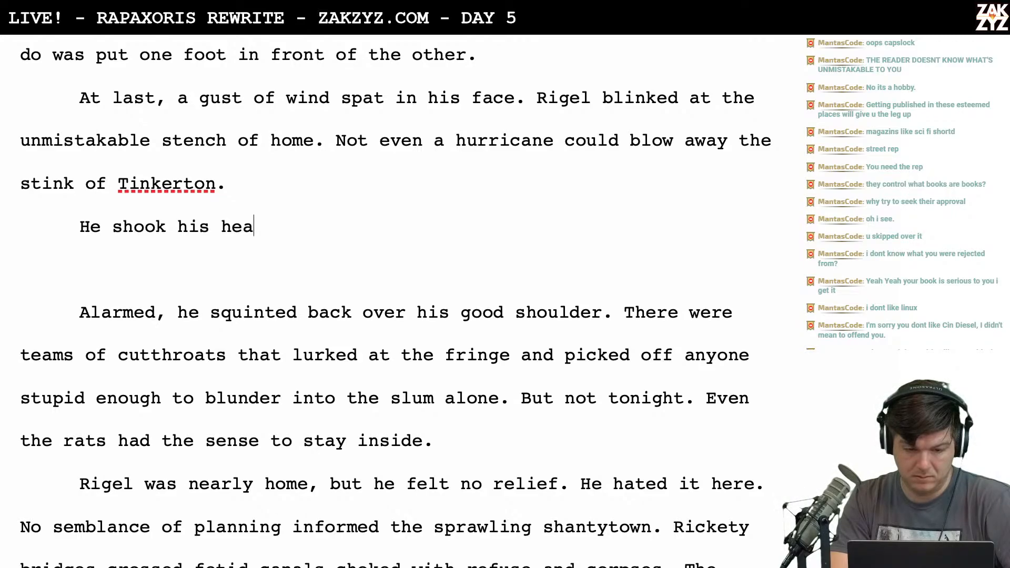
{"action": "type", "text": "k "}
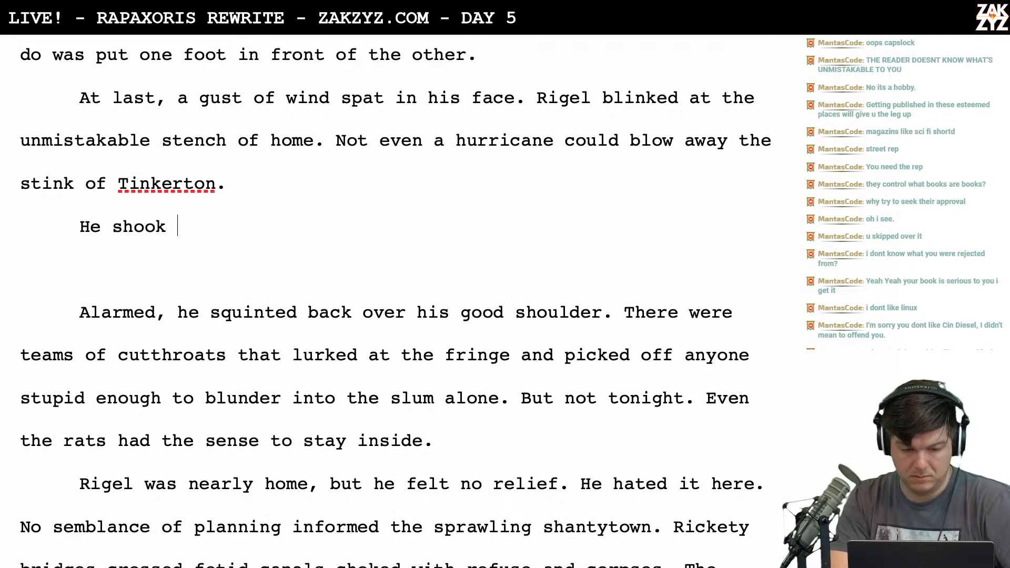
{"action": "type", "text": "his head to try "}
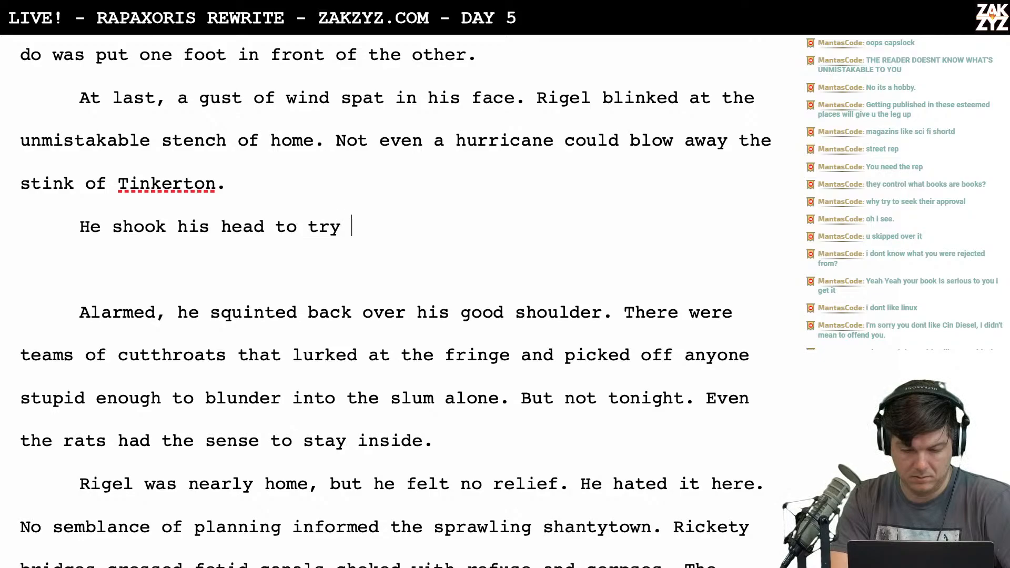
{"action": "type", "text": "and clear it. The slums"}
{"action": "key", "text": "BackSpace"}
{"action": "key", "text": "BackSpace"}
{"action": "key", "text": "BackSpace"}
{"action": "key", "text": "BackSpace"}
{"action": "key", "text": "BackSpace"}
{"action": "key", "text": "BackSpace"}
{"action": "key", "text": "BackSpace"}
{"action": "key", "text": "BackSpace"}
{"action": "key", "text": "BackSpace"}
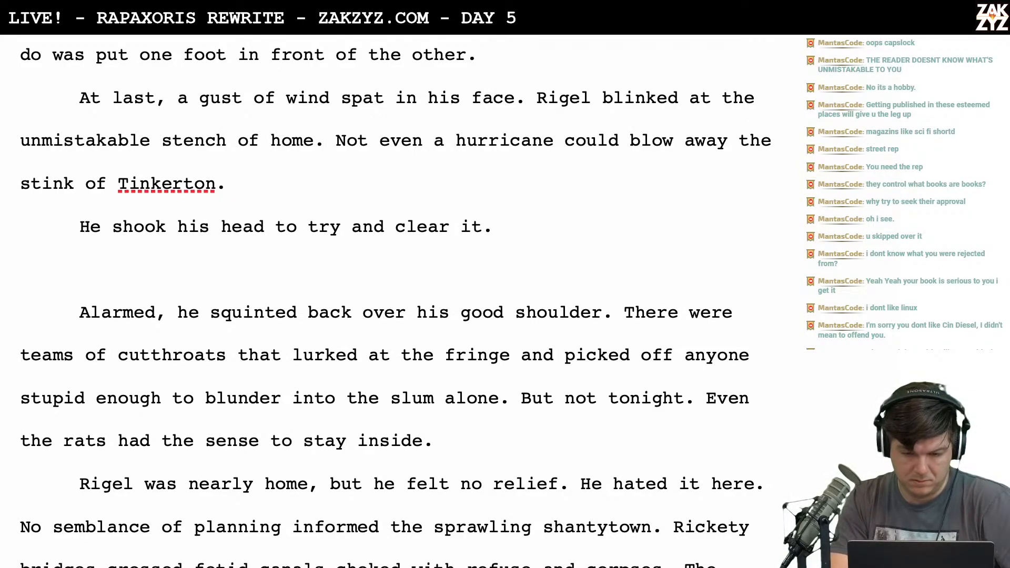
{"action": "key", "text": "BackSpace"}
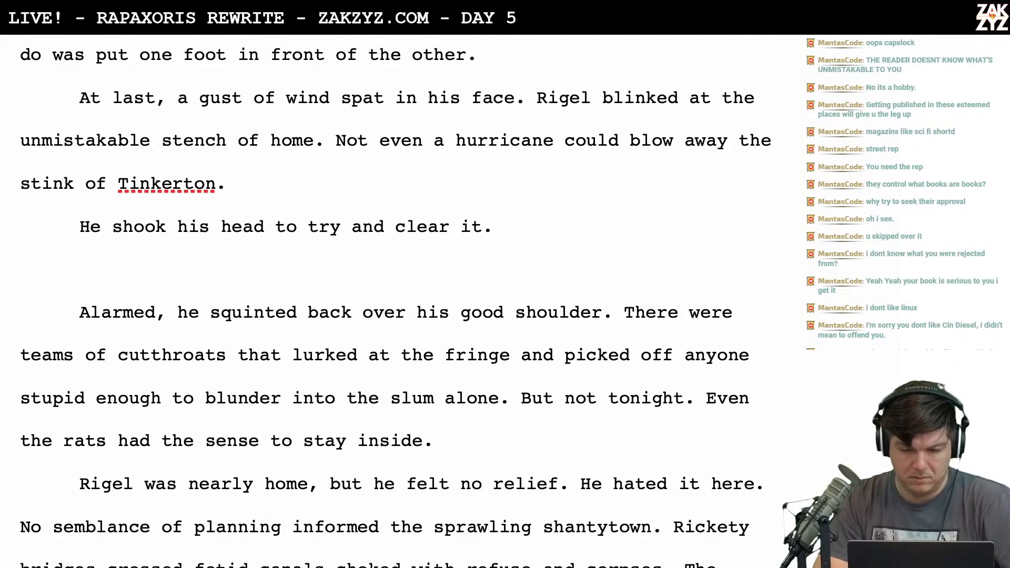
Append "He shsook his head to clear it." after "stink of Tinkerton." and add an empty paragraph below it
{"action": "left_click", "coordinate": [256, 188]}
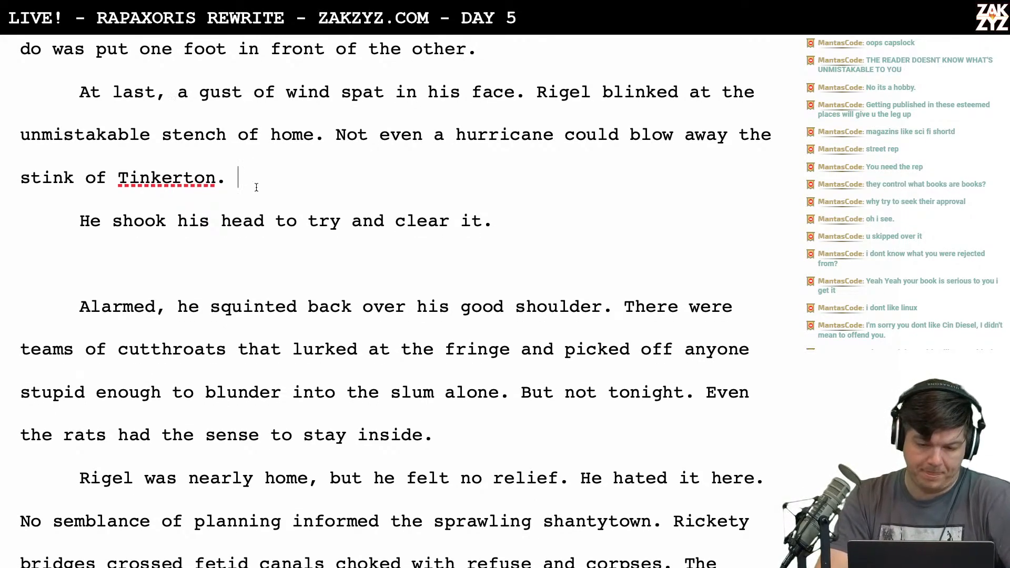
{"action": "type", "text": "He shsook his hea"}
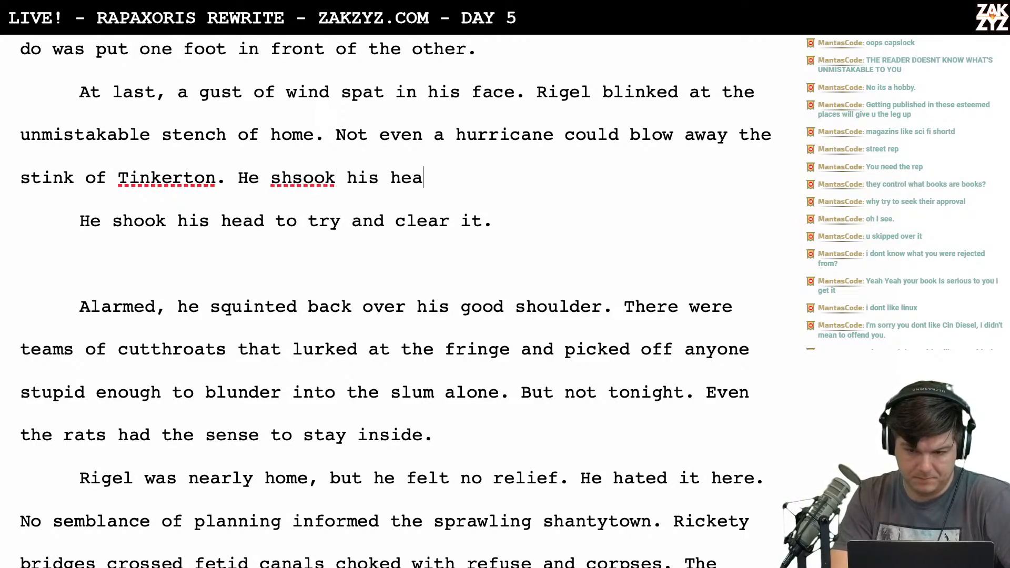
{"action": "type", "text": "d to clear i"}
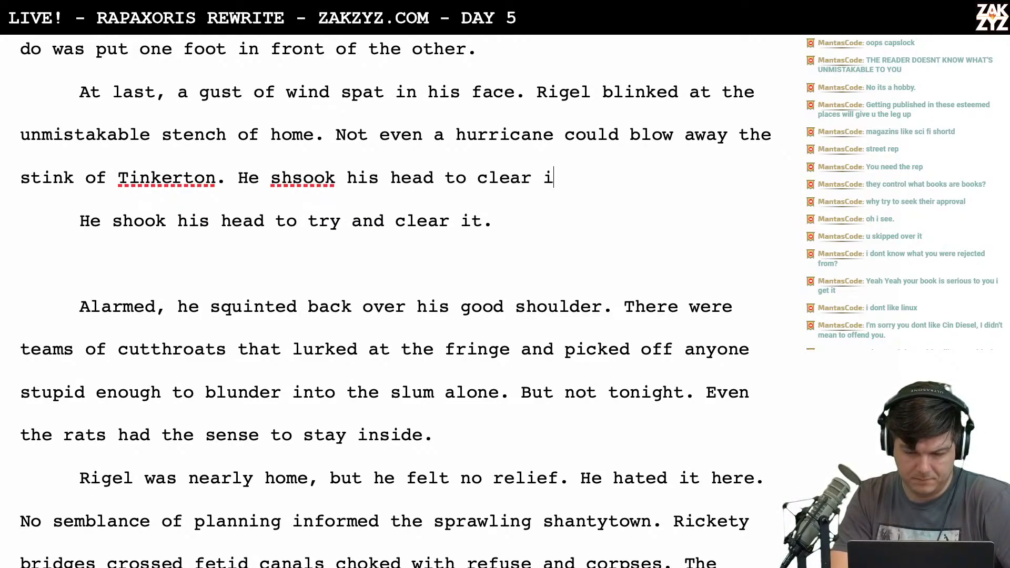
{"action": "type", "text": "t."}
{"action": "key", "text": "Return"}
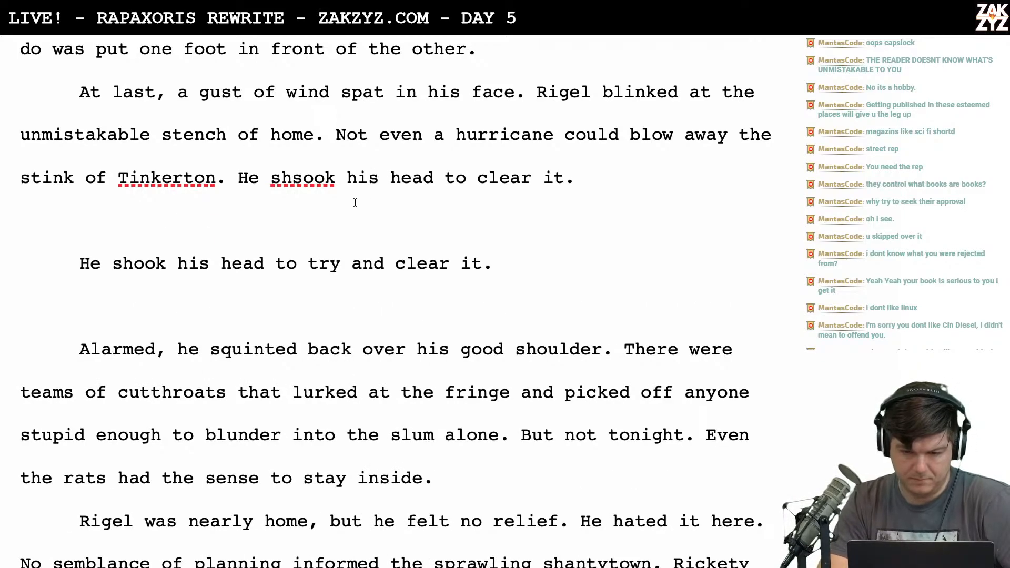
Insert an empty paragraph before "At last, a gust of wind" and append "He slogged on a long time" after "in front of the other."
{"action": "left_click", "coordinate": [678, 94]}
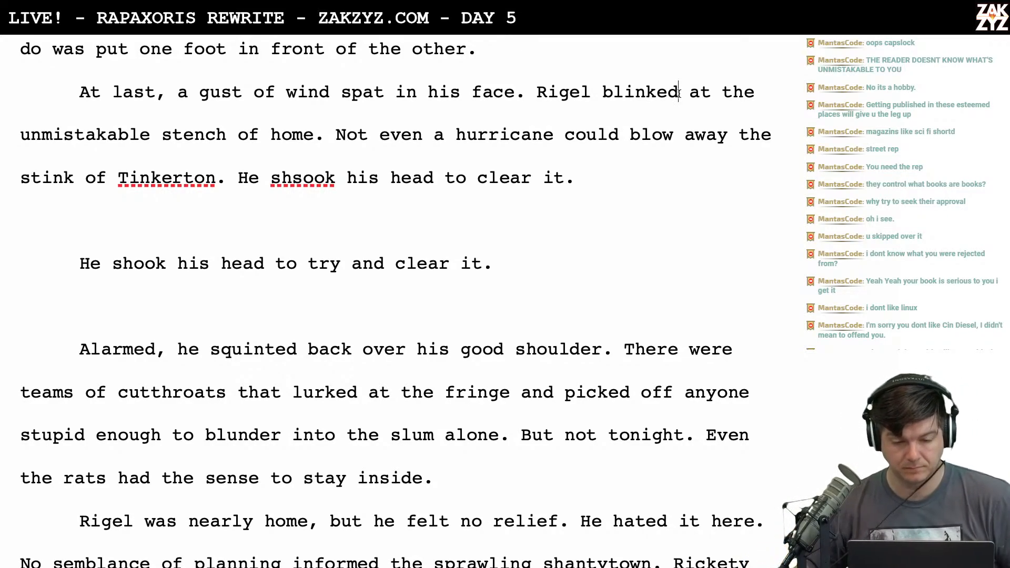
{"action": "scroll", "coordinate": [678, 100], "scroll_direction": "down", "scroll_amount": 5}
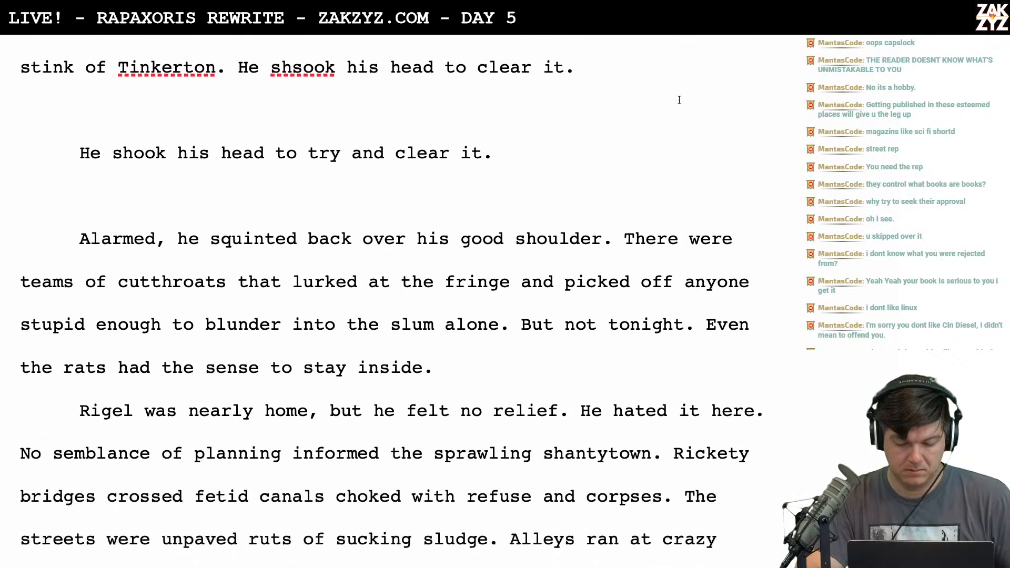
{"action": "scroll", "coordinate": [679, 100], "scroll_direction": "up", "scroll_amount": 5}
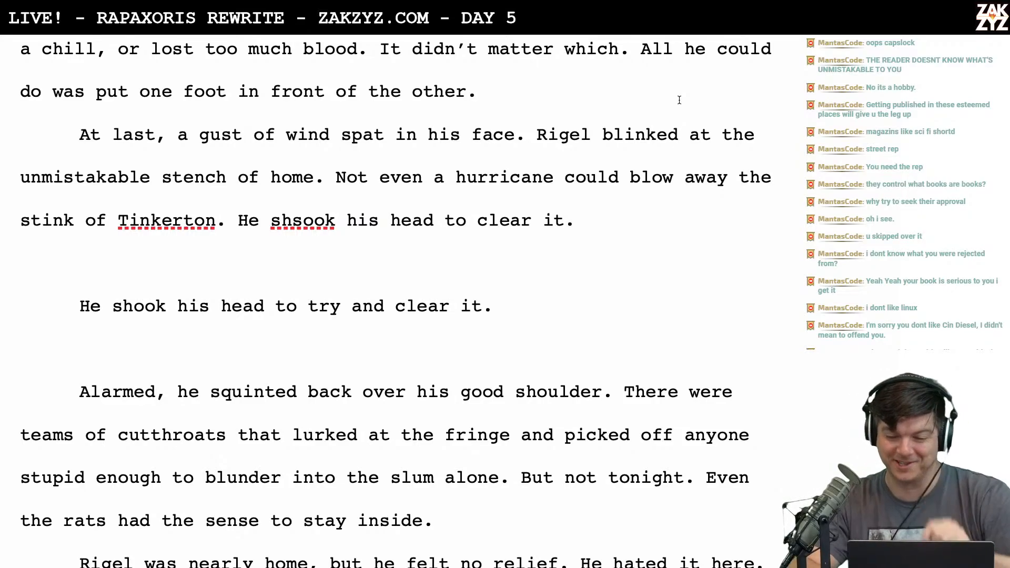
{"action": "scroll", "coordinate": [679, 100], "scroll_direction": "up", "scroll_amount": 10}
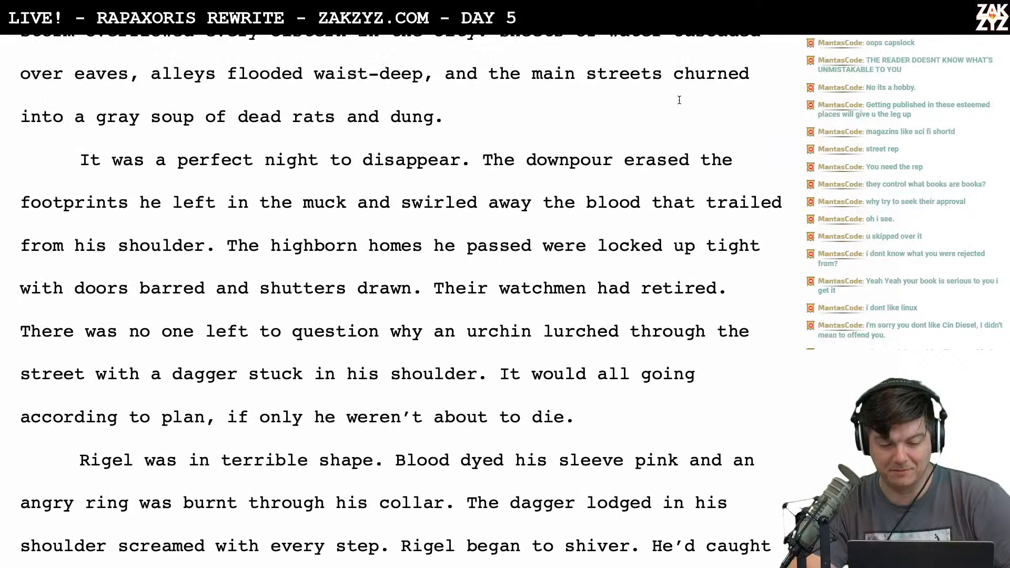
{"action": "scroll", "coordinate": [479, 286], "scroll_direction": "down", "scroll_amount": 10}
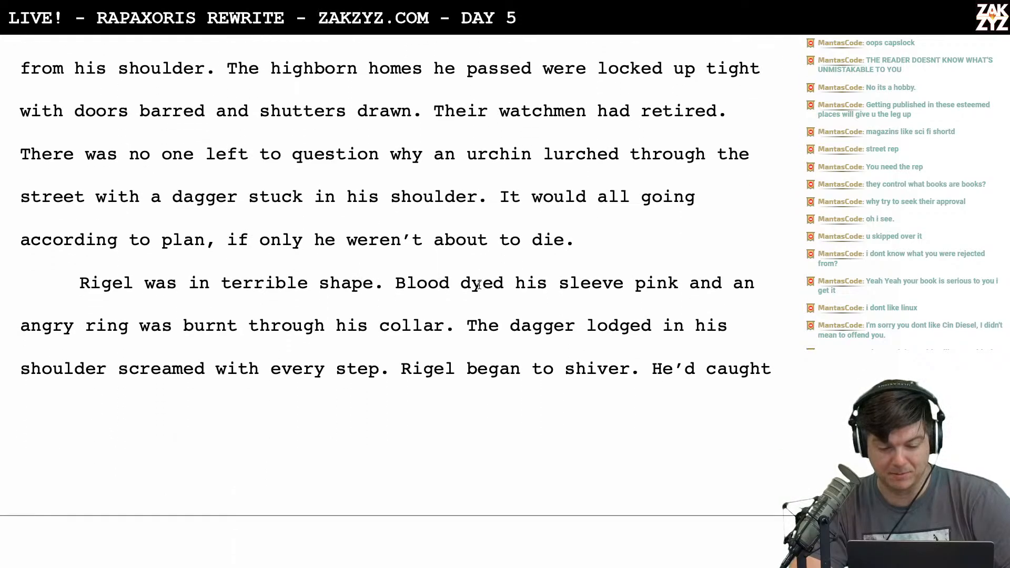
{"action": "scroll", "coordinate": [479, 284], "scroll_direction": "down", "scroll_amount": 9}
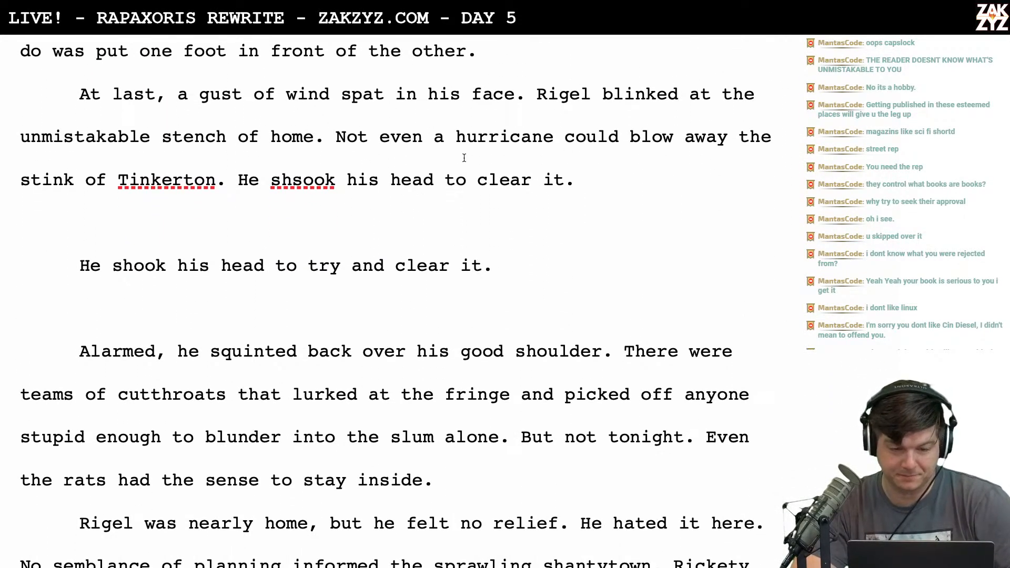
{"action": "left_click", "coordinate": [499, 83]}
{"action": "left_click", "coordinate": [507, 57]}
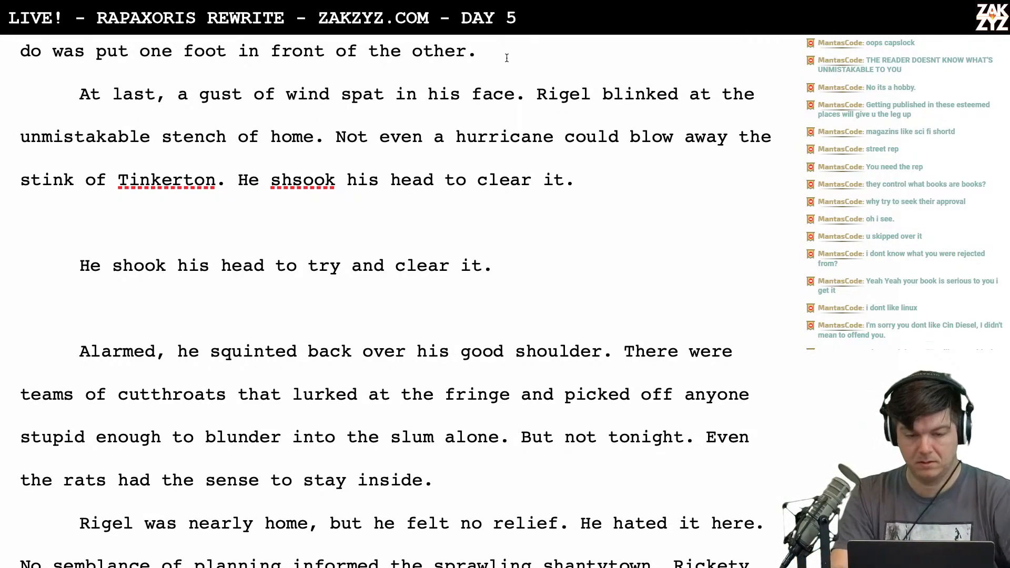
{"action": "key", "text": "Return"}
{"action": "key", "text": "Left"}
{"action": "scroll", "coordinate": [395, 300], "scroll_direction": "up", "scroll_amount": 2}
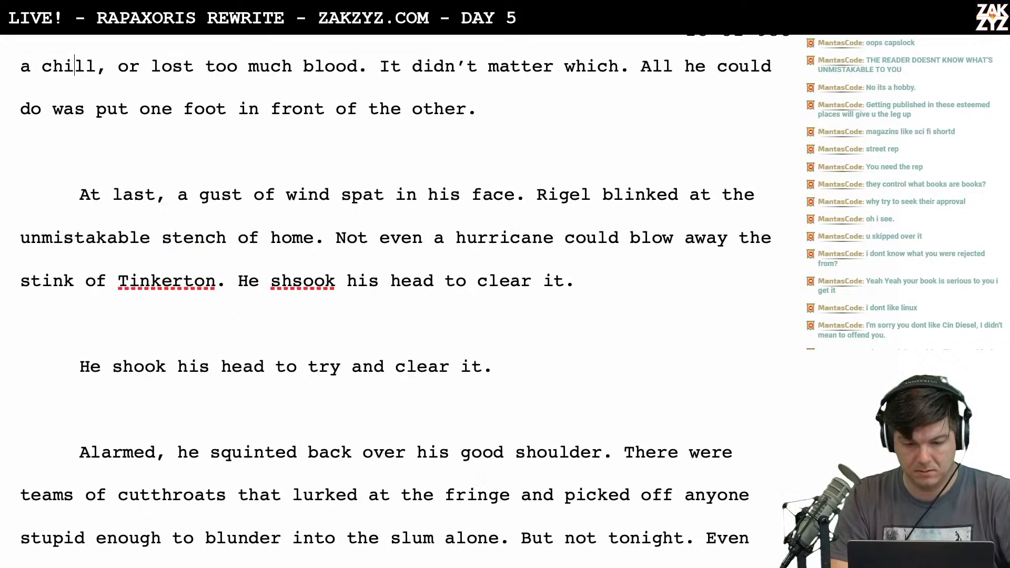
{"action": "type", "text": "He "}
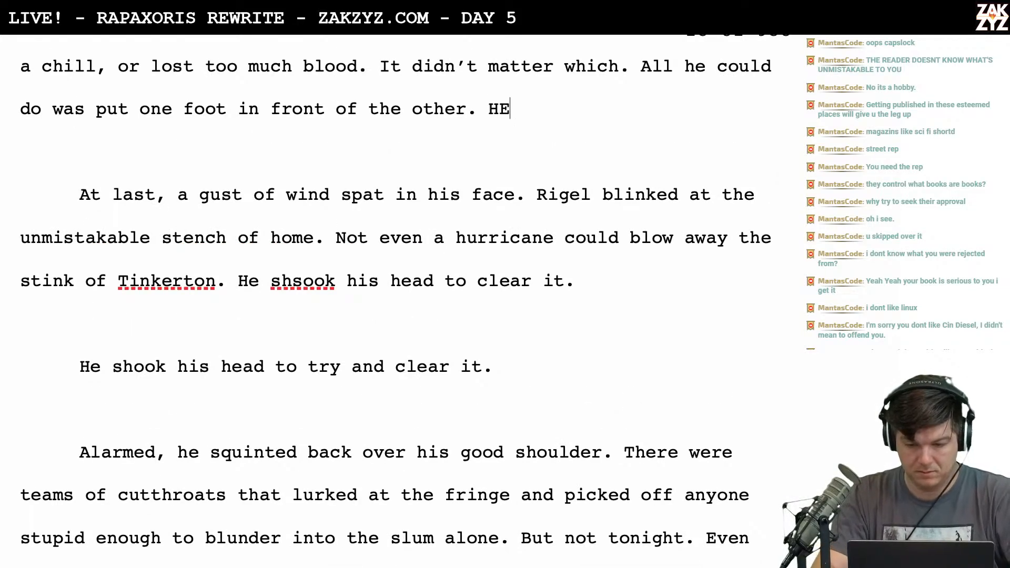
{"action": "type", "text": "slogge"}
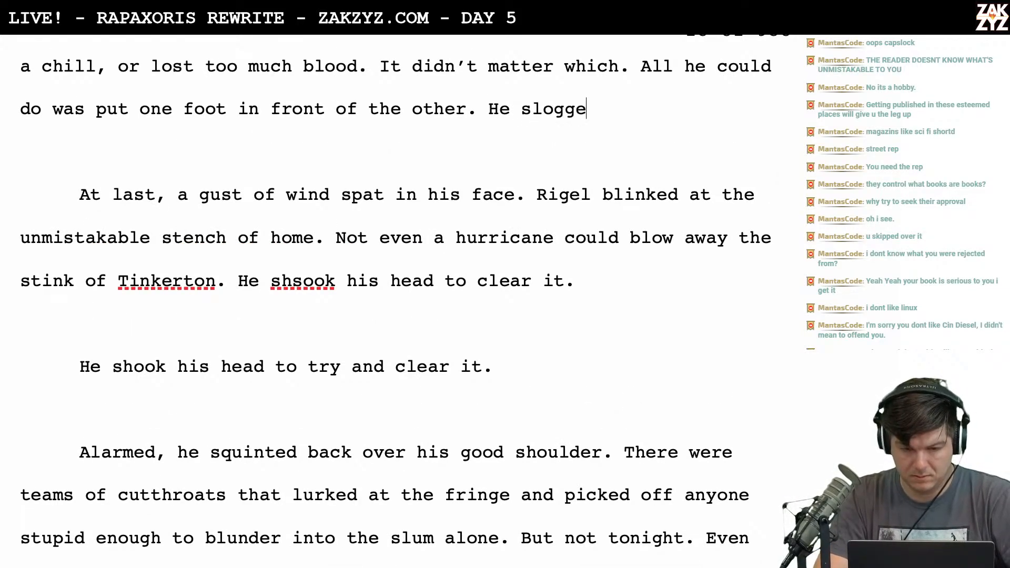
{"action": "type", "text": "d on a long time"}
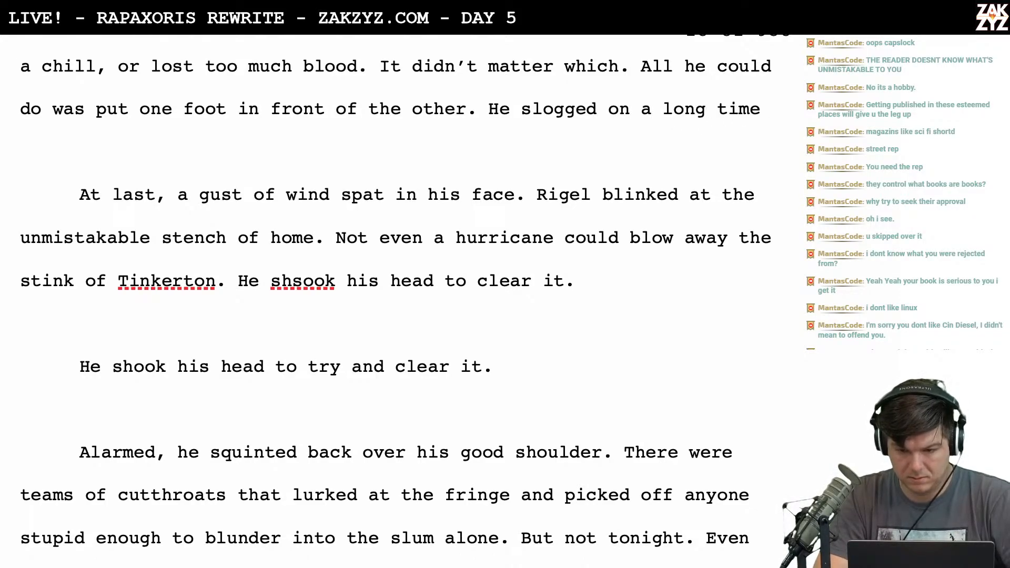
Continue the "He slogged on a long time" sentence with ", until a gust of wind spat an unmistakable stench in his face."
{"action": "type", "text": ", untio"}
{"action": "key", "text": "BackSpace"}
{"action": "type", "text": "l a gust of wind "}
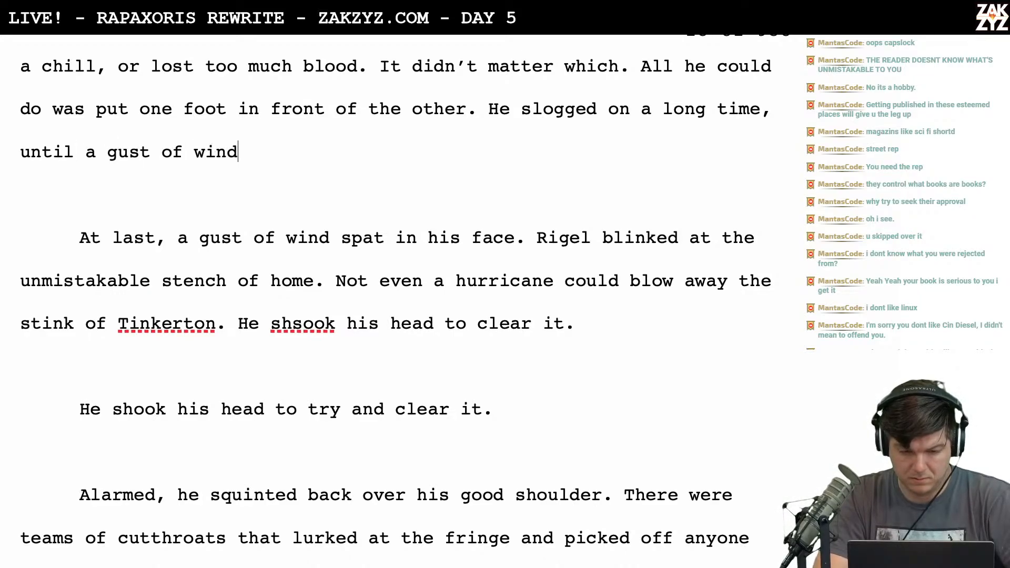
{"action": "type", "text": "sap"}
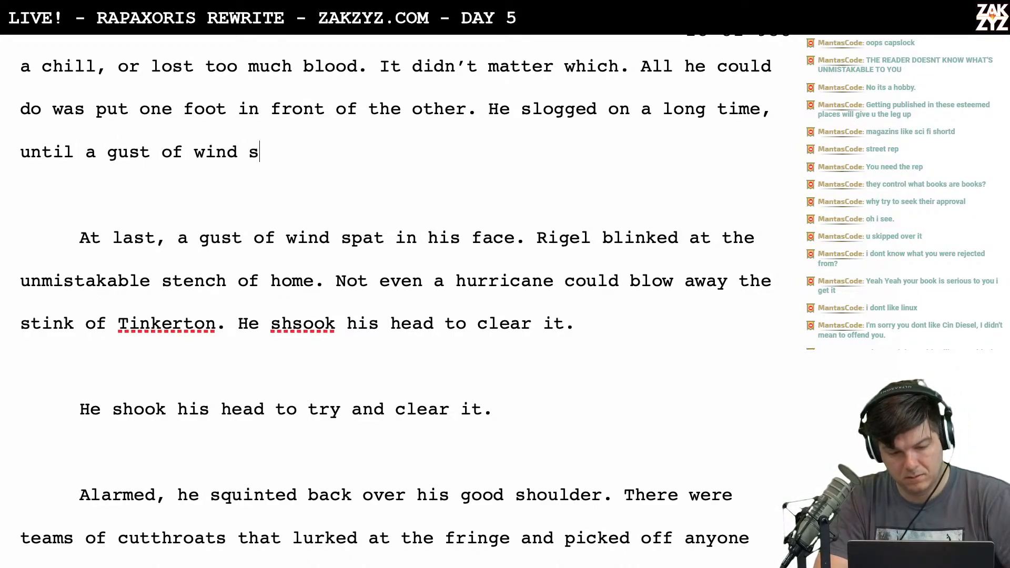
{"action": "key", "text": "BackSpace"}
{"action": "key", "text": "BackSpace"}
{"action": "type", "text": "pat an un"}
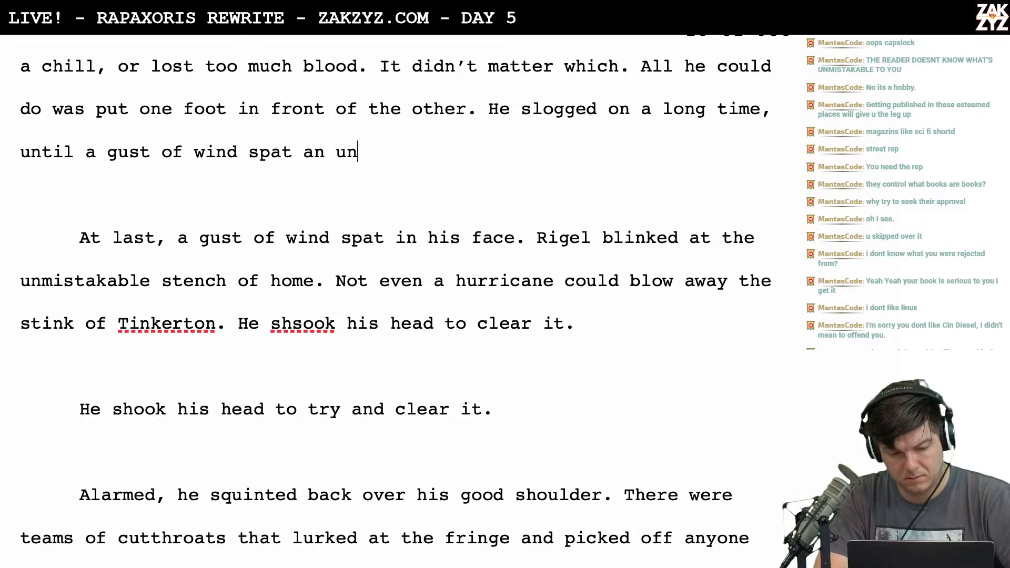
{"action": "type", "text": "mistakable st"}
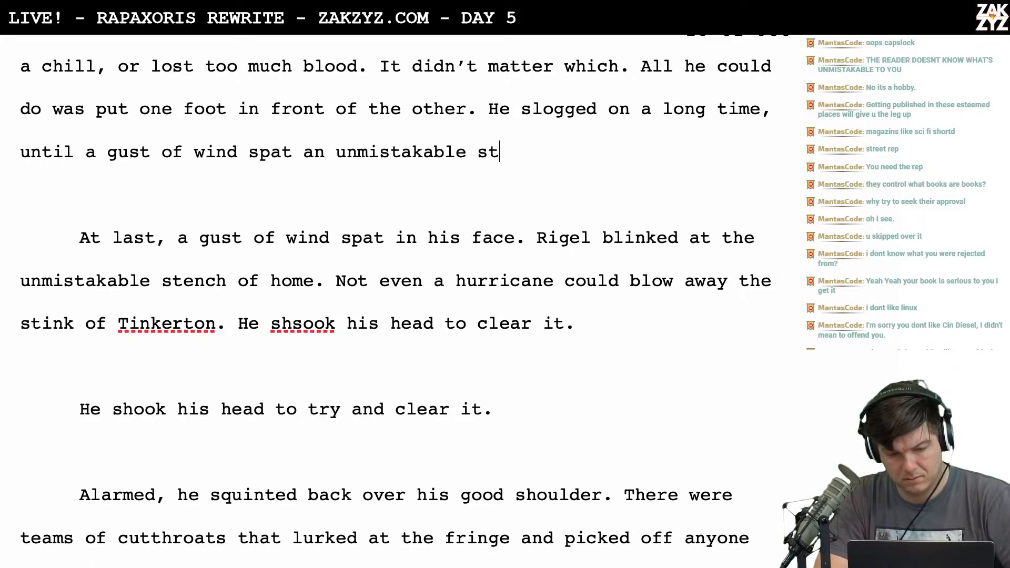
{"action": "type", "text": "ench into his face."}
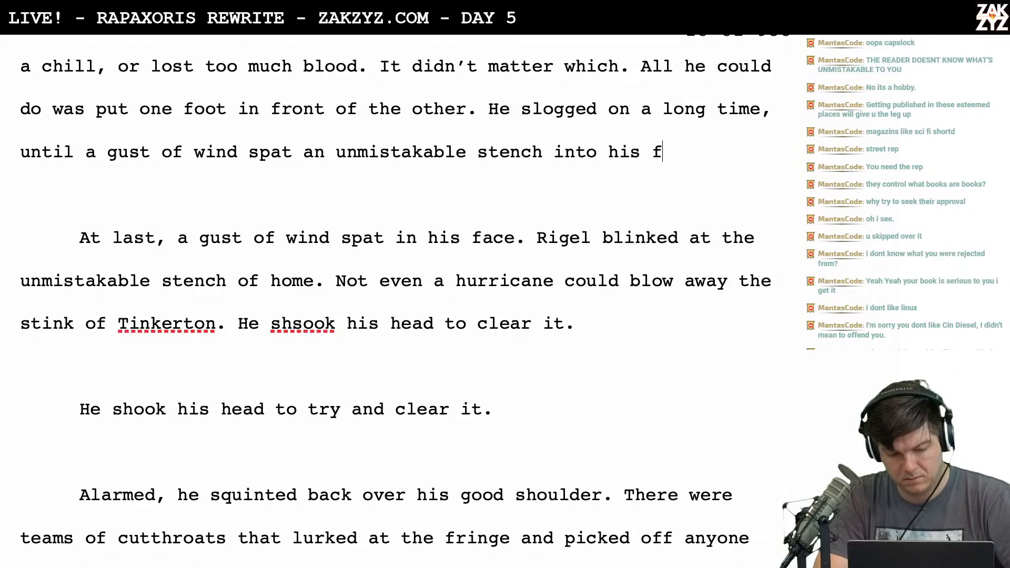
{"action": "key", "text": "BackSpace"}
{"action": "key", "text": "BackSpace"}
{"action": "key", "text": "BackSpace"}
{"action": "key", "text": "BackSpace"}
{"action": "key", "text": "BackSpace"}
{"action": "key", "text": "BackSpace"}
{"action": "key", "text": "BackSpace"}
{"action": "key", "text": "BackSpace"}
{"action": "key", "text": "BackSpace"}
{"action": "key", "text": "BackSpace"}
{"action": "key", "text": "BackSpace"}
{"action": "key", "text": "BackSpace"}
{"action": "key", "text": "BackSpace"}
{"action": "key", "text": "BackSpace"}
{"action": "key", "text": "BackSpace"}
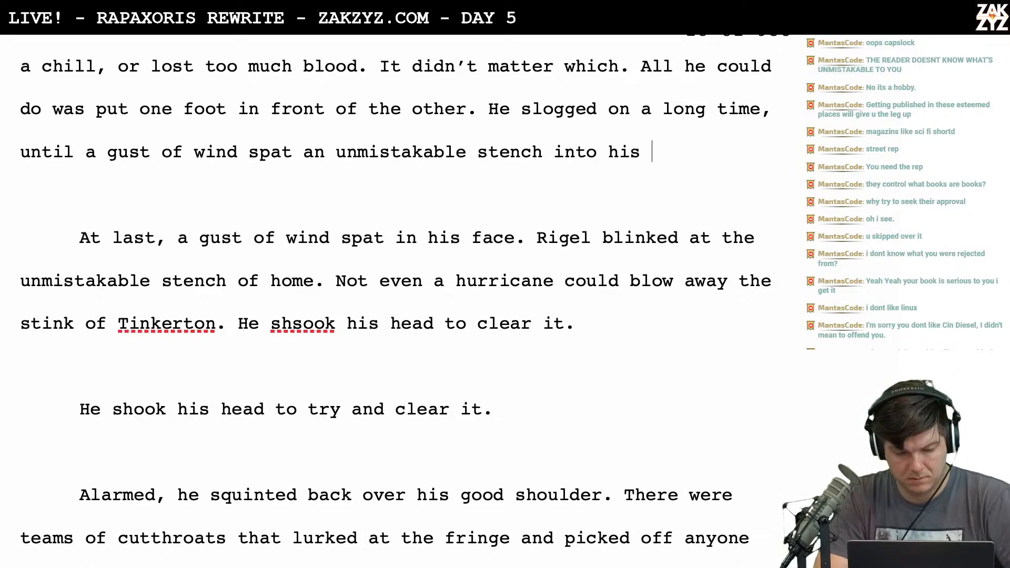
{"action": "type", "text": "in his face."}
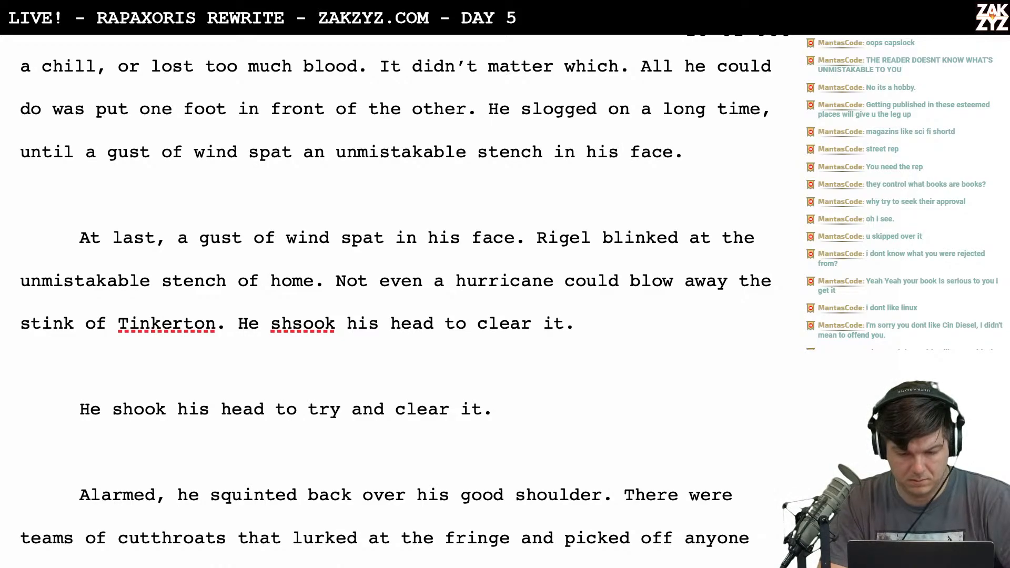
Delete the paragraph break and the old text from "At last, a gust of wind" through "stench of home.", joining "Not even a hurricane" to the paragraph above
{"action": "key", "text": "shift+Down"}
{"action": "key", "text": "shift+Down"}
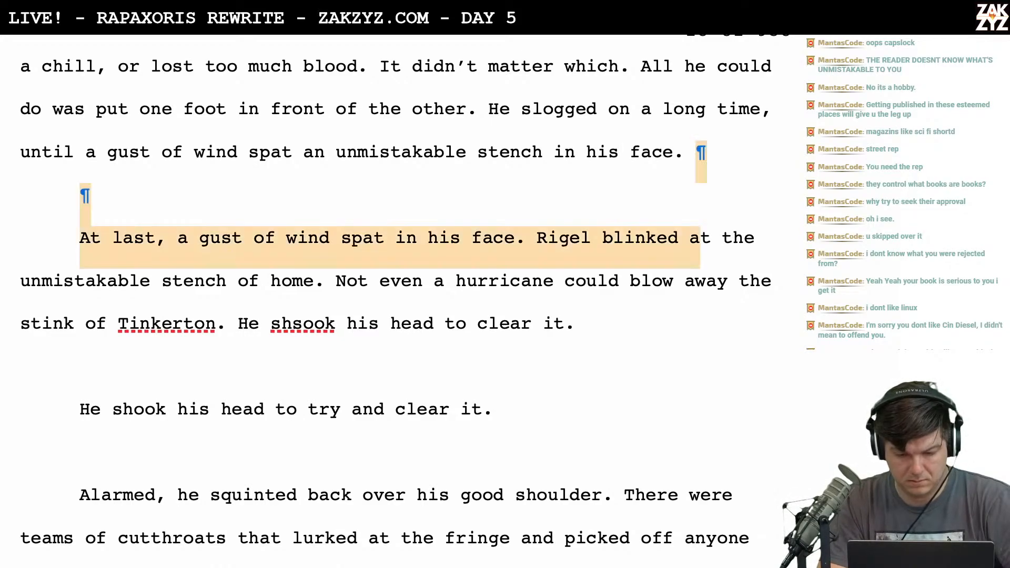
{"action": "key", "text": "shift+Right"}
{"action": "key", "text": "shift+Right"}
{"action": "key", "text": "shift+Right"}
{"action": "key", "text": "shift+Right"}
{"action": "key", "text": "shift+Right"}
{"action": "key", "text": "shift+Right"}
{"action": "key", "text": "shift+Right"}
{"action": "key", "text": "shift+Right"}
{"action": "key", "text": "shift+Right"}
{"action": "key", "text": "shift+Right"}
{"action": "key", "text": "shift+Right"}
{"action": "key", "text": "shift+Right"}
{"action": "key", "text": "shift+Right"}
{"action": "key", "text": "shift+Right"}
{"action": "key", "text": "shift+Right"}
{"action": "key", "text": "shift+Right"}
{"action": "key", "text": "shift+Right"}
{"action": "key", "text": "shift+Right"}
{"action": "key", "text": "shift+Right"}
{"action": "key", "text": "shift+Right"}
{"action": "key", "text": "shift+Right"}
{"action": "key", "text": "shift+Right"}
{"action": "key", "text": "shift+Right"}
{"action": "key", "text": "shift+Right"}
{"action": "key", "text": "shift+Right"}
{"action": "key", "text": "shift+Right"}
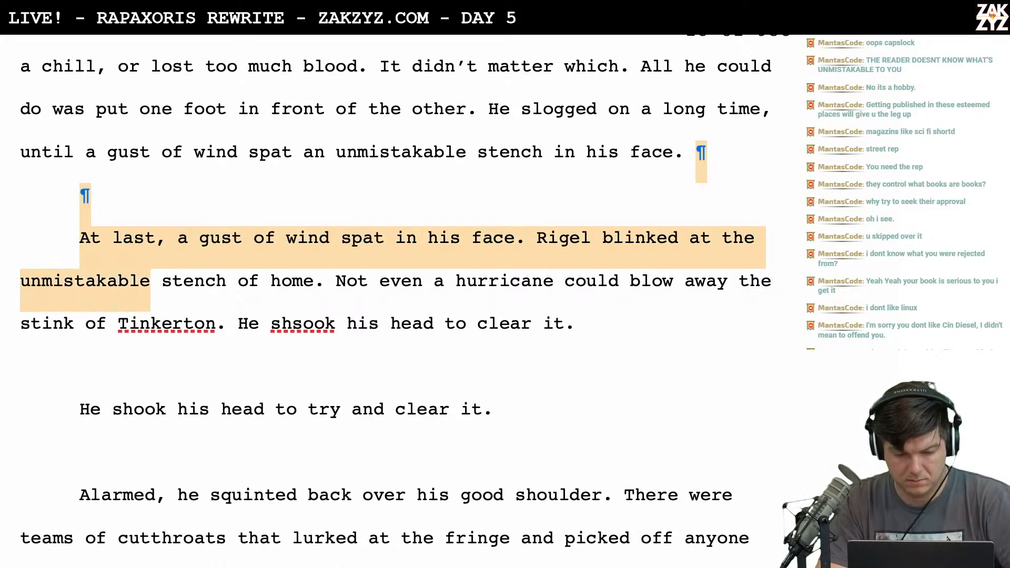
{"action": "key", "text": "shift+Right"}
{"action": "key", "text": "shift+Right"}
{"action": "key", "text": "shift+Right"}
{"action": "key", "text": "shift+Right"}
{"action": "key", "text": "shift+Right"}
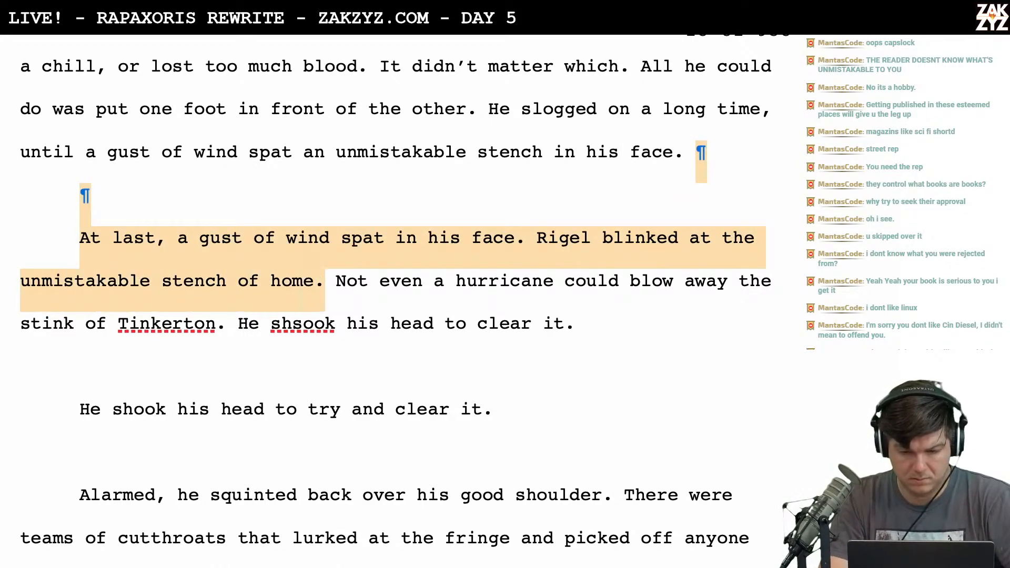
{"action": "key", "text": "BackSpace"}
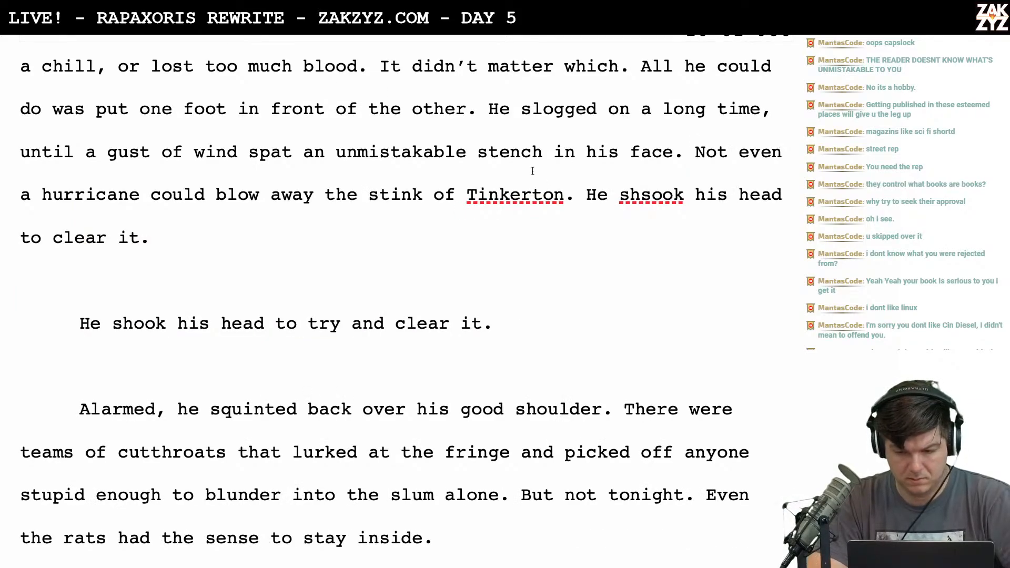
Split "He shsook his head to clear it." into its own paragraph, with two empty paragraphs between it and "stink of Tinkerton."
{"action": "left_click", "coordinate": [585, 195]}
{"action": "key", "text": "Return"}
{"action": "key", "text": "Return"}
{"action": "key", "text": "Return"}
{"action": "key", "text": "Up"}
{"action": "key", "text": "Up"}
{"action": "key", "text": "Up"}
{"action": "key", "text": "Up"}
{"action": "key", "text": "Up"}
{"action": "key", "text": "Down"}
{"action": "key", "text": "Down"}
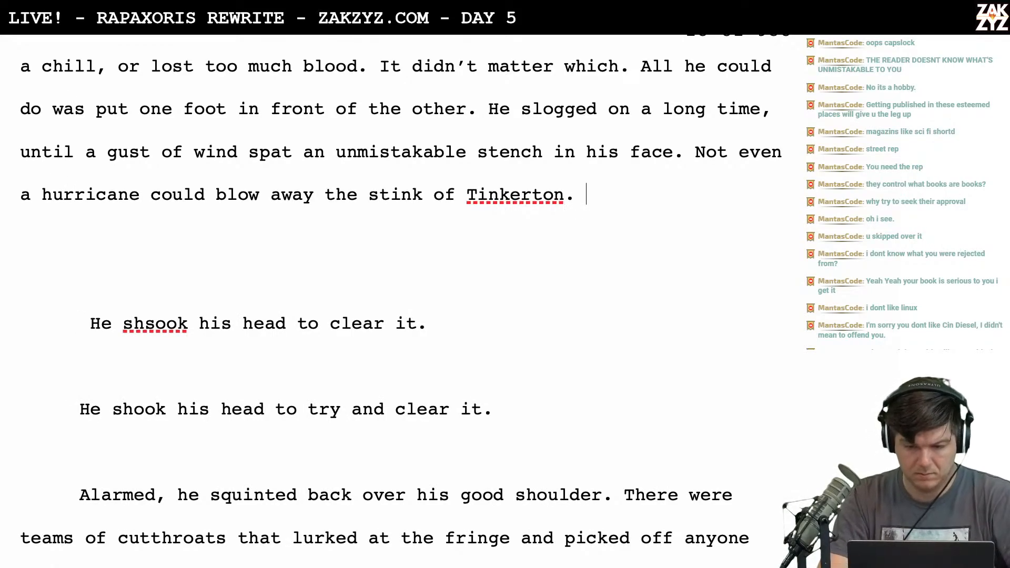
Append "He'd staggered across" after "stink of Tinkerton.", discarding the tried ending "all of Lhaz to reach"
{"action": "type", "text": "He'd"}
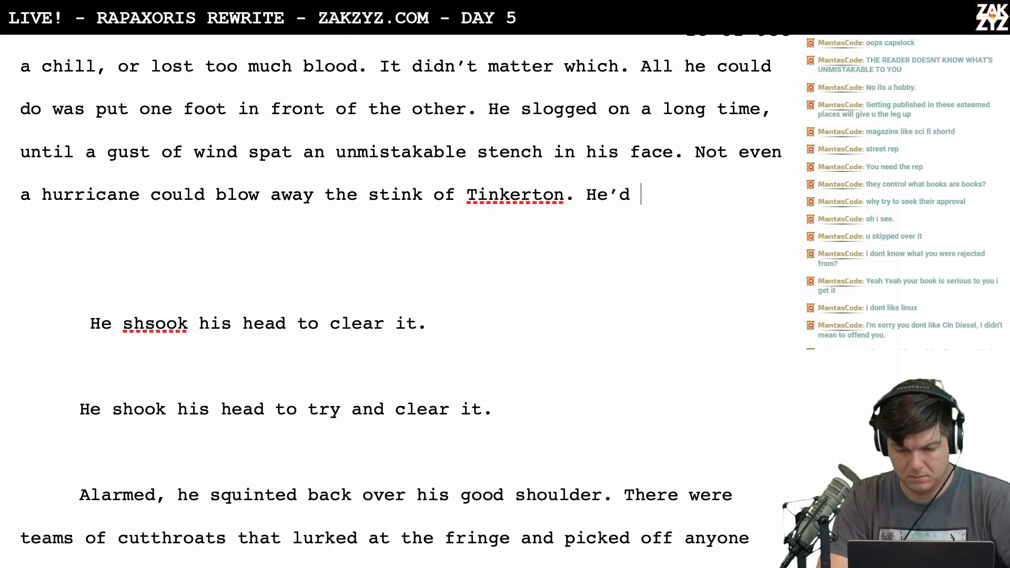
{"action": "key", "text": "BackSpace"}
{"action": "key", "text": "BackSpace"}
{"action": "key", "text": "BackSpace"}
{"action": "key", "text": "BackSpace"}
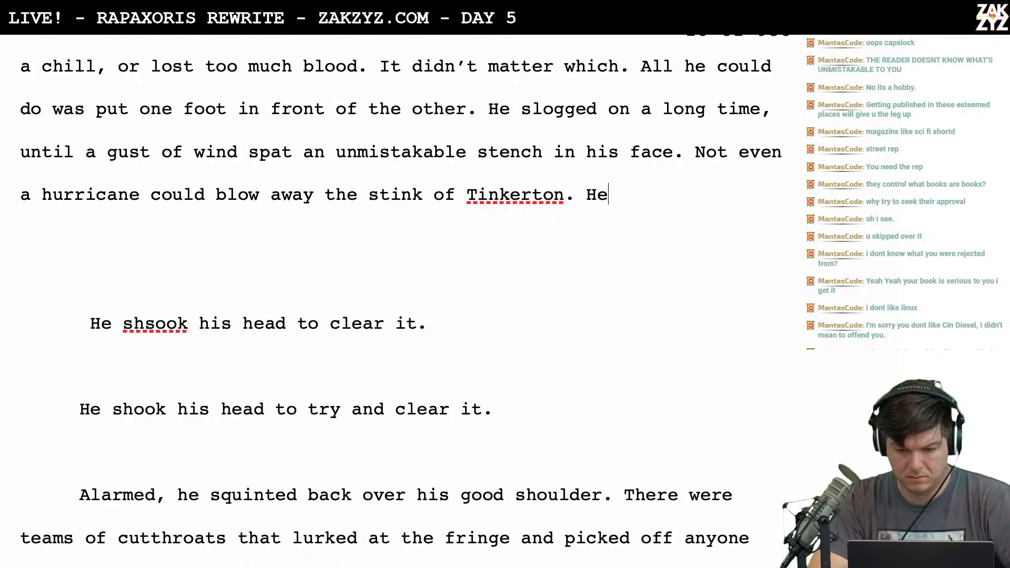
{"action": "type", "text": "He'd"}
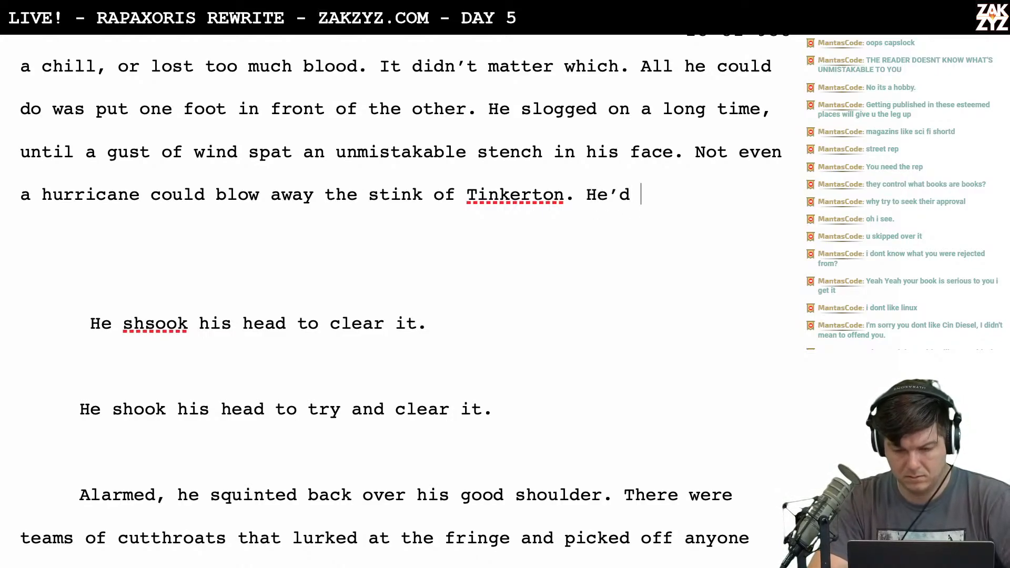
{"action": "type", "text": " staggered a"}
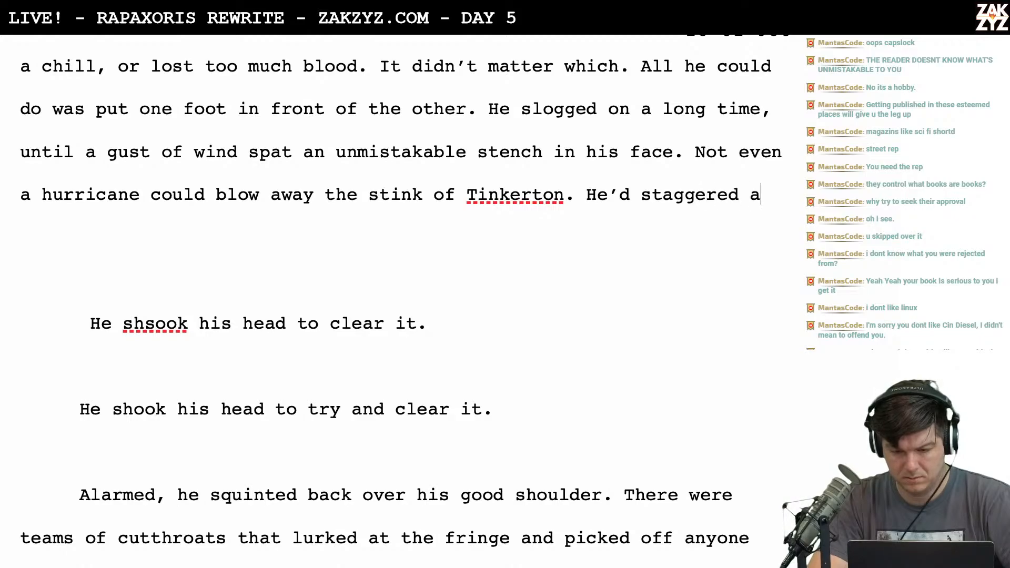
{"action": "type", "text": "cross all of "}
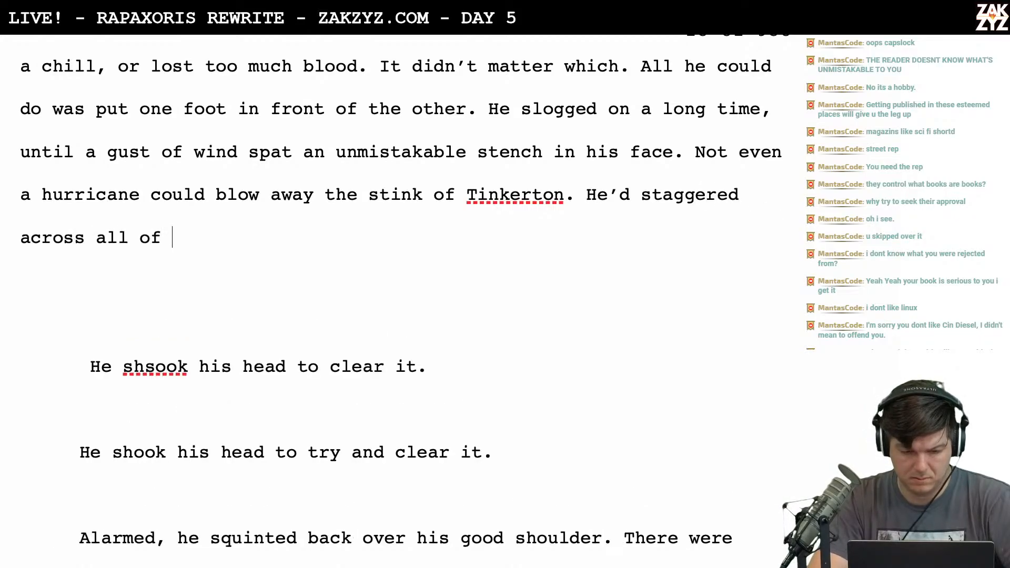
{"action": "type", "text": "Lhaz to reach"}
{"action": "key", "text": "BackSpace"}
{"action": "key", "text": "BackSpace"}
{"action": "key", "text": "BackSpace"}
{"action": "key", "text": "BackSpace"}
{"action": "key", "text": "BackSpace"}
{"action": "key", "text": "BackSpace"}
{"action": "key", "text": "BackSpace"}
{"action": "key", "text": "BackSpace"}
{"action": "key", "text": "BackSpace"}
{"action": "key", "text": "BackSpace"}
{"action": "key", "text": "BackSpace"}
{"action": "key", "text": "BackSpace"}
{"action": "key", "text": "BackSpace"}
{"action": "key", "text": "BackSpace"}
{"action": "key", "text": "BackSpace"}
{"action": "key", "text": "BackSpace"}
{"action": "key", "text": "BackSpace"}
{"action": "key", "text": "BackSpace"}
{"action": "key", "text": "BackSpace"}
{"action": "key", "text": "BackSpace"}
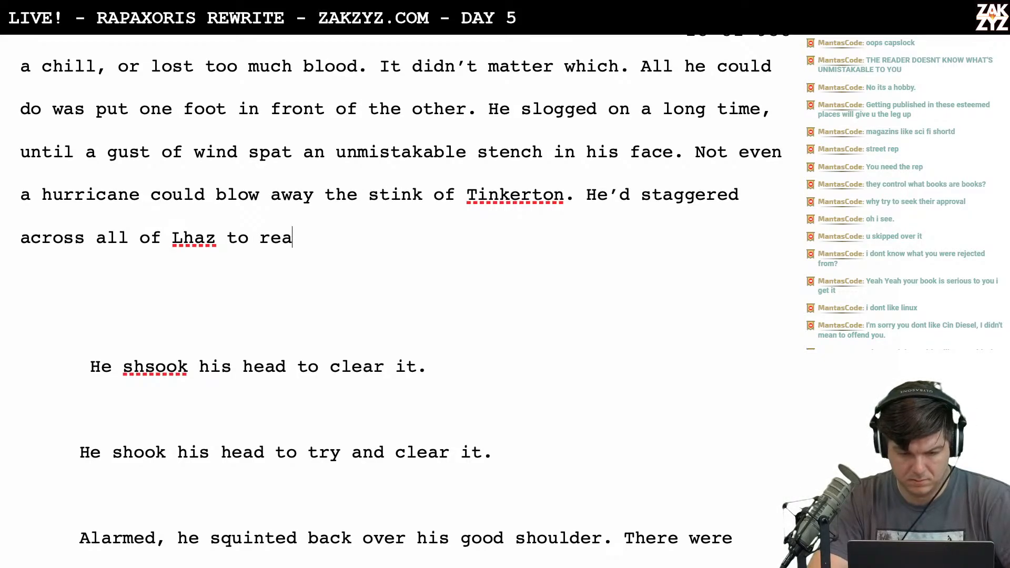
{"action": "type", "text": "the"}
{"action": "key", "text": "BackSpace"}
{"action": "key", "text": "BackSpace"}
{"action": "key", "text": "BackSpace"}
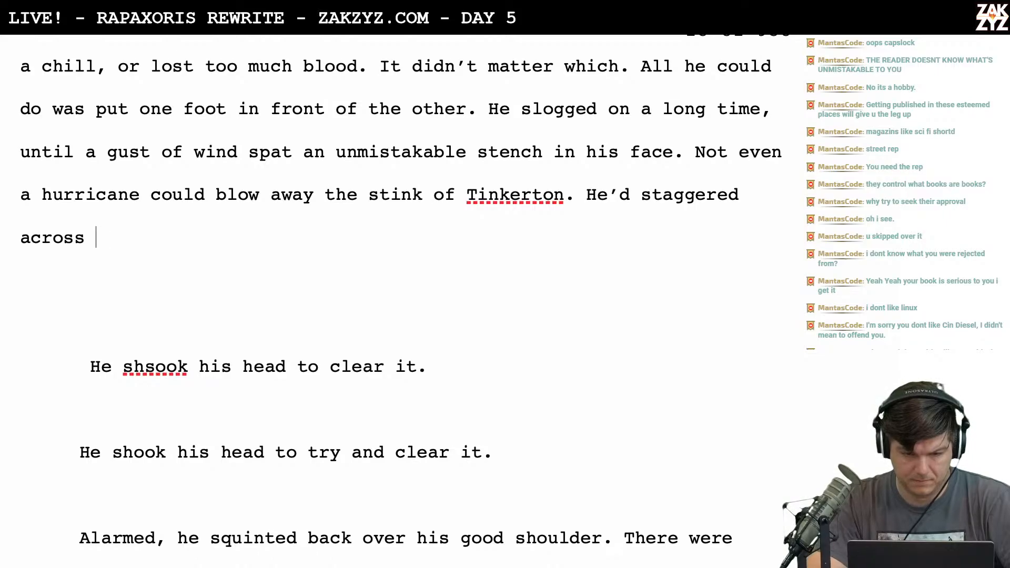
Reword "He slogged on a long time," to "He slogged on that way for a long time," and delete the duplicated words
{"action": "scroll", "coordinate": [633, 168], "scroll_direction": "up", "scroll_amount": 3}
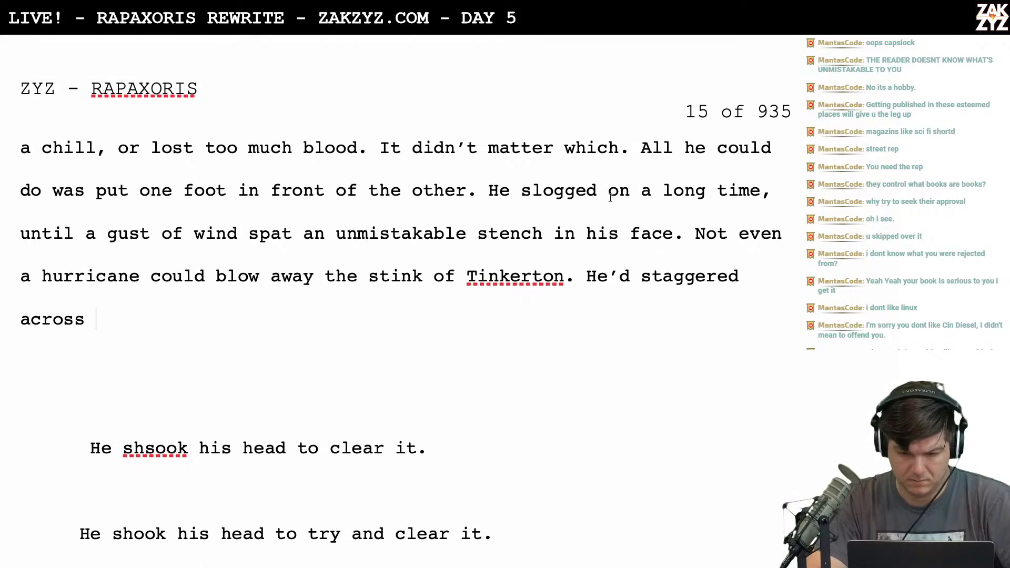
{"action": "type", "text": "that way for a"}
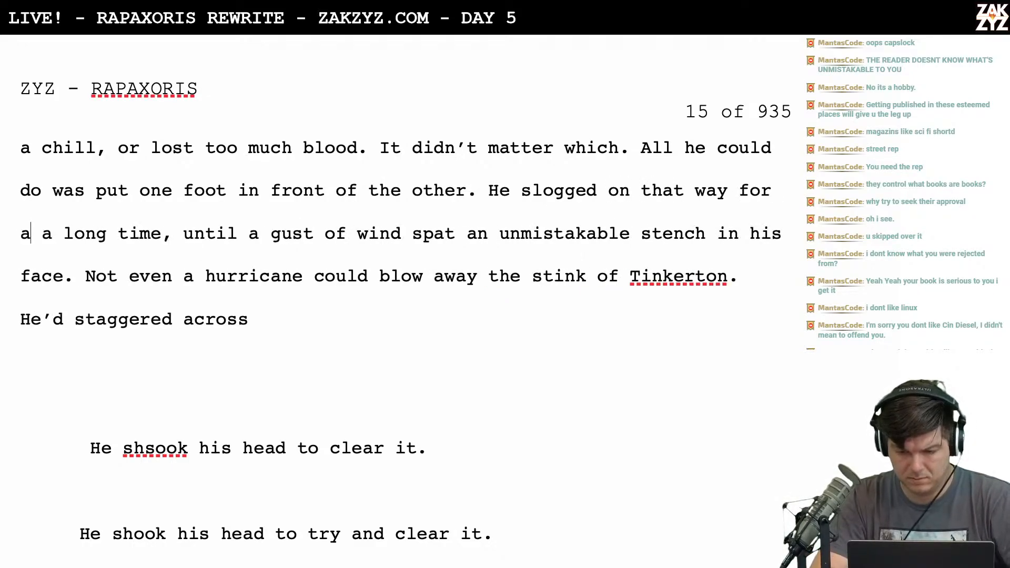
{"action": "type", "text": " lo a long t"}
{"action": "key", "text": "BackSpace"}
{"action": "key", "text": "BackSpace"}
{"action": "key", "text": "BackSpace"}
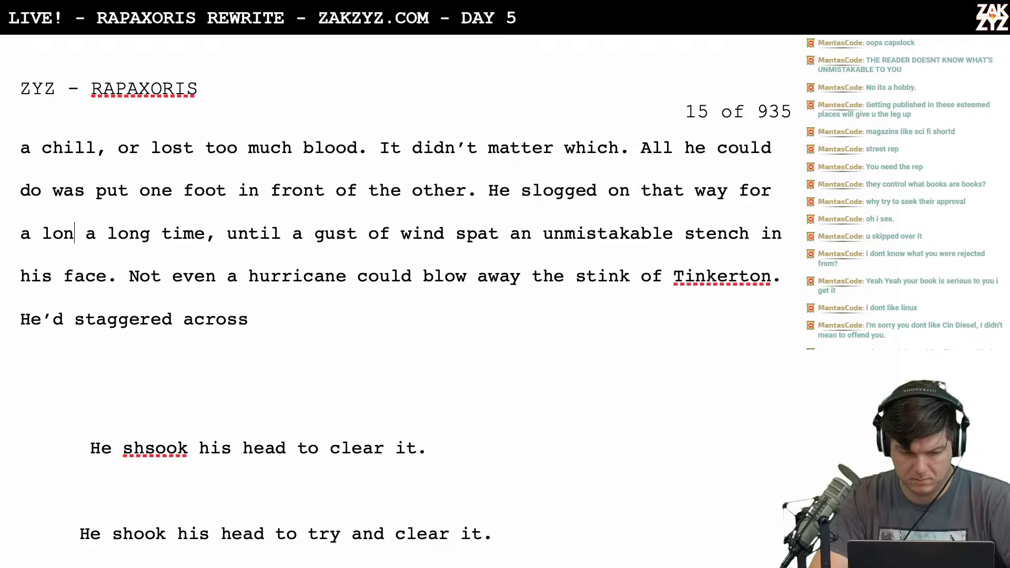
{"action": "type", "text": "ng time,"}
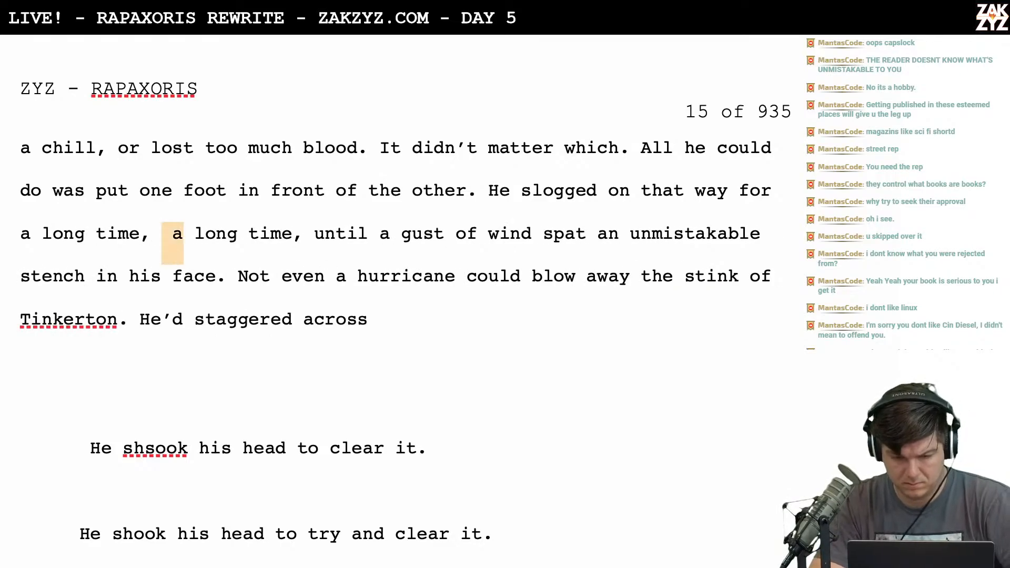
{"action": "key", "text": "shift+Right"}
{"action": "key", "text": "shift+Right"}
{"action": "key", "text": "shift+Right"}
{"action": "key", "text": "shift+Right"}
{"action": "key", "text": "shift+Right"}
{"action": "key", "text": "shift+Right"}
{"action": "key", "text": "shift+Right"}
{"action": "key", "text": "shift+Right"}
{"action": "key", "text": "shift+Right"}
{"action": "key", "text": "shift+Right"}
{"action": "key", "text": "shift+Right"}
{"action": "key", "text": "BackSpace"}
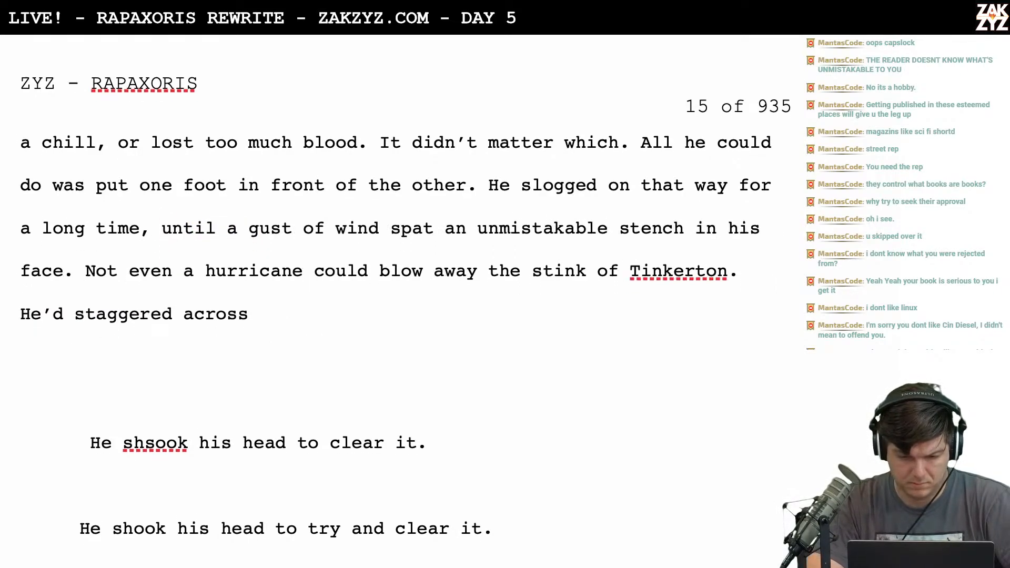
Break the paragraph before "until a gust of wind" and leave an empty line after "for a long time,"
{"action": "scroll", "coordinate": [662, 131], "scroll_direction": "down", "scroll_amount": 1}
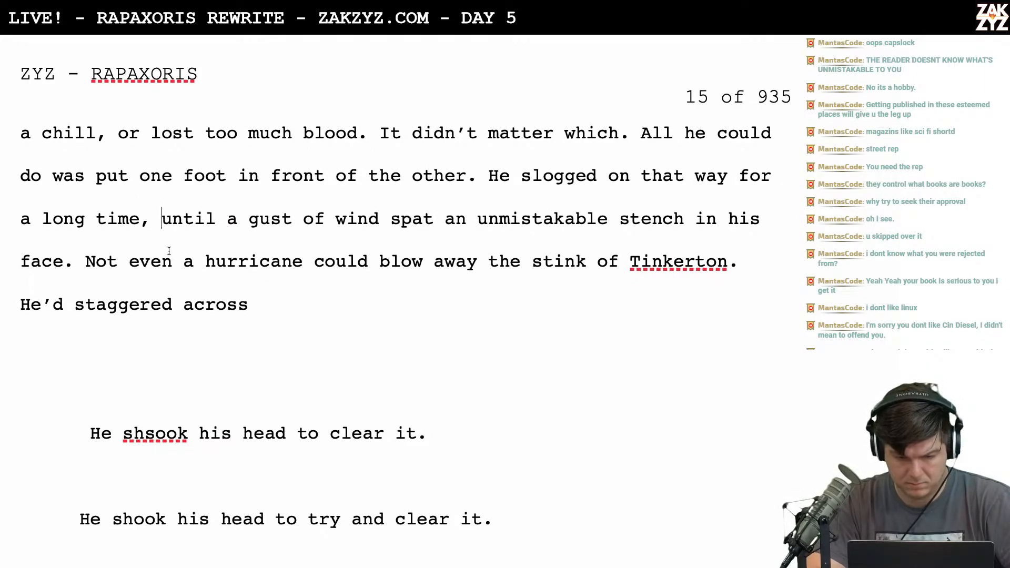
{"action": "key", "text": "Return"}
{"action": "key", "text": "Return"}
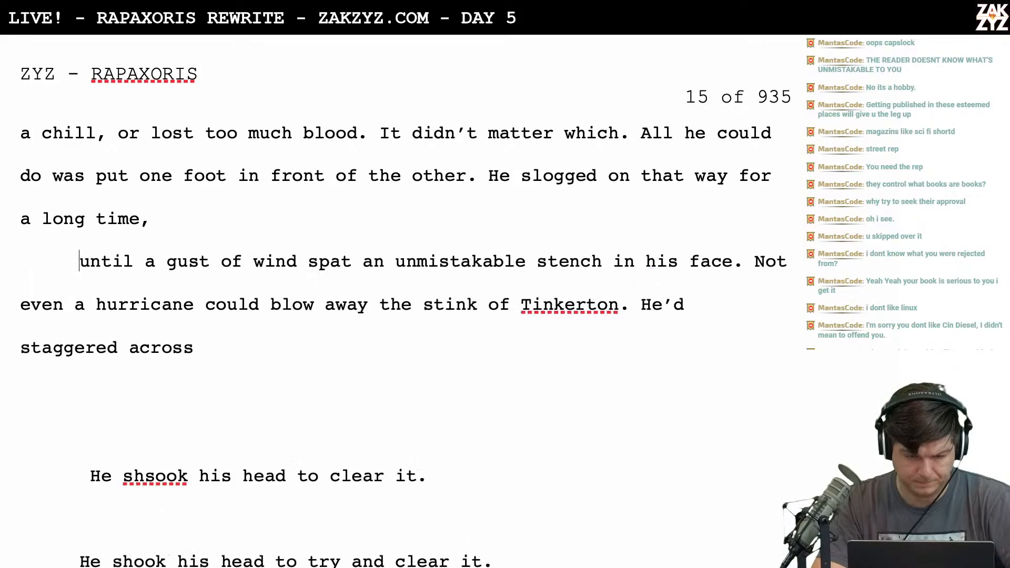
{"action": "key", "text": "Up"}
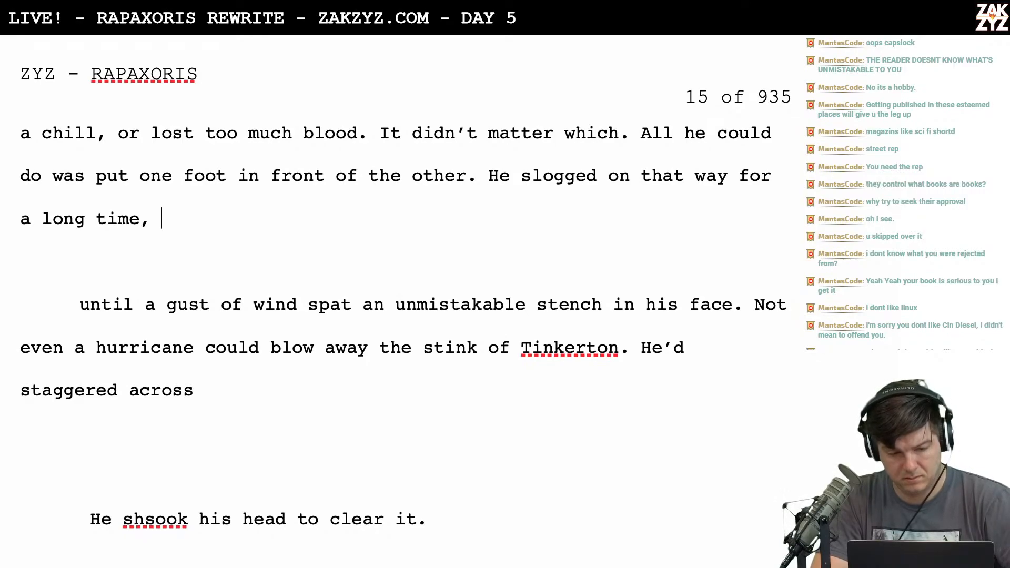
{"action": "type", "text": "p"}
{"action": "key", "text": "BackSpace"}
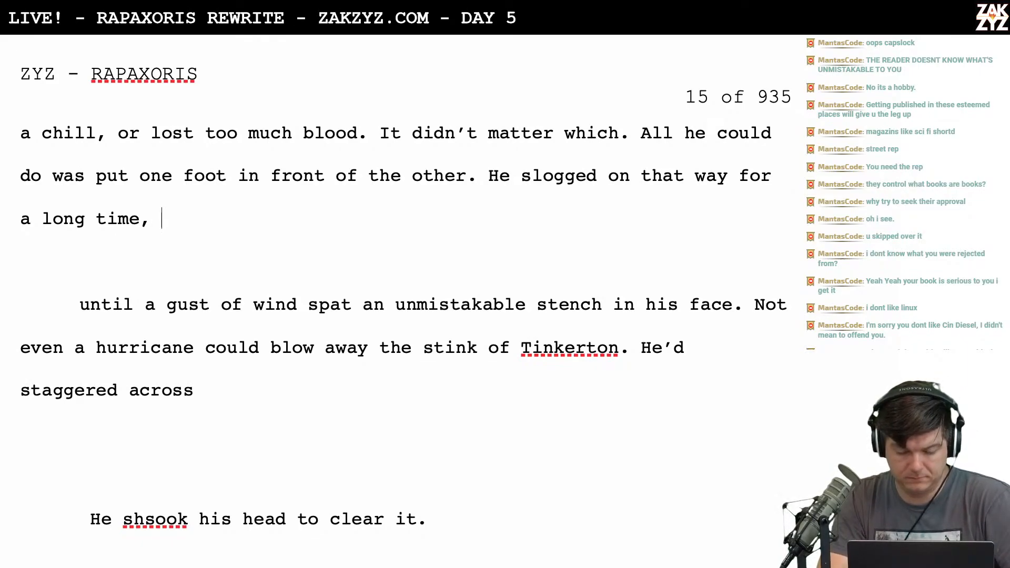
Extend the sentence ending "in front of the other" with ", fear before pain"
{"action": "left_click", "coordinate": [467, 178]}
{"action": "type", "text": ", fear befroe"}
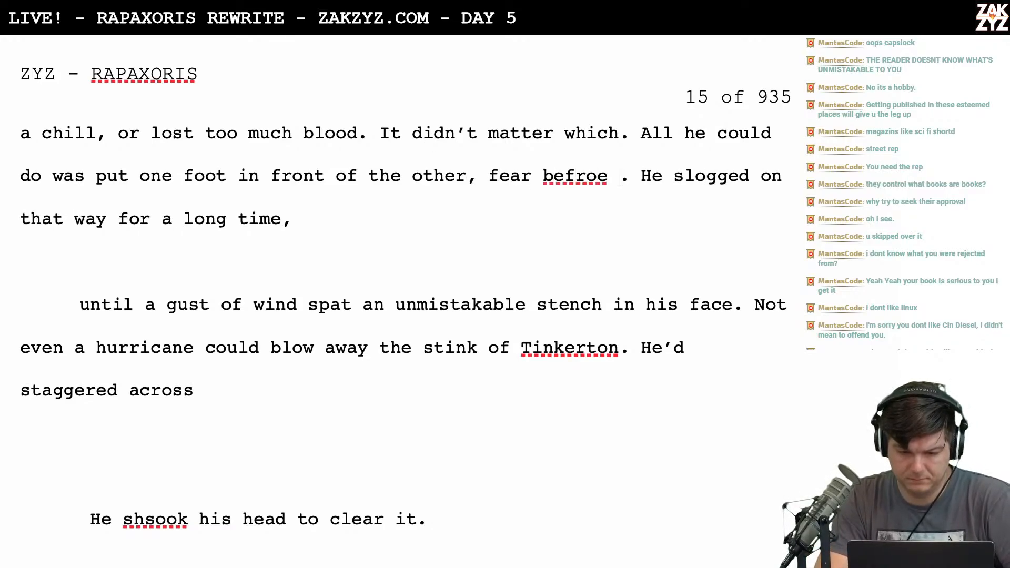
{"action": "key", "text": "BackSpace"}
{"action": "key", "text": "BackSpace"}
{"action": "key", "text": "BackSpace"}
{"action": "key", "text": "BackSpace"}
{"action": "type", "text": "ore pain"}
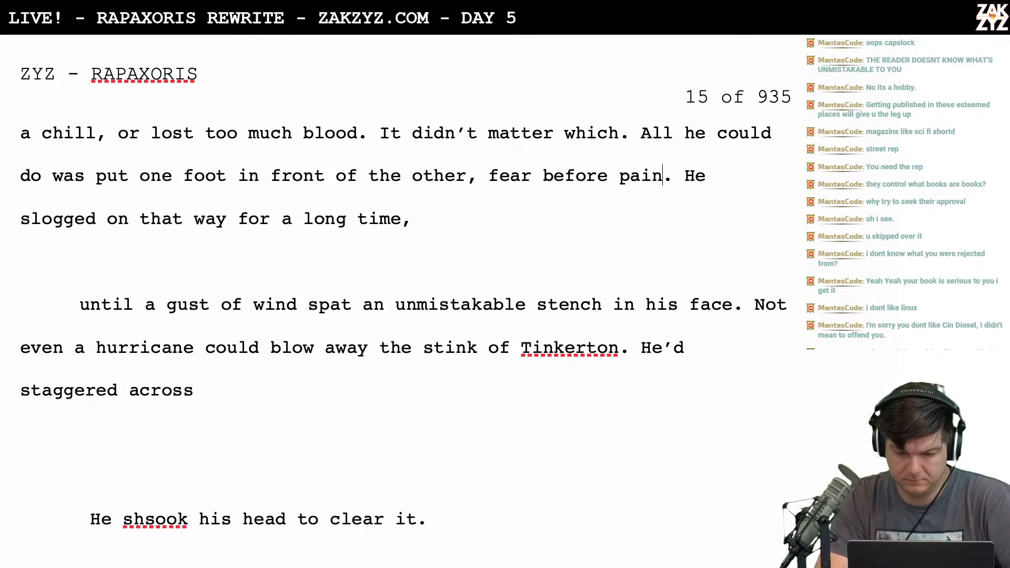
End "fear before pain" with a period, break the paragraph there with an empty line, and start the new sentence "He slogged on"
{"action": "type", "text": "."}
{"action": "key", "text": "Return"}
{"action": "key", "text": "Return"}
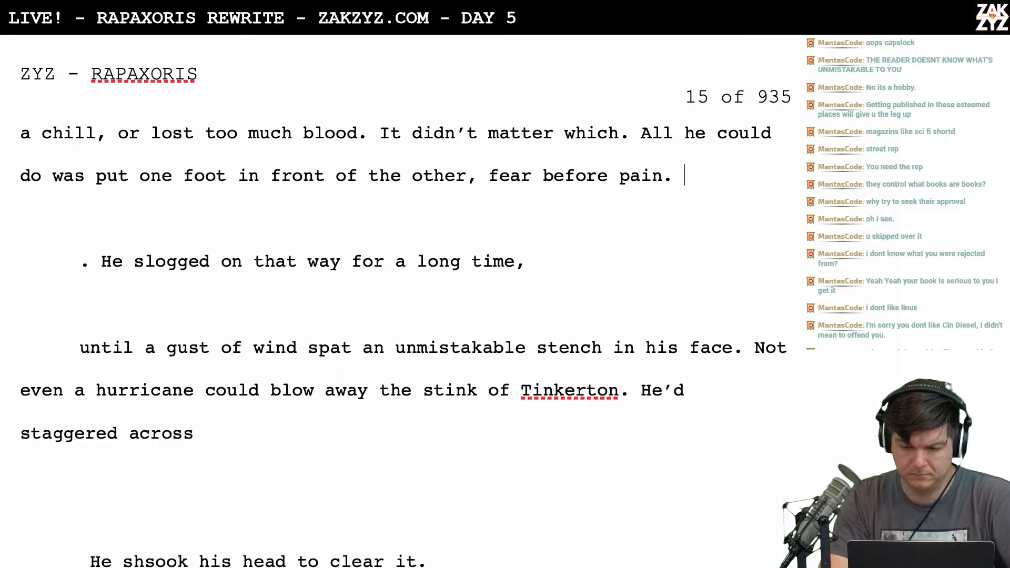
{"action": "type", "text": "He slogged on "}
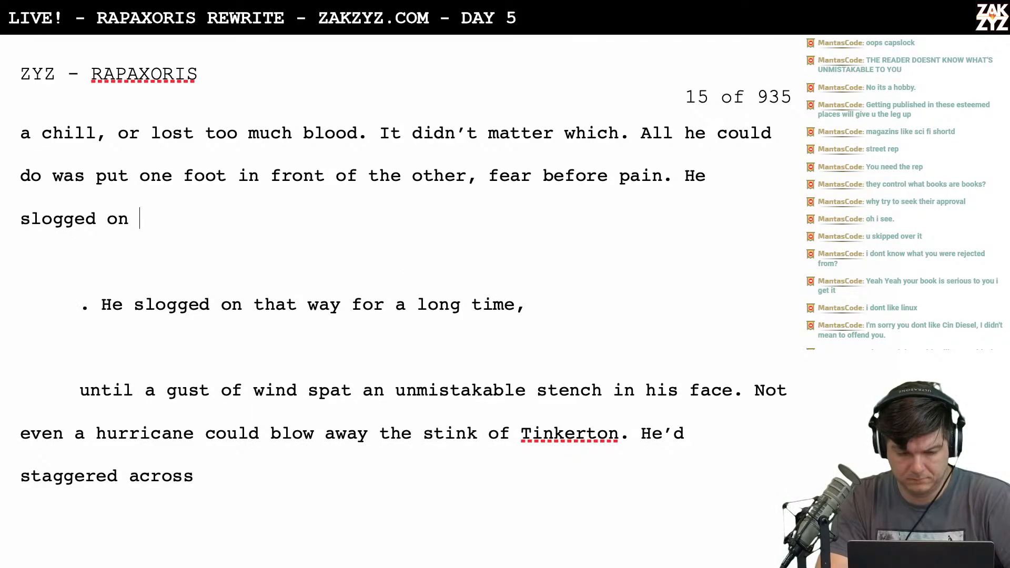
{"action": "type", "text": "for "}
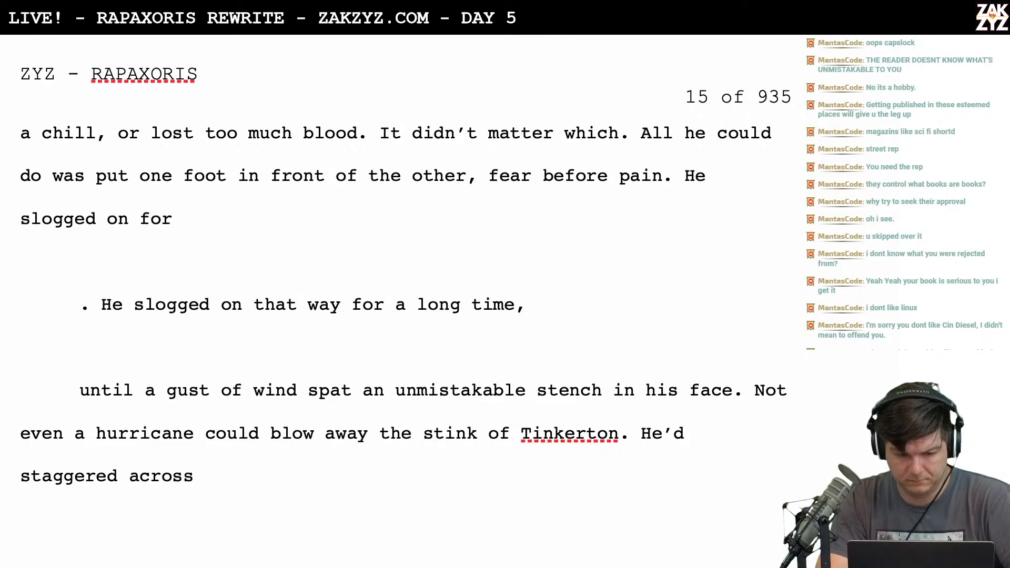
{"action": "type", "text": "what felt l"}
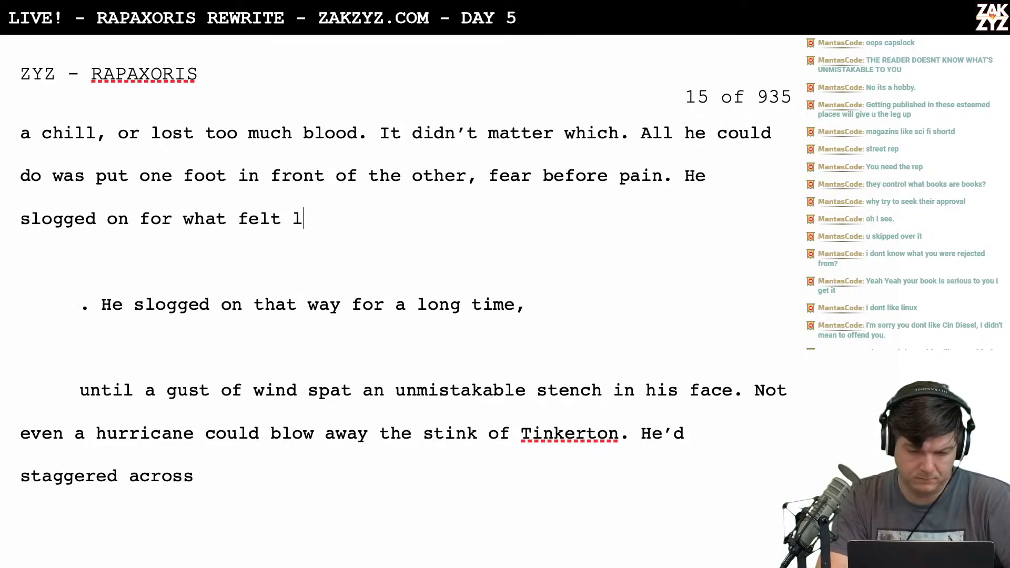
{"action": "type", "text": "ike hour"}
{"action": "key", "text": "BackSpace"}
{"action": "key", "text": "BackSpace"}
{"action": "key", "text": "BackSpace"}
{"action": "key", "text": "BackSpace"}
{"action": "key", "text": "BackSpace"}
{"action": "key", "text": "BackSpace"}
{"action": "key", "text": "BackSpace"}
{"action": "key", "text": "BackSpace"}
{"action": "key", "text": "BackSpace"}
{"action": "key", "text": "BackSpace"}
{"action": "key", "text": "BackSpace"}
{"action": "key", "text": "BackSpace"}
{"action": "key", "text": "BackSpace"}
{"action": "key", "text": "BackSpace"}
{"action": "key", "text": "BackSpace"}
{"action": "key", "text": "BackSpace"}
{"action": "key", "text": "BackSpace"}
{"action": "key", "text": "BackSpace"}
{"action": "key", "text": "BackSpace"}
{"action": "key", "text": "BackSpace"}
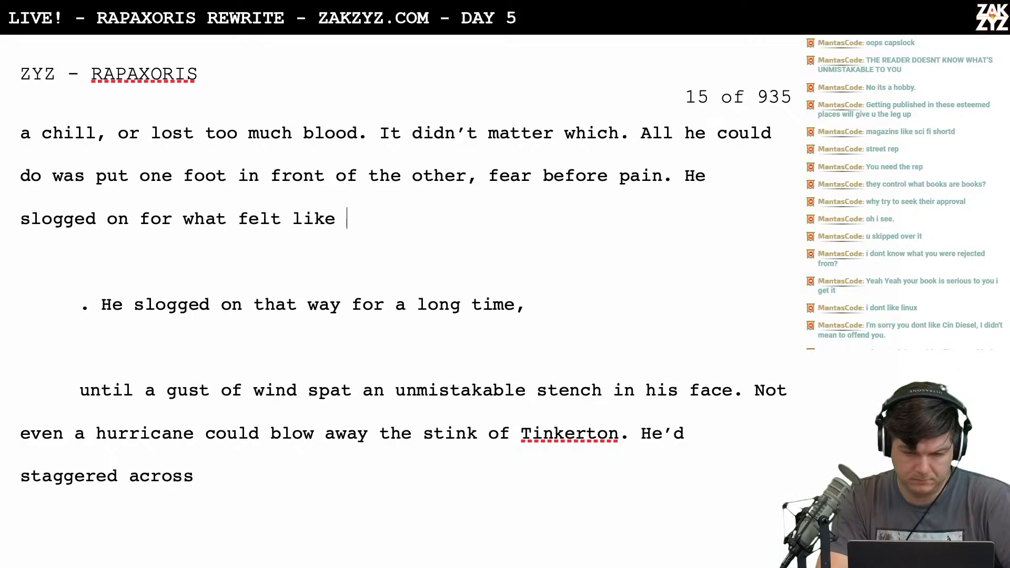
{"action": "key", "text": "BackSpace"}
{"action": "key", "text": "BackSpace"}
{"action": "type", "text": "for a"}
{"action": "key", "text": "BackSpace"}
{"action": "key", "text": "BackSpace"}
{"action": "key", "text": "BackSpace"}
{"action": "key", "text": "BackSpace"}
{"action": "key", "text": "BackSpace"}
{"action": "key", "text": "BackSpace"}
{"action": "key", "text": "BackSpace"}
{"action": "key", "text": "BackSpace"}
{"action": "key", "text": "BackSpace"}
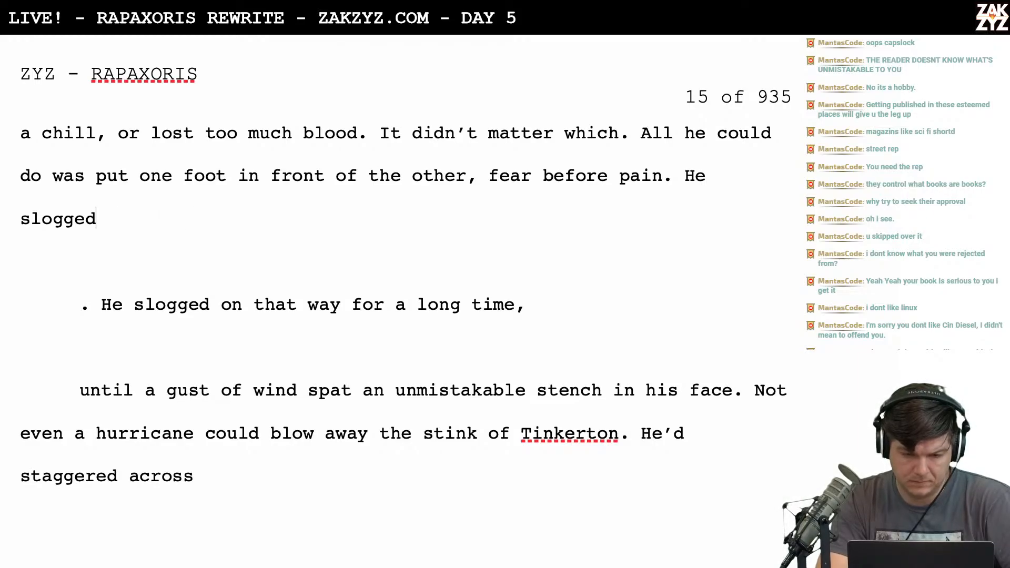
Continue "He slogged" with "on until the wind spat an unmistakable stench in his face."
{"action": "type", "text": "on unti"}
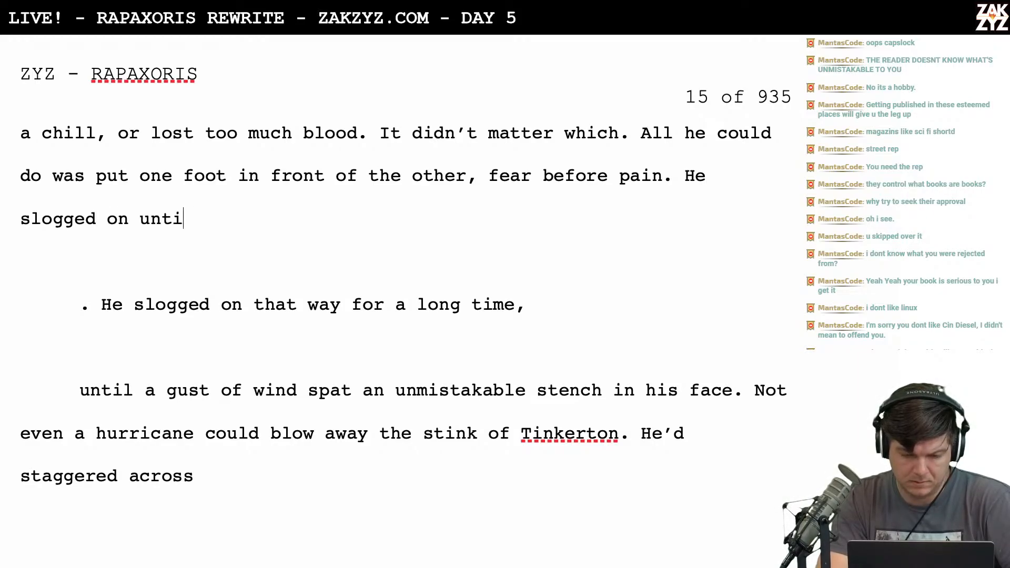
{"action": "type", "text": "l widn"}
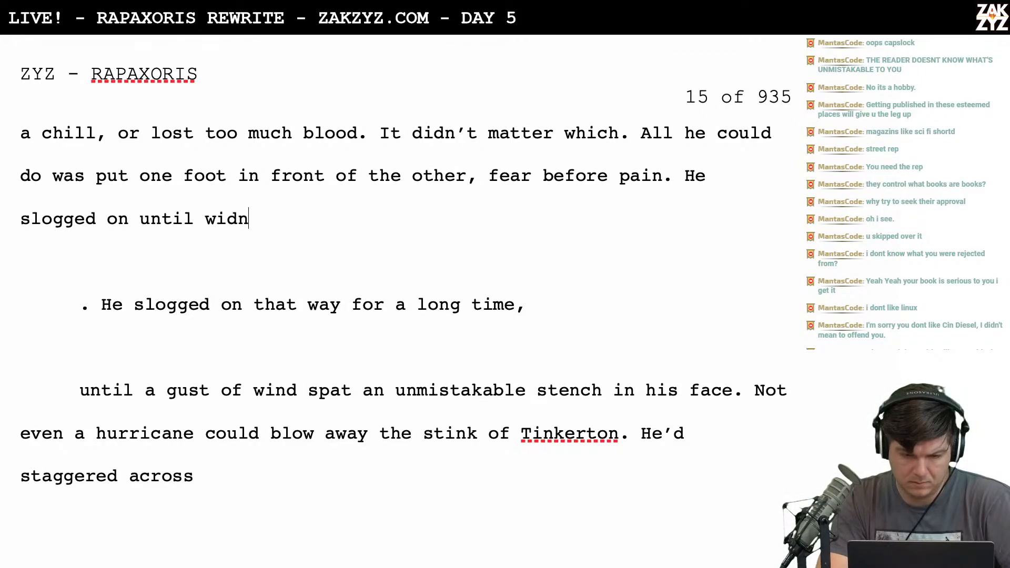
{"action": "key", "text": "BackSpace"}
{"action": "key", "text": "BackSpace"}
{"action": "key", "text": "BackSpace"}
{"action": "key", "text": "BackSpace"}
{"action": "type", "text": "wint"}
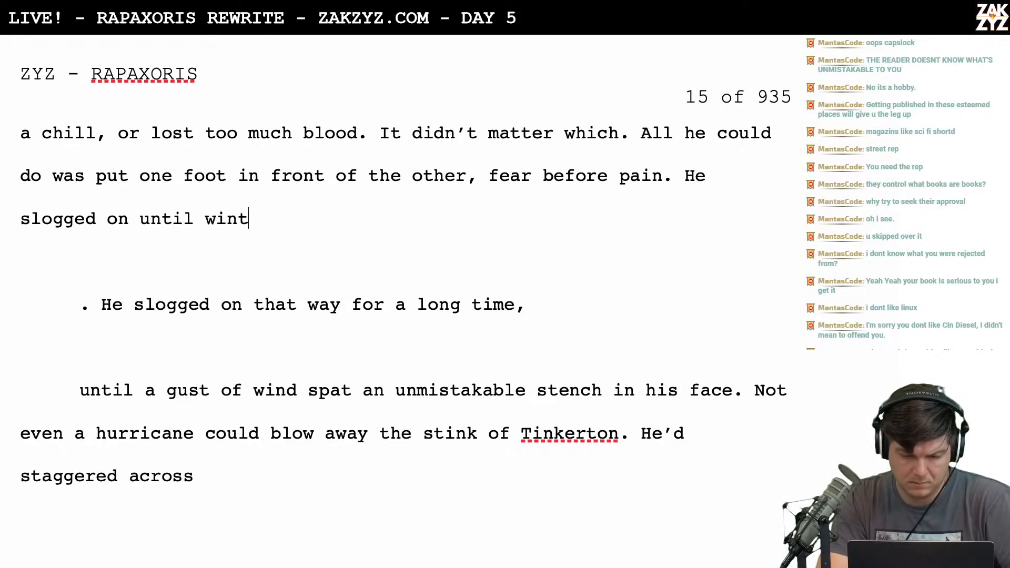
{"action": "key", "text": "BackSpace"}
{"action": "key", "text": "BackSpace"}
{"action": "key", "text": "BackSpace"}
{"action": "key", "text": "BackSpace"}
{"action": "key", "text": "BackSpace"}
{"action": "type", "text": "the wind span an"}
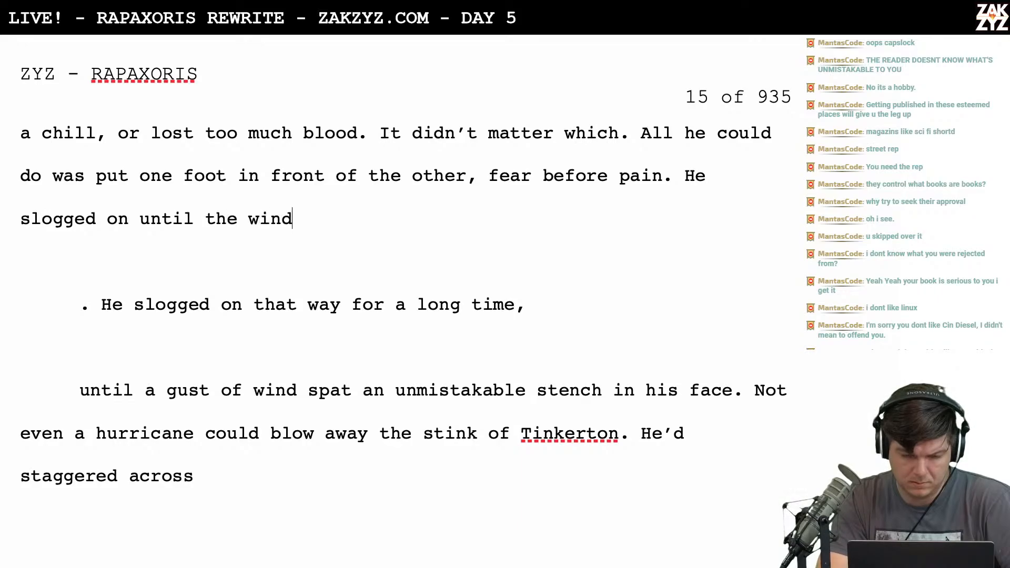
{"action": "key", "text": "BackSpace"}
{"action": "key", "text": "BackSpace"}
{"action": "key", "text": "BackSpace"}
{"action": "key", "text": "BackSpace"}
{"action": "type", "text": "t an unmistak"}
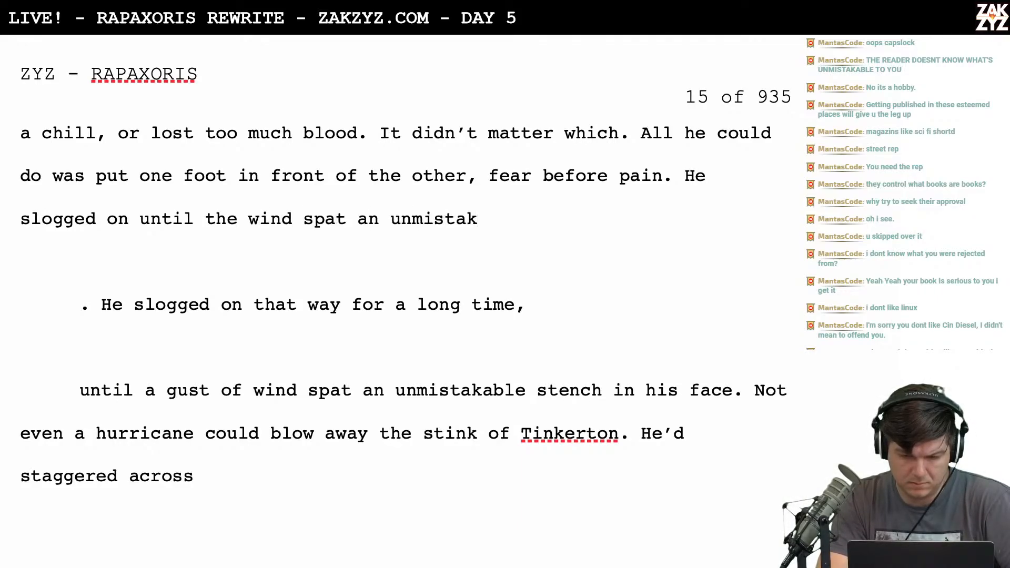
{"action": "type", "text": "able s"}
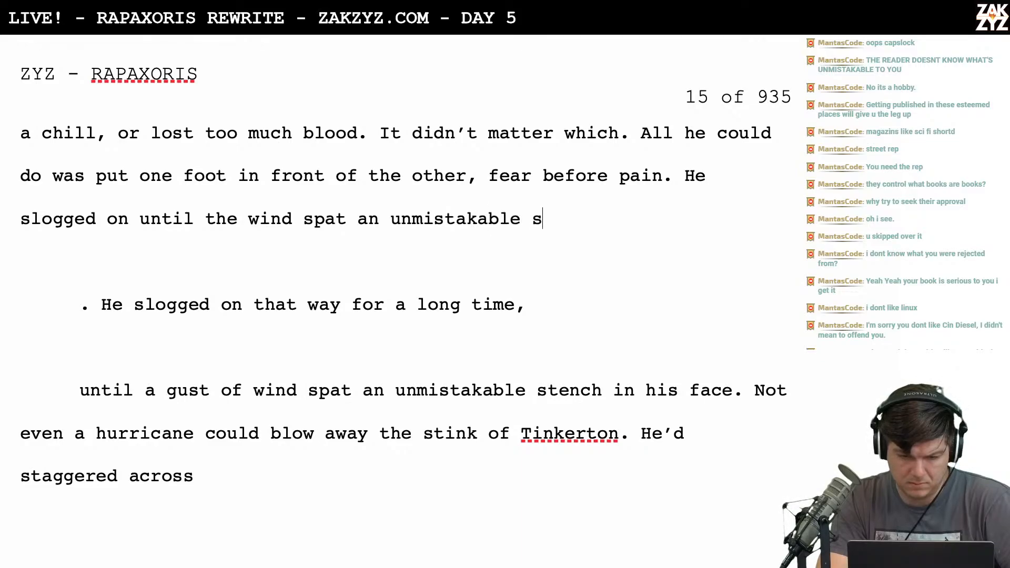
{"action": "type", "text": "tench in his face."}
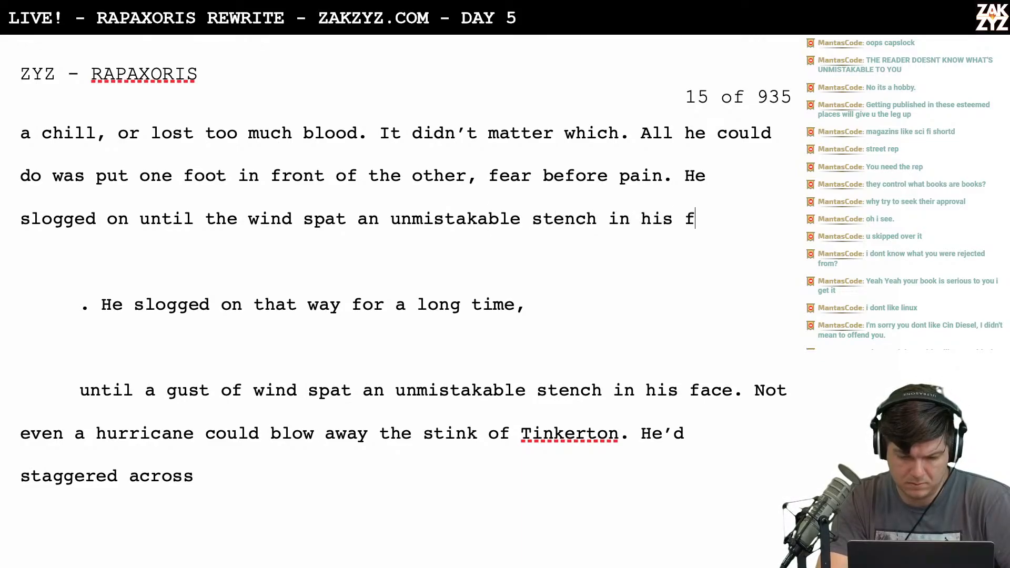
Delete the old draft from ". He slogged on that way" through "stench in his face." so "Not even a hurricane" follows directly
{"action": "key", "text": "shift+Down"}
{"action": "key", "text": "shift+Down"}
{"action": "key", "text": "shift+Down"}
{"action": "key", "text": "shift+Down"}
{"action": "key", "text": "shift+Up"}
{"action": "key", "text": "shift+Left"}
{"action": "key", "text": "BackSpace"}
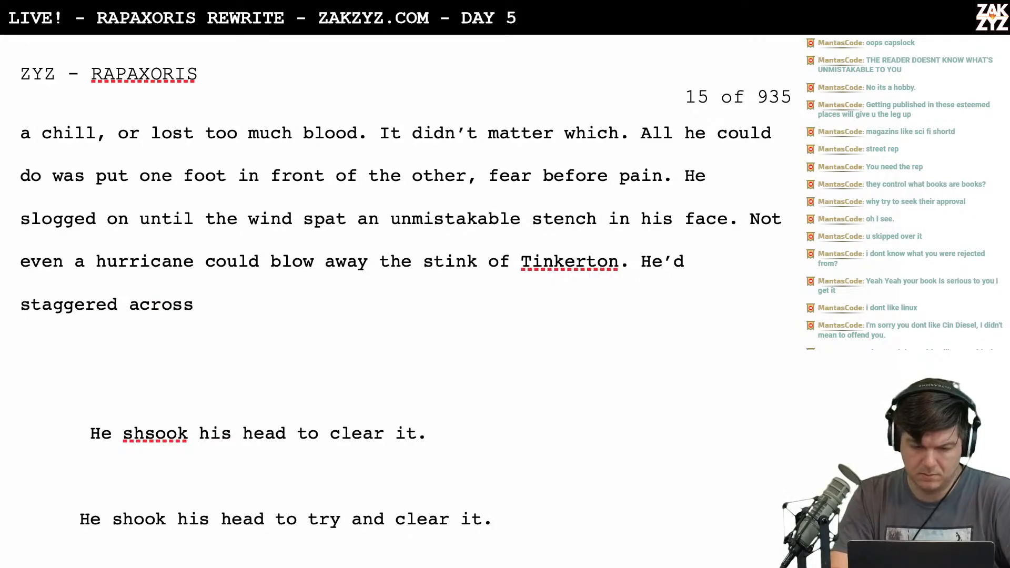
Continue "He'd" with "stumbled across the entire city to reach the dockside slums." and set that sentence apart with empty lines
{"action": "type", "text": "stub"}
{"action": "key", "text": "BackSpace"}
{"action": "type", "text": "mb"}
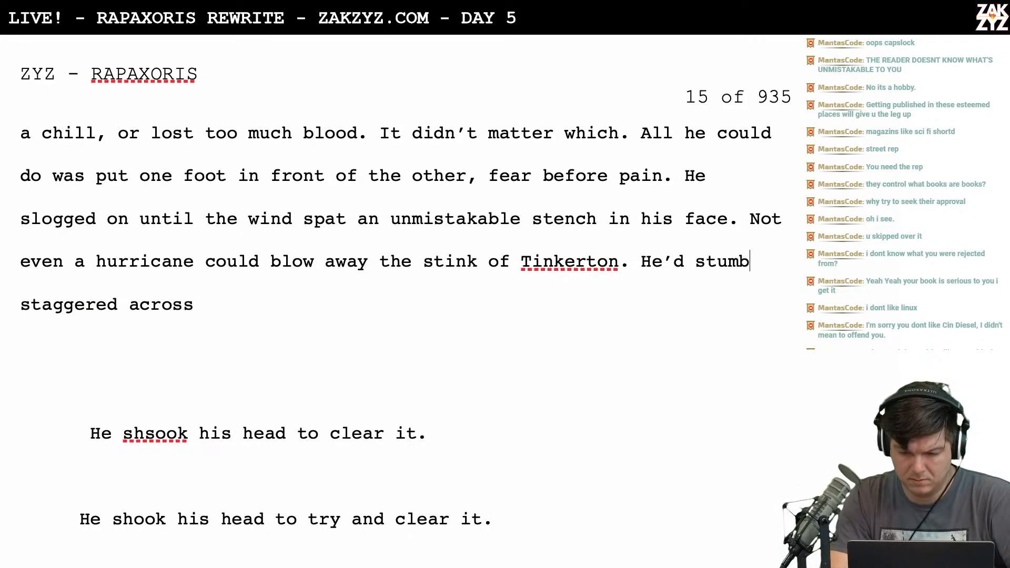
{"action": "type", "text": "led across the"}
{"action": "key", "text": "Return"}
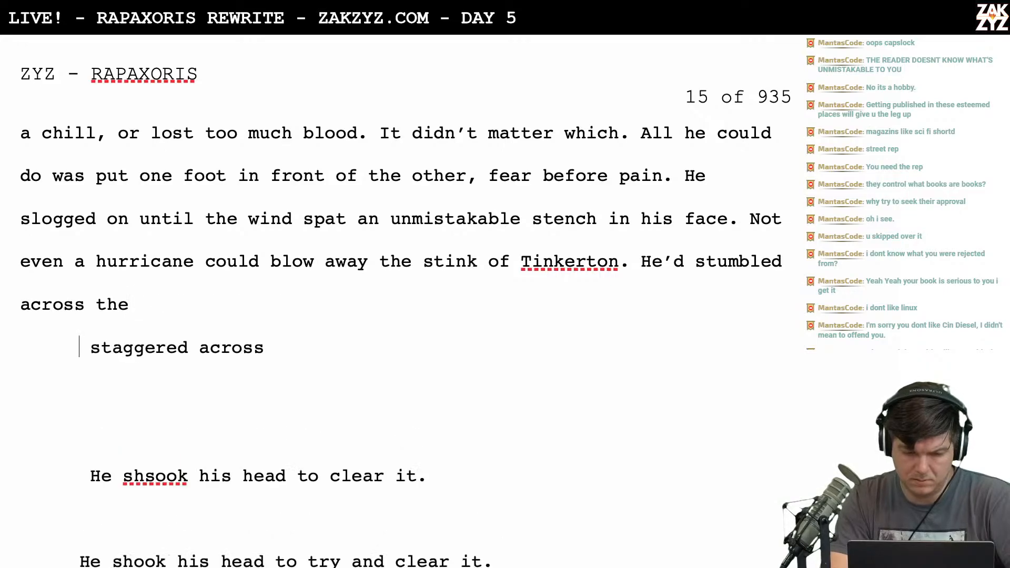
{"action": "key", "text": "Return"}
{"action": "left_click", "coordinate": [140, 304]}
{"action": "type", "text": "ent"}
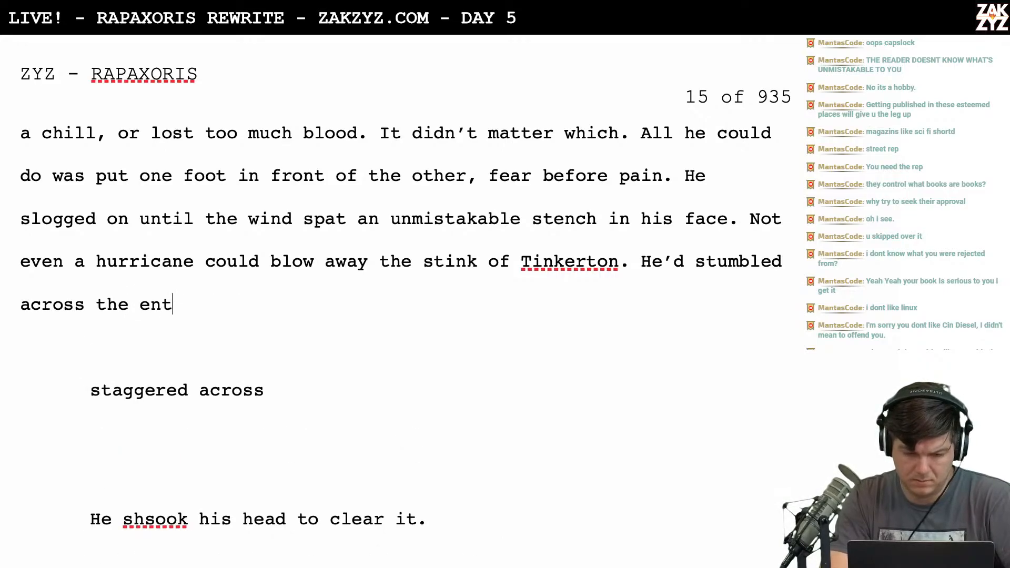
{"action": "type", "text": "ire city to "}
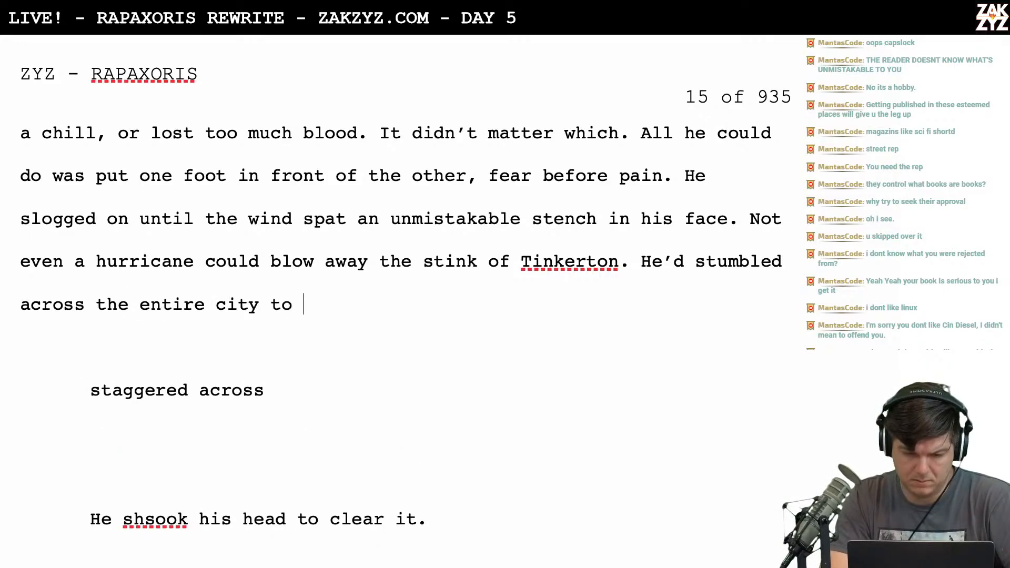
{"action": "type", "text": "reach the harbor"}
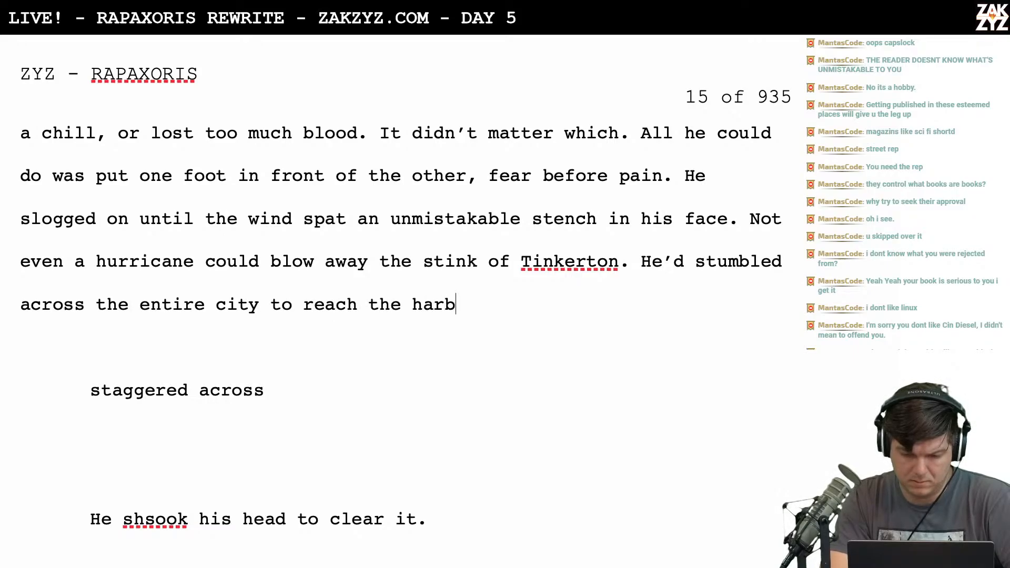
{"action": "key", "text": "BackSpace"}
{"action": "key", "text": "BackSpace"}
{"action": "key", "text": "BackSpace"}
{"action": "key", "text": "BackSpace"}
{"action": "key", "text": "BackSpace"}
{"action": "key", "text": "BackSpace"}
{"action": "key", "text": "BackSpace"}
{"action": "type", "text": "d"}
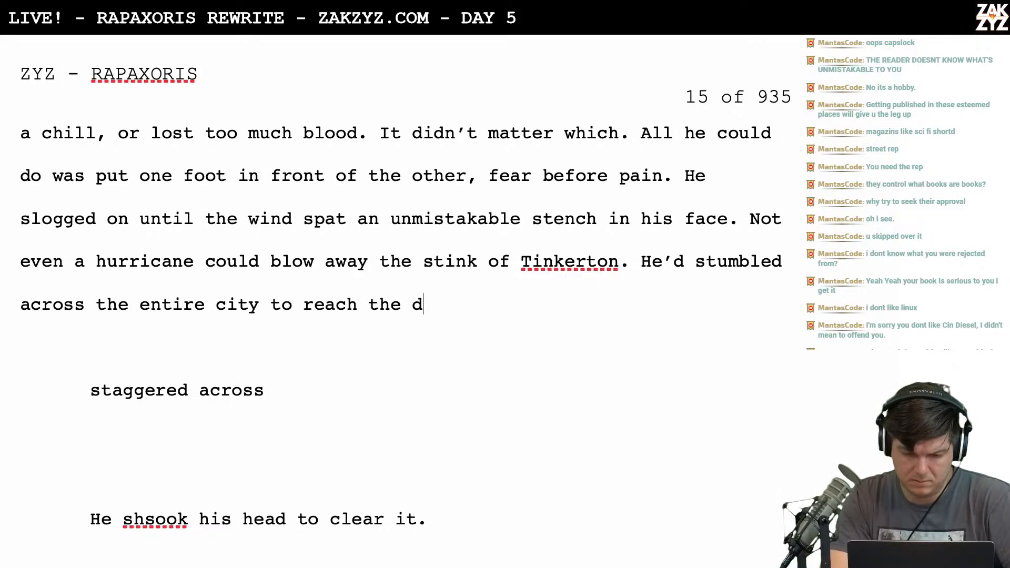
{"action": "type", "text": "ockside slums"}
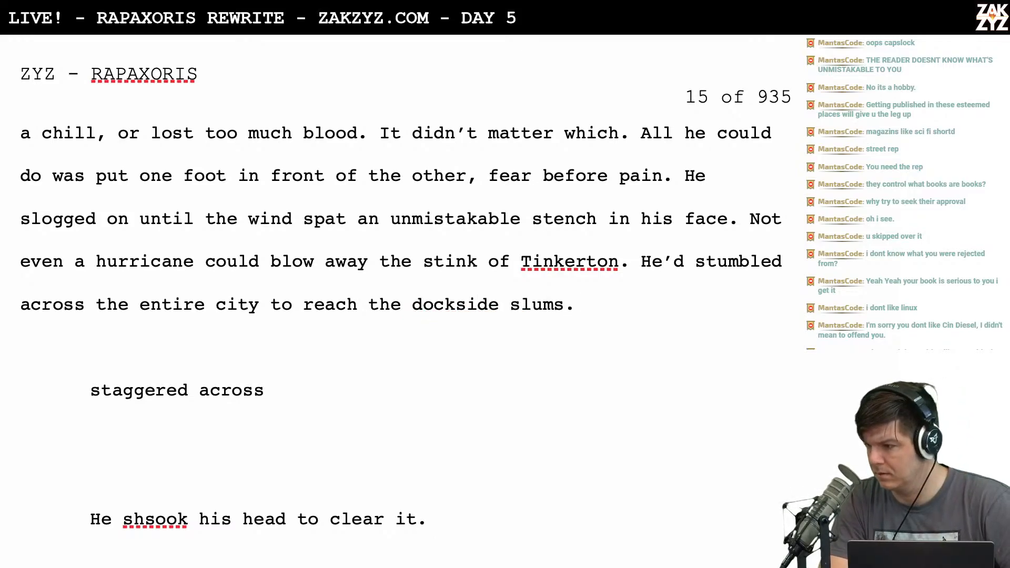
{"action": "type", "text": "."}
{"action": "key", "text": "Return"}
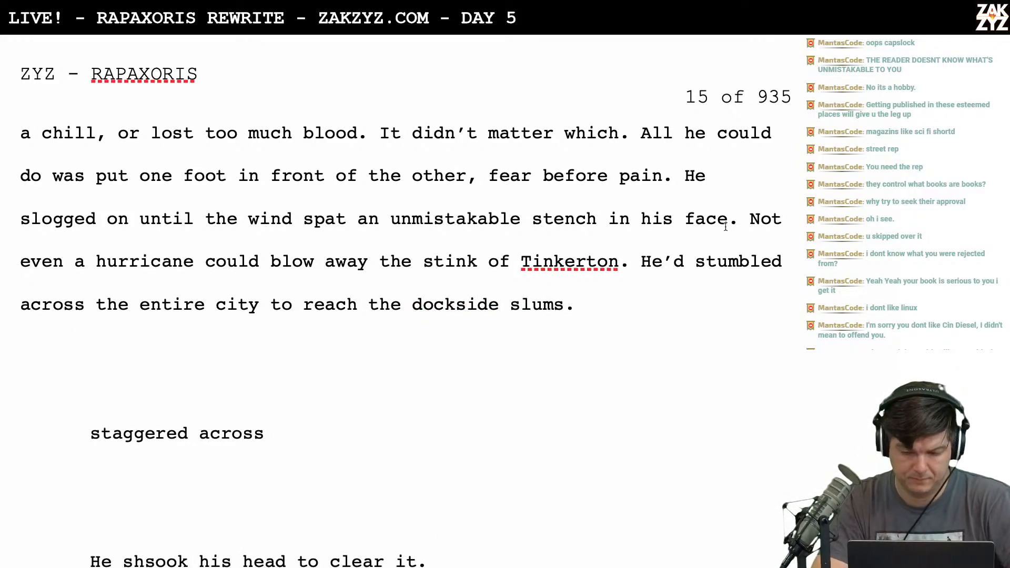
{"action": "key", "text": "Return"}
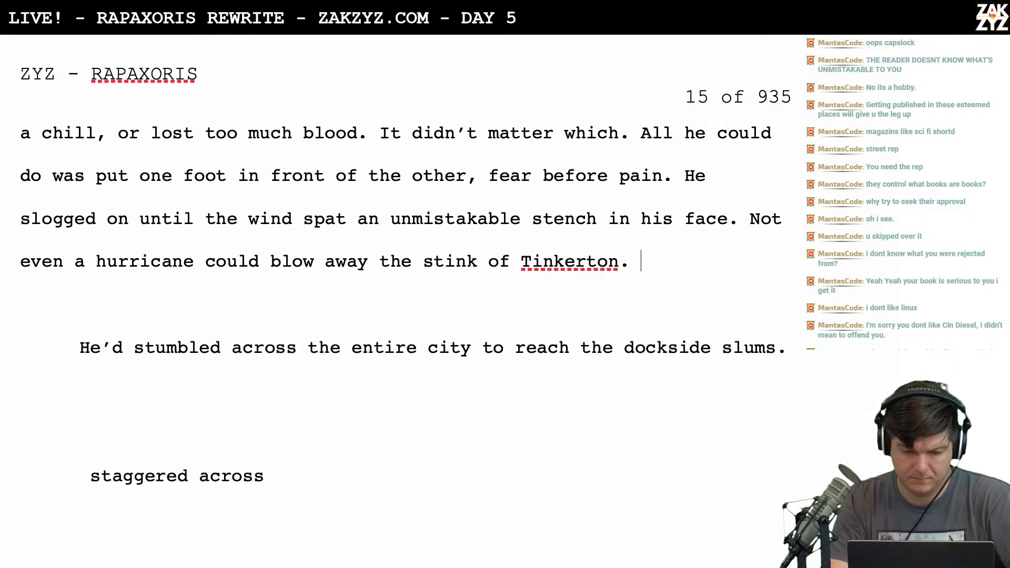
{"action": "type", "text": "The dockside slums"}
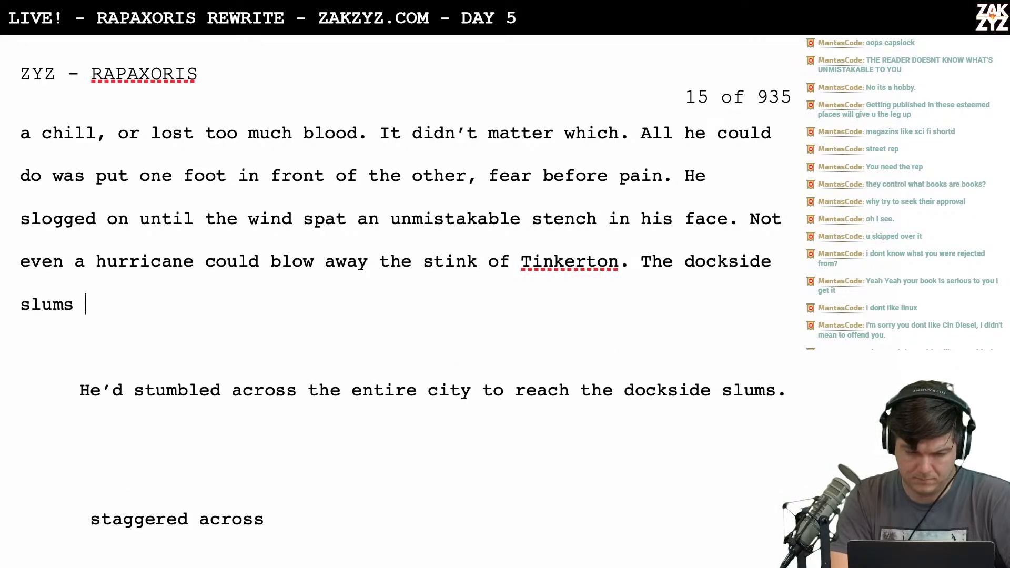
{"action": "type", "text": " swayed before"}
{"action": "key", "text": "BackSpace"}
{"action": "key", "text": "BackSpace"}
{"action": "key", "text": "BackSpace"}
{"action": "key", "text": "BackSpace"}
{"action": "key", "text": "BackSpace"}
{"action": "key", "text": "BackSpace"}
{"action": "key", "text": "BackSpace"}
{"action": "key", "text": "BackSpace"}
{"action": "key", "text": "BackSpace"}
{"action": "key", "text": "BackSpace"}
{"action": "key", "text": "BackSpace"}
{"action": "key", "text": "BackSpace"}
{"action": "key", "text": "BackSpace"}
{"action": "key", "text": "BackSpace"}
{"action": "key", "text": "BackSpace"}
{"action": "key", "text": "BackSpace"}
{"action": "key", "text": "BackSpace"}
{"action": "key", "text": "BackSpace"}
{"action": "key", "text": "BackSpace"}
{"action": "key", "text": "BackSpace"}
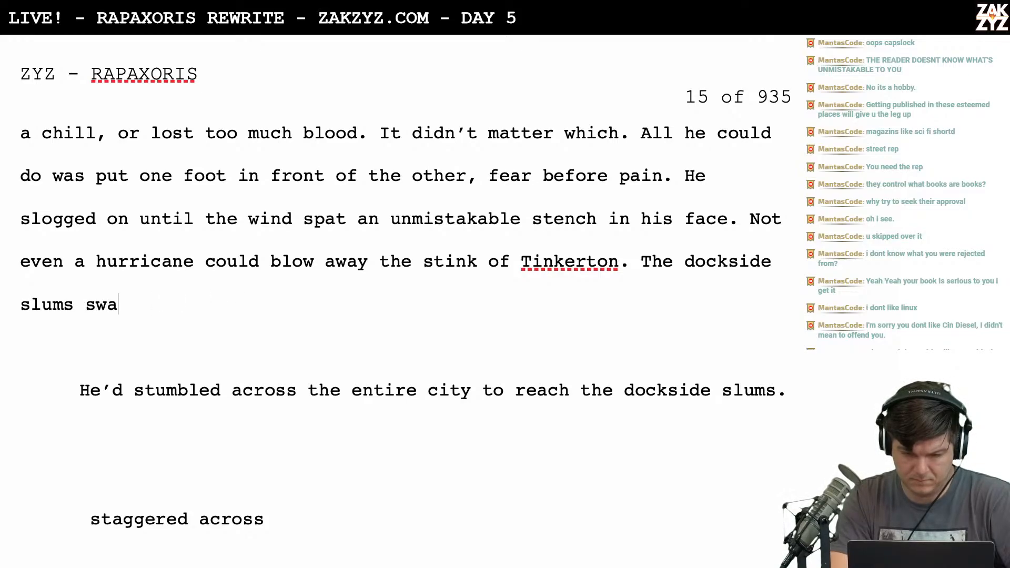
{"action": "key", "text": "BackSpace"}
{"action": "key", "text": "BackSpace"}
{"action": "key", "text": "BackSpace"}
{"action": "key", "text": "BackSpace"}
{"action": "key", "text": "BackSpace"}
{"action": "key", "text": "BackSpace"}
{"action": "key", "text": "BackSpace"}
{"action": "key", "text": "BackSpace"}
{"action": "key", "text": "BackSpace"}
{"action": "key", "text": "BackSpace"}
{"action": "key", "text": "BackSpace"}
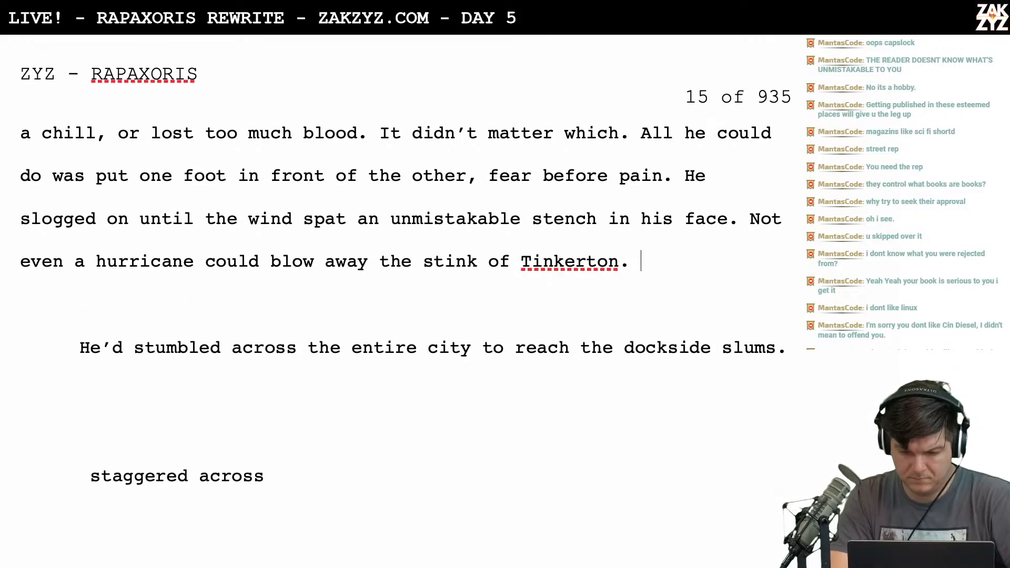
Append "The docks swayed ahead. He'd staggered across the entire city." after "the stink of Tinkerton."
{"action": "type", "text": "Ahe"}
{"action": "key", "text": "BackSpace"}
{"action": "key", "text": "BackSpace"}
{"action": "key", "text": "BackSpace"}
{"action": "type", "text": "The"}
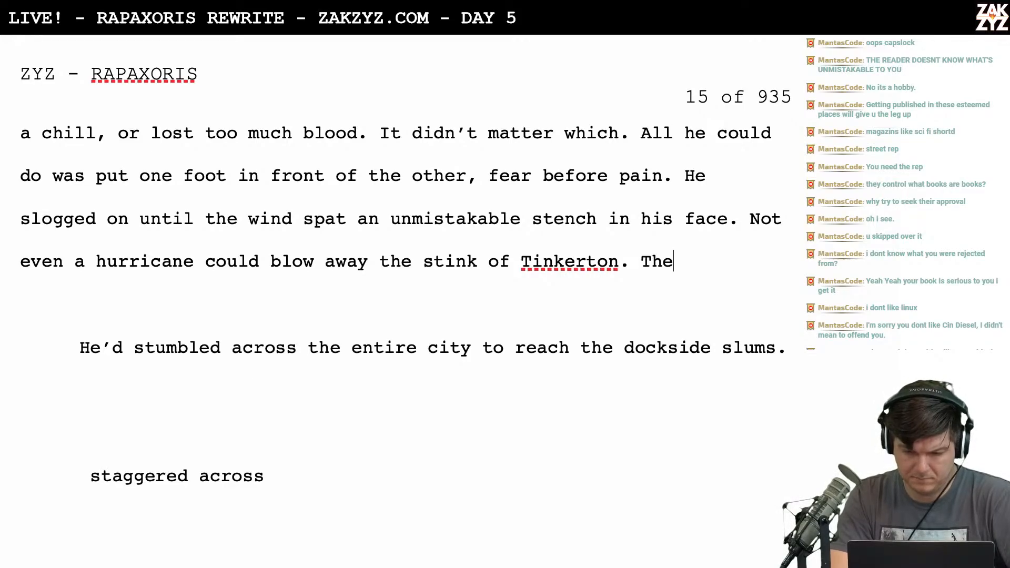
{"action": "type", "text": " docks swayed "}
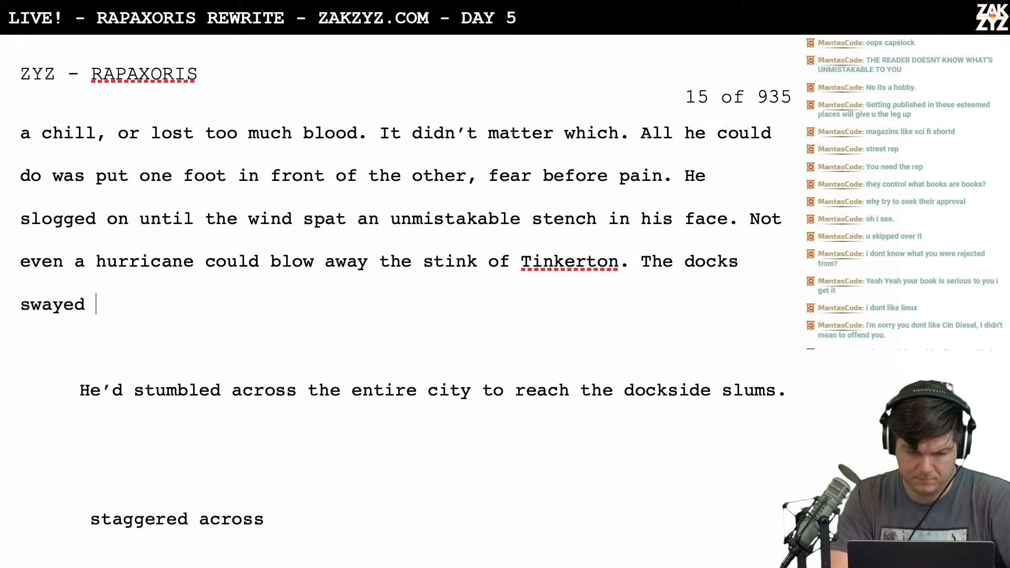
{"action": "type", "text": "ahead. HE'"}
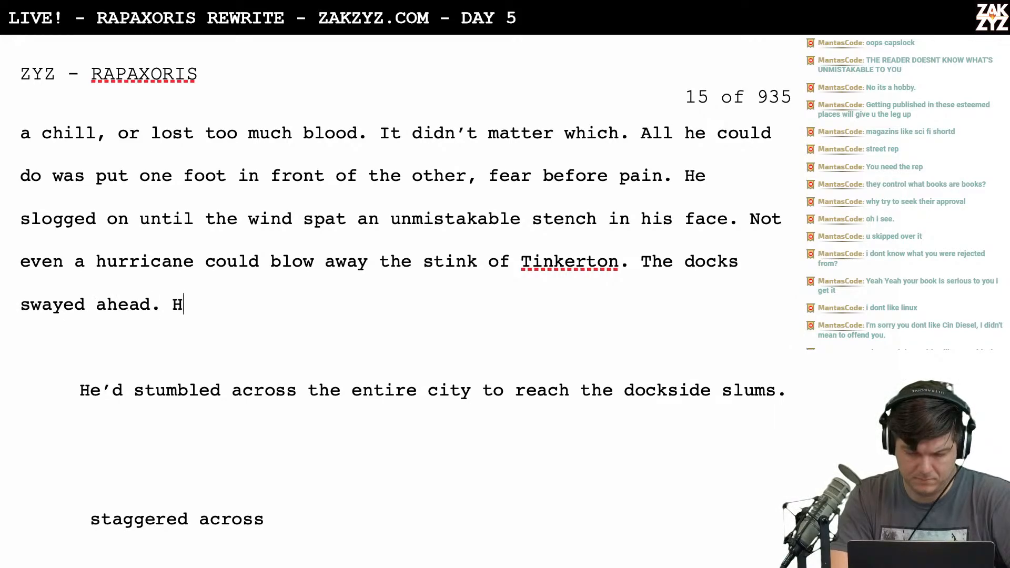
{"action": "key", "text": "BackSpace"}
{"action": "key", "text": "BackSpace"}
{"action": "type", "text": "e'd stagge"}
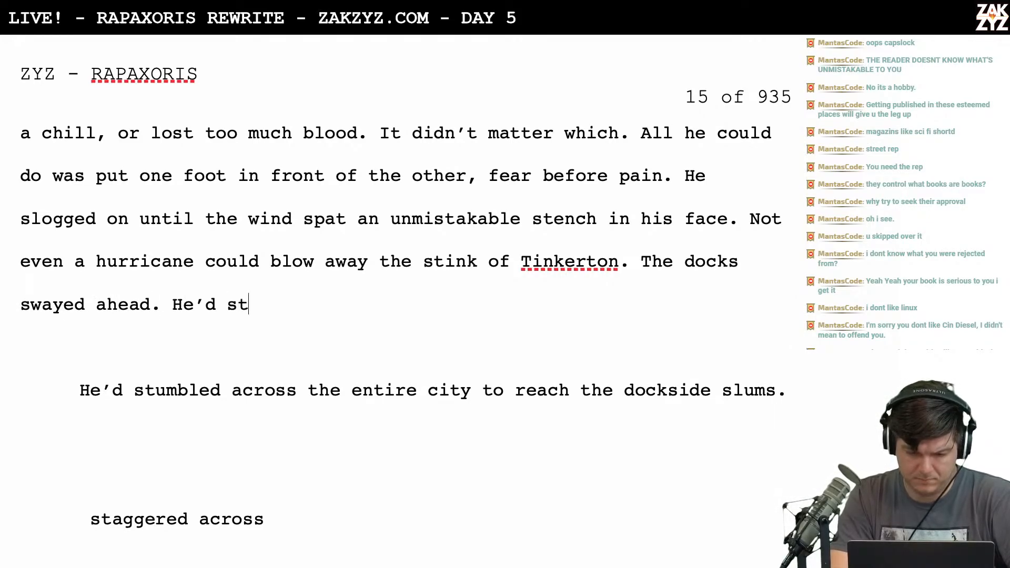
{"action": "type", "text": "red a"}
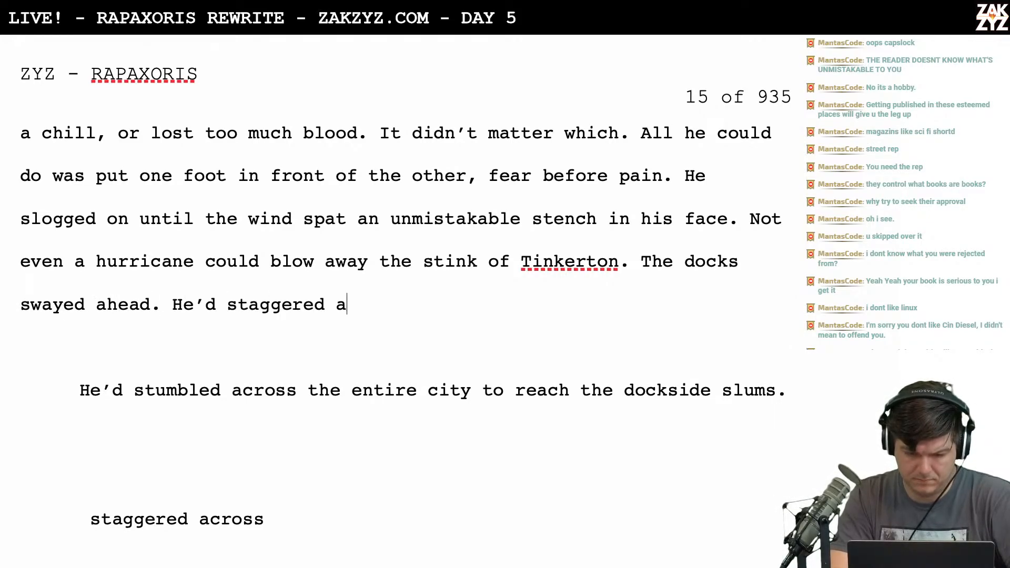
{"action": "type", "text": "cross the entie"}
{"action": "key", "text": "BackSpace"}
{"action": "type", "text": "re city."}
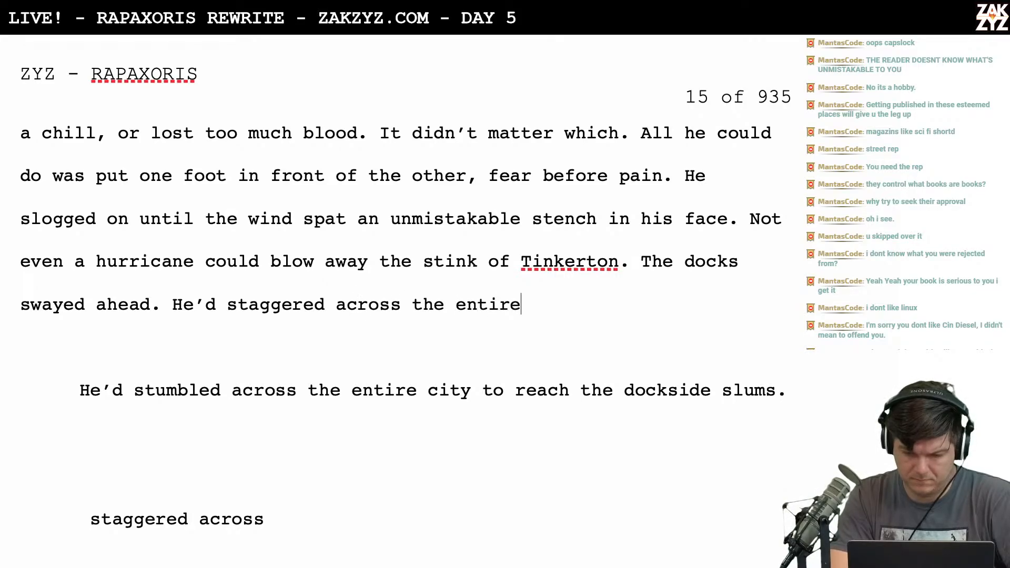
Delete the leftover drafts from "He'd stumbled across" through "try and clear it.", keeping one empty line before "Alarmed, he squinted"
{"action": "key", "text": "shift+Down"}
{"action": "key", "text": "shift+Down"}
{"action": "key", "text": "shift+Down"}
{"action": "key", "text": "shift+Down"}
{"action": "key", "text": "shift+Down"}
{"action": "key", "text": "shift+Down"}
{"action": "key", "text": "shift+Down"}
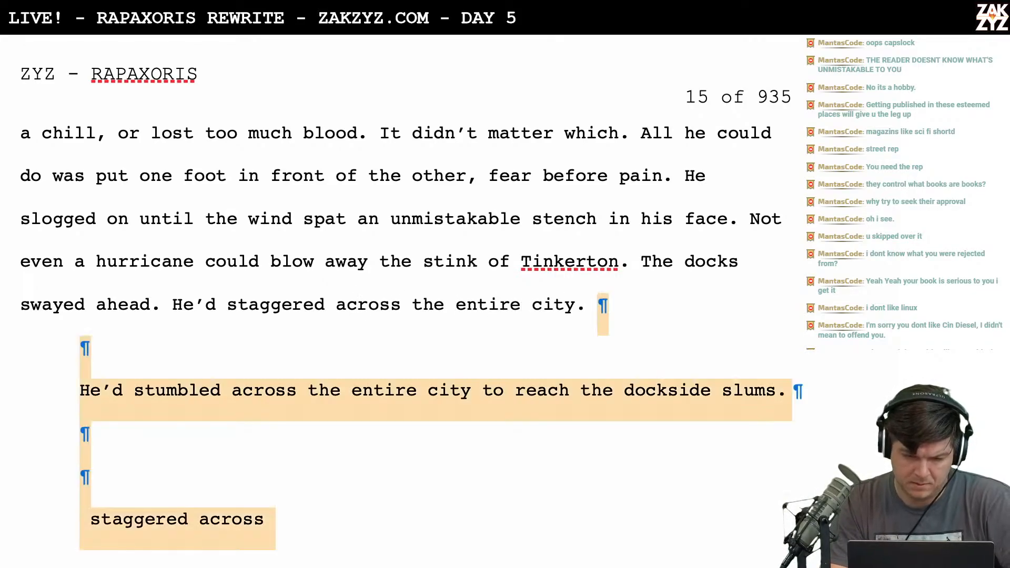
{"action": "key", "text": "shift+Down"}
{"action": "key", "text": "shift+Down"}
{"action": "key", "text": "shift+Down"}
{"action": "key", "text": "shift+Down"}
{"action": "key", "text": "shift+Down"}
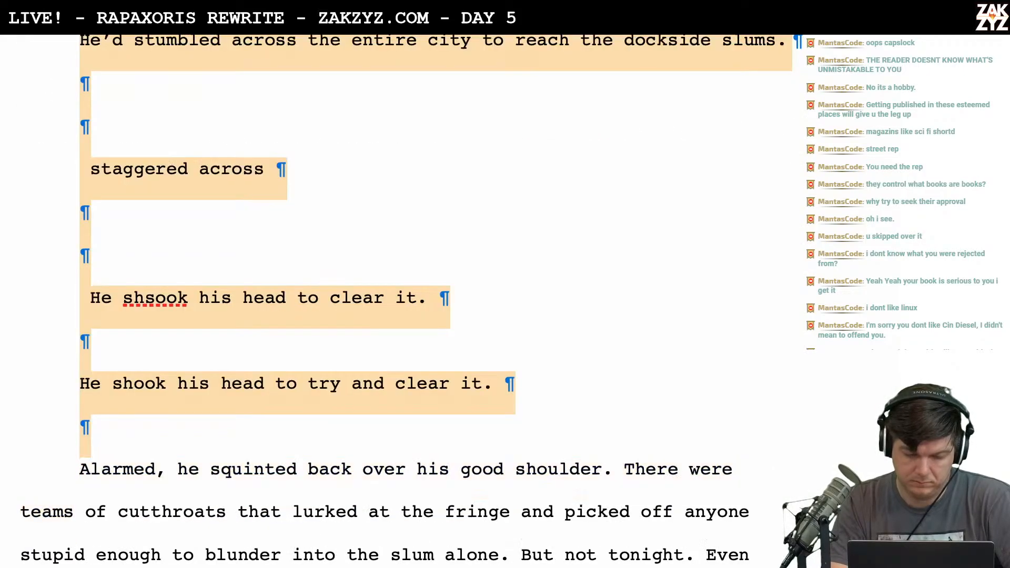
{"action": "key", "text": "BackSpace"}
{"action": "key", "text": "Return"}
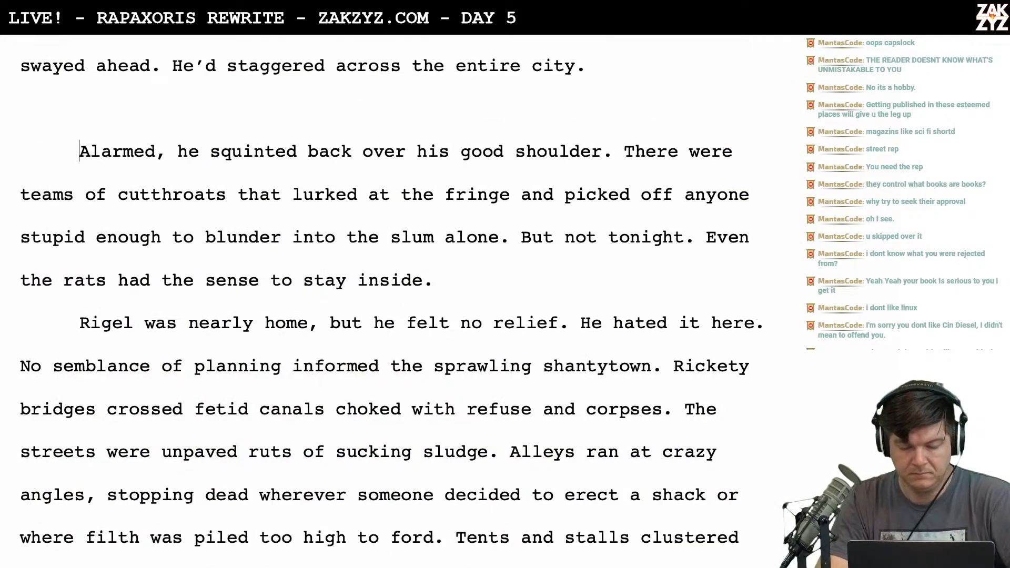
Start a new paragraph after "across the entire city." with "Rigel shook his head,"
{"action": "scroll", "coordinate": [399, 316], "scroll_direction": "up", "scroll_amount": 5}
{"action": "scroll", "coordinate": [400, 316], "scroll_direction": "down", "scroll_amount": 1}
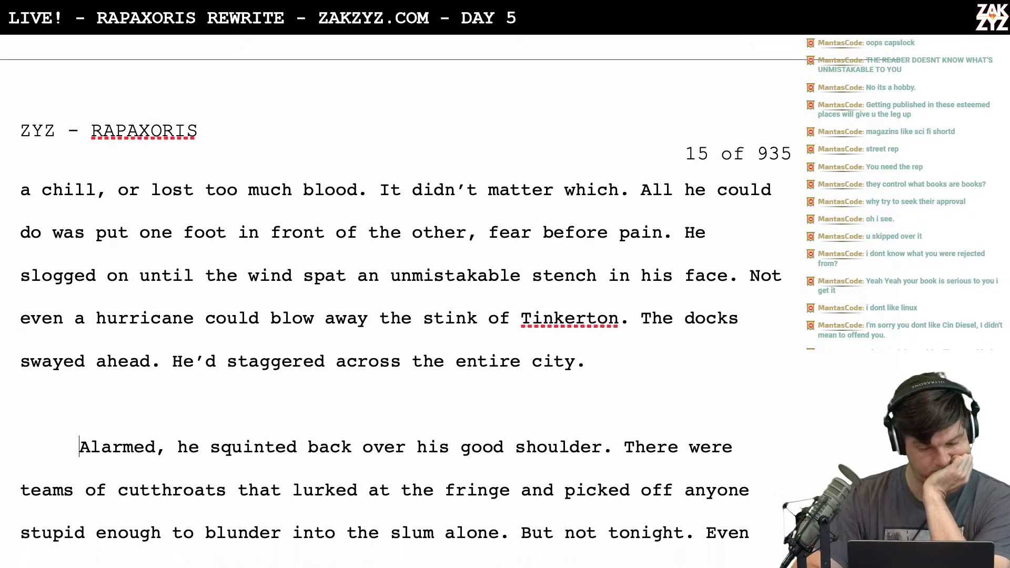
{"action": "scroll", "coordinate": [386, 387], "scroll_direction": "down", "scroll_amount": 2}
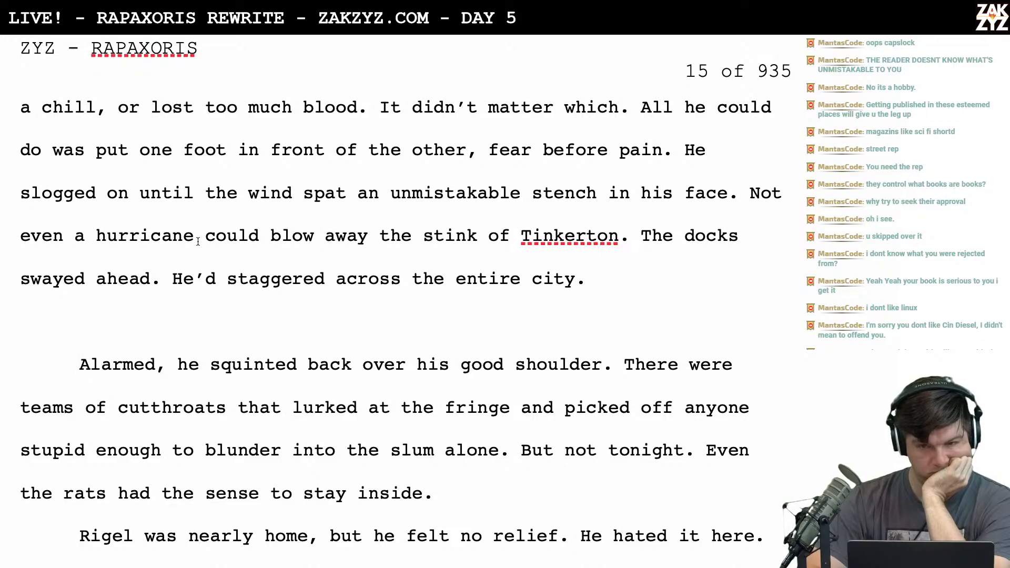
{"action": "scroll", "coordinate": [224, 261], "scroll_direction": "down", "scroll_amount": 2}
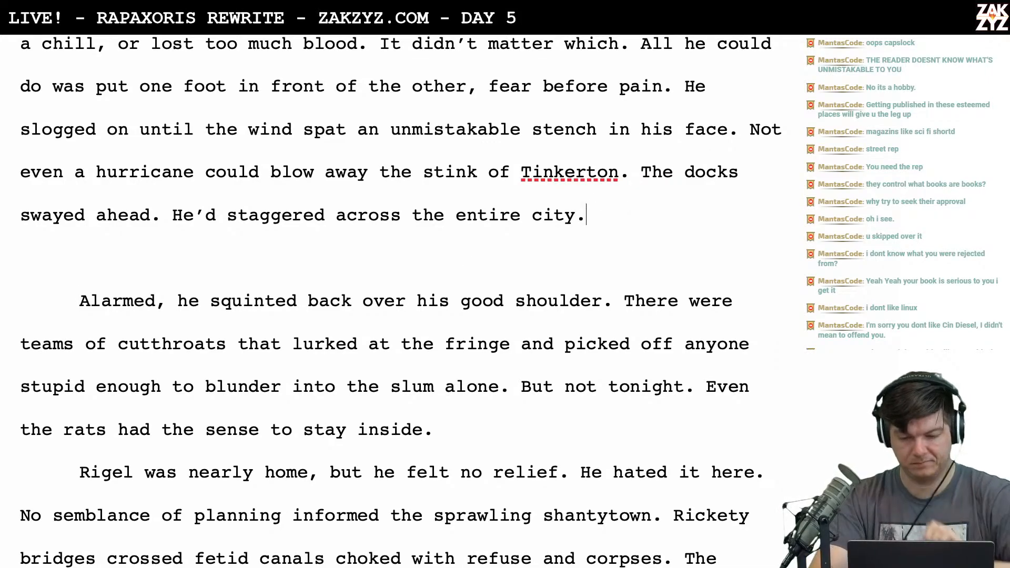
{"action": "key", "text": "Return"}
{"action": "type", "text": "Now, he"}
{"action": "key", "text": "BackSpace"}
{"action": "key", "text": "BackSpace"}
{"action": "key", "text": "BackSpace"}
{"action": "key", "text": "BackSpace"}
{"action": "key", "text": "BackSpace"}
{"action": "key", "text": "BackSpace"}
{"action": "key", "text": "BackSpace"}
{"action": "type", "text": "Rigel shook his head, "}
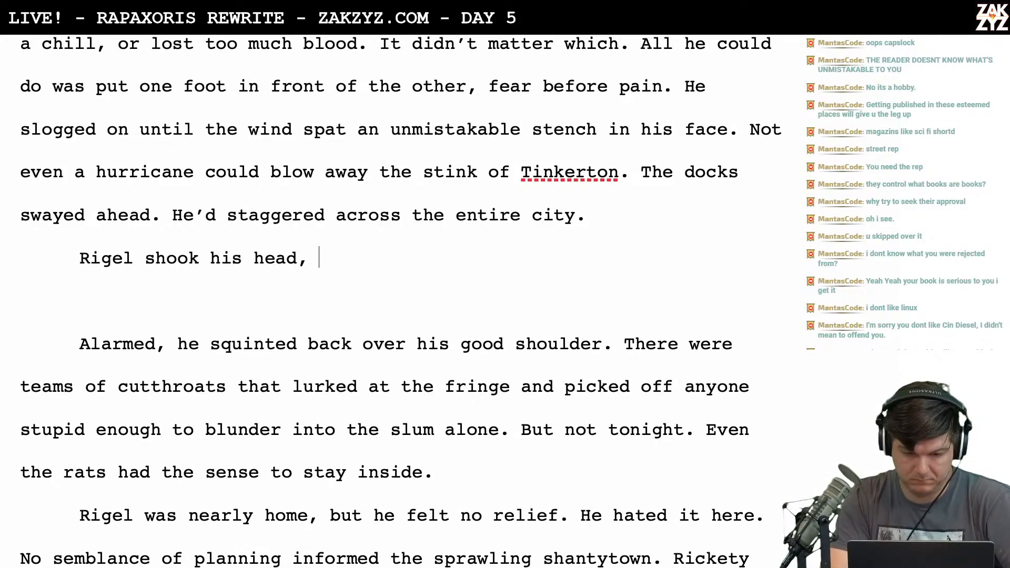
{"action": "type", "text": "he need"}
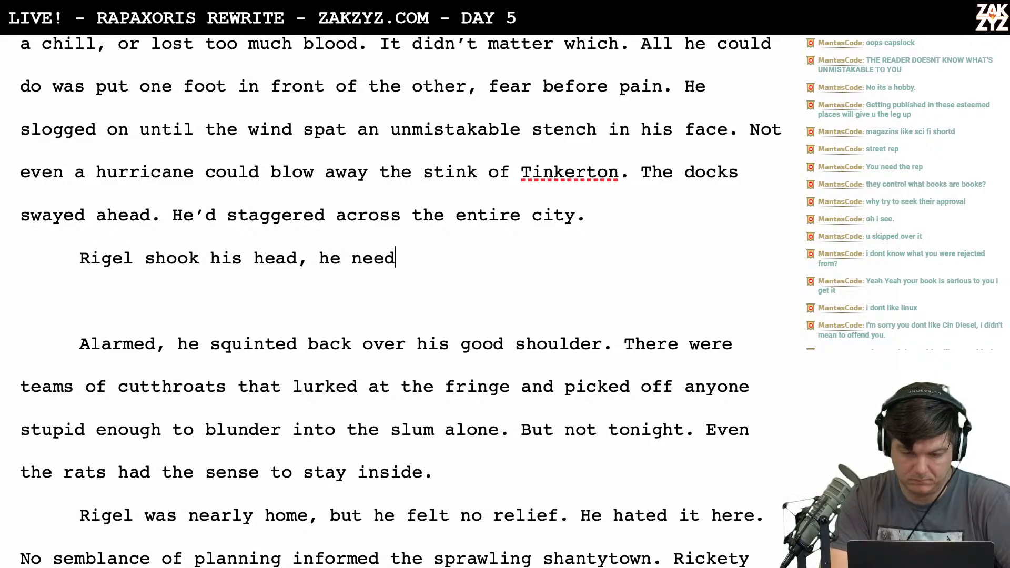
{"action": "type", "text": "ed to be alert but"}
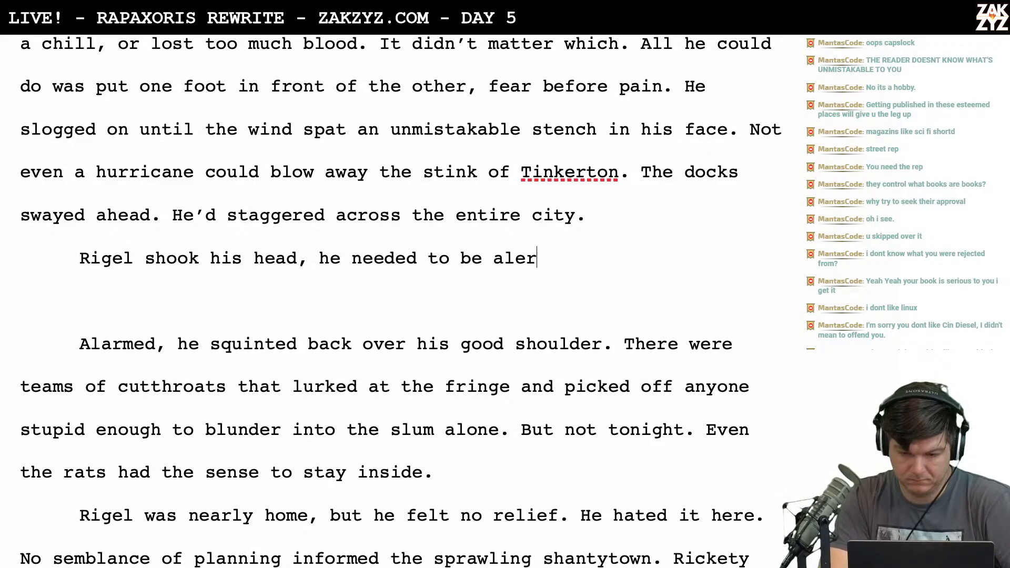
{"action": "key", "text": "BackSpace"}
{"action": "key", "text": "BackSpace"}
{"action": "key", "text": "BackSpace"}
{"action": "key", "text": "BackSpace"}
{"action": "key", "text": "BackSpace"}
{"action": "key", "text": "BackSpace"}
{"action": "key", "text": "BackSpace"}
{"action": "key", "text": "BackSpace"}
{"action": "key", "text": "BackSpace"}
{"action": "key", "text": "BackSpace"}
{"action": "key", "text": "BackSpace"}
{"action": "key", "text": "BackSpace"}
{"action": "key", "text": "BackSpace"}
{"action": "key", "text": "BackSpace"}
{"action": "key", "text": "BackSpace"}
{"action": "key", "text": "BackSpace"}
{"action": "key", "text": "BackSpace"}
{"action": "key", "text": "BackSpace"}
{"action": "key", "text": "BackSpace"}
{"action": "key", "text": "BackSpace"}
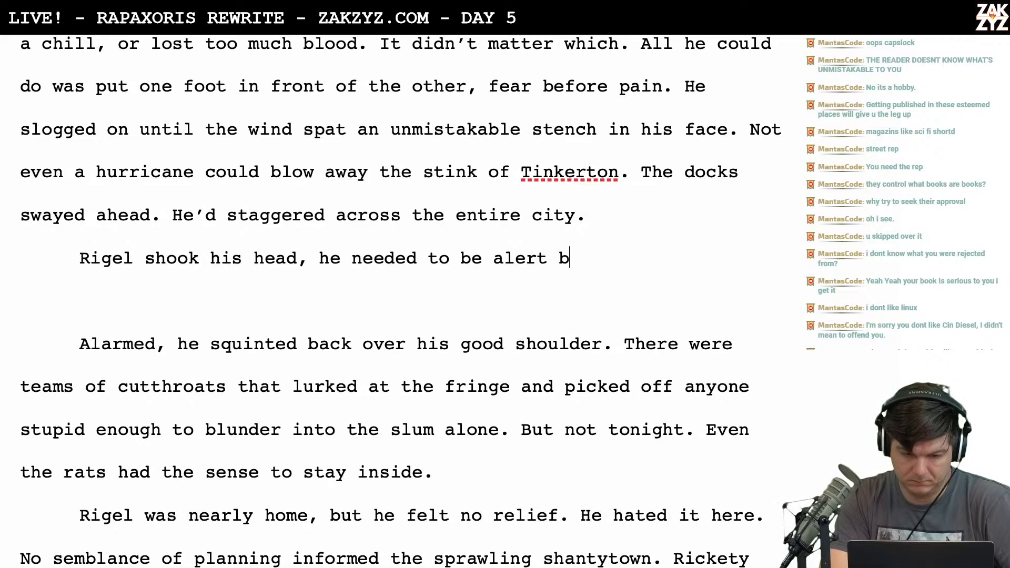
{"action": "key", "text": "BackSpace"}
{"action": "key", "text": "BackSpace"}
{"action": "key", "text": "BackSpace"}
{"action": "key", "text": "BackSpace"}
{"action": "key", "text": "BackSpace"}
{"action": "key", "text": "BackSpace"}
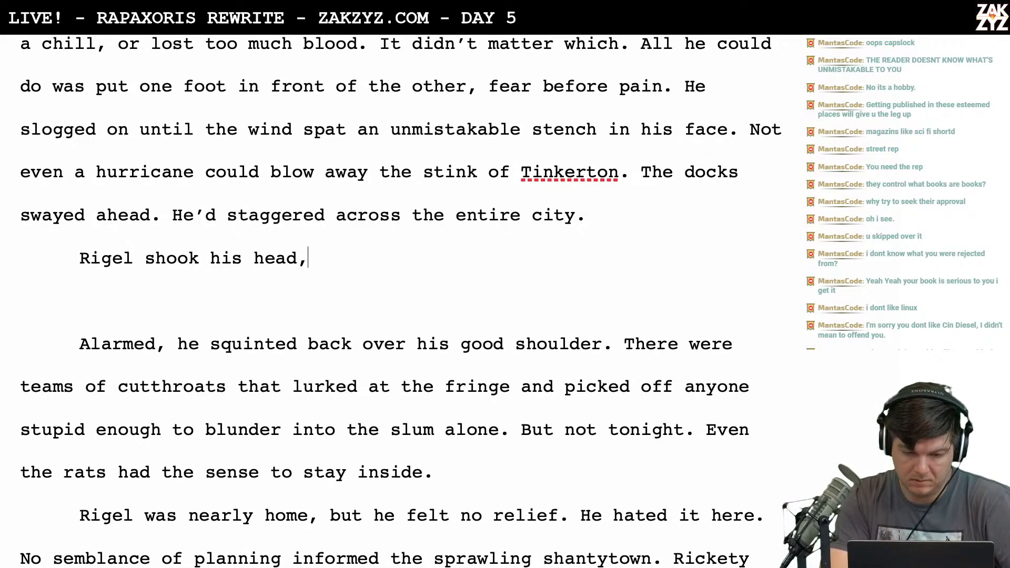
Continue "Rigel shook his head" with "but focus would not come." and delete the empty line and the "Alarmed, he squinted" sentence below it
{"action": "type", "text": "but"}
{"action": "key", "text": "BackSpace"}
{"action": "key", "text": "BackSpace"}
{"action": "key", "text": "BackSpace"}
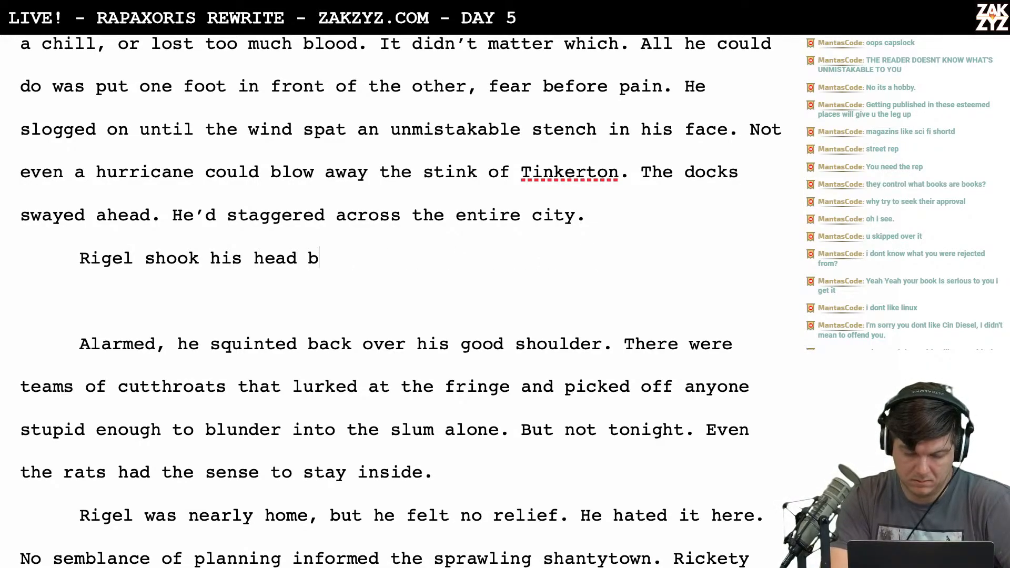
{"action": "type", "text": "but fo"}
{"action": "key", "text": "BackSpace"}
{"action": "key", "text": "BackSpace"}
{"action": "key", "text": "BackSpace"}
{"action": "key", "text": "BackSpace"}
{"action": "key", "text": "BackSpace"}
{"action": "key", "text": "BackSpace"}
{"action": "key", "text": "BackSpace"}
{"action": "type", "text": "but focus would not come"}
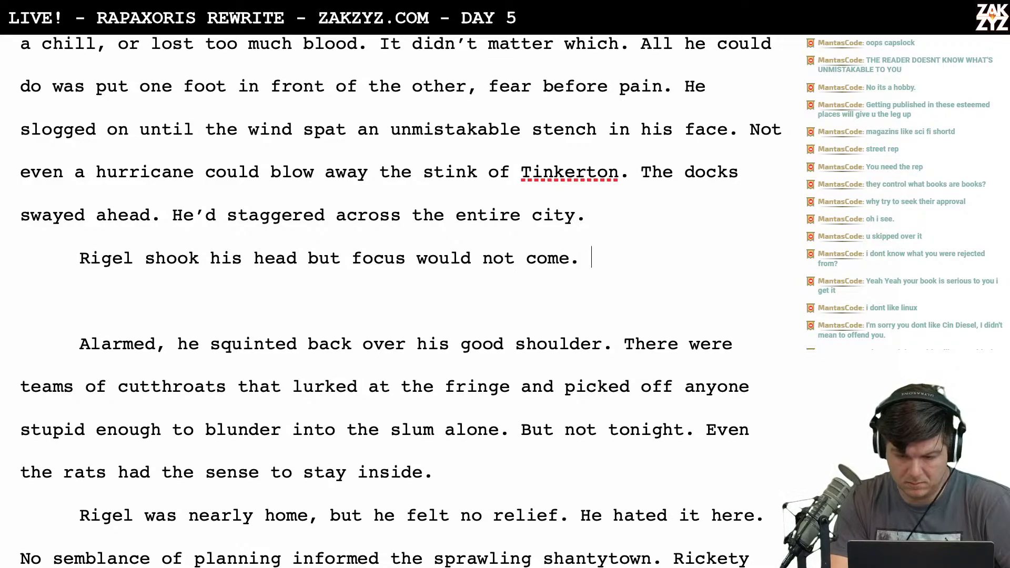
{"action": "type", "text": "."}
{"action": "left_click_drag", "start_coordinate": [596, 286], "coordinate": [607, 353]}
{"action": "key", "text": "BackSpace"}
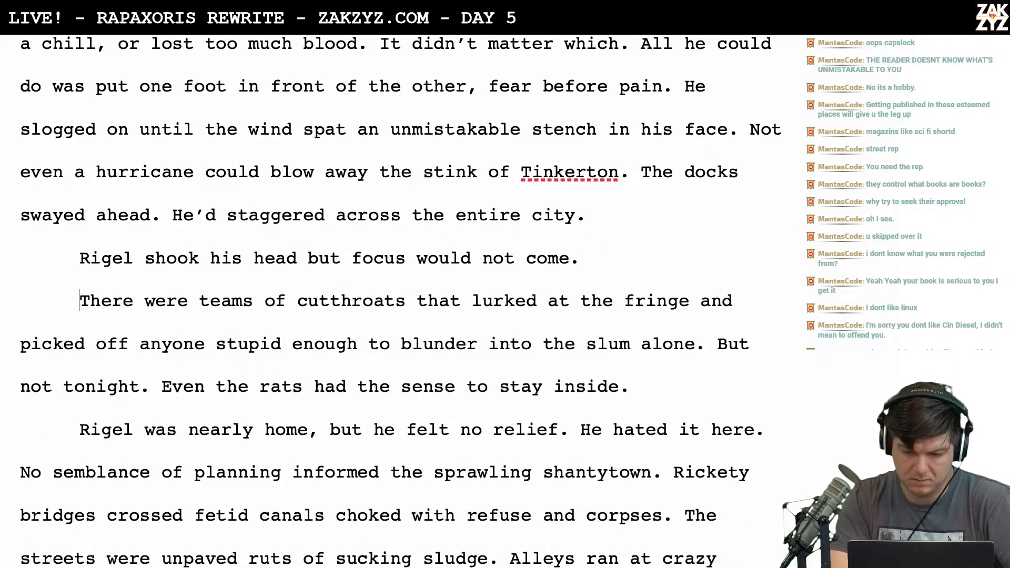
Append "Teams of cutthroats lurked at the fringe and picked off" after "focus would not come."
{"action": "type", "text": "Teams of c"}
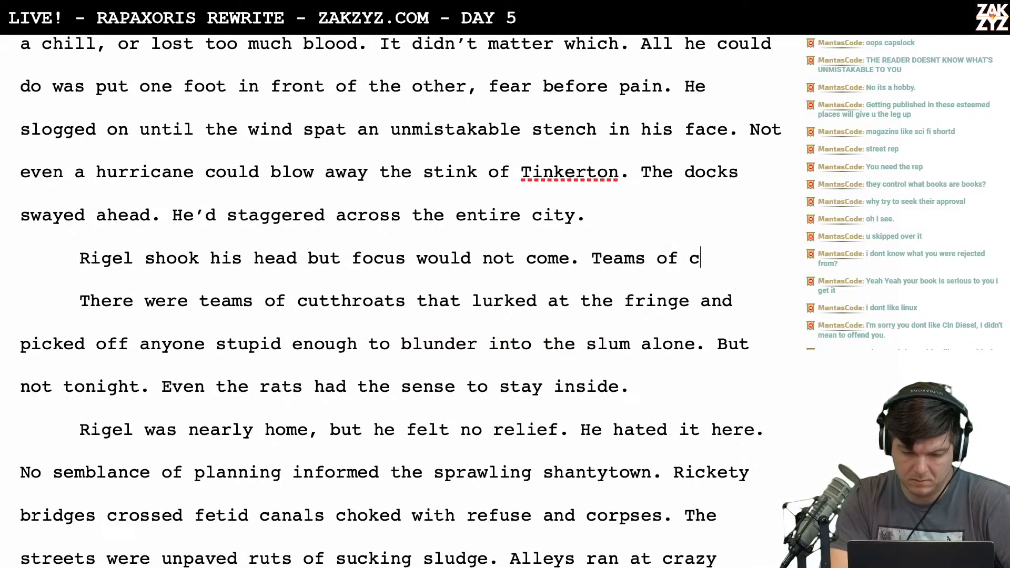
{"action": "type", "text": "utthroat"}
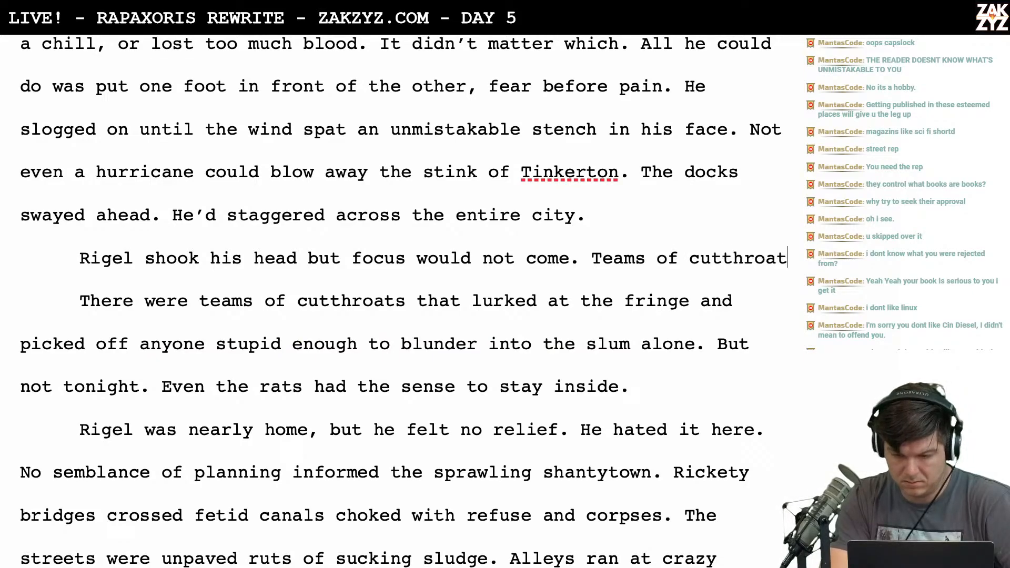
{"action": "type", "text": " lurek"}
{"action": "key", "text": "BackSpace"}
{"action": "key", "text": "BackSpace"}
{"action": "key", "text": "BackSpace"}
{"action": "key", "text": "BackSpace"}
{"action": "key", "text": "BackSpace"}
{"action": "key", "text": "BackSpace"}
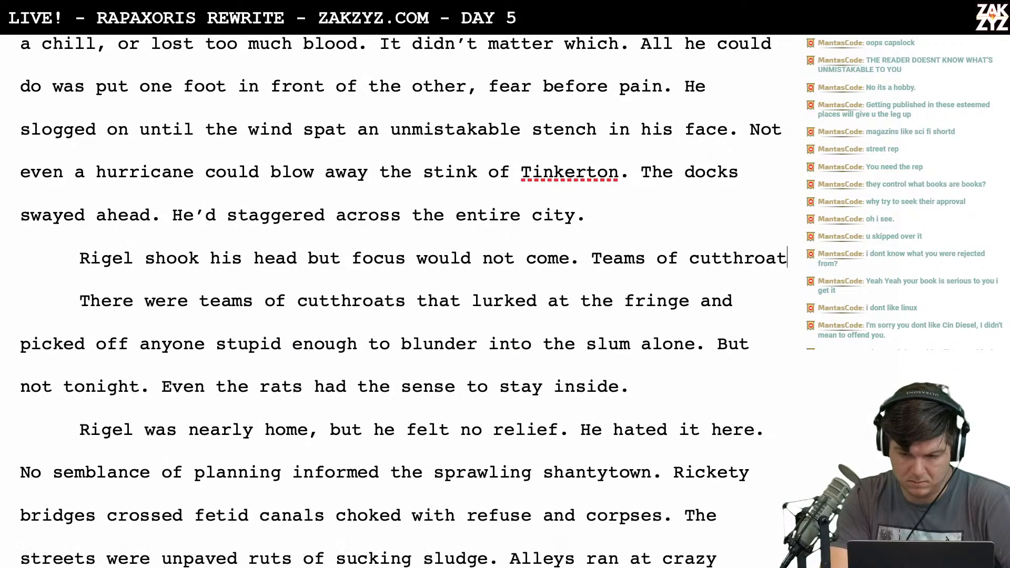
{"action": "type", "text": "s lurke"}
{"action": "key", "text": "BackSpace"}
{"action": "type", "text": "urked a"}
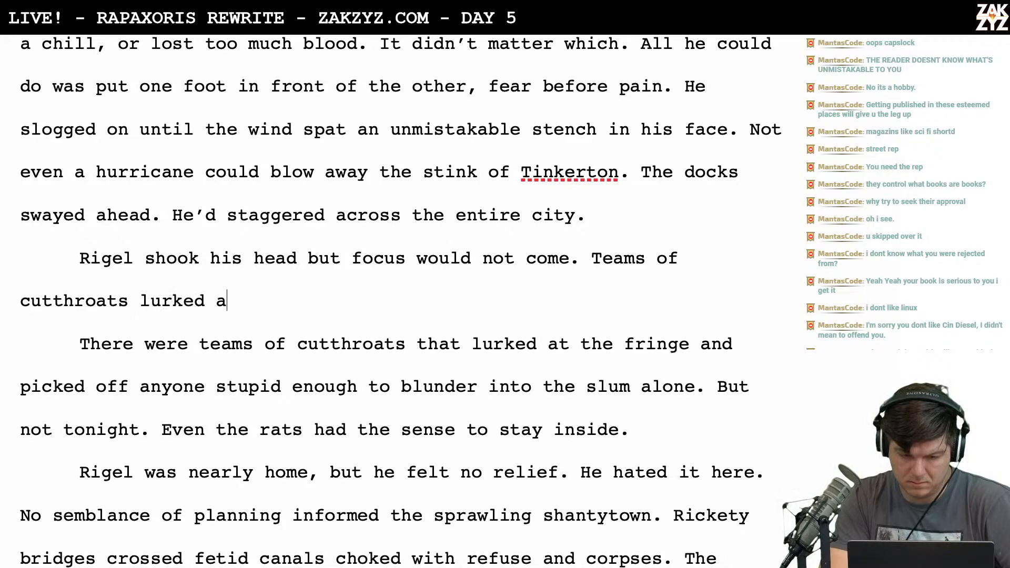
{"action": "type", "text": "t the fr"}
{"action": "type", "text": "ring"}
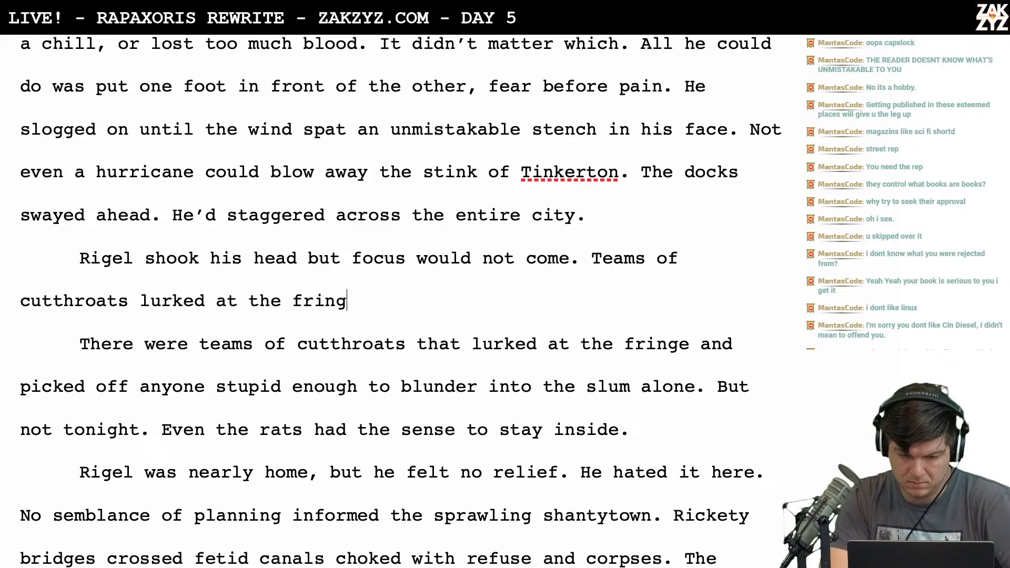
{"action": "type", "text": "e and picked off"}
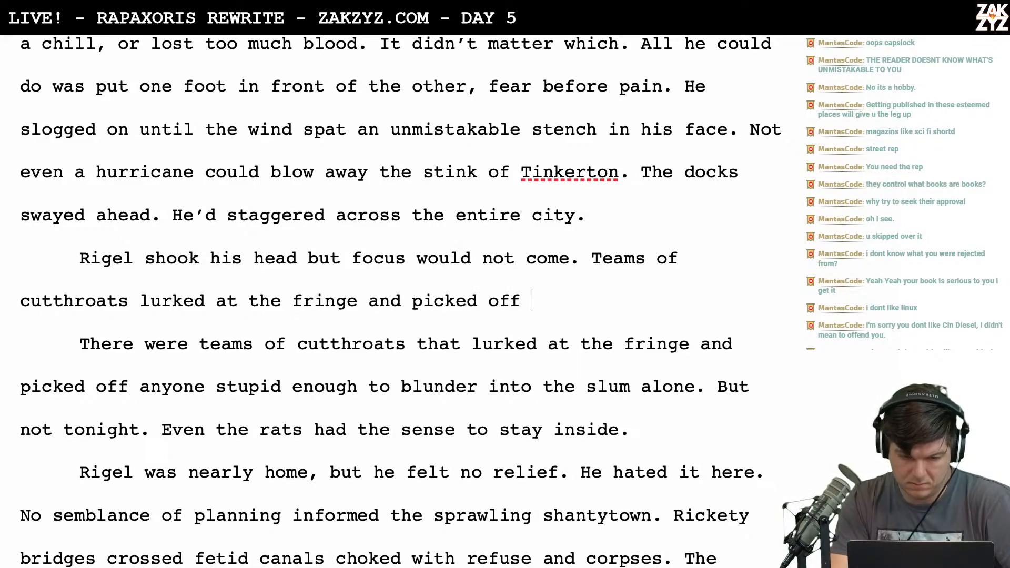
Delete the old wording from "There were teams of cutthroats" through "picked off" so "anyone stupid enough" follows the new sentence directly
{"action": "key", "text": "shift+Down"}
{"action": "key", "text": "shift+Down"}
{"action": "key", "text": "shift+Right"}
{"action": "key", "text": "shift+Up"}
{"action": "key", "text": "shift+Right"}
{"action": "key", "text": "shift+Right"}
{"action": "key", "text": "shift+Right"}
{"action": "key", "text": "shift+Right"}
{"action": "key", "text": "shift+Right"}
{"action": "key", "text": "shift+Right"}
{"action": "key", "text": "shift+Right"}
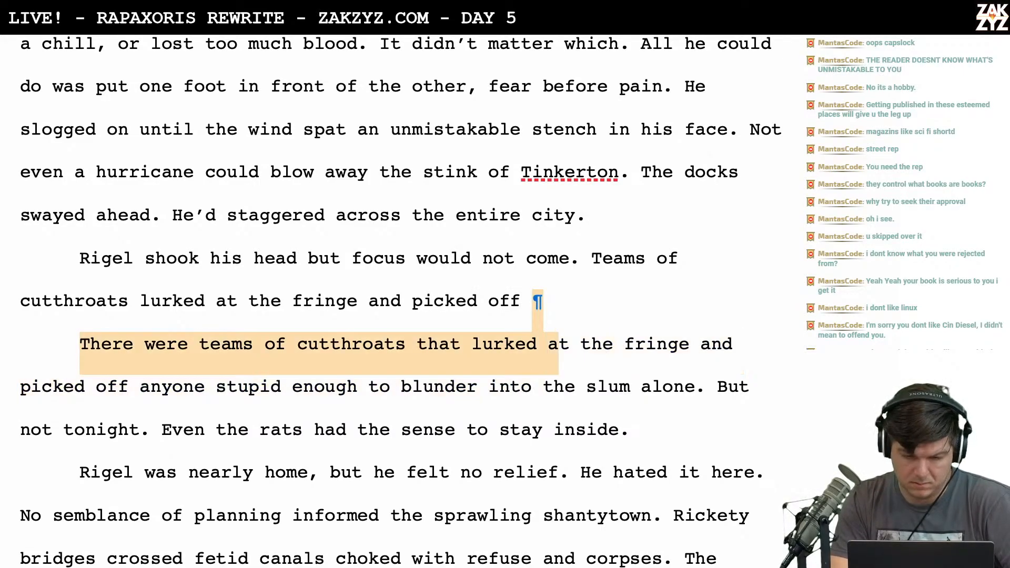
{"action": "key", "text": "shift+Right"}
{"action": "key", "text": "shift+Right"}
{"action": "key", "text": "shift+Right"}
{"action": "key", "text": "shift+Right"}
{"action": "key", "text": "shift+Right"}
{"action": "key", "text": "shift+Right"}
{"action": "key", "text": "shift+Right"}
{"action": "key", "text": "shift+Right"}
{"action": "key", "text": "shift+Right"}
{"action": "key", "text": "shift+Right"}
{"action": "key", "text": "shift+Right"}
{"action": "key", "text": "shift+Right"}
{"action": "key", "text": "shift+Right"}
{"action": "key", "text": "shift+Right"}
{"action": "key", "text": "shift+Right"}
{"action": "key", "text": "shift+Right"}
{"action": "key", "text": "shift+Right"}
{"action": "key", "text": "shift+Right"}
{"action": "key", "text": "shift+Left"}
{"action": "key", "text": "BackSpace"}
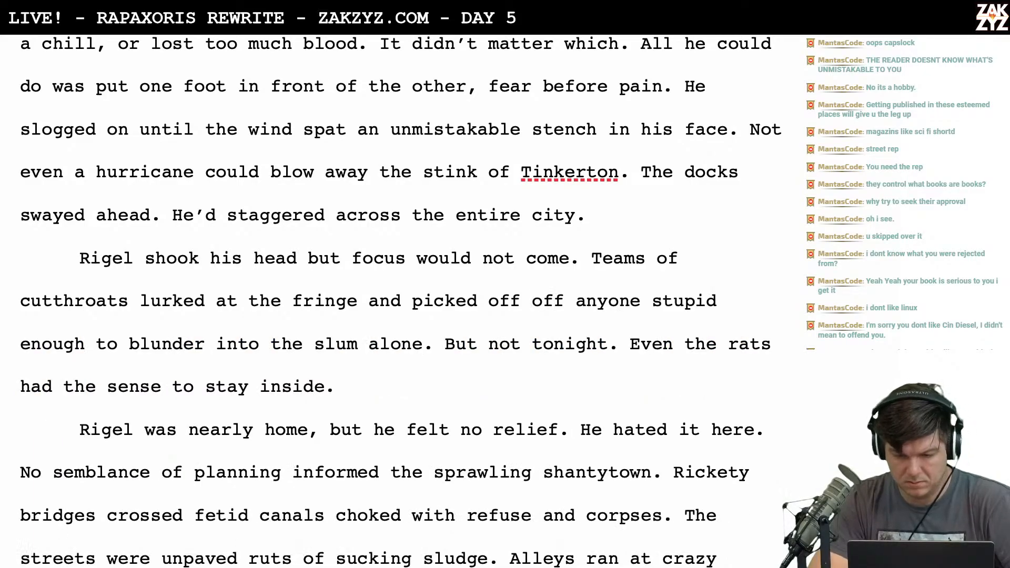
{"action": "key", "text": "BackSpace"}
{"action": "key", "text": "BackSpace"}
{"action": "key", "text": "BackSpace"}
{"action": "key", "text": "BackSpace"}
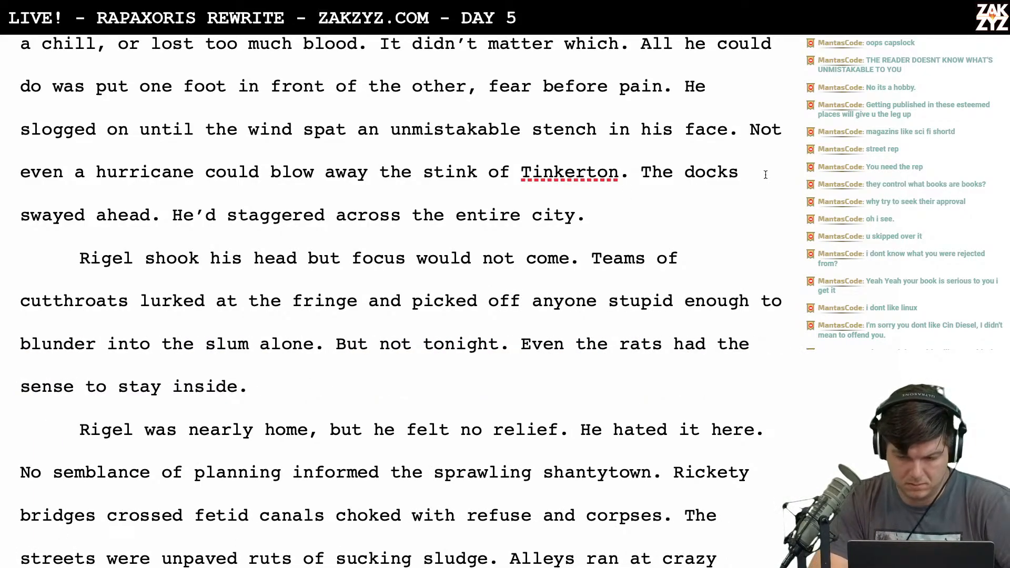
Change "slum" to "slums" in "blunder into the slum alone"
{"action": "scroll", "coordinate": [257, 346], "scroll_direction": "down", "scroll_amount": 1}
{"action": "left_click", "coordinate": [251, 337]}
{"action": "type", "text": "s"}
{"action": "scroll", "coordinate": [329, 404], "scroll_direction": "down", "scroll_amount": 3}
{"action": "scroll", "coordinate": [353, 336], "scroll_direction": "up", "scroll_amount": 3}
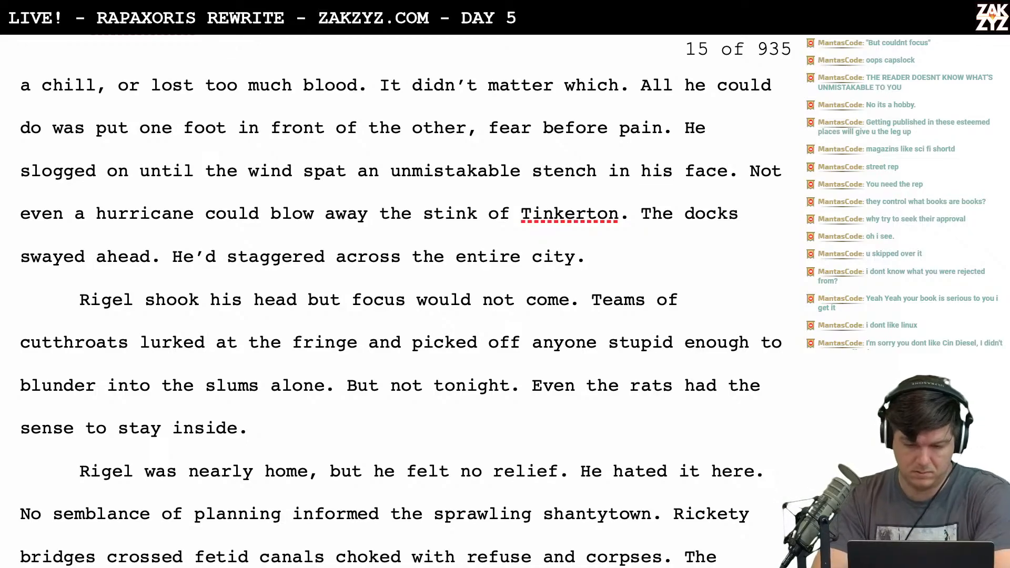
{"action": "type", "text": ", focus w but foc"}
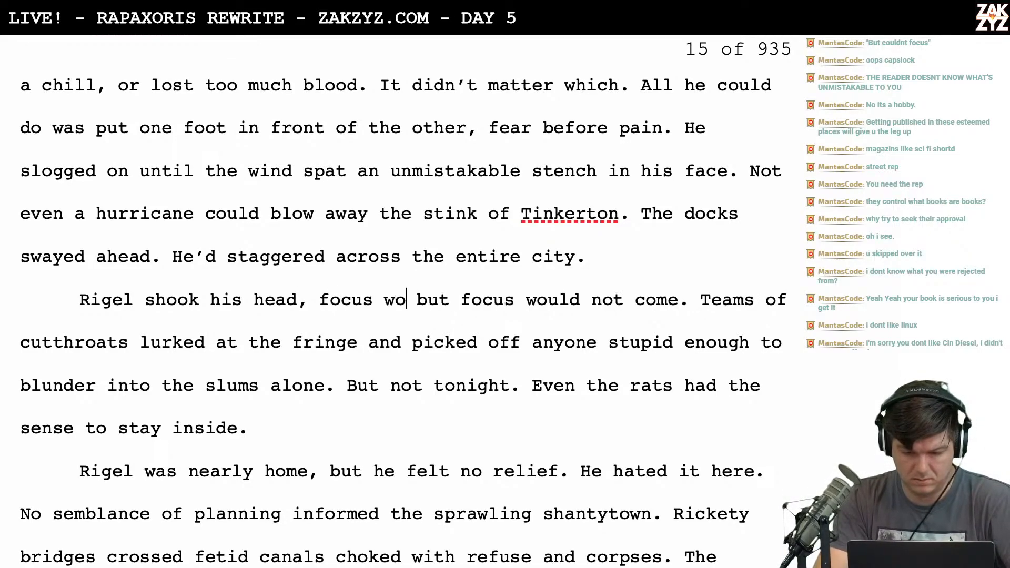
{"action": "type", "text": "us would n"}
{"action": "key", "text": "BackSpace"}
{"action": "key", "text": "BackSpace"}
{"action": "key", "text": "BackSpace"}
{"action": "key", "text": "BackSpace"}
{"action": "key", "text": "BackSpace"}
{"action": "key", "text": "BackSpace"}
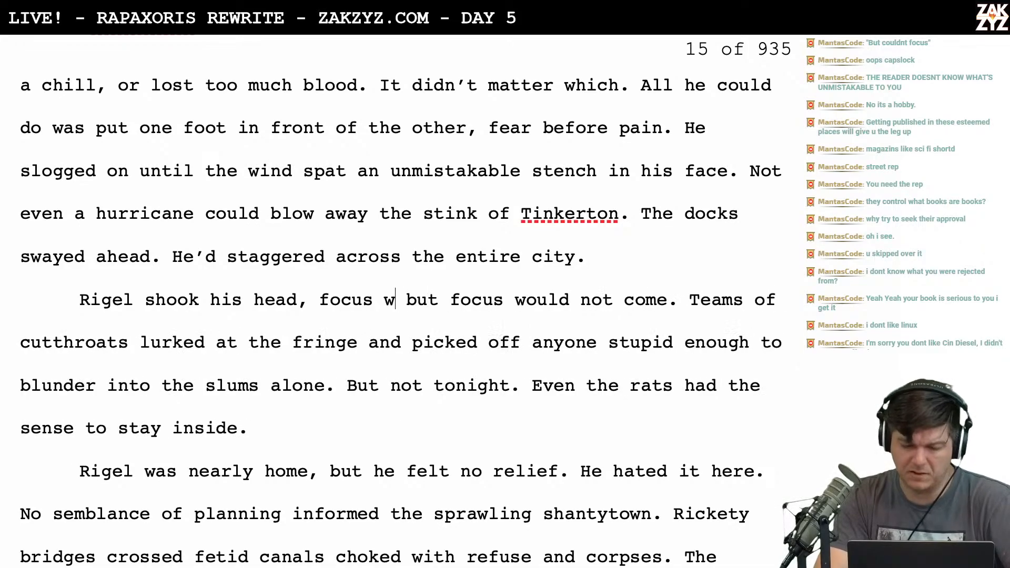
{"action": "key", "text": "BackSpace"}
{"action": "key", "text": "BackSpace"}
{"action": "key", "text": "BackSpace"}
{"action": "key", "text": "BackSpace"}
{"action": "key", "text": "BackSpace"}
{"action": "key", "text": "BackSpace"}
{"action": "key", "text": "BackSpace"}
Separate "but focus would not come." onto its own line and replace ", focus w" after "Rigel shook his head" with ". He couldn't foc"
{"action": "key", "text": "Return"}
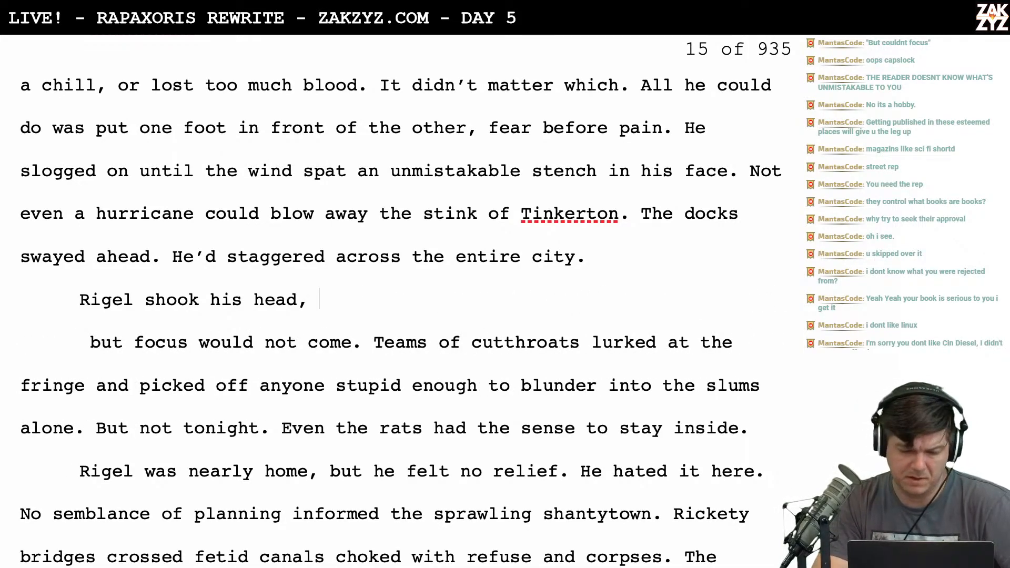
{"action": "key", "text": "BackSpace"}
{"action": "type", "text": "and"}
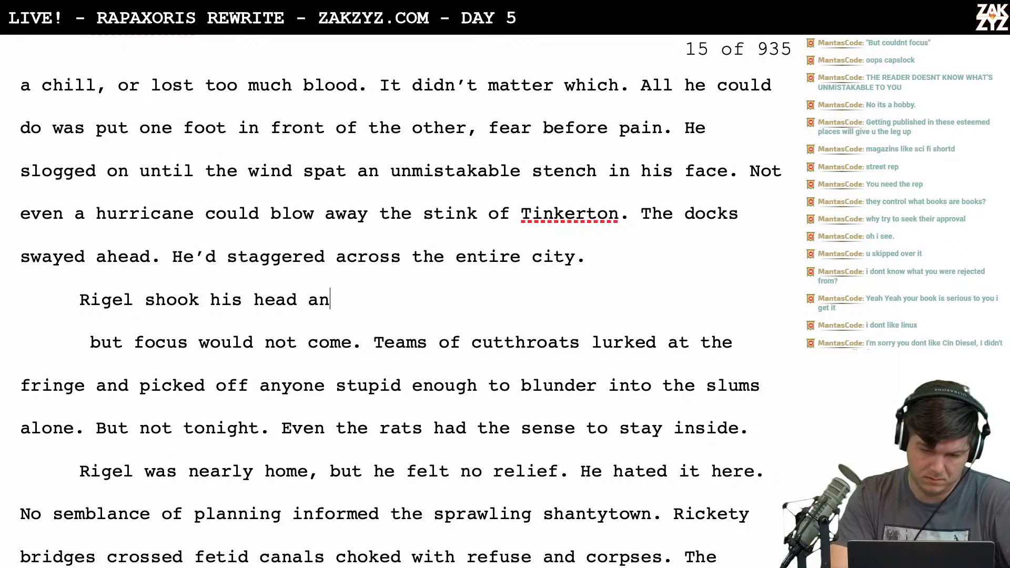
{"action": "key", "text": "BackSpace"}
{"action": "key", "text": "BackSpace"}
{"action": "key", "text": "BackSpace"}
{"action": "key", "text": "BackSpace"}
{"action": "type", "text": "He couldnt' f"}
{"action": "key", "text": "BackSpace"}
{"action": "key", "text": "BackSpace"}
{"action": "key", "text": "BackSpace"}
{"action": "key", "text": "BackSpace"}
{"action": "type", "text": "'t foc"}
Replace the unfinished "He couldn't foc" after "Rigel shook his head." with "He had to focus."
{"action": "key", "text": "BackSpace"}
{"action": "key", "text": "BackSpace"}
{"action": "key", "text": "BackSpace"}
{"action": "key", "text": "BackSpace"}
{"action": "key", "text": "BackSpace"}
{"action": "key", "text": "BackSpace"}
{"action": "key", "text": "BackSpace"}
{"action": "key", "text": "BackSpace"}
{"action": "key", "text": "BackSpace"}
{"action": "key", "text": "BackSpace"}
{"action": "key", "text": "BackSpace"}
{"action": "key", "text": "BackSpace"}
{"action": "key", "text": "BackSpace"}
{"action": "key", "text": "BackSpace"}
{"action": "key", "text": "BackSpace"}
{"action": "key", "text": "BackSpace"}
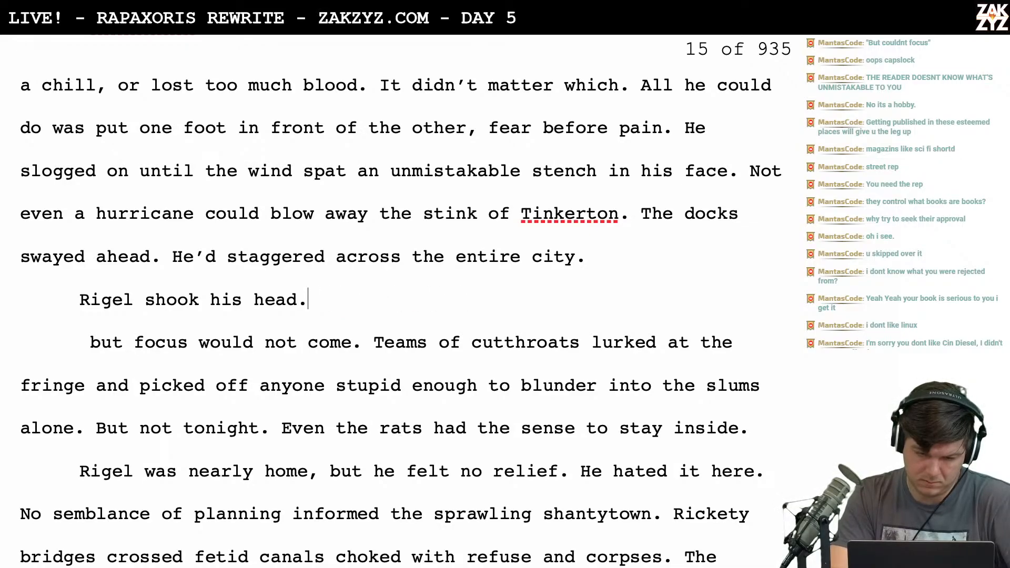
{"action": "type", "text": "He had to "}
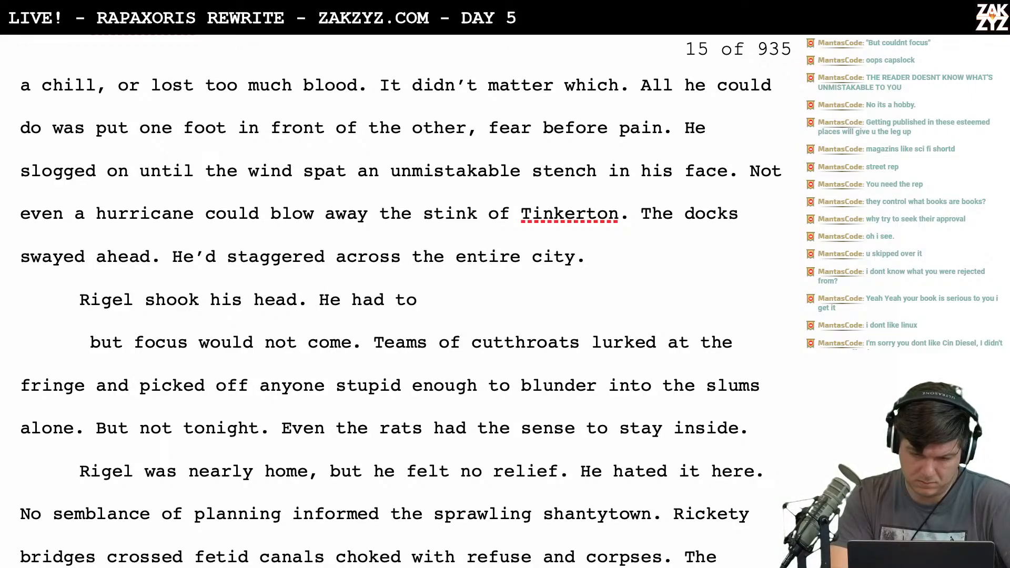
{"action": "type", "text": "focus"}
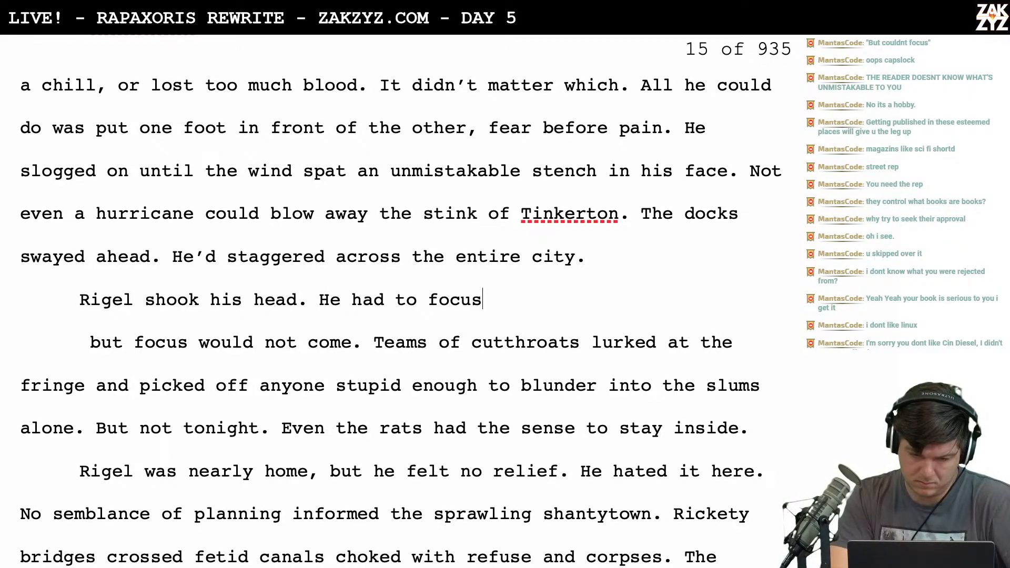
{"action": "type", "text": "."}
Delete the line break and "but focus would not come." so "Teams of cutthroats" directly follows "He had to focus."
{"action": "key", "text": "shift+Down"}
{"action": "key", "text": "shift+Left"}
{"action": "key", "text": "shift+Left"}
{"action": "key", "text": "shift+Left"}
{"action": "key", "text": "shift+Left"}
{"action": "key", "text": "shift+Left"}
{"action": "key", "text": "shift+Left"}
{"action": "key", "text": "shift+Left"}
{"action": "key", "text": "shift+Left"}
{"action": "key", "text": "shift+Left"}
{"action": "key", "text": "shift+Left"}
{"action": "key", "text": "shift+Left"}
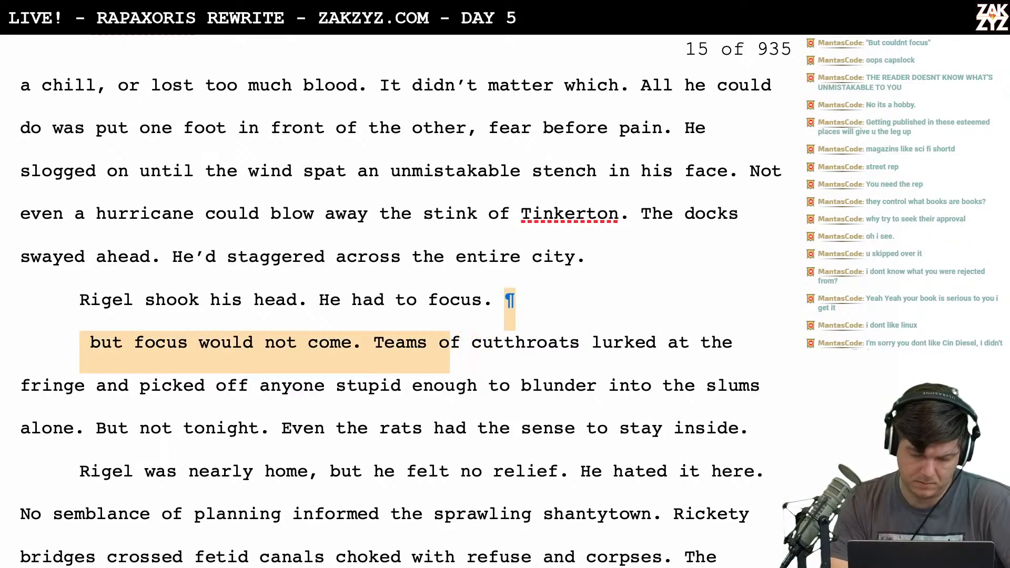
{"action": "key", "text": "shift+Left"}
{"action": "key", "text": "shift+Left"}
{"action": "key", "text": "shift+Left"}
{"action": "key", "text": "shift+Left"}
{"action": "key", "text": "shift+Right"}
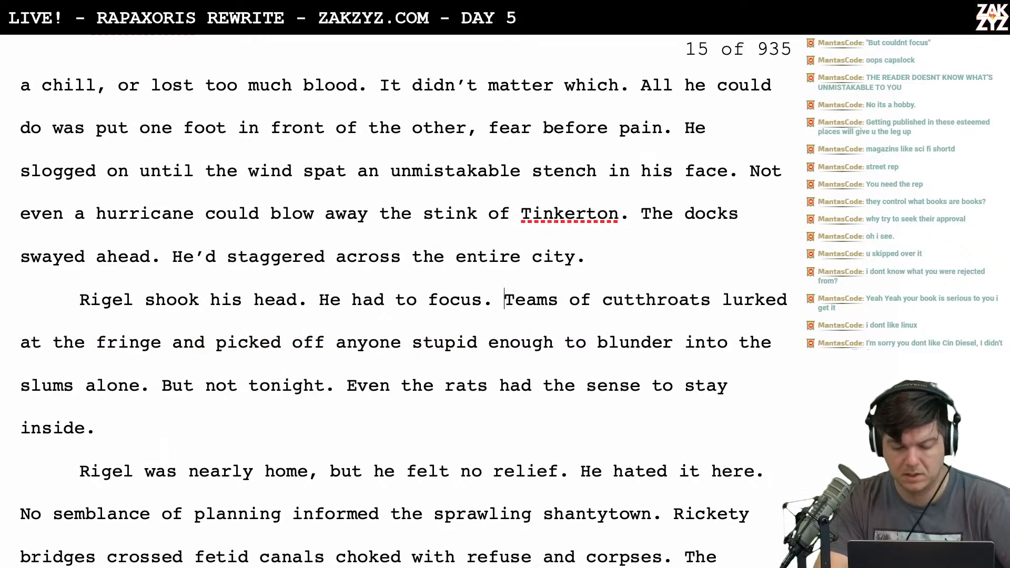
{"action": "key", "text": "BackSpace"}
Review the passage from Rigel's wounds through the slum description for wording that still needs rewriting
{"action": "scroll", "coordinate": [403, 302], "scroll_direction": "down", "scroll_amount": 5}
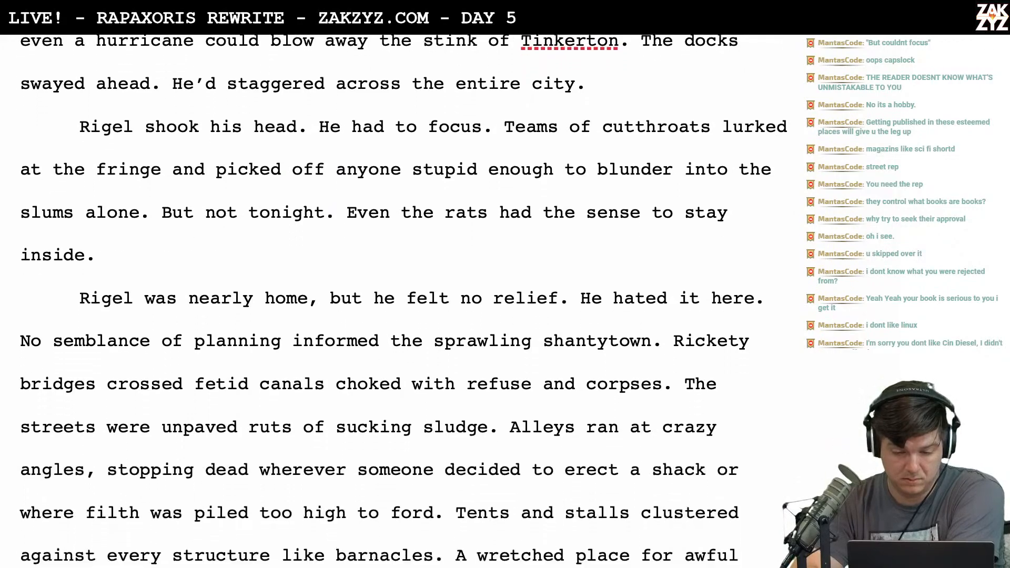
{"action": "scroll", "coordinate": [306, 317], "scroll_direction": "down", "scroll_amount": 1}
{"action": "scroll", "coordinate": [306, 317], "scroll_direction": "up", "scroll_amount": 4}
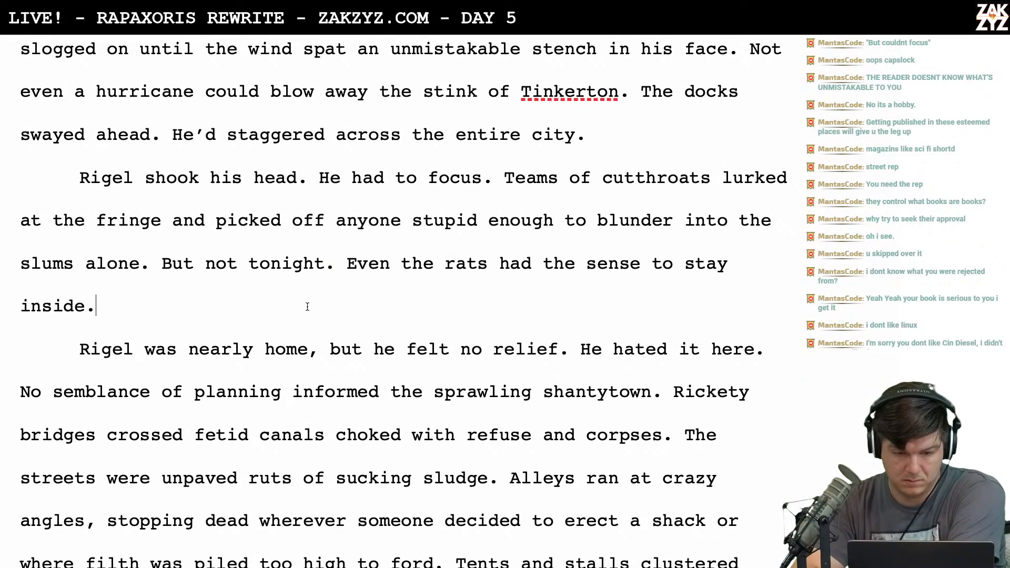
{"action": "left_click", "coordinate": [306, 306]}
{"action": "scroll", "coordinate": [308, 308], "scroll_direction": "down", "scroll_amount": 1}
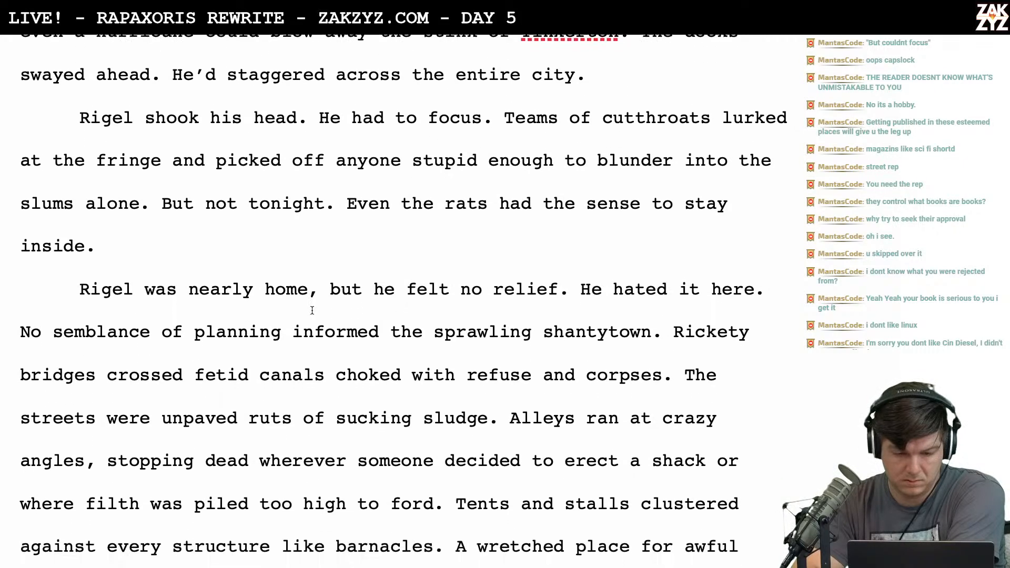
{"action": "scroll", "coordinate": [312, 310], "scroll_direction": "down", "scroll_amount": 1}
{"action": "scroll", "coordinate": [362, 317], "scroll_direction": "down", "scroll_amount": 1}
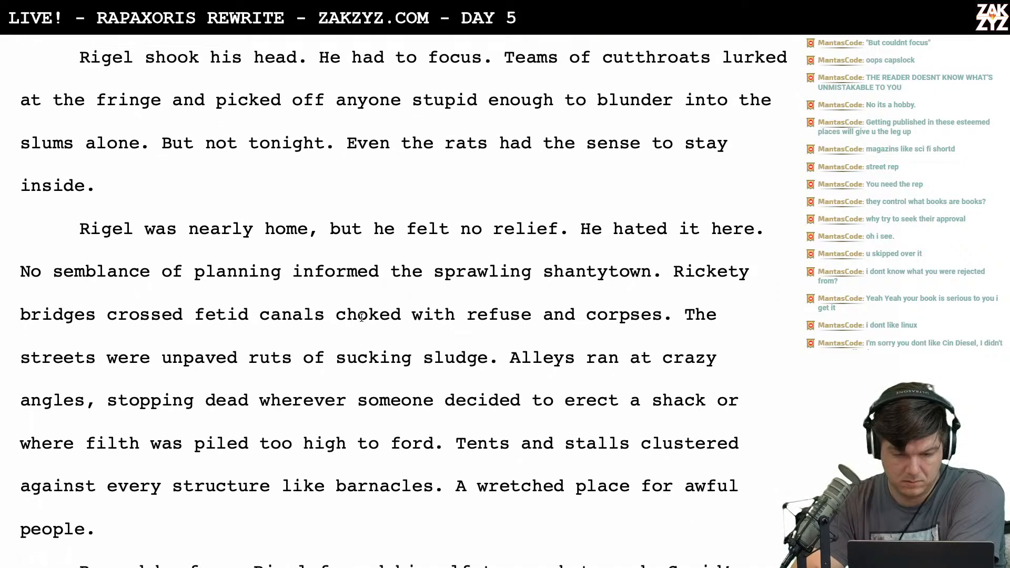
{"action": "scroll", "coordinate": [362, 318], "scroll_direction": "up", "scroll_amount": 2}
{"action": "scroll", "coordinate": [361, 317], "scroll_direction": "down", "scroll_amount": 3}
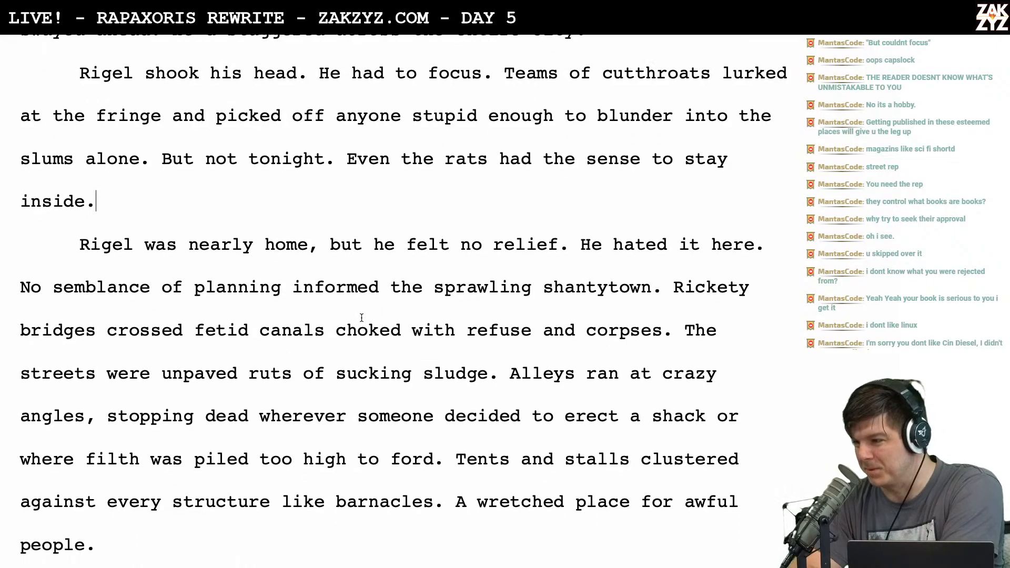
{"action": "scroll", "coordinate": [362, 317], "scroll_direction": "up", "scroll_amount": 4}
{"action": "scroll", "coordinate": [361, 318], "scroll_direction": "up", "scroll_amount": 10}
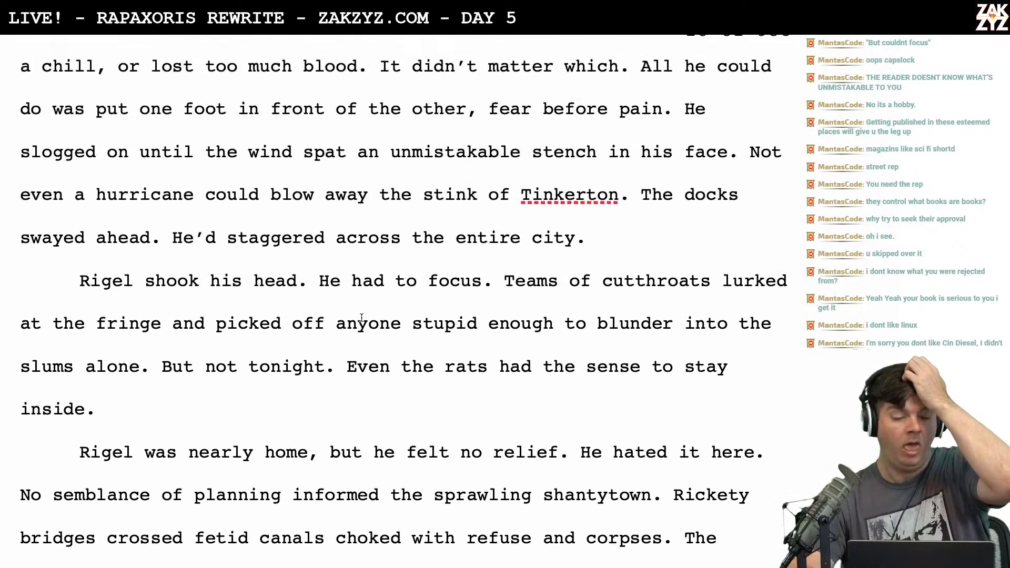
{"action": "scroll", "coordinate": [362, 317], "scroll_direction": "up", "scroll_amount": 1}
{"action": "scroll", "coordinate": [362, 318], "scroll_direction": "down", "scroll_amount": 1}
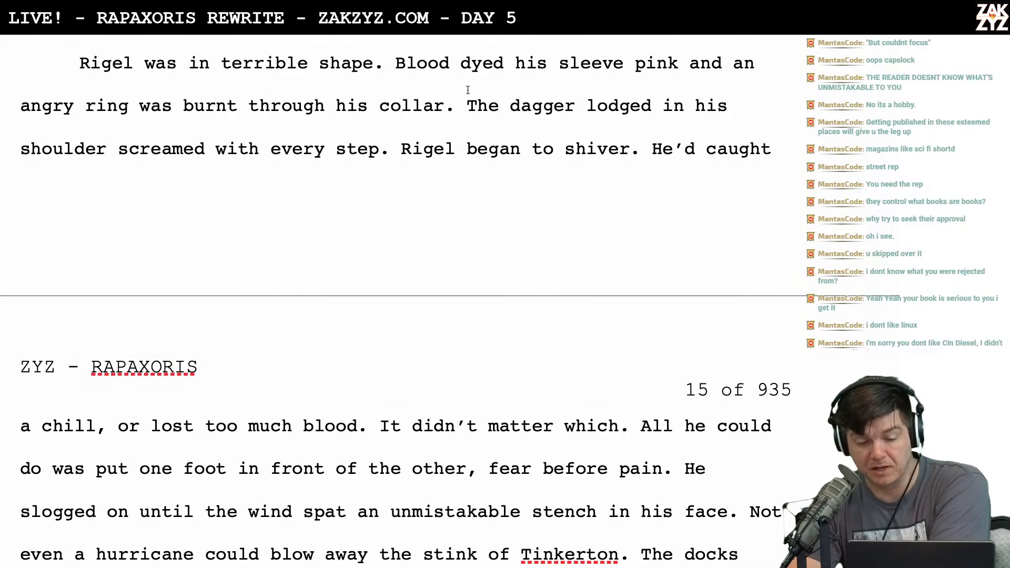
{"action": "scroll", "coordinate": [490, 88], "scroll_direction": "down", "scroll_amount": 1}
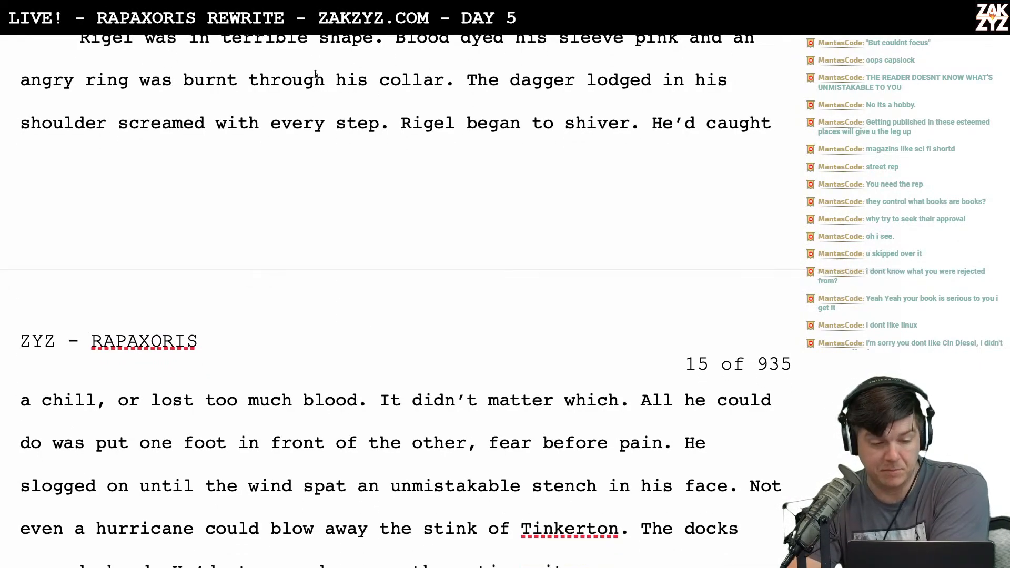
End the sentence after "Blood dyed his sleeve pink" and add "The collar of his shirt was burned through," before "and an angry ring"
{"action": "scroll", "coordinate": [278, 110], "scroll_direction": "up", "scroll_amount": 3}
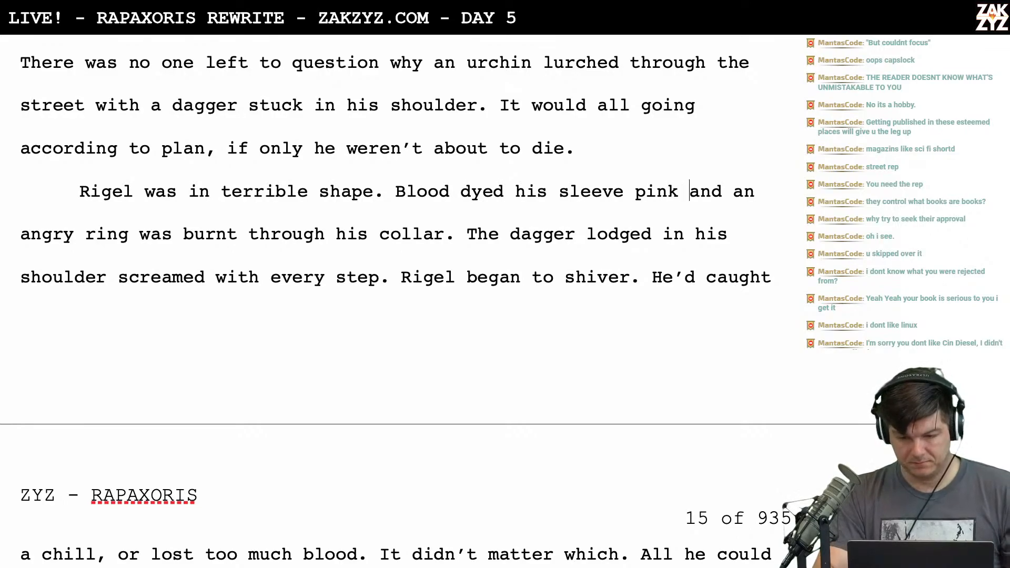
{"action": "type", "text": ". The collar of"}
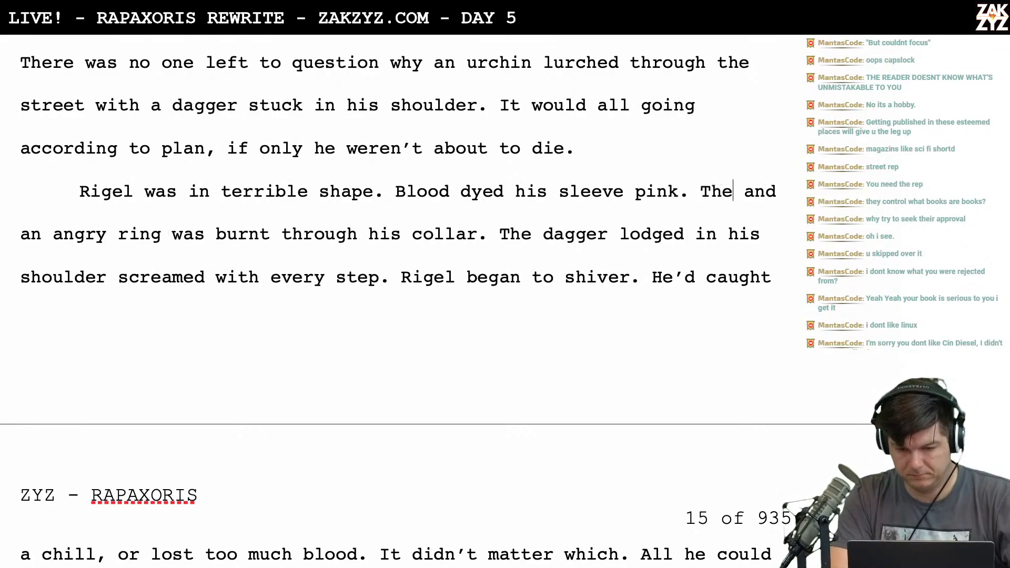
{"action": "type", "text": " his shir"}
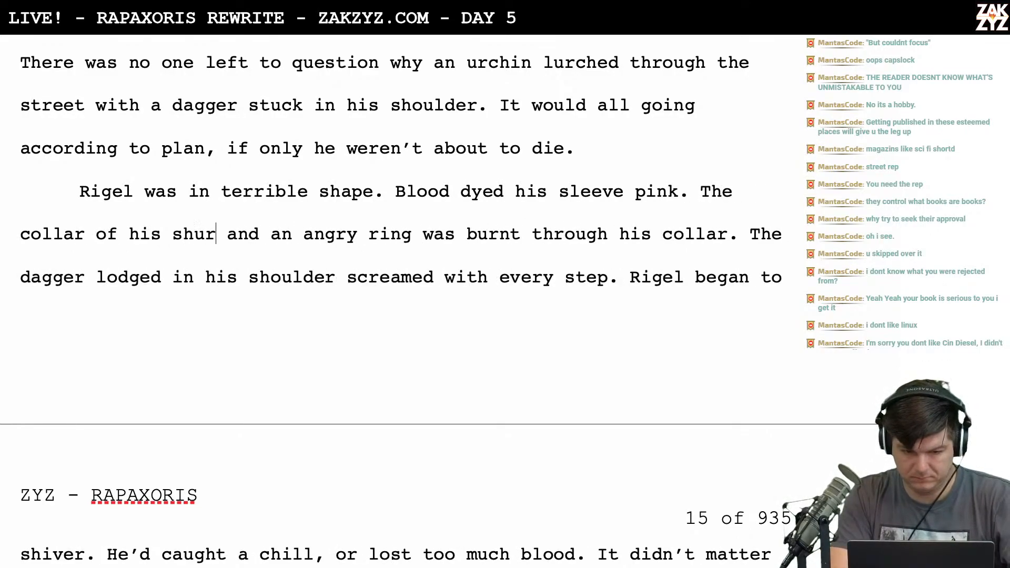
{"action": "type", "text": "t was burned "}
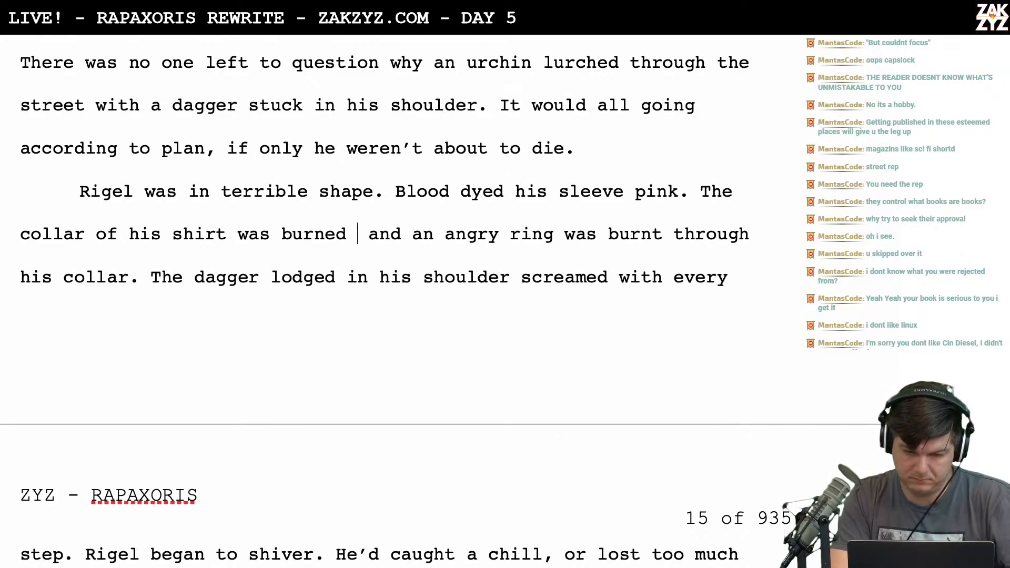
{"action": "type", "text": "through, ht"}
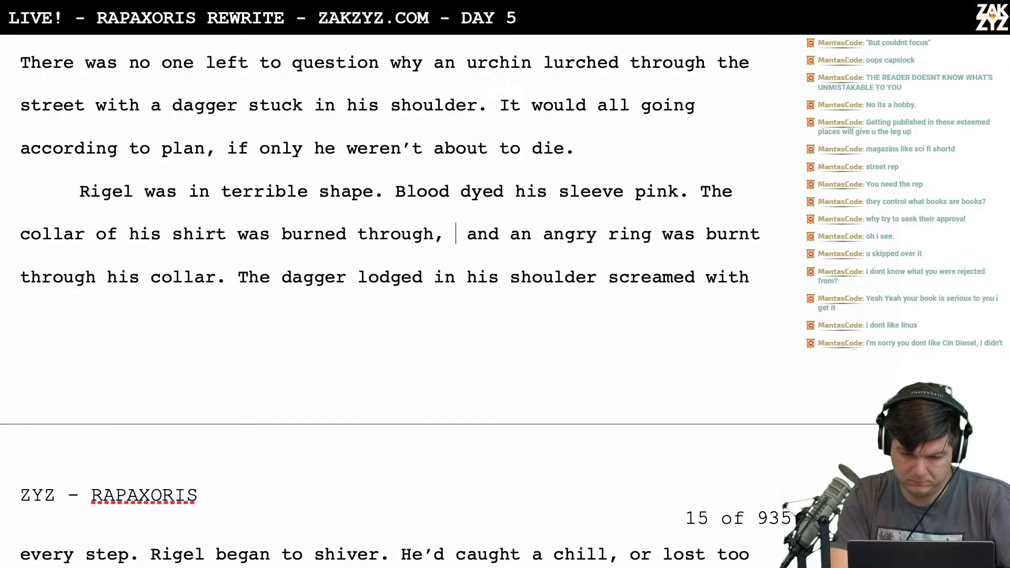
{"action": "key", "text": "BackSpace"}
{"action": "key", "text": "BackSpace"}
{"action": "type", "text": "the skin und"}
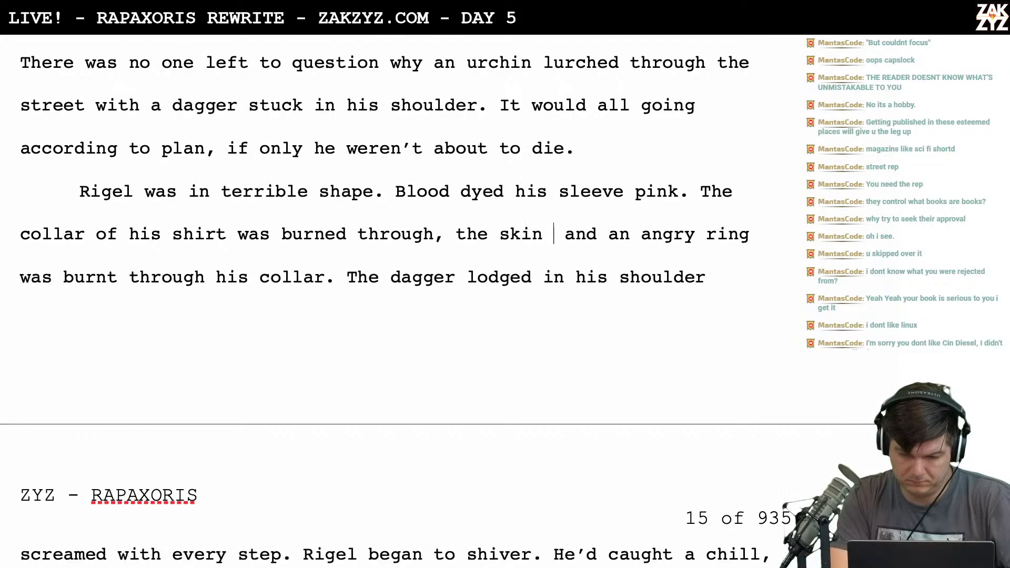
{"action": "type", "text": "erneath was bla"}
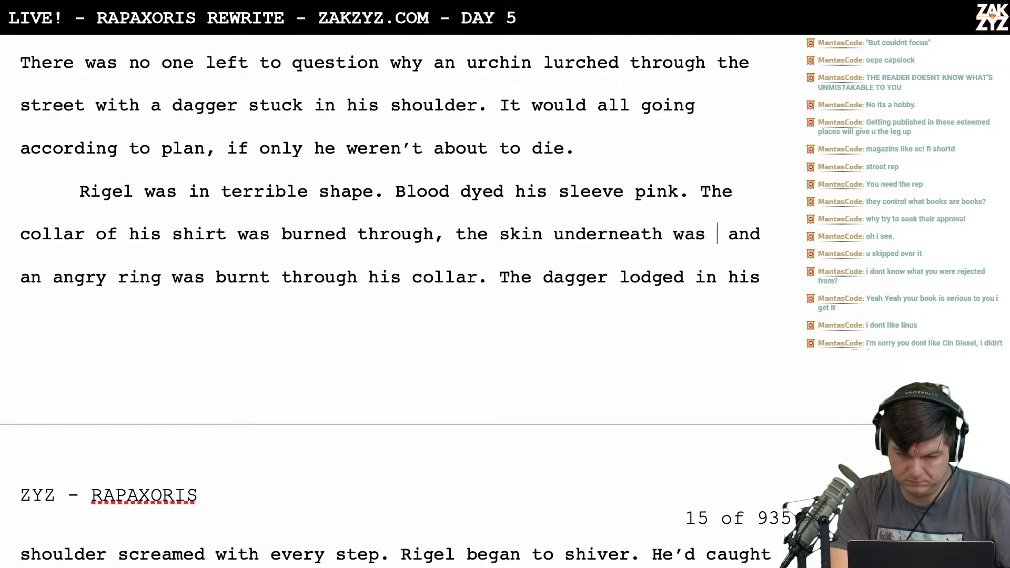
{"action": "type", "text": "c"}
{"action": "key", "text": "BackSpace"}
{"action": "key", "text": "BackSpace"}
{"action": "key", "text": "BackSpace"}
{"action": "key", "text": "BackSpace"}
{"action": "key", "text": "BackSpace"}
{"action": "key", "text": "BackSpace"}
{"action": "key", "text": "BackSpace"}
{"action": "key", "text": "BackSpace"}
{"action": "key", "text": "BackSpace"}
{"action": "key", "text": "BackSpace"}
{"action": "key", "text": "BackSpace"}
{"action": "key", "text": "BackSpace"}
{"action": "key", "text": "BackSpace"}
{"action": "key", "text": "BackSpace"}
{"action": "key", "text": "BackSpace"}
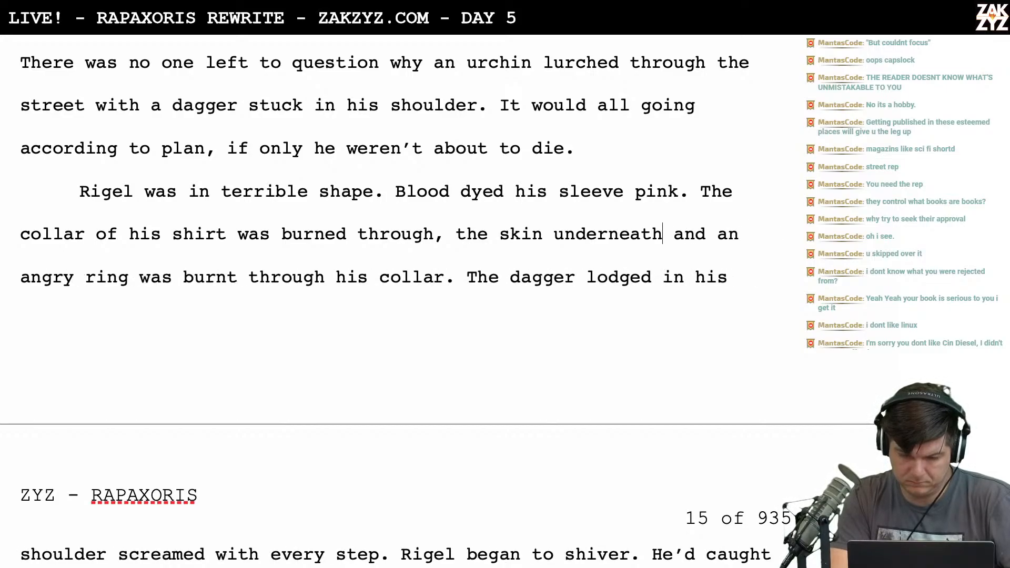
{"action": "key", "text": "BackSpace"}
{"action": "key", "text": "BackSpace"}
{"action": "key", "text": "BackSpace"}
{"action": "key", "text": "BackSpace"}
{"action": "key", "text": "BackSpace"}
{"action": "key", "text": "BackSpace"}
{"action": "key", "text": "BackSpace"}
{"action": "key", "text": "BackSpace"}
{"action": "key", "text": "BackSpace"}
{"action": "key", "text": "BackSpace"}
{"action": "key", "text": "BackSpace"}
{"action": "key", "text": "BackSpace"}
{"action": "key", "text": "BackSpace"}
{"action": "key", "text": "BackSpace"}
Add "his skin blackened and inflamed" after "burned through," and move the leftover "and an angry ring" text onto a new line
{"action": "type", "text": "his skin blackene"}
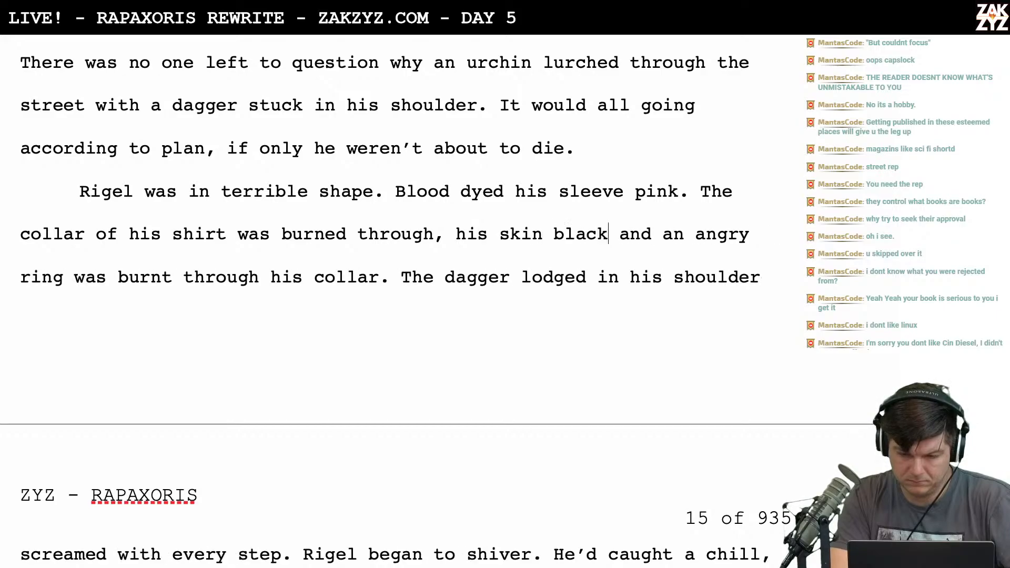
{"action": "type", "text": "d and infl"}
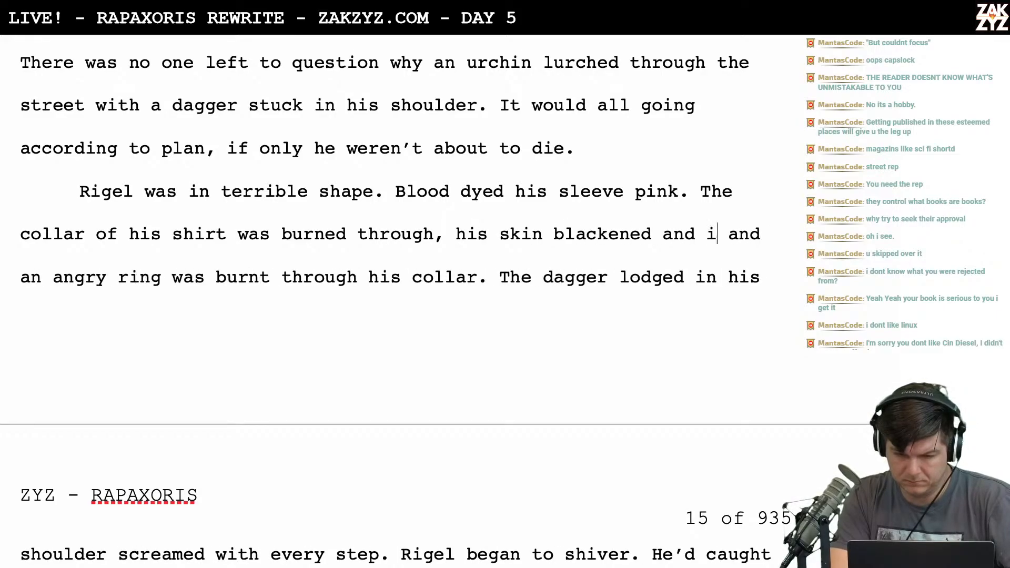
{"action": "type", "text": "amed"}
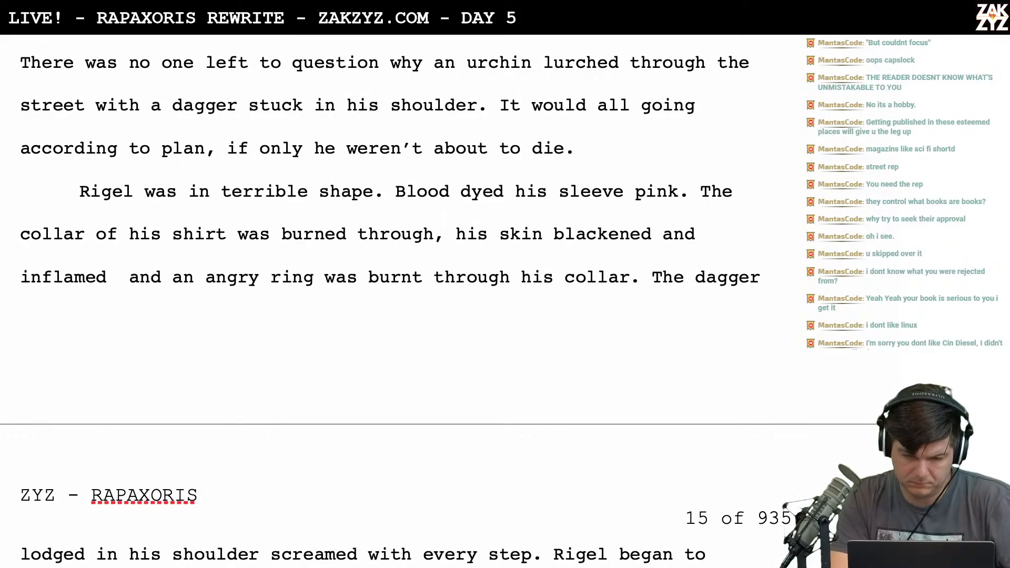
{"action": "key", "text": "Return"}
Replace the comma after "The collar of his shirt was burned through" with "and his skin"
{"action": "key", "text": "Left"}
{"action": "key", "text": "Up"}
{"action": "key", "text": "Left"}
{"action": "key", "text": "Left"}
{"action": "key", "text": "Left"}
{"action": "key", "text": "Left"}
{"action": "key", "text": "Left"}
{"action": "key", "text": "Left"}
{"action": "key", "text": "Left"}
{"action": "left_click", "coordinate": [448, 218]}
{"action": "key", "text": "BackSpace"}
{"action": "type", "text": "and hsi"}
{"action": "key", "text": "BackSpace"}
{"action": "key", "text": "BackSpace"}
{"action": "key", "text": "BackSpace"}
{"action": "type", "text": "is skin"}
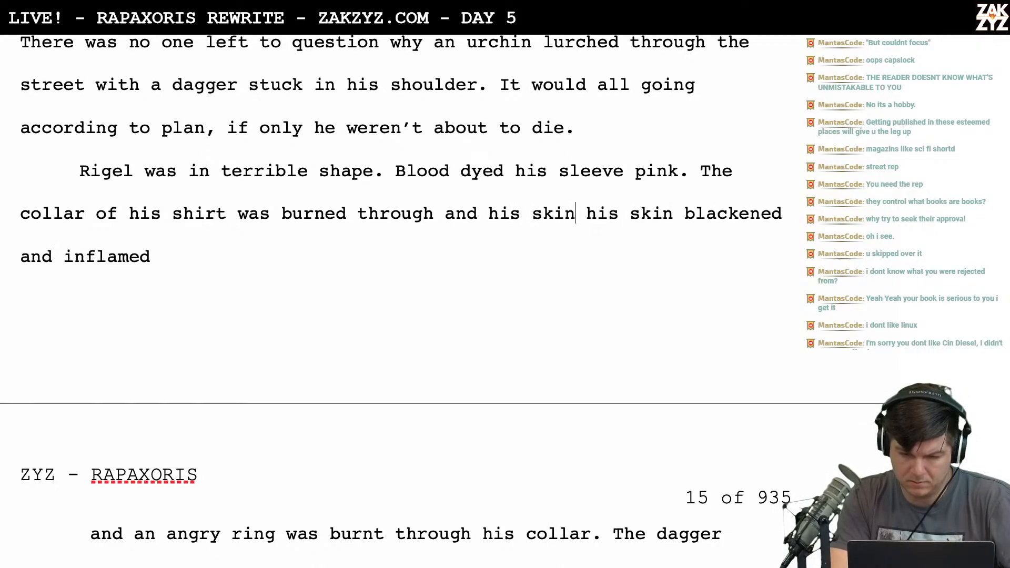
Complete the sentence after "and his skin" with "was blackened and inflamed beneath."
{"action": "type", "text": " und"}
{"action": "key", "text": "BackSpace"}
{"action": "key", "text": "BackSpace"}
{"action": "key", "text": "BackSpace"}
{"action": "type", "text": "was blackened an"}
{"action": "type", "text": "d inflamed"}
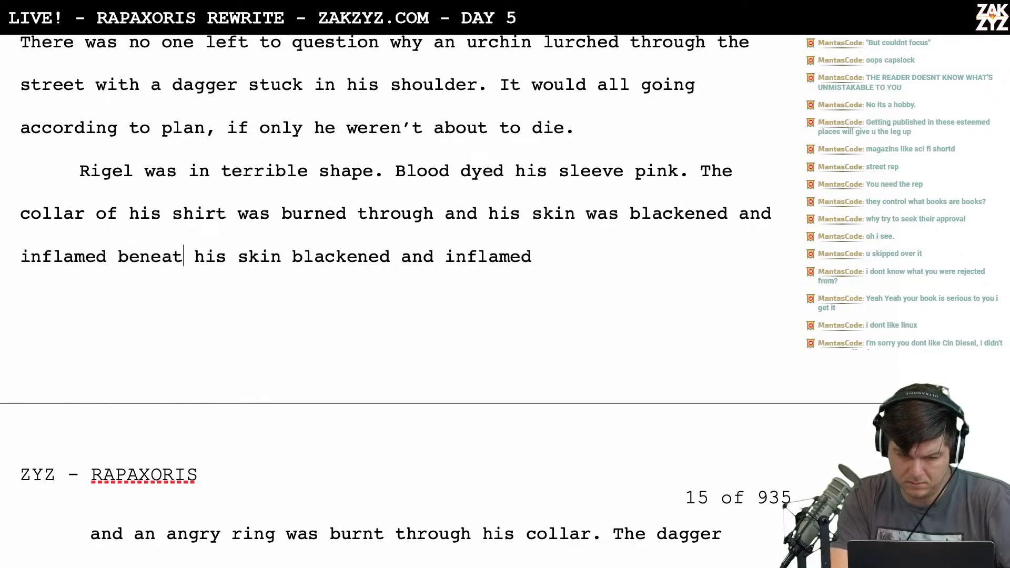
{"action": "type", "text": " beneath."}
Insert the alternative wording "A ring was burned through his collar" between "sleeve pink." and "The collar of his shirt"
{"action": "scroll", "coordinate": [421, 294], "scroll_direction": "down", "scroll_amount": 1}
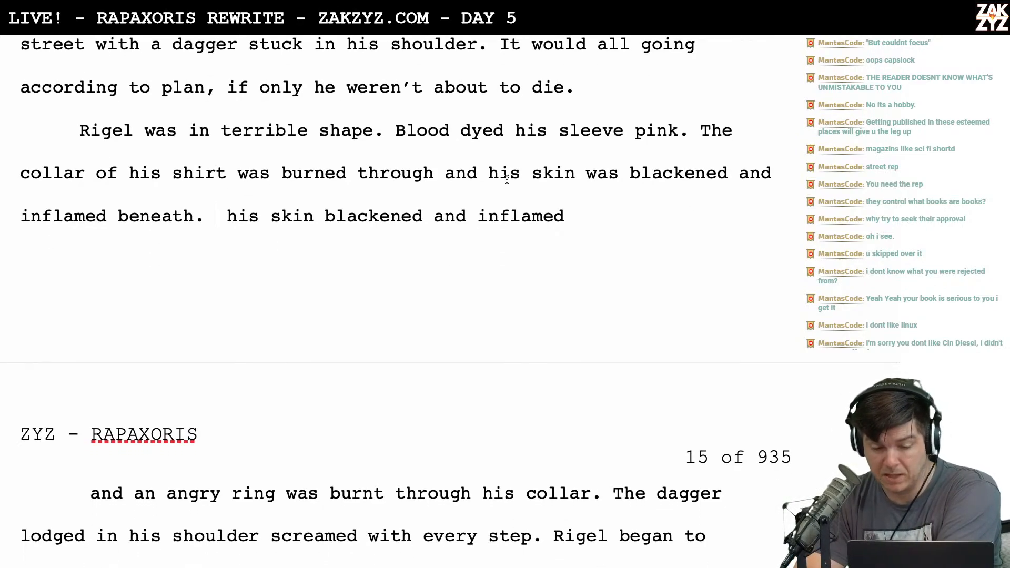
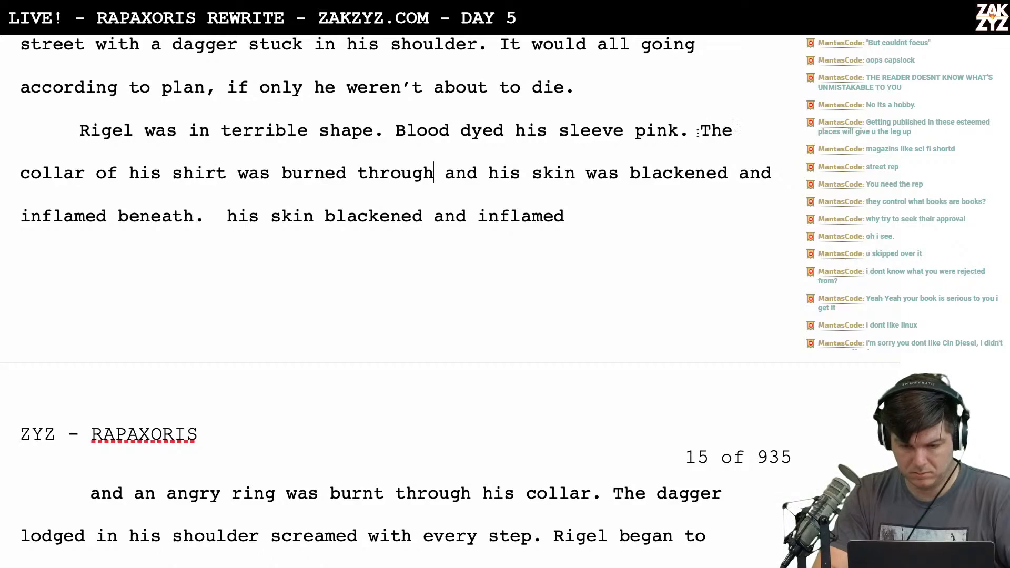
{"action": "type", "text": "A ring "}
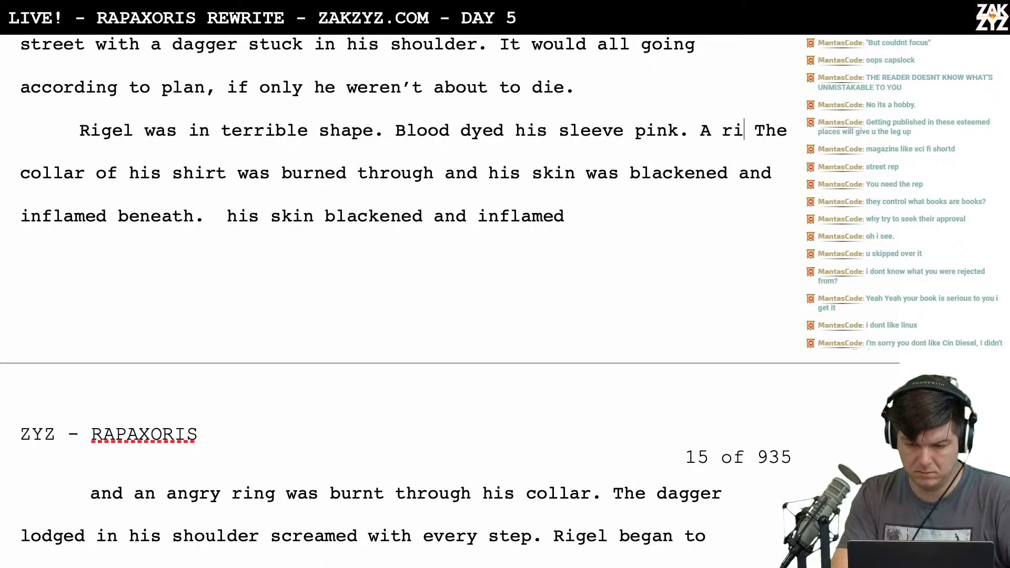
{"action": "type", "text": "was burned through "}
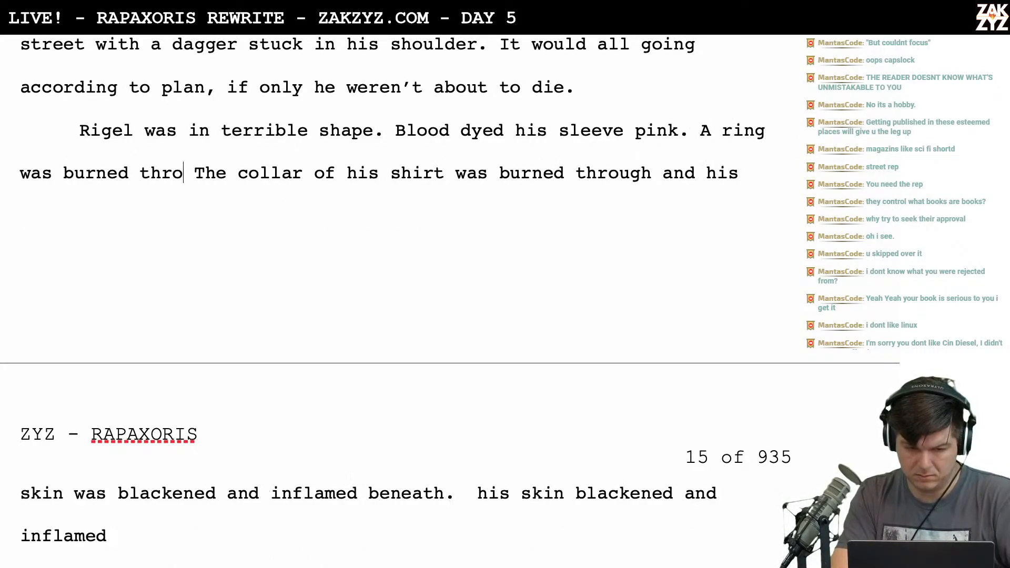
{"action": "type", "text": "his collar"}
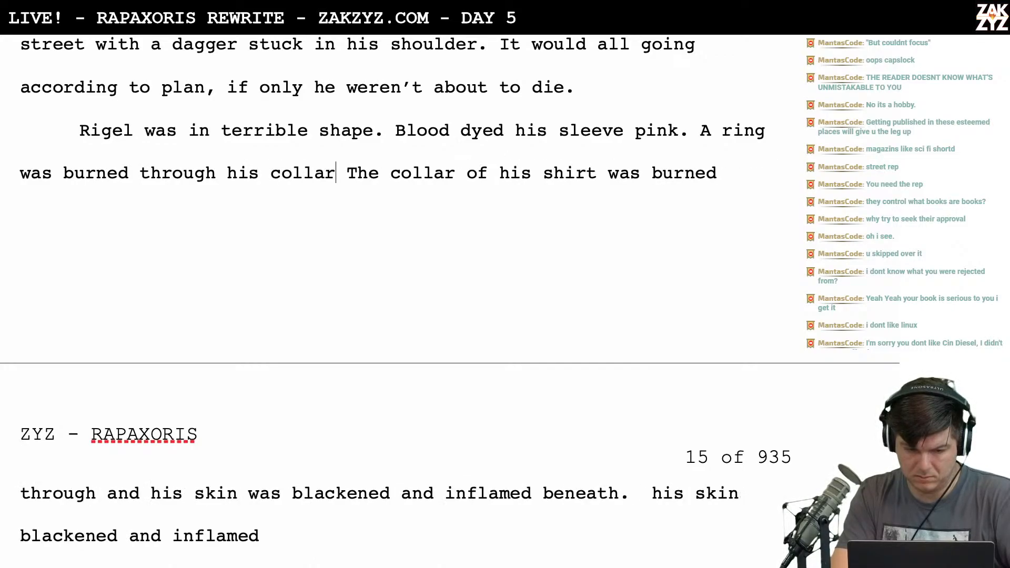
{"action": "type", "text": ","}
{"action": "key", "text": "BackSpace"}
{"action": "key", "text": "BackSpace"}
End the sentence after "burned through his collar" and add "The skin beneath was blackened and inflamed."
{"action": "type", "text": ". Teh s"}
{"action": "key", "text": "BackSpace"}
{"action": "key", "text": "BackSpace"}
{"action": "key", "text": "BackSpace"}
{"action": "key", "text": "BackSpace"}
{"action": "type", "text": "he s"}
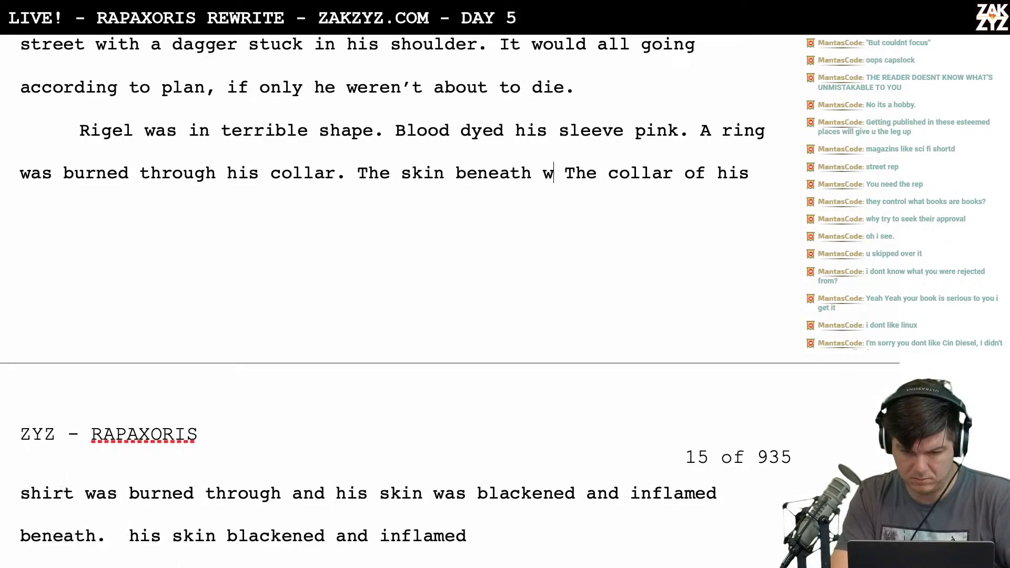
{"action": "type", "text": "kin beneath was blackened"}
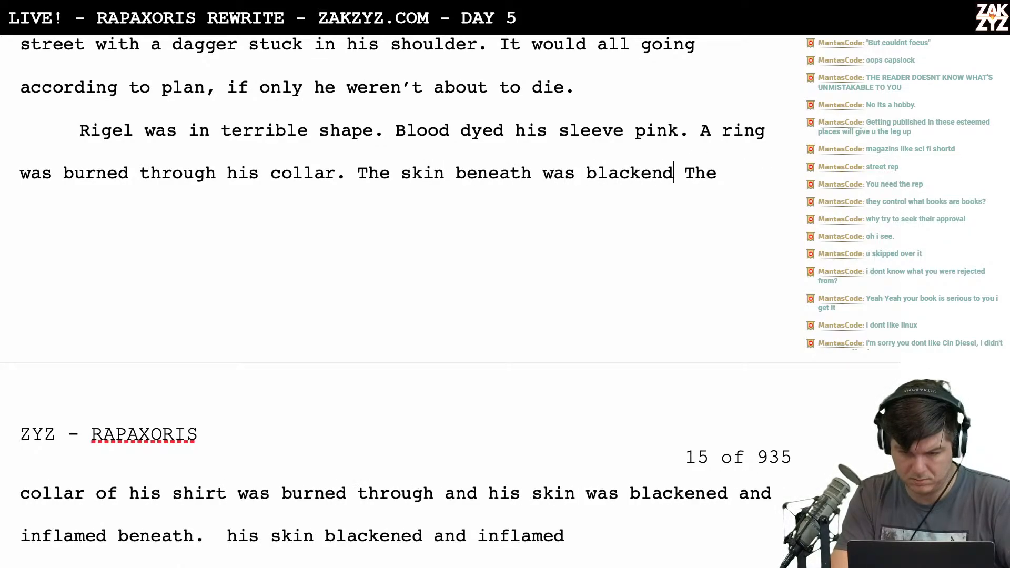
{"action": "type", "text": " and inflamed."}
Delete the leftover drafts from "The collar of his shirt was burned through" to "and an angry ring was burnt through his collar."
{"action": "key", "text": "shift+Down"}
{"action": "key", "text": "shift+Right"}
{"action": "key", "text": "shift+Right"}
{"action": "key", "text": "shift+Right"}
{"action": "key", "text": "shift+Down"}
{"action": "key", "text": "shift+Right"}
{"action": "key", "text": "shift+Right"}
{"action": "key", "text": "shift+Right"}
{"action": "key", "text": "shift+Right"}
{"action": "key", "text": "shift+Right"}
{"action": "key", "text": "shift+Right"}
{"action": "key", "text": "shift+Right"}
{"action": "key", "text": "shift+Right"}
{"action": "key", "text": "shift+Right"}
{"action": "key", "text": "shift+Right"}
{"action": "key", "text": "shift+Right"}
{"action": "key", "text": "shift+Right"}
{"action": "key", "text": "shift+Right"}
{"action": "key", "text": "shift+Right"}
{"action": "key", "text": "shift+Right"}
{"action": "key", "text": "shift+Right"}
{"action": "key", "text": "shift+Right"}
{"action": "key", "text": "shift+Right"}
{"action": "key", "text": "shift+Right"}
{"action": "key", "text": "shift+Right"}
{"action": "key", "text": "shift+Right"}
{"action": "key", "text": "shift+Right"}
{"action": "key", "text": "shift+Right"}
{"action": "key", "text": "shift+Right"}
{"action": "key", "text": "shift+Right"}
{"action": "key", "text": "shift+Right"}
{"action": "key", "text": "shift+Right"}
{"action": "key", "text": "shift+Right"}
{"action": "key", "text": "shift+Right"}
{"action": "key", "text": "shift+Right"}
{"action": "key", "text": "shift+Right"}
{"action": "key", "text": "shift+Right"}
{"action": "key", "text": "shift+Right"}
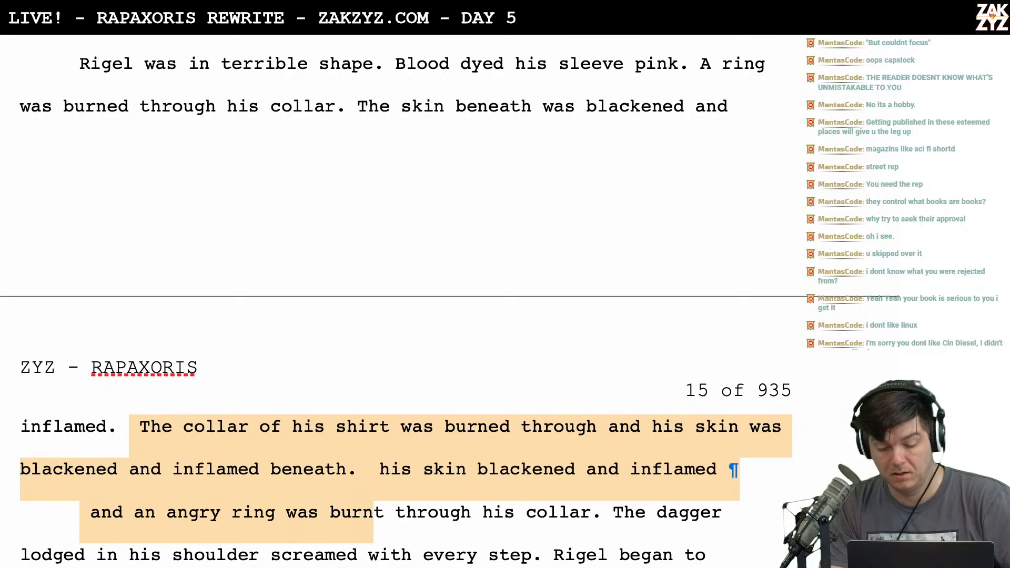
{"action": "key", "text": "shift+Right"}
{"action": "key", "text": "shift+Right"}
{"action": "key", "text": "shift+Right"}
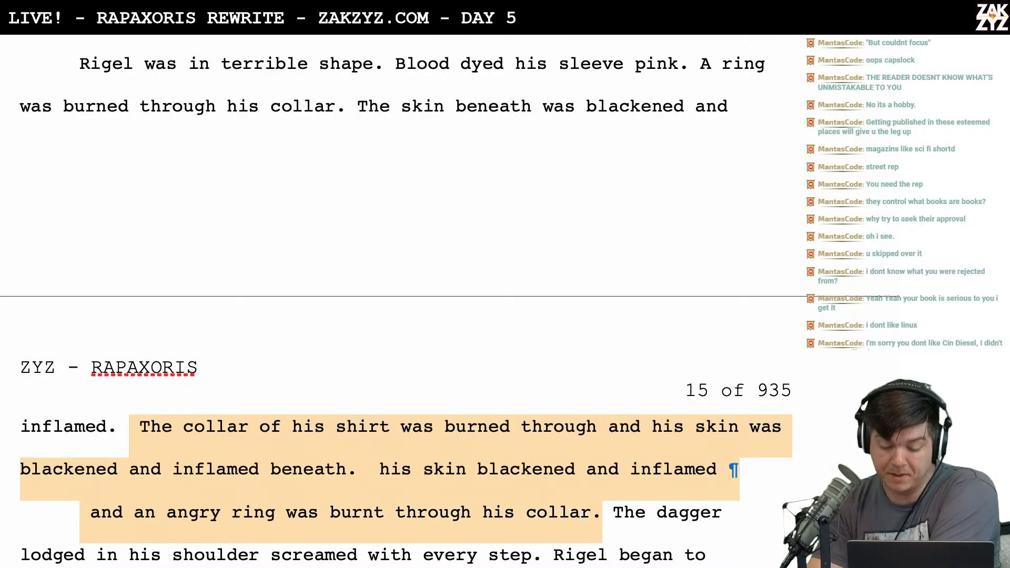
{"action": "key", "text": "BackSpace"}
Insert "The amulet had burned an angry ring through his collar." after "sleeve pink.", with the old ring sentence moved onto a new line
{"action": "scroll", "coordinate": [694, 139], "scroll_direction": "up", "scroll_amount": 3}
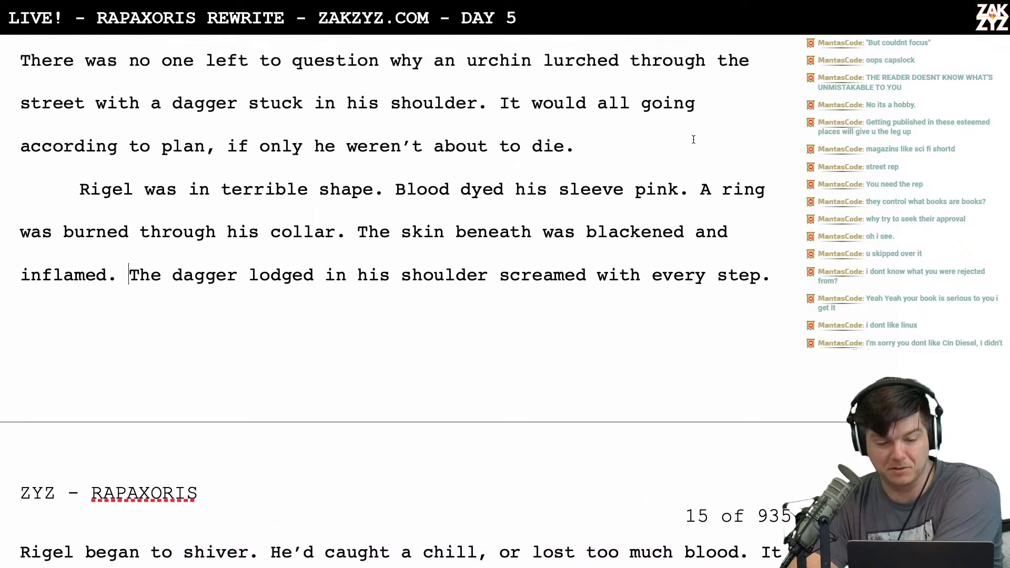
{"action": "scroll", "coordinate": [576, 144], "scroll_direction": "down", "scroll_amount": 1}
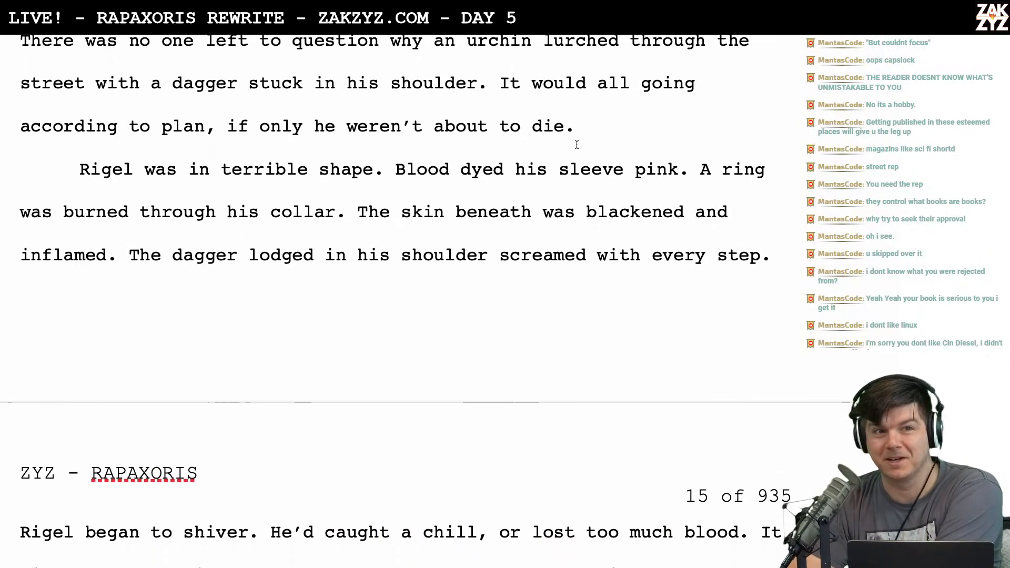
{"action": "scroll", "coordinate": [313, 171], "scroll_direction": "down", "scroll_amount": 1}
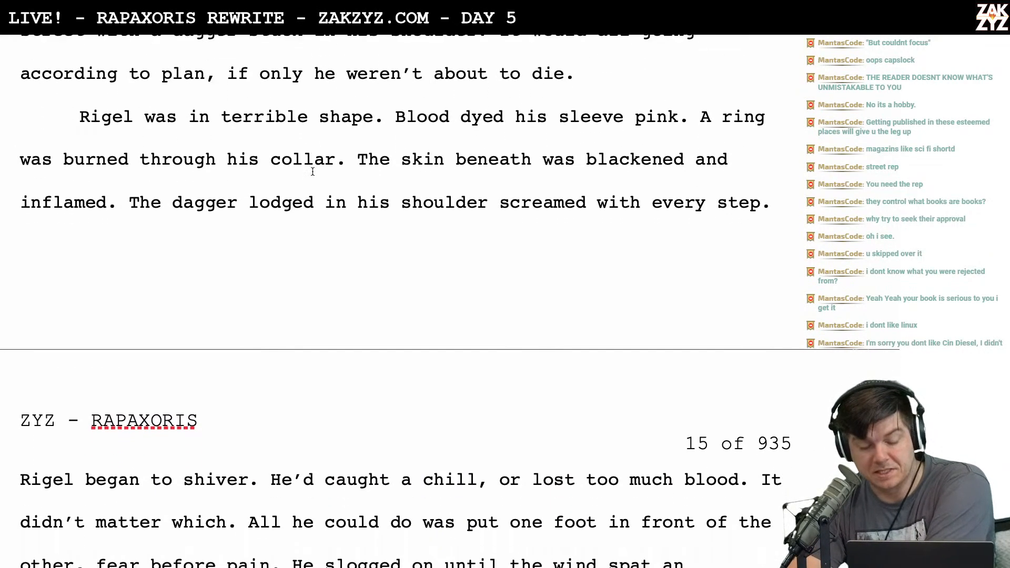
{"action": "scroll", "coordinate": [496, 138], "scroll_direction": "down", "scroll_amount": 1}
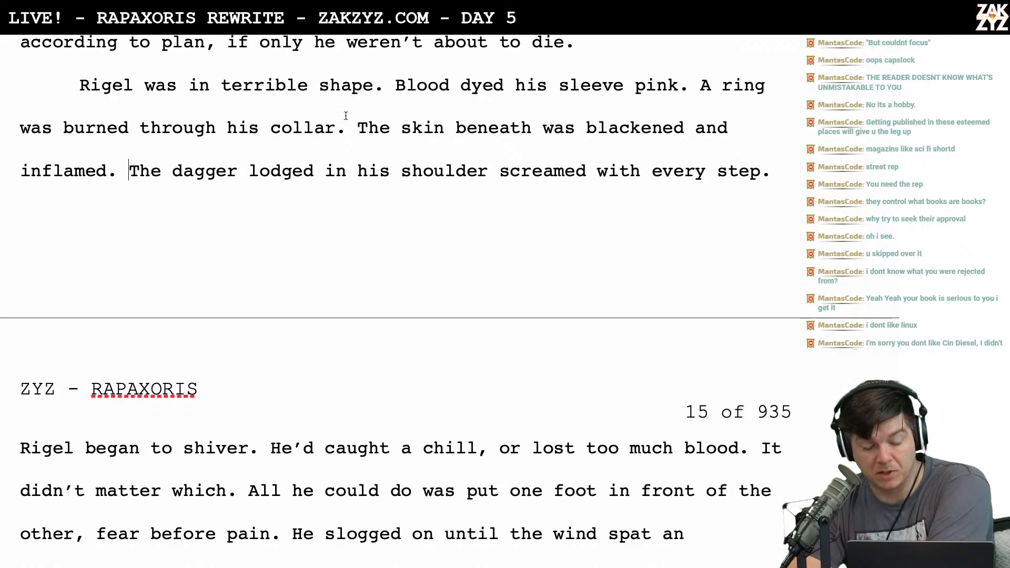
{"action": "key", "text": "BackSpace"}
{"action": "type", "text": "and"}
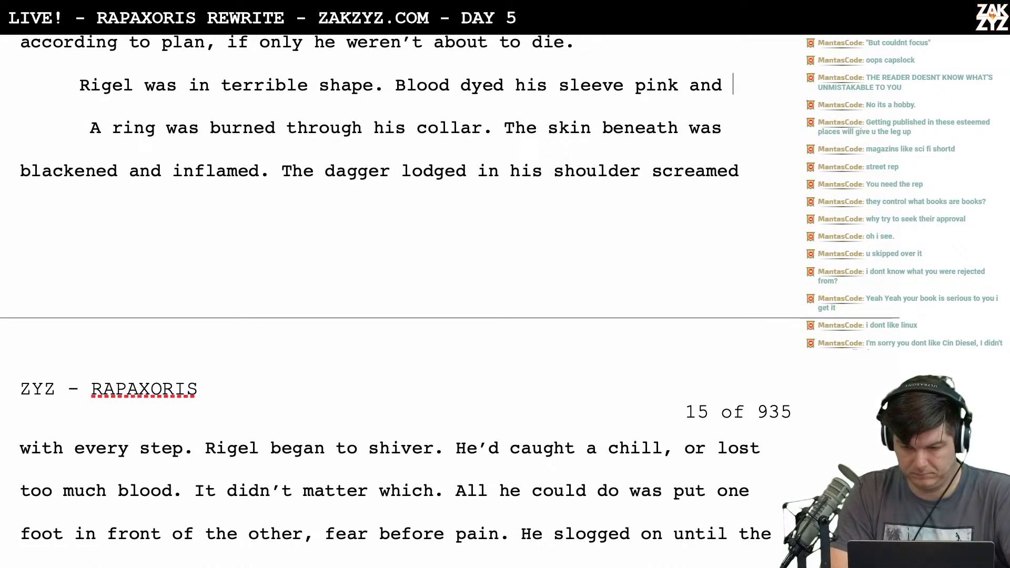
{"action": "key", "text": "BackSpace"}
{"action": "type", "text": ". The amulet ah"}
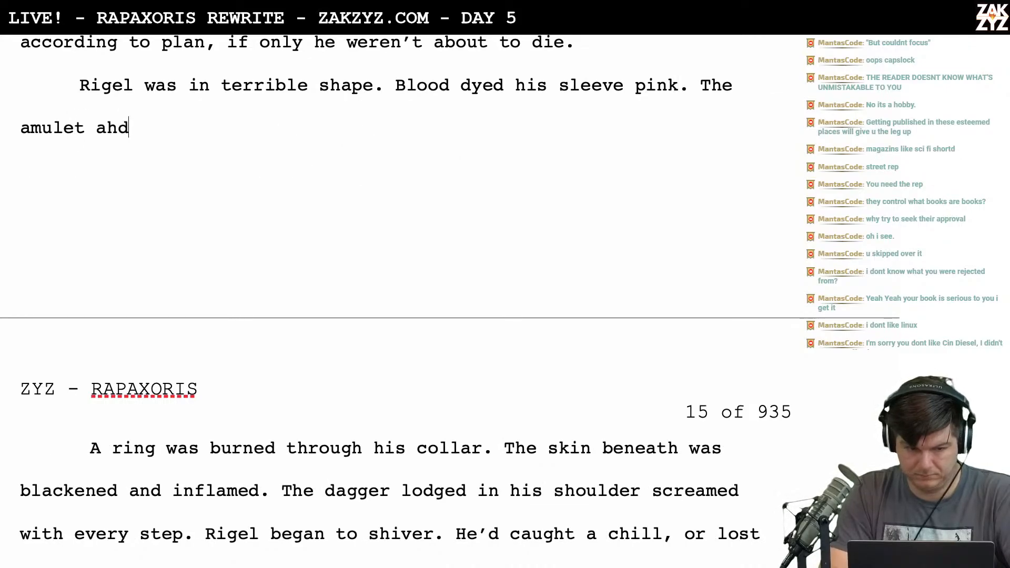
{"action": "type", "text": "had burned an"}
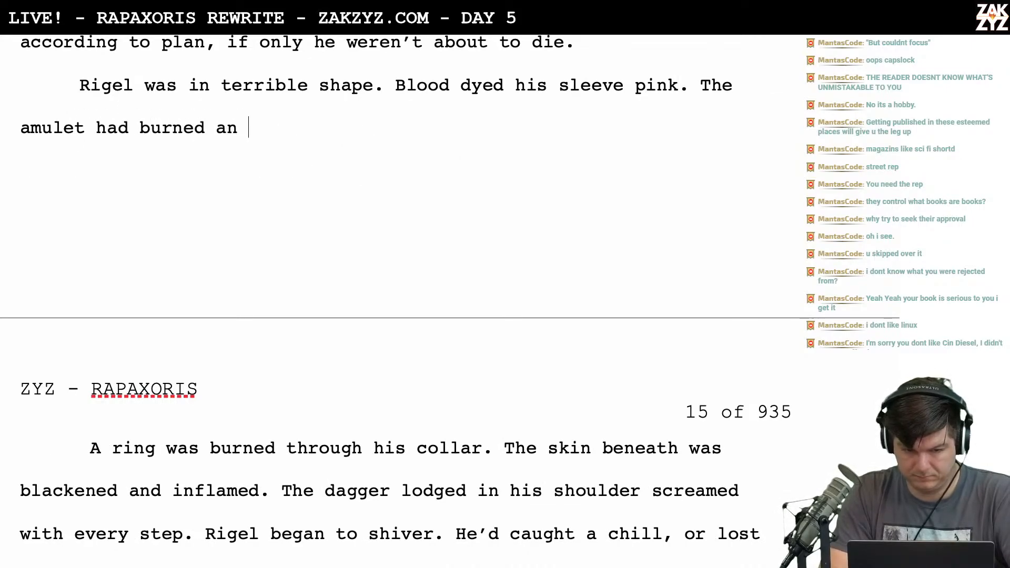
{"action": "type", "text": "ring through his c"}
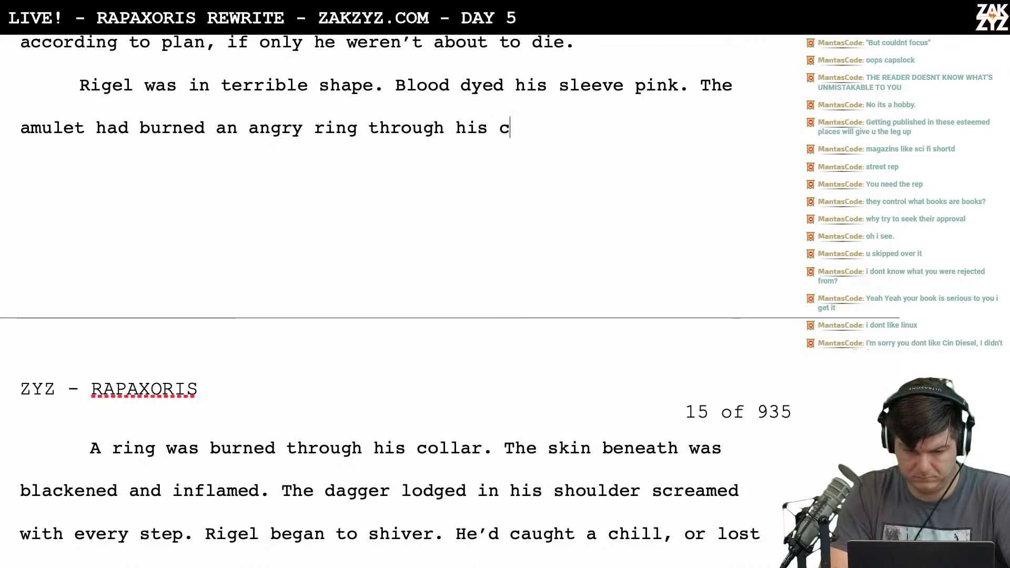
Delete the paragraph break and the old sentence "A ring was burned through his collar." before "The skin beneath"
{"action": "key", "text": "shift+Down"}
{"action": "key", "text": "shift+Down"}
{"action": "key", "text": "shift+Up"}
{"action": "key", "text": "shift+Left"}
{"action": "key", "text": "shift+Left"}
{"action": "key", "text": "shift+Left"}
{"action": "key", "text": "shift+Left"}
{"action": "key", "text": "shift+Left"}
{"action": "key", "text": "shift+Left"}
{"action": "key", "text": "shift+Left"}
{"action": "key", "text": "shift+Left"}
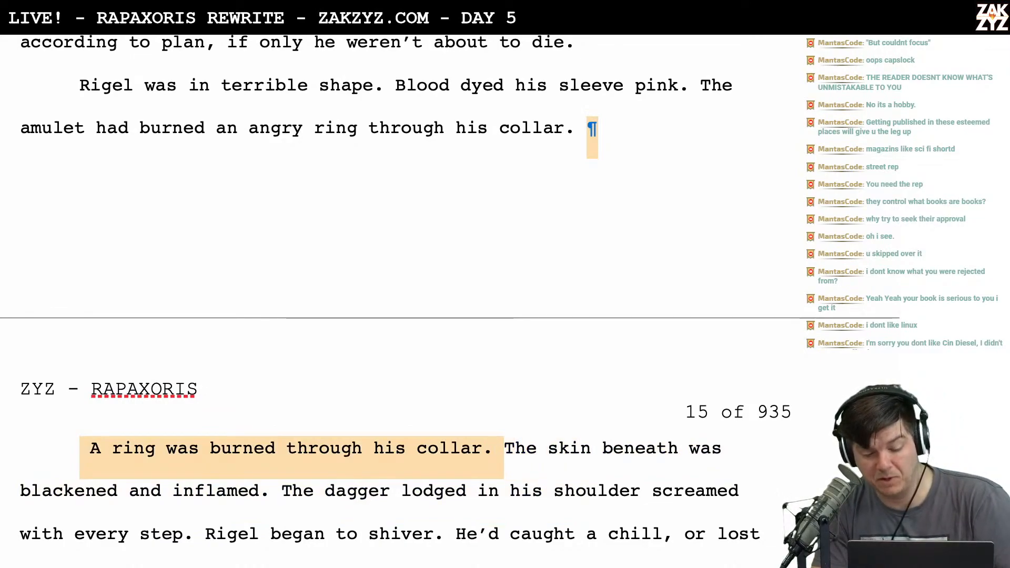
{"action": "key", "text": "BackSpace"}
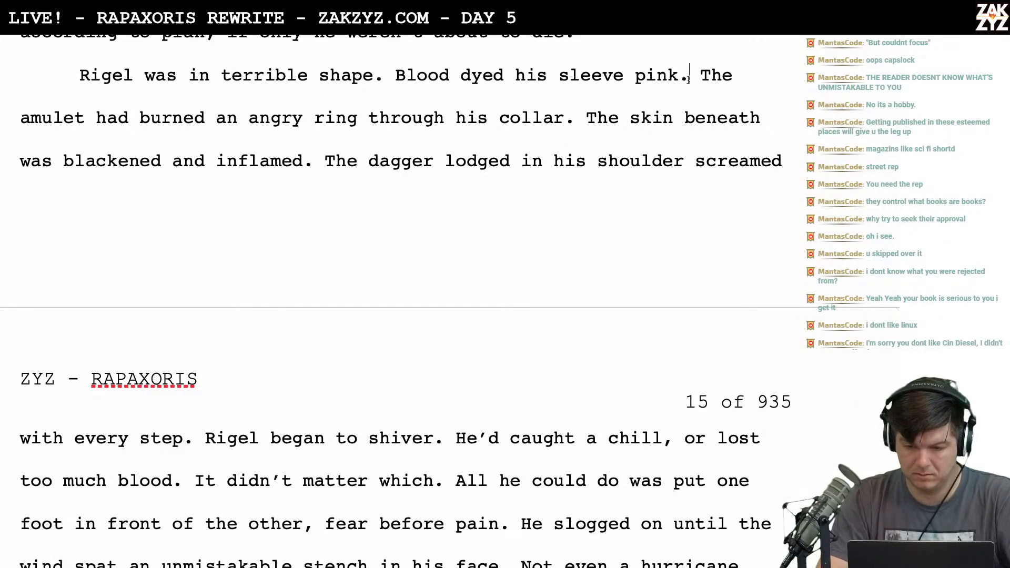
After "sleeve pink", write "and a ring was burned through his collar. Beneath, the skin was blackened and inflamed." and push the old text onto a new line
{"action": "key", "text": "Return"}
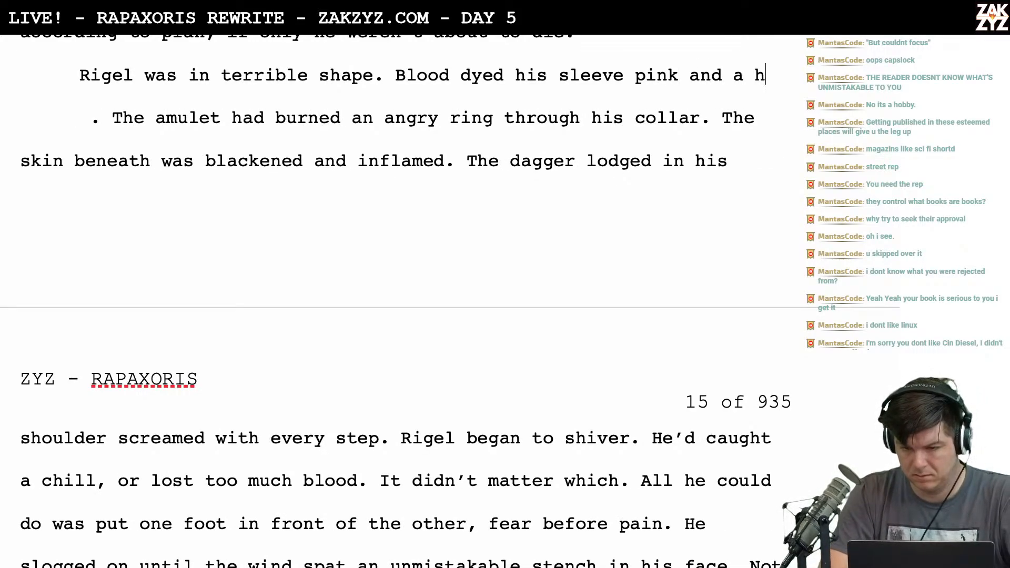
{"action": "type", "text": "ole"}
{"action": "key", "text": "BackSpace"}
{"action": "key", "text": "BackSpace"}
{"action": "key", "text": "BackSpace"}
{"action": "type", "text": "rin"}
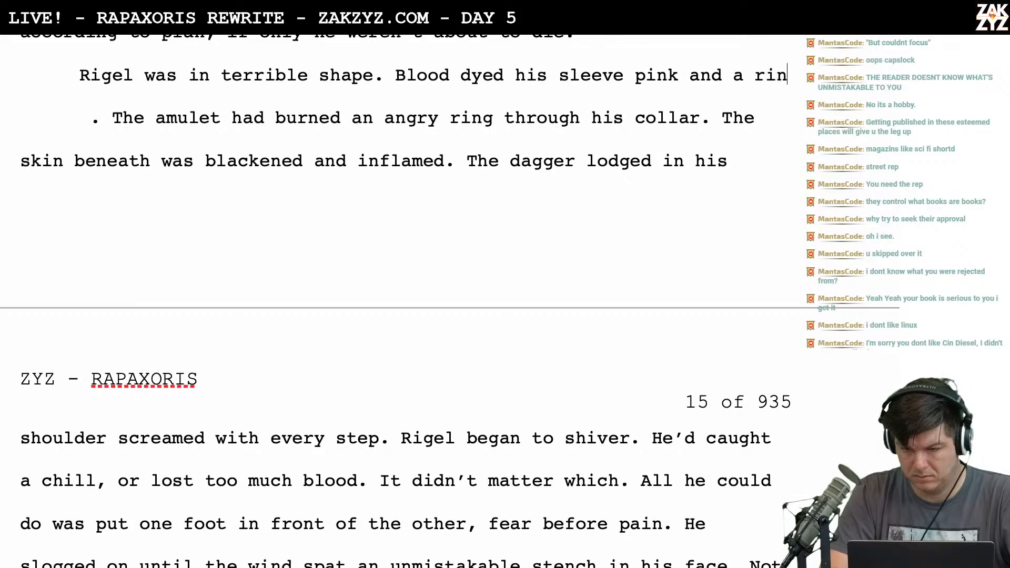
{"action": "type", "text": "g was burned through his collar. Beneath, the skin was blackened an"}
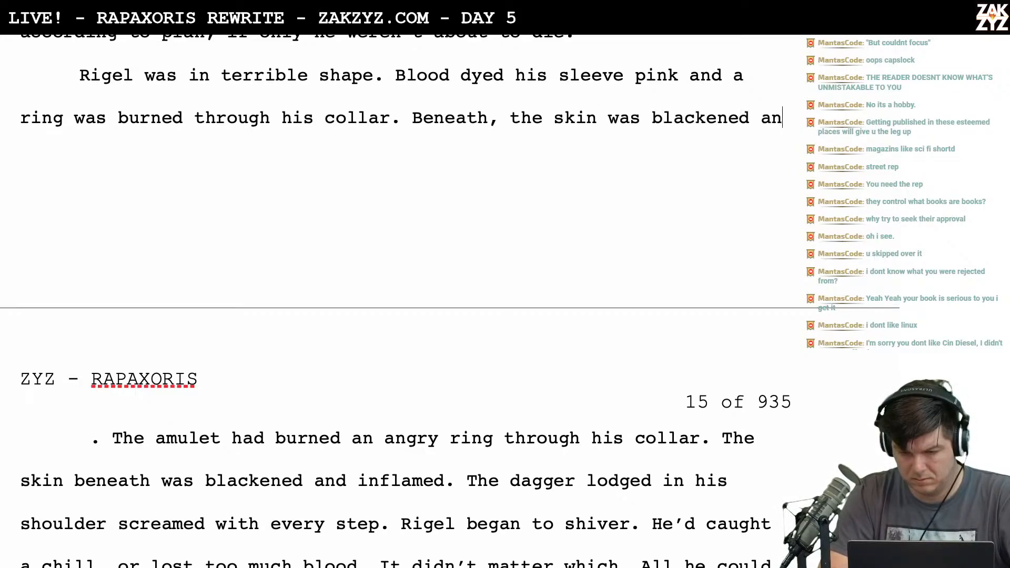
{"action": "type", "text": "d inflamed."}
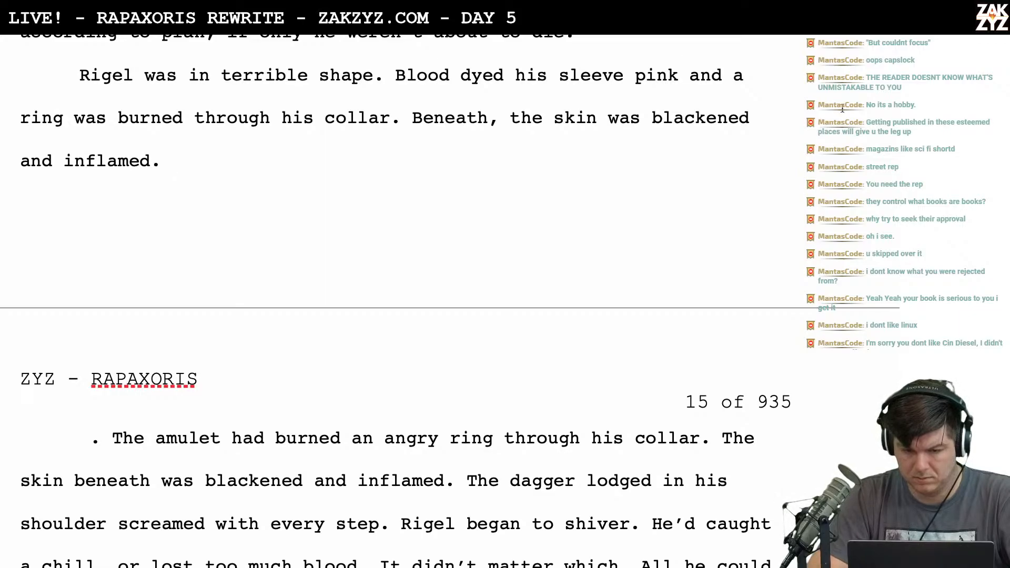
Replace "the" with "his" before "skin was blackened" in the sentence starting with "Beneath"
{"action": "key", "text": "BackSpace"}
{"action": "key", "text": "BackSpace"}
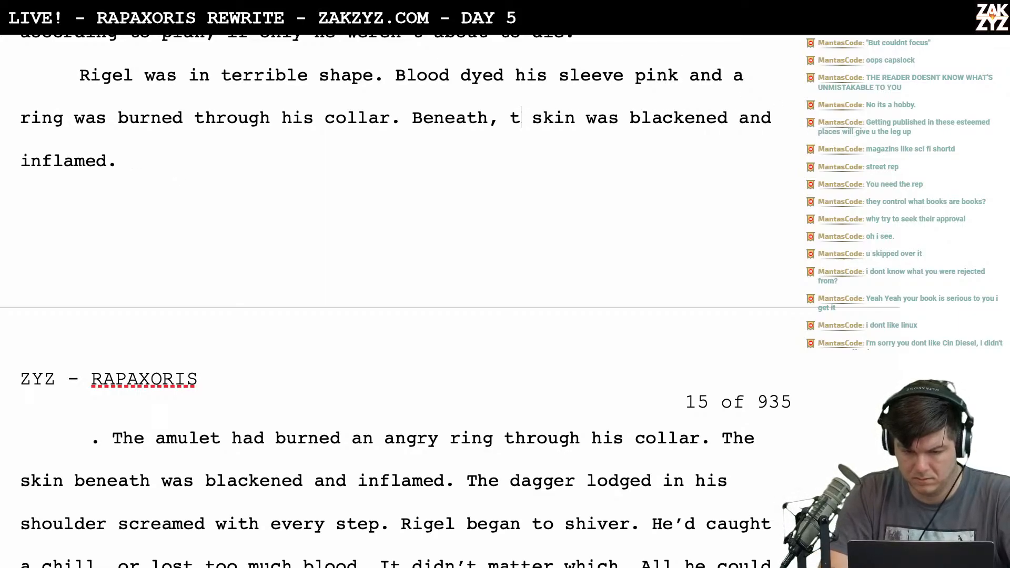
{"action": "key", "text": "BackSpace"}
{"action": "type", "text": "his"}
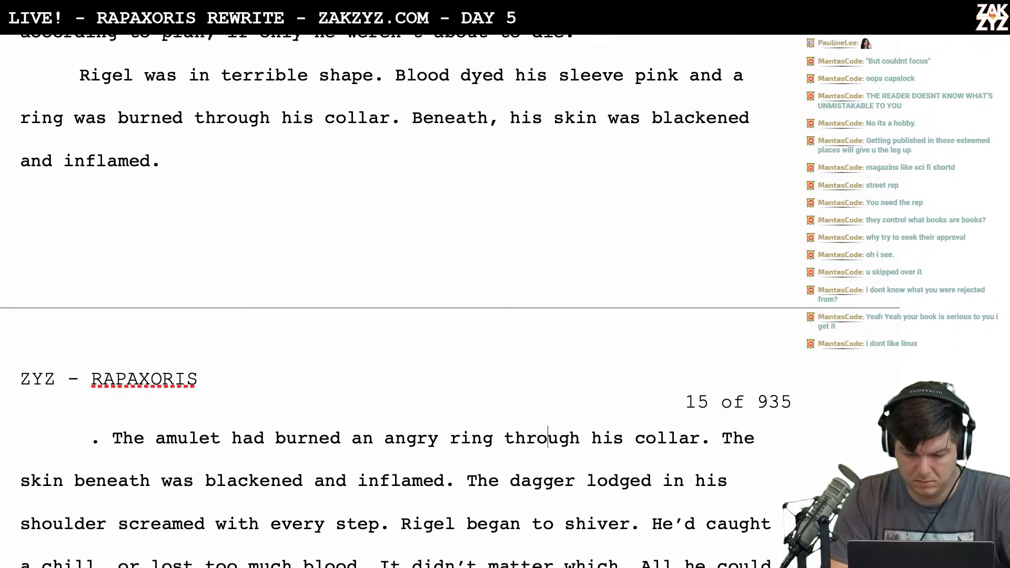
Delete the paragraph break and the leftover text from ". The amulet had burned" through "blackened and inflamed." before "The dagger"
{"action": "key", "text": "Down"}
{"action": "key", "text": "Down"}
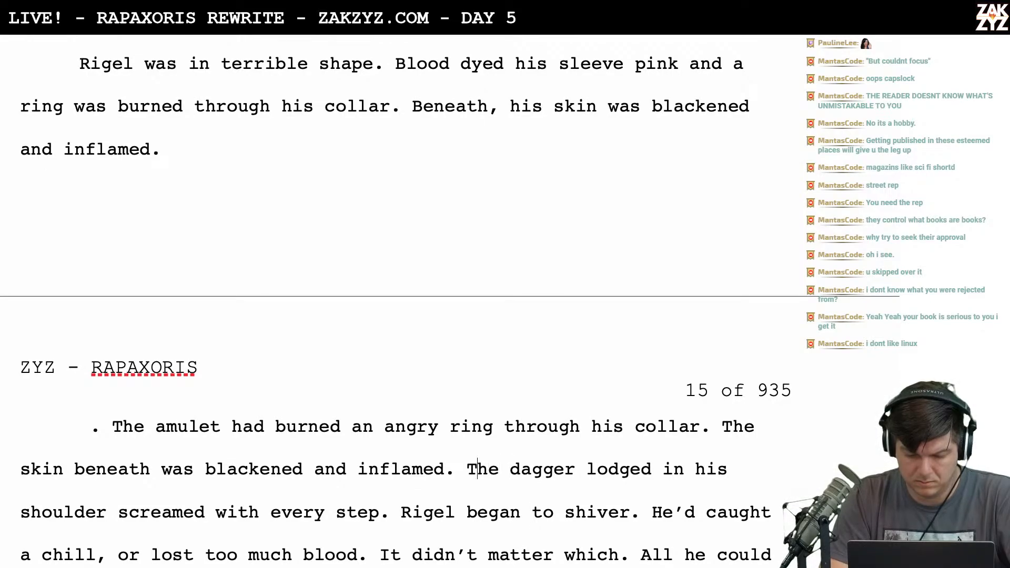
{"action": "key", "text": "shift+Up"}
{"action": "key", "text": "shift+Up"}
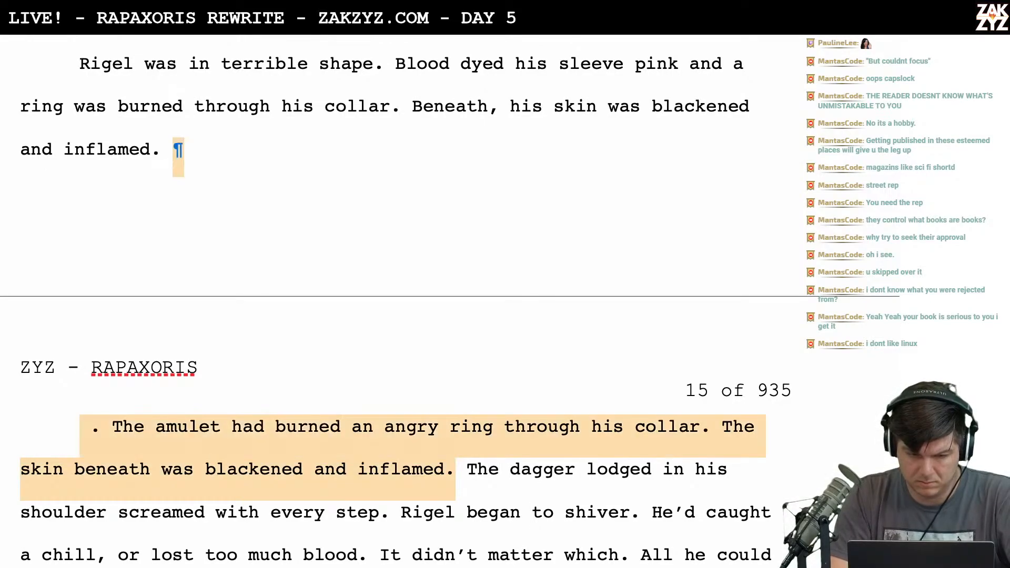
{"action": "key", "text": "BackSpace"}
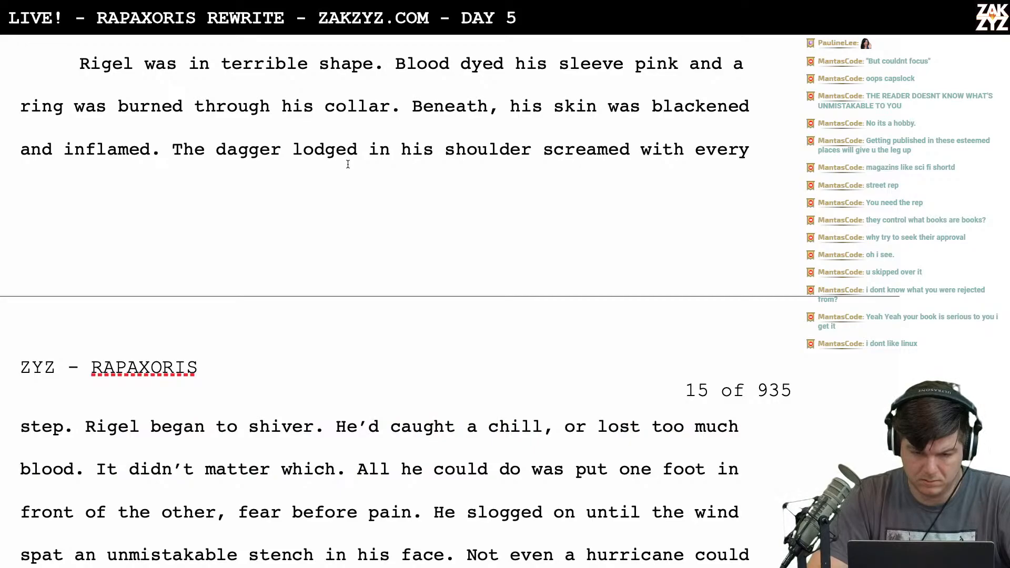
Try continuing "The dagger" with "was lodged deep in his shoulder." and a second sentence starting with "It shriek"
{"action": "type", "text": "was sti"}
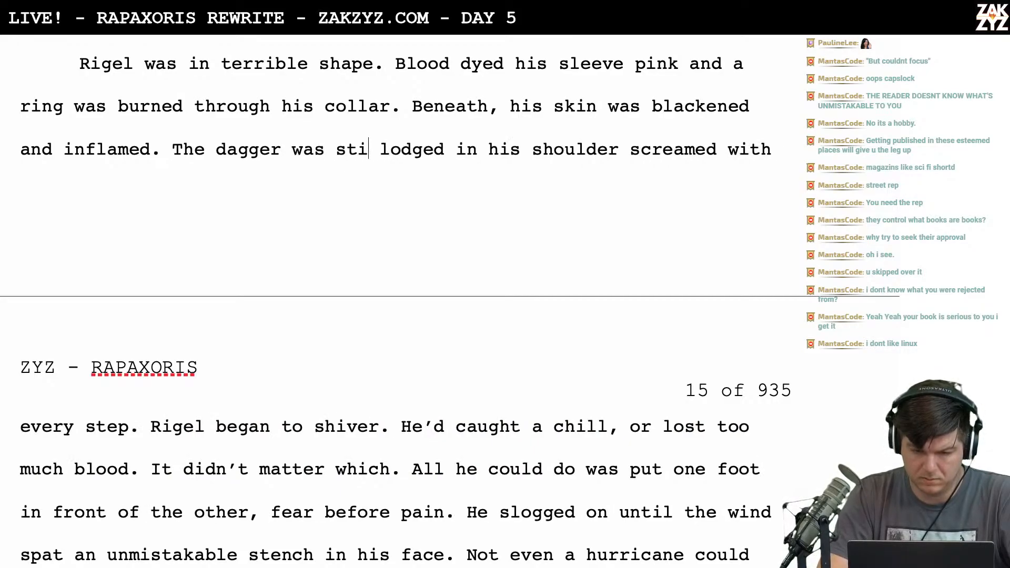
{"action": "key", "text": "BackSpace"}
{"action": "key", "text": "BackSpace"}
{"action": "key", "text": "BackSpace"}
{"action": "type", "text": "lodged dee"}
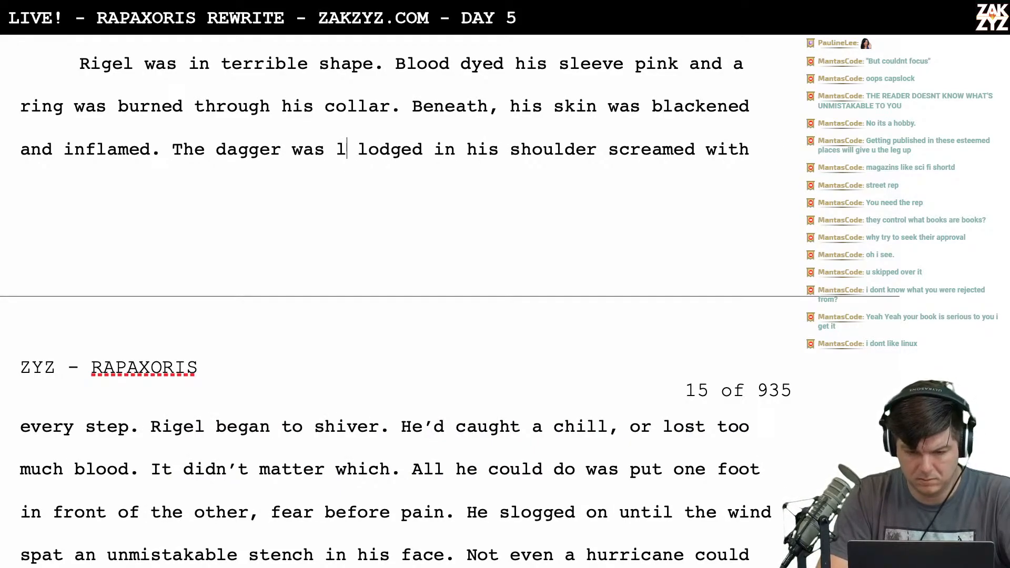
{"action": "type", "text": "p in his sho"}
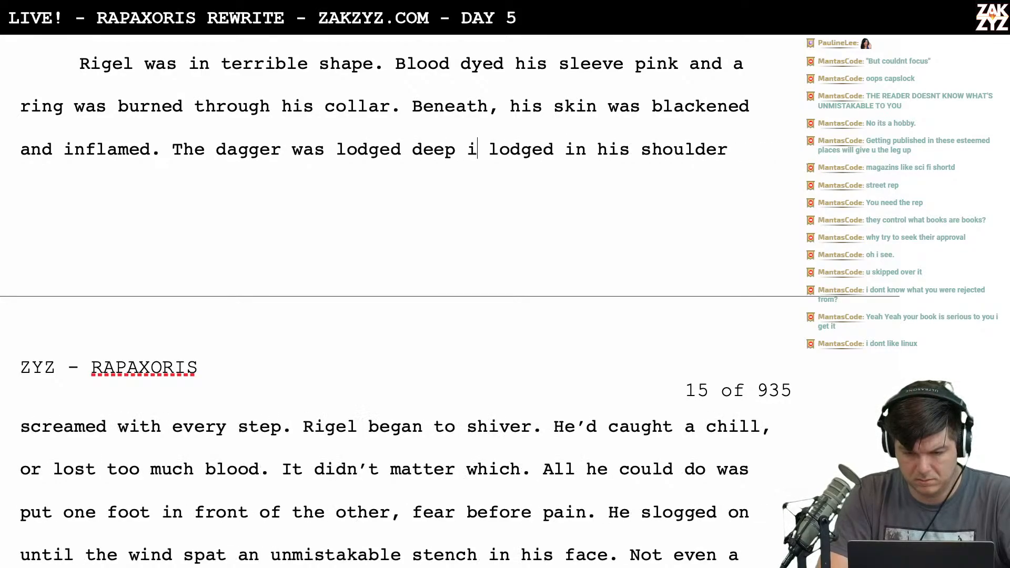
{"action": "key", "text": "BackSpace"}
{"action": "type", "text": "oulder"}
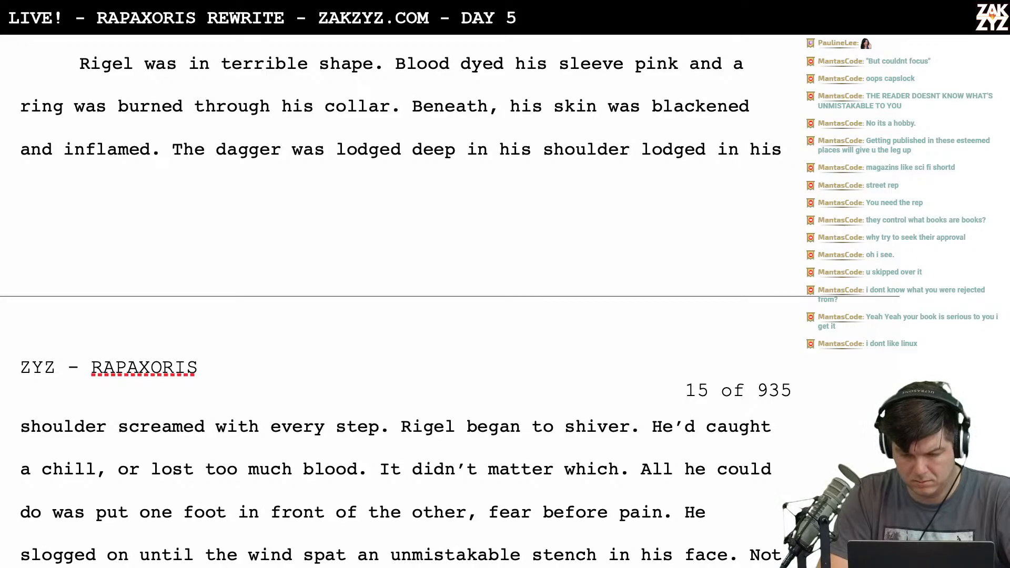
{"action": "type", "text": "."}
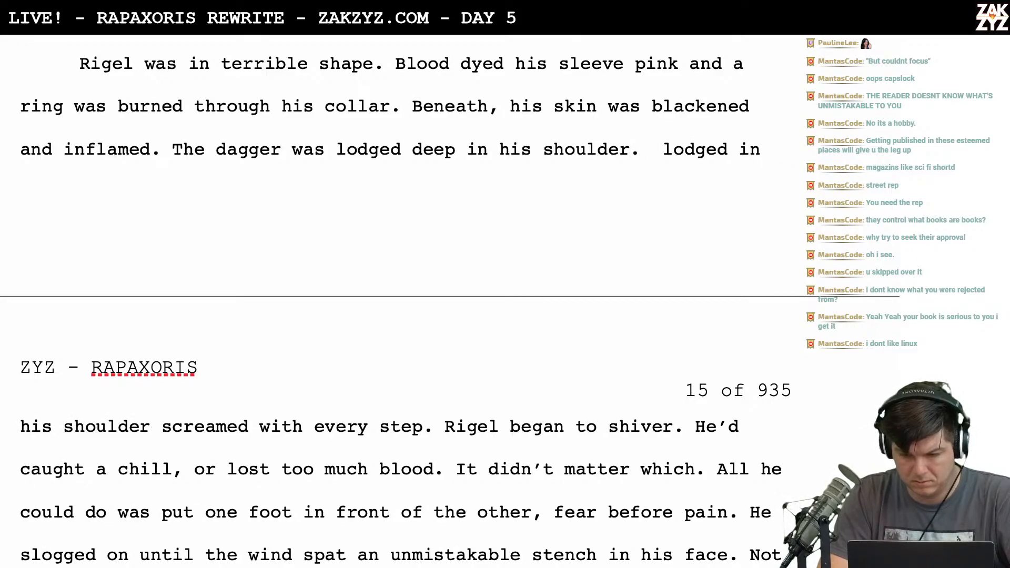
{"action": "key", "text": "BackSpace"}
{"action": "type", "text": ","}
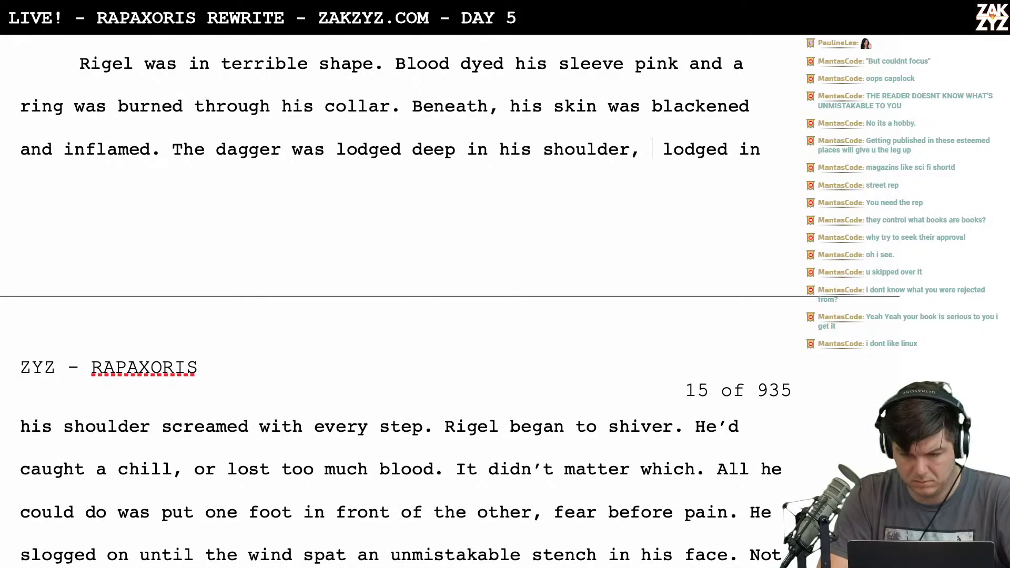
{"action": "key", "text": "BackSpace"}
{"action": "type", "text": ","}
{"action": "key", "text": "BackSpace"}
{"action": "type", "text": ". "}
{"action": "type", "text": "It shriek"}
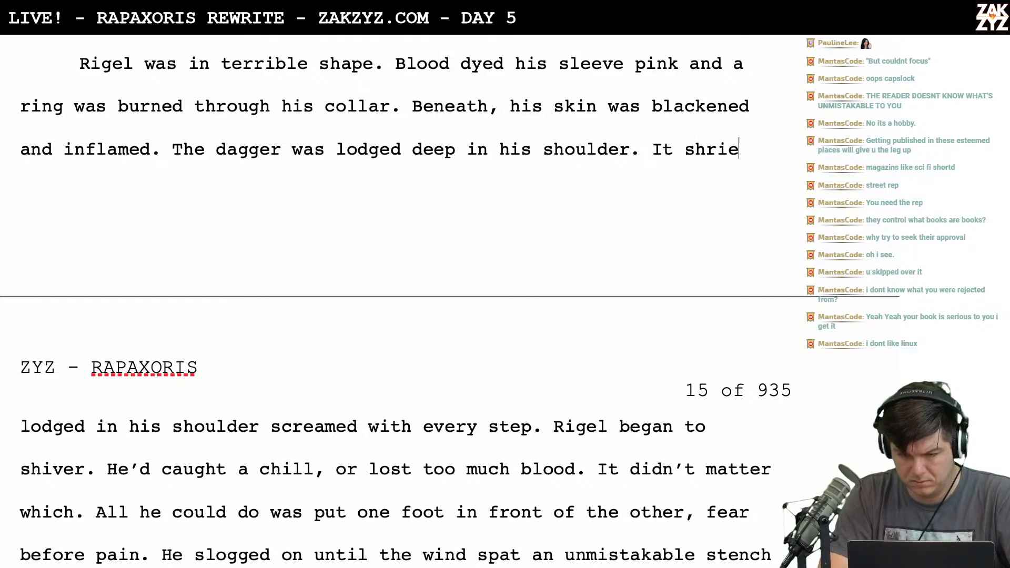
Delete the trial wording "was lodged deep in his shoulder" and the begun second sentence after "The dagger"
{"action": "key", "text": "BackSpace"}
{"action": "key", "text": "BackSpace"}
{"action": "key", "text": "BackSpace"}
{"action": "key", "text": "BackSpace"}
{"action": "key", "text": "BackSpace"}
{"action": "key", "text": "BackSpace"}
{"action": "key", "text": "BackSpace"}
{"action": "key", "text": "BackSpace"}
{"action": "key", "text": "BackSpace"}
{"action": "key", "text": "BackSpace"}
{"action": "key", "text": "BackSpace"}
{"action": "key", "text": "BackSpace"}
{"action": "key", "text": "BackSpace"}
{"action": "key", "text": "BackSpace"}
{"action": "key", "text": "BackSpace"}
{"action": "key", "text": "BackSpace"}
{"action": "key", "text": "BackSpace"}
{"action": "key", "text": "BackSpace"}
{"action": "key", "text": "BackSpace"}
{"action": "key", "text": "BackSpace"}
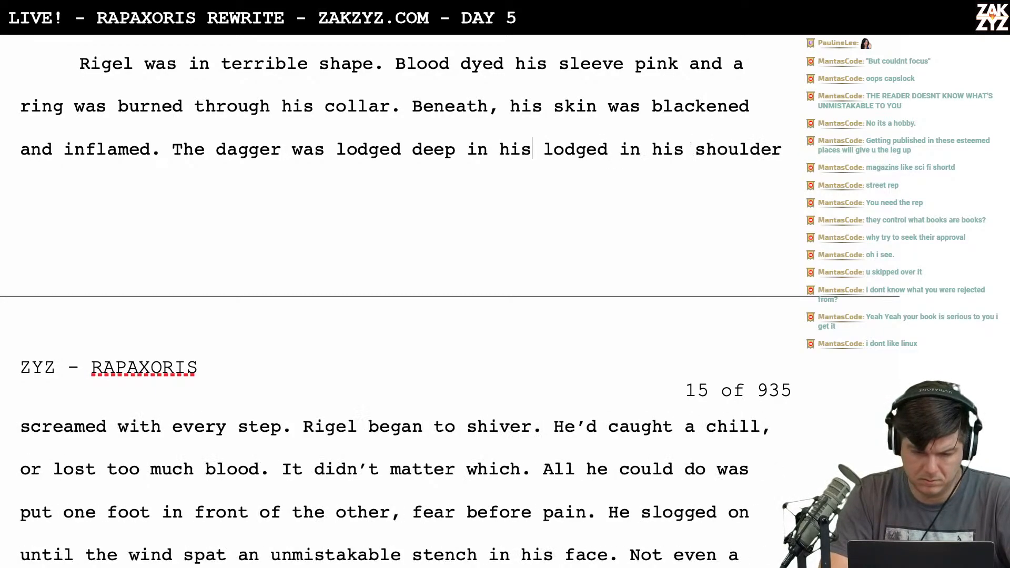
{"action": "key", "text": "ctrl+BackSpace"}
{"action": "key", "text": "ctrl+BackSpace"}
{"action": "key", "text": "ctrl+BackSpace"}
Continue "The dagger" with "in his shoulder shrieked with every step."
{"action": "type", "text": "in his shoulder shri"}
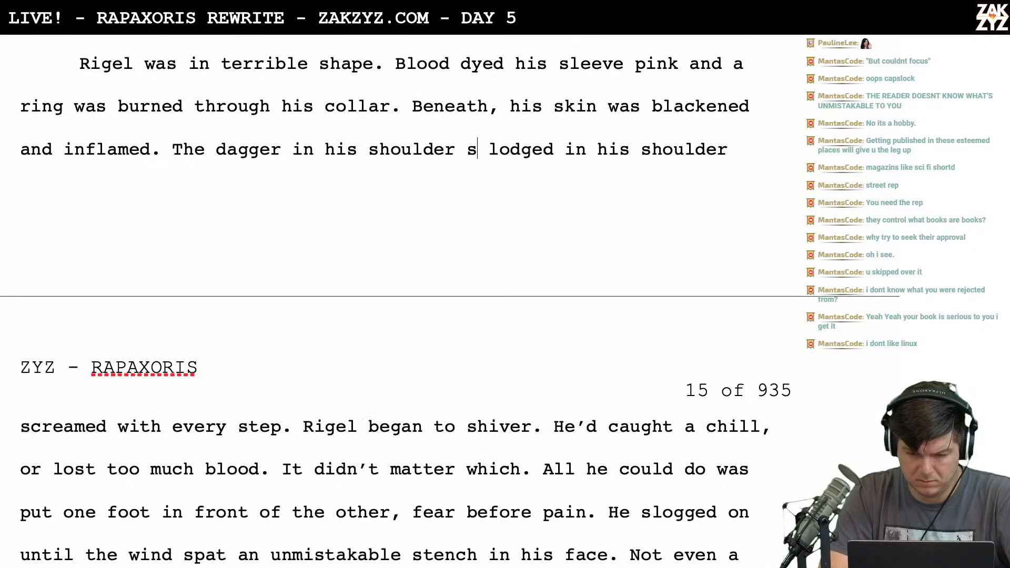
{"action": "type", "text": "eked with ev"}
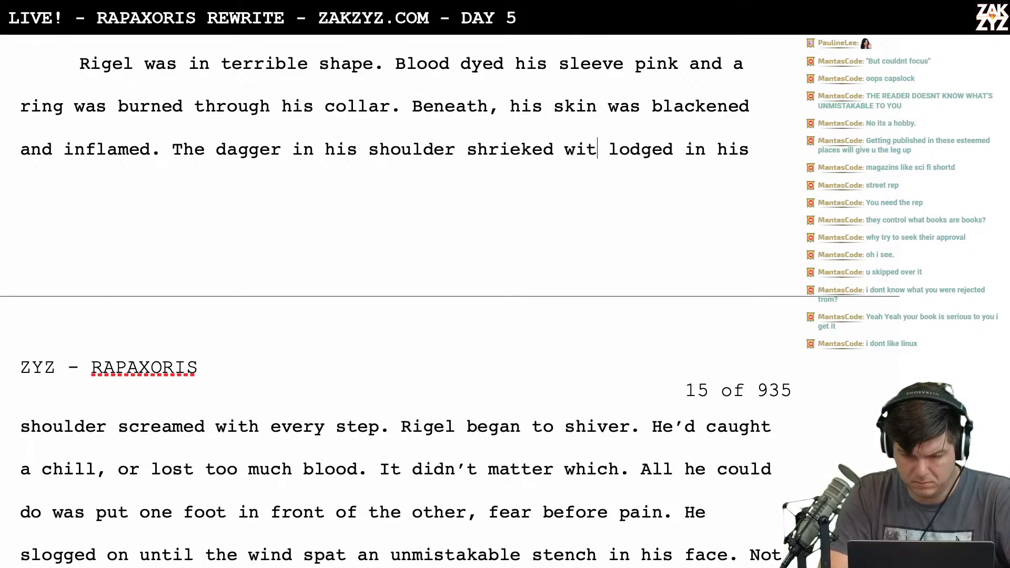
{"action": "type", "text": "ery step."}
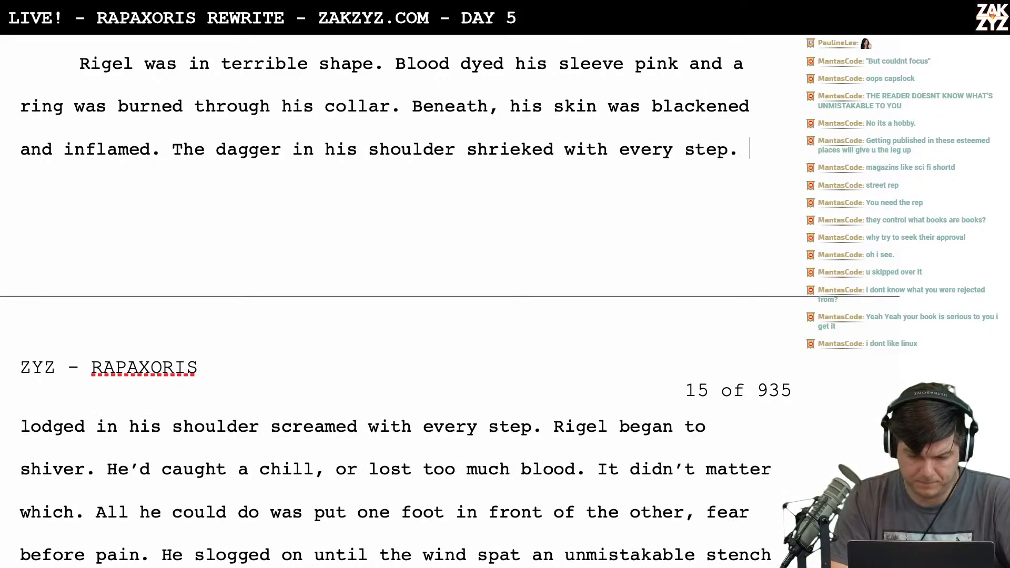
Delete the leftover text "lodged in his shoulder screamed with every step." before "Rigel began to shiver"
{"action": "key", "text": "shift+Down"}
{"action": "key", "text": "shift+Left"}
{"action": "key", "text": "shift+Left"}
{"action": "key", "text": "shift+Left"}
{"action": "key", "text": "shift+Left"}
{"action": "key", "text": "shift+Left"}
{"action": "key", "text": "shift+Left"}
{"action": "key", "text": "shift+Left"}
{"action": "key", "text": "shift+Left"}
{"action": "key", "text": "shift+Left"}
{"action": "key", "text": "shift+Left"}
{"action": "key", "text": "shift+Left"}
{"action": "key", "text": "shift+Left"}
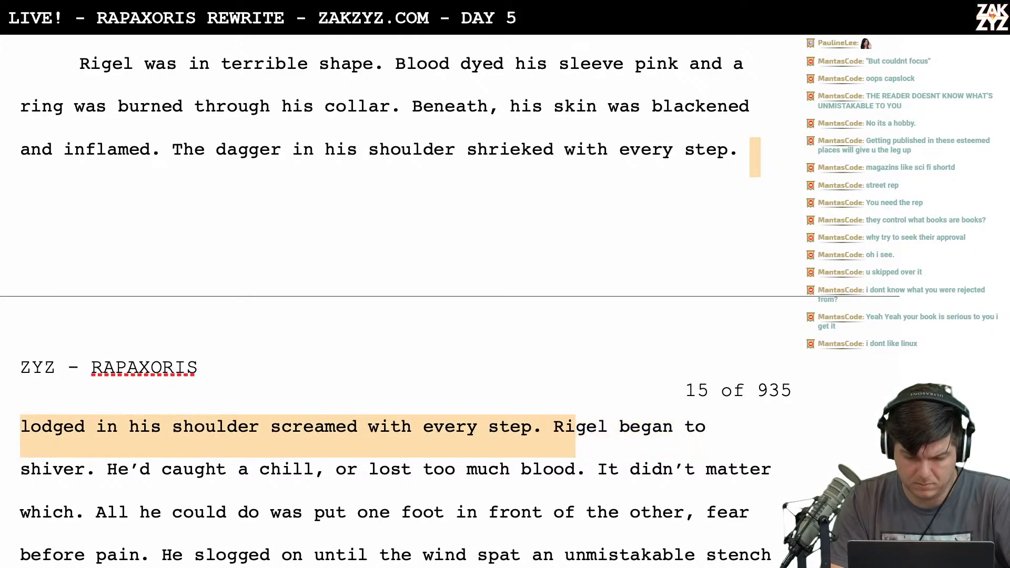
{"action": "key", "text": "shift+Left"}
{"action": "key", "text": "shift+Left"}
{"action": "key", "text": "shift+Left"}
{"action": "key", "text": "BackSpace"}
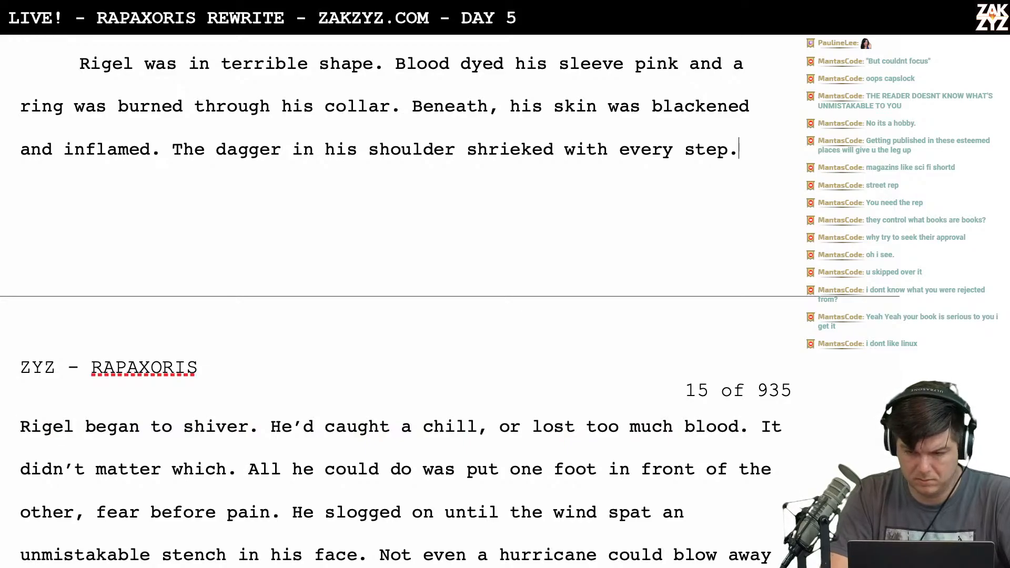
Begin a sentence with "He’d begun to shiver," after "every step." and move "Rigel began to shiver" into its own paragraph
{"action": "type", "text": "He'd begun to shiv"}
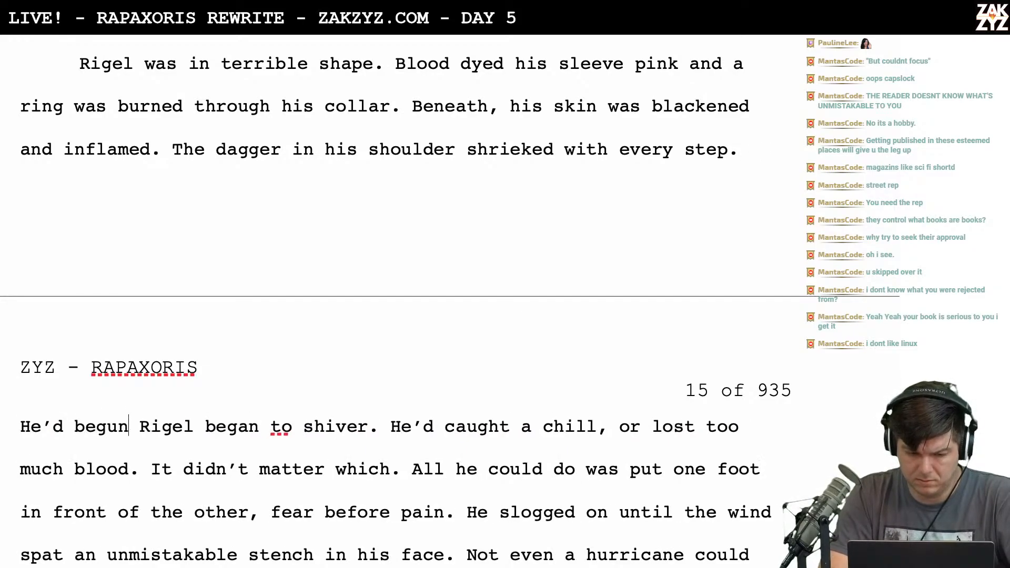
{"action": "type", "text": "er,"}
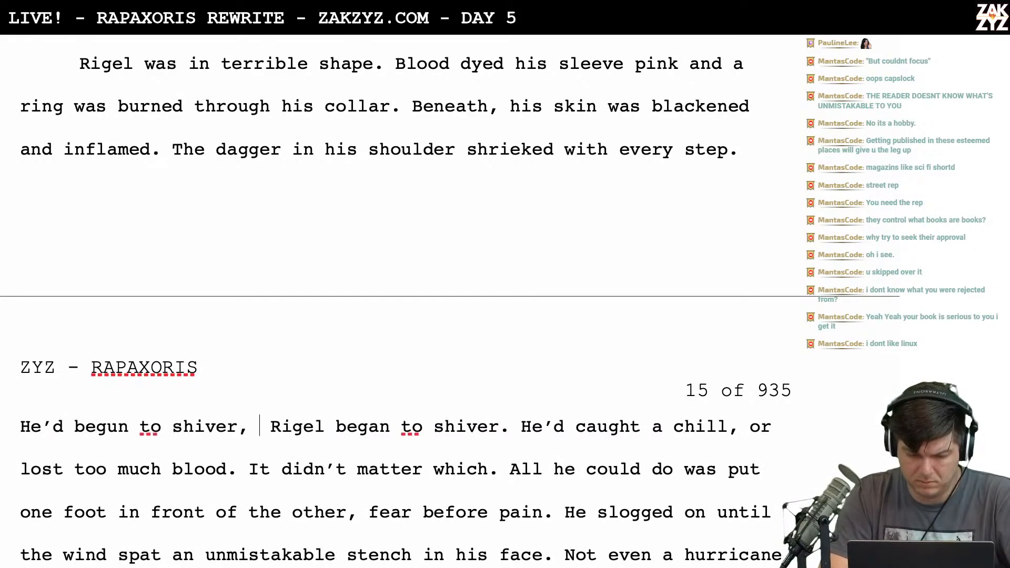
{"action": "key", "text": "Return"}
{"action": "key", "text": "Left"}
Try continuing "He’d begun to shiver," with "from the" and remove those words
{"action": "type", "text": "from the"}
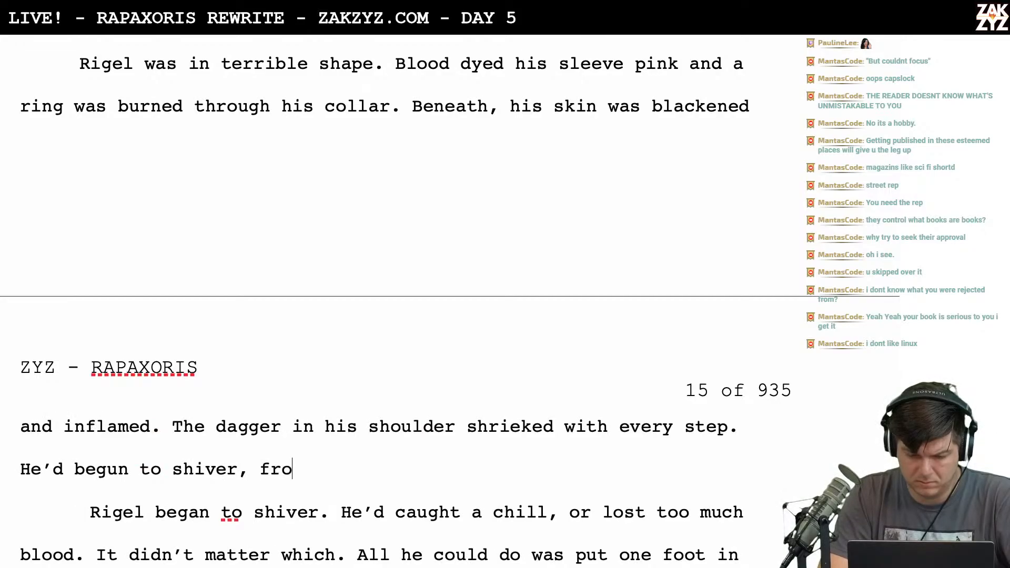
{"action": "key", "text": "BackSpace"}
{"action": "key", "text": "BackSpace"}
{"action": "key", "text": "BackSpace"}
{"action": "key", "text": "BackSpace"}
{"action": "key", "text": "BackSpace"}
{"action": "key", "text": "BackSpace"}
{"action": "key", "text": "BackSpace"}
{"action": "key", "text": "BackSpace"}
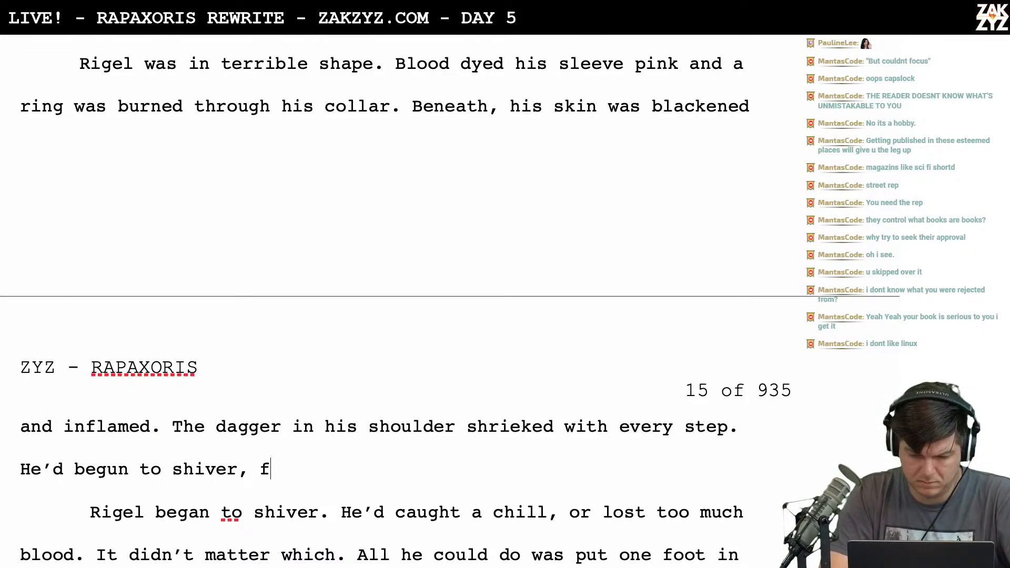
Try continuing "He’d begun to shiver," with "too much" and remove those words
{"action": "type", "text": "too"}
{"action": "type", "text": "m m"}
{"action": "key", "text": "BackSpace"}
{"action": "key", "text": "BackSpace"}
{"action": "key", "text": "BackSpace"}
{"action": "type", "text": "much"}
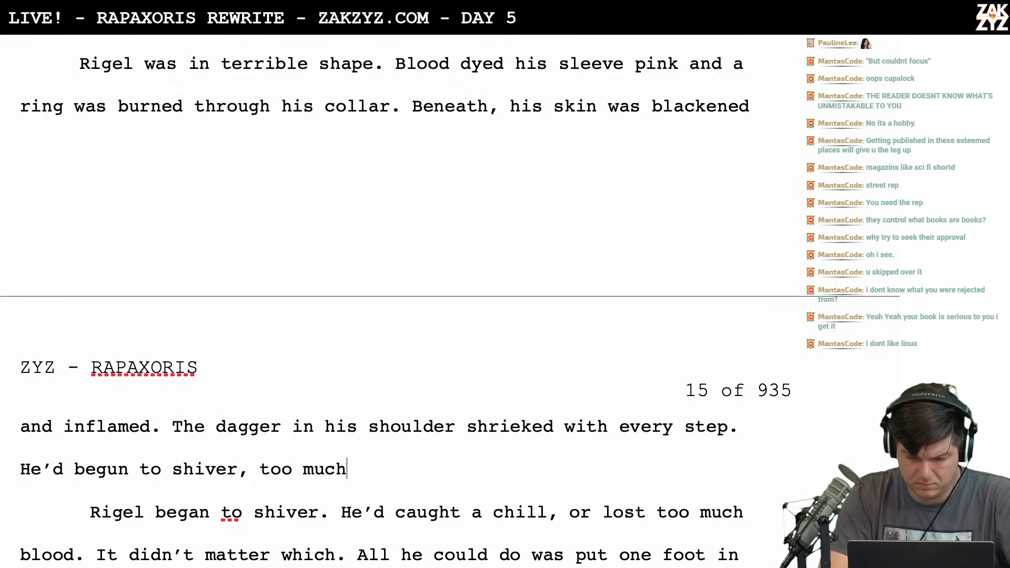
{"action": "key", "text": "BackSpace"}
{"action": "key", "text": "BackSpace"}
{"action": "key", "text": "BackSpace"}
{"action": "key", "text": "BackSpace"}
{"action": "key", "text": "BackSpace"}
{"action": "key", "text": "BackSpace"}
{"action": "key", "text": "BackSpace"}
{"action": "key", "text": "BackSpace"}
{"action": "key", "text": "BackSpace"}
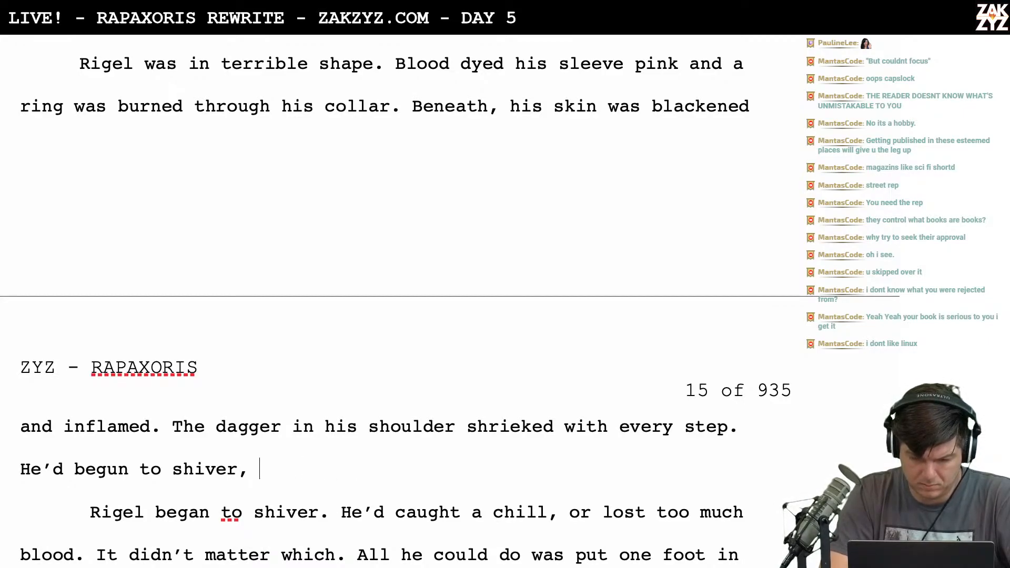
Try continuing "He’d begun to shiver," with a clause starting "he’d los" and remove it
{"action": "type", "text": "he’d los"}
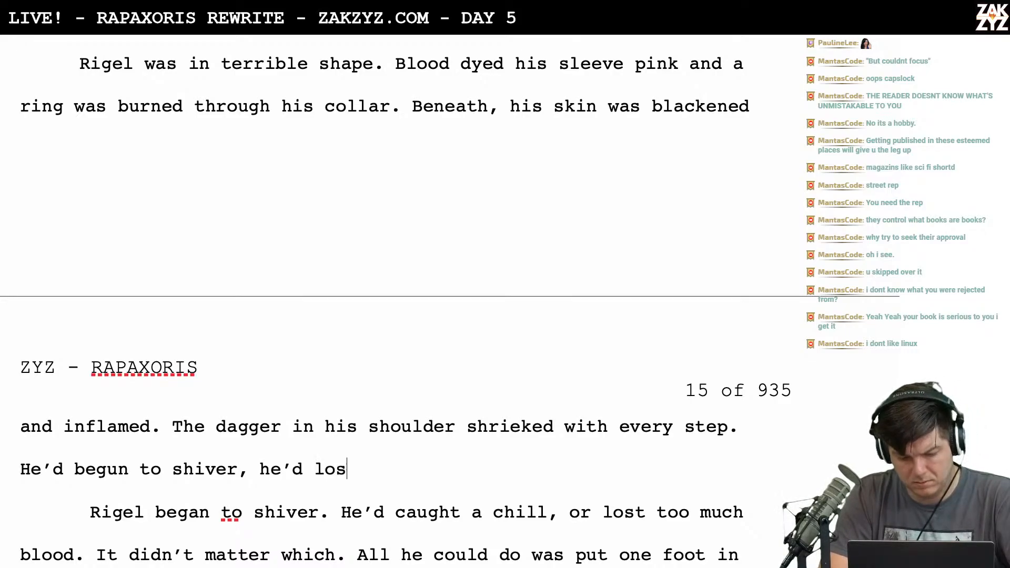
{"action": "key", "text": "BackSpace"}
{"action": "key", "text": "BackSpace"}
{"action": "key", "text": "BackSpace"}
{"action": "key", "text": "BackSpace"}
{"action": "key", "text": "BackSpace"}
{"action": "key", "text": "BackSpace"}
{"action": "key", "text": "BackSpace"}
{"action": "key", "text": "BackSpace"}
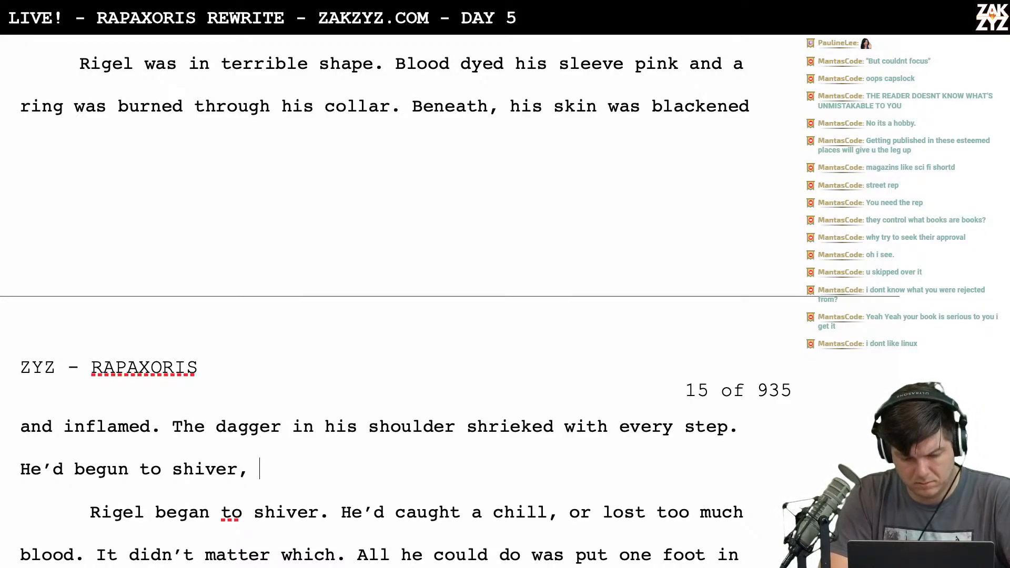
Insert an empty paragraph before "Rigel began to shiver" and end "He’d begun to shiver" with a period instead of a comma
{"action": "key", "text": "Return"}
{"action": "key", "text": "Left"}
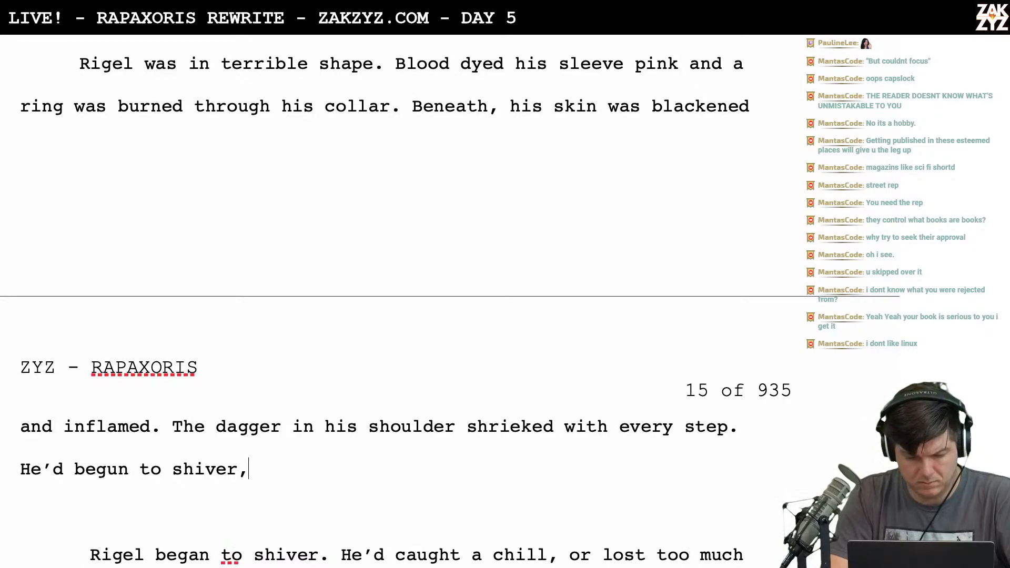
{"action": "key", "text": "BackSpace"}
{"action": "key", "text": "BackSpace"}
{"action": "type", "text": "."}
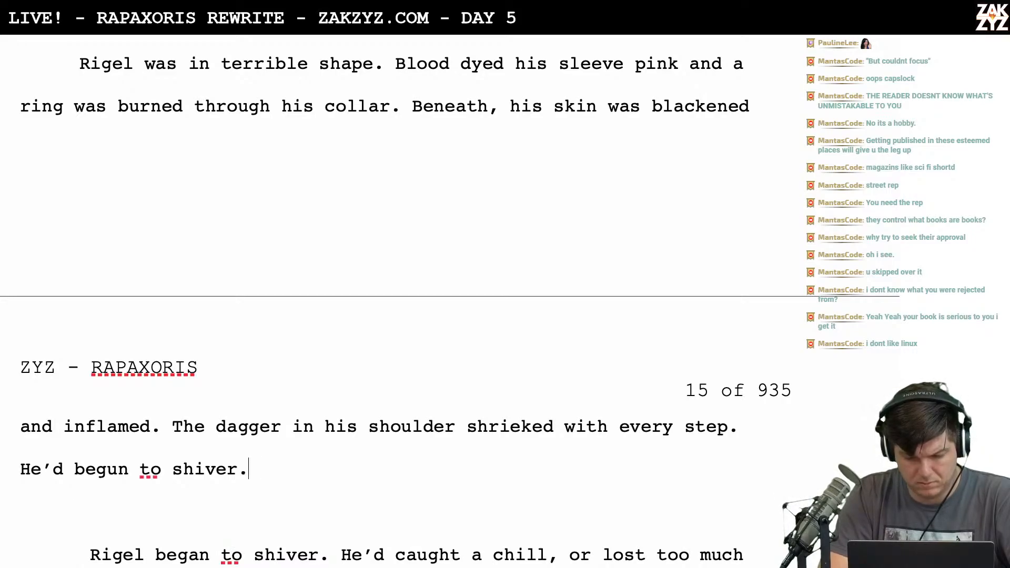
Try following "He’d begun to shiver." with a new sentence starting "The night was cold and he’d"
{"action": "key", "text": "BackSpace"}
{"action": "key", "text": "BackSpace"}
{"action": "type", "text": ". T"}
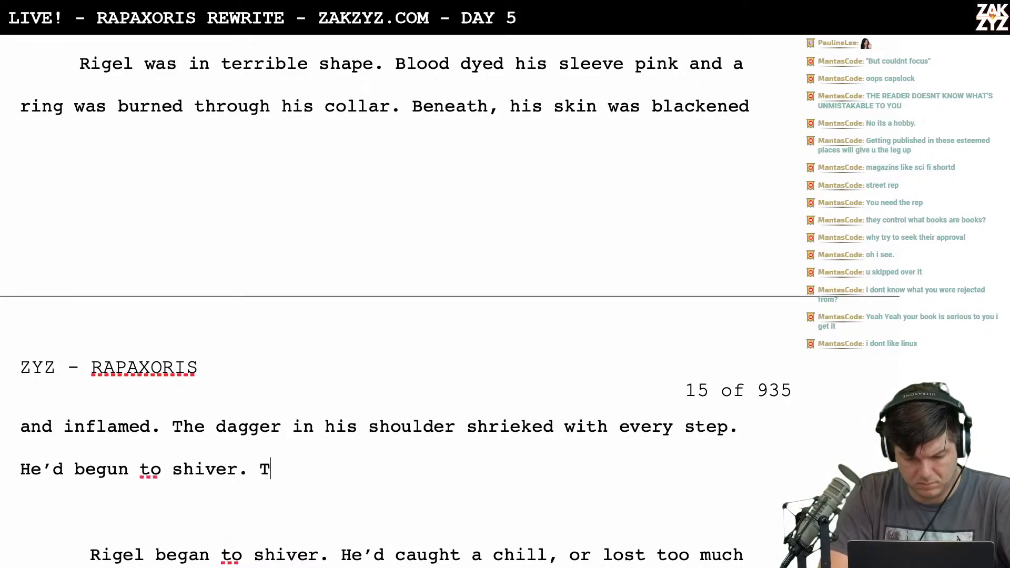
{"action": "type", "text": "he night was cold "}
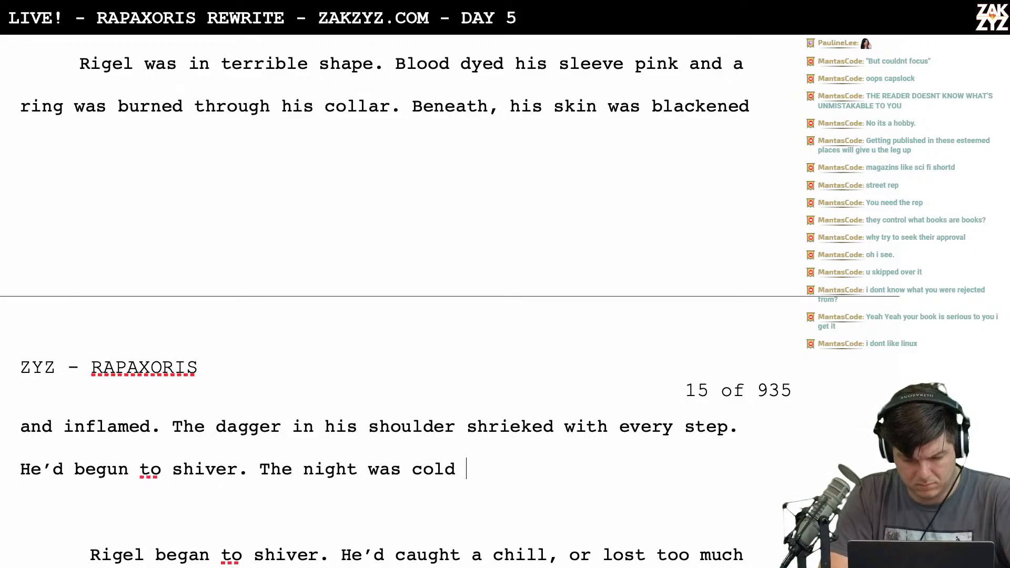
{"action": "type", "text": "and eh'"}
{"action": "type", "text": "he’d"}
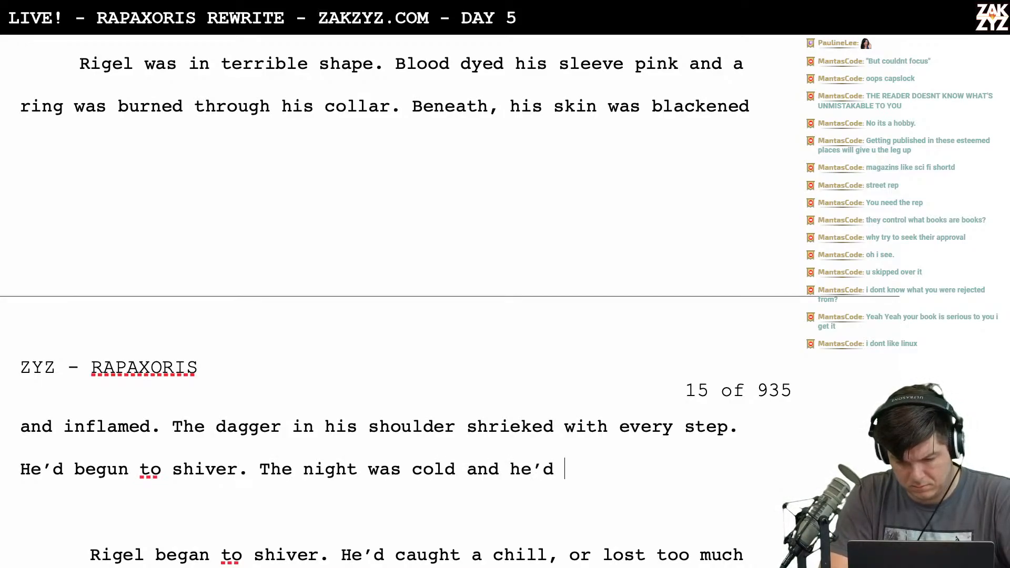
Delete the trial wording "He’d begun to shiver. The night was cold and he’d" after "every step."
{"action": "key", "text": "BackSpace"}
{"action": "key", "text": "BackSpace"}
{"action": "key", "text": "BackSpace"}
{"action": "key", "text": "BackSpace"}
{"action": "key", "text": "BackSpace"}
{"action": "key", "text": "BackSpace"}
{"action": "key", "text": "BackSpace"}
{"action": "key", "text": "BackSpace"}
{"action": "key", "text": "BackSpace"}
{"action": "key", "text": "BackSpace"}
{"action": "key", "text": "BackSpace"}
{"action": "key", "text": "BackSpace"}
{"action": "key", "text": "BackSpace"}
{"action": "key", "text": "BackSpace"}
{"action": "key", "text": "BackSpace"}
{"action": "key", "text": "BackSpace"}
{"action": "key", "text": "BackSpace"}
{"action": "key", "text": "BackSpace"}
{"action": "key", "text": "BackSpace"}
{"action": "key", "text": "BackSpace"}
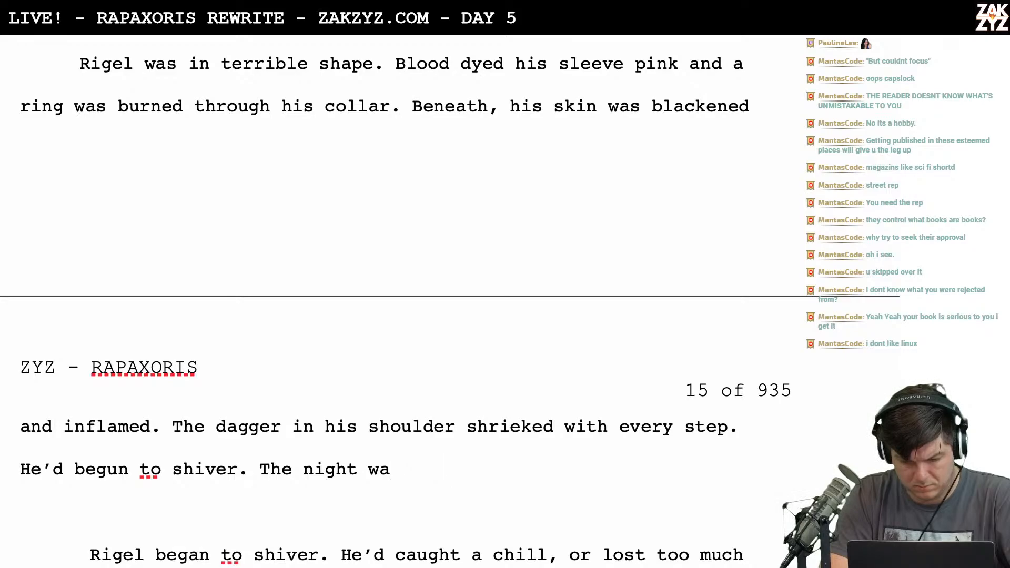
{"action": "key", "text": "BackSpace"}
{"action": "key", "text": "BackSpace"}
{"action": "key", "text": "BackSpace"}
{"action": "key", "text": "BackSpace"}
{"action": "key", "text": "BackSpace"}
{"action": "key", "text": "BackSpace"}
{"action": "key", "text": "BackSpace"}
{"action": "key", "text": "BackSpace"}
{"action": "key", "text": "BackSpace"}
{"action": "key", "text": "BackSpace"}
{"action": "key", "text": "BackSpace"}
{"action": "key", "text": "BackSpace"}
{"action": "key", "text": "BackSpace"}
{"action": "key", "text": "BackSpace"}
{"action": "key", "text": "BackSpace"}
{"action": "key", "text": "BackSpace"}
{"action": "key", "text": "BackSpace"}
{"action": "key", "text": "BackSpace"}
{"action": "key", "text": "BackSpace"}
{"action": "key", "text": "BackSpace"}
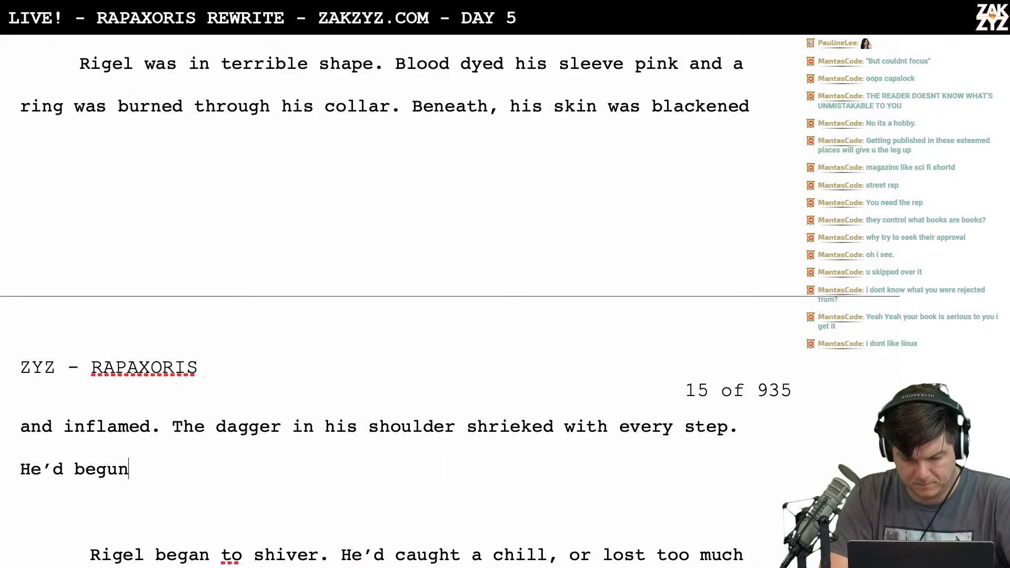
{"action": "key", "text": "BackSpace"}
{"action": "key", "text": "BackSpace"}
{"action": "key", "text": "BackSpace"}
{"action": "key", "text": "BackSpace"}
{"action": "key", "text": "BackSpace"}
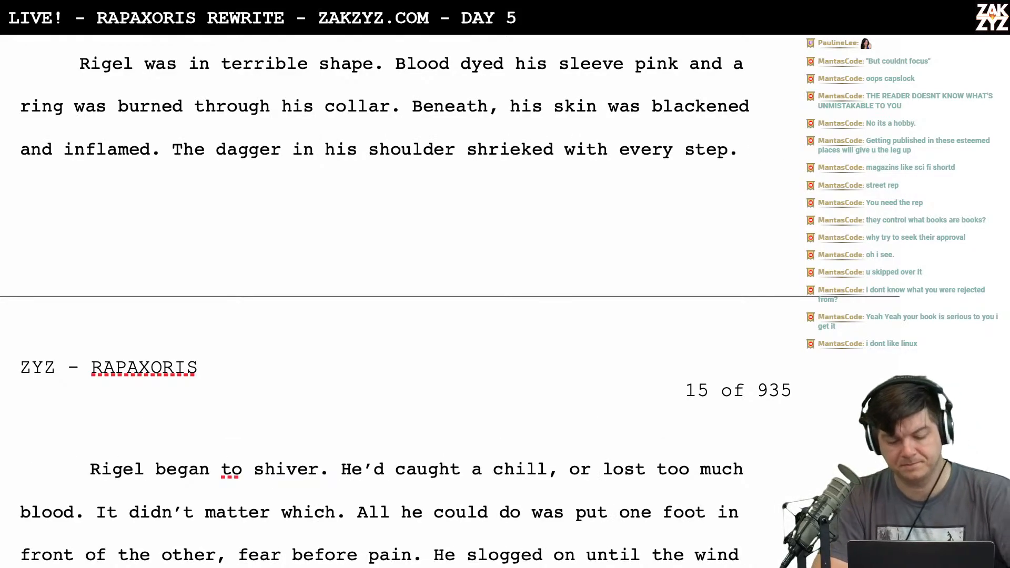
Extend the dagger sentence after "with every step" with "and he could not stop shivering."
{"action": "scroll", "coordinate": [450, 300], "scroll_direction": "down", "scroll_amount": 1}
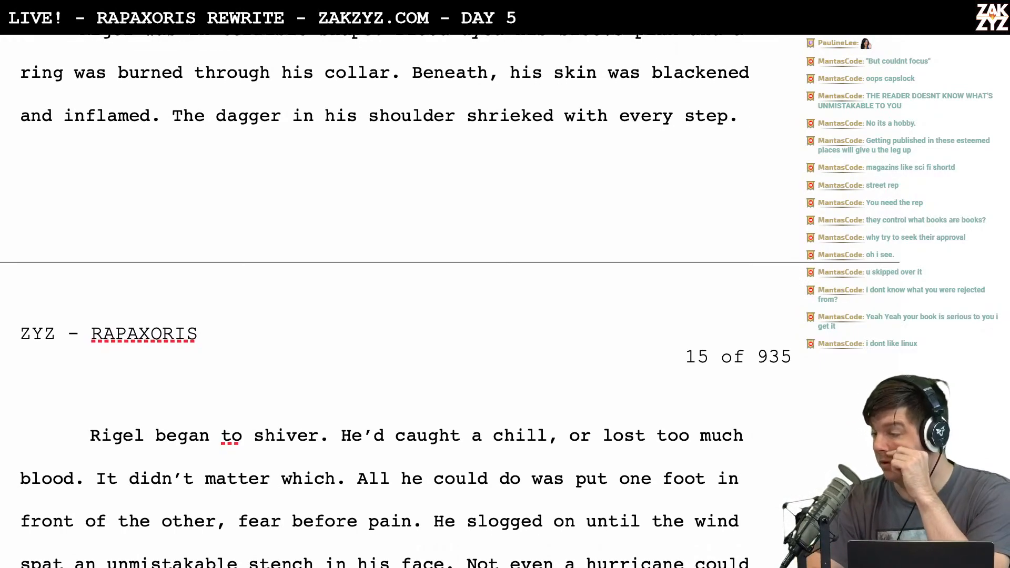
{"action": "scroll", "coordinate": [450, 300], "scroll_direction": "down", "scroll_amount": 1}
{"action": "scroll", "coordinate": [449, 300], "scroll_direction": "up", "scroll_amount": 3}
{"action": "scroll", "coordinate": [450, 300], "scroll_direction": "up", "scroll_amount": 3}
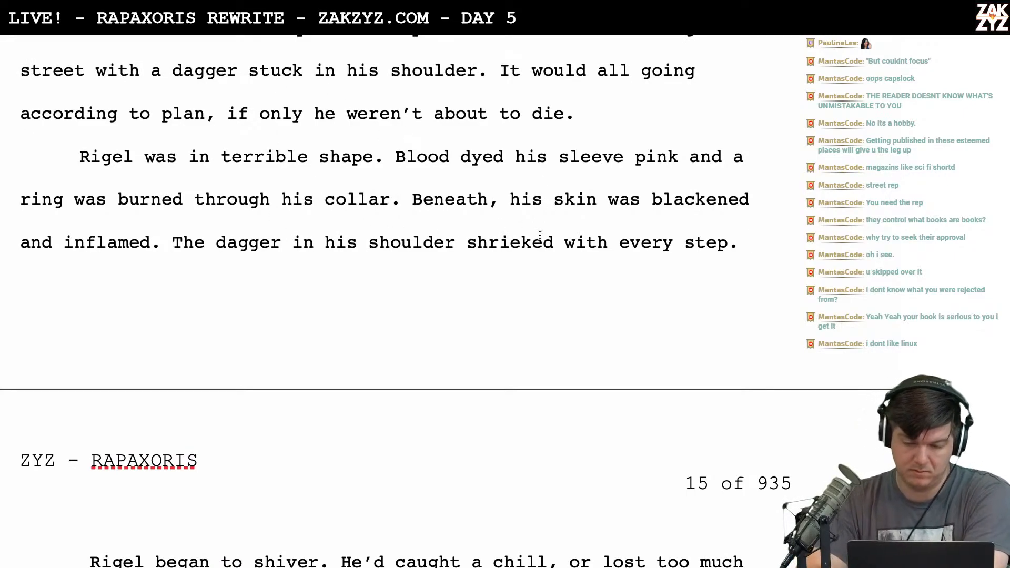
{"action": "type", "text": "and "}
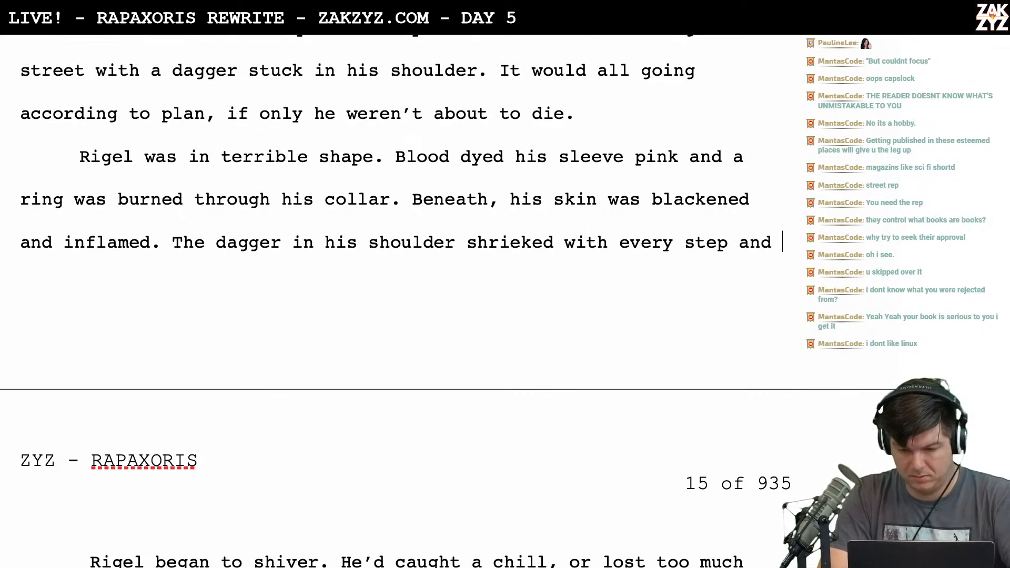
{"action": "type", "text": "he could nto"}
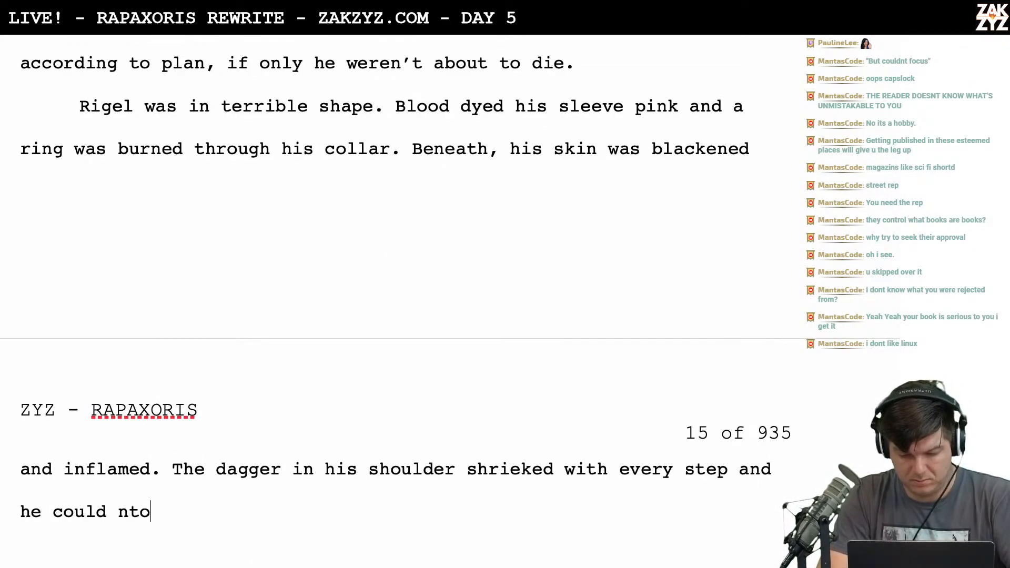
{"action": "key", "text": "BackSpace"}
{"action": "key", "text": "BackSpace"}
{"action": "key", "text": "BackSpace"}
{"action": "type", "text": "ot stop"}
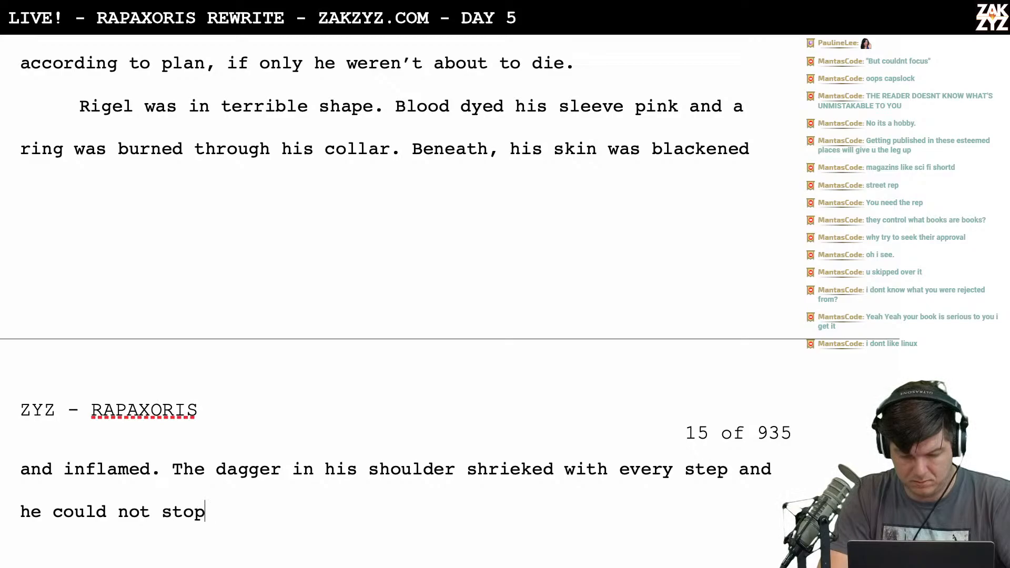
{"action": "type", "text": " shivering."}
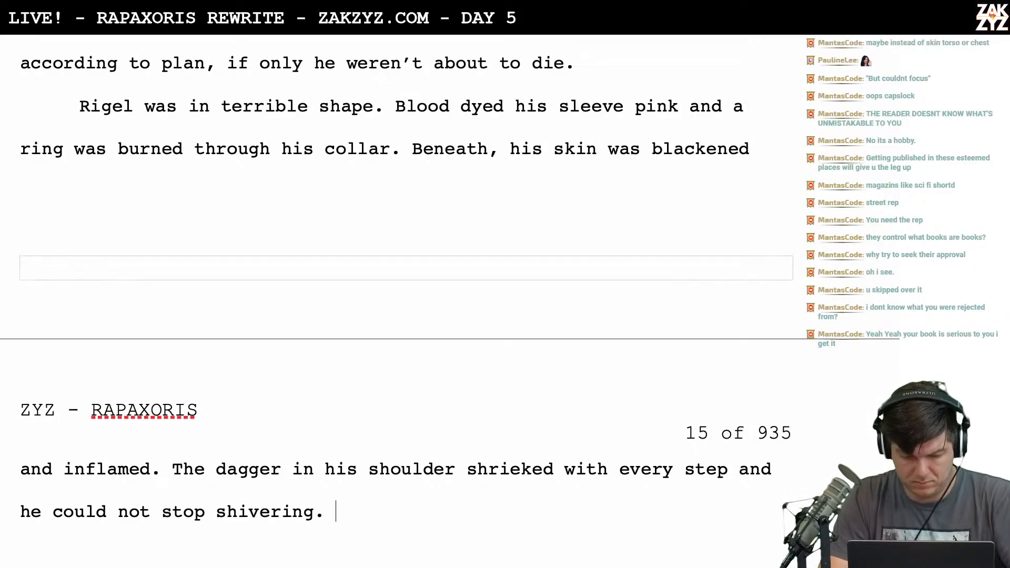
Start a new sentence after "shivering." in the same paragraph with "The night was cold and"
{"action": "key", "text": "Return"}
{"action": "key", "text": "BackSpace"}
{"action": "type", "text": "Th"}
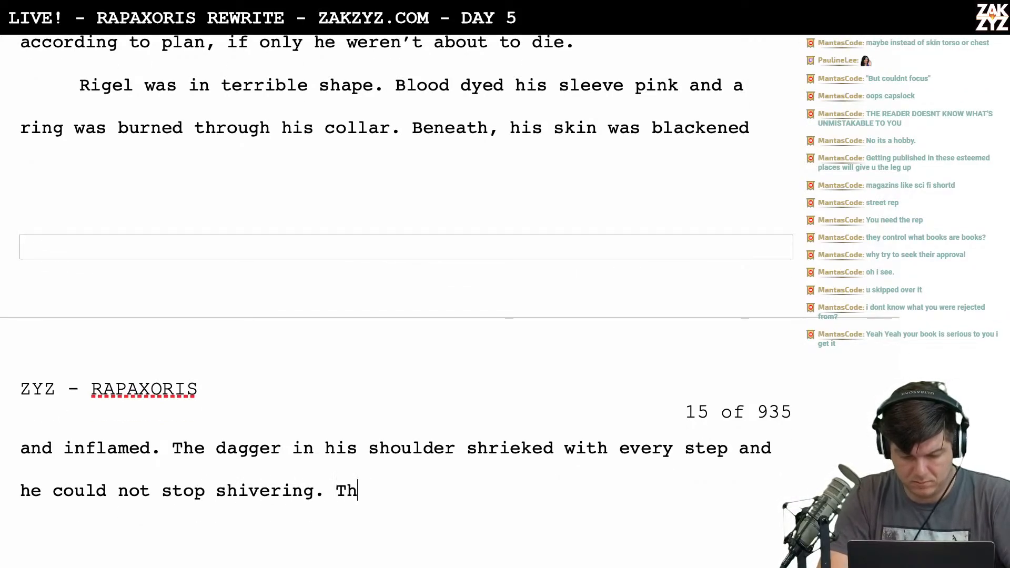
{"action": "type", "text": "e night was cold and"}
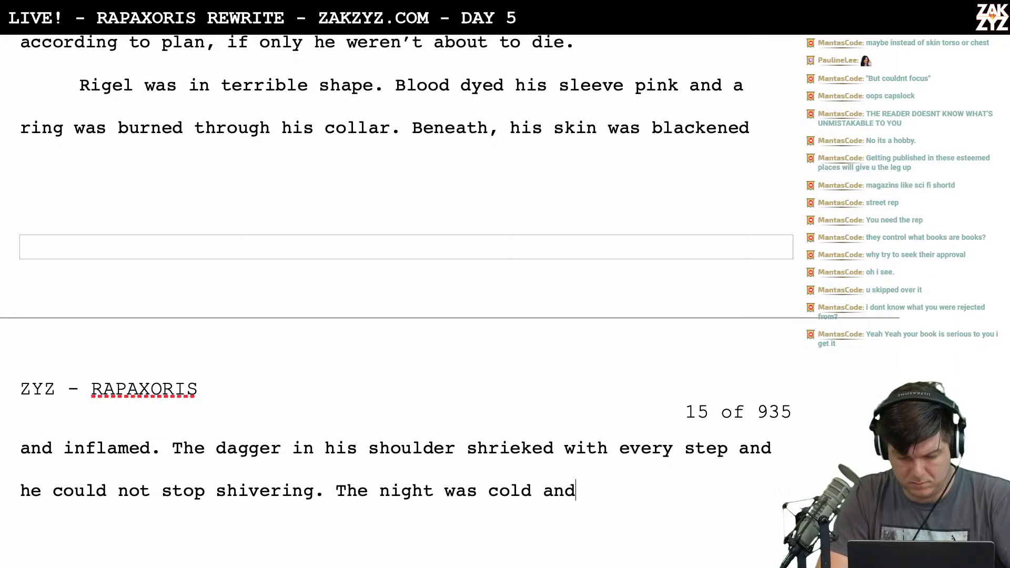
Try continuing the night sentence with "he’d lost a great deal of" and delete the text back to "cold"
{"action": "type", "text": " he'd lost a "}
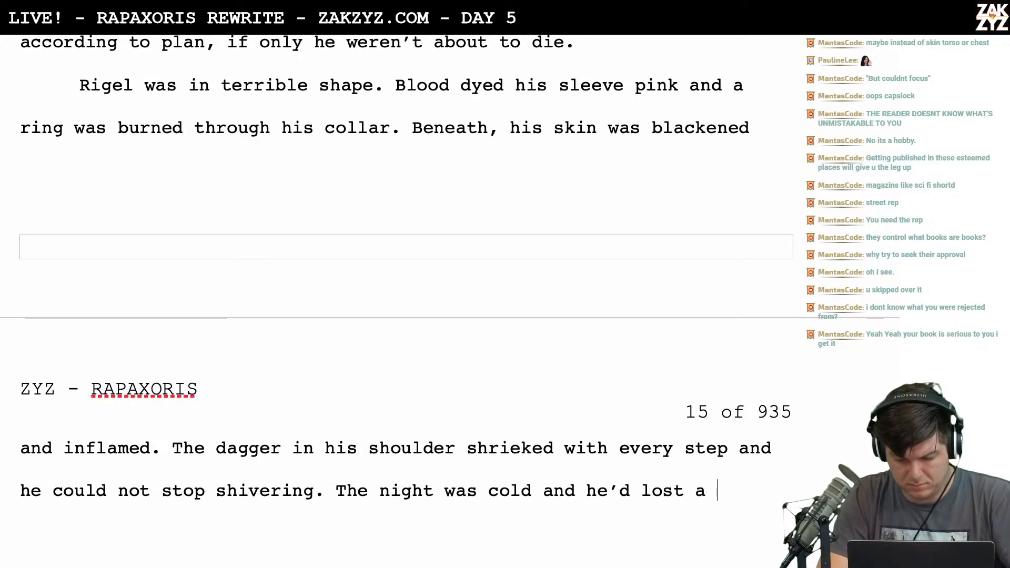
{"action": "type", "text": "great deal of"}
{"action": "key", "text": "BackSpace"}
{"action": "key", "text": "BackSpace"}
{"action": "key", "text": "BackSpace"}
{"action": "key", "text": "BackSpace"}
{"action": "key", "text": "BackSpace"}
{"action": "key", "text": "BackSpace"}
{"action": "key", "text": "BackSpace"}
{"action": "key", "text": "BackSpace"}
{"action": "key", "text": "BackSpace"}
{"action": "key", "text": "BackSpace"}
{"action": "key", "text": "BackSpace"}
{"action": "key", "text": "BackSpace"}
{"action": "key", "text": "BackSpace"}
{"action": "key", "text": "BackSpace"}
{"action": "key", "text": "BackSpace"}
{"action": "key", "text": "BackSpace"}
{"action": "key", "text": "BackSpace"}
{"action": "key", "text": "BackSpace"}
{"action": "key", "text": "BackSpace"}
{"action": "key", "text": "BackSpace"}
{"action": "key", "text": "BackSpace"}
{"action": "key", "text": "BackSpace"}
{"action": "key", "text": "BackSpace"}
{"action": "key", "text": "BackSpace"}
{"action": "key", "text": "BackSpace"}
{"action": "key", "text": "BackSpace"}
{"action": "key", "text": "BackSpace"}
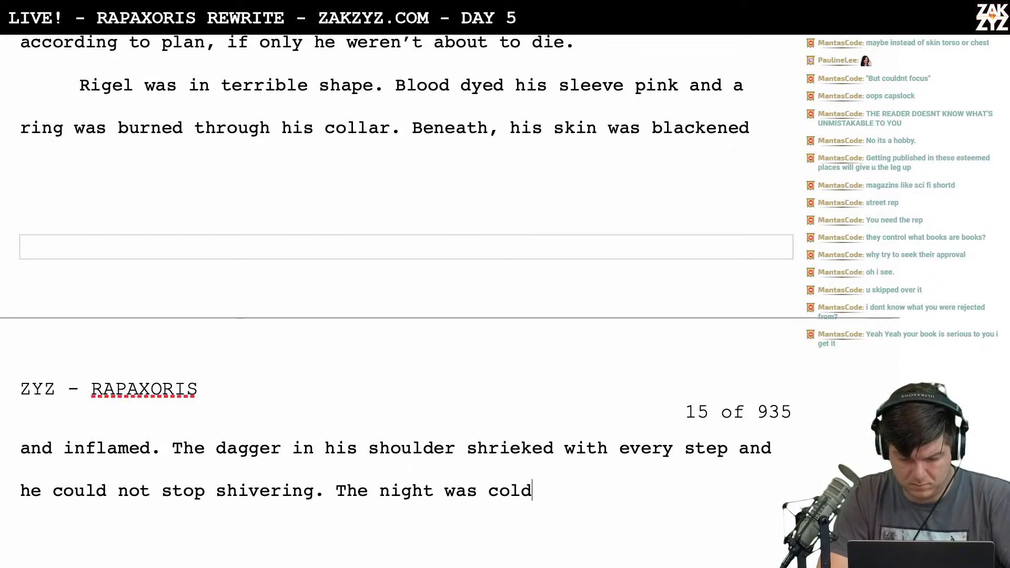
Try continuing the sentence "The night was cold" with "and he’d lost so"
{"action": "type", "text": "an"}
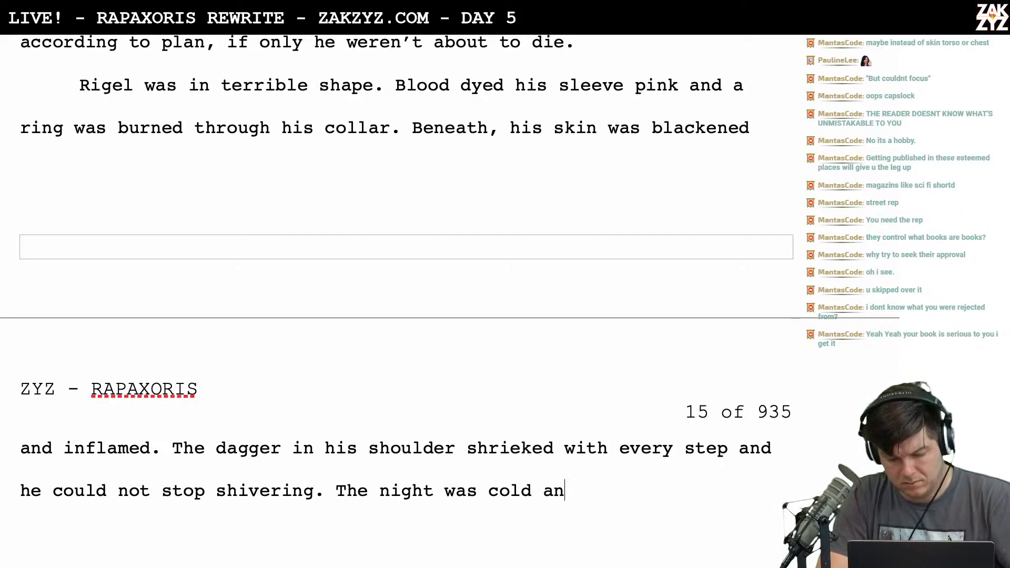
{"action": "type", "text": "d he’d lost"}
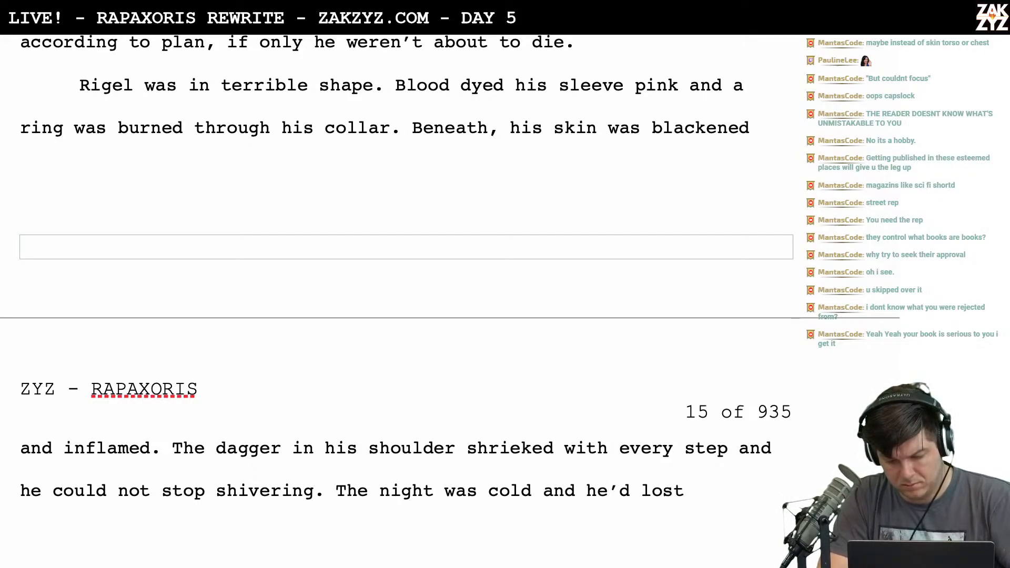
{"action": "scroll", "coordinate": [450, 316], "scroll_direction": "down", "scroll_amount": 2}
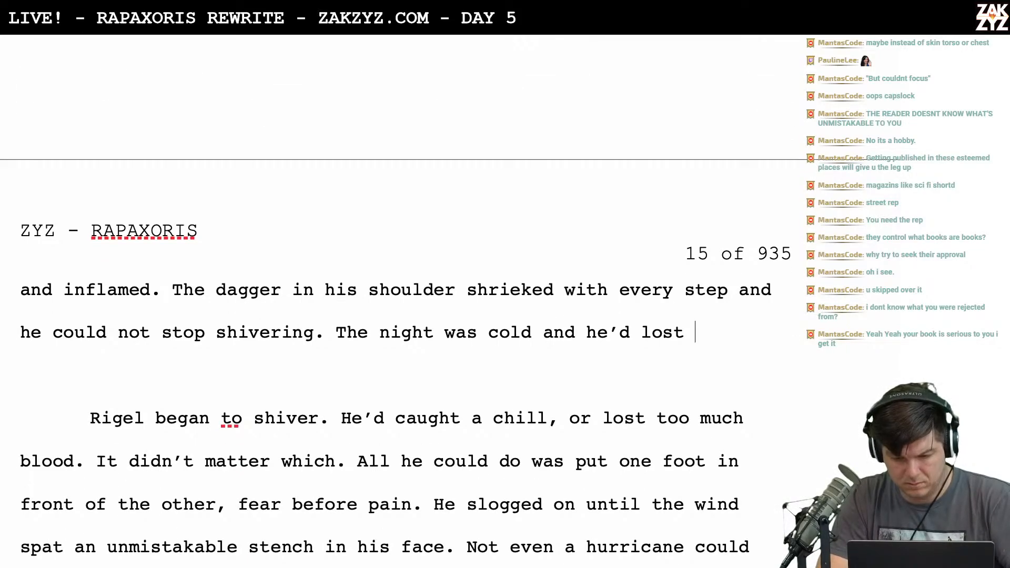
{"action": "type", "text": "so"}
Delete the whole unfinished night sentence, back to "he could not stop shivering."
{"action": "key", "text": "BackSpace"}
{"action": "key", "text": "BackSpace"}
{"action": "key", "text": "BackSpace"}
{"action": "key", "text": "BackSpace"}
{"action": "key", "text": "BackSpace"}
{"action": "key", "text": "BackSpace"}
{"action": "key", "text": "BackSpace"}
{"action": "key", "text": "BackSpace"}
{"action": "key", "text": "BackSpace"}
{"action": "key", "text": "BackSpace"}
{"action": "key", "text": "BackSpace"}
{"action": "key", "text": "BackSpace"}
{"action": "key", "text": "BackSpace"}
{"action": "key", "text": "BackSpace"}
{"action": "key", "text": "BackSpace"}
{"action": "key", "text": "BackSpace"}
{"action": "key", "text": "BackSpace"}
{"action": "key", "text": "BackSpace"}
{"action": "key", "text": "BackSpace"}
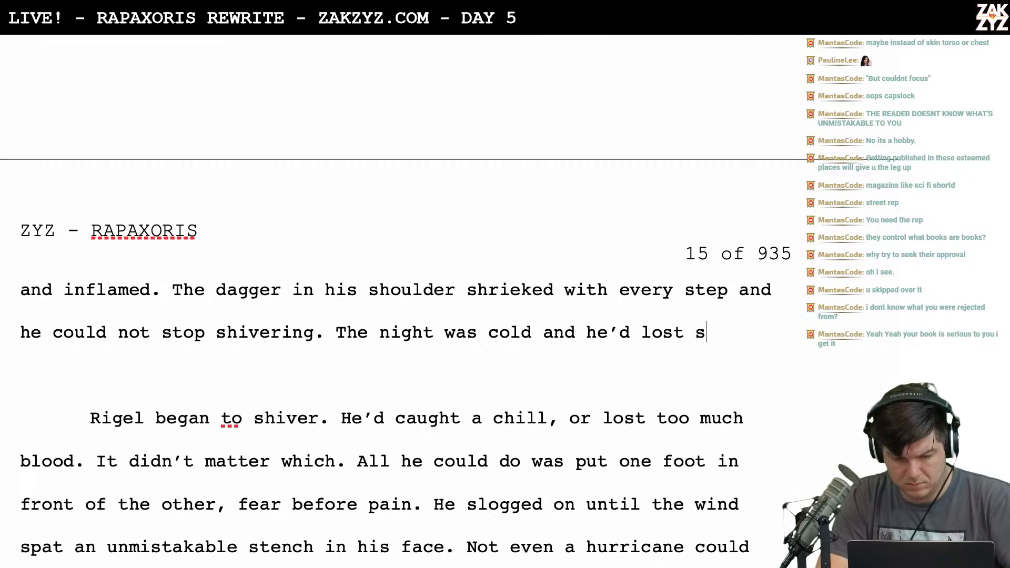
{"action": "key", "text": "BackSpace"}
{"action": "key", "text": "BackSpace"}
{"action": "key", "text": "BackSpace"}
{"action": "key", "text": "BackSpace"}
{"action": "key", "text": "BackSpace"}
{"action": "key", "text": "BackSpace"}
{"action": "key", "text": "BackSpace"}
{"action": "key", "text": "BackSpace"}
{"action": "key", "text": "BackSpace"}
{"action": "key", "text": "BackSpace"}
{"action": "key", "text": "BackSpace"}
{"action": "key", "text": "BackSpace"}
{"action": "key", "text": "BackSpace"}
{"action": "key", "text": "BackSpace"}
{"action": "key", "text": "BackSpace"}
{"action": "key", "text": "BackSpace"}
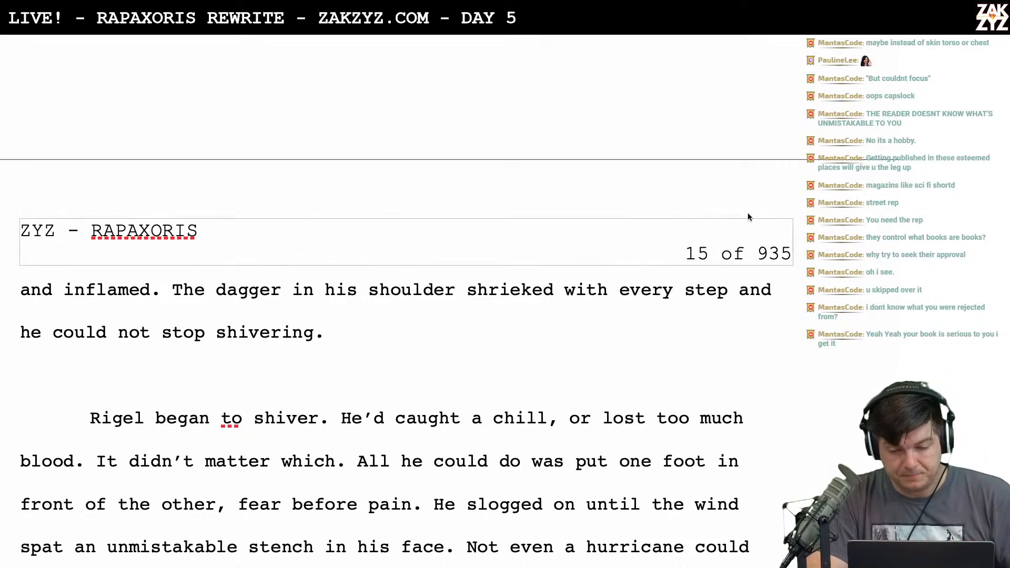
End the dagger sentence at "every step." and break "and he could not stop shivering." off into a separate paragraph below
{"action": "key", "text": "Right"}
{"action": "key", "text": "Right"}
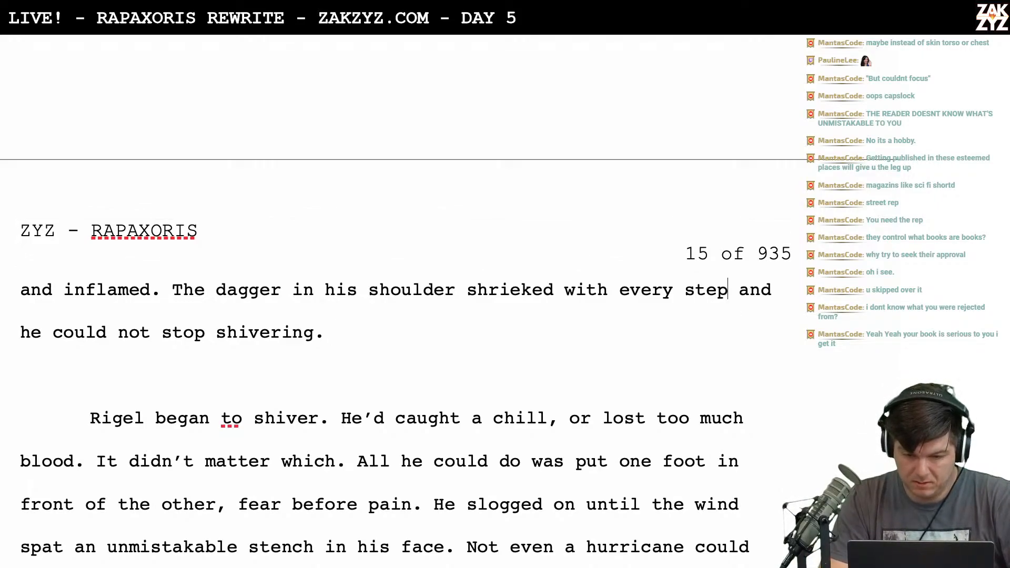
{"action": "type", "text": ". He"}
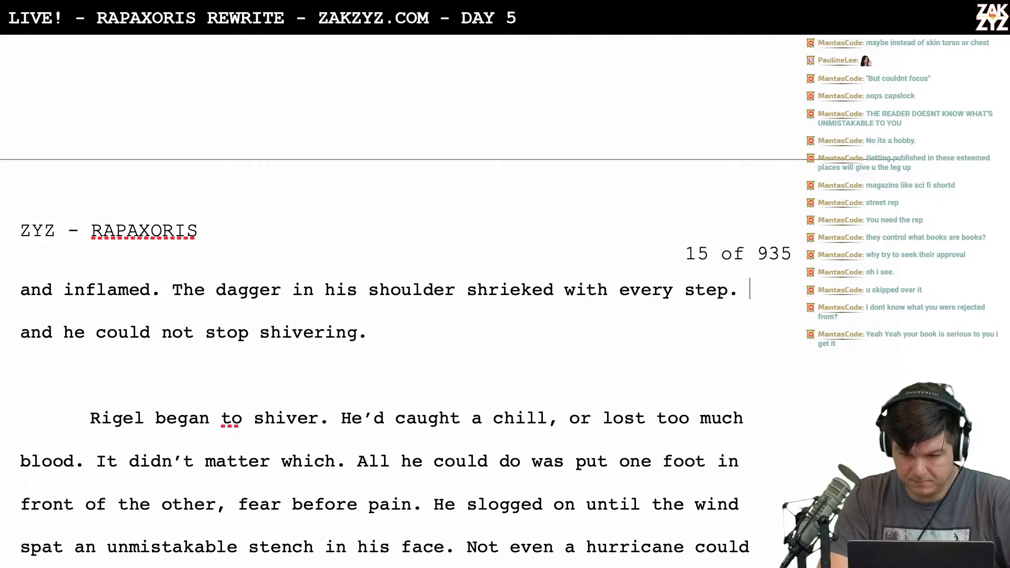
{"action": "key", "text": "BackSpace"}
{"action": "key", "text": "BackSpace"}
{"action": "key", "text": "BackSpace"}
{"action": "key", "text": "BackSpace"}
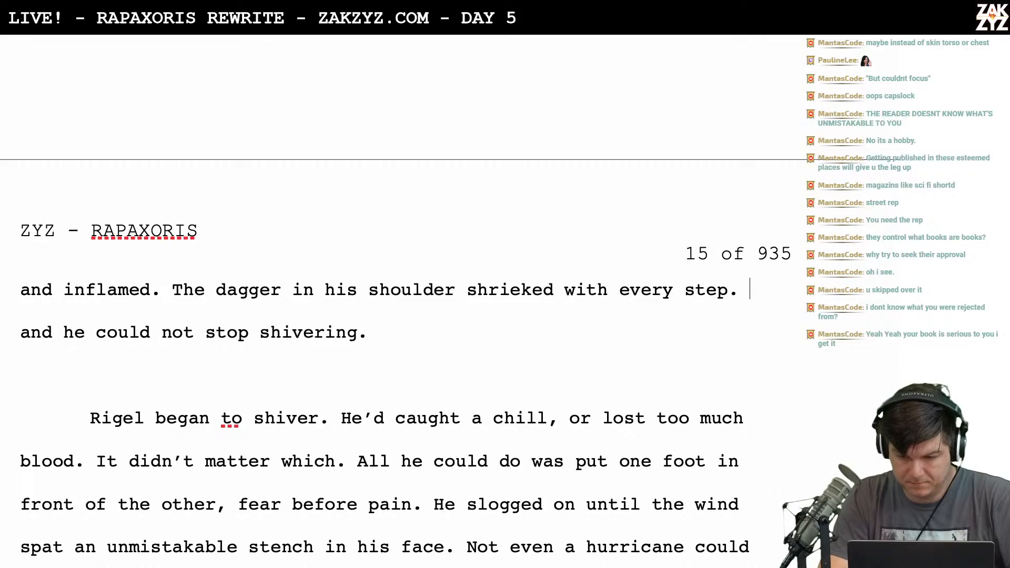
{"action": "type", "text": ","}
{"action": "key", "text": "BackSpace"}
{"action": "key", "text": "BackSpace"}
{"action": "type", "text": "."}
{"action": "key", "text": "Return"}
{"action": "key", "text": "Return"}
{"action": "key", "text": "Left"}
{"action": "key", "text": "Left"}
{"action": "key", "text": "Up"}
{"action": "key", "text": "Up"}
{"action": "key", "text": "Up"}
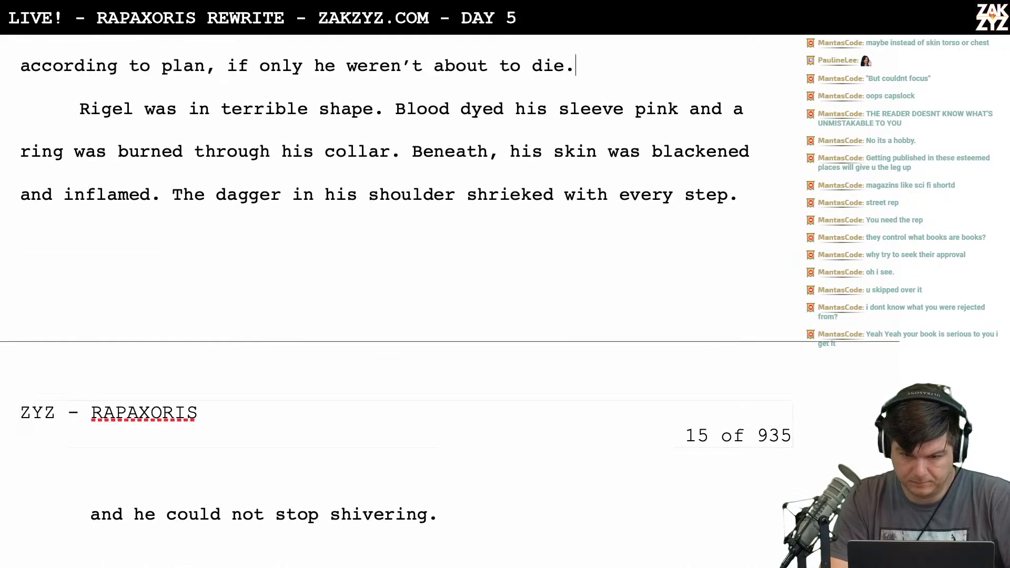
{"action": "key", "text": "Down"}
{"action": "key", "text": "Down"}
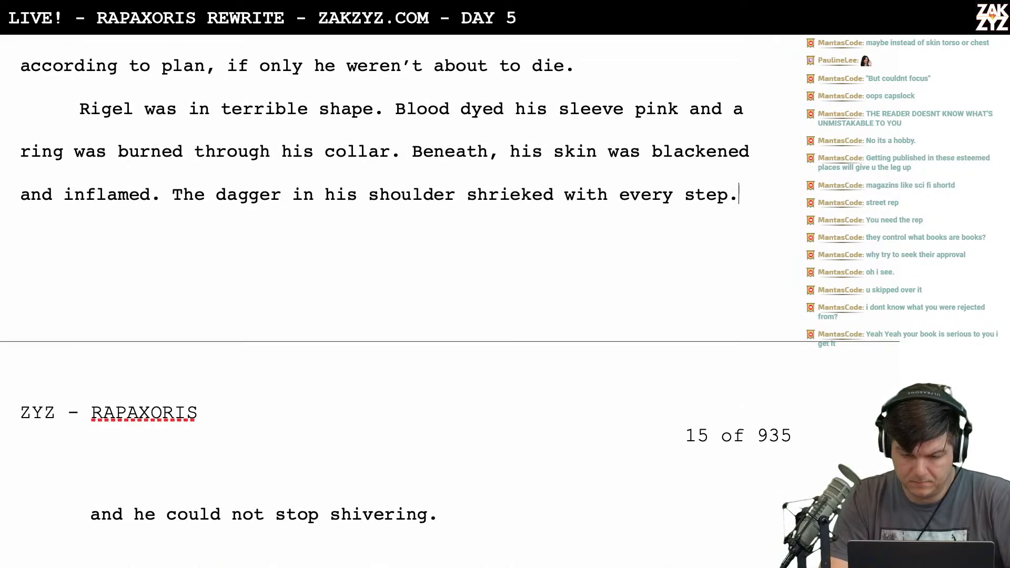
Try starting a sentence with "He shivered and" after "every step." and delete it again
{"action": "type", "text": "He shivered"}
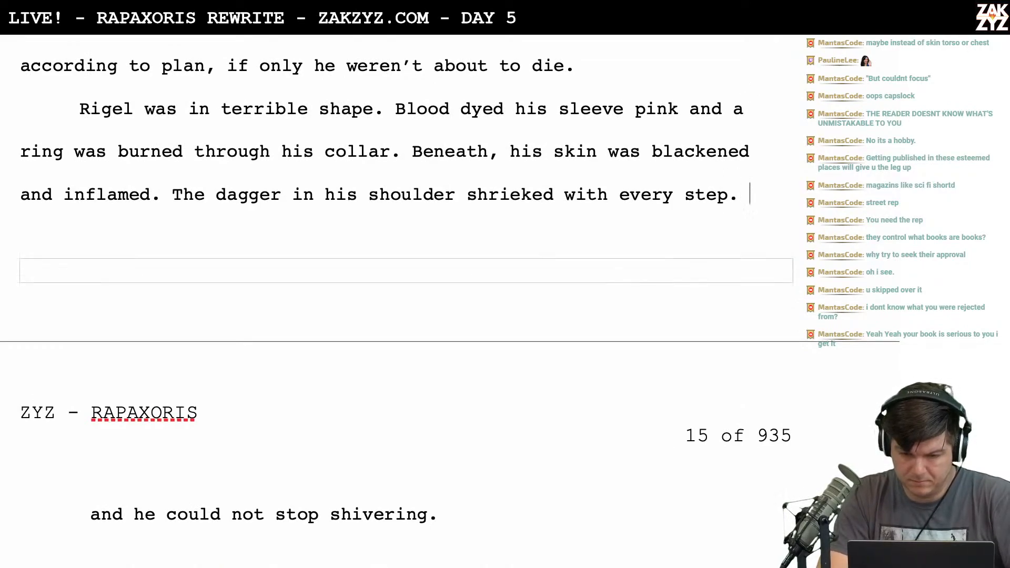
{"action": "type", "text": " an"}
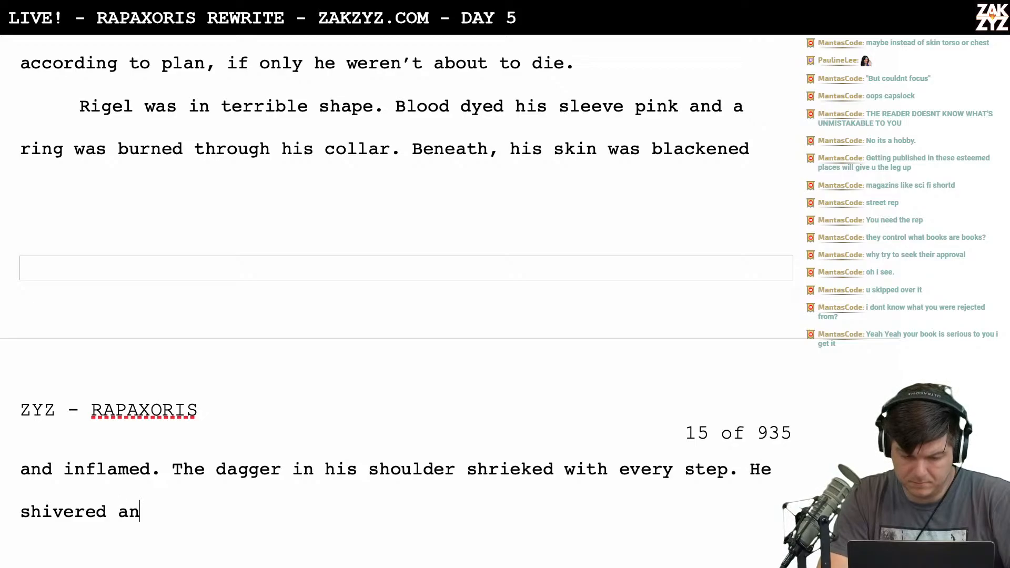
{"action": "type", "text": "d"}
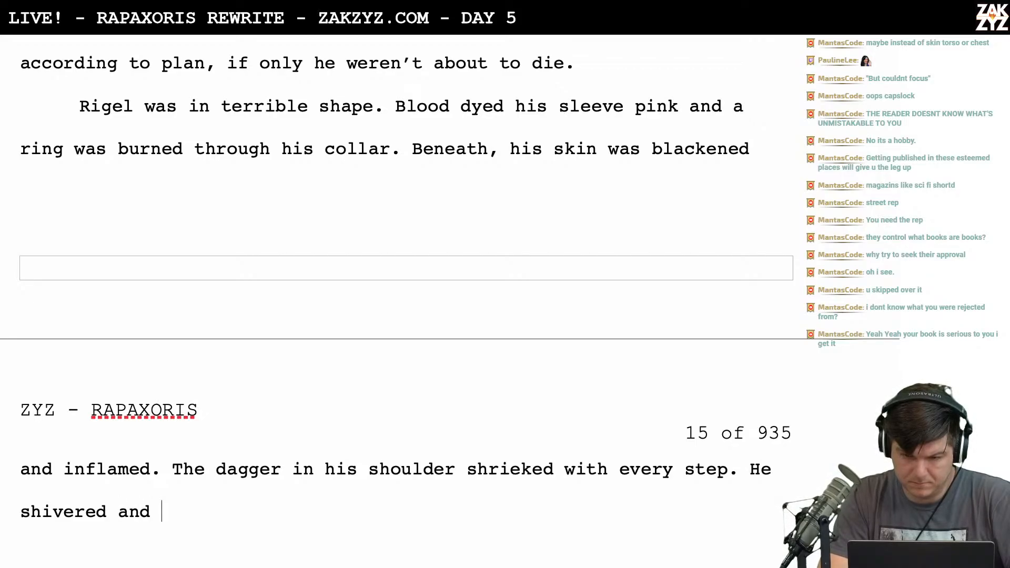
{"action": "key", "text": "BackSpace"}
{"action": "key", "text": "BackSpace"}
{"action": "key", "text": "BackSpace"}
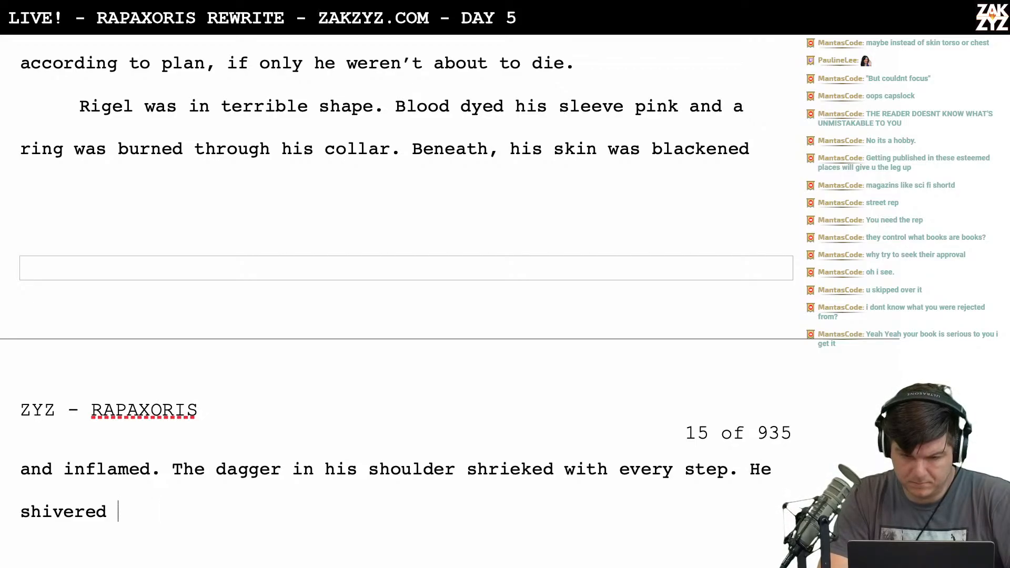
{"action": "key", "text": "BackSpace"}
{"action": "key", "text": "BackSpace"}
{"action": "key", "text": "BackSpace"}
{"action": "key", "text": "BackSpace"}
{"action": "key", "text": "BackSpace"}
{"action": "key", "text": "BackSpace"}
{"action": "key", "text": "BackSpace"}
{"action": "key", "text": "BackSpace"}
{"action": "key", "text": "BackSpace"}
{"action": "key", "text": "BackSpace"}
{"action": "key", "text": "BackSpace"}
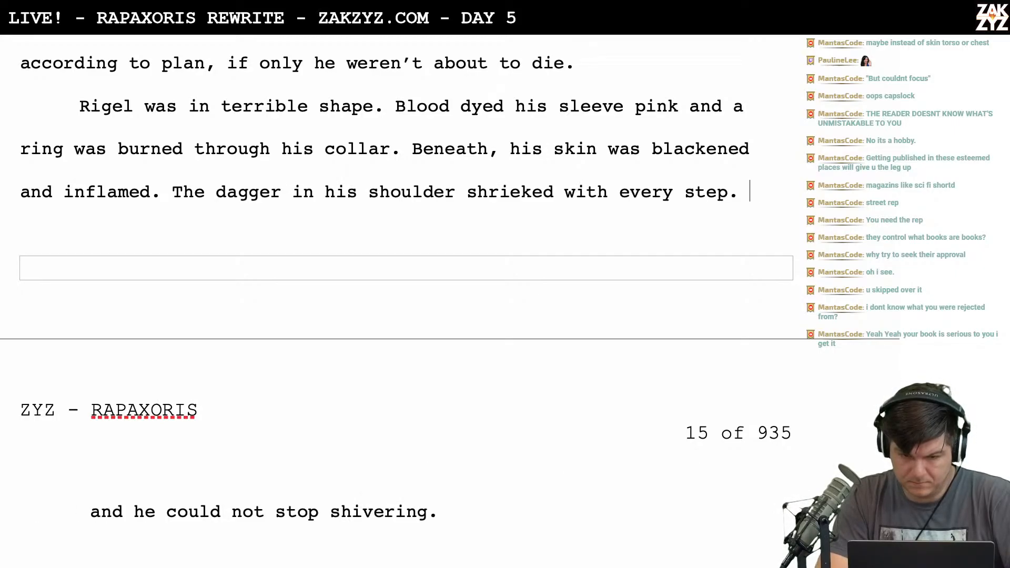
Extend the dagger sentence after "every step" with ", he could not get it out."
{"action": "scroll", "coordinate": [722, 293], "scroll_direction": "down", "scroll_amount": 1}
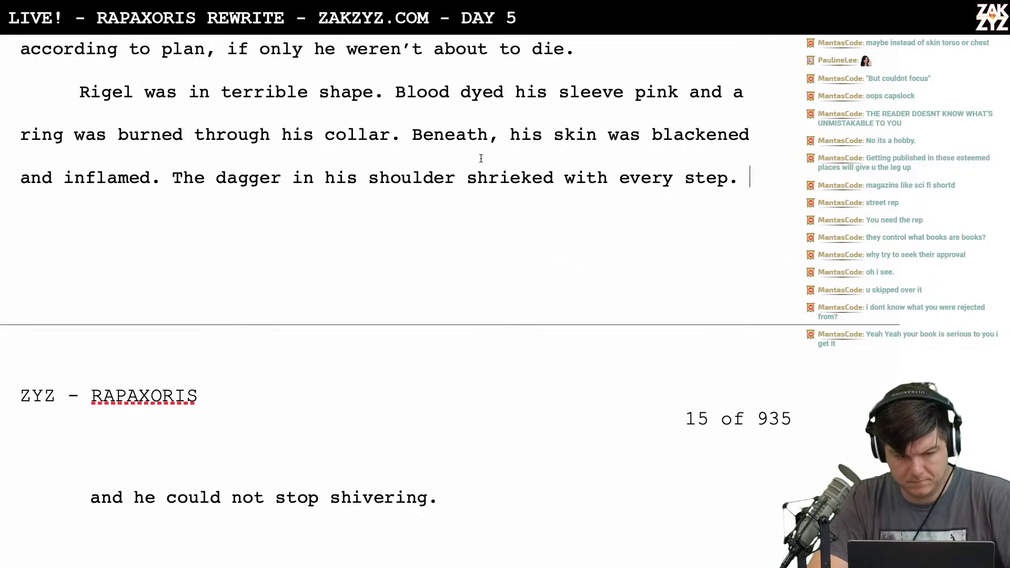
{"action": "left_click", "coordinate": [170, 179]}
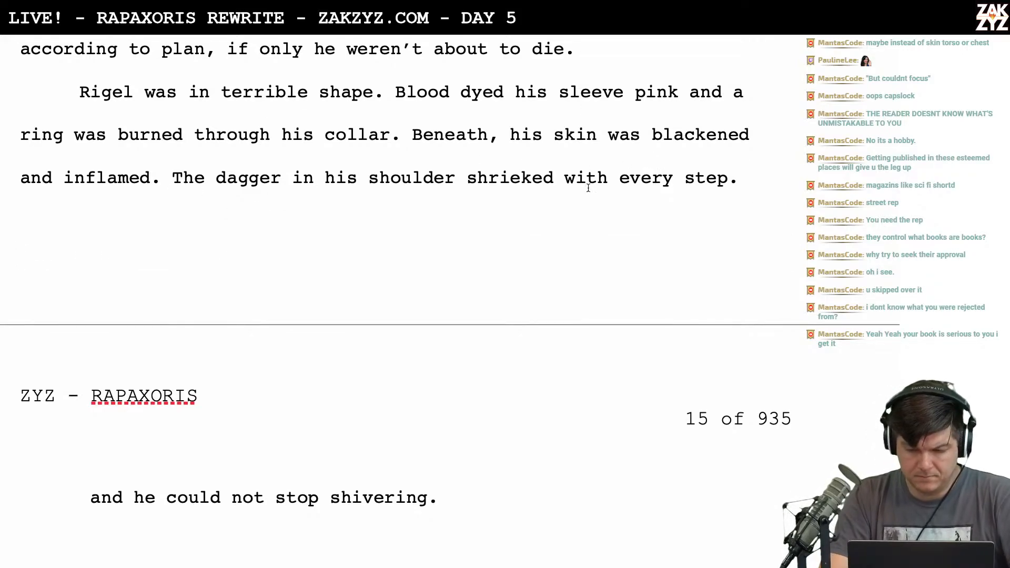
{"action": "key", "text": "BackSpace"}
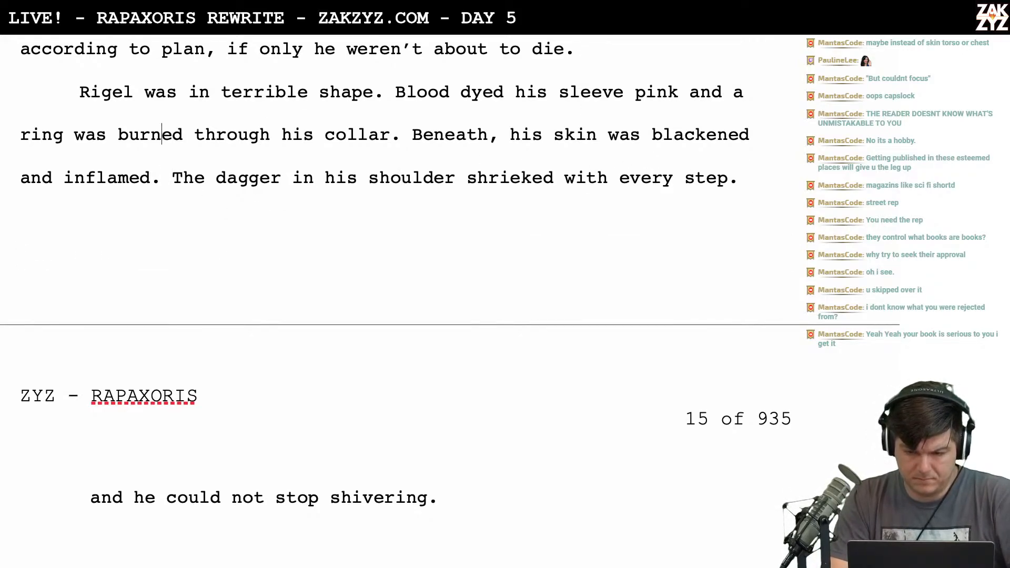
{"action": "key", "text": "End"}
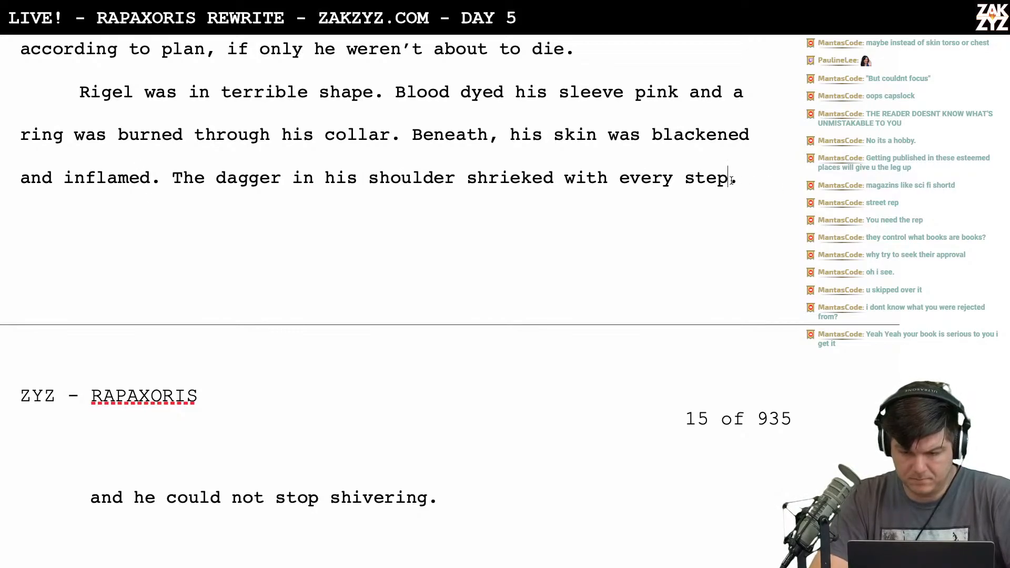
{"action": "type", "text": ", he"}
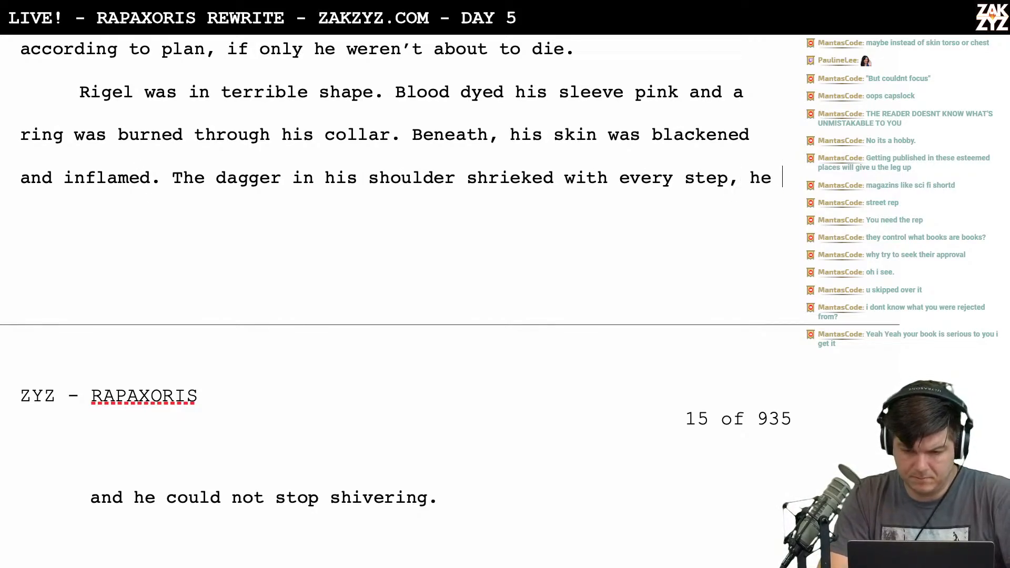
{"action": "type", "text": " could not get it out."}
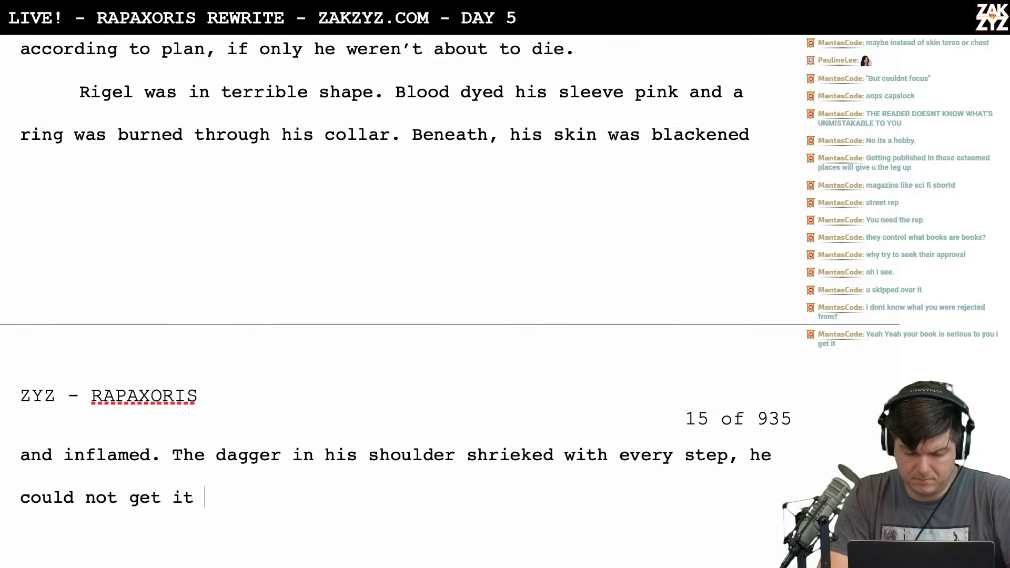
Try starting a sentence with "A few blocks" after "get it out." and delete it again
{"action": "key", "text": "Return"}
{"action": "key", "text": "Down"}
{"action": "key", "text": "Down"}
{"action": "key", "text": "Down"}
{"action": "key", "text": "Down"}
{"action": "key", "text": "Up"}
{"action": "key", "text": "Up"}
{"action": "key", "text": "Up"}
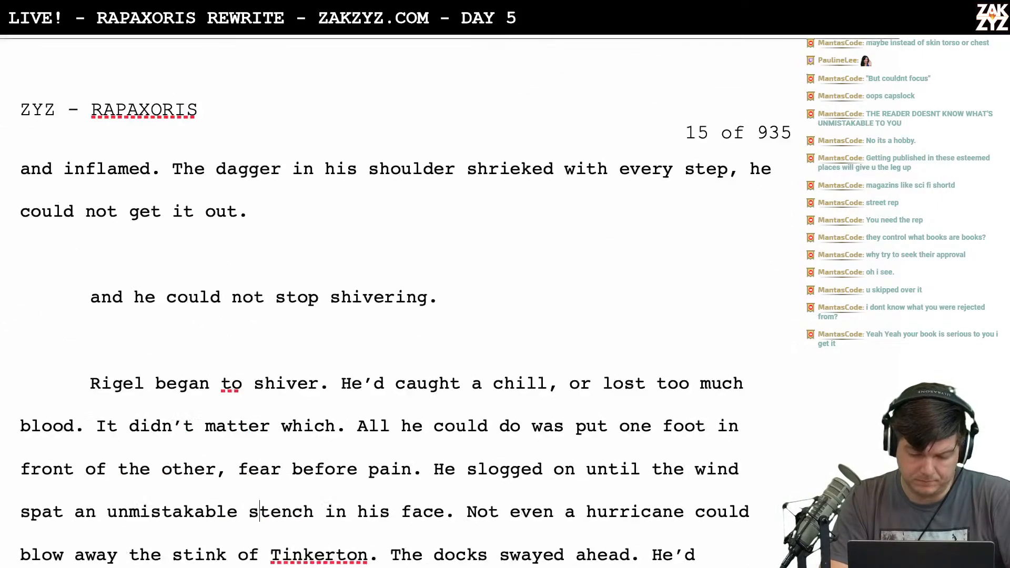
{"action": "key", "text": "Up"}
{"action": "key", "text": "Up"}
{"action": "key", "text": "Down"}
{"action": "key", "text": "BackSpace"}
{"action": "key", "text": "BackSpace"}
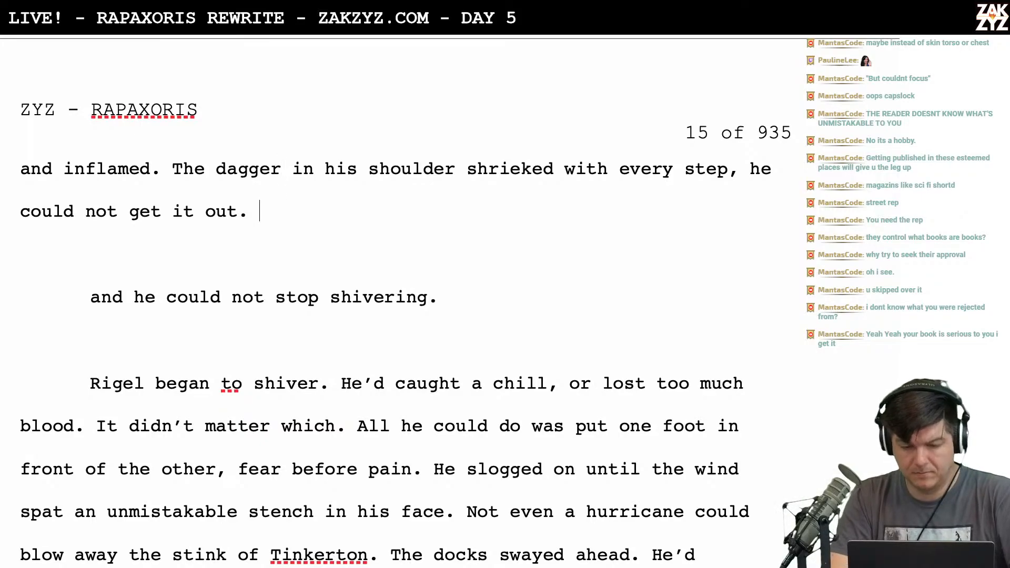
{"action": "type", "text": "A few"}
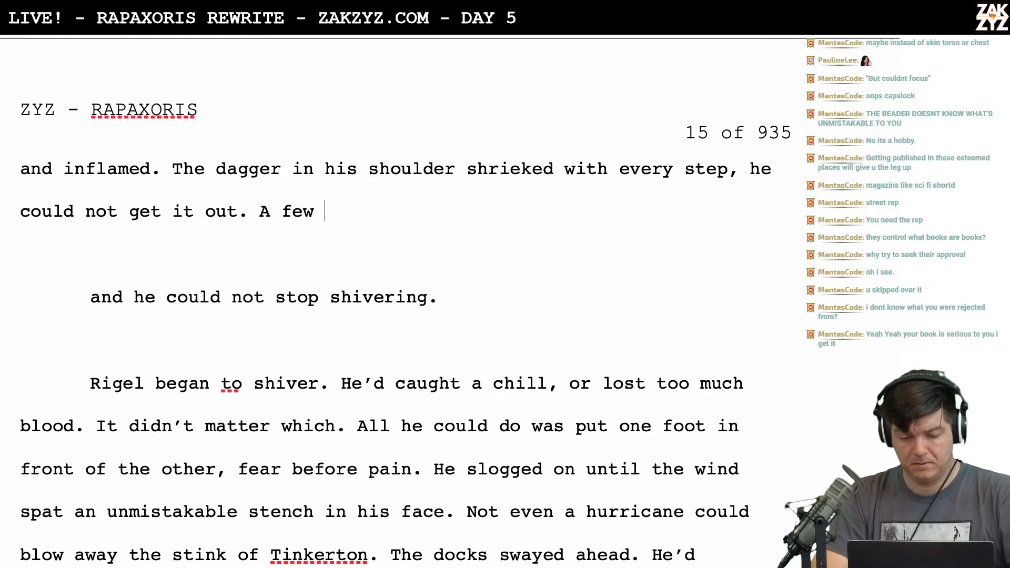
{"action": "type", "text": " blocks"}
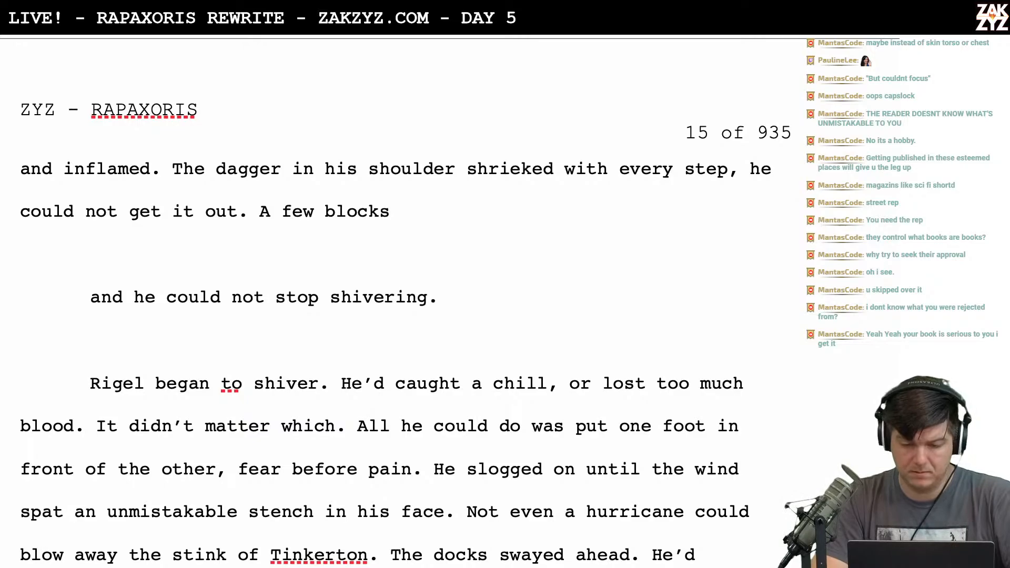
{"action": "key", "text": "BackSpace"}
{"action": "key", "text": "BackSpace"}
{"action": "key", "text": "BackSpace"}
{"action": "key", "text": "BackSpace"}
{"action": "key", "text": "BackSpace"}
{"action": "key", "text": "BackSpace"}
{"action": "key", "text": "BackSpace"}
{"action": "key", "text": "BackSpace"}
{"action": "key", "text": "BackSpace"}
{"action": "key", "text": "BackSpace"}
{"action": "key", "text": "BackSpace"}
{"action": "key", "text": "BackSpace"}
{"action": "key", "text": "BackSpace"}
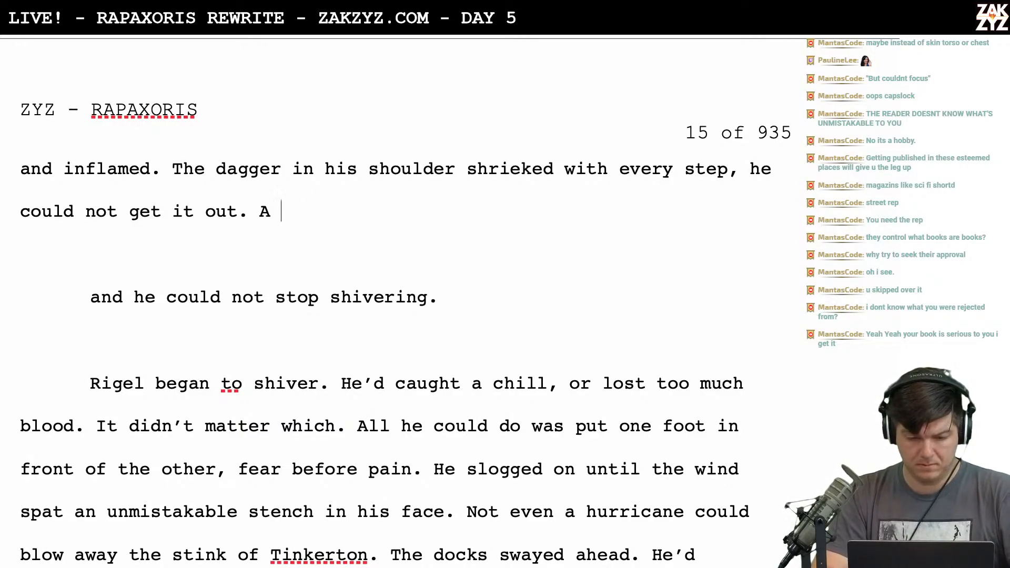
Add the sentence "He shivered now and could not stop." after "he could not get it out."
{"action": "type", "text": "He shiv"}
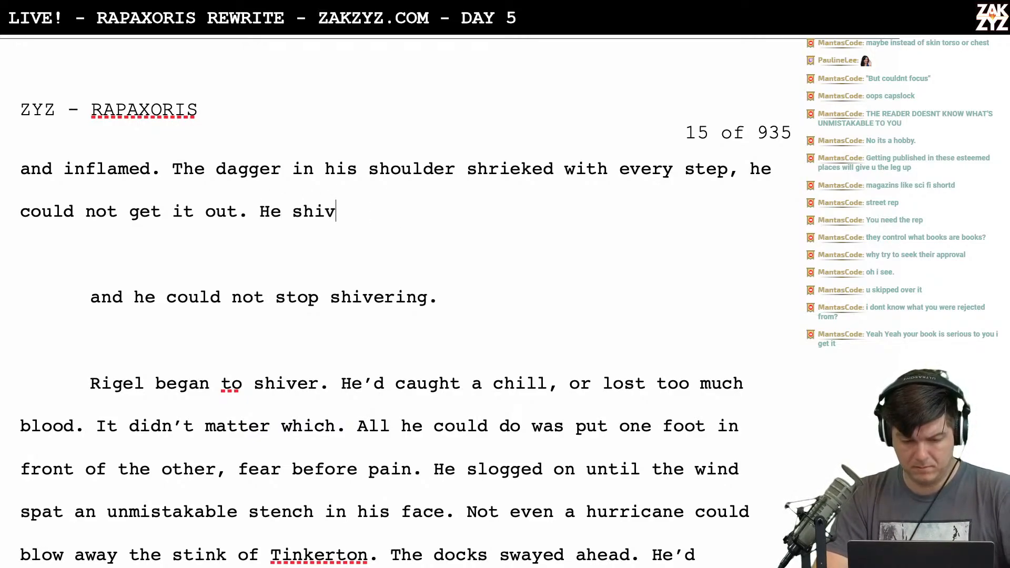
{"action": "type", "text": "ered now and "}
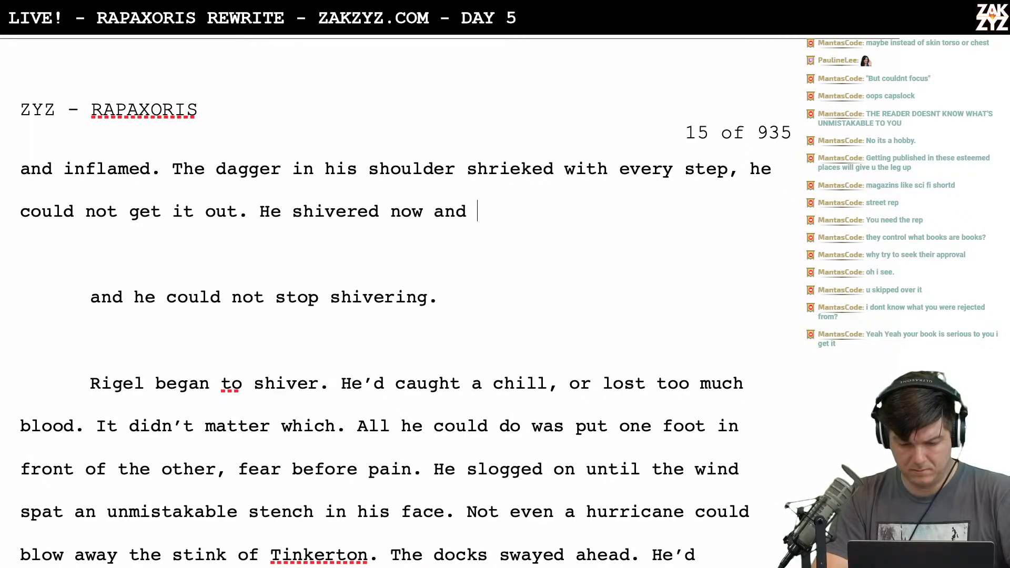
{"action": "type", "text": "could not stop."}
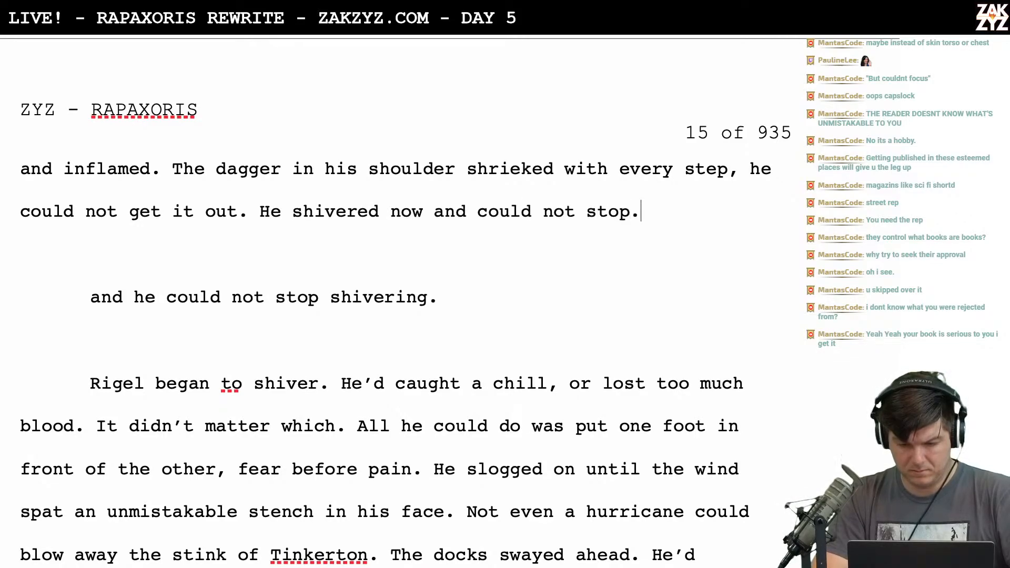
Delete the leftover "and he could not stop shivering." and "Rigel began to shiver.", joining "He’d caught a chill" directly after "could not stop."
{"action": "key", "text": "Return"}
{"action": "key", "text": "shift+Right"}
{"action": "key", "text": "shift+Right"}
{"action": "key", "text": "shift+Right"}
{"action": "key", "text": "shift+Right"}
{"action": "key", "text": "shift+Right"}
{"action": "key", "text": "shift+Right"}
{"action": "key", "text": "shift+Right"}
{"action": "key", "text": "shift+Right"}
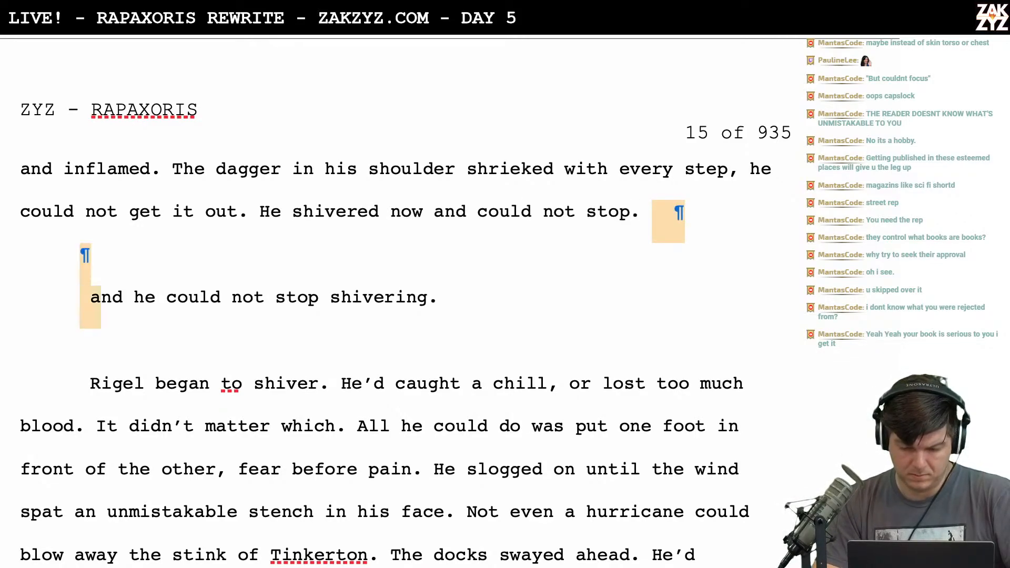
{"action": "key", "text": "shift+Down"}
{"action": "key", "text": "shift+Down"}
{"action": "key", "text": "shift+Left"}
{"action": "key", "text": "shift+Right"}
{"action": "key", "text": "shift+Right"}
{"action": "key", "text": "shift+Right"}
{"action": "key", "text": "shift+Right"}
{"action": "key", "text": "shift+Right"}
{"action": "key", "text": "shift+Right"}
{"action": "key", "text": "shift+Right"}
{"action": "key", "text": "shift+Right"}
{"action": "key", "text": "shift+Right"}
{"action": "key", "text": "shift+Right"}
{"action": "key", "text": "shift+Right"}
{"action": "key", "text": "shift+Right"}
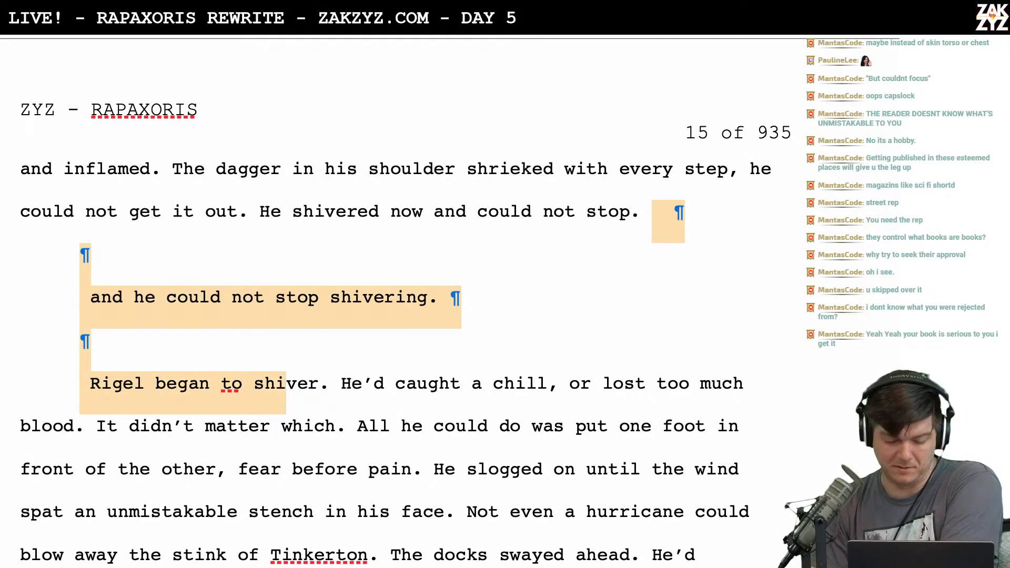
{"action": "key", "text": "shift+Right"}
{"action": "key", "text": "shift+Right"}
{"action": "key", "text": "shift+Right"}
{"action": "key", "text": "shift+Right"}
{"action": "key", "text": "Delete"}
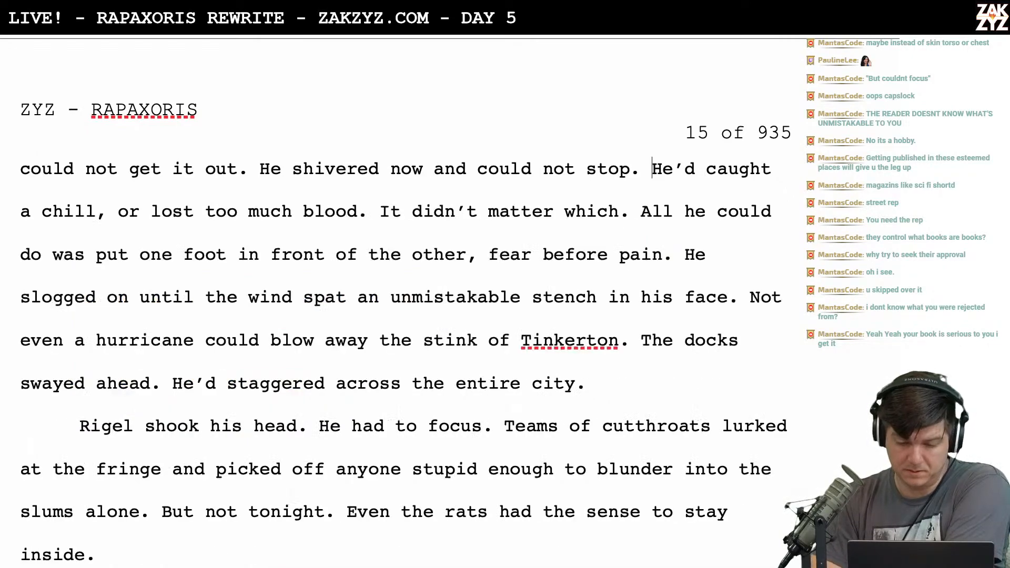
{"action": "scroll", "coordinate": [395, 300], "scroll_direction": "up", "scroll_amount": 6}
{"action": "scroll", "coordinate": [617, 152], "scroll_direction": "down", "scroll_amount": 1}
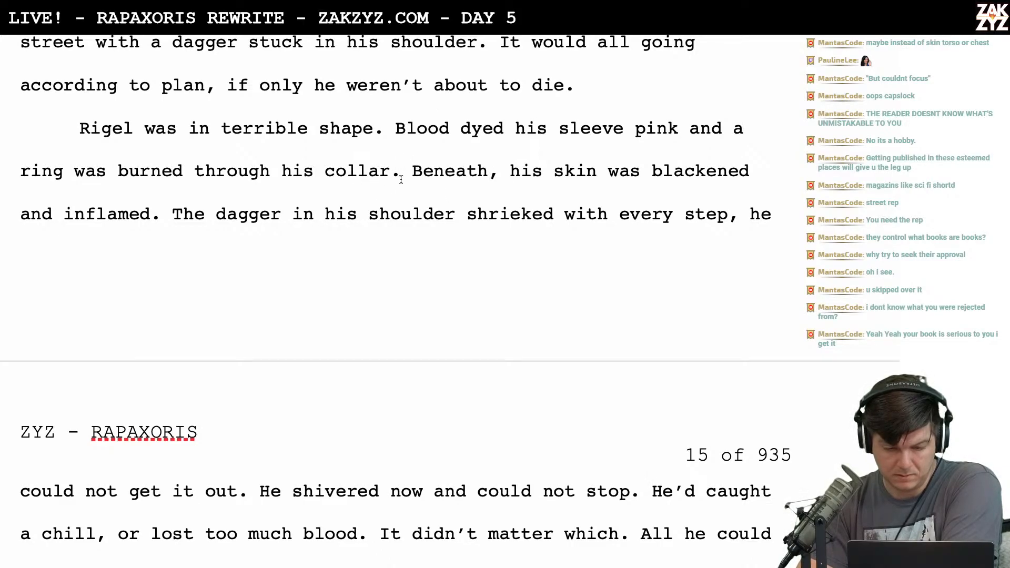
{"action": "type", "text": "wi"}
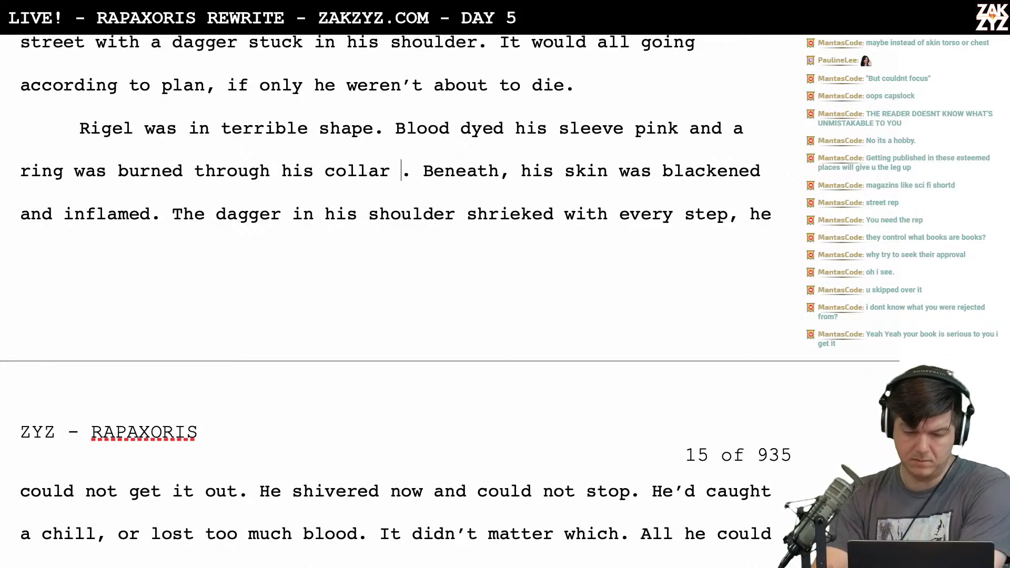
{"action": "type", "text": "th e"}
{"action": "key", "text": "BackSpace"}
{"action": "key", "text": "BackSpace"}
{"action": "key", "text": "BackSpace"}
{"action": "key", "text": "BackSpace"}
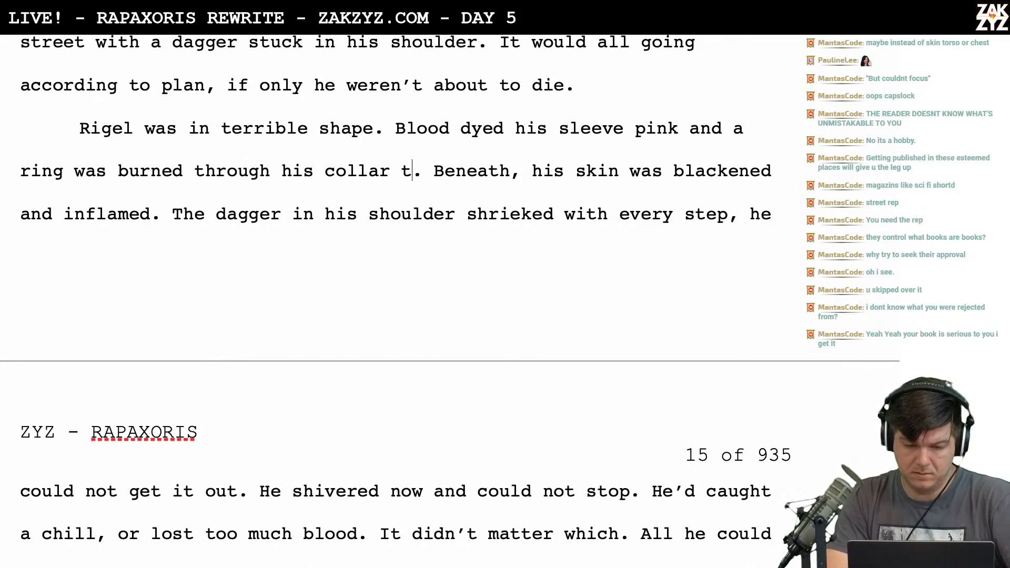
Start a new paragraph at "Beneath, his skin" and change "a ring" to "an angry ring" in the burned-collar sentence
{"action": "key", "text": "Return"}
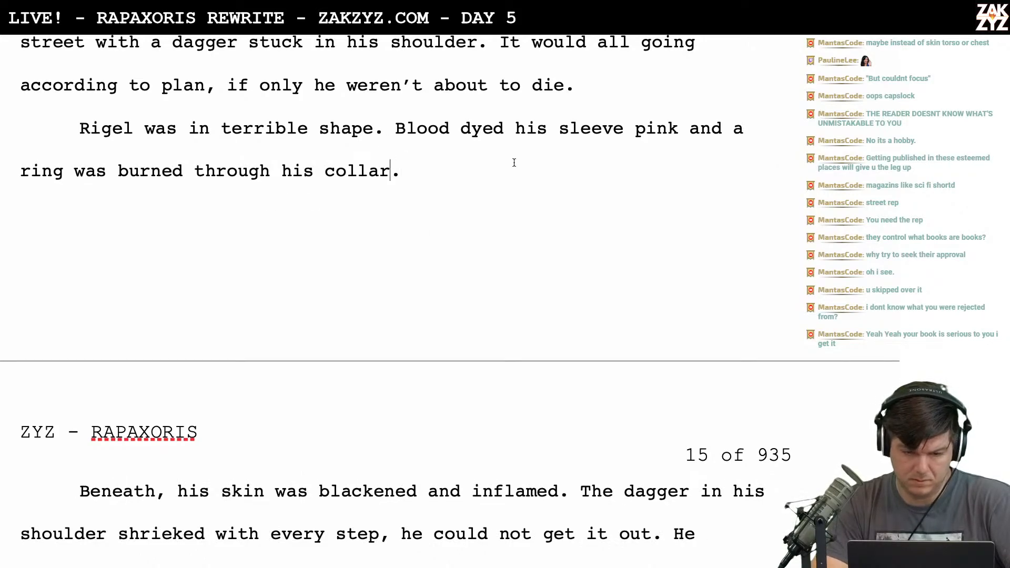
{"action": "left_click", "coordinate": [739, 129]}
{"action": "type", "text": "n angry"}
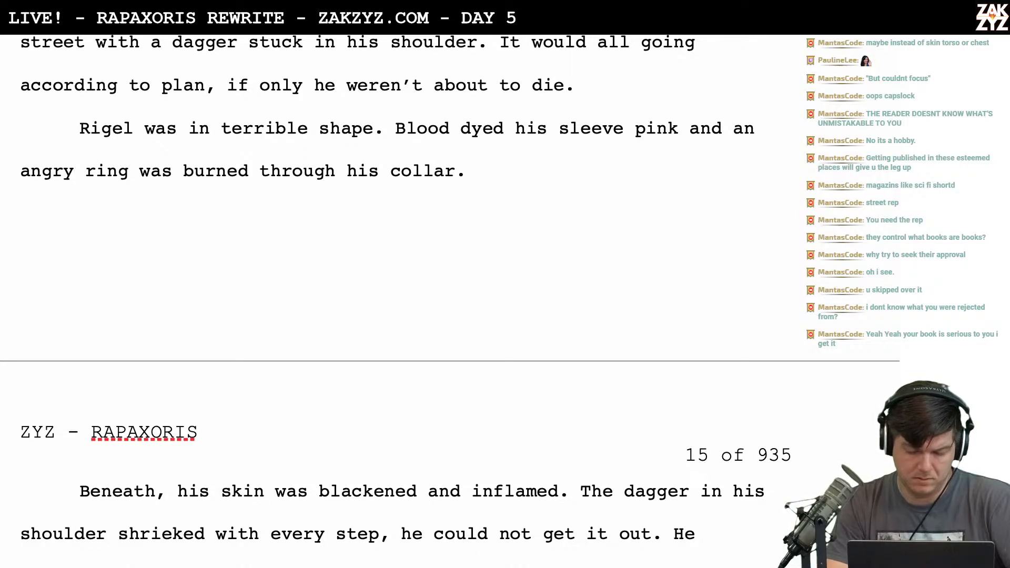
{"action": "key", "text": "Down"}
{"action": "key", "text": "Left"}
{"action": "key", "text": "Left"}
{"action": "key", "text": "Right"}
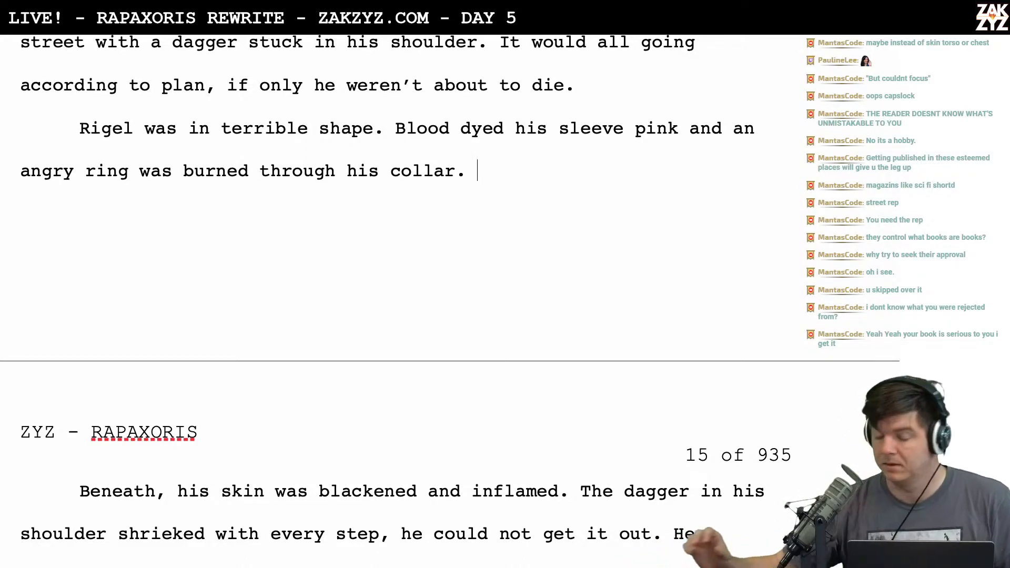
Try inserting ", the amulet had" after "Blood dyed his sleeve pink" and delete the amulet wording again
{"action": "scroll", "coordinate": [450, 294], "scroll_direction": "down", "scroll_amount": 1}
{"action": "scroll", "coordinate": [450, 294], "scroll_direction": "up", "scroll_amount": 2}
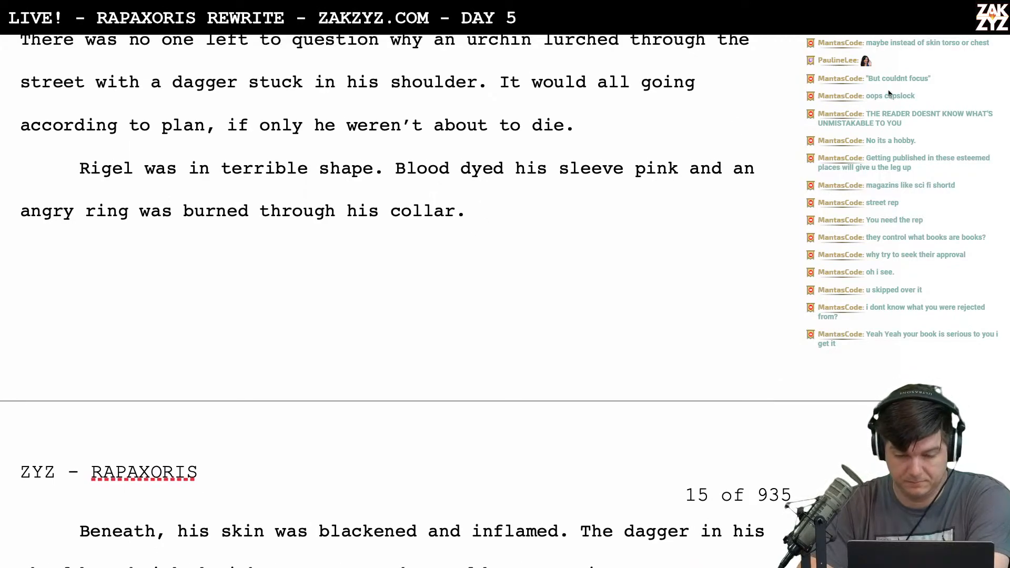
{"action": "key", "text": "Left"}
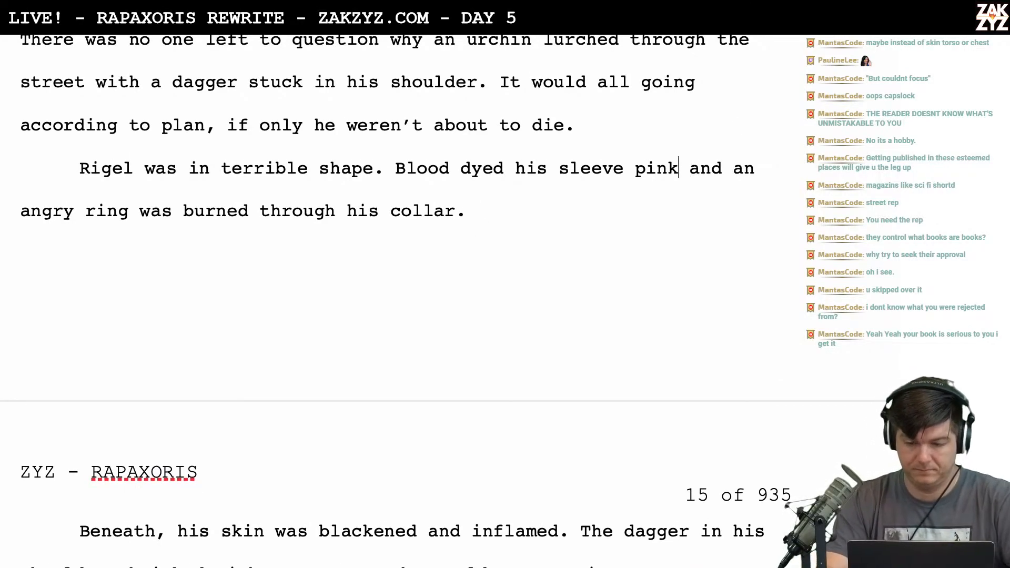
{"action": "type", "text": ", the amul"}
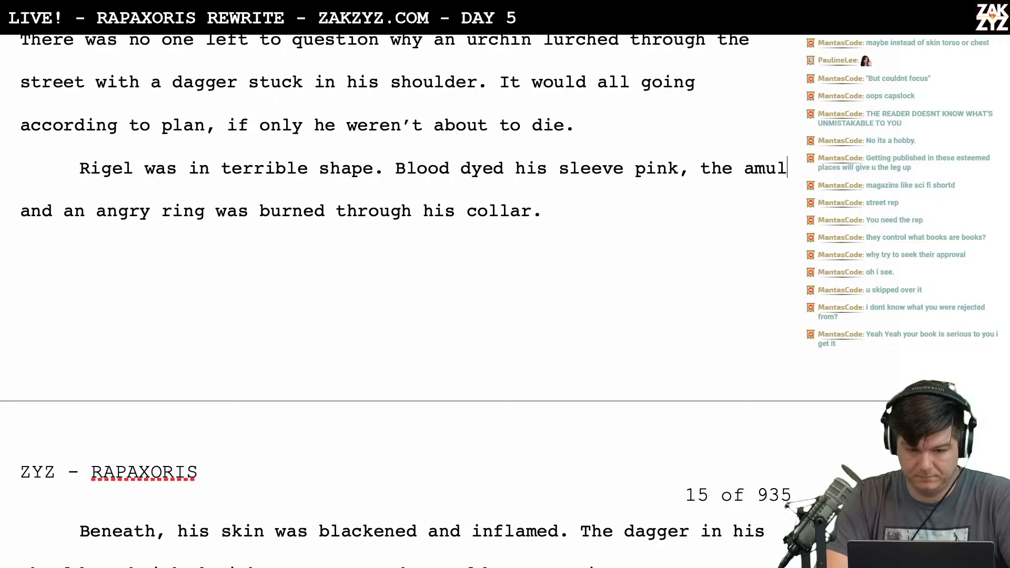
{"action": "type", "text": "et had"}
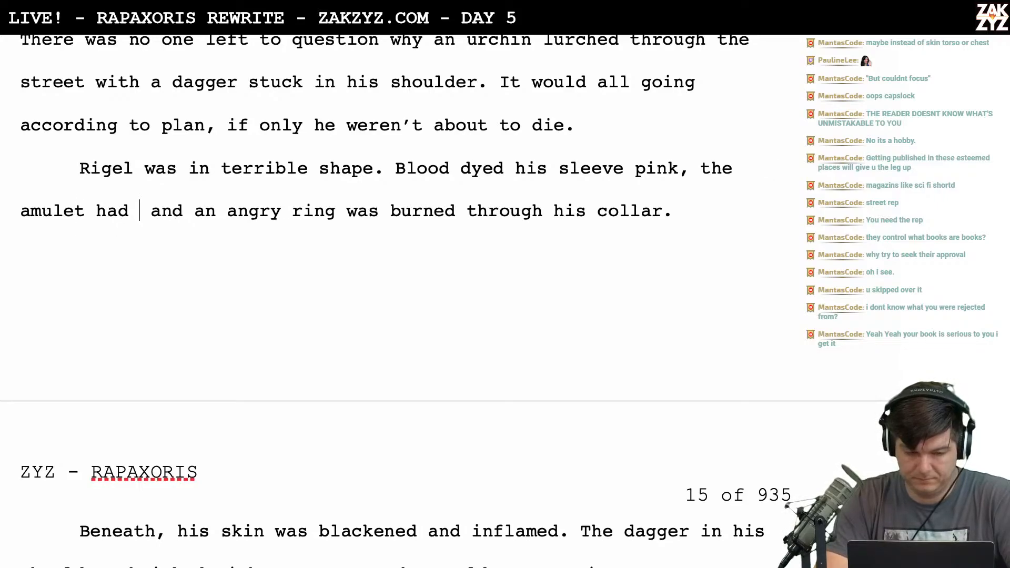
{"action": "key", "text": "BackSpace"}
{"action": "key", "text": "BackSpace"}
{"action": "key", "text": "BackSpace"}
{"action": "key", "text": "BackSpace"}
{"action": "key", "text": "BackSpace"}
{"action": "key", "text": "BackSpace"}
{"action": "key", "text": "BackSpace"}
{"action": "key", "text": "BackSpace"}
{"action": "key", "text": "BackSpace"}
{"action": "key", "text": "BackSpace"}
{"action": "key", "text": "BackSpace"}
{"action": "key", "text": "BackSpace"}
{"action": "key", "text": "BackSpace"}
{"action": "key", "text": "BackSpace"}
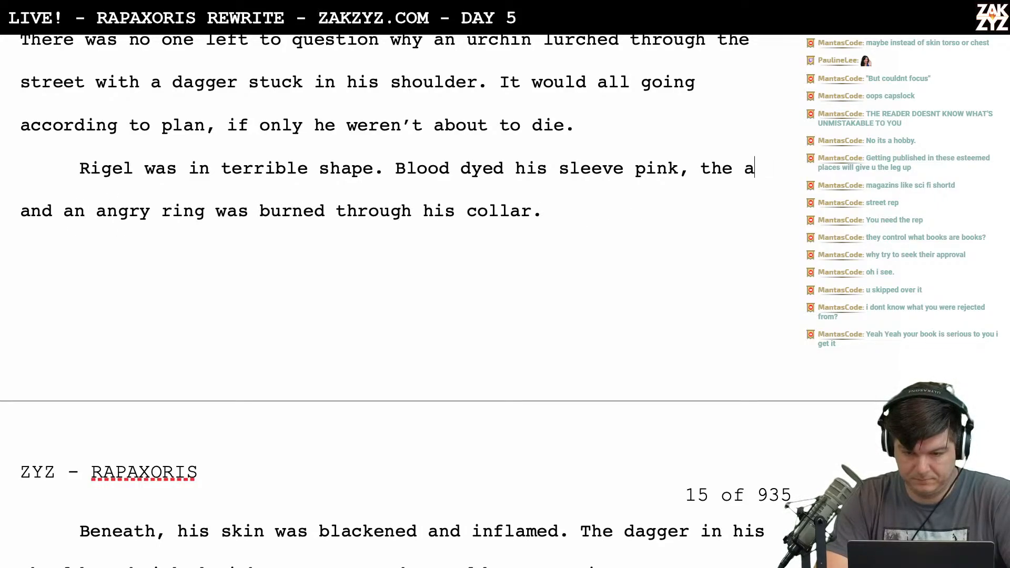
{"action": "key", "text": "BackSpace"}
Put the old angry-ring clause on its own line, try retyping "and an angry ring was" after "pink" and delete it again
{"action": "key", "text": "Return"}
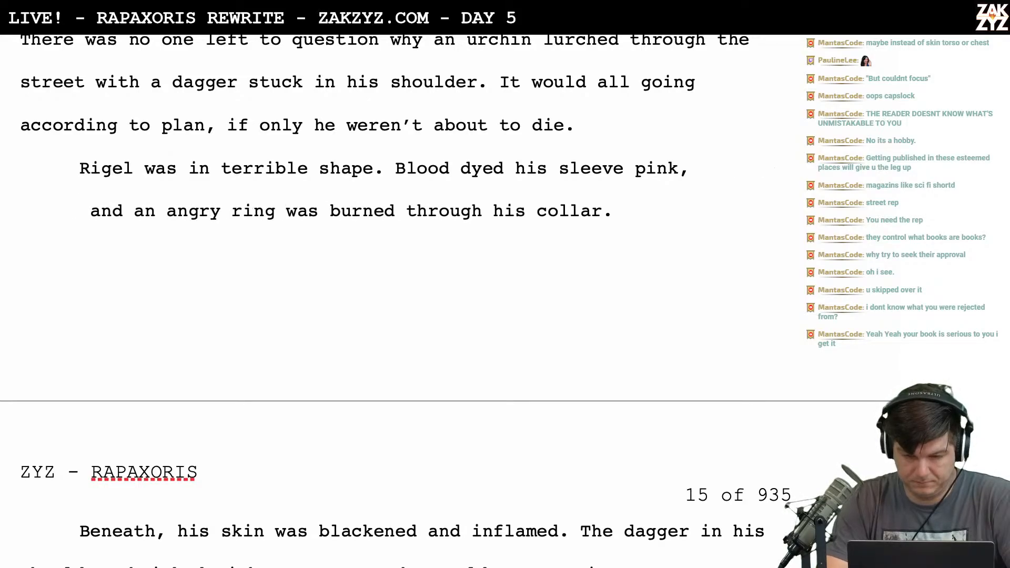
{"action": "type", "text": "and an angry ri"}
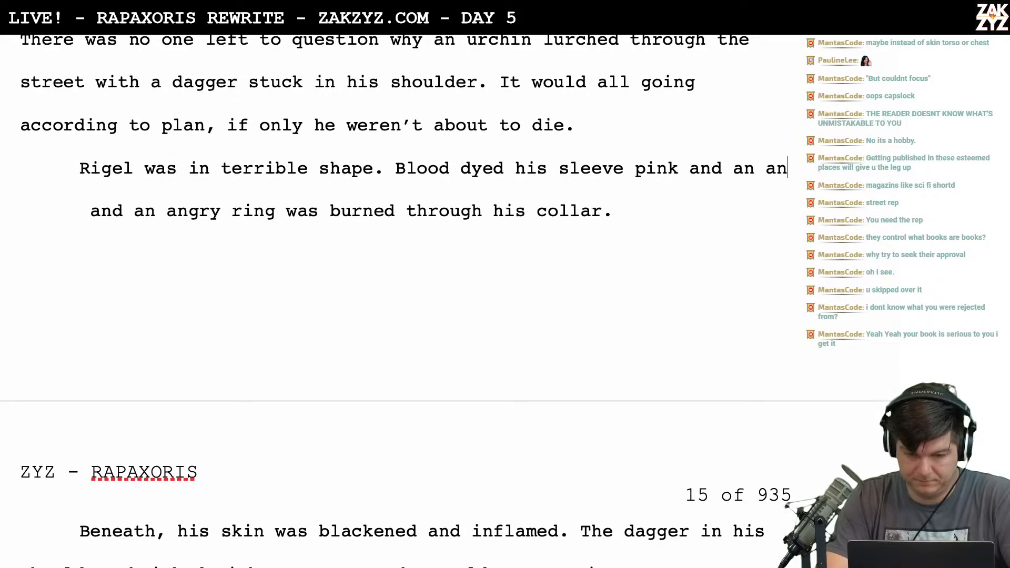
{"action": "type", "text": "ng was"}
{"action": "key", "text": "BackSpace"}
{"action": "key", "text": "BackSpace"}
{"action": "key", "text": "BackSpace"}
{"action": "key", "text": "BackSpace"}
{"action": "key", "text": "BackSpace"}
{"action": "key", "text": "BackSpace"}
{"action": "key", "text": "BackSpace"}
{"action": "key", "text": "BackSpace"}
{"action": "key", "text": "BackSpace"}
{"action": "key", "text": "BackSpace"}
{"action": "key", "text": "BackSpace"}
{"action": "key", "text": "BackSpace"}
{"action": "key", "text": "BackSpace"}
{"action": "key", "text": "BackSpace"}
{"action": "key", "text": "BackSpace"}
{"action": "key", "text": "BackSpace"}
{"action": "key", "text": "BackSpace"}
{"action": "key", "text": "BackSpace"}
{"action": "key", "text": "BackSpace"}
{"action": "key", "text": "BackSpace"}
{"action": "key", "text": "BackSpace"}
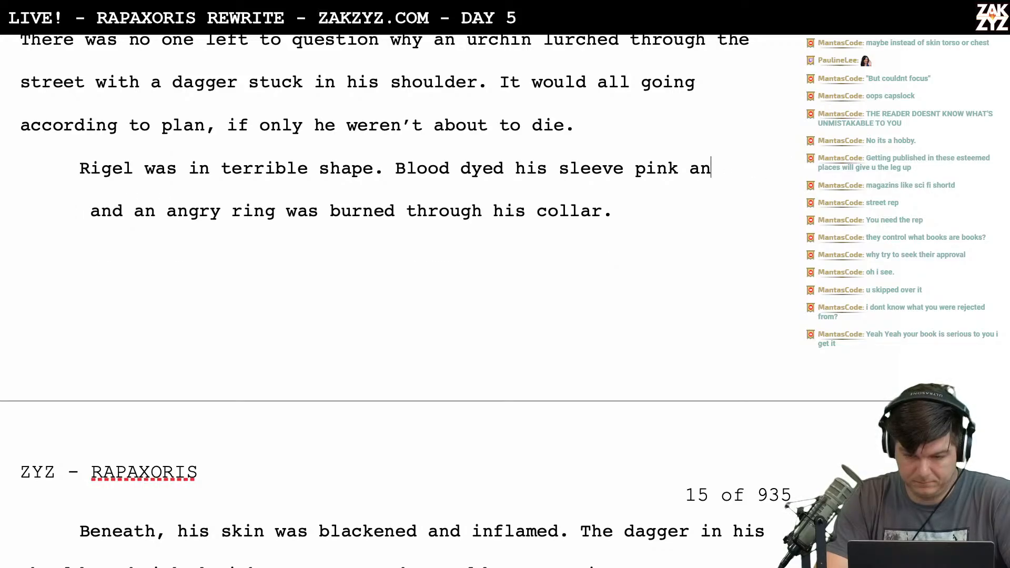
{"action": "type", "text": "."}
{"action": "key", "text": "BackSpace"}
{"action": "key", "text": "BackSpace"}
Continue "Blood dyed his sleeve pink" with "and the amulet had burned an angry ring through his collar."
{"action": "type", "text": "and the amulet "}
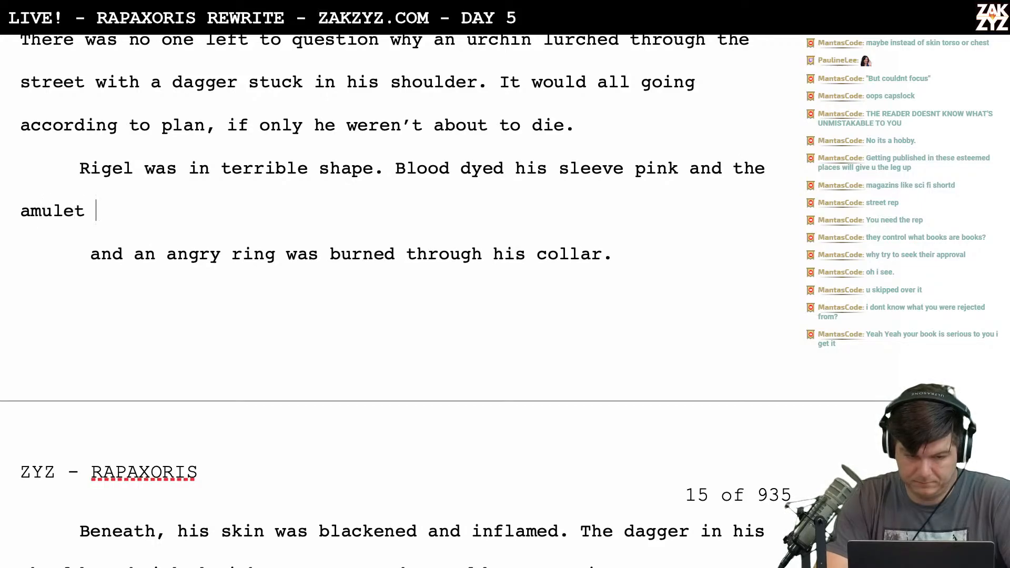
{"action": "type", "text": "had burned an"}
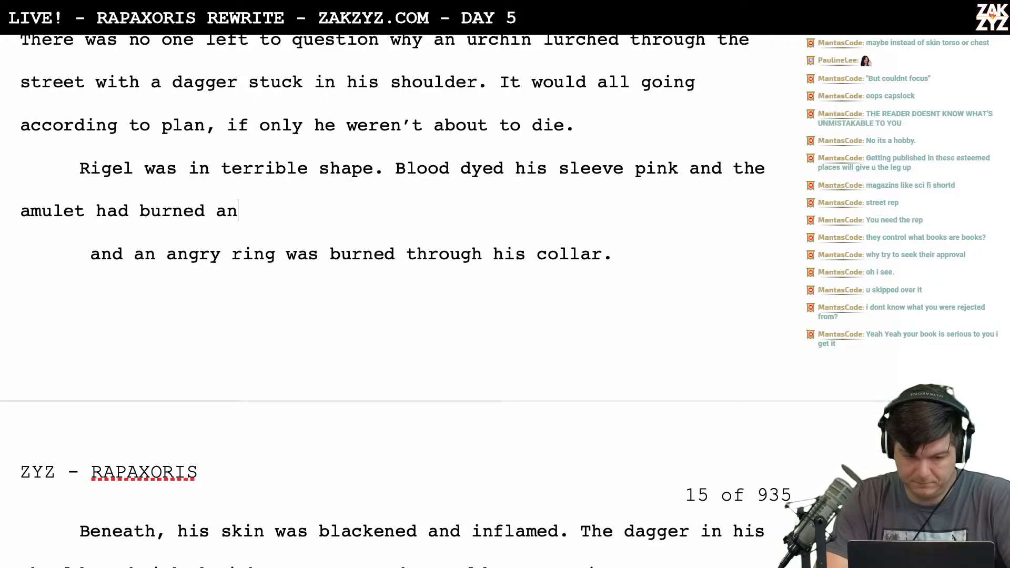
{"action": "type", "text": " angry ring through his collar"}
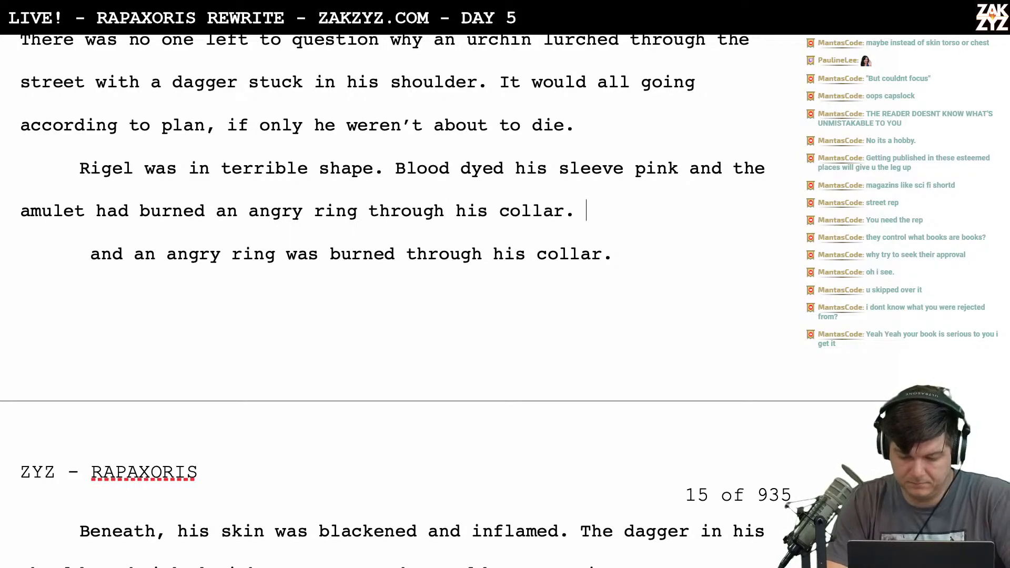
{"action": "type", "text": "."}
Delete the leftover angry-ring clause and "Beneath, his skin was blackened and inflamed.", joining "The dagger in his" directly after "collar."
{"action": "key", "text": "shift+Down"}
{"action": "key", "text": "shift+Down"}
{"action": "key", "text": "shift+Left"}
{"action": "key", "text": "BackSpace"}
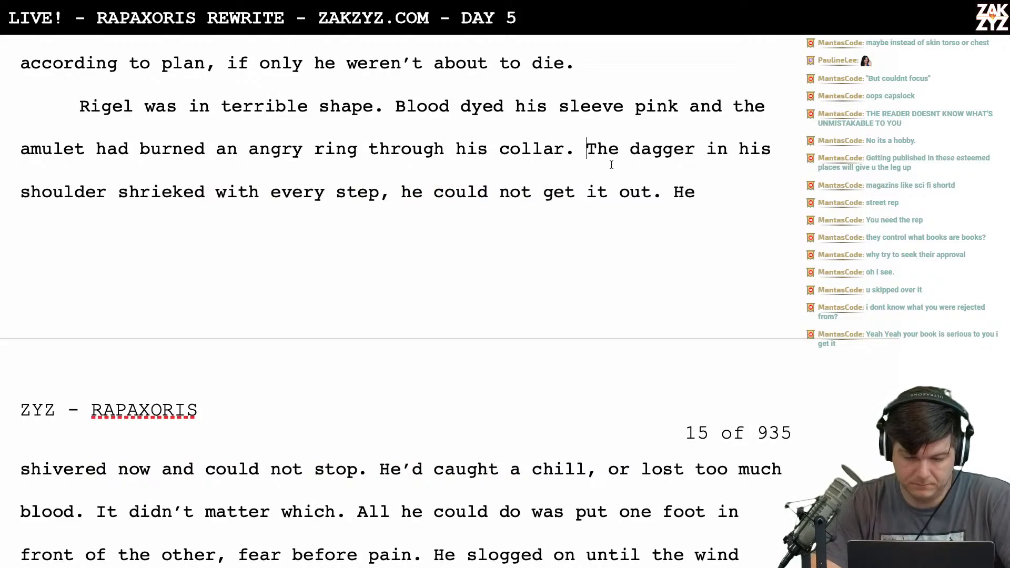
Separate the old shivering sentence into its own paragraph and add "He’d begun to shiver, chill or blood loss, it did not matter." after "get it out."
{"action": "key", "text": "Return"}
{"action": "key", "text": "Return"}
{"action": "key", "text": "Up"}
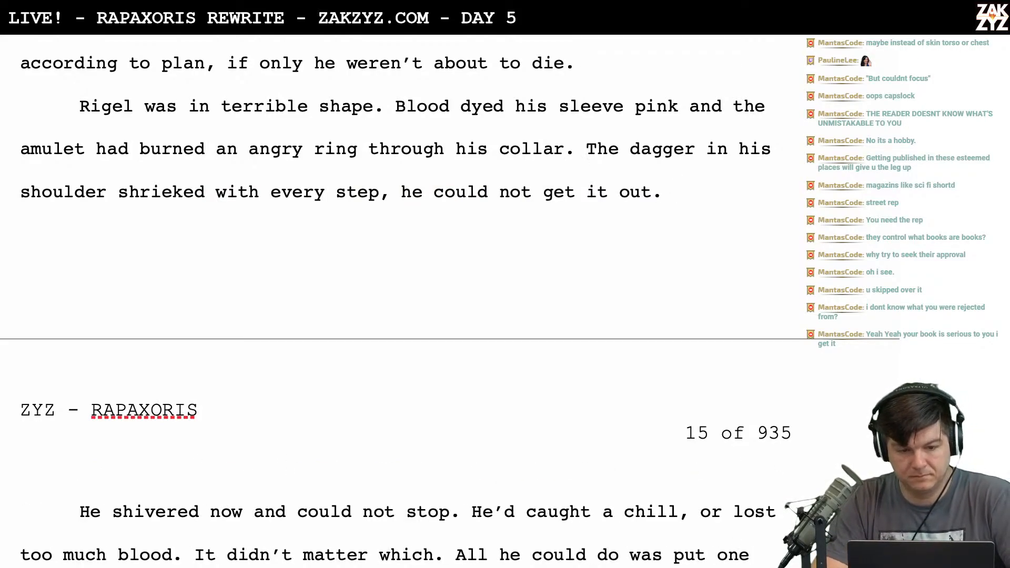
{"action": "key", "text": "Up"}
{"action": "type", "text": "'d begun to shive"}
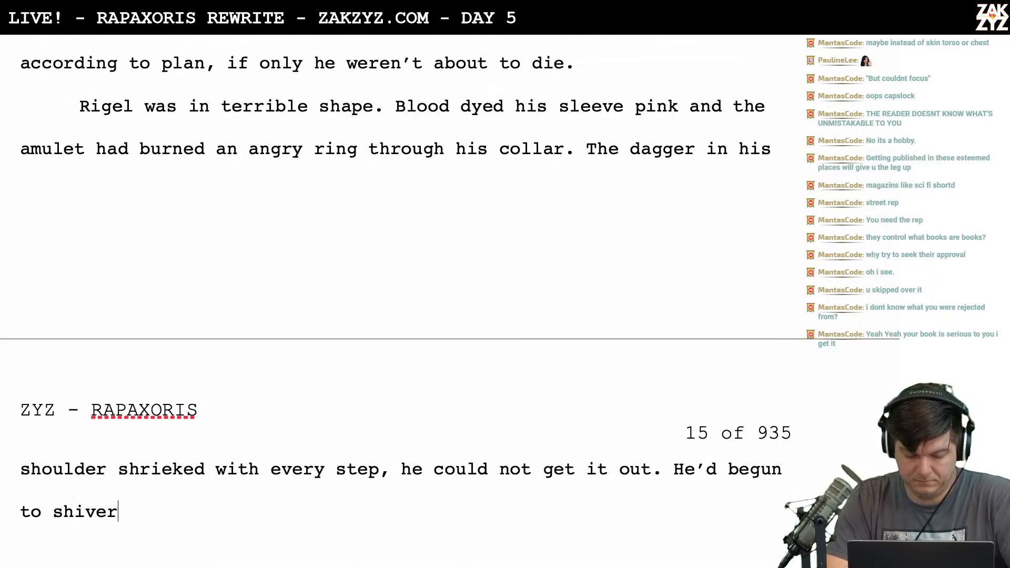
{"action": "type", "text": "r, chill or blood loss, it did not matter"}
Delete the old text from "He shivered now" through "It didn’t matter which.", joining "All he could do" directly after "it did not matter."
{"action": "key", "text": "shift+Down"}
{"action": "key", "text": "shift+Down"}
{"action": "key", "text": "shift+Down"}
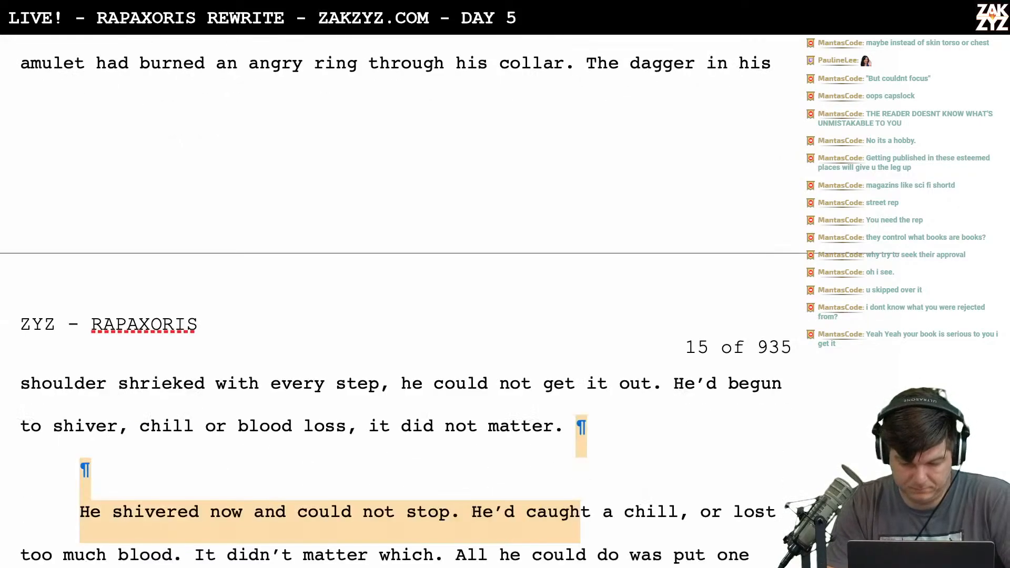
{"action": "key", "text": "shift+Left"}
{"action": "key", "text": "shift+Left"}
{"action": "key", "text": "shift+Left"}
{"action": "key", "text": "shift+Left"}
{"action": "key", "text": "shift+Left"}
{"action": "key", "text": "shift+Left"}
{"action": "key", "text": "shift+Left"}
{"action": "key", "text": "shift+Left"}
{"action": "key", "text": "shift+Left"}
{"action": "key", "text": "shift+Left"}
{"action": "key", "text": "shift+Left"}
{"action": "key", "text": "shift+Left"}
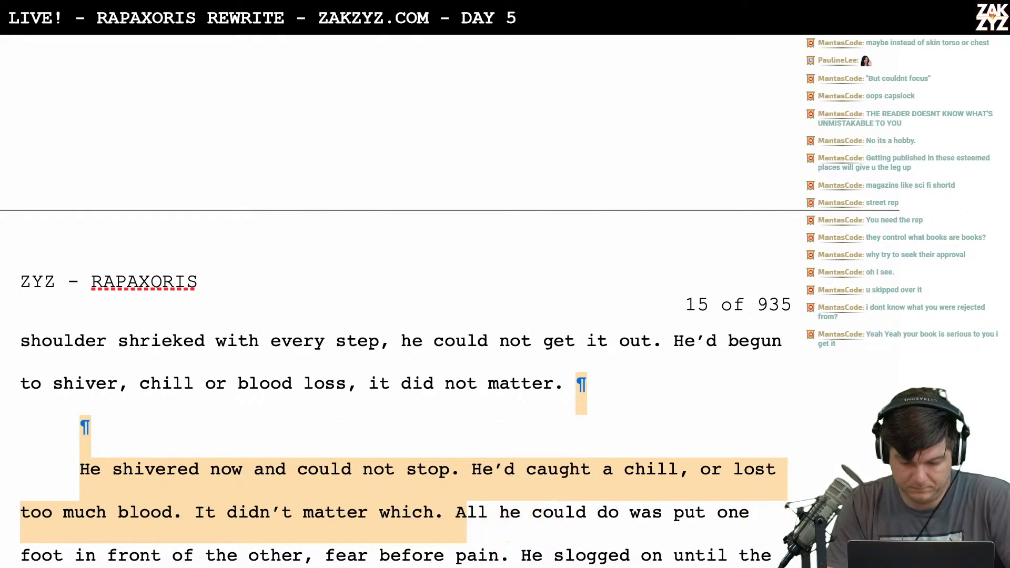
{"action": "key", "text": "Delete"}
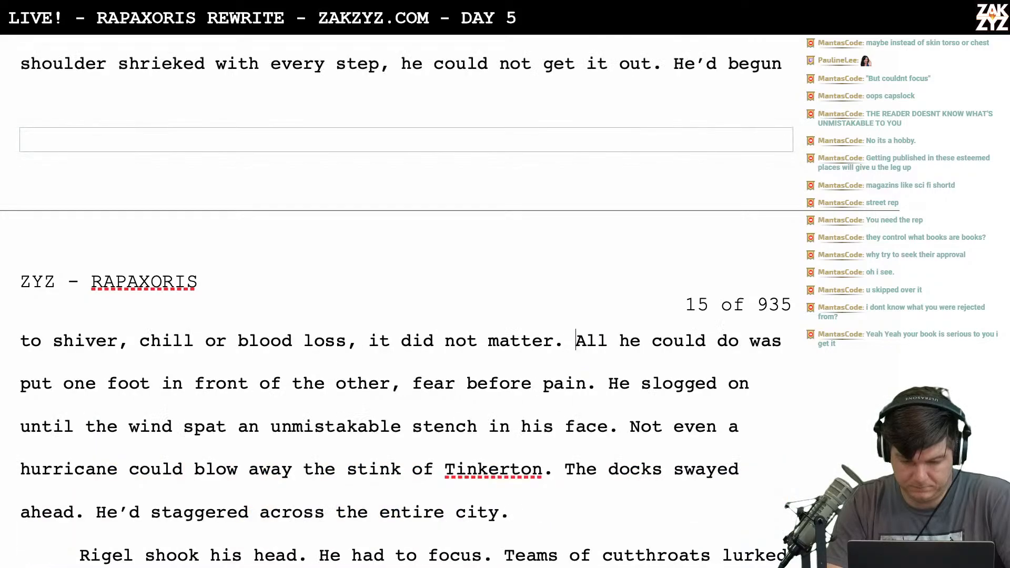
Try adding "which" after "it did not matter", and cut the sentence back to "He’d begun to shiver"
{"action": "type", "text": "which"}
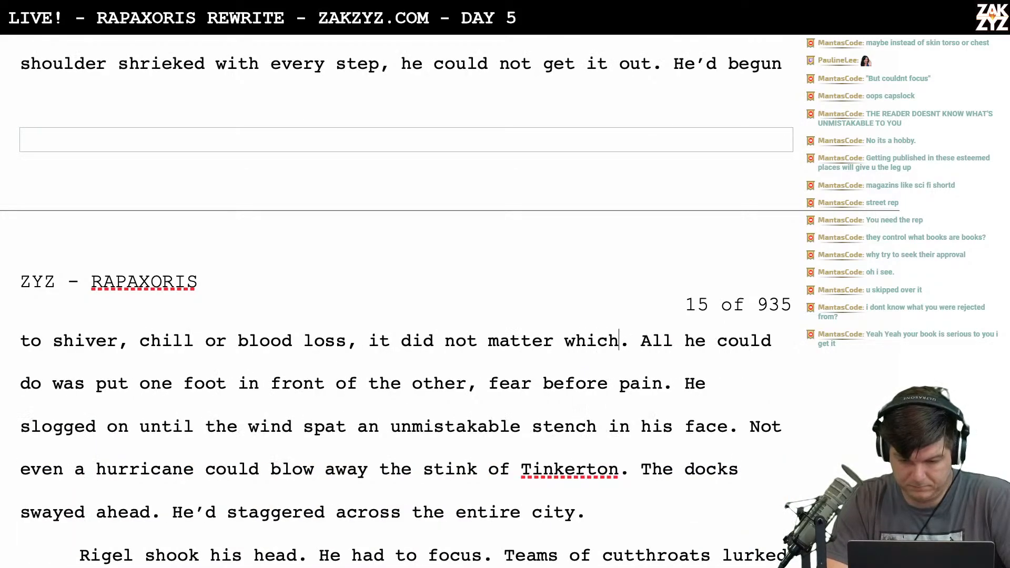
{"action": "key", "text": "BackSpace"}
{"action": "key", "text": "BackSpace"}
{"action": "key", "text": "BackSpace"}
{"action": "key", "text": "BackSpace"}
{"action": "key", "text": "BackSpace"}
{"action": "key", "text": "BackSpace"}
{"action": "key", "text": "BackSpace"}
{"action": "key", "text": "BackSpace"}
{"action": "key", "text": "BackSpace"}
{"action": "key", "text": "BackSpace"}
{"action": "key", "text": "BackSpace"}
{"action": "key", "text": "BackSpace"}
{"action": "key", "text": "BackSpace"}
{"action": "key", "text": "BackSpace"}
{"action": "key", "text": "BackSpace"}
{"action": "key", "text": "BackSpace"}
{"action": "key", "text": "BackSpace"}
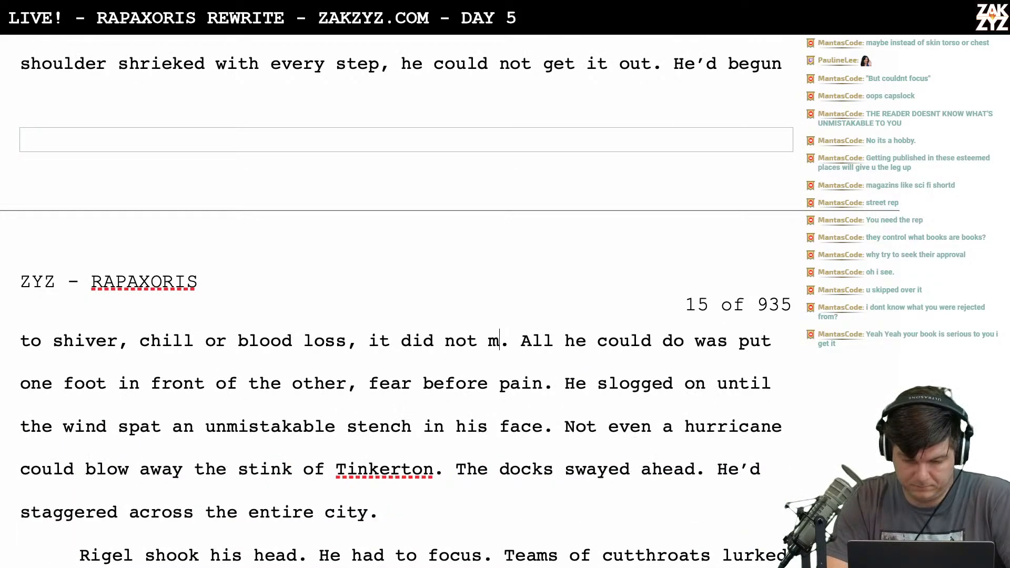
{"action": "key", "text": "BackSpace"}
{"action": "key", "text": "BackSpace"}
{"action": "key", "text": "BackSpace"}
{"action": "key", "text": "BackSpace"}
{"action": "key", "text": "BackSpace"}
{"action": "key", "text": "BackSpace"}
{"action": "key", "text": "BackSpace"}
{"action": "key", "text": "BackSpace"}
{"action": "key", "text": "BackSpace"}
{"action": "key", "text": "BackSpace"}
{"action": "key", "text": "BackSpace"}
{"action": "key", "text": "BackSpace"}
{"action": "key", "text": "BackSpace"}
{"action": "key", "text": "BackSpace"}
{"action": "key", "text": "BackSpace"}
{"action": "key", "text": "BackSpace"}
{"action": "key", "text": "BackSpace"}
{"action": "key", "text": "BackSpace"}
{"action": "key", "text": "BackSpace"}
{"action": "key", "text": "BackSpace"}
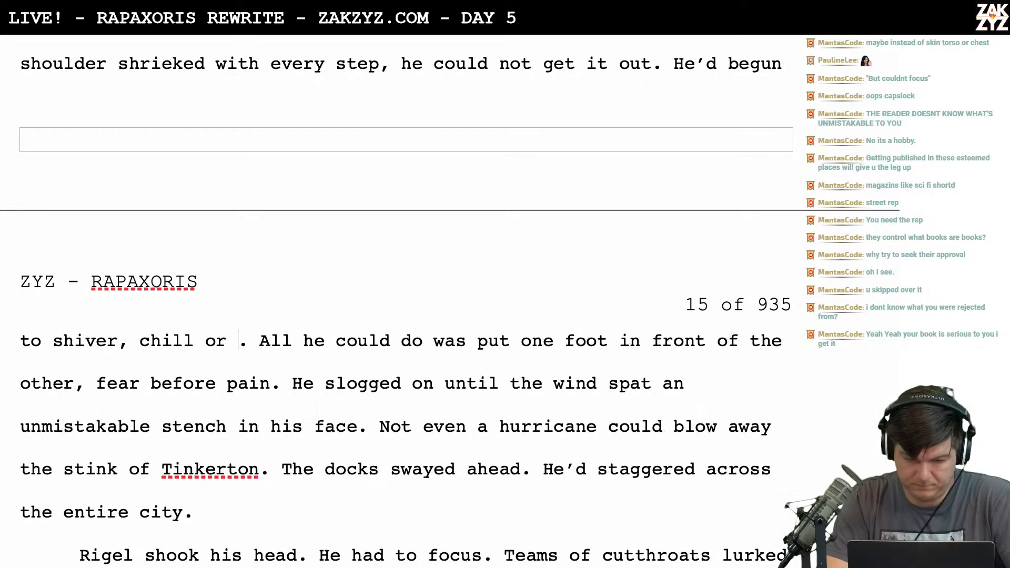
{"action": "key", "text": "BackSpace"}
{"action": "key", "text": "BackSpace"}
{"action": "key", "text": "BackSpace"}
{"action": "key", "text": "BackSpace"}
{"action": "key", "text": "BackSpace"}
Try extending "He’d begun to shiver" with "from blood loss and chill", and remove the added phrase
{"action": "type", "text": "from b"}
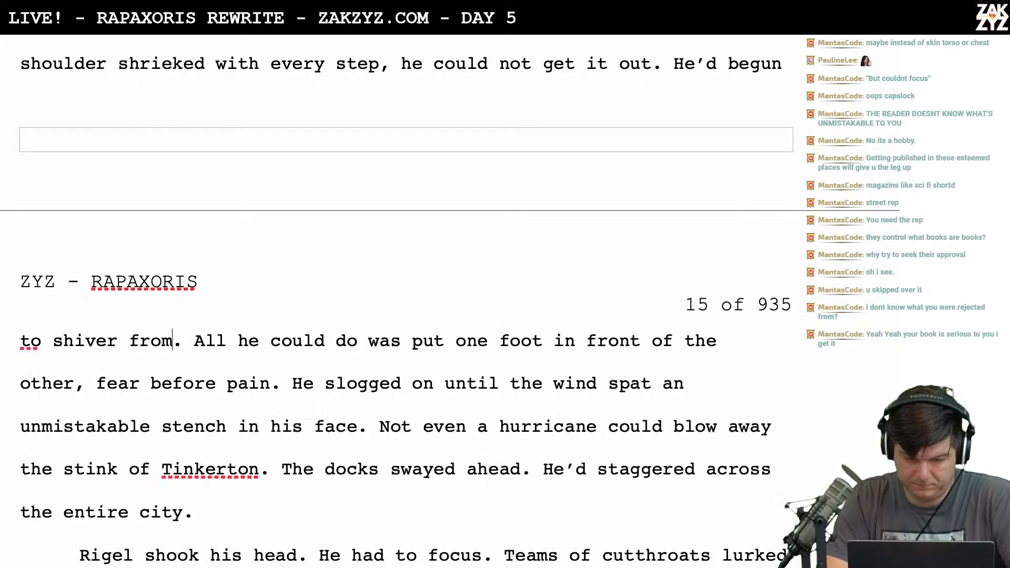
{"action": "type", "text": "lood loss and chi"}
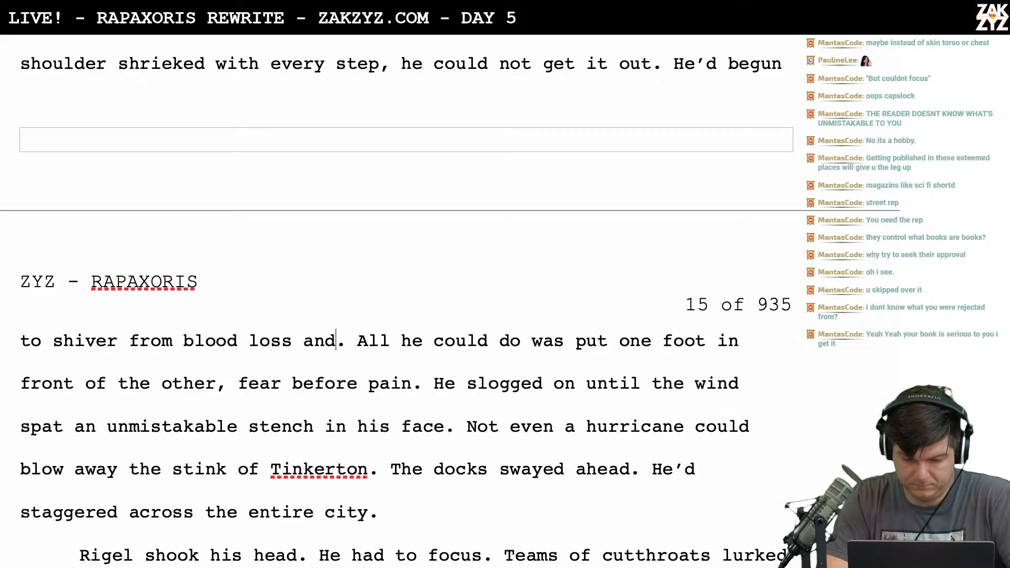
{"action": "type", "text": "ll"}
{"action": "key", "text": "BackSpace"}
{"action": "key", "text": "BackSpace"}
{"action": "key", "text": "BackSpace"}
{"action": "key", "text": "BackSpace"}
{"action": "key", "text": "BackSpace"}
{"action": "key", "text": "BackSpace"}
{"action": "key", "text": "BackSpace"}
{"action": "key", "text": "BackSpace"}
{"action": "key", "text": "BackSpace"}
{"action": "key", "text": "BackSpace"}
{"action": "key", "text": "BackSpace"}
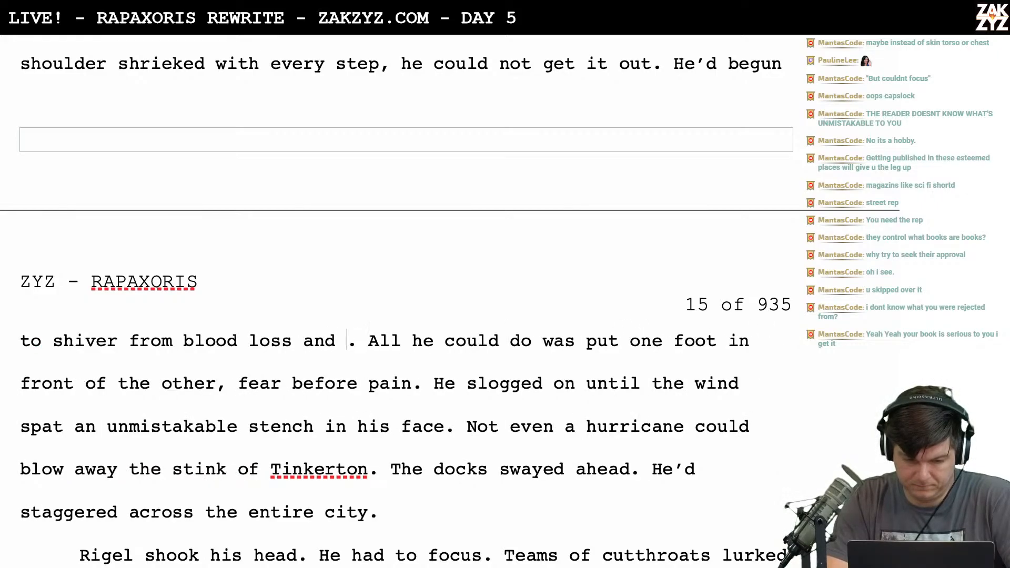
{"action": "key", "text": "BackSpace"}
{"action": "key", "text": "BackSpace"}
{"action": "key", "text": "BackSpace"}
{"action": "key", "text": "BackSpace"}
{"action": "key", "text": "BackSpace"}
{"action": "key", "text": "BackSpace"}
{"action": "key", "text": "BackSpace"}
{"action": "key", "text": "BackSpace"}
{"action": "key", "text": "BackSpace"}
{"action": "key", "text": "BackSpace"}
{"action": "key", "text": "BackSpace"}
{"action": "key", "text": "BackSpace"}
{"action": "key", "text": "BackSpace"}
{"action": "key", "text": "BackSpace"}
Complete the shivering sentence as "He’d begun to shiver uncontrollably."
{"action": "type", "text": "uncontrollably"}
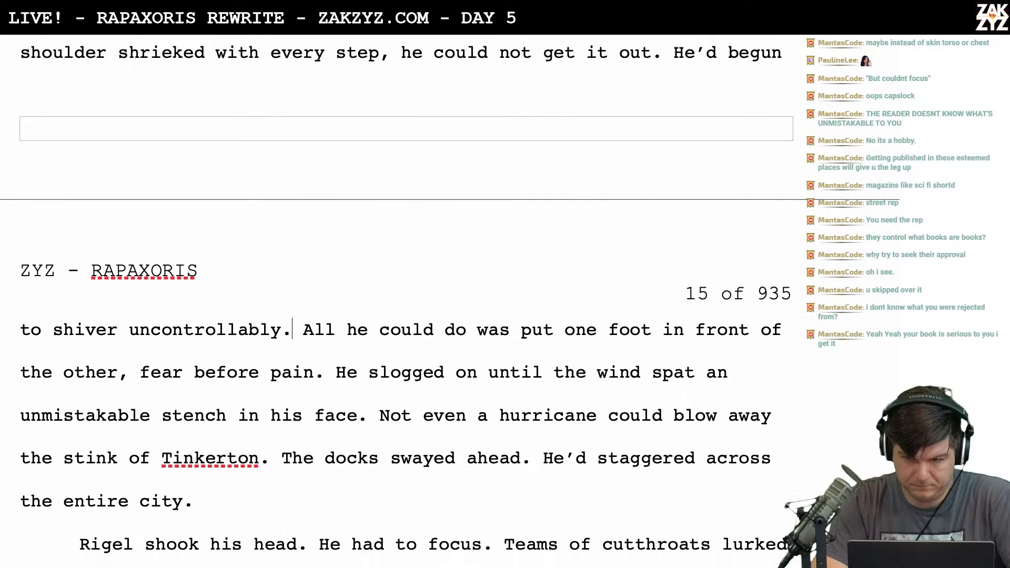
{"action": "scroll", "coordinate": [403, 301], "scroll_direction": "down", "scroll_amount": 2}
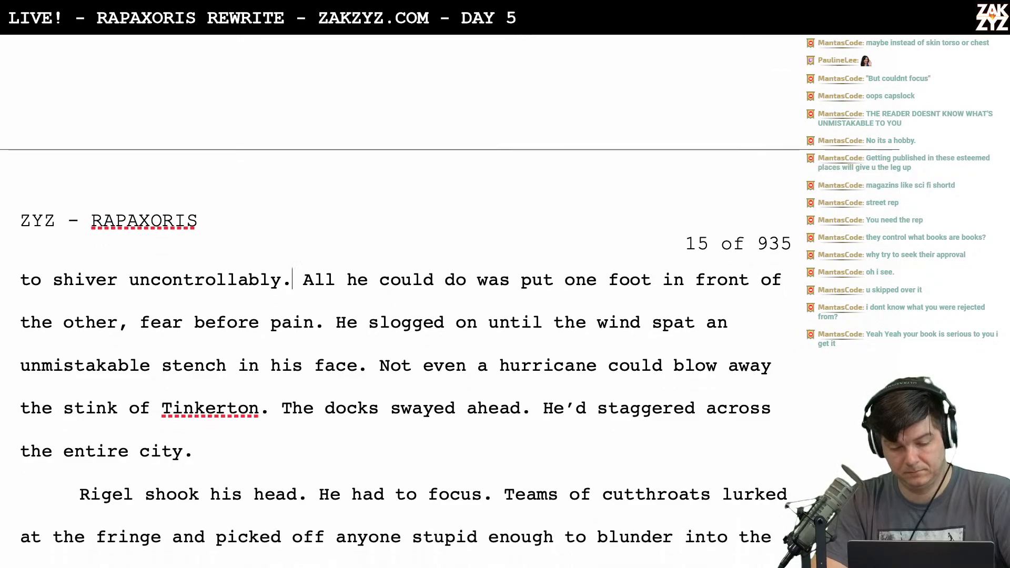
{"action": "scroll", "coordinate": [402, 301], "scroll_direction": "up", "scroll_amount": 3}
{"action": "scroll", "coordinate": [403, 301], "scroll_direction": "down", "scroll_amount": 1}
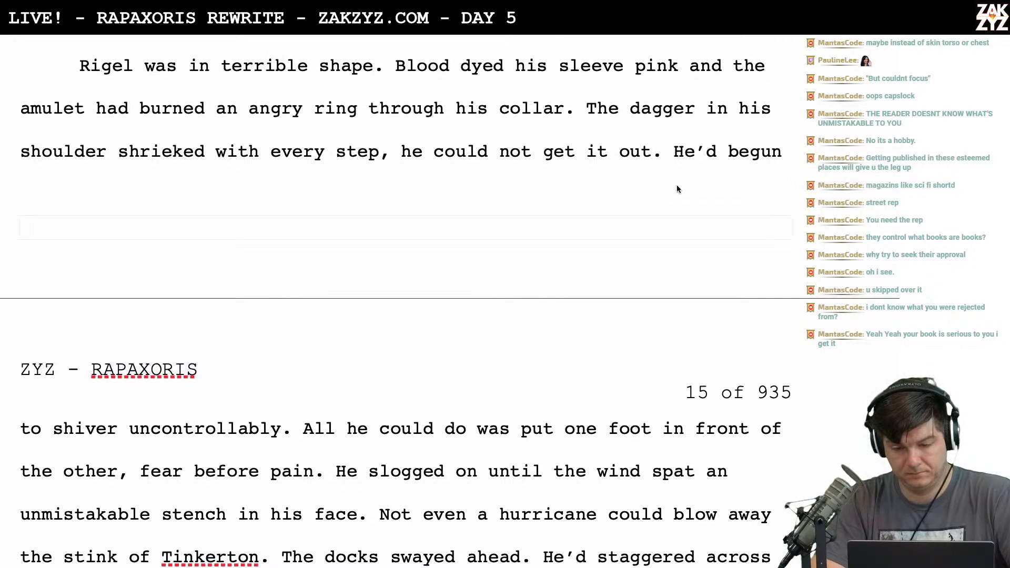
Split off the old shivering sentence into its own paragraph and add "He’d lost too much blood and begun to shiver." after "get it out."
{"action": "key", "text": "Return"}
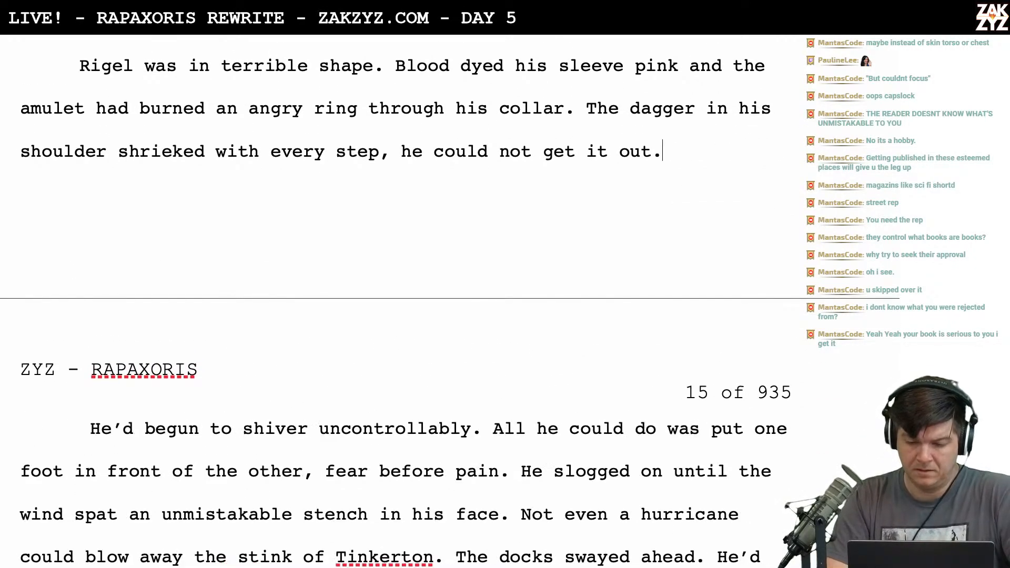
{"action": "type", "text": "He'd lost too much "}
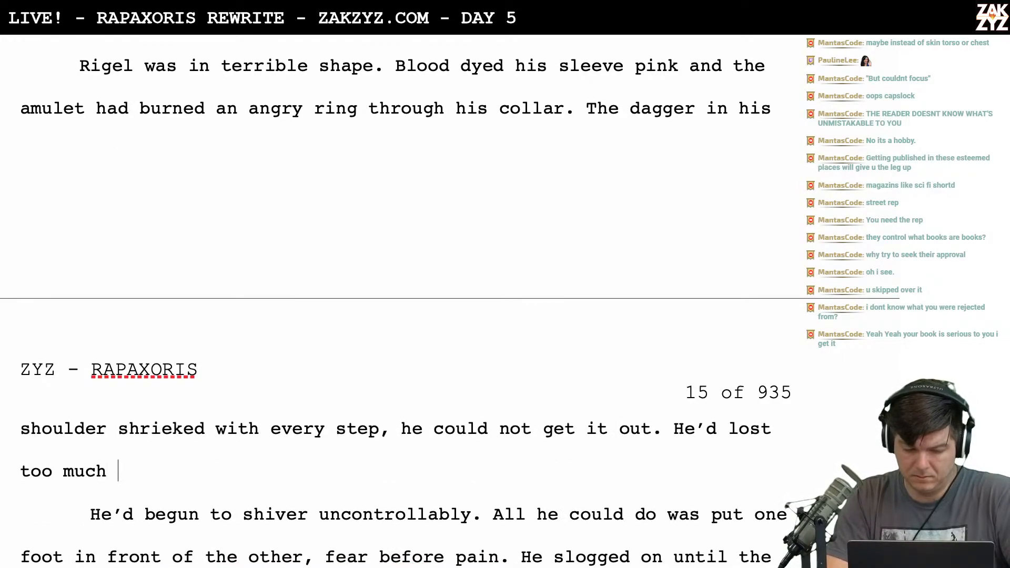
{"action": "type", "text": "blood and gegun to shiver."}
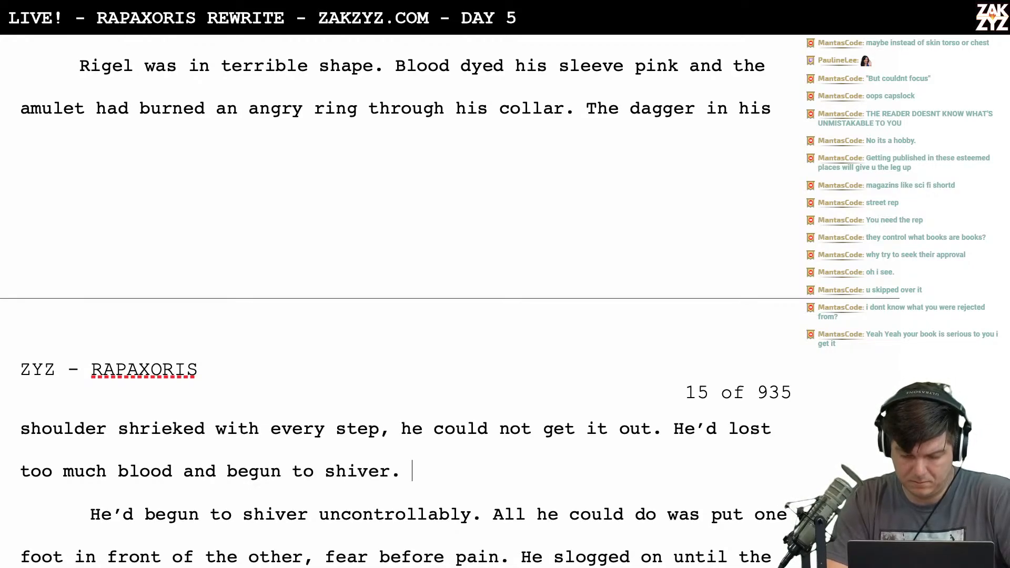
Delete the paragraph break and "He’d begun to shiver uncontrollably.", joining "All he could do" directly after "begun to shiver."
{"action": "key", "text": "shift+Down"}
{"action": "key", "text": "shift+Right"}
{"action": "key", "text": "shift+Right"}
{"action": "key", "text": "shift+Right"}
{"action": "key", "text": "shift+Right"}
{"action": "key", "text": "shift+Right"}
{"action": "key", "text": "shift+Right"}
{"action": "key", "text": "shift+Right"}
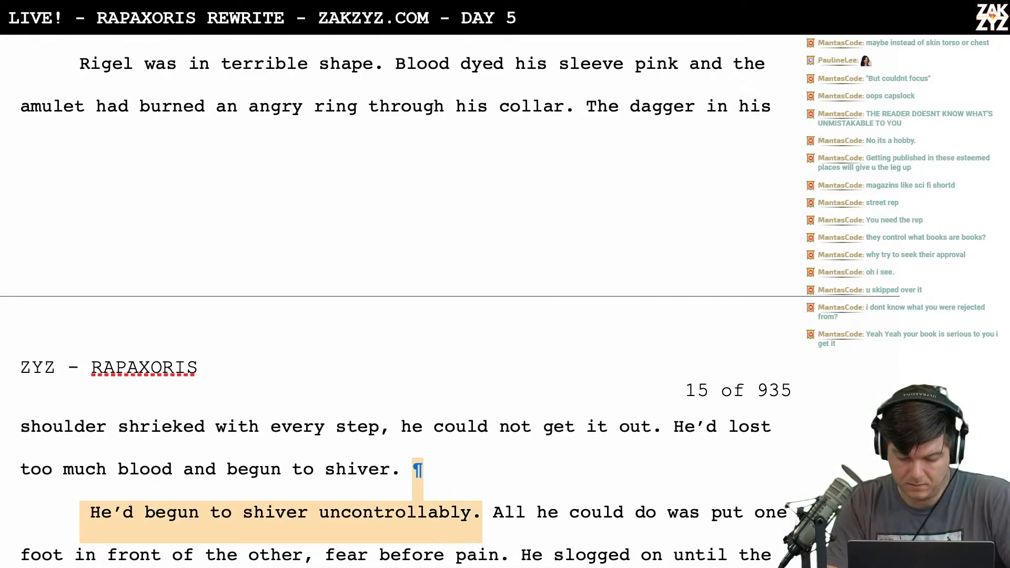
{"action": "key", "text": "BackSpace"}
{"action": "scroll", "coordinate": [450, 300], "scroll_direction": "down", "scroll_amount": 1}
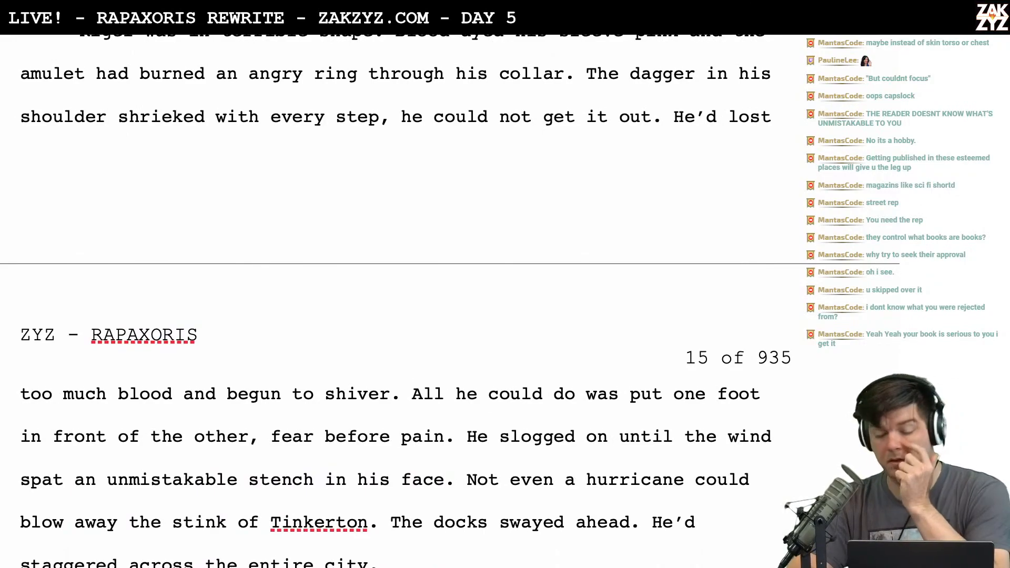
End the sleeve sentence at "pink." and add "The amulet had burned an angry ring through his collar." before the old amulet clause
{"action": "scroll", "coordinate": [645, 144], "scroll_direction": "up", "scroll_amount": 3}
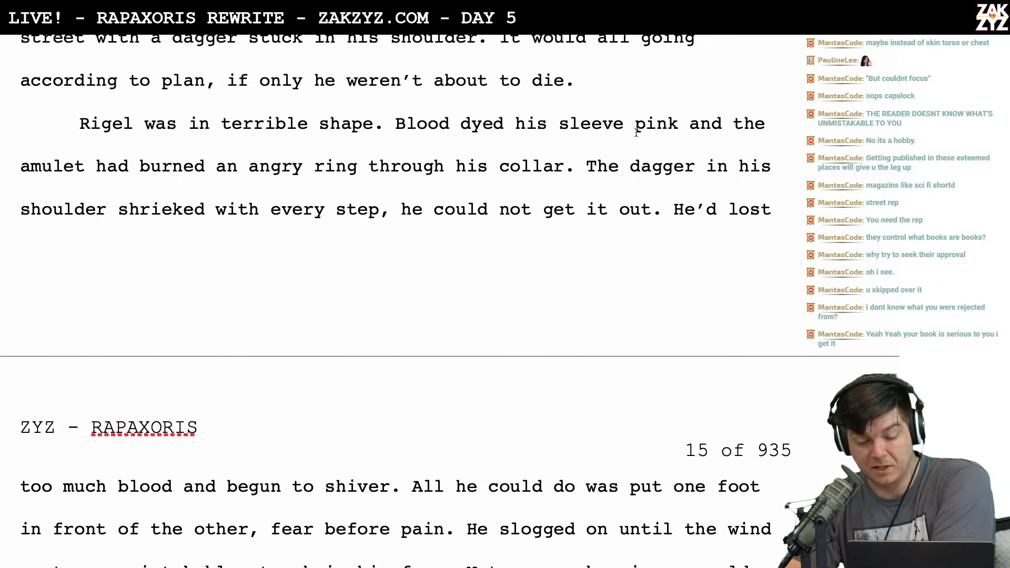
{"action": "scroll", "coordinate": [491, 136], "scroll_direction": "down", "scroll_amount": 1}
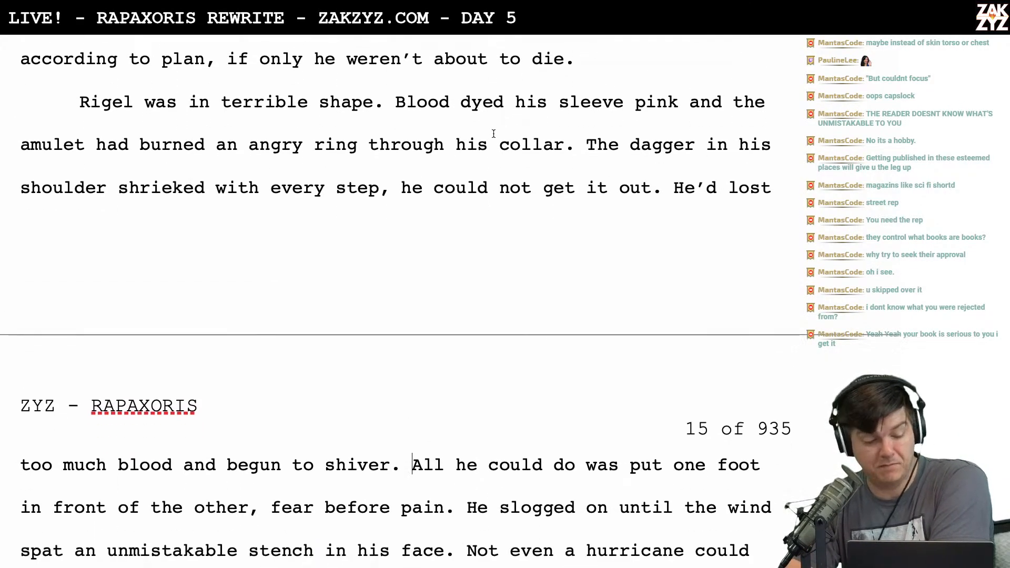
{"action": "scroll", "coordinate": [495, 134], "scroll_direction": "down", "scroll_amount": 1}
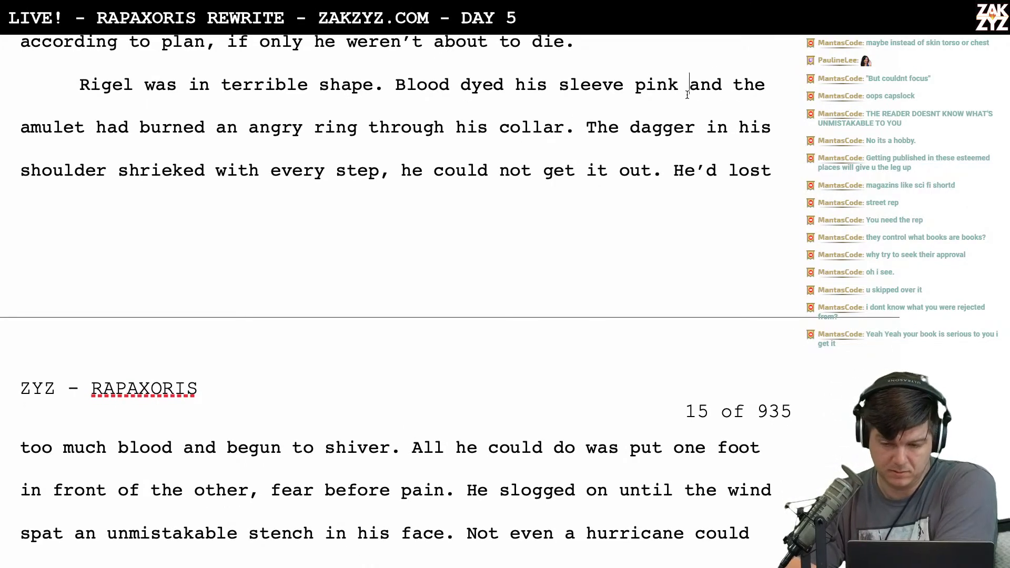
{"action": "type", "text": ". "}
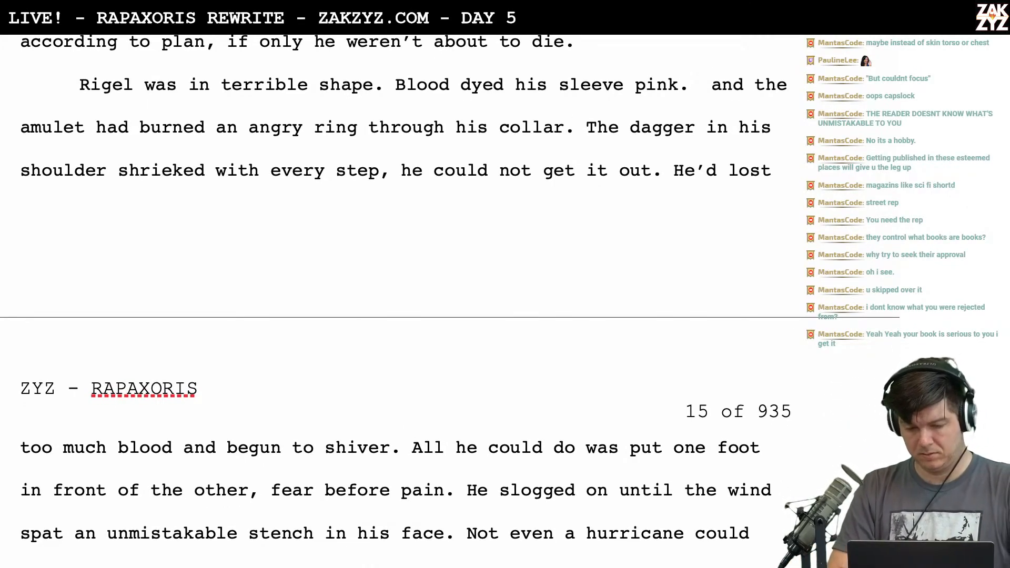
{"action": "type", "text": "The amulet"}
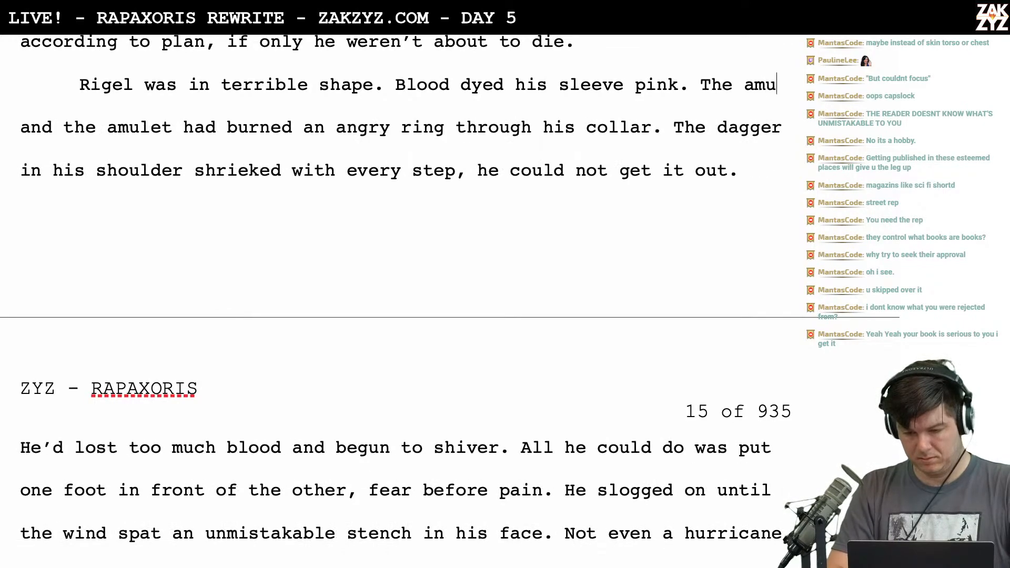
{"action": "key", "text": "BackSpace"}
{"action": "key", "text": "BackSpace"}
{"action": "key", "text": "BackSpace"}
{"action": "key", "text": "BackSpace"}
{"action": "key", "text": "BackSpace"}
{"action": "key", "text": "BackSpace"}
{"action": "key", "text": "BackSpace"}
{"action": "key", "text": "BackSpace"}
{"action": "key", "text": "BackSpace"}
{"action": "key", "text": "BackSpace"}
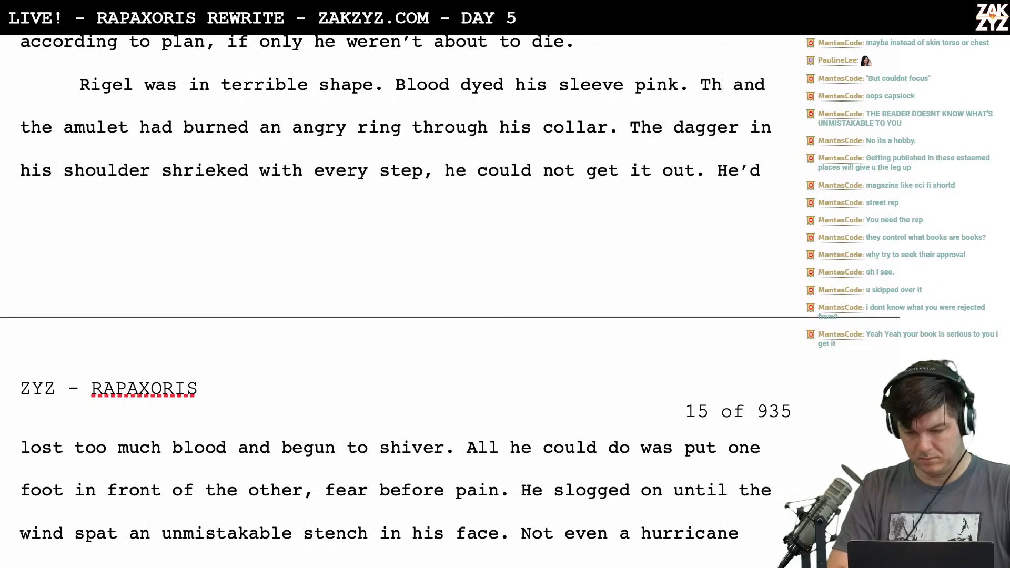
{"action": "type", "text": "The amulet had burne"}
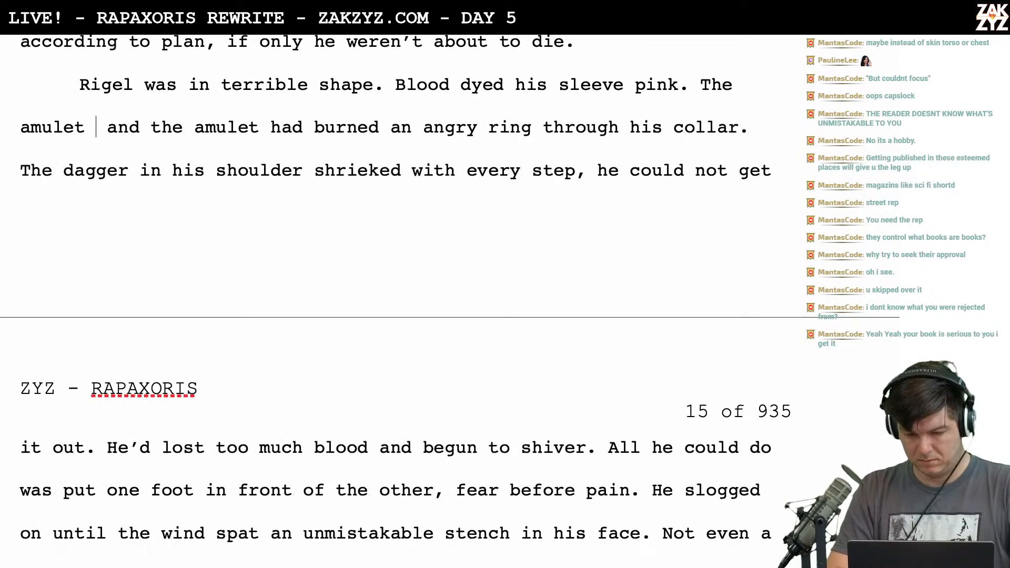
{"action": "type", "text": "d an ang"}
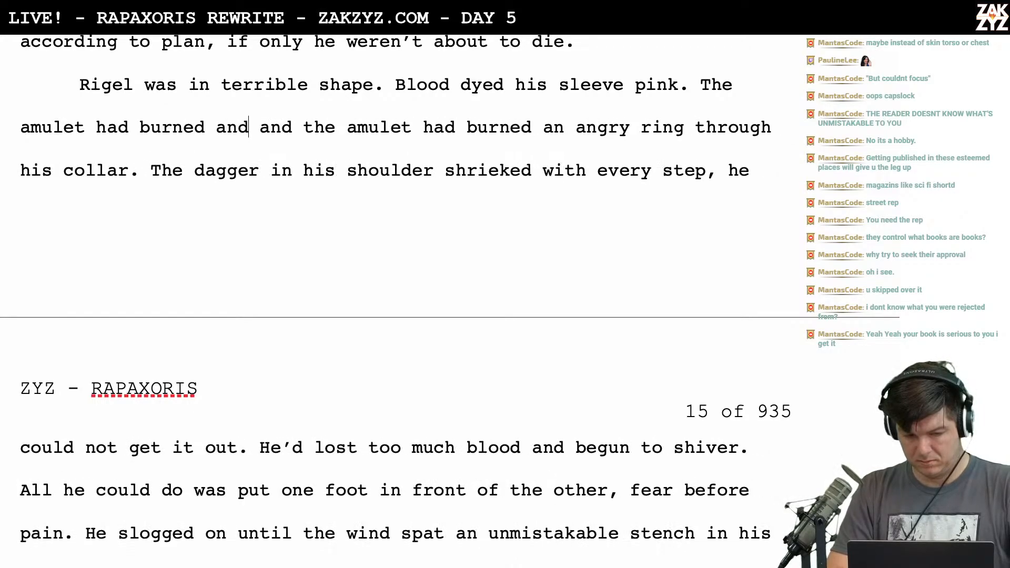
{"action": "type", "text": "ry ring"}
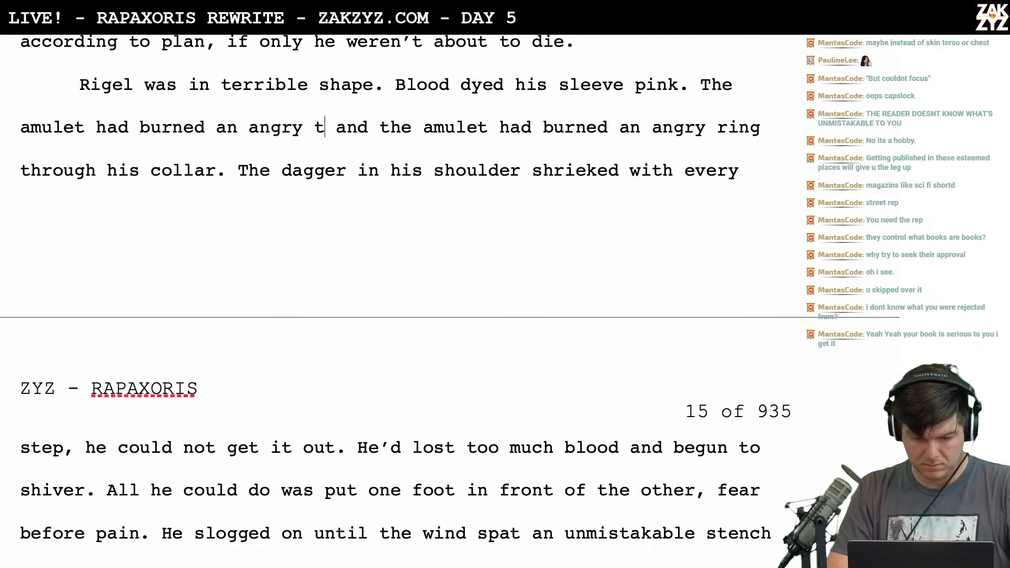
{"action": "type", "text": " through his collar.  and the amulet"}
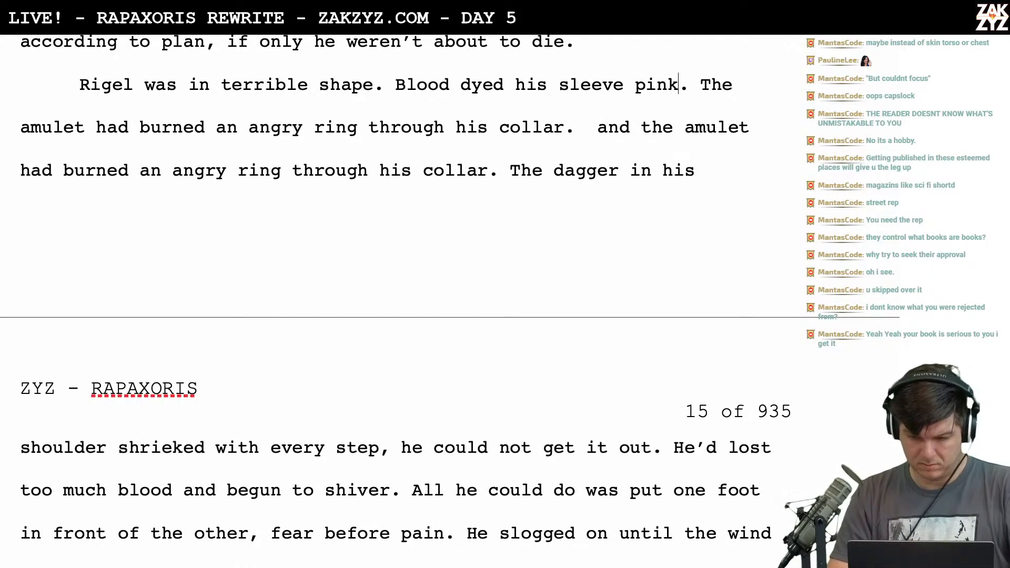
Break before the amulet sentence and write "His collar was burned through, beneath his skin was blackened and inflamed." after "pink."
{"action": "key", "text": "Return"}
{"action": "type", "text": "Hois"}
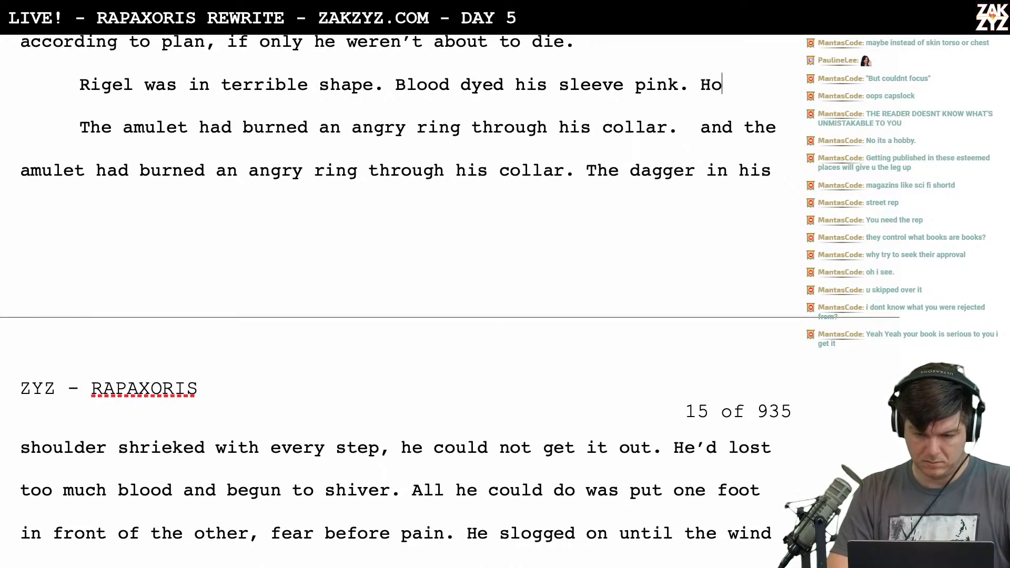
{"action": "key", "text": "BackSpace"}
{"action": "key", "text": "BackSpace"}
{"action": "key", "text": "BackSpace"}
{"action": "type", "text": "is collar "}
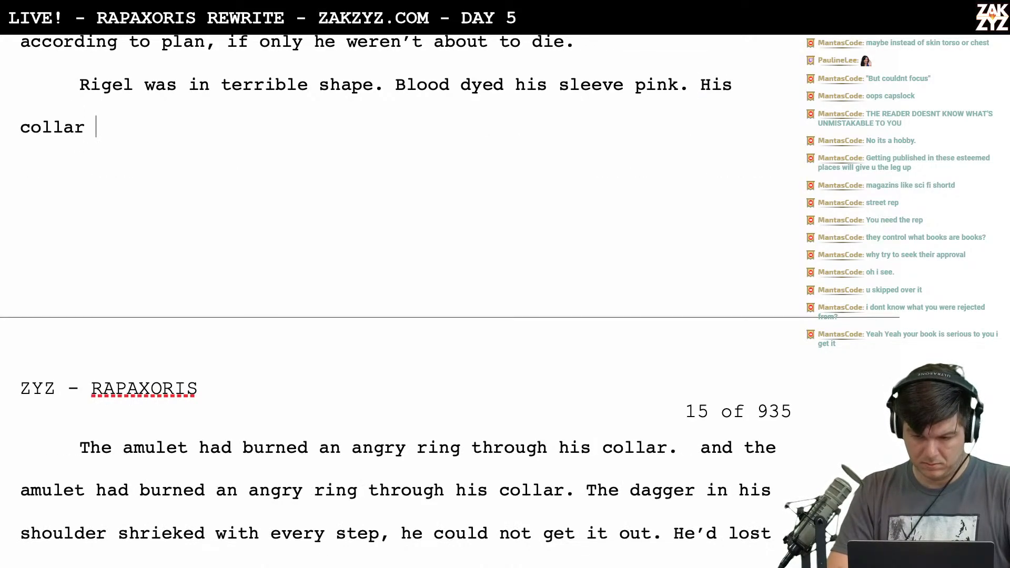
{"action": "type", "text": "was burned through"}
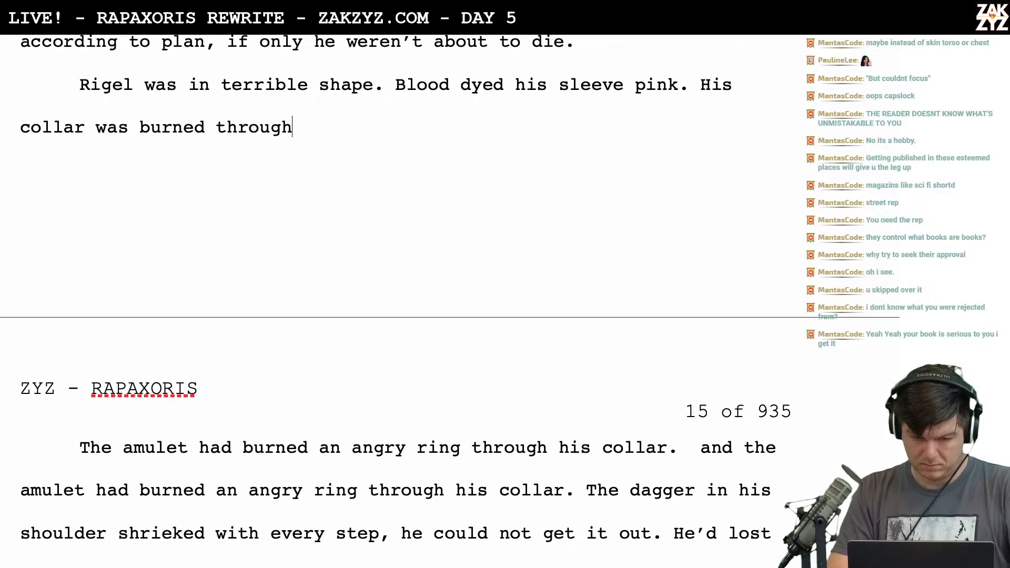
{"action": "type", "text": ", ben"}
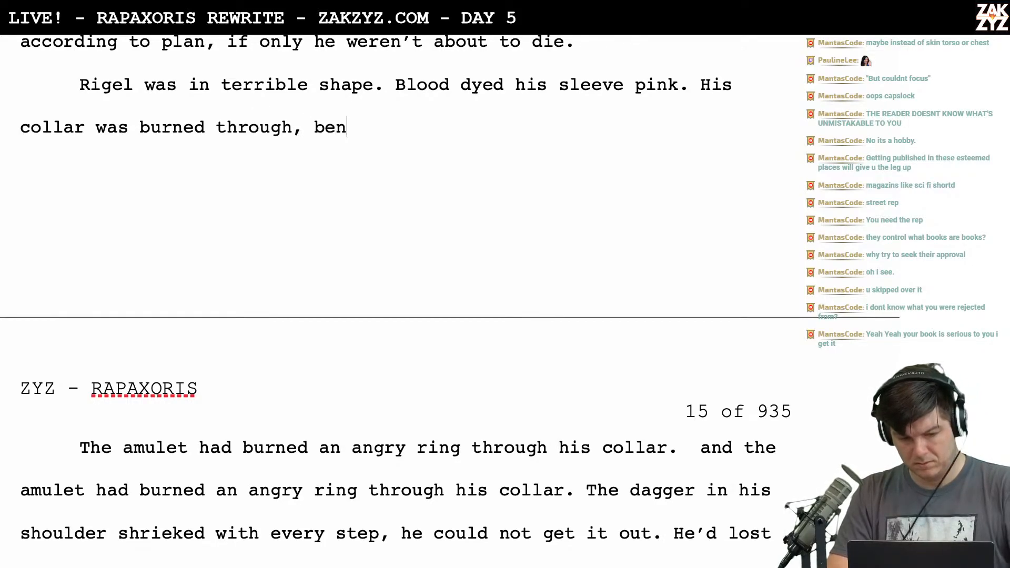
{"action": "type", "text": "eath his skin was "}
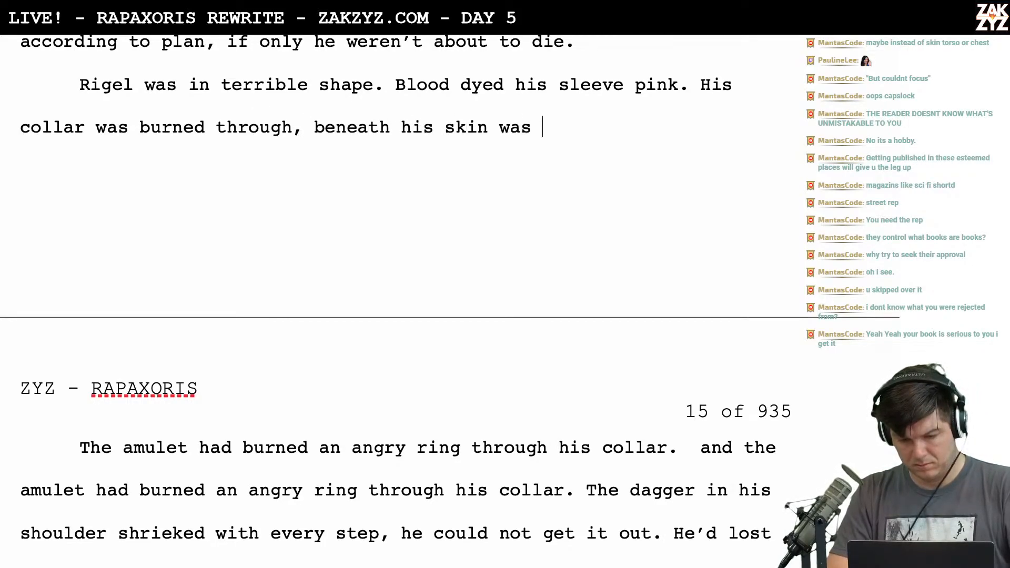
{"action": "type", "text": "blackened and inflamed."}
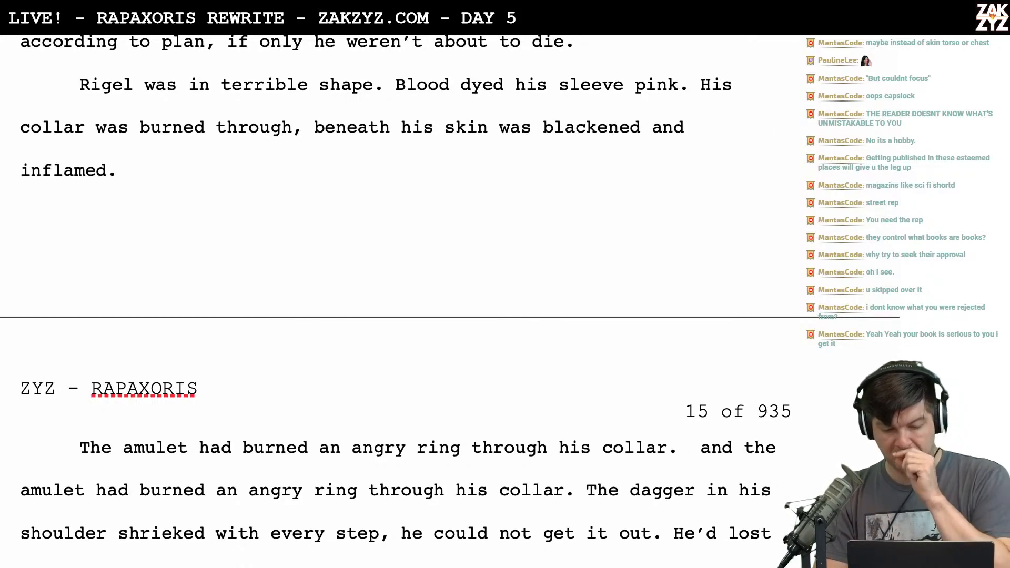
Split the collar sentence in two, so it reads "burned through. Beneath, his skin was blackened and inflamed."
{"action": "key", "text": "BackSpace"}
{"action": "type", "text": "."}
{"action": "key", "text": "BackSpace"}
{"action": "type", "text": "B"}
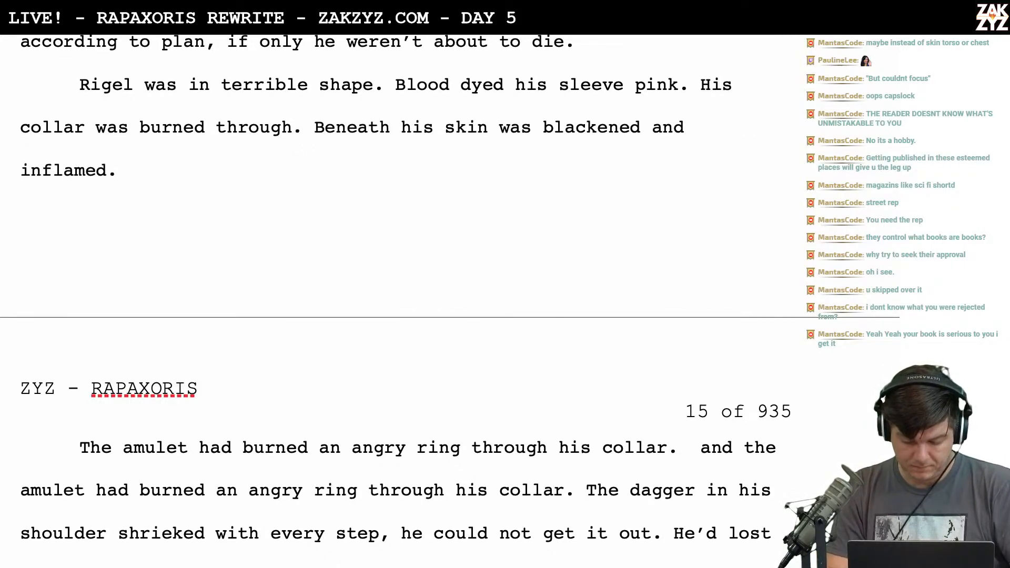
{"action": "type", "text": ","}
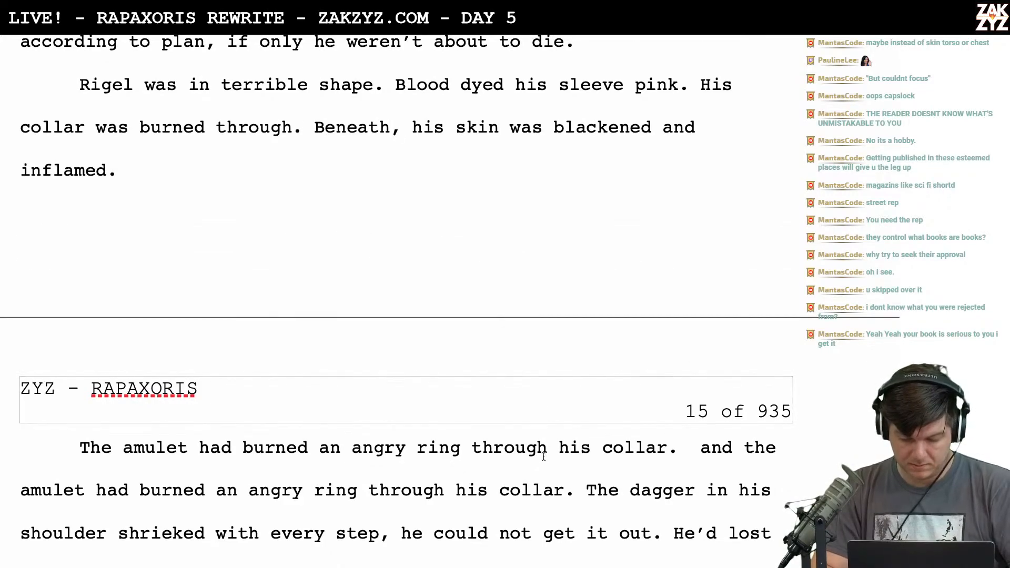
Delete both angry-ring amulet passages and the paragraph break, joining "The dagger in his" directly after "inflamed."
{"action": "mouse_move", "coordinate": [576, 494]}
{"action": "left_mouse_down"}
{"action": "mouse_move", "coordinate": [578, 447]}
{"action": "mouse_move", "coordinate": [135, 170]}
{"action": "left_mouse_up"}
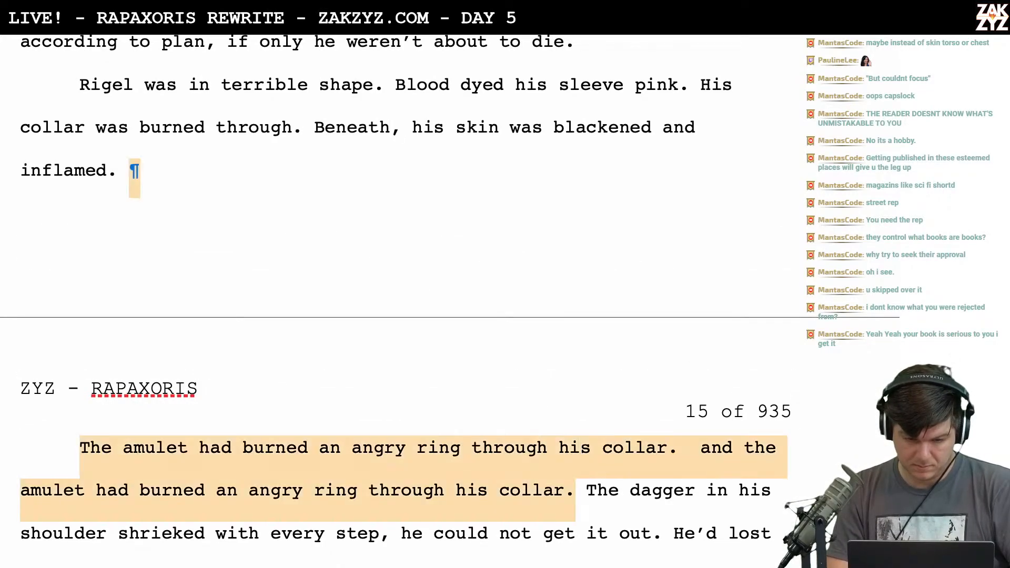
{"action": "key", "text": "BackSpace"}
{"action": "scroll", "coordinate": [616, 458], "scroll_direction": "down", "scroll_amount": 2}
{"action": "scroll", "coordinate": [616, 459], "scroll_direction": "up", "scroll_amount": 3}
{"action": "scroll", "coordinate": [616, 458], "scroll_direction": "down", "scroll_amount": 2}
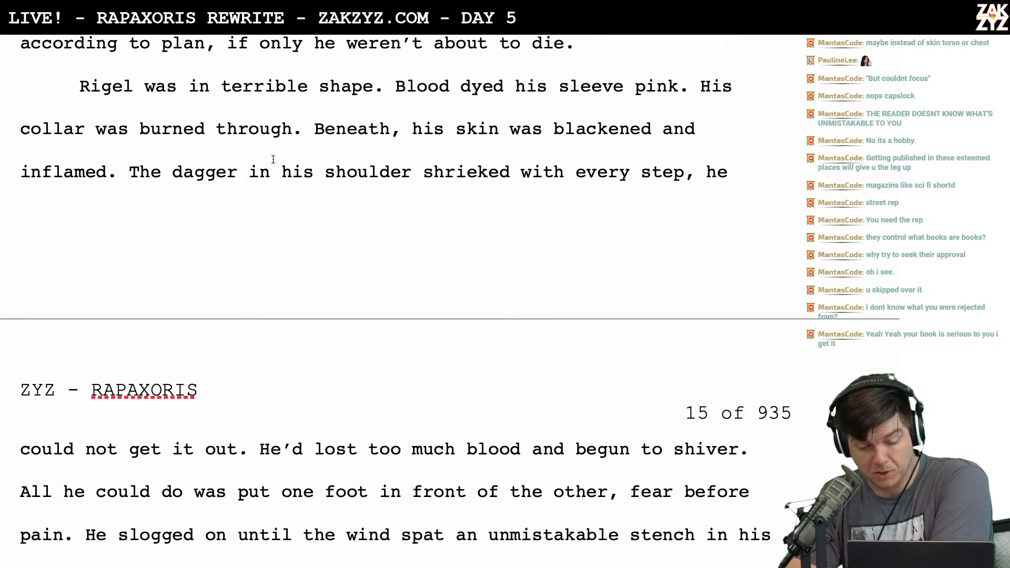
Replace the period after "burned through" with "and the skin beneath was blackened and inflamed."
{"action": "scroll", "coordinate": [286, 153], "scroll_direction": "down", "scroll_amount": 1}
{"action": "scroll", "coordinate": [332, 144], "scroll_direction": "down", "scroll_amount": 1}
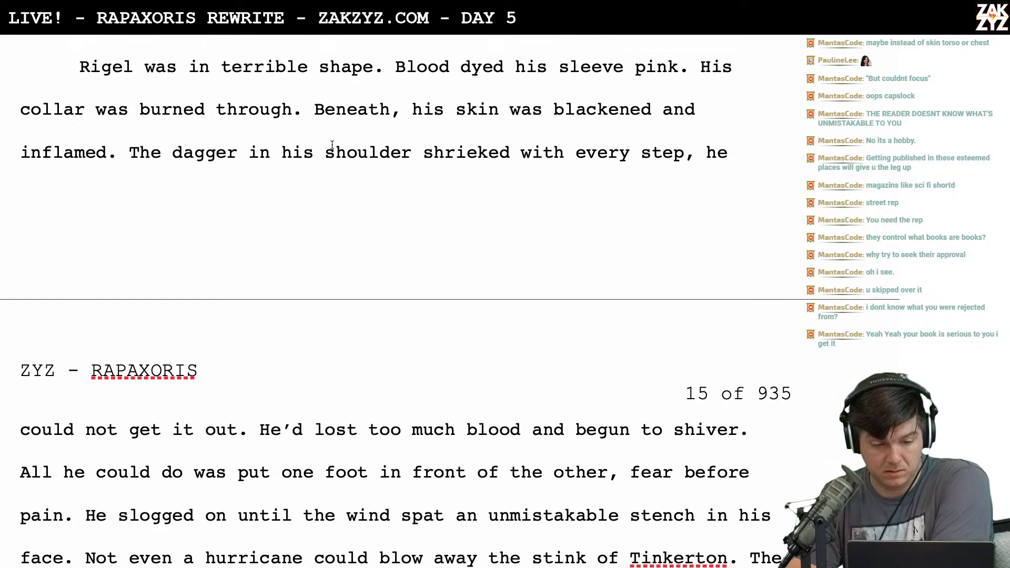
{"action": "key", "text": "BackSpace"}
{"action": "type", "text": "and the skin "}
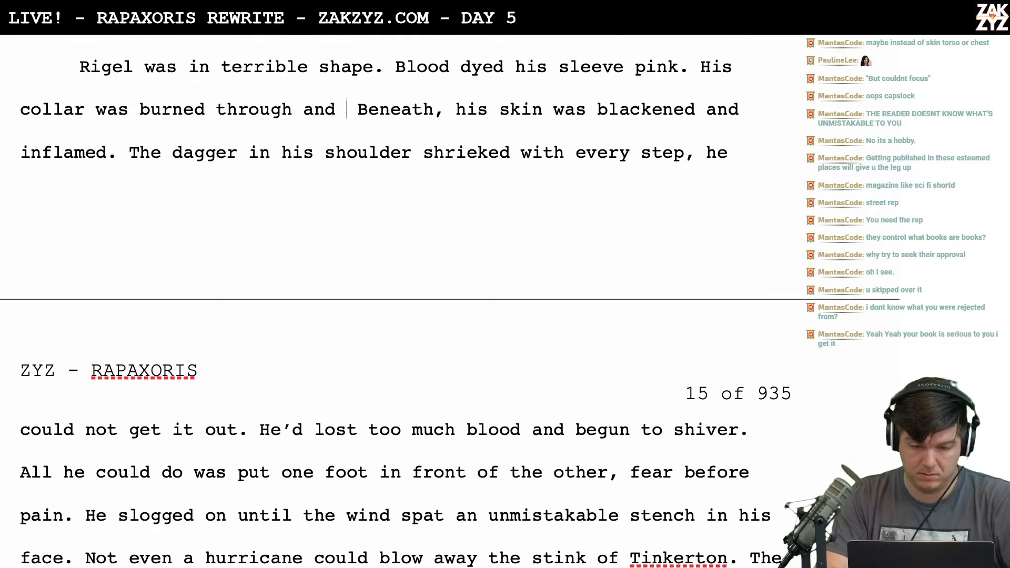
{"action": "type", "text": "beneath was black"}
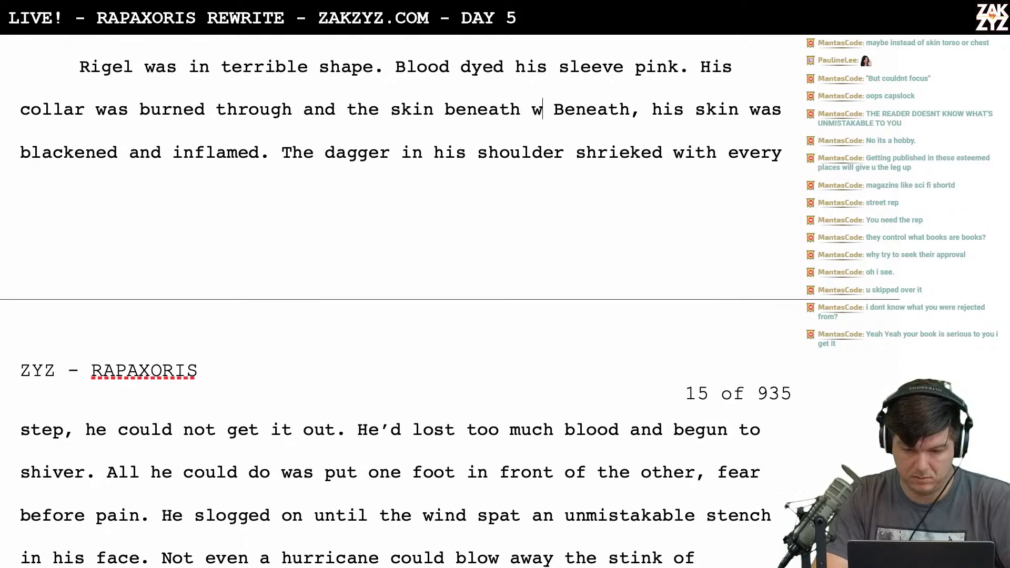
{"action": "type", "text": "ened and inf"}
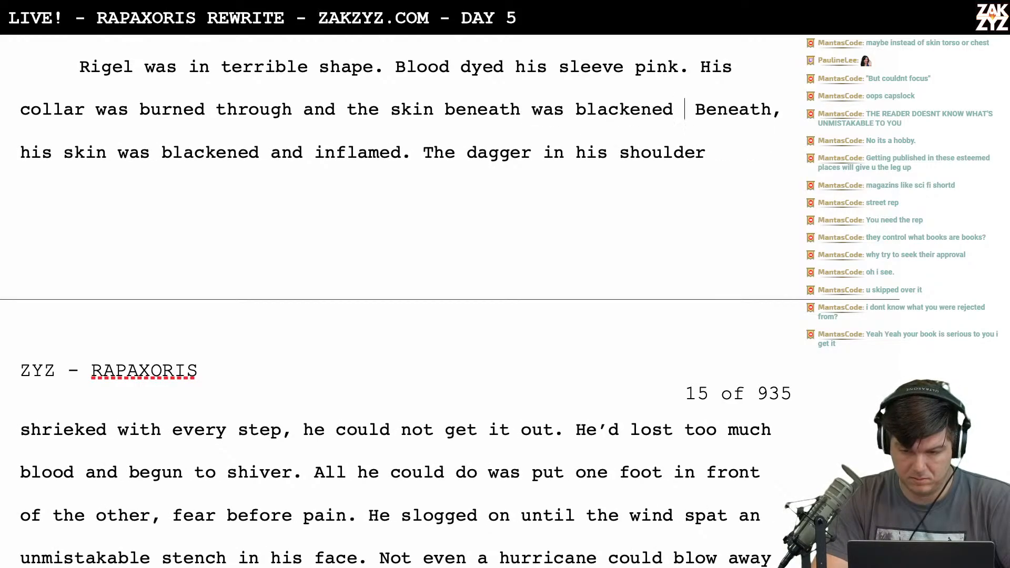
{"action": "type", "text": "lammed.  Beneath, his skin was blackened and inflamed. The dagger"}
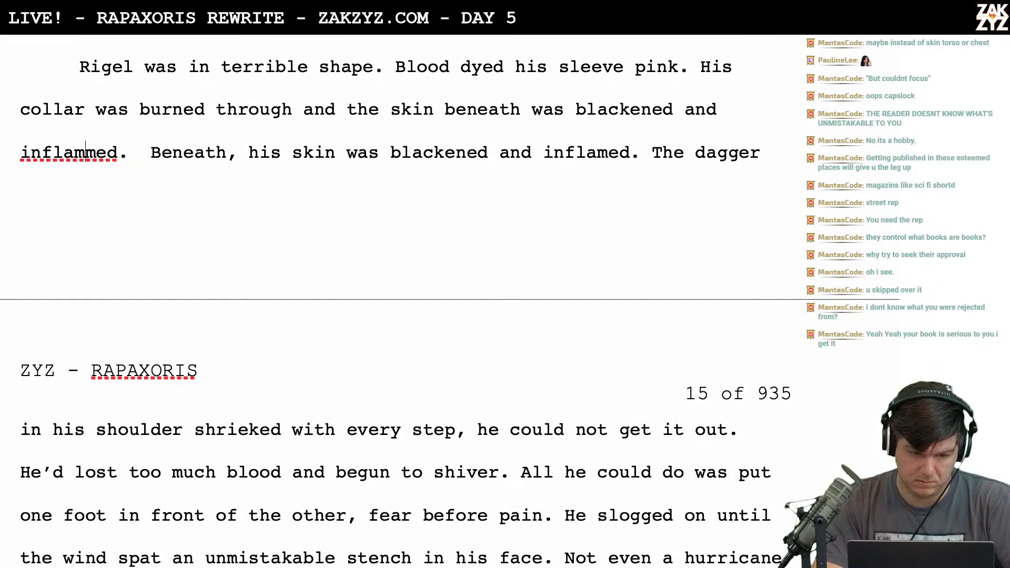
{"action": "key", "text": "Delete"}
Delete the redundant sentence "Beneath, his skin was blackened and inflamed." before "The dagger in his shoulder."
{"action": "key", "text": "shift+Right"}
{"action": "key", "text": "shift+Right"}
{"action": "key", "text": "shift+Right"}
{"action": "key", "text": "shift+Right"}
{"action": "key", "text": "shift+Right"}
{"action": "key", "text": "shift+Right"}
{"action": "key", "text": "shift+Right"}
{"action": "key", "text": "shift+Right"}
{"action": "key", "text": "shift+Right"}
{"action": "key", "text": "shift+Right"}
{"action": "key", "text": "shift+Right"}
{"action": "key", "text": "shift+Right"}
{"action": "key", "text": "shift+Right"}
{"action": "key", "text": "shift+Right"}
{"action": "key", "text": "shift+Right"}
{"action": "key", "text": "shift+Right"}
{"action": "key", "text": "shift+Right"}
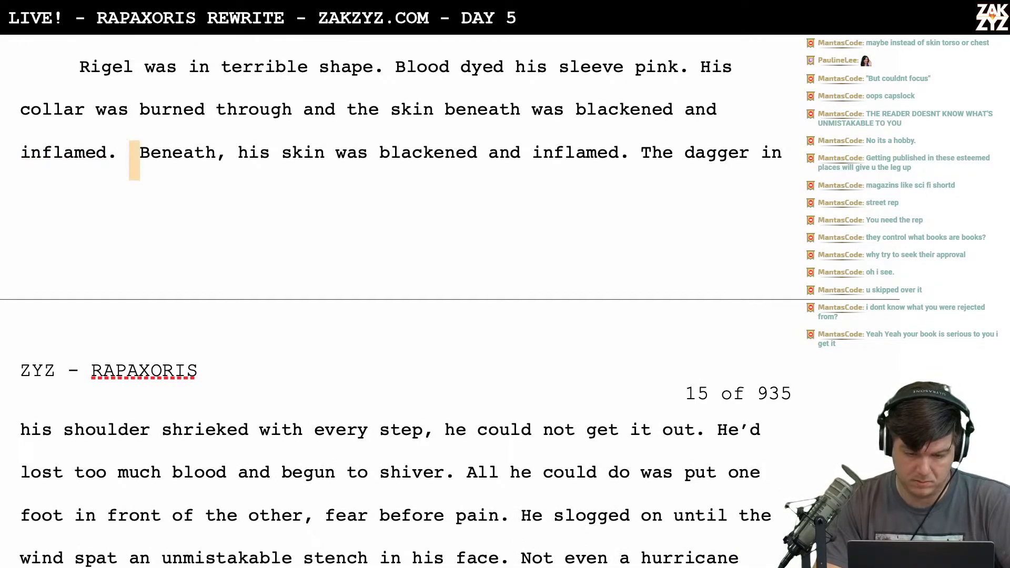
{"action": "key", "text": "shift+Right"}
{"action": "key", "text": "shift+Right"}
{"action": "key", "text": "shift+Right"}
{"action": "key", "text": "shift+Right"}
{"action": "key", "text": "shift+Right"}
{"action": "key", "text": "shift+Right"}
{"action": "key", "text": "shift+Right"}
{"action": "key", "text": "shift+Right"}
{"action": "key", "text": "shift+Right"}
{"action": "key", "text": "shift+Right"}
{"action": "key", "text": "shift+Right"}
{"action": "key", "text": "shift+Right"}
{"action": "key", "text": "shift+Right"}
{"action": "key", "text": "shift+Right"}
{"action": "key", "text": "shift+Right"}
{"action": "key", "text": "shift+Right"}
{"action": "key", "text": "shift+Right"}
{"action": "key", "text": "shift+Right"}
{"action": "key", "text": "shift+Right"}
{"action": "key", "text": "shift+Right"}
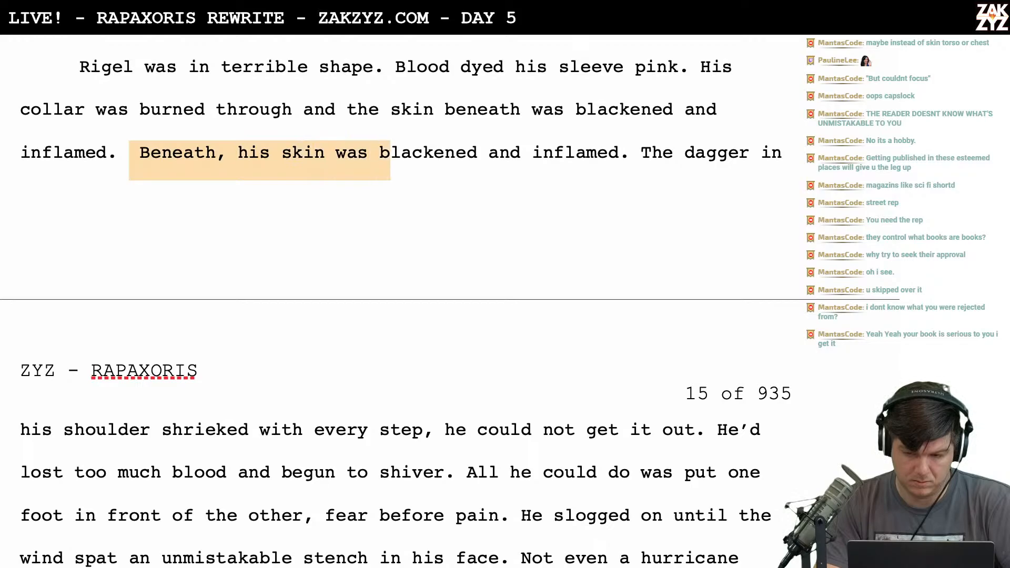
{"action": "key", "text": "shift+Right"}
{"action": "key", "text": "shift+Right"}
{"action": "key", "text": "shift+Right"}
{"action": "key", "text": "shift+Right"}
{"action": "key", "text": "shift+Right"}
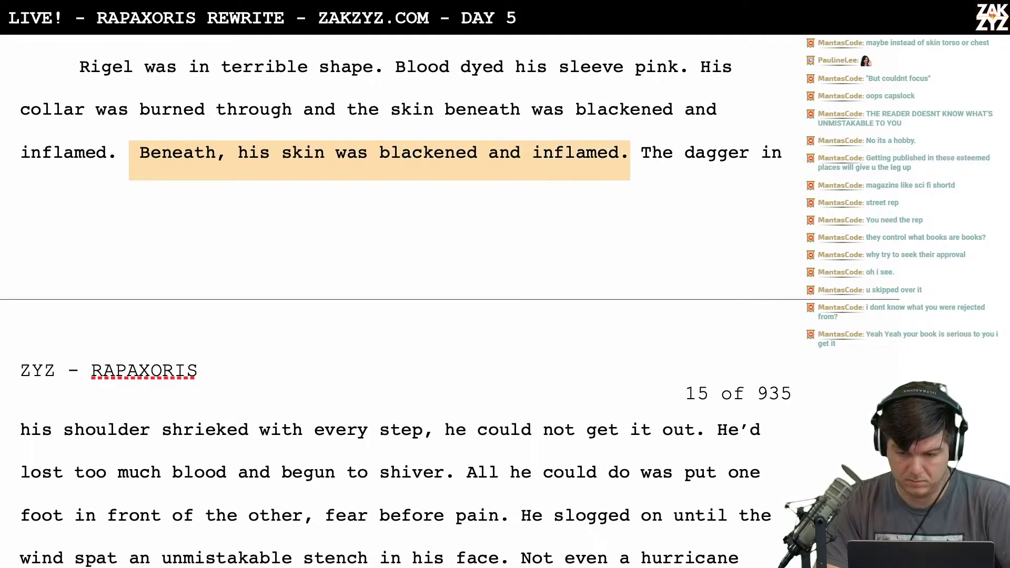
{"action": "key", "text": "BackSpace"}
Reread the passage from the dagger stuck in Rigel's shoulder to his staggering across the entire city
{"action": "scroll", "coordinate": [450, 303], "scroll_direction": "down", "scroll_amount": 2}
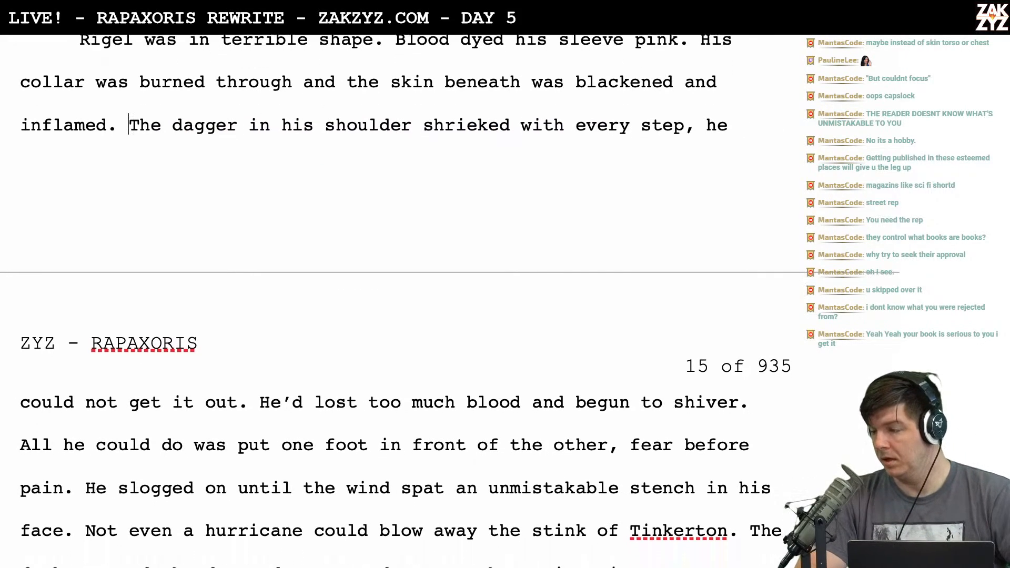
{"action": "scroll", "coordinate": [449, 303], "scroll_direction": "up", "scroll_amount": 4}
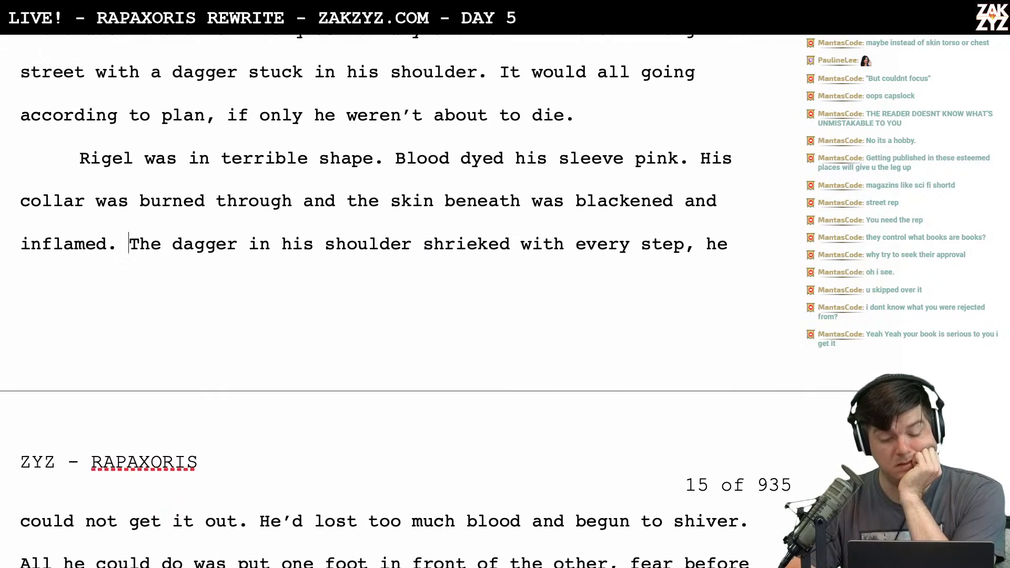
{"action": "scroll", "coordinate": [200, 94], "scroll_direction": "down", "scroll_amount": 1}
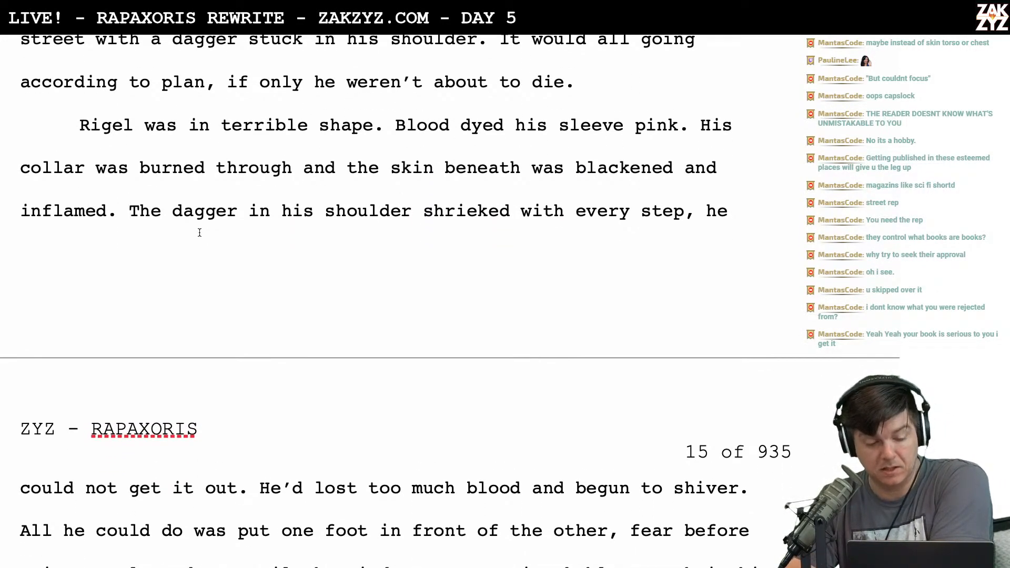
{"action": "scroll", "coordinate": [199, 232], "scroll_direction": "down", "scroll_amount": 1}
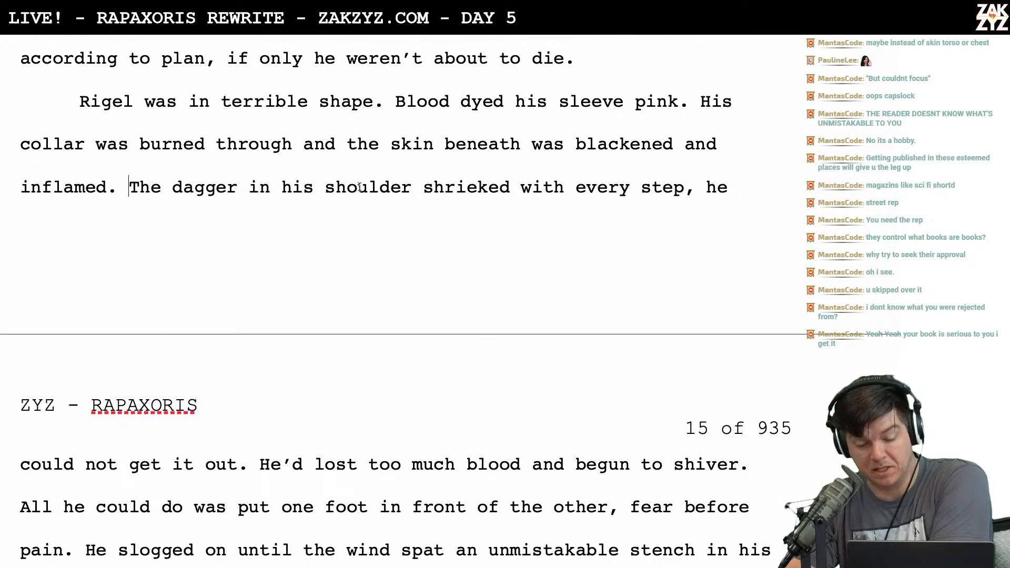
{"action": "scroll", "coordinate": [360, 187], "scroll_direction": "down", "scroll_amount": 1}
{"action": "scroll", "coordinate": [228, 176], "scroll_direction": "down", "scroll_amount": 1}
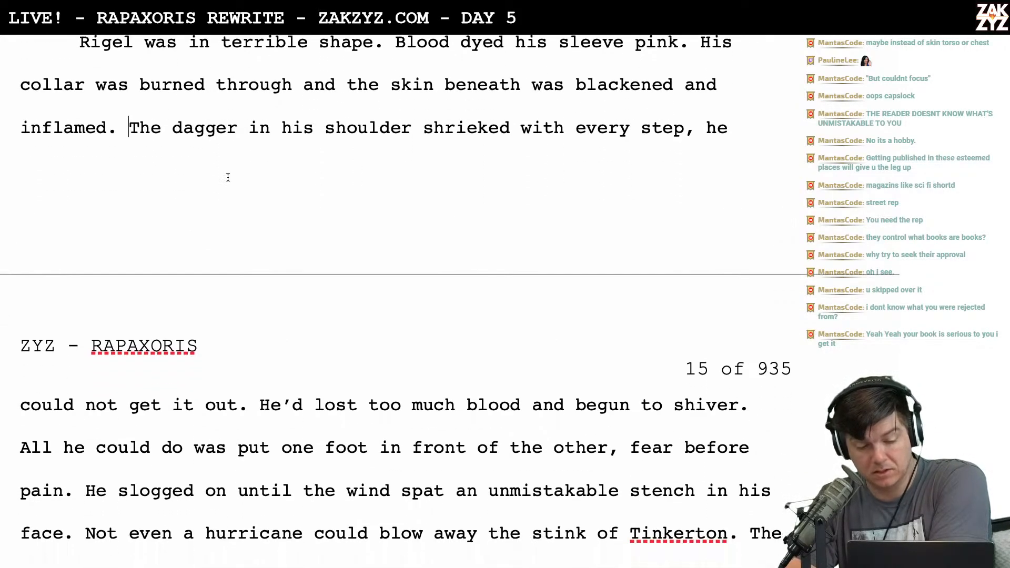
{"action": "scroll", "coordinate": [403, 136], "scroll_direction": "down", "scroll_amount": 1}
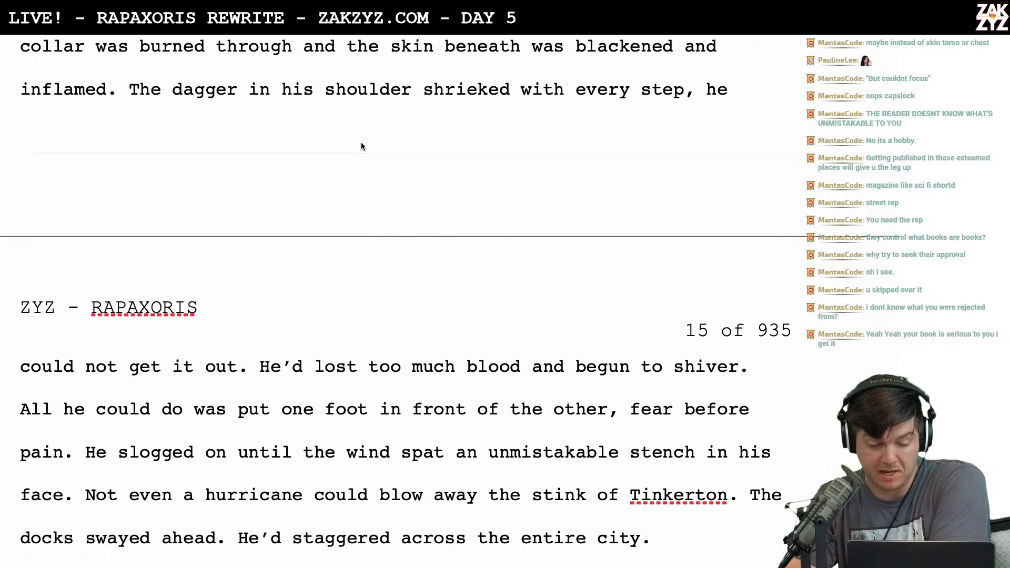
{"action": "scroll", "coordinate": [274, 225], "scroll_direction": "down", "scroll_amount": 4}
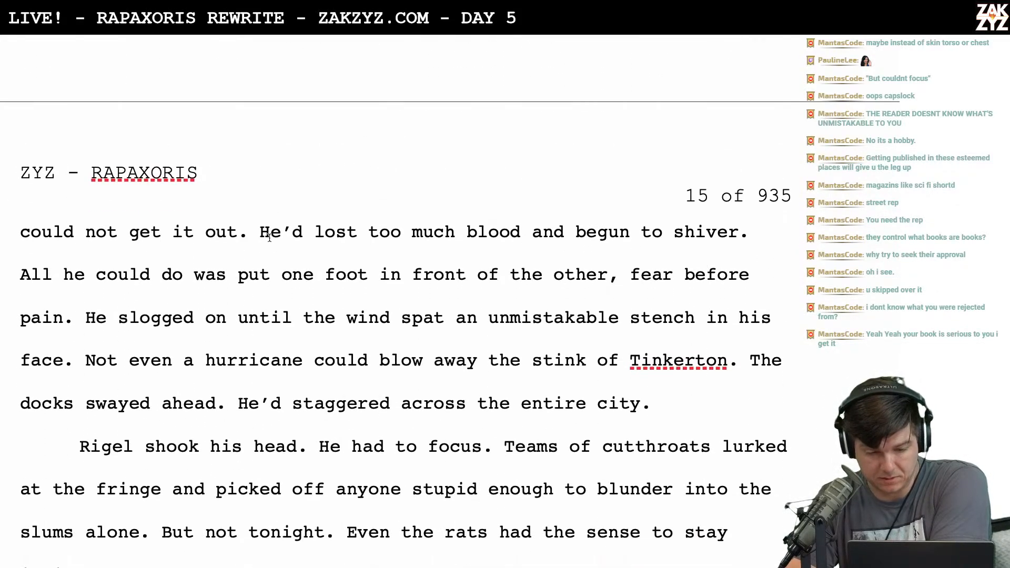
Open a blank paragraph before "He'd lost too much blood" and try a replacement sentence starting with "He shivered."
{"action": "key", "text": "Return"}
{"action": "key", "text": "Return"}
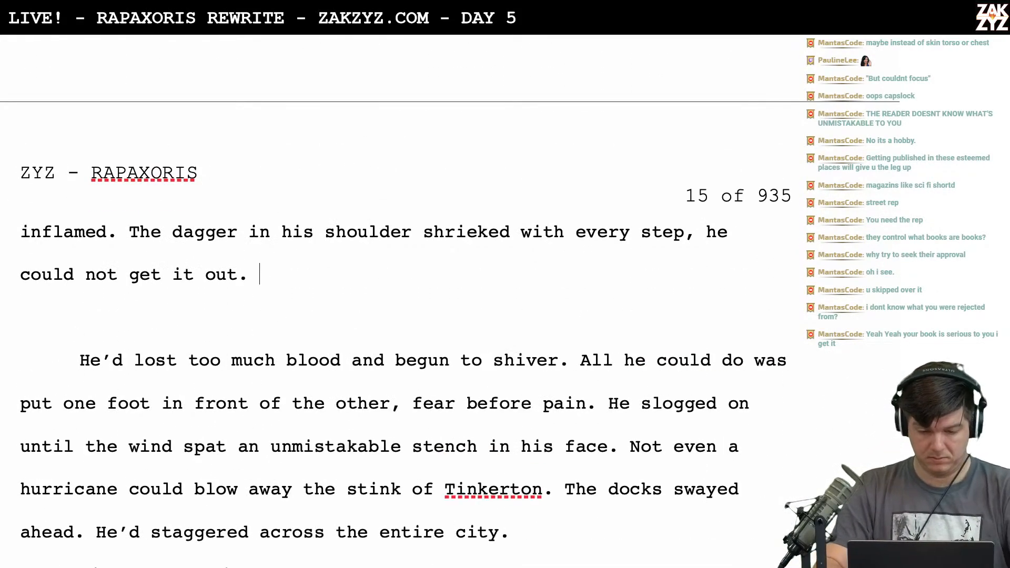
{"action": "type", "text": "He shivered nwo,"}
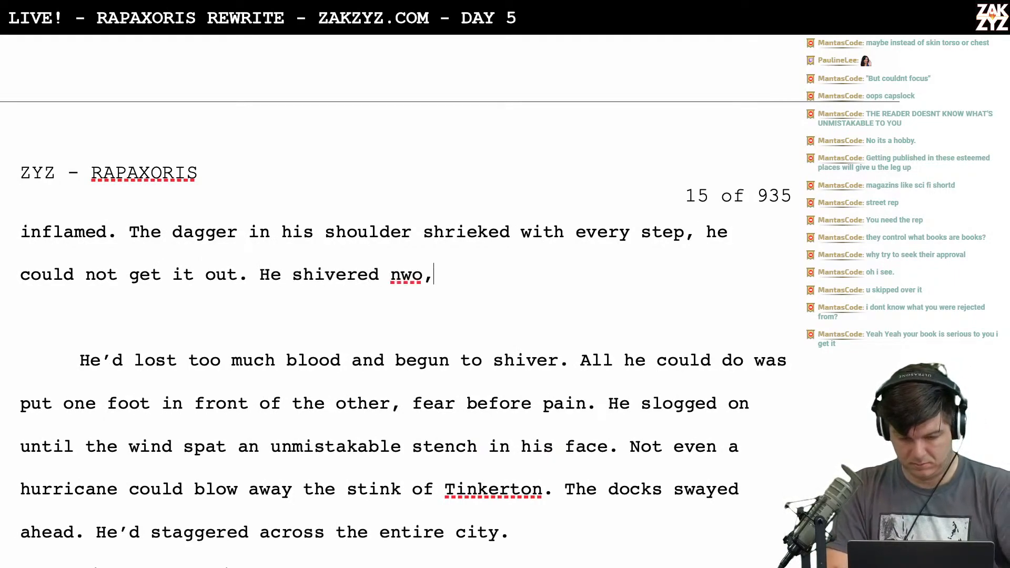
{"action": "key", "text": "BackSpace"}
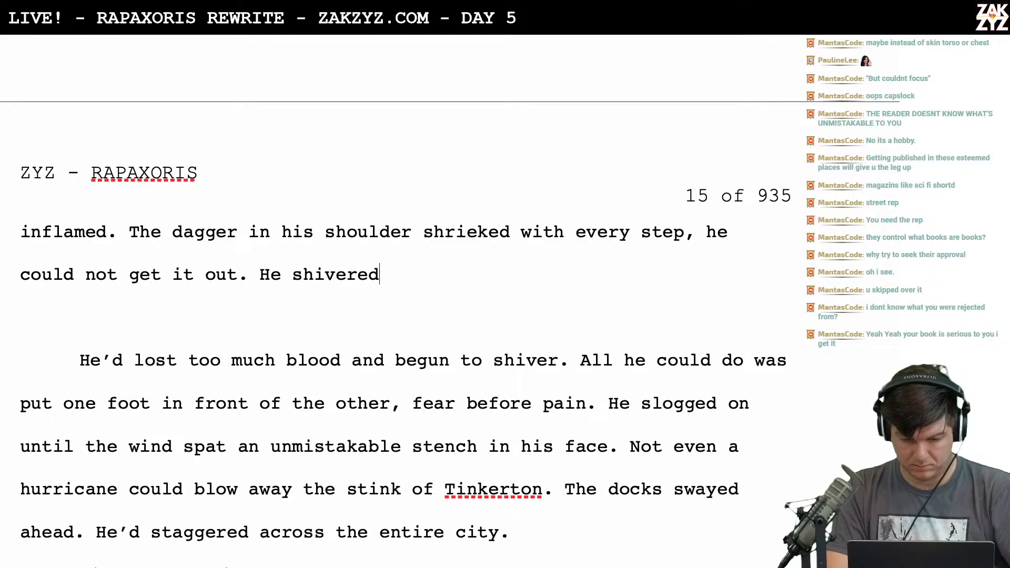
{"action": "key", "text": "BackSpace"}
{"action": "key", "text": "BackSpace"}
{"action": "key", "text": "BackSpace"}
{"action": "key", "text": "BackSpace"}
{"action": "key", "text": "BackSpace"}
{"action": "key", "text": "BackSpace"}
{"action": "key", "text": "BackSpace"}
{"action": "key", "text": "BackSpace"}
{"action": "key", "text": "BackSpace"}
{"action": "key", "text": "BackSpace"}
{"action": "key", "text": "BackSpace"}
Try the replacement openings "He'd lost" and "He was light" after "could not get it out."
{"action": "type", "text": "He'd lost"}
{"action": "key", "text": "BackSpace"}
{"action": "key", "text": "BackSpace"}
{"action": "type", "text": "was drow"}
{"action": "key", "text": "BackSpace"}
{"action": "key", "text": "BackSpace"}
{"action": "key", "text": "BackSpace"}
{"action": "key", "text": "BackSpace"}
{"action": "key", "text": "BackSpace"}
{"action": "key", "text": "BackSpace"}
{"action": "key", "text": "BackSpace"}
{"action": "key", "text": "BackSpace"}
{"action": "key", "text": "BackSpace"}
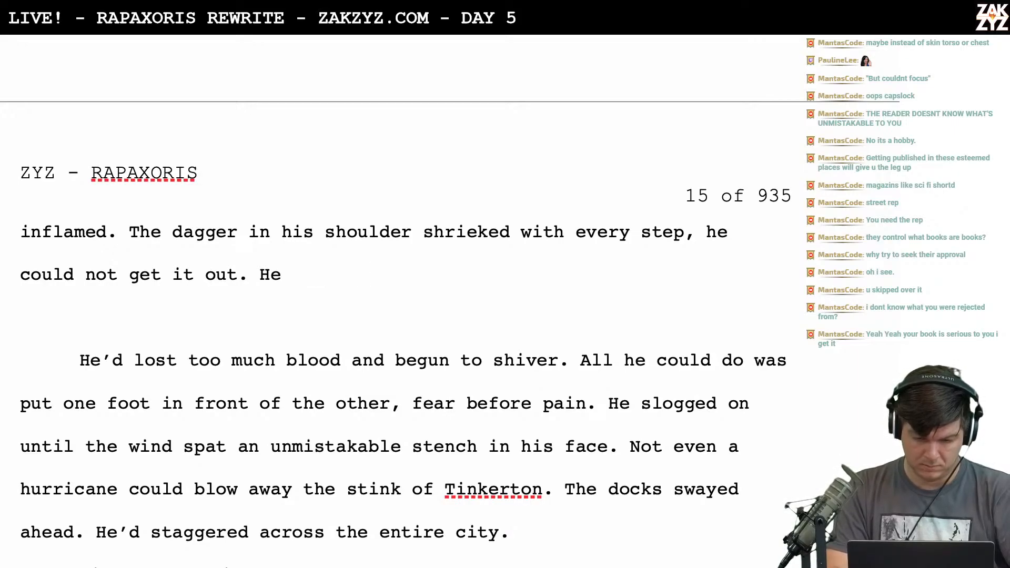
{"action": "type", "text": "was light"}
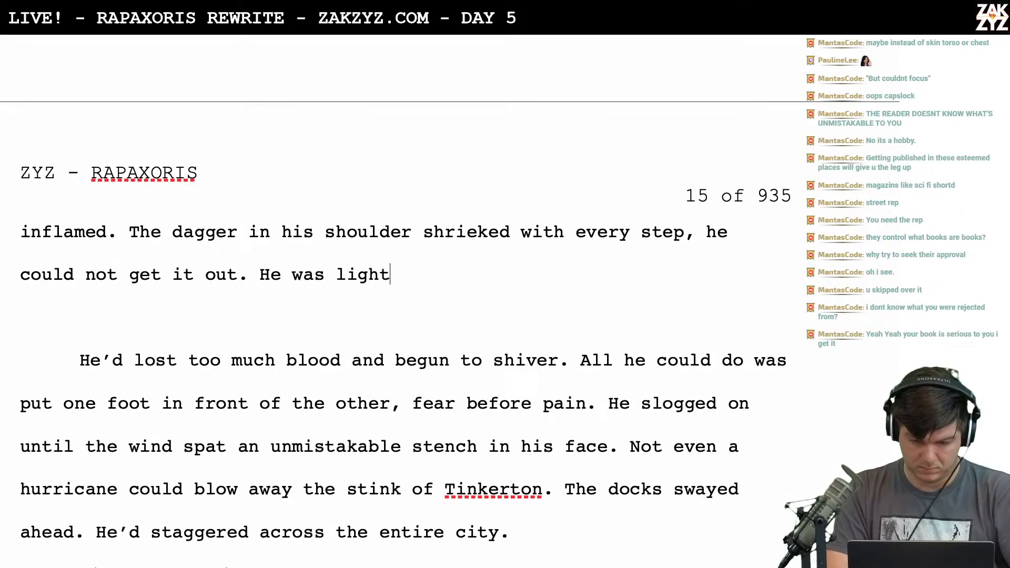
{"action": "type", "text": "ea"}
{"action": "key", "text": "BackSpace"}
{"action": "key", "text": "BackSpace"}
{"action": "key", "text": "BackSpace"}
{"action": "key", "text": "BackSpace"}
{"action": "key", "text": "BackSpace"}
{"action": "key", "text": "BackSpace"}
{"action": "key", "text": "BackSpace"}
{"action": "key", "text": "BackSpace"}
{"action": "key", "text": "BackSpace"}
{"action": "key", "text": "BackSpace"}
{"action": "key", "text": "BackSpace"}
{"action": "key", "text": "BackSpace"}
{"action": "key", "text": "BackSpace"}
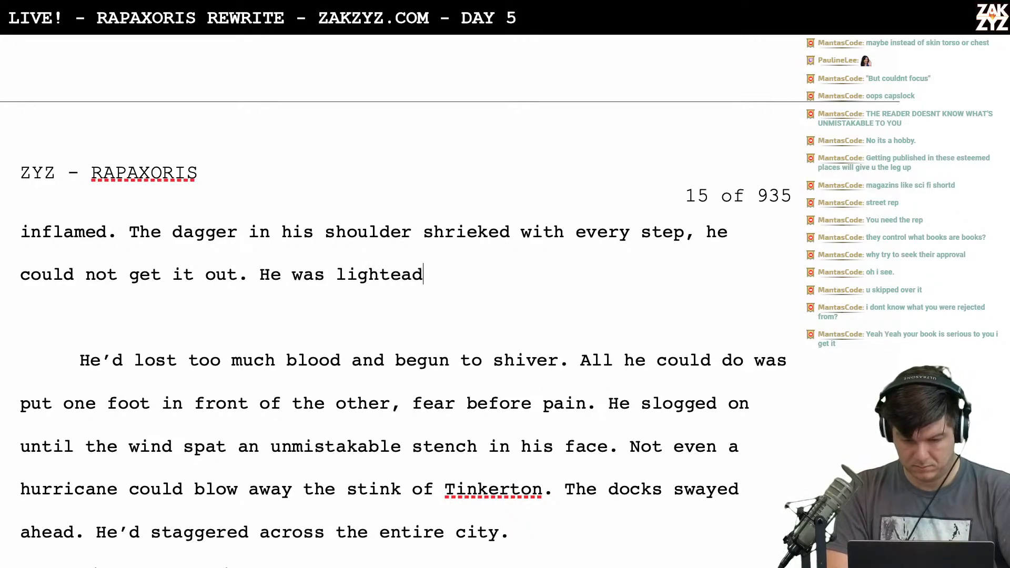
Try the sentence "He was bleary from blood loss and shivered" after "could not get it out," and remove it again
{"action": "type", "text": "wa"}
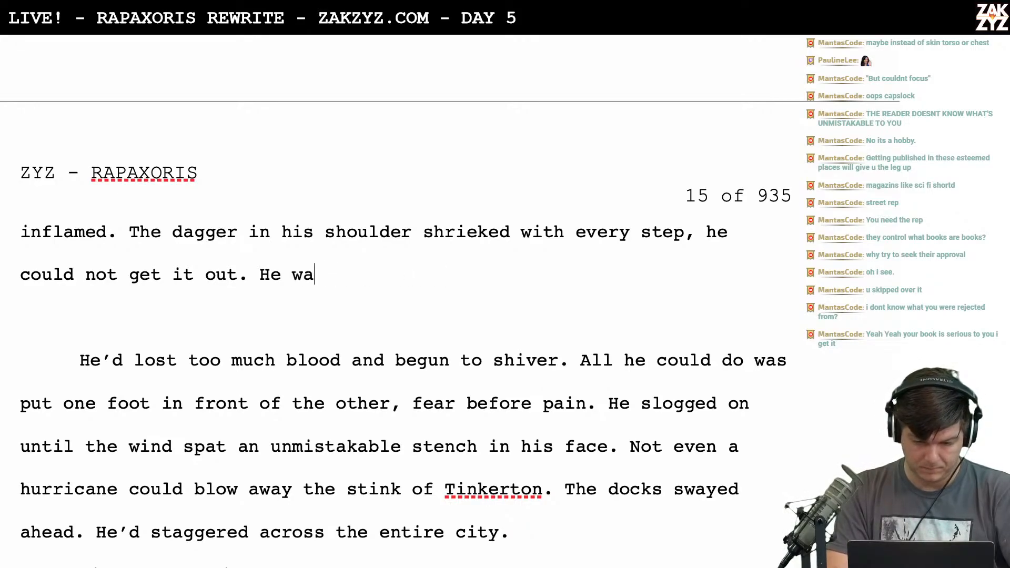
{"action": "type", "text": "s bleary from bl"}
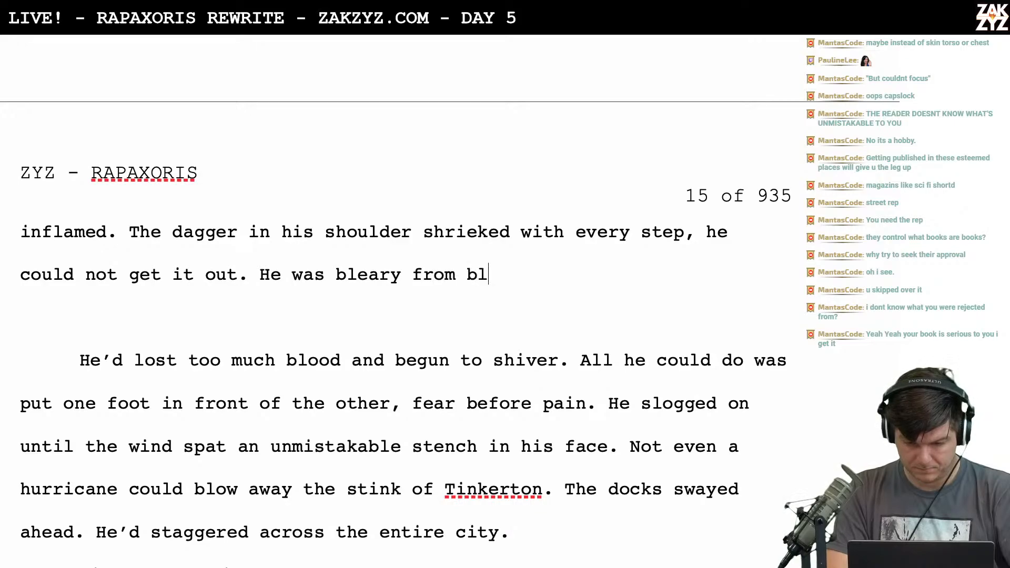
{"action": "type", "text": "ooddloss"}
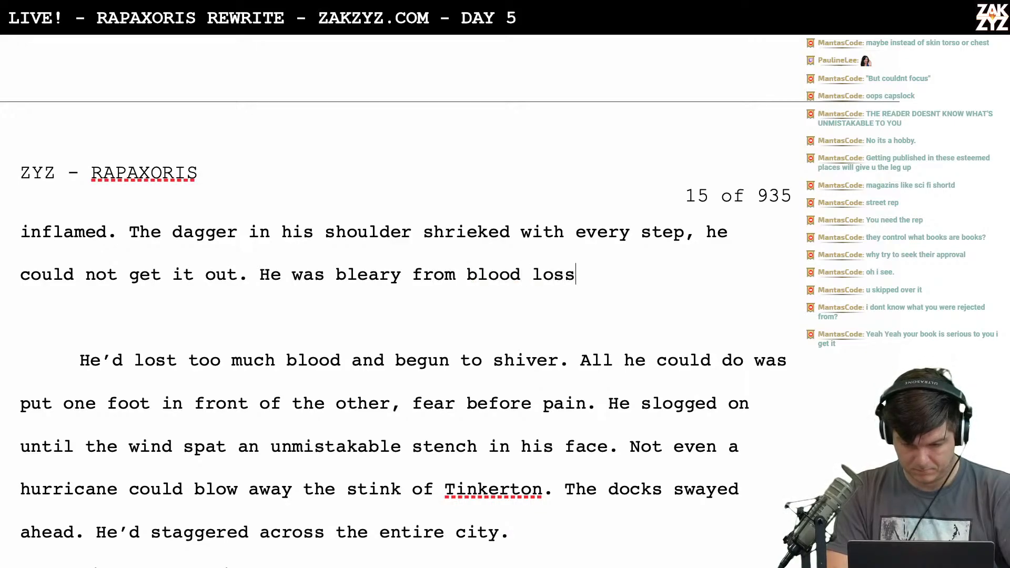
{"action": "type", "text": " and shivered"}
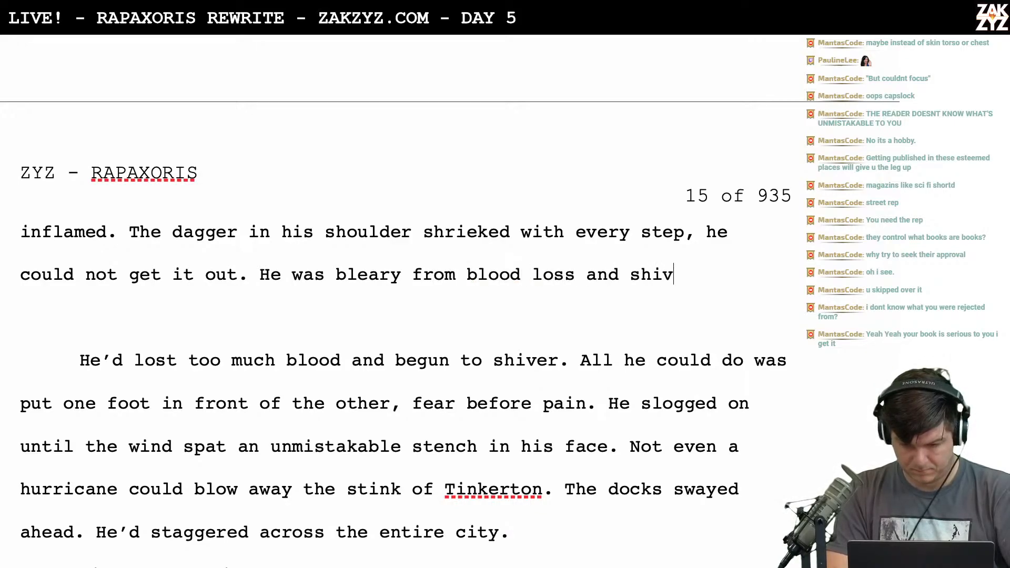
{"action": "key", "text": "BackSpace"}
{"action": "key", "text": "BackSpace"}
{"action": "key", "text": "BackSpace"}
{"action": "key", "text": "BackSpace"}
{"action": "key", "text": "BackSpace"}
{"action": "key", "text": "BackSpace"}
{"action": "key", "text": "BackSpace"}
{"action": "key", "text": "BackSpace"}
{"action": "key", "text": "BackSpace"}
{"action": "key", "text": "BackSpace"}
{"action": "key", "text": "BackSpace"}
{"action": "key", "text": "BackSpace"}
{"action": "key", "text": "BackSpace"}
{"action": "key", "text": "BackSpace"}
{"action": "key", "text": "BackSpace"}
{"action": "key", "text": "BackSpace"}
{"action": "key", "text": "BackSpace"}
{"action": "key", "text": "BackSpace"}
{"action": "key", "text": "BackSpace"}
{"action": "key", "text": "BackSpace"}
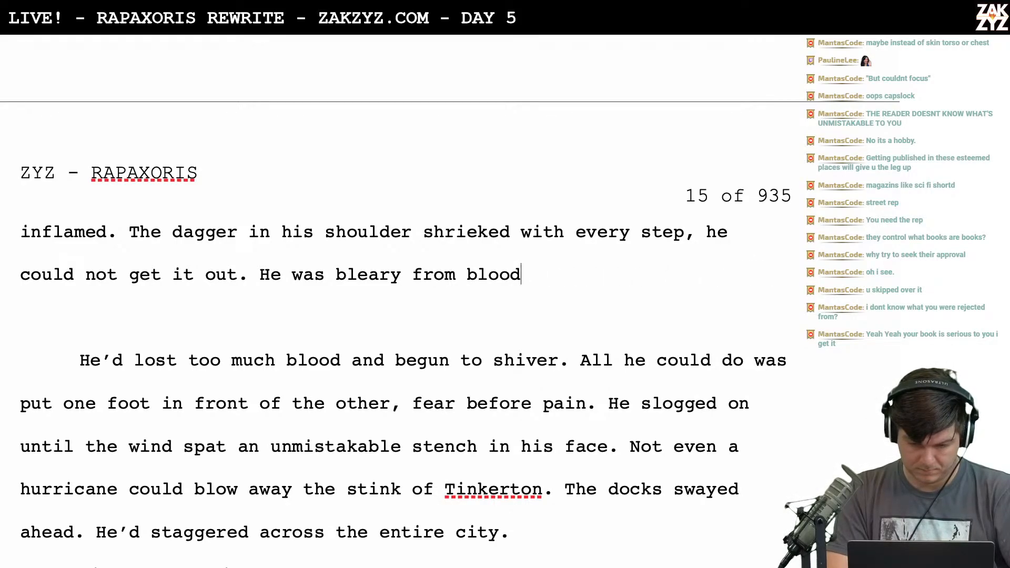
{"action": "key", "text": "BackSpace"}
{"action": "key", "text": "BackSpace"}
{"action": "key", "text": "BackSpace"}
{"action": "key", "text": "BackSpace"}
{"action": "key", "text": "BackSpace"}
{"action": "key", "text": "BackSpace"}
{"action": "key", "text": "BackSpace"}
{"action": "key", "text": "BackSpace"}
{"action": "key", "text": "BackSpace"}
{"action": "key", "text": "BackSpace"}
{"action": "key", "text": "BackSpace"}
{"action": "key", "text": "BackSpace"}
{"action": "key", "text": "BackSpace"}
{"action": "key", "text": "BackSpace"}
{"action": "key", "text": "BackSpace"}
{"action": "key", "text": "BackSpace"}
{"action": "key", "text": "BackSpace"}
{"action": "key", "text": "BackSpace"}
{"action": "key", "text": "BackSpace"}
{"action": "key", "text": "BackSpace"}
{"action": "key", "text": "BackSpace"}
{"action": "key", "text": "BackSpace"}
{"action": "key", "text": "Return"}
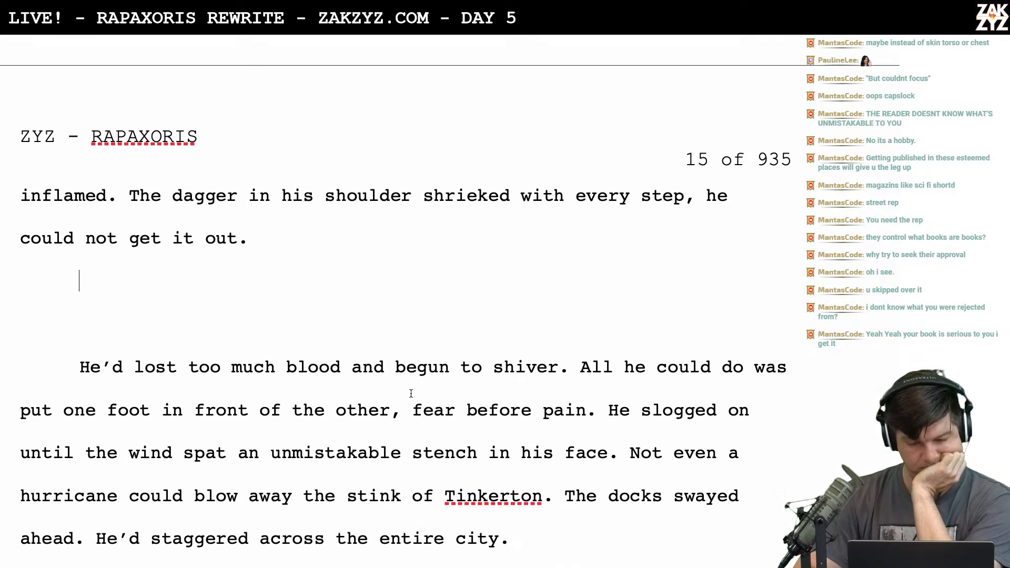
Delete "He'd lost too much blood and begun to shiver." with the empty paragraphs, joining "All he could do" directly after "get it out."
{"action": "left_click_drag", "start_coordinate": [572, 373], "coordinate": [465, 307]}
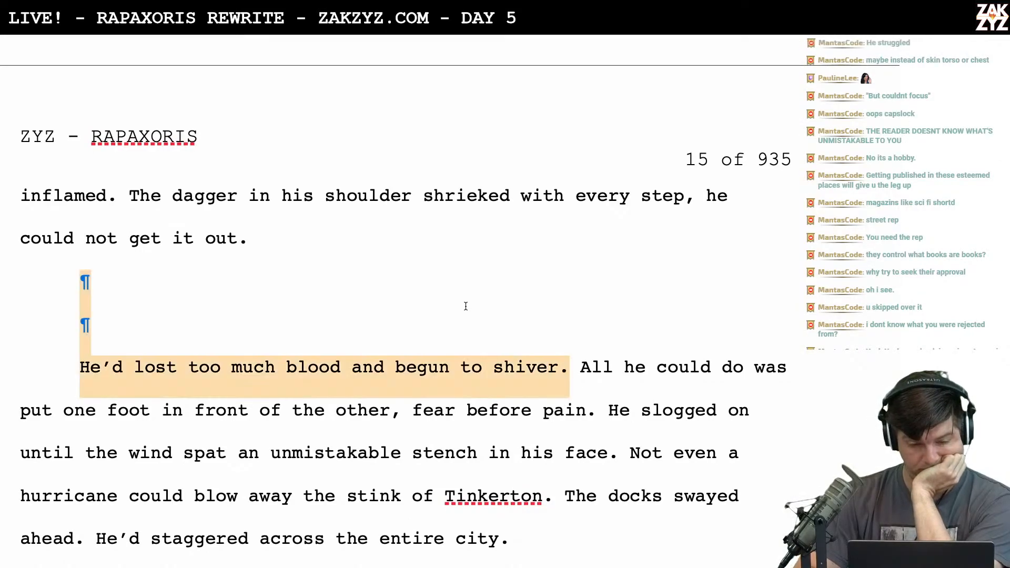
{"action": "key", "text": "BackSpace"}
{"action": "key", "text": "BackSpace"}
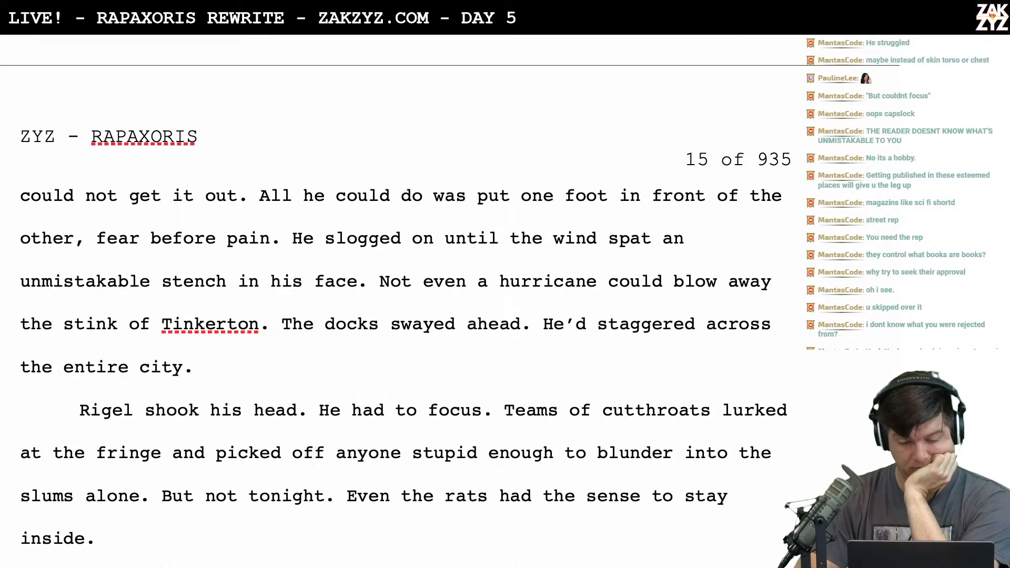
Insert "shivered and" before "slogged," so the sentence begins "He shivered and slogged on until the wind."
{"action": "scroll", "coordinate": [399, 310], "scroll_direction": "up", "scroll_amount": 4}
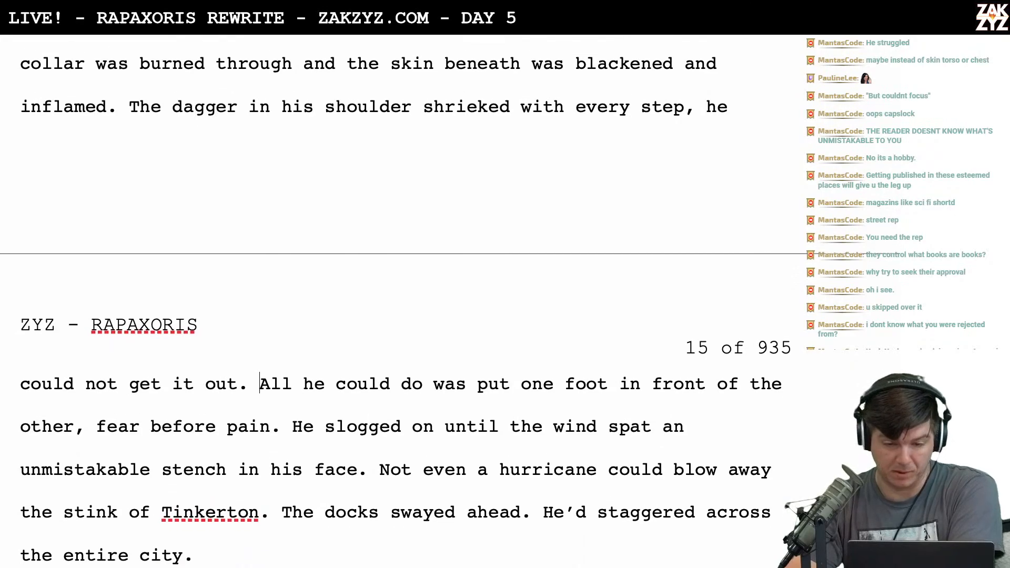
{"action": "scroll", "coordinate": [519, 350], "scroll_direction": "down", "scroll_amount": 1}
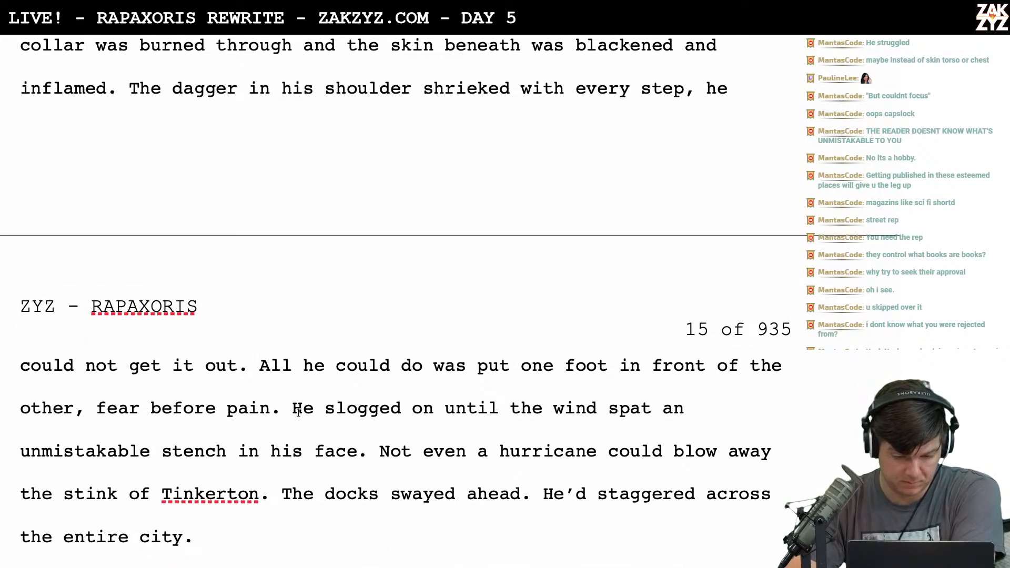
{"action": "type", "text": "shivered"}
{"action": "type", "text": "and s"}
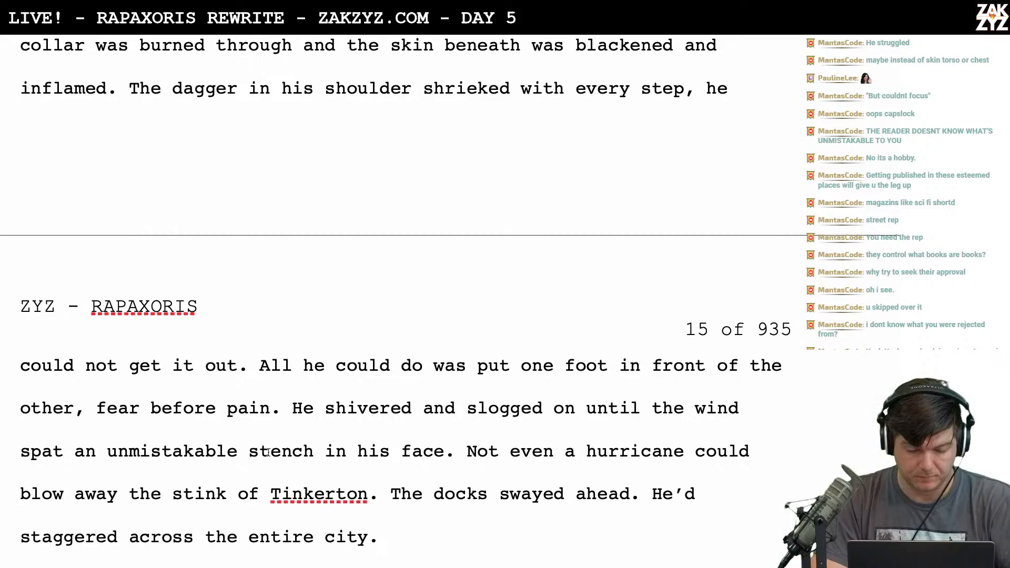
{"action": "scroll", "coordinate": [254, 450], "scroll_direction": "up", "scroll_amount": 1}
{"action": "scroll", "coordinate": [254, 450], "scroll_direction": "up", "scroll_amount": 3}
{"action": "scroll", "coordinate": [254, 450], "scroll_direction": "down", "scroll_amount": 3}
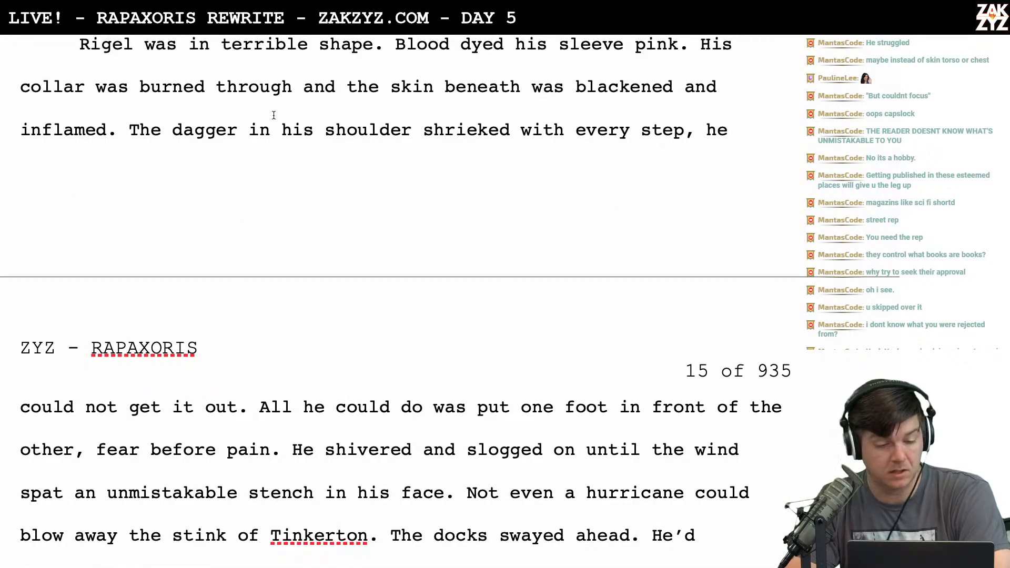
{"action": "scroll", "coordinate": [274, 124], "scroll_direction": "down", "scroll_amount": 1}
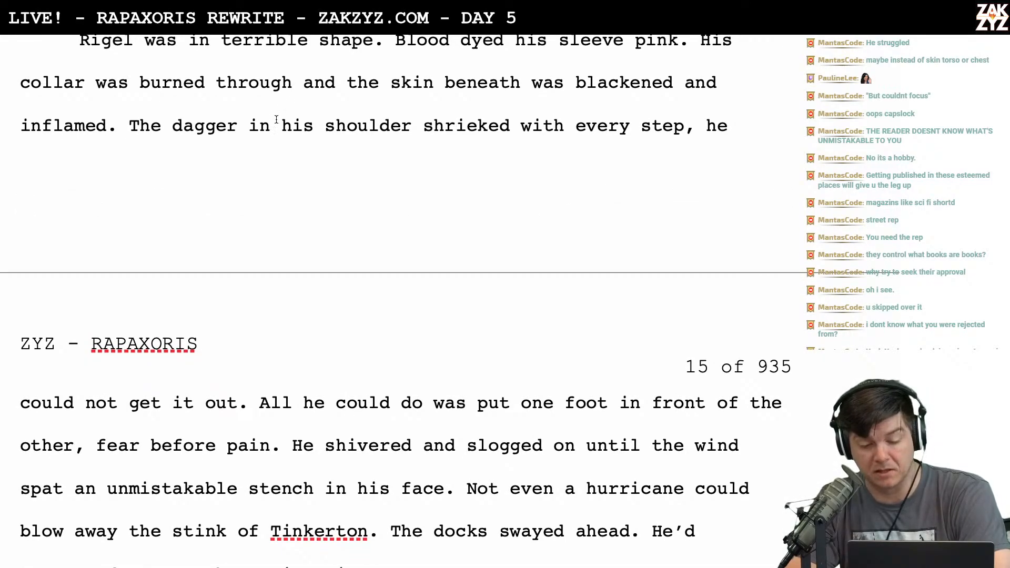
Reread the passage from the dagger wound through the stink of Tinkerton and the docks to Rigel's hatred of the shantytown
{"action": "scroll", "coordinate": [215, 140], "scroll_direction": "down", "scroll_amount": 1}
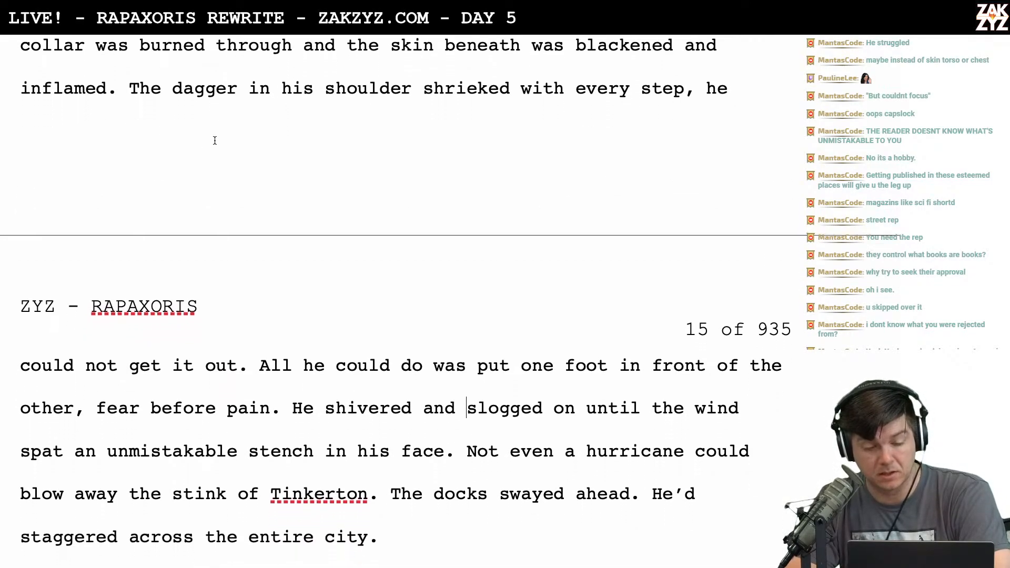
{"action": "scroll", "coordinate": [318, 183], "scroll_direction": "down", "scroll_amount": 3}
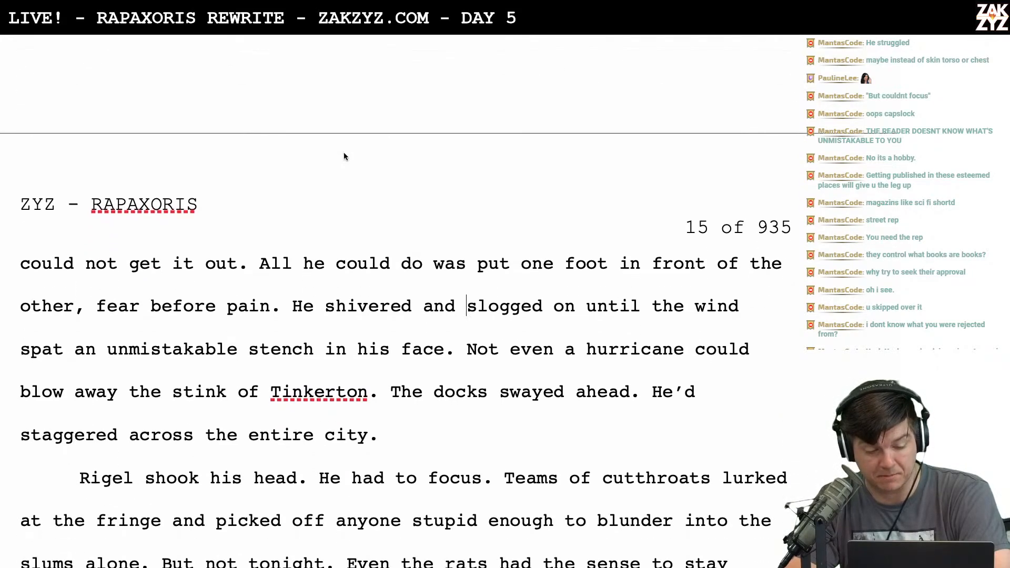
{"action": "scroll", "coordinate": [187, 368], "scroll_direction": "down", "scroll_amount": 1}
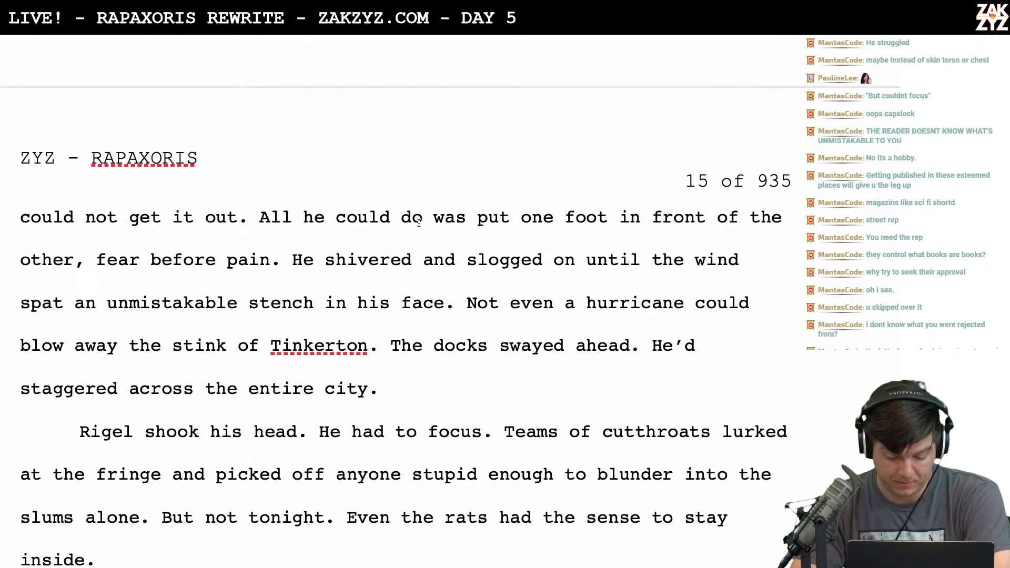
{"action": "scroll", "coordinate": [419, 231], "scroll_direction": "down", "scroll_amount": 1}
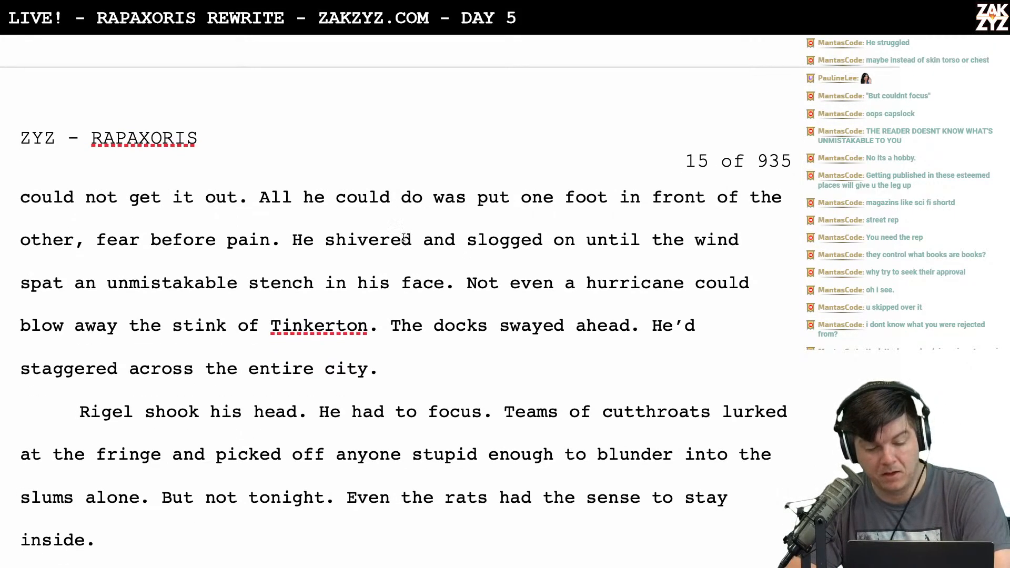
{"action": "scroll", "coordinate": [483, 208], "scroll_direction": "down", "scroll_amount": 1}
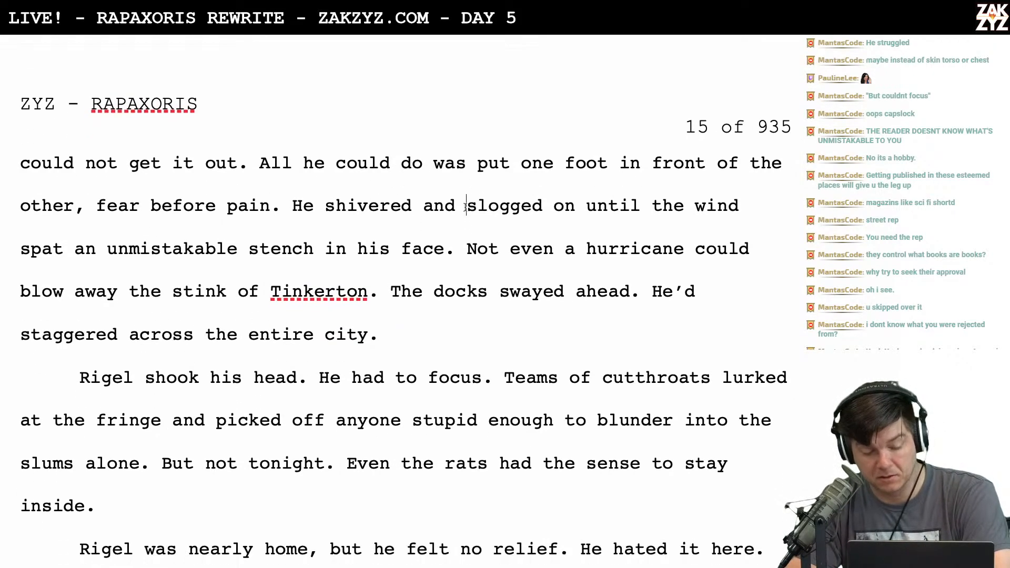
{"action": "scroll", "coordinate": [400, 208], "scroll_direction": "down", "scroll_amount": 2}
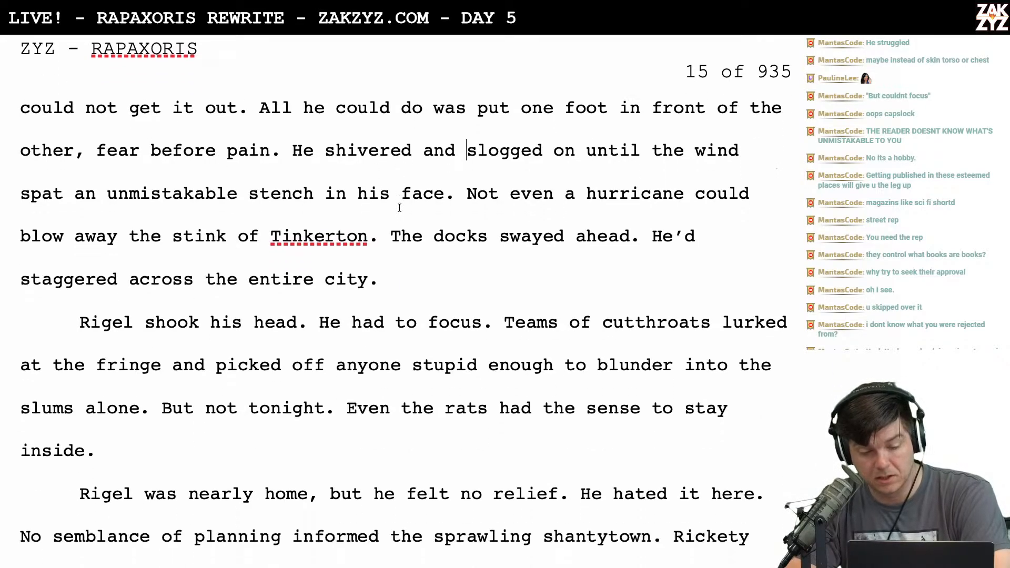
{"action": "scroll", "coordinate": [426, 184], "scroll_direction": "down", "scroll_amount": 1}
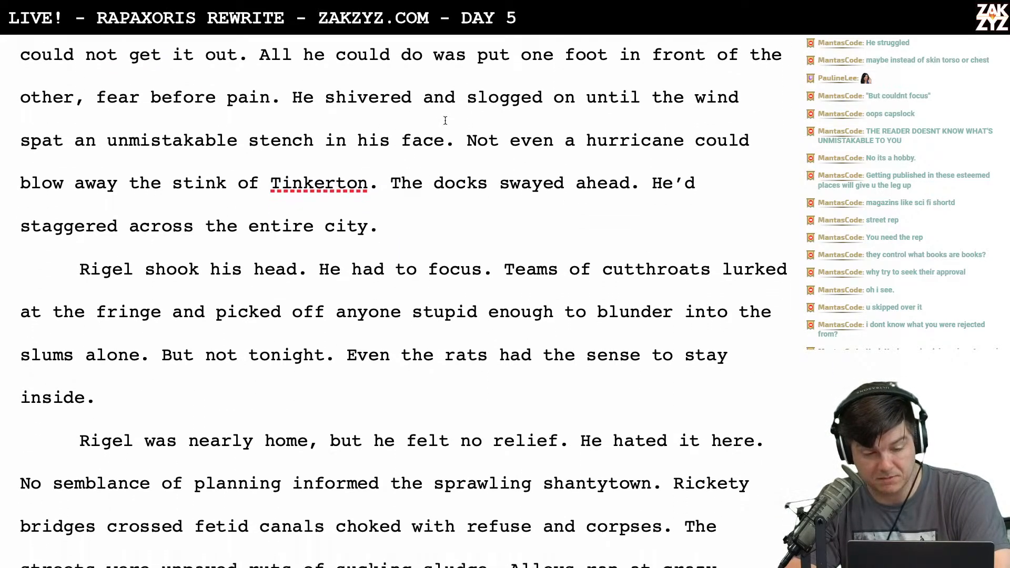
{"action": "left_click", "coordinate": [698, 110]}
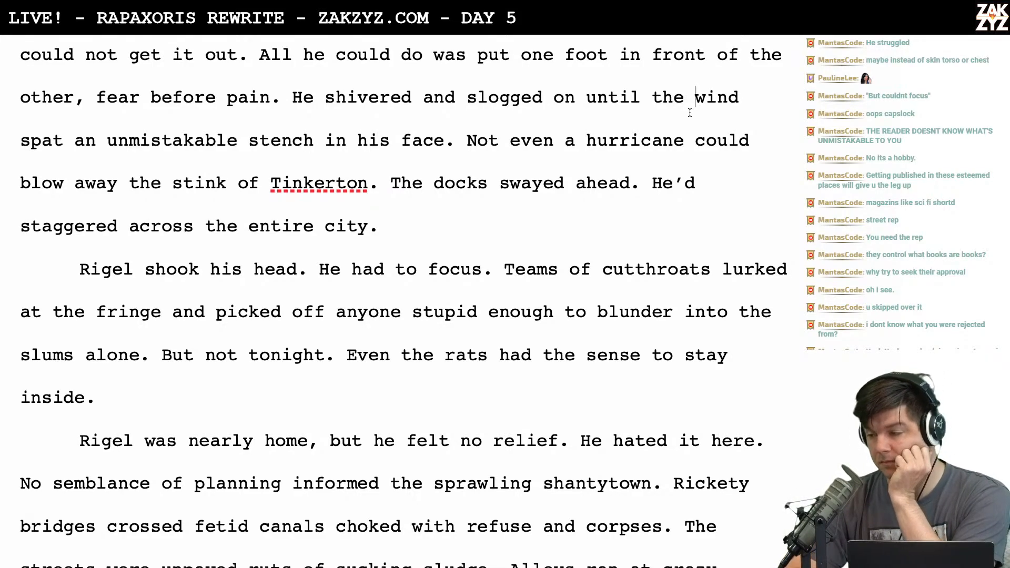
{"action": "scroll", "coordinate": [690, 112], "scroll_direction": "down", "scroll_amount": 1}
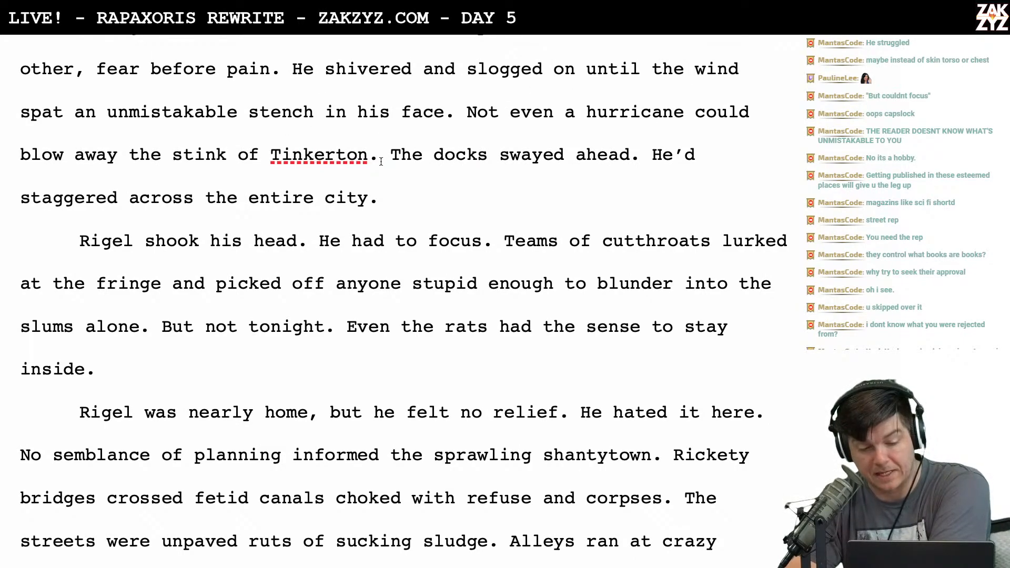
{"action": "scroll", "coordinate": [381, 161], "scroll_direction": "down", "scroll_amount": 1}
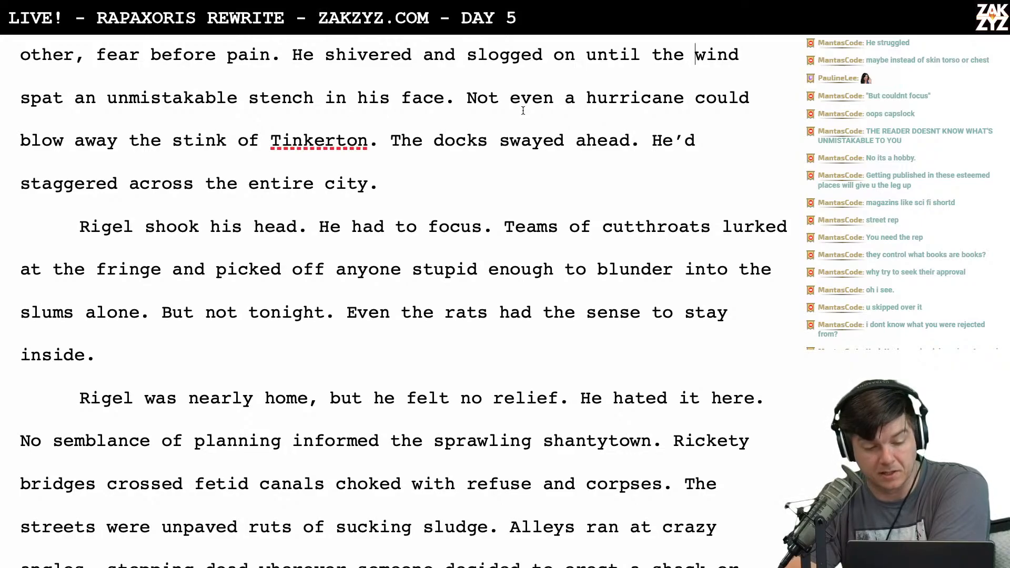
{"action": "scroll", "coordinate": [523, 111], "scroll_direction": "down", "scroll_amount": 1}
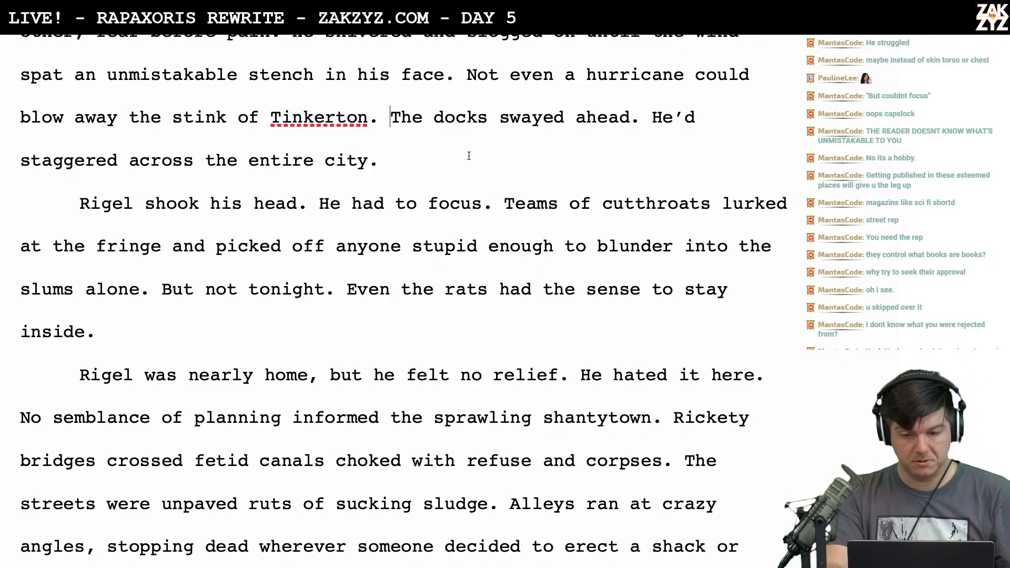
Break the paragraph before "The docks swayed ahead." and leave an empty line, making room for a new sentence after "Tinkerton."
{"action": "key", "text": "Return"}
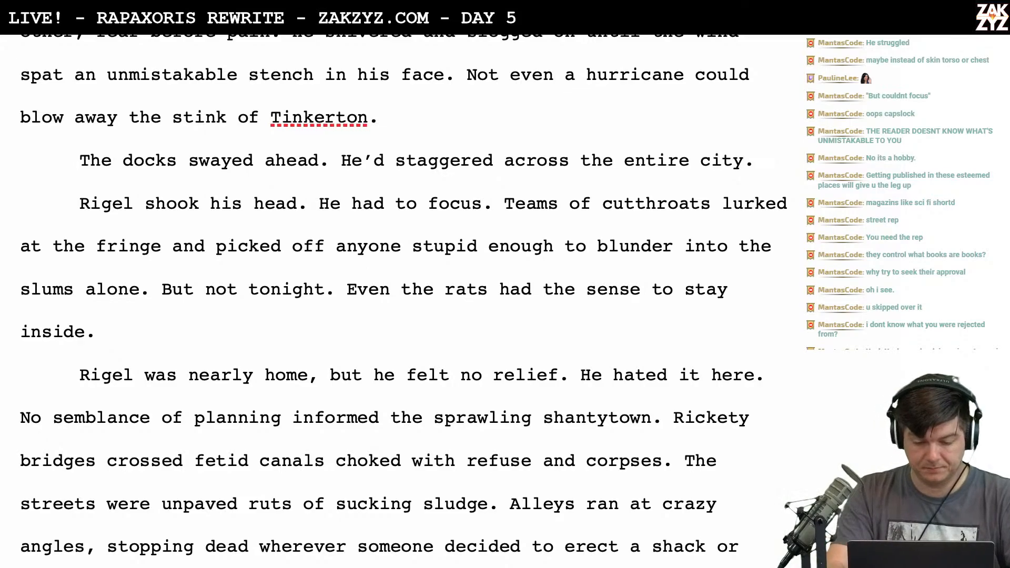
{"action": "key", "text": "Return"}
{"action": "key", "text": "Up"}
Try the replacement sentence "The slums rose ahead" after "the stink of Tinkerton." and remove it again
{"action": "type", "text": "A"}
{"action": "key", "text": "BackSpace"}
{"action": "type", "text": "T"}
{"action": "key", "text": "BackSpace"}
{"action": "type", "text": "the"}
{"action": "key", "text": "BackSpace"}
{"action": "key", "text": "BackSpace"}
{"action": "key", "text": "BackSpace"}
{"action": "key", "text": "BackSpace"}
{"action": "type", "text": "The "}
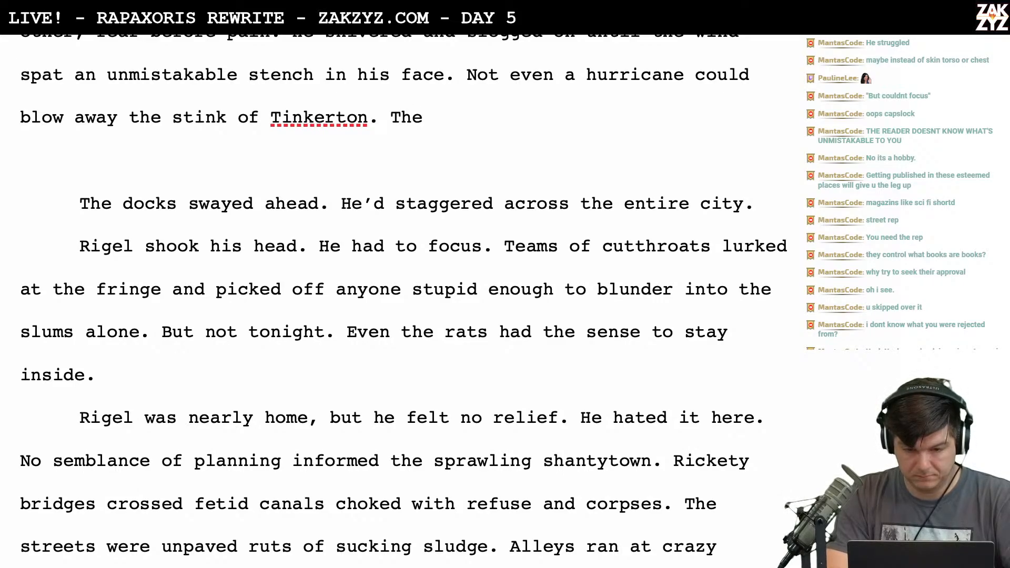
{"action": "type", "text": "s"}
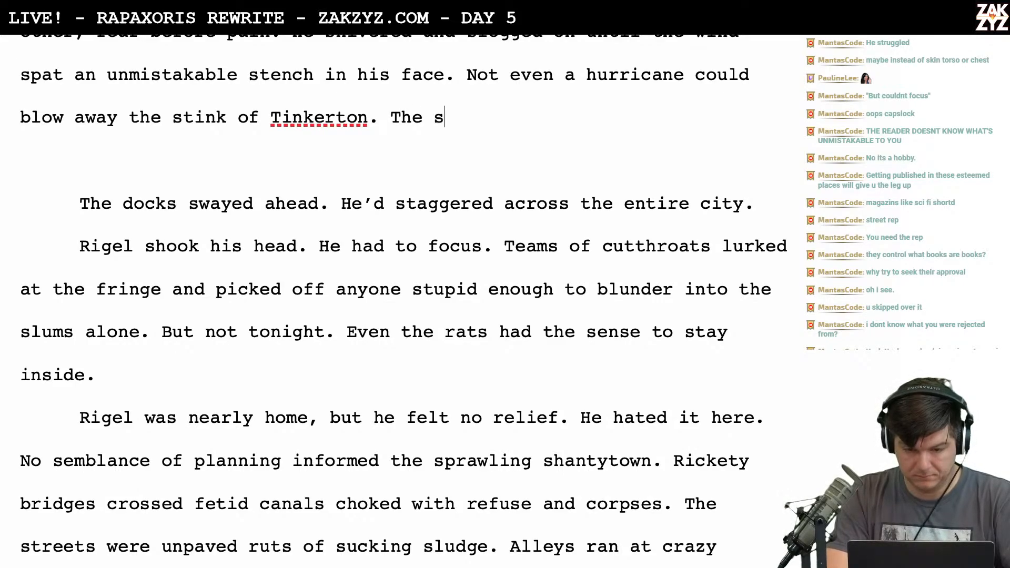
{"action": "type", "text": "lums rose ahead"}
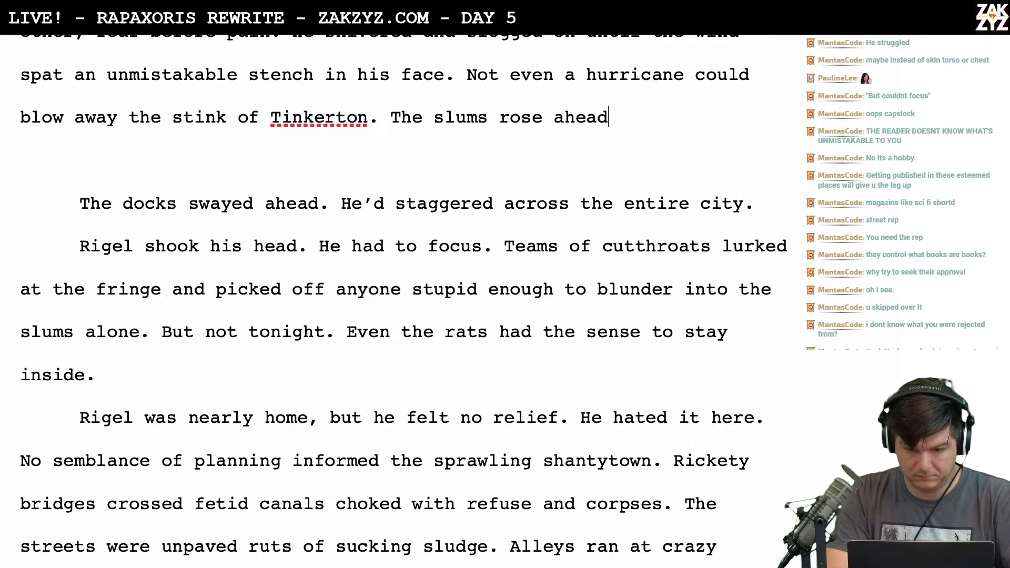
{"action": "key", "text": "BackSpace"}
{"action": "key", "text": "BackSpace"}
{"action": "key", "text": "BackSpace"}
{"action": "key", "text": "BackSpace"}
{"action": "key", "text": "BackSpace"}
{"action": "key", "text": "BackSpace"}
{"action": "key", "text": "BackSpace"}
{"action": "key", "text": "BackSpace"}
{"action": "key", "text": "BackSpace"}
{"action": "key", "text": "BackSpace"}
{"action": "key", "text": "BackSpace"}
{"action": "key", "text": "BackSpace"}
{"action": "key", "text": "BackSpace"}
{"action": "key", "text": "BackSpace"}
{"action": "key", "text": "BackSpace"}
{"action": "key", "text": "BackSpace"}
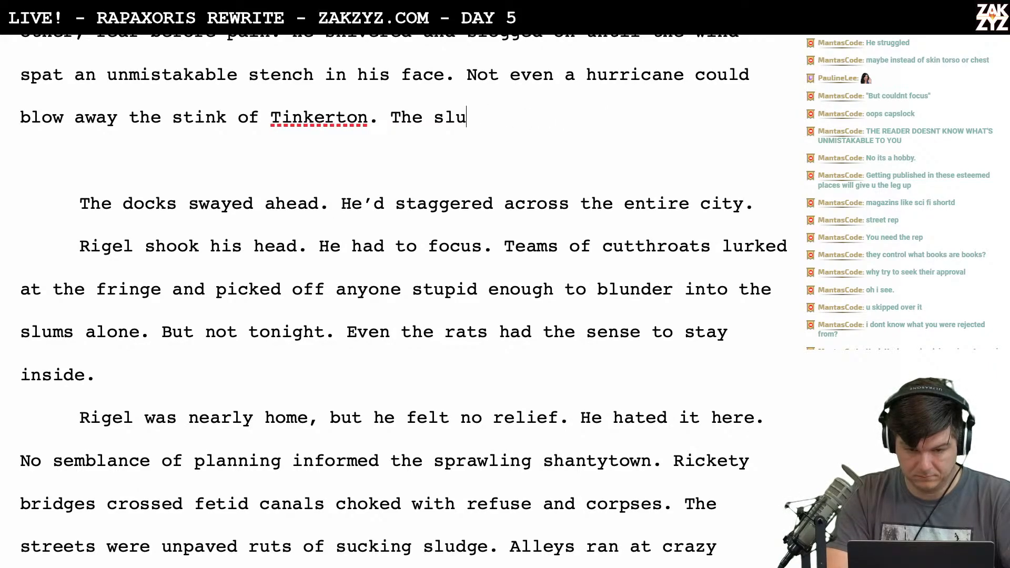
Try the sentence openings "The slums" and "The docks" after "the stink of Tinkerton." and clear both
{"action": "type", "text": "d"}
{"action": "key", "text": "BackSpace"}
{"action": "type", "text": "slums"}
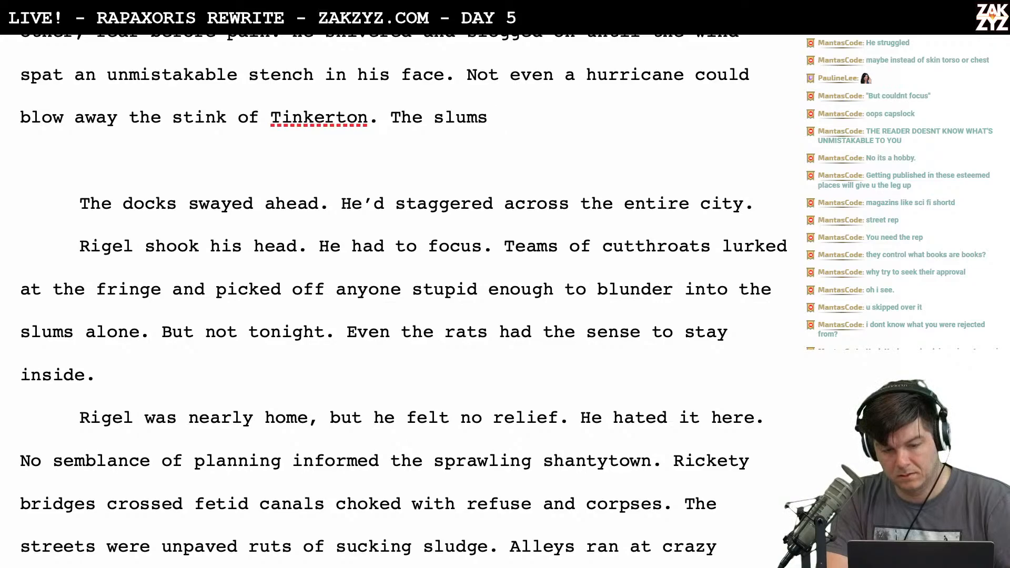
{"action": "key", "text": "BackSpace"}
{"action": "key", "text": "BackSpace"}
{"action": "key", "text": "BackSpace"}
{"action": "key", "text": "BackSpace"}
{"action": "key", "text": "BackSpace"}
{"action": "key", "text": "BackSpace"}
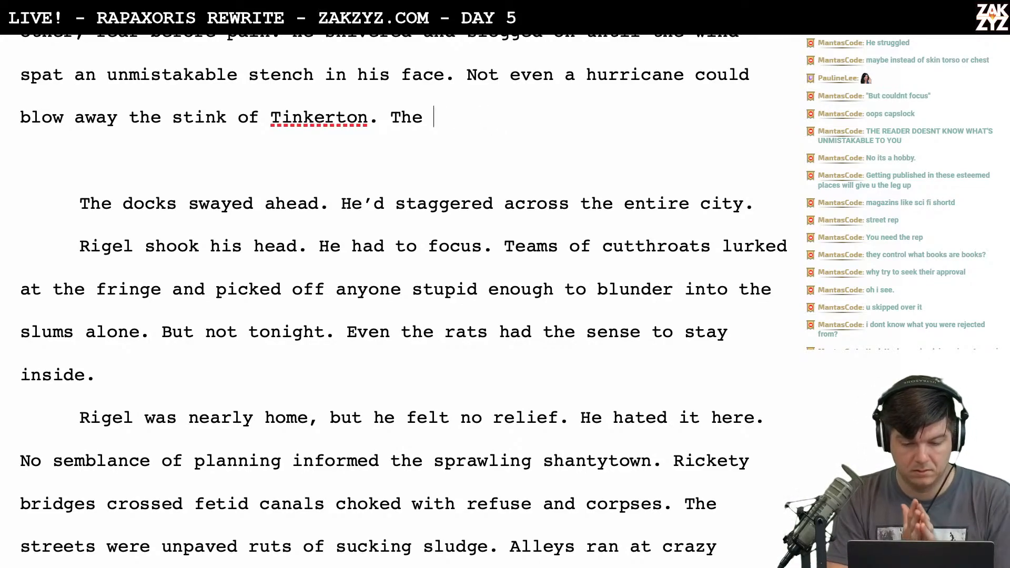
{"action": "key", "text": "BackSpace"}
{"action": "key", "text": "BackSpace"}
{"action": "key", "text": "BackSpace"}
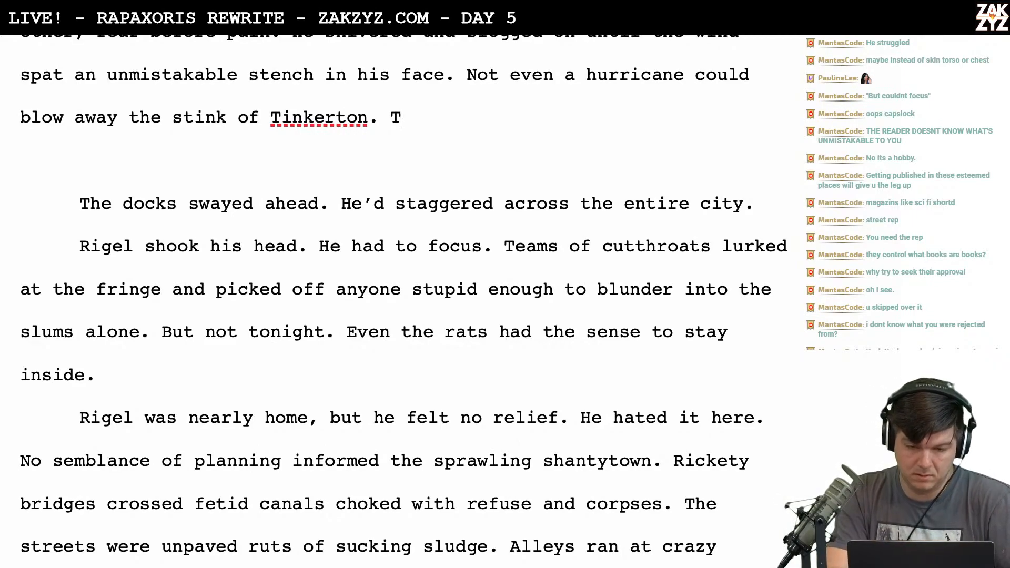
{"action": "type", "text": "he docks"}
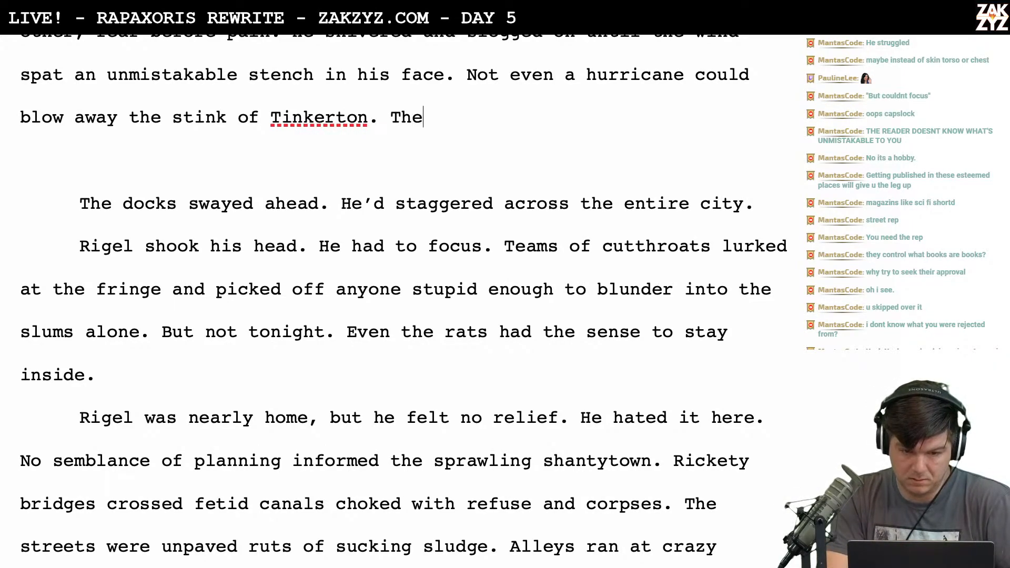
{"action": "key", "text": "BackSpace"}
{"action": "key", "text": "BackSpace"}
{"action": "key", "text": "BackSpace"}
{"action": "key", "text": "BackSpace"}
{"action": "key", "text": "BackSpace"}
{"action": "key", "text": "BackSpace"}
{"action": "key", "text": "BackSpace"}
{"action": "key", "text": "BackSpace"}
{"action": "key", "text": "BackSpace"}
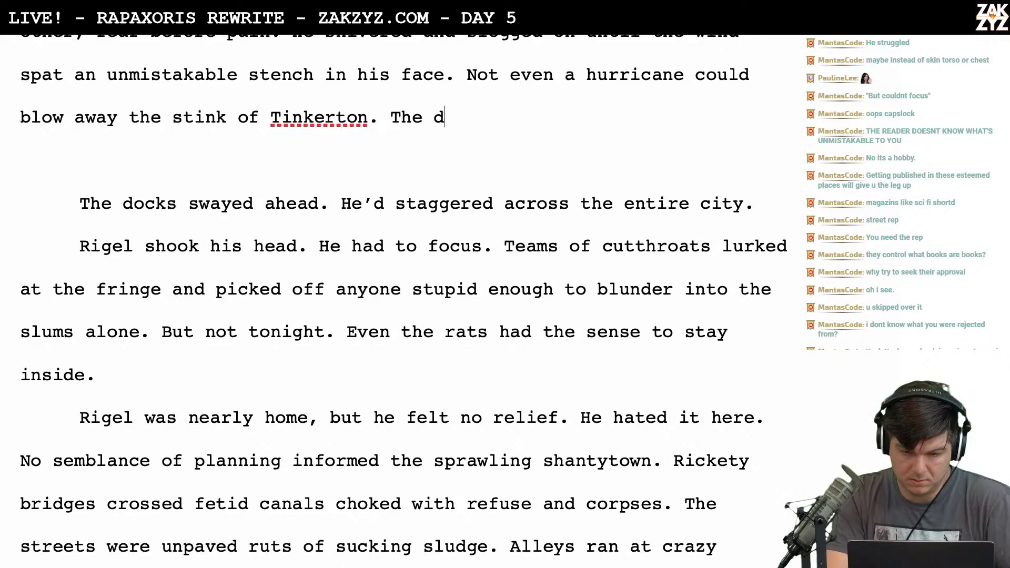
Try the sentence "Shanties rose ahead" after "the stink of Tinkerton." and delete it again
{"action": "type", "text": "Shanty s"}
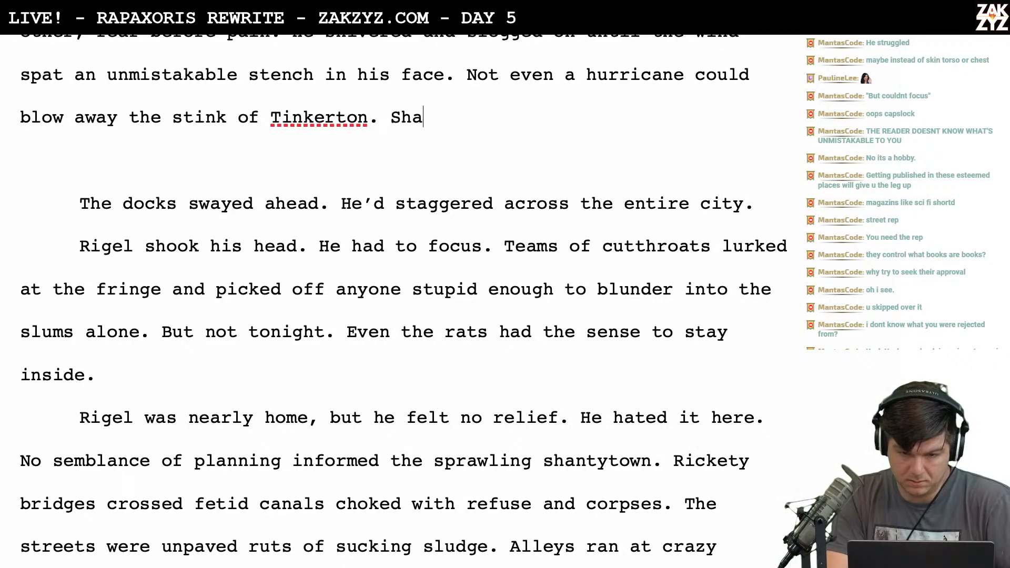
{"action": "key", "text": "BackSpace"}
{"action": "key", "text": "BackSpace"}
{"action": "key", "text": "BackSpace"}
{"action": "type", "text": "ies ad"}
{"action": "key", "text": "BackSpace"}
{"action": "key", "text": "BackSpace"}
{"action": "type", "text": "rose"}
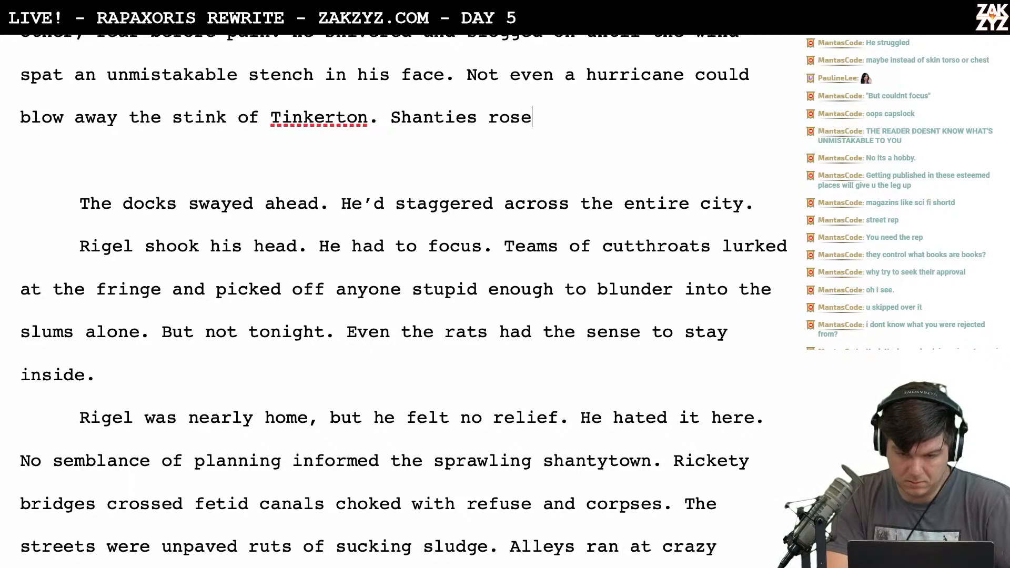
{"action": "type", "text": " ahead"}
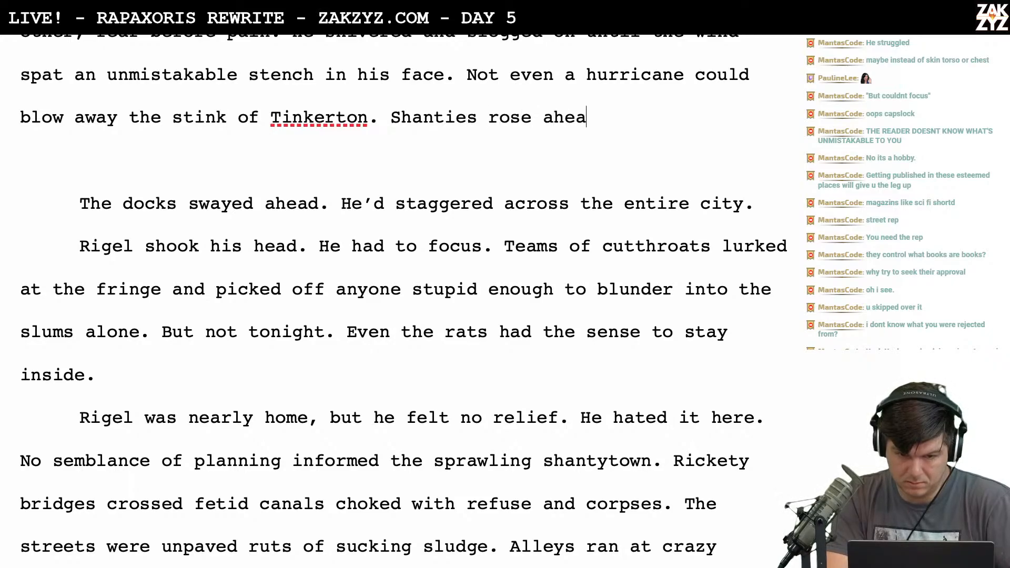
{"action": "key", "text": "BackSpace"}
{"action": "key", "text": "BackSpace"}
{"action": "key", "text": "BackSpace"}
{"action": "key", "text": "BackSpace"}
{"action": "key", "text": "BackSpace"}
{"action": "key", "text": "BackSpace"}
{"action": "key", "text": "BackSpace"}
{"action": "key", "text": "BackSpace"}
{"action": "key", "text": "BackSpace"}
{"action": "key", "text": "BackSpace"}
{"action": "key", "text": "BackSpace"}
{"action": "key", "text": "BackSpace"}
{"action": "key", "text": "BackSpace"}
{"action": "key", "text": "BackSpace"}
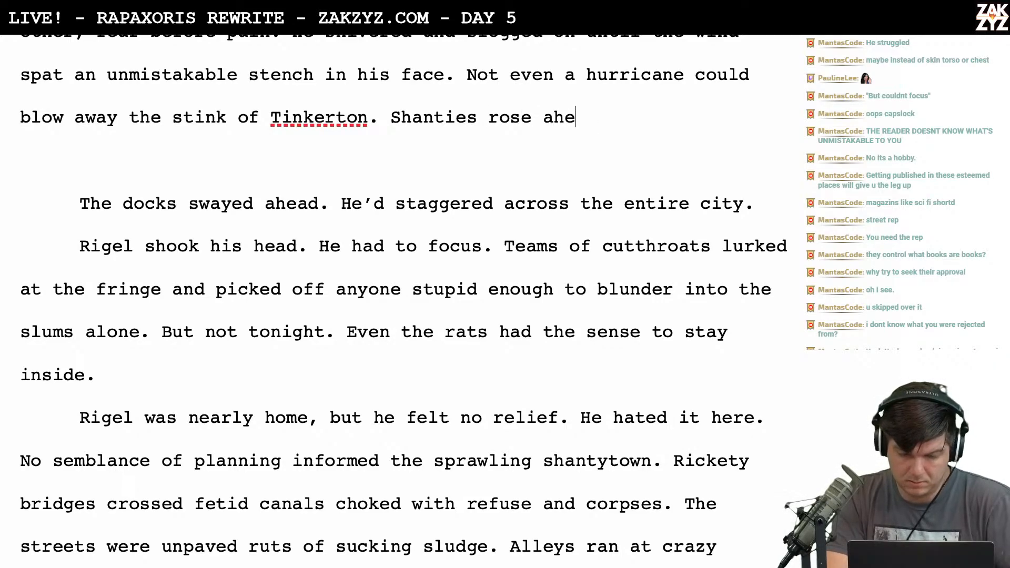
{"action": "key", "text": "BackSpace"}
{"action": "key", "text": "BackSpace"}
{"action": "key", "text": "BackSpace"}
{"action": "key", "text": "BackSpace"}
{"action": "key", "text": "BackSpace"}
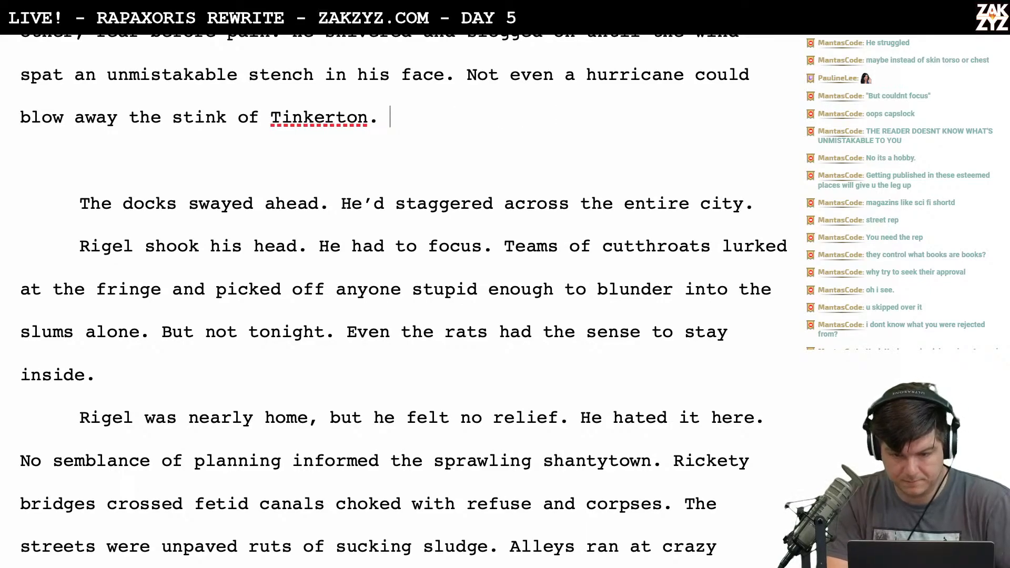
Write the sentence "The shantytown rose ahead." after "the stink of Tinkerton."
{"action": "type", "text": "The shantyho"}
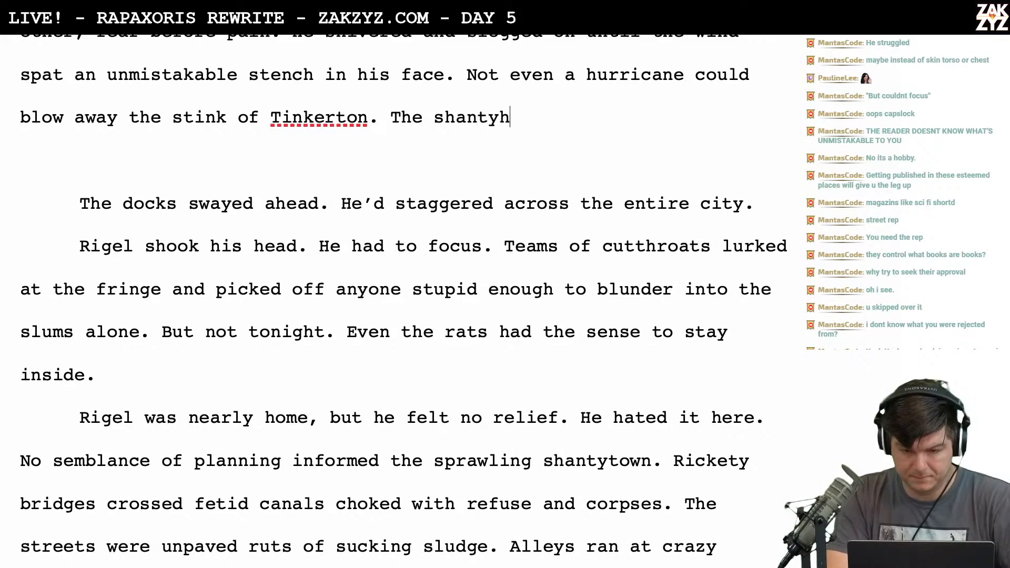
{"action": "key", "text": "BackSpace"}
{"action": "key", "text": "BackSpace"}
{"action": "type", "text": "town "}
{"action": "type", "text": "ju"}
{"action": "key", "text": "BackSpace"}
{"action": "key", "text": "BackSpace"}
{"action": "type", "text": "rose "}
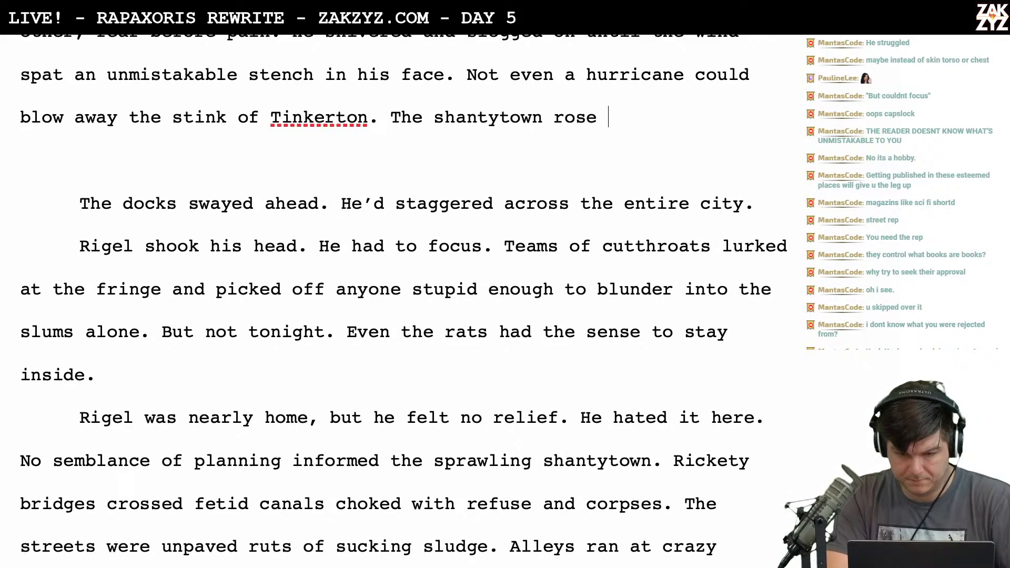
{"action": "type", "text": "ahead."}
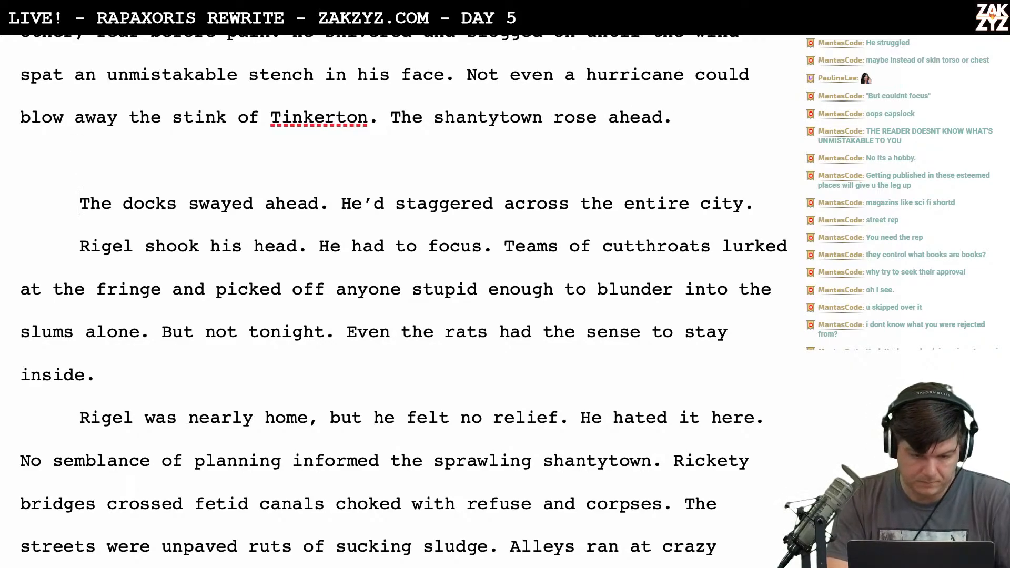
Delete "The docks swayed ahead." with the empty paragraph, joining "He'd staggered across the entire city." directly after "rose ahead."
{"action": "key", "text": "shift+Right"}
{"action": "key", "text": "shift+Right"}
{"action": "key", "text": "shift+Right"}
{"action": "key", "text": "shift+Right"}
{"action": "key", "text": "shift+Down"}
{"action": "key", "text": "shift+Up"}
{"action": "key", "text": "shift+Right"}
{"action": "key", "text": "shift+Right"}
{"action": "key", "text": "shift+Right"}
{"action": "key", "text": "shift+Right"}
{"action": "key", "text": "shift+Right"}
{"action": "key", "text": "shift+Right"}
{"action": "key", "text": "shift+Right"}
{"action": "key", "text": "shift+Right"}
{"action": "key", "text": "shift+Right"}
{"action": "key", "text": "shift+Right"}
{"action": "key", "text": "shift+Right"}
{"action": "key", "text": "shift+Right"}
{"action": "key", "text": "shift+Right"}
{"action": "key", "text": "shift+Right"}
{"action": "key", "text": "shift+Right"}
{"action": "key", "text": "shift+Right"}
{"action": "key", "text": "shift+Right"}
{"action": "key", "text": "shift+Right"}
{"action": "key", "text": "shift+Right"}
{"action": "key", "text": "shift+Right"}
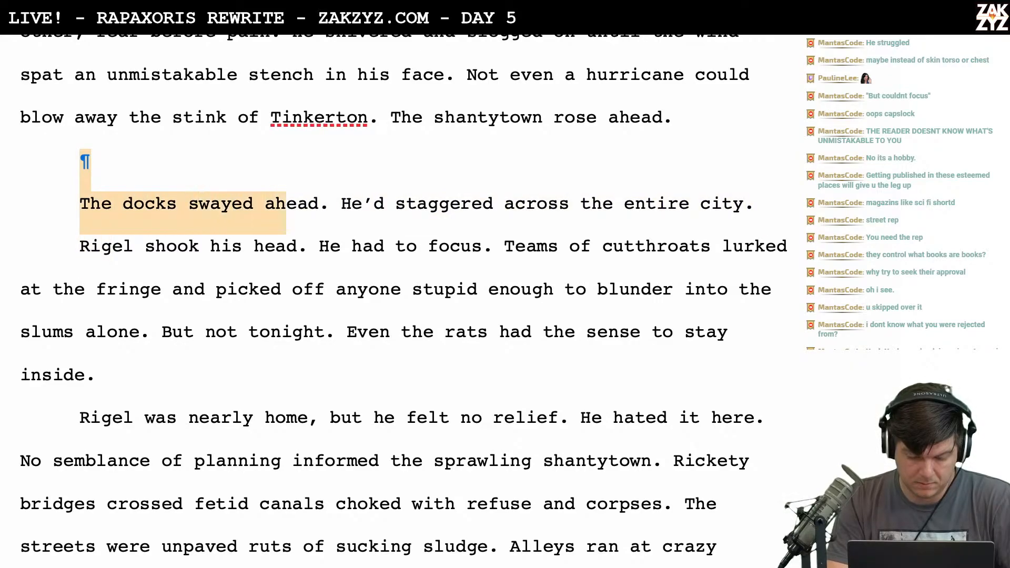
{"action": "key", "text": "BackSpace"}
{"action": "key", "text": "BackSpace"}
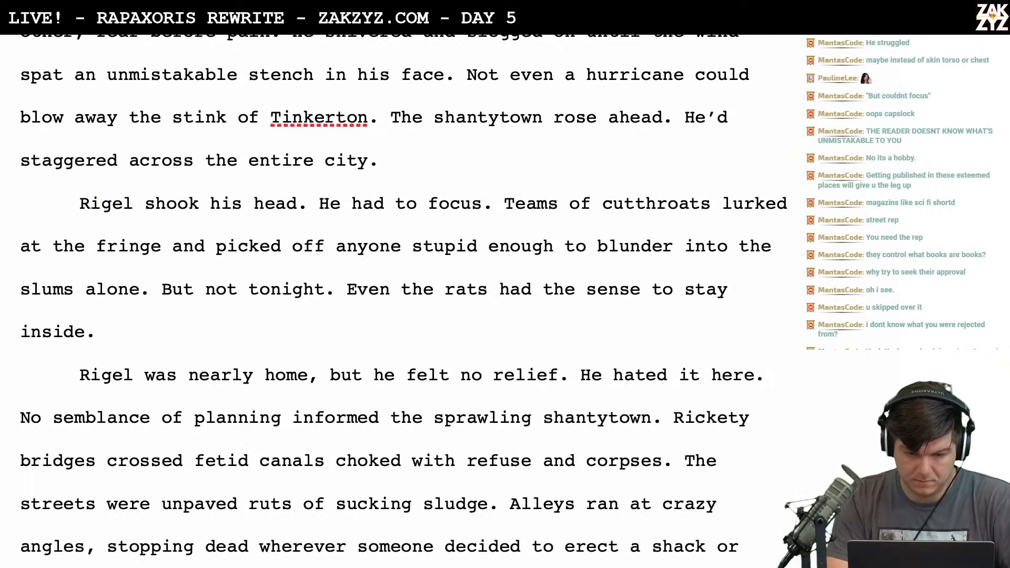
Split the paragraph after "Rigel shook his head" and continue that sentence with "and struggled for focus."
{"action": "key", "text": "Down"}
{"action": "key", "text": "Up"}
{"action": "key", "text": "Up"}
{"action": "key", "text": "Left"}
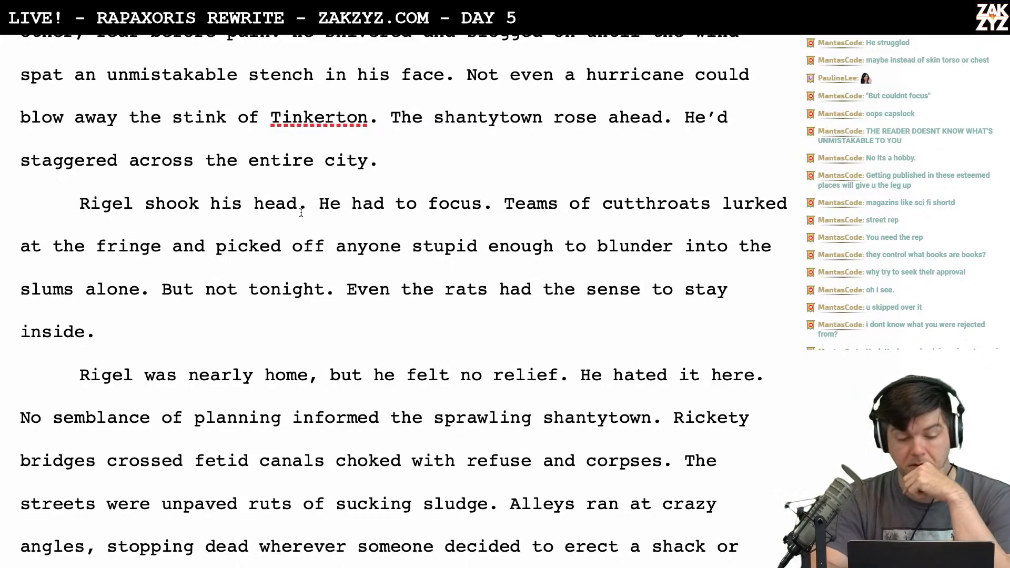
{"action": "scroll", "coordinate": [301, 211], "scroll_direction": "down", "scroll_amount": 1}
{"action": "scroll", "coordinate": [301, 211], "scroll_direction": "up", "scroll_amount": 4}
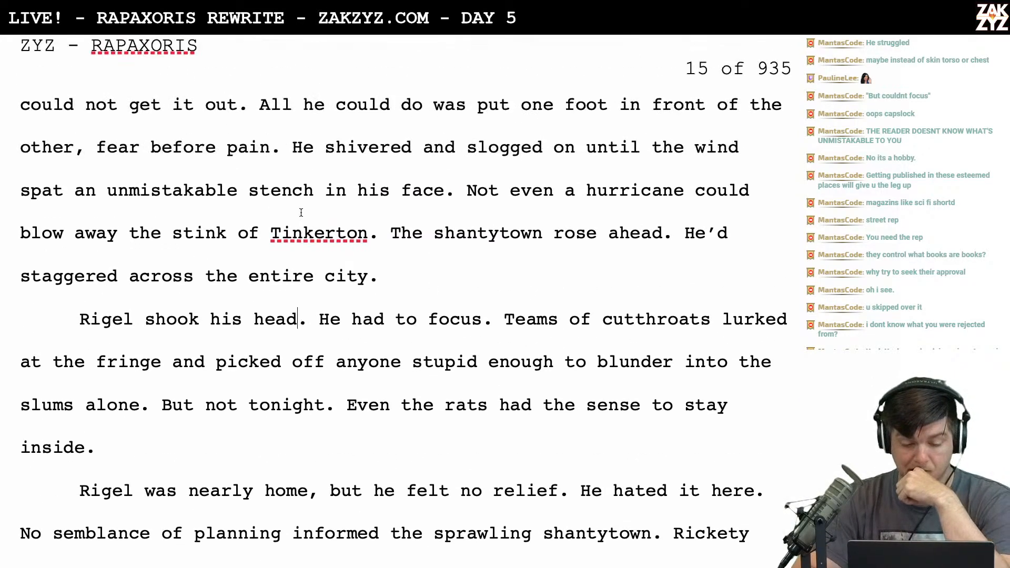
{"action": "scroll", "coordinate": [301, 212], "scroll_direction": "down", "scroll_amount": 1}
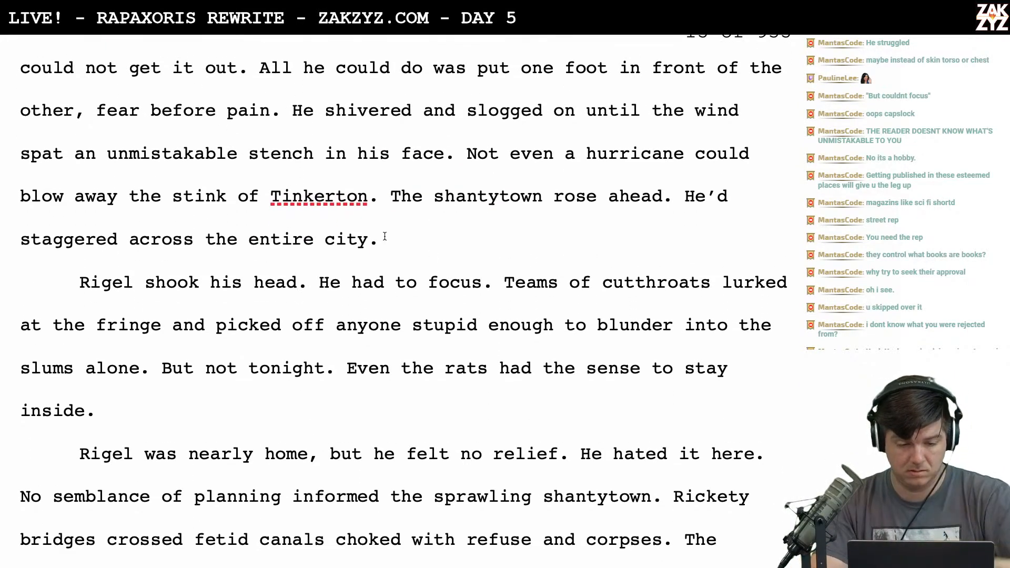
{"action": "left_click", "coordinate": [298, 282]}
{"action": "key", "text": "Return"}
{"action": "type", "text": "and struggled for focus."}
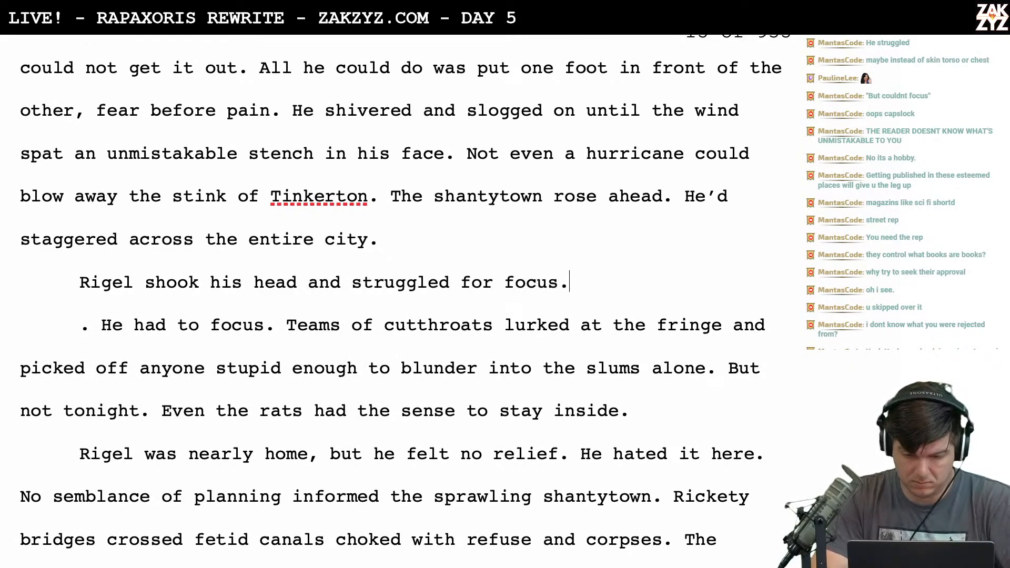
Delete the leftover ". He had to focus." and join "Teams of cutthroats" to the sentence ending "struggled for focus."
{"action": "key", "text": "Right"}
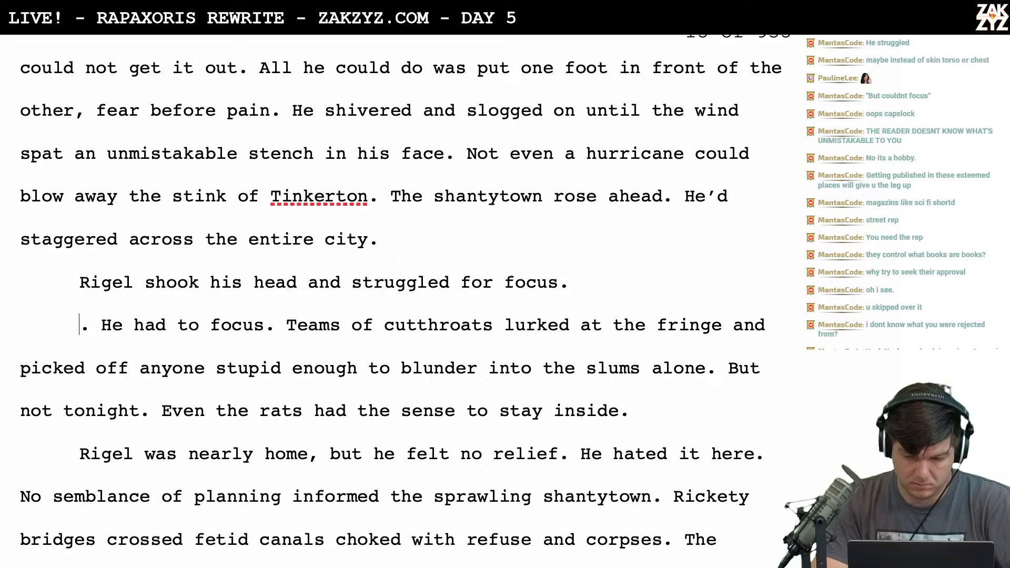
{"action": "key", "text": "shift+Right"}
{"action": "key", "text": "shift+Right"}
{"action": "key", "text": "shift+Right"}
{"action": "key", "text": "shift+Right"}
{"action": "key", "text": "shift+Right"}
{"action": "key", "text": "shift+Right"}
{"action": "key", "text": "shift+Right"}
{"action": "key", "text": "shift+Right"}
{"action": "key", "text": "shift+Right"}
{"action": "key", "text": "shift+Right"}
{"action": "key", "text": "shift+Right"}
{"action": "key", "text": "shift+Right"}
{"action": "key", "text": "shift+Right"}
{"action": "key", "text": "shift+Right"}
{"action": "key", "text": "shift+Right"}
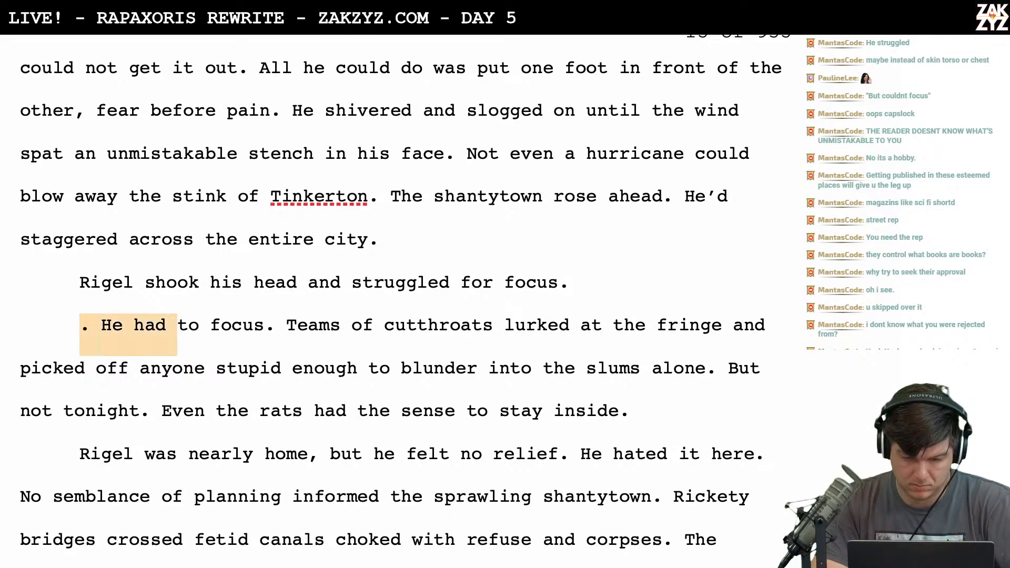
{"action": "key", "text": "shift+Right"}
{"action": "key", "text": "shift+Right"}
{"action": "key", "text": "shift+Right"}
{"action": "key", "text": "BackSpace"}
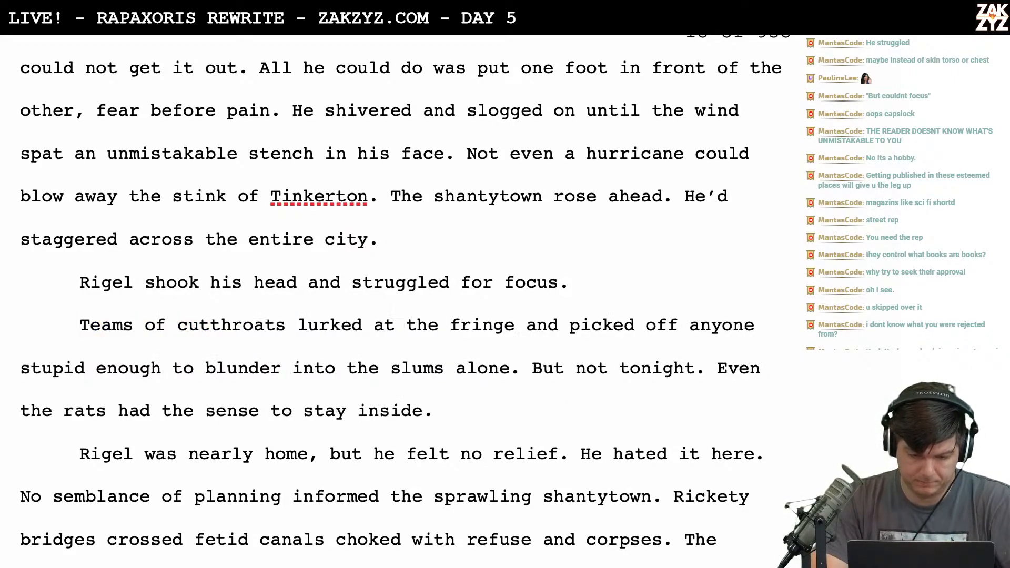
{"action": "key", "text": "BackSpace"}
{"action": "scroll", "coordinate": [403, 303], "scroll_direction": "down", "scroll_amount": 1}
{"action": "scroll", "coordinate": [403, 303], "scroll_direction": "up", "scroll_amount": 3}
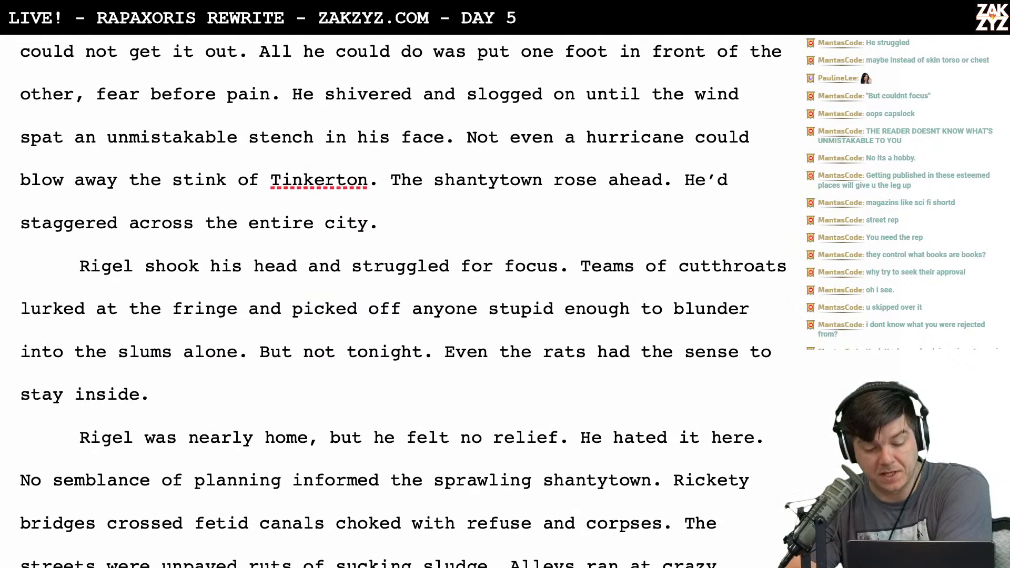
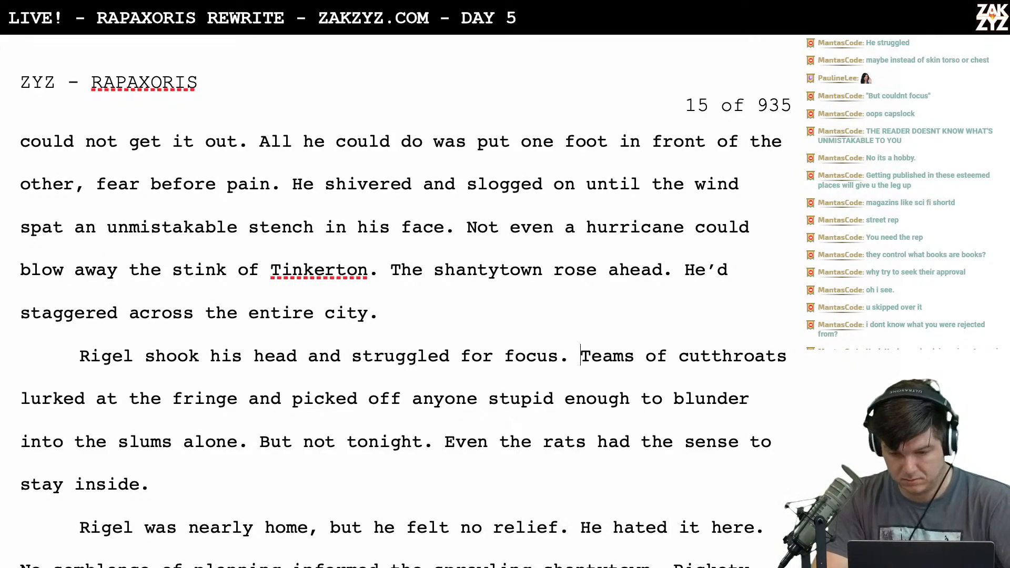
Add a new paragraph reading "He was nearly home." above the paragraph that begins "Rigel was nearly home"
{"action": "scroll", "coordinate": [248, 278], "scroll_direction": "down", "scroll_amount": 1}
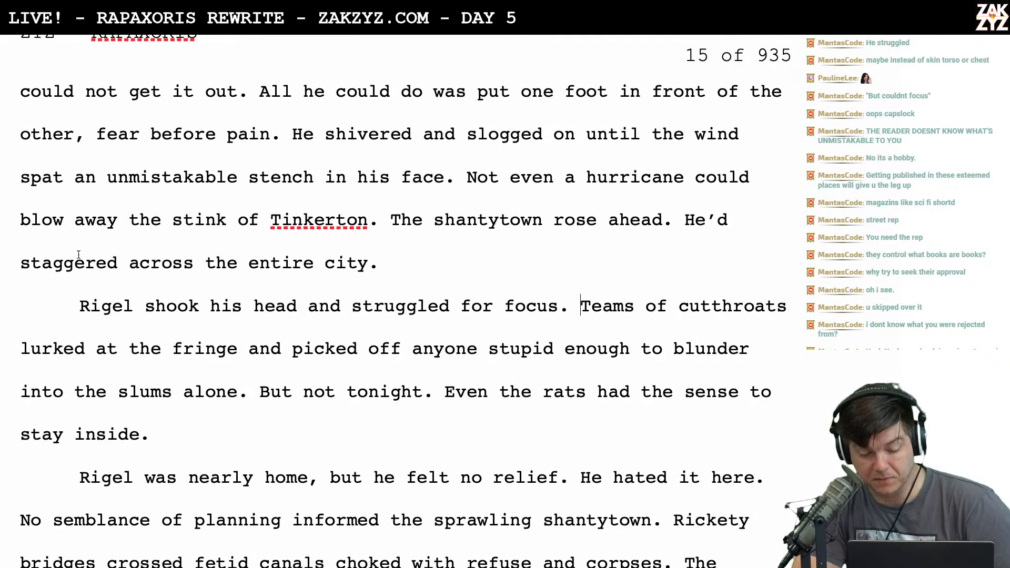
{"action": "scroll", "coordinate": [442, 386], "scroll_direction": "down", "scroll_amount": 2}
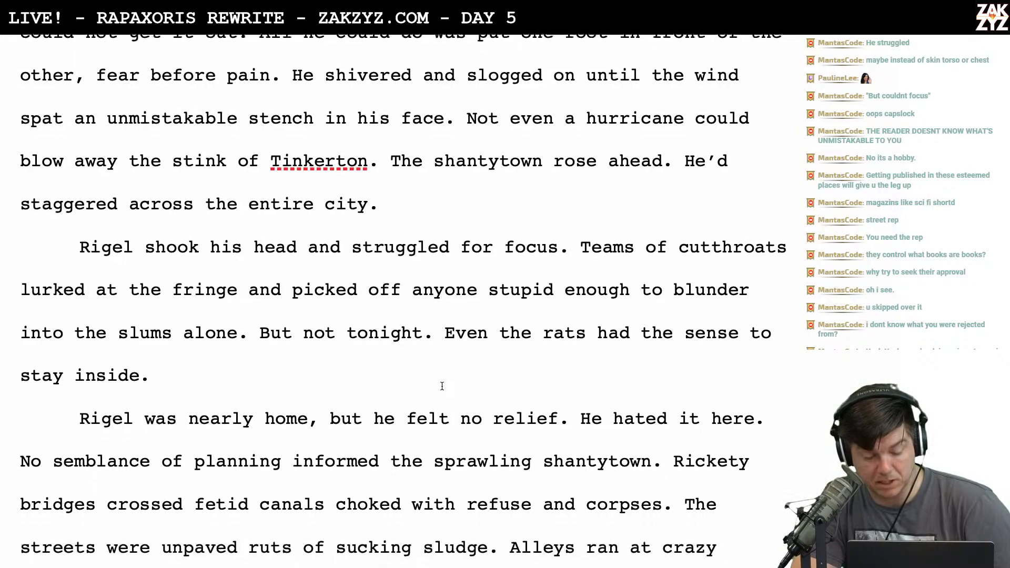
{"action": "scroll", "coordinate": [442, 387], "scroll_direction": "down", "scroll_amount": 2}
{"action": "scroll", "coordinate": [409, 261], "scroll_direction": "down", "scroll_amount": 1}
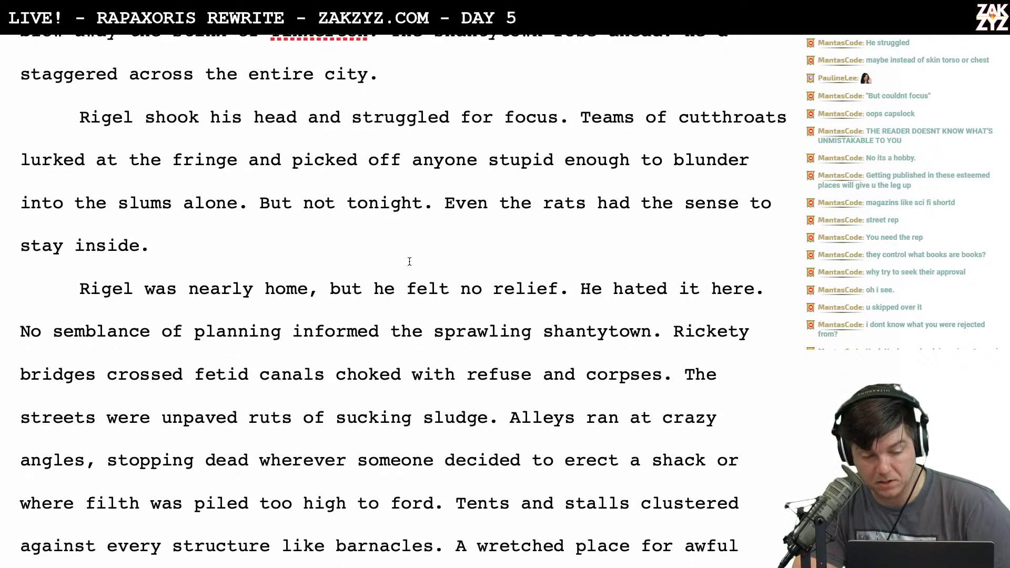
{"action": "scroll", "coordinate": [409, 262], "scroll_direction": "down", "scroll_amount": 1}
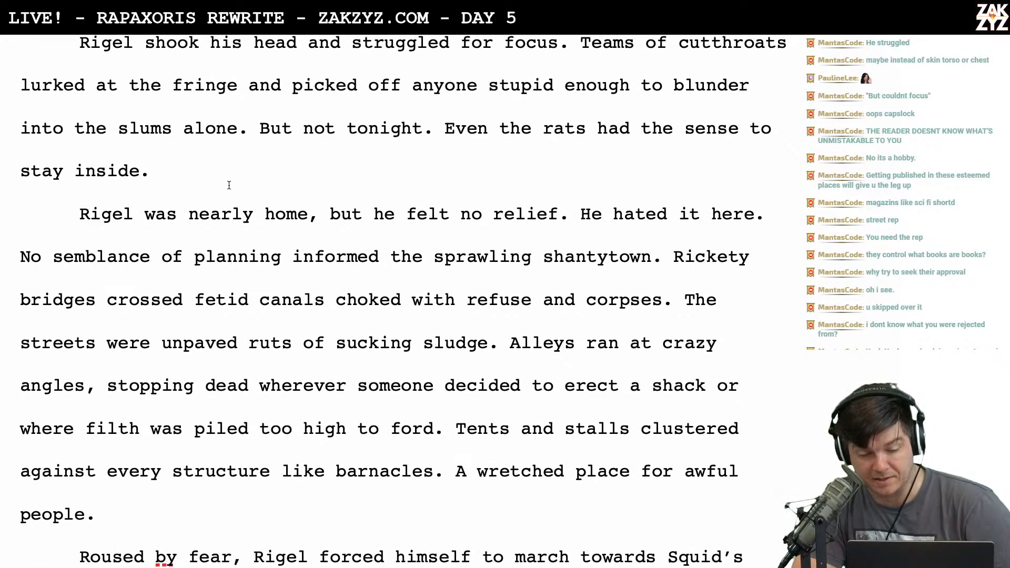
{"action": "scroll", "coordinate": [228, 174], "scroll_direction": "down", "scroll_amount": 2}
{"action": "left_click", "coordinate": [78, 135]}
{"action": "key", "text": "Return"}
{"action": "key", "text": "Up"}
{"action": "type", "text": "He was nearly hoime"}
{"action": "key", "text": "BackSpace"}
{"action": "key", "text": "BackSpace"}
{"action": "key", "text": "BackSpace"}
{"action": "type", "text": "me."}
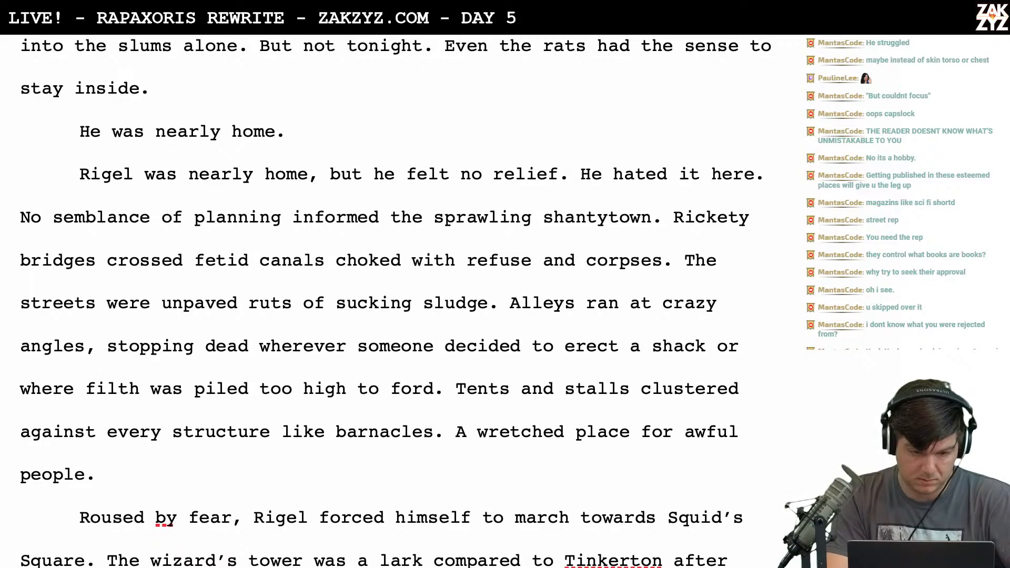
Extend the new sentence "He was nearly home" with ", if he could only make it to the inn."
{"action": "key", "text": "BackSpace"}
{"action": "key", "text": "BackSpace"}
{"action": "type", "text": ", if he cou"}
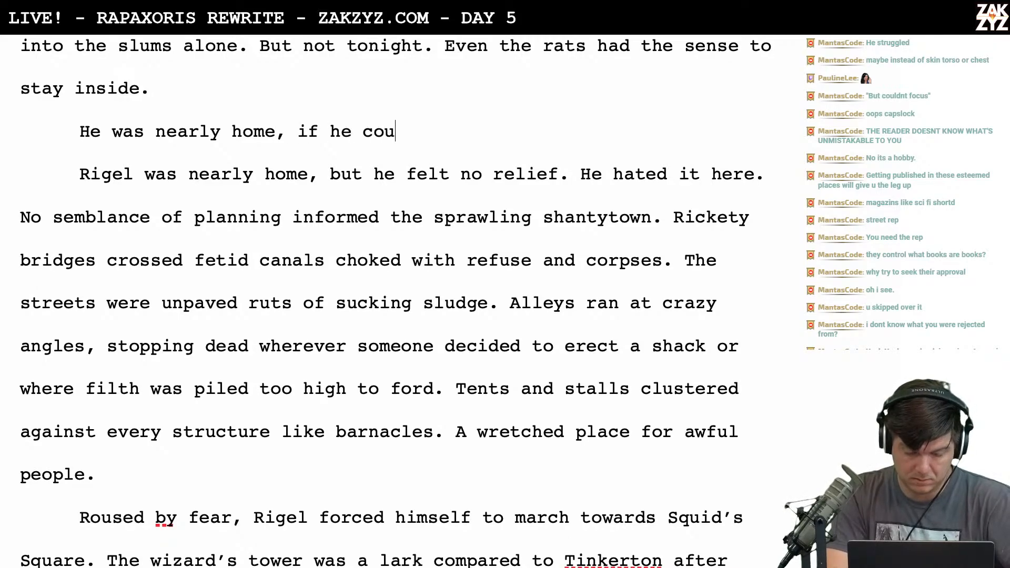
{"action": "type", "text": "ld only make "}
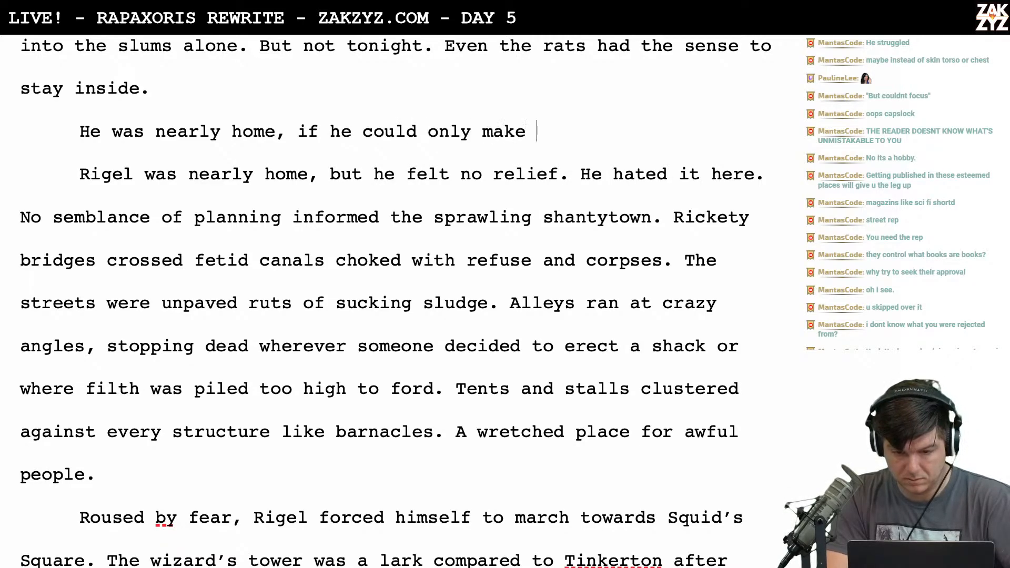
{"action": "type", "text": "it to the inn"}
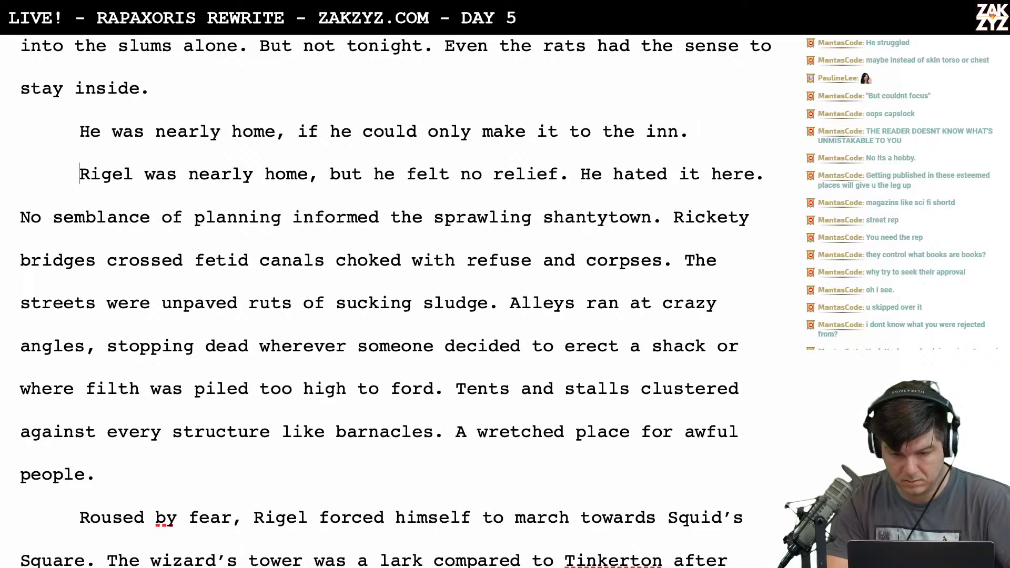
Insert a new paragraph above "He was nearly home" and begin it with "The familiar"
{"action": "scroll", "coordinate": [76, 132], "scroll_direction": "down", "scroll_amount": 1}
{"action": "scroll", "coordinate": [76, 128], "scroll_direction": "up", "scroll_amount": 2}
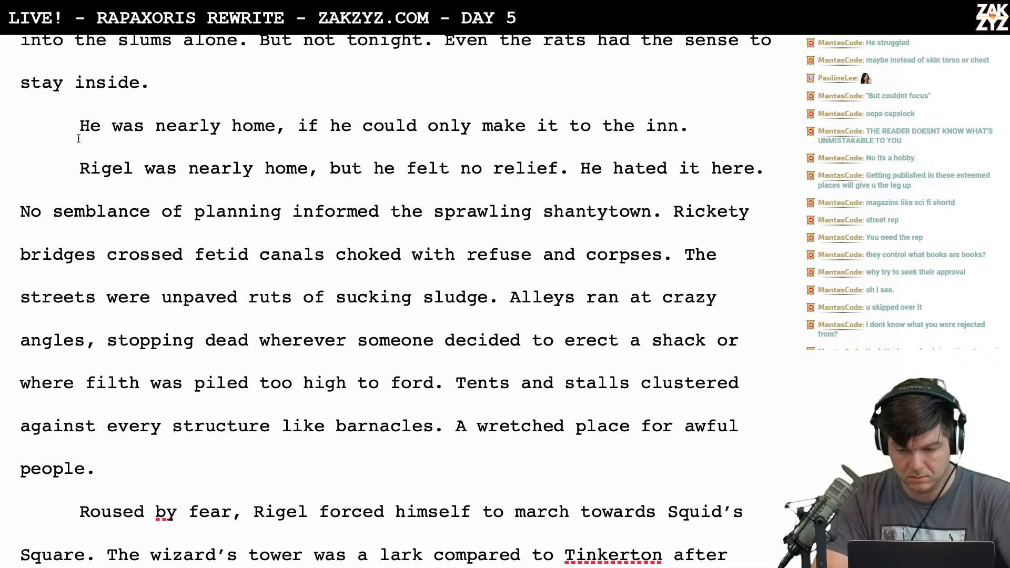
{"action": "scroll", "coordinate": [78, 138], "scroll_direction": "up", "scroll_amount": 2}
{"action": "scroll", "coordinate": [79, 108], "scroll_direction": "down", "scroll_amount": 2}
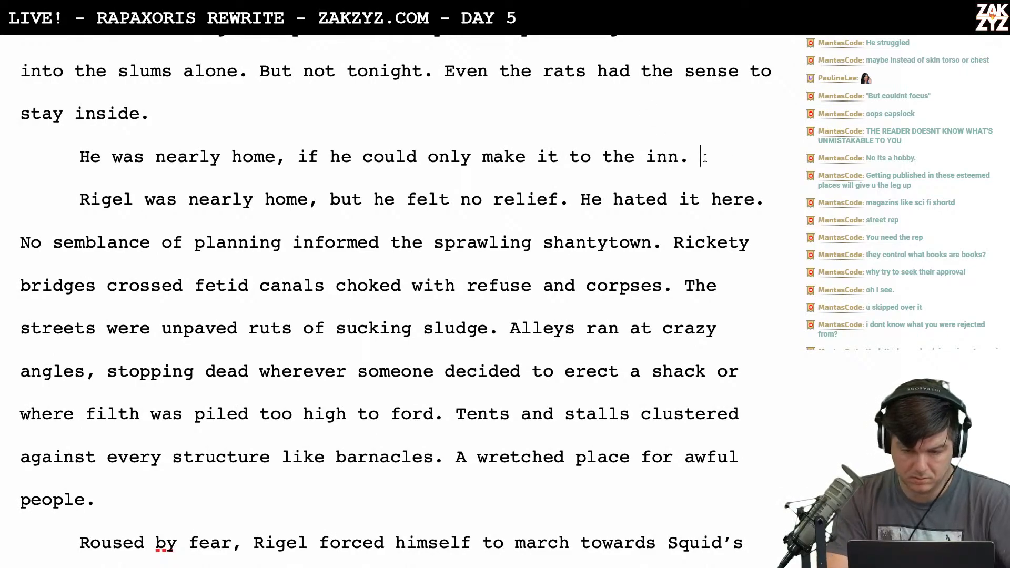
{"action": "key", "text": "Home"}
{"action": "key", "text": "Return"}
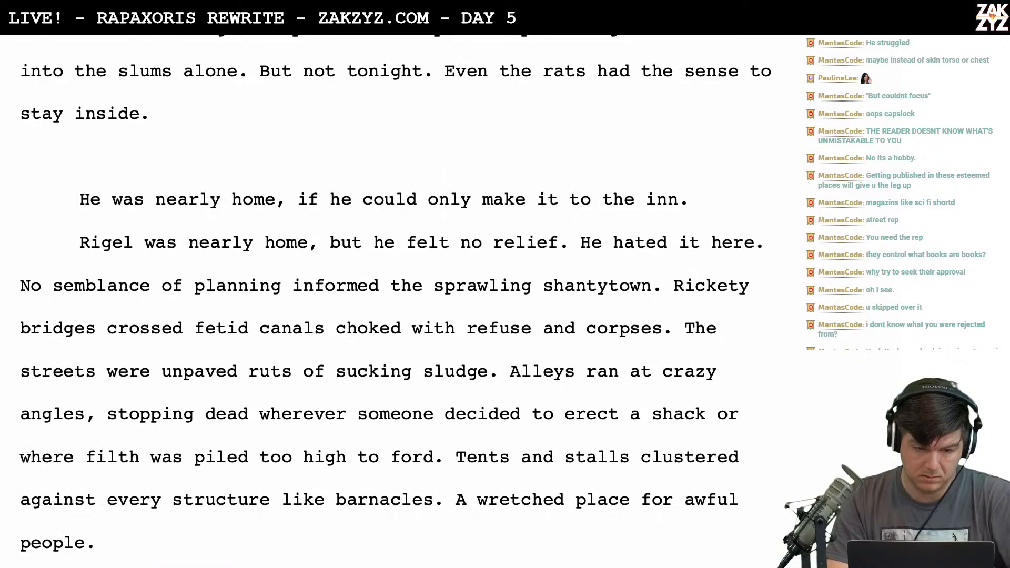
{"action": "type", "text": "The familiar "}
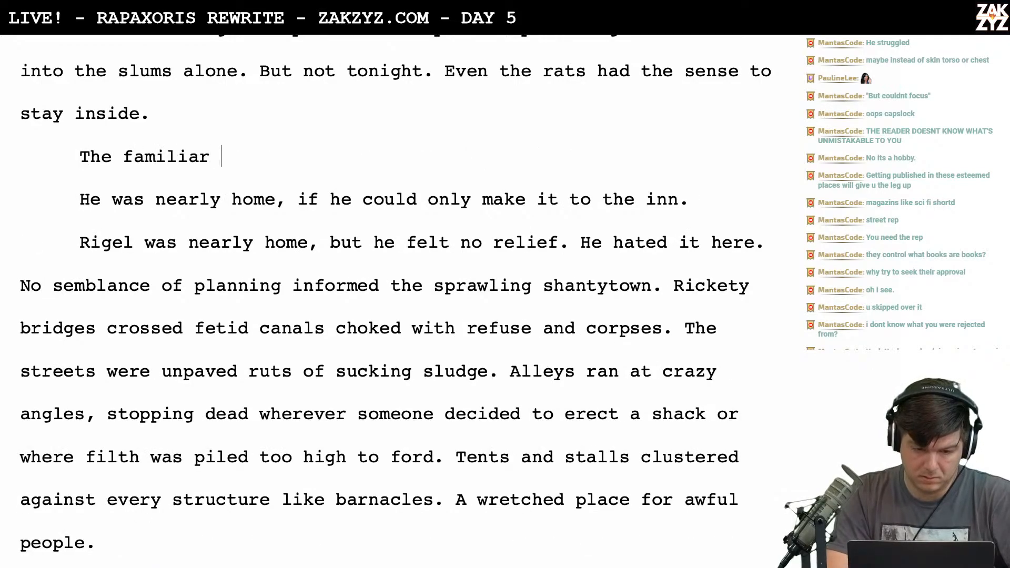
Complete the sentence begun with "The familiar" so it reads "The familiar streets brought no relief."
{"action": "type", "text": "streets bor"}
{"action": "key", "text": "BackSpace"}
{"action": "key", "text": "BackSpace"}
{"action": "key", "text": "BackSpace"}
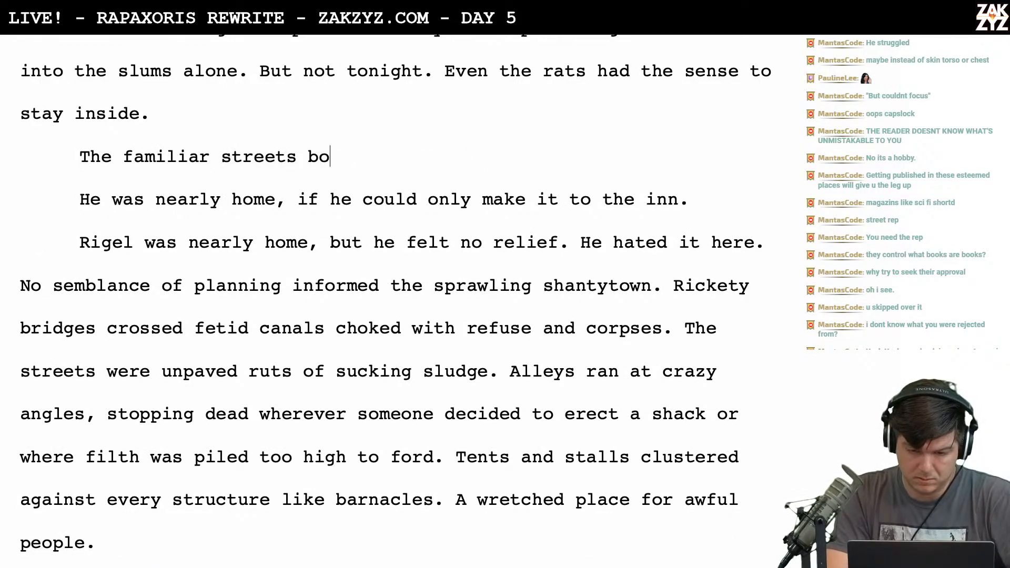
{"action": "key", "text": "BackSpace"}
{"action": "key", "text": "BackSpace"}
{"action": "key", "text": "BackSpace"}
{"action": "key", "text": "BackSpace"}
{"action": "key", "text": "BackSpace"}
{"action": "key", "text": "BackSpace"}
{"action": "key", "text": "BackSpace"}
{"action": "key", "text": "BackSpace"}
{"action": "type", "text": "streets now"}
{"action": "key", "text": "BackSpace"}
{"action": "key", "text": "BackSpace"}
{"action": "key", "text": "BackSpace"}
{"action": "key", "text": "BackSpace"}
{"action": "type", "text": "bro"}
{"action": "type", "text": "no releit"}
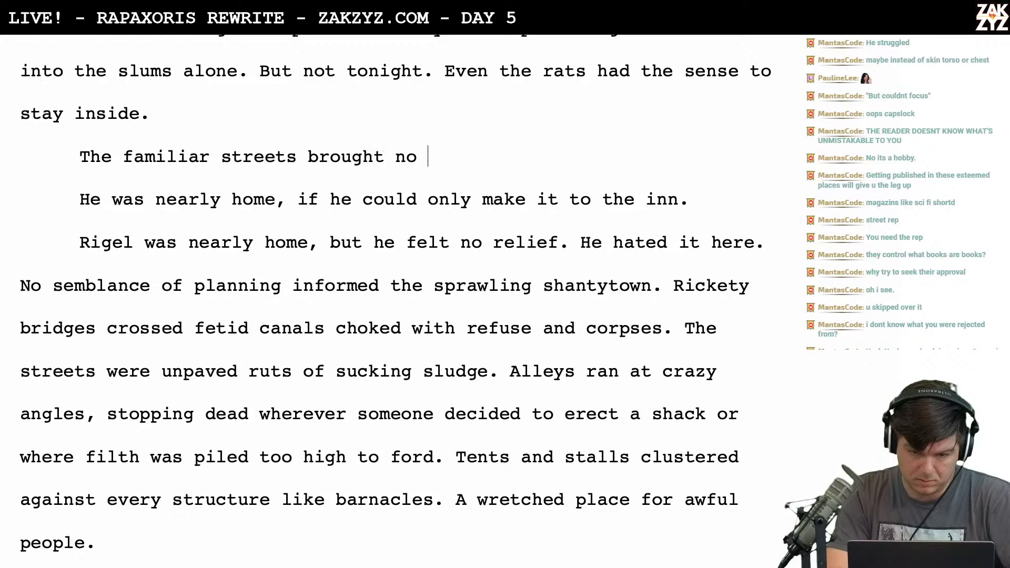
{"action": "key", "text": "BackSpace"}
{"action": "key", "text": "BackSpace"}
{"action": "key", "text": "BackSpace"}
{"action": "type", "text": "ief."}
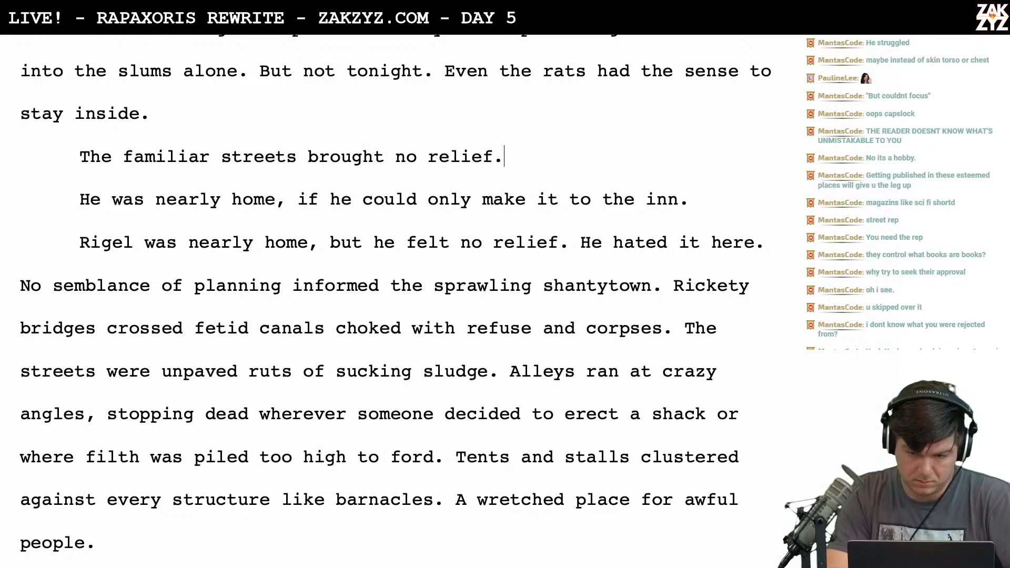
Replace "shantytown" with "harbor" in the sentence about it rising ahead, after the stink of Tinkerton
{"action": "scroll", "coordinate": [395, 302], "scroll_direction": "up", "scroll_amount": 5}
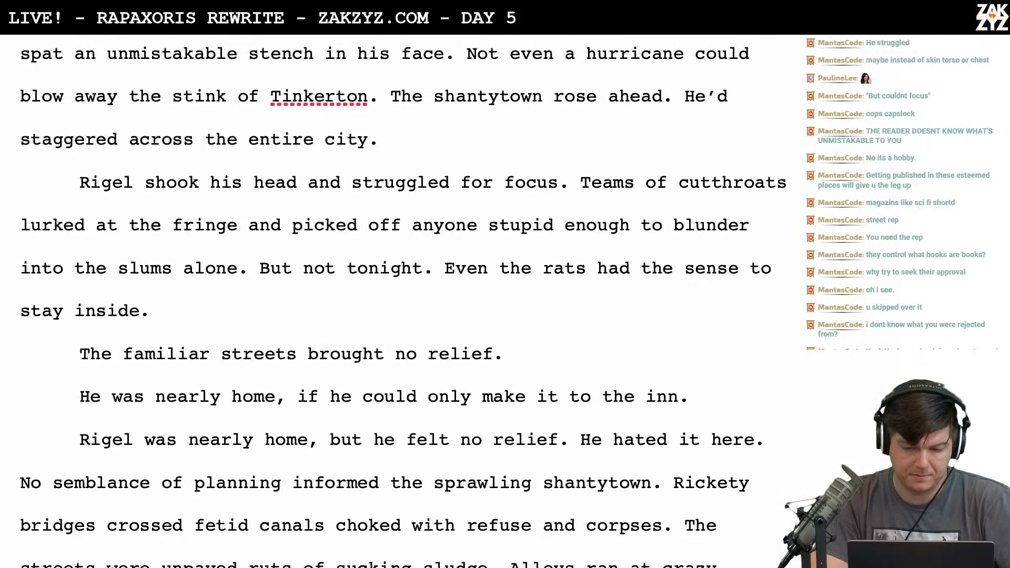
{"action": "key", "text": "BackSpace"}
{"action": "key", "text": "BackSpace"}
{"action": "key", "text": "BackSpace"}
{"action": "key", "text": "BackSpace"}
{"action": "key", "text": "BackSpace"}
{"action": "key", "text": "BackSpace"}
{"action": "key", "text": "BackSpace"}
{"action": "key", "text": "BackSpace"}
{"action": "key", "text": "BackSpace"}
{"action": "key", "text": "BackSpace"}
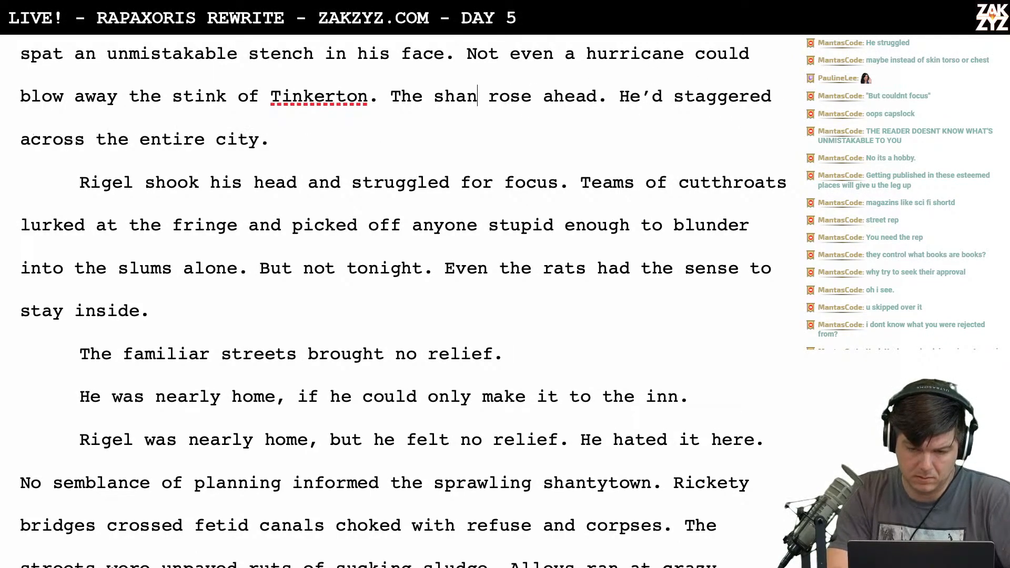
{"action": "type", "text": "harbor"}
{"action": "scroll", "coordinate": [402, 305], "scroll_direction": "down", "scroll_amount": 3}
{"action": "scroll", "coordinate": [402, 305], "scroll_direction": "up", "scroll_amount": 4}
{"action": "scroll", "coordinate": [403, 305], "scroll_direction": "up", "scroll_amount": 1}
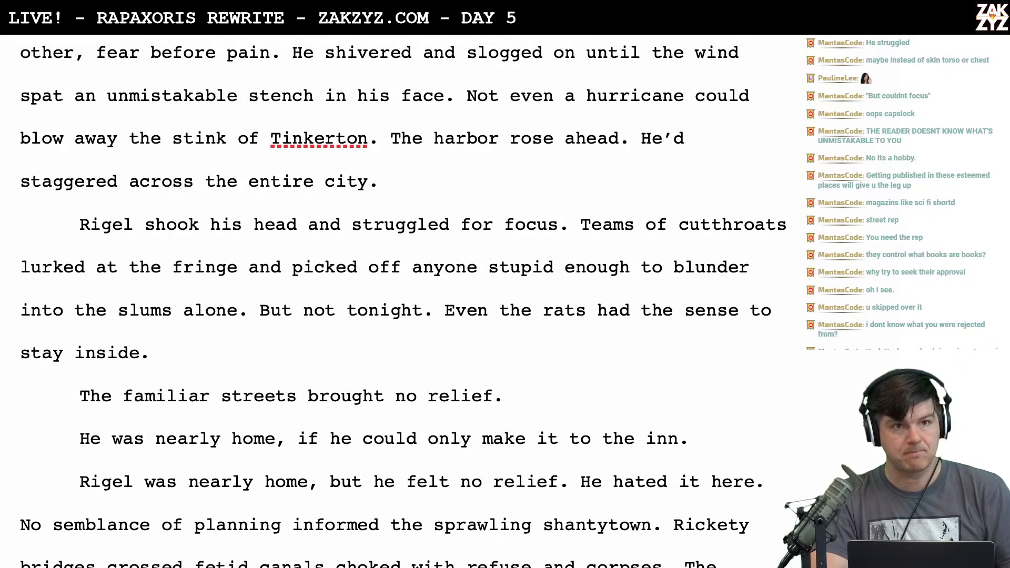
{"action": "scroll", "coordinate": [403, 305], "scroll_direction": "up", "scroll_amount": 1}
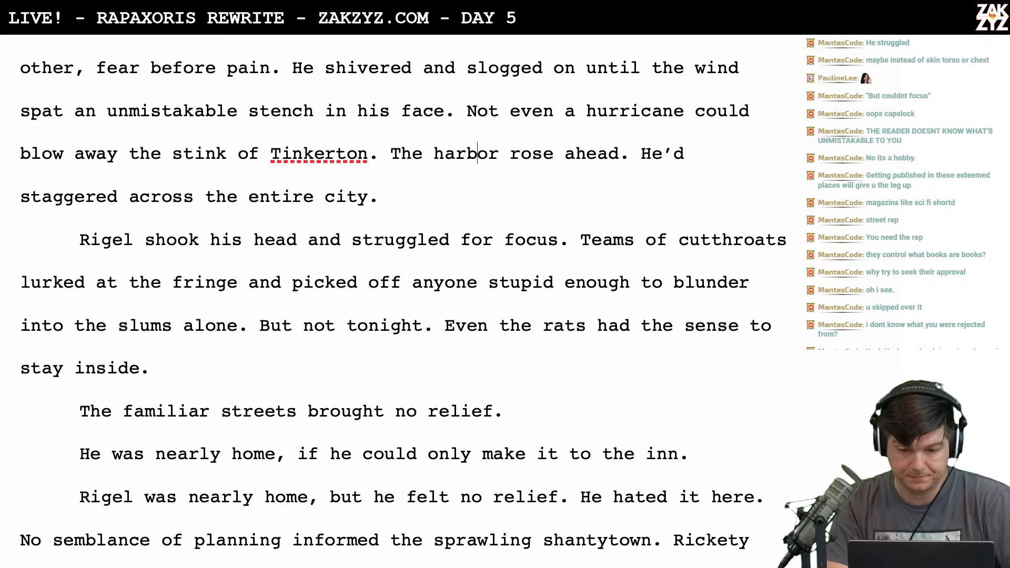
{"action": "type", "text": "wretched"}
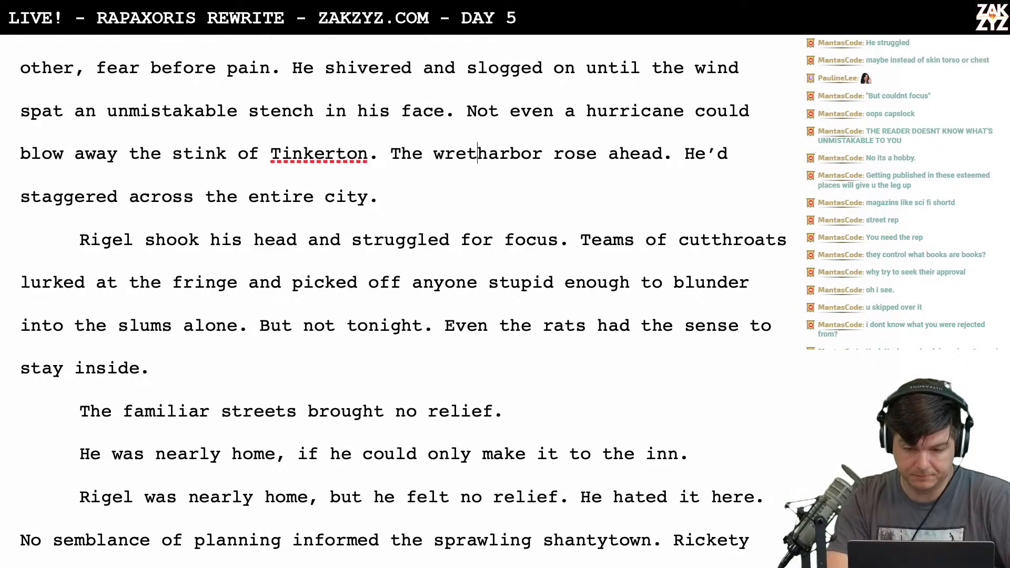
{"action": "key", "text": "BackSpace"}
{"action": "key", "text": "BackSpace"}
{"action": "key", "text": "BackSpace"}
{"action": "key", "text": "BackSpace"}
{"action": "key", "text": "BackSpace"}
{"action": "key", "text": "BackSpace"}
{"action": "key", "text": "BackSpace"}
{"action": "key", "text": "BackSpace"}
{"action": "key", "text": "BackSpace"}
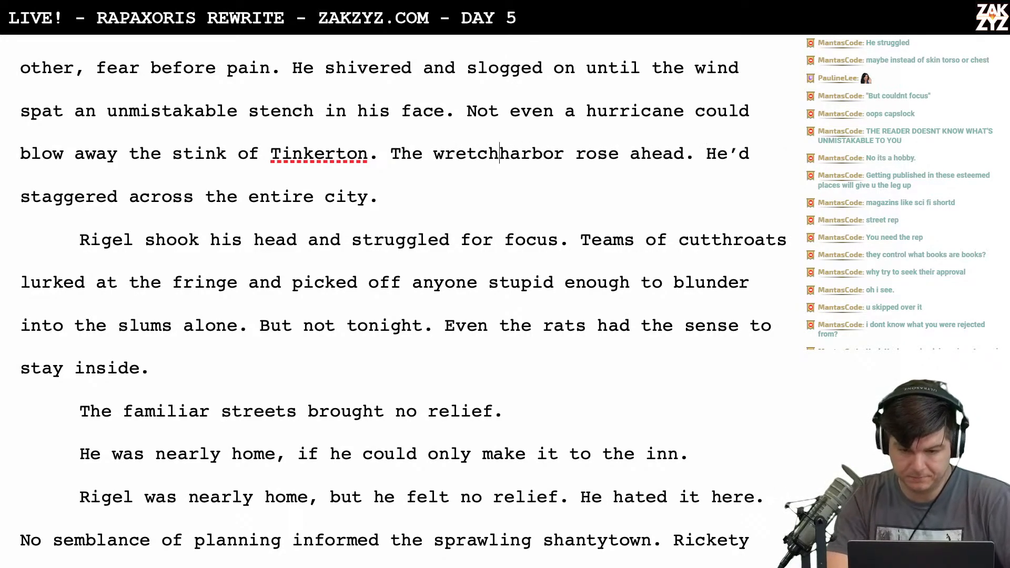
Delete the sentence "The harbor rose ahead." following the mention of Tinkerton's stink
{"action": "scroll", "coordinate": [402, 305], "scroll_direction": "down", "scroll_amount": 1}
{"action": "scroll", "coordinate": [403, 305], "scroll_direction": "up", "scroll_amount": 2}
{"action": "left_click_drag", "start_coordinate": [634, 168], "coordinate": [390, 173]}
{"action": "key", "text": "BackSpace"}
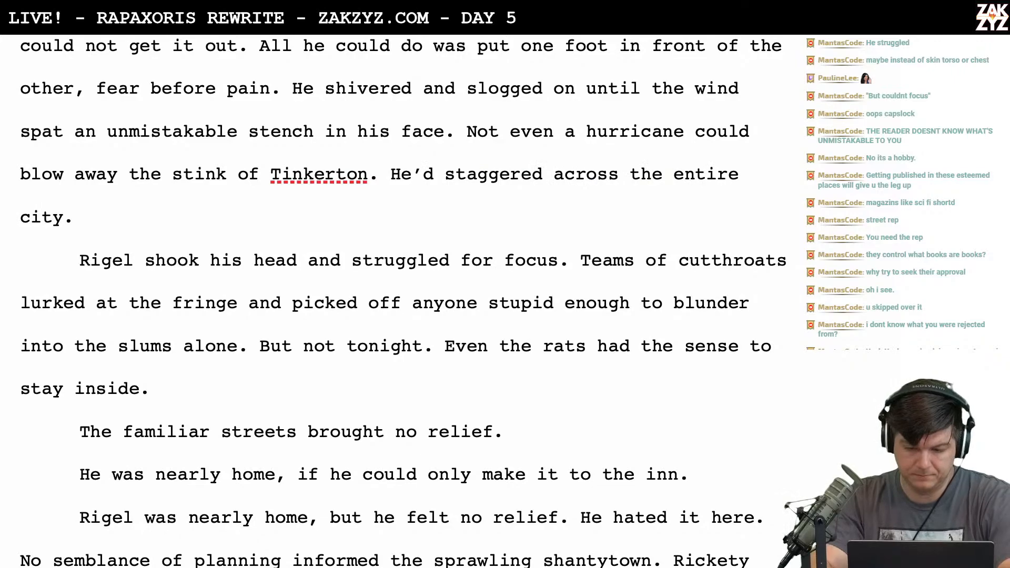
Delete the text from "He was nearly home, if he could" through "but he felt no relief.", joining "He hated it here." to the familiar streets sentence
{"action": "scroll", "coordinate": [403, 303], "scroll_direction": "down", "scroll_amount": 5}
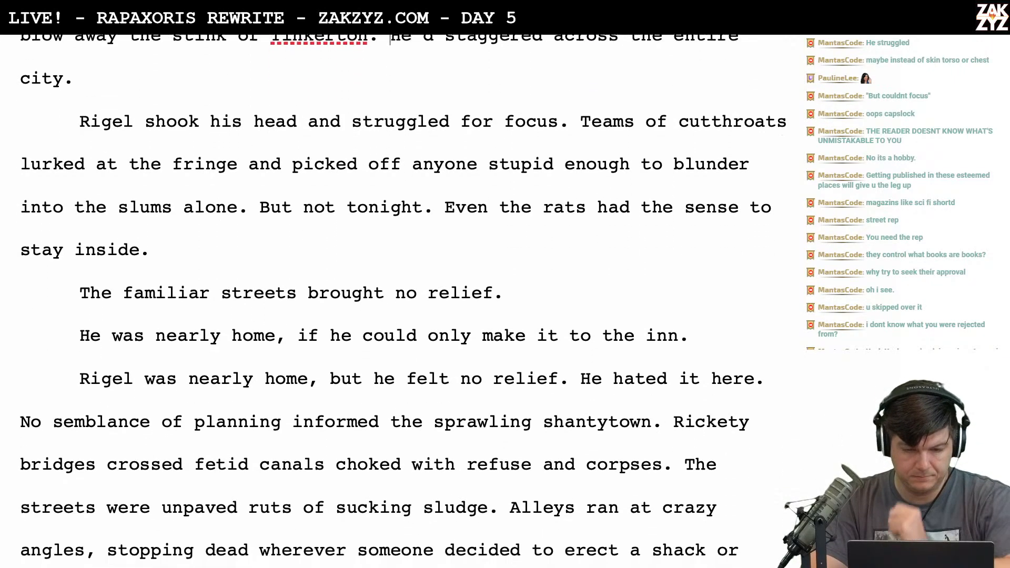
{"action": "scroll", "coordinate": [403, 303], "scroll_direction": "up", "scroll_amount": 3}
{"action": "scroll", "coordinate": [403, 303], "scroll_direction": "down", "scroll_amount": 2}
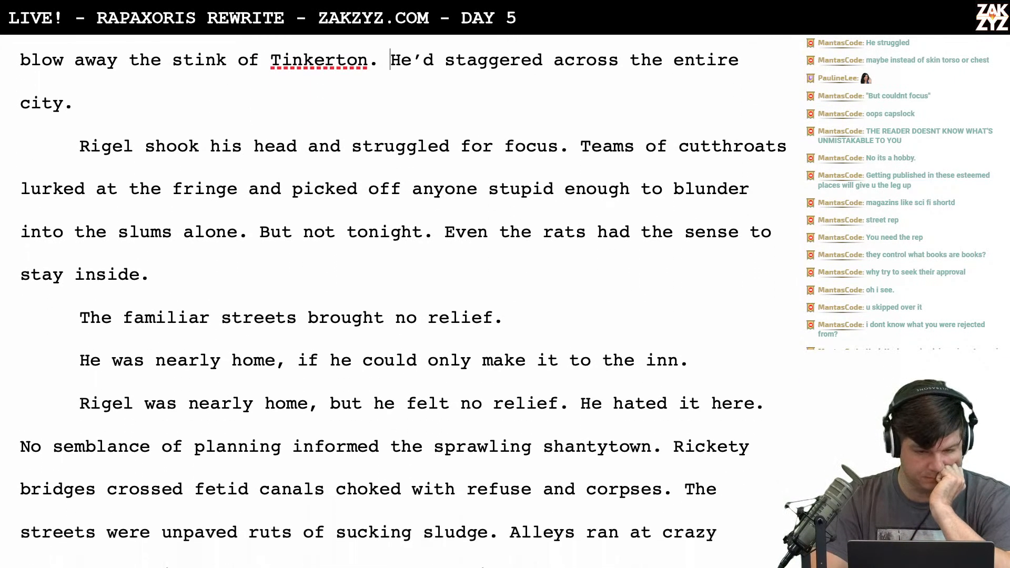
{"action": "scroll", "coordinate": [403, 303], "scroll_direction": "down", "scroll_amount": 1}
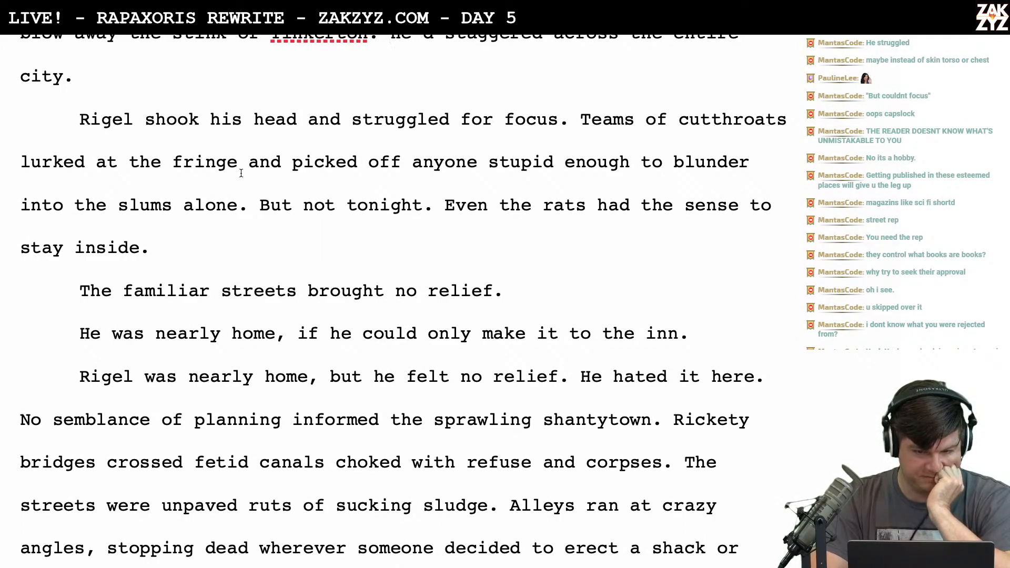
{"action": "scroll", "coordinate": [389, 213], "scroll_direction": "down", "scroll_amount": 2}
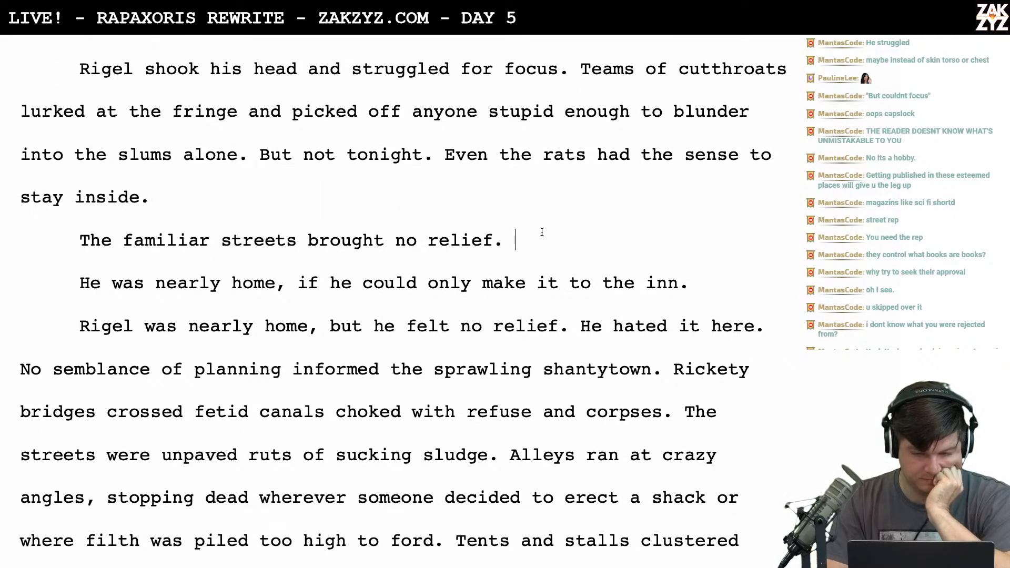
{"action": "left_click_drag", "start_coordinate": [542, 232], "coordinate": [570, 327]}
{"action": "key", "text": "BackSpace"}
Delete "and corpses" from the sentence about the fetid canals so it ends at "choked with refuse."
{"action": "scroll", "coordinate": [402, 308], "scroll_direction": "down", "scroll_amount": 4}
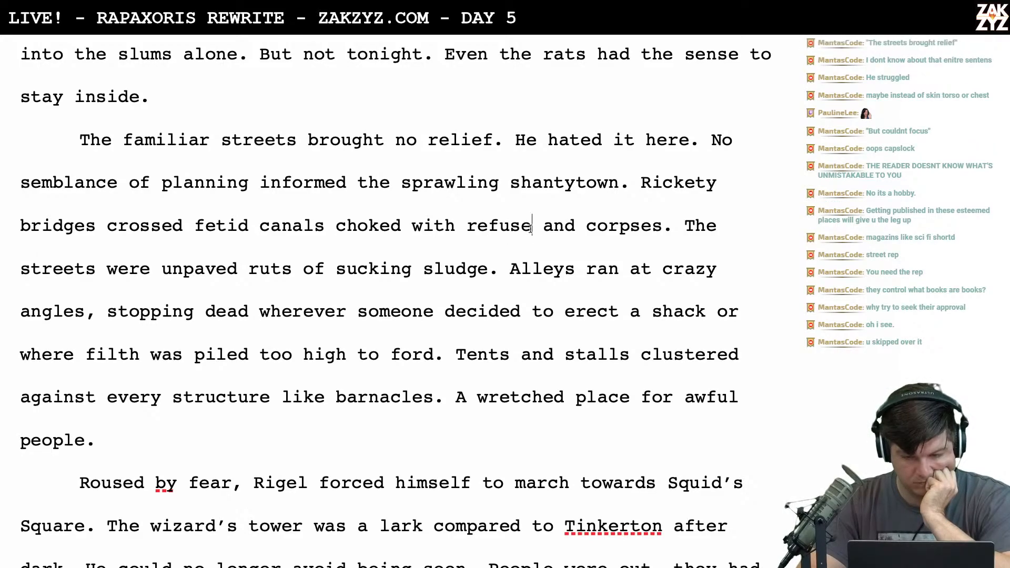
{"action": "scroll", "coordinate": [588, 266], "scroll_direction": "down", "scroll_amount": 1}
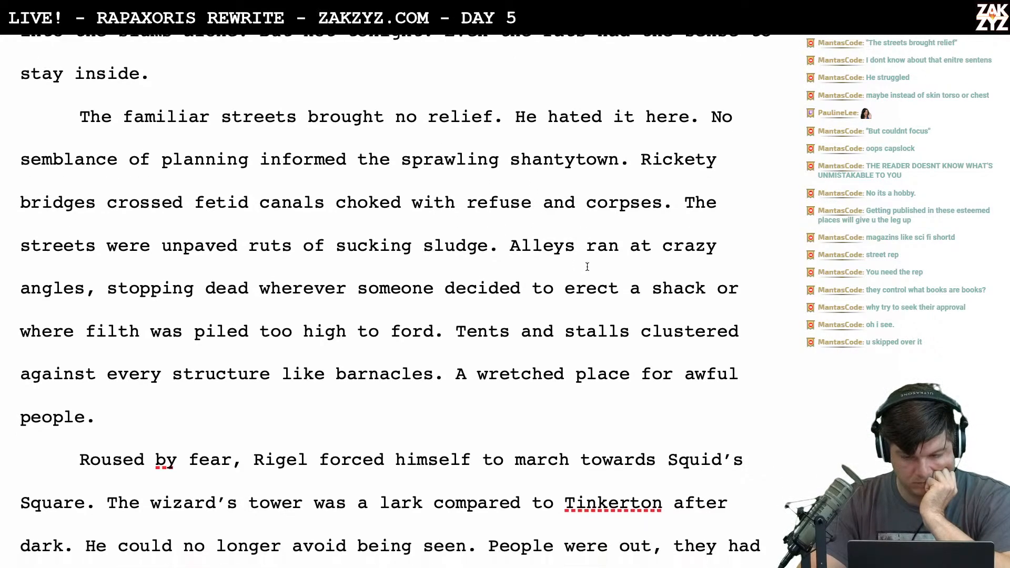
{"action": "scroll", "coordinate": [587, 267], "scroll_direction": "down", "scroll_amount": 1}
{"action": "key", "text": "shift+Right"}
{"action": "key", "text": "shift+Right"}
{"action": "key", "text": "shift+Right"}
{"action": "key", "text": "shift+Right"}
{"action": "key", "text": "shift+Right"}
{"action": "key", "text": "shift+Right"}
{"action": "key", "text": "shift+Right"}
{"action": "key", "text": "shift+Right"}
{"action": "key", "text": "shift+Right"}
{"action": "key", "text": "shift+Right"}
{"action": "key", "text": "shift+Right"}
{"action": "key", "text": "shift+Right"}
{"action": "key", "text": "shift+Right"}
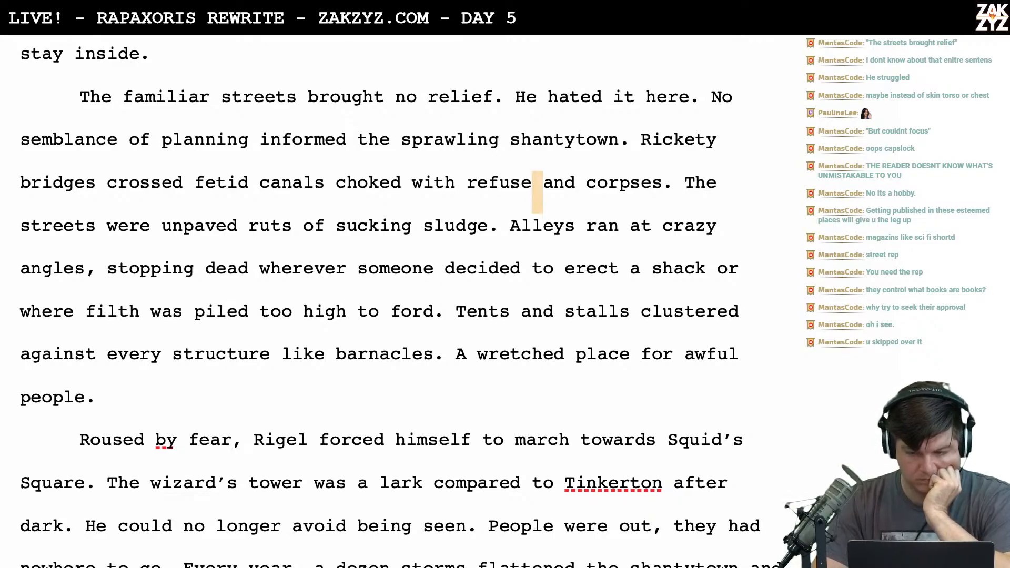
{"action": "key", "text": "shift+Left"}
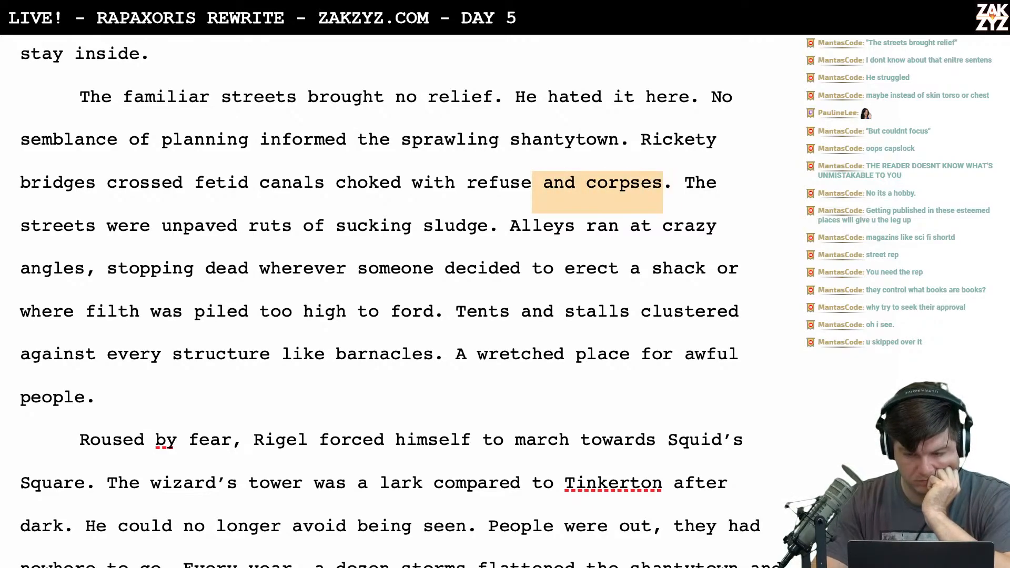
{"action": "key", "text": "Delete"}
Turn the fragment "A wretched place for awful people" into a full sentence beginning "Tinkerton was a wretched place"
{"action": "scroll", "coordinate": [587, 267], "scroll_direction": "down", "scroll_amount": 1}
{"action": "scroll", "coordinate": [588, 267], "scroll_direction": "up", "scroll_amount": 3}
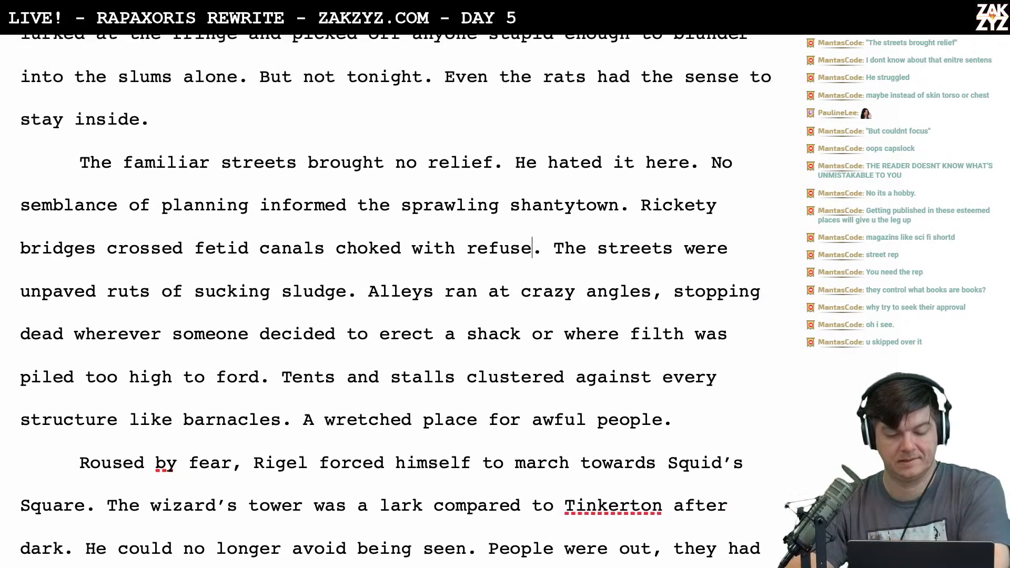
{"action": "scroll", "coordinate": [587, 266], "scroll_direction": "down", "scroll_amount": 1}
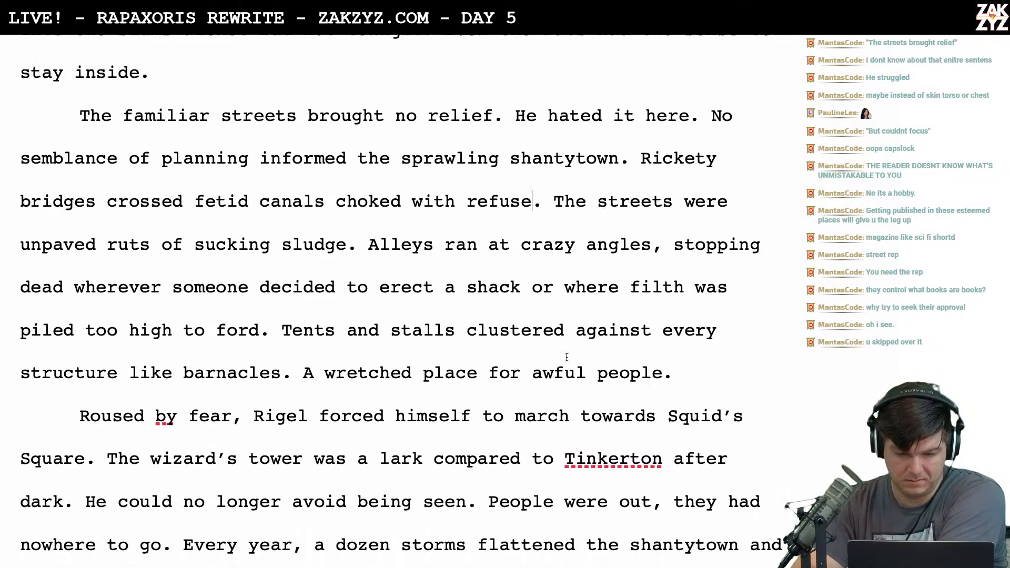
{"action": "scroll", "coordinate": [370, 303], "scroll_direction": "down", "scroll_amount": 1}
{"action": "scroll", "coordinate": [370, 303], "scroll_direction": "down", "scroll_amount": 1}
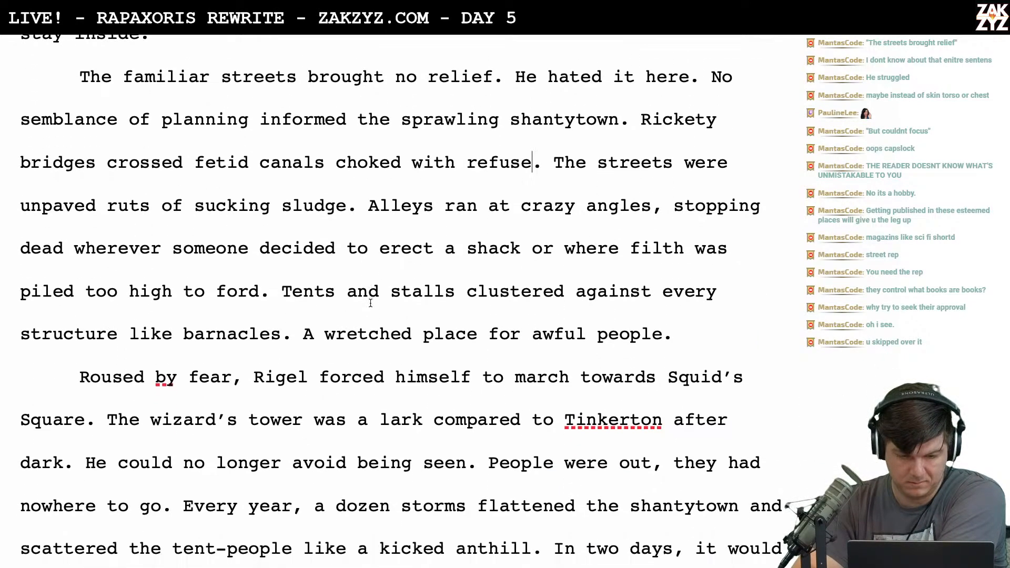
{"action": "scroll", "coordinate": [429, 258], "scroll_direction": "up", "scroll_amount": 5}
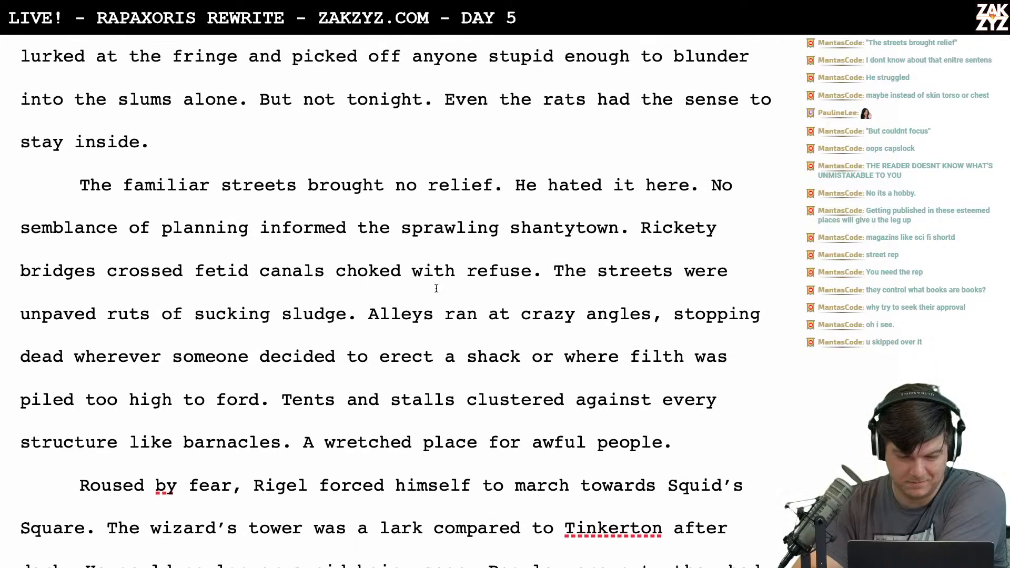
{"action": "scroll", "coordinate": [437, 288], "scroll_direction": "down", "scroll_amount": 2}
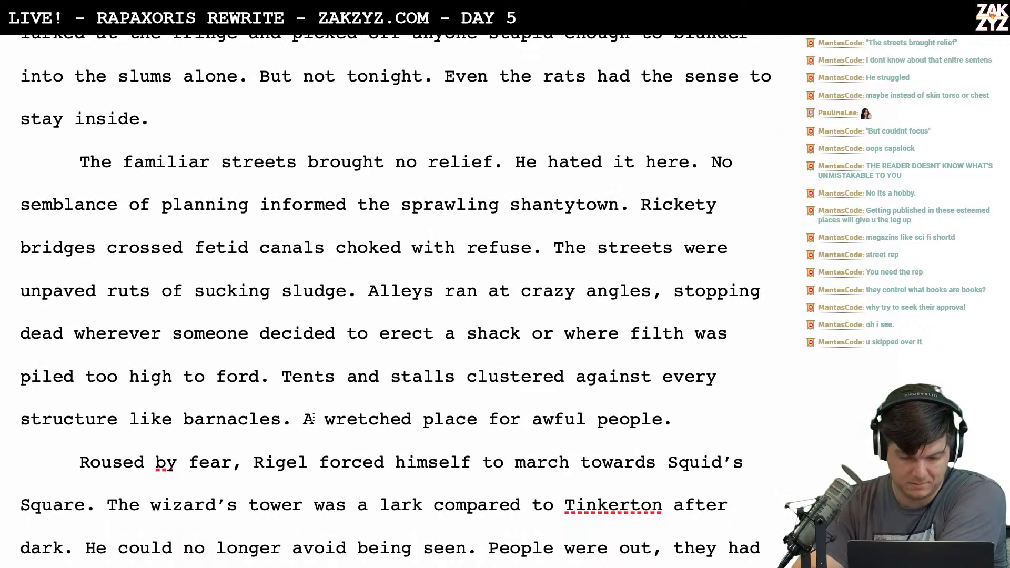
{"action": "left_click", "coordinate": [308, 419]}
{"action": "key", "text": "Right"}
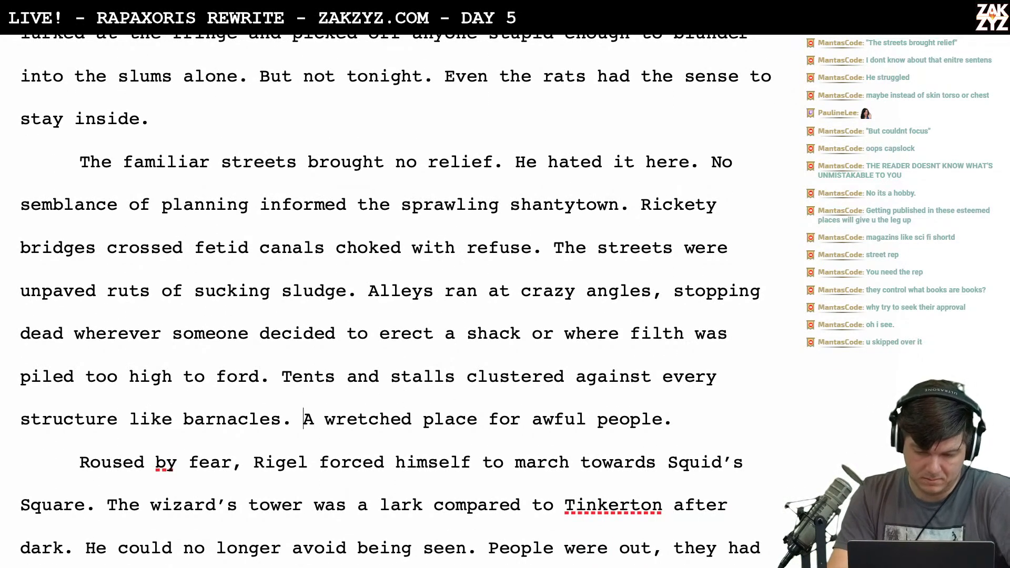
{"action": "key", "text": "Left"}
{"action": "key", "text": "Left"}
{"action": "type", "text": "Th"}
{"action": "key", "text": "BackSpace"}
{"action": "type", "text": "inkerton was a"}
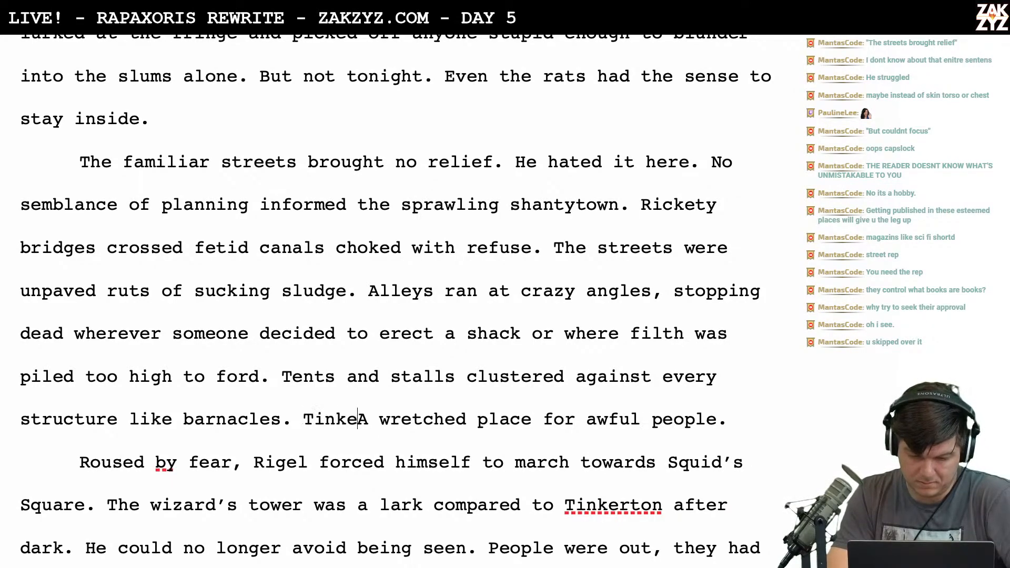
{"action": "key", "text": "Delete"}
{"action": "key", "text": "BackSpace"}
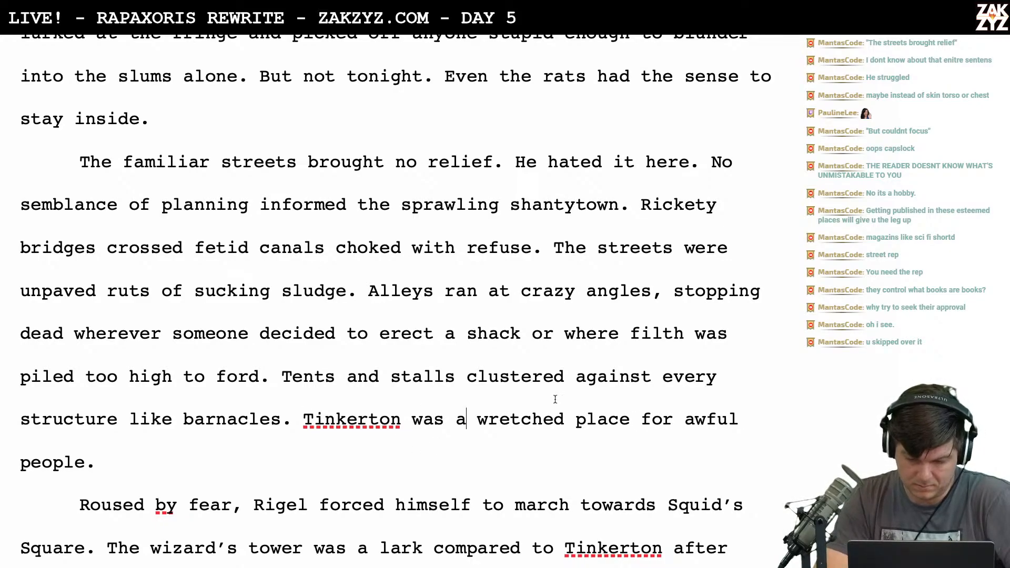
Insert a new paragraph reading "He was nearly home." before the paragraph about the familiar streets
{"action": "scroll", "coordinate": [621, 431], "scroll_direction": "up", "scroll_amount": 1}
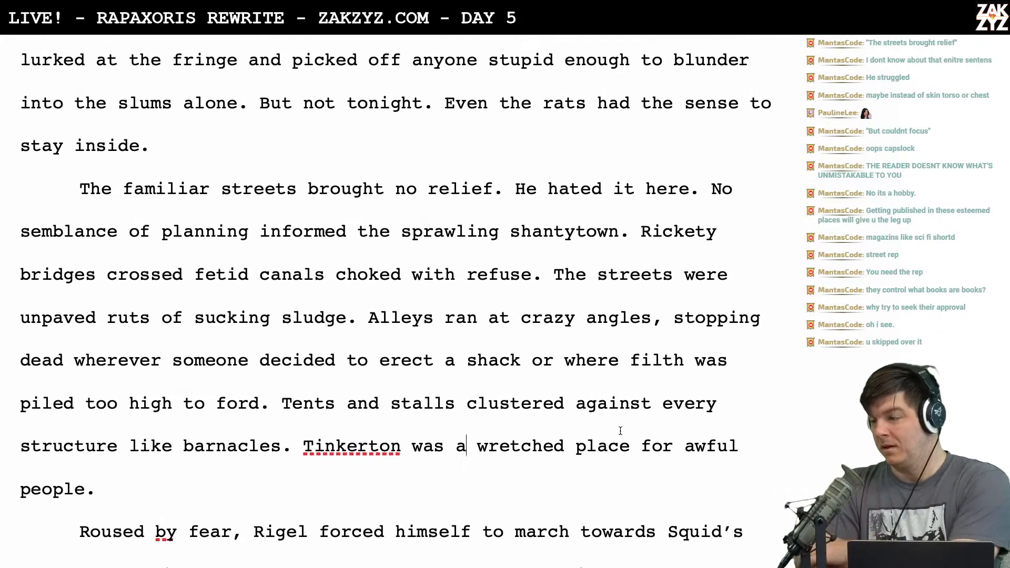
{"action": "scroll", "coordinate": [621, 430], "scroll_direction": "up", "scroll_amount": 1}
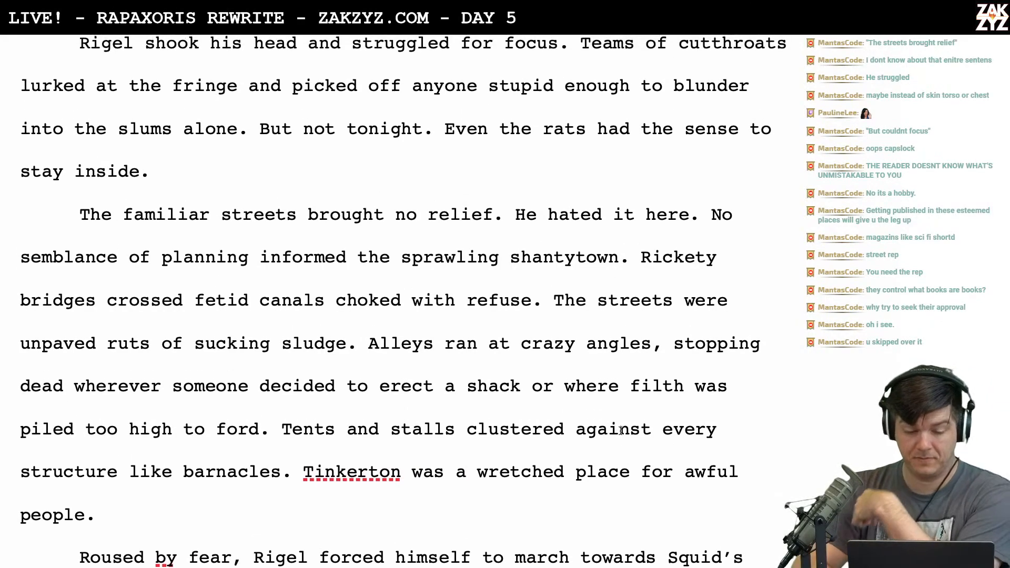
{"action": "scroll", "coordinate": [622, 431], "scroll_direction": "down", "scroll_amount": 3}
{"action": "scroll", "coordinate": [621, 431], "scroll_direction": "up", "scroll_amount": 7}
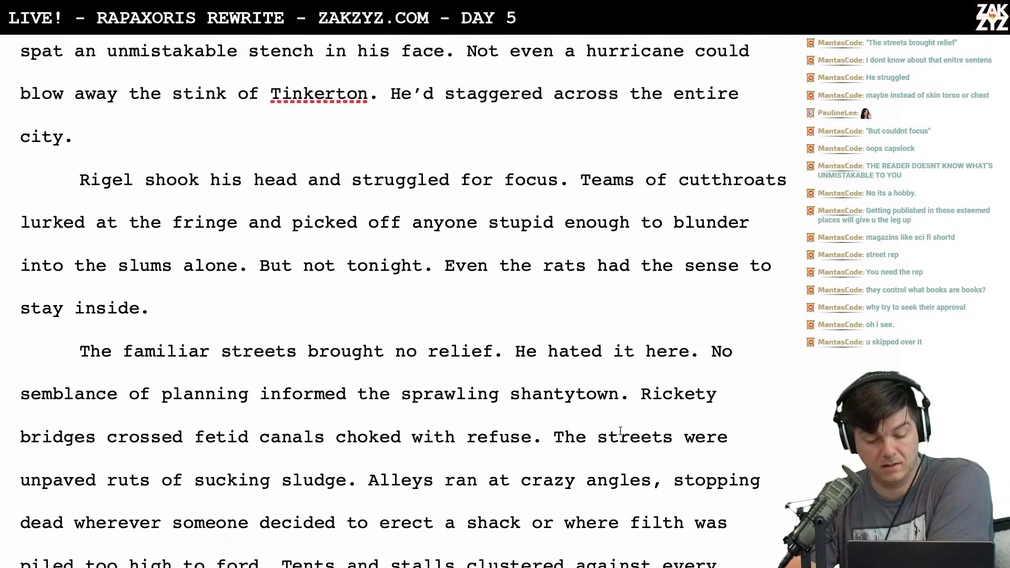
{"action": "scroll", "coordinate": [620, 431], "scroll_direction": "down", "scroll_amount": 2}
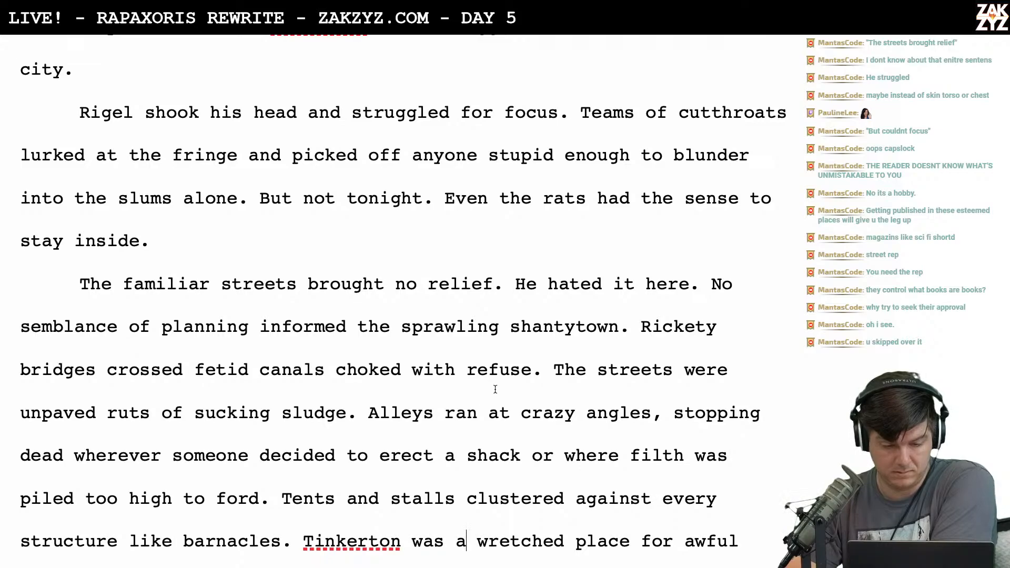
{"action": "scroll", "coordinate": [345, 332], "scroll_direction": "down", "scroll_amount": 3}
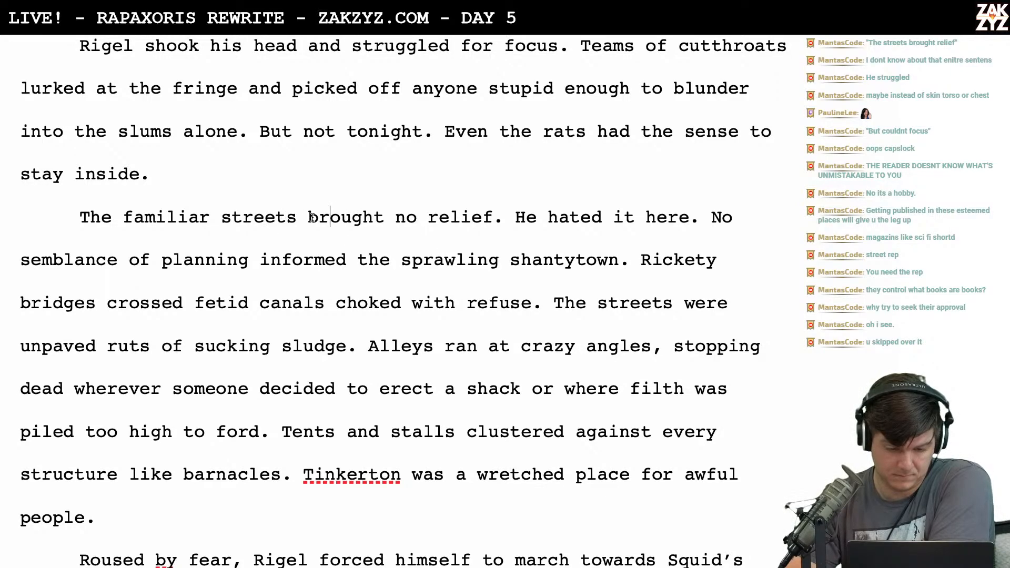
{"action": "left_click", "coordinate": [245, 184]}
{"action": "key", "text": "Return"}
{"action": "type", "text": "He was "}
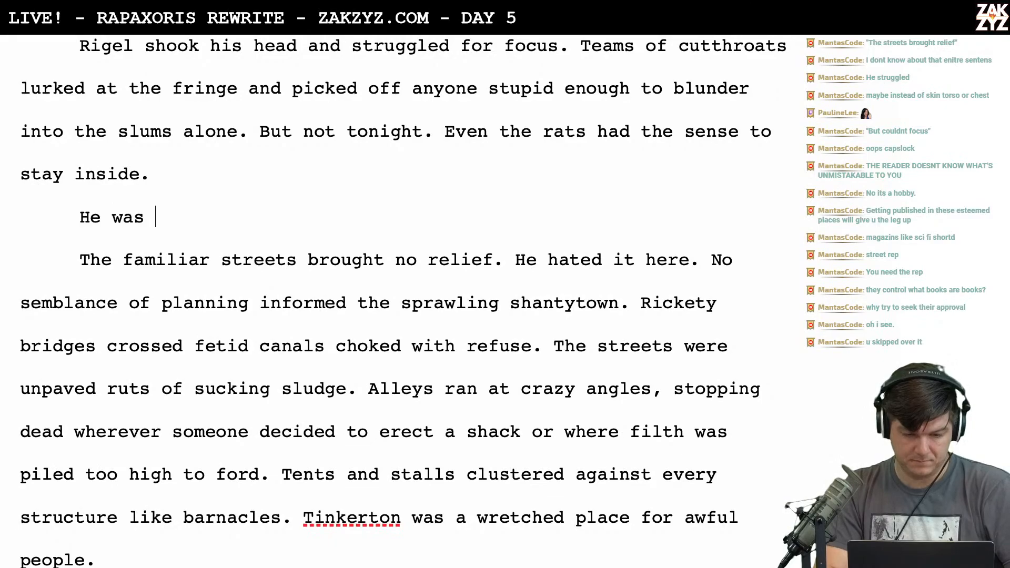
{"action": "type", "text": "nearly home."}
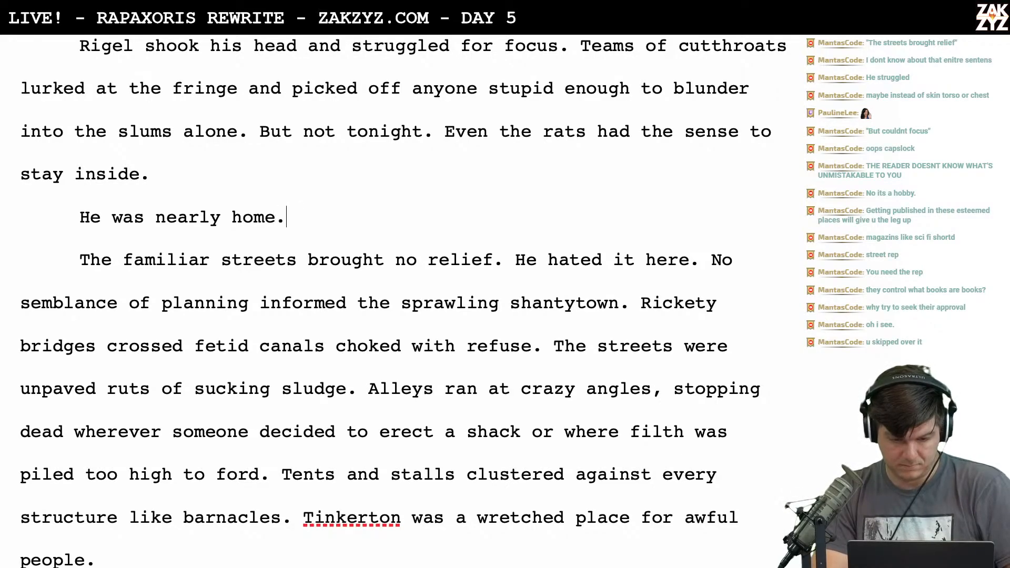
Delete "The familiar streets brought no relief. He hated it here." and join "He was nearly home." to the sentence beginning "No semblance of planning"
{"action": "key", "text": "shift+Down"}
{"action": "key", "text": "shift+Right"}
{"action": "key", "text": "shift+Right"}
{"action": "key", "text": "shift+Right"}
{"action": "key", "text": "shift+Right"}
{"action": "key", "text": "shift+Right"}
{"action": "key", "text": "shift+Right"}
{"action": "key", "text": "shift+Right"}
{"action": "key", "text": "shift+Right"}
{"action": "key", "text": "shift+Right"}
{"action": "key", "text": "shift+Right"}
{"action": "key", "text": "shift+Right"}
{"action": "key", "text": "shift+Right"}
{"action": "key", "text": "shift+Right"}
{"action": "key", "text": "shift+Right"}
{"action": "key", "text": "shift+Right"}
{"action": "key", "text": "shift+Right"}
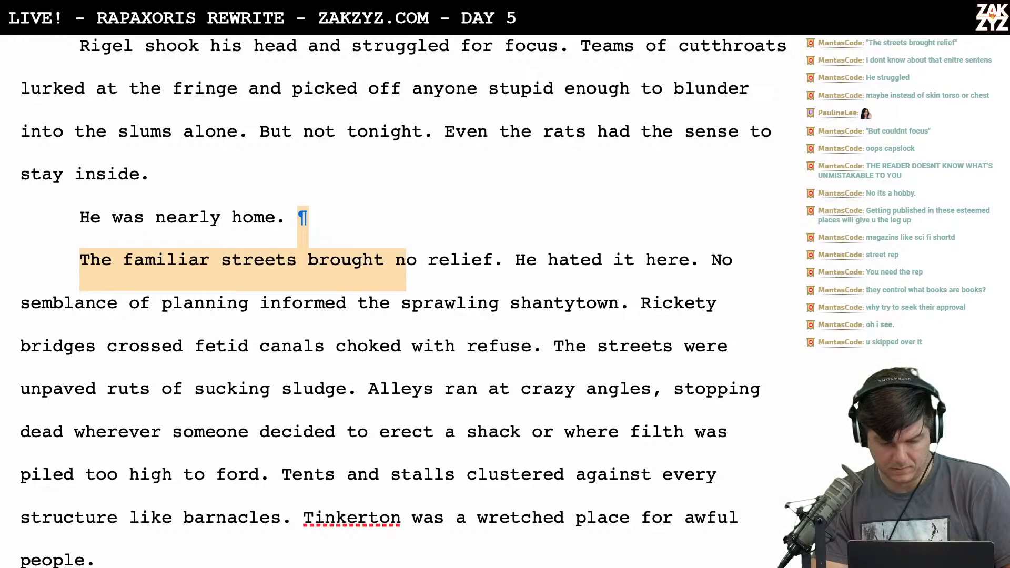
{"action": "key", "text": "shift+Right"}
{"action": "key", "text": "shift+Right"}
{"action": "key", "text": "shift+Right"}
{"action": "key", "text": "shift+Right"}
{"action": "key", "text": "shift+Right"}
{"action": "key", "text": "shift+Right"}
{"action": "key", "text": "shift+Right"}
{"action": "key", "text": "shift+Right"}
{"action": "key", "text": "shift+Right"}
{"action": "key", "text": "shift+Right"}
{"action": "key", "text": "shift+Right"}
{"action": "key", "text": "shift+Right"}
{"action": "key", "text": "shift+Right"}
{"action": "key", "text": "shift+Right"}
{"action": "key", "text": "shift+Right"}
{"action": "key", "text": "shift+Right"}
{"action": "key", "text": "shift+Right"}
{"action": "key", "text": "shift+Right"}
{"action": "key", "text": "shift+Right"}
{"action": "key", "text": "shift+Right"}
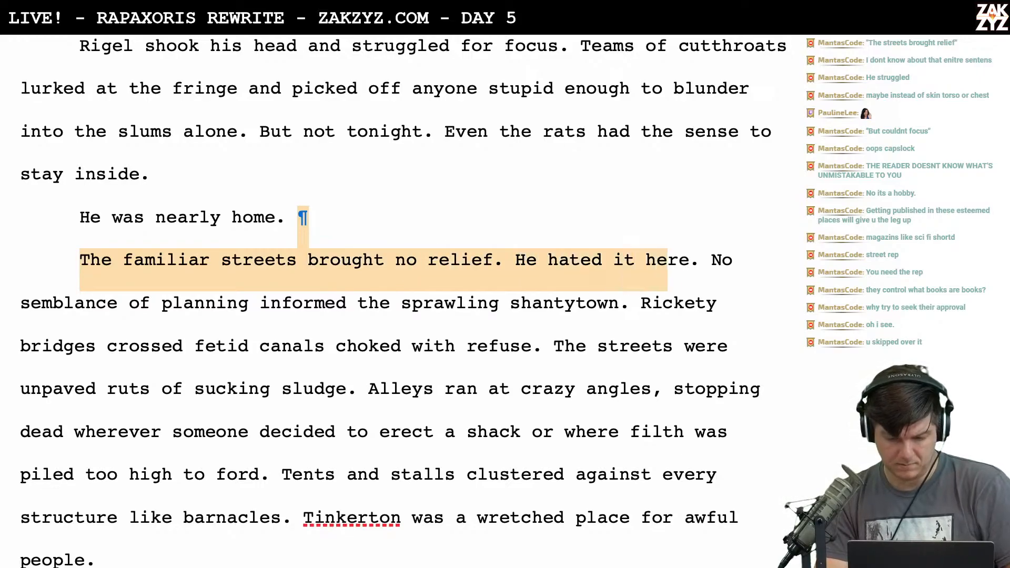
{"action": "key", "text": "shift+Right"}
{"action": "key", "text": "shift+Right"}
{"action": "key", "text": "Delete"}
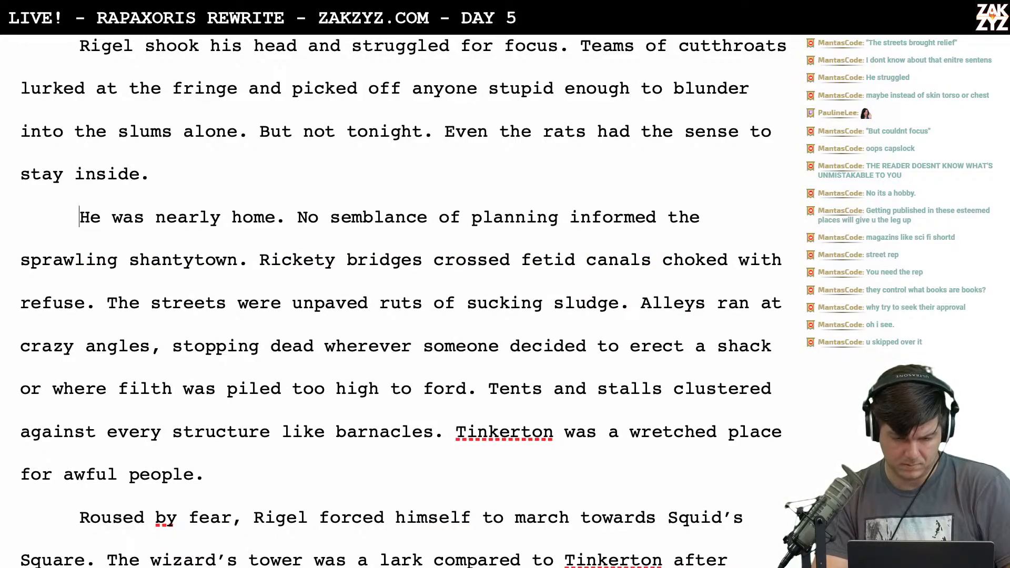
Draft a new paragraph above "He was nearly home." reading "He was almost there, if he could find his way through the mess"
{"action": "key", "text": "Return"}
{"action": "type", "text": "HE"}
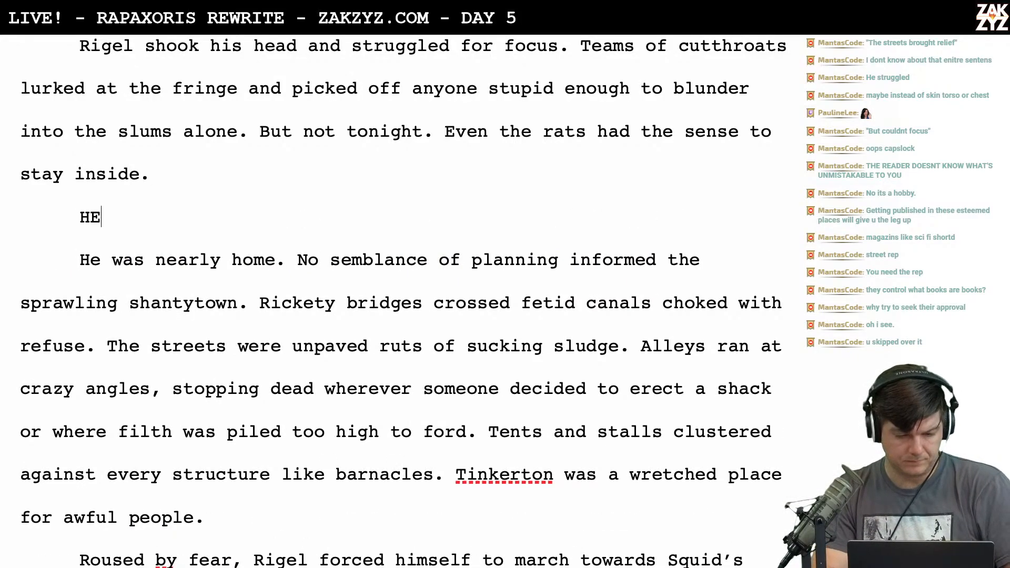
{"action": "key", "text": "BackSpace"}
{"action": "type", "text": "e was almo"}
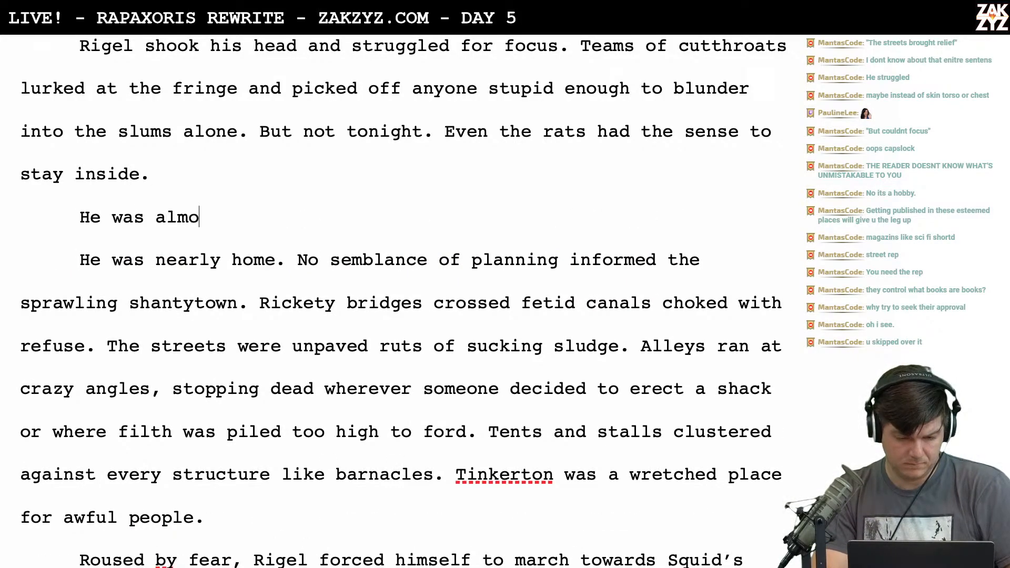
{"action": "type", "text": "st home"}
{"action": "key", "text": "BackSpace"}
{"action": "key", "text": "BackSpace"}
{"action": "key", "text": "BackSpace"}
{"action": "key", "text": "BackSpace"}
{"action": "type", "text": "ther"}
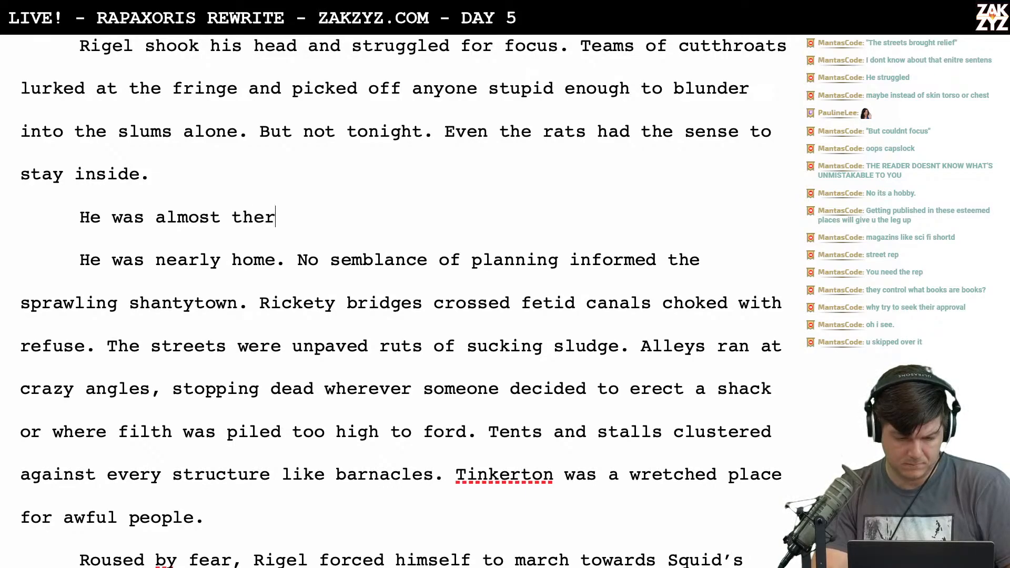
{"action": "type", "text": "e, if he could fi"}
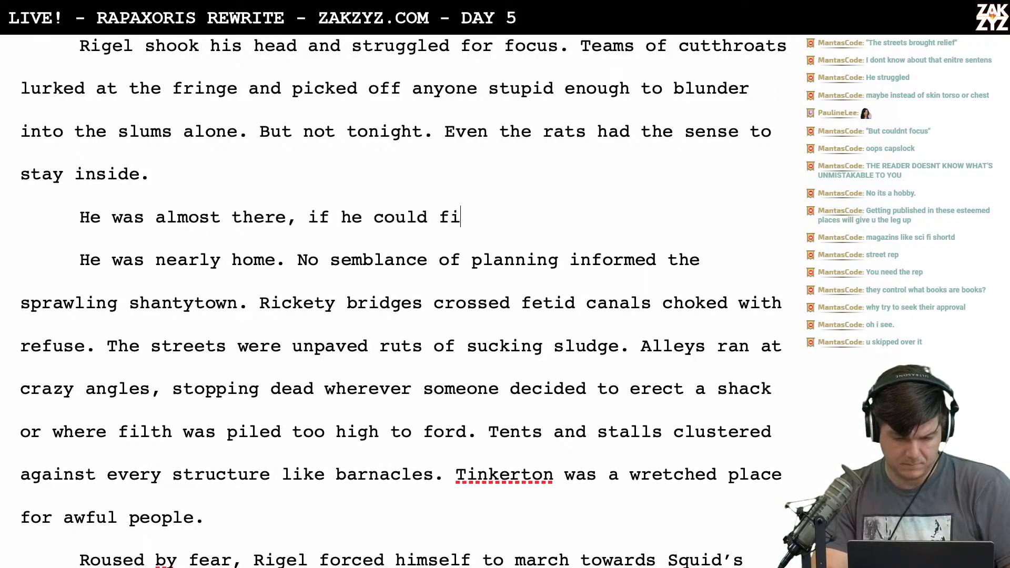
{"action": "type", "text": "nd his way thr"}
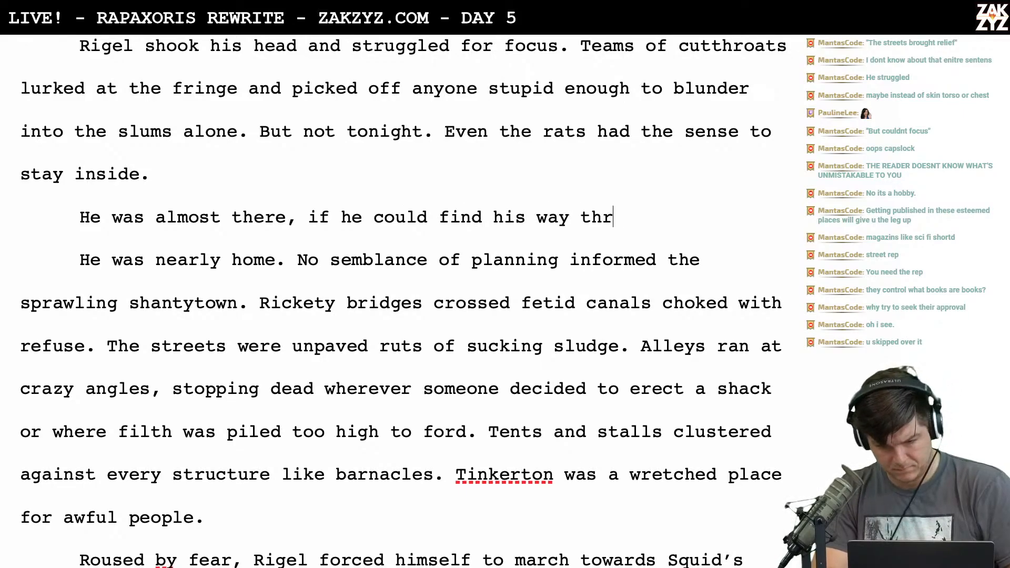
{"action": "type", "text": "ough the mess"}
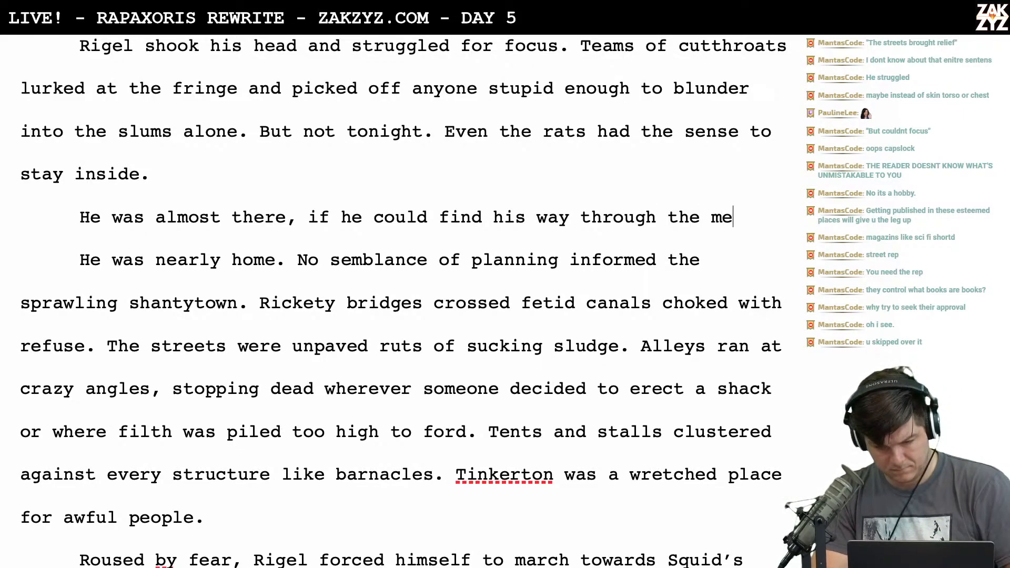
Reword the ending of the new paragraph so it reads "He was almost there, if he could only make it through."
{"action": "key", "text": "BackSpace"}
{"action": "key", "text": "BackSpace"}
{"action": "key", "text": "BackSpace"}
{"action": "key", "text": "BackSpace"}
{"action": "key", "text": "BackSpace"}
{"action": "key", "text": "BackSpace"}
{"action": "key", "text": "BackSpace"}
{"action": "key", "text": "BackSpace"}
{"action": "key", "text": "BackSpace"}
{"action": "key", "text": "BackSpace"}
{"action": "key", "text": "BackSpace"}
{"action": "key", "text": "BackSpace"}
{"action": "key", "text": "BackSpace"}
{"action": "key", "text": "BackSpace"}
{"action": "key", "text": "BackSpace"}
{"action": "key", "text": "BackSpace"}
{"action": "key", "text": "BackSpace"}
{"action": "key", "text": "BackSpace"}
{"action": "key", "text": "BackSpace"}
{"action": "key", "text": "BackSpace"}
{"action": "key", "text": "BackSpace"}
{"action": "key", "text": "BackSpace"}
{"action": "key", "text": "BackSpace"}
{"action": "key", "text": "BackSpace"}
{"action": "key", "text": "BackSpace"}
{"action": "key", "text": "BackSpace"}
{"action": "key", "text": "BackSpace"}
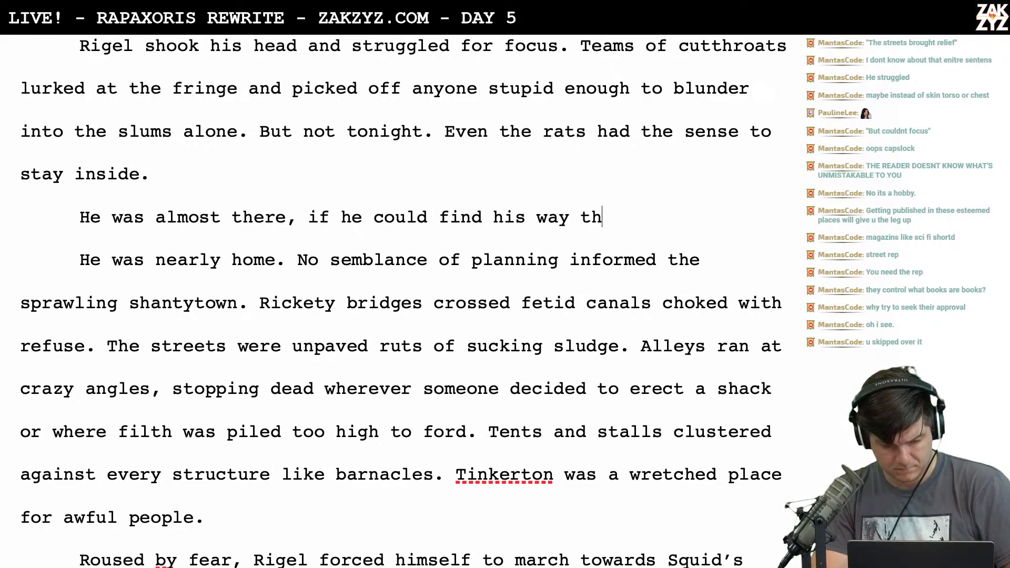
{"action": "key", "text": "BackSpace"}
{"action": "key", "text": "BackSpace"}
{"action": "key", "text": "BackSpace"}
{"action": "key", "text": "BackSpace"}
{"action": "key", "text": "BackSpace"}
{"action": "key", "text": "BackSpace"}
{"action": "key", "text": "BackSpace"}
{"action": "key", "text": "BackSpace"}
{"action": "key", "text": "BackSpace"}
{"action": "key", "text": "BackSpace"}
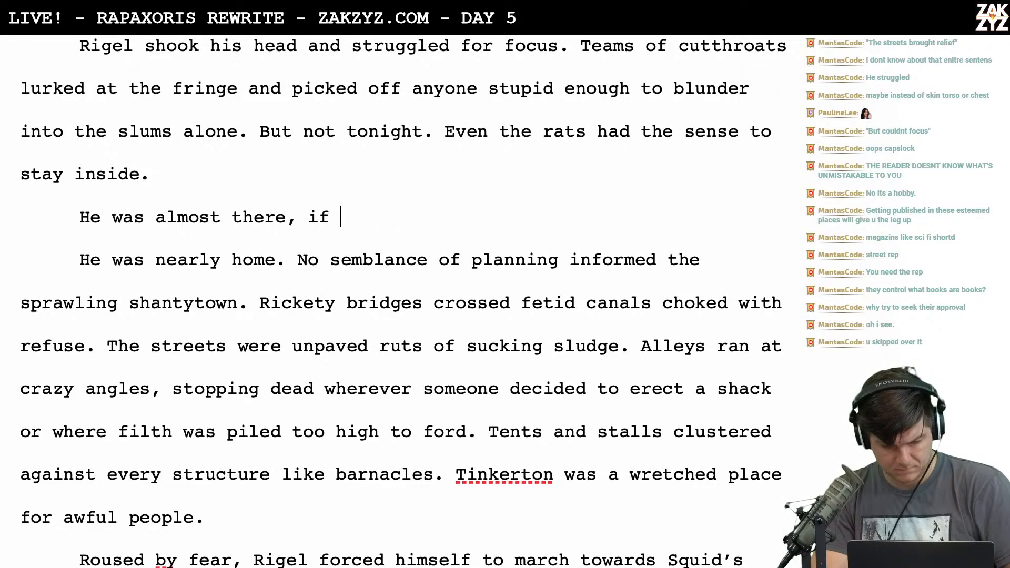
{"action": "type", "text": "if he could on"}
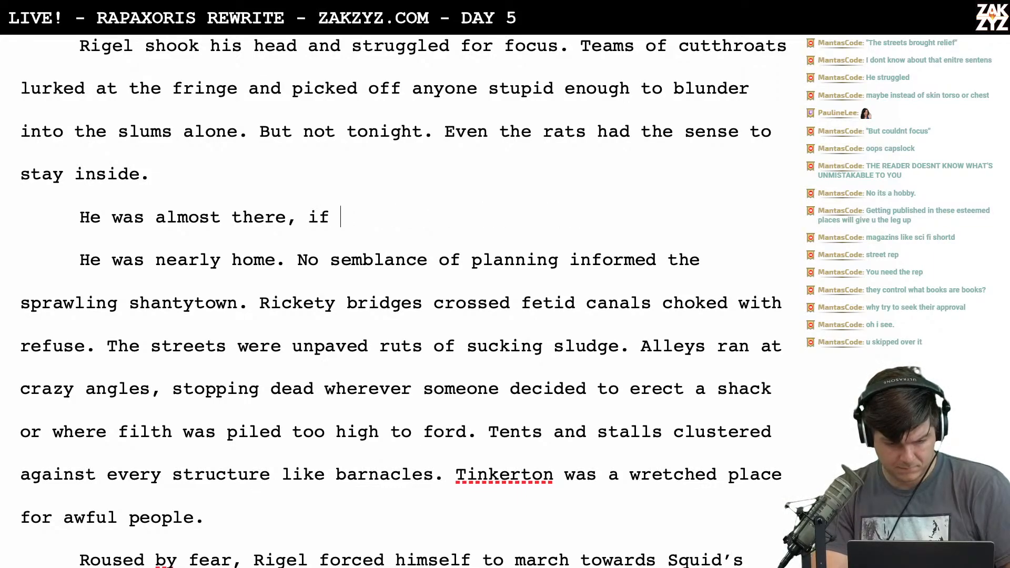
{"action": "type", "text": "ly make it through."}
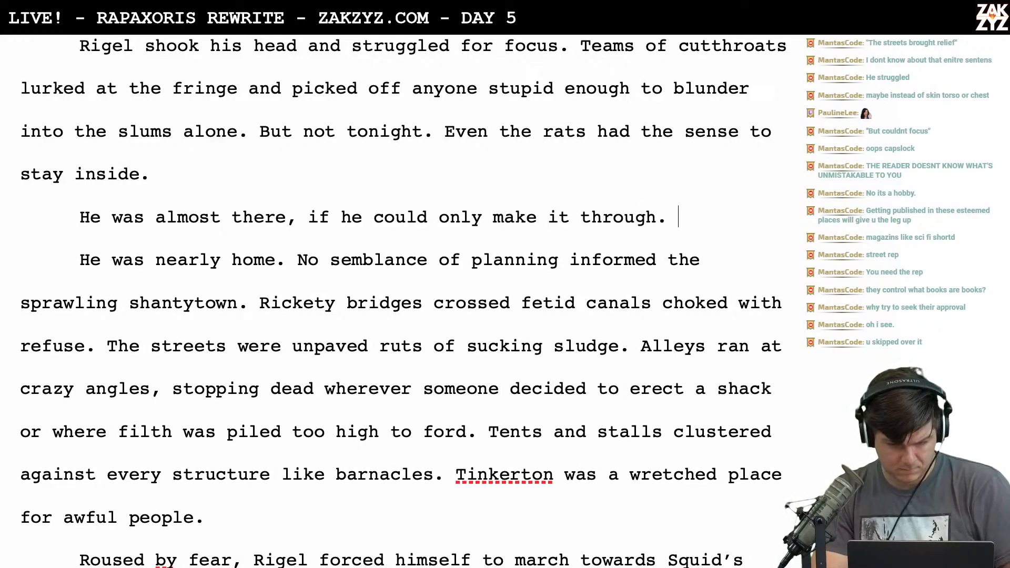
Draft another paragraph after "stay inside." beginning "He was nearly back, but the last leg was more"
{"action": "scroll", "coordinate": [404, 301], "scroll_direction": "down", "scroll_amount": 1}
{"action": "scroll", "coordinate": [404, 301], "scroll_direction": "up", "scroll_amount": 2}
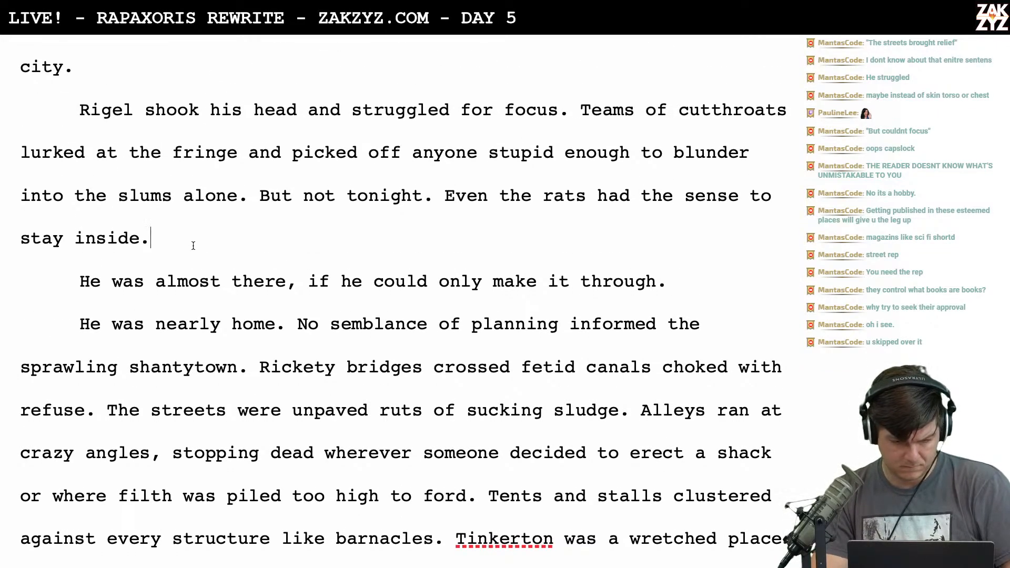
{"action": "key", "text": "Return"}
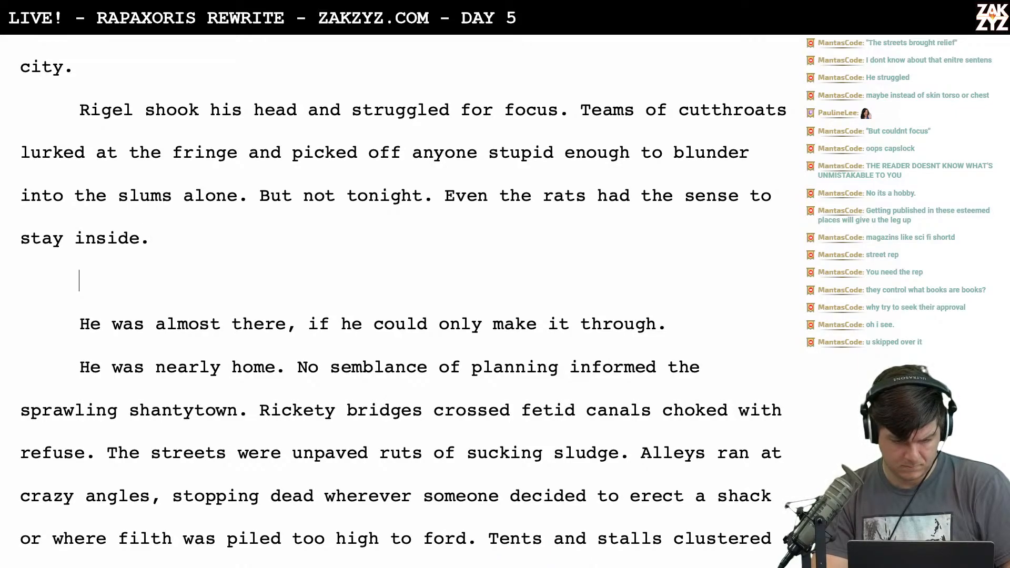
{"action": "type", "text": "He was nearly back, but the last le"}
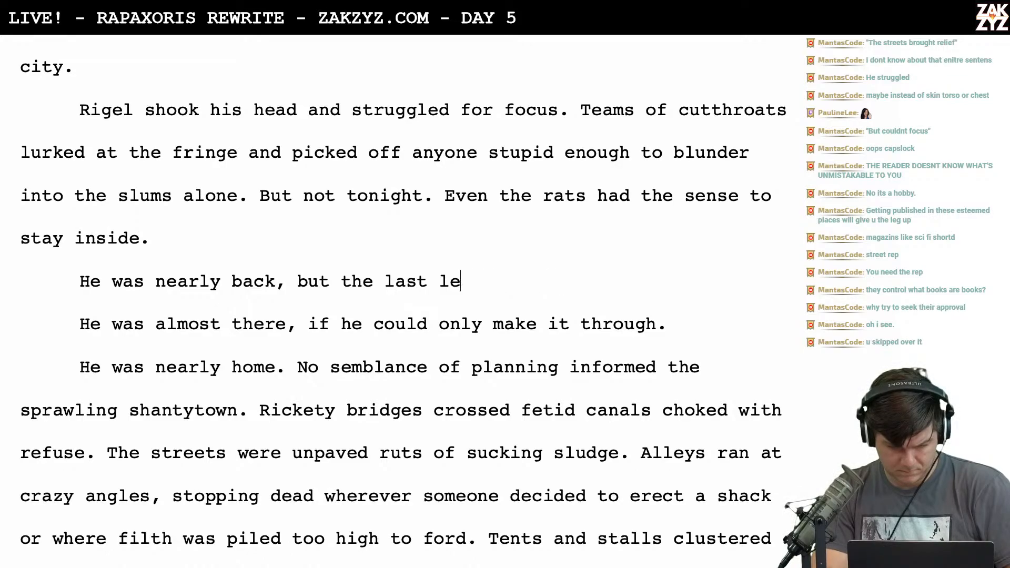
{"action": "type", "text": "g was more dange"}
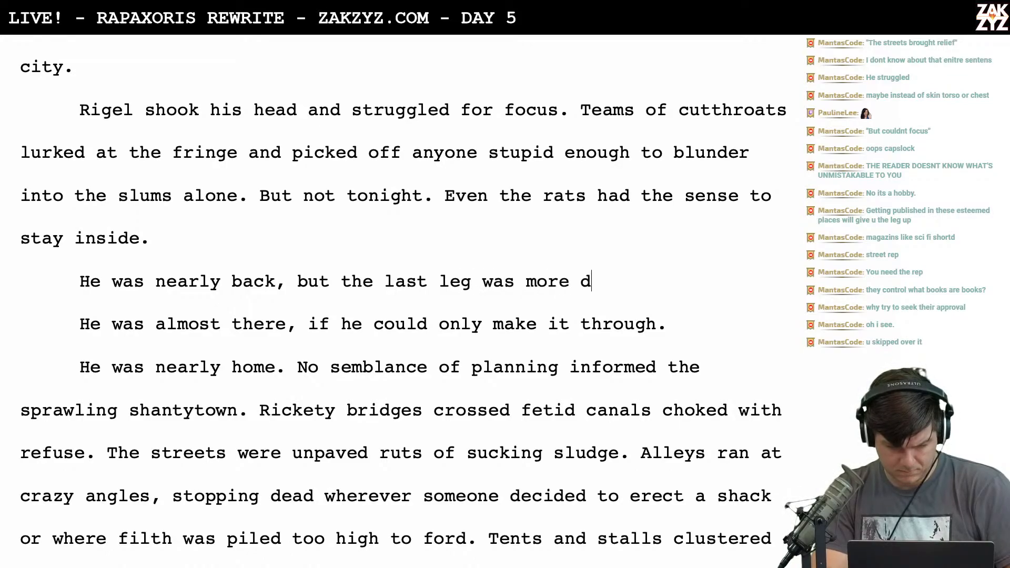
Cut the unfinished draft sentence back to "He was nearly back, b"
{"action": "key", "text": "BackSpace"}
{"action": "key", "text": "BackSpace"}
{"action": "key", "text": "BackSpace"}
{"action": "key", "text": "BackSpace"}
{"action": "key", "text": "BackSpace"}
{"action": "key", "text": "BackSpace"}
{"action": "key", "text": "BackSpace"}
{"action": "key", "text": "BackSpace"}
{"action": "key", "text": "BackSpace"}
{"action": "key", "text": "BackSpace"}
{"action": "key", "text": "BackSpace"}
{"action": "key", "text": "BackSpace"}
{"action": "key", "text": "BackSpace"}
{"action": "key", "text": "BackSpace"}
{"action": "key", "text": "BackSpace"}
{"action": "key", "text": "BackSpace"}
{"action": "key", "text": "BackSpace"}
{"action": "key", "text": "BackSpace"}
{"action": "key", "text": "BackSpace"}
{"action": "key", "text": "BackSpace"}
{"action": "key", "text": "BackSpace"}
{"action": "key", "text": "BackSpace"}
{"action": "key", "text": "BackSpace"}
{"action": "key", "text": "BackSpace"}
{"action": "key", "text": "BackSpace"}
{"action": "key", "text": "BackSpace"}
{"action": "key", "text": "BackSpace"}
{"action": "key", "text": "BackSpace"}
{"action": "key", "text": "BackSpace"}
{"action": "key", "text": "BackSpace"}
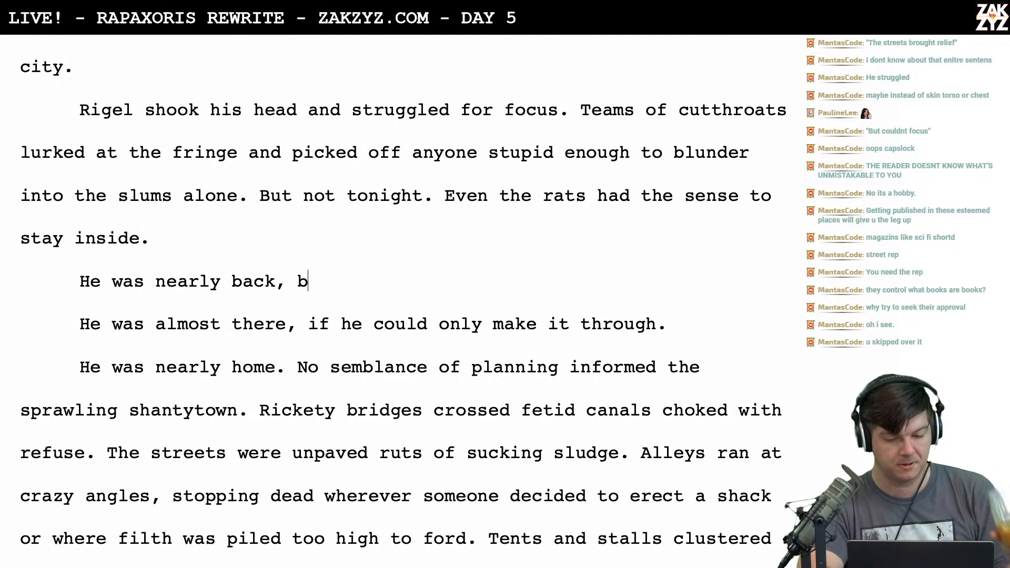
Insert a new paragraph above "He was nearly back, b" reading "He'd saved the worst for last."
{"action": "scroll", "coordinate": [403, 306], "scroll_direction": "down", "scroll_amount": 1}
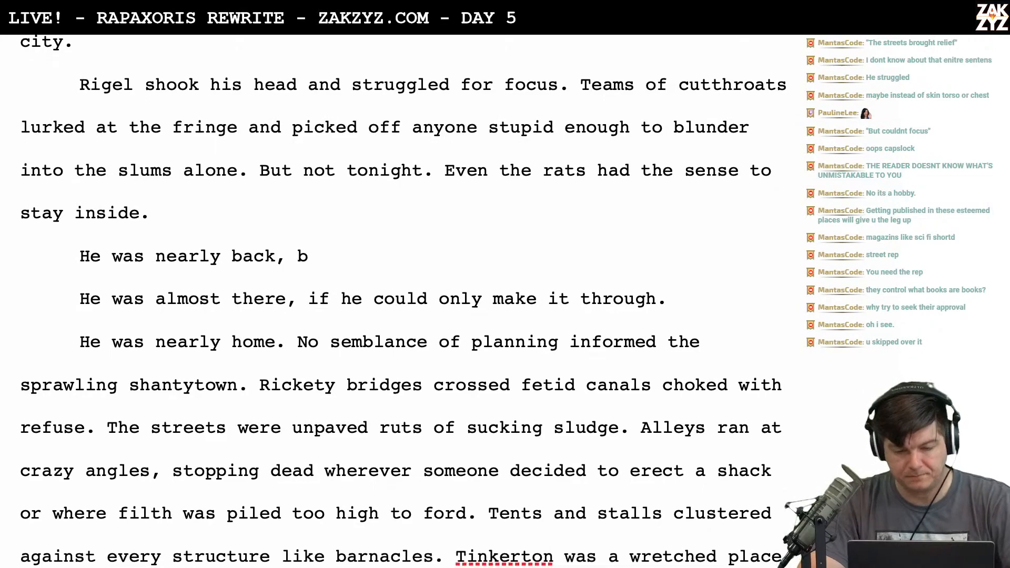
{"action": "key", "text": "Home"}
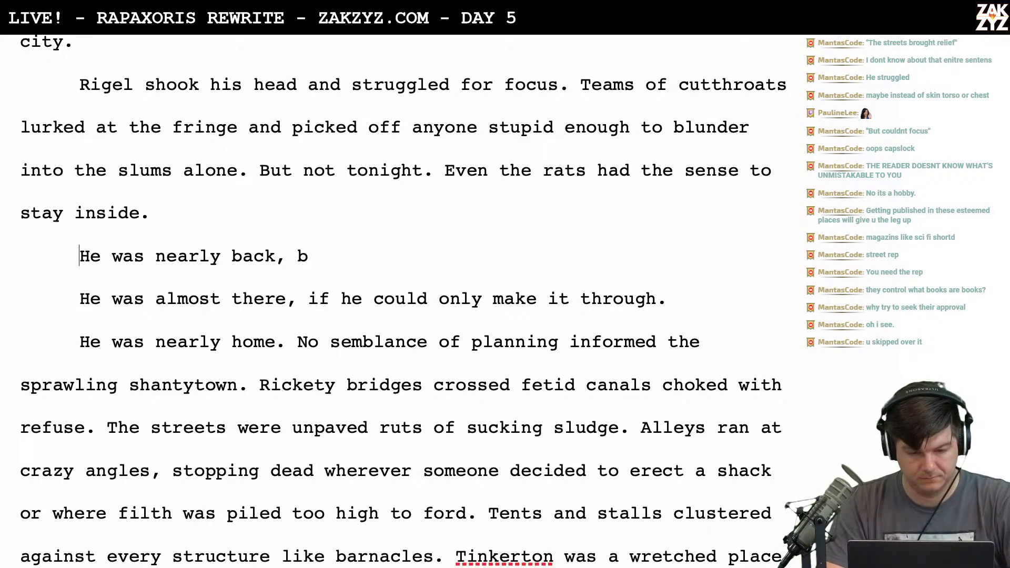
{"action": "key", "text": "Return"}
{"action": "type", "text": "The"}
{"action": "key", "text": "BackSpace"}
{"action": "key", "text": "BackSpace"}
{"action": "key", "text": "BackSpace"}
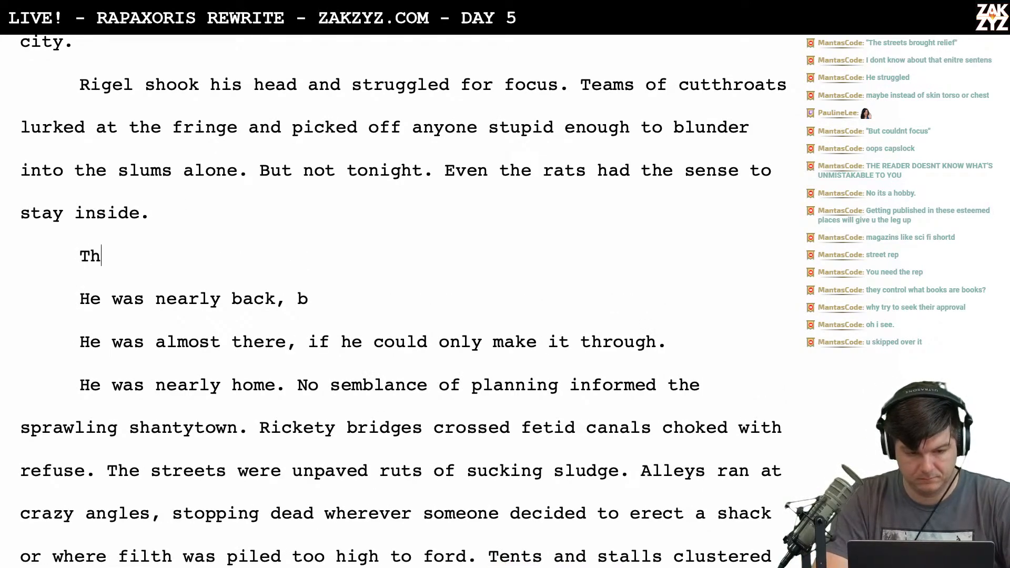
{"action": "type", "text": "He'd saved the word"}
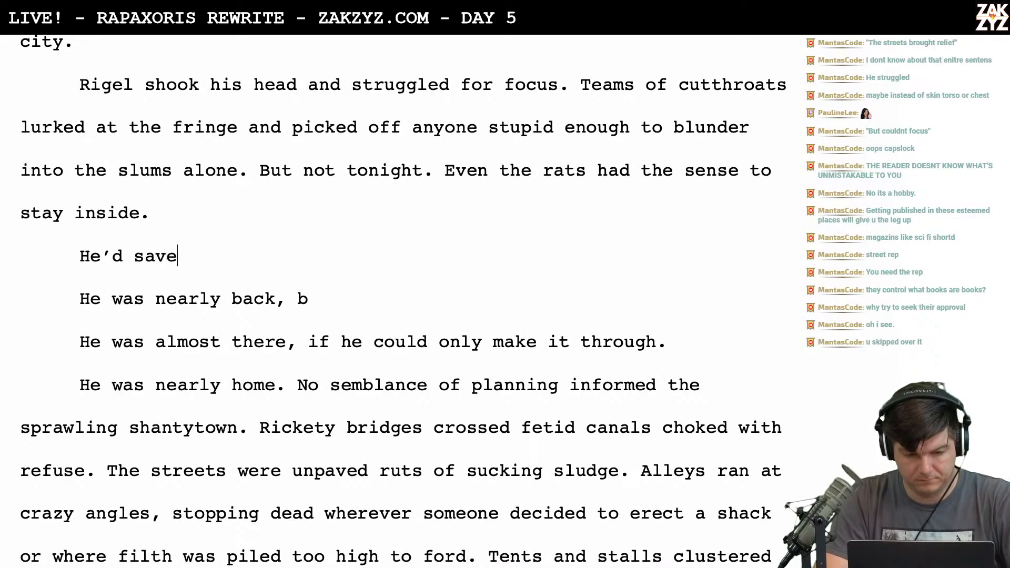
{"action": "key", "text": "BackSpace"}
{"action": "type", "text": "st for last."}
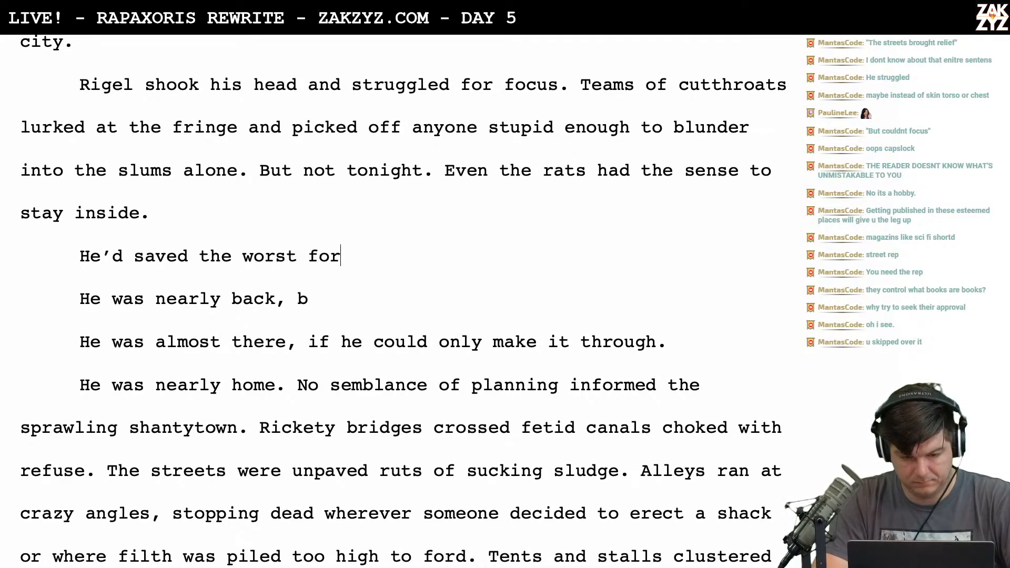
Delete the three draft openings from "He was nearly back, b" through "He was nearly home.", joining "He'd saved the worst for last." to "No semblance of planning"
{"action": "key", "text": "shift+Down"}
{"action": "key", "text": "shift+Down"}
{"action": "key", "text": "shift+Down"}
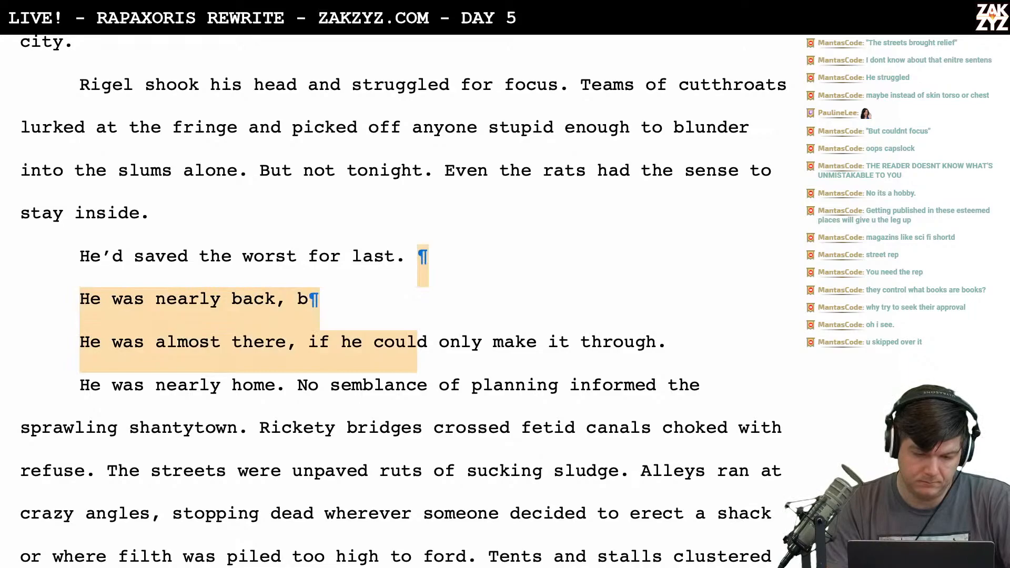
{"action": "key", "text": "shift+Left"}
{"action": "key", "text": "shift+Left"}
{"action": "key", "text": "shift+Left"}
{"action": "key", "text": "shift+Left"}
{"action": "key", "text": "shift+Left"}
{"action": "key", "text": "shift+Left"}
{"action": "key", "text": "shift+Left"}
{"action": "key", "text": "shift+Left"}
{"action": "key", "text": "shift+Left"}
{"action": "key", "text": "shift+Left"}
{"action": "key", "text": "shift+Left"}
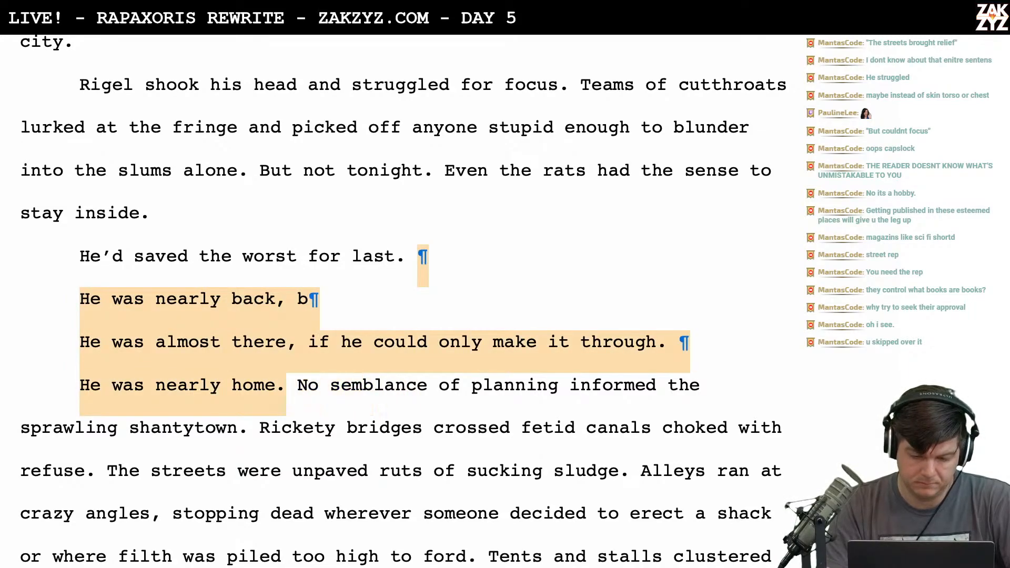
{"action": "key", "text": "BackSpace"}
Reread the revised shantytown paragraph and the start of the paragraph about Rigel marching towards Squid's Square
{"action": "scroll", "coordinate": [403, 301], "scroll_direction": "down", "scroll_amount": 2}
{"action": "scroll", "coordinate": [403, 301], "scroll_direction": "up", "scroll_amount": 1}
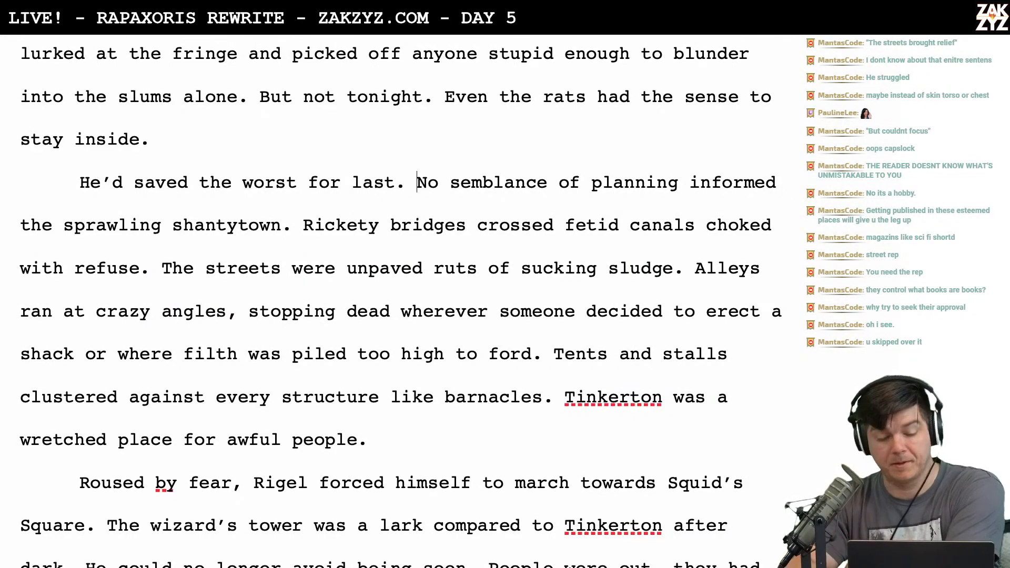
{"action": "scroll", "coordinate": [95, 314], "scroll_direction": "down", "scroll_amount": 1}
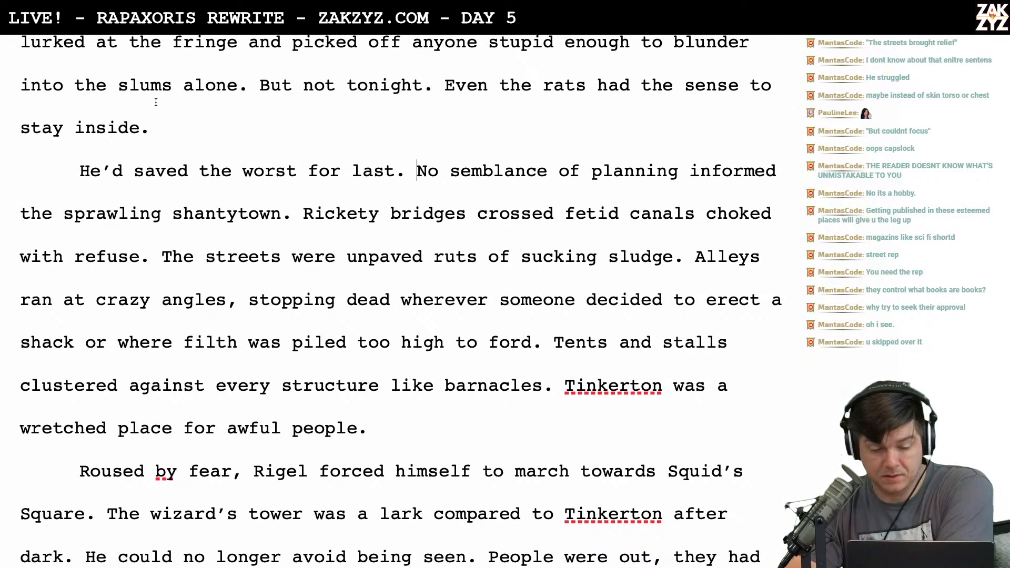
{"action": "scroll", "coordinate": [342, 242], "scroll_direction": "down", "scroll_amount": 1}
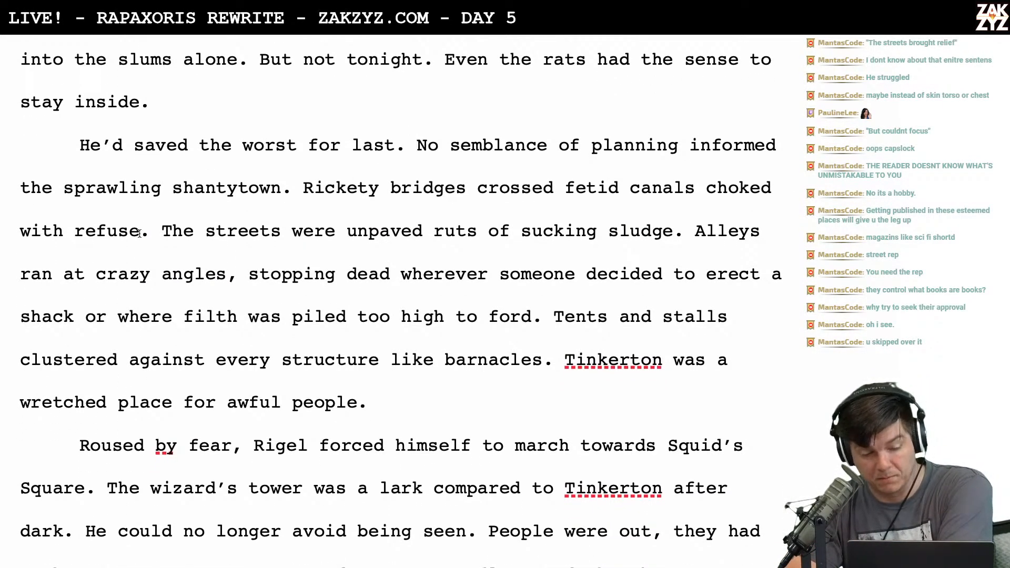
{"action": "scroll", "coordinate": [300, 204], "scroll_direction": "down", "scroll_amount": 1}
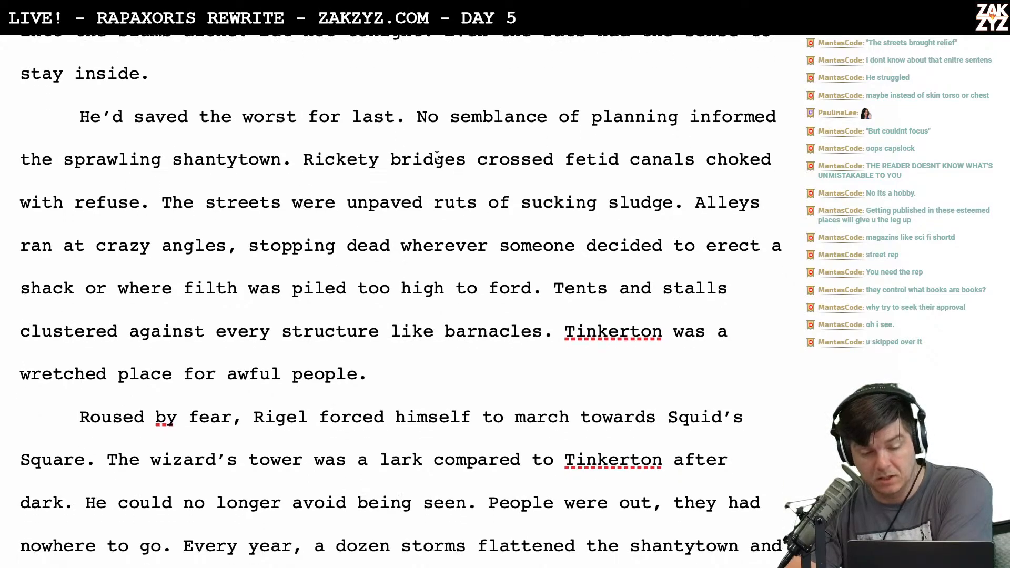
{"action": "scroll", "coordinate": [440, 206], "scroll_direction": "down", "scroll_amount": 1}
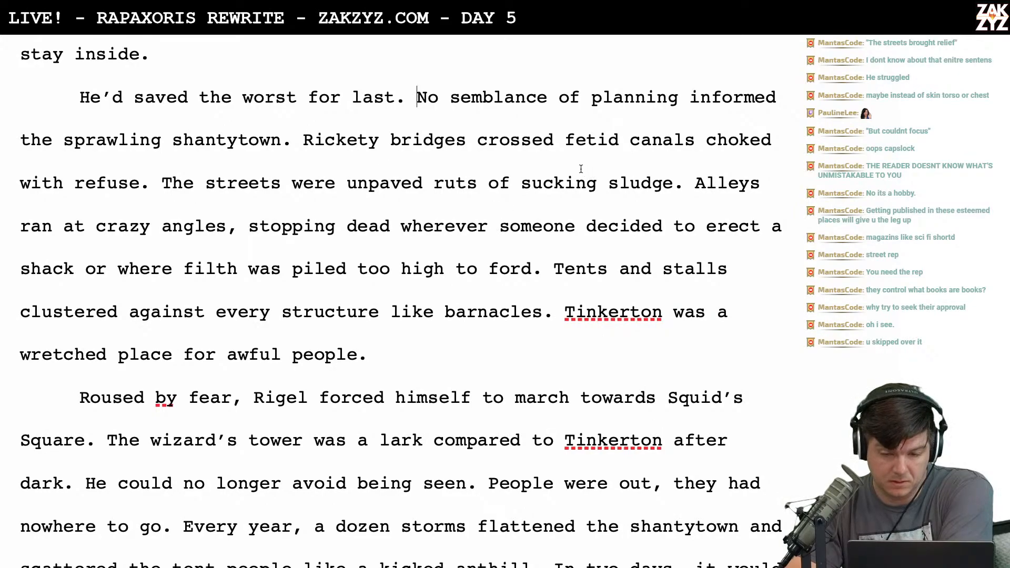
{"action": "left_click", "coordinate": [565, 150]}
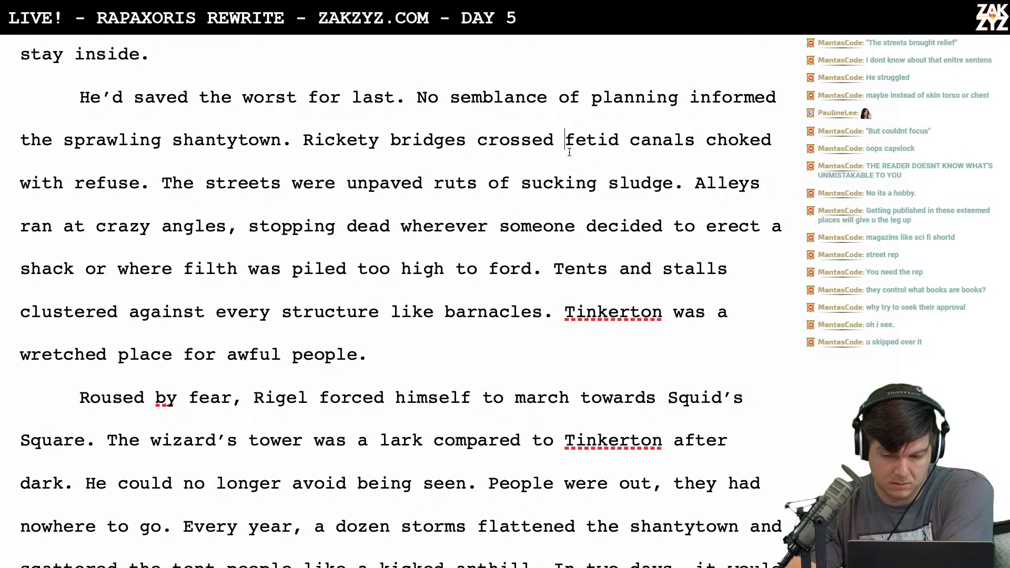
{"action": "scroll", "coordinate": [568, 152], "scroll_direction": "down", "scroll_amount": 1}
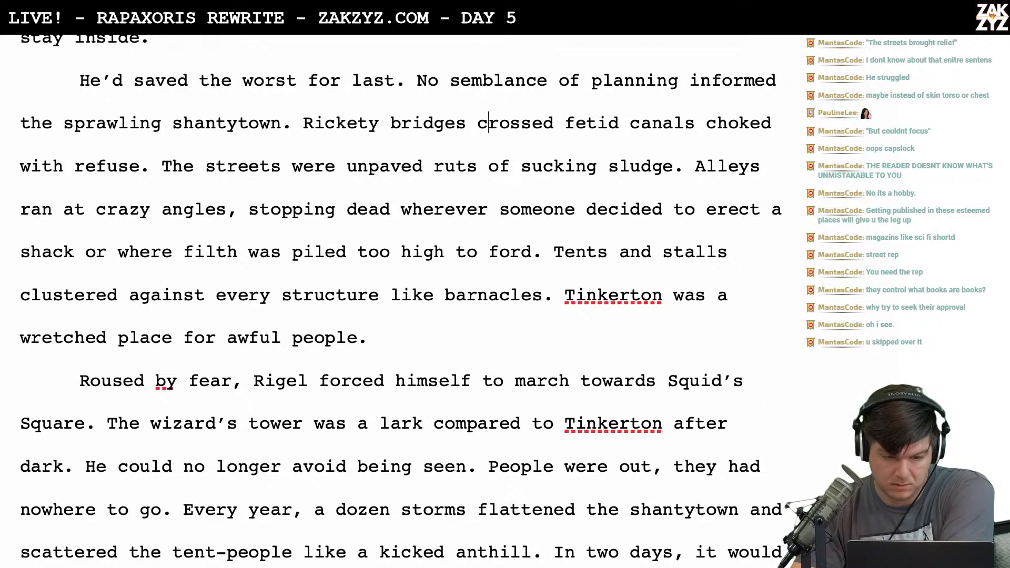
Try deleting "sprawling" from the sentence about the shantytown's lack of planning, and undo the deletion
{"action": "key", "text": "Right"}
{"action": "key", "text": "Right"}
{"action": "scroll", "coordinate": [649, 217], "scroll_direction": "up", "scroll_amount": 1}
{"action": "scroll", "coordinate": [648, 217], "scroll_direction": "down", "scroll_amount": 1}
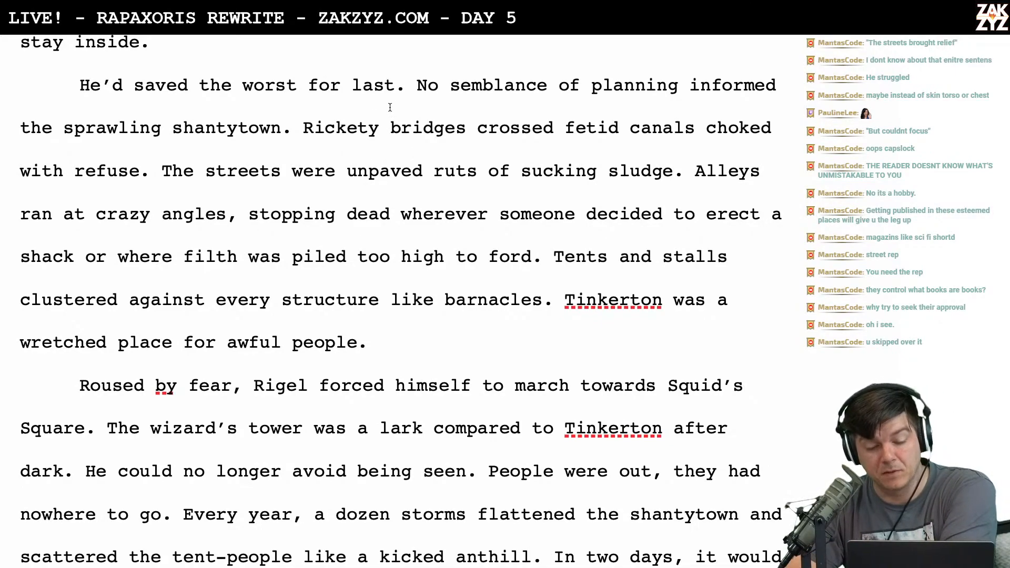
{"action": "scroll", "coordinate": [389, 106], "scroll_direction": "down", "scroll_amount": 1}
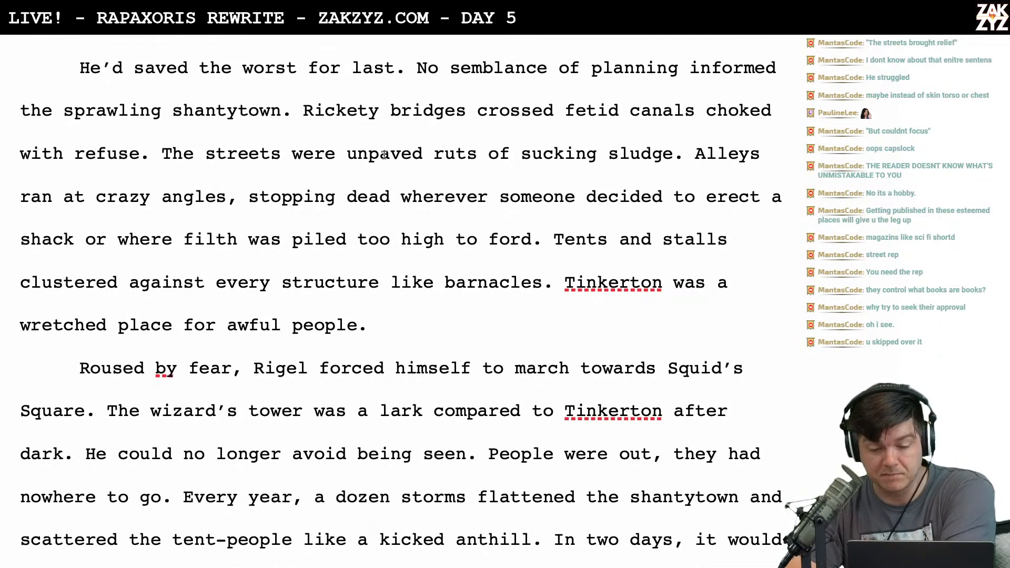
{"action": "scroll", "coordinate": [189, 143], "scroll_direction": "down", "scroll_amount": 1}
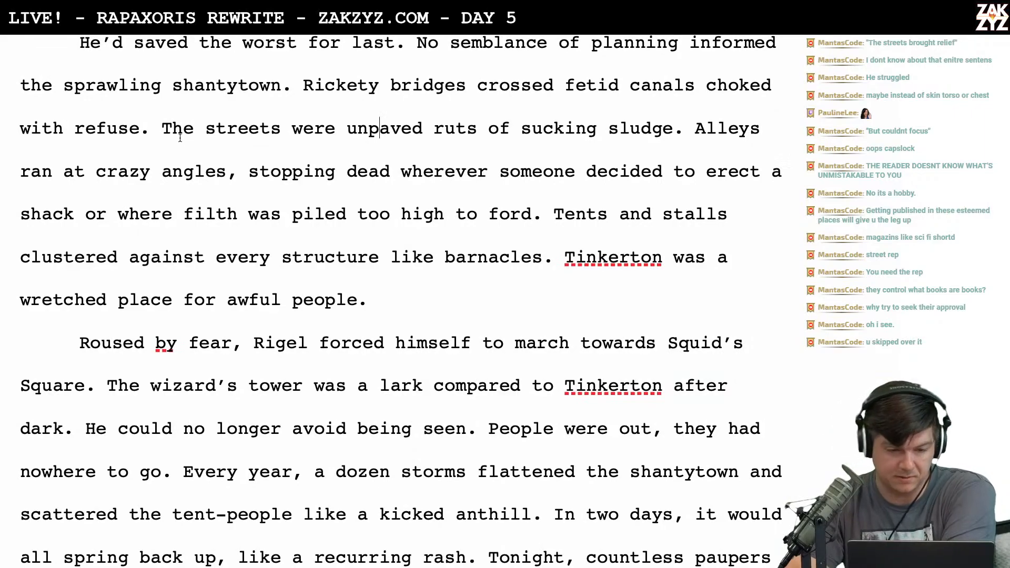
{"action": "left_click", "coordinate": [162, 87]}
{"action": "key", "text": "BackSpace"}
{"action": "key", "text": "BackSpace"}
{"action": "key", "text": "BackSpace"}
{"action": "key", "text": "BackSpace"}
{"action": "key", "text": "BackSpace"}
{"action": "key", "text": "BackSpace"}
{"action": "key", "text": "BackSpace"}
{"action": "key", "text": "BackSpace"}
{"action": "key", "text": "BackSpace"}
{"action": "key", "text": "BackSpace"}
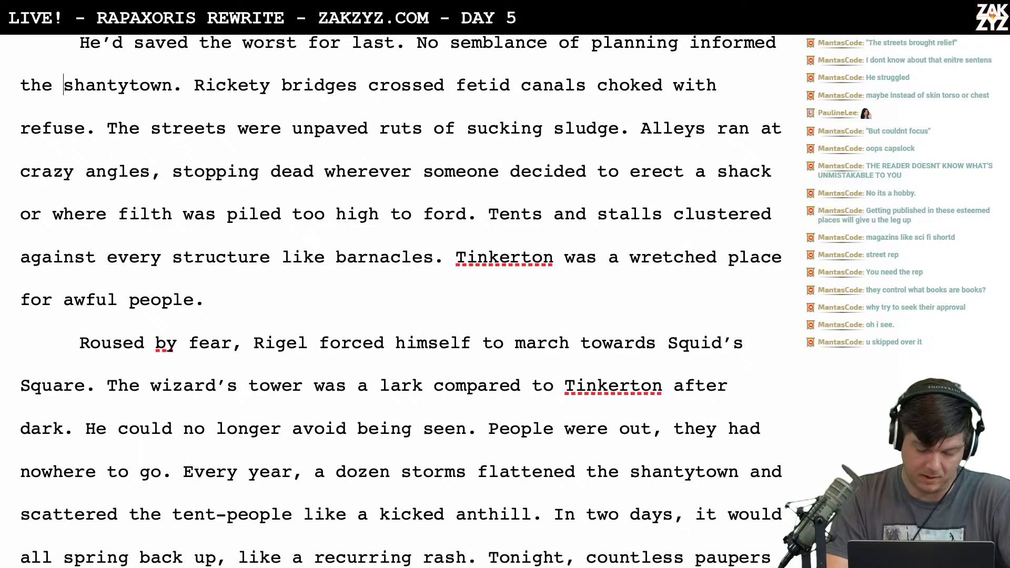
{"action": "key", "text": "ctrl+z"}
Rewrite the alley sentence as "Alleys ran at crazy angles and stopped dead wherever the filth piled too high to ford.", splitting off the old wording
{"action": "scroll", "coordinate": [401, 300], "scroll_direction": "down", "scroll_amount": 1}
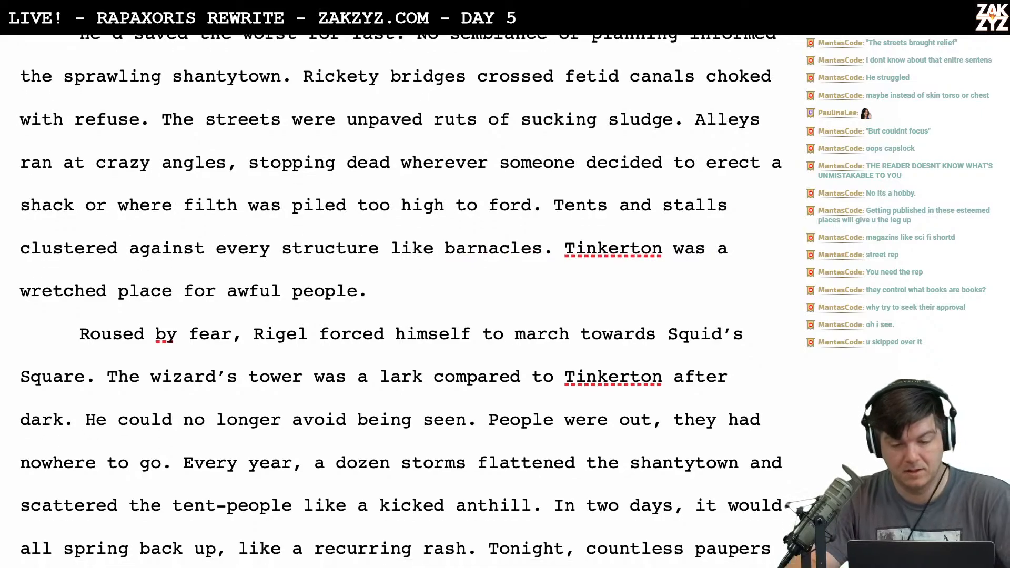
{"action": "scroll", "coordinate": [260, 118], "scroll_direction": "up", "scroll_amount": 3}
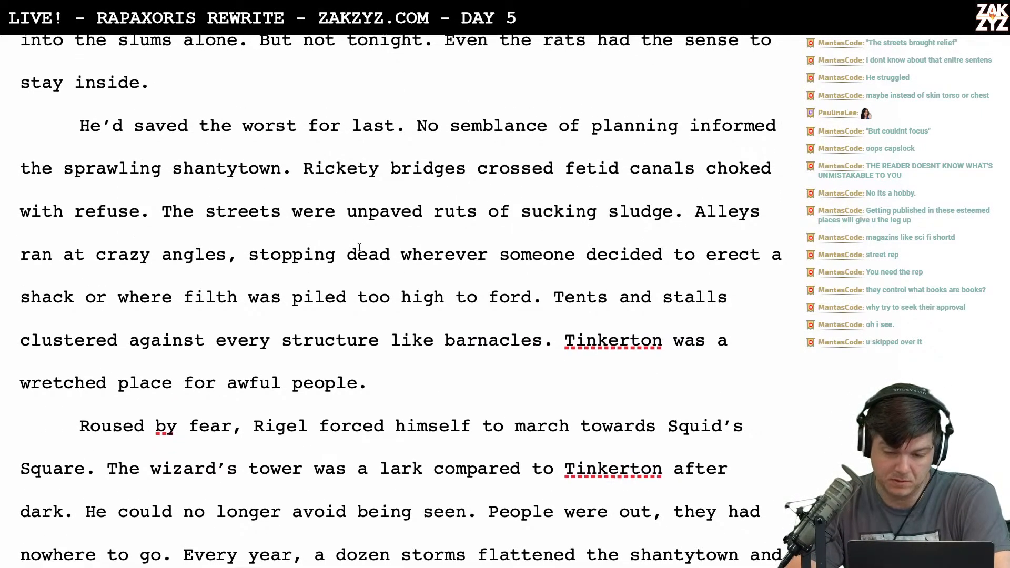
{"action": "scroll", "coordinate": [360, 247], "scroll_direction": "down", "scroll_amount": 1}
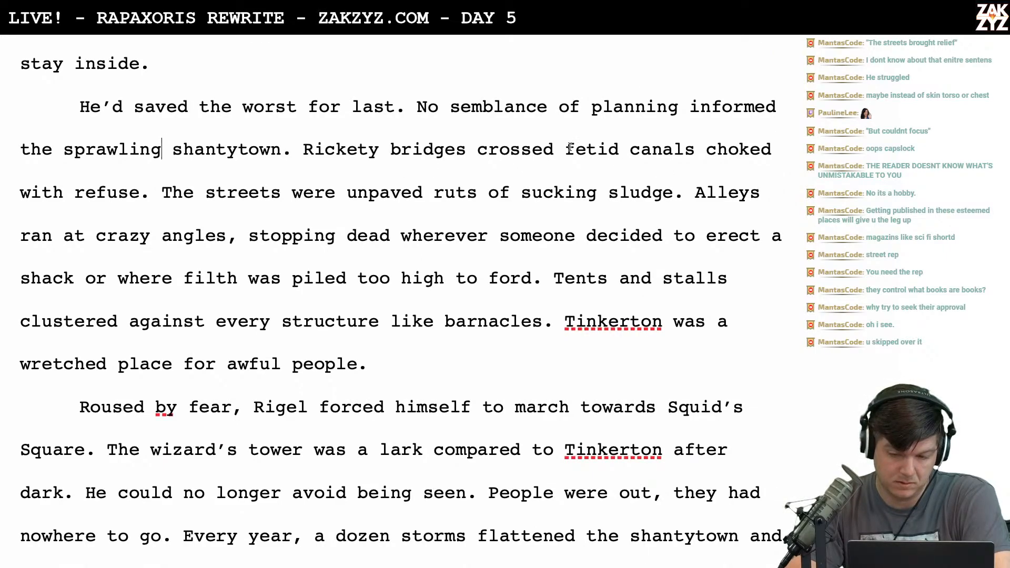
{"action": "scroll", "coordinate": [552, 152], "scroll_direction": "down", "scroll_amount": 1}
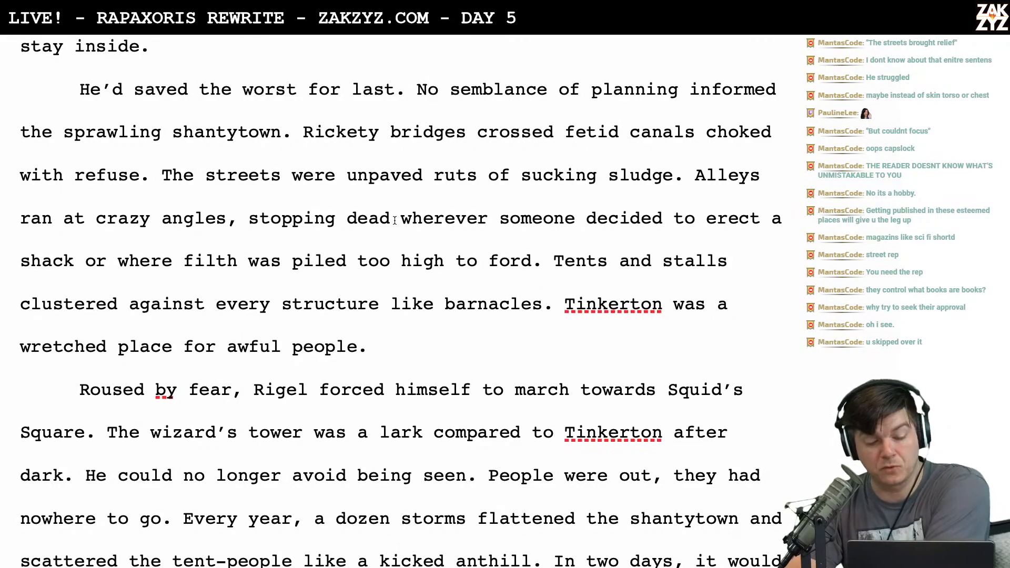
{"action": "scroll", "coordinate": [434, 197], "scroll_direction": "down", "scroll_amount": 2}
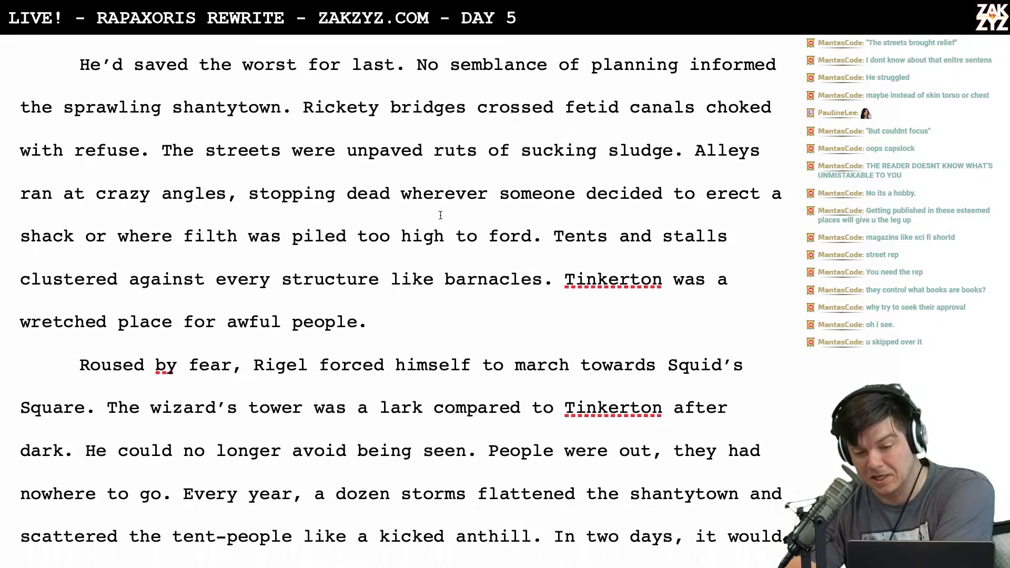
{"action": "scroll", "coordinate": [242, 179], "scroll_direction": "down", "scroll_amount": 1}
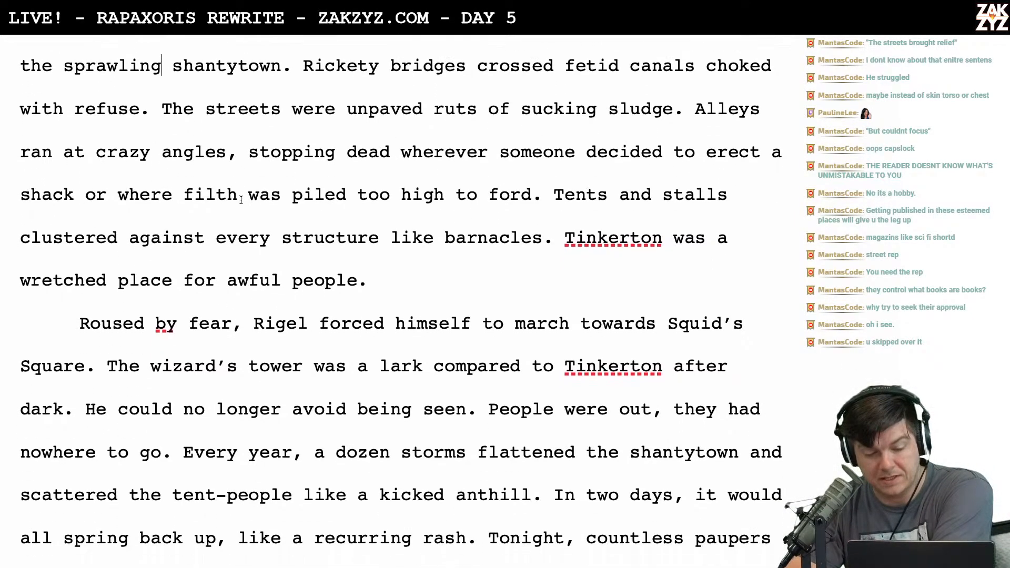
{"action": "left_click", "coordinate": [245, 166]}
{"action": "key", "text": "BackSpace"}
{"action": "key", "text": "BackSpace"}
{"action": "type", "text": "and "}
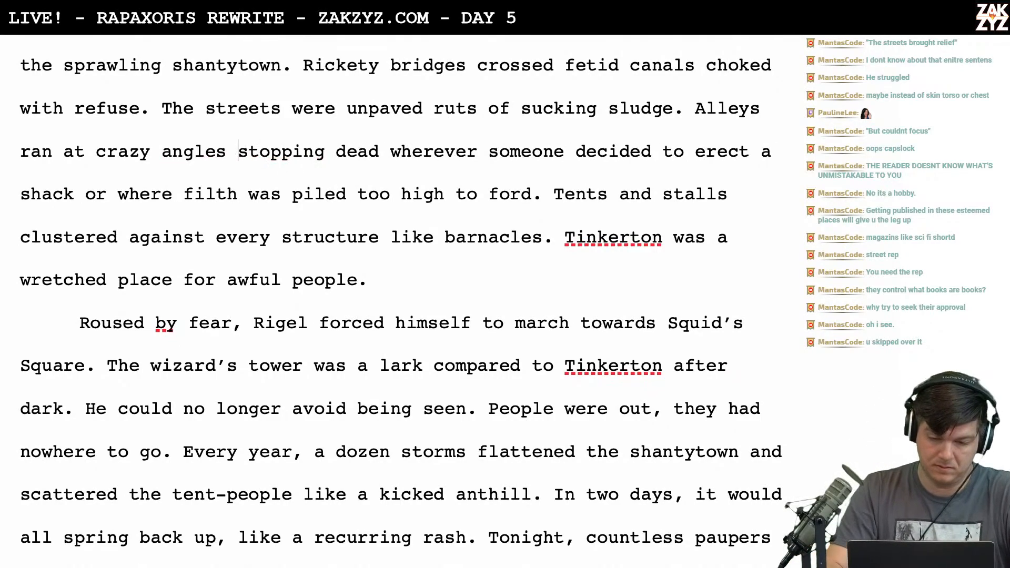
{"action": "type", "text": "stopped dead "}
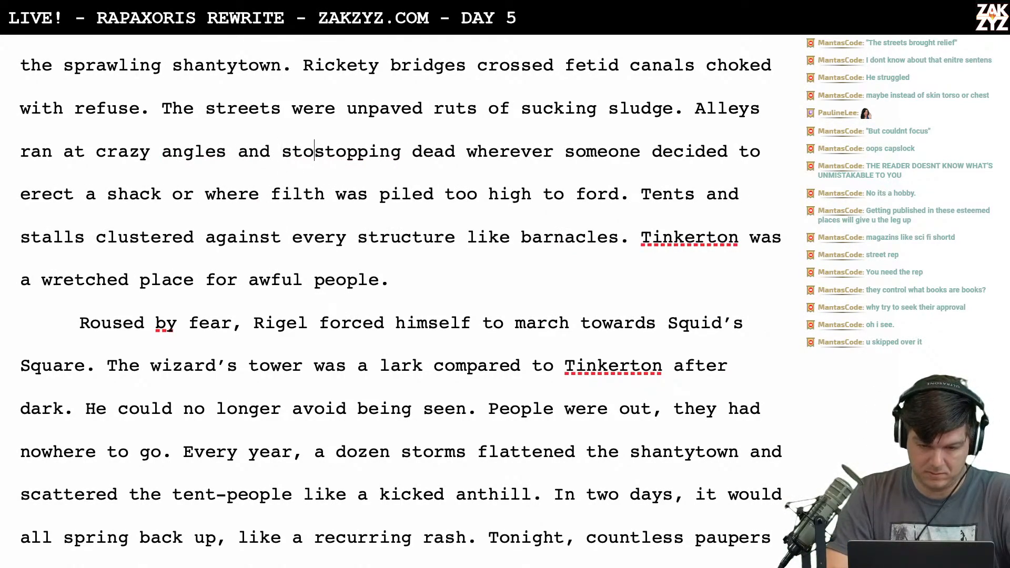
{"action": "type", "text": "wherever som"}
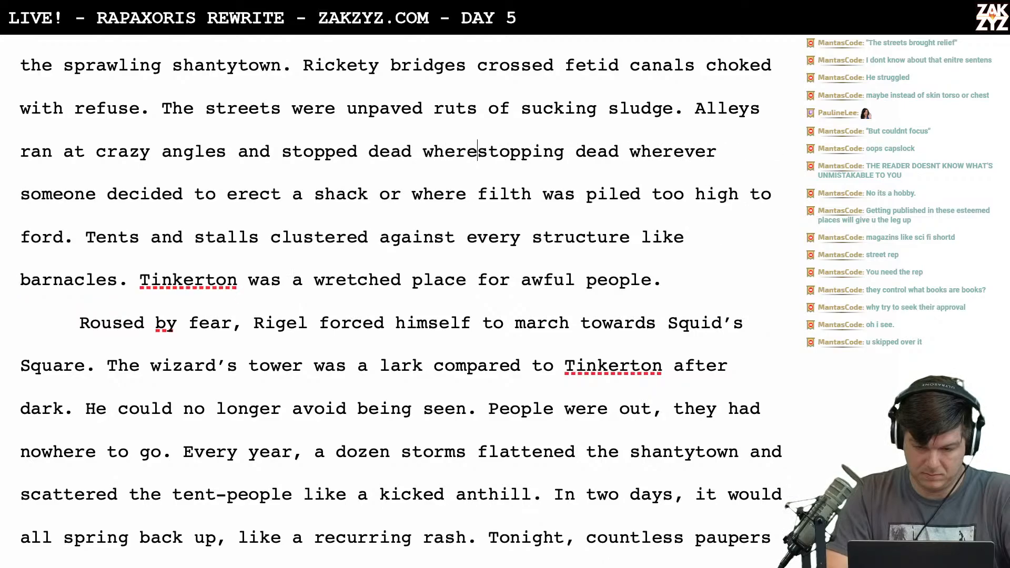
{"action": "key", "text": "BackSpace"}
{"action": "key", "text": "BackSpace"}
{"action": "key", "text": "BackSpace"}
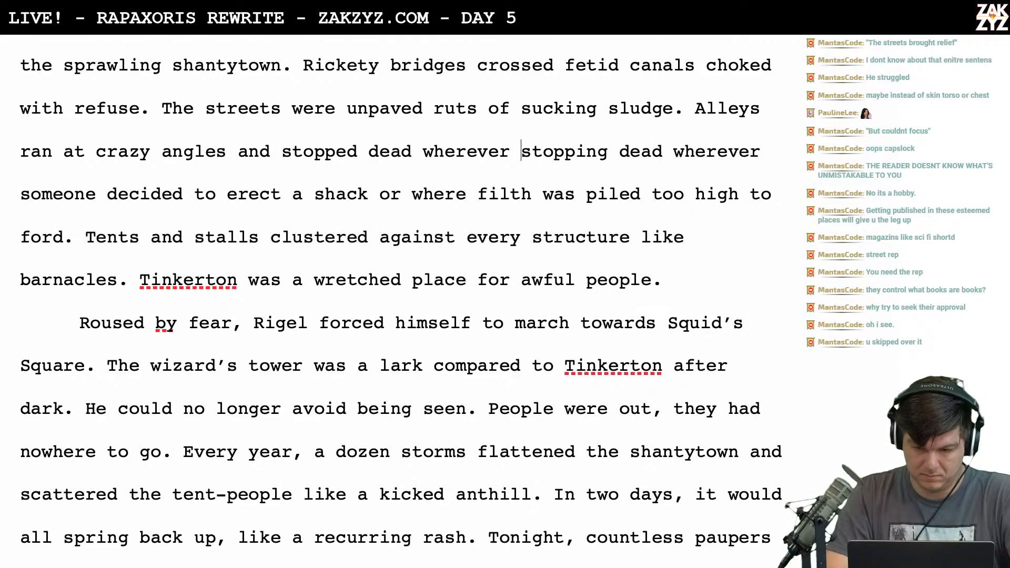
{"action": "key", "text": "Return"}
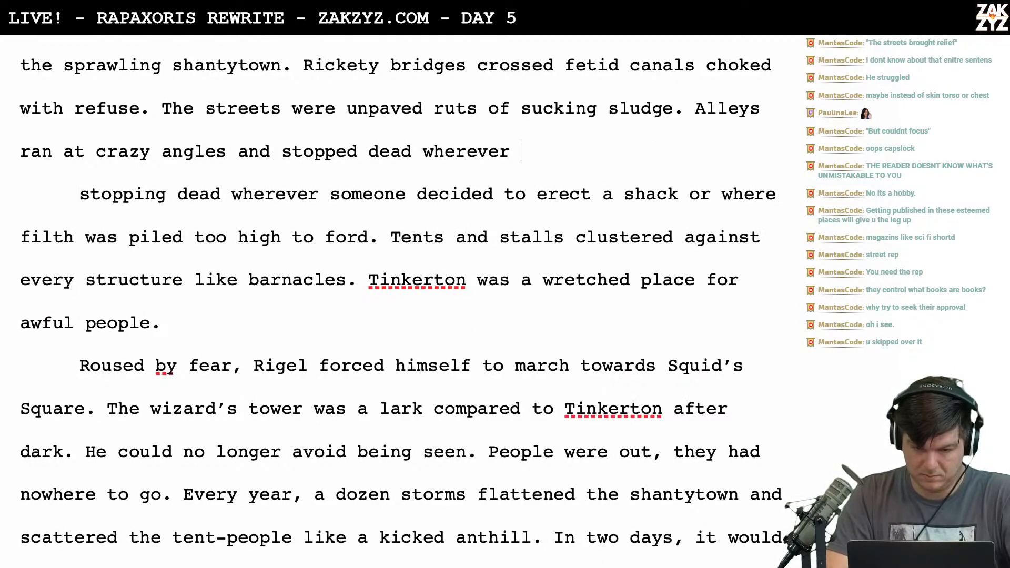
{"action": "type", "text": "the fil"}
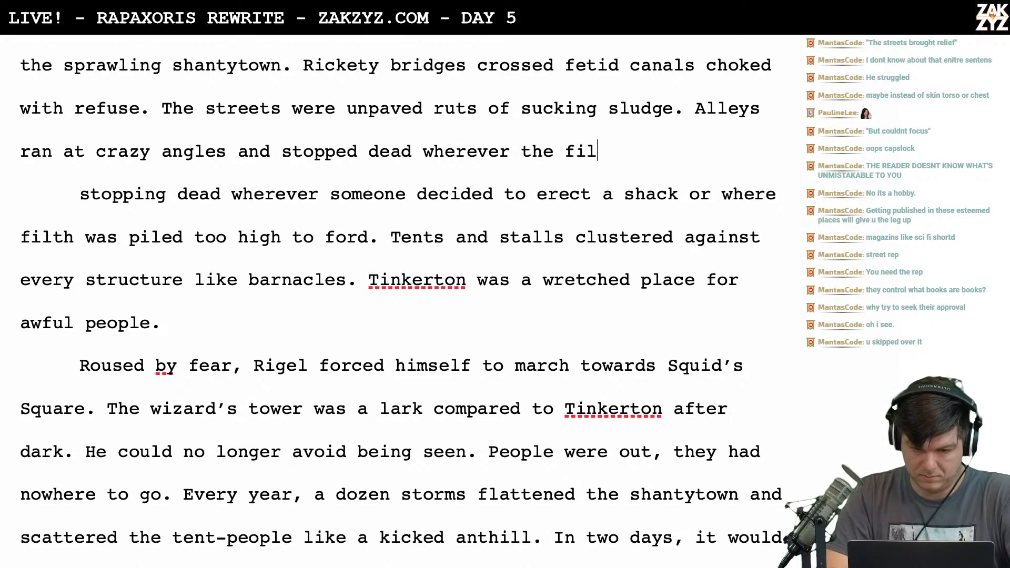
{"action": "type", "text": "th piled too"}
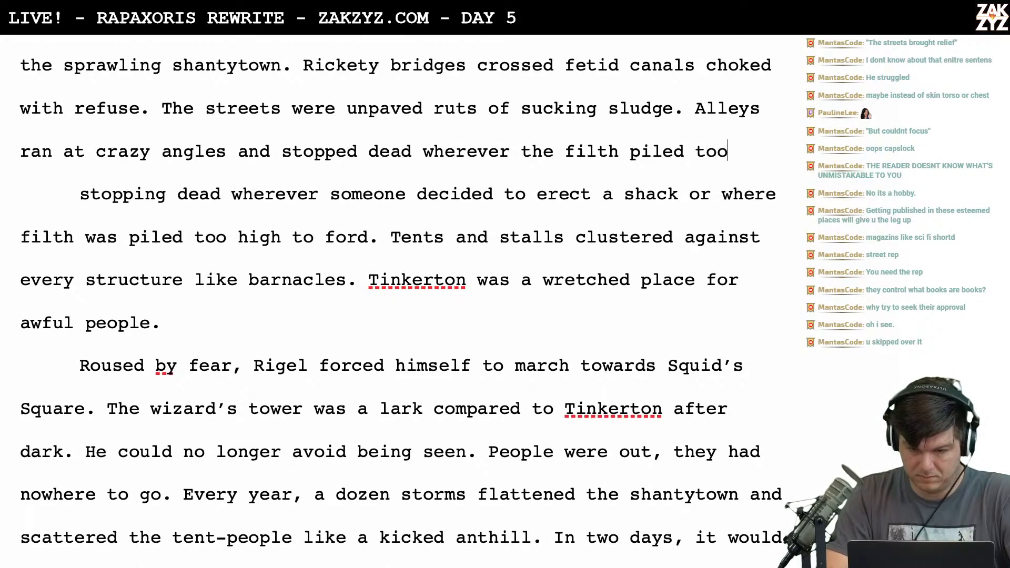
{"action": "type", "text": " high to ford."}
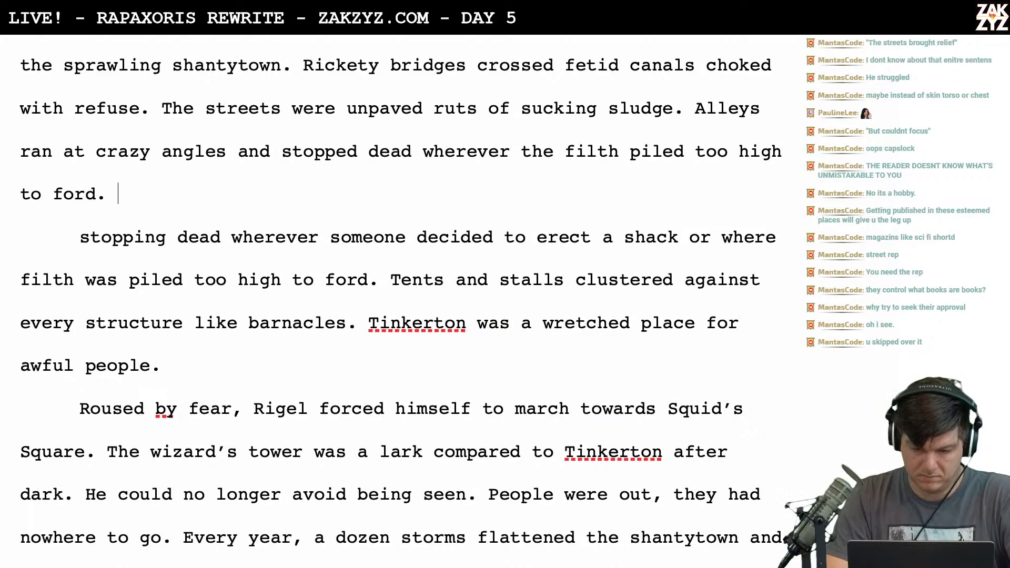
Delete the leftover wording from "stopping dead wherever someone decided" to "too high to ford.", rejoining the paragraph at "Tents and stalls"
{"action": "key", "text": "shift+Down"}
{"action": "key", "text": "shift+Right"}
{"action": "key", "text": "shift+Right"}
{"action": "key", "text": "shift+Right"}
{"action": "key", "text": "shift+Right"}
{"action": "key", "text": "shift+Right"}
{"action": "key", "text": "shift+Right"}
{"action": "key", "text": "shift+Right"}
{"action": "key", "text": "shift+Right"}
{"action": "key", "text": "shift+Right"}
{"action": "key", "text": "shift+Down"}
{"action": "key", "text": "shift+Right"}
{"action": "key", "text": "shift+Right"}
{"action": "key", "text": "shift+Right"}
{"action": "key", "text": "shift+Right"}
{"action": "key", "text": "shift+Right"}
{"action": "key", "text": "shift+Right"}
{"action": "key", "text": "shift+Right"}
{"action": "key", "text": "shift+Right"}
{"action": "key", "text": "shift+Right"}
{"action": "key", "text": "shift+Right"}
{"action": "key", "text": "shift+Right"}
{"action": "key", "text": "shift+Right"}
{"action": "key", "text": "shift+Right"}
{"action": "key", "text": "shift+Right"}
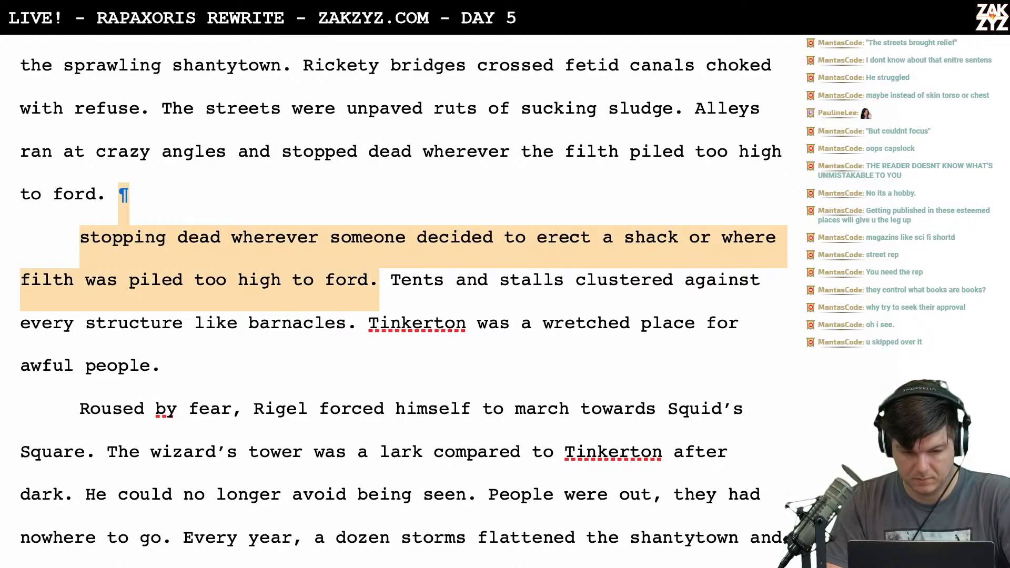
{"action": "key", "text": "BackSpace"}
Reread the shantytown paragraph with its new alley sentence, along with the paragraphs around it
{"action": "scroll", "coordinate": [401, 305], "scroll_direction": "down", "scroll_amount": 1}
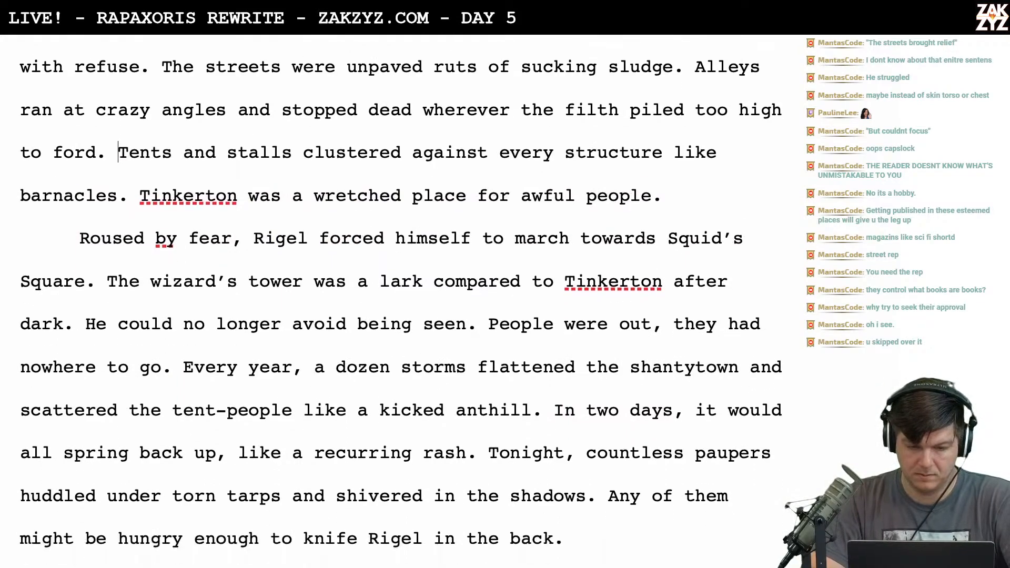
{"action": "scroll", "coordinate": [141, 153], "scroll_direction": "up", "scroll_amount": 3}
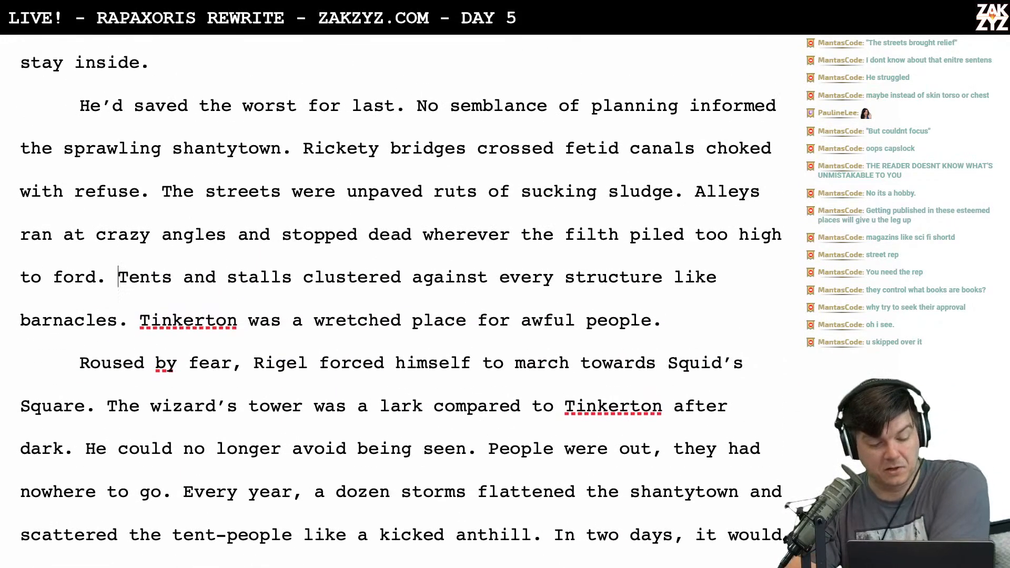
{"action": "scroll", "coordinate": [216, 221], "scroll_direction": "down", "scroll_amount": 2}
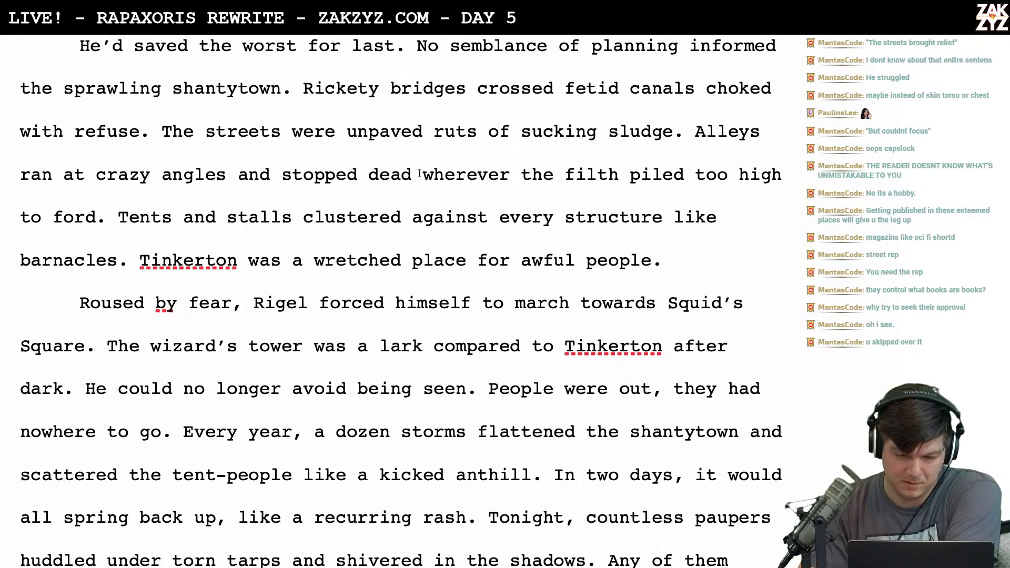
{"action": "key", "text": "Left"}
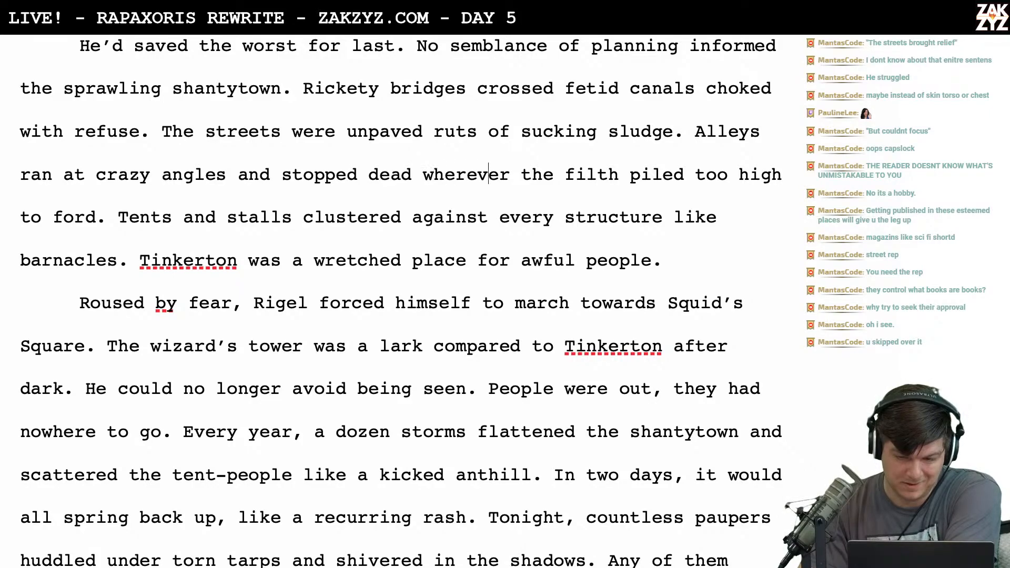
{"action": "scroll", "coordinate": [401, 300], "scroll_direction": "down", "scroll_amount": 1}
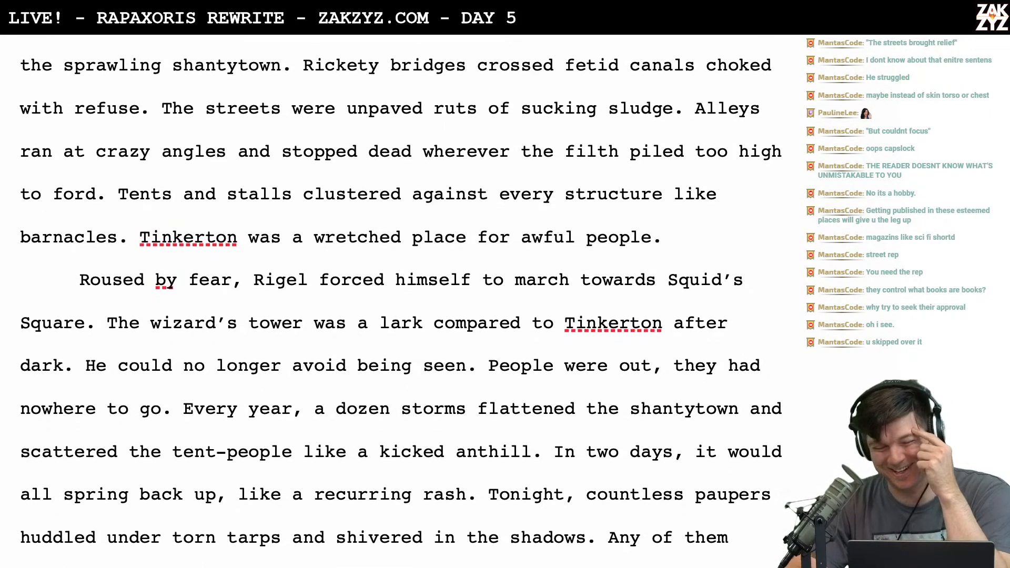
{"action": "scroll", "coordinate": [401, 300], "scroll_direction": "down", "scroll_amount": 1}
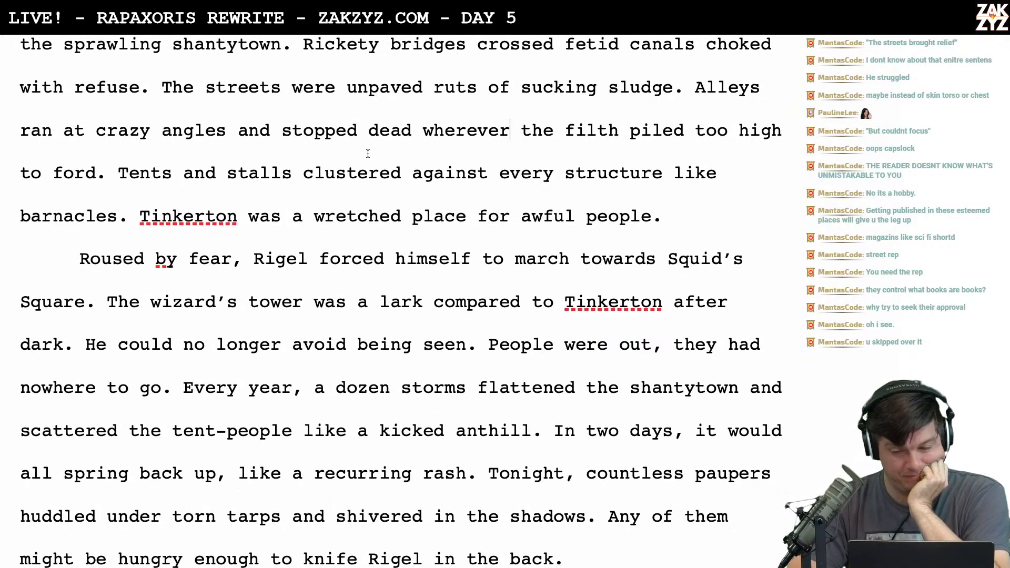
{"action": "scroll", "coordinate": [336, 236], "scroll_direction": "down", "scroll_amount": 1}
{"action": "scroll", "coordinate": [318, 236], "scroll_direction": "up", "scroll_amount": 8}
{"action": "scroll", "coordinate": [321, 232], "scroll_direction": "down", "scroll_amount": 1}
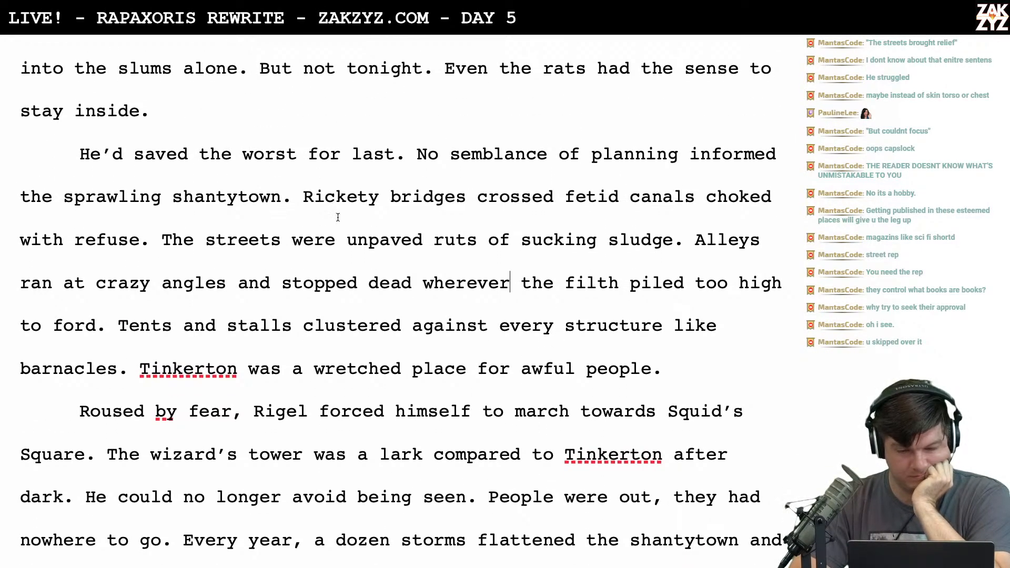
{"action": "scroll", "coordinate": [337, 217], "scroll_direction": "down", "scroll_amount": 2}
{"action": "scroll", "coordinate": [263, 203], "scroll_direction": "up", "scroll_amount": 3}
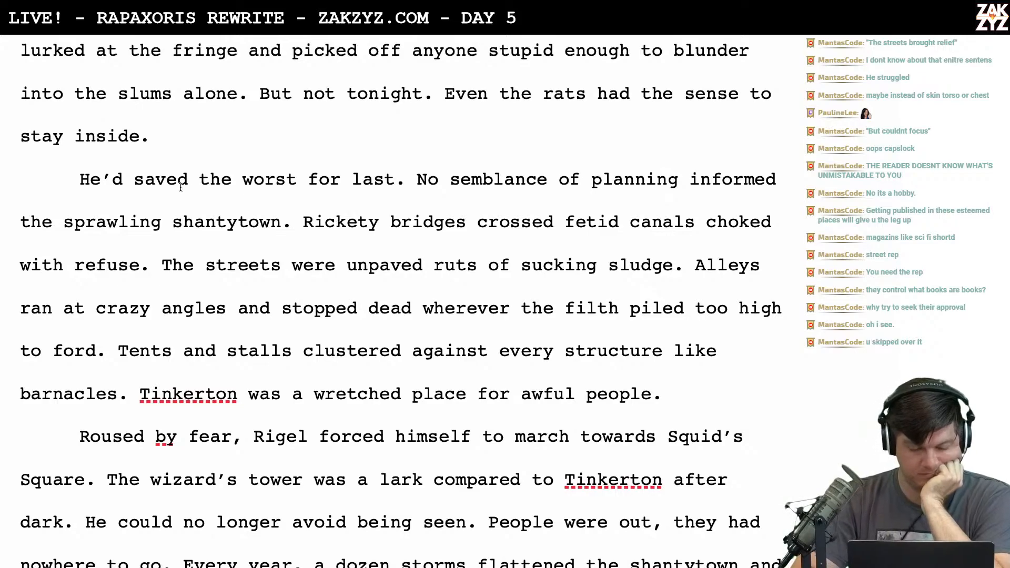
Extend the shantytown paragraph's opening sentence to read "Rigel was nearly back, but he'd saved the worst for last."
{"action": "left_click", "coordinate": [75, 178]}
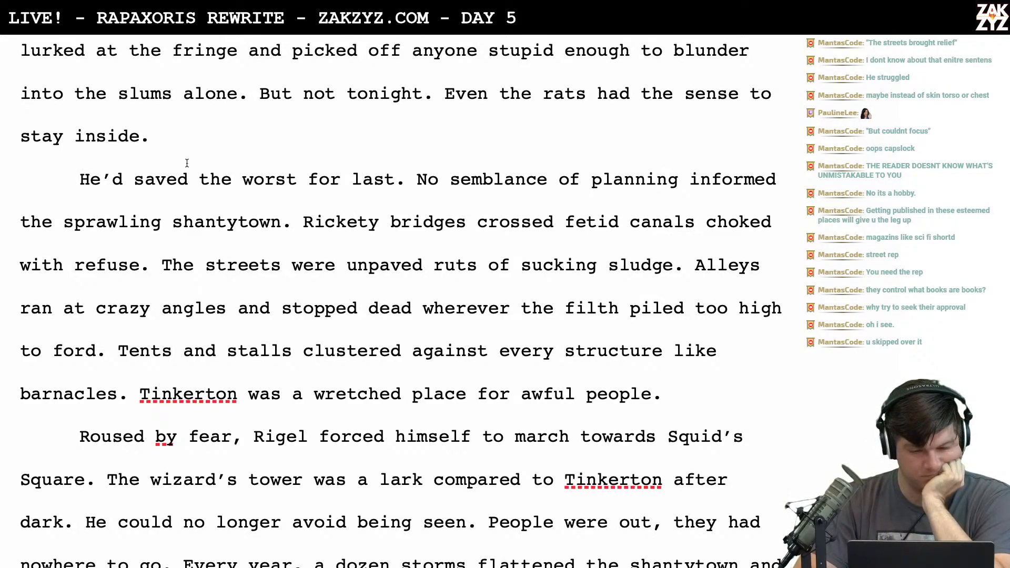
{"action": "type", "text": "H"}
{"action": "key", "text": "BackSpace"}
{"action": "type", "text": "Rigel "}
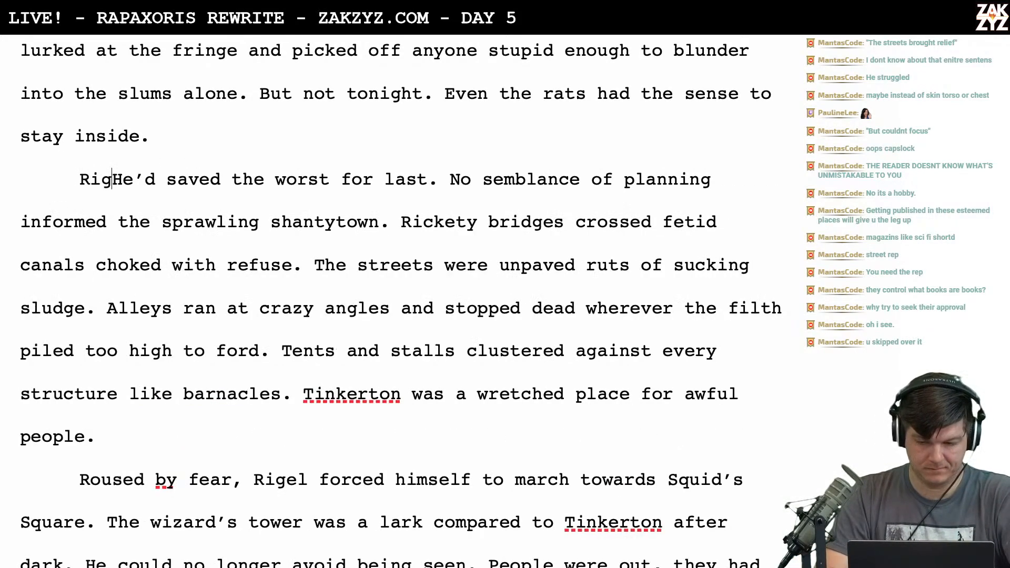
{"action": "type", "text": "was nearly back,"}
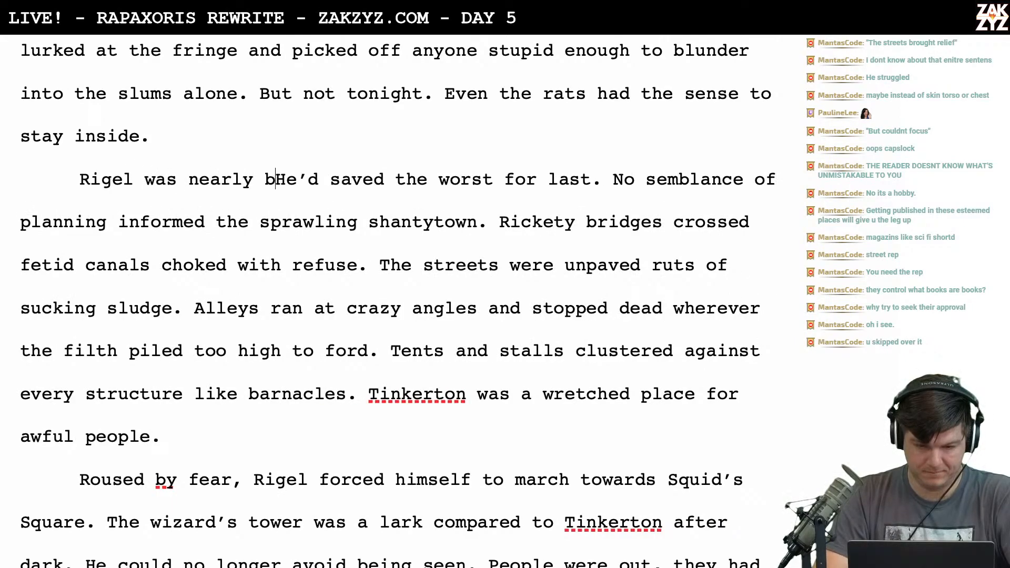
{"action": "type", "text": " but"}
{"action": "key", "text": "Right"}
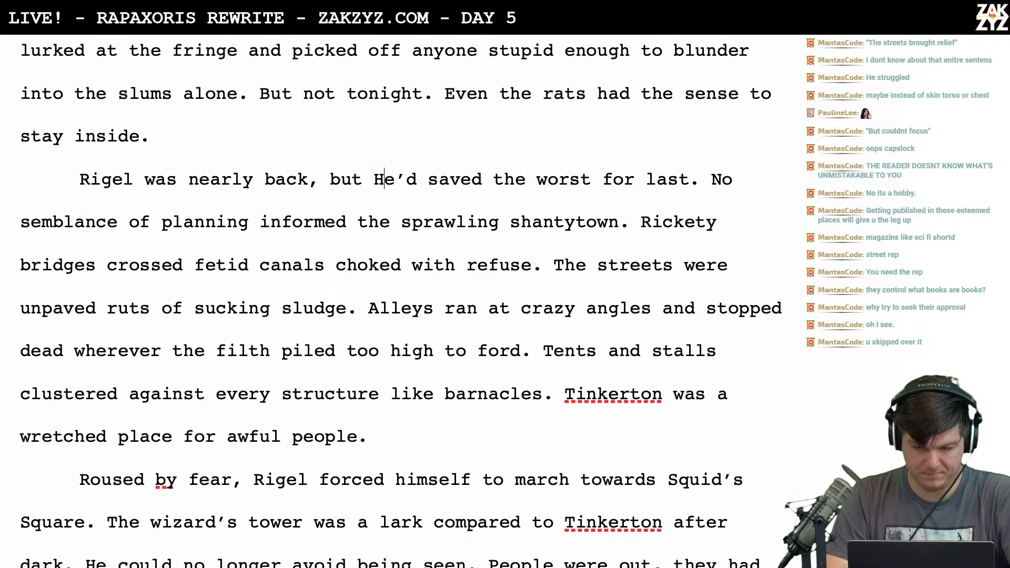
{"action": "key", "text": "BackSpace"}
{"action": "type", "text": "h"}
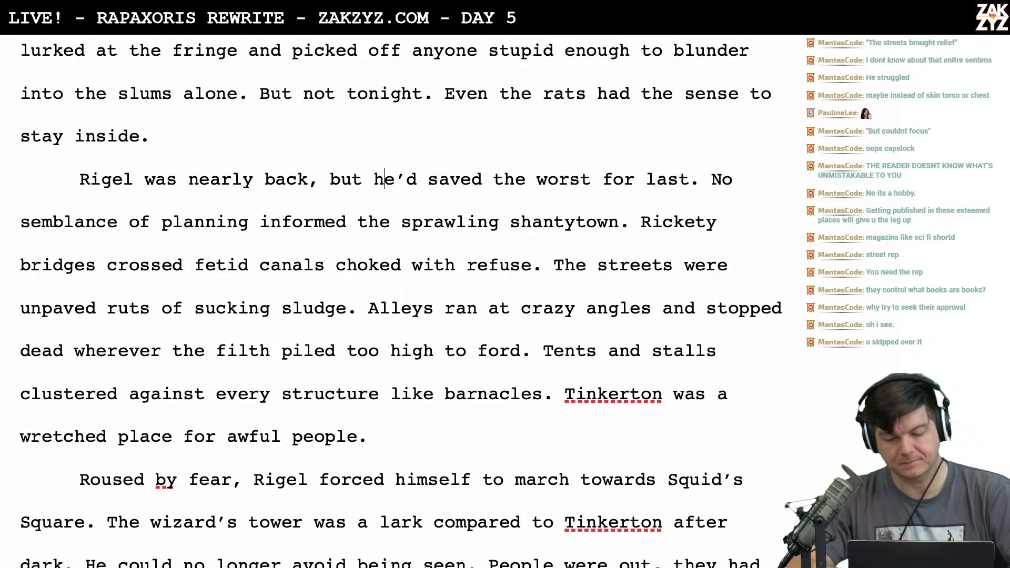
Replace the shantytown paragraph's opening sentence with "He hated it here."
{"action": "scroll", "coordinate": [400, 305], "scroll_direction": "down", "scroll_amount": 1}
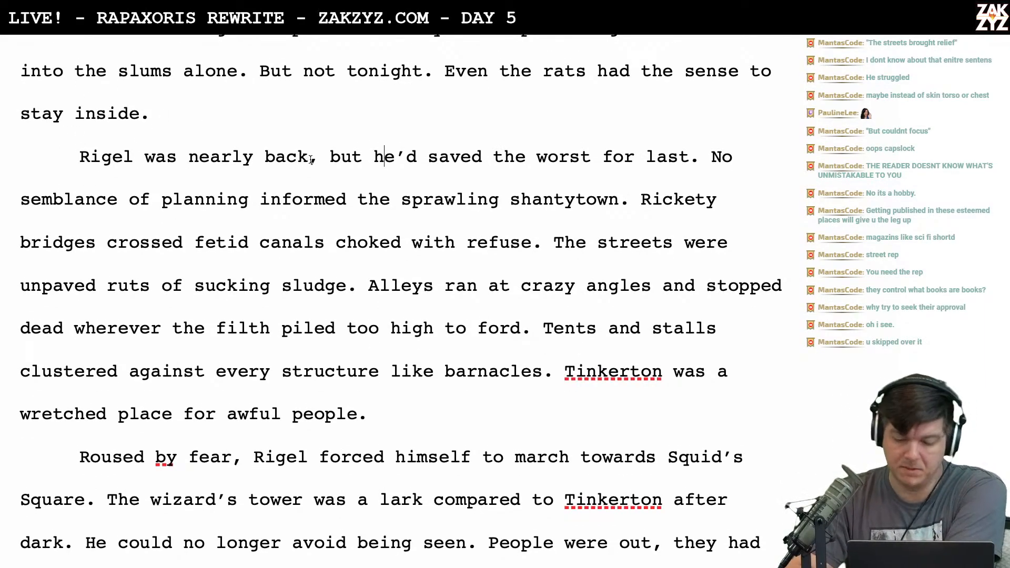
{"action": "scroll", "coordinate": [311, 159], "scroll_direction": "down", "scroll_amount": 1}
{"action": "scroll", "coordinate": [471, 161], "scroll_direction": "up", "scroll_amount": 2}
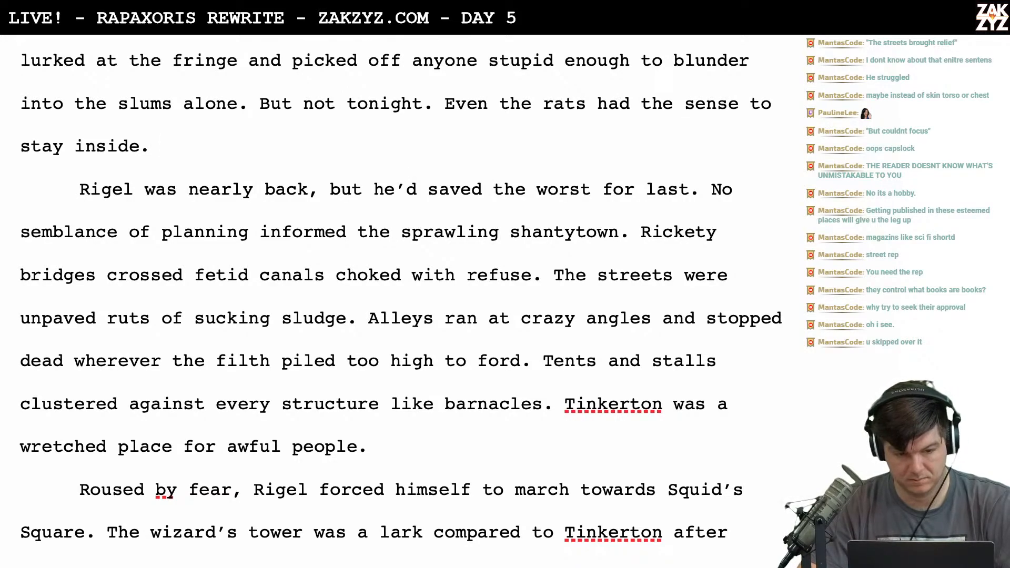
{"action": "type", "text": "He hated it her"}
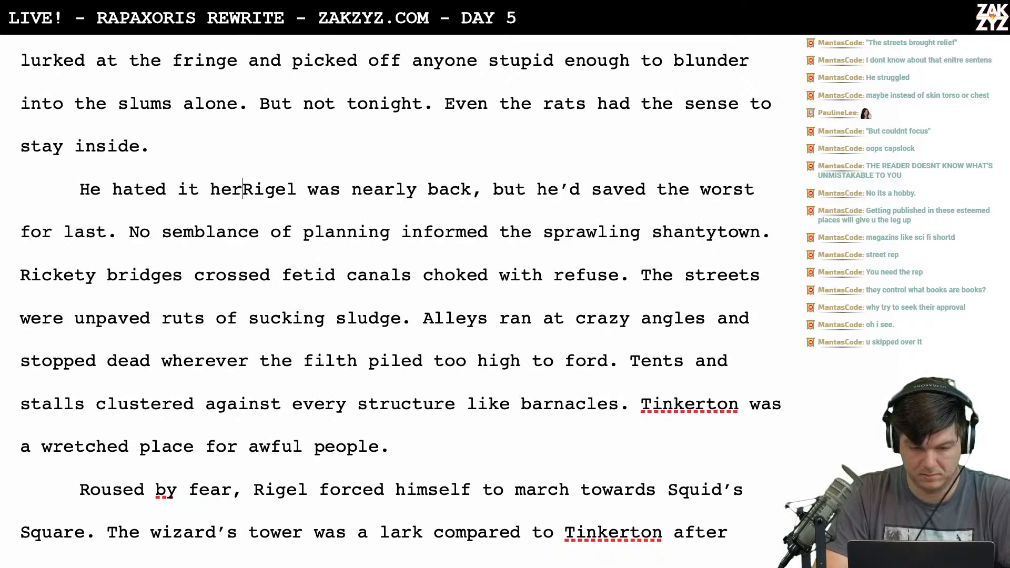
{"action": "type", "text": "e."}
{"action": "left_click_drag", "start_coordinate": [275, 198], "coordinate": [117, 240]}
{"action": "key", "text": "BackSpace"}
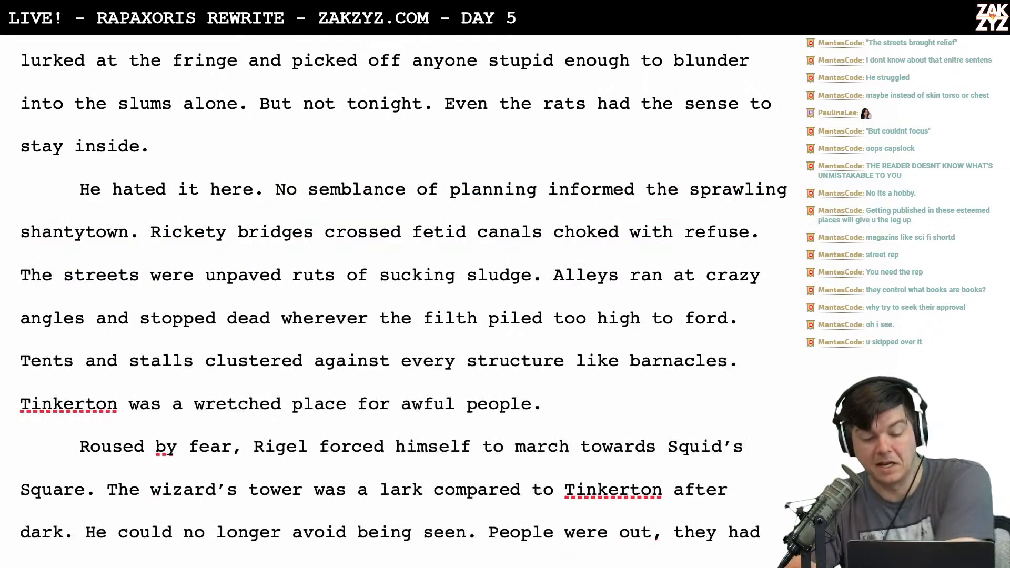
{"action": "scroll", "coordinate": [421, 210], "scroll_direction": "down", "scroll_amount": 1}
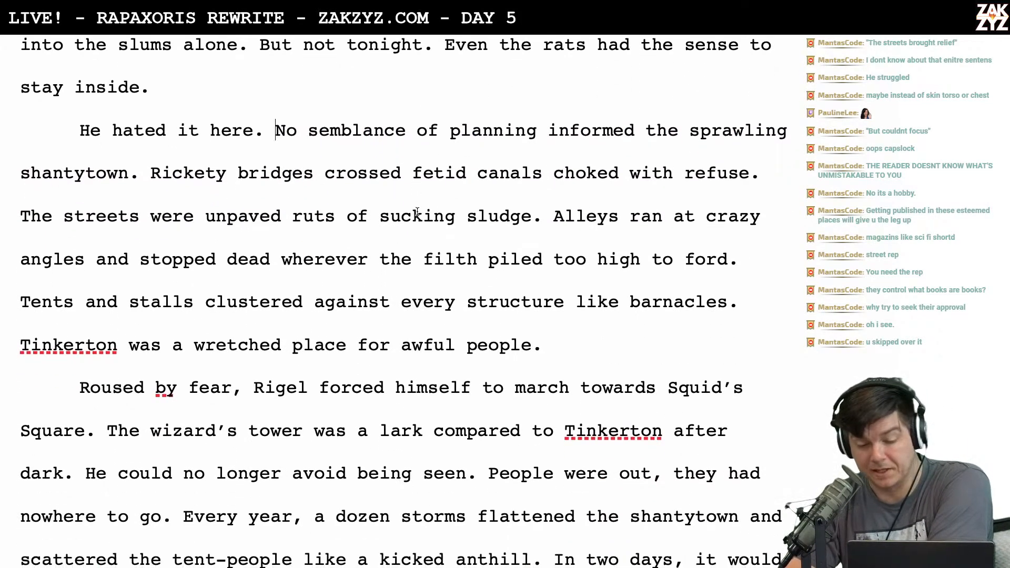
{"action": "scroll", "coordinate": [260, 184], "scroll_direction": "up", "scroll_amount": 2}
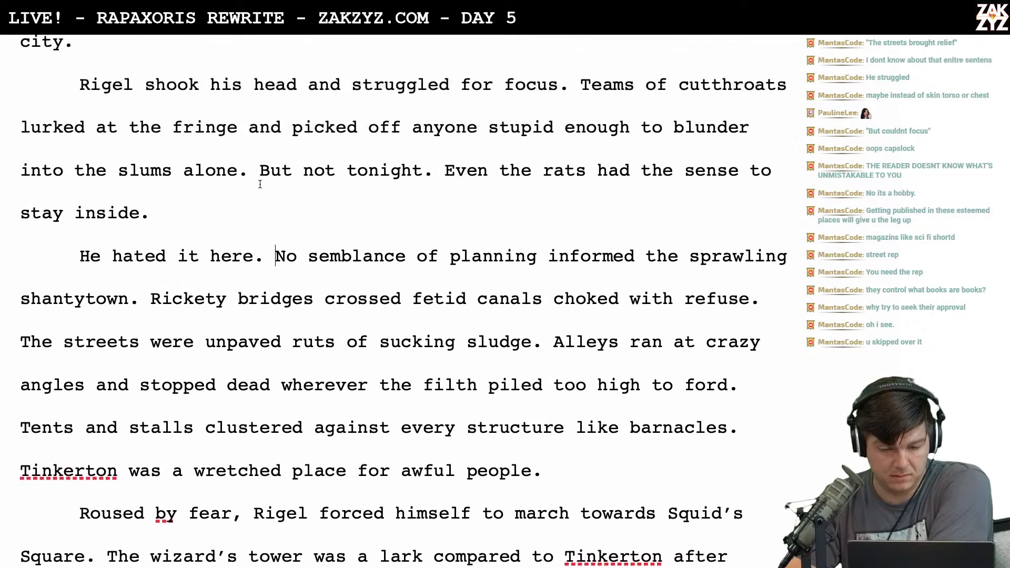
{"action": "scroll", "coordinate": [260, 184], "scroll_direction": "up", "scroll_amount": 1}
{"action": "left_click", "coordinate": [185, 275]}
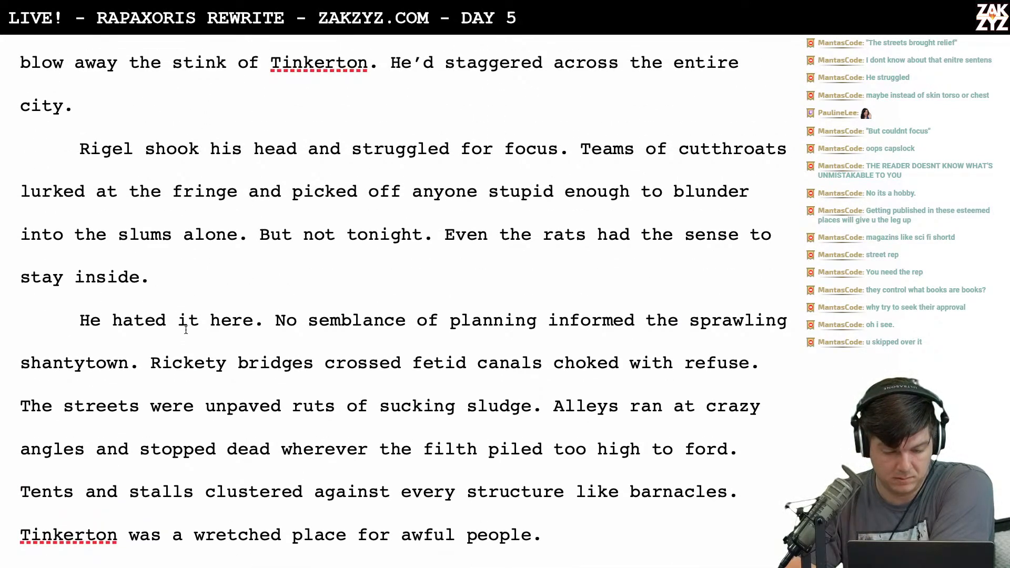
{"action": "key", "text": "Right"}
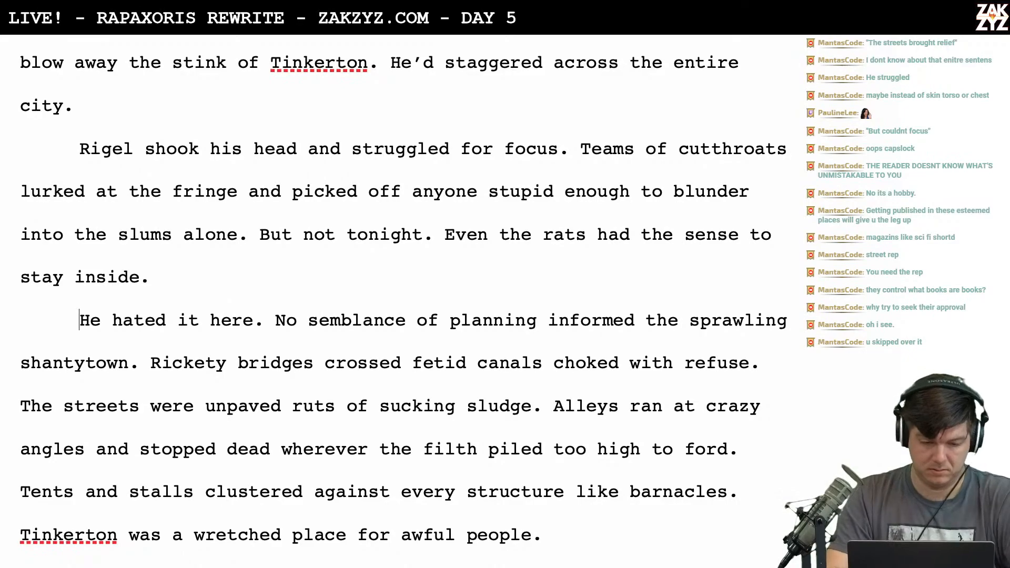
{"action": "type", "text": "Even"}
{"action": "key", "text": "BackSpace"}
{"action": "key", "text": "BackSpace"}
{"action": "key", "text": "BackSpace"}
{"action": "key", "text": "BackSpace"}
{"action": "key", "text": "BackSpace"}
{"action": "type", "text": "There w"}
{"action": "key", "text": "BackSpace"}
{"action": "key", "text": "BackSpace"}
{"action": "key", "text": "BackSpace"}
{"action": "key", "text": "BackSpace"}
{"action": "key", "text": "BackSpace"}
{"action": "key", "text": "BackSpace"}
{"action": "key", "text": "BackSpace"}
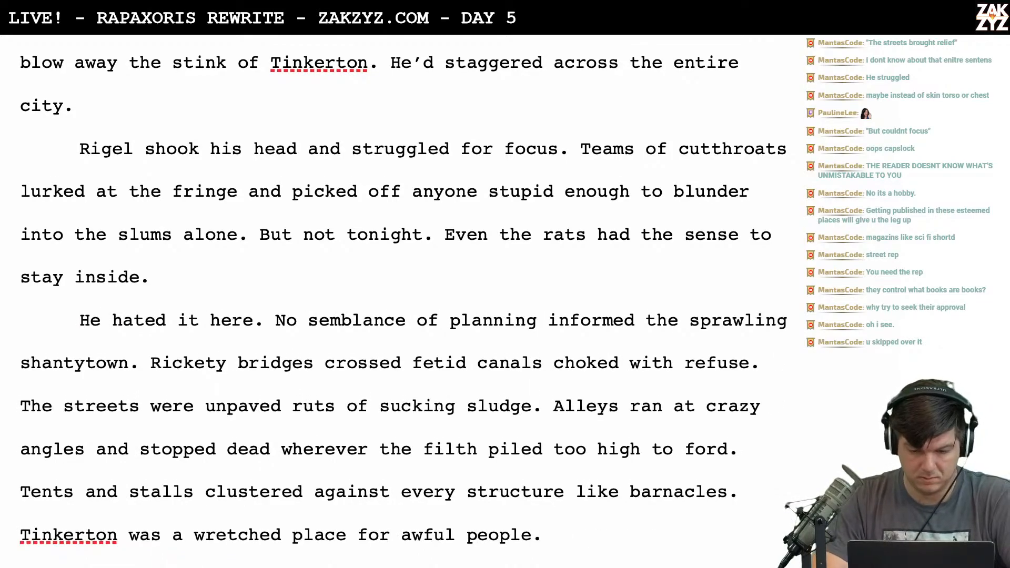
Undo the recent edits to the shantytown paragraph's opening, back to the sentence "He'd saved the worst for last."
{"action": "scroll", "coordinate": [400, 294], "scroll_direction": "down", "scroll_amount": 5}
{"action": "scroll", "coordinate": [400, 294], "scroll_direction": "up", "scroll_amount": 3}
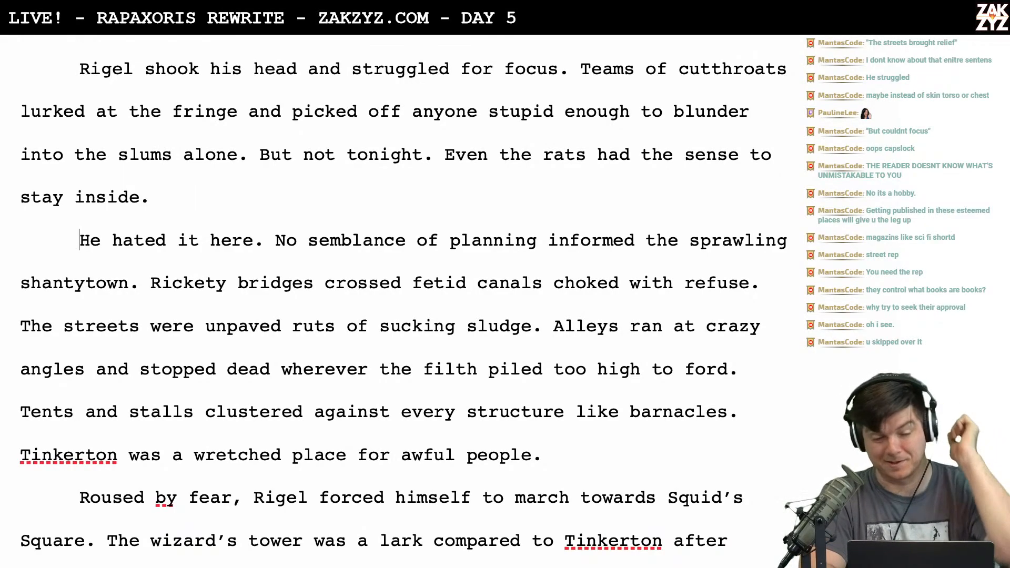
{"action": "key", "text": "Left"}
{"action": "key", "text": "Right"}
{"action": "key", "text": "Left"}
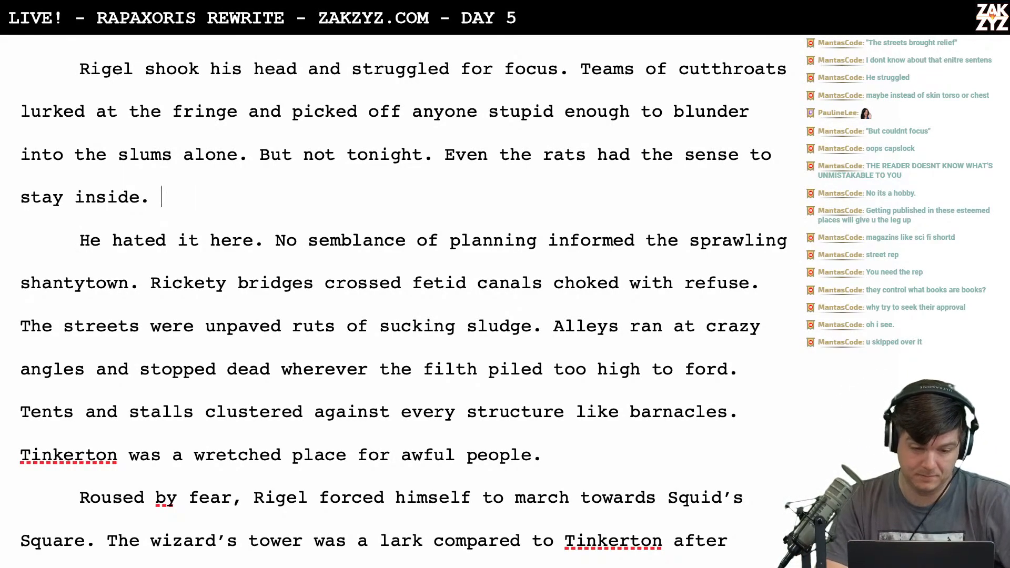
{"action": "key", "text": "Right"}
{"action": "type", "text": "There wa"}
{"action": "key", "text": "ctrl+z"}
{"action": "key", "text": "ctrl+z"}
{"action": "key", "text": "ctrl+z"}
{"action": "key", "text": "ctrl+z"}
{"action": "key", "text": "ctrl+z"}
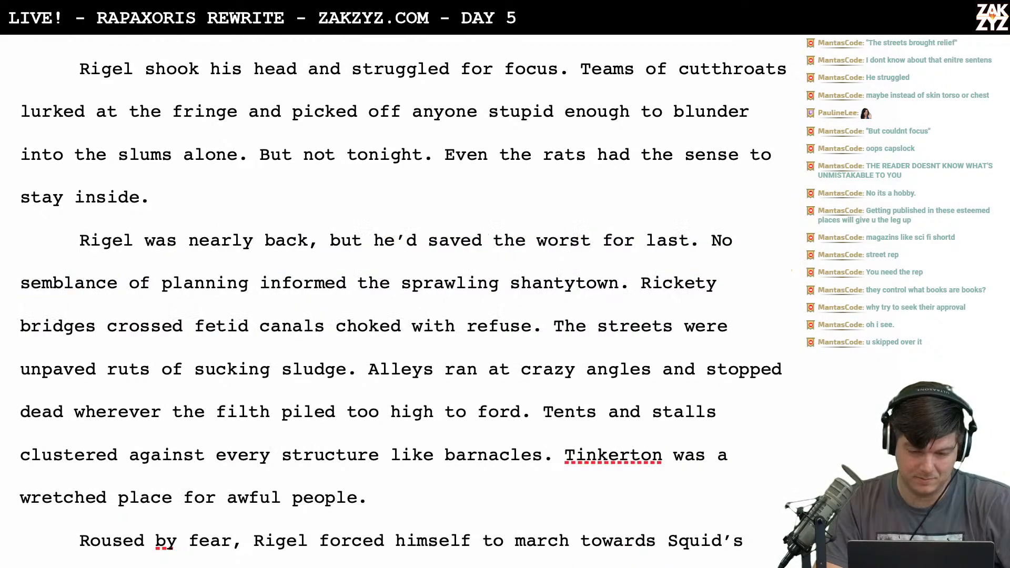
{"action": "key", "text": "ctrl+z"}
{"action": "key", "text": "ctrl+z"}
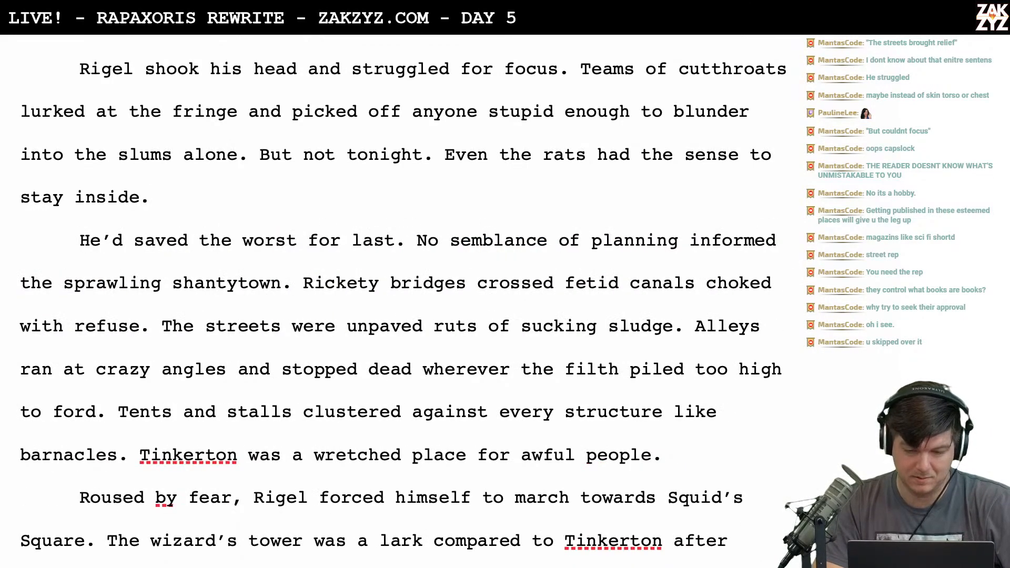
Draft a new line above the shantytown paragraph reading "The last leg of the journey home"
{"action": "scroll", "coordinate": [124, 324], "scroll_direction": "down", "scroll_amount": 2}
{"action": "scroll", "coordinate": [125, 323], "scroll_direction": "up", "scroll_amount": 2}
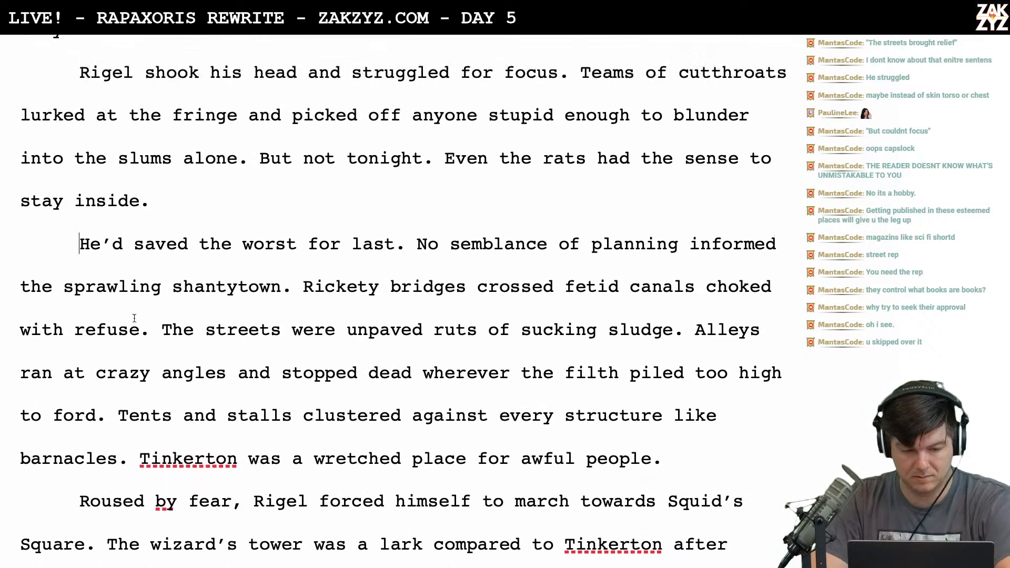
{"action": "key", "text": "Return"}
{"action": "type", "text": "The "}
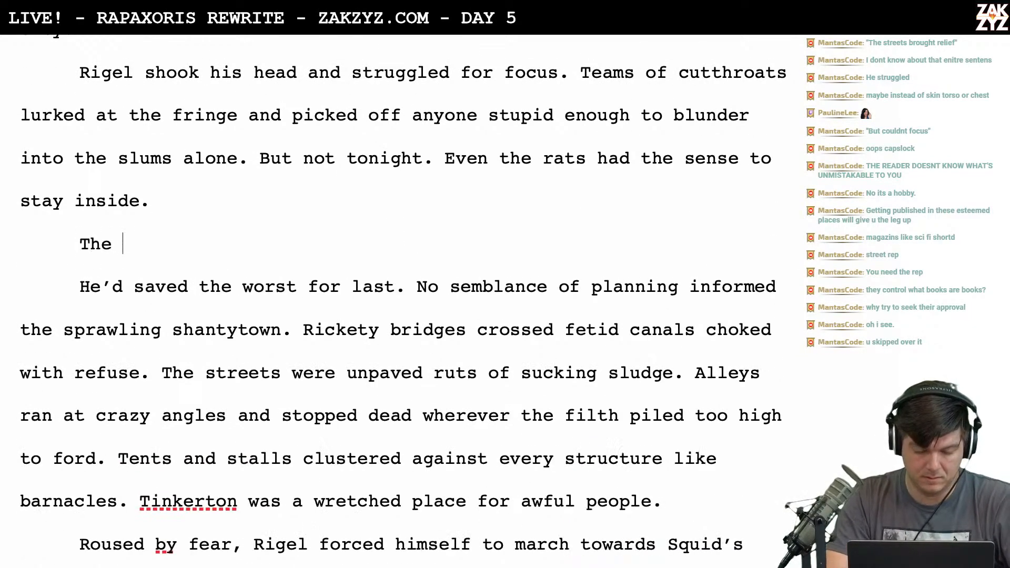
{"action": "type", "text": "last leg of the journeyt"}
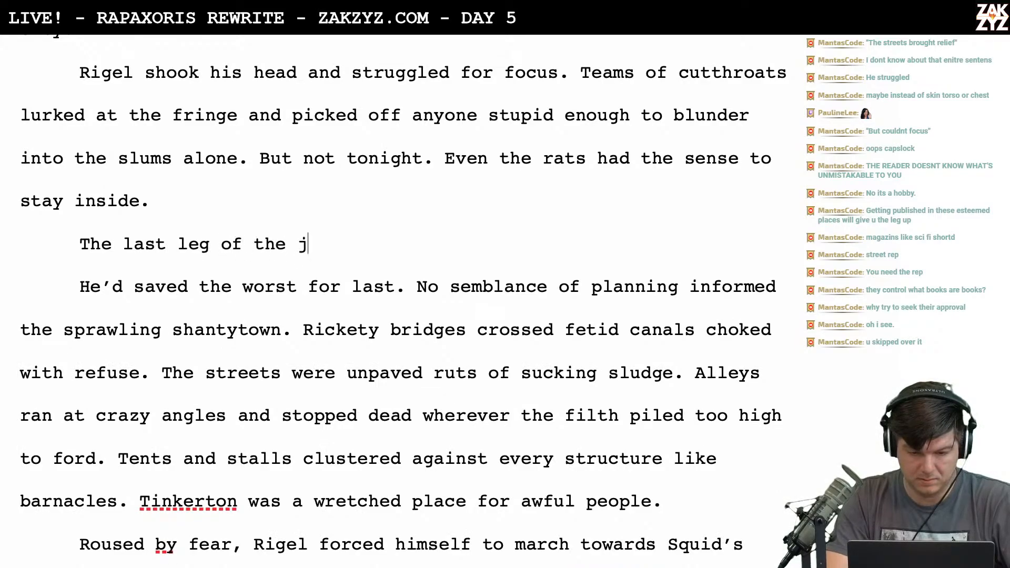
{"action": "key", "text": "BackSpace"}
{"action": "key", "text": "BackSpace"}
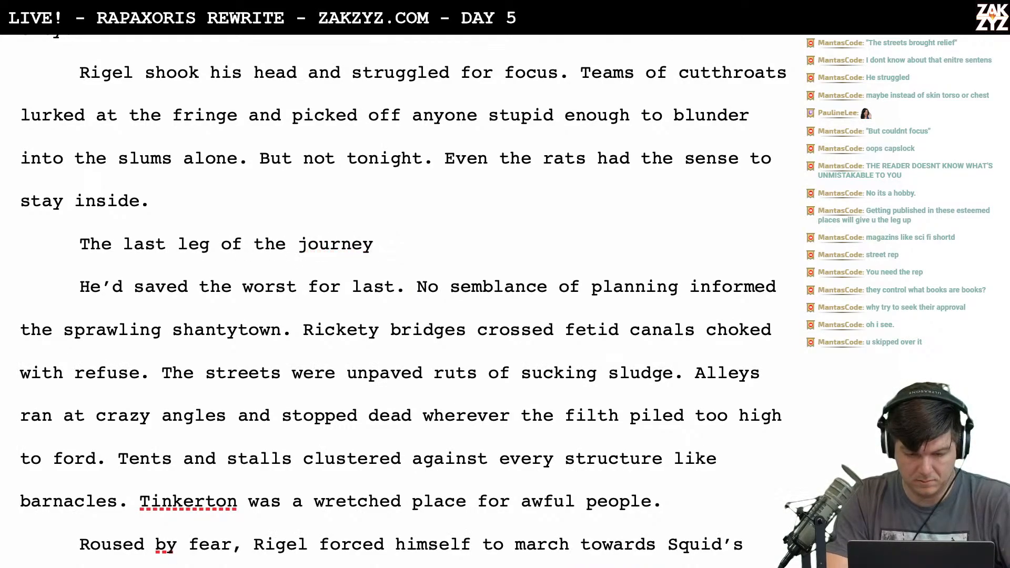
{"action": "type", "text": "home"}
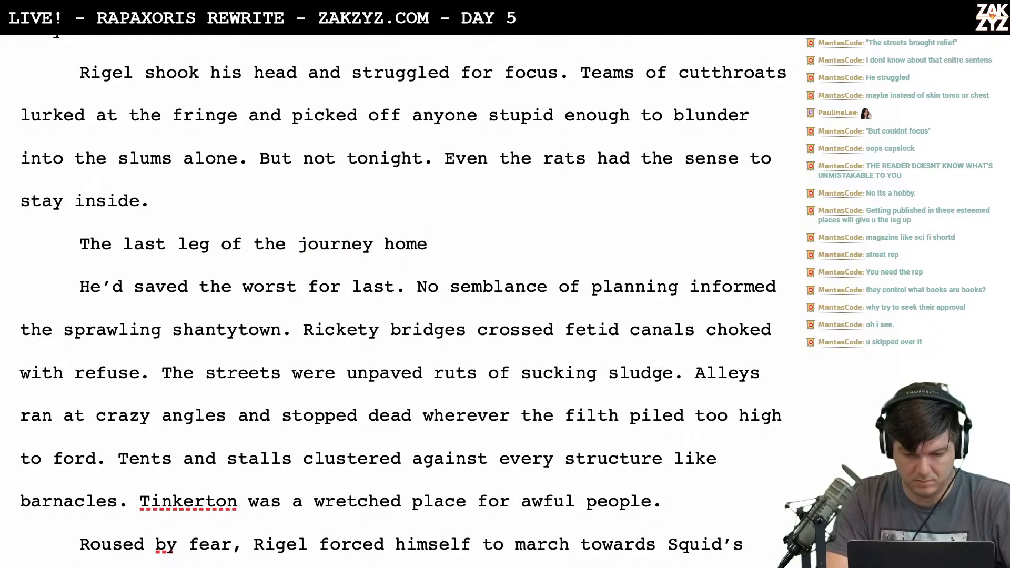
{"action": "type", "text": " was"}
{"action": "key", "text": "BackSpace"}
{"action": "key", "text": "BackSpace"}
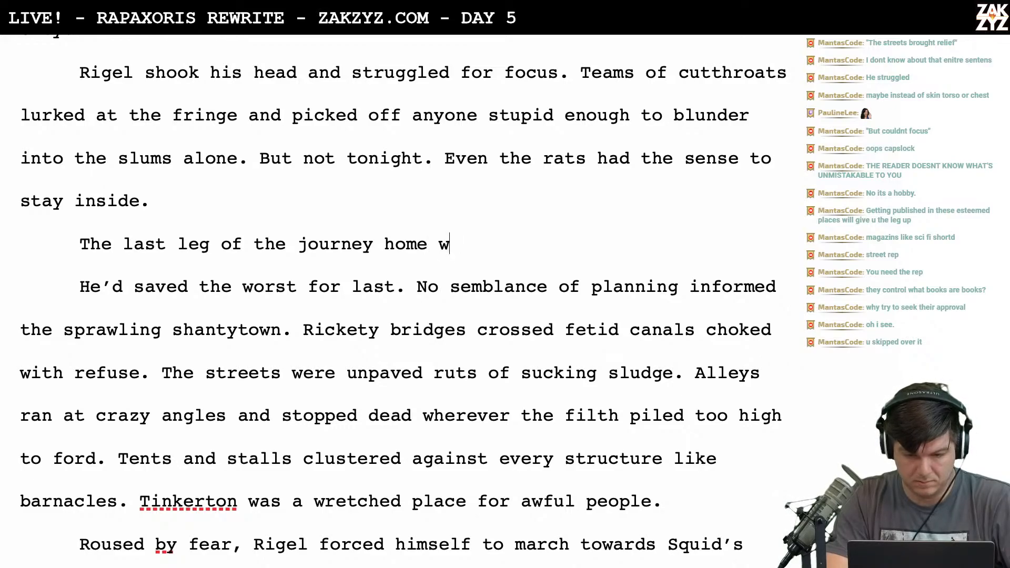
{"action": "key", "text": "BackSpace"}
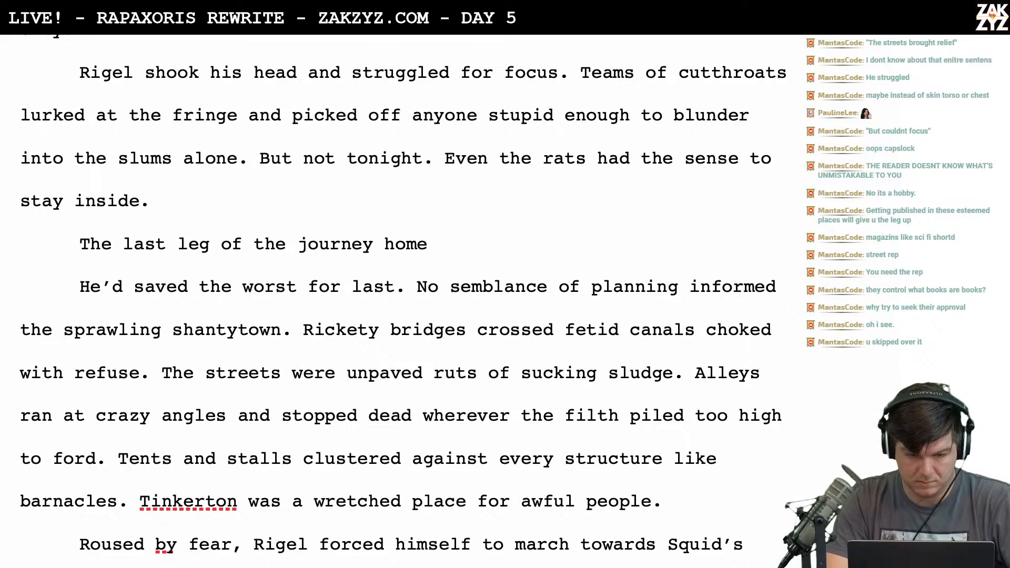
Write the alternative opening "The last leg of his escape lay ahead." on a separate line above the unfinished draft line
{"action": "key", "text": "Return"}
{"action": "key", "text": "Left"}
{"action": "key", "text": "Return"}
{"action": "type", "text": "The "}
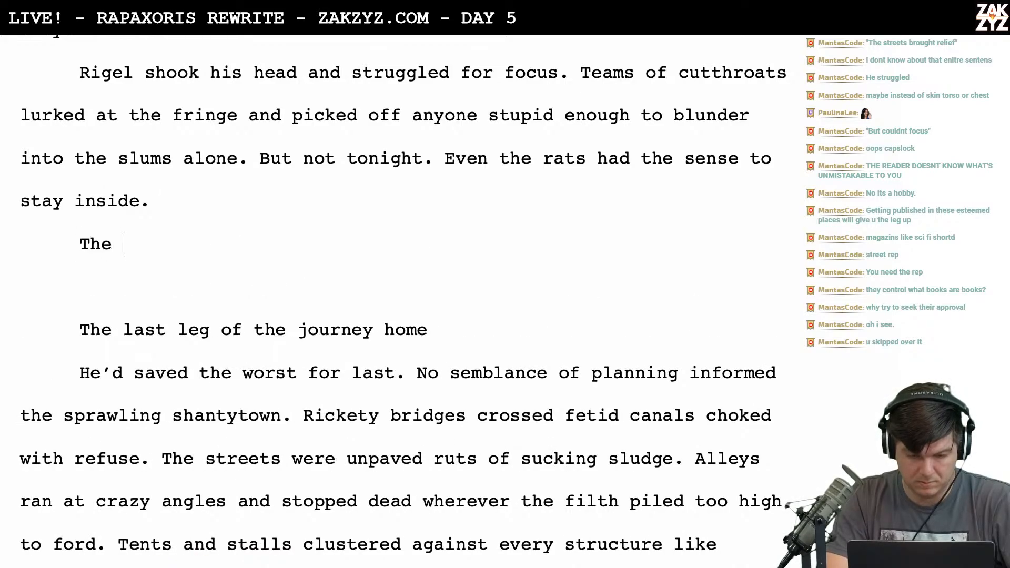
{"action": "type", "text": "last leg of his jour"}
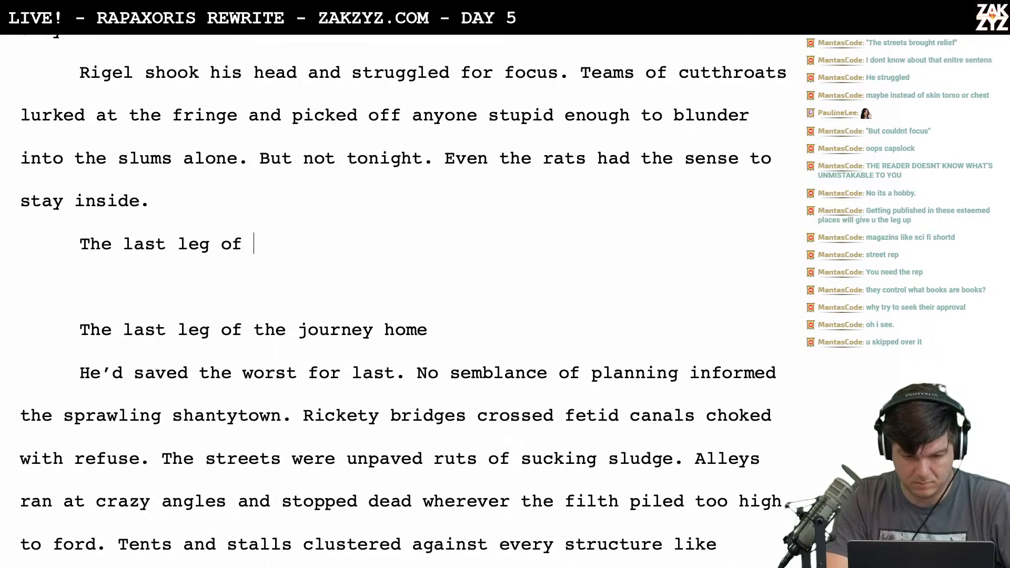
{"action": "key", "text": "BackSpace"}
{"action": "key", "text": "BackSpace"}
{"action": "key", "text": "BackSpace"}
{"action": "key", "text": "BackSpace"}
{"action": "type", "text": "escape lay ahead."}
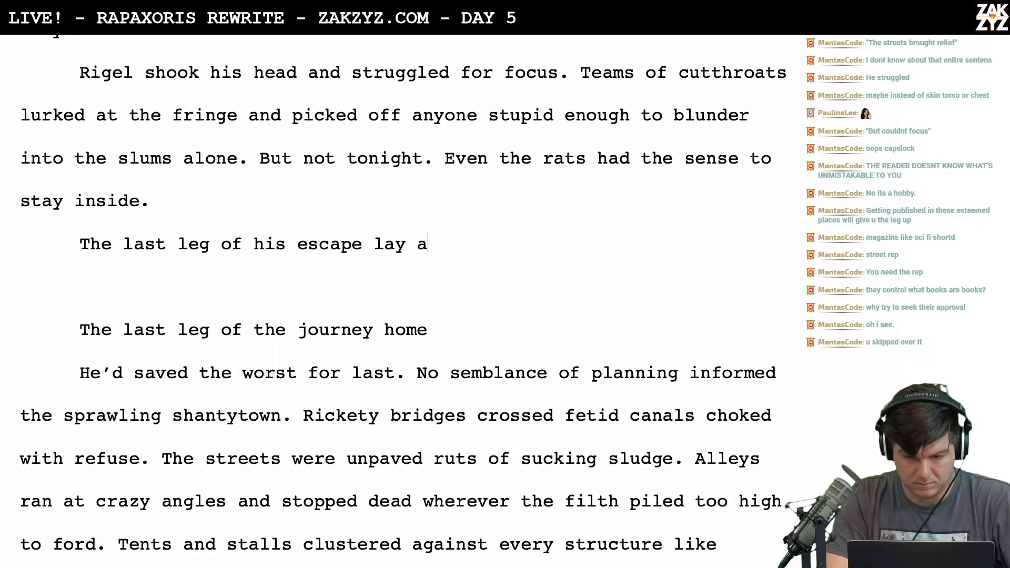
Delete the unfinished draft line and "He'd saved the worst for last.", joining the new opening to "No semblance of planning"
{"action": "key", "text": "shift+Down"}
{"action": "key", "text": "shift+Down"}
{"action": "key", "text": "shift+Down"}
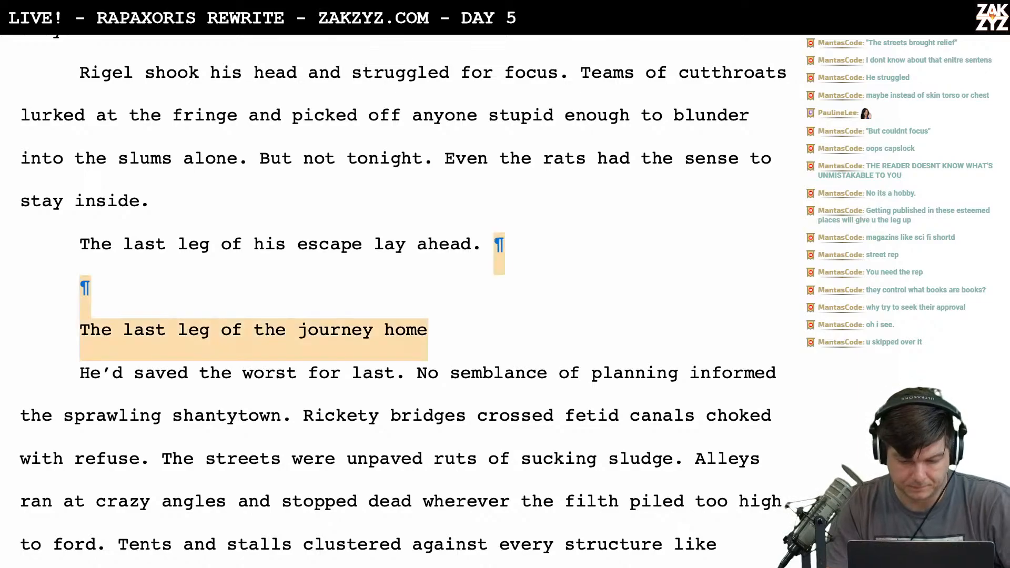
{"action": "key", "text": "Delete"}
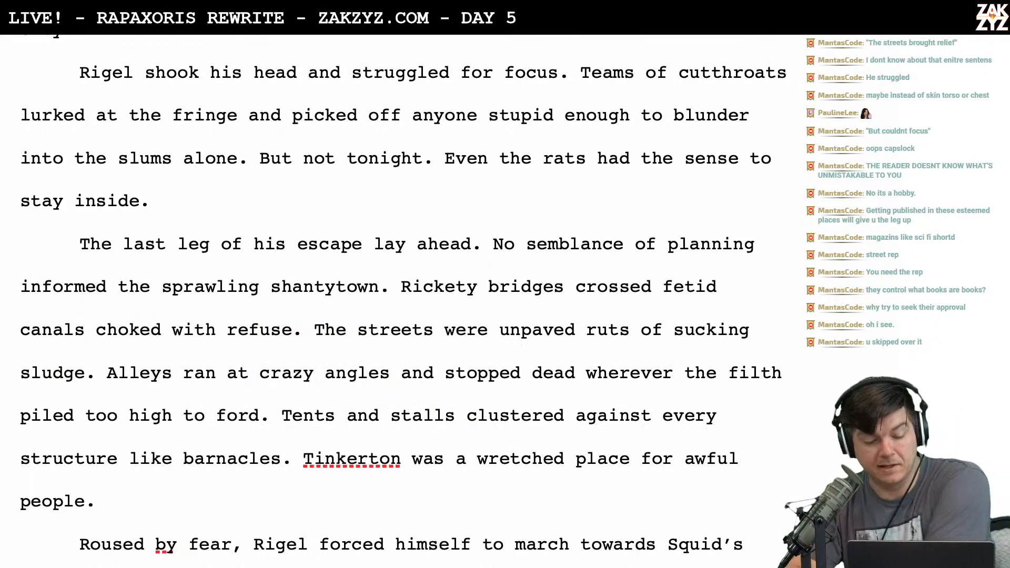
Change "lay" to "lie" in the shantytown paragraph's opening sentence
{"action": "scroll", "coordinate": [403, 302], "scroll_direction": "down", "scroll_amount": 1}
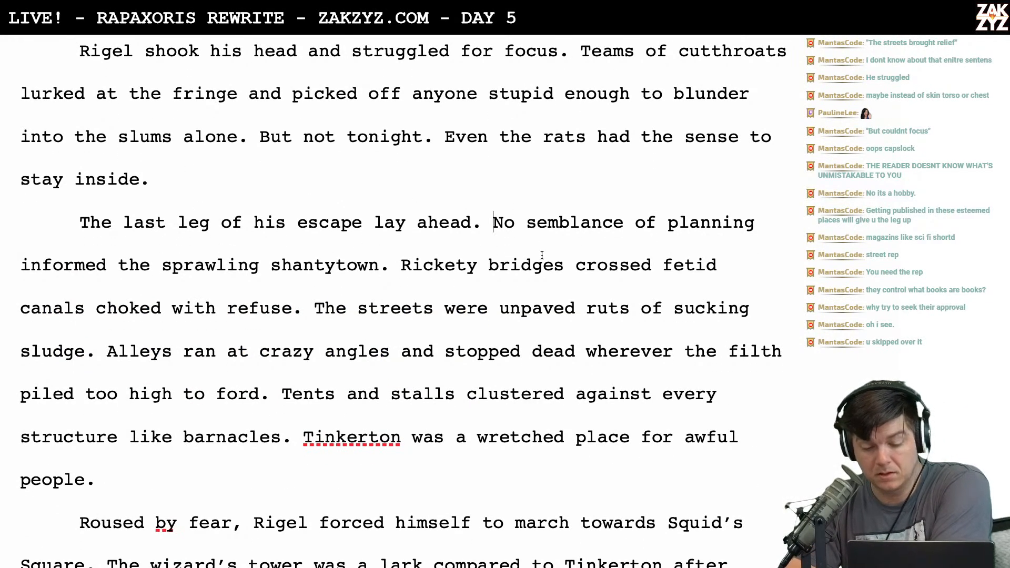
{"action": "scroll", "coordinate": [450, 252], "scroll_direction": "down", "scroll_amount": 1}
{"action": "scroll", "coordinate": [450, 252], "scroll_direction": "down", "scroll_amount": 3}
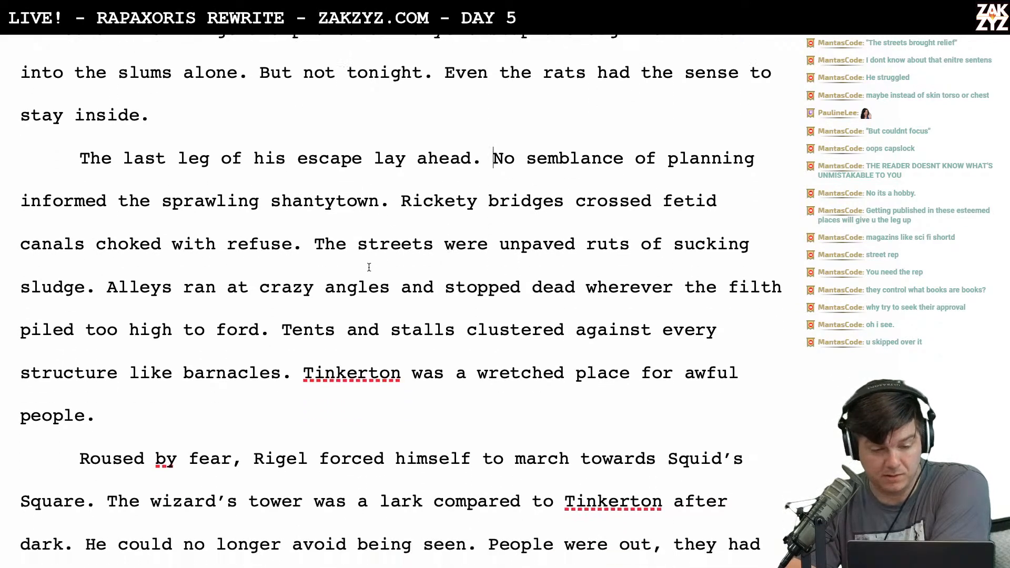
{"action": "scroll", "coordinate": [360, 258], "scroll_direction": "up", "scroll_amount": 2}
{"action": "scroll", "coordinate": [359, 258], "scroll_direction": "up", "scroll_amount": 1}
{"action": "left_click", "coordinate": [400, 190]}
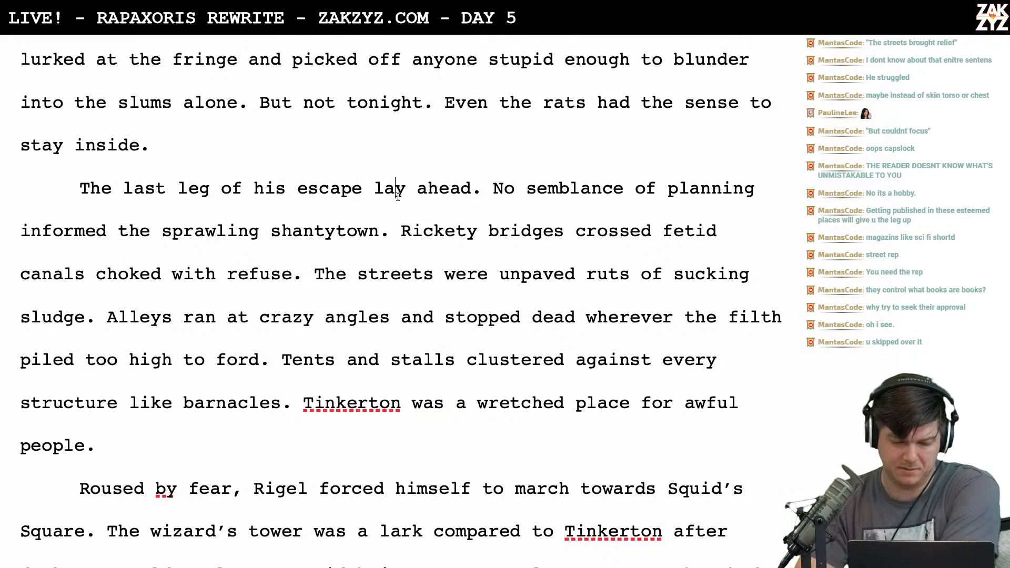
{"action": "key", "text": "BackSpace"}
{"action": "key", "text": "BackSpace"}
{"action": "type", "text": "ie"}
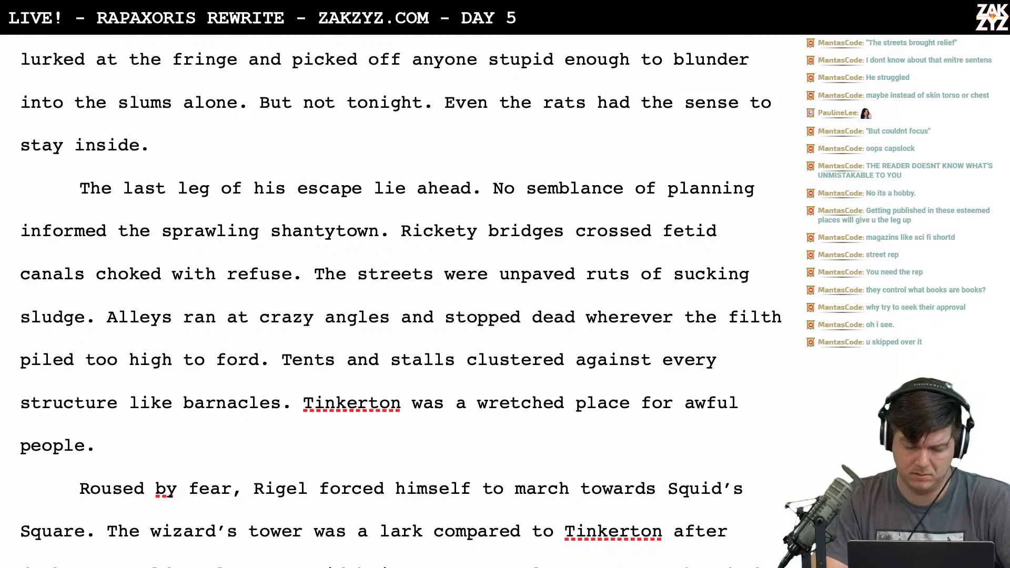
Add a new line above the shantytown paragraph reading "This was the last leg of his escape."
{"action": "scroll", "coordinate": [402, 306], "scroll_direction": "down", "scroll_amount": 1}
{"action": "scroll", "coordinate": [322, 216], "scroll_direction": "down", "scroll_amount": 1}
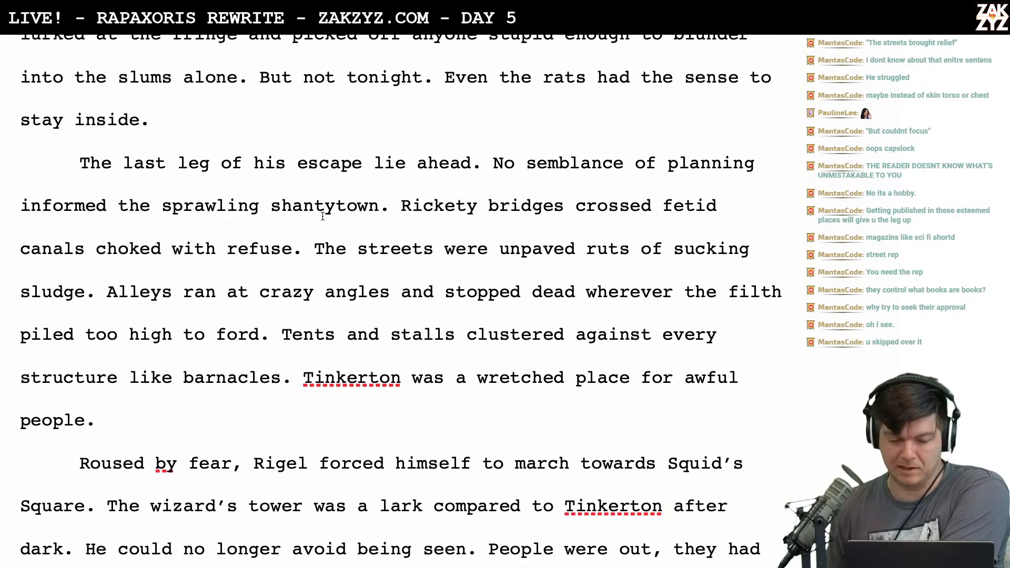
{"action": "scroll", "coordinate": [322, 216], "scroll_direction": "down", "scroll_amount": 2}
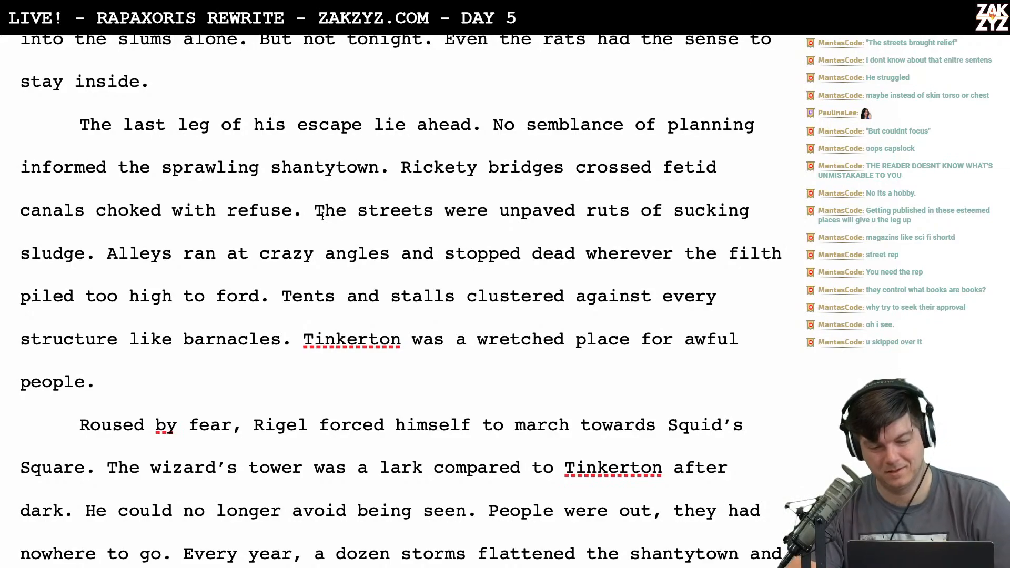
{"action": "scroll", "coordinate": [323, 217], "scroll_direction": "down", "scroll_amount": 1}
{"action": "scroll", "coordinate": [323, 216], "scroll_direction": "up", "scroll_amount": 1}
{"action": "scroll", "coordinate": [323, 216], "scroll_direction": "up", "scroll_amount": 1}
{"action": "scroll", "coordinate": [322, 216], "scroll_direction": "up", "scroll_amount": 3}
{"action": "left_click", "coordinate": [289, 191]}
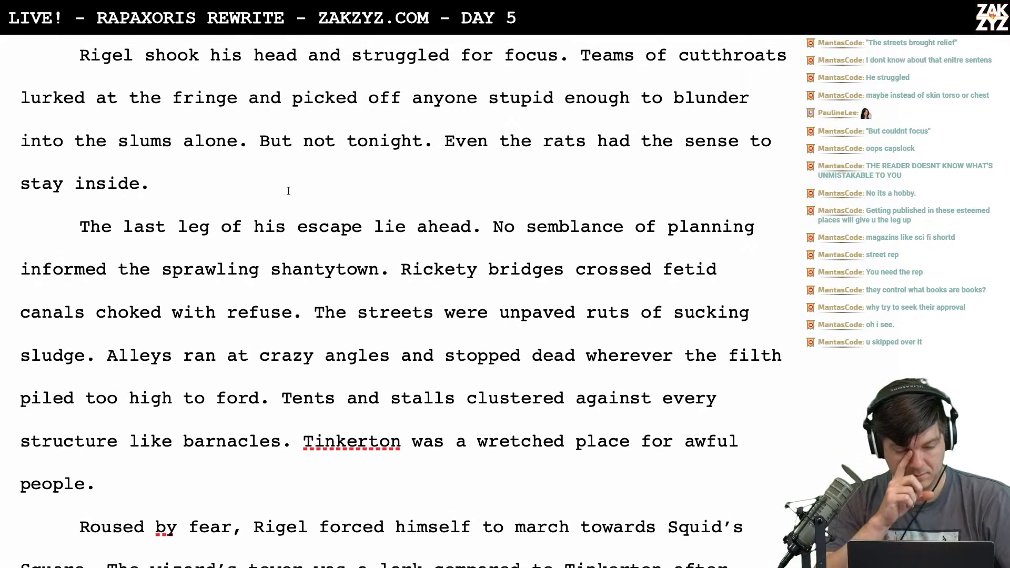
{"action": "key", "text": "Return"}
{"action": "type", "text": "This "}
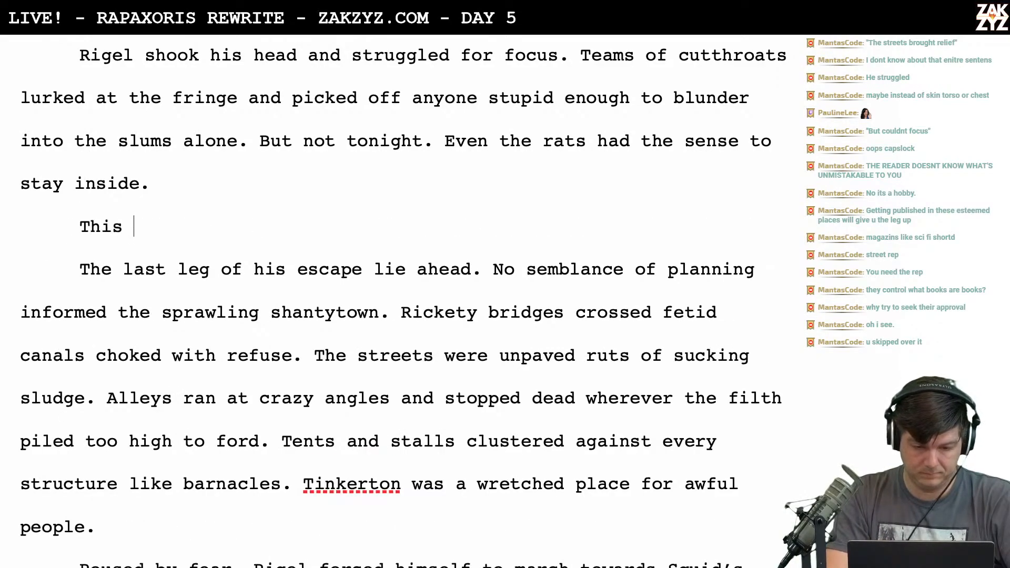
{"action": "type", "text": "was the last leg of his as"}
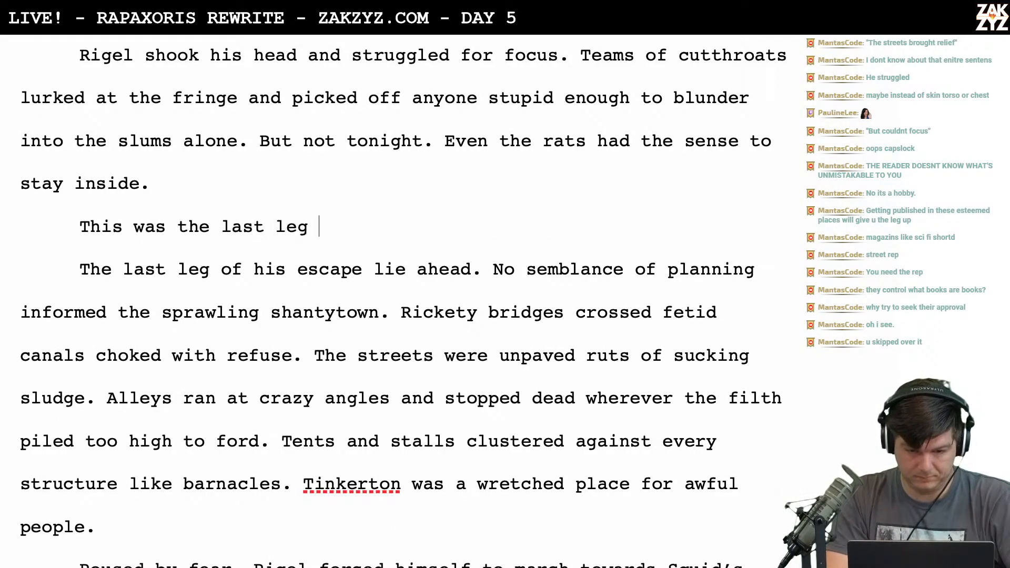
{"action": "key", "text": "BackSpace"}
{"action": "type", "text": "escape."}
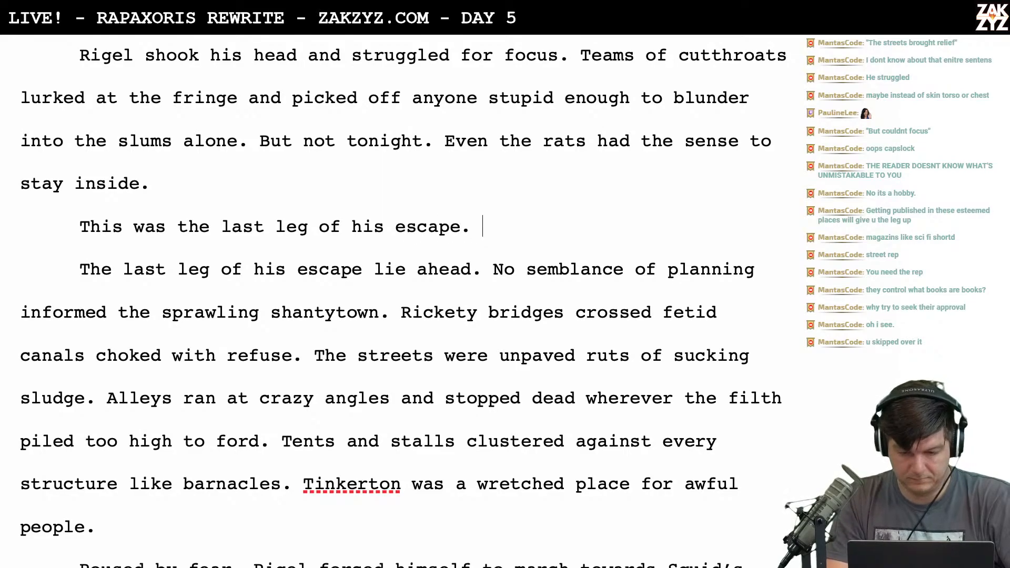
Delete the old opening "The last leg of his escape lie ahead.", joining "This was the last leg of his escape." to "No semblance of planning"
{"action": "key", "text": "shift+Down"}
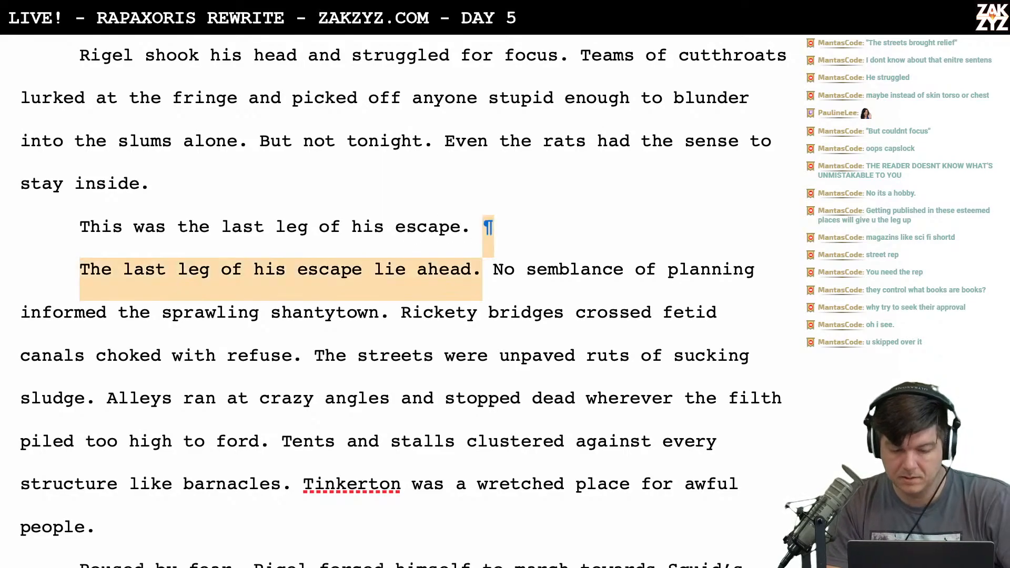
{"action": "key", "text": "BackSpace"}
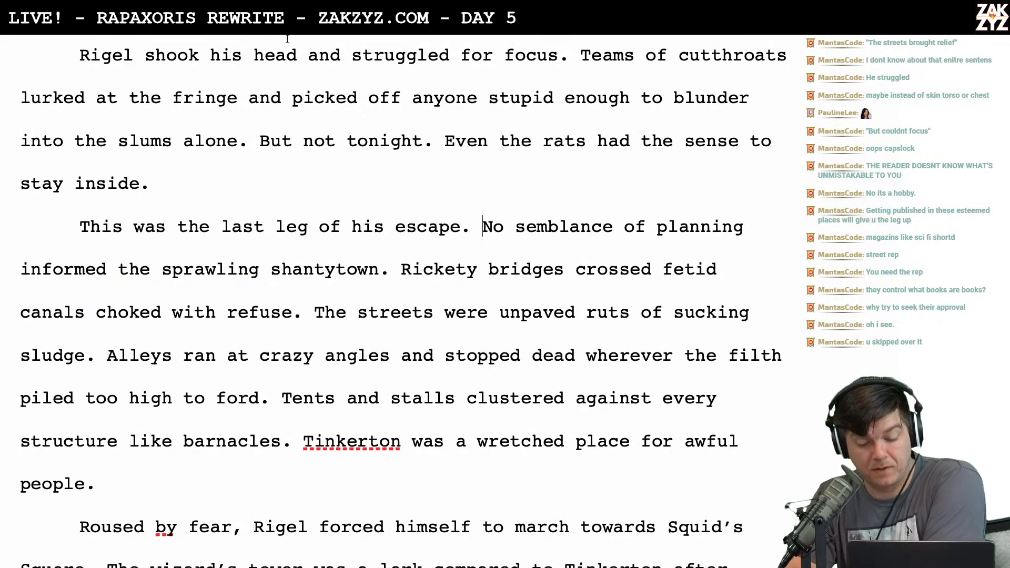
Write the new sentence ending "dead-ended where filth piled too high to ford." after "Alleys ran at crazy angles and", splitting off the old wording
{"action": "scroll", "coordinate": [439, 239], "scroll_direction": "down", "scroll_amount": 1}
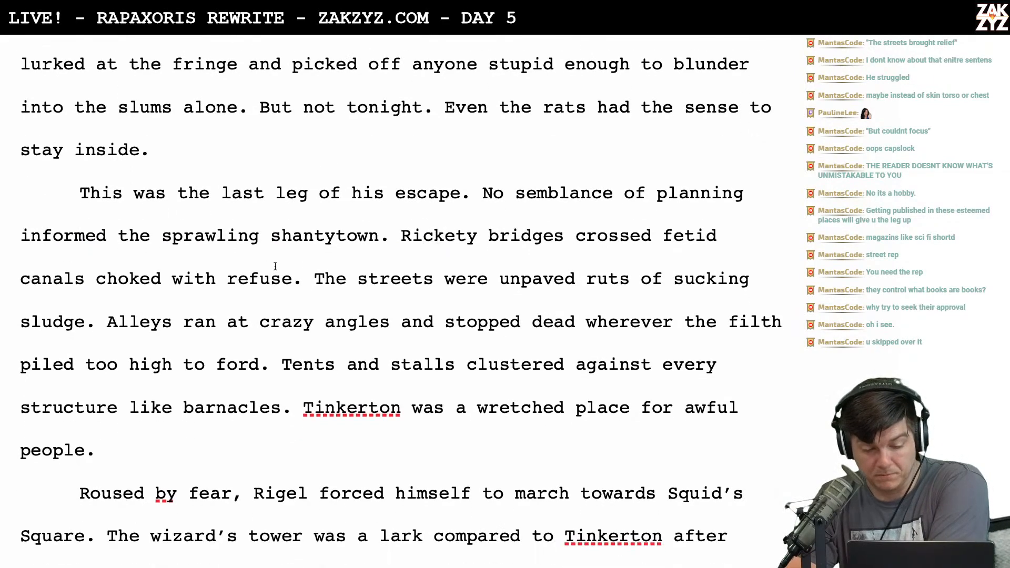
{"action": "scroll", "coordinate": [399, 269], "scroll_direction": "down", "scroll_amount": 2}
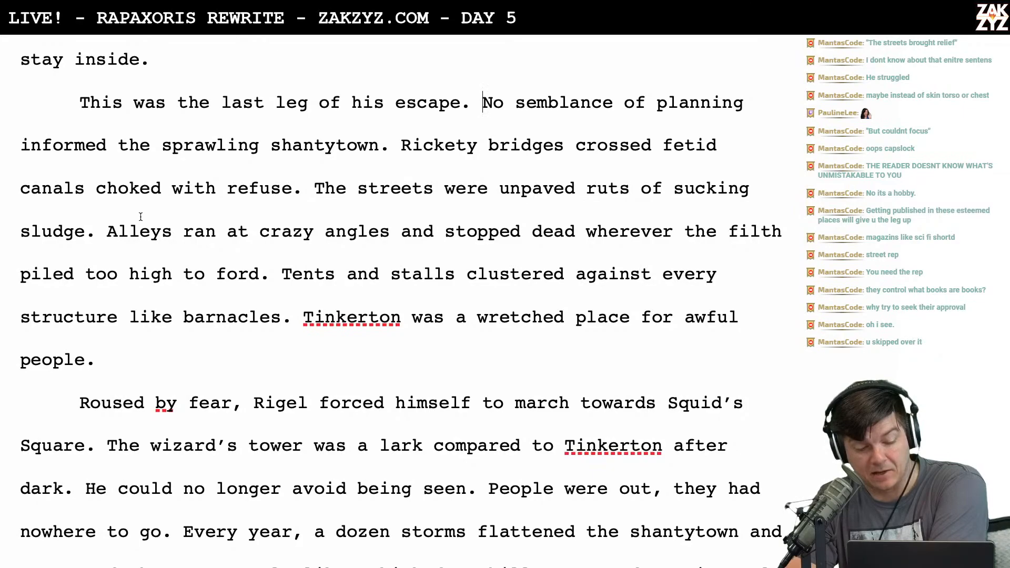
{"action": "scroll", "coordinate": [354, 201], "scroll_direction": "down", "scroll_amount": 1}
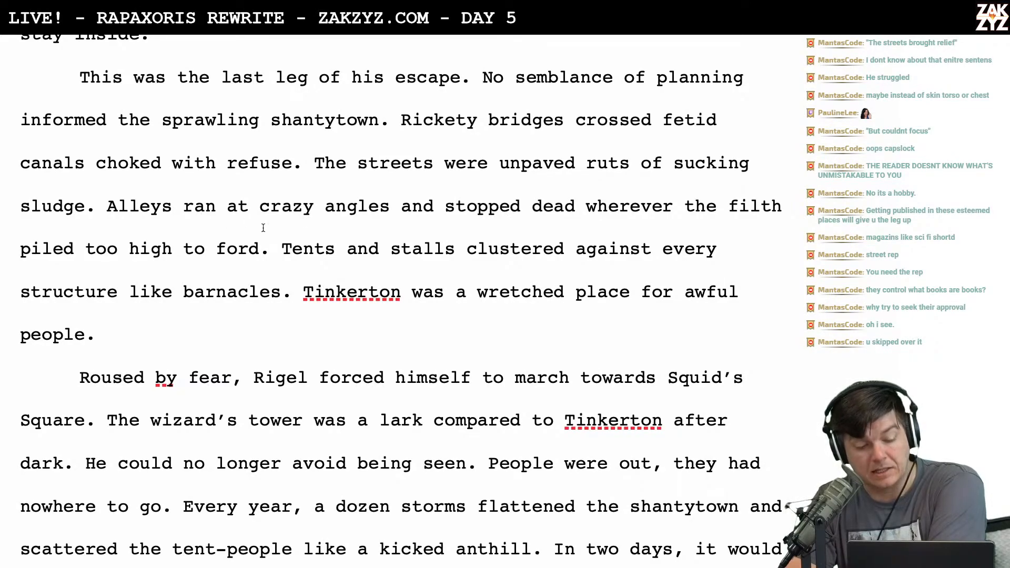
{"action": "scroll", "coordinate": [263, 227], "scroll_direction": "down", "scroll_amount": 1}
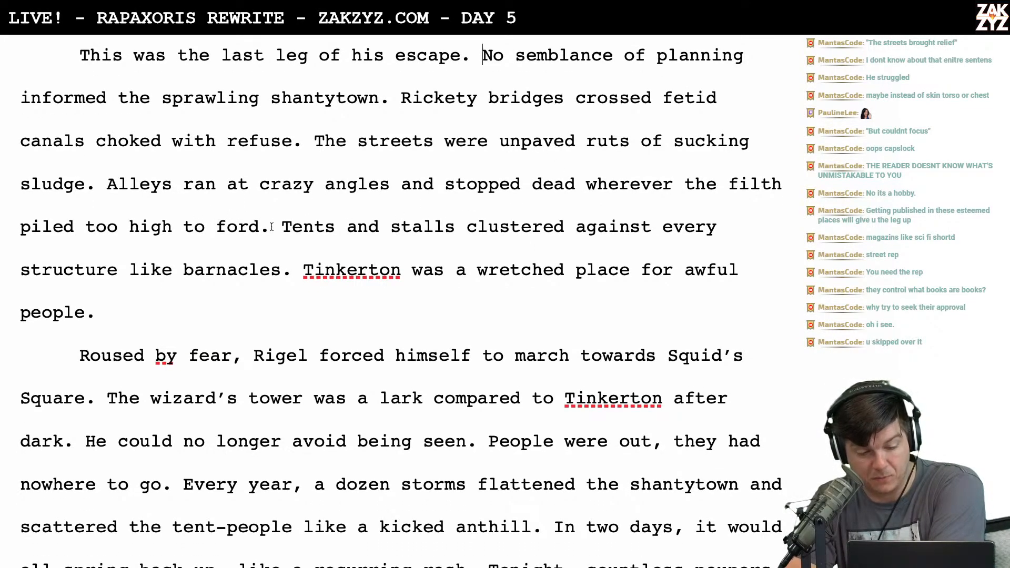
{"action": "scroll", "coordinate": [271, 227], "scroll_direction": "down", "scroll_amount": 1}
{"action": "left_click", "coordinate": [432, 163]}
{"action": "key", "text": "Right"}
{"action": "key", "text": "Return"}
{"action": "type", "text": "dead-e"}
{"action": "key", "text": "BackSpace"}
{"action": "type", "text": "-ended wht"}
{"action": "key", "text": "BackSpace"}
{"action": "type", "text": "er th"}
{"action": "key", "text": "BackSpace"}
{"action": "key", "text": "BackSpace"}
{"action": "key", "text": "BackSpace"}
{"action": "type", "text": "e filth o"}
{"action": "key", "text": "BackSpace"}
{"action": "type", "text": "piled too high to "}
{"action": "type", "text": "ford."}
Delete the paragraph break and the old ending "stopped dead wherever the filth piled too high to ford." before "Tents and stalls"
{"action": "key", "text": "shift+Down"}
{"action": "key", "text": "shift+Right"}
{"action": "key", "text": "shift+Right"}
{"action": "key", "text": "shift+Right"}
{"action": "key", "text": "shift+Right"}
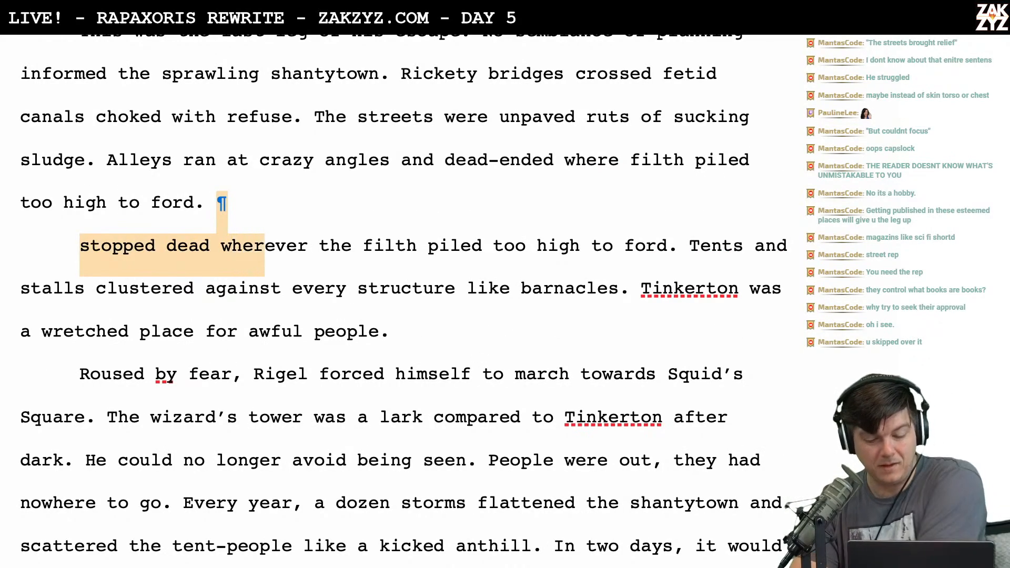
{"action": "key", "text": "shift+Right"}
{"action": "key", "text": "shift+Right"}
{"action": "key", "text": "shift+Right"}
{"action": "key", "text": "shift+Right"}
{"action": "key", "text": "shift+Right"}
{"action": "key", "text": "shift+Right"}
{"action": "key", "text": "shift+Right"}
{"action": "key", "text": "shift+Right"}
{"action": "key", "text": "shift+Right"}
{"action": "key", "text": "shift+Right"}
{"action": "key", "text": "shift+Right"}
{"action": "key", "text": "shift+Right"}
{"action": "key", "text": "shift+Right"}
{"action": "key", "text": "shift+Right"}
{"action": "key", "text": "shift+Right"}
{"action": "key", "text": "shift+Right"}
{"action": "key", "text": "shift+Right"}
{"action": "key", "text": "shift+Right"}
{"action": "key", "text": "shift+Right"}
{"action": "key", "text": "shift+Right"}
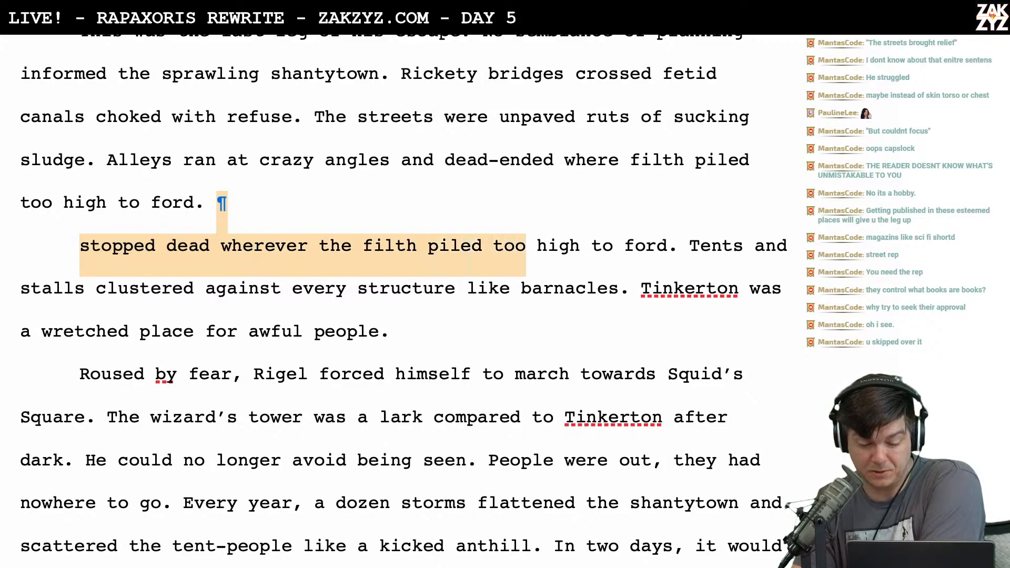
{"action": "key", "text": "shift+Right"}
{"action": "key", "text": "shift+Right"}
{"action": "key", "text": "shift+Right"}
{"action": "key", "text": "shift+Right"}
{"action": "key", "text": "shift+Right"}
{"action": "key", "text": "shift+Right"}
{"action": "key", "text": "shift+Right"}
{"action": "key", "text": "shift+Right"}
{"action": "key", "text": "shift+Right"}
{"action": "key", "text": "shift+Right"}
{"action": "key", "text": "shift+Right"}
{"action": "key", "text": "shift+Right"}
{"action": "key", "text": "shift+Right"}
{"action": "key", "text": "shift+Right"}
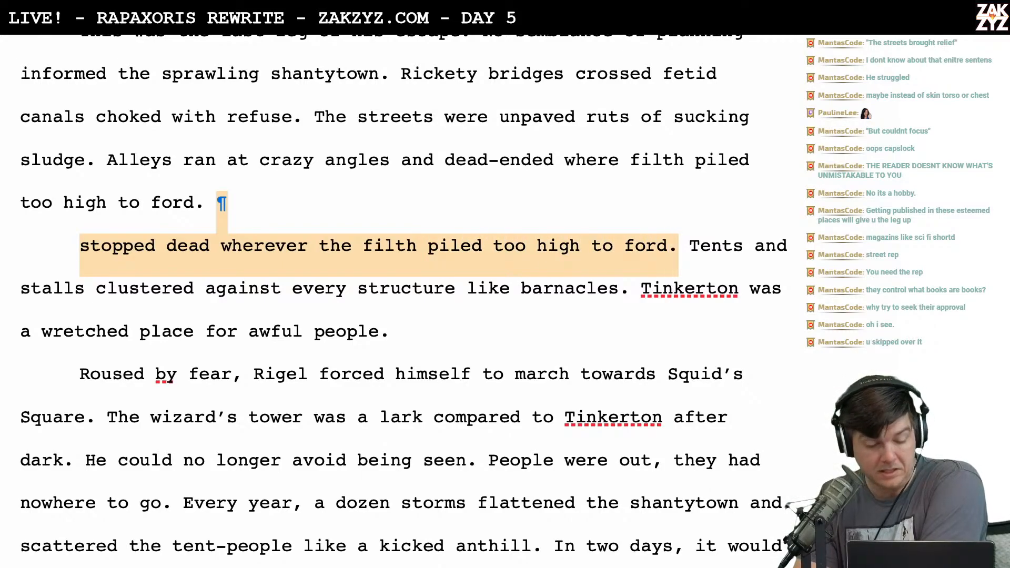
{"action": "key", "text": "BackSpace"}
Insert an empty line above the paragraph beginning "Roused by fear"
{"action": "scroll", "coordinate": [347, 145], "scroll_direction": "down", "scroll_amount": 2}
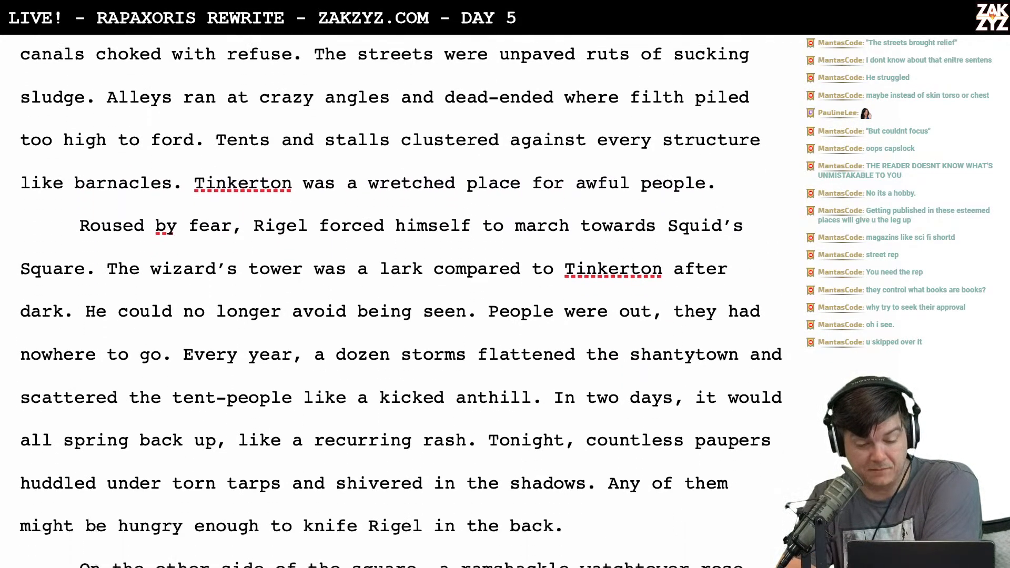
{"action": "scroll", "coordinate": [292, 172], "scroll_direction": "down", "scroll_amount": 2}
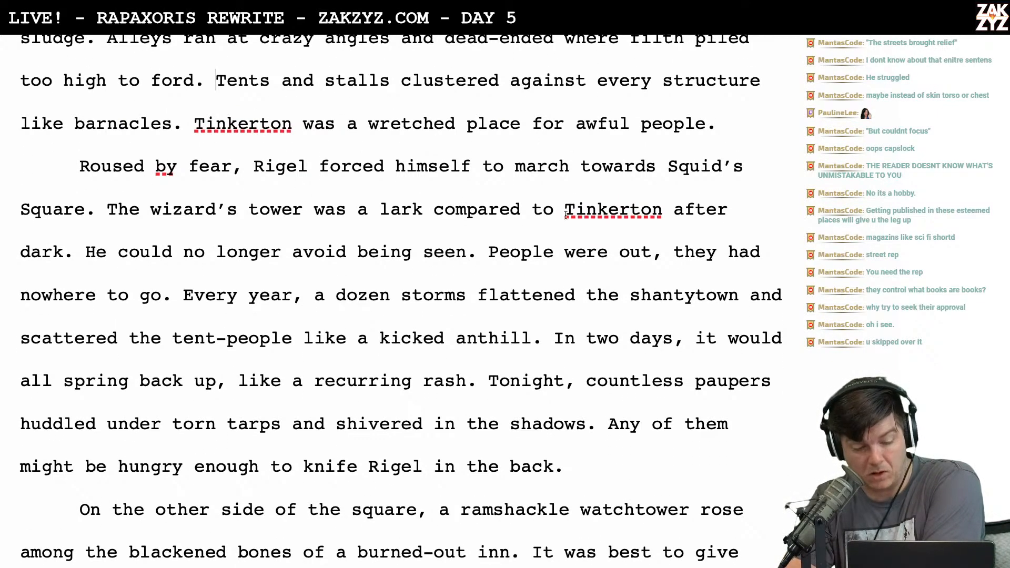
{"action": "scroll", "coordinate": [536, 146], "scroll_direction": "down", "scroll_amount": 2}
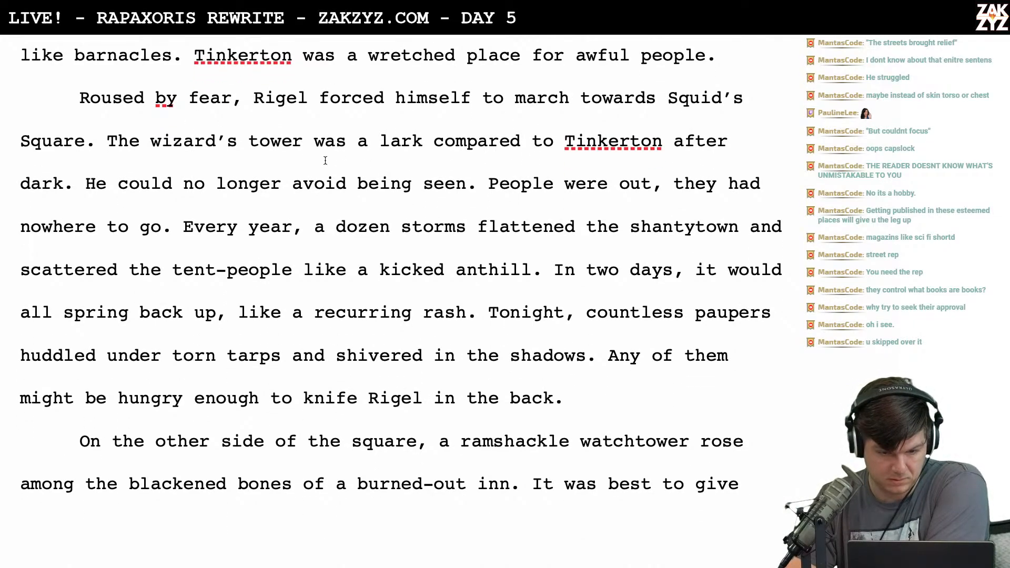
{"action": "scroll", "coordinate": [325, 161], "scroll_direction": "up", "scroll_amount": 2}
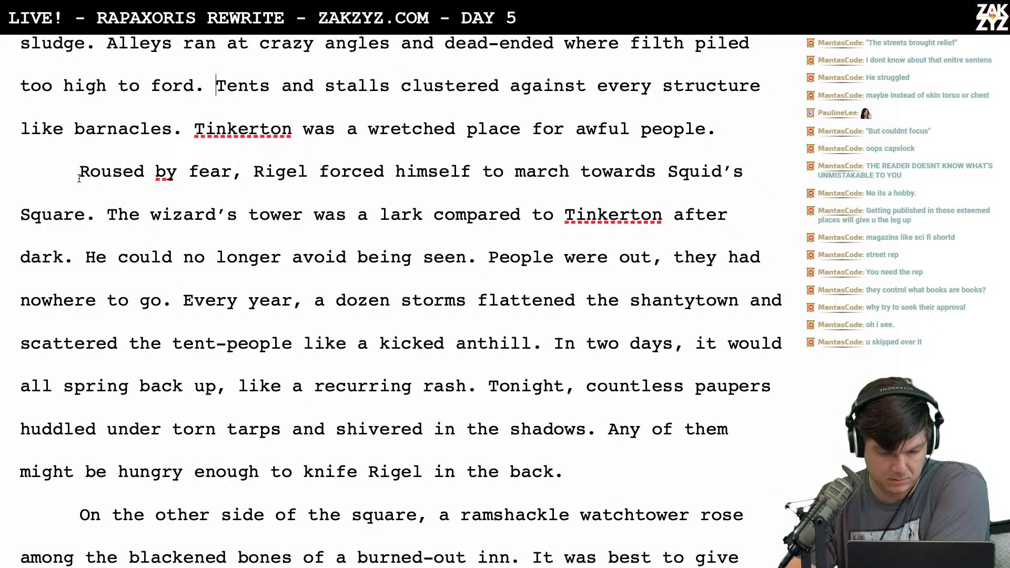
{"action": "key", "text": "Return"}
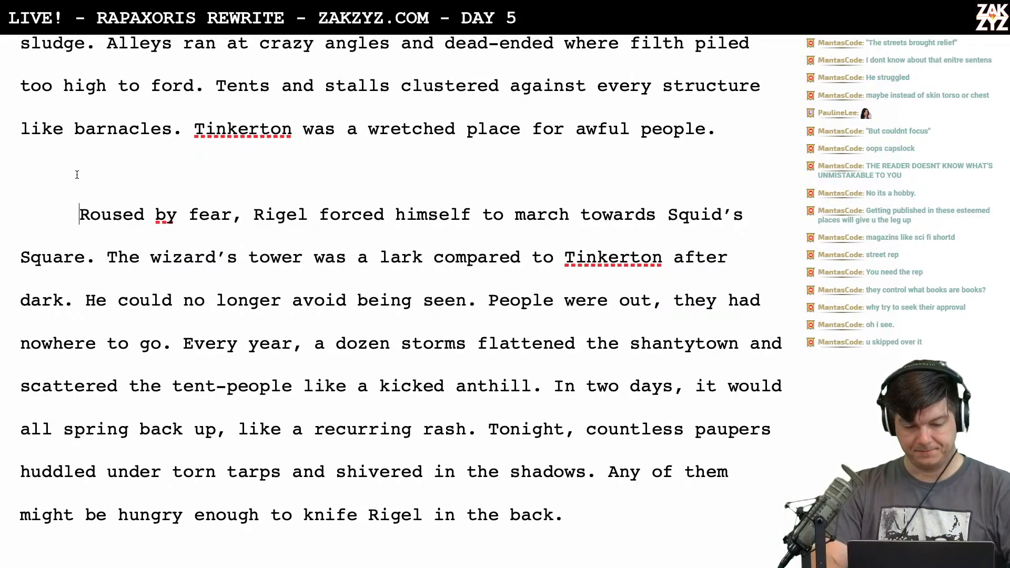
{"action": "scroll", "coordinate": [78, 175], "scroll_direction": "up", "scroll_amount": 1}
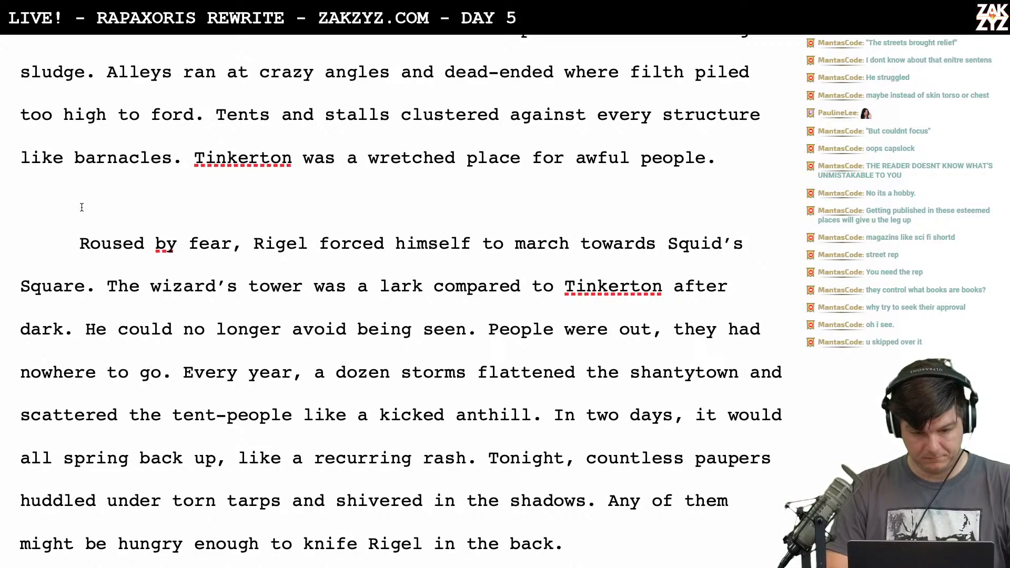
Try opening the empty line with "With" and erase it
{"action": "type", "text": "With a"}
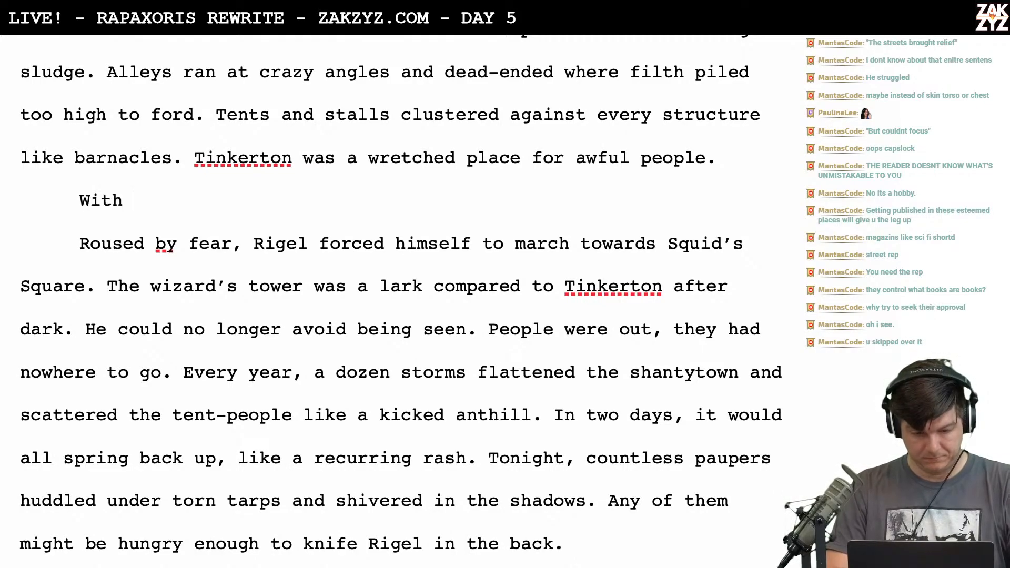
{"action": "key", "text": "BackSpace"}
{"action": "key", "text": "BackSpace"}
{"action": "key", "text": "BackSpace"}
{"action": "key", "text": "BackSpace"}
{"action": "key", "text": "BackSpace"}
{"action": "key", "text": "BackSpace"}
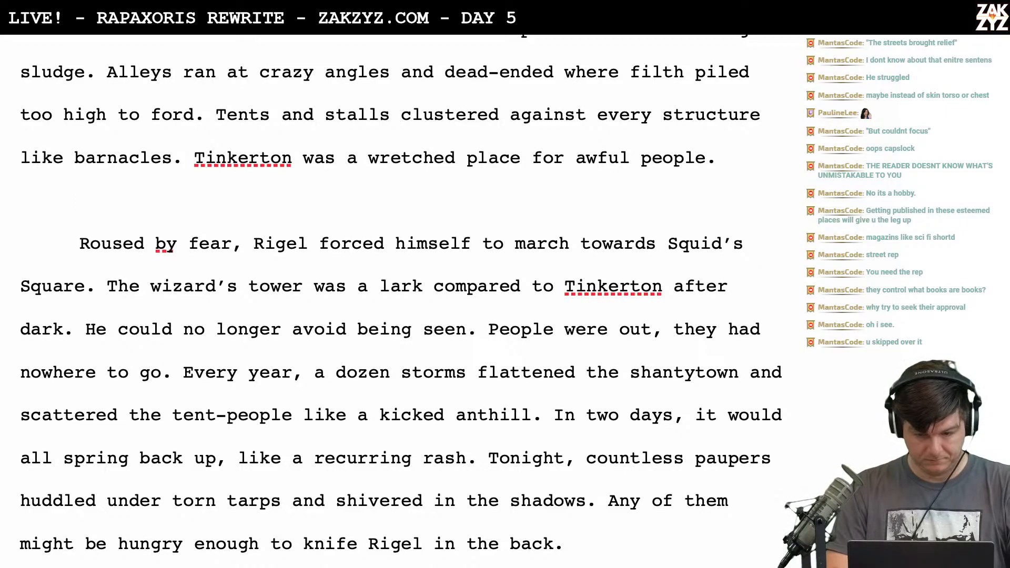
Begin the new line above "Roused by fear" with the word "He"
{"action": "type", "text": "H"}
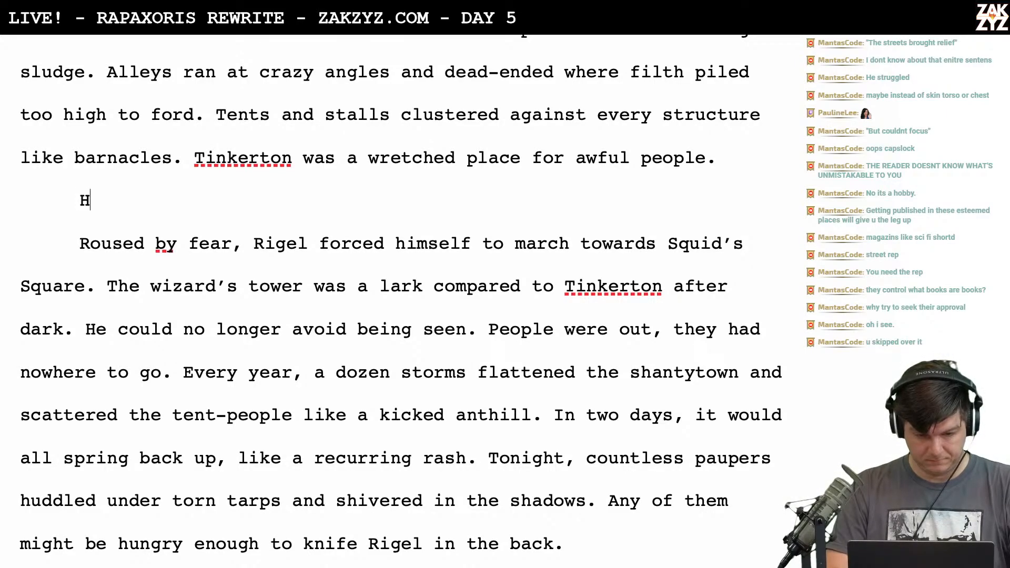
{"action": "type", "text": "e f"}
{"action": "key", "text": "BackSpace"}
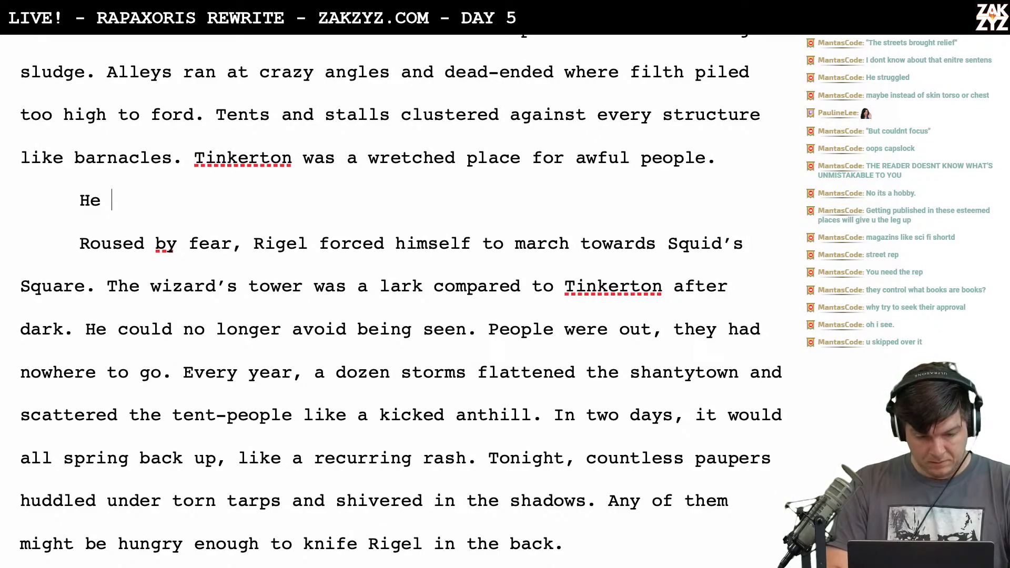
Try continuing the new line after "He" with "forced himself to start" and erase the attempt
{"action": "type", "text": "forced h"}
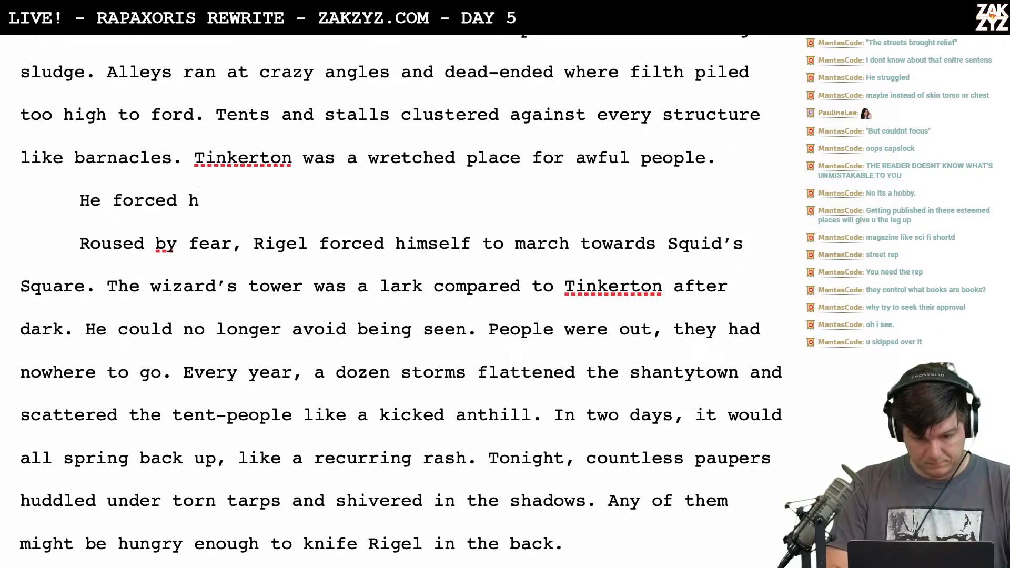
{"action": "type", "text": "imself to start"}
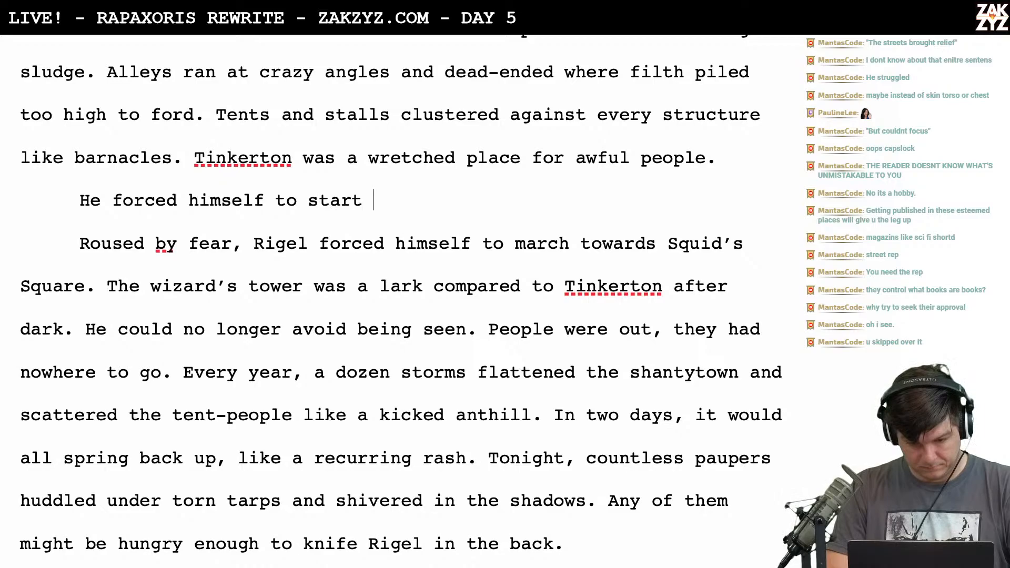
{"action": "key", "text": "BackSpace"}
{"action": "key", "text": "BackSpace"}
{"action": "key", "text": "BackSpace"}
{"action": "key", "text": "BackSpace"}
{"action": "key", "text": "BackSpace"}
{"action": "key", "text": "BackSpace"}
{"action": "key", "text": "BackSpace"}
{"action": "key", "text": "BackSpace"}
{"action": "key", "text": "BackSpace"}
{"action": "key", "text": "BackSpace"}
{"action": "key", "text": "BackSpace"}
{"action": "key", "text": "BackSpace"}
{"action": "key", "text": "BackSpace"}
{"action": "key", "text": "BackSpace"}
{"action": "key", "text": "BackSpace"}
{"action": "key", "text": "BackSpace"}
{"action": "key", "text": "BackSpace"}
{"action": "key", "text": "BackSpace"}
{"action": "key", "text": "BackSpace"}
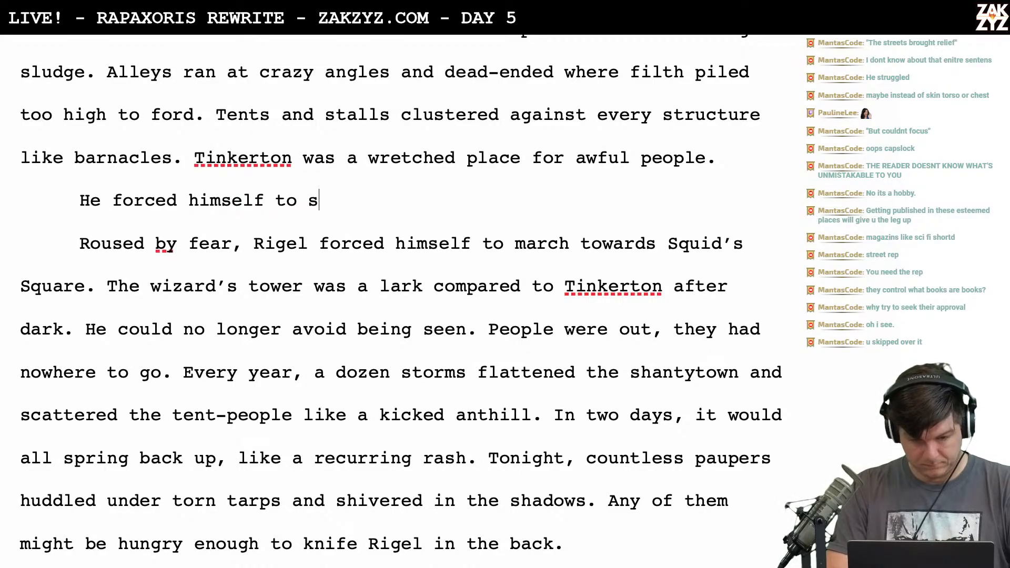
{"action": "type", "text": "ed"}
{"action": "key", "text": "BackSpace"}
{"action": "key", "text": "BackSpace"}
{"action": "key", "text": "BackSpace"}
{"action": "key", "text": "BackSpace"}
{"action": "key", "text": "BackSpace"}
{"action": "key", "text": "BackSpace"}
{"action": "key", "text": "BackSpace"}
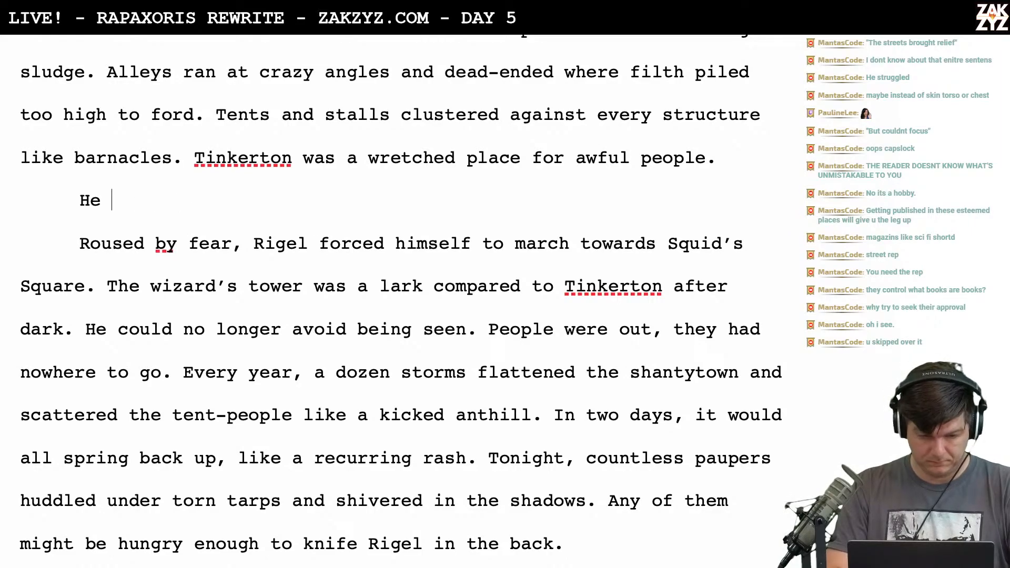
Try "fought" as the verb after "He" in the new line and erase it
{"action": "type", "text": "ha"}
{"action": "key", "text": "BackSpace"}
{"action": "key", "text": "BackSpace"}
{"action": "type", "text": "fought"}
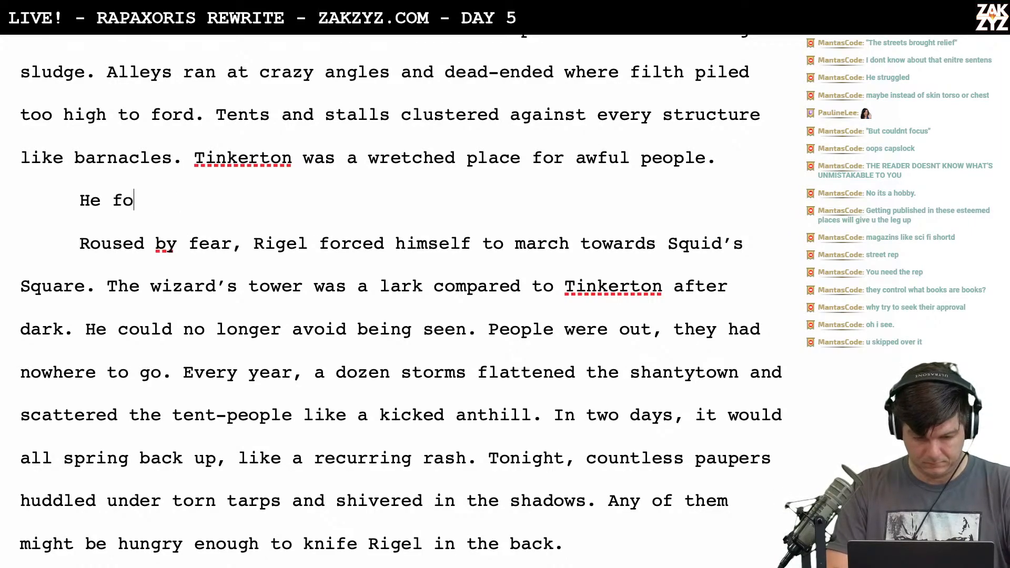
{"action": "key", "text": "BackSpace"}
{"action": "key", "text": "BackSpace"}
{"action": "key", "text": "BackSpace"}
{"action": "key", "text": "BackSpace"}
{"action": "key", "text": "BackSpace"}
{"action": "key", "text": "BackSpace"}
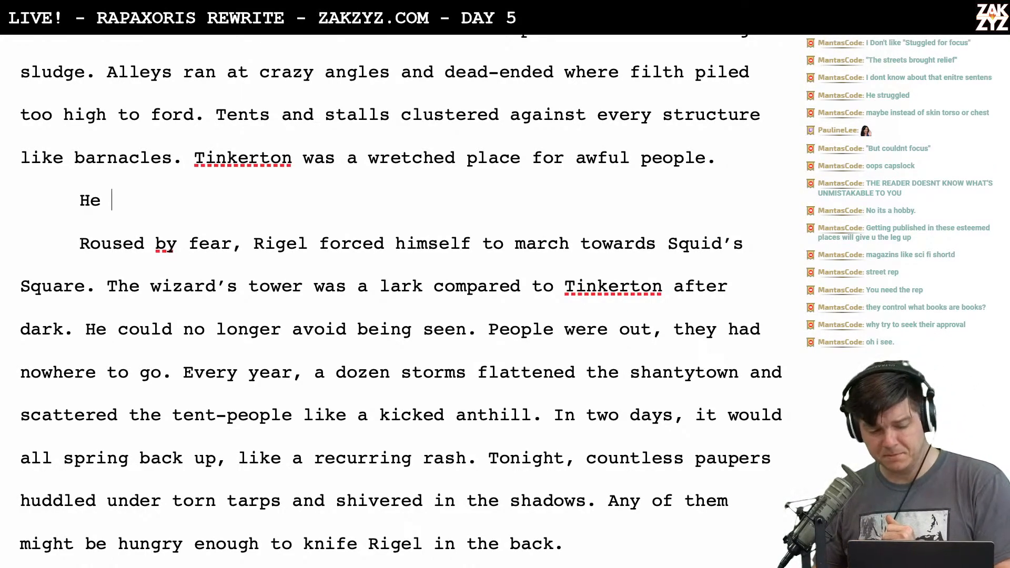
Insert "fought for focus." directly after "Rigel" at the start of the cutthroats paragraph
{"action": "scroll", "coordinate": [400, 300], "scroll_direction": "up", "scroll_amount": 4}
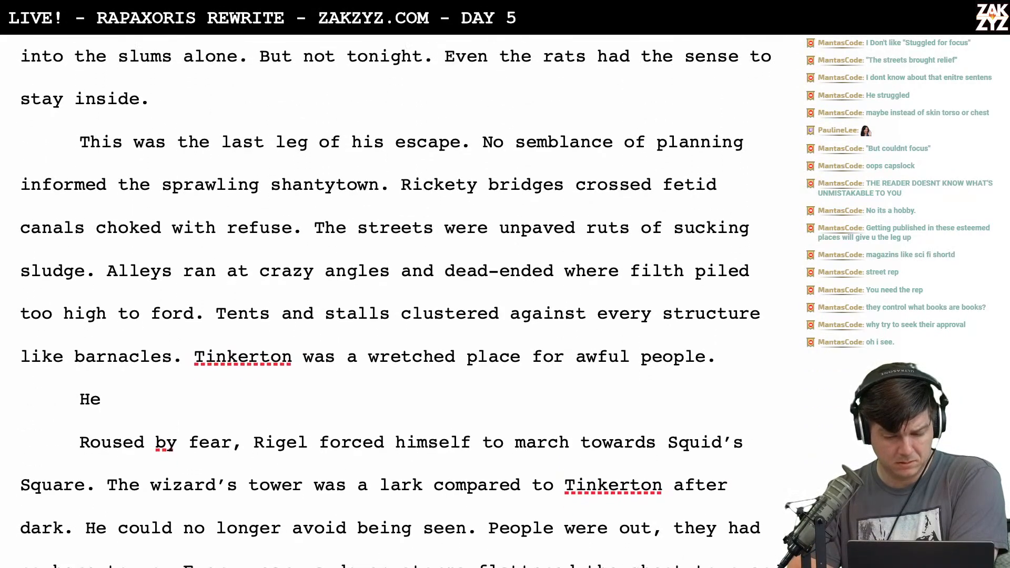
{"action": "scroll", "coordinate": [400, 300], "scroll_direction": "up", "scroll_amount": 1}
{"action": "scroll", "coordinate": [400, 300], "scroll_direction": "down", "scroll_amount": 3}
{"action": "scroll", "coordinate": [400, 300], "scroll_direction": "up", "scroll_amount": 2}
{"action": "scroll", "coordinate": [95, 182], "scroll_direction": "up", "scroll_amount": 3}
{"action": "scroll", "coordinate": [95, 181], "scroll_direction": "down", "scroll_amount": 1}
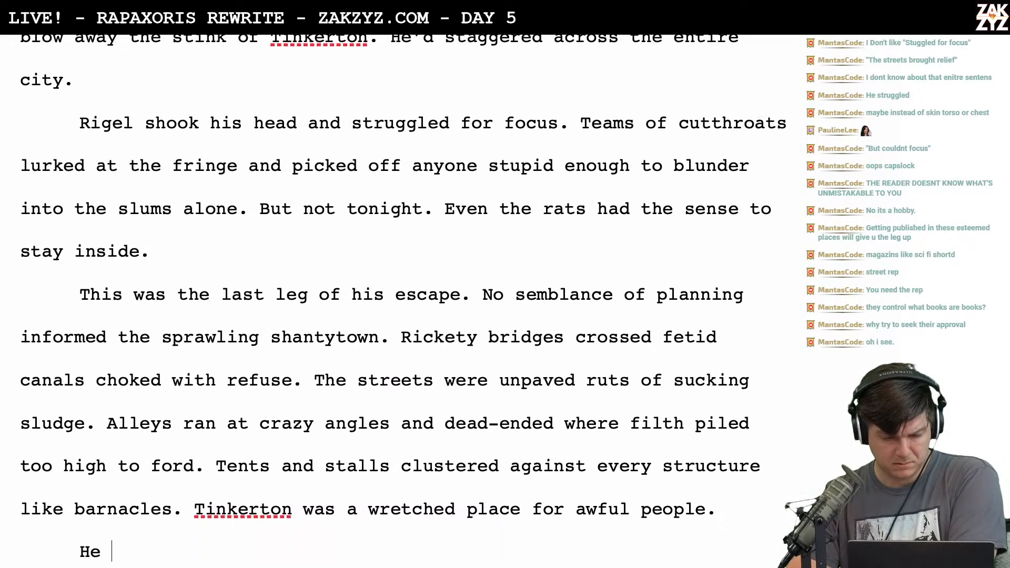
{"action": "scroll", "coordinate": [171, 142], "scroll_direction": "up", "scroll_amount": 1}
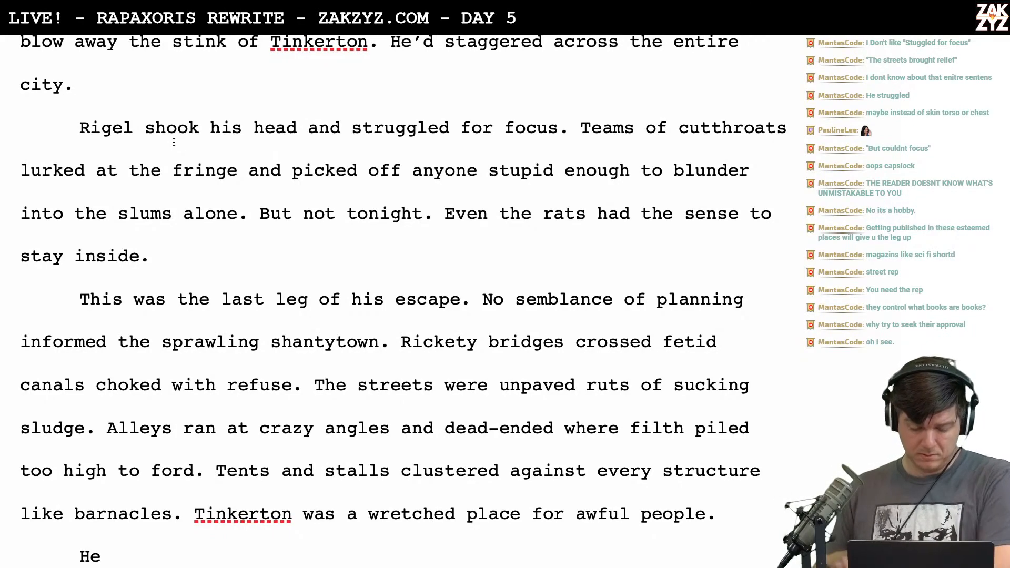
{"action": "left_click", "coordinate": [301, 132]}
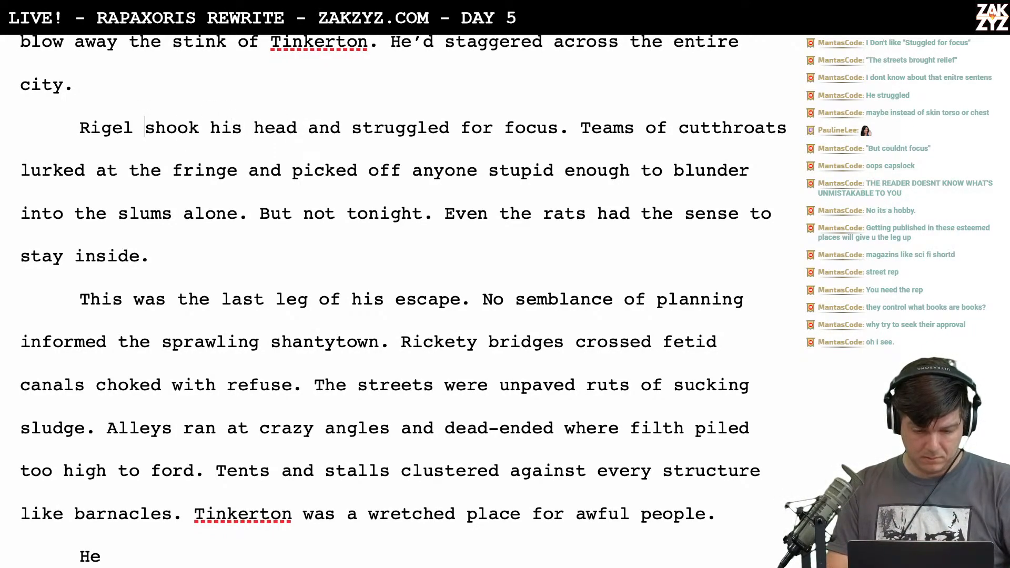
{"action": "type", "text": "fought for focu"}
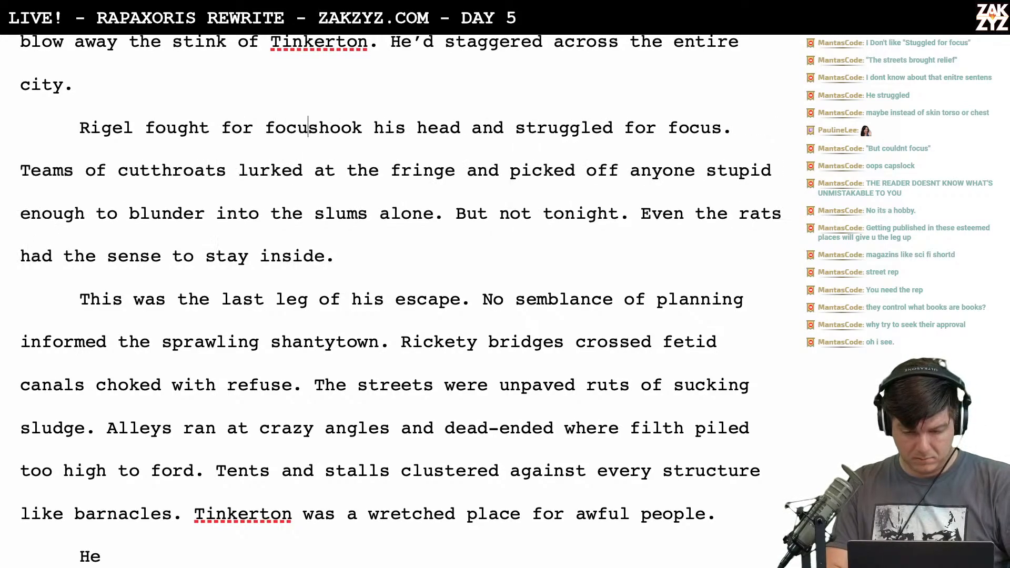
{"action": "type", "text": "s."}
Delete the leftover "shook his head and struggled for focus." after "Rigel fought for focus." in the cutthroats paragraph
{"action": "key", "text": "shift+Right"}
{"action": "key", "text": "shift+Right"}
{"action": "key", "text": "shift+Right"}
{"action": "key", "text": "shift+Right"}
{"action": "key", "text": "shift+Right"}
{"action": "key", "text": "shift+Right"}
{"action": "key", "text": "shift+Right"}
{"action": "key", "text": "shift+Right"}
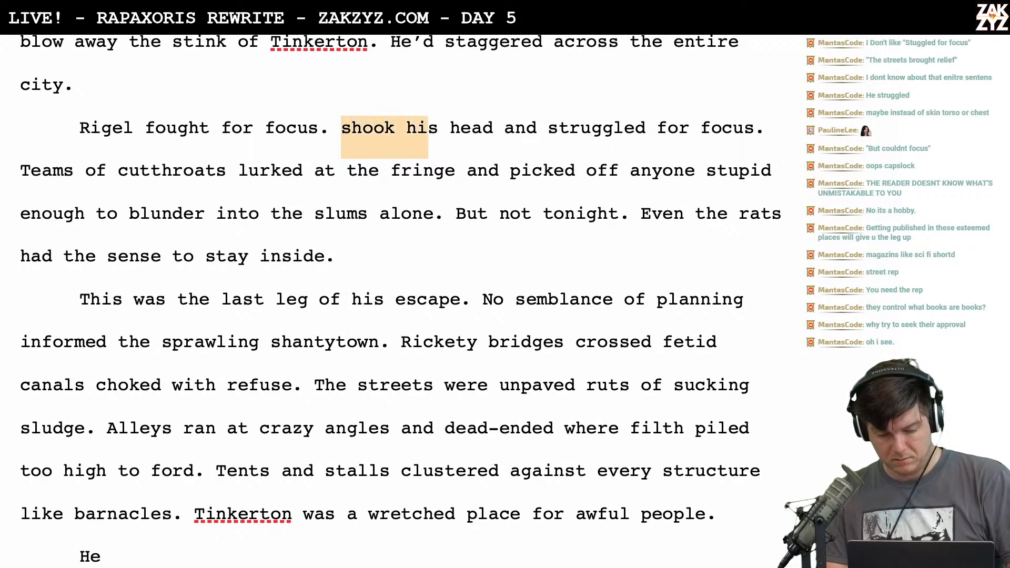
{"action": "key", "text": "shift+Right"}
{"action": "key", "text": "shift+Right"}
{"action": "key", "text": "shift+Right"}
{"action": "key", "text": "shift+Right"}
{"action": "key", "text": "shift+Right"}
{"action": "key", "text": "shift+Right"}
{"action": "key", "text": "shift+Right"}
{"action": "key", "text": "shift+Right"}
{"action": "key", "text": "shift+Right"}
{"action": "key", "text": "shift+Right"}
{"action": "key", "text": "shift+Right"}
{"action": "key", "text": "shift+Right"}
{"action": "key", "text": "shift+Right"}
{"action": "key", "text": "shift+Right"}
{"action": "key", "text": "shift+Right"}
{"action": "key", "text": "shift+Right"}
{"action": "key", "text": "shift+Right"}
{"action": "key", "text": "shift+Right"}
{"action": "key", "text": "shift+Right"}
{"action": "key", "text": "shift+Right"}
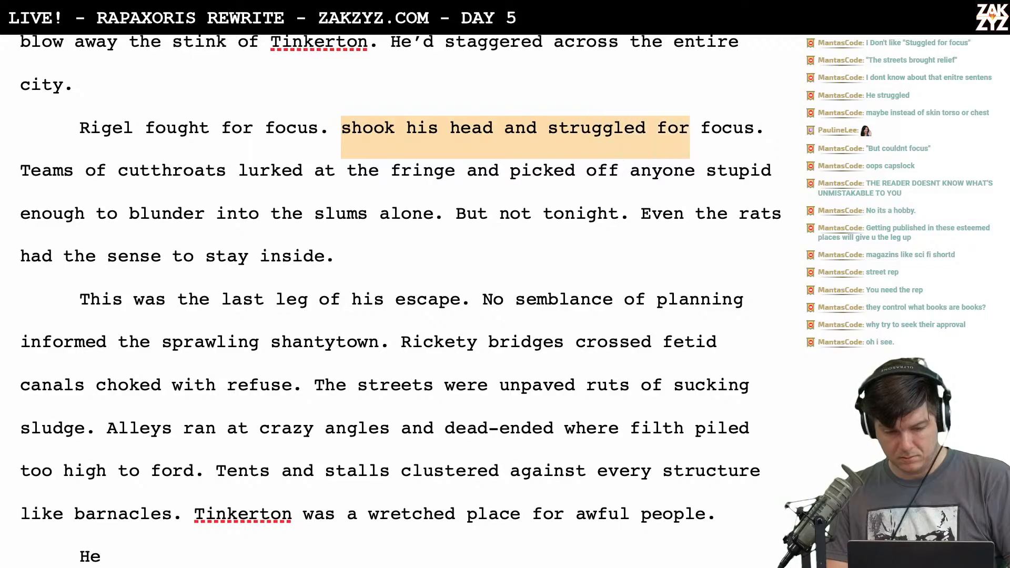
{"action": "key", "text": "shift+Right"}
{"action": "key", "text": "shift+Right"}
{"action": "key", "text": "shift+Right"}
{"action": "key", "text": "shift+Right"}
{"action": "key", "text": "shift+Right"}
{"action": "key", "text": "shift+Right"}
{"action": "key", "text": "shift+Right"}
{"action": "key", "text": "shift+Right"}
{"action": "key", "text": "shift+Left"}
{"action": "key", "text": "BackSpace"}
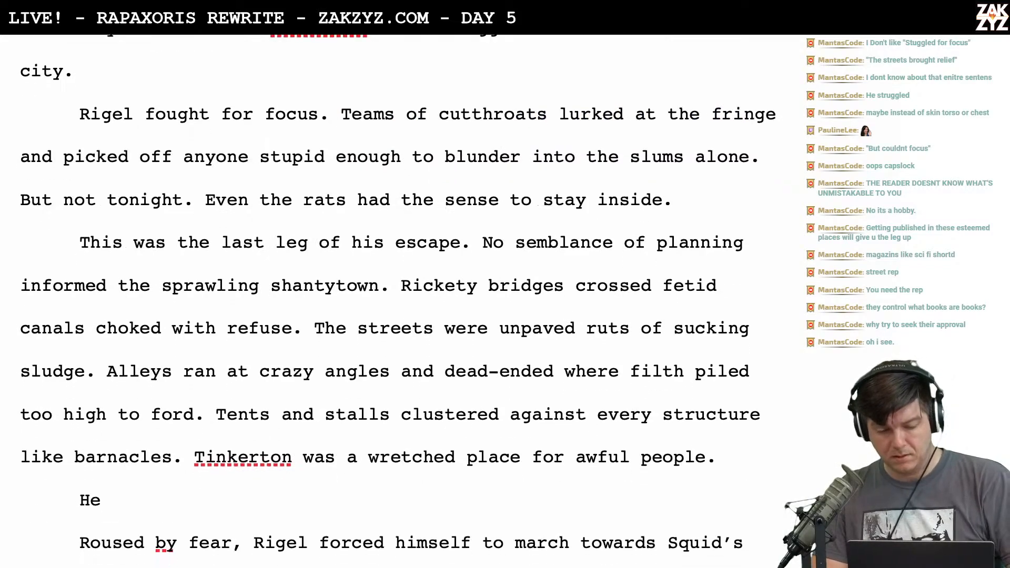
Try a comma after "Rigel fought for focus" in the cutthroats paragraph and erase it
{"action": "scroll", "coordinate": [398, 300], "scroll_direction": "up", "scroll_amount": 2}
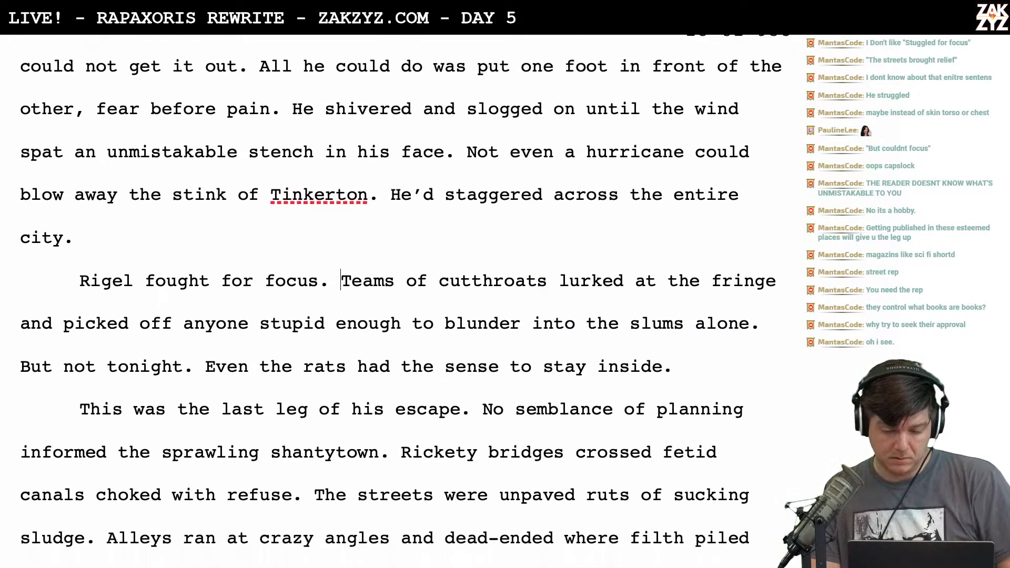
{"action": "scroll", "coordinate": [398, 300], "scroll_direction": "up", "scroll_amount": 4}
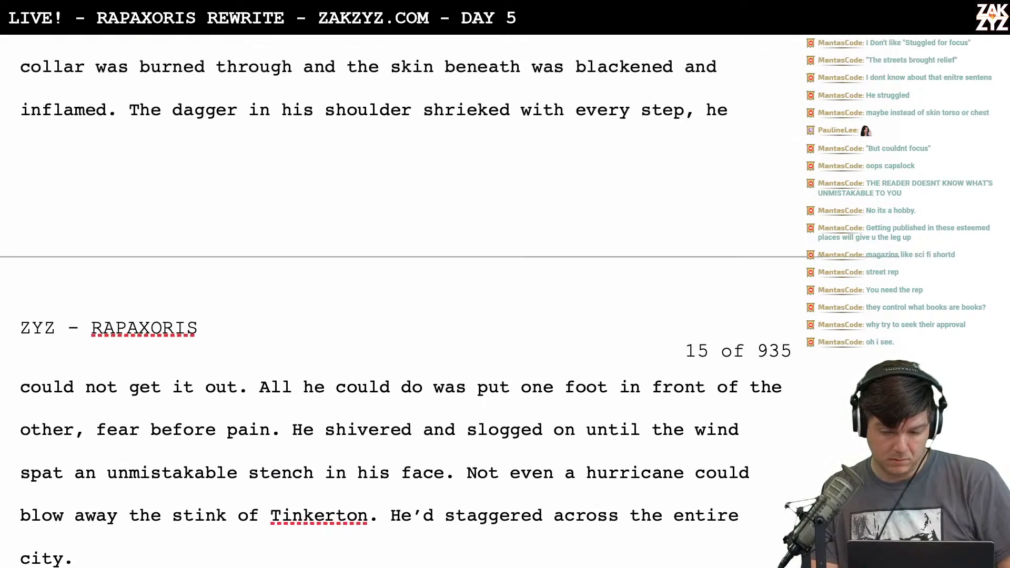
{"action": "scroll", "coordinate": [399, 300], "scroll_direction": "down", "scroll_amount": 1}
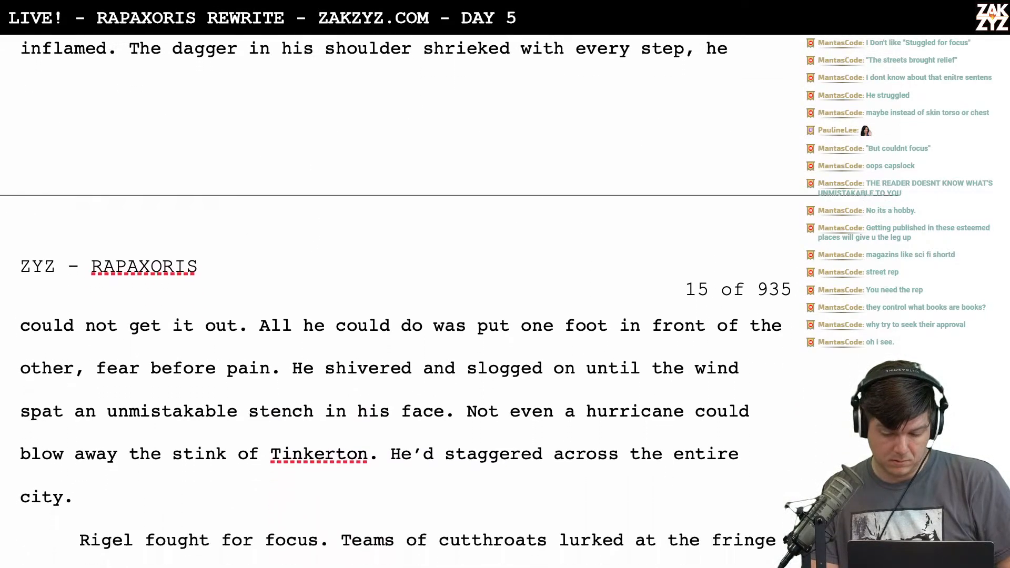
{"action": "scroll", "coordinate": [399, 300], "scroll_direction": "down", "scroll_amount": 1}
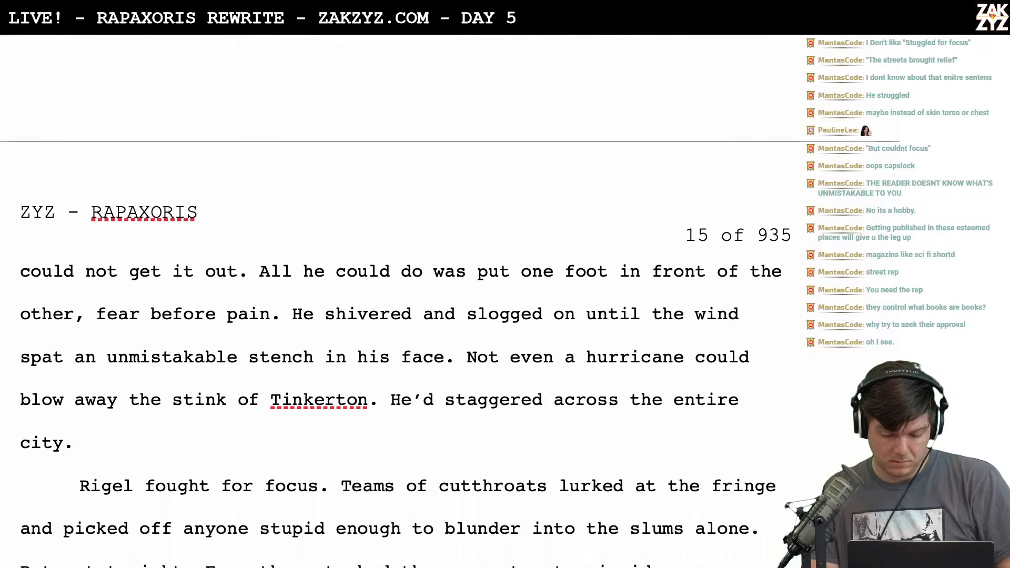
{"action": "scroll", "coordinate": [296, 255], "scroll_direction": "down", "scroll_amount": 2}
{"action": "scroll", "coordinate": [296, 255], "scroll_direction": "down", "scroll_amount": 2}
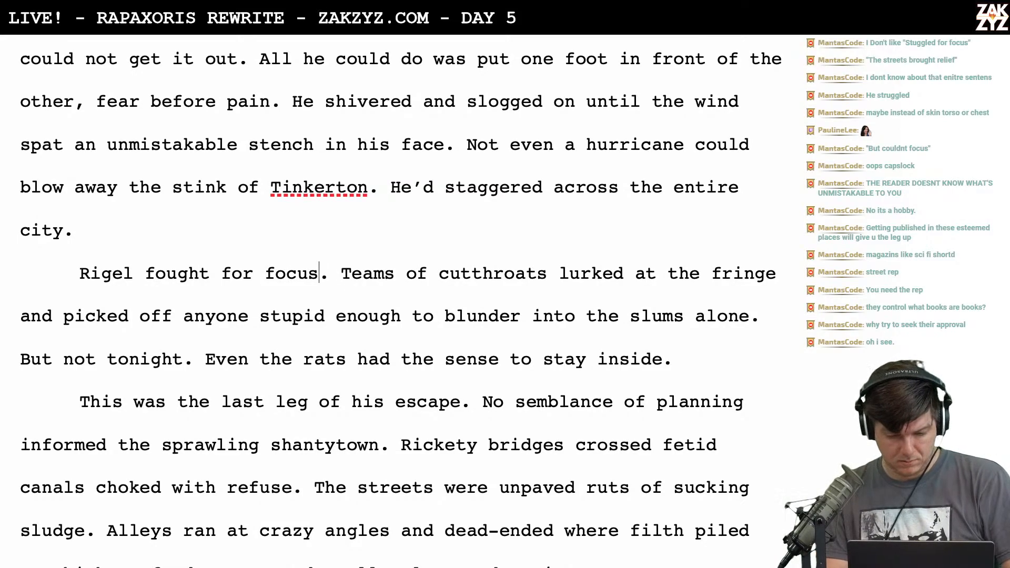
{"action": "type", "text": ","}
{"action": "key", "text": "BackSpace"}
{"action": "key", "text": "BackSpace"}
{"action": "key", "text": "Right"}
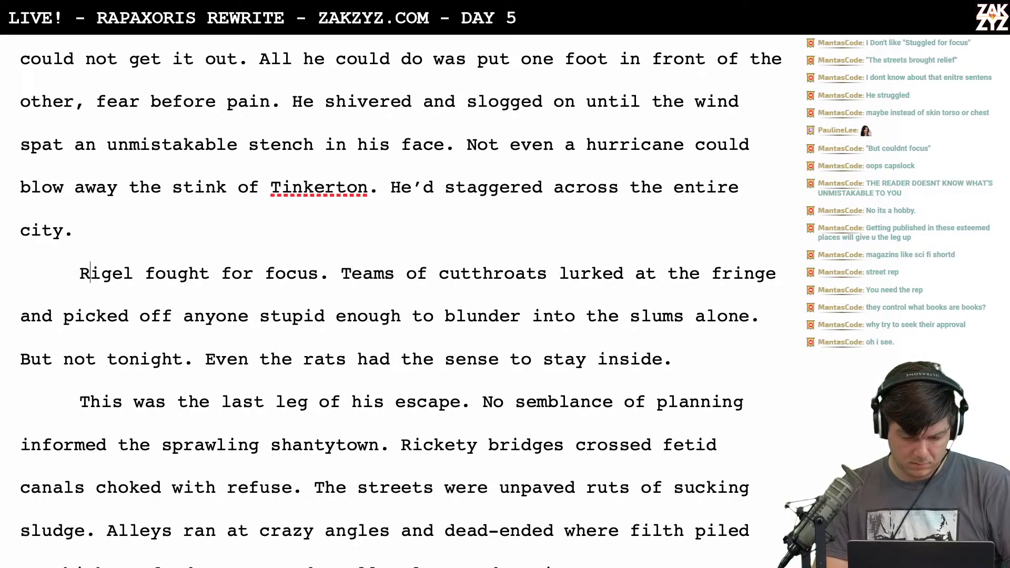
Draft "He had to focus against the haze" as a new line above "Rigel fought for focus."
{"action": "scroll", "coordinate": [291, 245], "scroll_direction": "down", "scroll_amount": 3}
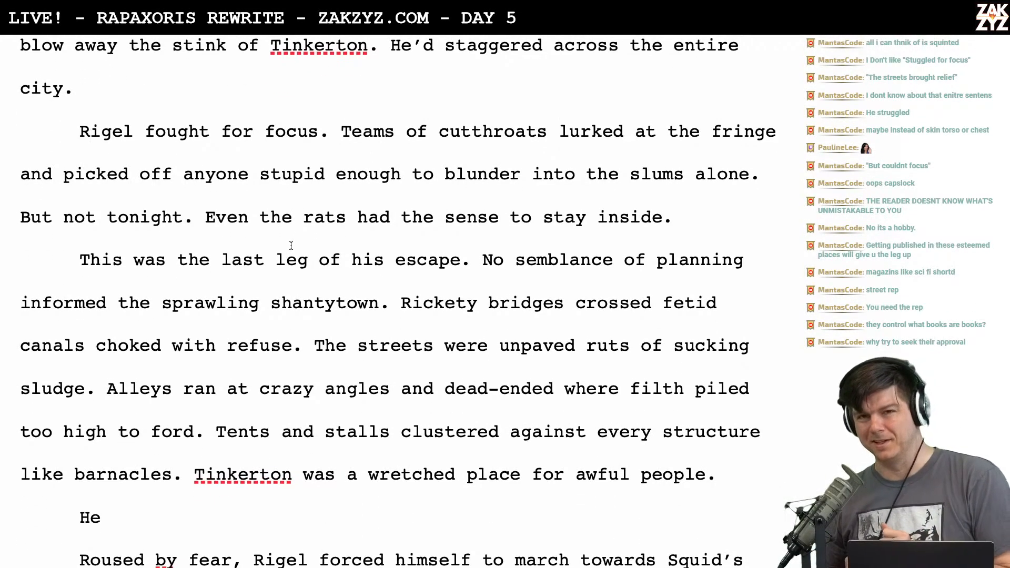
{"action": "scroll", "coordinate": [291, 245], "scroll_direction": "up", "scroll_amount": 3}
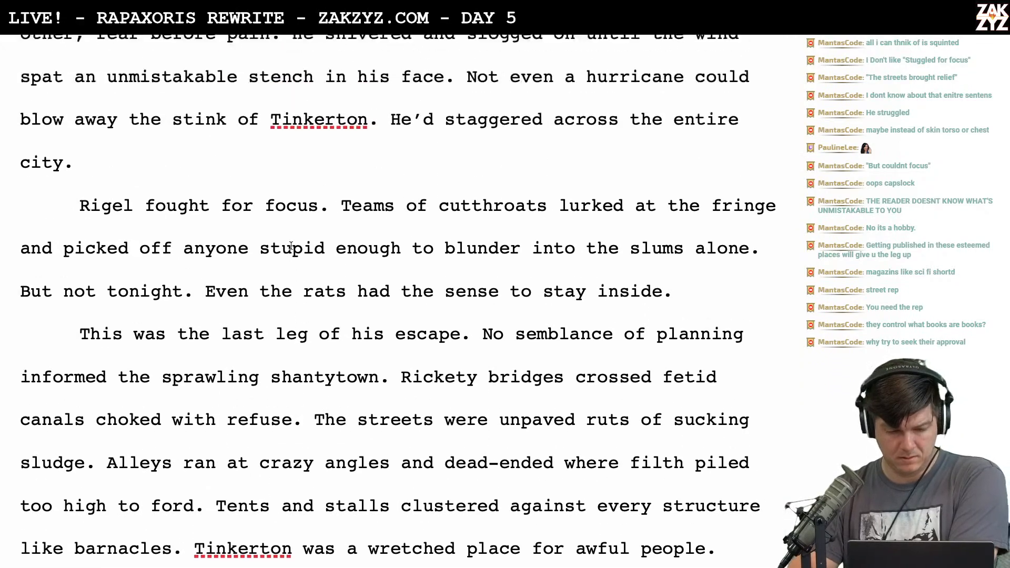
{"action": "scroll", "coordinate": [291, 246], "scroll_direction": "down", "scroll_amount": 1}
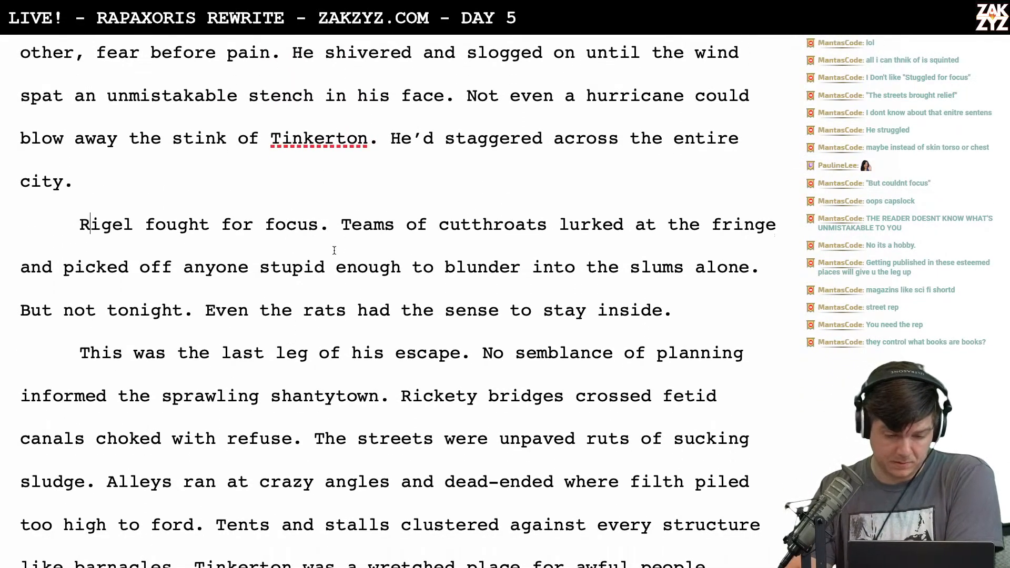
{"action": "scroll", "coordinate": [326, 229], "scroll_direction": "up", "scroll_amount": 2}
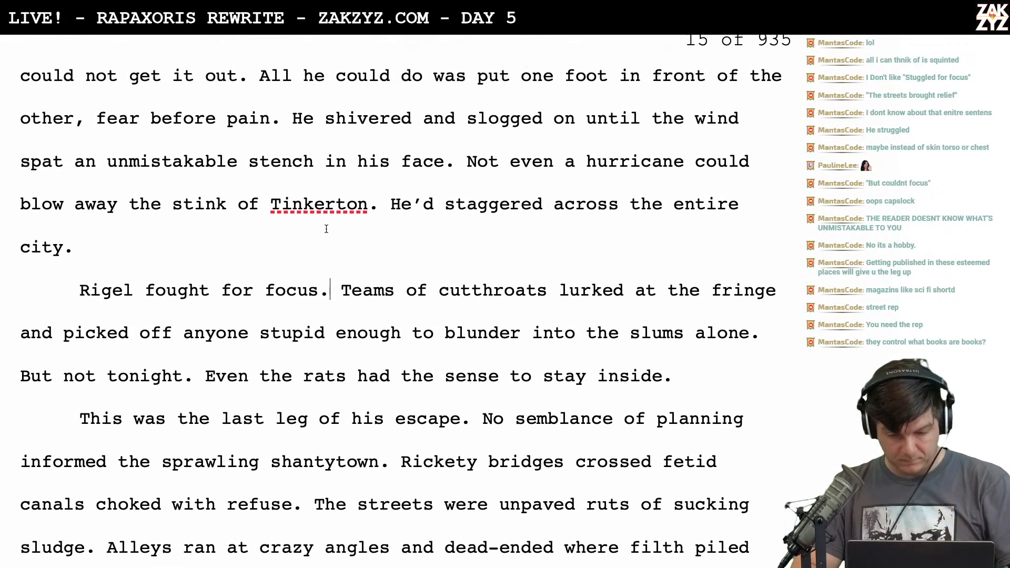
{"action": "scroll", "coordinate": [326, 229], "scroll_direction": "down", "scroll_amount": 1}
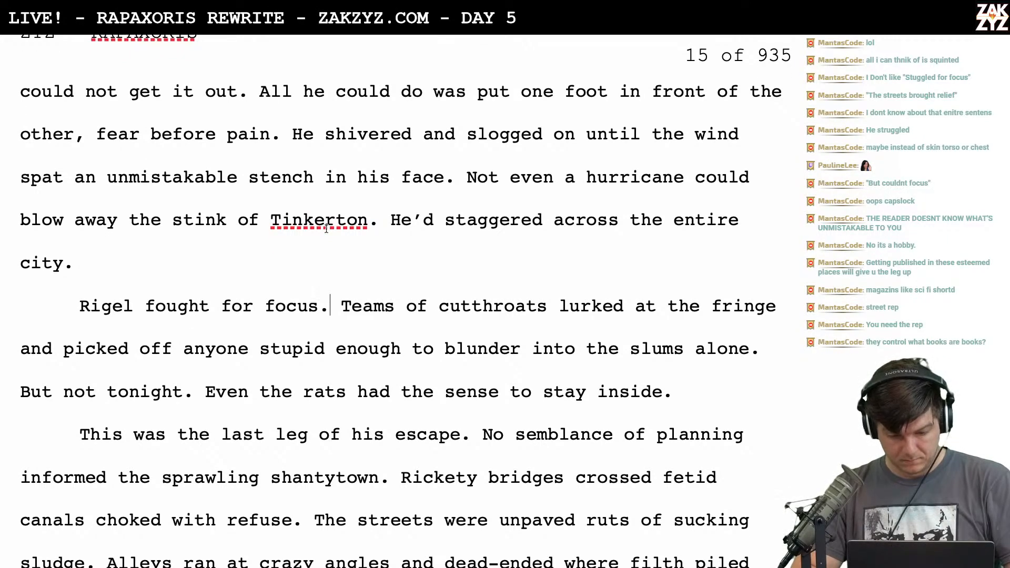
{"action": "scroll", "coordinate": [326, 229], "scroll_direction": "up", "scroll_amount": 8}
{"action": "scroll", "coordinate": [327, 215], "scroll_direction": "down", "scroll_amount": 5}
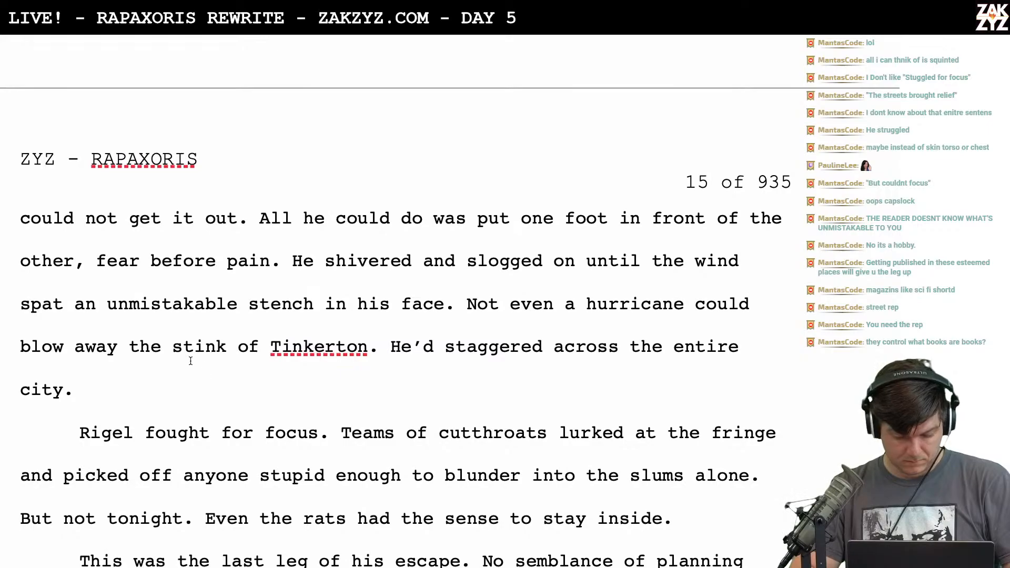
{"action": "key", "text": "Return"}
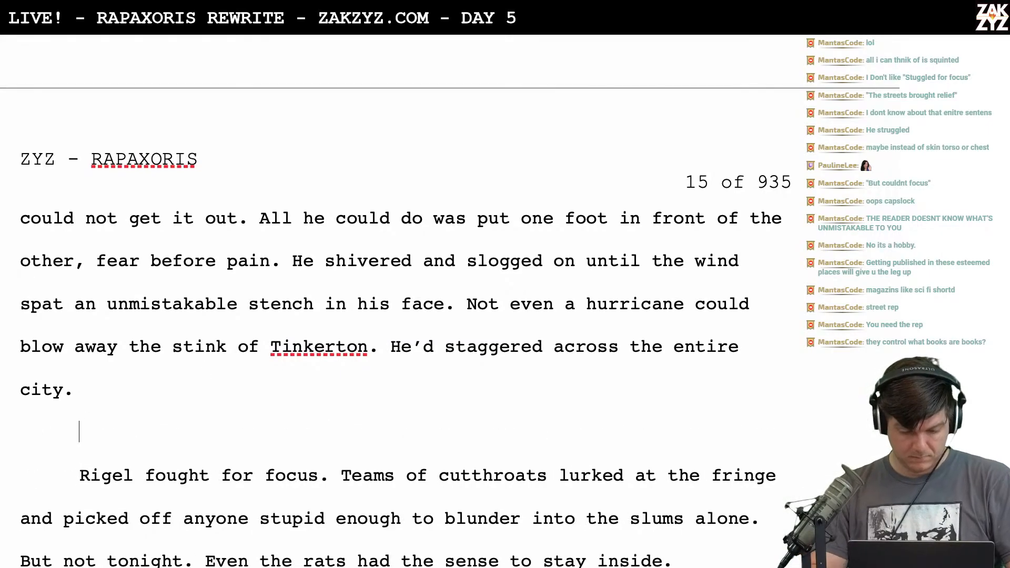
{"action": "type", "text": "H"}
{"action": "key", "text": "BackSpace"}
{"action": "type", "text": "He had dt"}
{"action": "key", "text": "BackSpace"}
{"action": "key", "text": "BackSpace"}
{"action": "type", "text": "to focuse"}
{"action": "key", "text": "BackSpace"}
{"action": "type", "text": "against the haze"}
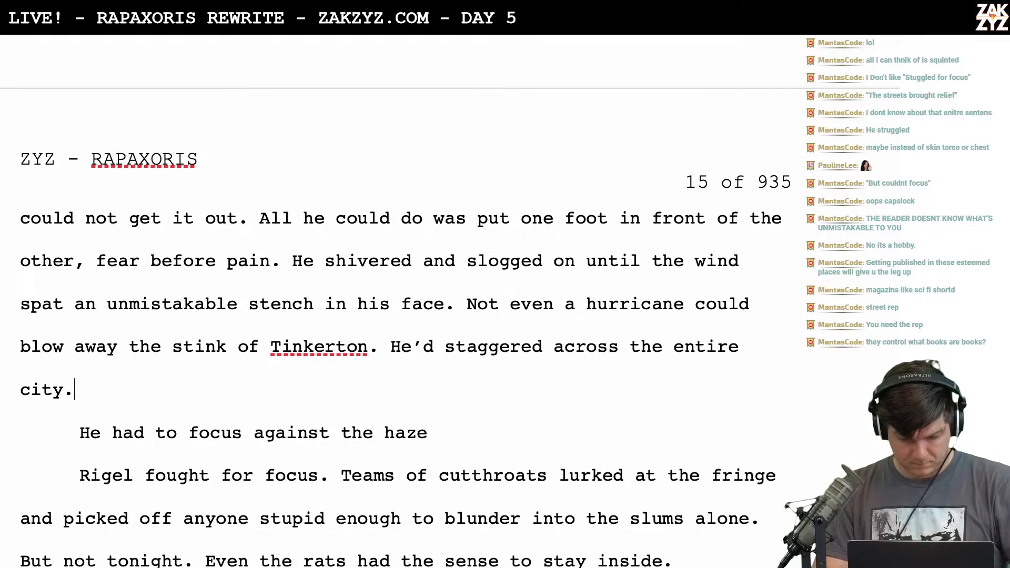
Begin another new paragraph above the haze line with "He fought for focus but it would not come,"
{"action": "key", "text": "Return"}
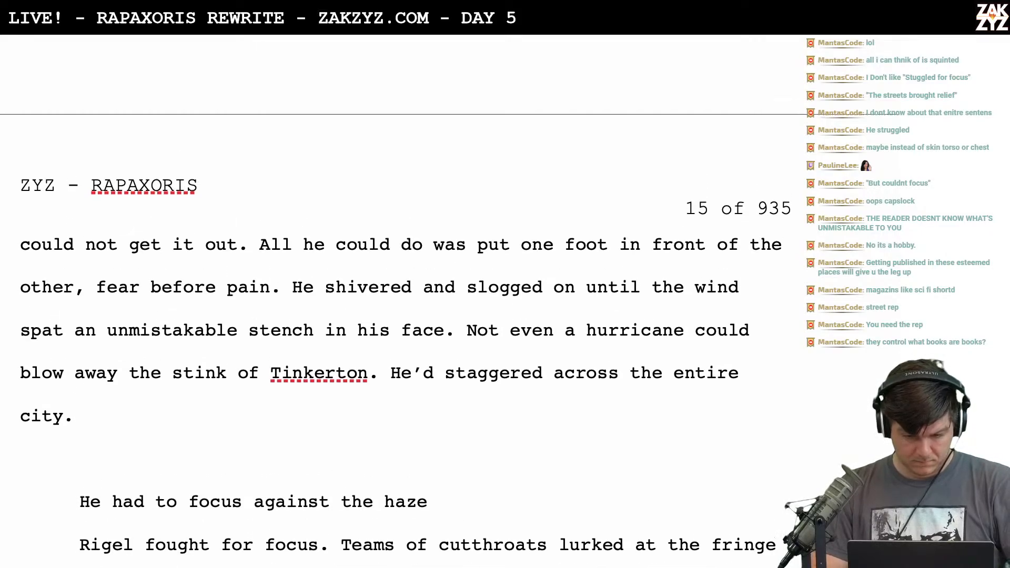
{"action": "scroll", "coordinate": [400, 316], "scroll_direction": "up", "scroll_amount": 6}
{"action": "scroll", "coordinate": [400, 316], "scroll_direction": "down", "scroll_amount": 7}
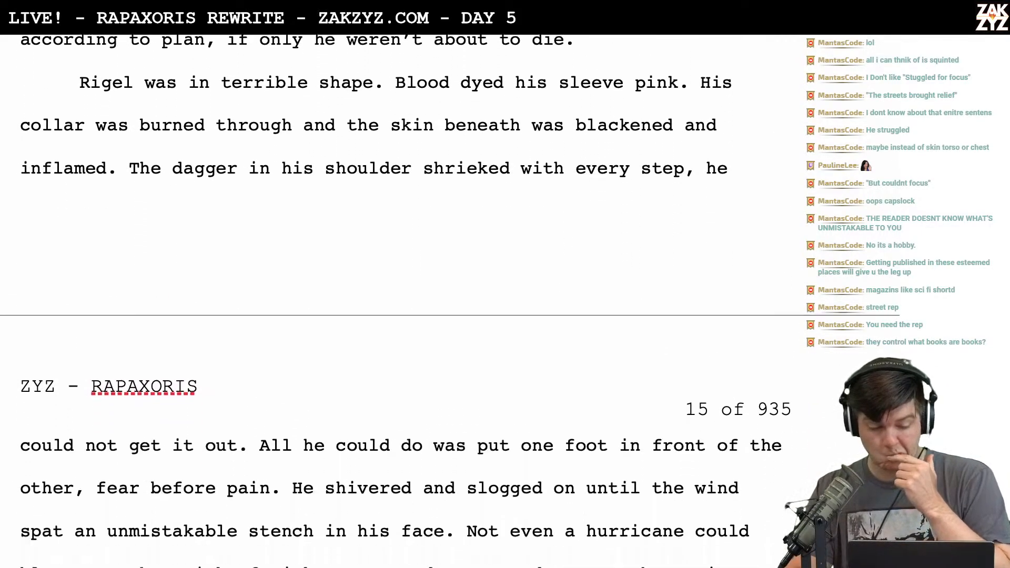
{"action": "key", "text": "Return"}
{"action": "type", "text": "He fought for"}
{"action": "type", "text": " focus "}
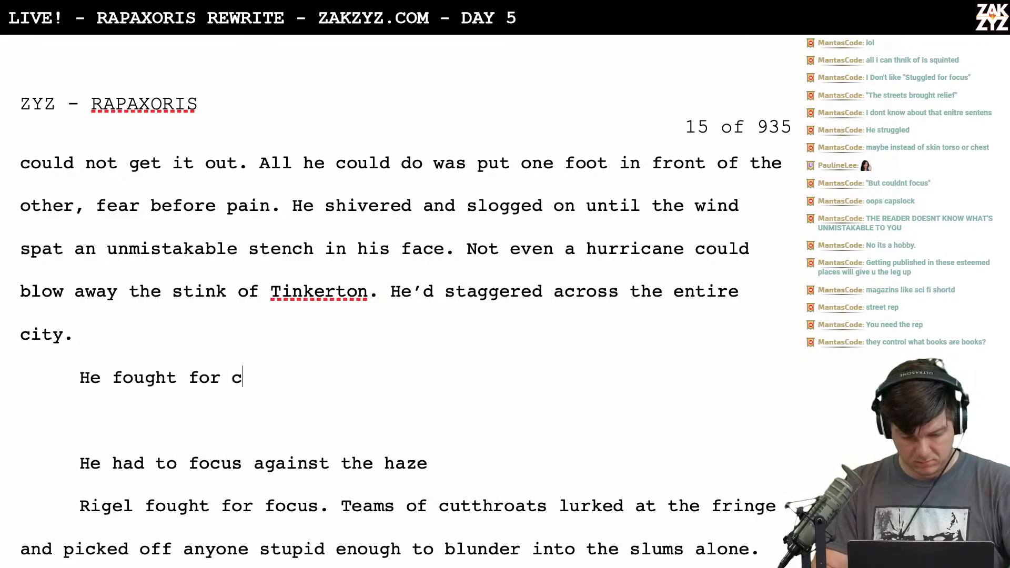
{"action": "type", "text": "but ti"}
{"action": "key", "text": "BackSpace"}
{"action": "key", "text": "BackSpace"}
{"action": "type", "text": "it would not come, "}
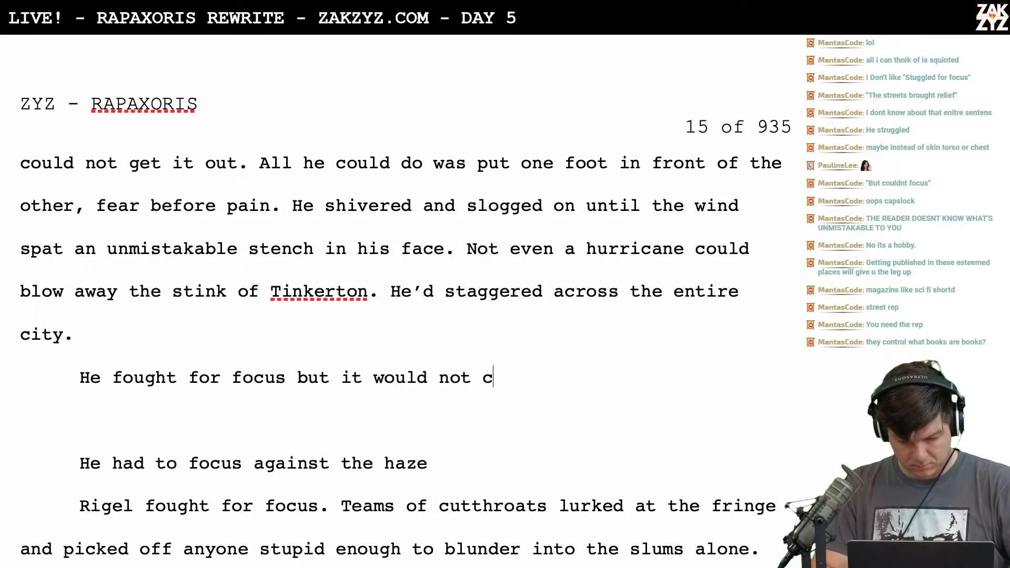
Try continuing the new sentence with "too much" after "come," and erase the attempt along with the comma
{"action": "type", "text": "too much"}
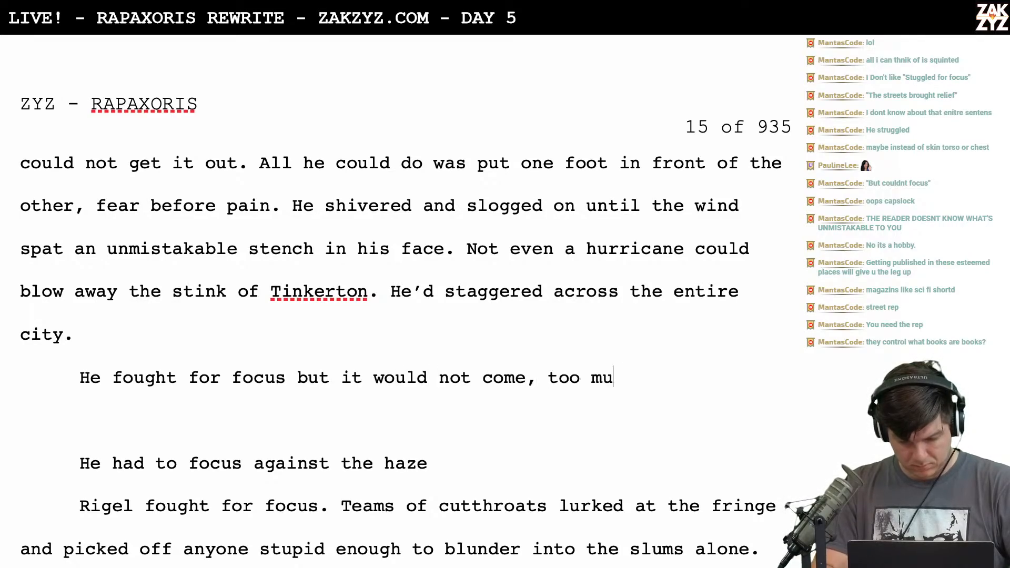
{"action": "key", "text": "BackSpace"}
{"action": "key", "text": "BackSpace"}
{"action": "key", "text": "BackSpace"}
{"action": "key", "text": "BackSpace"}
{"action": "key", "text": "BackSpace"}
{"action": "key", "text": "BackSpace"}
{"action": "key", "text": "BackSpace"}
{"action": "key", "text": "BackSpace"}
{"action": "key", "text": "BackSpace"}
{"action": "key", "text": "BackSpace"}
{"action": "key", "text": "BackSpace"}
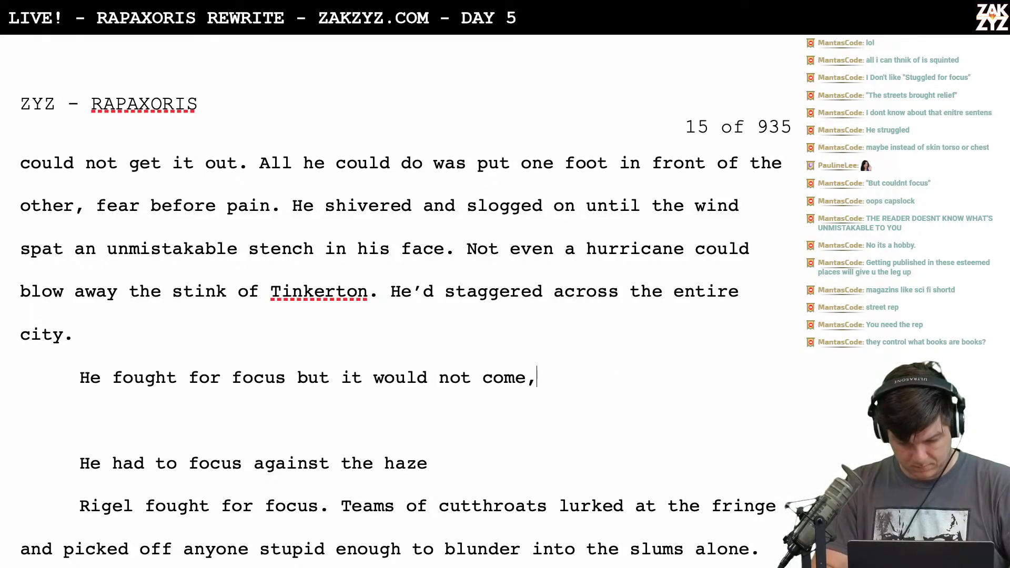
End the sentence at "come" with a period and add "He was missing too much blood."
{"action": "type", "text": "e. He"}
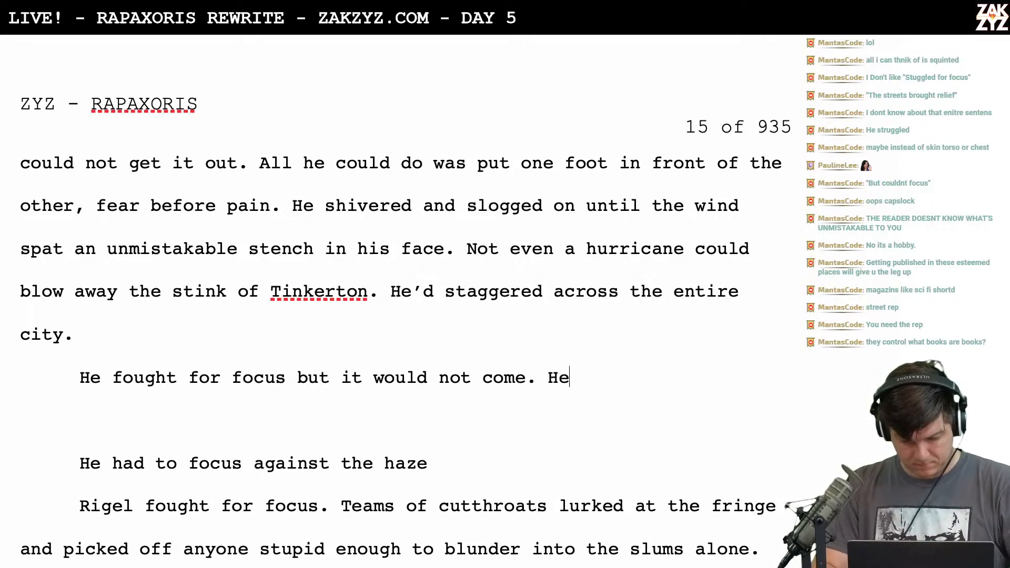
{"action": "type", "text": " was missing too m"}
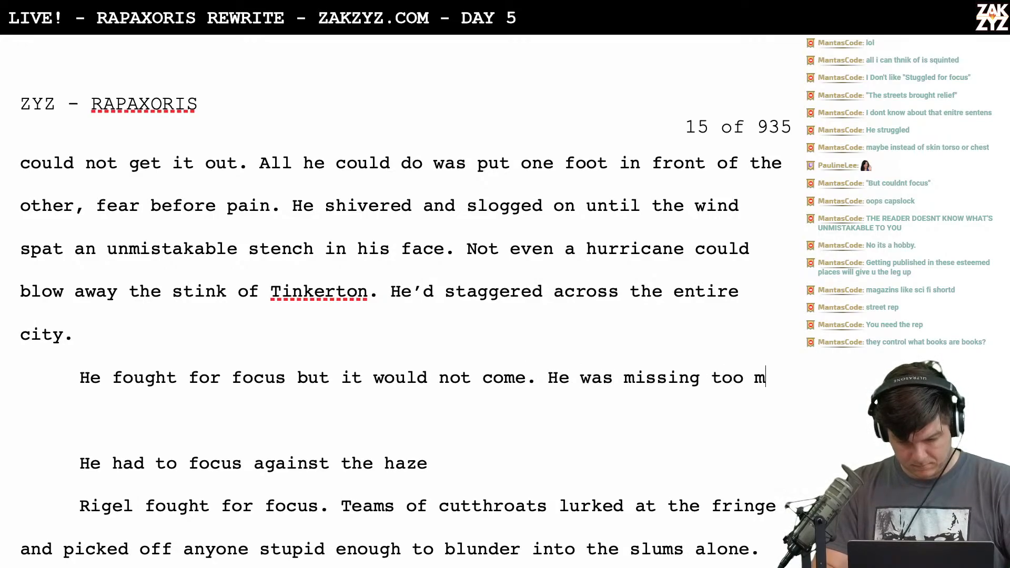
{"action": "type", "text": "uch blood."}
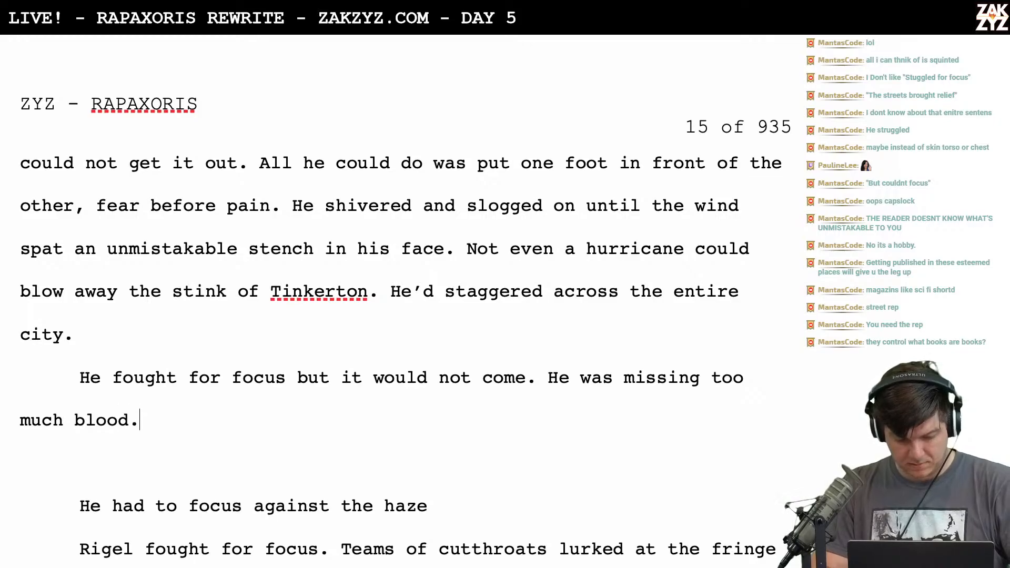
Delete the blank line, the haze draft and "Rigel fought for focus." so "Teams of cutthroats" directly follows "too much blood."
{"action": "key", "text": "shift+Down"}
{"action": "key", "text": "shift+Down"}
{"action": "key", "text": "shift+Down"}
{"action": "key", "text": "shift+Right"}
{"action": "key", "text": "shift+Right"}
{"action": "key", "text": "shift+Right"}
{"action": "key", "text": "shift+Right"}
{"action": "key", "text": "shift+Right"}
{"action": "key", "text": "shift+Right"}
{"action": "key", "text": "shift+Right"}
{"action": "key", "text": "shift+Right"}
{"action": "key", "text": "shift+Right"}
{"action": "key", "text": "shift+Right"}
{"action": "key", "text": "shift+Right"}
{"action": "key", "text": "shift+Right"}
{"action": "key", "text": "shift+Right"}
{"action": "key", "text": "shift+Right"}
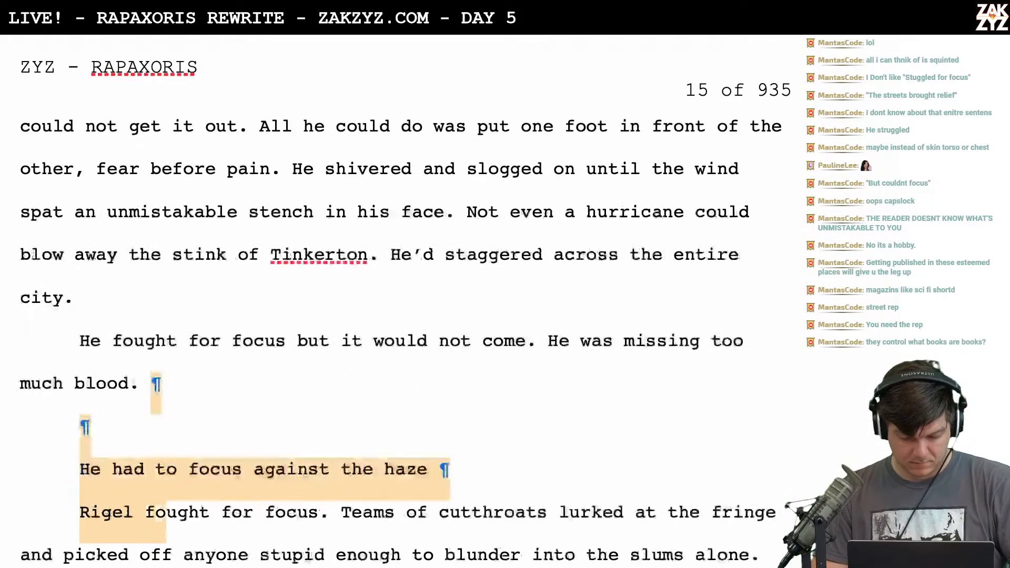
{"action": "key", "text": "shift+Right"}
{"action": "key", "text": "shift+Right"}
{"action": "key", "text": "shift+Right"}
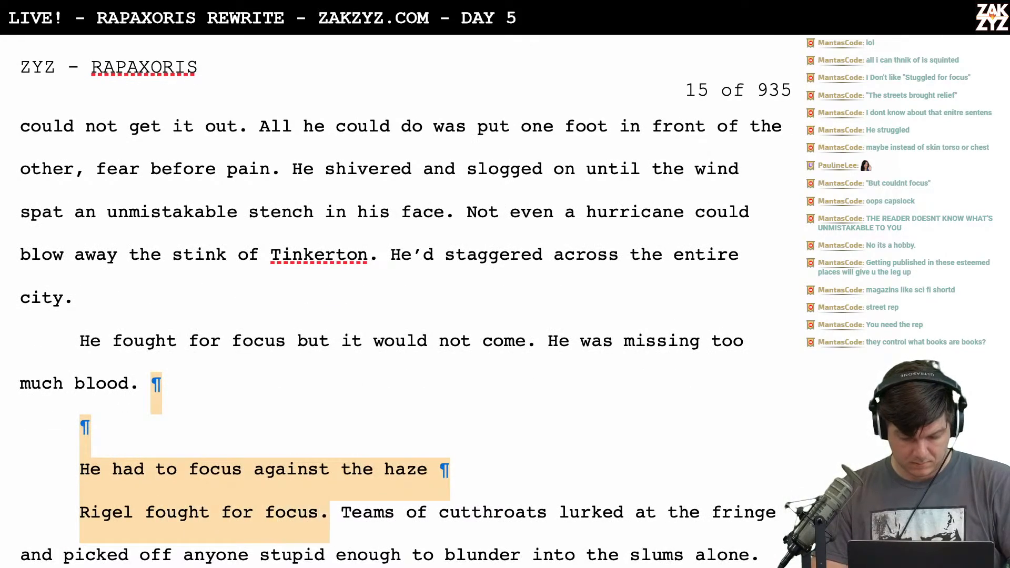
{"action": "key", "text": "BackSpace"}
Complete the unfinished "He" line as "He stumbled into the haze, towards Squid's Square." and start a new paragraph below it
{"action": "scroll", "coordinate": [404, 301], "scroll_direction": "down", "scroll_amount": 5}
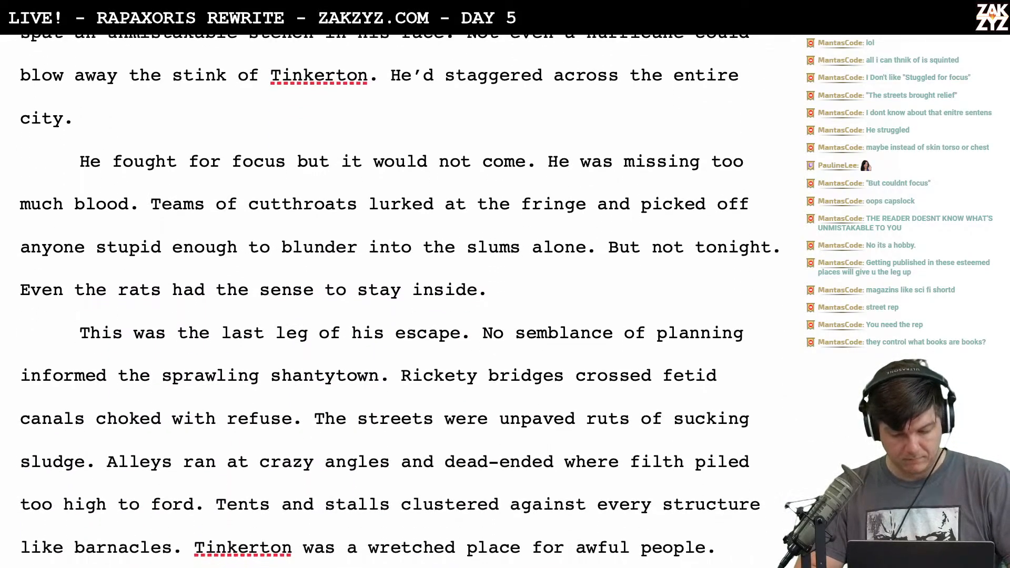
{"action": "scroll", "coordinate": [405, 301], "scroll_direction": "down", "scroll_amount": 3}
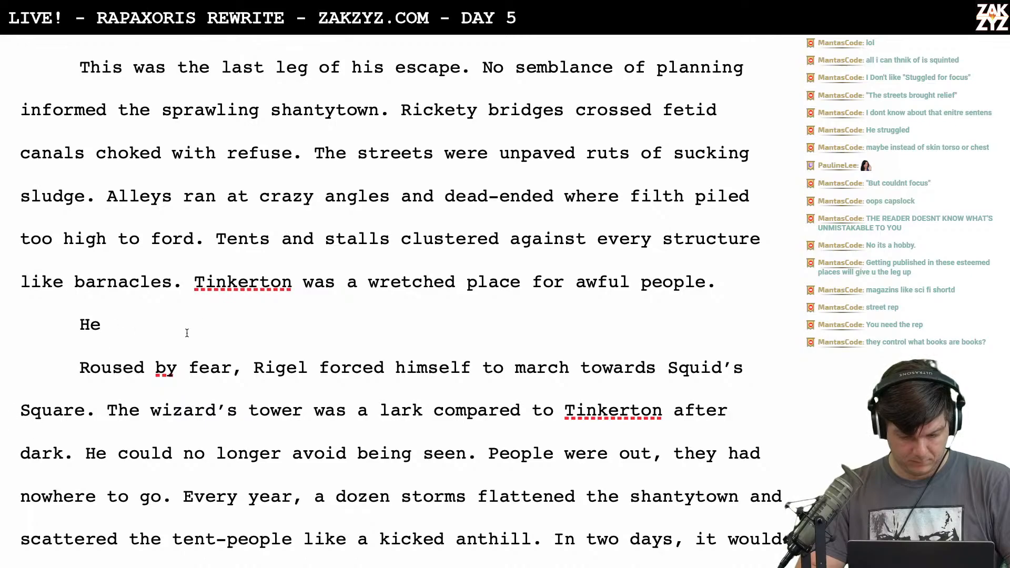
{"action": "type", "text": "stum"}
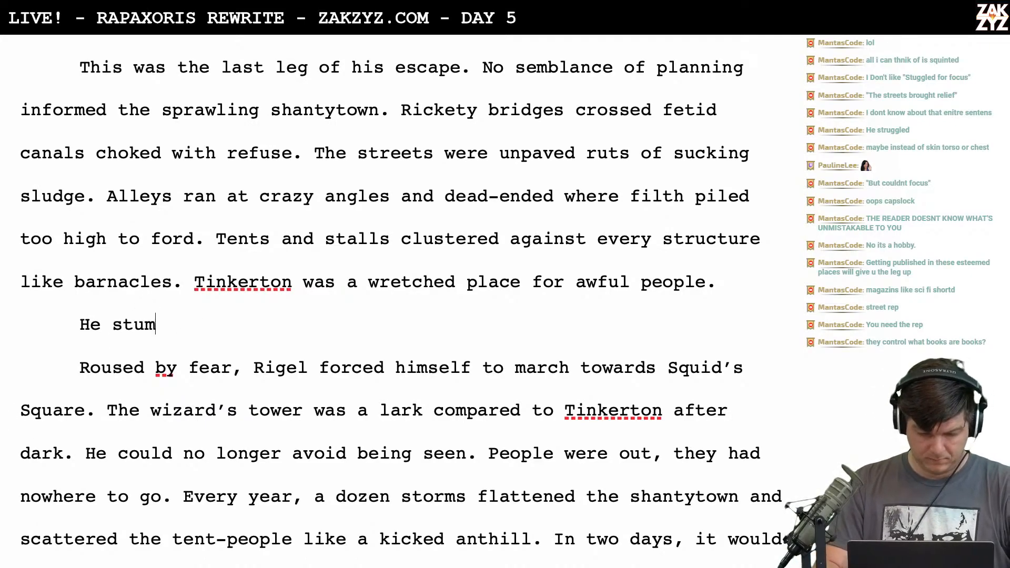
{"action": "type", "text": "bled into the ha"}
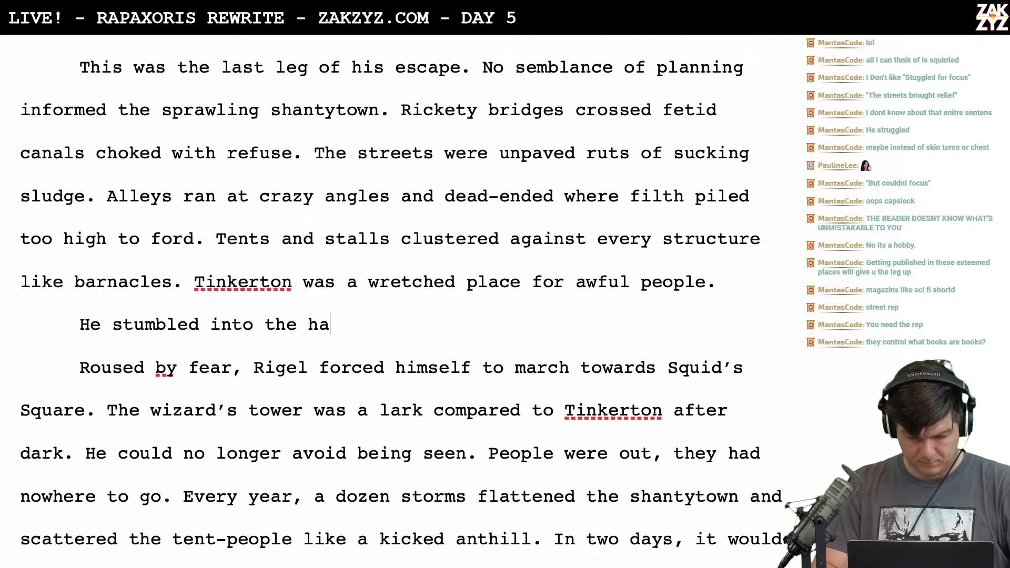
{"action": "type", "text": "ze, towards "}
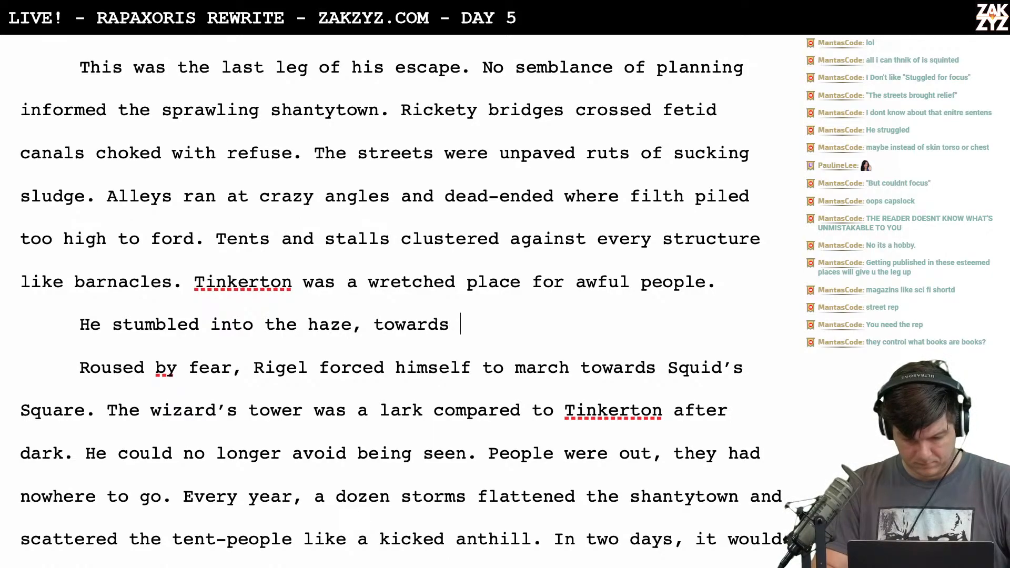
{"action": "type", "text": "Squid's s"}
{"action": "key", "text": "BackSpace"}
{"action": "type", "text": "Sa"}
{"action": "key", "text": "BackSpace"}
{"action": "type", "text": "quare."}
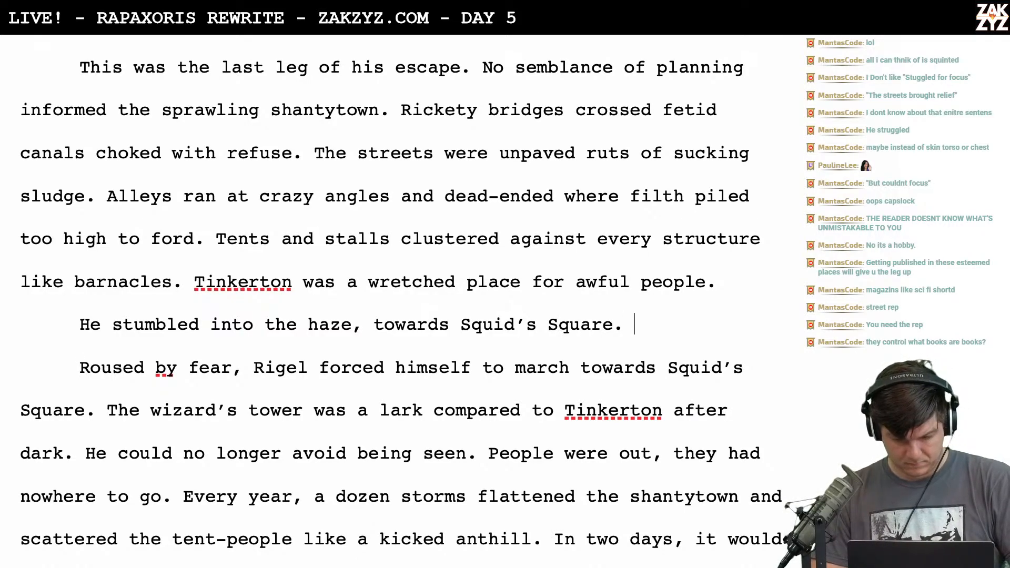
{"action": "key", "text": "Return"}
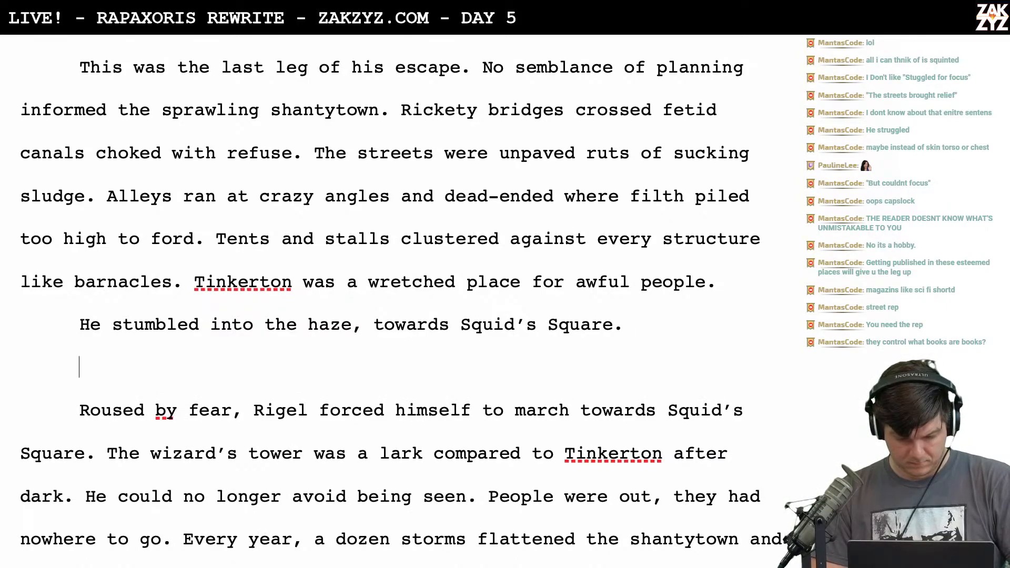
Replace "He" with "Rigel" at the start of the sentence "He fought for focus but it would not come."
{"action": "scroll", "coordinate": [392, 301], "scroll_direction": "down", "scroll_amount": 3}
{"action": "scroll", "coordinate": [392, 301], "scroll_direction": "up", "scroll_amount": 3}
{"action": "scroll", "coordinate": [201, 293], "scroll_direction": "down", "scroll_amount": 3}
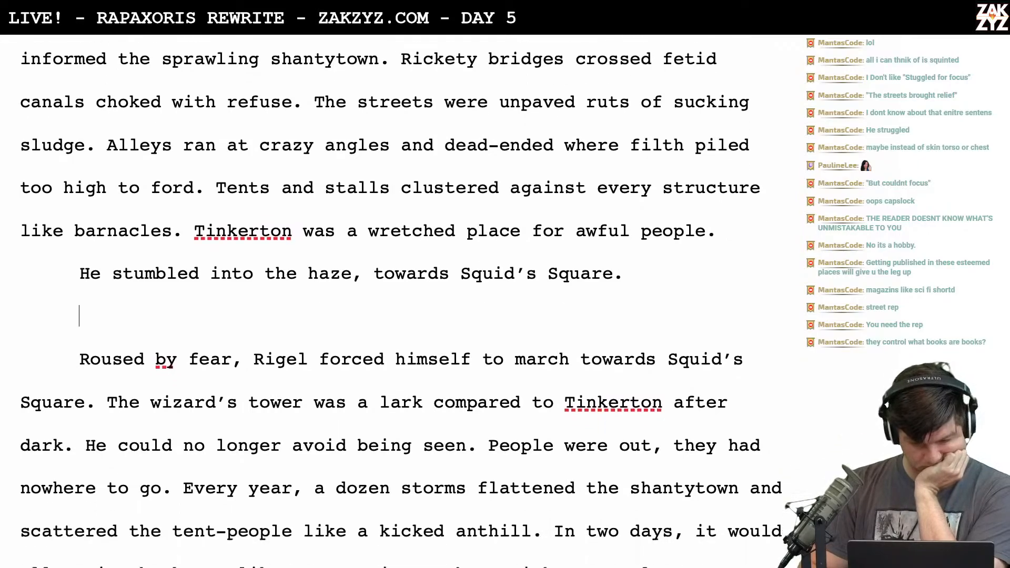
{"action": "scroll", "coordinate": [201, 293], "scroll_direction": "up", "scroll_amount": 2}
{"action": "scroll", "coordinate": [231, 331], "scroll_direction": "down", "scroll_amount": 3}
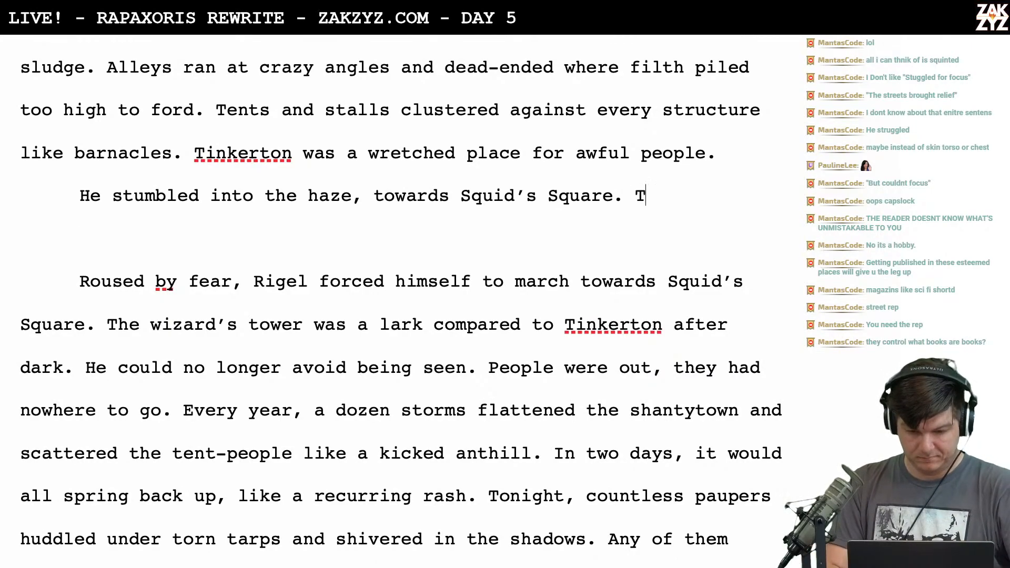
{"action": "scroll", "coordinate": [400, 299], "scroll_direction": "up", "scroll_amount": 1}
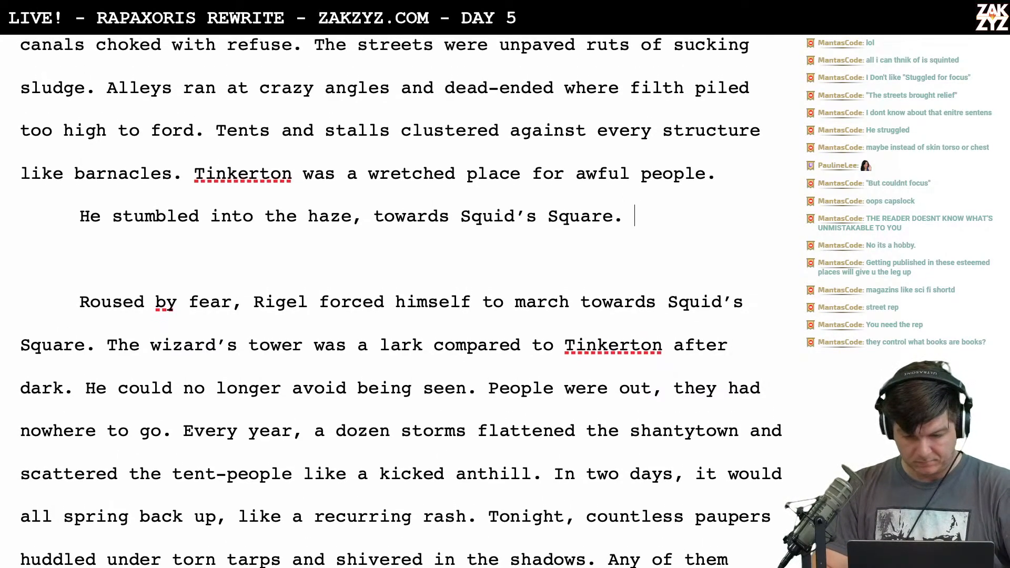
{"action": "scroll", "coordinate": [400, 300], "scroll_direction": "down", "scroll_amount": 2}
{"action": "scroll", "coordinate": [399, 300], "scroll_direction": "up", "scroll_amount": 5}
{"action": "scroll", "coordinate": [399, 300], "scroll_direction": "up", "scroll_amount": 8}
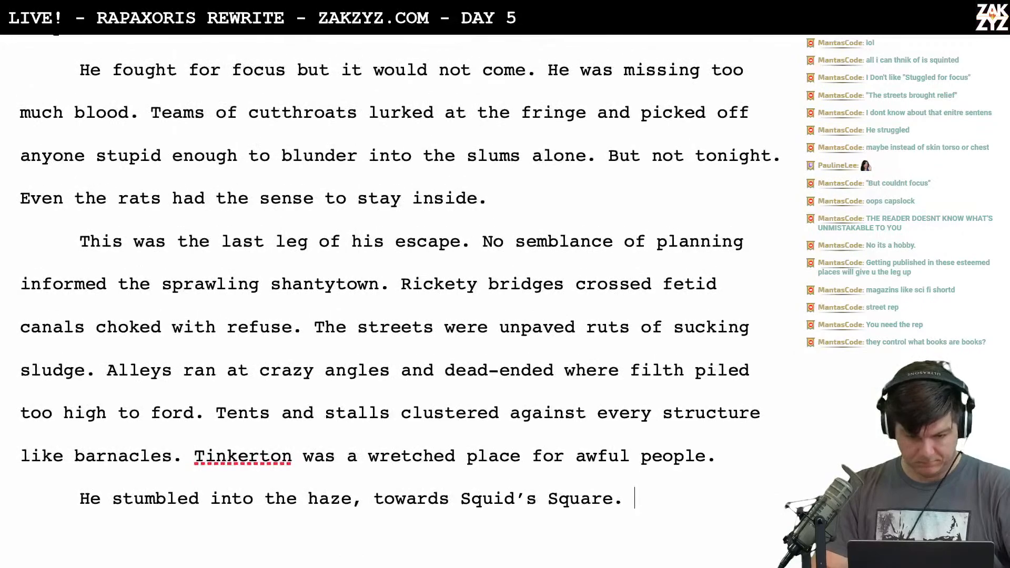
{"action": "scroll", "coordinate": [399, 300], "scroll_direction": "down", "scroll_amount": 1}
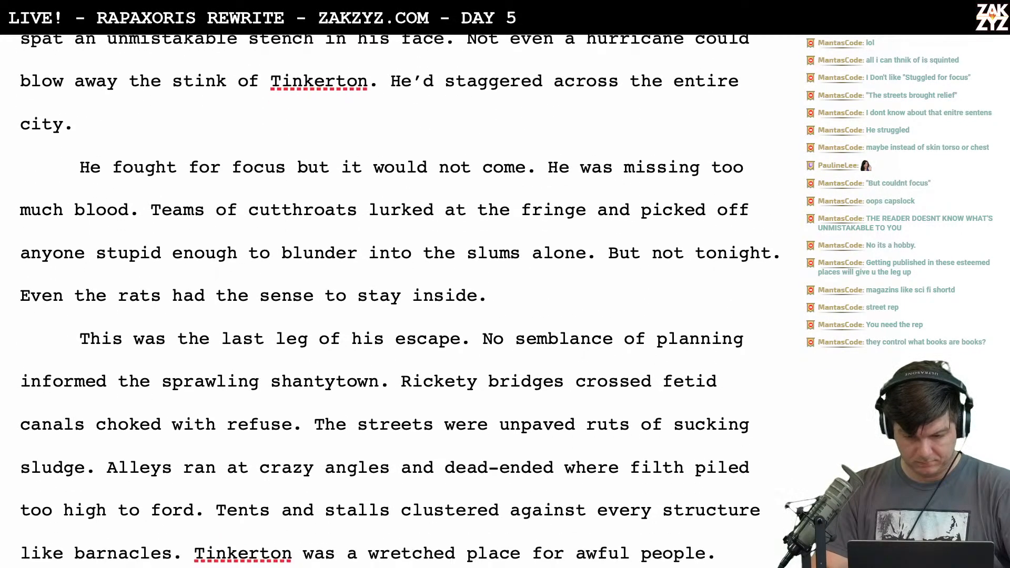
{"action": "scroll", "coordinate": [346, 116], "scroll_direction": "up", "scroll_amount": 2}
{"action": "key", "text": "BackSpace"}
{"action": "key", "text": "BackSpace"}
{"action": "key", "text": "BackSpace"}
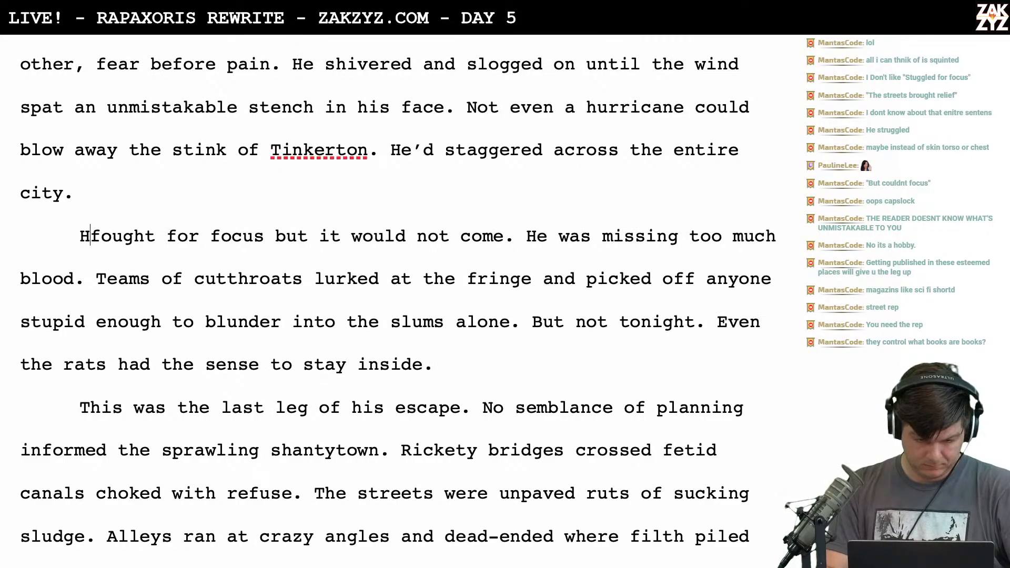
{"action": "type", "text": "Rigel"}
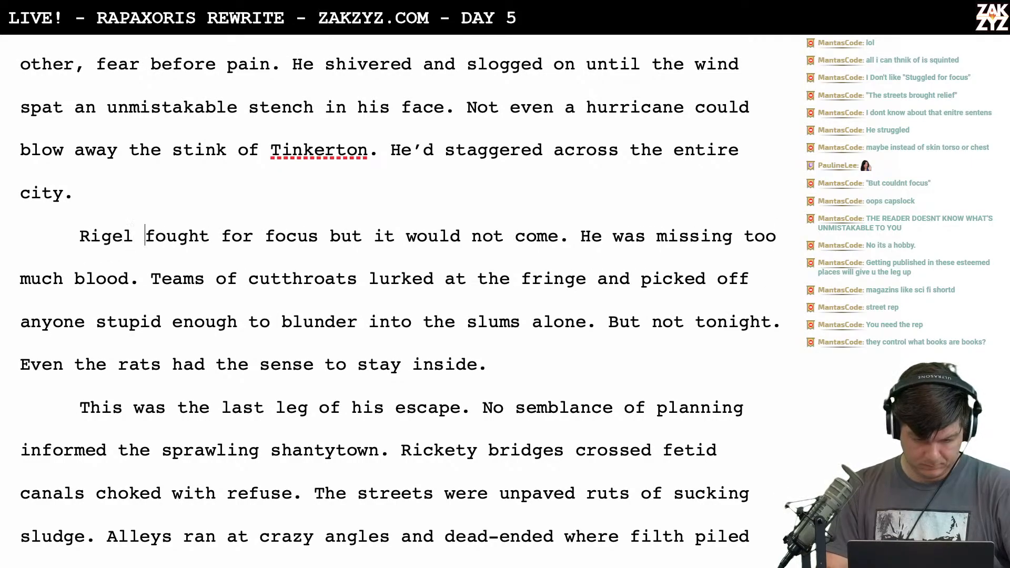
After "towards Squid's Square." add "Deeper into Tinkerton, more people were out. They had nowhere to go."
{"action": "scroll", "coordinate": [398, 300], "scroll_direction": "down", "scroll_amount": 5}
{"action": "scroll", "coordinate": [107, 249], "scroll_direction": "down", "scroll_amount": 1}
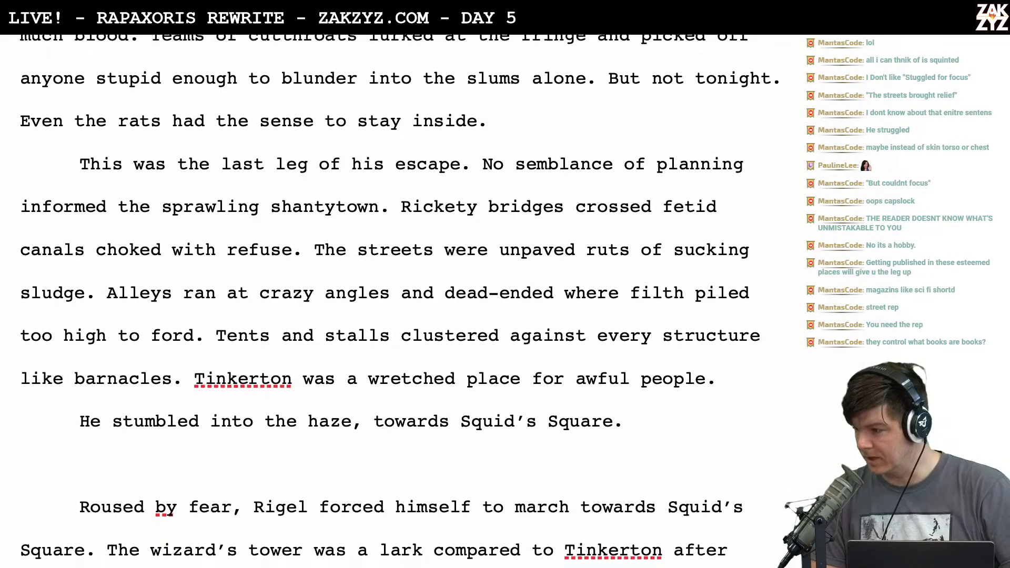
{"action": "scroll", "coordinate": [107, 249], "scroll_direction": "down", "scroll_amount": 3}
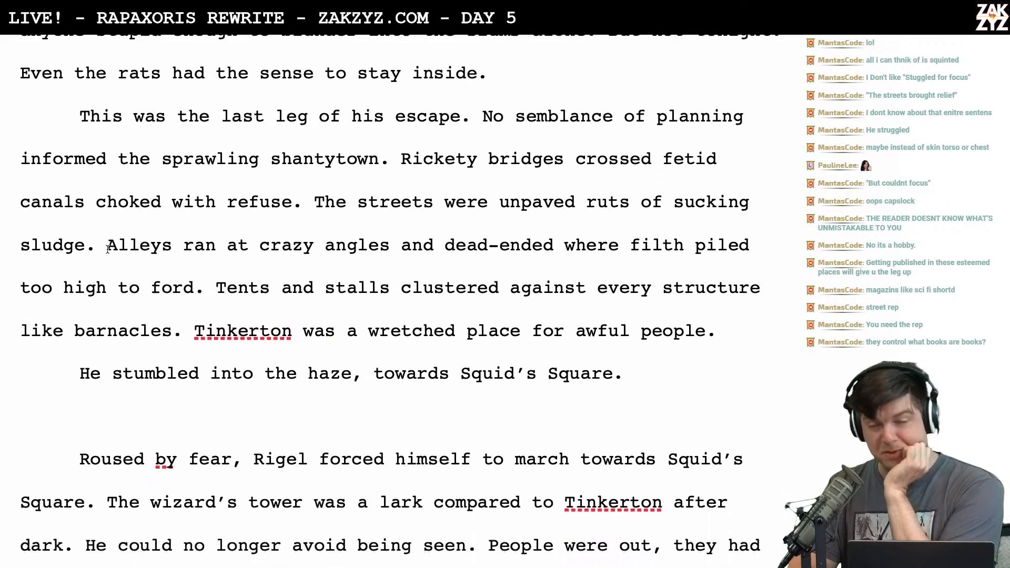
{"action": "scroll", "coordinate": [108, 249], "scroll_direction": "down", "scroll_amount": 2}
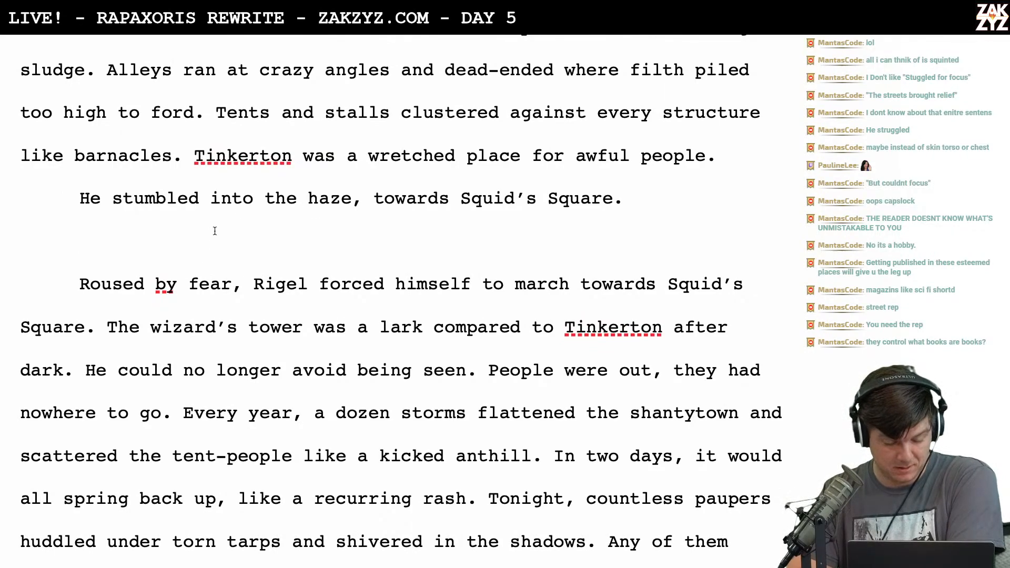
{"action": "scroll", "coordinate": [256, 245], "scroll_direction": "down", "scroll_amount": 1}
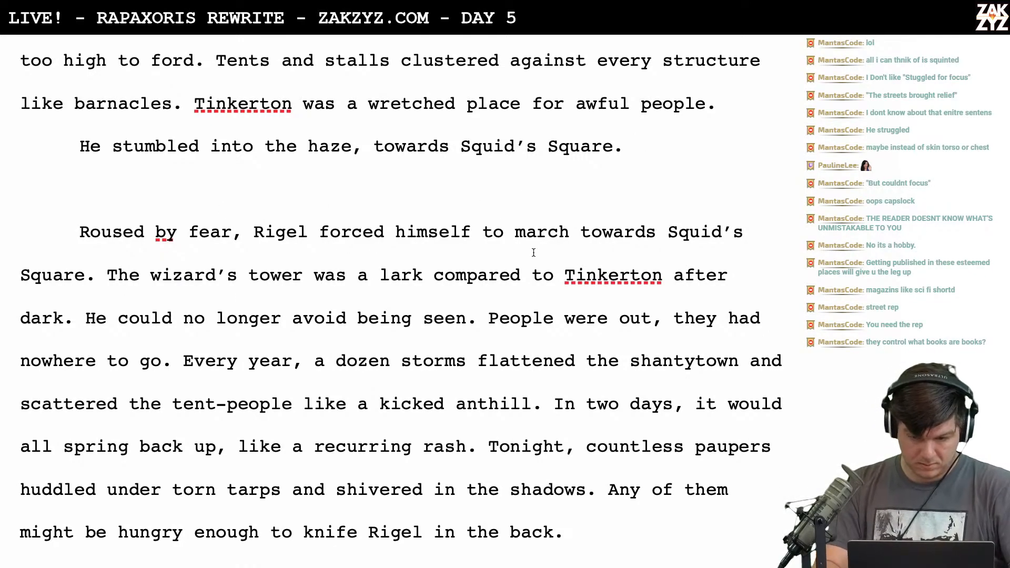
{"action": "type", "text": "Deeper "}
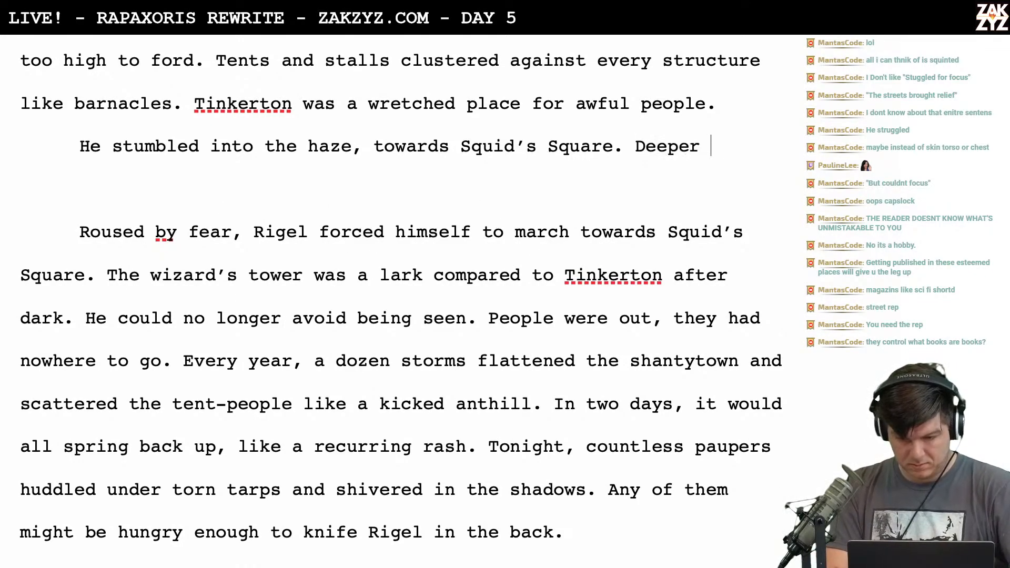
{"action": "type", "text": "into Tink"}
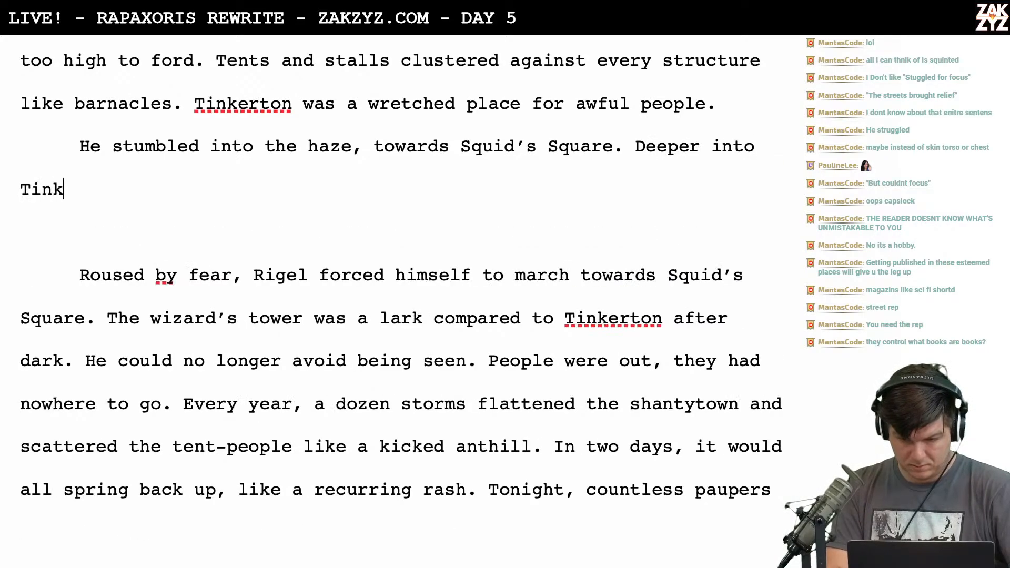
{"action": "type", "text": "erton,"}
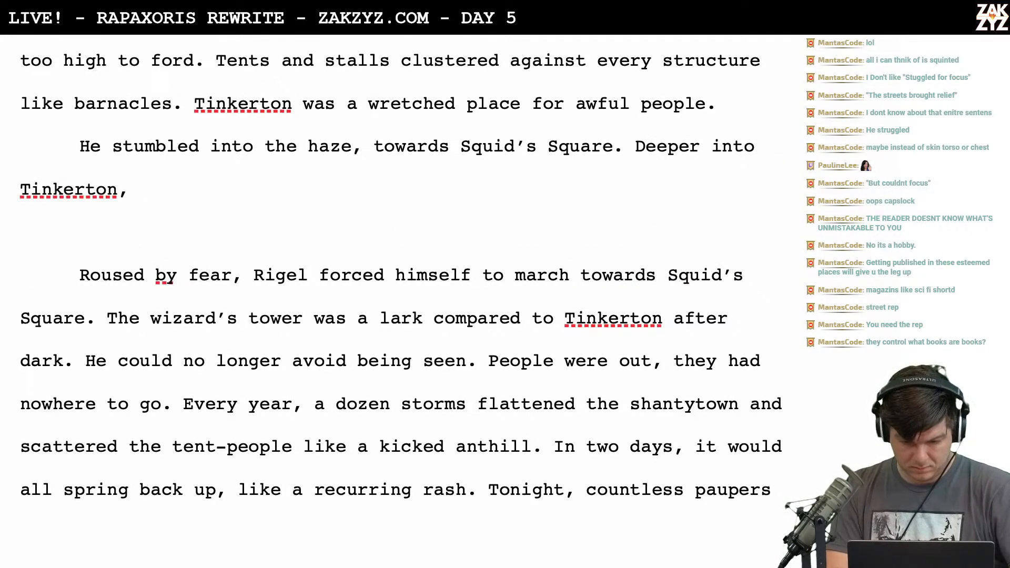
{"action": "type", "text": " more "}
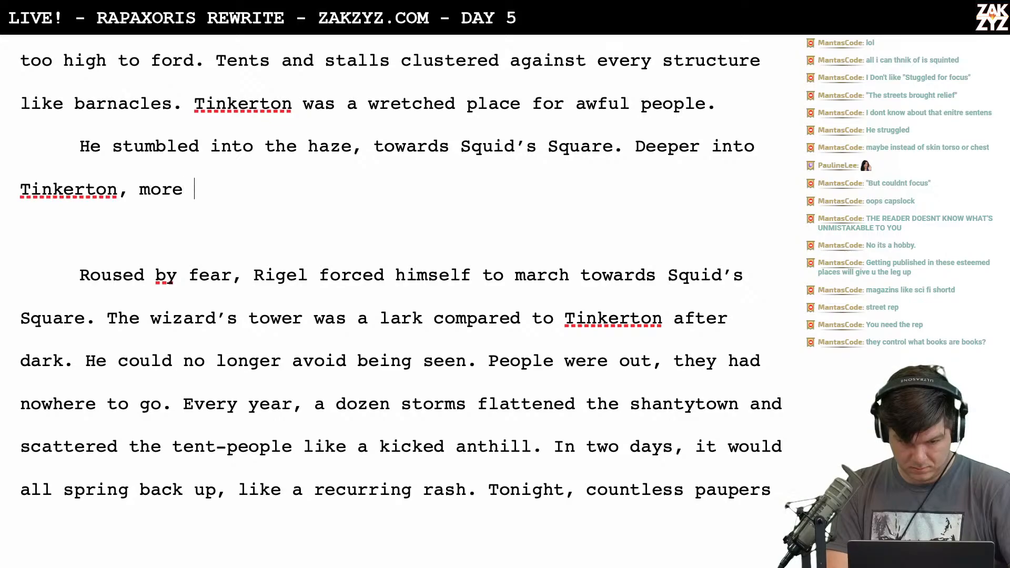
{"action": "type", "text": "people were out"}
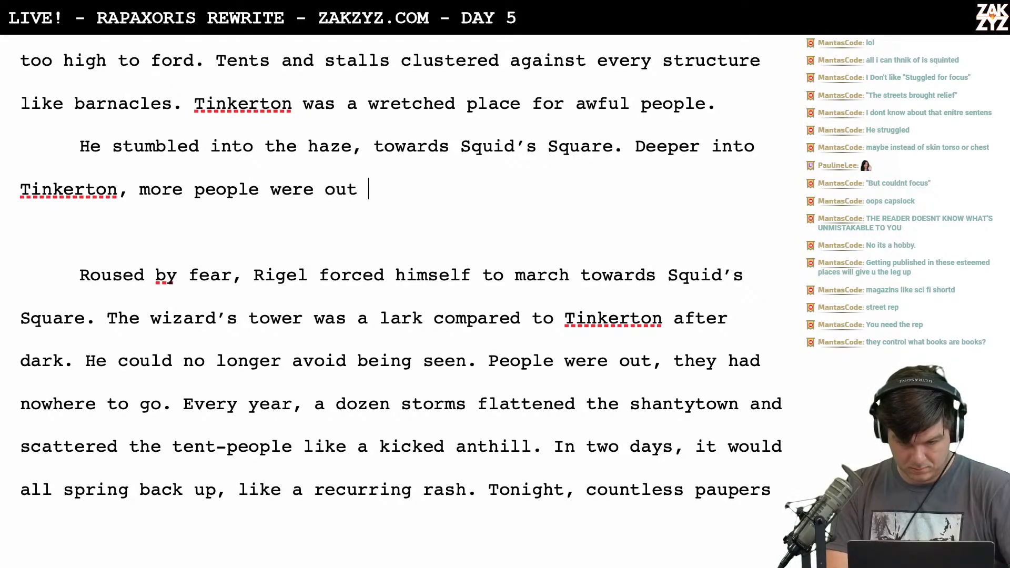
{"action": "type", "text": ". They had nowhere to go"}
Delete the blank line and the old text from "Roused by fear" through "nowhere to go." so "Every year" follows the new sentences
{"action": "key", "text": "shift+Down"}
{"action": "key", "text": "shift+Down"}
{"action": "key", "text": "shift+Down"}
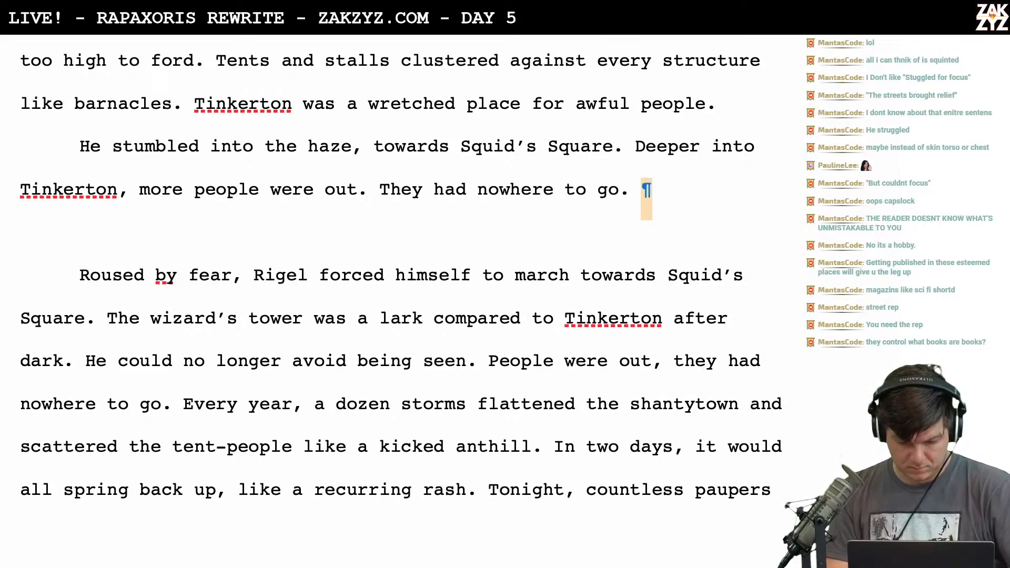
{"action": "key", "text": "shift+Right"}
{"action": "key", "text": "shift+Right"}
{"action": "key", "text": "shift+Right"}
{"action": "key", "text": "shift+Right"}
{"action": "key", "text": "shift+Right"}
{"action": "key", "text": "shift+Right"}
{"action": "key", "text": "shift+Right"}
{"action": "key", "text": "shift+Right"}
{"action": "key", "text": "shift+Right"}
{"action": "key", "text": "shift+Right"}
{"action": "key", "text": "shift+Right"}
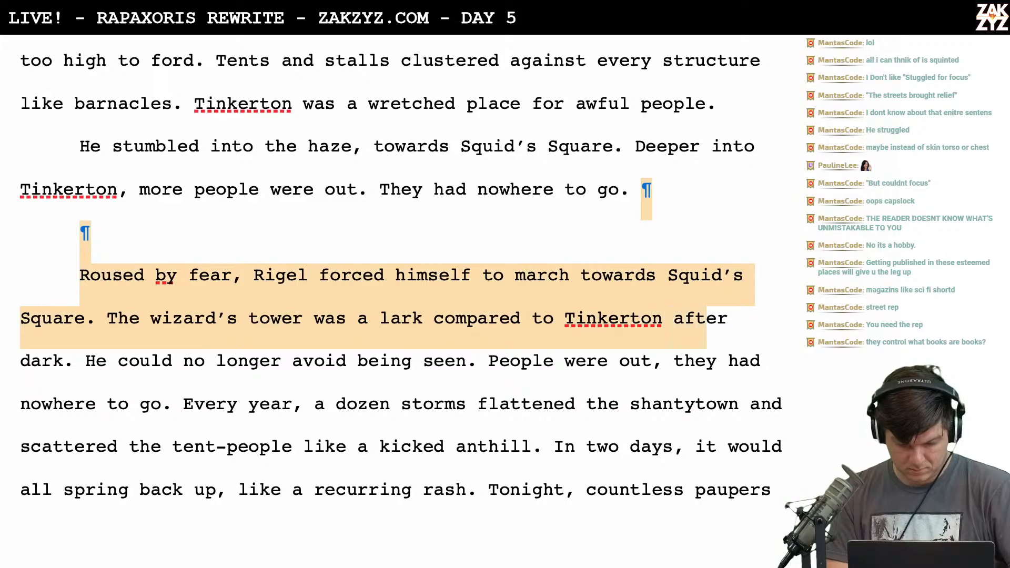
{"action": "key", "text": "shift+Down"}
{"action": "key", "text": "shift+Right"}
{"action": "key", "text": "shift+Right"}
{"action": "key", "text": "shift+Right"}
{"action": "key", "text": "shift+Right"}
{"action": "key", "text": "shift+Right"}
{"action": "key", "text": "shift+Right"}
{"action": "key", "text": "shift+Right"}
{"action": "key", "text": "shift+Right"}
{"action": "key", "text": "shift+Right"}
{"action": "key", "text": "shift+Right"}
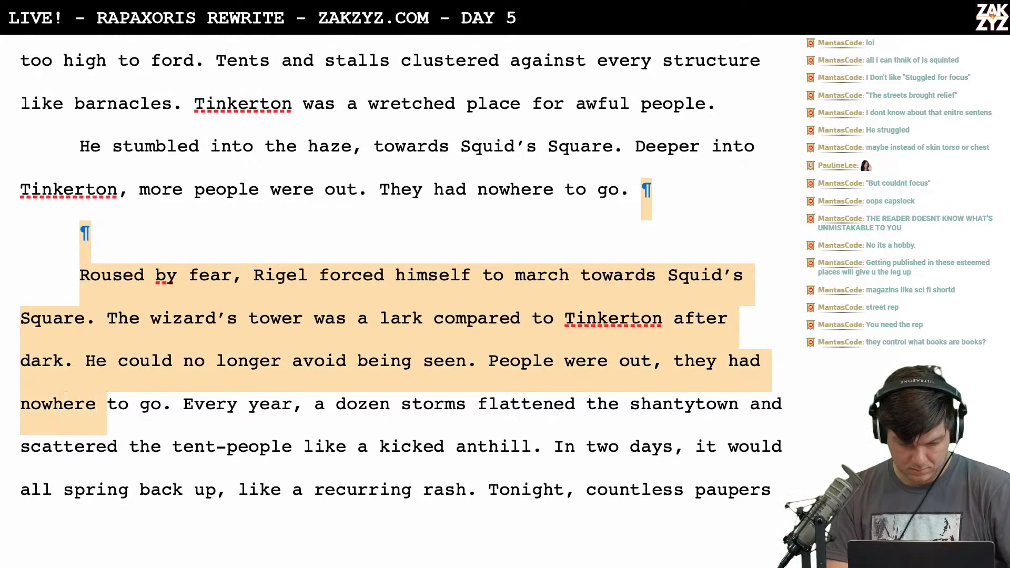
{"action": "key", "text": "BackSpace"}
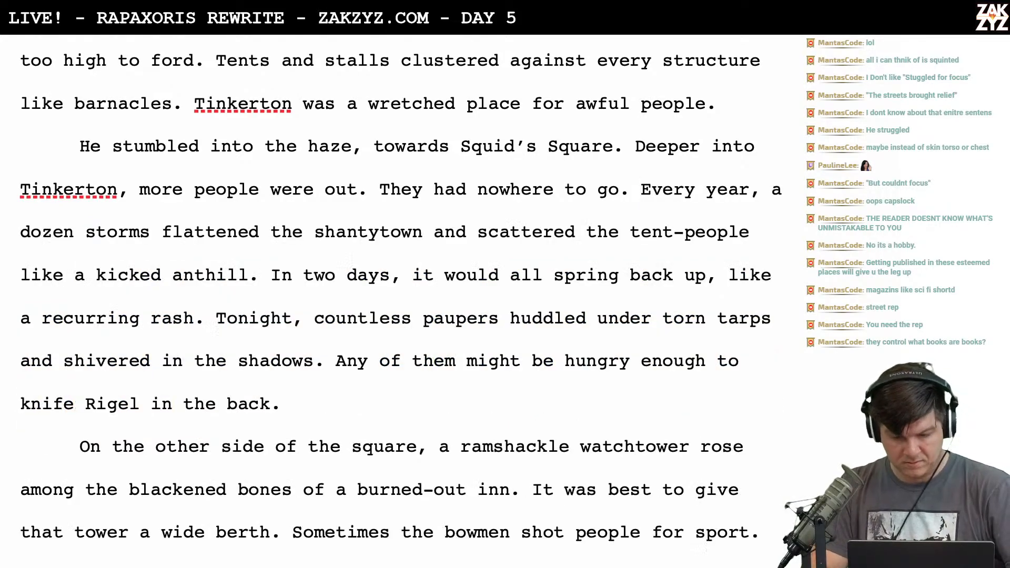
Break the paragraph before "Every year" and write above it "A dozen storms flattened the shantytown every year and scattered the tent"
{"action": "scroll", "coordinate": [564, 294], "scroll_direction": "down", "scroll_amount": 3}
{"action": "scroll", "coordinate": [565, 294], "scroll_direction": "up", "scroll_amount": 2}
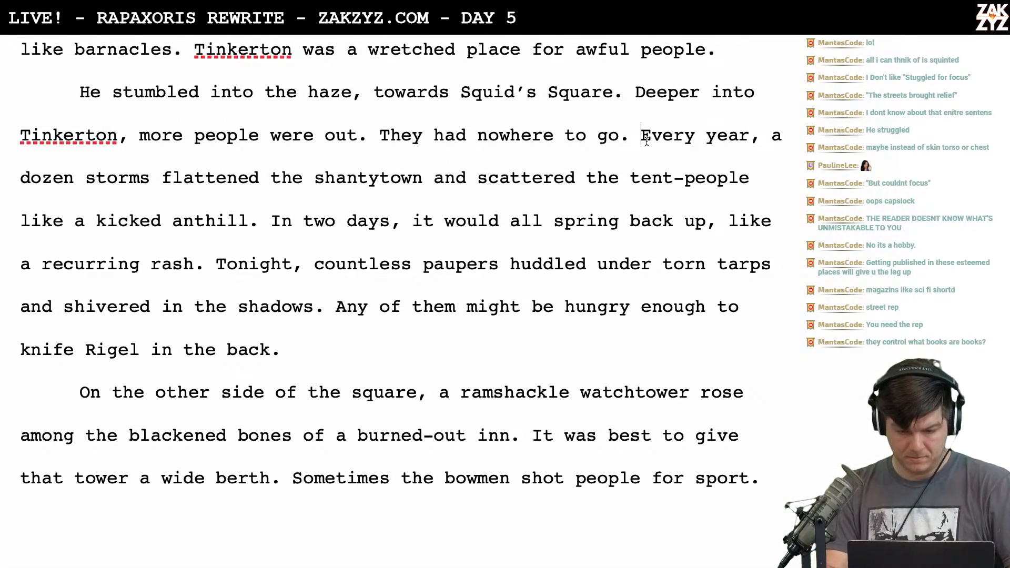
{"action": "key", "text": "Return"}
{"action": "key", "text": "Left"}
{"action": "type", "text": "A dozen storms flat"}
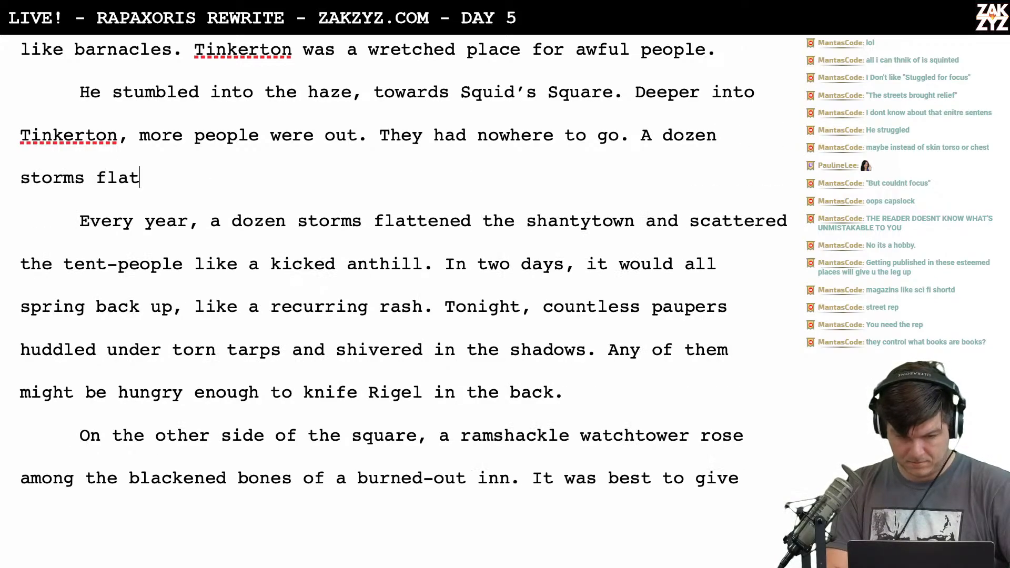
{"action": "type", "text": "tened the sha"}
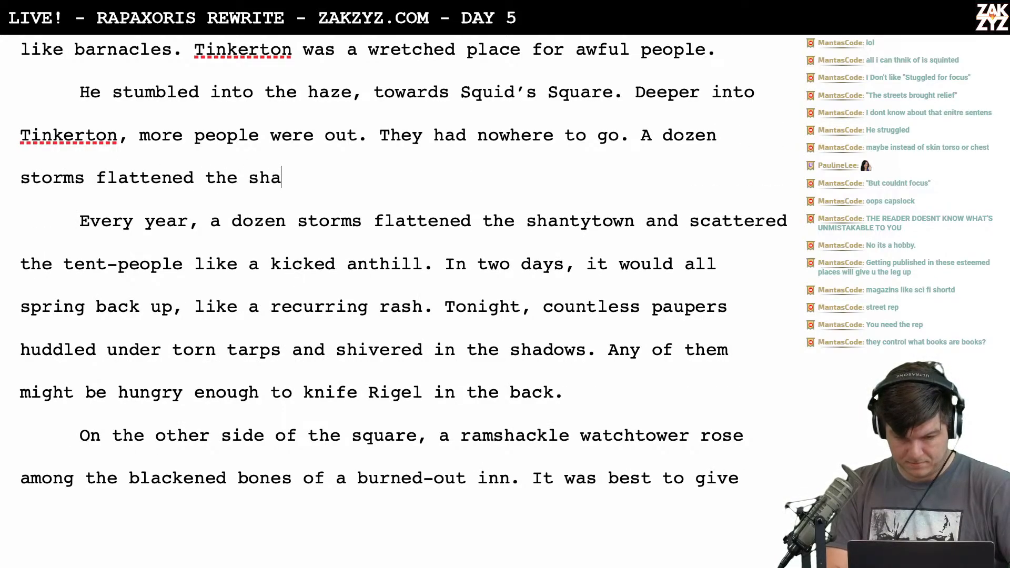
{"action": "type", "text": "ntytown evey"}
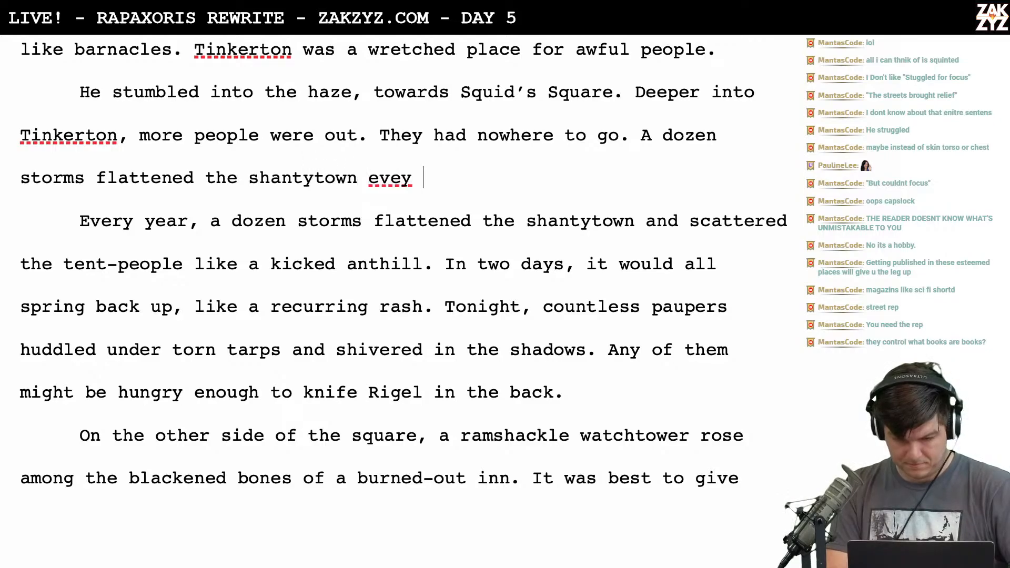
{"action": "key", "text": "BackSpace"}
{"action": "key", "text": "BackSpace"}
{"action": "type", "text": "ry year and scattered the tent"}
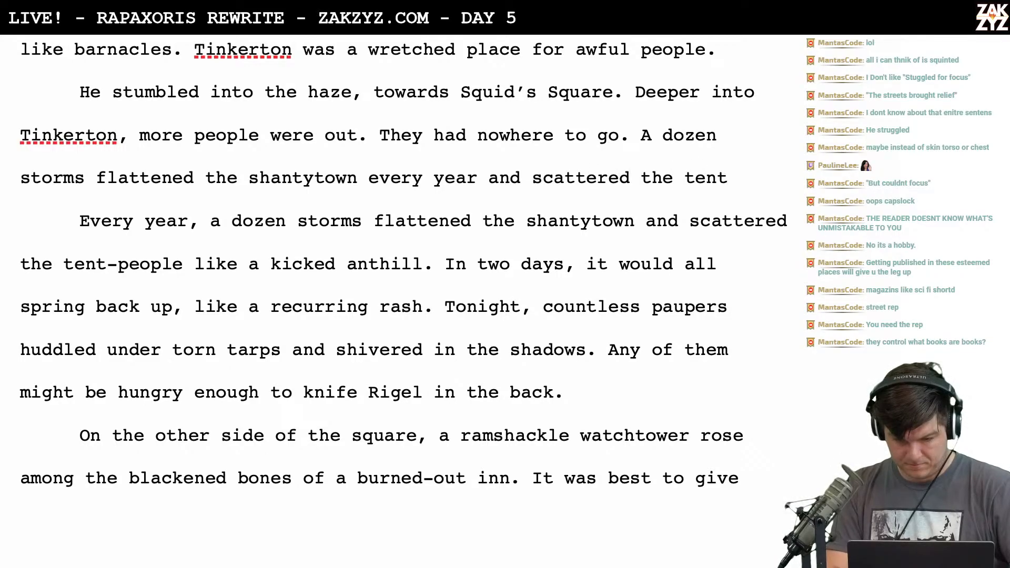
Delete the paragraph break and old wording from "Every year" through "the tent", joining the new sentence to "-people like a kicked anthill."
{"action": "key", "text": "shift+Down"}
{"action": "key", "text": "shift+Right"}
{"action": "key", "text": "shift+Right"}
{"action": "key", "text": "shift+Right"}
{"action": "key", "text": "shift+Right"}
{"action": "key", "text": "shift+Right"}
{"action": "key", "text": "shift+Right"}
{"action": "key", "text": "shift+Right"}
{"action": "key", "text": "shift+Right"}
{"action": "key", "text": "shift+Right"}
{"action": "key", "text": "shift+Right"}
{"action": "key", "text": "shift+Right"}
{"action": "key", "text": "shift+Right"}
{"action": "key", "text": "shift+Right"}
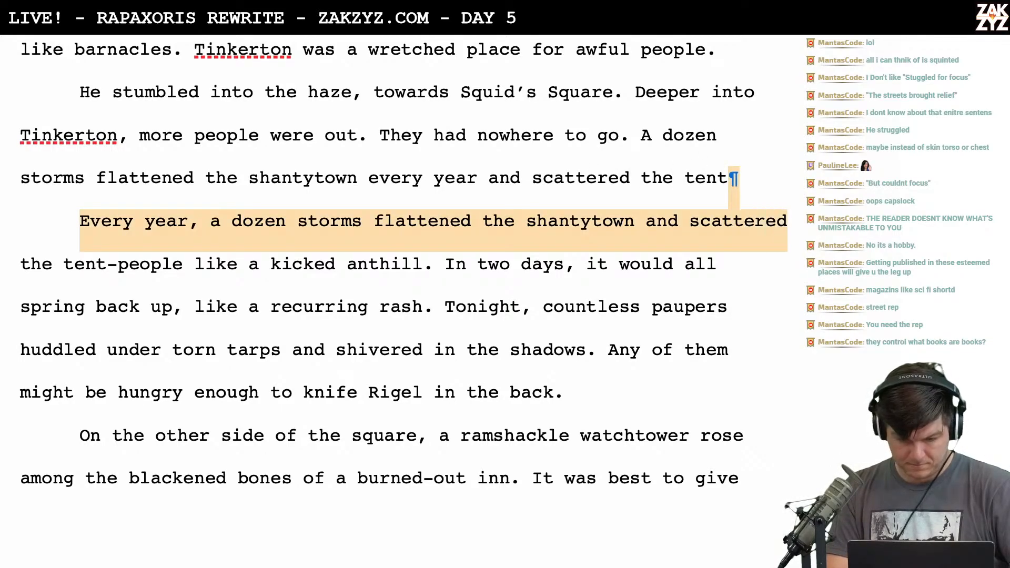
{"action": "key", "text": "Delete"}
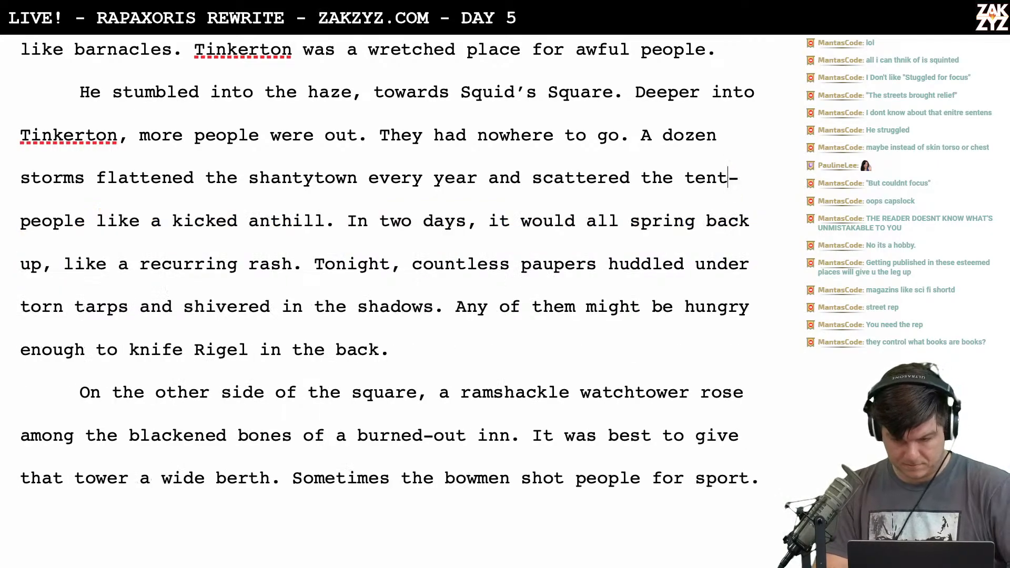
{"action": "key", "text": "Right"}
{"action": "key", "text": "BackSpace"}
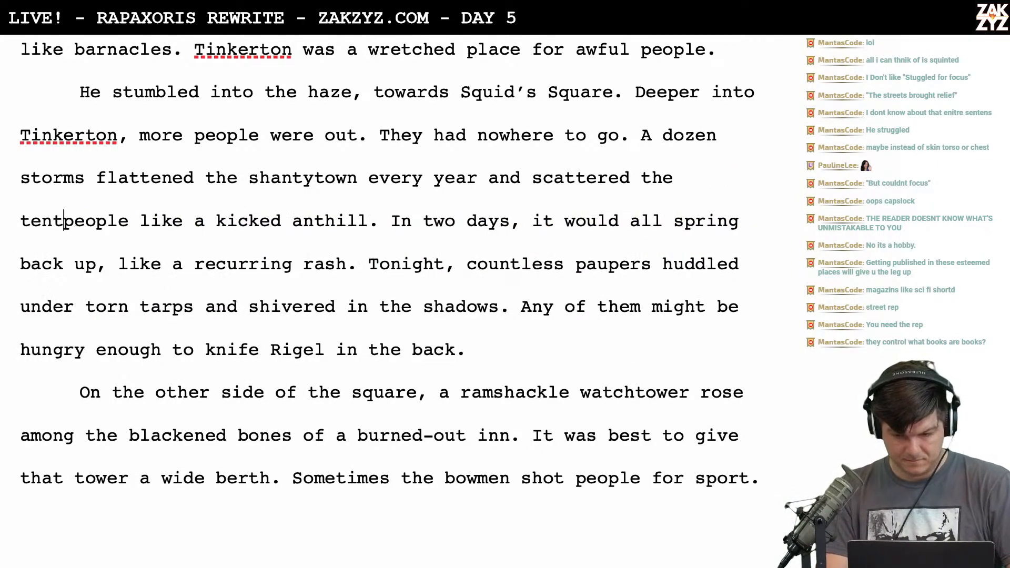
{"action": "type", "text": "-"}
Insert the sentence "Eyes fell on him." between "towards Squid's Square." and "Deeper into Tinkerton"
{"action": "scroll", "coordinate": [554, 172], "scroll_direction": "down", "scroll_amount": 1}
{"action": "scroll", "coordinate": [554, 172], "scroll_direction": "up", "scroll_amount": 1}
{"action": "scroll", "coordinate": [554, 173], "scroll_direction": "down", "scroll_amount": 1}
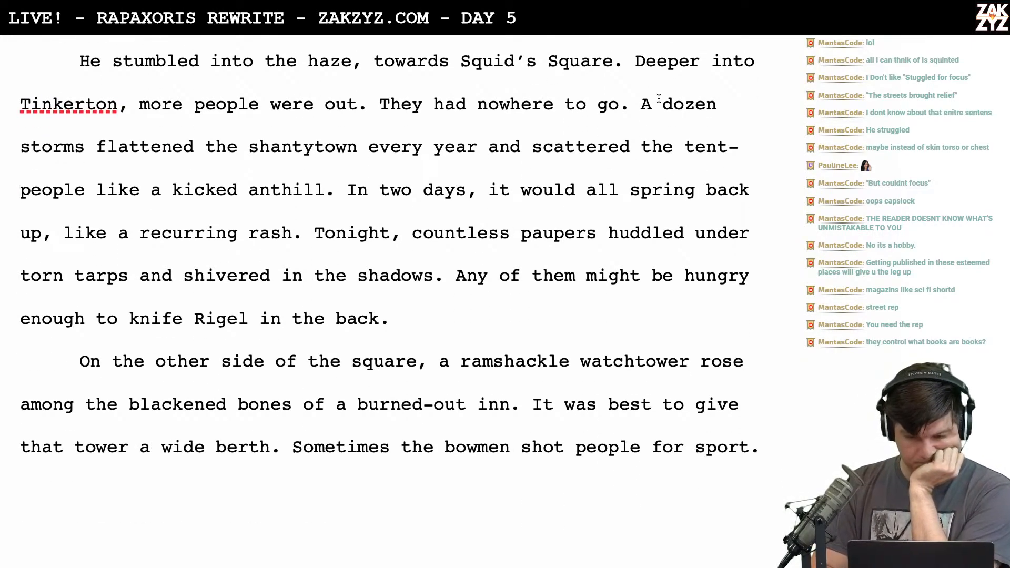
{"action": "scroll", "coordinate": [652, 105], "scroll_direction": "up", "scroll_amount": 1}
{"action": "scroll", "coordinate": [644, 121], "scroll_direction": "down", "scroll_amount": 1}
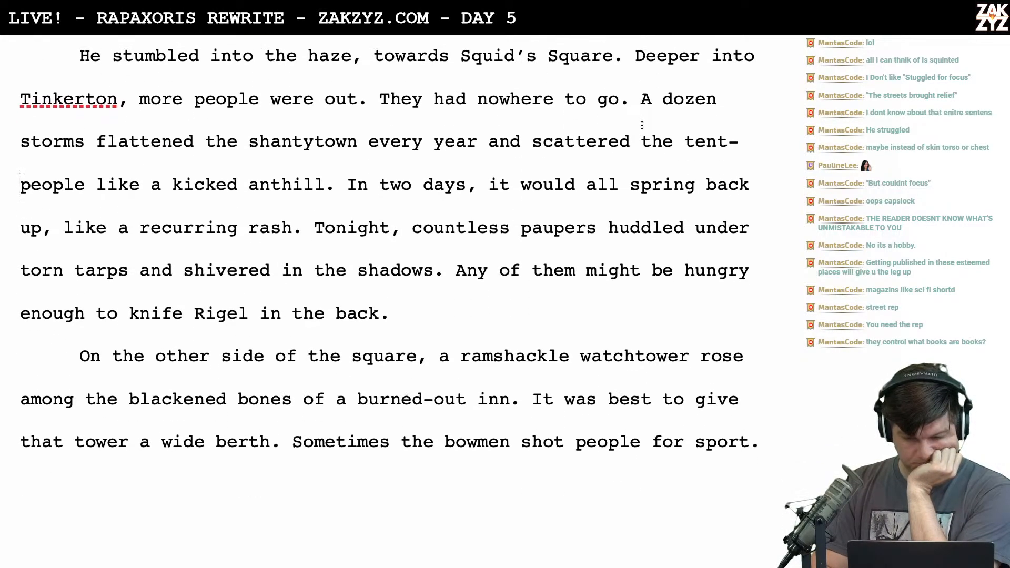
{"action": "scroll", "coordinate": [642, 126], "scroll_direction": "up", "scroll_amount": 2}
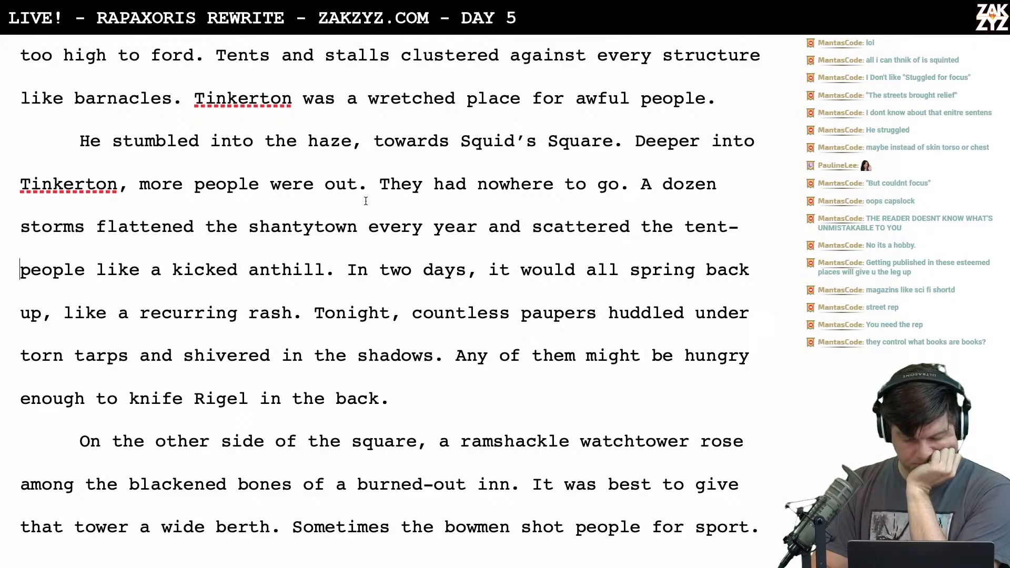
{"action": "scroll", "coordinate": [403, 202], "scroll_direction": "down", "scroll_amount": 1}
{"action": "scroll", "coordinate": [416, 189], "scroll_direction": "up", "scroll_amount": 2}
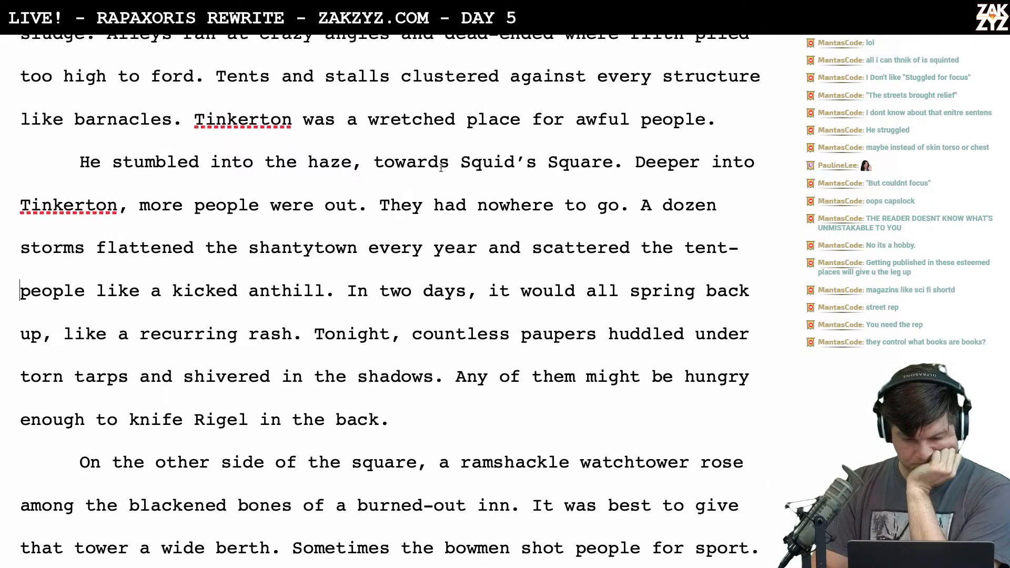
{"action": "left_click", "coordinate": [625, 163]}
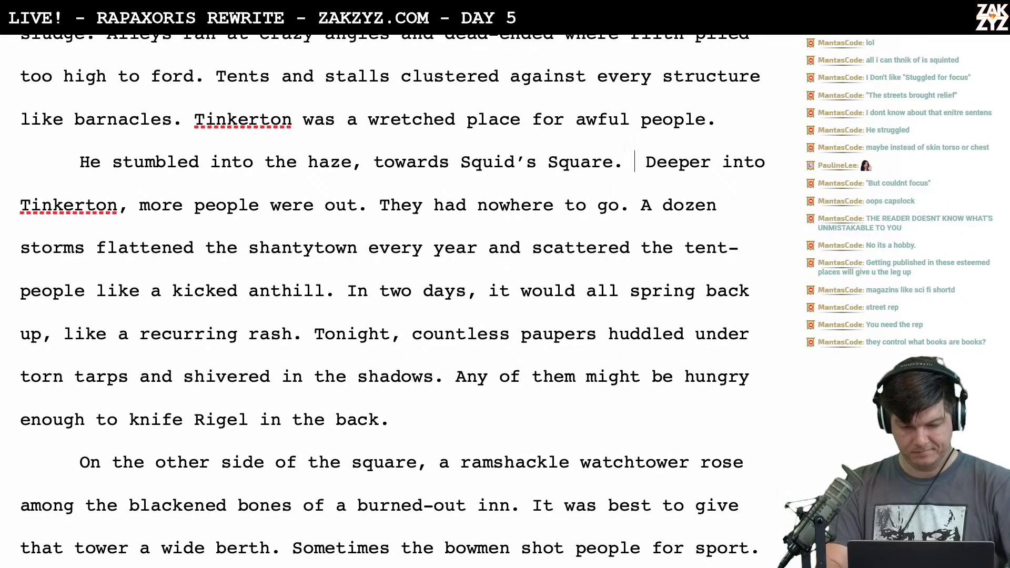
{"action": "type", "text": "Pe"}
{"action": "key", "text": "BackSpace"}
{"action": "key", "text": "BackSpace"}
{"action": "type", "text": "Eyes fell o"}
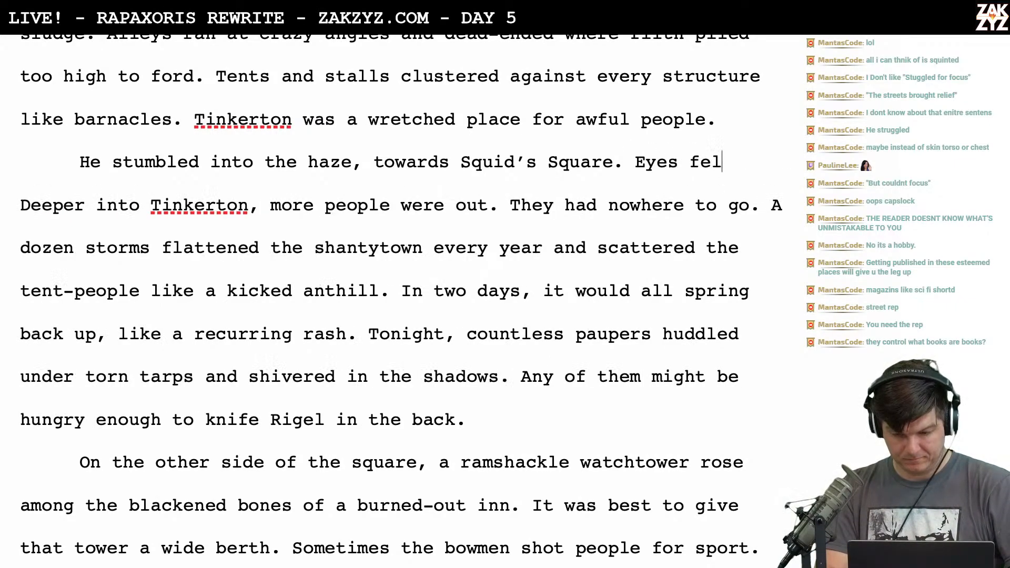
{"action": "type", "text": "n him."}
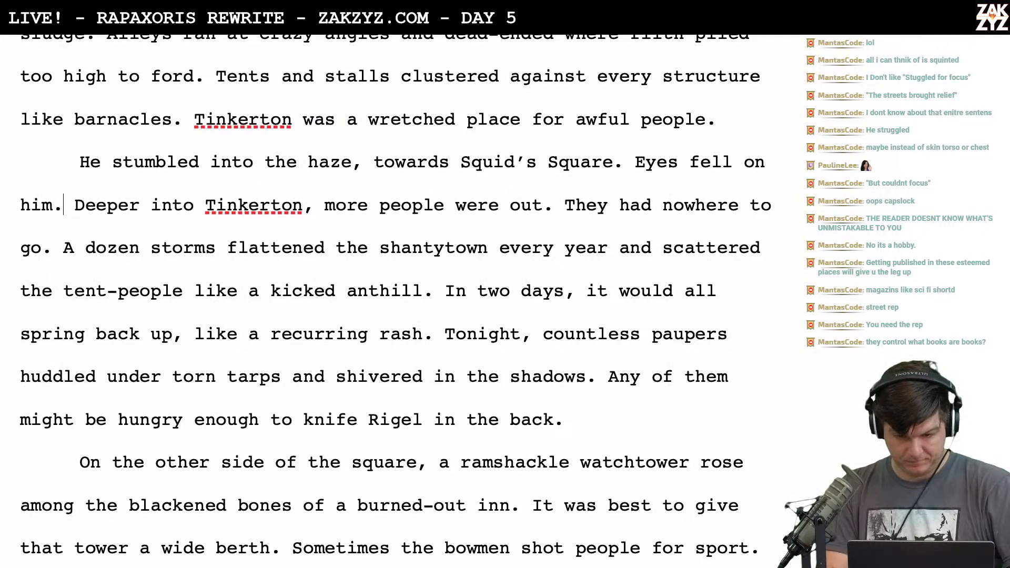
Replace the sentence "Eyes fell on him." after "towards Squid's Square." with "He could feel eyes on him."
{"action": "key", "text": "BackSpace"}
{"action": "key", "text": "BackSpace"}
{"action": "key", "text": "BackSpace"}
{"action": "key", "text": "BackSpace"}
{"action": "key", "text": "BackSpace"}
{"action": "key", "text": "BackSpace"}
{"action": "key", "text": "BackSpace"}
{"action": "key", "text": "BackSpace"}
{"action": "key", "text": "BackSpace"}
{"action": "key", "text": "BackSpace"}
{"action": "key", "text": "BackSpace"}
{"action": "key", "text": "BackSpace"}
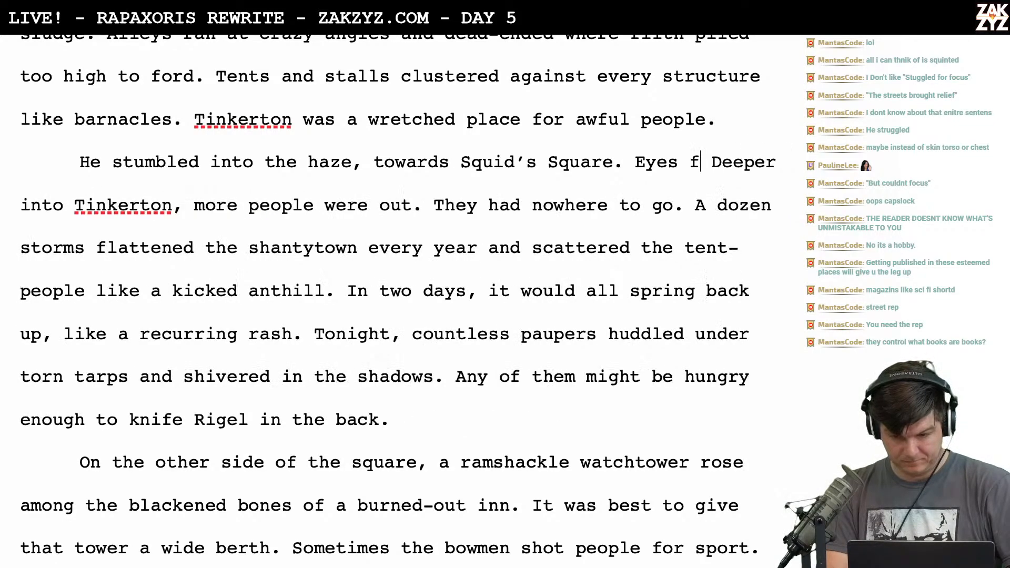
{"action": "key", "text": "BackSpace"}
{"action": "key", "text": "BackSpace"}
{"action": "key", "text": "BackSpace"}
{"action": "key", "text": "BackSpace"}
{"action": "key", "text": "BackSpace"}
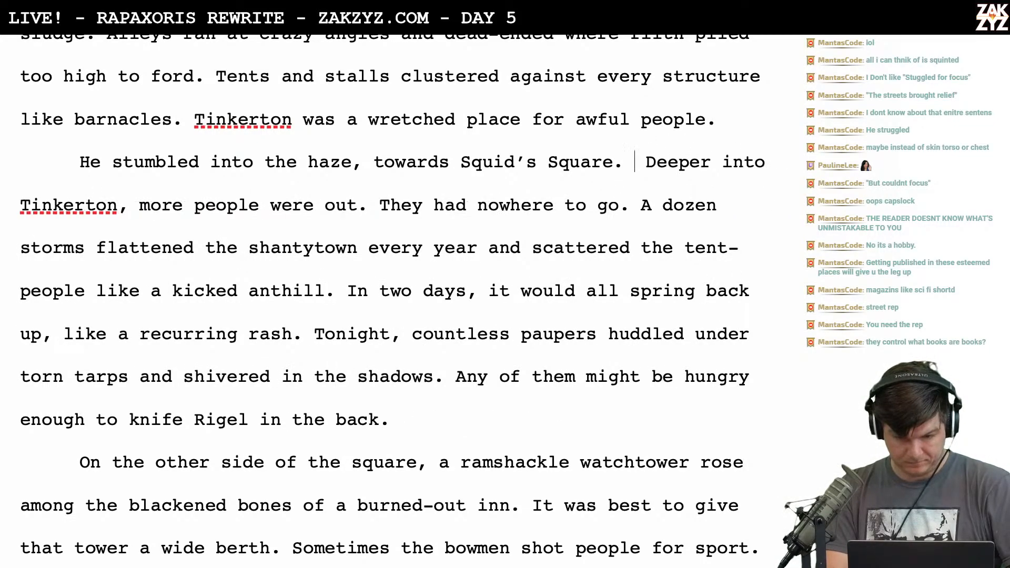
{"action": "type", "text": "He could feeel"}
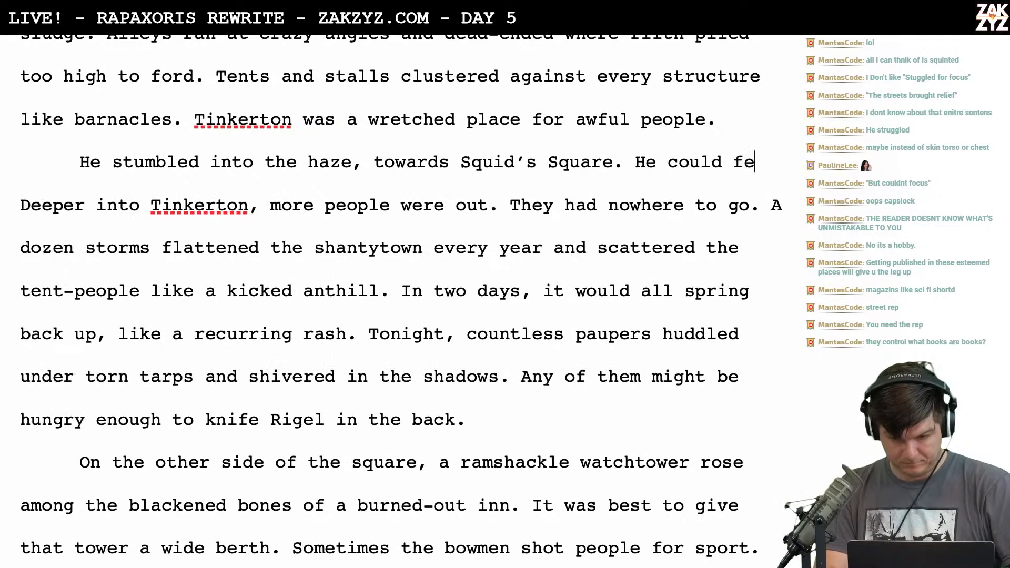
{"action": "key", "text": "BackSpace"}
{"action": "key", "text": "BackSpace"}
{"action": "type", "text": "l eyes on "}
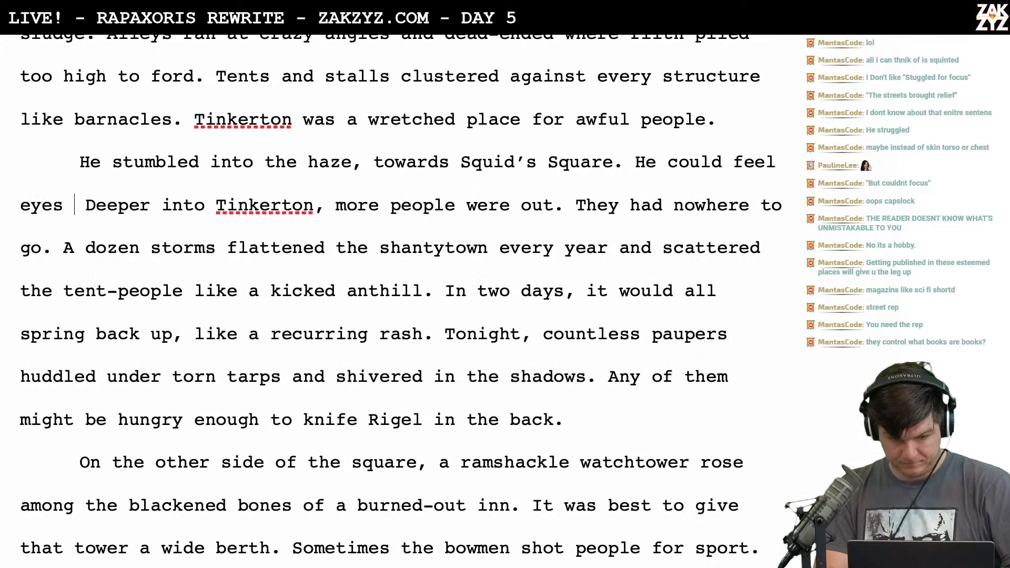
{"action": "type", "text": "him."}
{"action": "left_click", "coordinate": [156, 162]}
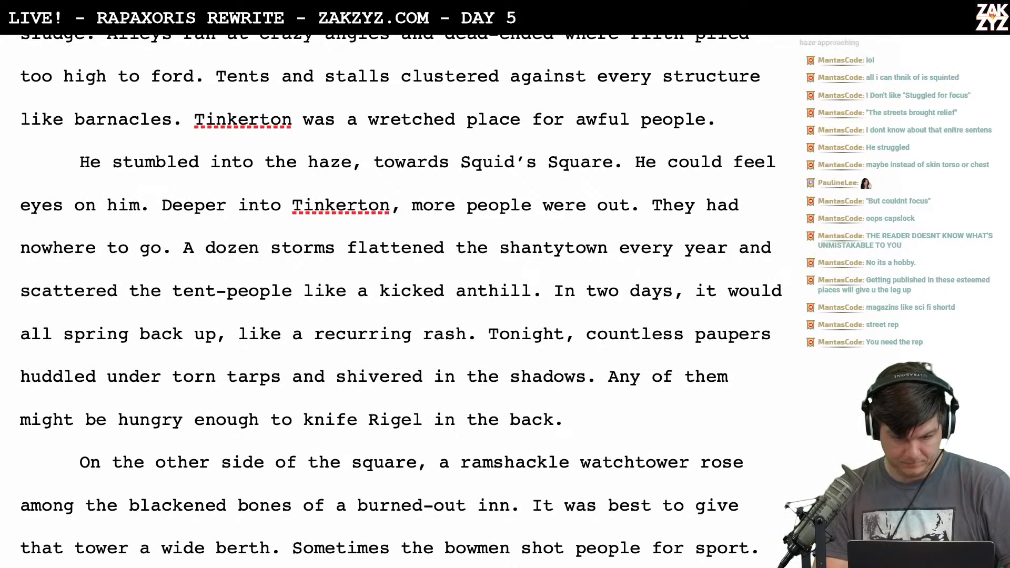
Reread the paragraph in which Rigel stumbles into the haze, along with the text around it
{"action": "scroll", "coordinate": [401, 294], "scroll_direction": "down", "scroll_amount": 2}
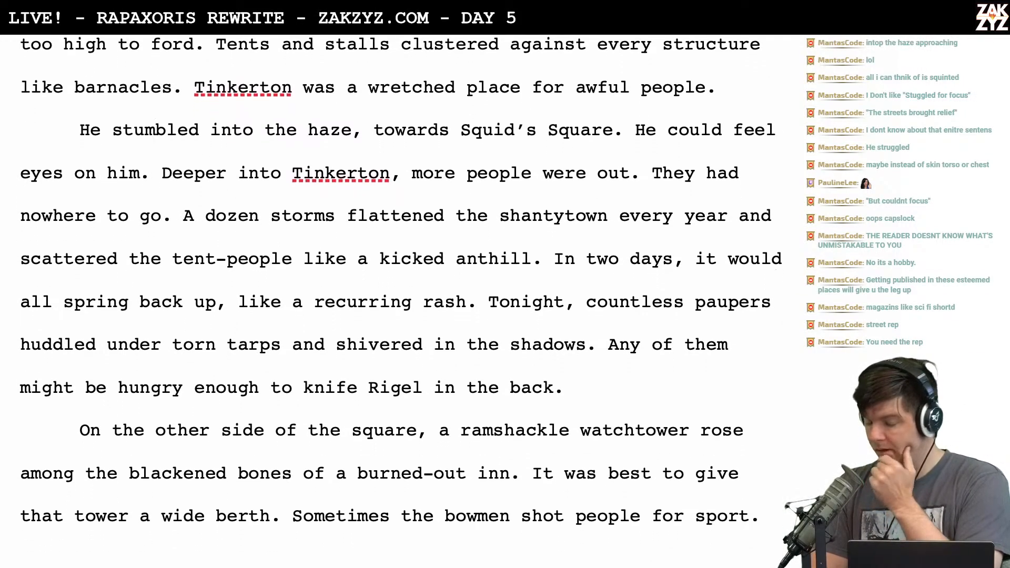
{"action": "scroll", "coordinate": [400, 294], "scroll_direction": "up", "scroll_amount": 1}
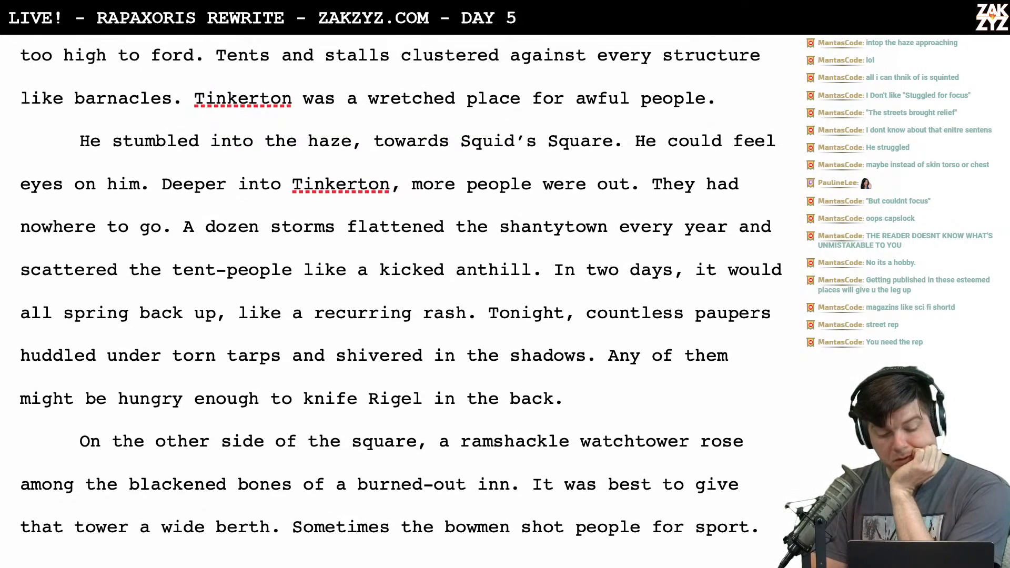
{"action": "scroll", "coordinate": [640, 127], "scroll_direction": "down", "scroll_amount": 1}
{"action": "scroll", "coordinate": [640, 127], "scroll_direction": "up", "scroll_amount": 2}
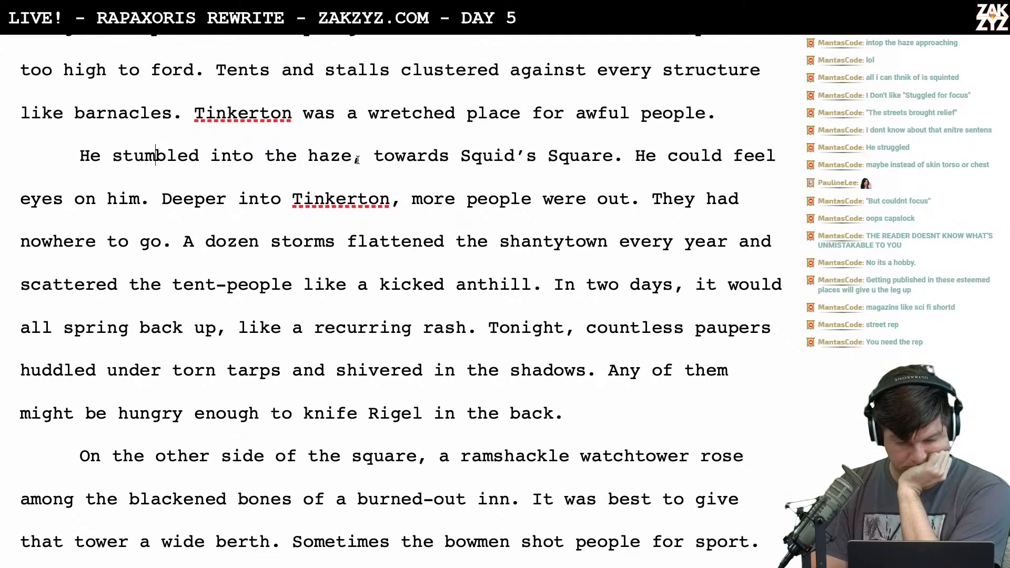
{"action": "scroll", "coordinate": [253, 167], "scroll_direction": "down", "scroll_amount": 1}
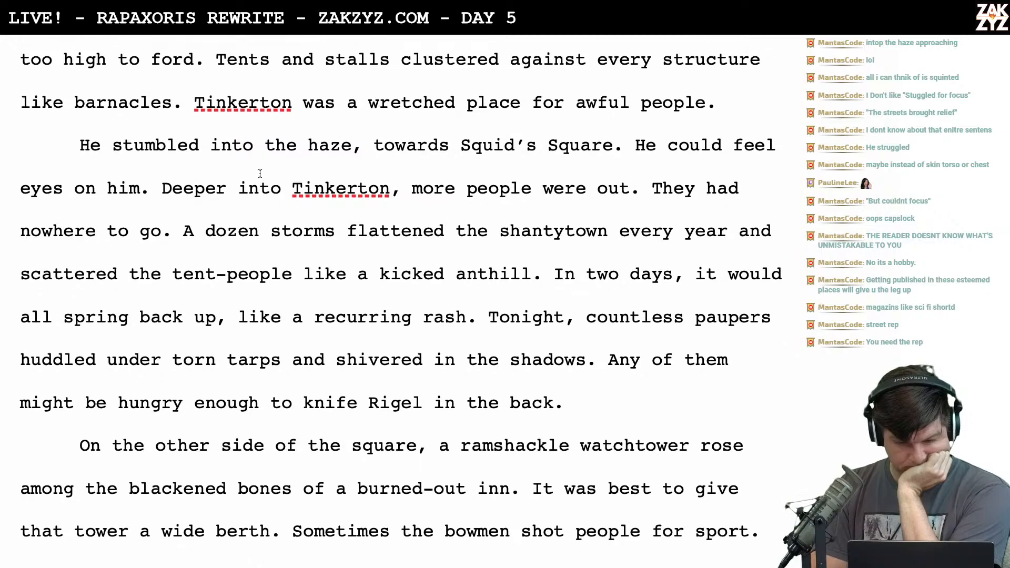
{"action": "scroll", "coordinate": [403, 130], "scroll_direction": "down", "scroll_amount": 1}
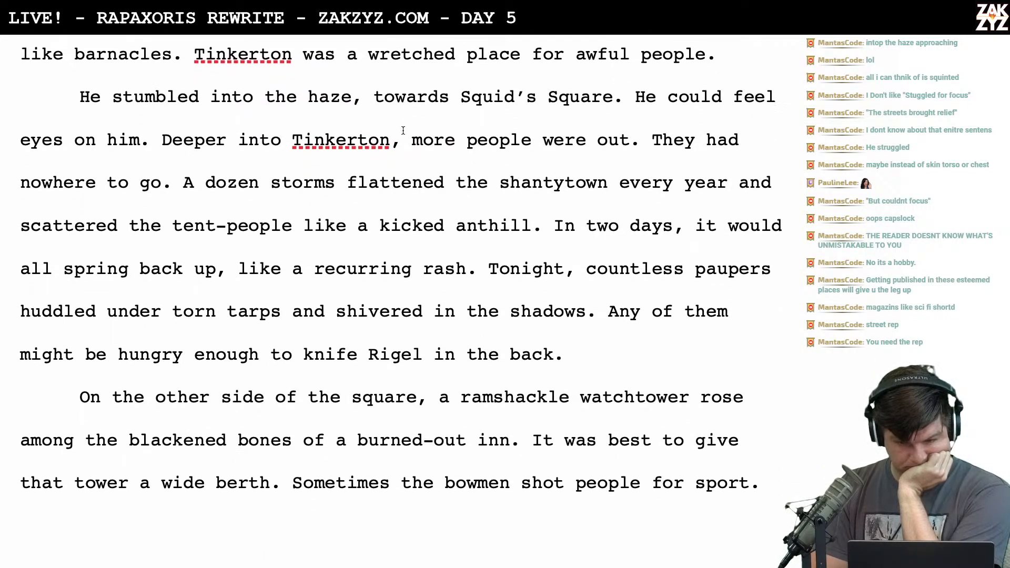
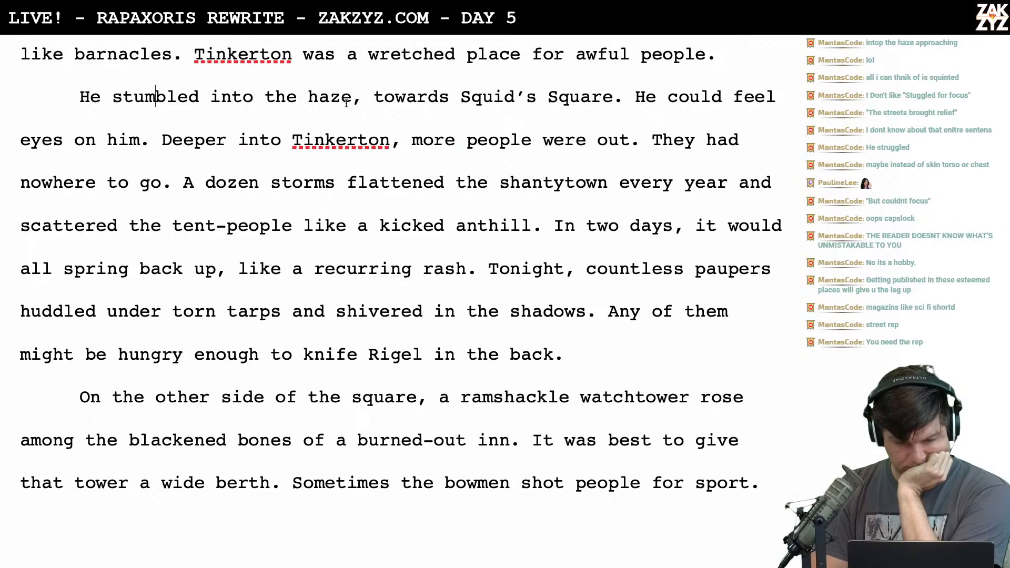
{"action": "scroll", "coordinate": [384, 97], "scroll_direction": "up", "scroll_amount": 1}
{"action": "scroll", "coordinate": [383, 96], "scroll_direction": "down", "scroll_amount": 1}
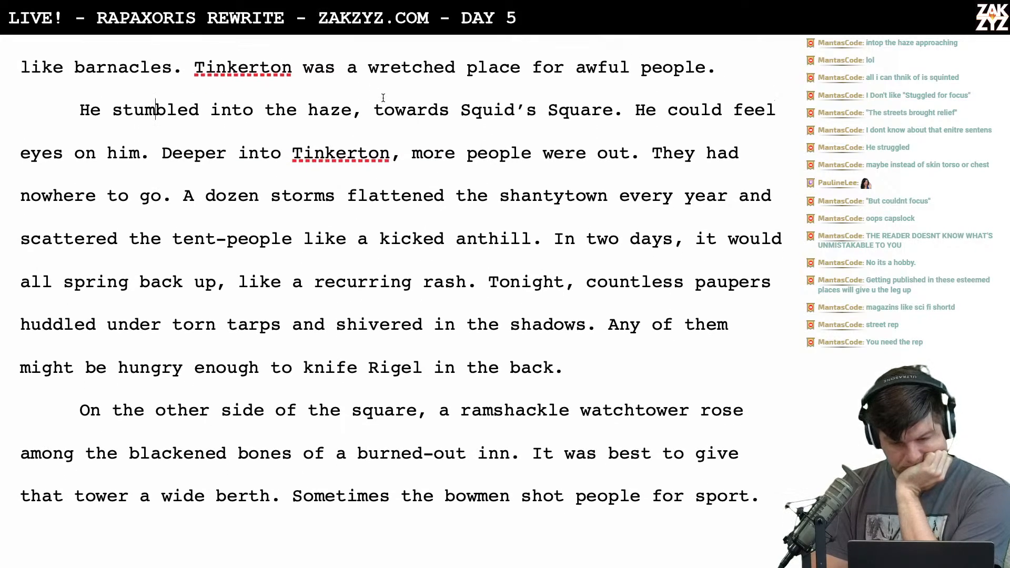
{"action": "scroll", "coordinate": [451, 94], "scroll_direction": "up", "scroll_amount": 1}
{"action": "scroll", "coordinate": [451, 95], "scroll_direction": "up", "scroll_amount": 1}
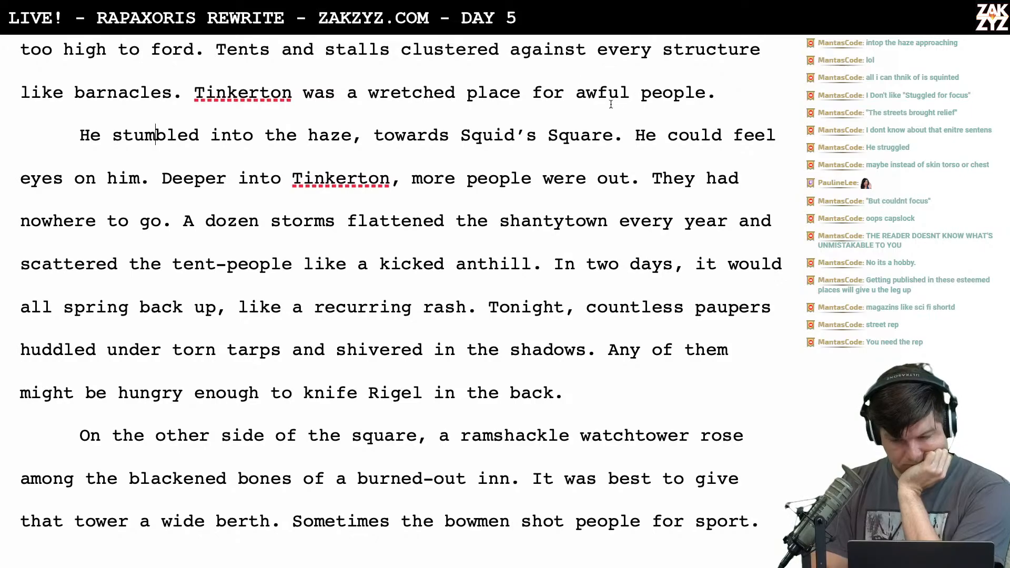
Break the paragraph before "He could feel eyes" and write "There were eyes all around." after "towards Squid's Square."
{"action": "left_click", "coordinate": [635, 135]}
{"action": "key", "text": "Return"}
{"action": "type", "text": "There w"}
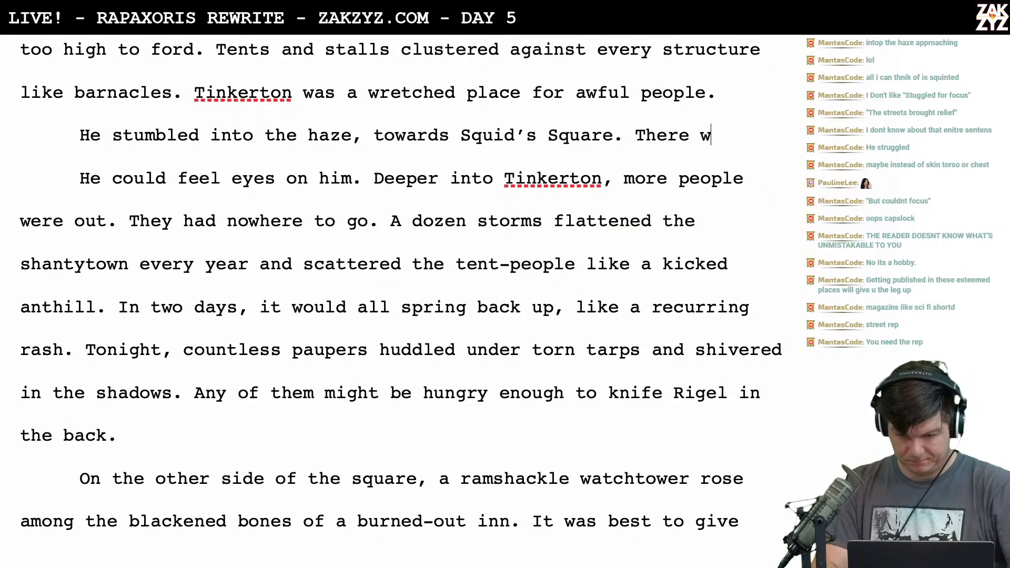
{"action": "type", "text": "re ey"}
{"action": "key", "text": "BackSpace"}
{"action": "key", "text": "BackSpace"}
{"action": "key", "text": "BackSpace"}
{"action": "key", "text": "BackSpace"}
{"action": "key", "text": "BackSpace"}
{"action": "type", "text": "ere y"}
{"action": "key", "text": "BackSpace"}
{"action": "type", "text": "eyes "}
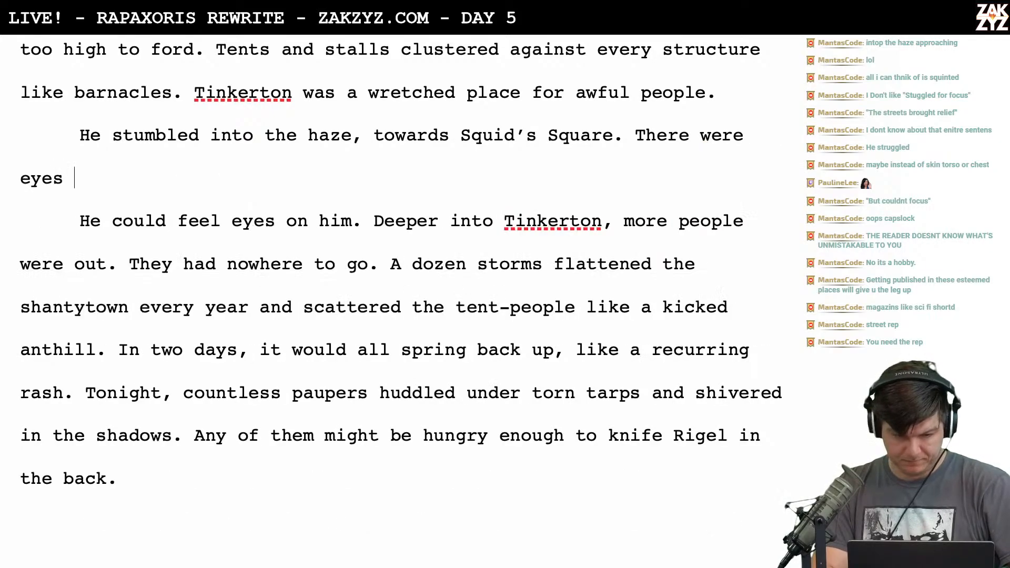
{"action": "type", "text": "all around."}
{"action": "key", "text": "Return"}
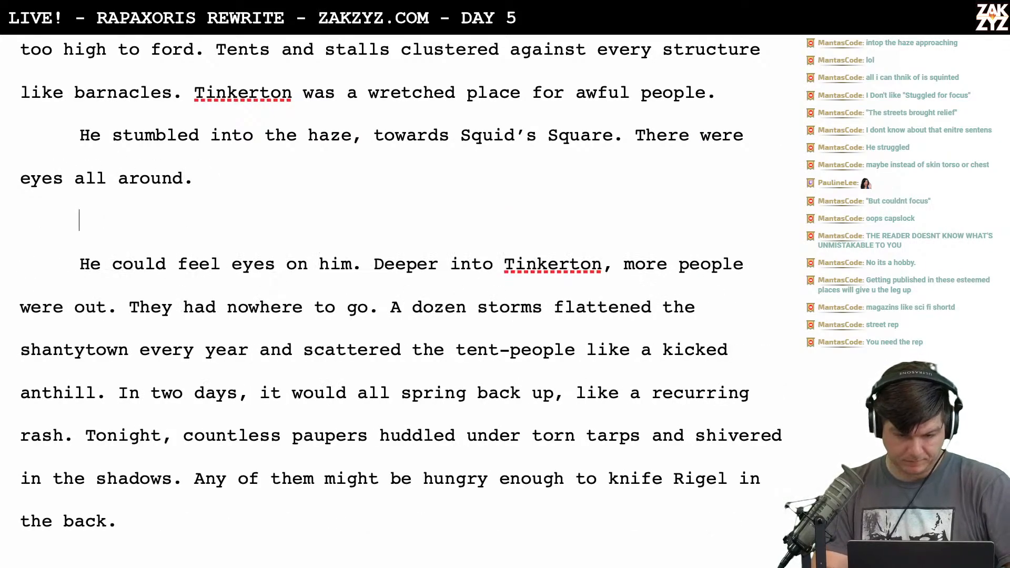
{"action": "type", "text": "More people"}
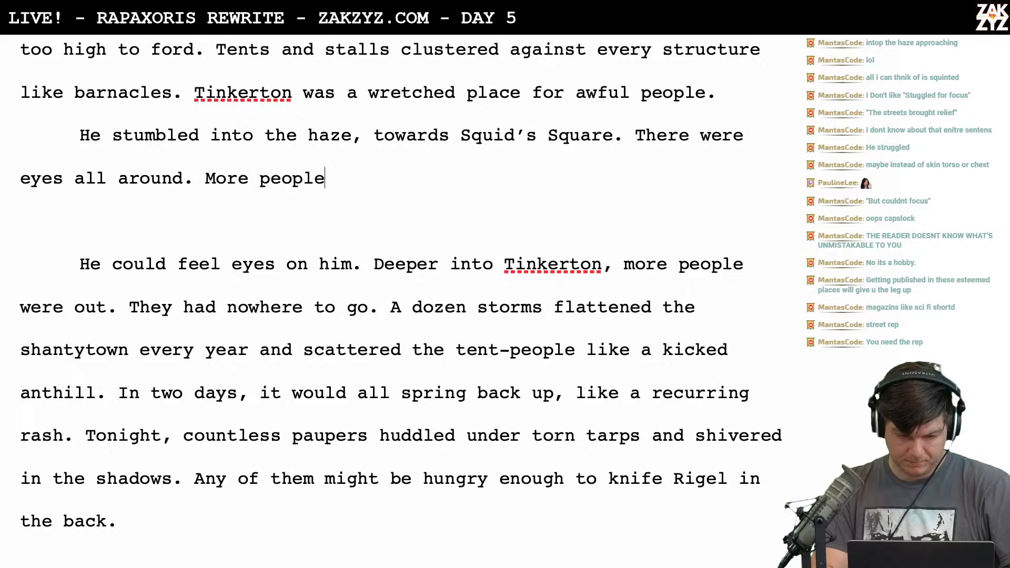
{"action": "type", "text": " were"}
{"action": "key", "text": "BackSpace"}
{"action": "key", "text": "BackSpace"}
{"action": "key", "text": "BackSpace"}
{"action": "key", "text": "BackSpace"}
{"action": "key", "text": "BackSpace"}
{"action": "key", "text": "BackSpace"}
{"action": "key", "text": "BackSpace"}
{"action": "key", "text": "BackSpace"}
{"action": "key", "text": "BackSpace"}
{"action": "key", "text": "BackSpace"}
{"action": "key", "text": "BackSpace"}
{"action": "key", "text": "BackSpace"}
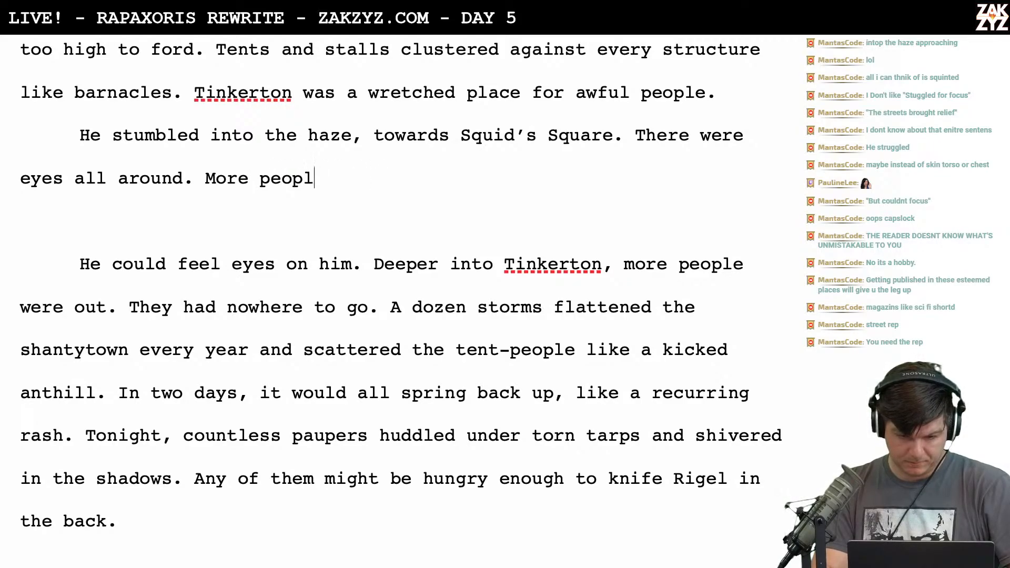
{"action": "key", "text": "BackSpace"}
{"action": "key", "text": "BackSpace"}
{"action": "key", "text": "BackSpace"}
{"action": "key", "text": "BackSpace"}
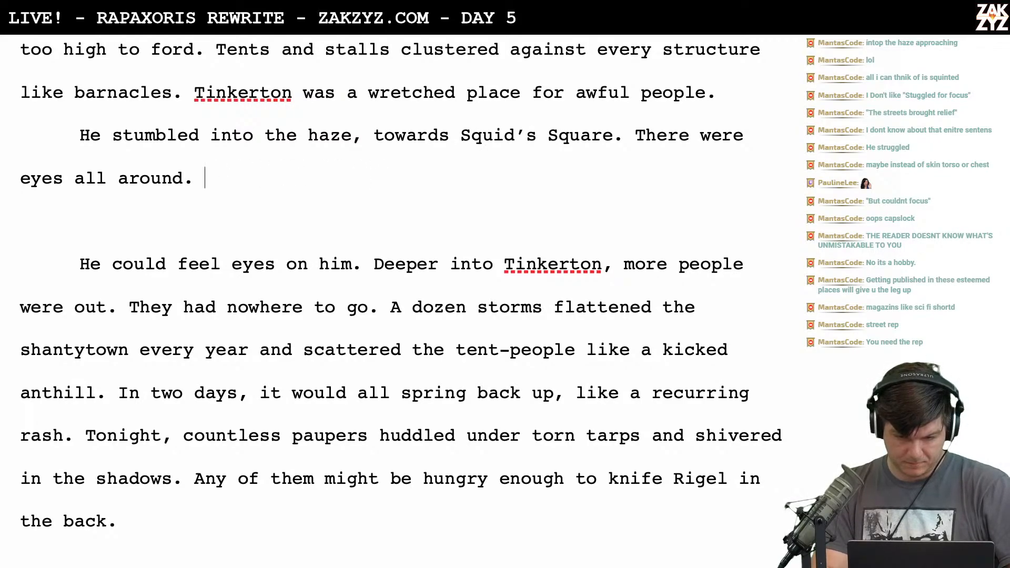
{"action": "type", "text": "I"}
{"action": "key", "text": "BackSpace"}
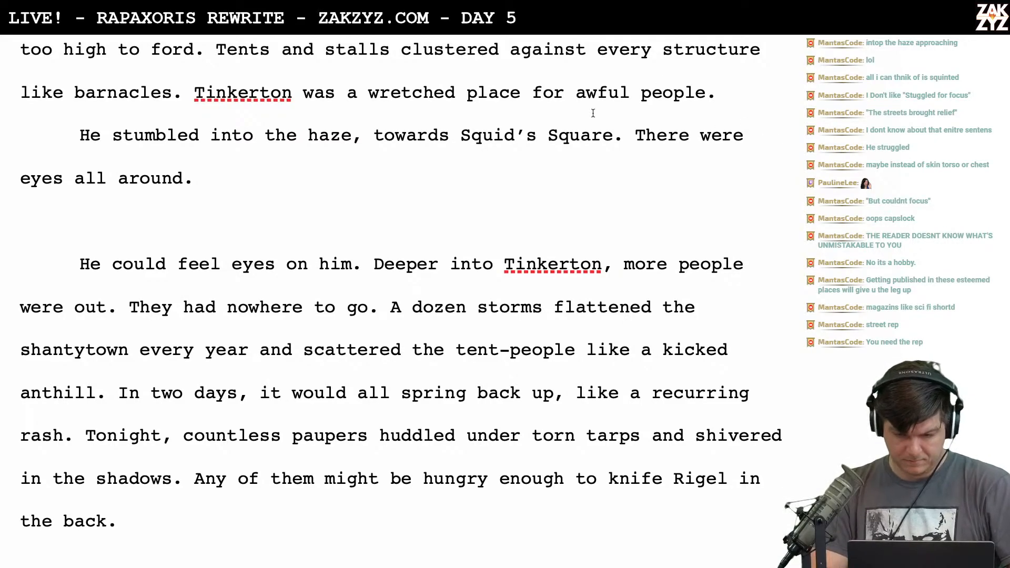
Move "There were eyes all around." onto its own line and write "Eyes were all around, more every block." after "towards Squid's Square."
{"action": "key", "text": "Return"}
{"action": "key", "text": "Left"}
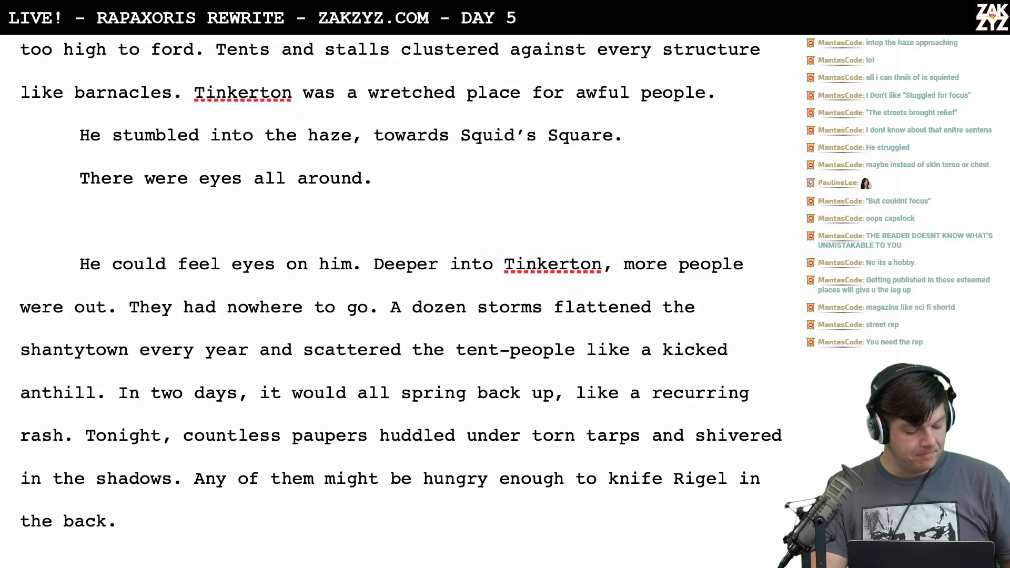
{"action": "type", "text": "Eyes "}
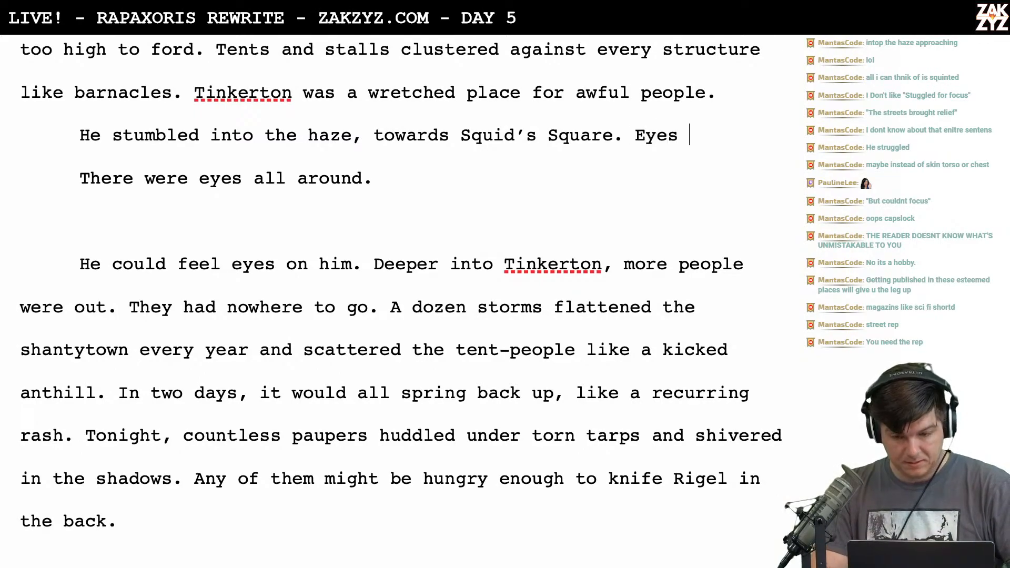
{"action": "type", "text": "were all around,"}
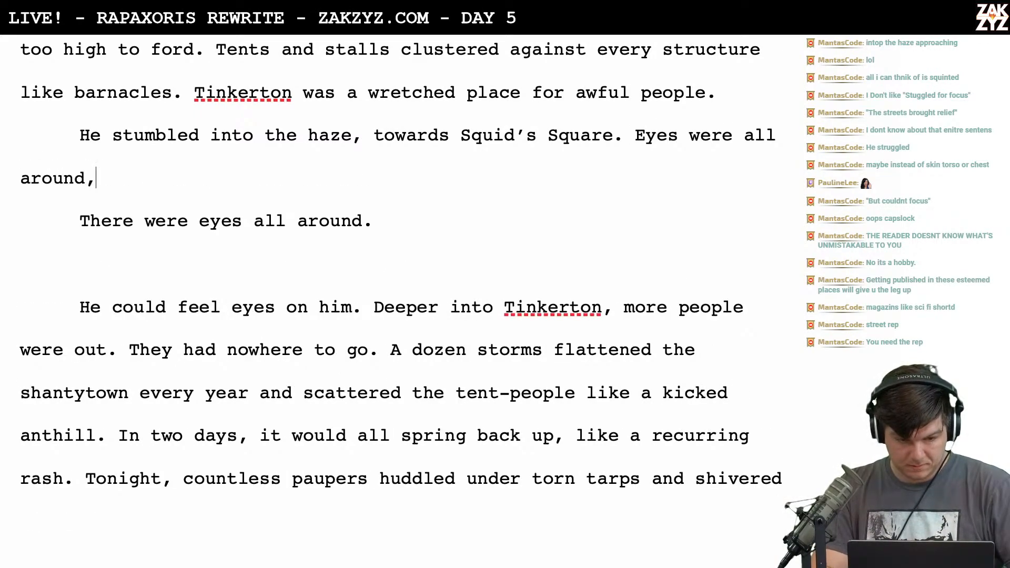
{"action": "type", "text": " more every block"}
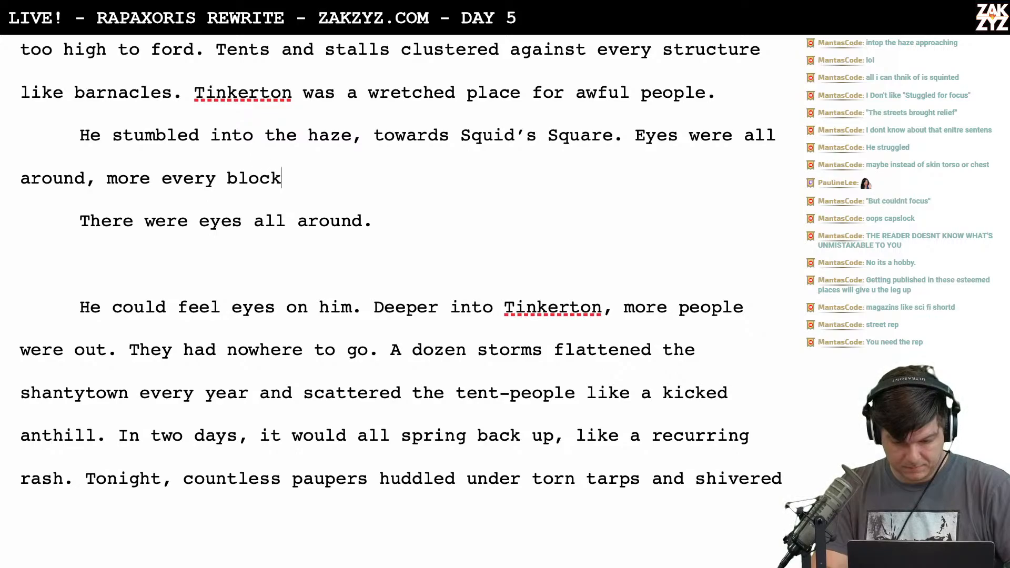
Delete the old text from "There were eyes all around." through "eyes on him.", joining "Deeper into Tinkerton" to the new sentence
{"action": "key", "text": "shift+Down"}
{"action": "key", "text": "shift+Down"}
{"action": "key", "text": "shift+Down"}
{"action": "key", "text": "shift+Down"}
{"action": "key", "text": "shift+Up"}
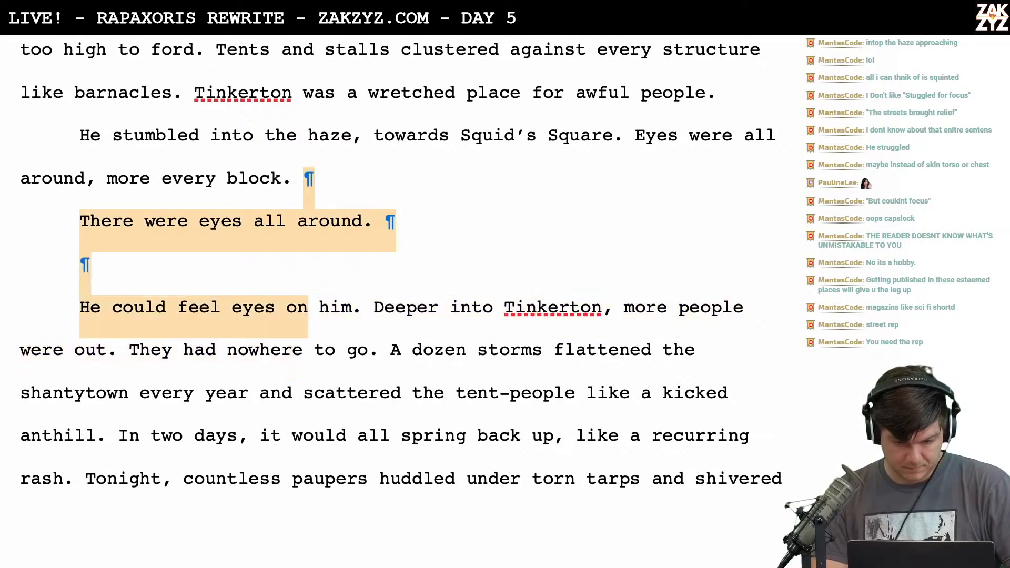
{"action": "key", "text": "shift+Right"}
{"action": "key", "text": "shift+Right"}
{"action": "key", "text": "shift+Right"}
{"action": "key", "text": "shift+Right"}
{"action": "key", "text": "shift+Right"}
{"action": "key", "text": "BackSpace"}
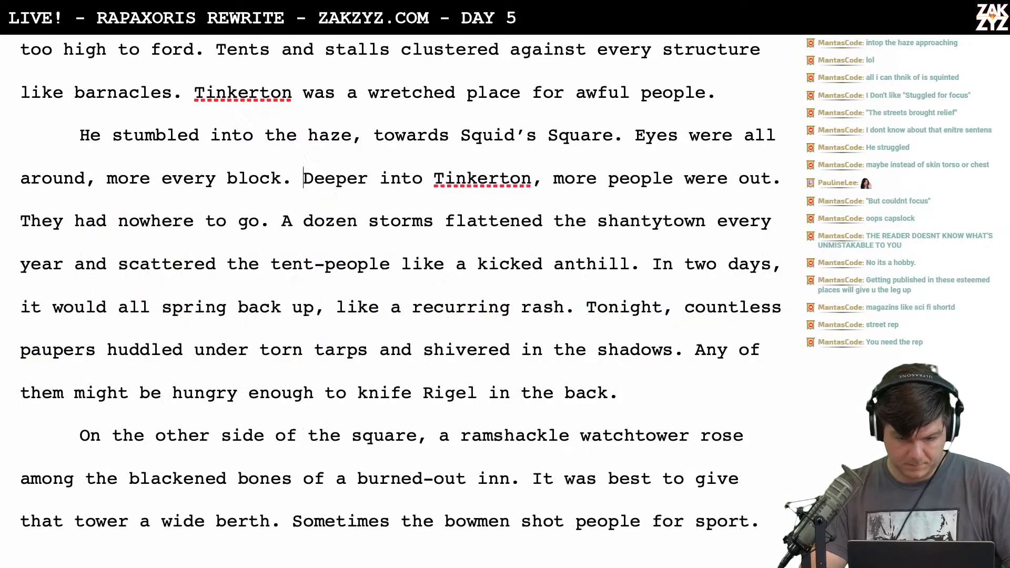
Set off "Deeper into Tinkerton" with a blank line and change the preceding sentence's ending to "more on every block."
{"action": "key", "text": "Return"}
{"action": "key", "text": "Return"}
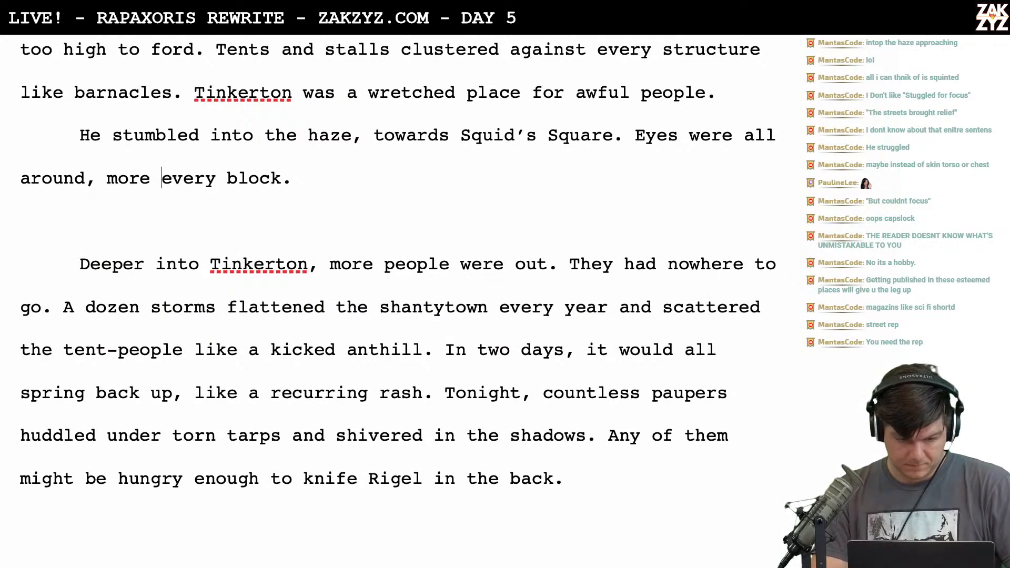
{"action": "type", "text": "on every"}
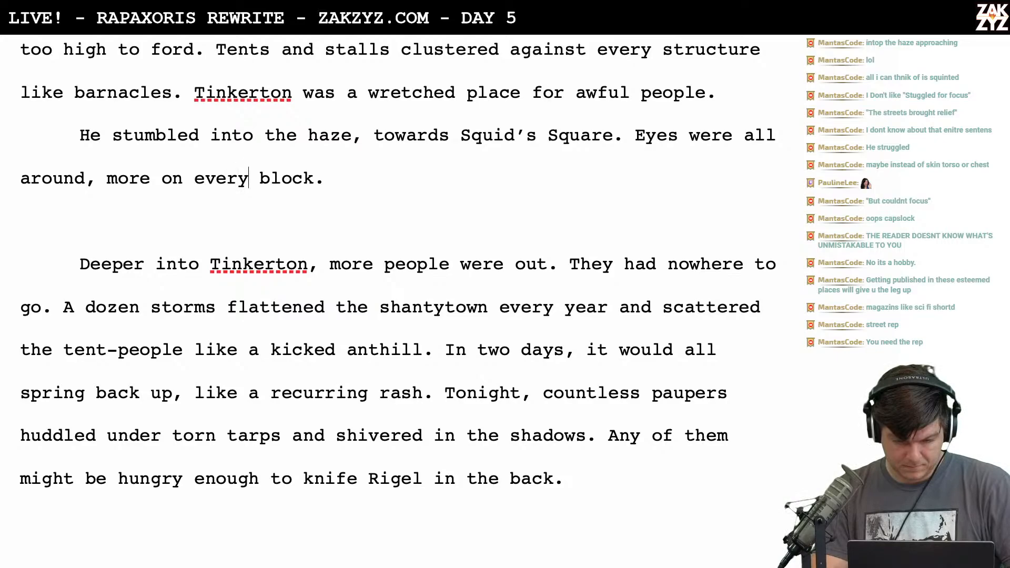
Add the sentence "People were out, they had nowhere to go." after "more on every block."
{"action": "type", "text": " block. Pe"}
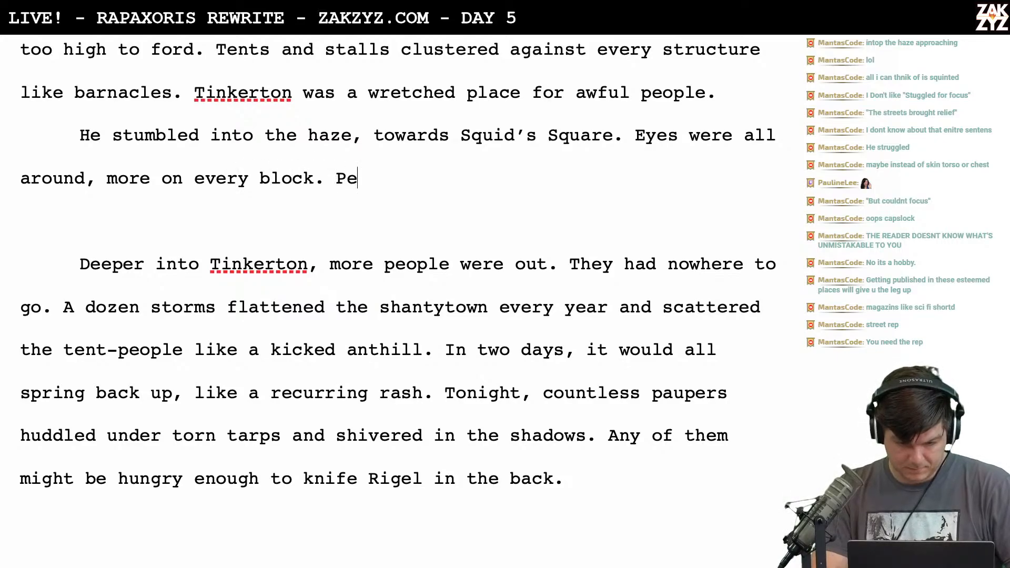
{"action": "type", "text": "ople were out, th"}
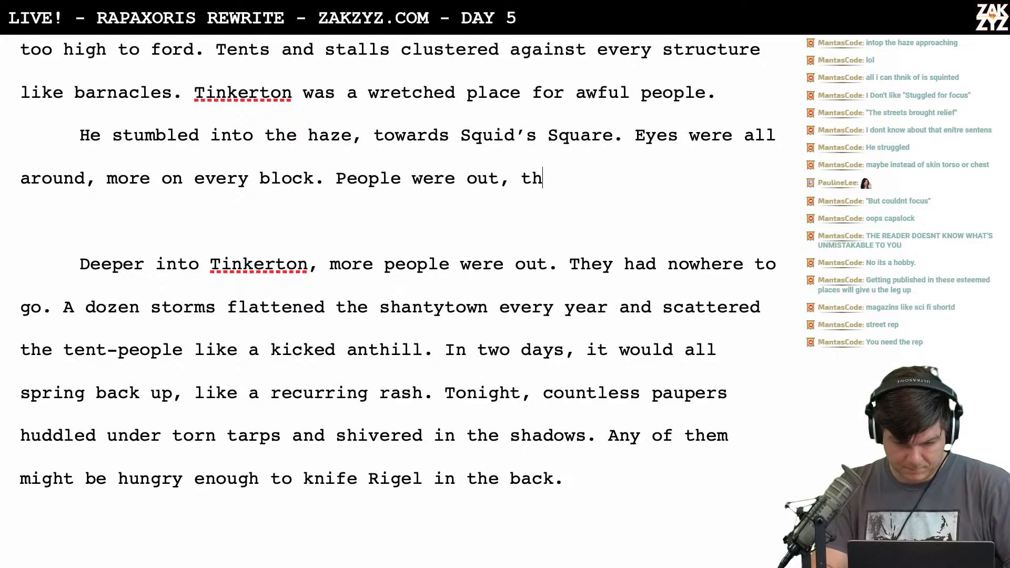
{"action": "type", "text": "ey had nowhere to go"}
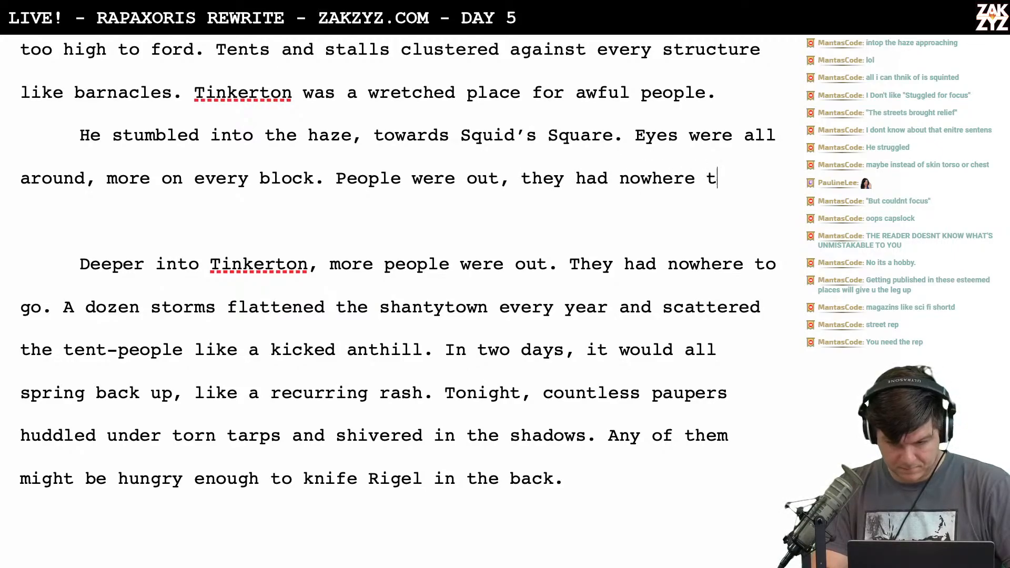
Delete the blank line and old wording from "Deeper into Tinkerton" through "nowhere to go." so "A dozen storms" follows the new sentence
{"action": "key", "text": "ctrl+shift+8"}
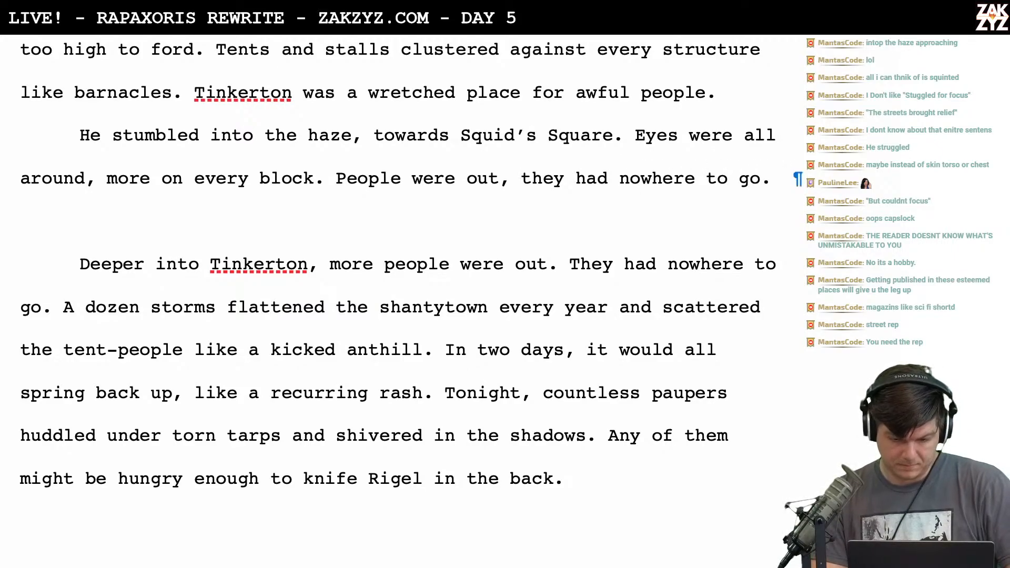
{"action": "key", "text": "Right"}
{"action": "key", "text": "shift+Down"}
{"action": "key", "text": "shift+Down"}
{"action": "key", "text": "shift+Right"}
{"action": "key", "text": "shift+Right"}
{"action": "key", "text": "shift+Right"}
{"action": "key", "text": "shift+Right"}
{"action": "key", "text": "shift+Right"}
{"action": "key", "text": "shift+Right"}
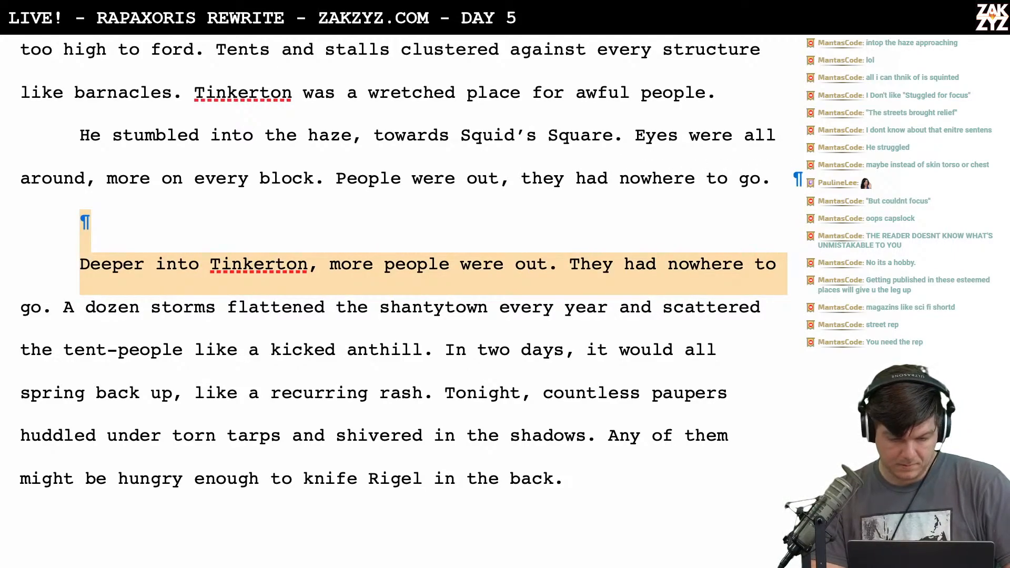
{"action": "key", "text": "shift+Left"}
{"action": "key", "text": "shift+Left"}
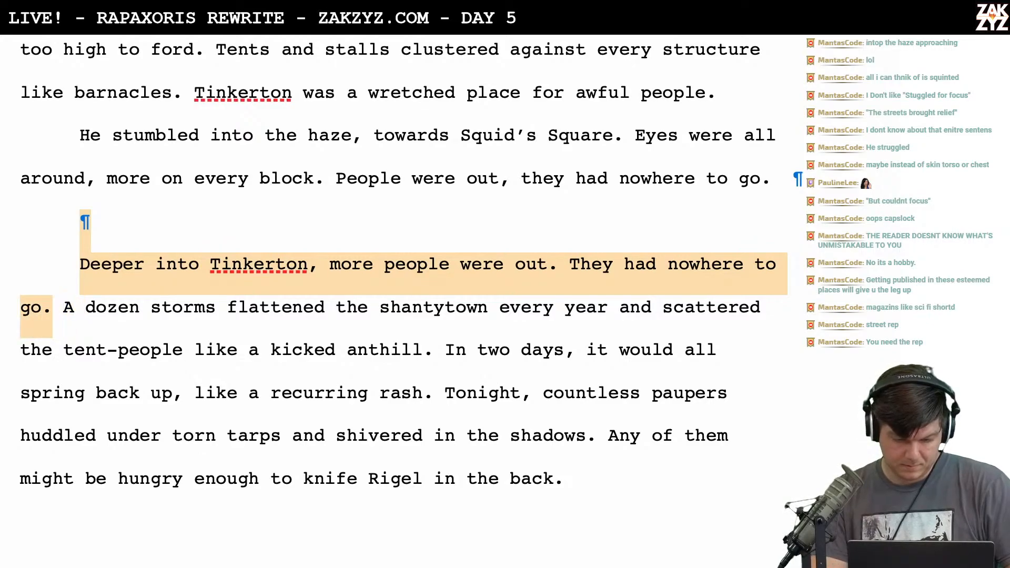
{"action": "key", "text": "BackSpace"}
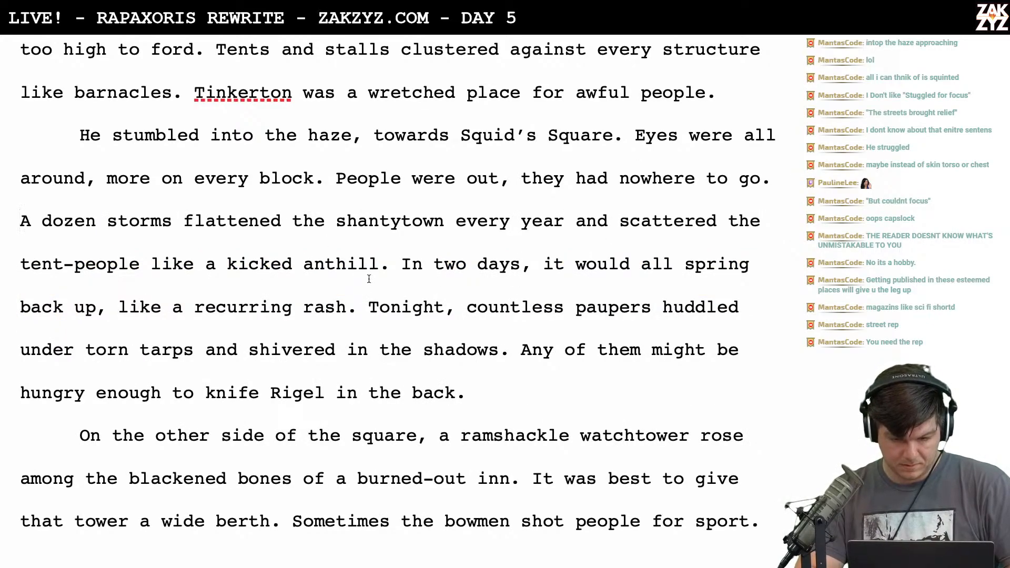
Delete "like" before "a recurring rash" in the sentence about the shantytown springing back up
{"action": "scroll", "coordinate": [369, 279], "scroll_direction": "down", "scroll_amount": 1}
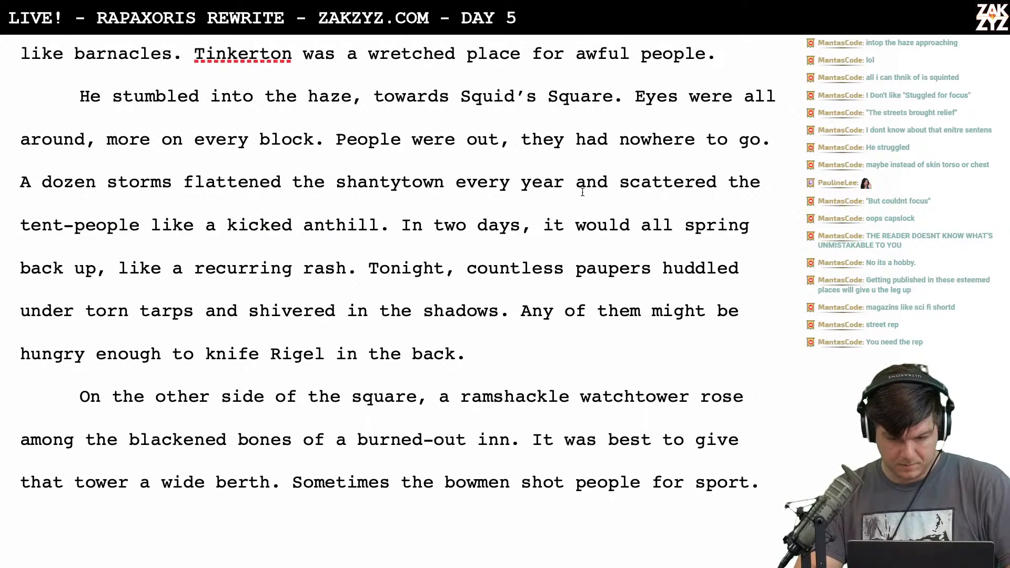
{"action": "scroll", "coordinate": [502, 245], "scroll_direction": "down", "scroll_amount": 2}
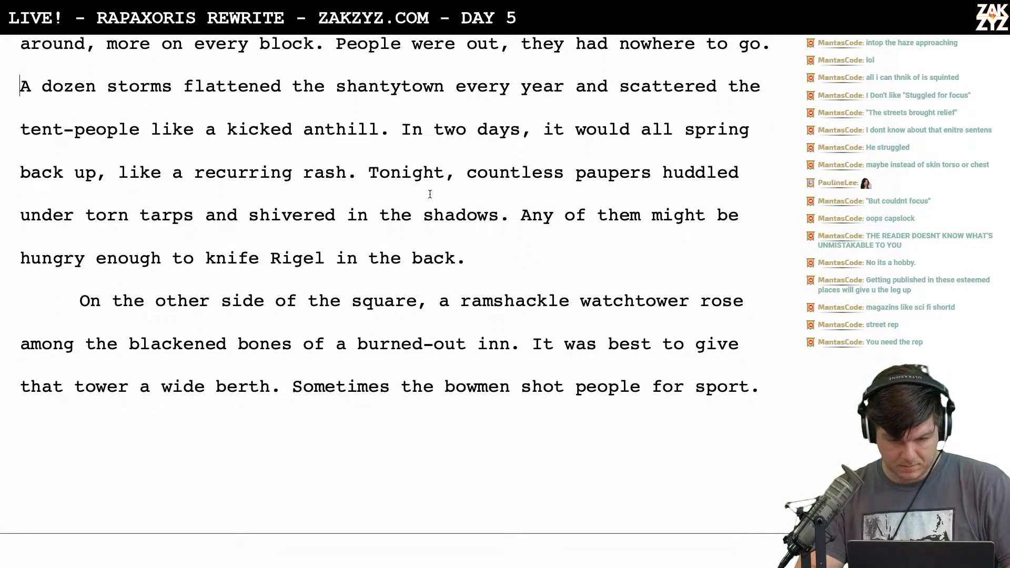
{"action": "scroll", "coordinate": [509, 237], "scroll_direction": "up", "scroll_amount": 2}
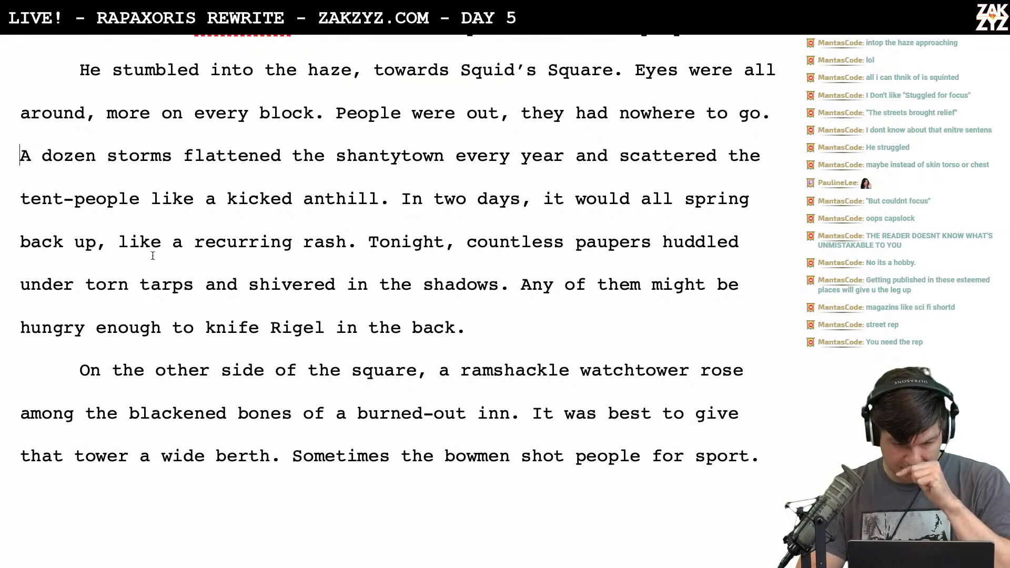
{"action": "key", "text": "BackSpace"}
{"action": "key", "text": "BackSpace"}
{"action": "key", "text": "BackSpace"}
{"action": "key", "text": "BackSpace"}
{"action": "key", "text": "BackSpace"}
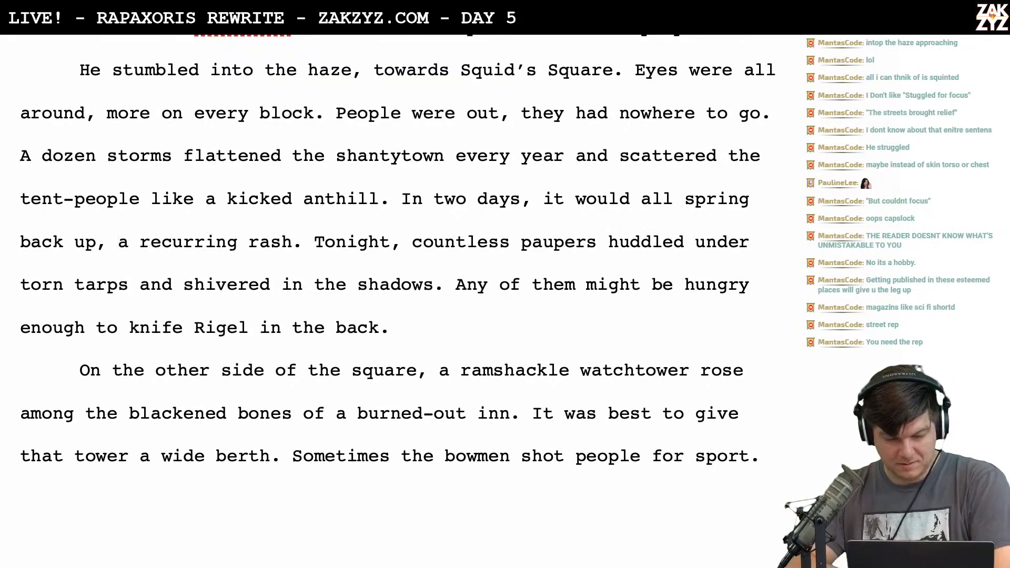
Reread the passage from "He stumbled into the haze" through the watchtower paragraph, checking the wording around "People were out"
{"action": "scroll", "coordinate": [175, 248], "scroll_direction": "down", "scroll_amount": 1}
{"action": "scroll", "coordinate": [398, 250], "scroll_direction": "down", "scroll_amount": 1}
{"action": "scroll", "coordinate": [263, 228], "scroll_direction": "up", "scroll_amount": 3}
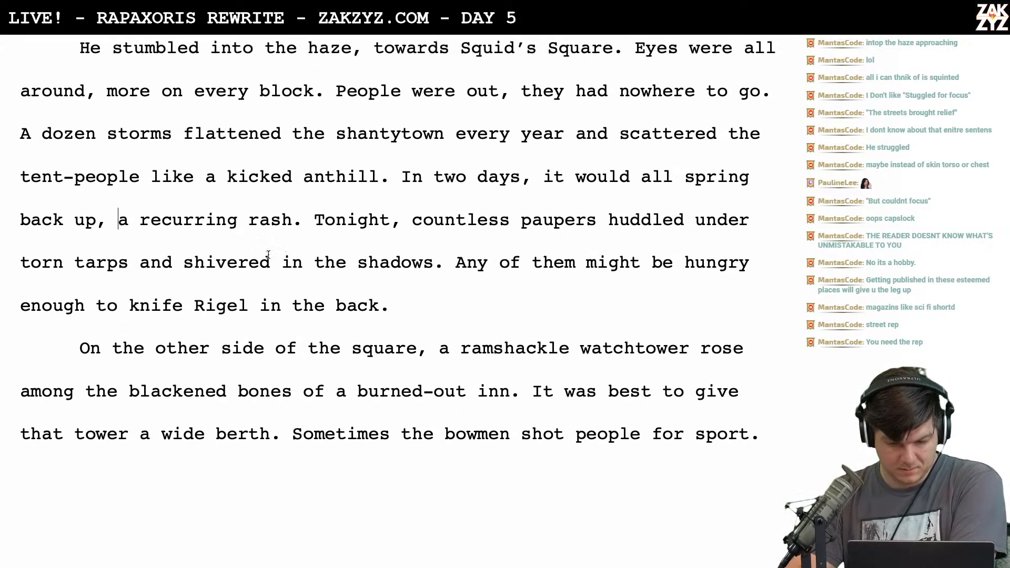
{"action": "scroll", "coordinate": [337, 265], "scroll_direction": "down", "scroll_amount": 1}
{"action": "scroll", "coordinate": [405, 190], "scroll_direction": "down", "scroll_amount": 1}
{"action": "scroll", "coordinate": [405, 190], "scroll_direction": "up", "scroll_amount": 5}
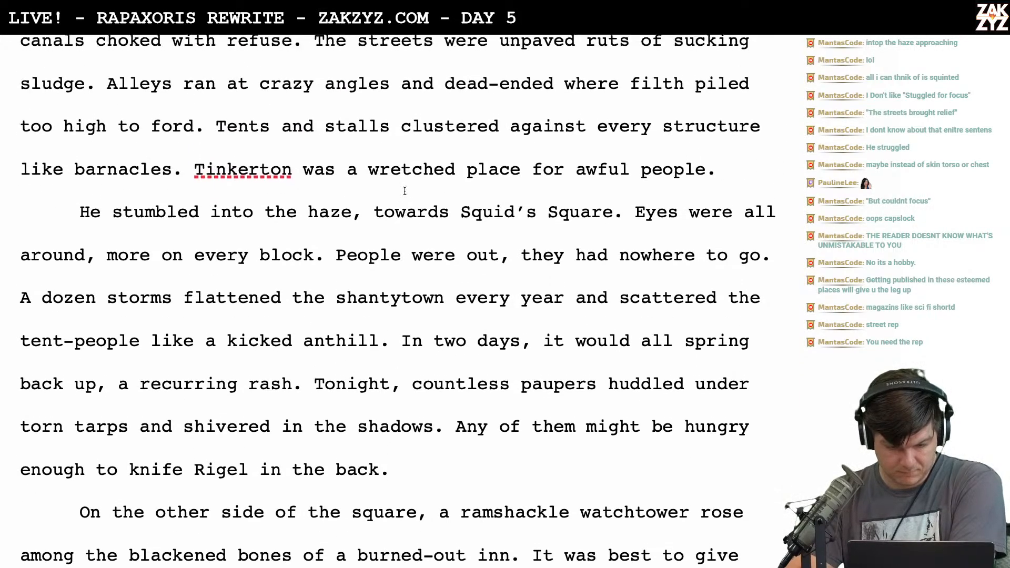
{"action": "scroll", "coordinate": [404, 191], "scroll_direction": "down", "scroll_amount": 1}
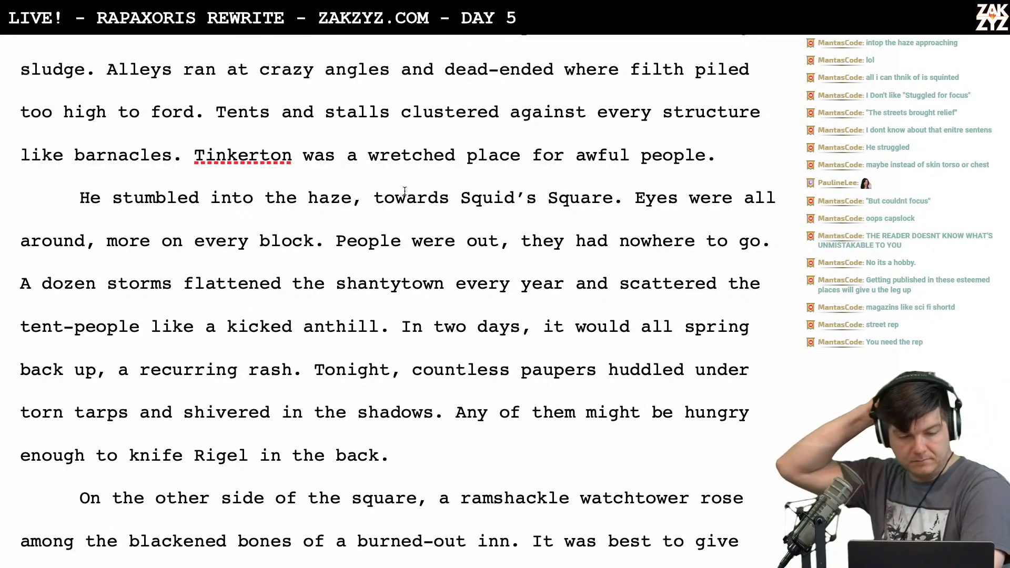
{"action": "scroll", "coordinate": [404, 190], "scroll_direction": "down", "scroll_amount": 1}
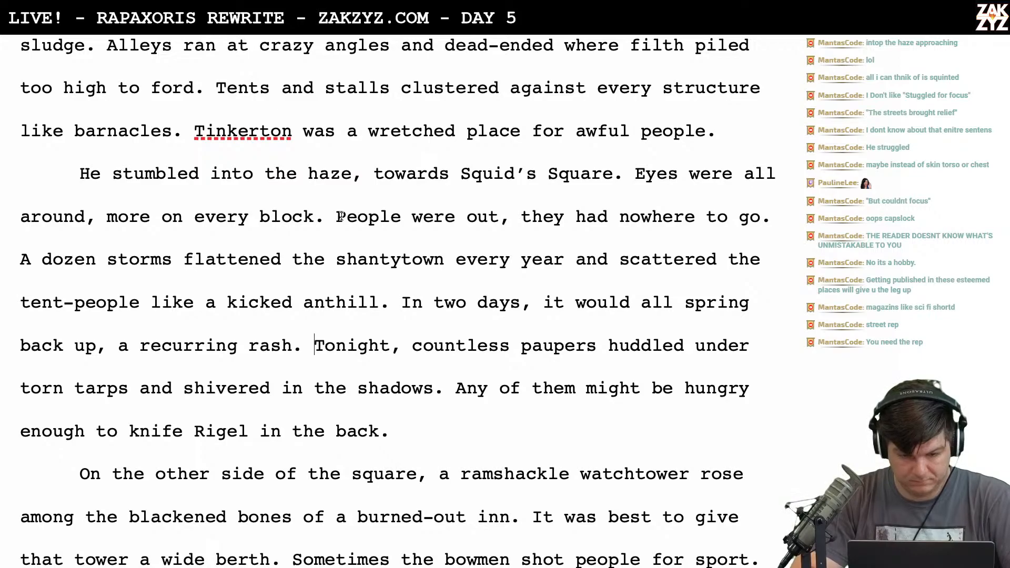
{"action": "scroll", "coordinate": [450, 224], "scroll_direction": "down", "scroll_amount": 1}
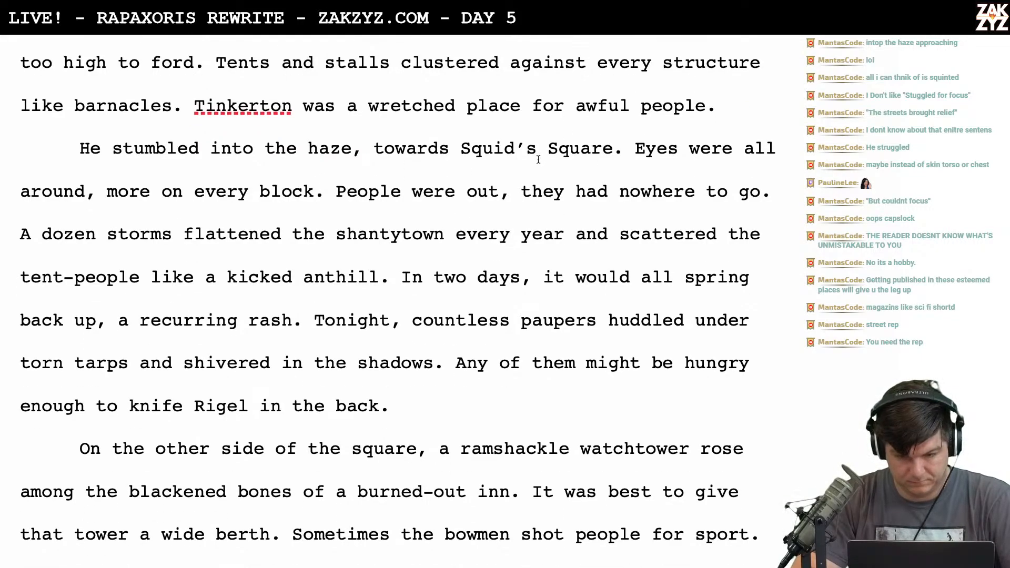
{"action": "left_click", "coordinate": [634, 151]}
{"action": "scroll", "coordinate": [643, 236], "scroll_direction": "down", "scroll_amount": 2}
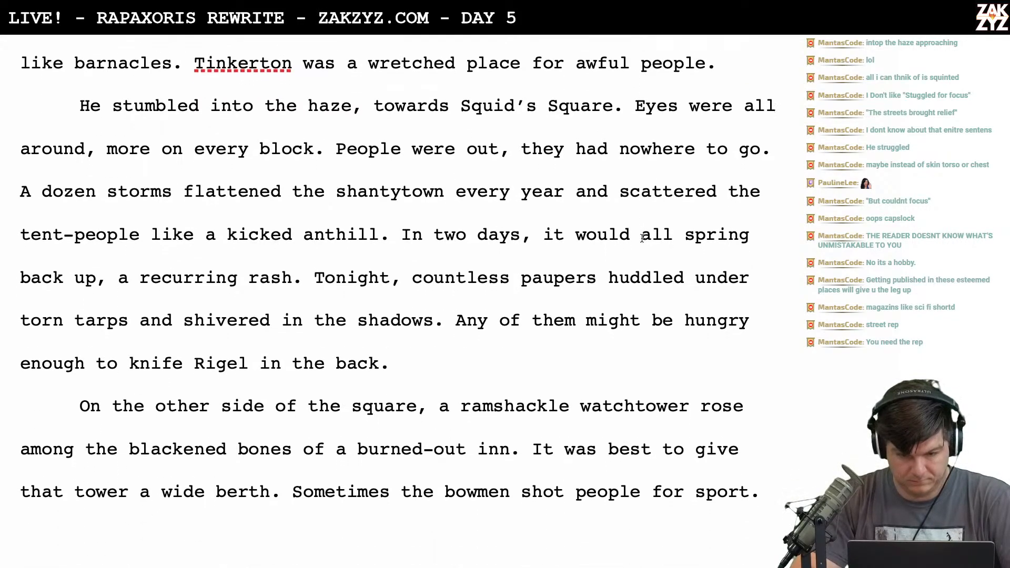
{"action": "scroll", "coordinate": [642, 238], "scroll_direction": "down", "scroll_amount": 1}
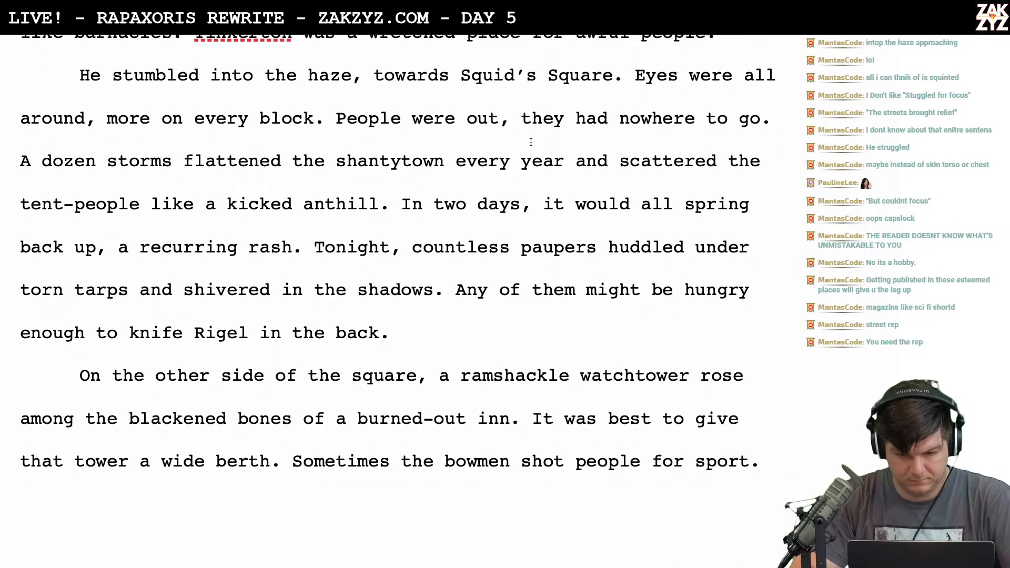
{"action": "scroll", "coordinate": [530, 143], "scroll_direction": "down", "scroll_amount": 1}
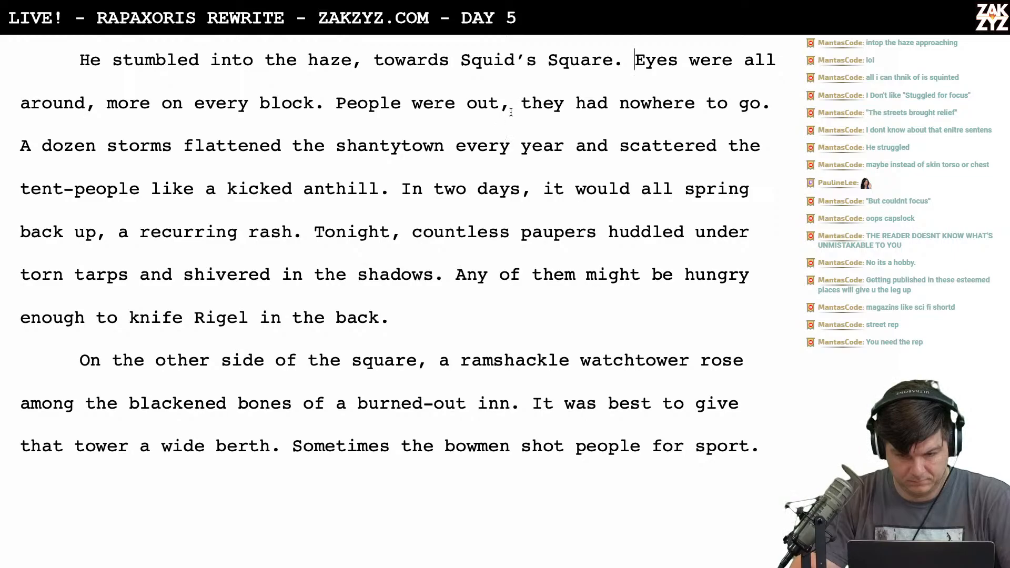
{"action": "left_click", "coordinate": [332, 111]}
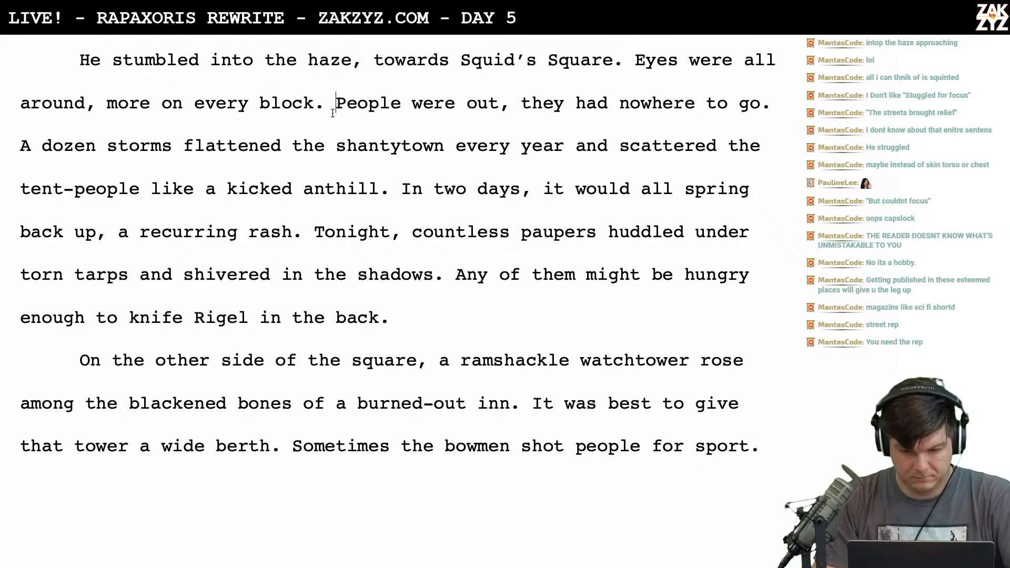
{"action": "key", "text": "Up"}
{"action": "key", "text": "Down"}
{"action": "key", "text": "Down"}
{"action": "key", "text": "Up"}
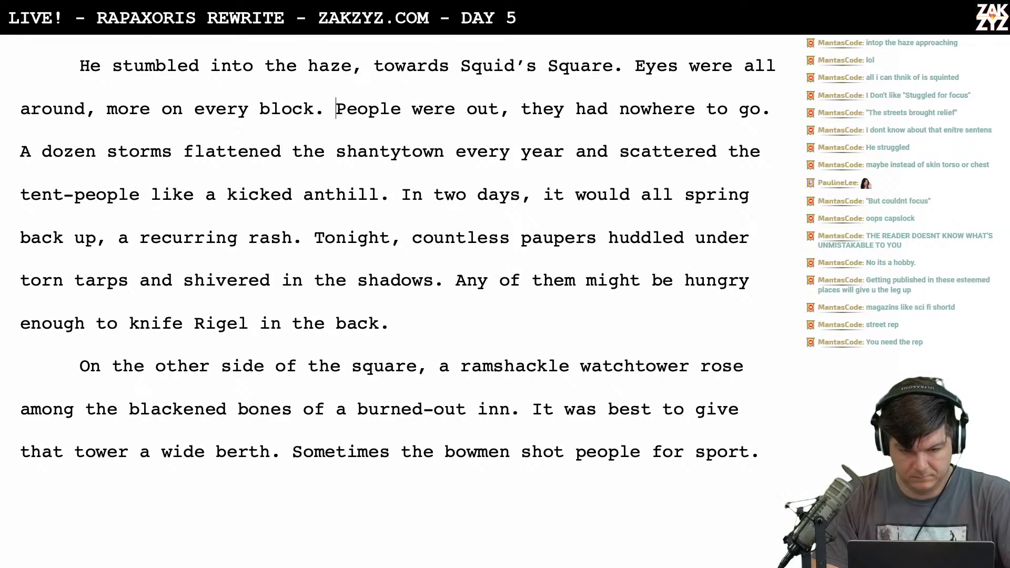
{"action": "scroll", "coordinate": [398, 256], "scroll_direction": "down", "scroll_amount": 1}
{"action": "scroll", "coordinate": [397, 257], "scroll_direction": "up", "scroll_amount": 1}
{"action": "scroll", "coordinate": [433, 144], "scroll_direction": "up", "scroll_amount": 1}
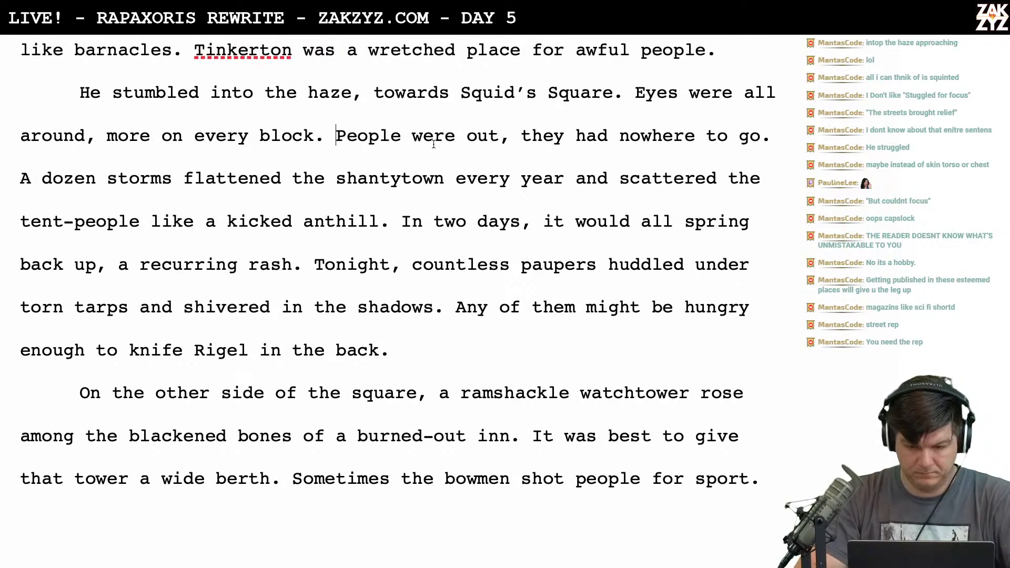
Insert "in spite of the storm" after "People were out", before "they had nowhere to go."
{"action": "left_click", "coordinate": [500, 138]}
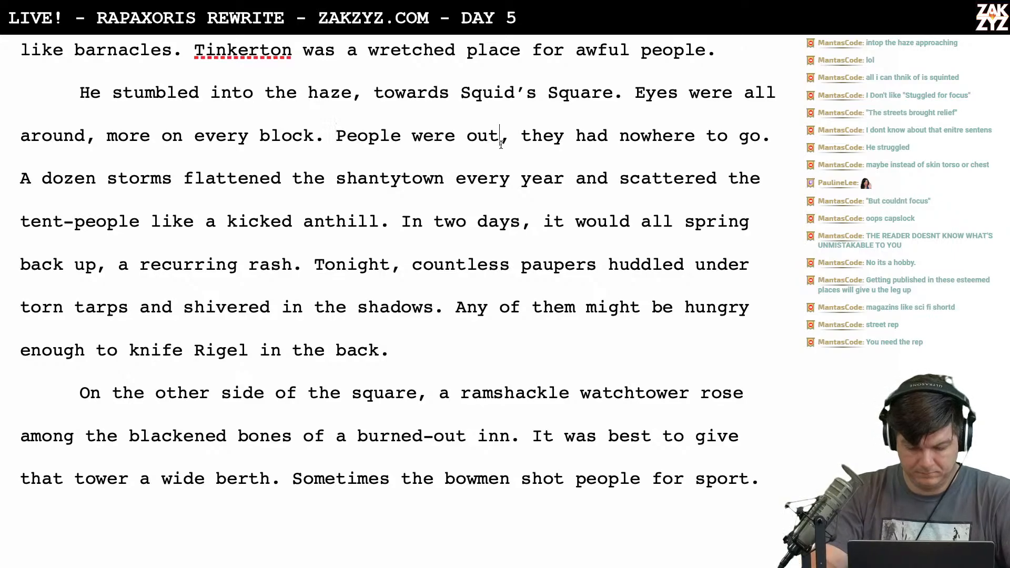
{"action": "type", "text": "in spite o"}
{"action": "key", "text": "BackSpace"}
{"action": "type", "text": "o th"}
{"action": "key", "text": "BackSpace"}
{"action": "key", "text": "BackSpace"}
{"action": "type", "text": "f"}
{"action": "key", "text": "BackSpace"}
{"action": "key", "text": "BackSpace"}
{"action": "type", "text": "f the storm,"}
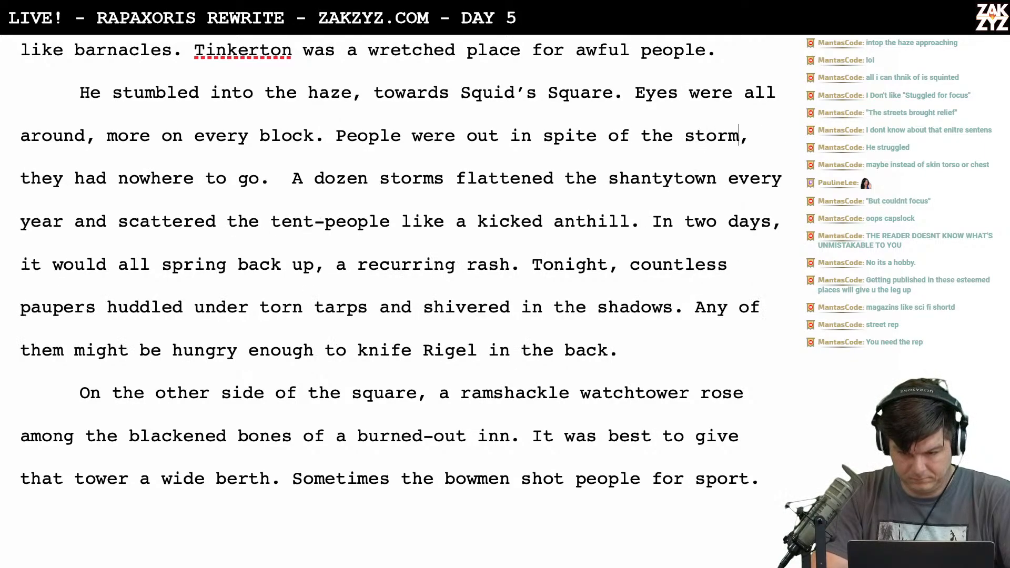
Replace "storms" with "squalls" in the sentence beginning "A dozen"
{"action": "left_click", "coordinate": [438, 193]}
{"action": "key", "text": "BackSpace"}
{"action": "key", "text": "BackSpace"}
{"action": "key", "text": "BackSpace"}
{"action": "key", "text": "BackSpace"}
{"action": "key", "text": "BackSpace"}
{"action": "key", "text": "BackSpace"}
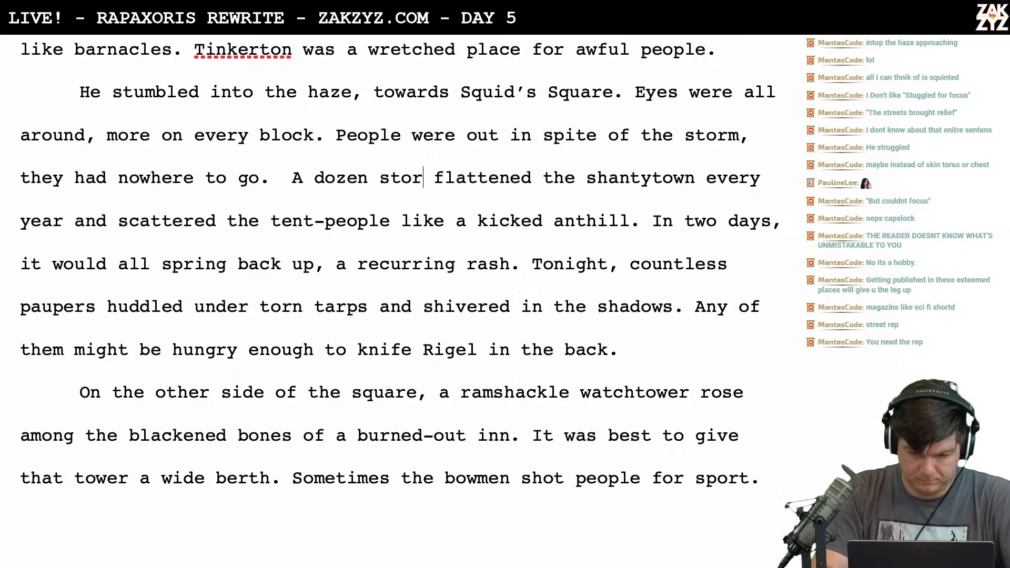
{"action": "type", "text": "q"}
{"action": "key", "text": "BackSpace"}
{"action": "type", "text": "squalls"}
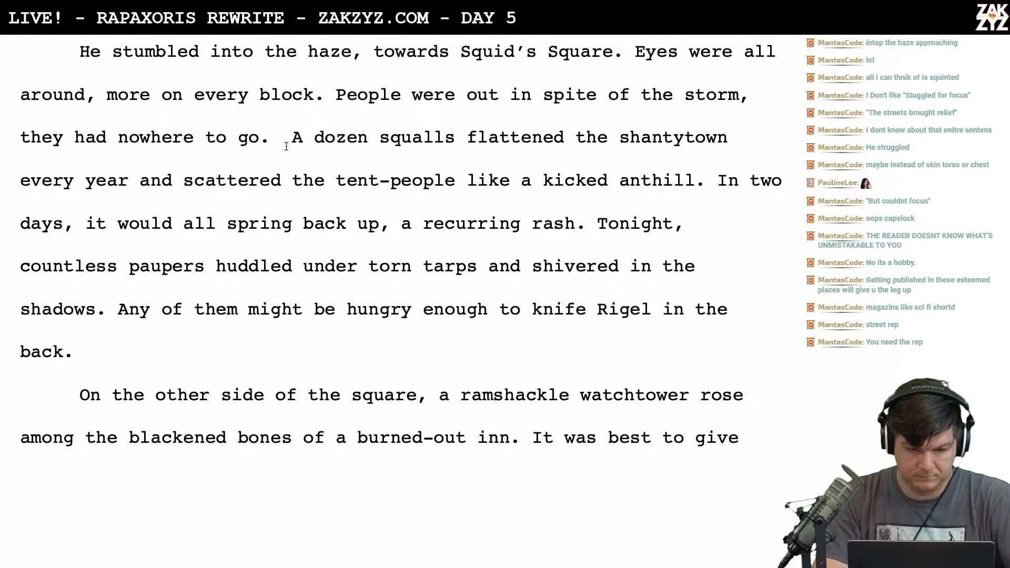
Remove "A dozen" and the extra space so the sentence begins with capitalized "Squalls flattened the shantytown"
{"action": "key", "text": "shift+Right"}
{"action": "key", "text": "shift+Right"}
{"action": "key", "text": "shift+Right"}
{"action": "key", "text": "shift+Right"}
{"action": "key", "text": "shift+Right"}
{"action": "key", "text": "shift+Right"}
{"action": "key", "text": "shift+Right"}
{"action": "key", "text": "shift+Right"}
{"action": "key", "text": "shift+Right"}
{"action": "key", "text": "shift+Right"}
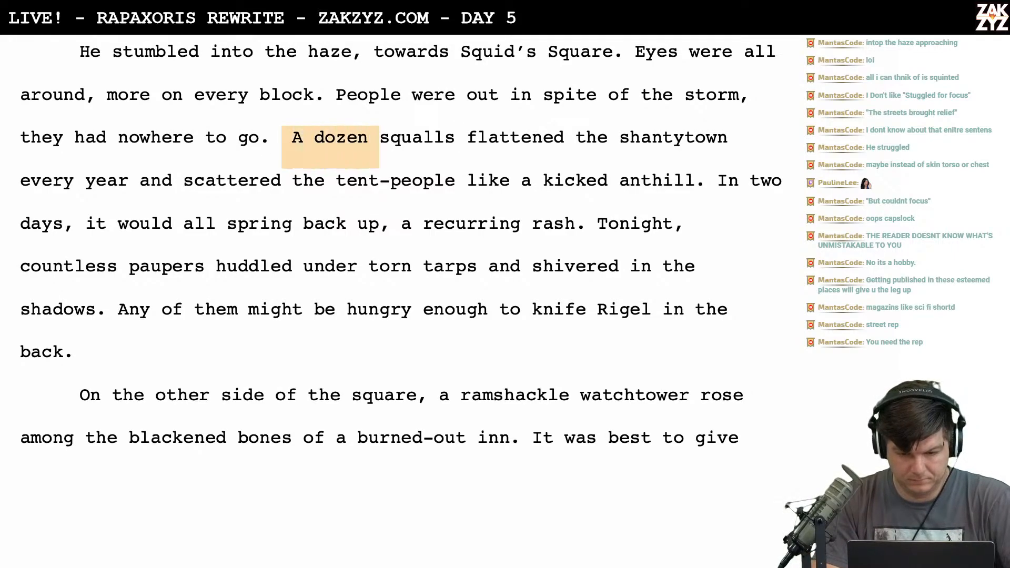
{"action": "type", "text": "S"}
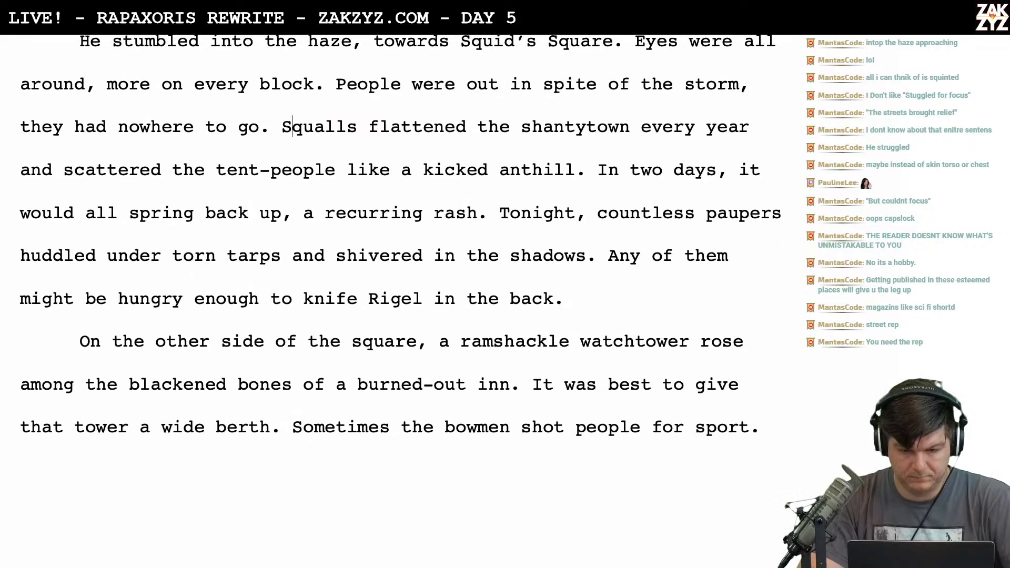
Change "In two days" to "In a few days" in the sentence after "kicked anthill."
{"action": "scroll", "coordinate": [187, 200], "scroll_direction": "up", "scroll_amount": 3}
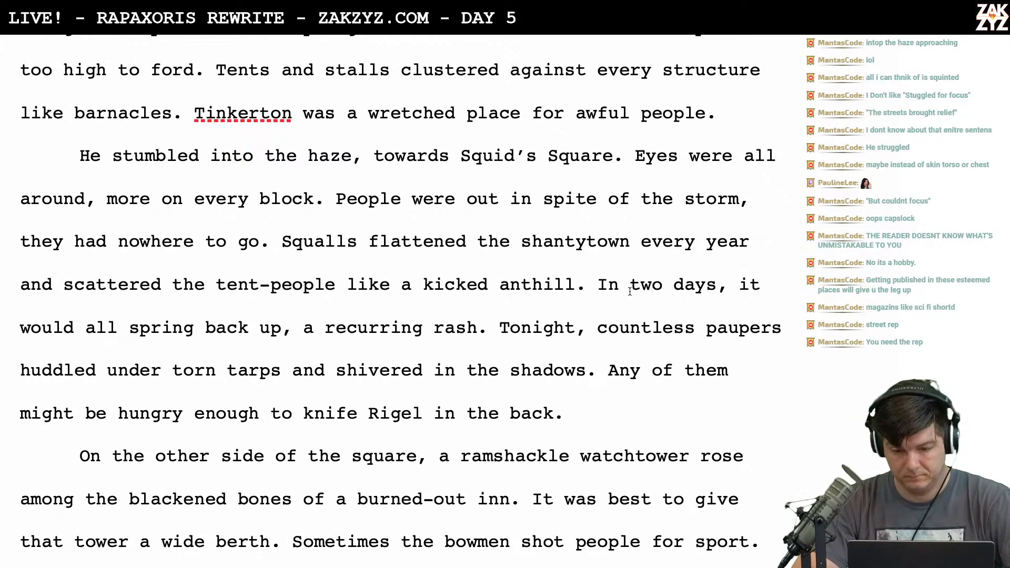
{"action": "key", "text": "Right"}
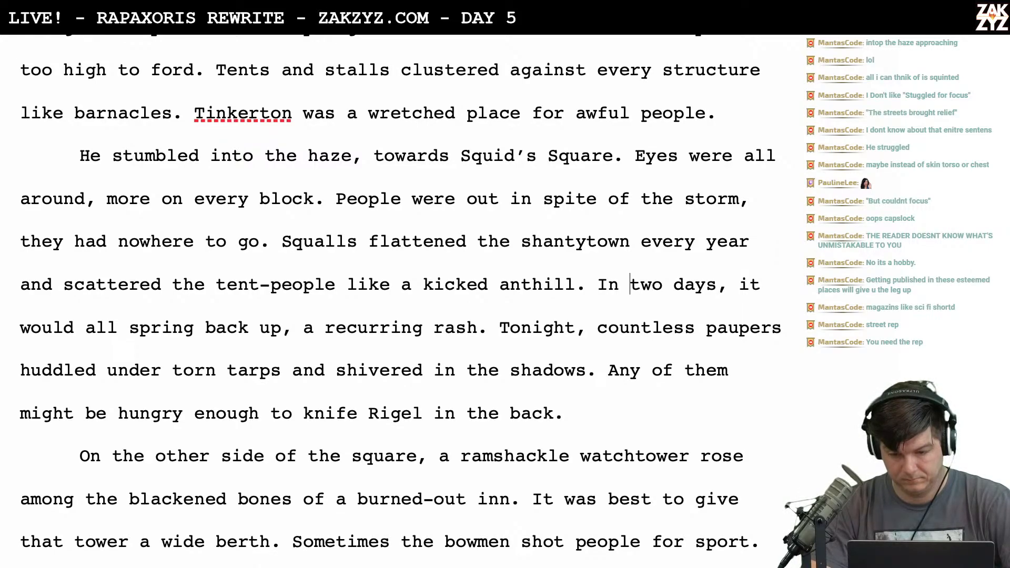
{"action": "key", "text": "shift+Right"}
{"action": "key", "text": "shift+Right"}
{"action": "key", "text": "shift+Right"}
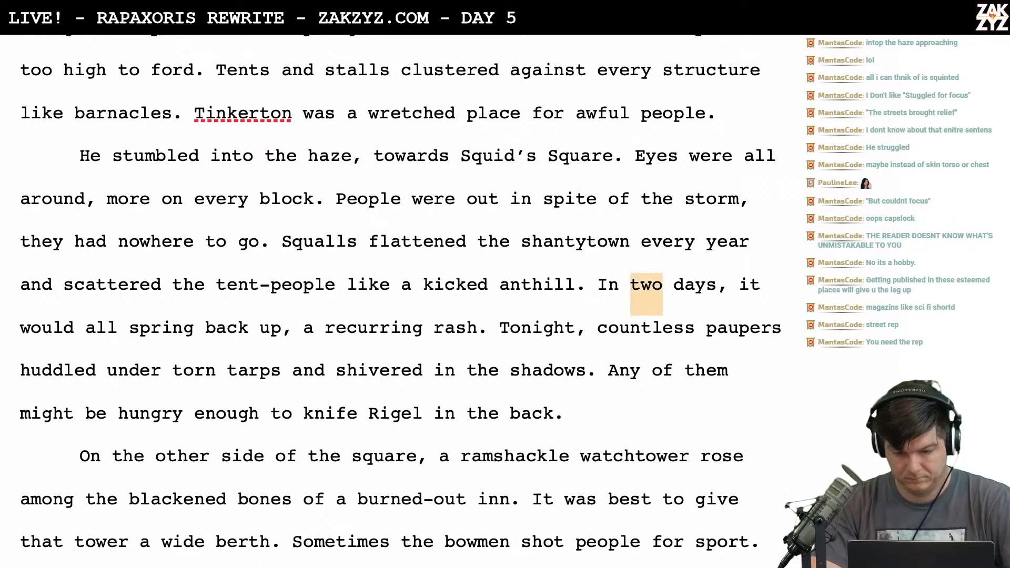
{"action": "type", "text": "a few"}
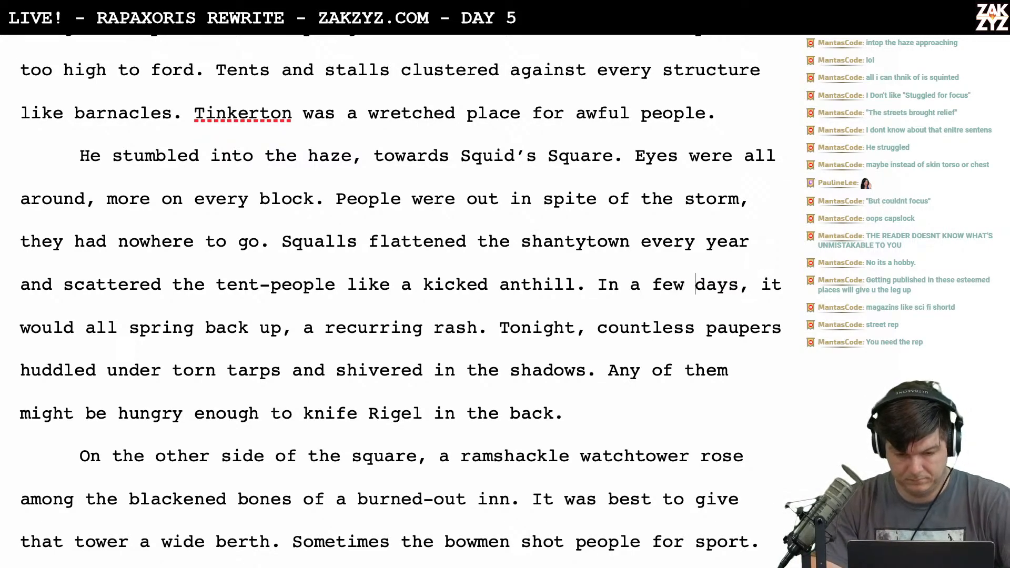
Insert "like this" after "Squalls" so the sentence reads "Squalls like this flattened the shantytown"
{"action": "scroll", "coordinate": [588, 186], "scroll_direction": "down", "scroll_amount": 2}
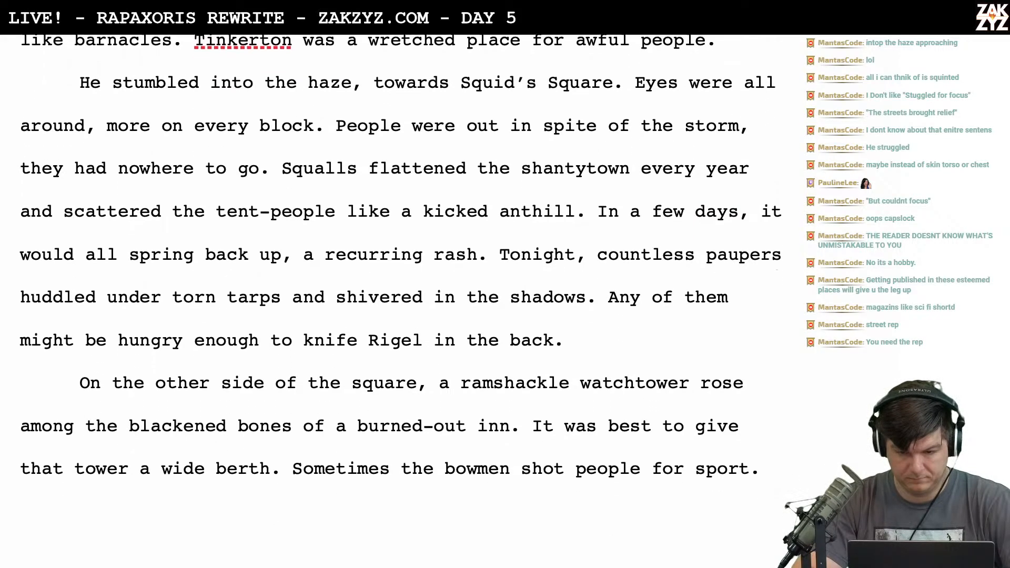
{"action": "scroll", "coordinate": [618, 228], "scroll_direction": "down", "scroll_amount": 1}
{"action": "scroll", "coordinate": [618, 227], "scroll_direction": "up", "scroll_amount": 3}
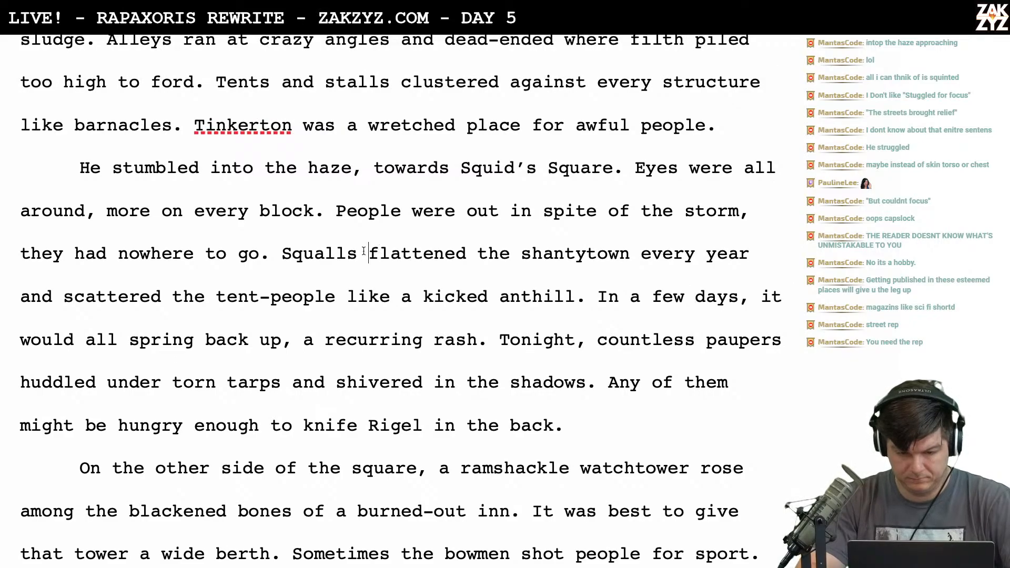
{"action": "left_click", "coordinate": [364, 251]}
{"action": "type", "text": "like this"}
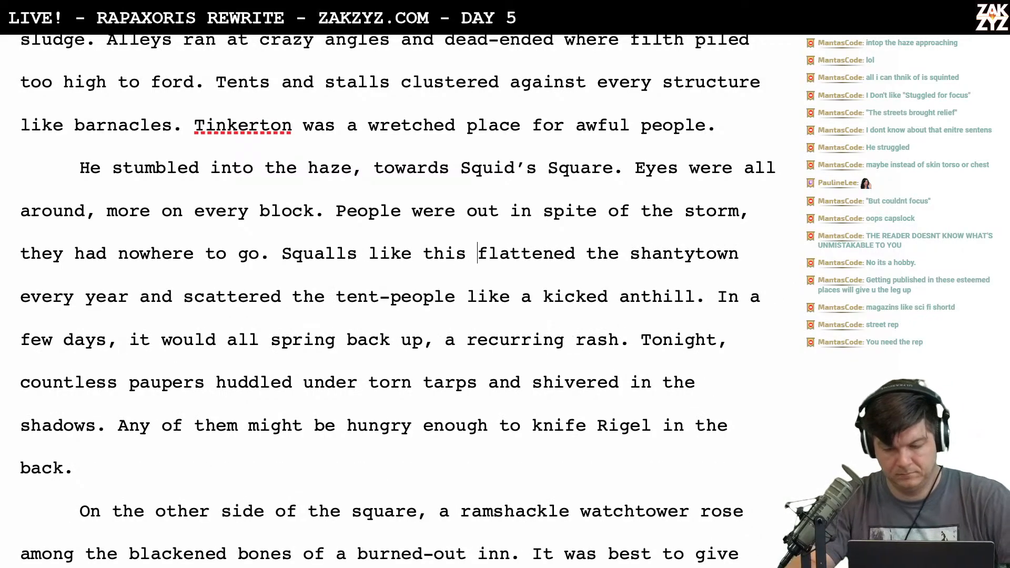
Reword "People were out" as "People were on the streets" before "in spite of the storm"
{"action": "scroll", "coordinate": [398, 299], "scroll_direction": "down", "scroll_amount": 2}
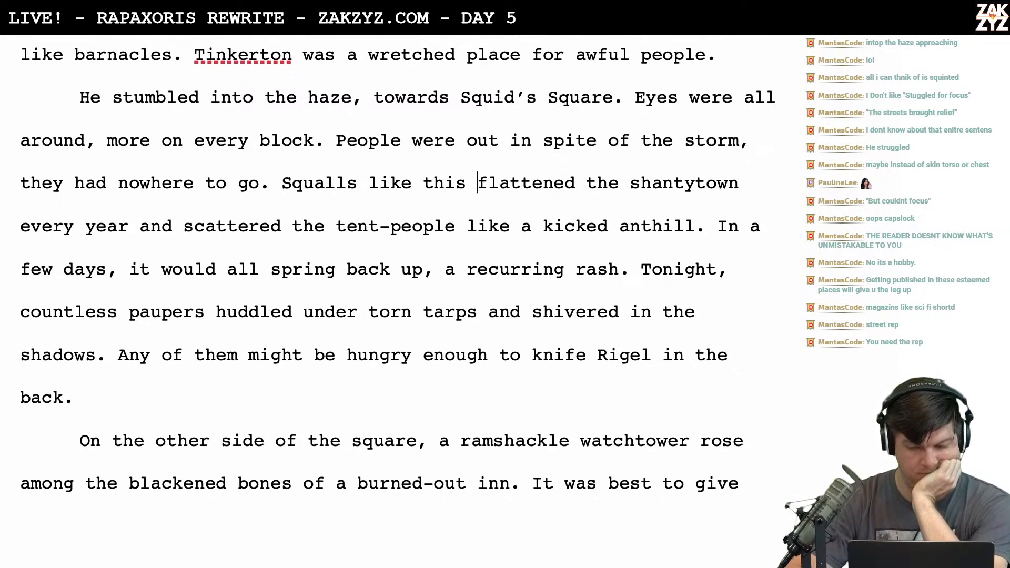
{"action": "scroll", "coordinate": [390, 262], "scroll_direction": "up", "scroll_amount": 1}
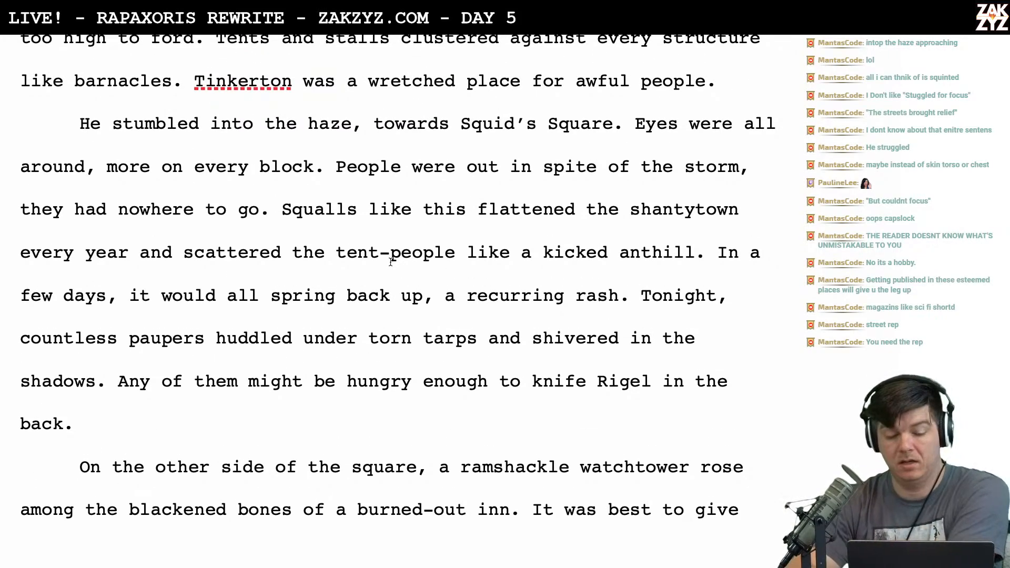
{"action": "scroll", "coordinate": [383, 261], "scroll_direction": "down", "scroll_amount": 1}
{"action": "scroll", "coordinate": [363, 174], "scroll_direction": "down", "scroll_amount": 1}
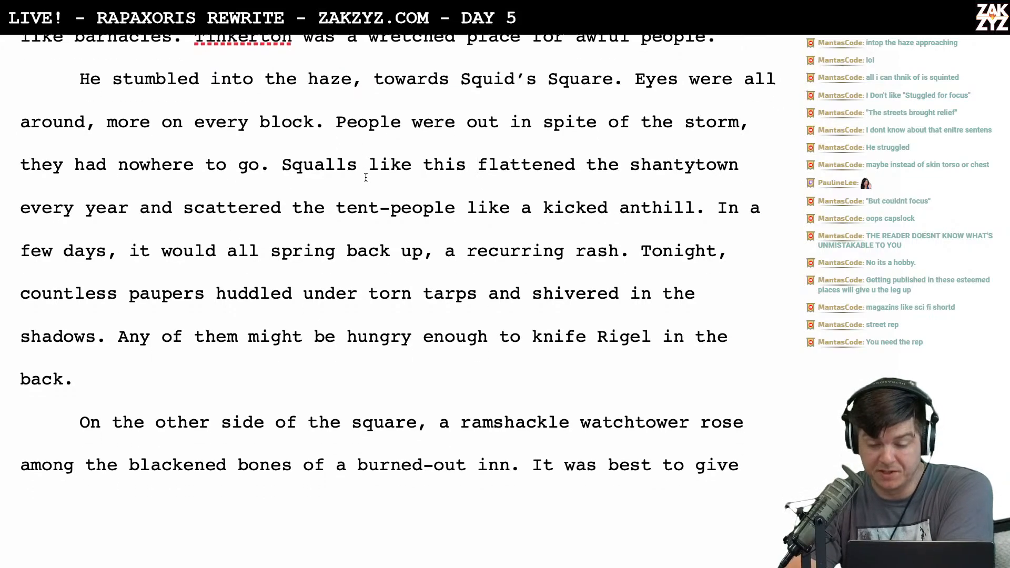
{"action": "scroll", "coordinate": [202, 175], "scroll_direction": "down", "scroll_amount": 1}
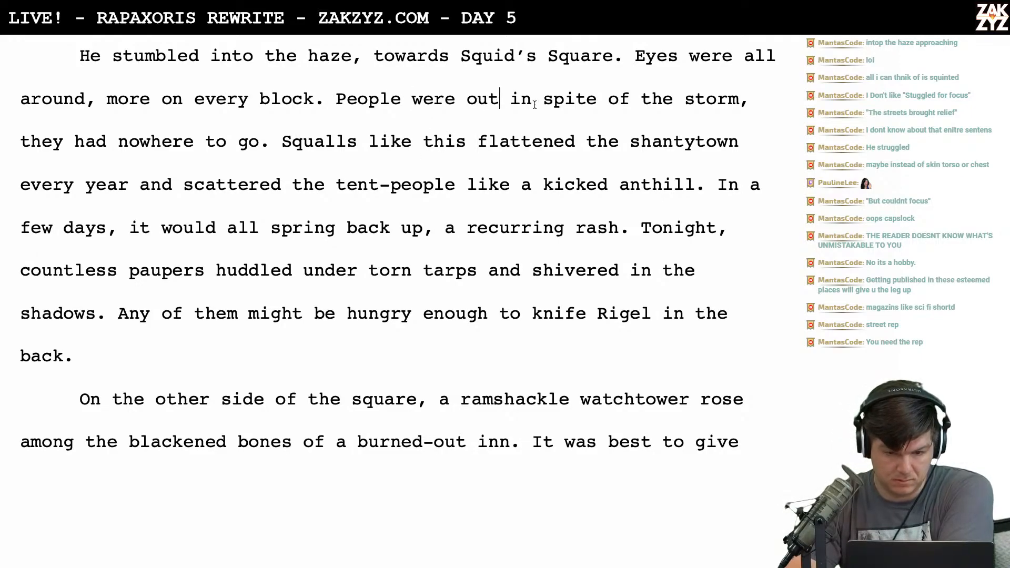
{"action": "key", "text": "BackSpace"}
{"action": "key", "text": "BackSpace"}
{"action": "key", "text": "BackSpace"}
{"action": "key", "text": "BackSpace"}
{"action": "key", "text": "BackSpace"}
{"action": "key", "text": "BackSpace"}
{"action": "key", "text": "BackSpace"}
{"action": "key", "text": "BackSpace"}
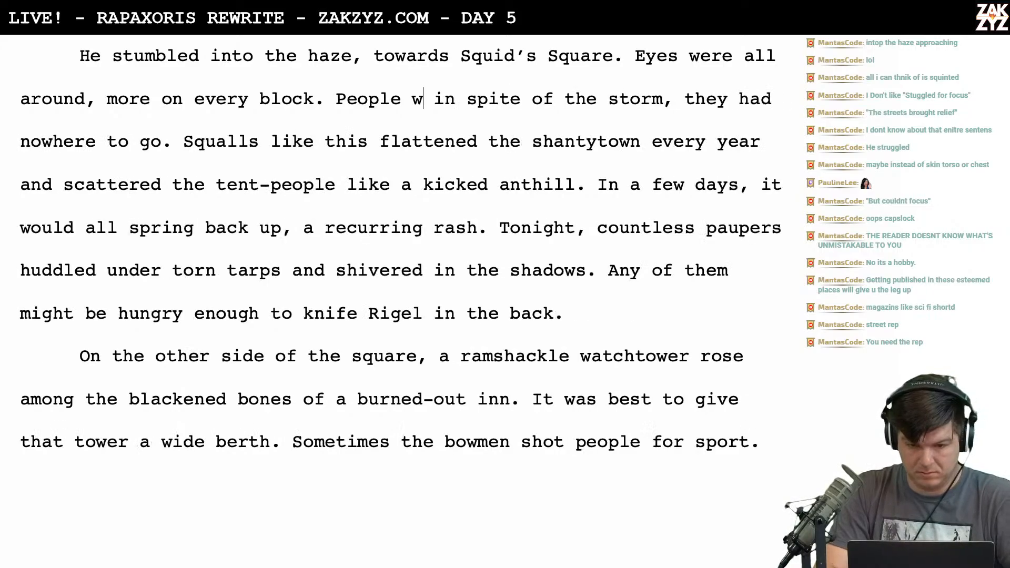
{"action": "type", "text": "were on the streets"}
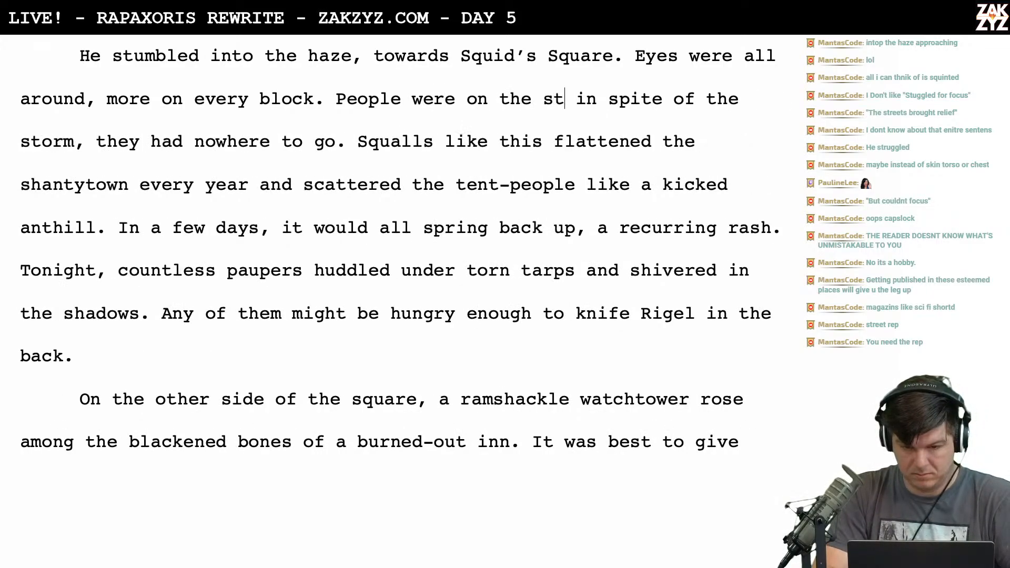
{"action": "scroll", "coordinate": [376, 79], "scroll_direction": "down", "scroll_amount": 1}
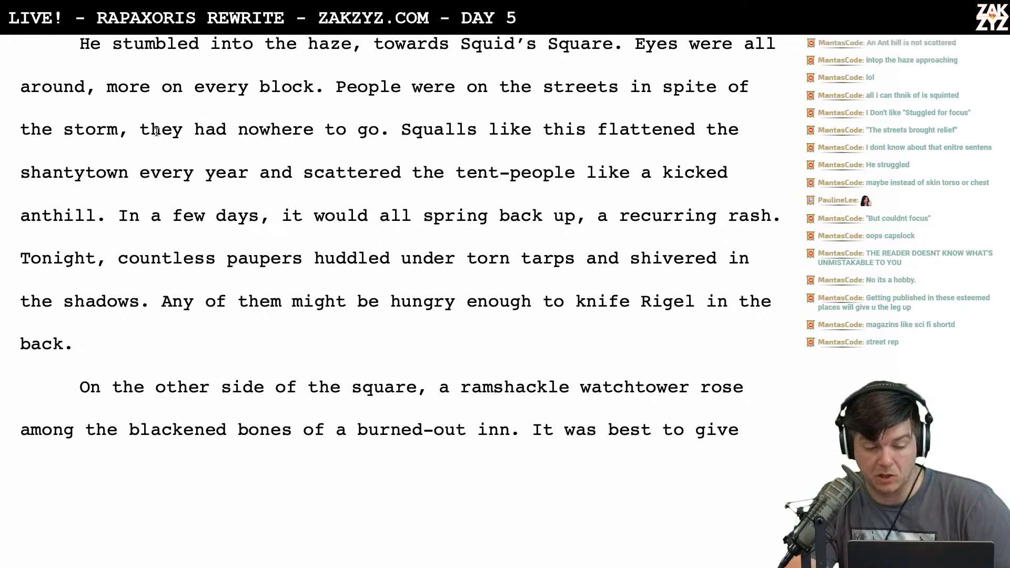
Split the sentence after "in spite of the storm" with a period so the next one starts "They had nowhere to go."
{"action": "scroll", "coordinate": [158, 98], "scroll_direction": "down", "scroll_amount": 1}
{"action": "left_click", "coordinate": [126, 111]}
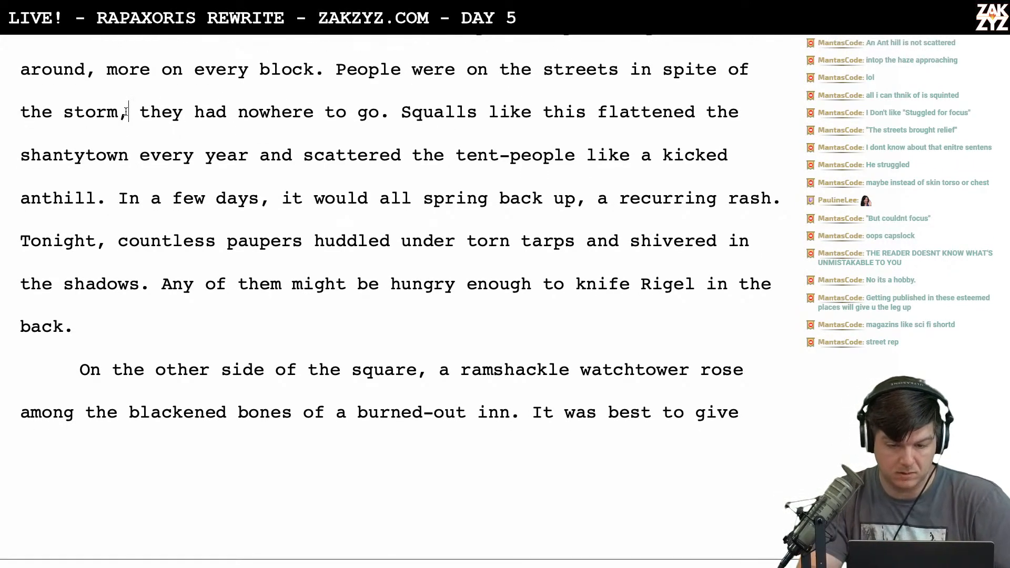
{"action": "key", "text": "BackSpace"}
{"action": "type", "text": "."}
{"action": "key", "text": "BackSpace"}
{"action": "type", "text": "T"}
Break the paragraph after "a recurring rash." so the "Tonight, countless paupers" sentence stands in its own paragraph
{"action": "scroll", "coordinate": [139, 67], "scroll_direction": "down", "scroll_amount": 2}
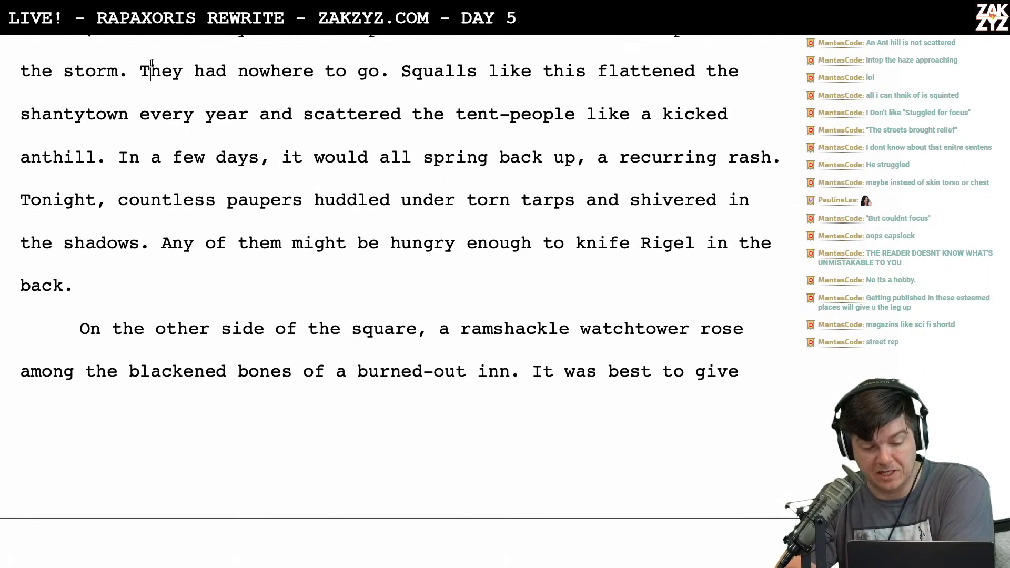
{"action": "scroll", "coordinate": [150, 68], "scroll_direction": "down", "scroll_amount": 1}
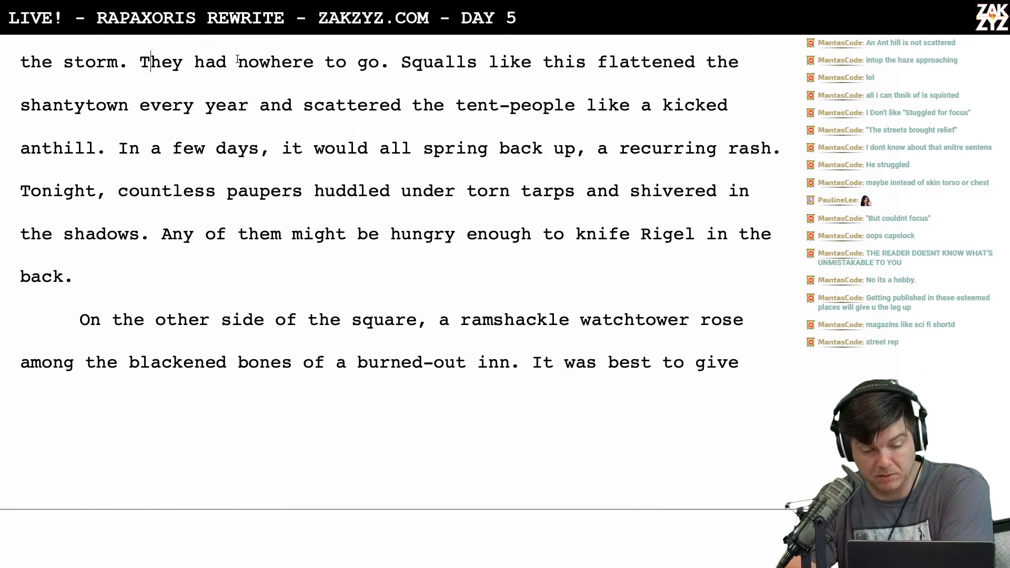
{"action": "scroll", "coordinate": [250, 191], "scroll_direction": "down", "scroll_amount": 1}
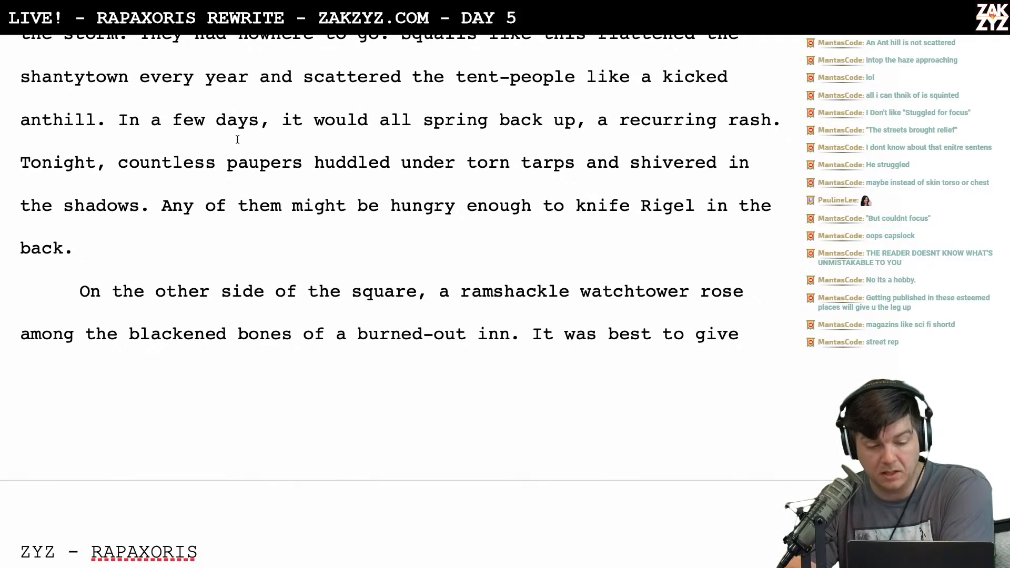
{"action": "scroll", "coordinate": [238, 139], "scroll_direction": "down", "scroll_amount": 1}
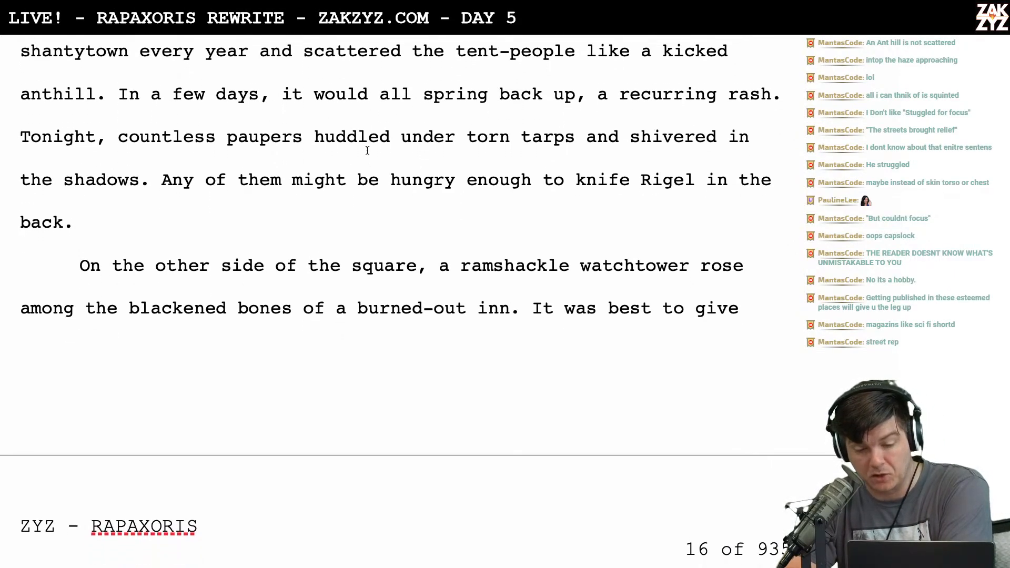
{"action": "scroll", "coordinate": [345, 149], "scroll_direction": "down", "scroll_amount": 1}
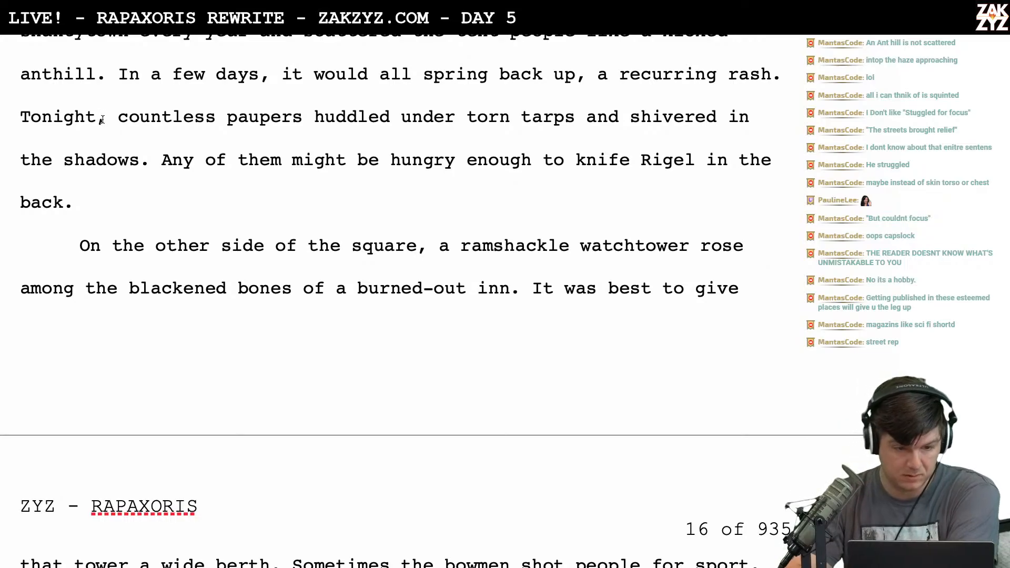
{"action": "key", "text": "Left"}
{"action": "key", "text": "Left"}
{"action": "key", "text": "Left"}
{"action": "key", "text": "Left"}
{"action": "key", "text": "Left"}
{"action": "key", "text": "Left"}
{"action": "key", "text": "Left"}
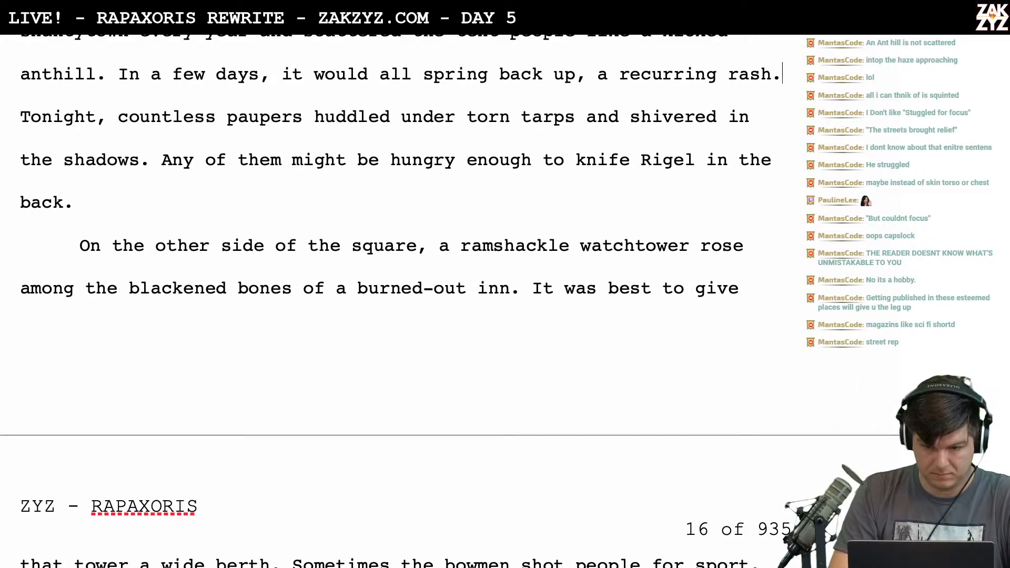
{"action": "key", "text": "Return"}
{"action": "key", "text": "Return"}
Draft the sentence "Rigel slogged past paupers that huddled under torn tarps." after "a recurring rash."
{"action": "type", "text": "Rig"}
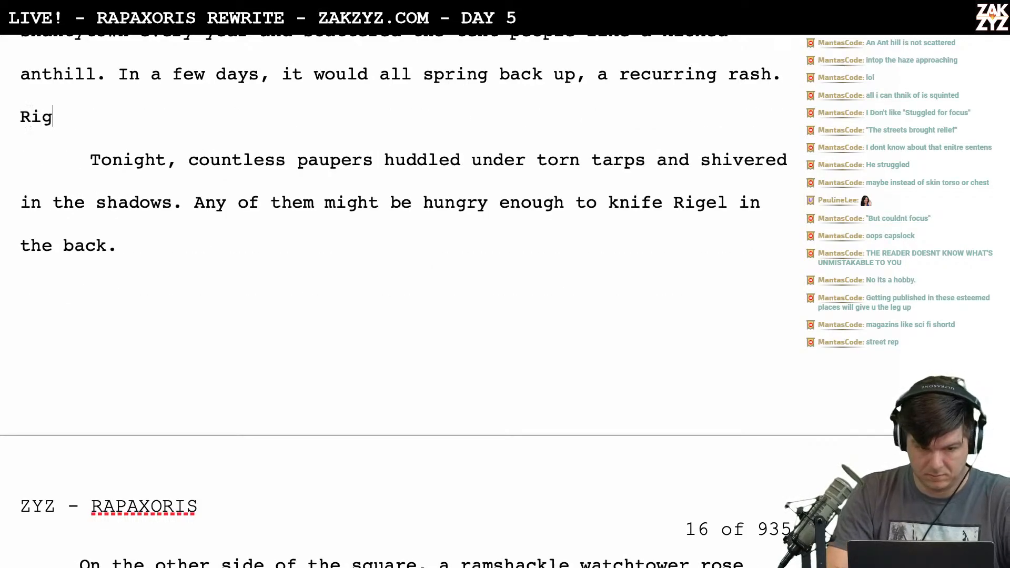
{"action": "type", "text": "el slogged pas"}
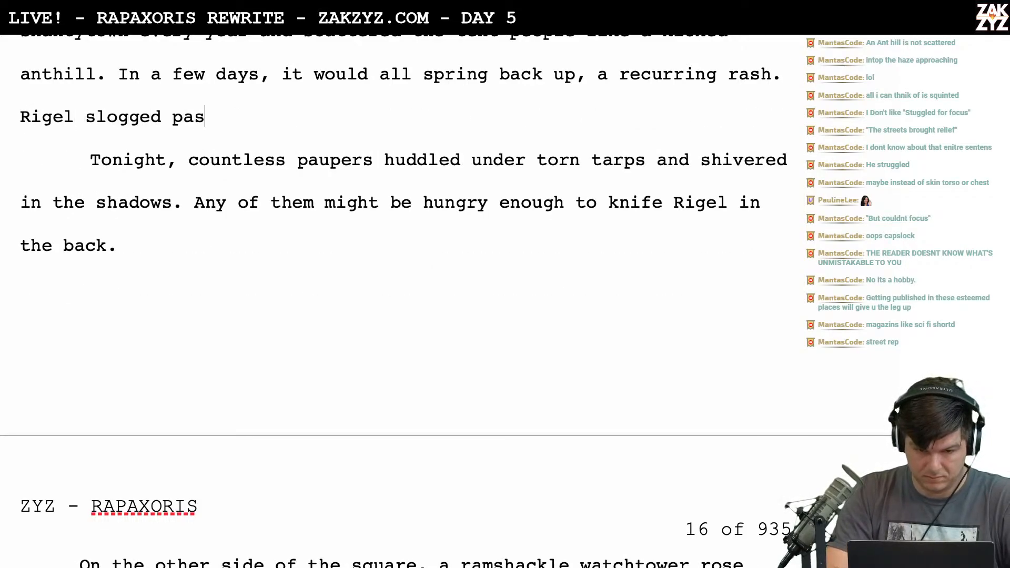
{"action": "type", "text": "t paupe"}
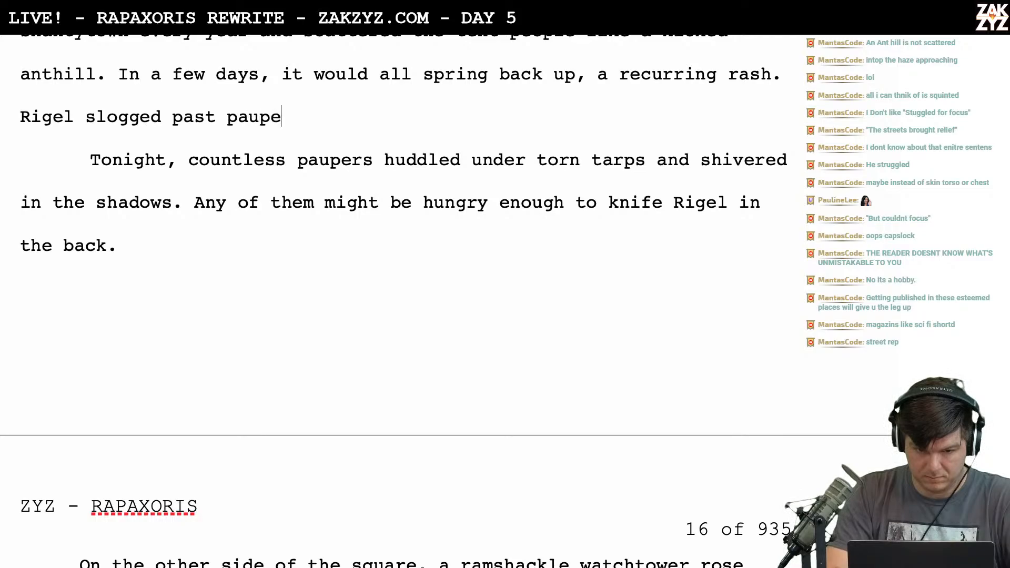
{"action": "type", "text": "rs that hunddel"}
{"action": "key", "text": "BackSpace"}
{"action": "key", "text": "BackSpace"}
{"action": "key", "text": "BackSpace"}
{"action": "type", "text": "el"}
{"action": "key", "text": "BackSpace"}
{"action": "key", "text": "BackSpace"}
{"action": "type", "text": "led"}
{"action": "key", "text": "BackSpace"}
{"action": "key", "text": "BackSpace"}
{"action": "key", "text": "BackSpace"}
{"action": "key", "text": "BackSpace"}
{"action": "key", "text": "BackSpace"}
{"action": "type", "text": "ddled unde"}
{"action": "key", "text": "BackSpace"}
{"action": "key", "text": "BackSpace"}
{"action": "type", "text": "der torn tarps."}
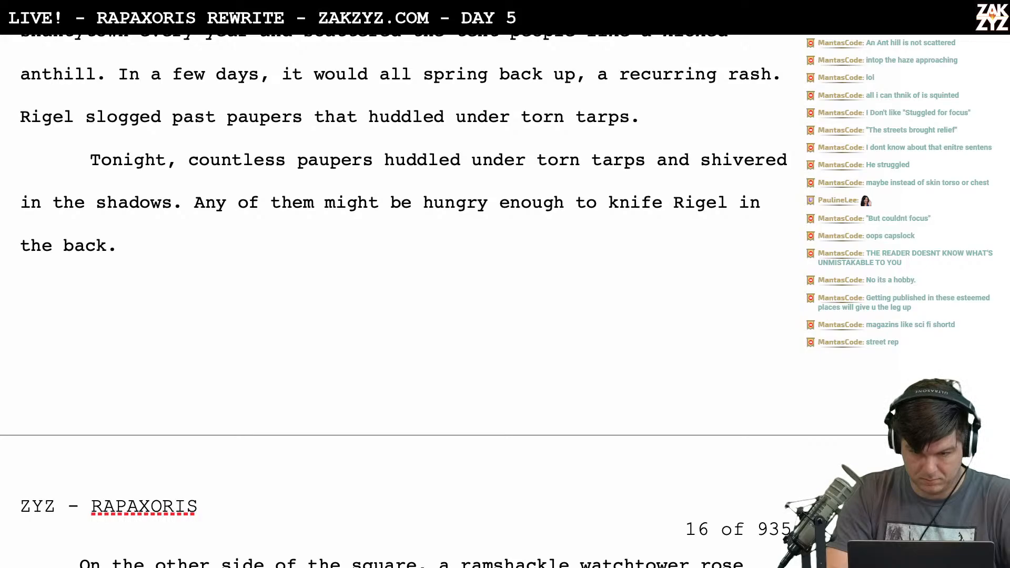
{"action": "key", "text": "BackSpace"}
{"action": "key", "text": "BackSpace"}
{"action": "key", "text": "BackSpace"}
{"action": "key", "text": "BackSpace"}
{"action": "type", "text": "s"}
{"action": "key", "text": "BackSpace"}
{"action": "type", "text": "ps and"}
{"action": "key", "text": "BackSpace"}
{"action": "key", "text": "BackSpace"}
{"action": "key", "text": "BackSpace"}
{"action": "key", "text": "BackSpace"}
{"action": "key", "text": "BackSpace"}
{"action": "type", "text": "."}
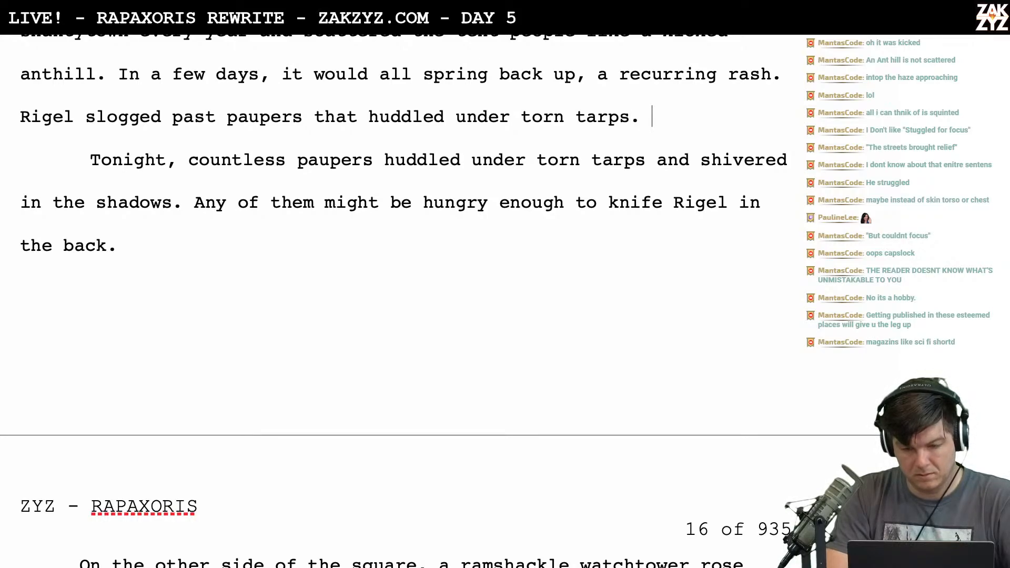
Write "Paupers huddled in the shadows under scraps of tarp." directly after "a recurring rash."
{"action": "key", "text": "Return"}
{"action": "key", "text": "Left"}
{"action": "scroll", "coordinate": [102, 117], "scroll_direction": "down", "scroll_amount": 1}
{"action": "scroll", "coordinate": [103, 117], "scroll_direction": "up", "scroll_amount": 1}
{"action": "scroll", "coordinate": [138, 129], "scroll_direction": "up", "scroll_amount": 1}
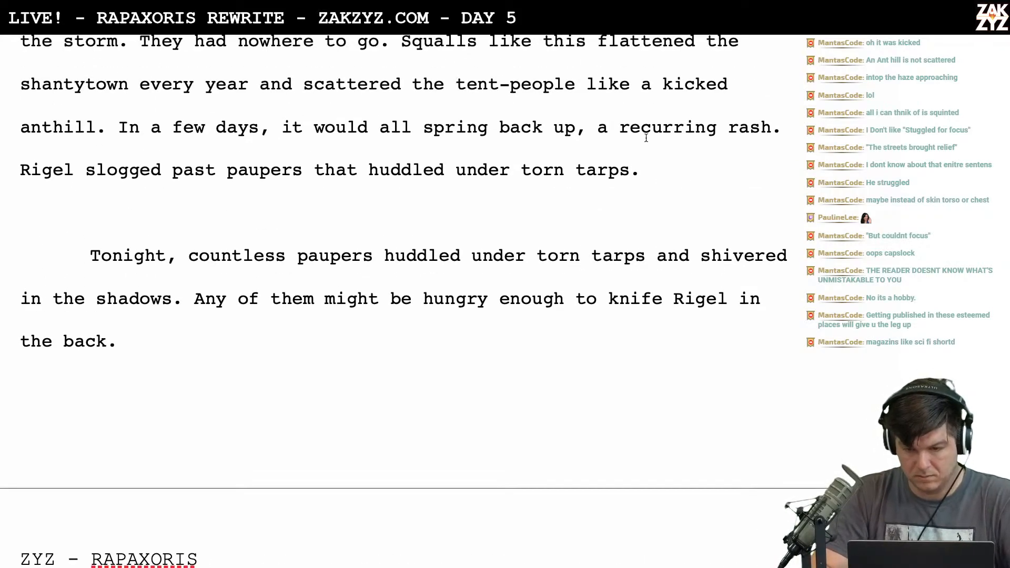
{"action": "left_click", "coordinate": [784, 129]}
{"action": "type", "text": "Paupers huddled in the shadow"}
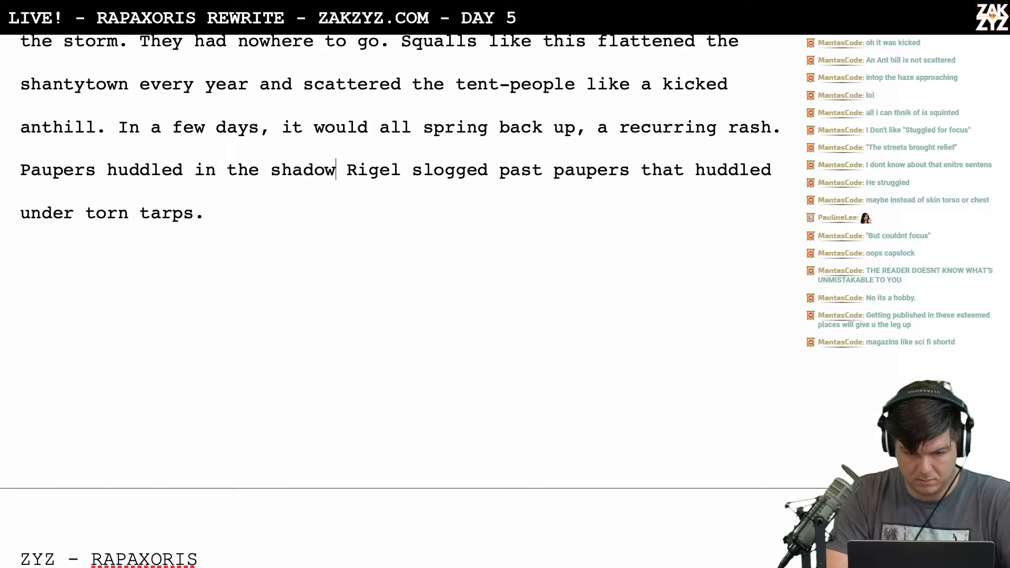
{"action": "type", "text": "s under st"}
{"action": "key", "text": "BackSpace"}
{"action": "type", "text": "craps of tar"}
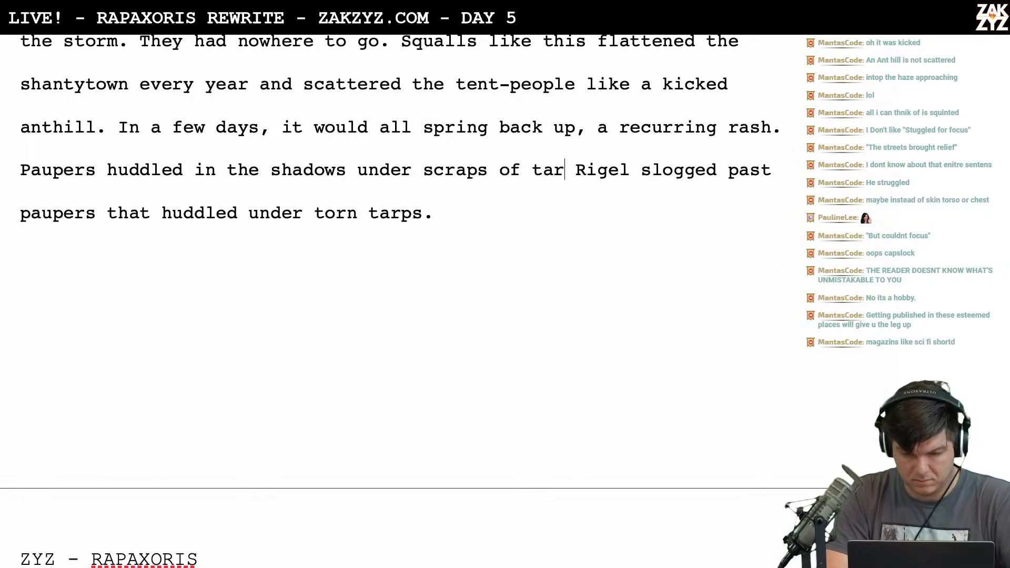
{"action": "type", "text": "p."}
Delete the text from "Rigel slogged past paupers" through "shivered in the shadows." so "Any of them might" follows the new sentence
{"action": "key", "text": "shift+Down"}
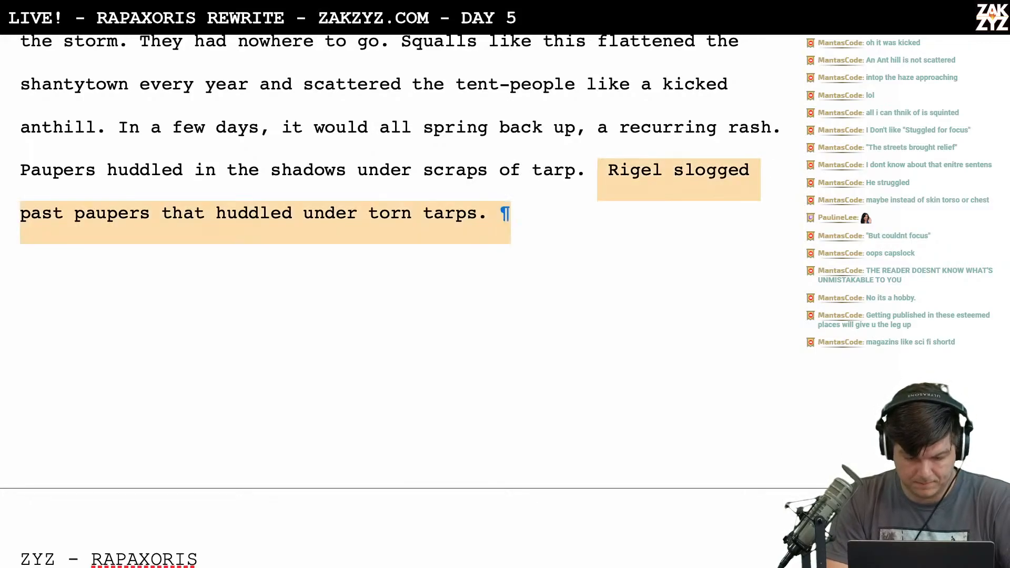
{"action": "key", "text": "shift+Down"}
{"action": "key", "text": "shift+Down"}
{"action": "key", "text": "shift+Down"}
{"action": "key", "text": "shift+Up"}
{"action": "key", "text": "shift+Down"}
{"action": "key", "text": "shift+Left"}
{"action": "key", "text": "shift+Left"}
{"action": "key", "text": "shift+Left"}
{"action": "key", "text": "shift+Left"}
{"action": "key", "text": "shift+Left"}
{"action": "key", "text": "shift+Left"}
{"action": "key", "text": "shift+Left"}
{"action": "key", "text": "shift+Left"}
{"action": "key", "text": "shift+Left"}
{"action": "key", "text": "shift+Left"}
{"action": "key", "text": "shift+Left"}
{"action": "key", "text": "shift+Left"}
{"action": "key", "text": "shift+Left"}
{"action": "key", "text": "shift+Left"}
{"action": "key", "text": "shift+Left"}
{"action": "key", "text": "shift+Left"}
{"action": "key", "text": "shift+Left"}
{"action": "key", "text": "shift+Left"}
{"action": "key", "text": "shift+Left"}
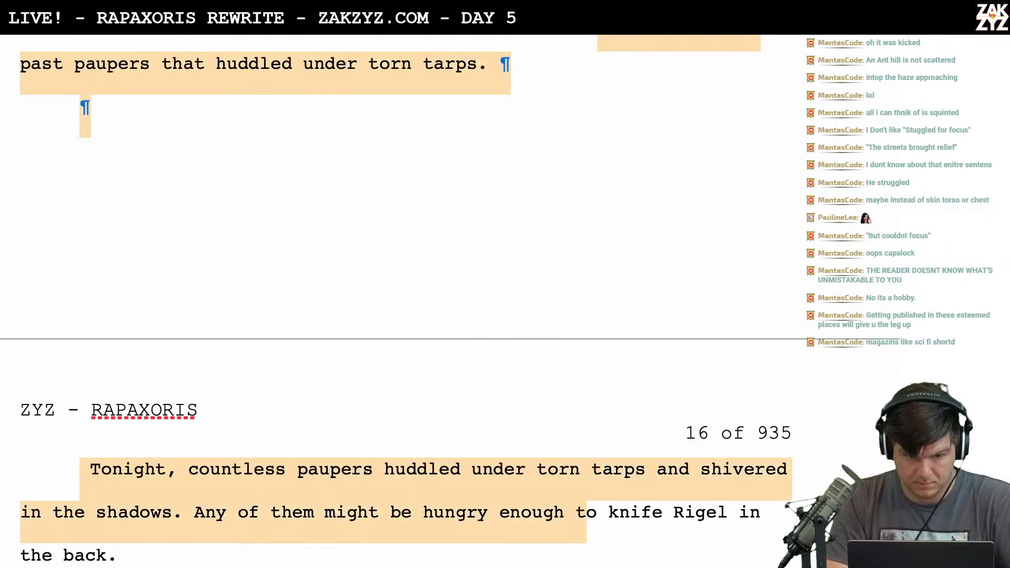
{"action": "key", "text": "shift+Left"}
{"action": "key", "text": "shift+Left"}
{"action": "key", "text": "shift+Left"}
{"action": "key", "text": "shift+Left"}
{"action": "key", "text": "shift+Left"}
{"action": "key", "text": "shift+Left"}
{"action": "key", "text": "shift+Left"}
{"action": "key", "text": "shift+Left"}
{"action": "key", "text": "shift+Left"}
{"action": "key", "text": "shift+Left"}
{"action": "key", "text": "shift+Left"}
{"action": "key", "text": "shift+Left"}
{"action": "key", "text": "shift+Left"}
{"action": "key", "text": "shift+Left"}
{"action": "key", "text": "shift+Left"}
{"action": "key", "text": "shift+Left"}
{"action": "key", "text": "shift+Left"}
{"action": "key", "text": "shift+Left"}
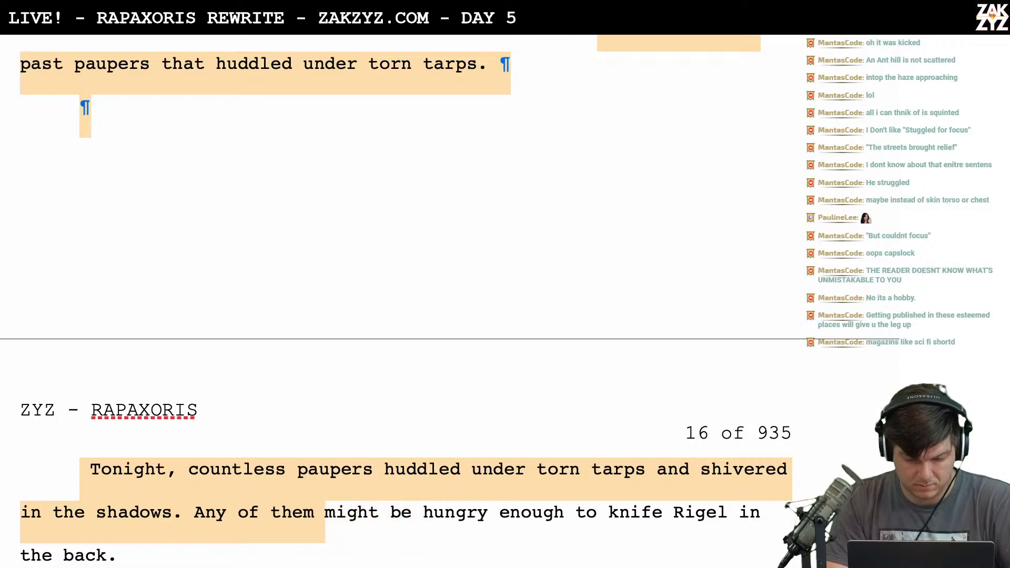
{"action": "key", "text": "BackSpace"}
{"action": "scroll", "coordinate": [400, 299], "scroll_direction": "up", "scroll_amount": 2}
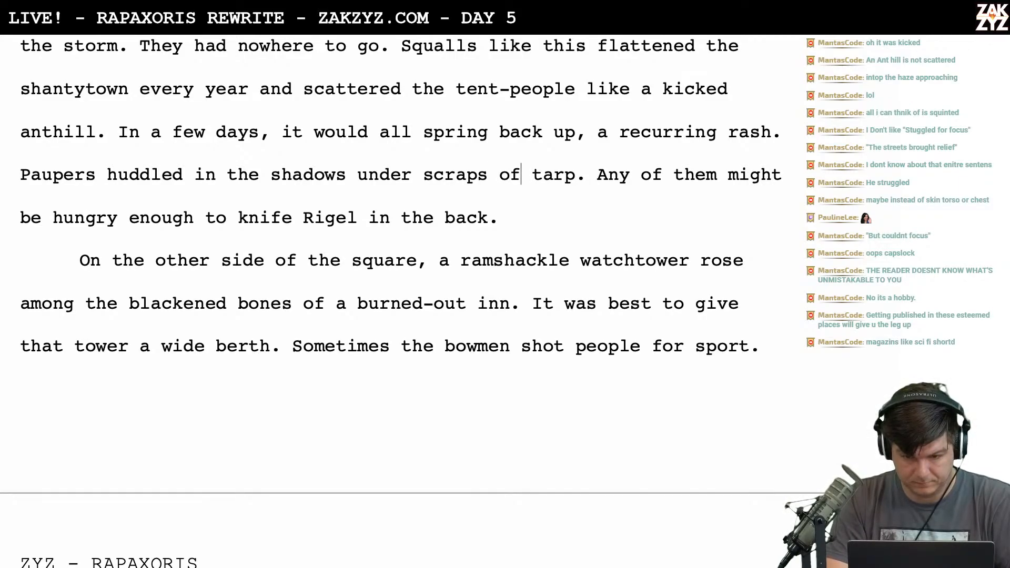
Rewrite the paupers' shelter as "torn tarps and stolen sailcloth" after "under", moving the old "scraps of torn tarp" wording onto a separate line below
{"action": "type", "text": "torn t"}
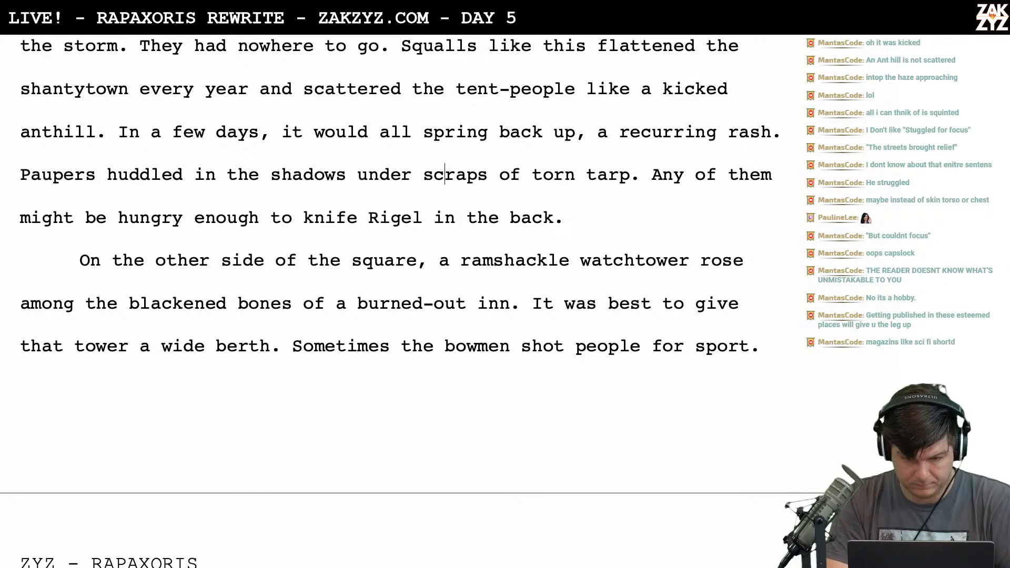
{"action": "key", "text": "ctrl+Left"}
{"action": "key", "text": "Return"}
{"action": "key", "text": "Left"}
{"action": "type", "text": "torn tarps and stolen sailcloth"}
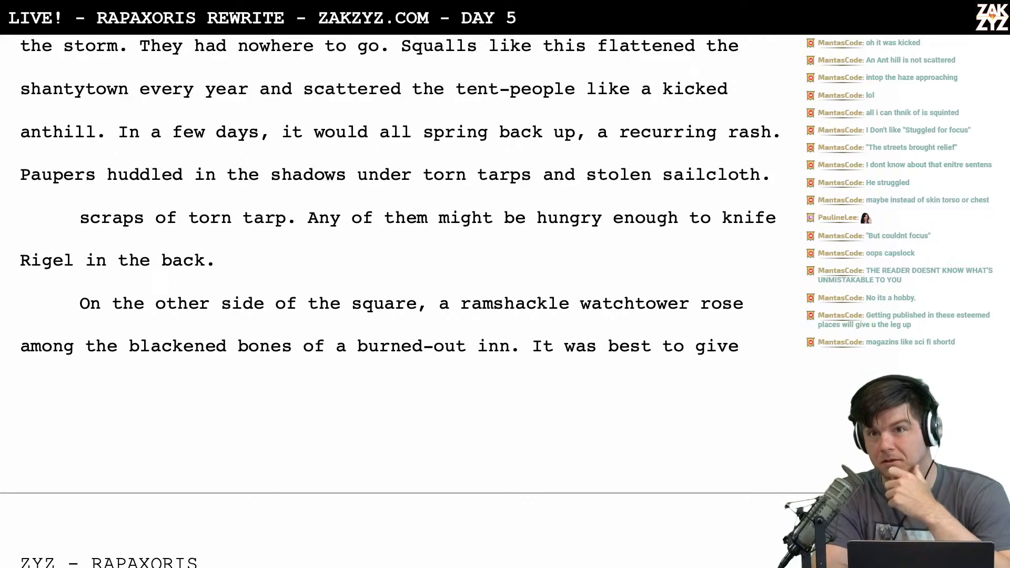
Add an empty line below the paupers sentence and insert "scraps of" before "stolen sailcloth"
{"action": "scroll", "coordinate": [663, 186], "scroll_direction": "down", "scroll_amount": 1}
{"action": "scroll", "coordinate": [663, 186], "scroll_direction": "up", "scroll_amount": 3}
{"action": "scroll", "coordinate": [663, 186], "scroll_direction": "up", "scroll_amount": 1}
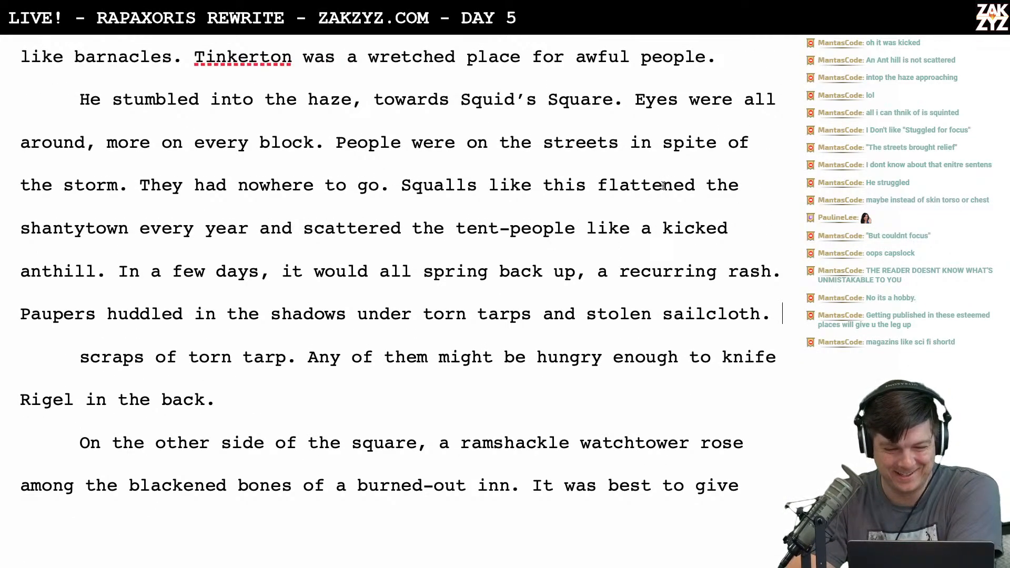
{"action": "key", "text": "Return"}
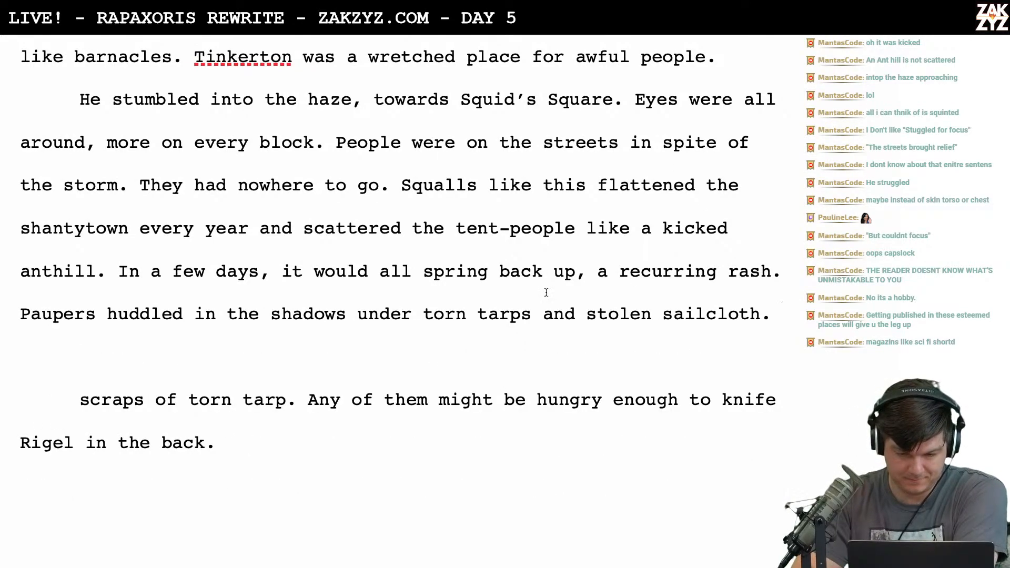
{"action": "type", "text": "scraps of s"}
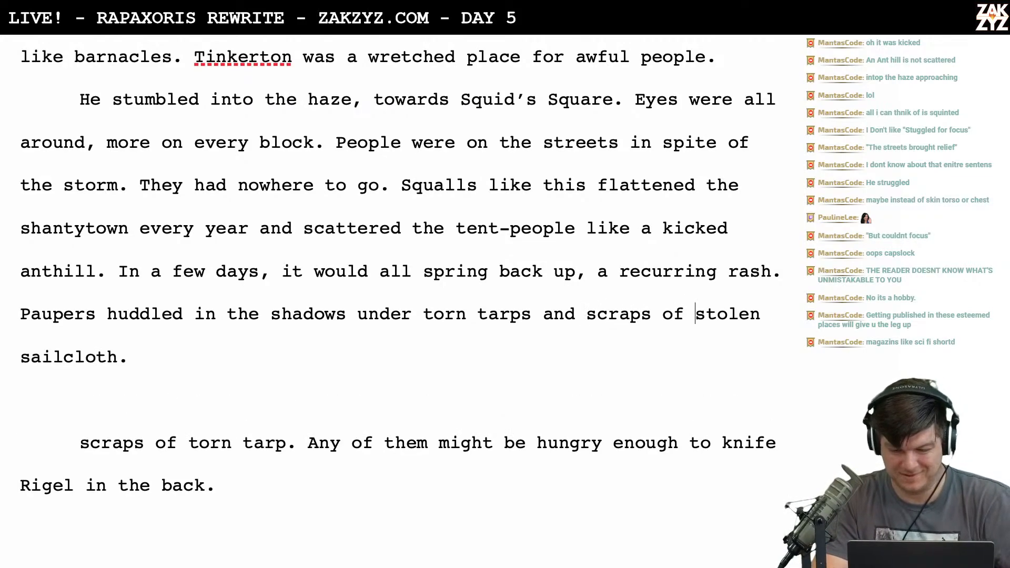
Break the paupers sentence after "under" so "torn tarps and scraps of stolen sailcloth." sits on its own line
{"action": "scroll", "coordinate": [398, 263], "scroll_direction": "down", "scroll_amount": 1}
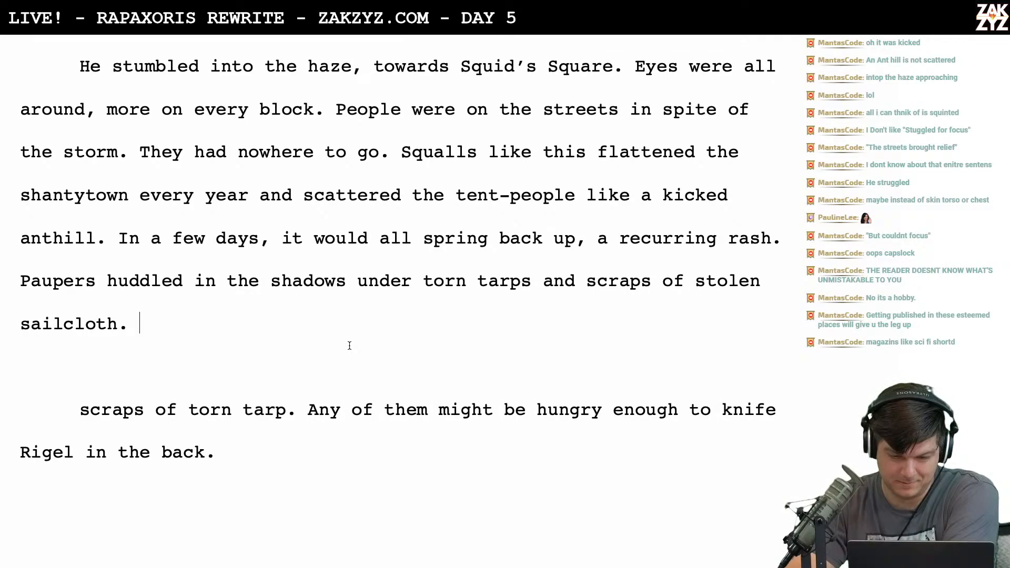
{"action": "scroll", "coordinate": [447, 333], "scroll_direction": "down", "scroll_amount": 1}
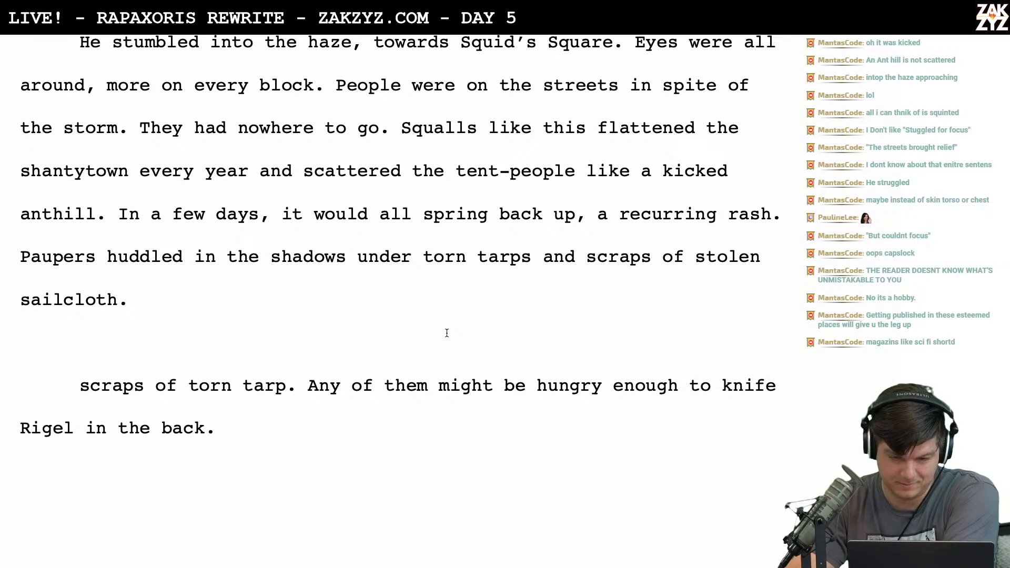
{"action": "scroll", "coordinate": [447, 333], "scroll_direction": "up", "scroll_amount": 1}
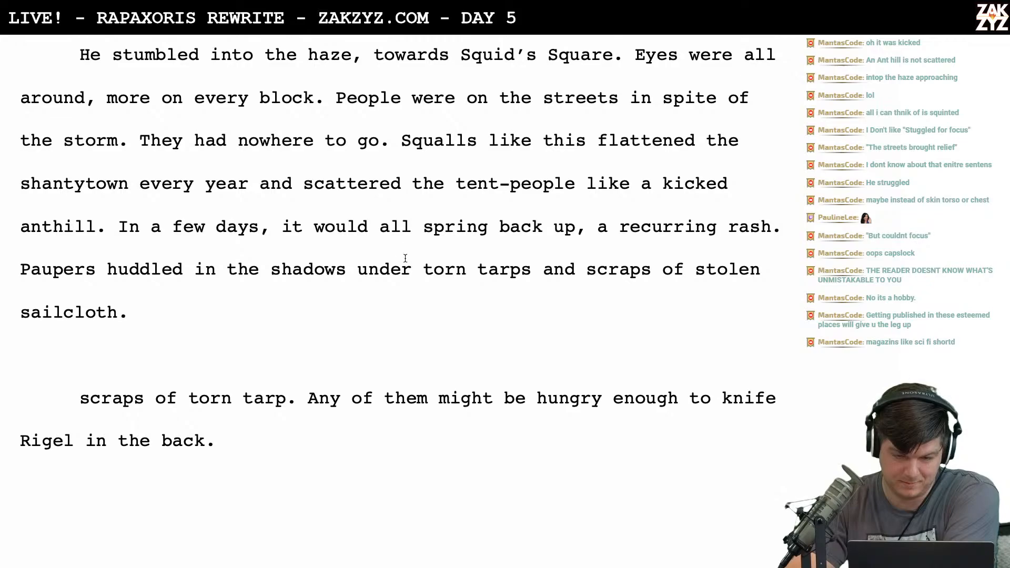
{"action": "key", "text": "Return"}
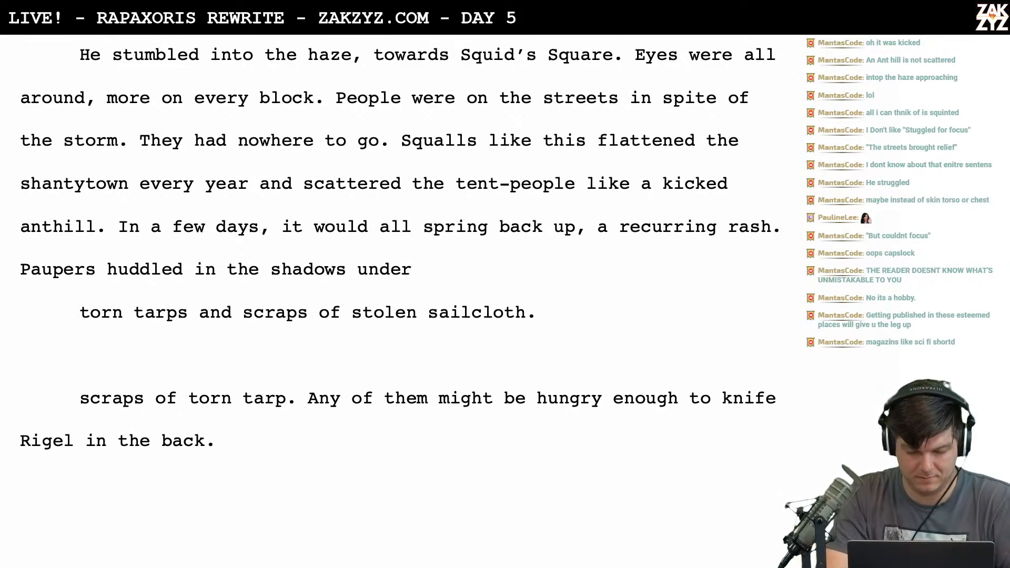
{"action": "type", "text": "s"}
{"action": "key", "text": "BackSpace"}
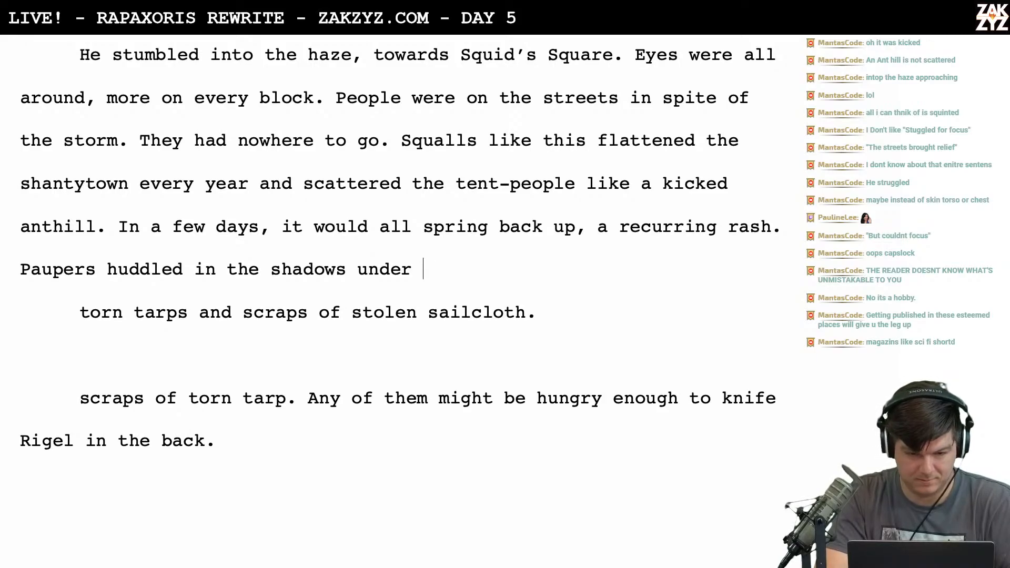
{"action": "type", "text": "scr"}
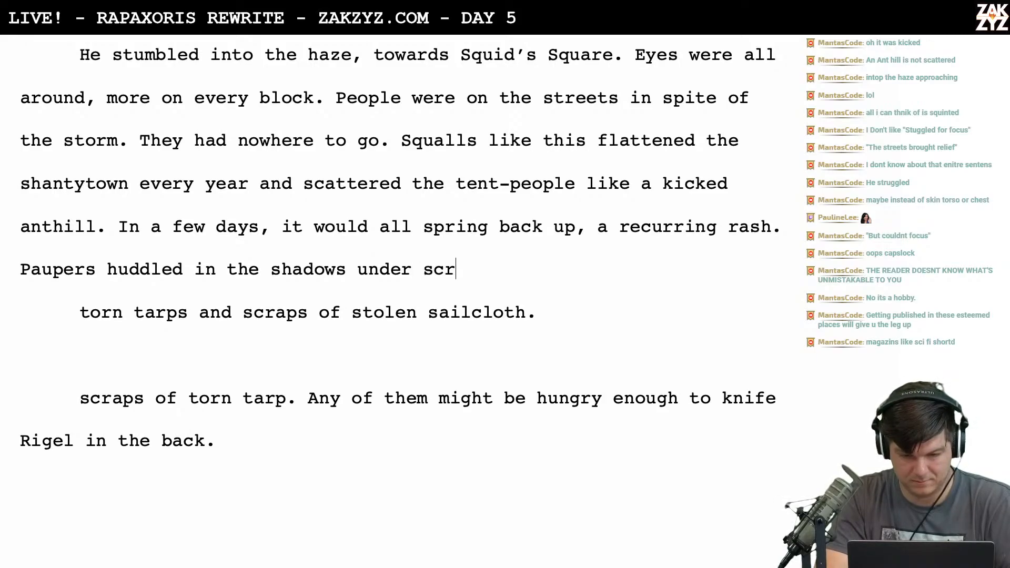
{"action": "type", "text": "aps of"}
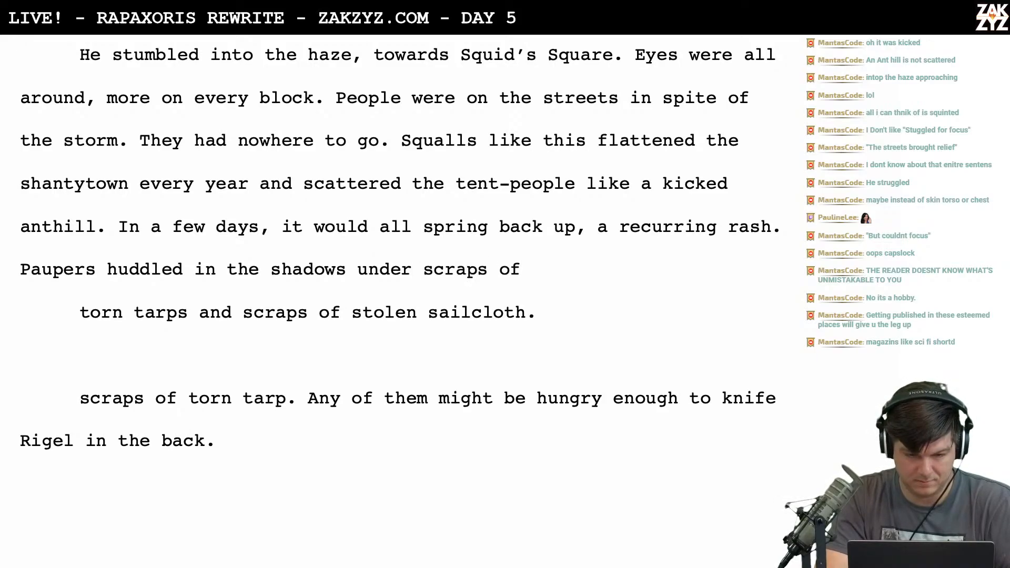
{"action": "key", "text": "BackSpace"}
{"action": "key", "text": "BackSpace"}
{"action": "key", "text": "BackSpace"}
{"action": "key", "text": "BackSpace"}
{"action": "key", "text": "BackSpace"}
{"action": "key", "text": "BackSpace"}
{"action": "key", "text": "BackSpace"}
{"action": "key", "text": "BackSpace"}
{"action": "key", "text": "BackSpace"}
{"action": "key", "text": "BackSpace"}
{"action": "key", "text": "BackSpace"}
{"action": "key", "text": "BackSpace"}
{"action": "key", "text": "BackSpace"}
{"action": "type", "text": "der scrap"}
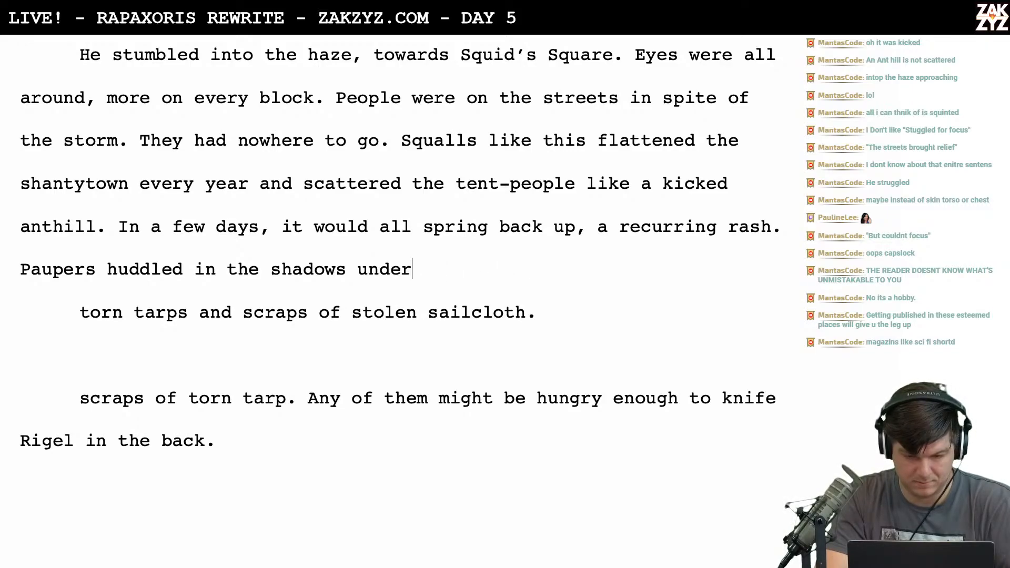
Remove "under" from the end of "Paupers huddled in the shadows under"
{"action": "key", "text": "BackSpace"}
{"action": "key", "text": "BackSpace"}
{"action": "key", "text": "BackSpace"}
{"action": "key", "text": "BackSpace"}
{"action": "key", "text": "BackSpace"}
{"action": "key", "text": "BackSpace"}
{"action": "key", "text": "BackSpace"}
{"action": "key", "text": "BackSpace"}
{"action": "key", "text": "BackSpace"}
{"action": "key", "text": "BackSpace"}
{"action": "key", "text": "BackSpace"}
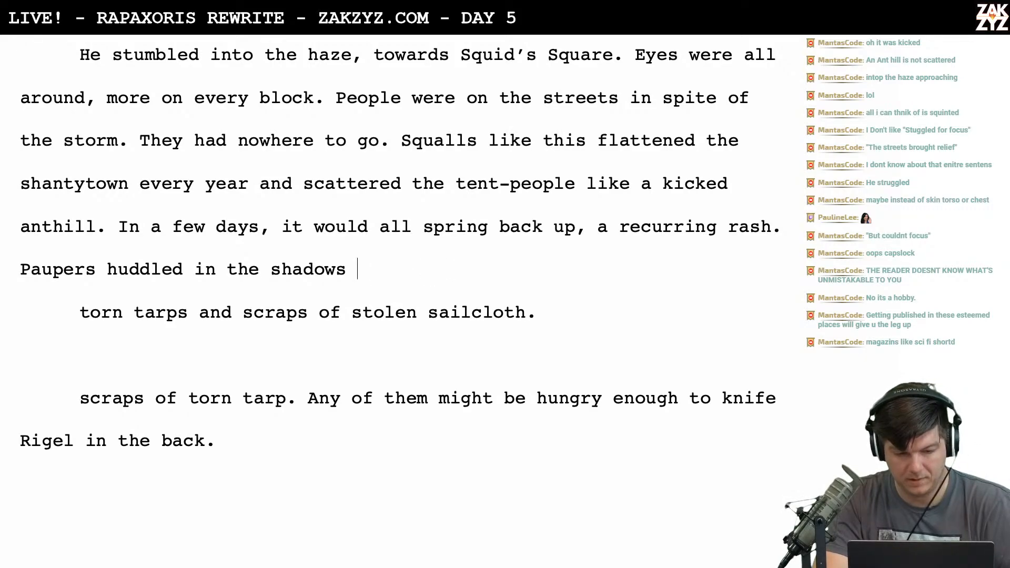
Move "huddled in the shadows" onto its own line and continue "Paupers" with "lined every awning"
{"action": "left_click", "coordinate": [108, 274]}
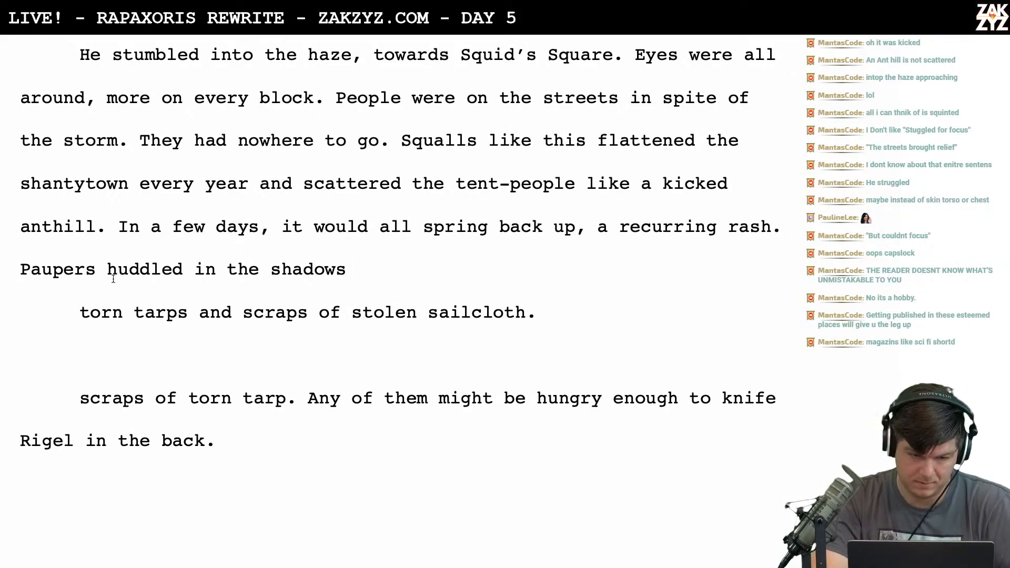
{"action": "key", "text": "Return"}
{"action": "type", "text": "lined "}
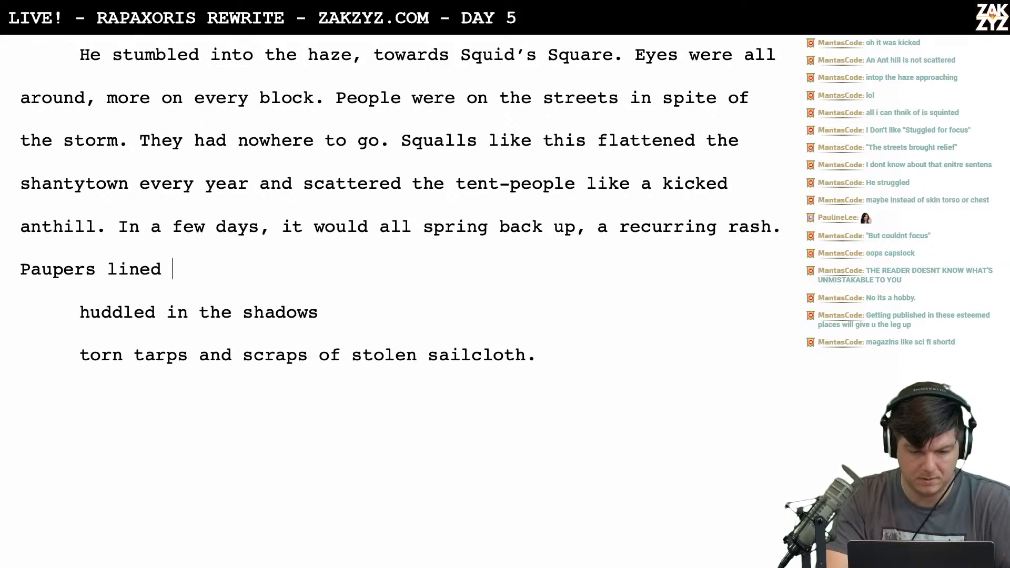
{"action": "type", "text": "the ru"}
{"action": "key", "text": "BackSpace"}
{"action": "key", "text": "BackSpace"}
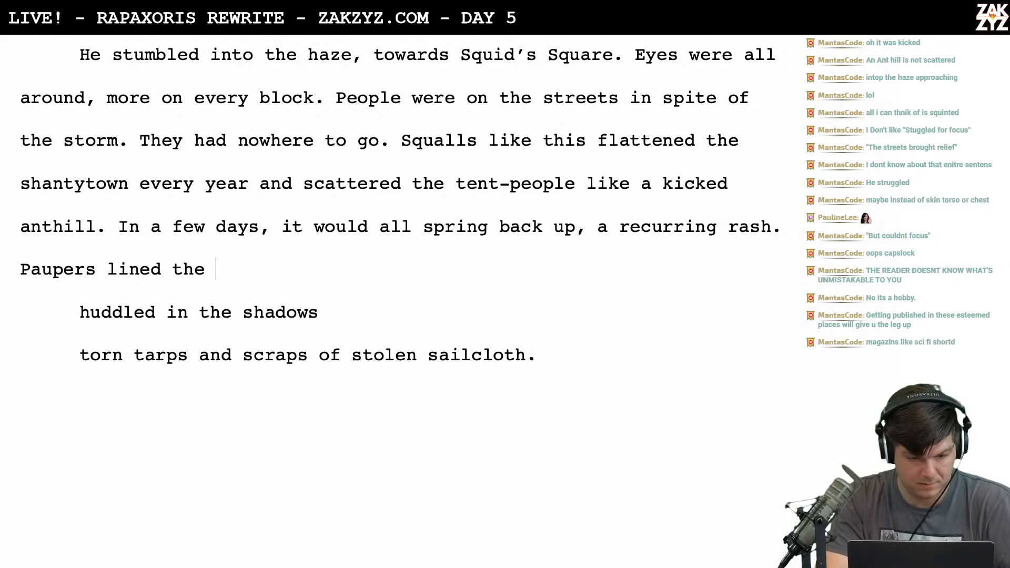
{"action": "key", "text": "BackSpace"}
{"action": "key", "text": "BackSpace"}
{"action": "key", "text": "BackSpace"}
{"action": "type", "text": "every awn"}
{"action": "type", "text": "u"}
{"action": "key", "text": "BackSpace"}
Complete the sentence after "Paupers lined every awning" with ", huddled under scraps of torn tarp."
{"action": "type", "text": "ing, hundel"}
{"action": "key", "text": "BackSpace"}
{"action": "key", "text": "BackSpace"}
{"action": "key", "text": "BackSpace"}
{"action": "type", "text": "ddled unt"}
{"action": "key", "text": "BackSpace"}
{"action": "type", "text": "der scra"}
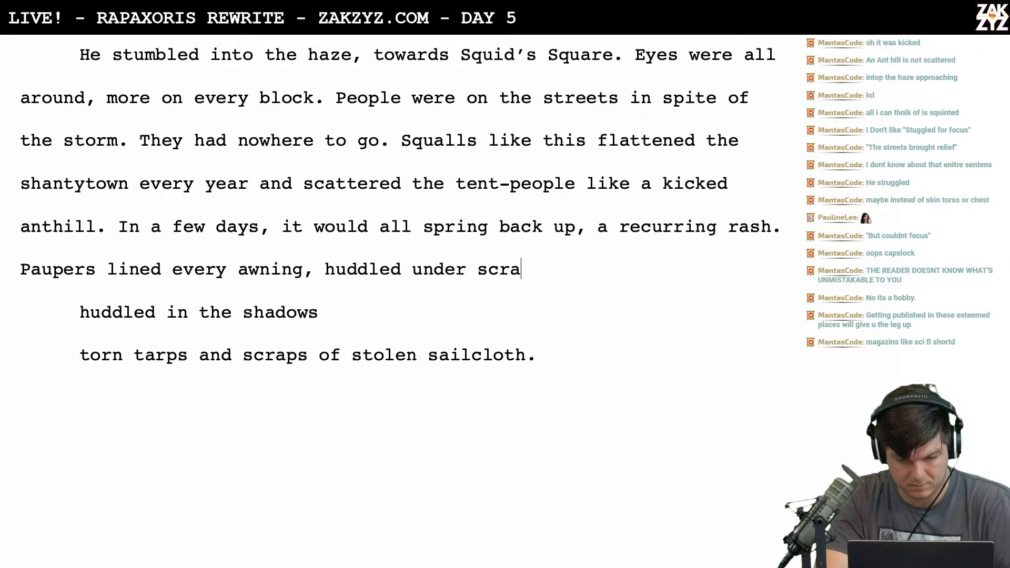
{"action": "type", "text": "ps of tro"}
{"action": "key", "text": "BackSpace"}
{"action": "key", "text": "BackSpace"}
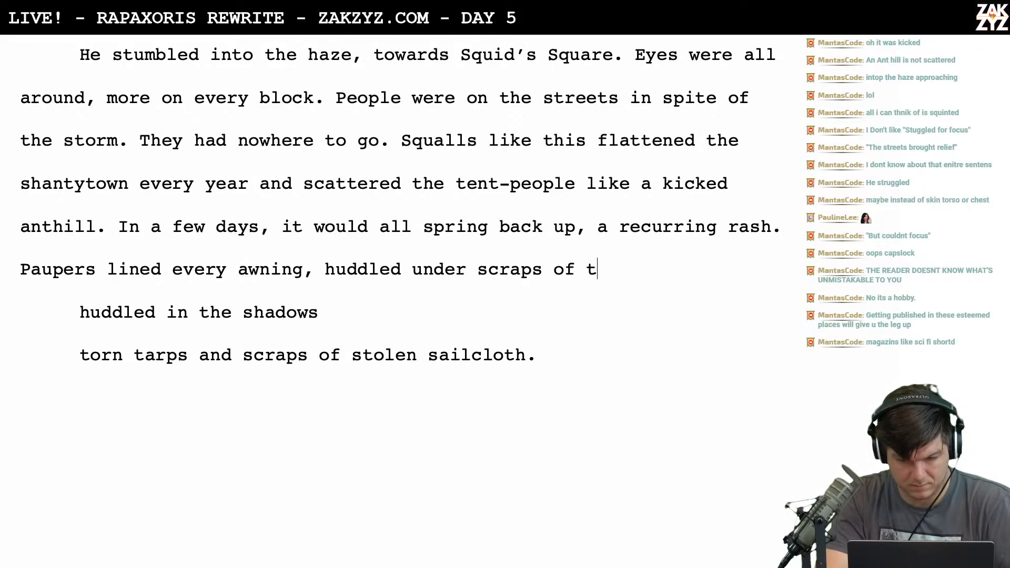
{"action": "type", "text": "torn "}
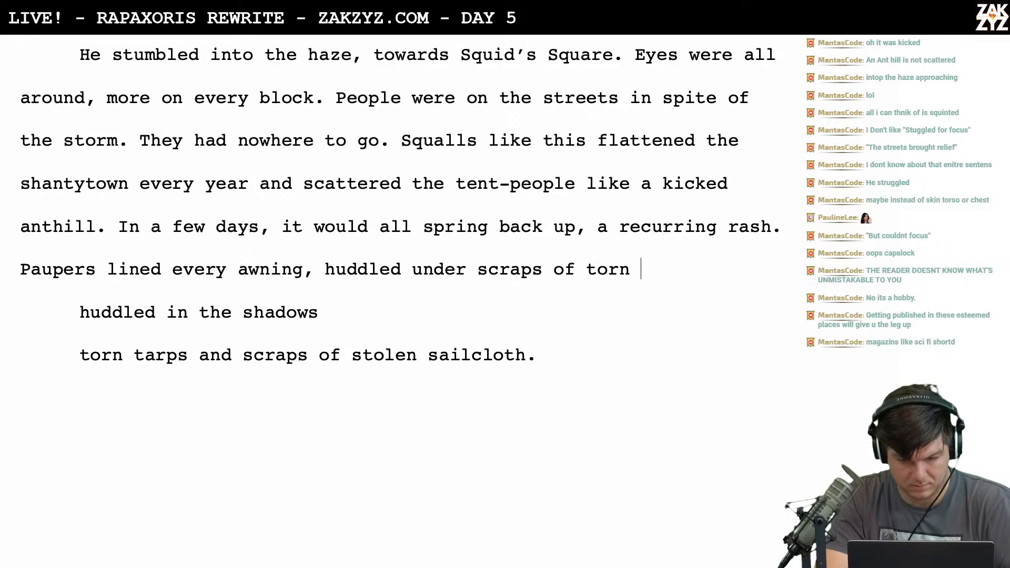
{"action": "type", "text": "tarps"}
{"action": "key", "text": "BackSpace"}
{"action": "type", "text": "."}
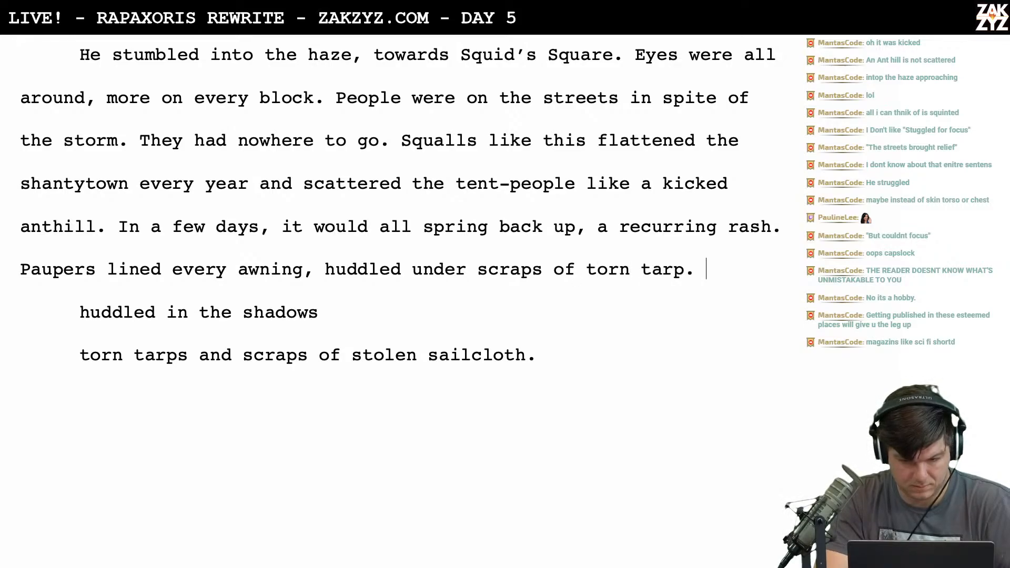
Replace "scraps of torn tarp." after "huddled under" with "the torn scraps of their tents."
{"action": "key", "text": "BackSpace"}
{"action": "key", "text": "BackSpace"}
{"action": "key", "text": "BackSpace"}
{"action": "key", "text": "BackSpace"}
{"action": "key", "text": "BackSpace"}
{"action": "key", "text": "BackSpace"}
{"action": "key", "text": "BackSpace"}
{"action": "key", "text": "BackSpace"}
{"action": "key", "text": "BackSpace"}
{"action": "key", "text": "BackSpace"}
{"action": "key", "text": "BackSpace"}
{"action": "key", "text": "BackSpace"}
{"action": "key", "text": "BackSpace"}
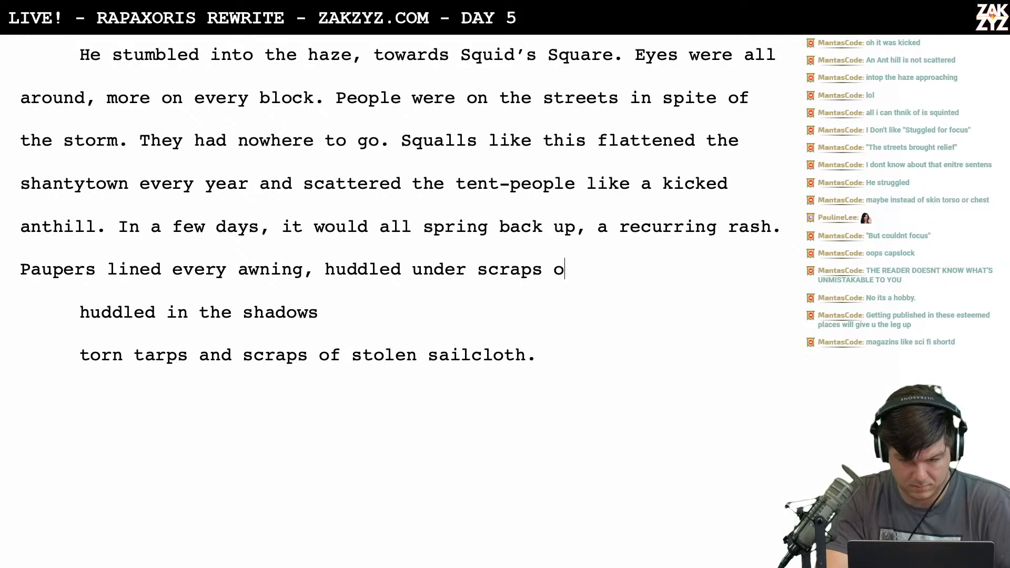
{"action": "key", "text": "BackSpace"}
{"action": "key", "text": "BackSpace"}
{"action": "key", "text": "BackSpace"}
{"action": "key", "text": "BackSpace"}
{"action": "key", "text": "BackSpace"}
{"action": "key", "text": "BackSpace"}
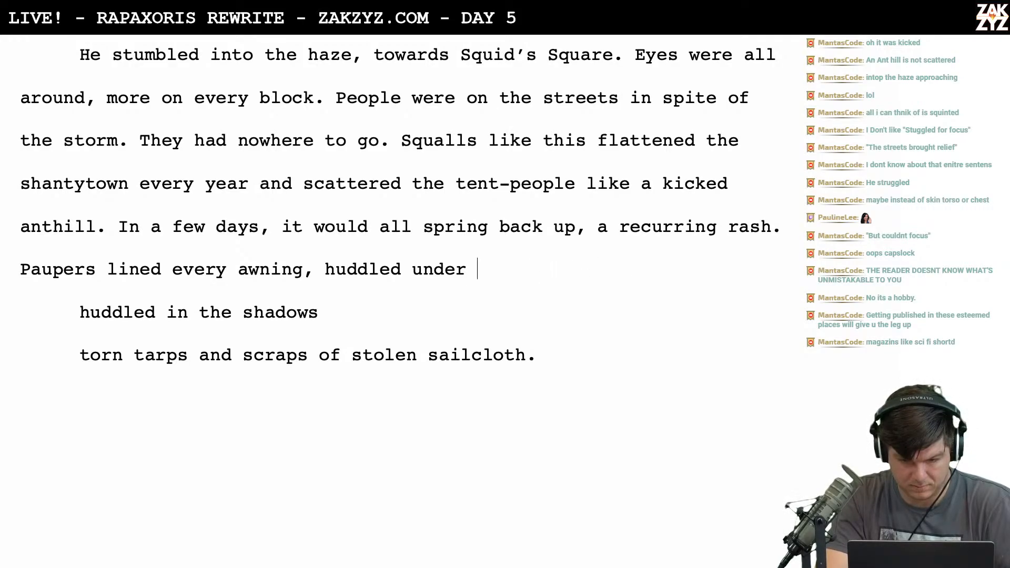
{"action": "type", "text": "the torn s"}
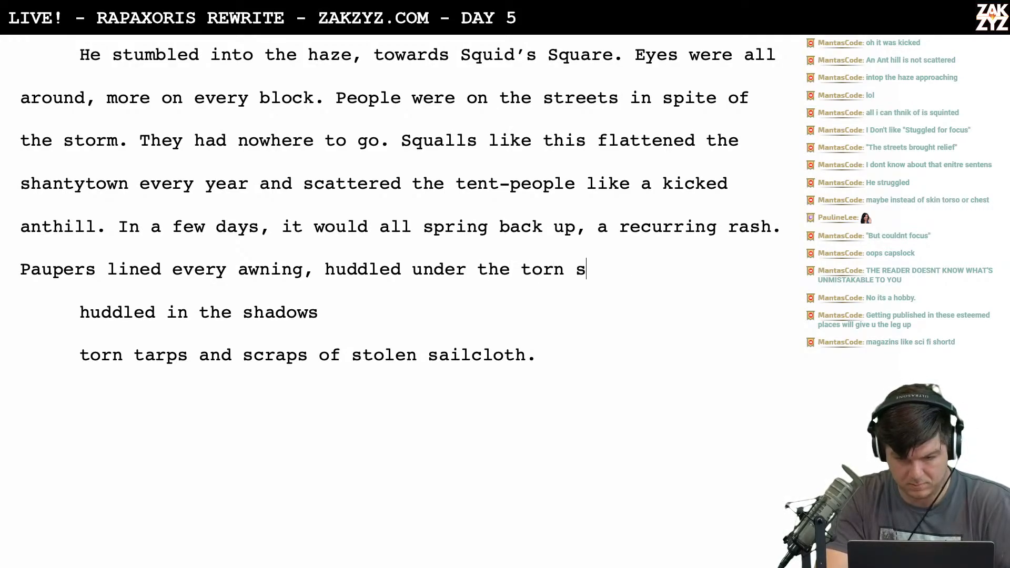
{"action": "type", "text": "craps of their tents."}
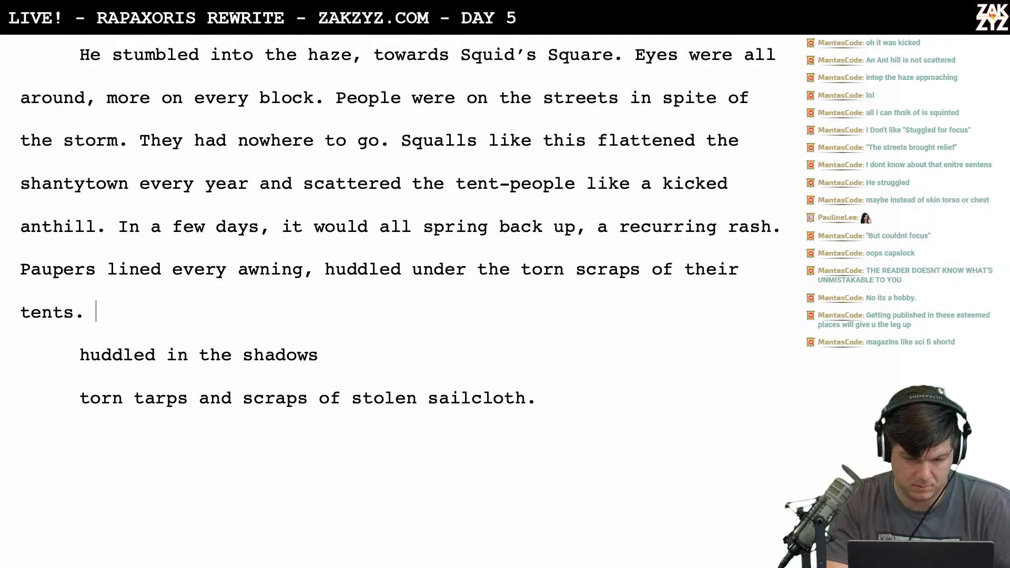
Split off "under the torn scraps of their tents." onto its own line and follow "huddled" with "beneath the scraps of their tarps and tents."
{"action": "scroll", "coordinate": [388, 300], "scroll_direction": "down", "scroll_amount": 1}
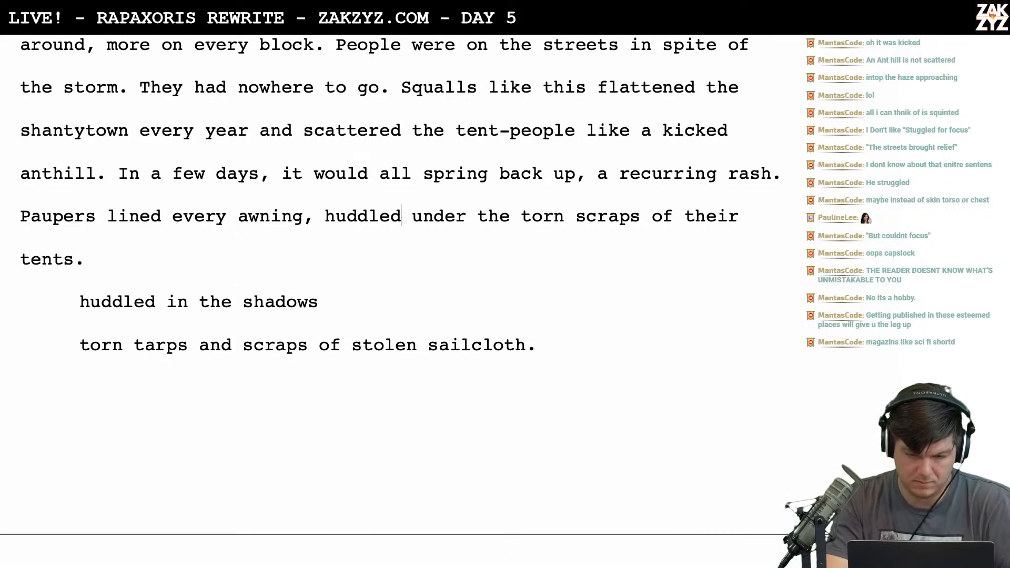
{"action": "key", "text": "Return"}
{"action": "key", "text": "Left"}
{"action": "type", "text": "beneath the scraps of their t"}
{"action": "key", "text": "BackSpace"}
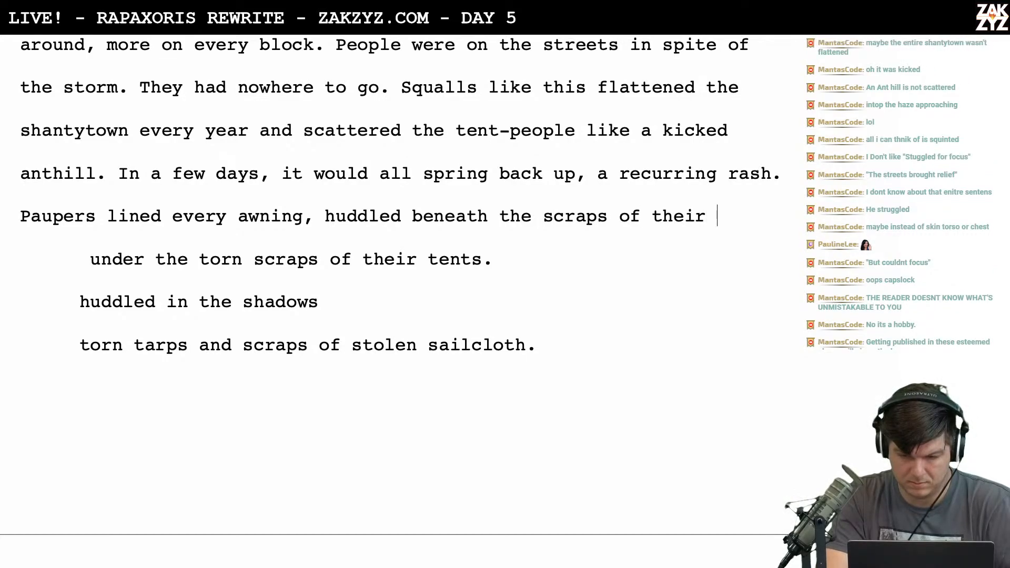
{"action": "type", "text": "tarps and t"}
{"action": "type", "text": "ents"}
{"action": "key", "text": "BackSpace"}
{"action": "type", "text": "ts. "}
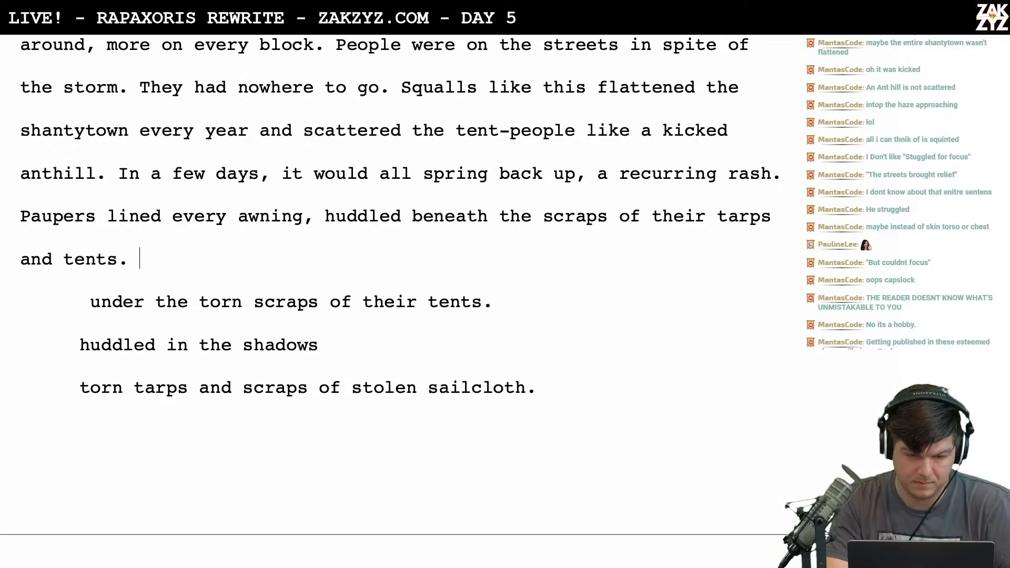
Begin a new sentence after "tarps and tents." with "Any of them might be hungry enough"
{"action": "type", "text": "Any of them "}
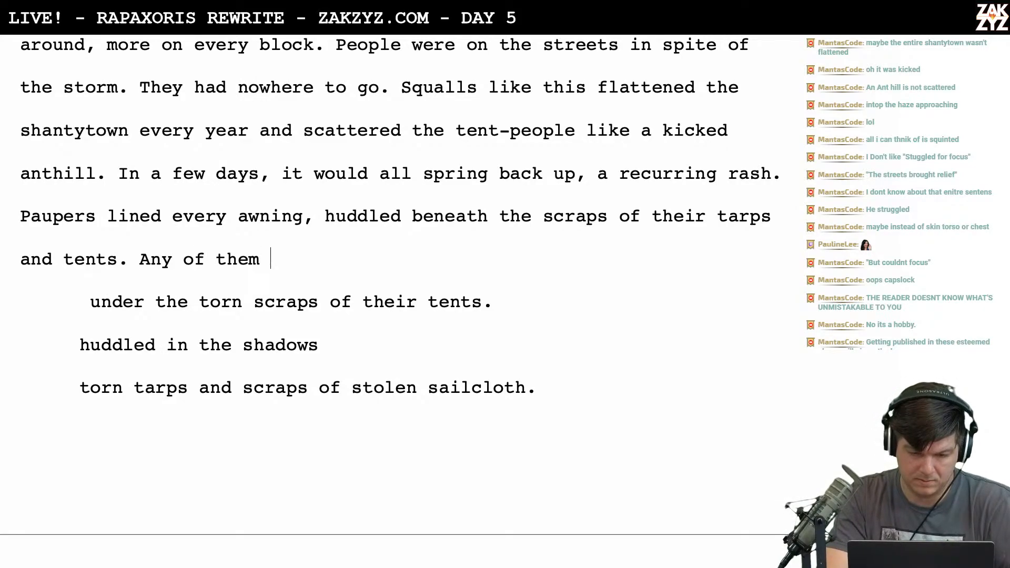
{"action": "type", "text": "might be hungry "}
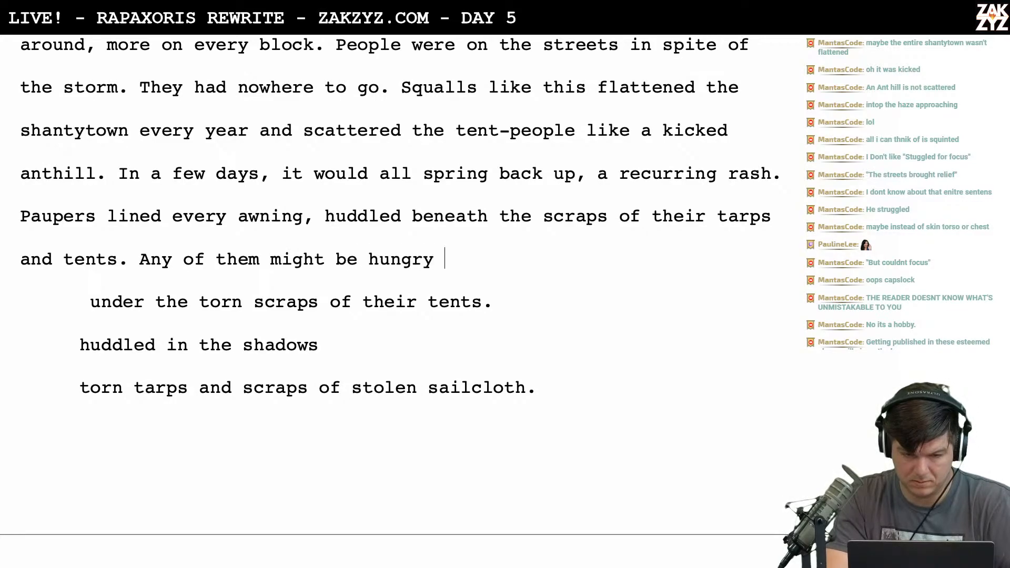
{"action": "type", "text": "enough"}
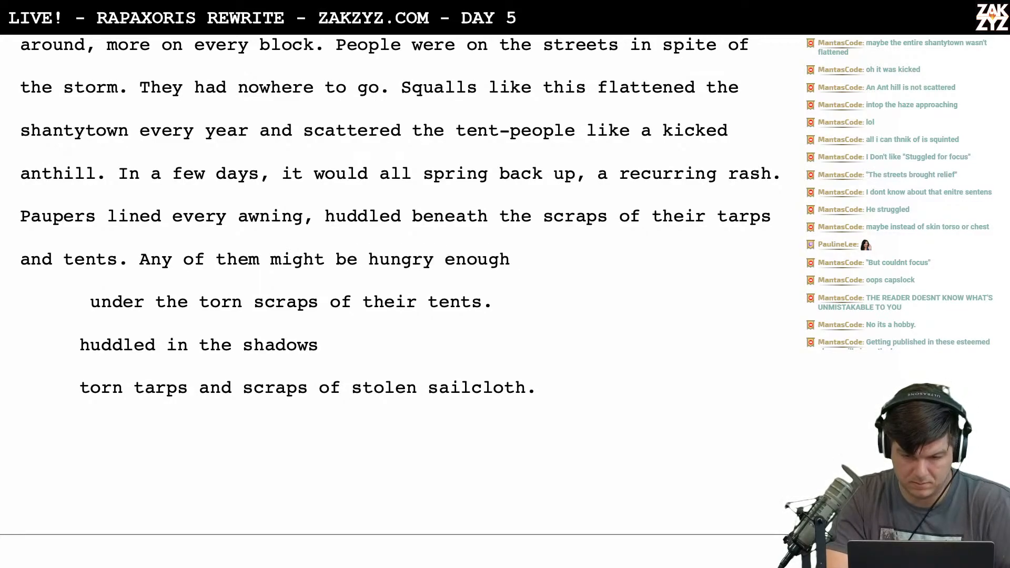
Remove "the" before "scraps" and change "their tarps" to "torn tarps" in the paupers sentence
{"action": "key", "text": "BackSpace"}
{"action": "key", "text": "BackSpace"}
{"action": "key", "text": "BackSpace"}
{"action": "key", "text": "BackSpace"}
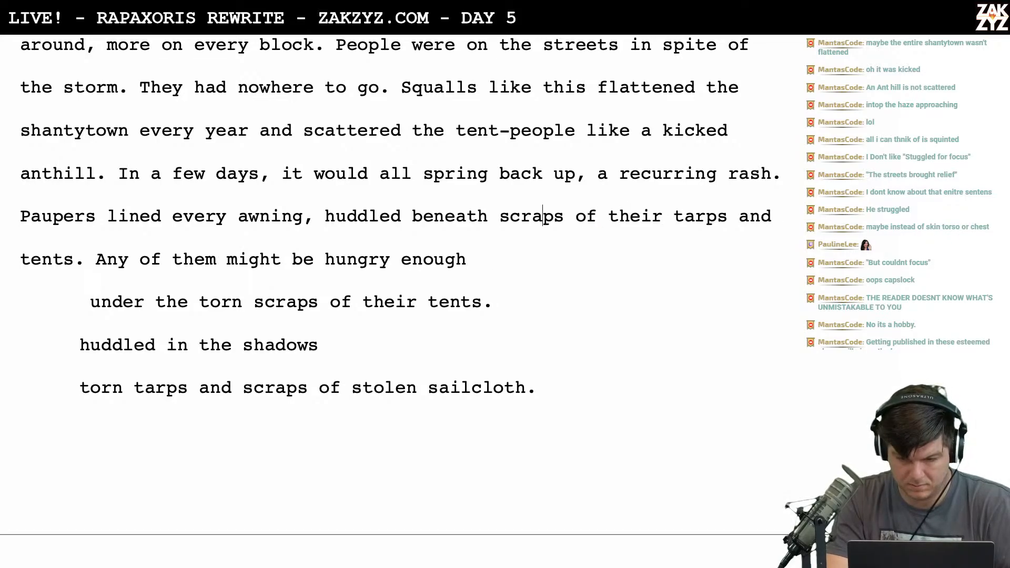
{"action": "key", "text": "BackSpace"}
{"action": "key", "text": "BackSpace"}
{"action": "key", "text": "BackSpace"}
{"action": "key", "text": "BackSpace"}
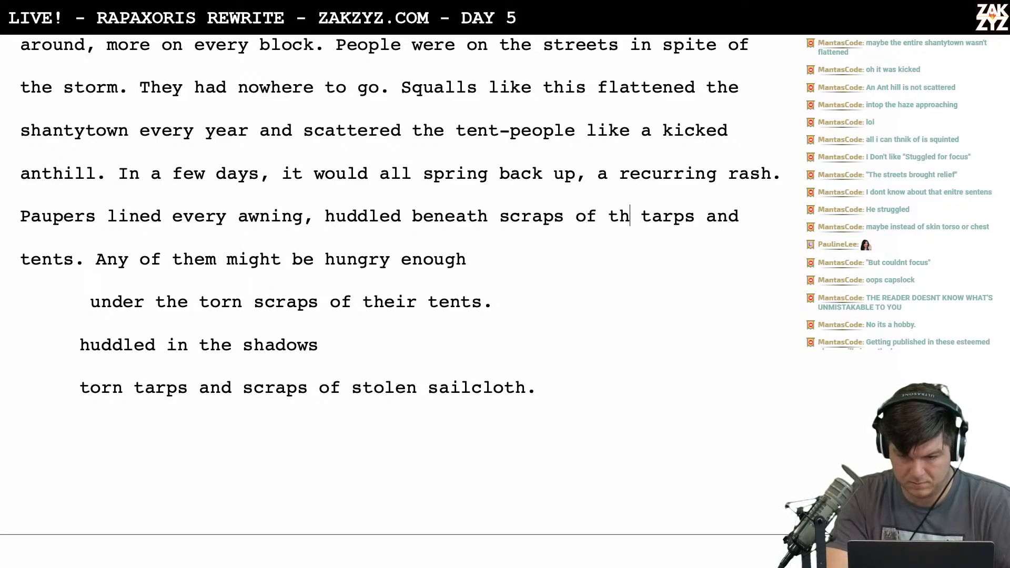
{"action": "type", "text": "orn"}
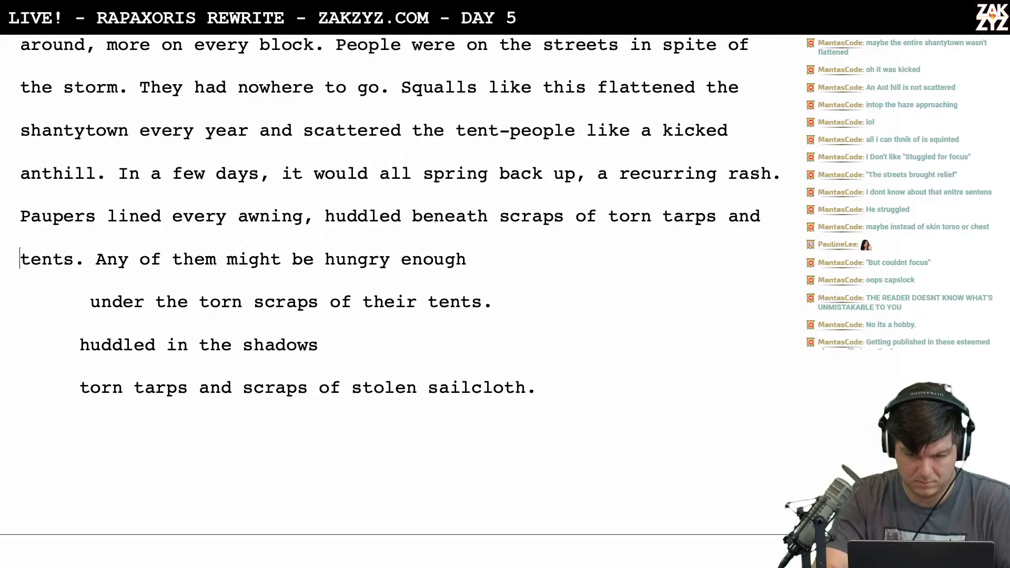
Delete "torn" before "tarps" and make "tarps" the singular "tarp"
{"action": "left_click", "coordinate": [647, 218]}
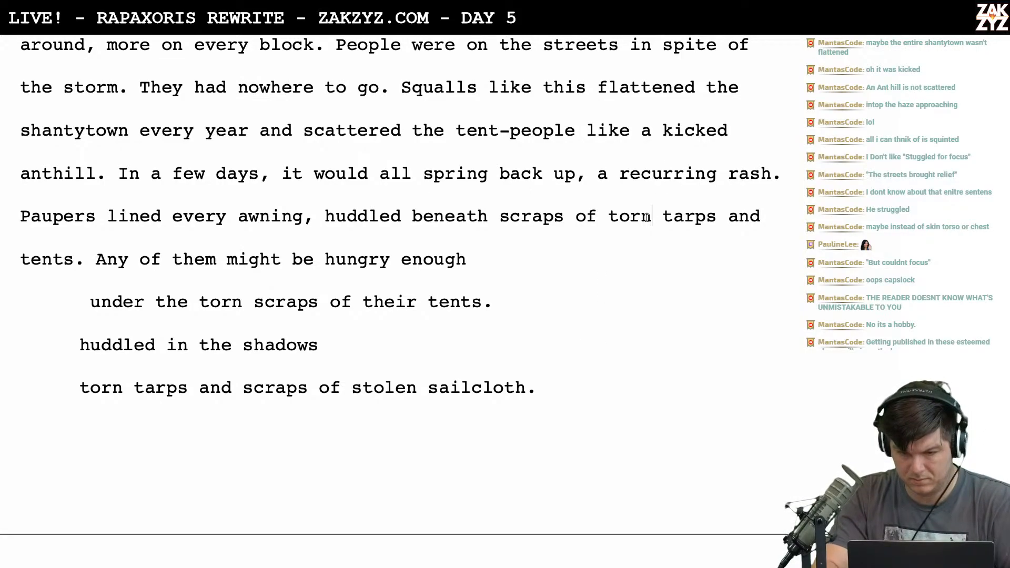
{"action": "key", "text": "BackSpace"}
{"action": "key", "text": "BackSpace"}
{"action": "key", "text": "BackSpace"}
{"action": "key", "text": "BackSpace"}
{"action": "key", "text": "BackSpace"}
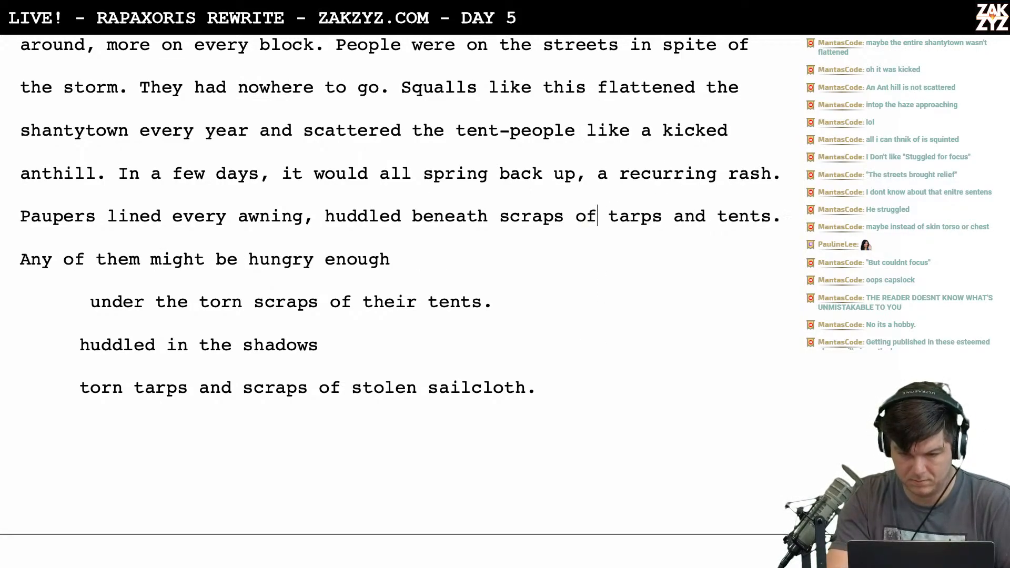
{"action": "key", "text": "BackSpace"}
{"action": "key", "text": "Right"}
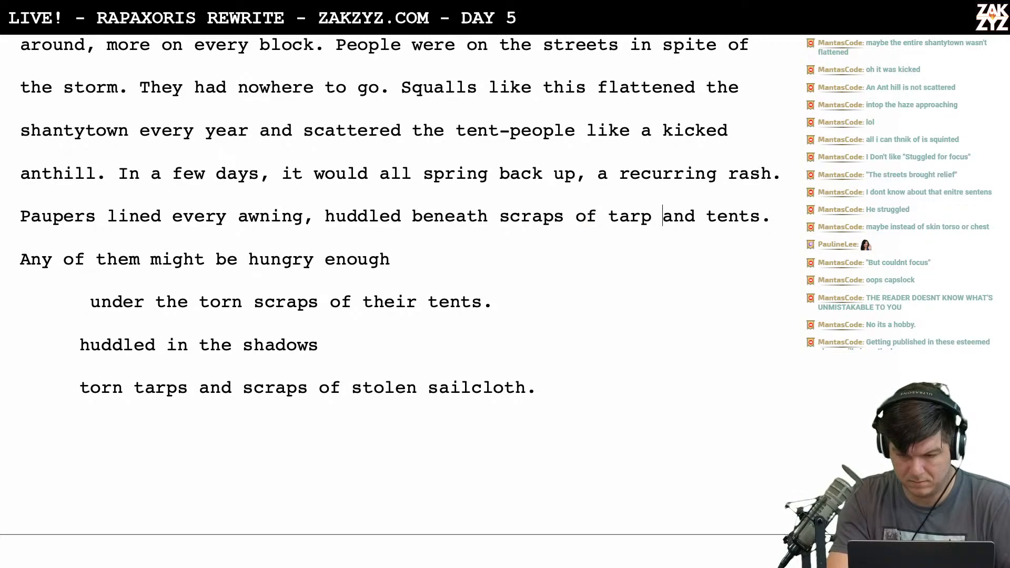
Replace "tents." at the end of the paupers sentence with "sailcloth."
{"action": "key", "text": "Right"}
{"action": "type", "text": "sailcloth"}
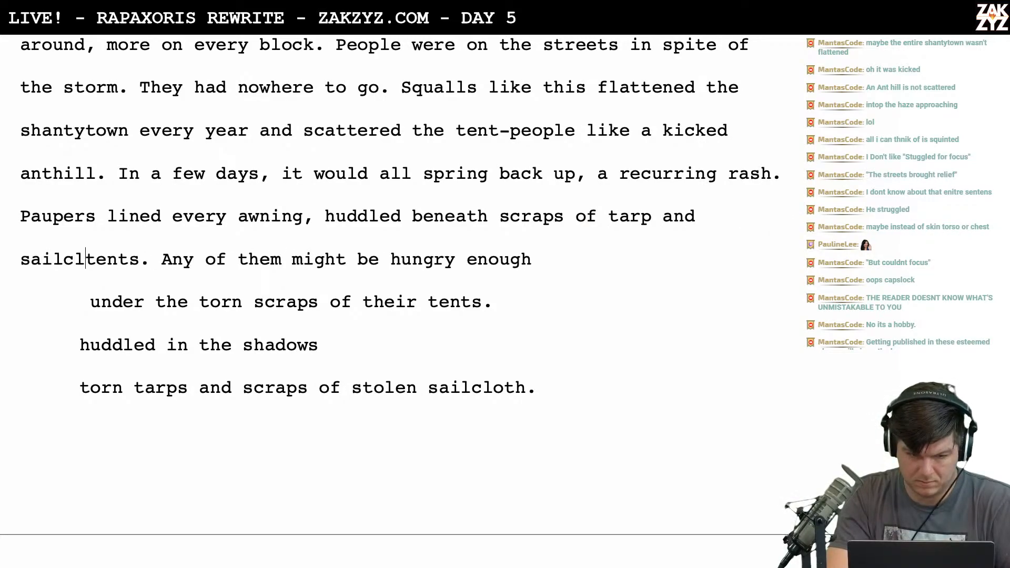
{"action": "type", "text": "."}
{"action": "key", "text": "shift+Right"}
{"action": "key", "text": "shift+Right"}
{"action": "key", "text": "shift+Right"}
{"action": "key", "text": "shift+Right"}
{"action": "key", "text": "shift+Right"}
{"action": "key", "text": "shift+Right"}
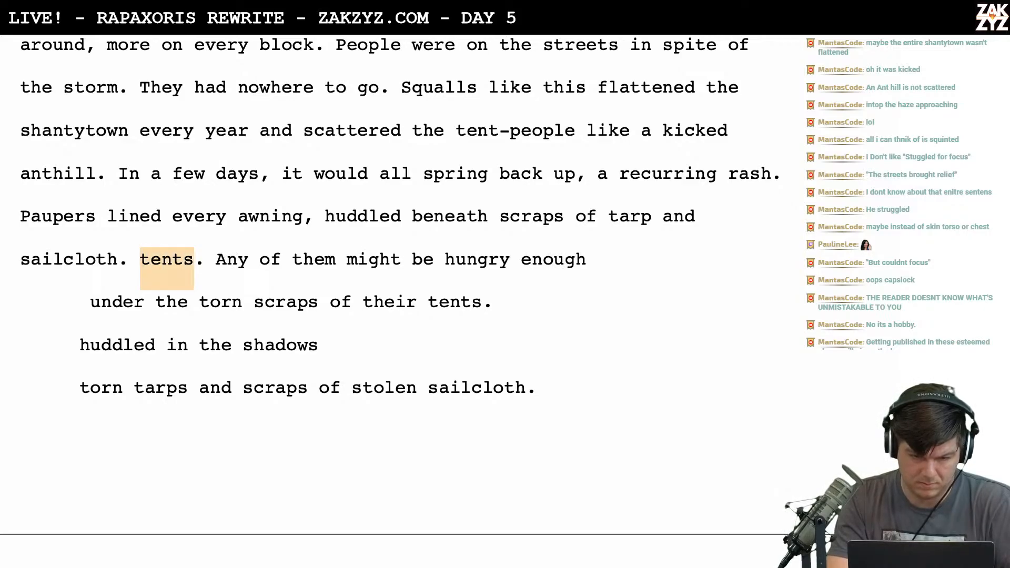
{"action": "key", "text": "Delete"}
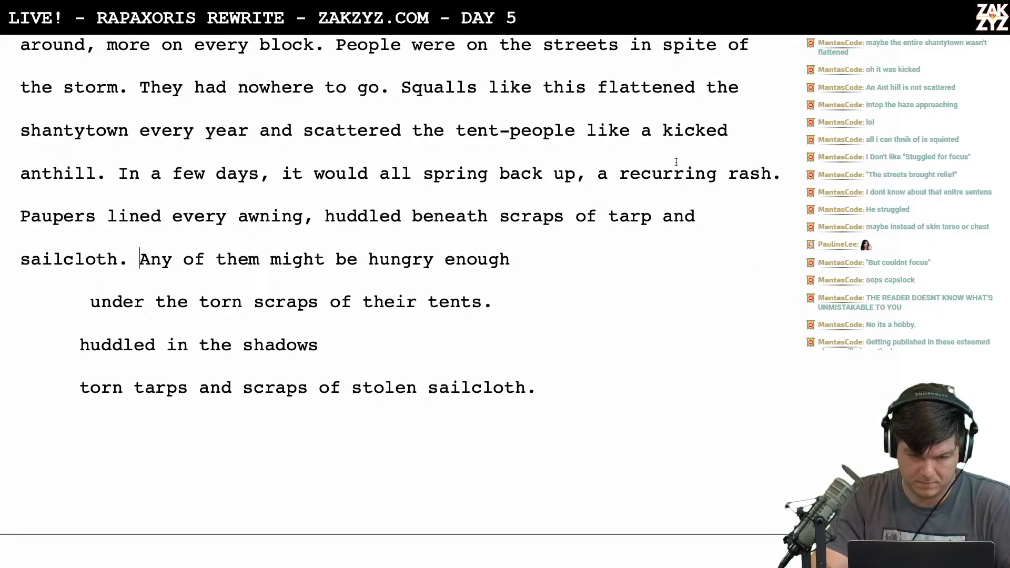
Finish the sentence after "hungry enough" with "to knife Rigel in the back."
{"action": "left_click", "coordinate": [588, 269]}
{"action": "type", "text": "to"}
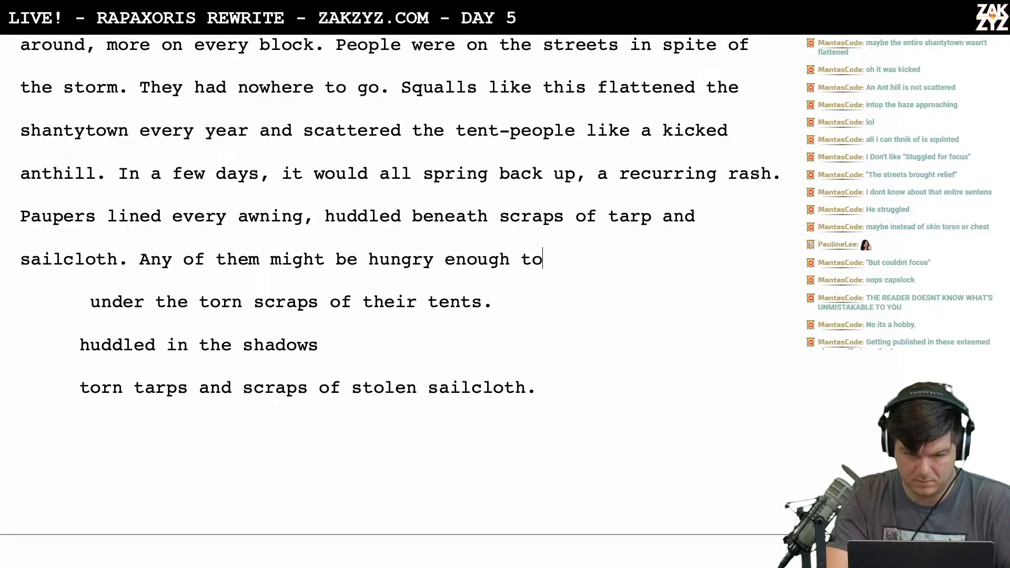
{"action": "type", "text": " knife "}
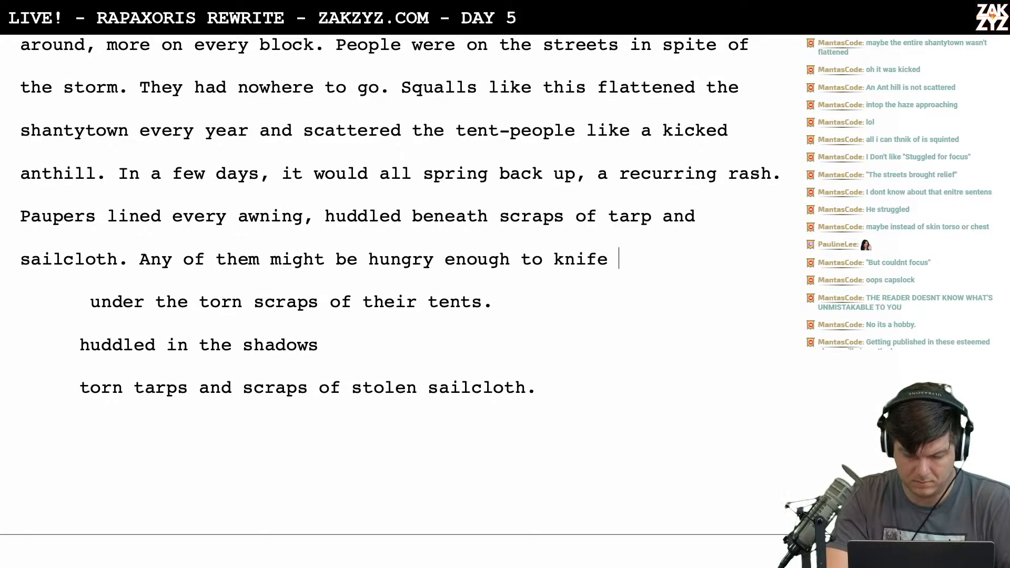
{"action": "type", "text": "Rigel in the back."}
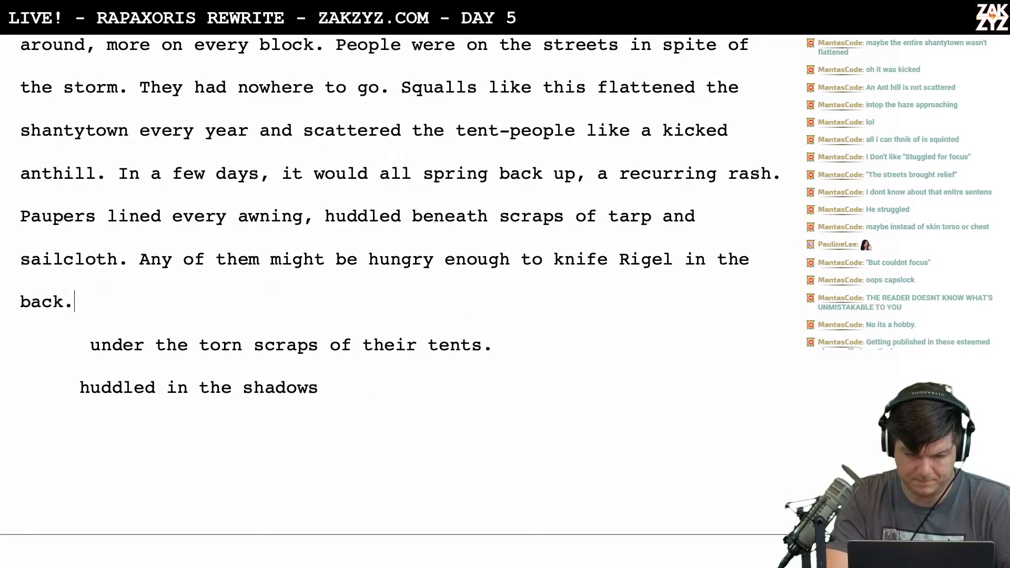
Delete the leftover draft lines between the rewritten "Rigel in the back." and the paragraph beginning "On the other side of the square"
{"action": "key", "text": "shift+Down"}
{"action": "key", "text": "shift+Down"}
{"action": "key", "text": "shift+Down"}
{"action": "key", "text": "shift+Down"}
{"action": "key", "text": "shift+Down"}
{"action": "key", "text": "shift+Down"}
{"action": "key", "text": "shift+Down"}
{"action": "key", "text": "shift+Down"}
{"action": "key", "text": "shift+Down"}
{"action": "key", "text": "shift+Down"}
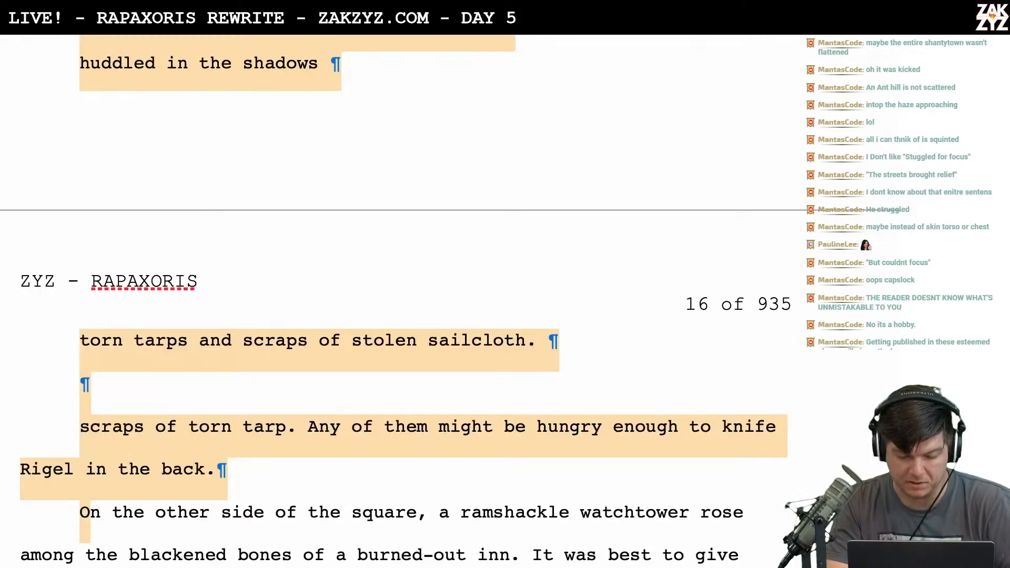
{"action": "key", "text": "shift+Up"}
{"action": "key", "text": "shift+Up"}
{"action": "key", "text": "shift+Up"}
{"action": "key", "text": "shift+Up"}
{"action": "key", "text": "shift+Right"}
{"action": "key", "text": "shift+Right"}
{"action": "key", "text": "shift+Right"}
{"action": "key", "text": "shift+Right"}
{"action": "key", "text": "shift+Right"}
{"action": "key", "text": "shift+Right"}
{"action": "key", "text": "shift+Right"}
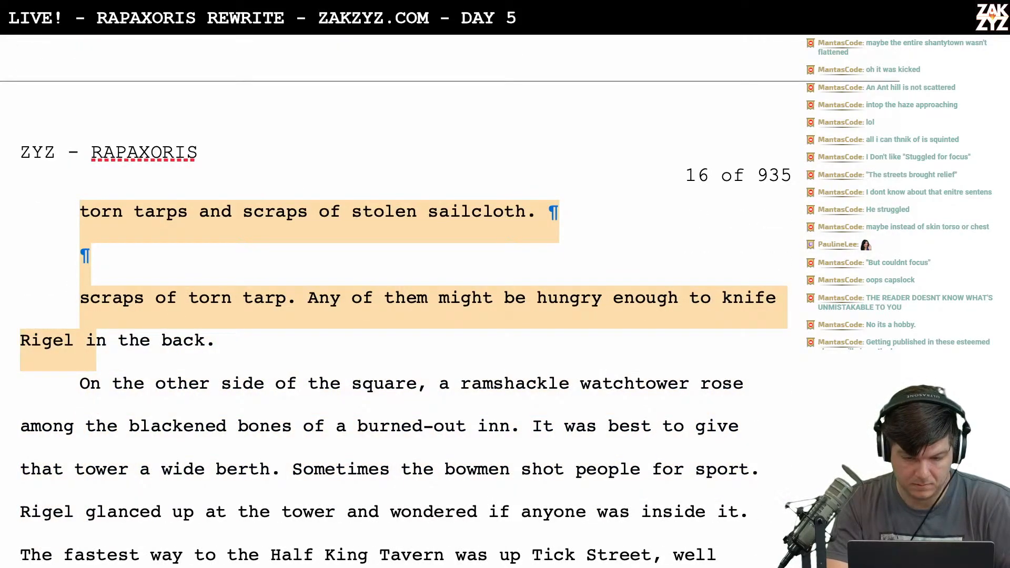
{"action": "key", "text": "shift+Right"}
{"action": "key", "text": "shift+Right"}
{"action": "key", "text": "shift+Right"}
{"action": "key", "text": "shift+Right"}
{"action": "key", "text": "shift+Right"}
{"action": "key", "text": "BackSpace"}
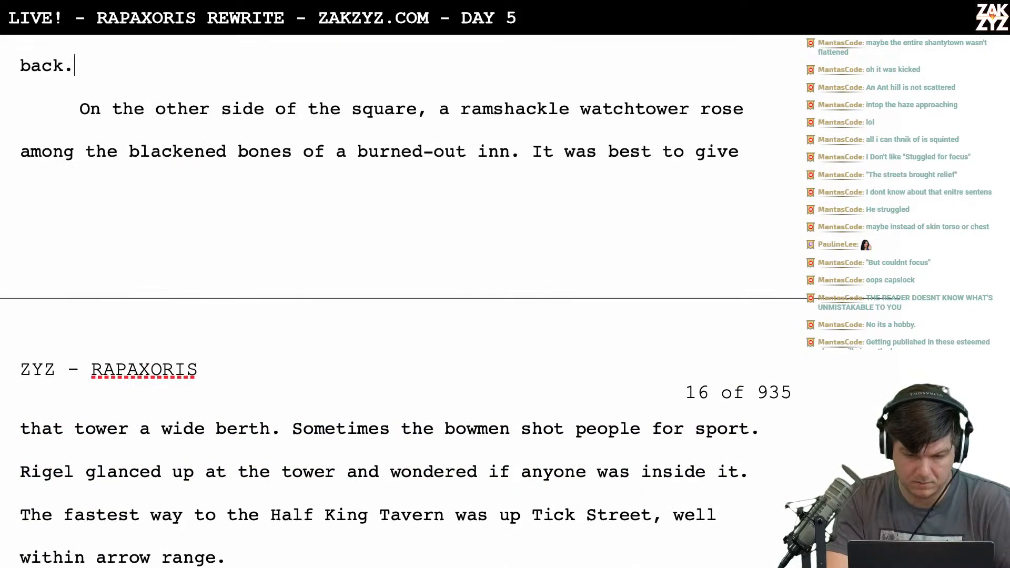
Read ahead through the watchtower passage, Rigel's fall into the muck and his search for the dagger
{"action": "scroll", "coordinate": [588, 272], "scroll_direction": "down", "scroll_amount": 6}
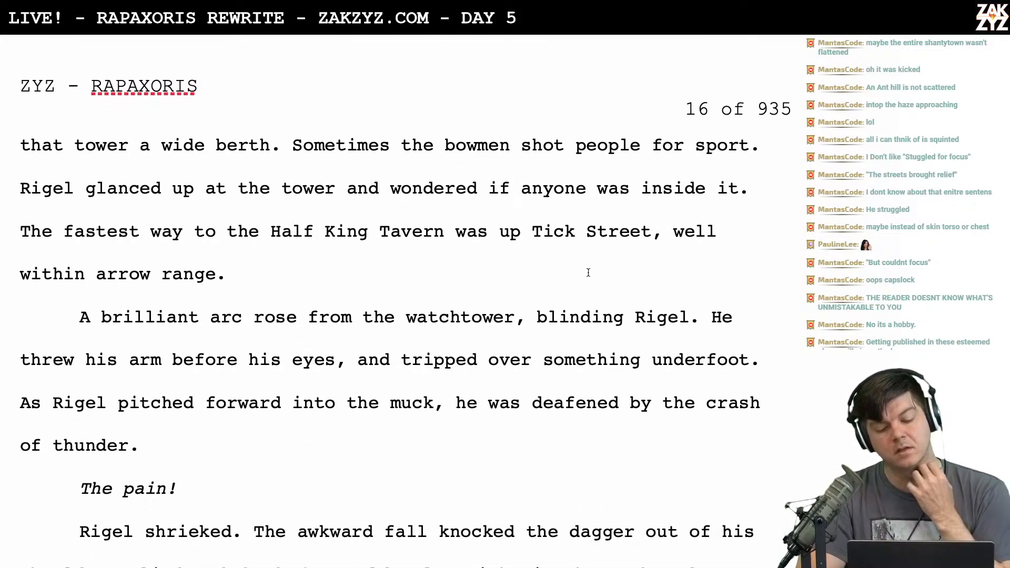
{"action": "scroll", "coordinate": [588, 273], "scroll_direction": "down", "scroll_amount": 4}
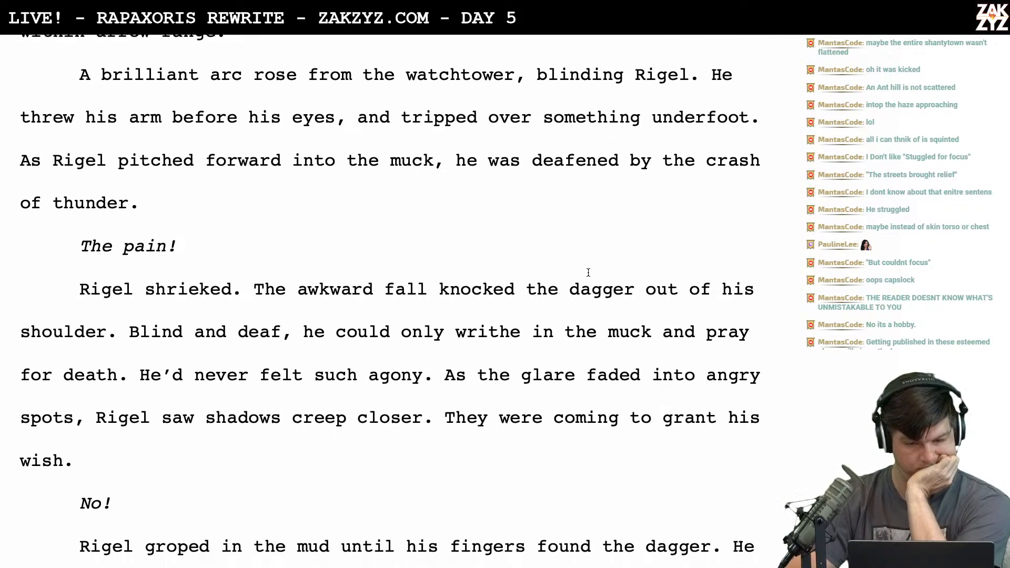
{"action": "scroll", "coordinate": [588, 272], "scroll_direction": "down", "scroll_amount": 1}
{"action": "scroll", "coordinate": [588, 272], "scroll_direction": "down", "scroll_amount": 3}
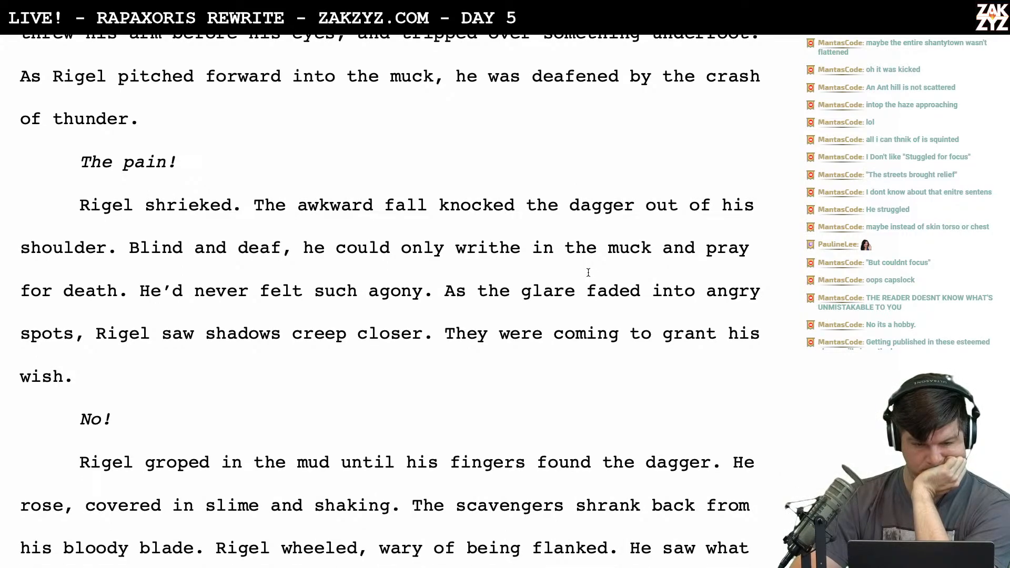
{"action": "scroll", "coordinate": [588, 272], "scroll_direction": "down", "scroll_amount": 1}
{"action": "scroll", "coordinate": [588, 272], "scroll_direction": "up", "scroll_amount": 11}
{"action": "scroll", "coordinate": [588, 269], "scroll_direction": "up", "scroll_amount": 12}
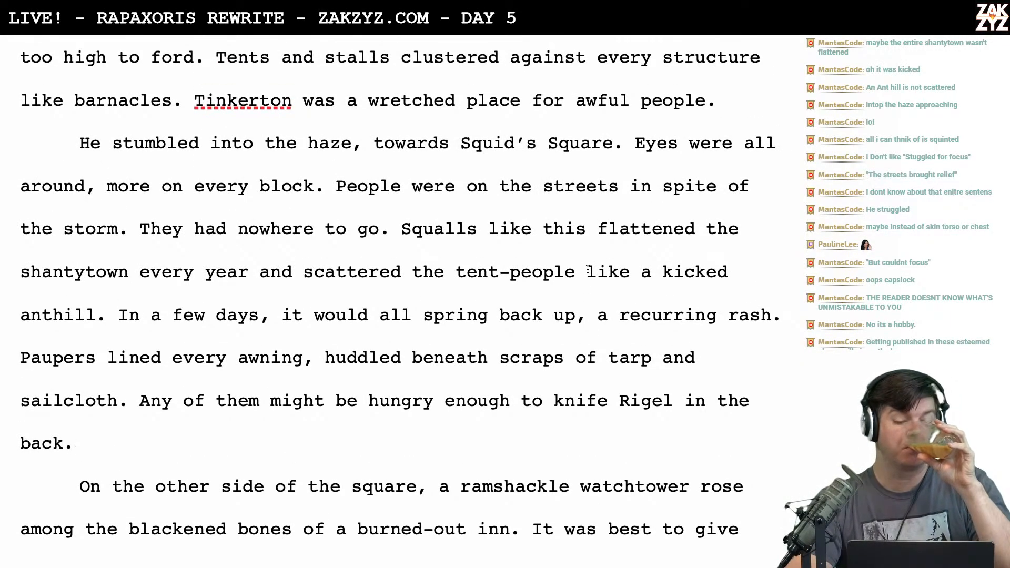
Review the rewritten Squid's Square paragraph and the preceding Tinkerton paragraphs back to the start of page 15
{"action": "scroll", "coordinate": [588, 270], "scroll_direction": "down", "scroll_amount": 3}
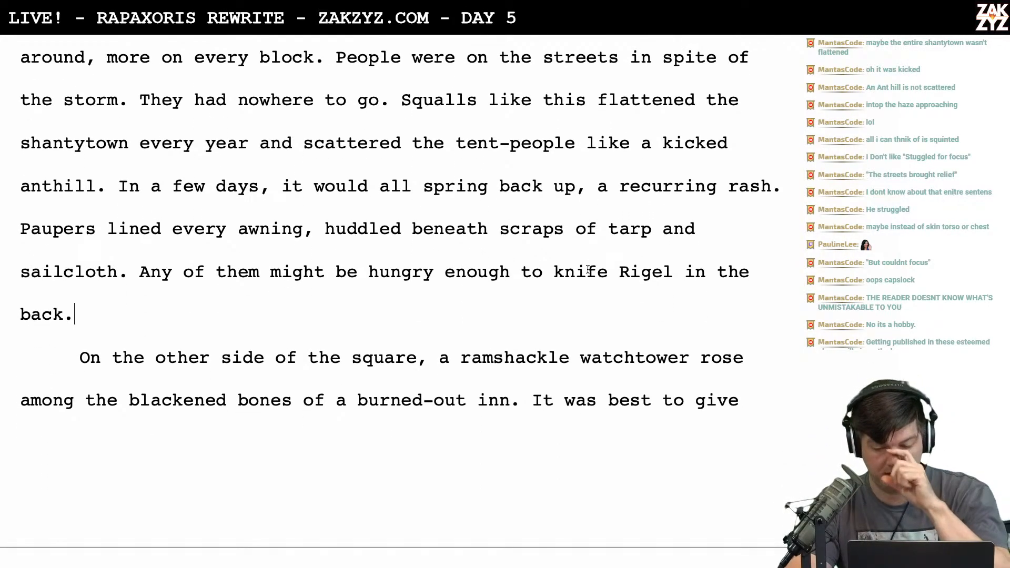
{"action": "scroll", "coordinate": [588, 270], "scroll_direction": "down", "scroll_amount": 2}
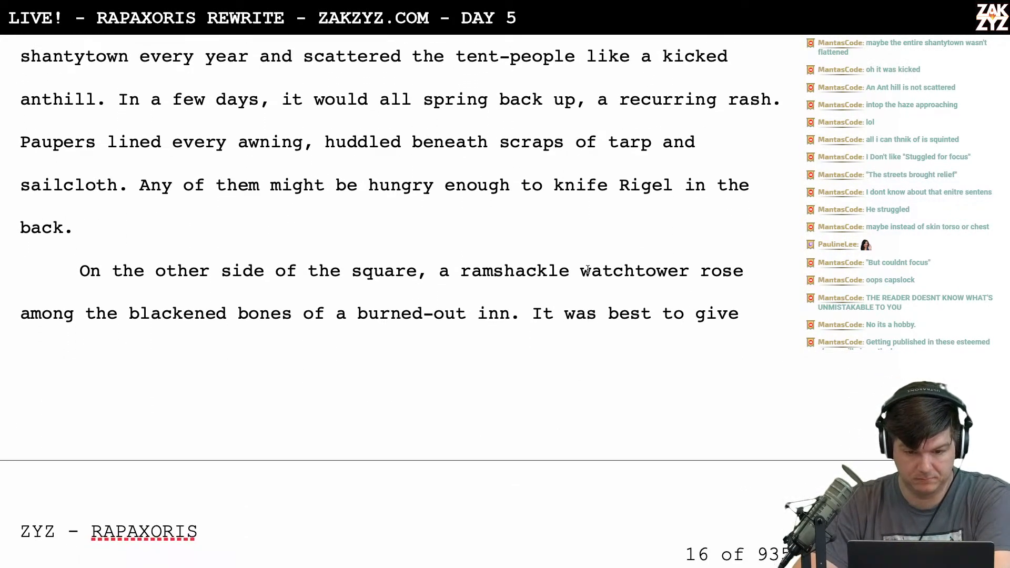
{"action": "scroll", "coordinate": [588, 270], "scroll_direction": "down", "scroll_amount": 3}
{"action": "scroll", "coordinate": [588, 269], "scroll_direction": "up", "scroll_amount": 5}
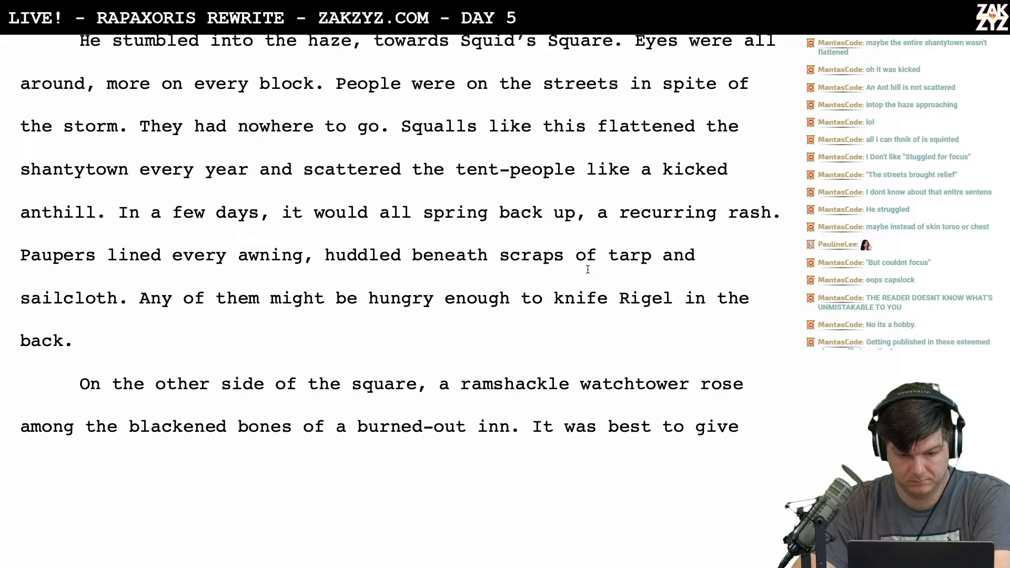
{"action": "scroll", "coordinate": [588, 270], "scroll_direction": "up", "scroll_amount": 6}
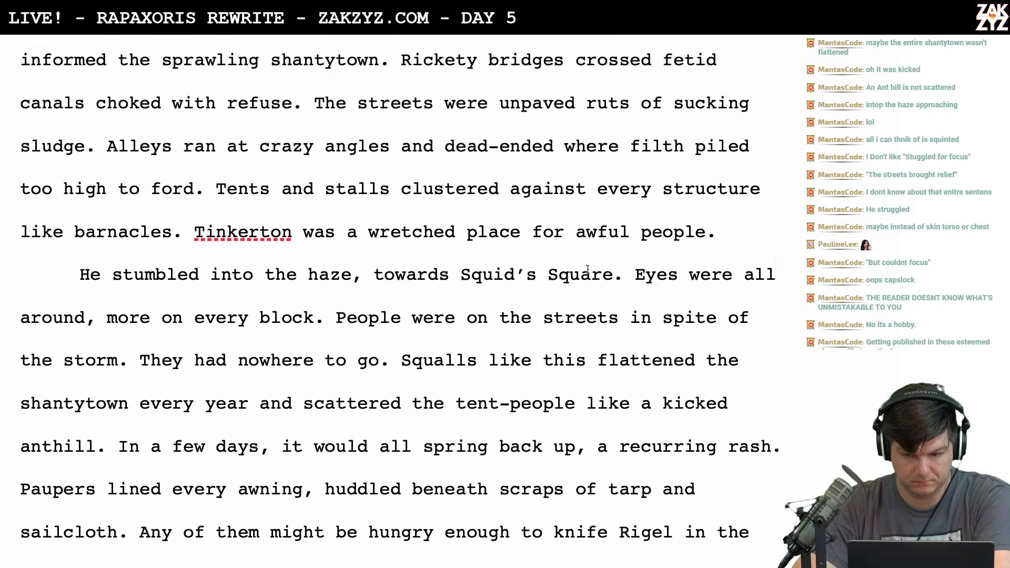
{"action": "scroll", "coordinate": [588, 270], "scroll_direction": "down", "scroll_amount": 2}
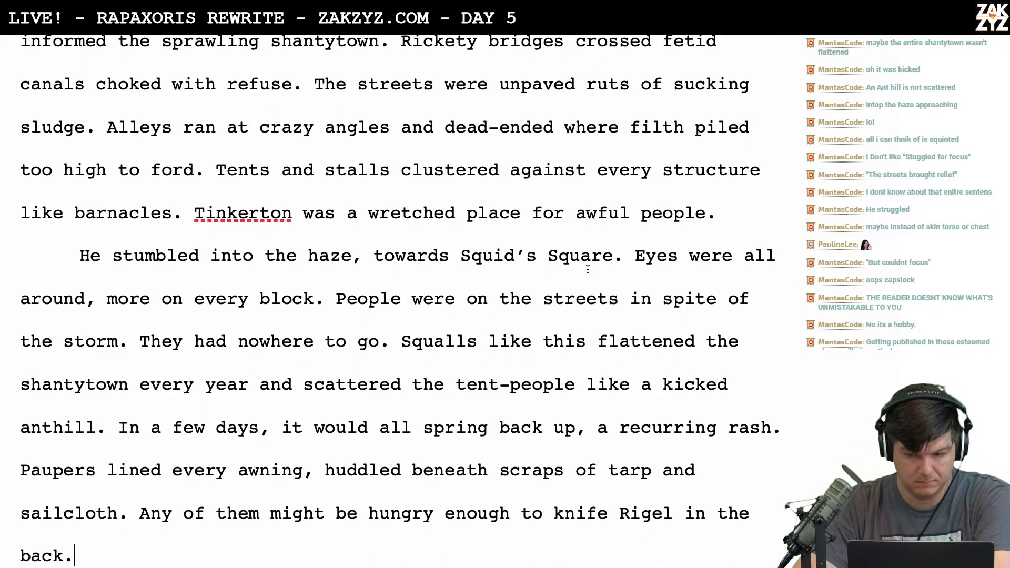
{"action": "scroll", "coordinate": [588, 270], "scroll_direction": "up", "scroll_amount": 5}
{"action": "scroll", "coordinate": [588, 270], "scroll_direction": "up", "scroll_amount": 6}
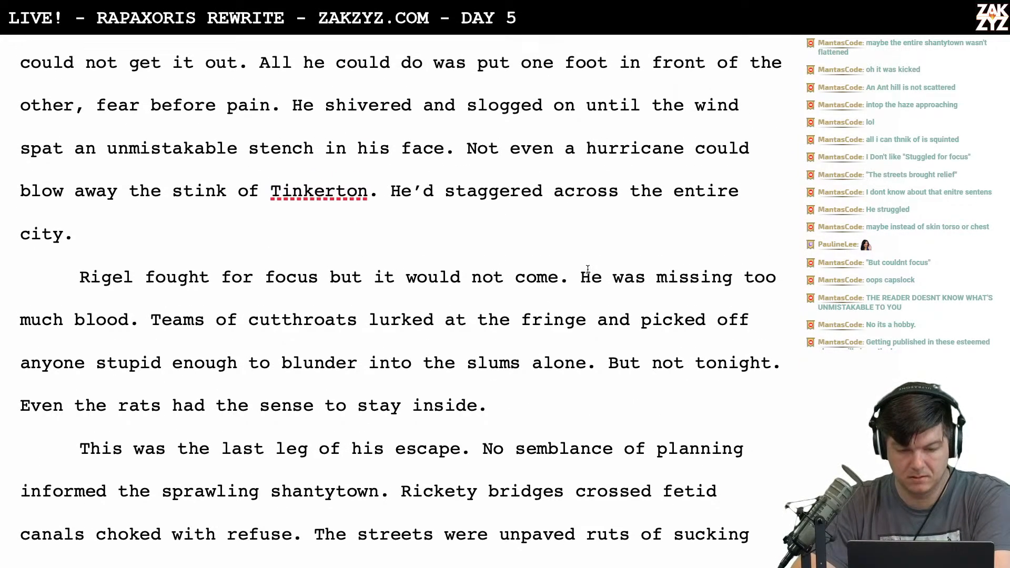
{"action": "scroll", "coordinate": [587, 269], "scroll_direction": "up", "scroll_amount": 1}
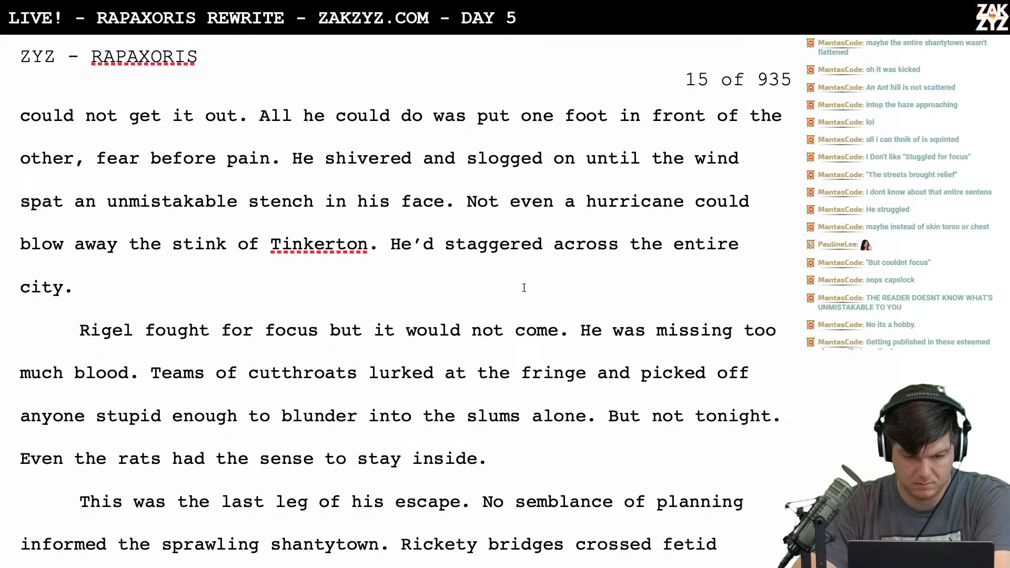
Reread page 15 from Rigel's arrival in Tinkerton through the paupers paragraph, checking how it leads into the watchtower paragraph
{"action": "scroll", "coordinate": [559, 330], "scroll_direction": "down", "scroll_amount": 1}
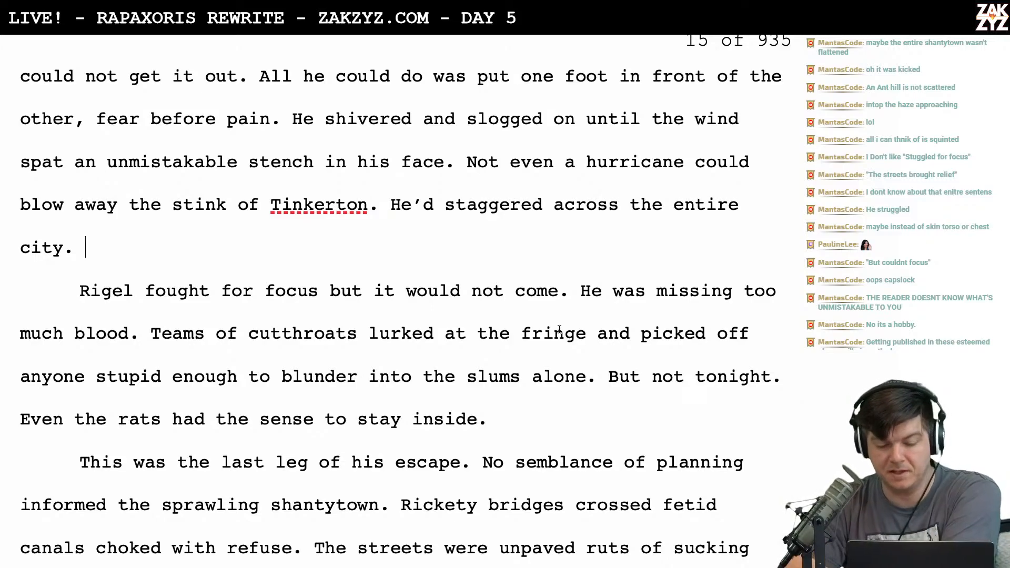
{"action": "scroll", "coordinate": [560, 330], "scroll_direction": "down", "scroll_amount": 1}
{"action": "scroll", "coordinate": [559, 330], "scroll_direction": "down", "scroll_amount": 8}
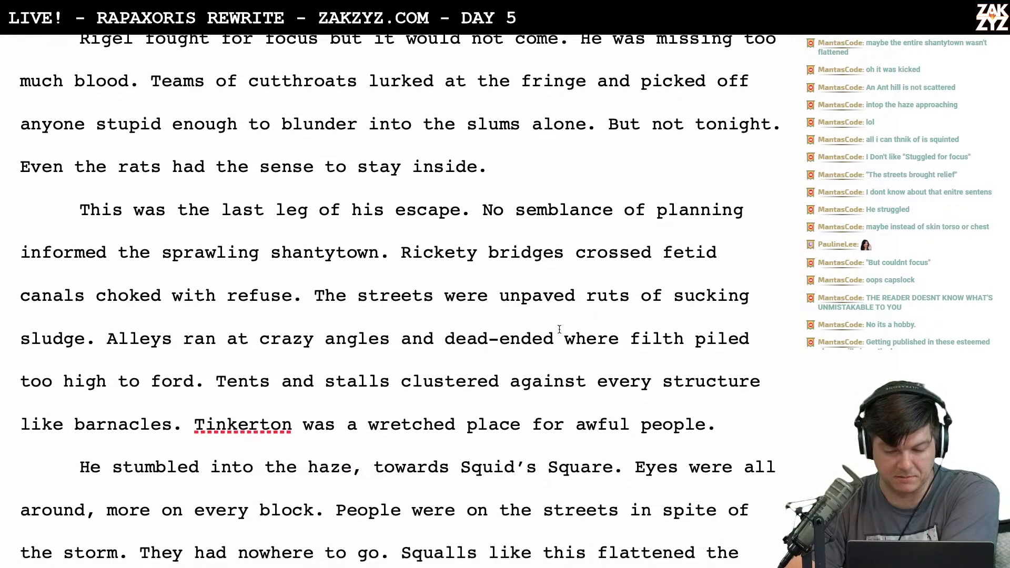
{"action": "scroll", "coordinate": [559, 330], "scroll_direction": "down", "scroll_amount": 1}
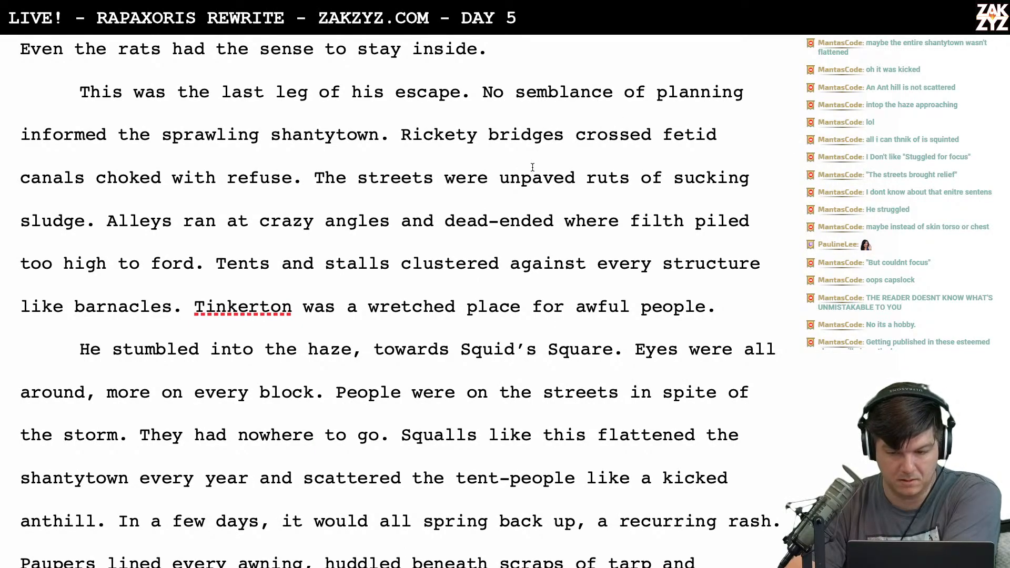
{"action": "scroll", "coordinate": [532, 166], "scroll_direction": "down", "scroll_amount": 5}
{"action": "scroll", "coordinate": [533, 167], "scroll_direction": "down", "scroll_amount": 3}
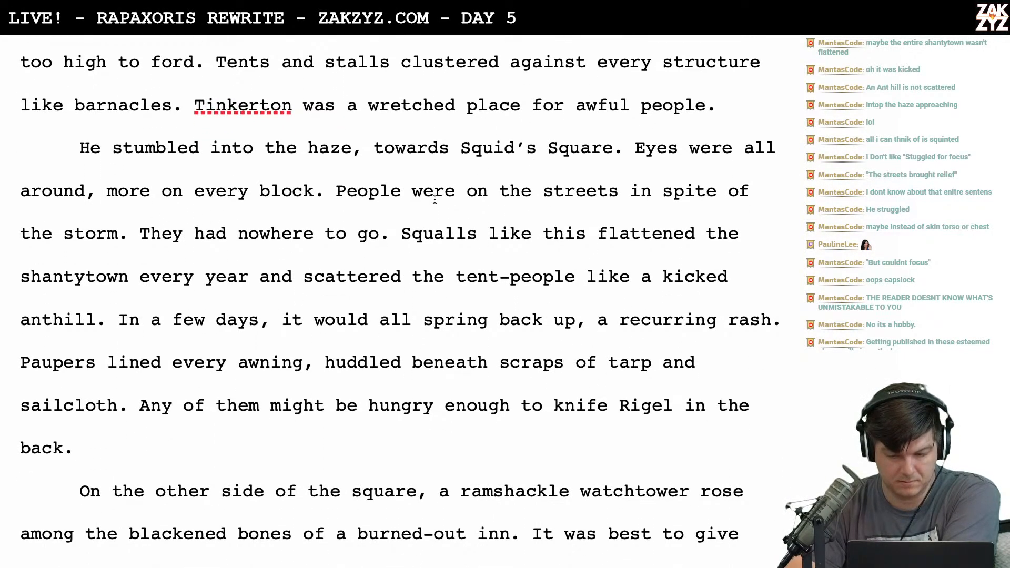
{"action": "scroll", "coordinate": [435, 200], "scroll_direction": "down", "scroll_amount": 2}
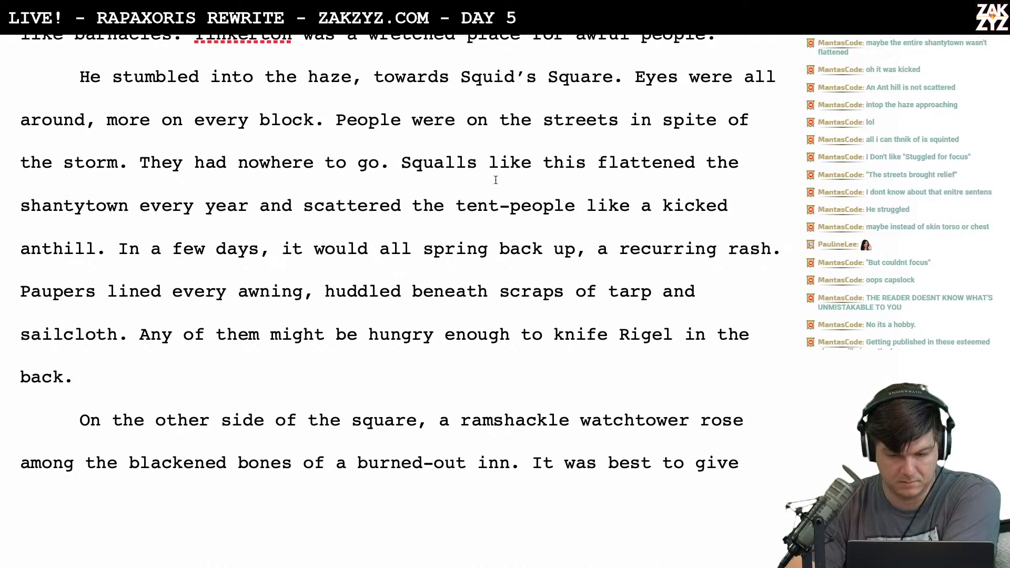
{"action": "scroll", "coordinate": [548, 161], "scroll_direction": "down", "scroll_amount": 1}
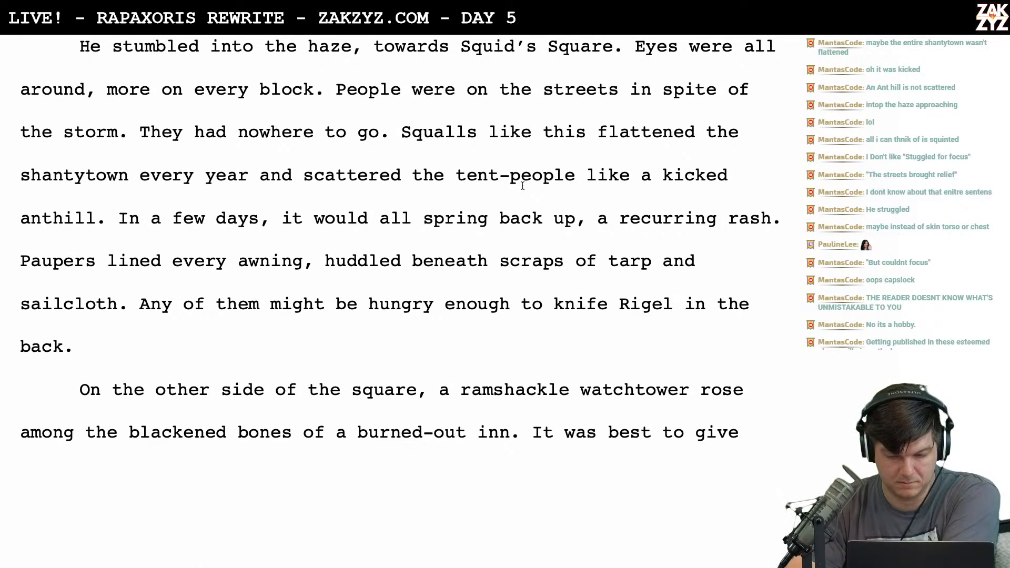
{"action": "scroll", "coordinate": [523, 186], "scroll_direction": "down", "scroll_amount": 1}
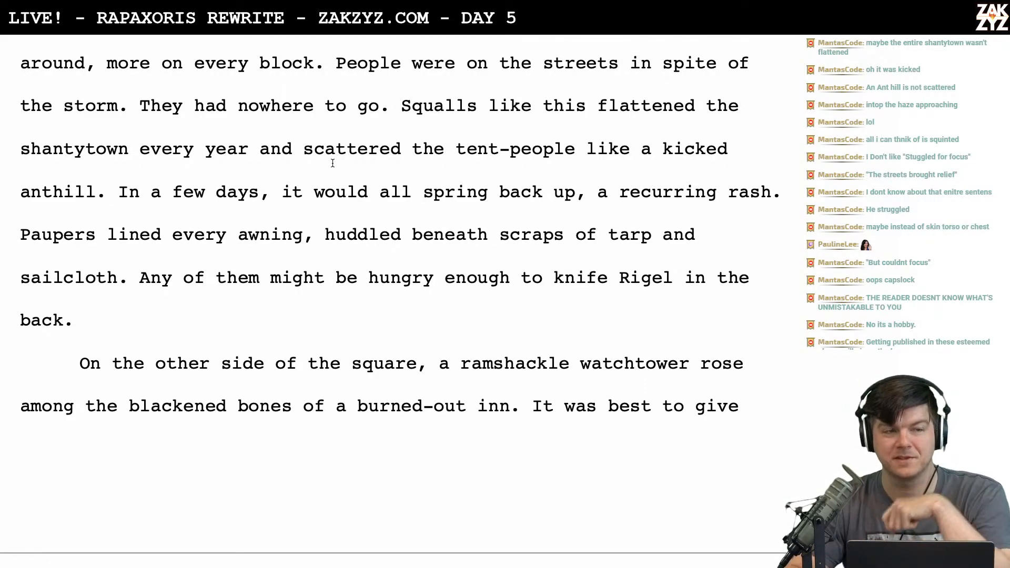
{"action": "scroll", "coordinate": [332, 163], "scroll_direction": "down", "scroll_amount": 4}
{"action": "scroll", "coordinate": [332, 163], "scroll_direction": "down", "scroll_amount": 3}
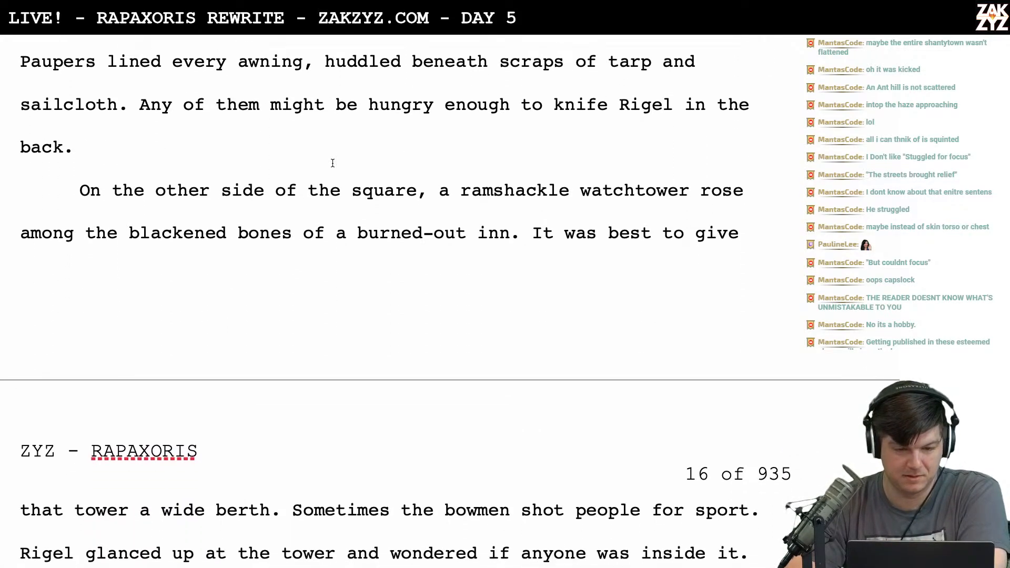
{"action": "scroll", "coordinate": [333, 163], "scroll_direction": "up", "scroll_amount": 5}
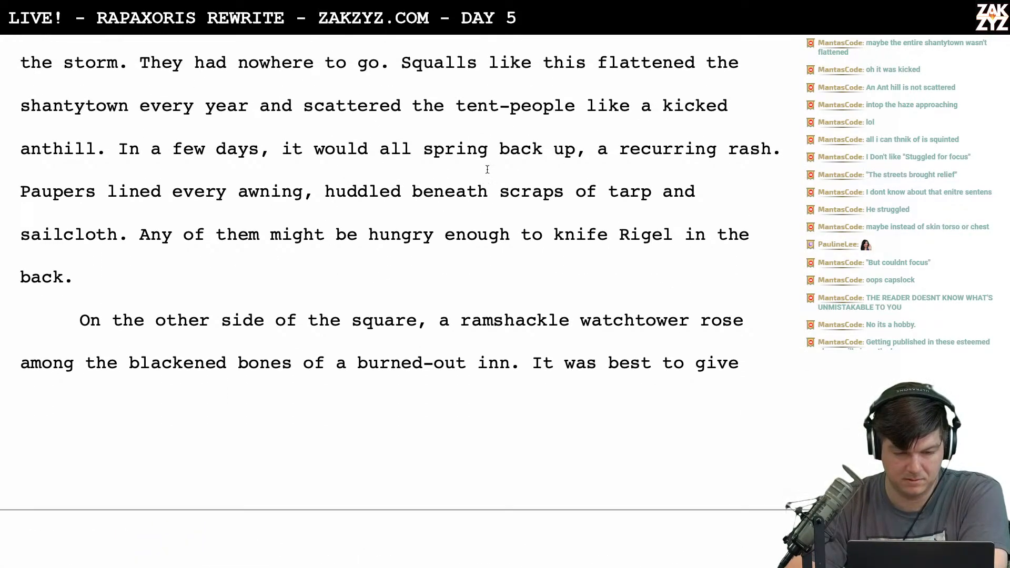
{"action": "scroll", "coordinate": [508, 171], "scroll_direction": "down", "scroll_amount": 5}
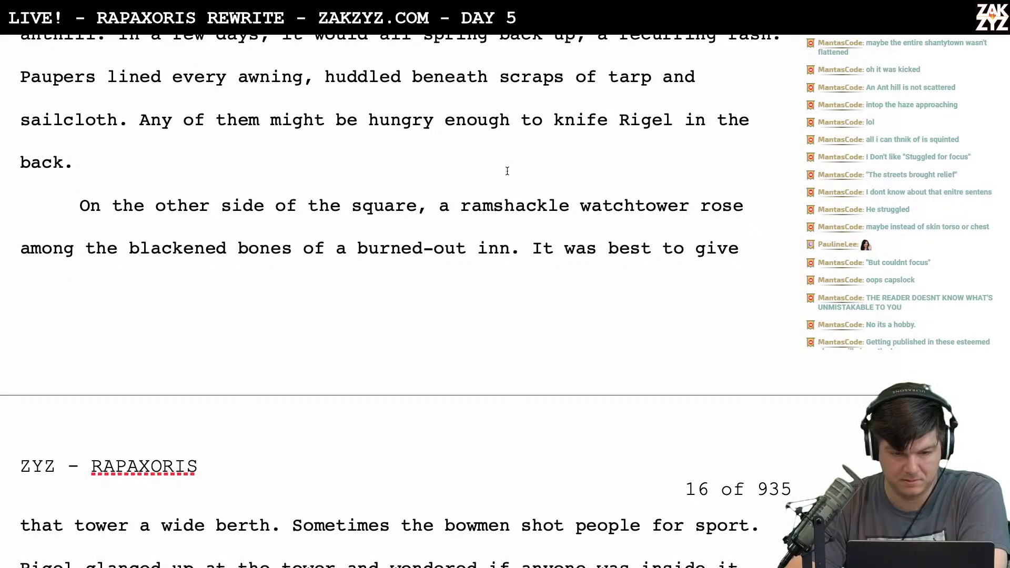
{"action": "scroll", "coordinate": [508, 171], "scroll_direction": "up", "scroll_amount": 5}
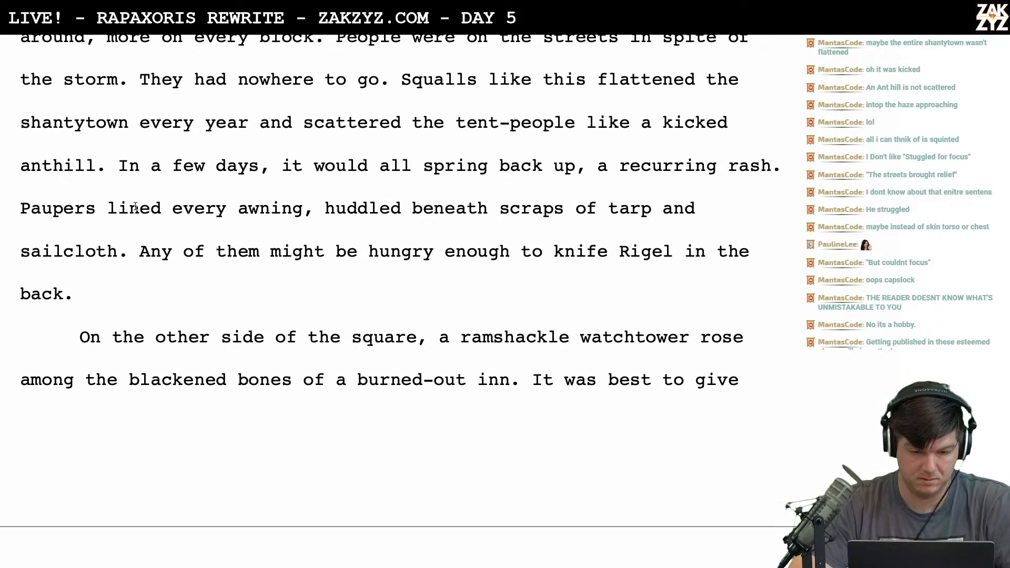
{"action": "scroll", "coordinate": [284, 249], "scroll_direction": "down", "scroll_amount": 3}
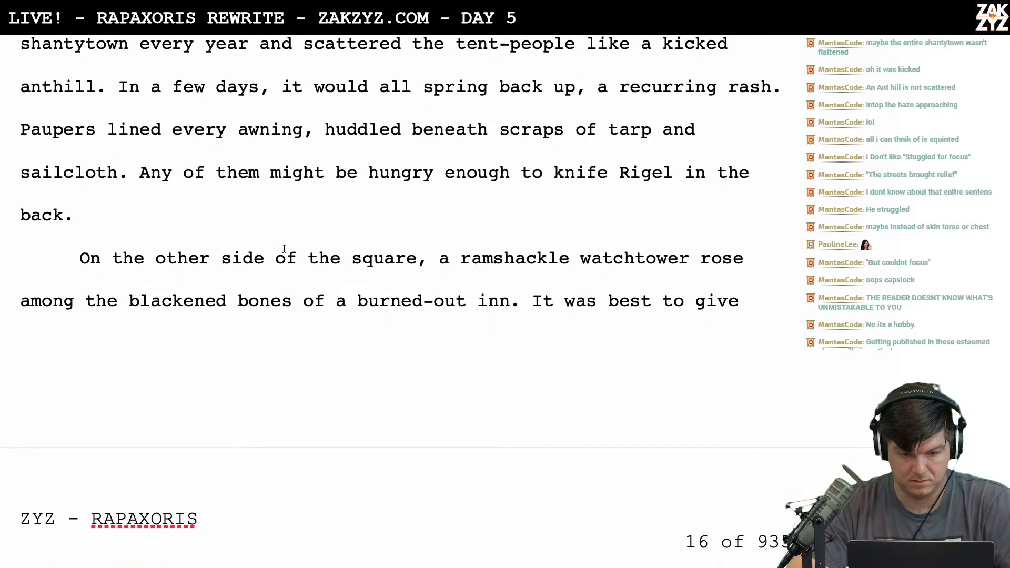
{"action": "scroll", "coordinate": [292, 217], "scroll_direction": "down", "scroll_amount": 2}
{"action": "scroll", "coordinate": [292, 217], "scroll_direction": "up", "scroll_amount": 3}
{"action": "scroll", "coordinate": [292, 218], "scroll_direction": "up", "scroll_amount": 5}
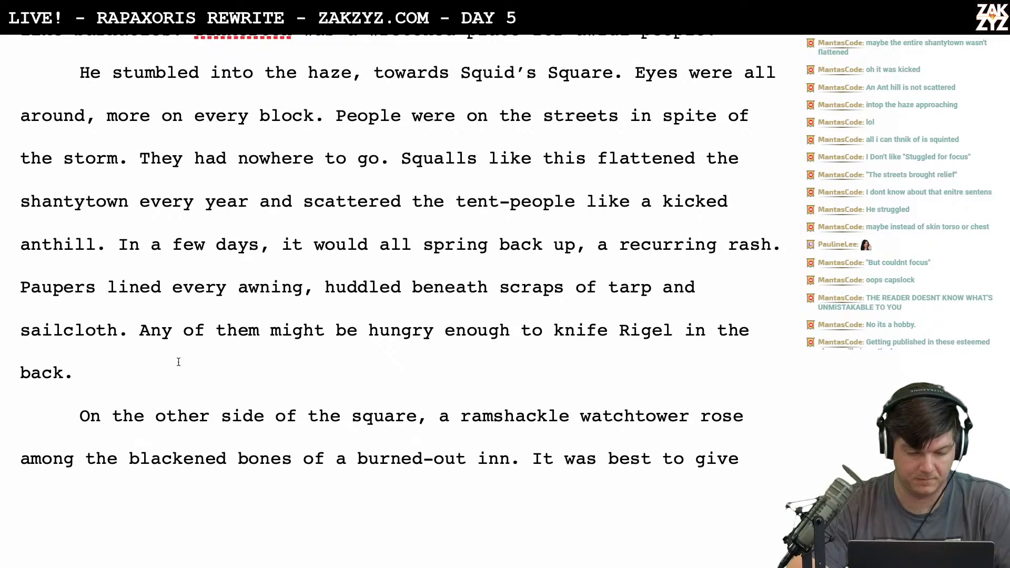
{"action": "left_click", "coordinate": [136, 381]}
{"action": "type", "text": "He stumbl"}
{"action": "key", "text": "BackSpace"}
{"action": "key", "text": "BackSpace"}
{"action": "type", "text": "mble"}
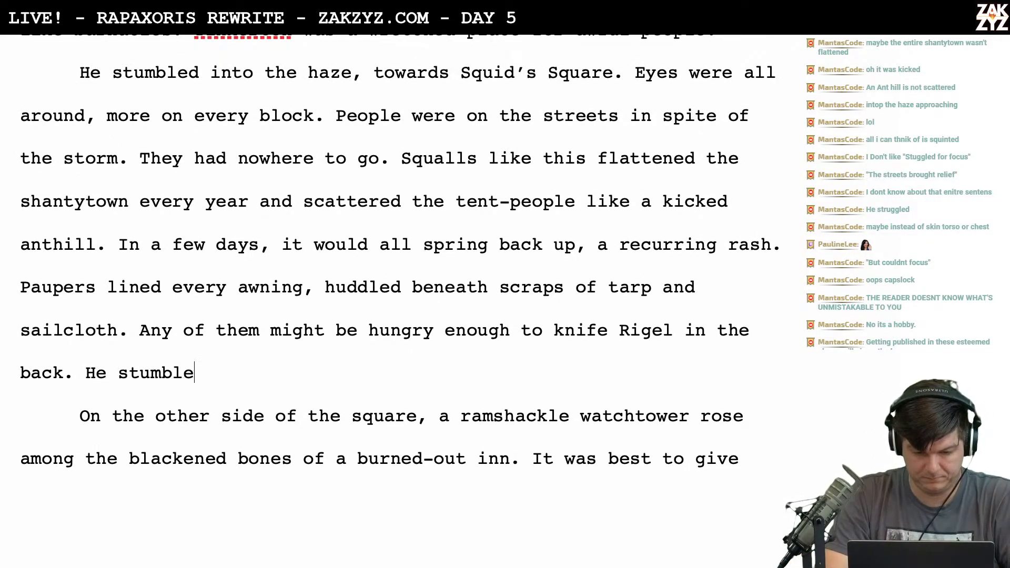
{"action": "type", "text": "d past an alley"}
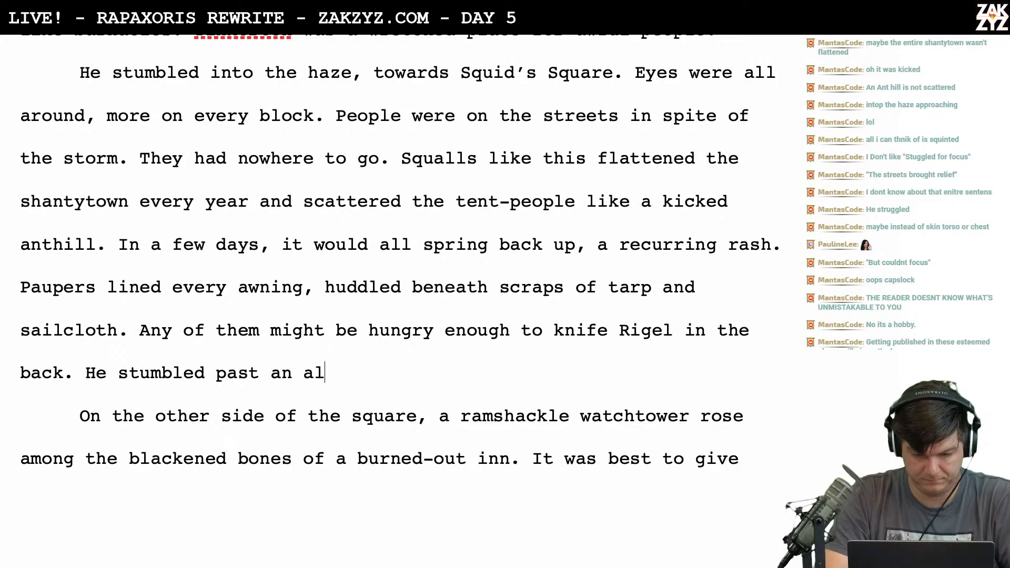
{"action": "key", "text": "BackSpace"}
{"action": "key", "text": "BackSpace"}
{"action": "key", "text": "BackSpace"}
{"action": "key", "text": "BackSpace"}
{"action": "key", "text": "BackSpace"}
{"action": "key", "text": "BackSpace"}
{"action": "key", "text": "BackSpace"}
{"action": "key", "text": "BackSpace"}
{"action": "key", "text": "BackSpace"}
{"action": "key", "text": "BackSpace"}
{"action": "key", "text": "BackSpace"}
{"action": "key", "text": "BackSpace"}
{"action": "key", "text": "BackSpace"}
{"action": "key", "text": "BackSpace"}
{"action": "key", "text": "BackSpace"}
{"action": "key", "text": "BackSpace"}
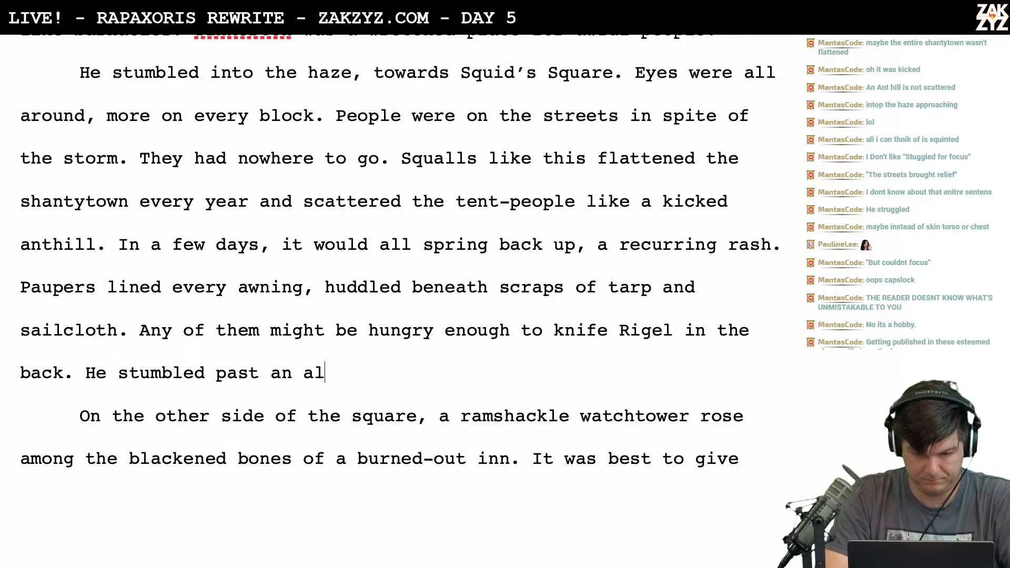
{"action": "key", "text": "BackSpace"}
{"action": "key", "text": "BackSpace"}
{"action": "key", "text": "BackSpace"}
{"action": "type", "text": "l"}
{"action": "key", "text": "BackSpace"}
{"action": "type", "text": "bled"}
{"action": "key", "text": "BackSpace"}
{"action": "key", "text": "BackSpace"}
{"action": "key", "text": "BackSpace"}
{"action": "key", "text": "BackSpace"}
{"action": "key", "text": "BackSpace"}
{"action": "key", "text": "BackSpace"}
{"action": "key", "text": "BackSpace"}
{"action": "key", "text": "BackSpace"}
{"action": "key", "text": "BackSpace"}
{"action": "key", "text": "BackSpace"}
{"action": "key", "text": "BackSpace"}
{"action": "key", "text": "BackSpace"}
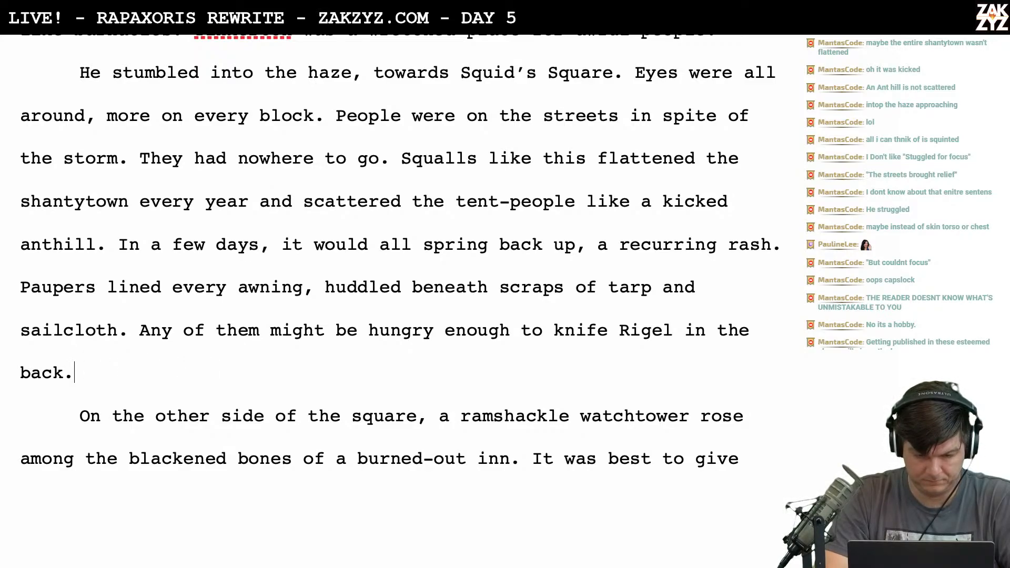
Reread the shantytown and Squid's Square paragraphs through to the watchtower passage on the following page
{"action": "scroll", "coordinate": [400, 263], "scroll_direction": "up", "scroll_amount": 1}
{"action": "scroll", "coordinate": [400, 263], "scroll_direction": "down", "scroll_amount": 3}
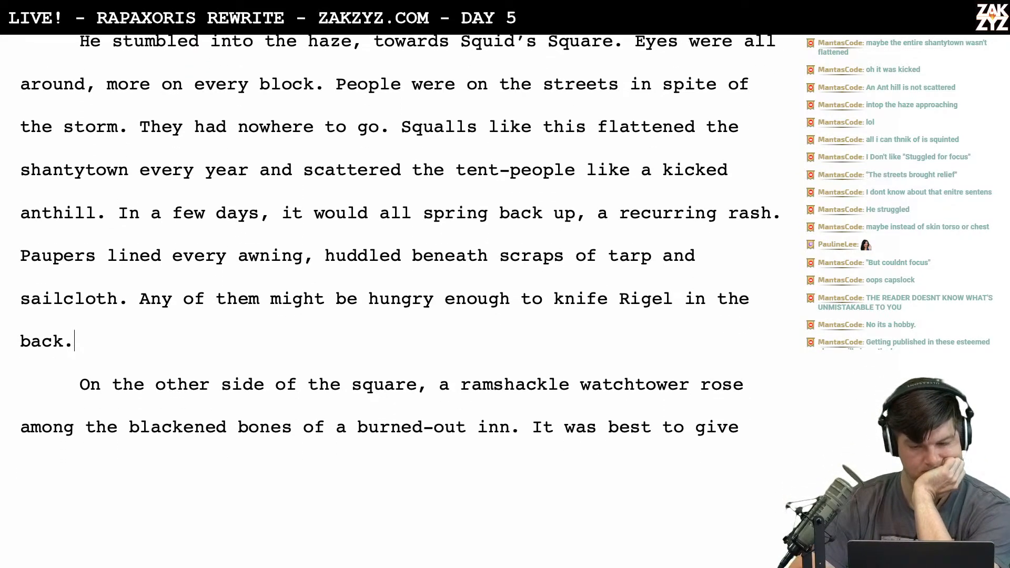
{"action": "scroll", "coordinate": [343, 255], "scroll_direction": "down", "scroll_amount": 2}
{"action": "scroll", "coordinate": [343, 261], "scroll_direction": "up", "scroll_amount": 3}
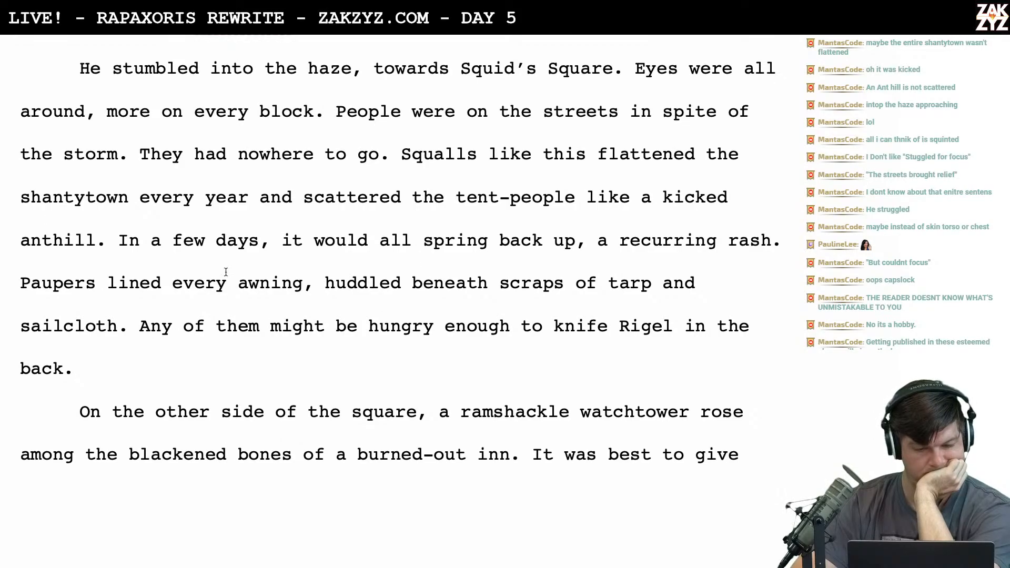
{"action": "scroll", "coordinate": [223, 282], "scroll_direction": "down", "scroll_amount": 3}
{"action": "scroll", "coordinate": [225, 258], "scroll_direction": "up", "scroll_amount": 3}
{"action": "scroll", "coordinate": [536, 220], "scroll_direction": "down", "scroll_amount": 1}
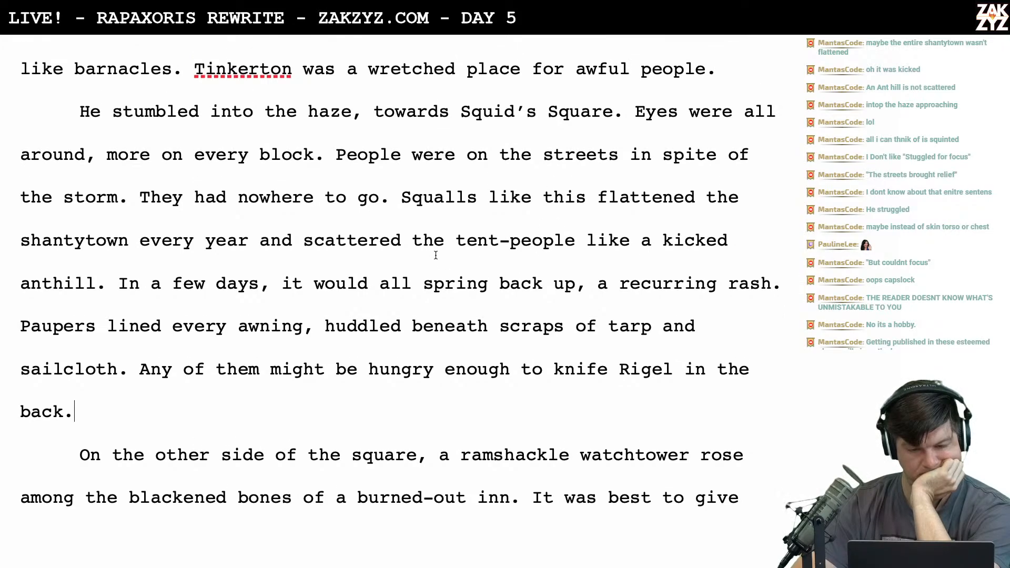
{"action": "scroll", "coordinate": [436, 255], "scroll_direction": "up", "scroll_amount": 1}
{"action": "scroll", "coordinate": [435, 255], "scroll_direction": "down", "scroll_amount": 4}
{"action": "scroll", "coordinate": [436, 255], "scroll_direction": "down", "scroll_amount": 2}
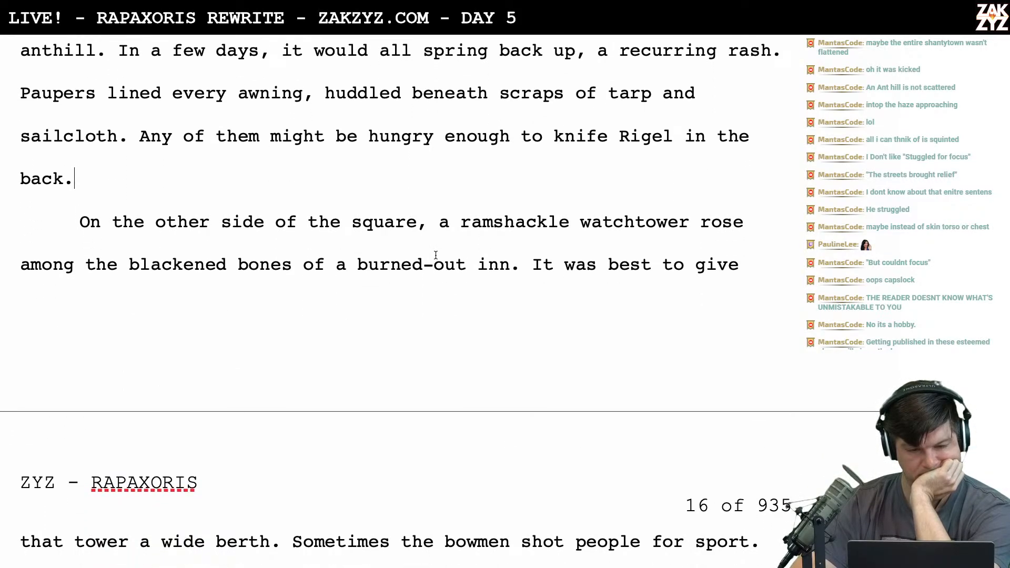
{"action": "scroll", "coordinate": [300, 193], "scroll_direction": "down", "scroll_amount": 1}
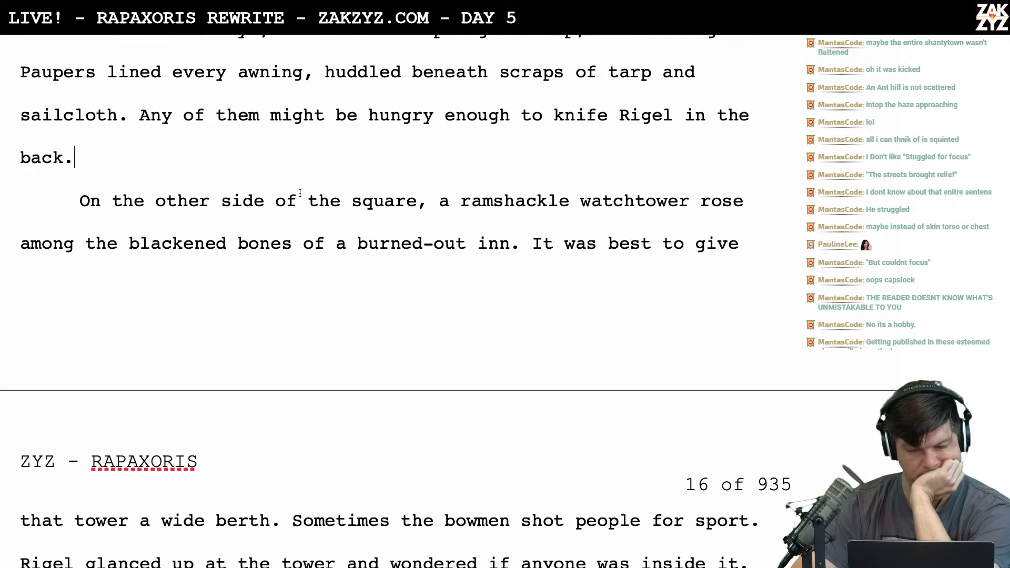
{"action": "scroll", "coordinate": [318, 179], "scroll_direction": "down", "scroll_amount": 1}
{"action": "scroll", "coordinate": [317, 179], "scroll_direction": "up", "scroll_amount": 8}
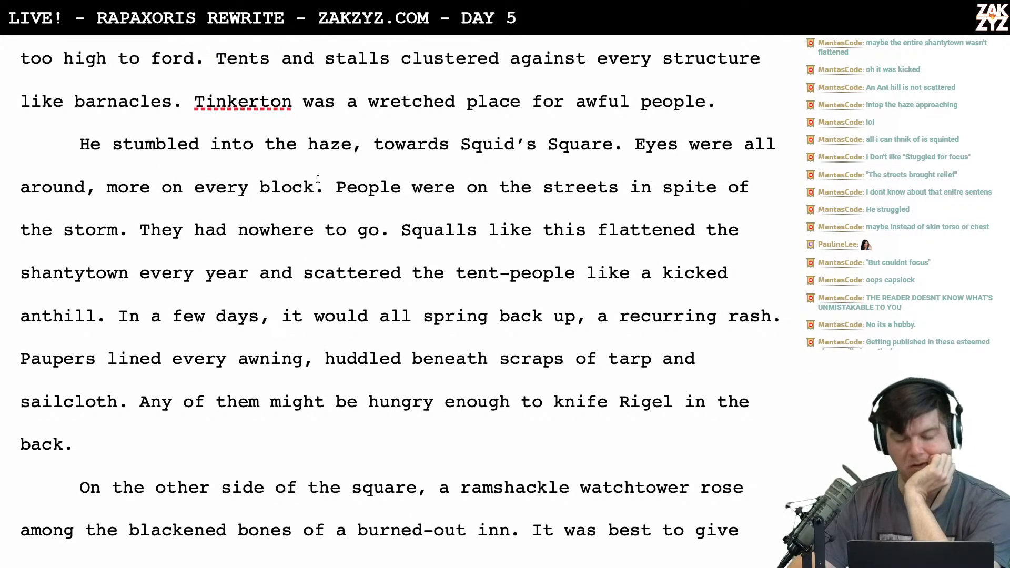
{"action": "scroll", "coordinate": [318, 179], "scroll_direction": "up", "scroll_amount": 1}
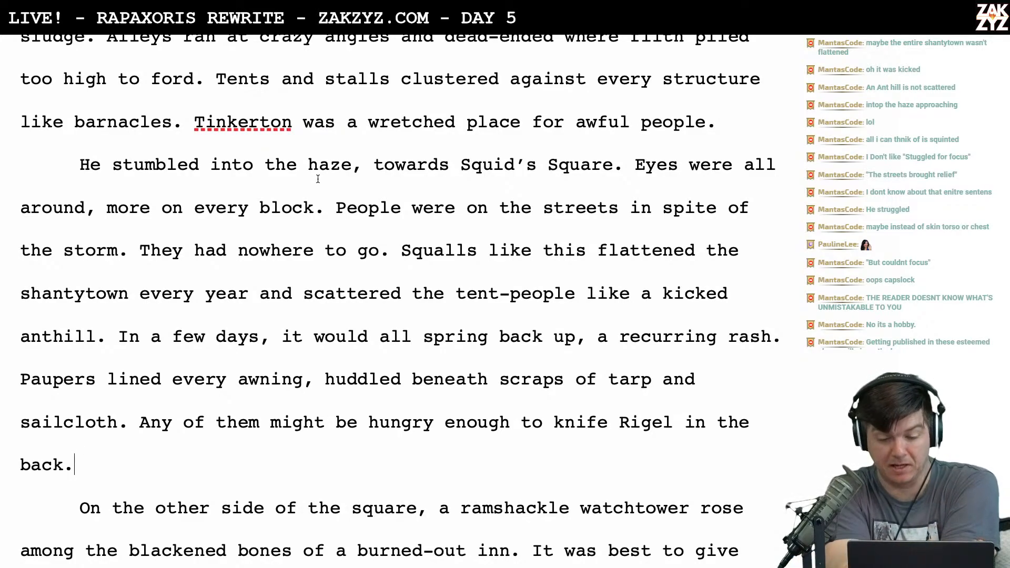
{"action": "mouse_move", "coordinate": [253, 2]}
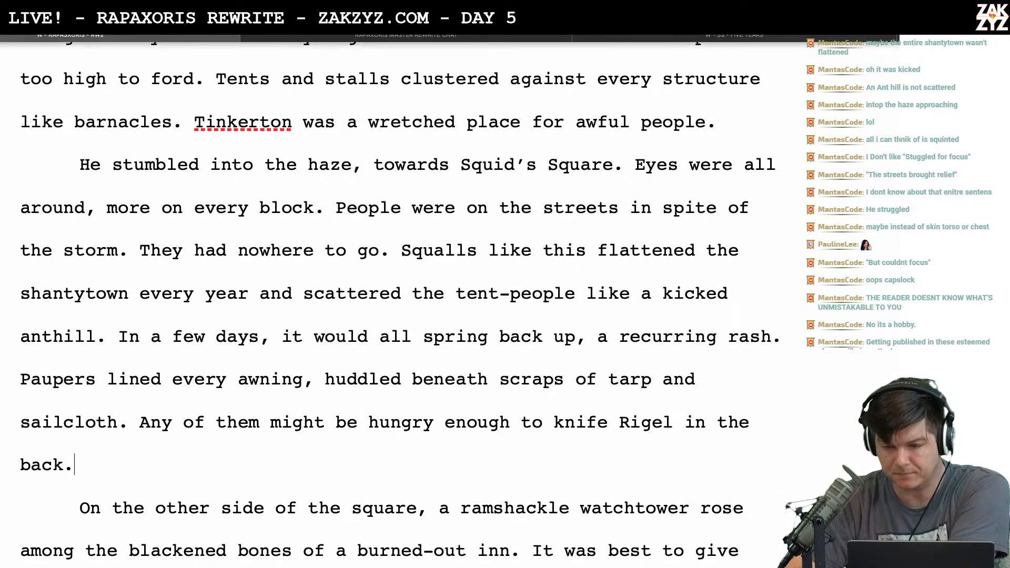
{"action": "scroll", "coordinate": [286, 197], "scroll_direction": "up", "scroll_amount": 3}
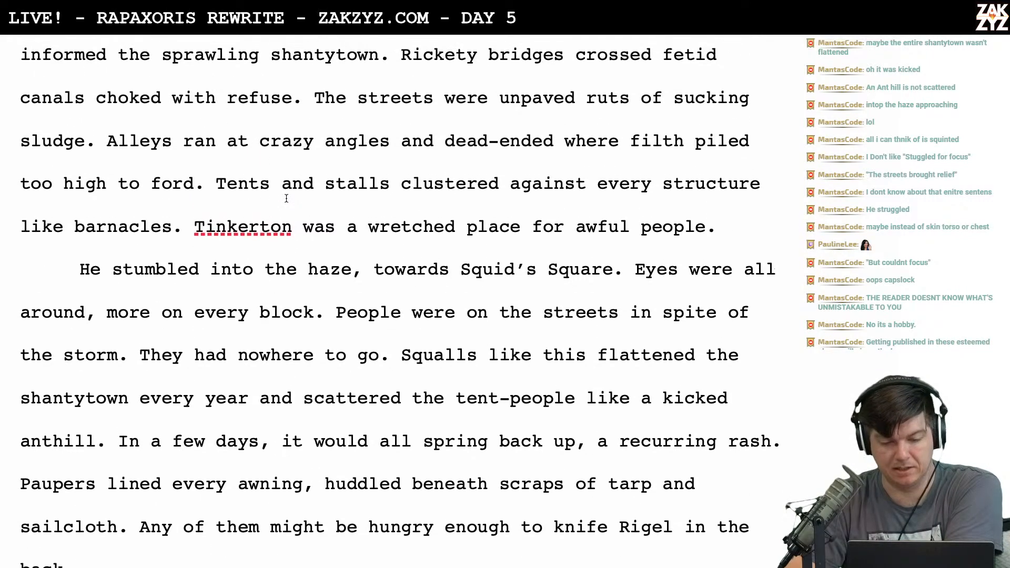
{"action": "scroll", "coordinate": [408, 114], "scroll_direction": "down", "scroll_amount": 1}
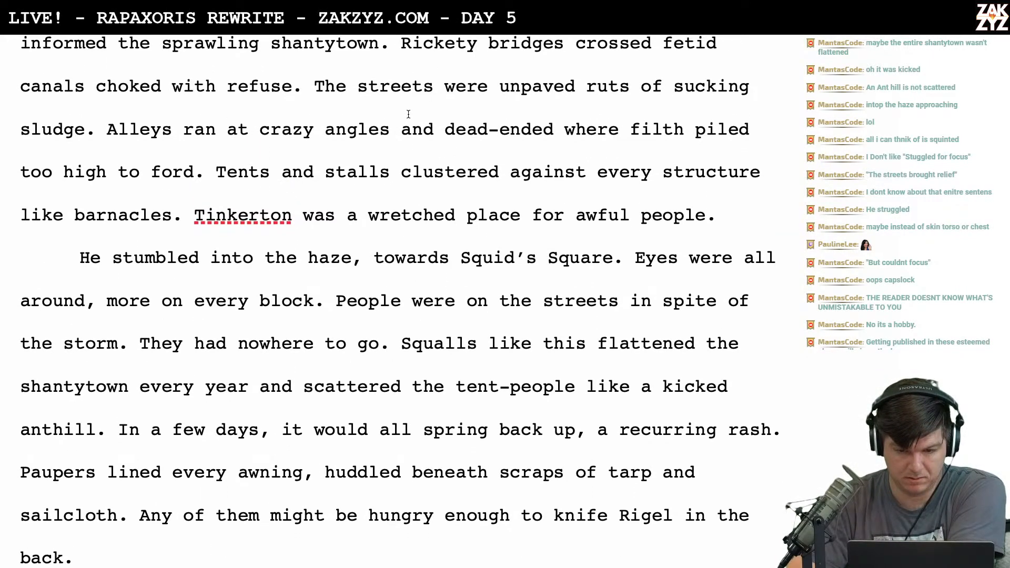
{"action": "scroll", "coordinate": [368, 207], "scroll_direction": "down", "scroll_amount": 8}
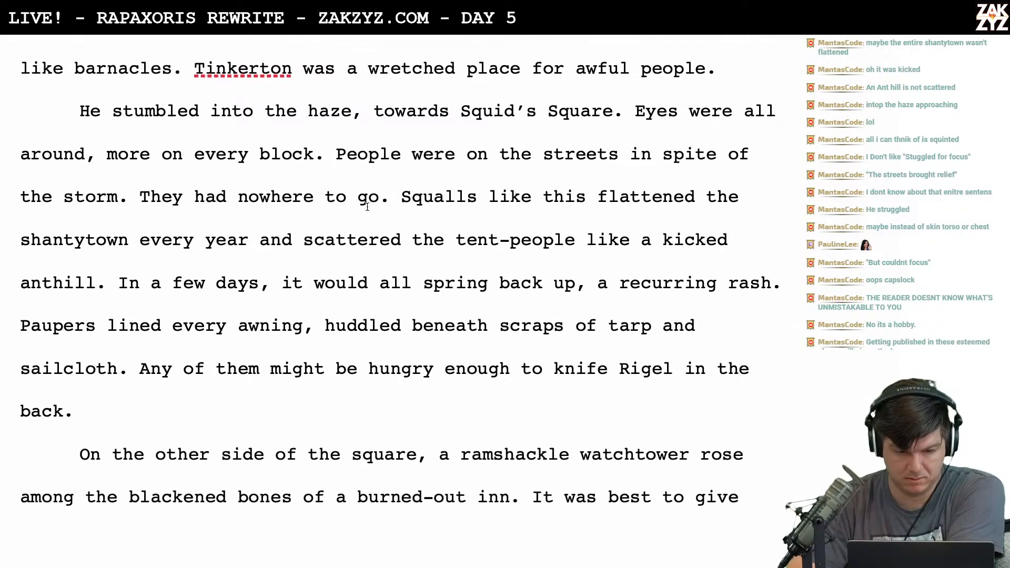
{"action": "scroll", "coordinate": [368, 206], "scroll_direction": "down", "scroll_amount": 2}
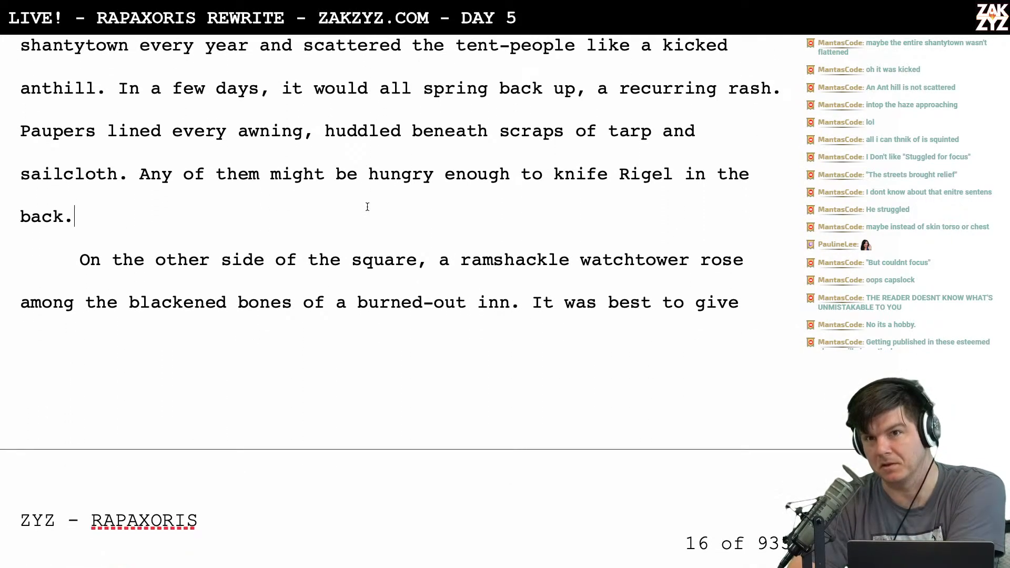
{"action": "scroll", "coordinate": [368, 206], "scroll_direction": "down", "scroll_amount": 4}
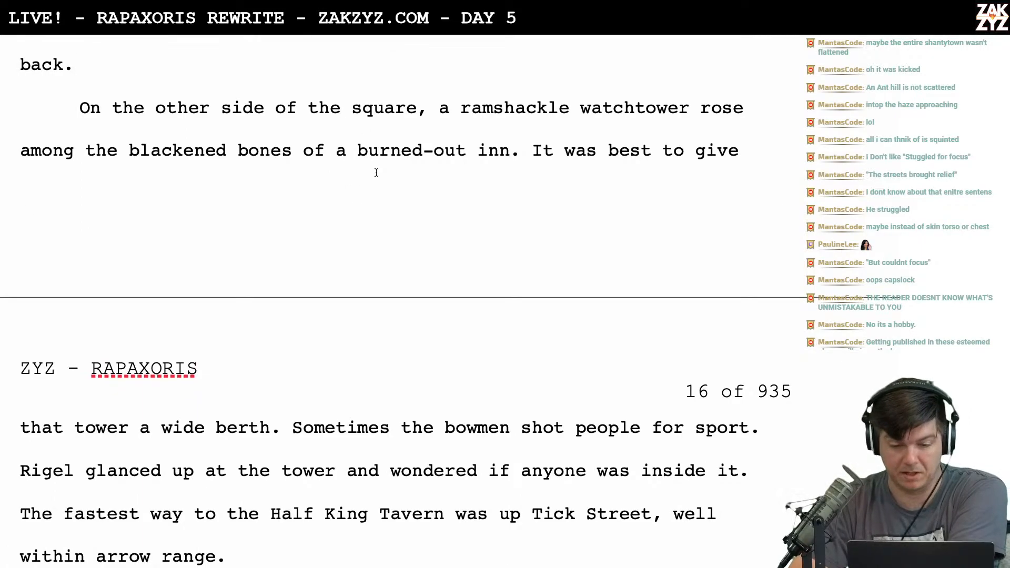
{"action": "scroll", "coordinate": [375, 172], "scroll_direction": "down", "scroll_amount": 1}
{"action": "scroll", "coordinate": [376, 173], "scroll_direction": "up", "scroll_amount": 2}
{"action": "scroll", "coordinate": [376, 172], "scroll_direction": "up", "scroll_amount": 1}
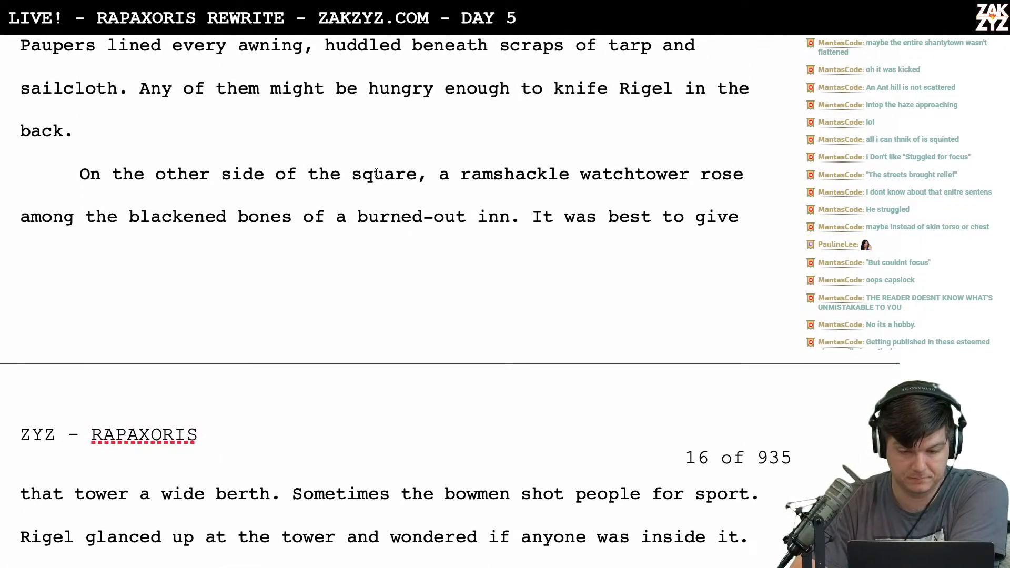
{"action": "scroll", "coordinate": [377, 173], "scroll_direction": "up", "scroll_amount": 4}
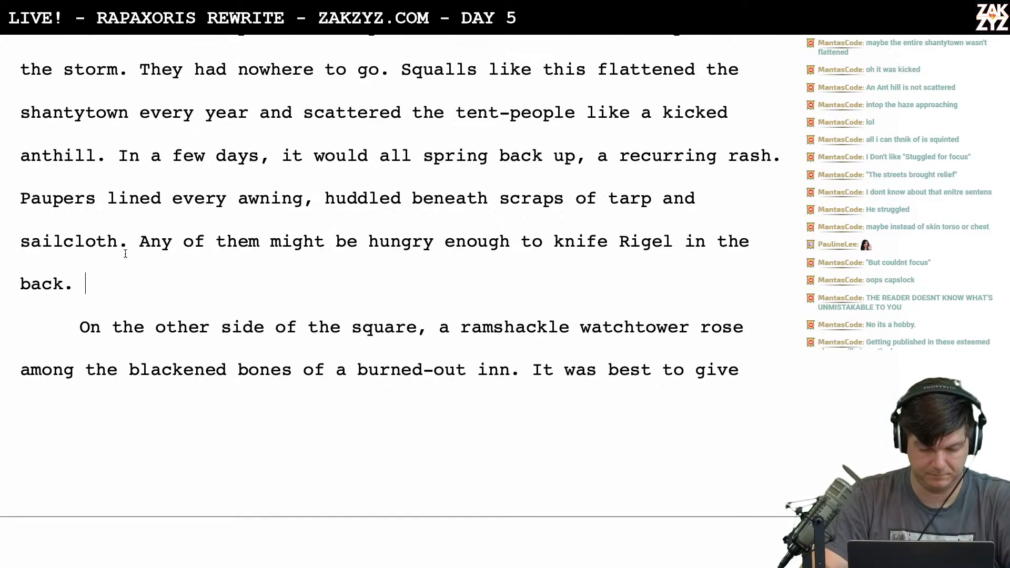
{"action": "type", "text": "He shied aw"}
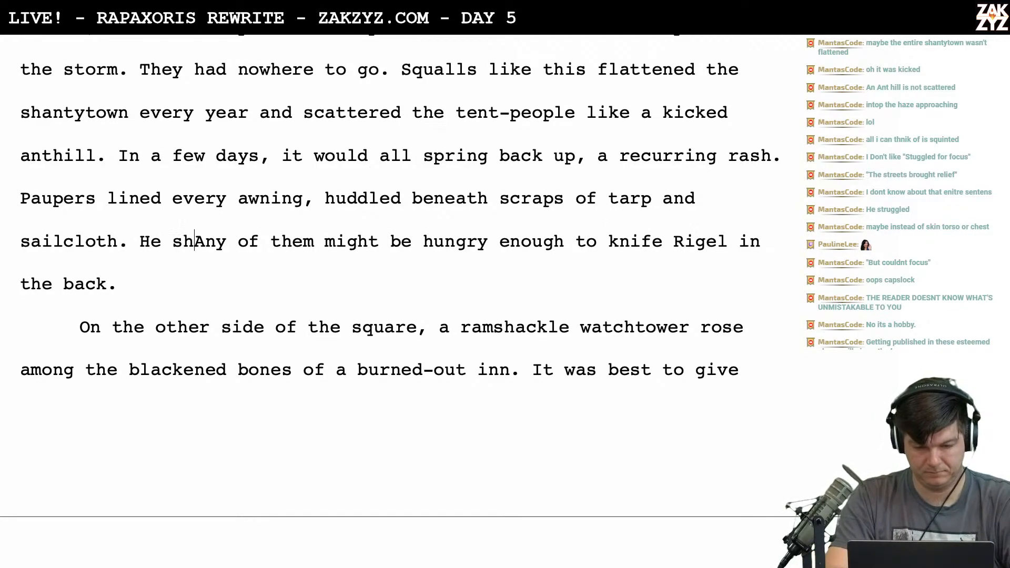
{"action": "type", "text": "ay from th"}
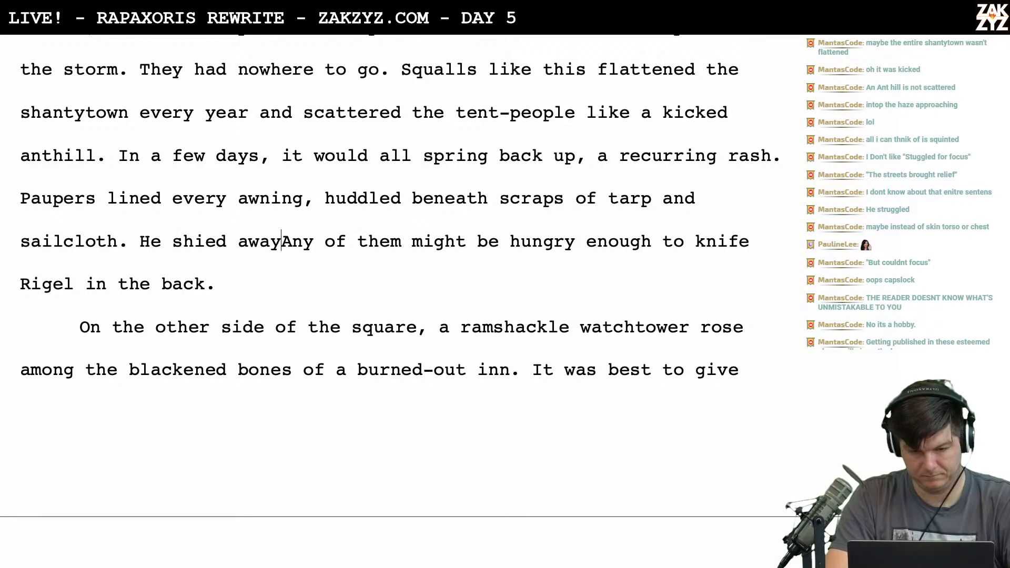
{"action": "type", "text": "e "}
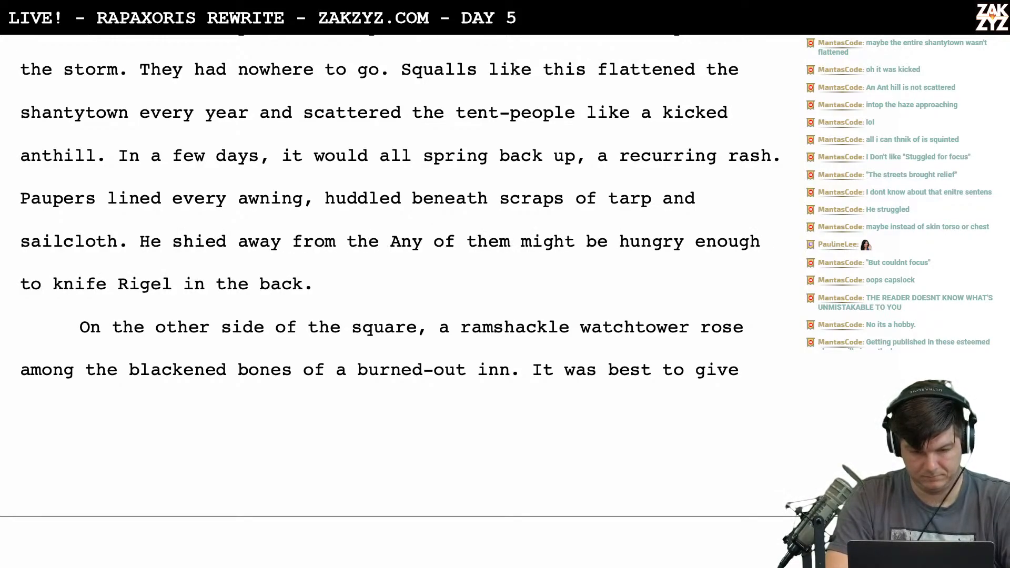
{"action": "type", "text": "bigger xluser"}
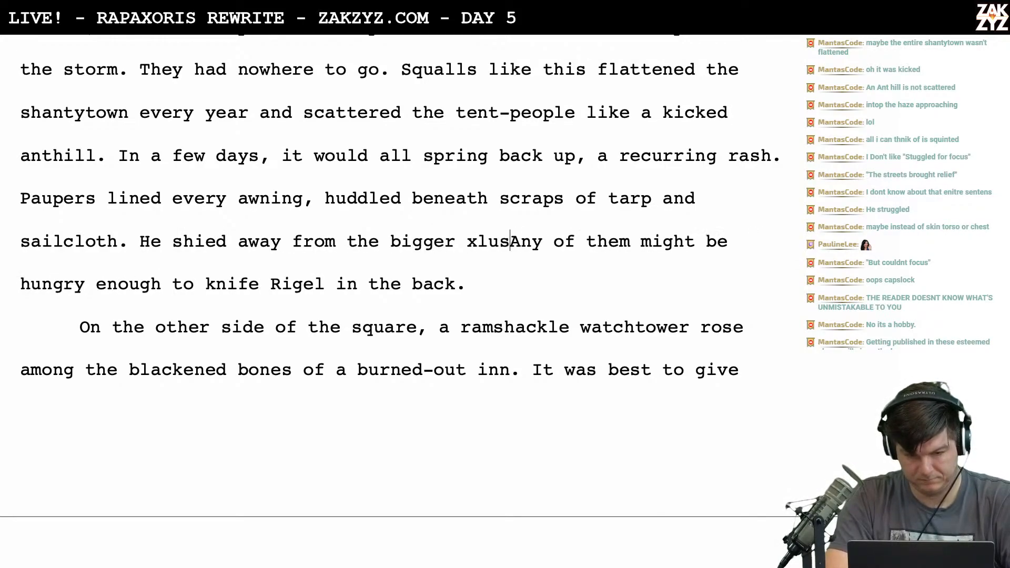
{"action": "key", "text": "BackSpace"}
{"action": "key", "text": "BackSpace"}
{"action": "key", "text": "BackSpace"}
{"action": "key", "text": "BackSpace"}
{"action": "key", "text": "BackSpace"}
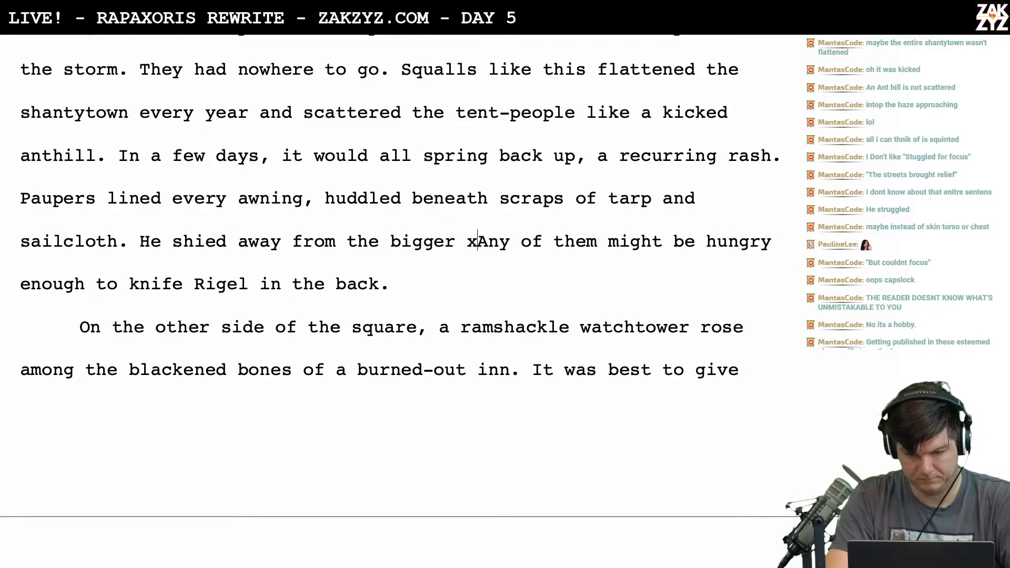
Split the paragraph after "sailcloth." and add the sentence "Rigel shied away from the bigger clusters." before the break
{"action": "left_click", "coordinate": [140, 242]}
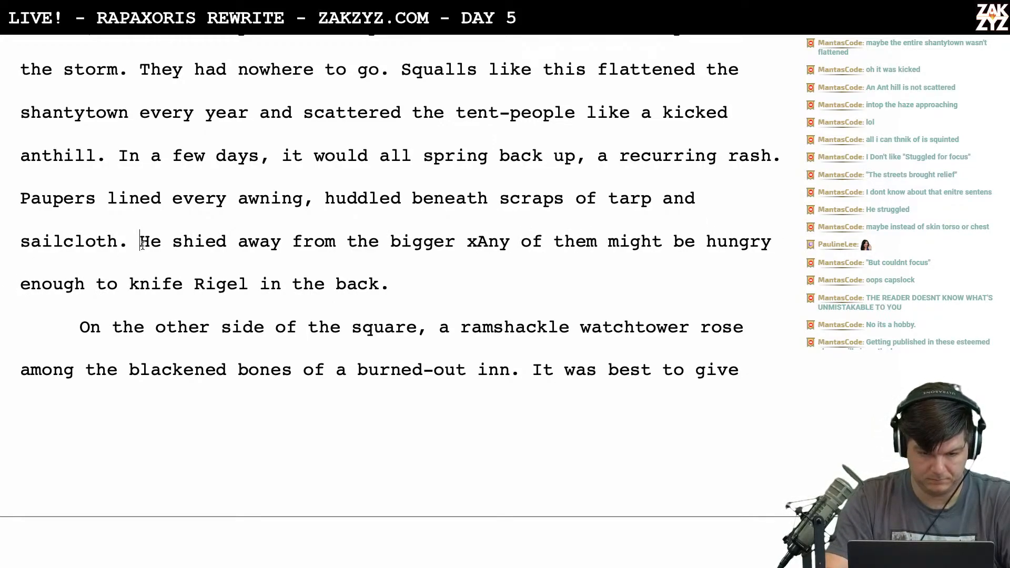
{"action": "key", "text": "Return"}
{"action": "key", "text": "Left"}
{"action": "type", "text": "Rigel shie"}
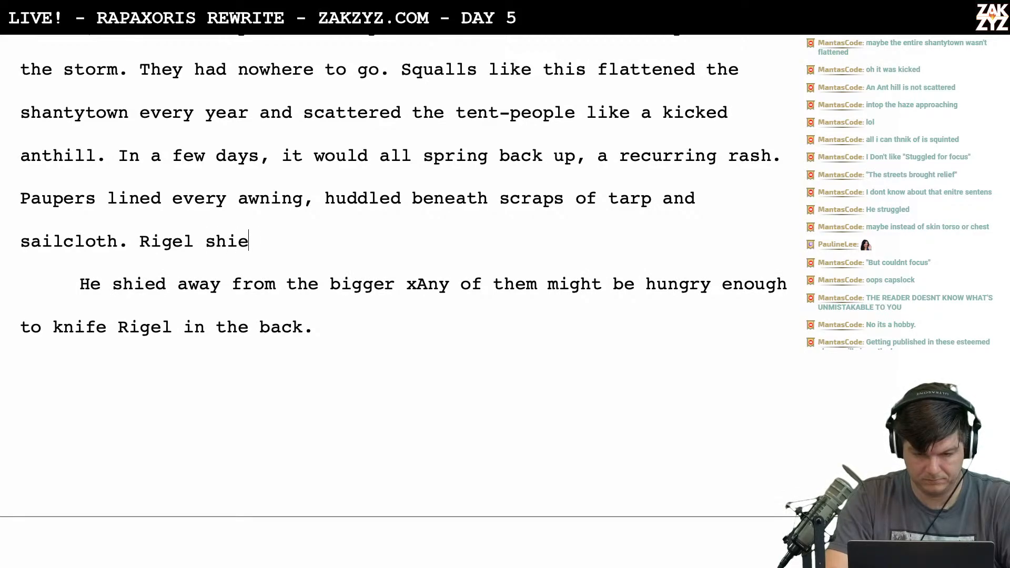
{"action": "type", "text": "d away from th"}
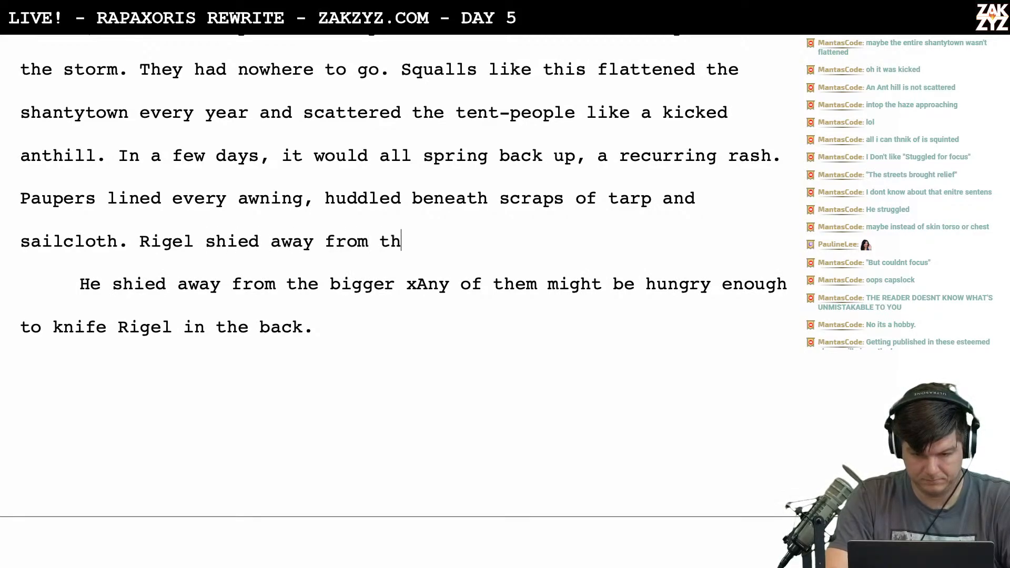
{"action": "type", "text": "e bigger clustets."}
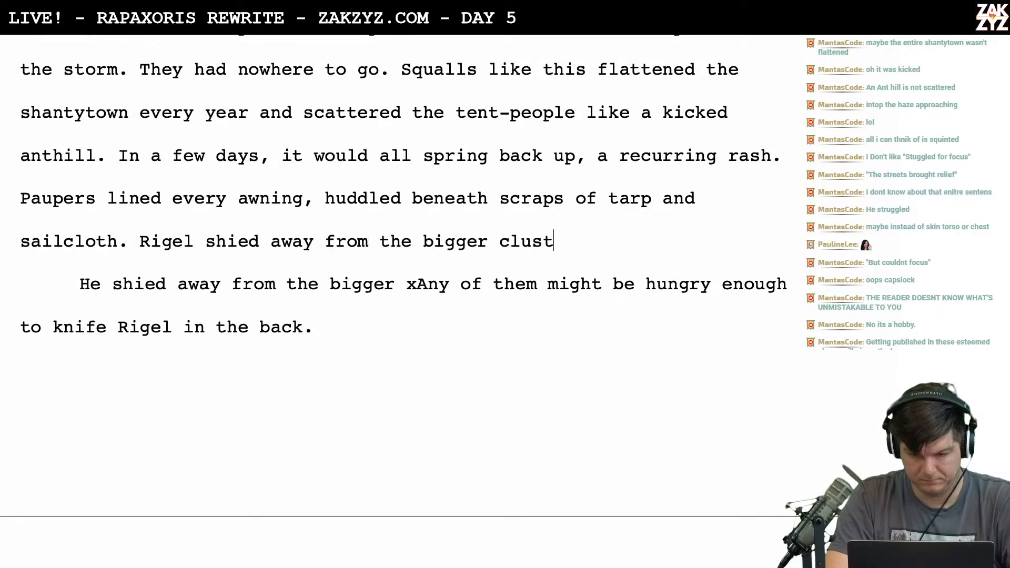
{"action": "key", "text": "BackSpace"}
{"action": "key", "text": "BackSpace"}
{"action": "key", "text": "BackSpace"}
{"action": "type", "text": "rs."}
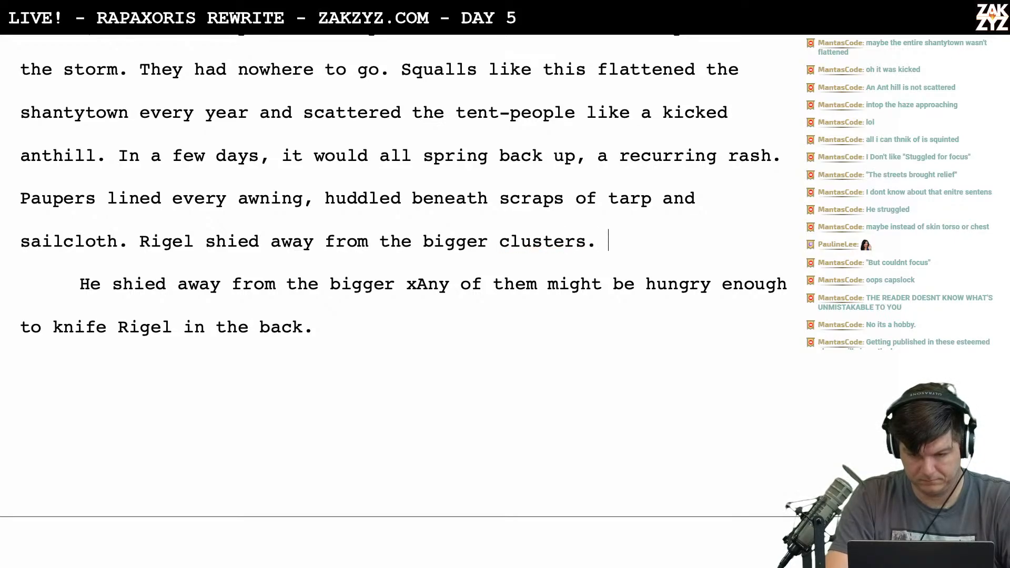
Delete the paragraph break and the leftover fragment "He shied away from the bigger x" so "Any of them" directly follows "clusters."
{"action": "key", "text": "shift+Right"}
{"action": "key", "text": "shift+Right"}
{"action": "key", "text": "shift+Right"}
{"action": "key", "text": "shift+Right"}
{"action": "key", "text": "shift+Right"}
{"action": "key", "text": "shift+Right"}
{"action": "key", "text": "shift+Right"}
{"action": "key", "text": "shift+Right"}
{"action": "key", "text": "shift+Right"}
{"action": "key", "text": "shift+Right"}
{"action": "key", "text": "shift+Right"}
{"action": "key", "text": "shift+Right"}
{"action": "key", "text": "shift+Right"}
{"action": "key", "text": "shift+Right"}
{"action": "key", "text": "shift+Right"}
{"action": "key", "text": "shift+Right"}
{"action": "key", "text": "shift+Right"}
{"action": "key", "text": "shift+Right"}
{"action": "key", "text": "shift+Right"}
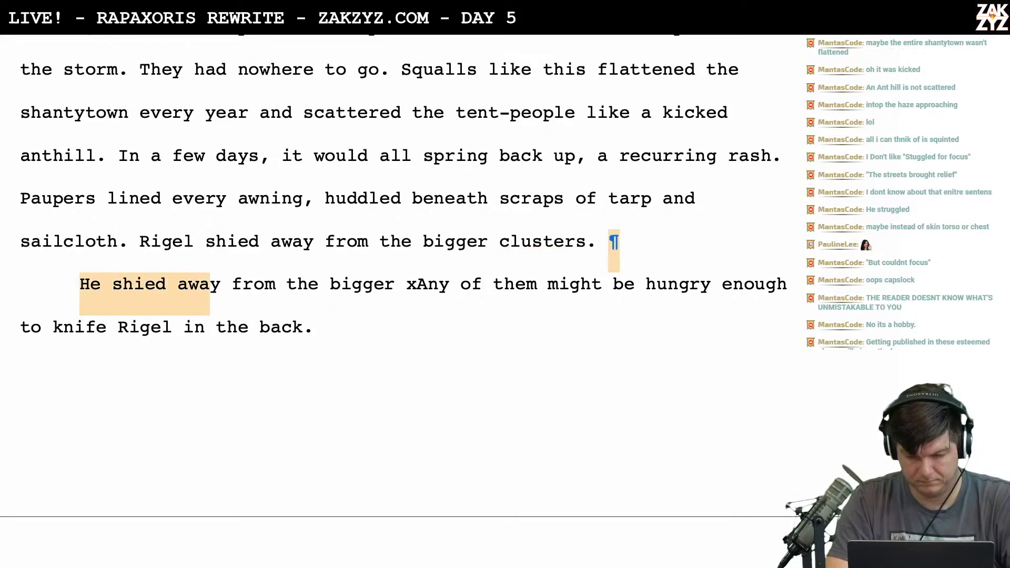
{"action": "key", "text": "shift+Right"}
{"action": "key", "text": "shift+Right"}
{"action": "key", "text": "shift+Right"}
{"action": "key", "text": "shift+Right"}
{"action": "key", "text": "shift+Right"}
{"action": "key", "text": "shift+Right"}
{"action": "key", "text": "shift+Right"}
{"action": "key", "text": "shift+Right"}
{"action": "key", "text": "shift+Right"}
{"action": "key", "text": "shift+Right"}
{"action": "key", "text": "shift+Right"}
{"action": "key", "text": "shift+Right"}
{"action": "key", "text": "shift+Right"}
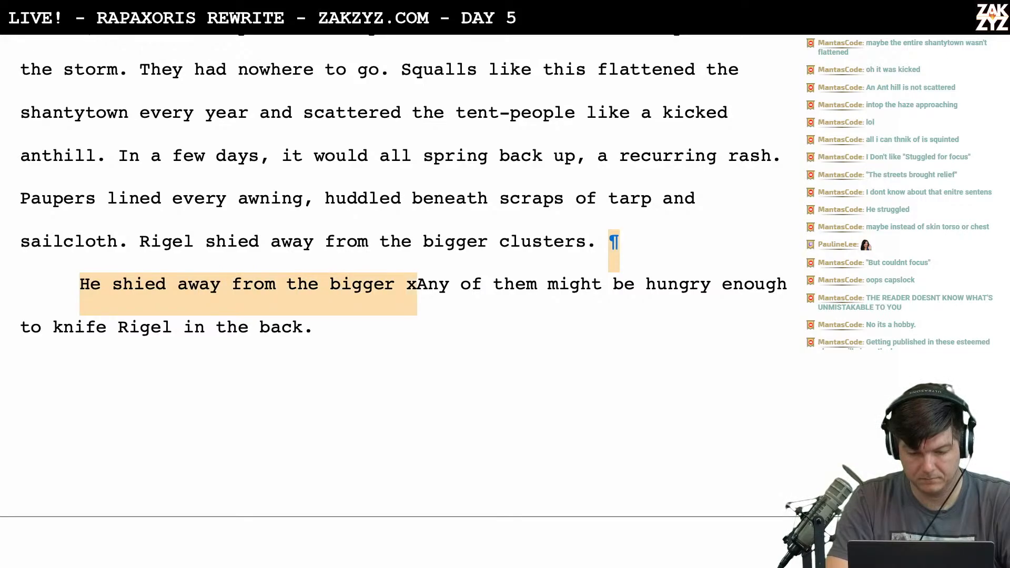
{"action": "key", "text": "Delete"}
Replace "Rigel" with "him" in the sentence about being hungry enough to knife Rigel in the back
{"action": "scroll", "coordinate": [417, 290], "scroll_direction": "down", "scroll_amount": 2}
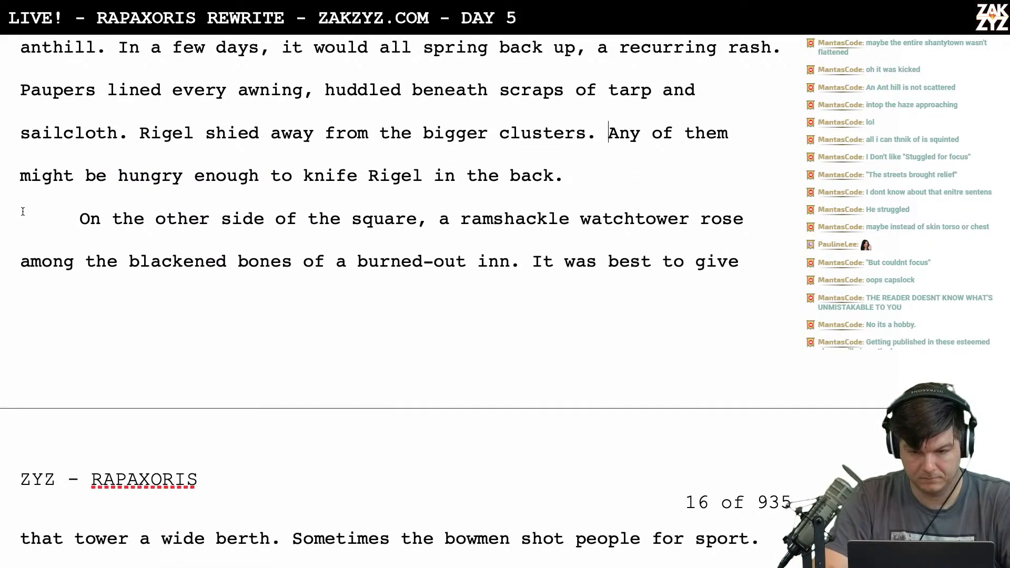
{"action": "left_click", "coordinate": [424, 175]}
{"action": "key", "text": "BackSpace"}
{"action": "key", "text": "BackSpace"}
{"action": "key", "text": "BackSpace"}
{"action": "key", "text": "BackSpace"}
{"action": "key", "text": "BackSpace"}
{"action": "type", "text": "him"}
{"action": "scroll", "coordinate": [416, 217], "scroll_direction": "down", "scroll_amount": 2}
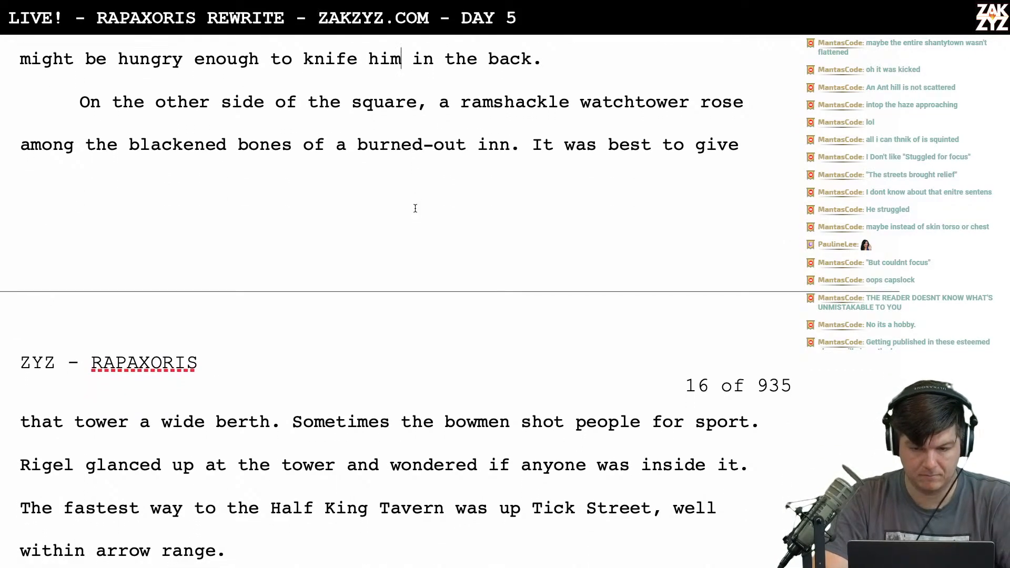
Break the watchtower paragraph before "ramshackle" and complete the new opening as "a watchtower rose above the blackened bones of a burned-out inn."
{"action": "scroll", "coordinate": [520, 132], "scroll_direction": "down", "scroll_amount": 1}
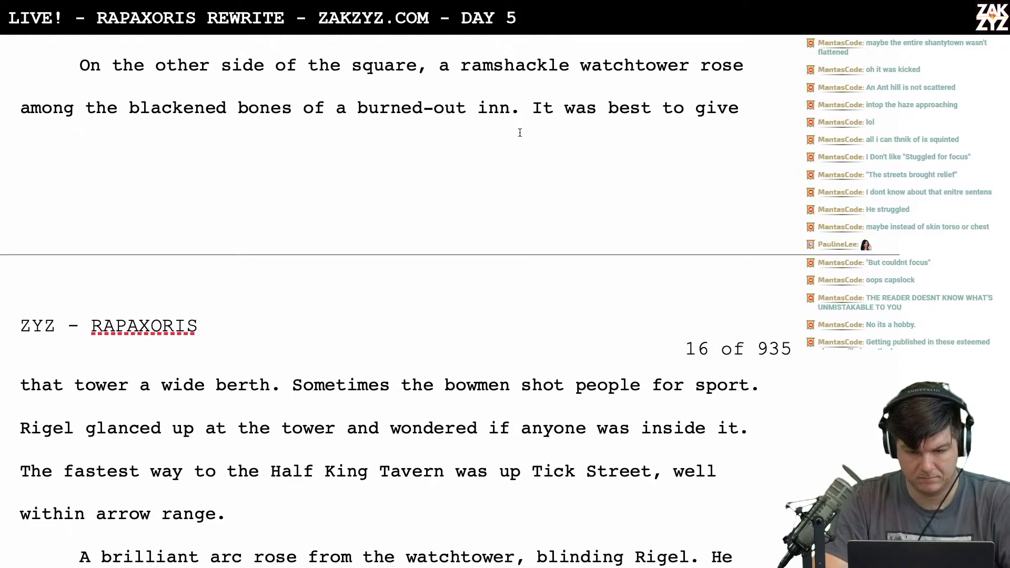
{"action": "scroll", "coordinate": [519, 132], "scroll_direction": "up", "scroll_amount": 3}
{"action": "left_click", "coordinate": [464, 188]}
{"action": "key", "text": "Return"}
{"action": "type", "text": "watchtow"}
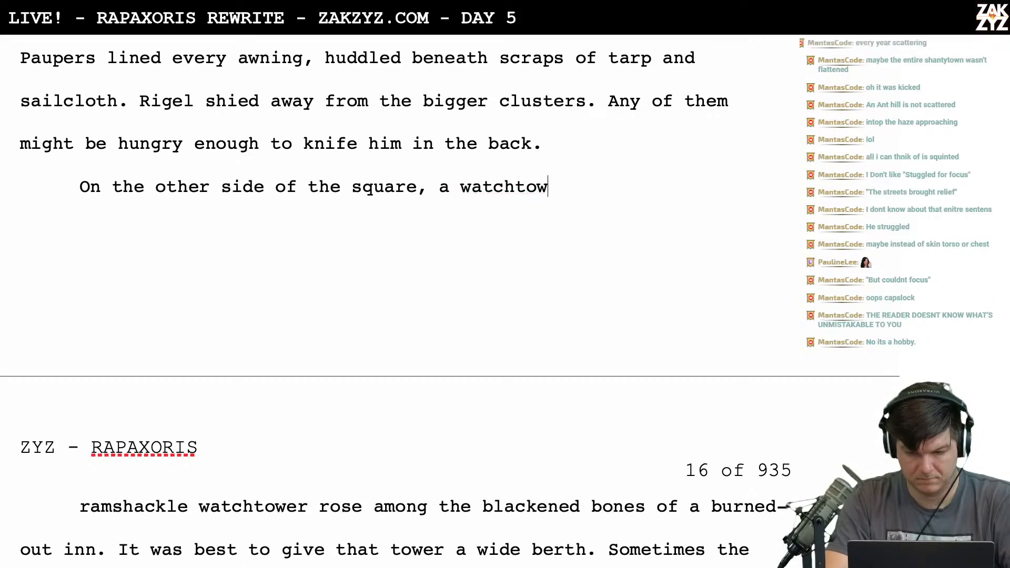
{"action": "type", "text": "er "}
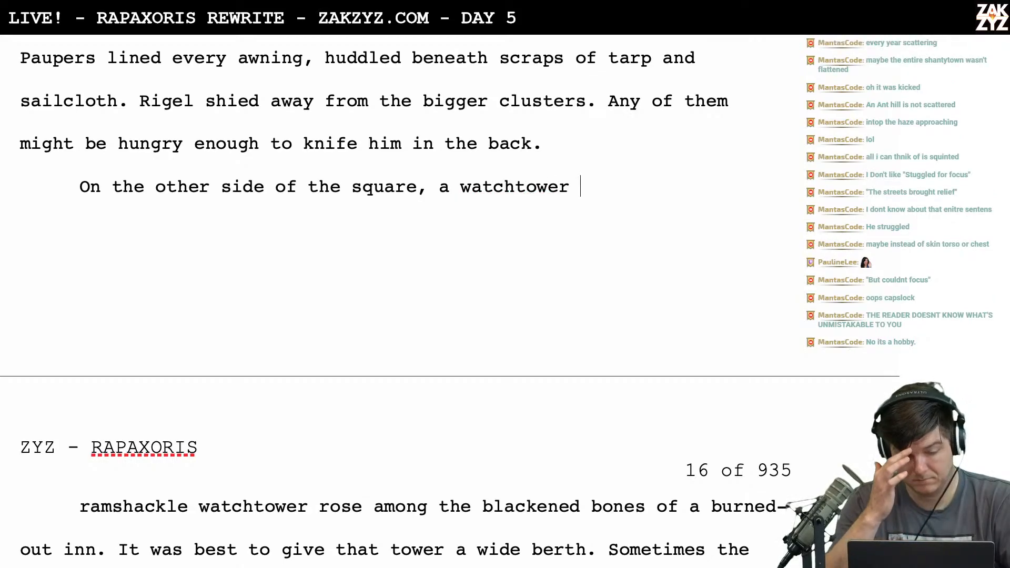
{"action": "type", "text": "rose "}
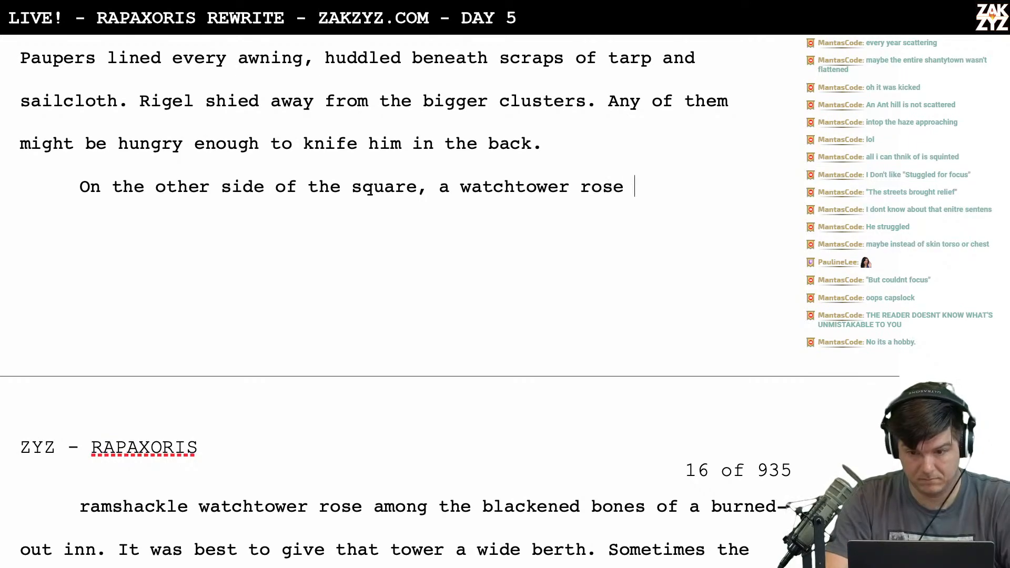
{"action": "type", "text": "above th"}
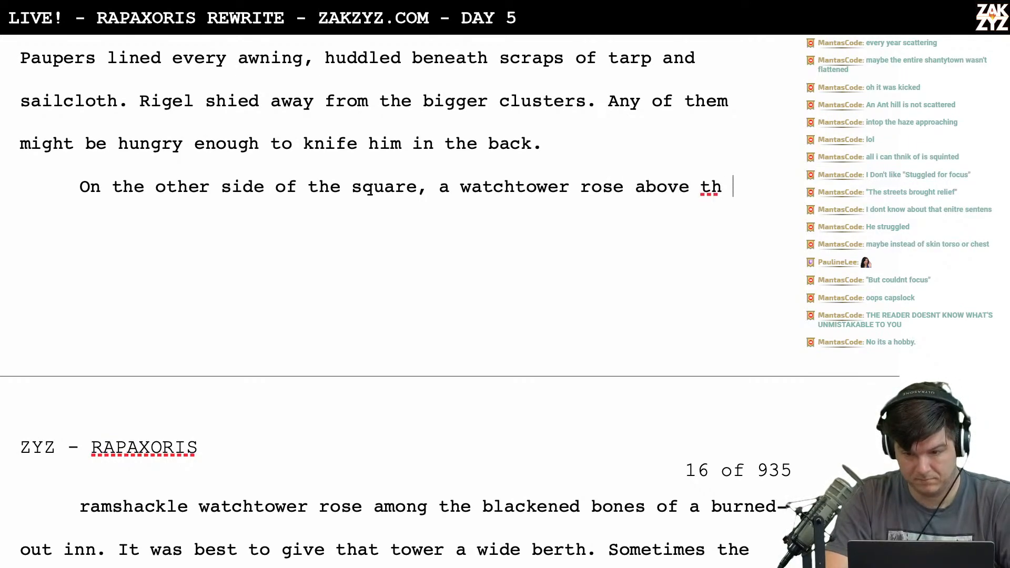
{"action": "type", "text": "e blackened"}
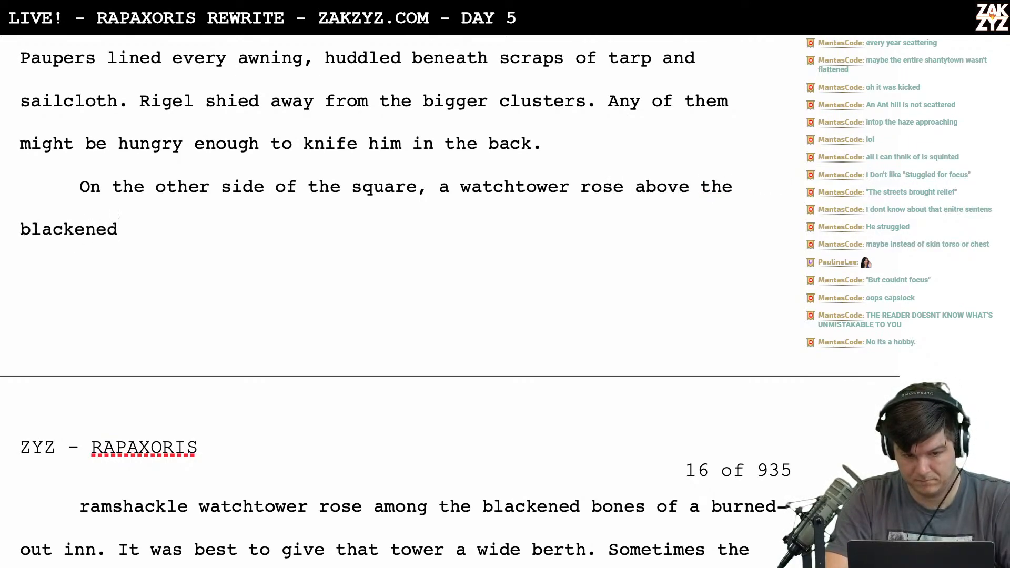
{"action": "type", "text": " bones of a burne"}
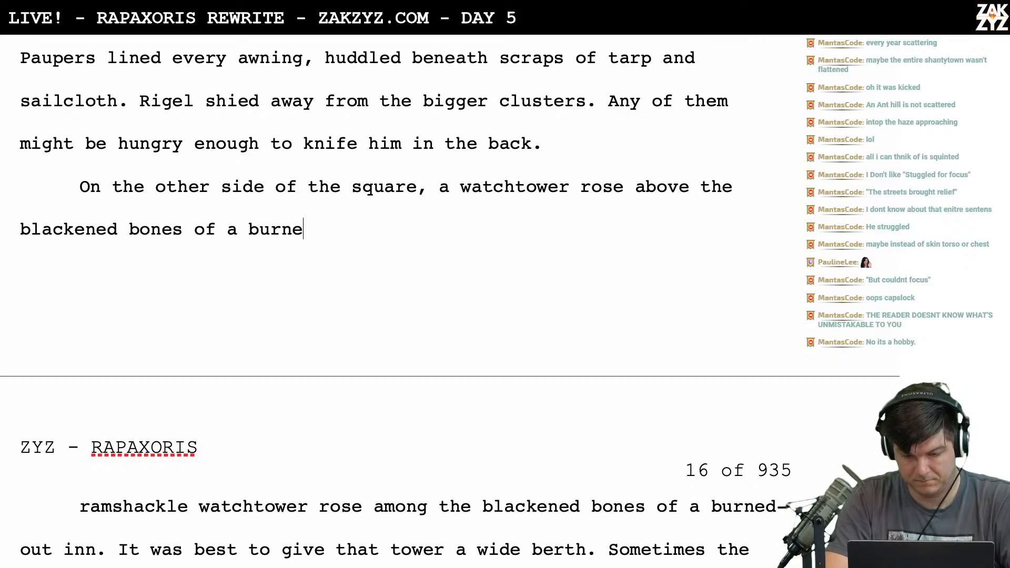
{"action": "type", "text": "d-out inn."}
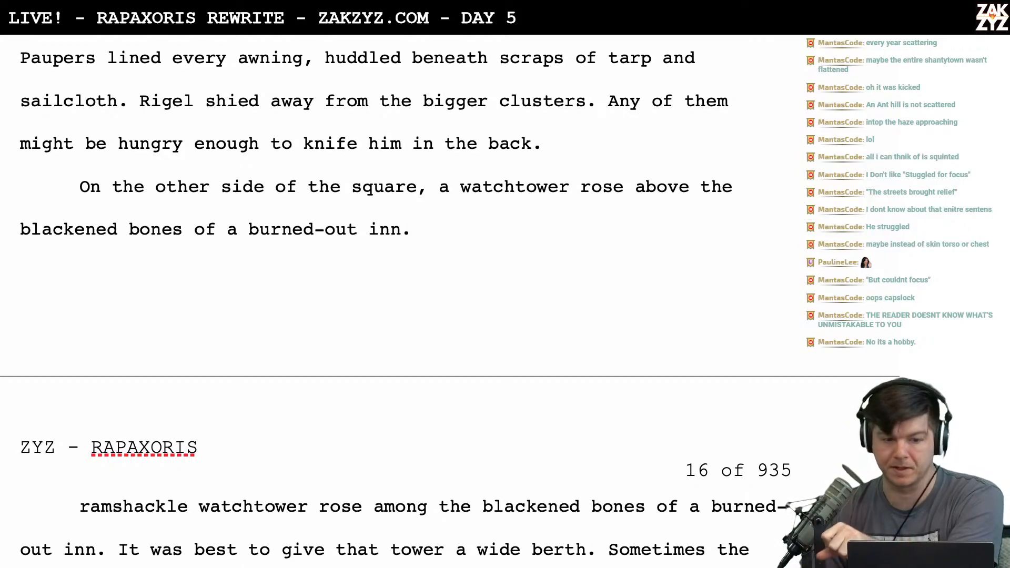
Reread the shantytown paragraph, the new watchtower sentence and the older watchtower passage on the following page
{"action": "scroll", "coordinate": [404, 301], "scroll_direction": "up", "scroll_amount": 4}
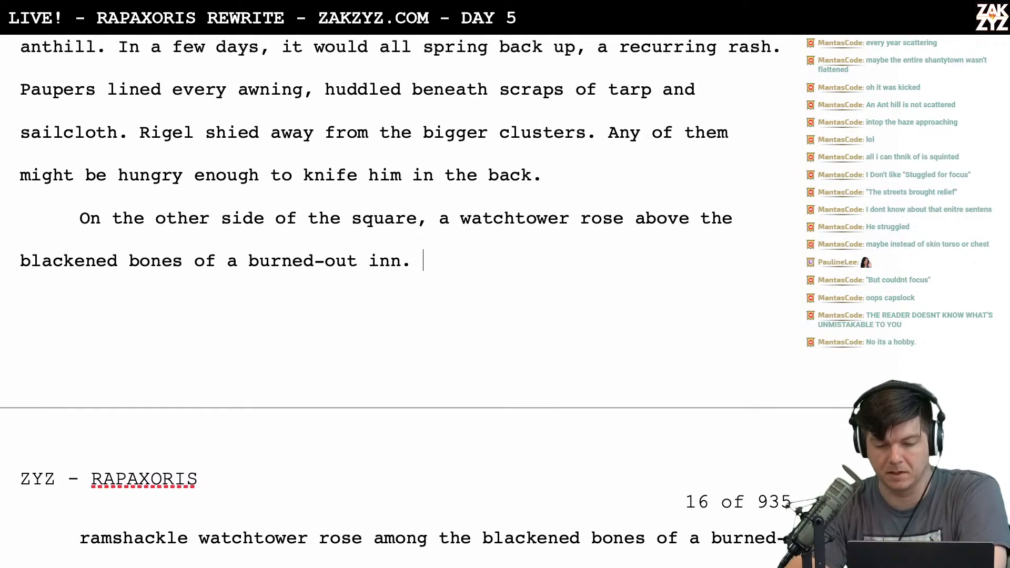
{"action": "scroll", "coordinate": [359, 225], "scroll_direction": "up", "scroll_amount": 2}
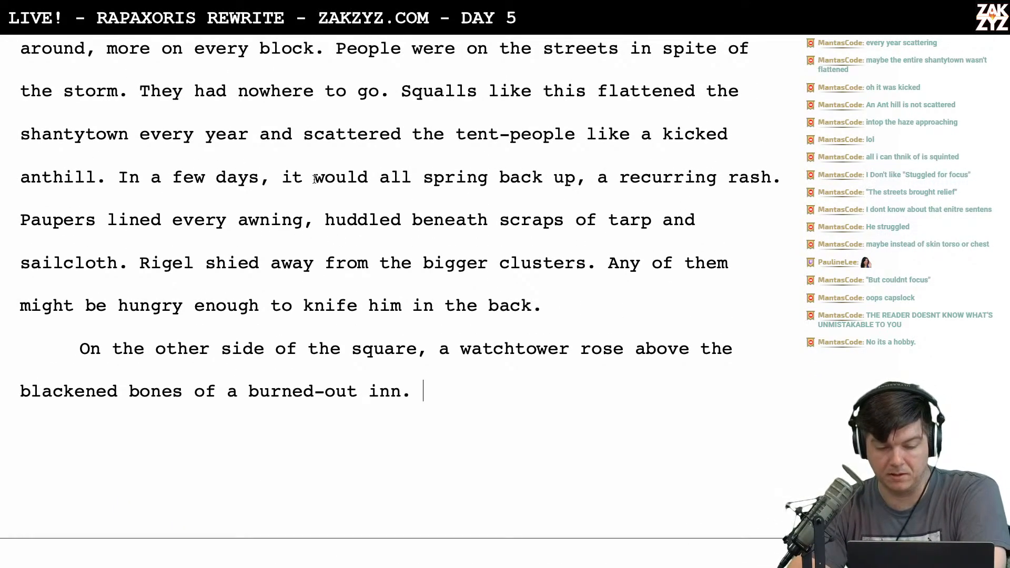
{"action": "scroll", "coordinate": [476, 194], "scroll_direction": "down", "scroll_amount": 1}
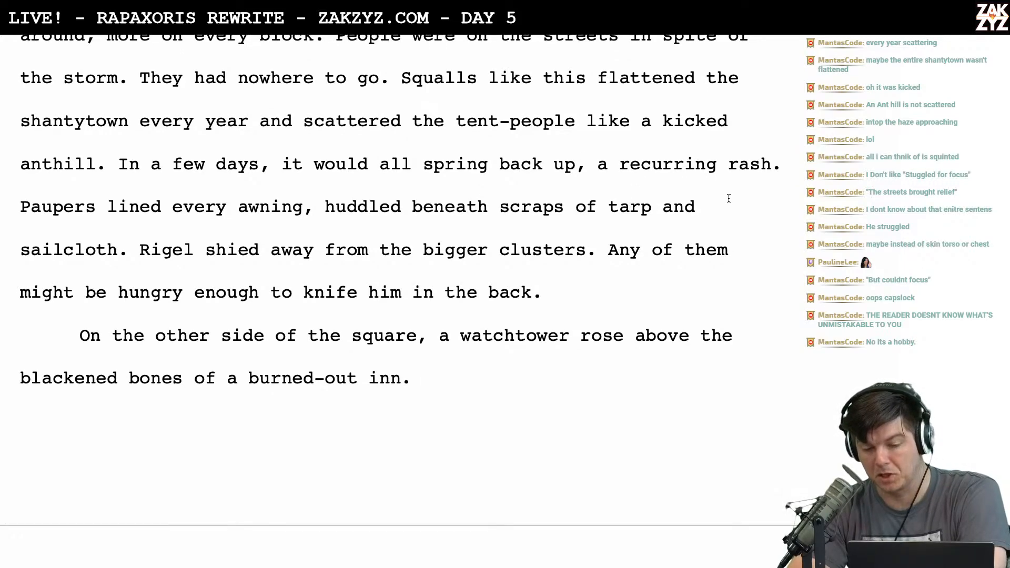
{"action": "scroll", "coordinate": [728, 199], "scroll_direction": "down", "scroll_amount": 3}
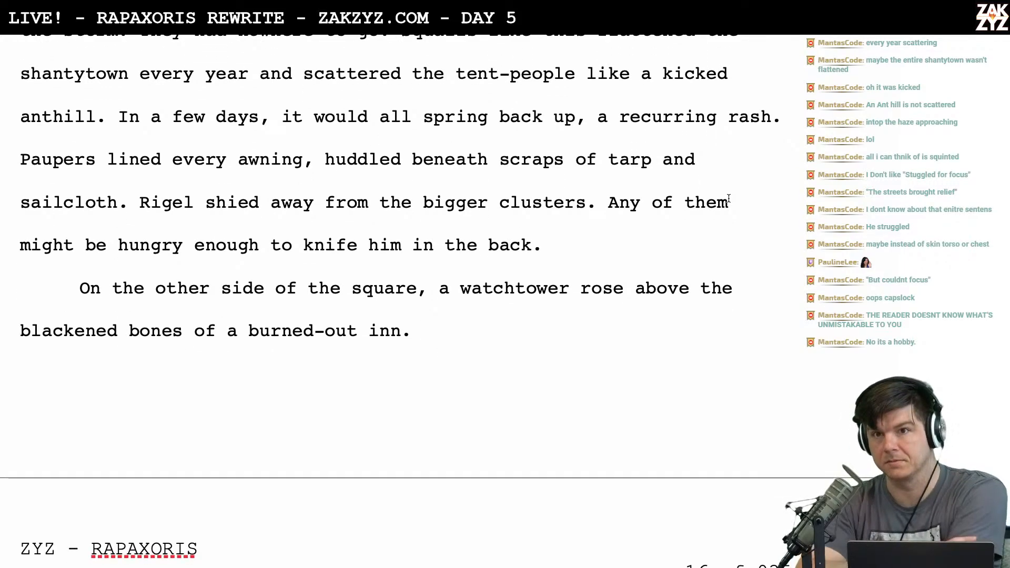
{"action": "scroll", "coordinate": [729, 199], "scroll_direction": "down", "scroll_amount": 5}
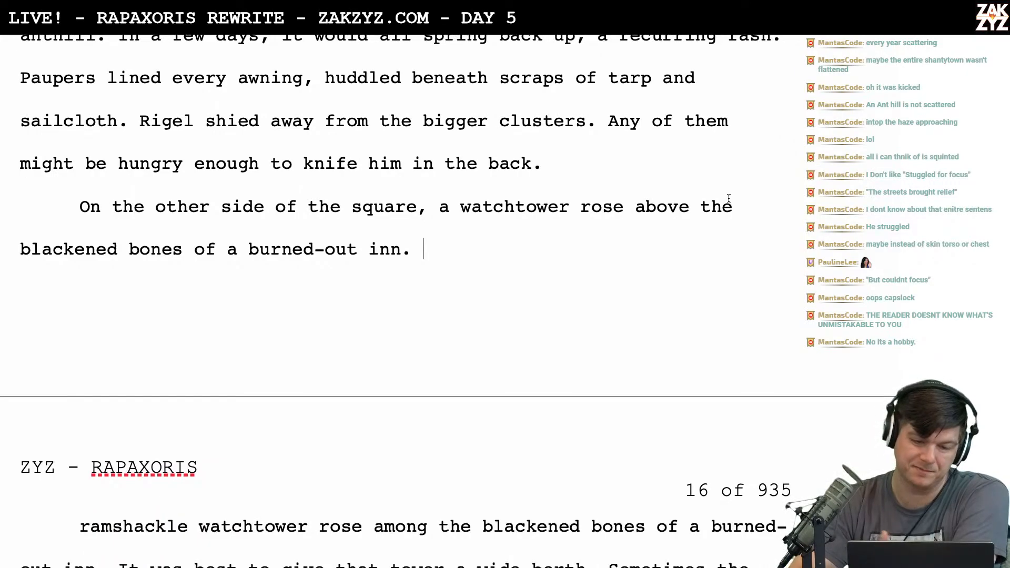
{"action": "scroll", "coordinate": [729, 199], "scroll_direction": "down", "scroll_amount": 2}
{"action": "scroll", "coordinate": [729, 199], "scroll_direction": "up", "scroll_amount": 18}
{"action": "scroll", "coordinate": [728, 198], "scroll_direction": "down", "scroll_amount": 20}
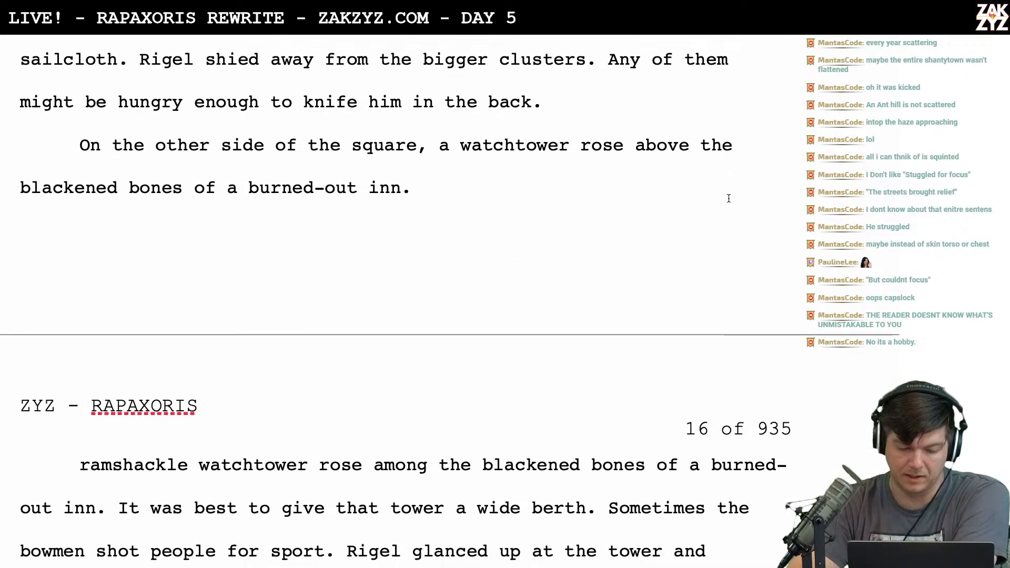
{"action": "scroll", "coordinate": [729, 199], "scroll_direction": "down", "scroll_amount": 9}
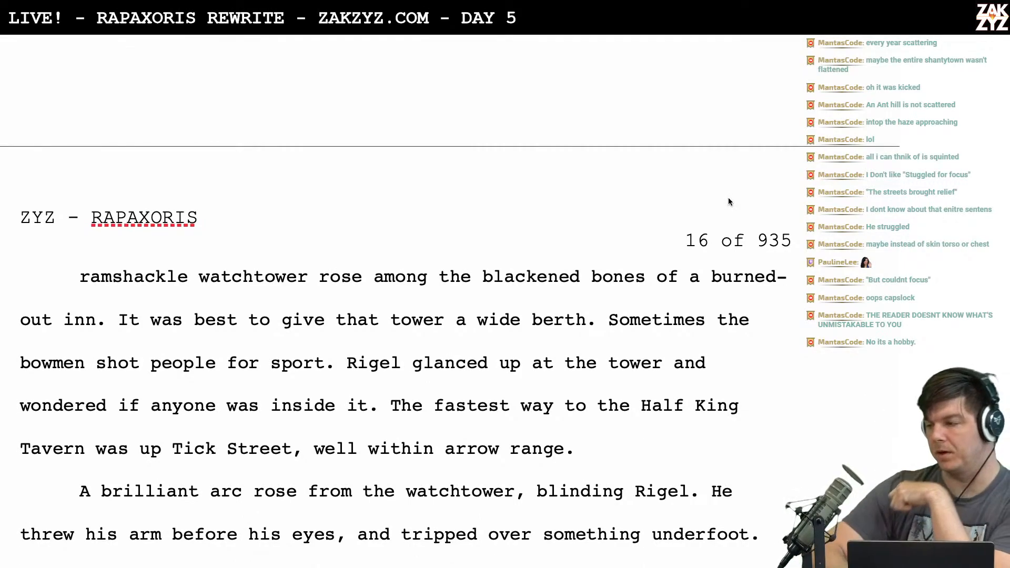
{"action": "scroll", "coordinate": [729, 201], "scroll_direction": "down", "scroll_amount": 4}
{"action": "scroll", "coordinate": [729, 201], "scroll_direction": "up", "scroll_amount": 10}
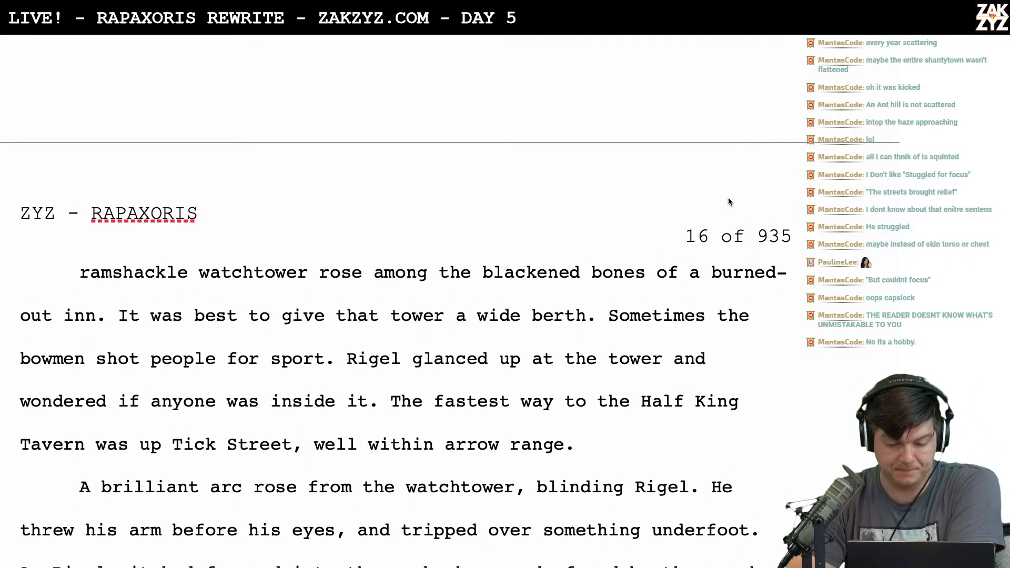
{"action": "scroll", "coordinate": [728, 200], "scroll_direction": "up", "scroll_amount": 2}
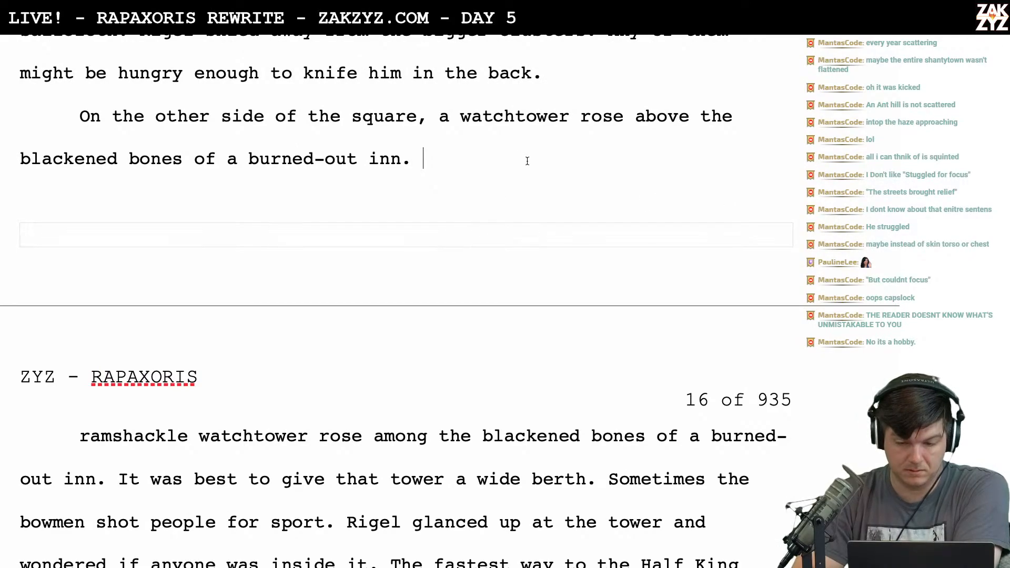
{"action": "left_click", "coordinate": [450, 117]}
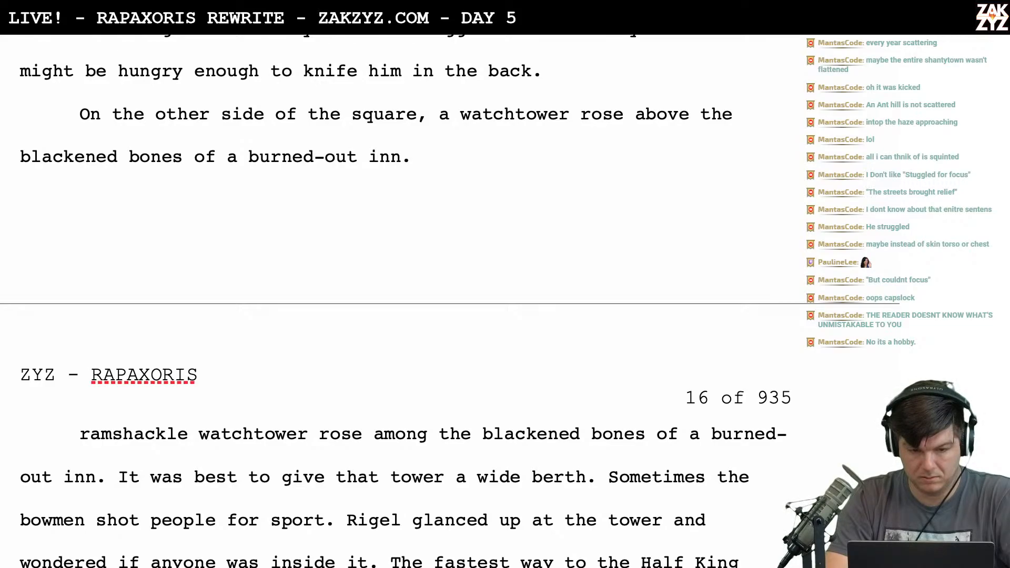
{"action": "type", "text": "To"}
{"action": "key", "text": "BackSpace"}
{"action": "key", "text": "BackSpace"}
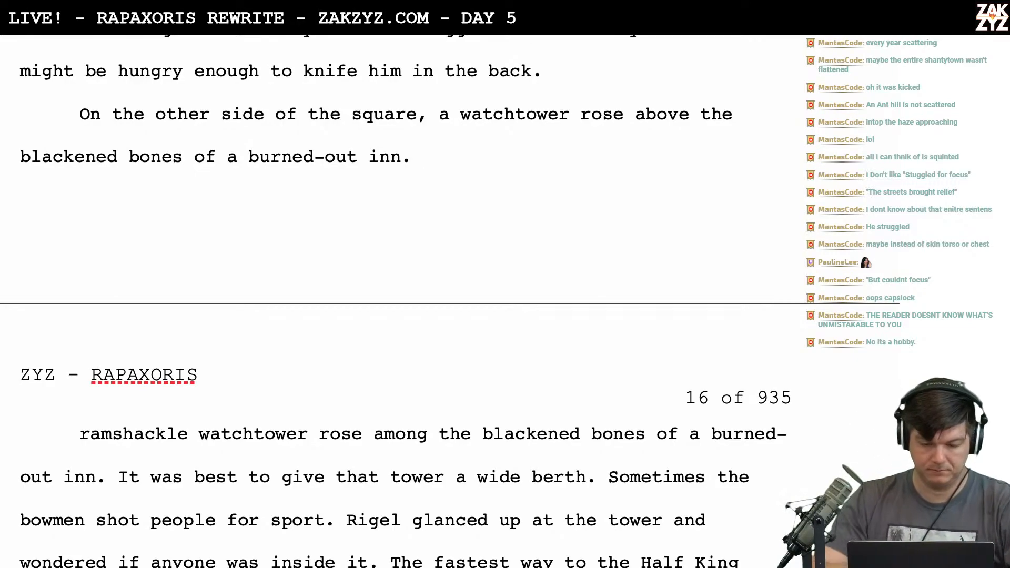
{"action": "type", "text": "A leer"}
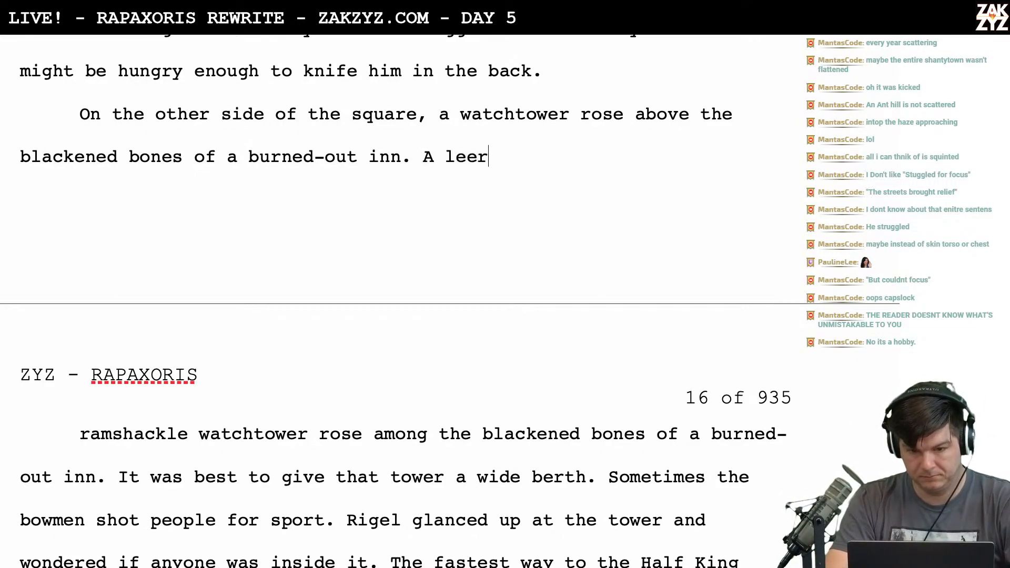
{"action": "type", "text": "ing face in re"}
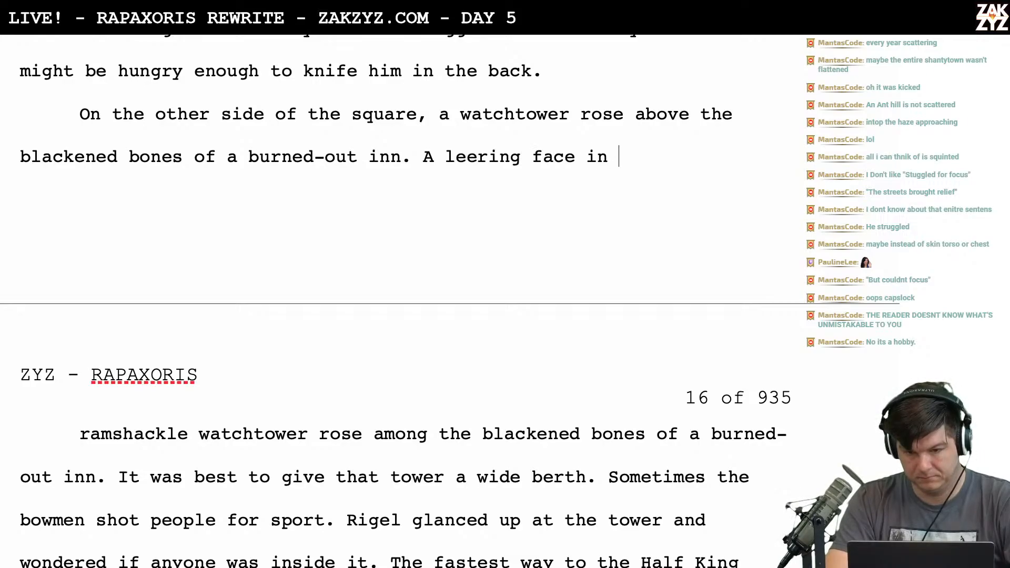
{"action": "key", "text": "BackSpace"}
{"action": "key", "text": "BackSpace"}
{"action": "key", "text": "BackSpace"}
{"action": "key", "text": "BackSpace"}
{"action": "key", "text": "BackSpace"}
{"action": "key", "text": "BackSpace"}
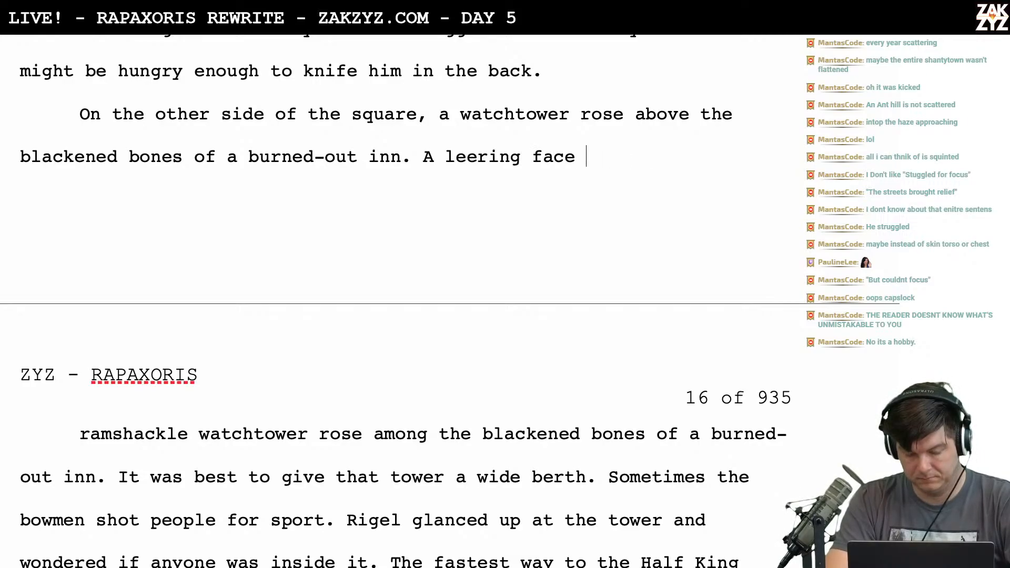
{"action": "key", "text": "BackSpace"}
{"action": "key", "text": "BackSpace"}
{"action": "key", "text": "BackSpace"}
{"action": "key", "text": "BackSpace"}
{"action": "key", "text": "BackSpace"}
{"action": "key", "text": "BackSpace"}
{"action": "key", "text": "BackSpace"}
{"action": "key", "text": "BackSpace"}
{"action": "key", "text": "BackSpace"}
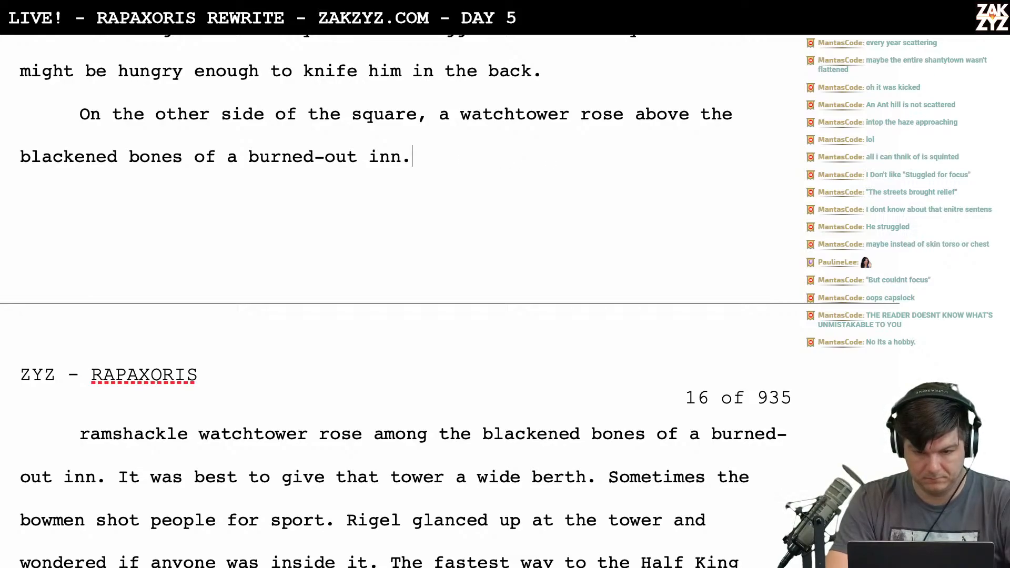
{"action": "type", "text": "Rgi"}
{"action": "key", "text": "ctrl+BackSpace"}
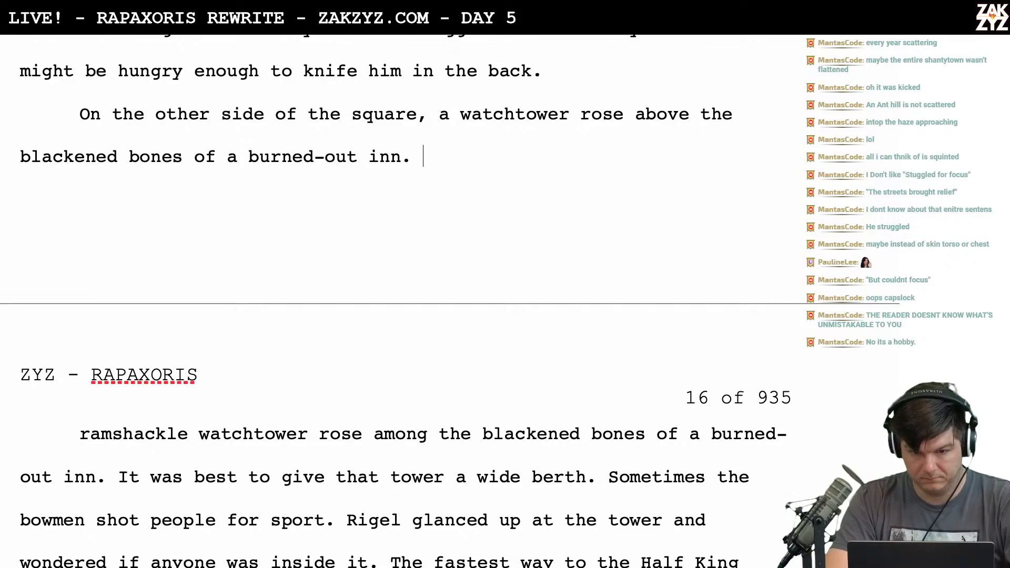
{"action": "type", "text": "R"}
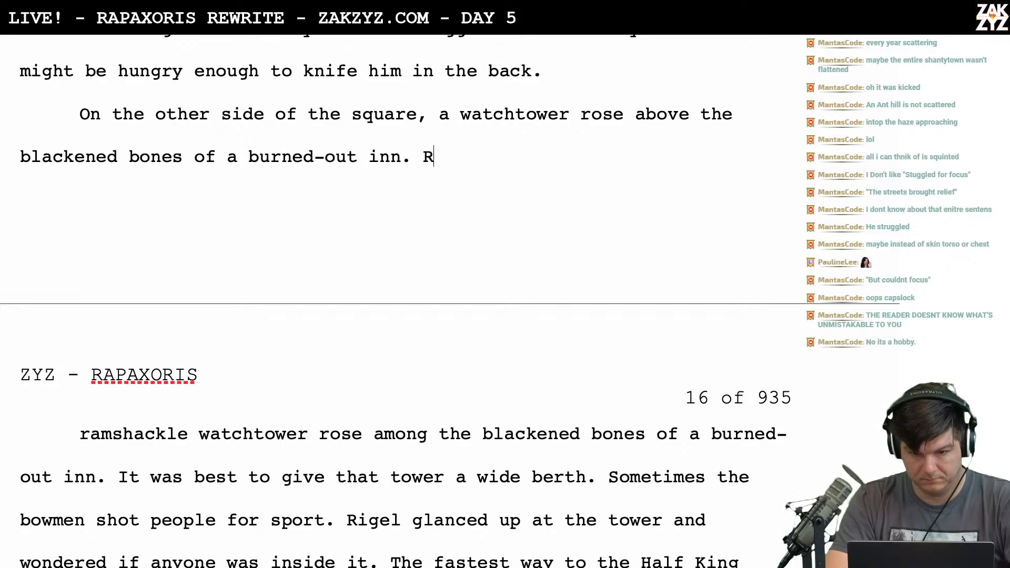
{"action": "key", "text": "BackSpace"}
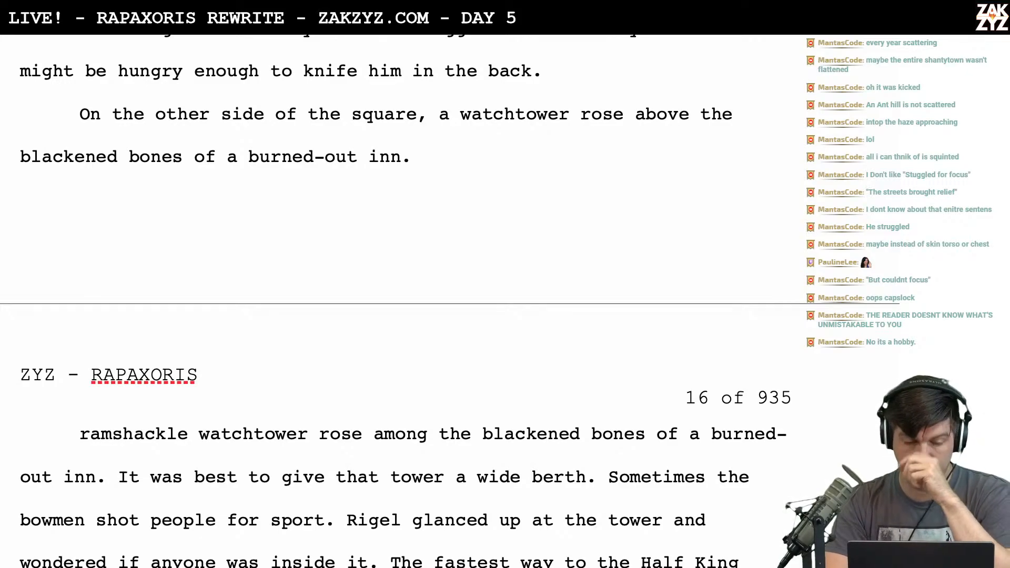
{"action": "type", "text": "It was"}
{"action": "key", "text": "BackSpace"}
{"action": "key", "text": "BackSpace"}
{"action": "key", "text": "BackSpace"}
{"action": "key", "text": "BackSpace"}
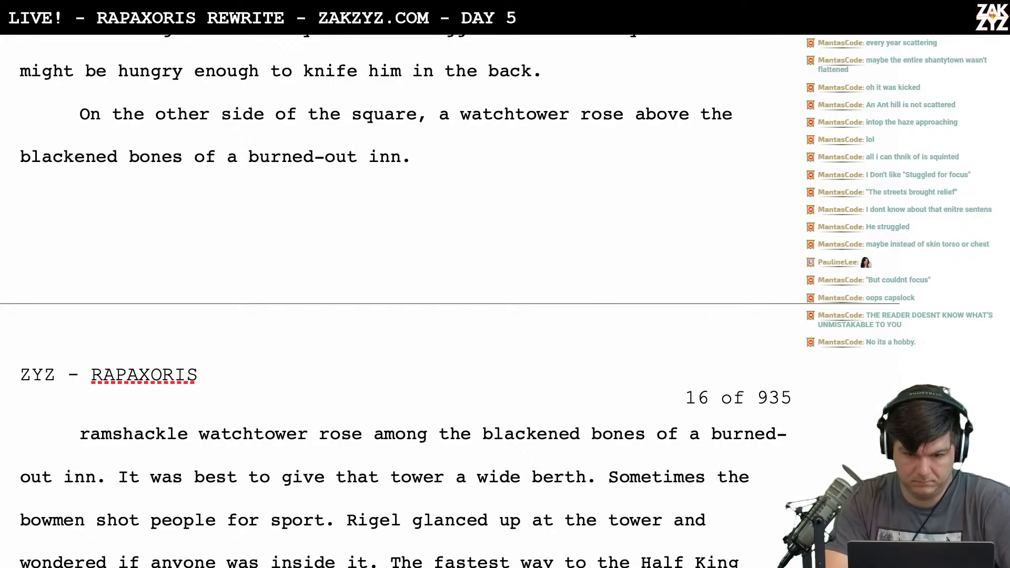
{"action": "type", "text": "Rigel know"}
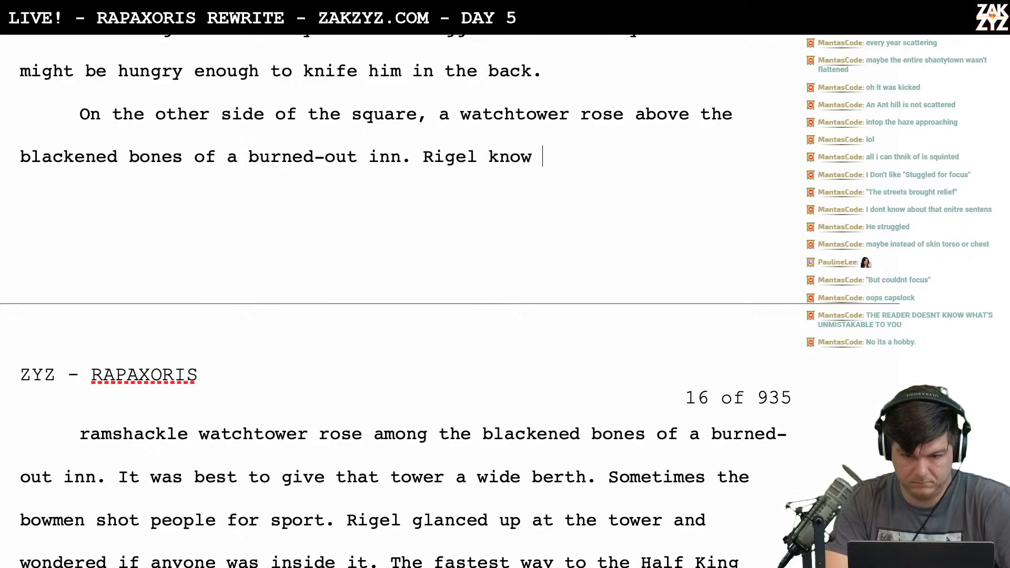
{"action": "key", "text": "BackSpace"}
{"action": "key", "text": "BackSpace"}
{"action": "key", "text": "BackSpace"}
{"action": "key", "text": "BackSpace"}
{"action": "key", "text": "BackSpace"}
{"action": "key", "text": "BackSpace"}
{"action": "key", "text": "BackSpace"}
{"action": "key", "text": "BackSpace"}
{"action": "type", "text": "Even half-dead,"}
{"action": "key", "text": "BackSpace"}
{"action": "key", "text": "BackSpace"}
{"action": "key", "text": "BackSpace"}
{"action": "key", "text": "BackSpace"}
{"action": "key", "text": "BackSpace"}
{"action": "key", "text": "BackSpace"}
{"action": "key", "text": "BackSpace"}
{"action": "key", "text": "BackSpace"}
{"action": "key", "text": "BackSpace"}
{"action": "key", "text": "BackSpace"}
{"action": "key", "text": "BackSpace"}
{"action": "key", "text": "BackSpace"}
{"action": "key", "text": "BackSpace"}
{"action": "key", "text": "BackSpace"}
{"action": "key", "text": "BackSpace"}
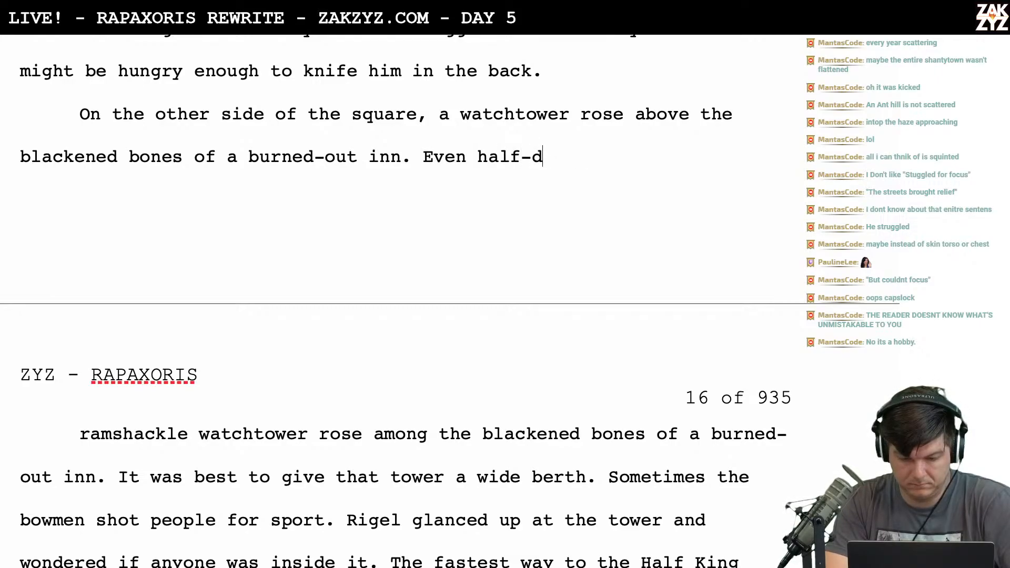
{"action": "type", "text": "Rig"}
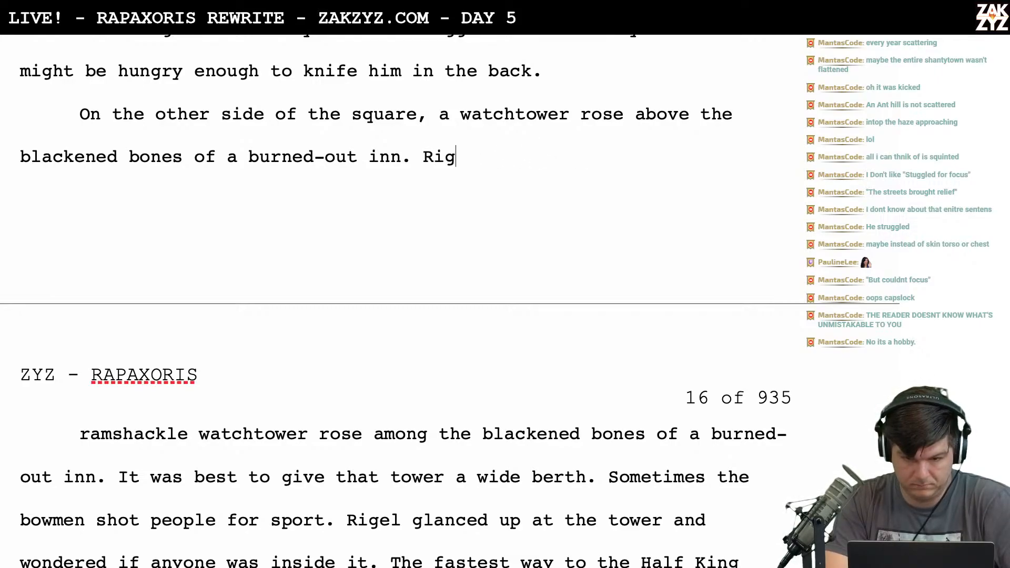
{"action": "type", "text": "el walked as far from"}
{"action": "key", "text": "BackSpace"}
{"action": "key", "text": "BackSpace"}
{"action": "key", "text": "BackSpace"}
{"action": "key", "text": "BackSpace"}
{"action": "key", "text": "BackSpace"}
{"action": "key", "text": "BackSpace"}
{"action": "key", "text": "BackSpace"}
{"action": "key", "text": "BackSpace"}
{"action": "key", "text": "BackSpace"}
{"action": "key", "text": "BackSpace"}
{"action": "key", "text": "BackSpace"}
{"action": "key", "text": "BackSpace"}
{"action": "key", "text": "BackSpace"}
{"action": "key", "text": "BackSpace"}
{"action": "key", "text": "BackSpace"}
{"action": "key", "text": "BackSpace"}
{"action": "key", "text": "BackSpace"}
{"action": "key", "text": "BackSpace"}
{"action": "key", "text": "BackSpace"}
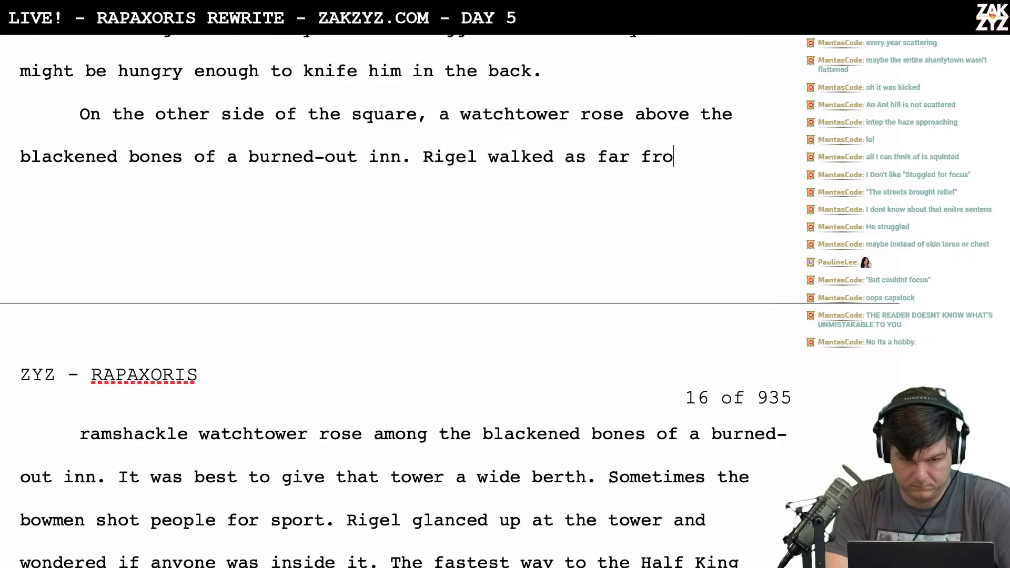
{"action": "key", "text": "BackSpace"}
{"action": "key", "text": "BackSpace"}
{"action": "key", "text": "BackSpace"}
{"action": "key", "text": "BackSpace"}
{"action": "key", "text": "BackSpace"}
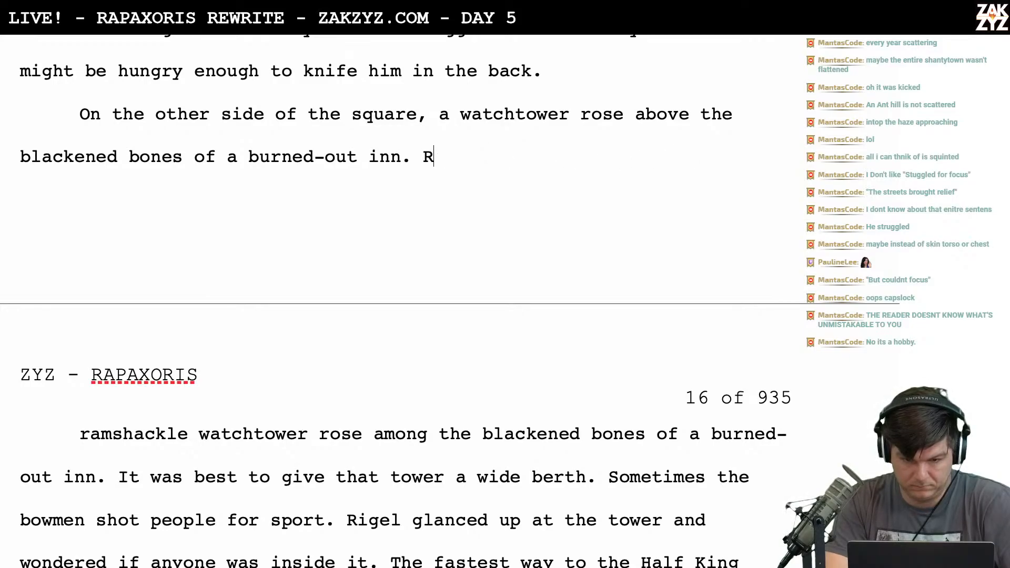
Start a new sentence with "Rigel" directly after "the blackened bones of a burned-out inn."
{"action": "scroll", "coordinate": [583, 131], "scroll_direction": "down", "scroll_amount": 1}
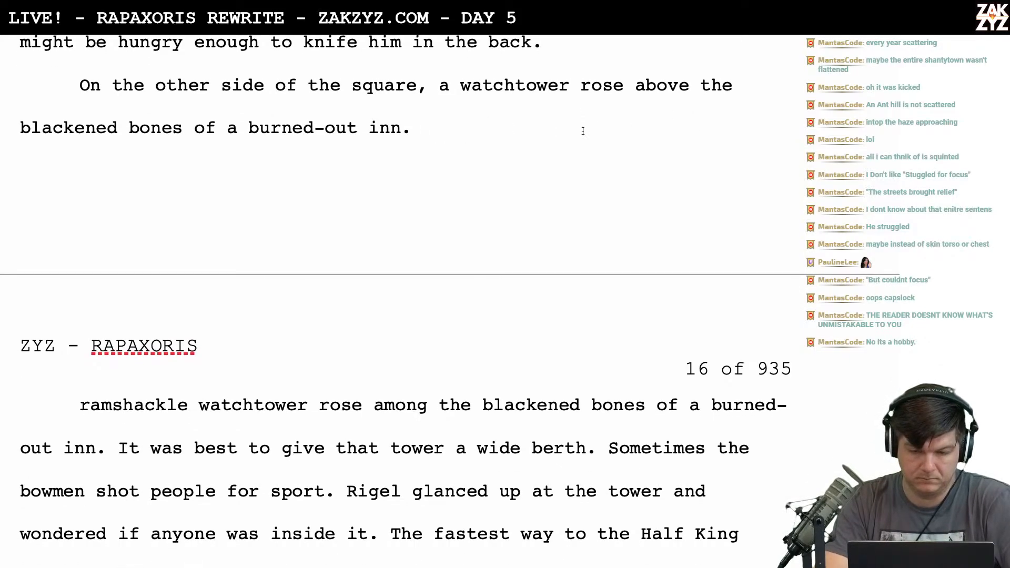
{"action": "type", "text": "Rigel"}
{"action": "key", "text": "BackSpace"}
{"action": "key", "text": "BackSpace"}
{"action": "key", "text": "BackSpace"}
{"action": "type", "text": "igel s"}
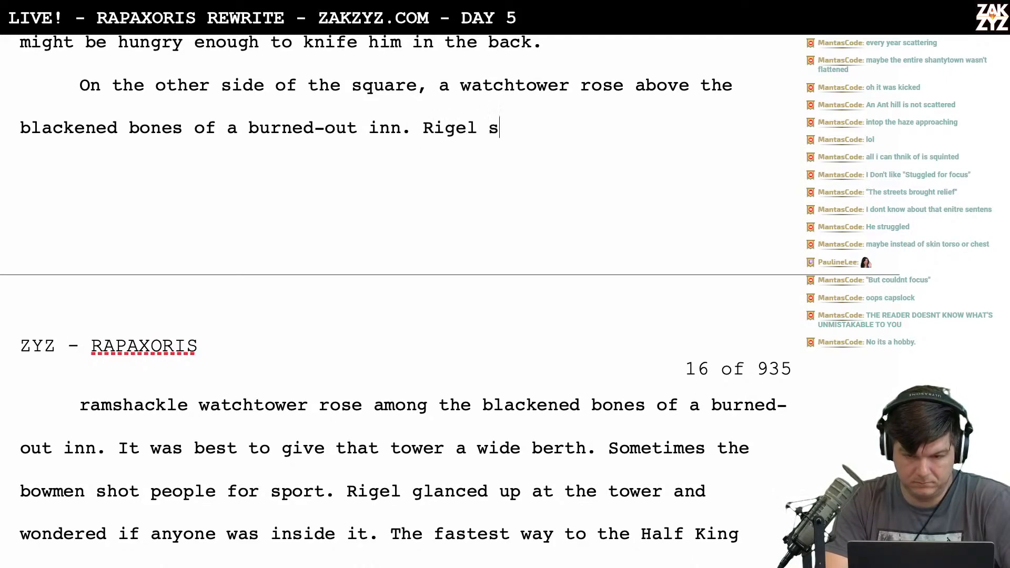
{"action": "type", "text": "tayed as f"}
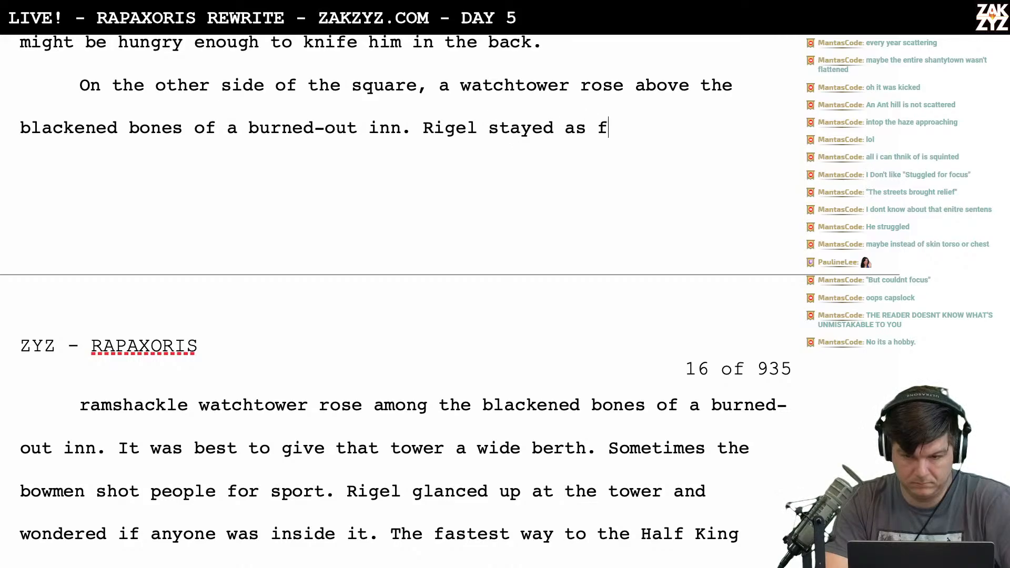
{"action": "type", "text": "ar from it as he cou"}
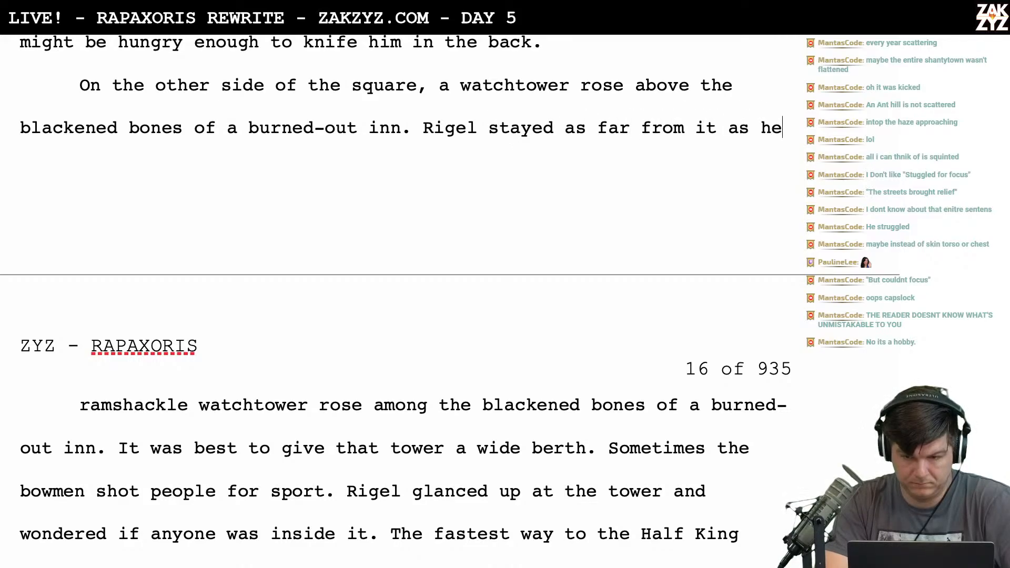
{"action": "key", "text": "BackSpace"}
{"action": "key", "text": "BackSpace"}
{"action": "key", "text": "BackSpace"}
{"action": "key", "text": "BackSpace"}
{"action": "key", "text": "BackSpace"}
{"action": "key", "text": "BackSpace"}
{"action": "key", "text": "BackSpace"}
{"action": "key", "text": "BackSpace"}
{"action": "key", "text": "BackSpace"}
{"action": "key", "text": "BackSpace"}
{"action": "key", "text": "BackSpace"}
{"action": "key", "text": "BackSpace"}
{"action": "key", "text": "BackSpace"}
{"action": "key", "text": "BackSpace"}
{"action": "key", "text": "BackSpace"}
{"action": "key", "text": "BackSpace"}
{"action": "key", "text": "BackSpace"}
{"action": "key", "text": "BackSpace"}
{"action": "key", "text": "BackSpace"}
{"action": "key", "text": "BackSpace"}
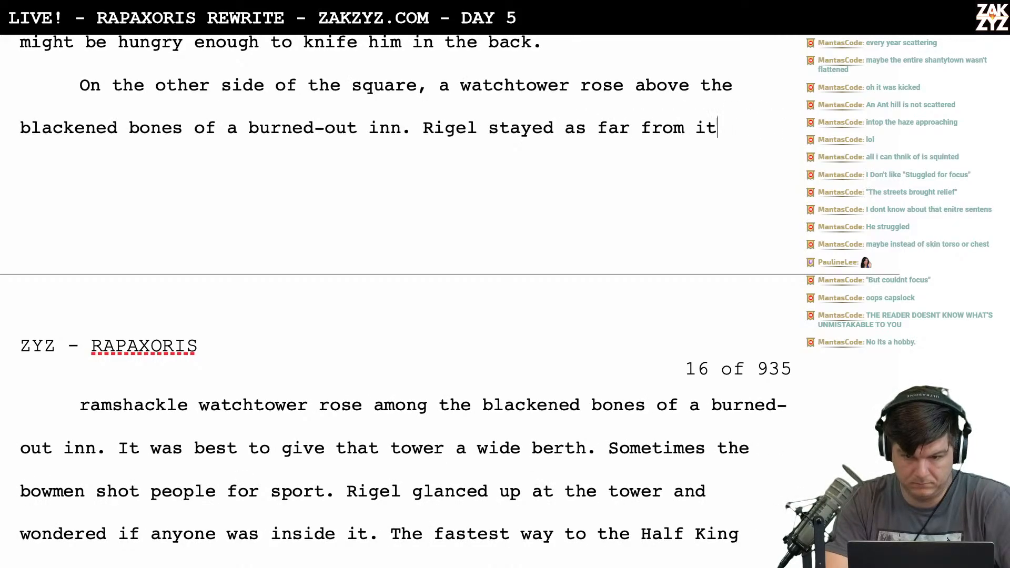
{"action": "key", "text": "BackSpace"}
{"action": "key", "text": "BackSpace"}
{"action": "key", "text": "BackSpace"}
{"action": "key", "text": "BackSpace"}
{"action": "key", "text": "BackSpace"}
{"action": "key", "text": "BackSpace"}
{"action": "key", "text": "BackSpace"}
{"action": "key", "text": "BackSpace"}
{"action": "key", "text": "BackSpace"}
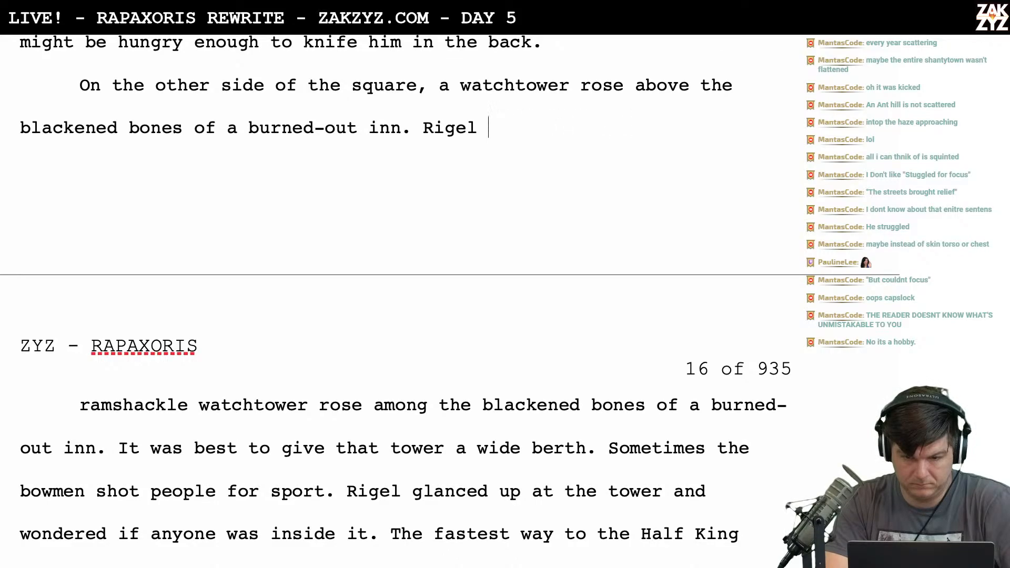
{"action": "type", "text": "took a w"}
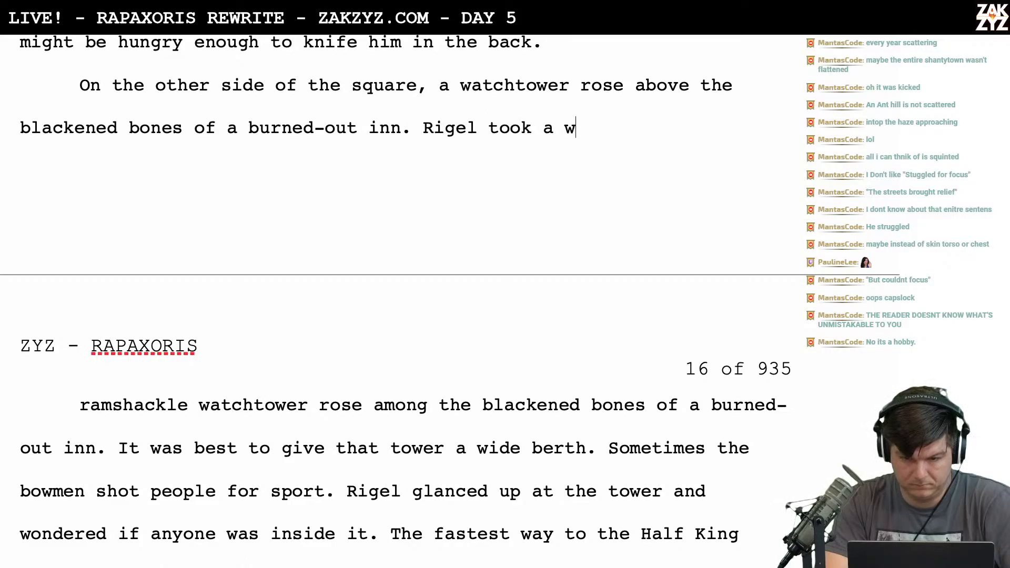
{"action": "type", "text": "ide path to "}
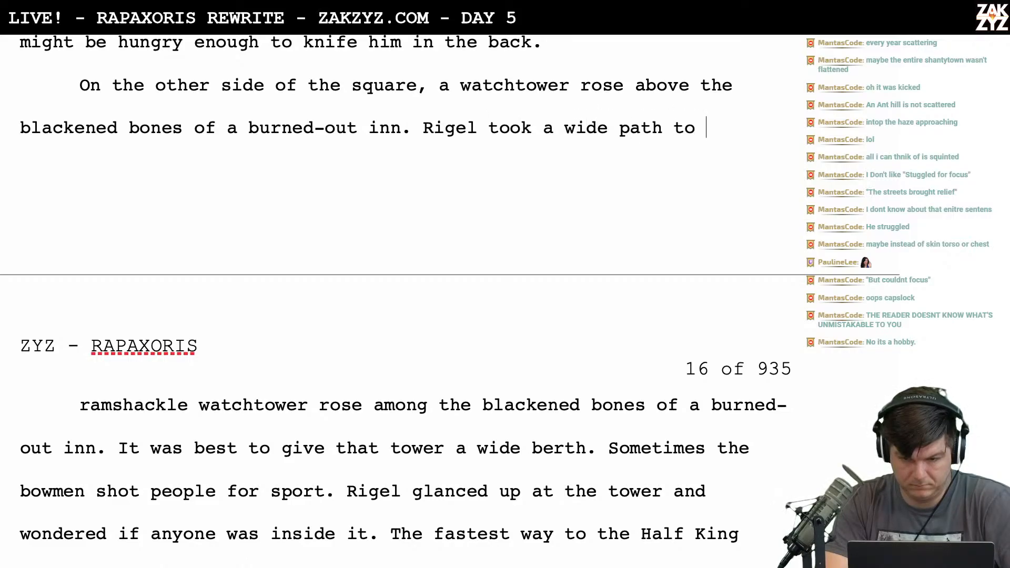
{"action": "type", "text": "stea"}
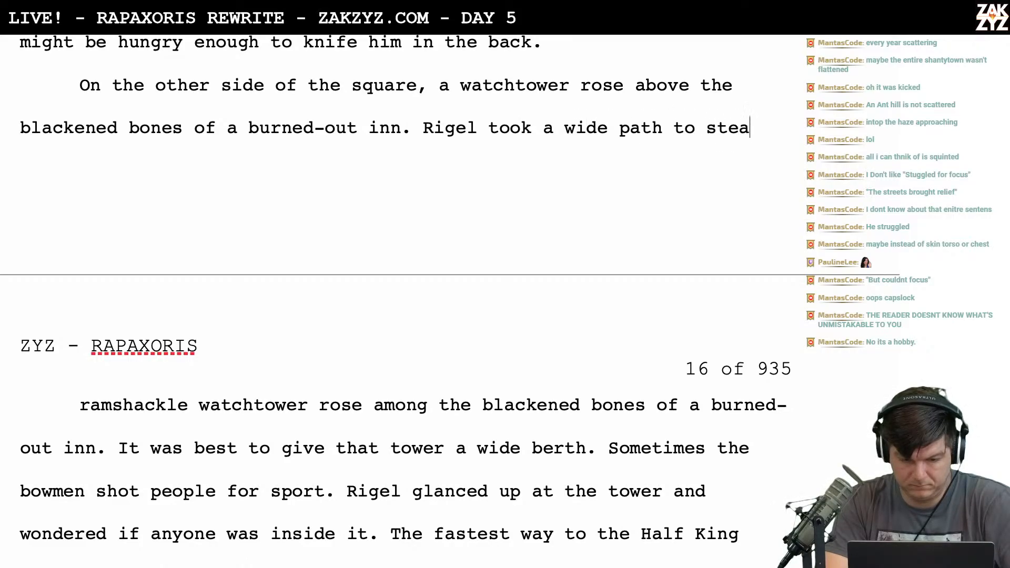
{"action": "type", "text": "r"}
{"action": "key", "text": "BackSpace"}
{"action": "key", "text": "BackSpace"}
{"action": "key", "text": "BackSpace"}
{"action": "key", "text": "BackSpace"}
{"action": "key", "text": "BackSpace"}
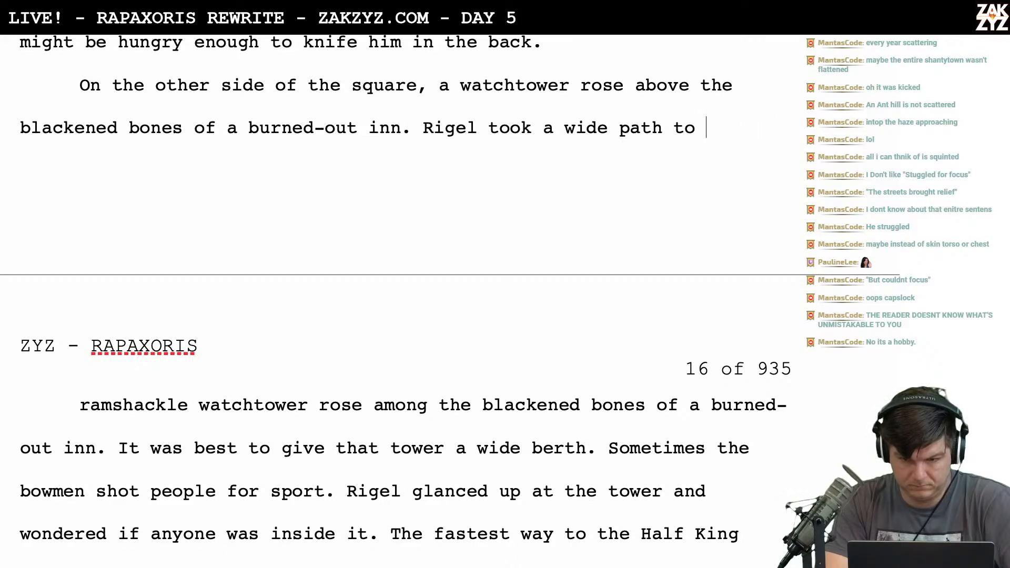
{"action": "type", "text": "syay"}
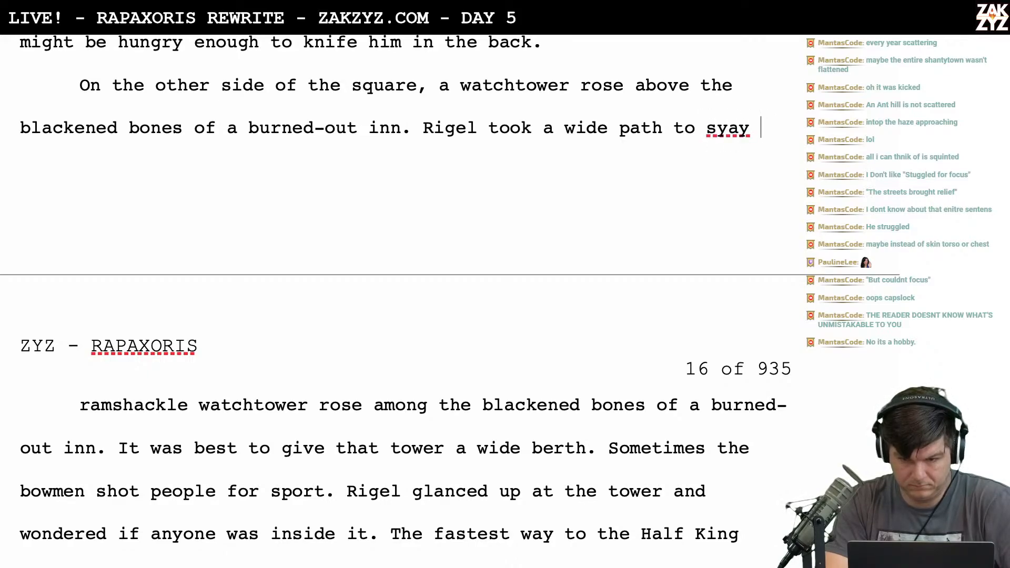
{"action": "key", "text": "BackSpace"}
{"action": "key", "text": "BackSpace"}
{"action": "key", "text": "BackSpace"}
{"action": "key", "text": "BackSpace"}
{"action": "key", "text": "BackSpace"}
{"action": "key", "text": "BackSpace"}
{"action": "key", "text": "BackSpace"}
{"action": "key", "text": "BackSpace"}
{"action": "key", "text": "BackSpace"}
{"action": "key", "text": "BackSpace"}
{"action": "key", "text": "BackSpace"}
{"action": "key", "text": "BackSpace"}
{"action": "key", "text": "BackSpace"}
{"action": "key", "text": "BackSpace"}
{"action": "key", "text": "BackSpace"}
{"action": "key", "text": "BackSpace"}
{"action": "key", "text": "BackSpace"}
{"action": "key", "text": "BackSpace"}
{"action": "key", "text": "BackSpace"}
{"action": "key", "text": "BackSpace"}
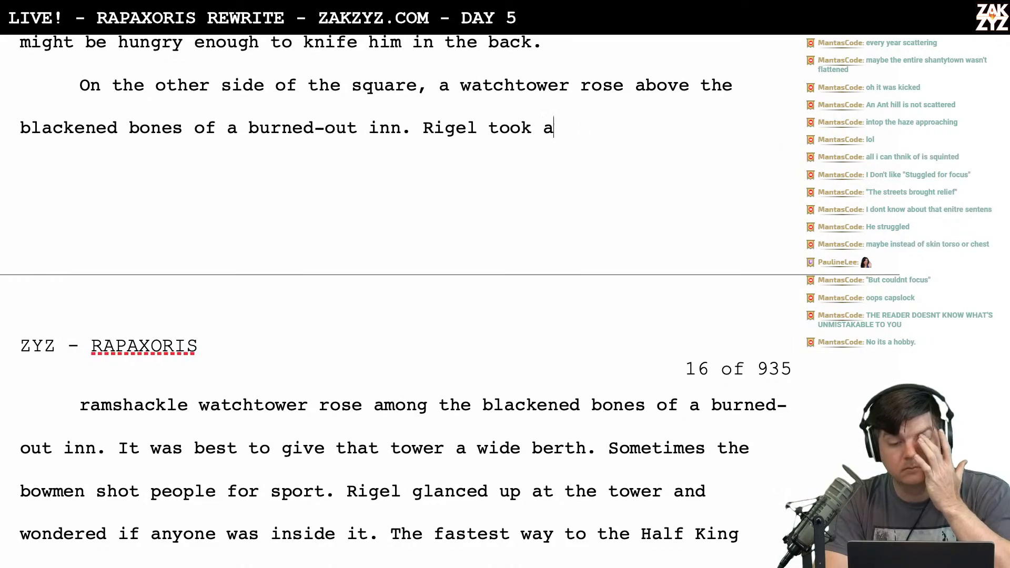
{"action": "key", "text": "BackSpace"}
{"action": "key", "text": "BackSpace"}
{"action": "key", "text": "BackSpace"}
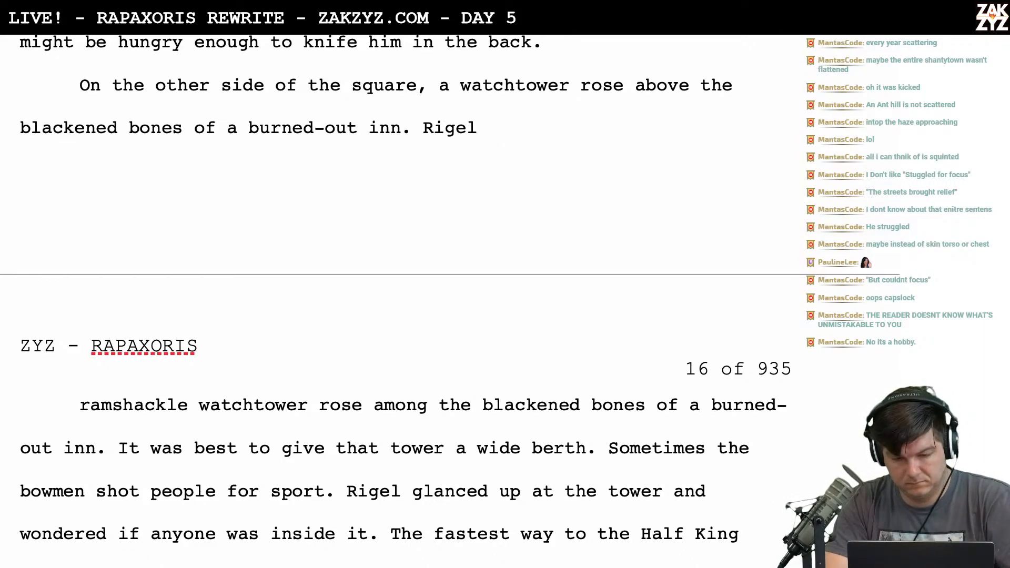
Continue the sentence after "Rigel" with "stuck to the periphery to stay away from it, sometimes"
{"action": "type", "text": "stuck to"}
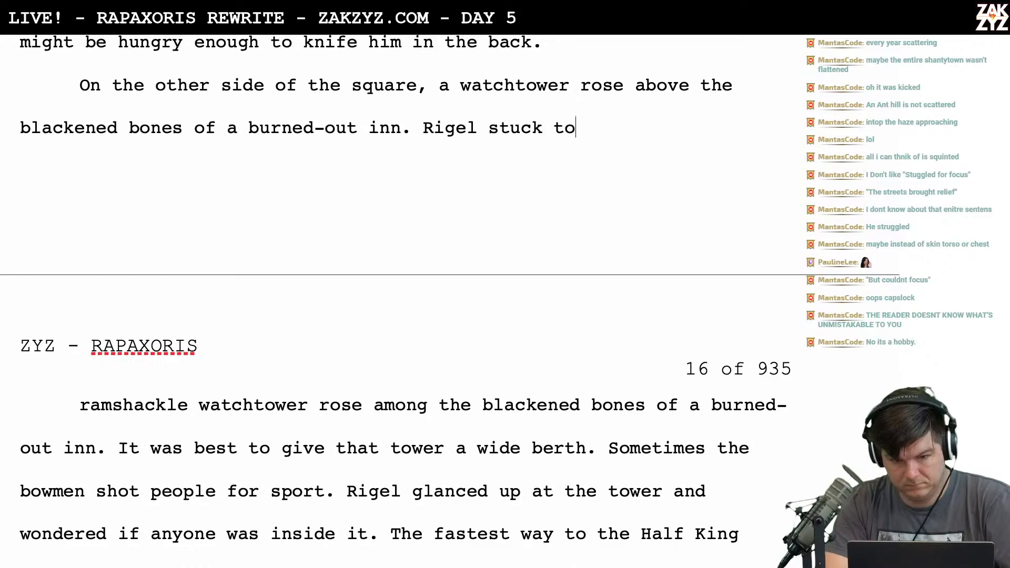
{"action": "type", "text": " the periphery "}
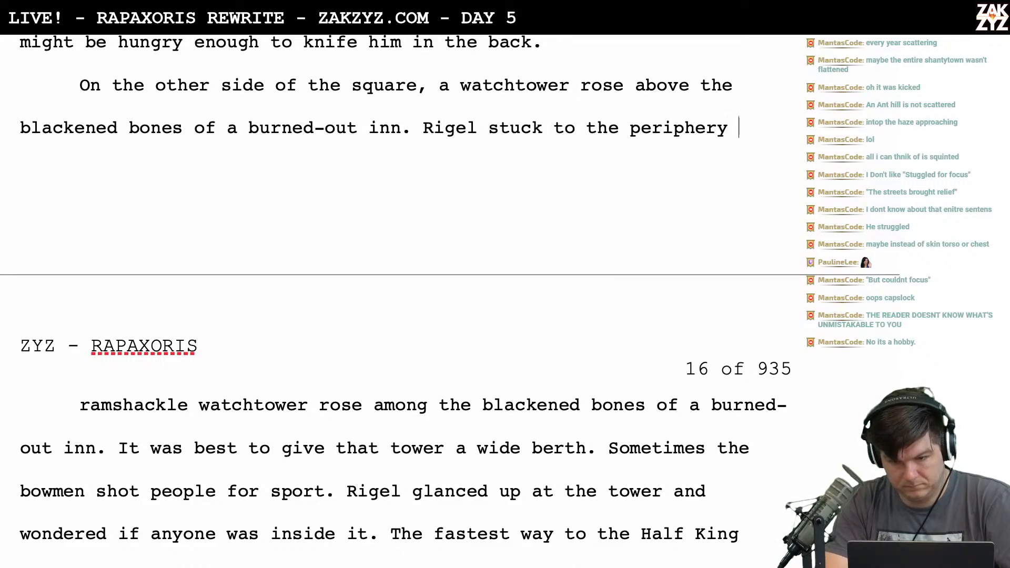
{"action": "type", "text": "to stay away f"}
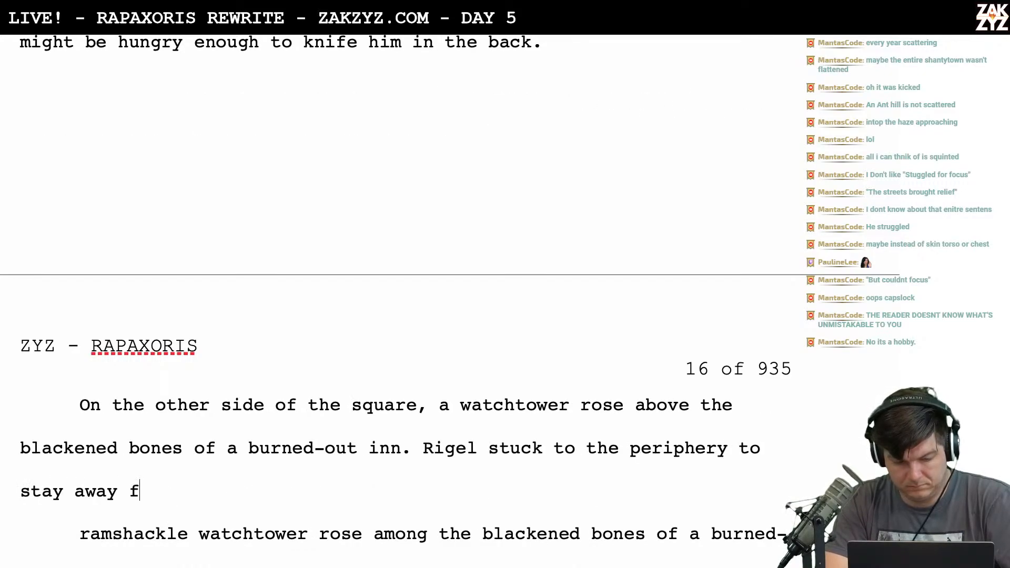
{"action": "type", "text": "rom it, som"}
{"action": "key", "text": "BackSpace"}
{"action": "type", "text": "ometime"}
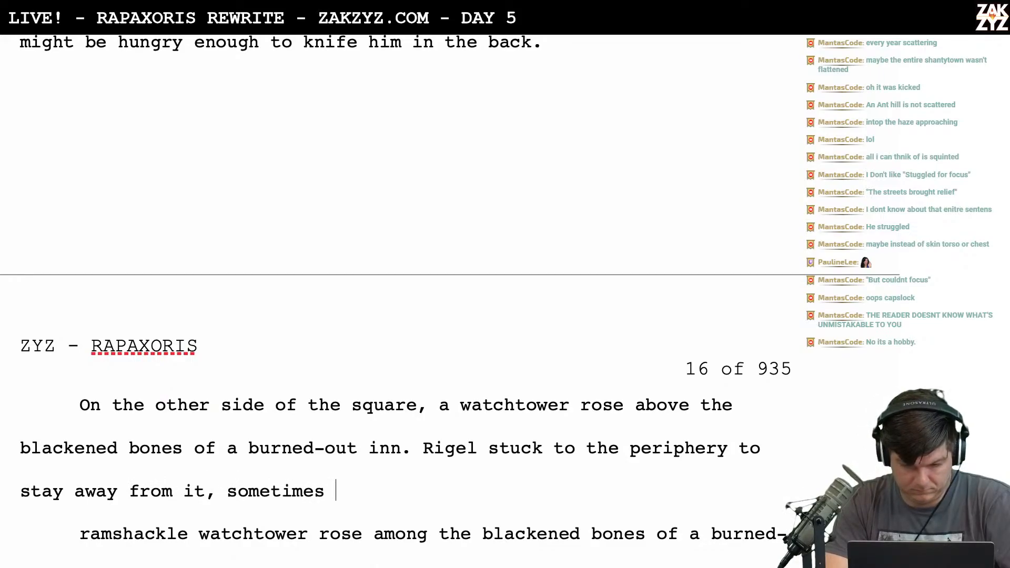
{"action": "type", "text": "s"}
Break the paragraph before "stuck" and write "hugged the edge of the square to stay away from it," after "Rigel"
{"action": "scroll", "coordinate": [684, 170], "scroll_direction": "down", "scroll_amount": 5}
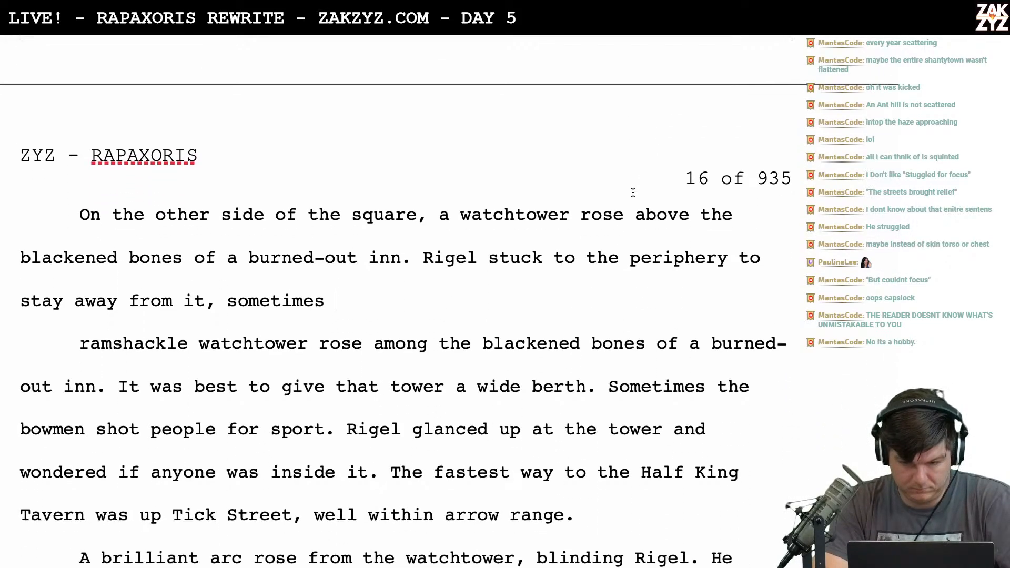
{"action": "right_click", "coordinate": [498, 267]}
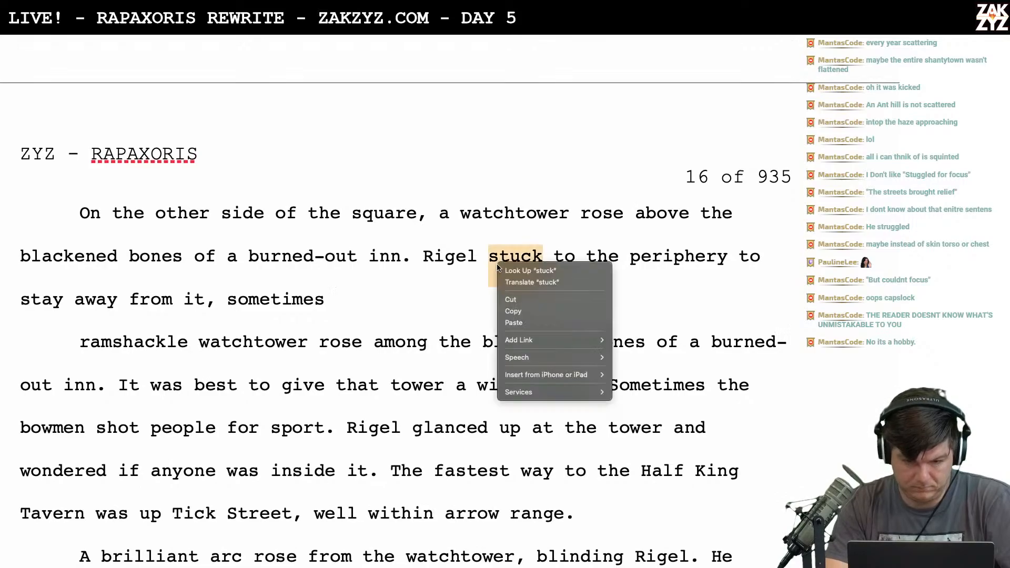
{"action": "left_click", "coordinate": [444, 285]}
{"action": "left_click", "coordinate": [508, 261]}
{"action": "left_click", "coordinate": [494, 260]}
{"action": "key", "text": "Return"}
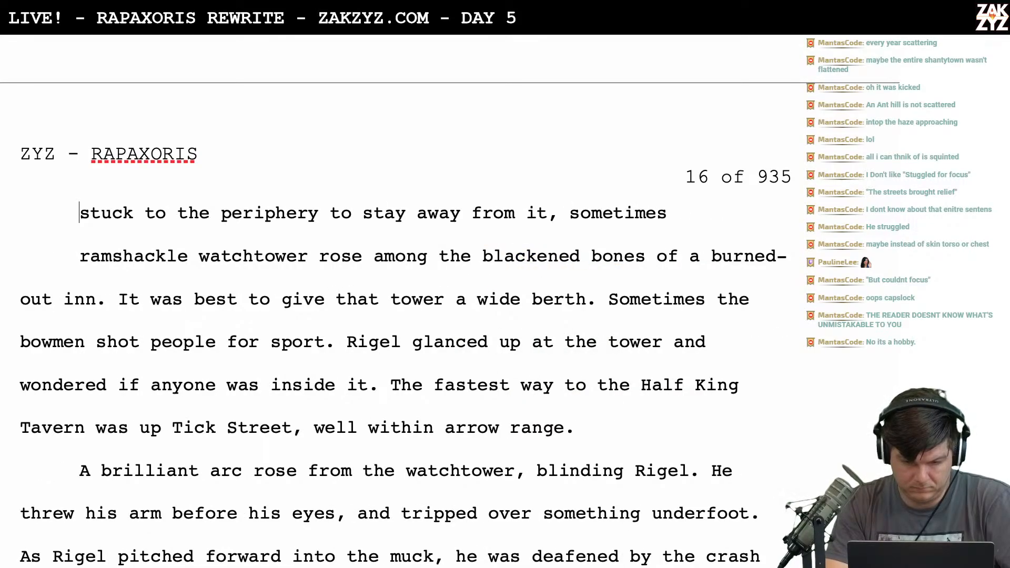
{"action": "key", "text": "Left"}
{"action": "type", "text": "hugged the"}
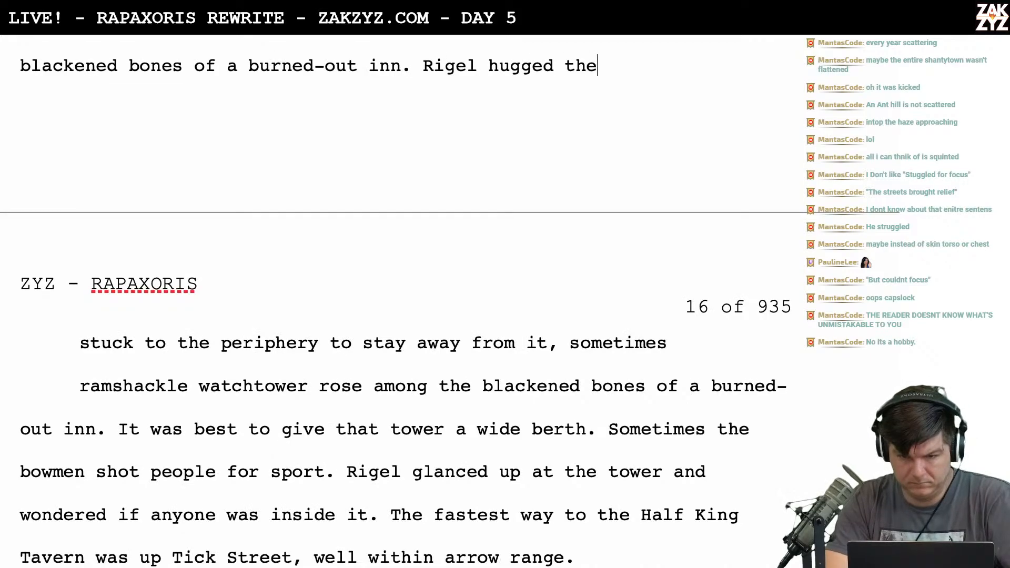
{"action": "type", "text": " edge"}
{"action": "key", "text": "BackSpace"}
{"action": "type", "text": "ge of t"}
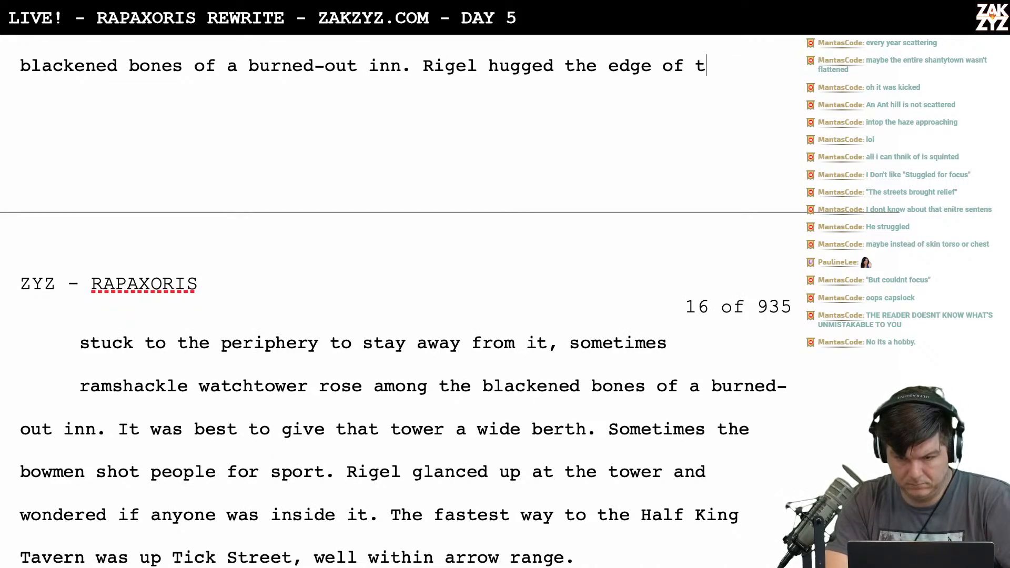
{"action": "type", "text": "he square to sta"}
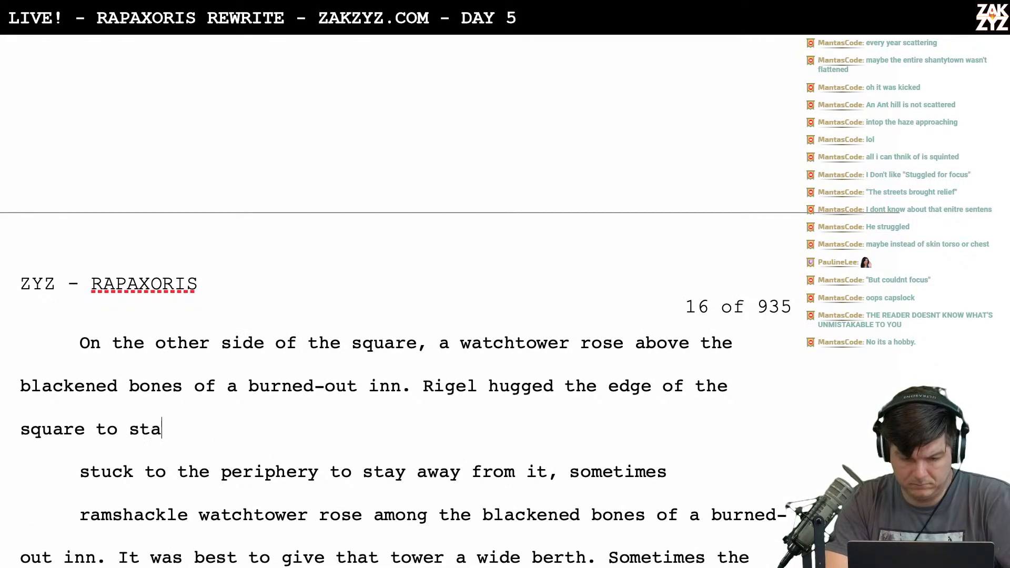
{"action": "type", "text": "y away from it,"}
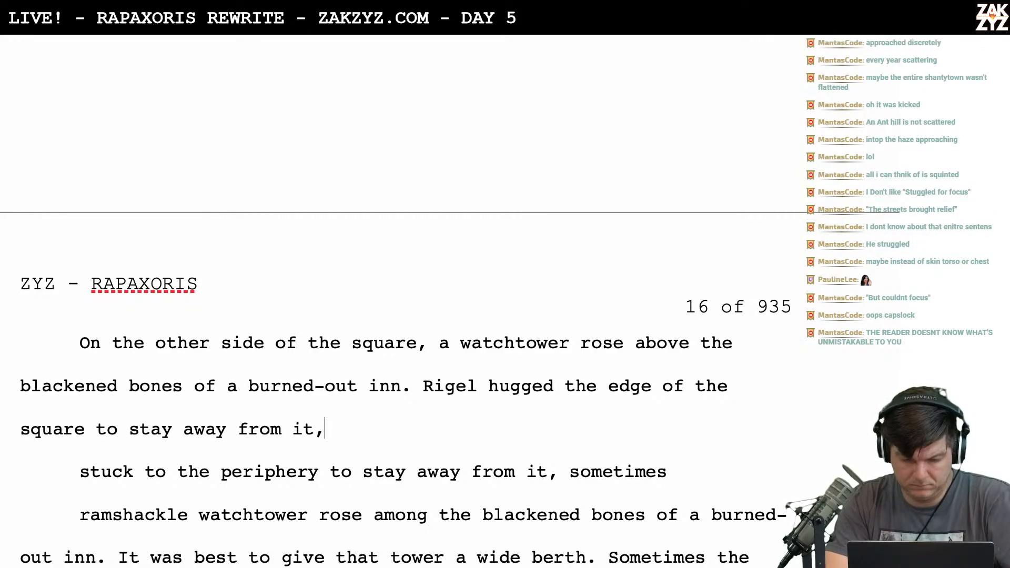
Replace "from it," with "out of range." to end the sentence about Rigel hugging the edge of the square
{"action": "key", "text": "BackSpace"}
{"action": "key", "text": "BackSpace"}
{"action": "key", "text": "BackSpace"}
{"action": "key", "text": "BackSpace"}
{"action": "key", "text": "BackSpace"}
{"action": "key", "text": "BackSpace"}
{"action": "key", "text": "BackSpace"}
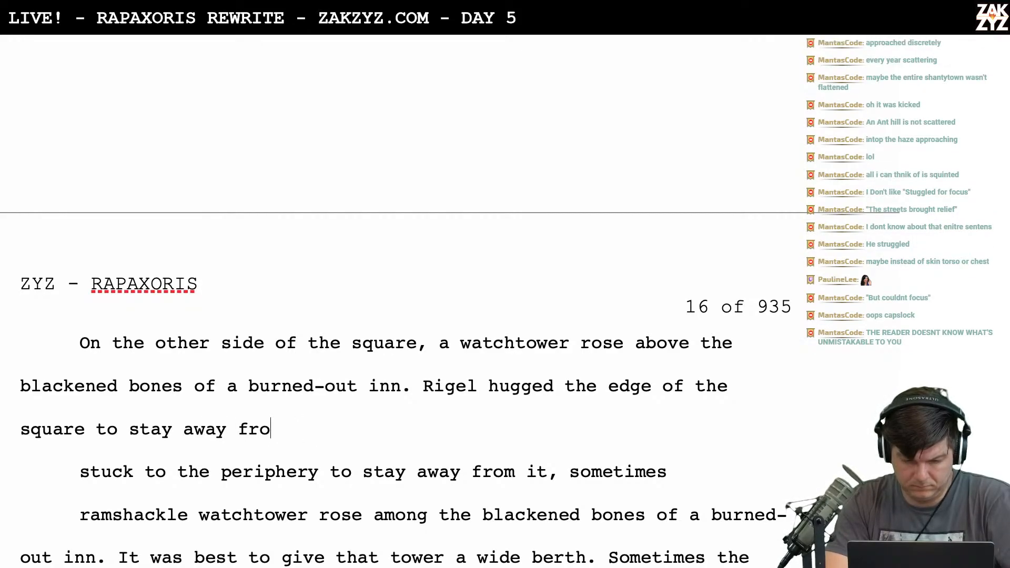
{"action": "type", "text": "out of range. Soem"}
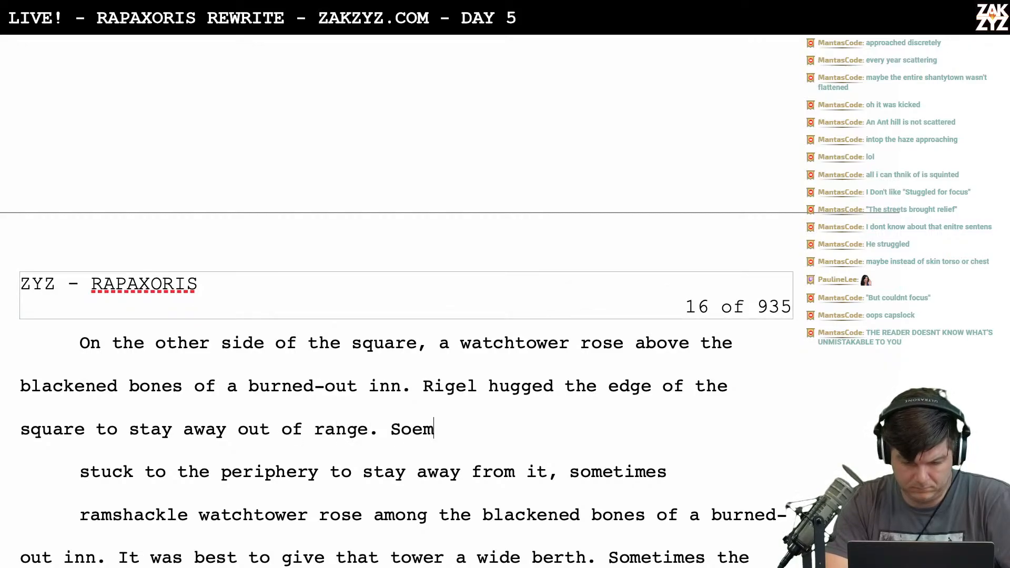
Begin the next sentence after "out of range." with "Sometimes, the bowmen"
{"action": "type", "text": "times"}
{"action": "key", "text": "BackSpace"}
{"action": "key", "text": "BackSpace"}
{"action": "key", "text": "BackSpace"}
{"action": "key", "text": "BackSpace"}
{"action": "key", "text": "BackSpace"}
{"action": "key", "text": "BackSpace"}
{"action": "key", "text": "BackSpace"}
{"action": "key", "text": "BackSpace"}
{"action": "key", "text": "BackSpace"}
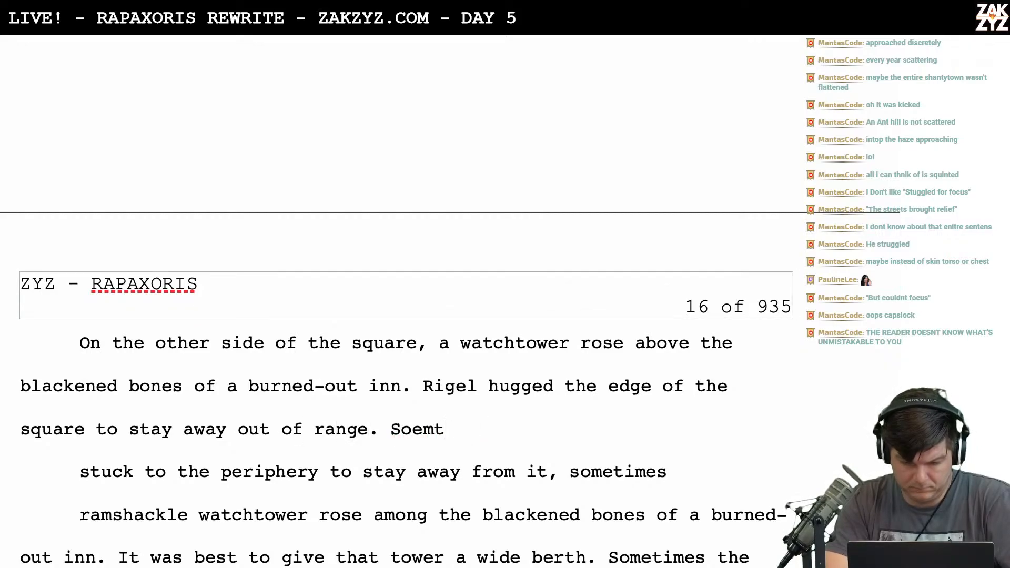
{"action": "type", "text": "met"}
{"action": "key", "text": "BackSpace"}
{"action": "type", "text": "s"}
{"action": "key", "text": "BackSpace"}
{"action": "type", "text": "tiems"}
{"action": "key", "text": "BackSpace"}
{"action": "key", "text": "BackSpace"}
{"action": "key", "text": "BackSpace"}
{"action": "type", "text": "mes, the bowmen"}
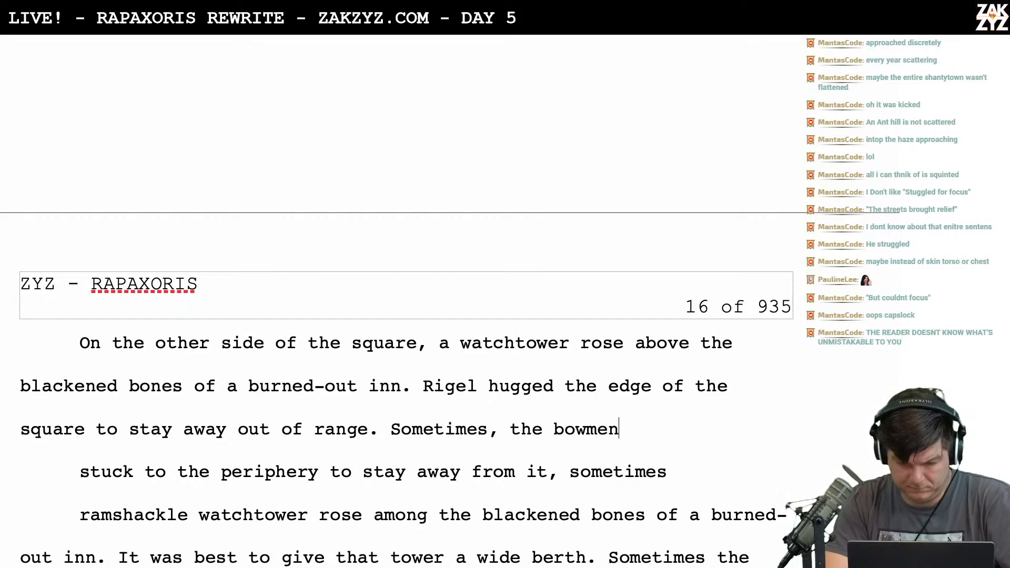
Delete the leftover text from the paragraph break before "stuck to the periphery" through the older "Sometimes the", joining the new text to "bowmen shot"
{"action": "key", "text": "shift+Down"}
{"action": "key", "text": "shift+Down"}
{"action": "key", "text": "shift+Down"}
{"action": "key", "text": "shift+Right"}
{"action": "key", "text": "shift+Right"}
{"action": "key", "text": "shift+Right"}
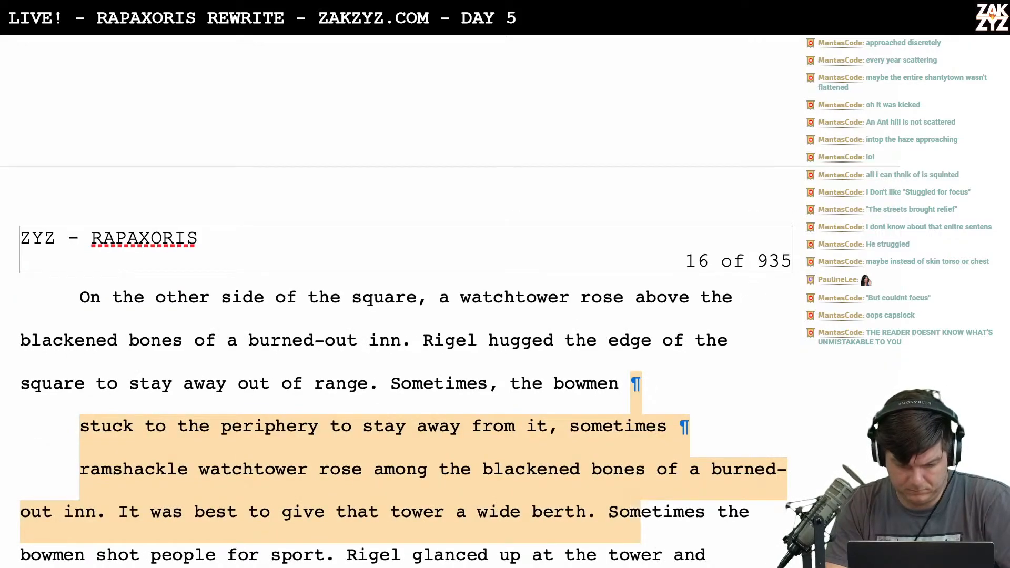
{"action": "key", "text": "shift+Right"}
{"action": "key", "text": "shift+Right"}
{"action": "key", "text": "shift+Right"}
{"action": "key", "text": "shift+Right"}
{"action": "key", "text": "shift+Right"}
{"action": "key", "text": "shift+Right"}
{"action": "key", "text": "shift+Right"}
{"action": "key", "text": "shift+Right"}
{"action": "key", "text": "shift+Right"}
{"action": "key", "text": "shift+Left"}
{"action": "key", "text": "shift+Left"}
{"action": "key", "text": "shift+Right"}
{"action": "key", "text": "BackSpace"}
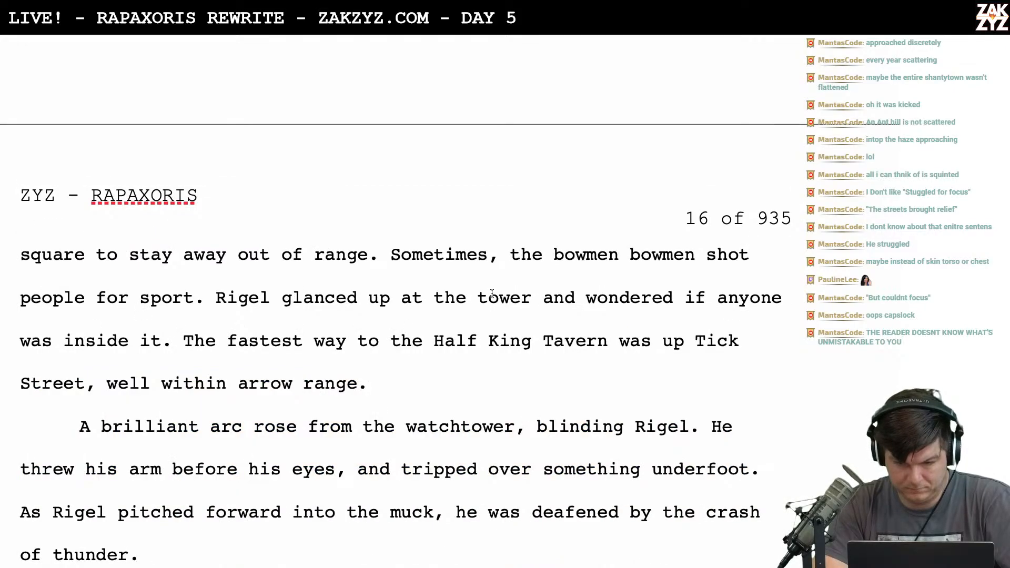
Remove the duplicated "bowmen" so the sentence reads "Sometimes, the bowmen shot people for sport."
{"action": "key", "text": "BackSpace"}
{"action": "key", "text": "BackSpace"}
{"action": "key", "text": "BackSpace"}
{"action": "key", "text": "BackSpace"}
{"action": "key", "text": "BackSpace"}
{"action": "key", "text": "BackSpace"}
{"action": "key", "text": "BackSpace"}
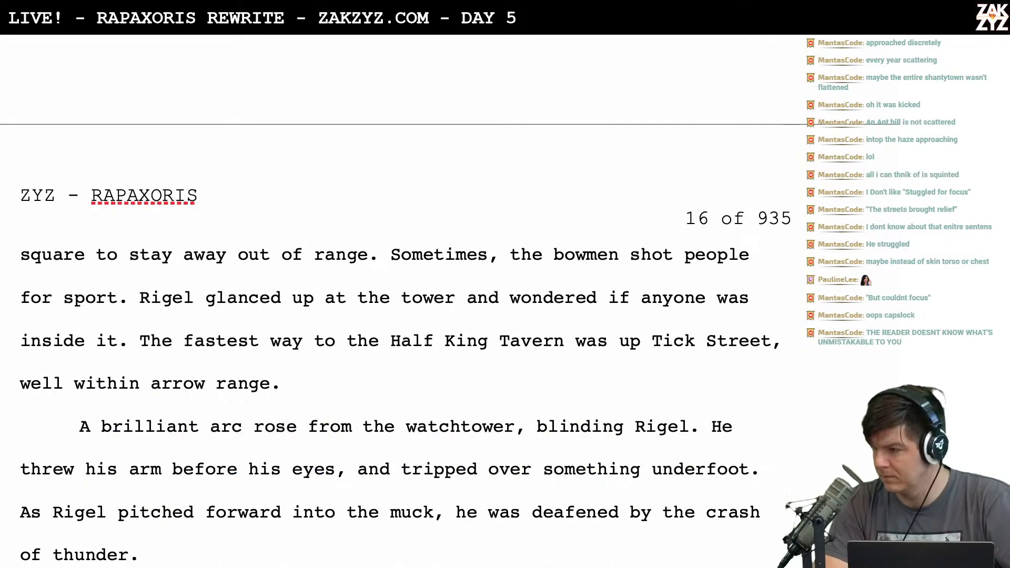
Reread the revised watchtower paragraph and the lines that follow it on the next page
{"action": "scroll", "coordinate": [400, 336], "scroll_direction": "up", "scroll_amount": 2}
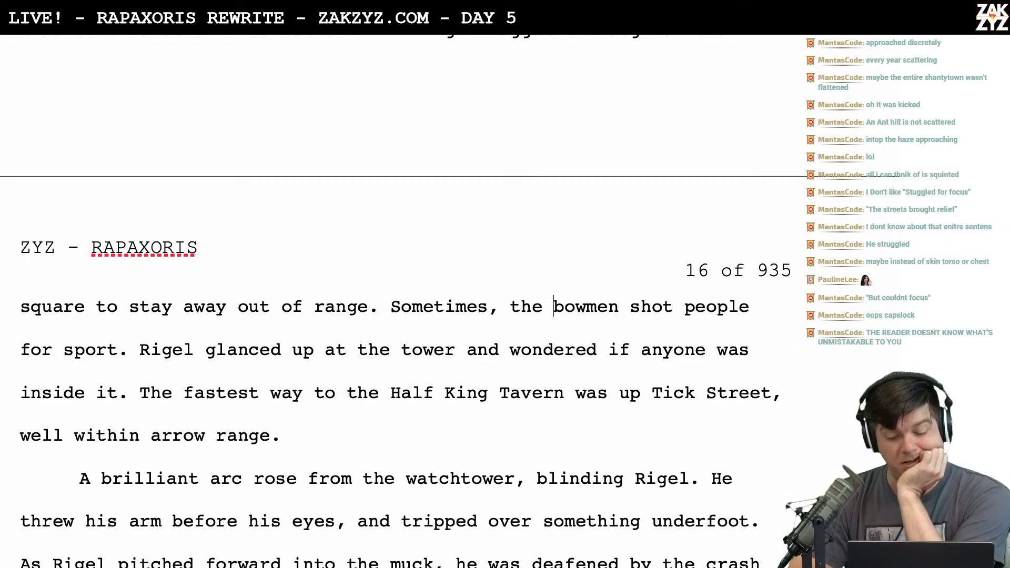
{"action": "scroll", "coordinate": [400, 337], "scroll_direction": "down", "scroll_amount": 5}
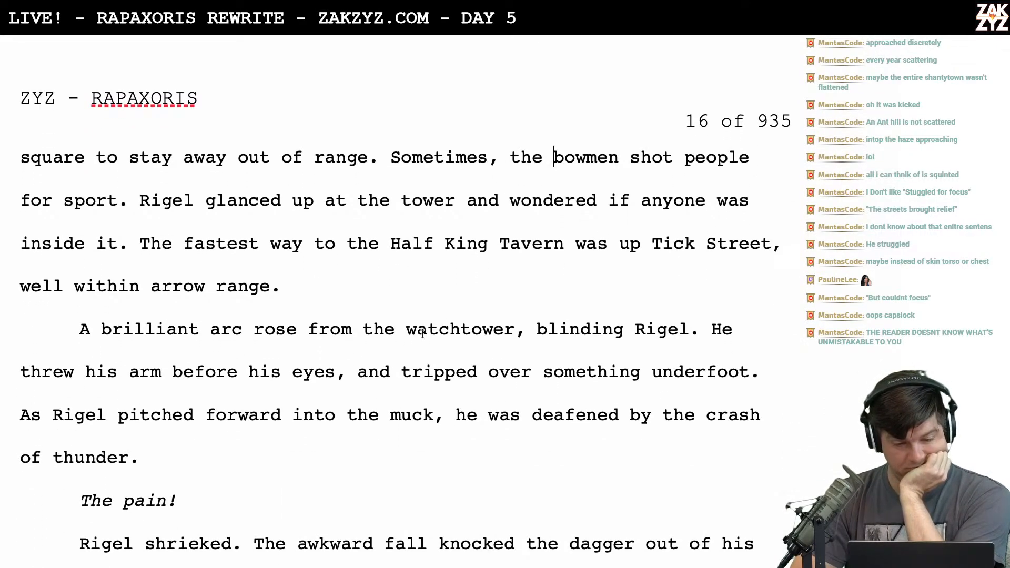
{"action": "scroll", "coordinate": [423, 333], "scroll_direction": "up", "scroll_amount": 8}
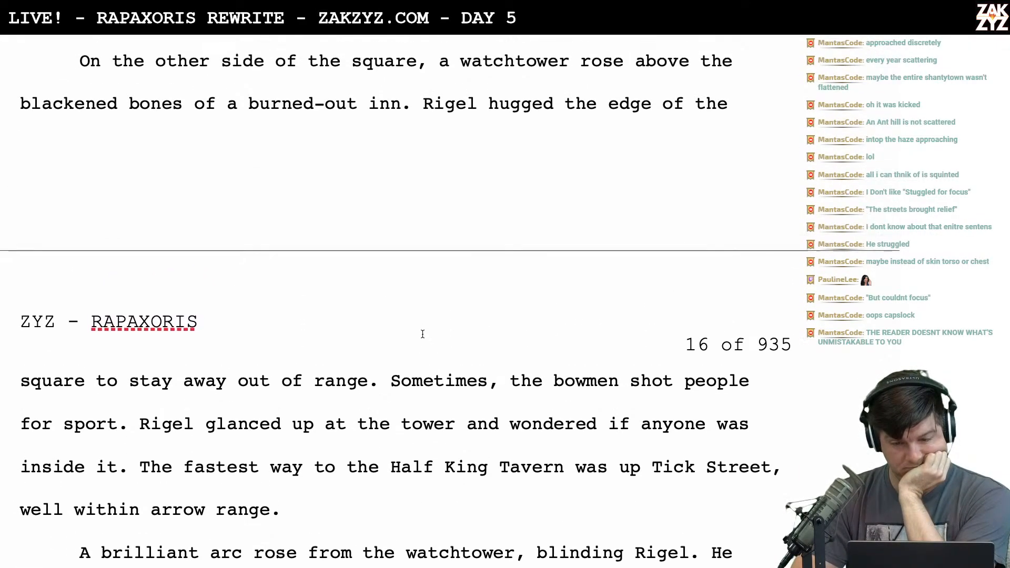
{"action": "scroll", "coordinate": [515, 140], "scroll_direction": "down", "scroll_amount": 1}
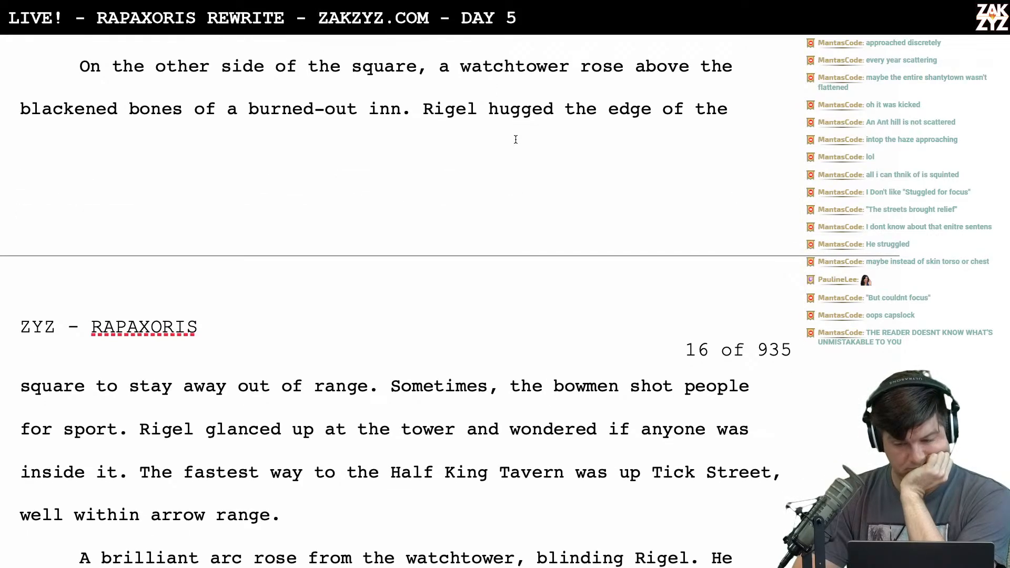
Start a new paragraph at "hugged the edge of the square" and delete the "Rigel" left after "burned-out inn."
{"action": "scroll", "coordinate": [580, 91], "scroll_direction": "up", "scroll_amount": 3}
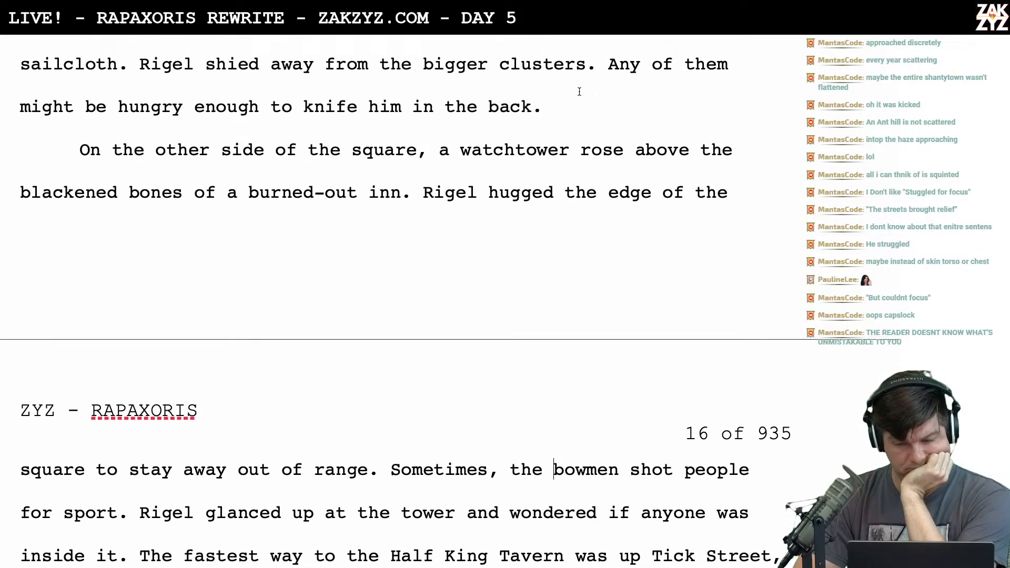
{"action": "scroll", "coordinate": [595, 68], "scroll_direction": "down", "scroll_amount": 3}
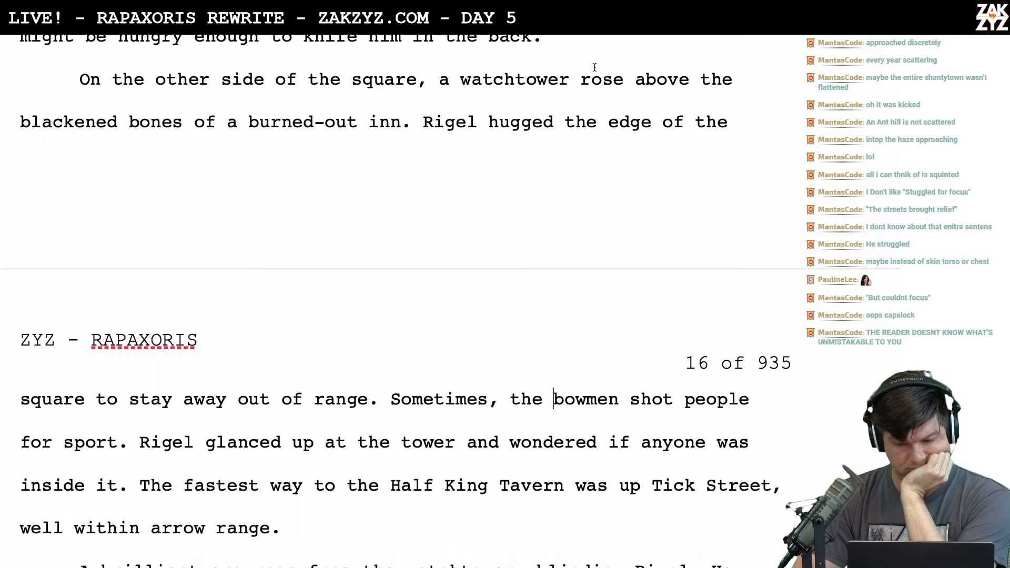
{"action": "left_click", "coordinate": [488, 122]}
{"action": "key", "text": "Return"}
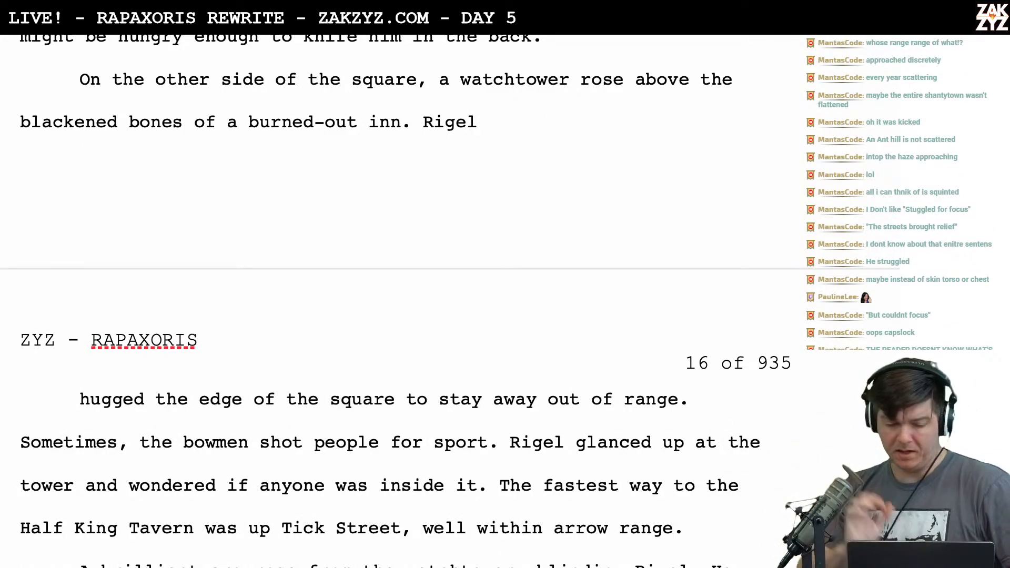
{"action": "scroll", "coordinate": [450, 301], "scroll_direction": "down", "scroll_amount": 1}
{"action": "key", "text": "BackSpace"}
{"action": "key", "text": "BackSpace"}
{"action": "key", "text": "BackSpace"}
{"action": "key", "text": "BackSpace"}
{"action": "key", "text": "BackSpace"}
{"action": "key", "text": "BackSpace"}
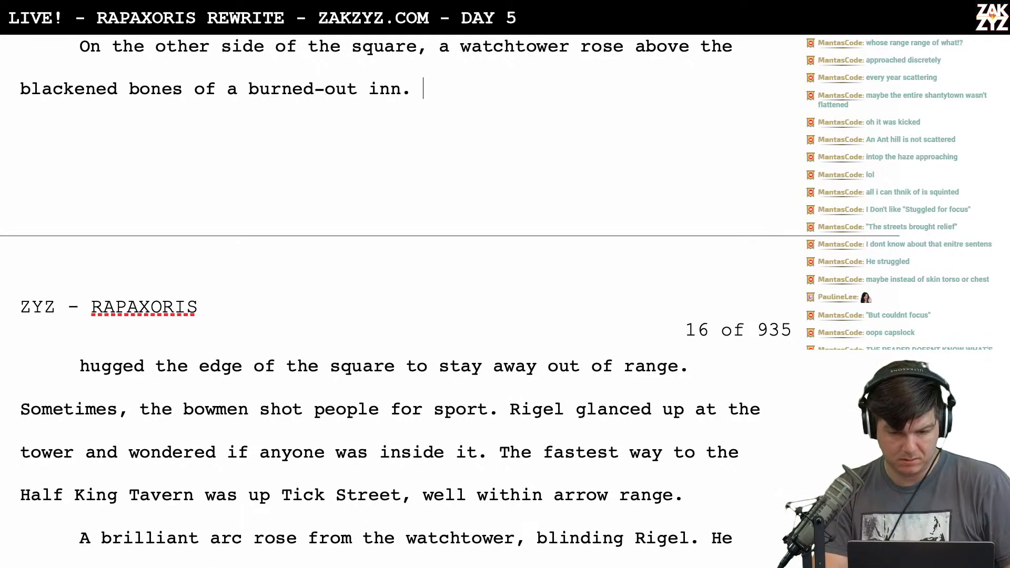
Try continuing after "burned-out inn." with "Rigel crept along the periphery to stay out of" and erase the attempt
{"action": "scroll", "coordinate": [449, 302], "scroll_direction": "up", "scroll_amount": 2}
{"action": "type", "text": "Rig"}
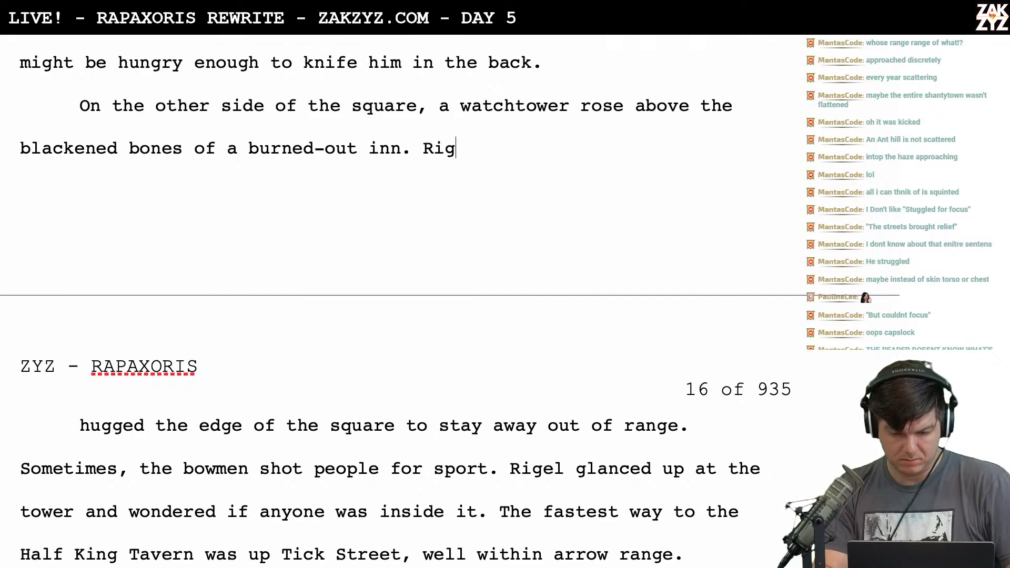
{"action": "type", "text": "el kept"}
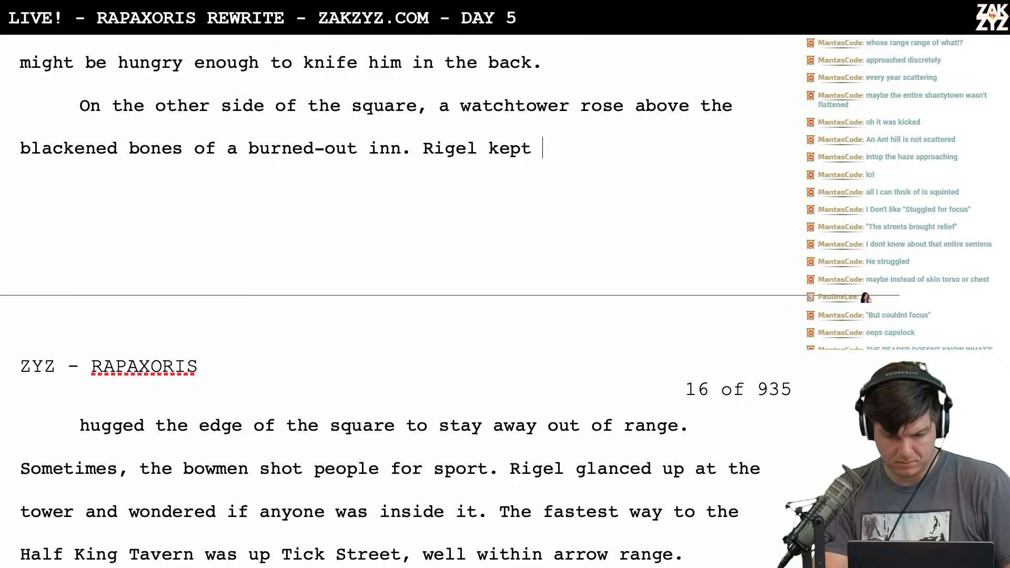
{"action": "key", "text": "BackSpace"}
{"action": "key", "text": "BackSpace"}
{"action": "key", "text": "BackSpace"}
{"action": "type", "text": "crepty"}
{"action": "key", "text": "BackSpace"}
{"action": "key", "text": "BackSpace"}
{"action": "type", "text": "a"}
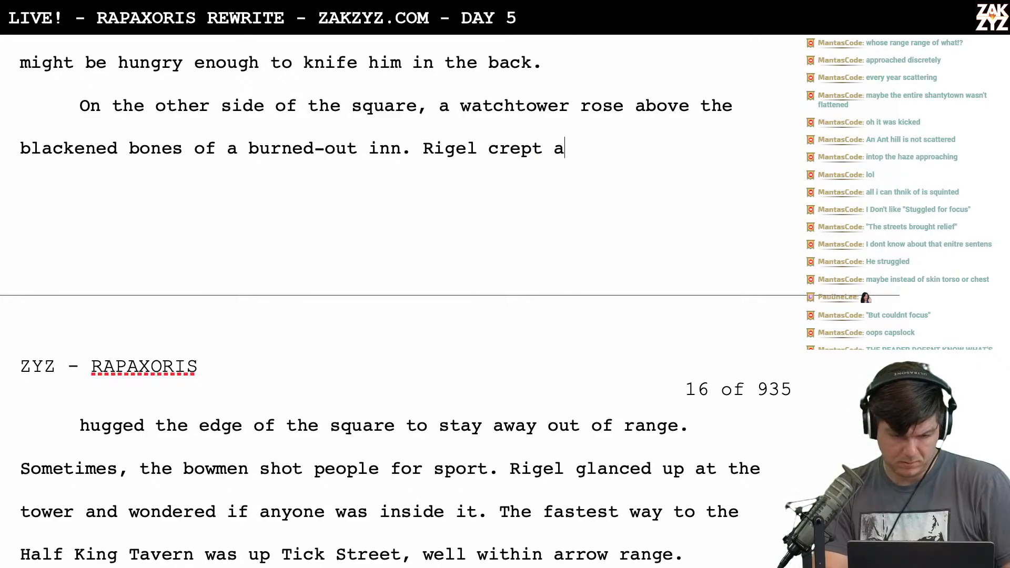
{"action": "type", "text": "long the "}
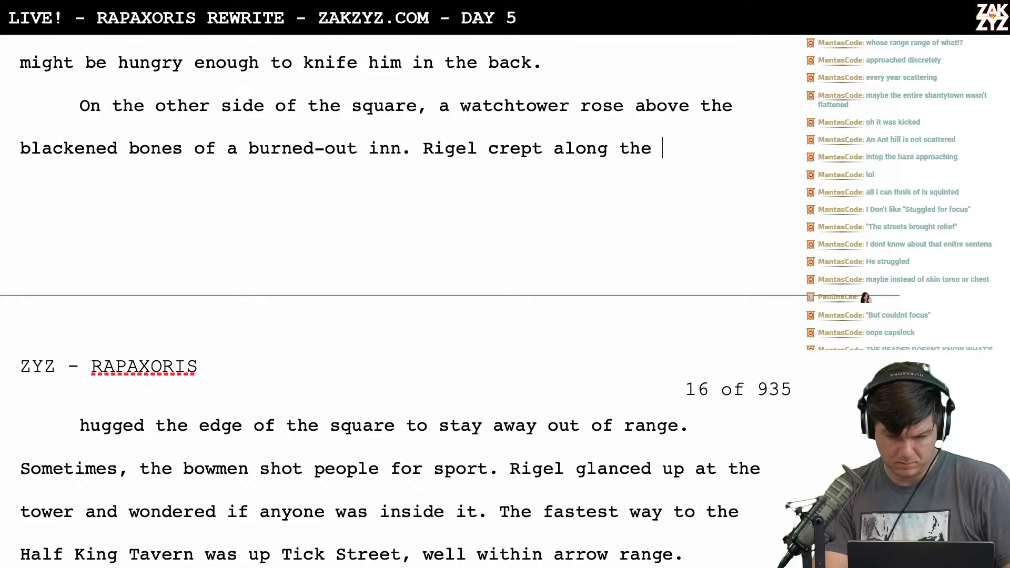
{"action": "type", "text": "periphery to s"}
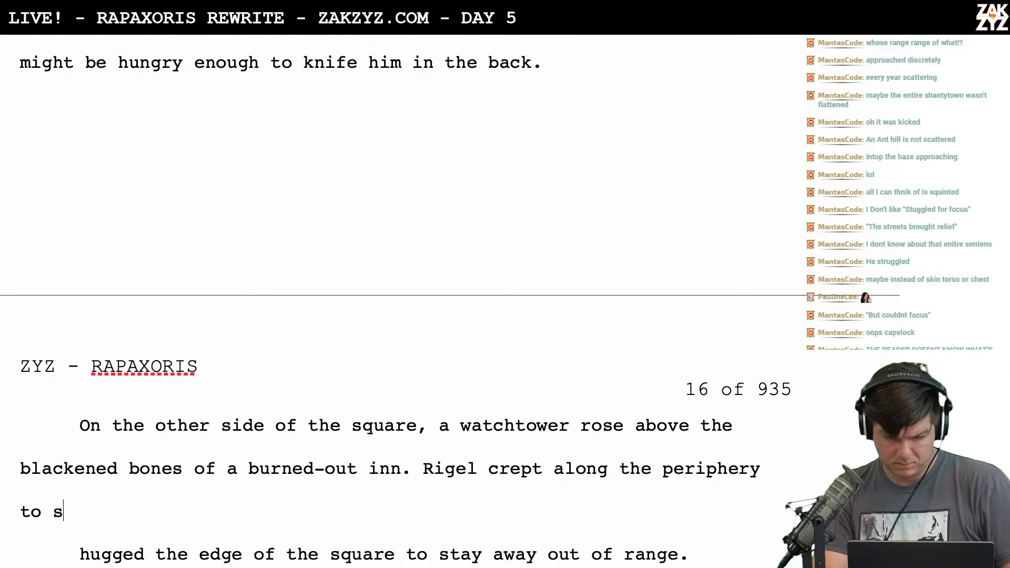
{"action": "type", "text": "tay out of r"}
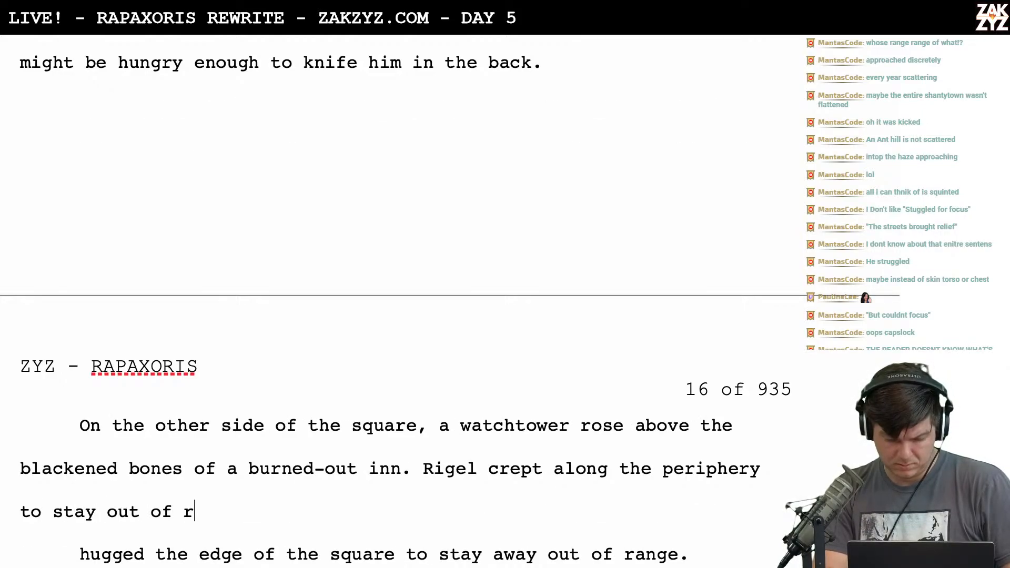
{"action": "key", "text": "BackSpace"}
{"action": "key", "text": "BackSpace"}
{"action": "key", "text": "BackSpace"}
{"action": "key", "text": "BackSpace"}
{"action": "key", "text": "BackSpace"}
{"action": "key", "text": "BackSpace"}
{"action": "key", "text": "BackSpace"}
{"action": "key", "text": "BackSpace"}
{"action": "key", "text": "BackSpace"}
{"action": "key", "text": "BackSpace"}
{"action": "key", "text": "BackSpace"}
{"action": "key", "text": "BackSpace"}
{"action": "key", "text": "BackSpace"}
{"action": "key", "text": "BackSpace"}
{"action": "key", "text": "BackSpace"}
{"action": "key", "text": "BackSpace"}
{"action": "key", "text": "BackSpace"}
{"action": "key", "text": "BackSpace"}
{"action": "key", "text": "BackSpace"}
{"action": "key", "text": "BackSpace"}
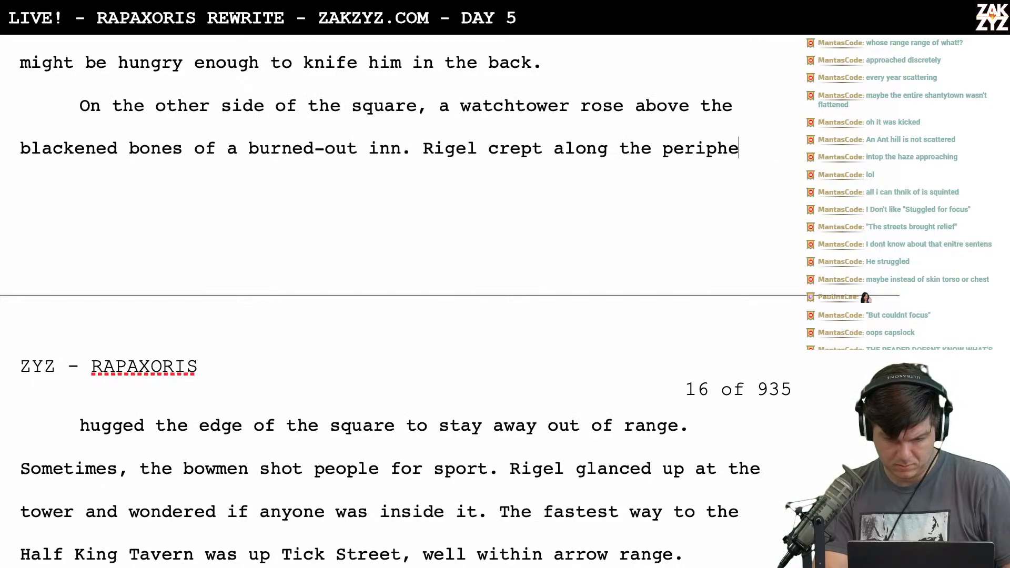
{"action": "key", "text": "BackSpace"}
{"action": "key", "text": "BackSpace"}
{"action": "key", "text": "BackSpace"}
{"action": "key", "text": "BackSpace"}
{"action": "key", "text": "BackSpace"}
{"action": "key", "text": "BackSpace"}
{"action": "key", "text": "BackSpace"}
{"action": "key", "text": "BackSpace"}
{"action": "key", "text": "BackSpace"}
{"action": "key", "text": "BackSpace"}
{"action": "key", "text": "BackSpace"}
{"action": "key", "text": "BackSpace"}
{"action": "key", "text": "BackSpace"}
{"action": "key", "text": "BackSpace"}
{"action": "key", "text": "BackSpace"}
{"action": "key", "text": "BackSpace"}
{"action": "key", "text": "BackSpace"}
{"action": "key", "text": "BackSpace"}
{"action": "key", "text": "BackSpace"}
{"action": "key", "text": "BackSpace"}
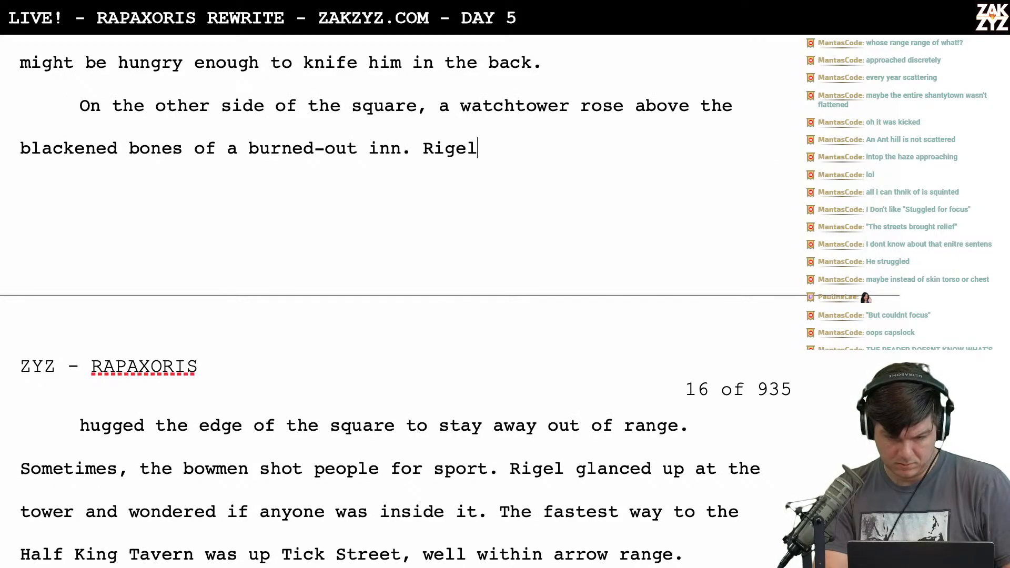
{"action": "key", "text": "BackSpace"}
Try the opening "He had to cross its" after "burned-out inn." and delete it
{"action": "type", "text": "H"}
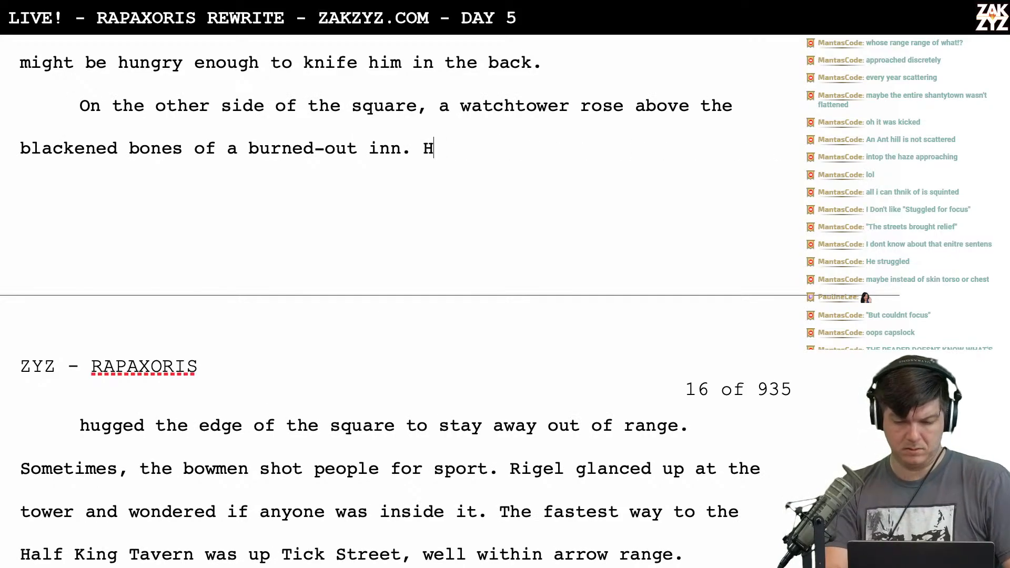
{"action": "type", "text": "e had to cross its"}
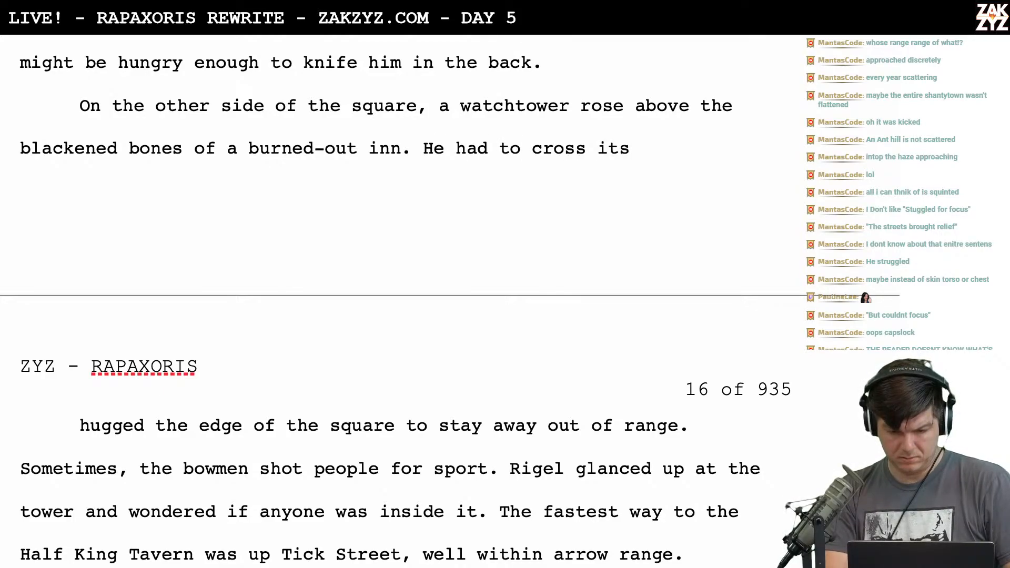
{"action": "key", "text": "BackSpace"}
{"action": "key", "text": "BackSpace"}
{"action": "key", "text": "BackSpace"}
{"action": "key", "text": "BackSpace"}
{"action": "key", "text": "BackSpace"}
{"action": "key", "text": "BackSpace"}
{"action": "key", "text": "BackSpace"}
{"action": "key", "text": "BackSpace"}
{"action": "key", "text": "BackSpace"}
{"action": "key", "text": "BackSpace"}
{"action": "key", "text": "BackSpace"}
{"action": "key", "text": "BackSpace"}
{"action": "key", "text": "BackSpace"}
{"action": "key", "text": "BackSpace"}
{"action": "key", "text": "BackSpace"}
{"action": "key", "text": "BackSpace"}
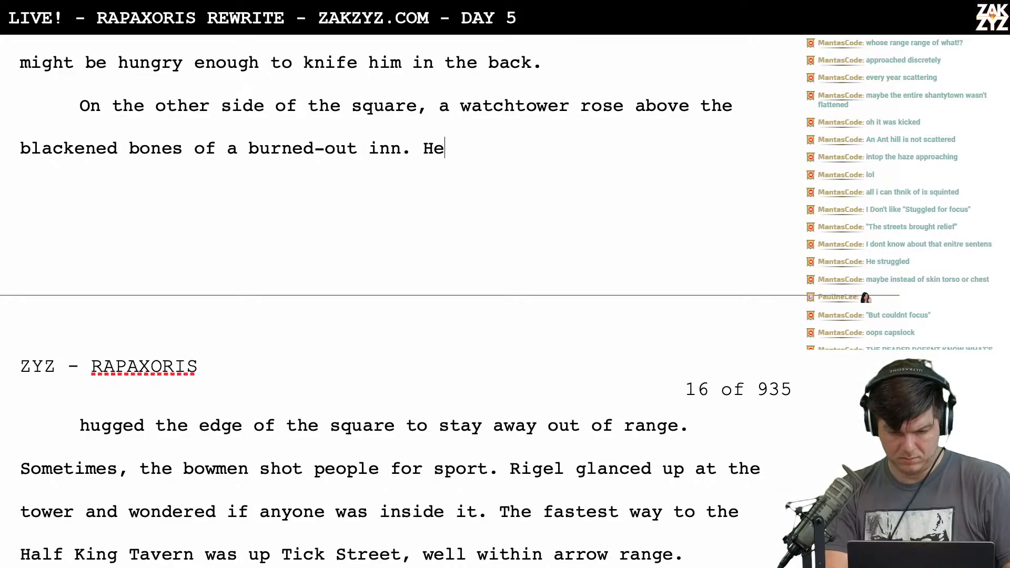
{"action": "key", "text": "BackSpace"}
Try the opening "Now he crept along the" after "burned-out inn." and remove it again
{"action": "type", "text": "Now he crept along t"}
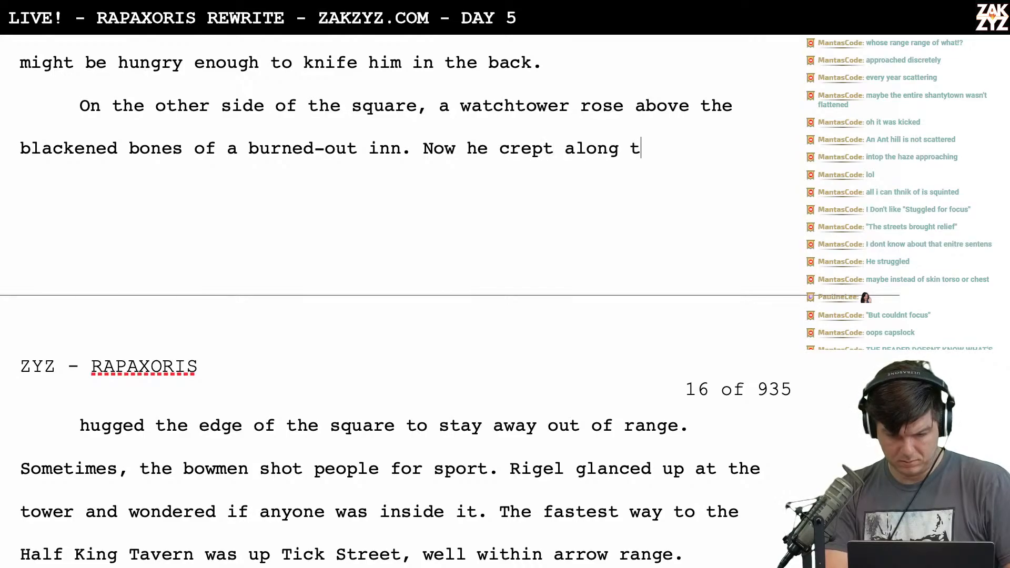
{"action": "type", "text": "he sq"}
{"action": "key", "text": "BackSpace"}
{"action": "key", "text": "BackSpace"}
{"action": "key", "text": "BackSpace"}
{"action": "key", "text": "BackSpace"}
{"action": "key", "text": "BackSpace"}
{"action": "key", "text": "BackSpace"}
{"action": "key", "text": "BackSpace"}
{"action": "key", "text": "BackSpace"}
{"action": "key", "text": "BackSpace"}
{"action": "key", "text": "BackSpace"}
{"action": "key", "text": "BackSpace"}
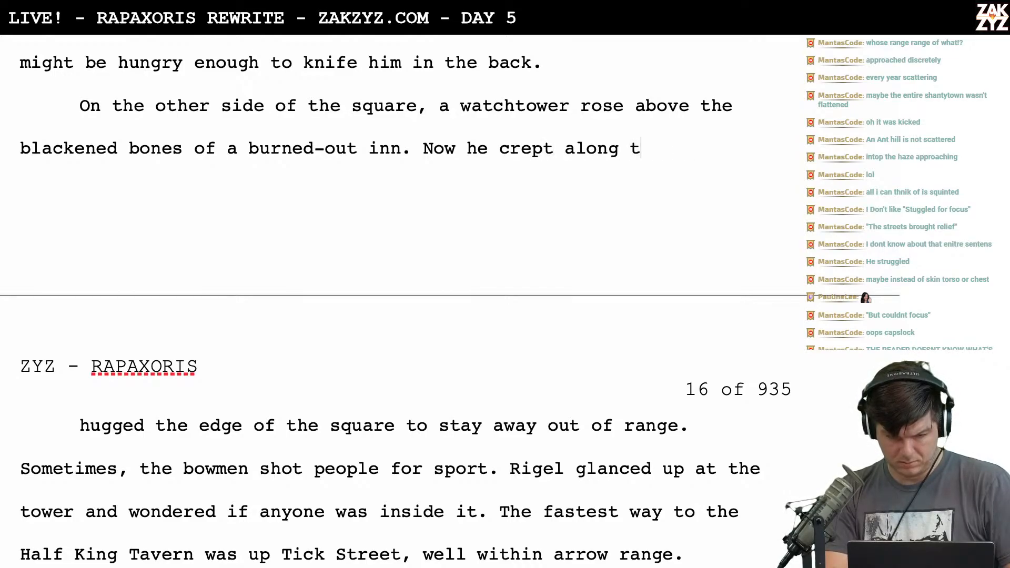
{"action": "key", "text": "BackSpace"}
{"action": "key", "text": "BackSpace"}
{"action": "key", "text": "BackSpace"}
{"action": "key", "text": "BackSpace"}
{"action": "key", "text": "BackSpace"}
{"action": "key", "text": "BackSpace"}
{"action": "key", "text": "BackSpace"}
{"action": "key", "text": "BackSpace"}
{"action": "key", "text": "BackSpace"}
{"action": "key", "text": "BackSpace"}
{"action": "key", "text": "BackSpace"}
{"action": "key", "text": "BackSpace"}
{"action": "key", "text": "BackSpace"}
{"action": "key", "text": "BackSpace"}
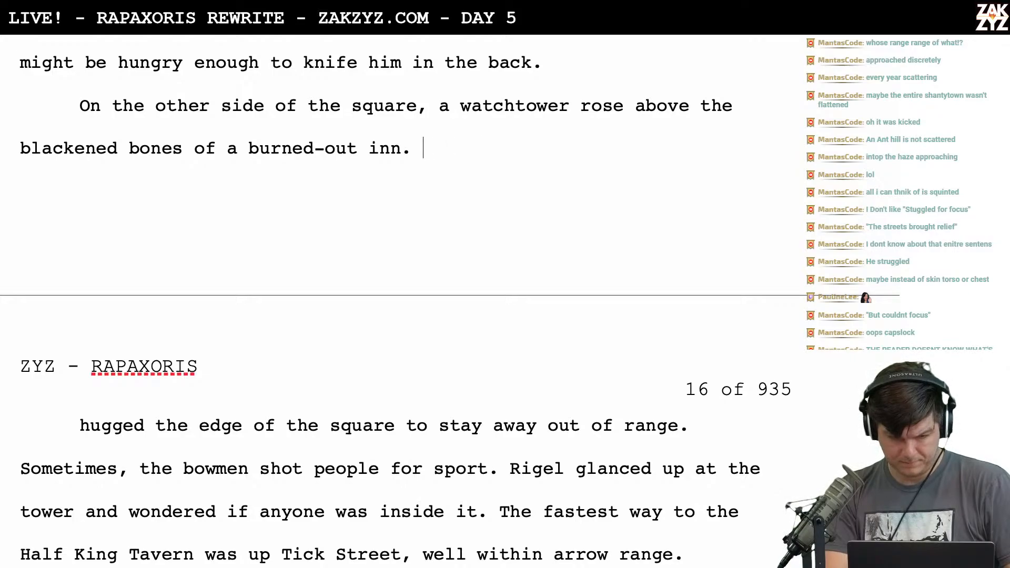
Try starting the sentence after "burned-out inn." with "He crept along" and clear it
{"action": "type", "text": "He crept alon"}
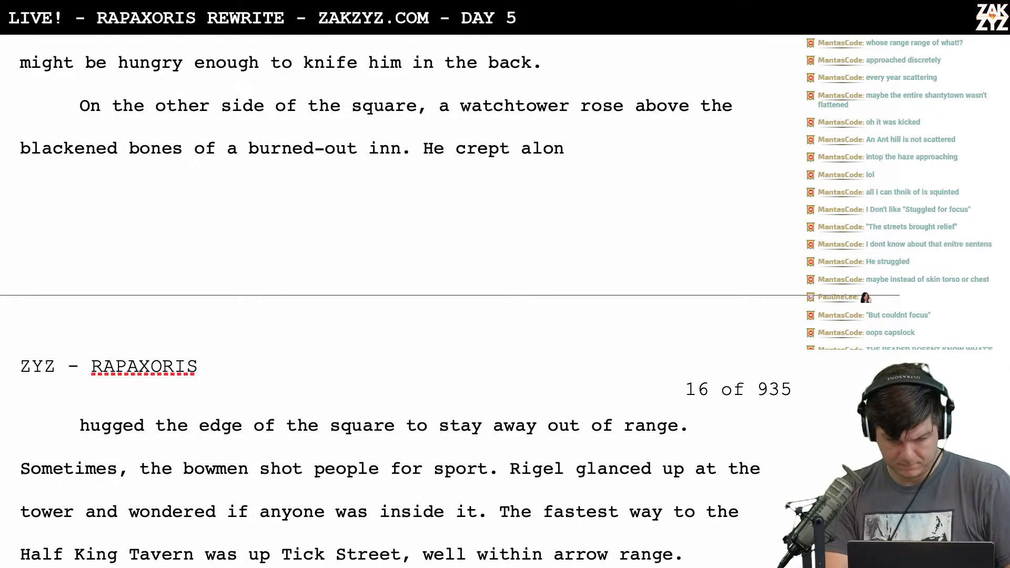
{"action": "key", "text": "BackSpace"}
{"action": "key", "text": "BackSpace"}
{"action": "key", "text": "BackSpace"}
{"action": "key", "text": "BackSpace"}
{"action": "key", "text": "BackSpace"}
{"action": "key", "text": "BackSpace"}
{"action": "key", "text": "BackSpace"}
{"action": "key", "text": "BackSpace"}
{"action": "key", "text": "BackSpace"}
{"action": "key", "text": "BackSpace"}
{"action": "key", "text": "BackSpace"}
{"action": "key", "text": "BackSpace"}
Try the opening "Now he crept closer to the rabble, warry" after "burned-out inn." and erase it again
{"action": "type", "text": "Now he crept "}
{"action": "type", "text": "closer to the r"}
{"action": "type", "text": "abble, war"}
{"action": "type", "text": "ry to"}
{"action": "key", "text": "BackSpace"}
{"action": "key", "text": "BackSpace"}
{"action": "key", "text": "BackSpace"}
{"action": "key", "text": "BackSpace"}
{"action": "key", "text": "BackSpace"}
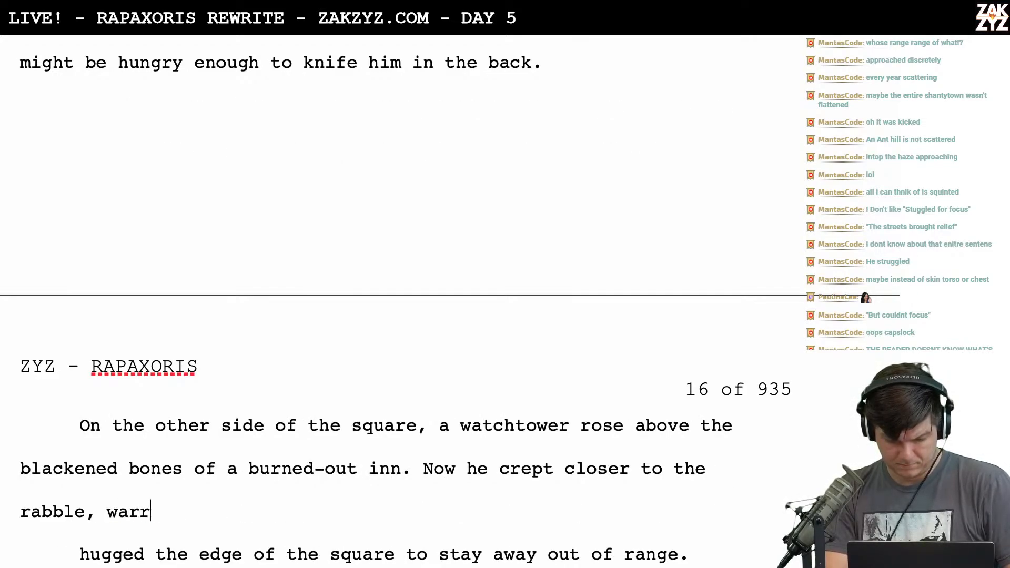
{"action": "key", "text": "BackSpace"}
{"action": "key", "text": "BackSpace"}
{"action": "key", "text": "BackSpace"}
{"action": "key", "text": "BackSpace"}
{"action": "key", "text": "BackSpace"}
{"action": "key", "text": "BackSpace"}
{"action": "key", "text": "BackSpace"}
{"action": "key", "text": "BackSpace"}
{"action": "key", "text": "BackSpace"}
{"action": "key", "text": "BackSpace"}
{"action": "key", "text": "BackSpace"}
{"action": "key", "text": "BackSpace"}
{"action": "key", "text": "BackSpace"}
{"action": "key", "text": "BackSpace"}
{"action": "key", "text": "BackSpace"}
{"action": "key", "text": "BackSpace"}
{"action": "key", "text": "BackSpace"}
{"action": "key", "text": "BackSpace"}
{"action": "key", "text": "BackSpace"}
{"action": "key", "text": "BackSpace"}
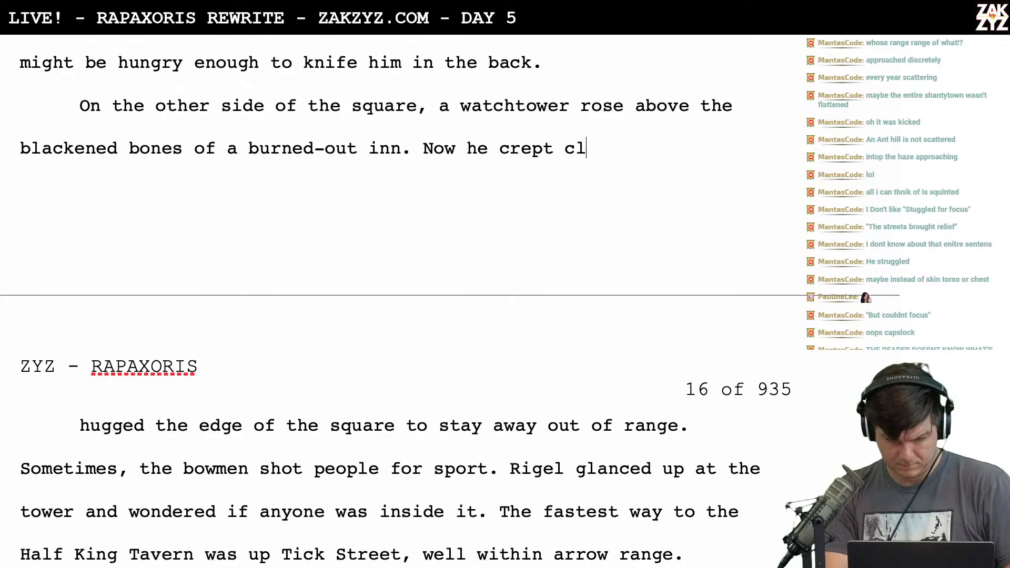
{"action": "key", "text": "BackSpace"}
{"action": "key", "text": "BackSpace"}
{"action": "key", "text": "BackSpace"}
{"action": "key", "text": "BackSpace"}
{"action": "key", "text": "BackSpace"}
{"action": "key", "text": "BackSpace"}
{"action": "key", "text": "BackSpace"}
{"action": "key", "text": "BackSpace"}
{"action": "key", "text": "BackSpace"}
{"action": "key", "text": "BackSpace"}
{"action": "key", "text": "BackSpace"}
{"action": "key", "text": "BackSpace"}
{"action": "key", "text": "BackSpace"}
{"action": "key", "text": "BackSpace"}
{"action": "key", "text": "BackSpace"}
Continue after "burned-out inn." with "He was forced closer to the rabble to stay out of arrow range", discarding the trial wording "moved closer"
{"action": "type", "text": "He moved"}
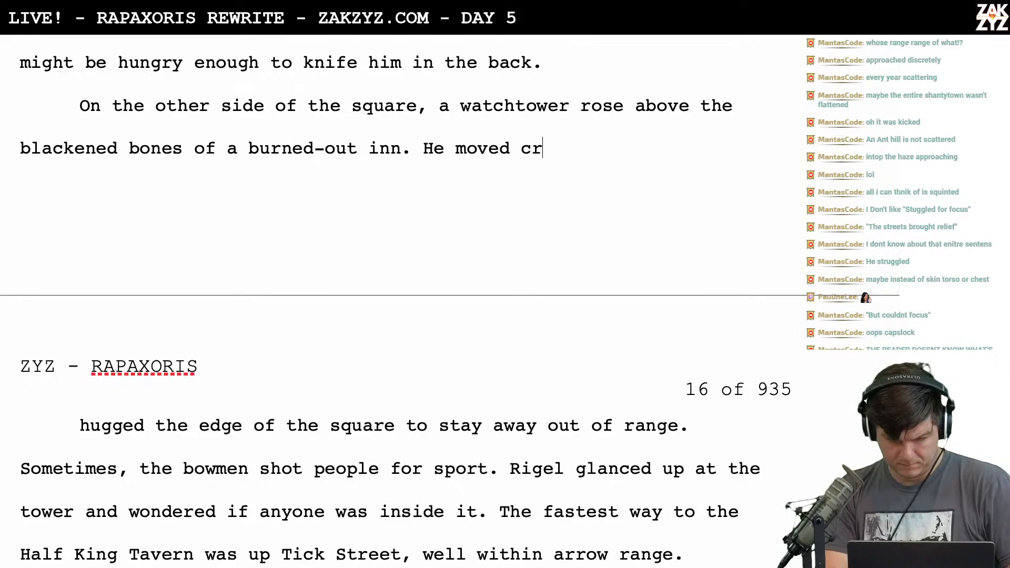
{"action": "type", "text": " closer"}
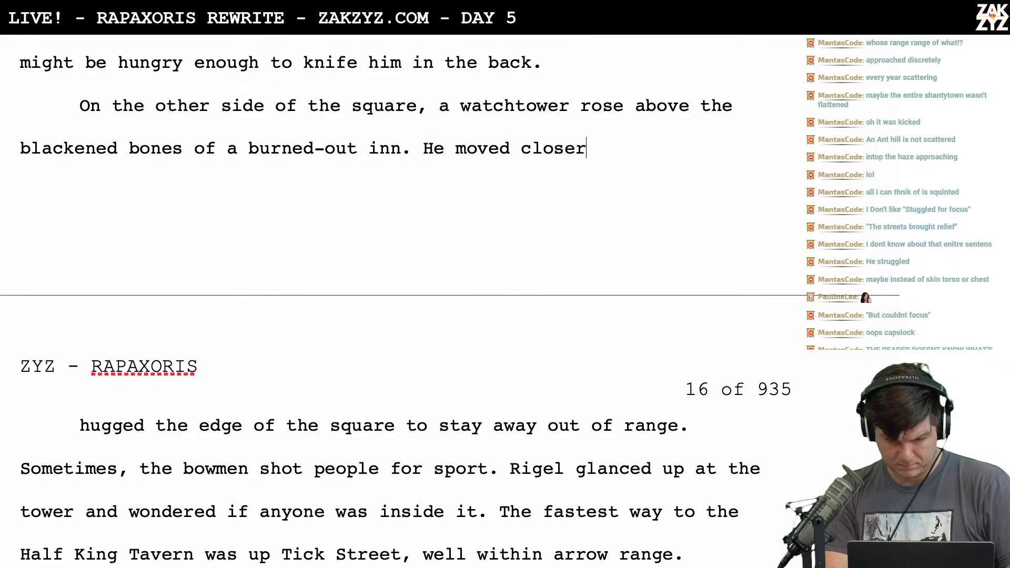
{"action": "key", "text": "BackSpace"}
{"action": "key", "text": "BackSpace"}
{"action": "key", "text": "BackSpace"}
{"action": "key", "text": "BackSpace"}
{"action": "key", "text": "BackSpace"}
{"action": "key", "text": "BackSpace"}
{"action": "key", "text": "BackSpace"}
{"action": "type", "text": "was forced cl"}
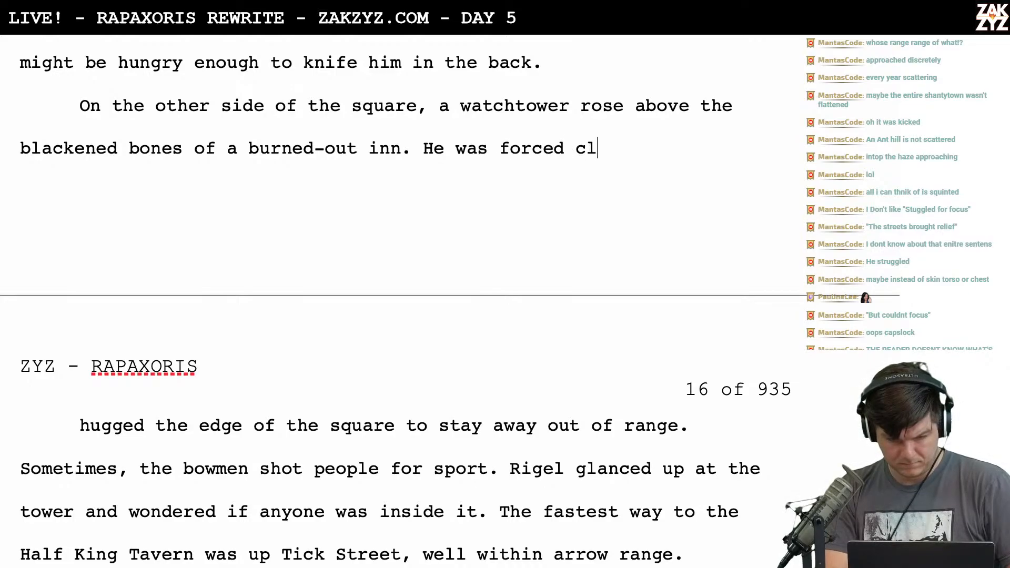
{"action": "type", "text": "oser to the ra"}
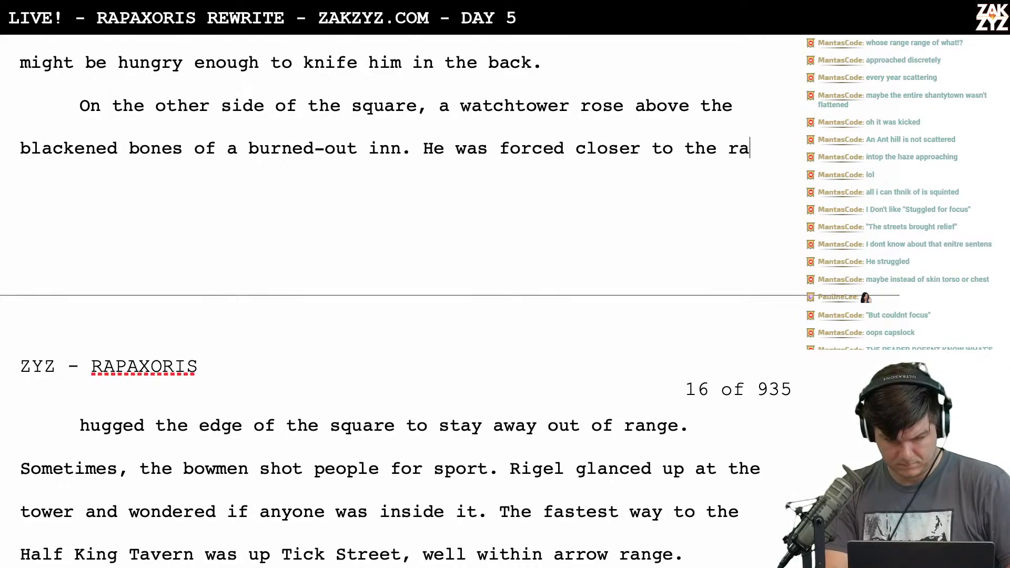
{"action": "type", "text": "bble to stay out "}
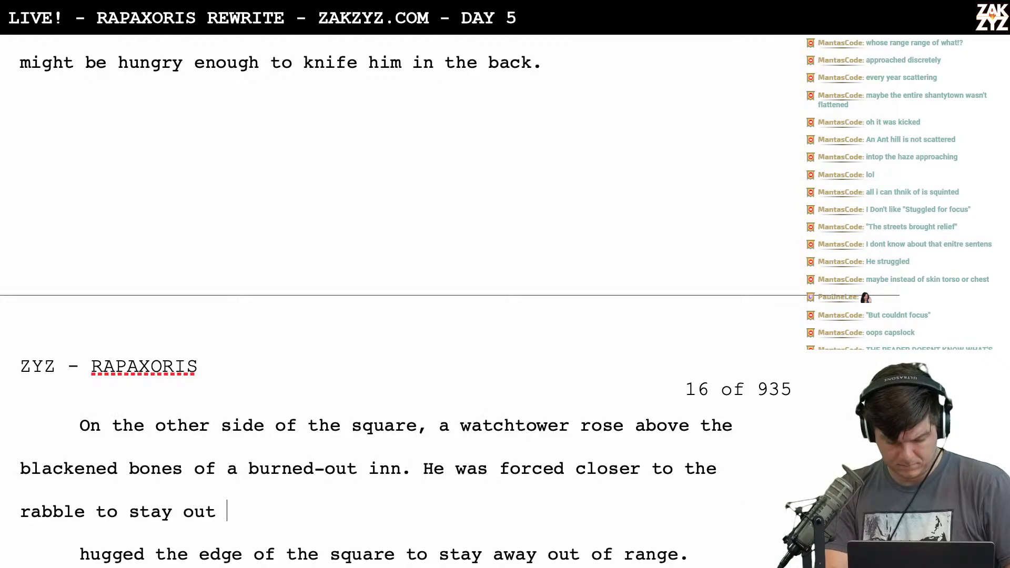
{"action": "type", "text": "of arrow range"}
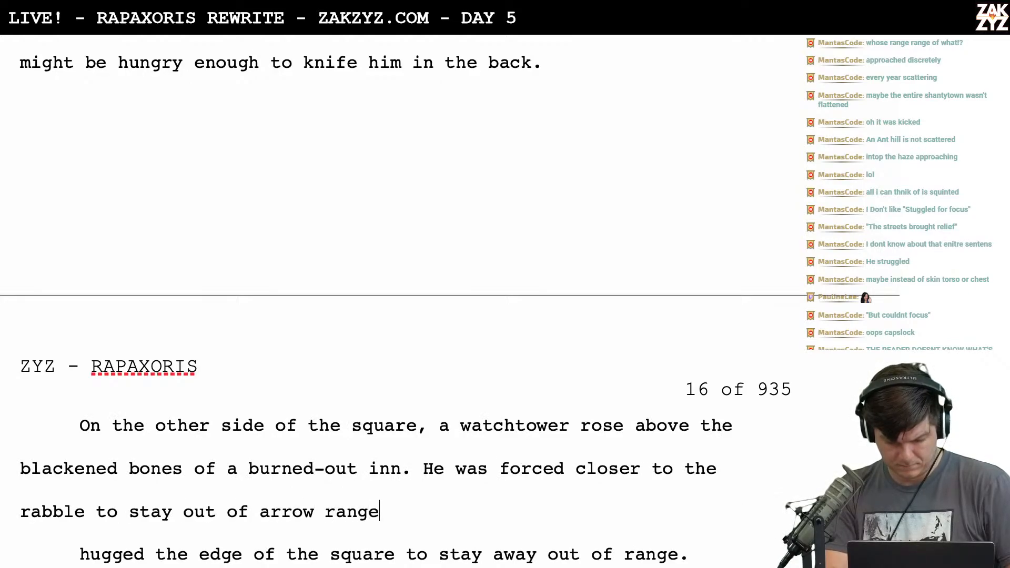
End the arrow range sentence with a period and add "Sometimes, the bowmen shot people for sport."
{"action": "type", "text": ". Sometimes"}
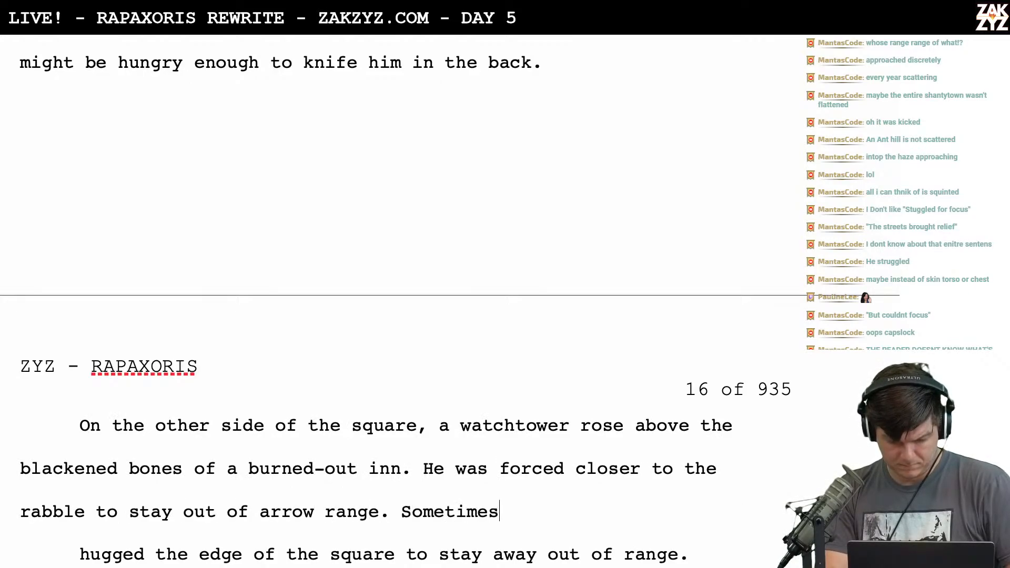
{"action": "type", "text": " the bowmen shot"}
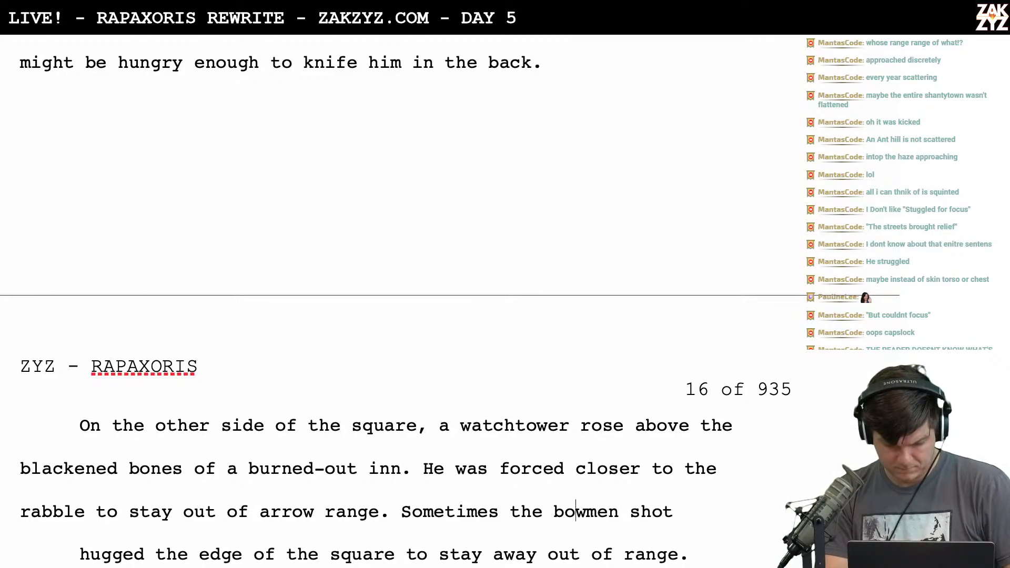
{"action": "type", "text": ","}
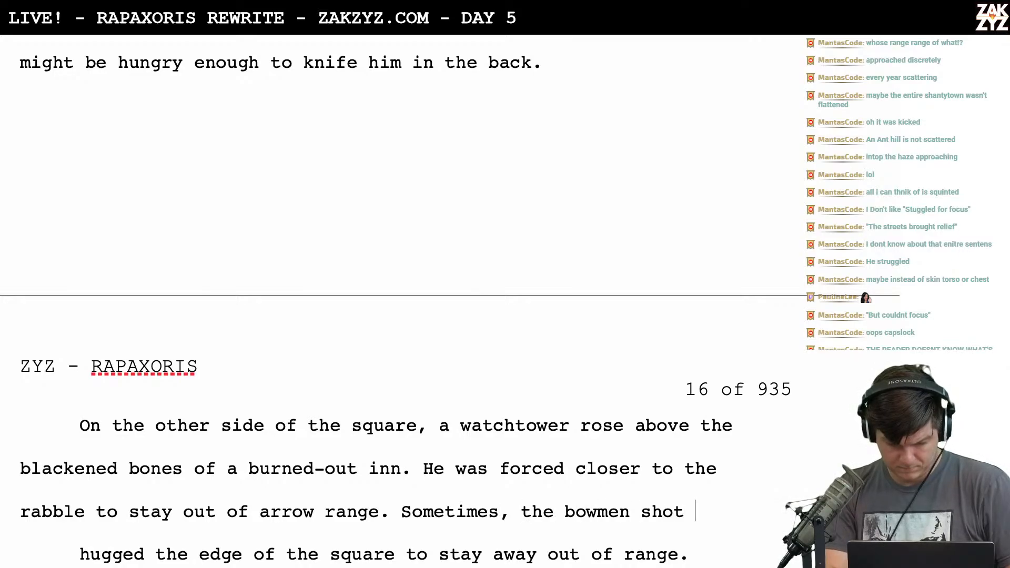
{"action": "type", "text": " people for sport."}
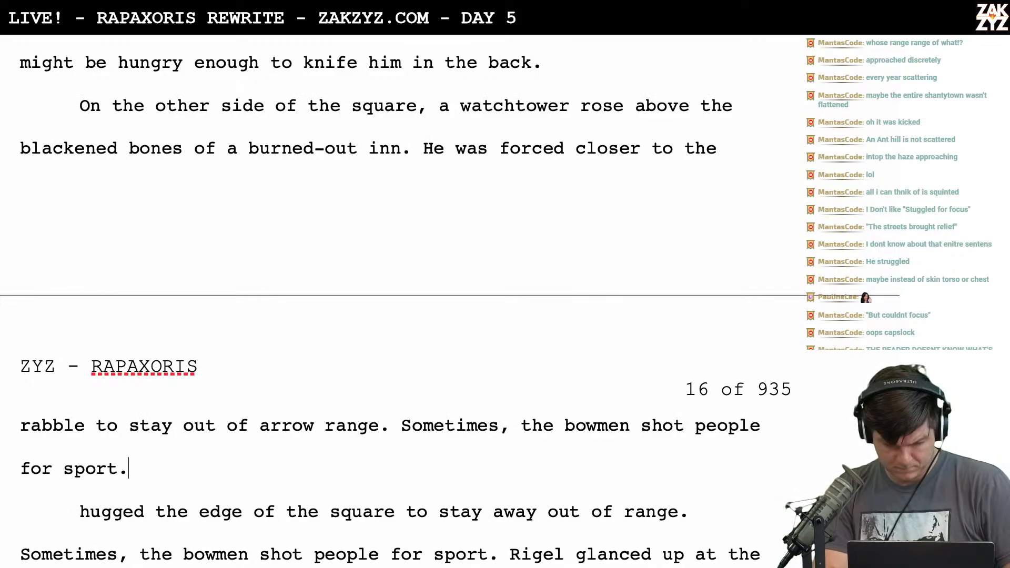
Replace "bowmen" with "watchmen" in the newly written sentence about shooting people for sport
{"action": "scroll", "coordinate": [475, 130], "scroll_direction": "down", "scroll_amount": 4}
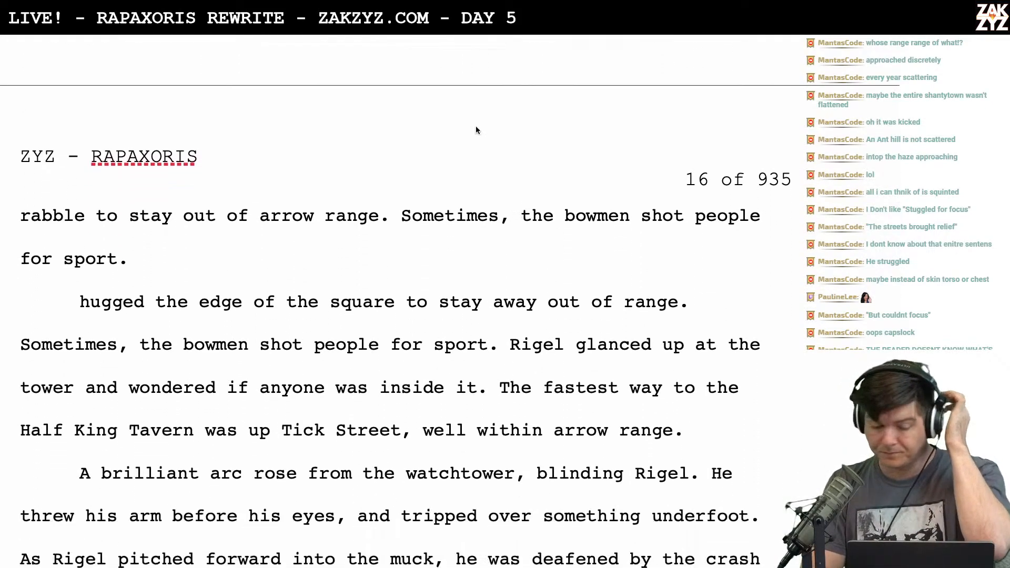
{"action": "scroll", "coordinate": [489, 290], "scroll_direction": "down", "scroll_amount": 1}
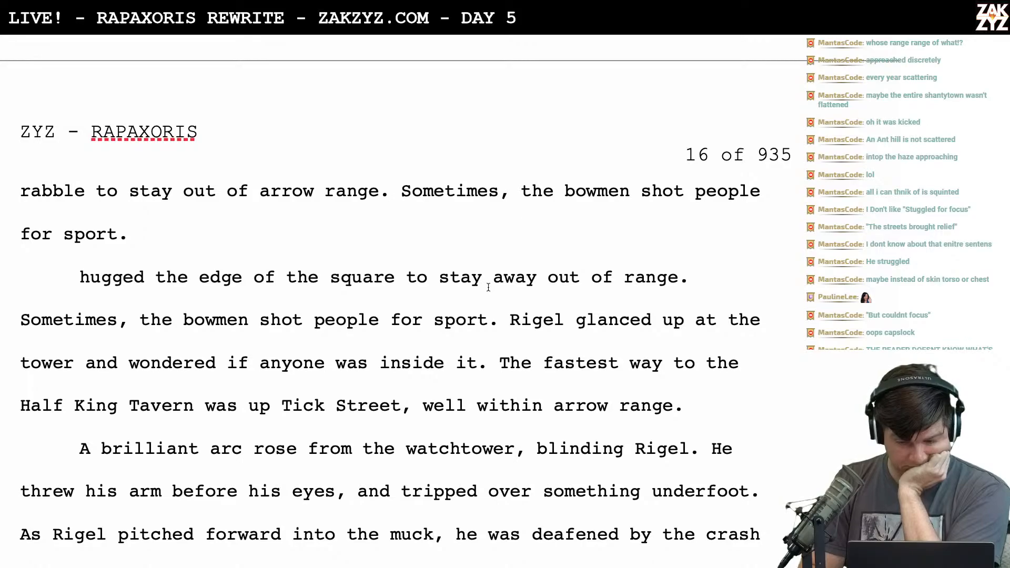
{"action": "scroll", "coordinate": [508, 228], "scroll_direction": "up", "scroll_amount": 5}
{"action": "scroll", "coordinate": [508, 228], "scroll_direction": "down", "scroll_amount": 2}
{"action": "scroll", "coordinate": [509, 233], "scroll_direction": "down", "scroll_amount": 2}
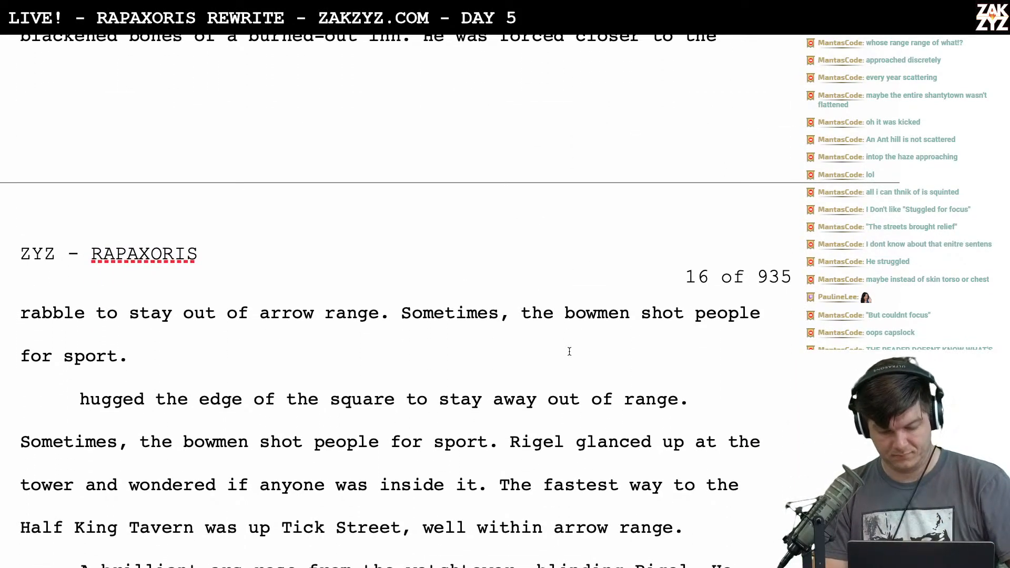
{"action": "left_click", "coordinate": [628, 322]}
{"action": "key", "text": "BackSpace"}
{"action": "key", "text": "BackSpace"}
{"action": "key", "text": "BackSpace"}
{"action": "key", "text": "BackSpace"}
{"action": "key", "text": "BackSpace"}
{"action": "key", "text": "BackSpace"}
{"action": "type", "text": "watchmen"}
Insert a blank line before the old "hugged the edge" paragraph and continue after "for sport." with "Rigel peered up at the tower, trying to make out"
{"action": "scroll", "coordinate": [405, 303], "scroll_direction": "down", "scroll_amount": 5}
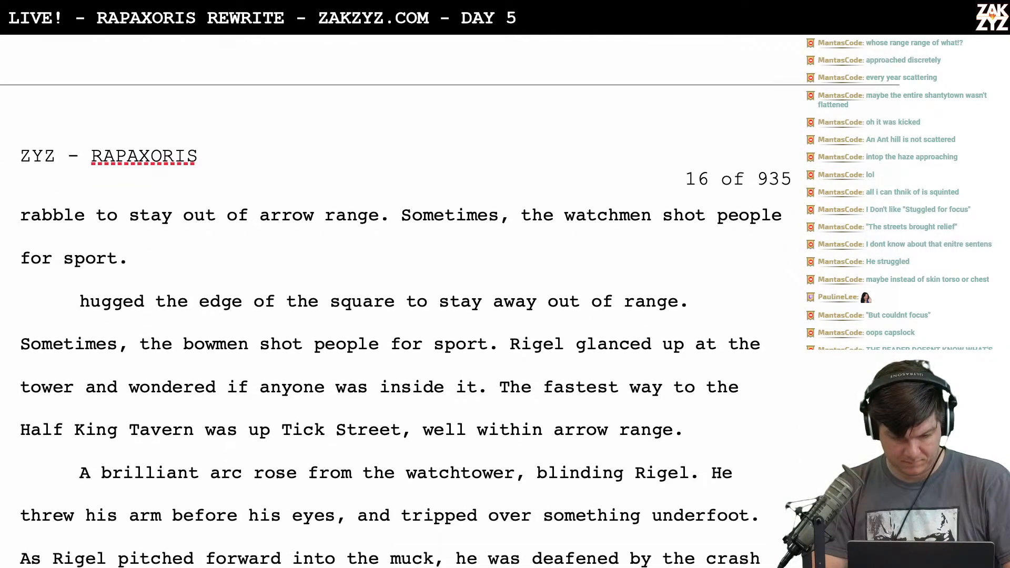
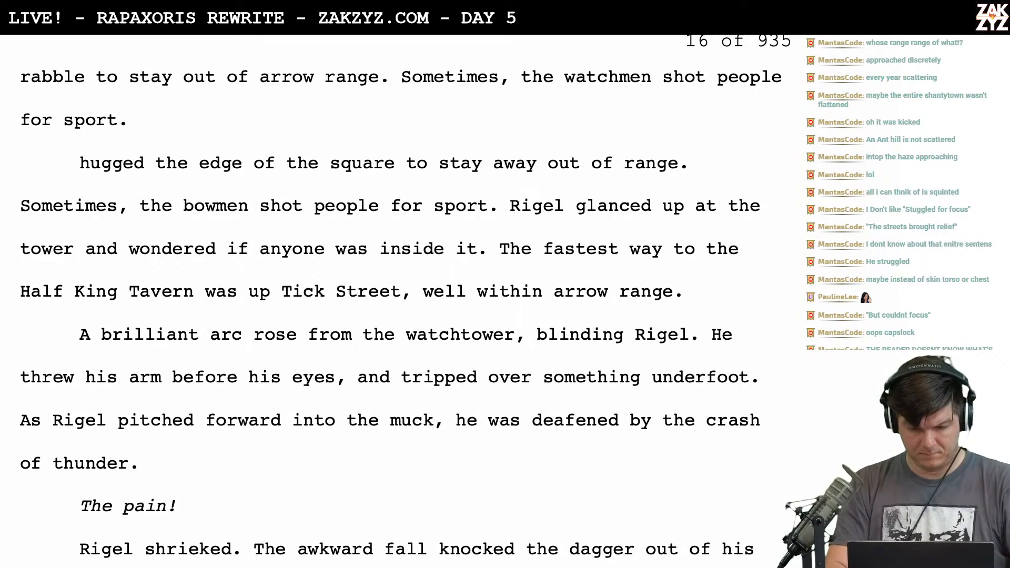
{"action": "key", "text": "Return"}
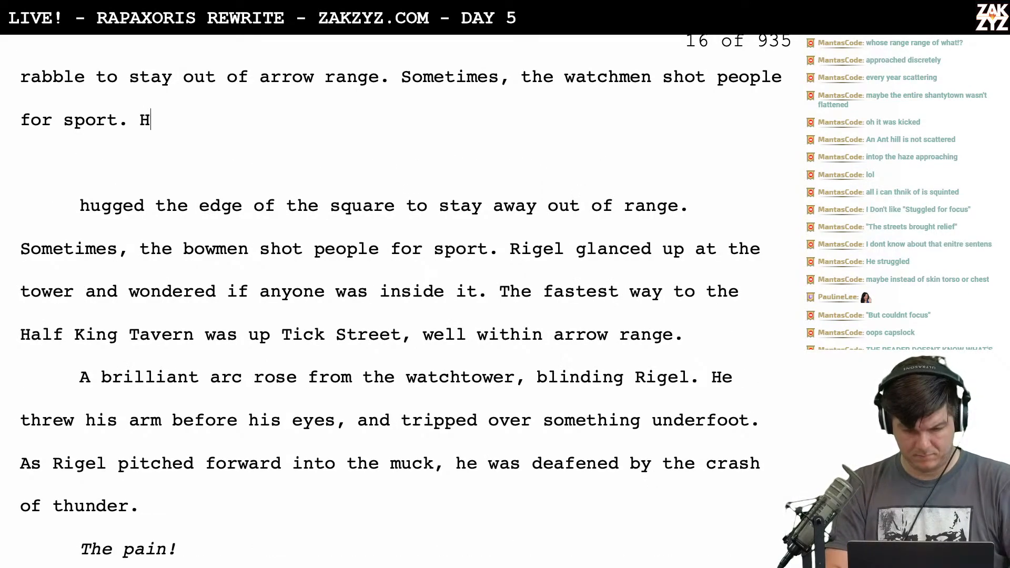
{"action": "key", "text": "BackSpace"}
{"action": "type", "text": "igle"}
{"action": "key", "text": "BackSpace"}
{"action": "key", "text": "BackSpace"}
{"action": "type", "text": "el peered up at the"}
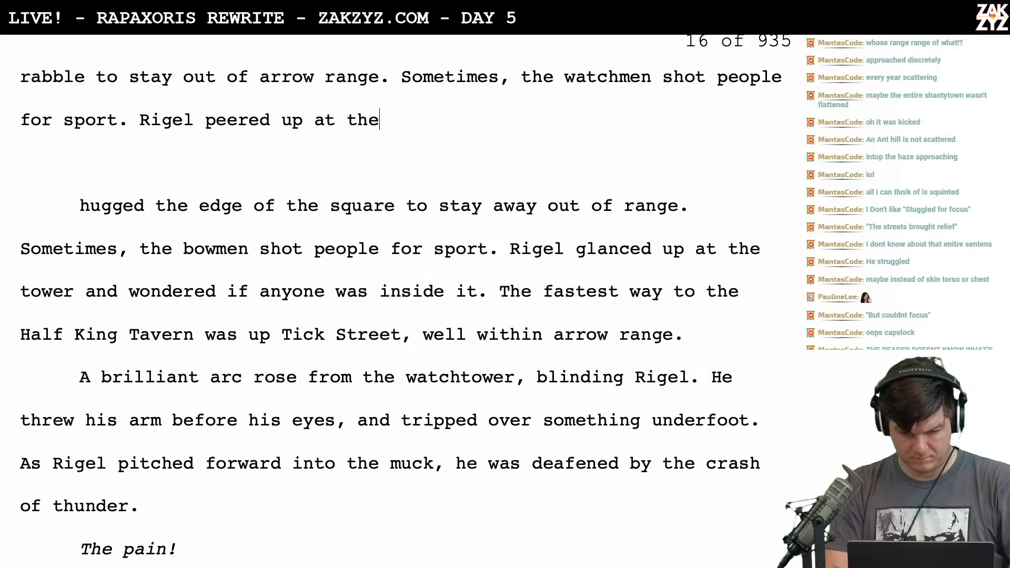
{"action": "type", "text": " tower, trying to make out"}
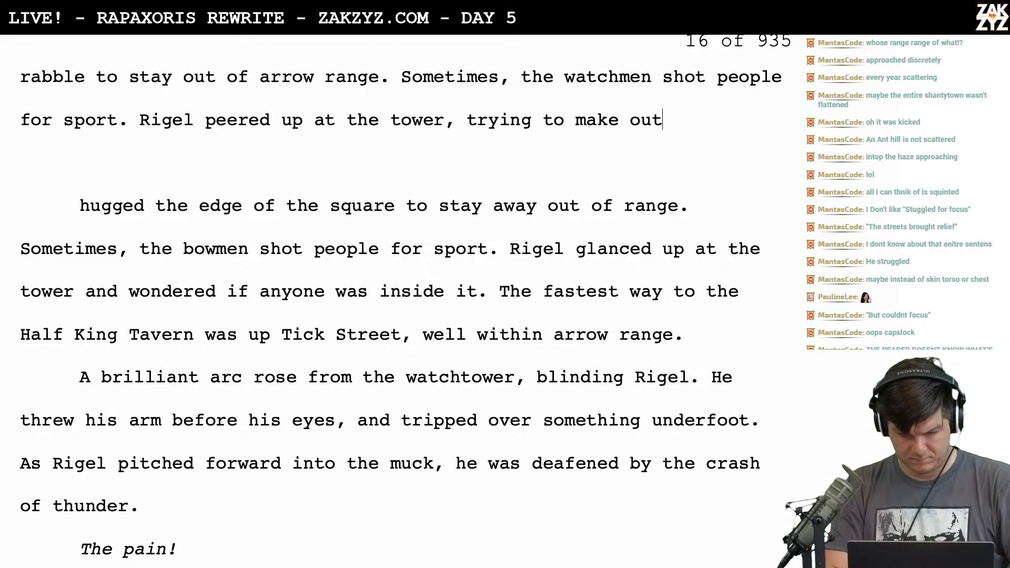
Replace "peered up at the tower, trying to make out" after "Rigel" with "squinted up at the"
{"action": "key", "text": "BackSpace"}
{"action": "key", "text": "BackSpace"}
{"action": "key", "text": "BackSpace"}
{"action": "key", "text": "BackSpace"}
{"action": "key", "text": "BackSpace"}
{"action": "key", "text": "BackSpace"}
{"action": "key", "text": "BackSpace"}
{"action": "key", "text": "BackSpace"}
{"action": "key", "text": "BackSpace"}
{"action": "key", "text": "BackSpace"}
{"action": "key", "text": "BackSpace"}
{"action": "key", "text": "BackSpace"}
{"action": "key", "text": "BackSpace"}
{"action": "key", "text": "BackSpace"}
{"action": "key", "text": "BackSpace"}
{"action": "key", "text": "BackSpace"}
{"action": "key", "text": "BackSpace"}
{"action": "key", "text": "BackSpace"}
{"action": "key", "text": "BackSpace"}
{"action": "key", "text": "BackSpace"}
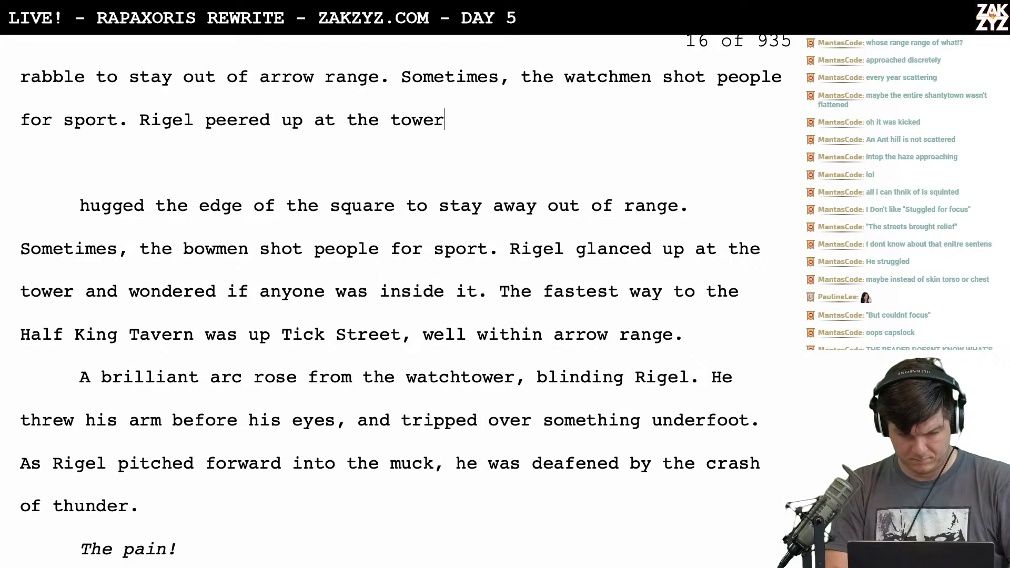
{"action": "key", "text": "BackSpace"}
{"action": "key", "text": "BackSpace"}
{"action": "key", "text": "BackSpace"}
{"action": "key", "text": "BackSpace"}
{"action": "key", "text": "BackSpace"}
{"action": "key", "text": "BackSpace"}
{"action": "key", "text": "BackSpace"}
{"action": "key", "text": "BackSpace"}
{"action": "key", "text": "BackSpace"}
{"action": "key", "text": "BackSpace"}
{"action": "key", "text": "BackSpace"}
{"action": "key", "text": "BackSpace"}
{"action": "key", "text": "BackSpace"}
{"action": "key", "text": "BackSpace"}
{"action": "key", "text": "BackSpace"}
{"action": "key", "text": "BackSpace"}
{"action": "type", "text": "squinted up at th"}
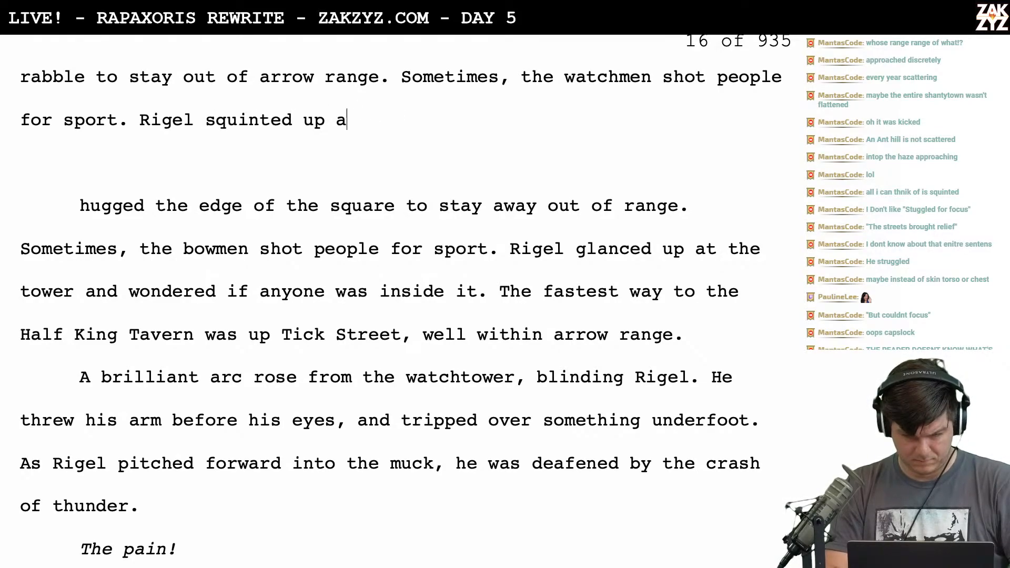
Switch to the Chrome browser and search Google for "name for top of watchtower"
{"action": "key", "text": "ctrl+Left"}
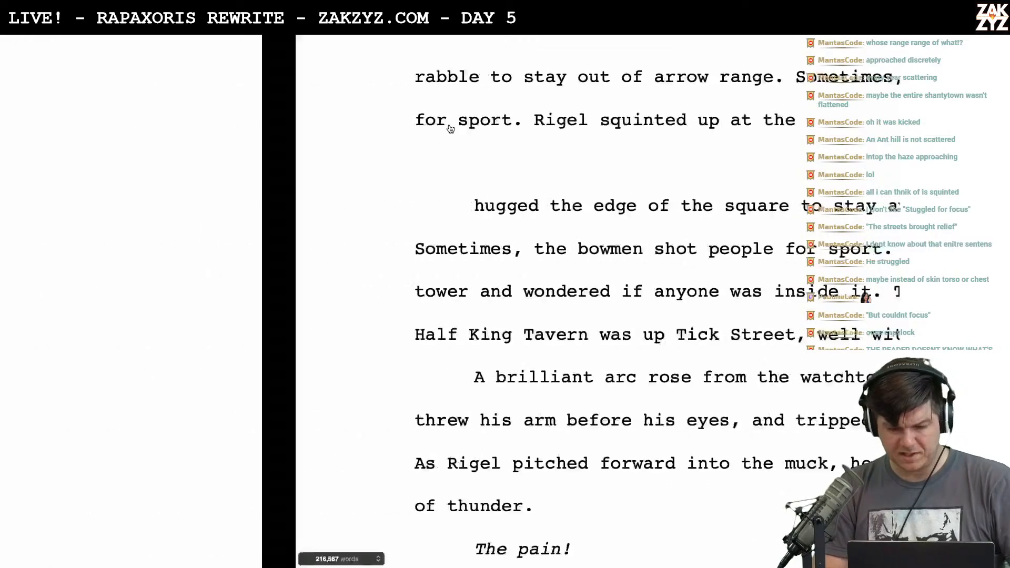
{"action": "left_click", "coordinate": [440, 56]}
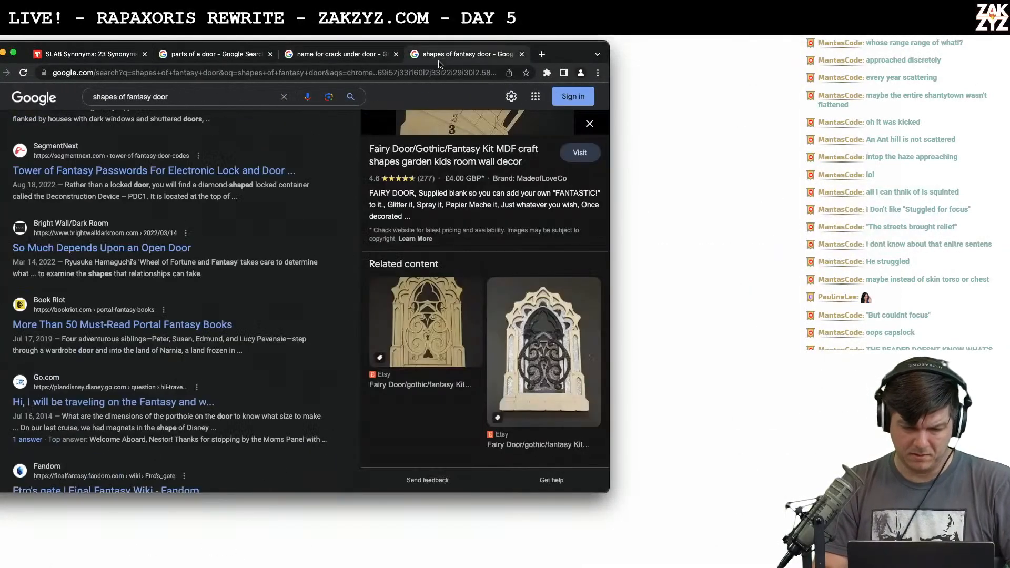
{"action": "left_click", "coordinate": [435, 75]}
{"action": "type", "text": "name for top of watchtower"}
{"action": "key", "text": "Return"}
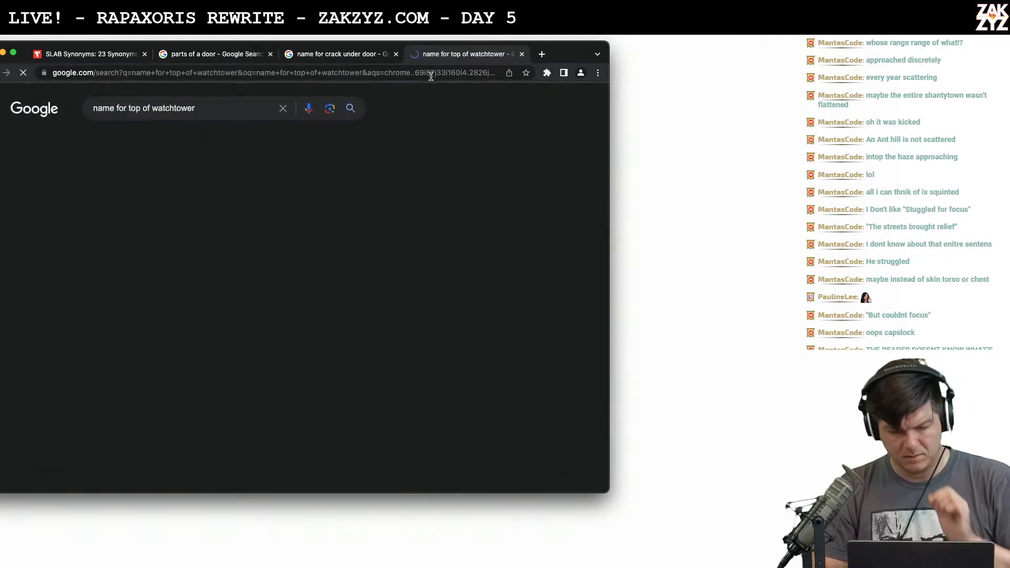
Open Wikipedia's Watchtower article and examine the enlarged photo of the reconstructed Roman watchtower in Germany
{"action": "left_click", "coordinate": [45, 218]}
{"action": "scroll", "coordinate": [308, 266], "scroll_direction": "down", "scroll_amount": 5}
{"action": "scroll", "coordinate": [308, 265], "scroll_direction": "down", "scroll_amount": 3}
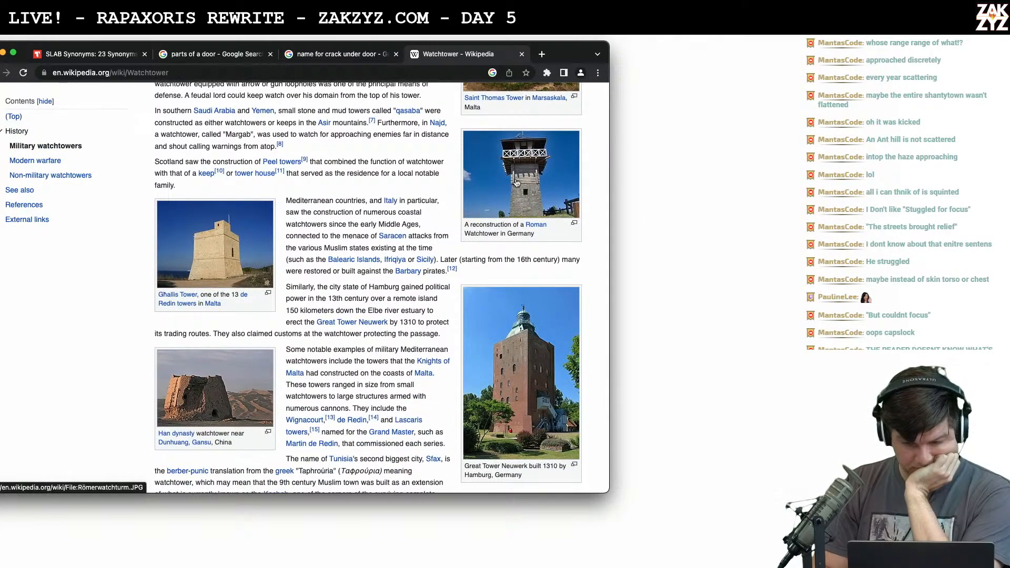
{"action": "left_click", "coordinate": [538, 181]}
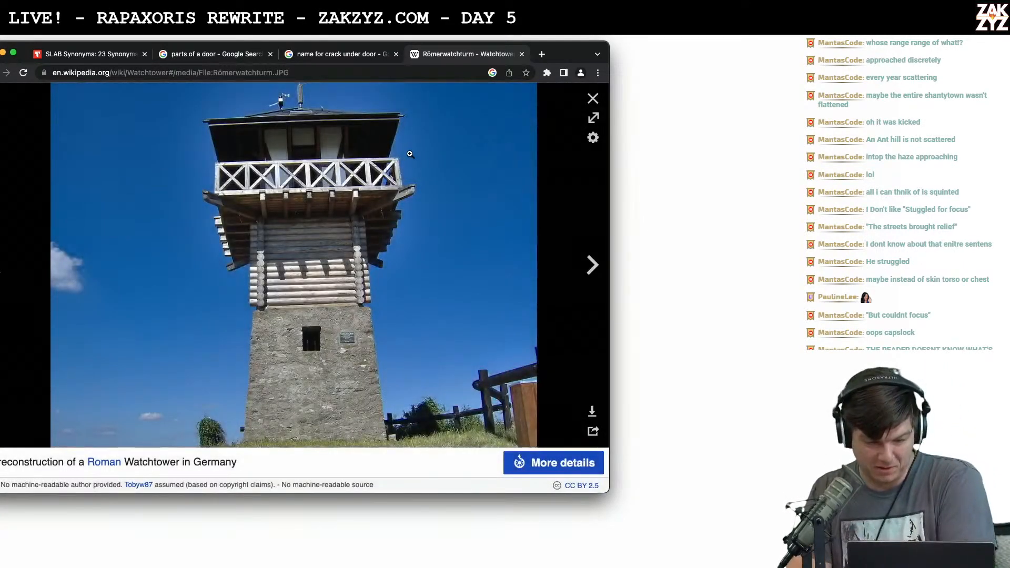
{"action": "scroll", "coordinate": [393, 166], "scroll_direction": "down", "scroll_amount": 3}
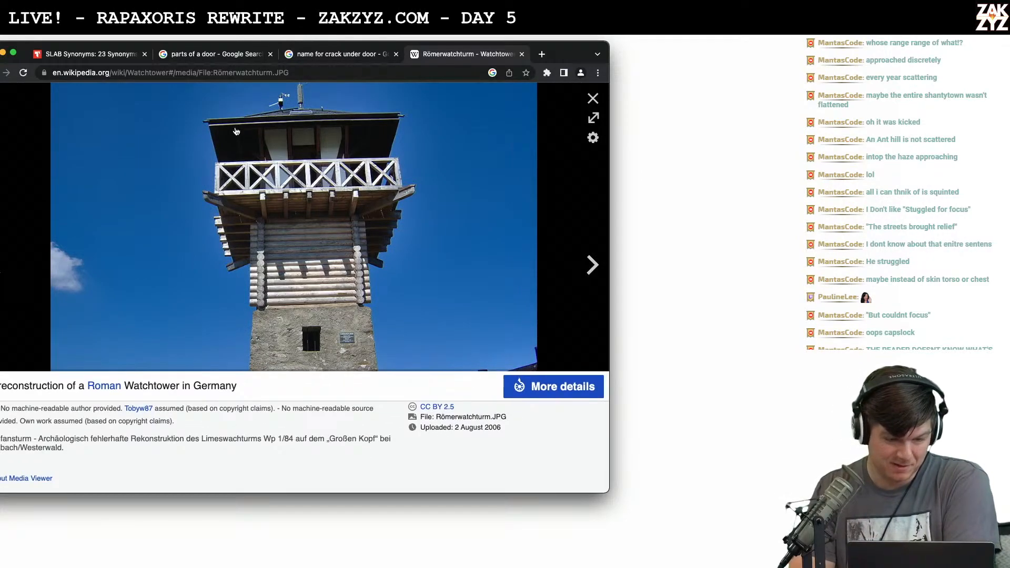
{"action": "key", "text": "Escape"}
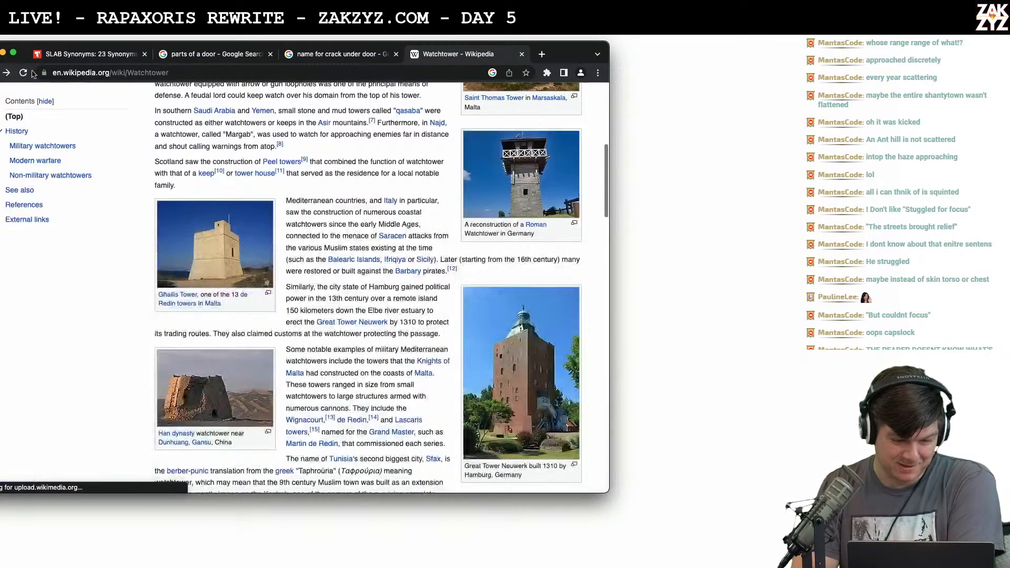
Skim the remaining sections and pictures of the Watchtower article for a term naming the tower's top
{"action": "scroll", "coordinate": [265, 245], "scroll_direction": "down", "scroll_amount": 5}
{"action": "scroll", "coordinate": [264, 244], "scroll_direction": "down", "scroll_amount": 5}
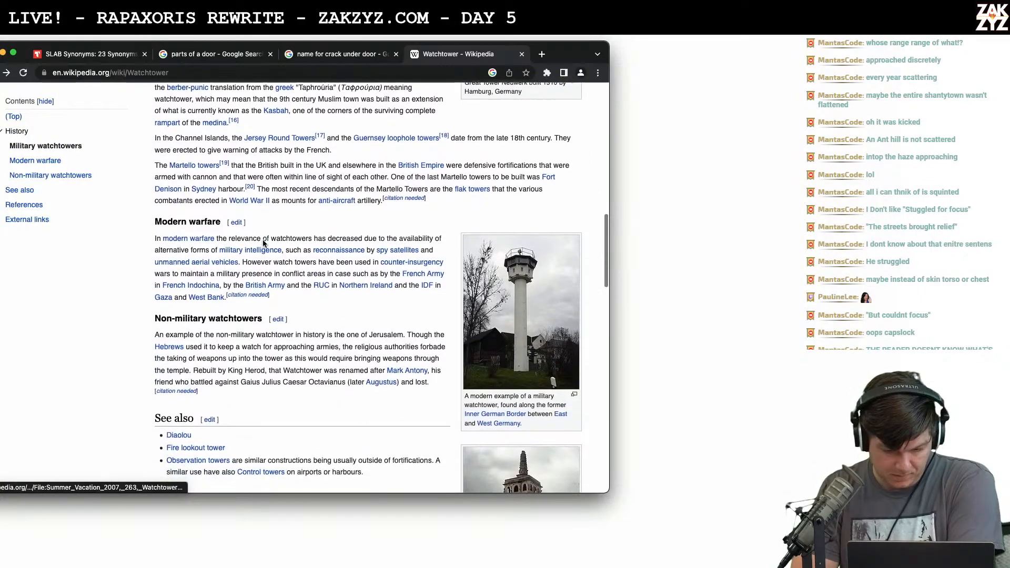
{"action": "scroll", "coordinate": [265, 243], "scroll_direction": "down", "scroll_amount": 5}
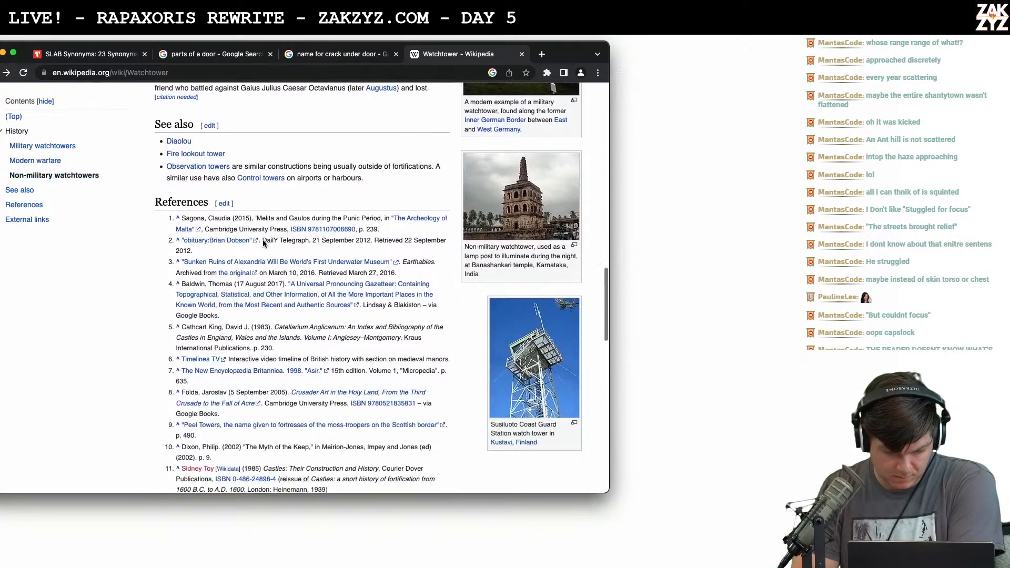
{"action": "scroll", "coordinate": [263, 241], "scroll_direction": "up", "scroll_amount": 6}
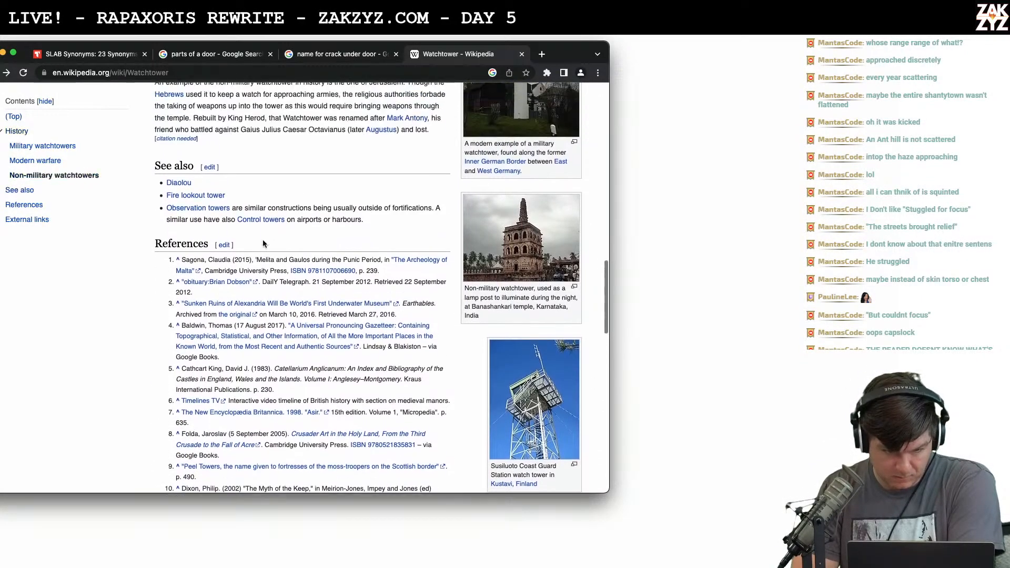
{"action": "scroll", "coordinate": [263, 240], "scroll_direction": "up", "scroll_amount": 12}
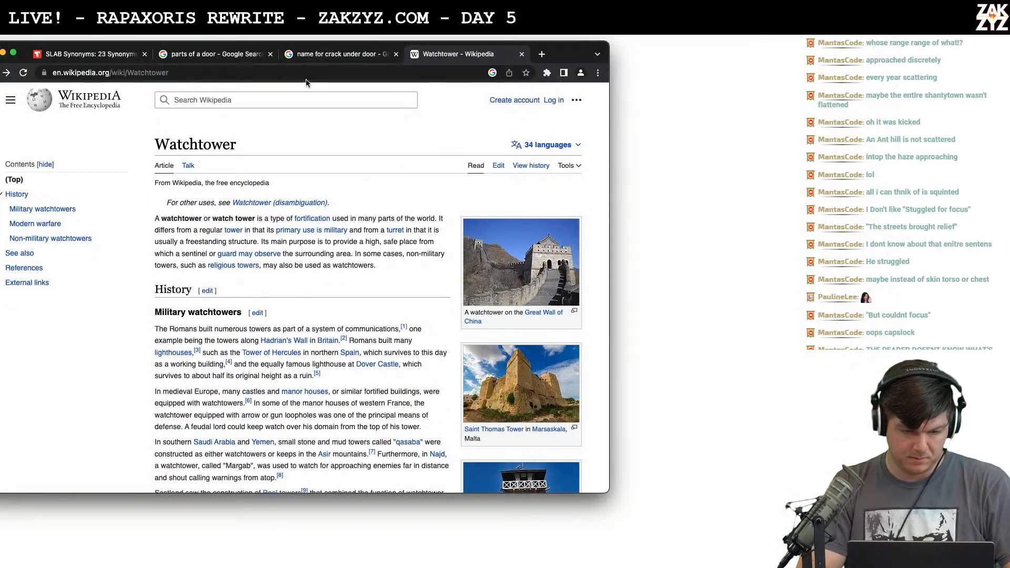
Search Google for "parts of a watchtower" and preview the G.I. Joe battlestation and fire watchtower drawings
{"action": "left_click", "coordinate": [307, 74]}
{"action": "type", "text": "part"}
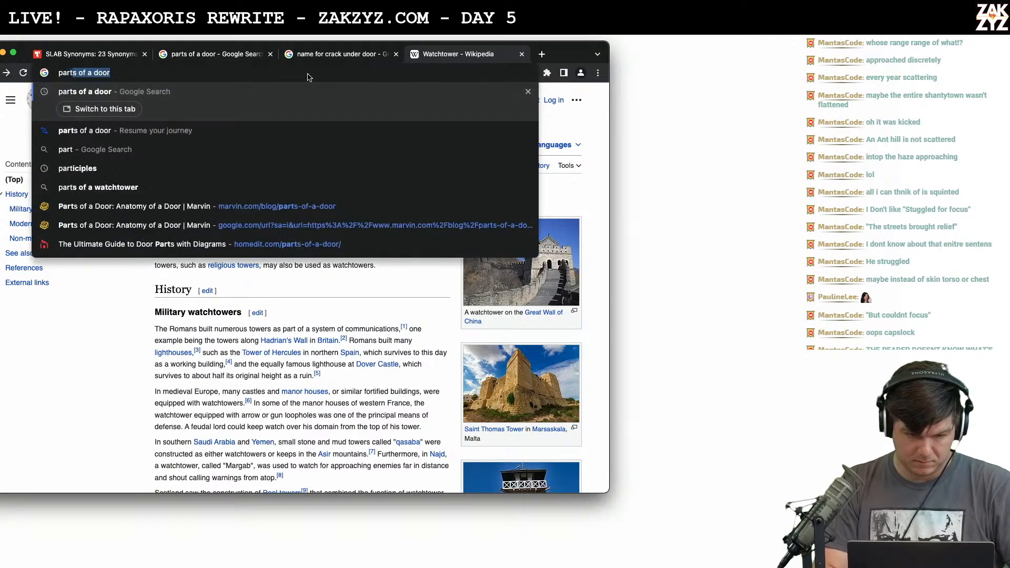
{"action": "type", "text": "s of a watchtower"}
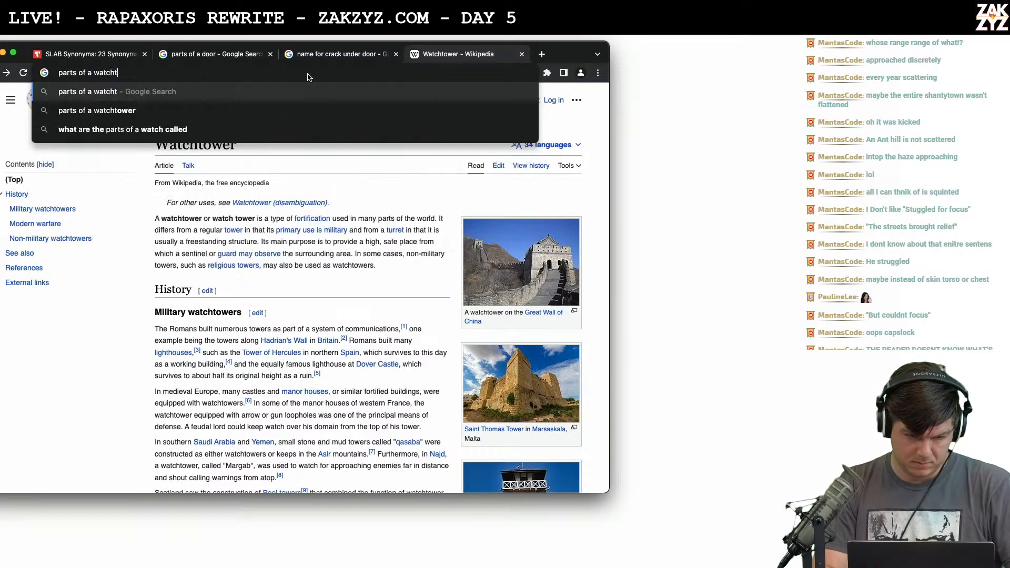
{"action": "key", "text": "Return"}
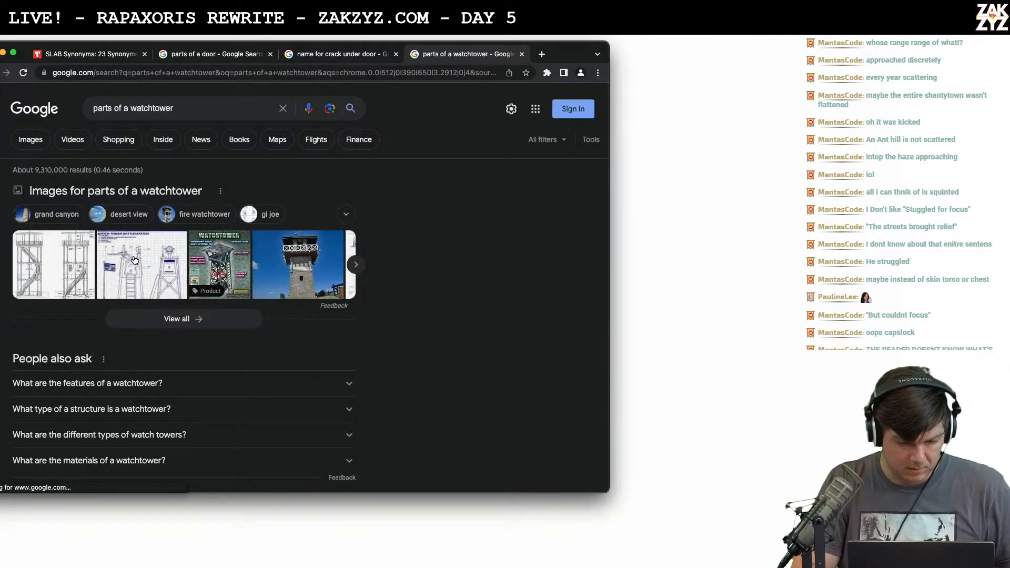
{"action": "left_click", "coordinate": [157, 248]}
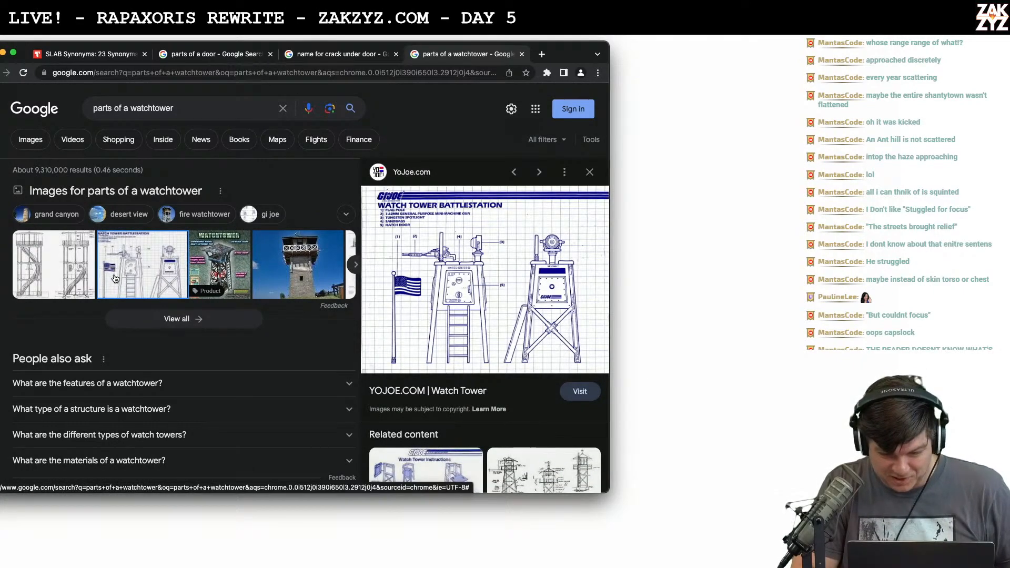
{"action": "left_click", "coordinate": [94, 276]}
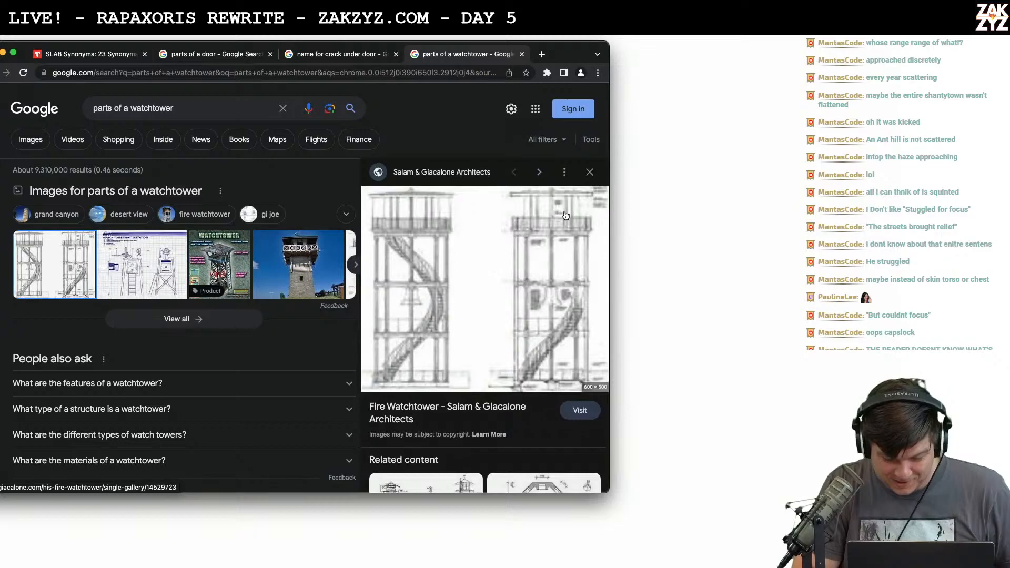
Open the Salam & Giacalone Architects Fire Watchtower page and examine its annotated drawings and project description for part names
{"action": "left_click", "coordinate": [547, 239]}
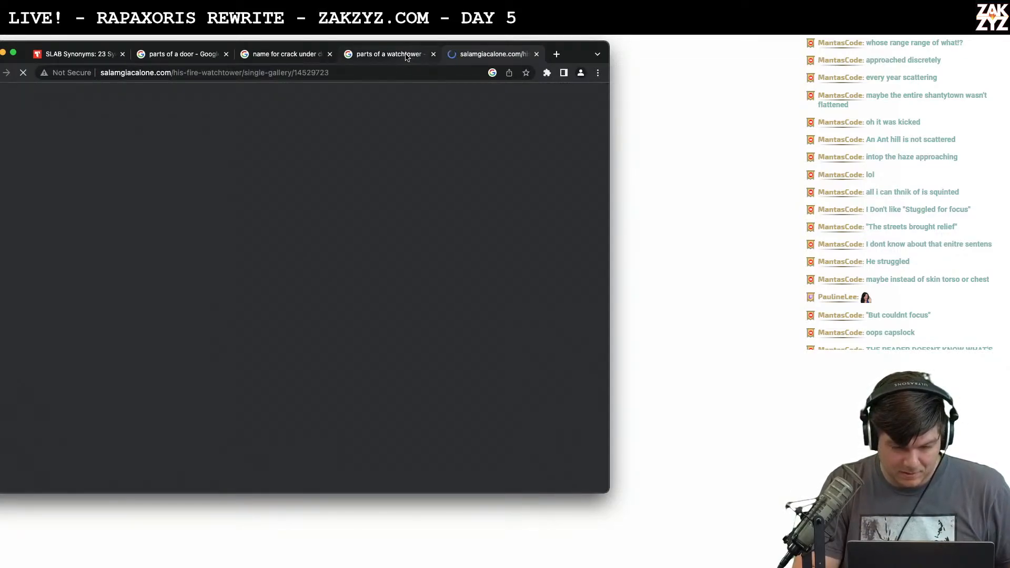
{"action": "left_click", "coordinate": [407, 56]}
{"action": "left_click", "coordinate": [470, 56]}
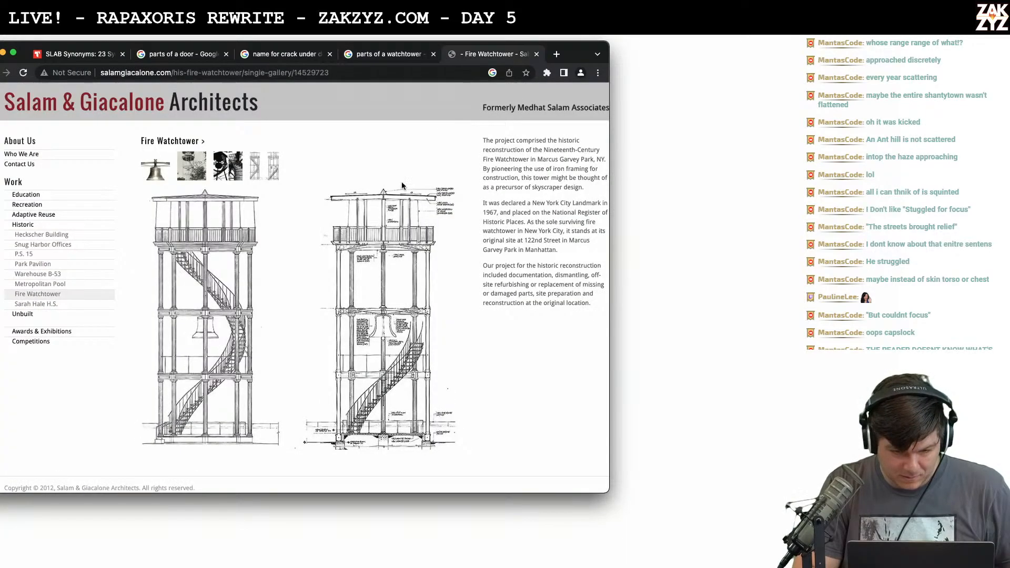
{"action": "scroll", "coordinate": [414, 259], "scroll_direction": "down", "scroll_amount": 1}
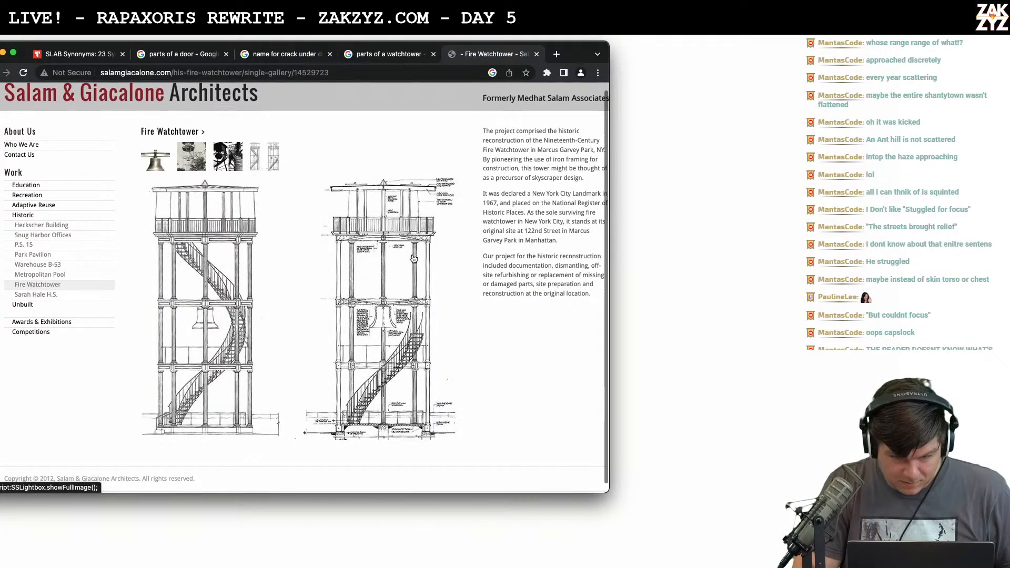
{"action": "scroll", "coordinate": [413, 258], "scroll_direction": "up", "scroll_amount": 1}
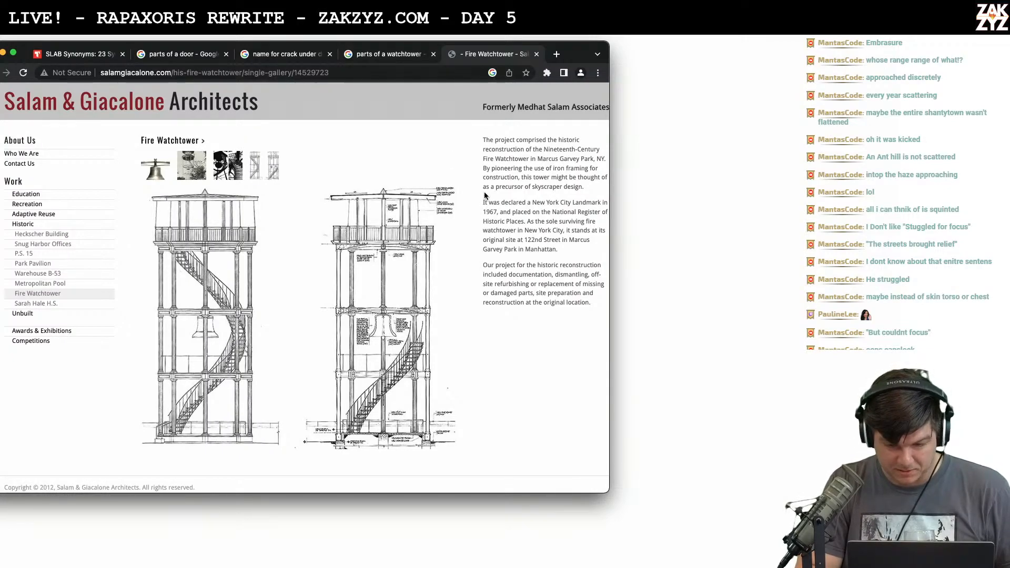
{"action": "scroll", "coordinate": [531, 285], "scroll_direction": "right", "scroll_amount": 2}
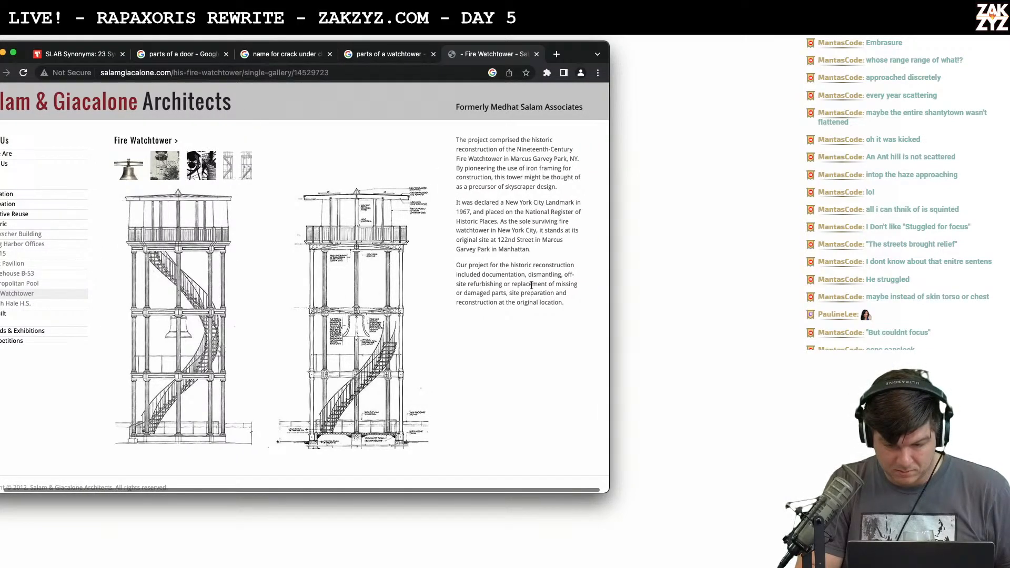
{"action": "scroll", "coordinate": [531, 285], "scroll_direction": "down", "scroll_amount": 1}
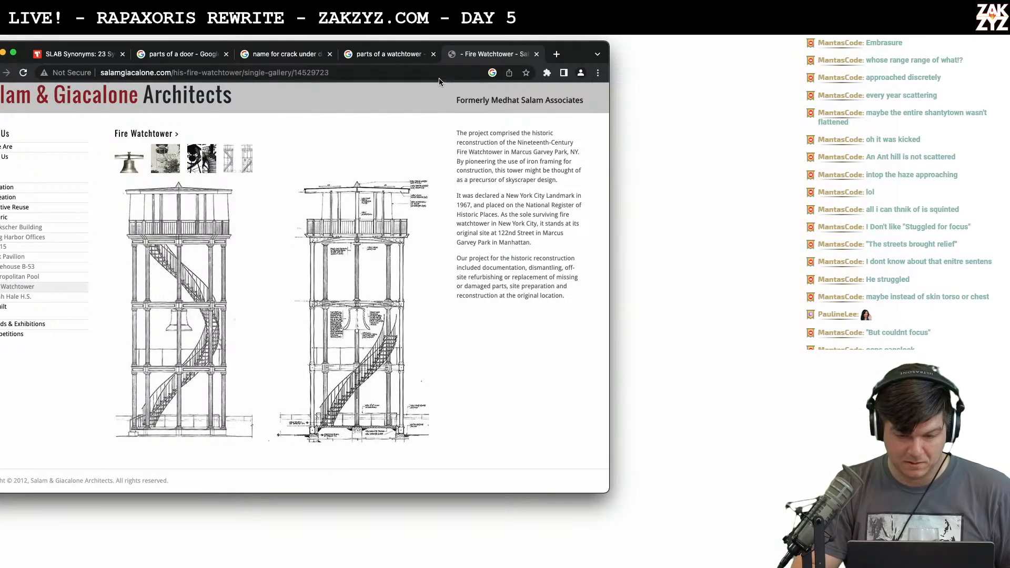
Return to the watchtower parts results, skim them, and open the Pinterest page with the labelled sentry tower drawings
{"action": "left_click", "coordinate": [388, 54]}
{"action": "scroll", "coordinate": [284, 291], "scroll_direction": "down", "scroll_amount": 2}
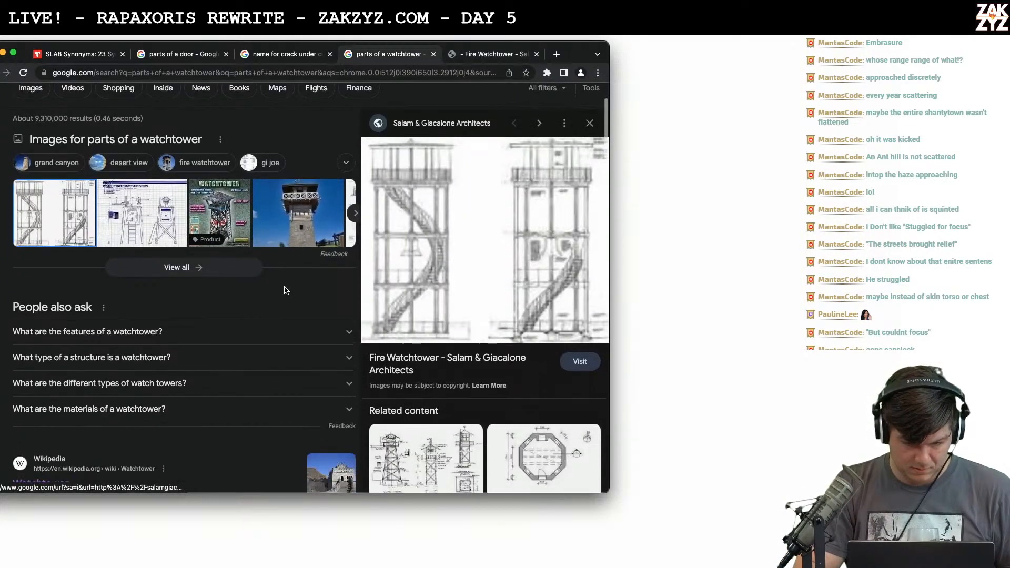
{"action": "scroll", "coordinate": [284, 290], "scroll_direction": "down", "scroll_amount": 4}
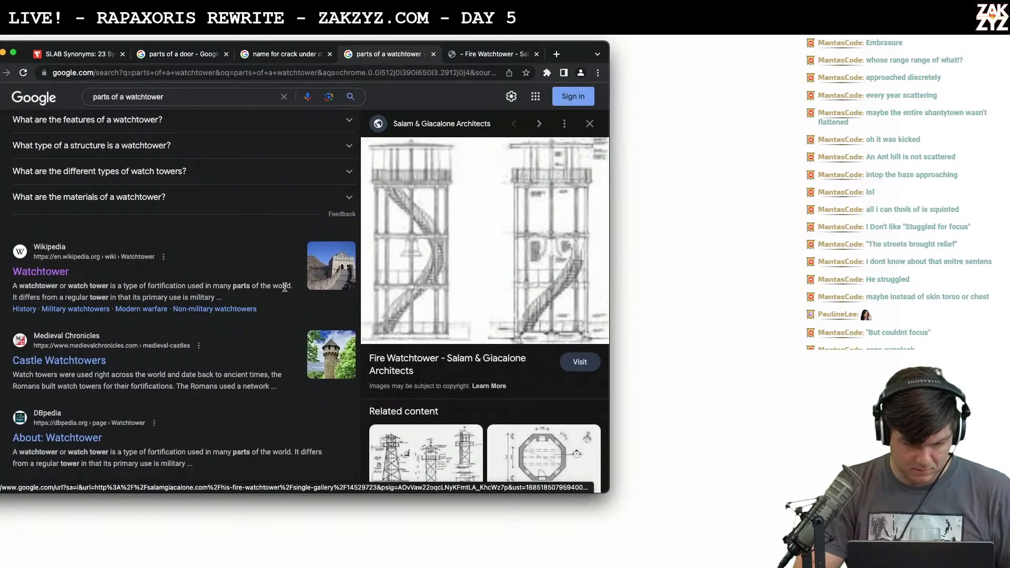
{"action": "scroll", "coordinate": [284, 288], "scroll_direction": "down", "scroll_amount": 1}
{"action": "scroll", "coordinate": [273, 292], "scroll_direction": "down", "scroll_amount": 5}
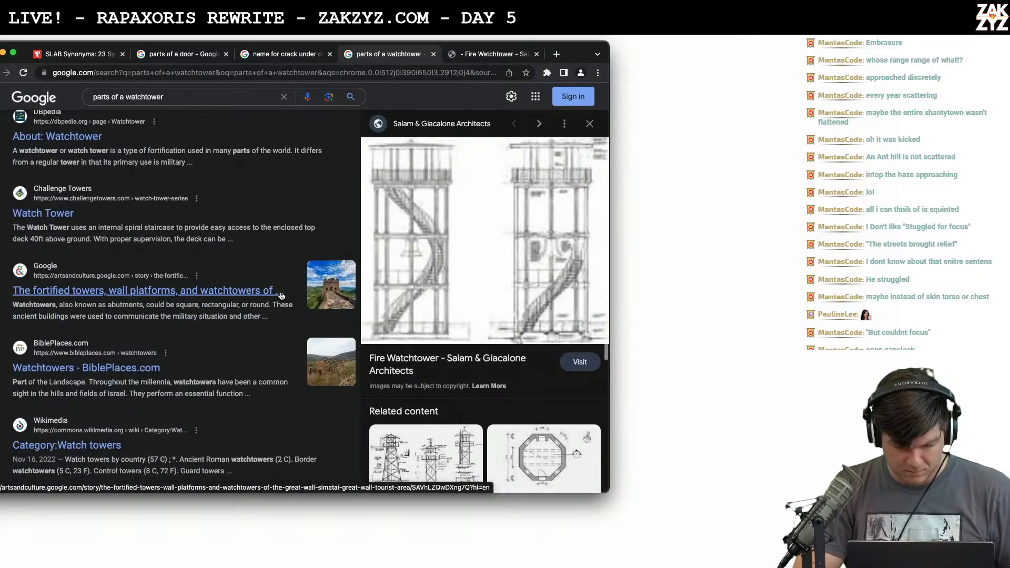
{"action": "scroll", "coordinate": [442, 316], "scroll_direction": "down", "scroll_amount": 3}
{"action": "left_click", "coordinate": [441, 316]}
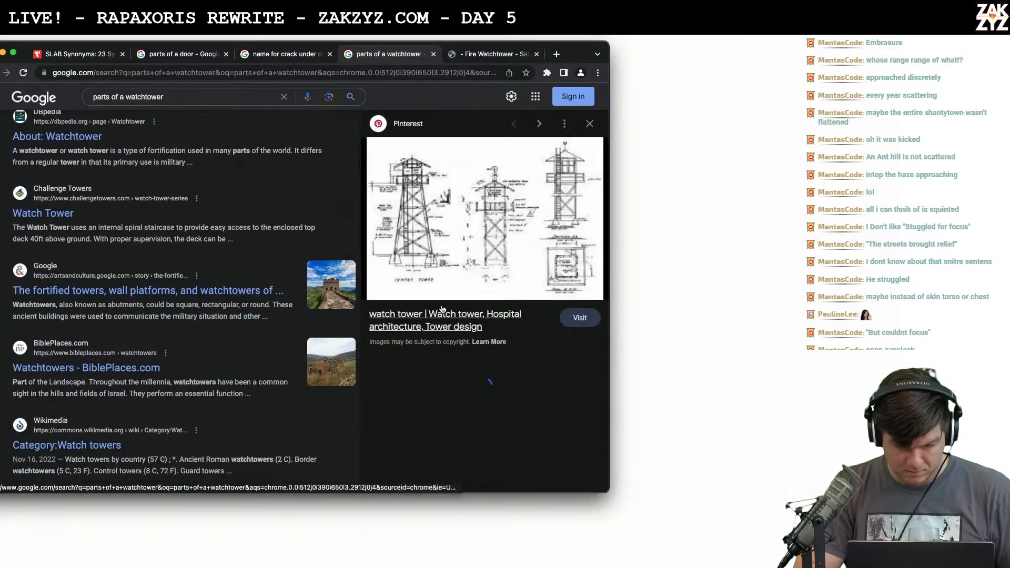
{"action": "left_click", "coordinate": [515, 209]}
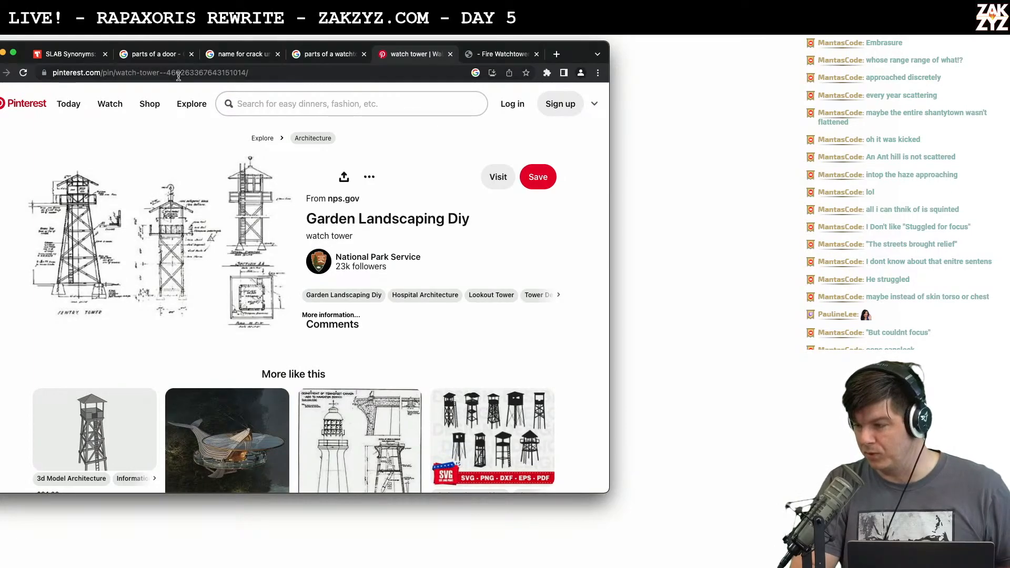
Search Google for "embrasure" and read the dictionary definition and result summaries
{"action": "left_click", "coordinate": [228, 77]}
{"action": "type", "text": "embrasure"}
{"action": "key", "text": "Return"}
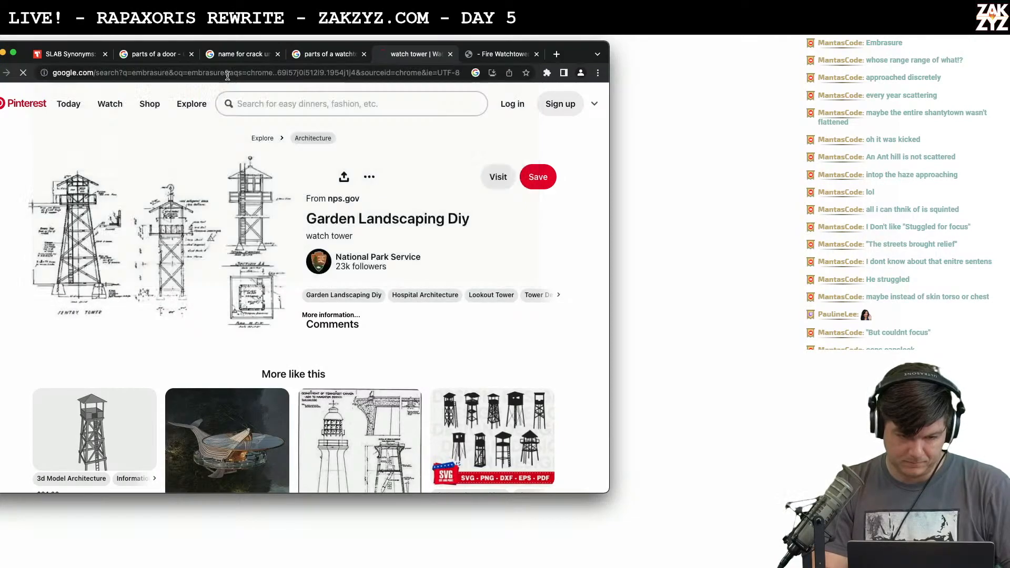
{"action": "scroll", "coordinate": [116, 264], "scroll_direction": "down", "scroll_amount": 4}
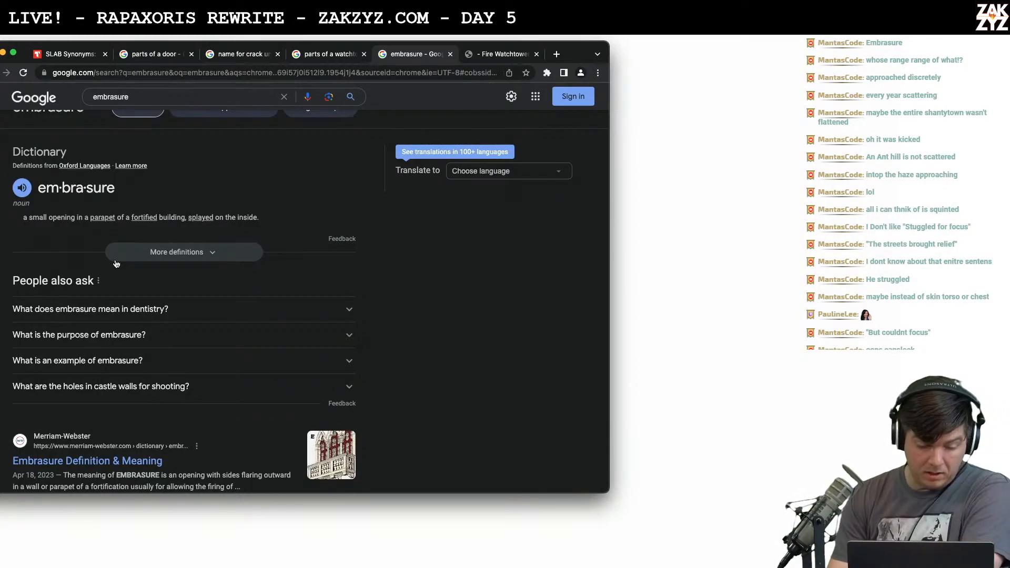
{"action": "scroll", "coordinate": [116, 264], "scroll_direction": "down", "scroll_amount": 10}
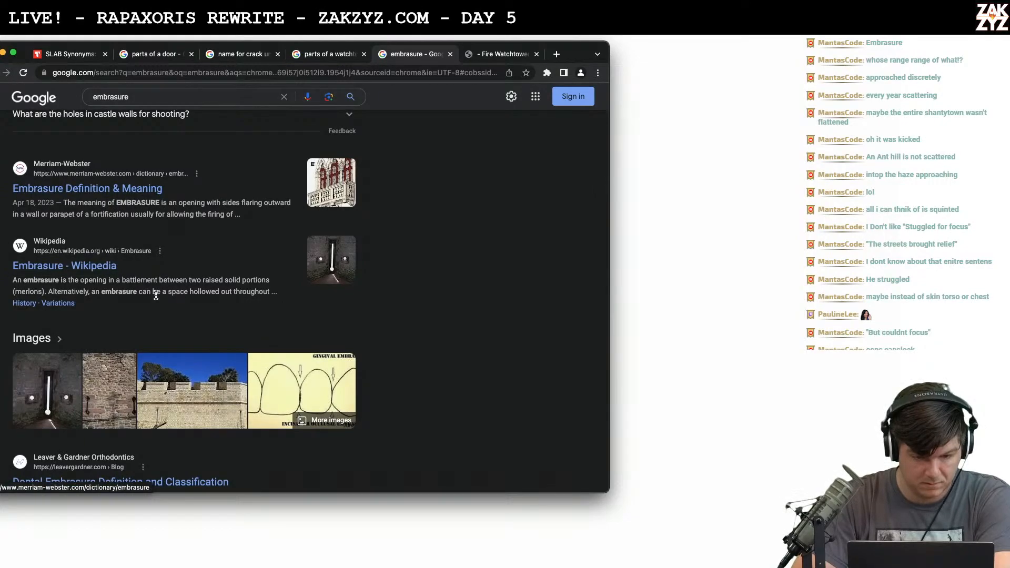
{"action": "scroll", "coordinate": [170, 282], "scroll_direction": "down", "scroll_amount": 4}
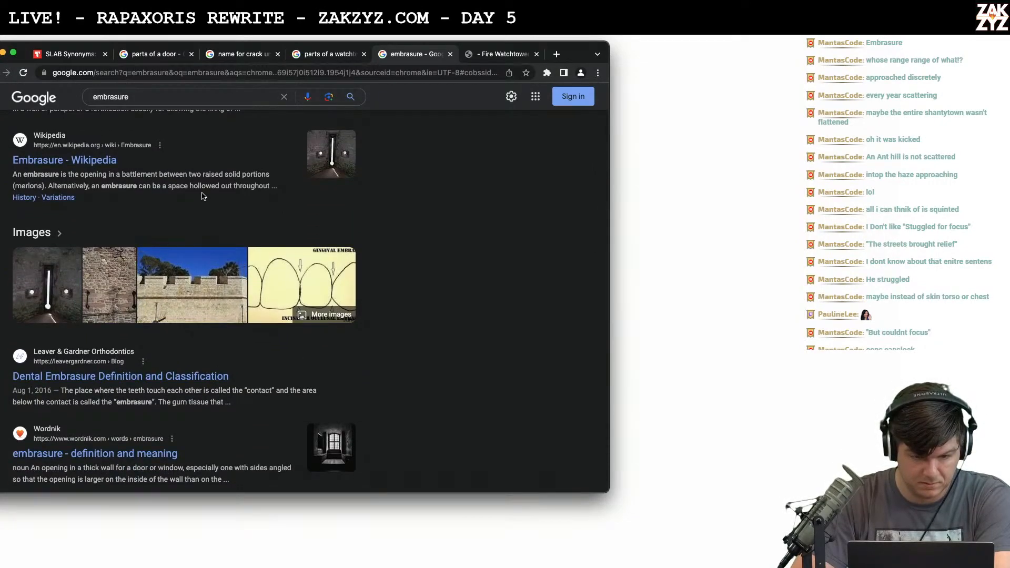
{"action": "scroll", "coordinate": [221, 196], "scroll_direction": "down", "scroll_amount": 1}
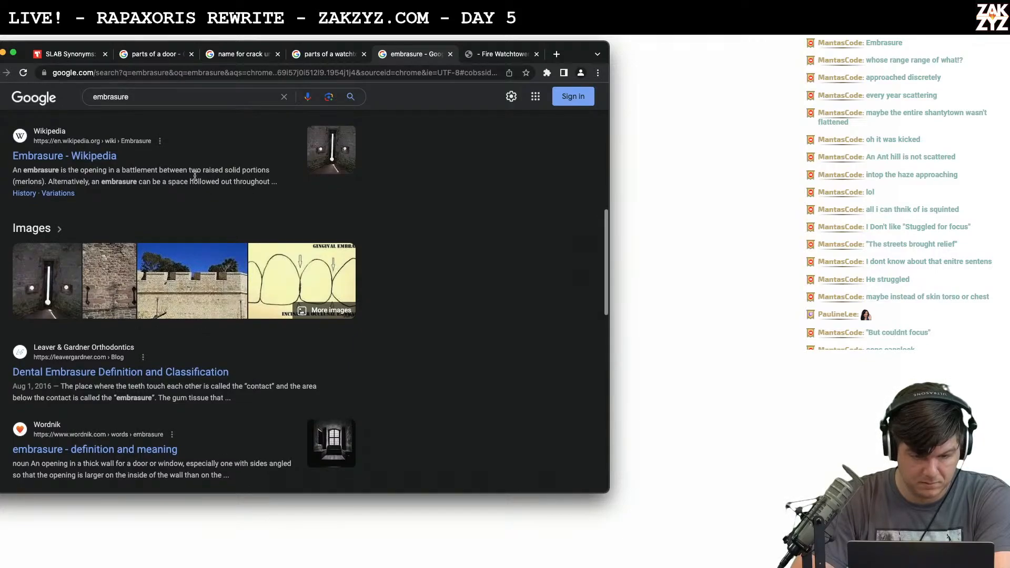
Open Wikipedia's Embrasure article and read its description of openings in fortified towers and walls
{"action": "left_click", "coordinate": [100, 154]}
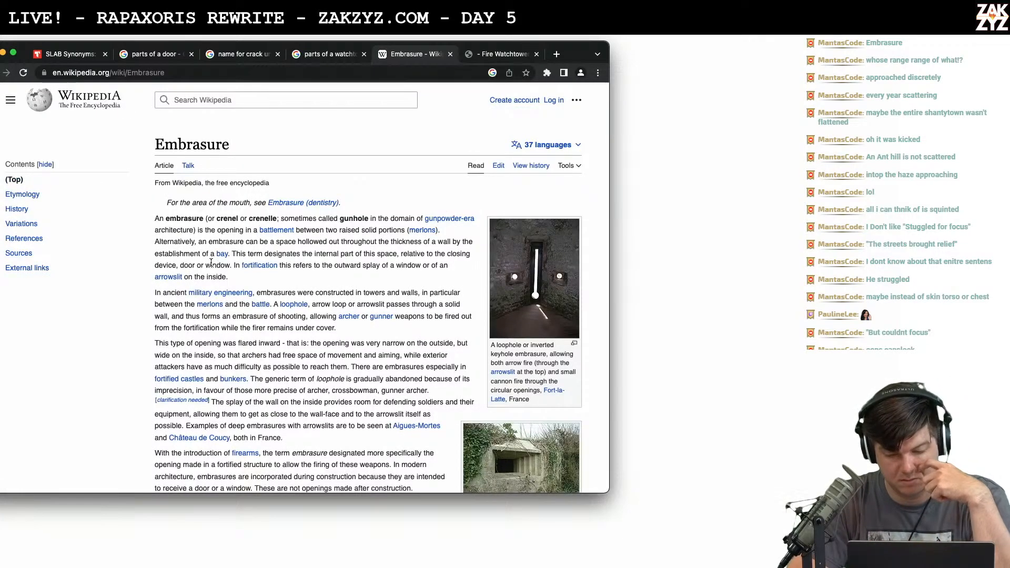
{"action": "scroll", "coordinate": [274, 351], "scroll_direction": "down", "scroll_amount": 5}
{"action": "scroll", "coordinate": [274, 351], "scroll_direction": "down", "scroll_amount": 3}
{"action": "scroll", "coordinate": [274, 351], "scroll_direction": "up", "scroll_amount": 2}
{"action": "scroll", "coordinate": [274, 351], "scroll_direction": "up", "scroll_amount": 5}
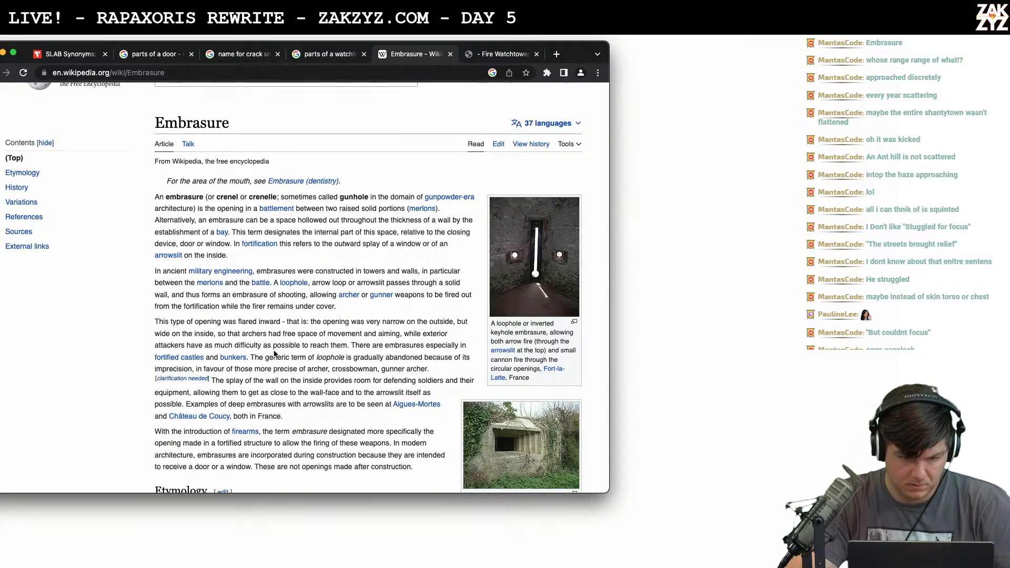
Switch back to the manuscript and finish the sentence after "Rigel squinted up at the" with "arrow slits and wondered if anyone was inside."
{"action": "key", "text": "super+Tab"}
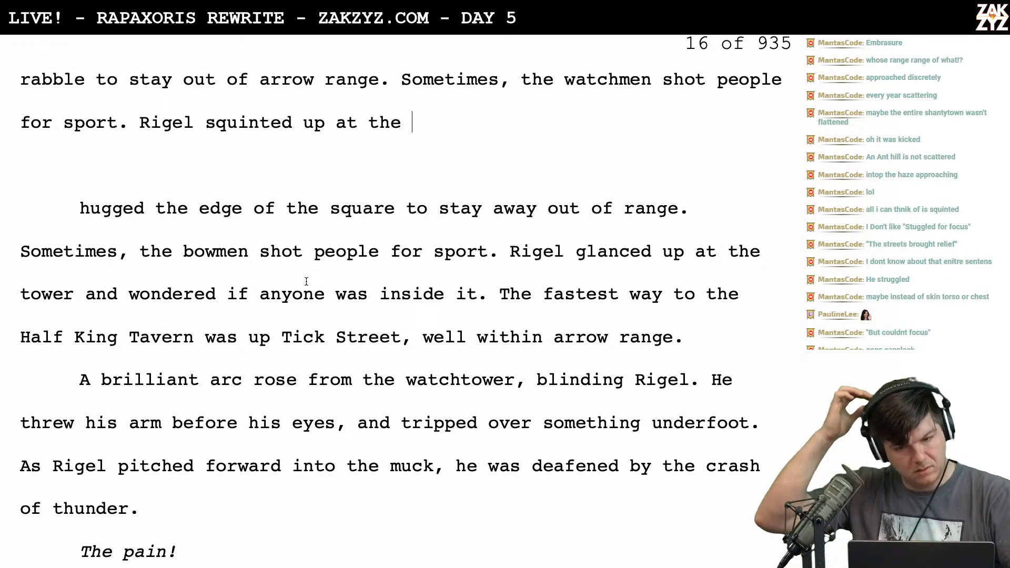
{"action": "type", "text": "rrow slits"}
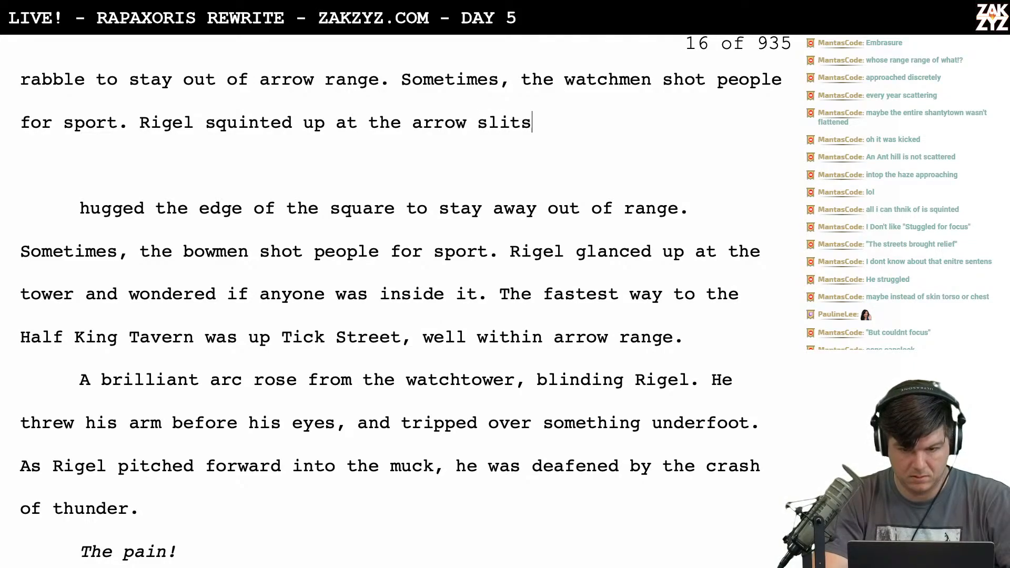
{"action": "type", "text": " and wond"}
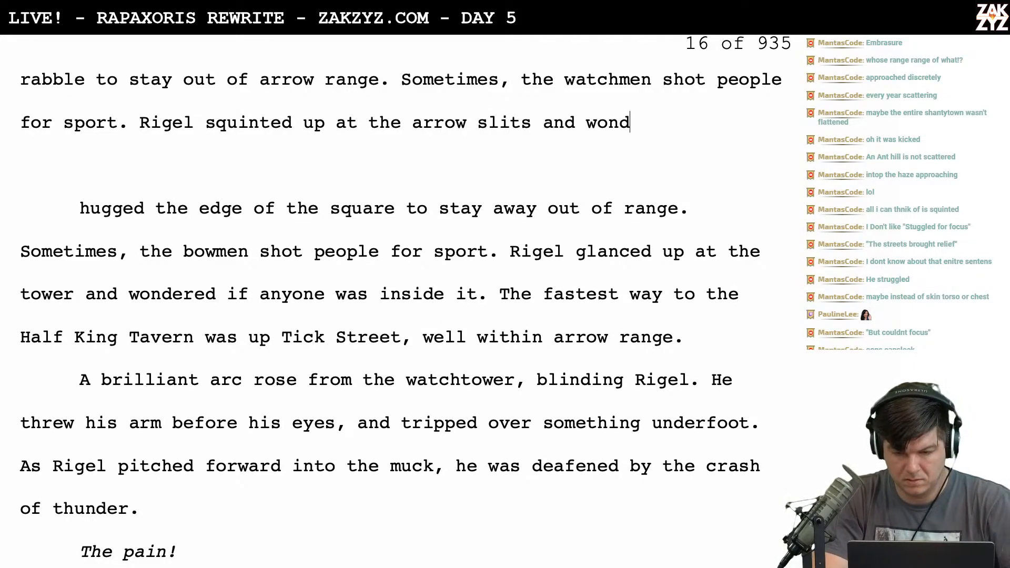
{"action": "type", "text": "ered if anyoen"}
{"action": "key", "text": "BackSpace"}
{"action": "key", "text": "BackSpace"}
{"action": "type", "text": "ne was inside."}
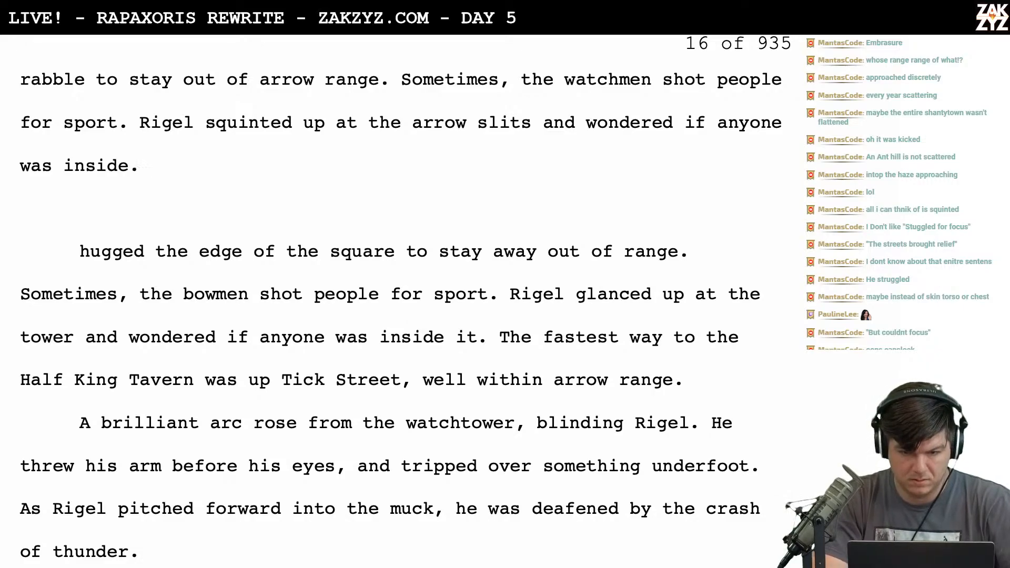
{"action": "scroll", "coordinate": [405, 300], "scroll_direction": "up", "scroll_amount": 2}
{"action": "scroll", "coordinate": [405, 300], "scroll_direction": "down", "scroll_amount": 2}
{"action": "scroll", "coordinate": [405, 300], "scroll_direction": "up", "scroll_amount": 1}
{"action": "scroll", "coordinate": [405, 300], "scroll_direction": "up", "scroll_amount": 1}
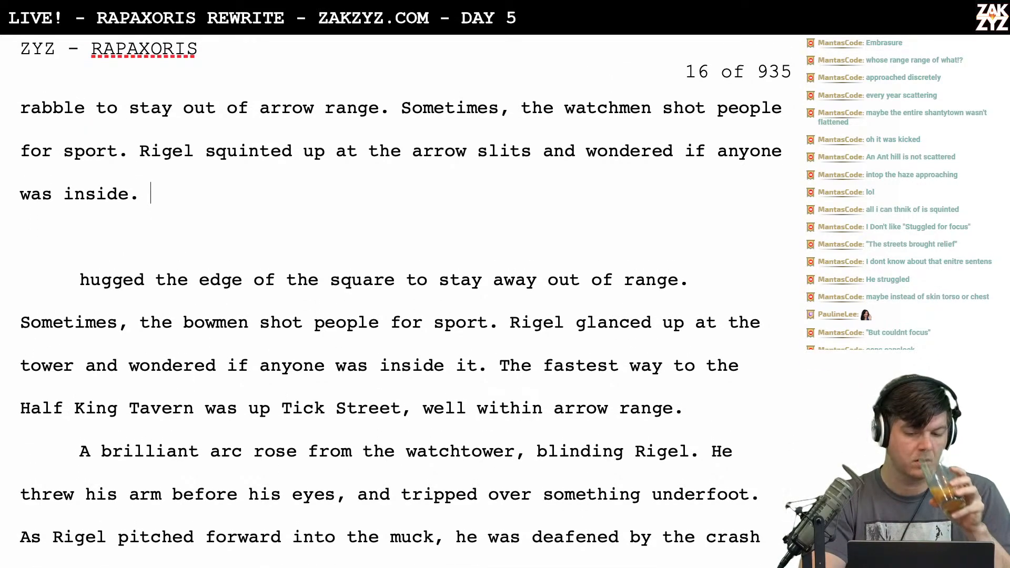
{"action": "scroll", "coordinate": [405, 300], "scroll_direction": "up", "scroll_amount": 4}
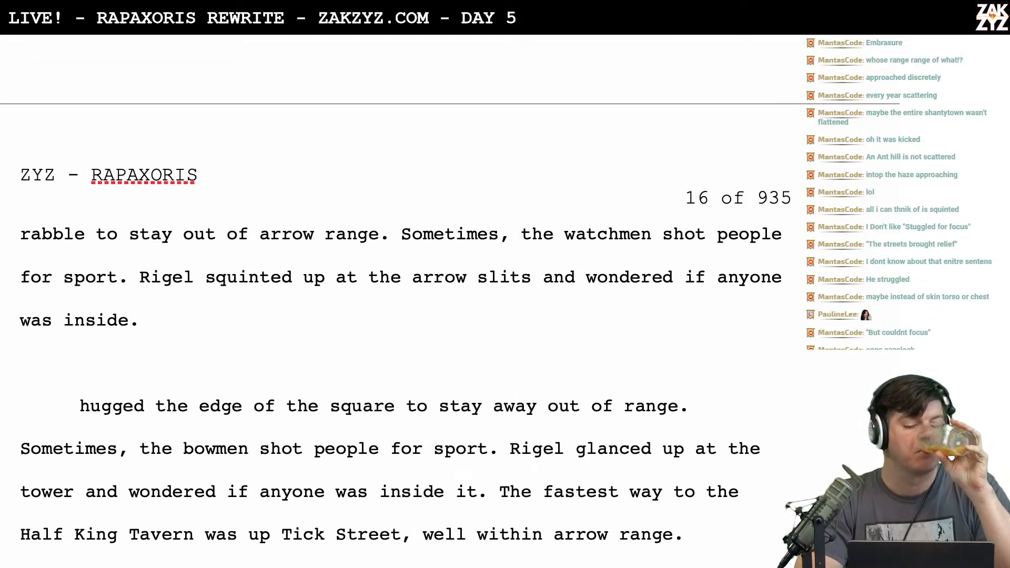
{"action": "scroll", "coordinate": [404, 316], "scroll_direction": "up", "scroll_amount": 1}
{"action": "scroll", "coordinate": [404, 315], "scroll_direction": "down", "scroll_amount": 3}
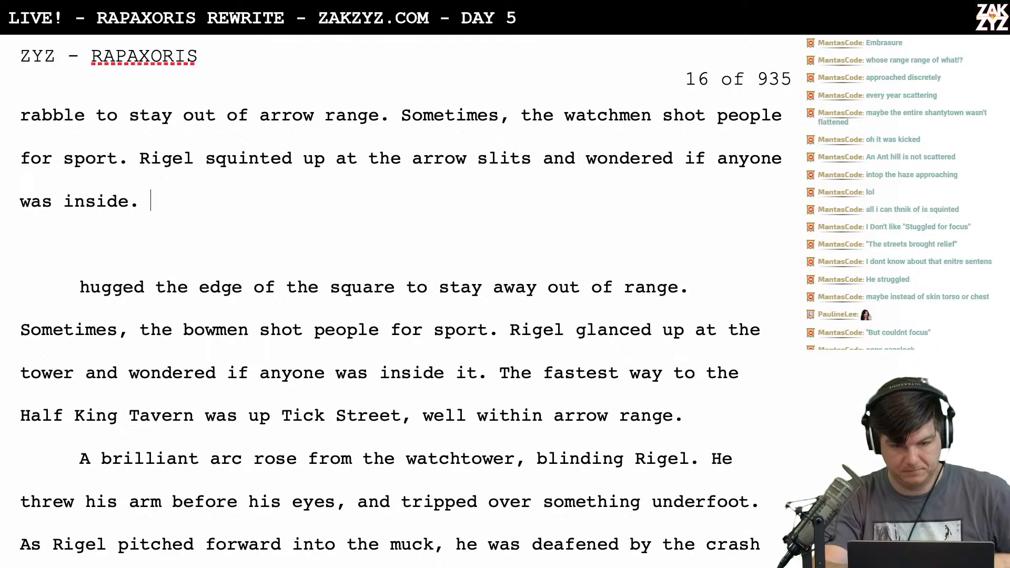
{"action": "type", "text": "He need"}
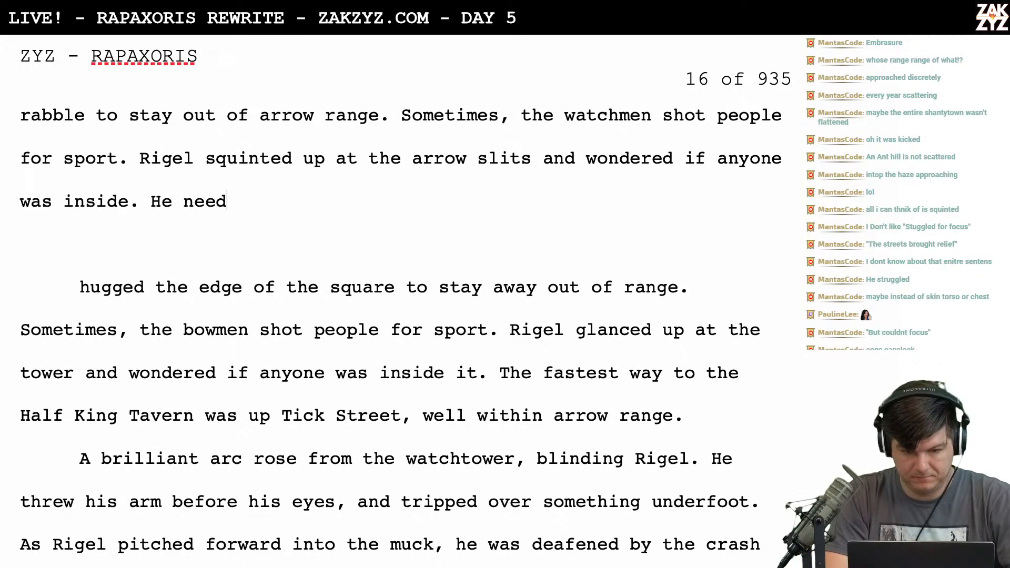
{"action": "type", "text": "ed to cross to tick stre"}
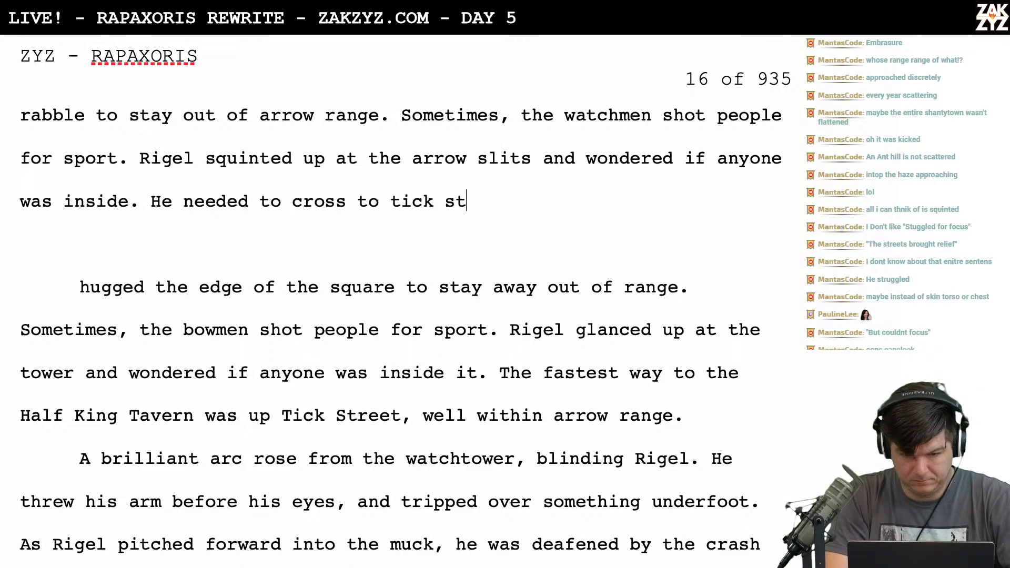
{"action": "key", "text": "BackSpace"}
{"action": "key", "text": "BackSpace"}
{"action": "key", "text": "BackSpace"}
{"action": "key", "text": "BackSpace"}
{"action": "key", "text": "BackSpace"}
{"action": "key", "text": "BackSpace"}
{"action": "key", "text": "BackSpace"}
{"action": "key", "text": "BackSpace"}
{"action": "key", "text": "BackSpace"}
{"action": "key", "text": "BackSpace"}
{"action": "key", "text": "BackSpace"}
{"action": "key", "text": "BackSpace"}
{"action": "key", "text": "BackSpace"}
{"action": "key", "text": "BackSpace"}
{"action": "key", "text": "BackSpace"}
{"action": "key", "text": "BackSpace"}
{"action": "key", "text": "BackSpace"}
{"action": "key", "text": "BackSpace"}
{"action": "key", "text": "BackSpace"}
{"action": "key", "text": "BackSpace"}
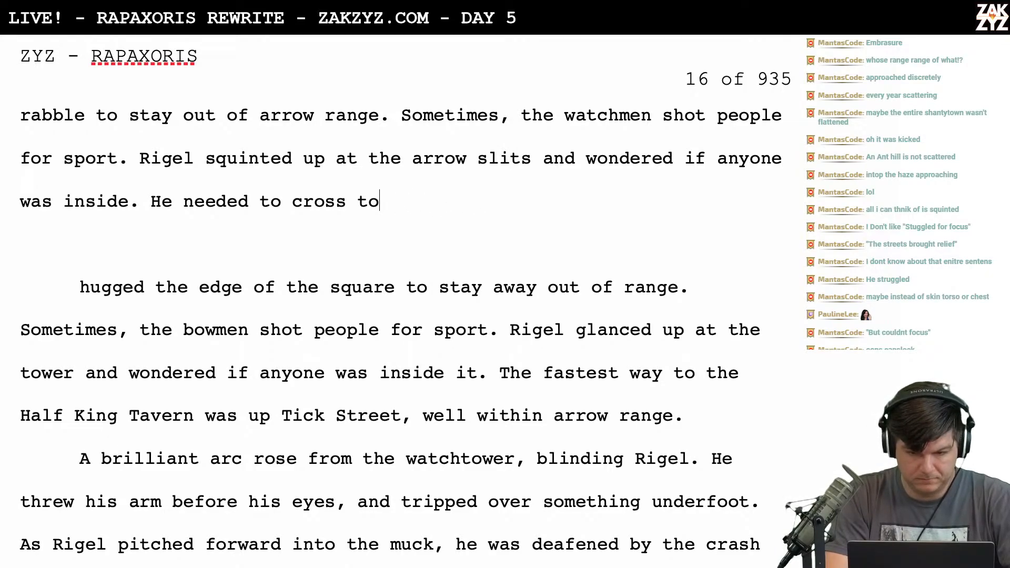
{"action": "key", "text": "BackSpace"}
{"action": "key", "text": "BackSpace"}
{"action": "key", "text": "BackSpace"}
{"action": "key", "text": "BackSpace"}
{"action": "key", "text": "BackSpace"}
{"action": "key", "text": "BackSpace"}
{"action": "key", "text": "BackSpace"}
{"action": "key", "text": "BackSpace"}
{"action": "key", "text": "BackSpace"}
Replace "He needed to cross to" with "Tick Street was the fastest way to the Half King Tavern, but it was well within range."
{"action": "type", "text": "Tick Street "}
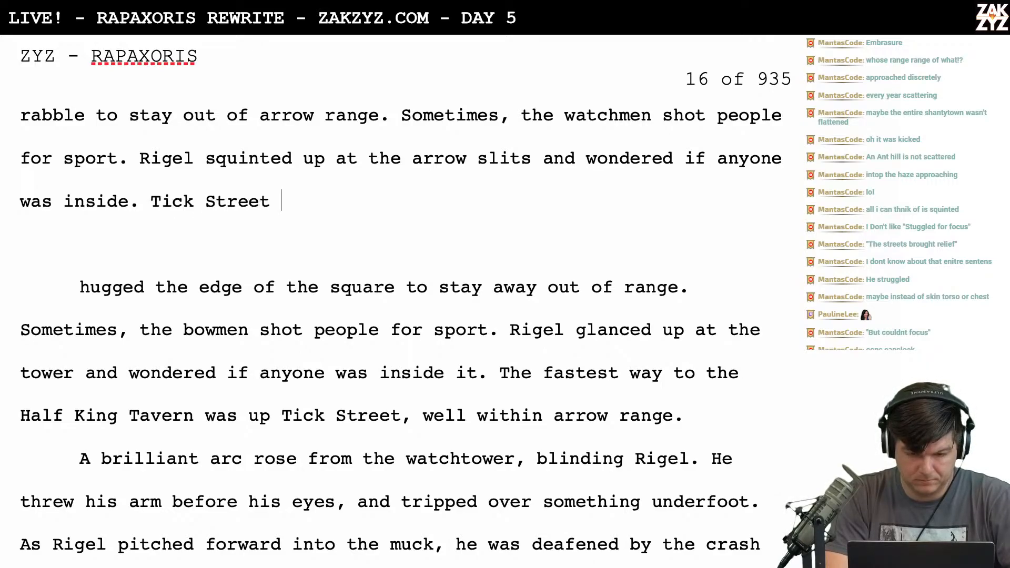
{"action": "type", "text": "was the fa"}
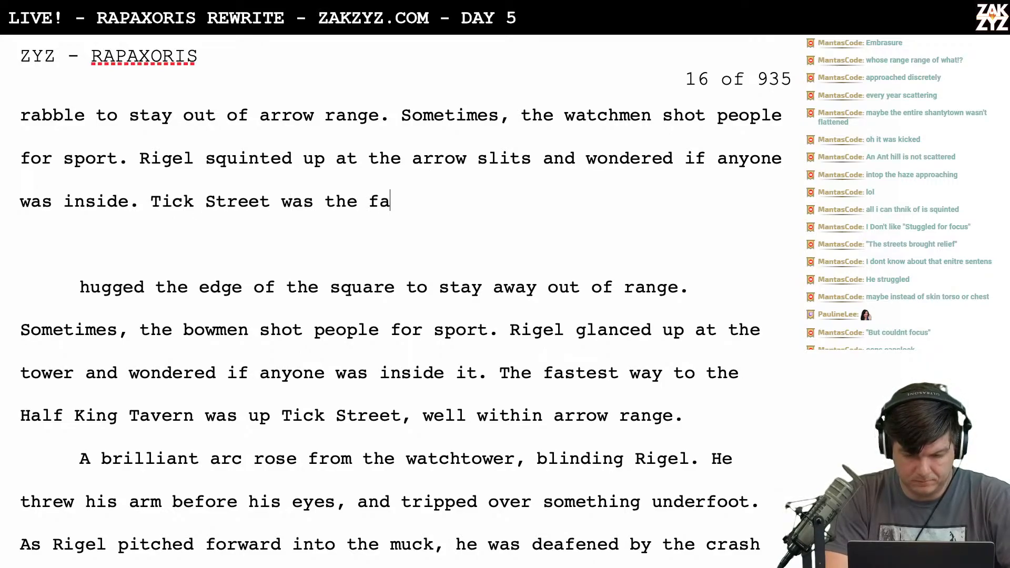
{"action": "type", "text": "stest way to t"}
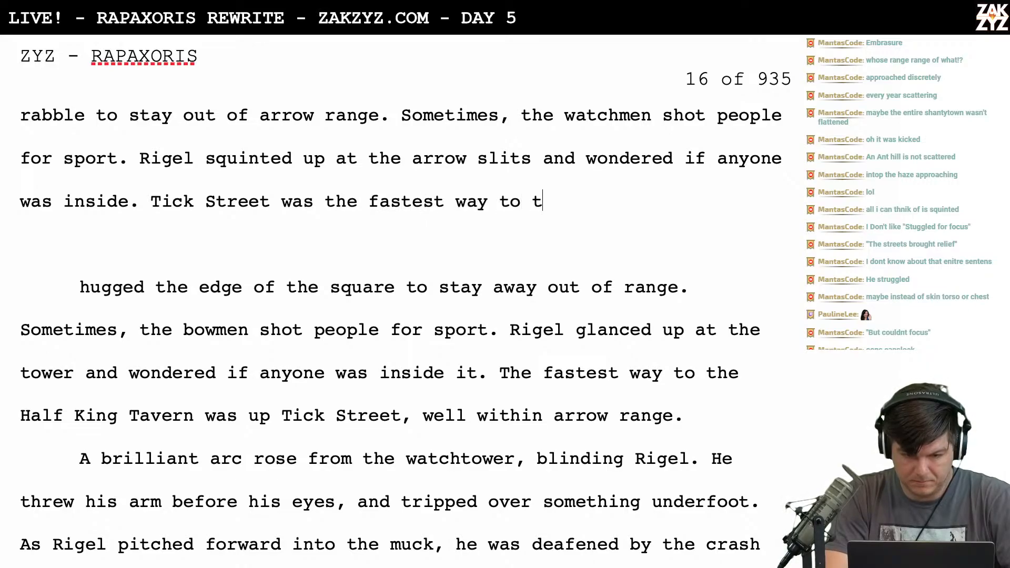
{"action": "type", "text": "he Half King Tavern"}
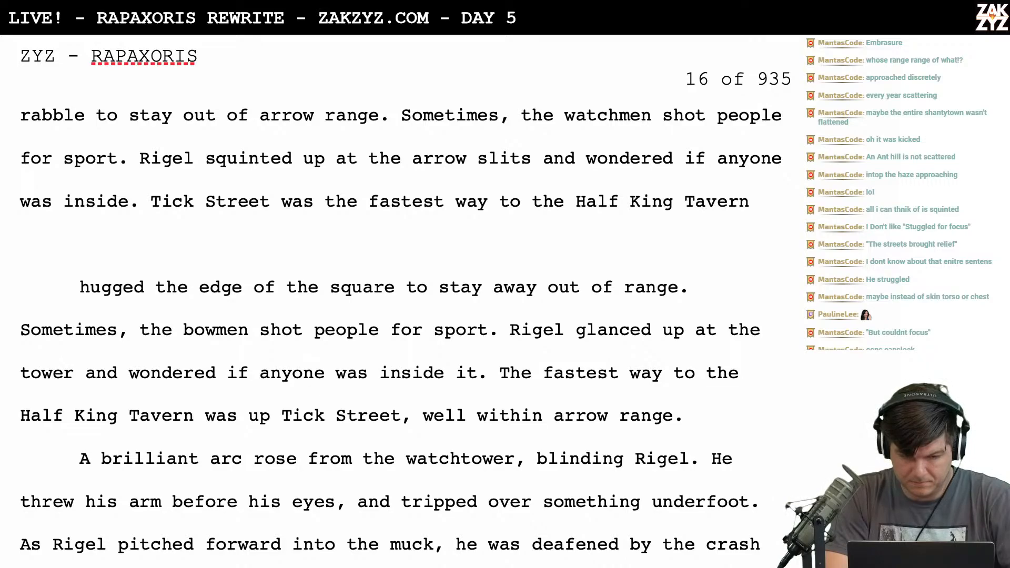
{"action": "type", "text": ", but it was wlel"}
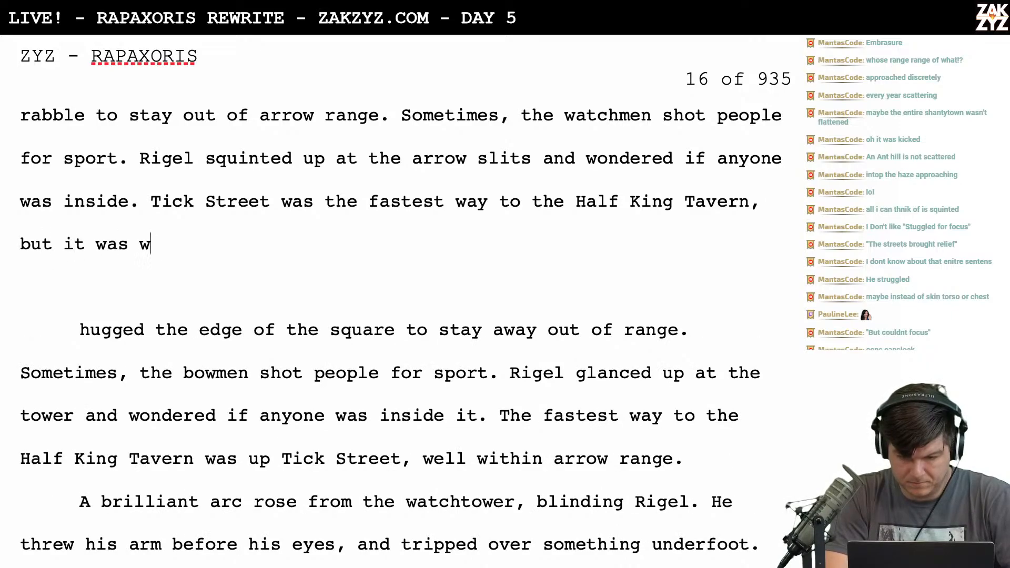
{"action": "key", "text": "BackSpace"}
{"action": "key", "text": "BackSpace"}
{"action": "key", "text": "BackSpace"}
{"action": "type", "text": "ell "}
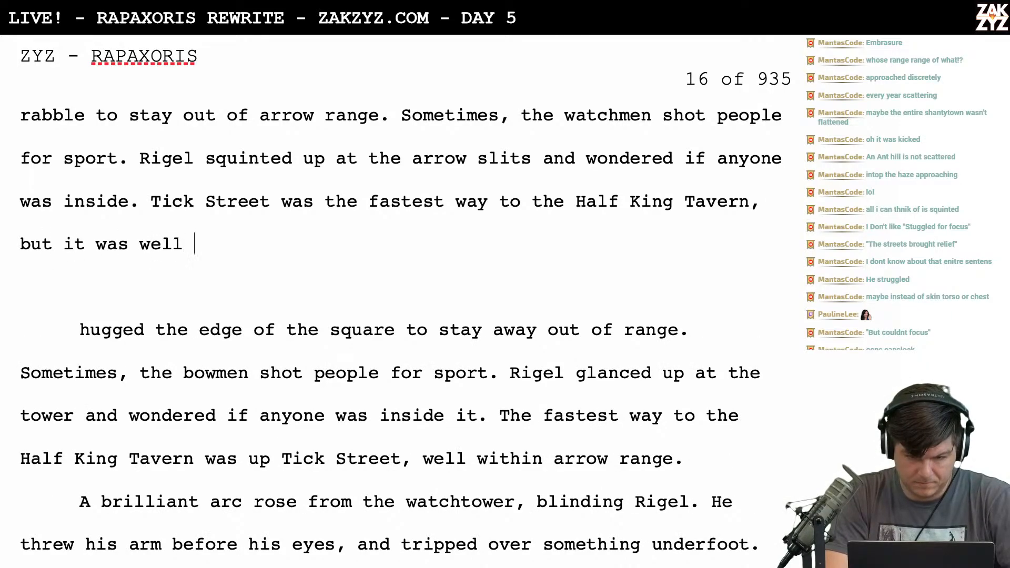
{"action": "type", "text": "within range."}
Replace "well within range" at the end of the new Tick Street sentence with "too close to the tower."
{"action": "scroll", "coordinate": [400, 315], "scroll_direction": "up", "scroll_amount": 2}
{"action": "scroll", "coordinate": [334, 277], "scroll_direction": "up", "scroll_amount": 3}
{"action": "scroll", "coordinate": [334, 277], "scroll_direction": "down", "scroll_amount": 1}
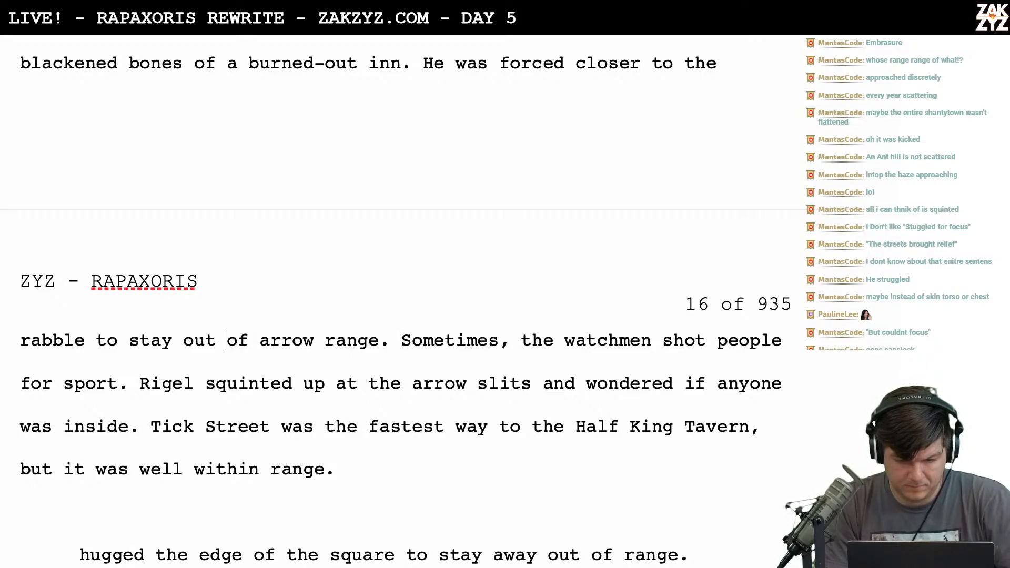
{"action": "left_click", "coordinate": [332, 458]}
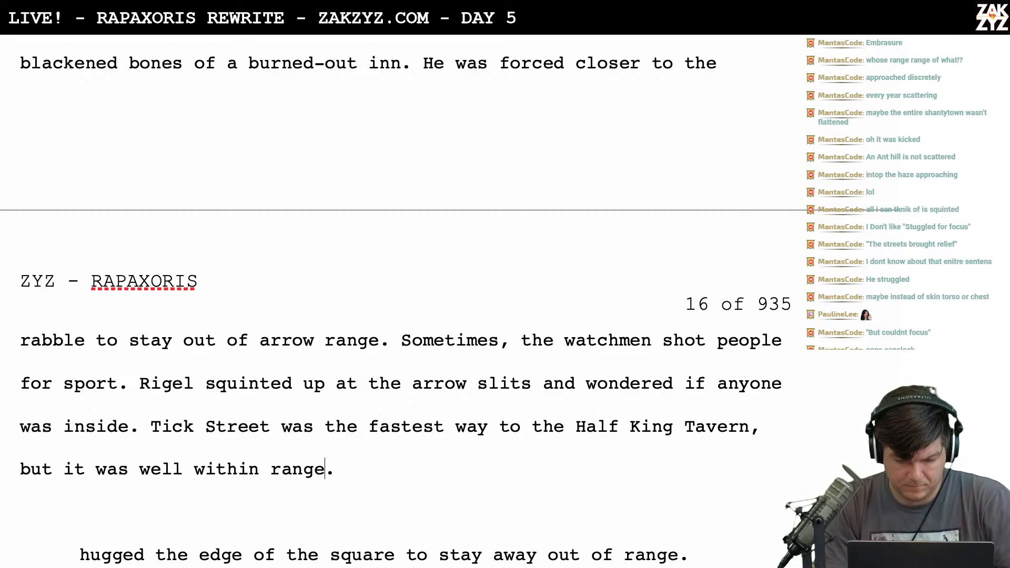
{"action": "key", "text": "Left"}
{"action": "key", "text": "Left"}
{"action": "key", "text": "Left"}
{"action": "key", "text": "Left"}
{"action": "key", "text": "Left"}
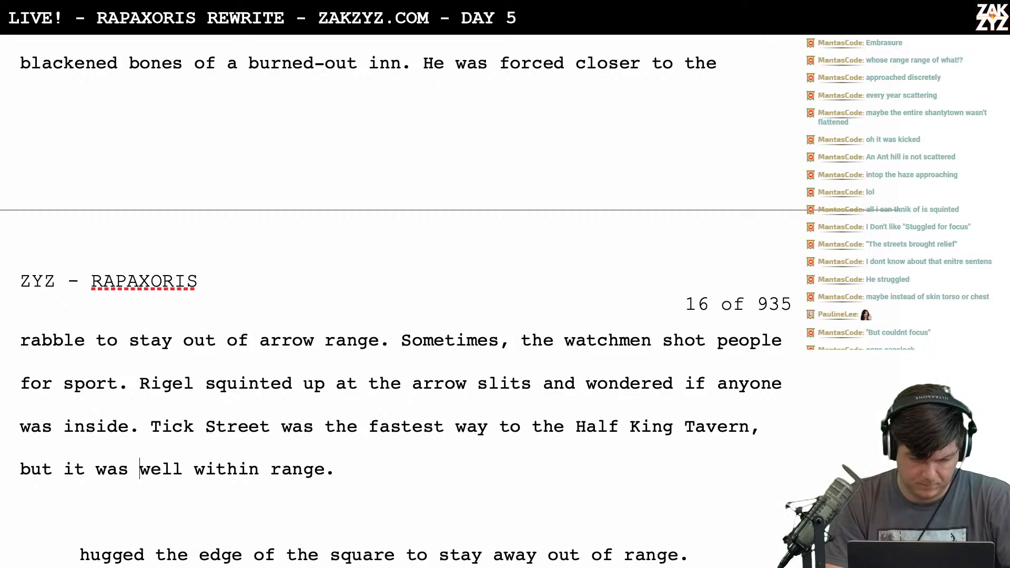
{"action": "key", "text": "Return"}
{"action": "type", "text": "too"}
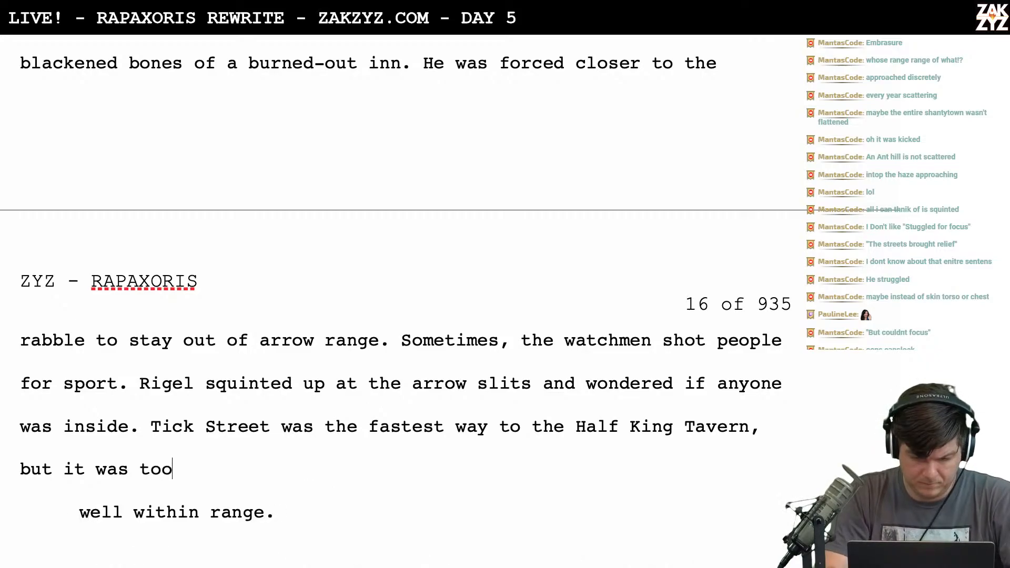
{"action": "type", "text": " close to the tower."}
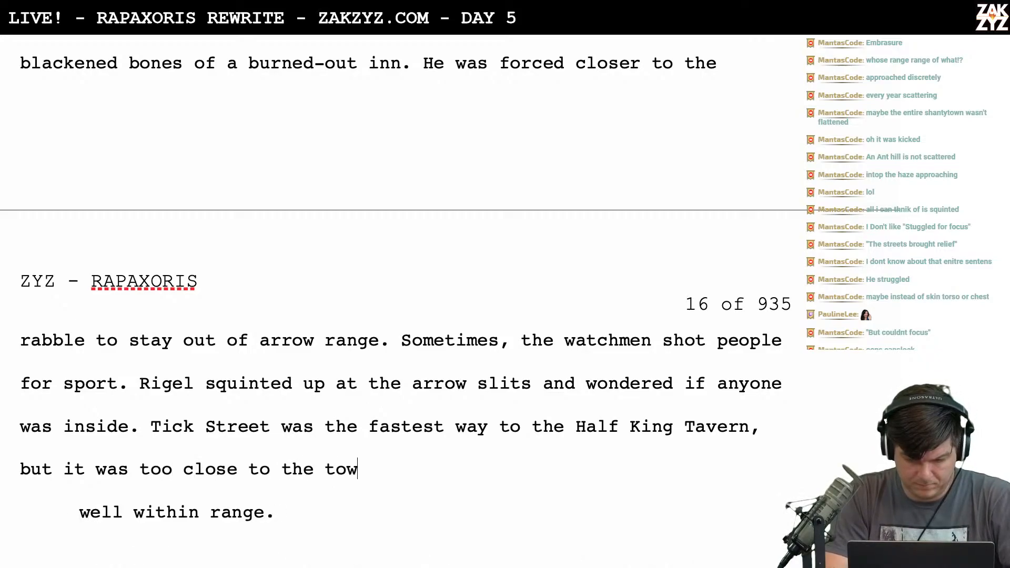
{"action": "key", "text": "shift+Down"}
{"action": "key", "text": "BackSpace"}
{"action": "key", "text": "BackSpace"}
Delete the old paragraph from "hugged the edge of the square" to "well within arrow range" along with the blank line before it
{"action": "scroll", "coordinate": [400, 304], "scroll_direction": "down", "scroll_amount": 5}
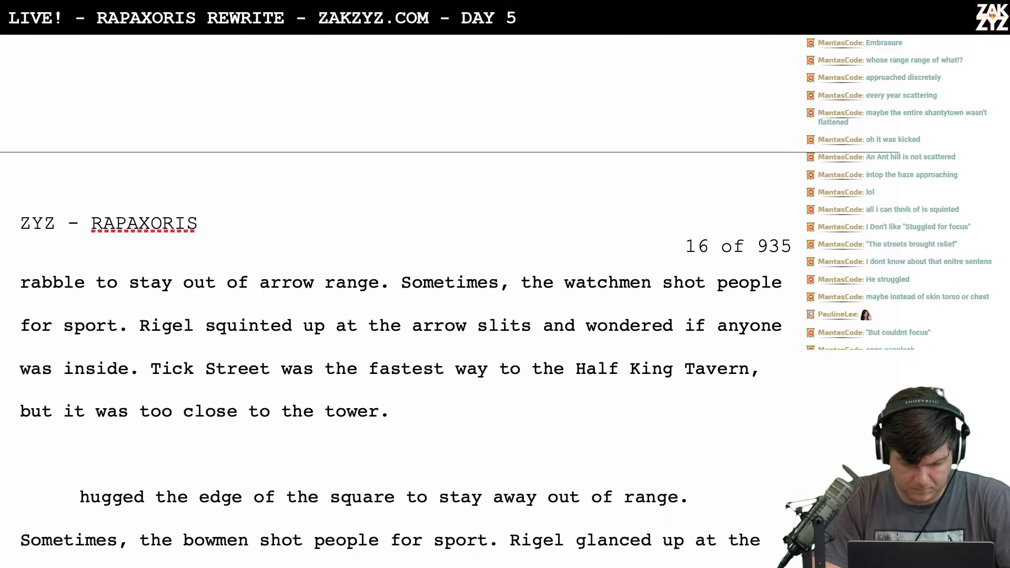
{"action": "scroll", "coordinate": [545, 361], "scroll_direction": "down", "scroll_amount": 2}
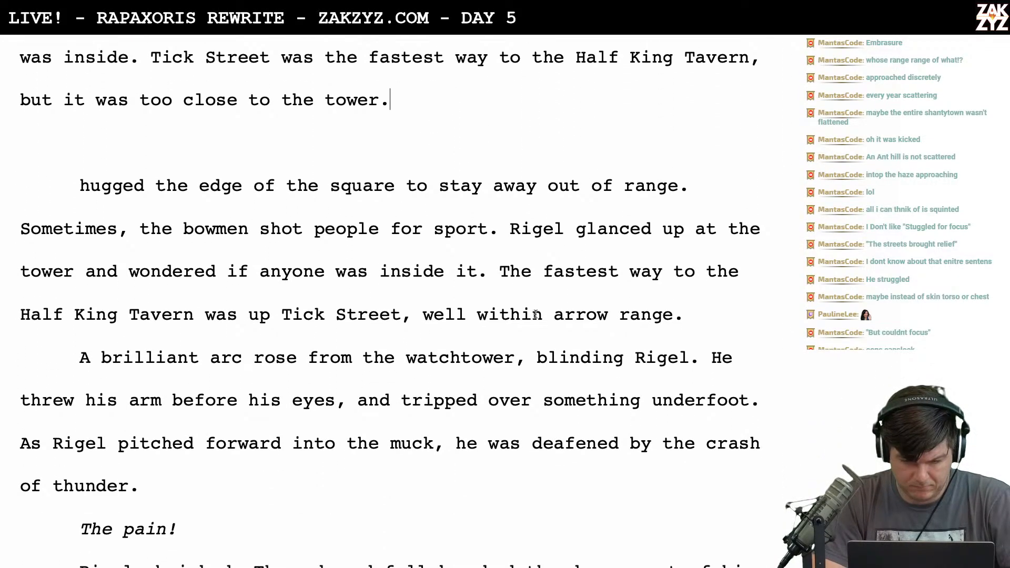
{"action": "left_click", "coordinate": [686, 316]}
{"action": "left_click_drag", "start_coordinate": [688, 315], "coordinate": [384, 142]}
{"action": "key", "text": "BackSpace"}
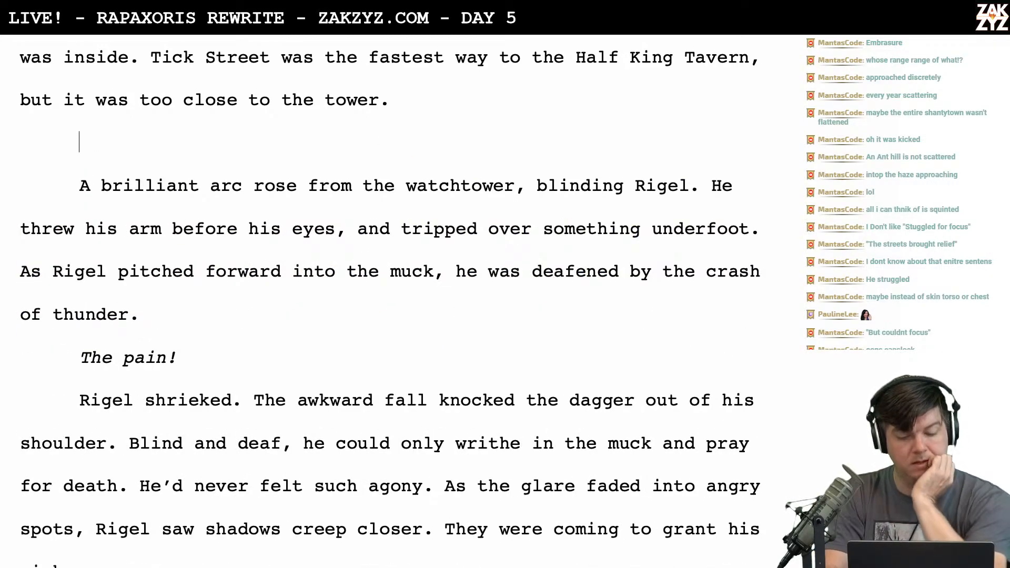
{"action": "key", "text": "BackSpace"}
{"action": "key", "text": "BackSpace"}
Add "tonight" after "wondered if anyone was inside" in Rigel's arrow slits sentence
{"action": "scroll", "coordinate": [400, 305], "scroll_direction": "up", "scroll_amount": 3}
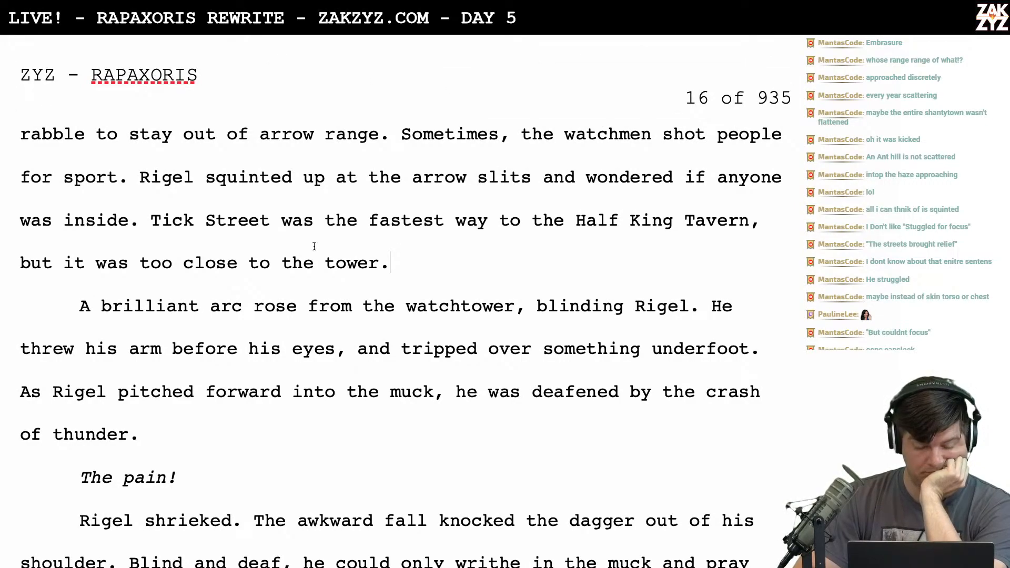
{"action": "left_click", "coordinate": [126, 224]}
{"action": "type", "text": "tonight"}
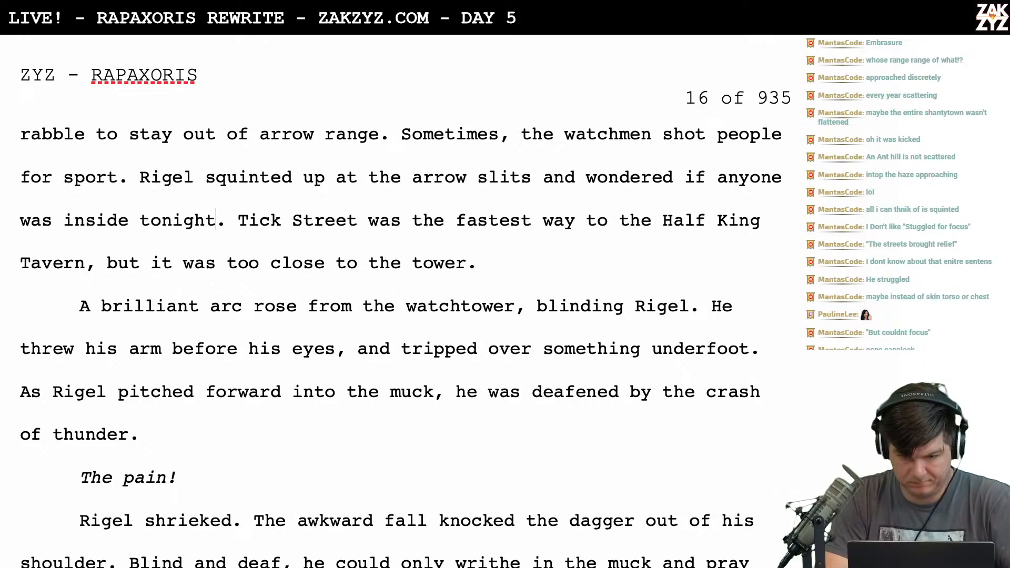
Reread the watchtower passage from the burned-out inn through the arrow slits and Tick Street sentences
{"action": "scroll", "coordinate": [464, 202], "scroll_direction": "down", "scroll_amount": 1}
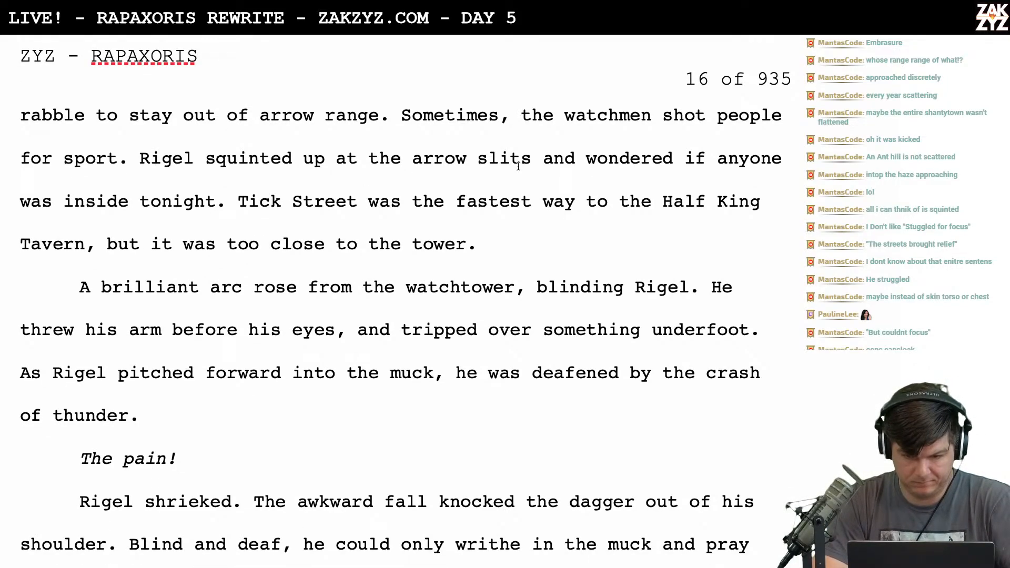
{"action": "key", "text": "Right"}
{"action": "key", "text": "Down"}
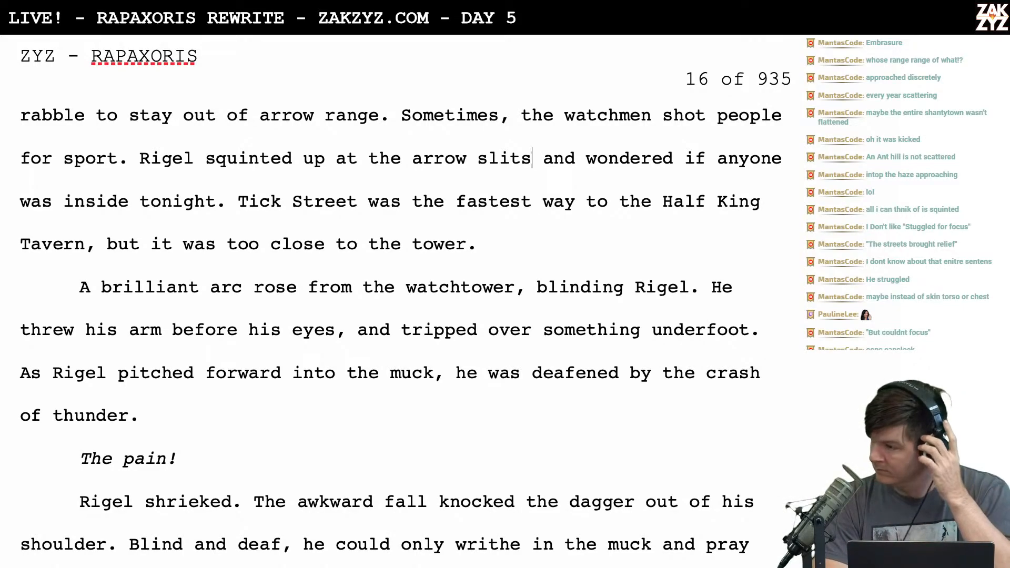
{"action": "scroll", "coordinate": [405, 300], "scroll_direction": "down", "scroll_amount": 4}
{"action": "scroll", "coordinate": [406, 300], "scroll_direction": "down", "scroll_amount": 2}
{"action": "scroll", "coordinate": [405, 300], "scroll_direction": "up", "scroll_amount": 2}
{"action": "scroll", "coordinate": [553, 221], "scroll_direction": "up", "scroll_amount": 3}
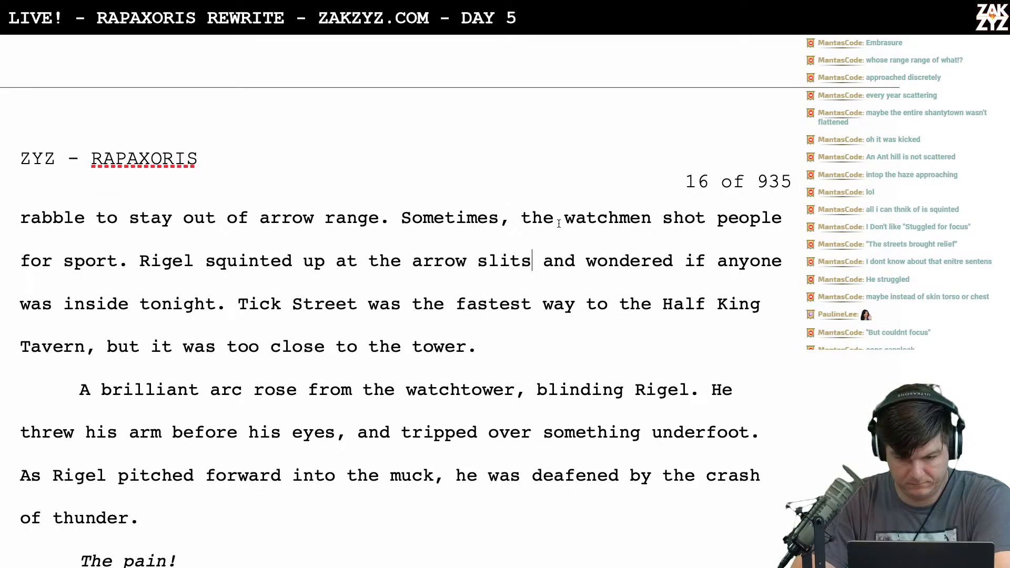
{"action": "scroll", "coordinate": [553, 220], "scroll_direction": "down", "scroll_amount": 1}
{"action": "scroll", "coordinate": [558, 223], "scroll_direction": "up", "scroll_amount": 7}
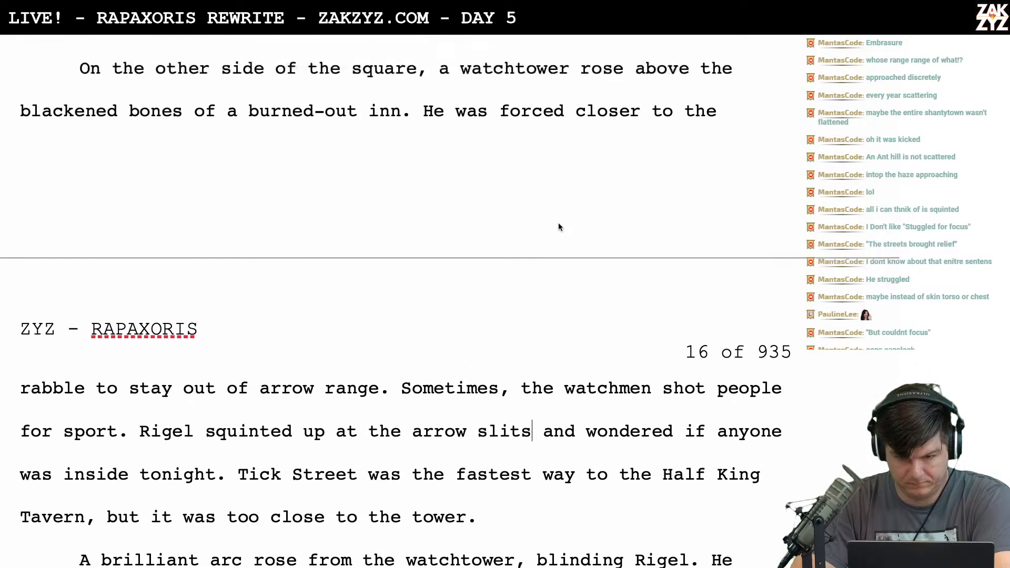
{"action": "scroll", "coordinate": [559, 223], "scroll_direction": "down", "scroll_amount": 2}
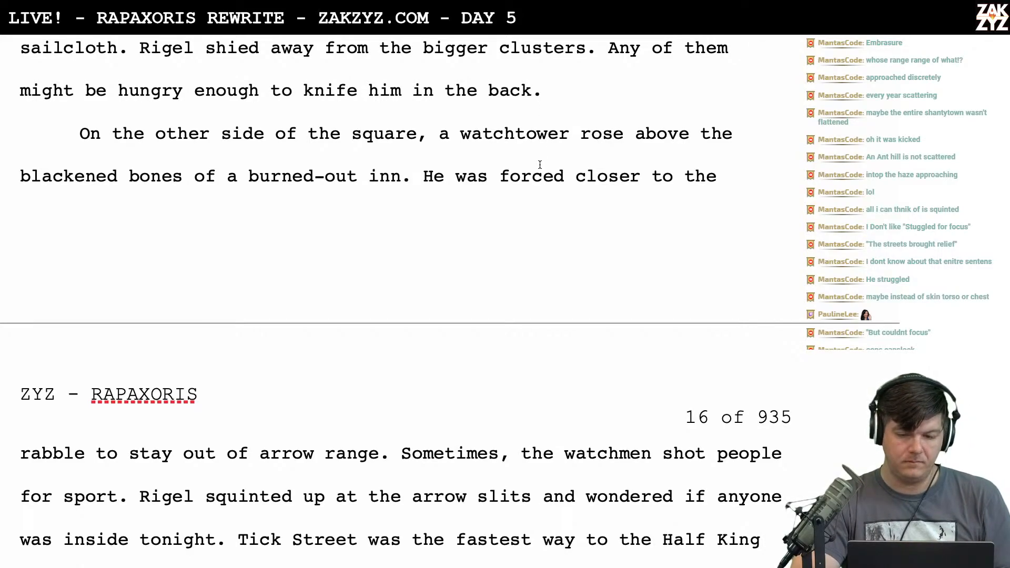
{"action": "scroll", "coordinate": [540, 165], "scroll_direction": "down", "scroll_amount": 2}
{"action": "scroll", "coordinate": [540, 165], "scroll_direction": "up", "scroll_amount": 2}
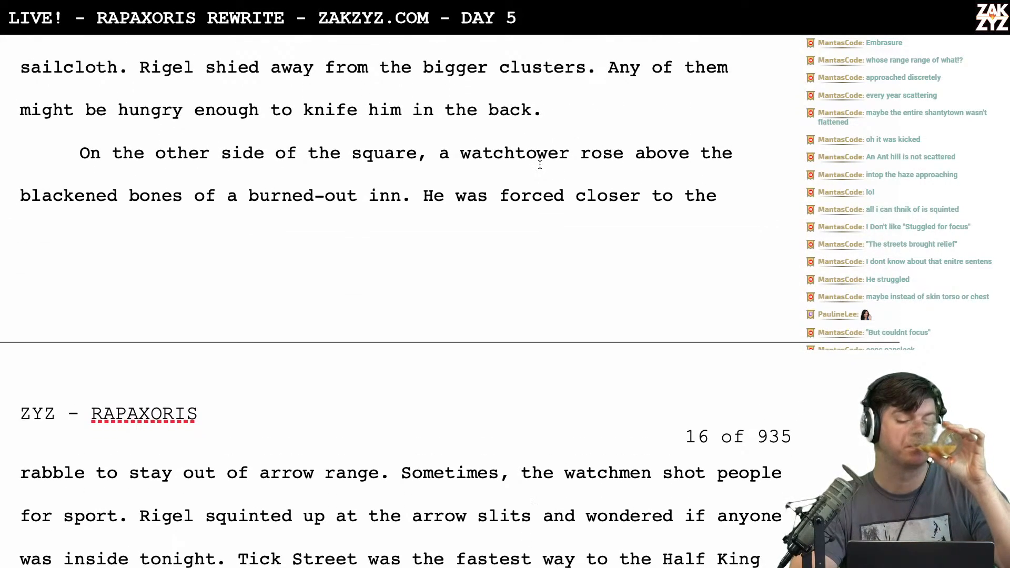
{"action": "scroll", "coordinate": [539, 164], "scroll_direction": "down", "scroll_amount": 3}
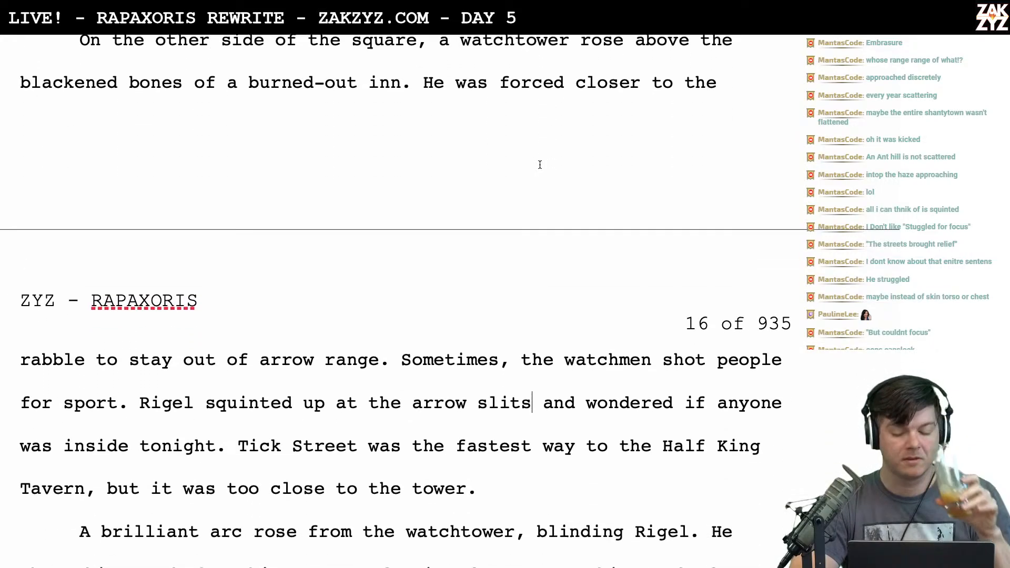
{"action": "scroll", "coordinate": [578, 281], "scroll_direction": "down", "scroll_amount": 2}
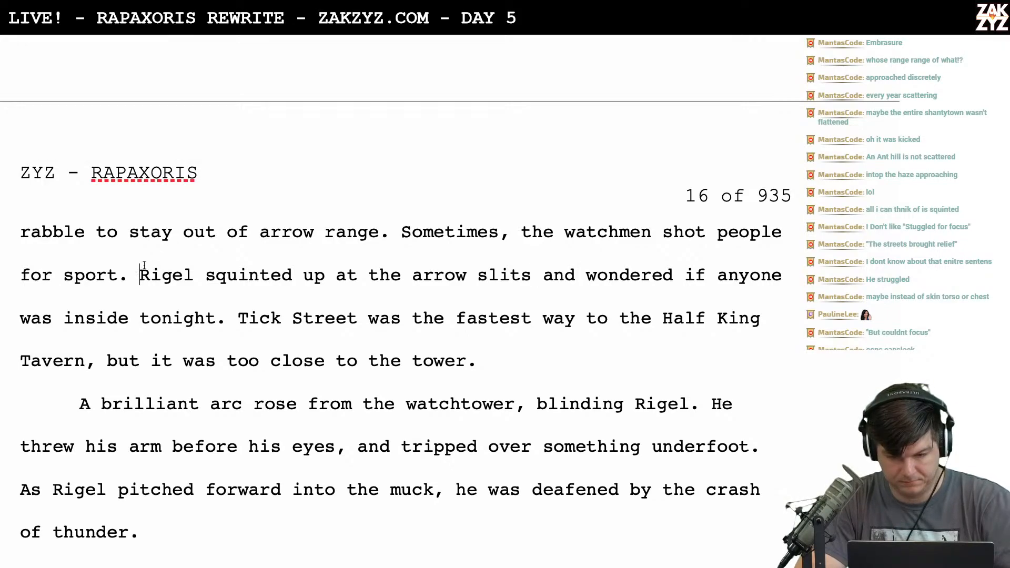
Split off a new paragraph at "Rigel squinted up" and start a sentence after "for sport." with "The fastest way home"
{"action": "key", "text": "Return"}
{"action": "key", "text": "Return"}
{"action": "key", "text": "Up"}
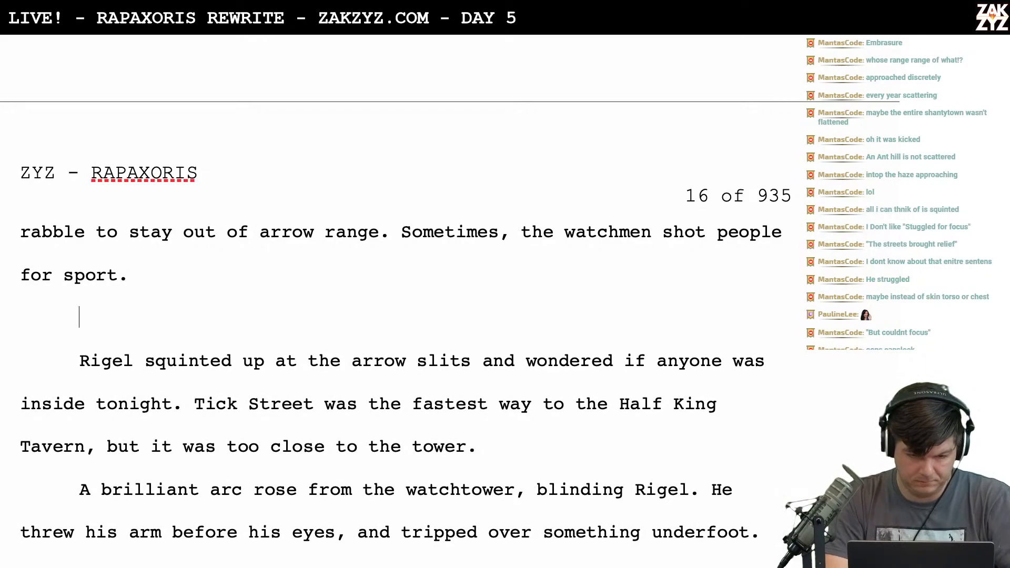
{"action": "key", "text": "BackSpace"}
{"action": "type", "text": "T"}
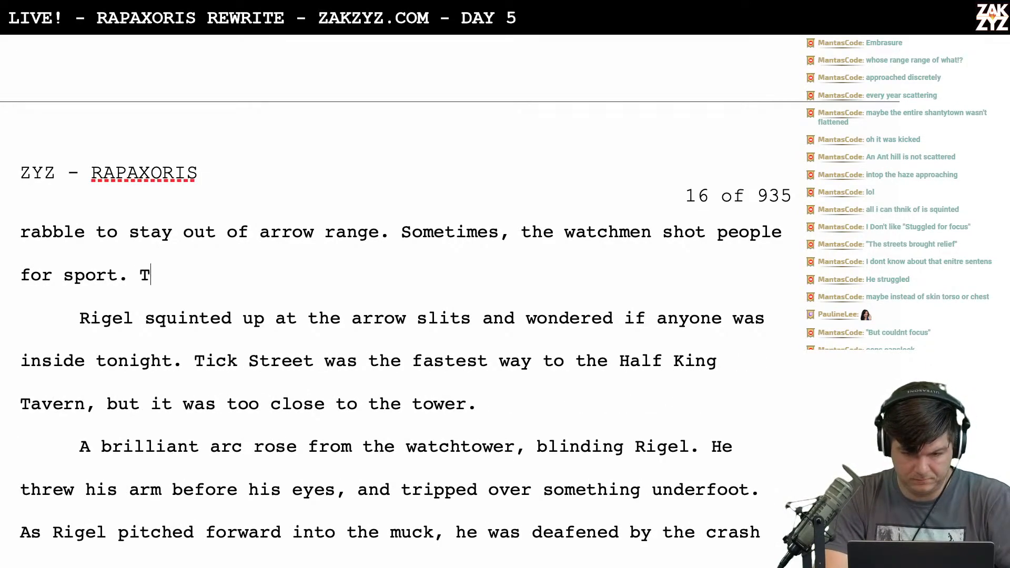
{"action": "type", "text": "he tower g"}
{"action": "key", "text": "BackSpace"}
{"action": "key", "text": "BackSpace"}
{"action": "key", "text": "BackSpace"}
{"action": "key", "text": "BackSpace"}
{"action": "key", "text": "BackSpace"}
{"action": "key", "text": "BackSpace"}
{"action": "key", "text": "BackSpace"}
{"action": "type", "text": "fasted"}
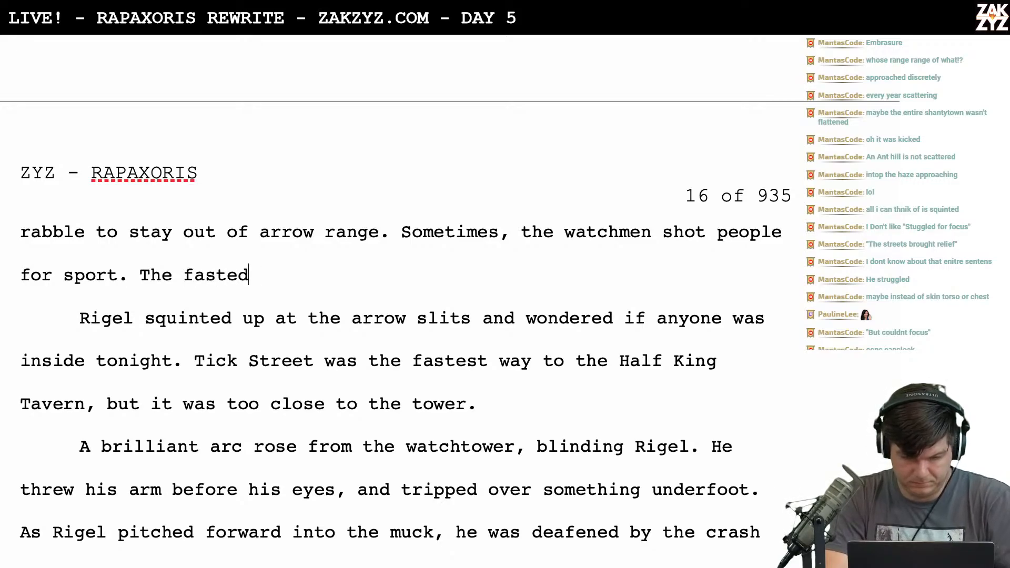
{"action": "key", "text": "BackSpace"}
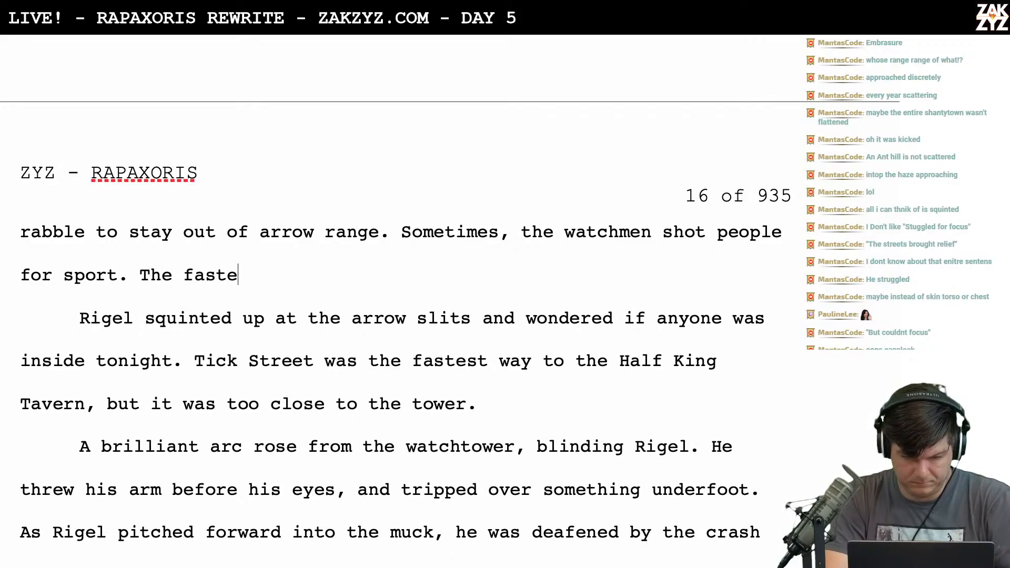
{"action": "type", "text": "st way home was"}
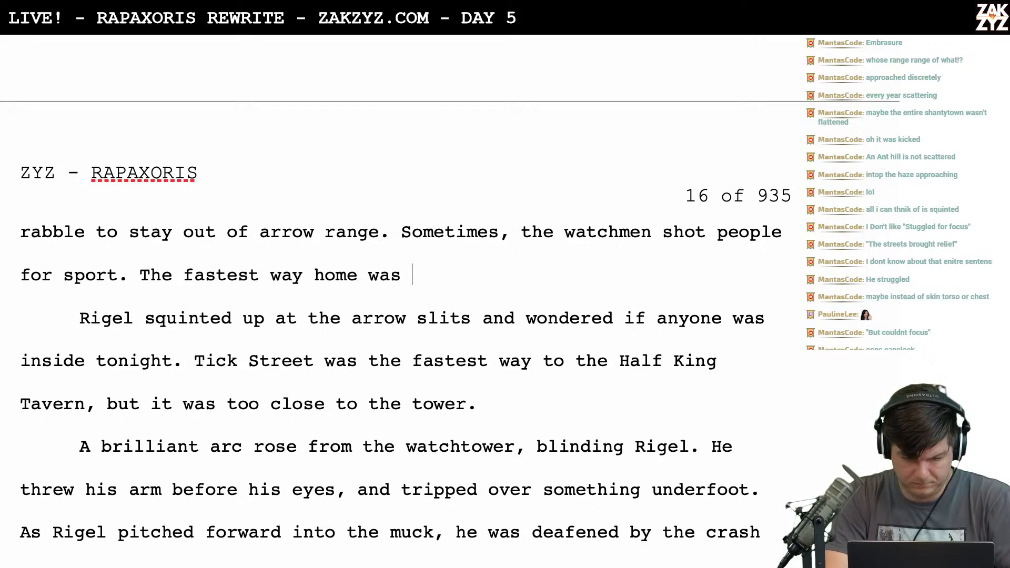
Continue the sentence after "The fastest way home" with "to the Half King Tavern was up Tick Street,"
{"action": "key", "text": "BackSpace"}
{"action": "key", "text": "BackSpace"}
{"action": "key", "text": "BackSpace"}
{"action": "type", "text": "to the "}
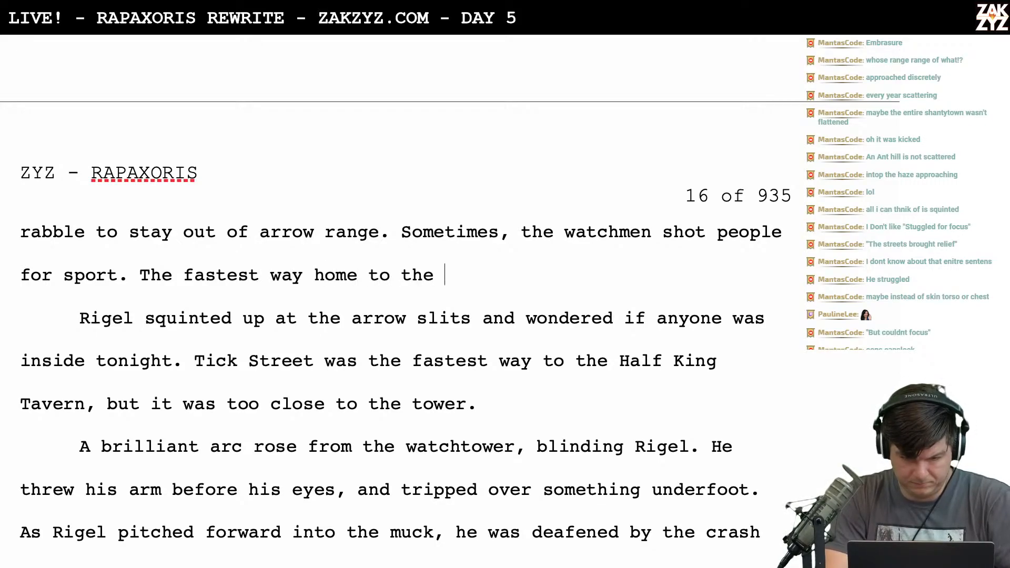
{"action": "type", "text": "Half King "}
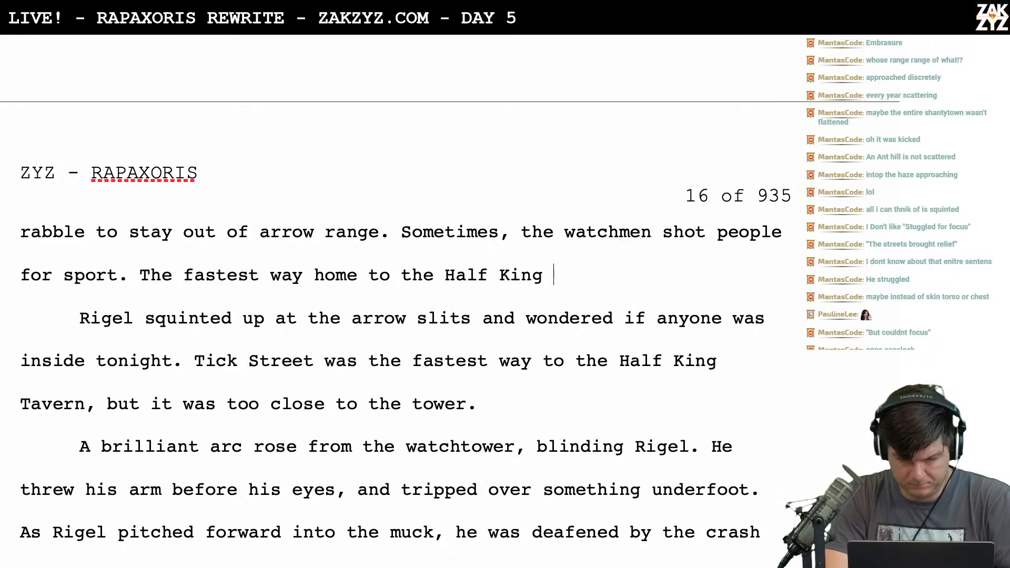
{"action": "type", "text": "Tavern was up T"}
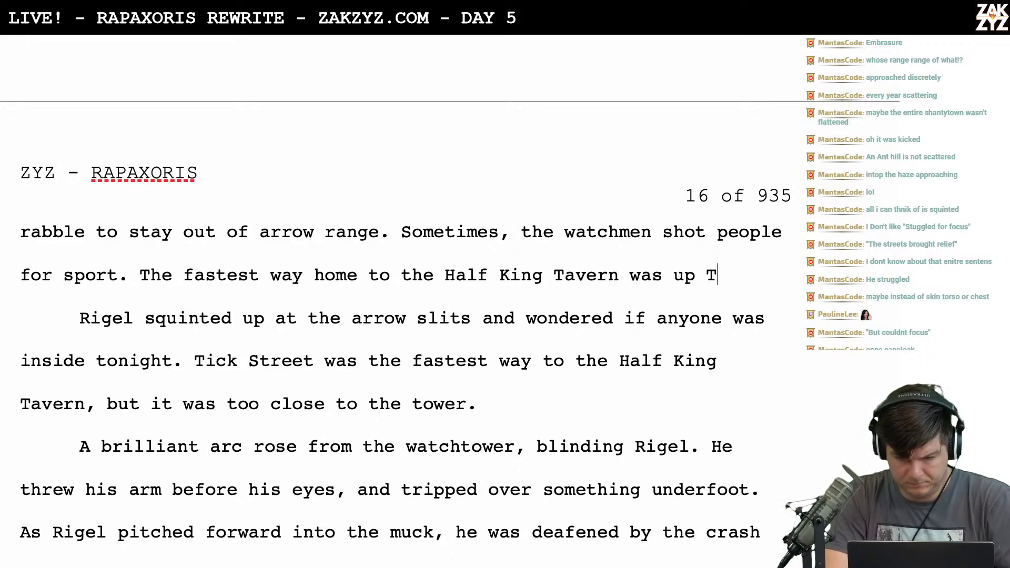
{"action": "type", "text": "ick Str"}
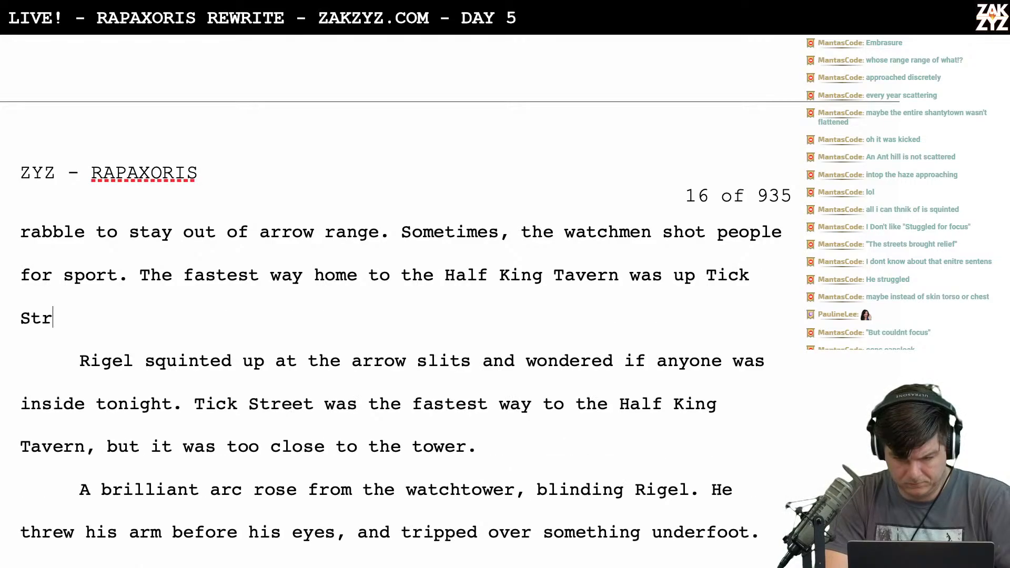
{"action": "type", "text": "eet, c"}
Finish the Tick Street sentence with "too close to the tower."
{"action": "key", "text": "BackSpace"}
{"action": "type", "text": "w"}
{"action": "key", "text": "BackSpace"}
{"action": "type", "text": "close"}
{"action": "key", "text": "BackSpace"}
{"action": "key", "text": "BackSpace"}
{"action": "key", "text": "BackSpace"}
{"action": "key", "text": "BackSpace"}
{"action": "key", "text": "BackSpace"}
{"action": "key", "text": "BackSpace"}
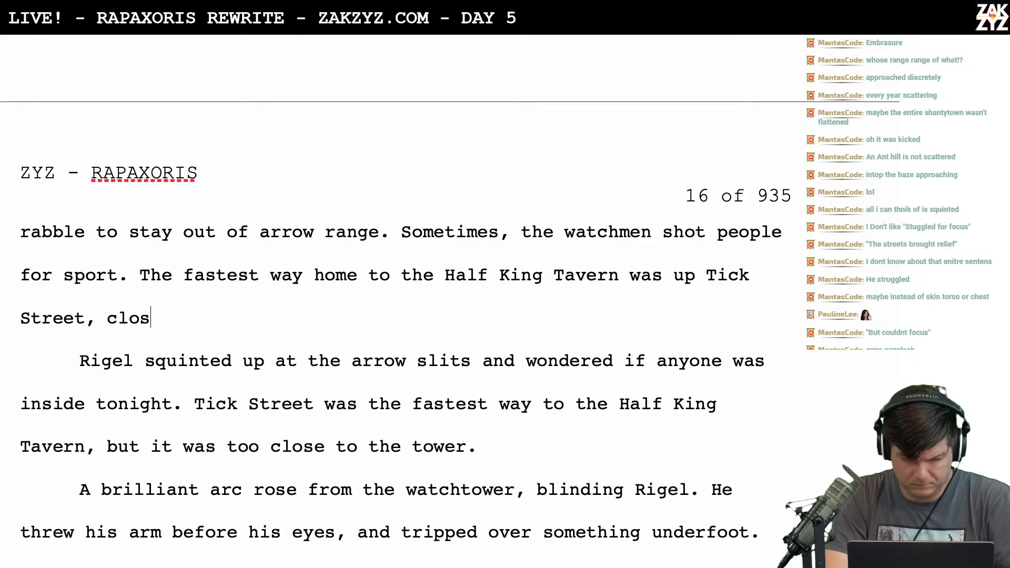
{"action": "type", "text": "too close to the towe"}
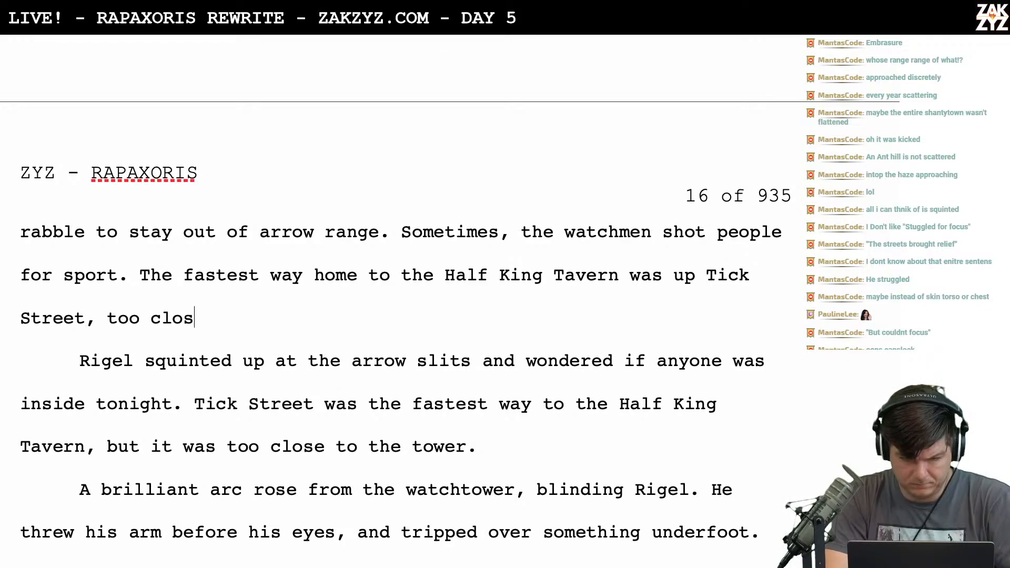
{"action": "type", "text": "r. "}
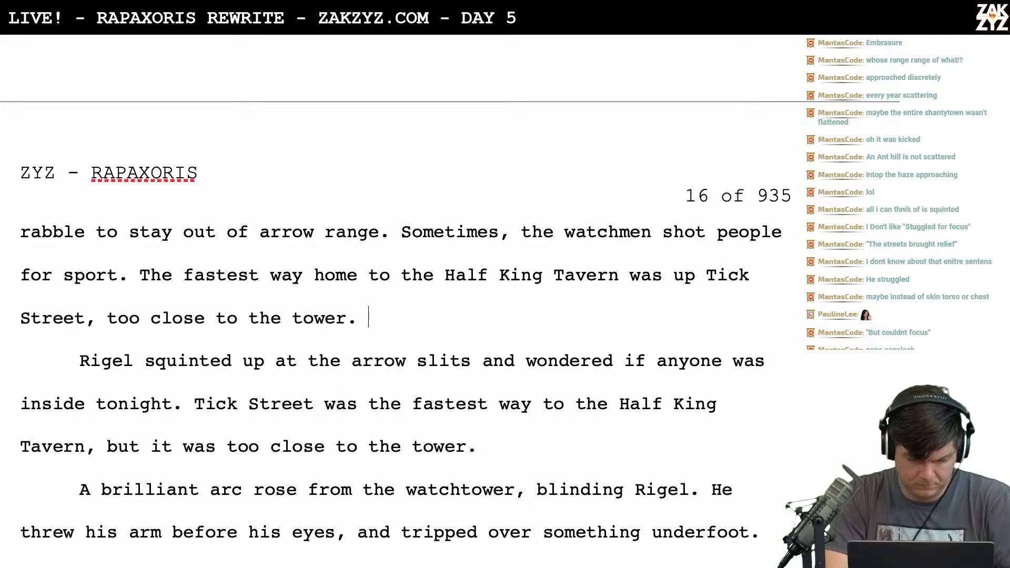
Add the sentence "Rigel squinted up at the arrow slits and wondered if anyone was inside." after the Tick Street sentence
{"action": "type", "text": "Rigel squinte d"}
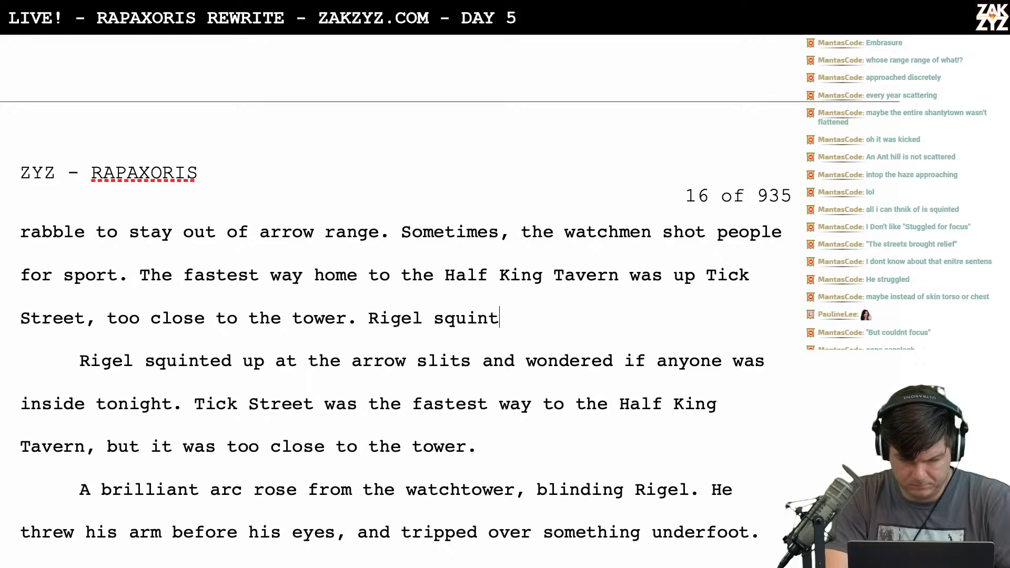
{"action": "key", "text": "BackSpace"}
{"action": "key", "text": "BackSpace"}
{"action": "type", "text": "d up at the"}
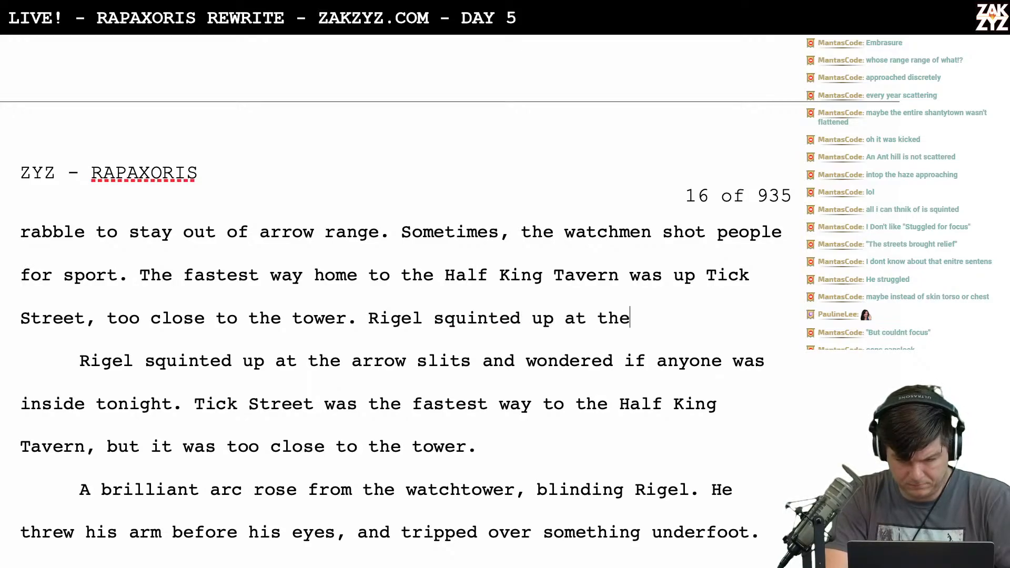
{"action": "type", "text": " arrow slits "}
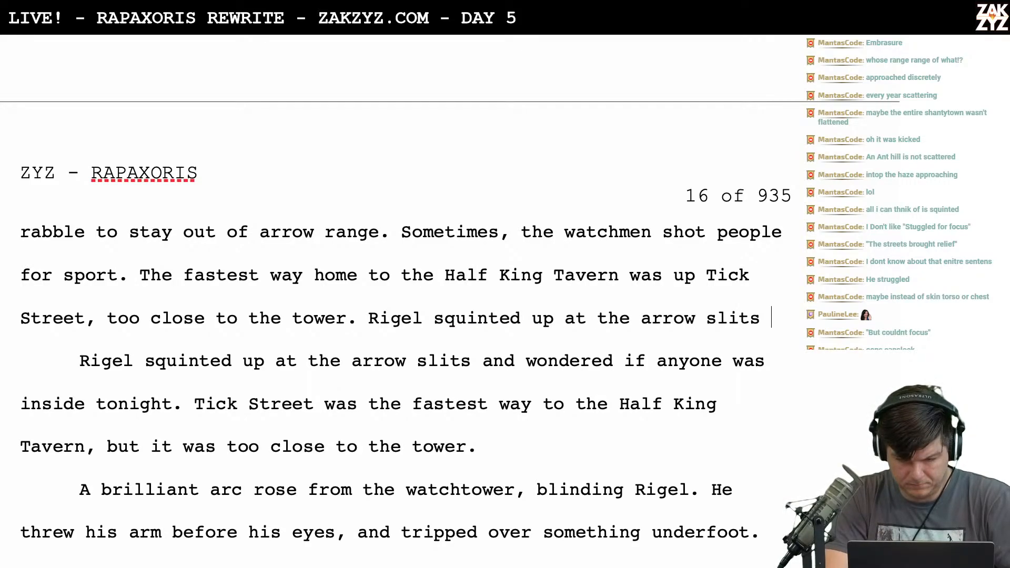
{"action": "type", "text": "and wondere dif"}
{"action": "key", "text": "BackSpace"}
{"action": "key", "text": "BackSpace"}
{"action": "key", "text": "BackSpace"}
{"action": "key", "text": "BackSpace"}
{"action": "key", "text": "BackSpace"}
{"action": "type", "text": "ed "}
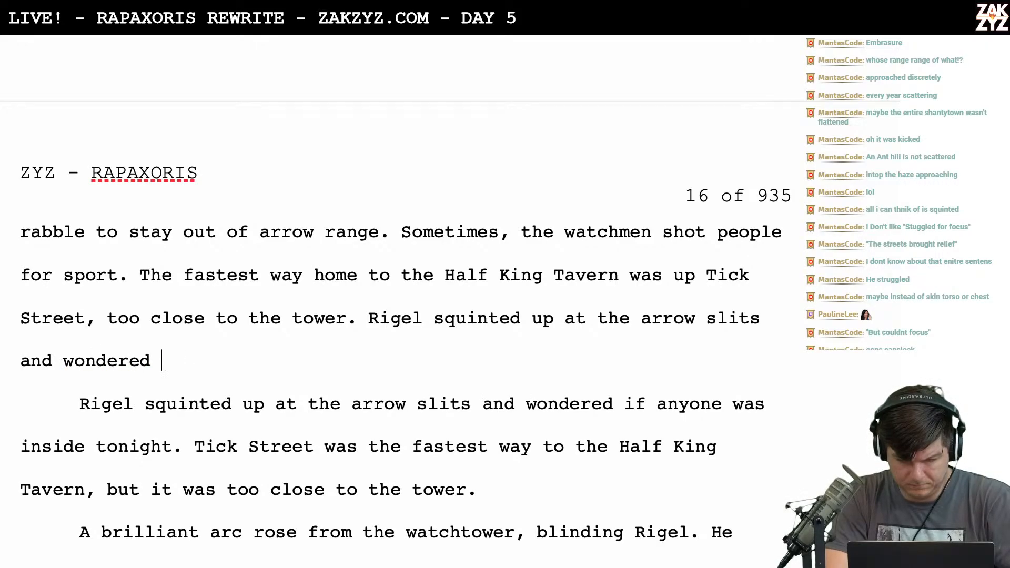
{"action": "type", "text": "if anyone was inside."}
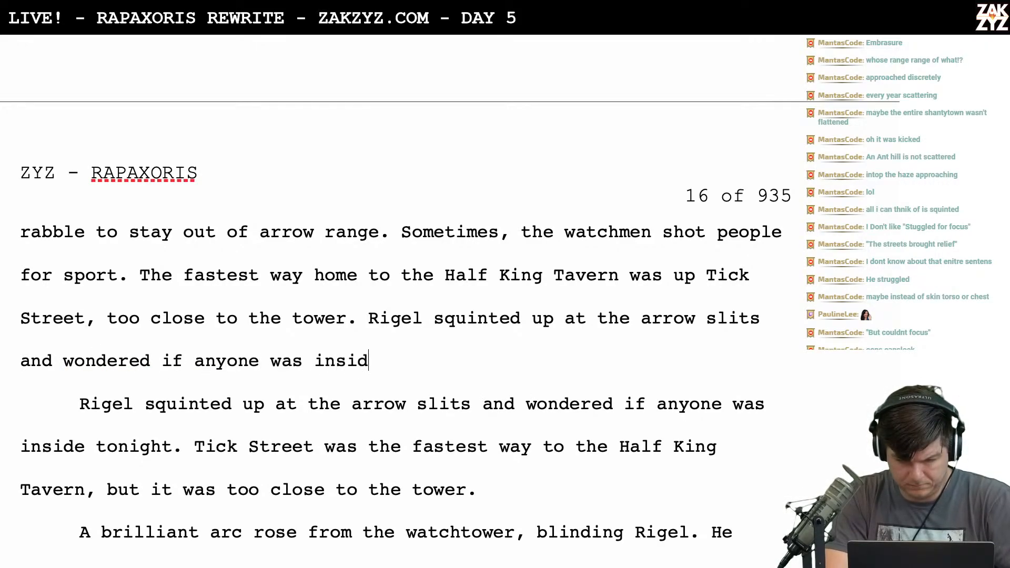
Delete the old duplicate paragraph from "Rigel squinted up" through "too close to the tower." and open an empty paragraph in its place
{"action": "key", "text": "shift+Down"}
{"action": "key", "text": "shift+Down"}
{"action": "key", "text": "shift+Right"}
{"action": "key", "text": "shift+Right"}
{"action": "key", "text": "shift+Right"}
{"action": "key", "text": "shift+Right"}
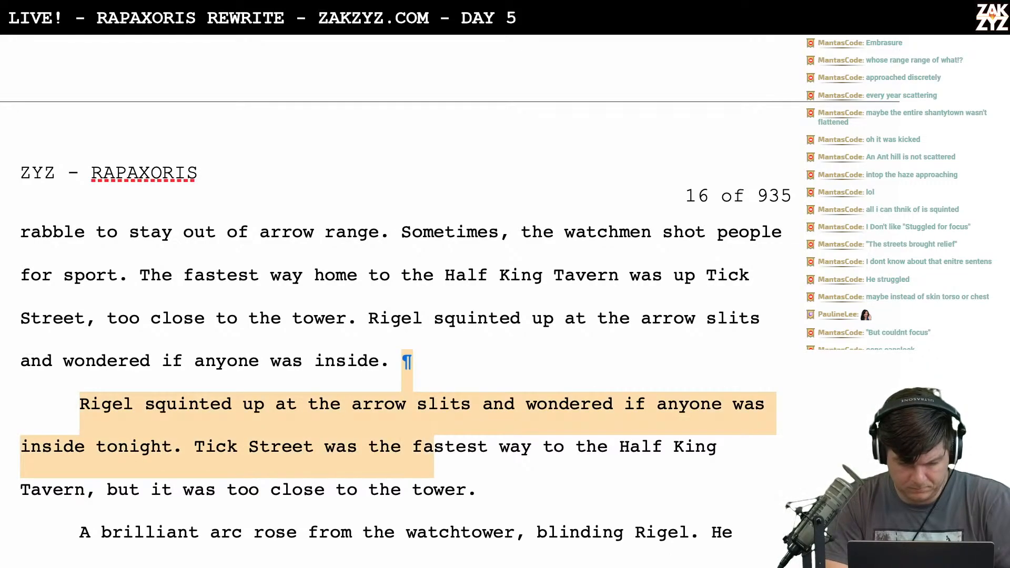
{"action": "key", "text": "shift+Down"}
{"action": "key", "text": "BackSpace"}
{"action": "key", "text": "Return"}
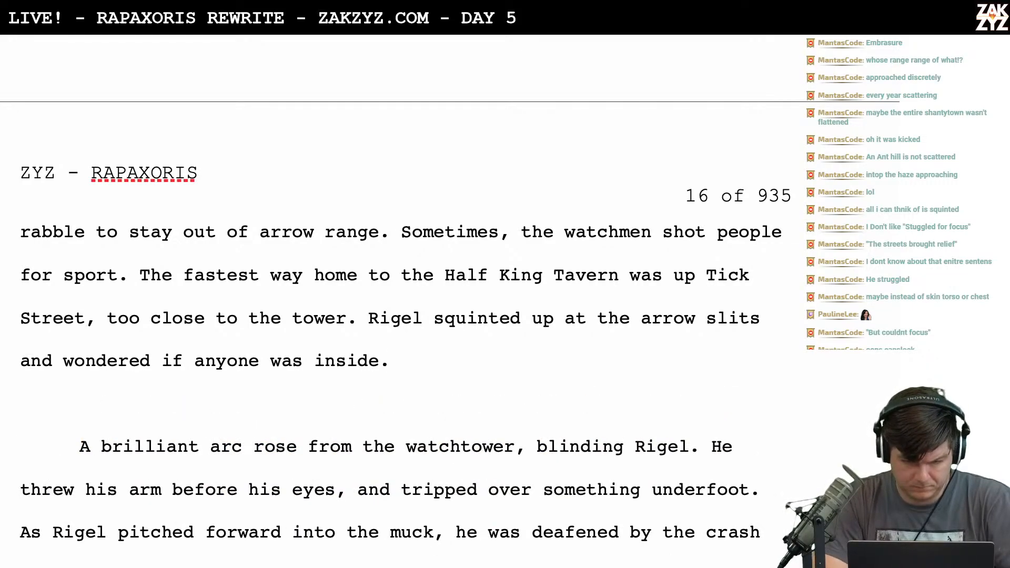
{"action": "scroll", "coordinate": [400, 299], "scroll_direction": "up", "scroll_amount": 3}
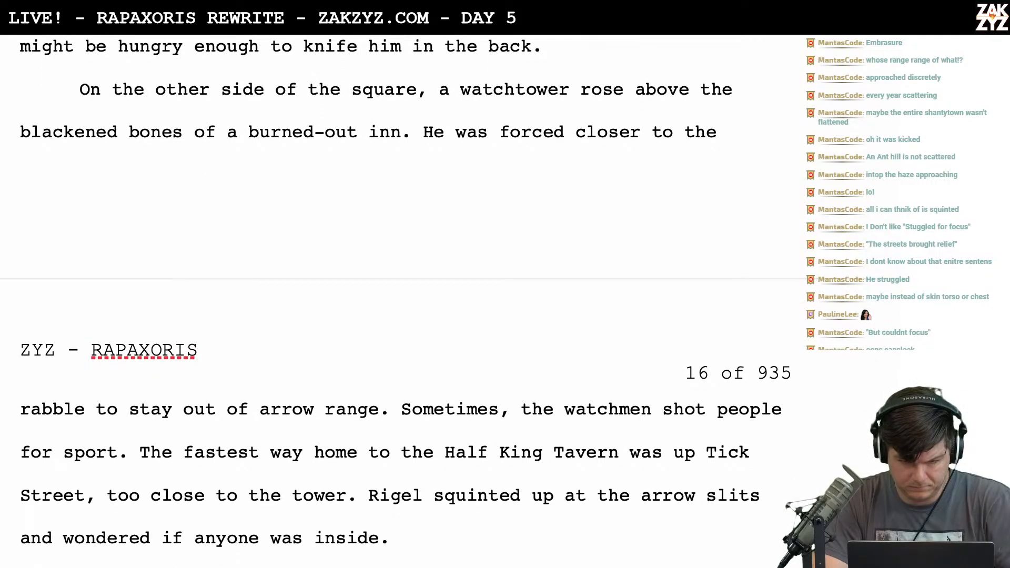
{"action": "scroll", "coordinate": [400, 300], "scroll_direction": "up", "scroll_amount": 2}
{"action": "scroll", "coordinate": [399, 300], "scroll_direction": "down", "scroll_amount": 5}
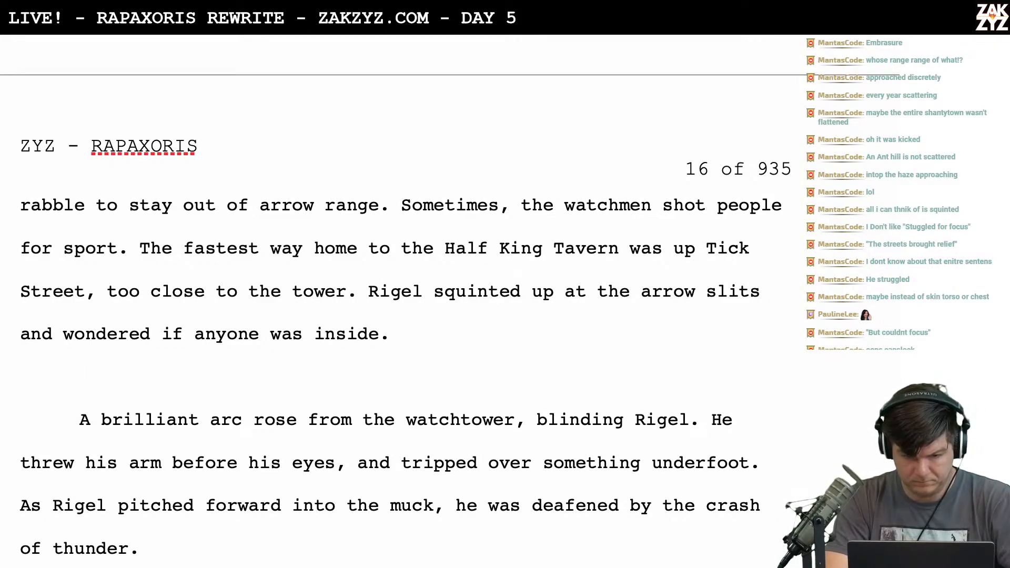
{"action": "type", "text": "The"}
{"action": "key", "text": "BackSpace"}
{"action": "key", "text": "BackSpace"}
{"action": "key", "text": "BackSpace"}
{"action": "key", "text": "BackSpace"}
{"action": "type", "text": "A"}
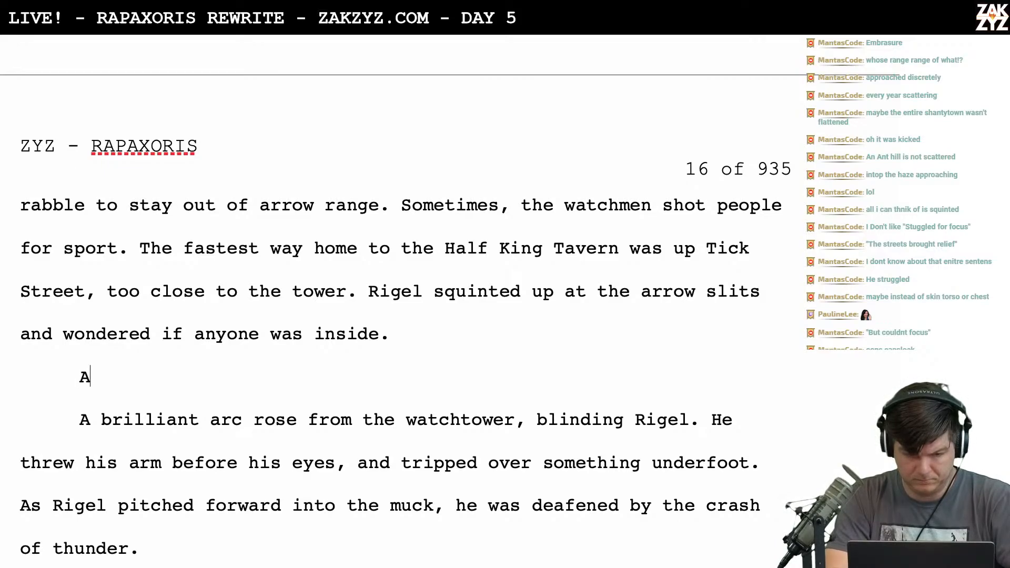
{"action": "type", "text": " brilliant"}
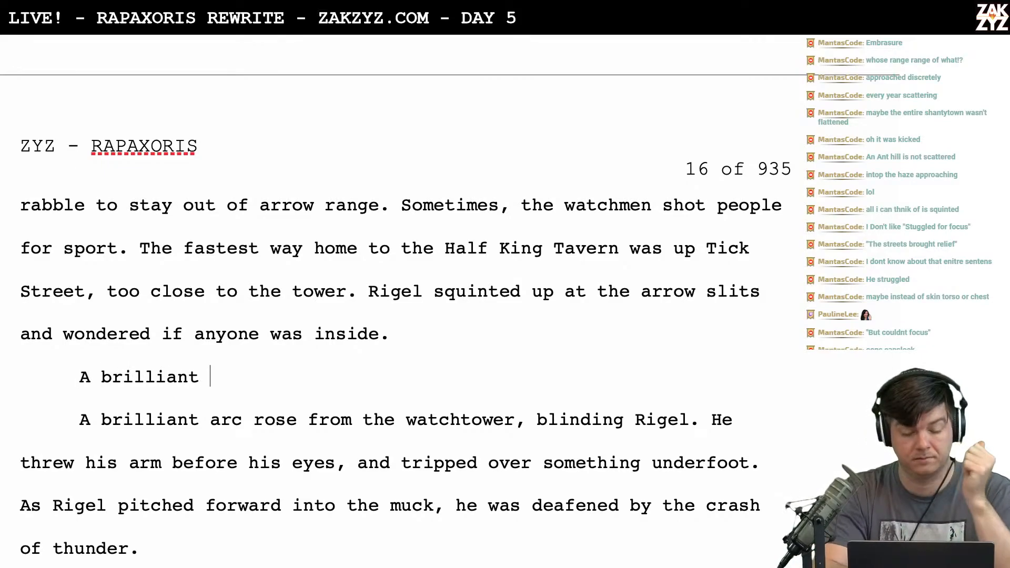
{"action": "key", "text": "BackSpace"}
{"action": "key", "text": "BackSpace"}
{"action": "key", "text": "BackSpace"}
{"action": "key", "text": "BackSpace"}
{"action": "key", "text": "BackSpace"}
{"action": "key", "text": "BackSpace"}
{"action": "key", "text": "BackSpace"}
{"action": "key", "text": "BackSpace"}
{"action": "key", "text": "BackSpace"}
{"action": "key", "text": "BackSpace"}
{"action": "key", "text": "BackSpace"}
{"action": "key", "text": "BackSpace"}
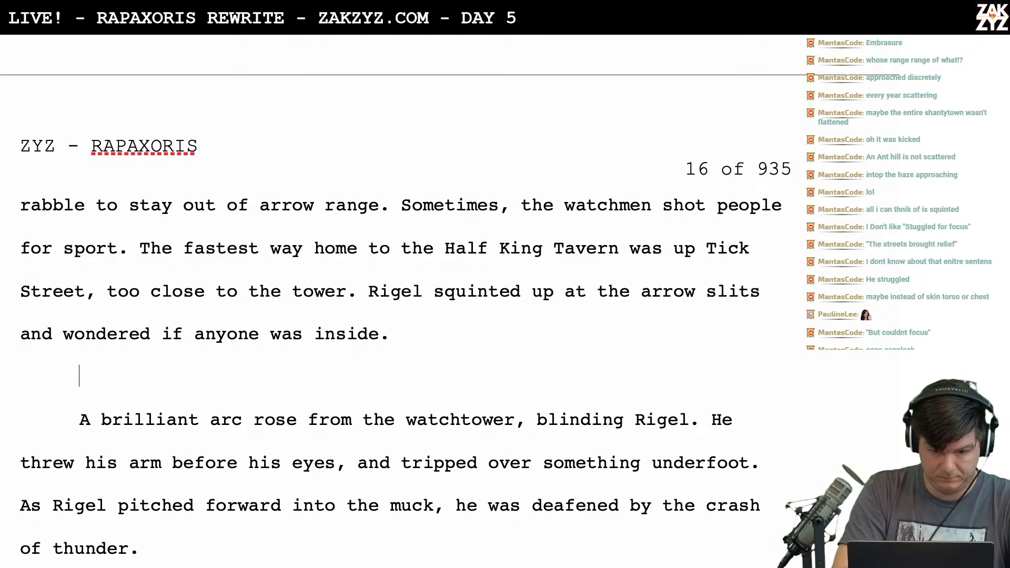
Write "A flash blinded him." in the empty paragraph above "A brilliant arc rose from the watchtower"
{"action": "type", "text": "A flash "}
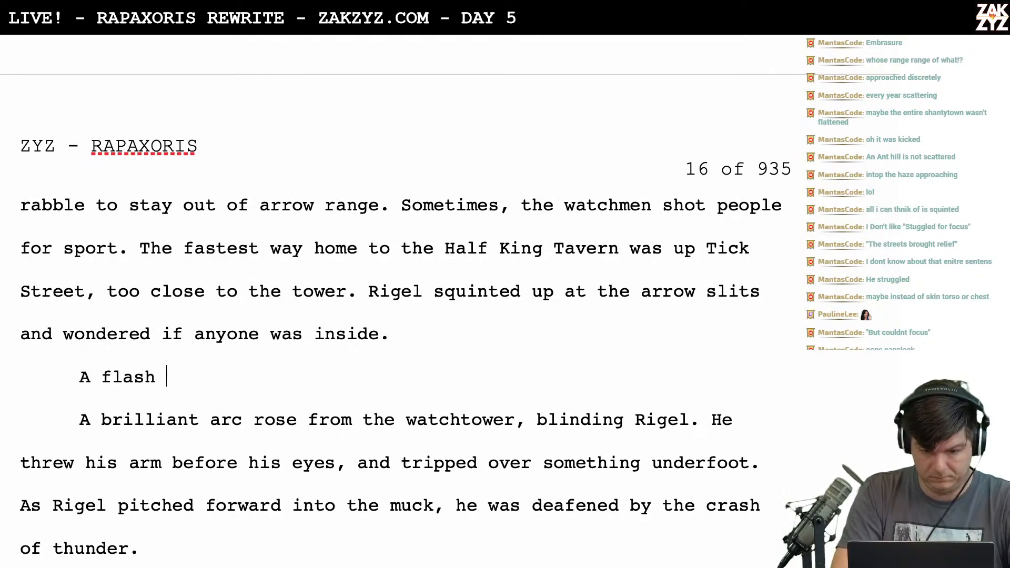
{"action": "type", "text": "blinded him. "}
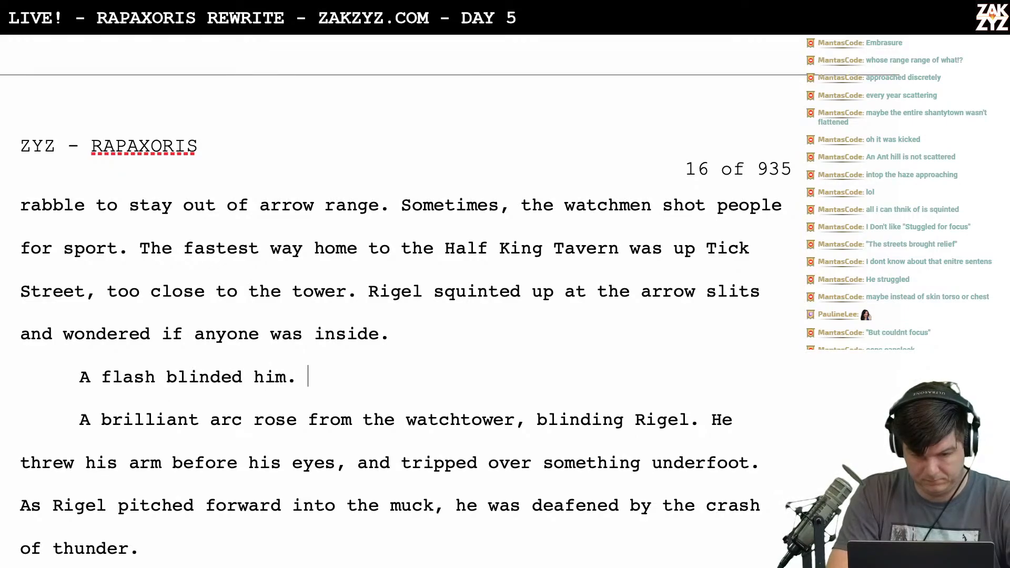
{"action": "type", "text": "Rgi"}
{"action": "key", "text": "BackSpace"}
{"action": "key", "text": "BackSpace"}
{"action": "type", "text": "igel th"}
{"action": "key", "text": "BackSpace"}
{"action": "key", "text": "BackSpace"}
{"action": "key", "text": "BackSpace"}
{"action": "key", "text": "BackSpace"}
{"action": "key", "text": "BackSpace"}
{"action": "key", "text": "BackSpace"}
{"action": "key", "text": "BackSpace"}
{"action": "key", "text": "BackSpace"}
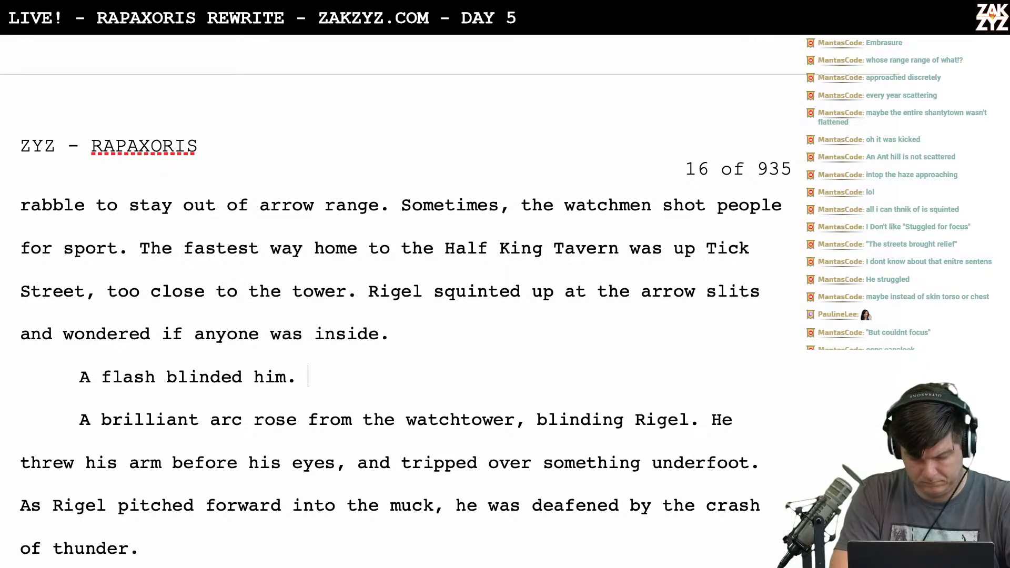
Insert "As he edged forward," before "Rigel squinted up at the arrow slits"
{"action": "left_click", "coordinate": [372, 292]}
{"action": "key", "text": "Left"}
{"action": "type", "text": "As he e"}
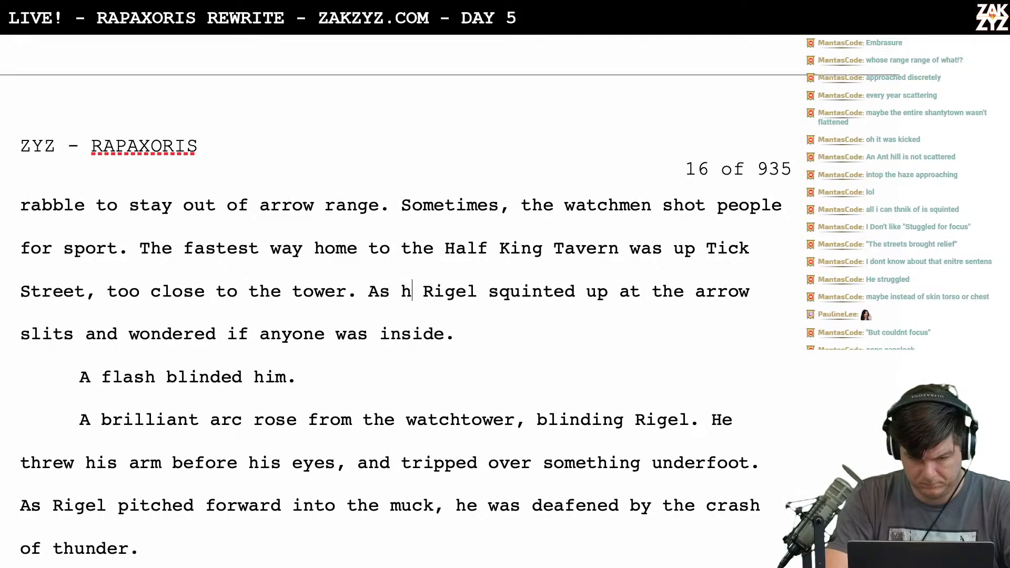
{"action": "type", "text": "dged forwar"}
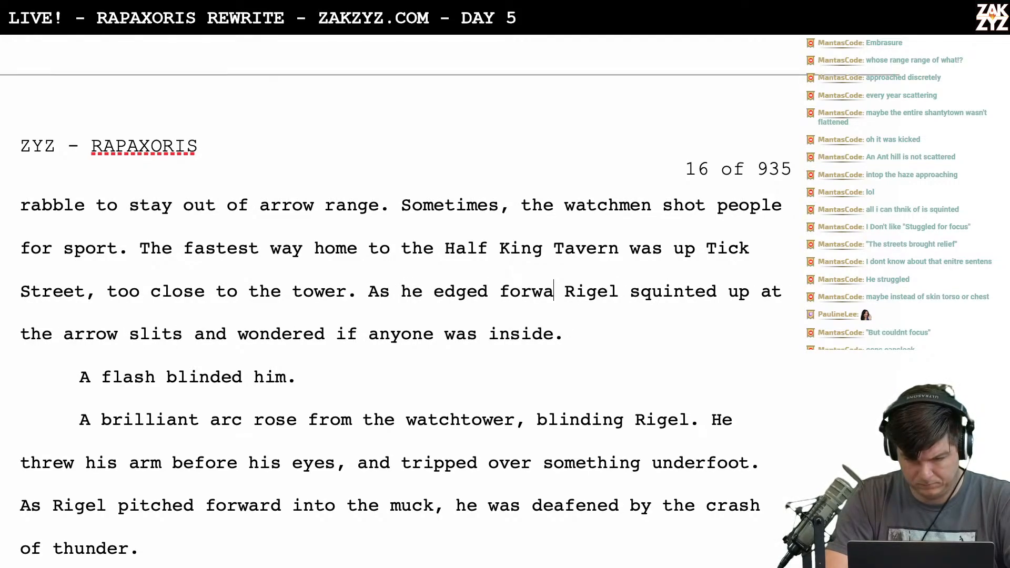
{"action": "type", "text": "d,"}
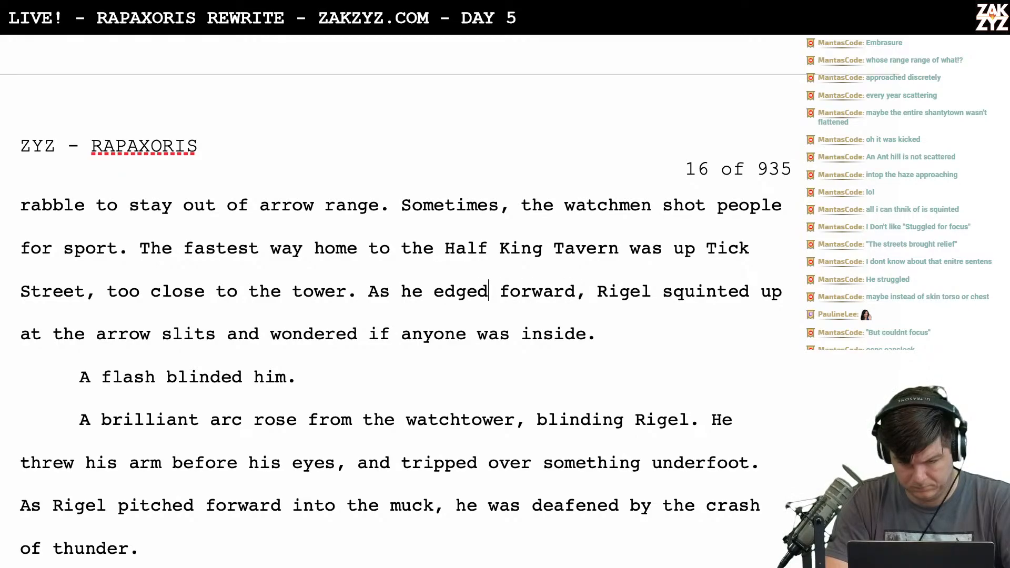
Remove the opening clause "As he edged forward," from the arrow slits sentence
{"action": "key", "text": "shift+Right"}
{"action": "key", "text": "shift+Right"}
{"action": "key", "text": "shift+Right"}
{"action": "key", "text": "shift+Right"}
{"action": "key", "text": "shift+Right"}
{"action": "key", "text": "shift+Right"}
{"action": "key", "text": "shift+Right"}
{"action": "key", "text": "shift+Right"}
{"action": "key", "text": "shift+Right"}
{"action": "key", "text": "shift+Right"}
{"action": "key", "text": "shift+Right"}
{"action": "key", "text": "shift+Right"}
{"action": "key", "text": "shift+Right"}
{"action": "key", "text": "shift+Right"}
{"action": "key", "text": "shift+Right"}
{"action": "key", "text": "shift+Right"}
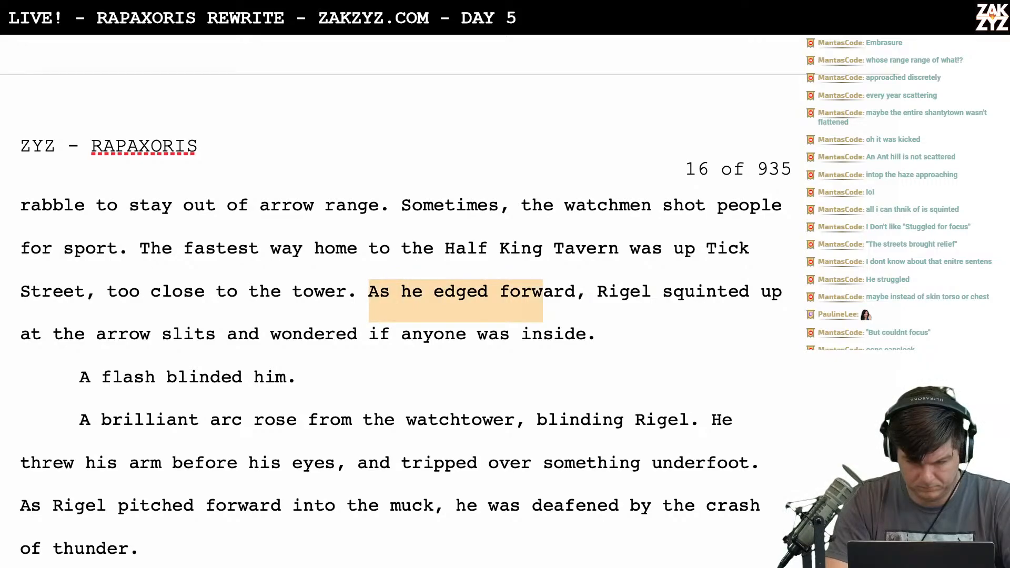
{"action": "key", "text": "shift+Right"}
{"action": "key", "text": "shift+Right"}
{"action": "key", "text": "shift+Right"}
{"action": "key", "text": "shift+Right"}
{"action": "key", "text": "shift+Right"}
{"action": "key", "text": "shift+Left"}
{"action": "key", "text": "BackSpace"}
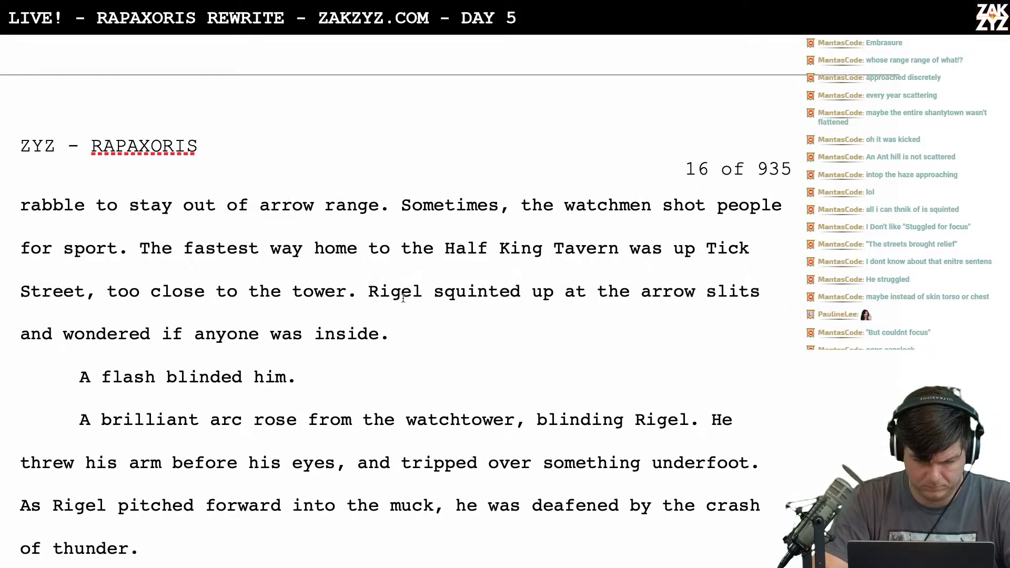
Reword the arrow slits sentence as "Rigel edged forward and squinted up at the arrow slits."
{"action": "type", "text": "dged for"}
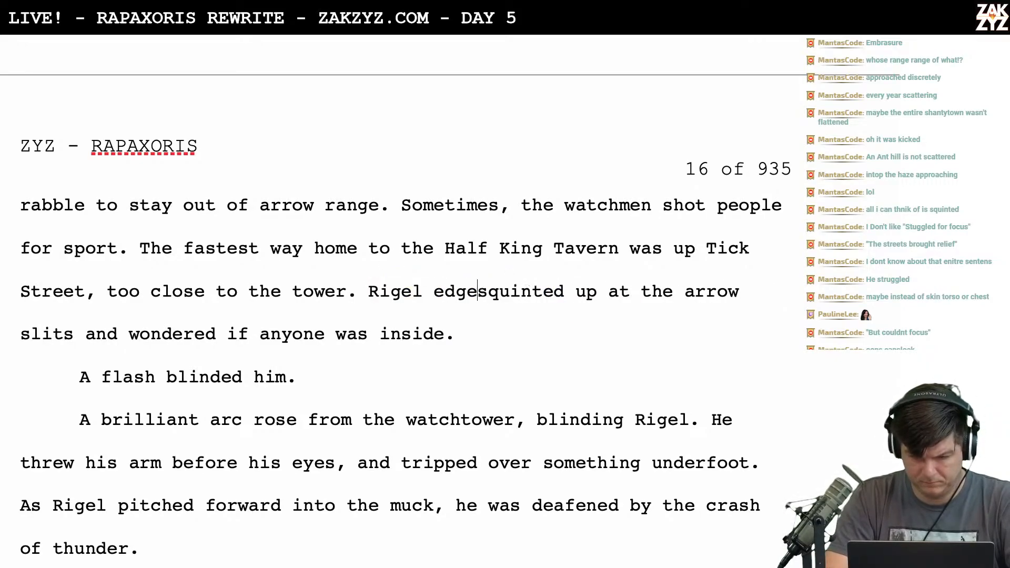
{"action": "type", "text": "ward "}
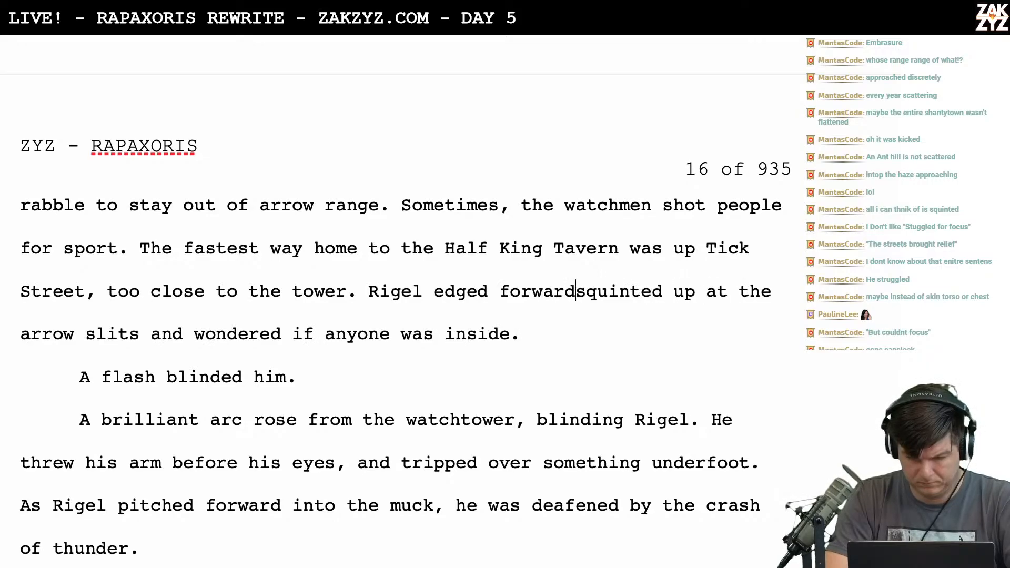
{"action": "type", "text": "and squinted up at the arrow slits"}
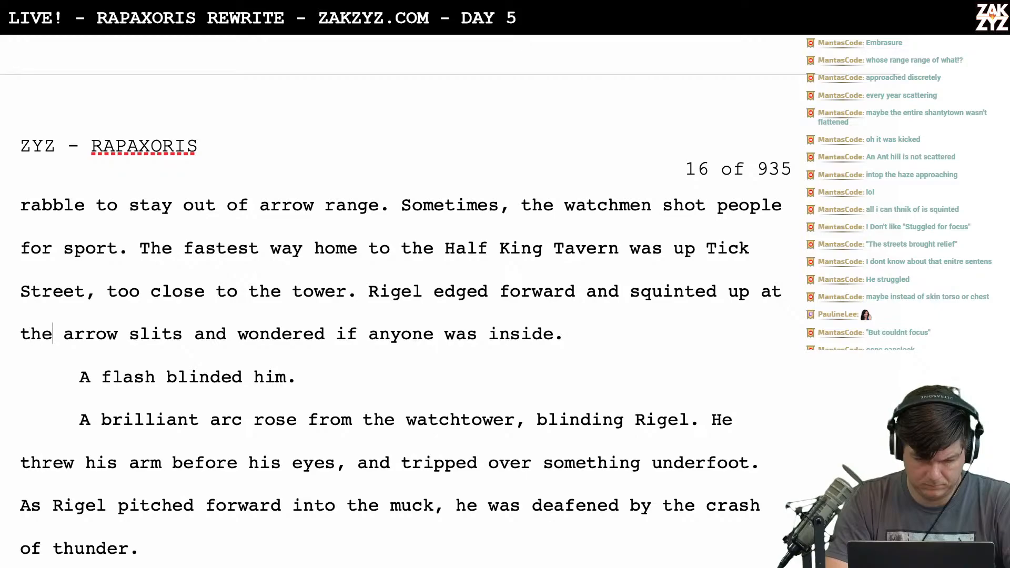
{"action": "type", "text": "."}
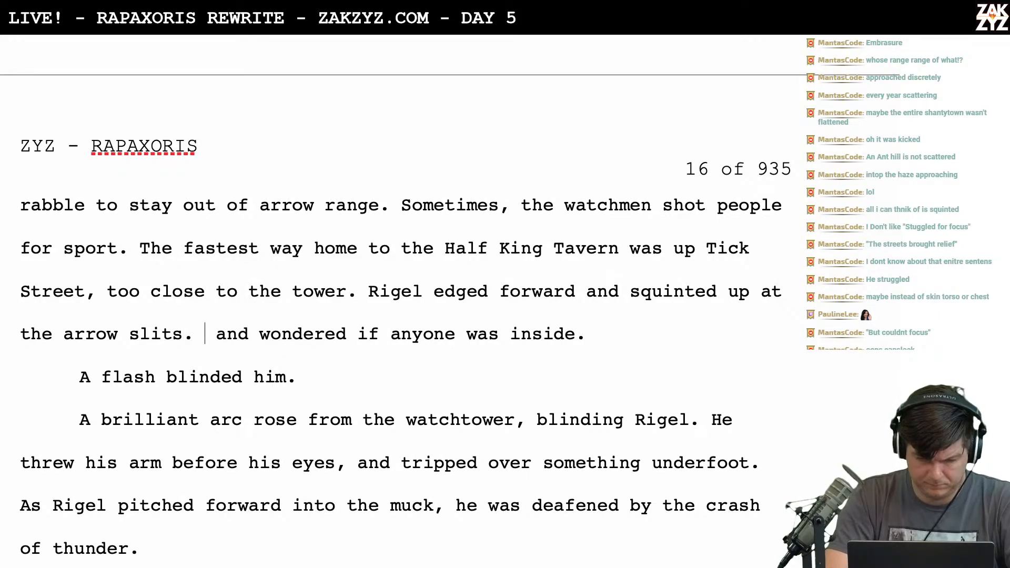
Add "He could not tell if anyone was inside." and delete the leftover "and wondered if anyone was inside."
{"action": "type", "text": " He could not tell if anyone "}
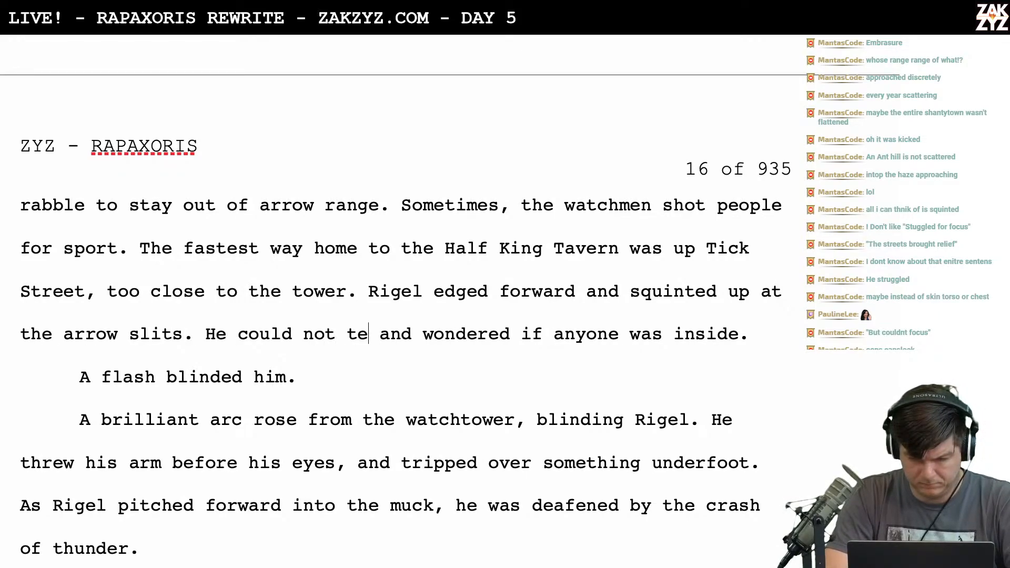
{"action": "type", "text": "was inside."}
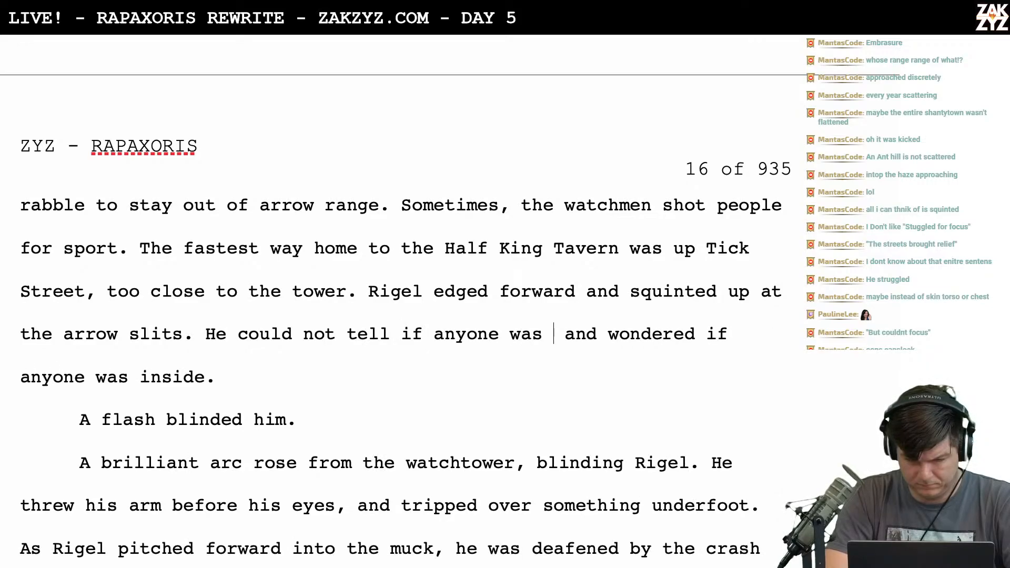
{"action": "key", "text": "ctrl+shift+Down"}
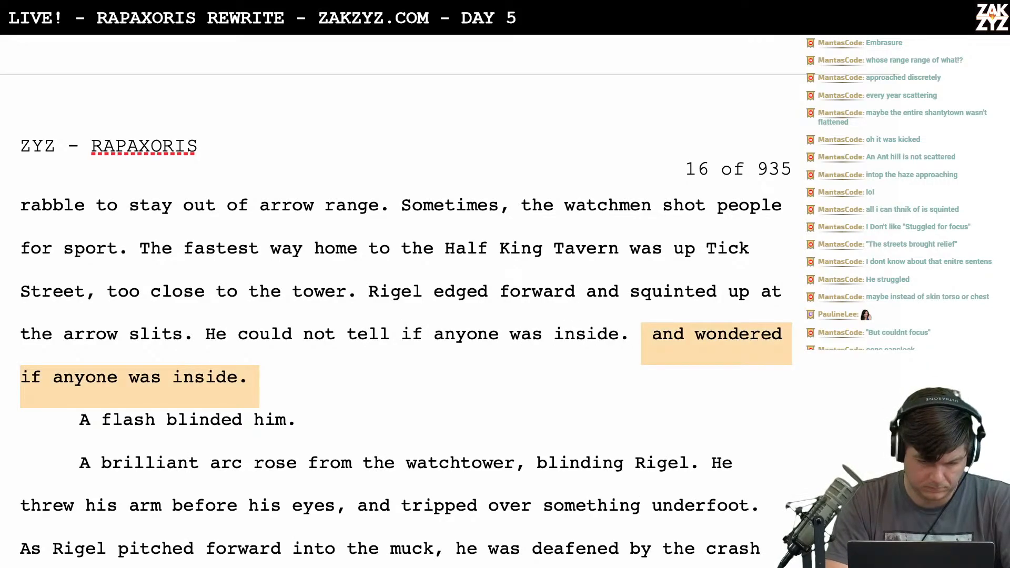
{"action": "key", "text": "BackSpace"}
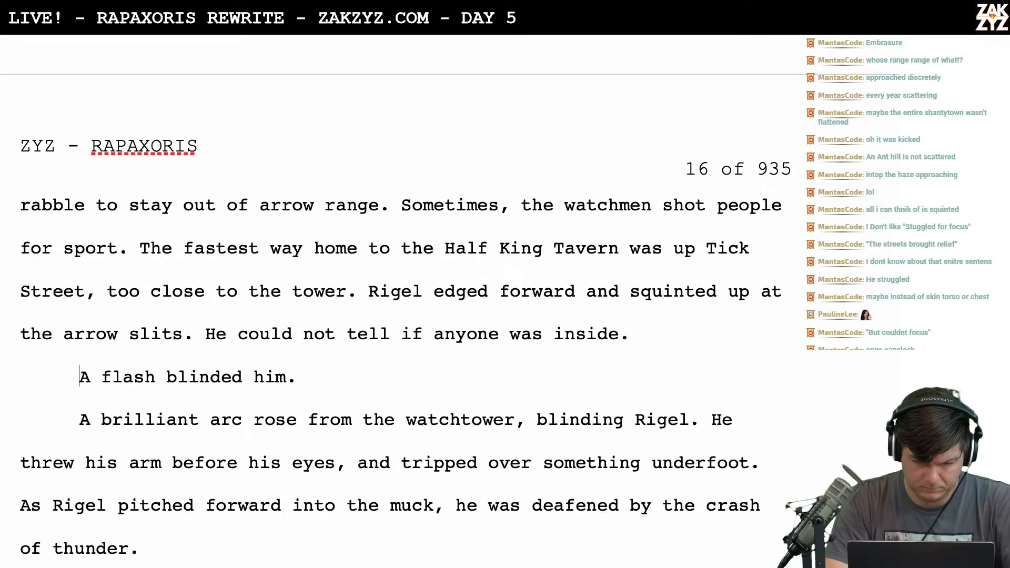
Insert a new paragraph above "A flash blinded him." reading "Suddenly, he was blind."
{"action": "key", "text": "Return"}
{"action": "type", "text": "A"}
{"action": "key", "text": "BackSpace"}
{"action": "type", "text": "Sud"}
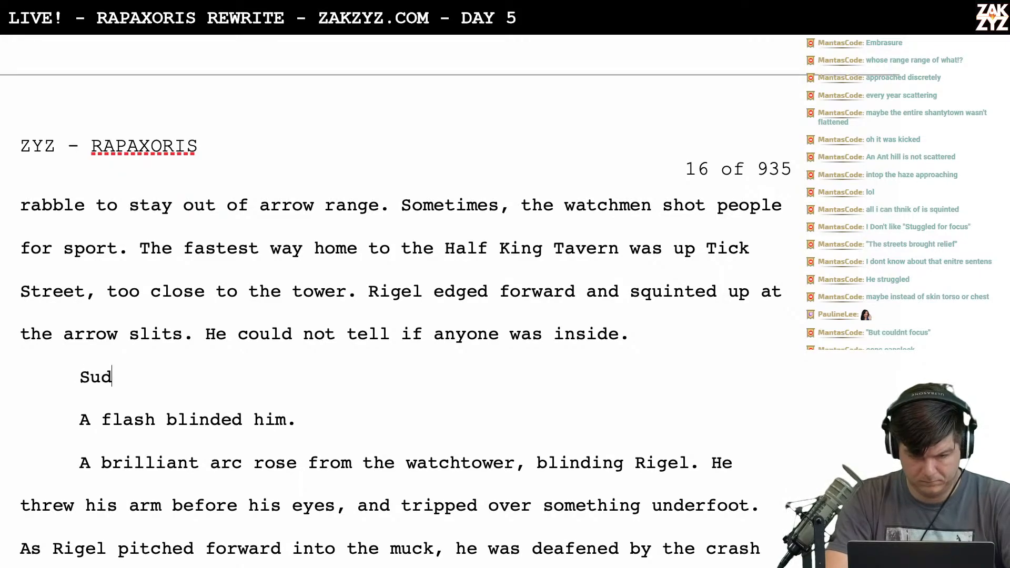
{"action": "type", "text": "denly, he was b"}
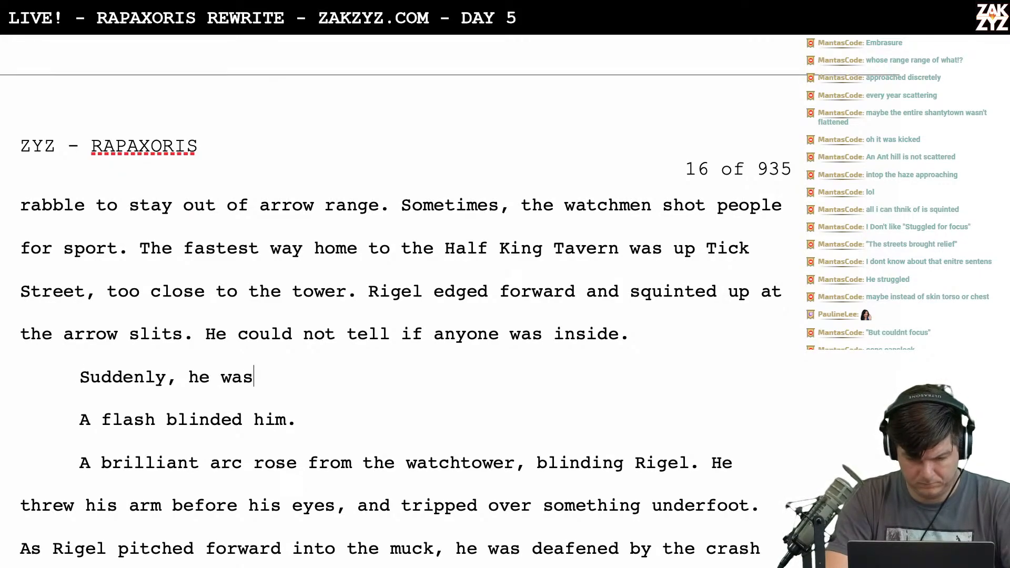
{"action": "key", "text": "BackSpace"}
{"action": "type", "text": "blind. An ar"}
{"action": "key", "text": "BackSpace"}
{"action": "key", "text": "BackSpace"}
{"action": "key", "text": "BackSpace"}
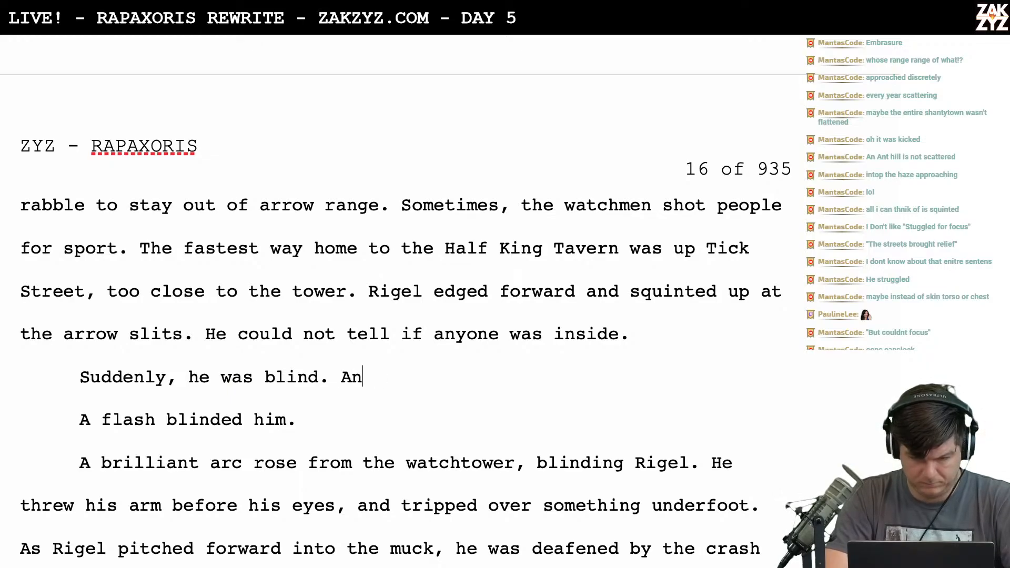
{"action": "key", "text": "BackSpace"}
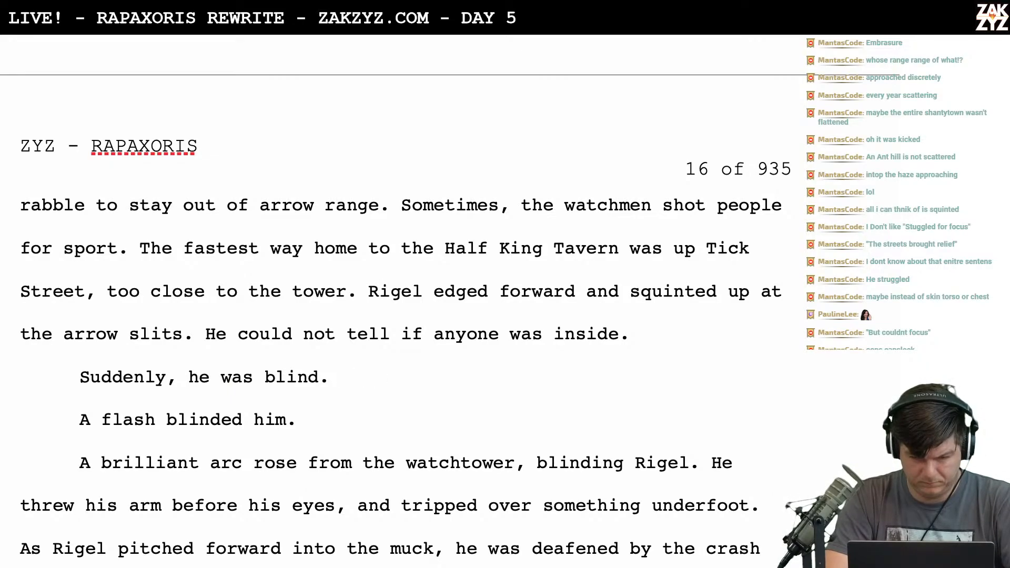
Add "An arc of white rose from the tower." after "Suddenly, he was blind." and put empty paragraphs below it
{"action": "type", "text": "An arc of white rose from the tower."}
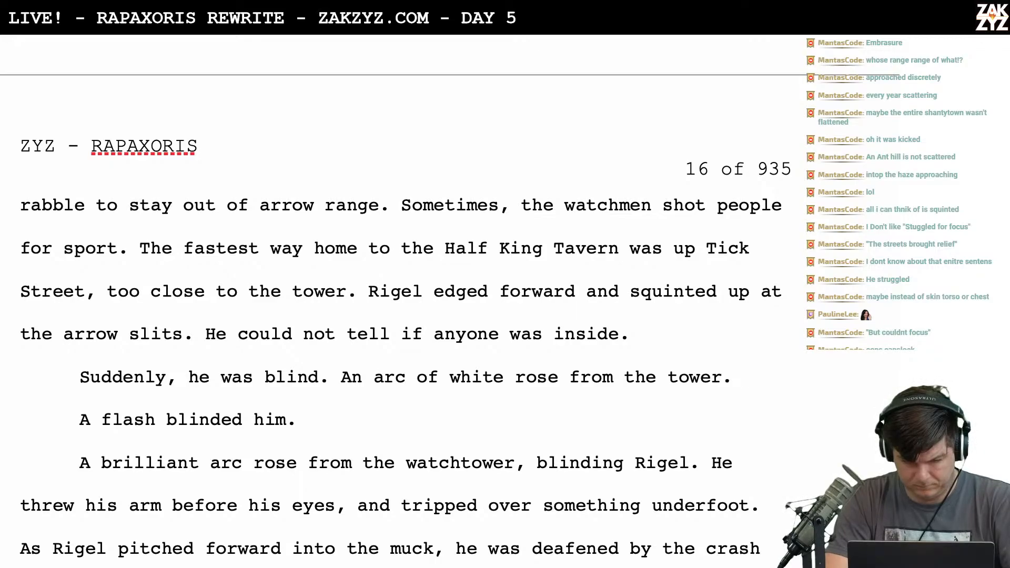
{"action": "key", "text": "Return"}
{"action": "key", "text": "Return"}
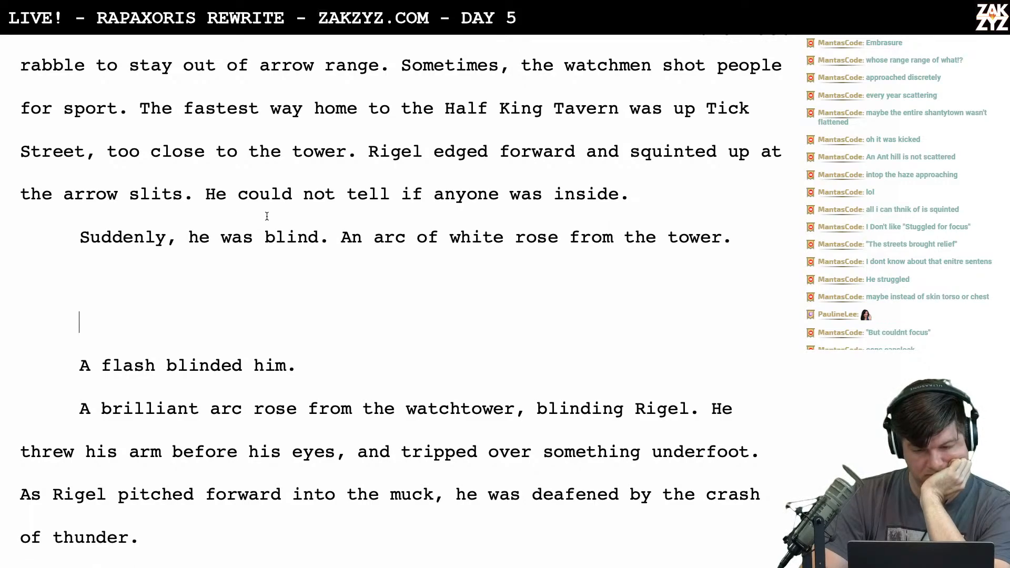
{"action": "scroll", "coordinate": [413, 257], "scroll_direction": "down", "scroll_amount": 1}
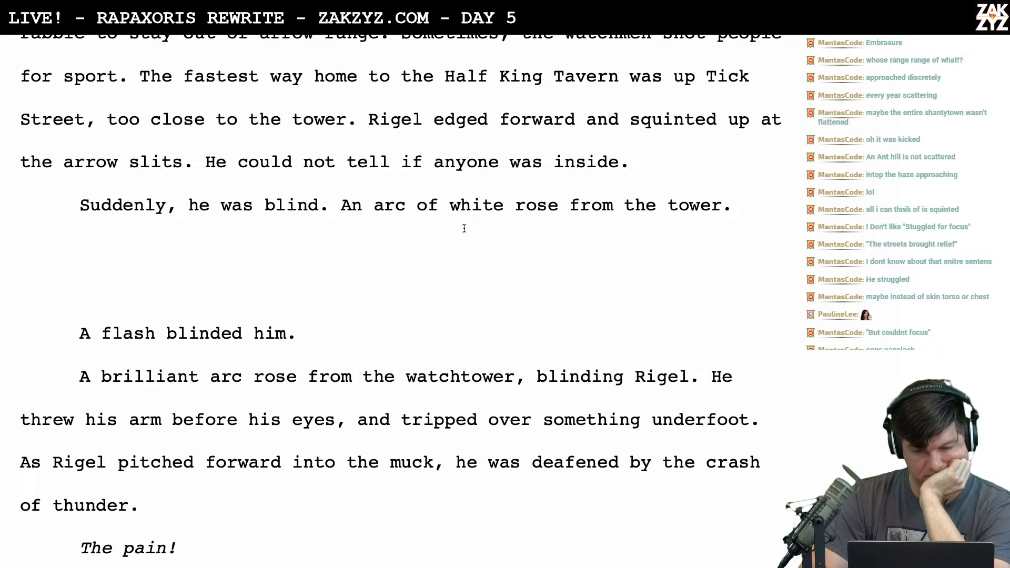
Insert a new paragraph above "Suddenly, he was blind." reading "Lightning struck the tower and Rigel"
{"action": "key", "text": "Return"}
{"action": "key", "text": "Up"}
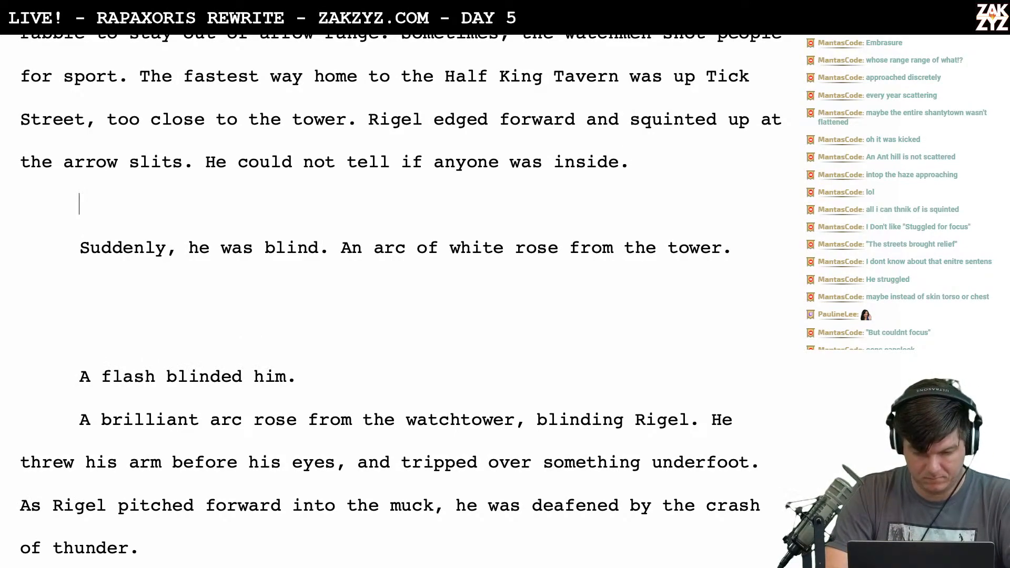
{"action": "type", "text": "L"}
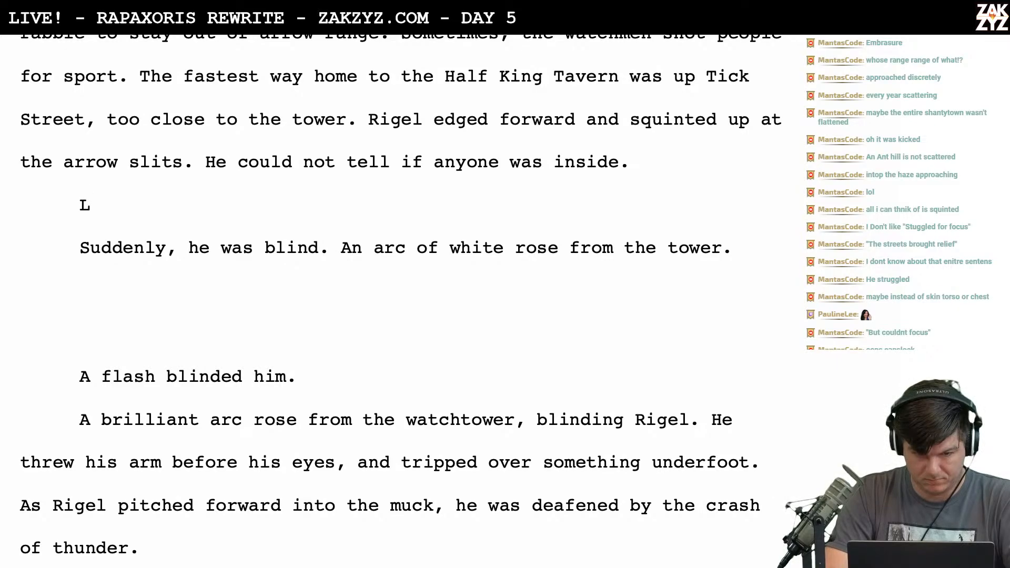
{"action": "type", "text": "ightn"}
{"action": "key", "text": "BackSpace"}
{"action": "key", "text": "BackSpace"}
{"action": "type", "text": "ngin"}
{"action": "key", "text": "BackSpace"}
{"action": "key", "text": "BackSpace"}
{"action": "key", "text": "BackSpace"}
{"action": "type", "text": "t"}
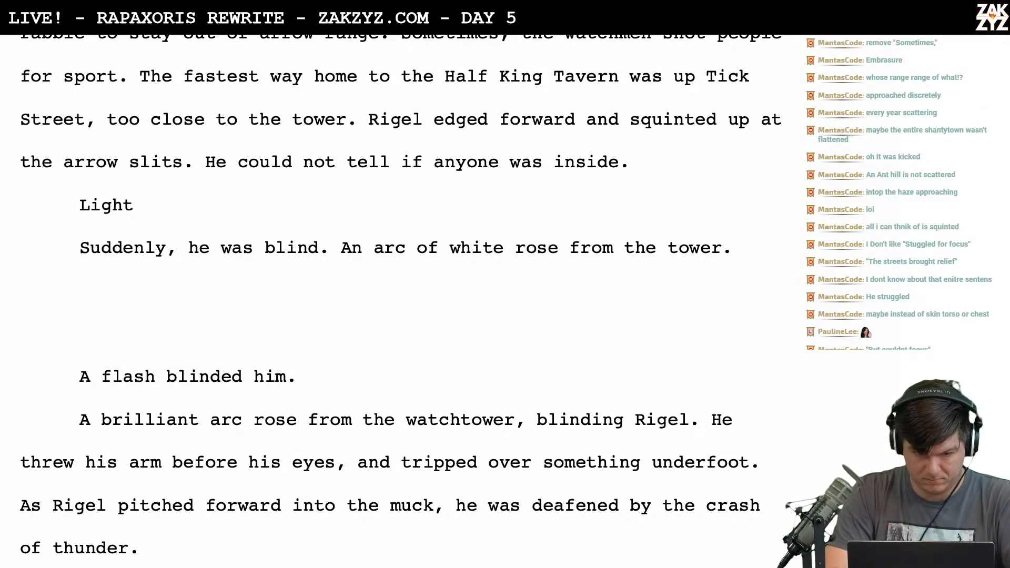
{"action": "type", "text": "ning struck t"}
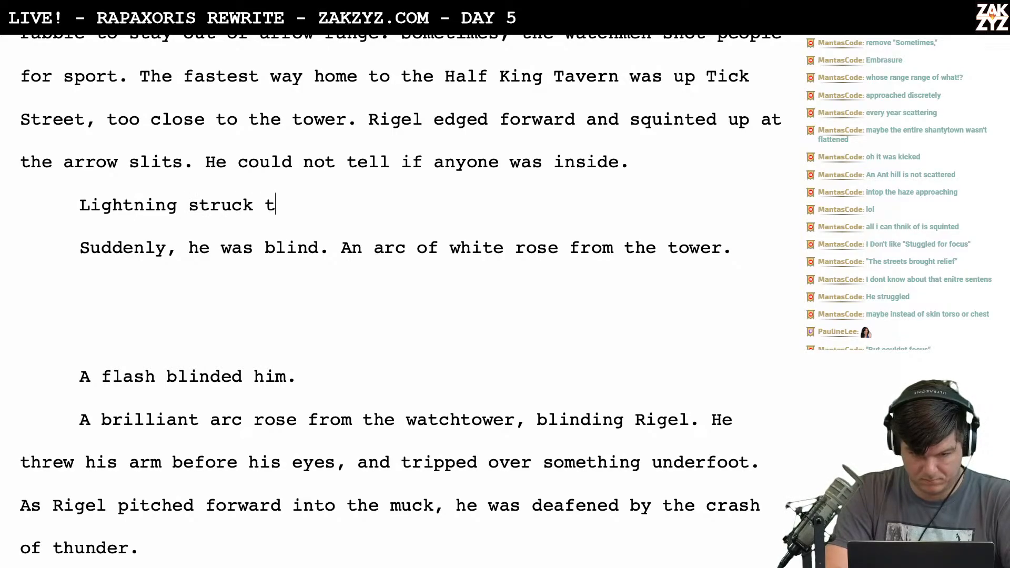
{"action": "type", "text": "he tower and Rigel"}
Cut the new lightning line back to "Lightning struck the tower"
{"action": "type", "text": " w"}
{"action": "key", "text": "BackSpace"}
{"action": "key", "text": "BackSpace"}
{"action": "key", "text": "BackSpace"}
{"action": "key", "text": "BackSpace"}
{"action": "key", "text": "BackSpace"}
{"action": "key", "text": "BackSpace"}
{"action": "key", "text": "BackSpace"}
{"action": "key", "text": "BackSpace"}
{"action": "key", "text": "BackSpace"}
{"action": "key", "text": "BackSpace"}
{"action": "key", "text": "BackSpace"}
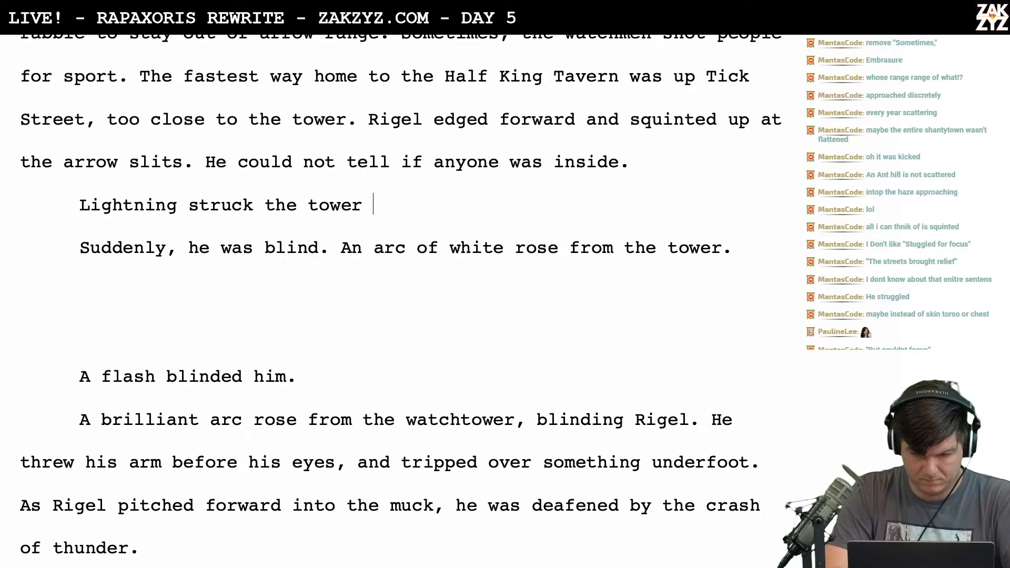
{"action": "type", "text": "anb"}
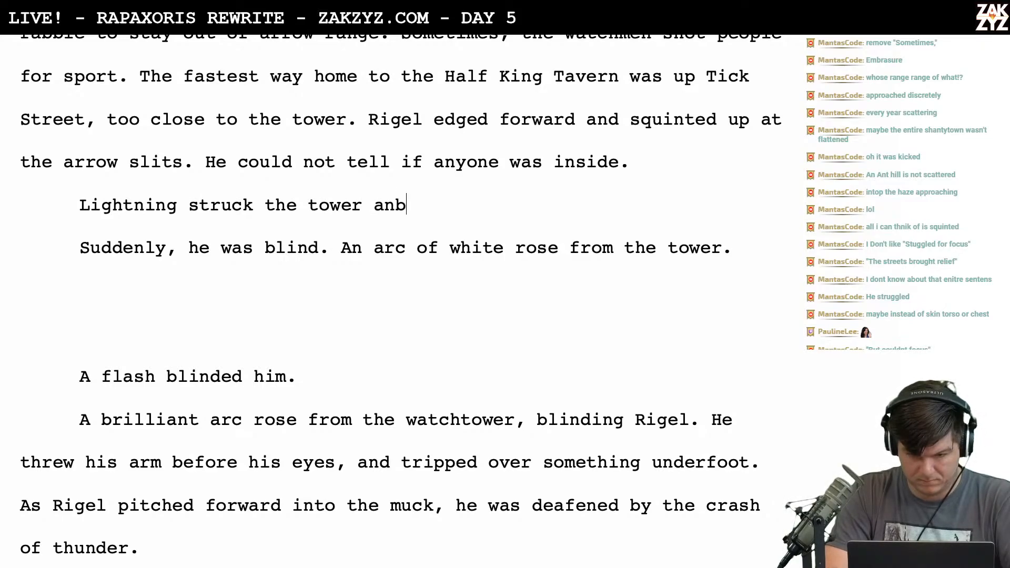
{"action": "key", "text": "BackSpace"}
{"action": "key", "text": "BackSpace"}
{"action": "key", "text": "BackSpace"}
{"action": "scroll", "coordinate": [400, 295], "scroll_direction": "down", "scroll_amount": 1}
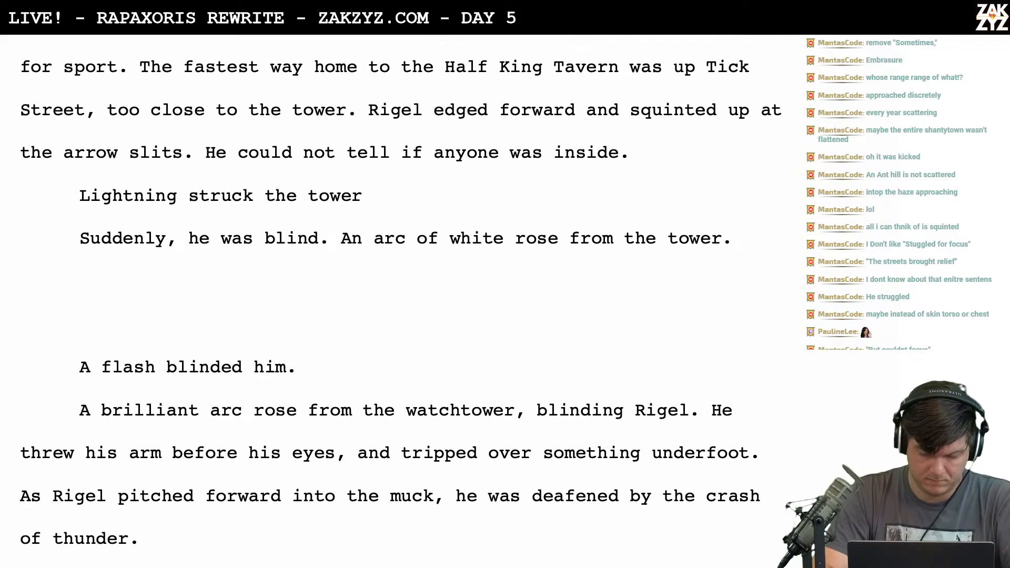
{"action": "scroll", "coordinate": [213, 137], "scroll_direction": "up", "scroll_amount": 1}
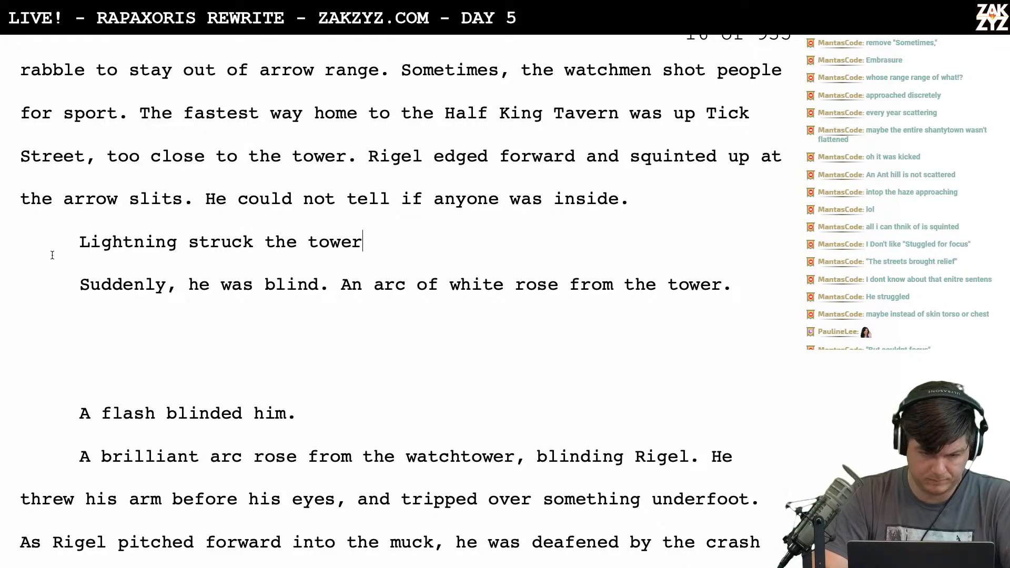
Insert a paragraph above the lightning fragment reading "Lightning struck the tower as he stared and blinded him."
{"action": "key", "text": "Return"}
{"action": "key", "text": "Up"}
{"action": "type", "text": "Lightning struc"}
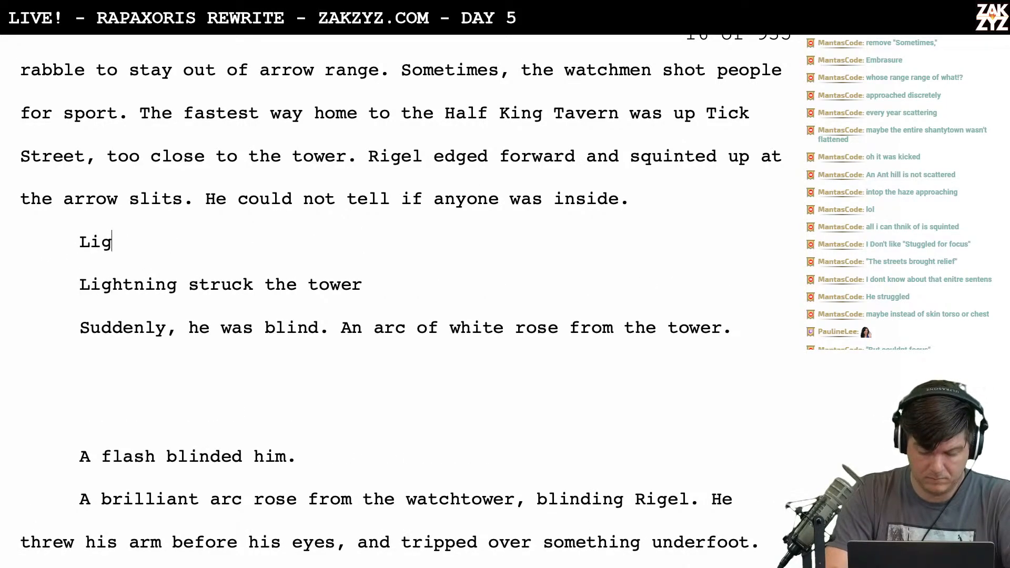
{"action": "type", "text": "k the"}
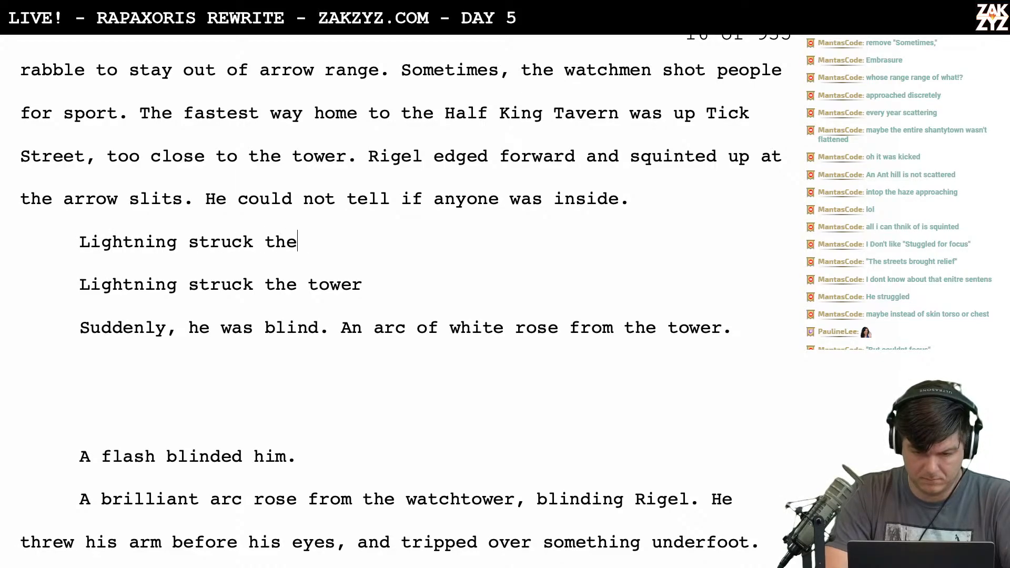
{"action": "type", "text": " tower as he stared and Rig"}
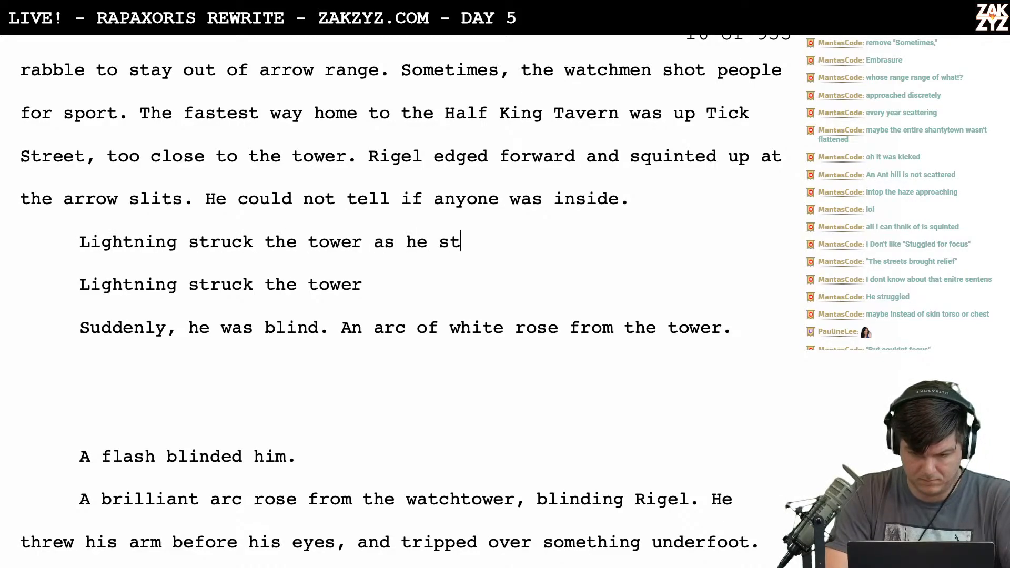
{"action": "key", "text": "BackSpace"}
{"action": "key", "text": "BackSpace"}
{"action": "key", "text": "BackSpace"}
{"action": "type", "text": "blinded him."}
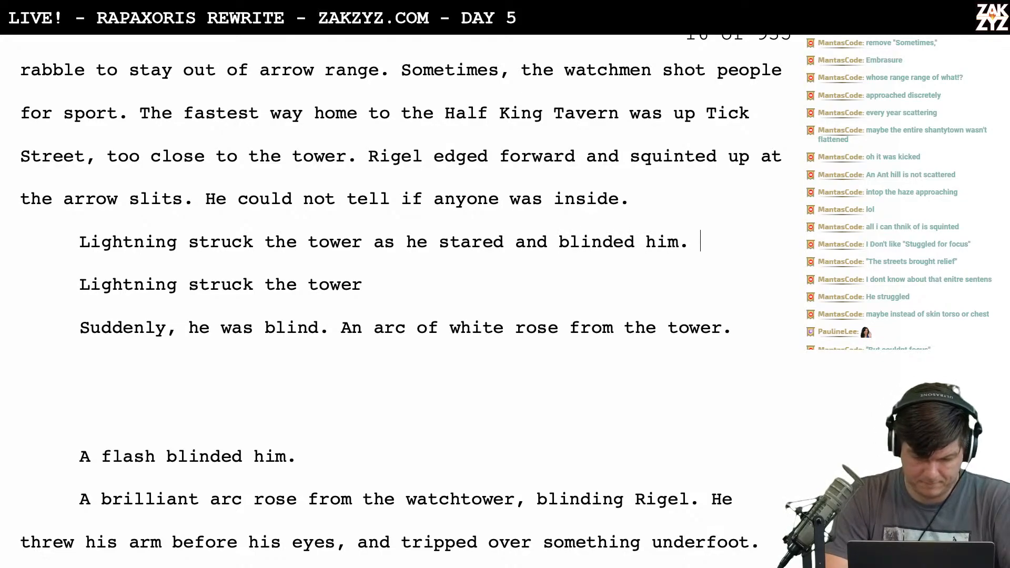
Delete the old drafts below the new sentence, from the "Lightning struck the tower" fragment through "blinding Rigel."
{"action": "key", "text": "shift+Down"}
{"action": "key", "text": "shift+Down"}
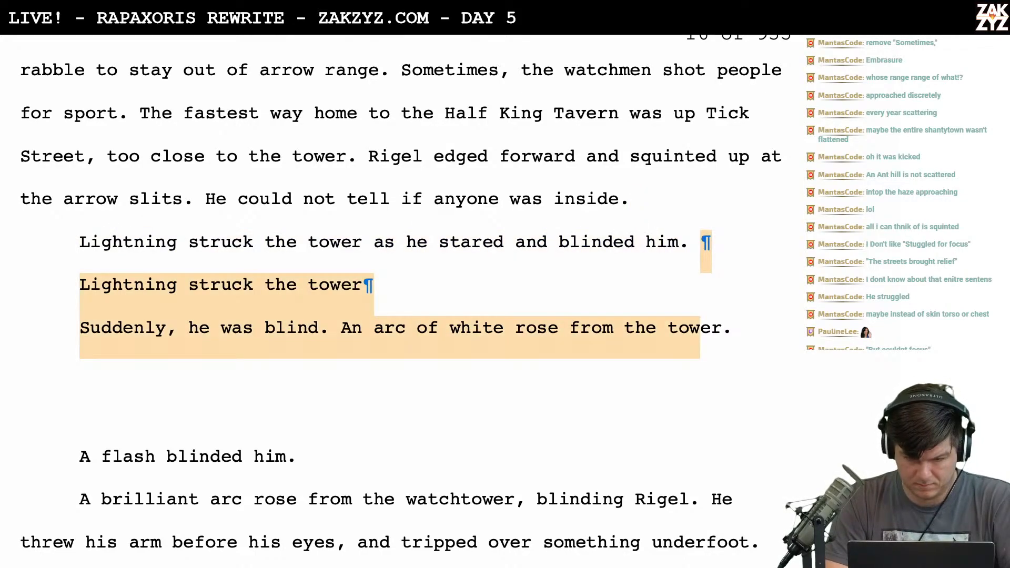
{"action": "key", "text": "shift+Down"}
{"action": "key", "text": "shift+Down"}
{"action": "key", "text": "shift+Down"}
{"action": "key", "text": "shift+Down"}
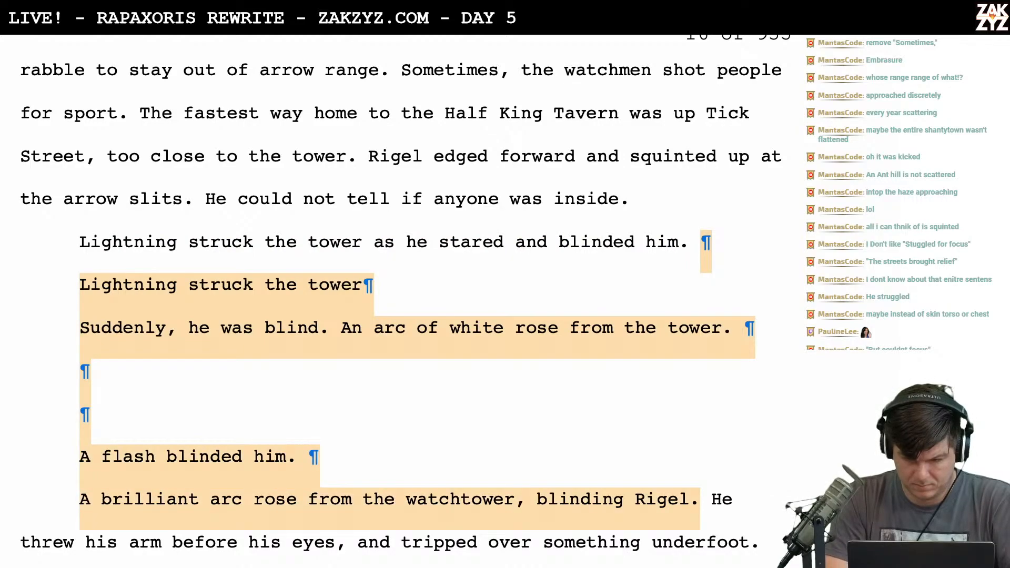
{"action": "key", "text": "BackSpace"}
{"action": "scroll", "coordinate": [405, 300], "scroll_direction": "down", "scroll_amount": 1}
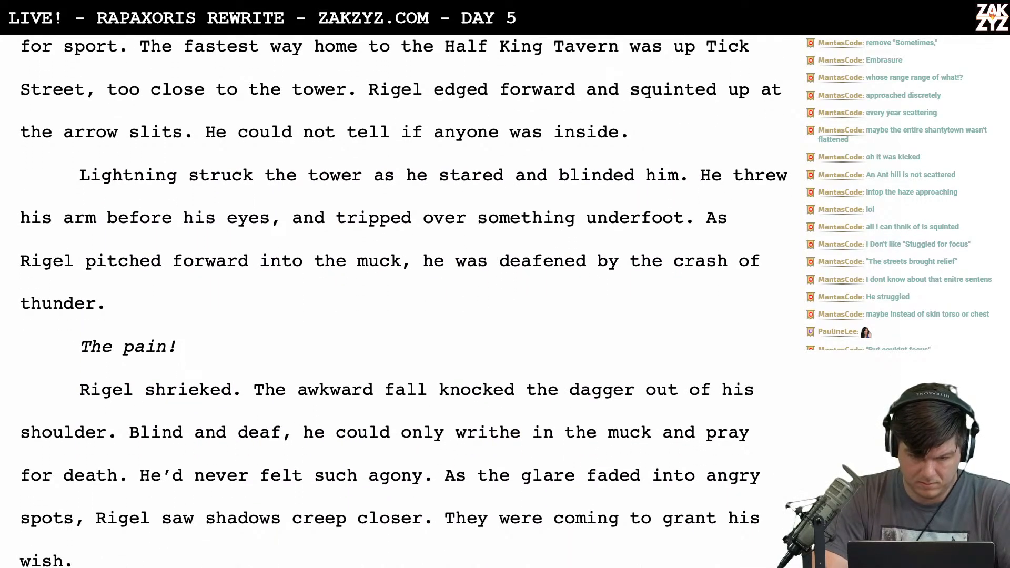
End the arm sentence at "before his eyes." and split "and tripped over something underfoot" into its own paragraph
{"action": "key", "text": "Delete"}
{"action": "type", "text": "."}
{"action": "key", "text": "Return"}
{"action": "key", "text": "Left"}
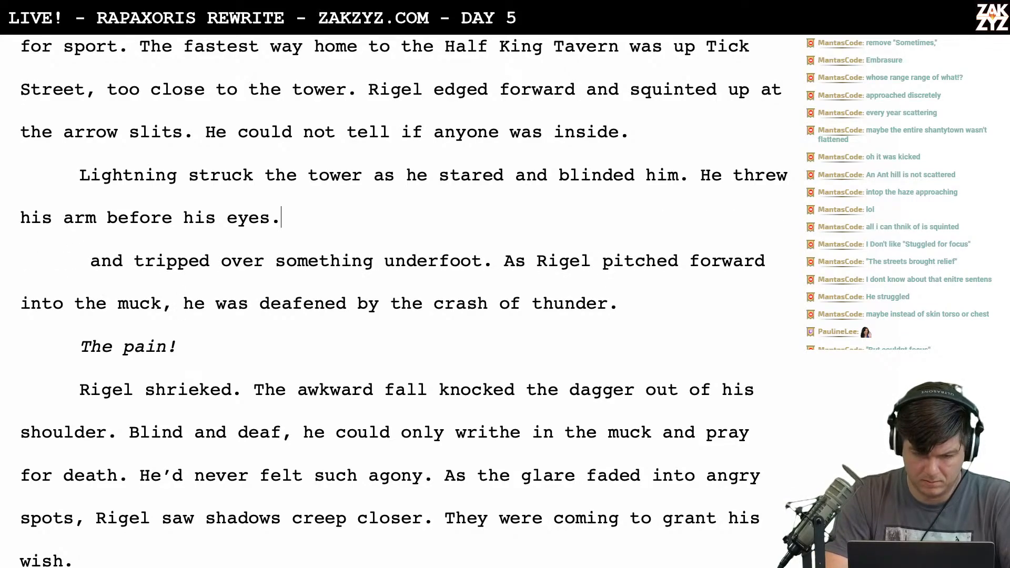
Add "A moment later he tripped over something underfoot." after "before his eyes." and start an empty paragraph
{"action": "type", "text": "A "}
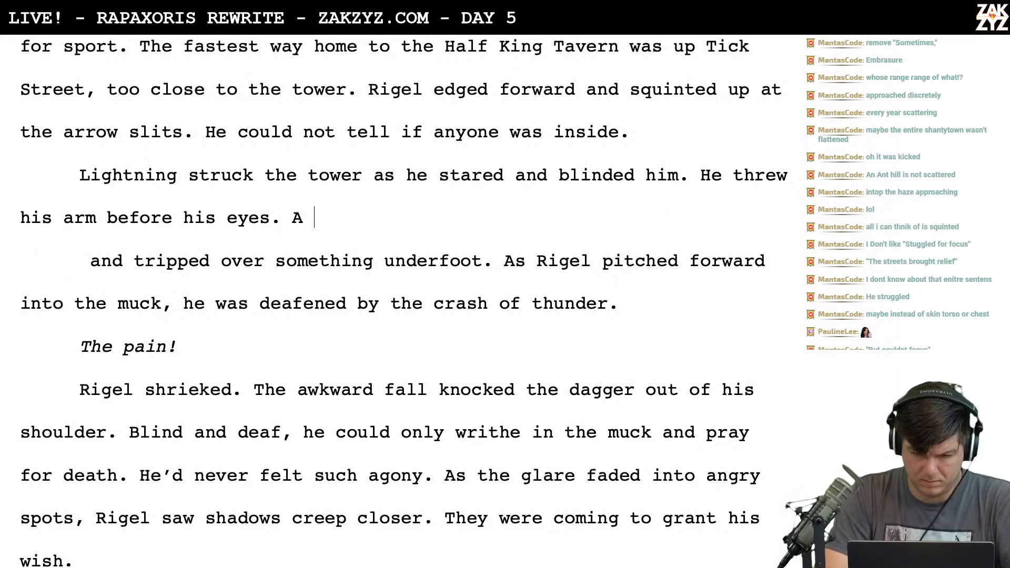
{"action": "type", "text": "moment later he "}
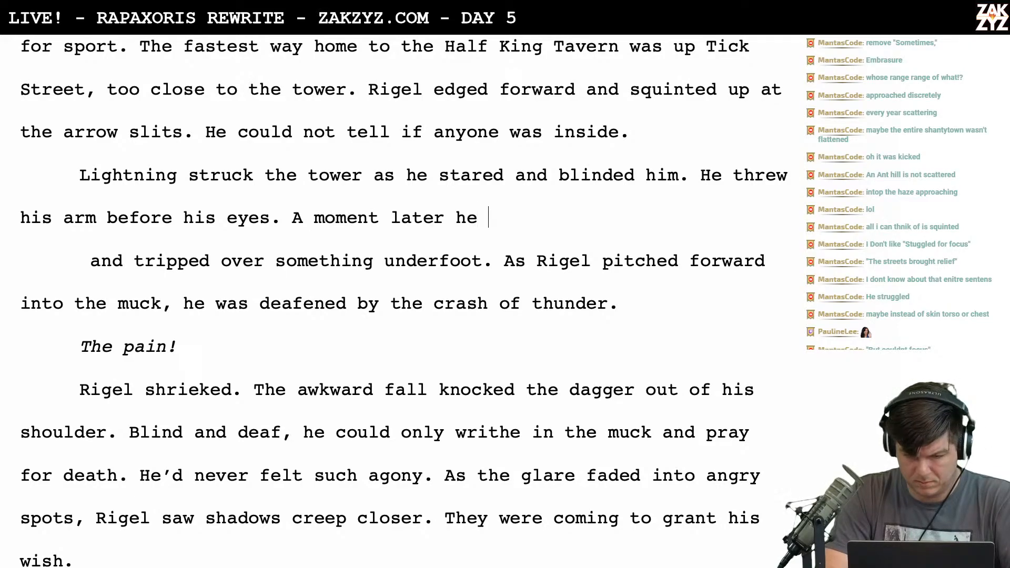
{"action": "type", "text": "tripped over somethin"}
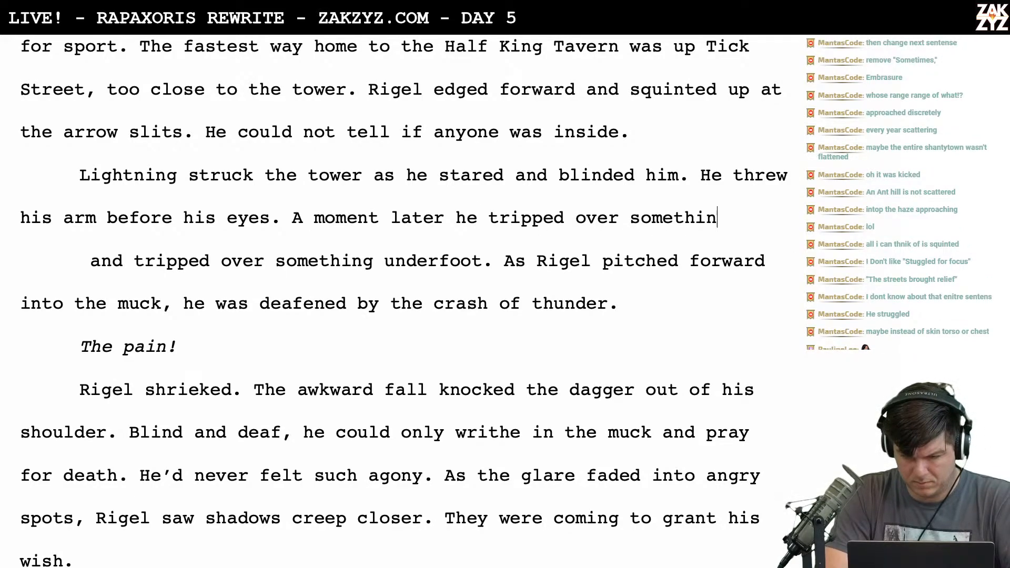
{"action": "type", "text": "g underfoot."}
{"action": "key", "text": "Return"}
Replace "He" with "Rigel" in the sentence following the burned-out inn
{"action": "scroll", "coordinate": [404, 300], "scroll_direction": "up", "scroll_amount": 2}
{"action": "scroll", "coordinate": [404, 300], "scroll_direction": "up", "scroll_amount": 3}
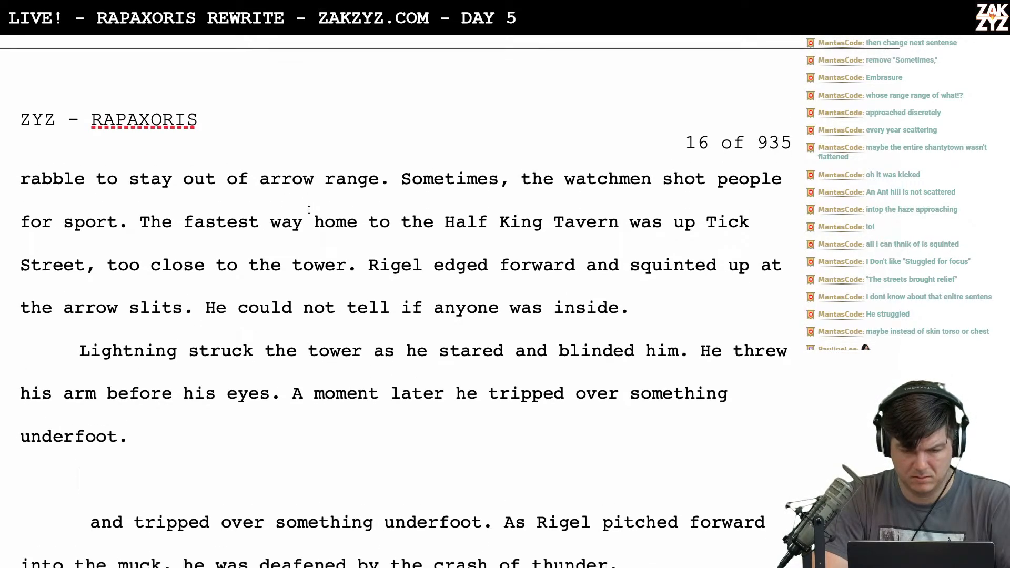
{"action": "scroll", "coordinate": [309, 210], "scroll_direction": "down", "scroll_amount": 1}
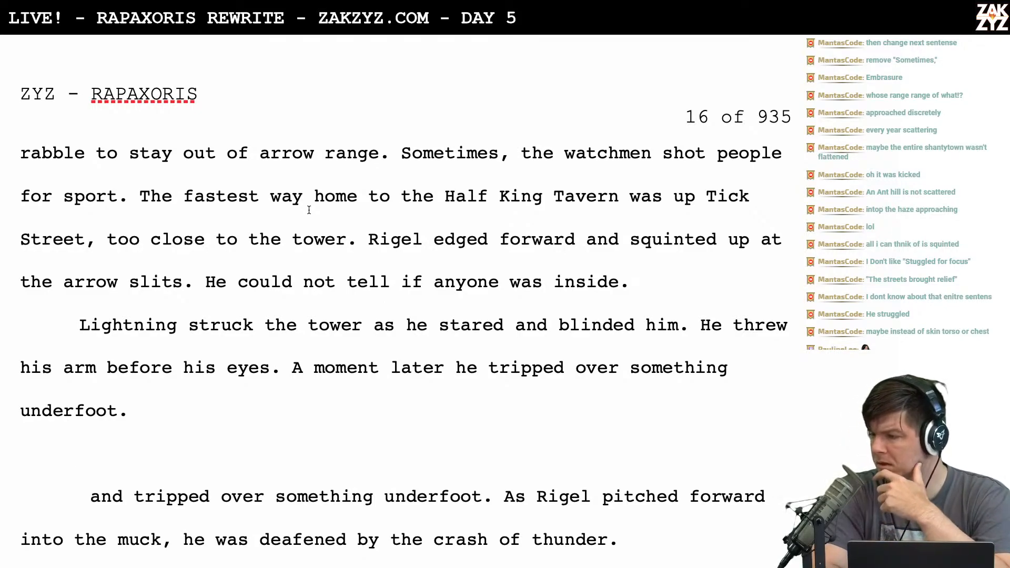
{"action": "scroll", "coordinate": [309, 210], "scroll_direction": "up", "scroll_amount": 6}
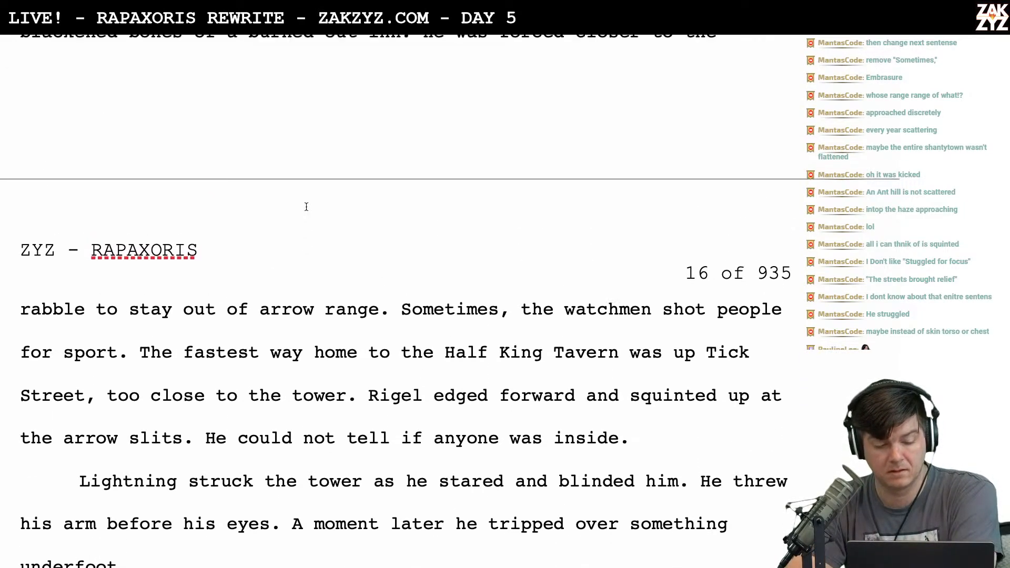
{"action": "scroll", "coordinate": [308, 210], "scroll_direction": "down", "scroll_amount": 3}
{"action": "scroll", "coordinate": [368, 173], "scroll_direction": "up", "scroll_amount": 3}
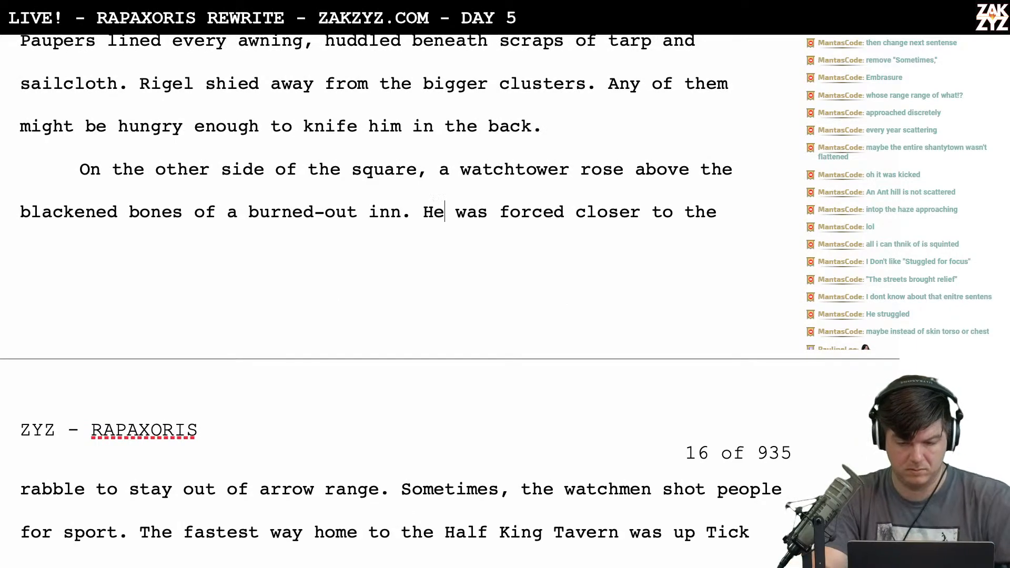
{"action": "key", "text": "BackSpace"}
{"action": "key", "text": "BackSpace"}
{"action": "type", "text": "Rigel"}
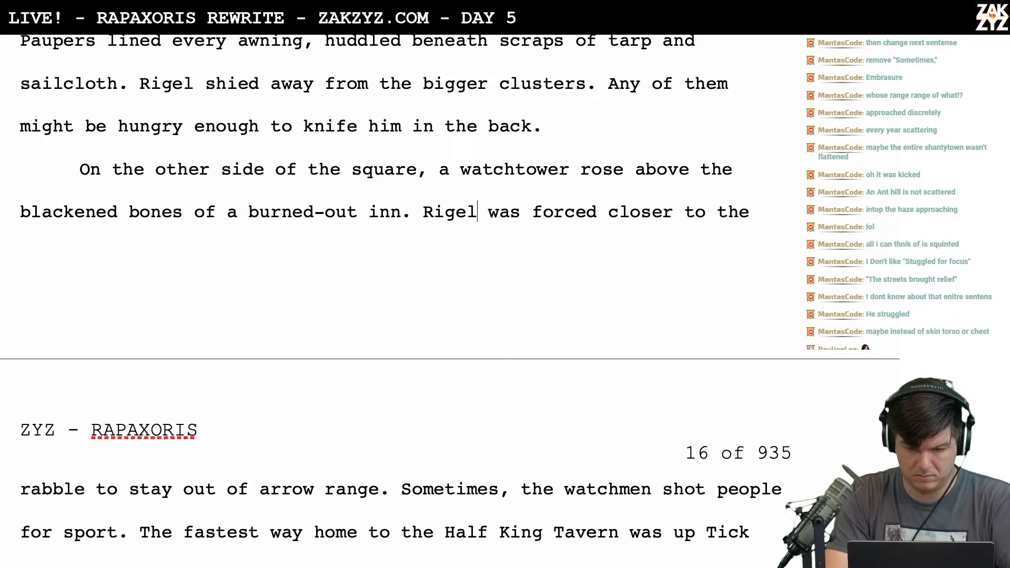
Replace "was forced" with "cheated" so the sentence reads "Rigel cheated closer to the rabble"
{"action": "scroll", "coordinate": [450, 301], "scroll_direction": "down", "scroll_amount": 1}
{"action": "scroll", "coordinate": [483, 258], "scroll_direction": "down", "scroll_amount": 1}
{"action": "key", "text": "shift+Right"}
{"action": "key", "text": "shift+Right"}
{"action": "key", "text": "shift+Right"}
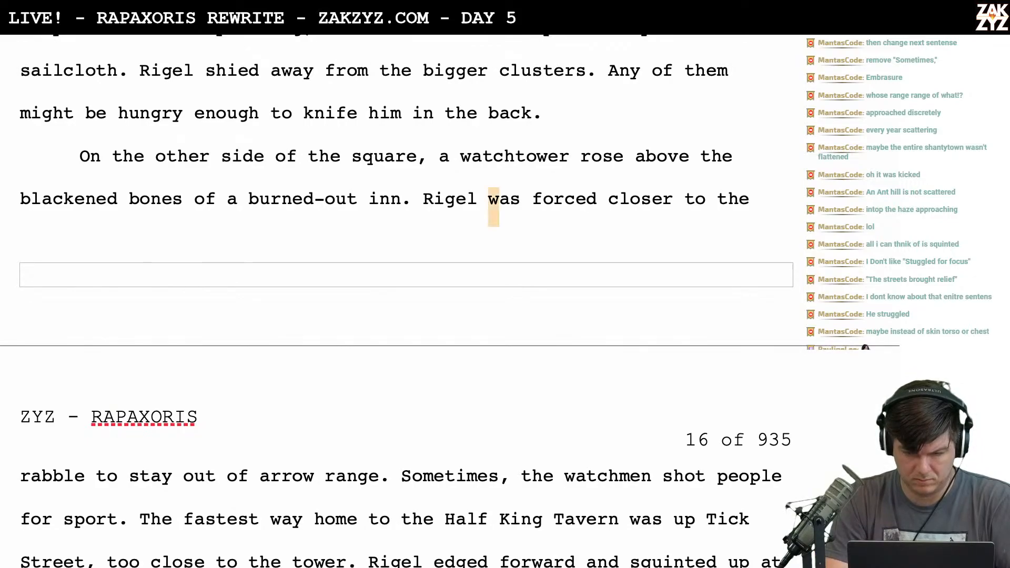
{"action": "key", "text": "shift+Right"}
{"action": "key", "text": "shift+Right"}
{"action": "key", "text": "shift+Right"}
{"action": "key", "text": "shift+Right"}
{"action": "key", "text": "shift+Right"}
{"action": "key", "text": "shift+Right"}
{"action": "key", "text": "shift+Right"}
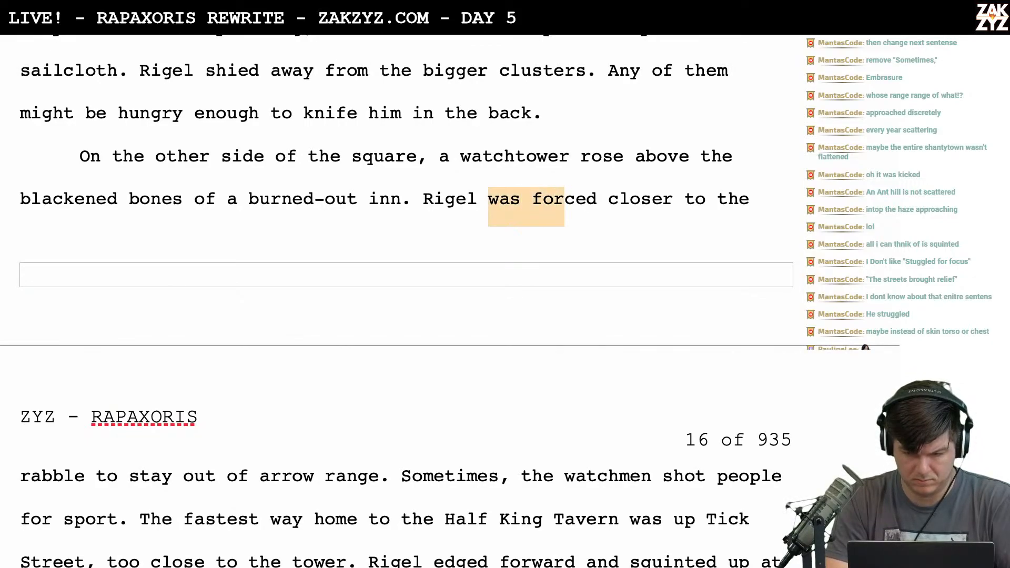
{"action": "type", "text": "Cheate"}
{"action": "key", "text": "BackSpace"}
{"action": "key", "text": "BackSpace"}
{"action": "key", "text": "BackSpace"}
{"action": "key", "text": "BackSpace"}
{"action": "key", "text": "BackSpace"}
{"action": "type", "text": "c"}
{"action": "key", "text": "BackSpace"}
{"action": "key", "text": "BackSpace"}
{"action": "type", "text": "cheated"}
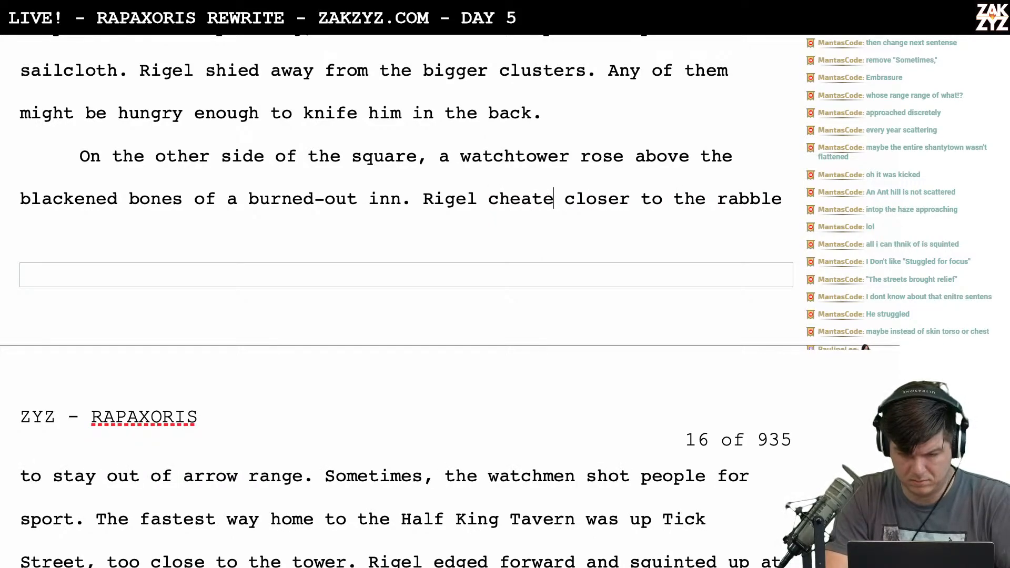
Reword the watchmen sentence as "The watchmen shot people for sport, sometimes."
{"action": "key", "text": "Down"}
{"action": "key", "text": "Down"}
{"action": "key", "text": "Down"}
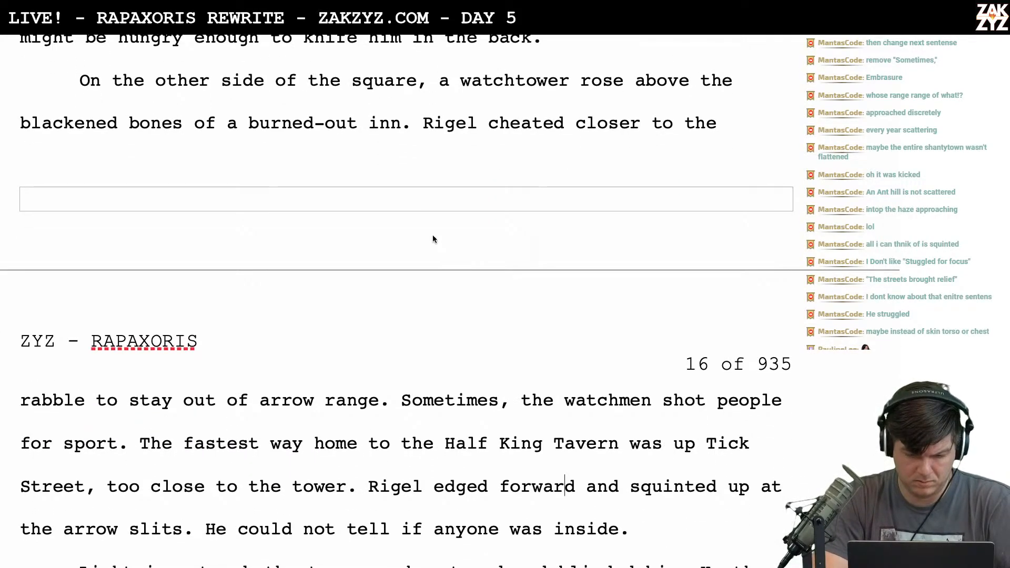
{"action": "scroll", "coordinate": [503, 304], "scroll_direction": "down", "scroll_amount": 3}
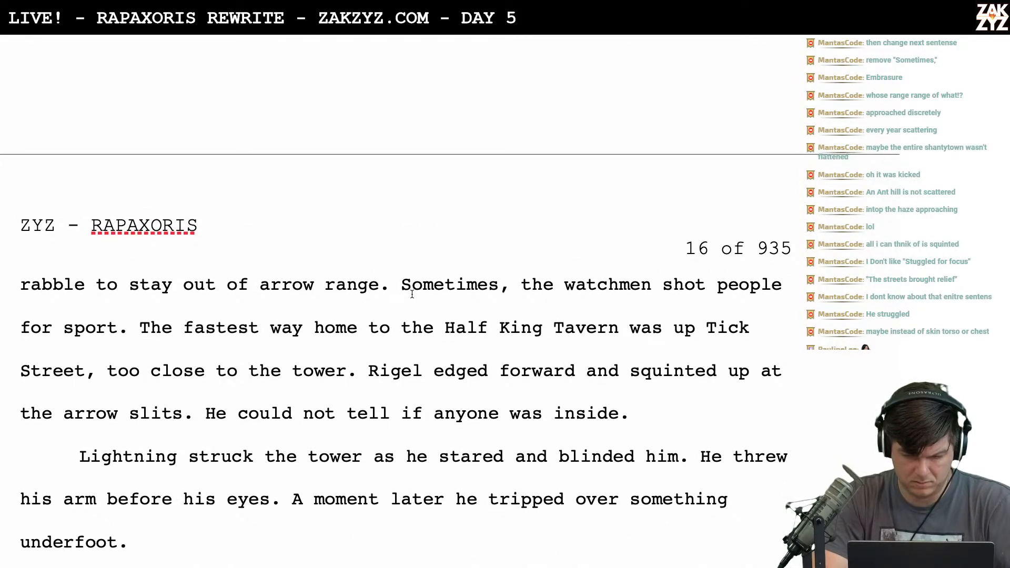
{"action": "left_click_drag", "start_coordinate": [402, 285], "coordinate": [532, 285]}
{"action": "type", "text": "T"}
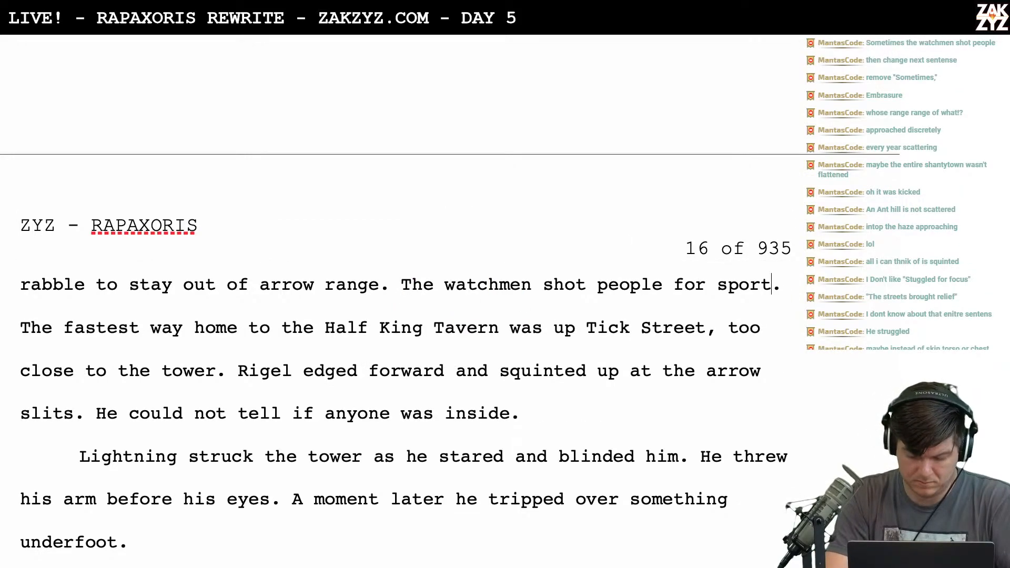
{"action": "type", "text": ", sometimes"}
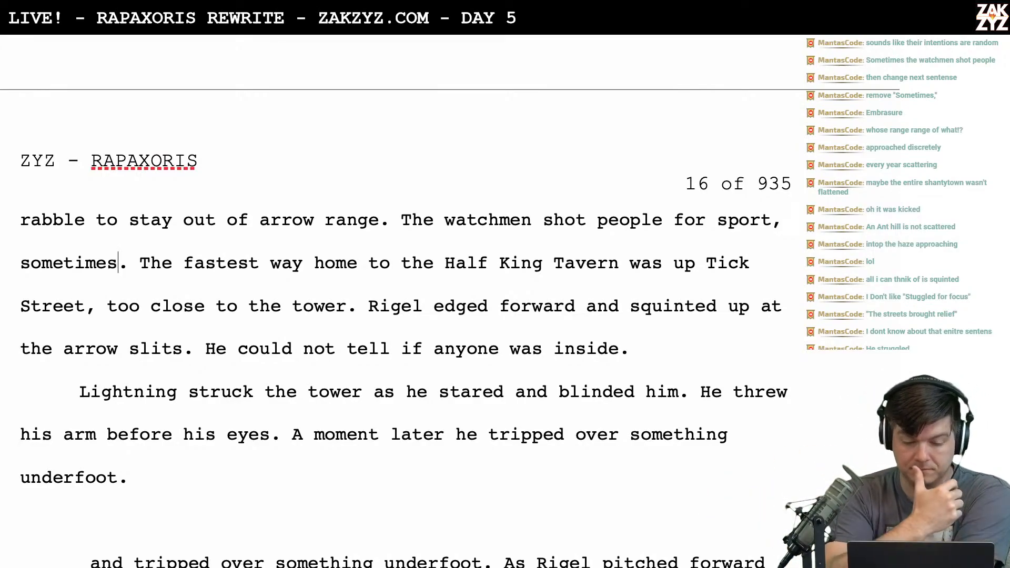
{"action": "scroll", "coordinate": [400, 299], "scroll_direction": "up", "scroll_amount": 3}
{"action": "scroll", "coordinate": [400, 300], "scroll_direction": "down", "scroll_amount": 2}
{"action": "scroll", "coordinate": [400, 300], "scroll_direction": "up", "scroll_amount": 2}
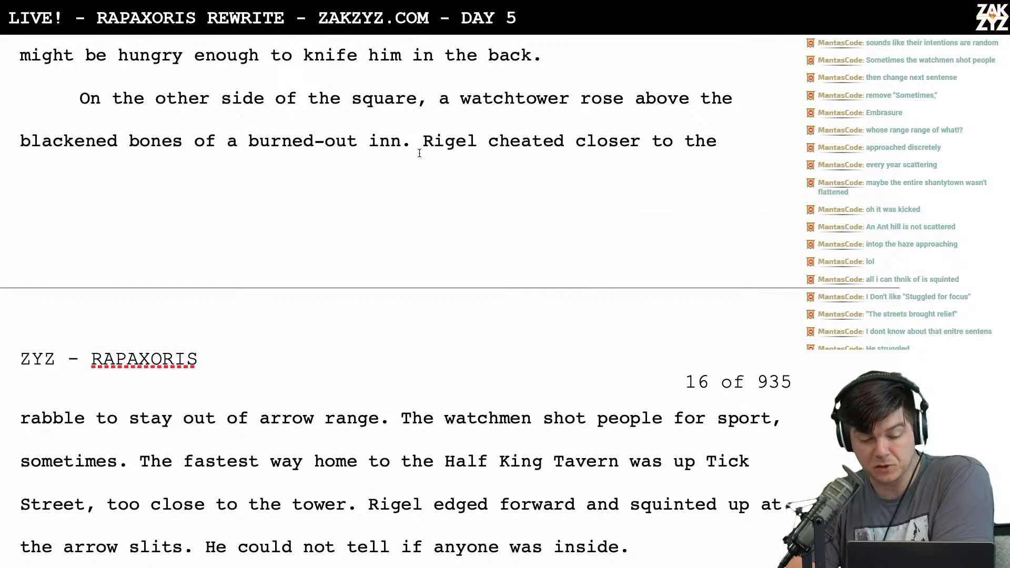
Delete "arrow" so the phrase about Rigel keeping to the rabble reads "to stay out of range"
{"action": "scroll", "coordinate": [420, 153], "scroll_direction": "down", "scroll_amount": 1}
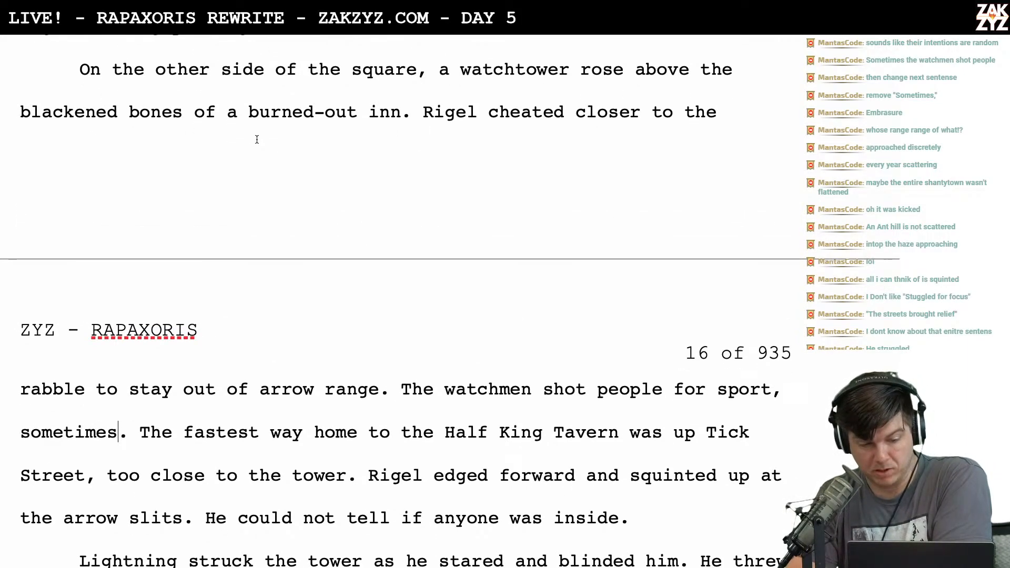
{"action": "scroll", "coordinate": [295, 138], "scroll_direction": "down", "scroll_amount": 1}
{"action": "scroll", "coordinate": [343, 136], "scroll_direction": "down", "scroll_amount": 1}
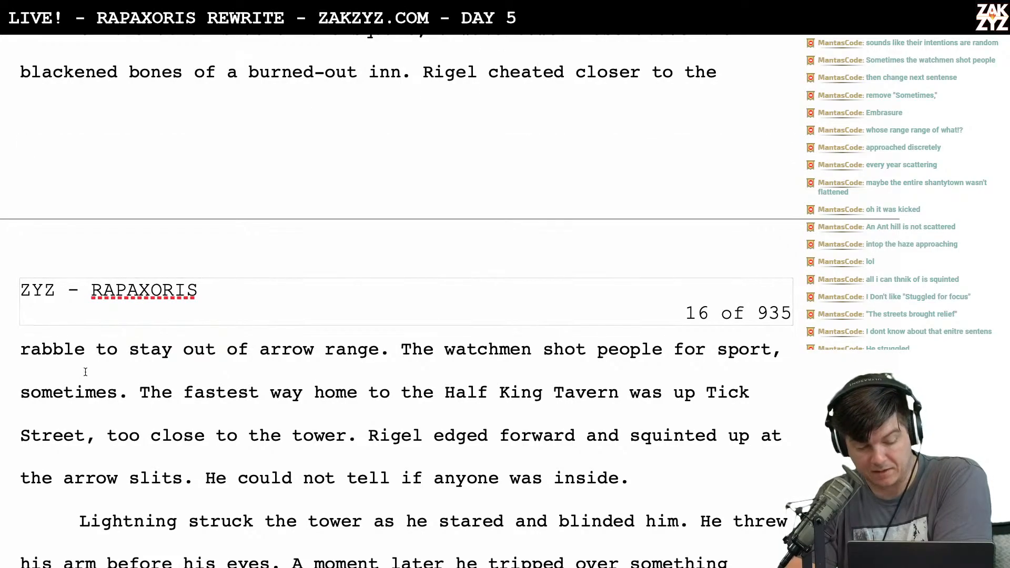
{"action": "left_click", "coordinate": [314, 350]}
{"action": "key", "text": "BackSpace"}
{"action": "key", "text": "BackSpace"}
{"action": "key", "text": "BackSpace"}
{"action": "key", "text": "BackSpace"}
{"action": "key", "text": "BackSpace"}
{"action": "key", "text": "BackSpace"}
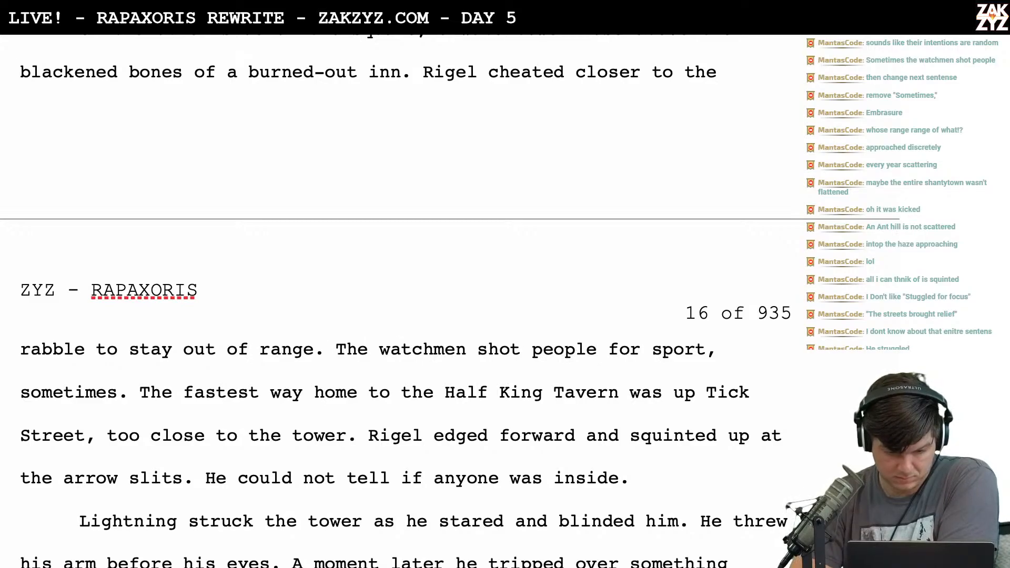
Reword the watchmen sentence as "The watchmen sometimes shot people for sport."
{"action": "scroll", "coordinate": [380, 368], "scroll_direction": "down", "scroll_amount": 3}
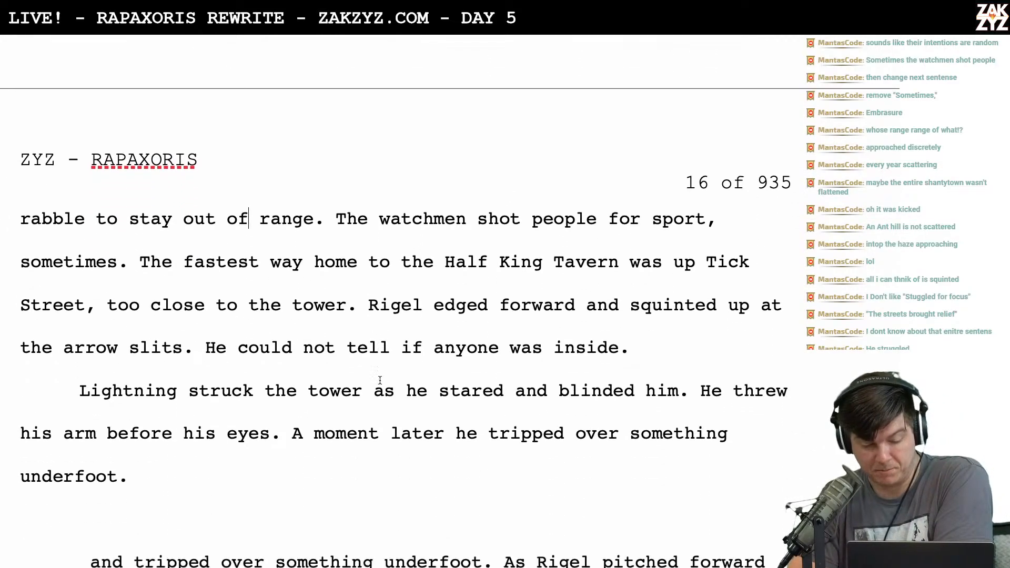
{"action": "scroll", "coordinate": [380, 380], "scroll_direction": "down", "scroll_amount": 1}
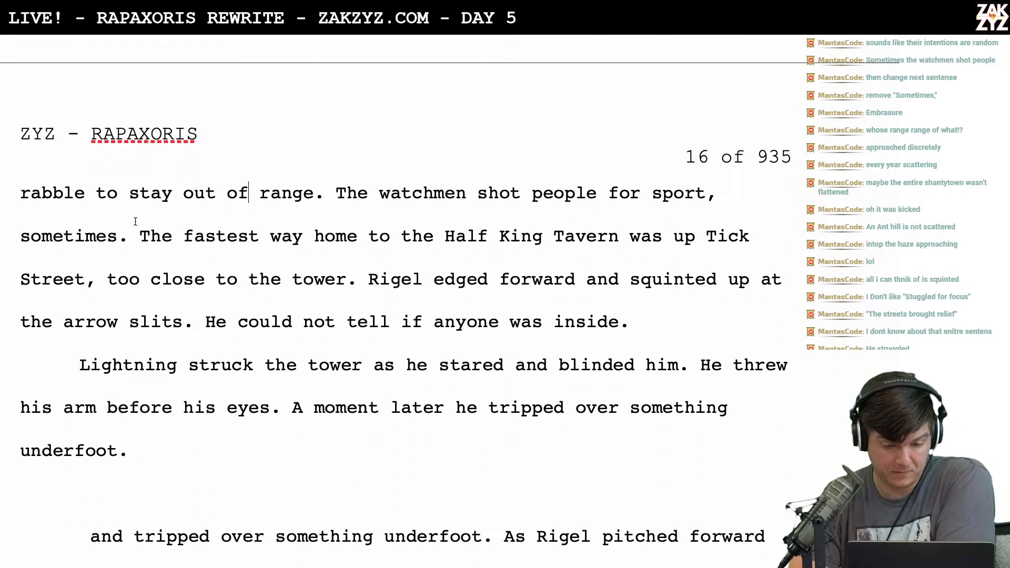
{"action": "left_click", "coordinate": [477, 192]}
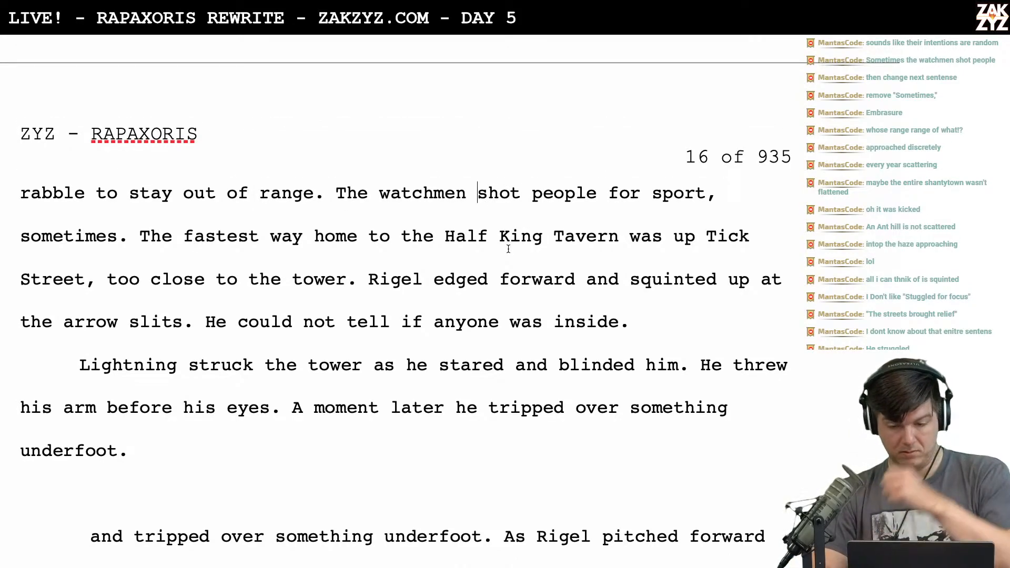
{"action": "type", "text": "sometimes s"}
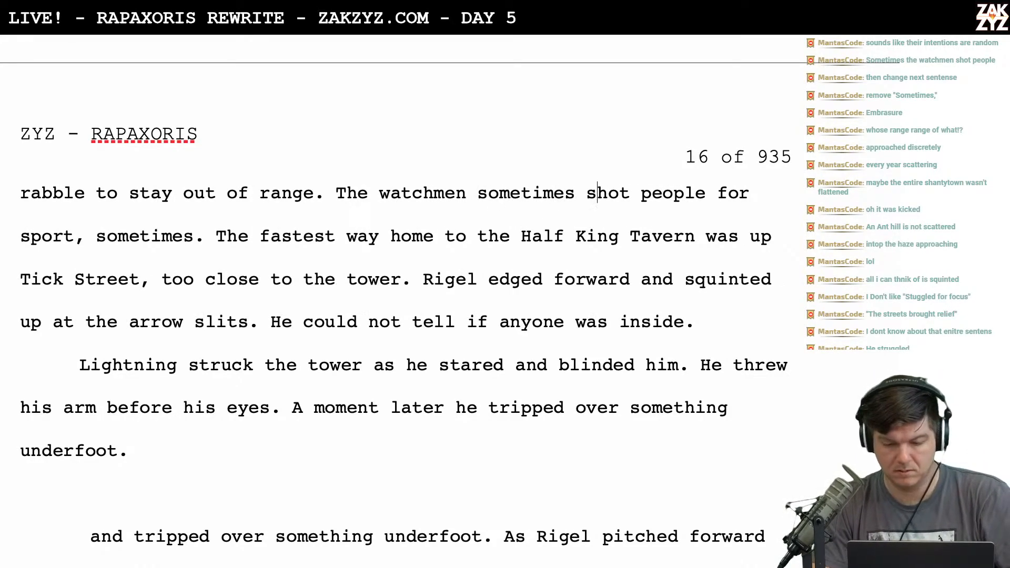
{"action": "key", "text": "Right"}
{"action": "key", "text": "Right"}
{"action": "key", "text": "Right"}
{"action": "key", "text": "Right"}
{"action": "key", "text": "Right"}
{"action": "key", "text": "Right"}
{"action": "key", "text": "Right"}
{"action": "key", "text": "Right"}
{"action": "key", "text": "Right"}
{"action": "key", "text": "Right"}
{"action": "key", "text": "Right"}
{"action": "key", "text": "Right"}
{"action": "key", "text": "Right"}
{"action": "key", "text": "Right"}
{"action": "key", "text": "Right"}
{"action": "key", "text": "Right"}
{"action": "key", "text": "Right"}
{"action": "key", "text": "Right"}
{"action": "key", "text": "Right"}
{"action": "key", "text": "Right"}
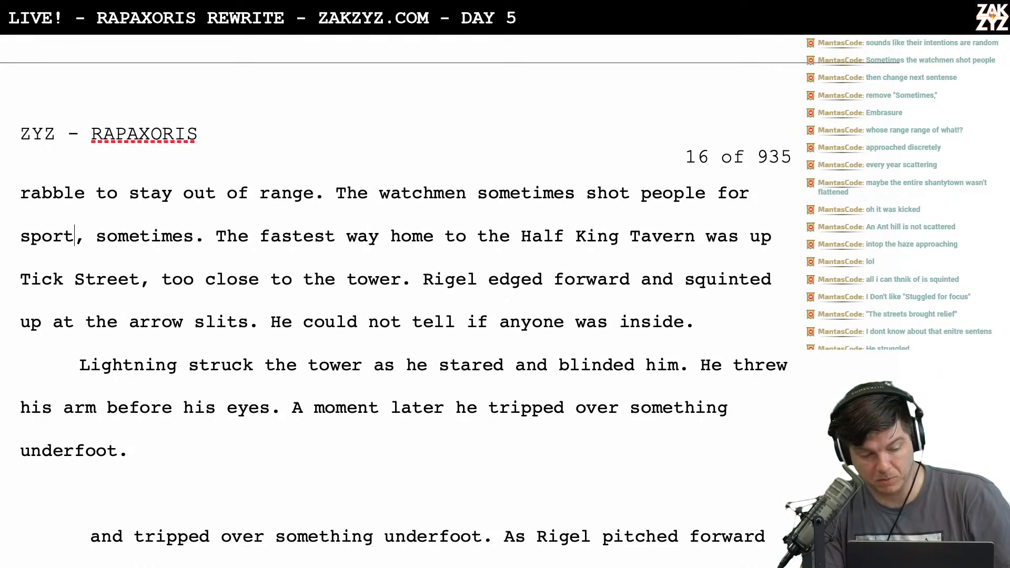
{"action": "type", "text": "."}
{"action": "key", "text": "shift+Right"}
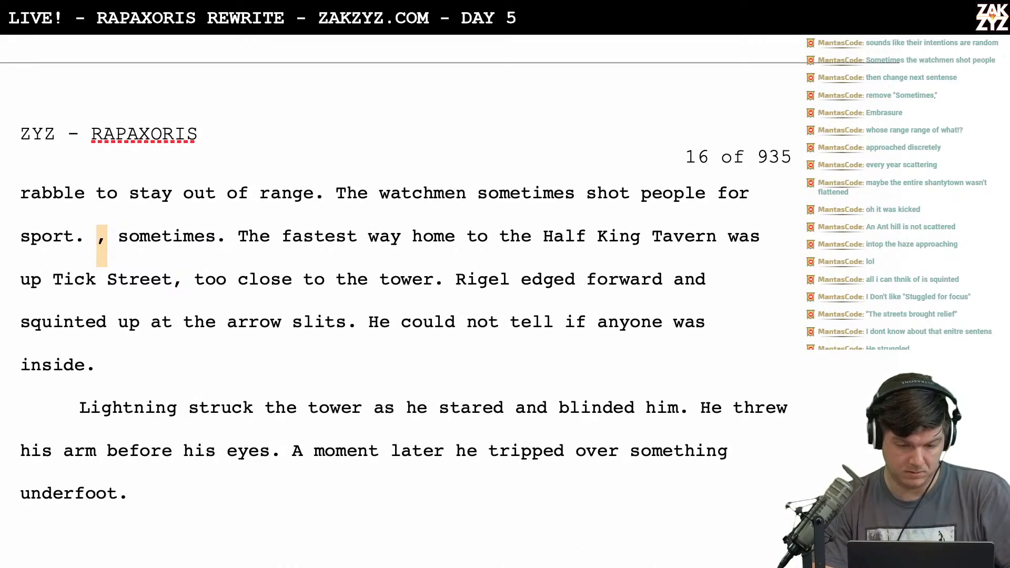
{"action": "key", "text": "shift+Right"}
{"action": "key", "text": "shift+Right"}
{"action": "key", "text": "shift+Right"}
{"action": "key", "text": "shift+Right"}
{"action": "key", "text": "shift+Right"}
{"action": "key", "text": "shift+Right"}
{"action": "key", "text": "shift+Right"}
{"action": "key", "text": "shift+Right"}
{"action": "key", "text": "shift+Right"}
{"action": "key", "text": "shift+Right"}
{"action": "key", "text": "shift+Right"}
{"action": "key", "text": "shift+Right"}
{"action": "key", "text": "BackSpace"}
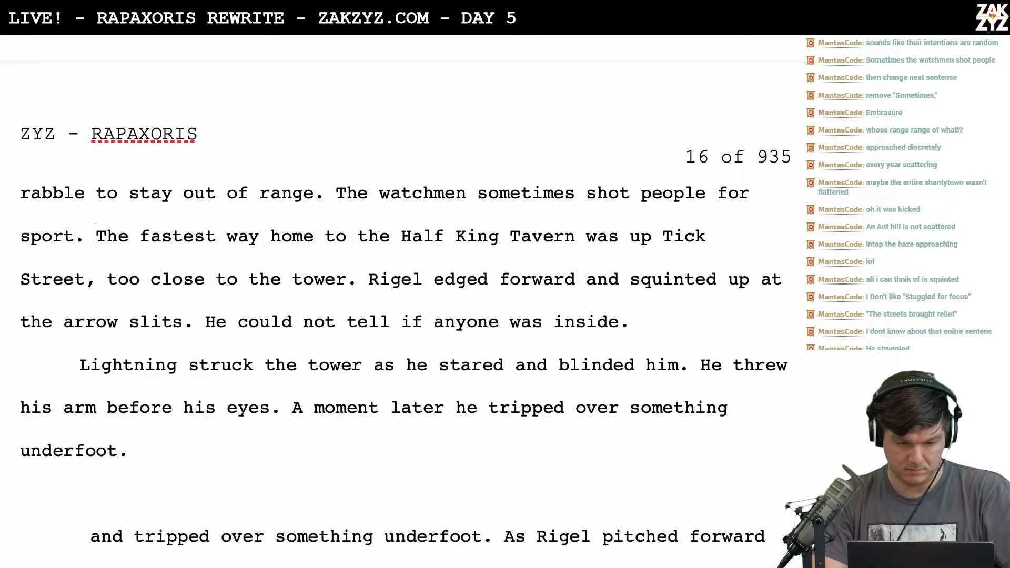
Reread the passage from the watchmen sentence through the lightning strike and Rigel's fall
{"action": "scroll", "coordinate": [399, 305], "scroll_direction": "down", "scroll_amount": 1}
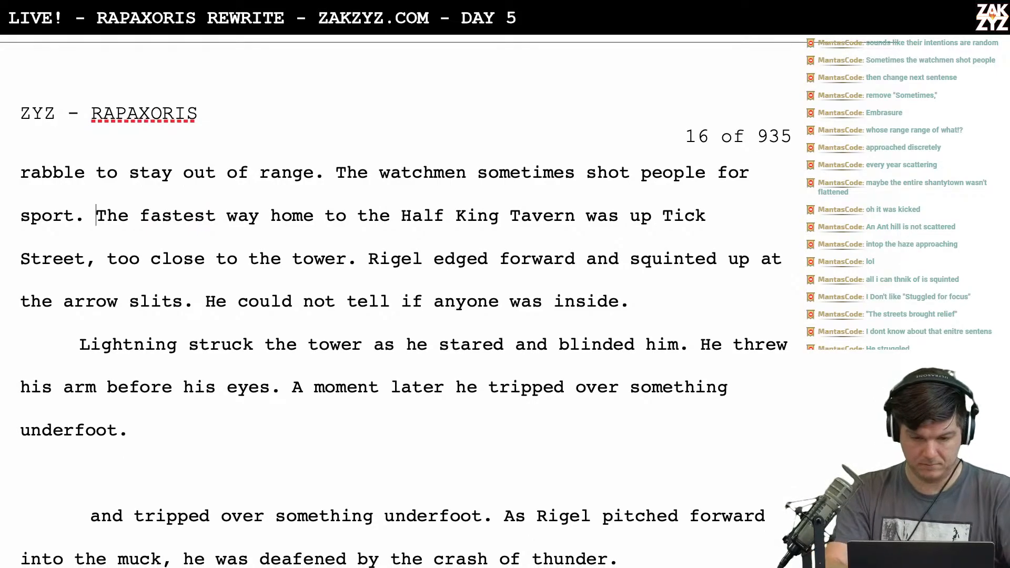
{"action": "scroll", "coordinate": [399, 305], "scroll_direction": "down", "scroll_amount": 3}
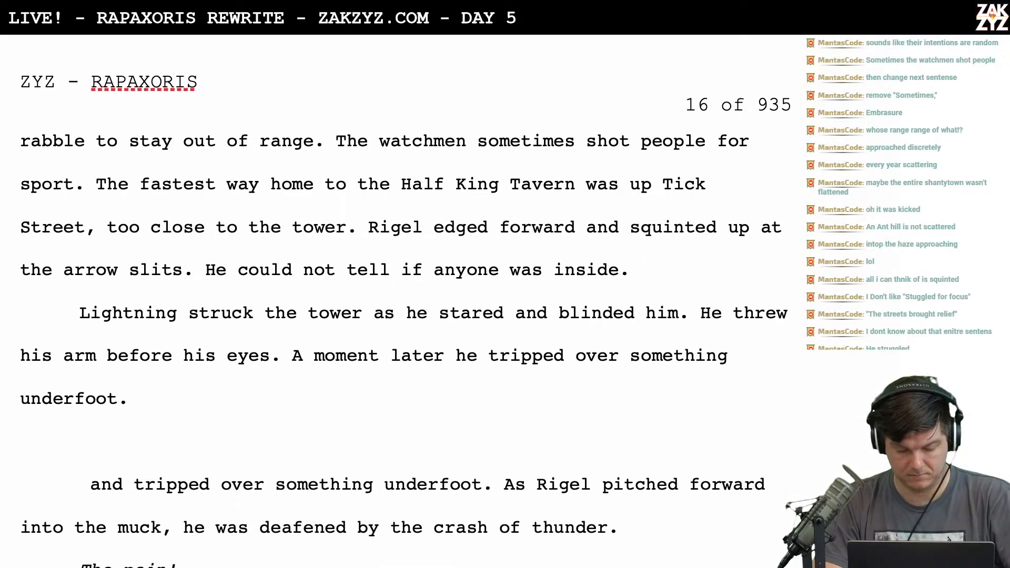
{"action": "scroll", "coordinate": [400, 305], "scroll_direction": "up", "scroll_amount": 2}
{"action": "scroll", "coordinate": [400, 305], "scroll_direction": "down", "scroll_amount": 1}
{"action": "scroll", "coordinate": [400, 305], "scroll_direction": "down", "scroll_amount": 2}
{"action": "scroll", "coordinate": [399, 305], "scroll_direction": "up", "scroll_amount": 7}
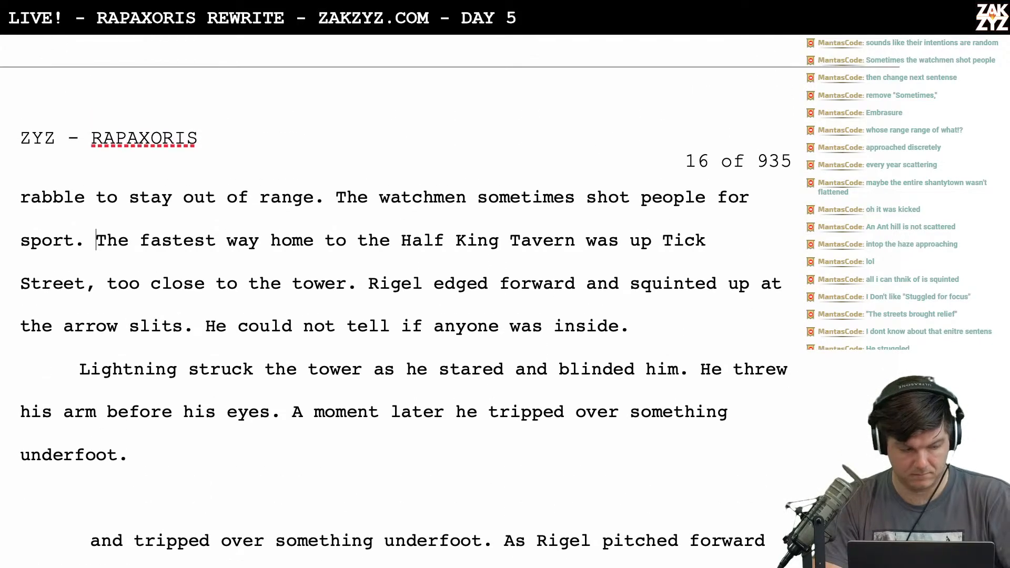
{"action": "scroll", "coordinate": [399, 305], "scroll_direction": "down", "scroll_amount": 1}
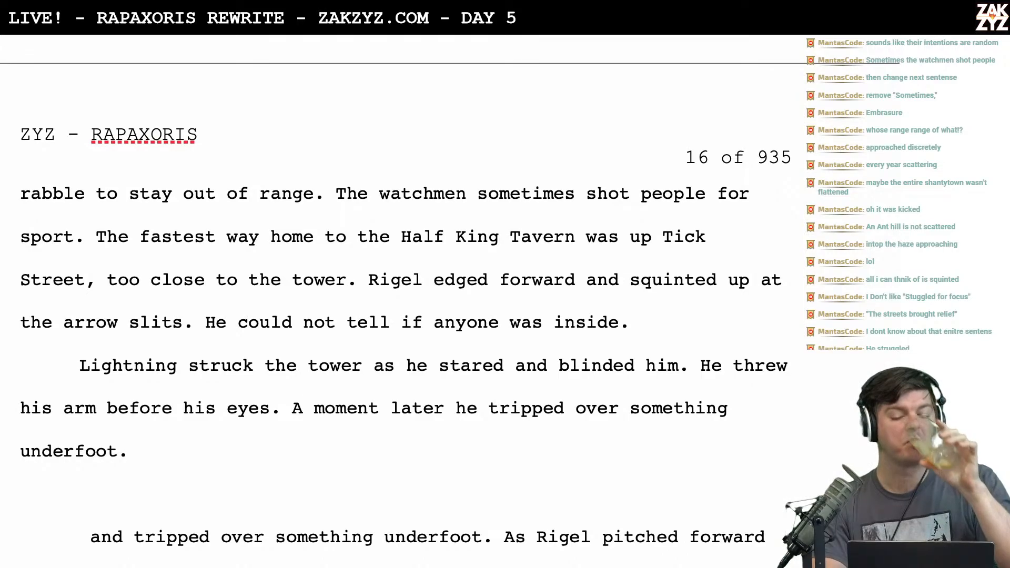
{"action": "scroll", "coordinate": [399, 305], "scroll_direction": "down", "scroll_amount": 1}
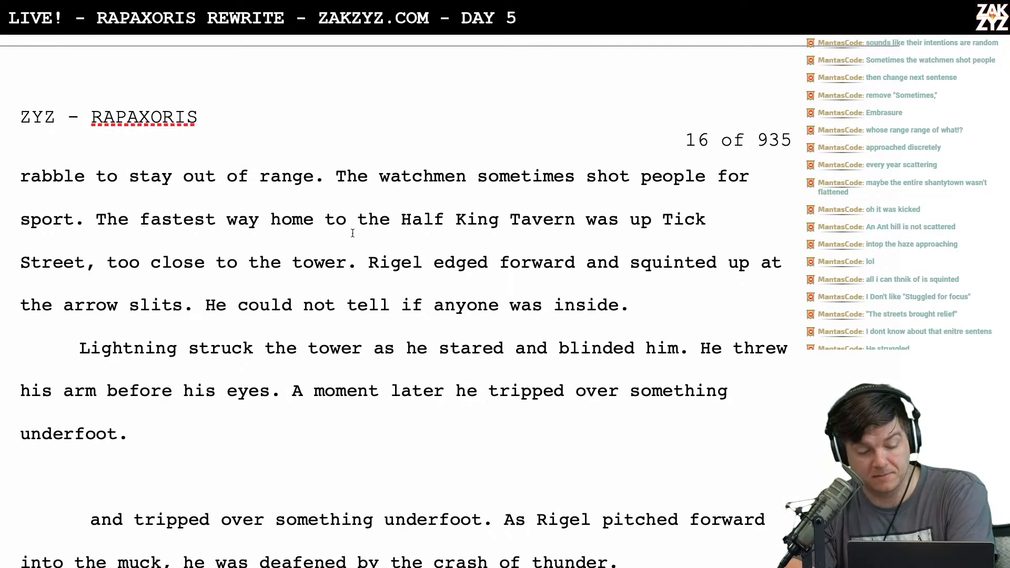
{"action": "scroll", "coordinate": [374, 288], "scroll_direction": "down", "scroll_amount": 4}
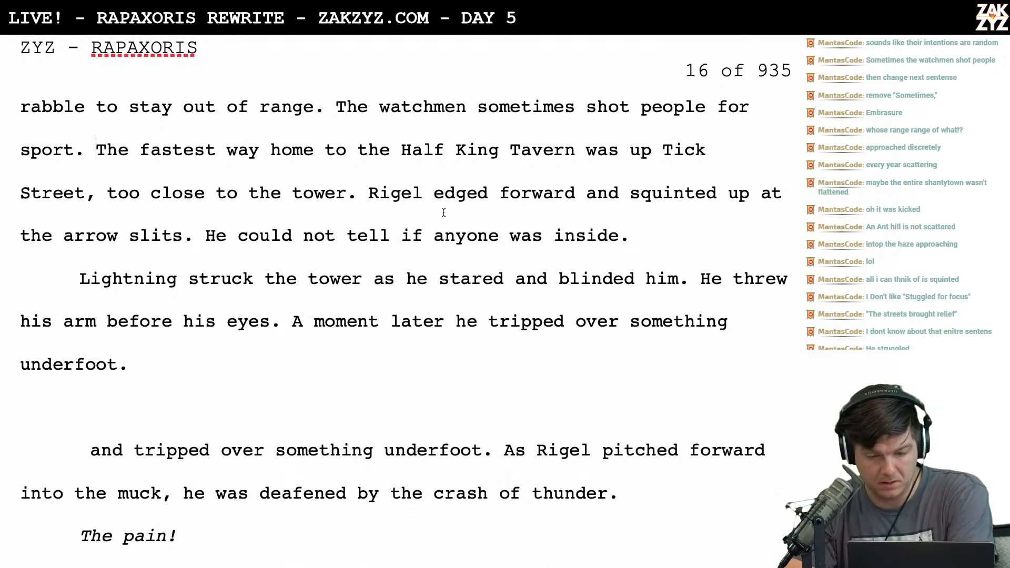
{"action": "scroll", "coordinate": [452, 196], "scroll_direction": "down", "scroll_amount": 2}
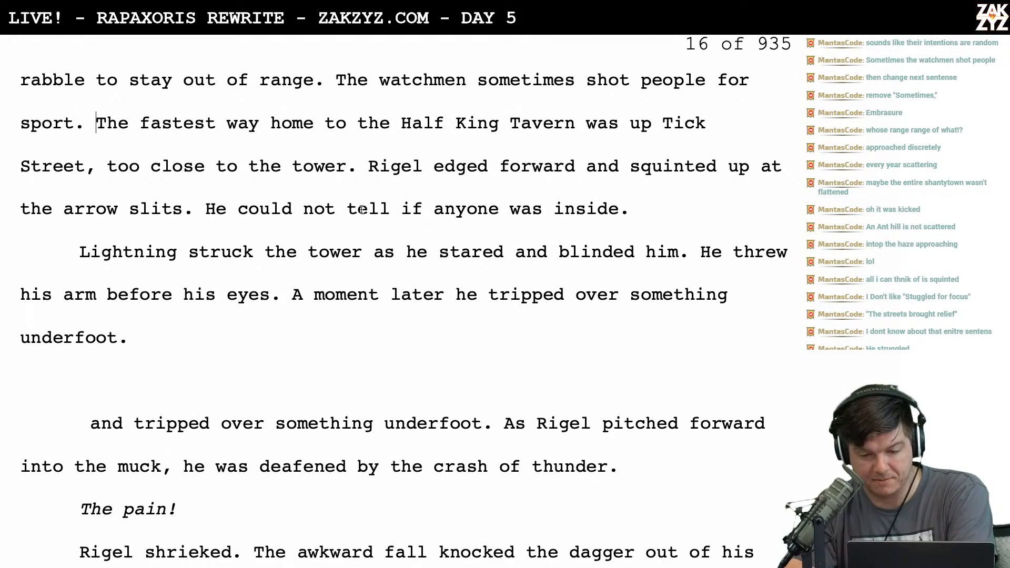
{"action": "scroll", "coordinate": [216, 205], "scroll_direction": "down", "scroll_amount": 5}
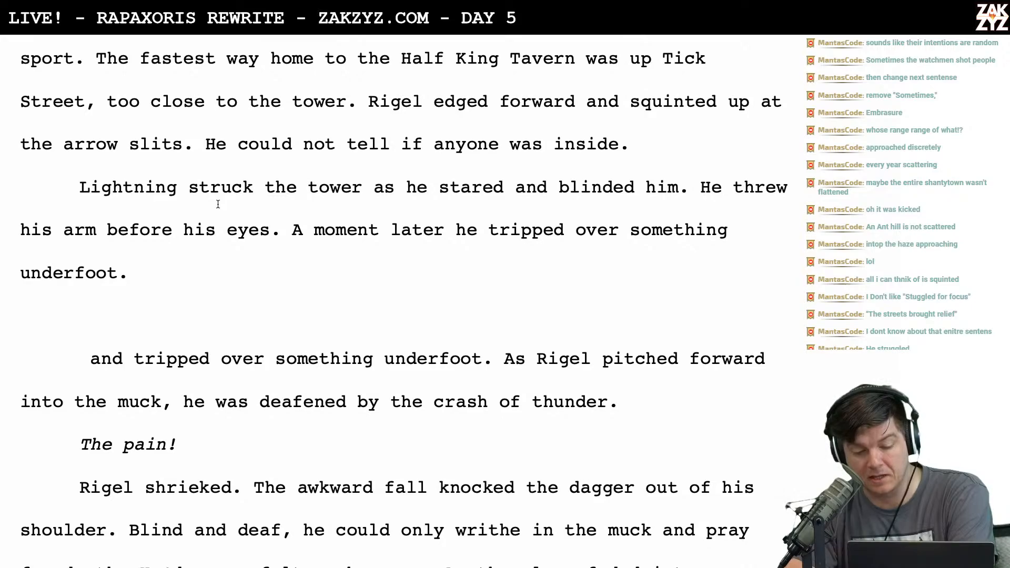
Start a new paragraph after "inside." with "A flash of lightning blinded Rigel. He threw his arm before his eyes and"
{"action": "left_click", "coordinate": [670, 131]}
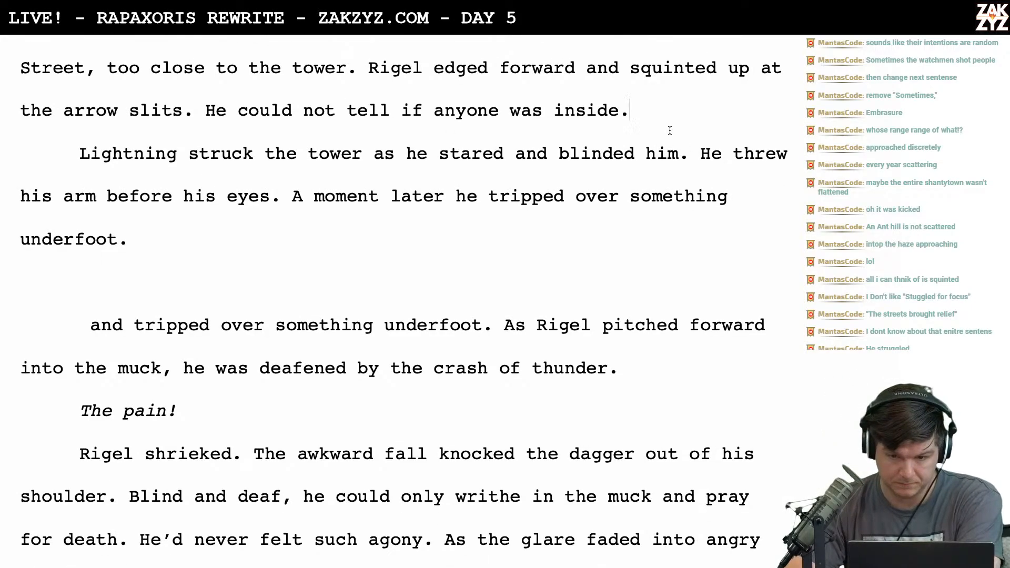
{"action": "key", "text": "Return"}
{"action": "type", "text": "A"}
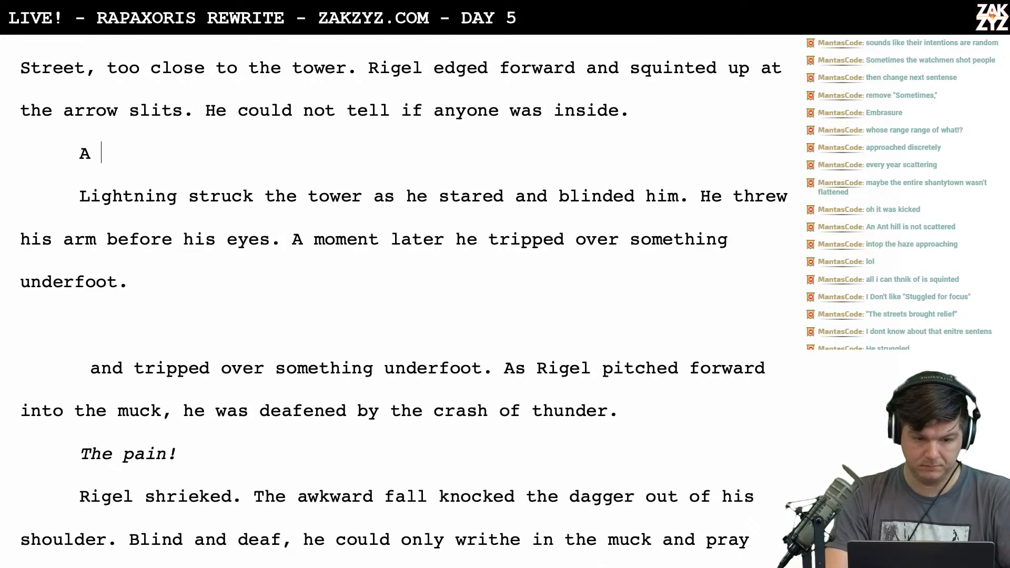
{"action": "key", "text": "BackSpace"}
{"action": "key", "text": "BackSpace"}
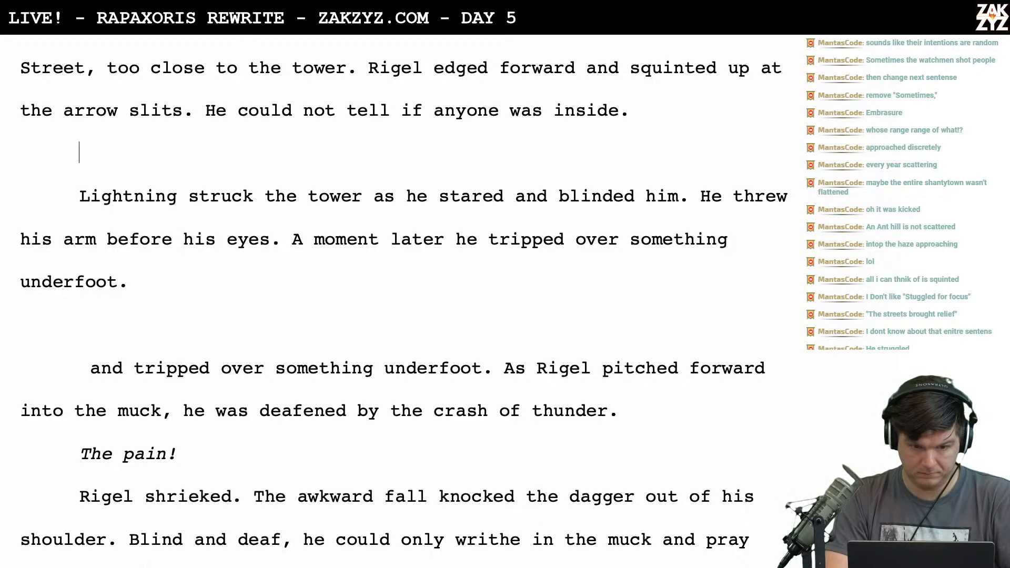
{"action": "type", "text": "A flash of lightning blinded him"}
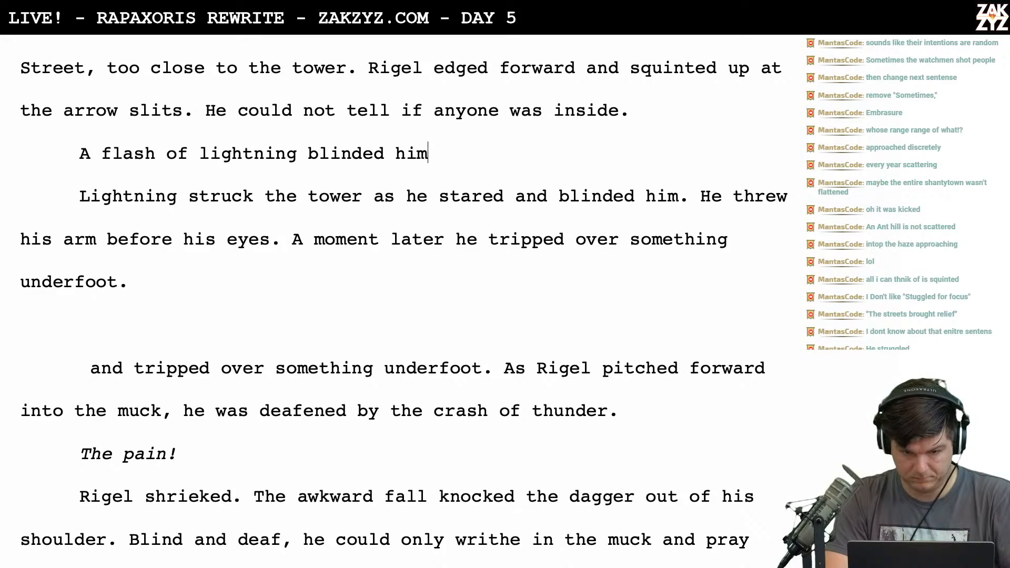
{"action": "key", "text": "BackSpace"}
{"action": "key", "text": "BackSpace"}
{"action": "key", "text": "BackSpace"}
{"action": "type", "text": "r"}
{"action": "key", "text": "BackSpace"}
{"action": "type", "text": "Rigel. He threw hsi"}
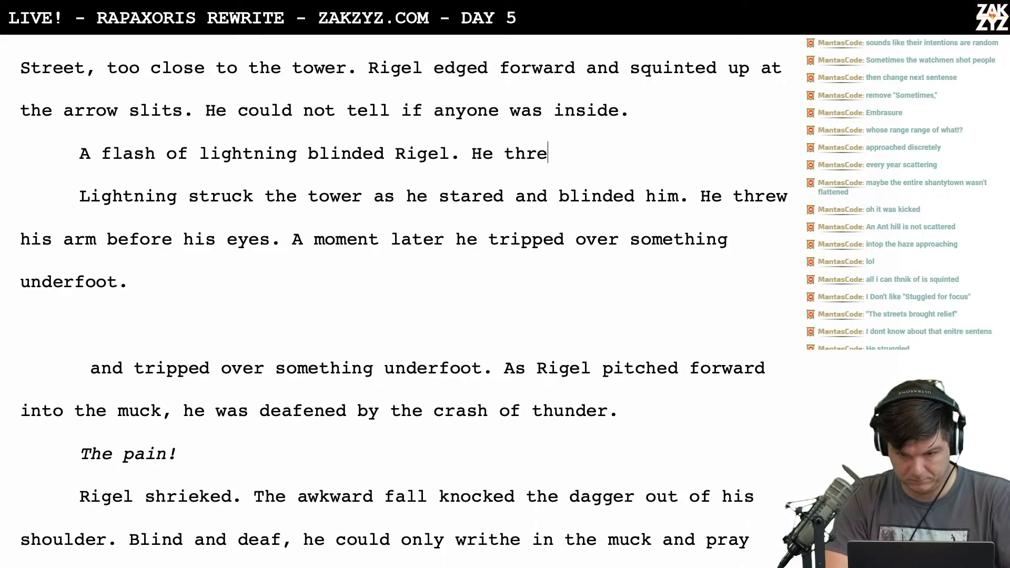
{"action": "key", "text": "BackSpace"}
{"action": "key", "text": "BackSpace"}
{"action": "type", "text": "is"}
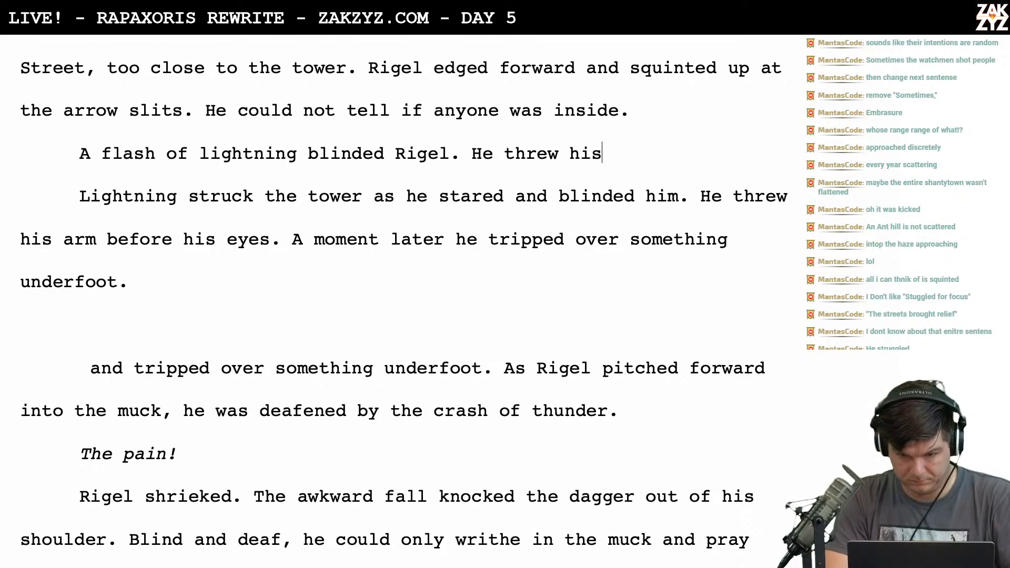
{"action": "type", "text": " arm before "}
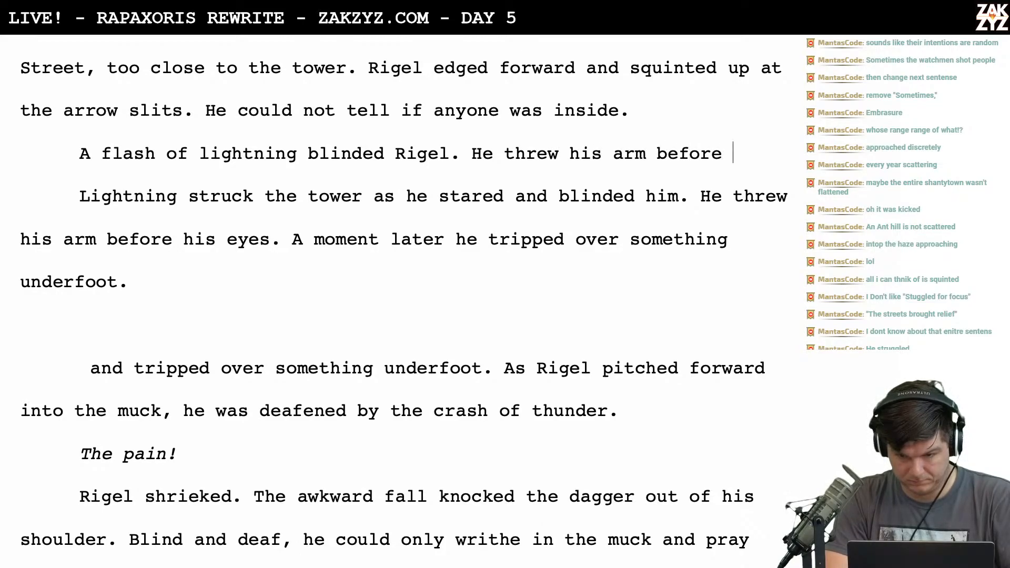
{"action": "type", "text": "his eyes and "}
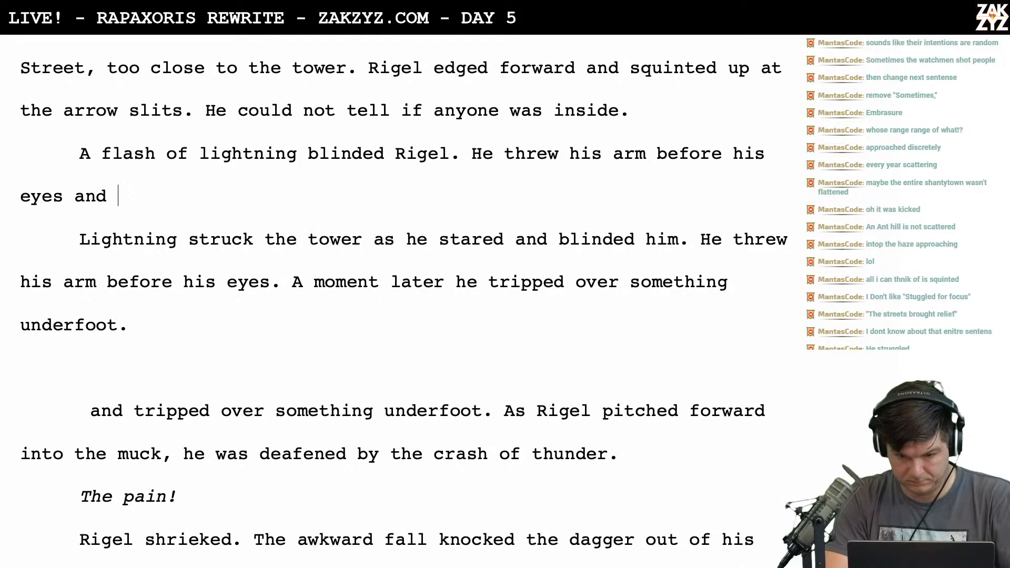
Finish the sentence about Rigel throwing up his arm with "tripped over something underfoot."
{"action": "type", "text": "stubm"}
{"action": "key", "text": "BackSpace"}
{"action": "key", "text": "BackSpace"}
{"action": "key", "text": "BackSpace"}
{"action": "key", "text": "BackSpace"}
{"action": "key", "text": "BackSpace"}
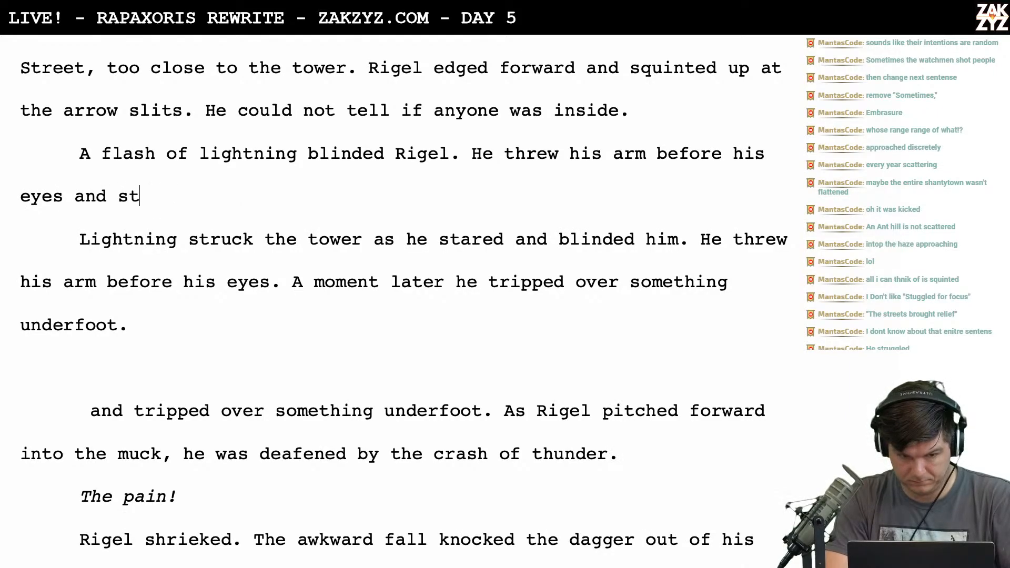
{"action": "type", "text": "truppe"}
{"action": "key", "text": "BackSpace"}
{"action": "key", "text": "BackSpace"}
{"action": "key", "text": "BackSpace"}
{"action": "key", "text": "BackSpace"}
{"action": "type", "text": "ipped over "}
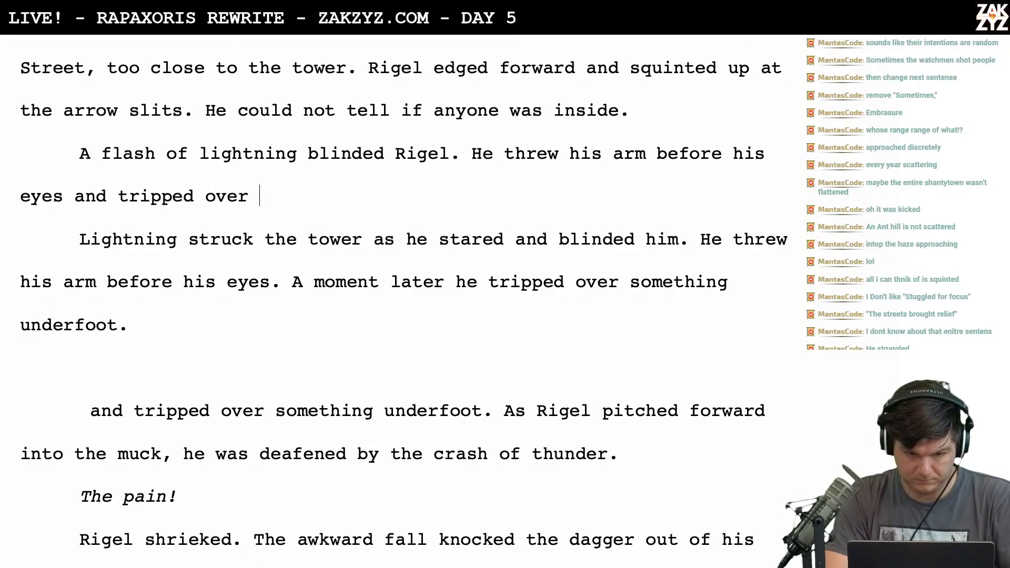
{"action": "type", "text": "something underfoot. "}
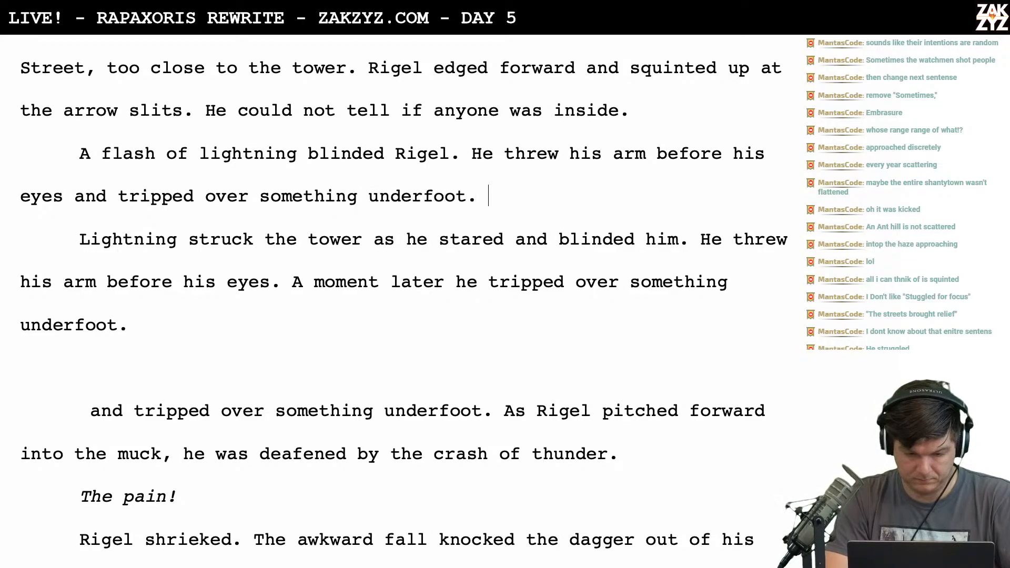
Add the sentence "Thunder crashed as he pitched into the muck." to the end of the new lightning paragraph
{"action": "type", "text": "Thunder"}
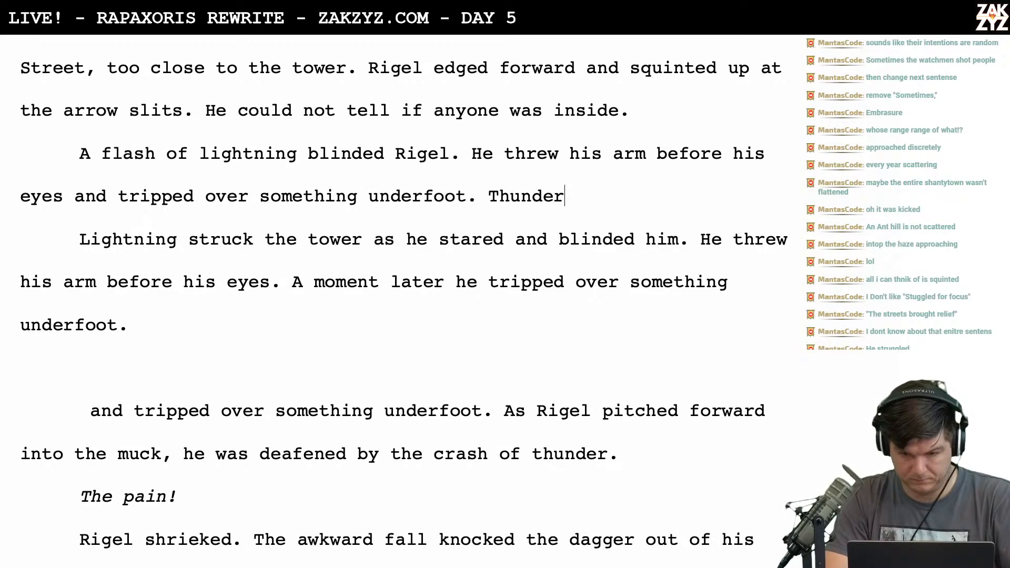
{"action": "type", "text": " crashed as he "}
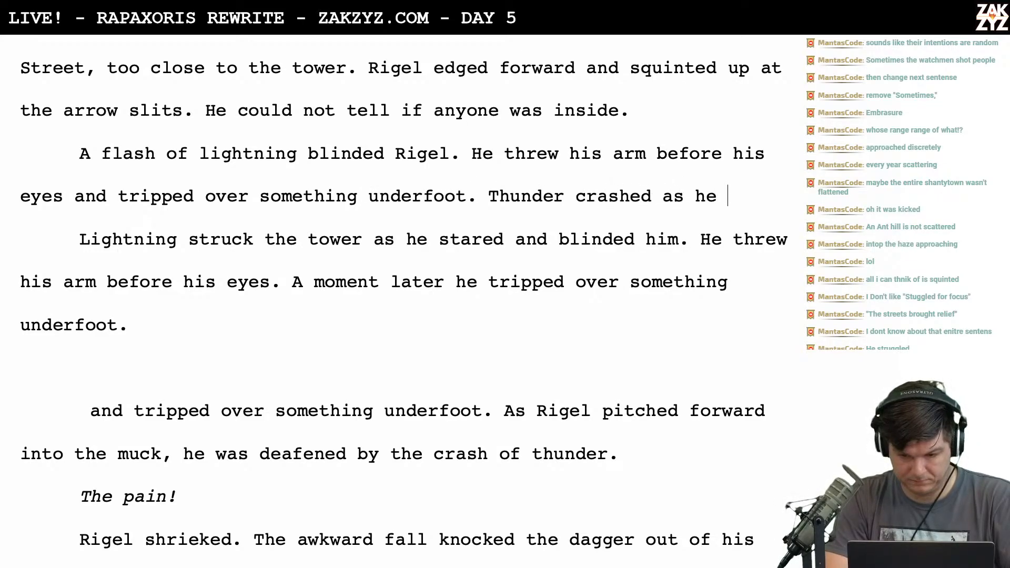
{"action": "type", "text": "pitched into t"}
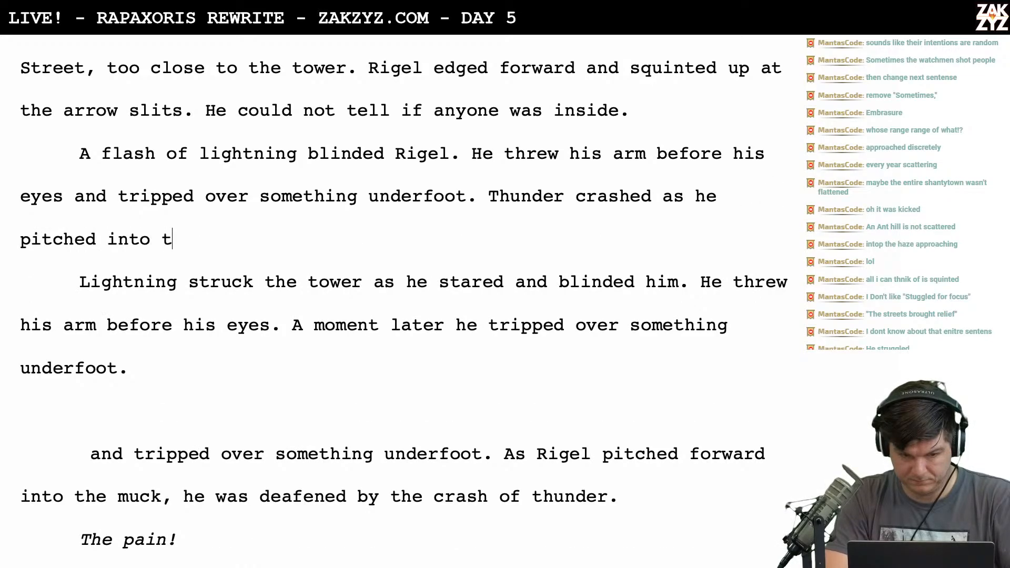
{"action": "type", "text": "he muck."}
Delete the old text from "Lightning struck the tower" through "deafened by the crash of thunder."
{"action": "key", "text": "shift+Down"}
{"action": "key", "text": "shift+Down"}
{"action": "key", "text": "shift+Down"}
{"action": "key", "text": "shift+Down"}
{"action": "key", "text": "shift+Down"}
{"action": "key", "text": "shift+Down"}
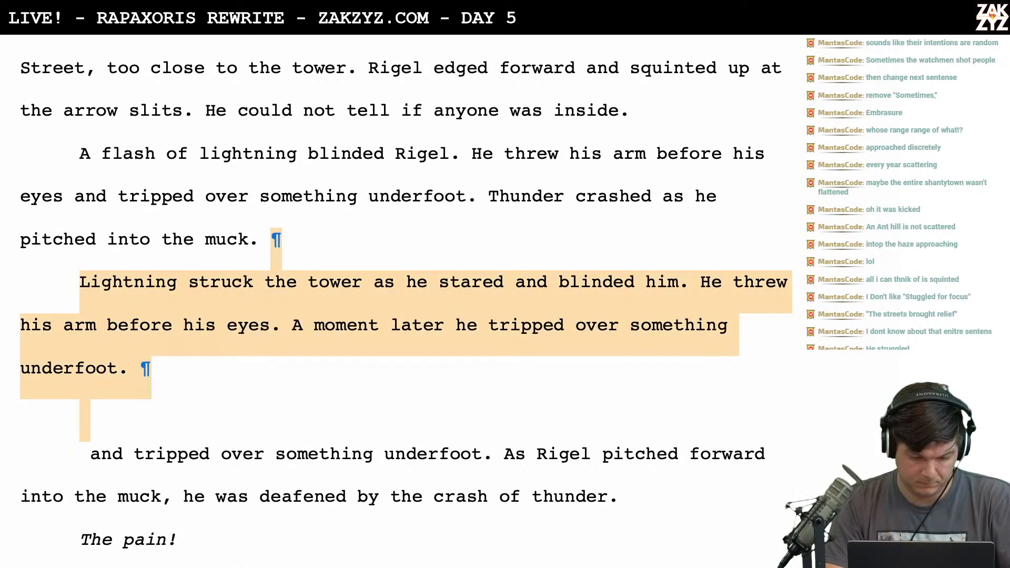
{"action": "key", "text": "shift+Down"}
{"action": "key", "text": "shift+Left"}
{"action": "key", "text": "shift+Left"}
{"action": "key", "text": "shift+Left"}
{"action": "key", "text": "shift+Left"}
{"action": "key", "text": "shift+Left"}
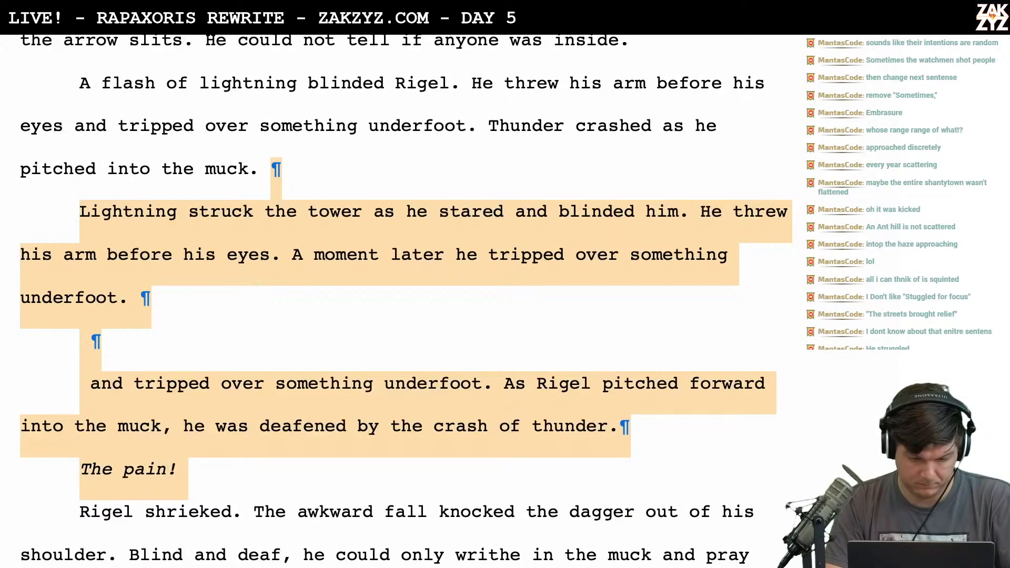
{"action": "key", "text": "shift+Left"}
{"action": "key", "text": "shift+Left"}
{"action": "key", "text": "shift+Left"}
{"action": "key", "text": "shift+Left"}
{"action": "key", "text": "shift+Left"}
{"action": "key", "text": "shift+Left"}
{"action": "key", "text": "shift+Left"}
{"action": "key", "text": "shift+Left"}
{"action": "key", "text": "shift+Left"}
{"action": "key", "text": "shift+Left"}
{"action": "key", "text": "shift+Right"}
{"action": "key", "text": "shift+Right"}
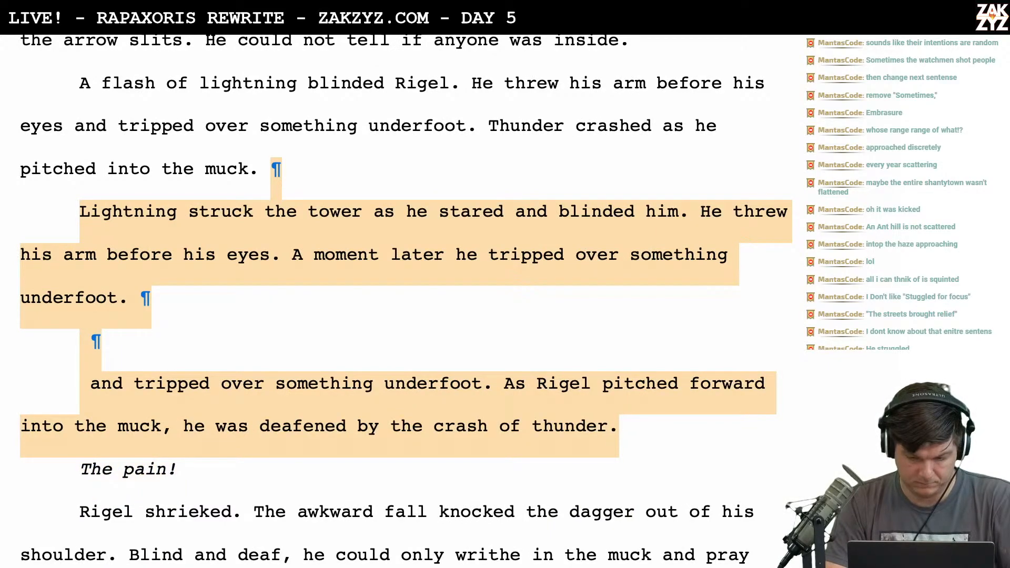
{"action": "key", "text": "Delete"}
Delete the italic line "The pain!" above the paragraph beginning "Rigel shrieked."
{"action": "left_click", "coordinate": [231, 257]}
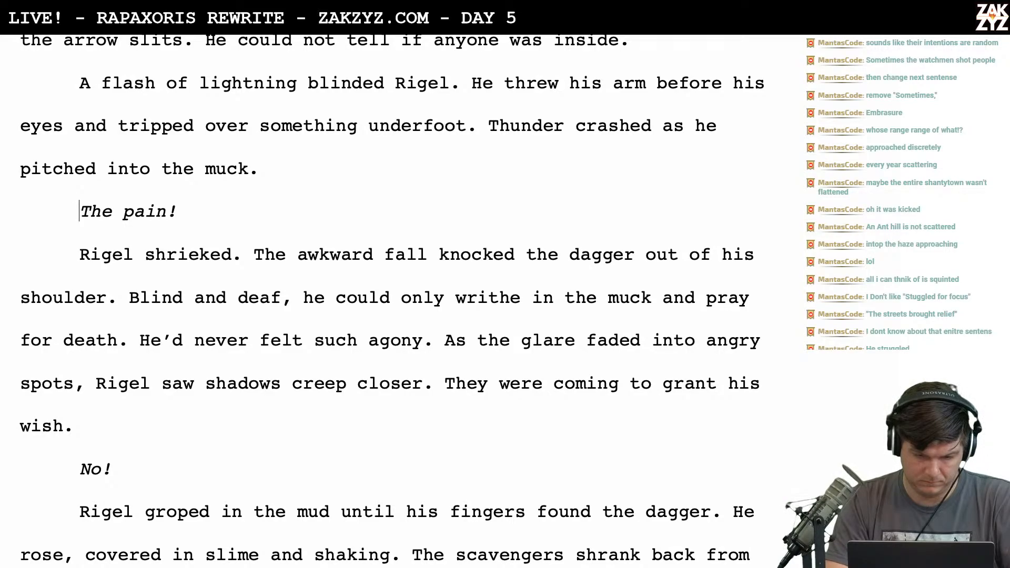
{"action": "key", "text": "shift+Down"}
{"action": "key", "text": "shift+Left"}
{"action": "key", "text": "Delete"}
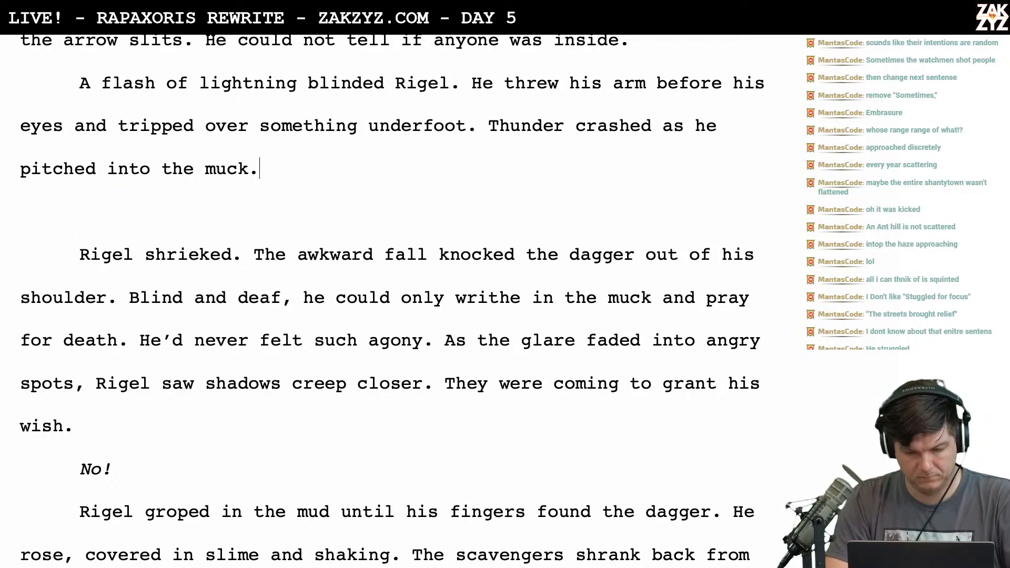
Continue the new lightning paragraph after "pitched into the muck." with "Rigel screamed, the awkward fall wrenched the dagger"
{"action": "key", "text": "Left"}
{"action": "key", "text": "Right"}
{"action": "key", "text": "Left"}
{"action": "type", "text": "Rigel s"}
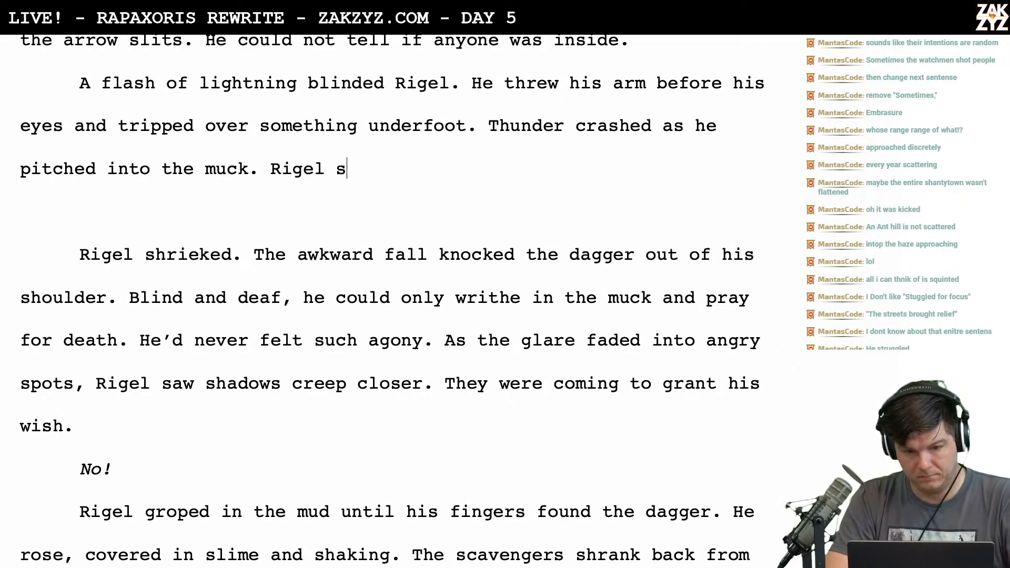
{"action": "type", "text": "creamed, the "}
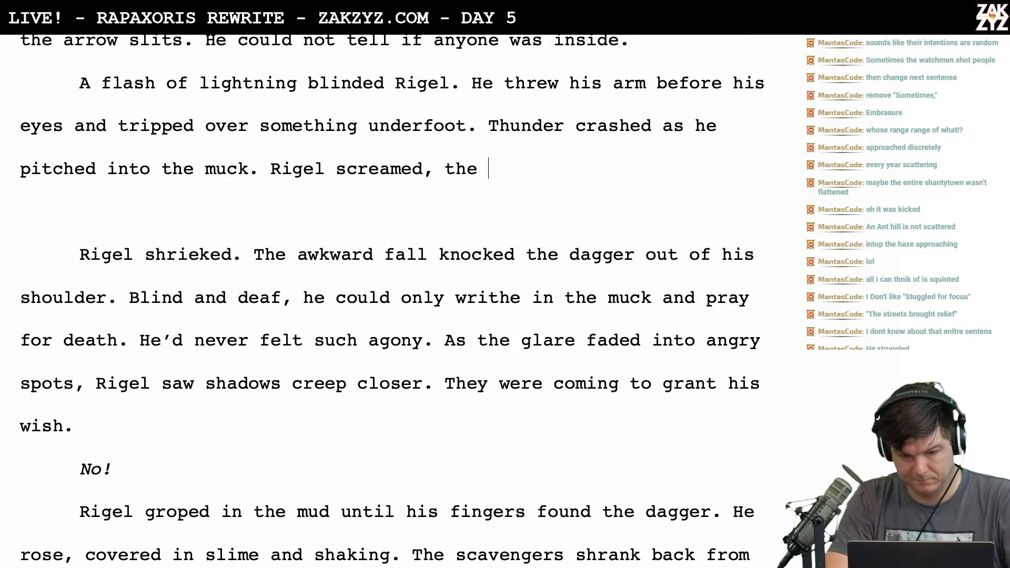
{"action": "type", "text": "awkward foa"}
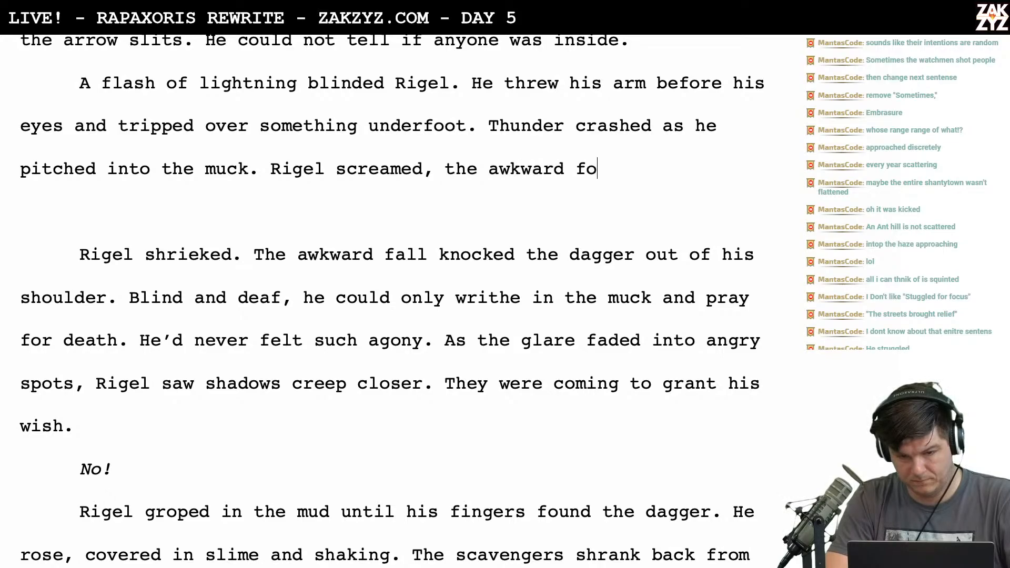
{"action": "key", "text": "BackSpace"}
{"action": "key", "text": "BackSpace"}
{"action": "type", "text": "all"}
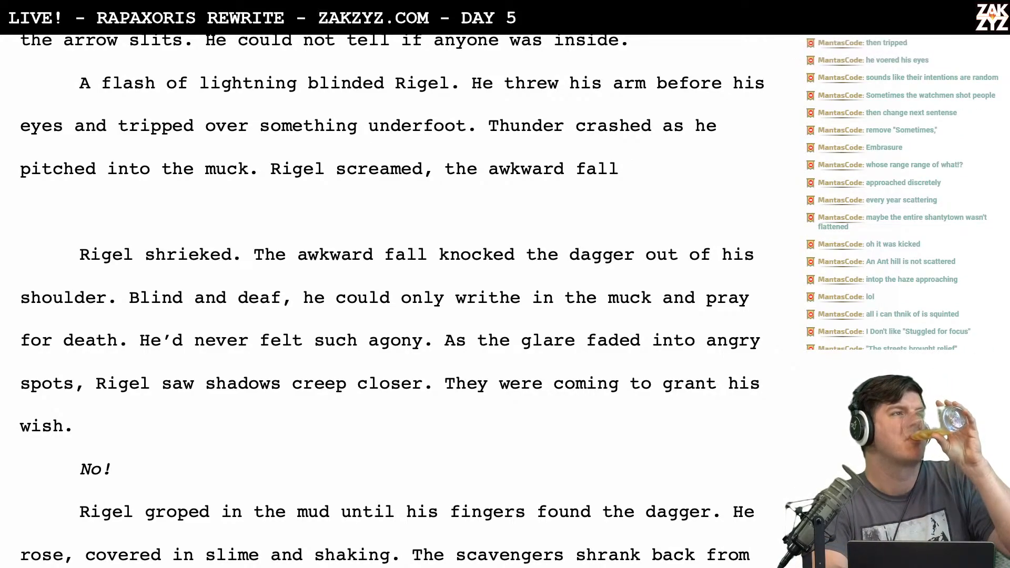
{"action": "type", "text": "wrenched the "}
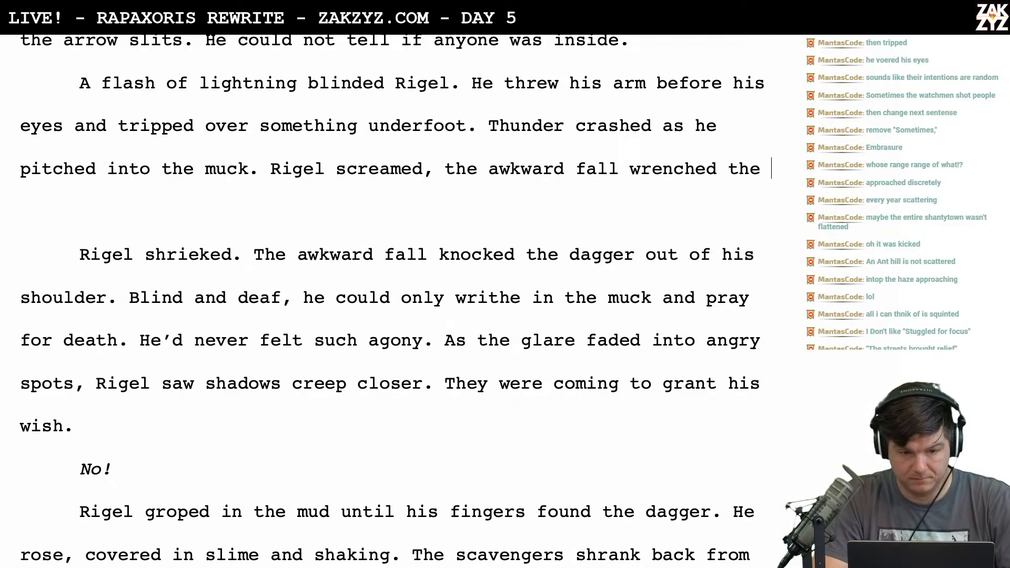
{"action": "type", "text": "dagger"}
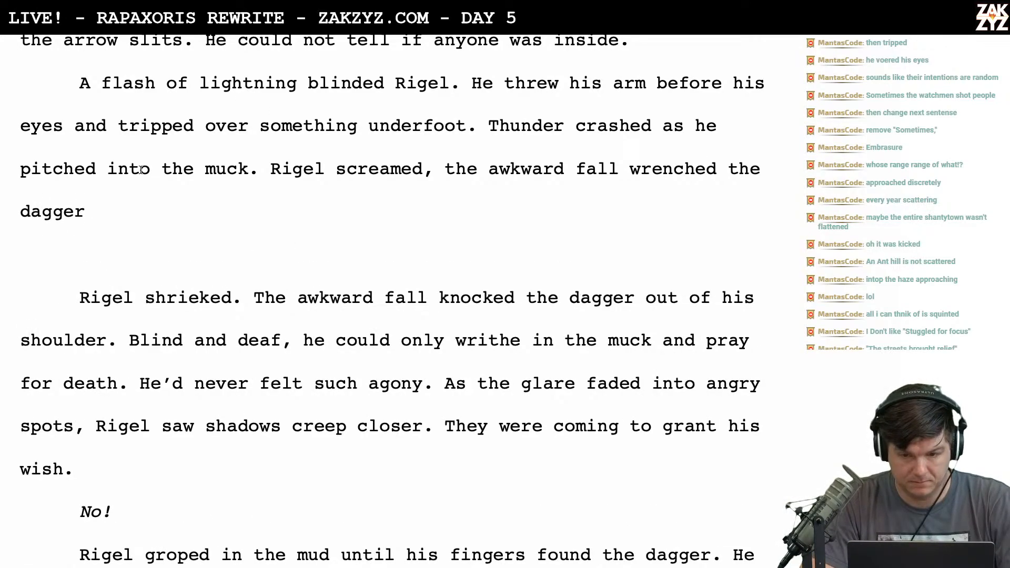
Insert "then," before "tripped over something underfoot" and split the paragraph after "A flash of lightning blinded Rigel."
{"action": "left_click", "coordinate": [107, 127]}
{"action": "type", "text": "then,"}
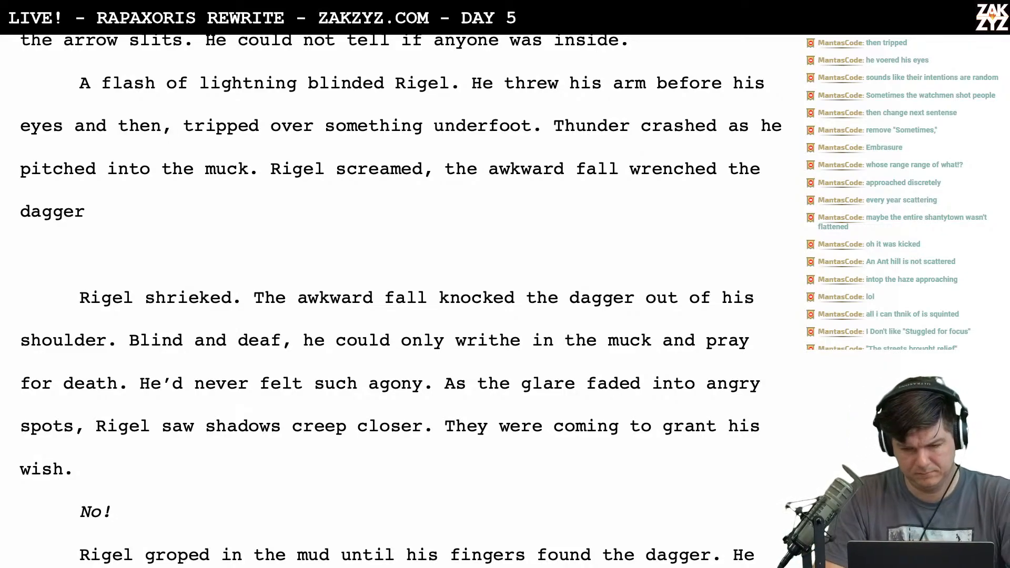
{"action": "scroll", "coordinate": [399, 300], "scroll_direction": "down", "scroll_amount": 1}
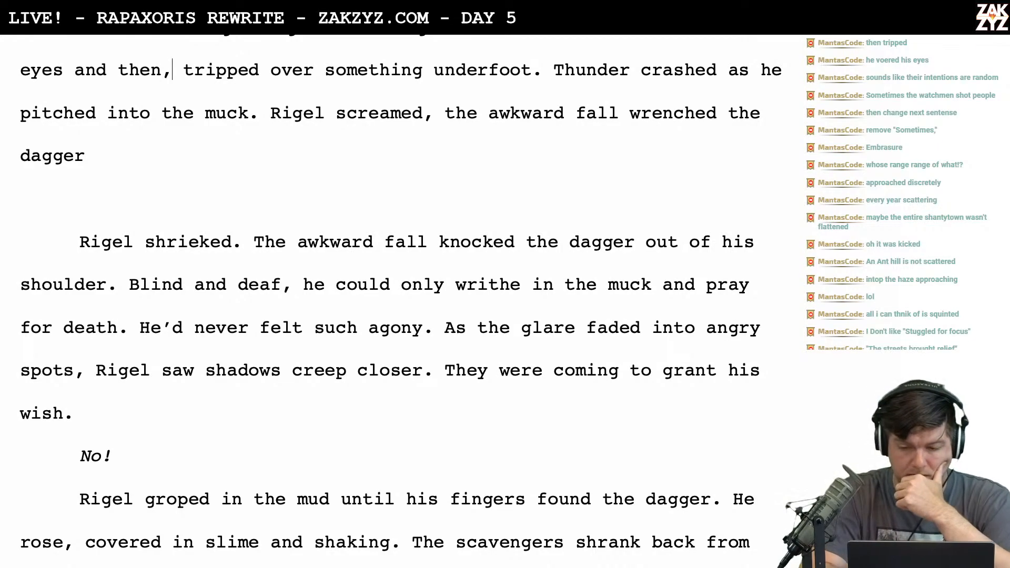
{"action": "scroll", "coordinate": [107, 127], "scroll_direction": "up", "scroll_amount": 1}
{"action": "scroll", "coordinate": [107, 127], "scroll_direction": "down", "scroll_amount": 1}
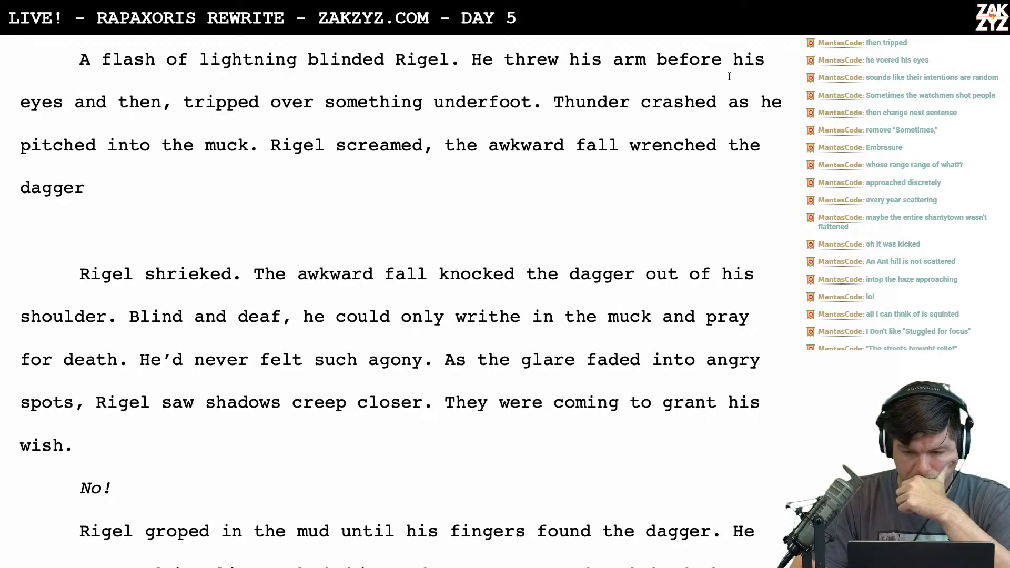
{"action": "scroll", "coordinate": [672, 72], "scroll_direction": "up", "scroll_amount": 3}
{"action": "scroll", "coordinate": [673, 72], "scroll_direction": "up", "scroll_amount": 2}
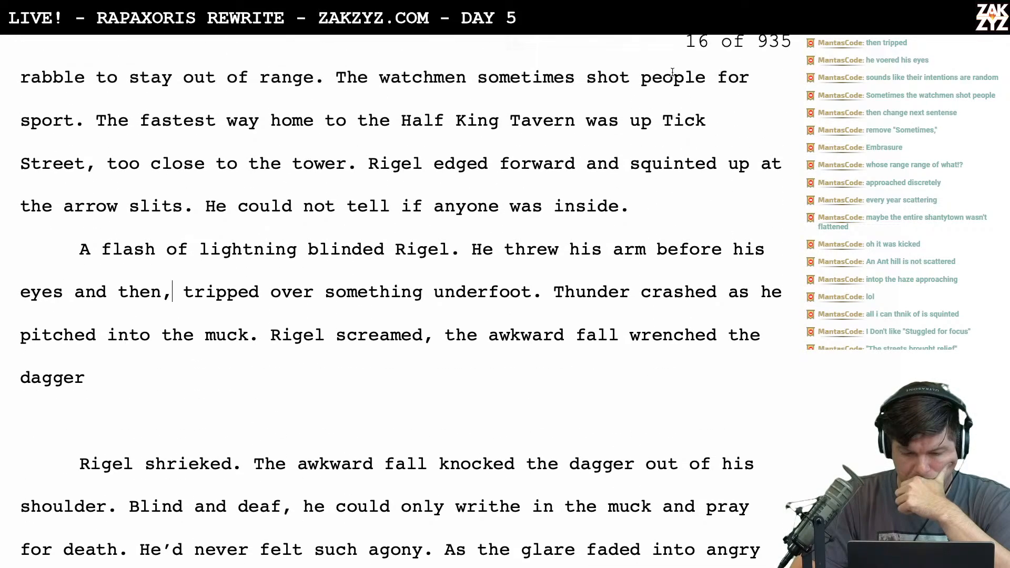
{"action": "left_click", "coordinate": [467, 244]}
{"action": "key", "text": "Return"}
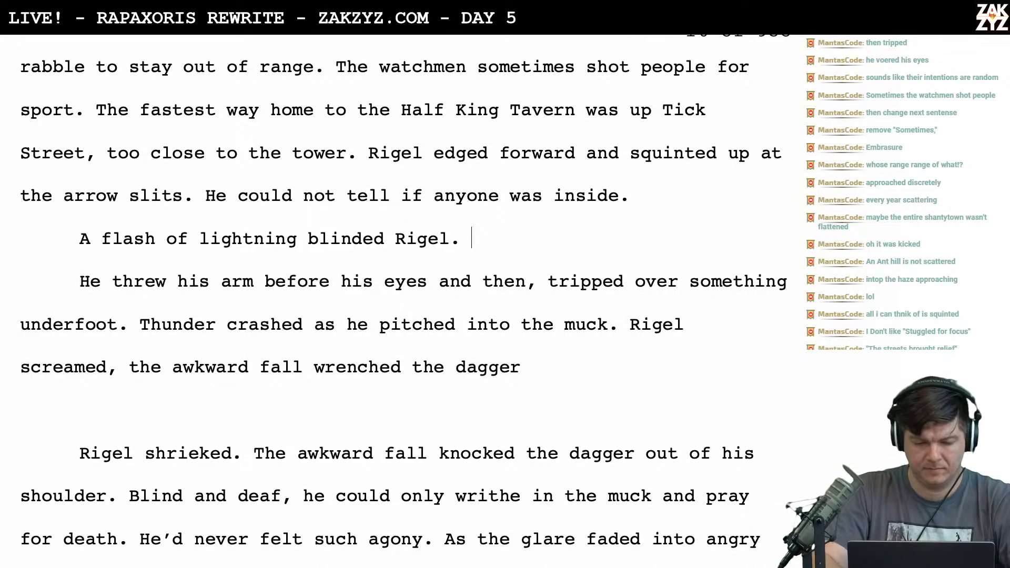
{"action": "type", "text": "His "}
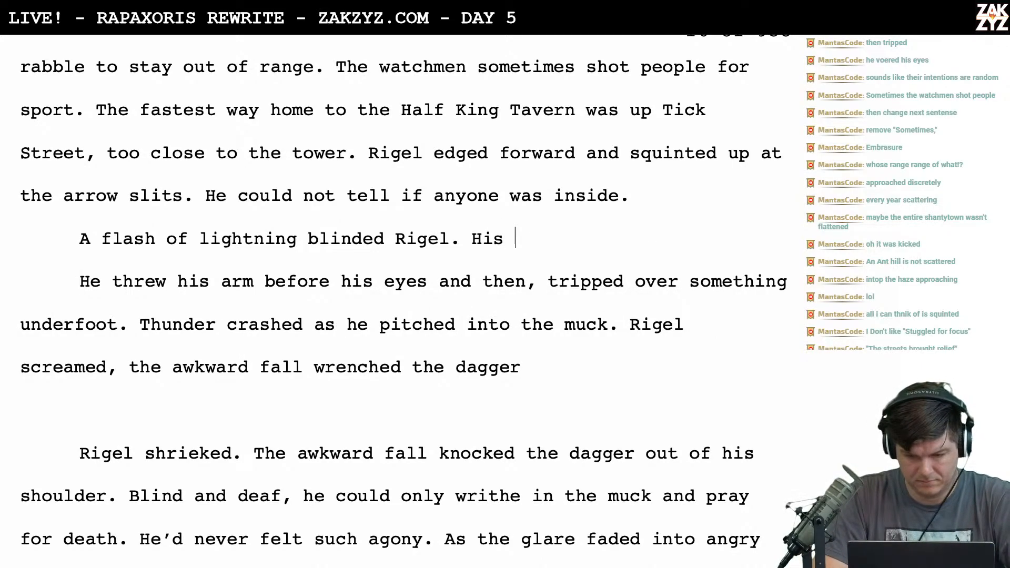
{"action": "type", "text": "good arm"}
{"action": "key", "text": "BackSpace"}
{"action": "key", "text": "BackSpace"}
{"action": "key", "text": "BackSpace"}
{"action": "key", "text": "BackSpace"}
{"action": "key", "text": "BackSpace"}
{"action": "key", "text": "BackSpace"}
{"action": "key", "text": "BackSpace"}
{"action": "key", "text": "BackSpace"}
{"action": "key", "text": "BackSpace"}
{"action": "key", "text": "BackSpace"}
{"action": "key", "text": "BackSpace"}
{"action": "key", "text": "BackSpace"}
{"action": "type", "text": "e thrw"}
{"action": "key", "text": "BackSpace"}
{"action": "type", "text": "ew"}
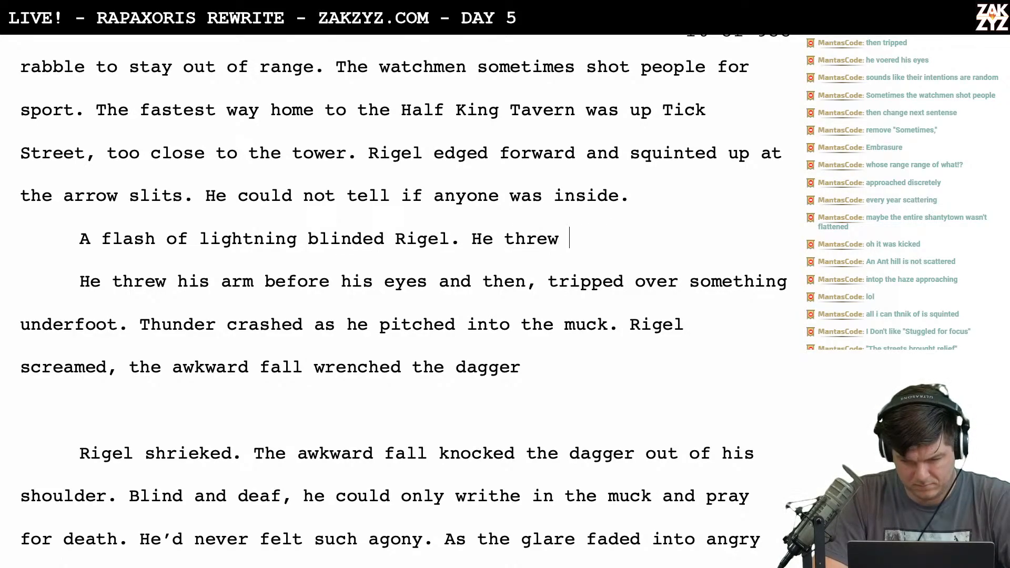
{"action": "key", "text": "BackSpace"}
{"action": "key", "text": "BackSpace"}
{"action": "key", "text": "BackSpace"}
{"action": "key", "text": "BackSpace"}
{"action": "key", "text": "BackSpace"}
{"action": "key", "text": "BackSpace"}
{"action": "key", "text": "BackSpace"}
{"action": "key", "text": "BackSpace"}
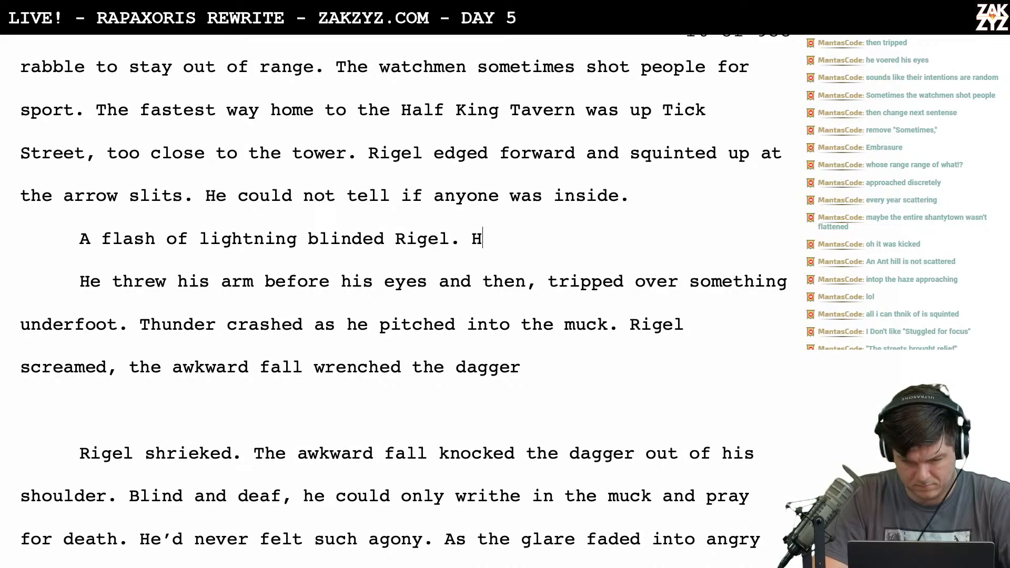
{"action": "key", "text": "BackSpace"}
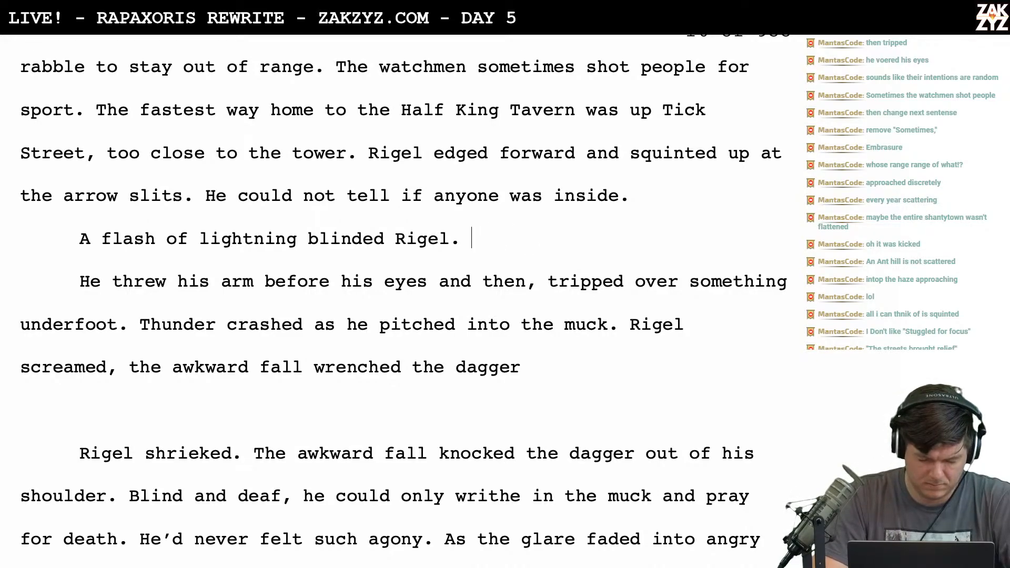
After "blinded Rigel.", write "As he staggered forward, he tripped over something underfoot and pitched into the muck." and add a blank line below
{"action": "type", "text": "As he stumbled f"}
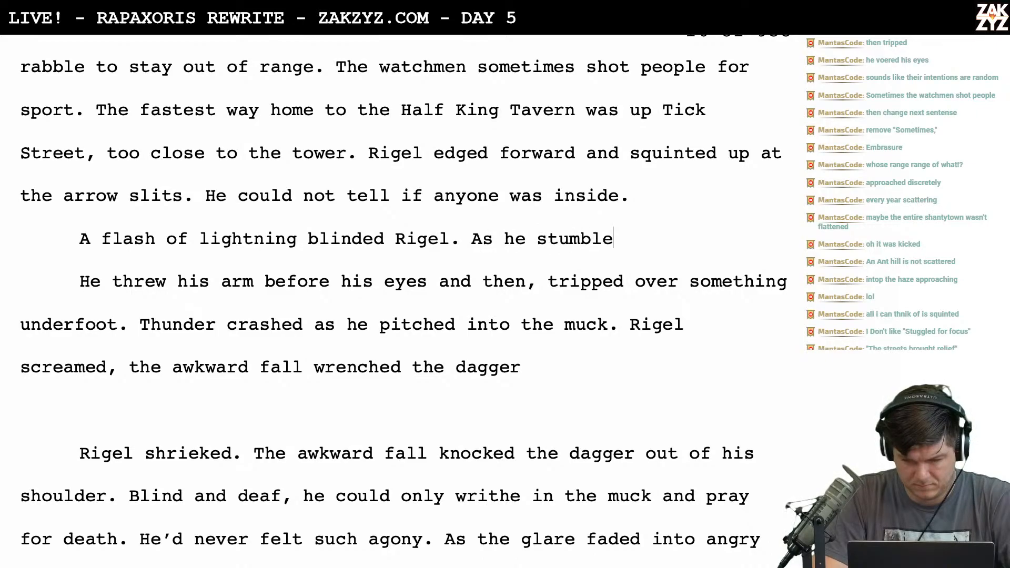
{"action": "key", "text": "BackSpace"}
{"action": "key", "text": "BackSpace"}
{"action": "key", "text": "BackSpace"}
{"action": "key", "text": "BackSpace"}
{"action": "key", "text": "BackSpace"}
{"action": "key", "text": "BackSpace"}
{"action": "key", "text": "BackSpace"}
{"action": "key", "text": "BackSpace"}
{"action": "key", "text": "BackSpace"}
{"action": "key", "text": "BackSpace"}
{"action": "key", "text": "BackSpace"}
{"action": "key", "text": "BackSpace"}
{"action": "key", "text": "BackSpace"}
{"action": "key", "text": "BackSpace"}
{"action": "key", "text": "BackSpace"}
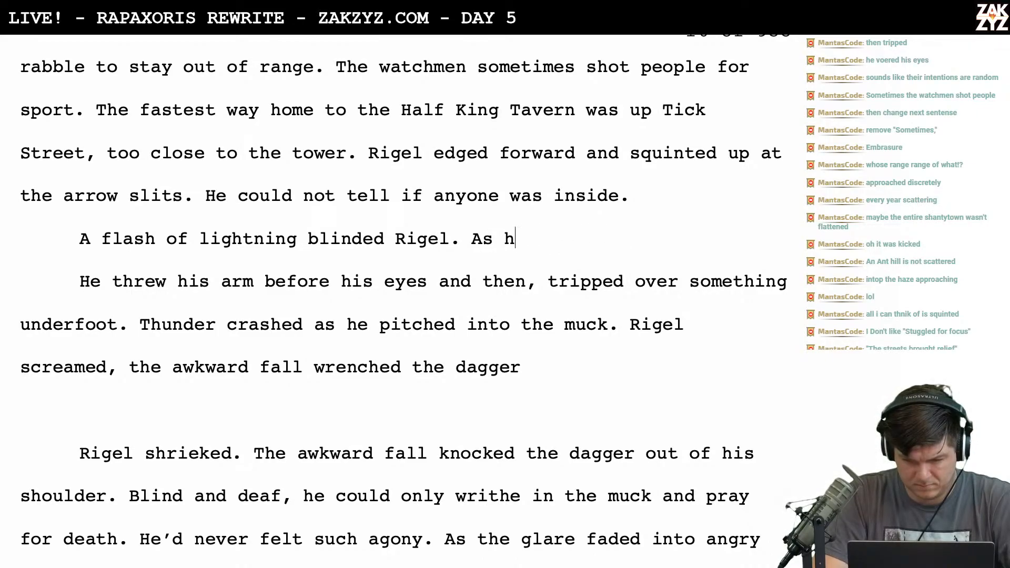
{"action": "type", "text": "s he sta"}
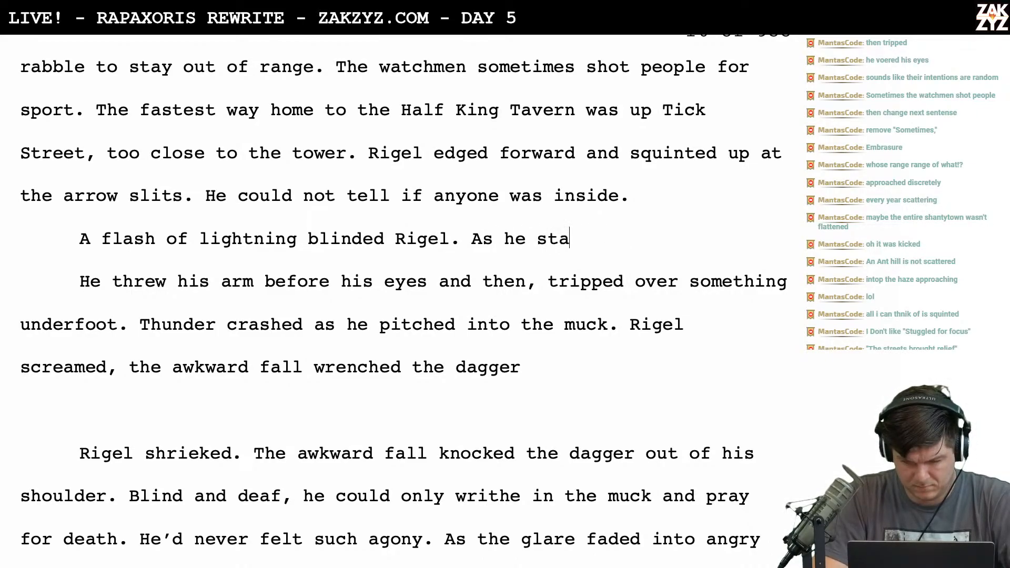
{"action": "type", "text": "ggered forwar"}
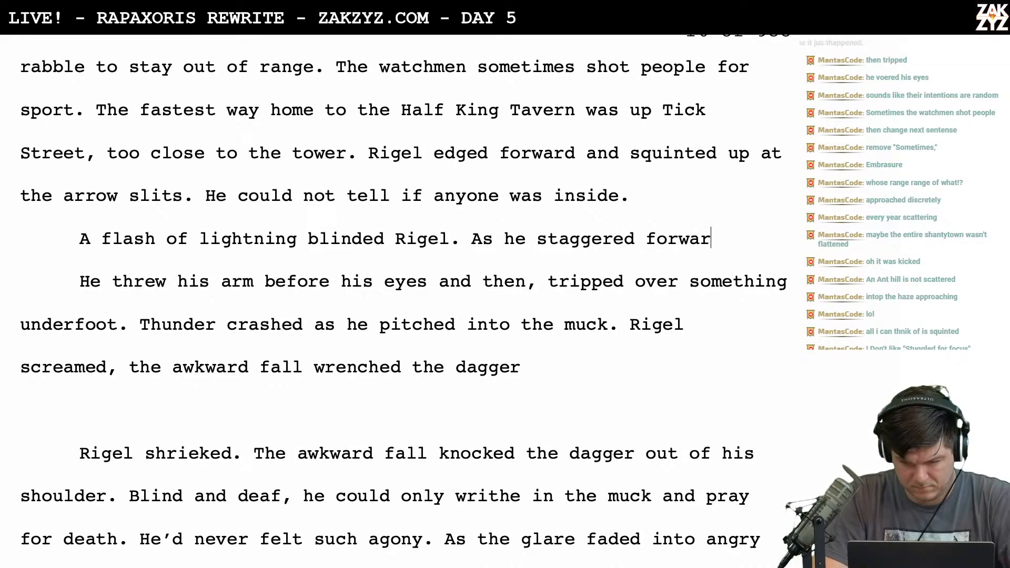
{"action": "type", "text": "d, he trippe"}
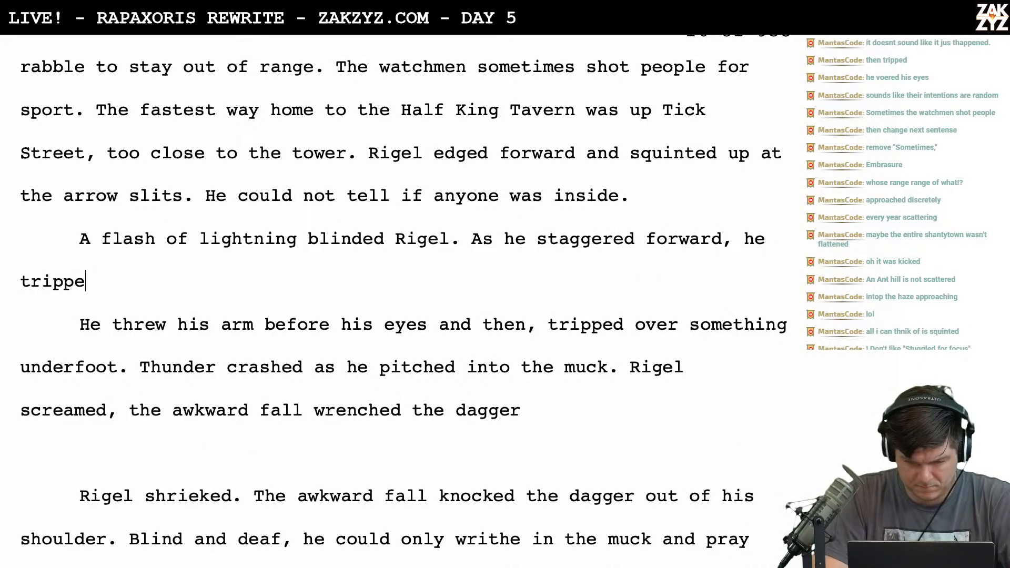
{"action": "type", "text": "d over something und"}
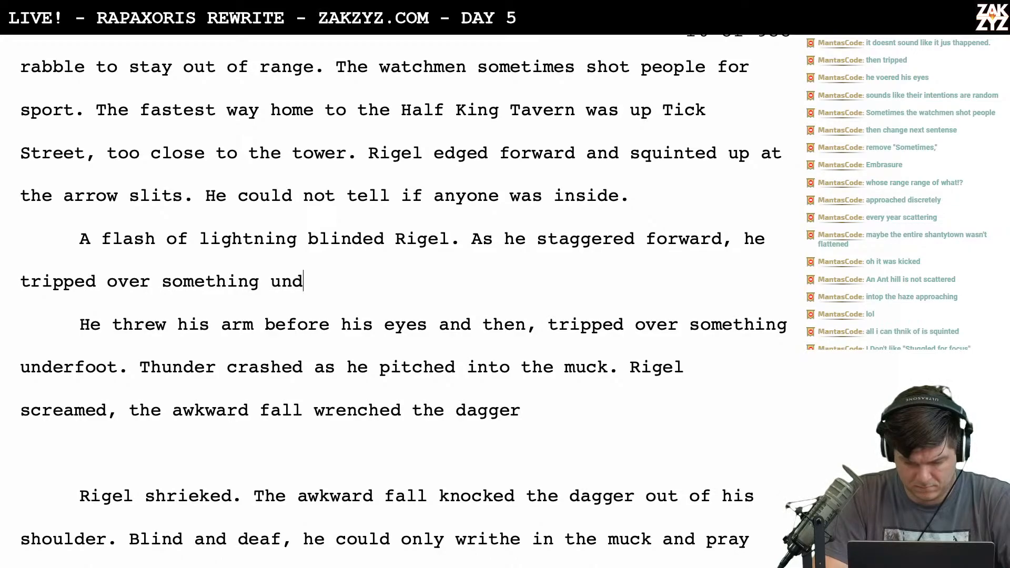
{"action": "type", "text": "erfoot an"}
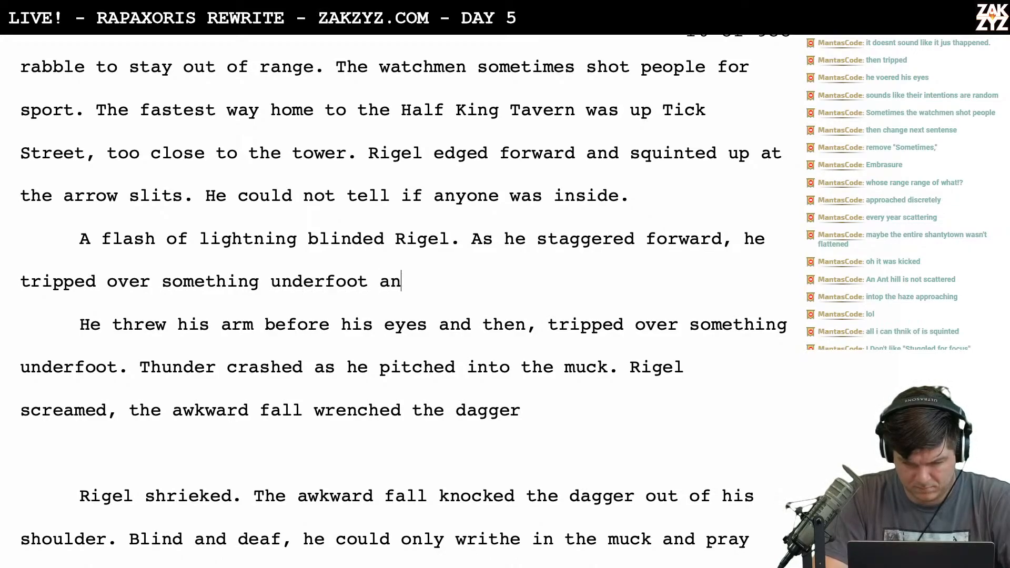
{"action": "type", "text": "d pitched into the muck"}
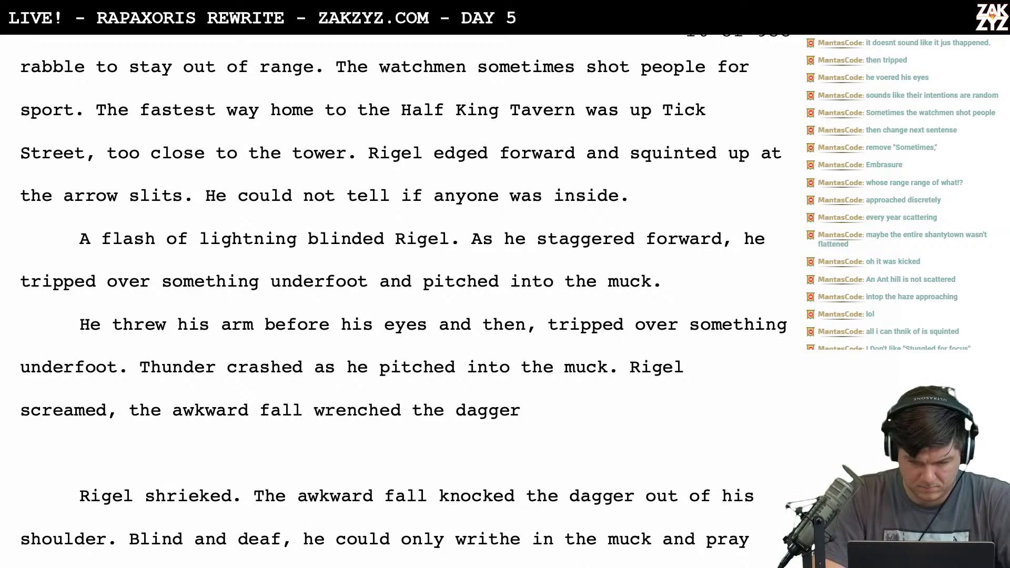
{"action": "type", "text": "."}
{"action": "key", "text": "Return"}
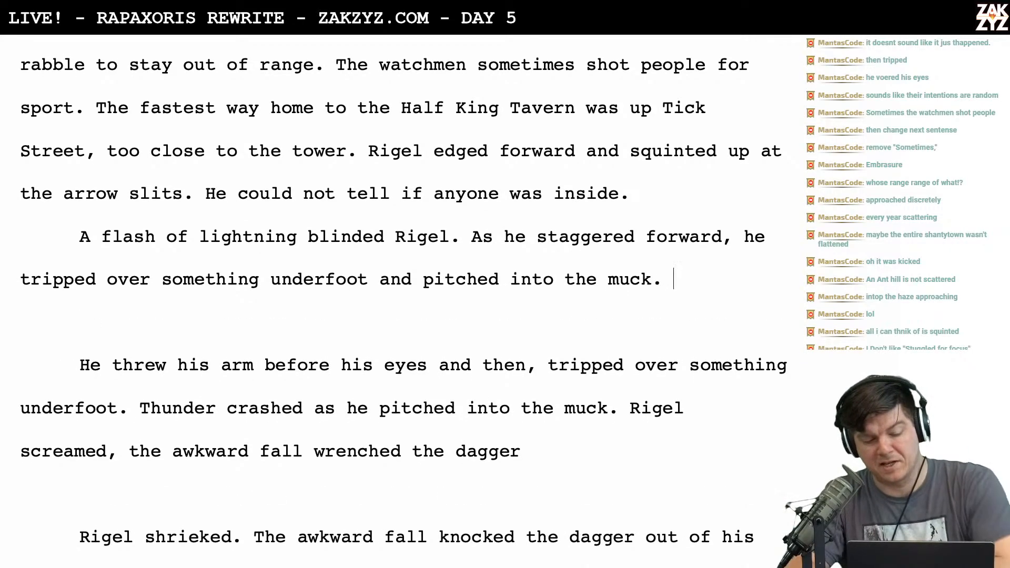
After "pitched into the muck.", add "Thunder crashed as he screamed. The awkward fall wrenched the dagger from his shoulder."
{"action": "scroll", "coordinate": [403, 227], "scroll_direction": "down", "scroll_amount": 1}
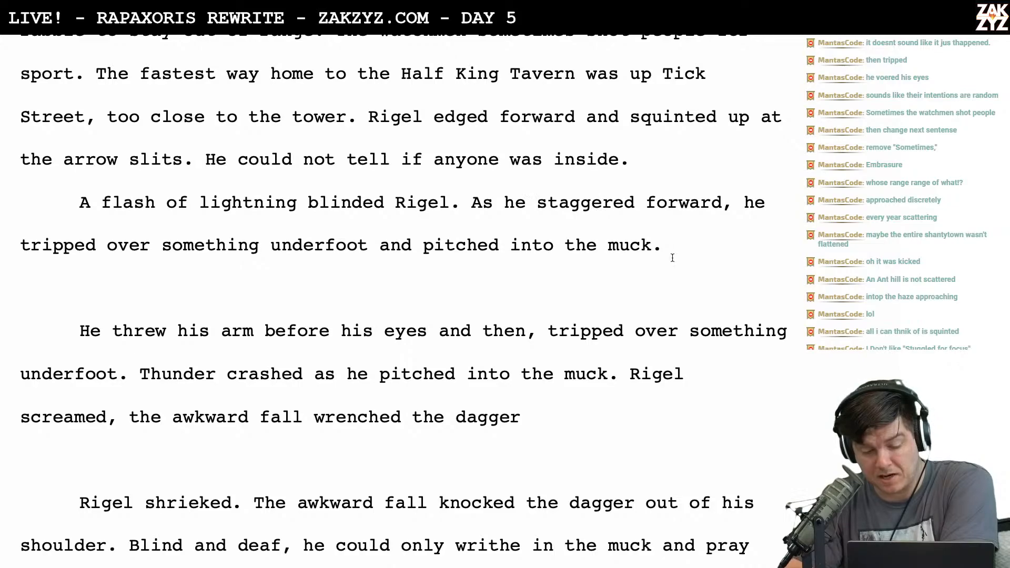
{"action": "scroll", "coordinate": [372, 252], "scroll_direction": "down", "scroll_amount": 1}
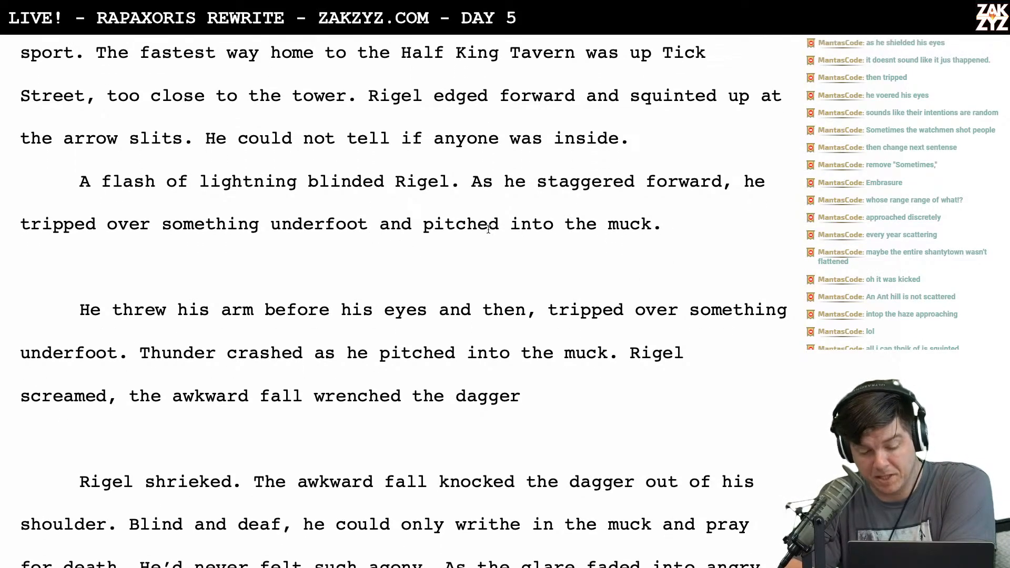
{"action": "type", "text": "Thun"}
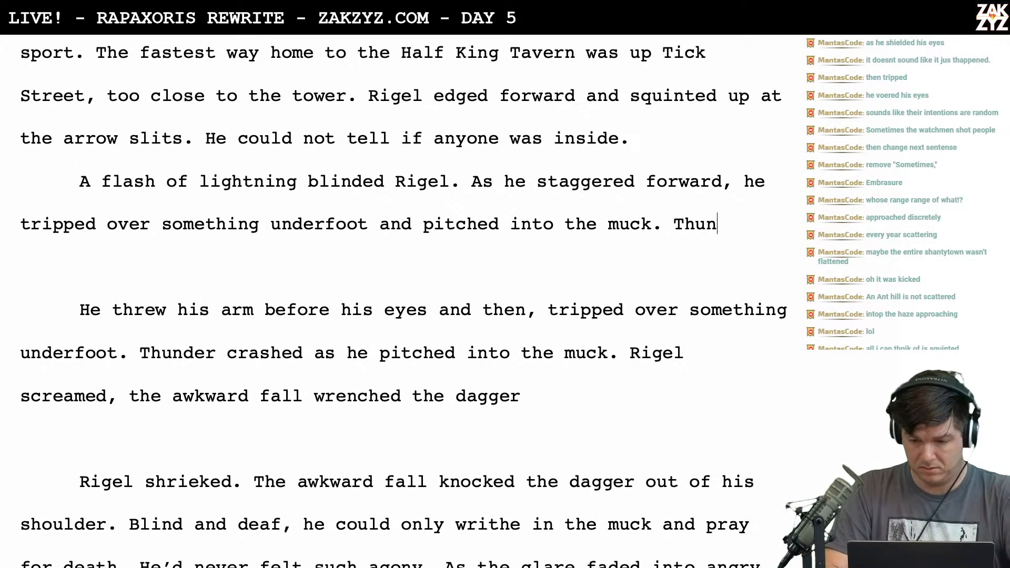
{"action": "type", "text": "der crashe"}
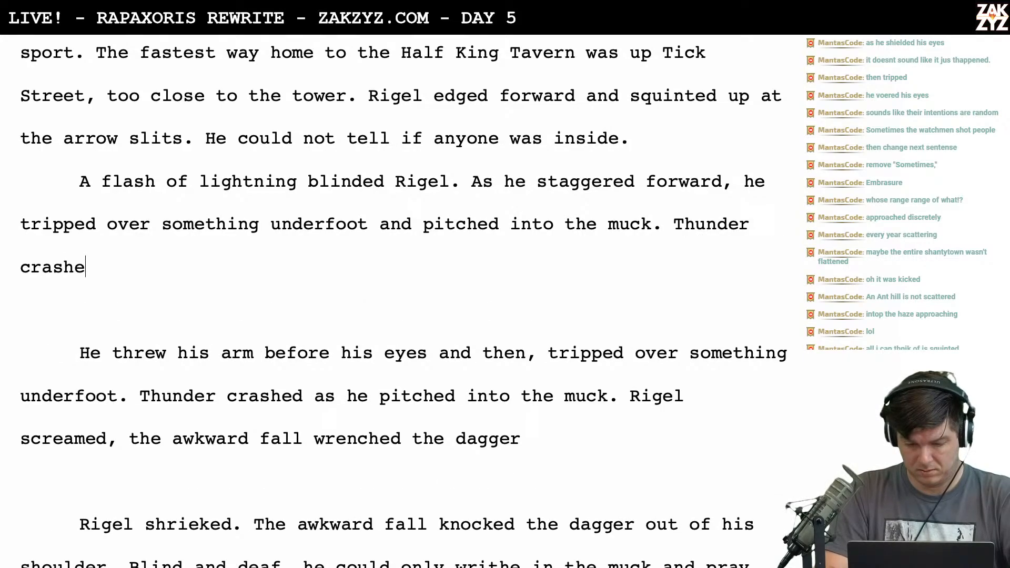
{"action": "type", "text": "d as he screame"}
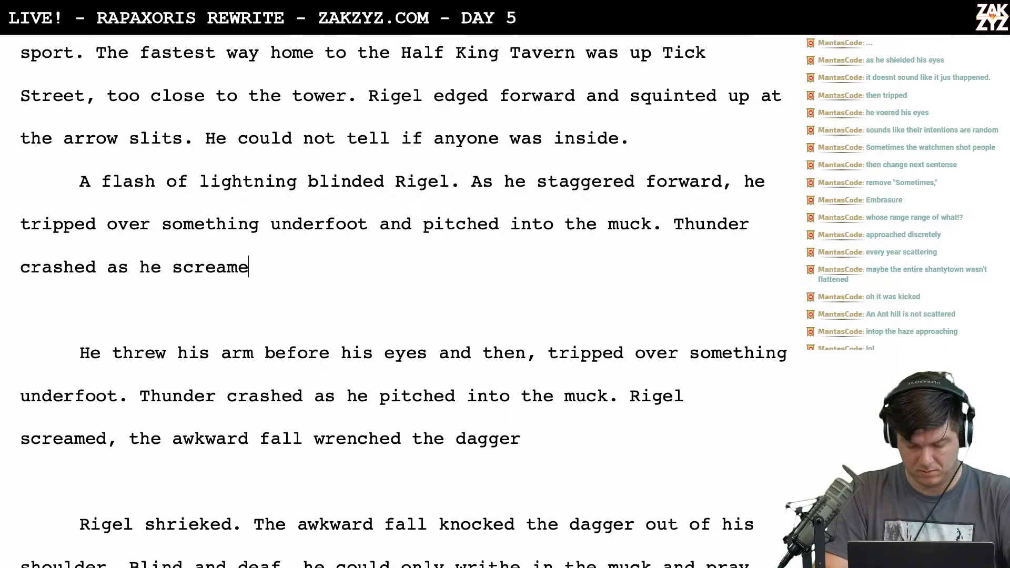
{"action": "type", "text": "d. The awk"}
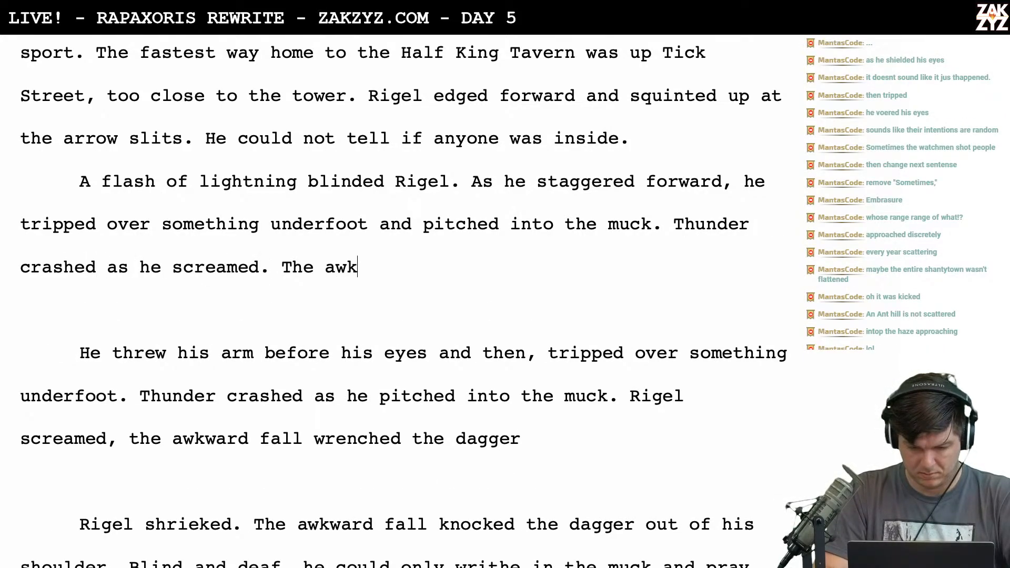
{"action": "type", "text": "ward fall wrenched the g"}
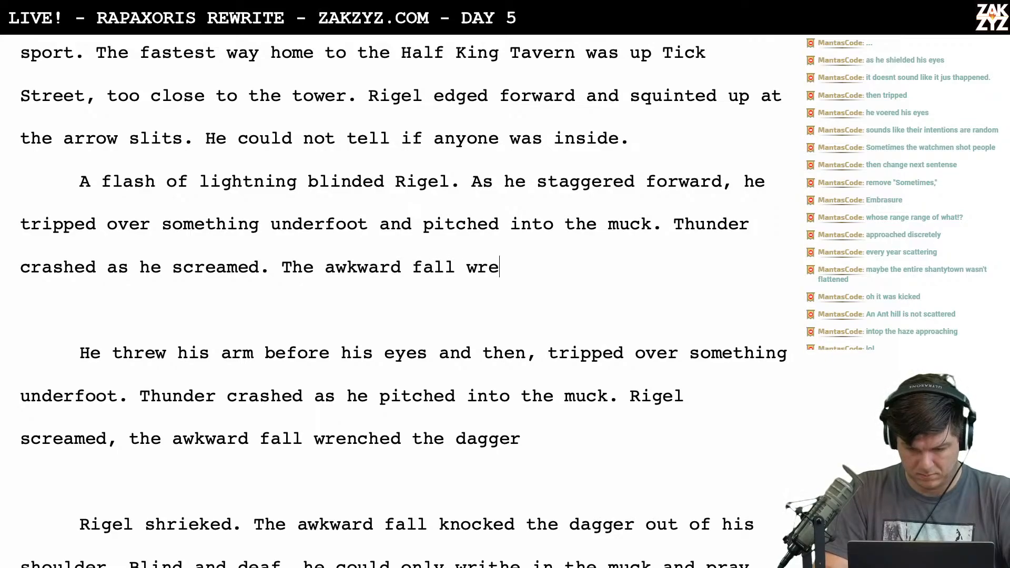
{"action": "type", "text": "agger"}
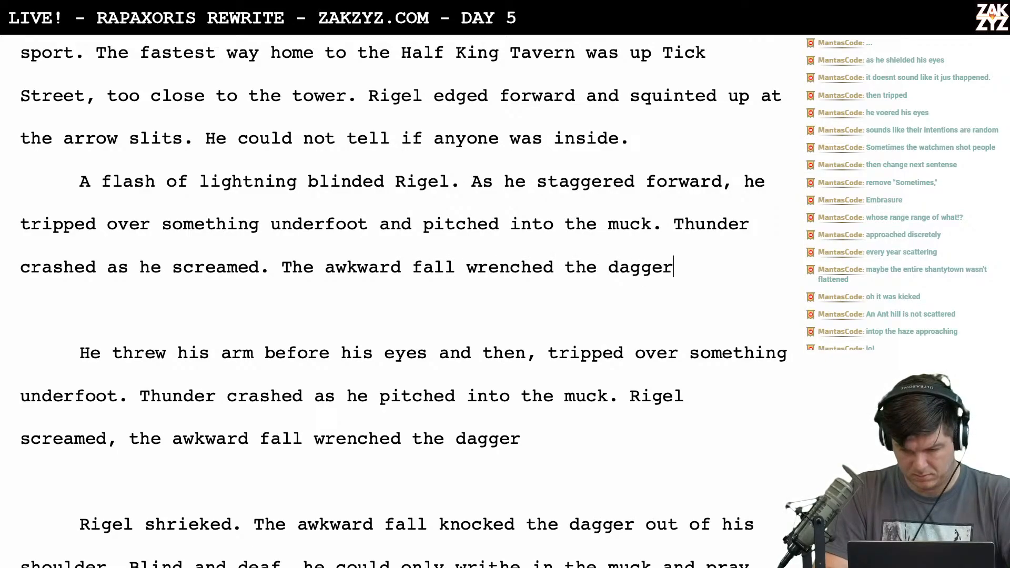
{"action": "type", "text": " from his shjoulder"}
{"action": "key", "text": "BackSpace"}
{"action": "key", "text": "BackSpace"}
{"action": "key", "text": "BackSpace"}
{"action": "key", "text": "BackSpace"}
{"action": "key", "text": "BackSpace"}
{"action": "key", "text": "BackSpace"}
{"action": "key", "text": "BackSpace"}
{"action": "type", "text": "oulder."}
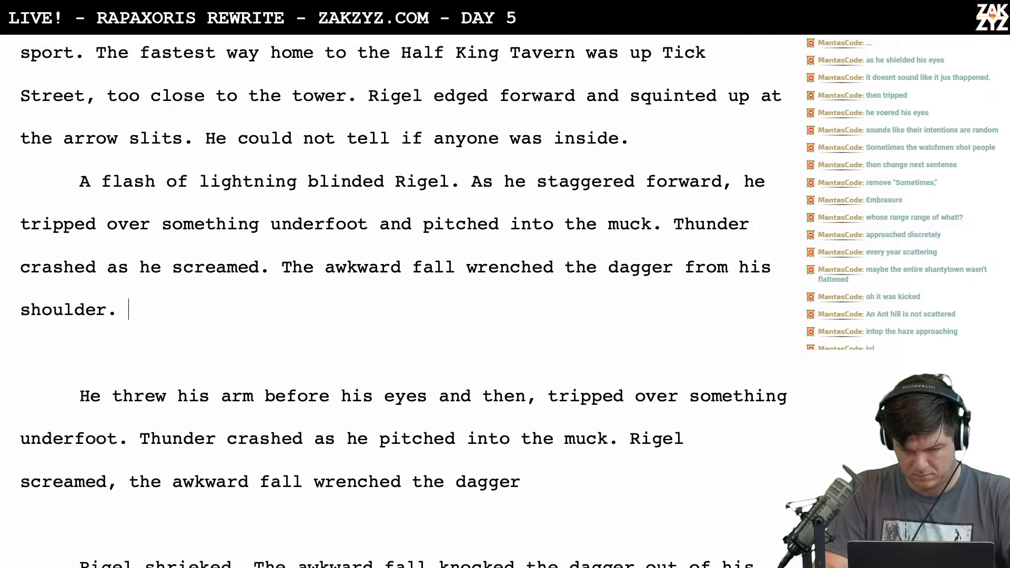
Split the paragraph after "A flash of lightning blinded Rigel." and add "He staggered forward and tripped over something underfoot." to its first part
{"action": "scroll", "coordinate": [404, 305], "scroll_direction": "down", "scroll_amount": 3}
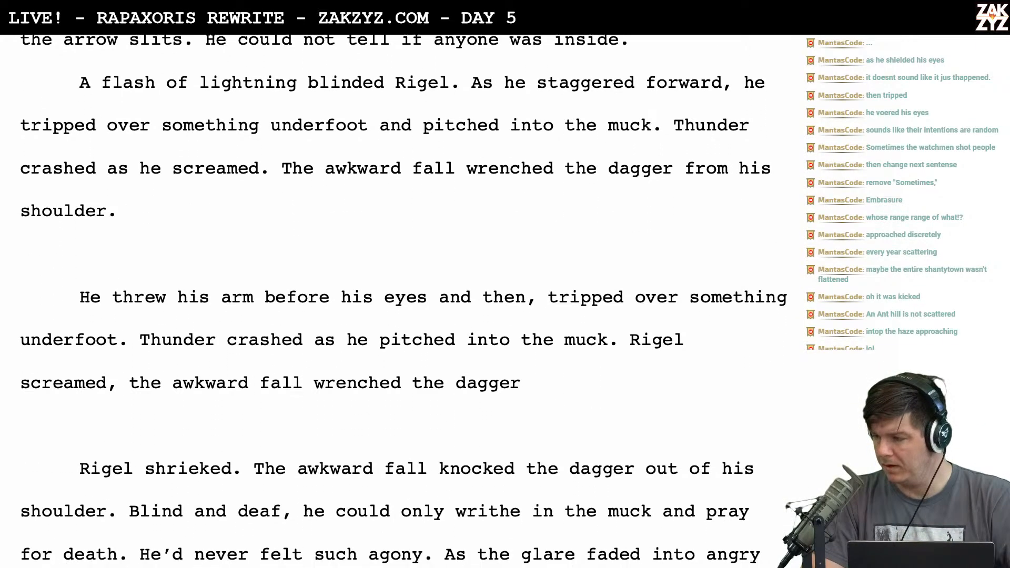
{"action": "scroll", "coordinate": [404, 301], "scroll_direction": "up", "scroll_amount": 3}
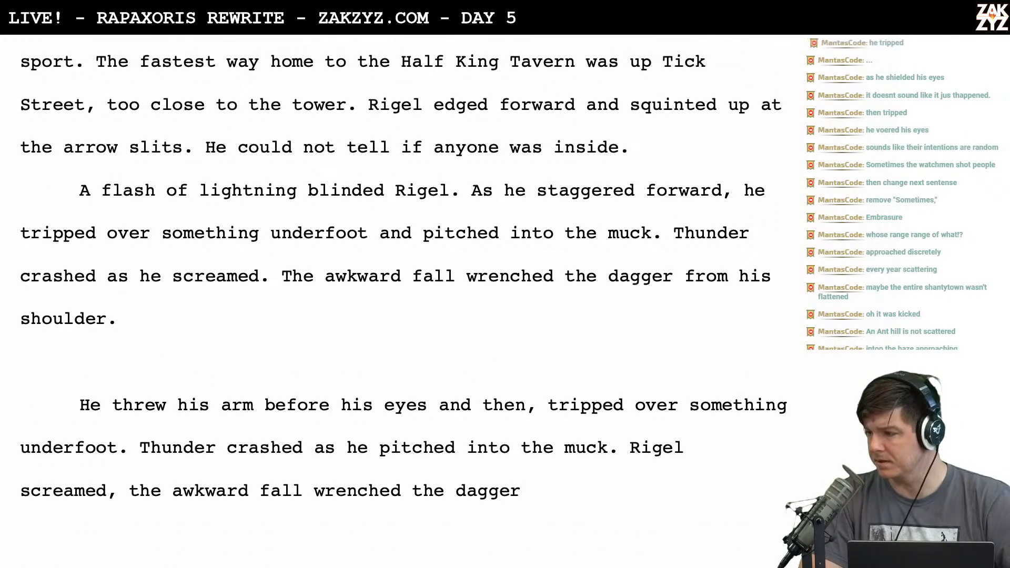
{"action": "scroll", "coordinate": [404, 303], "scroll_direction": "down", "scroll_amount": 2}
{"action": "scroll", "coordinate": [404, 303], "scroll_direction": "up", "scroll_amount": 4}
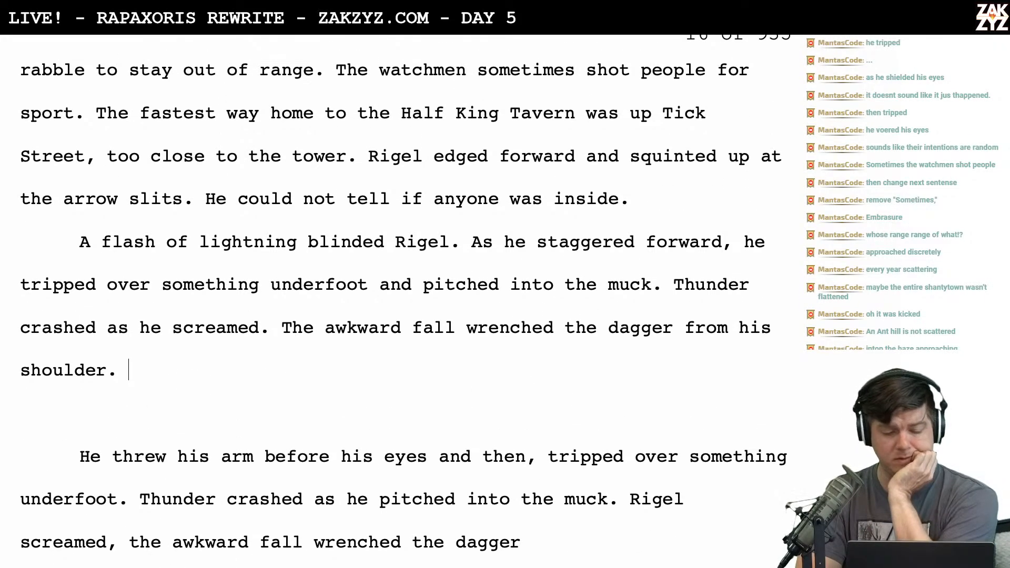
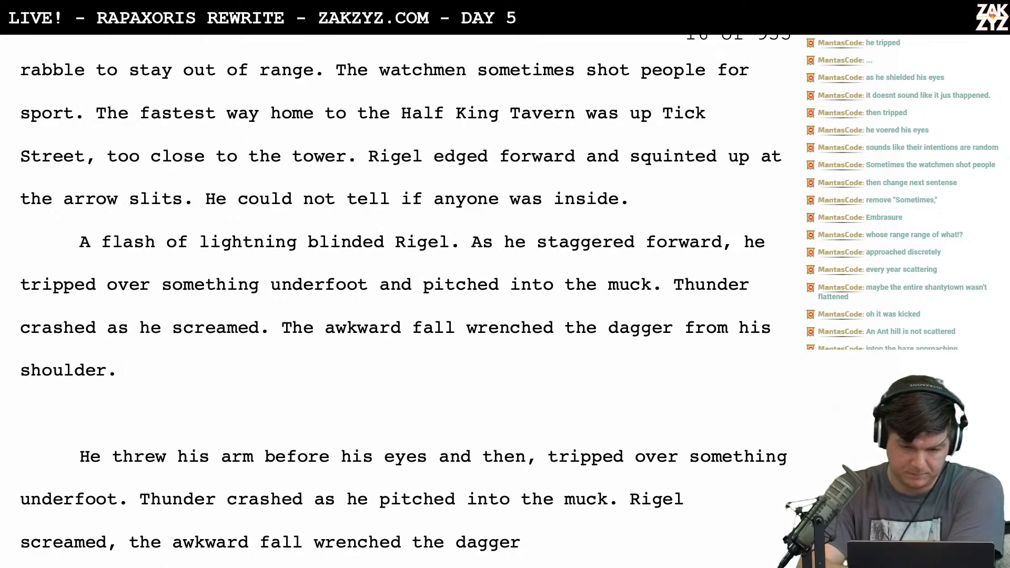
{"action": "key", "text": "Return"}
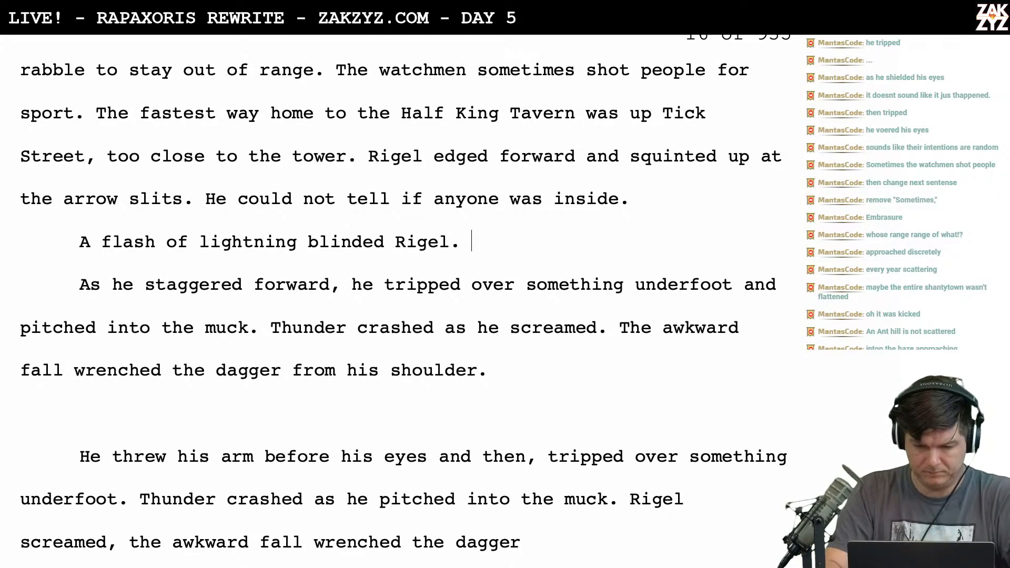
{"action": "type", "text": "He staggere"}
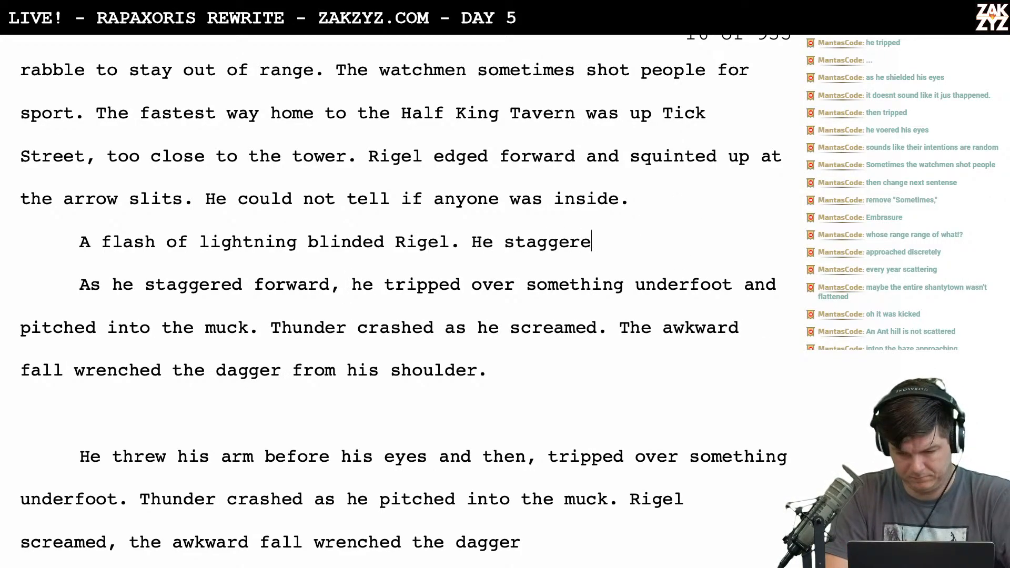
{"action": "type", "text": "d forward and tri"}
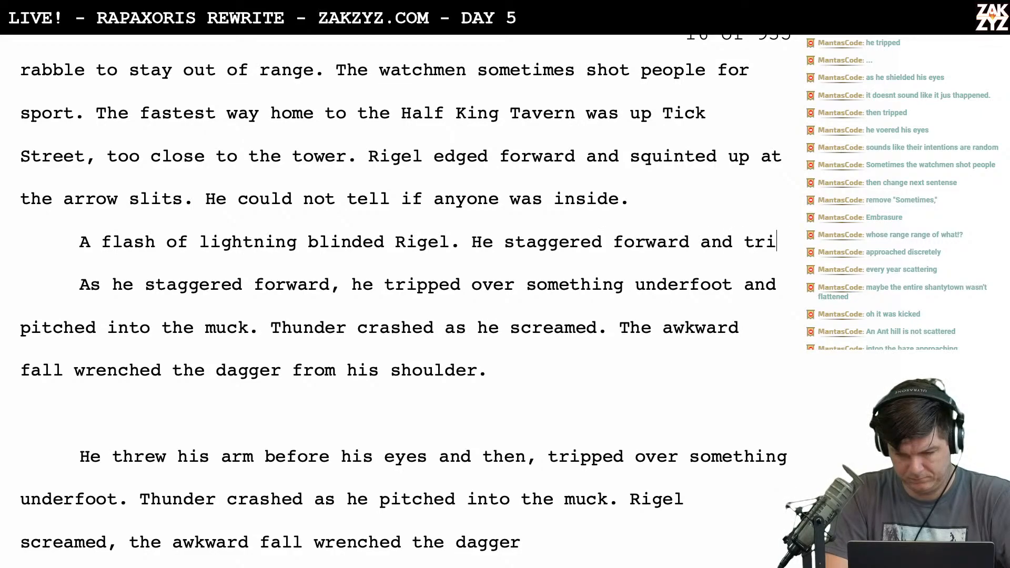
{"action": "type", "text": "pped overe some"}
{"action": "key", "text": "BackSpace"}
{"action": "key", "text": "BackSpace"}
{"action": "key", "text": "BackSpace"}
{"action": "key", "text": "BackSpace"}
{"action": "key", "text": "BackSpace"}
{"action": "key", "text": "BackSpace"}
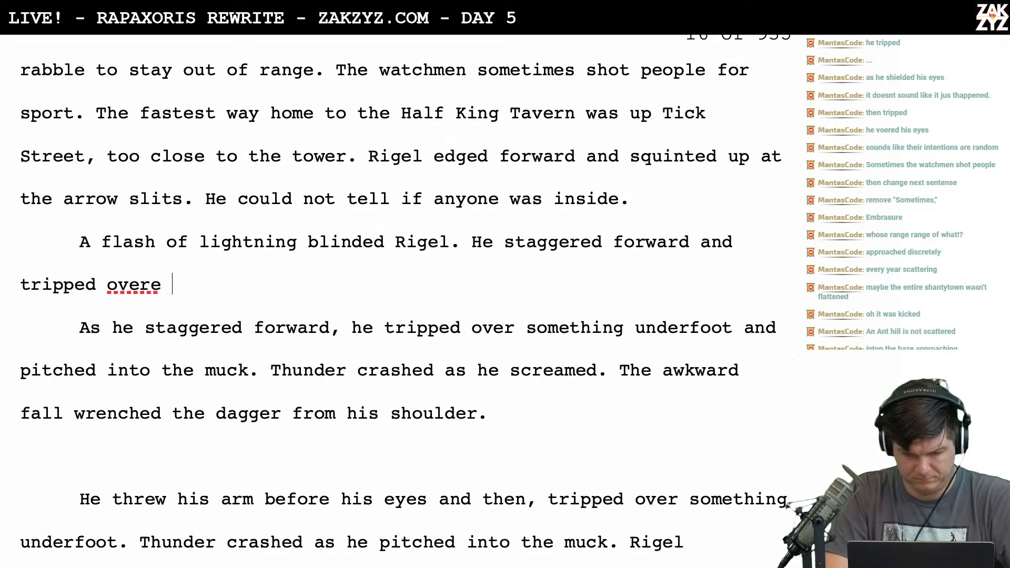
{"action": "type", "text": "er"}
{"action": "key", "text": "BackSpace"}
{"action": "key", "text": "BackSpace"}
{"action": "type", "text": "somet"}
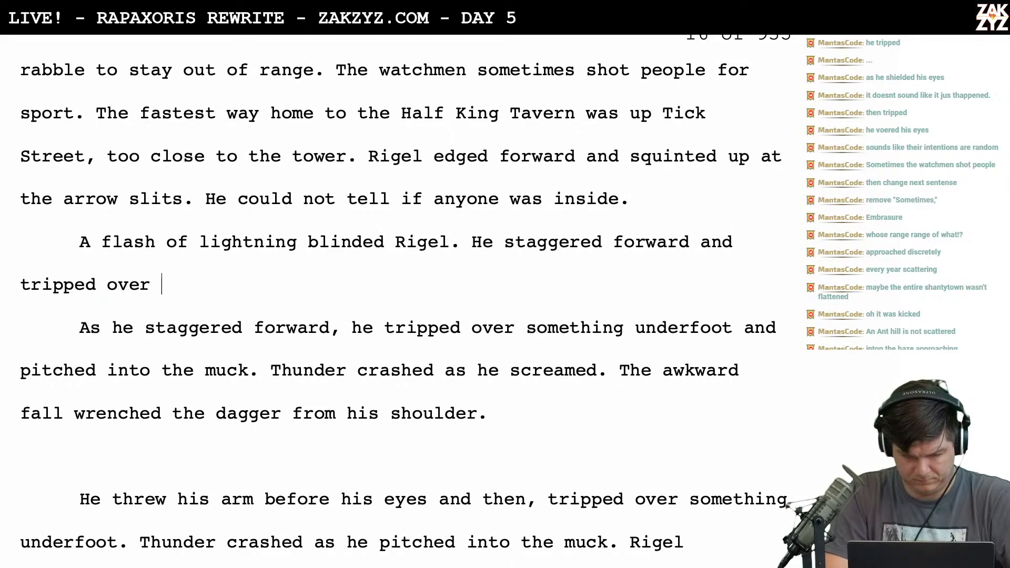
{"action": "type", "text": "hing und"}
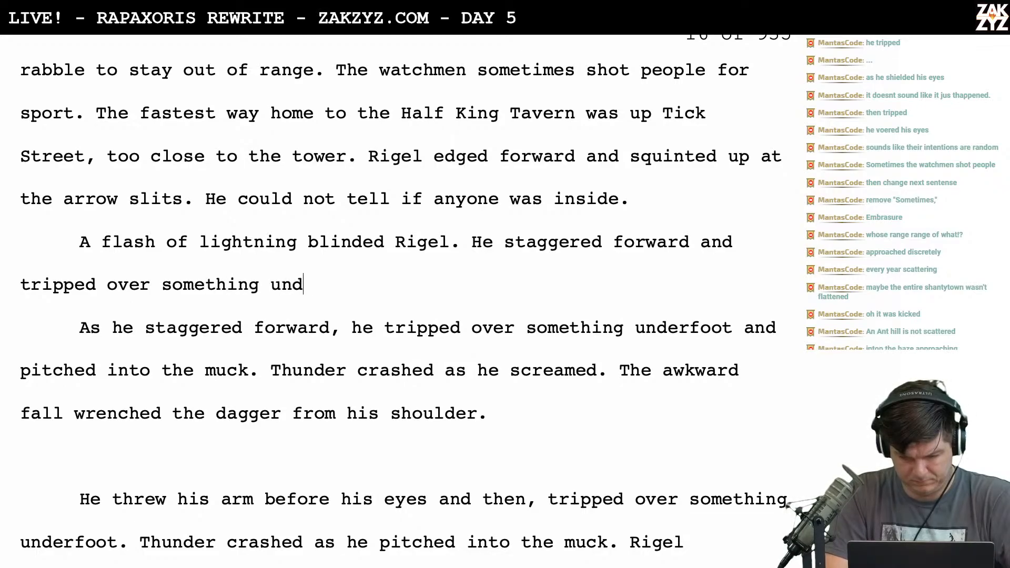
{"action": "type", "text": "erfoot."}
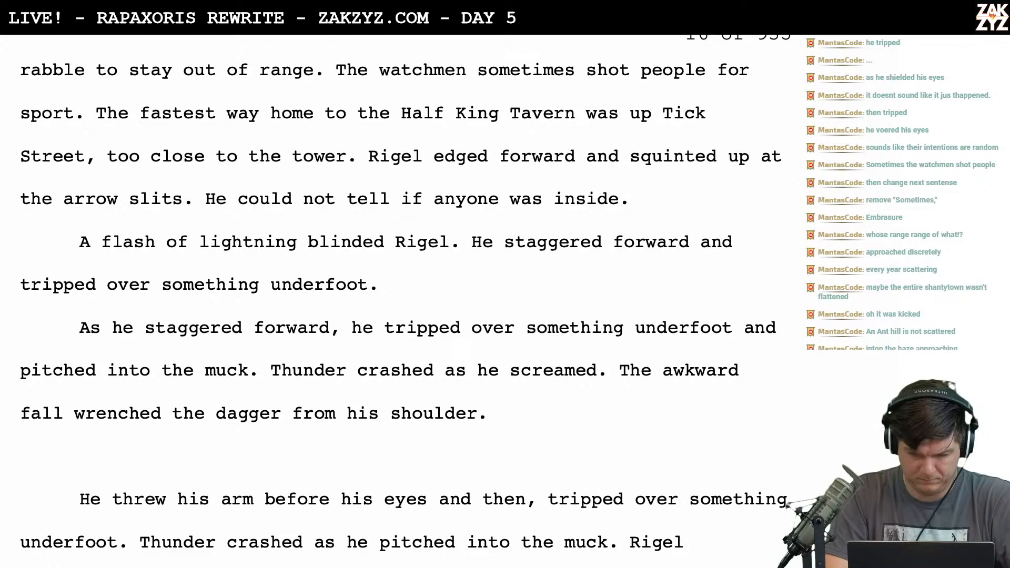
Reword the ending after "He staggered forward" to read ", tripped, and pitched into the muck."
{"action": "key", "text": "BackSpace"}
{"action": "key", "text": "BackSpace"}
{"action": "key", "text": "BackSpace"}
{"action": "key", "text": "BackSpace"}
{"action": "key", "text": "BackSpace"}
{"action": "key", "text": "BackSpace"}
{"action": "key", "text": "BackSpace"}
{"action": "key", "text": "BackSpace"}
{"action": "key", "text": "BackSpace"}
{"action": "key", "text": "BackSpace"}
{"action": "key", "text": "BackSpace"}
{"action": "key", "text": "BackSpace"}
{"action": "key", "text": "BackSpace"}
{"action": "key", "text": "BackSpace"}
{"action": "key", "text": "BackSpace"}
{"action": "key", "text": "BackSpace"}
{"action": "key", "text": "BackSpace"}
{"action": "key", "text": "BackSpace"}
{"action": "key", "text": "BackSpace"}
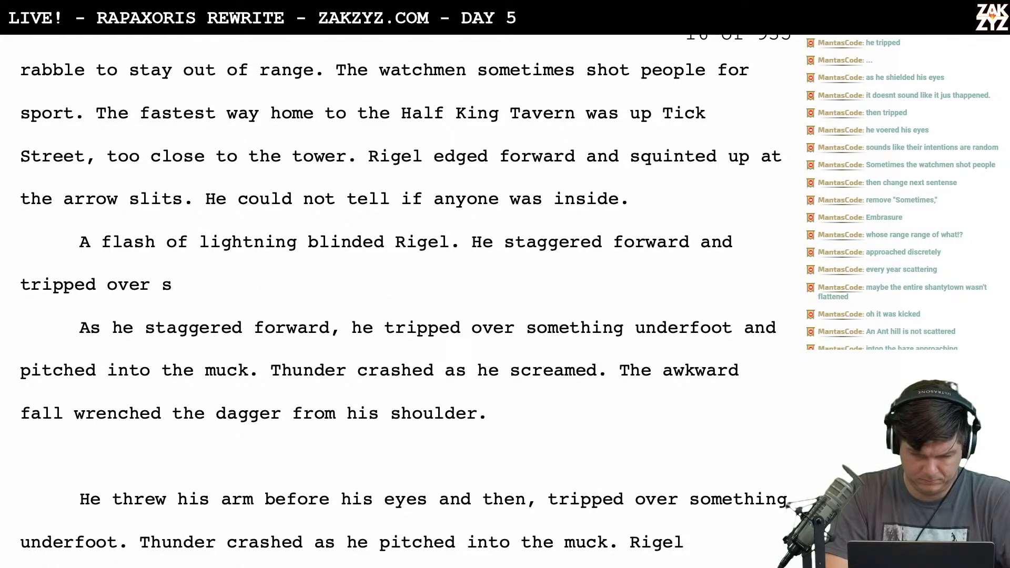
{"action": "key", "text": "BackSpace"}
{"action": "key", "text": "BackSpace"}
{"action": "key", "text": "BackSpace"}
{"action": "key", "text": "BackSpace"}
{"action": "key", "text": "BackSpace"}
{"action": "key", "text": "BackSpace"}
{"action": "key", "text": "BackSpace"}
{"action": "key", "text": "BackSpace"}
{"action": "key", "text": "BackSpace"}
{"action": "key", "text": "BackSpace"}
{"action": "key", "text": "BackSpace"}
{"action": "key", "text": "BackSpace"}
{"action": "key", "text": "BackSpace"}
{"action": "key", "text": "BackSpace"}
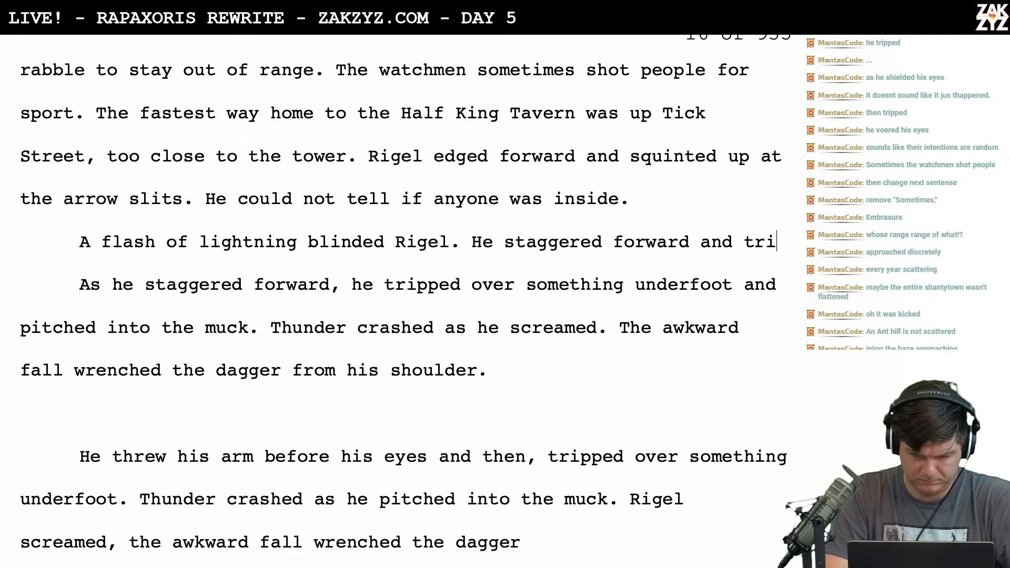
{"action": "type", "text": "tripped"}
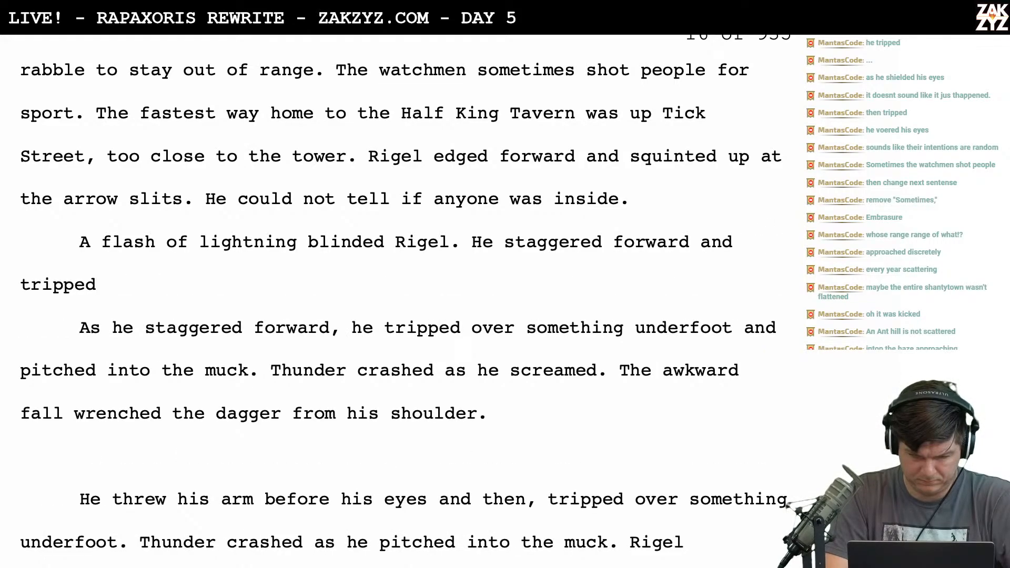
{"action": "key", "text": "BackSpace"}
{"action": "key", "text": "BackSpace"}
{"action": "key", "text": "BackSpace"}
{"action": "key", "text": "BackSpace"}
{"action": "key", "text": "BackSpace"}
{"action": "key", "text": "BackSpace"}
{"action": "key", "text": "BackSpace"}
{"action": "key", "text": "BackSpace"}
{"action": "key", "text": "BackSpace"}
{"action": "key", "text": "BackSpace"}
{"action": "key", "text": "BackSpace"}
{"action": "key", "text": "BackSpace"}
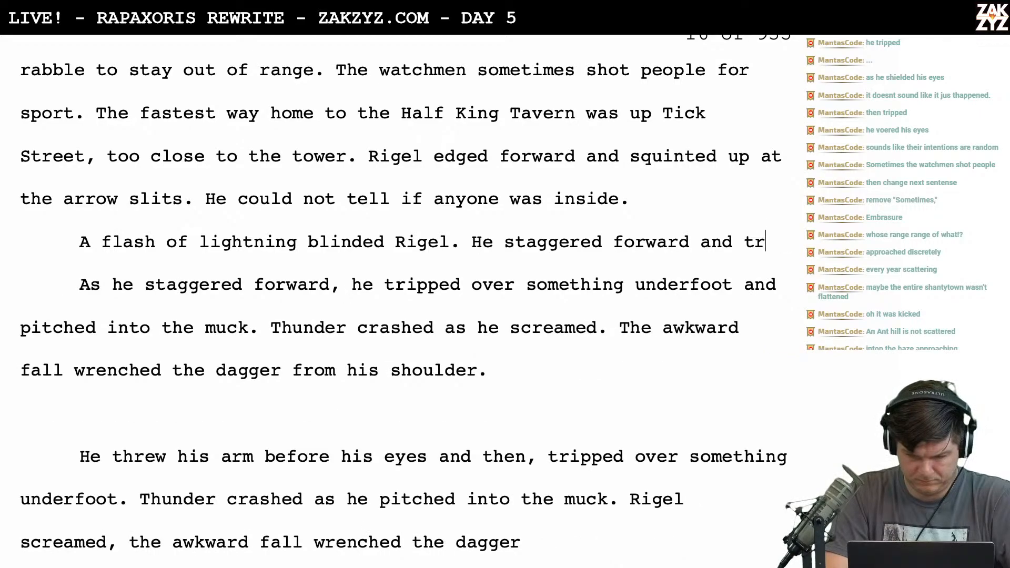
{"action": "type", "text": ", trippe"}
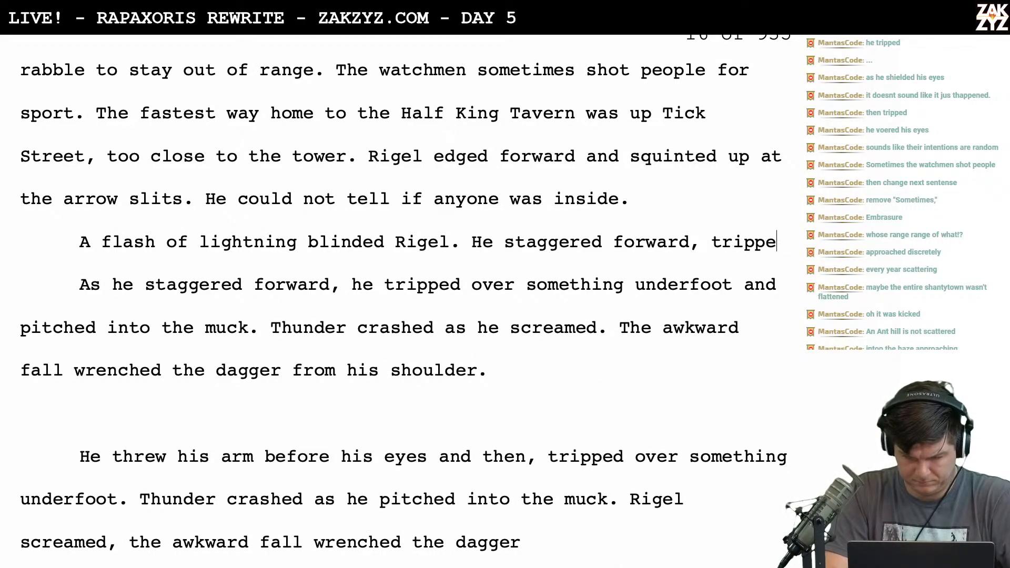
{"action": "type", "text": "d, and pitch"}
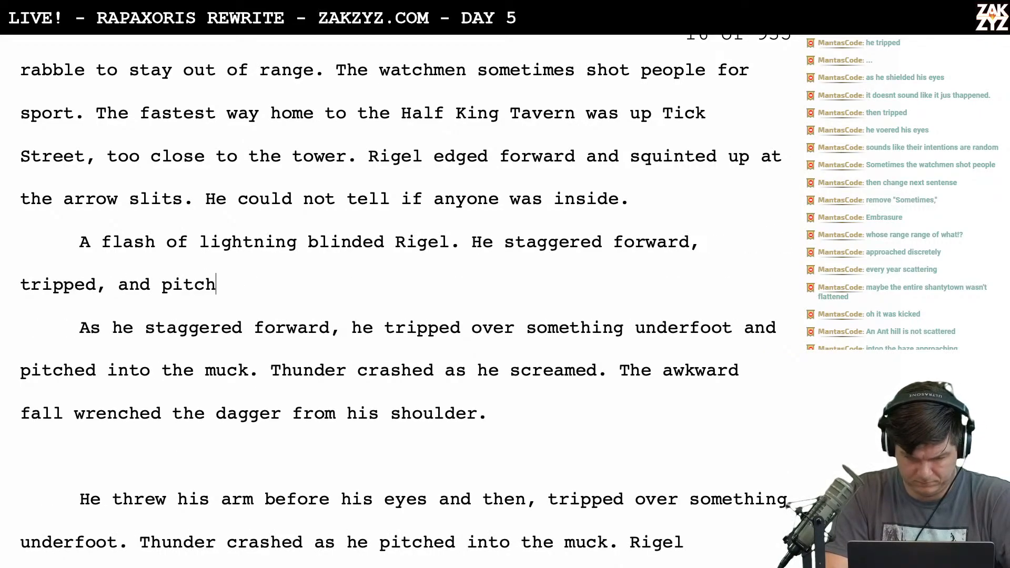
{"action": "type", "text": "ed into the muck"}
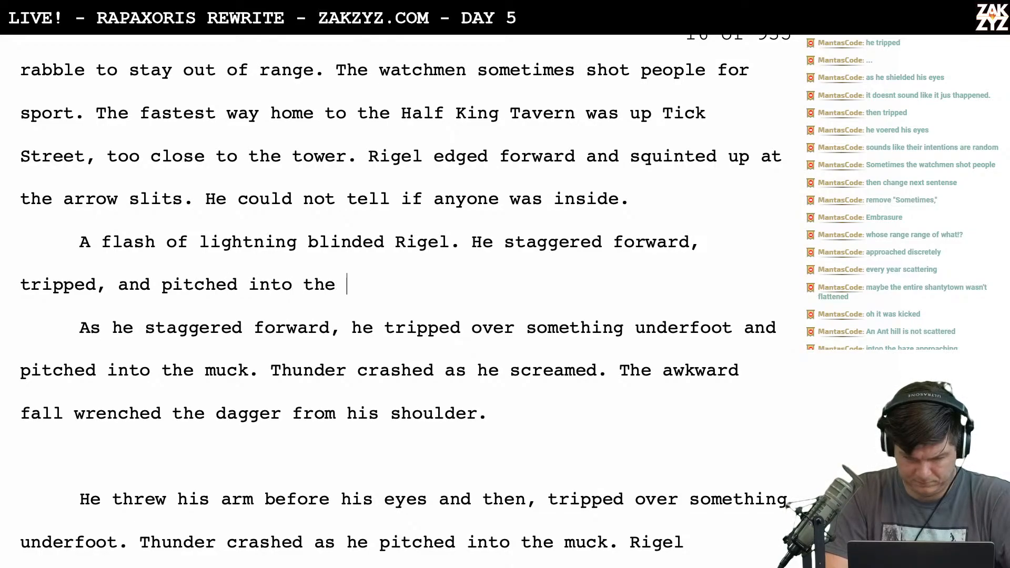
Delete the old sentence beginning "As he staggered forward" along with its paragraph break, so "Thunder crashed" follows "muck."
{"action": "key", "text": "shift+Down"}
{"action": "key", "text": "shift+Down"}
{"action": "key", "text": "shift+Left"}
{"action": "key", "text": "shift+Left"}
{"action": "key", "text": "shift+Left"}
{"action": "key", "text": "shift+Left"}
{"action": "key", "text": "shift+Left"}
{"action": "key", "text": "shift+Left"}
{"action": "key", "text": "shift+Left"}
{"action": "key", "text": "shift+Left"}
{"action": "key", "text": "shift+Left"}
{"action": "key", "text": "shift+Left"}
{"action": "key", "text": "shift+Left"}
{"action": "key", "text": "shift+Left"}
{"action": "key", "text": "shift+Left"}
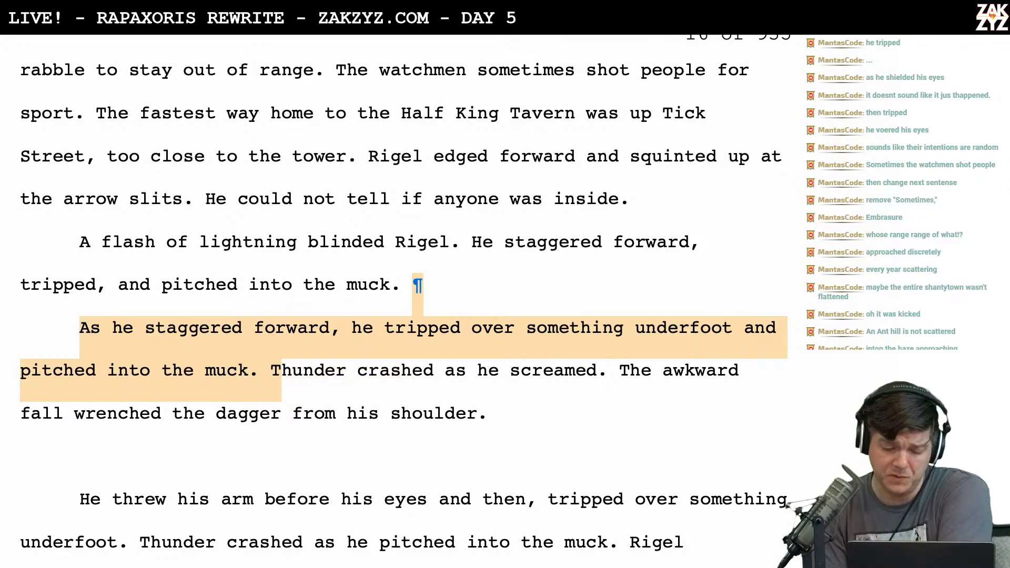
{"action": "key", "text": "BackSpace"}
Move "The awkward fall wrenched the dagger from his shoulder." into its own paragraph, with a blank line above it
{"action": "scroll", "coordinate": [406, 272], "scroll_direction": "down", "scroll_amount": 1}
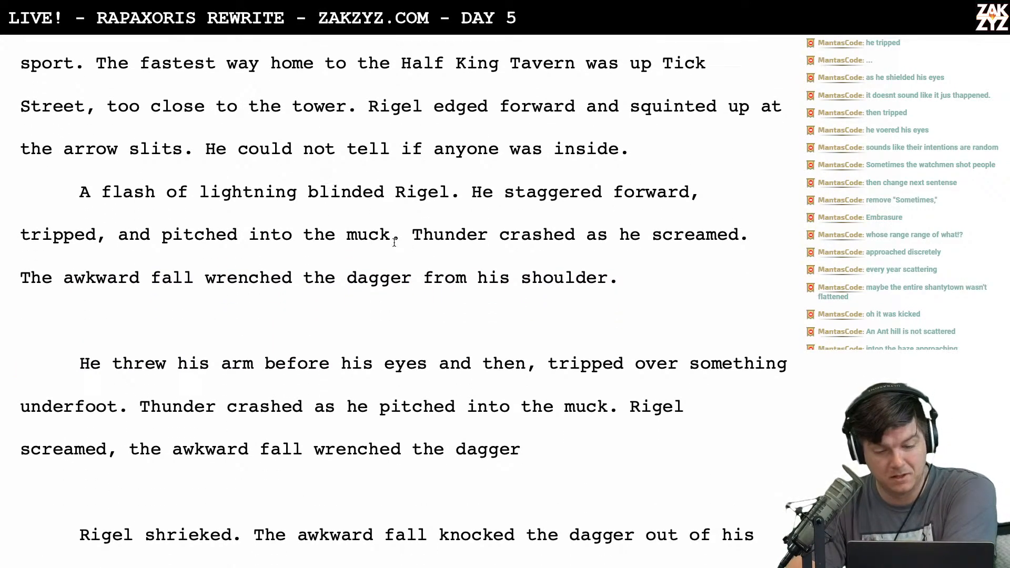
{"action": "scroll", "coordinate": [395, 242], "scroll_direction": "down", "scroll_amount": 1}
{"action": "scroll", "coordinate": [419, 217], "scroll_direction": "down", "scroll_amount": 1}
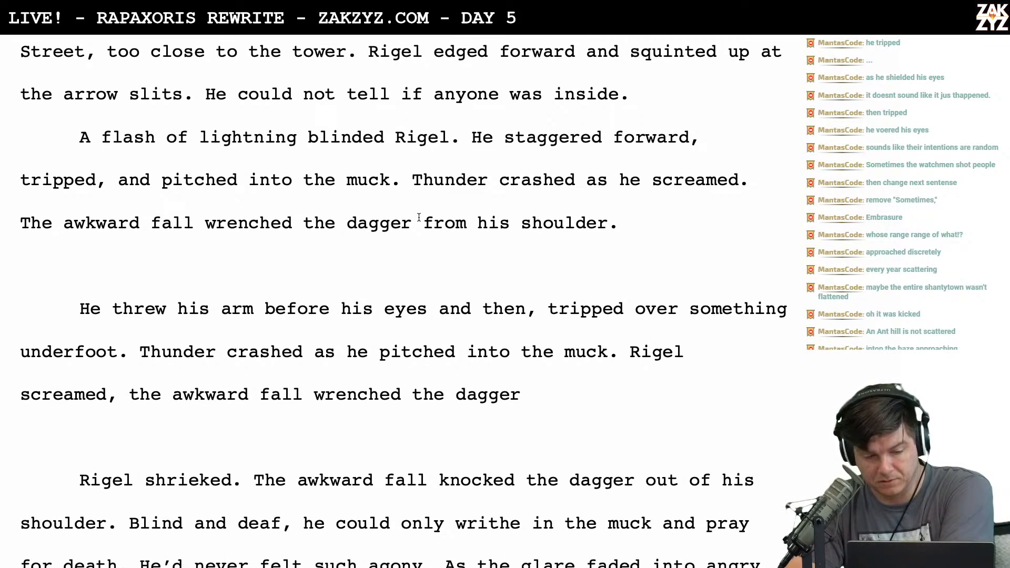
{"action": "scroll", "coordinate": [299, 213], "scroll_direction": "down", "scroll_amount": 1}
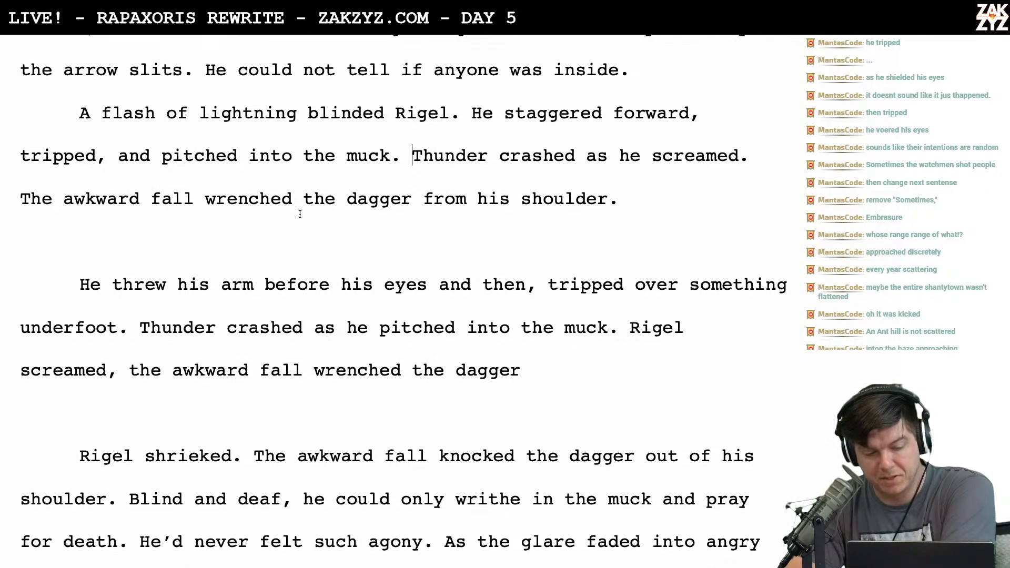
{"action": "scroll", "coordinate": [401, 199], "scroll_direction": "down", "scroll_amount": 2}
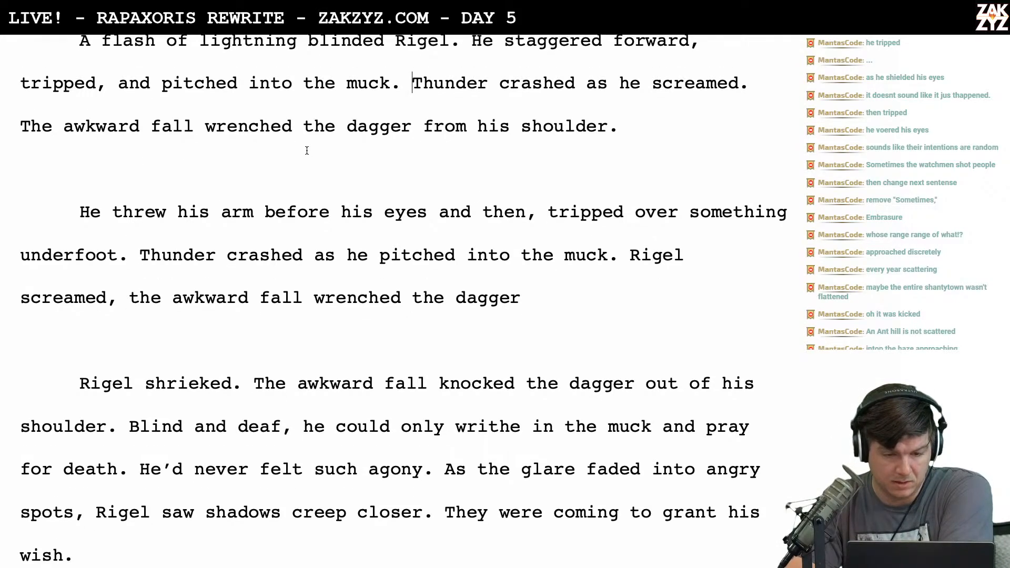
{"action": "scroll", "coordinate": [307, 151], "scroll_direction": "down", "scroll_amount": 1}
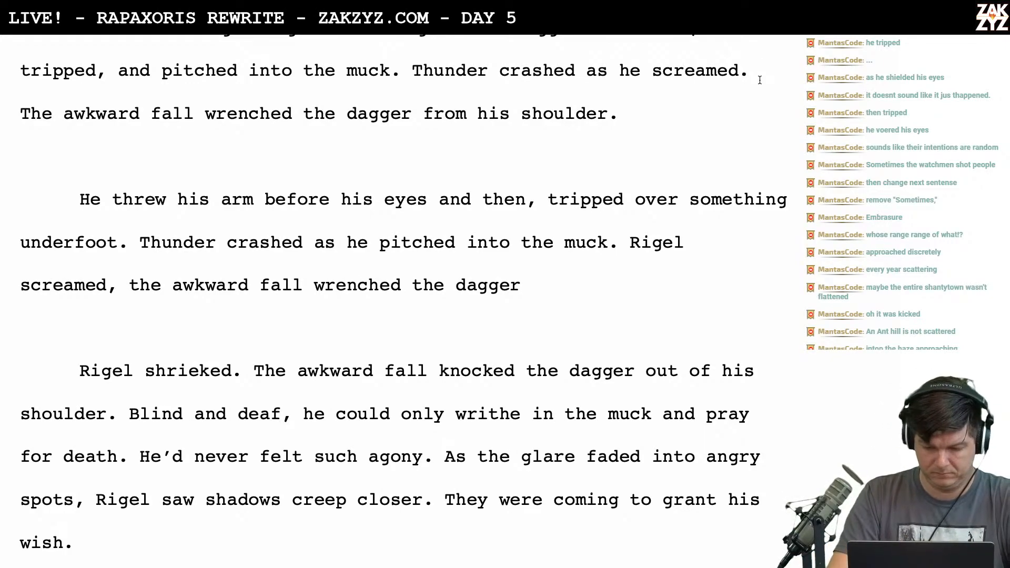
{"action": "key", "text": "Return"}
{"action": "key", "text": "Return"}
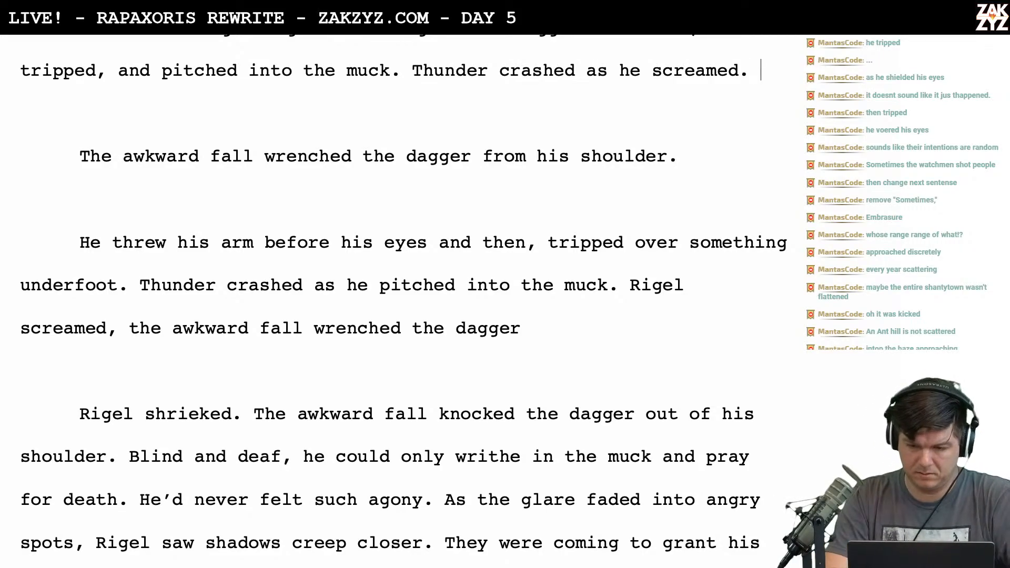
Try continuing after "Thunder crashed as he screamed." with "The pain was so bad", and remove the attempt
{"action": "type", "text": "The"}
{"action": "key", "text": "BackSpace"}
{"action": "key", "text": "BackSpace"}
{"action": "key", "text": "BackSpace"}
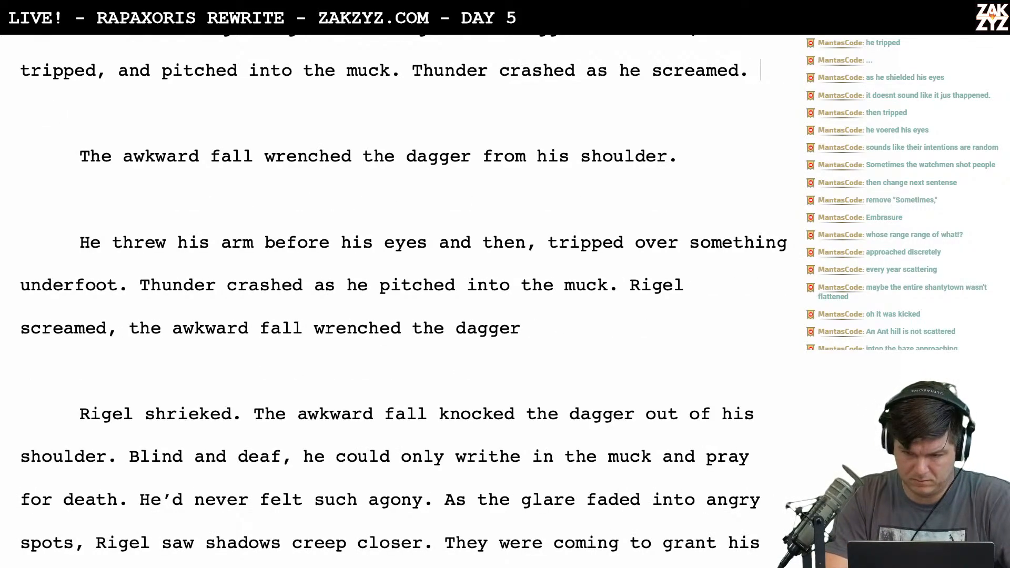
{"action": "type", "text": "The ap"}
{"action": "key", "text": "BackSpace"}
{"action": "key", "text": "BackSpace"}
{"action": "type", "text": "pain was so bad"}
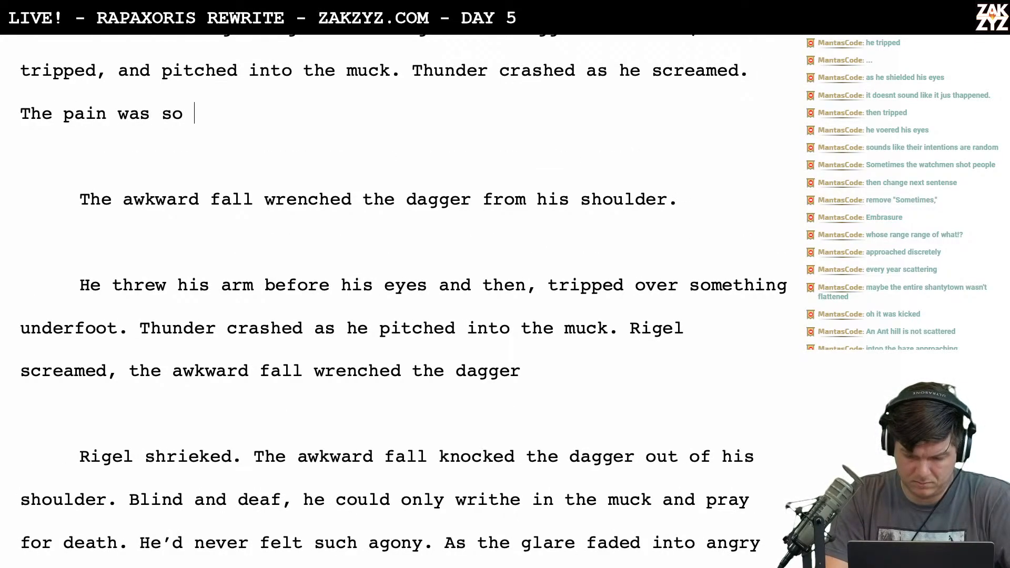
{"action": "key", "text": "BackSpace"}
{"action": "key", "text": "BackSpace"}
{"action": "key", "text": "BackSpace"}
{"action": "key", "text": "BackSpace"}
{"action": "key", "text": "BackSpace"}
{"action": "key", "text": "BackSpace"}
{"action": "key", "text": "BackSpace"}
{"action": "key", "text": "BackSpace"}
{"action": "key", "text": "BackSpace"}
{"action": "key", "text": "BackSpace"}
{"action": "key", "text": "BackSpace"}
{"action": "key", "text": "BackSpace"}
{"action": "key", "text": "BackSpace"}
{"action": "key", "text": "BackSpace"}
{"action": "key", "text": "BackSpace"}
{"action": "key", "text": "BackSpace"}
{"action": "key", "text": "BackSpace"}
{"action": "key", "text": "BackSpace"}
{"action": "key", "text": "BackSpace"}
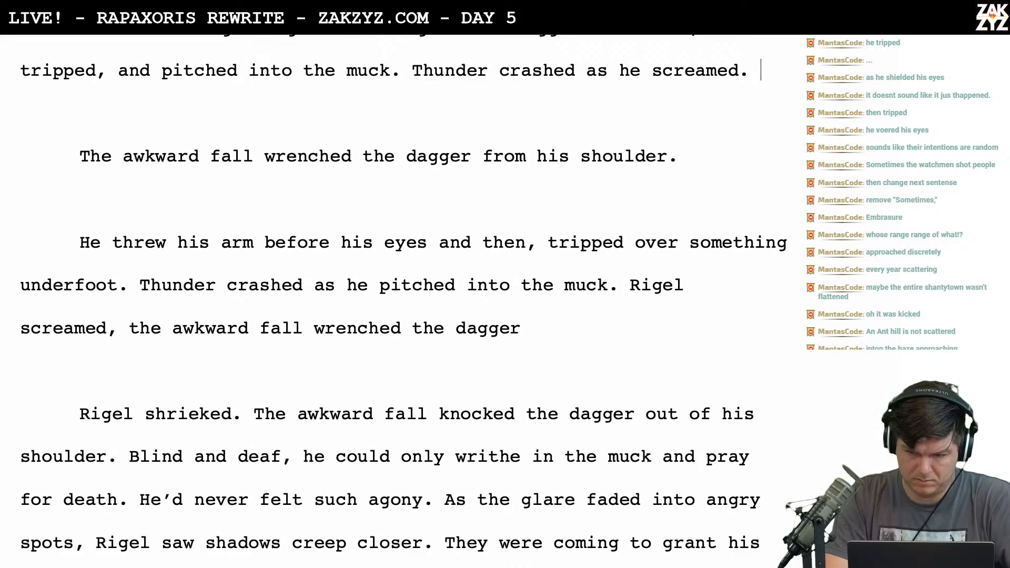
Start a new sentence with "He felt" after "Thunder crashed as he screamed."
{"action": "type", "text": "He felt"}
{"action": "key", "text": "BackSpace"}
{"action": "key", "text": "BackSpace"}
{"action": "key", "text": "BackSpace"}
{"action": "key", "text": "BackSpace"}
{"action": "key", "text": "BackSpace"}
{"action": "key", "text": "BackSpace"}
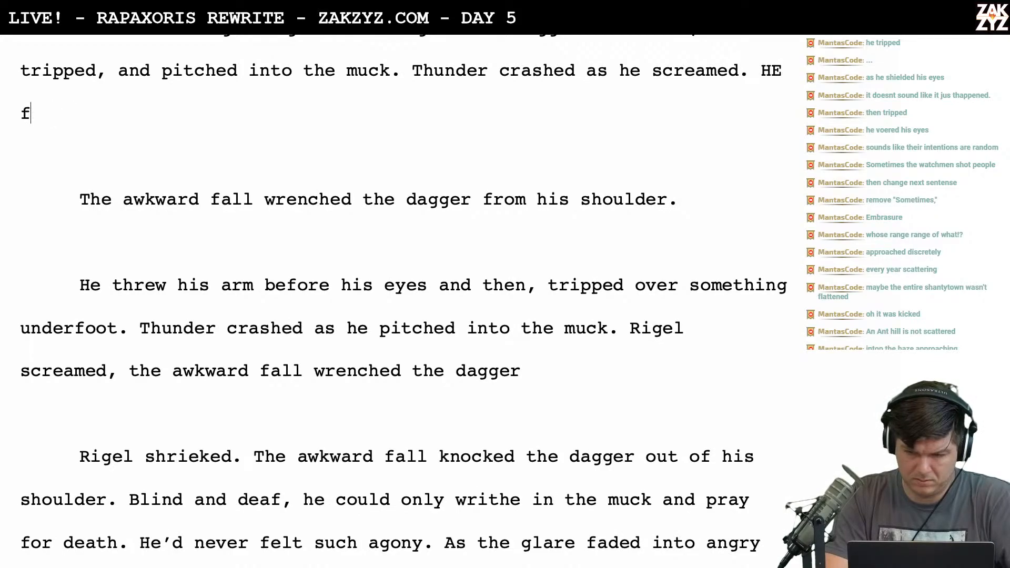
Add "He felt he'd been struck by lightning," after "screamed." and delete "of lightning" from the sentence about the flash that blinded Rigel
{"action": "type", "text": "felt he'd b"}
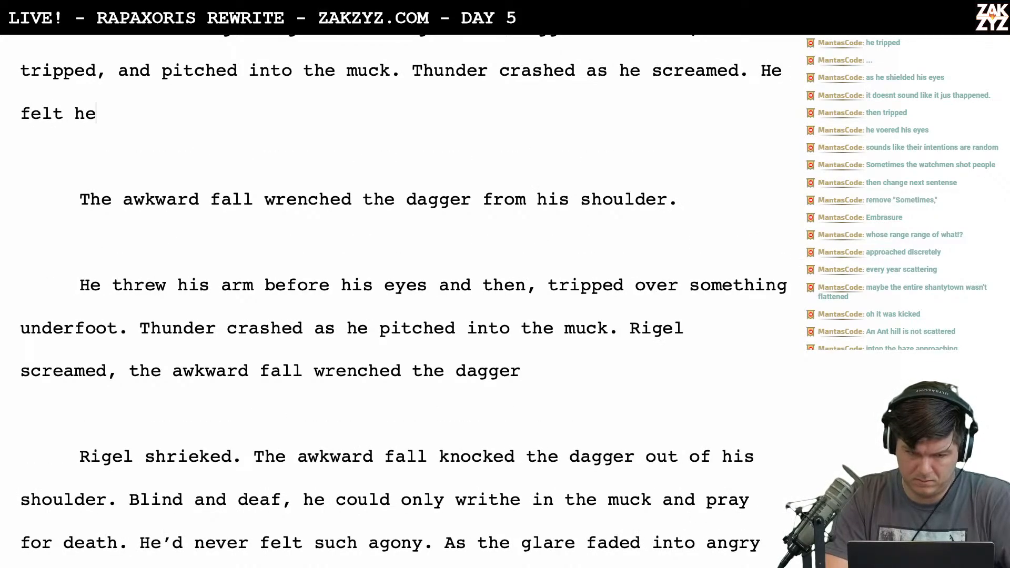
{"action": "scroll", "coordinate": [728, 45], "scroll_direction": "up", "scroll_amount": 1}
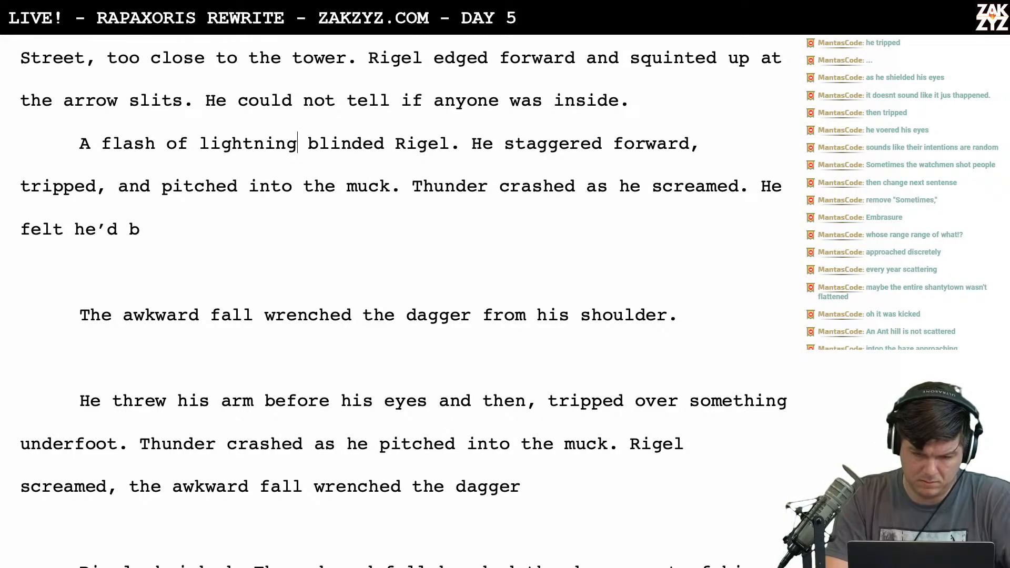
{"action": "key", "text": "BackSpace"}
{"action": "key", "text": "BackSpace"}
{"action": "key", "text": "BackSpace"}
{"action": "key", "text": "BackSpace"}
{"action": "key", "text": "BackSpace"}
{"action": "key", "text": "BackSpace"}
{"action": "key", "text": "BackSpace"}
{"action": "key", "text": "BackSpace"}
{"action": "key", "text": "BackSpace"}
{"action": "key", "text": "BackSpace"}
{"action": "key", "text": "BackSpace"}
{"action": "key", "text": "BackSpace"}
{"action": "scroll", "coordinate": [404, 300], "scroll_direction": "down", "scroll_amount": 1}
{"action": "type", "text": "een struck b"}
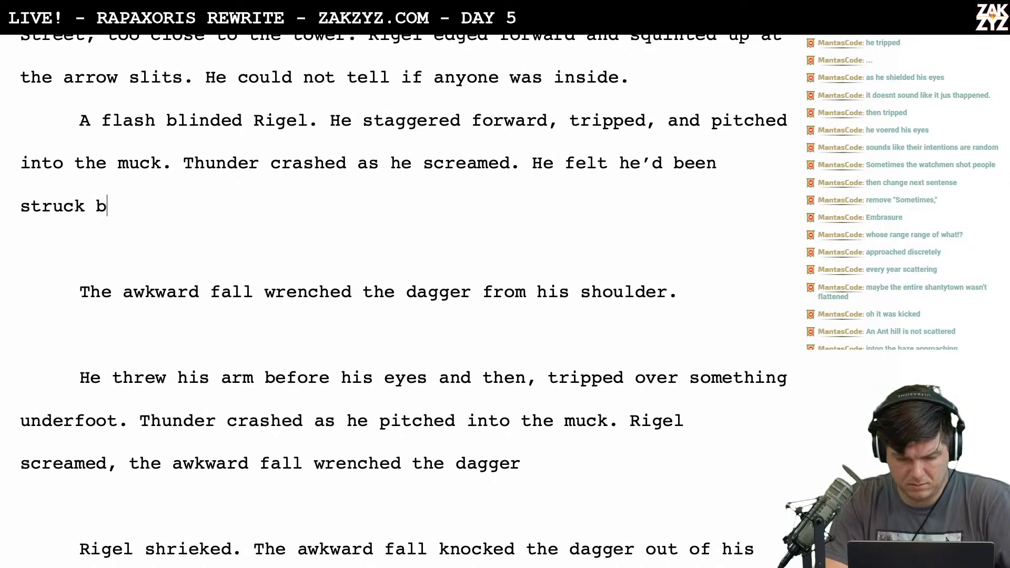
{"action": "type", "text": "y lightning,"}
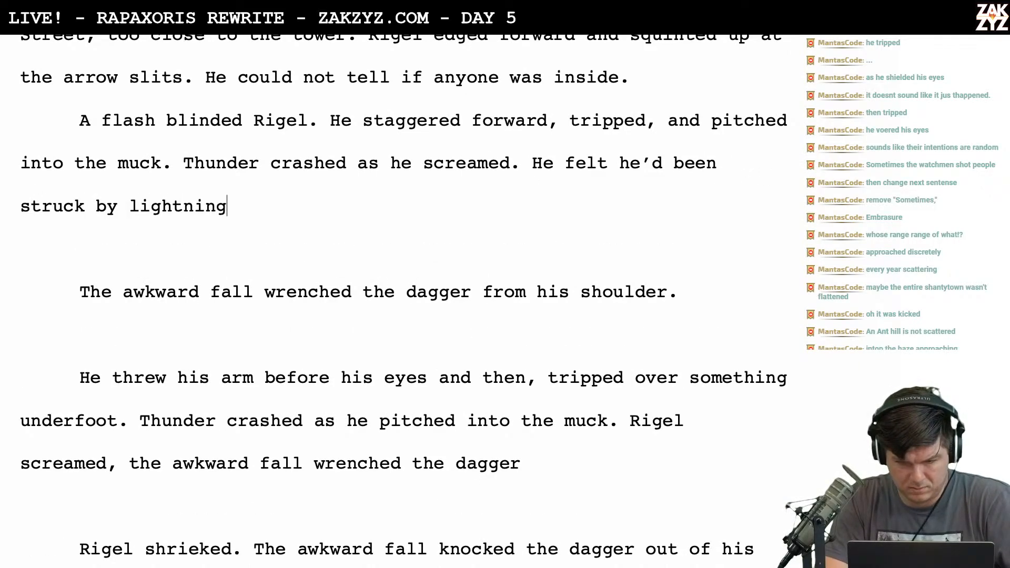
Separate the unfinished "He felt he'd been struck by lightning," into its own paragraph below "Thunder crashed as he screamed."
{"action": "left_click", "coordinate": [526, 158]}
{"action": "key", "text": "Return"}
{"action": "key", "text": "Return"}
Write "For a moment he thought he'd been struck by lightning." after "Thunder crashed as he screamed."
{"action": "type", "text": "A"}
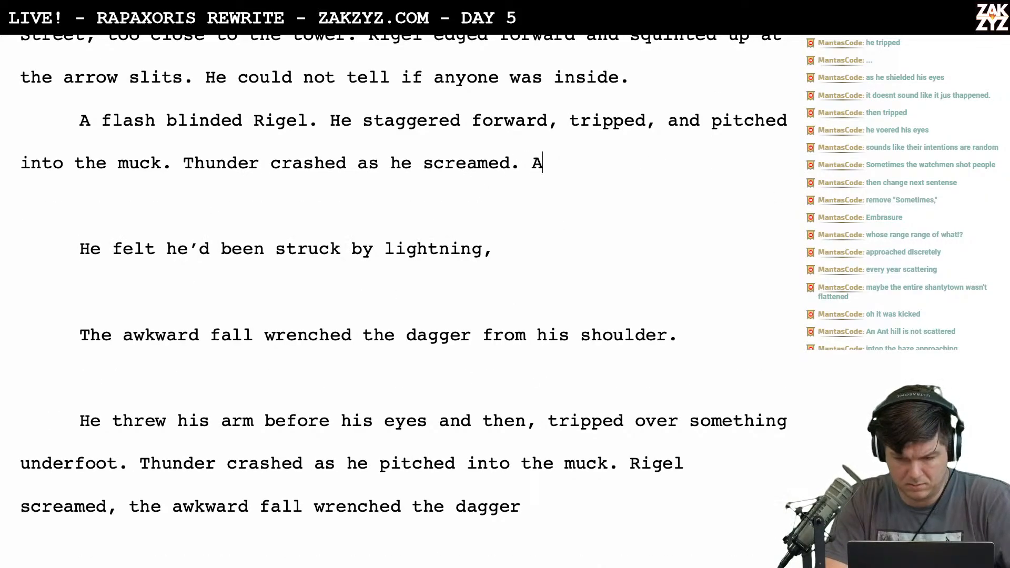
{"action": "key", "text": "BackSpace"}
{"action": "type", "text": "For a momen"}
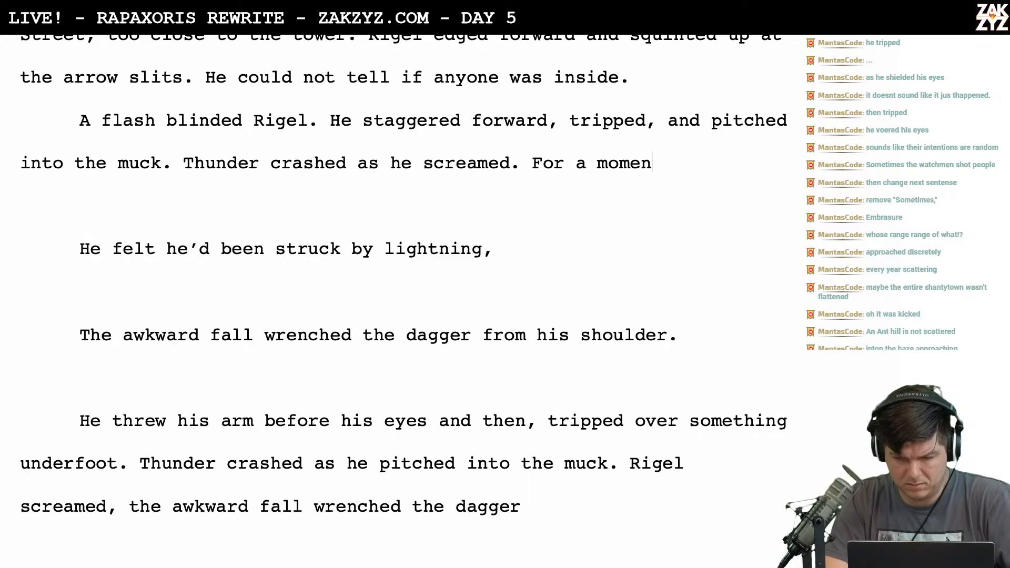
{"action": "type", "text": "t he thought he'd b"}
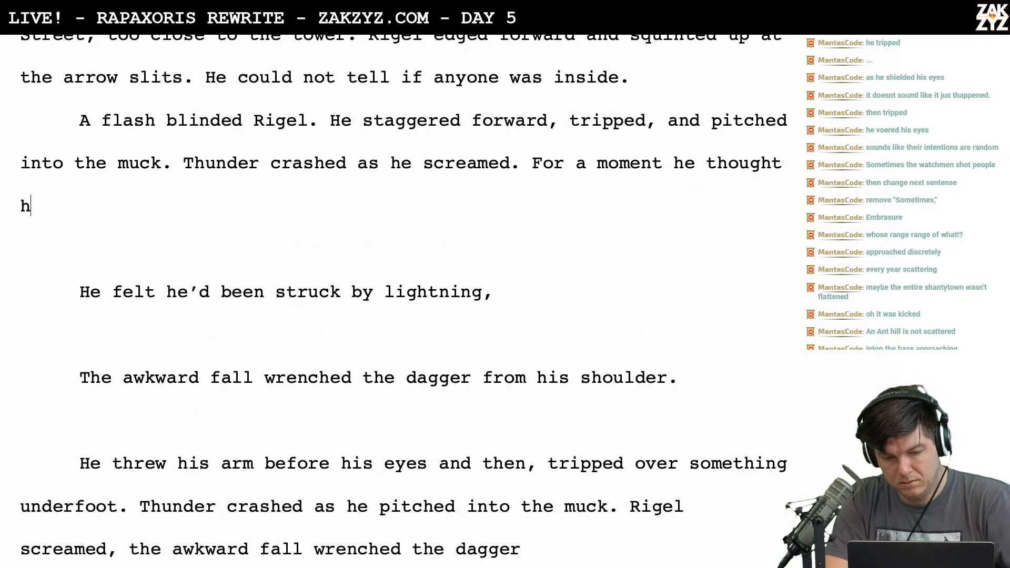
{"action": "type", "text": "een struck b"}
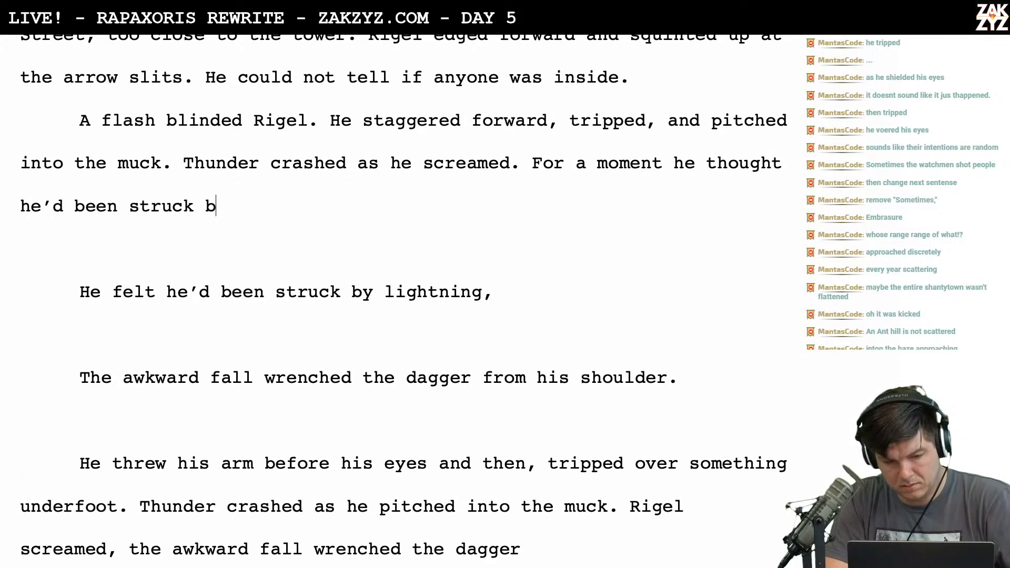
{"action": "type", "text": "y lightning"}
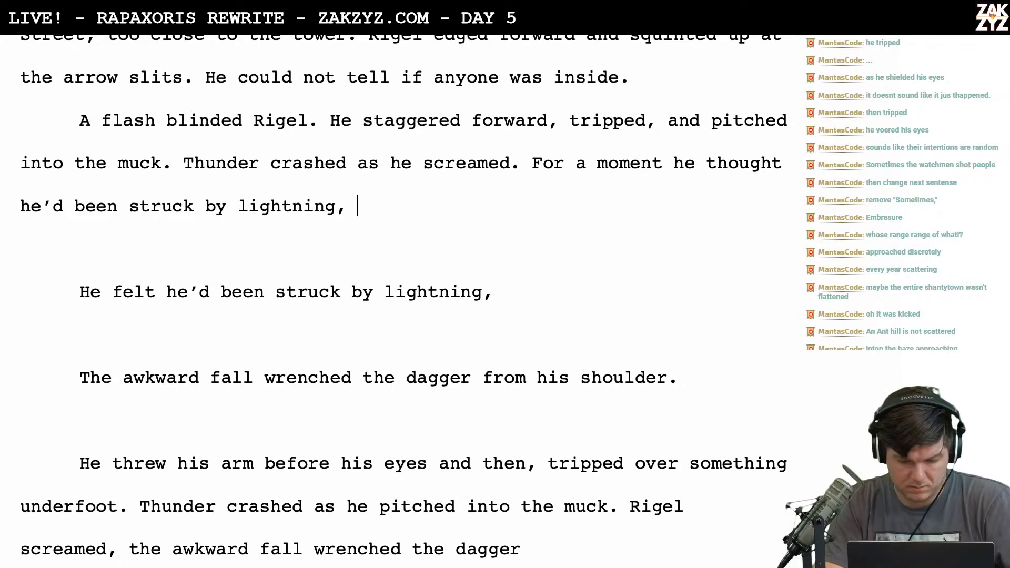
{"action": "type", "text": ","}
{"action": "scroll", "coordinate": [526, 159], "scroll_direction": "down", "scroll_amount": 8}
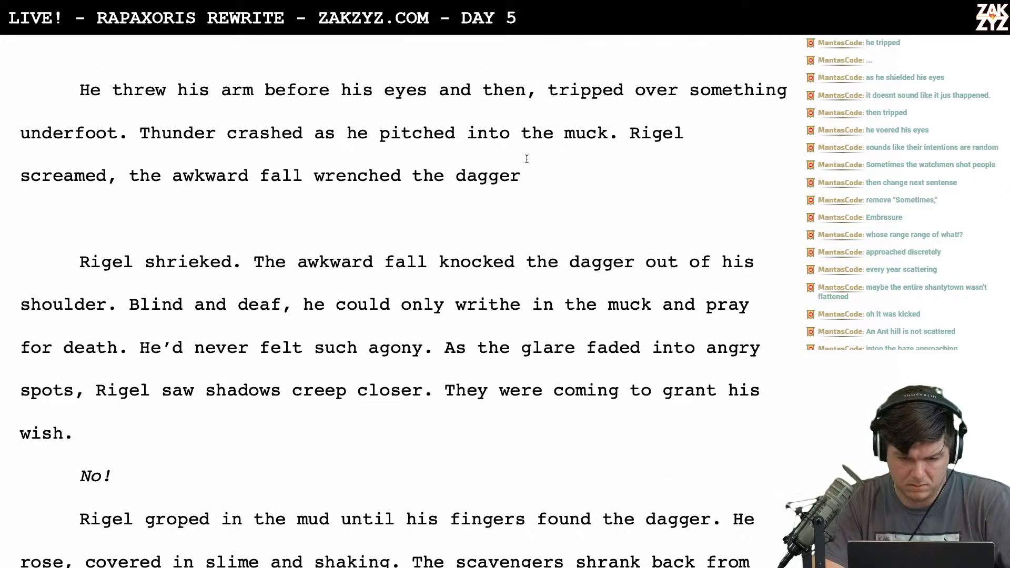
{"action": "scroll", "coordinate": [527, 158], "scroll_direction": "up", "scroll_amount": 6}
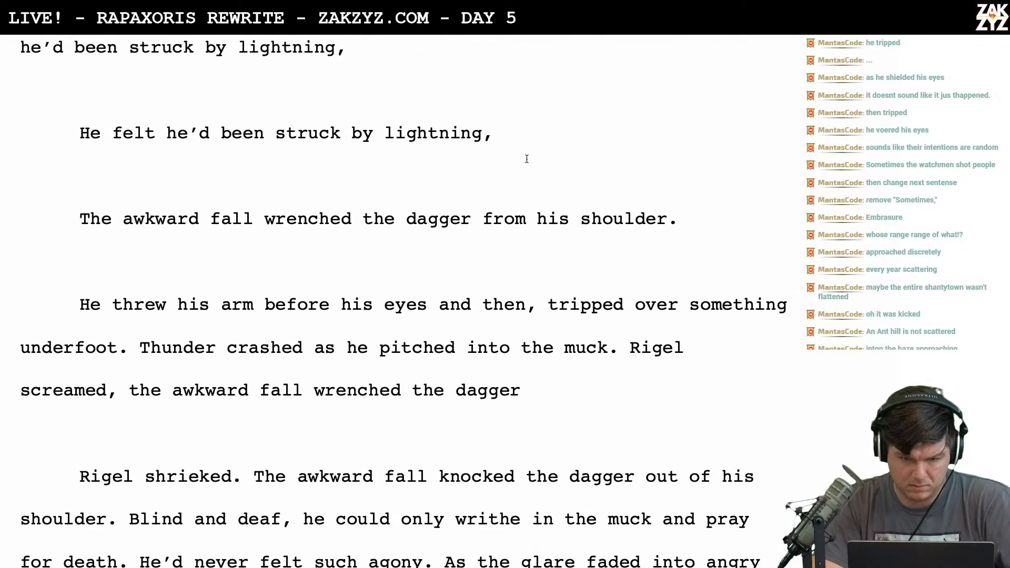
{"action": "type", "text": "but"}
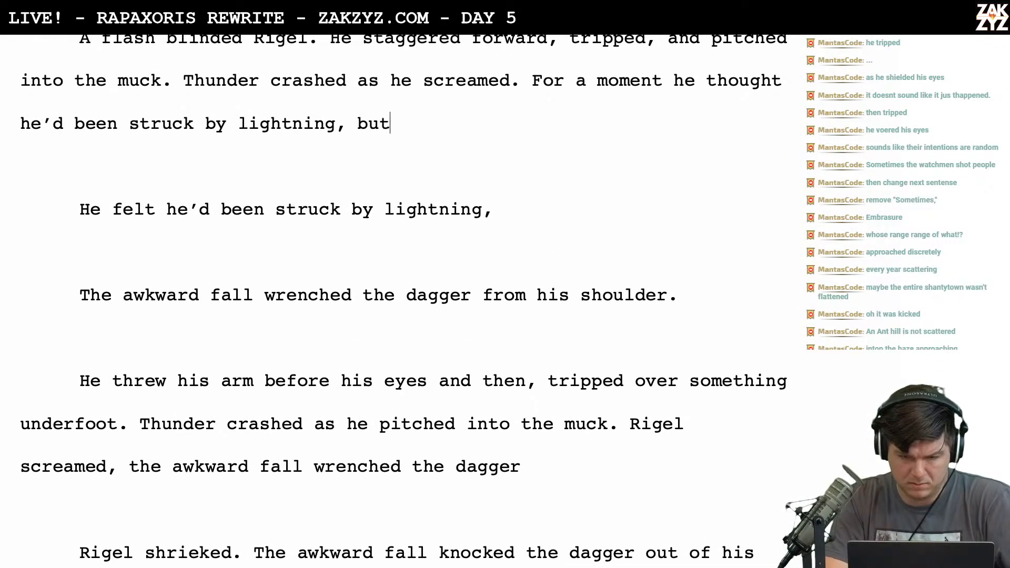
{"action": "key", "text": "BackSpace"}
{"action": "key", "text": "BackSpace"}
{"action": "key", "text": "BackSpace"}
{"action": "key", "text": "BackSpace"}
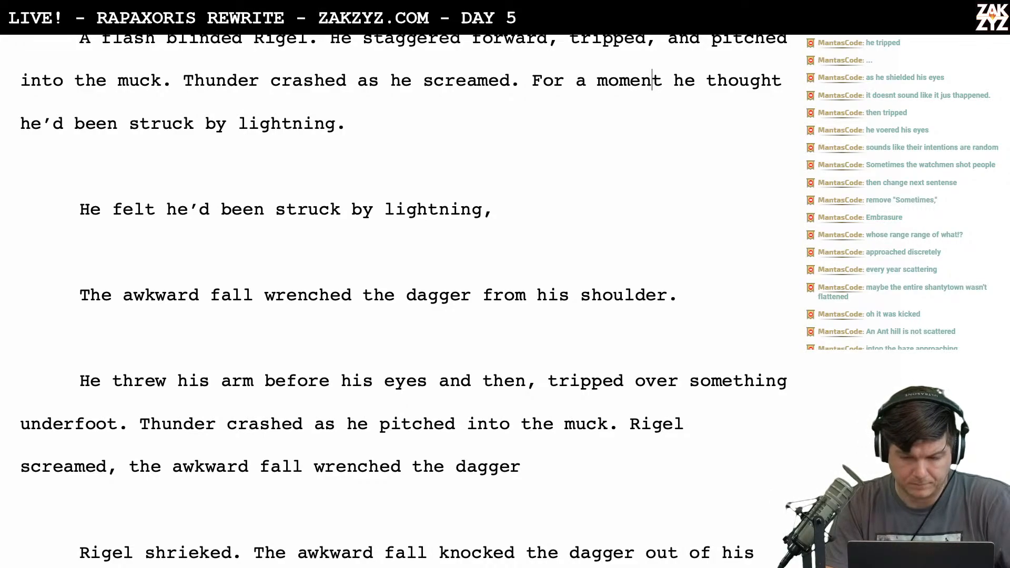
Separate the "For a moment" sentence into its own paragraph, with an empty line above it
{"action": "key", "text": "Return"}
{"action": "key", "text": "Return"}
{"action": "key", "text": "Up"}
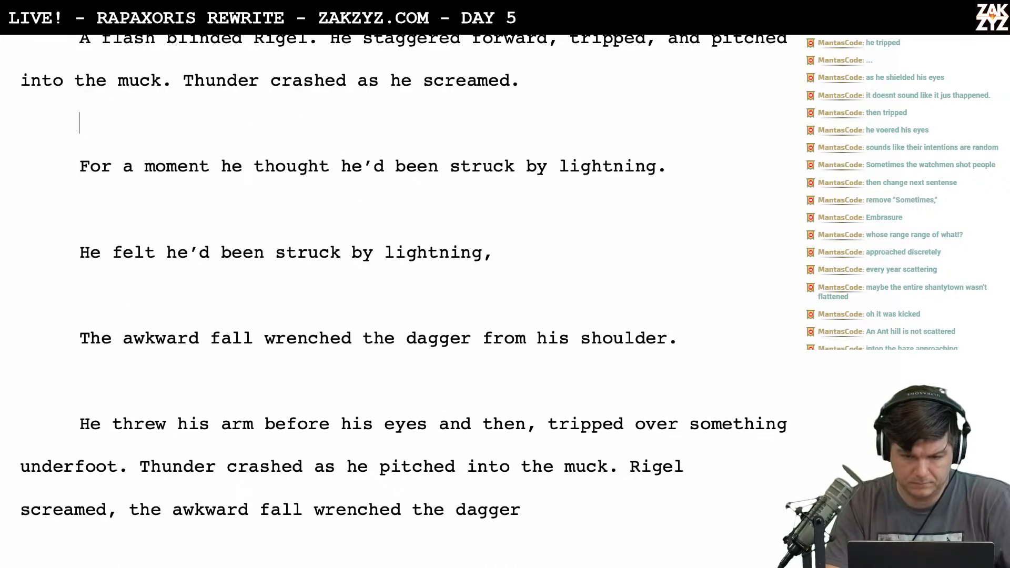
Write another version after "screamed.": "He thought he'd been struck by lightning, but"
{"action": "type", "text": "He tho"}
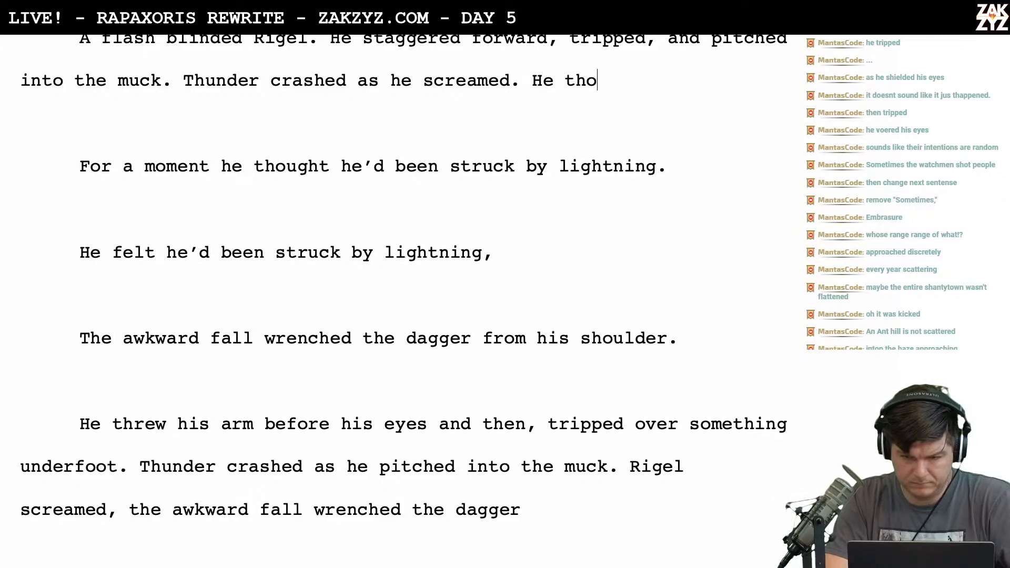
{"action": "type", "text": "ught he'd been struck "}
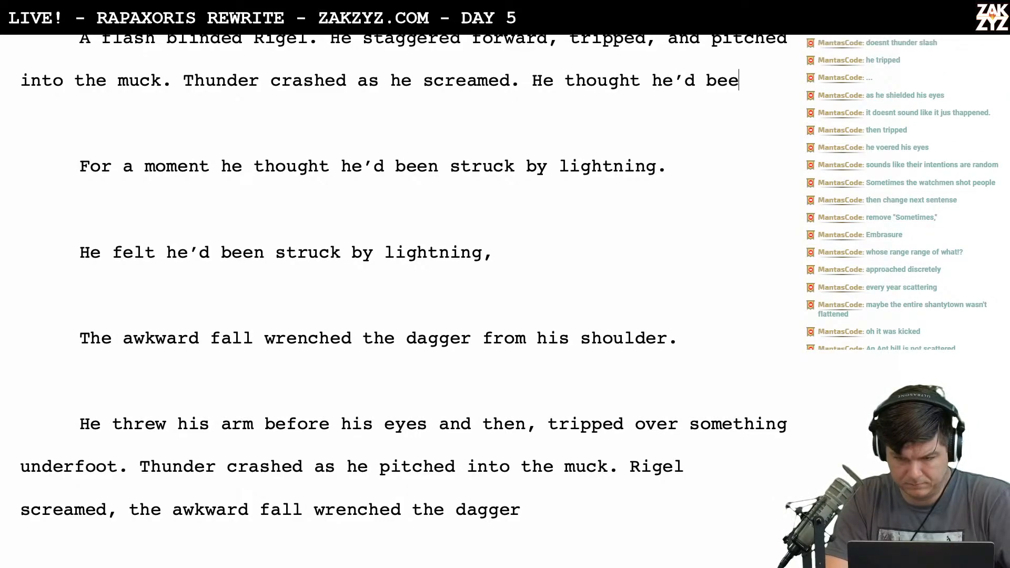
{"action": "type", "text": "by l"}
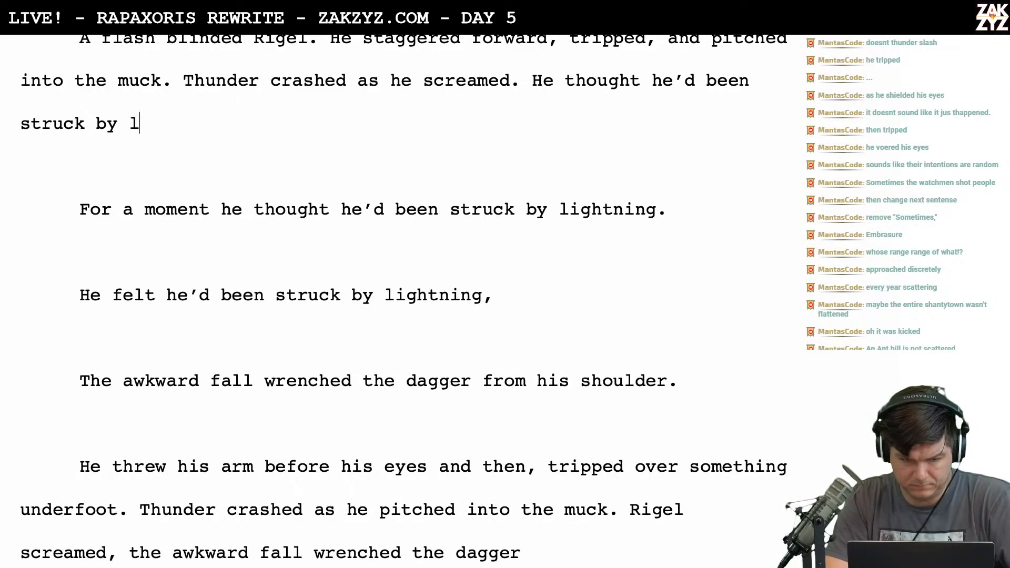
{"action": "type", "text": "ightning, but"}
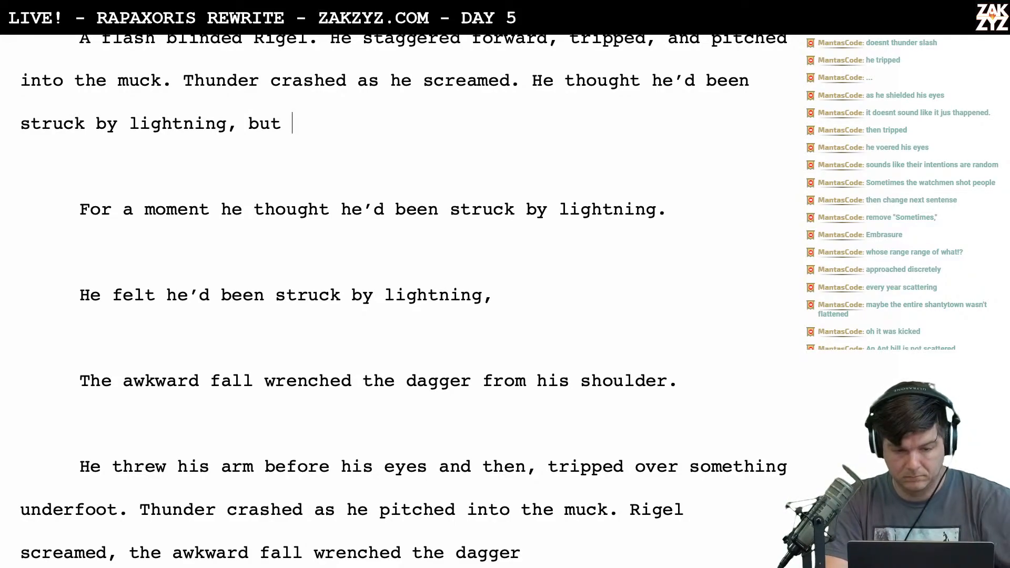
Try continuing the lightning sentence with "it was just his shoulder"
{"action": "type", "text": "i"}
{"action": "key", "text": "BackSpace"}
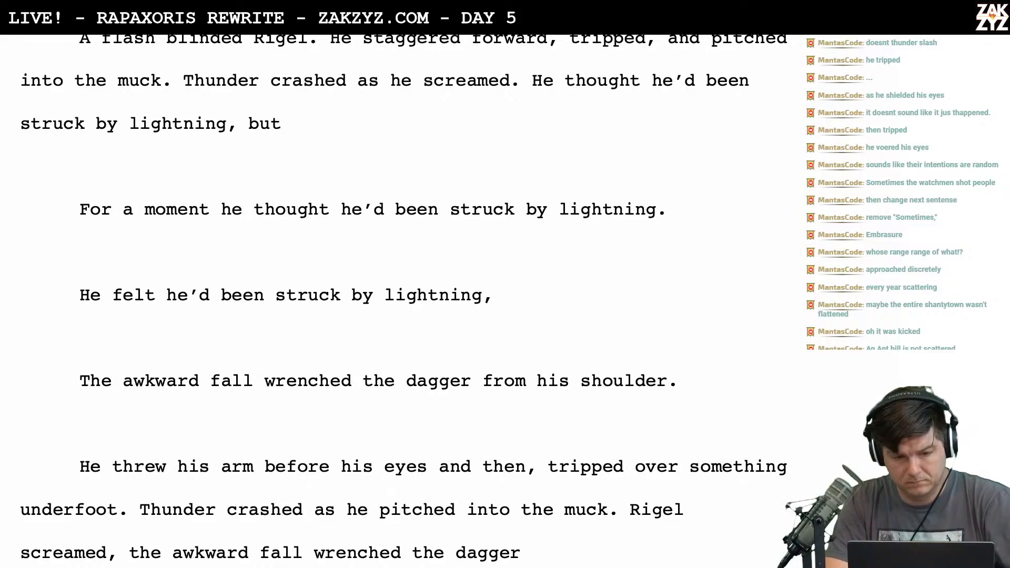
{"action": "type", "text": "it was jus"}
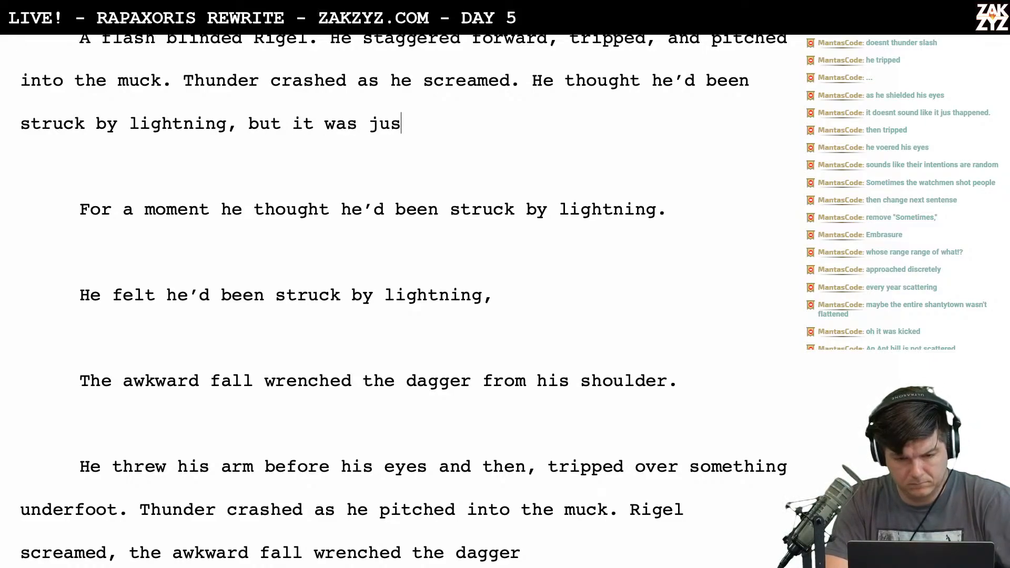
{"action": "type", "text": "t his shoulder"}
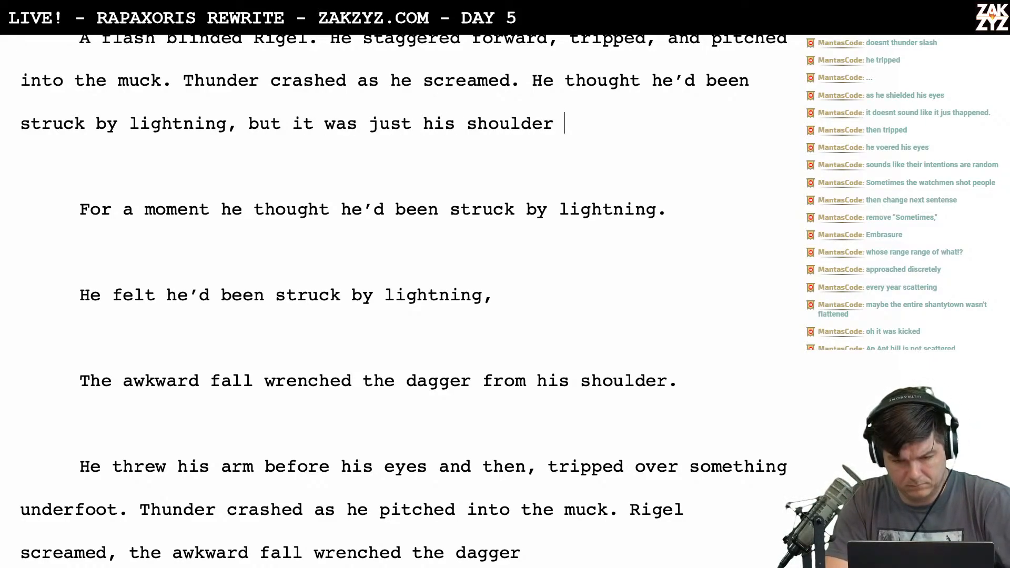
{"action": "key", "text": "BackSpace"}
{"action": "key", "text": "BackSpace"}
{"action": "key", "text": "BackSpace"}
{"action": "key", "text": "BackSpace"}
{"action": "key", "text": "BackSpace"}
{"action": "key", "text": "BackSpace"}
{"action": "key", "text": "BackSpace"}
{"action": "key", "text": "BackSpace"}
{"action": "key", "text": "BackSpace"}
{"action": "key", "text": "BackSpace"}
{"action": "key", "text": "BackSpace"}
{"action": "key", "text": "BackSpace"}
{"action": "key", "text": "BackSpace"}
{"action": "key", "text": "BackSpace"}
{"action": "key", "text": "BackSpace"}
{"action": "key", "text": "BackSpace"}
{"action": "key", "text": "BackSpace"}
{"action": "key", "text": "BackSpace"}
{"action": "key", "text": "BackSpace"}
{"action": "key", "text": "BackSpace"}
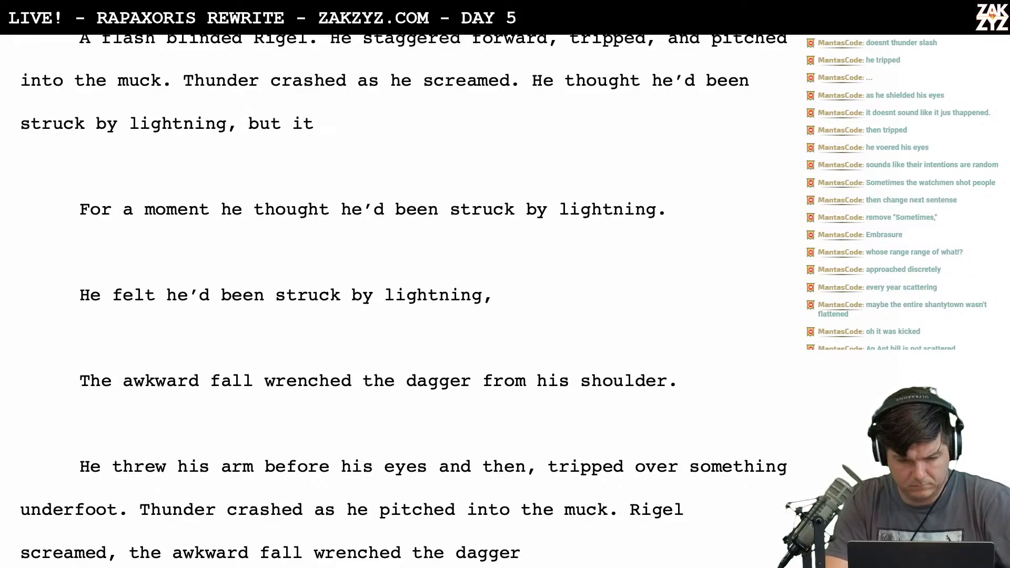
Try ending the lightning sentence with "was his shoulder." and starting another with "The awkward fall"
{"action": "type", "text": "was his shou"}
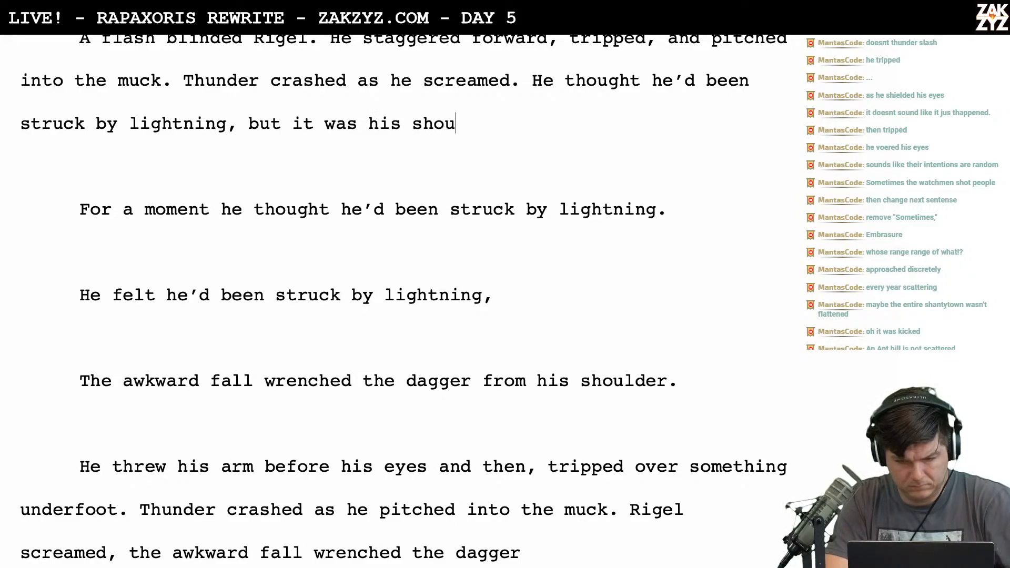
{"action": "type", "text": "lder. The aww"}
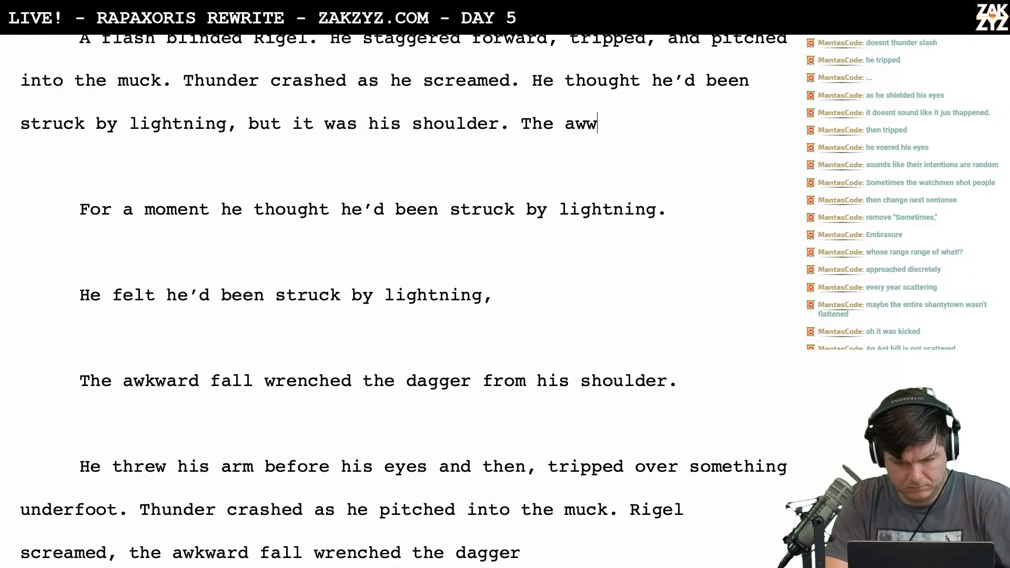
{"action": "key", "text": "BackSpace"}
{"action": "type", "text": "kward fa"}
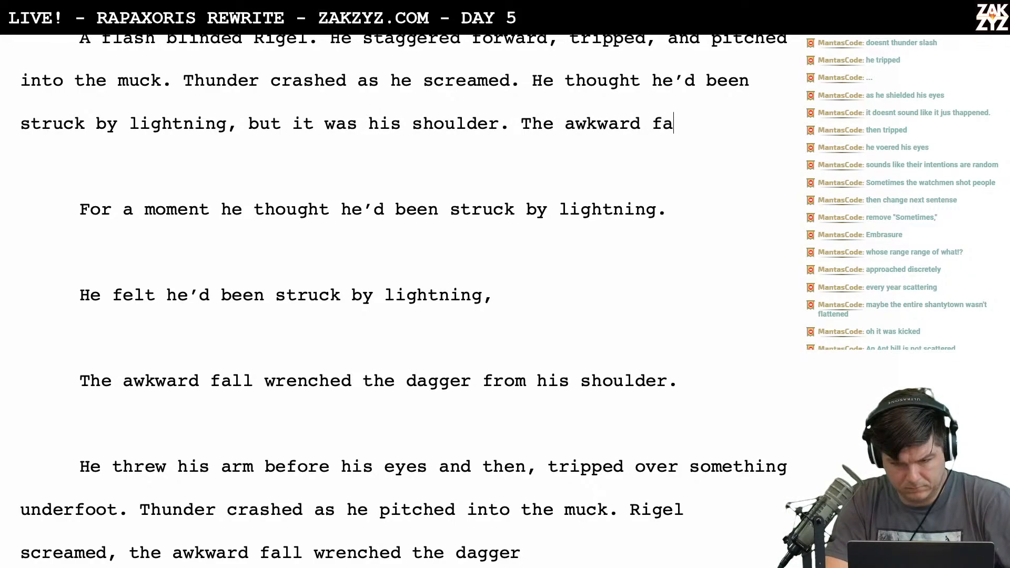
{"action": "type", "text": "ll had"}
{"action": "key", "text": "BackSpace"}
{"action": "key", "text": "BackSpace"}
{"action": "key", "text": "BackSpace"}
{"action": "key", "text": "BackSpace"}
{"action": "key", "text": "BackSpace"}
{"action": "key", "text": "BackSpace"}
{"action": "key", "text": "BackSpace"}
{"action": "key", "text": "BackSpace"}
{"action": "key", "text": "BackSpace"}
{"action": "key", "text": "BackSpace"}
{"action": "key", "text": "BackSpace"}
{"action": "key", "text": "BackSpace"}
{"action": "key", "text": "BackSpace"}
{"action": "key", "text": "BackSpace"}
{"action": "key", "text": "BackSpace"}
{"action": "key", "text": "BackSpace"}
{"action": "key", "text": "BackSpace"}
{"action": "key", "text": "BackSpace"}
{"action": "key", "text": "BackSpace"}
{"action": "key", "text": "BackSpace"}
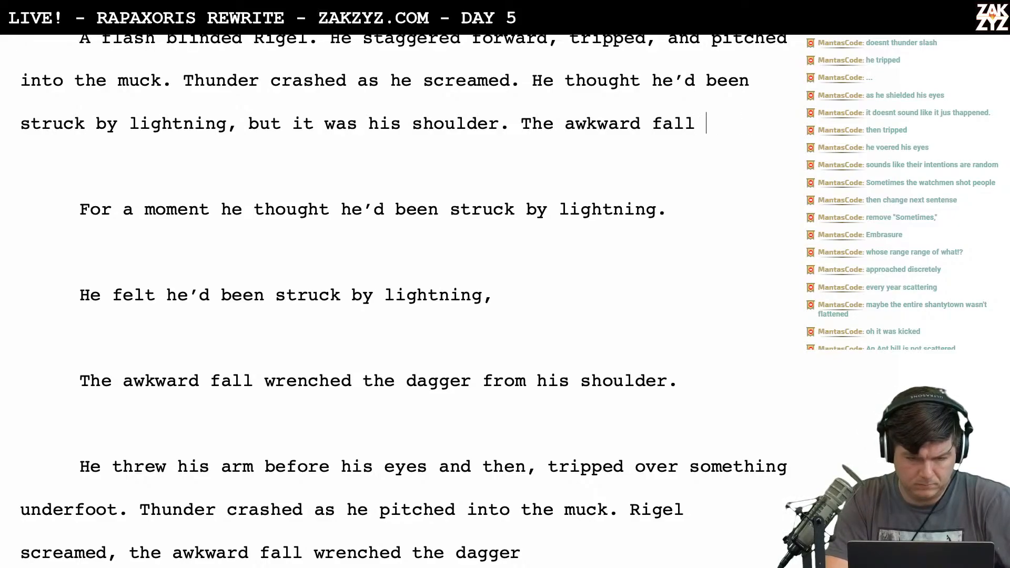
{"action": "key", "text": "BackSpace"}
{"action": "key", "text": "BackSpace"}
{"action": "key", "text": "BackSpace"}
{"action": "key", "text": "BackSpace"}
{"action": "key", "text": "BackSpace"}
{"action": "key", "text": "BackSpace"}
{"action": "key", "text": "BackSpace"}
{"action": "key", "text": "BackSpace"}
{"action": "key", "text": "BackSpace"}
{"action": "key", "text": "BackSpace"}
{"action": "key", "text": "BackSpace"}
{"action": "key", "text": "BackSpace"}
{"action": "key", "text": "BackSpace"}
{"action": "key", "text": "BackSpace"}
{"action": "key", "text": "BackSpace"}
{"action": "key", "text": "BackSpace"}
{"action": "key", "text": "BackSpace"}
{"action": "key", "text": "BackSpace"}
{"action": "key", "text": "BackSpace"}
{"action": "key", "text": "BackSpace"}
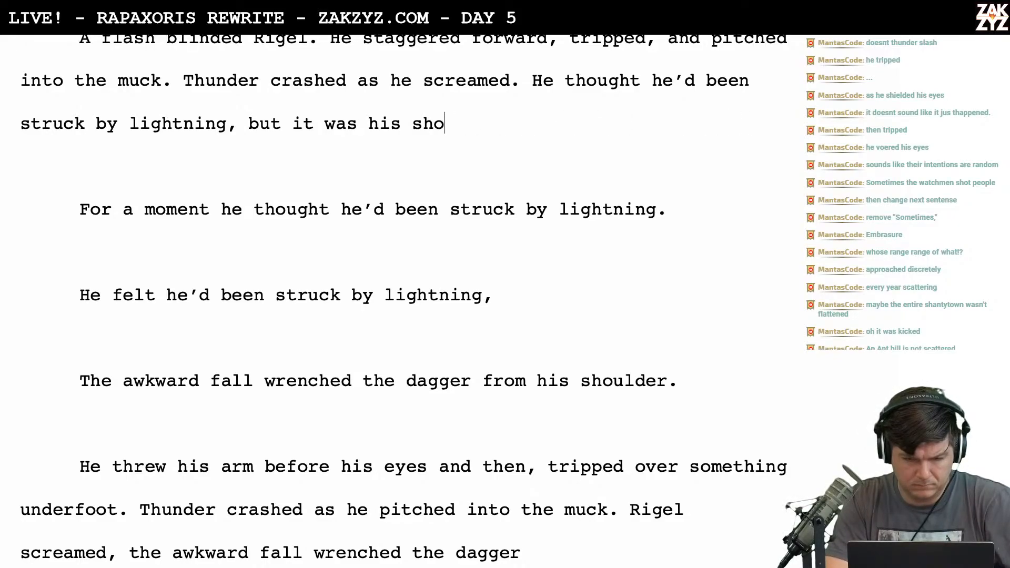
Try other endings for the lightning sentence that start with "but it was"
{"action": "type", "text": "but it was"}
{"action": "key", "text": "BackSpace"}
{"action": "key", "text": "BackSpace"}
{"action": "key", "text": "BackSpace"}
{"action": "key", "text": "BackSpace"}
{"action": "key", "text": "BackSpace"}
{"action": "key", "text": "BackSpace"}
{"action": "key", "text": "BackSpace"}
{"action": "key", "text": "BackSpace"}
{"action": "key", "text": "BackSpace"}
{"action": "key", "text": "BackSpace"}
{"action": "key", "text": "BackSpace"}
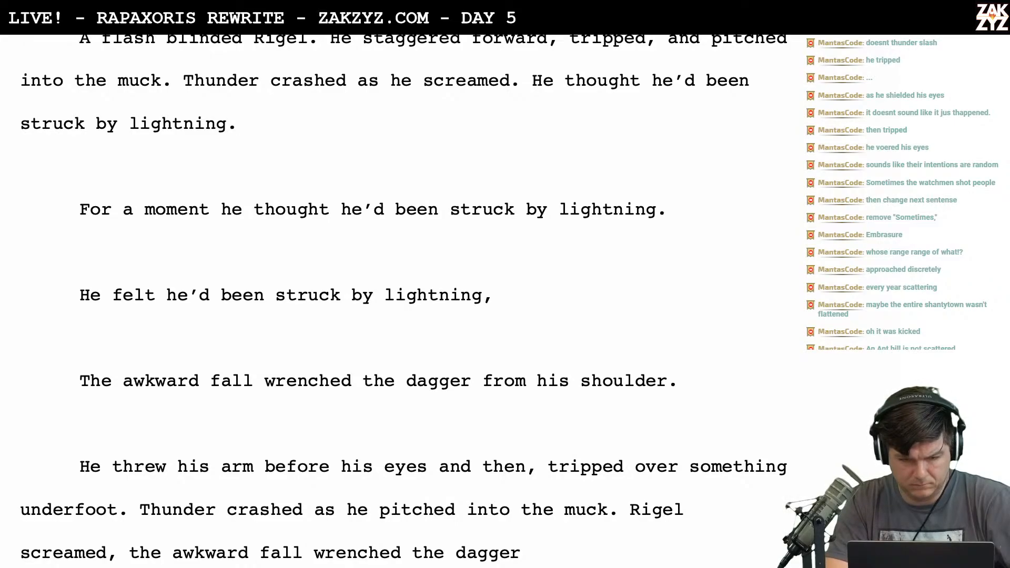
{"action": "type", "text": "b"}
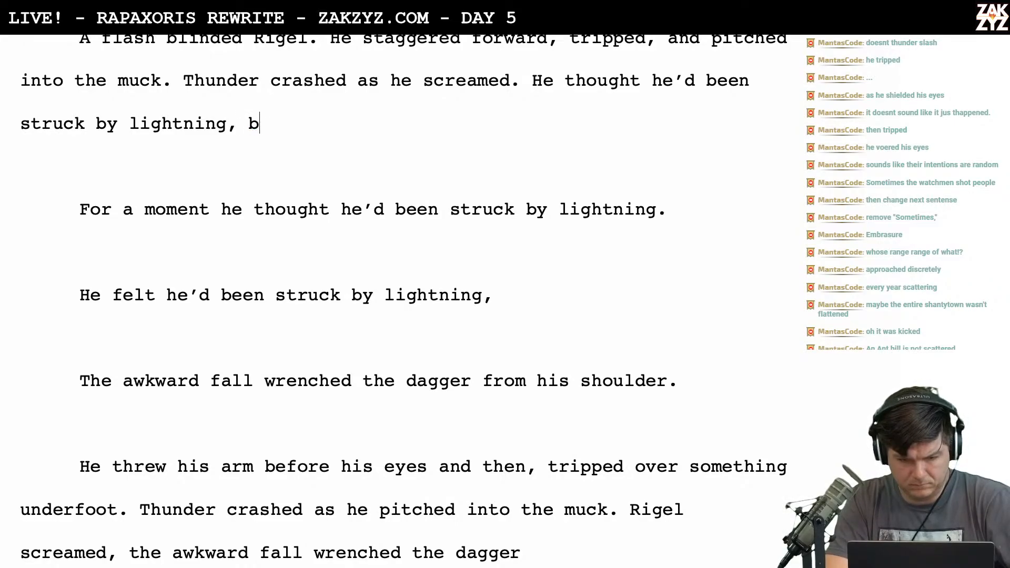
{"action": "type", "text": "ut it w"}
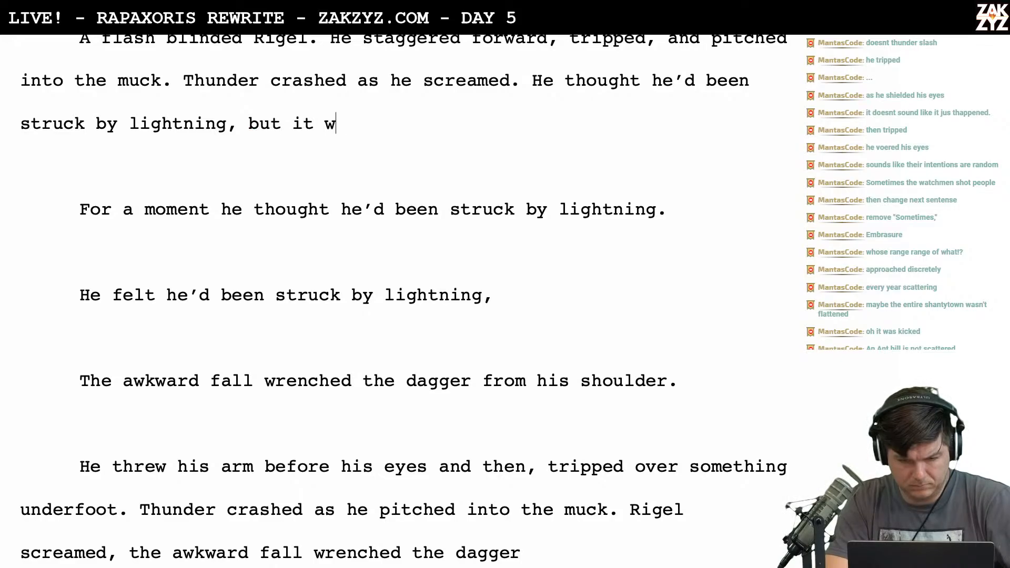
{"action": "type", "text": "as on"}
{"action": "key", "text": "BackSpace"}
{"action": "key", "text": "BackSpace"}
{"action": "type", "text": "the"}
{"action": "key", "text": "BackSpace"}
{"action": "key", "text": "BackSpace"}
{"action": "key", "text": "BackSpace"}
{"action": "key", "text": "BackSpace"}
{"action": "key", "text": "BackSpace"}
{"action": "key", "text": "BackSpace"}
{"action": "key", "text": "BackSpace"}
{"action": "key", "text": "BackSpace"}
{"action": "key", "text": "BackSpace"}
{"action": "key", "text": "BackSpace"}
{"action": "key", "text": "BackSpace"}
{"action": "key", "text": "BackSpace"}
{"action": "key", "text": "BackSpace"}
{"action": "key", "text": "BackSpace"}
{"action": "key", "text": "BackSpace"}
{"action": "key", "text": "BackSpace"}
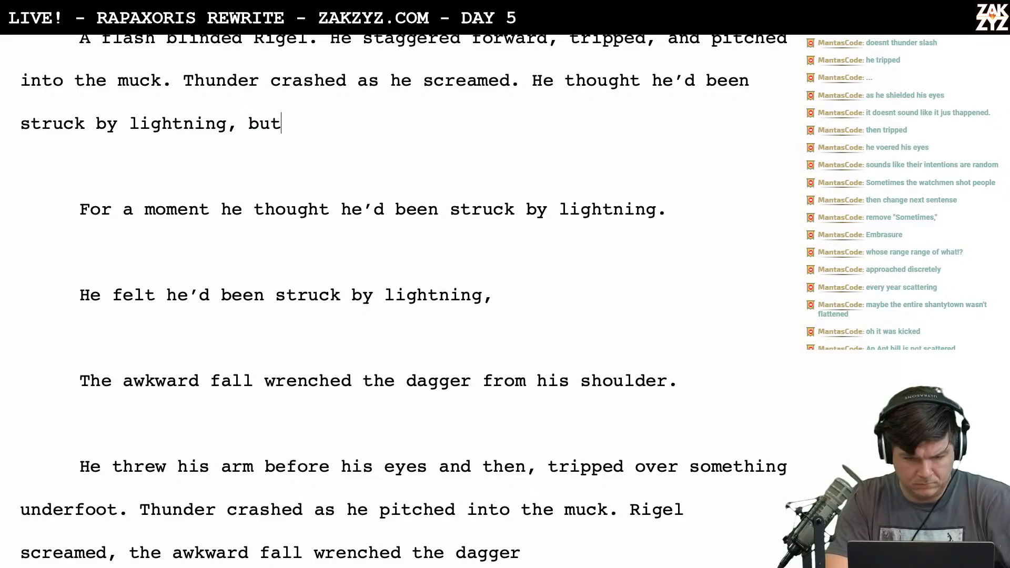
Set the lightning sentence apart and try "Rigel writhed in the muck and thought he'd been struck by lightning, but it" after "screamed."
{"action": "left_click", "coordinate": [530, 92]}
{"action": "key", "text": "Return"}
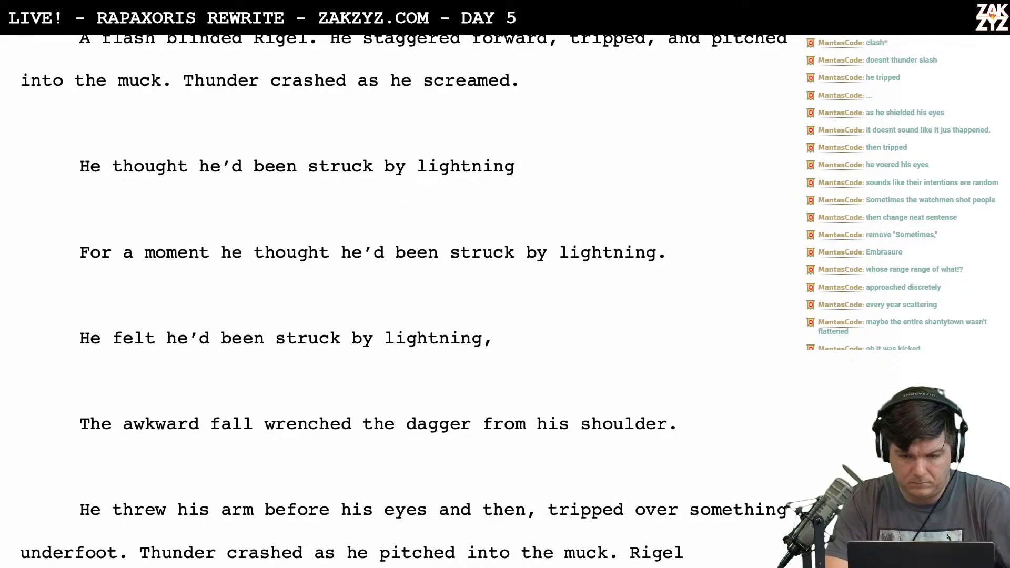
{"action": "type", "text": "Rigel"}
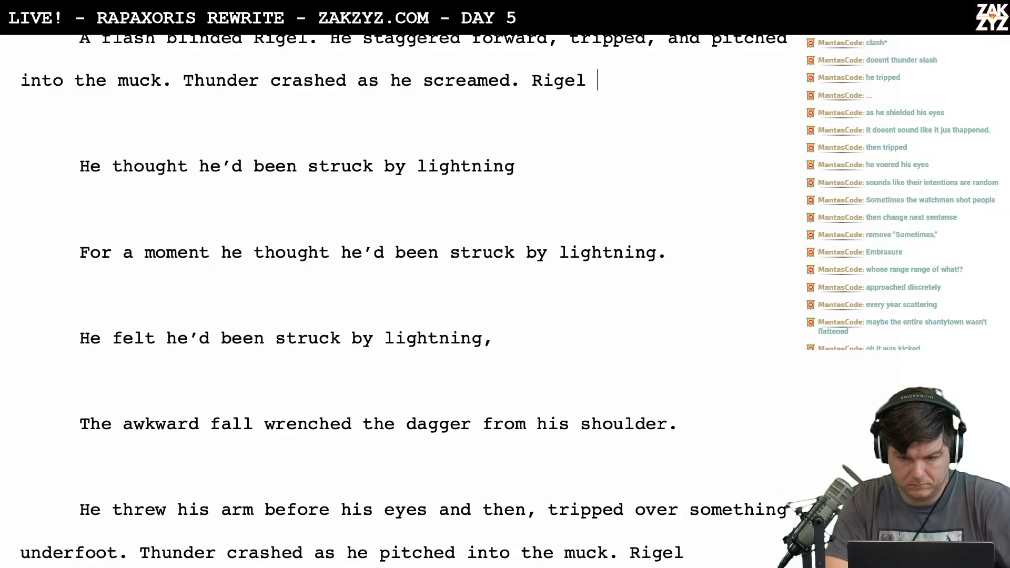
{"action": "type", "text": " writhed in "}
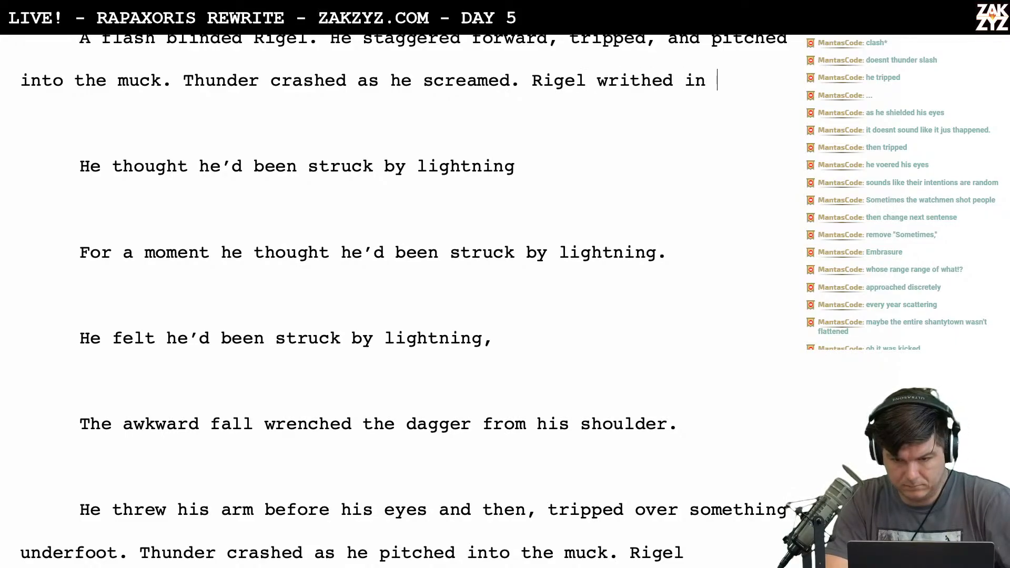
{"action": "type", "text": "the muck and thoug"}
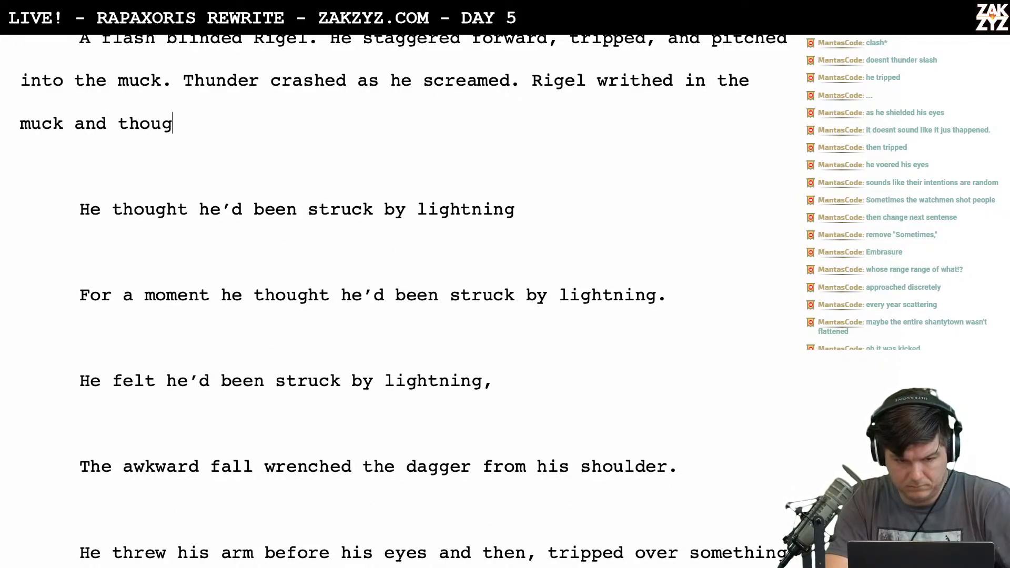
{"action": "type", "text": "ht he'd bee"}
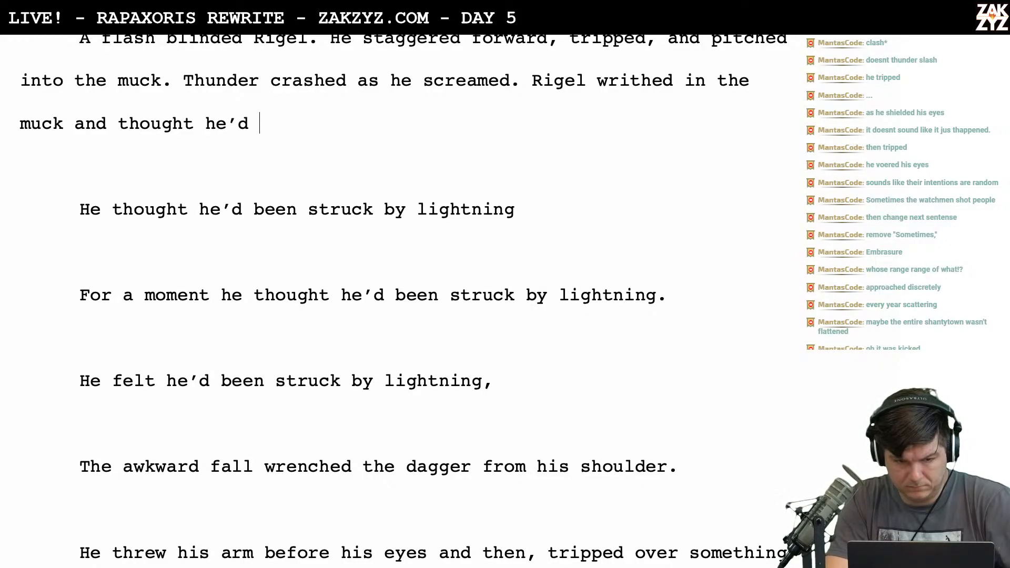
{"action": "type", "text": "ns tr"}
{"action": "key", "text": "BackSpace"}
{"action": "key", "text": "BackSpace"}
{"action": "key", "text": "BackSpace"}
{"action": "key", "text": "BackSpace"}
{"action": "type", "text": "struck by l"}
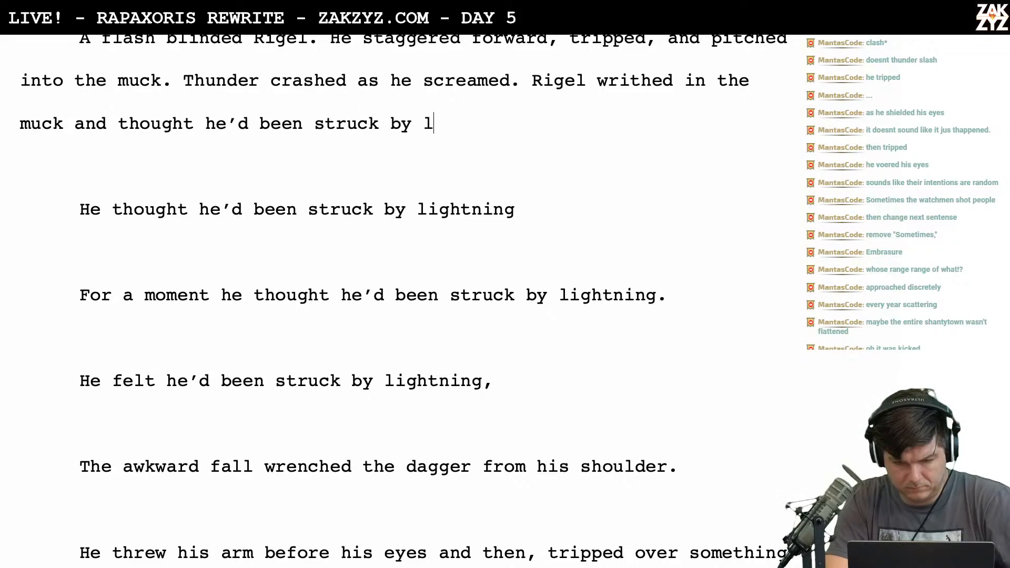
{"action": "type", "text": "ightning, but it was"}
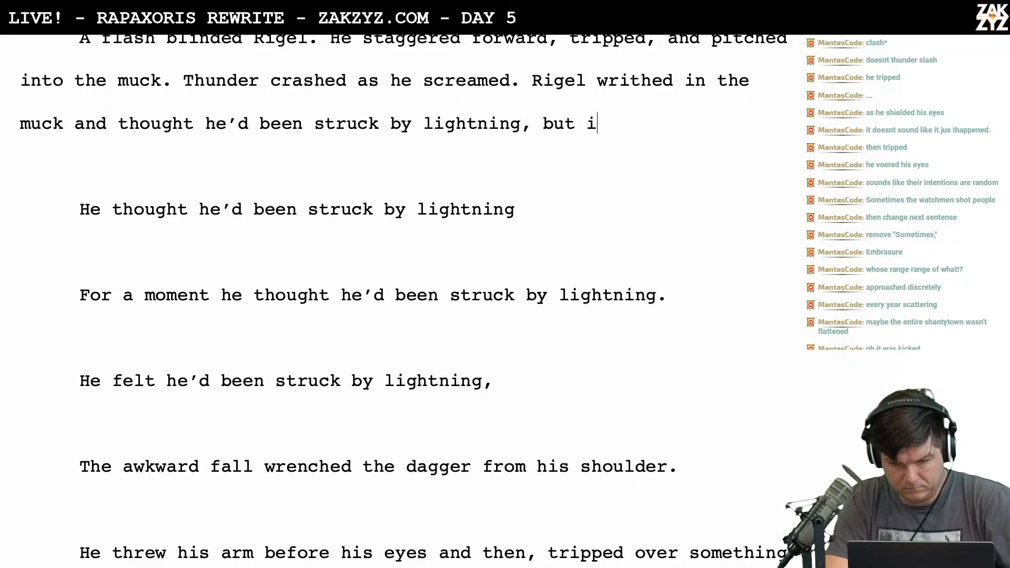
Remove the trailing "but" clause and end the sentence about Rigel writhing with "struck by lightning."
{"action": "key", "text": "BackSpace"}
{"action": "key", "text": "BackSpace"}
{"action": "key", "text": "BackSpace"}
{"action": "key", "text": "BackSpace"}
{"action": "key", "text": "BackSpace"}
{"action": "key", "text": "BackSpace"}
{"action": "key", "text": "BackSpace"}
{"action": "key", "text": "BackSpace"}
{"action": "key", "text": "BackSpace"}
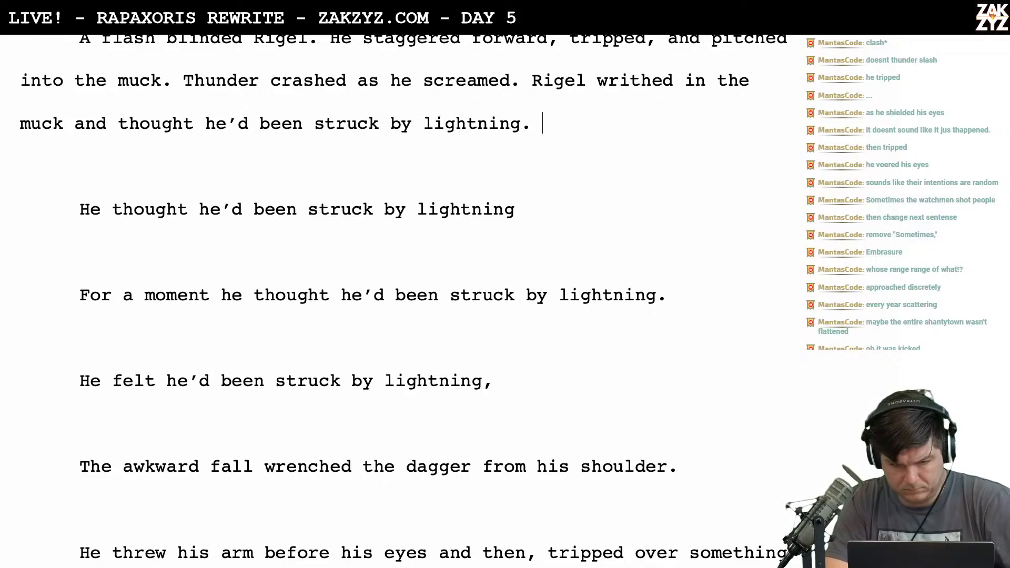
Review the alternative sentences and the "Rigel shrieked" paragraph below against the new lightning sentence
{"action": "scroll", "coordinate": [541, 97], "scroll_direction": "down", "scroll_amount": 1}
{"action": "scroll", "coordinate": [541, 97], "scroll_direction": "up", "scroll_amount": 2}
{"action": "scroll", "coordinate": [530, 90], "scroll_direction": "down", "scroll_amount": 7}
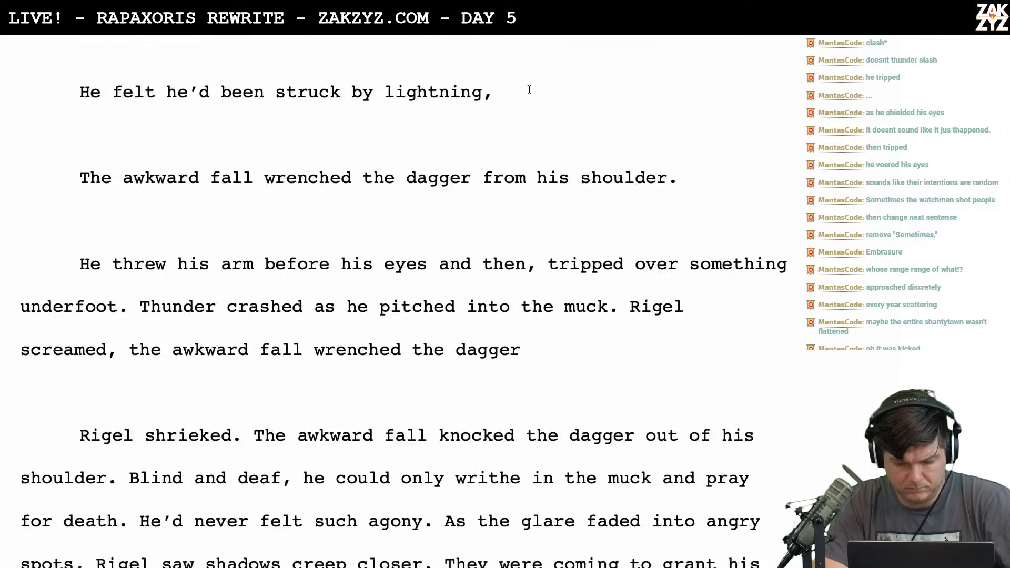
{"action": "scroll", "coordinate": [530, 89], "scroll_direction": "down", "scroll_amount": 3}
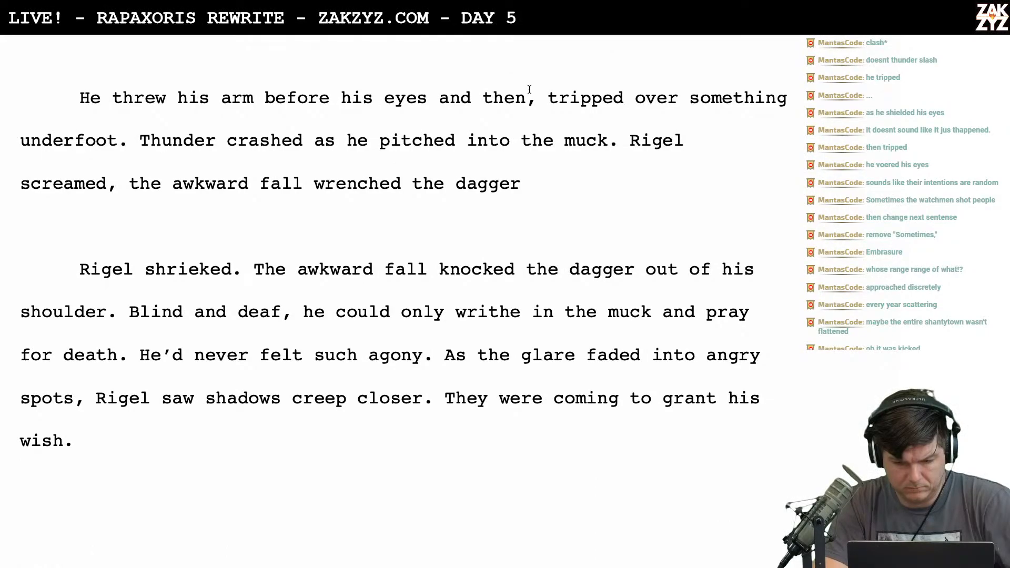
{"action": "scroll", "coordinate": [529, 89], "scroll_direction": "up", "scroll_amount": 10}
{"action": "scroll", "coordinate": [530, 90], "scroll_direction": "up", "scroll_amount": 1}
{"action": "scroll", "coordinate": [529, 89], "scroll_direction": "down", "scroll_amount": 1}
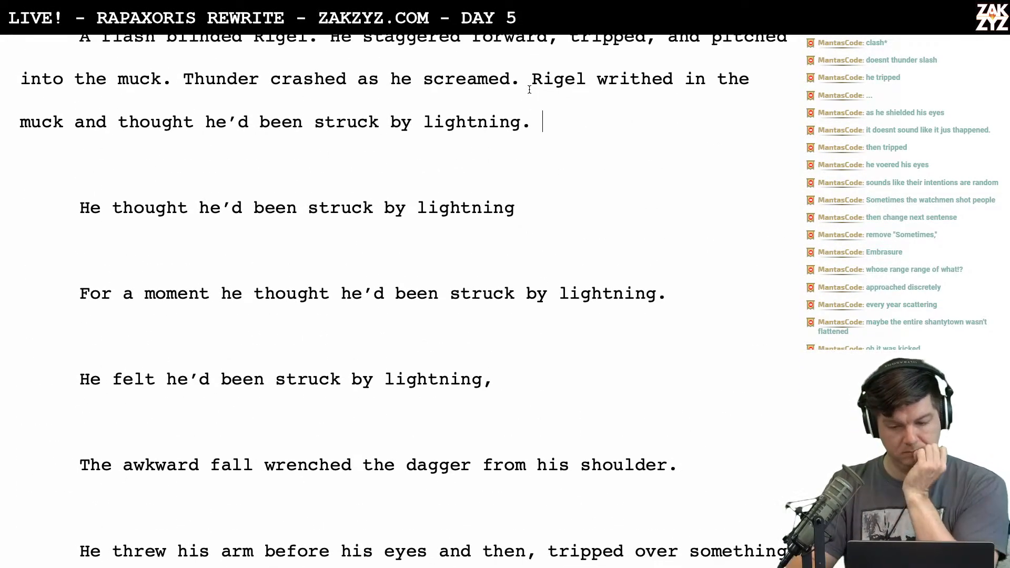
{"action": "scroll", "coordinate": [529, 89], "scroll_direction": "up", "scroll_amount": 2}
{"action": "scroll", "coordinate": [529, 89], "scroll_direction": "down", "scroll_amount": 1}
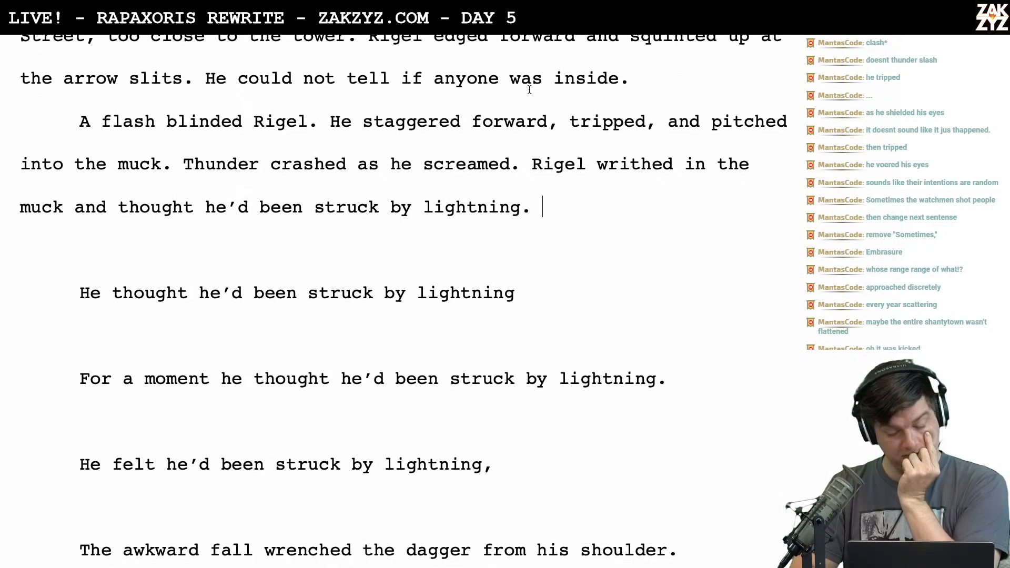
{"action": "scroll", "coordinate": [421, 158], "scroll_direction": "down", "scroll_amount": 1}
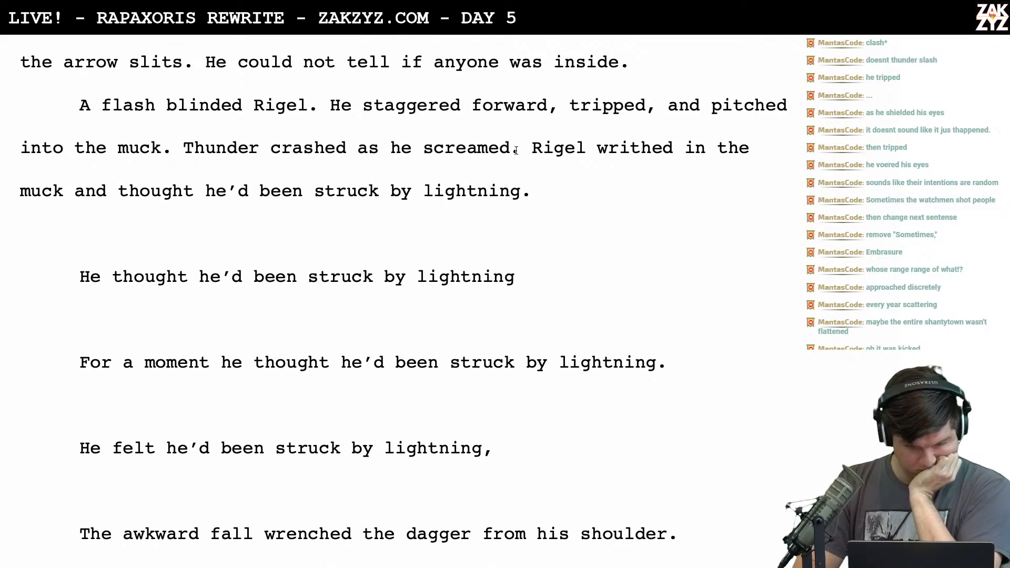
Set the "Rigel writhed" sentence apart and write "For a moment he writhed in the mud and thought he'd been struck by lightning." after "screamed."
{"action": "key", "text": "Return"}
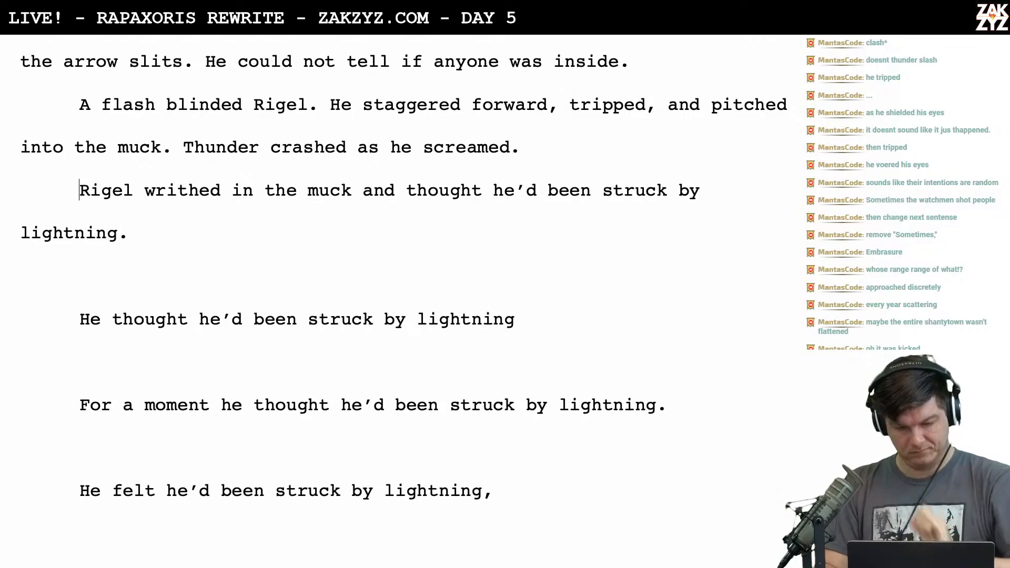
{"action": "type", "text": "F"}
{"action": "key", "text": "BackSpace"}
{"action": "type", "text": "For "}
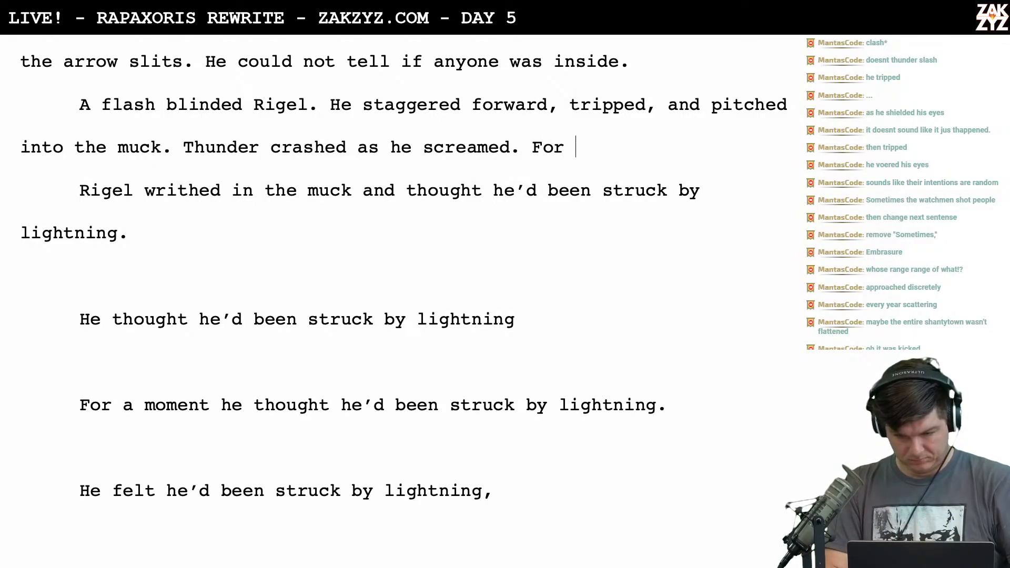
{"action": "type", "text": "a moment he wri"}
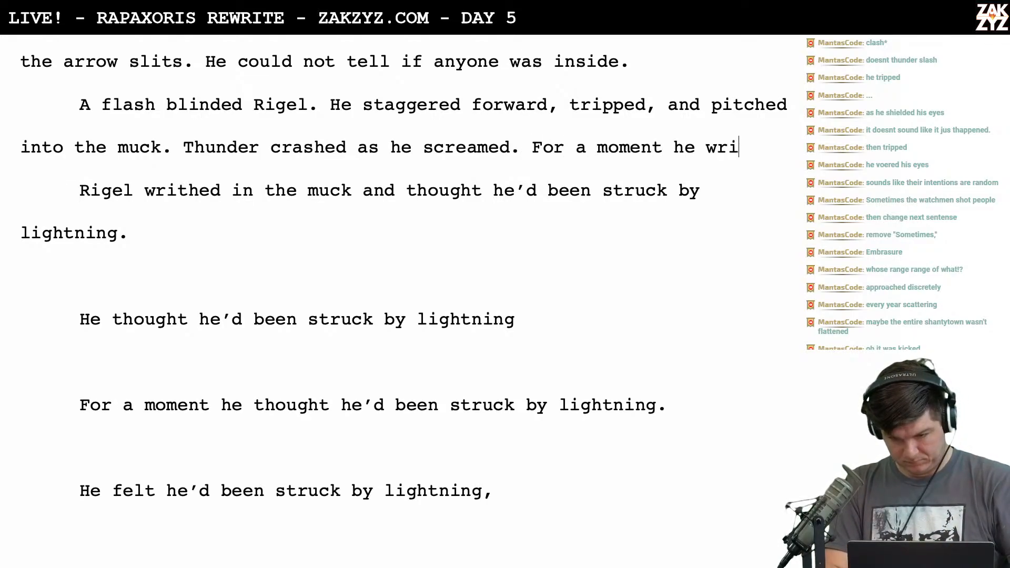
{"action": "type", "text": "thed "}
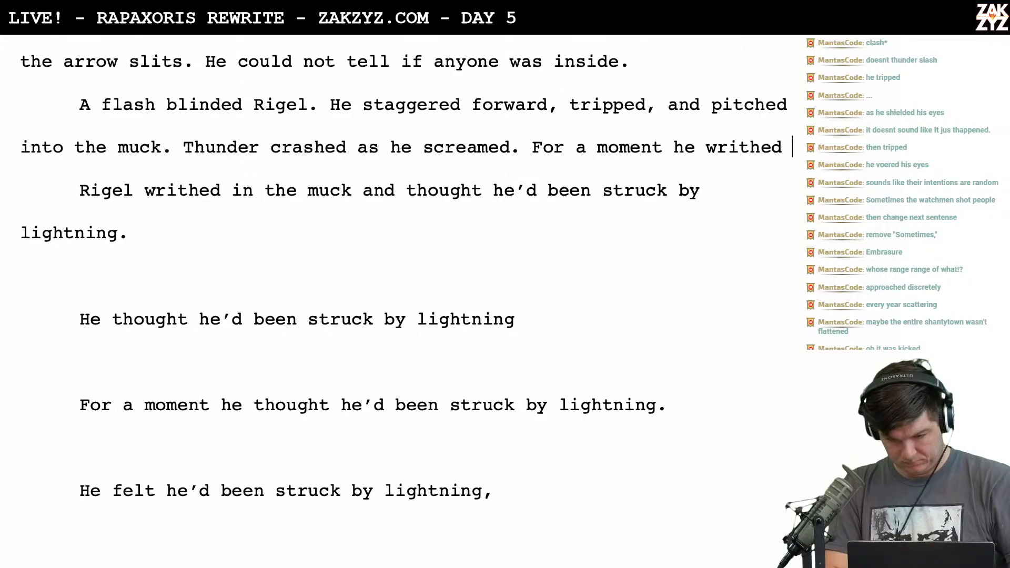
{"action": "type", "text": "in the mud and th"}
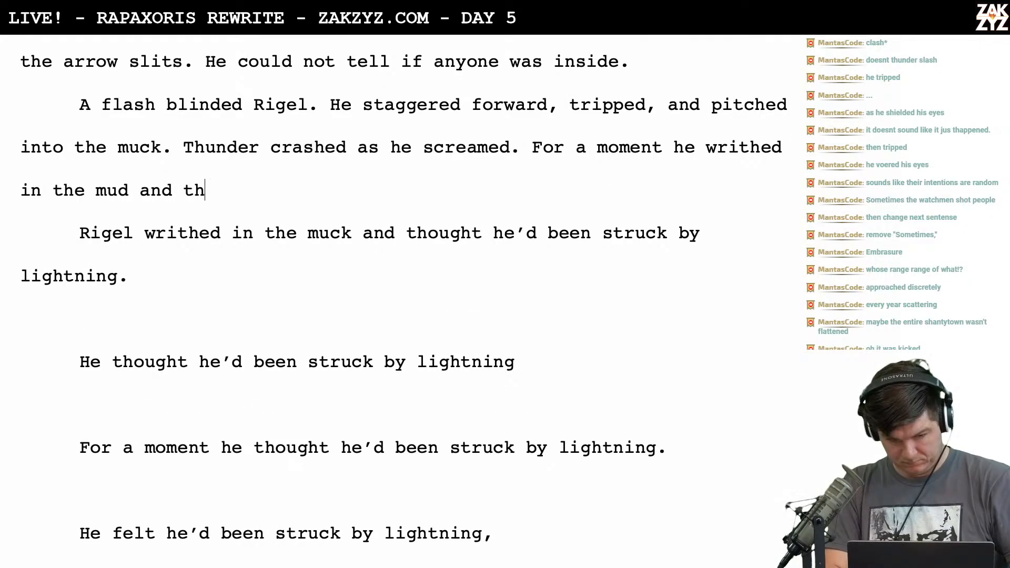
{"action": "type", "text": "ought he'd been s"}
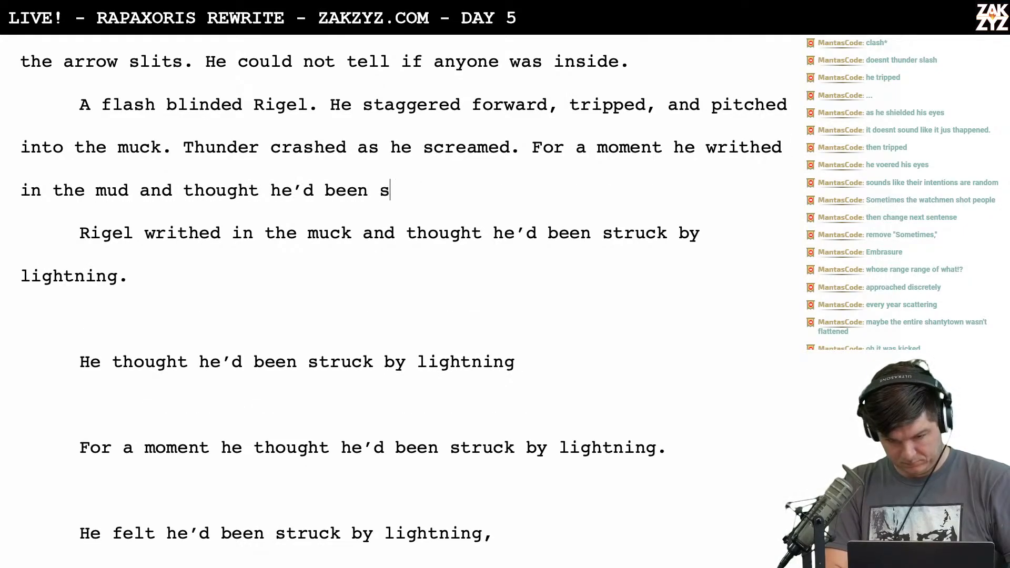
{"action": "type", "text": "truck by lightnig"}
{"action": "key", "text": "BackSpace"}
{"action": "type", "text": "ng."}
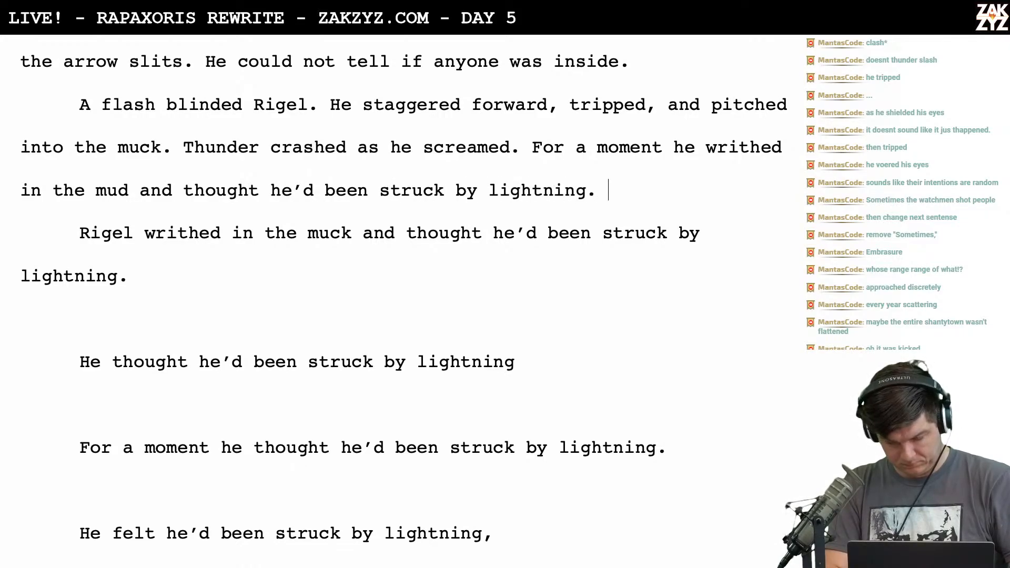
Start a sentence with "He'd only tripped" and delete "tripped," from the sentence about staggering forward
{"action": "type", "text": " He'd only tripped"}
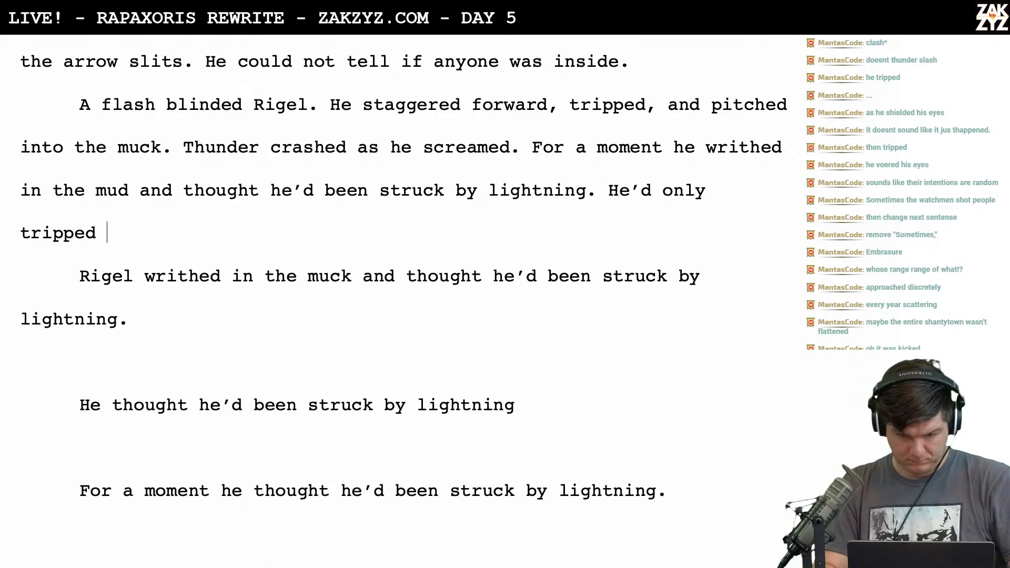
{"action": "key", "text": "BackSpace"}
{"action": "key", "text": "BackSpace"}
{"action": "key", "text": "BackSpace"}
{"action": "key", "text": "BackSpace"}
{"action": "key", "text": "BackSpace"}
{"action": "key", "text": "BackSpace"}
{"action": "key", "text": "BackSpace"}
{"action": "key", "text": "BackSpace"}
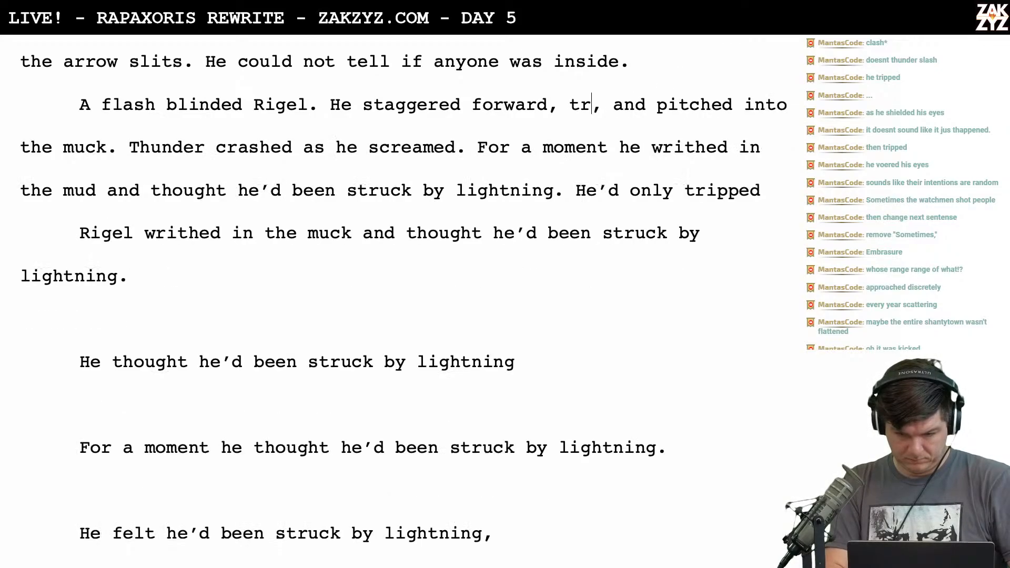
{"action": "key", "text": "BackSpace"}
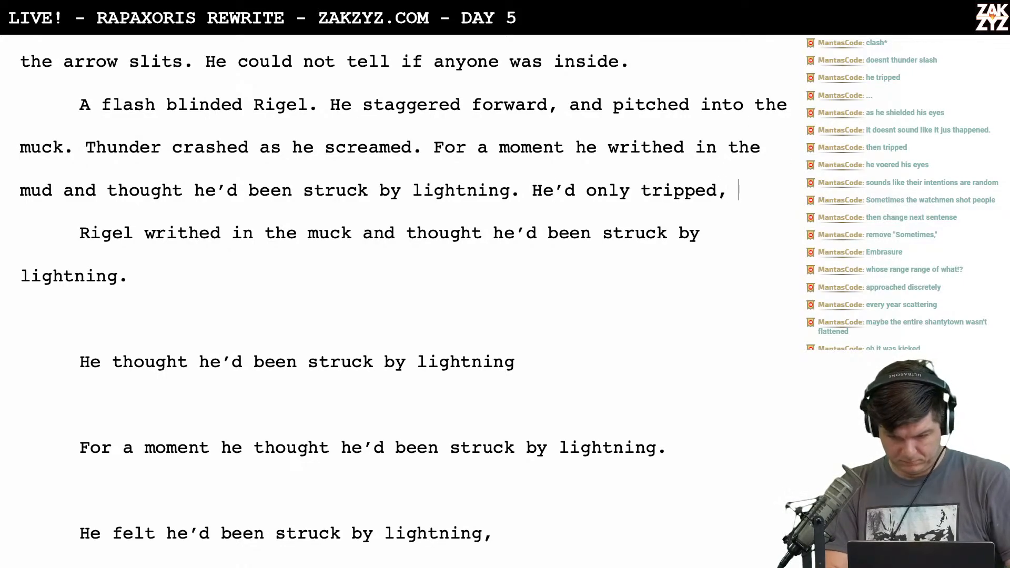
Delete the unfinished "He'd only tripped," and insert a blank line before the "Rigel writhed" alternative
{"action": "key", "text": "BackSpace"}
{"action": "key", "text": "BackSpace"}
{"action": "key", "text": "BackSpace"}
{"action": "key", "text": "BackSpace"}
{"action": "key", "text": "BackSpace"}
{"action": "key", "text": "BackSpace"}
{"action": "key", "text": "BackSpace"}
{"action": "key", "text": "BackSpace"}
{"action": "key", "text": "BackSpace"}
{"action": "key", "text": "BackSpace"}
{"action": "key", "text": "BackSpace"}
{"action": "key", "text": "BackSpace"}
{"action": "key", "text": "BackSpace"}
{"action": "key", "text": "BackSpace"}
{"action": "key", "text": "BackSpace"}
{"action": "key", "text": "BackSpace"}
{"action": "key", "text": "BackSpace"}
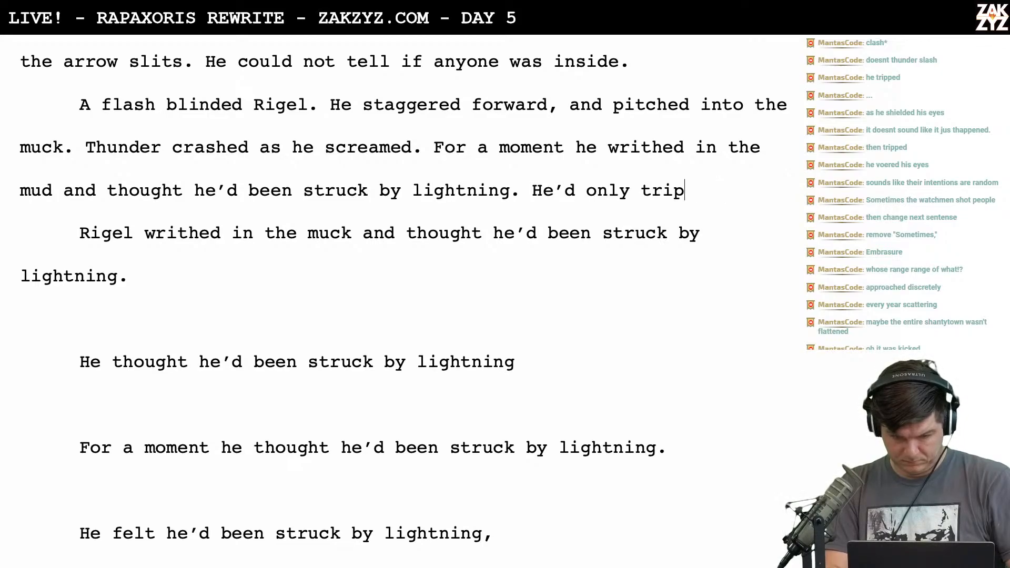
{"action": "key", "text": "Return"}
{"action": "key", "text": "BackSpace"}
Write "He'd only tripped, the awkward fall had wrenched the dagger out of his shoulder." after the lightning sentence
{"action": "type", "text": "He'd onl"}
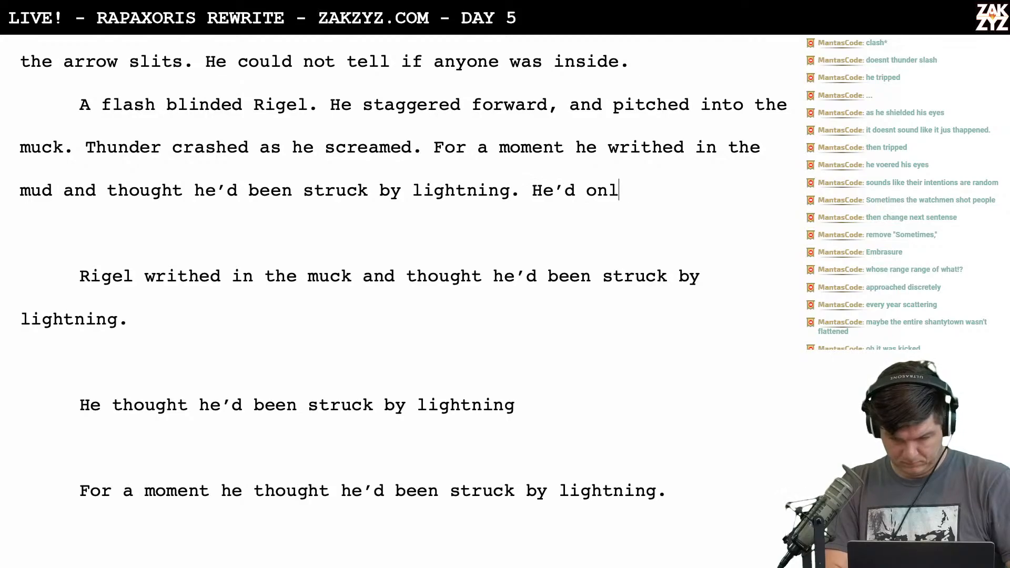
{"action": "type", "text": "y tripped, the awkwa"}
{"action": "type", "text": "rd fall had wr"}
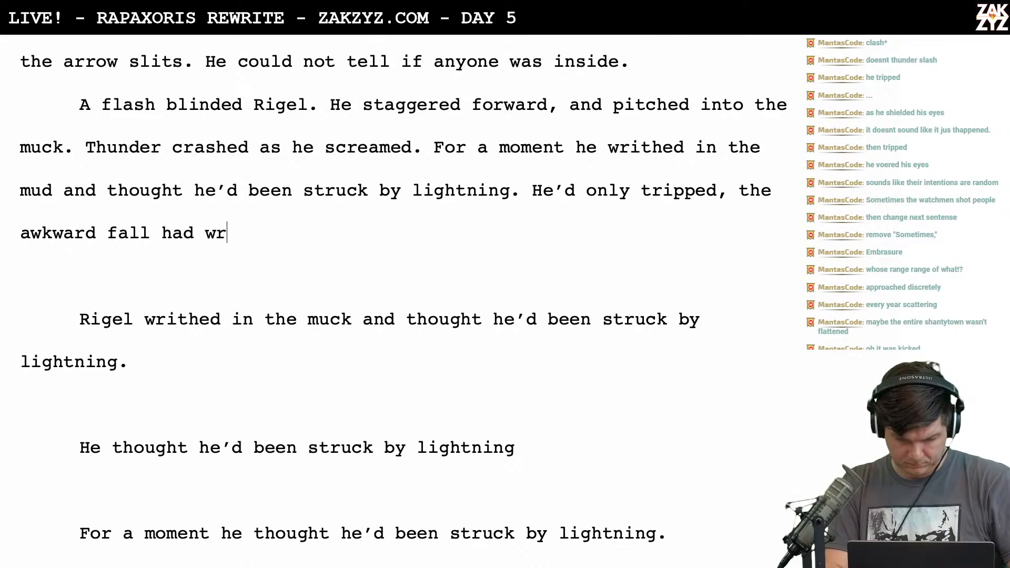
{"action": "type", "text": "enched the dagger out fo"}
{"action": "key", "text": "BackSpace"}
{"action": "key", "text": "BackSpace"}
{"action": "type", "text": "of "}
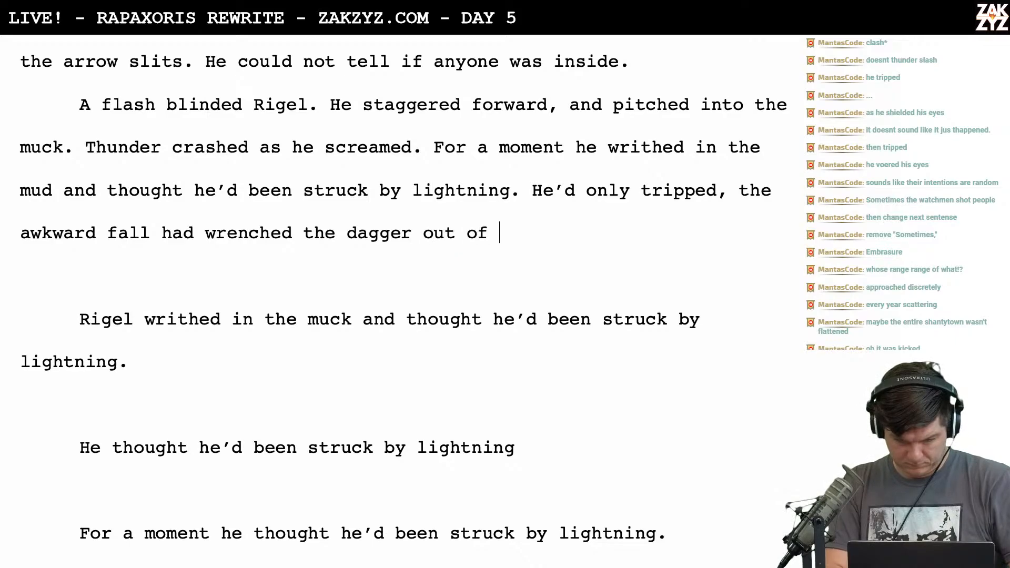
{"action": "type", "text": "his shoulder."}
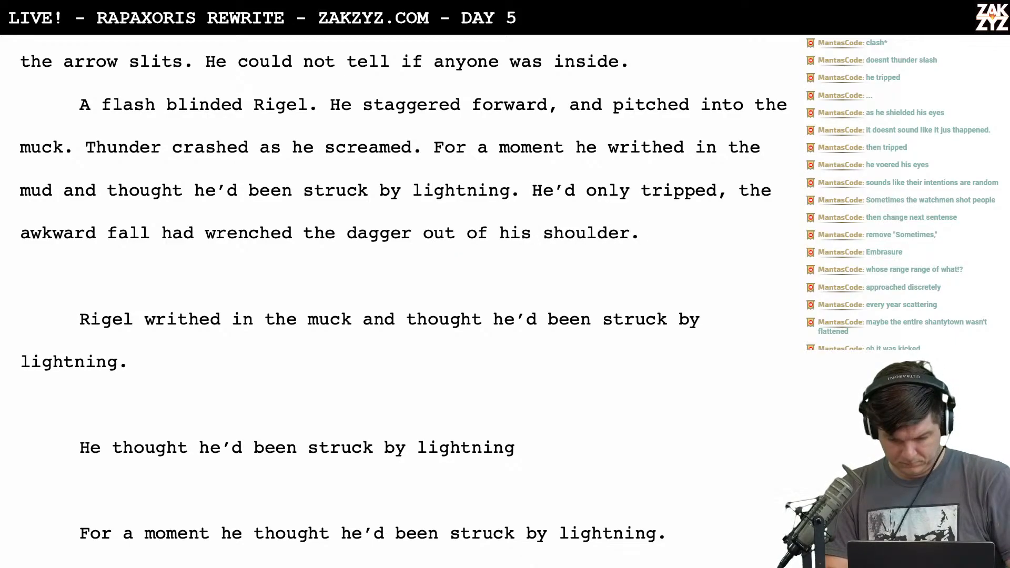
Delete the leftover alternatives from "Rigel writhed in the muck" through "knocked the dagger out of his shoulder.", joining "Blind and deaf" to the new text
{"action": "key", "text": "shift+Down"}
{"action": "key", "text": "shift+Down"}
{"action": "key", "text": "shift+Down"}
{"action": "key", "text": "shift+Down"}
{"action": "key", "text": "shift+Down"}
{"action": "key", "text": "shift+Down"}
{"action": "key", "text": "shift+Down"}
{"action": "key", "text": "shift+Down"}
{"action": "key", "text": "shift+Down"}
{"action": "key", "text": "shift+Down"}
{"action": "key", "text": "shift+Down"}
{"action": "key", "text": "shift+Down"}
{"action": "key", "text": "shift+Down"}
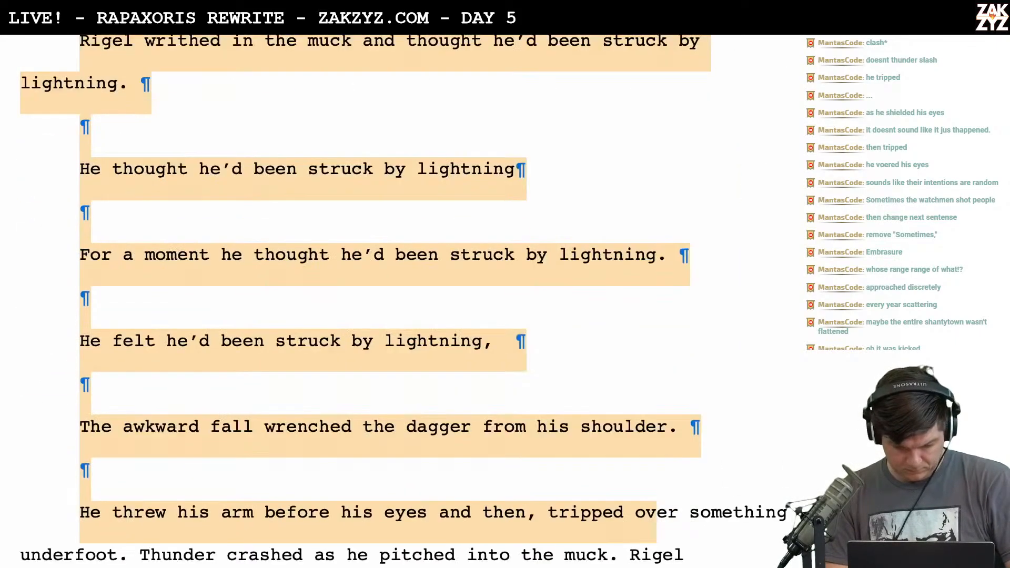
{"action": "key", "text": "shift+Down"}
{"action": "key", "text": "shift+Down"}
{"action": "key", "text": "shift+Down"}
{"action": "key", "text": "shift+Down"}
{"action": "key", "text": "shift+Down"}
{"action": "key", "text": "shift+Down"}
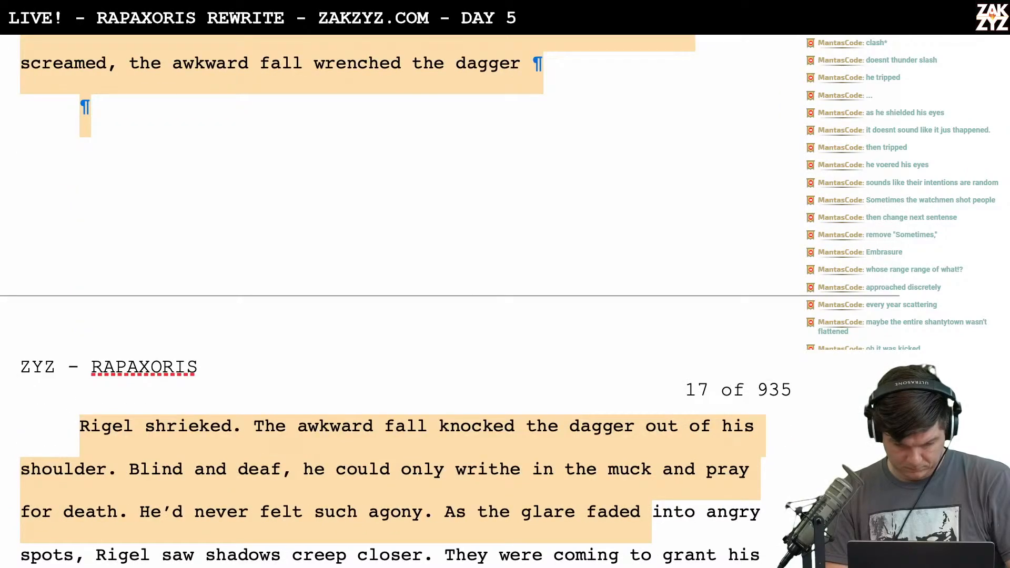
{"action": "key", "text": "shift+Up"}
{"action": "key", "text": "shift+Up"}
{"action": "key", "text": "shift+Right"}
{"action": "key", "text": "shift+Right"}
{"action": "key", "text": "shift+Right"}
{"action": "key", "text": "shift+Right"}
{"action": "key", "text": "shift+Right"}
{"action": "key", "text": "shift+Right"}
{"action": "key", "text": "shift+Right"}
{"action": "key", "text": "shift+Right"}
{"action": "key", "text": "shift+Right"}
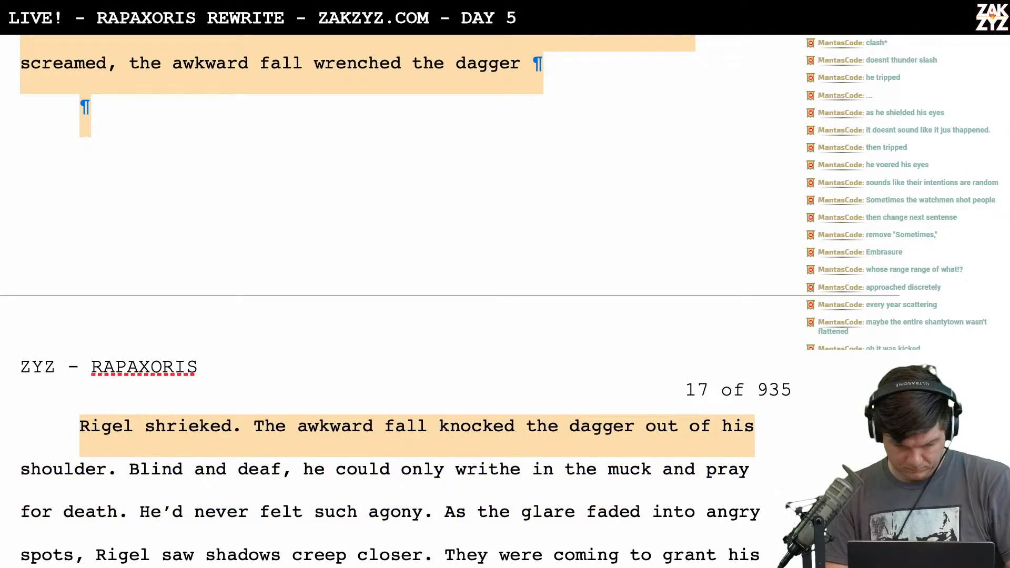
{"action": "key", "text": "shift+Right"}
{"action": "key", "text": "shift+Right"}
{"action": "key", "text": "shift+Right"}
{"action": "key", "text": "shift+Right"}
{"action": "key", "text": "shift+Right"}
{"action": "key", "text": "shift+Right"}
{"action": "key", "text": "shift+Right"}
{"action": "key", "text": "shift+Right"}
{"action": "key", "text": "shift+Right"}
{"action": "key", "text": "shift+Right"}
{"action": "key", "text": "BackSpace"}
{"action": "scroll", "coordinate": [403, 297], "scroll_direction": "up", "scroll_amount": 3}
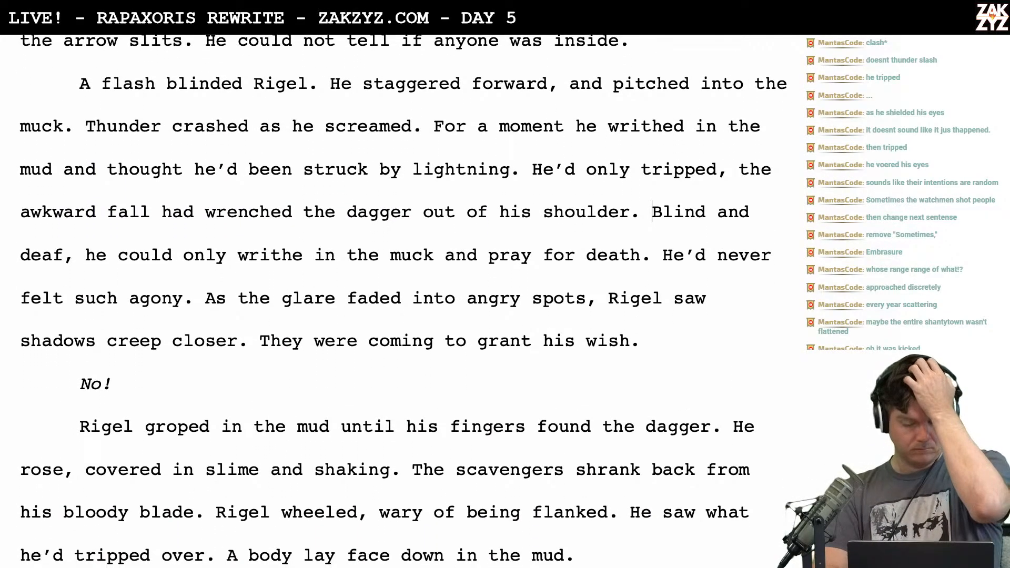
Split the paragraph before "He'd only tripped" and leave a blank line between the two parts
{"action": "scroll", "coordinate": [403, 297], "scroll_direction": "down", "scroll_amount": 1}
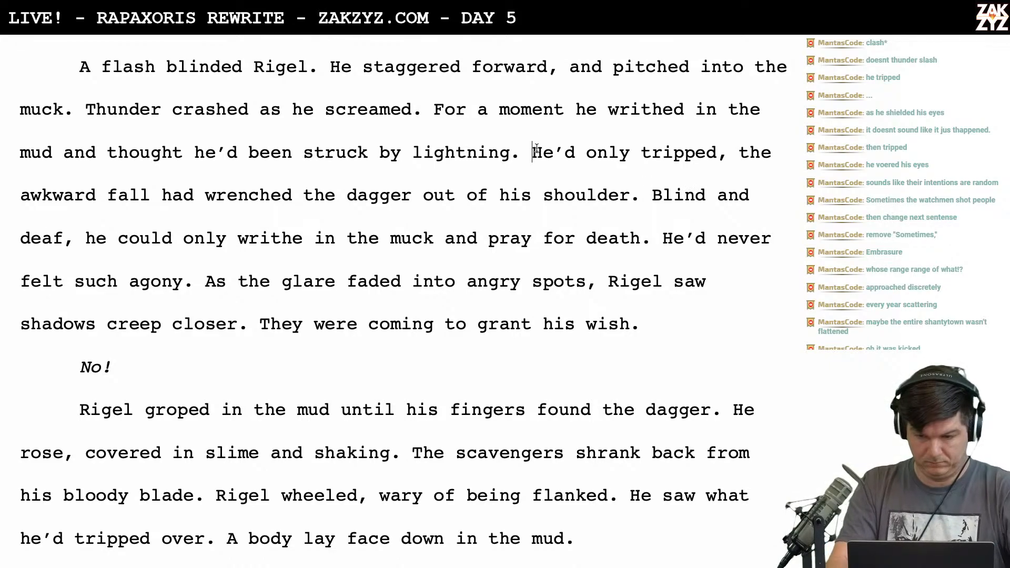
{"action": "key", "text": "Return"}
{"action": "key", "text": "Return"}
{"action": "key", "text": "Up"}
{"action": "type", "text": "b"}
{"action": "key", "text": "BackSpace"}
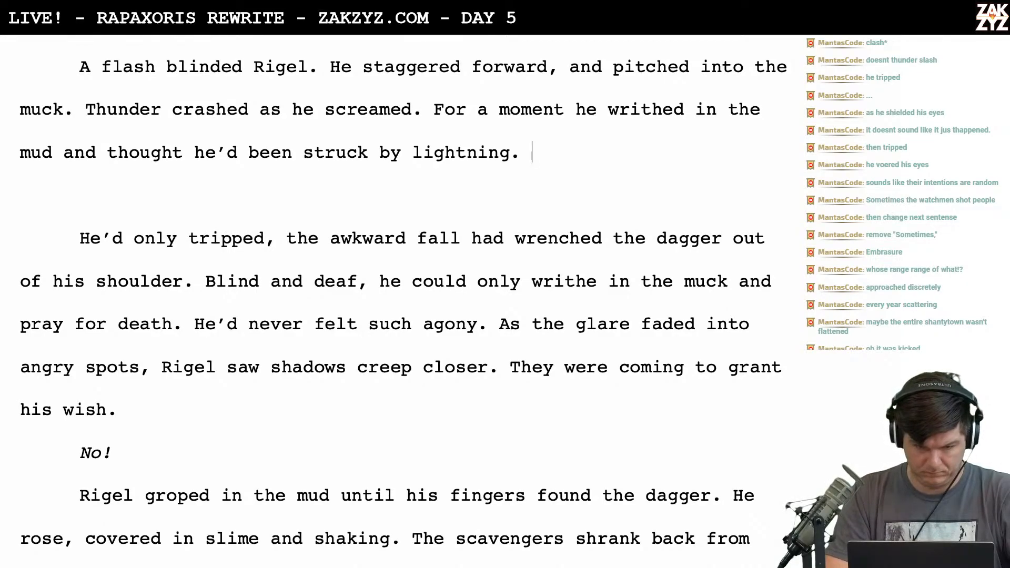
Separate "For a moment he writhed" from "Thunder crashed as he screamed." with a blank line
{"action": "left_click", "coordinate": [427, 121]}
{"action": "key", "text": "Return"}
{"action": "key", "text": "Return"}
{"action": "key", "text": "Up"}
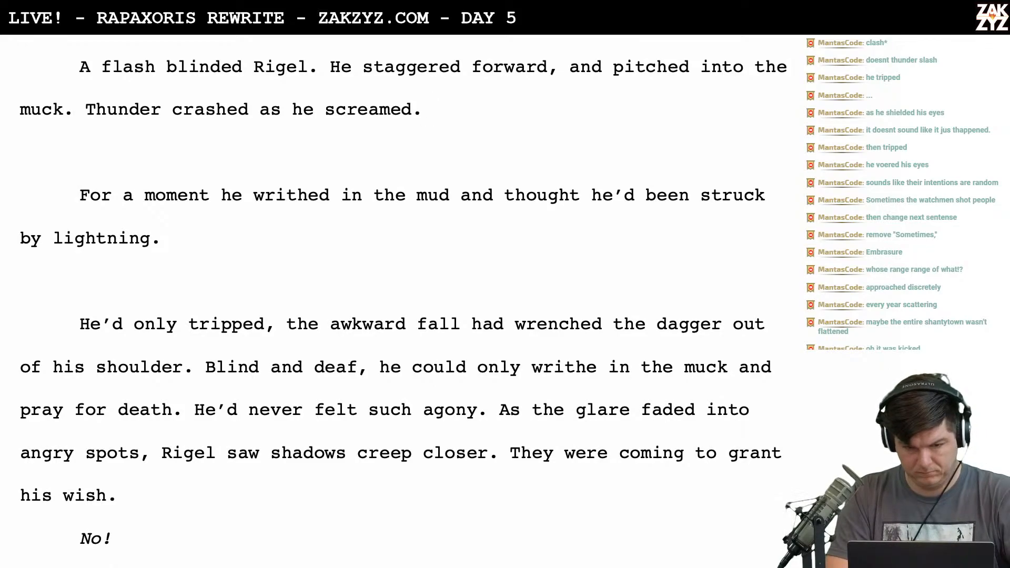
Write "For a moment, he was blind and deaf, certain he'd been struck by lighting." after "Thunder crashed as he screamed."
{"action": "type", "text": "For a moment, he was blind and d"}
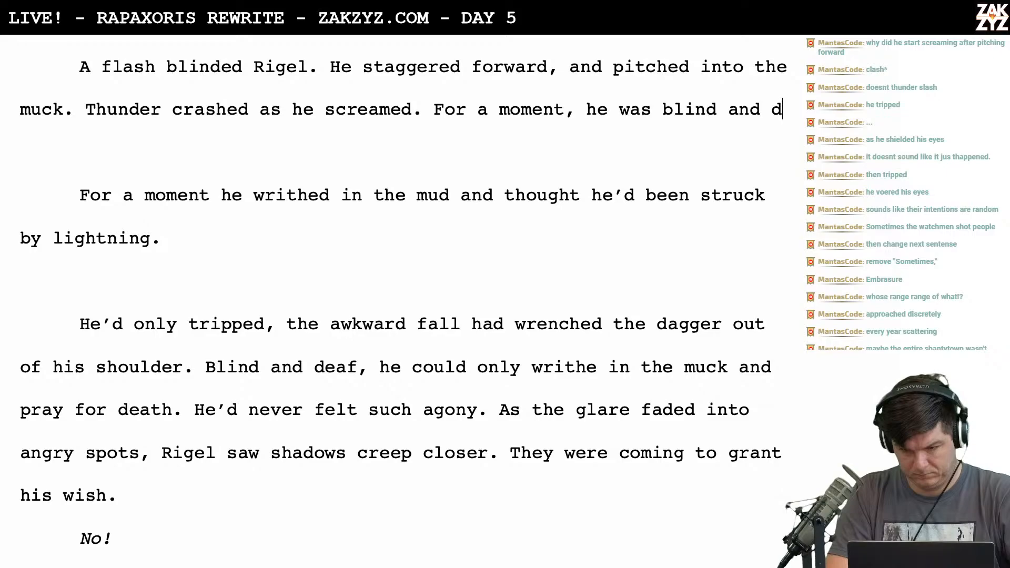
{"action": "type", "text": "eaf"}
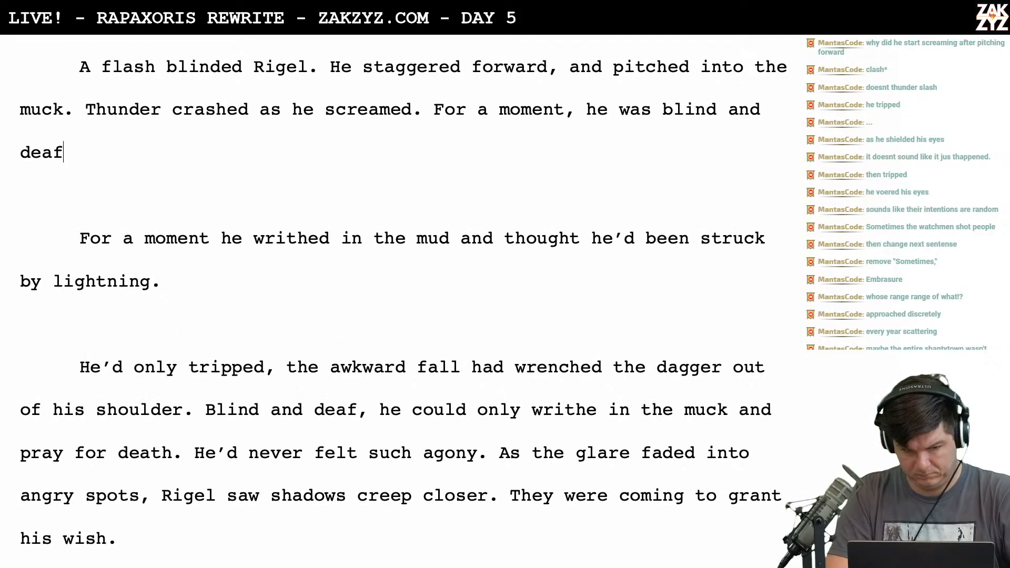
{"action": "type", "text": ", certain"}
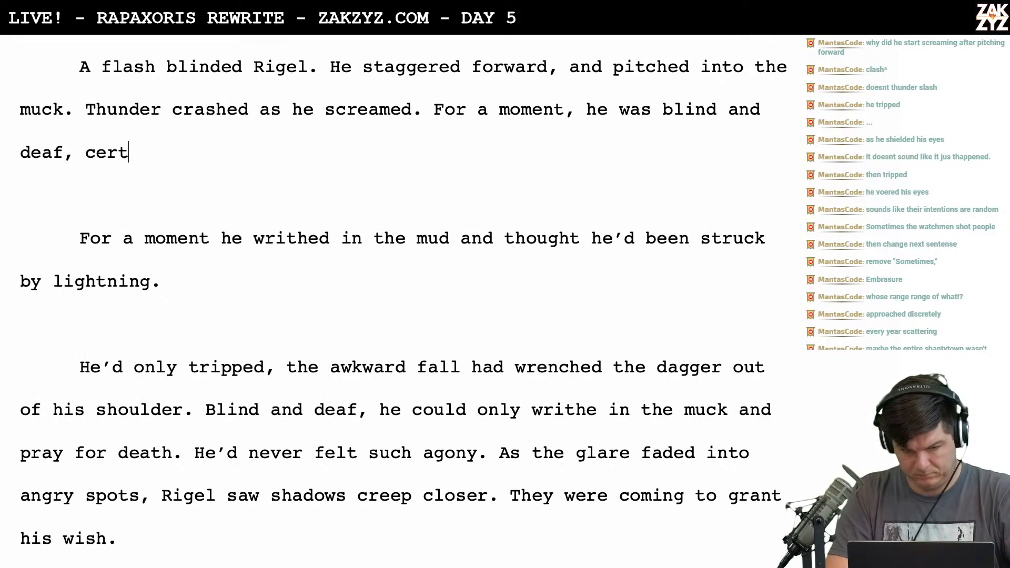
{"action": "key", "text": "BackSpace"}
{"action": "key", "text": "BackSpace"}
{"action": "type", "text": "ain he"}
{"action": "type", "text": "'d been struck b"}
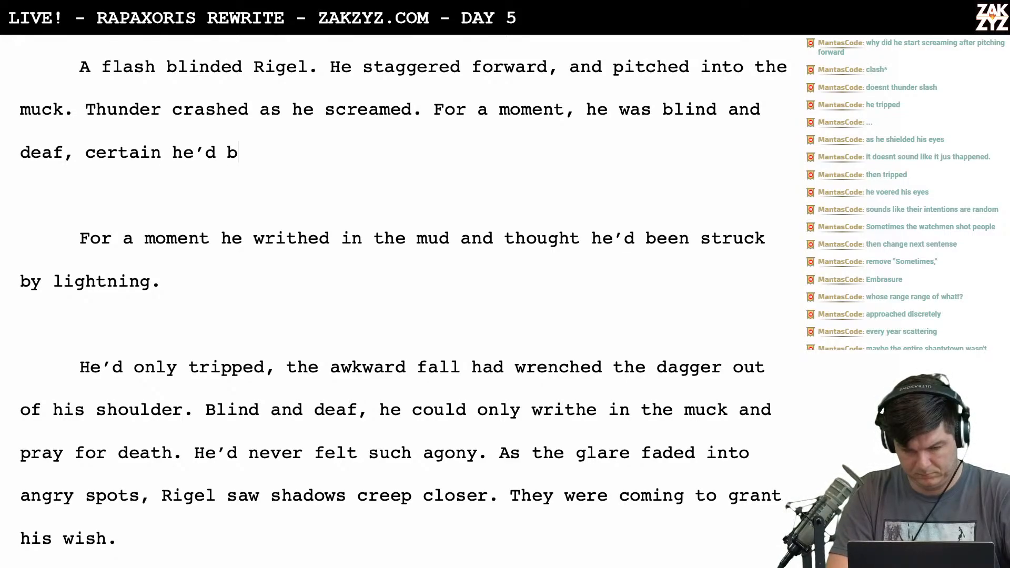
{"action": "type", "text": "y lighting."}
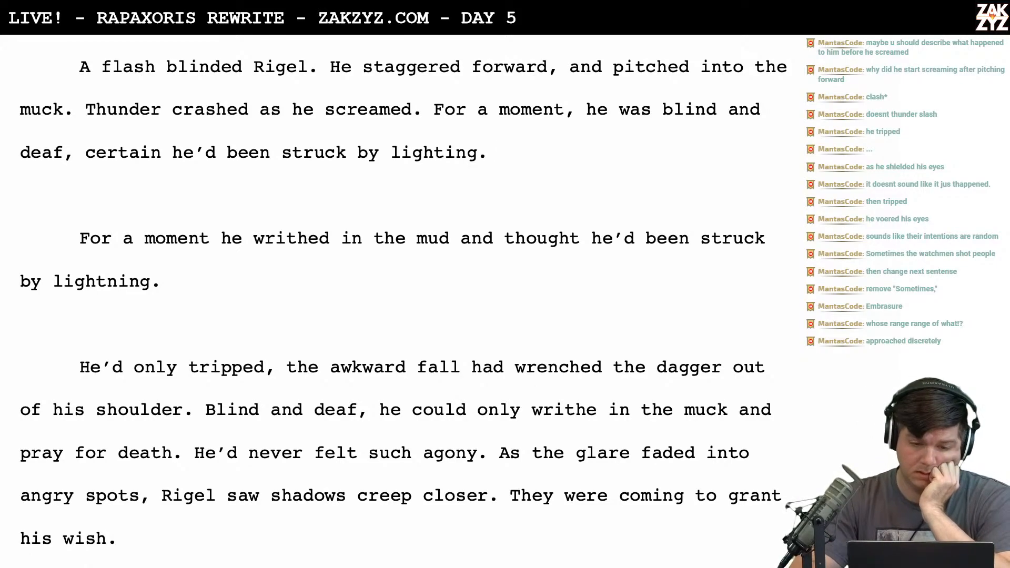
Reread the flash paragraph together with the lines about Tick Street before it and the leftover alternatives after it
{"action": "scroll", "coordinate": [403, 300], "scroll_direction": "up", "scroll_amount": 3}
{"action": "scroll", "coordinate": [403, 300], "scroll_direction": "down", "scroll_amount": 2}
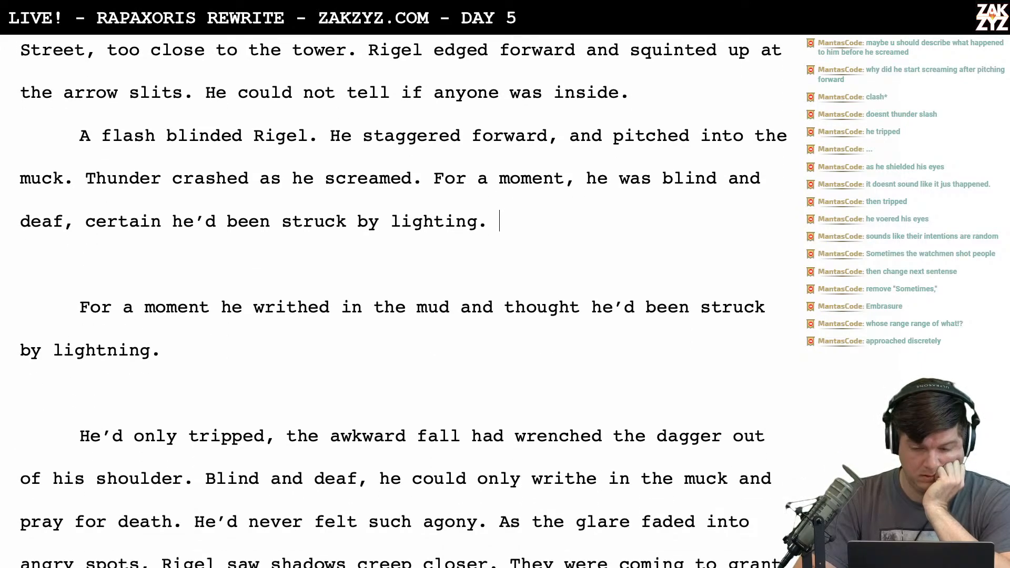
{"action": "scroll", "coordinate": [403, 300], "scroll_direction": "up", "scroll_amount": 2}
{"action": "scroll", "coordinate": [403, 300], "scroll_direction": "down", "scroll_amount": 1}
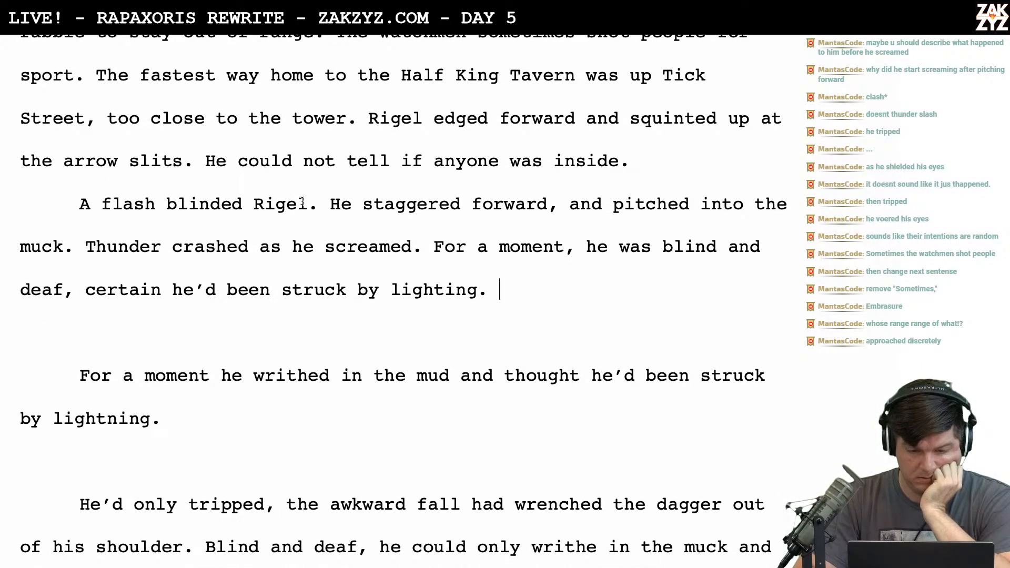
{"action": "scroll", "coordinate": [424, 273], "scroll_direction": "down", "scroll_amount": 1}
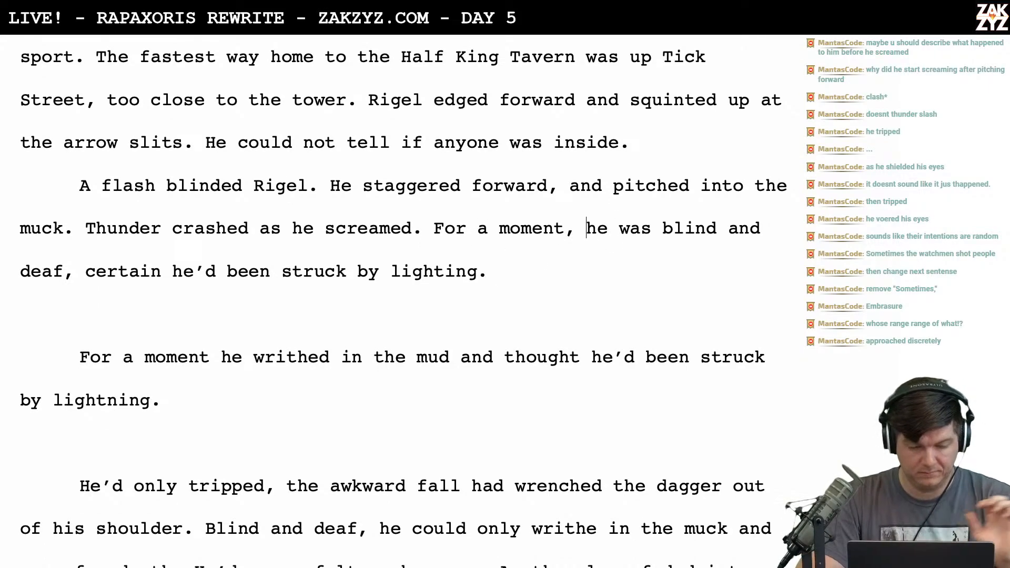
{"action": "scroll", "coordinate": [403, 300], "scroll_direction": "down", "scroll_amount": 1}
{"action": "scroll", "coordinate": [403, 300], "scroll_direction": "down", "scroll_amount": 1}
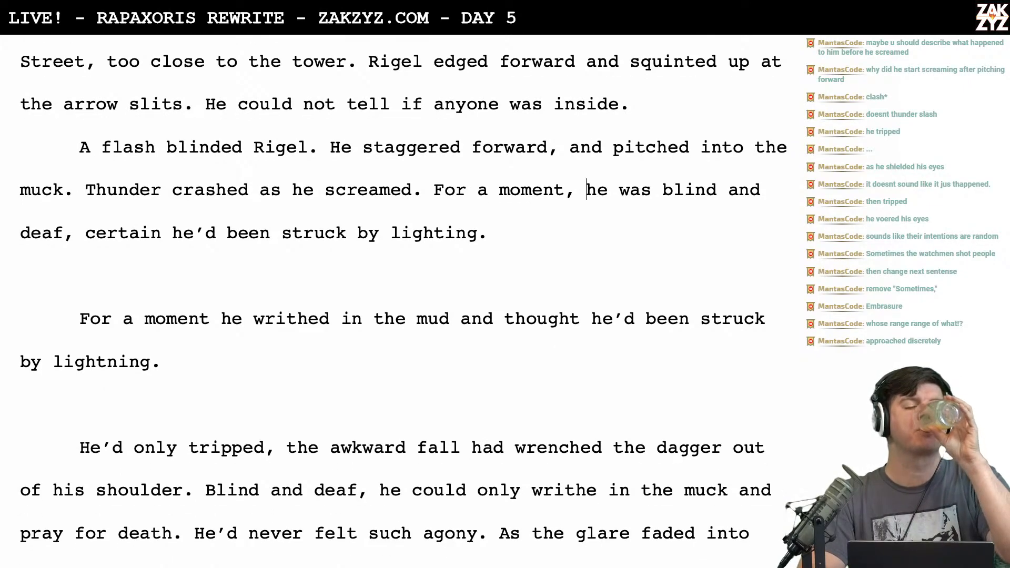
{"action": "scroll", "coordinate": [403, 299], "scroll_direction": "up", "scroll_amount": 6}
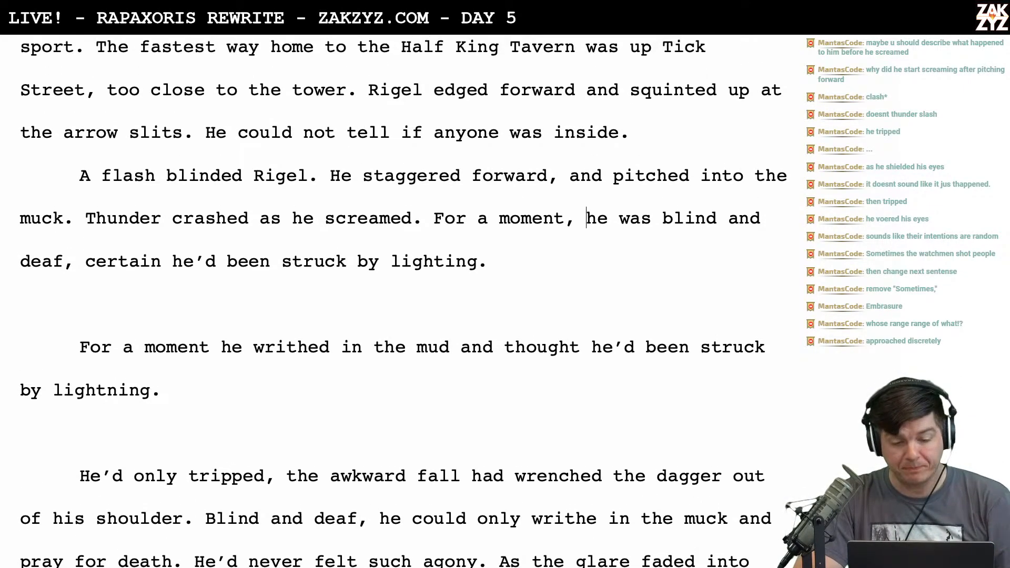
{"action": "scroll", "coordinate": [715, 122], "scroll_direction": "down", "scroll_amount": 6}
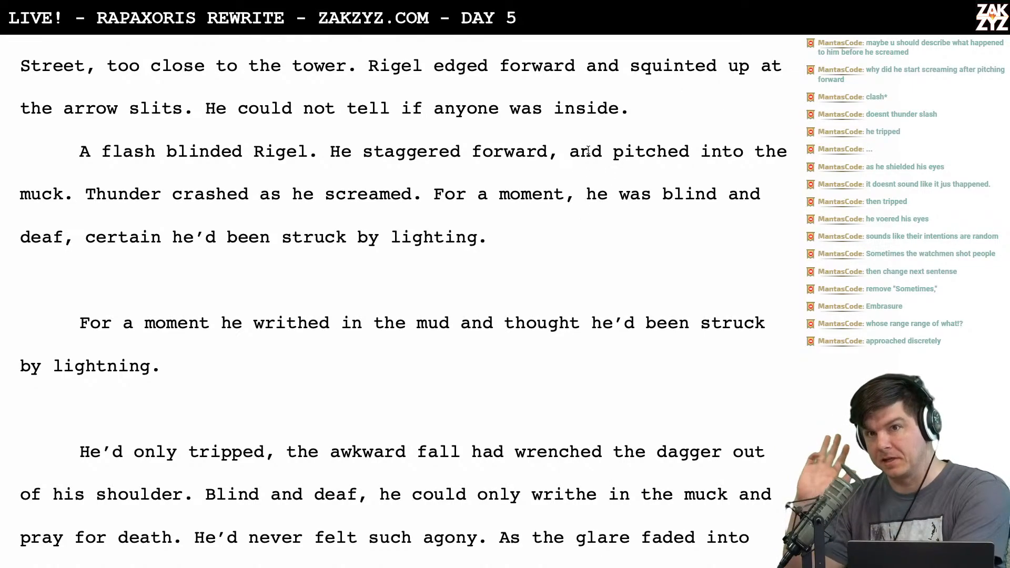
{"action": "scroll", "coordinate": [588, 151], "scroll_direction": "down", "scroll_amount": 1}
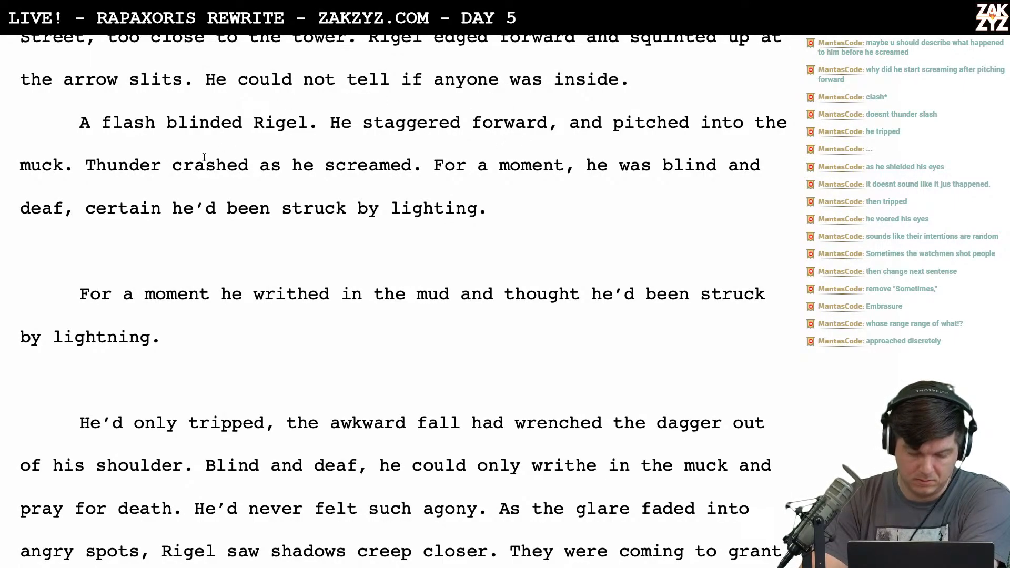
{"action": "scroll", "coordinate": [477, 178], "scroll_direction": "down", "scroll_amount": 1}
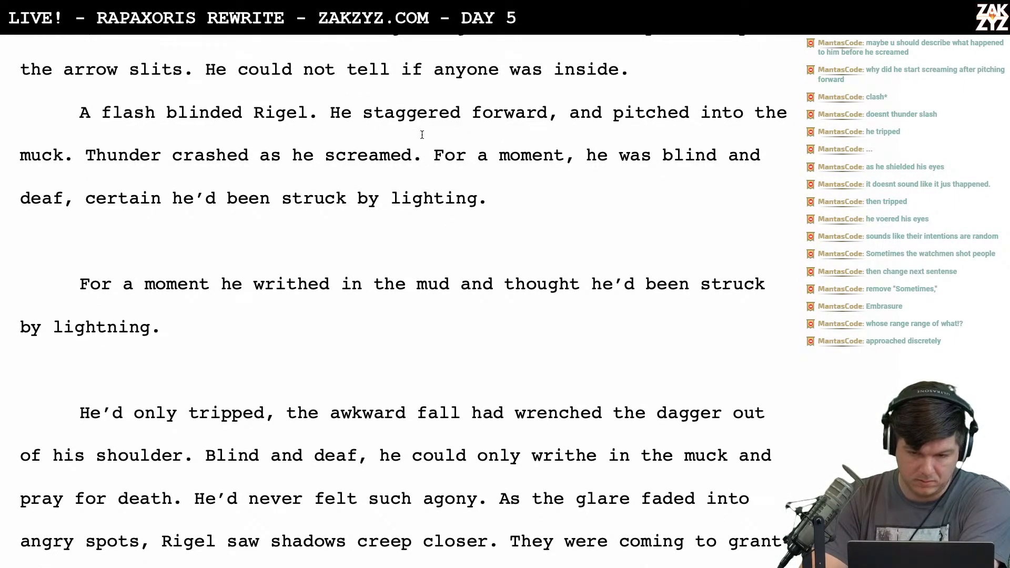
Move "he was blind and deaf, certain he'd been struck by lighting." into its own paragraph, separated by a blank line from "For a moment,"
{"action": "key", "text": "Return"}
{"action": "key", "text": "Return"}
{"action": "key", "text": "Up"}
Continue "For a moment," with "he was certain he'd been struck, the world was a white,"
{"action": "type", "text": "he was certain"}
{"action": "type", "text": " eh'd"}
{"action": "key", "text": "BackSpace"}
{"action": "key", "text": "BackSpace"}
{"action": "key", "text": "BackSpace"}
{"action": "key", "text": "BackSpace"}
{"action": "type", "text": "he"}
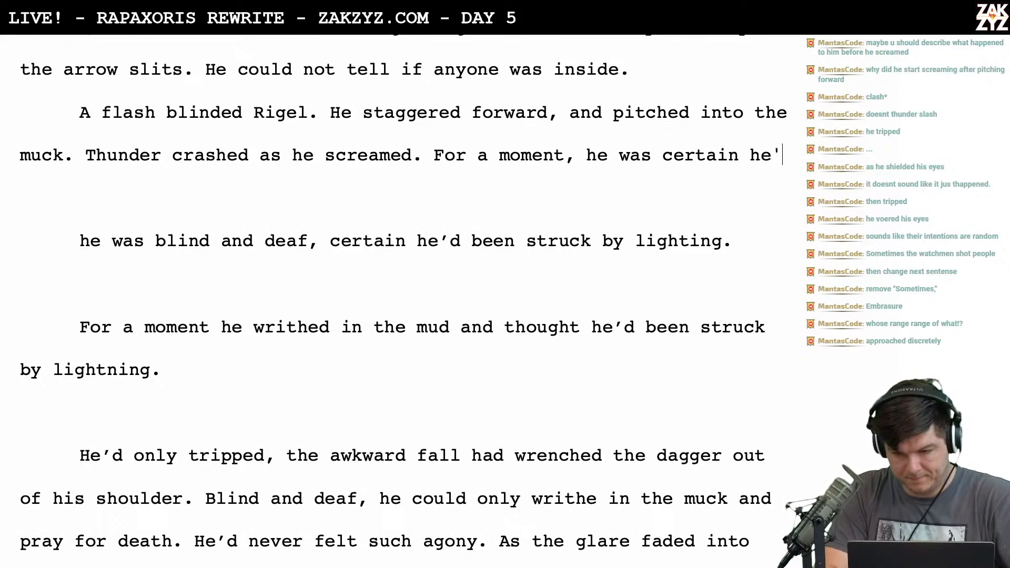
{"action": "type", "text": "'d been struck, the world was a white,"}
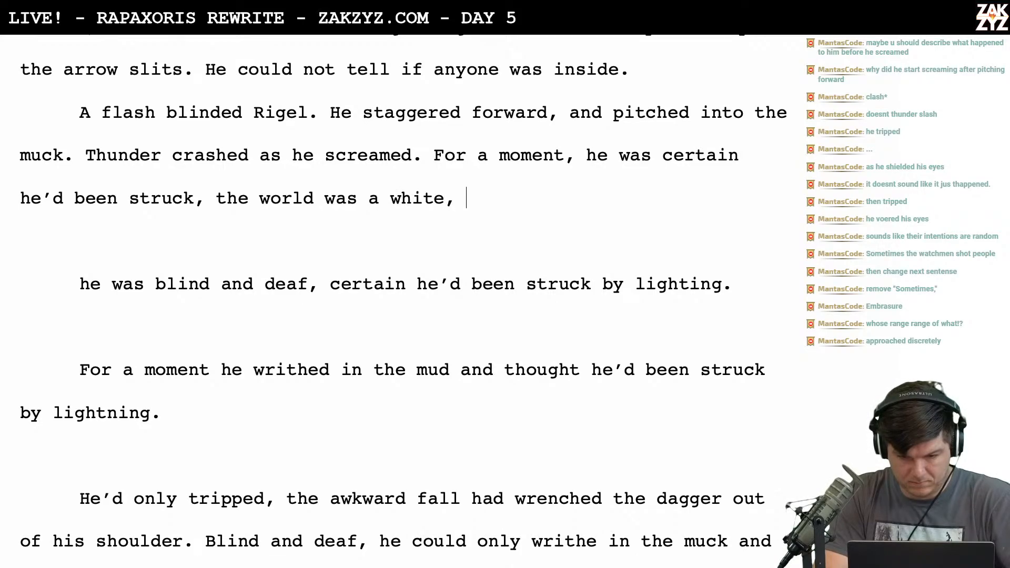
Reword the ending after "he'd been struck, the world" as "a white flare of pure"
{"action": "key", "text": "BackSpace"}
{"action": "key", "text": "BackSpace"}
{"action": "key", "text": "BackSpace"}
{"action": "key", "text": "BackSpace"}
{"action": "key", "text": "BackSpace"}
{"action": "key", "text": "BackSpace"}
{"action": "key", "text": "BackSpace"}
{"action": "key", "text": "BackSpace"}
{"action": "key", "text": "BackSpace"}
{"action": "key", "text": "BackSpace"}
{"action": "key", "text": "BackSpace"}
{"action": "key", "text": "BackSpace"}
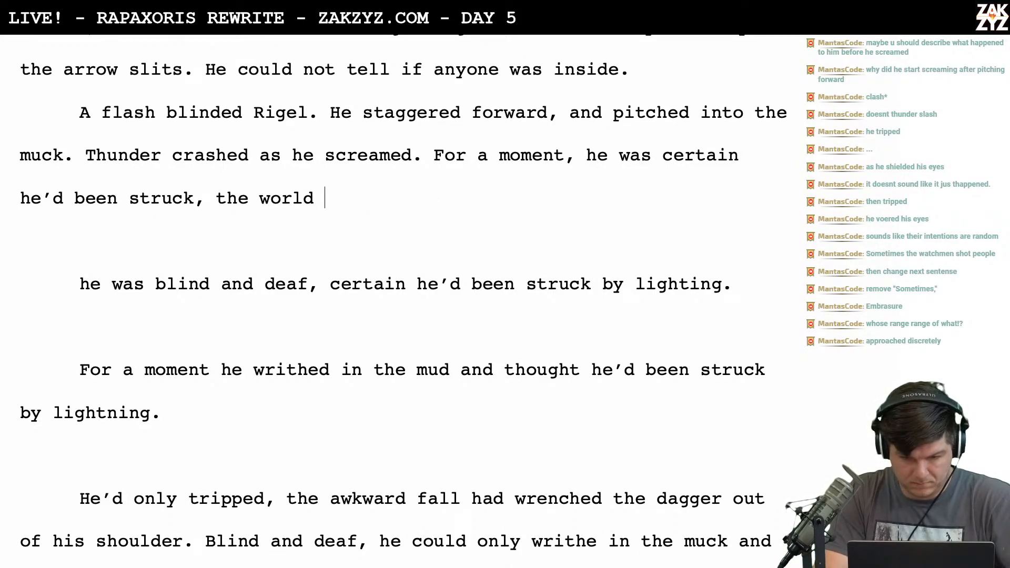
{"action": "type", "text": "a white f"}
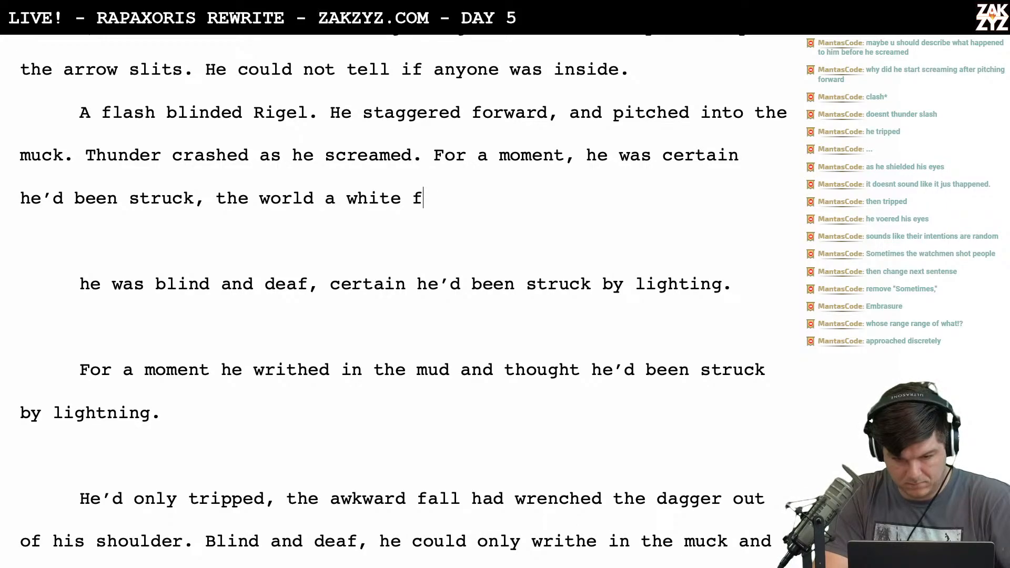
{"action": "type", "text": "lare of pure"}
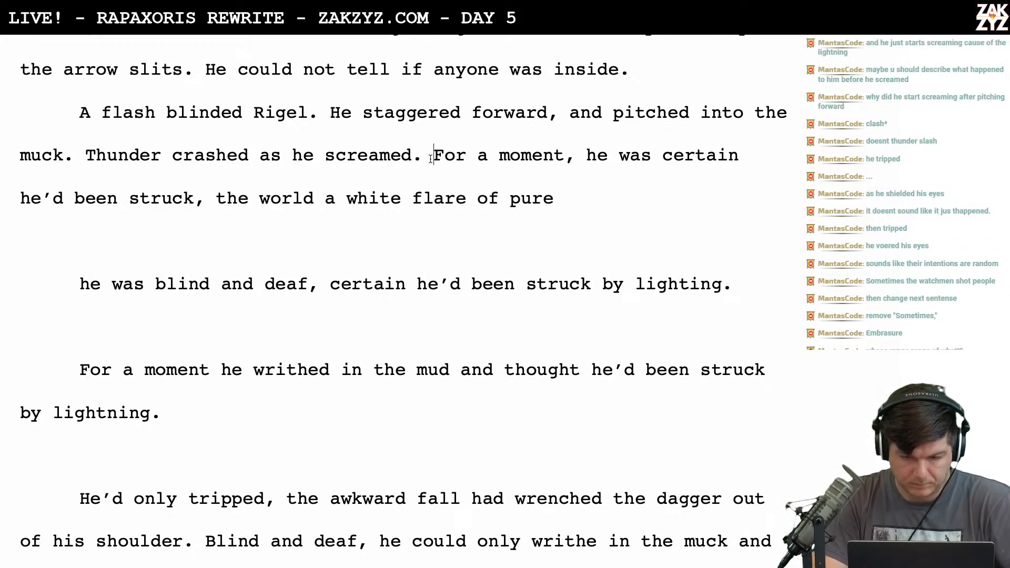
End the sentence at "struck." and set "the world a white flare of pure" apart in its own paragraph after a blank line
{"action": "key", "text": "BackSpace"}
{"action": "type", "text": "."}
{"action": "key", "text": "Return"}
{"action": "key", "text": "Return"}
{"action": "key", "text": "Up"}
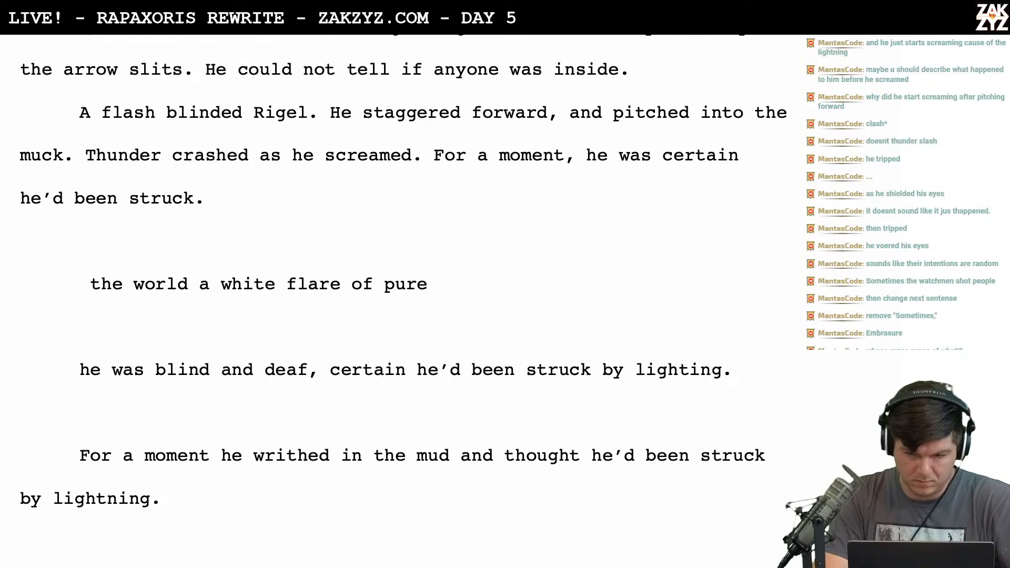
Delete "For a moment, he was certain he'd been struck." after "Thunder crashed as he screamed."
{"action": "key", "text": "BackSpace"}
{"action": "key", "text": "BackSpace"}
{"action": "key", "text": "BackSpace"}
{"action": "key", "text": "BackSpace"}
{"action": "key", "text": "BackSpace"}
{"action": "key", "text": "BackSpace"}
{"action": "key", "text": "BackSpace"}
{"action": "key", "text": "BackSpace"}
{"action": "key", "text": "BackSpace"}
{"action": "key", "text": "BackSpace"}
{"action": "key", "text": "BackSpace"}
{"action": "key", "text": "BackSpace"}
{"action": "key", "text": "BackSpace"}
{"action": "key", "text": "BackSpace"}
{"action": "key", "text": "BackSpace"}
{"action": "key", "text": "BackSpace"}
{"action": "key", "text": "BackSpace"}
{"action": "key", "text": "BackSpace"}
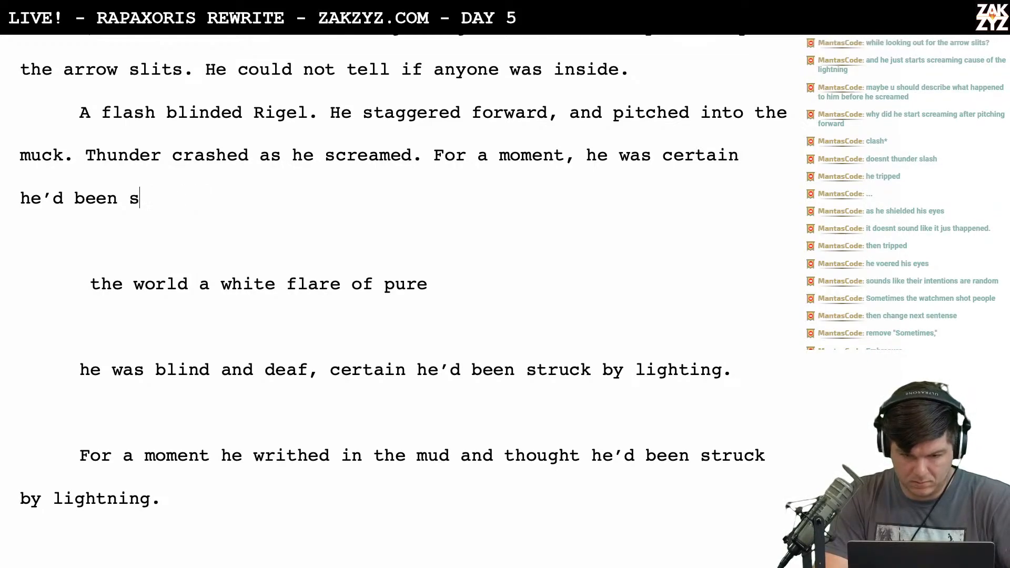
{"action": "key", "text": "BackSpace"}
{"action": "key", "text": "BackSpace"}
{"action": "key", "text": "BackSpace"}
{"action": "key", "text": "BackSpace"}
{"action": "key", "text": "BackSpace"}
{"action": "key", "text": "BackSpace"}
{"action": "key", "text": "BackSpace"}
{"action": "key", "text": "BackSpace"}
{"action": "key", "text": "BackSpace"}
{"action": "key", "text": "BackSpace"}
{"action": "key", "text": "BackSpace"}
{"action": "key", "text": "BackSpace"}
{"action": "key", "text": "BackSpace"}
{"action": "key", "text": "BackSpace"}
{"action": "key", "text": "BackSpace"}
{"action": "key", "text": "BackSpace"}
{"action": "key", "text": "BackSpace"}
{"action": "key", "text": "BackSpace"}
{"action": "key", "text": "BackSpace"}
{"action": "key", "text": "BackSpace"}
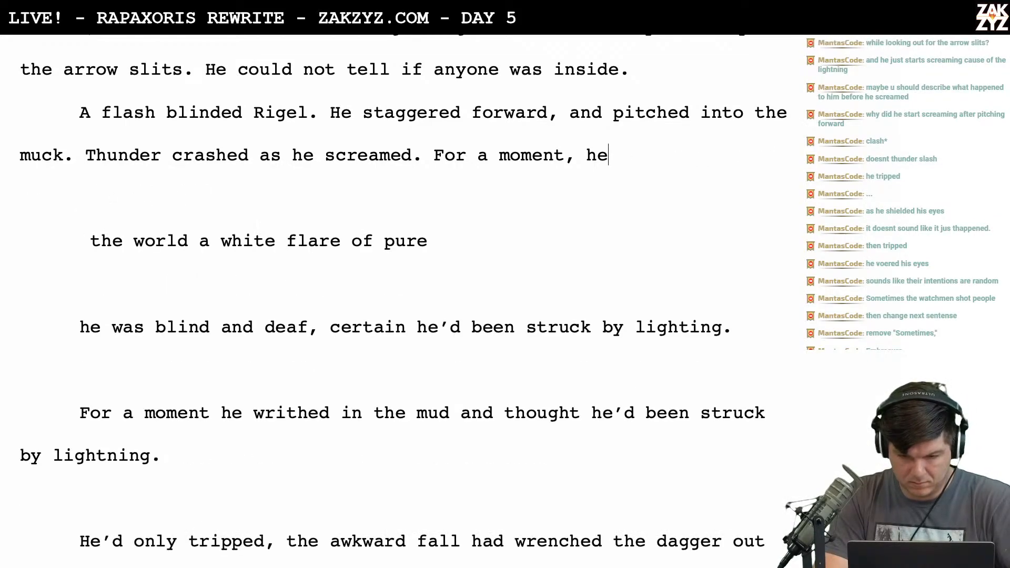
{"action": "key", "text": "BackSpace"}
{"action": "key", "text": "BackSpace"}
{"action": "key", "text": "BackSpace"}
{"action": "key", "text": "BackSpace"}
{"action": "key", "text": "BackSpace"}
{"action": "type", "text": "For a "}
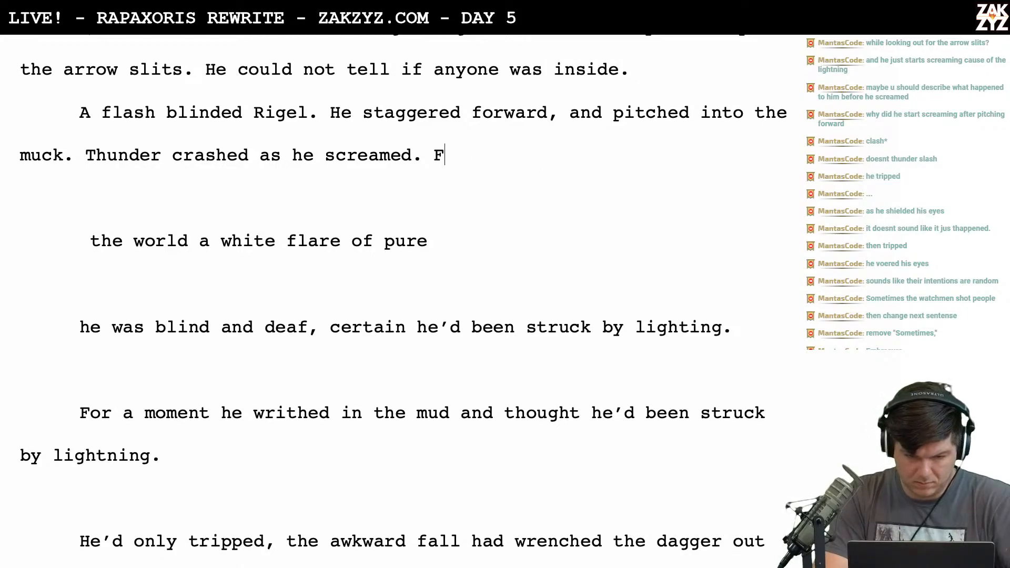
{"action": "type", "text": "momen"}
{"action": "key", "text": "BackSpace"}
{"action": "key", "text": "BackSpace"}
{"action": "key", "text": "BackSpace"}
{"action": "key", "text": "BackSpace"}
{"action": "key", "text": "BackSpace"}
{"action": "key", "text": "BackSpace"}
{"action": "key", "text": "BackSpace"}
{"action": "key", "text": "BackSpace"}
{"action": "key", "text": "BackSpace"}
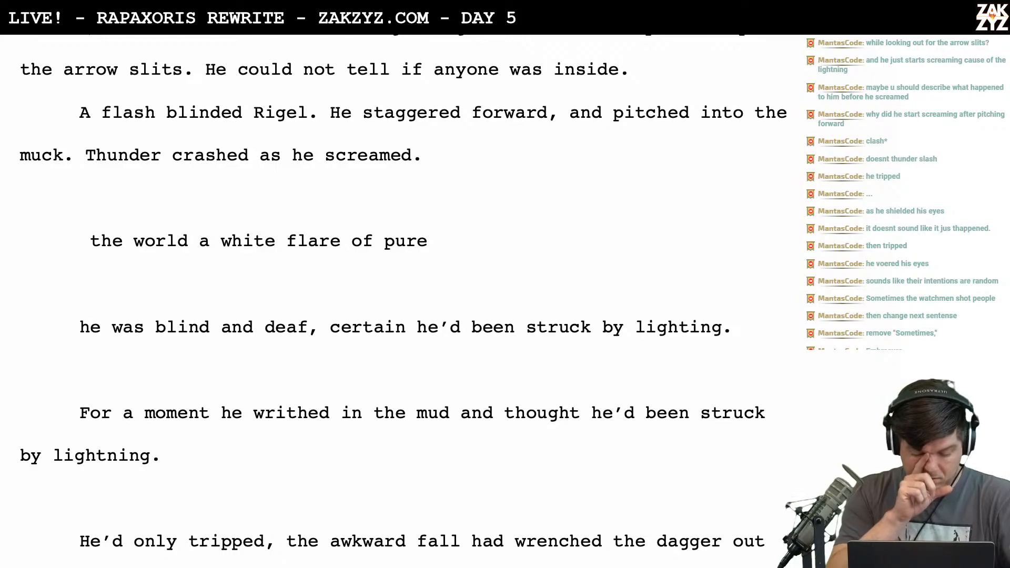
Write "He thought he'd been struck, the world was all white" after "Thunder crashed as he screamed."
{"action": "type", "text": "He thought he'd beens t"}
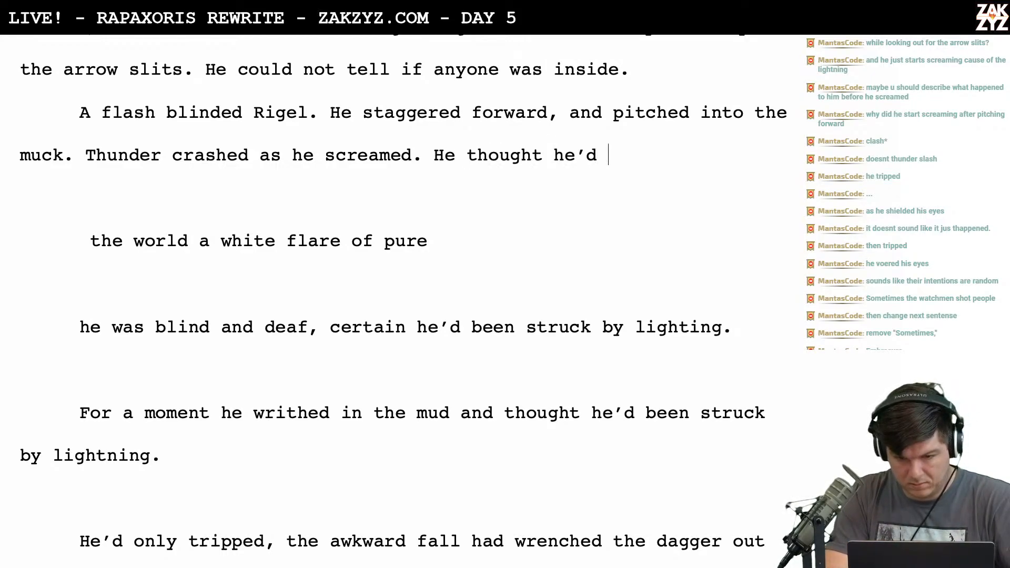
{"action": "key", "text": "BackSpace"}
{"action": "key", "text": "BackSpace"}
{"action": "key", "text": "BackSpace"}
{"action": "type", "text": "st"}
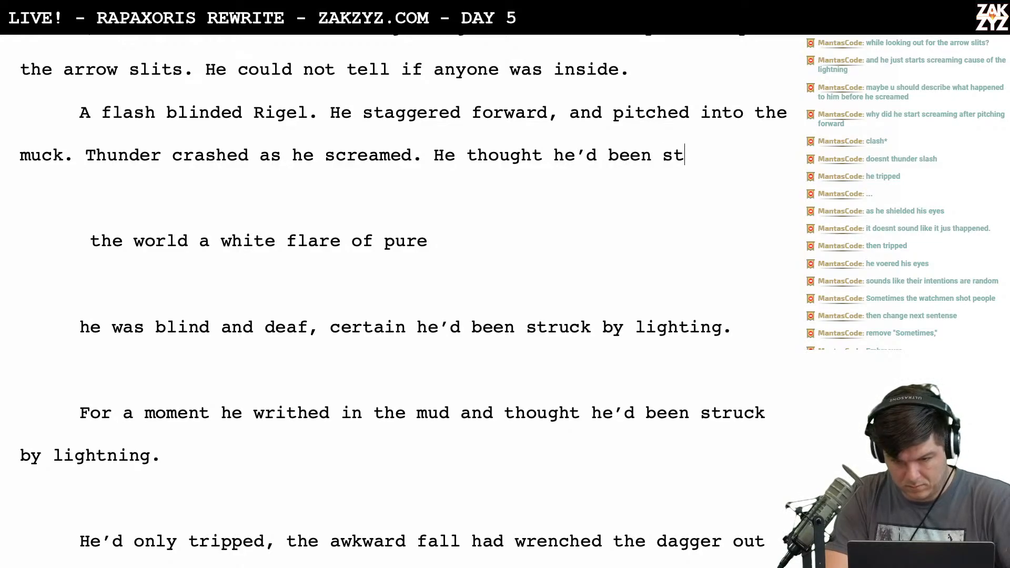
{"action": "type", "text": "uck,"}
{"action": "key", "text": "BackSpace"}
{"action": "key", "text": "BackSpace"}
{"action": "key", "text": "BackSpace"}
{"action": "key", "text": "BackSpace"}
{"action": "key", "text": "BackSpace"}
{"action": "type", "text": "ru"}
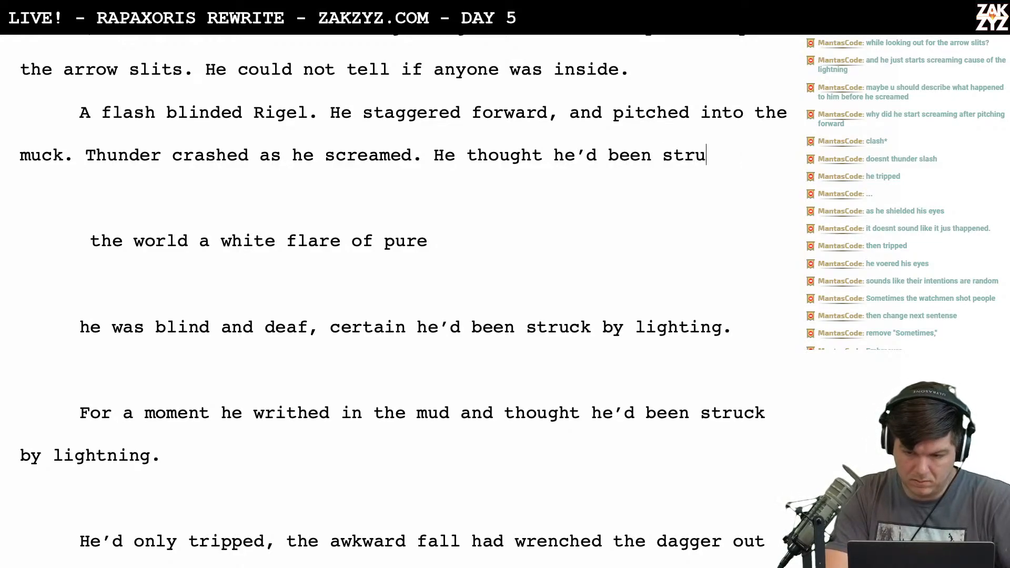
{"action": "type", "text": "ck, the woer"}
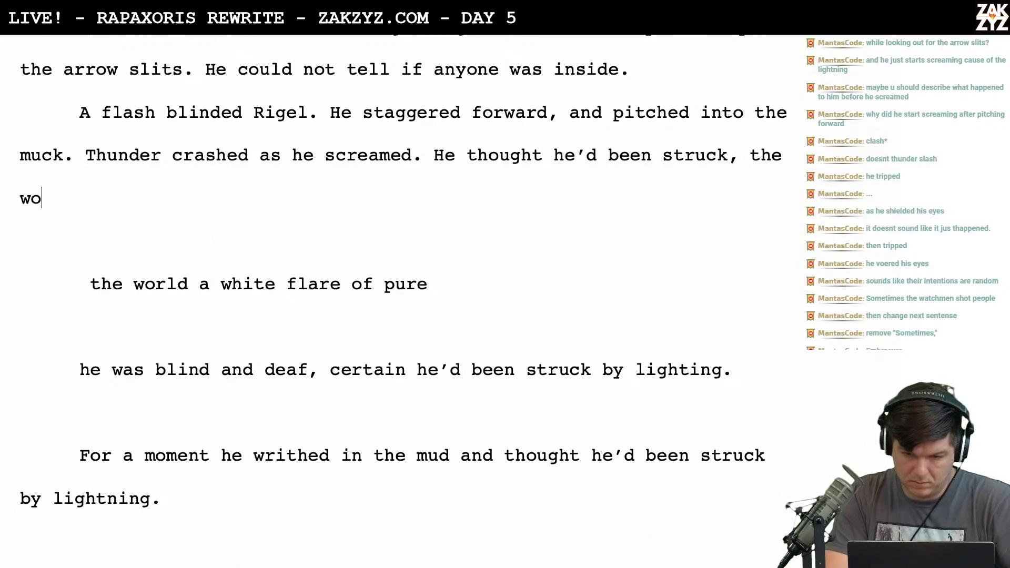
{"action": "key", "text": "BackSpace"}
{"action": "key", "text": "BackSpace"}
{"action": "type", "text": "rld was all"}
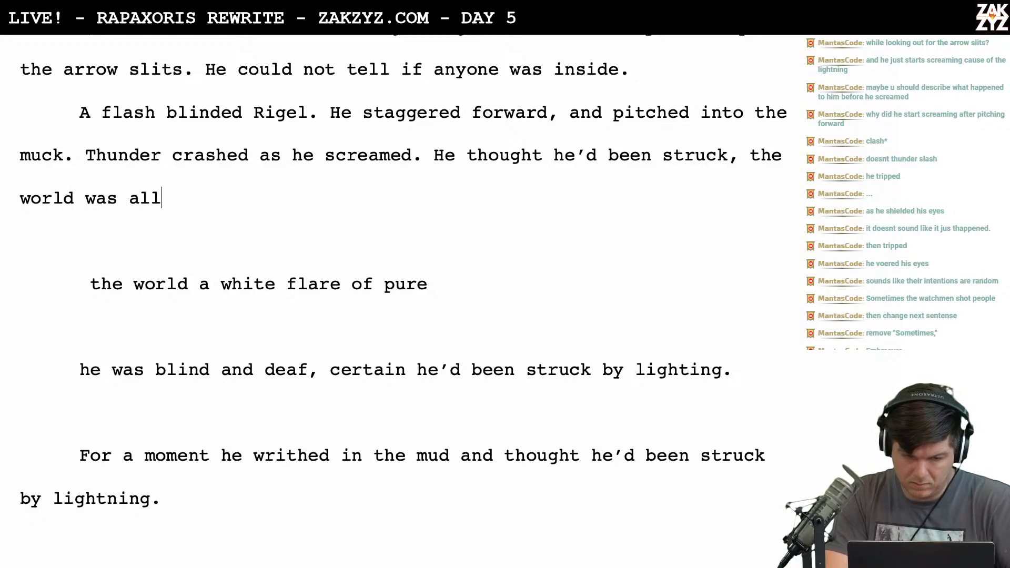
{"action": "type", "text": " white"}
Delete "He thought he'd been struck, the world was all white" after "Thunder crashed as he screamed."
{"action": "key", "text": "BackSpace"}
{"action": "key", "text": "BackSpace"}
{"action": "key", "text": "BackSpace"}
{"action": "key", "text": "BackSpace"}
{"action": "key", "text": "BackSpace"}
{"action": "key", "text": "BackSpace"}
{"action": "key", "text": "BackSpace"}
{"action": "key", "text": "BackSpace"}
{"action": "key", "text": "BackSpace"}
{"action": "key", "text": "BackSpace"}
{"action": "key", "text": "BackSpace"}
{"action": "key", "text": "BackSpace"}
{"action": "key", "text": "BackSpace"}
{"action": "key", "text": "BackSpace"}
{"action": "key", "text": "BackSpace"}
{"action": "key", "text": "BackSpace"}
{"action": "key", "text": "BackSpace"}
{"action": "key", "text": "BackSpace"}
{"action": "key", "text": "BackSpace"}
{"action": "key", "text": "BackSpace"}
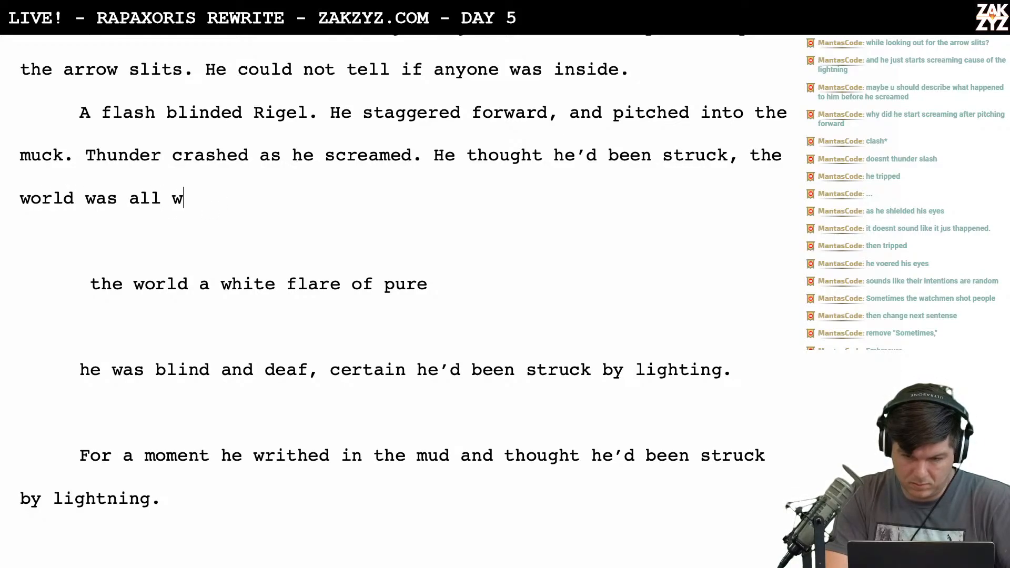
{"action": "key", "text": "BackSpace"}
{"action": "key", "text": "BackSpace"}
{"action": "key", "text": "BackSpace"}
{"action": "key", "text": "BackSpace"}
{"action": "key", "text": "BackSpace"}
{"action": "key", "text": "BackSpace"}
{"action": "key", "text": "BackSpace"}
{"action": "key", "text": "BackSpace"}
{"action": "key", "text": "BackSpace"}
{"action": "key", "text": "BackSpace"}
{"action": "key", "text": "BackSpace"}
{"action": "key", "text": "BackSpace"}
{"action": "key", "text": "BackSpace"}
{"action": "key", "text": "BackSpace"}
{"action": "key", "text": "BackSpace"}
{"action": "key", "text": "BackSpace"}
{"action": "key", "text": "BackSpace"}
{"action": "key", "text": "BackSpace"}
{"action": "key", "text": "BackSpace"}
{"action": "key", "text": "BackSpace"}
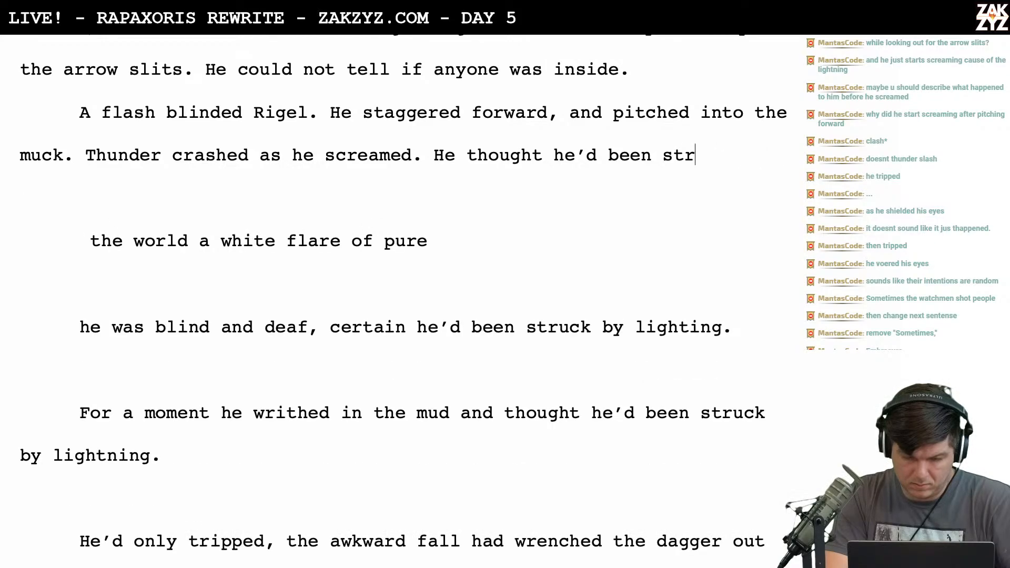
{"action": "key", "text": "BackSpace"}
{"action": "key", "text": "BackSpace"}
{"action": "key", "text": "BackSpace"}
{"action": "key", "text": "BackSpace"}
{"action": "key", "text": "BackSpace"}
{"action": "key", "text": "BackSpace"}
Write "Everything went white and he thought he'd been struck by lighti" and set it apart in its own paragraph after a blank line
{"action": "type", "text": "Everything wen"}
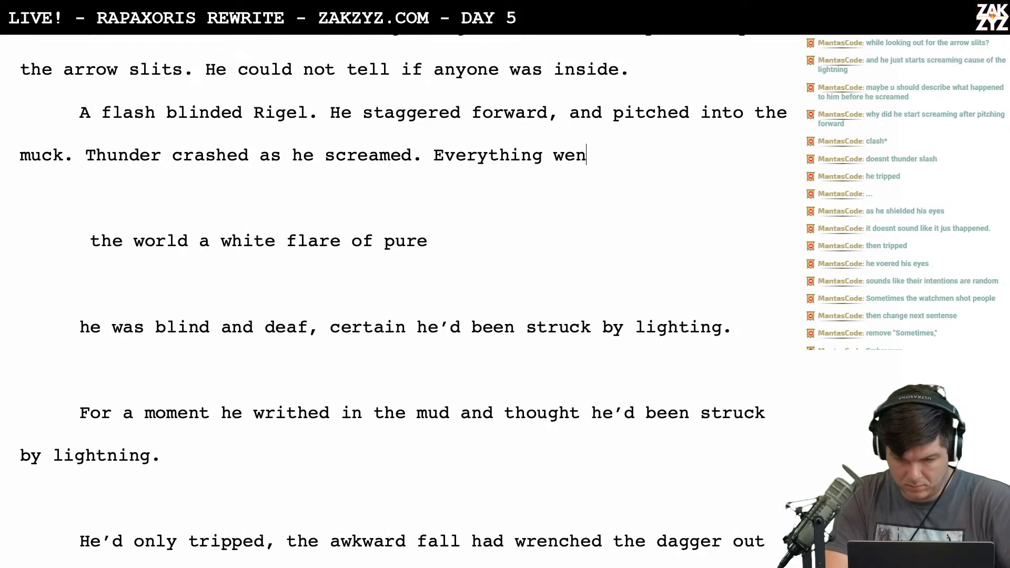
{"action": "type", "text": "t white and eh"}
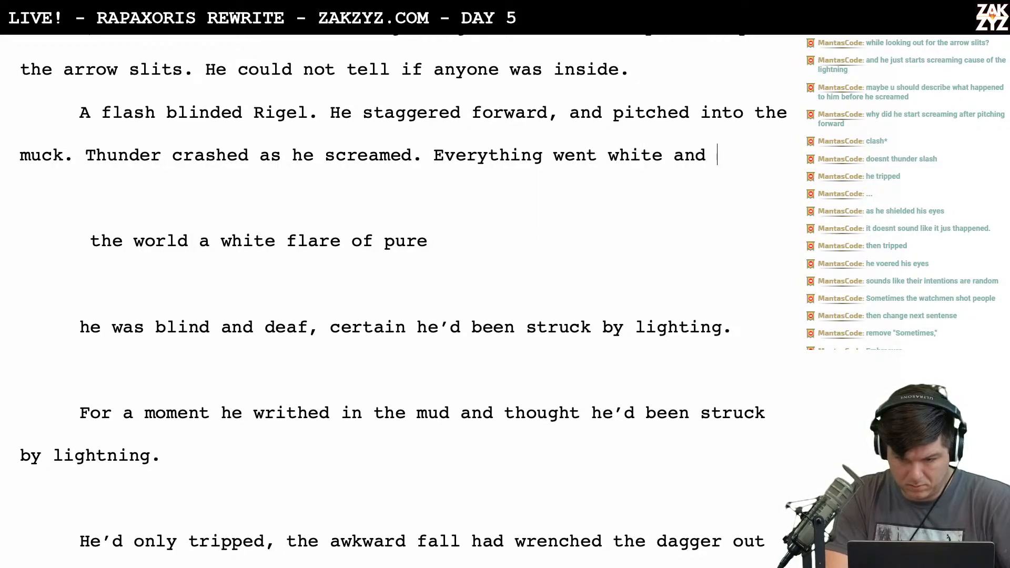
{"action": "key", "text": "BackSpace"}
{"action": "key", "text": "BackSpace"}
{"action": "type", "text": "he tho"}
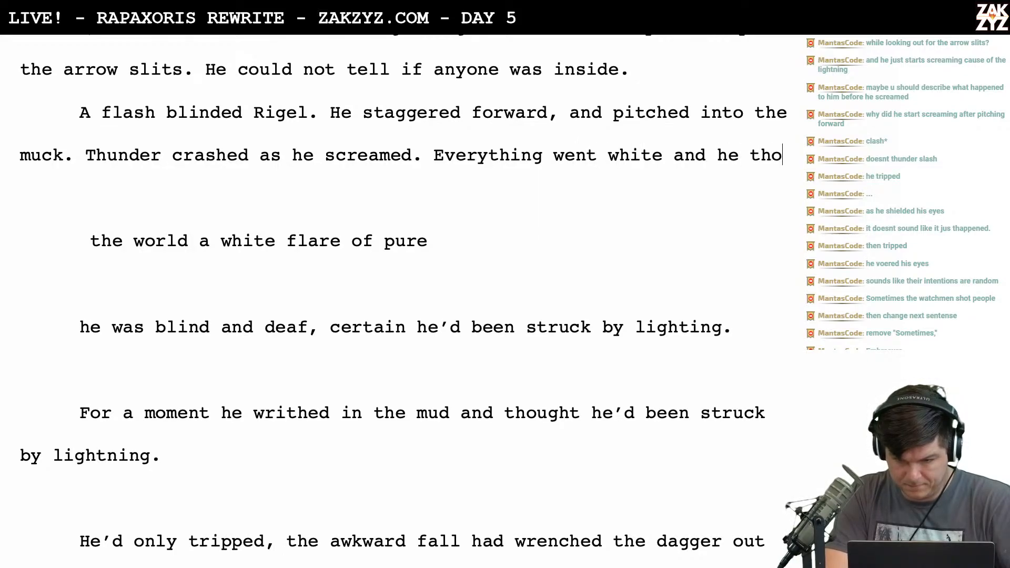
{"action": "type", "text": "ught he'd been st"}
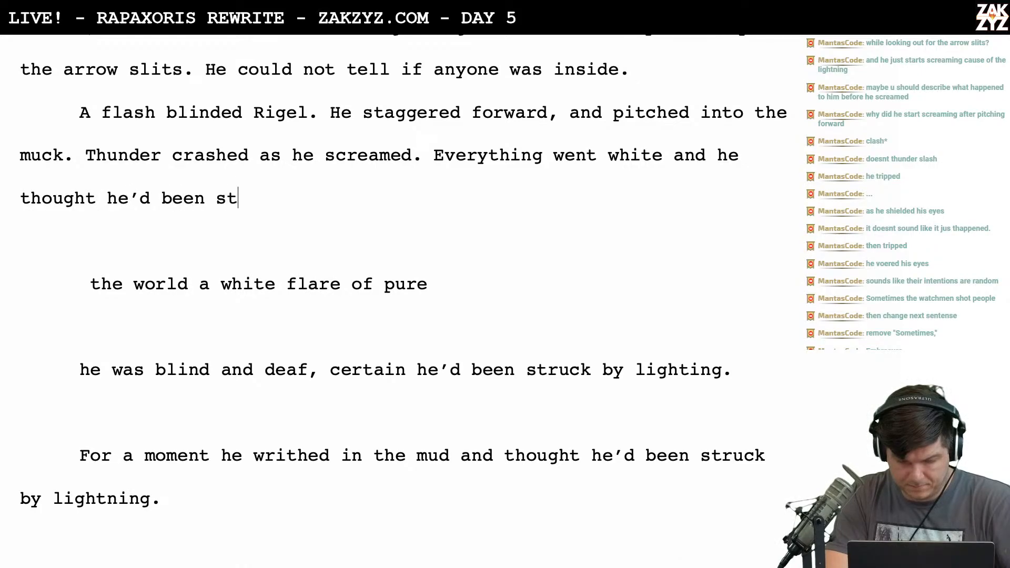
{"action": "type", "text": "ruck by lighting"}
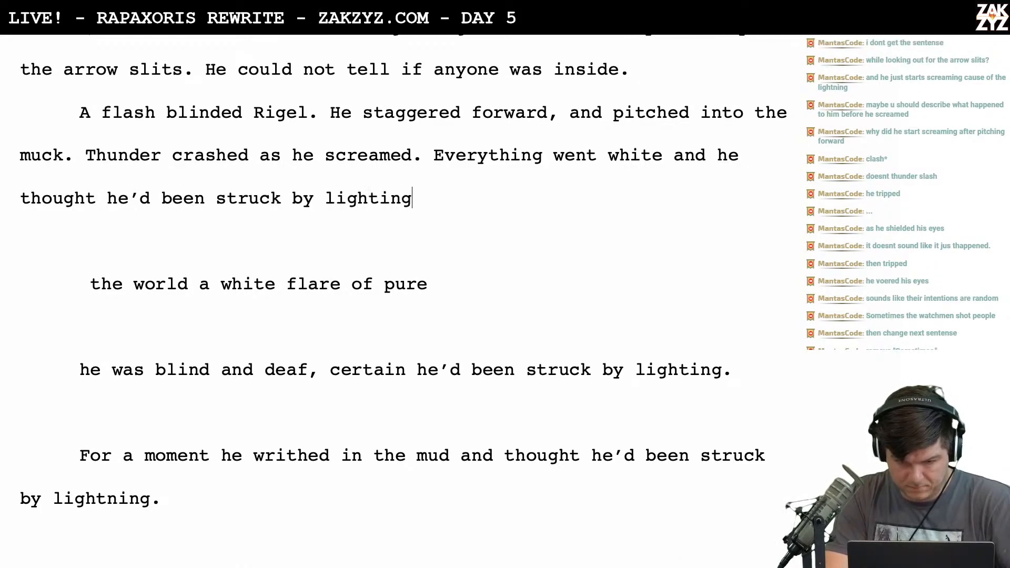
{"action": "key", "text": "BackSpace"}
{"action": "key", "text": "BackSpace"}
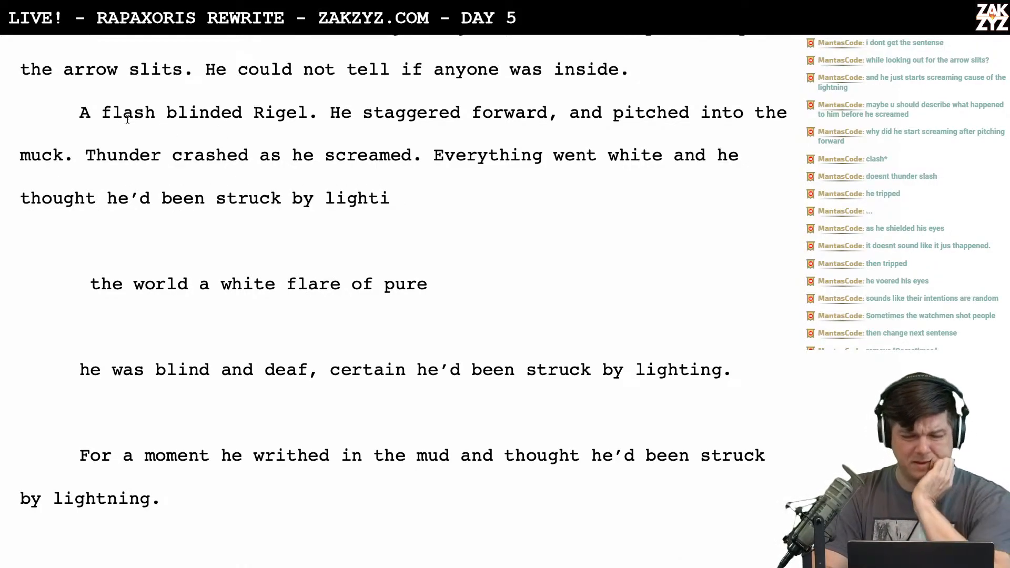
{"action": "left_click", "coordinate": [436, 156]}
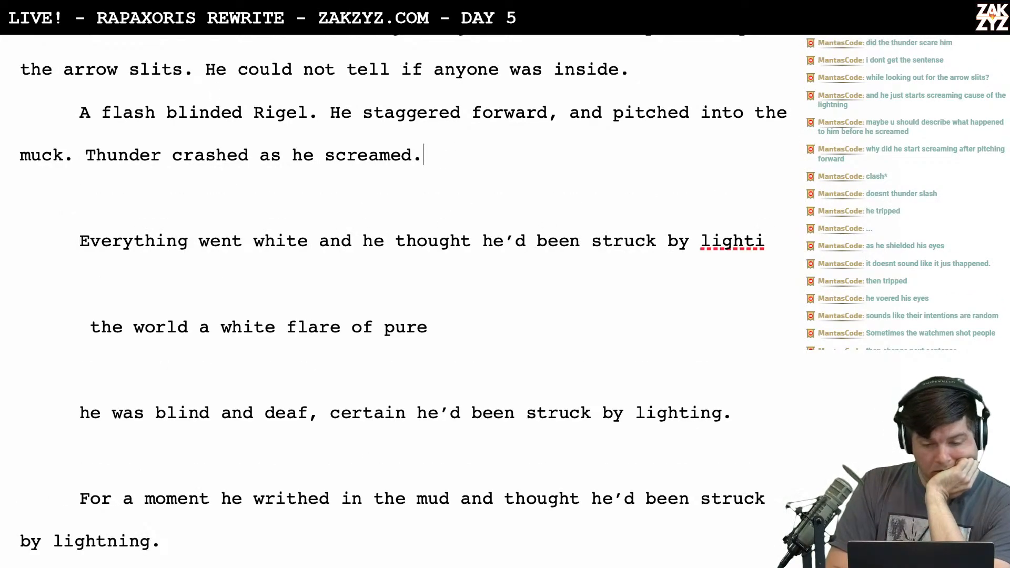
Replace "blinded" with "stunned" in the sentence about the flash and Rigel
{"action": "left_click", "coordinate": [319, 112]}
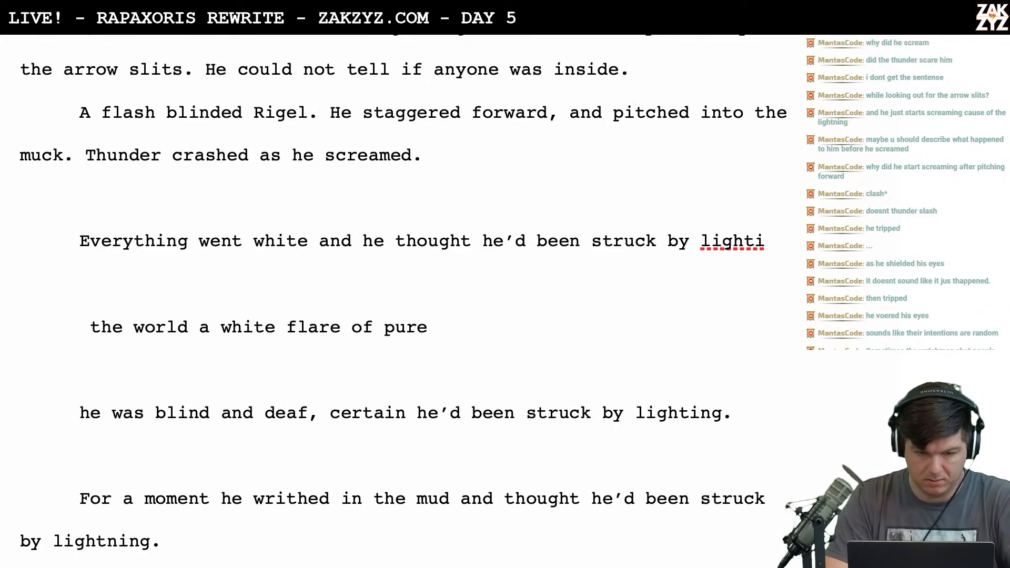
{"action": "key", "text": "BackSpace"}
{"action": "key", "text": "BackSpace"}
{"action": "key", "text": "BackSpace"}
{"action": "key", "text": "BackSpace"}
{"action": "key", "text": "BackSpace"}
{"action": "key", "text": "BackSpace"}
{"action": "key", "text": "BackSpace"}
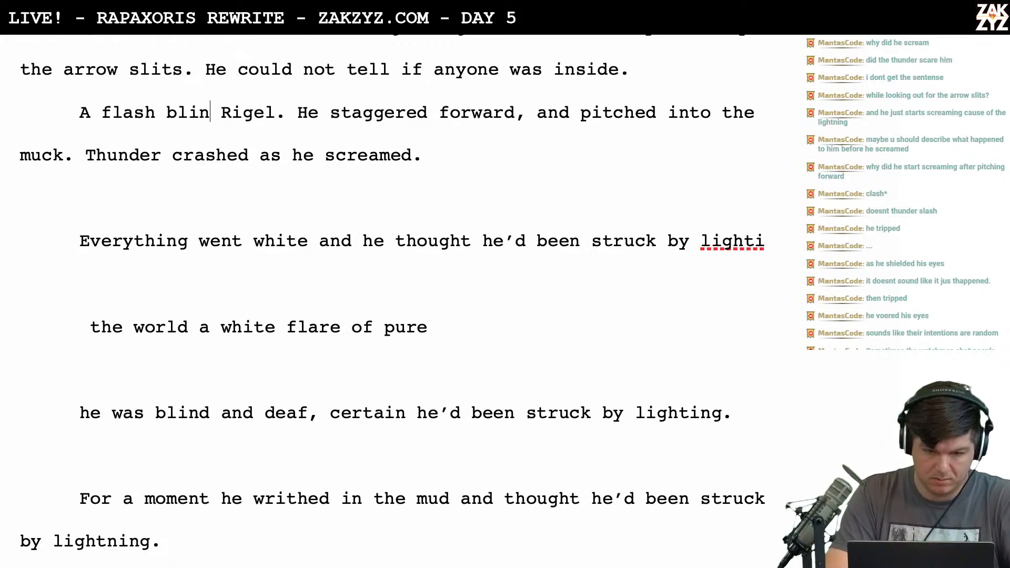
{"action": "type", "text": "stunned"}
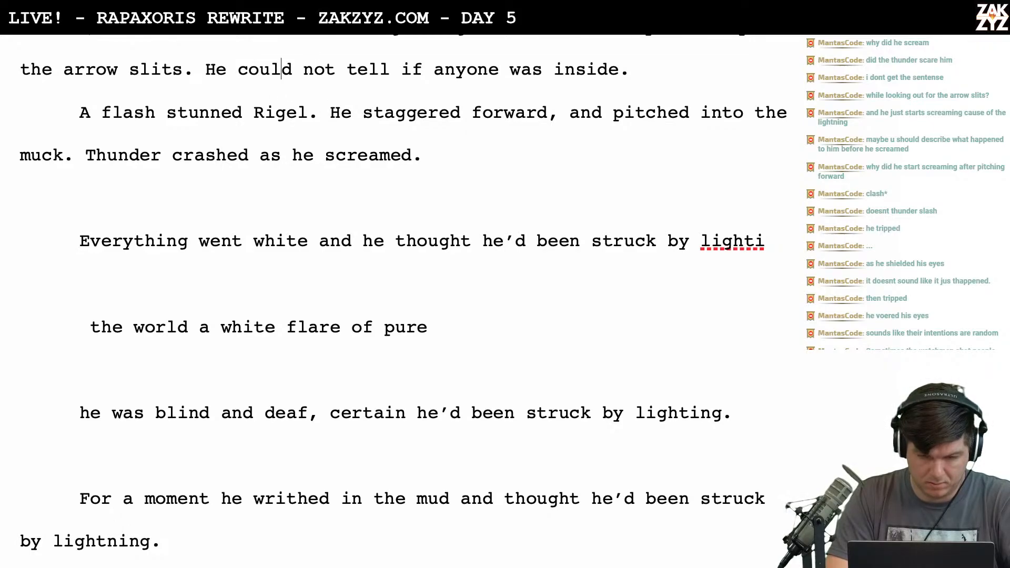
Insert "brilliant" before "flash" in the paragraph's opening sentence
{"action": "left_click", "coordinate": [102, 112]}
{"action": "type", "text": "brill"}
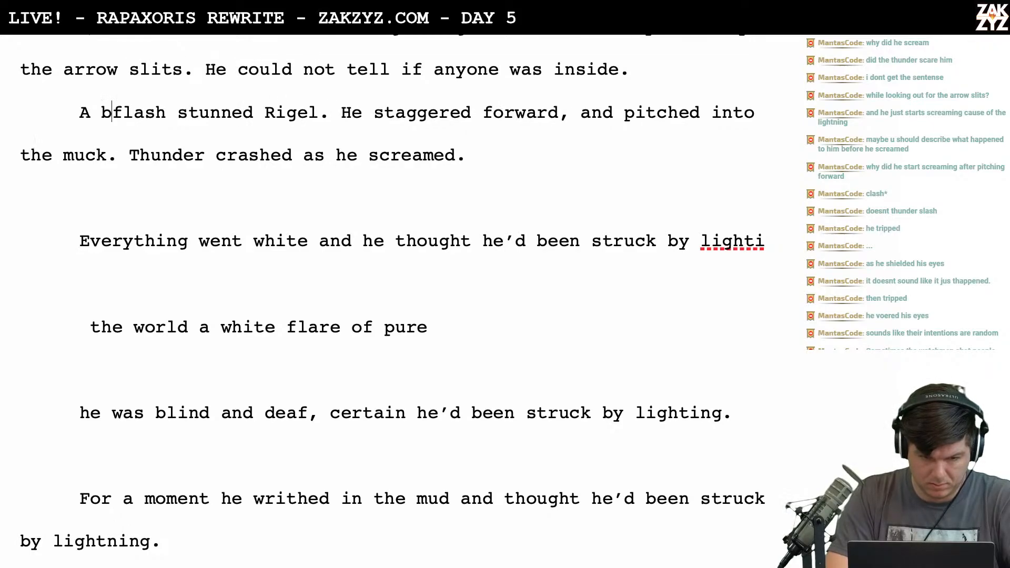
{"action": "type", "text": "iant"}
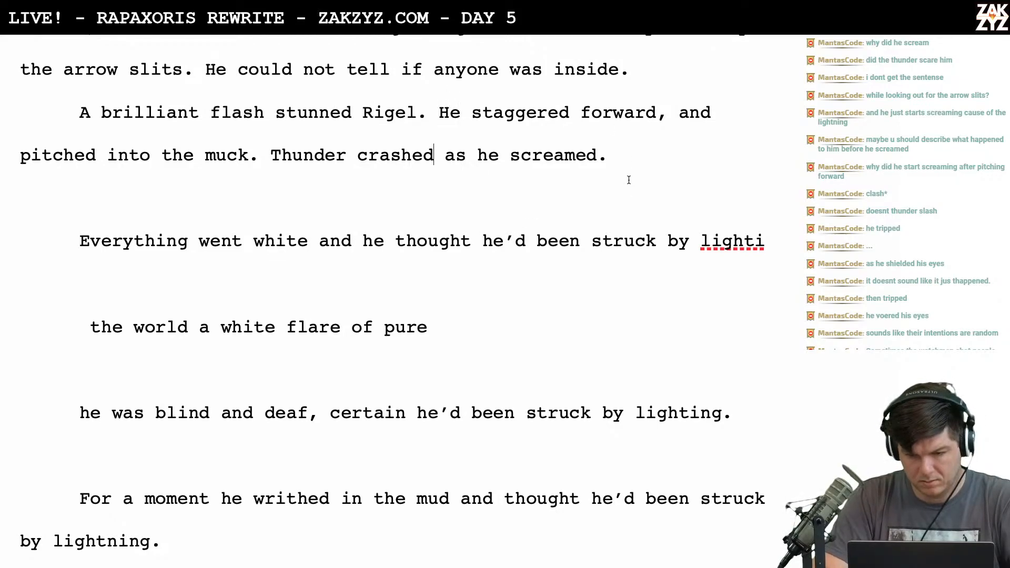
{"action": "type", "text": "All was white, "}
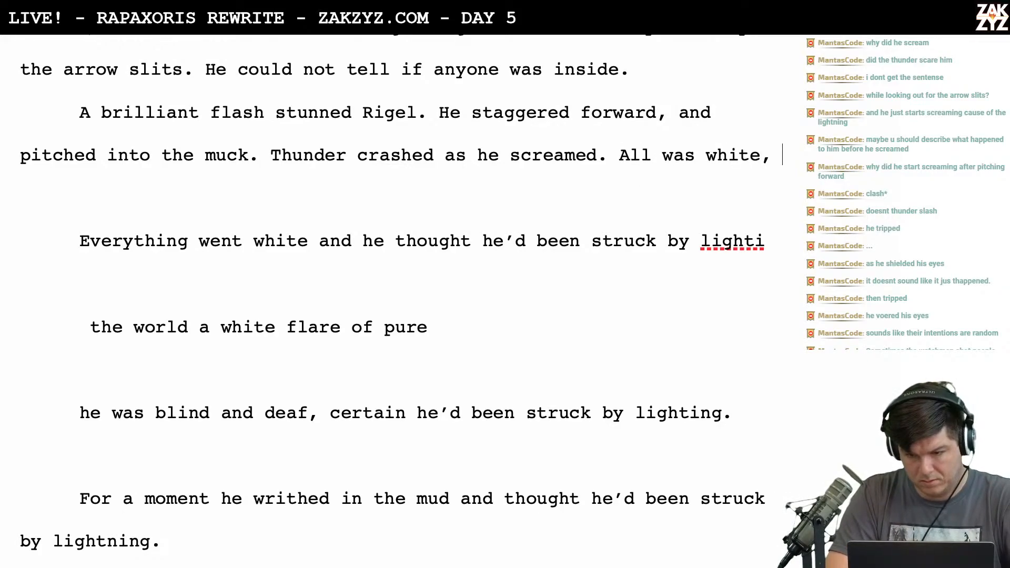
{"action": "type", "text": "and h th"}
{"action": "key", "text": "BackSpace"}
{"action": "key", "text": "BackSpace"}
{"action": "type", "text": "e"}
{"action": "key", "text": "BackSpace"}
{"action": "key", "text": "BackSpace"}
{"action": "type", "text": "e"}
{"action": "key", "text": "BackSpace"}
{"action": "key", "text": "BackSpace"}
{"action": "key", "text": "BackSpace"}
{"action": "key", "text": "BackSpace"}
{"action": "key", "text": "BackSpace"}
{"action": "key", "text": "BackSpace"}
{"action": "key", "text": "BackSpace"}
{"action": "key", "text": "BackSpace"}
{"action": "key", "text": "BackSpace"}
{"action": "key", "text": "BackSpace"}
{"action": "key", "text": "BackSpace"}
{"action": "key", "text": "BackSpace"}
{"action": "key", "text": "BackSpace"}
{"action": "key", "text": "BackSpace"}
{"action": "key", "text": "BackSpace"}
{"action": "key", "text": "BackSpace"}
{"action": "key", "text": "BackSpace"}
{"action": "key", "text": "BackSpace"}
{"action": "key", "text": "BackSpace"}
{"action": "key", "text": "BackSpace"}
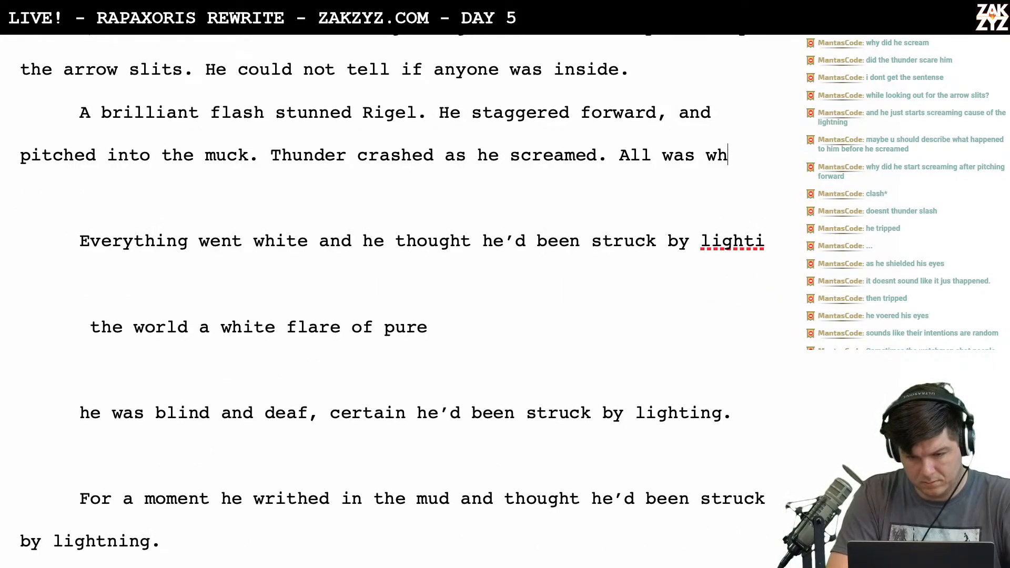
Write "For a desperate moment he was blind and deaf, writhing" after "Thunder crashed as he screamed." and move it into its own paragraph
{"action": "type", "text": "Fro a"}
{"action": "key", "text": "BackSpace"}
{"action": "key", "text": "BackSpace"}
{"action": "type", "text": "or a d"}
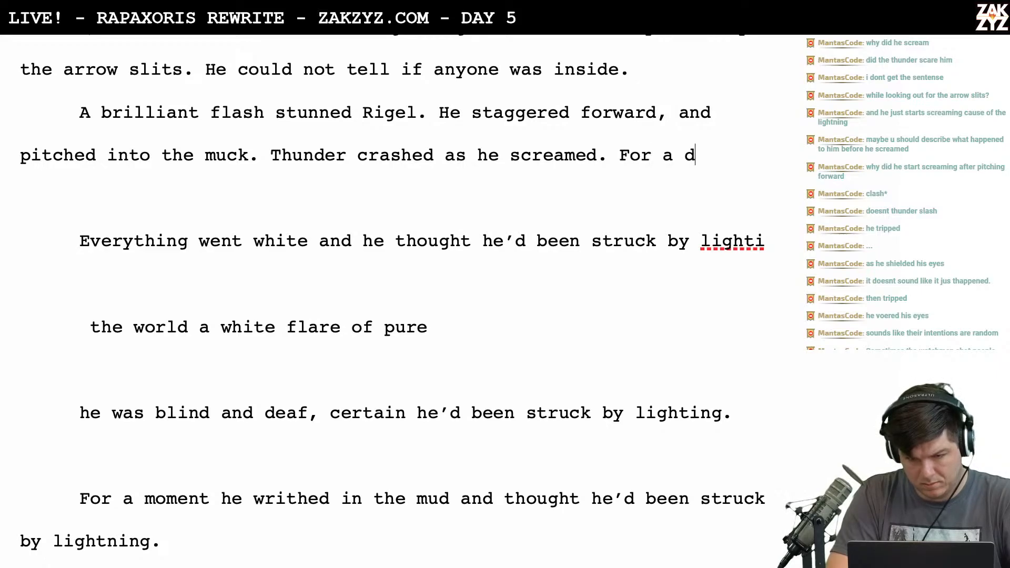
{"action": "type", "text": "esperate moment he"}
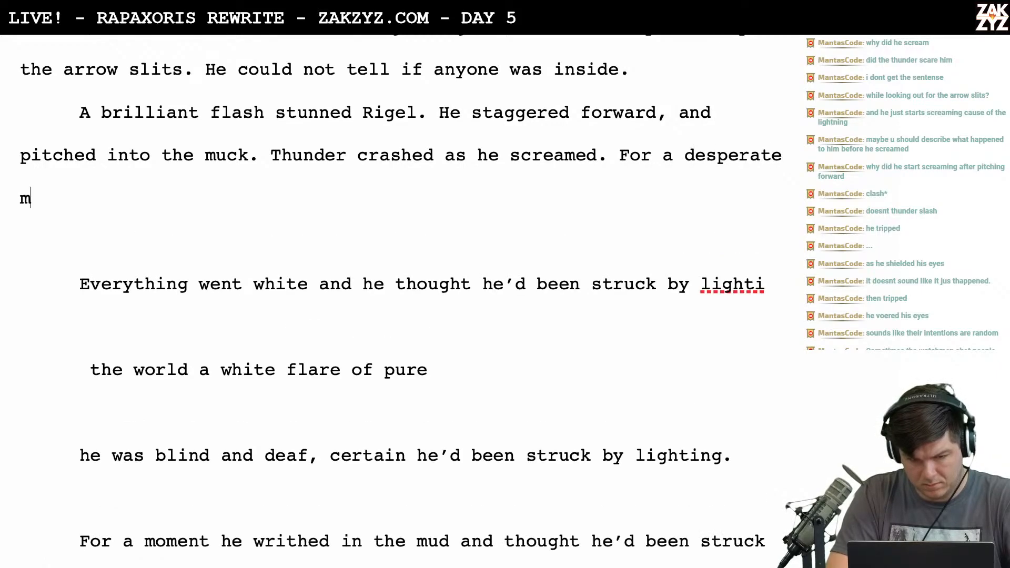
{"action": "type", "text": " was blind and deaf,"}
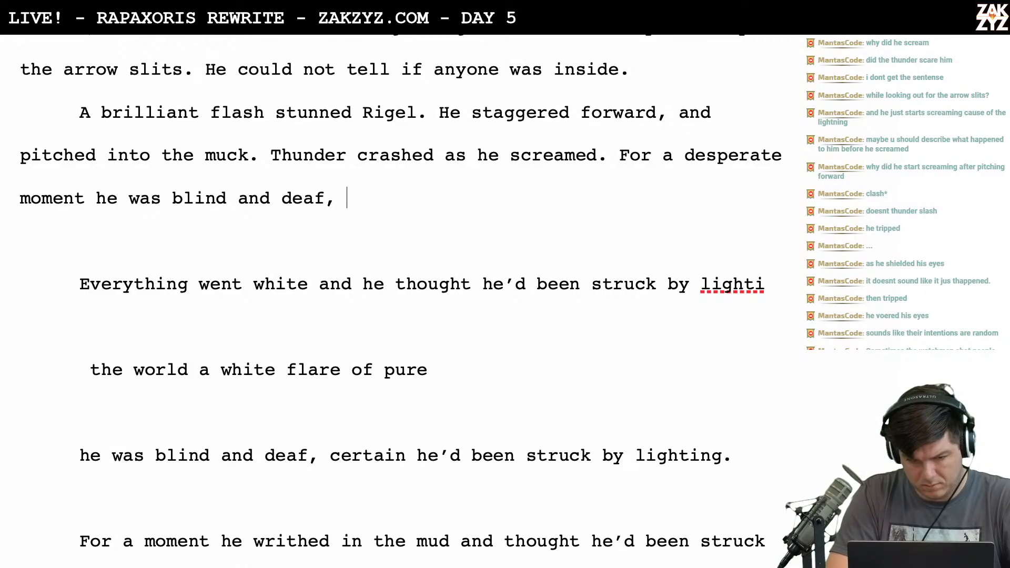
{"action": "type", "text": " writhing"}
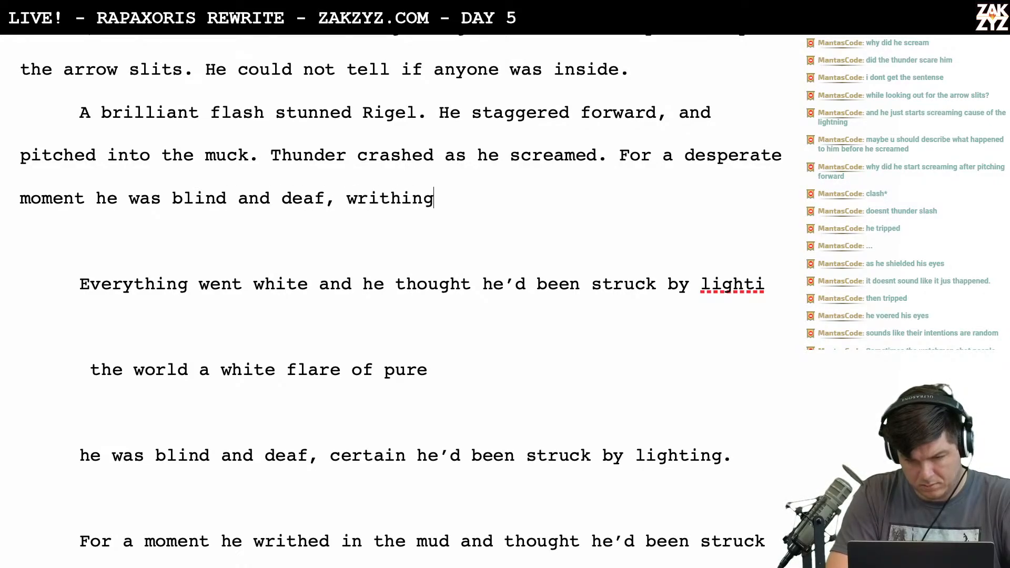
{"action": "left_click", "coordinate": [616, 153]}
{"action": "key", "text": "Return"}
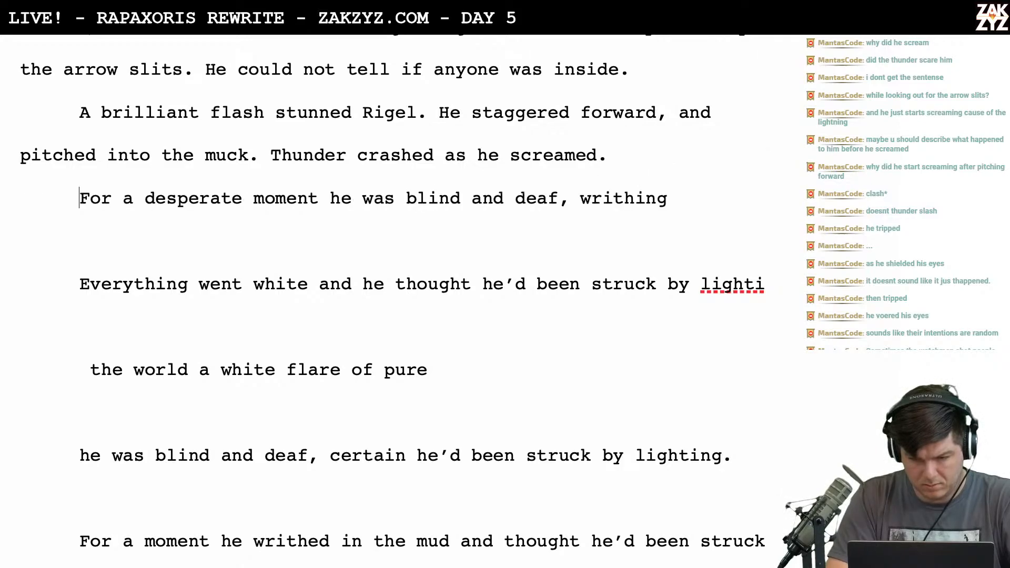
Add "Blind and deaf, he writhed in the mud, a knot of pure pain." after "screamed." and put blank lines below it
{"action": "type", "text": "Blind and d"}
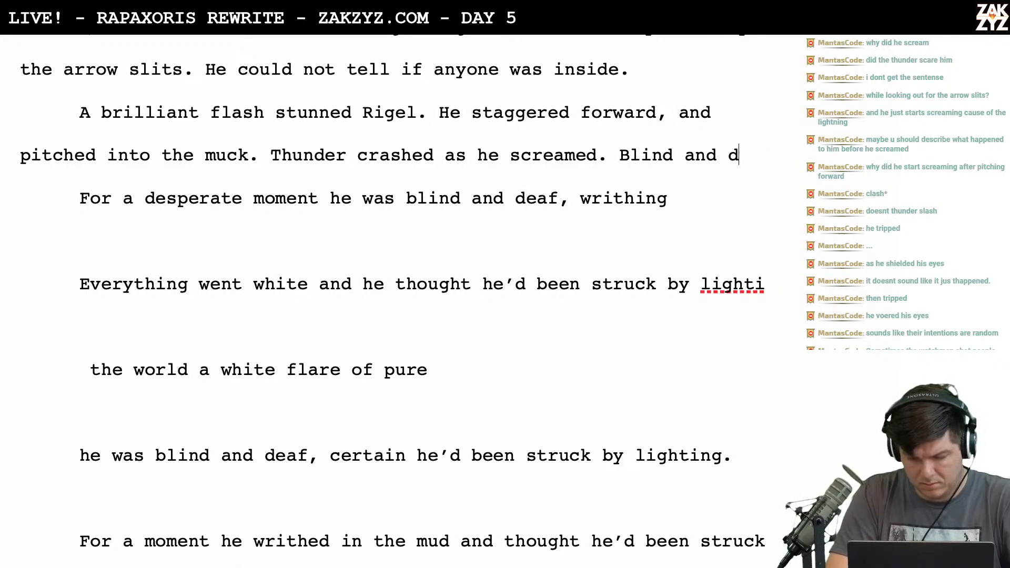
{"action": "type", "text": "eaf, he writ"}
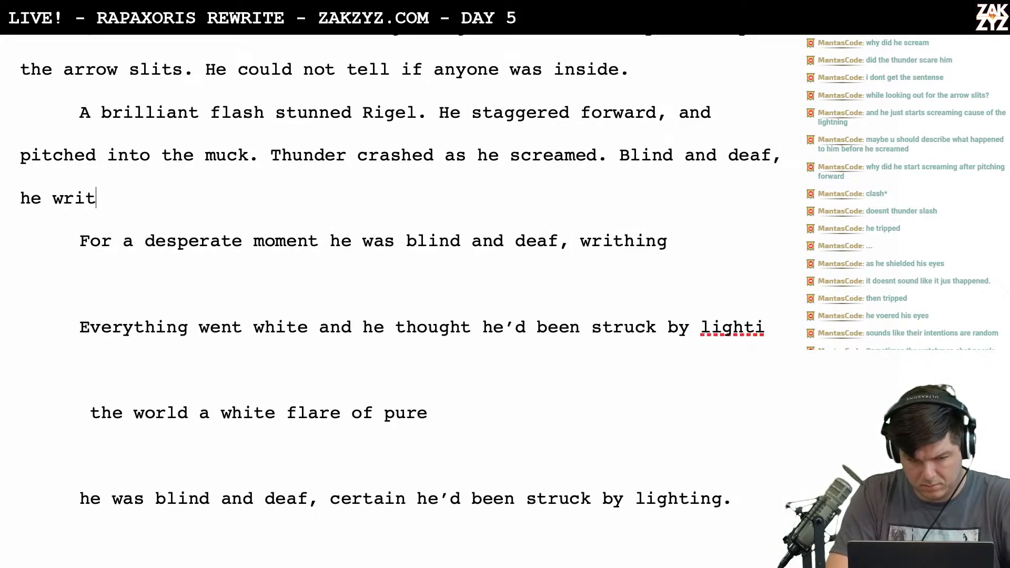
{"action": "type", "text": "hed in the muck"}
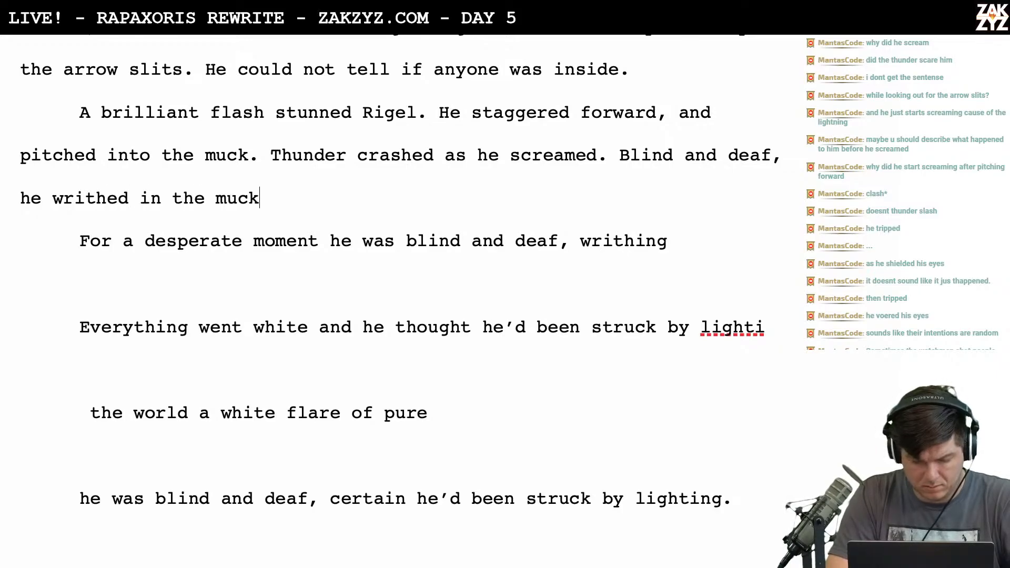
{"action": "type", "text": ","}
{"action": "key", "text": "BackSpace"}
{"action": "key", "text": "BackSpace"}
{"action": "key", "text": "BackSpace"}
{"action": "key", "text": "BackSpace"}
{"action": "key", "text": "BackSpace"}
{"action": "type", "text": "mud"}
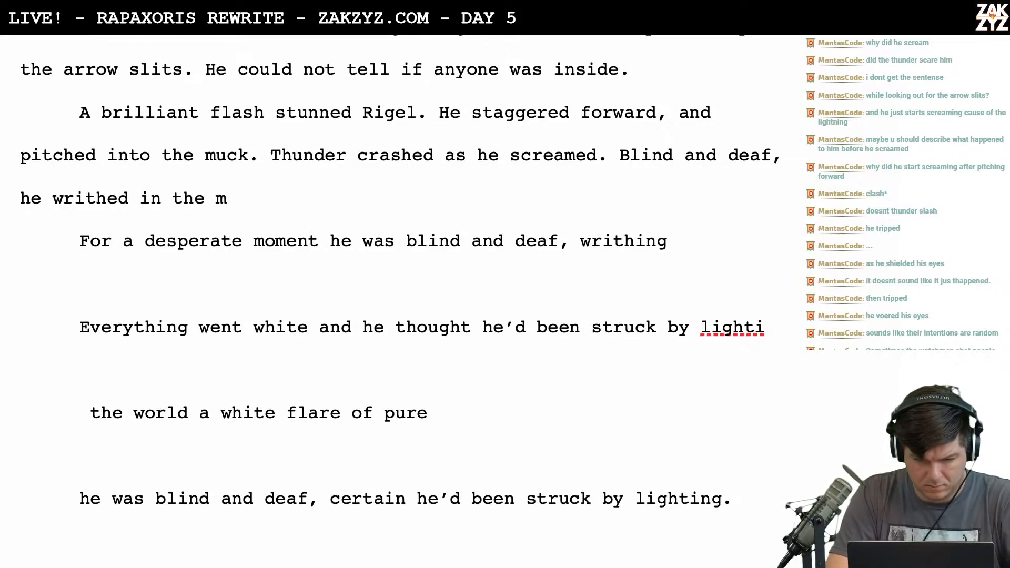
{"action": "key", "text": "BackSpace"}
{"action": "key", "text": "BackSpace"}
{"action": "key", "text": "BackSpace"}
{"action": "type", "text": "mud, a "}
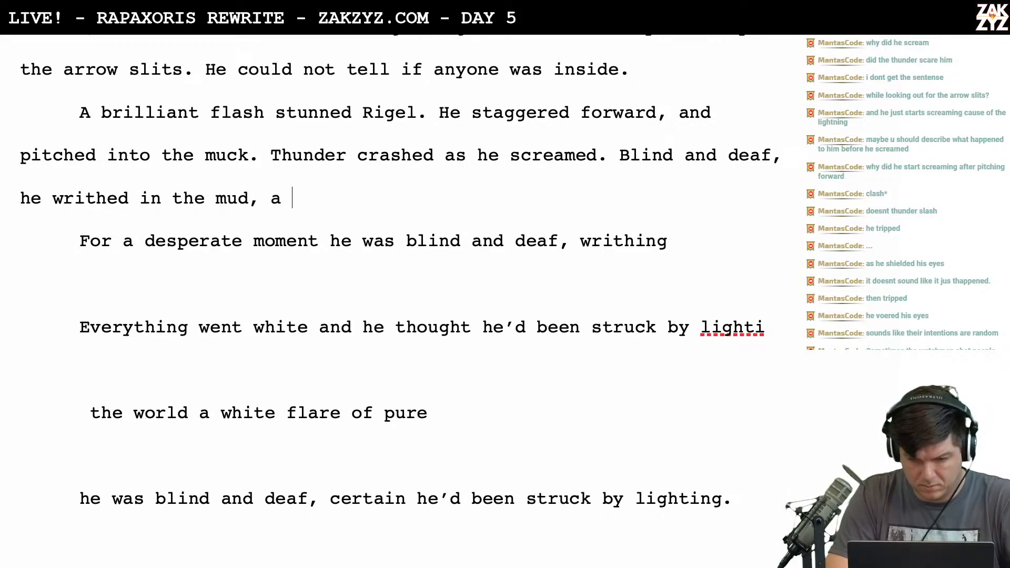
{"action": "type", "text": "knot of pure "}
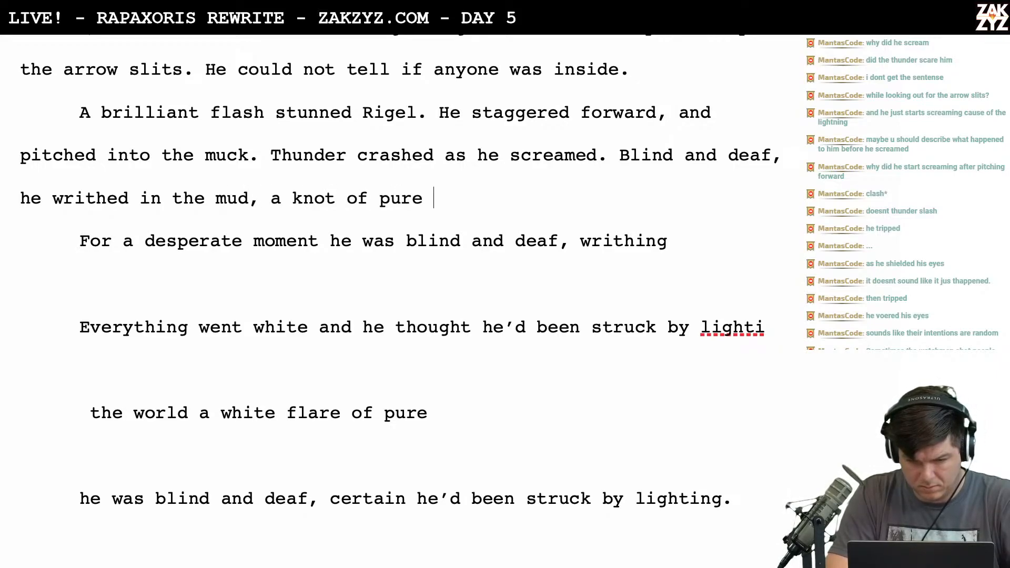
{"action": "type", "text": "pain."}
{"action": "key", "text": "Return"}
{"action": "key", "text": "Return"}
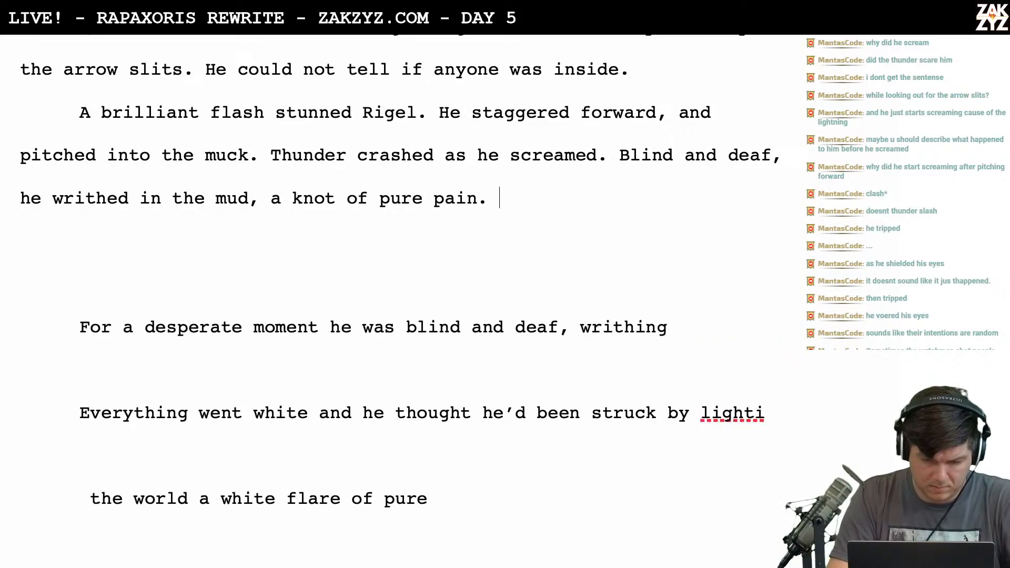
Add "It took a moment to realize he hadn't been struck by lightning. He'd tripped and" after "a knot of pure pain."
{"action": "type", "text": "It took a moment to realize eh h"}
{"action": "key", "text": "BackSpace"}
{"action": "key", "text": "BackSpace"}
{"action": "key", "text": "BackSpace"}
{"action": "key", "text": "BackSpace"}
{"action": "type", "text": "he hadn't b"}
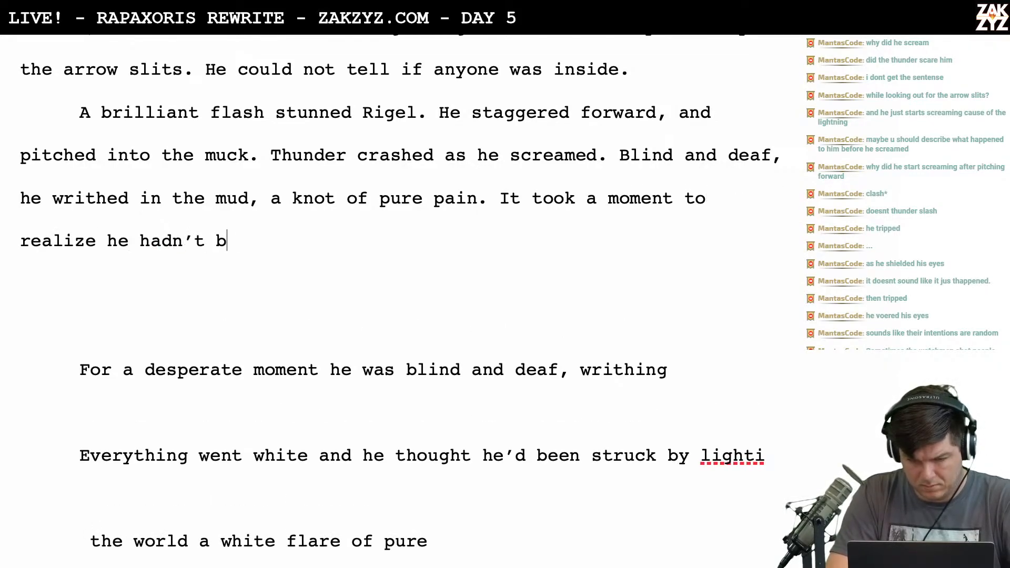
{"action": "type", "text": "een struck by l"}
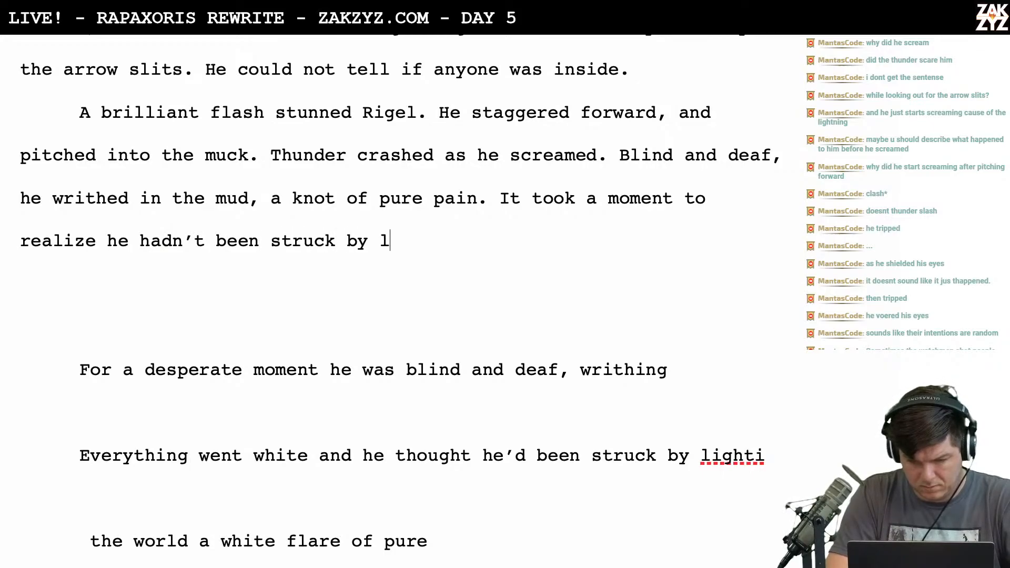
{"action": "type", "text": "ightning. He'd tripped an"}
{"action": "key", "text": "BackSpace"}
{"action": "key", "text": "BackSpace"}
{"action": "type", "text": "and "}
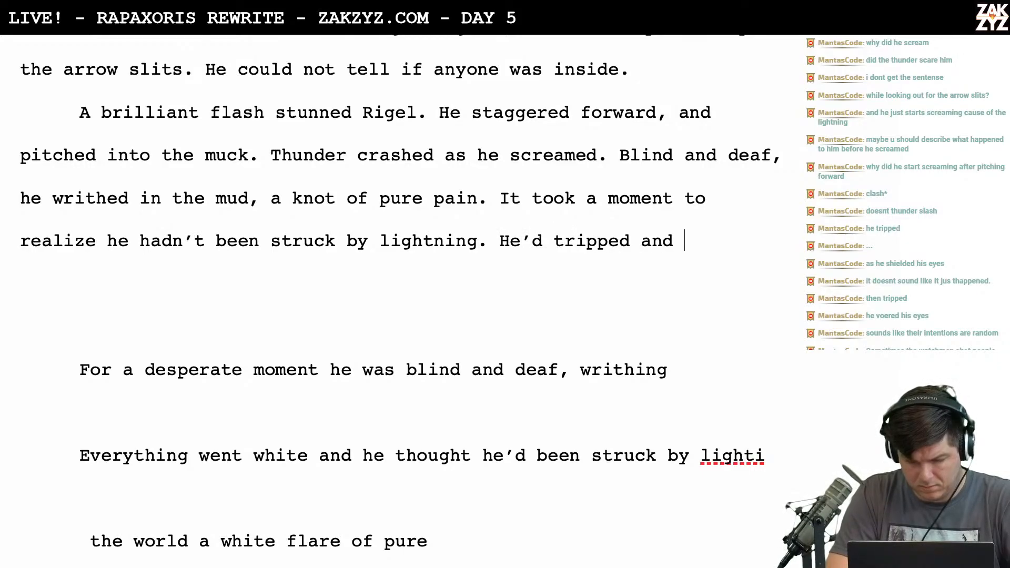
Complete the sentence after "He'd tripped and" with "the awkward fall had wrenched the dagger from his shoulder."
{"action": "type", "text": "the akwa"}
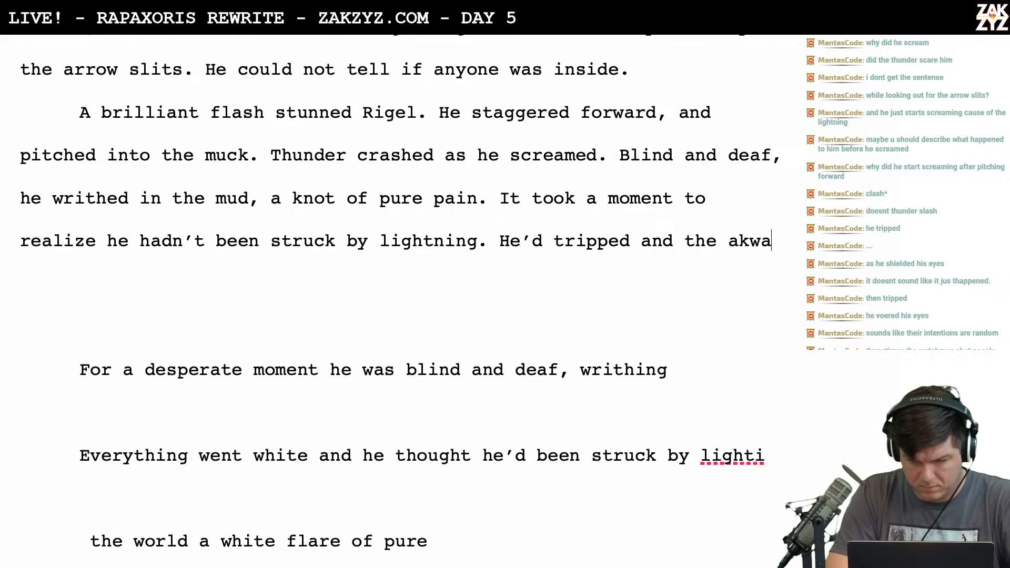
{"action": "type", "text": "rd fall"}
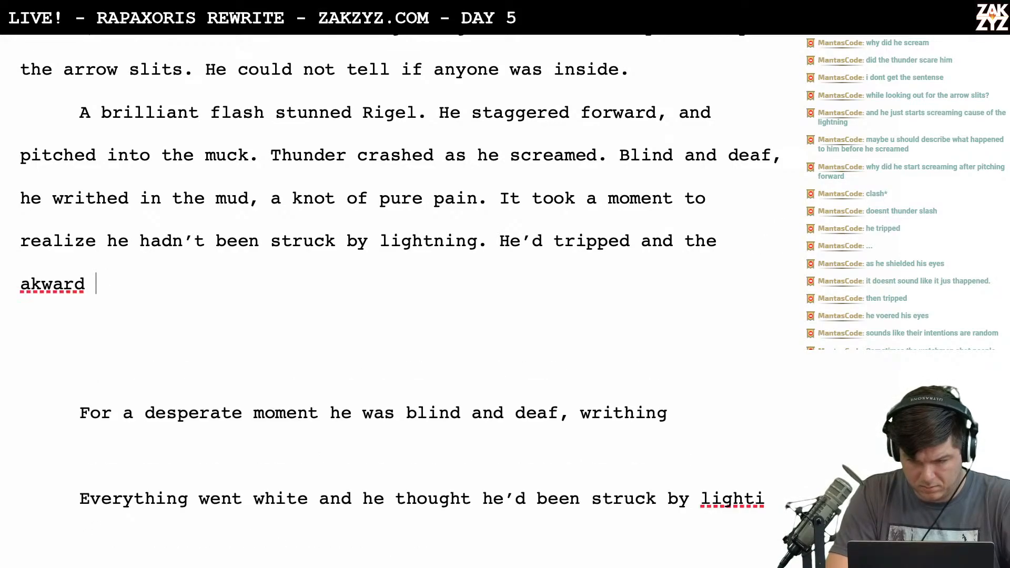
{"action": "key", "text": "BackSpace"}
{"action": "key", "text": "BackSpace"}
{"action": "key", "text": "BackSpace"}
{"action": "key", "text": "BackSpace"}
{"action": "key", "text": "BackSpace"}
{"action": "key", "text": "BackSpace"}
{"action": "key", "text": "BackSpace"}
{"action": "key", "text": "BackSpace"}
{"action": "key", "text": "BackSpace"}
{"action": "type", "text": "wkeard fa"}
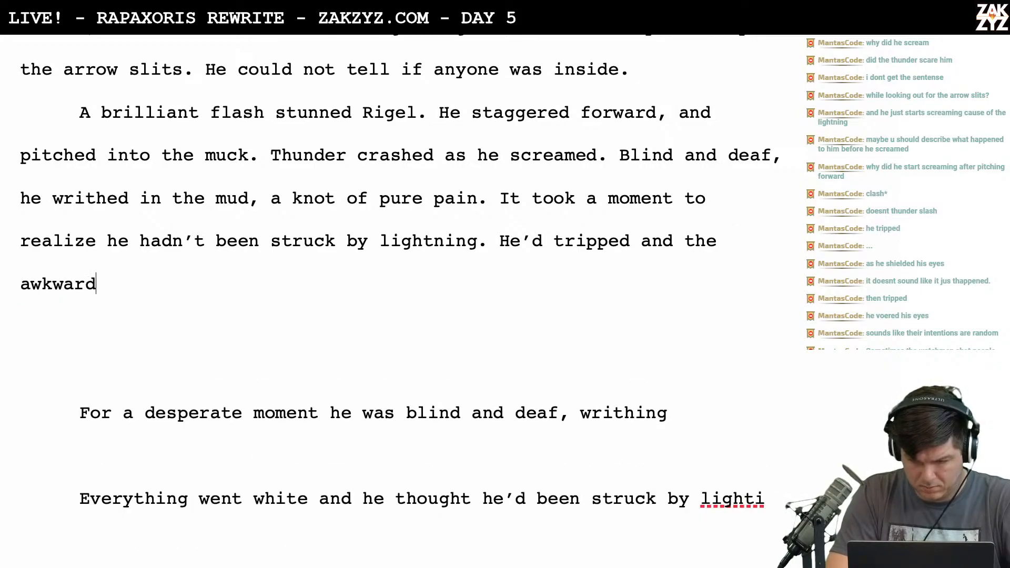
{"action": "type", "text": "ll had wrent"}
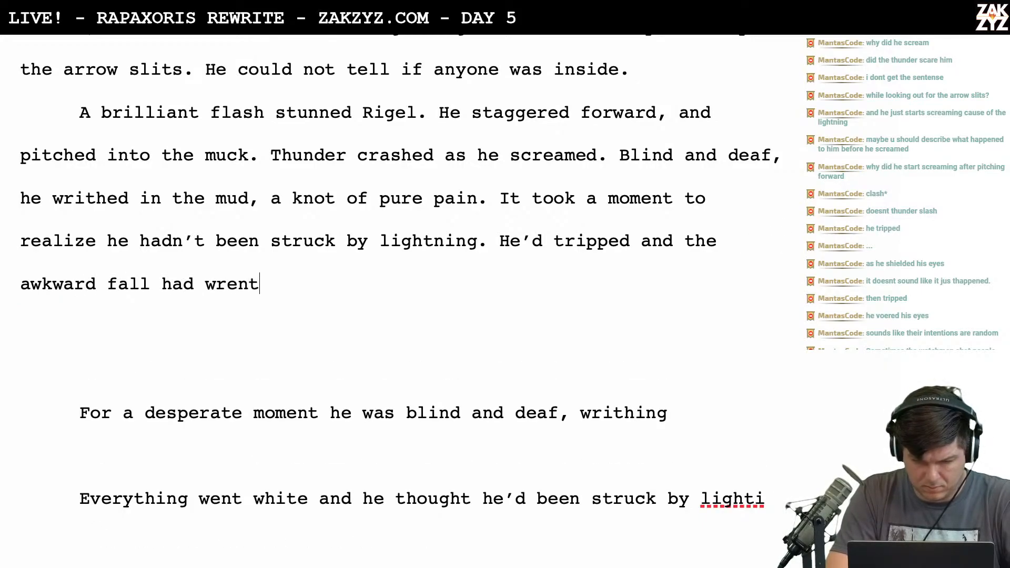
{"action": "key", "text": "BackSpace"}
{"action": "type", "text": "ched the dag"}
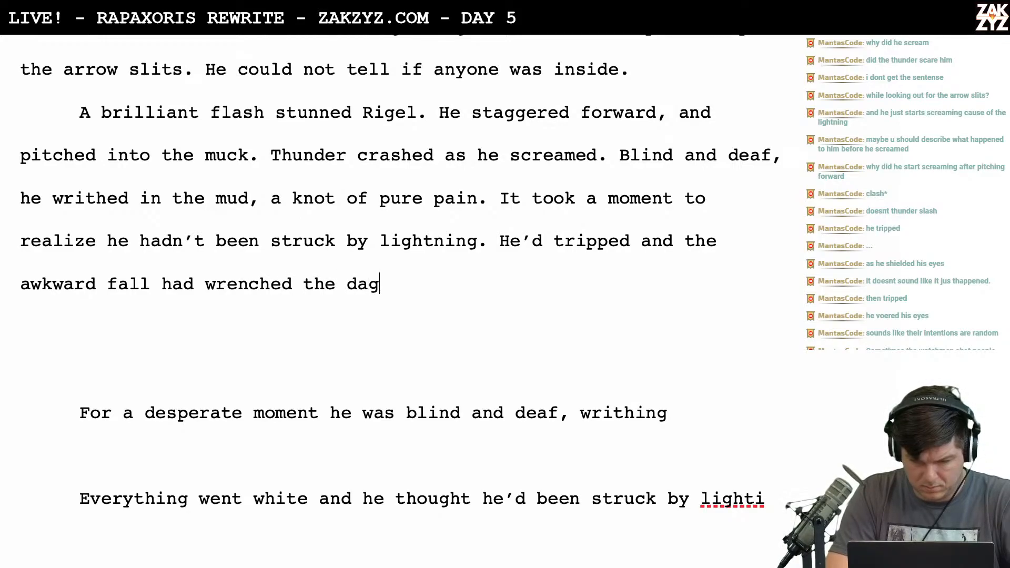
{"action": "type", "text": "ger from his shoulder."}
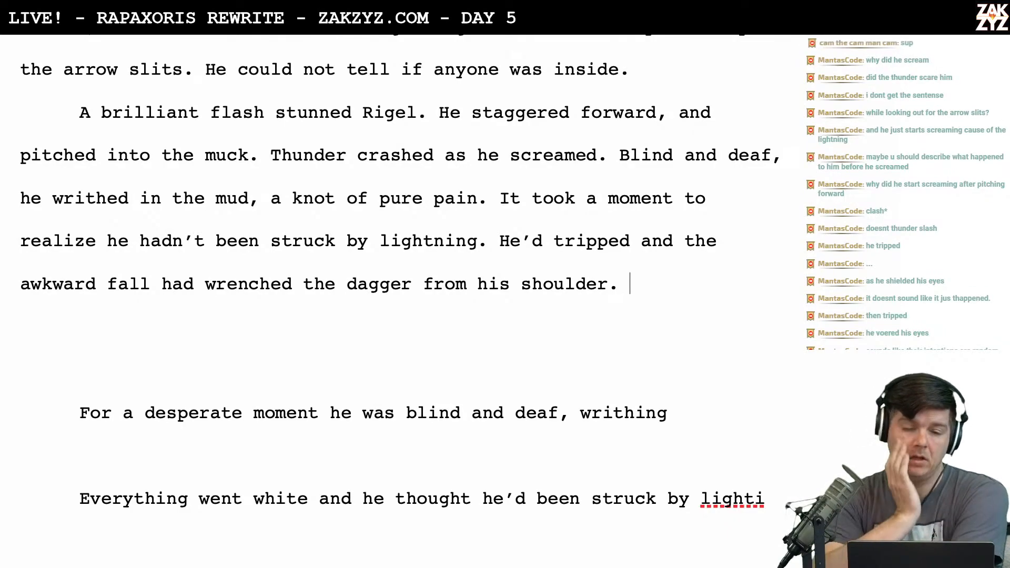
Review the earlier pages for how the dagger in Rigel's shoulder is described
{"action": "scroll", "coordinate": [400, 295], "scroll_direction": "up", "scroll_amount": 15}
{"action": "scroll", "coordinate": [400, 295], "scroll_direction": "up", "scroll_amount": 10}
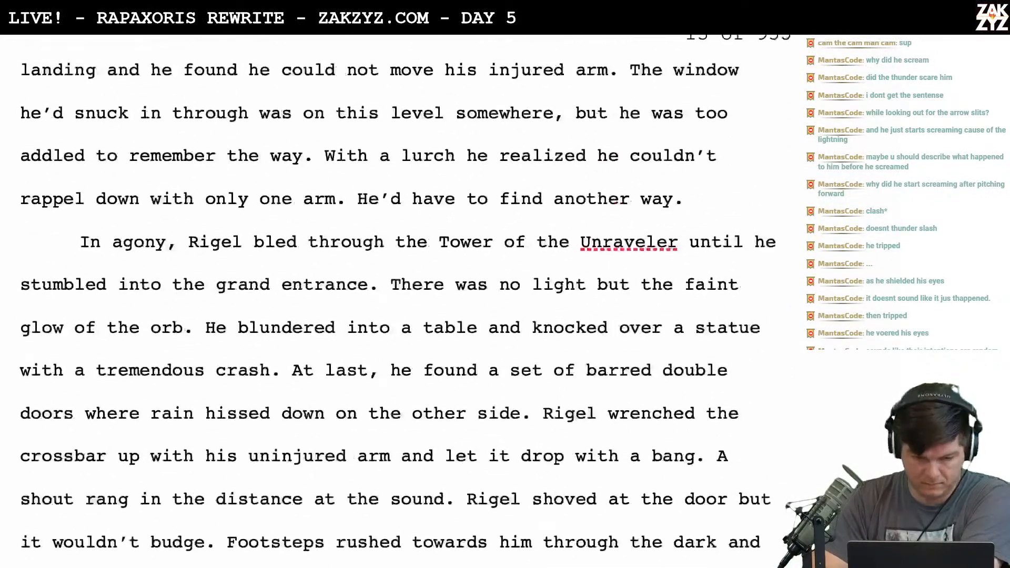
{"action": "scroll", "coordinate": [400, 295], "scroll_direction": "down", "scroll_amount": 10}
{"action": "scroll", "coordinate": [400, 294], "scroll_direction": "down", "scroll_amount": 8}
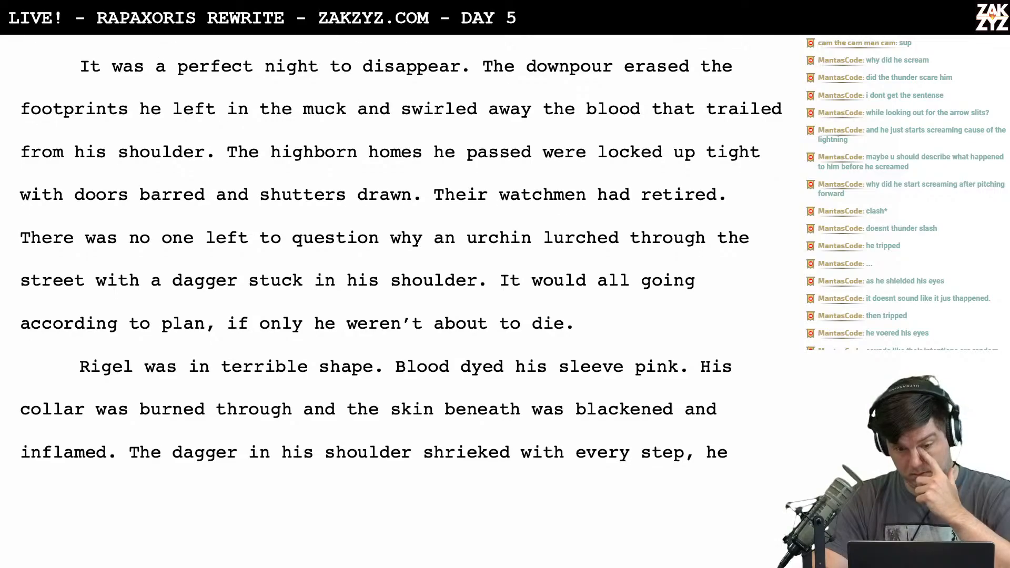
{"action": "scroll", "coordinate": [400, 294], "scroll_direction": "down", "scroll_amount": 1}
{"action": "scroll", "coordinate": [399, 295], "scroll_direction": "down", "scroll_amount": 6}
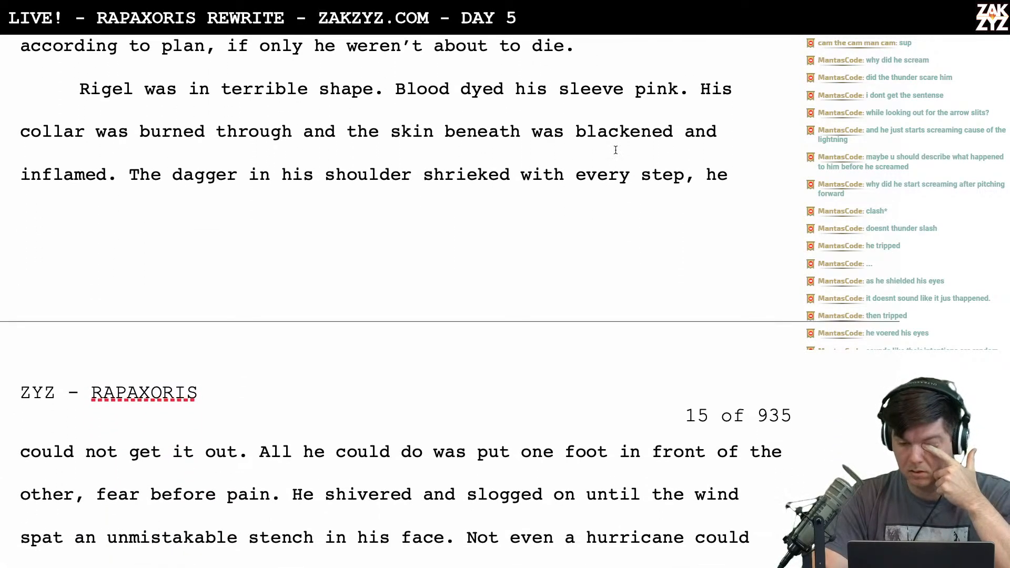
{"action": "left_click", "coordinate": [743, 188]}
{"action": "type", "text": "knew bette"}
{"action": "type", "text": "r than to"}
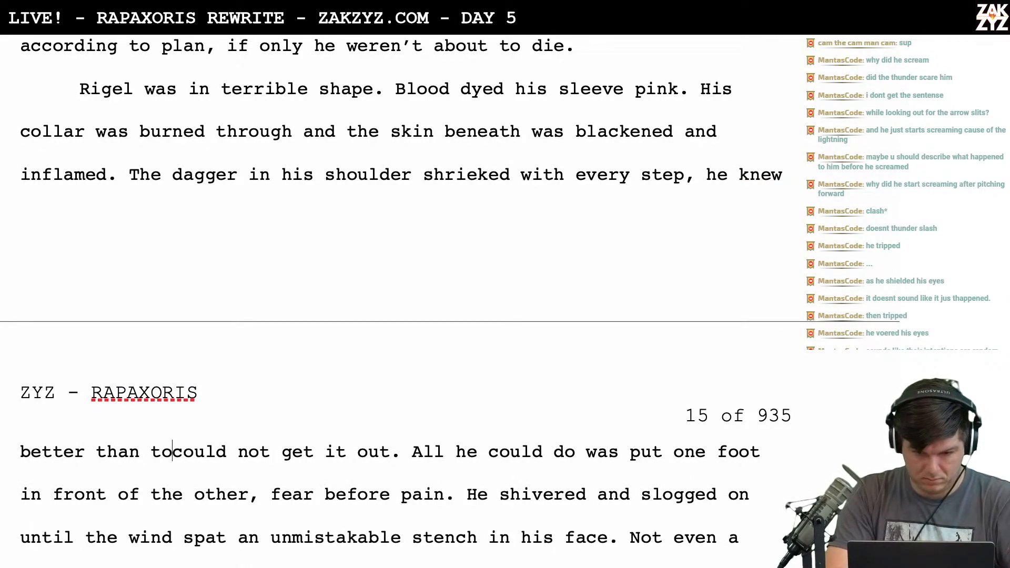
{"action": "key", "text": "BackSpace"}
{"action": "key", "text": "BackSpace"}
{"action": "key", "text": "BackSpace"}
{"action": "key", "text": "BackSpace"}
{"action": "key", "text": "BackSpace"}
{"action": "key", "text": "BackSpace"}
{"action": "key", "text": "BackSpace"}
{"action": "key", "text": "BackSpace"}
{"action": "key", "text": "BackSpace"}
{"action": "key", "text": "BackSpace"}
{"action": "key", "text": "BackSpace"}
{"action": "key", "text": "BackSpace"}
{"action": "key", "text": "BackSpace"}
{"action": "key", "text": "BackSpace"}
{"action": "key", "text": "BackSpace"}
{"action": "key", "text": "BackSpace"}
{"action": "key", "text": "BackSpace"}
{"action": "key", "text": "BackSpace"}
{"action": "key", "text": "BackSpace"}
{"action": "key", "text": "BackSpace"}
{"action": "key", "text": "BackSpace"}
{"action": "key", "text": "BackSpace"}
{"action": "type", "text": "he"}
{"action": "key", "text": "BackSpace"}
{"action": "type", "text": "e could not"}
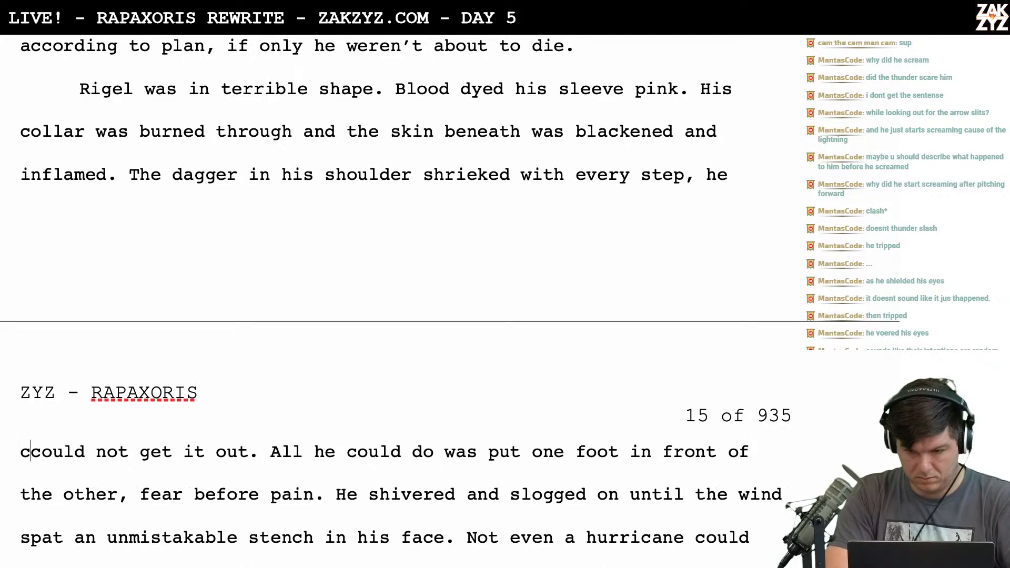
{"action": "key", "text": "BackSpace"}
{"action": "key", "text": "BackSpace"}
{"action": "key", "text": "BackSpace"}
{"action": "key", "text": "BackSpace"}
{"action": "key", "text": "BackSpace"}
{"action": "key", "text": "BackSpace"}
{"action": "key", "text": "BackSpace"}
{"action": "key", "text": "BackSpace"}
{"action": "key", "text": "BackSpace"}
{"action": "key", "text": "BackSpace"}
{"action": "key", "text": "BackSpace"}
{"action": "key", "text": "BackSpace"}
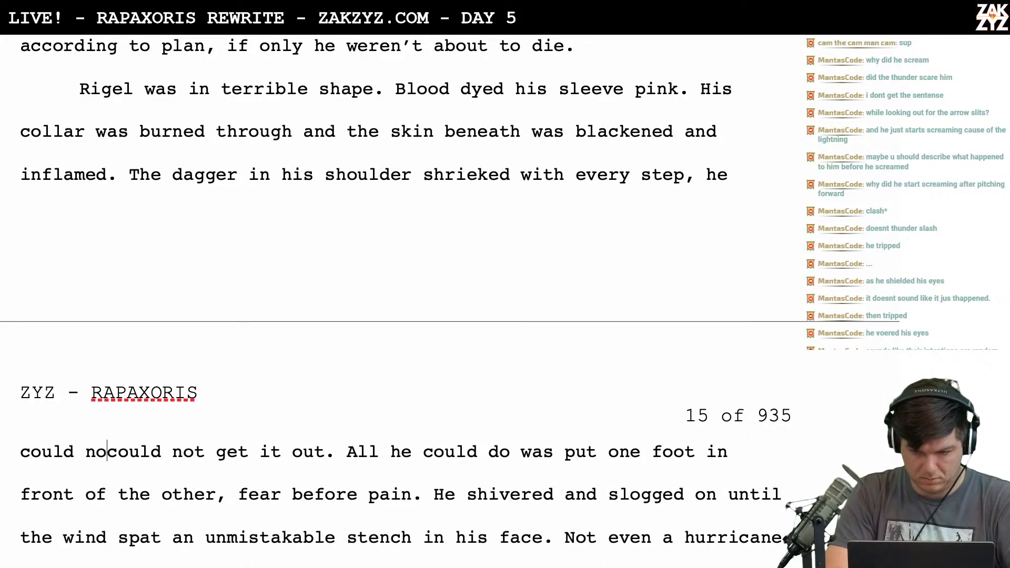
{"action": "type", "text": "e "}
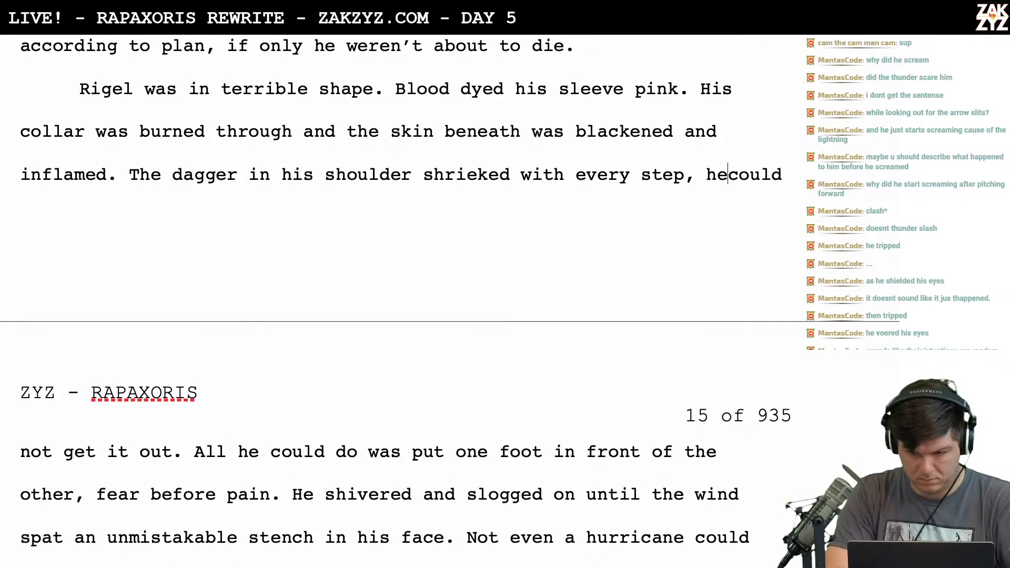
{"action": "type", "text": "cou"}
{"action": "key", "text": "BackSpace"}
{"action": "key", "text": "BackSpace"}
{"action": "key", "text": "BackSpace"}
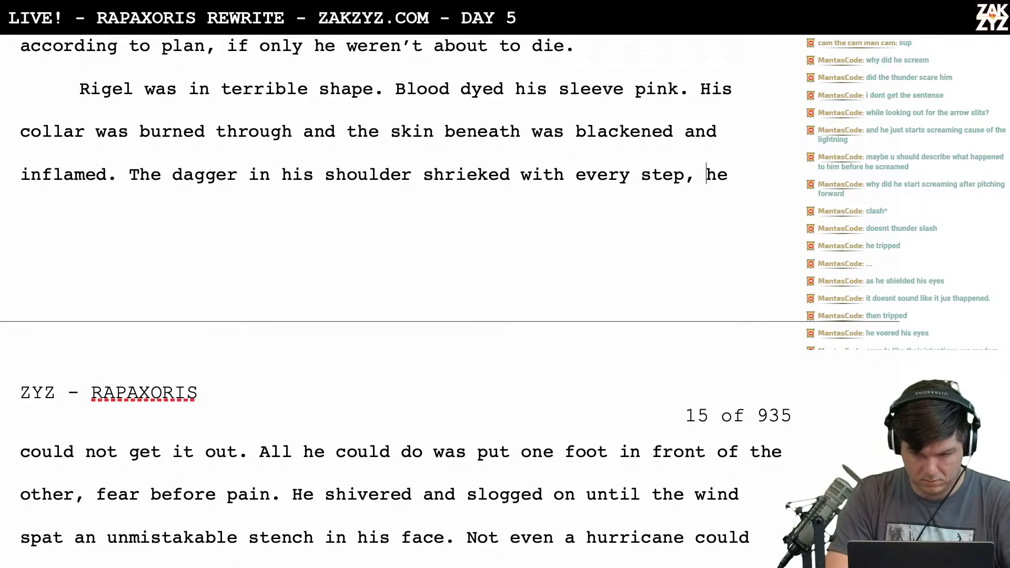
Insert "but he didn't dare pull it out." after "The dagger in his shoulder shrieked with every step,"
{"action": "type", "text": "but he didn"}
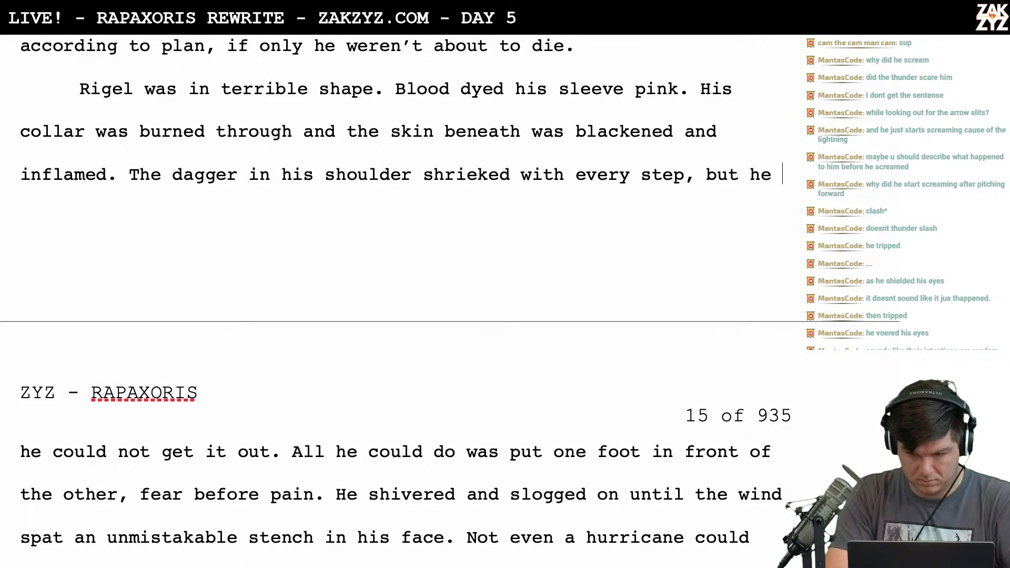
{"action": "type", "text": "'t dare piul"}
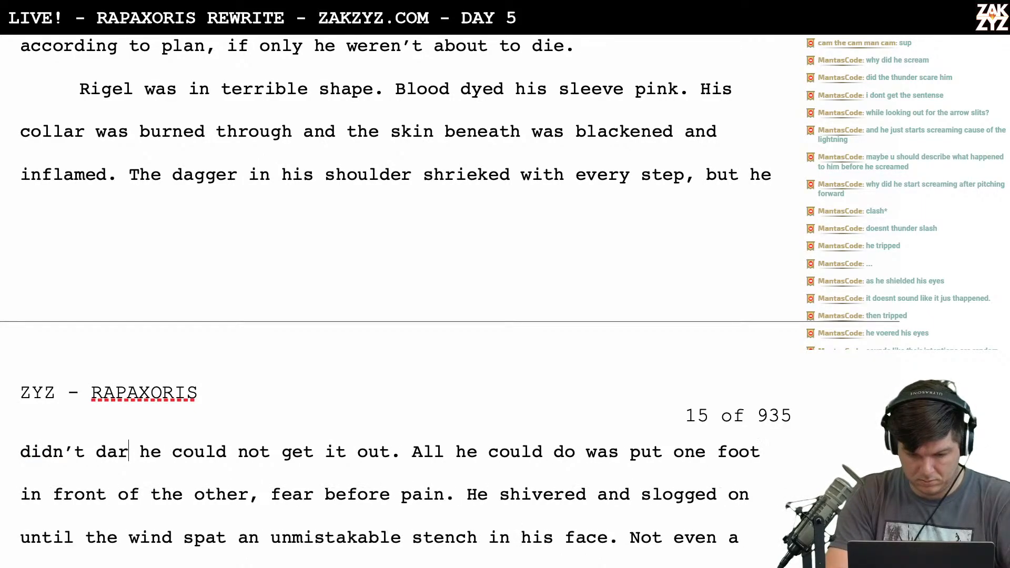
{"action": "key", "text": "BackSpace"}
{"action": "key", "text": "BackSpace"}
{"action": "type", "text": "ll"}
{"action": "key", "text": "BackSpace"}
{"action": "key", "text": "BackSpace"}
{"action": "key", "text": "BackSpace"}
{"action": "key", "text": "BackSpace"}
{"action": "type", "text": "ull it a"}
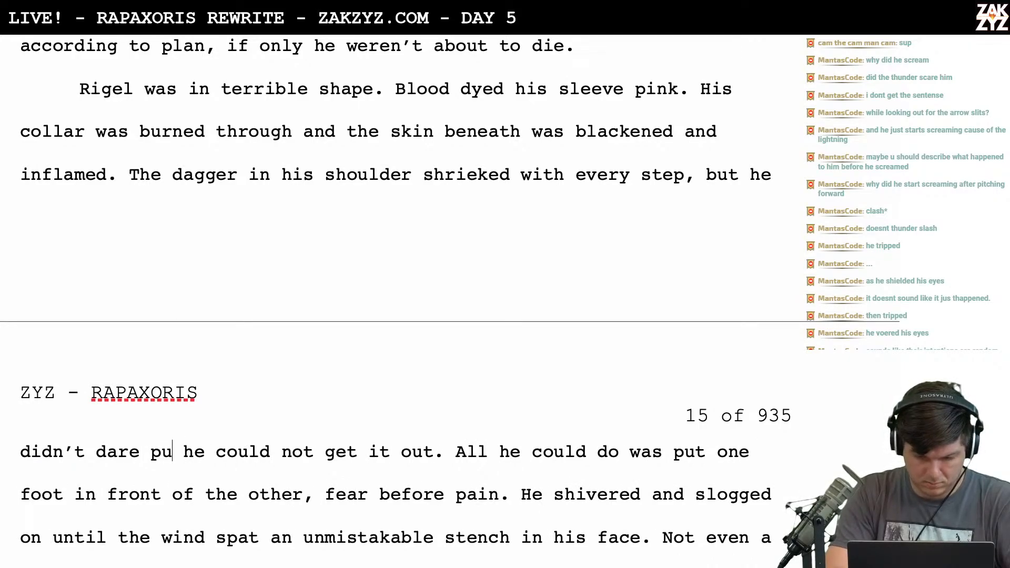
{"action": "key", "text": "BackSpace"}
{"action": "type", "text": "out."}
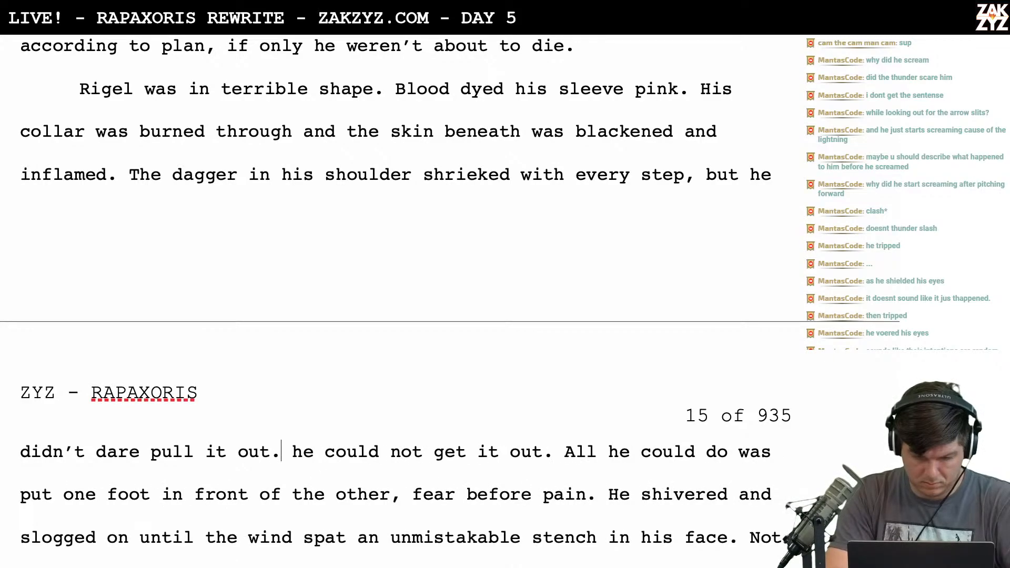
Delete the leftover clause "he could not get it out." before "All he could do was put one foot"
{"action": "key", "text": "shift+Right"}
{"action": "key", "text": "shift+Right"}
{"action": "key", "text": "shift+Right"}
{"action": "key", "text": "shift+Right"}
{"action": "key", "text": "shift+Right"}
{"action": "key", "text": "shift+Right"}
{"action": "key", "text": "shift+Right"}
{"action": "key", "text": "shift+Right"}
{"action": "key", "text": "shift+Right"}
{"action": "key", "text": "shift+Right"}
{"action": "key", "text": "shift+Right"}
{"action": "key", "text": "shift+Right"}
{"action": "key", "text": "shift+Right"}
{"action": "key", "text": "shift+Right"}
{"action": "key", "text": "shift+Right"}
{"action": "key", "text": "shift+Right"}
{"action": "key", "text": "shift+Right"}
{"action": "key", "text": "shift+Right"}
{"action": "key", "text": "shift+Right"}
{"action": "key", "text": "shift+Right"}
{"action": "key", "text": "shift+Right"}
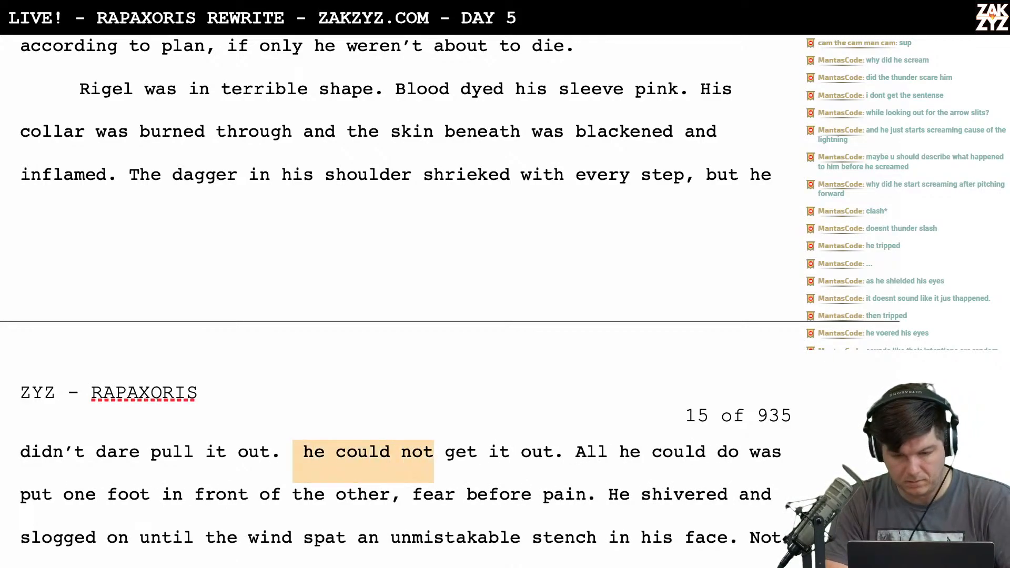
{"action": "key", "text": "shift+Right"}
{"action": "key", "text": "shift+Right"}
{"action": "key", "text": "BackSpace"}
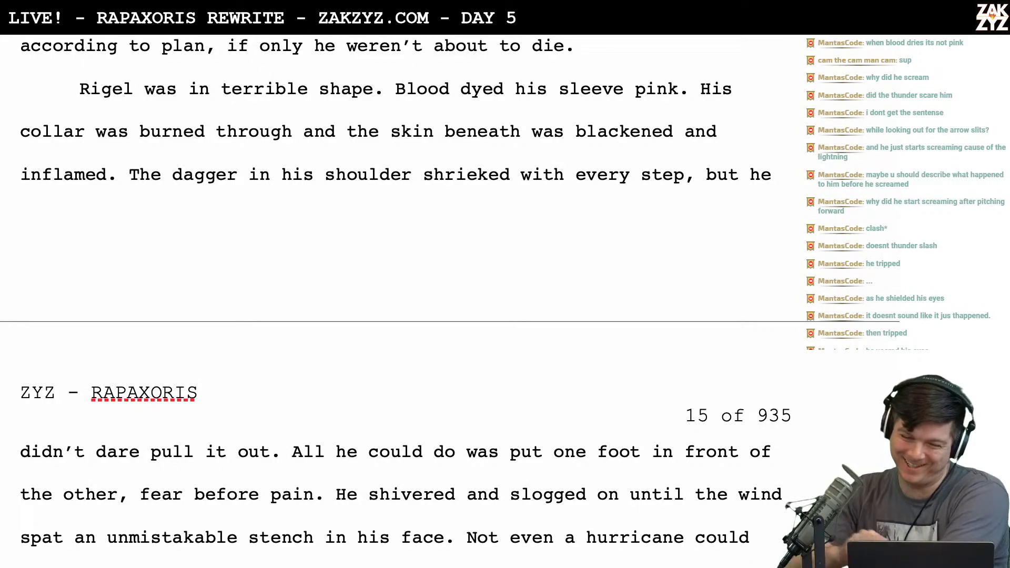
Reread the escape through Tinkerton from the edited dagger sentence to the rewritten lightning paragraph
{"action": "scroll", "coordinate": [450, 300], "scroll_direction": "down", "scroll_amount": 1}
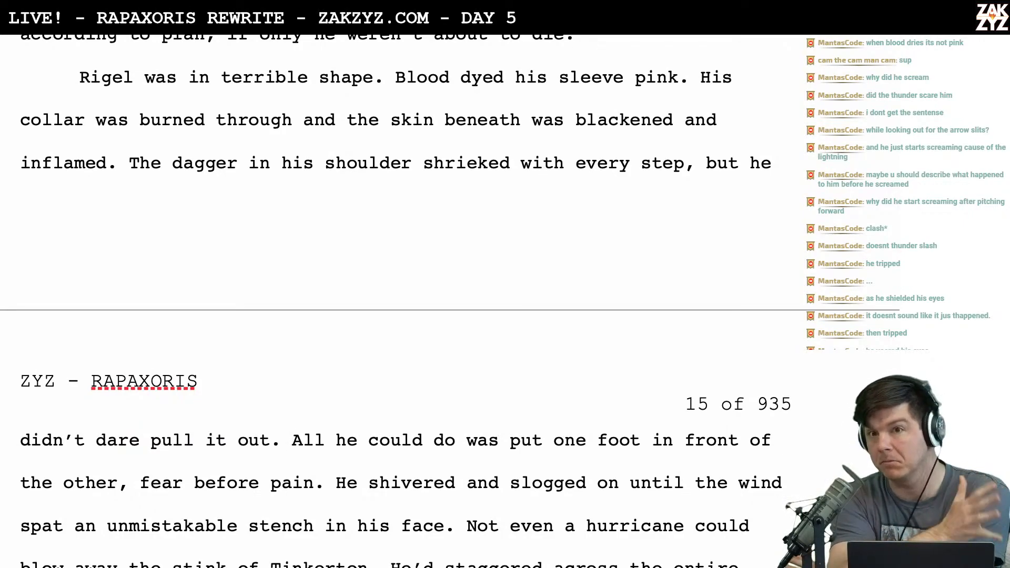
{"action": "scroll", "coordinate": [400, 300], "scroll_direction": "down", "scroll_amount": 10}
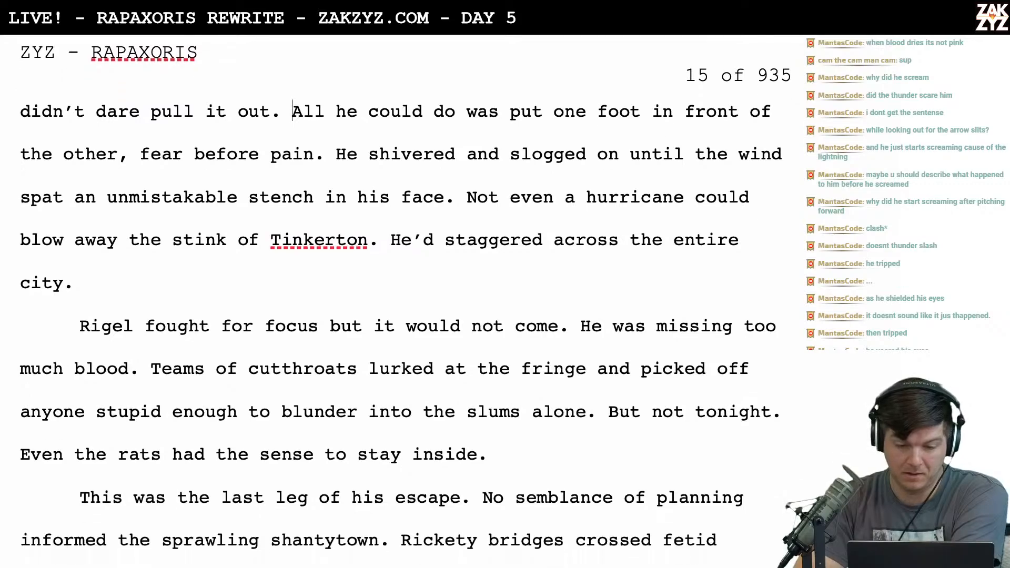
{"action": "scroll", "coordinate": [400, 300], "scroll_direction": "down", "scroll_amount": 5}
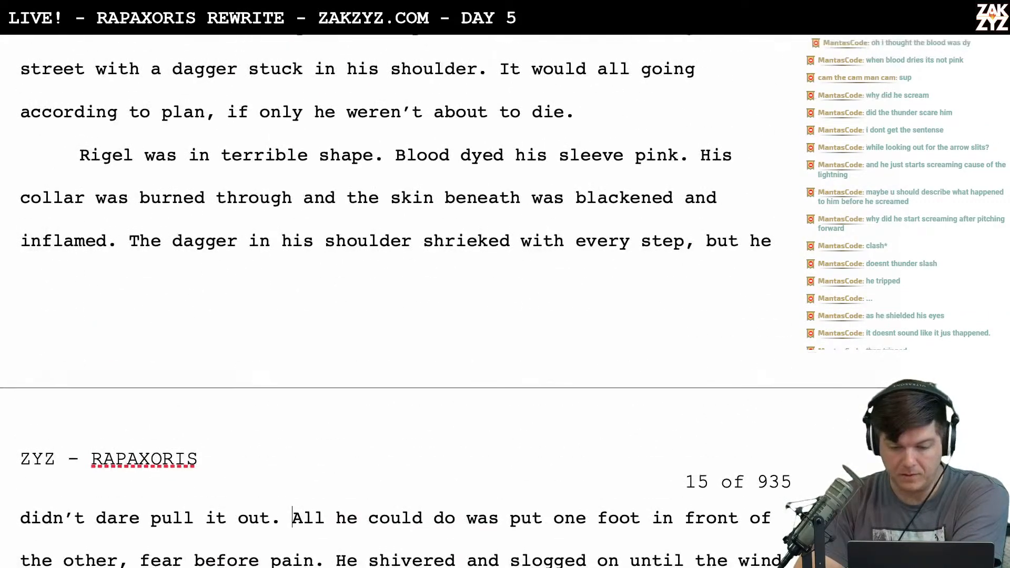
{"action": "scroll", "coordinate": [400, 299], "scroll_direction": "down", "scroll_amount": 3}
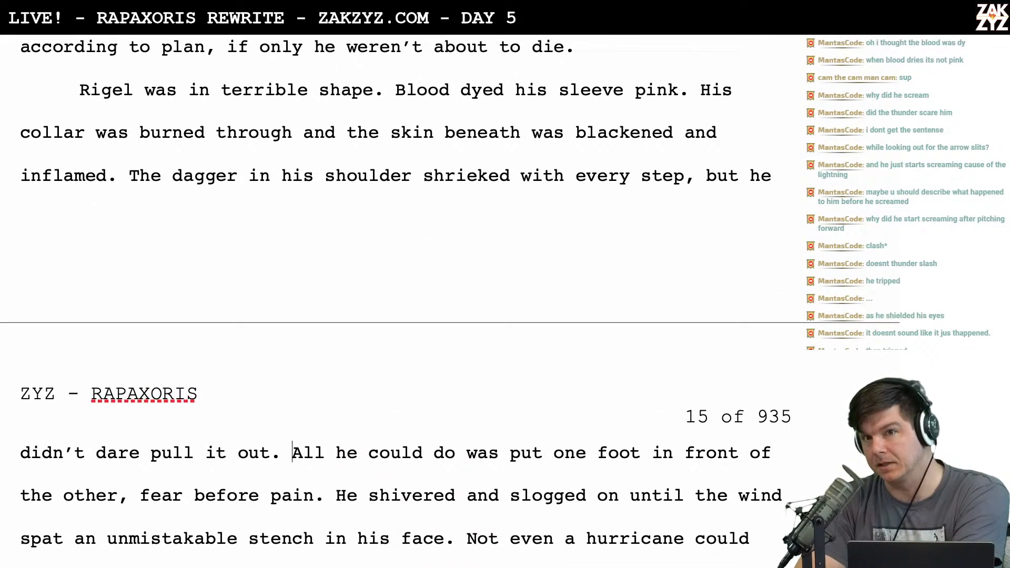
{"action": "scroll", "coordinate": [400, 315], "scroll_direction": "down", "scroll_amount": 6}
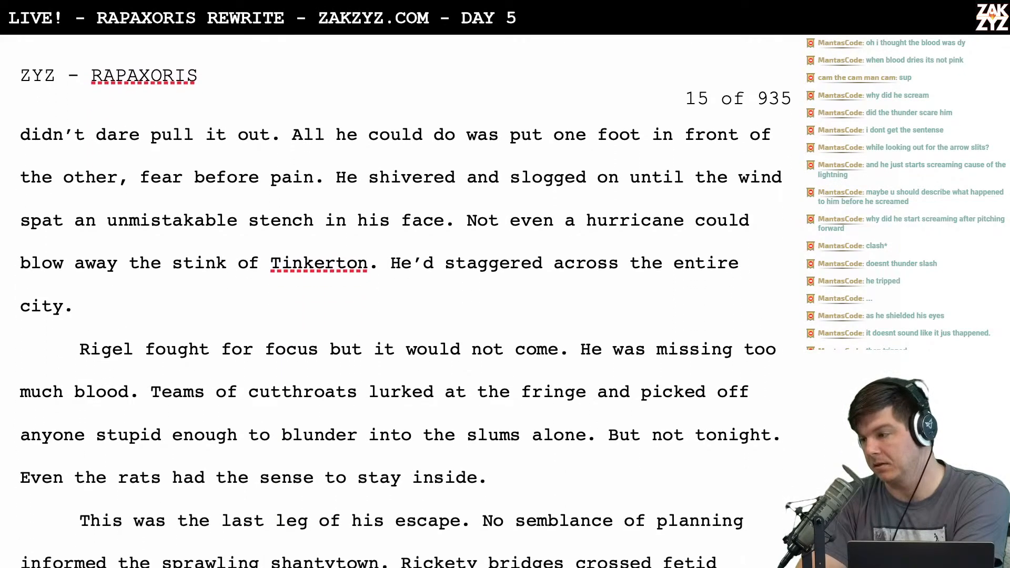
{"action": "scroll", "coordinate": [400, 316], "scroll_direction": "down", "scroll_amount": 4}
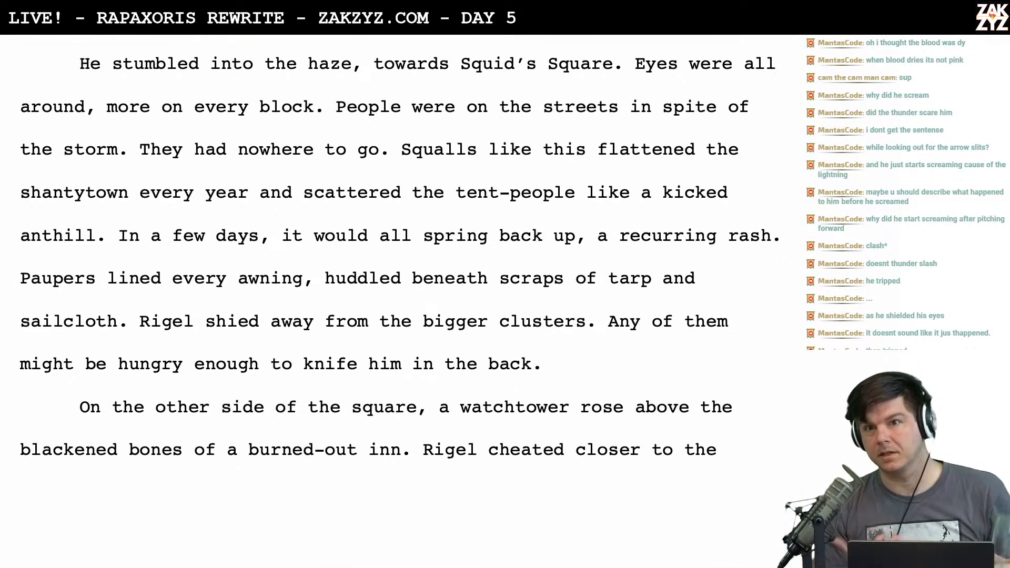
{"action": "scroll", "coordinate": [400, 316], "scroll_direction": "down", "scroll_amount": 5}
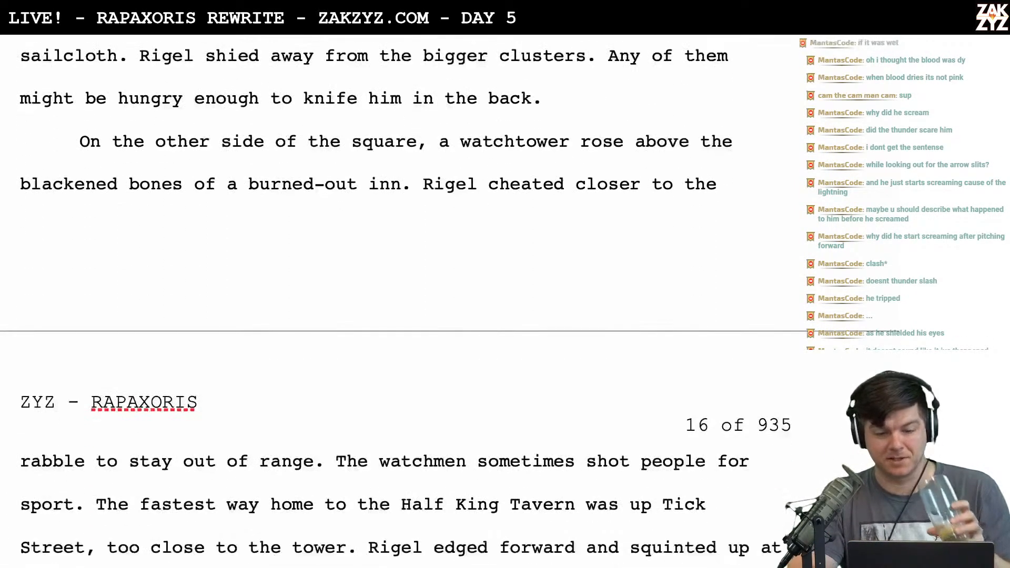
{"action": "scroll", "coordinate": [400, 315], "scroll_direction": "down", "scroll_amount": 3}
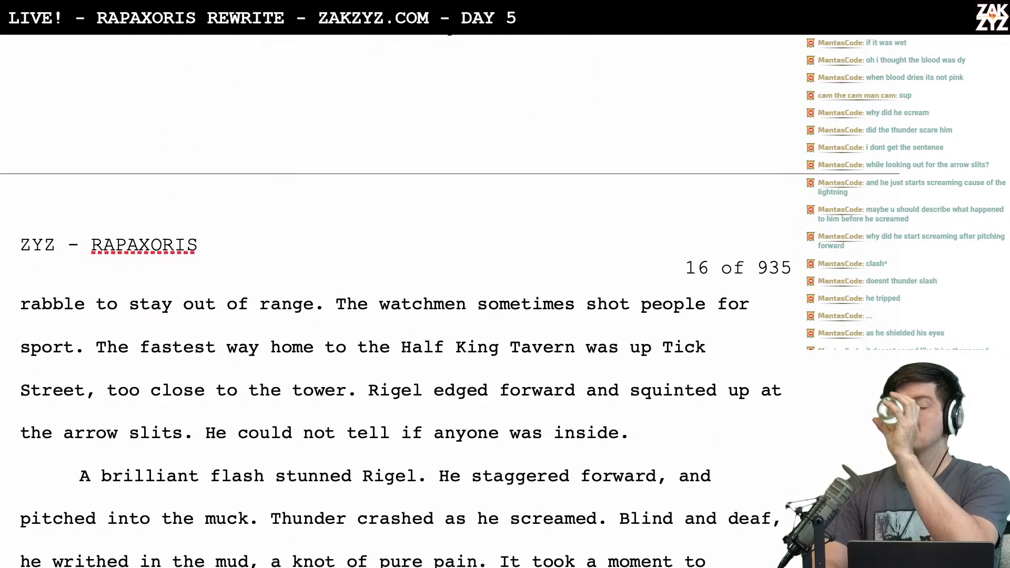
{"action": "scroll", "coordinate": [400, 316], "scroll_direction": "down", "scroll_amount": 6}
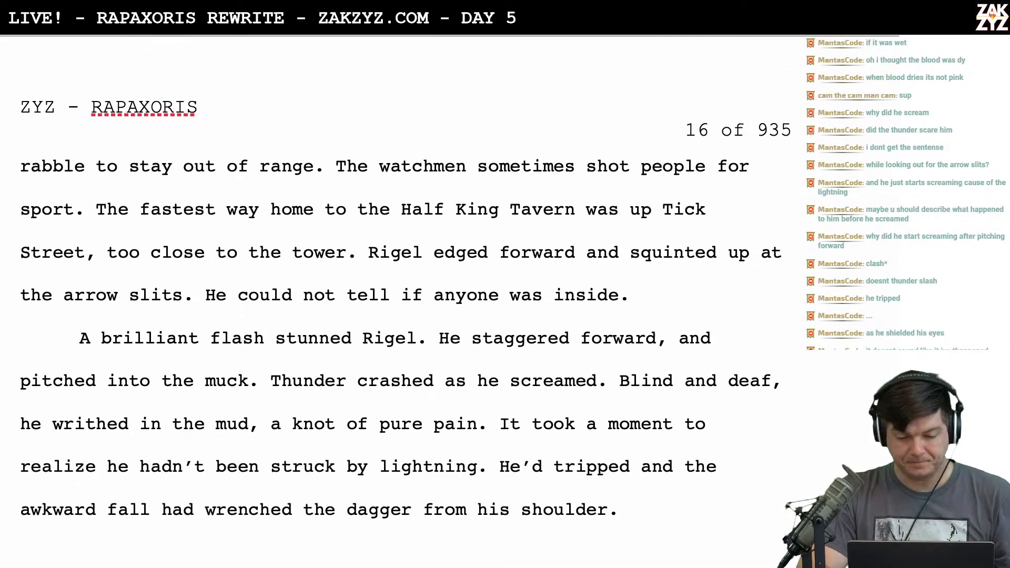
{"action": "scroll", "coordinate": [400, 316], "scroll_direction": "down", "scroll_amount": 2}
{"action": "scroll", "coordinate": [399, 315], "scroll_direction": "up", "scroll_amount": 5}
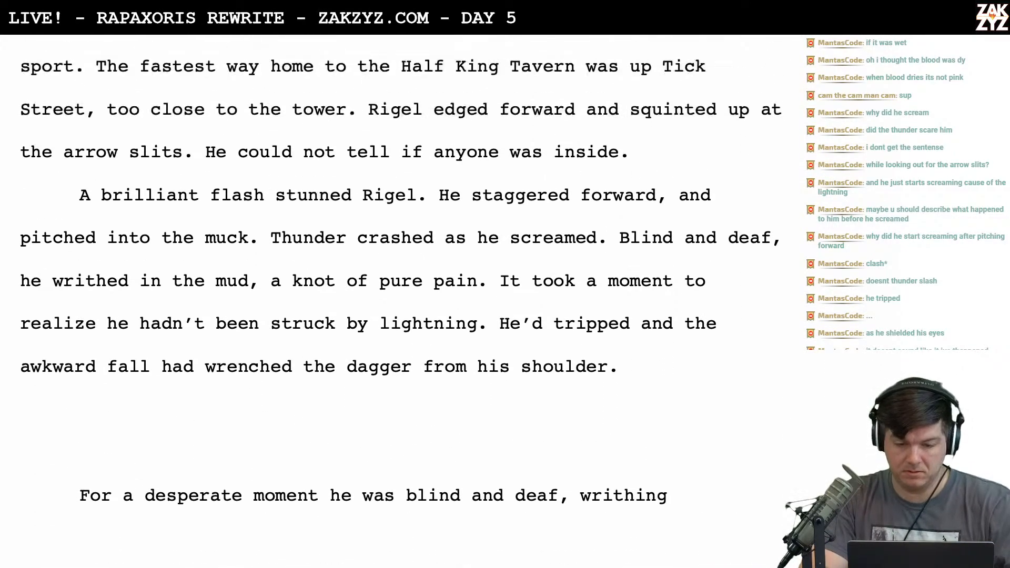
Go back over the scene from "Just one more block!" and examine the "Rigel was in terrible shape" paragraph, placing the cursor before "Blood dyed"
{"action": "scroll", "coordinate": [399, 316], "scroll_direction": "up", "scroll_amount": 20}
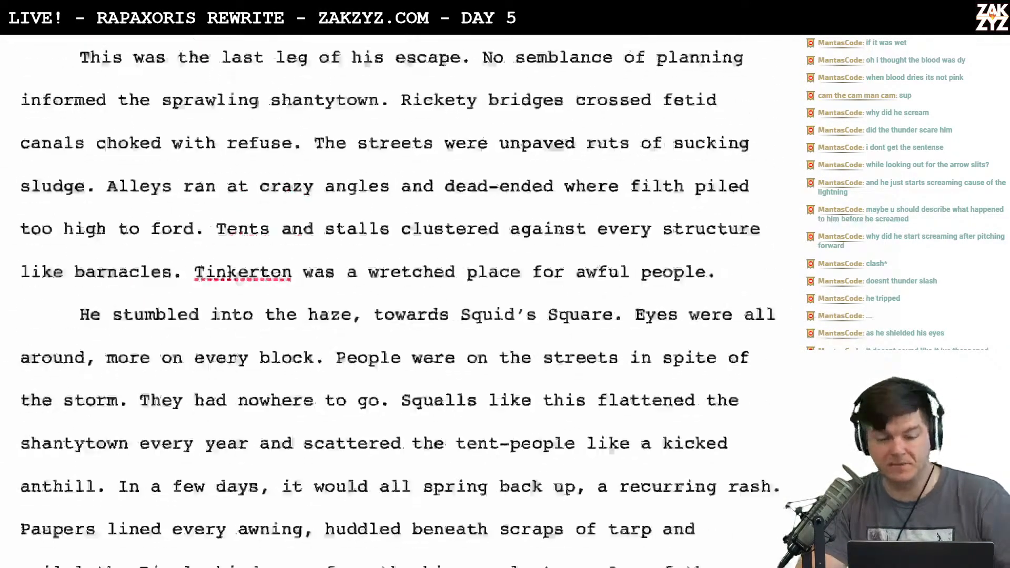
{"action": "scroll", "coordinate": [400, 315], "scroll_direction": "up", "scroll_amount": 8}
{"action": "scroll", "coordinate": [400, 315], "scroll_direction": "up", "scroll_amount": 10}
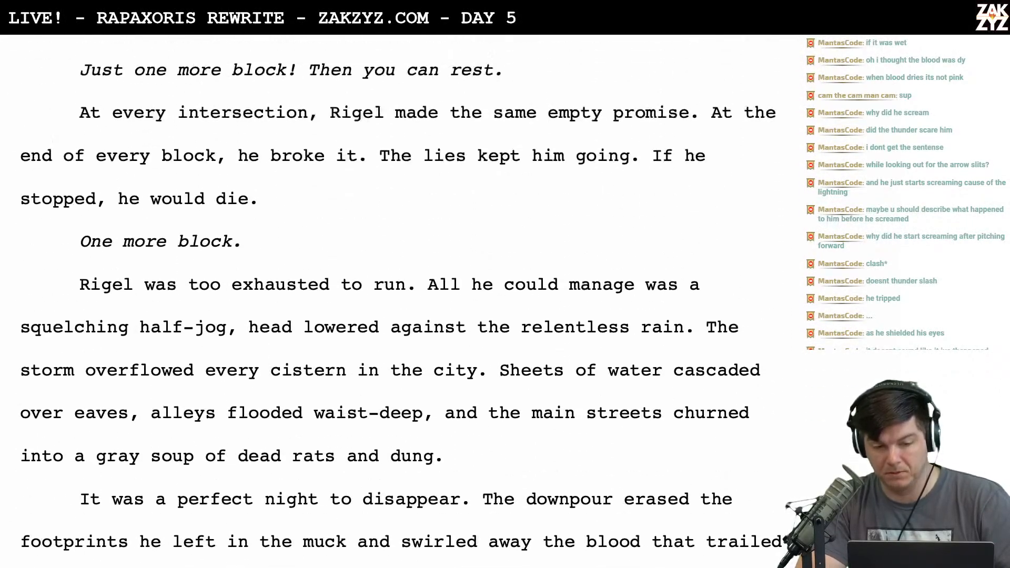
{"action": "scroll", "coordinate": [400, 316], "scroll_direction": "down", "scroll_amount": 1}
{"action": "scroll", "coordinate": [399, 315], "scroll_direction": "up", "scroll_amount": 6}
{"action": "scroll", "coordinate": [400, 315], "scroll_direction": "down", "scroll_amount": 15}
{"action": "scroll", "coordinate": [400, 315], "scroll_direction": "down", "scroll_amount": 7}
{"action": "scroll", "coordinate": [400, 316], "scroll_direction": "up", "scroll_amount": 2}
{"action": "scroll", "coordinate": [400, 315], "scroll_direction": "down", "scroll_amount": 1}
{"action": "scroll", "coordinate": [898, 149], "scroll_direction": "down", "scroll_amount": 4}
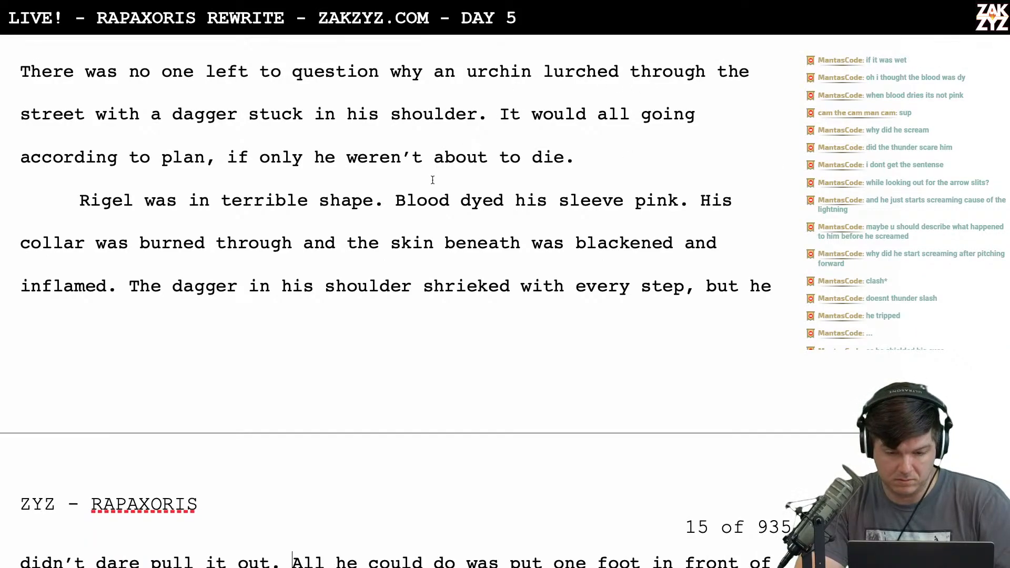
{"action": "left_click", "coordinate": [394, 206]}
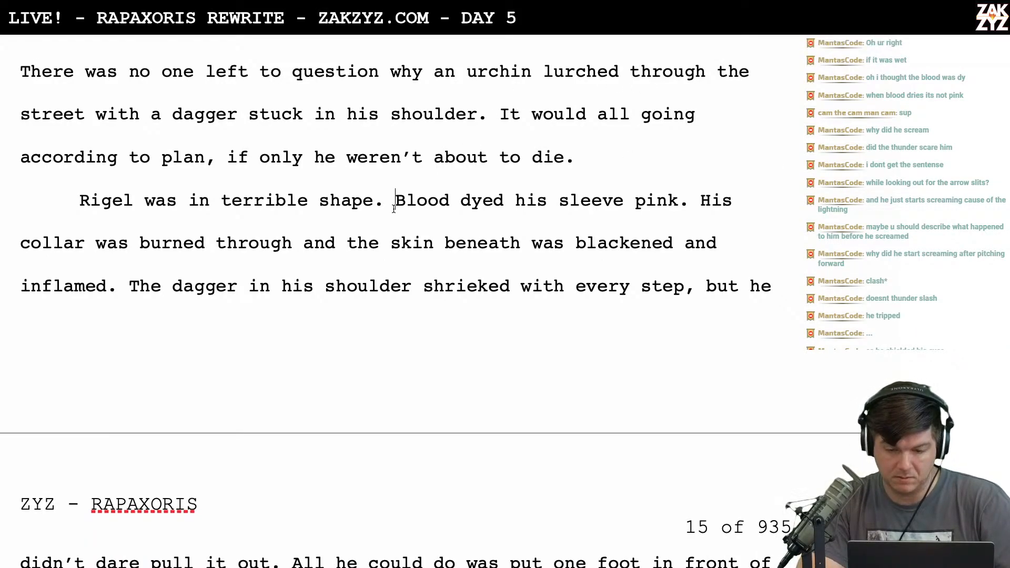
{"action": "scroll", "coordinate": [394, 209], "scroll_direction": "down", "scroll_amount": 2}
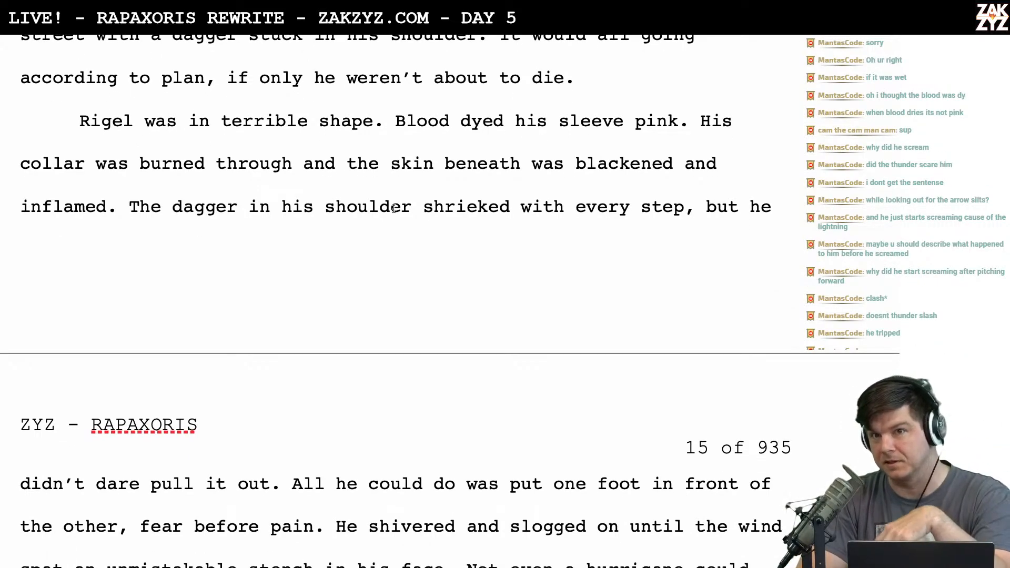
After "a knot of pure pain." in the lightning paragraph, write "He thought he'd been struck by lightning but he'd only tripped."
{"action": "scroll", "coordinate": [394, 209], "scroll_direction": "down", "scroll_amount": 9}
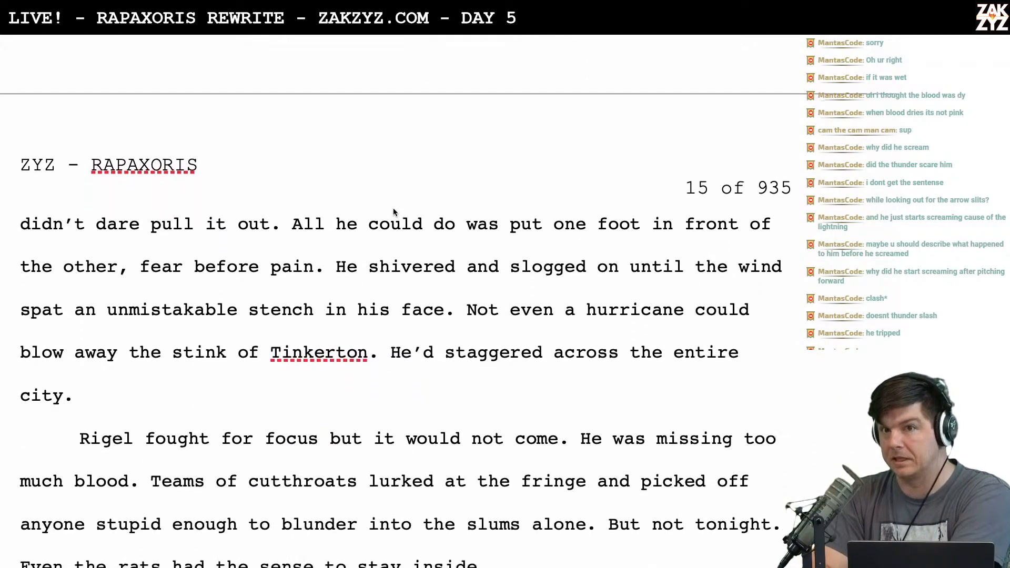
{"action": "scroll", "coordinate": [394, 209], "scroll_direction": "down", "scroll_amount": 13}
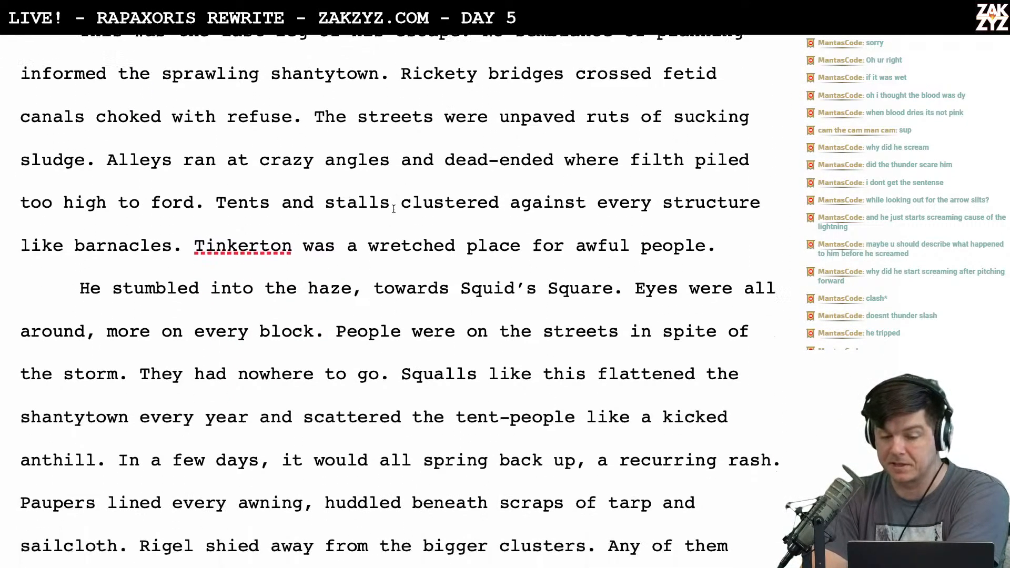
{"action": "scroll", "coordinate": [394, 208], "scroll_direction": "down", "scroll_amount": 9}
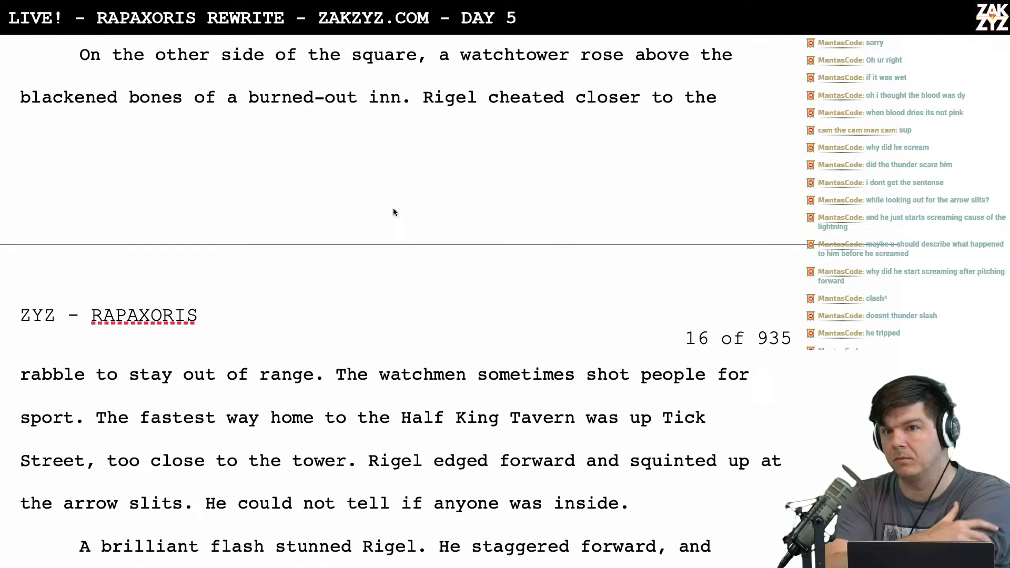
{"action": "scroll", "coordinate": [394, 213], "scroll_direction": "down", "scroll_amount": 9}
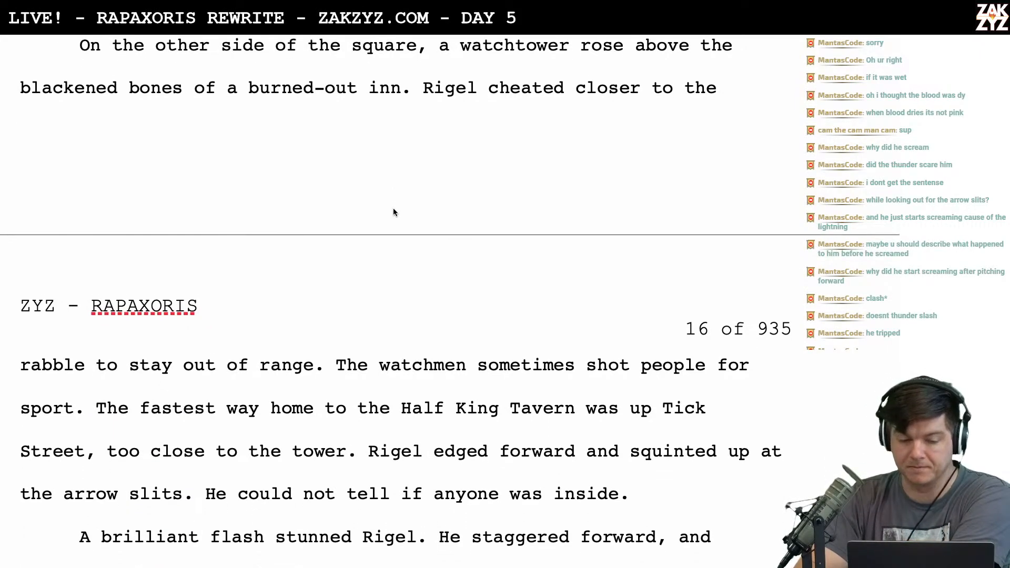
{"action": "scroll", "coordinate": [394, 208], "scroll_direction": "up", "scroll_amount": 2}
{"action": "scroll", "coordinate": [395, 209], "scroll_direction": "down", "scroll_amount": 3}
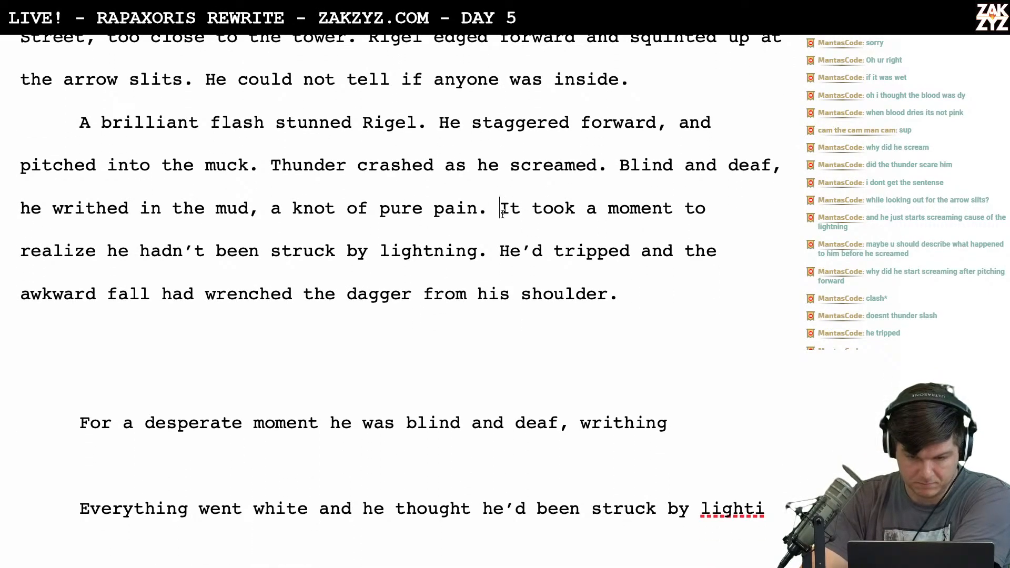
{"action": "key", "text": "Return"}
{"action": "key", "text": "Return"}
{"action": "type", "text": "He "}
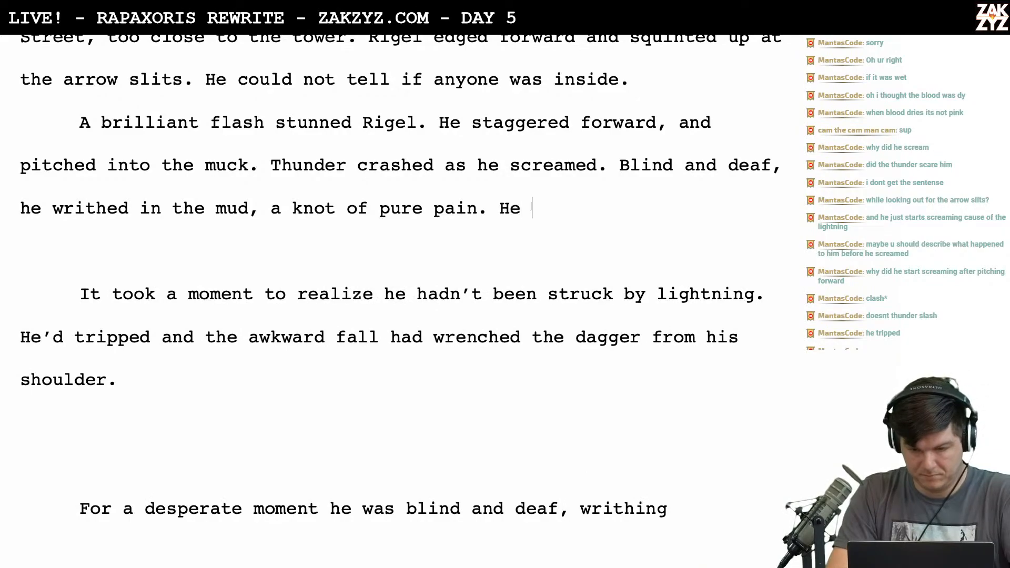
{"action": "type", "text": "thought he'd been"}
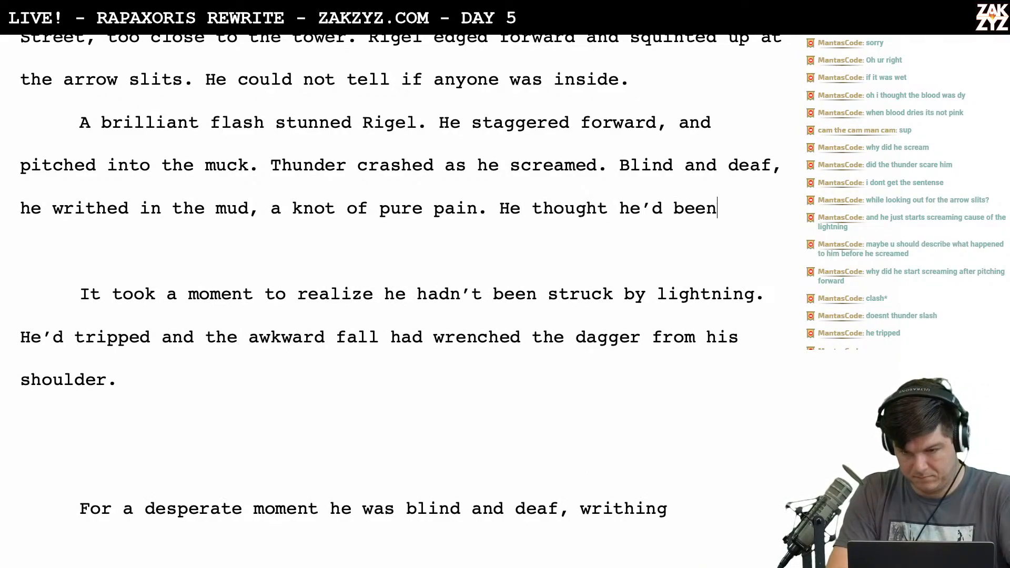
{"action": "type", "text": " struck by lig"}
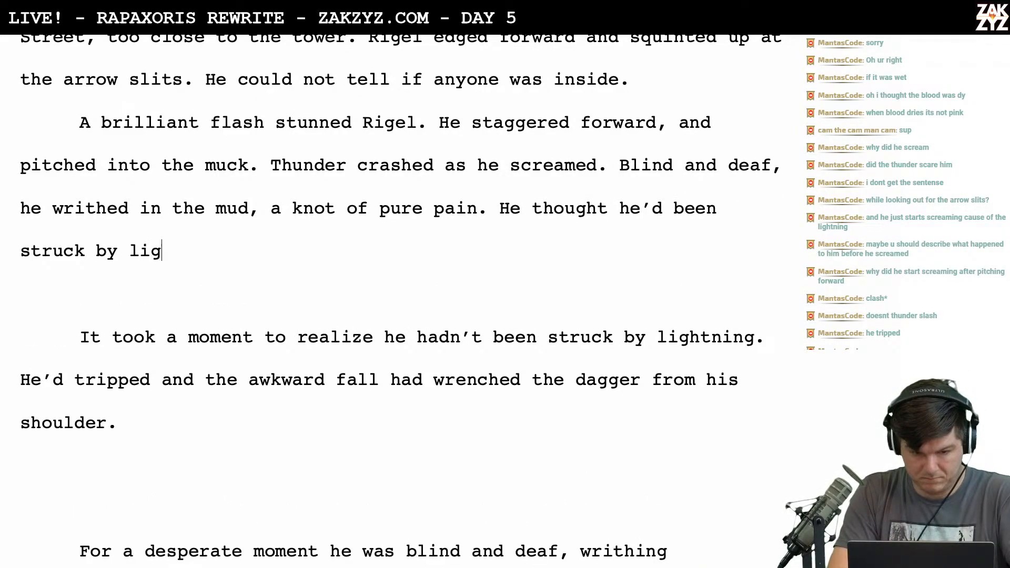
{"action": "type", "text": "htning but he'd only trippe"}
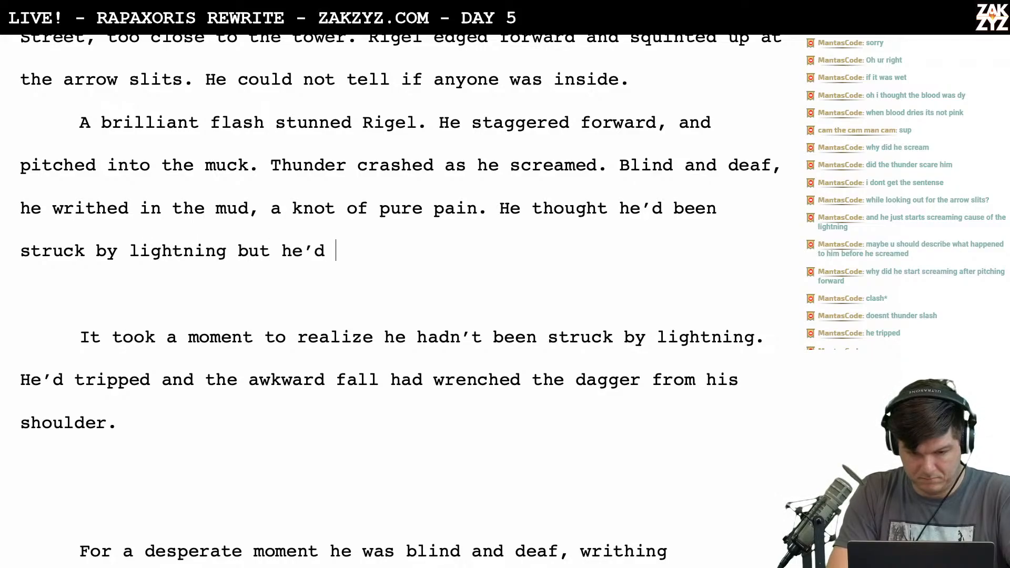
{"action": "type", "text": "d. T"}
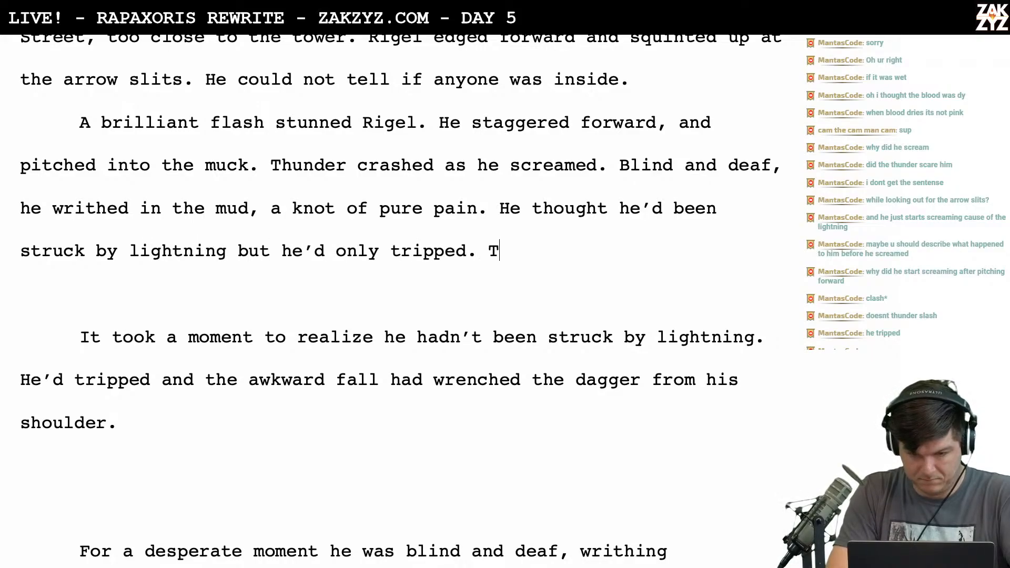
Continue the paragraph with "The awkward fall had wrenched the dagger from his shoulder."
{"action": "type", "text": "he awkward f"}
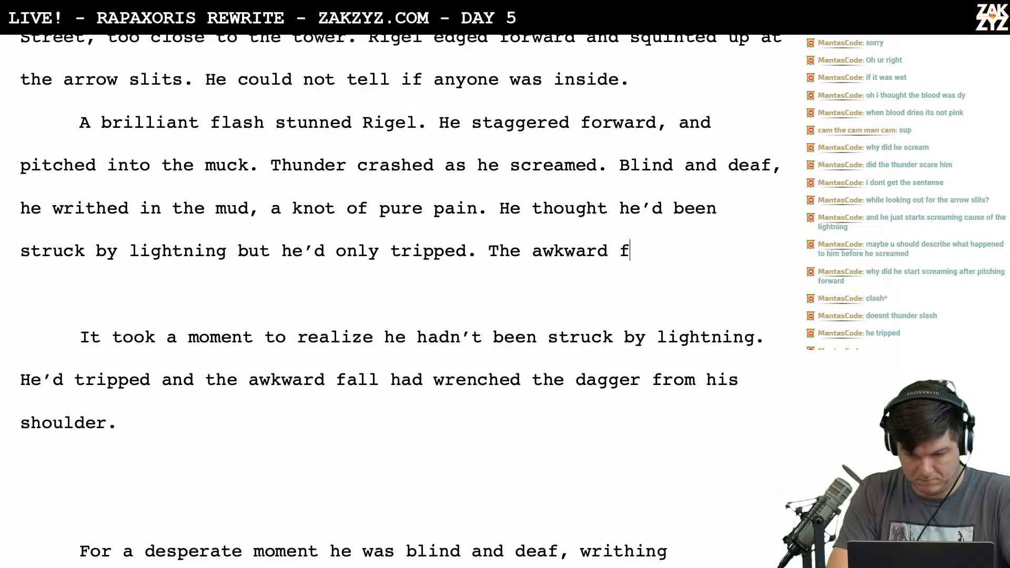
{"action": "type", "text": "all had wrench"}
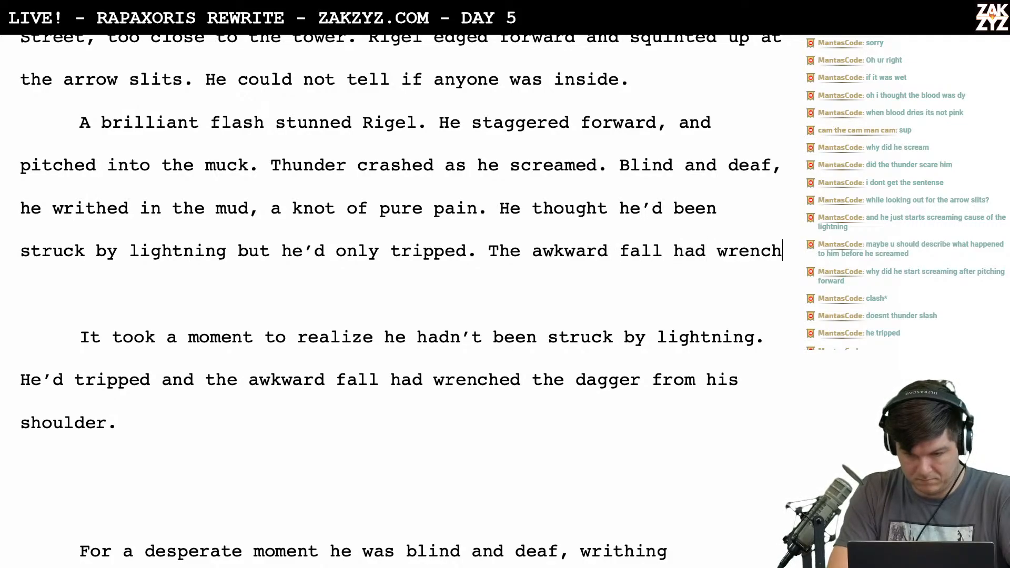
{"action": "type", "text": "ed the dagger from his shoulder."}
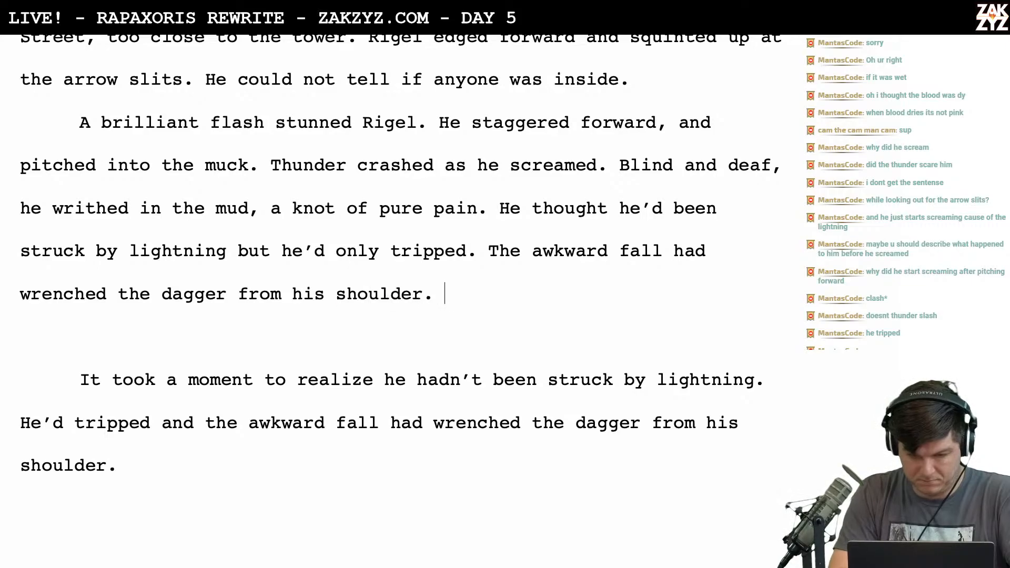
Delete the old drafts from "It took a moment to realize" through "He'd never felt such agony.", keeping "As the glare faded" as a new paragraph
{"action": "key", "text": "ctrl+shift+End"}
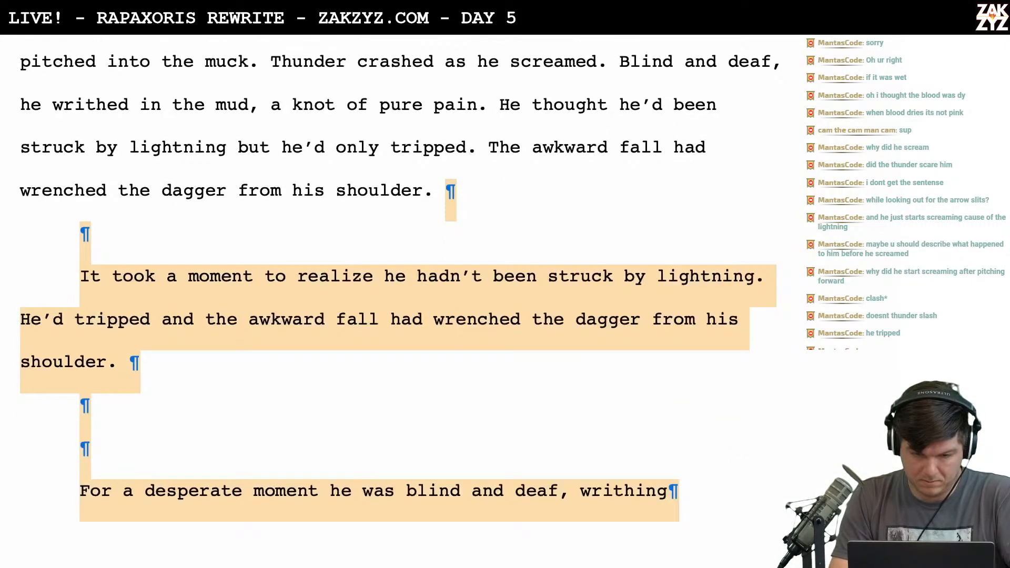
{"action": "key", "text": "shift+Down"}
{"action": "key", "text": "shift+Down"}
{"action": "key", "text": "shift+Down"}
{"action": "key", "text": "shift+Down"}
{"action": "key", "text": "shift+Down"}
{"action": "key", "text": "shift+Down"}
{"action": "key", "text": "shift+Down"}
{"action": "key", "text": "shift+Down"}
{"action": "key", "text": "shift+Down"}
{"action": "key", "text": "shift+Down"}
{"action": "key", "text": "shift+Down"}
{"action": "key", "text": "shift+Down"}
{"action": "key", "text": "shift+Down"}
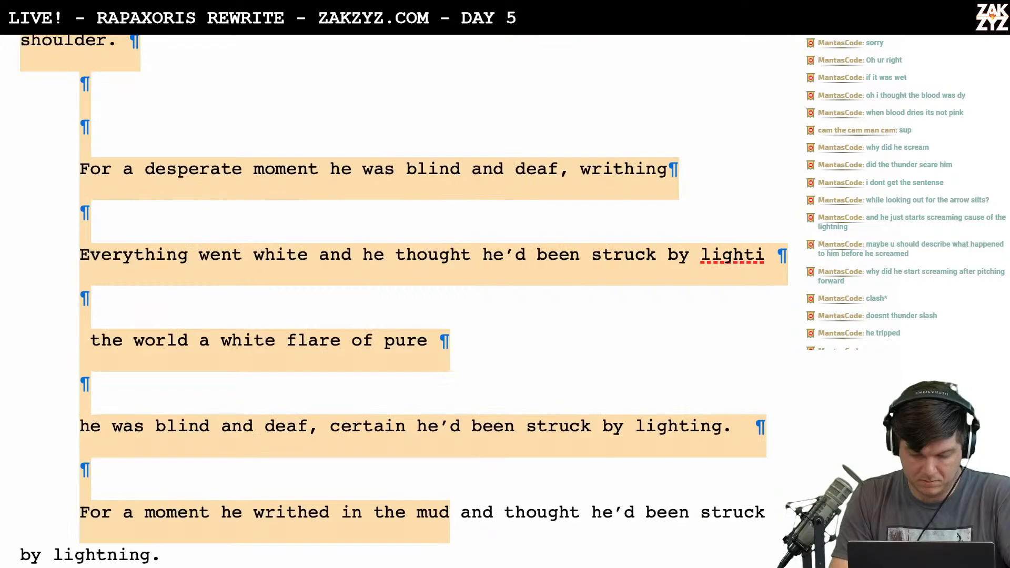
{"action": "key", "text": "shift+Down"}
{"action": "key", "text": "shift+Down"}
{"action": "key", "text": "shift+Up"}
{"action": "key", "text": "shift+Up"}
{"action": "key", "text": "shift+Down"}
{"action": "key", "text": "shift+Right"}
{"action": "key", "text": "shift+Right"}
{"action": "key", "text": "shift+Right"}
{"action": "key", "text": "shift+Right"}
{"action": "key", "text": "shift+Right"}
{"action": "key", "text": "shift+Right"}
{"action": "key", "text": "shift+Left"}
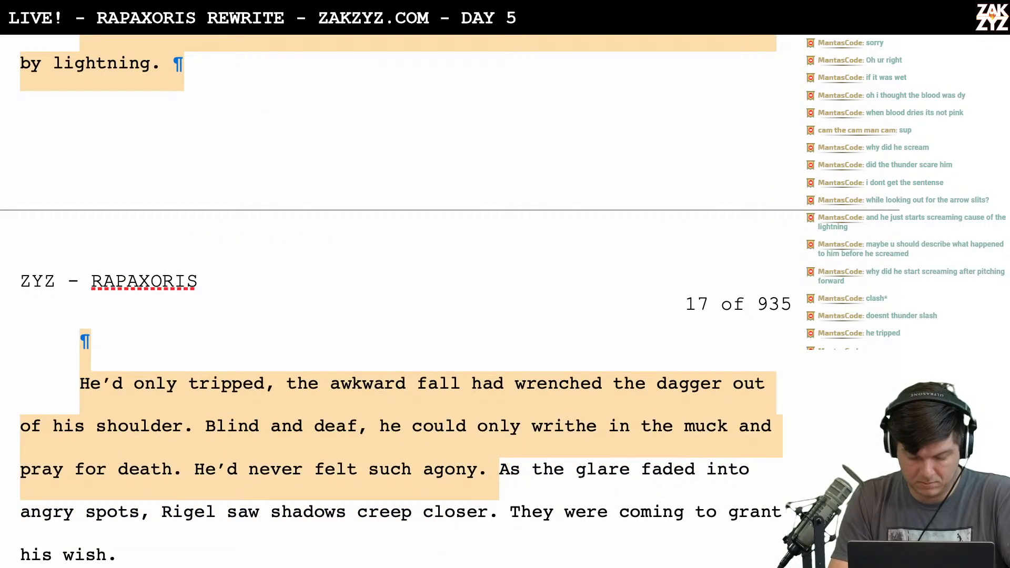
{"action": "key", "text": "Delete"}
{"action": "key", "text": "Return"}
{"action": "key", "text": "Up"}
{"action": "key", "text": "Up"}
{"action": "key", "text": "Up"}
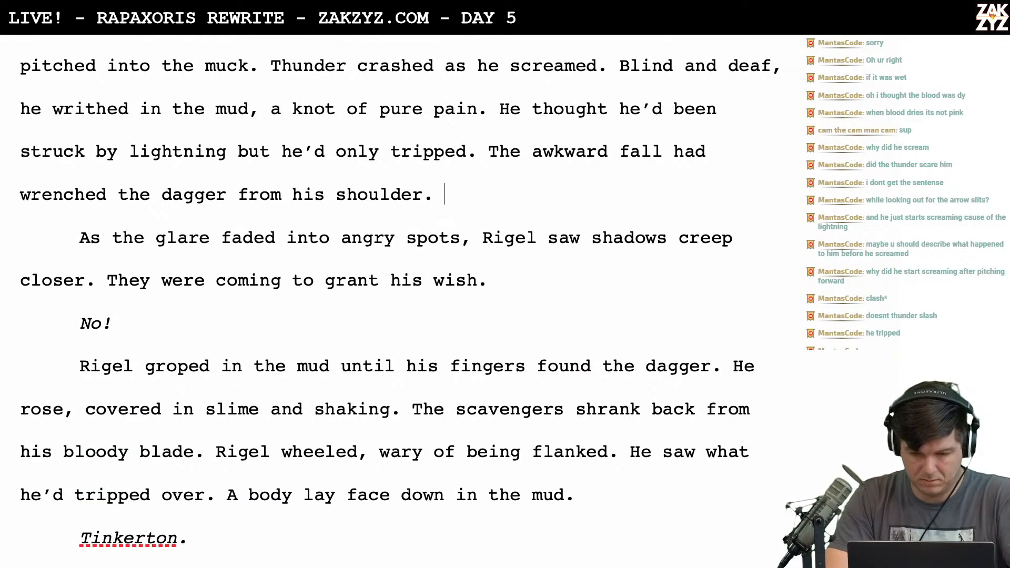
After "wrenched the dagger from his shoulder.", add "The glare faded into angry spots and shadows crept closer to him."
{"action": "key", "text": "Return"}
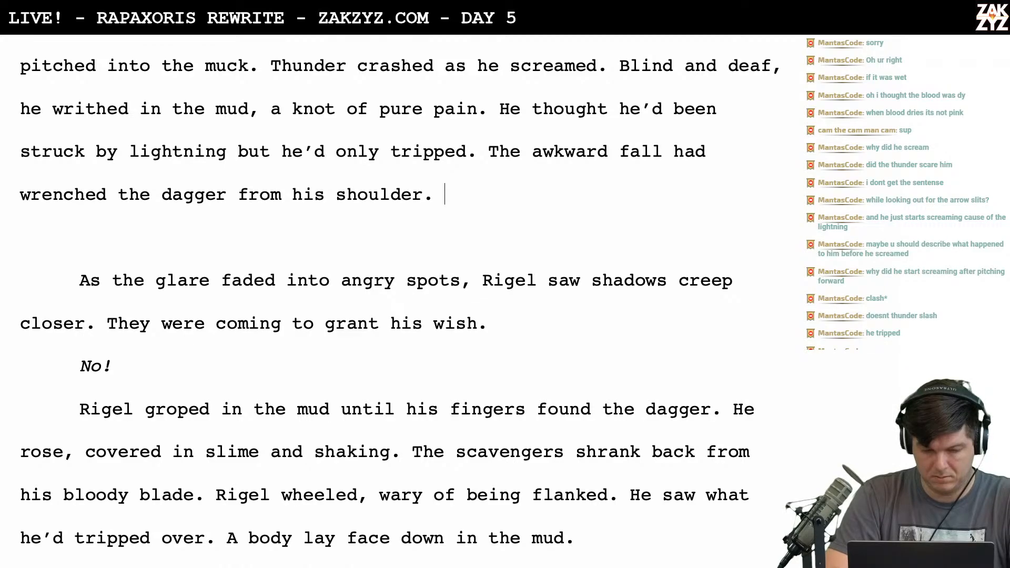
{"action": "type", "text": "The"}
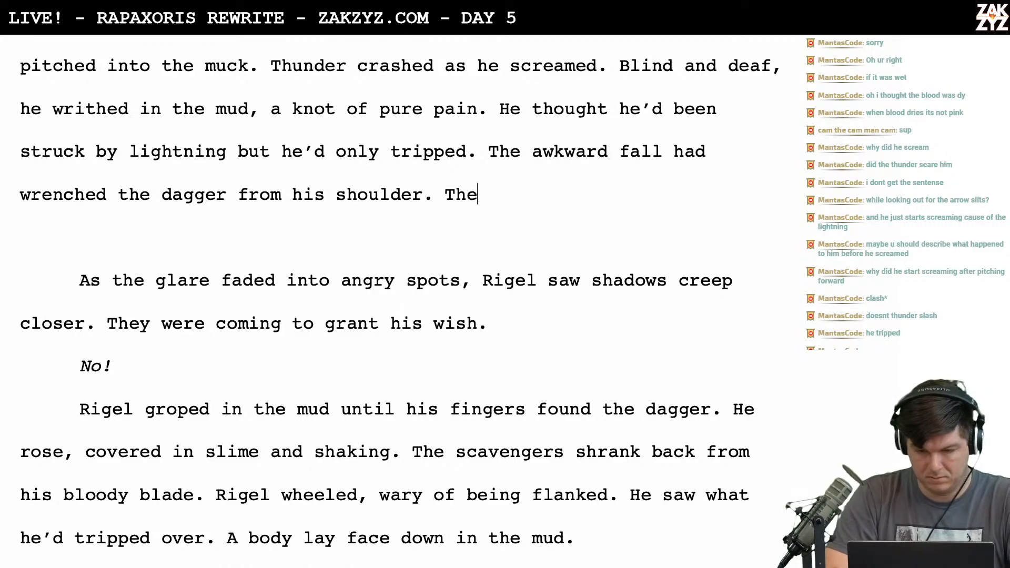
{"action": "type", "text": " glare fad"}
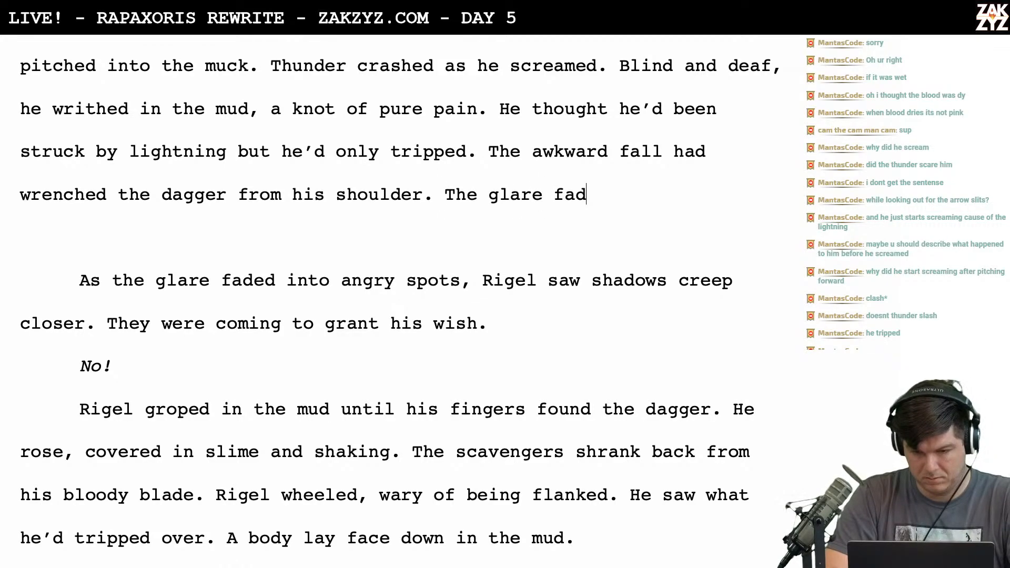
{"action": "type", "text": "ed from his eyes"}
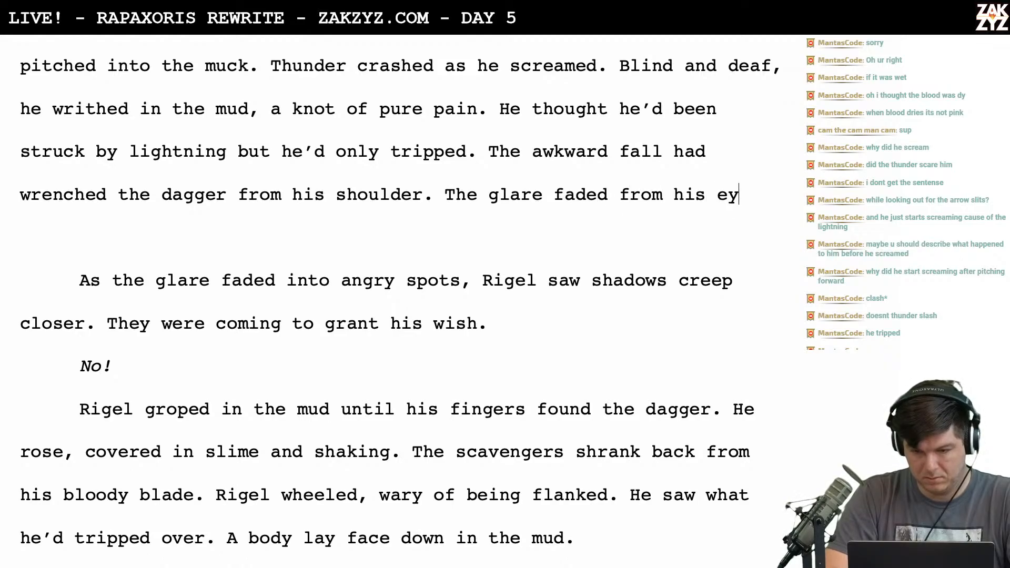
{"action": "key", "text": "BackSpace"}
{"action": "key", "text": "BackSpace"}
{"action": "key", "text": "BackSpace"}
{"action": "key", "text": "BackSpace"}
{"action": "key", "text": "BackSpace"}
{"action": "key", "text": "BackSpace"}
{"action": "key", "text": "BackSpace"}
{"action": "key", "text": "BackSpace"}
{"action": "key", "text": "BackSpace"}
{"action": "key", "text": "BackSpace"}
{"action": "key", "text": "BackSpace"}
{"action": "key", "text": "BackSpace"}
{"action": "type", "text": "into angry s"}
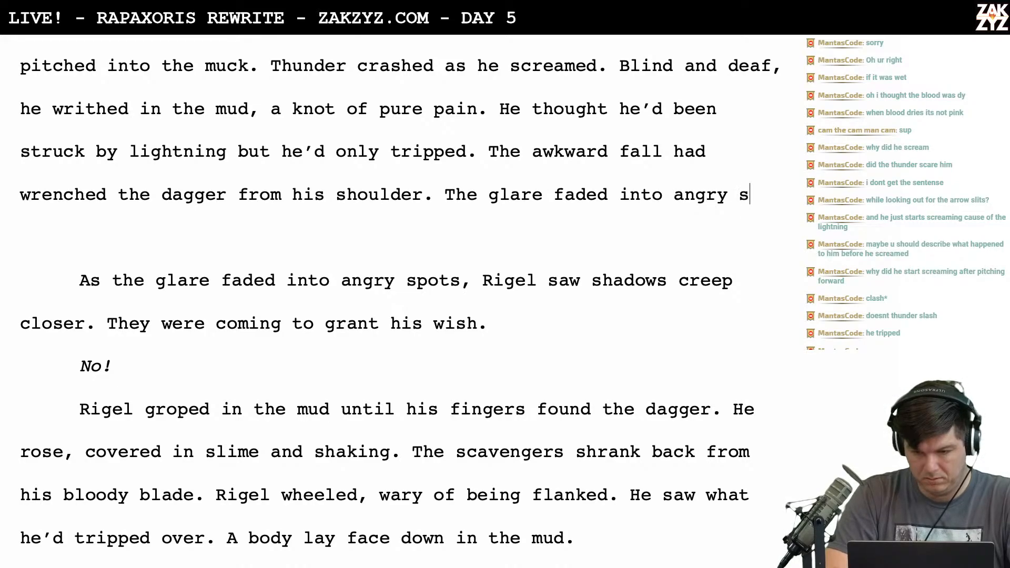
{"action": "type", "text": "pots and shadow"}
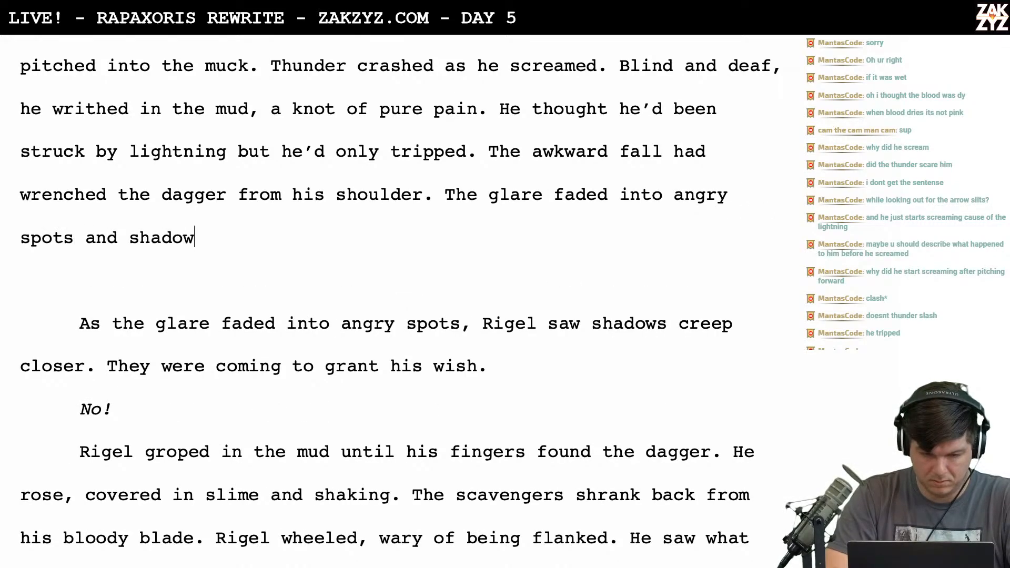
{"action": "type", "text": "s crept closer to him."}
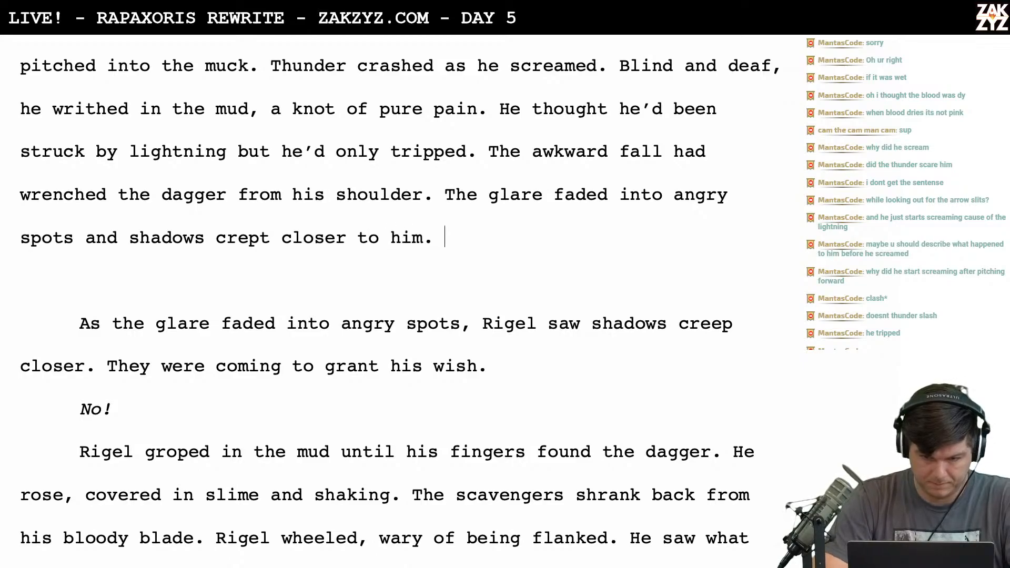
{"action": "scroll", "coordinate": [400, 300], "scroll_direction": "up", "scroll_amount": 2}
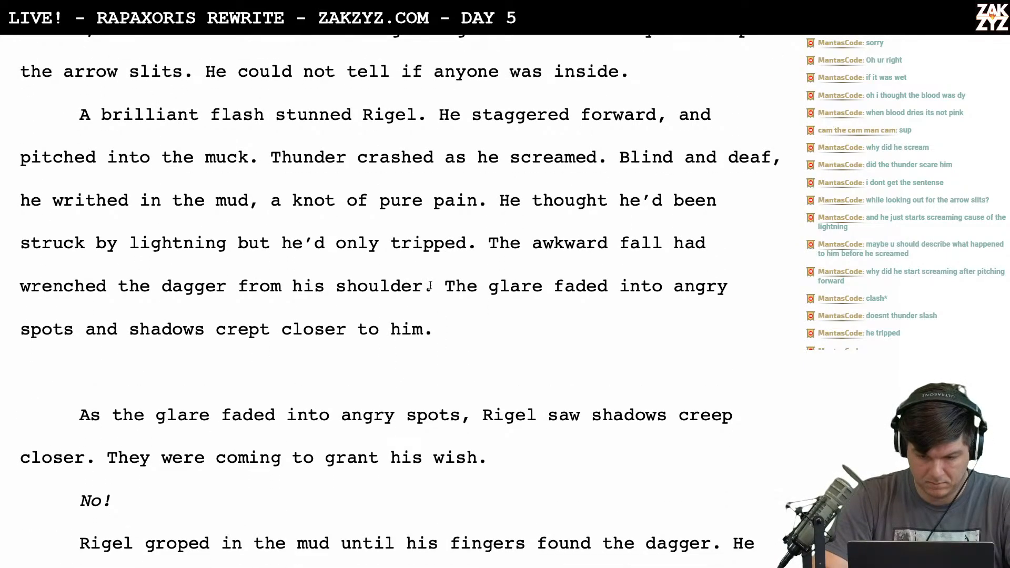
{"action": "key", "text": "Return"}
{"action": "key", "text": "Return"}
{"action": "key", "text": "Up"}
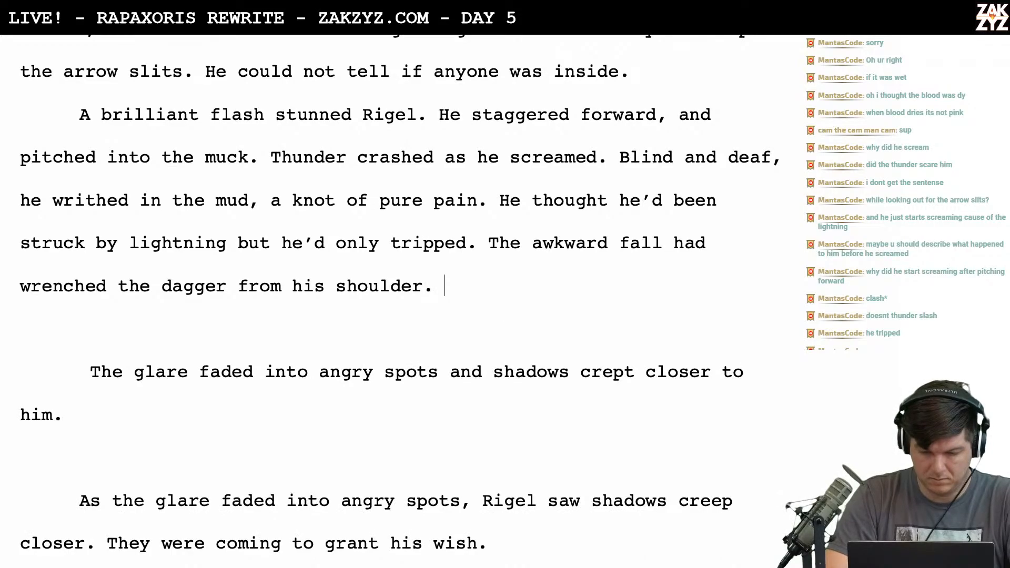
{"action": "type", "text": "He"}
{"action": "key", "text": "BackSpace"}
{"action": "key", "text": "BackSpace"}
{"action": "type", "text": "I"}
{"action": "key", "text": "BackSpace"}
{"action": "type", "text": "He "}
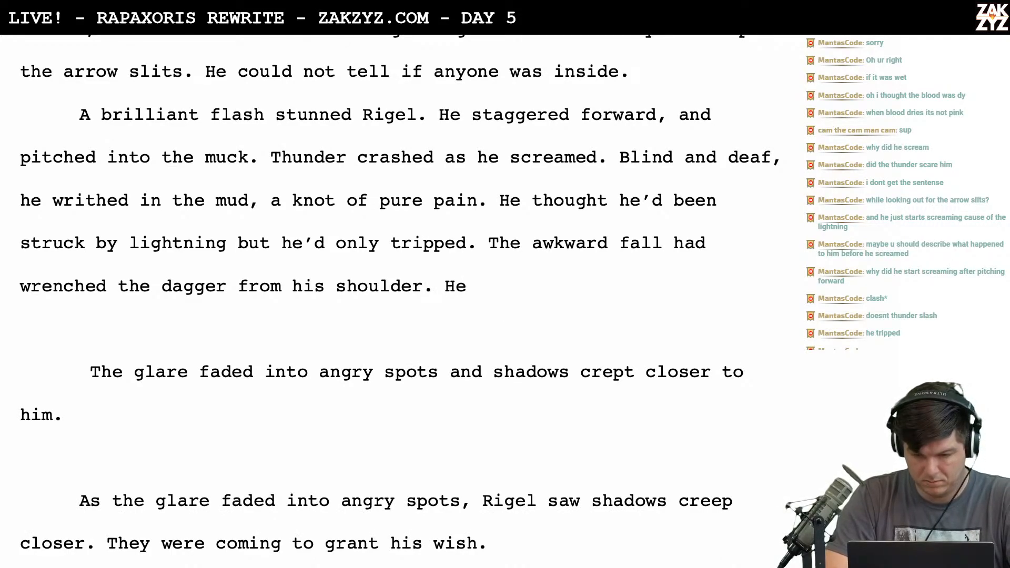
{"action": "type", "text": "wanted"}
{"action": "key", "text": "BackSpace"}
{"action": "key", "text": "BackSpace"}
{"action": "key", "text": "BackSpace"}
{"action": "key", "text": "BackSpace"}
{"action": "key", "text": "BackSpace"}
{"action": "key", "text": "BackSpace"}
{"action": "key", "text": "BackSpace"}
{"action": "key", "text": "BackSpace"}
{"action": "key", "text": "BackSpace"}
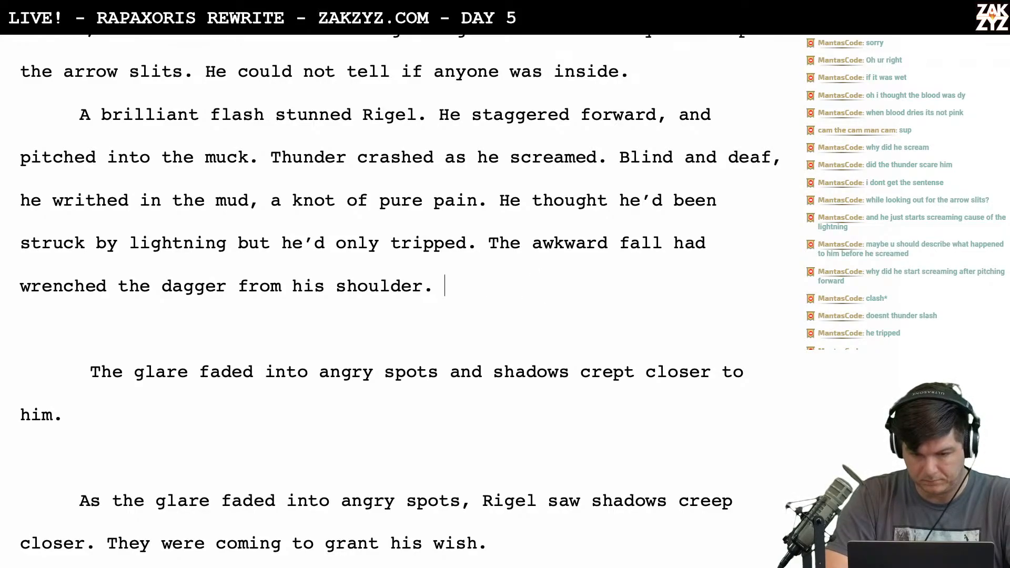
{"action": "key", "text": "BackSpace"}
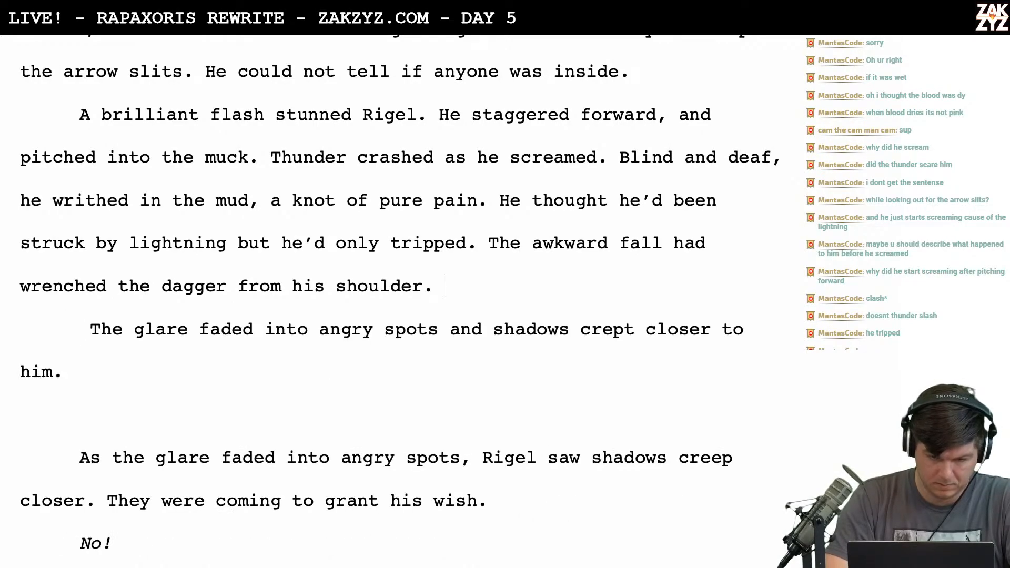
{"action": "key", "text": "BackSpace"}
{"action": "key", "text": "BackSpace"}
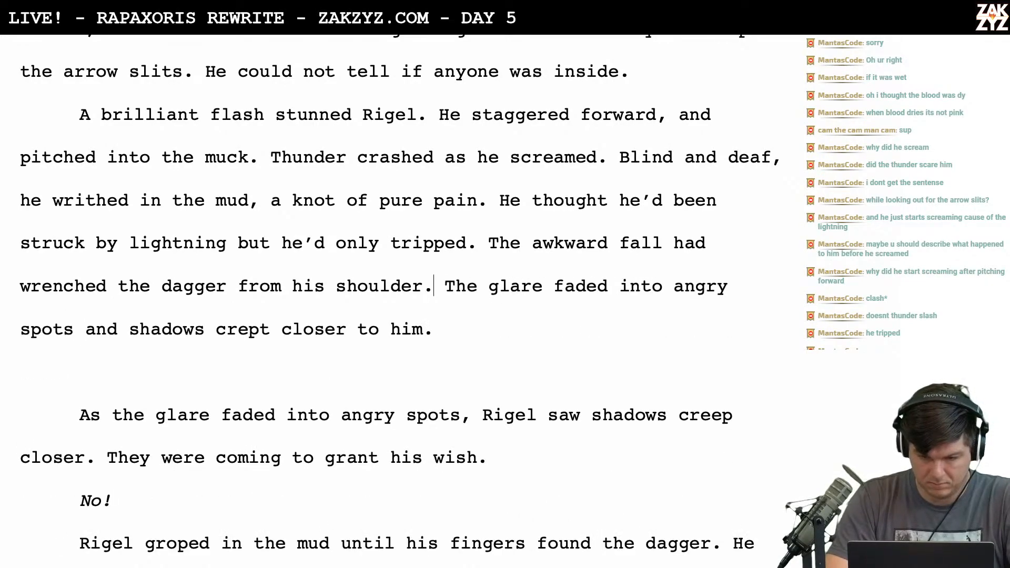
Delete the superseded paragraph from "As the glare faded into angry spots" to "They were coming to grant his wish.", including the blank line above it
{"action": "scroll", "coordinate": [400, 295], "scroll_direction": "down", "scroll_amount": 2}
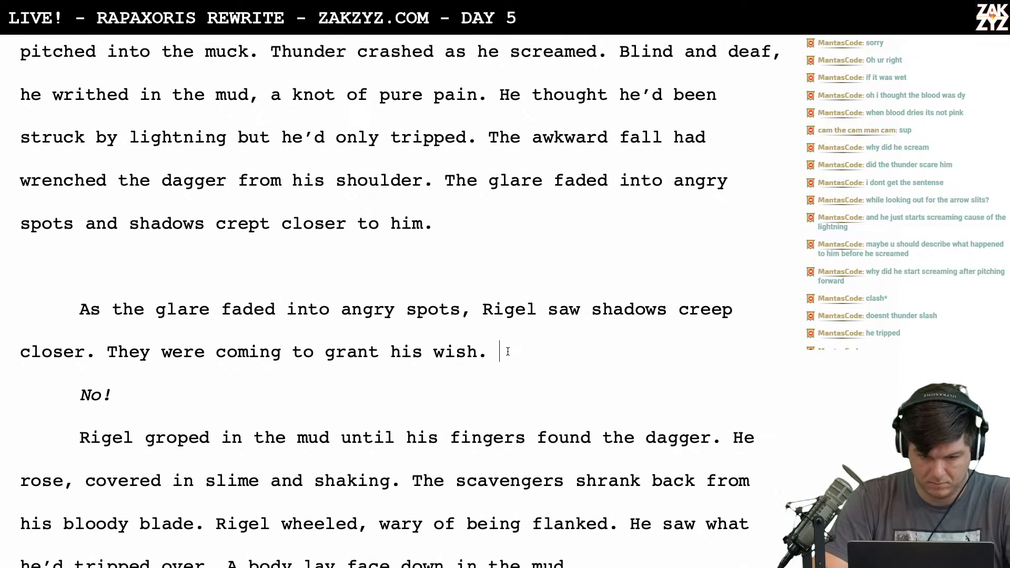
{"action": "left_click_drag", "start_coordinate": [509, 352], "coordinate": [400, 291]}
{"action": "key", "text": "BackSpace"}
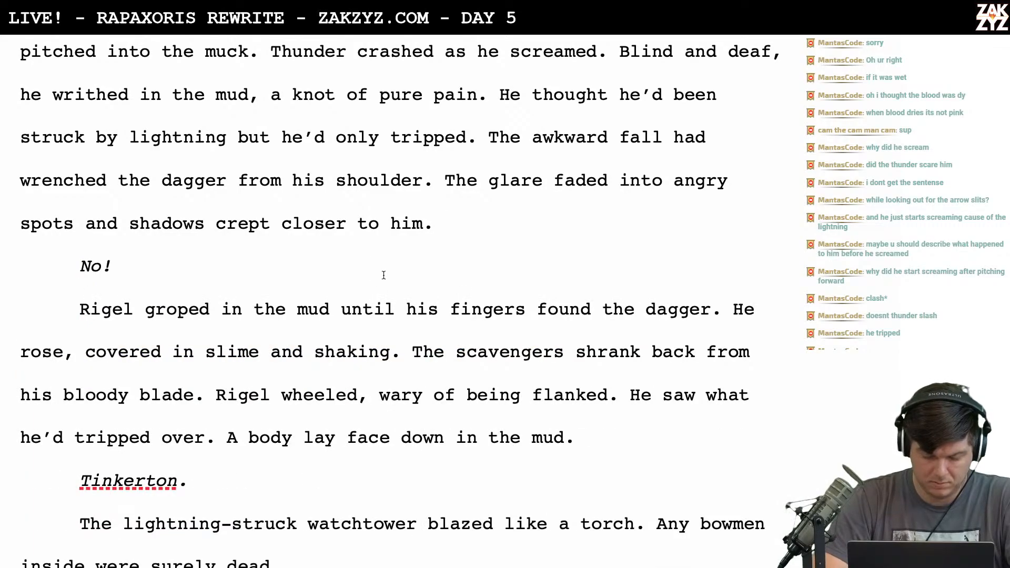
{"action": "scroll", "coordinate": [295, 337], "scroll_direction": "down", "scroll_amount": 2}
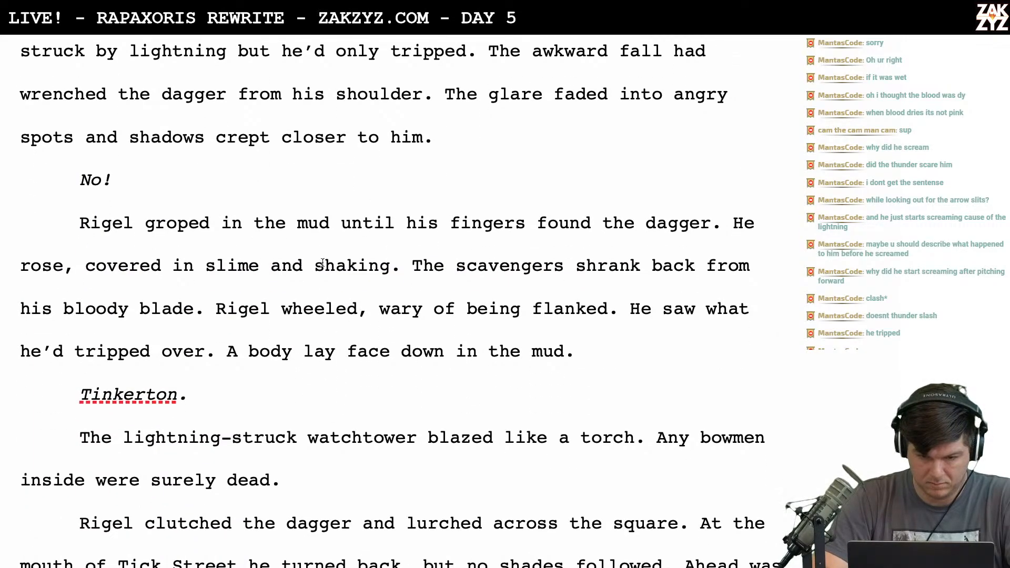
{"action": "scroll", "coordinate": [322, 260], "scroll_direction": "down", "scroll_amount": 1}
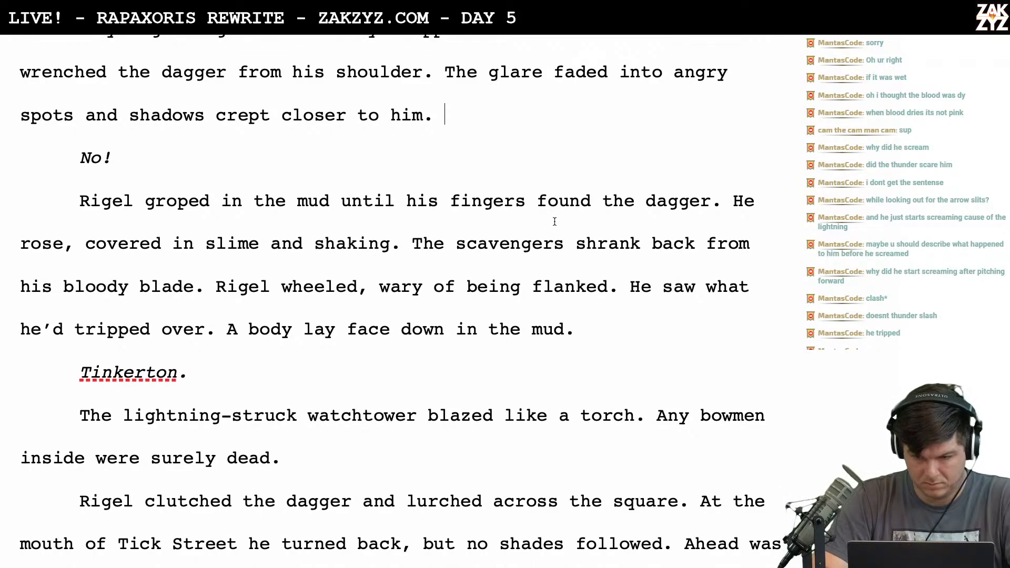
{"action": "scroll", "coordinate": [437, 255], "scroll_direction": "down", "scroll_amount": 1}
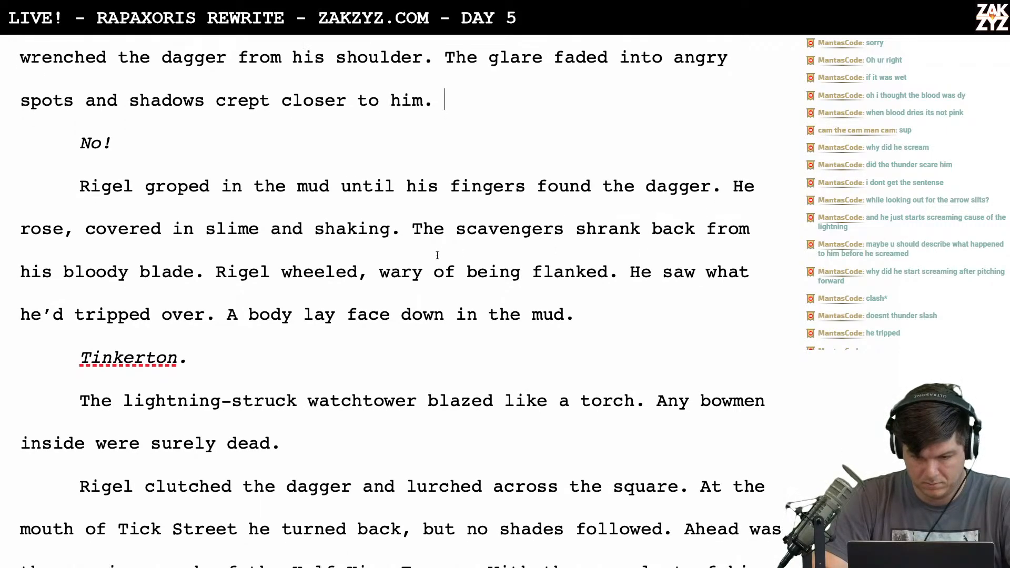
Try starting a new paragraph at "He thought he'd been struck by lightning", and rejoin it with the preceding text
{"action": "scroll", "coordinate": [437, 255], "scroll_direction": "up", "scroll_amount": 1}
{"action": "scroll", "coordinate": [437, 255], "scroll_direction": "down", "scroll_amount": 1}
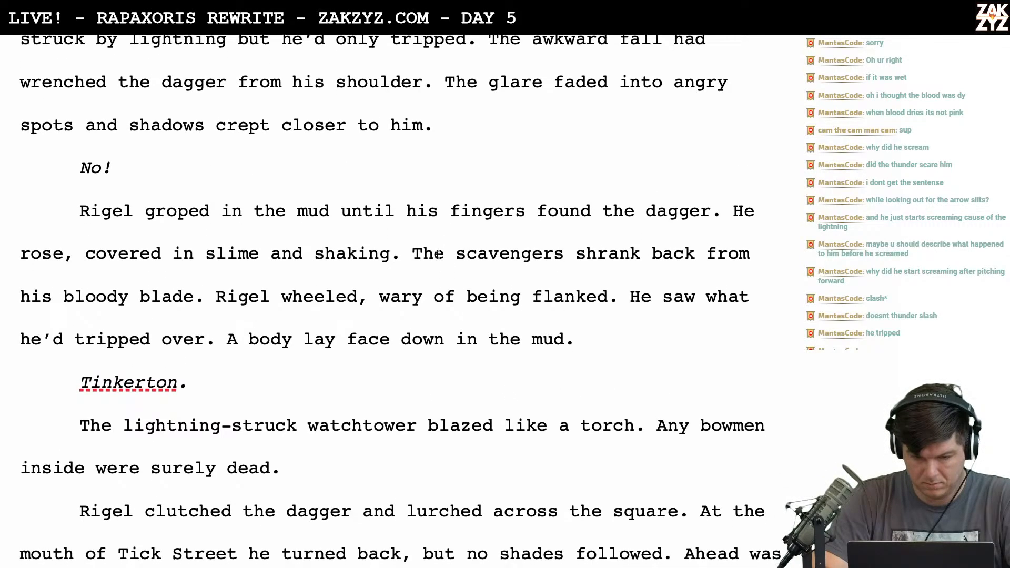
{"action": "scroll", "coordinate": [437, 255], "scroll_direction": "up", "scroll_amount": 4}
{"action": "scroll", "coordinate": [437, 255], "scroll_direction": "up", "scroll_amount": 1}
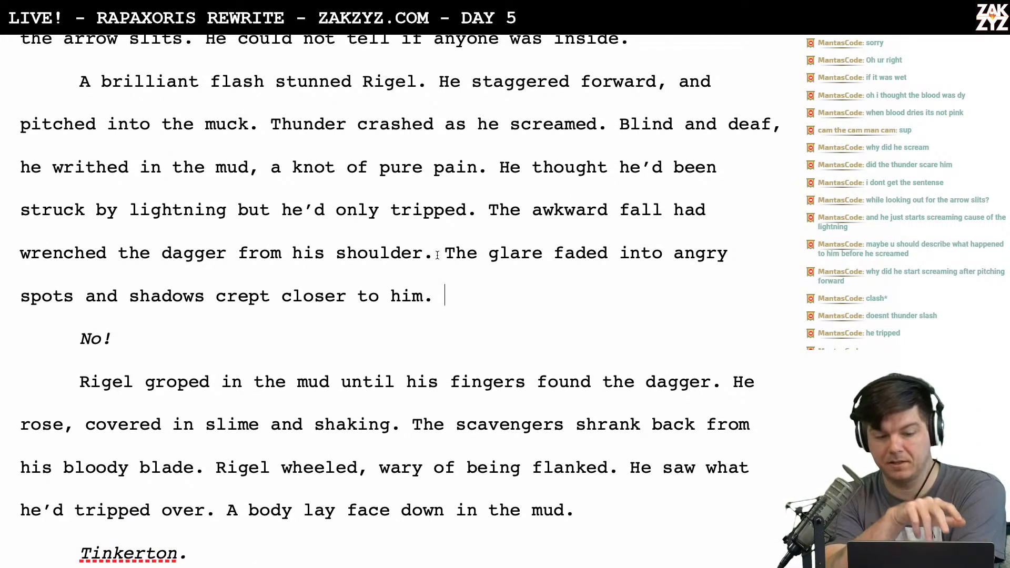
{"action": "scroll", "coordinate": [437, 255], "scroll_direction": "down", "scroll_amount": 1}
{"action": "scroll", "coordinate": [338, 216], "scroll_direction": "up", "scroll_amount": 1}
{"action": "scroll", "coordinate": [491, 247], "scroll_direction": "down", "scroll_amount": 1}
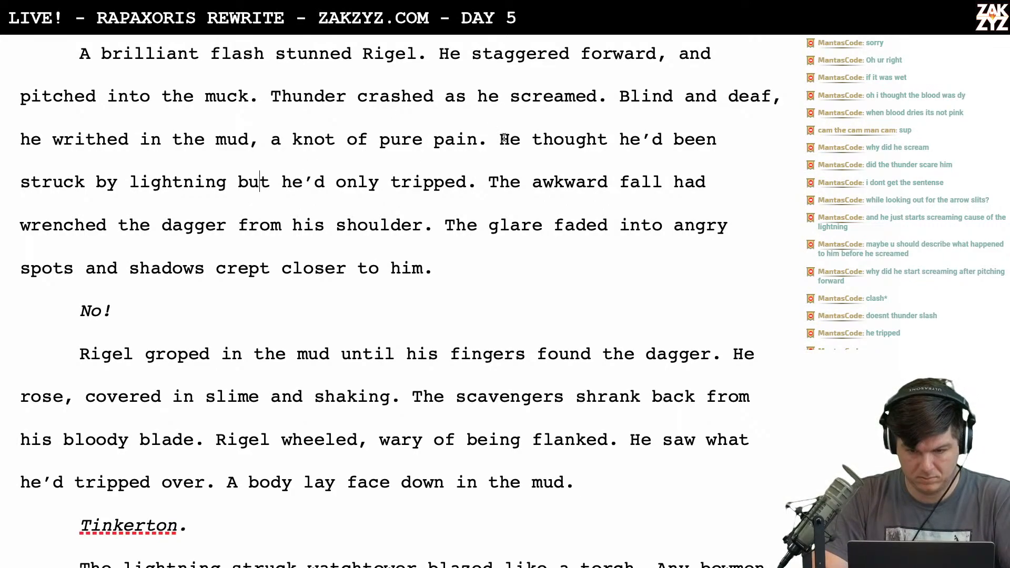
{"action": "key", "text": "Return"}
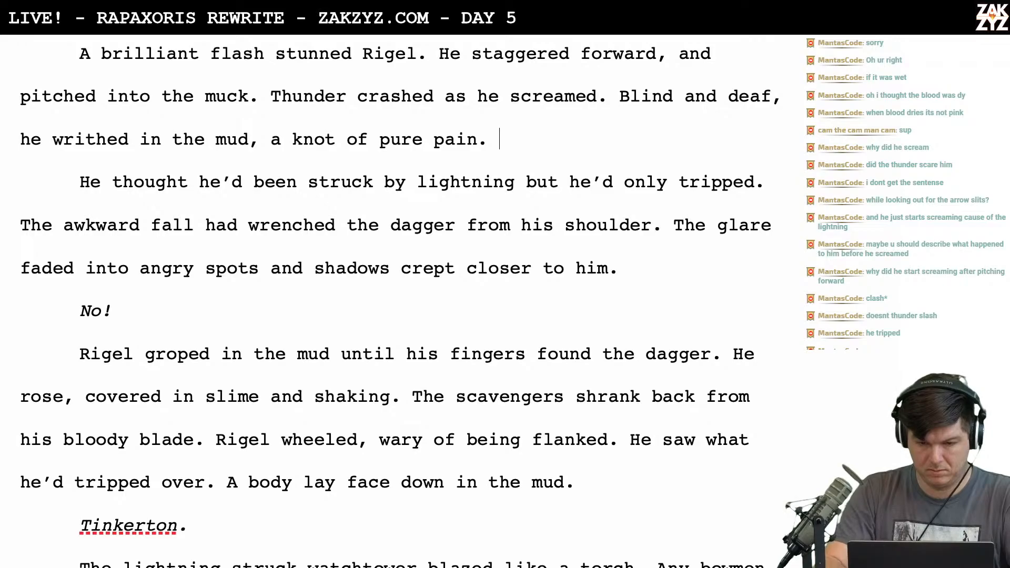
{"action": "type", "text": "t"}
{"action": "key", "text": "BackSpace"}
{"action": "key", "text": "BackSpace"}
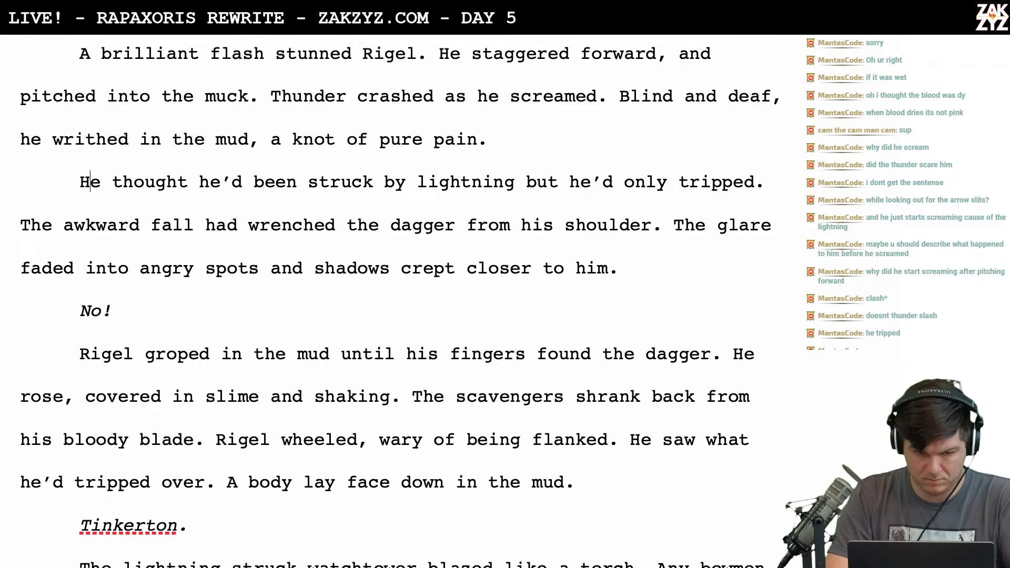
{"action": "key", "text": "Left"}
{"action": "key", "text": "BackSpace"}
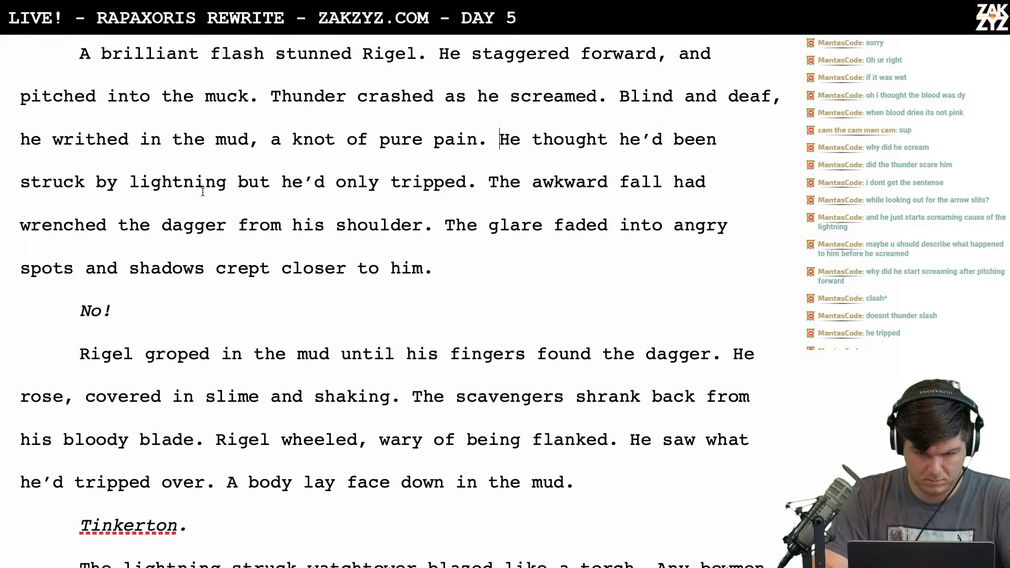
{"action": "key", "text": "Right"}
{"action": "type", "text": "it"}
{"action": "key", "text": "BackSpace"}
{"action": "key", "text": "BackSpace"}
{"action": "key", "text": "BackSpace"}
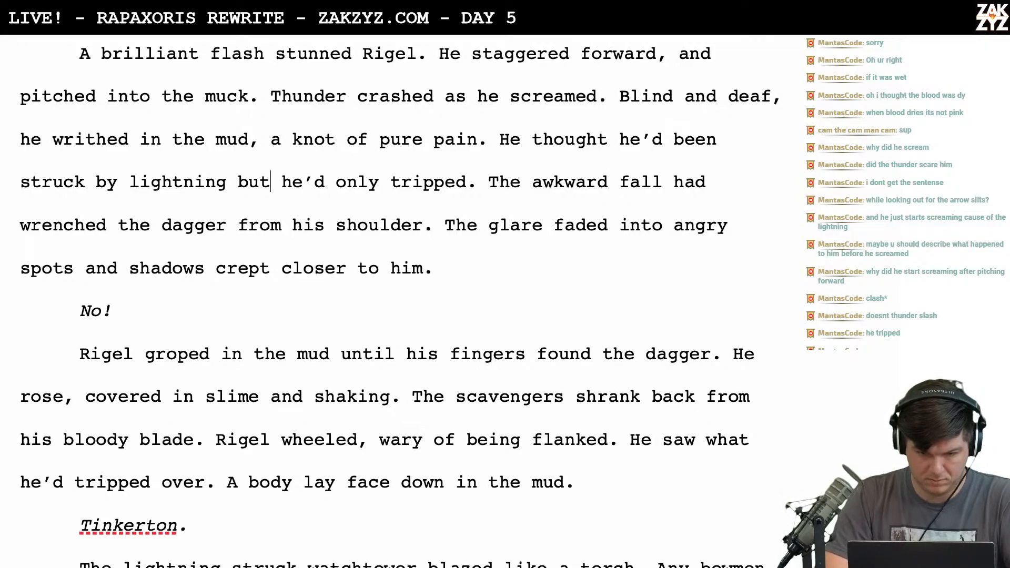
End the glare sentence after "angry spots" and insert "Shadows crept towards him." as a separate sentence
{"action": "scroll", "coordinate": [202, 163], "scroll_direction": "down", "scroll_amount": 1}
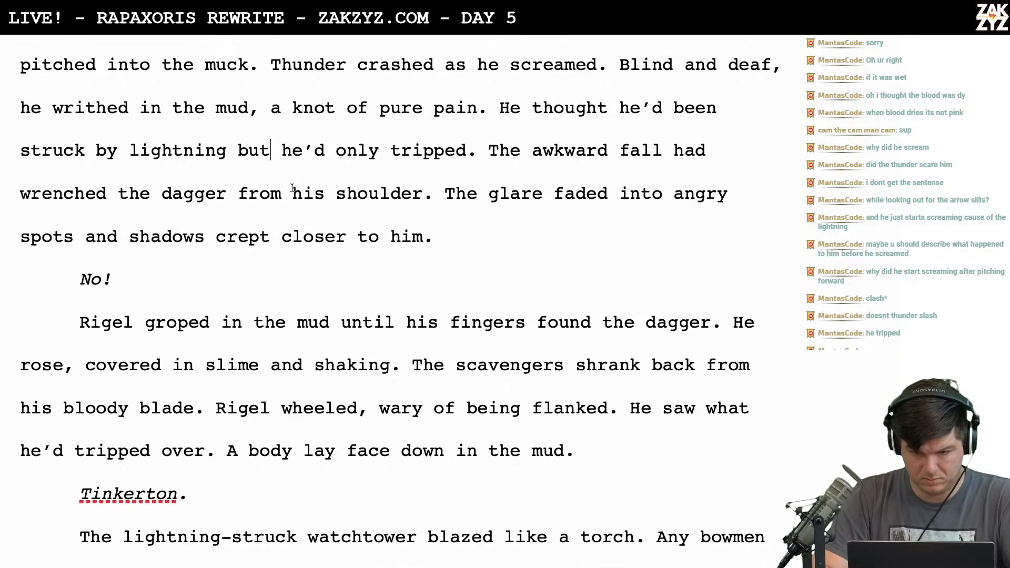
{"action": "scroll", "coordinate": [415, 201], "scroll_direction": "down", "scroll_amount": 3}
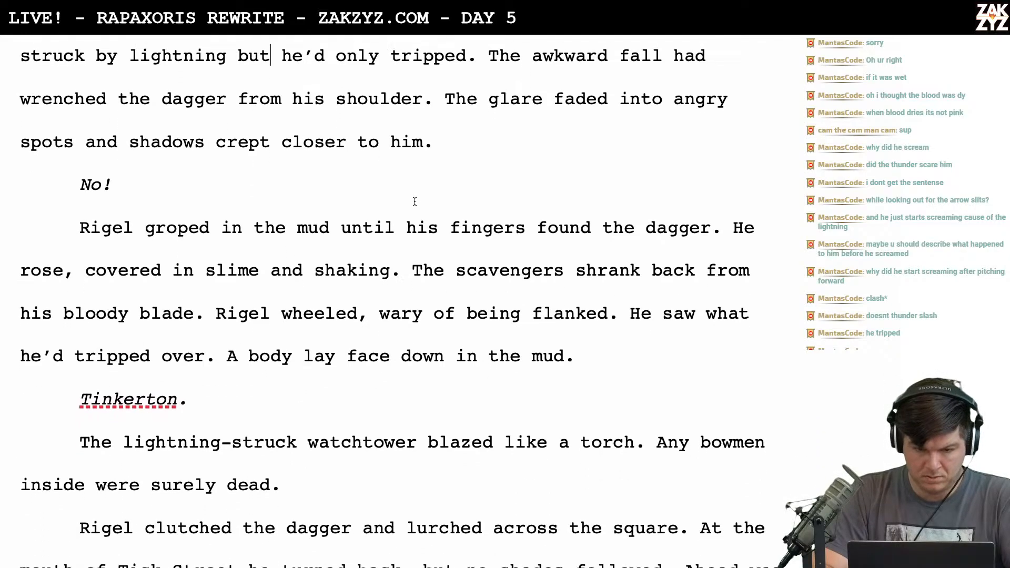
{"action": "scroll", "coordinate": [484, 159], "scroll_direction": "down", "scroll_amount": 5}
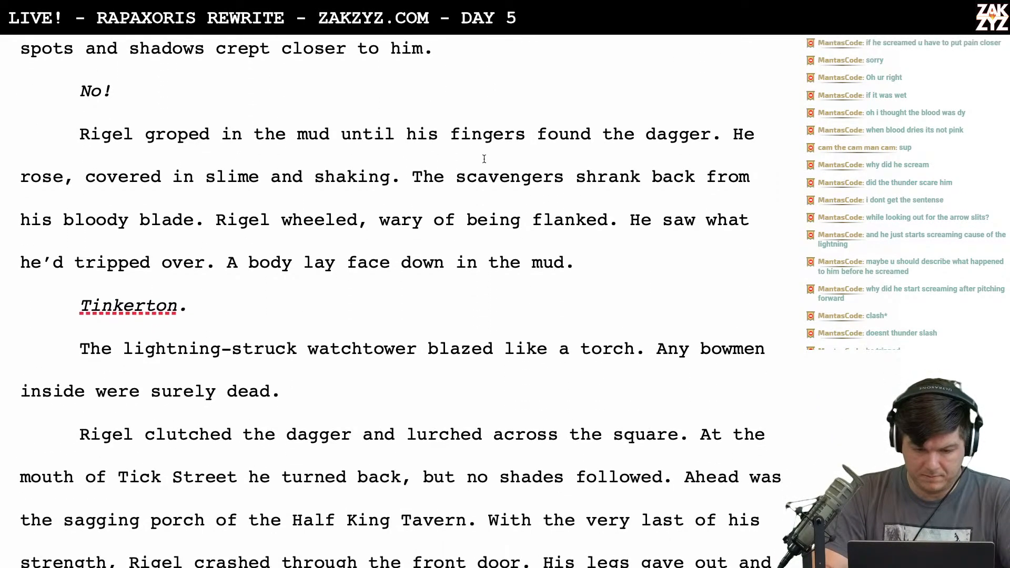
{"action": "scroll", "coordinate": [484, 159], "scroll_direction": "up", "scroll_amount": 3}
{"action": "scroll", "coordinate": [484, 159], "scroll_direction": "up", "scroll_amount": 4}
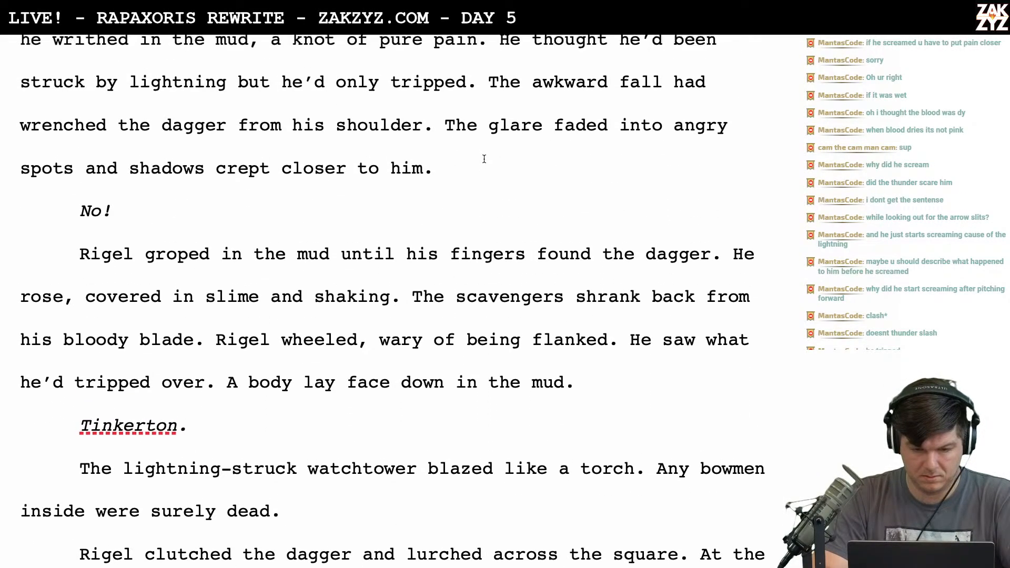
{"action": "scroll", "coordinate": [484, 158], "scroll_direction": "up", "scroll_amount": 3}
{"action": "scroll", "coordinate": [483, 219], "scroll_direction": "down", "scroll_amount": 3}
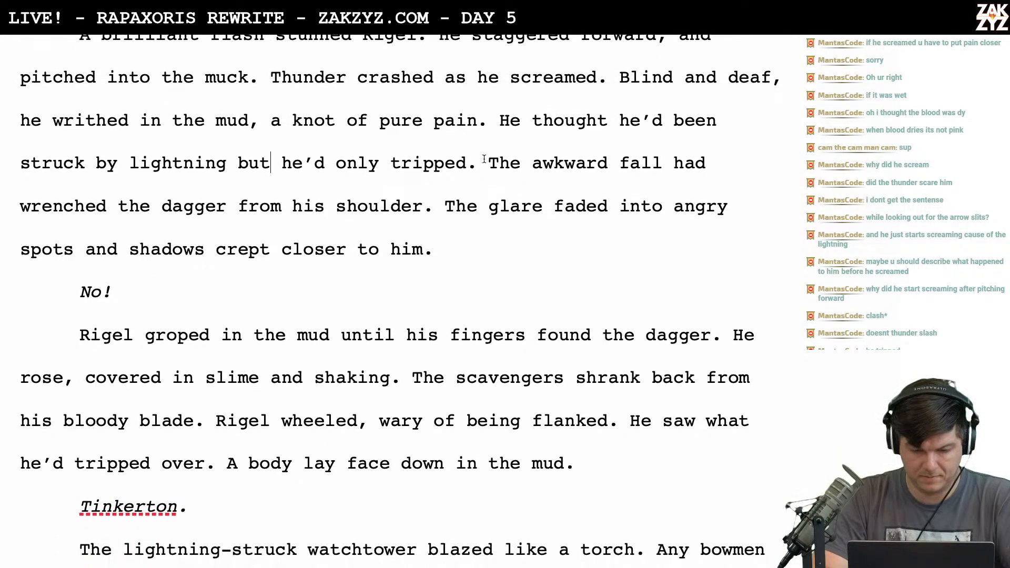
{"action": "scroll", "coordinate": [291, 239], "scroll_direction": "up", "scroll_amount": 1}
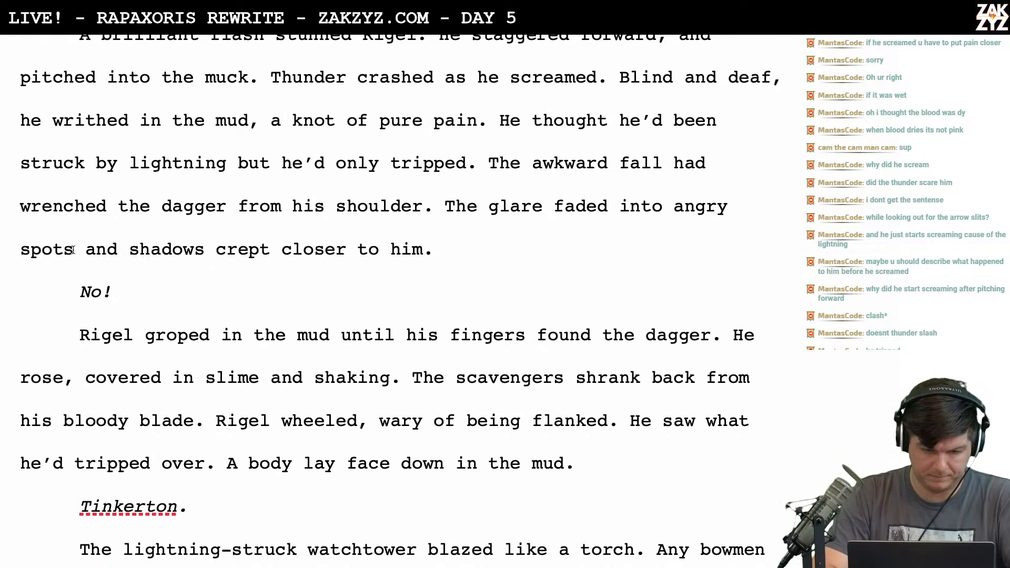
{"action": "type", "text": ". Shadows cre"}
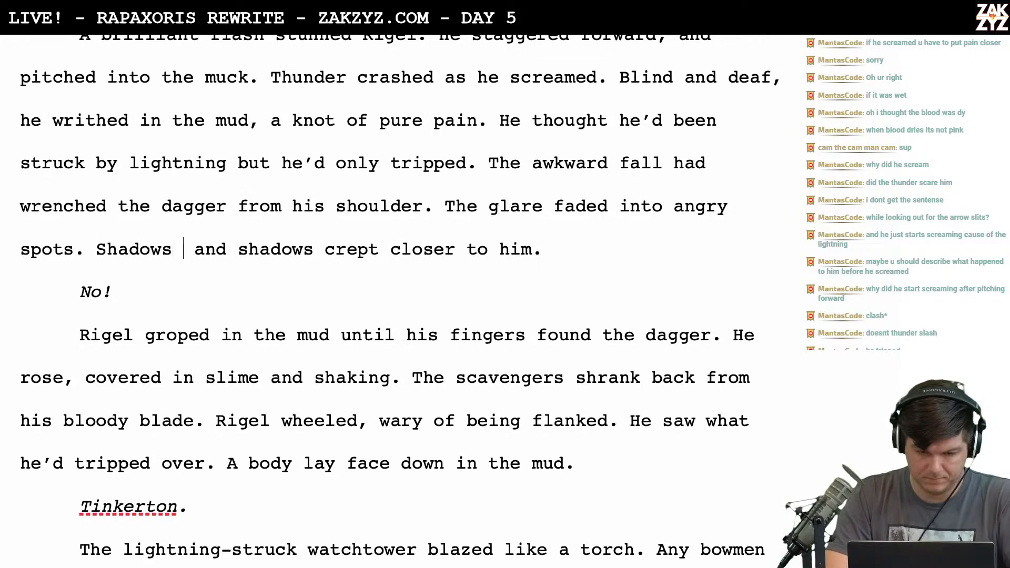
{"action": "type", "text": "pt towards h"}
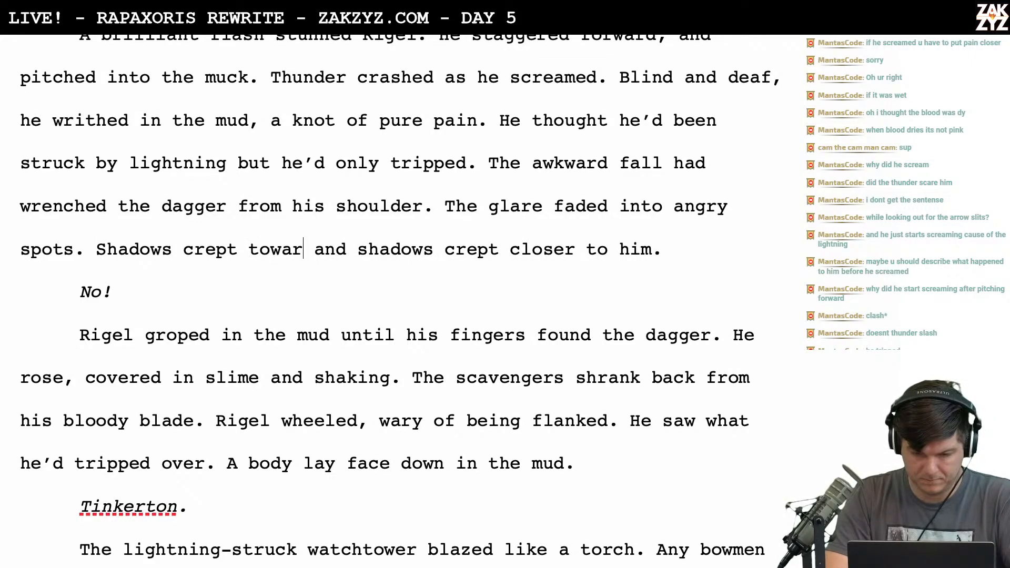
{"action": "type", "text": "im."}
Delete the leftover wording "and shadows crept closer to him." from the end of the paragraph
{"action": "key", "text": "shift+Right"}
{"action": "key", "text": "shift+Right"}
{"action": "key", "text": "shift+Right"}
{"action": "key", "text": "shift+Right"}
{"action": "key", "text": "shift+Right"}
{"action": "key", "text": "shift+Right"}
{"action": "key", "text": "shift+Right"}
{"action": "key", "text": "shift+Right"}
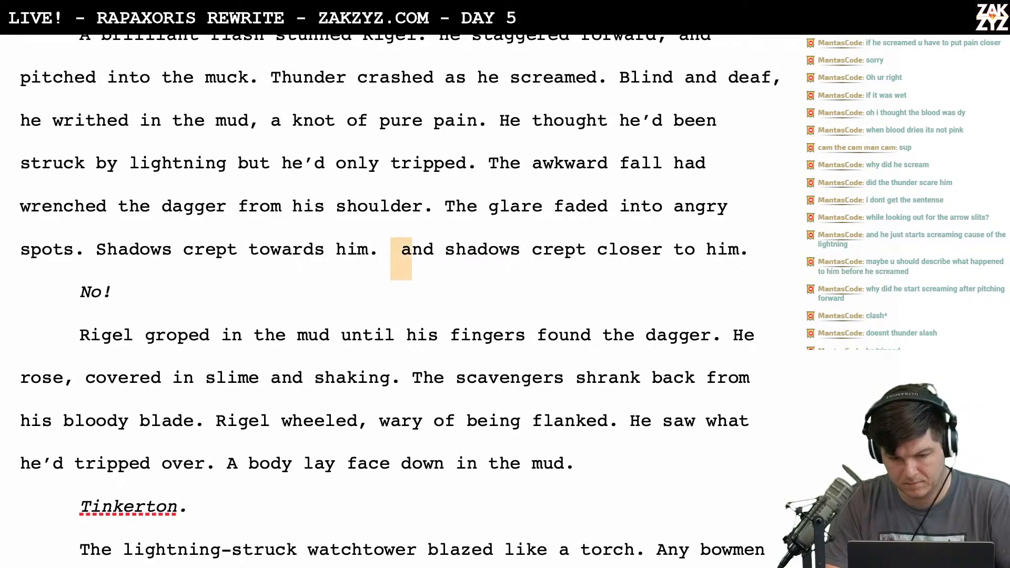
{"action": "key", "text": "shift+Right"}
{"action": "key", "text": "shift+Right"}
{"action": "key", "text": "shift+Right"}
{"action": "key", "text": "shift+Right"}
{"action": "key", "text": "shift+Right"}
{"action": "key", "text": "shift+Right"}
{"action": "key", "text": "shift+Right"}
{"action": "key", "text": "shift+Right"}
{"action": "key", "text": "shift+Right"}
{"action": "key", "text": "shift+Right"}
{"action": "key", "text": "shift+Right"}
{"action": "key", "text": "shift+Right"}
{"action": "key", "text": "shift+Right"}
{"action": "key", "text": "shift+Right"}
{"action": "key", "text": "shift+Right"}
{"action": "key", "text": "shift+Right"}
{"action": "key", "text": "shift+Right"}
{"action": "key", "text": "shift+Right"}
{"action": "key", "text": "shift+Right"}
{"action": "key", "text": "shift+Right"}
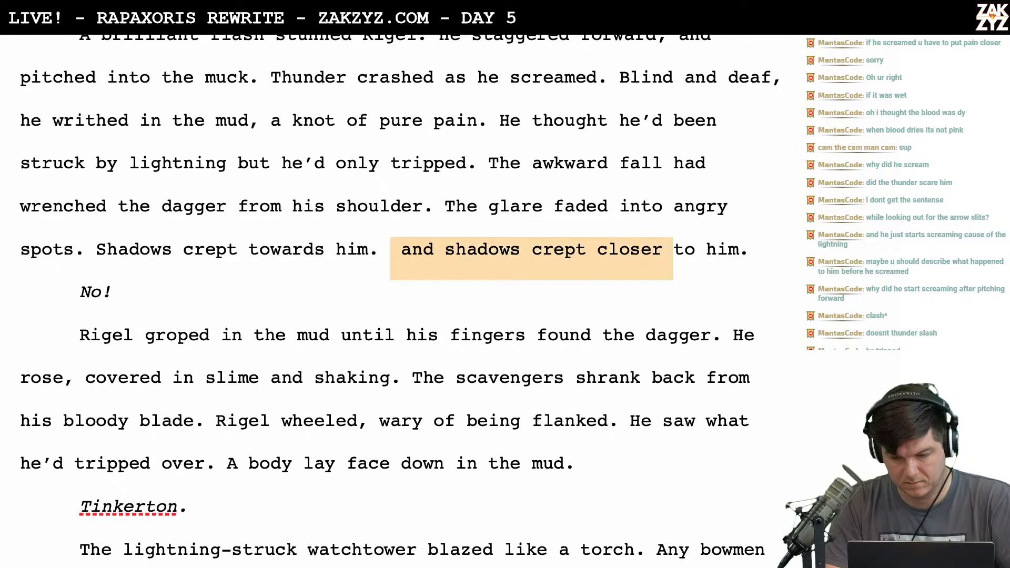
{"action": "key", "text": "shift+Right"}
{"action": "key", "text": "BackSpace"}
Reread the fall passage and remove the comma after "He staggered forward"
{"action": "scroll", "coordinate": [400, 295], "scroll_direction": "down", "scroll_amount": 2}
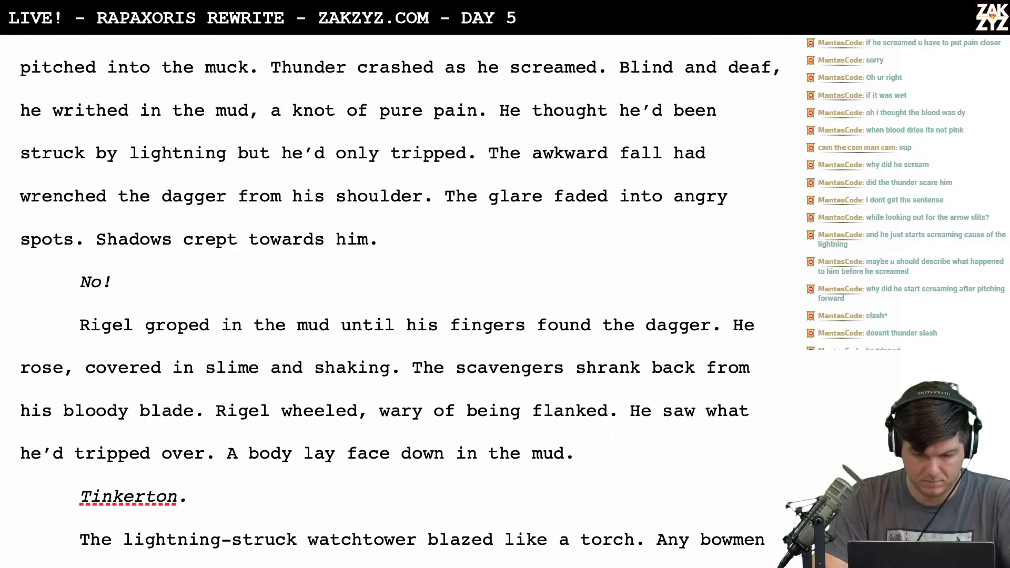
{"action": "scroll", "coordinate": [400, 295], "scroll_direction": "down", "scroll_amount": 1}
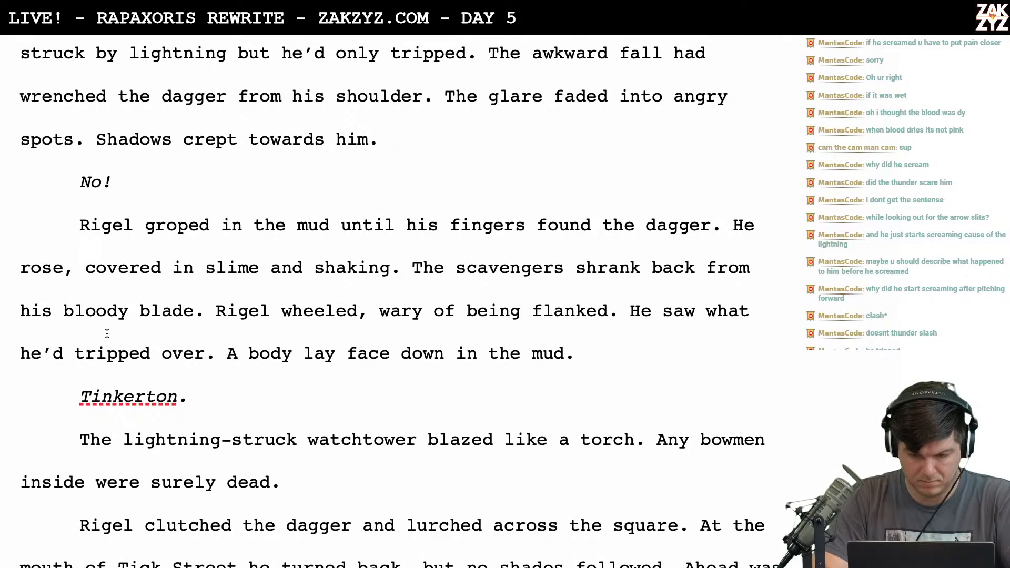
{"action": "scroll", "coordinate": [499, 389], "scroll_direction": "up", "scroll_amount": 6}
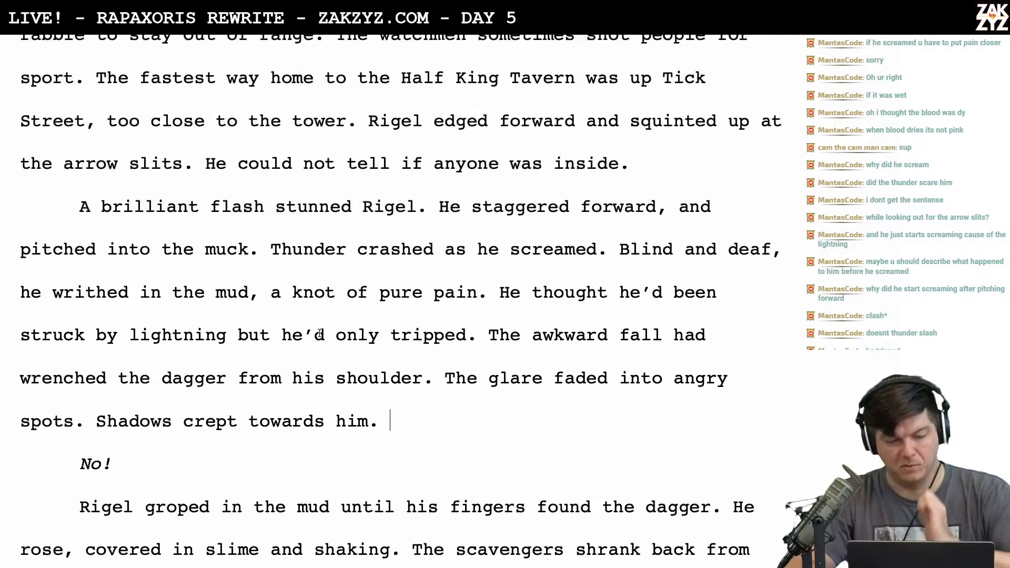
{"action": "scroll", "coordinate": [319, 333], "scroll_direction": "down", "scroll_amount": 2}
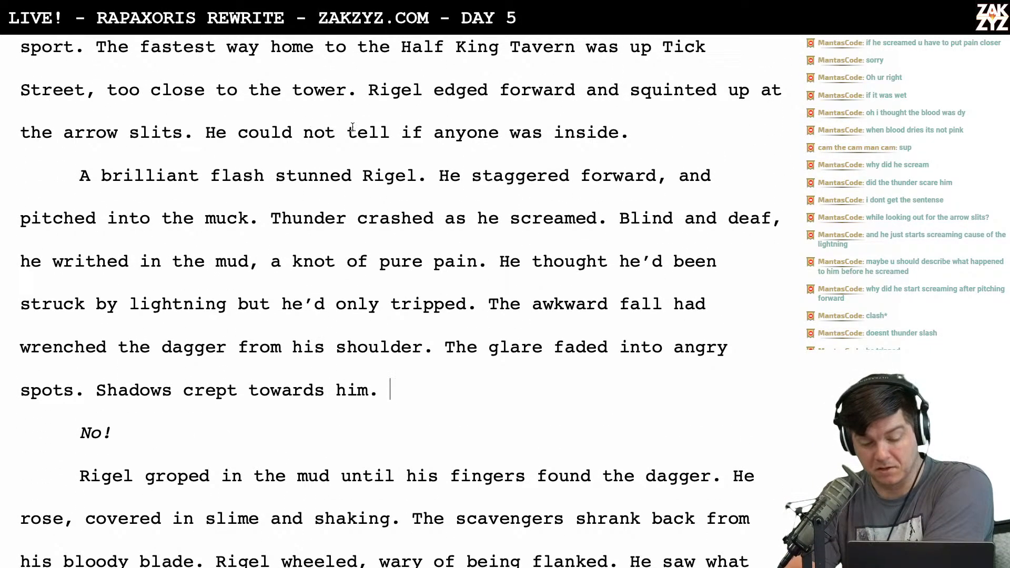
{"action": "scroll", "coordinate": [370, 142], "scroll_direction": "down", "scroll_amount": 3}
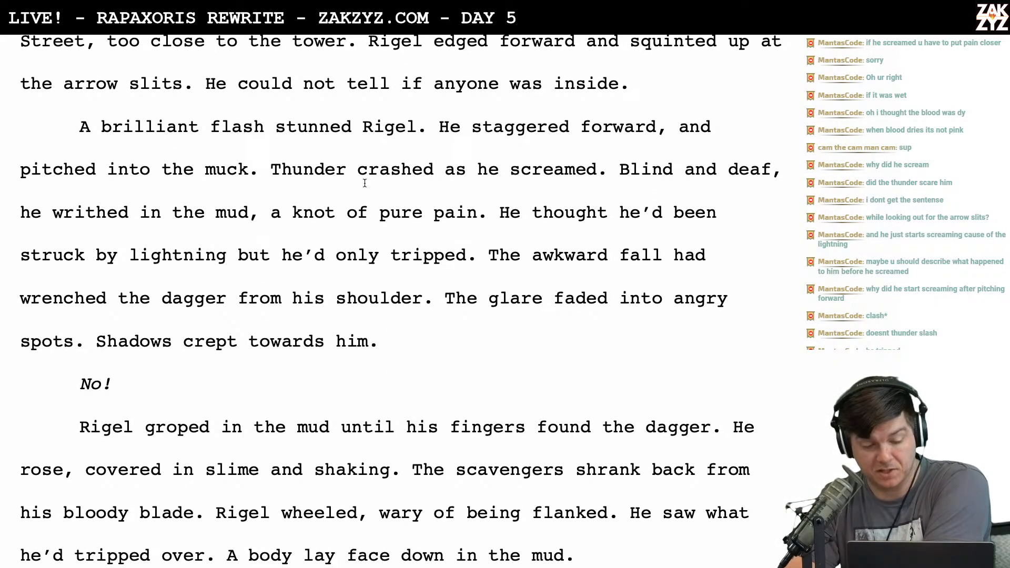
{"action": "scroll", "coordinate": [442, 140], "scroll_direction": "down", "scroll_amount": 1}
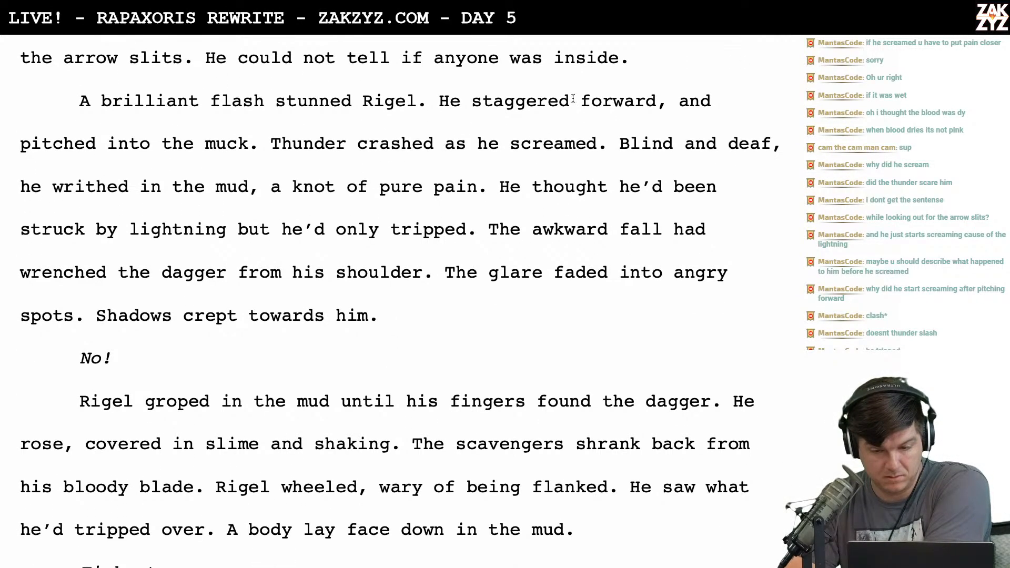
{"action": "left_click", "coordinate": [665, 107]}
{"action": "key", "text": "BackSpace"}
After "Blind and deaf,", replace "he" with "Rigel" and insert "writhed in a knot of pure pain."
{"action": "scroll", "coordinate": [403, 300], "scroll_direction": "down", "scroll_amount": 1}
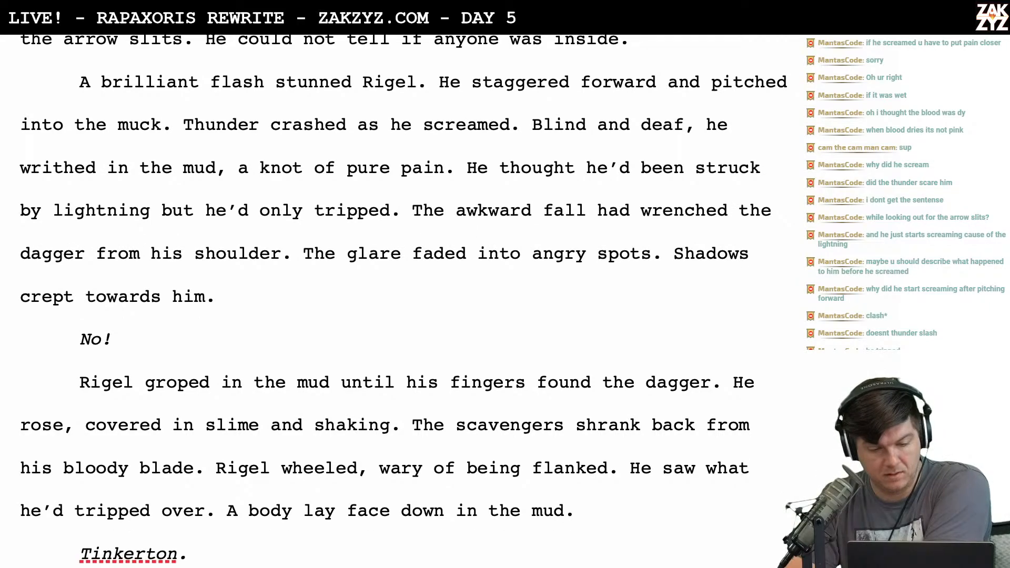
{"action": "scroll", "coordinate": [454, 138], "scroll_direction": "down", "scroll_amount": 2}
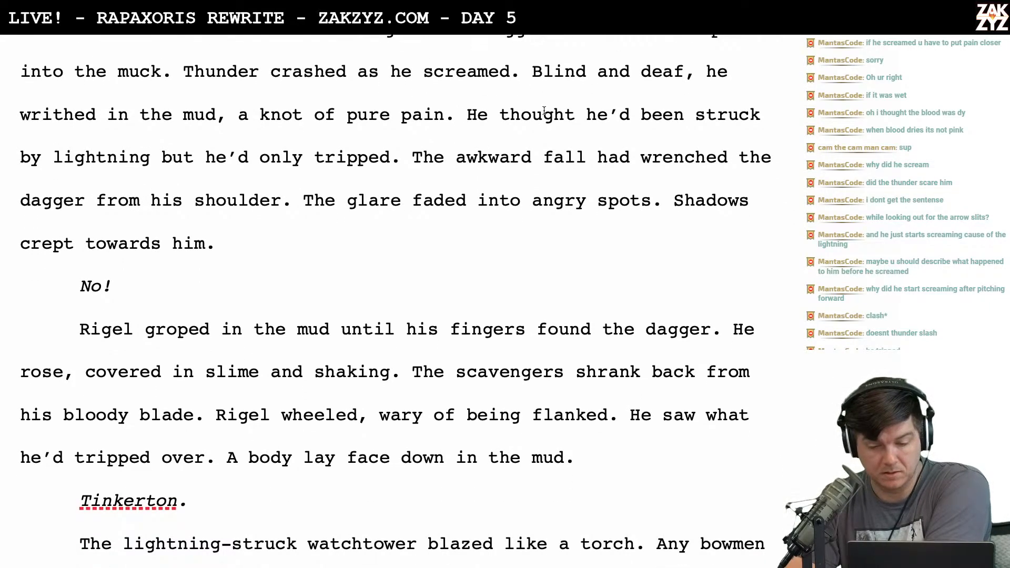
{"action": "scroll", "coordinate": [551, 85], "scroll_direction": "down", "scroll_amount": 1}
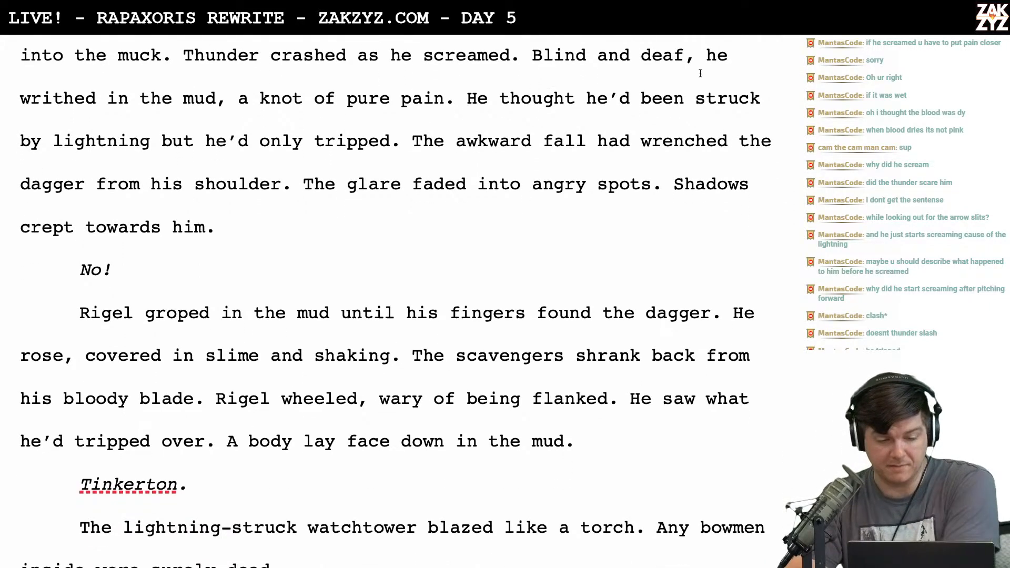
{"action": "key", "text": "Right"}
{"action": "key", "text": "Right"}
{"action": "key", "text": "BackSpace"}
{"action": "key", "text": "BackSpace"}
{"action": "type", "text": "="}
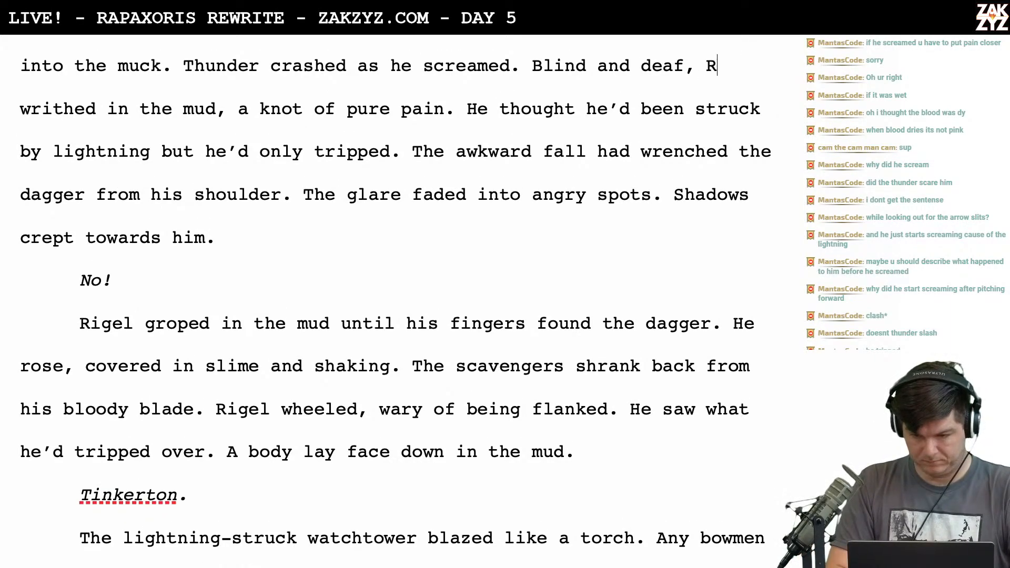
{"action": "type", "text": "igel"}
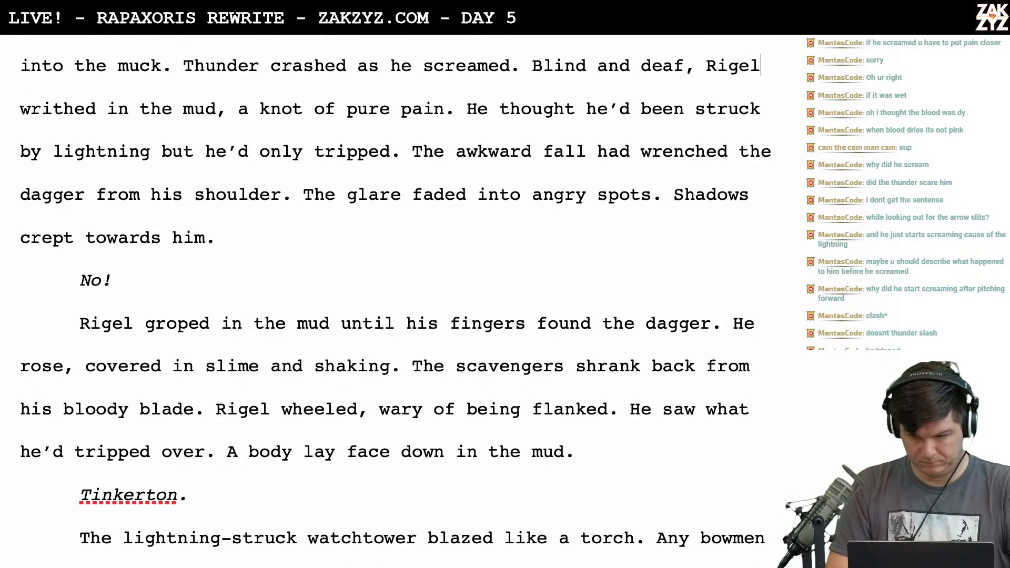
{"action": "type", "text": " writhed in a kn"}
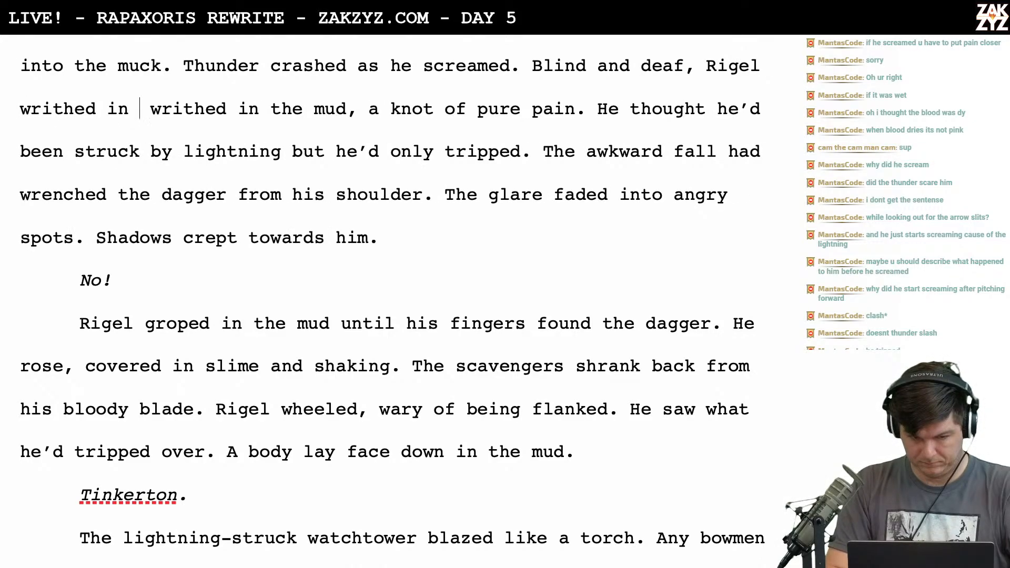
{"action": "type", "text": "ot of pure pa"}
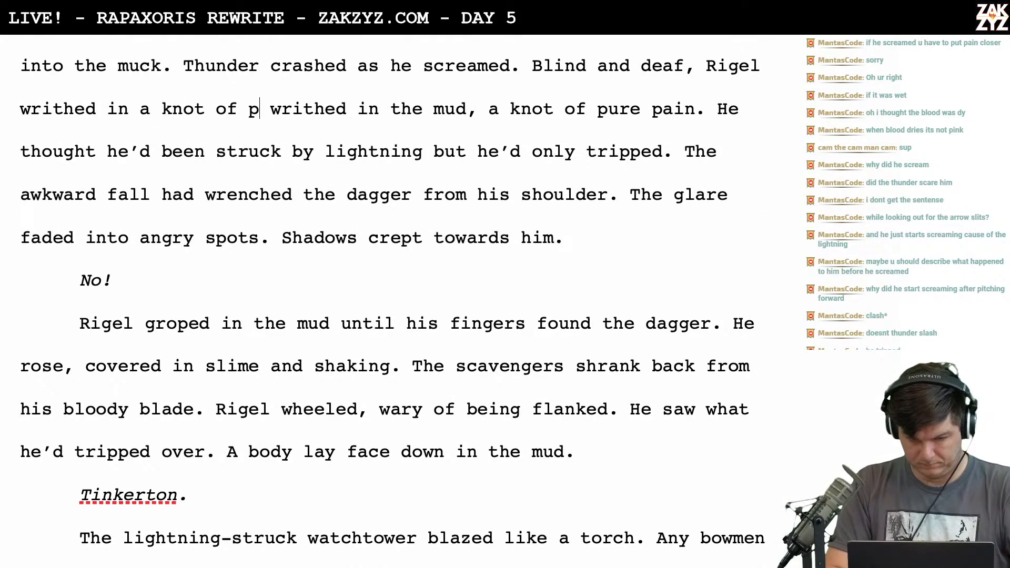
{"action": "type", "text": "in."}
Delete the leftover wording "writhed in the mud, a knot of pure pain." before "He thought he'd been struck"
{"action": "key", "text": "shift+Right"}
{"action": "key", "text": "shift+Right"}
{"action": "key", "text": "shift+Right"}
{"action": "key", "text": "shift+Right"}
{"action": "key", "text": "shift+Right"}
{"action": "key", "text": "shift+Right"}
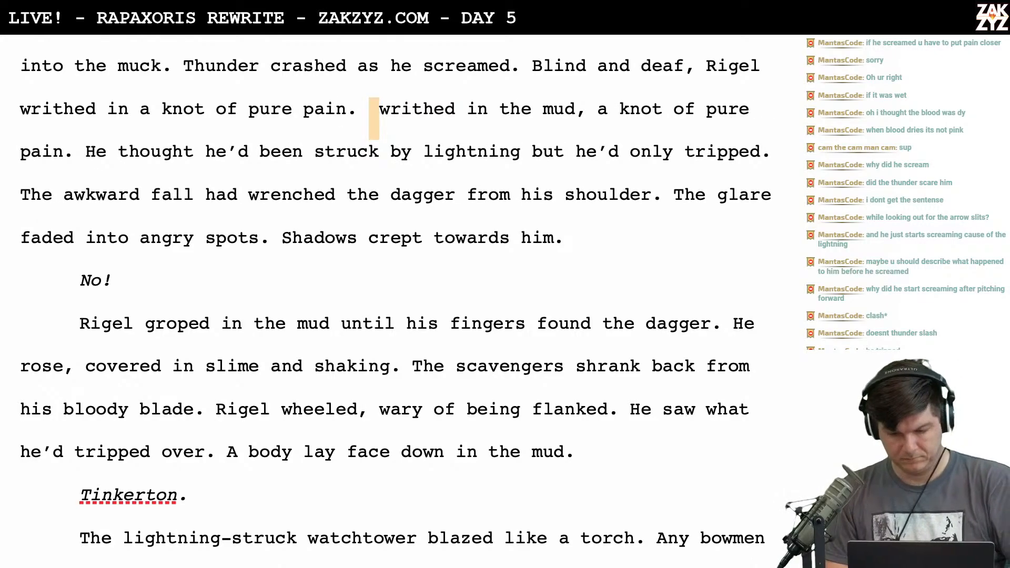
{"action": "key", "text": "shift+Right"}
{"action": "key", "text": "shift+Right"}
{"action": "key", "text": "shift+Right"}
{"action": "key", "text": "shift+Right"}
{"action": "key", "text": "shift+Right"}
{"action": "key", "text": "shift+Right"}
{"action": "key", "text": "shift+Right"}
{"action": "key", "text": "shift+Right"}
{"action": "key", "text": "shift+Right"}
{"action": "key", "text": "shift+Right"}
{"action": "key", "text": "shift+Right"}
{"action": "key", "text": "shift+Right"}
{"action": "key", "text": "shift+Right"}
{"action": "key", "text": "shift+Right"}
{"action": "key", "text": "shift+Right"}
{"action": "key", "text": "shift+Right"}
{"action": "key", "text": "shift+Right"}
{"action": "key", "text": "shift+Right"}
{"action": "key", "text": "shift+Right"}
{"action": "key", "text": "shift+Right"}
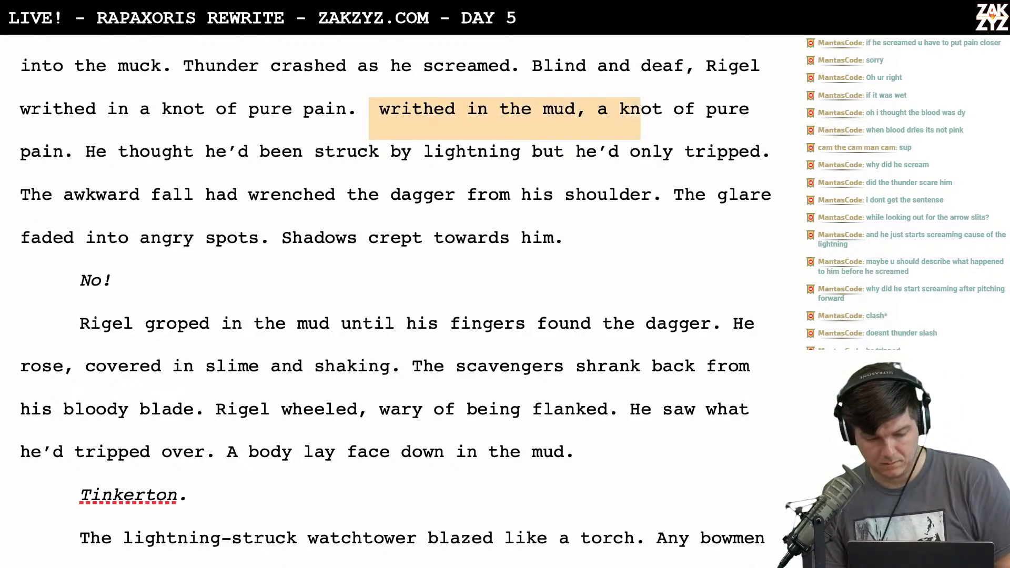
{"action": "key", "text": "shift+Right"}
{"action": "key", "text": "shift+Right"}
{"action": "key", "text": "shift+Right"}
{"action": "key", "text": "shift+Right"}
{"action": "key", "text": "shift+Right"}
{"action": "key", "text": "shift+Right"}
{"action": "key", "text": "shift+Right"}
{"action": "key", "text": "shift+Right"}
{"action": "key", "text": "shift+Right"}
{"action": "key", "text": "shift+Right"}
{"action": "key", "text": "shift+Right"}
{"action": "key", "text": "shift+Right"}
{"action": "key", "text": "BackSpace"}
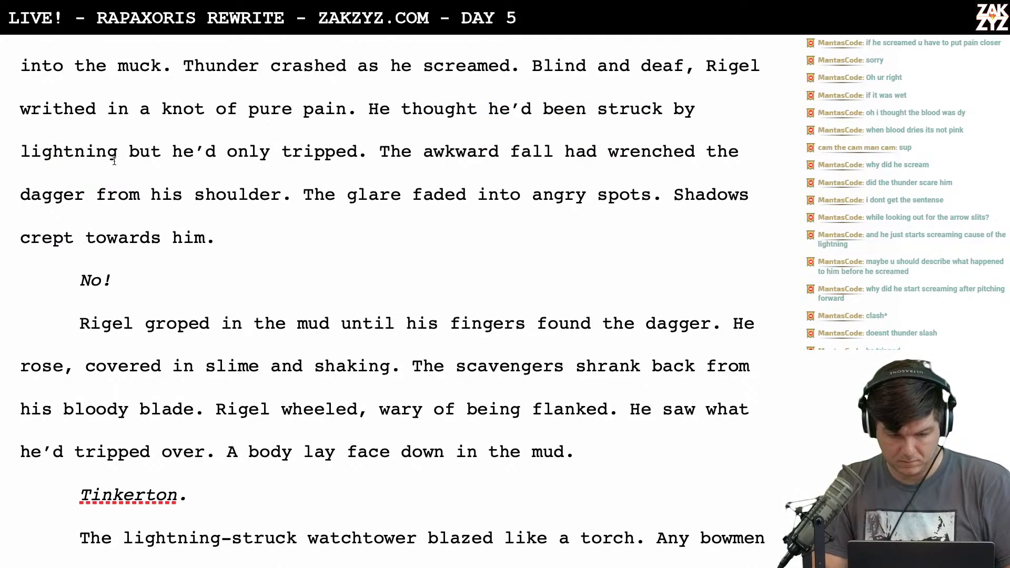
Add a comma after "lightning" in the sentence "He thought he'd been struck by lightning but he'd only tripped."
{"action": "type", "text": ","}
{"action": "scroll", "coordinate": [135, 106], "scroll_direction": "down", "scroll_amount": 1}
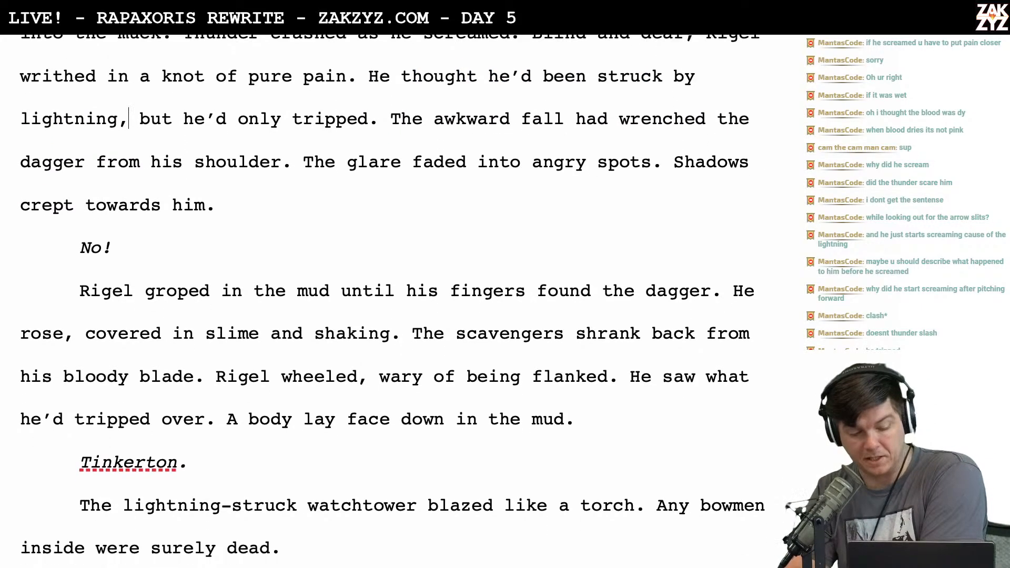
{"action": "scroll", "coordinate": [247, 170], "scroll_direction": "down", "scroll_amount": 1}
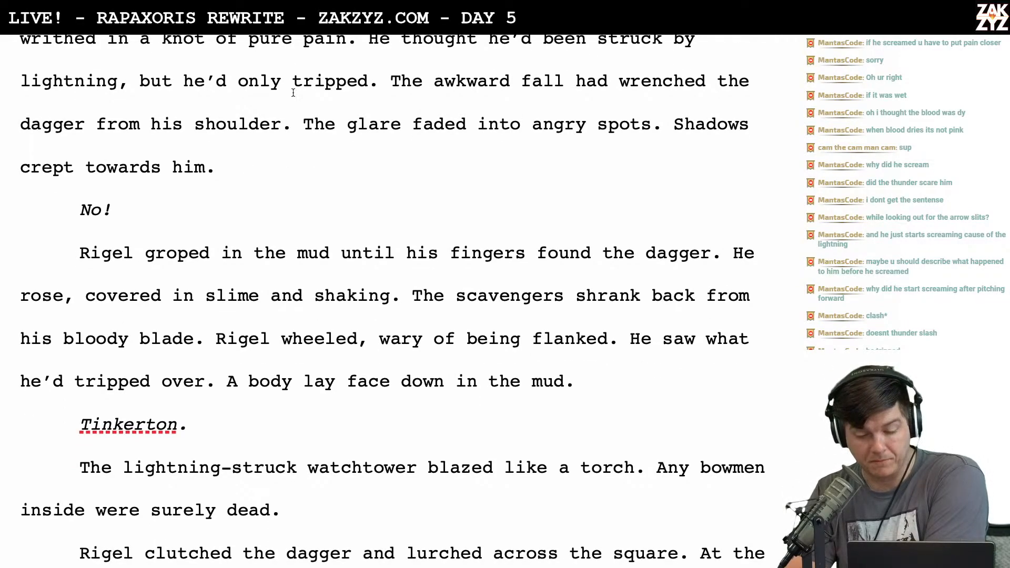
Start a new paragraph at "The glare faded into angry spots" and draft "He sobbed as the glare faded" after "from his shoulder."
{"action": "scroll", "coordinate": [199, 152], "scroll_direction": "down", "scroll_amount": 1}
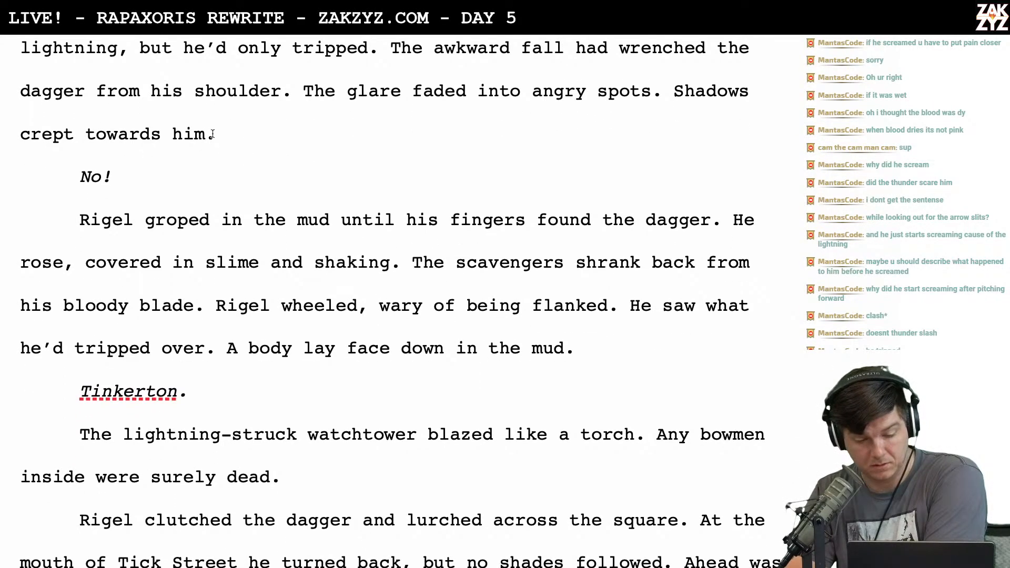
{"action": "key", "text": "Return"}
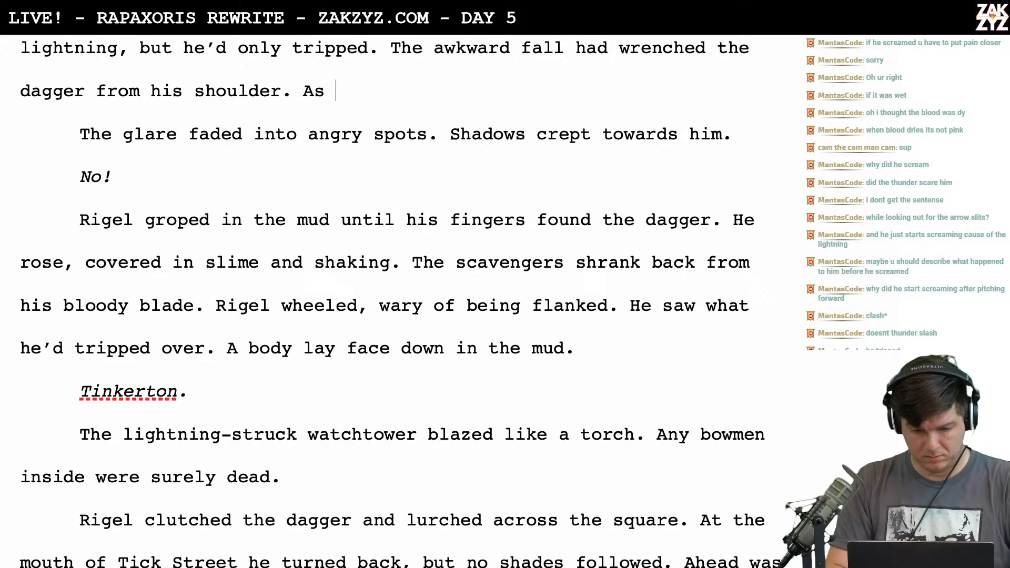
{"action": "type", "text": "he"}
{"action": "key", "text": "BackSpace"}
{"action": "key", "text": "BackSpace"}
{"action": "type", "text": "He sobbed as the"}
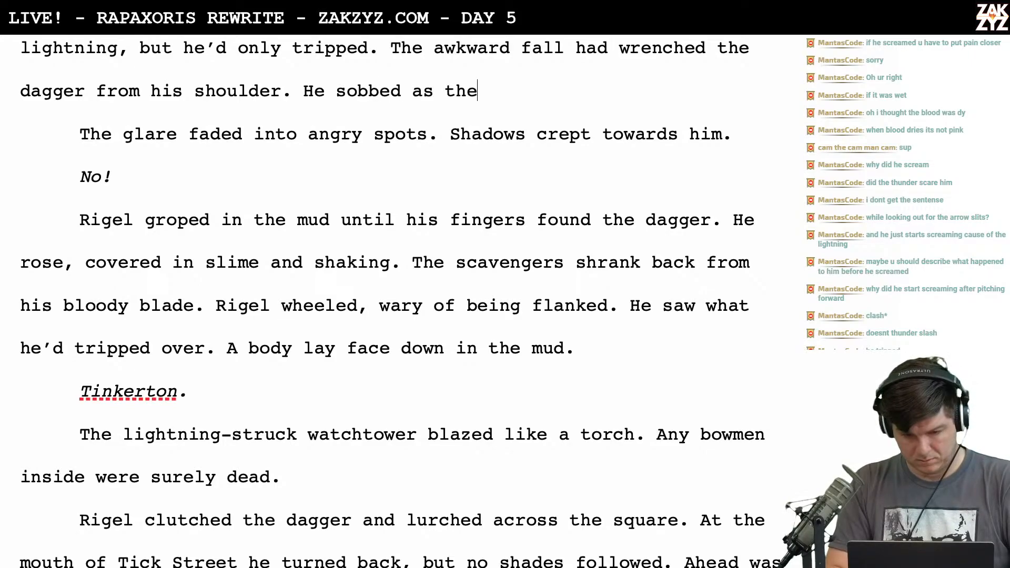
{"action": "type", "text": " glare fadd"}
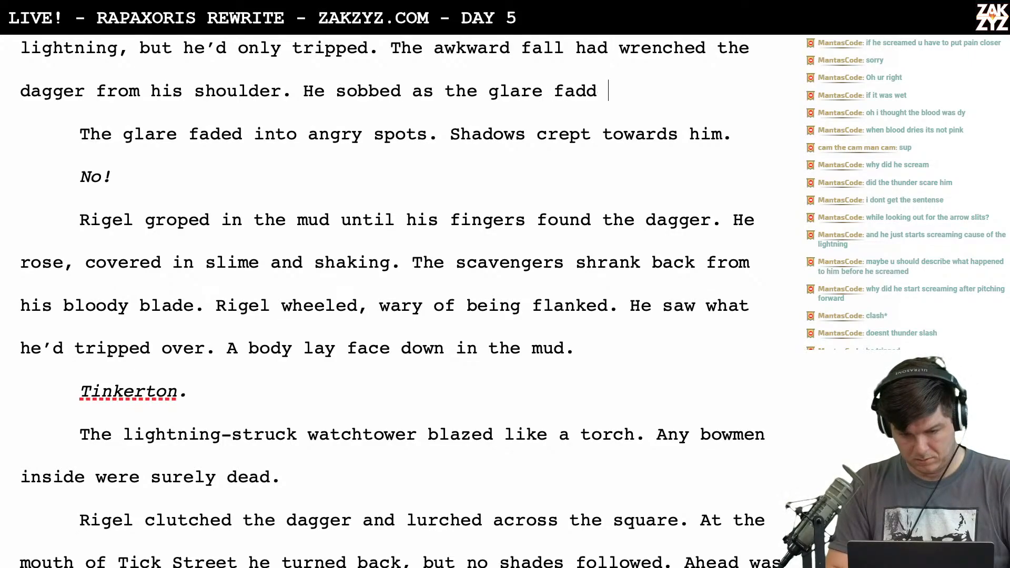
{"action": "key", "text": "BackSpace"}
{"action": "type", "text": "ed "}
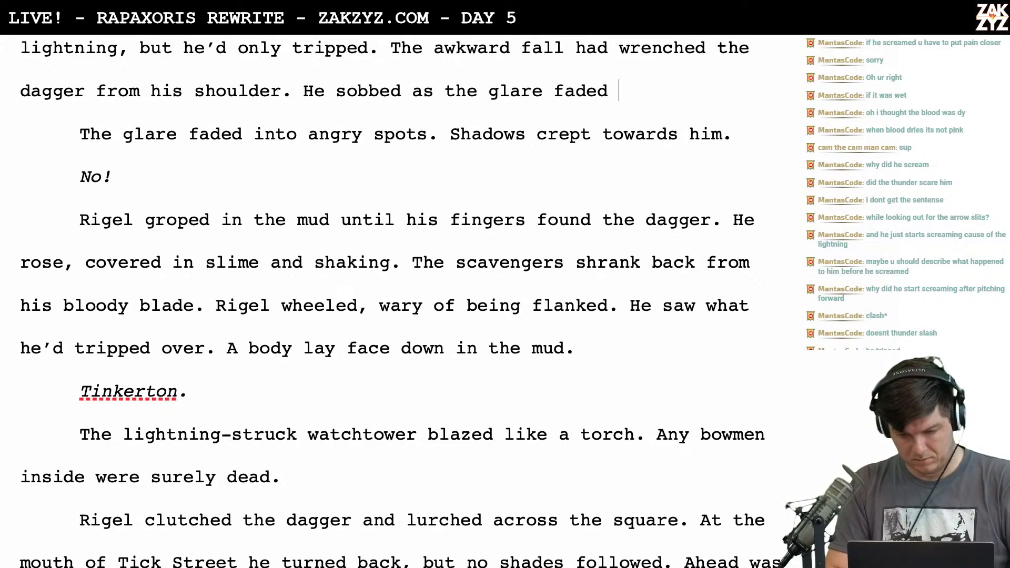
{"action": "type", "text": "int"}
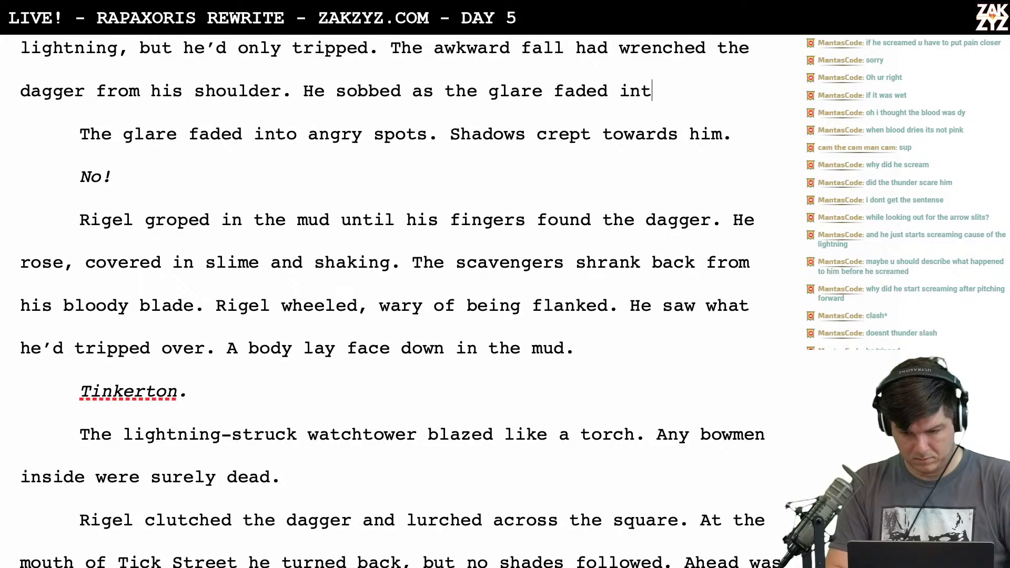
Replace the unfinished "He sobbed" draft with "The glare faded into spots as he sobbed. Shadows crept towards him."
{"action": "key", "text": "BackSpace"}
{"action": "key", "text": "BackSpace"}
{"action": "key", "text": "BackSpace"}
{"action": "key", "text": "BackSpace"}
{"action": "key", "text": "BackSpace"}
{"action": "key", "text": "BackSpace"}
{"action": "key", "text": "BackSpace"}
{"action": "key", "text": "BackSpace"}
{"action": "key", "text": "BackSpace"}
{"action": "key", "text": "BackSpace"}
{"action": "key", "text": "BackSpace"}
{"action": "key", "text": "BackSpace"}
{"action": "key", "text": "BackSpace"}
{"action": "key", "text": "BackSpace"}
{"action": "key", "text": "BackSpace"}
{"action": "key", "text": "BackSpace"}
{"action": "key", "text": "BackSpace"}
{"action": "key", "text": "BackSpace"}
{"action": "key", "text": "BackSpace"}
{"action": "key", "text": "BackSpace"}
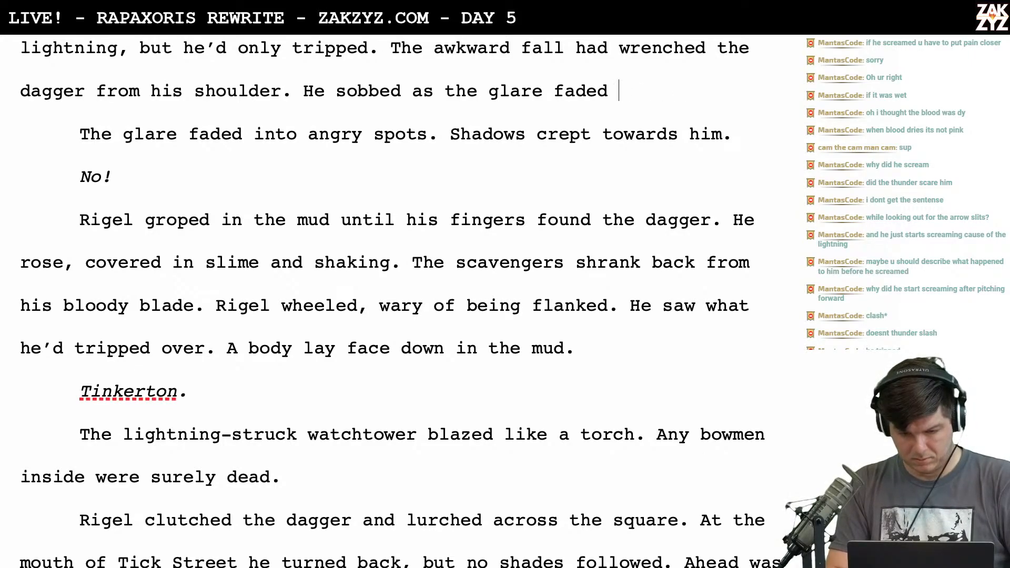
{"action": "key", "text": "BackSpace"}
{"action": "key", "text": "BackSpace"}
{"action": "key", "text": "BackSpace"}
{"action": "key", "text": "BackSpace"}
{"action": "key", "text": "BackSpace"}
{"action": "key", "text": "BackSpace"}
{"action": "key", "text": "BackSpace"}
{"action": "key", "text": "BackSpace"}
{"action": "key", "text": "BackSpace"}
{"action": "key", "text": "BackSpace"}
{"action": "key", "text": "BackSpace"}
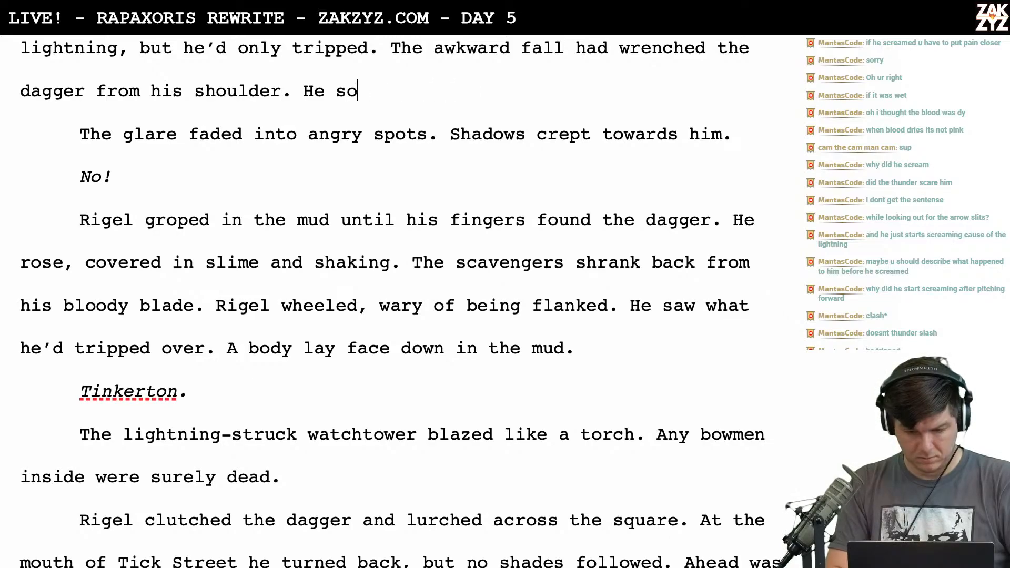
{"action": "type", "text": "The glar"}
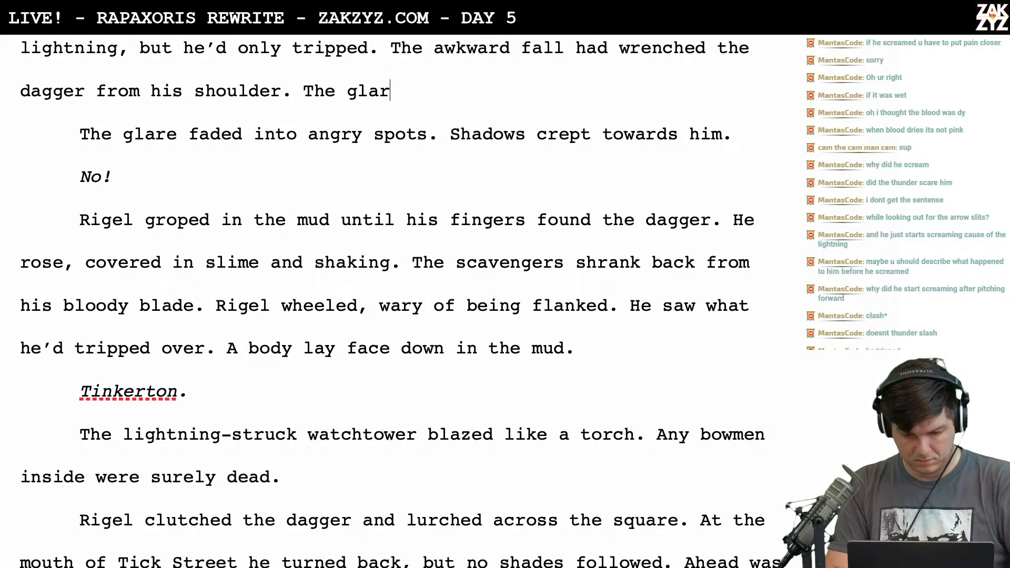
{"action": "type", "text": "e faded into spots as he sobbed. Sh"}
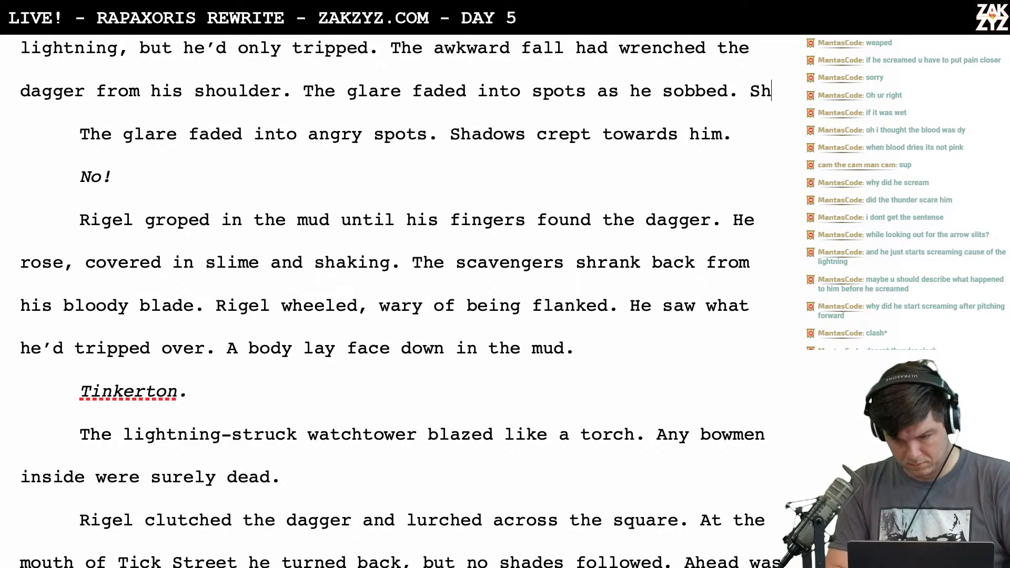
{"action": "type", "text": "adows crept "}
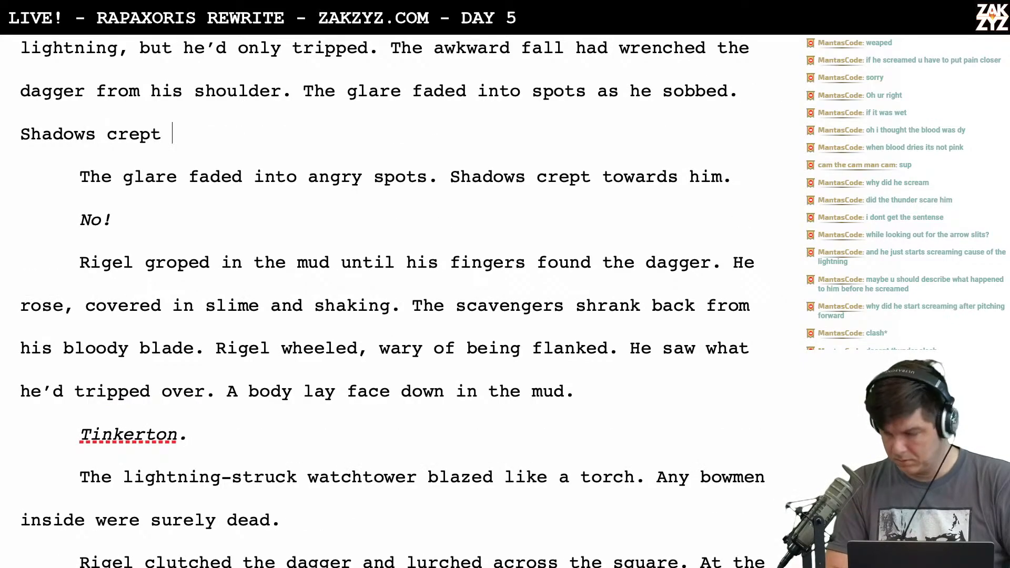
{"action": "type", "text": "towards him."}
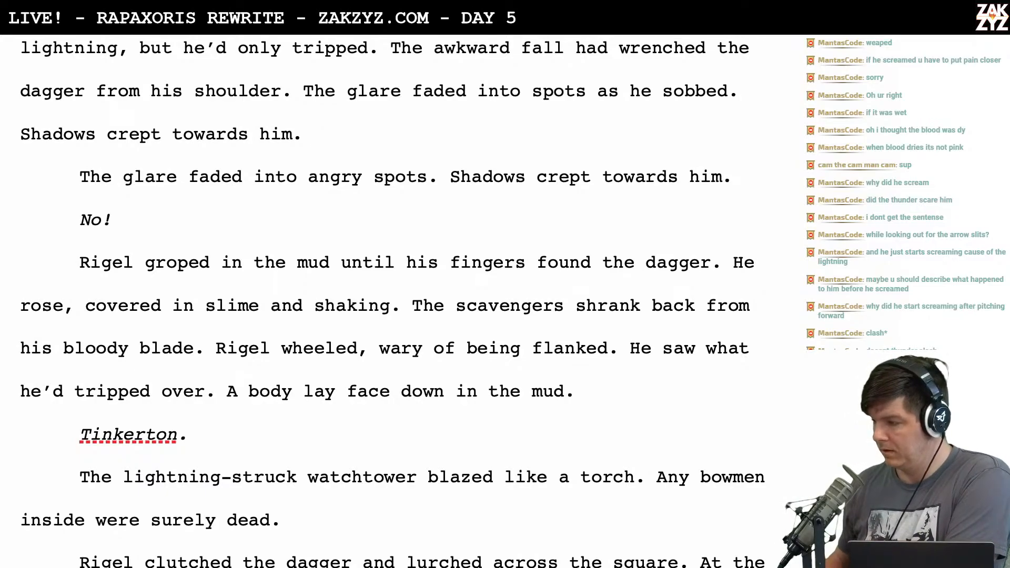
Insert "the mud," after "writhed in" in the sentence beginning "Blind and deaf"
{"action": "scroll", "coordinate": [403, 303], "scroll_direction": "up", "scroll_amount": 5}
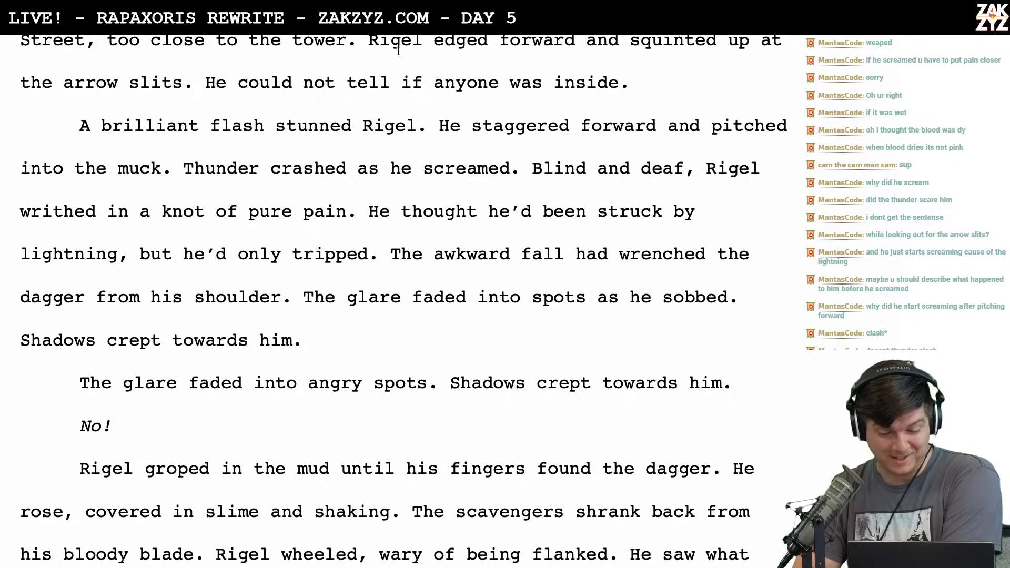
{"action": "scroll", "coordinate": [390, 203], "scroll_direction": "down", "scroll_amount": 2}
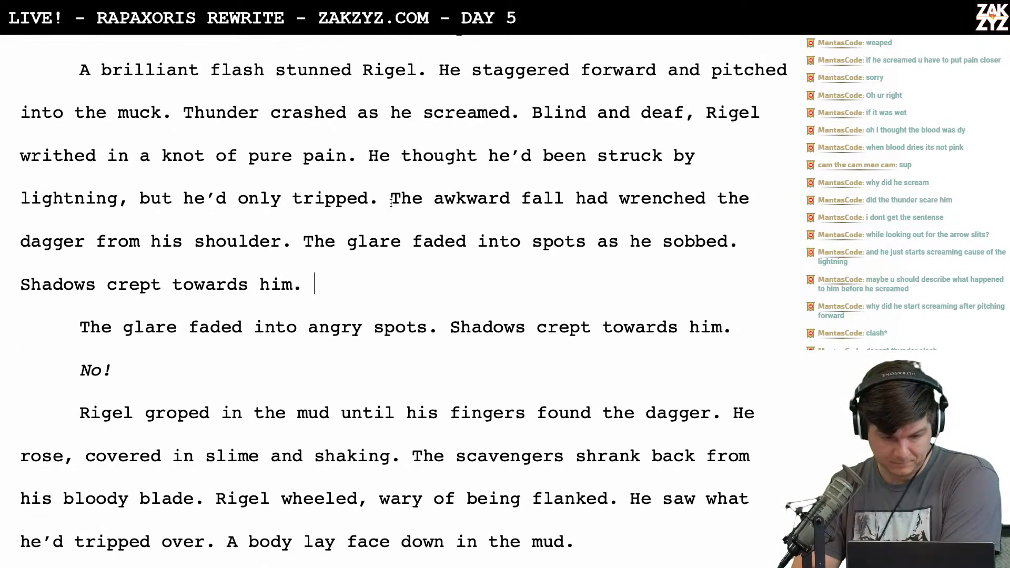
{"action": "scroll", "coordinate": [390, 200], "scroll_direction": "up", "scroll_amount": 3}
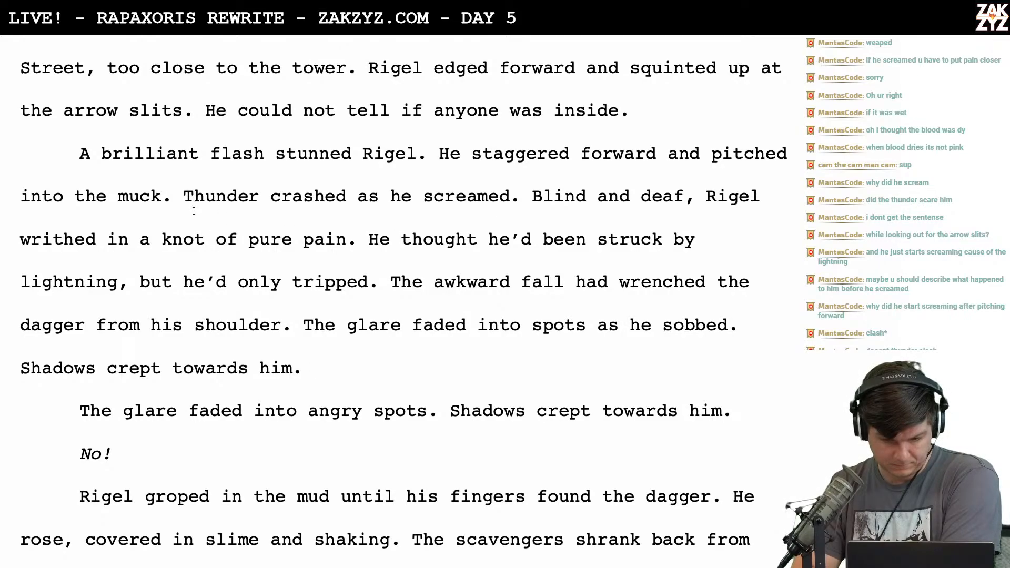
{"action": "scroll", "coordinate": [200, 220], "scroll_direction": "down", "scroll_amount": 1}
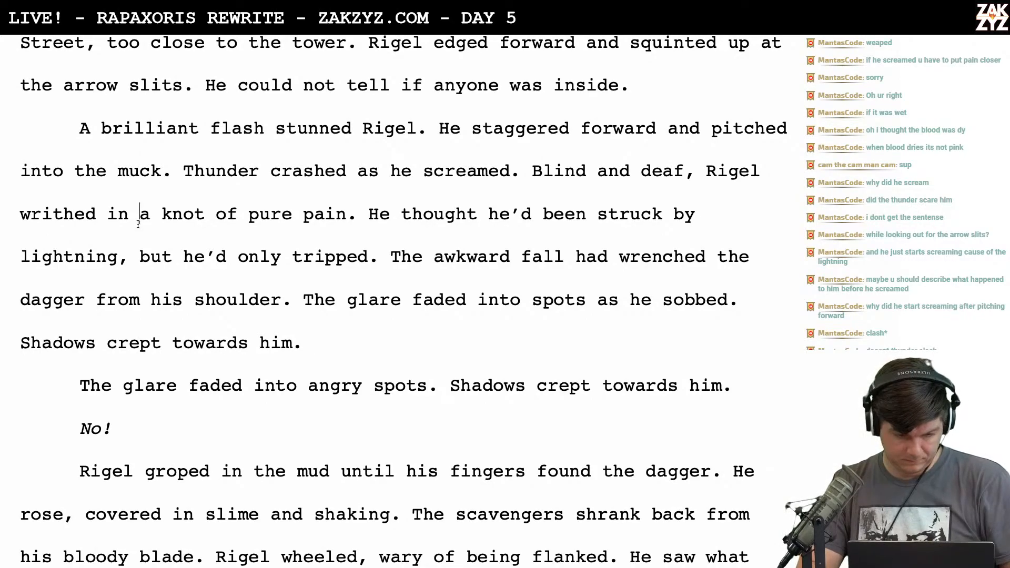
{"action": "type", "text": "the mud,"}
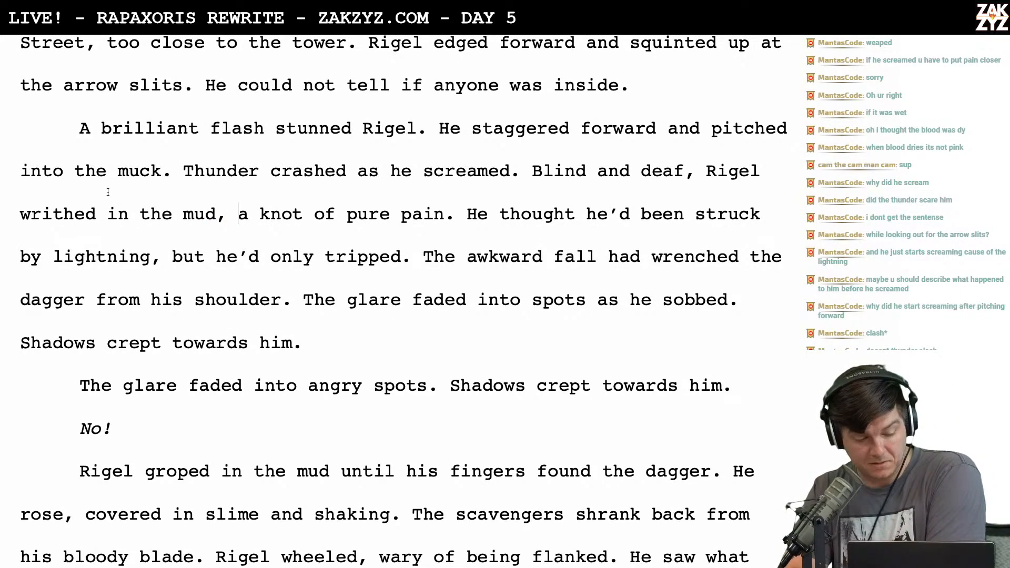
Start a new paragraph at "Blind and deaf" and add "Rigel writhed in the mud, blind and deaf." after "as he screamed."
{"action": "scroll", "coordinate": [108, 192], "scroll_direction": "down", "scroll_amount": 1}
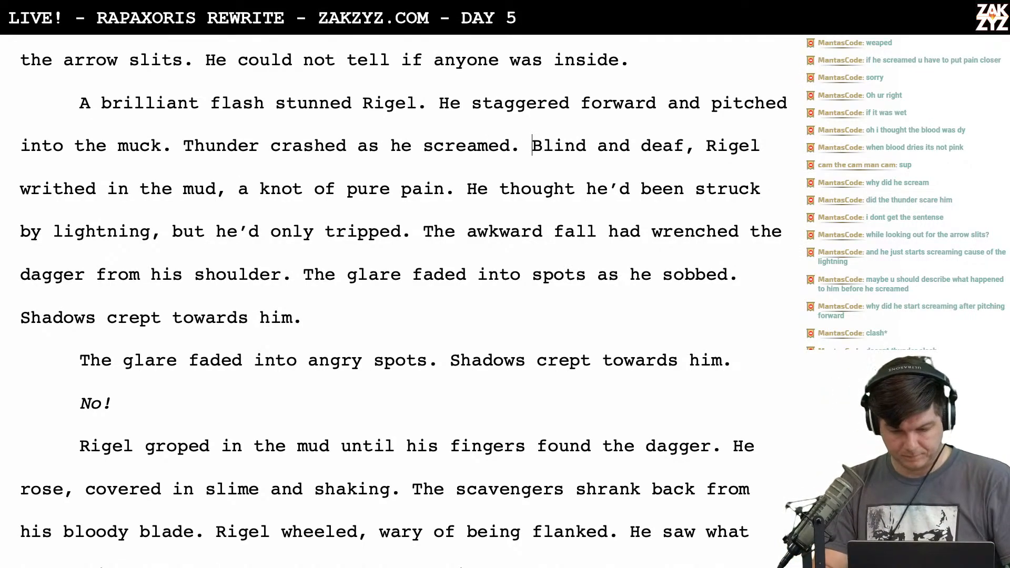
{"action": "key", "text": "Return"}
{"action": "type", "text": "igel writhed uin t"}
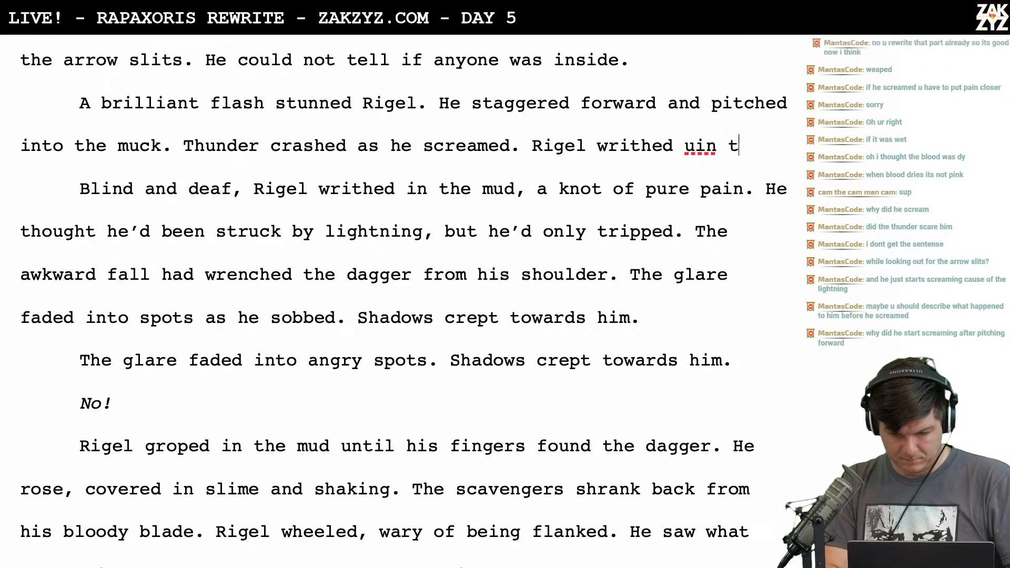
{"action": "key", "text": "BackSpace"}
{"action": "key", "text": "BackSpace"}
{"action": "key", "text": "BackSpace"}
{"action": "key", "text": "BackSpace"}
{"action": "key", "text": "BackSpace"}
{"action": "type", "text": "in the mud"}
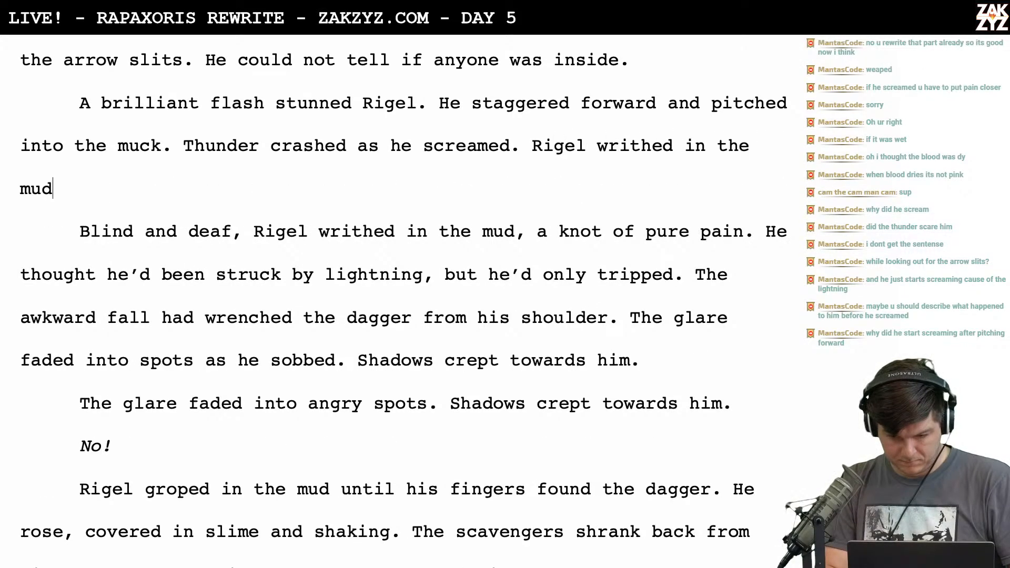
{"action": "type", "text": ", blind a"}
{"action": "type", "text": "an"}
{"action": "key", "text": "BackSpace"}
{"action": "key", "text": "BackSpace"}
{"action": "key", "text": "BackSpace"}
{"action": "type", "text": "and deaf."}
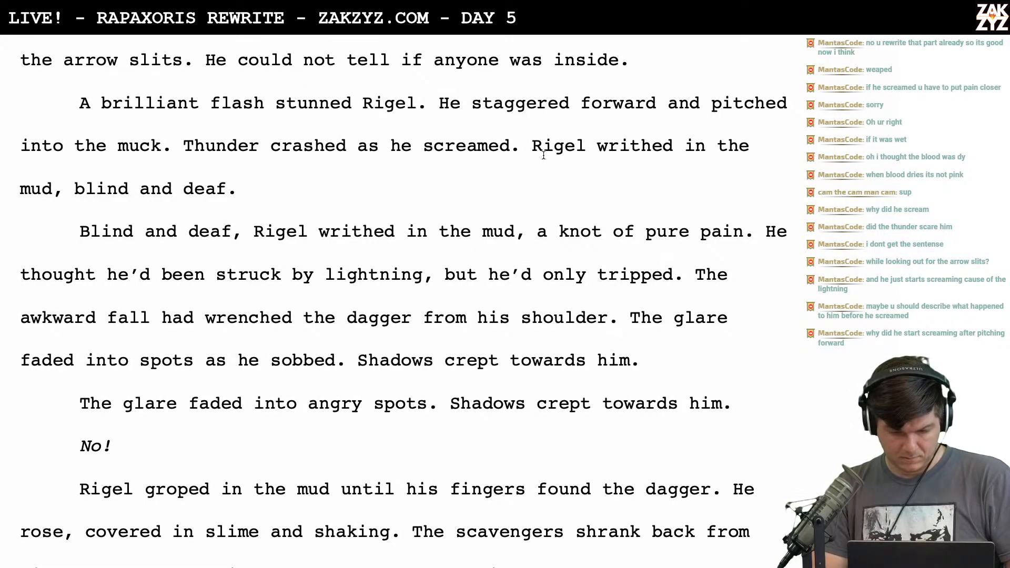
Insert "The pain!" before "Thunder crashed as he screamed" and set it in italics
{"action": "scroll", "coordinate": [516, 149], "scroll_direction": "down", "scroll_amount": 1}
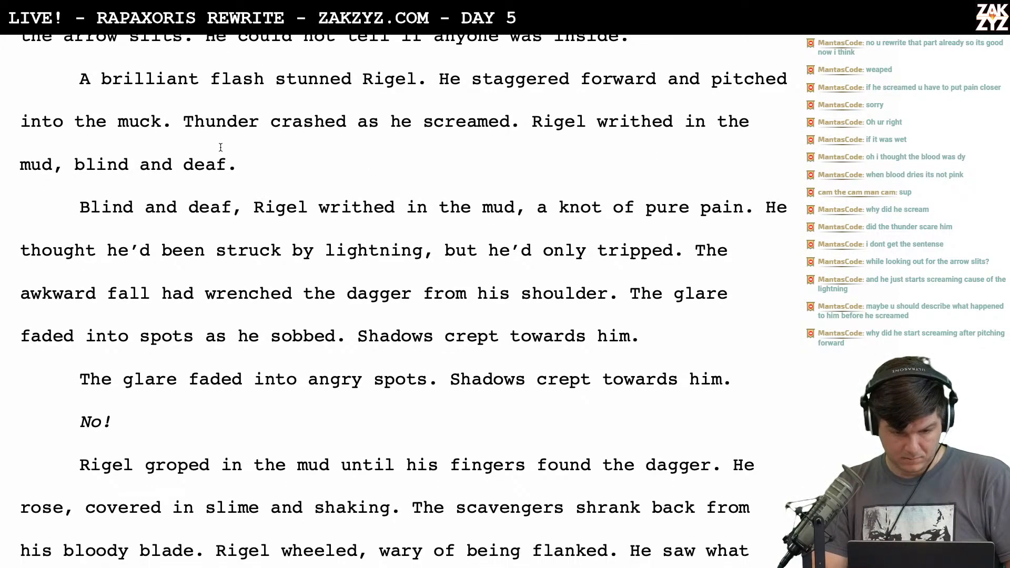
{"action": "type", "text": "The pain!"}
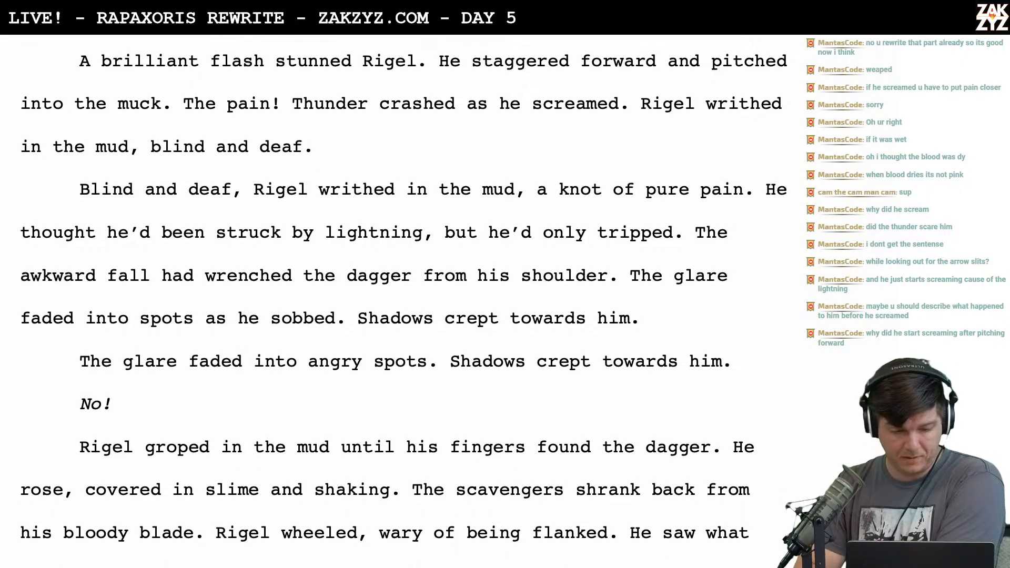
{"action": "scroll", "coordinate": [404, 297], "scroll_direction": "up", "scroll_amount": 3}
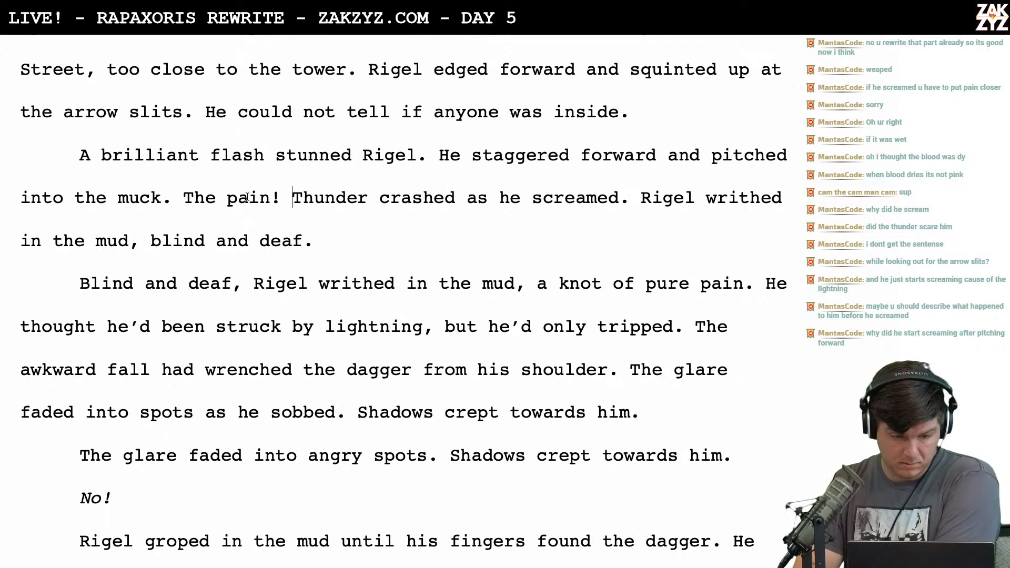
{"action": "left_click_drag", "start_coordinate": [280, 198], "coordinate": [194, 200]}
{"action": "key", "text": "ctrl+i"}
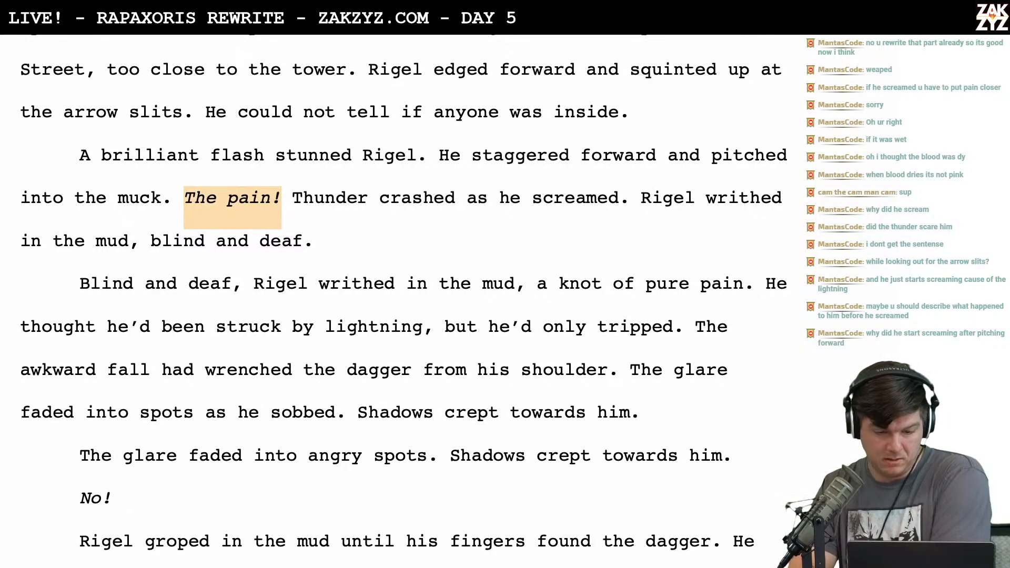
Replace "blind and deaf" after "Rigel writhed in the mud," with "a knot of blind agony."
{"action": "scroll", "coordinate": [194, 200], "scroll_direction": "down", "scroll_amount": 1}
{"action": "left_click", "coordinate": [381, 208]}
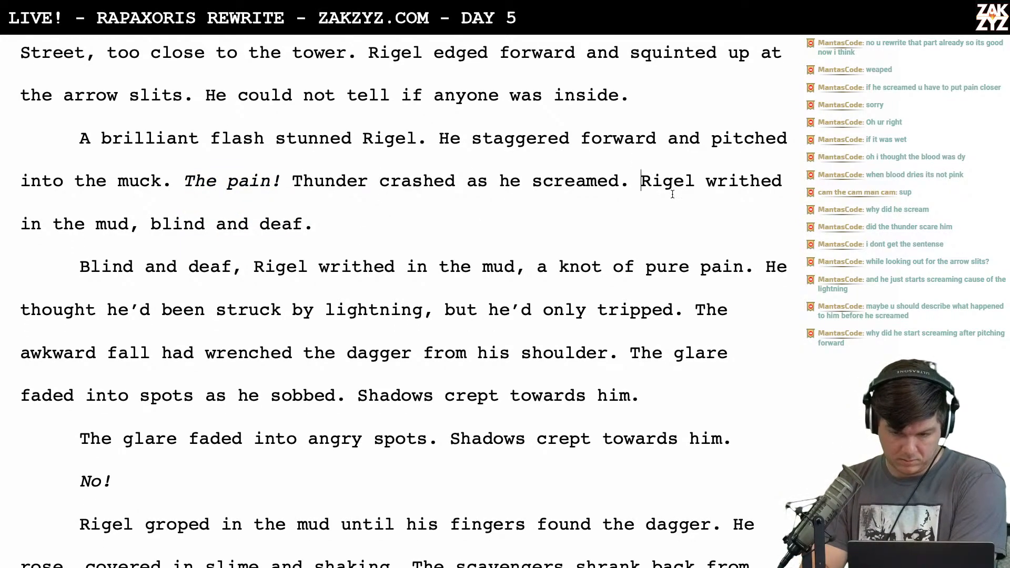
{"action": "left_click", "coordinate": [653, 187]}
{"action": "key", "text": "Left"}
{"action": "key", "text": "Left"}
{"action": "key", "text": "Right"}
{"action": "key", "text": "Down"}
{"action": "key", "text": "BackSpace"}
{"action": "key", "text": "BackSpace"}
{"action": "key", "text": "BackSpace"}
{"action": "key", "text": "BackSpace"}
{"action": "key", "text": "BackSpace"}
{"action": "key", "text": "BackSpace"}
{"action": "key", "text": "BackSpace"}
{"action": "key", "text": "BackSpace"}
{"action": "key", "text": "BackSpace"}
{"action": "key", "text": "BackSpace"}
{"action": "key", "text": "BackSpace"}
{"action": "key", "text": "BackSpace"}
{"action": "key", "text": "BackSpace"}
{"action": "key", "text": "BackSpace"}
{"action": "key", "text": "BackSpace"}
{"action": "key", "text": "BackSpace"}
{"action": "type", "text": "a"}
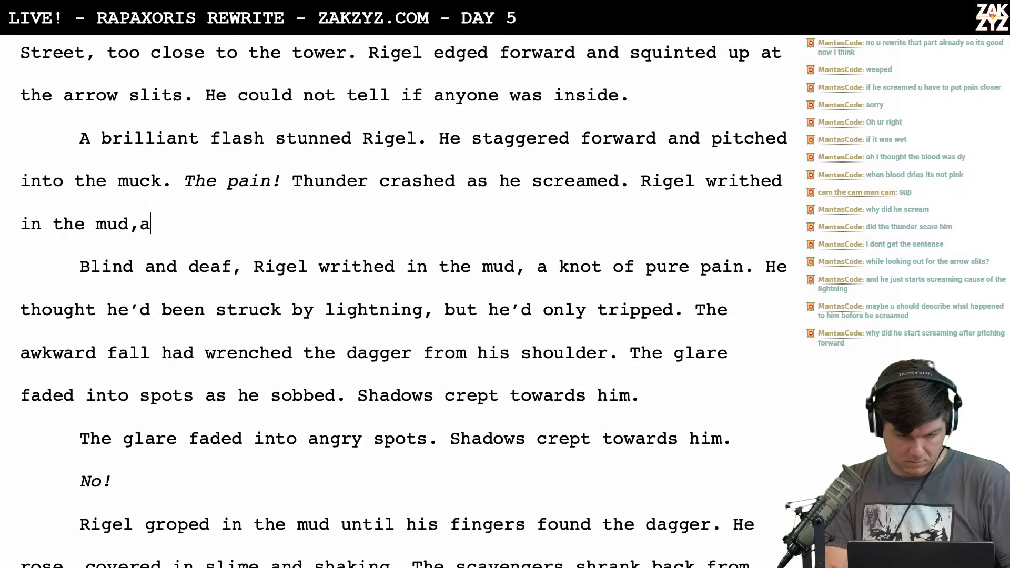
{"action": "key", "text": "BackSpace"}
{"action": "key", "text": "BackSpace"}
{"action": "type", "text": "a knot"}
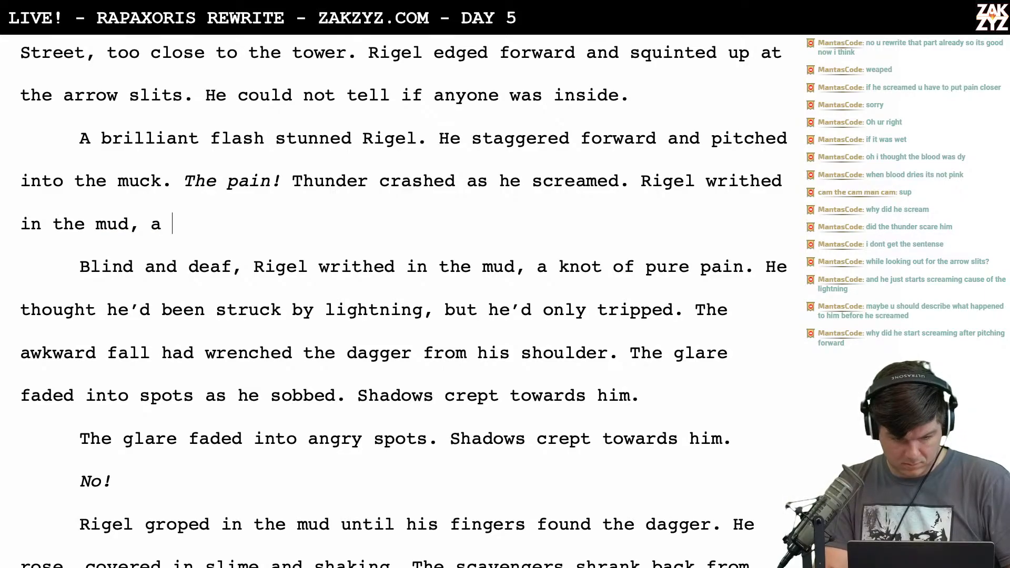
{"action": "type", "text": " of blind a"}
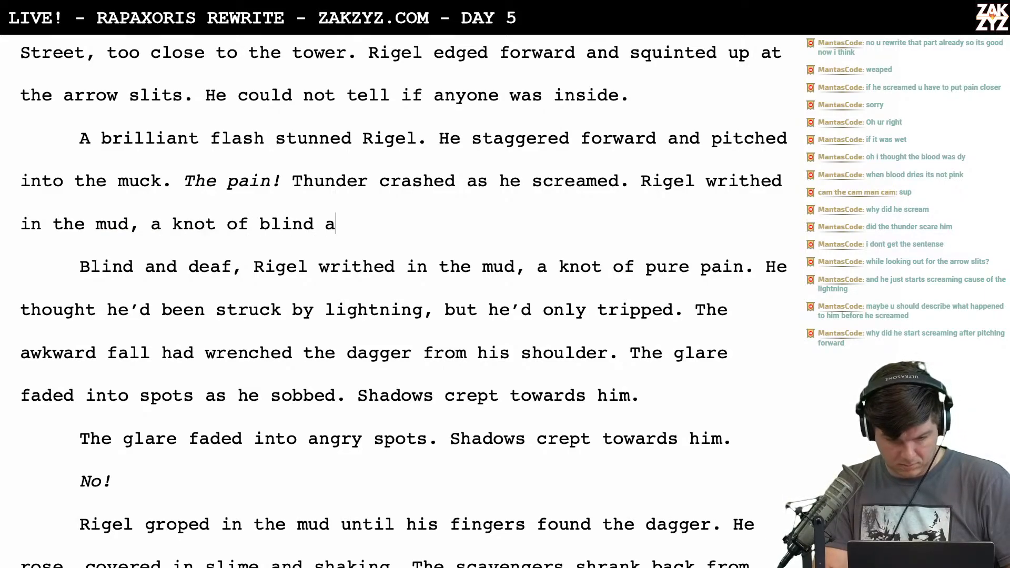
{"action": "type", "text": "gony."}
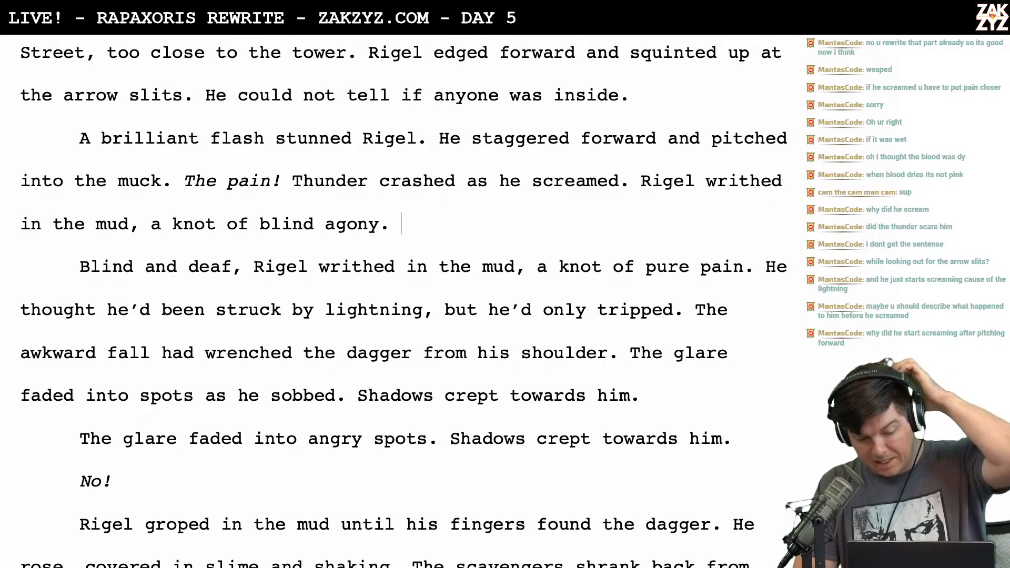
Delete the paragraph break and old sentence "Blind and deaf, Rigel writhed in the mud, a knot of pure pain." before "He thought"
{"action": "key", "text": "shift+Down"}
{"action": "key", "text": "shift+Right"}
{"action": "key", "text": "shift+Right"}
{"action": "key", "text": "shift+Right"}
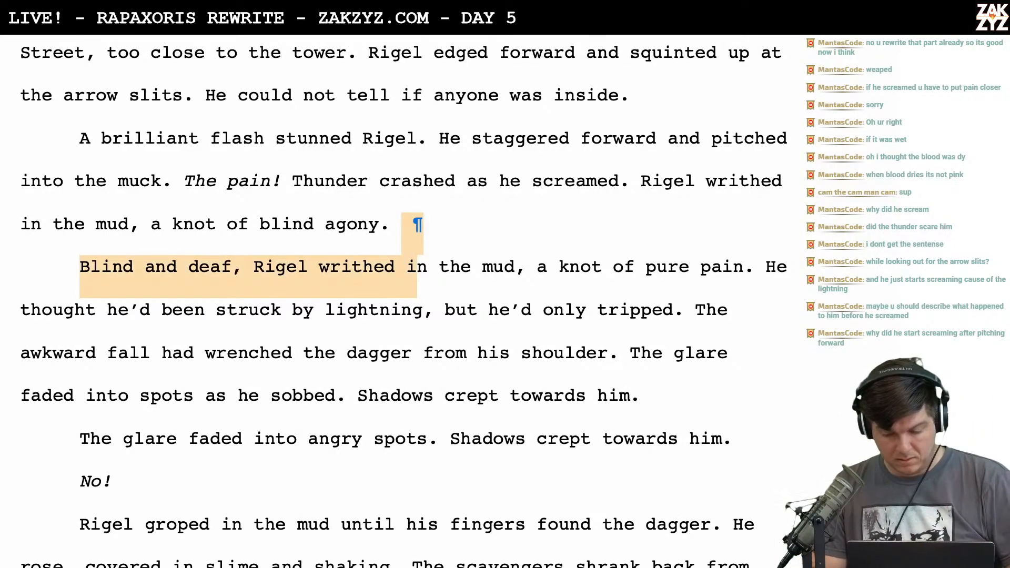
{"action": "key", "text": "shift+Right"}
{"action": "key", "text": "shift+Right"}
{"action": "key", "text": "shift+Right"}
{"action": "key", "text": "shift+Right"}
{"action": "key", "text": "shift+Right"}
{"action": "key", "text": "shift+Right"}
{"action": "key", "text": "shift+Right"}
{"action": "key", "text": "shift+Right"}
{"action": "key", "text": "shift+Right"}
{"action": "key", "text": "shift+Right"}
{"action": "key", "text": "shift+Right"}
{"action": "key", "text": "shift+Right"}
{"action": "key", "text": "shift+Right"}
{"action": "key", "text": "shift+Right"}
{"action": "key", "text": "shift+Right"}
{"action": "key", "text": "shift+Right"}
{"action": "key", "text": "shift+Right"}
{"action": "key", "text": "shift+Right"}
{"action": "key", "text": "shift+Right"}
{"action": "key", "text": "shift+Right"}
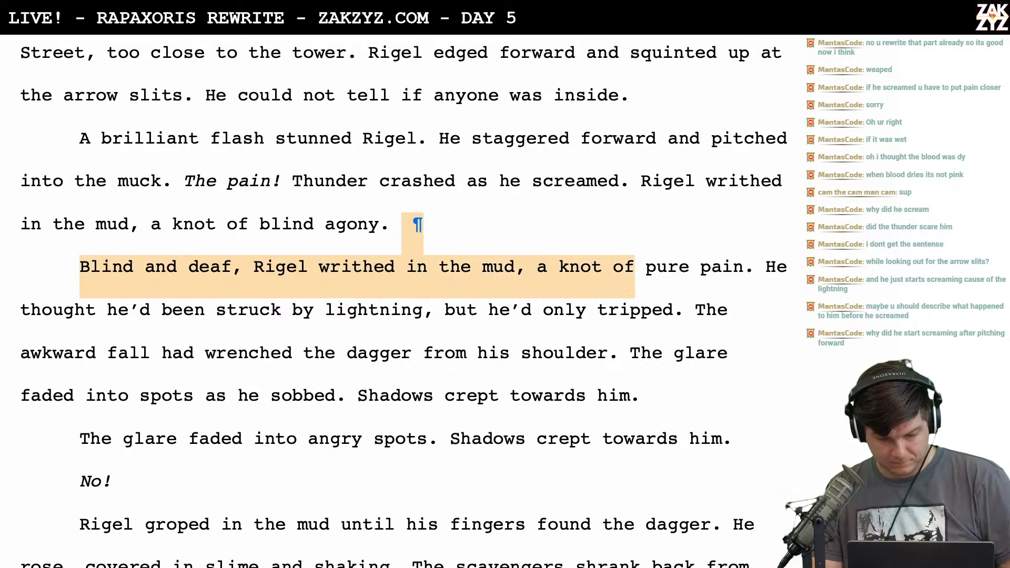
{"action": "key", "text": "shift+Right"}
{"action": "key", "text": "shift+Right"}
{"action": "key", "text": "shift+Right"}
{"action": "key", "text": "shift+Right"}
{"action": "key", "text": "shift+Right"}
{"action": "key", "text": "shift+Right"}
{"action": "key", "text": "shift+Right"}
{"action": "key", "text": "BackSpace"}
{"action": "scroll", "coordinate": [400, 305], "scroll_direction": "down", "scroll_amount": 1}
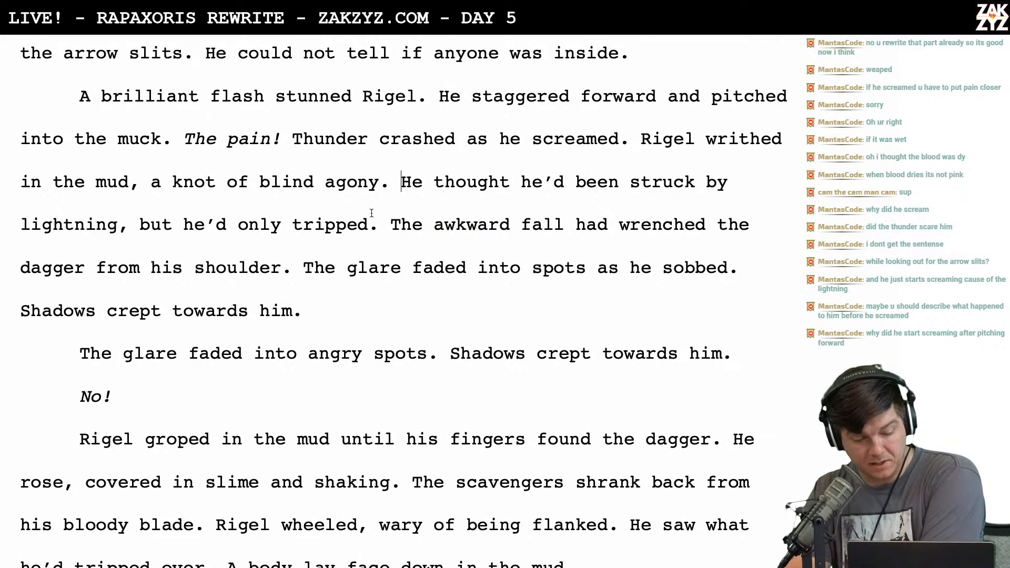
{"action": "scroll", "coordinate": [268, 210], "scroll_direction": "down", "scroll_amount": 1}
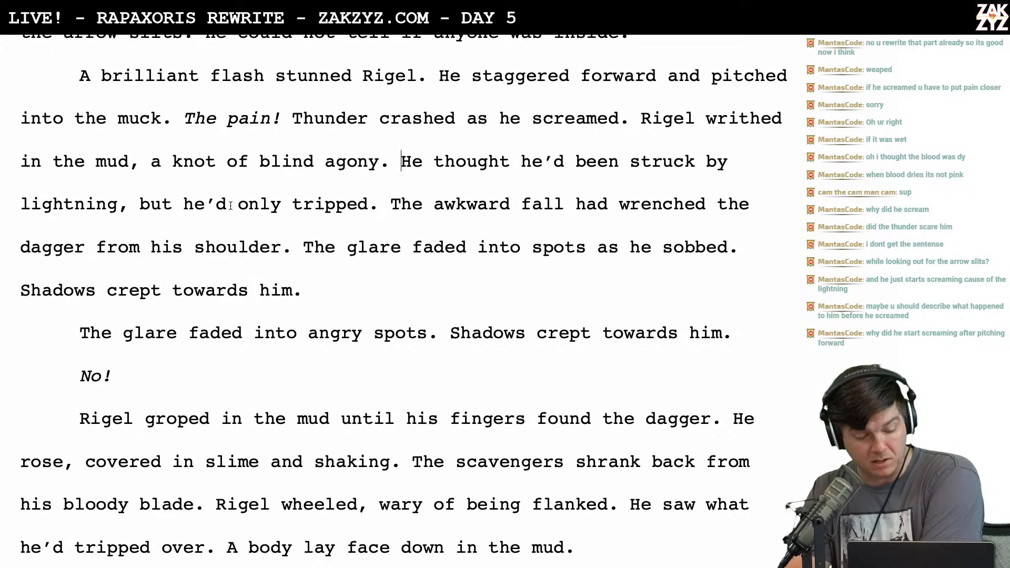
{"action": "scroll", "coordinate": [198, 160], "scroll_direction": "down", "scroll_amount": 1}
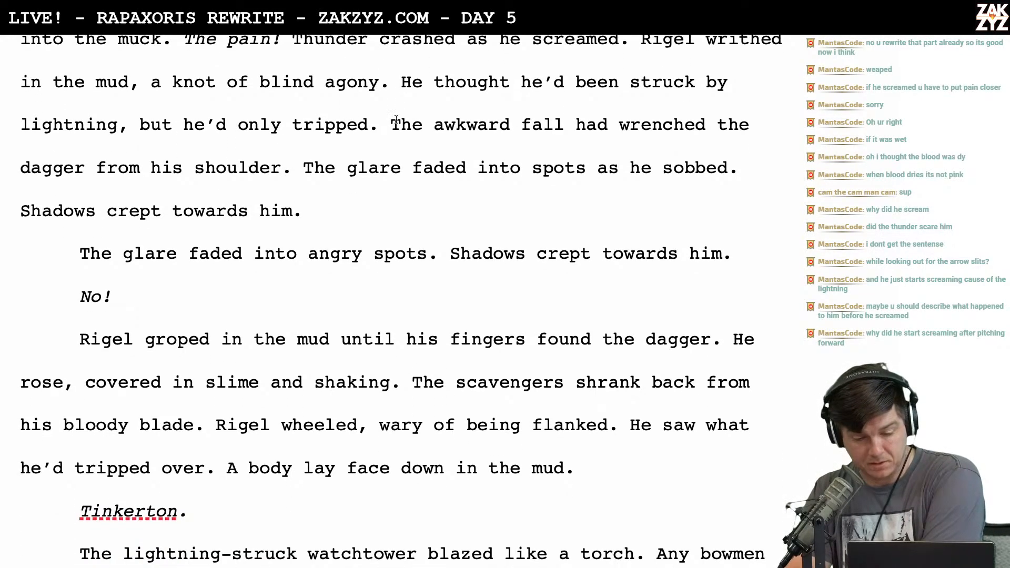
Start a new paragraph at "The glare faded into spots as he sobbed." after "dagger from his shoulder."
{"action": "scroll", "coordinate": [468, 96], "scroll_direction": "down", "scroll_amount": 1}
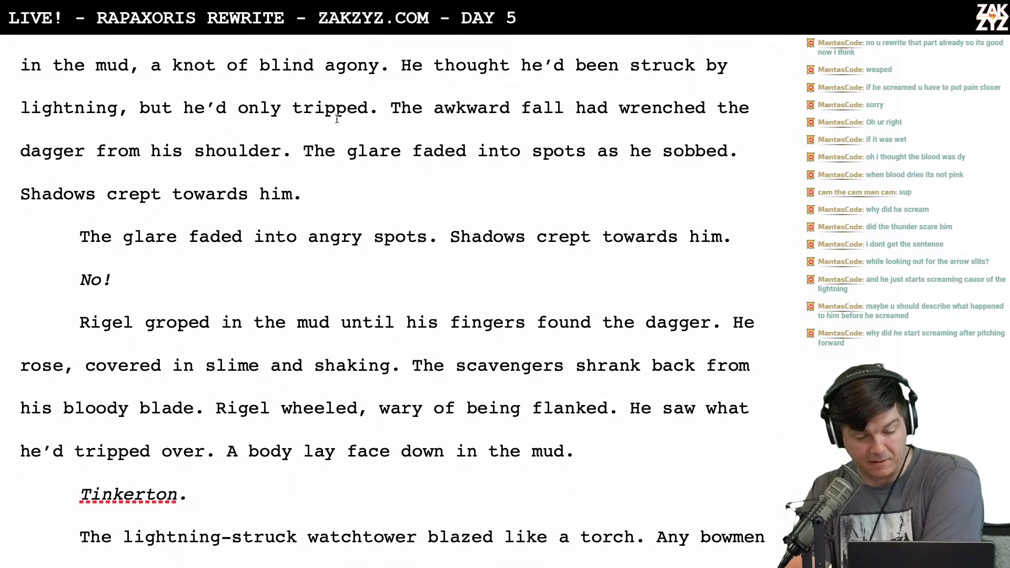
{"action": "key", "text": "Return"}
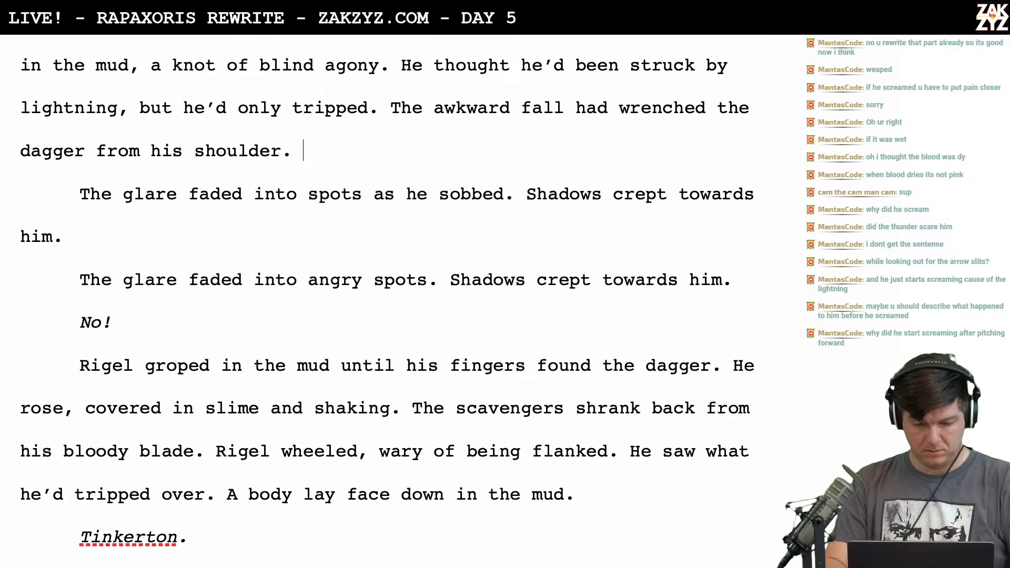
{"action": "type", "text": "He sobbed,"}
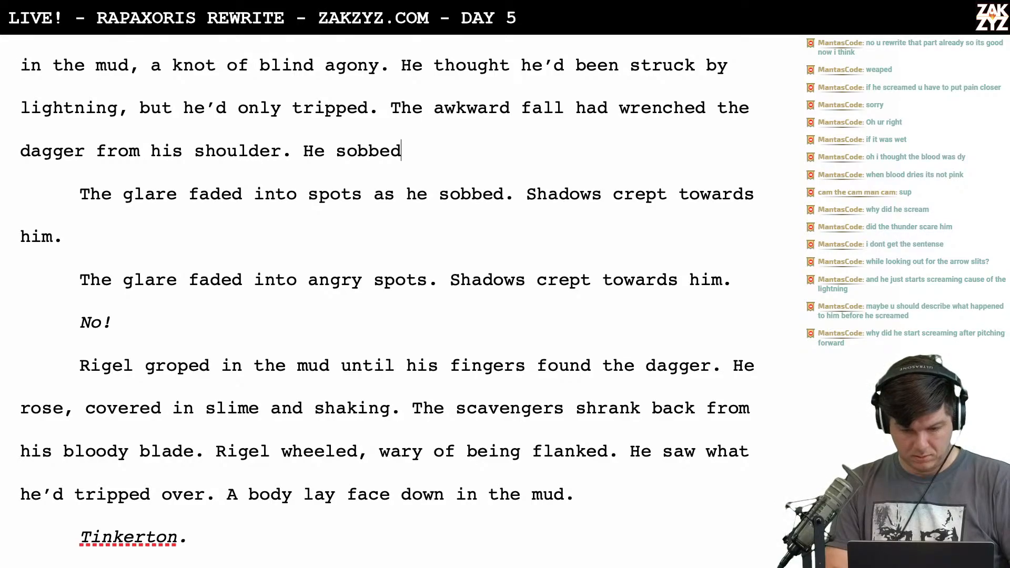
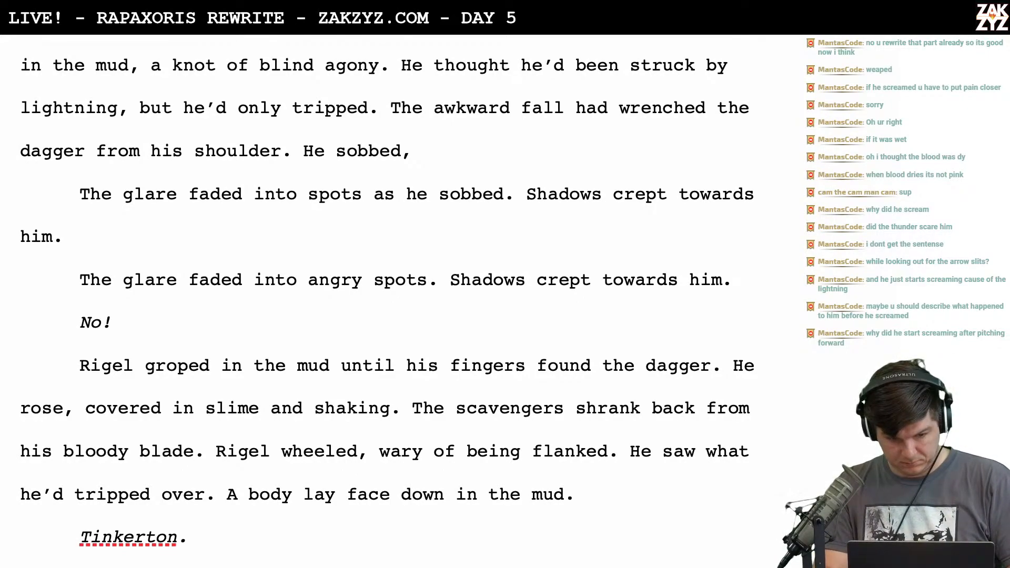
{"action": "type", "text": "half"}
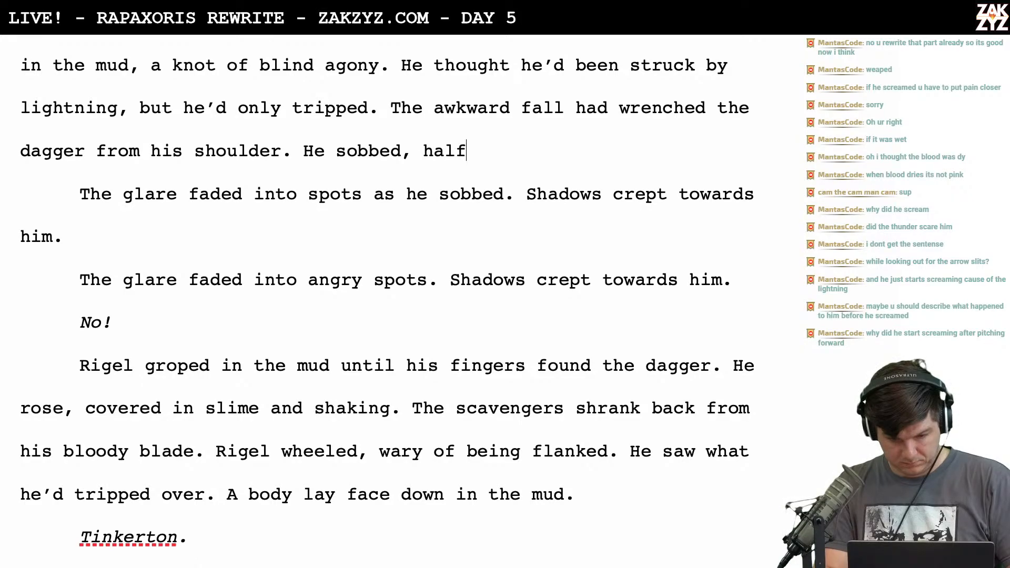
{"action": "key", "text": "BackSpace"}
{"action": "key", "text": "BackSpace"}
{"action": "key", "text": "BackSpace"}
{"action": "key", "text": "BackSpace"}
{"action": "key", "text": "BackSpace"}
{"action": "key", "text": "BackSpace"}
{"action": "key", "text": "BackSpace"}
{"action": "key", "text": "BackSpace"}
{"action": "key", "text": "BackSpace"}
{"action": "key", "text": "BackSpace"}
{"action": "key", "text": "BackSpace"}
{"action": "key", "text": "BackSpace"}
{"action": "key", "text": "BackSpace"}
{"action": "key", "text": "BackSpace"}
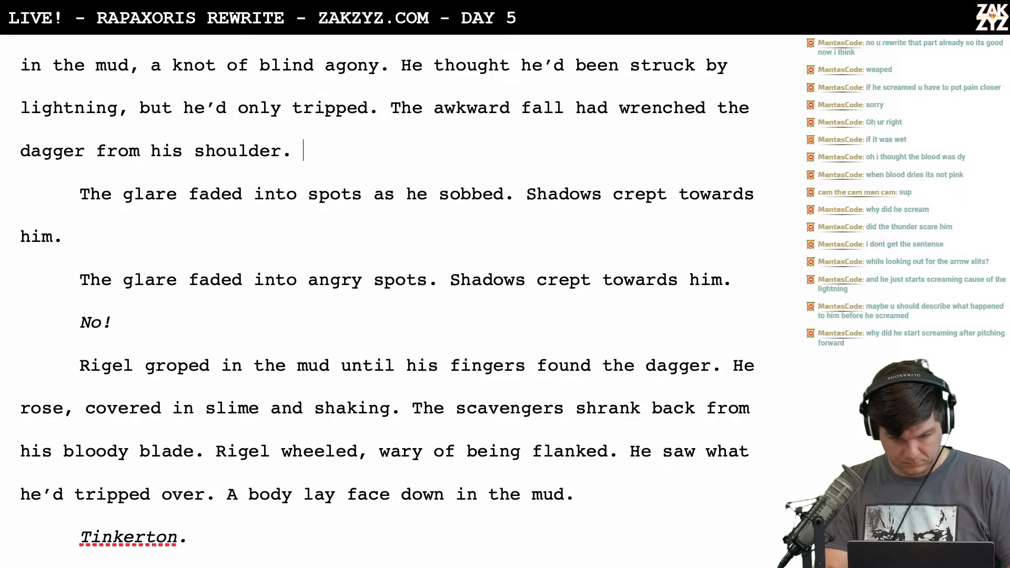
{"action": "type", "text": "He sobbe"}
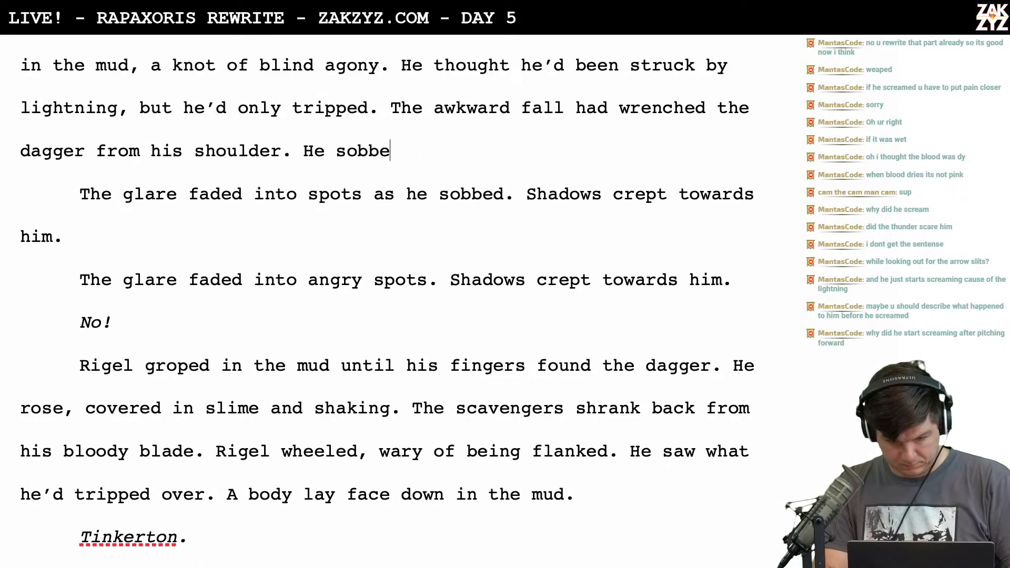
{"action": "type", "text": "d, half-deaf"}
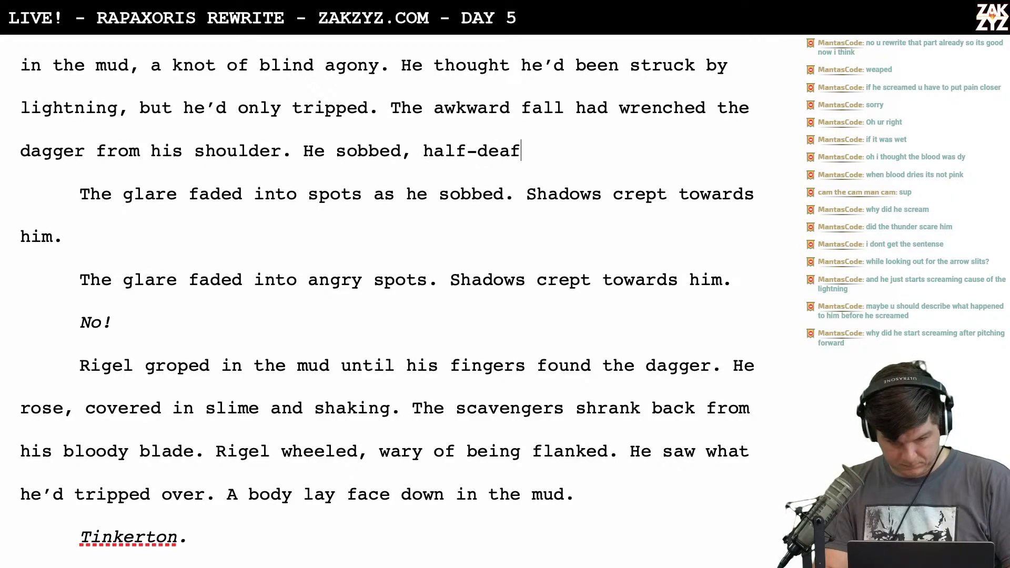
{"action": "key", "text": "BackSpace"}
{"action": "key", "text": "BackSpace"}
{"action": "key", "text": "BackSpace"}
{"action": "key", "text": "BackSpace"}
{"action": "key", "text": "BackSpace"}
{"action": "key", "text": "BackSpace"}
{"action": "key", "text": "BackSpace"}
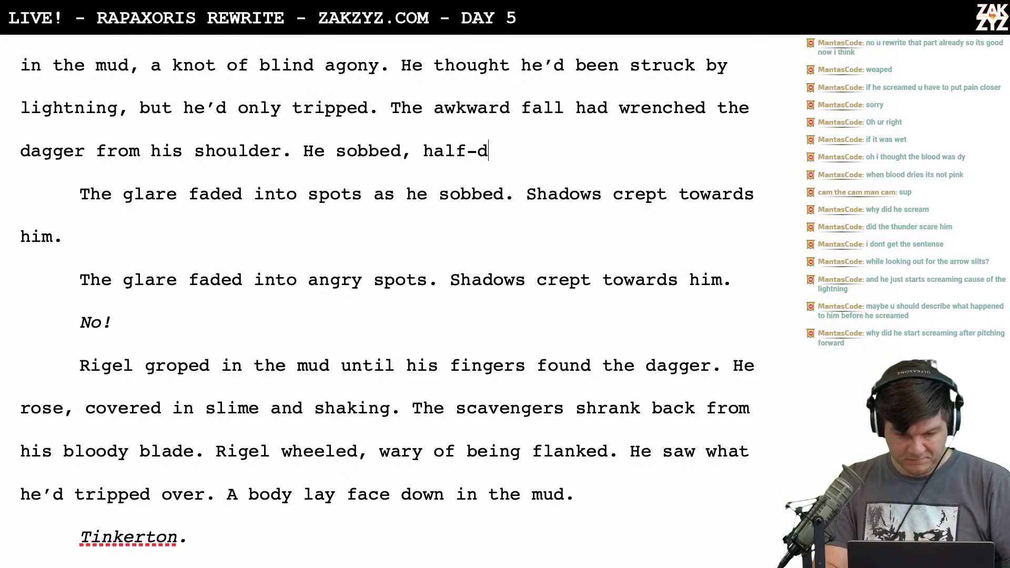
{"action": "key", "text": "BackSpace"}
{"action": "key", "text": "BackSpace"}
{"action": "key", "text": "BackSpace"}
{"action": "key", "text": "BackSpace"}
{"action": "key", "text": "BackSpace"}
{"action": "key", "text": "BackSpace"}
{"action": "key", "text": "BackSpace"}
{"action": "key", "text": "BackSpace"}
{"action": "key", "text": "BackSpace"}
{"action": "key", "text": "BackSpace"}
{"action": "key", "text": "BackSpace"}
{"action": "key", "text": "BackSpace"}
{"action": "key", "text": "BackSpace"}
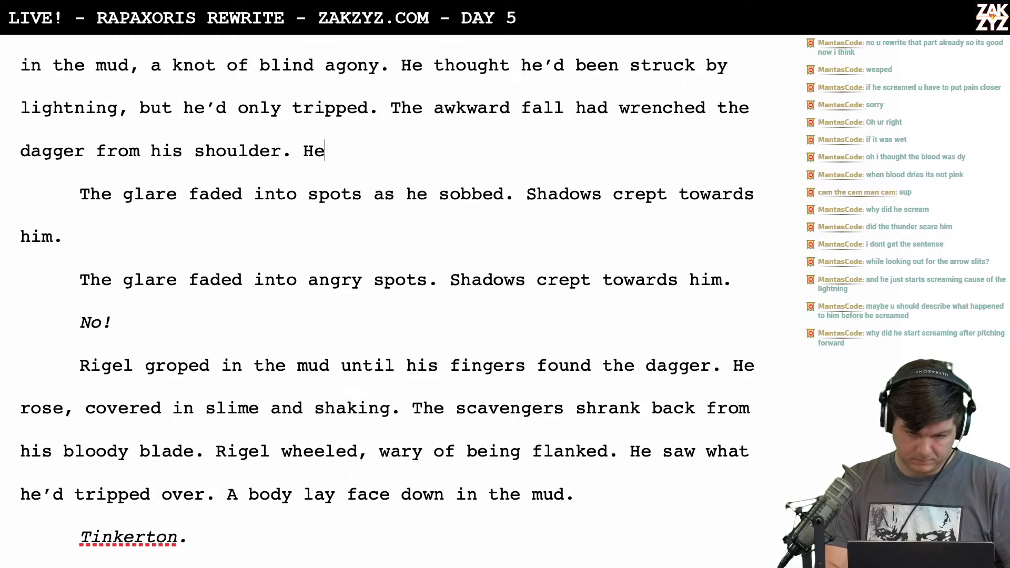
{"action": "type", "text": "His so"}
{"action": "key", "text": "BackSpace"}
{"action": "key", "text": "BackSpace"}
{"action": "key", "text": "BackSpace"}
{"action": "key", "text": "BackSpace"}
{"action": "key", "text": "BackSpace"}
{"action": "key", "text": "BackSpace"}
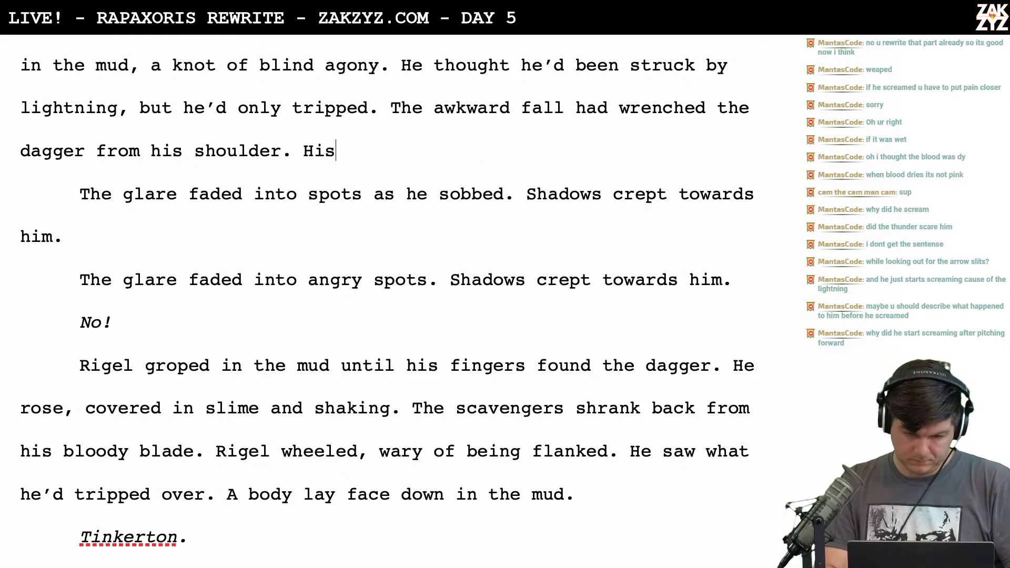
{"action": "scroll", "coordinate": [308, 152], "scroll_direction": "up", "scroll_amount": 4}
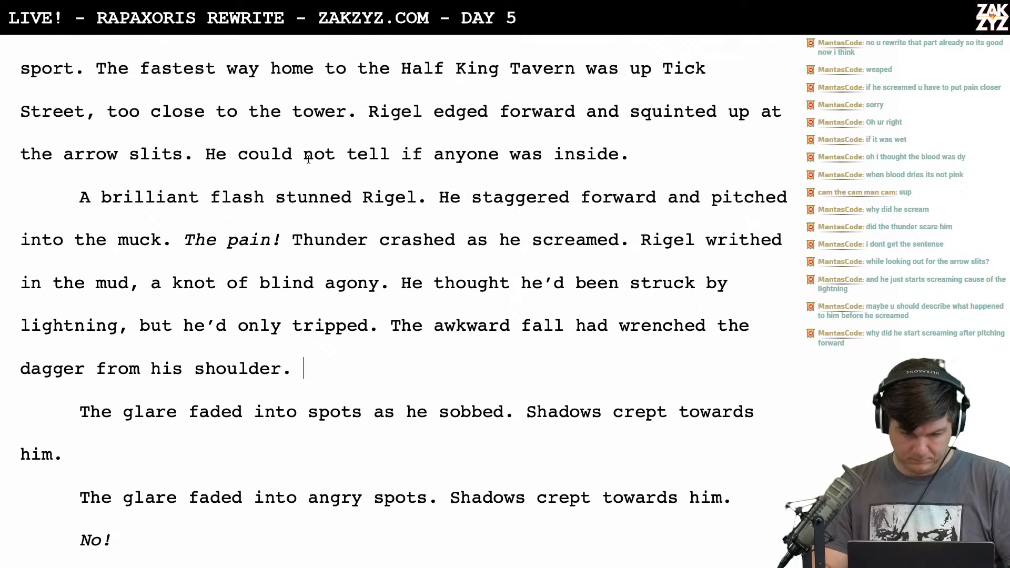
{"action": "scroll", "coordinate": [308, 152], "scroll_direction": "down", "scroll_amount": 1}
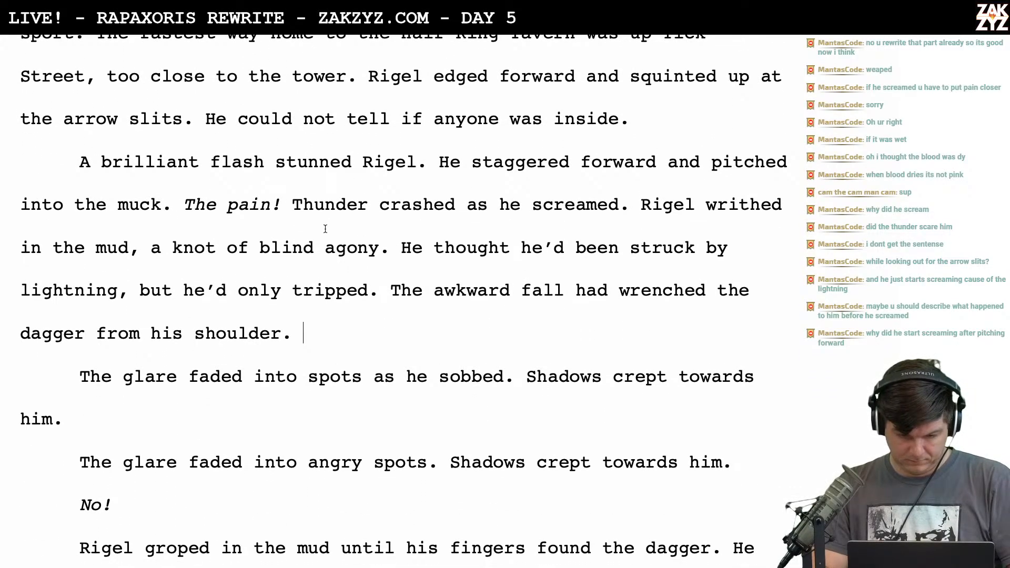
{"action": "scroll", "coordinate": [342, 256], "scroll_direction": "down", "scroll_amount": 1}
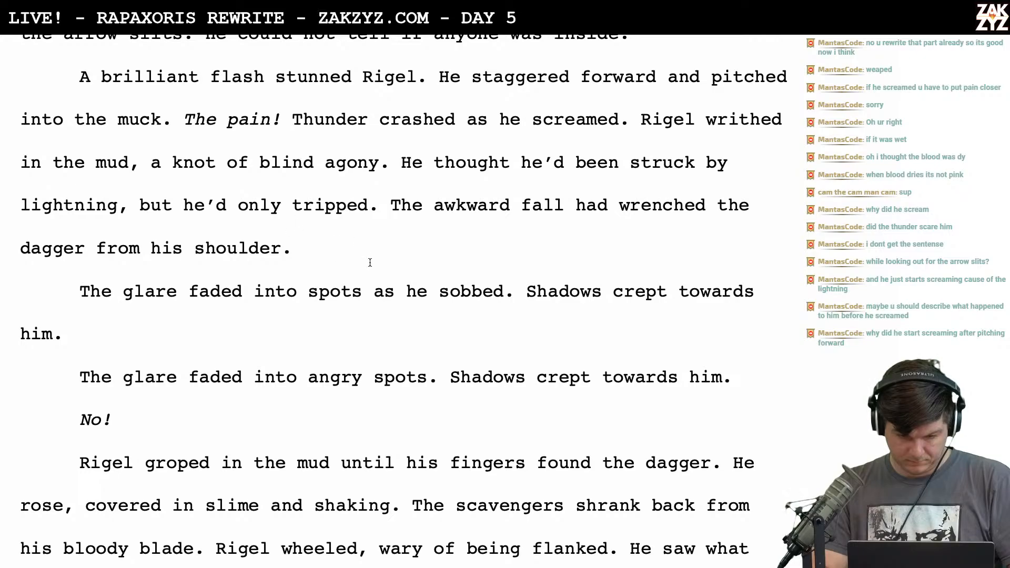
{"action": "left_click", "coordinate": [321, 254]}
{"action": "type", "text": "AS"}
{"action": "key", "text": "BackSpace"}
{"action": "key", "text": "BackSpace"}
{"action": "type", "text": "The"}
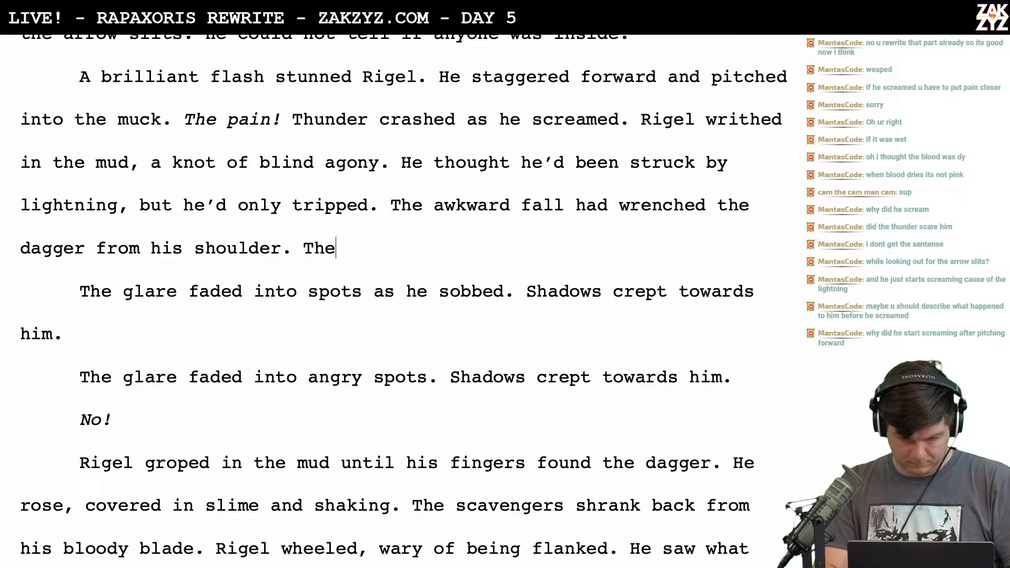
{"action": "type", "text": " glare faded "}
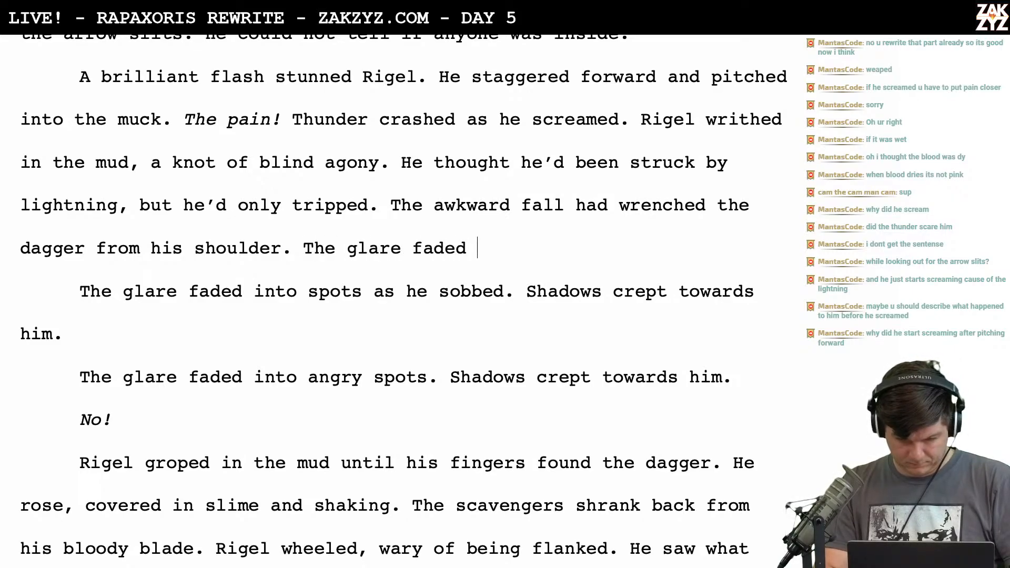
{"action": "type", "text": "into spots"}
{"action": "key", "text": "BackSpace"}
{"action": "key", "text": "BackSpace"}
{"action": "key", "text": "BackSpace"}
{"action": "key", "text": "BackSpace"}
{"action": "key", "text": "BackSpace"}
{"action": "key", "text": "BackSpace"}
{"action": "key", "text": "BackSpace"}
{"action": "key", "text": "BackSpace"}
{"action": "key", "text": "BackSpace"}
{"action": "key", "text": "BackSpace"}
{"action": "key", "text": "BackSpace"}
{"action": "key", "text": "BackSpace"}
{"action": "key", "text": "BackSpace"}
{"action": "key", "text": "BackSpace"}
{"action": "key", "text": "BackSpace"}
{"action": "key", "text": "BackSpace"}
{"action": "key", "text": "BackSpace"}
{"action": "key", "text": "BackSpace"}
{"action": "key", "text": "BackSpace"}
{"action": "key", "text": "BackSpace"}
{"action": "key", "text": "BackSpace"}
{"action": "key", "text": "BackSpace"}
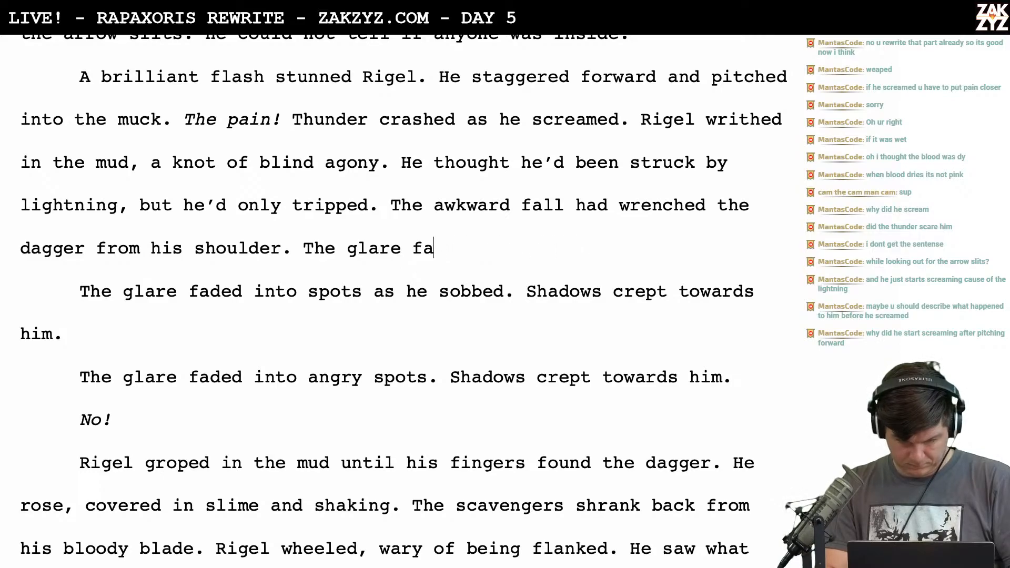
Add "Rigel sobbed and shook" after "The awkward fall had wrenched the dagger from his shoulder."
{"action": "type", "text": "Rigel sobbed and"}
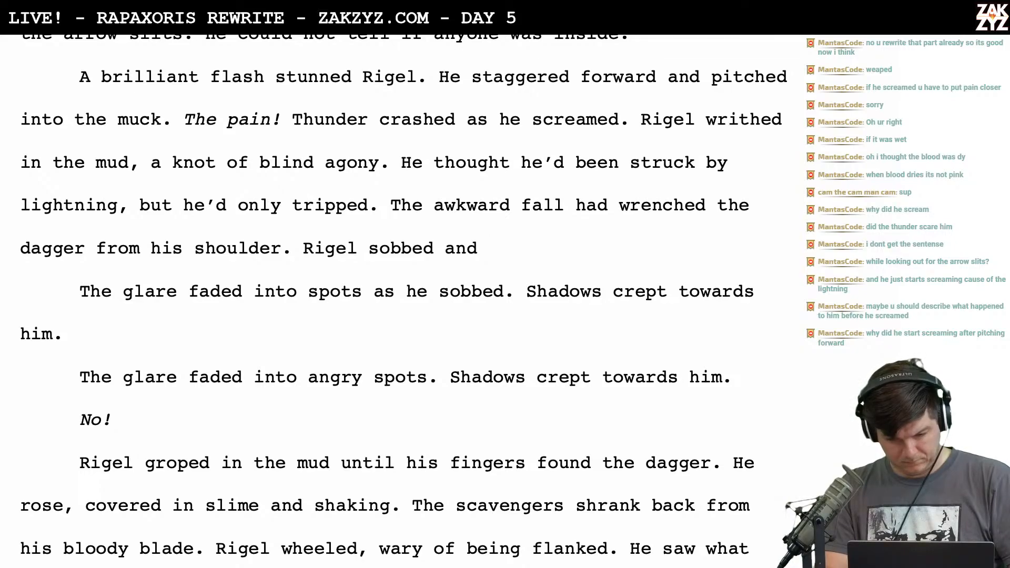
{"action": "type", "text": "shook"}
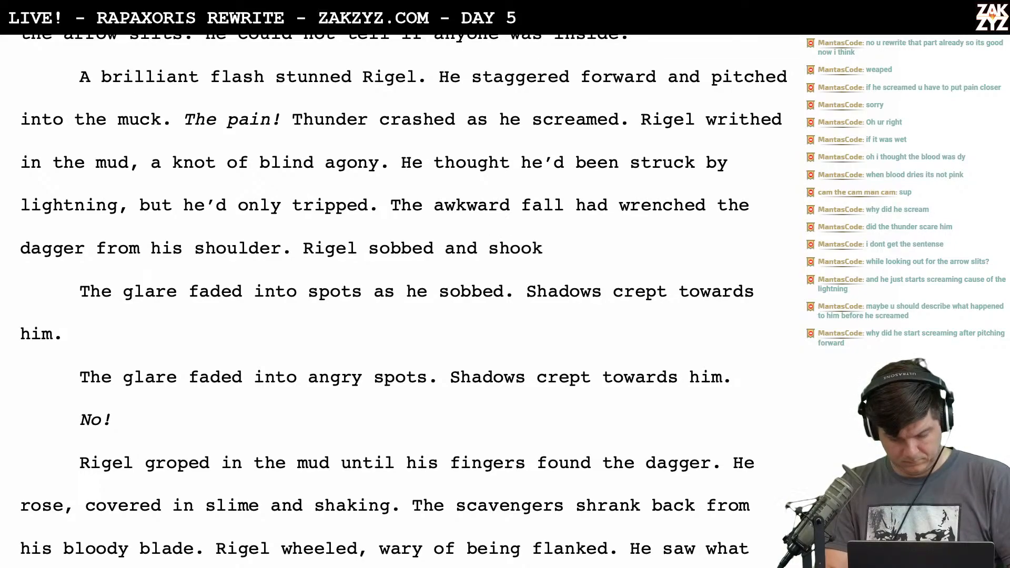
{"action": "type", "text": ". The glare fadd"}
{"action": "key", "text": "BackSpace"}
{"action": "key", "text": "BackSpace"}
{"action": "key", "text": "BackSpace"}
{"action": "key", "text": "BackSpace"}
{"action": "type", "text": "faded "}
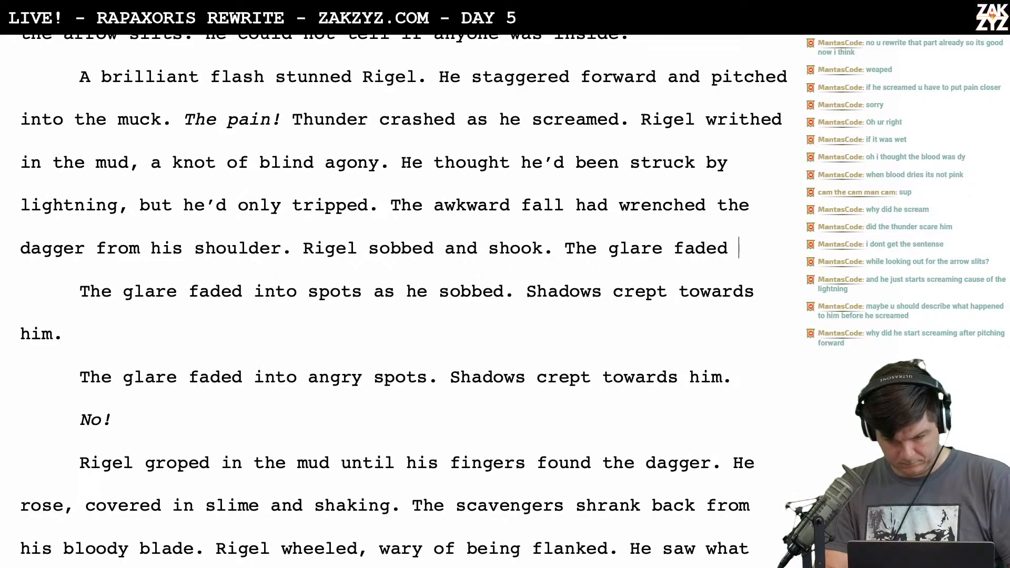
{"action": "type", "text": "into spot sand s"}
{"action": "key", "text": "BackSpace"}
{"action": "key", "text": "BackSpace"}
{"action": "key", "text": "BackSpace"}
{"action": "key", "text": "BackSpace"}
{"action": "key", "text": "BackSpace"}
{"action": "key", "text": "BackSpace"}
{"action": "key", "text": "BackSpace"}
{"action": "key", "text": "BackSpace"}
{"action": "key", "text": "BackSpace"}
{"action": "key", "text": "BackSpace"}
{"action": "key", "text": "BackSpace"}
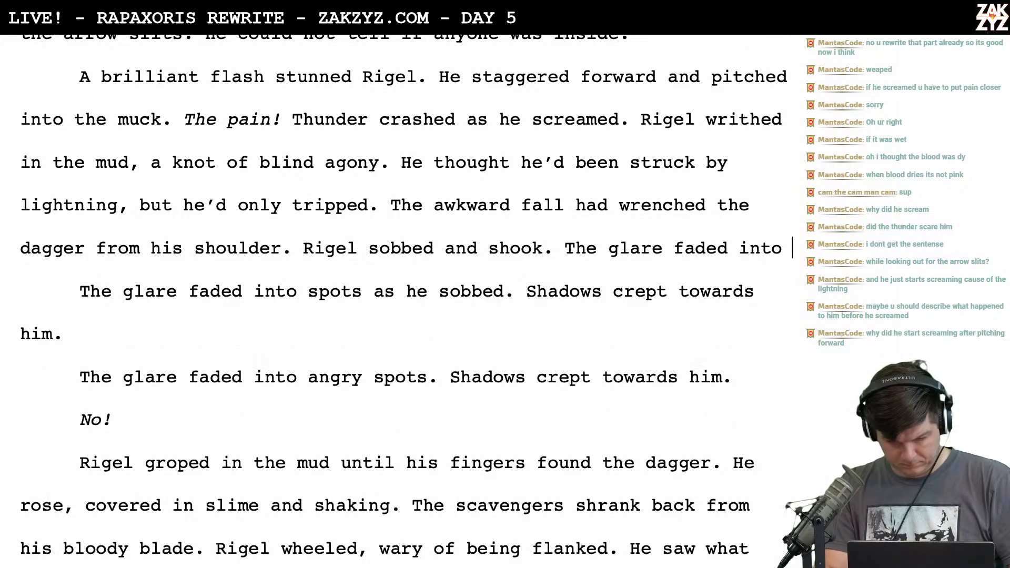
{"action": "key", "text": "BackSpace"}
{"action": "key", "text": "BackSpace"}
{"action": "key", "text": "BackSpace"}
{"action": "key", "text": "BackSpace"}
{"action": "key", "text": "BackSpace"}
{"action": "key", "text": "BackSpace"}
{"action": "key", "text": "BackSpace"}
{"action": "key", "text": "BackSpace"}
{"action": "key", "text": "BackSpace"}
{"action": "key", "text": "BackSpace"}
{"action": "key", "text": "BackSpace"}
{"action": "key", "text": "BackSpace"}
{"action": "key", "text": "BackSpace"}
{"action": "key", "text": "BackSpace"}
{"action": "key", "text": "BackSpace"}
{"action": "key", "text": "BackSpace"}
{"action": "key", "text": "BackSpace"}
{"action": "key", "text": "BackSpace"}
{"action": "key", "text": "BackSpace"}
{"action": "key", "text": "BackSpace"}
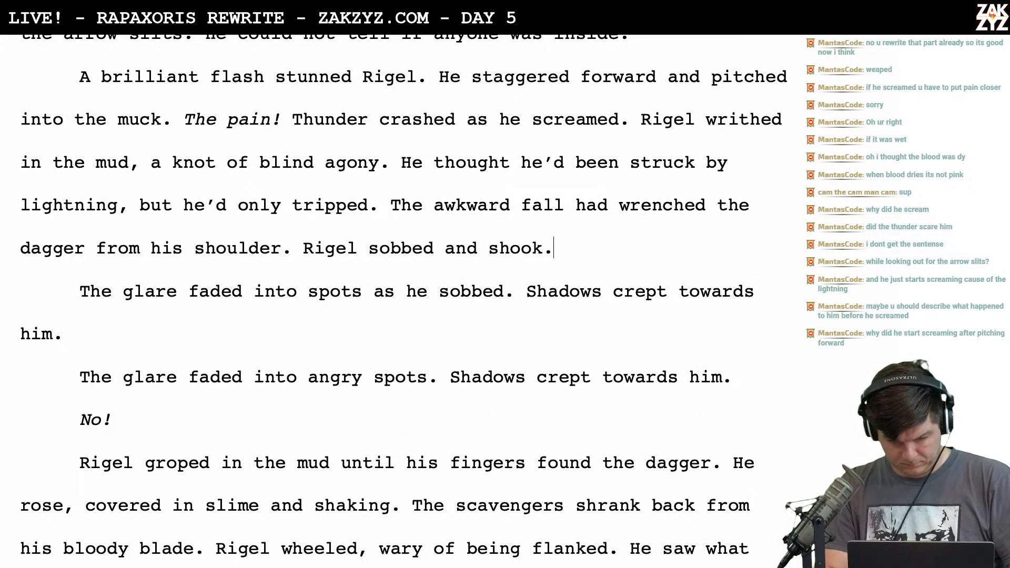
{"action": "type", "text": "unable to ri"}
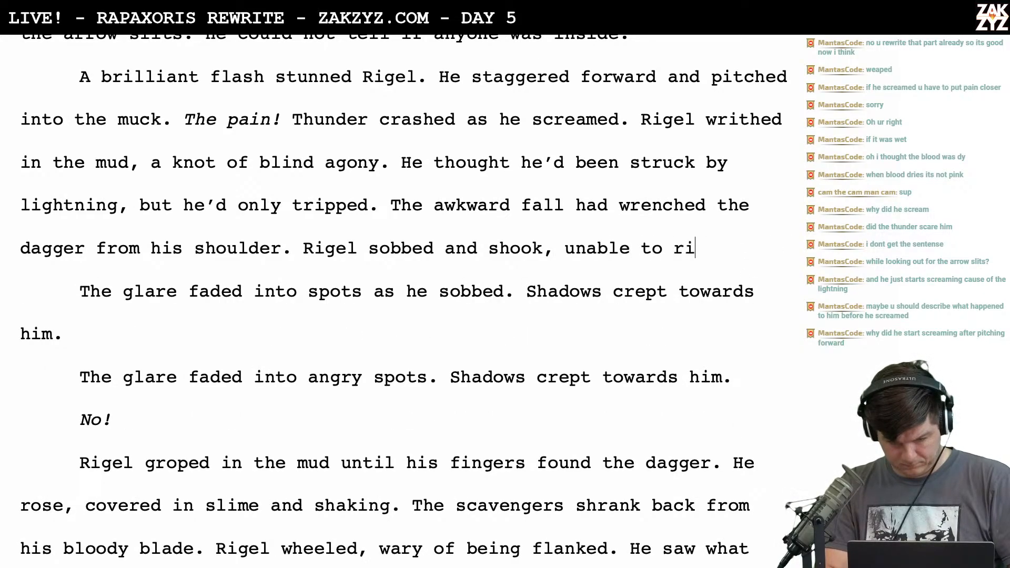
{"action": "key", "text": "BackSpace"}
{"action": "key", "text": "BackSpace"}
{"action": "key", "text": "BackSpace"}
{"action": "key", "text": "BackSpace"}
{"action": "key", "text": "BackSpace"}
{"action": "key", "text": "BackSpace"}
{"action": "key", "text": "BackSpace"}
{"action": "key", "text": "BackSpace"}
{"action": "key", "text": "BackSpace"}
{"action": "key", "text": "BackSpace"}
{"action": "key", "text": "BackSpace"}
{"action": "key", "text": "BackSpace"}
{"action": "key", "text": "BackSpace"}
{"action": "key", "text": "BackSpace"}
{"action": "key", "text": "BackSpace"}
{"action": "key", "text": "BackSpace"}
{"action": "key", "text": "BackSpace"}
{"action": "key", "text": "BackSpace"}
{"action": "key", "text": "BackSpace"}
{"action": "key", "text": "BackSpace"}
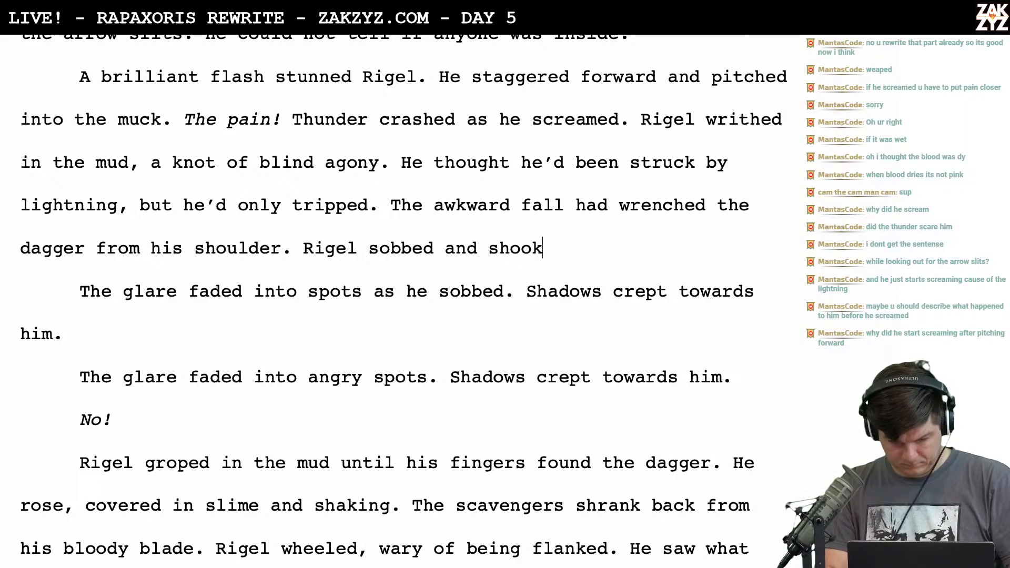
Replace "and shook" after "Rigel sobbed" with "and curled into a ball."
{"action": "key", "text": "BackSpace"}
{"action": "key", "text": "BackSpace"}
{"action": "key", "text": "BackSpace"}
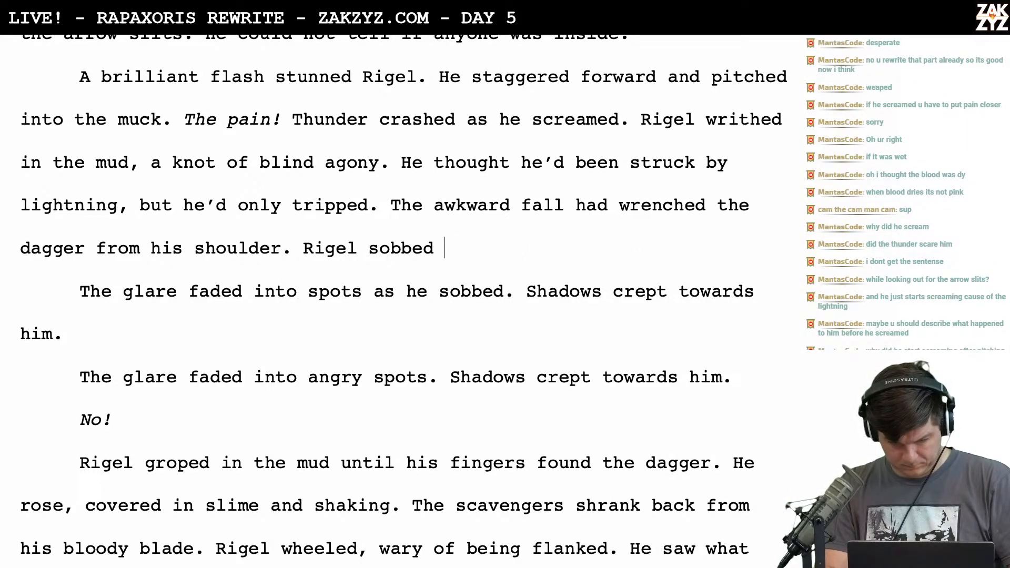
{"action": "type", "text": "and curl"}
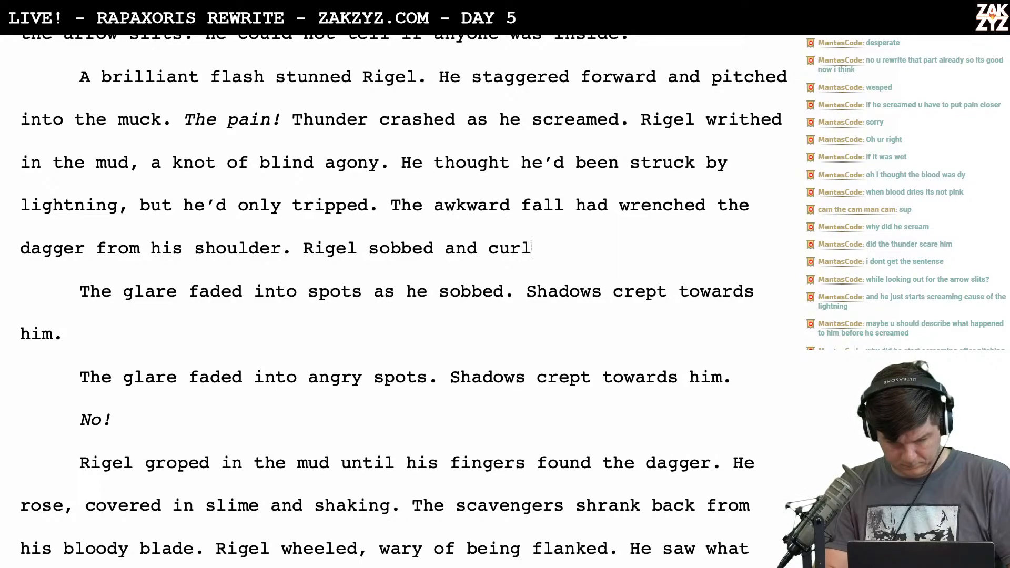
{"action": "type", "text": "ed into a ball."}
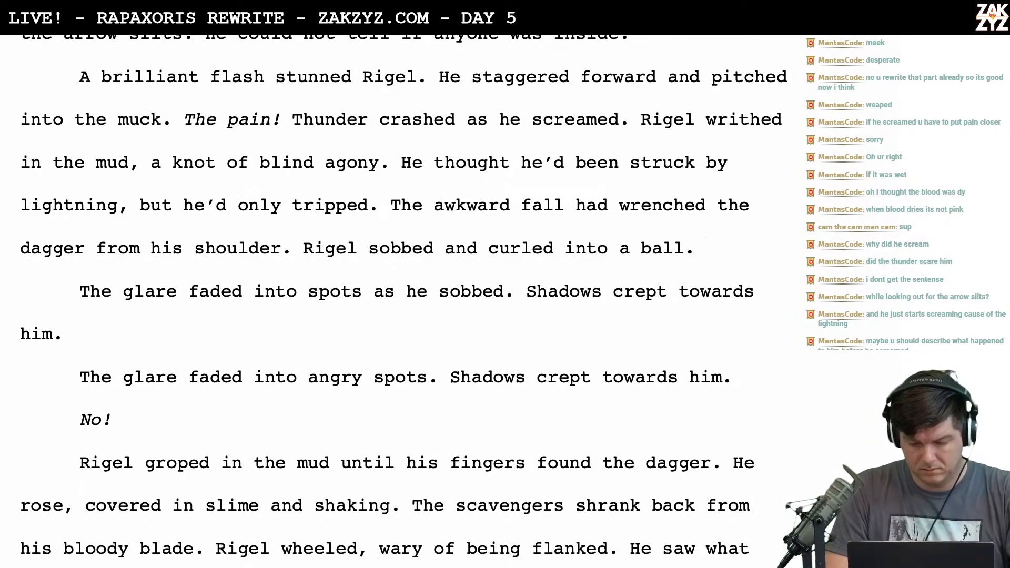
Reword "Rigel sobbed and curled into a ball." to "Rigel curled into a ball and sobbed."
{"action": "key", "text": "BackSpace"}
{"action": "key", "text": "BackSpace"}
{"action": "key", "text": "BackSpace"}
{"action": "key", "text": "BackSpace"}
{"action": "key", "text": "BackSpace"}
{"action": "key", "text": "BackSpace"}
{"action": "key", "text": "BackSpace"}
{"action": "key", "text": "BackSpace"}
{"action": "key", "text": "BackSpace"}
{"action": "key", "text": "BackSpace"}
{"action": "key", "text": "BackSpace"}
{"action": "key", "text": "BackSpace"}
{"action": "key", "text": "BackSpace"}
{"action": "key", "text": "BackSpace"}
{"action": "key", "text": "BackSpace"}
{"action": "key", "text": "BackSpace"}
{"action": "key", "text": "BackSpace"}
{"action": "key", "text": "BackSpace"}
{"action": "key", "text": "BackSpace"}
{"action": "key", "text": "BackSpace"}
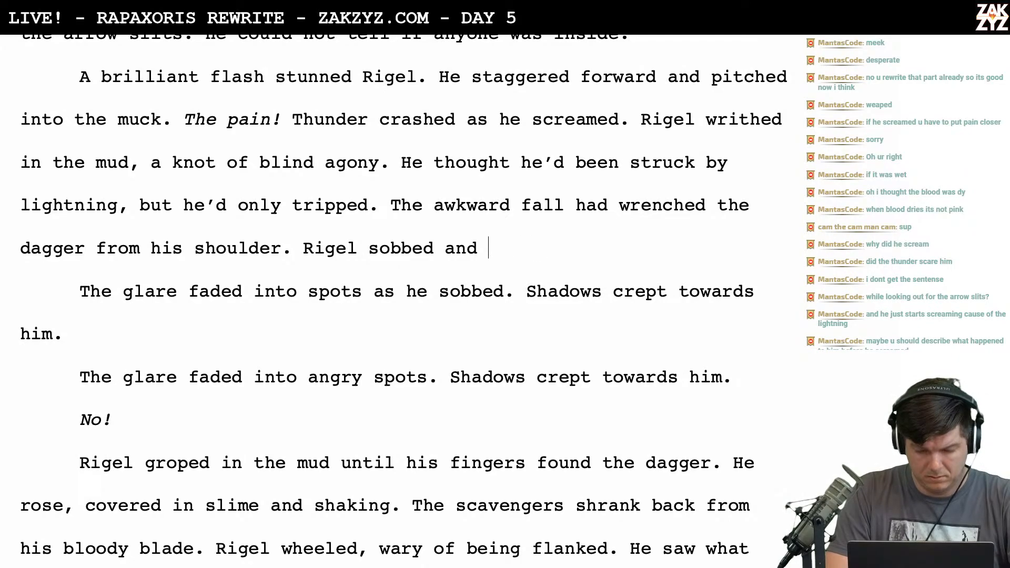
{"action": "key", "text": "BackSpace"}
{"action": "key", "text": "BackSpace"}
{"action": "key", "text": "BackSpace"}
{"action": "key", "text": "BackSpace"}
{"action": "key", "text": "BackSpace"}
{"action": "key", "text": "BackSpace"}
{"action": "type", "text": "curled "}
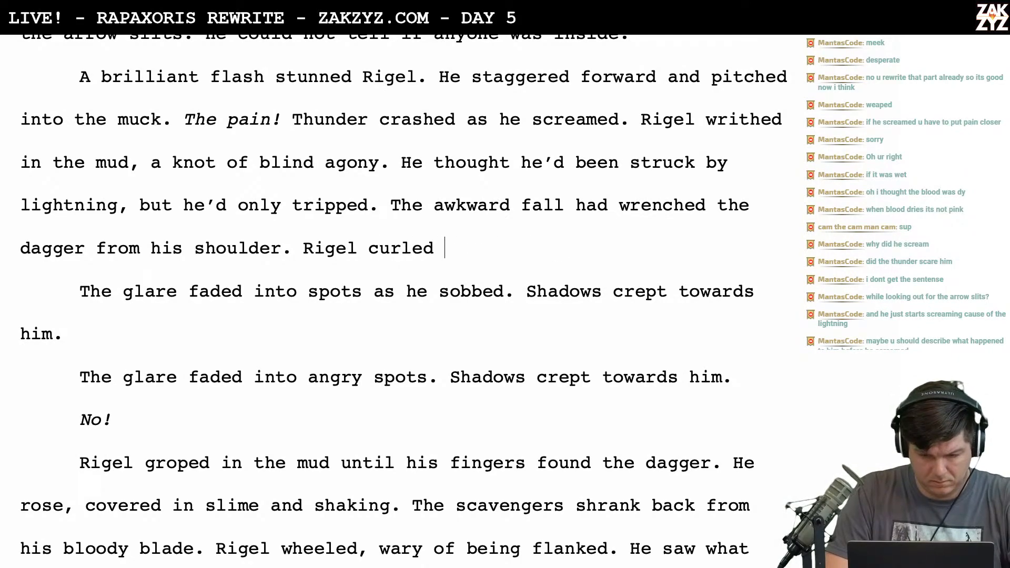
{"action": "type", "text": "into a ball and so"}
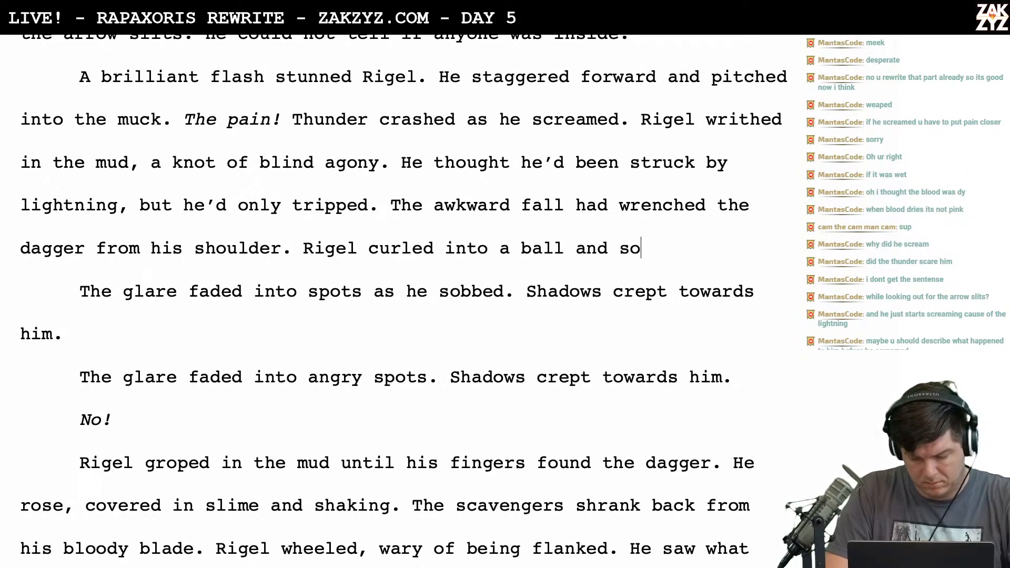
{"action": "type", "text": "bbed. "}
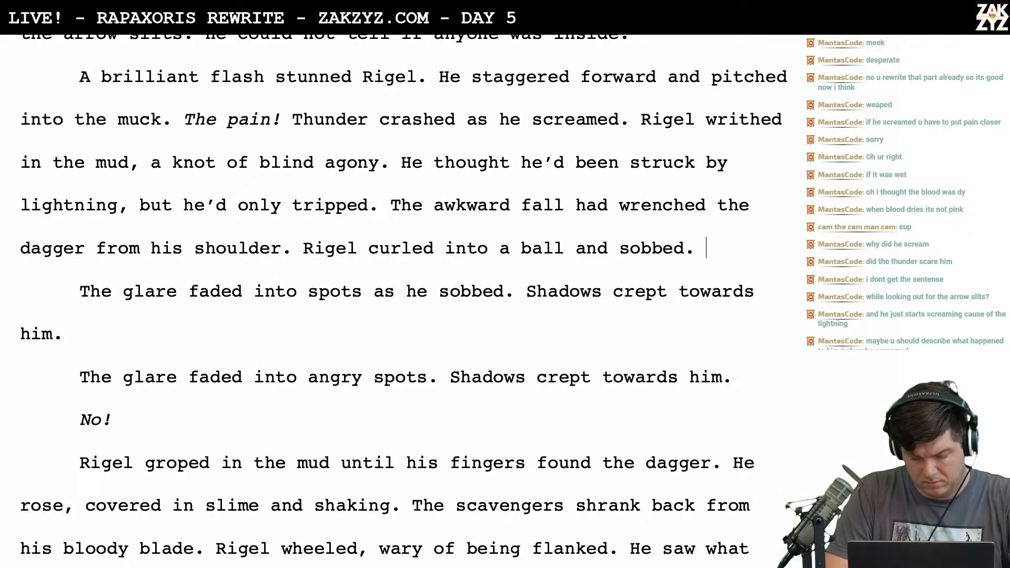
Begin a sentence after "Rigel curled into a ball and sobbed." with "As the peal in his ears faded,"
{"action": "type", "text": "As "}
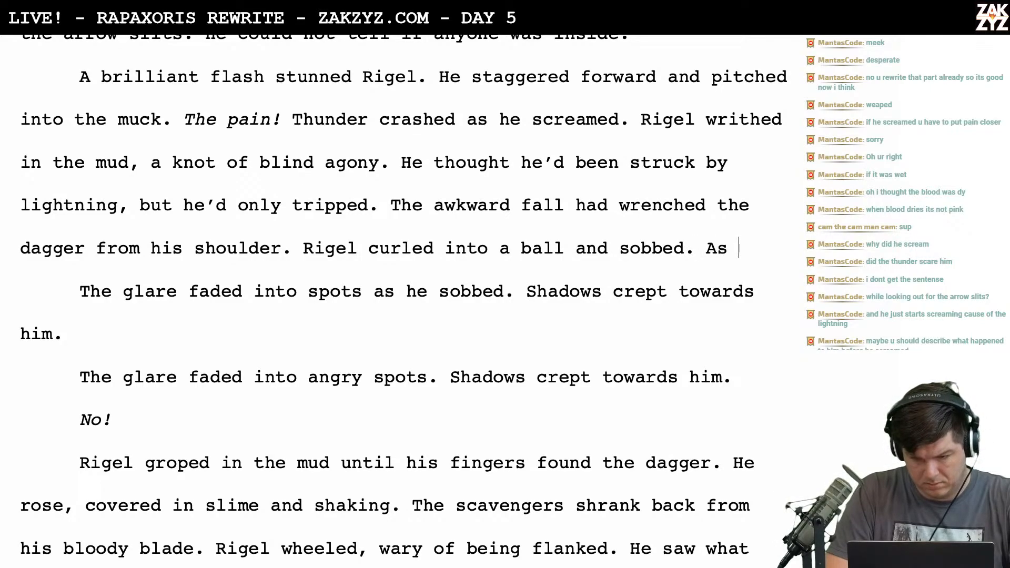
{"action": "type", "text": "the ringing in his ears"}
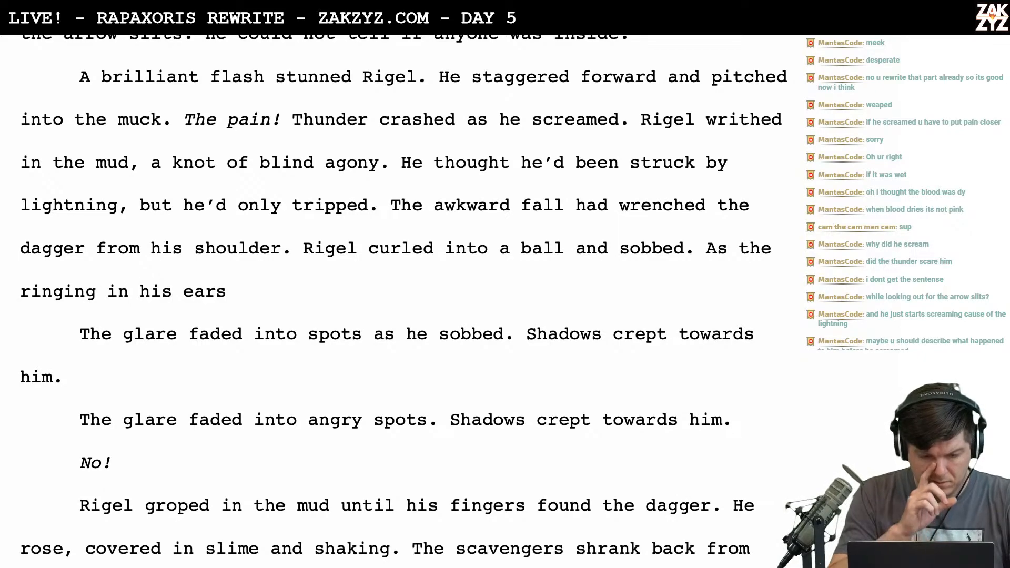
{"action": "key", "text": "BackSpace"}
{"action": "key", "text": "BackSpace"}
{"action": "key", "text": "BackSpace"}
{"action": "key", "text": "BackSpace"}
{"action": "key", "text": "BackSpace"}
{"action": "key", "text": "BackSpace"}
{"action": "key", "text": "BackSpace"}
{"action": "key", "text": "BackSpace"}
{"action": "key", "text": "BackSpace"}
{"action": "key", "text": "BackSpace"}
{"action": "key", "text": "BackSpace"}
{"action": "key", "text": "BackSpace"}
{"action": "key", "text": "BackSpace"}
{"action": "key", "text": "BackSpace"}
{"action": "key", "text": "BackSpace"}
{"action": "key", "text": "BackSpace"}
{"action": "key", "text": "BackSpace"}
{"action": "key", "text": "BackSpace"}
{"action": "key", "text": "BackSpace"}
{"action": "key", "text": "BackSpace"}
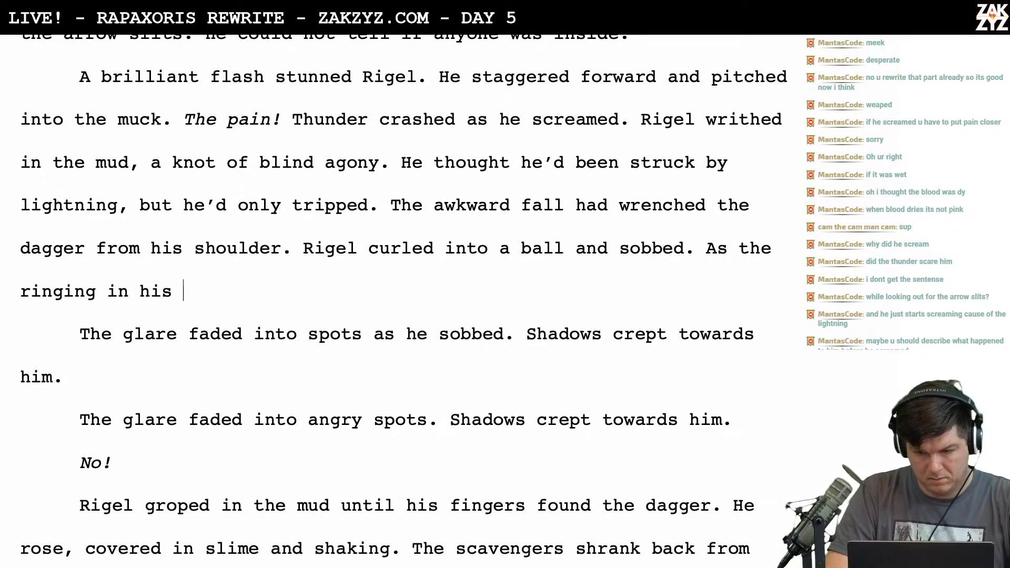
{"action": "key", "text": "BackSpace"}
{"action": "key", "text": "BackSpace"}
{"action": "key", "text": "BackSpace"}
{"action": "key", "text": "BackSpace"}
{"action": "type", "text": "As the peal in his eer"}
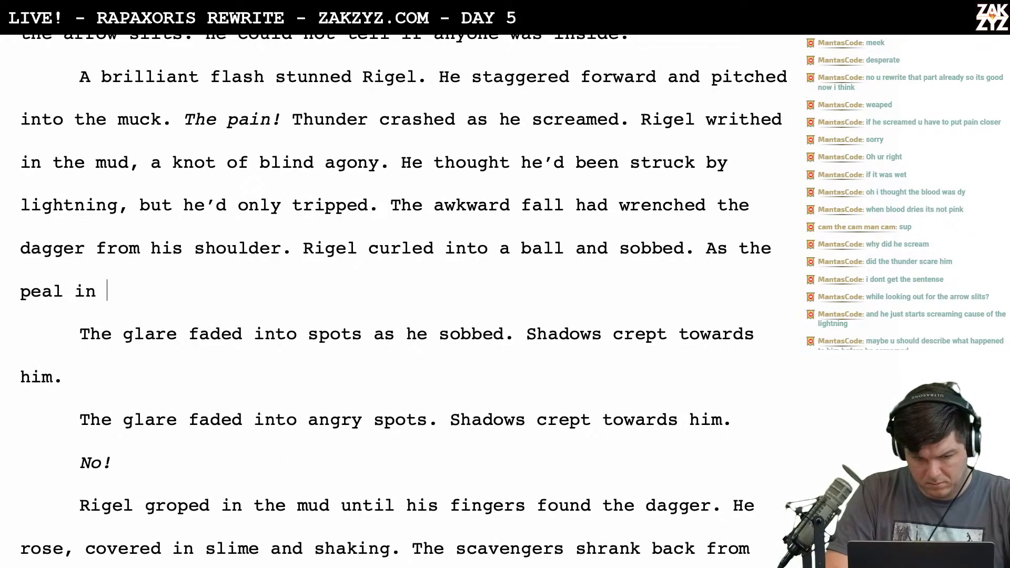
{"action": "key", "text": "BackSpace"}
{"action": "key", "text": "BackSpace"}
{"action": "type", "text": "ars faded,"}
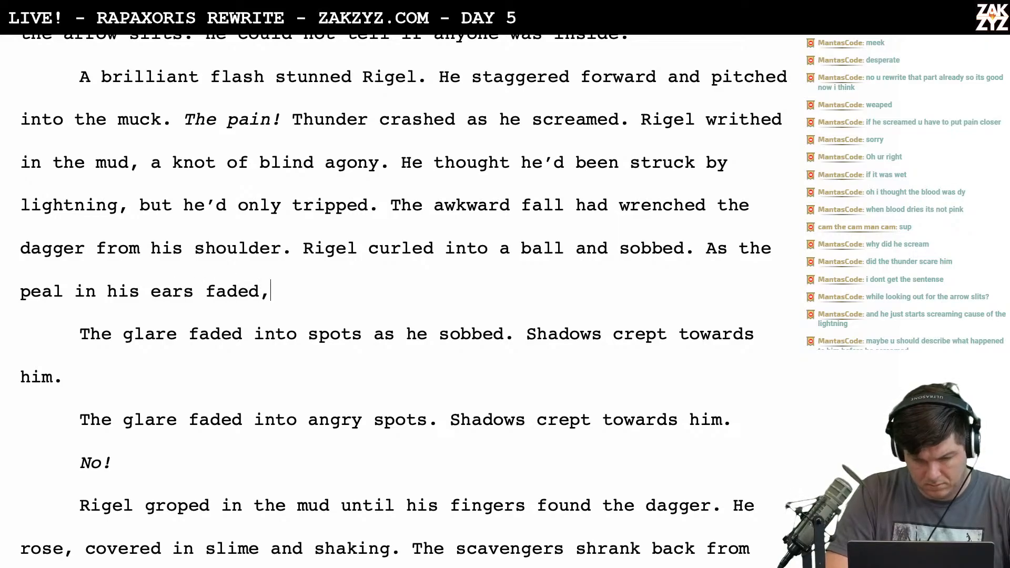
Continue the sentence after "As the peal in his ears faded," with "he heard steps"
{"action": "type", "text": " he heard teps"}
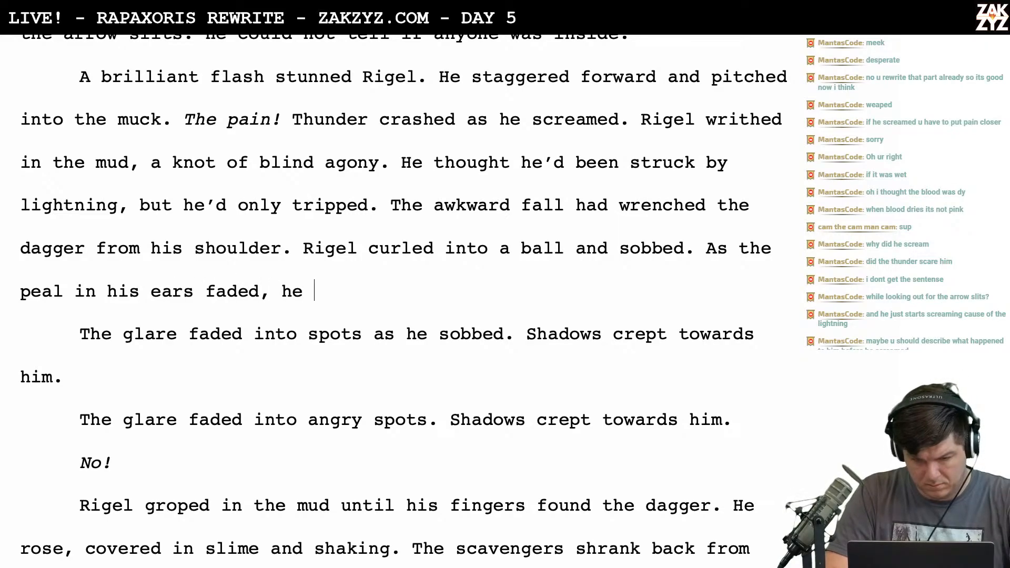
{"action": "key", "text": "BackSpace"}
{"action": "key", "text": "BackSpace"}
{"action": "key", "text": "BackSpace"}
{"action": "key", "text": "BackSpace"}
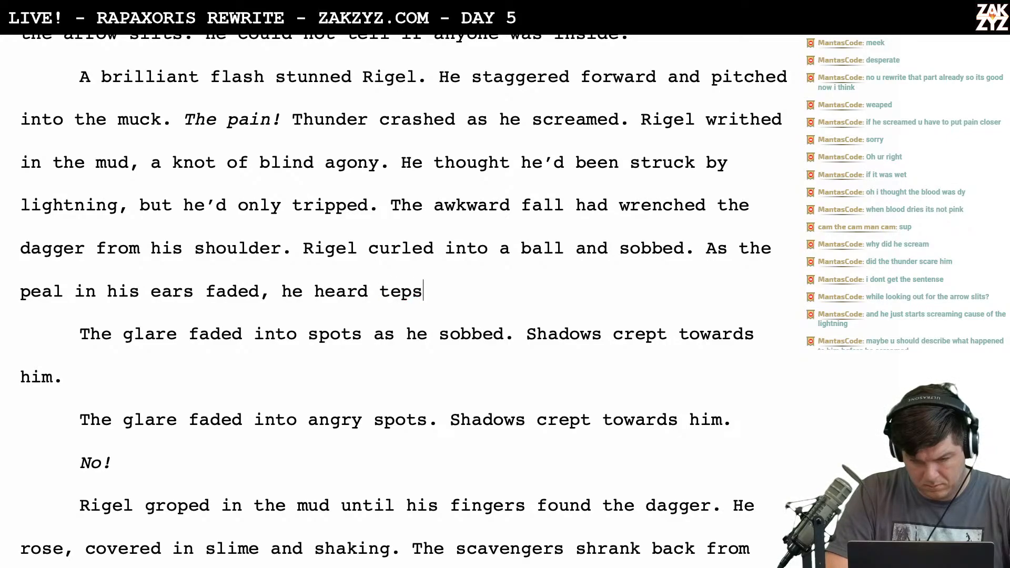
{"action": "type", "text": "steps"}
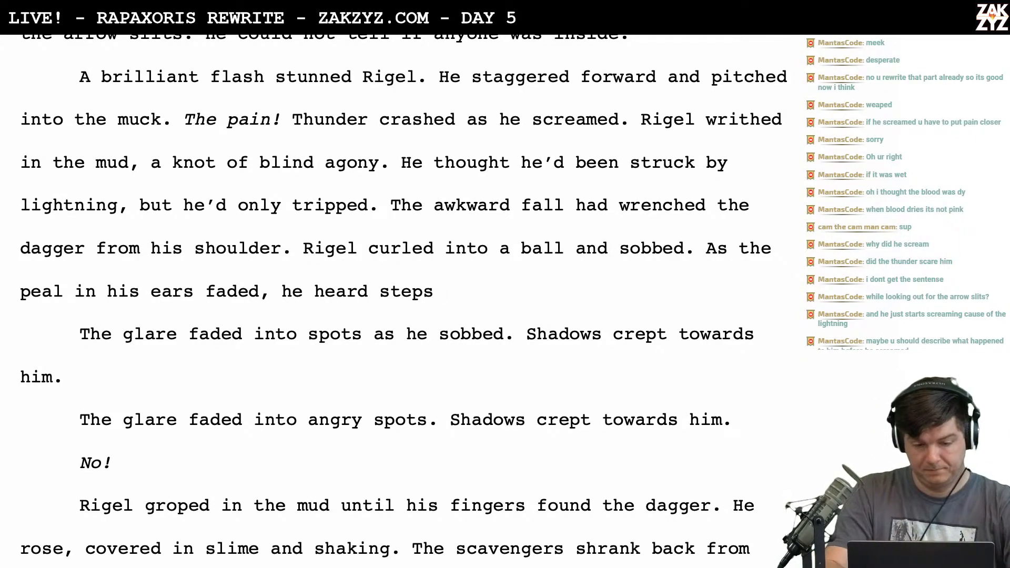
Replace "steps" after "he heard" with "boots splash towards him."
{"action": "key", "text": "BackSpace"}
{"action": "key", "text": "BackSpace"}
{"action": "key", "text": "BackSpace"}
{"action": "key", "text": "BackSpace"}
{"action": "key", "text": "BackSpace"}
{"action": "key", "text": "BackSpace"}
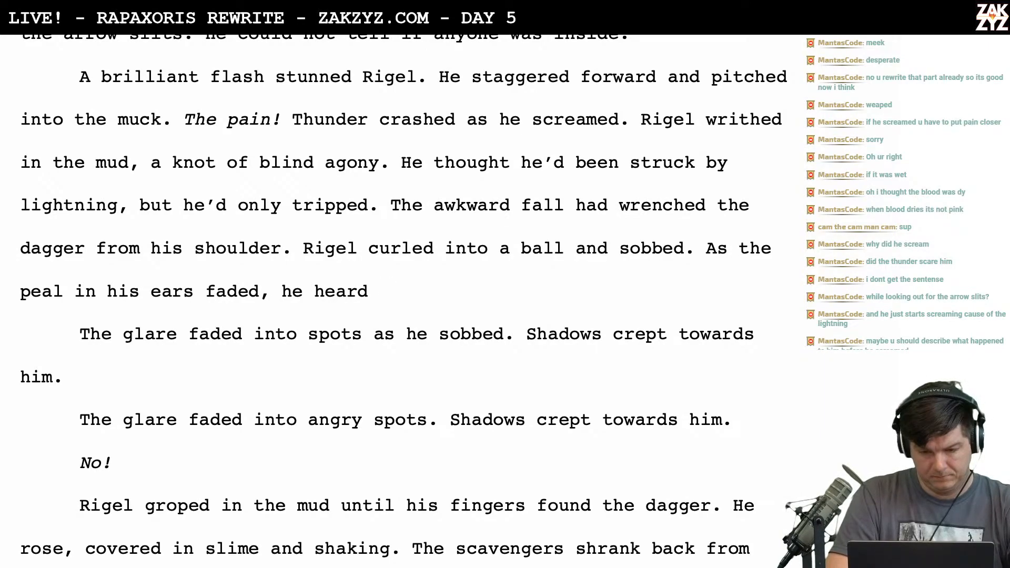
{"action": "type", "text": "boot"}
{"action": "key", "text": "BackSpace"}
{"action": "key", "text": "BackSpace"}
{"action": "key", "text": "BackSpace"}
{"action": "type", "text": "oots "}
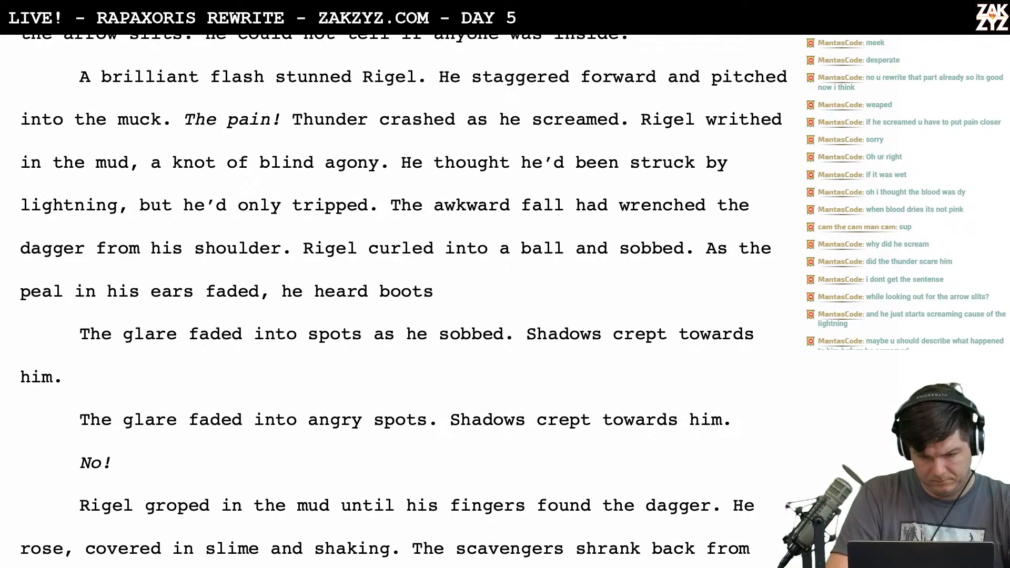
{"action": "type", "text": "spl"}
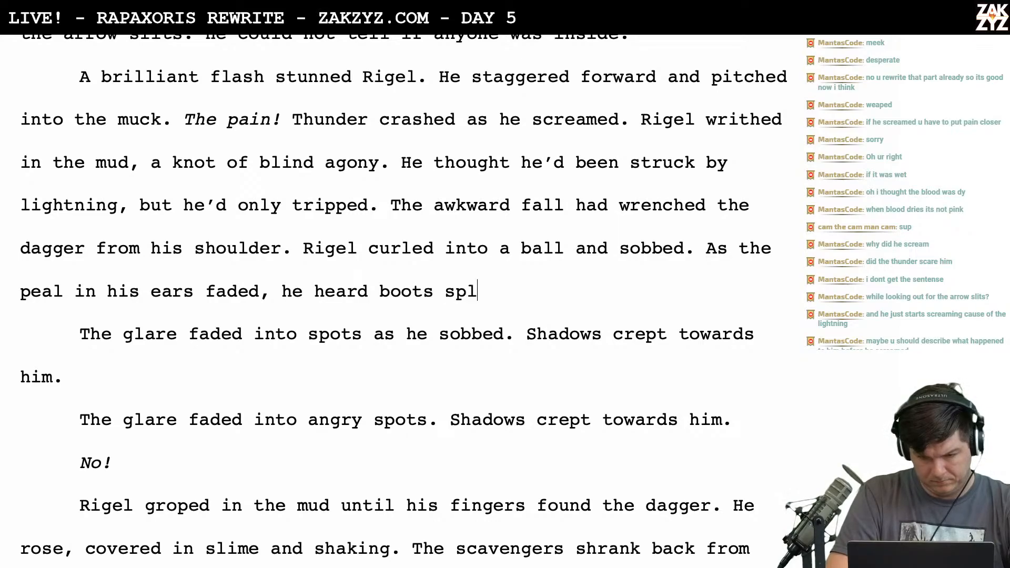
{"action": "type", "text": "ash toward"}
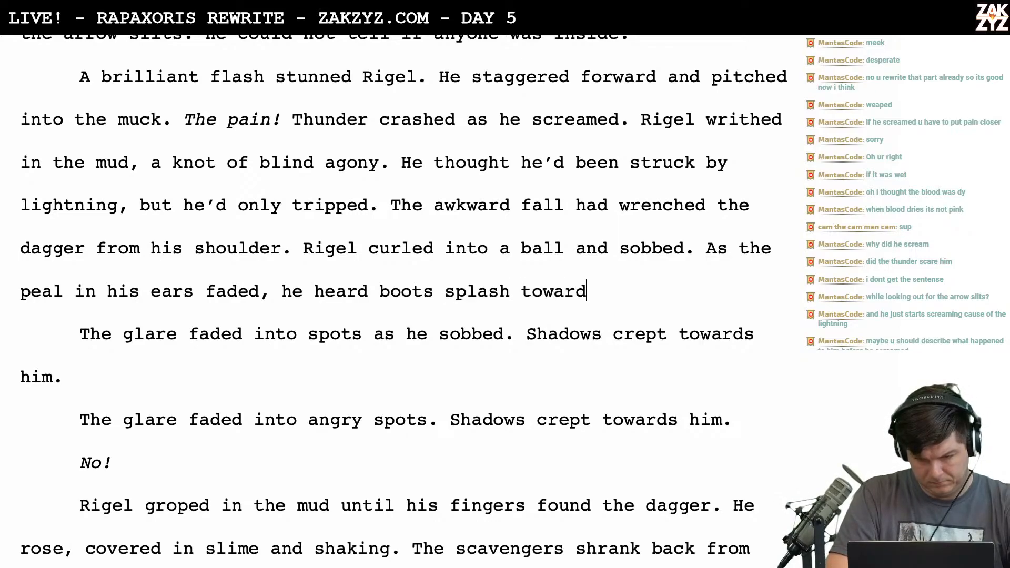
{"action": "type", "text": "s him."}
Delete the two old paragraphs beginning "The glare faded into" between "boots splash towards him." and "No!"
{"action": "key", "text": "shift+Down"}
{"action": "key", "text": "shift+Down"}
{"action": "key", "text": "shift+Down"}
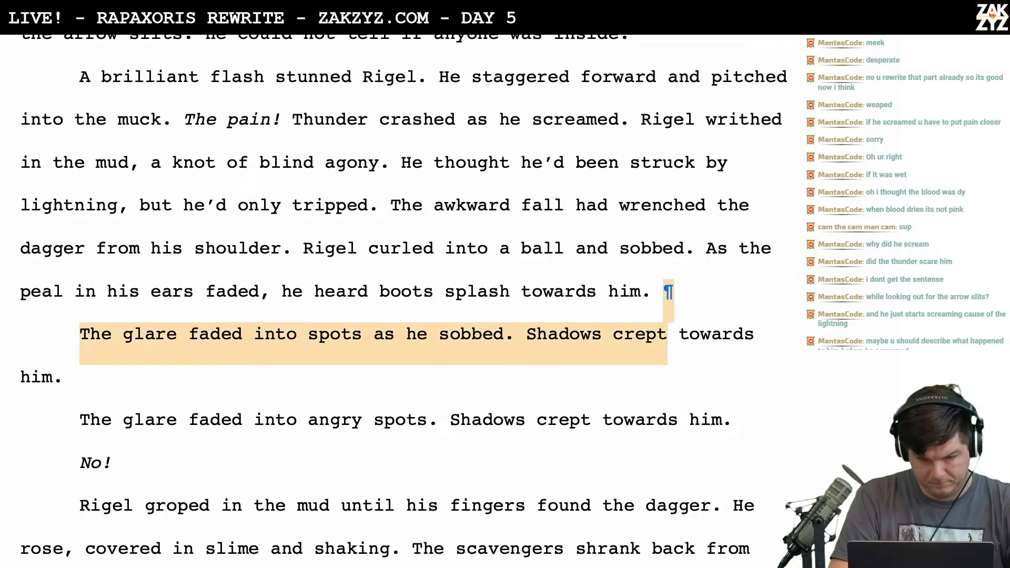
{"action": "key", "text": "shift+Right"}
{"action": "key", "text": "shift+Right"}
{"action": "key", "text": "shift+Right"}
{"action": "key", "text": "shift+Right"}
{"action": "key", "text": "shift+Right"}
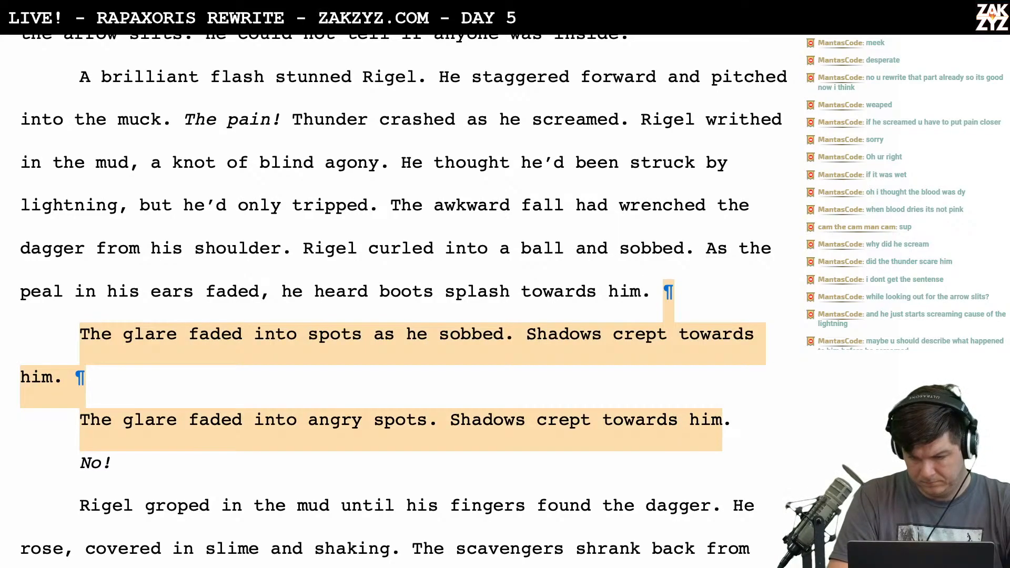
{"action": "key", "text": "BackSpace"}
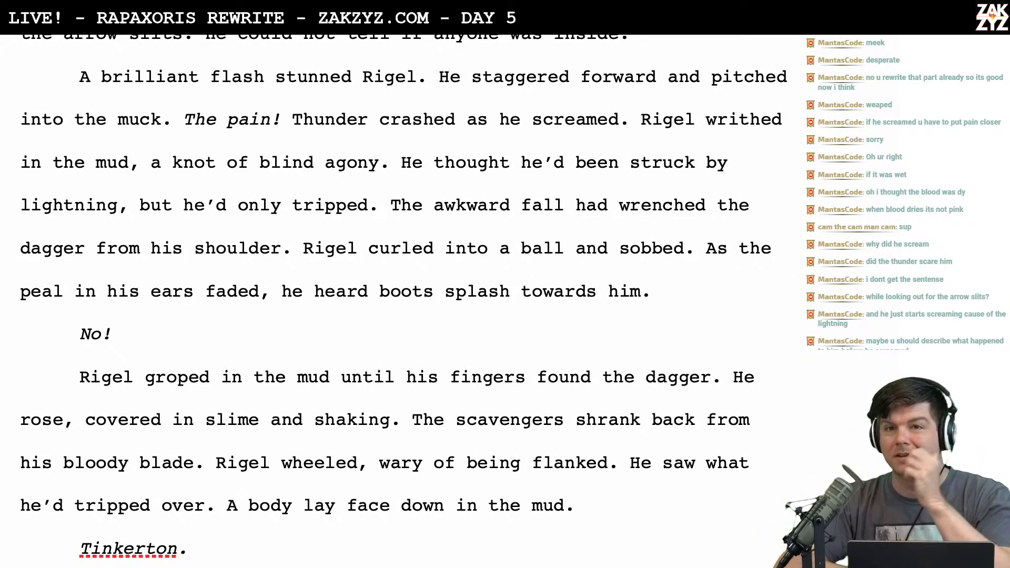
Insert a paragraph break right after the "A" of "As the peal in his ears faded" and return to the end of the upper line
{"action": "scroll", "coordinate": [404, 296], "scroll_direction": "down", "scroll_amount": 2}
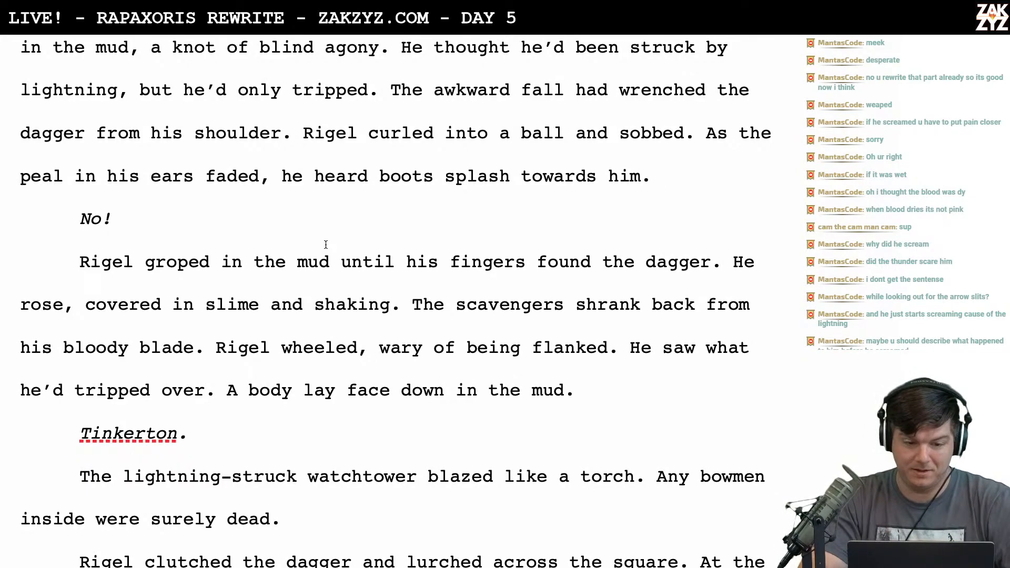
{"action": "scroll", "coordinate": [326, 244], "scroll_direction": "down", "scroll_amount": 1}
{"action": "scroll", "coordinate": [326, 244], "scroll_direction": "up", "scroll_amount": 3}
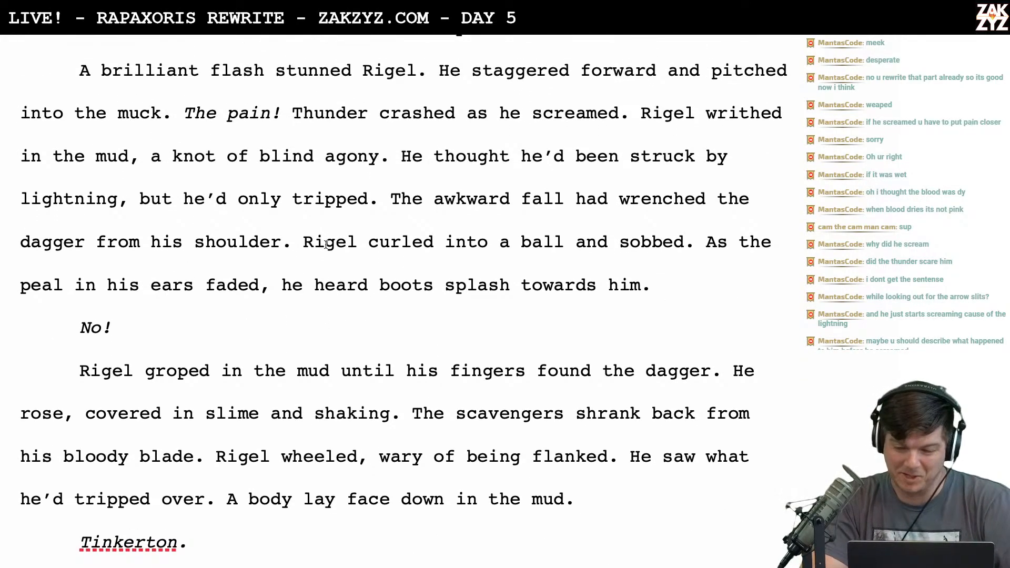
{"action": "left_click", "coordinate": [719, 244]}
{"action": "key", "text": "Return"}
{"action": "key", "text": "Left"}
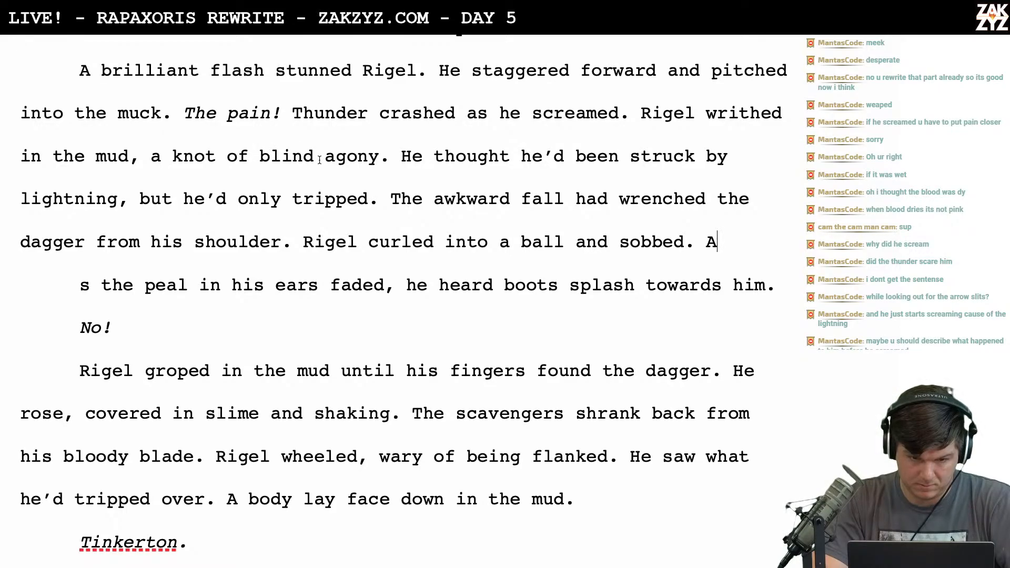
{"action": "scroll", "coordinate": [304, 160], "scroll_direction": "down", "scroll_amount": 1}
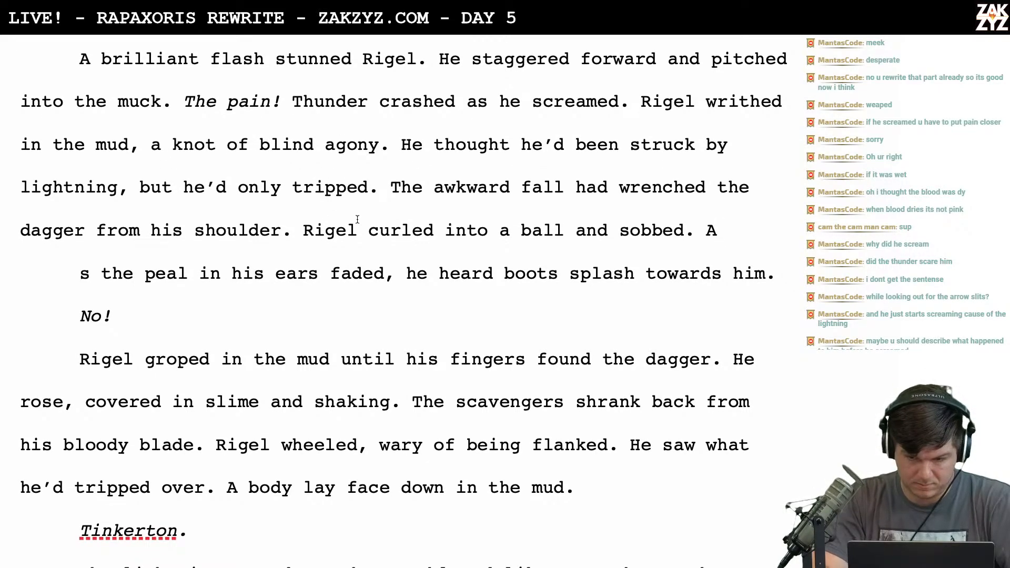
Replace the leftover "A" after "sobbed." with "The peal in his ears faded and he heard steps splash towards him."
{"action": "key", "text": "BackSpace"}
{"action": "type", "text": "The p"}
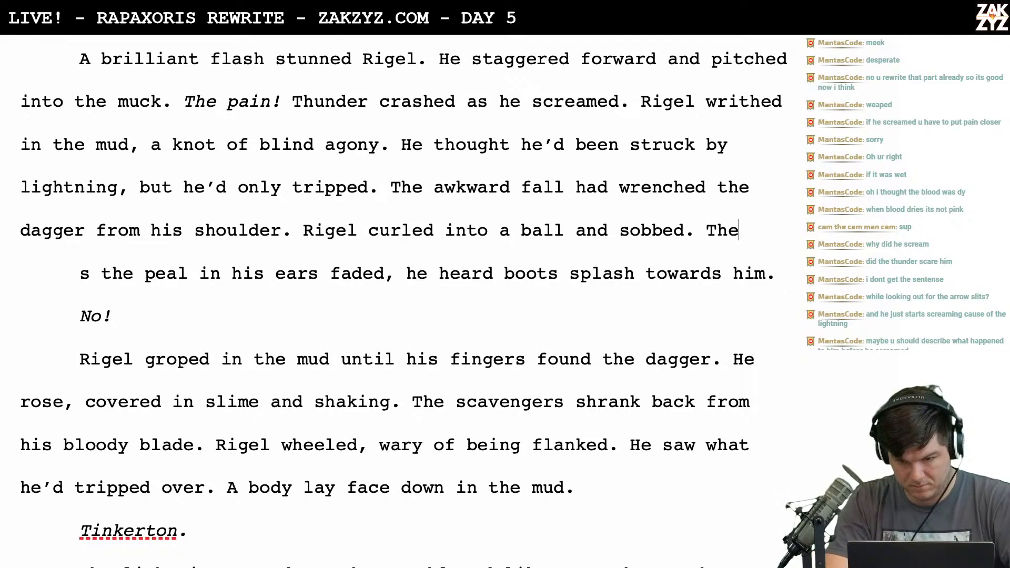
{"action": "key", "text": "BackSpace"}
{"action": "key", "text": "BackSpace"}
{"action": "key", "text": "BackSpace"}
{"action": "key", "text": "BackSpace"}
{"action": "type", "text": "he"}
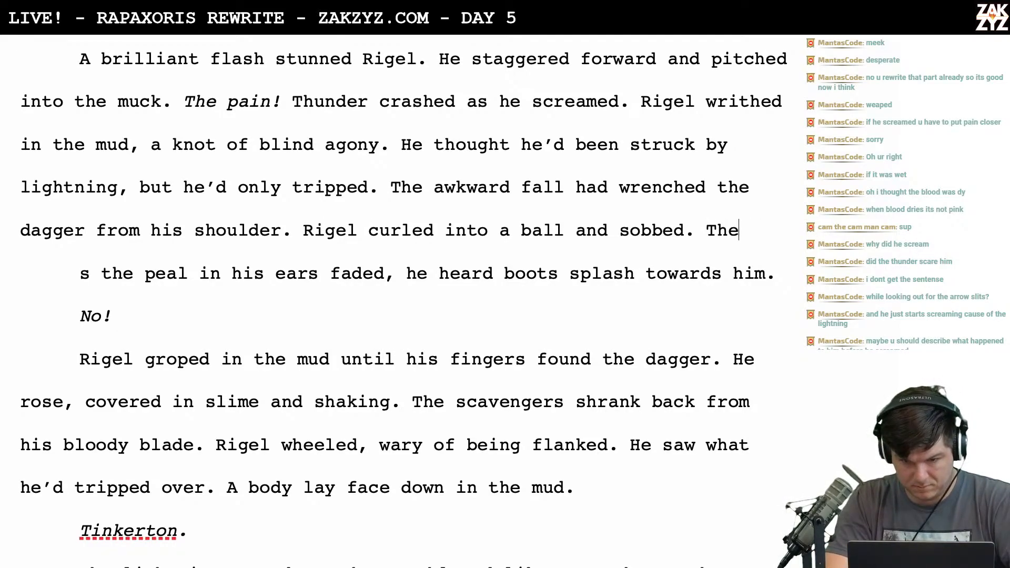
{"action": "key", "text": "BackSpace"}
{"action": "key", "text": "BackSpace"}
{"action": "key", "text": "BackSpace"}
{"action": "key", "text": "BackSpace"}
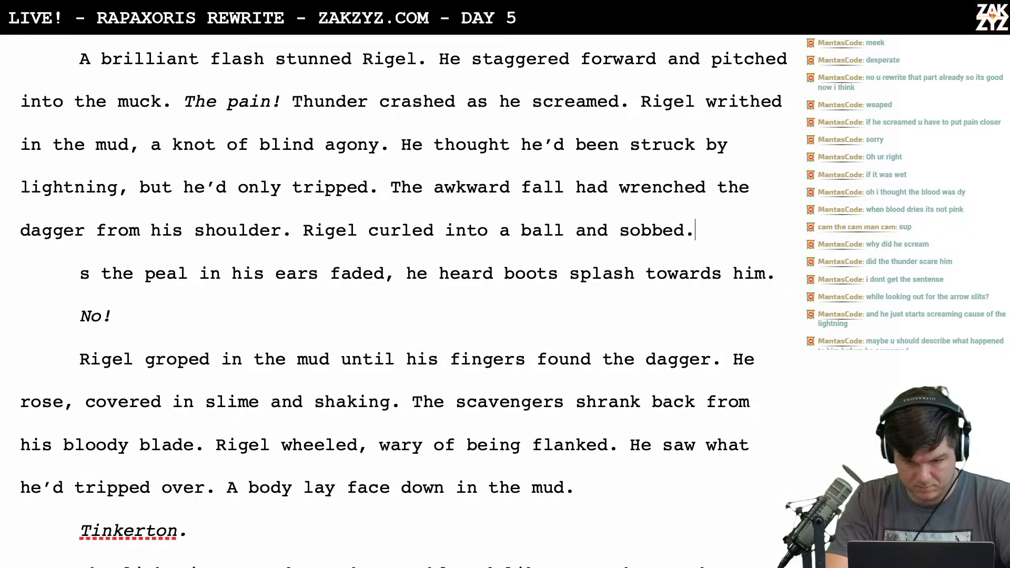
{"action": "type", "text": "The pe"}
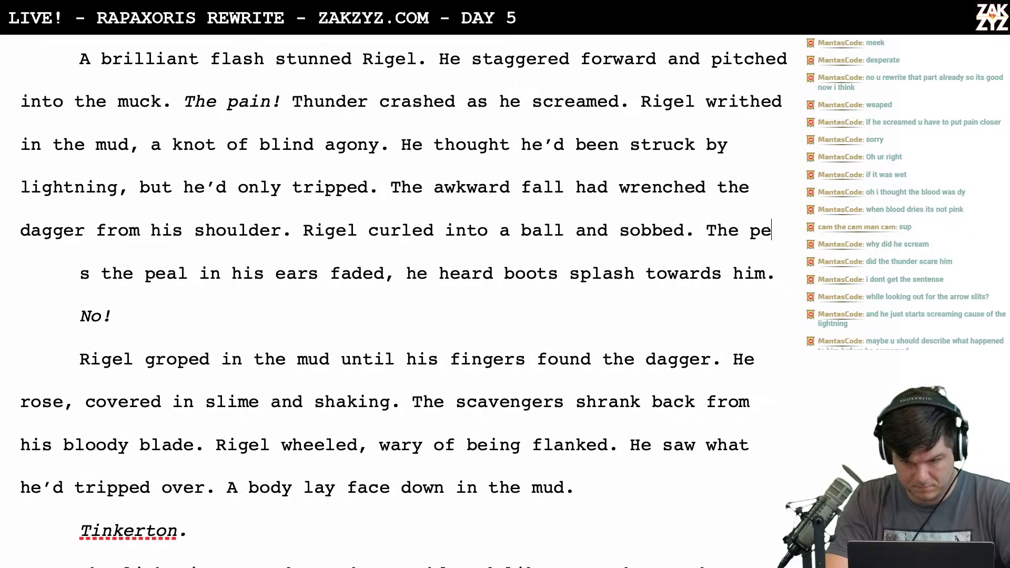
{"action": "type", "text": "al in his hear"}
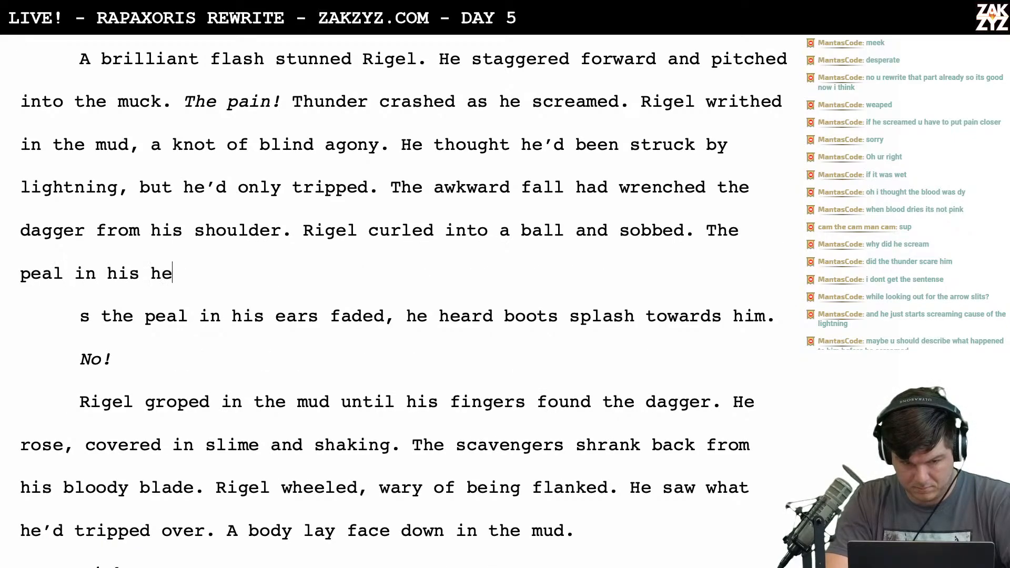
{"action": "key", "text": "BackSpace"}
{"action": "key", "text": "BackSpace"}
{"action": "key", "text": "BackSpace"}
{"action": "key", "text": "BackSpace"}
{"action": "type", "text": "ears fa"}
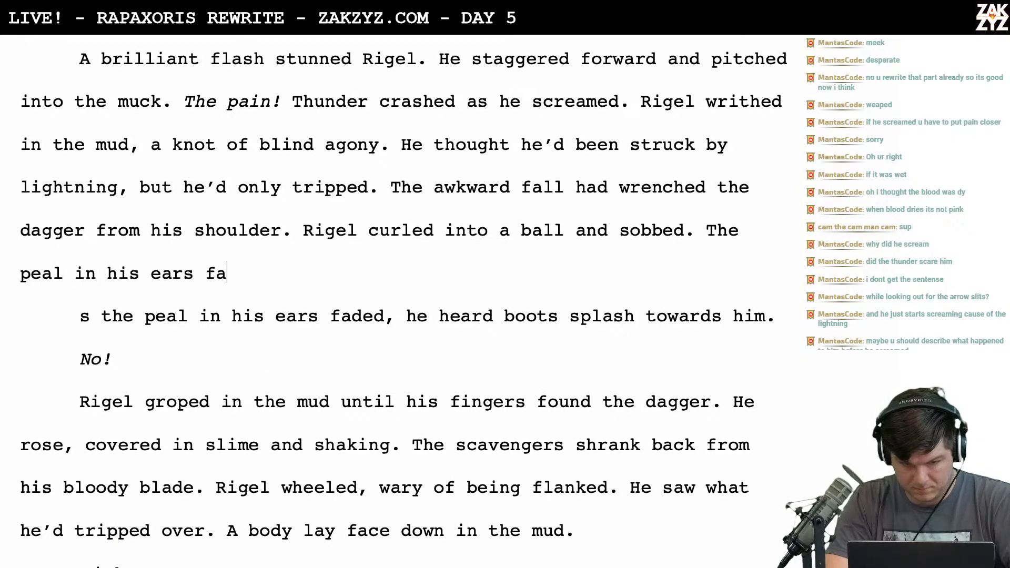
{"action": "type", "text": "ded and he "}
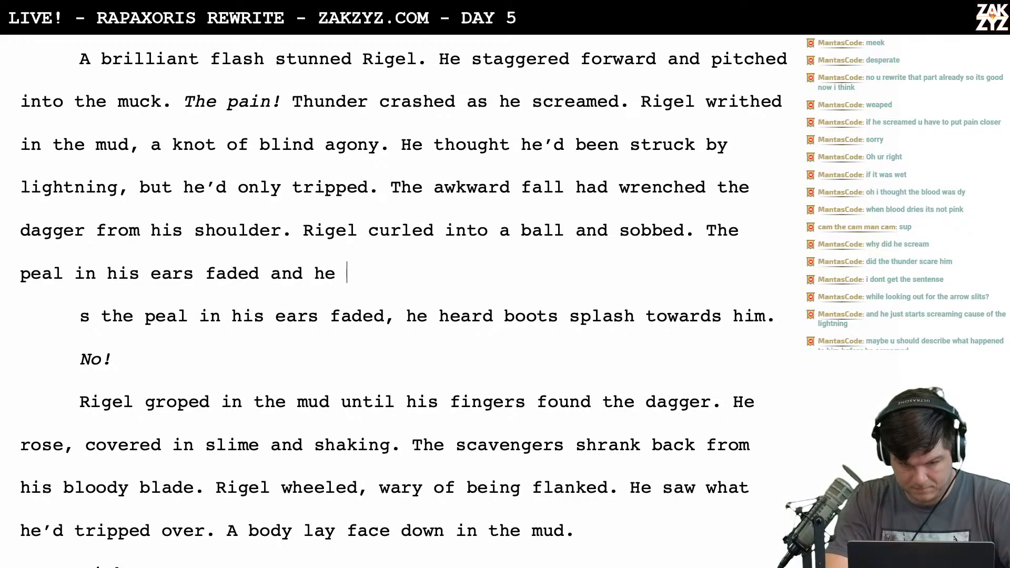
{"action": "type", "text": "heard steps"}
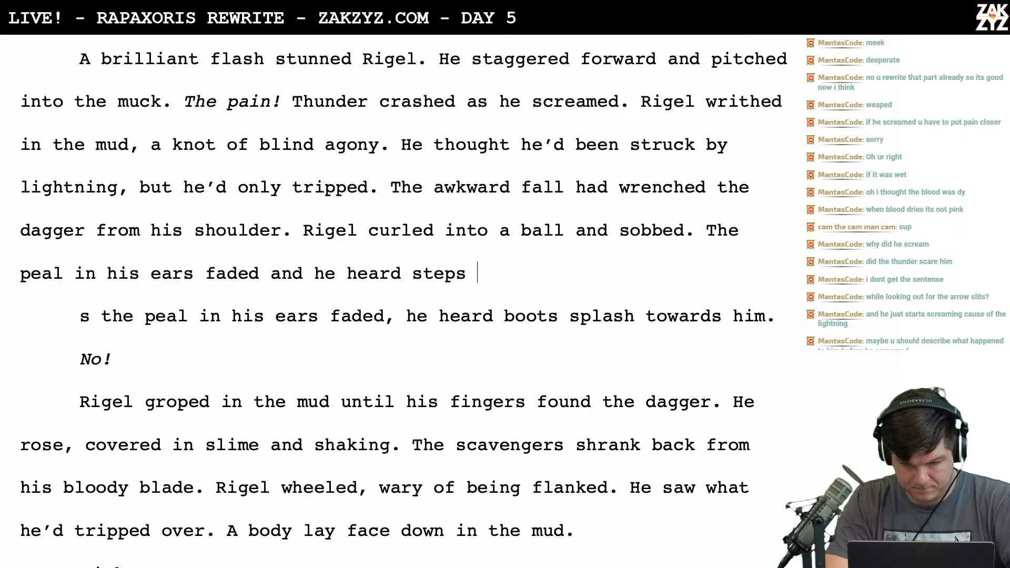
{"action": "type", "text": " splashe"}
{"action": "key", "text": "BackSpace"}
{"action": "type", "text": "towards him. "}
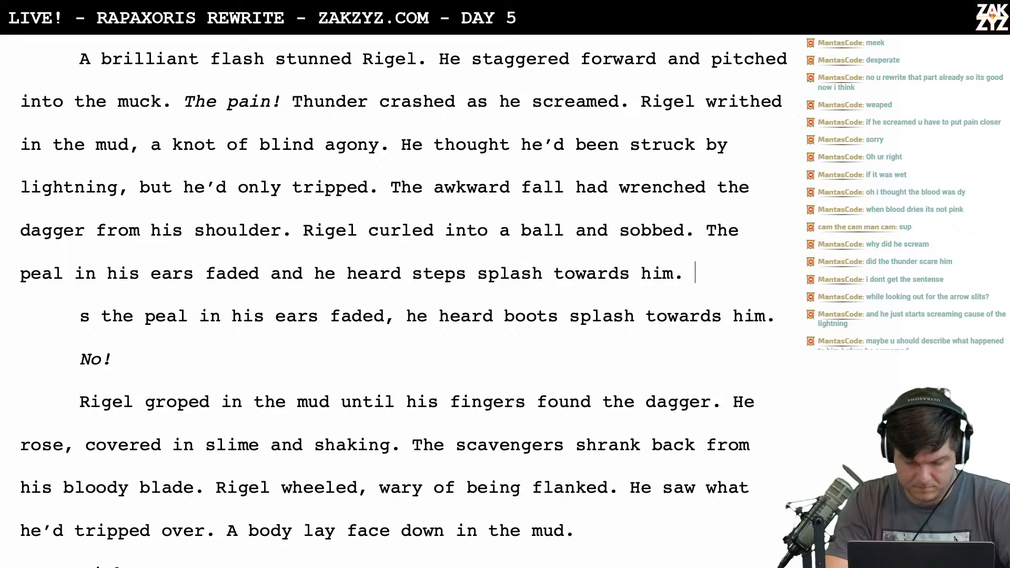
{"action": "type", "text": "He blinked a"}
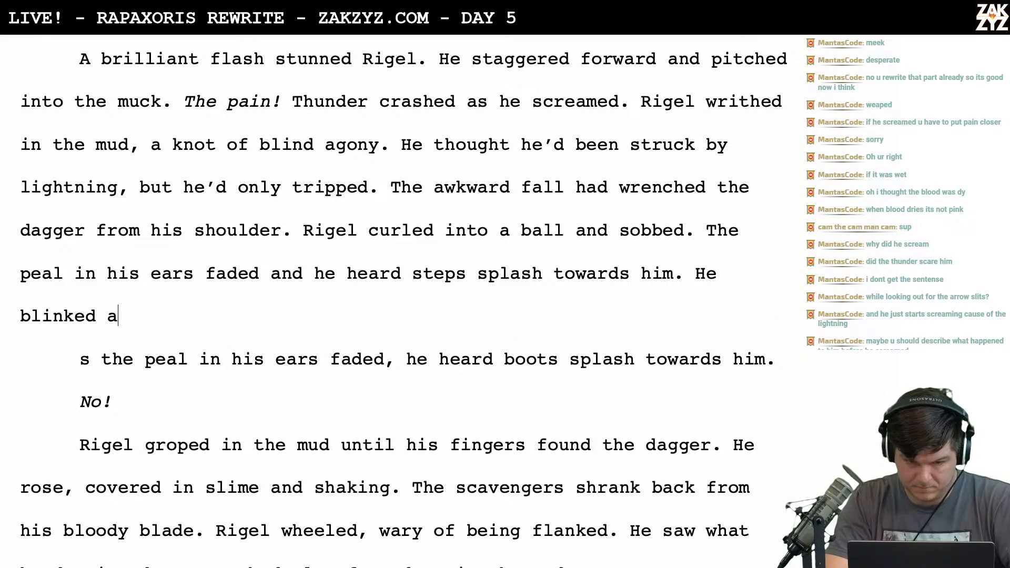
{"action": "type", "text": "way the glare "}
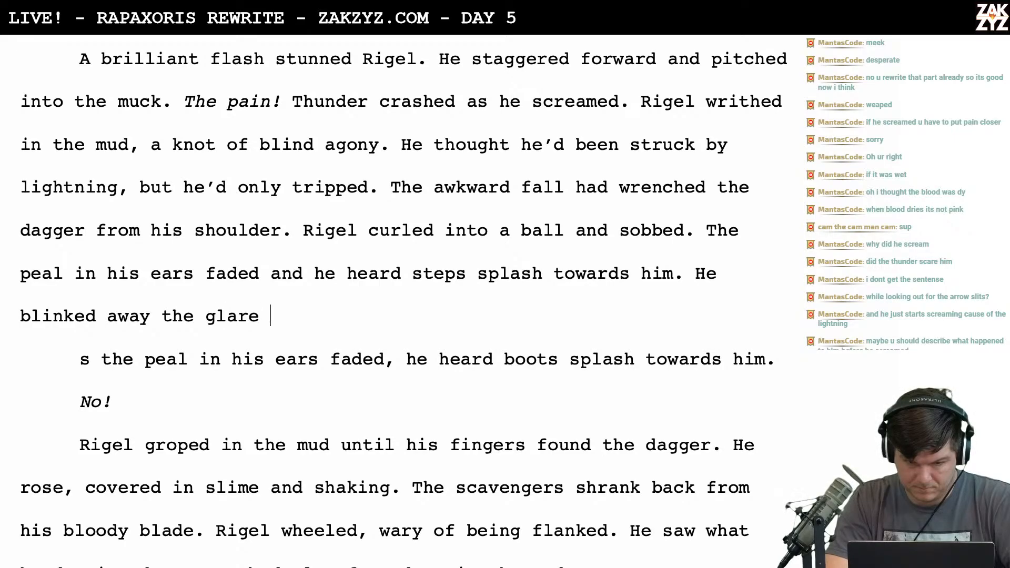
{"action": "type", "text": "and saw sha"}
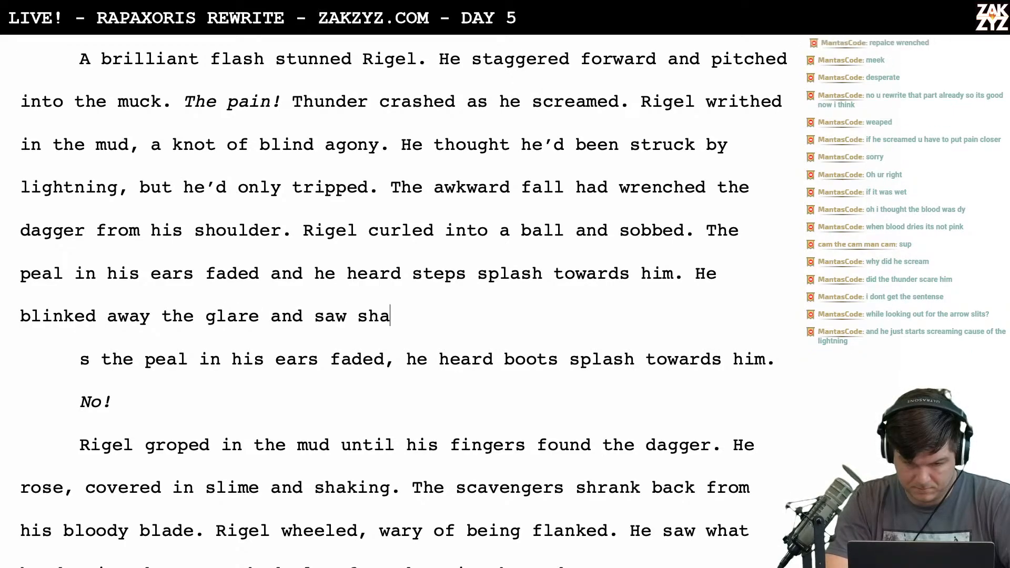
{"action": "type", "text": "dows app"}
{"action": "key", "text": "BackSpace"}
{"action": "key", "text": "BackSpace"}
{"action": "key", "text": "BackSpace"}
{"action": "key", "text": "BackSpace"}
{"action": "key", "text": "BackSpace"}
{"action": "key", "text": "BackSpace"}
{"action": "key", "text": "BackSpace"}
{"action": "key", "text": "BackSpace"}
{"action": "key", "text": "BackSpace"}
{"action": "key", "text": "BackSpace"}
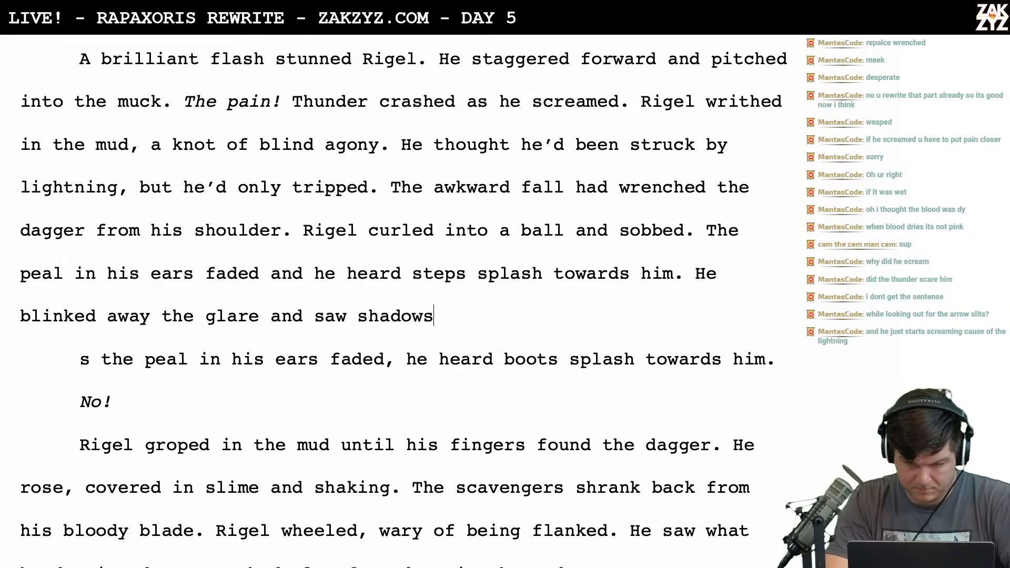
{"action": "key", "text": "BackSpace"}
{"action": "key", "text": "BackSpace"}
{"action": "key", "text": "BackSpace"}
{"action": "key", "text": "BackSpace"}
{"action": "key", "text": "BackSpace"}
{"action": "key", "text": "BackSpace"}
{"action": "key", "text": "BackSpace"}
{"action": "key", "text": "BackSpace"}
{"action": "key", "text": "BackSpace"}
{"action": "key", "text": "BackSpace"}
{"action": "key", "text": "BackSpace"}
{"action": "key", "text": "BackSpace"}
{"action": "key", "text": "BackSpace"}
{"action": "key", "text": "BackSpace"}
{"action": "key", "text": "BackSpace"}
{"action": "key", "text": "BackSpace"}
{"action": "key", "text": "BackSpace"}
{"action": "key", "text": "BackSpace"}
{"action": "key", "text": "BackSpace"}
{"action": "key", "text": "BackSpace"}
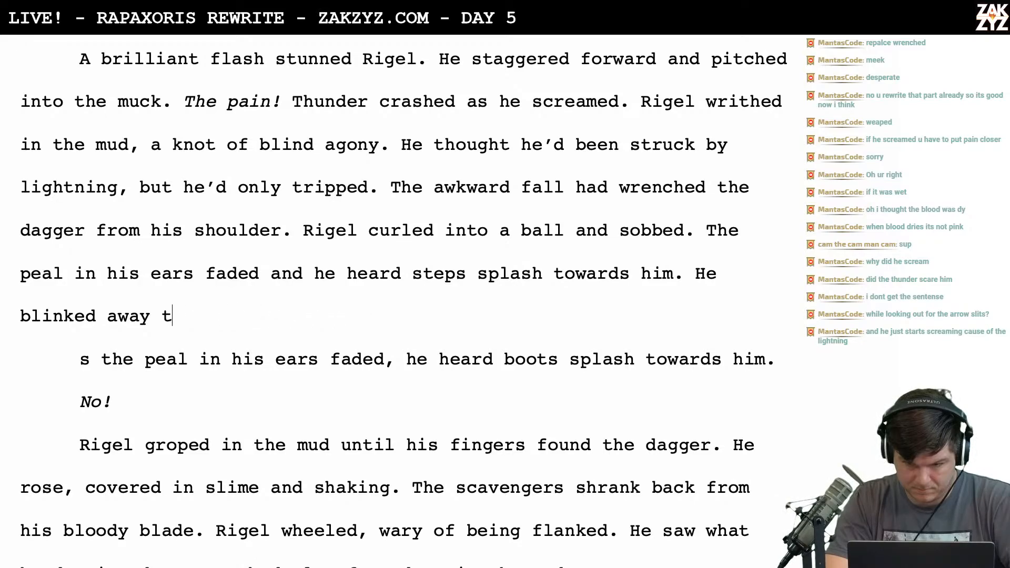
{"action": "key", "text": "BackSpace"}
{"action": "key", "text": "BackSpace"}
{"action": "key", "text": "BackSpace"}
{"action": "key", "text": "BackSpace"}
{"action": "key", "text": "BackSpace"}
{"action": "key", "text": "BackSpace"}
{"action": "key", "text": "BackSpace"}
{"action": "key", "text": "BackSpace"}
{"action": "key", "text": "BackSpace"}
{"action": "key", "text": "BackSpace"}
{"action": "key", "text": "BackSpace"}
Add "Shaddows approached." after "splash towards him." and delete the leftover line beginning "s the peal in his ears" above "No!"
{"action": "type", "text": "Sha"}
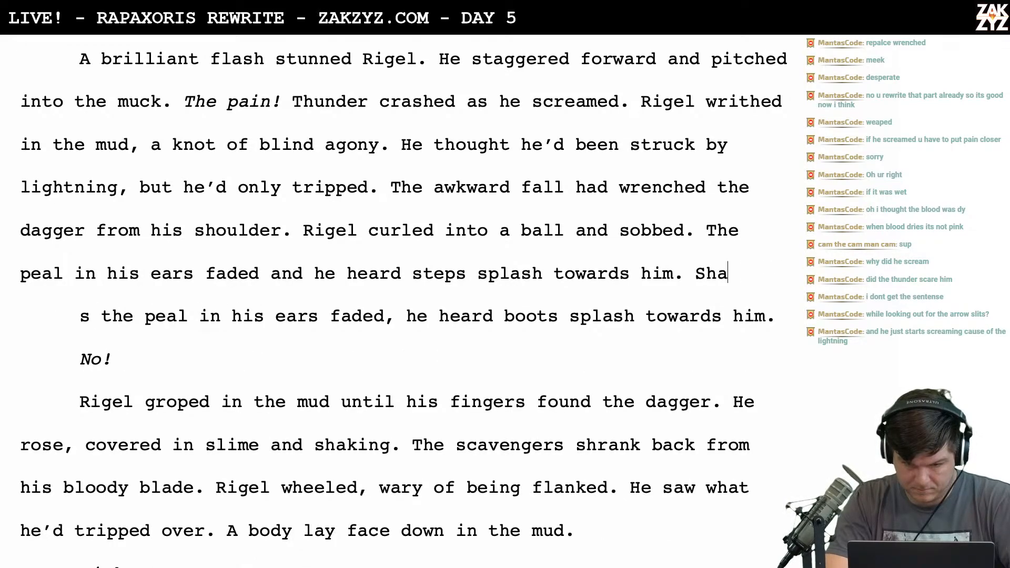
{"action": "type", "text": "ddows approached."}
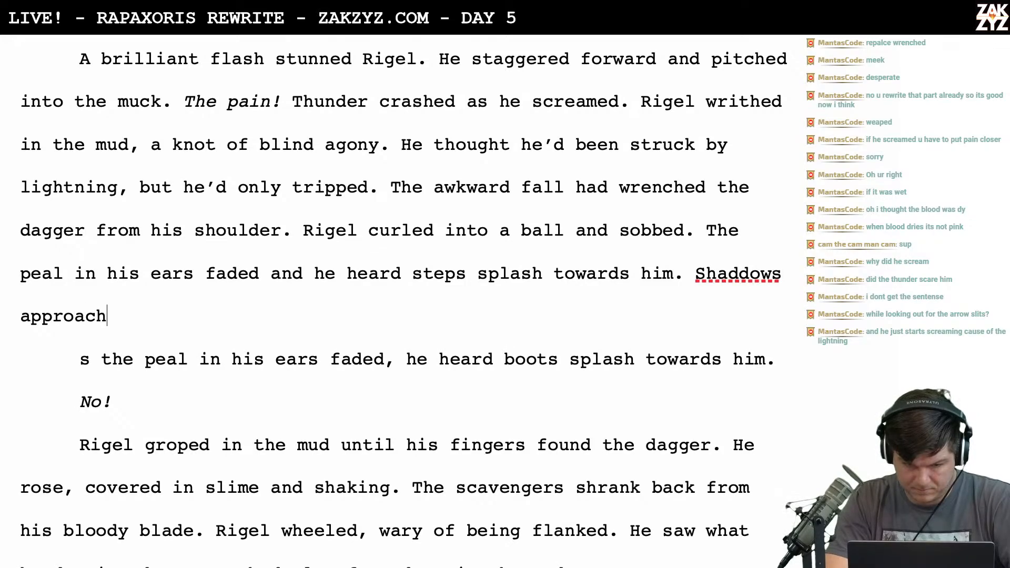
{"action": "key", "text": "shift+Down"}
{"action": "key", "text": "shift+Left"}
{"action": "key", "text": "shift+Left"}
{"action": "key", "text": "shift+Down"}
{"action": "key", "text": "shift+Left"}
{"action": "key", "text": "shift+Left"}
{"action": "key", "text": "shift+Left"}
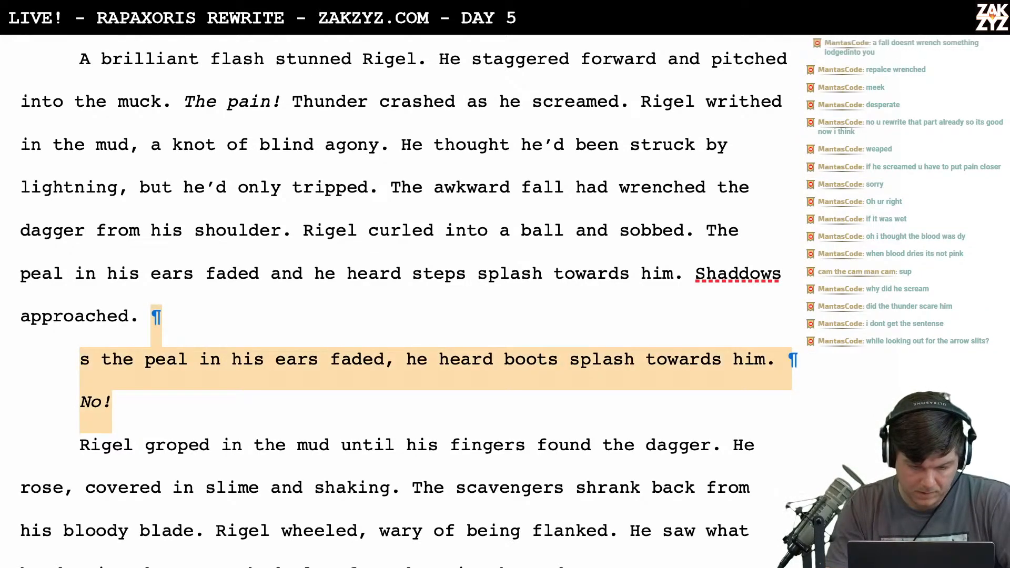
{"action": "key", "text": "BackSpace"}
{"action": "key", "text": "Return"}
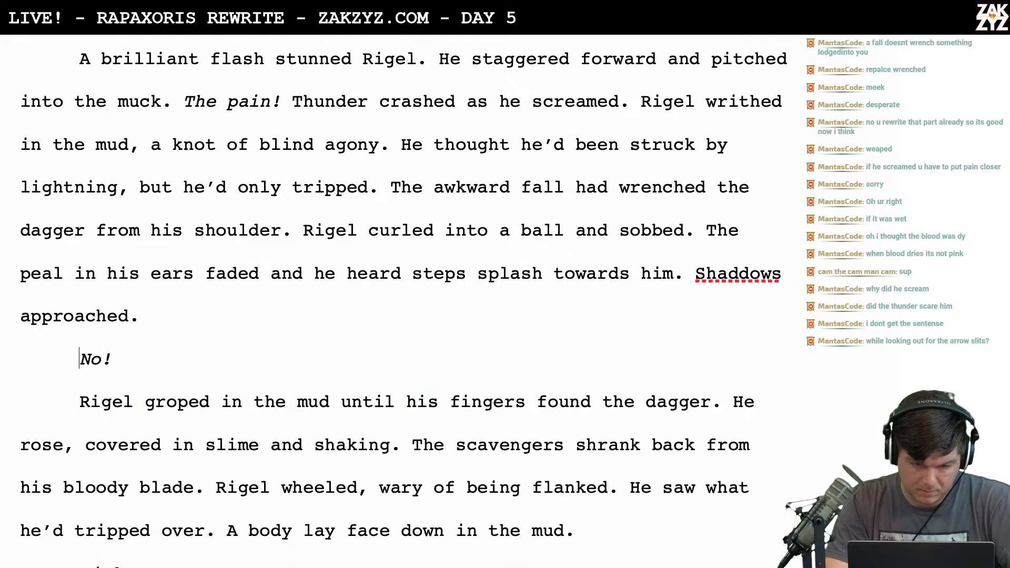
Insert a paragraph break after "He rose," so that "covered in slime and shaking" starts its own paragraph
{"action": "scroll", "coordinate": [400, 295], "scroll_direction": "down", "scroll_amount": 2}
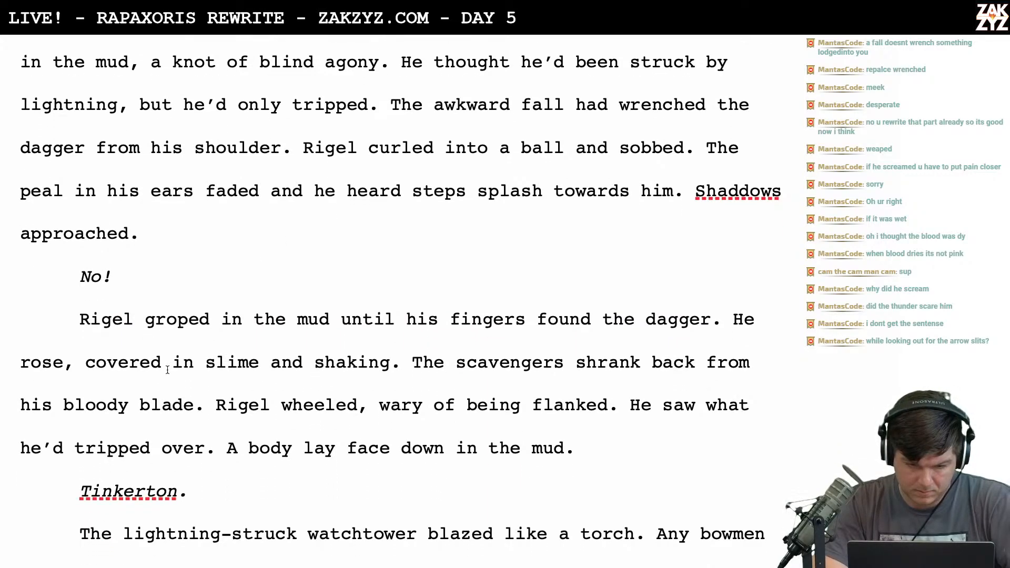
{"action": "key", "text": "Return"}
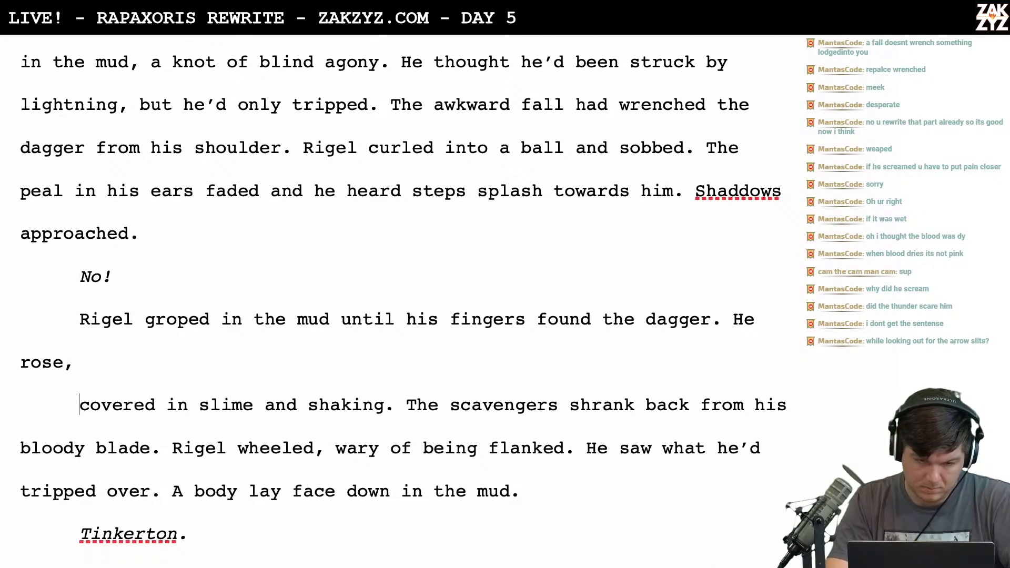
{"action": "type", "text": "shook "}
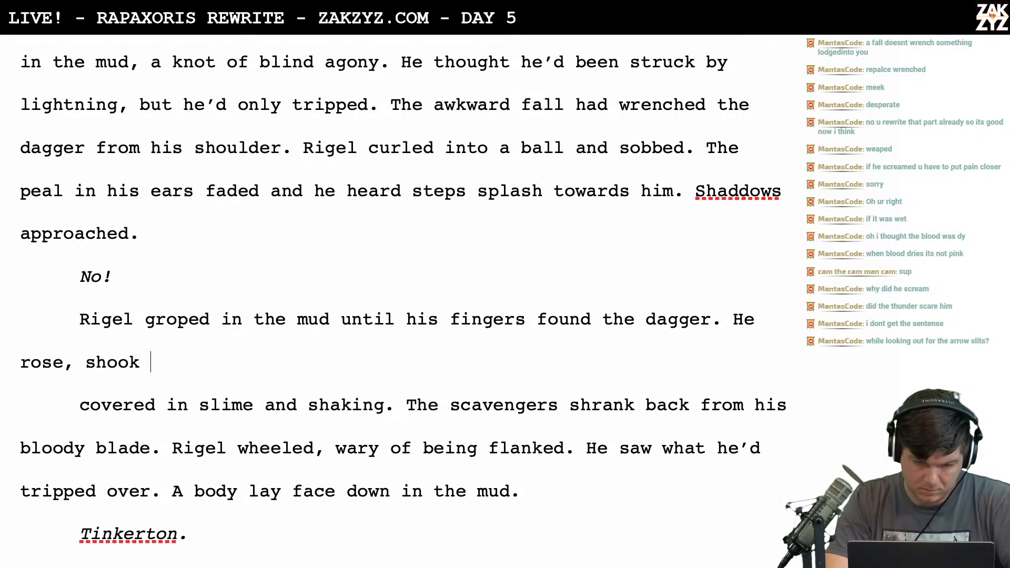
{"action": "type", "text": "and cover"}
{"action": "key", "text": "BackSpace"}
{"action": "key", "text": "BackSpace"}
{"action": "key", "text": "BackSpace"}
{"action": "key", "text": "BackSpace"}
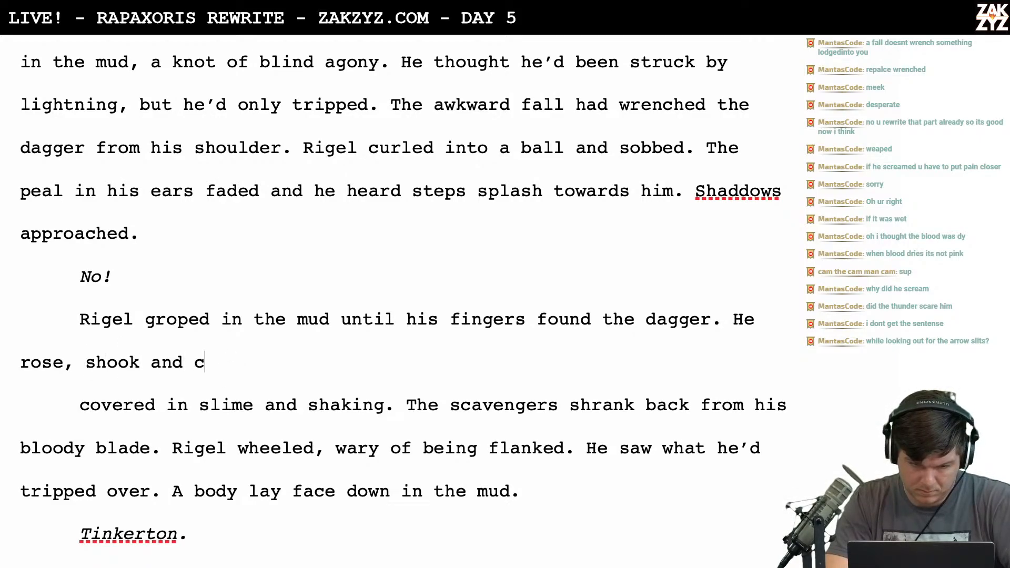
{"action": "key", "text": "BackSpace"}
{"action": "key", "text": "BackSpace"}
{"action": "key", "text": "BackSpace"}
{"action": "key", "text": "BackSpace"}
{"action": "key", "text": "BackSpace"}
{"action": "key", "text": "BackSpace"}
{"action": "key", "text": "BackSpace"}
{"action": "key", "text": "BackSpace"}
{"action": "key", "text": "BackSpace"}
{"action": "key", "text": "BackSpace"}
{"action": "key", "text": "BackSpace"}
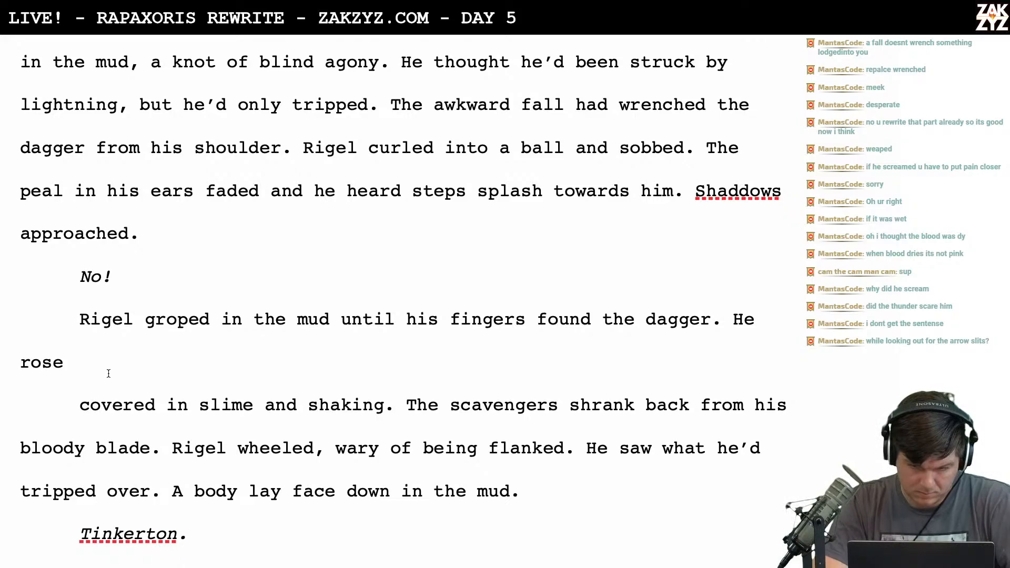
{"action": "scroll", "coordinate": [109, 374], "scroll_direction": "down", "scroll_amount": 1}
{"action": "type", "text": ","}
Reread the fall passage and the opening paragraphs from "Just one more block!" to "Rigel was in terrible shape."
{"action": "scroll", "coordinate": [403, 301], "scroll_direction": "up", "scroll_amount": 1}
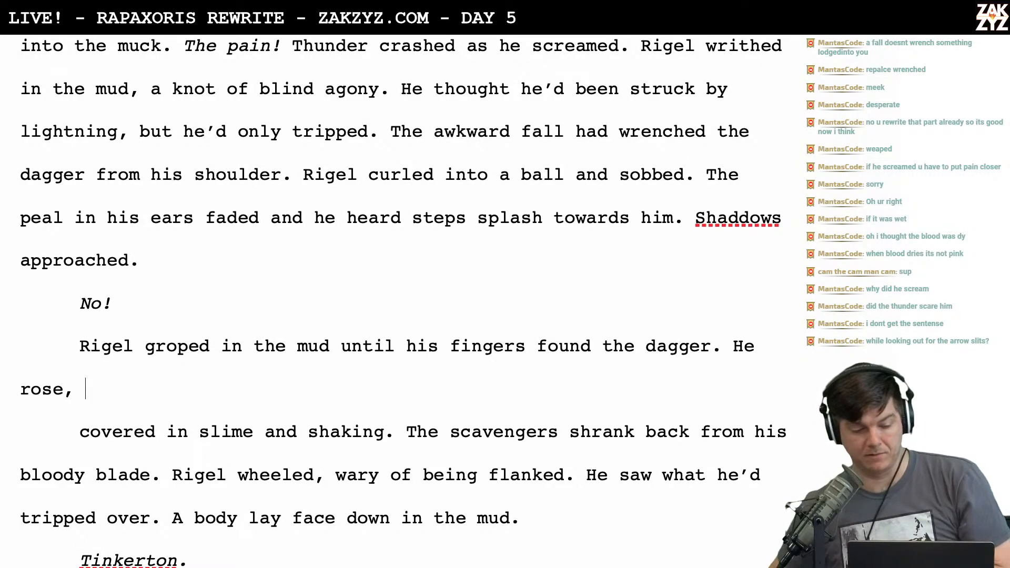
{"action": "scroll", "coordinate": [400, 300], "scroll_direction": "up", "scroll_amount": 2}
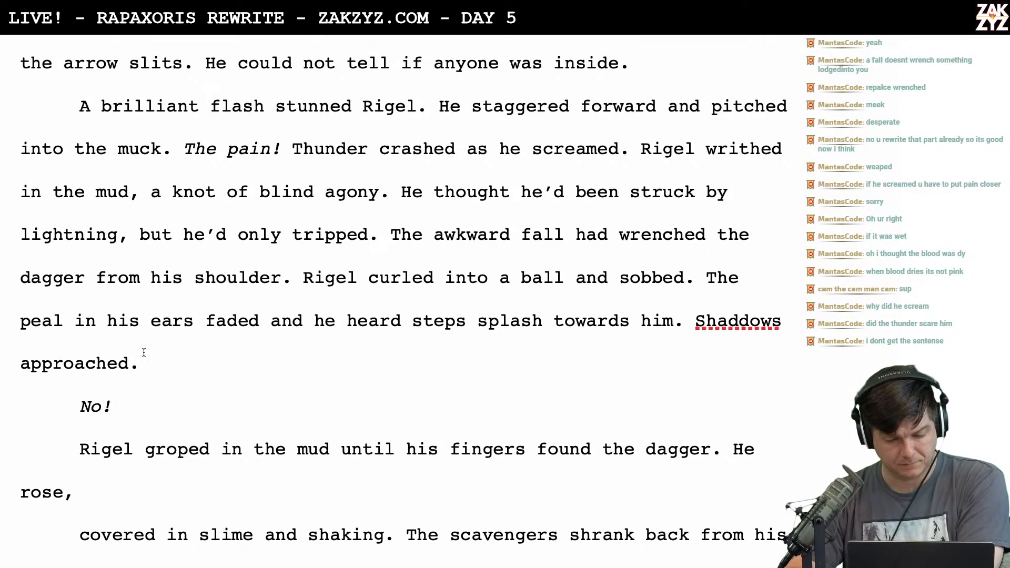
{"action": "scroll", "coordinate": [169, 348], "scroll_direction": "down", "scroll_amount": 3}
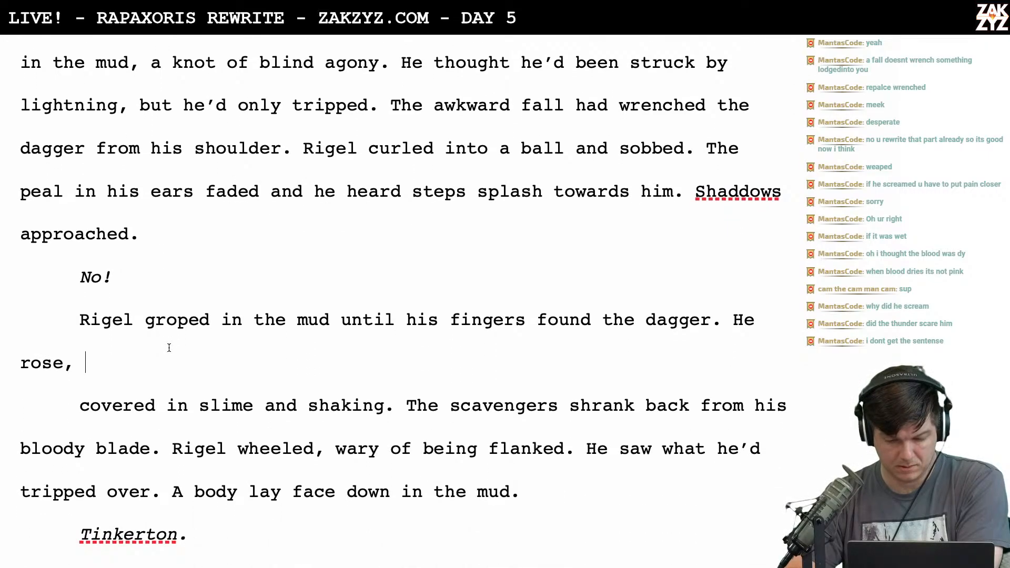
{"action": "scroll", "coordinate": [169, 347], "scroll_direction": "up", "scroll_amount": 10}
{"action": "scroll", "coordinate": [169, 351], "scroll_direction": "up", "scroll_amount": 12}
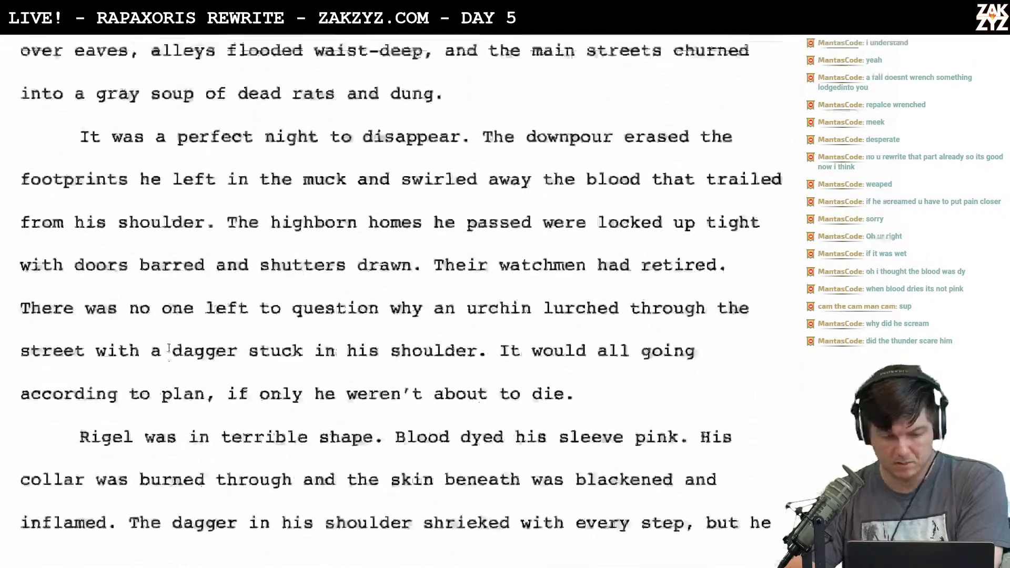
{"action": "scroll", "coordinate": [169, 348], "scroll_direction": "down", "scroll_amount": 15}
{"action": "scroll", "coordinate": [169, 348], "scroll_direction": "up", "scroll_amount": 5}
{"action": "scroll", "coordinate": [168, 348], "scroll_direction": "down", "scroll_amount": 3}
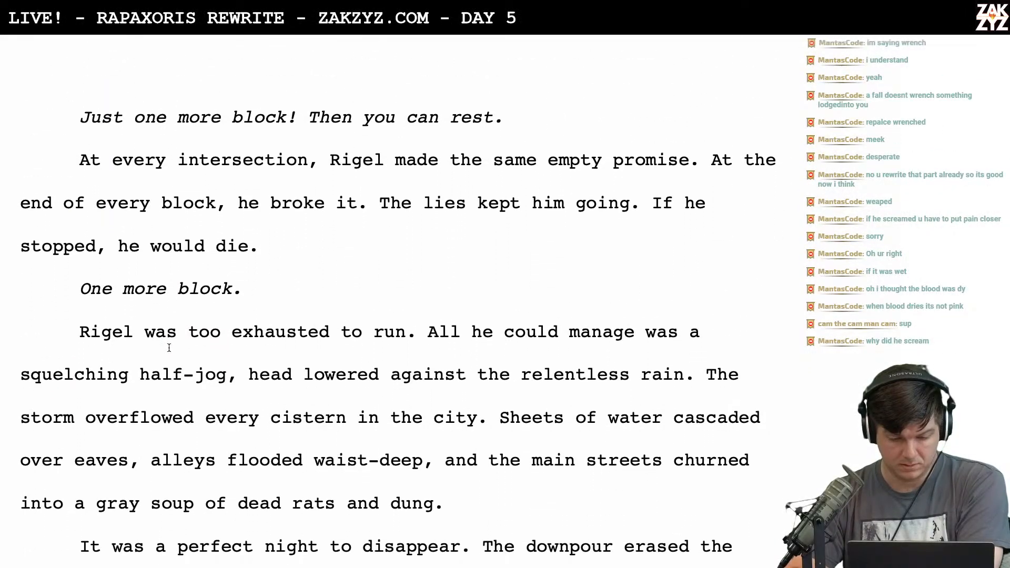
{"action": "scroll", "coordinate": [169, 348], "scroll_direction": "up", "scroll_amount": 1}
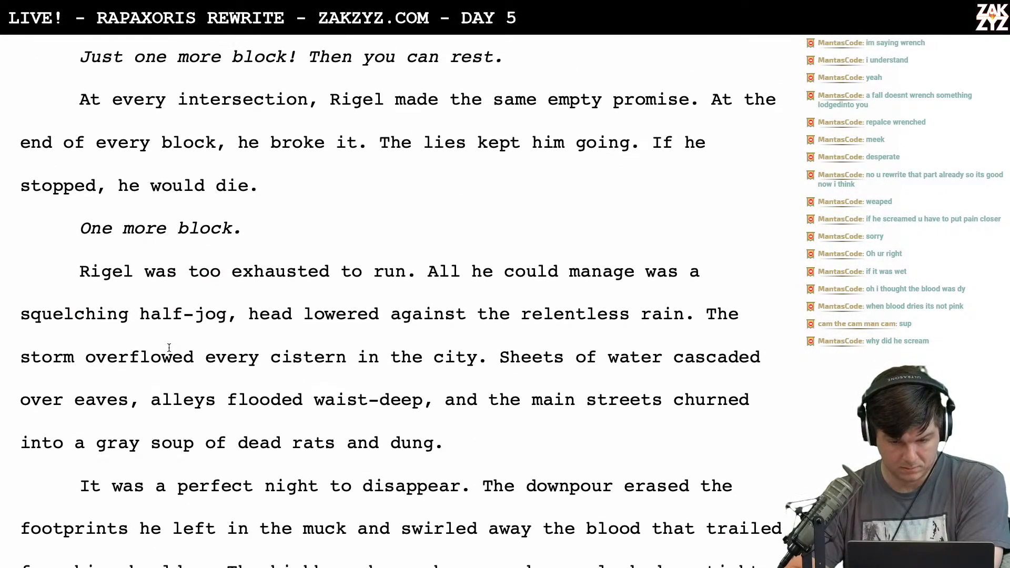
{"action": "scroll", "coordinate": [169, 348], "scroll_direction": "down", "scroll_amount": 2}
{"action": "scroll", "coordinate": [169, 348], "scroll_direction": "up", "scroll_amount": 2}
{"action": "scroll", "coordinate": [169, 348], "scroll_direction": "down", "scroll_amount": 4}
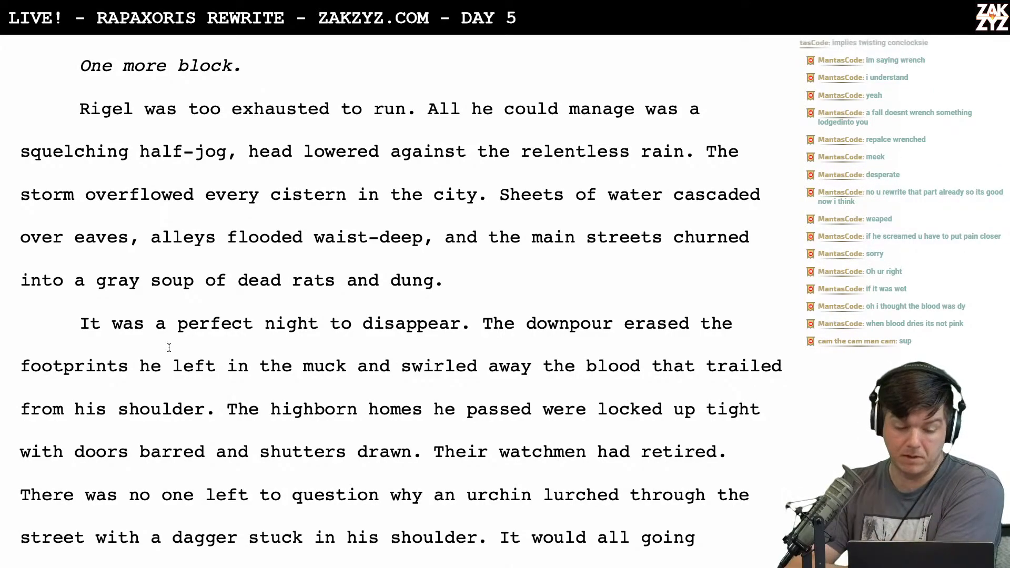
{"action": "scroll", "coordinate": [169, 348], "scroll_direction": "down", "scroll_amount": 3}
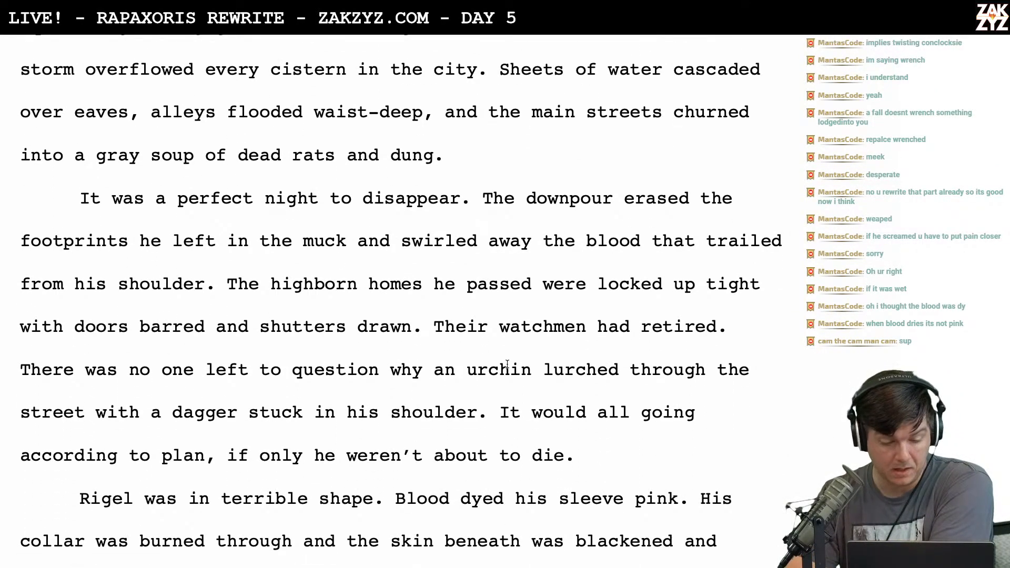
{"action": "scroll", "coordinate": [507, 364], "scroll_direction": "down", "scroll_amount": 2}
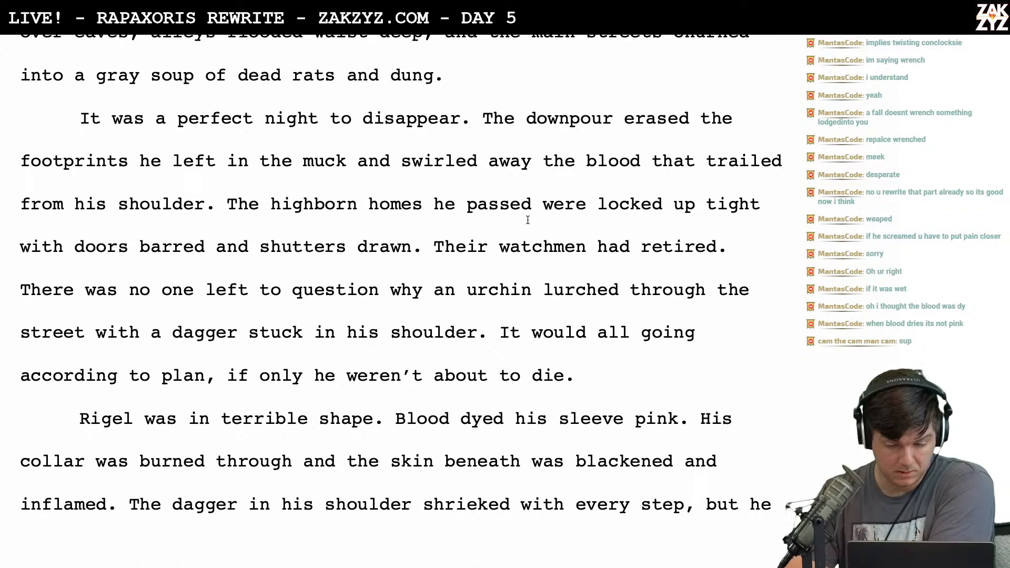
{"action": "scroll", "coordinate": [528, 220], "scroll_direction": "up", "scroll_amount": 7}
{"action": "scroll", "coordinate": [528, 219], "scroll_direction": "up", "scroll_amount": 2}
{"action": "scroll", "coordinate": [528, 218], "scroll_direction": "down", "scroll_amount": 1}
{"action": "scroll", "coordinate": [527, 219], "scroll_direction": "up", "scroll_amount": 2}
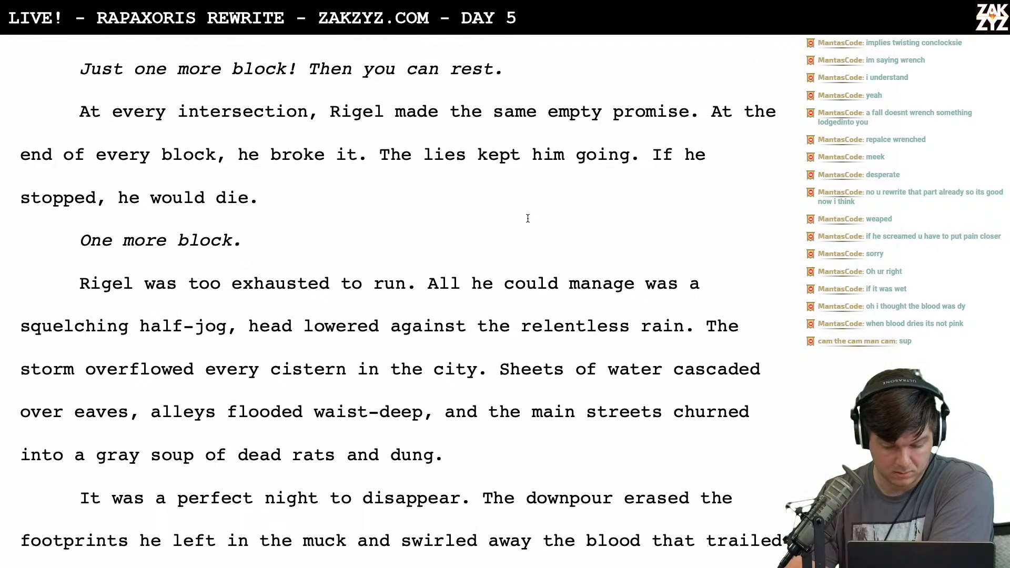
{"action": "scroll", "coordinate": [433, 267], "scroll_direction": "down", "scroll_amount": 1}
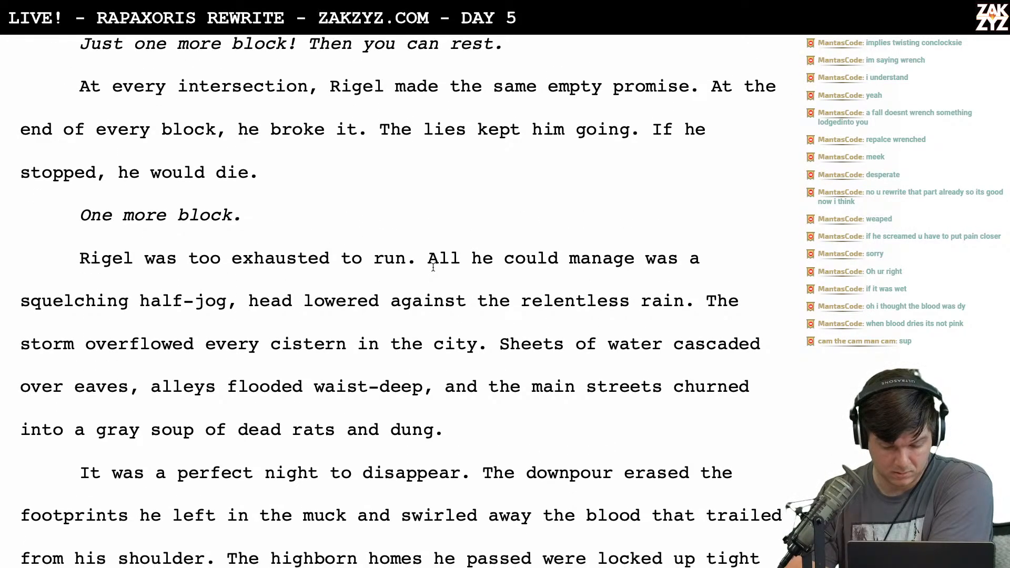
{"action": "scroll", "coordinate": [433, 267], "scroll_direction": "up", "scroll_amount": 2}
{"action": "scroll", "coordinate": [433, 267], "scroll_direction": "down", "scroll_amount": 2}
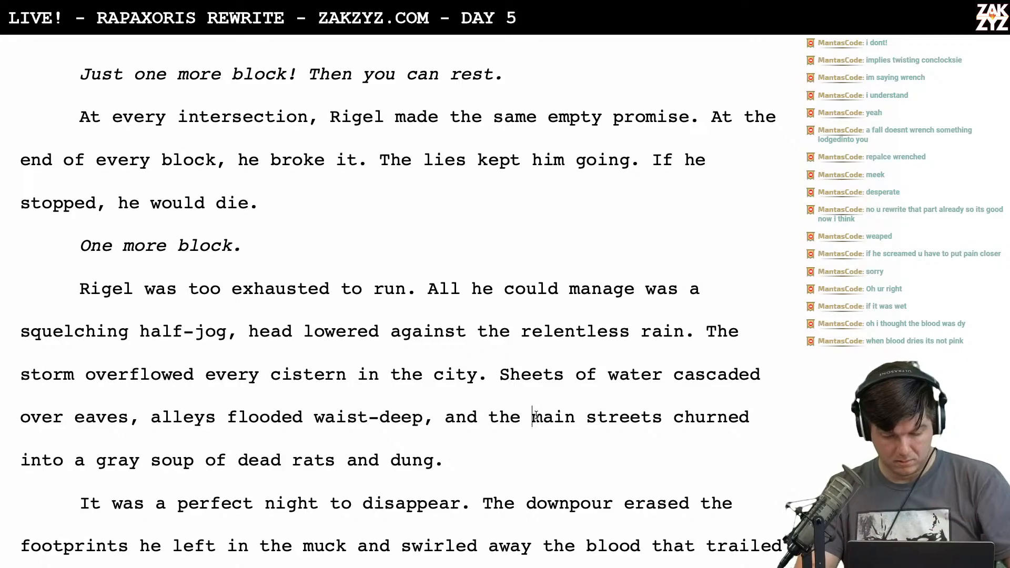
Replace "the main streets" with "avenues" in the sentence about sheets of water and flooded alleys
{"action": "key", "text": "shift+Right"}
{"action": "key", "text": "shift+Right"}
{"action": "key", "text": "shift+Right"}
{"action": "key", "text": "shift+Right"}
{"action": "key", "text": "shift+Right"}
{"action": "key", "text": "shift+Right"}
{"action": "key", "text": "shift+Right"}
{"action": "key", "text": "shift+Right"}
{"action": "key", "text": "shift+Right"}
{"action": "key", "text": "shift+Right"}
{"action": "key", "text": "shift+Right"}
{"action": "key", "text": "shift+Right"}
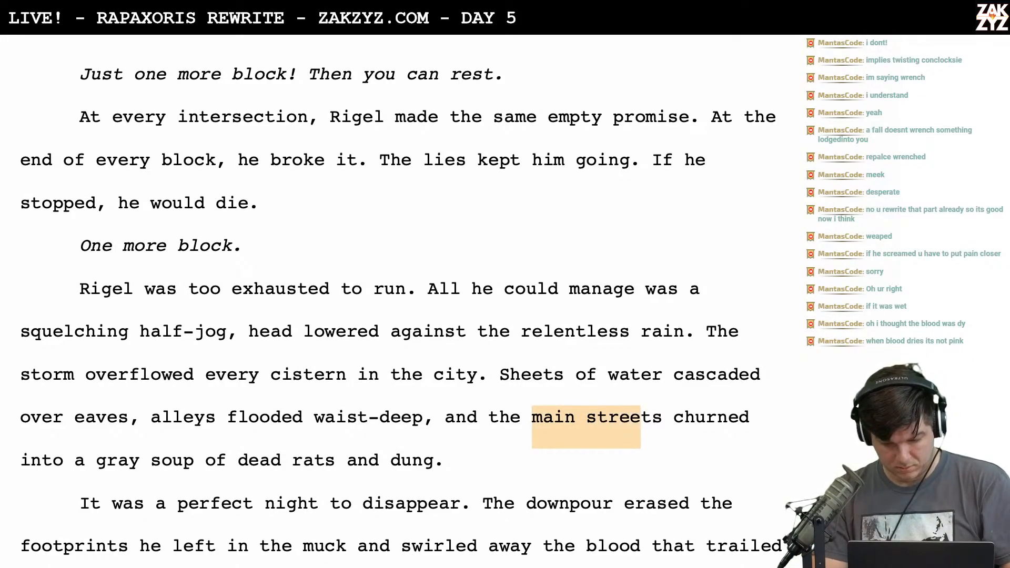
{"action": "type", "text": "a"}
{"action": "key", "text": "BackSpace"}
{"action": "key", "text": "BackSpace"}
{"action": "key", "text": "BackSpace"}
{"action": "key", "text": "BackSpace"}
{"action": "key", "text": "BackSpace"}
{"action": "type", "text": "avenues"}
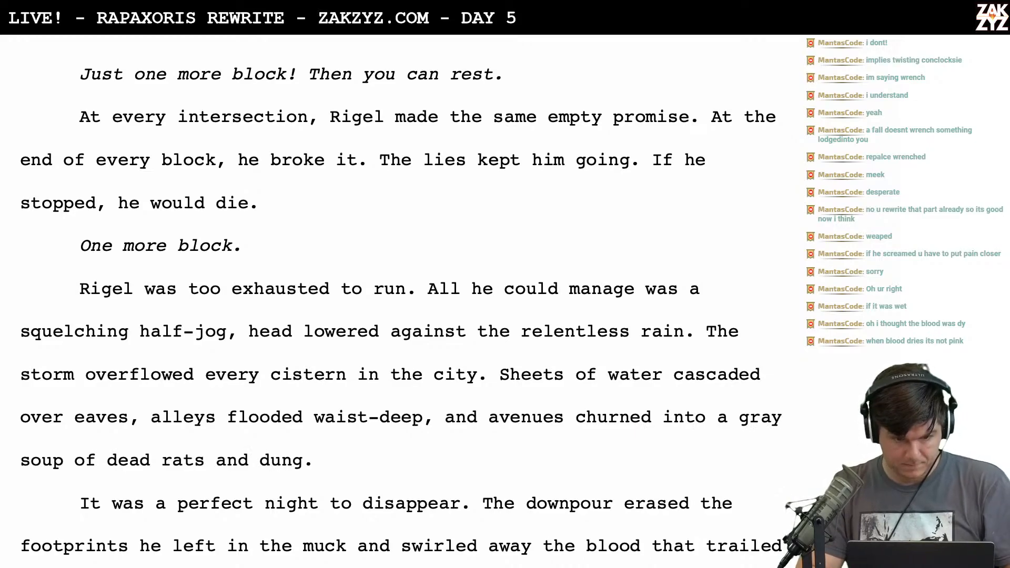
Review the flow of the opening page around the flooded avenues and the paragraph ending "he would die."
{"action": "scroll", "coordinate": [400, 300], "scroll_direction": "up", "scroll_amount": 10}
{"action": "scroll", "coordinate": [399, 300], "scroll_direction": "down", "scroll_amount": 8}
{"action": "scroll", "coordinate": [399, 299], "scroll_direction": "down", "scroll_amount": 4}
{"action": "scroll", "coordinate": [400, 300], "scroll_direction": "down", "scroll_amount": 3}
{"action": "scroll", "coordinate": [400, 300], "scroll_direction": "down", "scroll_amount": 1}
{"action": "scroll", "coordinate": [400, 300], "scroll_direction": "up", "scroll_amount": 4}
{"action": "scroll", "coordinate": [496, 380], "scroll_direction": "up", "scroll_amount": 2}
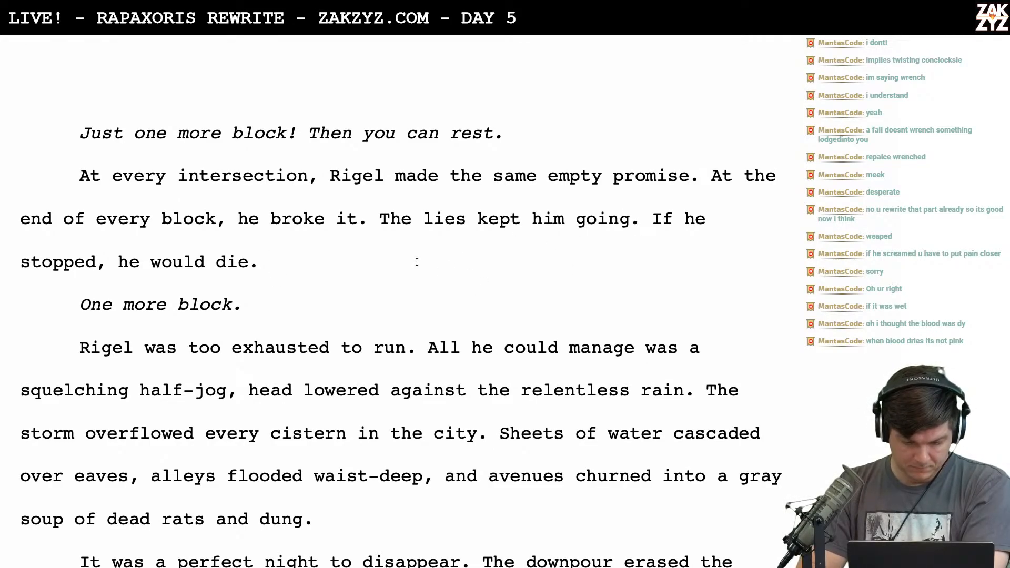
{"action": "scroll", "coordinate": [417, 262], "scroll_direction": "down", "scroll_amount": 9}
{"action": "scroll", "coordinate": [417, 262], "scroll_direction": "down", "scroll_amount": 4}
{"action": "scroll", "coordinate": [417, 262], "scroll_direction": "down", "scroll_amount": 1}
{"action": "scroll", "coordinate": [416, 262], "scroll_direction": "up", "scroll_amount": 6}
{"action": "scroll", "coordinate": [417, 262], "scroll_direction": "up", "scroll_amount": 6}
{"action": "scroll", "coordinate": [416, 262], "scroll_direction": "down", "scroll_amount": 3}
{"action": "scroll", "coordinate": [417, 262], "scroll_direction": "down", "scroll_amount": 2}
{"action": "scroll", "coordinate": [416, 262], "scroll_direction": "up", "scroll_amount": 3}
{"action": "scroll", "coordinate": [417, 262], "scroll_direction": "down", "scroll_amount": 1}
{"action": "scroll", "coordinate": [417, 262], "scroll_direction": "up", "scroll_amount": 3}
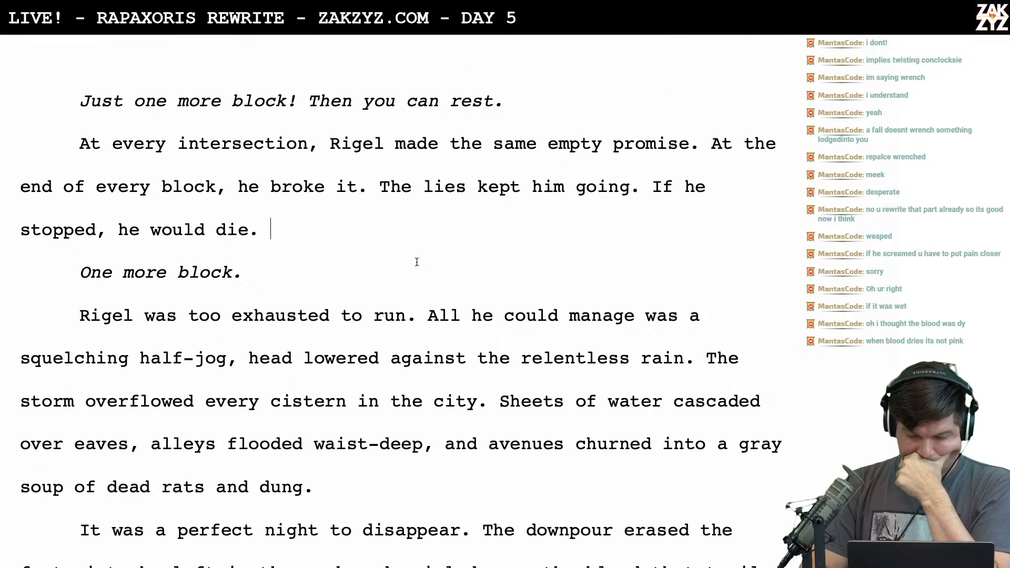
{"action": "scroll", "coordinate": [417, 262], "scroll_direction": "down", "scroll_amount": 2}
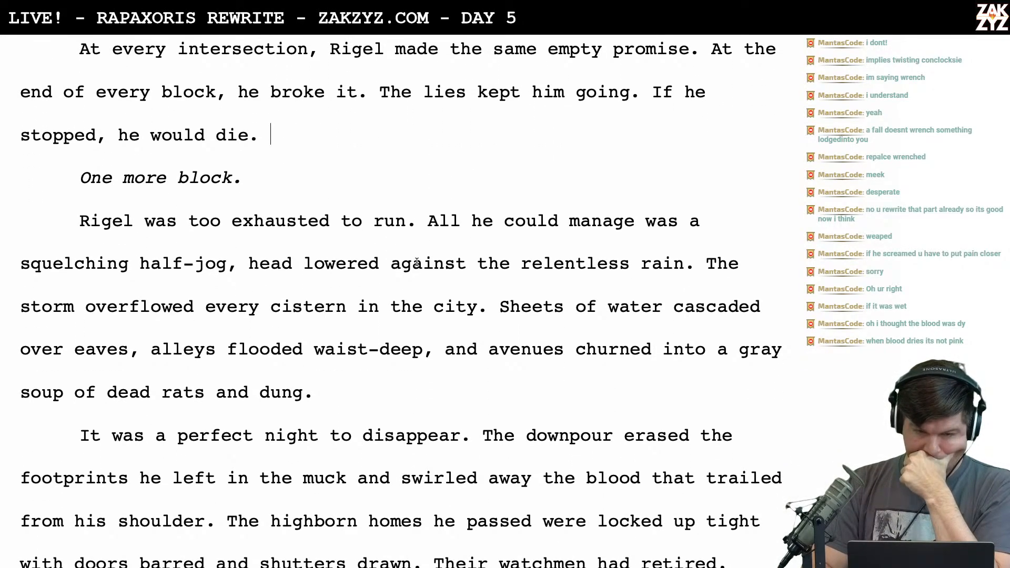
{"action": "scroll", "coordinate": [417, 262], "scroll_direction": "down", "scroll_amount": 1}
{"action": "type", "text": "He"}
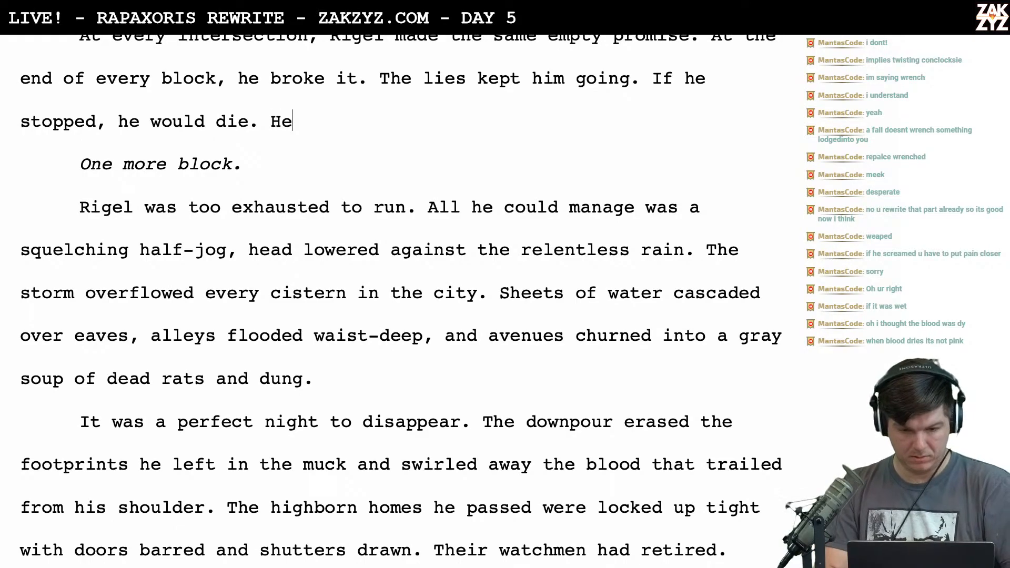
{"action": "type", "text": "is"}
{"action": "key", "text": "BackSpace"}
{"action": "key", "text": "BackSpace"}
{"action": "key", "text": "BackSpace"}
{"action": "type", "text": "he lies"}
{"action": "key", "text": "BackSpace"}
{"action": "key", "text": "BackSpace"}
{"action": "key", "text": "BackSpace"}
{"action": "key", "text": "BackSpace"}
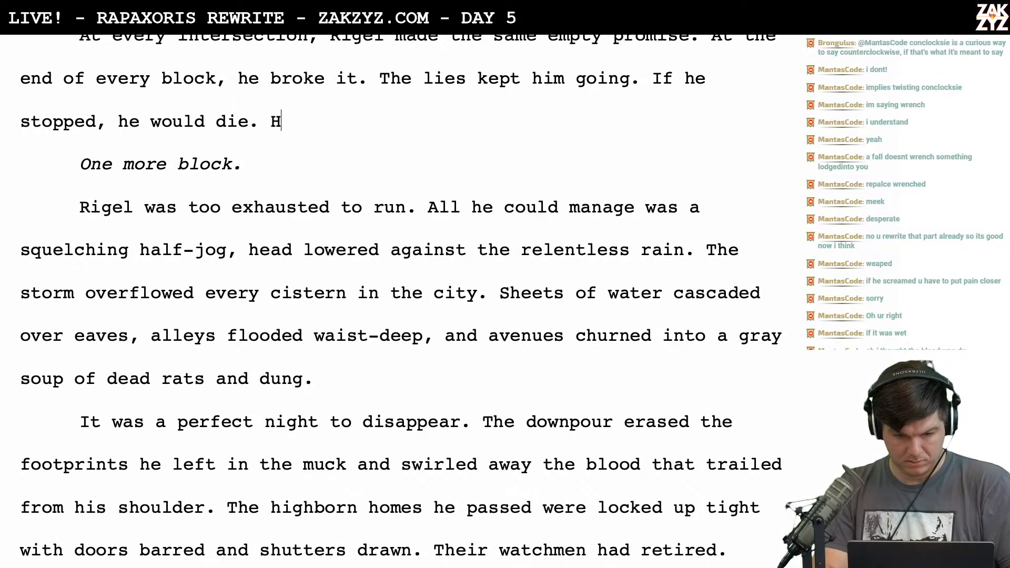
{"action": "type", "text": "T"}
{"action": "key", "text": "BackSpace"}
{"action": "type", "text": "He'd wrapepd the"}
{"action": "key", "text": "BackSpace"}
{"action": "key", "text": "BackSpace"}
{"action": "key", "text": "BackSpace"}
{"action": "key", "text": "BackSpace"}
{"action": "key", "text": "BackSpace"}
{"action": "key", "text": "BackSpace"}
{"action": "key", "text": "BackSpace"}
{"action": "key", "text": "BackSpace"}
{"action": "key", "text": "BackSpace"}
{"action": "key", "text": "BackSpace"}
{"action": "key", "text": "BackSpace"}
{"action": "key", "text": "BackSpace"}
{"action": "key", "text": "BackSpace"}
{"action": "key", "text": "BackSpace"}
{"action": "key", "text": "BackSpace"}
{"action": "key", "text": "BackSpace"}
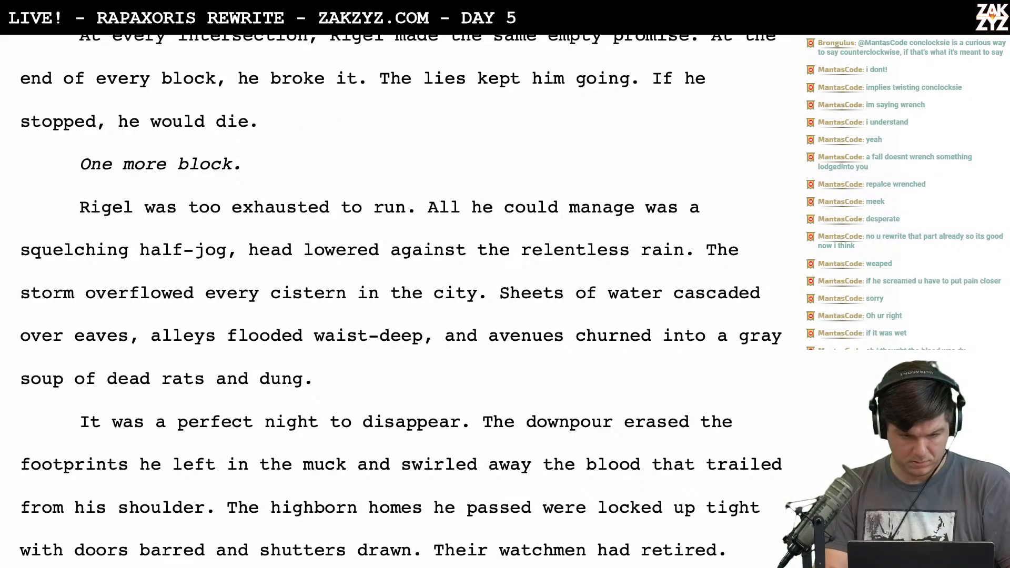
Insert "He’d wound the orb in a rag and stuffed it in his pocket so the light wouldn’t give him away." after "stuck in his shoulder."
{"action": "scroll", "coordinate": [400, 295], "scroll_direction": "down", "scroll_amount": 5}
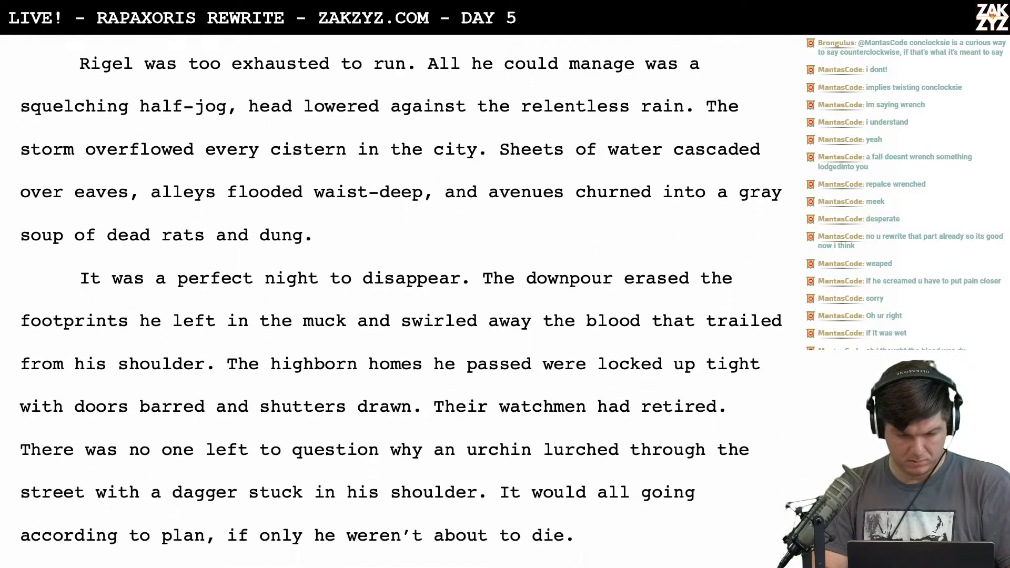
{"action": "scroll", "coordinate": [453, 390], "scroll_direction": "down", "scroll_amount": 3}
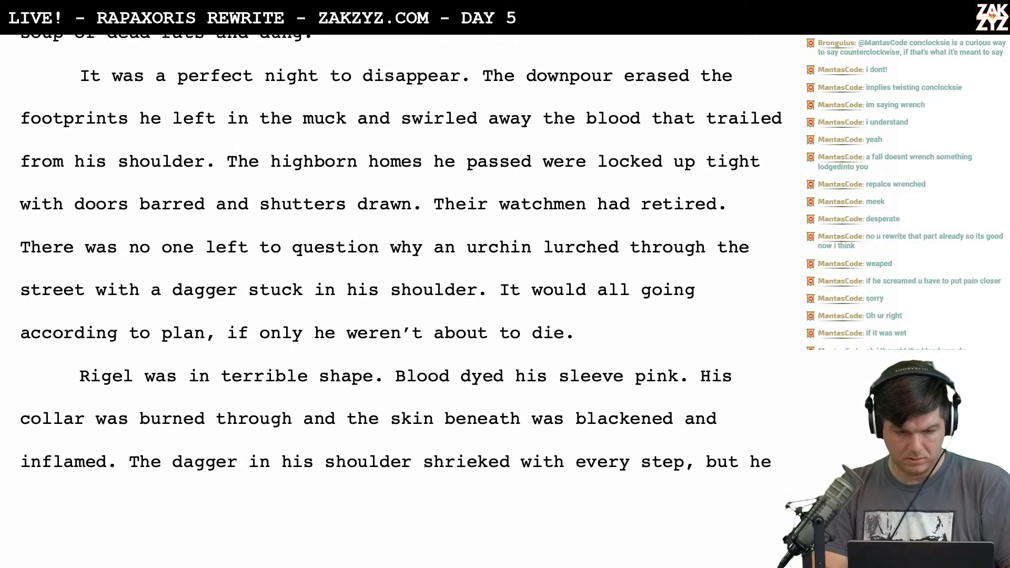
{"action": "scroll", "coordinate": [455, 391], "scroll_direction": "up", "scroll_amount": 1}
{"action": "scroll", "coordinate": [455, 392], "scroll_direction": "up", "scroll_amount": 1}
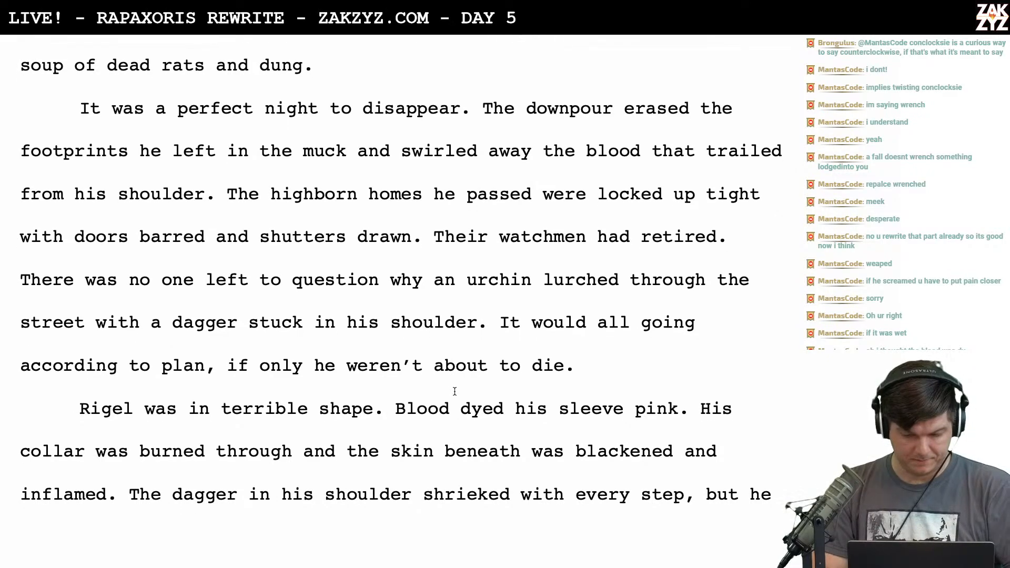
{"action": "scroll", "coordinate": [458, 379], "scroll_direction": "down", "scroll_amount": 1}
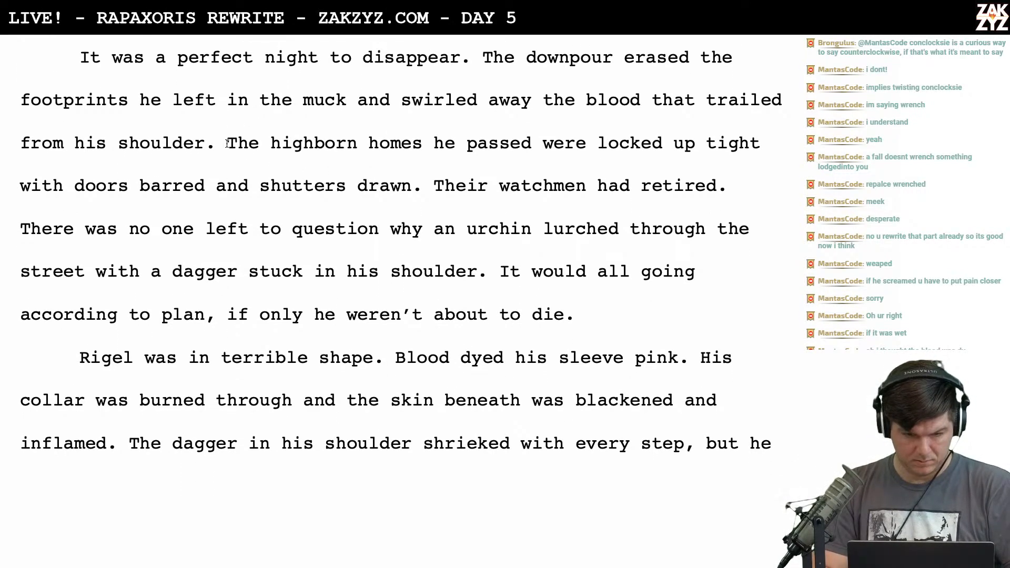
{"action": "scroll", "coordinate": [341, 166], "scroll_direction": "down", "scroll_amount": 1}
{"action": "scroll", "coordinate": [340, 166], "scroll_direction": "up", "scroll_amount": 2}
{"action": "scroll", "coordinate": [340, 166], "scroll_direction": "down", "scroll_amount": 1}
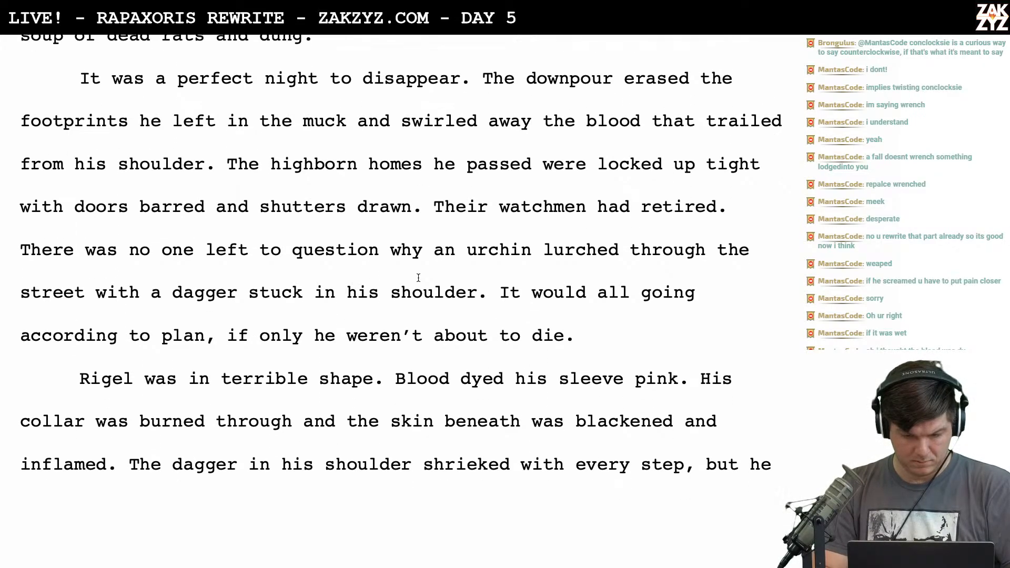
{"action": "scroll", "coordinate": [419, 277], "scroll_direction": "down", "scroll_amount": 1}
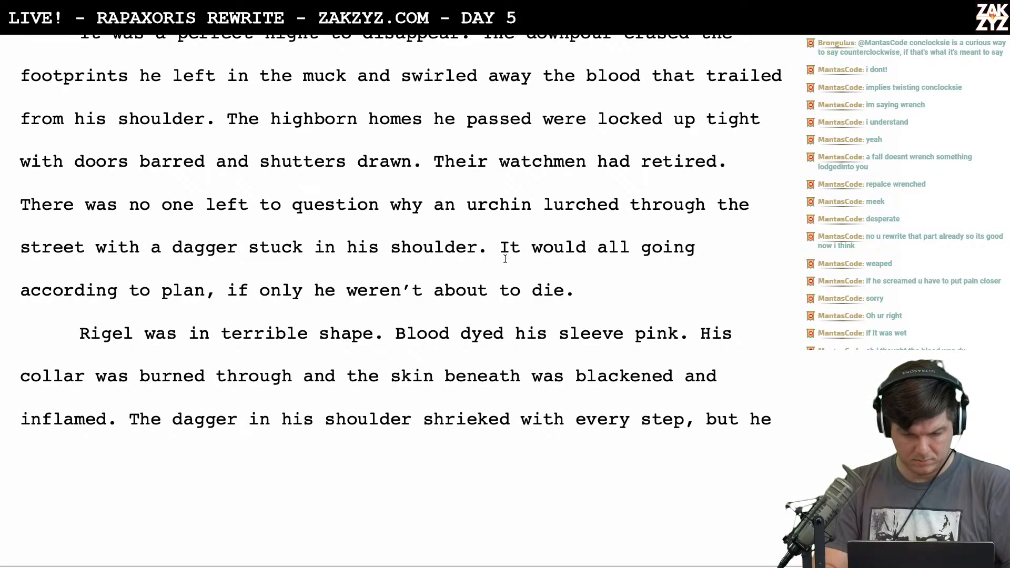
{"action": "left_click", "coordinate": [505, 259]}
{"action": "type", "text": "h"}
{"action": "key", "text": "BackSpace"}
{"action": "type", "text": "He'd wound the or"}
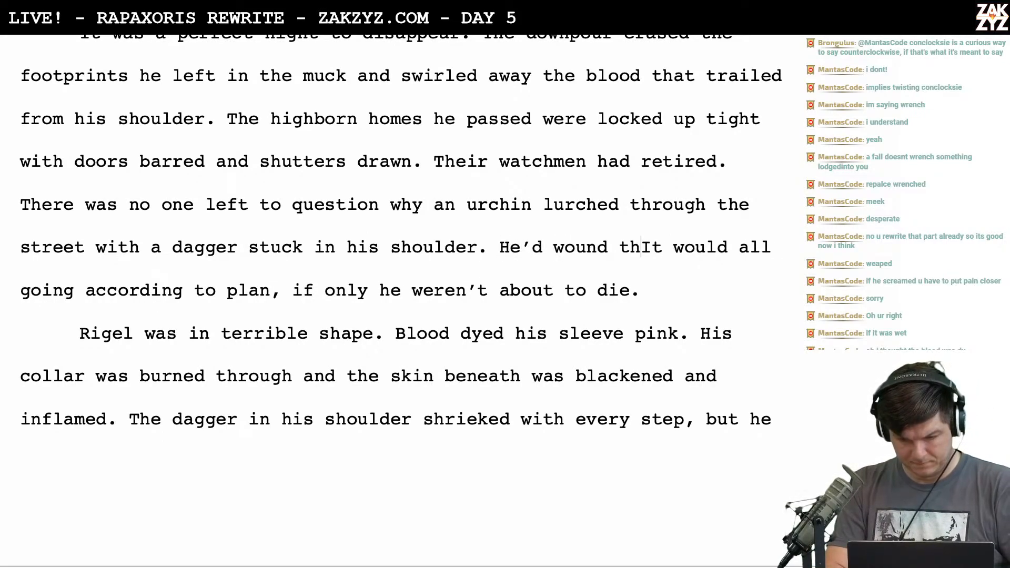
{"action": "type", "text": "b in a "}
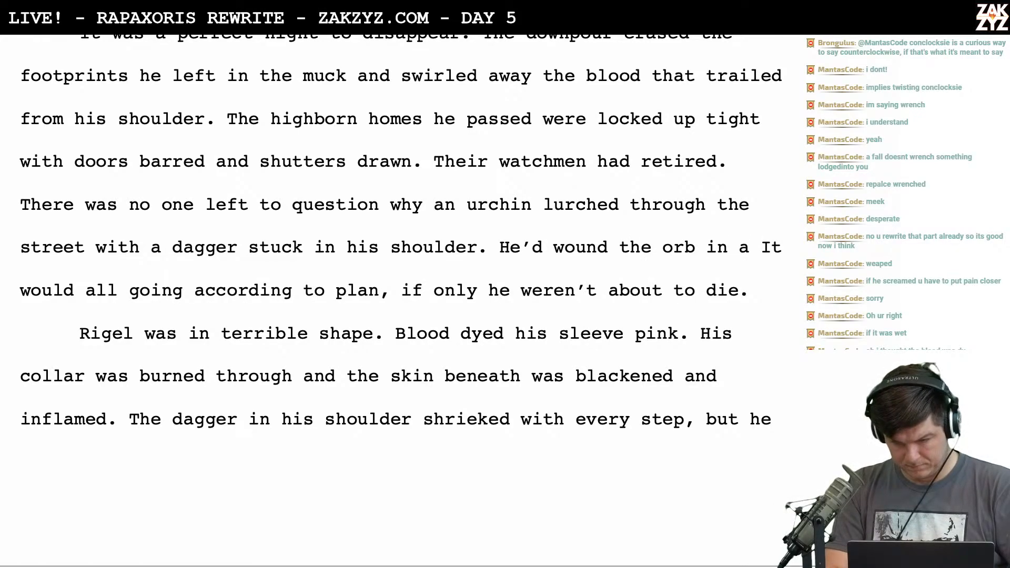
{"action": "type", "text": "rag and s"}
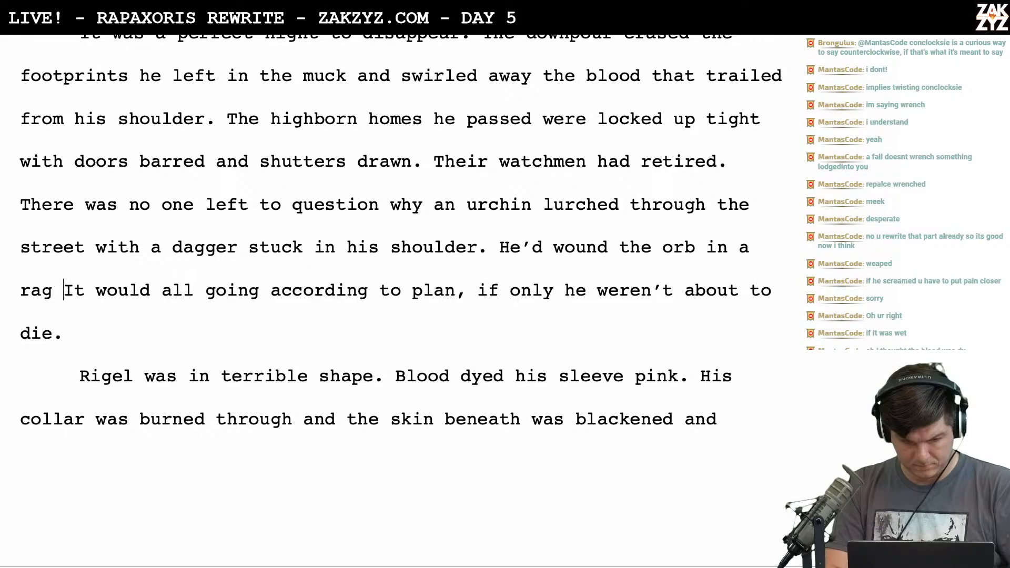
{"action": "type", "text": "tuffed it in hi"}
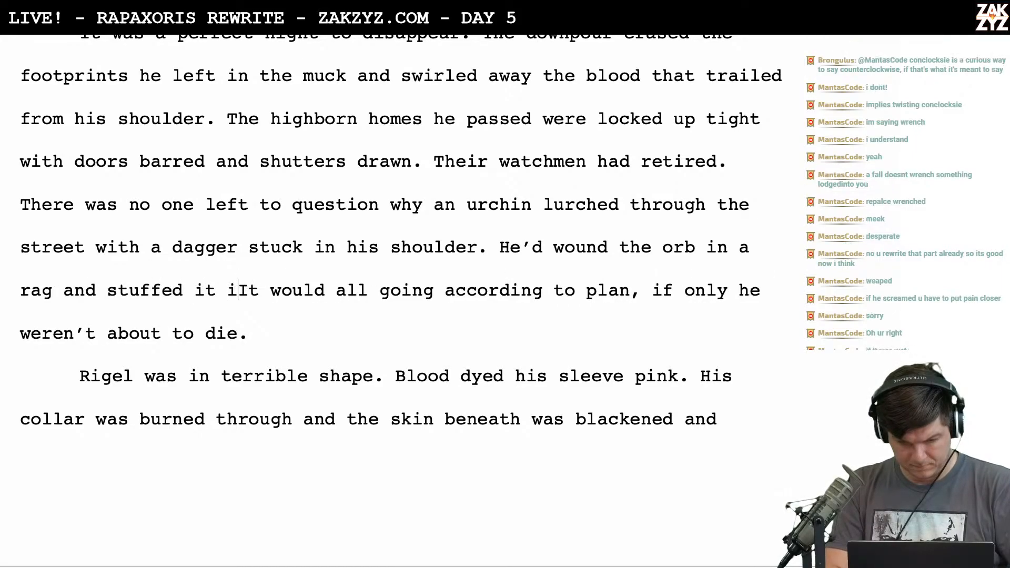
{"action": "type", "text": "s pocket so the "}
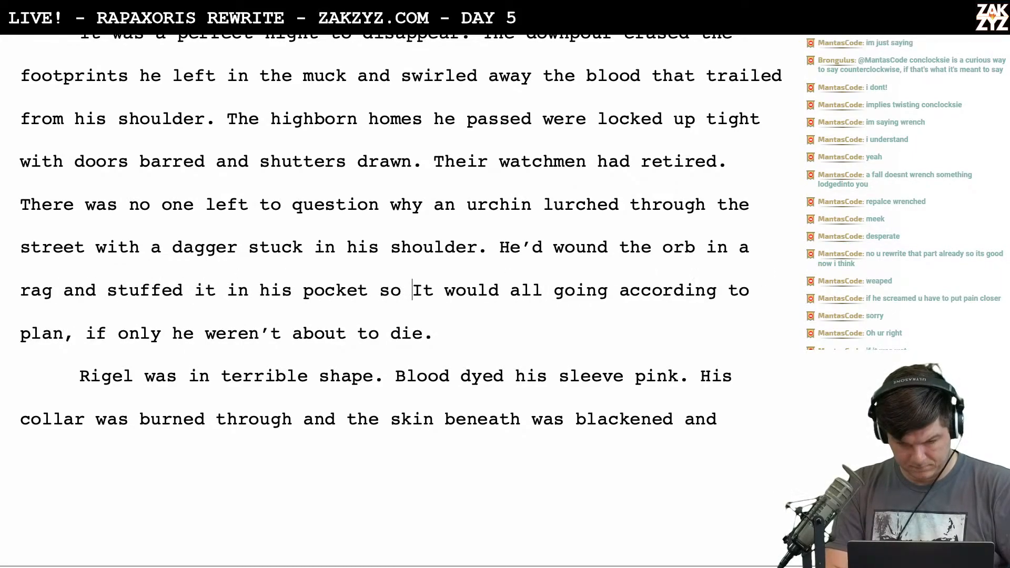
{"action": "type", "text": "light wouldn’t g"}
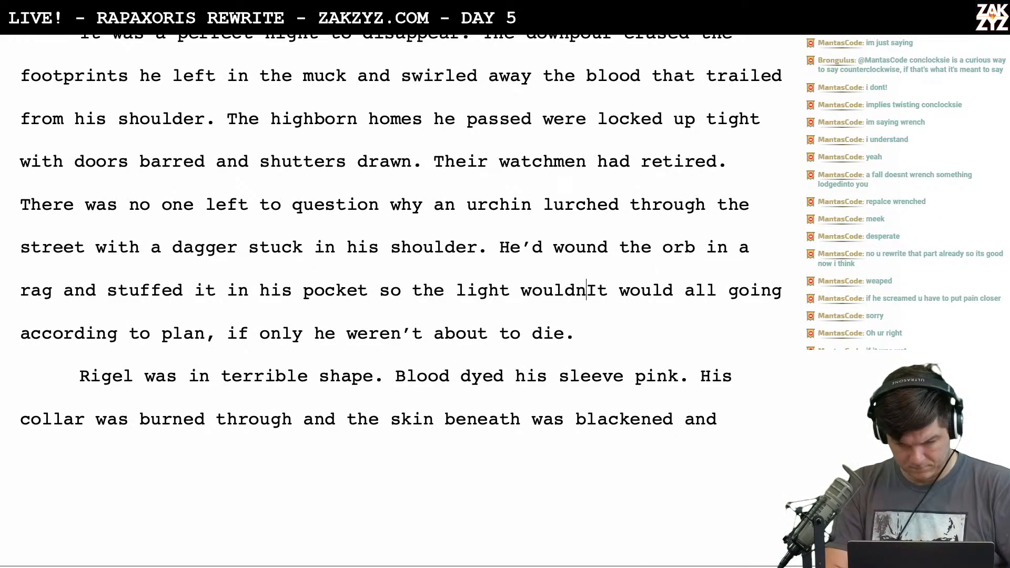
{"action": "type", "text": "ive him away."}
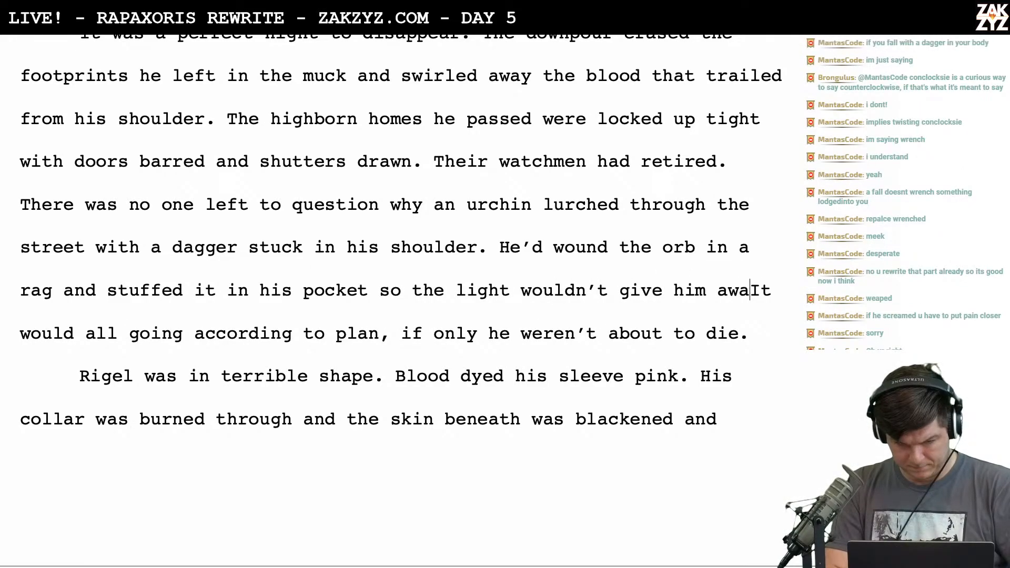
{"action": "key", "text": "Left"}
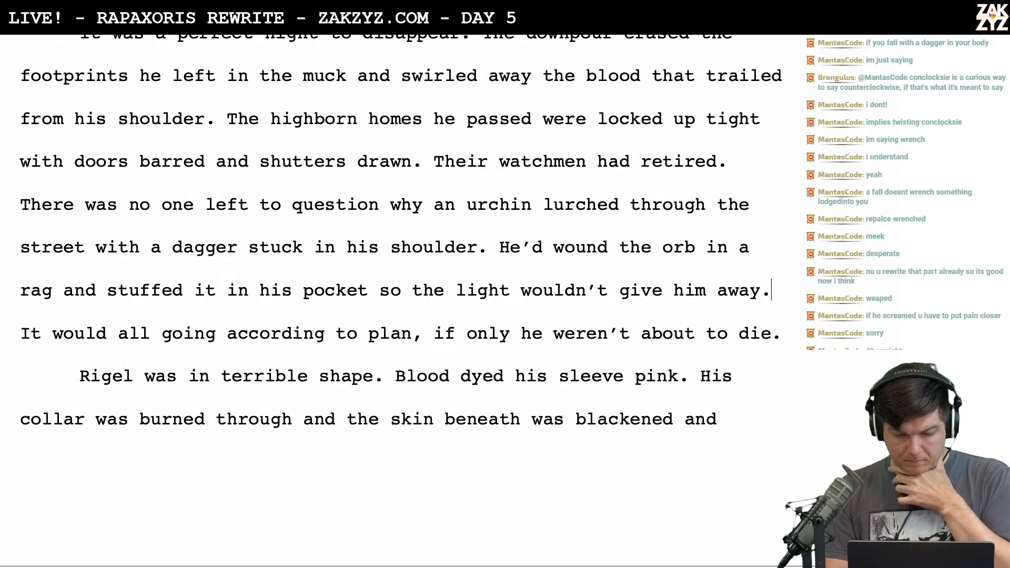
Reread the chapter from "It was a perfect night to disappear" through the Tinkerton and Squid's Square paragraphs
{"action": "scroll", "coordinate": [392, 300], "scroll_direction": "down", "scroll_amount": 1}
{"action": "scroll", "coordinate": [391, 300], "scroll_direction": "up", "scroll_amount": 1}
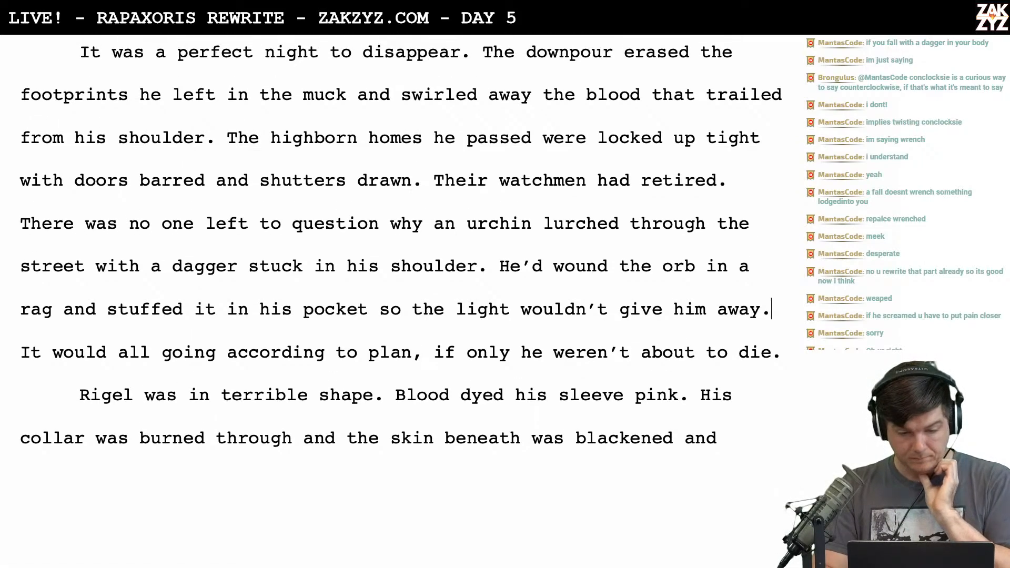
{"action": "scroll", "coordinate": [489, 313], "scroll_direction": "down", "scroll_amount": 1}
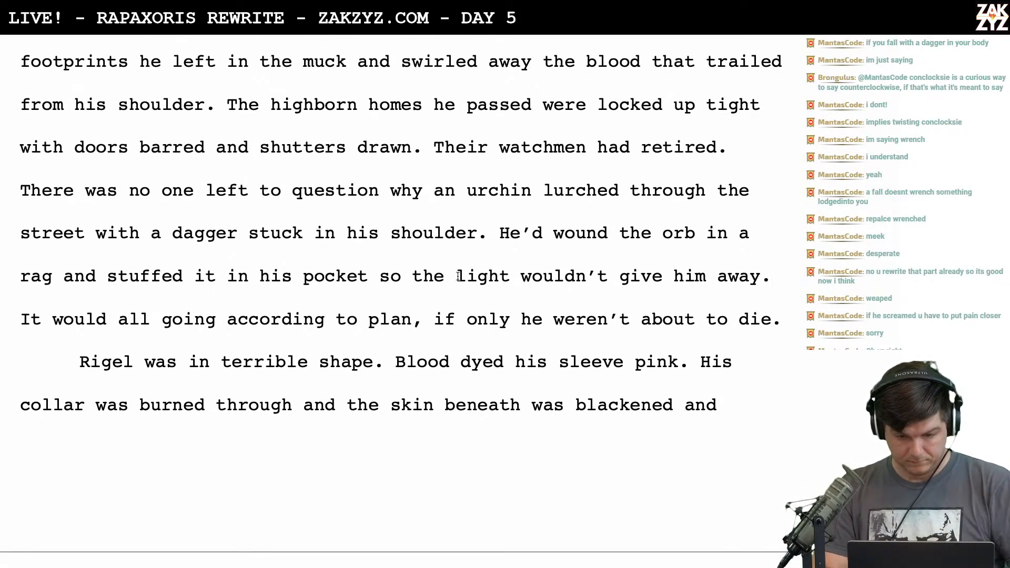
{"action": "scroll", "coordinate": [489, 313], "scroll_direction": "down", "scroll_amount": 2}
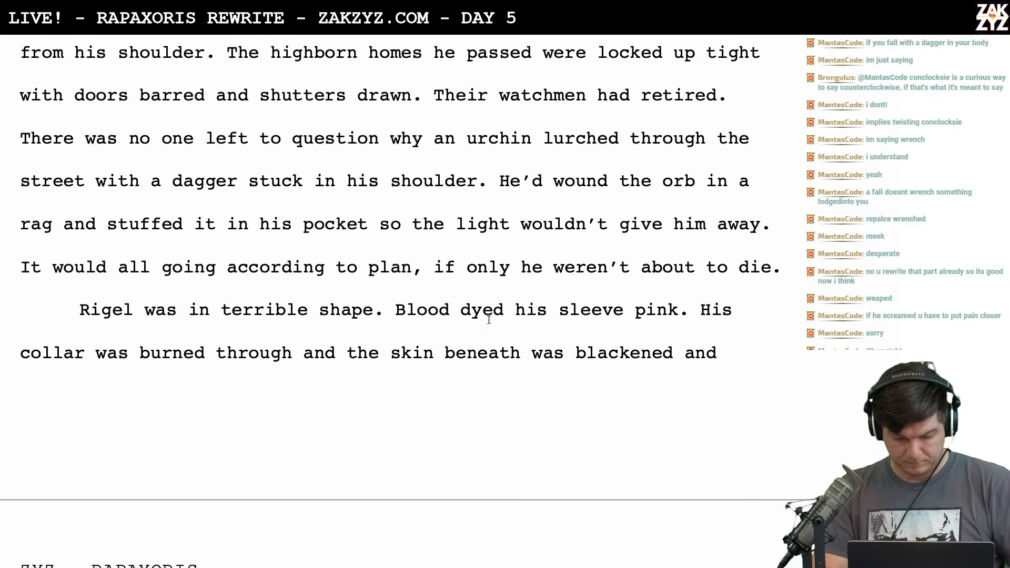
{"action": "scroll", "coordinate": [489, 320], "scroll_direction": "down", "scroll_amount": 1}
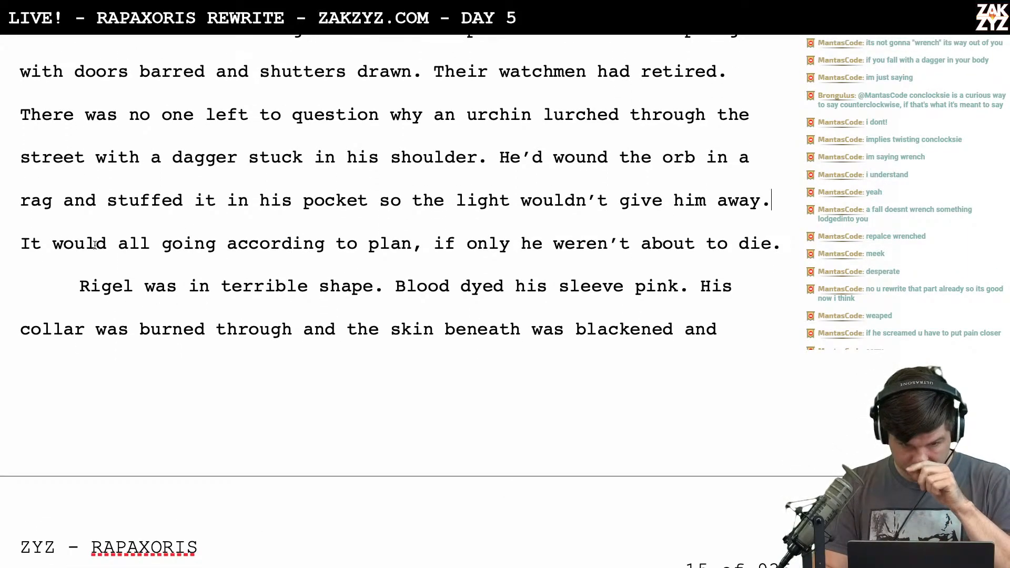
{"action": "scroll", "coordinate": [94, 245], "scroll_direction": "down", "scroll_amount": 1}
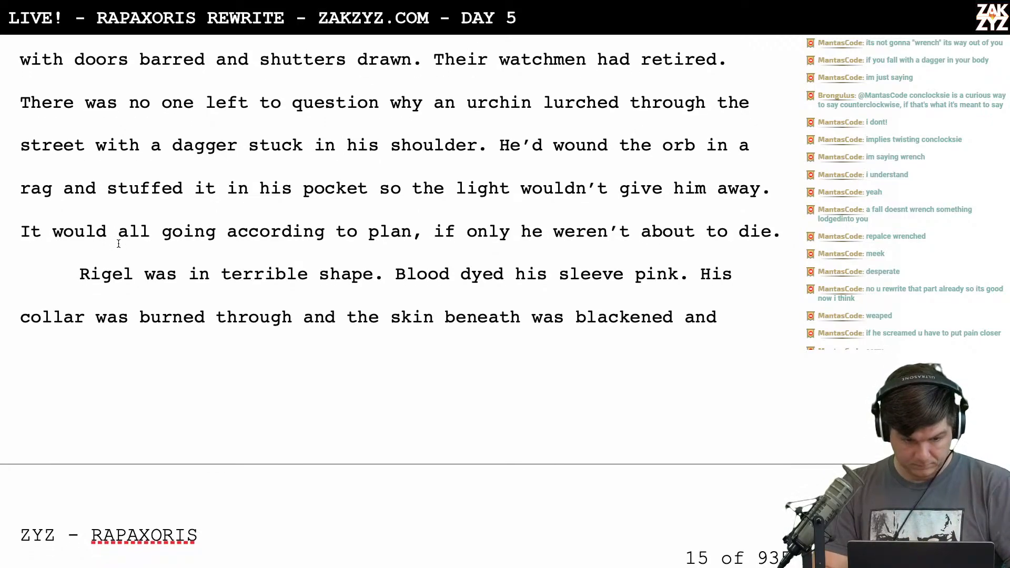
{"action": "scroll", "coordinate": [118, 244], "scroll_direction": "down", "scroll_amount": 2}
{"action": "scroll", "coordinate": [118, 230], "scroll_direction": "down", "scroll_amount": 5}
{"action": "scroll", "coordinate": [117, 230], "scroll_direction": "down", "scroll_amount": 12}
{"action": "scroll", "coordinate": [118, 229], "scroll_direction": "down", "scroll_amount": 8}
{"action": "scroll", "coordinate": [118, 230], "scroll_direction": "down", "scroll_amount": 3}
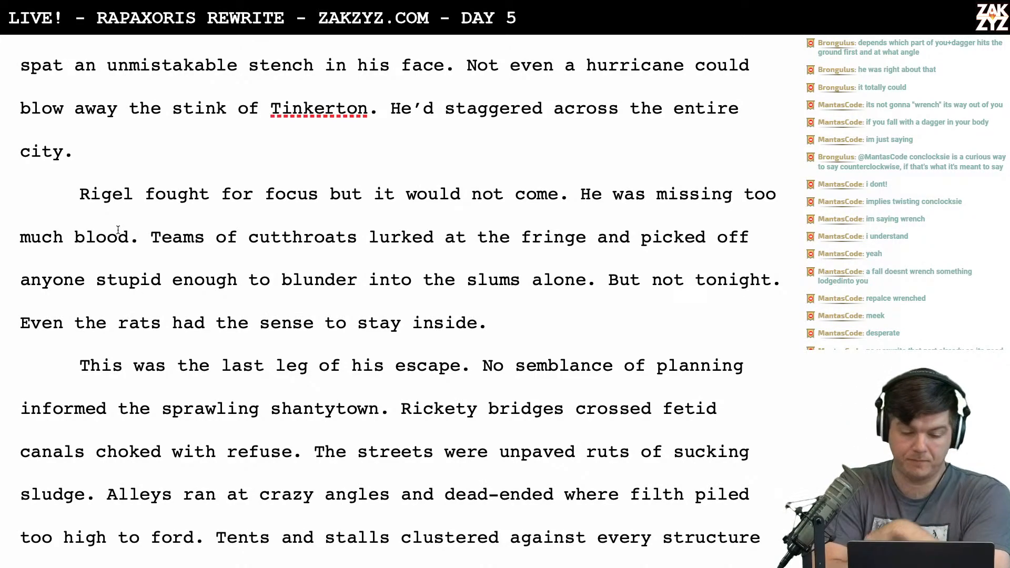
{"action": "scroll", "coordinate": [118, 229], "scroll_direction": "down", "scroll_amount": 6}
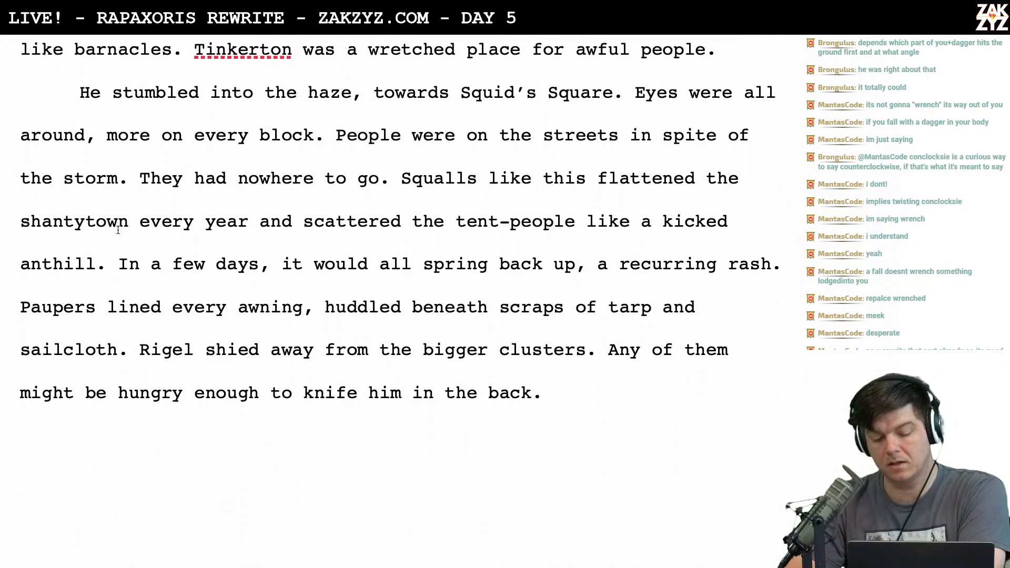
Review the new orb sentence in context, from the storm paragraph to the description of the shantytown
{"action": "scroll", "coordinate": [118, 229], "scroll_direction": "up", "scroll_amount": 15}
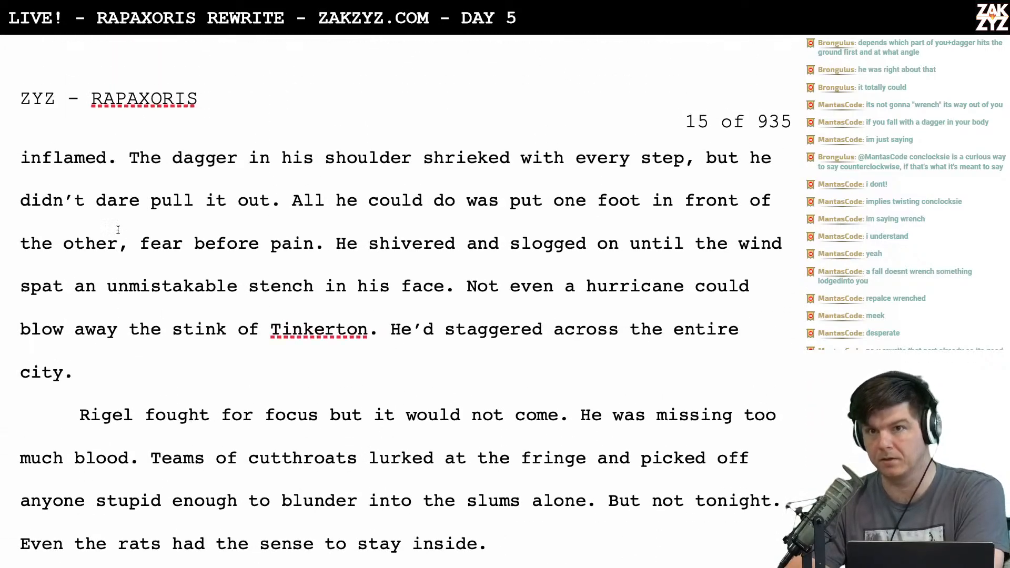
{"action": "scroll", "coordinate": [118, 229], "scroll_direction": "up", "scroll_amount": 5}
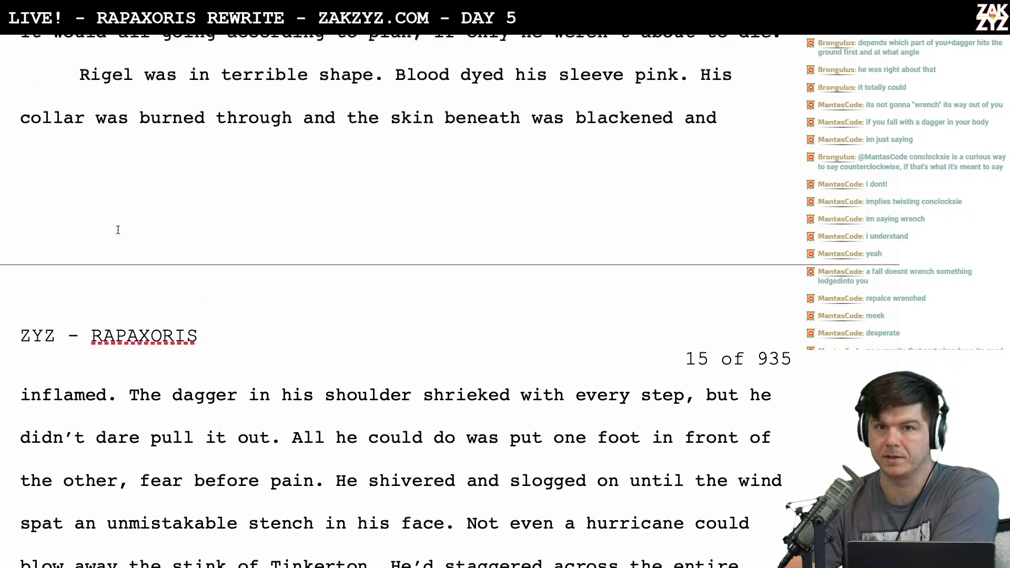
{"action": "scroll", "coordinate": [118, 231], "scroll_direction": "down", "scroll_amount": 2}
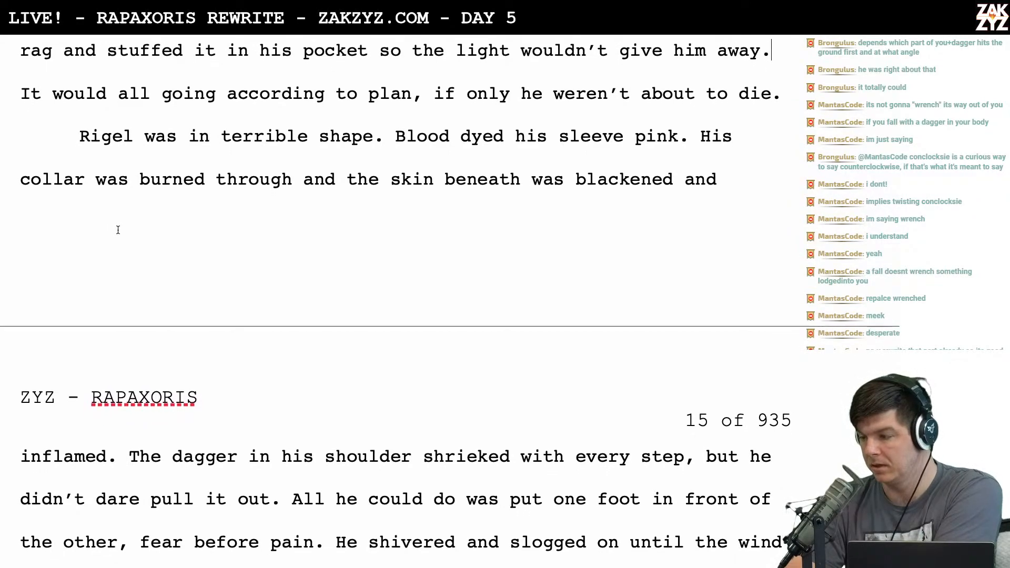
{"action": "scroll", "coordinate": [117, 229], "scroll_direction": "down", "scroll_amount": 1}
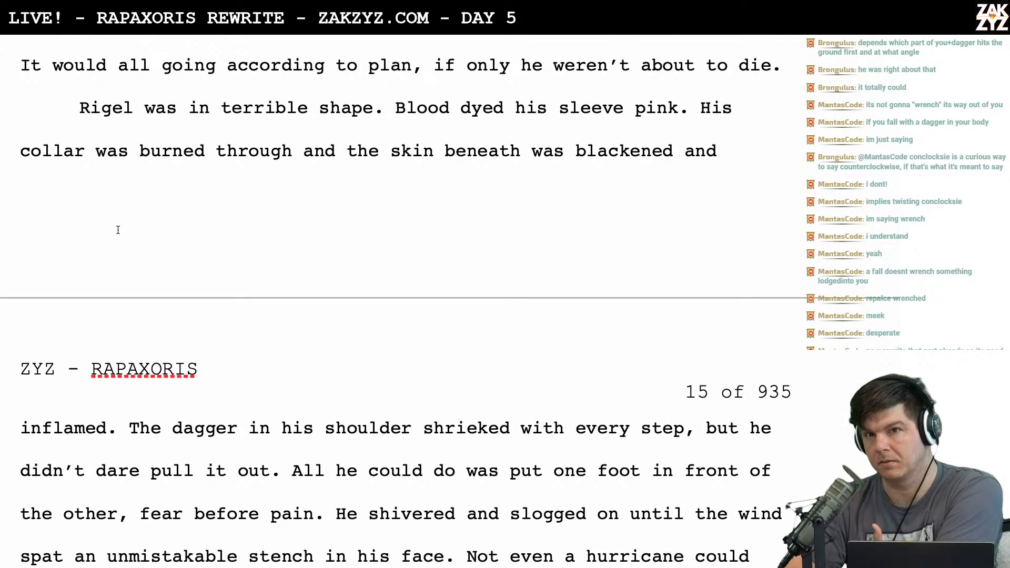
{"action": "scroll", "coordinate": [118, 229], "scroll_direction": "up", "scroll_amount": 10}
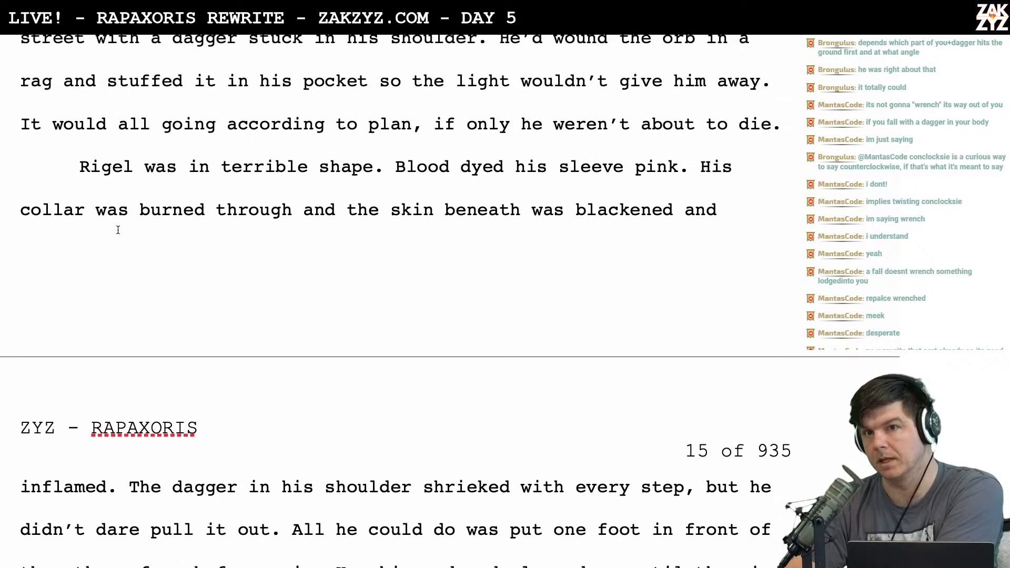
{"action": "scroll", "coordinate": [121, 219], "scroll_direction": "up", "scroll_amount": 10}
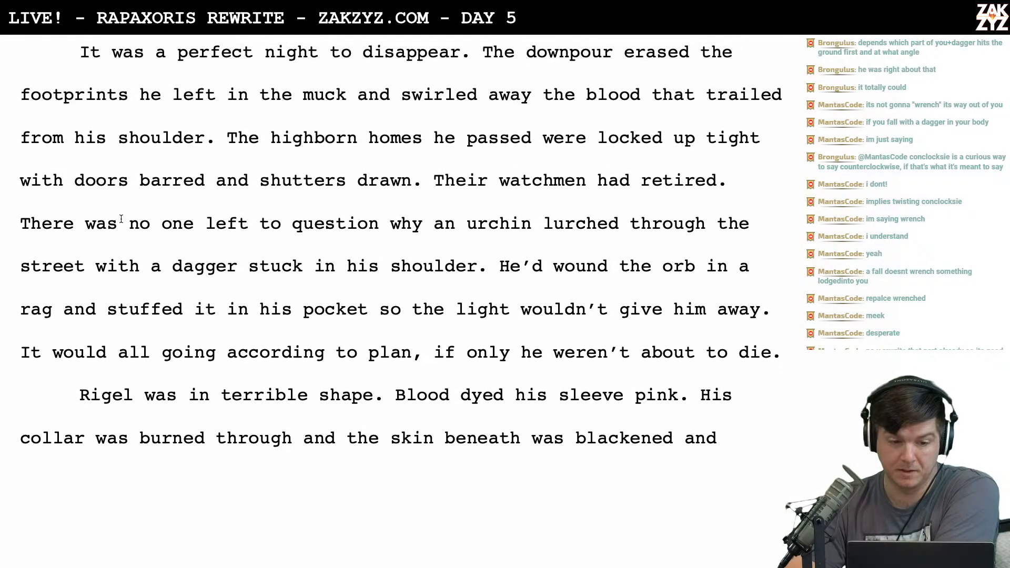
{"action": "scroll", "coordinate": [121, 219], "scroll_direction": "down", "scroll_amount": 18}
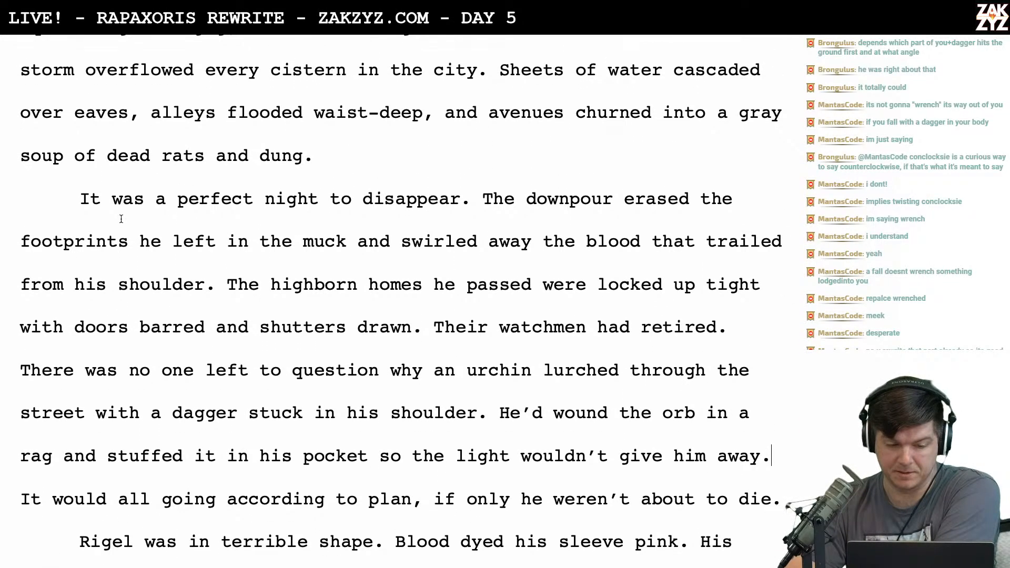
{"action": "scroll", "coordinate": [121, 219], "scroll_direction": "down", "scroll_amount": 20}
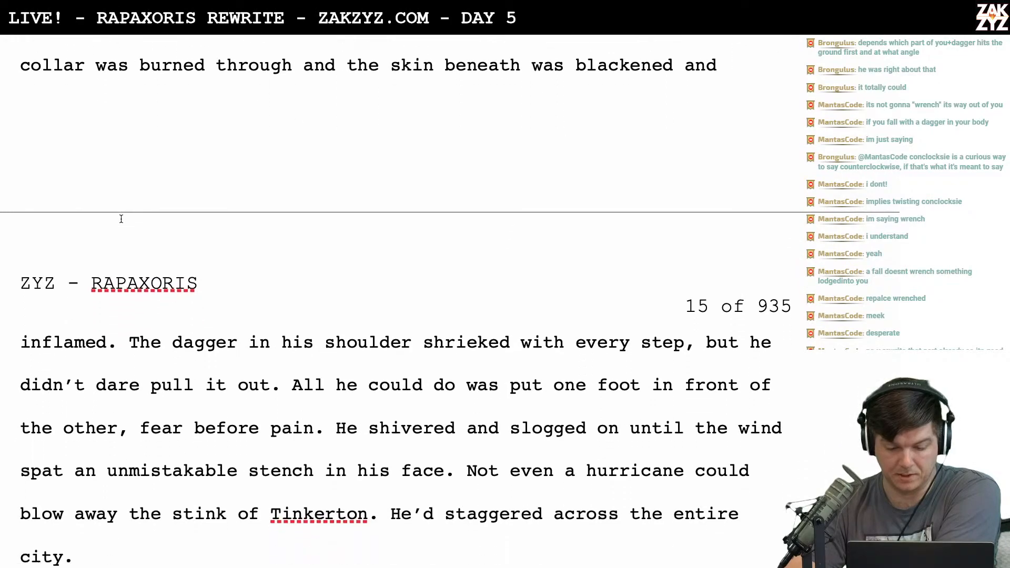
{"action": "scroll", "coordinate": [121, 219], "scroll_direction": "down", "scroll_amount": 14}
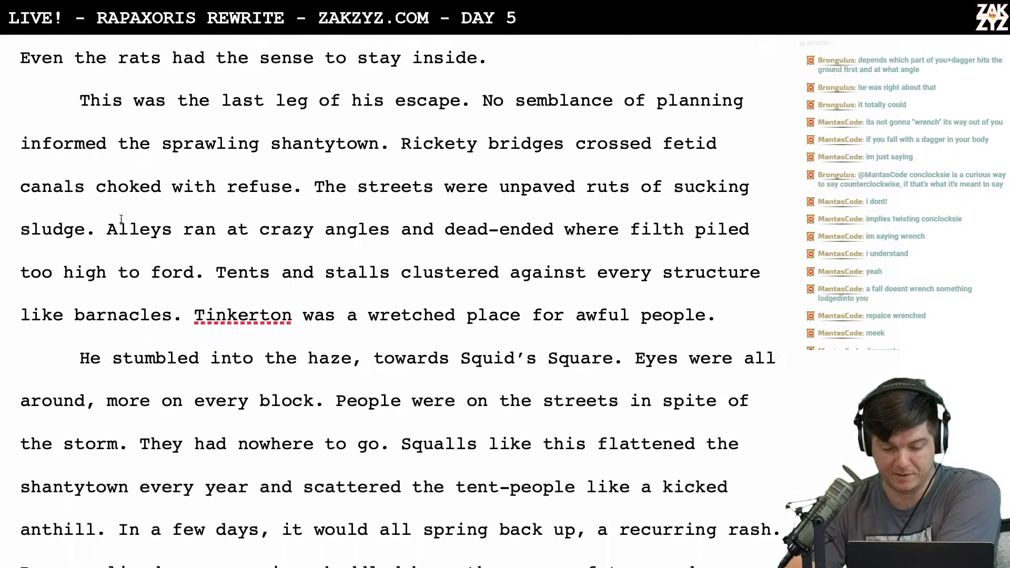
{"action": "scroll", "coordinate": [121, 219], "scroll_direction": "up", "scroll_amount": 4}
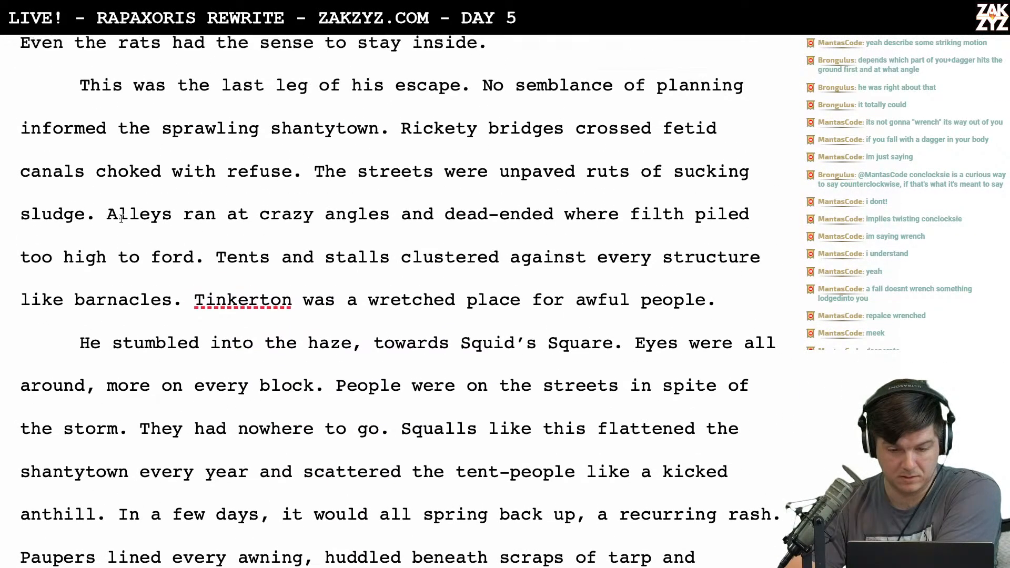
Read through the manuscript from the shantytown description to the passage where Rigel trips and falls in the mud
{"action": "scroll", "coordinate": [121, 219], "scroll_direction": "down", "scroll_amount": 1}
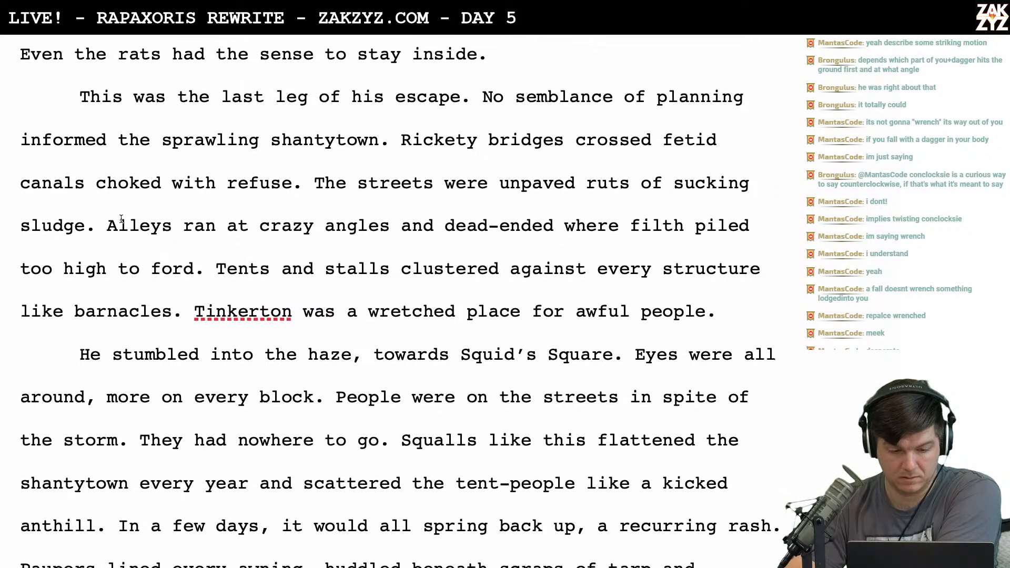
{"action": "scroll", "coordinate": [121, 219], "scroll_direction": "down", "scroll_amount": 2}
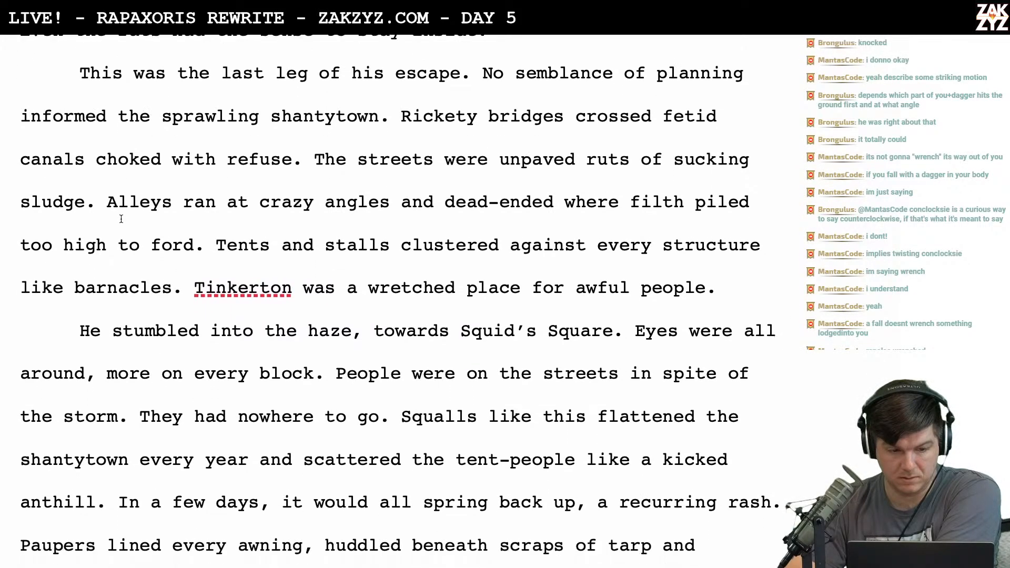
{"action": "scroll", "coordinate": [121, 219], "scroll_direction": "down", "scroll_amount": 4}
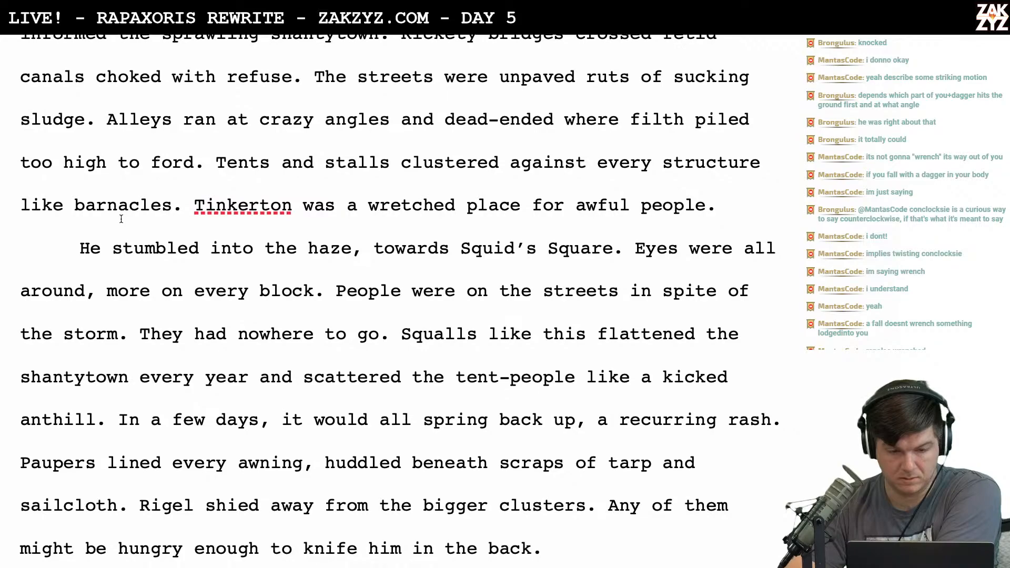
{"action": "scroll", "coordinate": [121, 219], "scroll_direction": "down", "scroll_amount": 6}
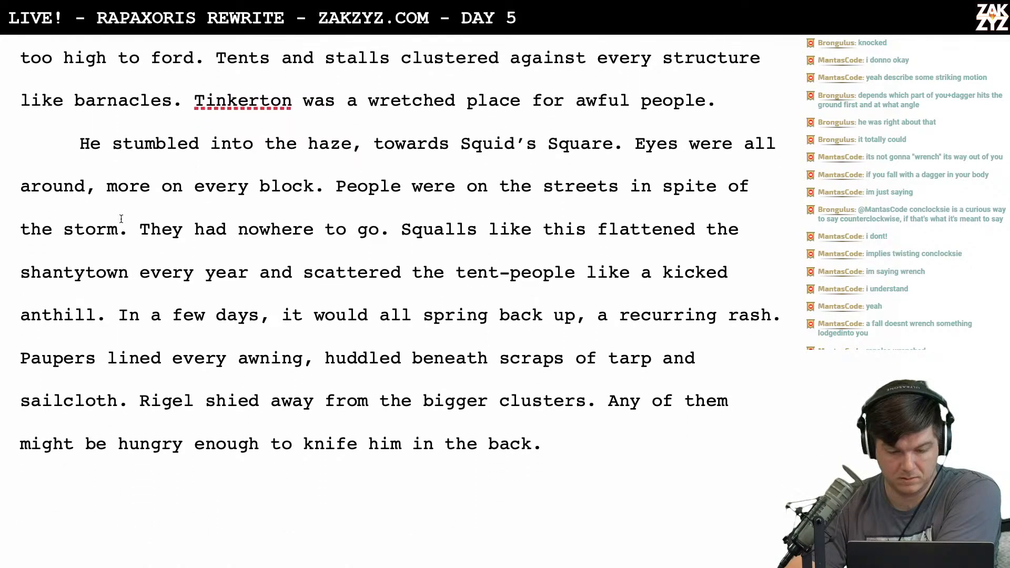
{"action": "scroll", "coordinate": [121, 219], "scroll_direction": "down", "scroll_amount": 17}
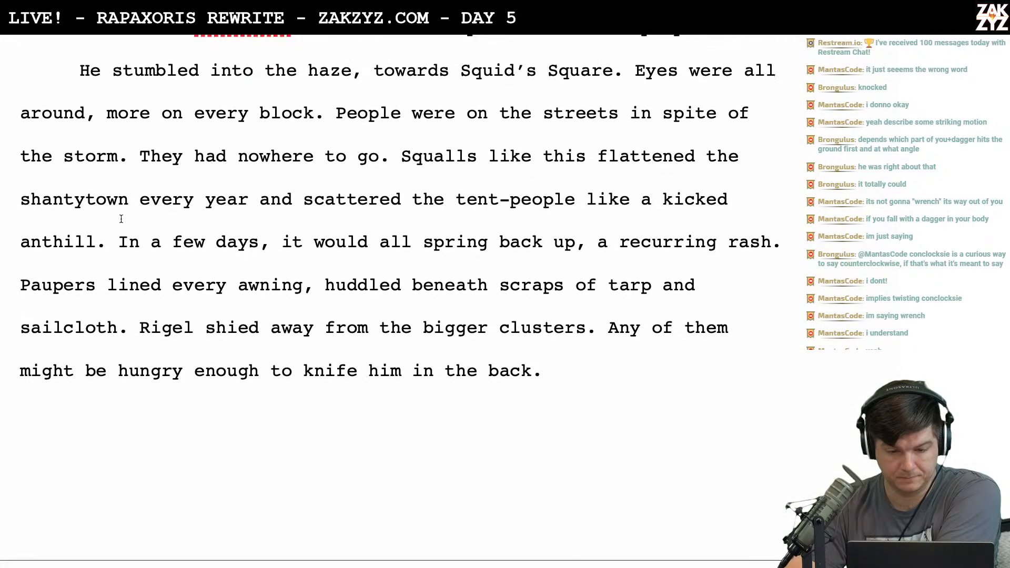
{"action": "scroll", "coordinate": [121, 221], "scroll_direction": "down", "scroll_amount": 20}
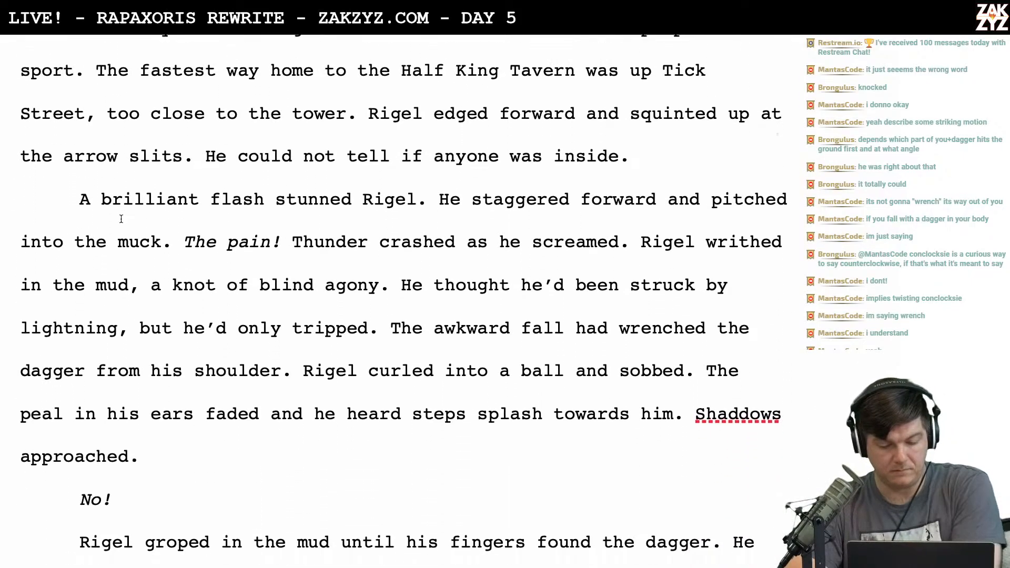
{"action": "scroll", "coordinate": [121, 218], "scroll_direction": "down", "scroll_amount": 8}
{"action": "scroll", "coordinate": [121, 218], "scroll_direction": "up", "scroll_amount": 5}
{"action": "scroll", "coordinate": [121, 219], "scroll_direction": "down", "scroll_amount": 1}
{"action": "scroll", "coordinate": [121, 219], "scroll_direction": "up", "scroll_amount": 17}
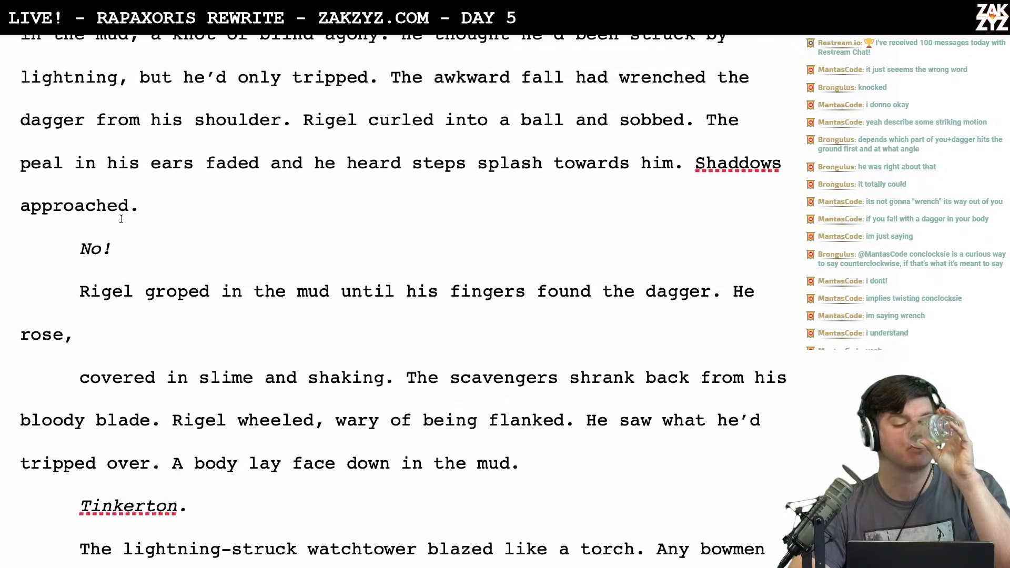
{"action": "scroll", "coordinate": [121, 219], "scroll_direction": "down", "scroll_amount": 1}
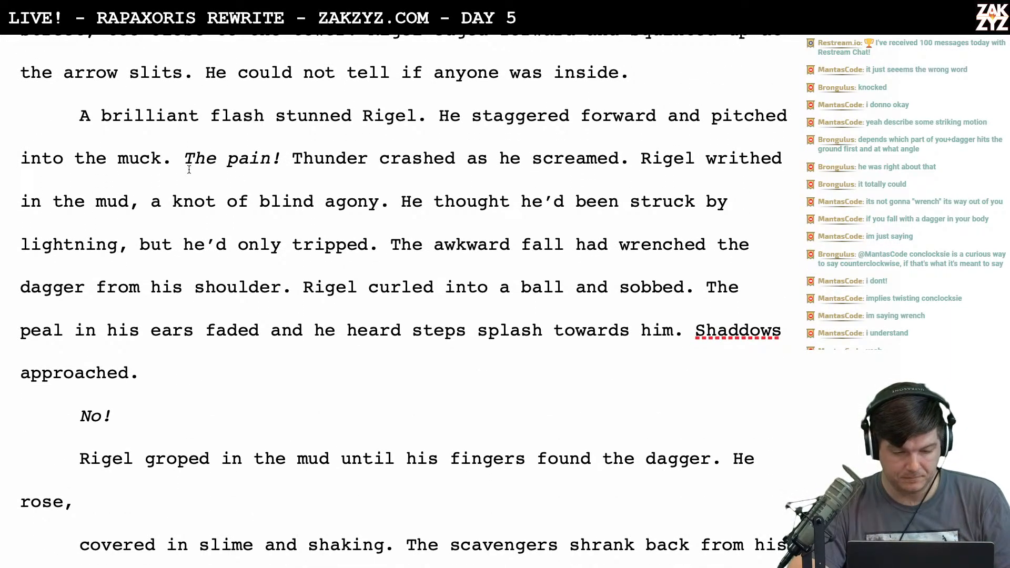
{"action": "scroll", "coordinate": [169, 231], "scroll_direction": "down", "scroll_amount": 1}
{"action": "scroll", "coordinate": [169, 231], "scroll_direction": "up", "scroll_amount": 2}
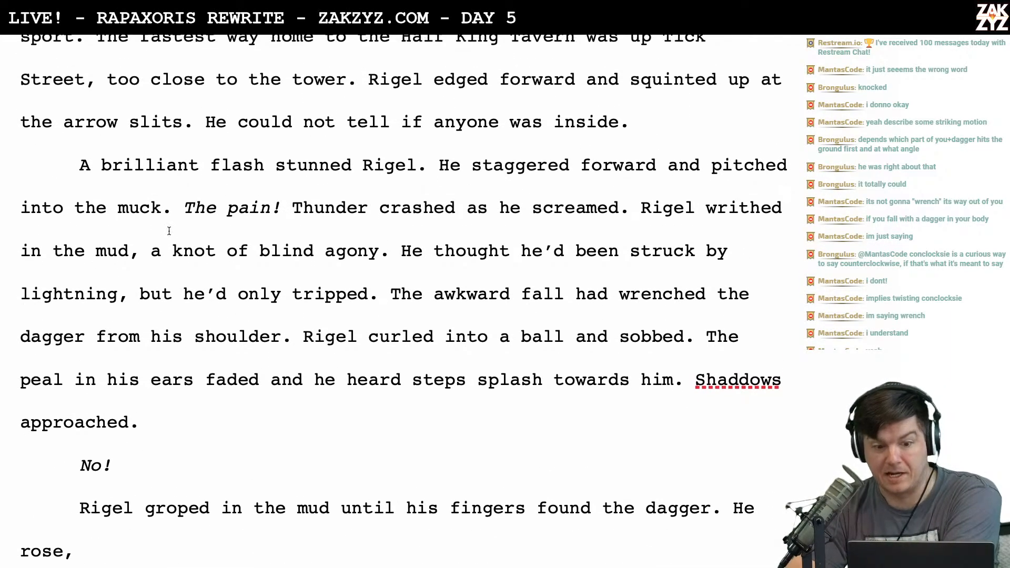
{"action": "scroll", "coordinate": [169, 231], "scroll_direction": "down", "scroll_amount": 2}
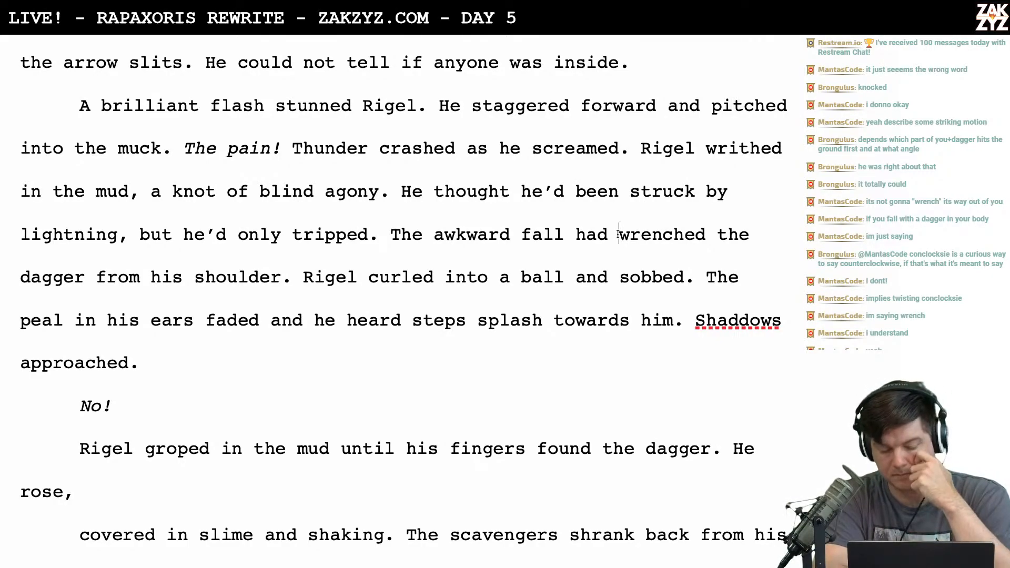
Switch to the browser, search Thesaurus.com for "knocked" and look over its synonyms
{"action": "key", "text": "super+Tab"}
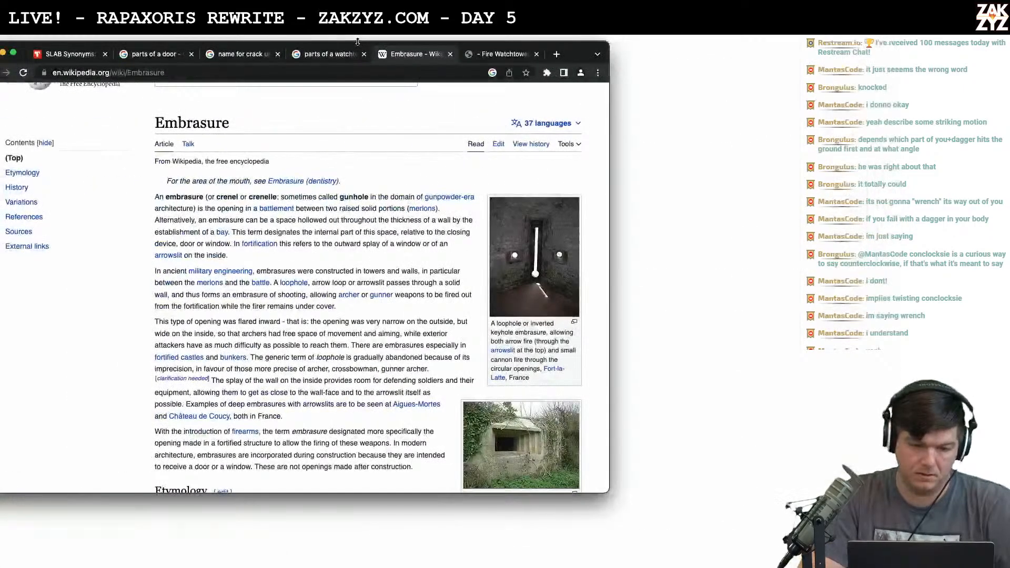
{"action": "left_click", "coordinate": [82, 58]}
{"action": "left_click", "coordinate": [218, 116]}
{"action": "type", "text": "knoic"}
{"action": "type", "text": "ed"}
{"action": "key", "text": "BackSpace"}
{"action": "key", "text": "BackSpace"}
{"action": "key", "text": "BackSpace"}
{"action": "key", "text": "BackSpace"}
{"action": "type", "text": "cked"}
{"action": "key", "text": "Return"}
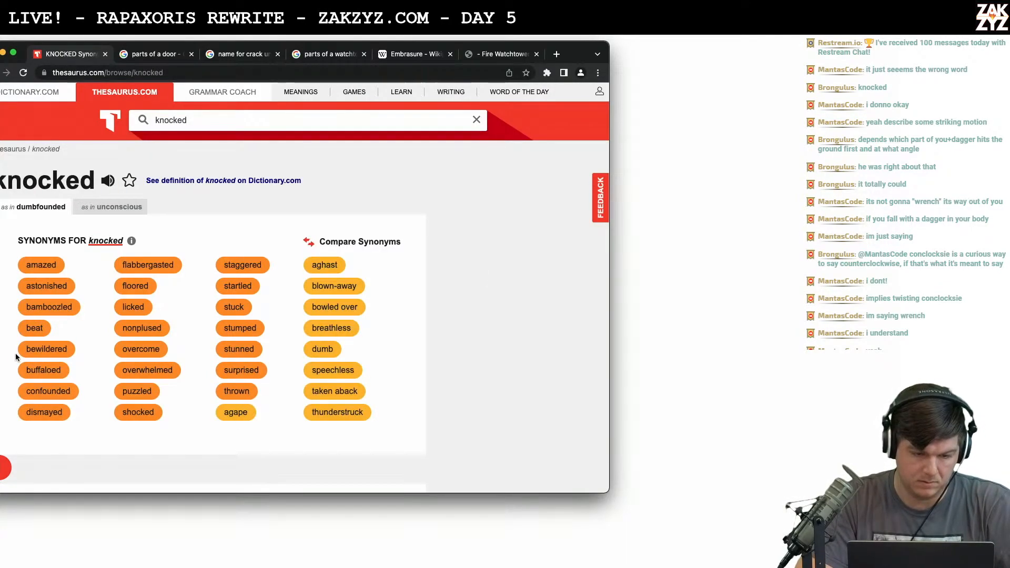
{"action": "scroll", "coordinate": [42, 315], "scroll_direction": "down", "scroll_amount": 1}
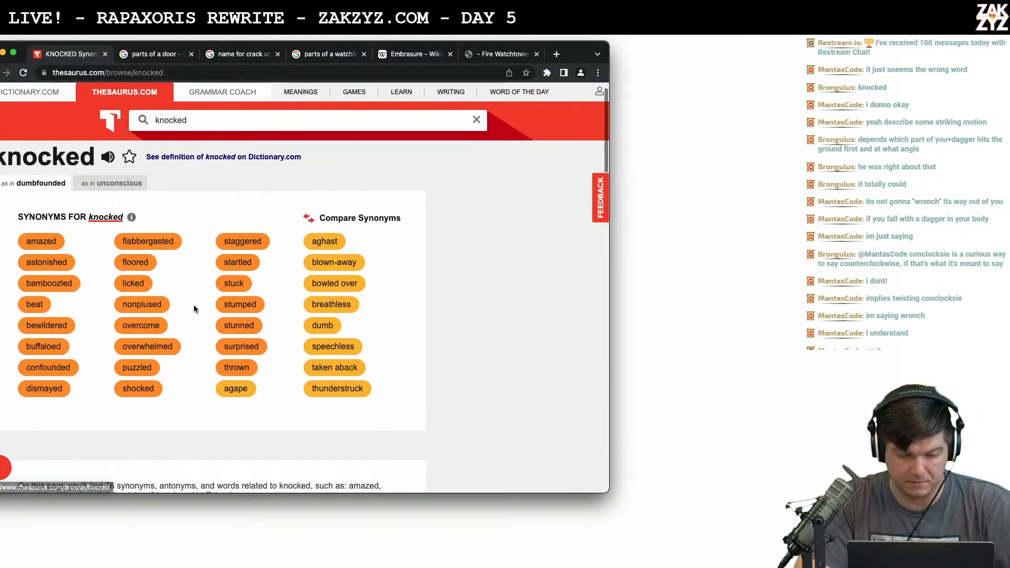
{"action": "scroll", "coordinate": [194, 304], "scroll_direction": "down", "scroll_amount": 1}
{"action": "scroll", "coordinate": [194, 305], "scroll_direction": "up", "scroll_amount": 2}
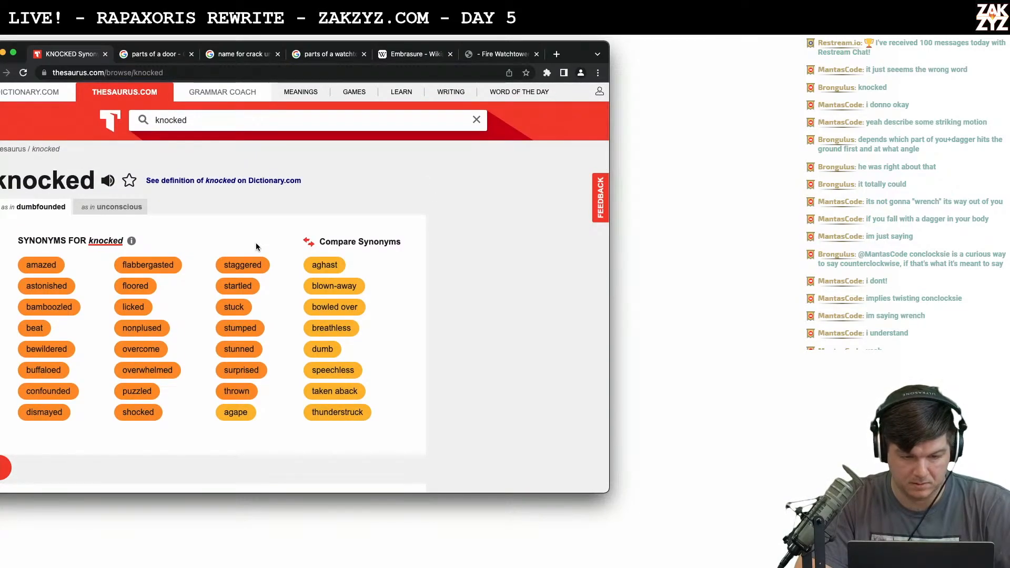
Search the thesaurus for "knock" and review the synonyms for its verb sense "push over; strike"
{"action": "left_click", "coordinate": [263, 120]}
{"action": "key", "text": "BackSpace"}
{"action": "key", "text": "BackSpace"}
{"action": "key", "text": "Return"}
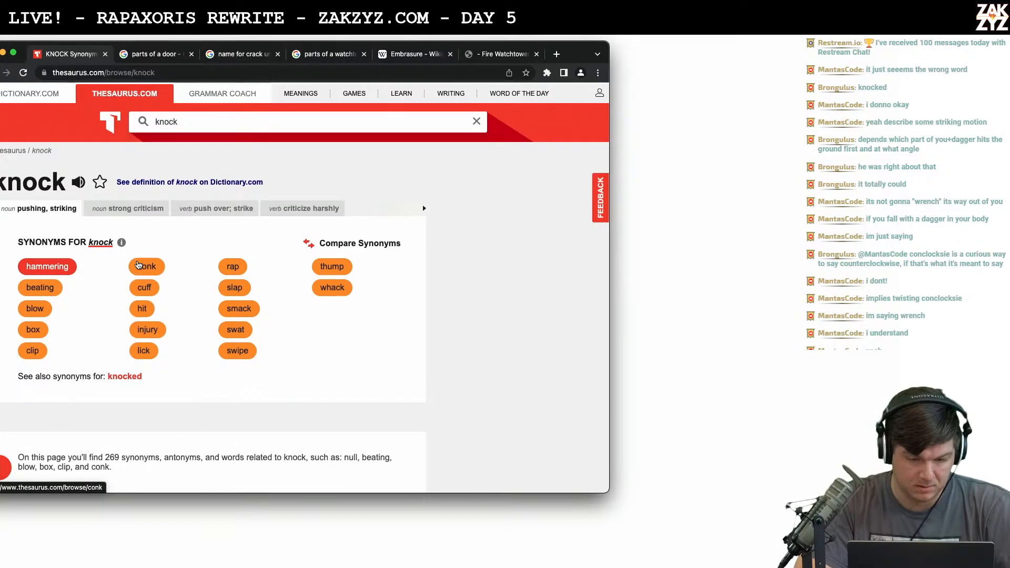
{"action": "left_click", "coordinate": [227, 209]}
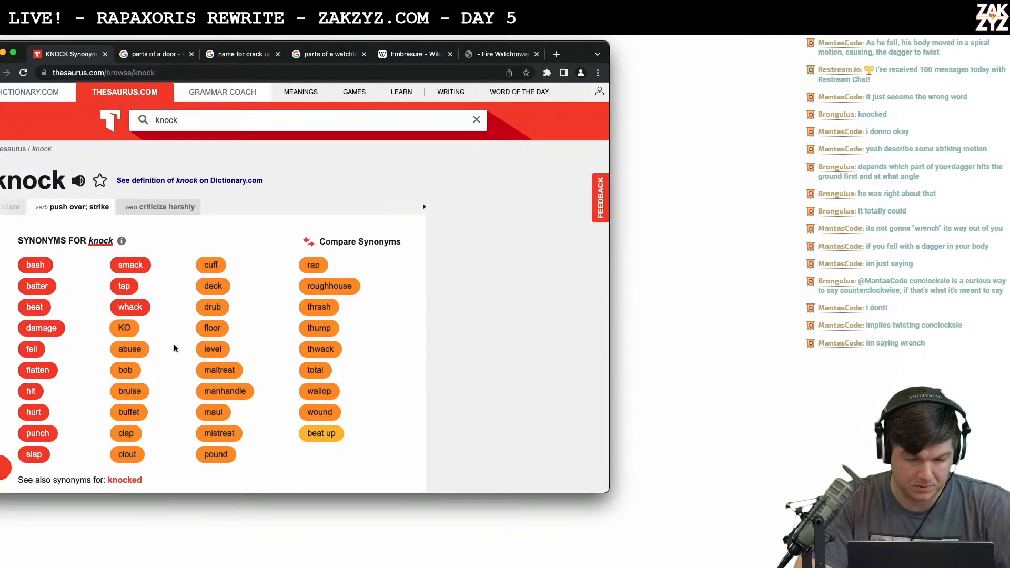
{"action": "scroll", "coordinate": [175, 348], "scroll_direction": "down", "scroll_amount": 3}
{"action": "scroll", "coordinate": [174, 348], "scroll_direction": "down", "scroll_amount": 1}
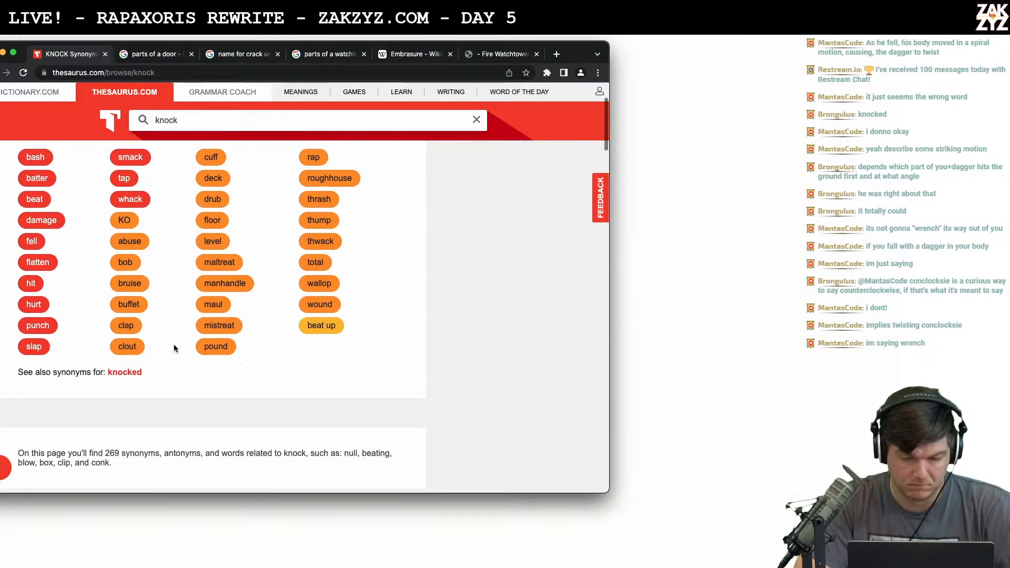
Switch back to the manuscript and split the paragraph before "The peal in his ears", adding an empty line between the parts
{"action": "key", "text": "super+Tab"}
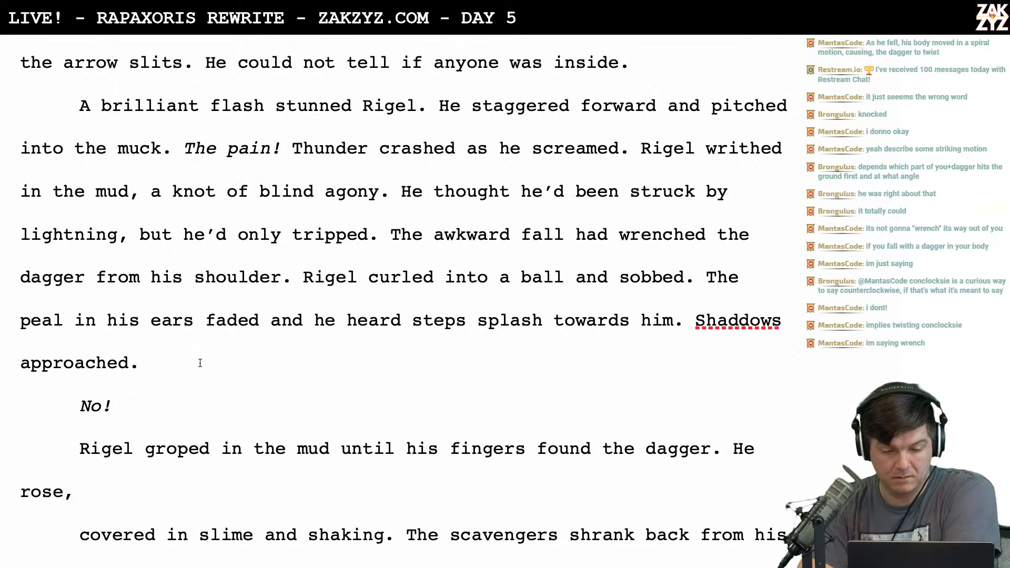
{"action": "scroll", "coordinate": [198, 361], "scroll_direction": "up", "scroll_amount": 1}
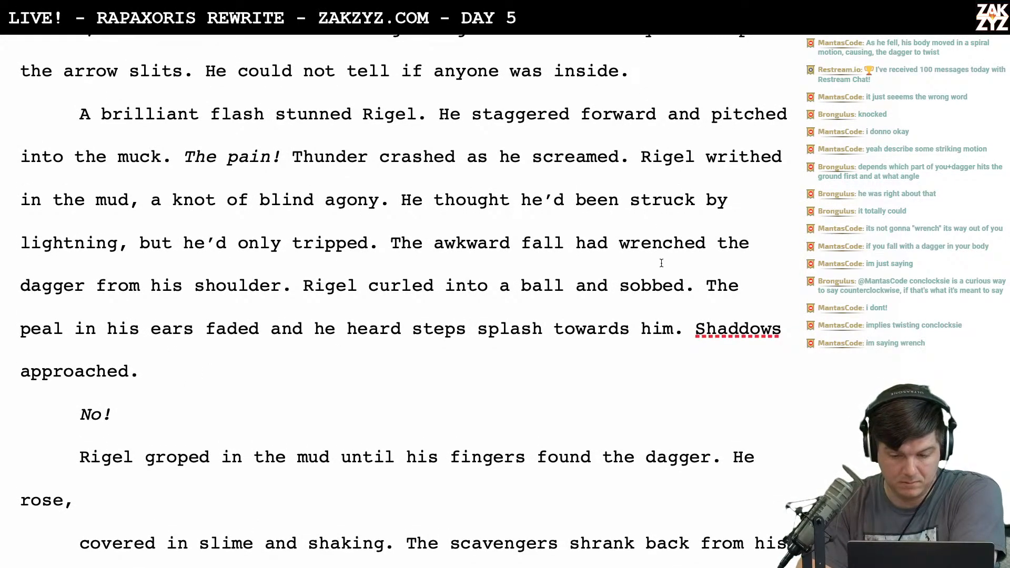
{"action": "key", "text": "Left"}
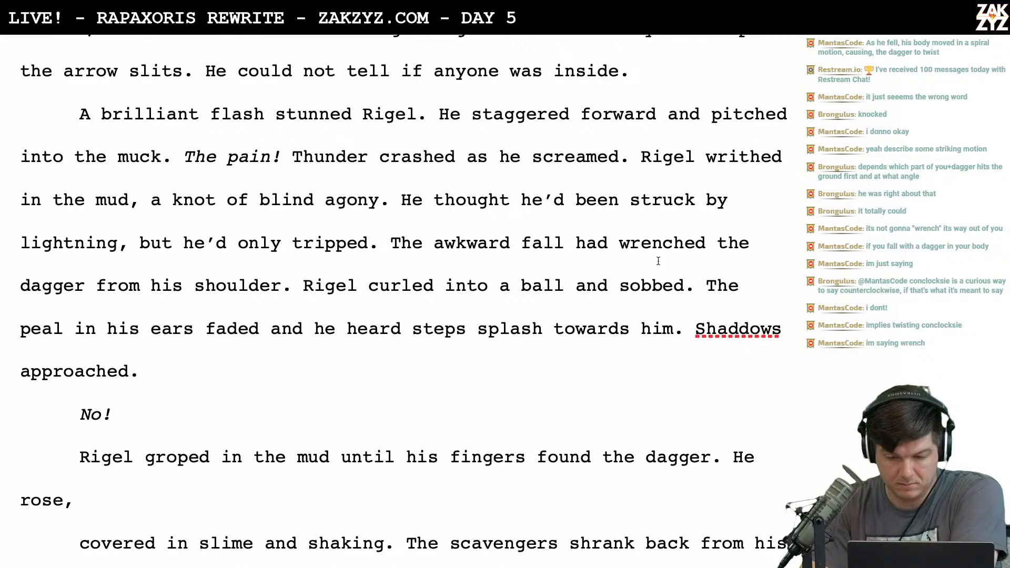
{"action": "scroll", "coordinate": [658, 260], "scroll_direction": "down", "scroll_amount": 3}
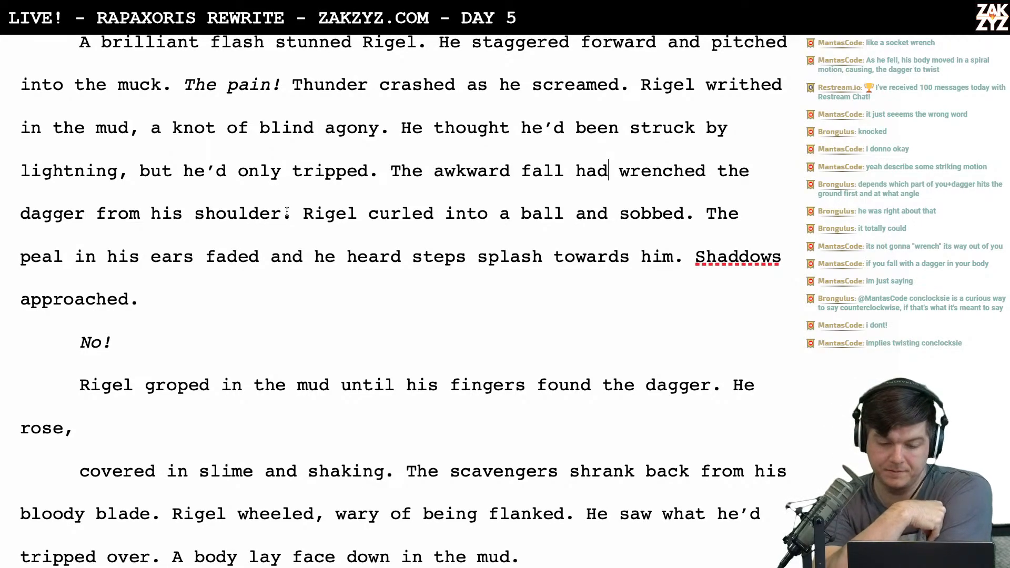
{"action": "scroll", "coordinate": [287, 212], "scroll_direction": "down", "scroll_amount": 2}
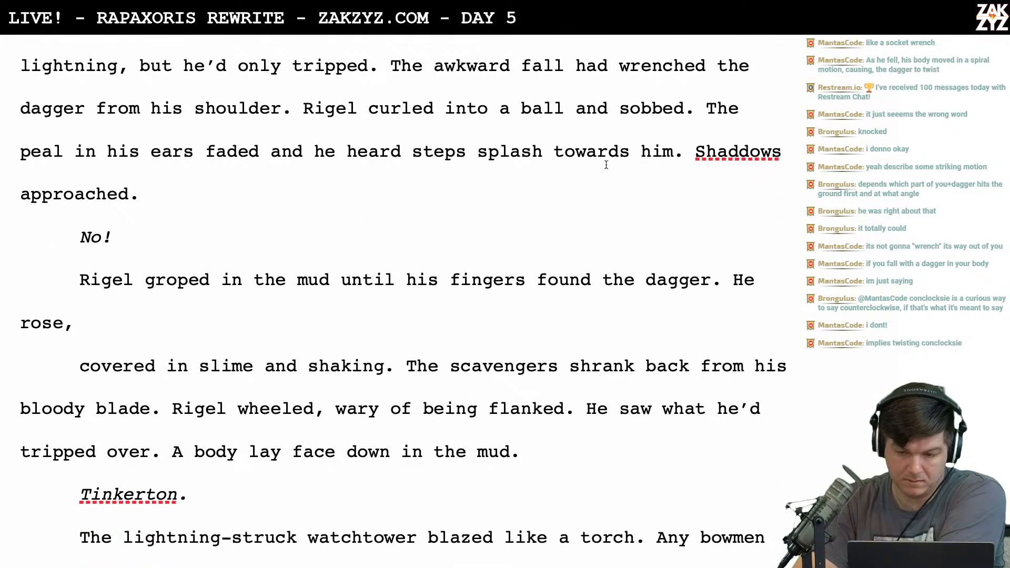
{"action": "left_click", "coordinate": [713, 119]}
{"action": "key", "text": "Left"}
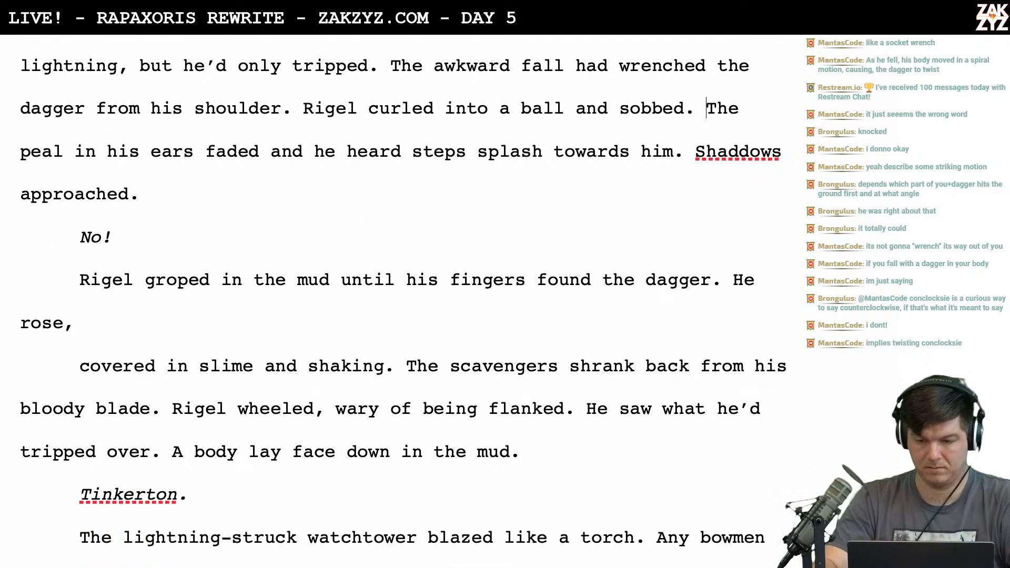
{"action": "key", "text": "Return"}
{"action": "key", "text": "Return"}
{"action": "key", "text": "Up"}
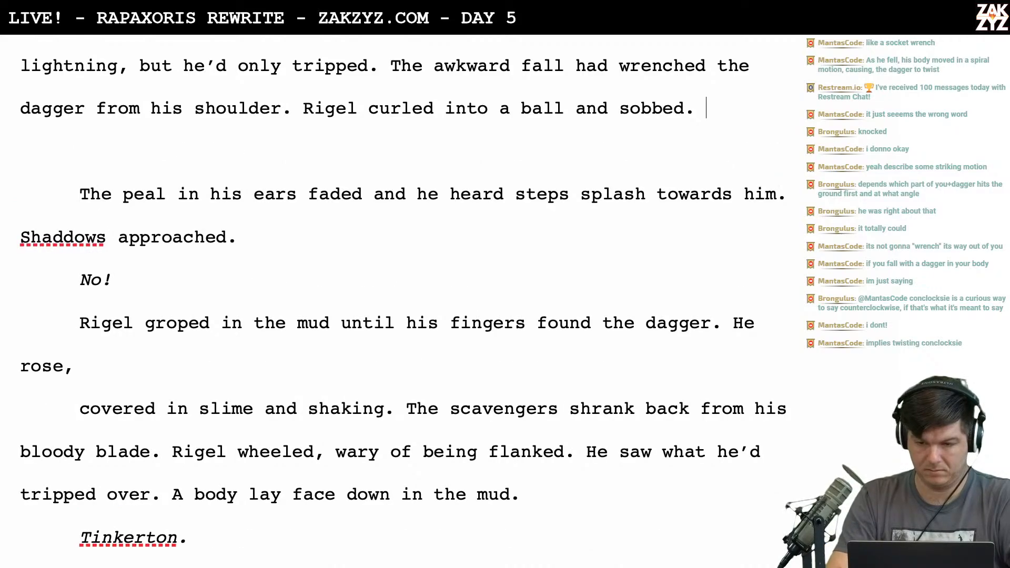
Try continuing after "sobbed." with "As the spots faded from his eyes and", and delete the draft
{"action": "type", "text": "As the spo"}
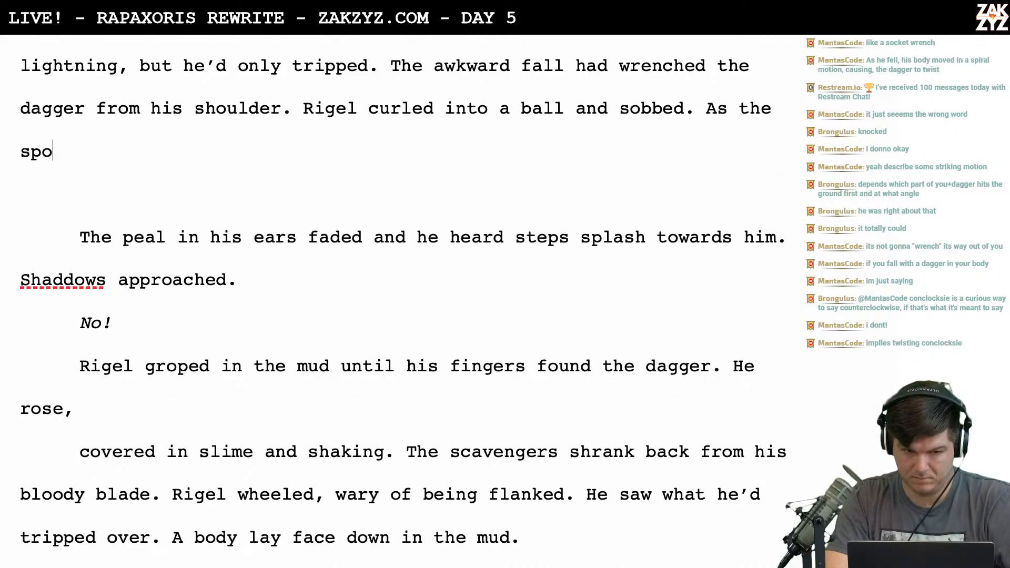
{"action": "type", "text": "ts faded "}
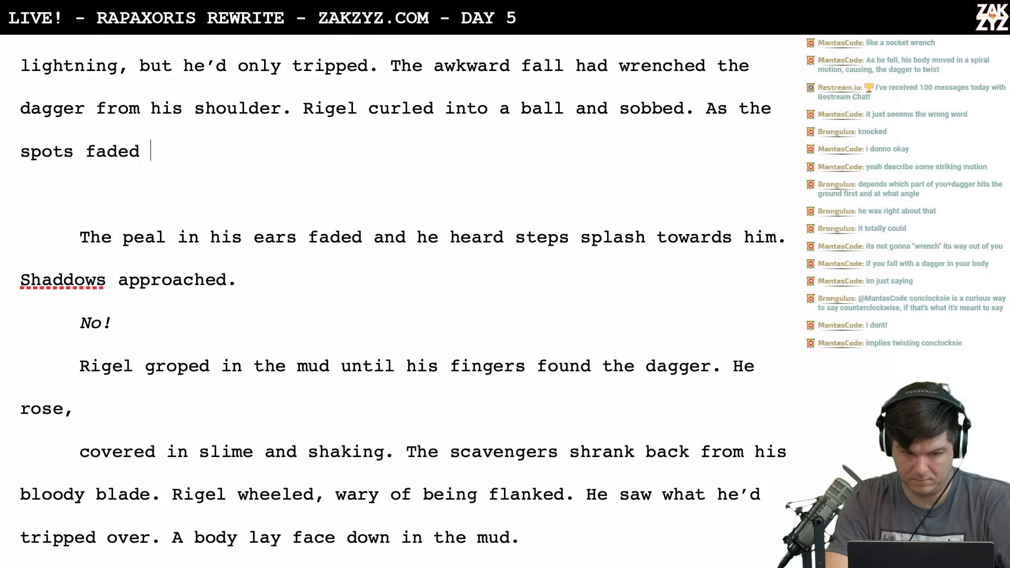
{"action": "type", "text": "from his eyes and"}
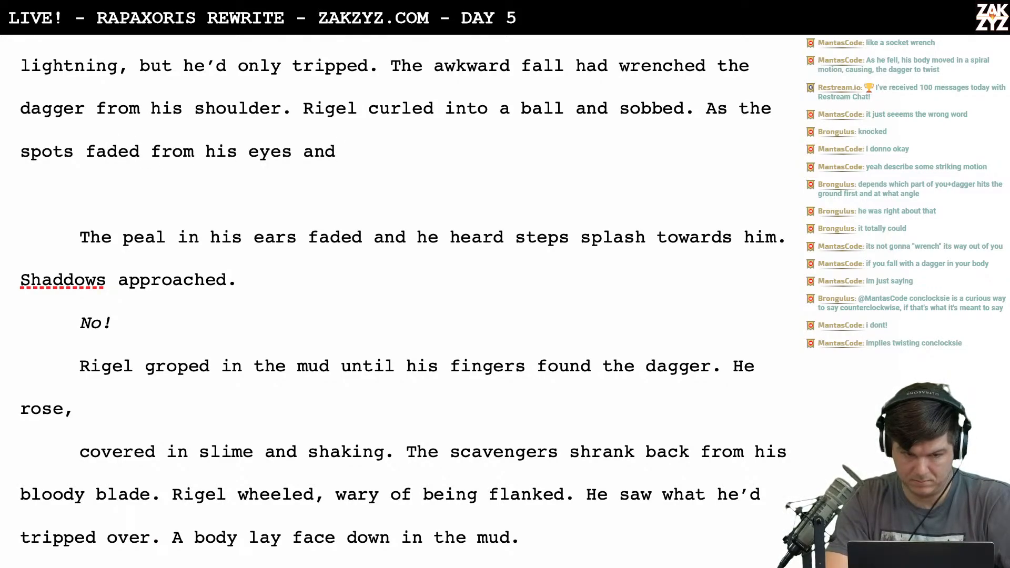
{"action": "key", "text": "BackSpace"}
{"action": "key", "text": "BackSpace"}
{"action": "key", "text": "BackSpace"}
{"action": "key", "text": "BackSpace"}
{"action": "key", "text": "BackSpace"}
{"action": "key", "text": "BackSpace"}
{"action": "key", "text": "BackSpace"}
{"action": "key", "text": "BackSpace"}
{"action": "key", "text": "BackSpace"}
{"action": "key", "text": "BackSpace"}
{"action": "key", "text": "BackSpace"}
{"action": "key", "text": "BackSpace"}
{"action": "key", "text": "BackSpace"}
{"action": "key", "text": "BackSpace"}
{"action": "key", "text": "BackSpace"}
{"action": "key", "text": "BackSpace"}
{"action": "key", "text": "BackSpace"}
{"action": "key", "text": "BackSpace"}
{"action": "key", "text": "BackSpace"}
{"action": "key", "text": "BackSpace"}
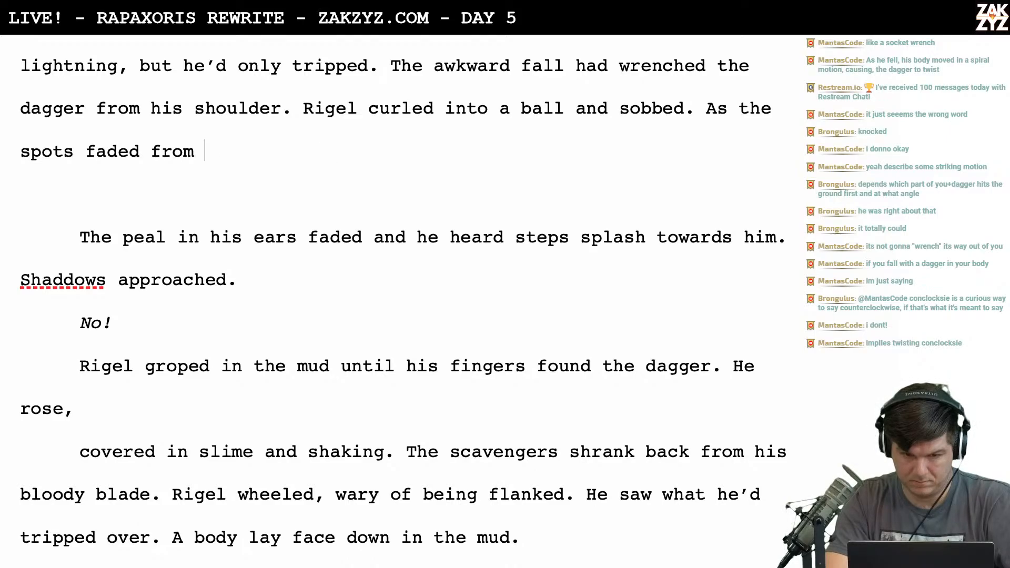
{"action": "key", "text": "BackSpace"}
{"action": "key", "text": "BackSpace"}
{"action": "key", "text": "BackSpace"}
{"action": "key", "text": "BackSpace"}
{"action": "key", "text": "BackSpace"}
{"action": "key", "text": "BackSpace"}
{"action": "key", "text": "BackSpace"}
{"action": "key", "text": "BackSpace"}
{"action": "key", "text": "BackSpace"}
{"action": "key", "text": "BackSpace"}
{"action": "key", "text": "BackSpace"}
{"action": "key", "text": "BackSpace"}
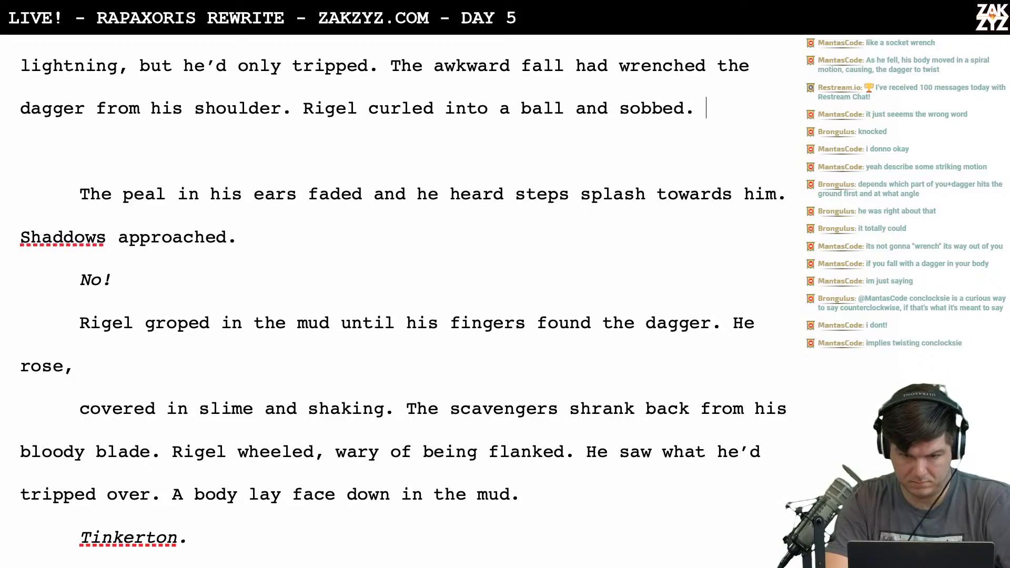
Try an alternative continuation after "sobbed." reading "The peal in his ears faded", and erase it
{"action": "type", "text": "The"}
{"action": "key", "text": "BackSpace"}
{"action": "key", "text": "BackSpace"}
{"action": "key", "text": "BackSpace"}
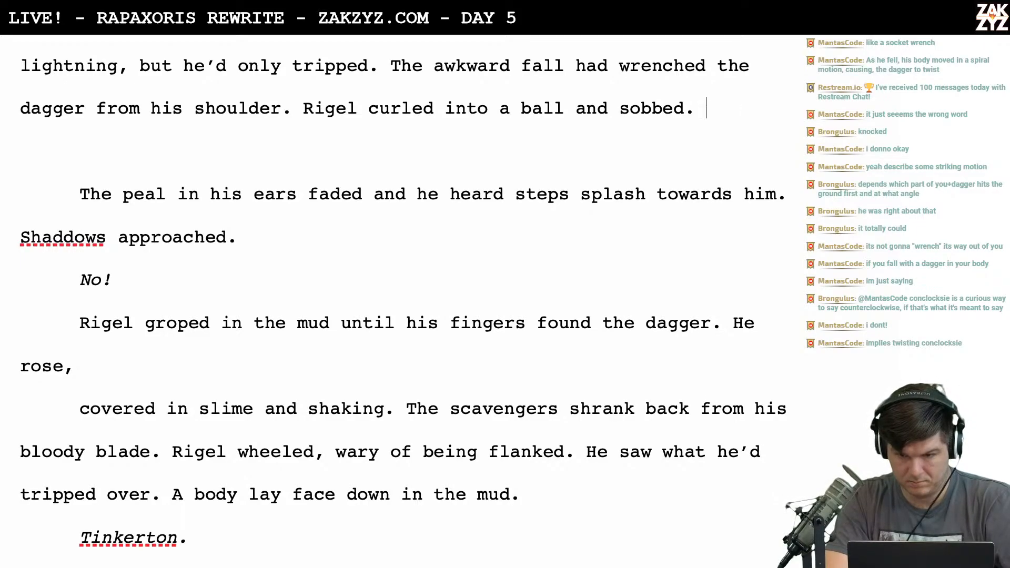
{"action": "type", "text": "The ep"}
{"action": "key", "text": "BackSpace"}
{"action": "key", "text": "BackSpace"}
{"action": "type", "text": "pe"}
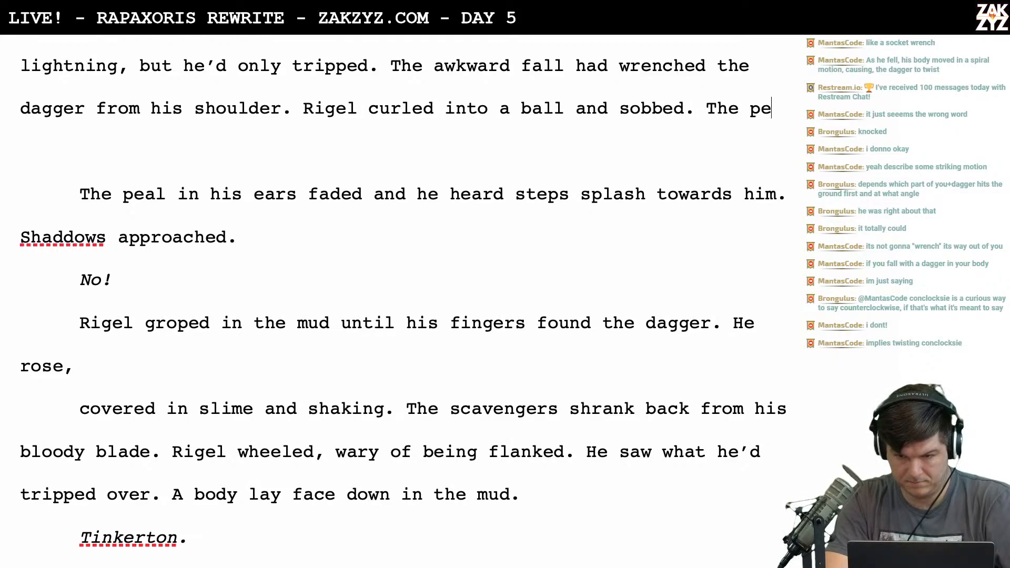
{"action": "type", "text": "al in his ears "}
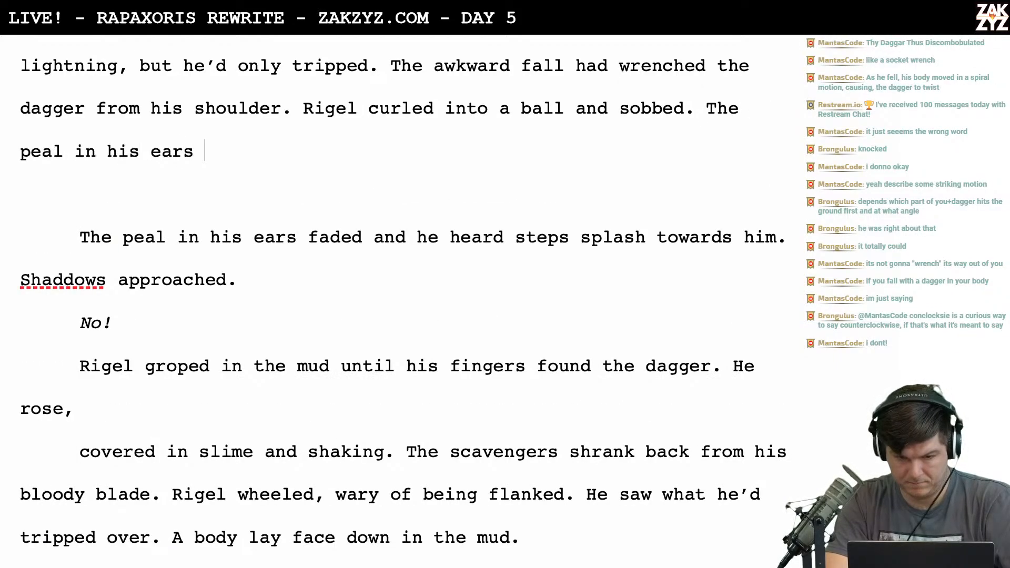
{"action": "type", "text": "faded,"}
{"action": "key", "text": "BackSpace"}
{"action": "key", "text": "BackSpace"}
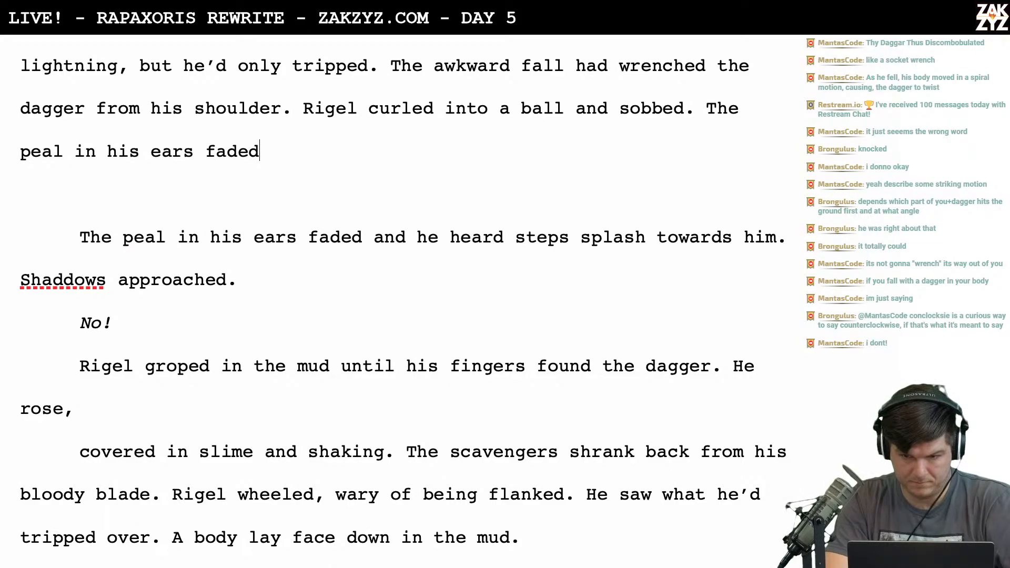
{"action": "key", "text": "BackSpace"}
{"action": "key", "text": "BackSpace"}
{"action": "key", "text": "BackSpace"}
{"action": "key", "text": "BackSpace"}
{"action": "key", "text": "BackSpace"}
{"action": "key", "text": "BackSpace"}
{"action": "key", "text": "BackSpace"}
{"action": "key", "text": "BackSpace"}
{"action": "key", "text": "BackSpace"}
{"action": "key", "text": "BackSpace"}
{"action": "key", "text": "BackSpace"}
{"action": "key", "text": "BackSpace"}
{"action": "key", "text": "BackSpace"}
{"action": "key", "text": "BackSpace"}
{"action": "key", "text": "BackSpace"}
{"action": "key", "text": "BackSpace"}
{"action": "key", "text": "BackSpace"}
{"action": "key", "text": "BackSpace"}
{"action": "key", "text": "BackSpace"}
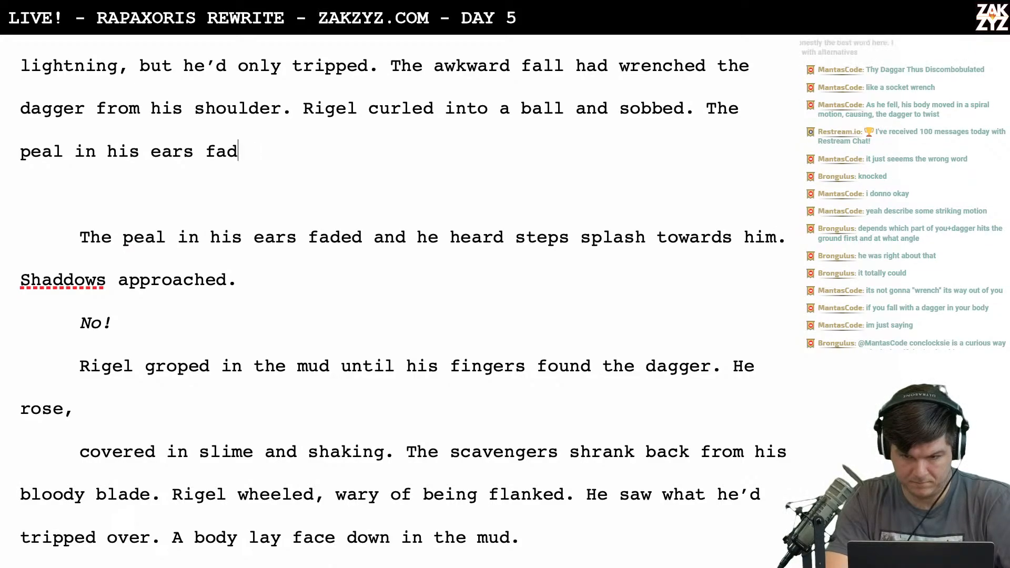
{"action": "key", "text": "BackSpace"}
{"action": "key", "text": "BackSpace"}
{"action": "key", "text": "BackSpace"}
{"action": "key", "text": "BackSpace"}
{"action": "key", "text": "BackSpace"}
{"action": "key", "text": "BackSpace"}
{"action": "key", "text": "BackSpace"}
{"action": "key", "text": "BackSpace"}
{"action": "key", "text": "BackSpace"}
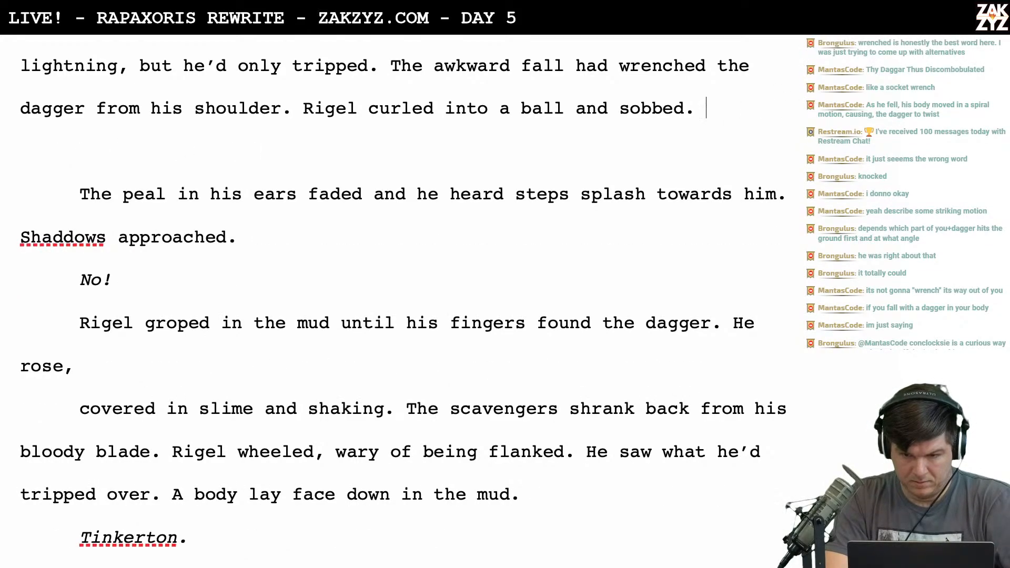
Try extending the sentence ending in "sobbed" with ", half deaf", and restore the original ending
{"action": "type", "text": ", half deaf."}
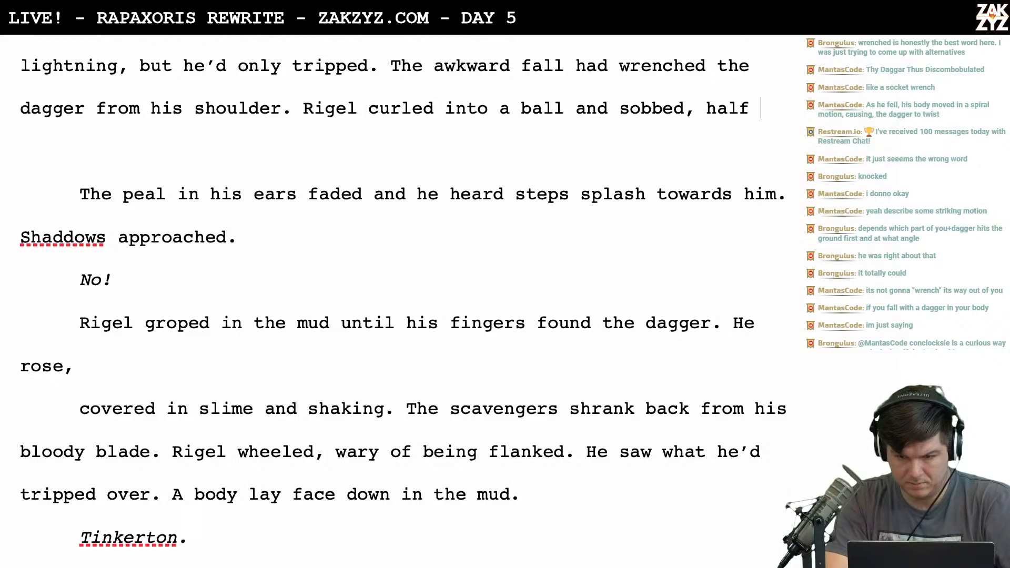
{"action": "key", "text": "BackSpace"}
{"action": "key", "text": "BackSpace"}
{"action": "key", "text": "BackSpace"}
{"action": "key", "text": "BackSpace"}
{"action": "key", "text": "BackSpace"}
{"action": "key", "text": "BackSpace"}
{"action": "key", "text": "BackSpace"}
{"action": "key", "text": "BackSpace"}
{"action": "key", "text": "BackSpace"}
{"action": "key", "text": "BackSpace"}
{"action": "key", "text": "BackSpace"}
{"action": "key", "text": "BackSpace"}
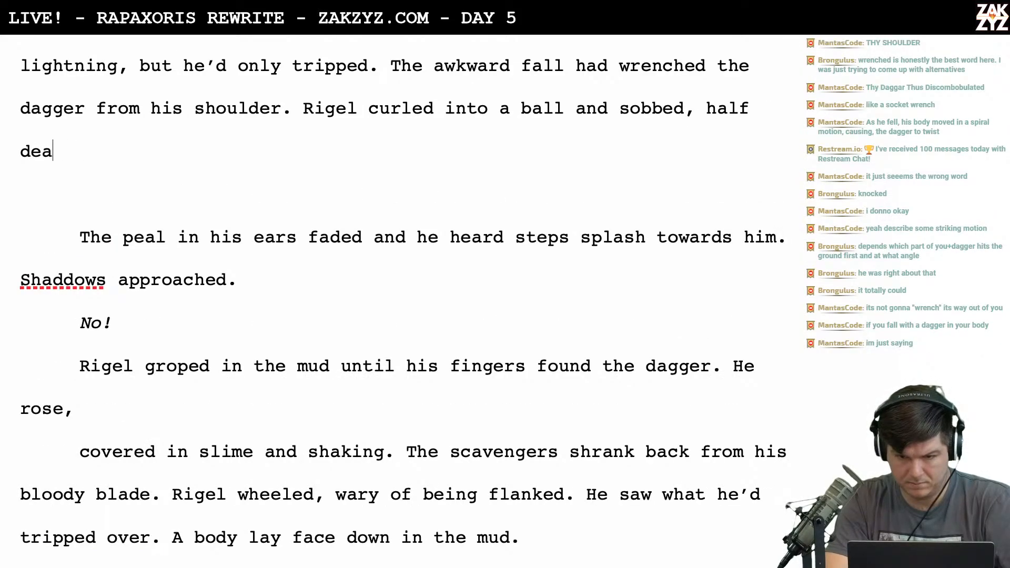
{"action": "type", "text": "."}
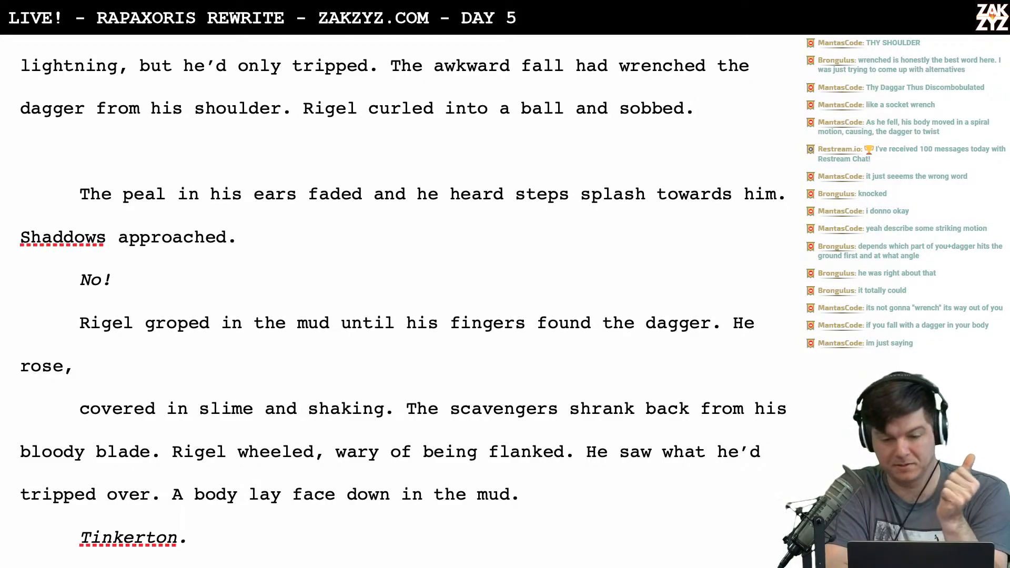
Try a new paragraph reading "Get up!" after "sobbed.", and delete its text
{"action": "scroll", "coordinate": [402, 297], "scroll_direction": "up", "scroll_amount": 1}
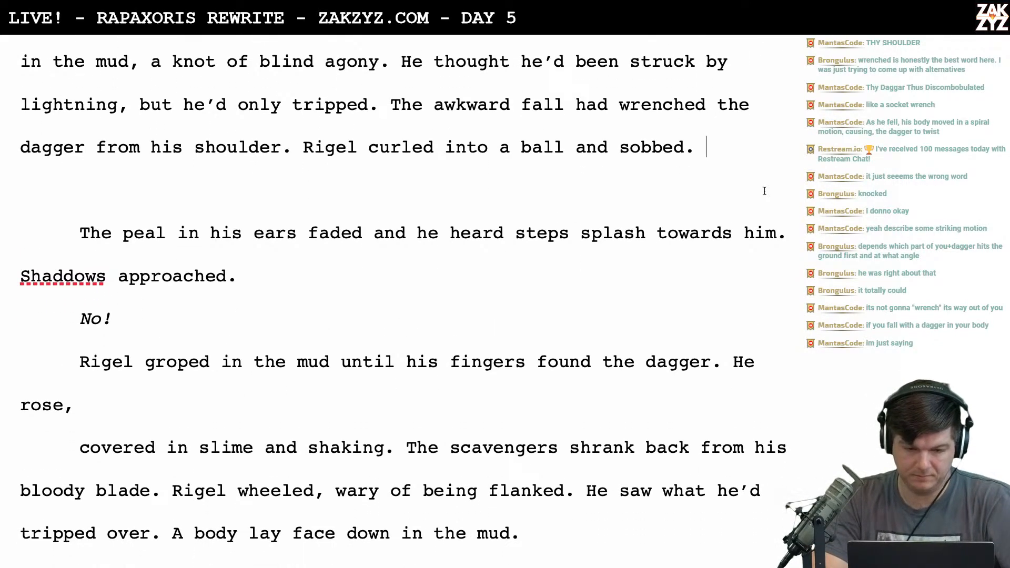
{"action": "key", "text": "Return"}
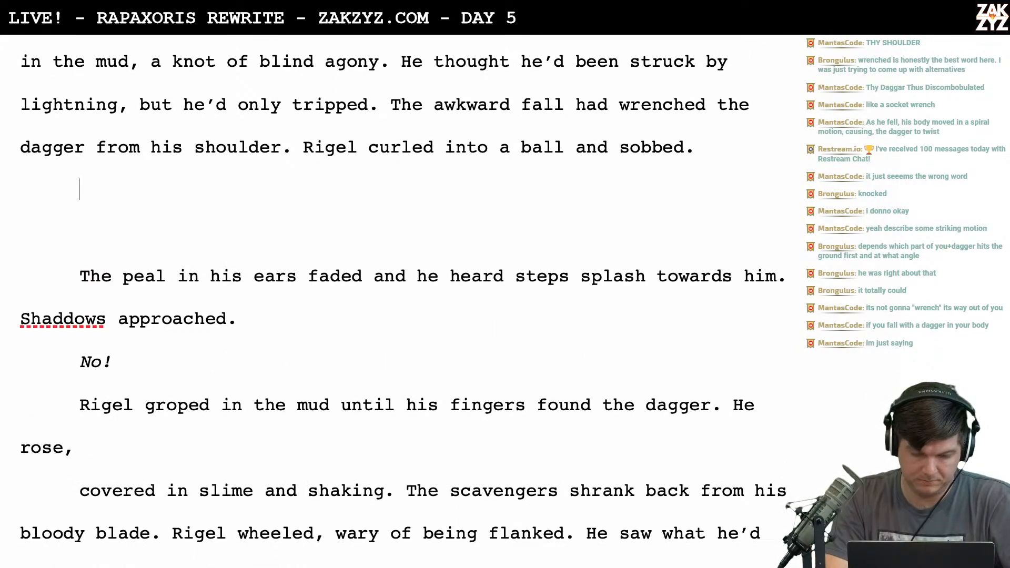
{"action": "type", "text": "Get up!"}
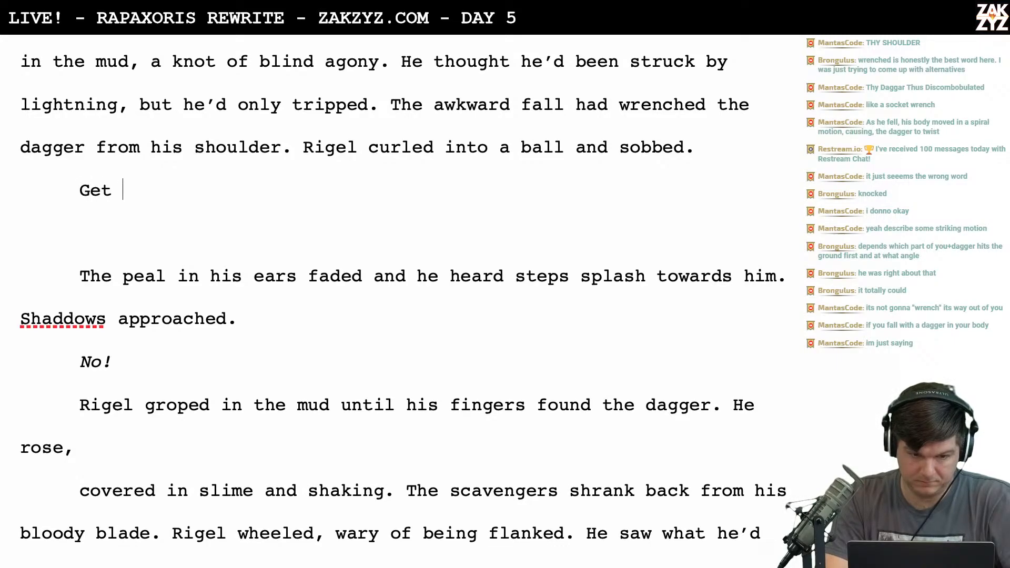
{"action": "key", "text": "BackSpace"}
{"action": "key", "text": "BackSpace"}
{"action": "key", "text": "BackSpace"}
{"action": "key", "text": "BackSpace"}
{"action": "key", "text": "BackSpace"}
{"action": "key", "text": "BackSpace"}
{"action": "key", "text": "BackSpace"}
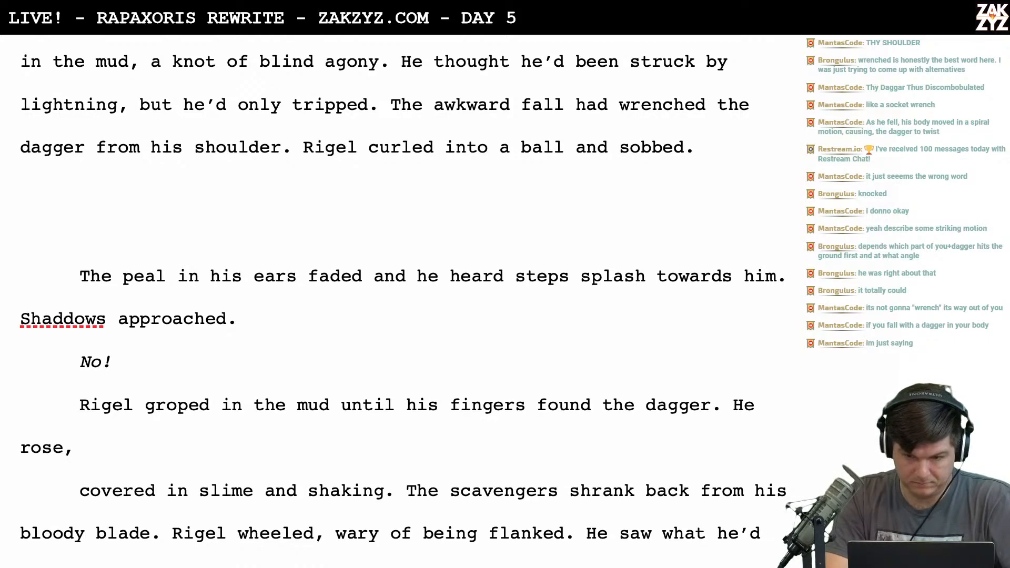
Try continuing after "sobbed." with "Spots danced before his eyes and his ears rang", and erase the draft
{"action": "type", "text": "ts"}
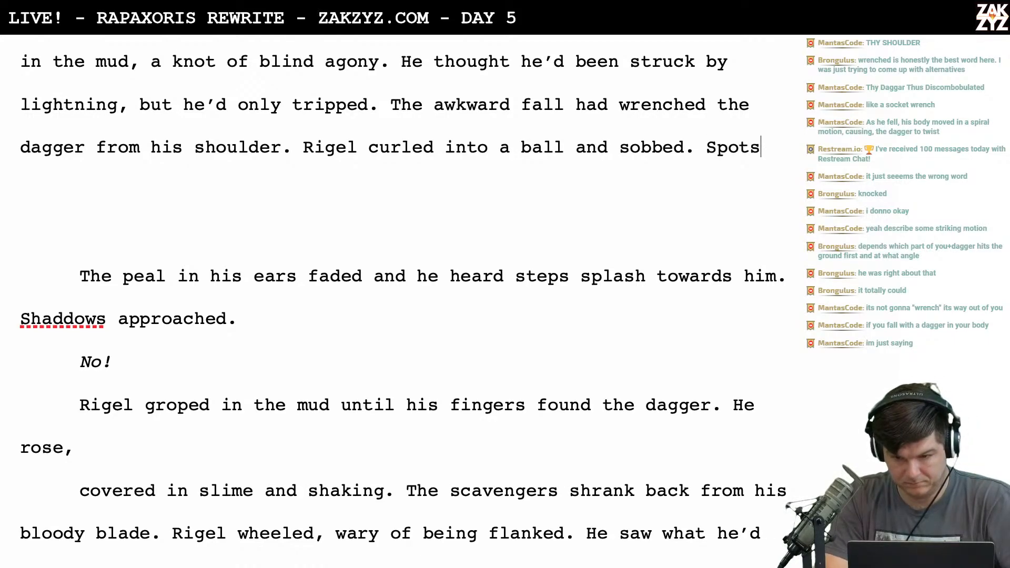
{"action": "type", "text": " danced befor"}
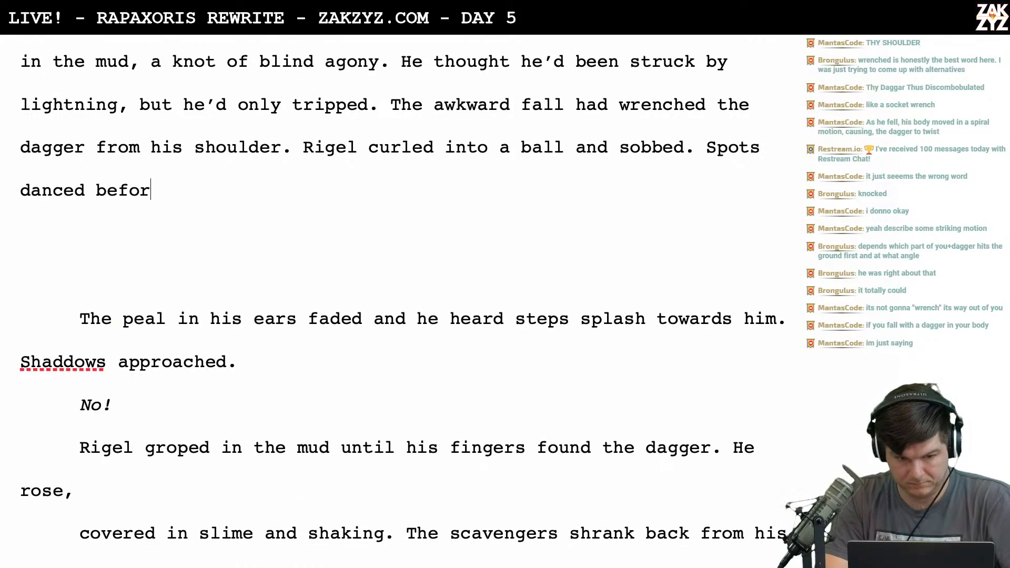
{"action": "type", "text": "e his eyes and "}
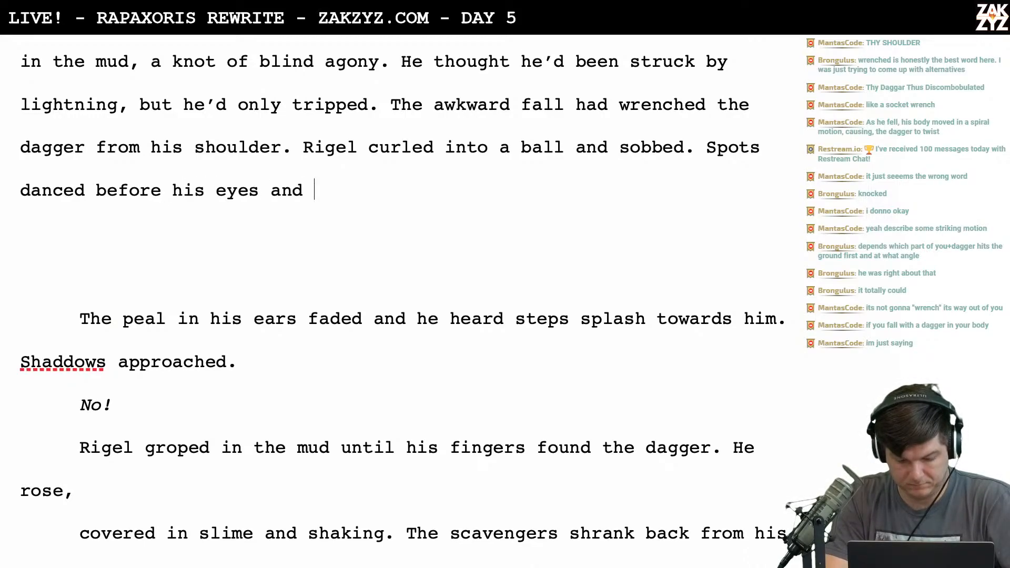
{"action": "type", "text": "his ears rang"}
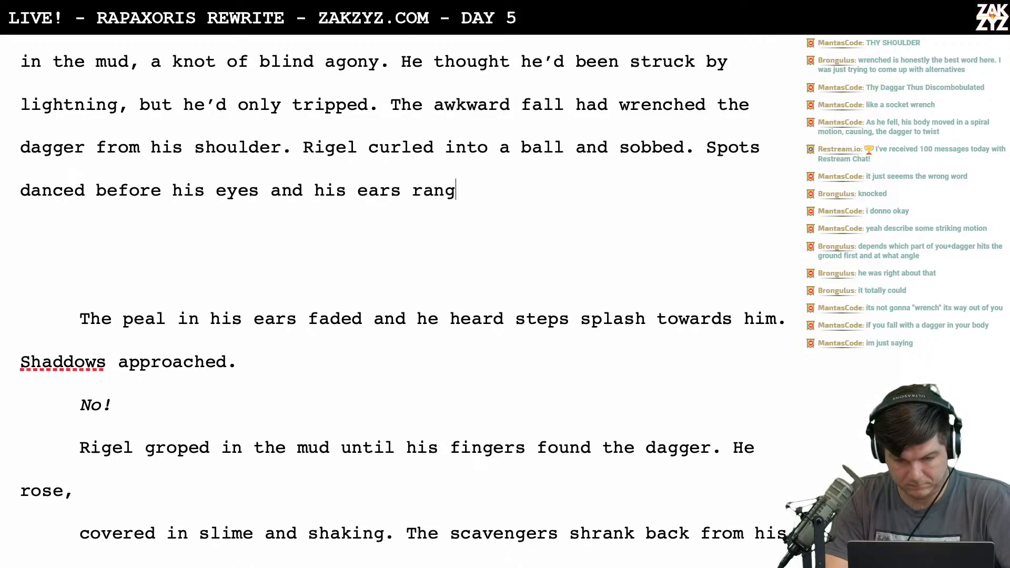
{"action": "key", "text": "BackSpace"}
{"action": "type", "text": "g."}
{"action": "key", "text": "BackSpace"}
{"action": "key", "text": "BackSpace"}
{"action": "key", "text": "BackSpace"}
{"action": "key", "text": "BackSpace"}
{"action": "key", "text": "BackSpace"}
{"action": "key", "text": "BackSpace"}
{"action": "key", "text": "BackSpace"}
{"action": "key", "text": "BackSpace"}
{"action": "key", "text": "BackSpace"}
{"action": "key", "text": "BackSpace"}
{"action": "key", "text": "BackSpace"}
{"action": "key", "text": "BackSpace"}
{"action": "key", "text": "BackSpace"}
{"action": "key", "text": "BackSpace"}
{"action": "key", "text": "BackSpace"}
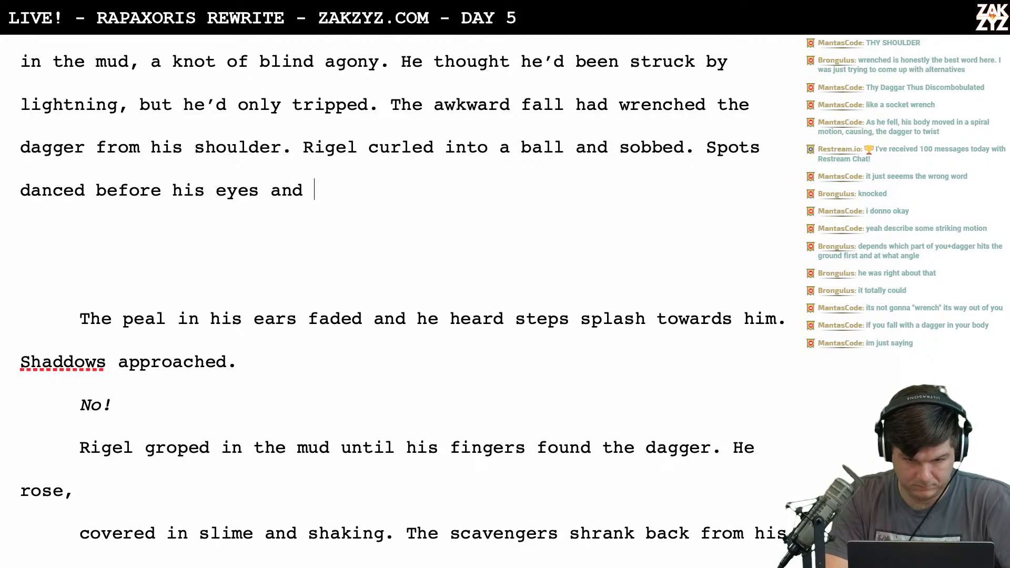
{"action": "key", "text": "BackSpace"}
{"action": "key", "text": "BackSpace"}
{"action": "key", "text": "BackSpace"}
{"action": "key", "text": "BackSpace"}
{"action": "key", "text": "BackSpace"}
{"action": "key", "text": "BackSpace"}
{"action": "key", "text": "BackSpace"}
{"action": "key", "text": "BackSpace"}
{"action": "key", "text": "BackSpace"}
{"action": "key", "text": "BackSpace"}
{"action": "key", "text": "BackSpace"}
{"action": "key", "text": "BackSpace"}
{"action": "key", "text": "BackSpace"}
{"action": "key", "text": "BackSpace"}
{"action": "key", "text": "BackSpace"}
{"action": "key", "text": "BackSpace"}
{"action": "key", "text": "BackSpace"}
{"action": "key", "text": "BackSpace"}
{"action": "key", "text": "BackSpace"}
{"action": "key", "text": "BackSpace"}
{"action": "key", "text": "BackSpace"}
{"action": "key", "text": "BackSpace"}
{"action": "key", "text": "BackSpace"}
{"action": "key", "text": "BackSpace"}
{"action": "key", "text": "BackSpace"}
{"action": "key", "text": "BackSpace"}
{"action": "key", "text": "BackSpace"}
{"action": "key", "text": "BackSpace"}
{"action": "key", "text": "BackSpace"}
{"action": "key", "text": "BackSpace"}
{"action": "key", "text": "BackSpace"}
{"action": "key", "text": "BackSpace"}
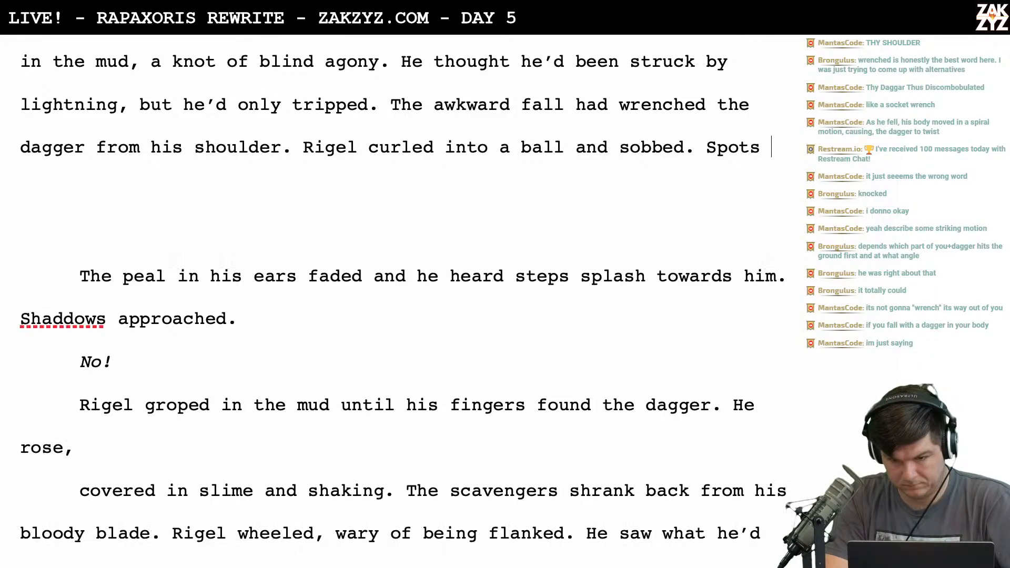
{"action": "key", "text": "BackSpace"}
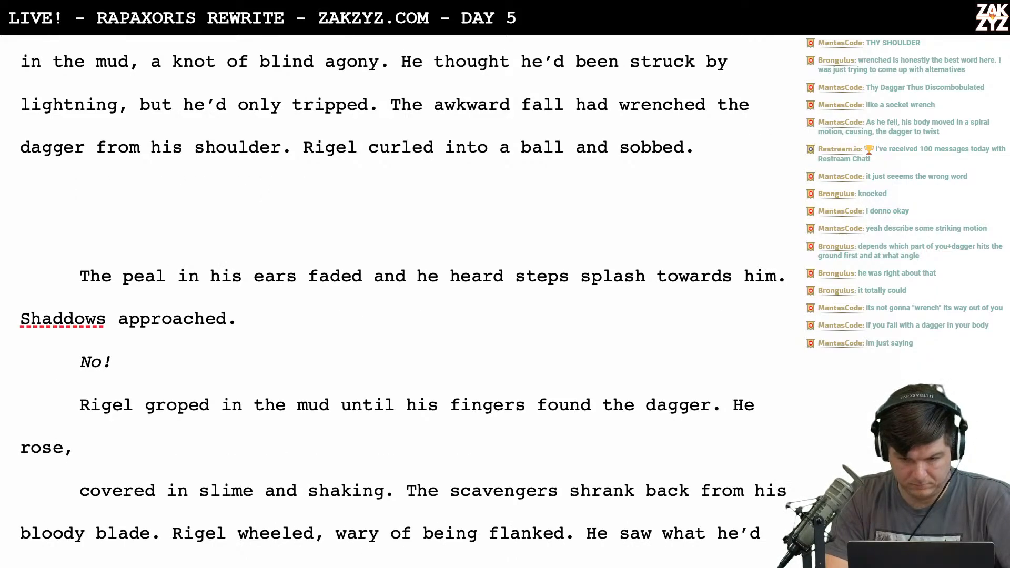
Continue after "sobbed." with "Through the peal in his ears he could hear steps splash towards him. Shadows approached."
{"action": "type", "text": "Thro"}
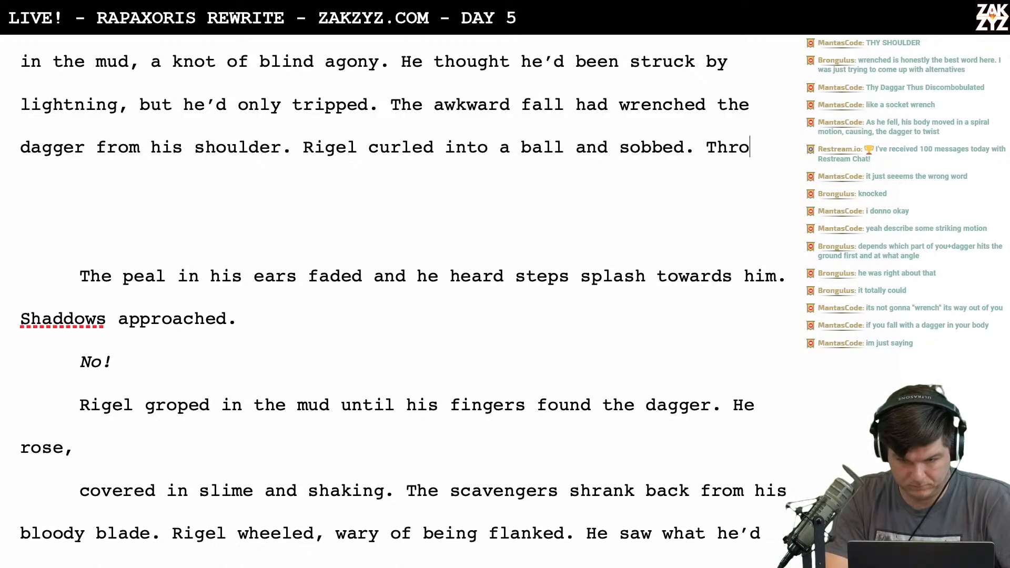
{"action": "type", "text": "ugh the peal i"}
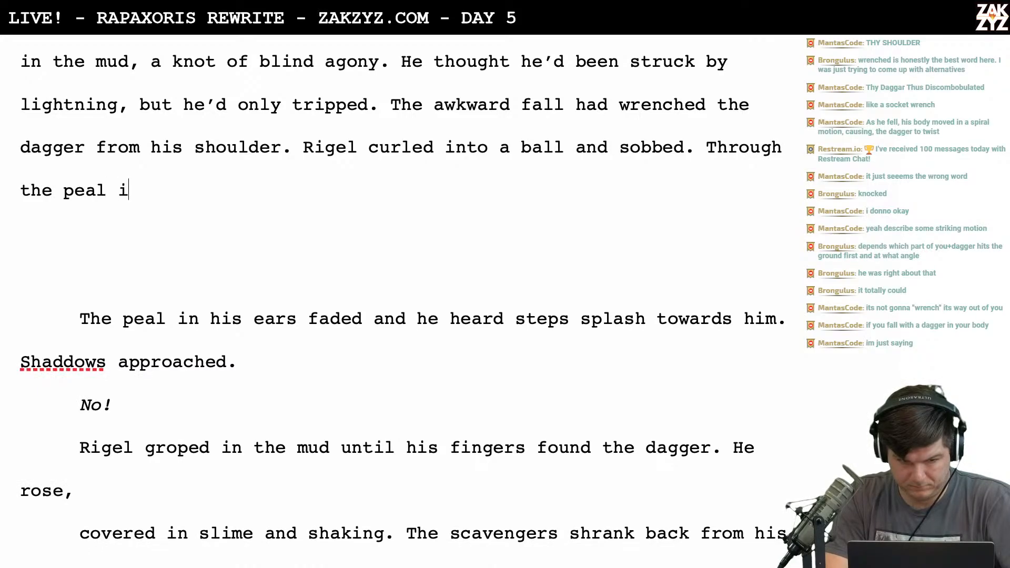
{"action": "type", "text": "n his ears he c"}
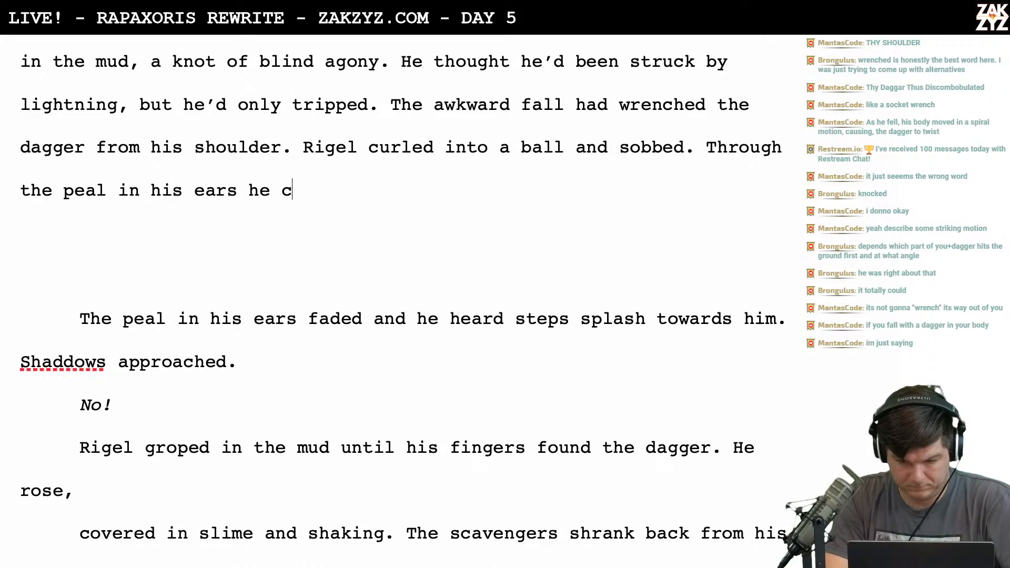
{"action": "type", "text": "ould hear steps slash"}
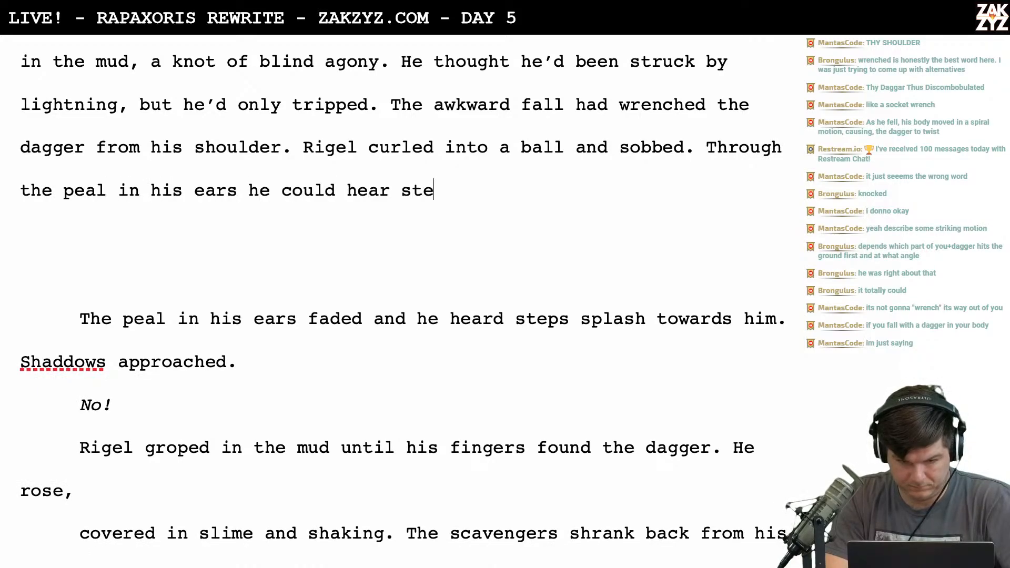
{"action": "key", "text": "BackSpace"}
{"action": "key", "text": "BackSpace"}
{"action": "key", "text": "BackSpace"}
{"action": "key", "text": "BackSpace"}
{"action": "type", "text": "plash towards him. "}
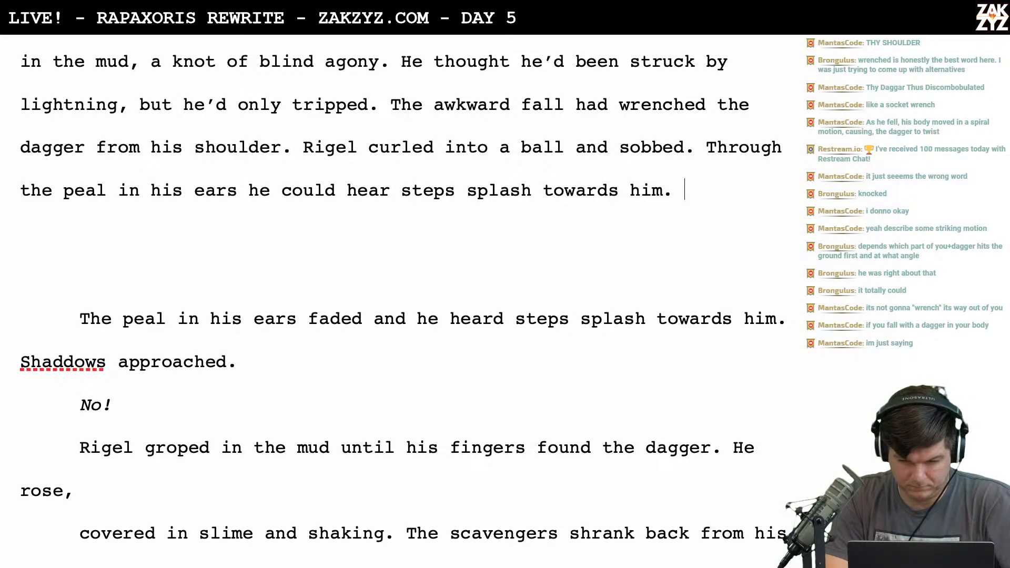
{"action": "type", "text": "Shadows approa"}
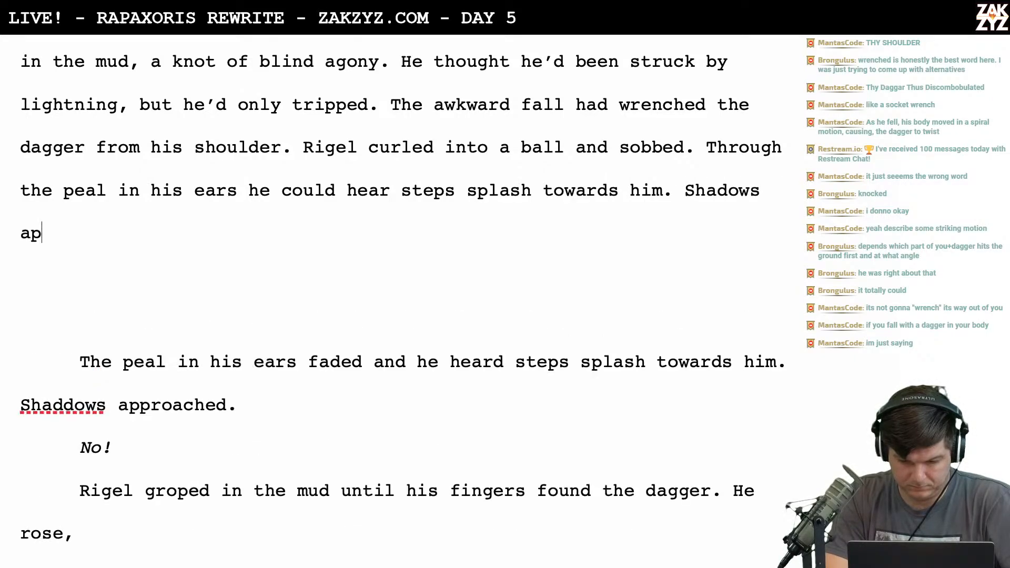
{"action": "type", "text": "ched."}
Delete the empty lines and the old paragraph from "The peal in his ears faded" through "Shaddows approached."
{"action": "key", "text": "shift+Down"}
{"action": "key", "text": "shift+Down"}
{"action": "key", "text": "shift+Down"}
{"action": "key", "text": "shift+Down"}
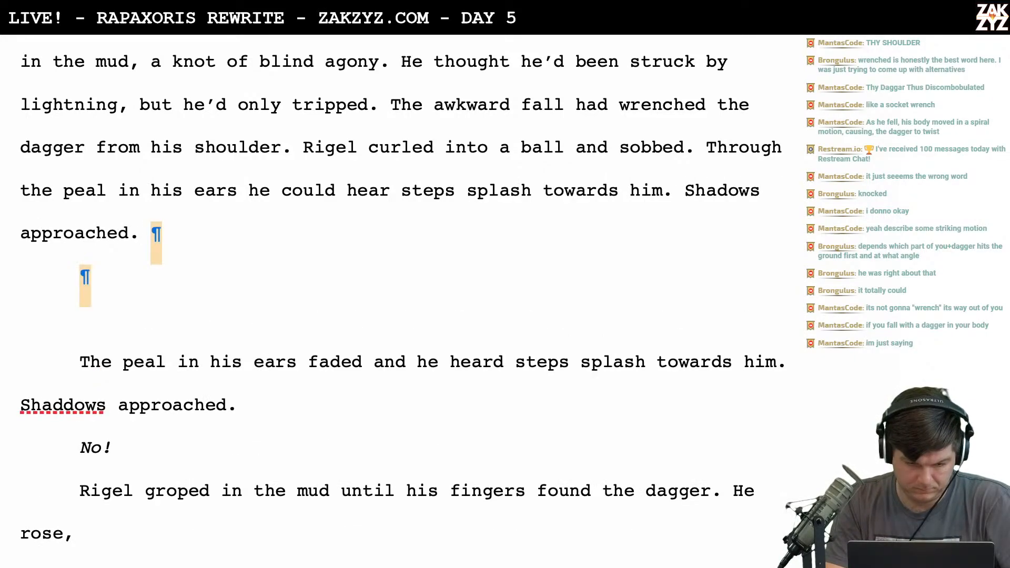
{"action": "key", "text": "shift+Right"}
{"action": "key", "text": "shift+Right"}
{"action": "key", "text": "shift+Right"}
{"action": "key", "text": "shift+Right"}
{"action": "key", "text": "shift+Right"}
{"action": "key", "text": "shift+Right"}
{"action": "key", "text": "shift+Right"}
{"action": "key", "text": "shift+Right"}
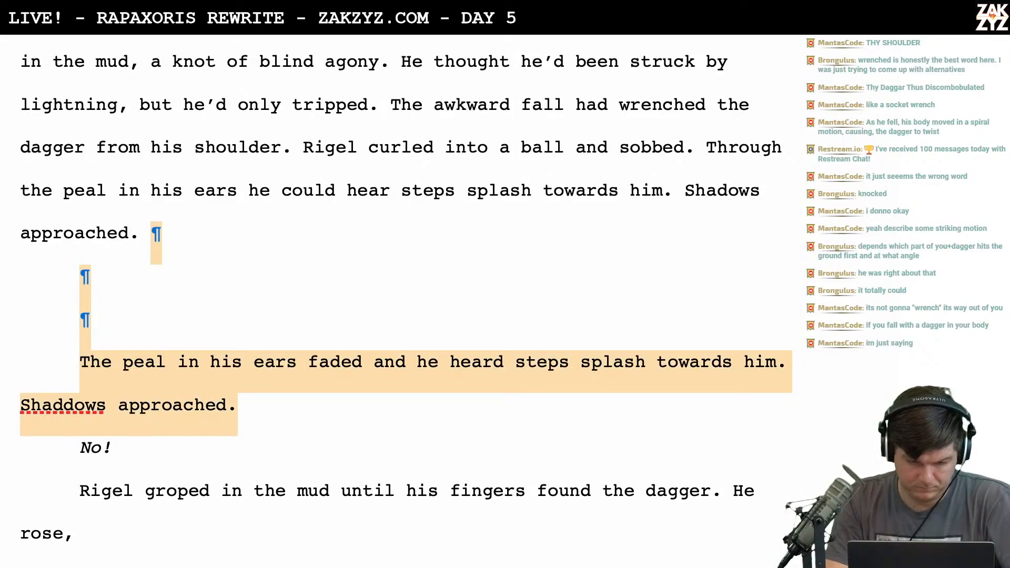
{"action": "key", "text": "Delete"}
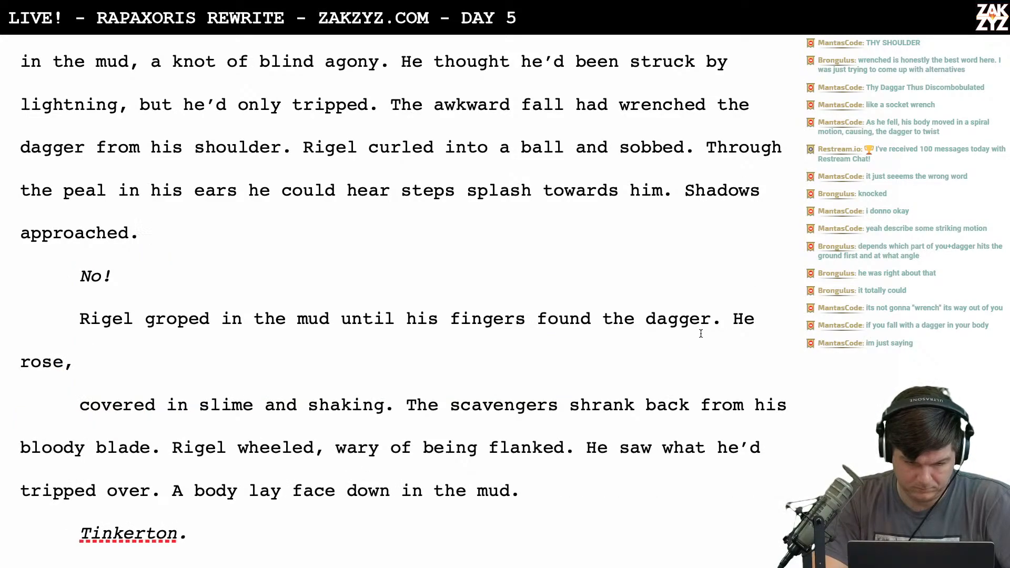
Continue "He rose," with "covered in slime" and remove the paragraph break and duplicate phrase so it runs into "and shaking."
{"action": "left_click", "coordinate": [594, 365]}
{"action": "type", "text": "covered in slime."}
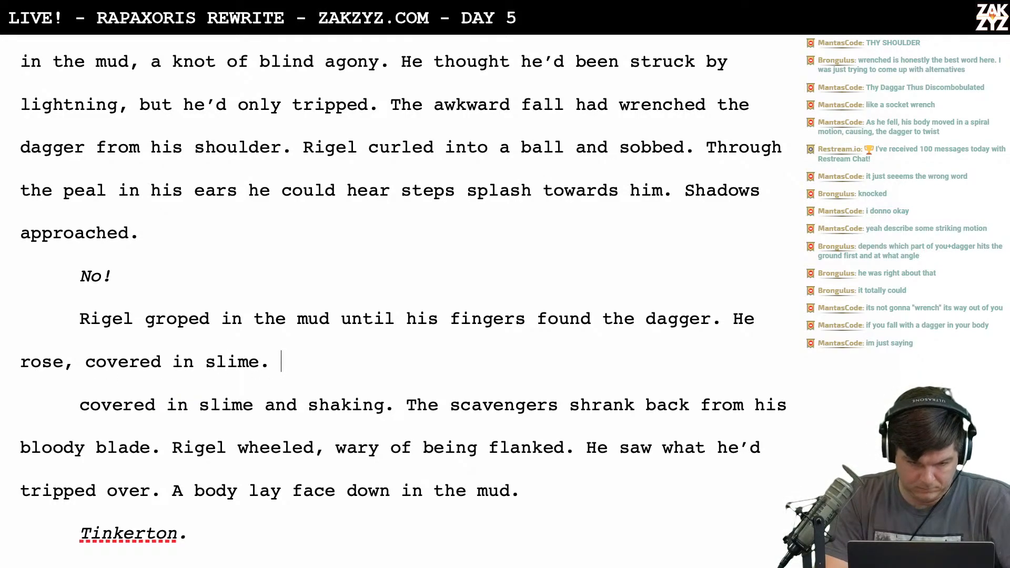
{"action": "key", "text": "BackSpace"}
{"action": "key", "text": "BackSpace"}
{"action": "key", "text": "BackSpace"}
{"action": "key", "text": "BackSpace"}
{"action": "key", "text": "BackSpace"}
{"action": "key", "text": "BackSpace"}
{"action": "key", "text": "BackSpace"}
{"action": "key", "text": "BackSpace"}
{"action": "key", "text": "BackSpace"}
{"action": "key", "text": "BackSpace"}
{"action": "key", "text": "BackSpace"}
{"action": "key", "text": "BackSpace"}
{"action": "key", "text": "BackSpace"}
{"action": "key", "text": "BackSpace"}
{"action": "key", "text": "BackSpace"}
{"action": "key", "text": "BackSpace"}
{"action": "key", "text": "BackSpace"}
{"action": "type", "text": "covered in slime"}
{"action": "key", "text": "BackSpace"}
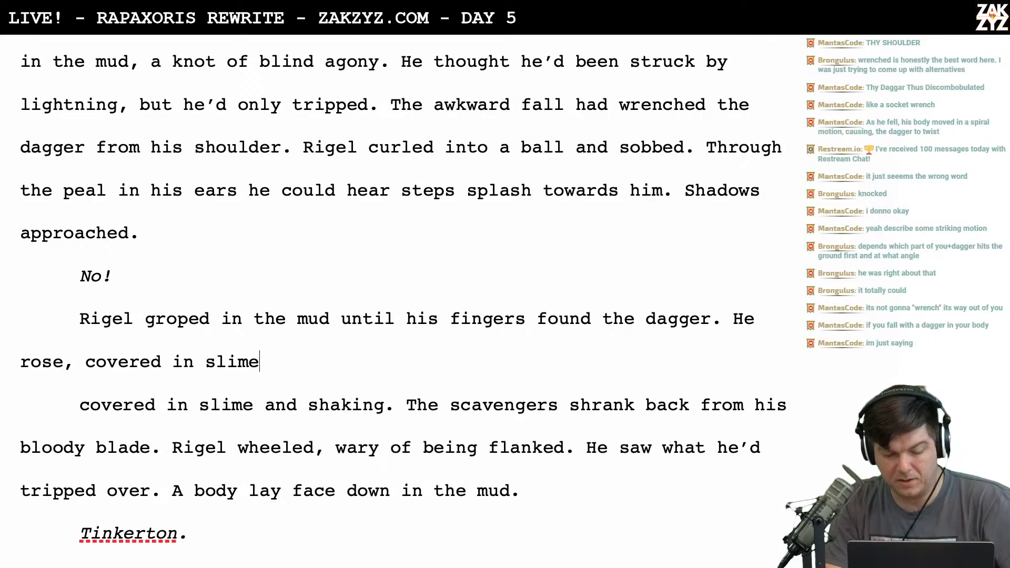
{"action": "key", "text": "shift+Down"}
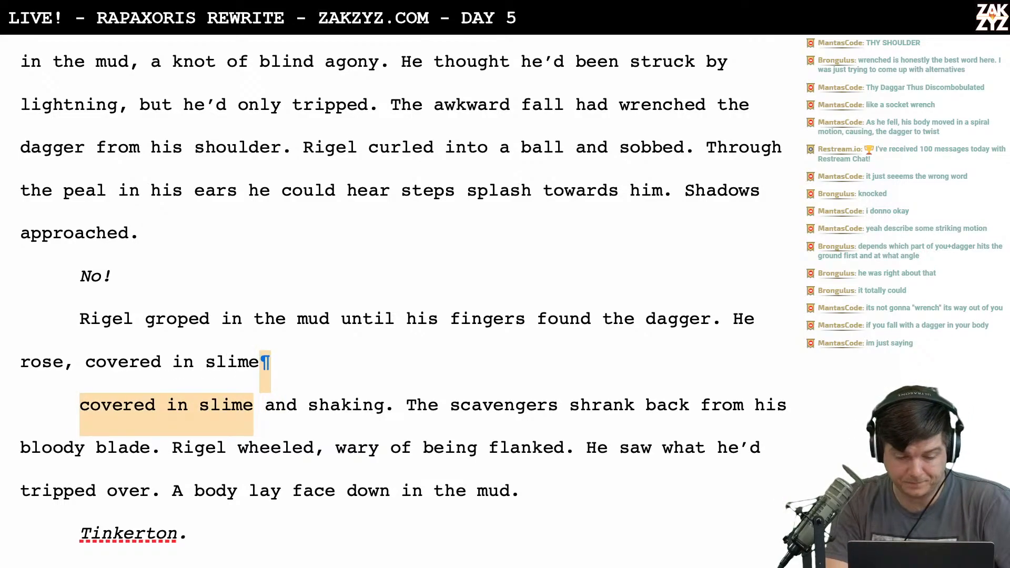
{"action": "key", "text": "Delete"}
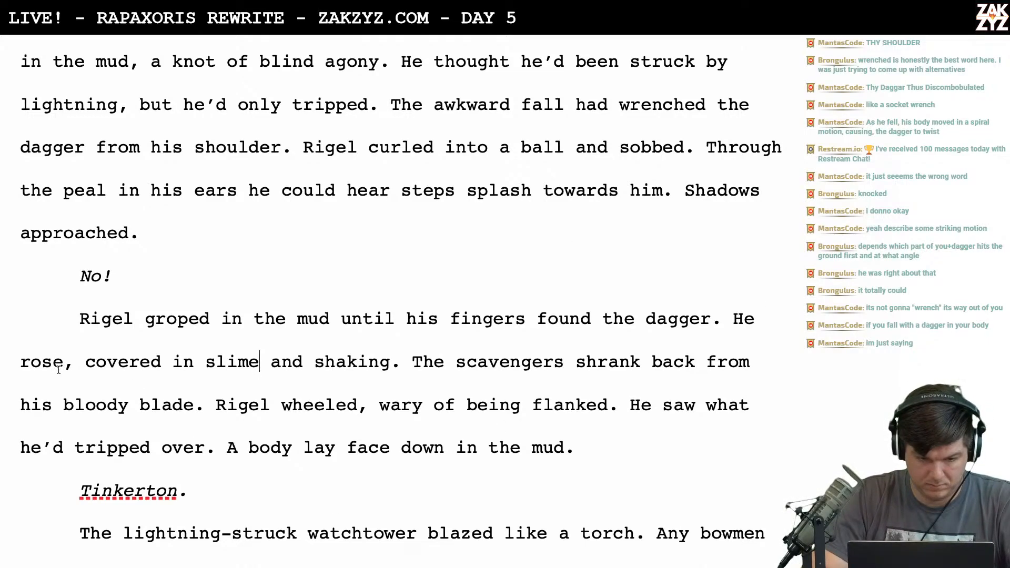
Change "Rigel wheeled" to "Rigel wheeled around" in the sentence about being flanked
{"action": "scroll", "coordinate": [250, 385], "scroll_direction": "down", "scroll_amount": 1}
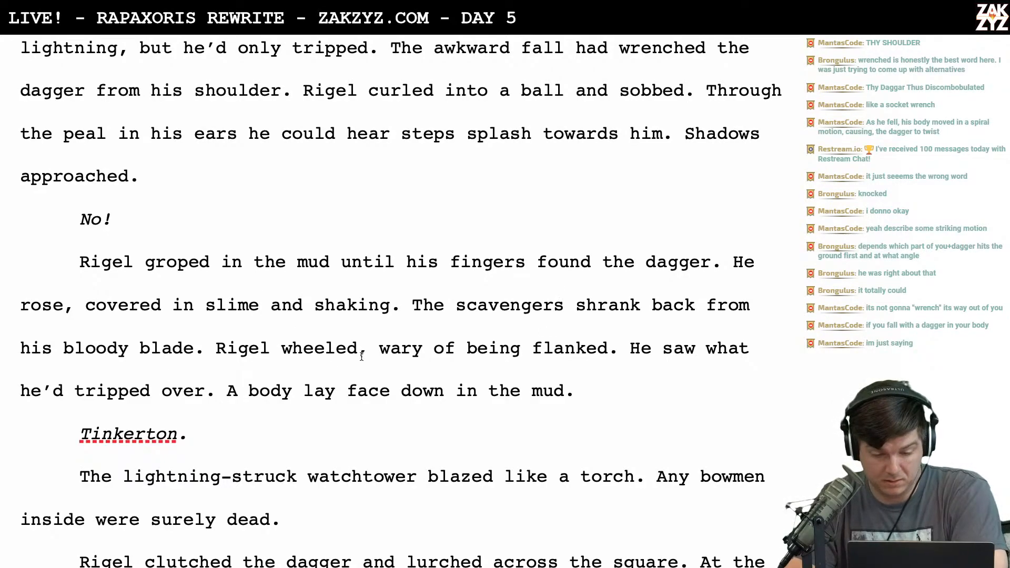
{"action": "left_click", "coordinate": [365, 338]}
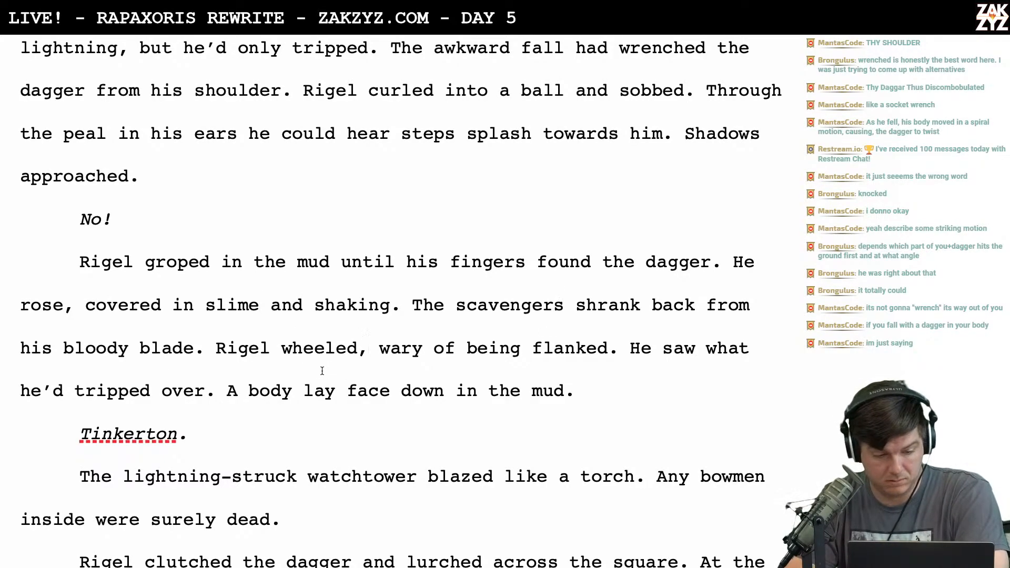
{"action": "scroll", "coordinate": [289, 348], "scroll_direction": "down", "scroll_amount": 1}
{"action": "left_click", "coordinate": [282, 342]}
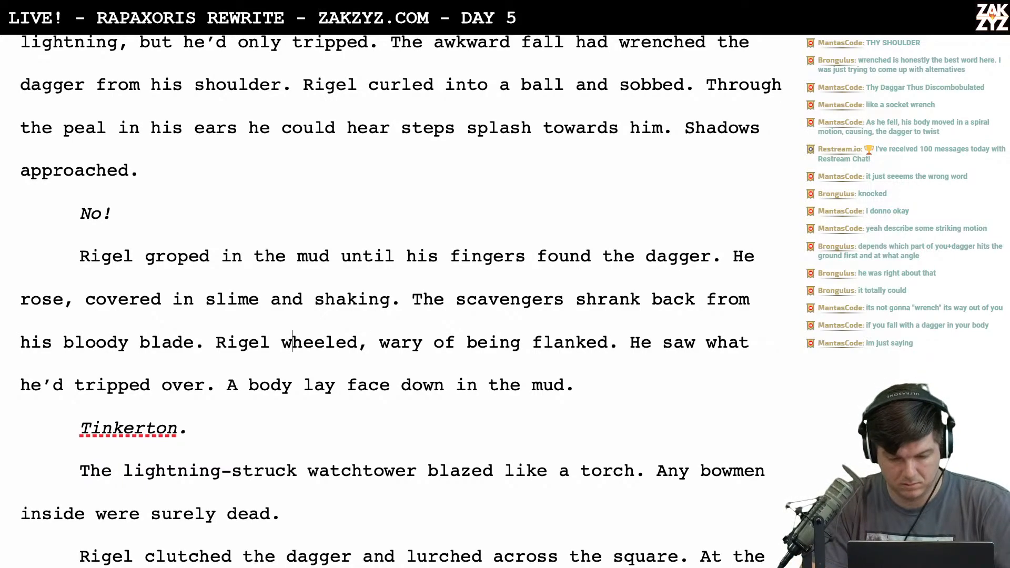
{"action": "left_click_drag", "start_coordinate": [282, 343], "coordinate": [358, 343]}
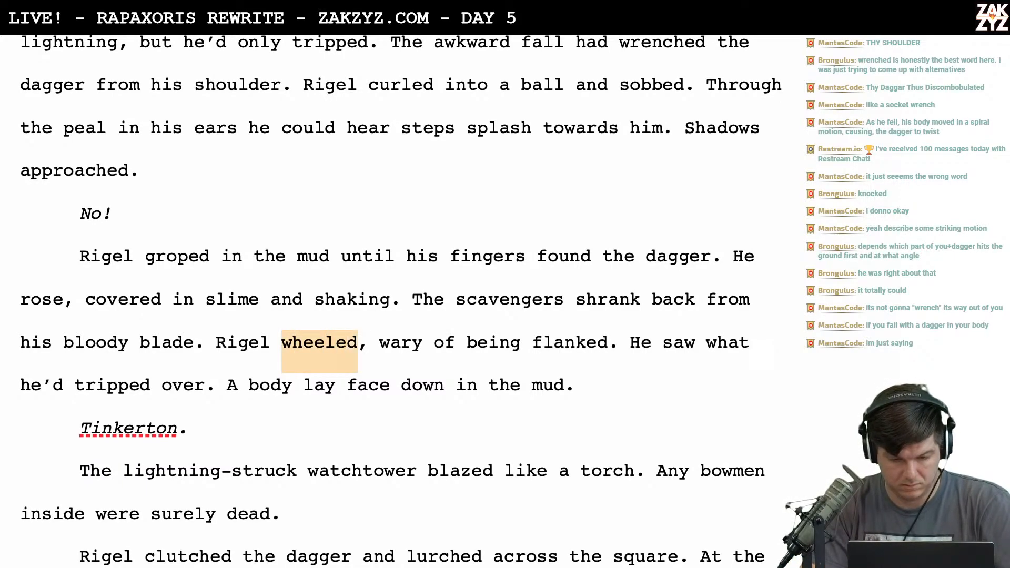
{"action": "left_click", "coordinate": [359, 342]}
{"action": "left_click", "coordinate": [358, 343]}
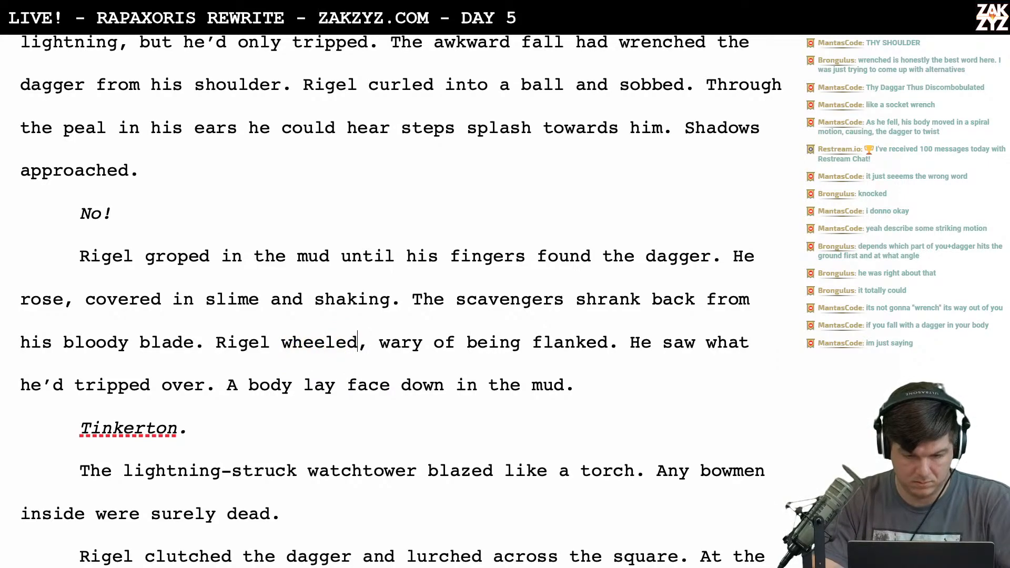
{"action": "key", "text": "BackSpace"}
{"action": "key", "text": "BackSpace"}
{"action": "key", "text": "BackSpace"}
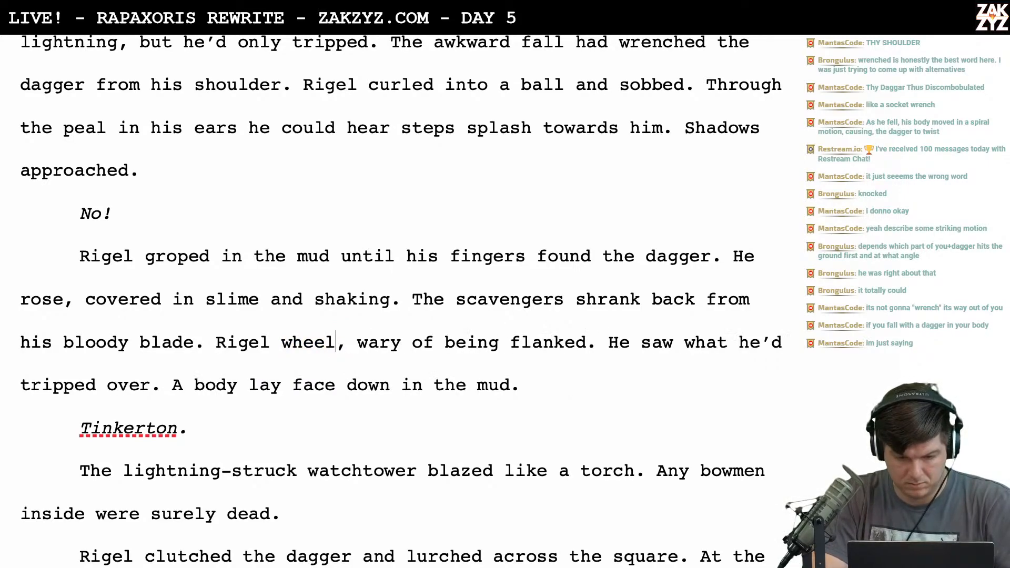
{"action": "type", "text": "ld"}
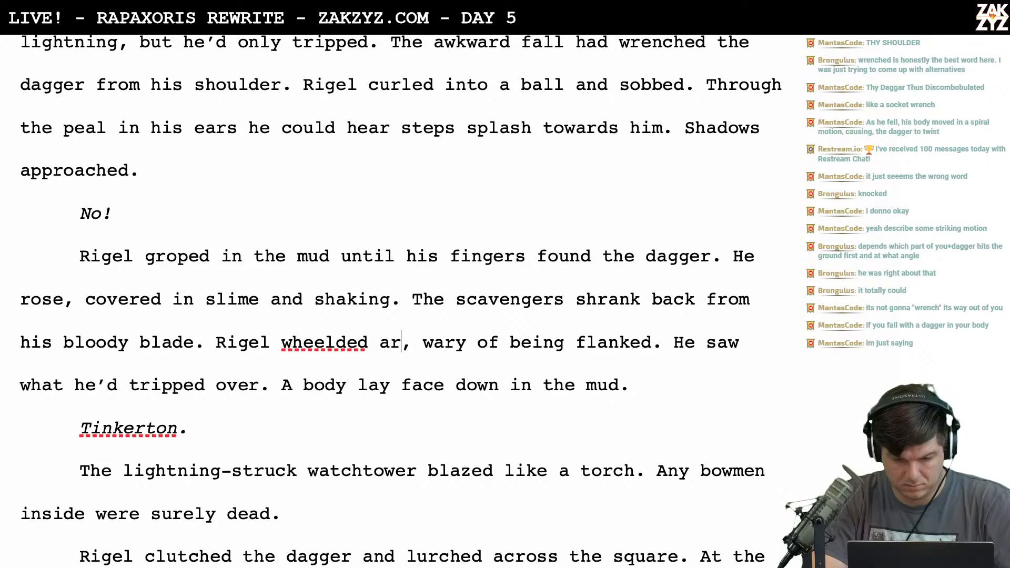
{"action": "key", "text": "BackSpace"}
{"action": "type", "text": "ed around"}
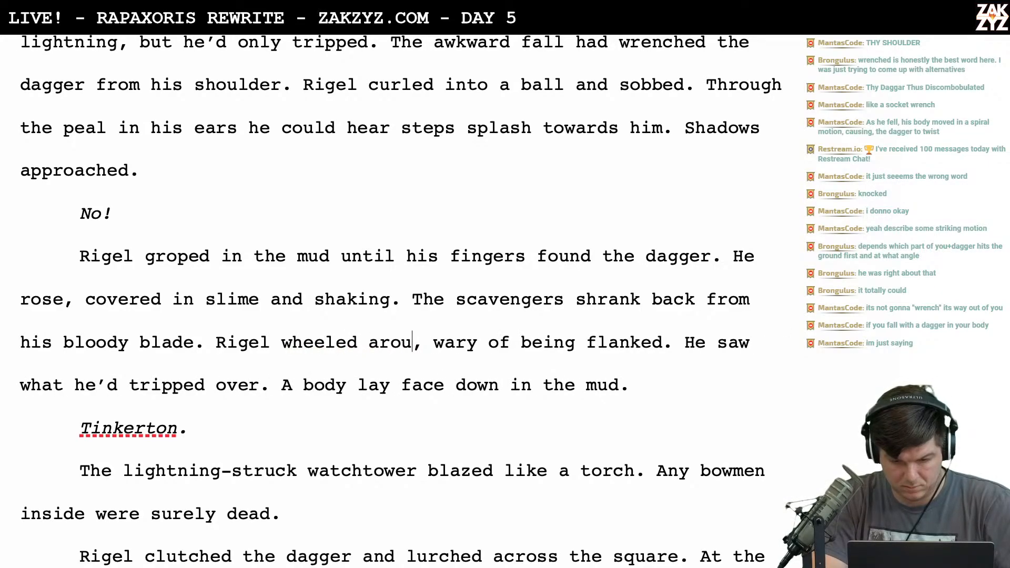
{"action": "scroll", "coordinate": [400, 300], "scroll_direction": "down", "scroll_amount": 1}
{"action": "scroll", "coordinate": [383, 280], "scroll_direction": "down", "scroll_amount": 3}
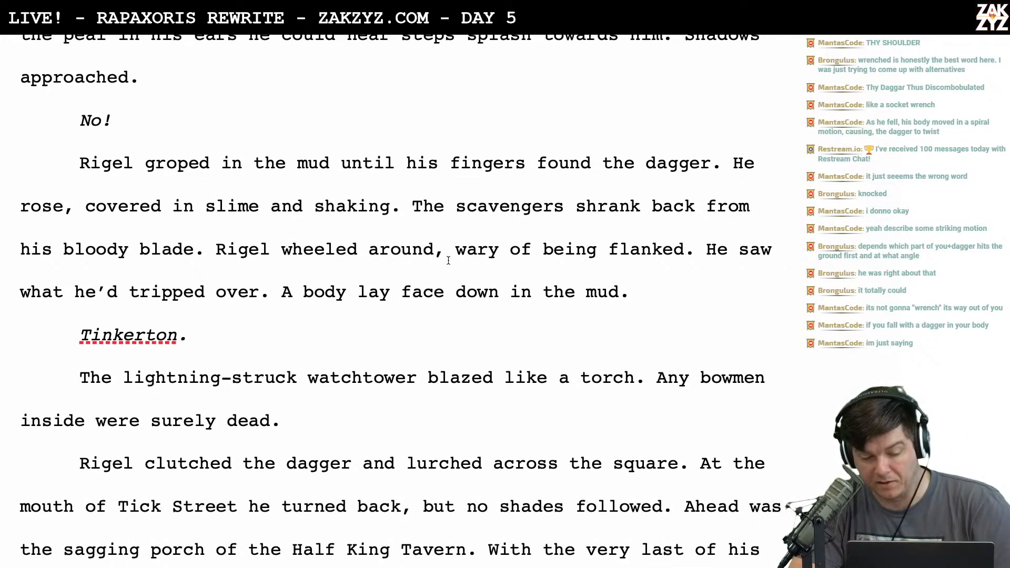
{"action": "scroll", "coordinate": [383, 279], "scroll_direction": "down", "scroll_amount": 1}
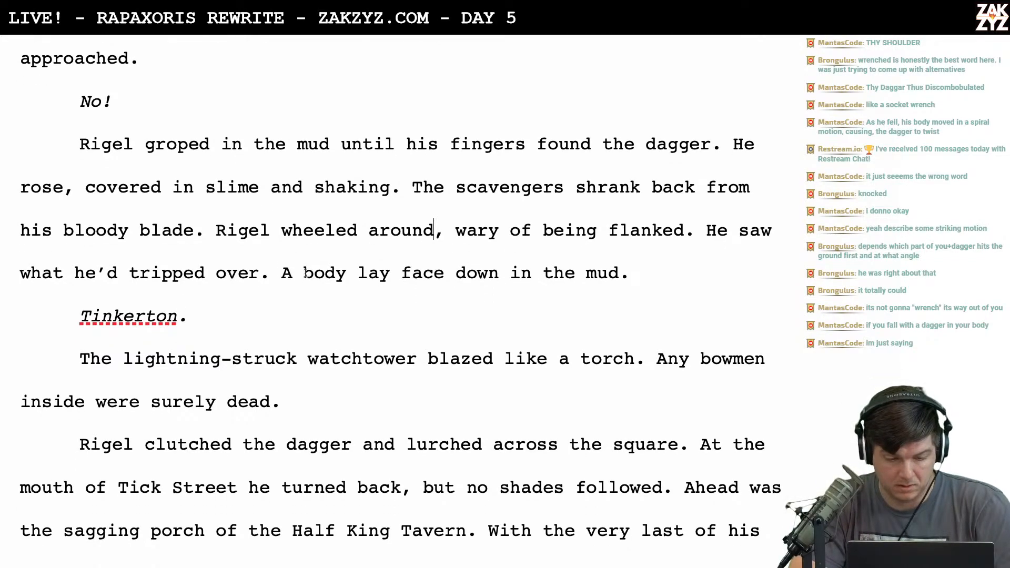
{"action": "scroll", "coordinate": [277, 266], "scroll_direction": "down", "scroll_amount": 1}
{"action": "scroll", "coordinate": [279, 254], "scroll_direction": "down", "scroll_amount": 3}
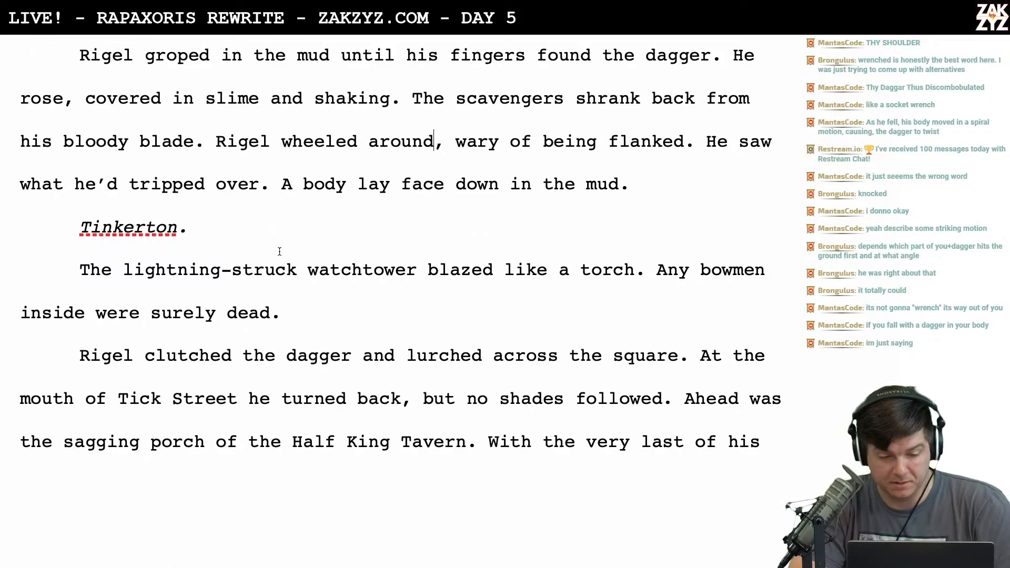
{"action": "left_click", "coordinate": [293, 233]}
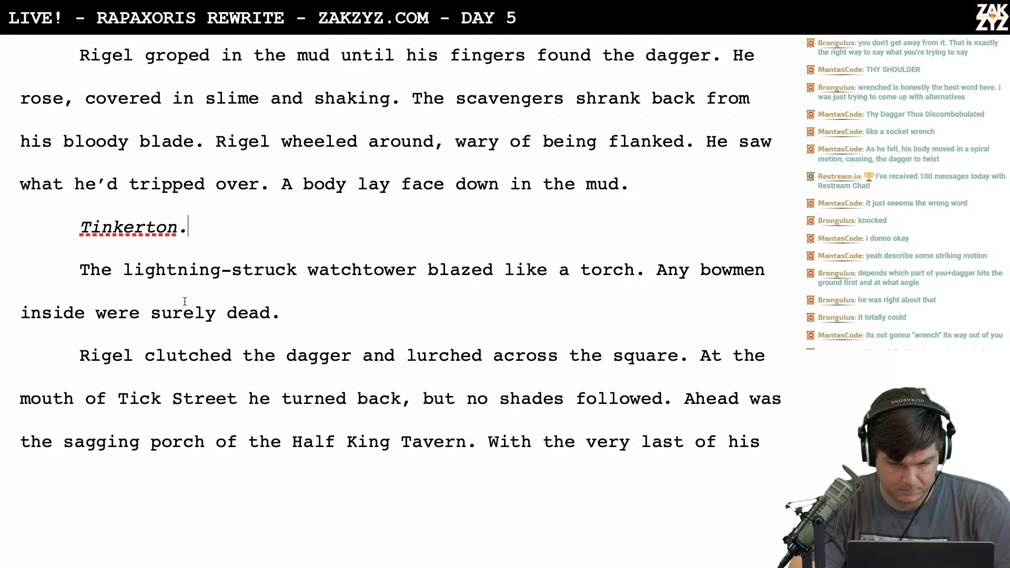
{"action": "type", "text": "At"}
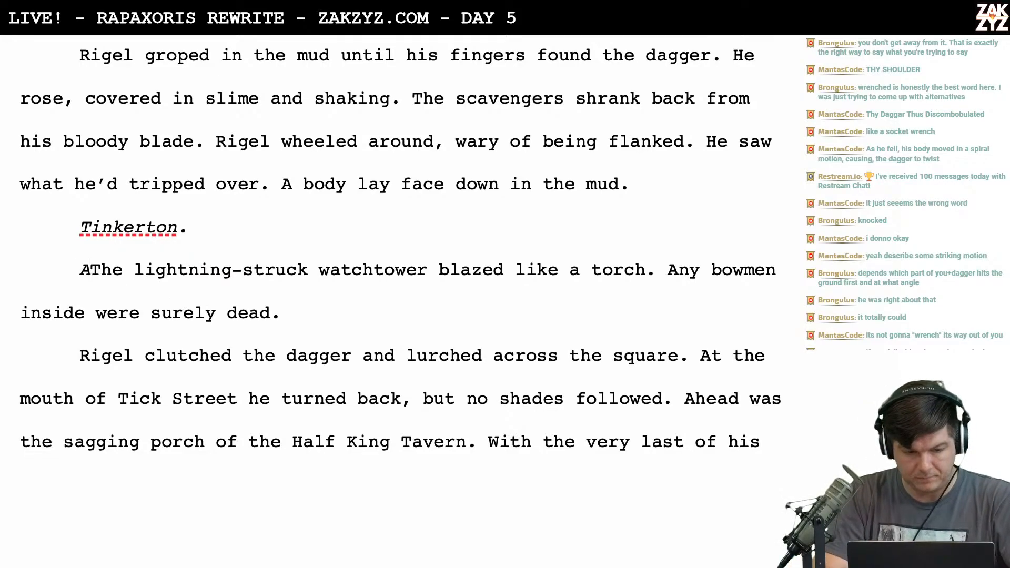
{"action": "key", "text": "BackSpace"}
{"action": "key", "text": "BackSpace"}
{"action": "key", "text": "BackSpace"}
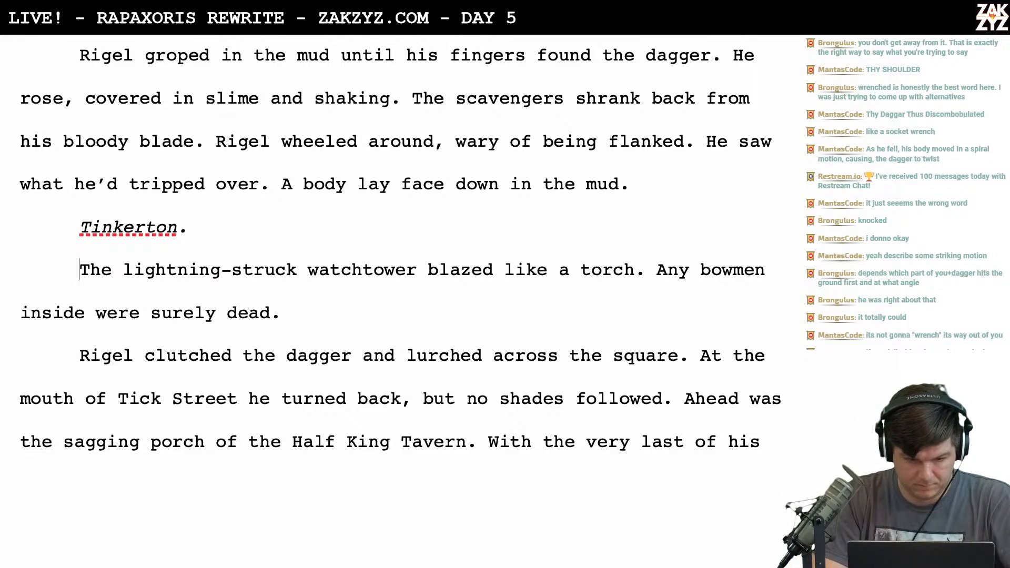
{"action": "key", "text": "Right"}
{"action": "key", "text": "Left"}
{"action": "key", "text": "Right"}
{"action": "key", "text": "Right"}
{"action": "key", "text": "Left"}
{"action": "key", "text": "Left"}
{"action": "key", "text": "Left"}
{"action": "key", "text": "Right"}
{"action": "key", "text": "Left"}
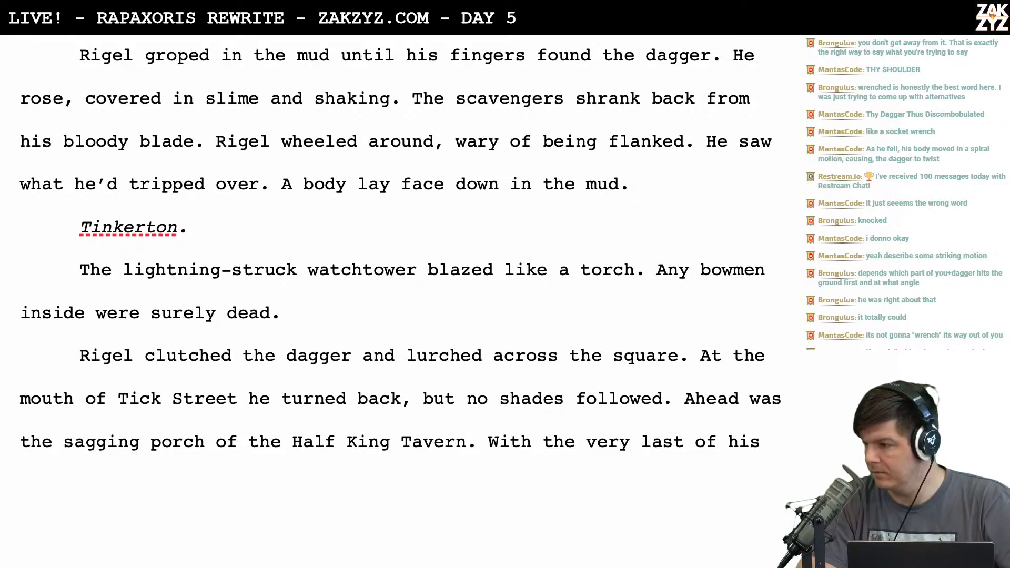
Reread the passage from "Rigel wheeled around" through the watchtower and Half King Tavern paragraphs
{"action": "scroll", "coordinate": [400, 253], "scroll_direction": "down", "scroll_amount": 1}
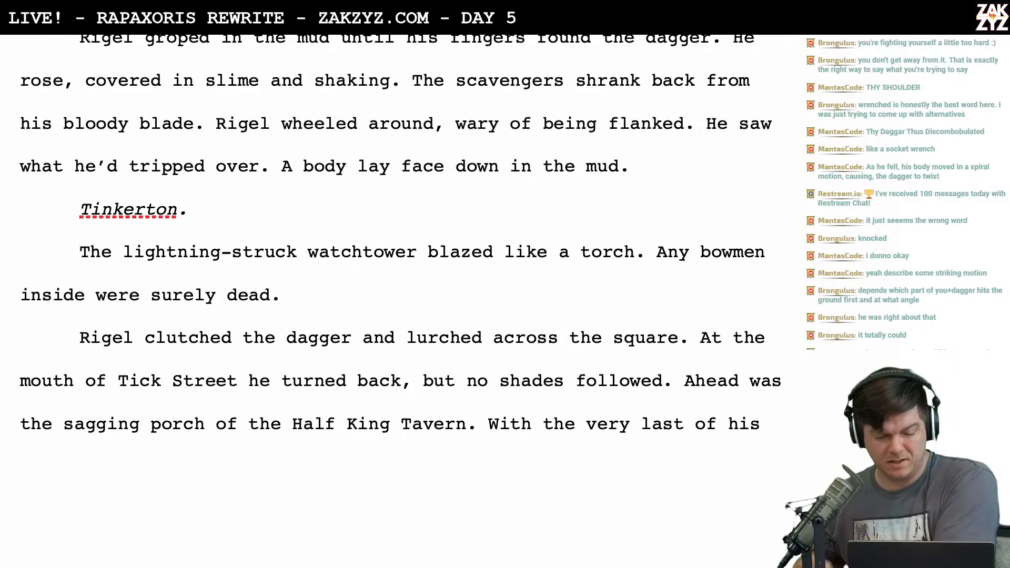
{"action": "scroll", "coordinate": [400, 253], "scroll_direction": "down", "scroll_amount": 6}
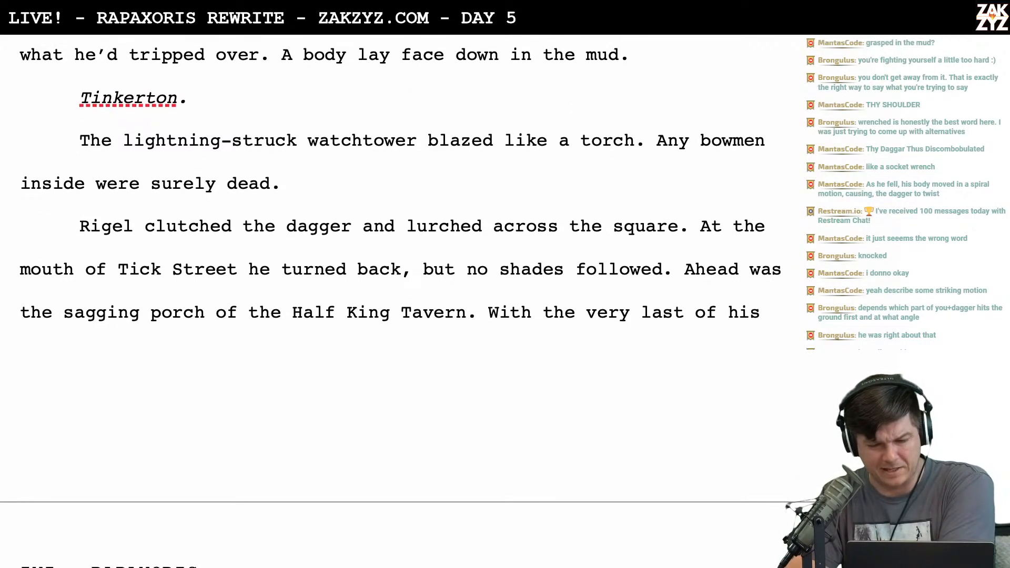
{"action": "scroll", "coordinate": [391, 284], "scroll_direction": "up", "scroll_amount": 2}
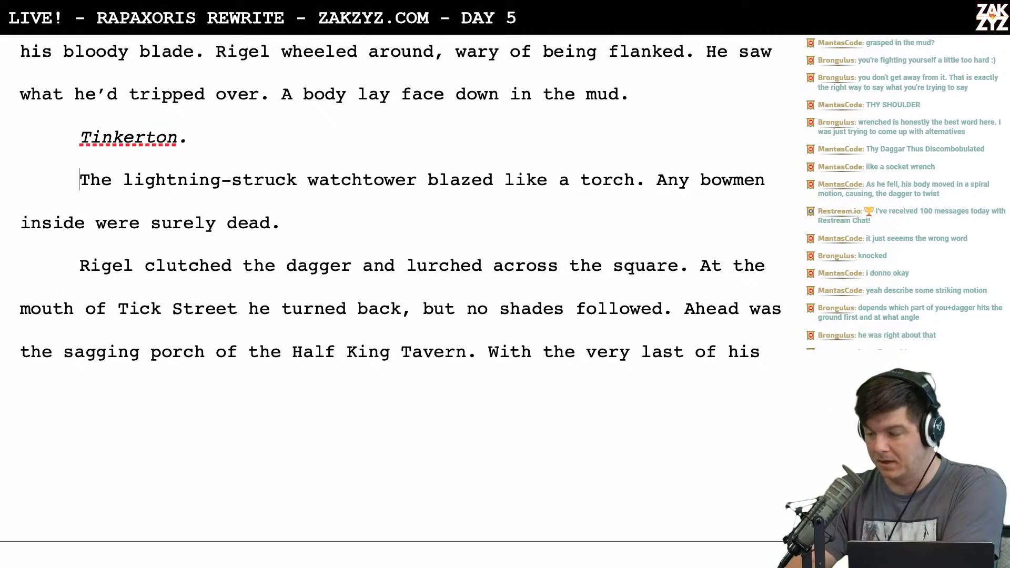
{"action": "scroll", "coordinate": [390, 285], "scroll_direction": "down", "scroll_amount": 1}
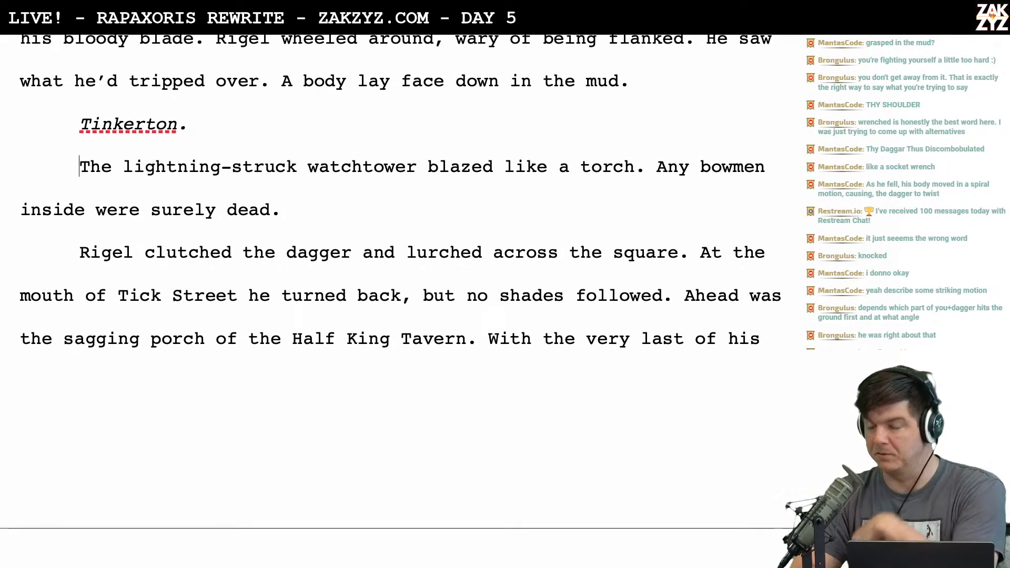
{"action": "scroll", "coordinate": [390, 284], "scroll_direction": "down", "scroll_amount": 1}
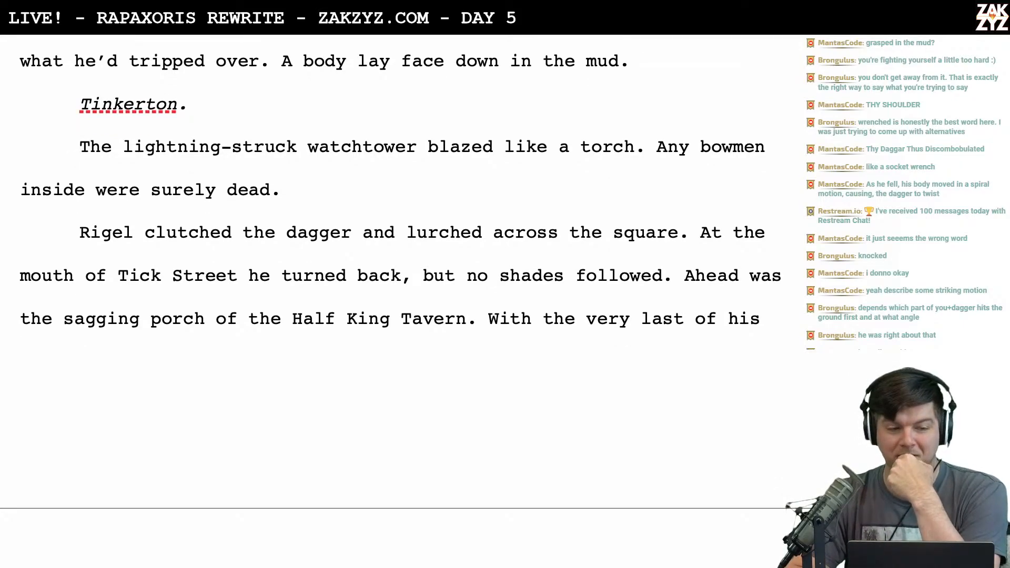
{"action": "scroll", "coordinate": [390, 284], "scroll_direction": "up", "scroll_amount": 1}
{"action": "scroll", "coordinate": [391, 284], "scroll_direction": "down", "scroll_amount": 1}
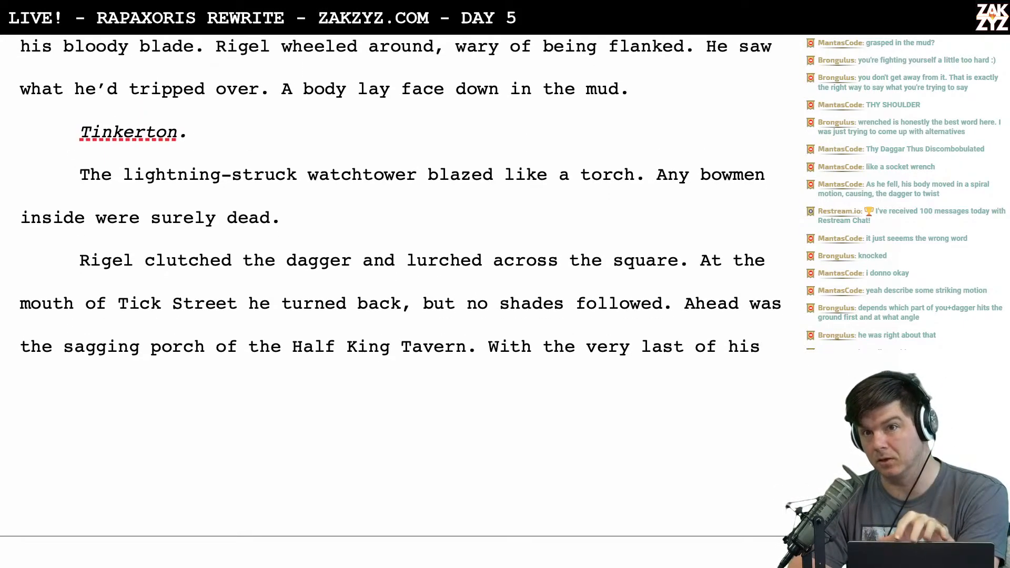
{"action": "scroll", "coordinate": [390, 284], "scroll_direction": "down", "scroll_amount": 1}
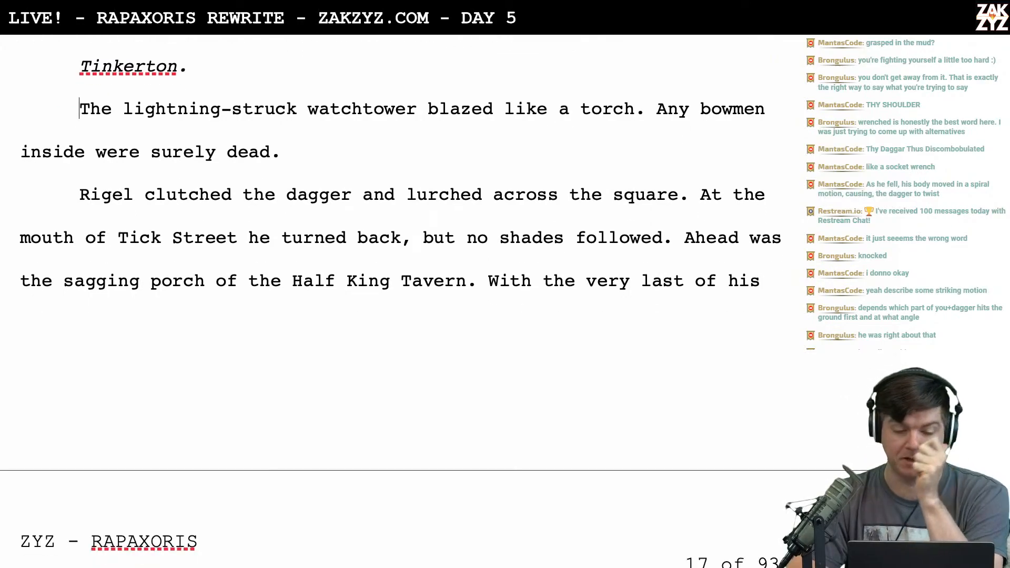
Insert "closed around the handle." after "until his fingers" in the sentence where Rigel gropes in the mud
{"action": "scroll", "coordinate": [400, 242], "scroll_direction": "up", "scroll_amount": 5}
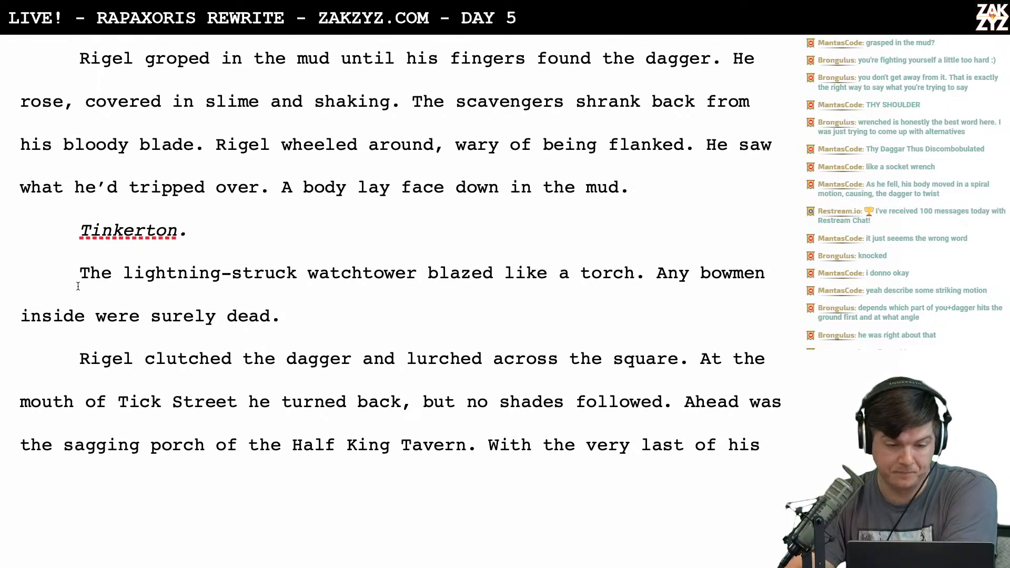
{"action": "scroll", "coordinate": [78, 285], "scroll_direction": "up", "scroll_amount": 3}
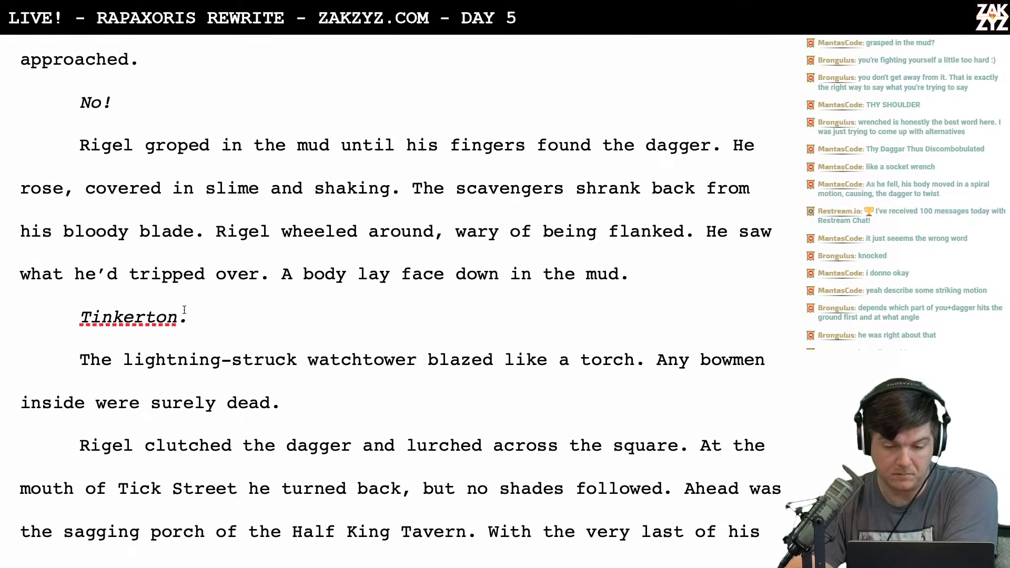
{"action": "scroll", "coordinate": [175, 208], "scroll_direction": "down", "scroll_amount": 1}
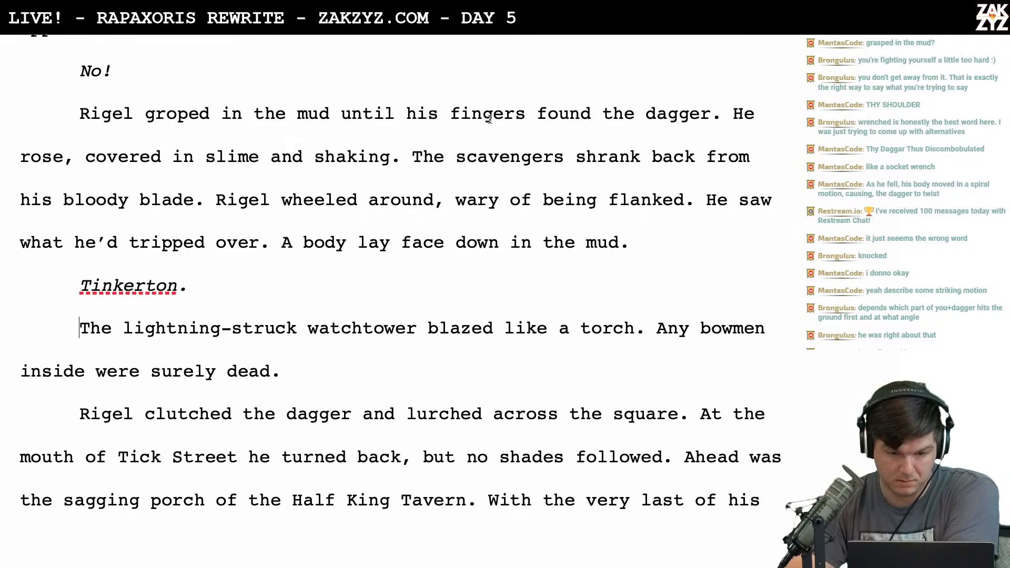
{"action": "left_click", "coordinate": [537, 116]}
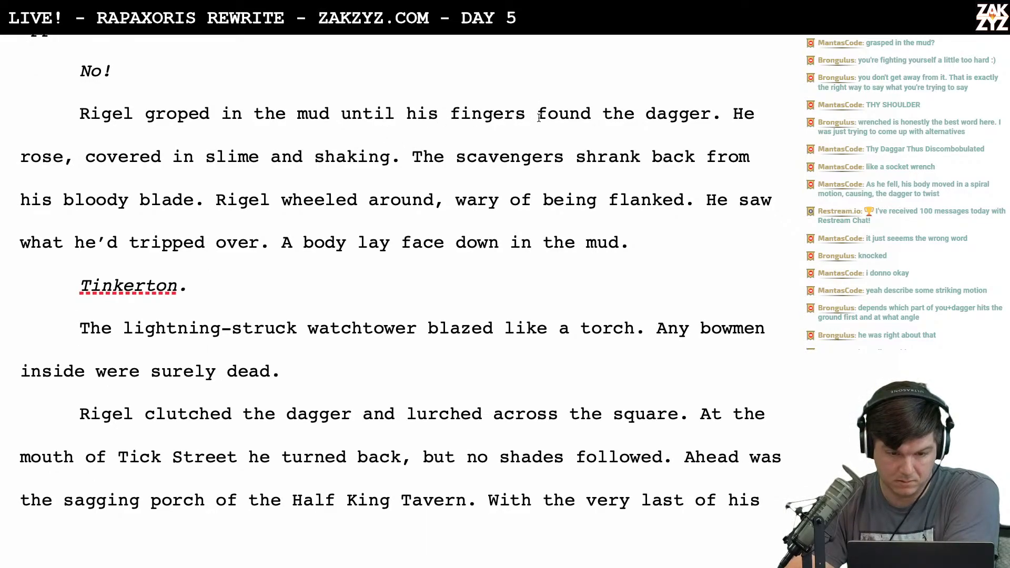
{"action": "type", "text": "closed around "}
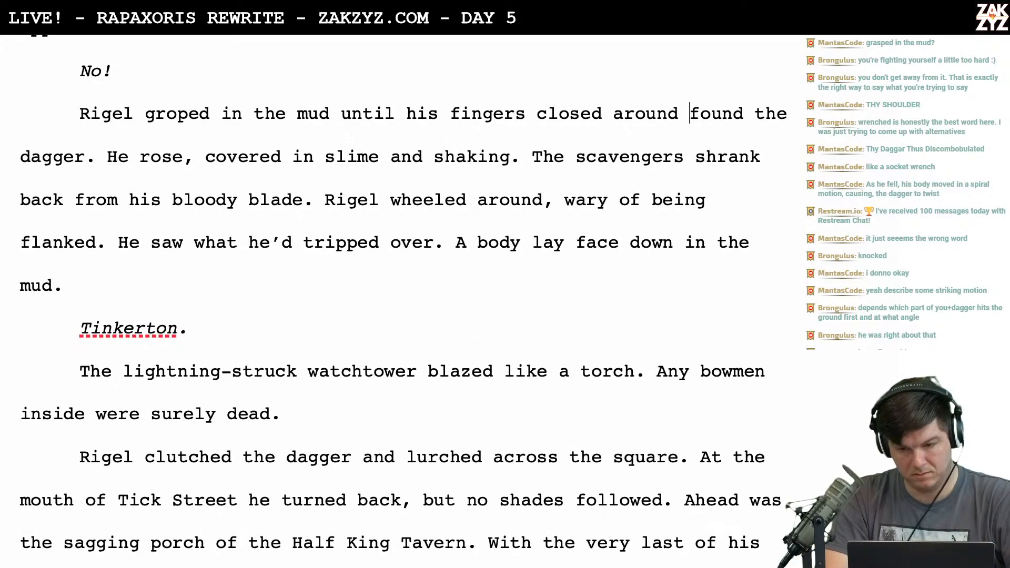
{"action": "type", "text": "the "}
{"action": "type", "text": "hilt."}
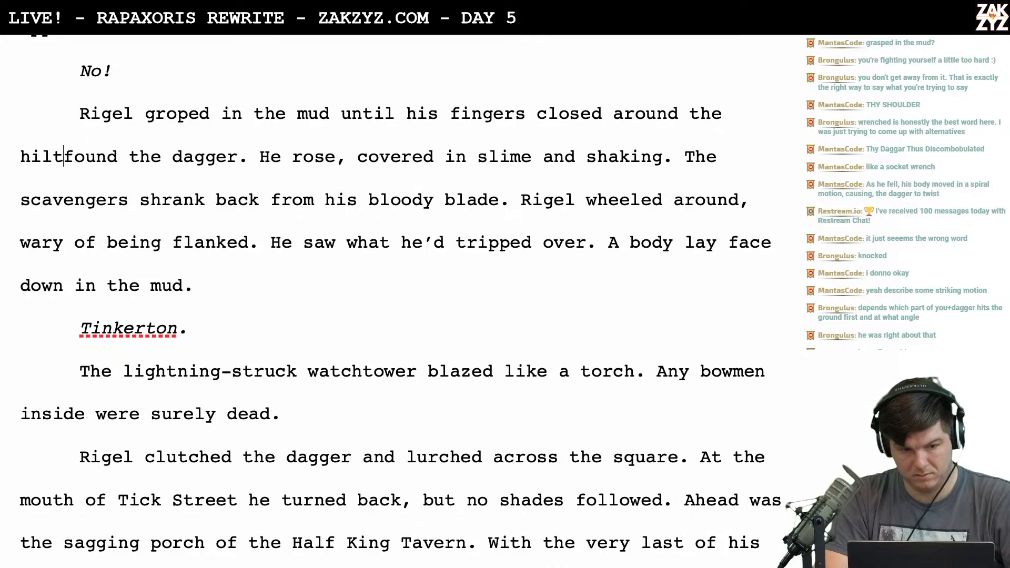
{"action": "key", "text": "BackSpace"}
{"action": "key", "text": "BackSpace"}
{"action": "key", "text": "BackSpace"}
{"action": "key", "text": "BackSpace"}
{"action": "key", "text": "BackSpace"}
{"action": "key", "text": "BackSpace"}
{"action": "key", "text": "BackSpace"}
{"action": "key", "text": "BackSpace"}
{"action": "key", "text": "BackSpace"}
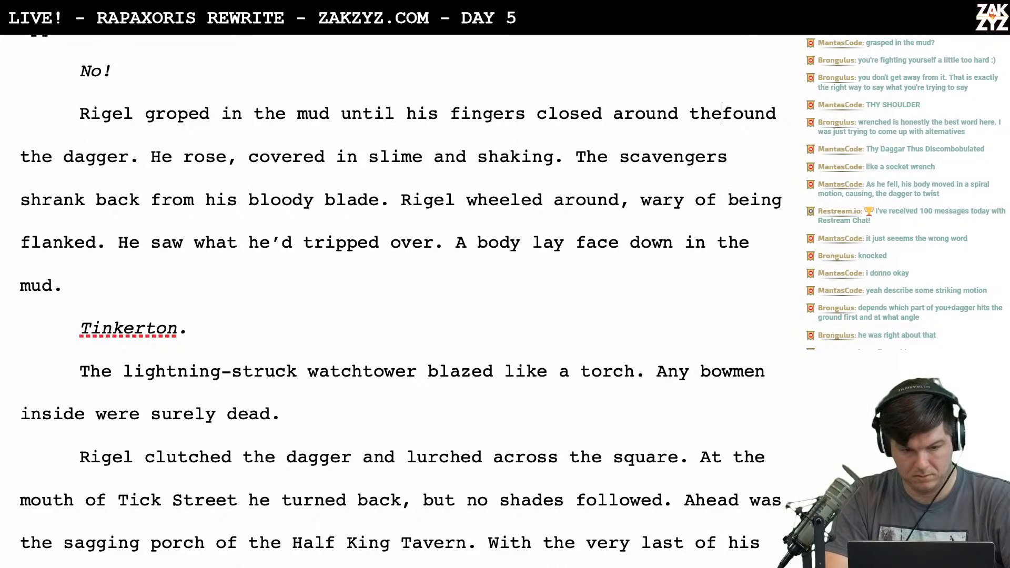
{"action": "type", "text": "the handle."}
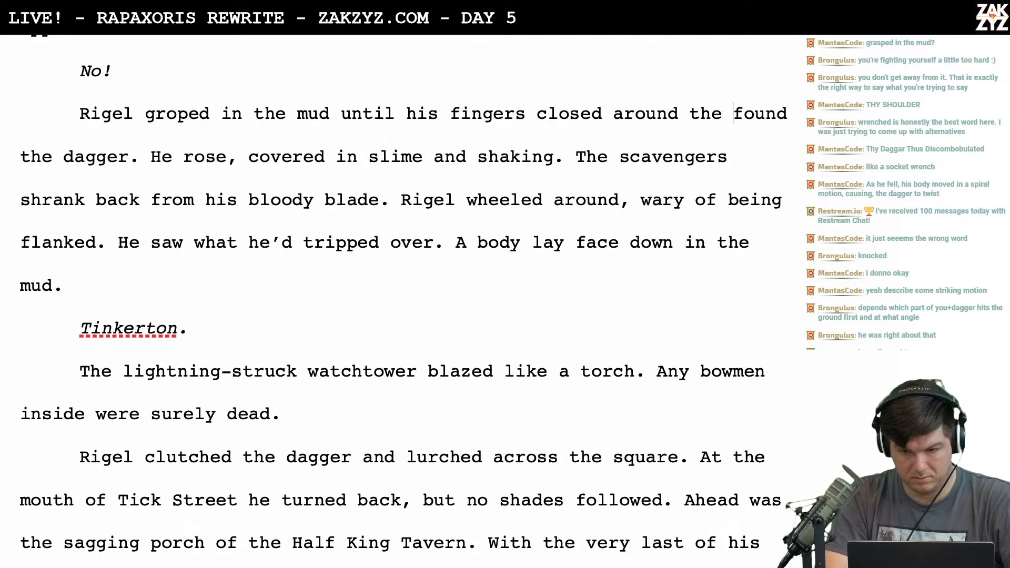
Delete the leftover phrase "found the dagger." before "He rose"
{"action": "key", "text": "shift+Right"}
{"action": "key", "text": "shift+Right"}
{"action": "key", "text": "shift+Right"}
{"action": "key", "text": "shift+Right"}
{"action": "key", "text": "shift+Right"}
{"action": "key", "text": "shift+Right"}
{"action": "key", "text": "shift+Right"}
{"action": "key", "text": "shift+Right"}
{"action": "key", "text": "shift+Right"}
{"action": "key", "text": "shift+Right"}
{"action": "key", "text": "shift+Right"}
{"action": "key", "text": "shift+Right"}
{"action": "key", "text": "shift+Right"}
{"action": "key", "text": "shift+Right"}
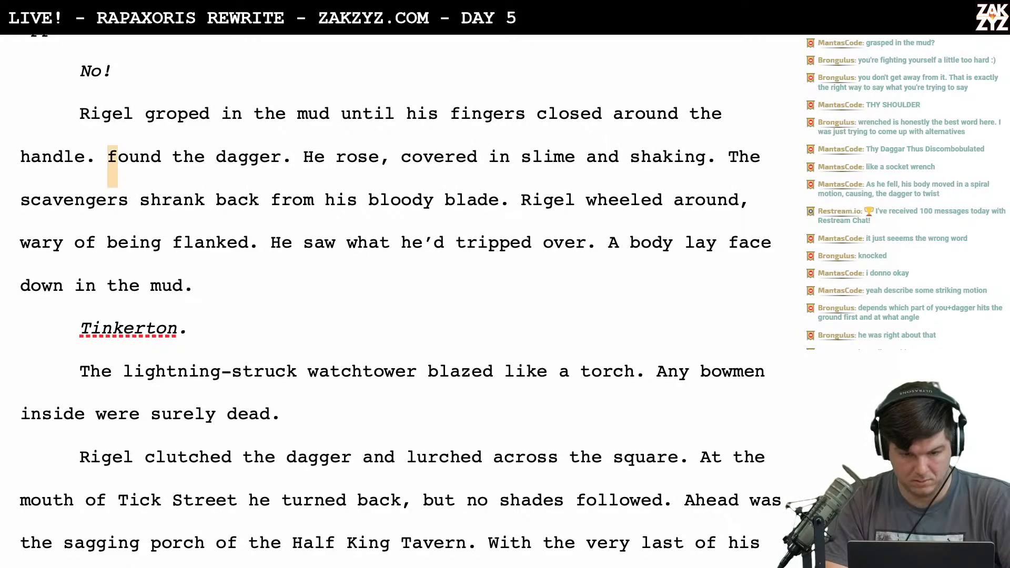
{"action": "key", "text": "shift+Right"}
{"action": "key", "text": "shift+Right"}
{"action": "key", "text": "shift+Right"}
{"action": "key", "text": "shift+Right"}
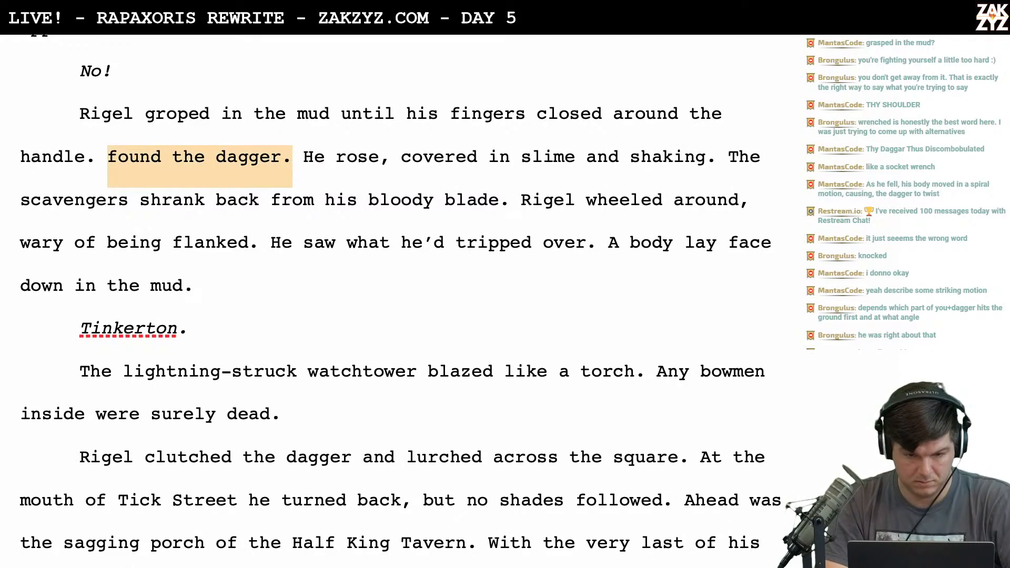
{"action": "key", "text": "BackSpace"}
Insert "with the dagger" after "He rose" so it reads "He rose with the dagger, covered in slime"
{"action": "key", "text": "Right"}
{"action": "key", "text": "Right"}
{"action": "key", "text": "Right"}
{"action": "key", "text": "Right"}
{"action": "key", "text": "Right"}
{"action": "key", "text": "Right"}
{"action": "key", "text": "Right"}
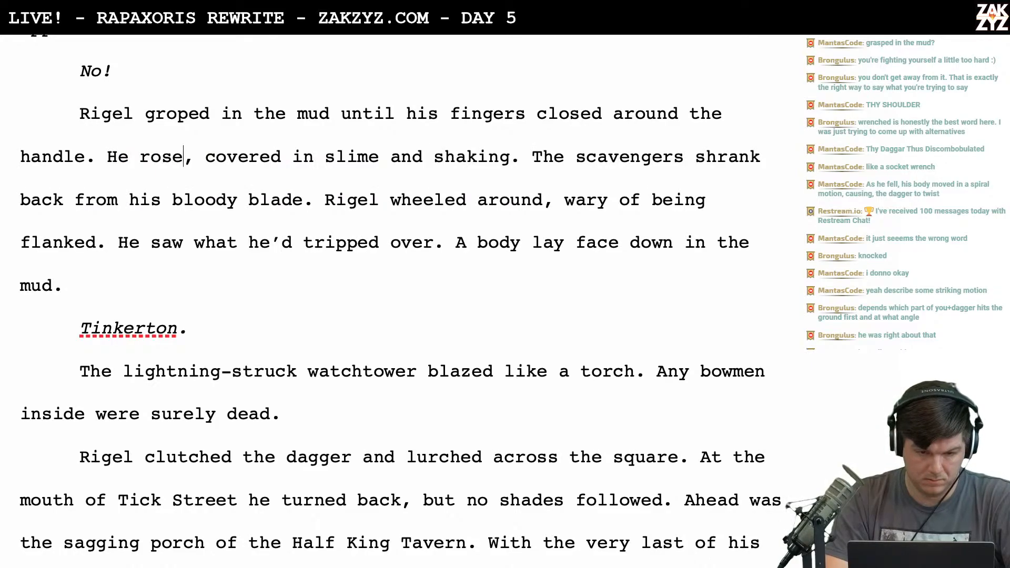
{"action": "type", "text": "with the"}
{"action": "type", "text": " dagger,"}
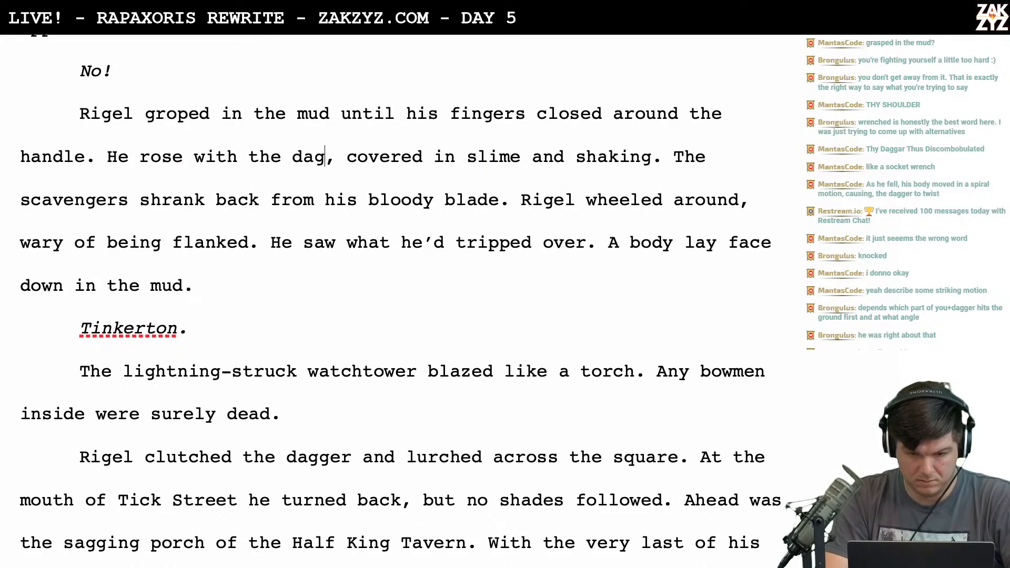
{"action": "key", "text": "BackSpace"}
Replace "the handle." after "his fingers closed around" with "the dagger's grip."
{"action": "scroll", "coordinate": [395, 300], "scroll_direction": "up", "scroll_amount": 2}
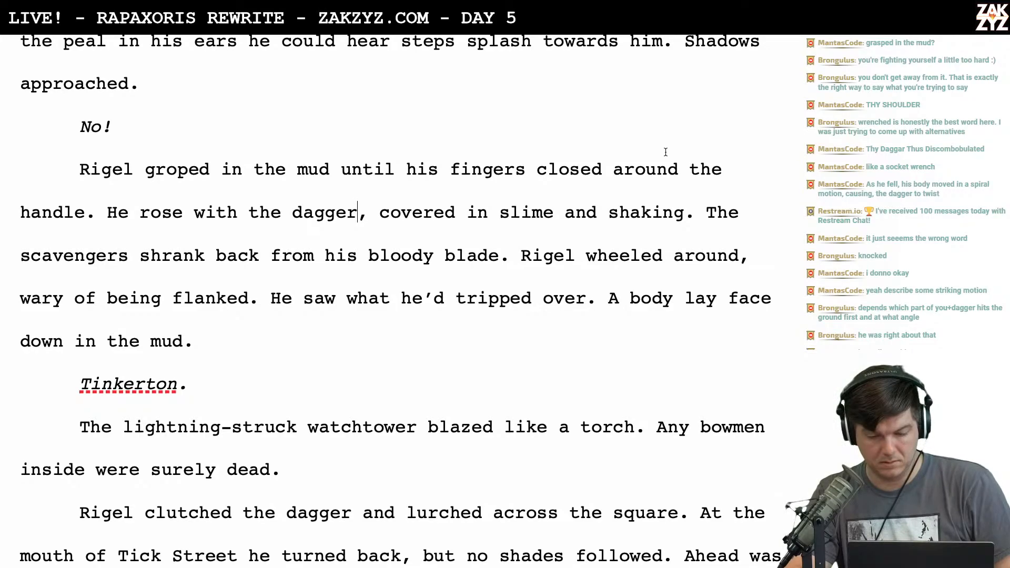
{"action": "type", "text": "dagger's gr"}
{"action": "type", "text": "ip. "}
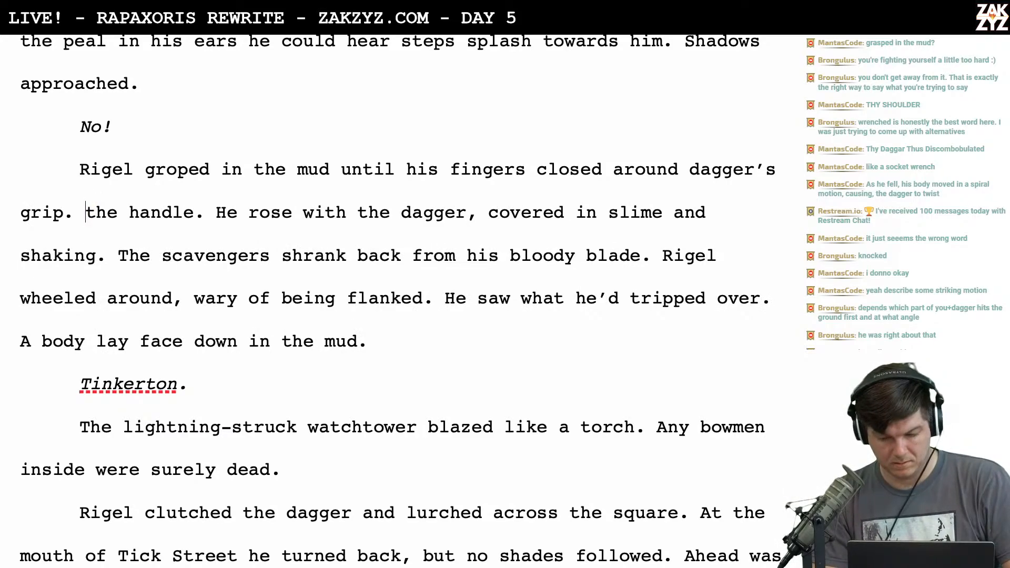
{"action": "type", "text": "the"}
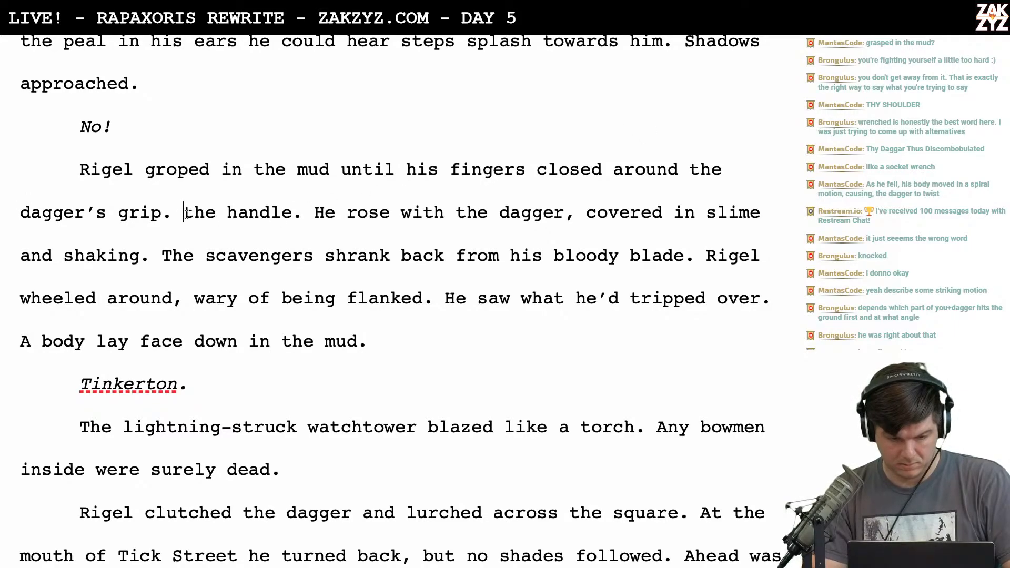
{"action": "left_click_drag", "start_coordinate": [185, 213], "coordinate": [314, 213]}
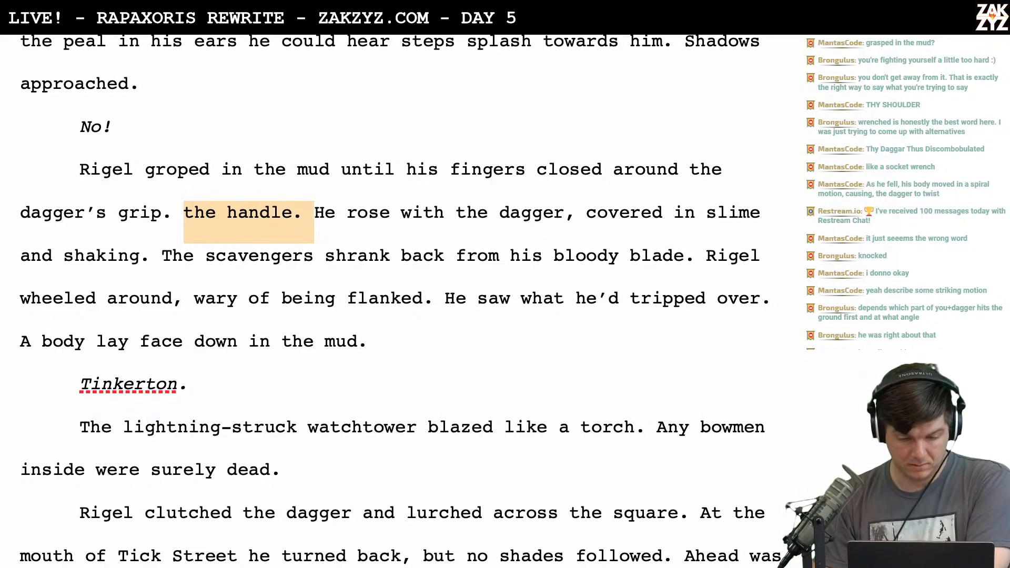
{"action": "key", "text": "BackSpace"}
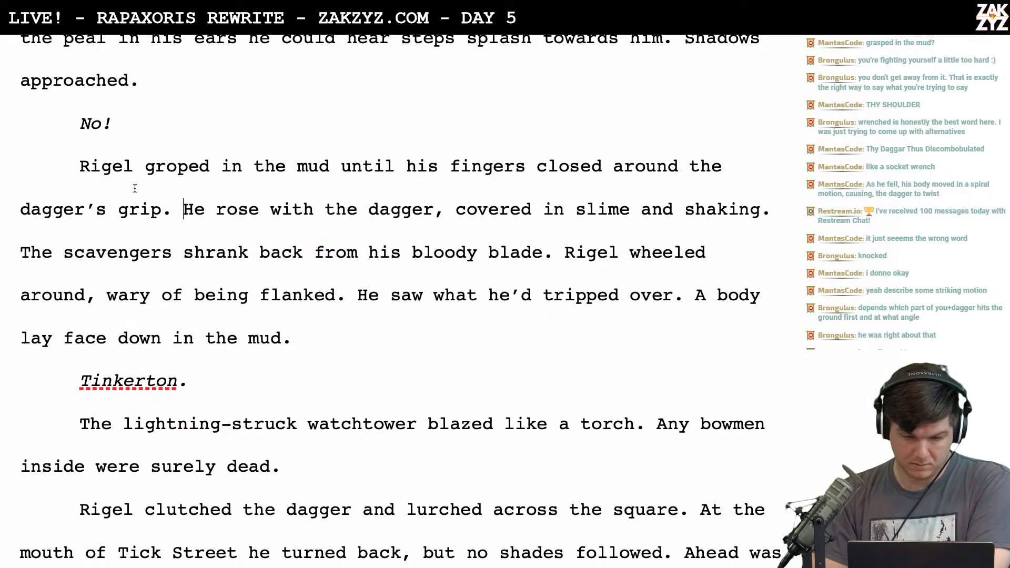
{"action": "scroll", "coordinate": [135, 189], "scroll_direction": "down", "scroll_amount": 1}
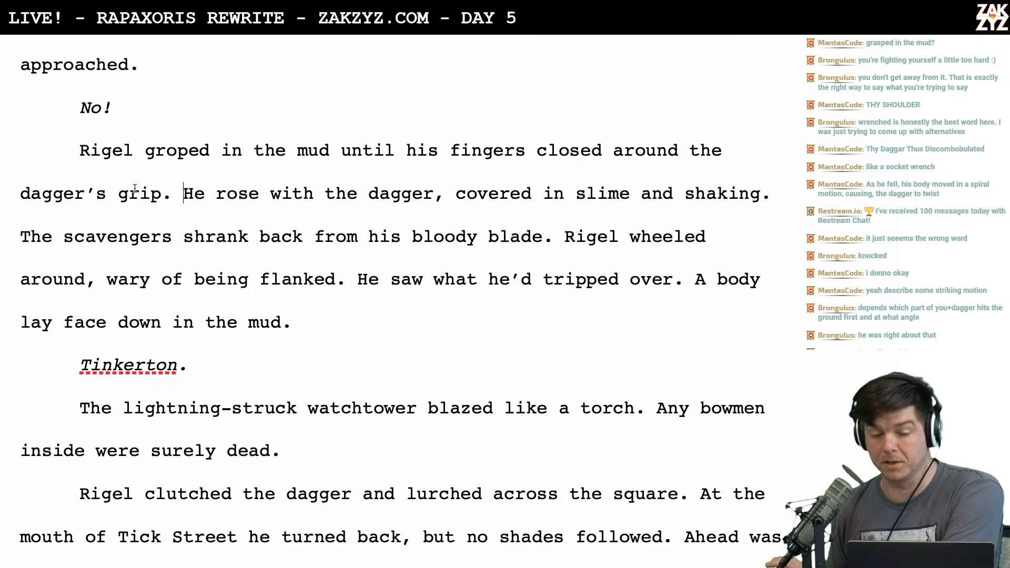
{"action": "scroll", "coordinate": [135, 189], "scroll_direction": "down", "scroll_amount": 1}
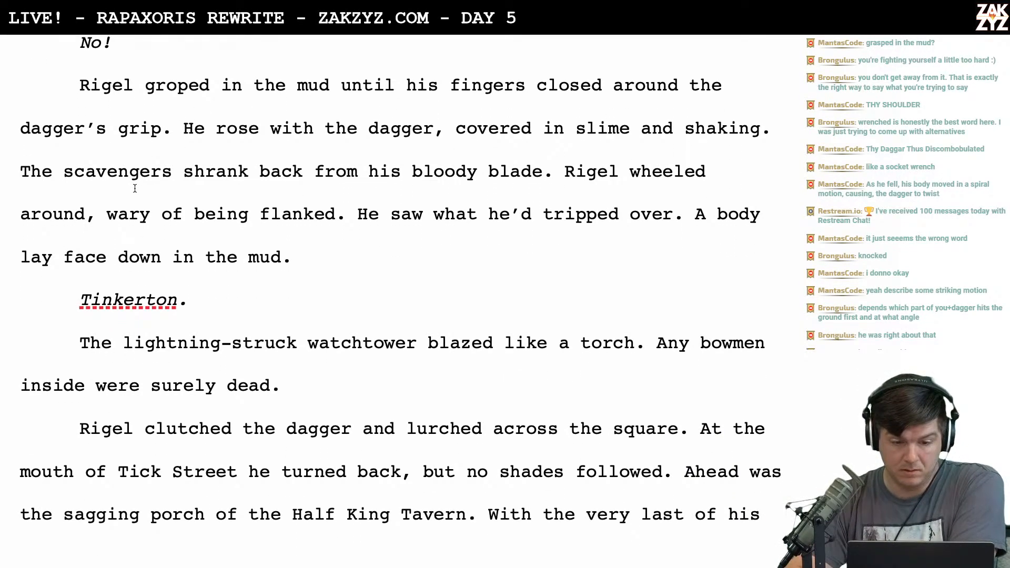
{"action": "scroll", "coordinate": [134, 189], "scroll_direction": "down", "scroll_amount": 1}
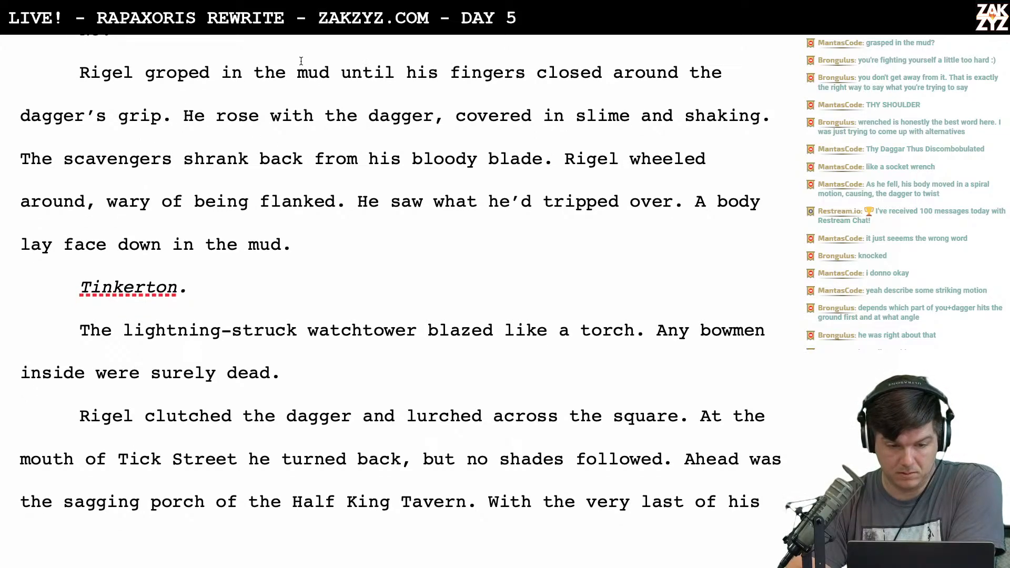
{"action": "left_click", "coordinate": [340, 78]}
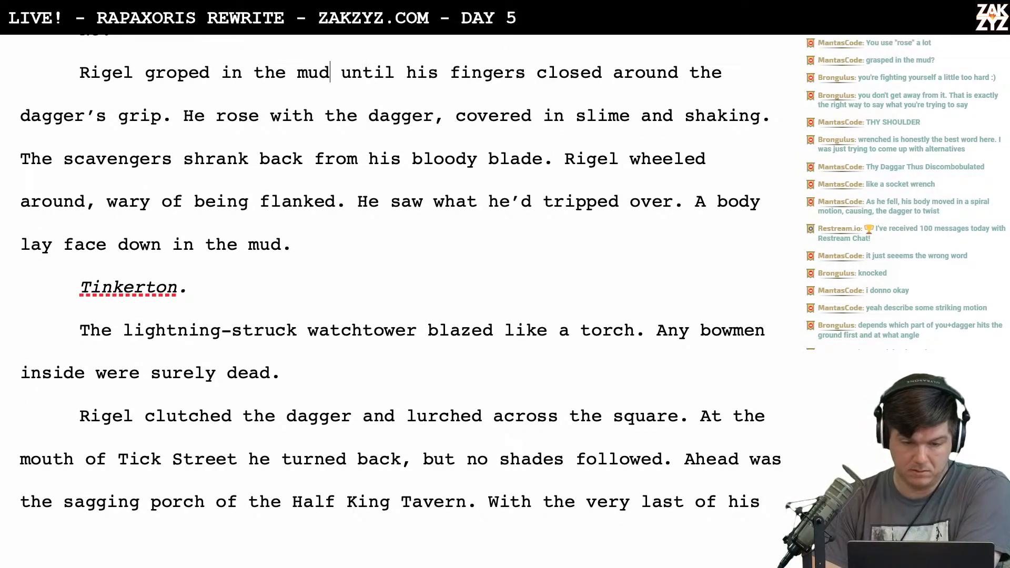
{"action": "key", "text": "Left"}
{"action": "type", "text": ". His fingers"}
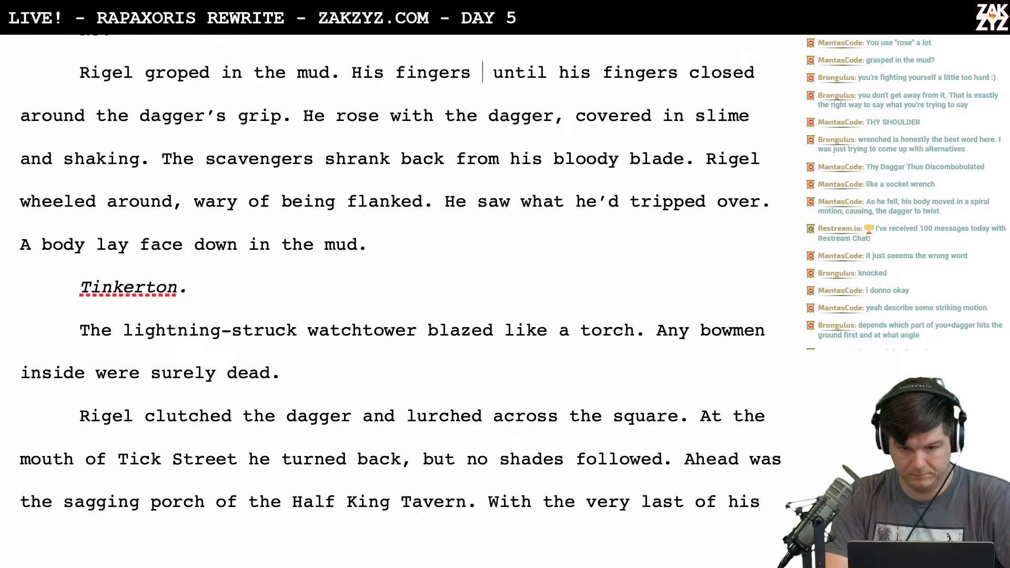
{"action": "key", "text": "BackSpace"}
{"action": "key", "text": "BackSpace"}
{"action": "key", "text": "BackSpace"}
{"action": "key", "text": "BackSpace"}
{"action": "key", "text": "BackSpace"}
{"action": "key", "text": "BackSpace"}
{"action": "key", "text": "BackSpace"}
{"action": "key", "text": "BackSpace"}
{"action": "key", "text": "BackSpace"}
{"action": "key", "text": "BackSpace"}
{"action": "key", "text": "BackSpace"}
{"action": "key", "text": "BackSpace"}
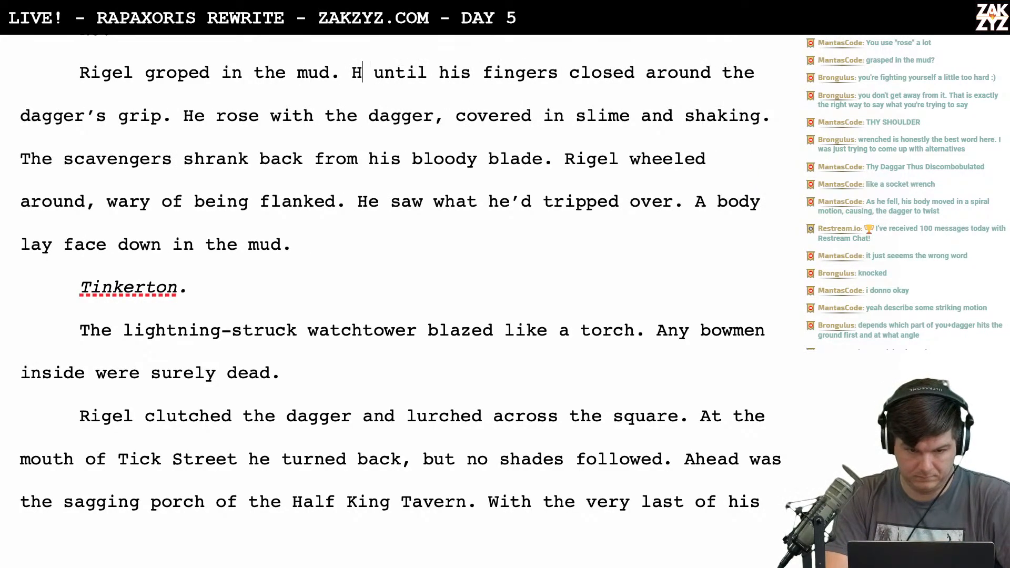
{"action": "key", "text": "Return"}
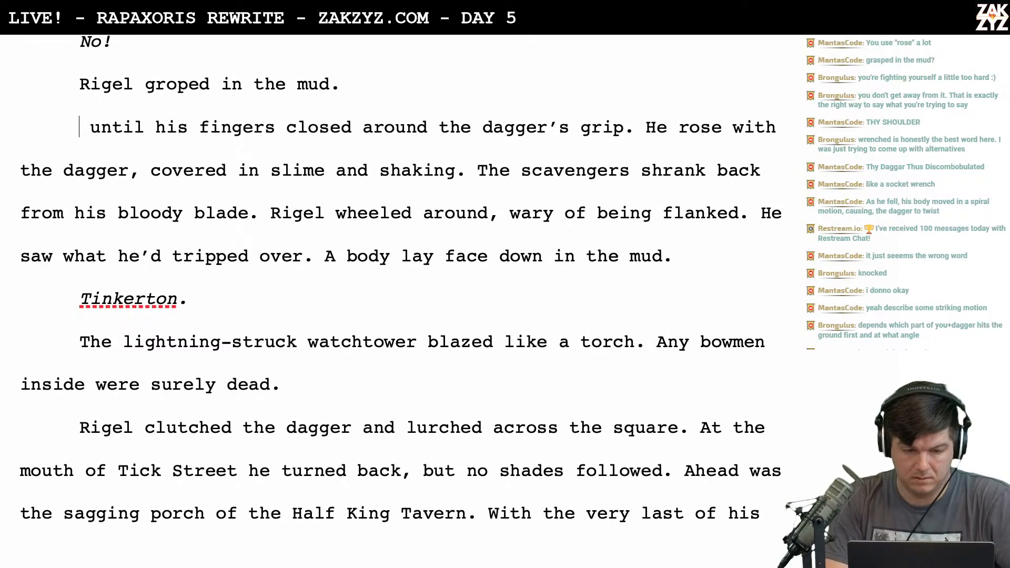
{"action": "key", "text": "Delete"}
{"action": "key", "text": "BackSpace"}
{"action": "scroll", "coordinate": [400, 284], "scroll_direction": "down", "scroll_amount": 1}
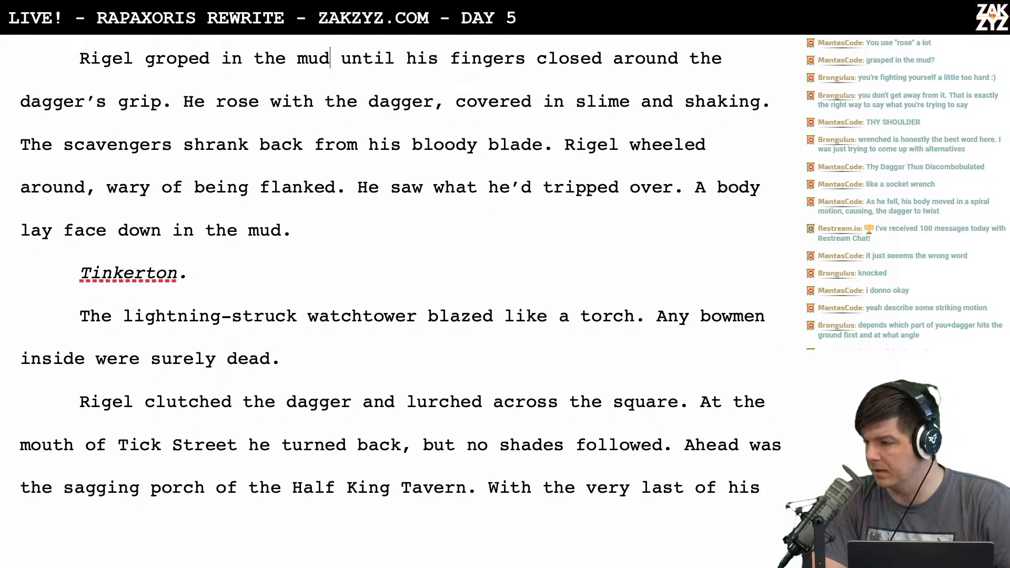
Replace "rose" with "loomed" in the sentence about the watchtower above the burned-out inn
{"action": "scroll", "coordinate": [400, 284], "scroll_direction": "up", "scroll_amount": 2}
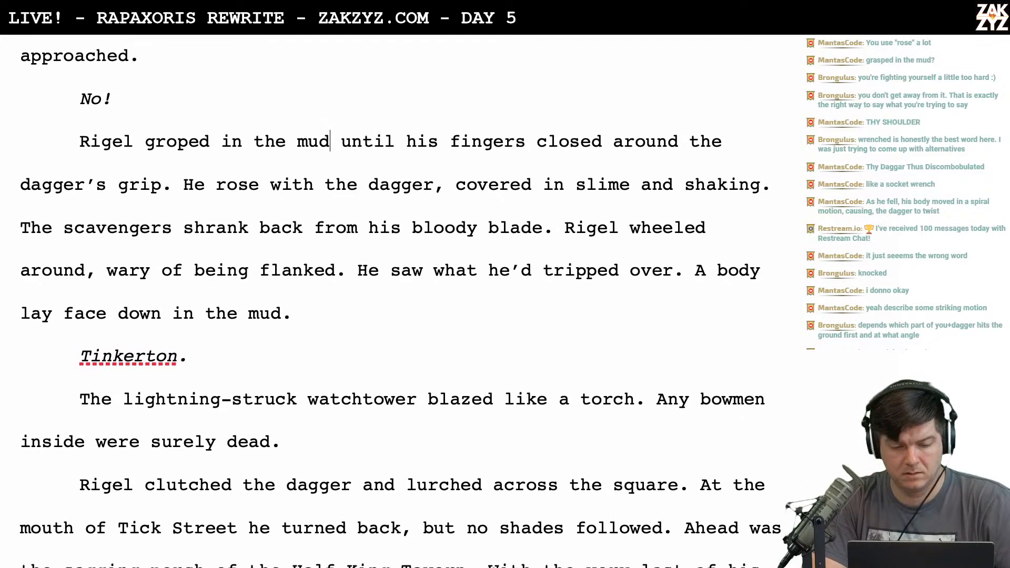
{"action": "scroll", "coordinate": [231, 151], "scroll_direction": "up", "scroll_amount": 1}
{"action": "scroll", "coordinate": [231, 152], "scroll_direction": "up", "scroll_amount": 3}
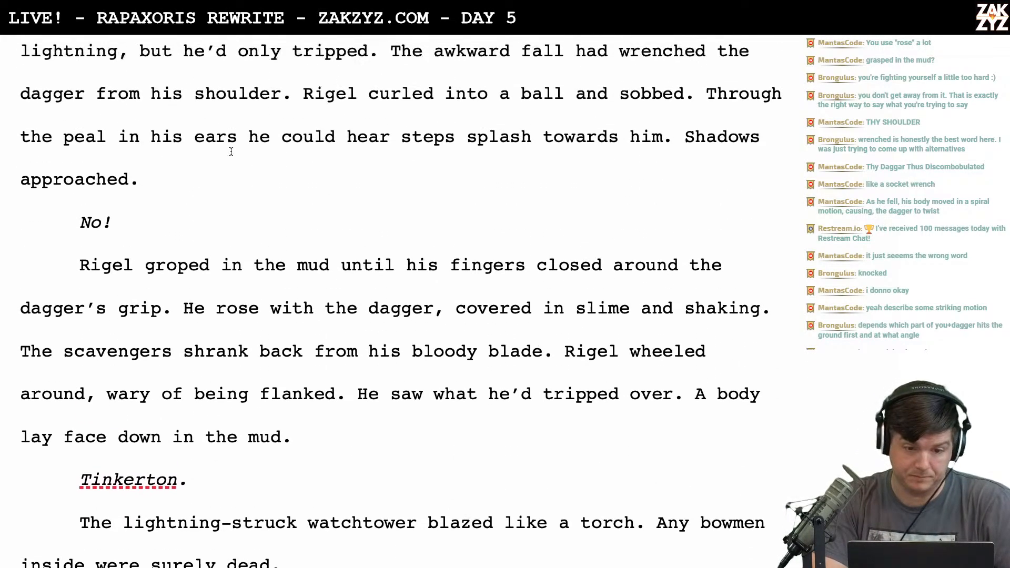
{"action": "scroll", "coordinate": [231, 151], "scroll_direction": "up", "scroll_amount": 6}
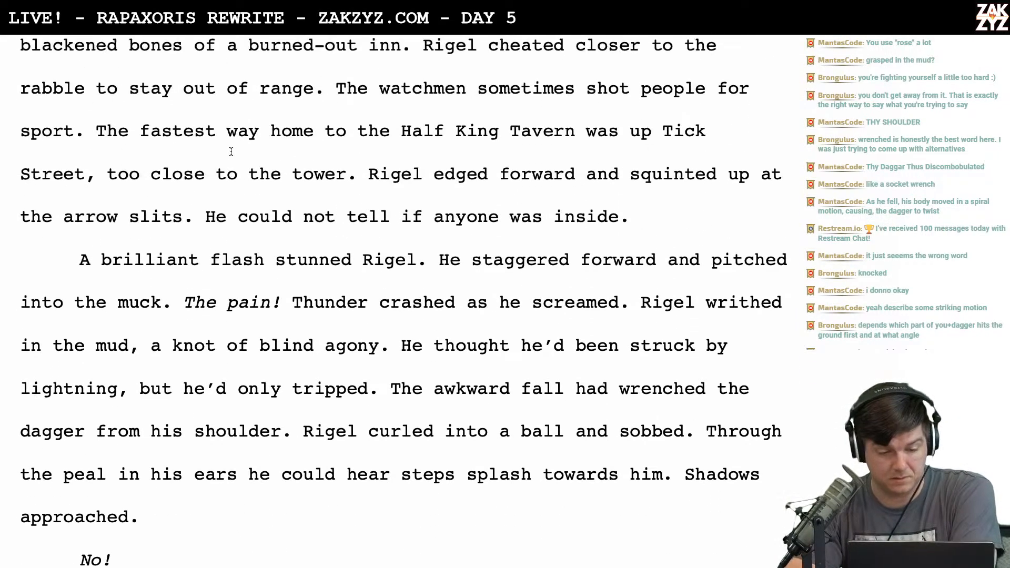
{"action": "scroll", "coordinate": [230, 151], "scroll_direction": "up", "scroll_amount": 1}
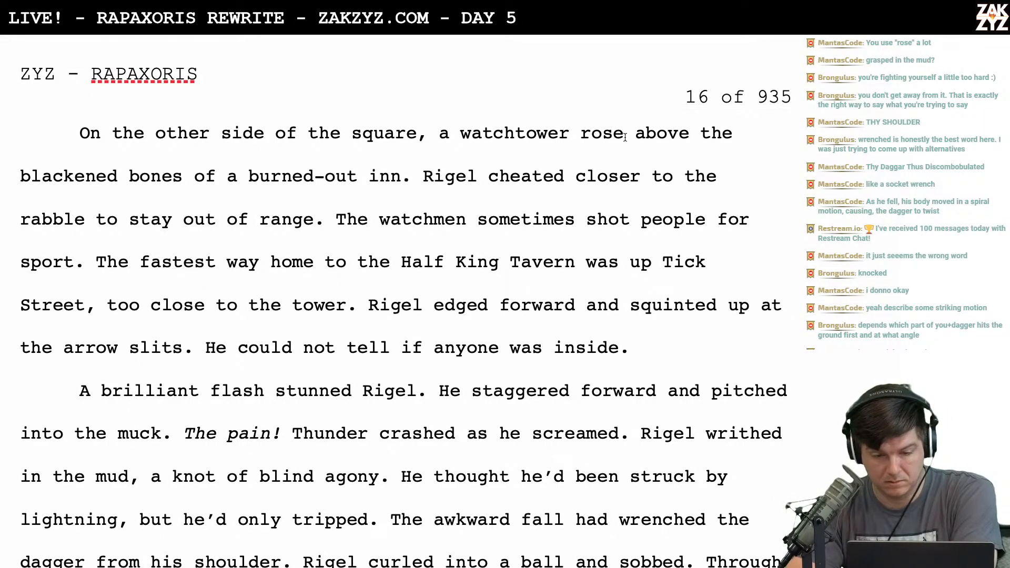
{"action": "scroll", "coordinate": [583, 181], "scroll_direction": "down", "scroll_amount": 1}
{"action": "scroll", "coordinate": [582, 182], "scroll_direction": "up", "scroll_amount": 1}
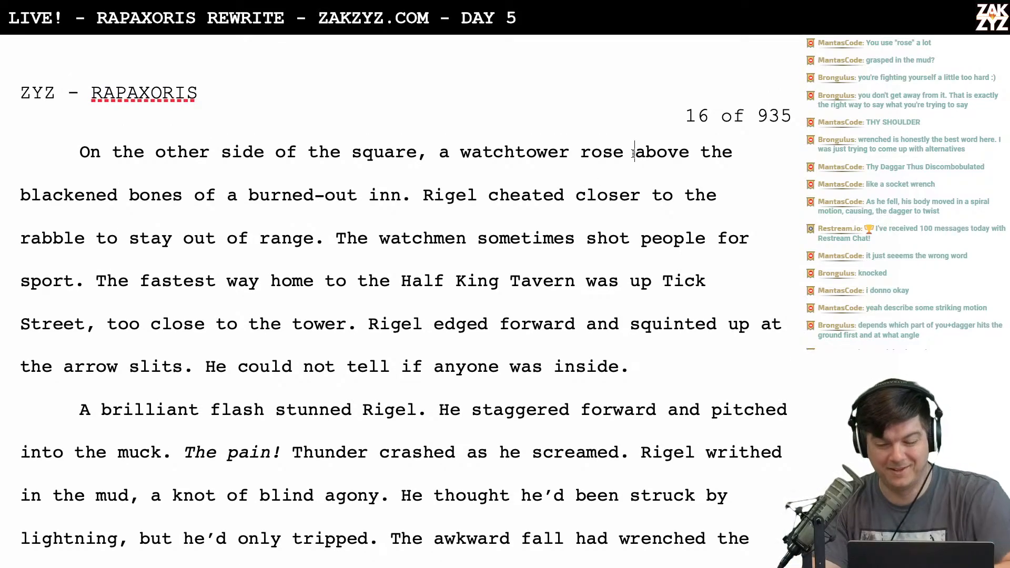
{"action": "key", "text": "BackSpace"}
{"action": "key", "text": "BackSpace"}
{"action": "key", "text": "BackSpace"}
{"action": "key", "text": "BackSpace"}
{"action": "type", "text": "loomed"}
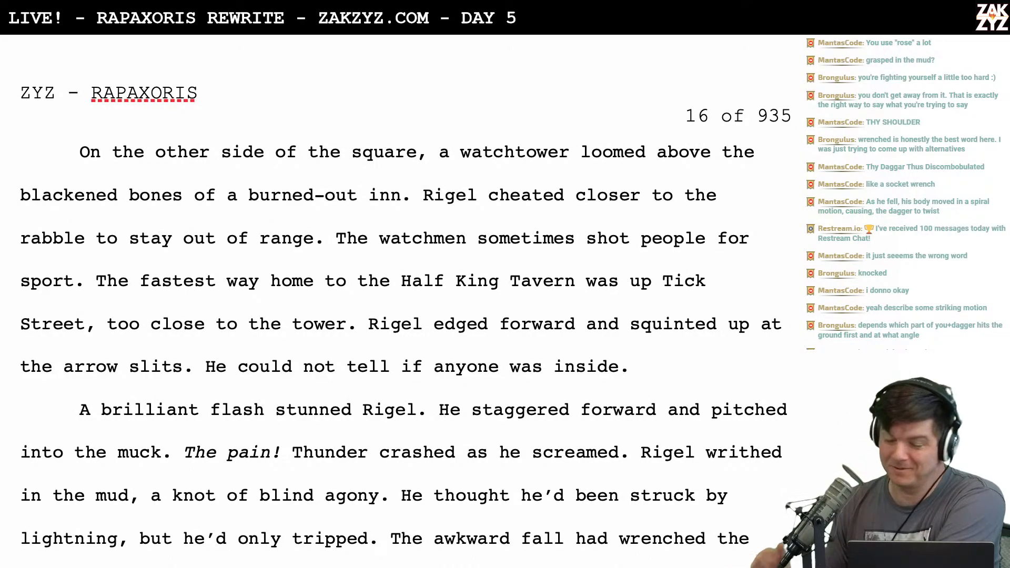
Reread the passage from Rigel's fall in the mud to the lightning-struck watchtower
{"action": "scroll", "coordinate": [630, 153], "scroll_direction": "down", "scroll_amount": 5}
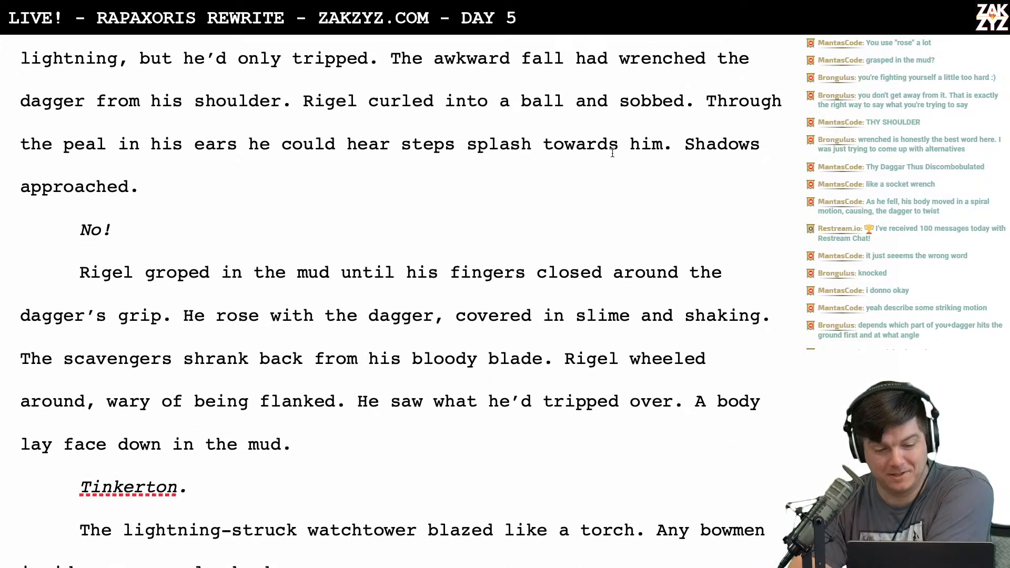
{"action": "scroll", "coordinate": [566, 239], "scroll_direction": "down", "scroll_amount": 2}
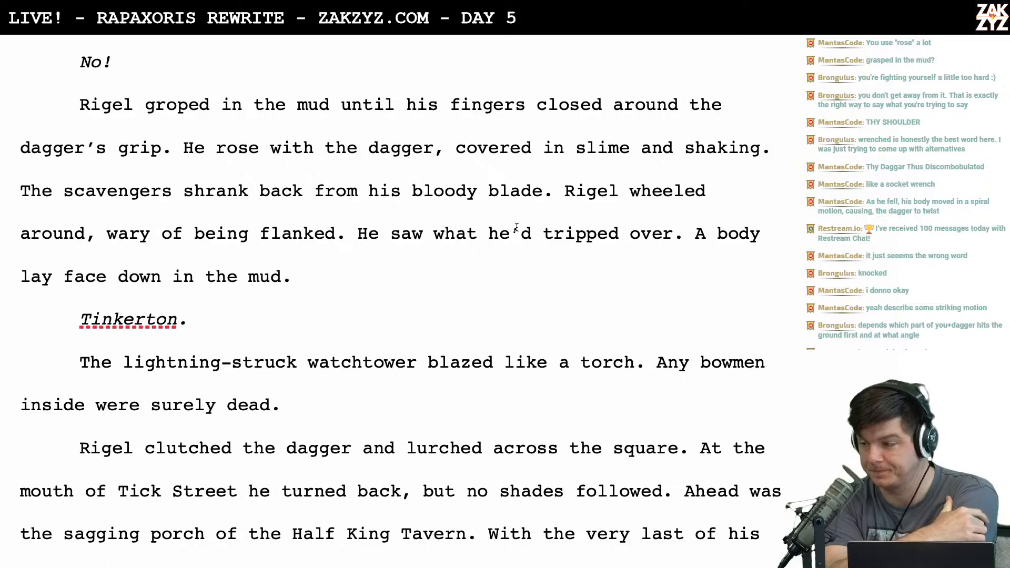
{"action": "scroll", "coordinate": [516, 227], "scroll_direction": "down", "scroll_amount": 1}
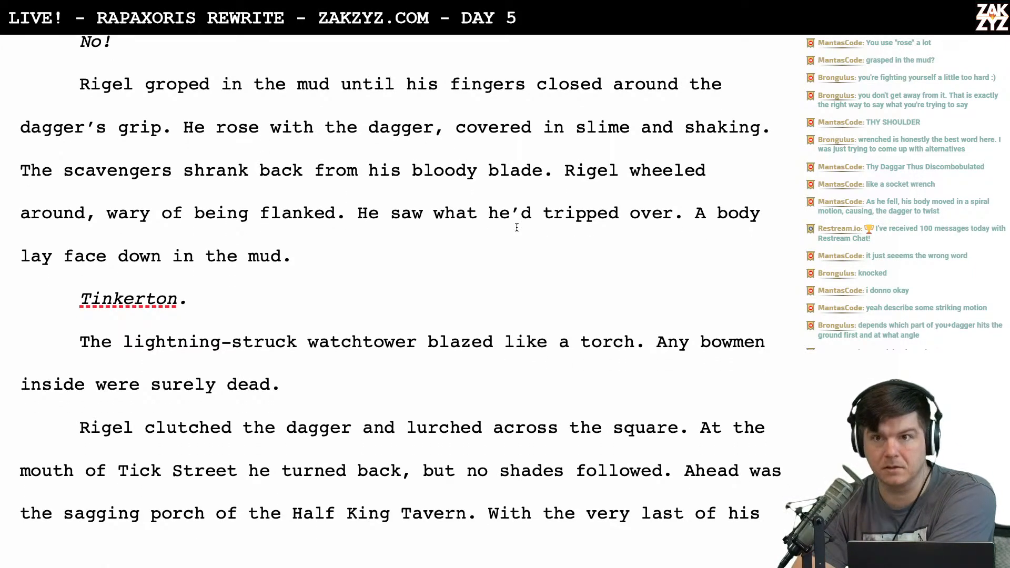
{"action": "scroll", "coordinate": [517, 227], "scroll_direction": "down", "scroll_amount": 1}
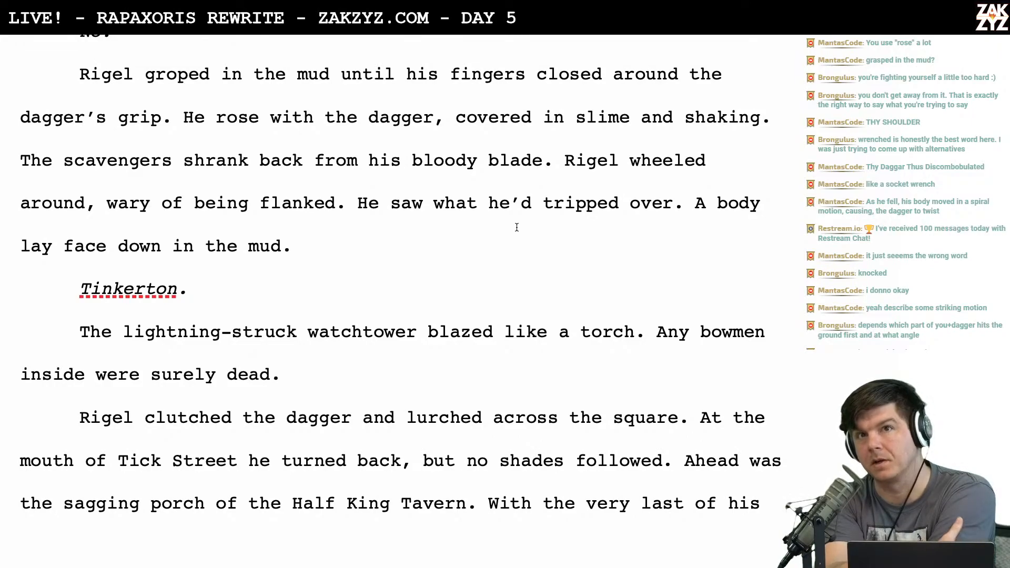
{"action": "scroll", "coordinate": [517, 227], "scroll_direction": "down", "scroll_amount": 1}
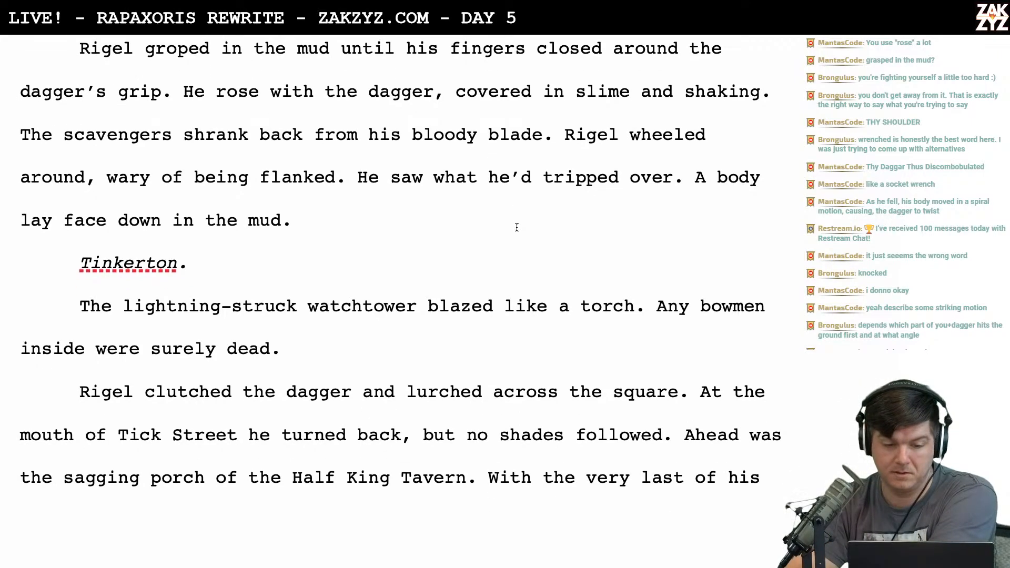
{"action": "scroll", "coordinate": [517, 227], "scroll_direction": "up", "scroll_amount": 2}
{"action": "scroll", "coordinate": [516, 228], "scroll_direction": "down", "scroll_amount": 2}
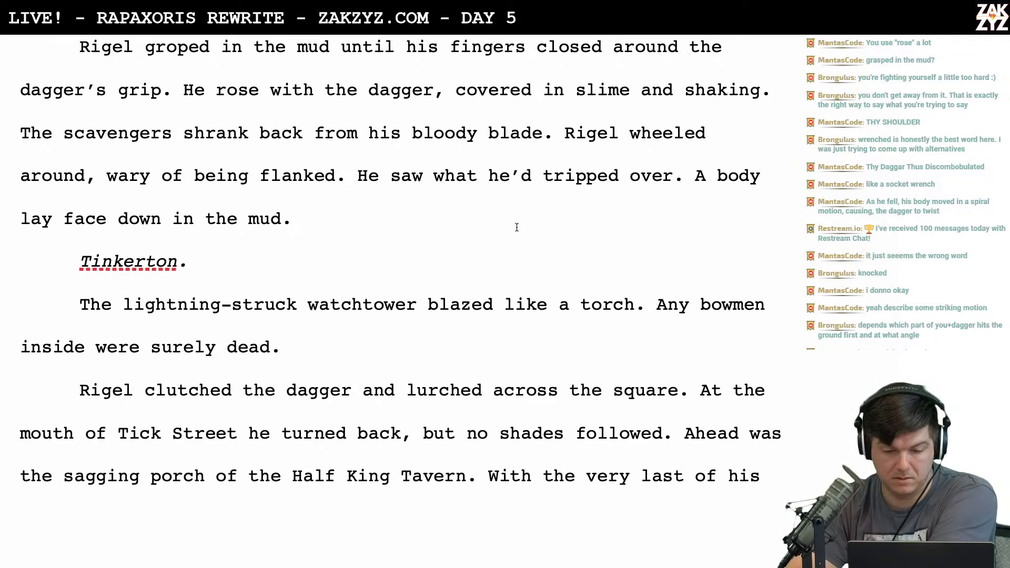
{"action": "scroll", "coordinate": [517, 227], "scroll_direction": "down", "scroll_amount": 1}
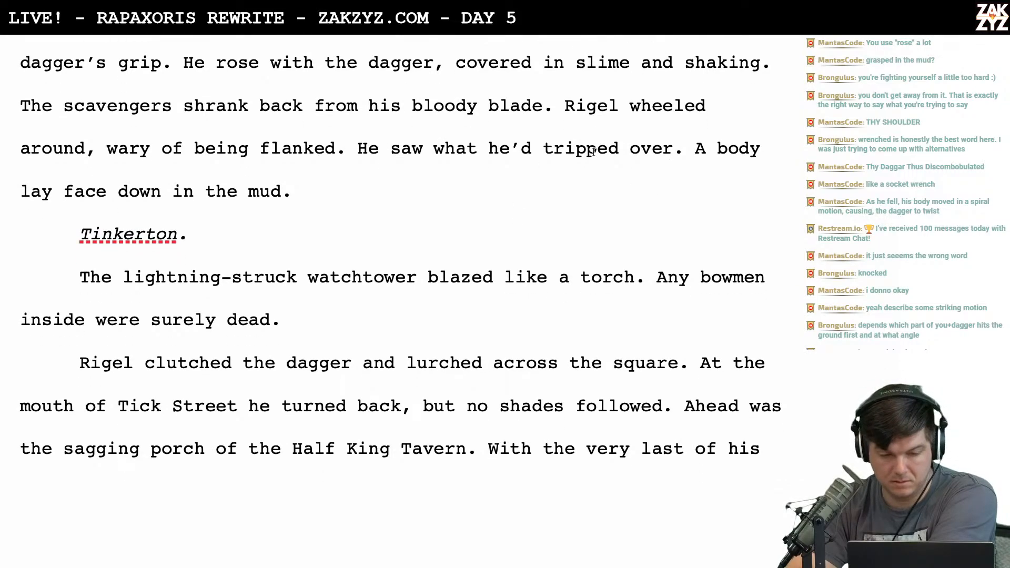
{"action": "scroll", "coordinate": [464, 156], "scroll_direction": "down", "scroll_amount": 2}
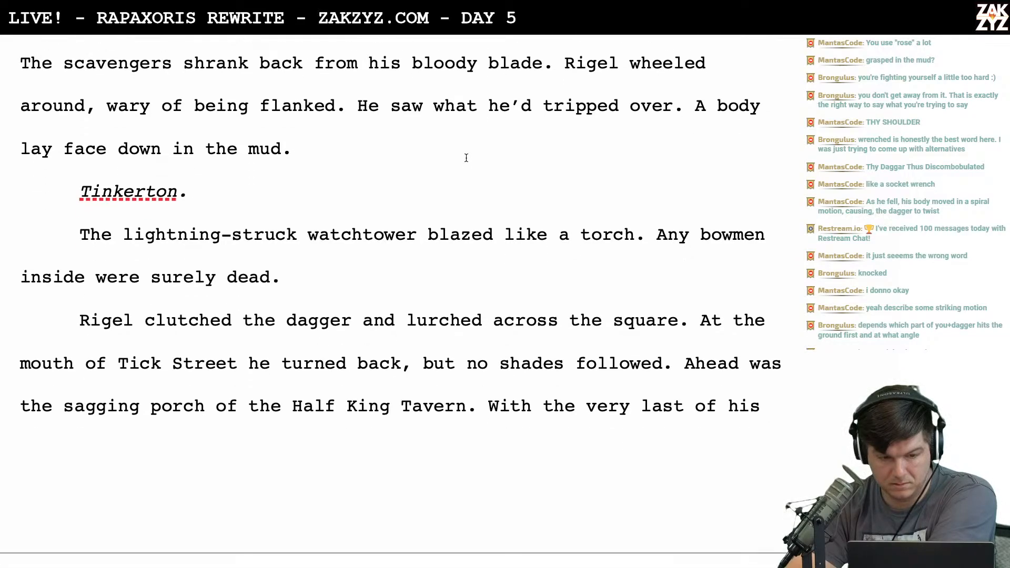
Reword the opening of the burning watchtower sentence to "Across the square, the lightning-struck watchtower", removing the leading "The"
{"action": "left_click", "coordinate": [123, 229]}
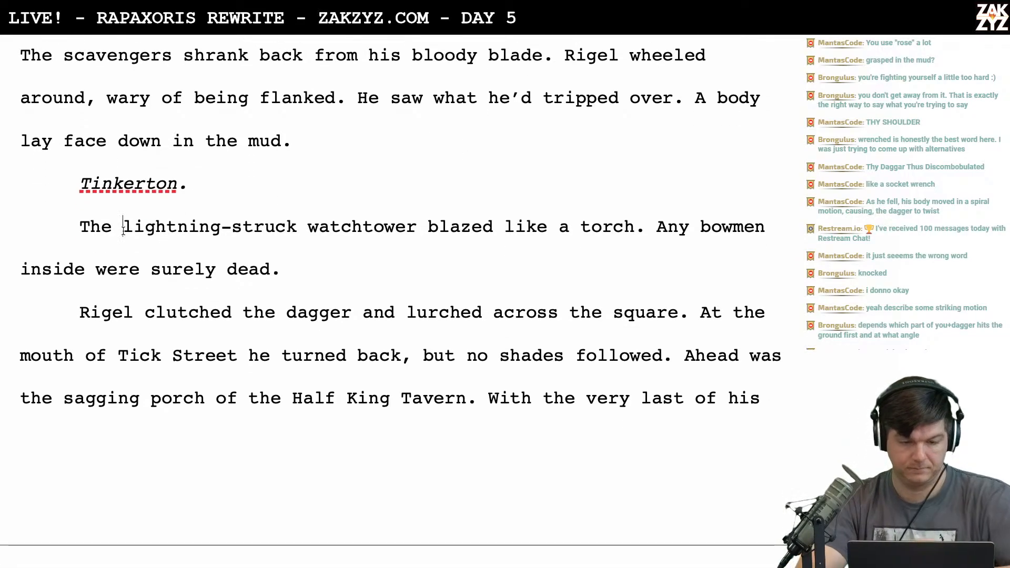
{"action": "type", "text": "Sa"}
{"action": "key", "text": "BackSpace"}
{"action": "key", "text": "BackSpace"}
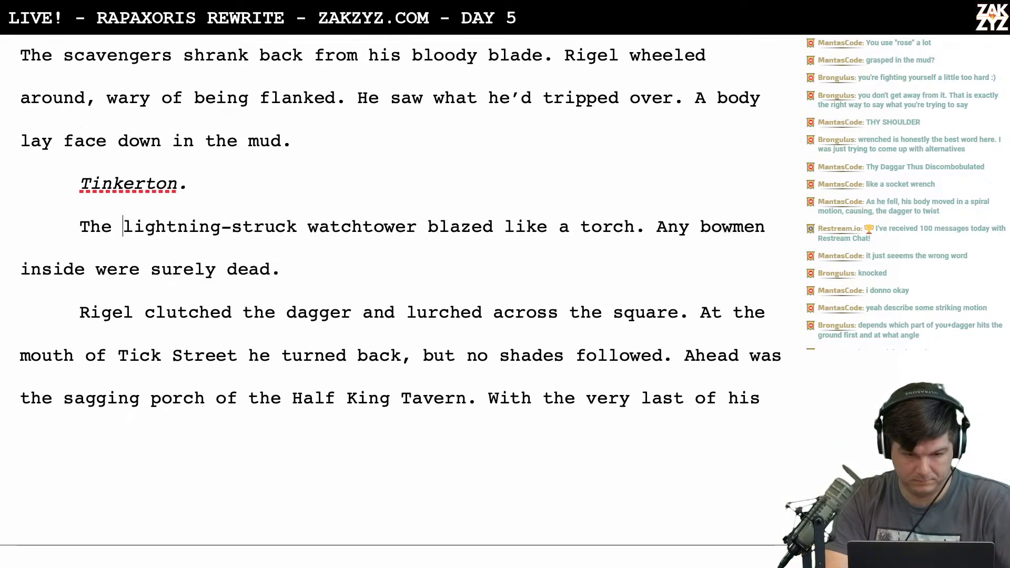
{"action": "type", "text": "Across squid s"}
{"action": "key", "text": "BackSpace"}
{"action": "key", "text": "BackSpace"}
{"action": "key", "text": "BackSpace"}
{"action": "key", "text": "BackSpace"}
{"action": "key", "text": "BackSpace"}
{"action": "key", "text": "BackSpace"}
{"action": "key", "text": "BackSpace"}
{"action": "type", "text": "the sq"}
{"action": "key", "text": "BackSpace"}
{"action": "type", "text": "quare, the"}
{"action": "key", "text": "Left"}
{"action": "key", "text": "Left"}
{"action": "key", "text": "Left"}
{"action": "key", "text": "Left"}
{"action": "key", "text": "Left"}
{"action": "key", "text": "Left"}
{"action": "key", "text": "Left"}
{"action": "key", "text": "Left"}
{"action": "key", "text": "Left"}
{"action": "key", "text": "Left"}
{"action": "key", "text": "Left"}
{"action": "key", "text": "Left"}
{"action": "key", "text": "Left"}
{"action": "key", "text": "Left"}
{"action": "key", "text": "Left"}
{"action": "key", "text": "Left"}
{"action": "key", "text": "Left"}
{"action": "key", "text": "Left"}
{"action": "key", "text": "Left"}
{"action": "key", "text": "Left"}
{"action": "key", "text": "Left"}
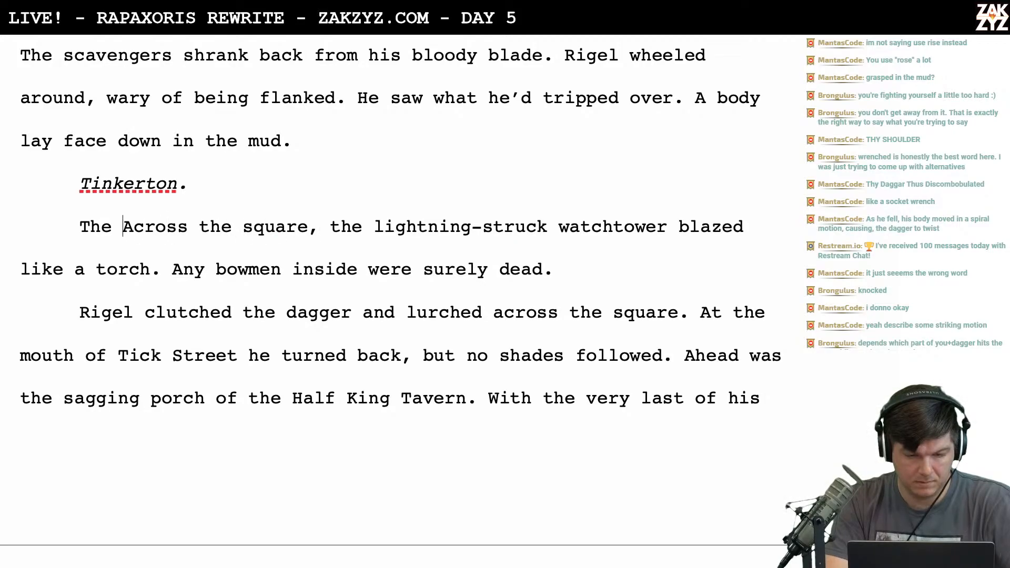
{"action": "key", "text": "BackSpace"}
{"action": "key", "text": "BackSpace"}
{"action": "key", "text": "BackSpace"}
{"action": "key", "text": "BackSpace"}
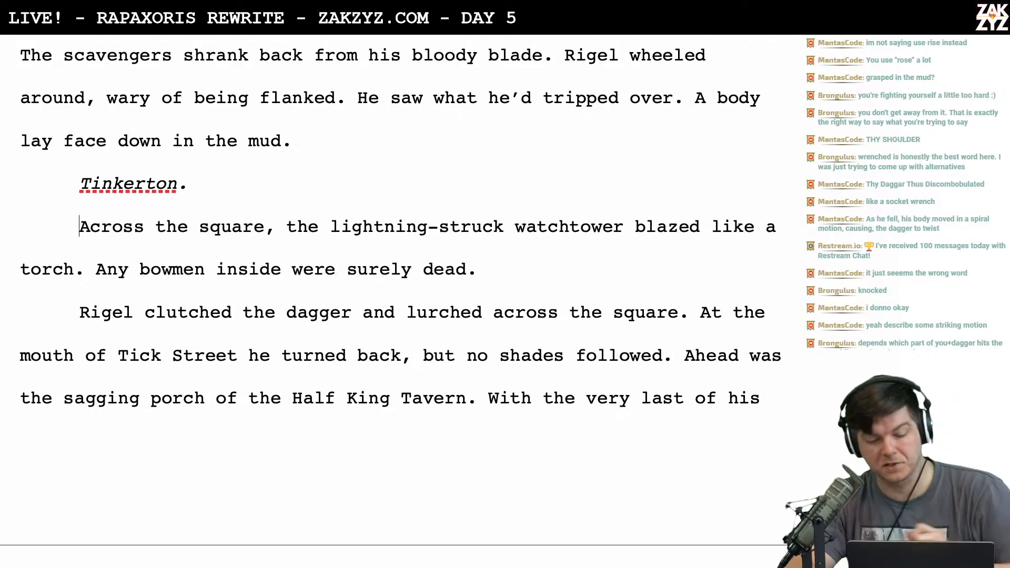
Add the sentence "Rigel lurched across the square." after "Any bowmen inside were surely dead."
{"action": "scroll", "coordinate": [305, 240], "scroll_direction": "down", "scroll_amount": 1}
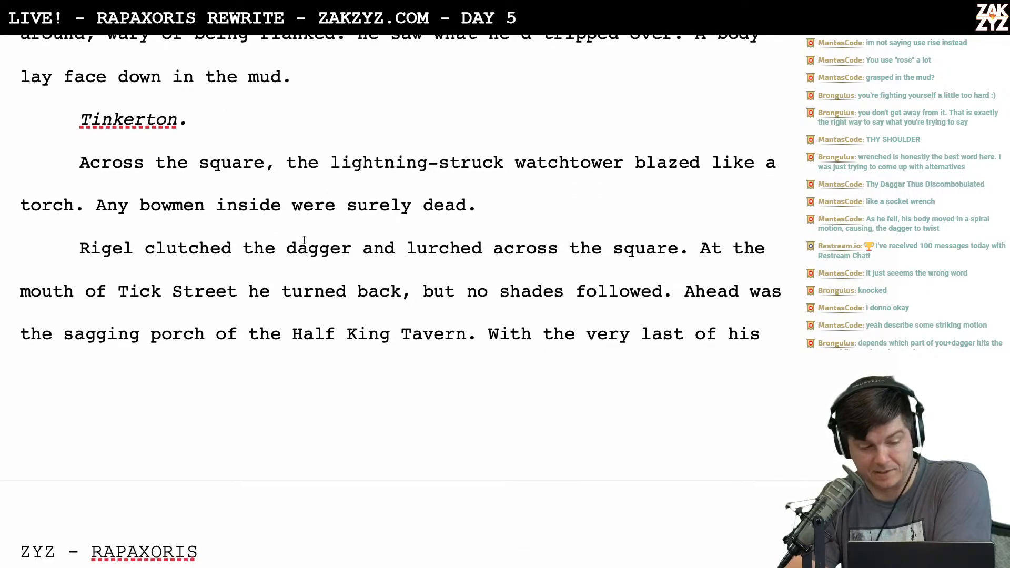
{"action": "scroll", "coordinate": [223, 197], "scroll_direction": "down", "scroll_amount": 1}
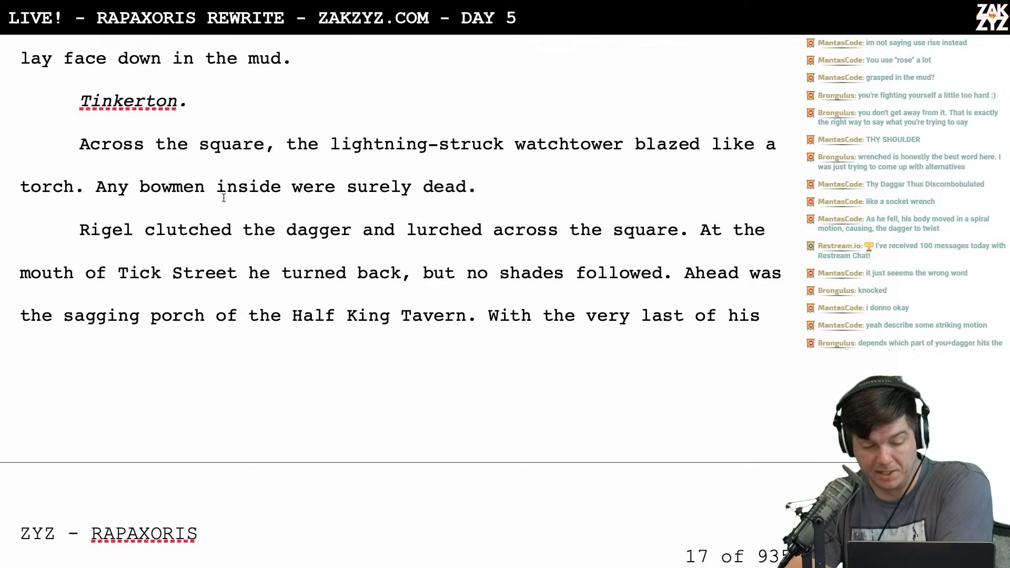
{"action": "scroll", "coordinate": [278, 207], "scroll_direction": "down", "scroll_amount": 1}
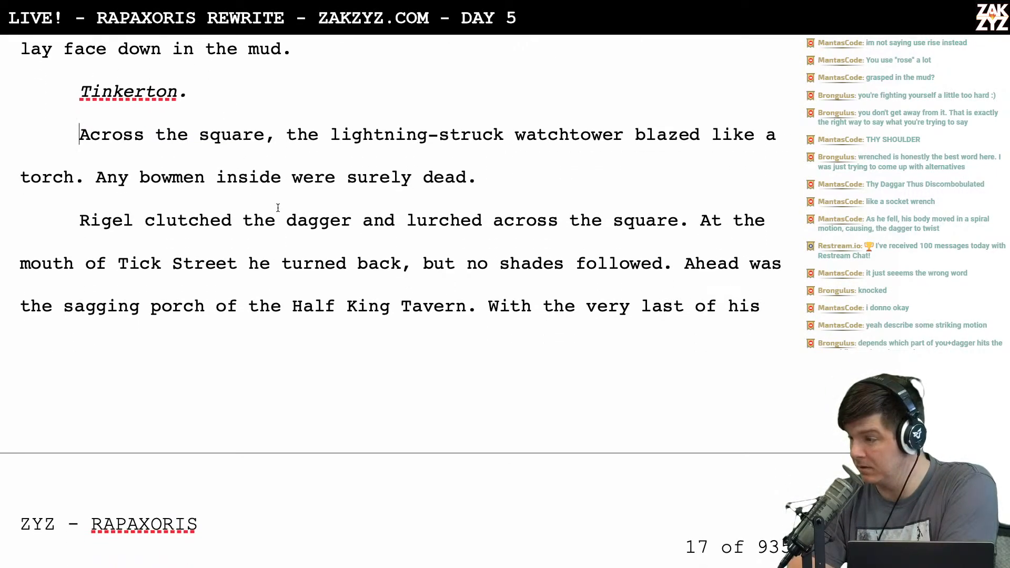
{"action": "scroll", "coordinate": [278, 207], "scroll_direction": "down", "scroll_amount": 1}
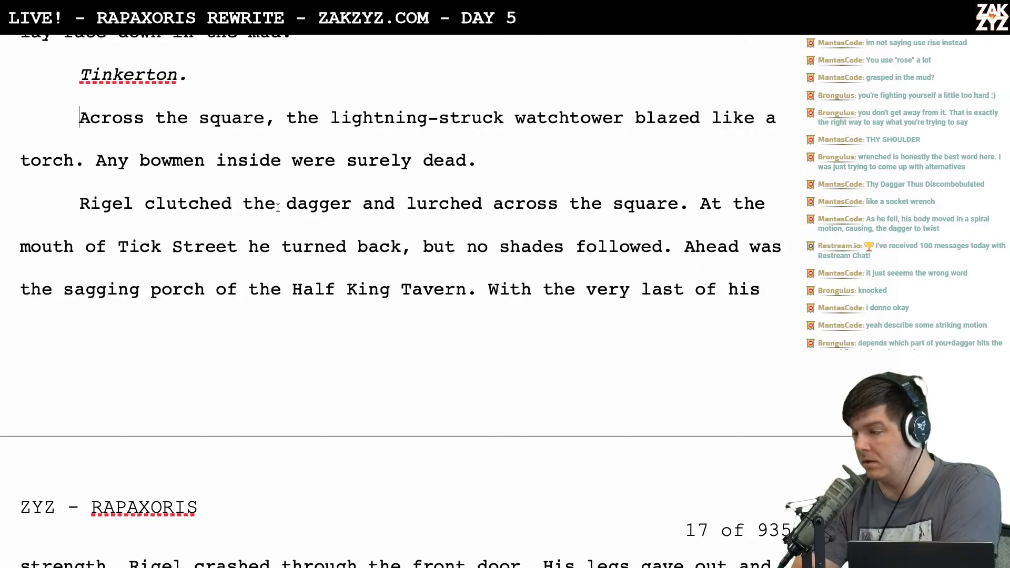
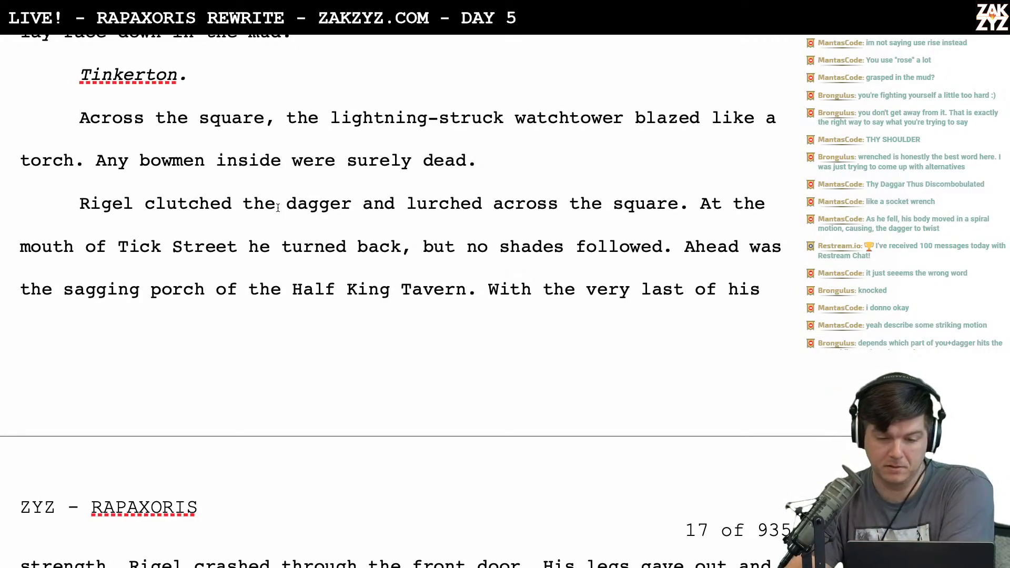
{"action": "scroll", "coordinate": [278, 207], "scroll_direction": "down", "scroll_amount": 3}
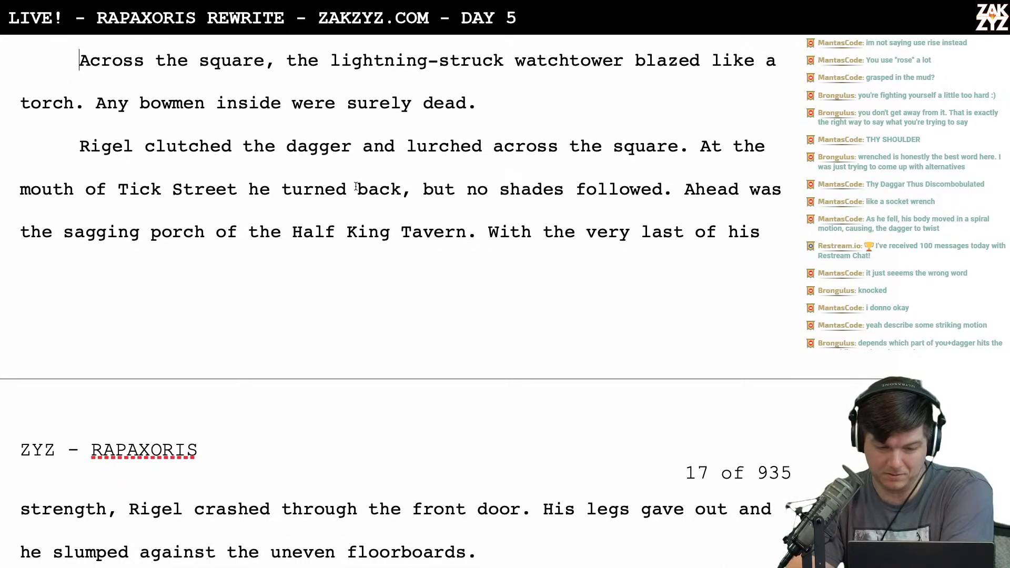
{"action": "scroll", "coordinate": [356, 187], "scroll_direction": "down", "scroll_amount": 1}
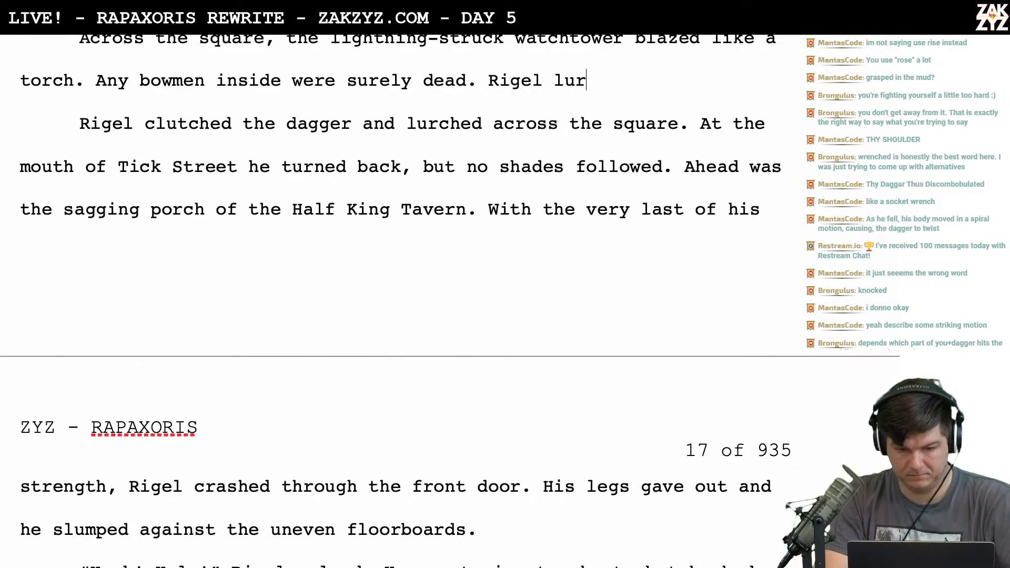
{"action": "type", "text": "ched across the square"}
Delete the redundant "Rigel clutched the dagger and lurched across the square." and its paragraph break, joining the Tick Street sentence to the watchtower paragraph
{"action": "key", "text": "shift+Right"}
{"action": "key", "text": "shift+Right"}
{"action": "key", "text": "shift+Right"}
{"action": "key", "text": "shift+Right"}
{"action": "key", "text": "shift+Right"}
{"action": "key", "text": "shift+Right"}
{"action": "key", "text": "shift+Right"}
{"action": "key", "text": "shift+Right"}
{"action": "key", "text": "shift+Right"}
{"action": "key", "text": "shift+Right"}
{"action": "key", "text": "shift+Right"}
{"action": "key", "text": "shift+Right"}
{"action": "key", "text": "shift+Right"}
{"action": "key", "text": "shift+Right"}
{"action": "key", "text": "shift+Right"}
{"action": "key", "text": "shift+Right"}
{"action": "key", "text": "shift+Right"}
{"action": "key", "text": "shift+Right"}
{"action": "key", "text": "shift+Right"}
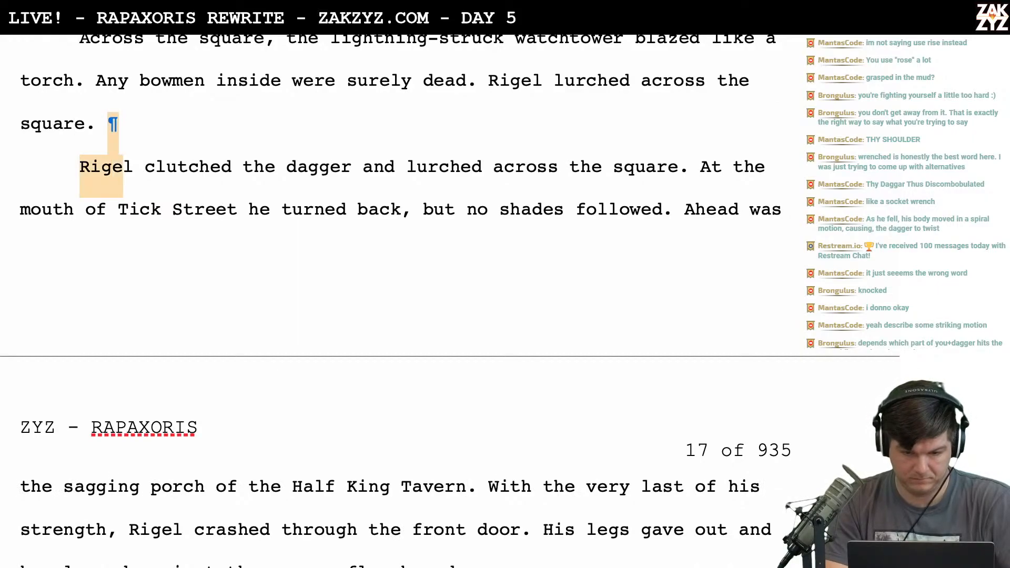
{"action": "key", "text": "shift+Right"}
{"action": "key", "text": "shift+Right"}
{"action": "key", "text": "shift+Right"}
{"action": "key", "text": "shift+Right"}
{"action": "key", "text": "shift+Right"}
{"action": "key", "text": "shift+Right"}
{"action": "key", "text": "shift+Right"}
{"action": "key", "text": "shift+Right"}
{"action": "key", "text": "shift+Right"}
{"action": "key", "text": "shift+Right"}
{"action": "key", "text": "shift+Right"}
{"action": "key", "text": "shift+Right"}
{"action": "key", "text": "shift+Right"}
{"action": "key", "text": "shift+Right"}
{"action": "key", "text": "shift+Right"}
{"action": "key", "text": "shift+Right"}
{"action": "key", "text": "shift+Right"}
{"action": "key", "text": "shift+Right"}
{"action": "key", "text": "shift+Right"}
{"action": "key", "text": "shift+Right"}
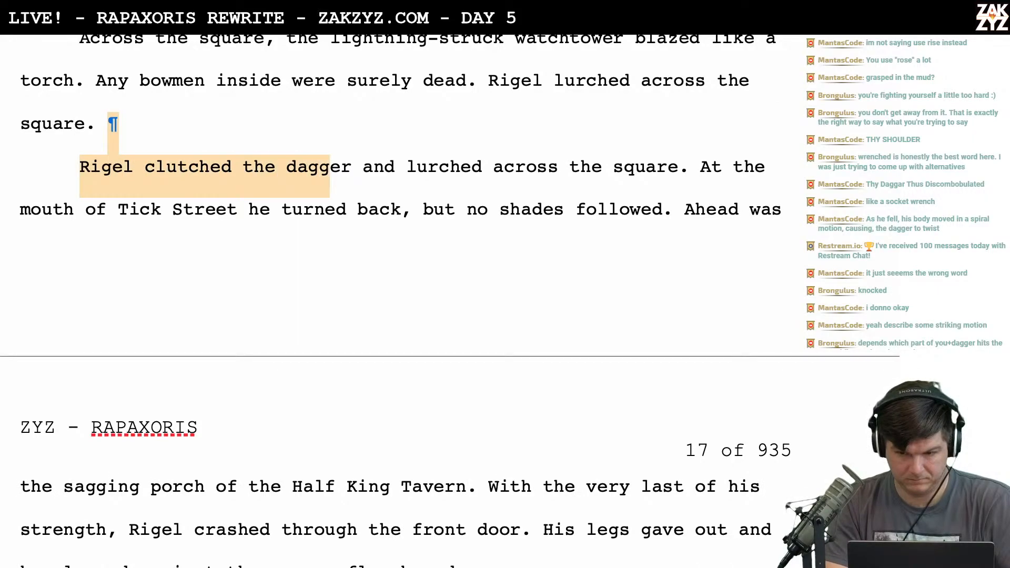
{"action": "key", "text": "shift+Right"}
{"action": "key", "text": "shift+Right"}
{"action": "key", "text": "shift+Right"}
{"action": "key", "text": "shift+Right"}
{"action": "key", "text": "shift+Right"}
{"action": "key", "text": "shift+Right"}
{"action": "key", "text": "shift+Right"}
{"action": "key", "text": "shift+Right"}
{"action": "key", "text": "shift+Right"}
{"action": "key", "text": "shift+Right"}
{"action": "key", "text": "shift+Right"}
{"action": "key", "text": "shift+Right"}
{"action": "key", "text": "shift+Right"}
{"action": "key", "text": "shift+Right"}
{"action": "key", "text": "shift+Right"}
{"action": "key", "text": "shift+Right"}
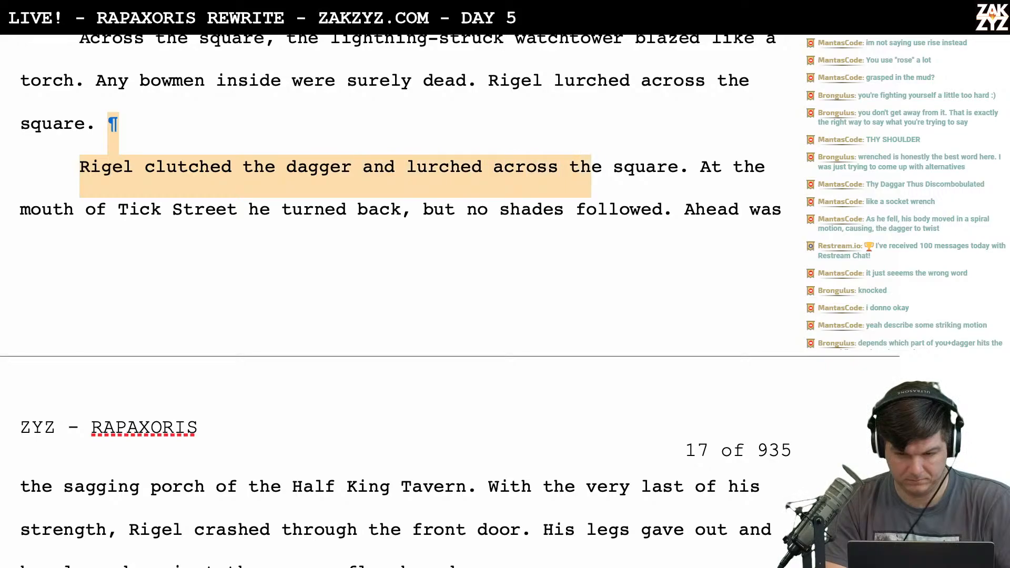
{"action": "key", "text": "BackSpace"}
Replace "turned" with "looked" in the sentence about Rigel at the mouth of Tick Street
{"action": "scroll", "coordinate": [400, 300], "scroll_direction": "down", "scroll_amount": 1}
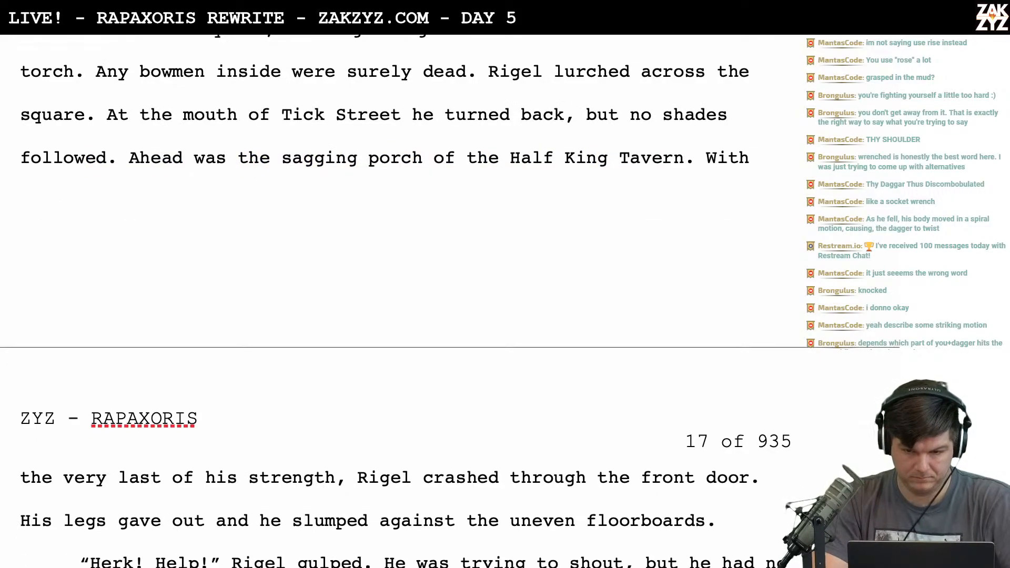
{"action": "left_click", "coordinate": [516, 109]}
{"action": "key", "text": "BackSpace"}
{"action": "key", "text": "BackSpace"}
{"action": "key", "text": "BackSpace"}
{"action": "key", "text": "BackSpace"}
{"action": "key", "text": "BackSpace"}
{"action": "key", "text": "BackSpace"}
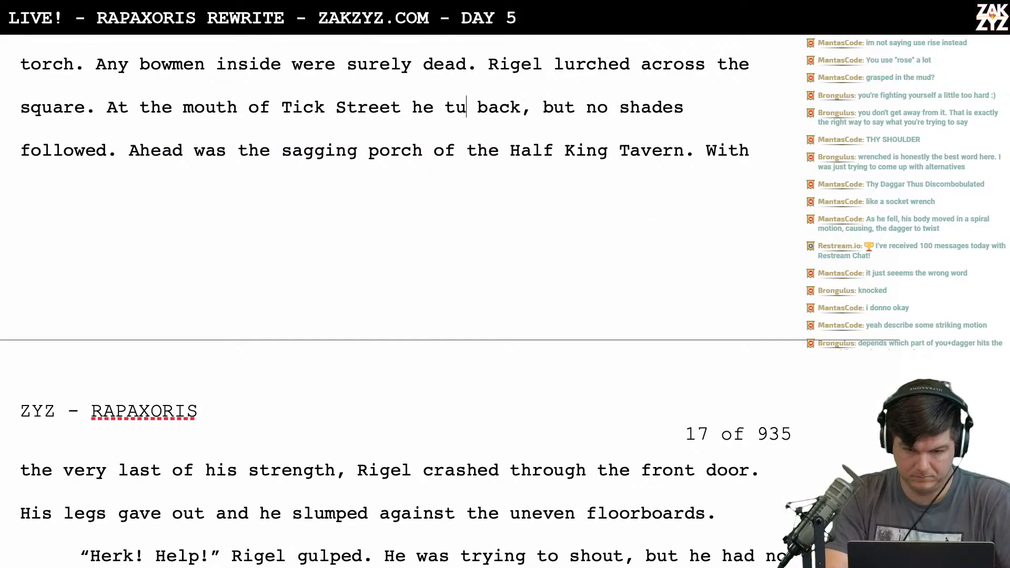
{"action": "type", "text": "looked"}
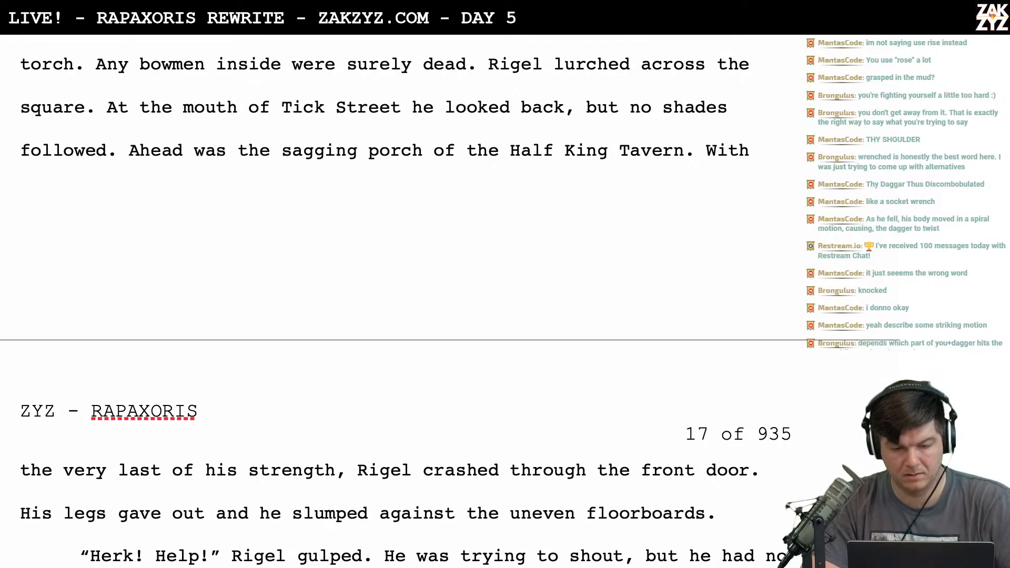
Insert a comma after "At the mouth of Tick Street"
{"action": "scroll", "coordinate": [413, 160], "scroll_direction": "up", "scroll_amount": 3}
{"action": "type", "text": ","}
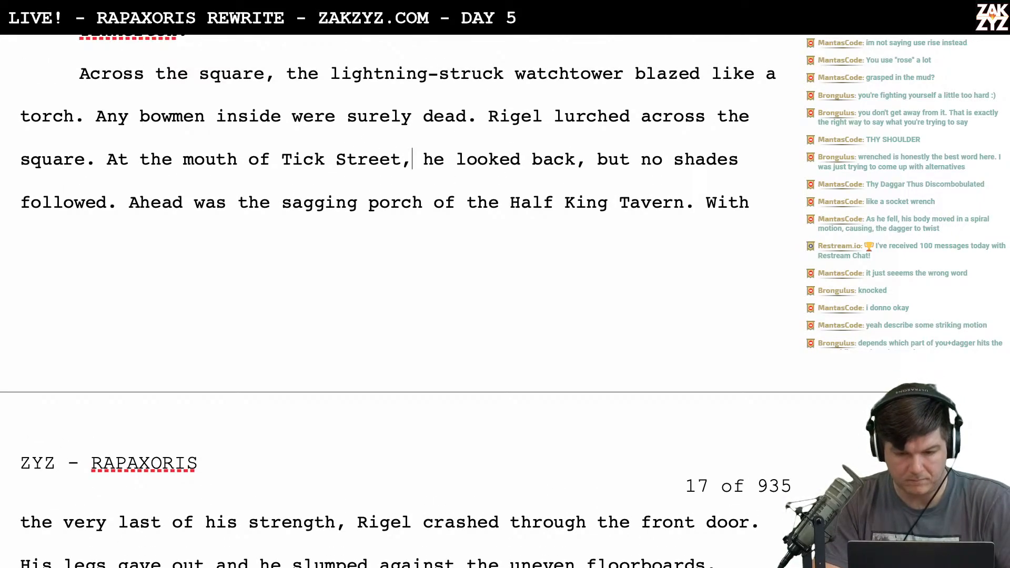
{"action": "scroll", "coordinate": [417, 301], "scroll_direction": "down", "scroll_amount": 1}
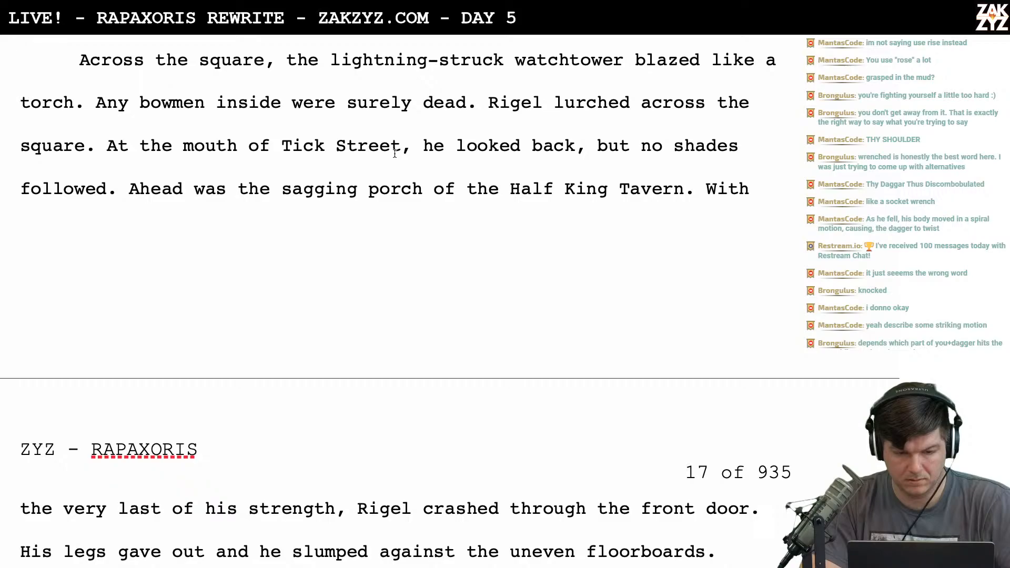
{"action": "key", "text": "BackSpace"}
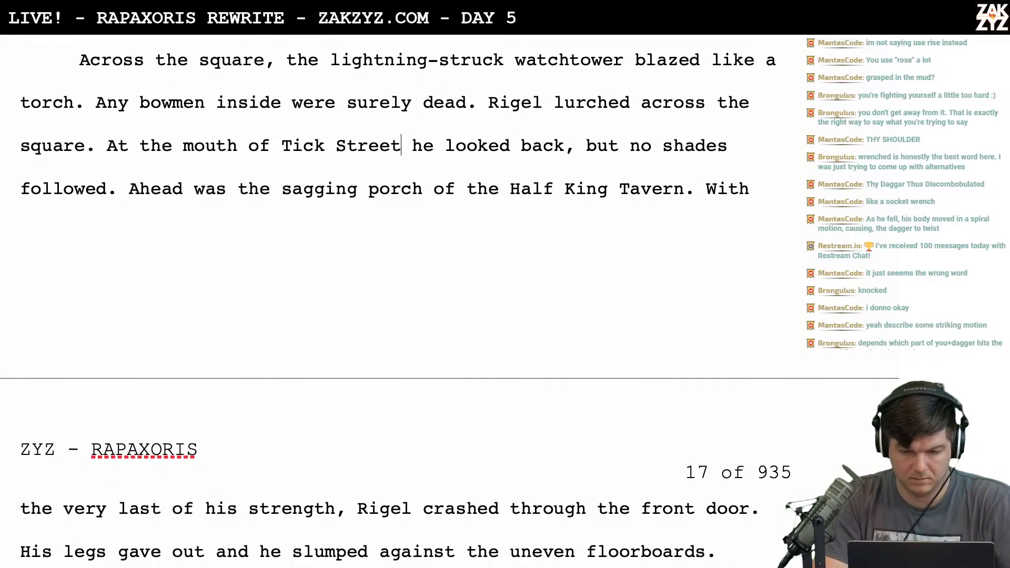
{"action": "type", "text": ","}
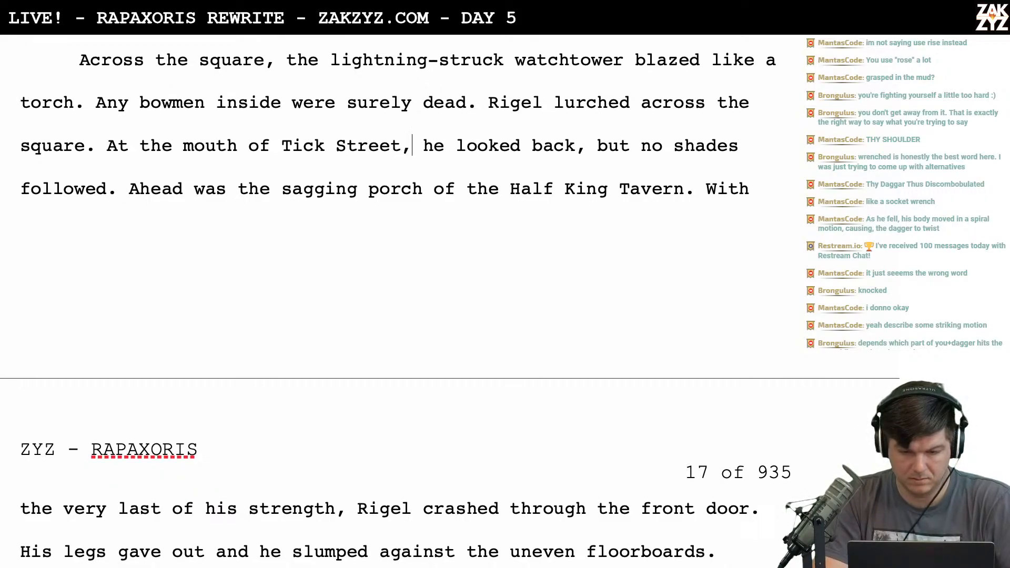
{"action": "scroll", "coordinate": [415, 300], "scroll_direction": "up", "scroll_amount": 1}
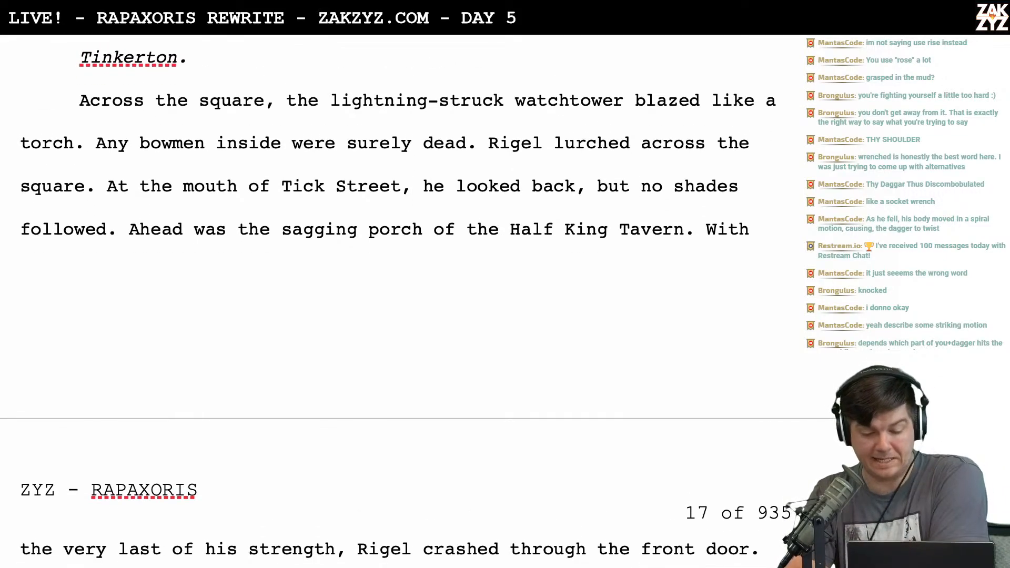
Remove "surely" from the sentence about the bowmen inside the watchtower
{"action": "scroll", "coordinate": [380, 112], "scroll_direction": "down", "scroll_amount": 1}
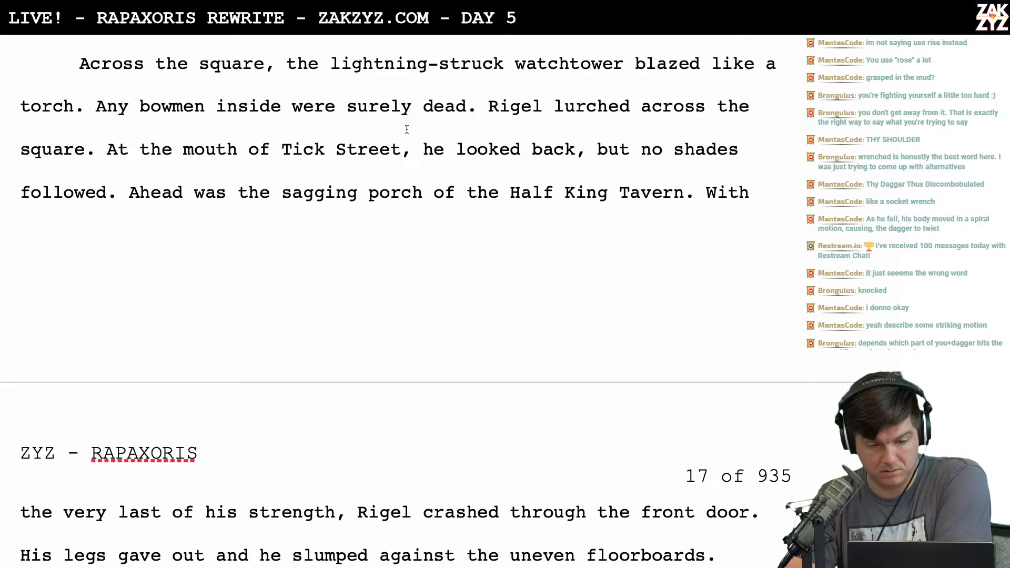
{"action": "key", "text": "BackSpace"}
{"action": "key", "text": "BackSpace"}
{"action": "key", "text": "BackSpace"}
{"action": "key", "text": "BackSpace"}
{"action": "key", "text": "BackSpace"}
{"action": "key", "text": "BackSpace"}
{"action": "key", "text": "BackSpace"}
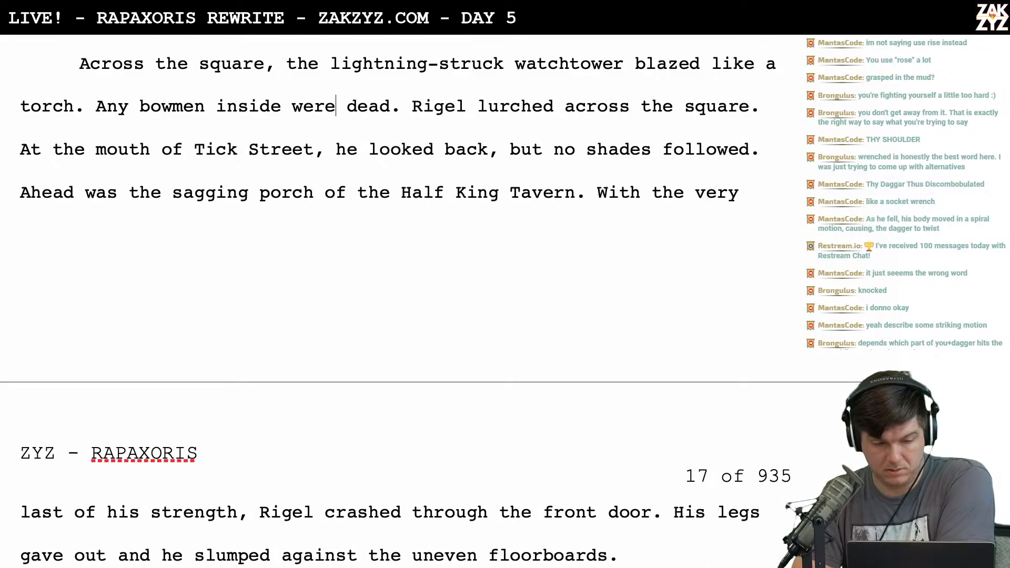
Replace the sentence beginning "Any bowmen inside" with "If there were bowmen inside, they were dead."
{"action": "scroll", "coordinate": [405, 305], "scroll_direction": "down", "scroll_amount": 1}
{"action": "scroll", "coordinate": [404, 305], "scroll_direction": "up", "scroll_amount": 1}
{"action": "scroll", "coordinate": [407, 123], "scroll_direction": "down", "scroll_amount": 1}
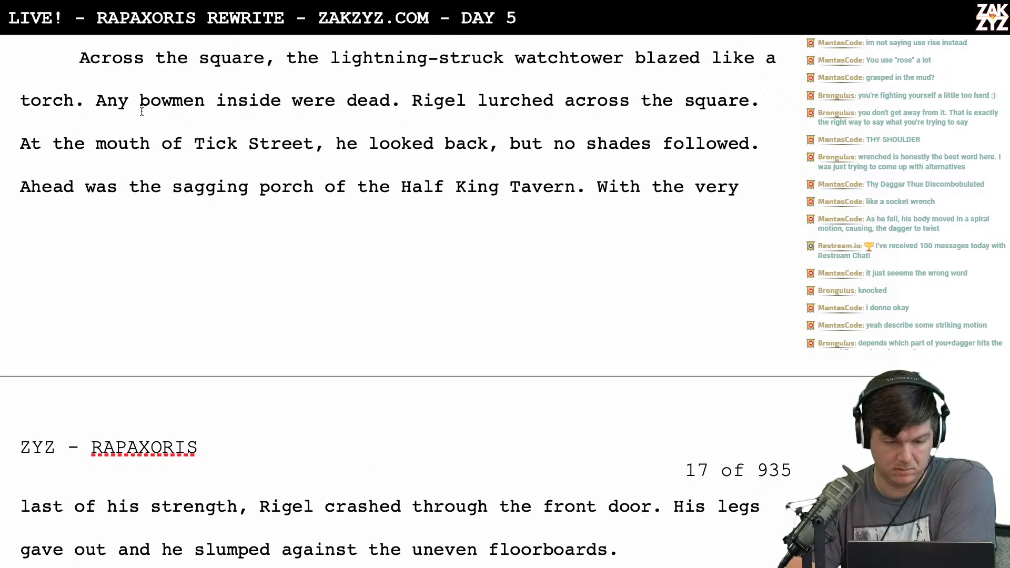
{"action": "scroll", "coordinate": [233, 123], "scroll_direction": "down", "scroll_amount": 1}
{"action": "scroll", "coordinate": [234, 123], "scroll_direction": "up", "scroll_amount": 1}
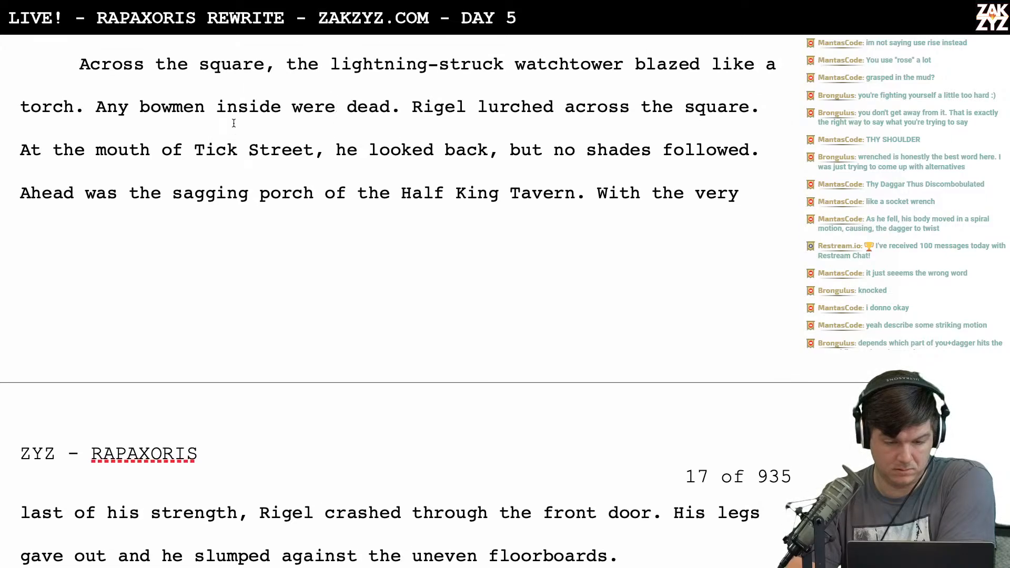
{"action": "scroll", "coordinate": [234, 122], "scroll_direction": "up", "scroll_amount": 1}
{"action": "scroll", "coordinate": [234, 123], "scroll_direction": "down", "scroll_amount": 1}
{"action": "scroll", "coordinate": [234, 122], "scroll_direction": "up", "scroll_amount": 3}
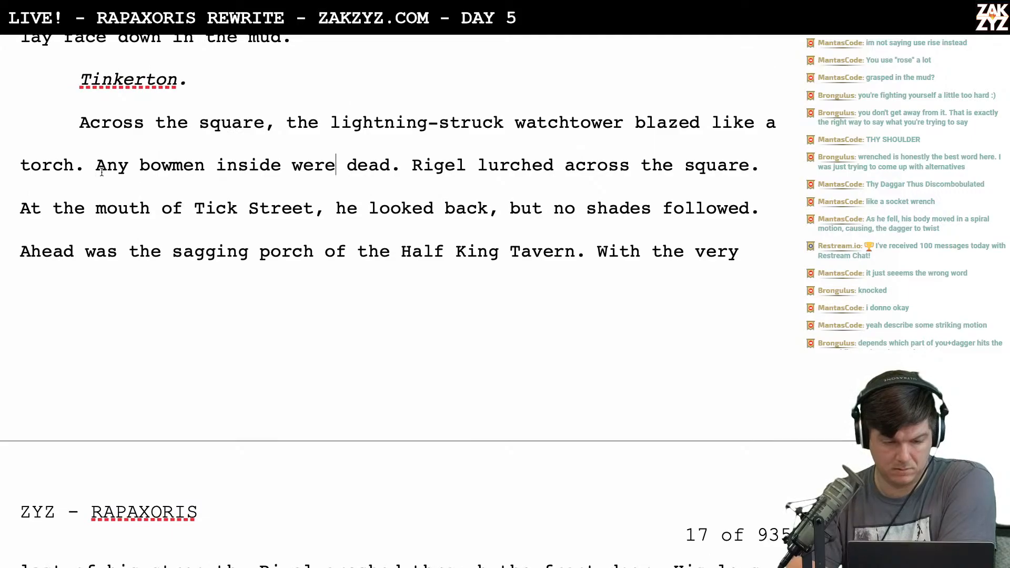
{"action": "type", "text": "If there were b"}
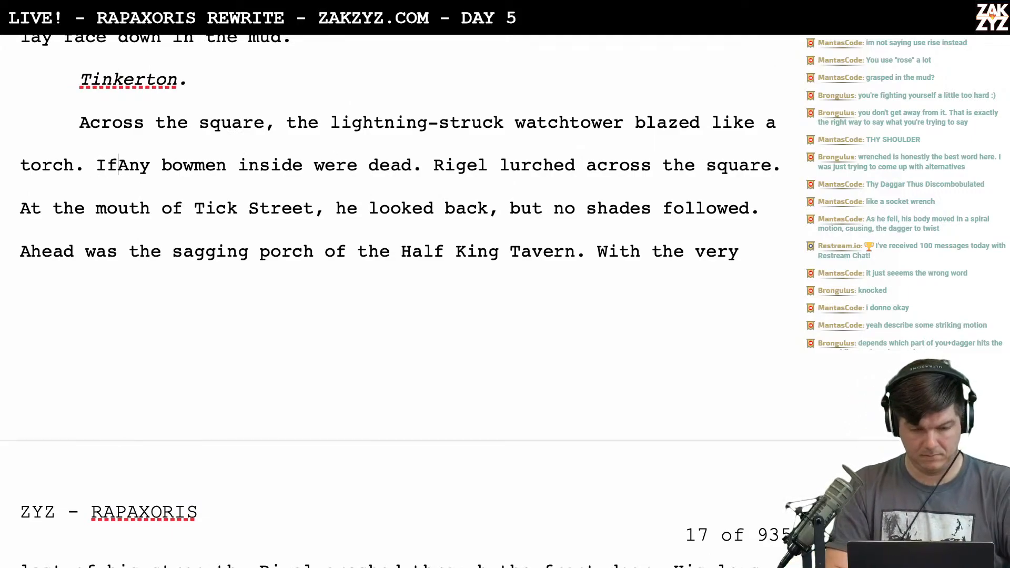
{"action": "type", "text": "owmen insid"}
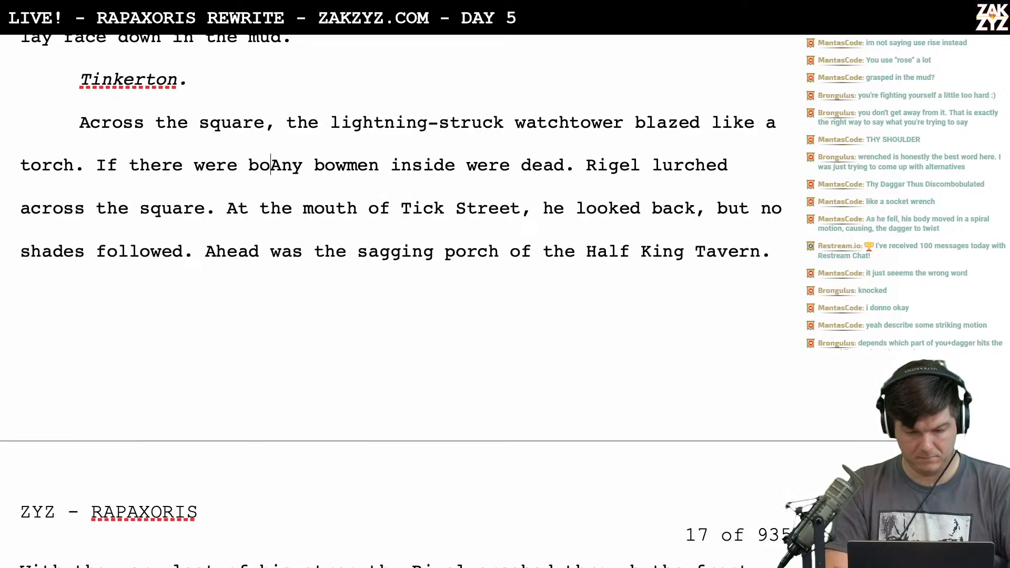
{"action": "type", "text": "e, they were dea"}
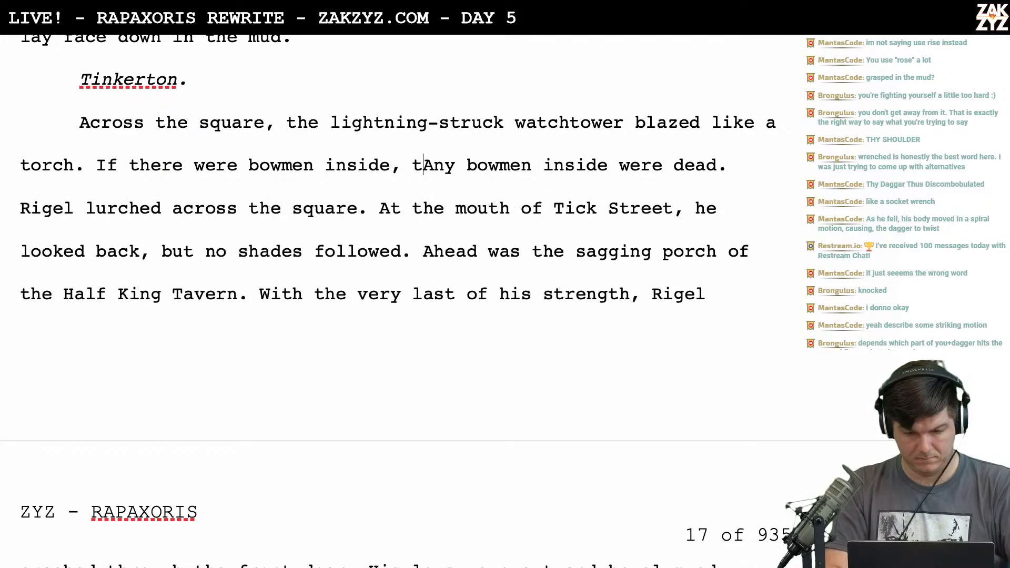
{"action": "type", "text": "d."}
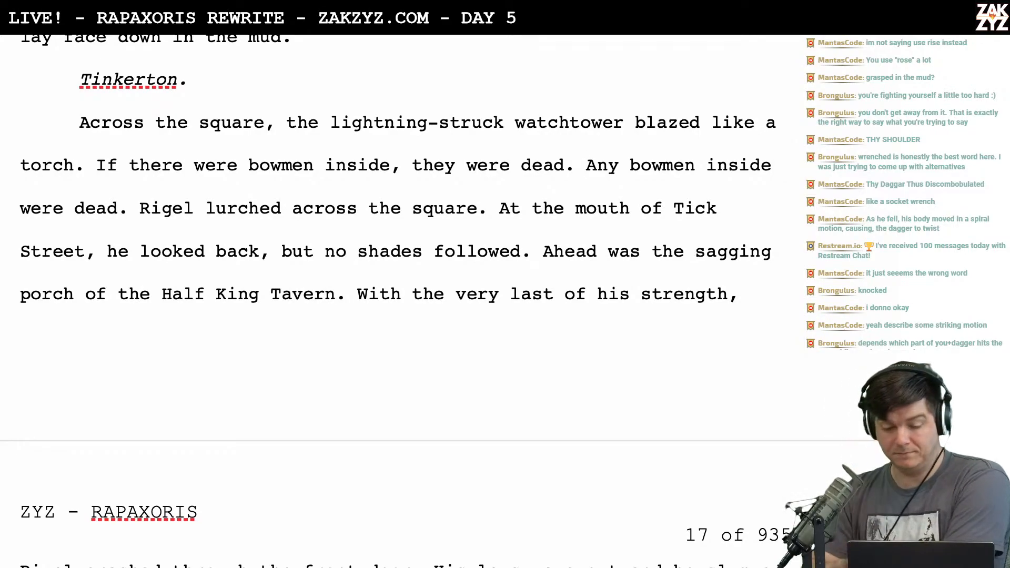
{"action": "left_click_drag", "start_coordinate": [586, 166], "coordinate": [130, 210]}
{"action": "key", "text": "BackSpace"}
Try a comma after "Ahead" in the sentence about the Half King Tavern's sagging porch
{"action": "scroll", "coordinate": [404, 301], "scroll_direction": "down", "scroll_amount": 1}
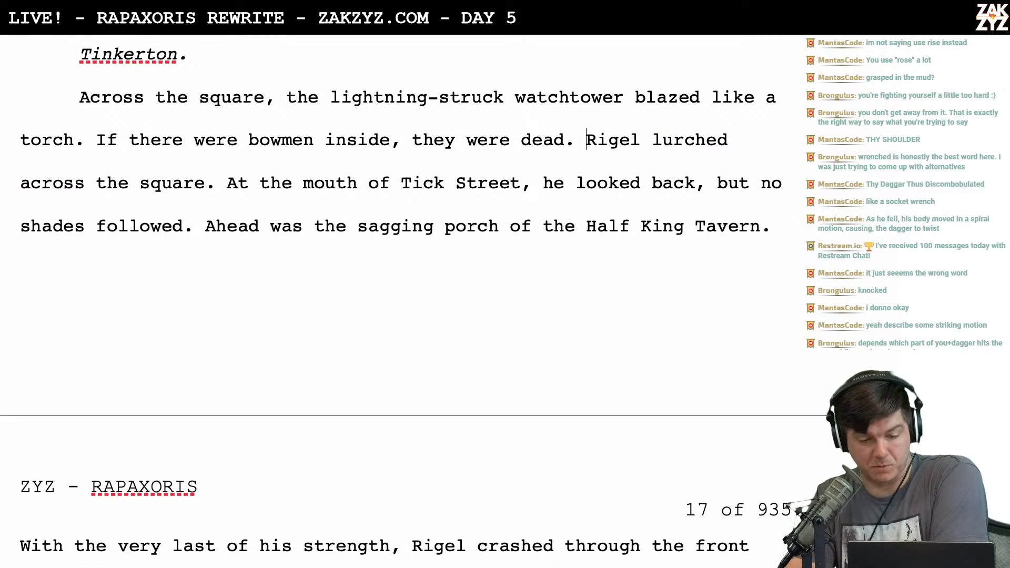
{"action": "scroll", "coordinate": [149, 257], "scroll_direction": "down", "scroll_amount": 7}
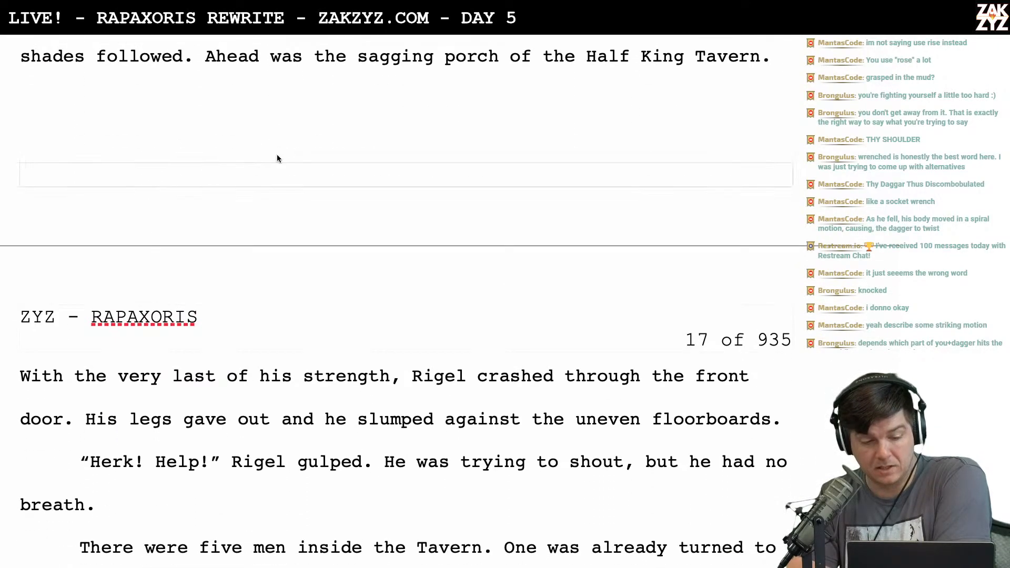
{"action": "left_click", "coordinate": [258, 62]}
{"action": "type", "text": ","}
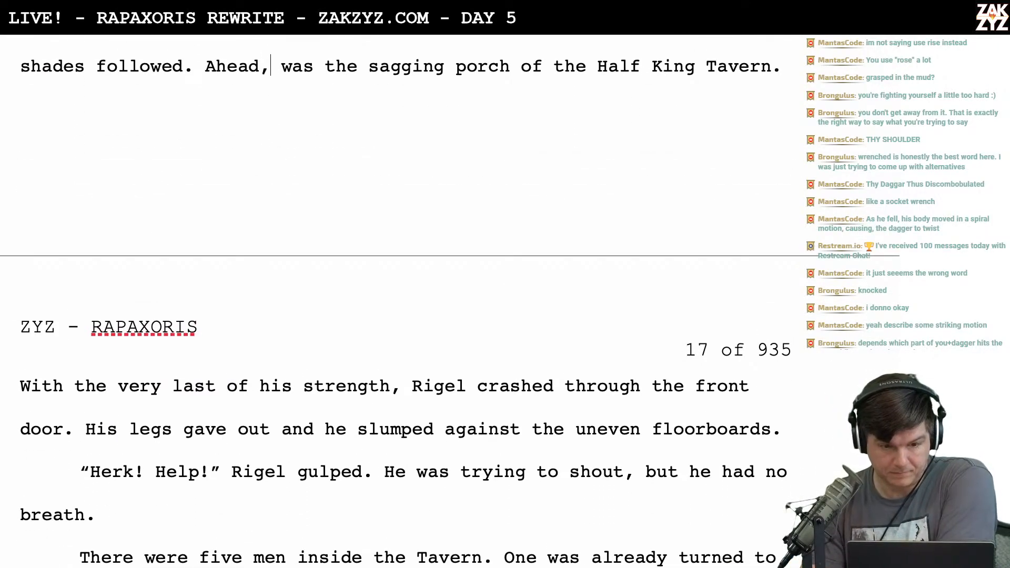
{"action": "key", "text": "BackSpace"}
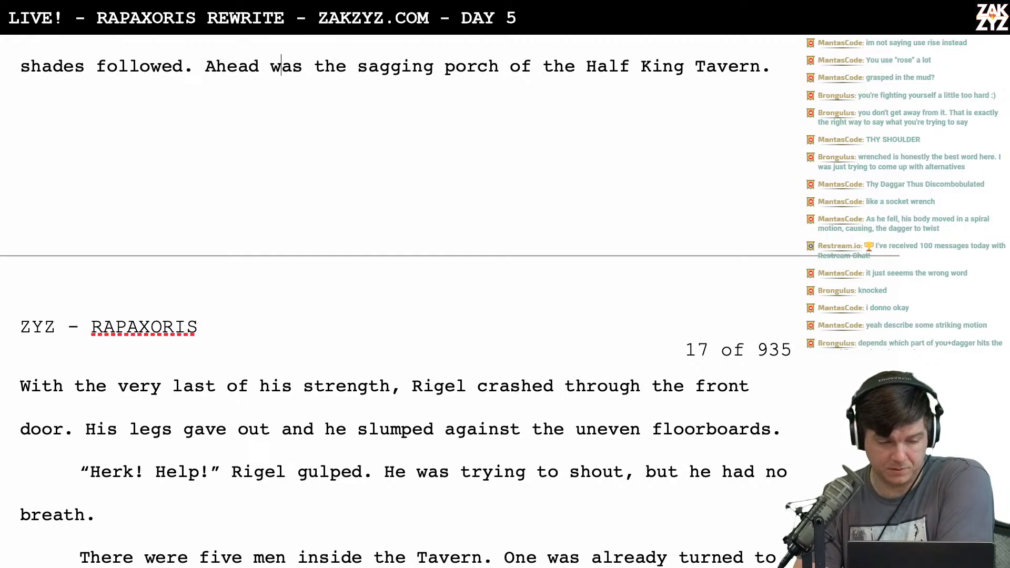
Change the opening of the sagging porch sentence to "A block ahead"
{"action": "scroll", "coordinate": [405, 300], "scroll_direction": "down", "scroll_amount": 1}
{"action": "scroll", "coordinate": [405, 300], "scroll_direction": "up", "scroll_amount": 2}
{"action": "scroll", "coordinate": [405, 300], "scroll_direction": "down", "scroll_amount": 1}
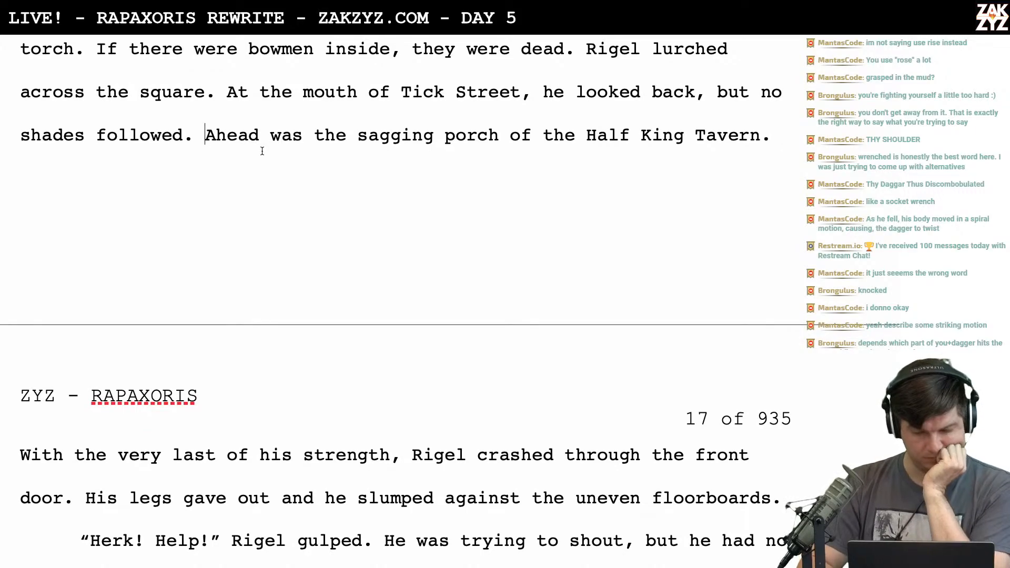
{"action": "type", "text": "A bl"}
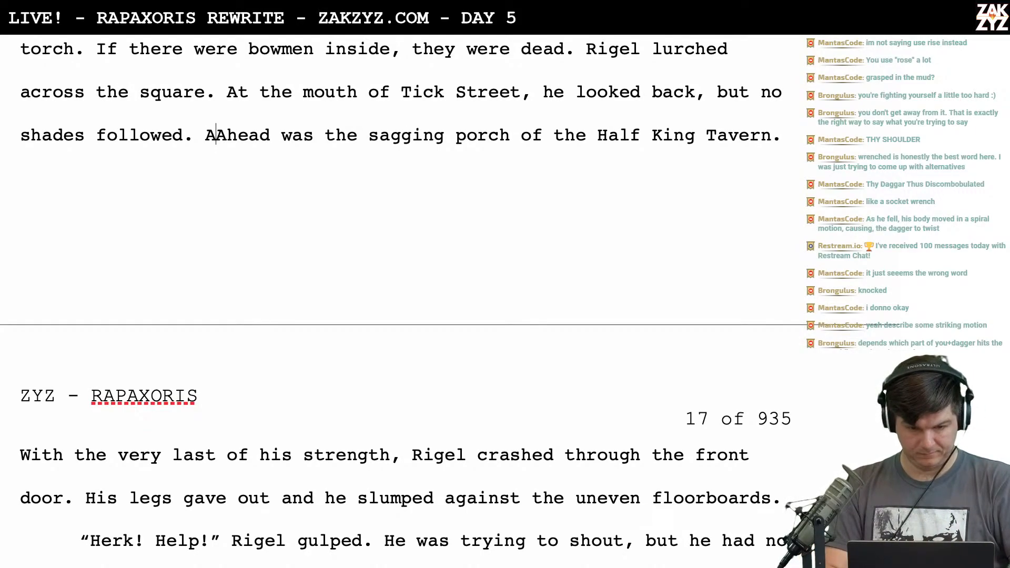
{"action": "type", "text": "ock Ahead was th"}
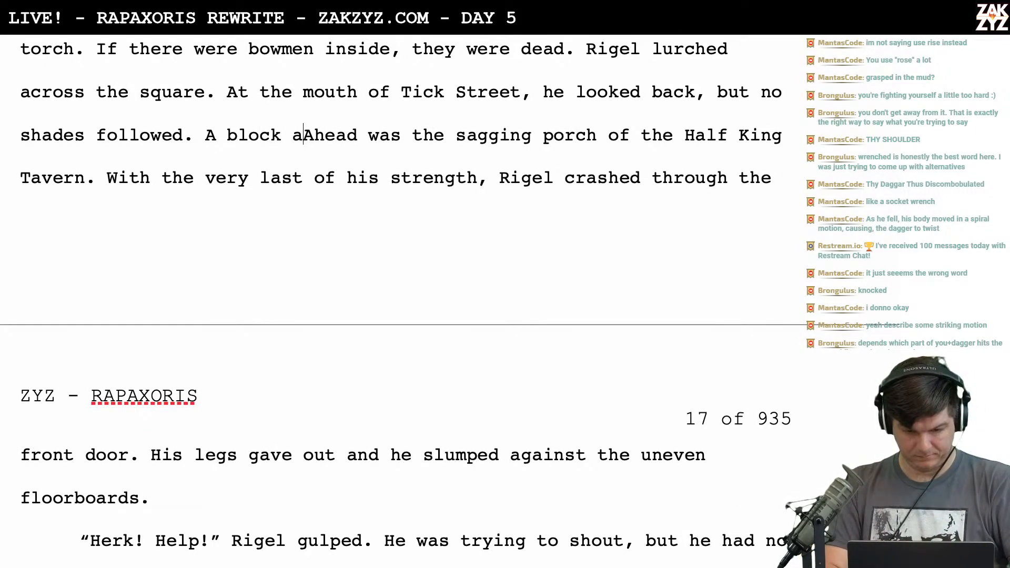
{"action": "key", "text": "BackSpace"}
{"action": "key", "text": "BackSpace"}
{"action": "key", "text": "Delete"}
{"action": "type", "text": "a"}
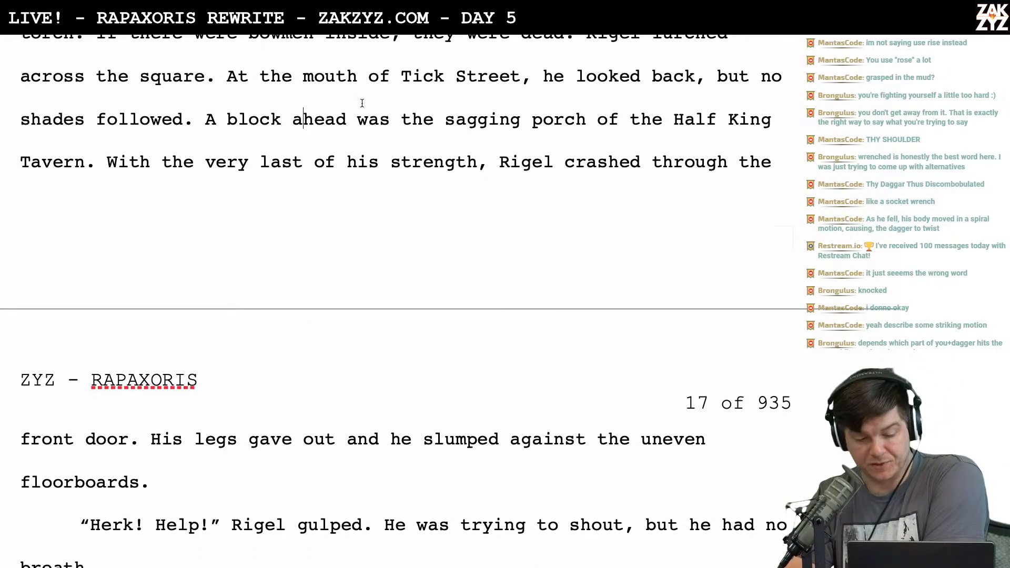
Delete "uneven" before "floorboards" in the sentence about Rigel's legs giving out
{"action": "scroll", "coordinate": [393, 137], "scroll_direction": "down", "scroll_amount": 1}
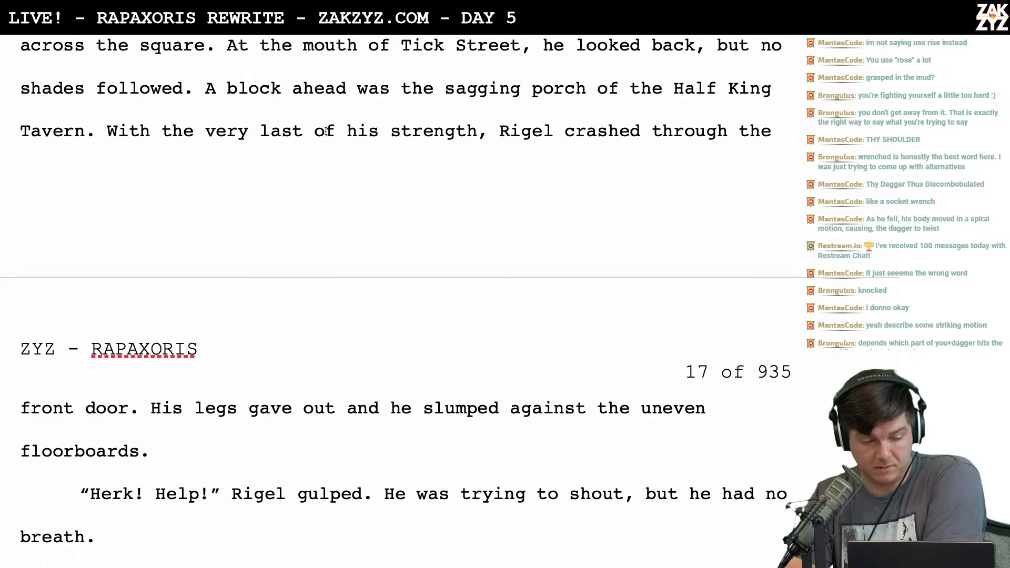
{"action": "scroll", "coordinate": [326, 131], "scroll_direction": "down", "scroll_amount": 1}
{"action": "scroll", "coordinate": [389, 132], "scroll_direction": "down", "scroll_amount": 3}
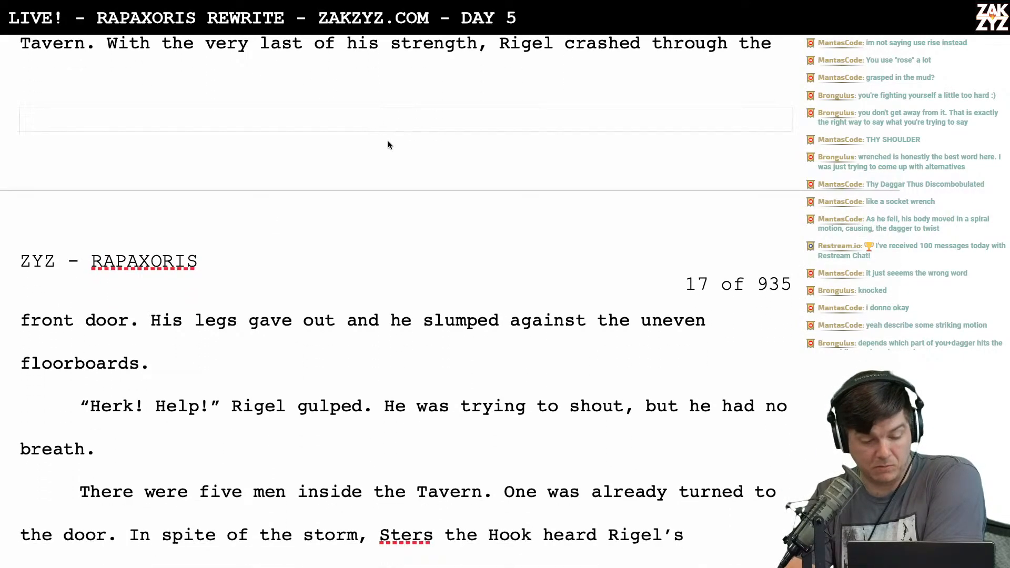
{"action": "scroll", "coordinate": [221, 388], "scroll_direction": "down", "scroll_amount": 1}
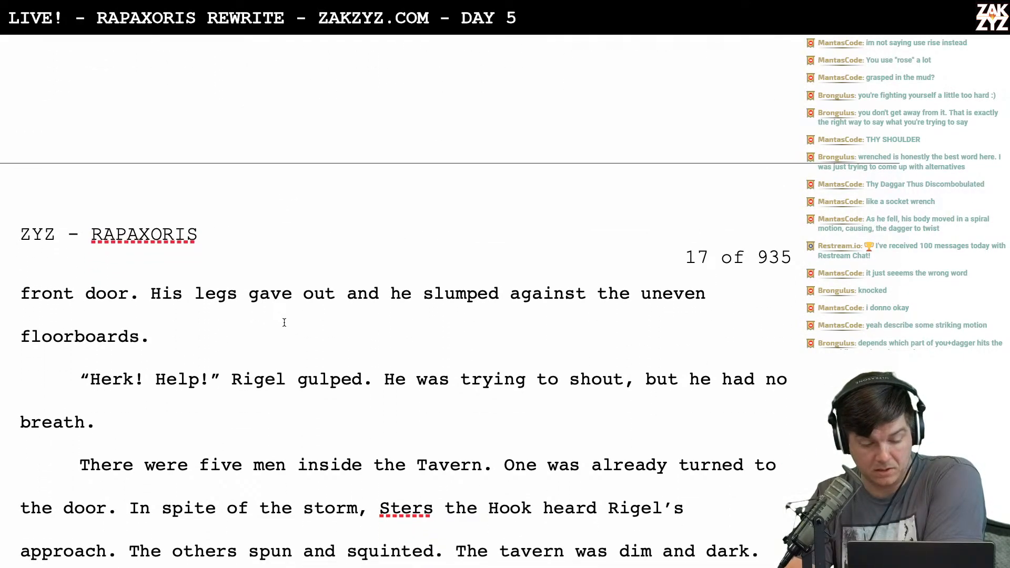
{"action": "scroll", "coordinate": [284, 323], "scroll_direction": "down", "scroll_amount": 1}
{"action": "scroll", "coordinate": [381, 302], "scroll_direction": "down", "scroll_amount": 4}
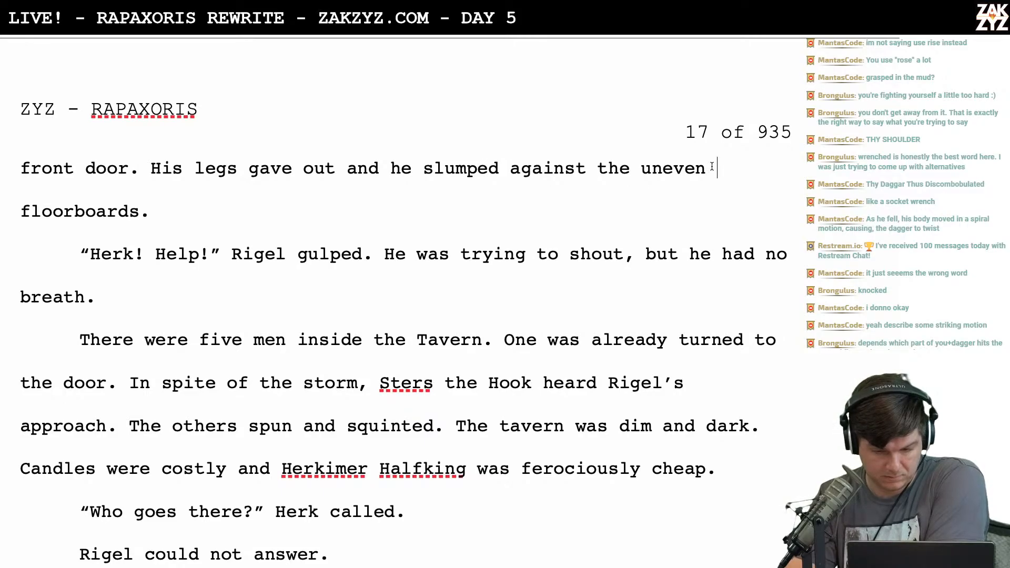
{"action": "key", "text": "BackSpace"}
{"action": "key", "text": "BackSpace"}
{"action": "key", "text": "BackSpace"}
{"action": "key", "text": "BackSpace"}
{"action": "key", "text": "BackSpace"}
{"action": "key", "text": "BackSpace"}
{"action": "key", "text": "BackSpace"}
{"action": "scroll", "coordinate": [566, 127], "scroll_direction": "down", "scroll_amount": 2}
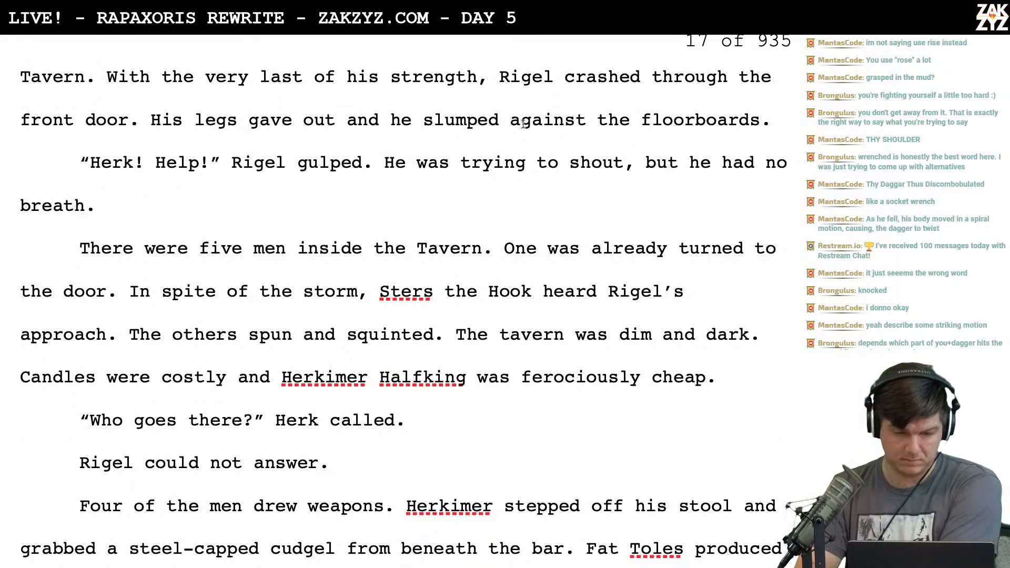
End the legs sentence after "gave out" and break the paragraph just before "crashed through the front door"
{"action": "type", "text": "."}
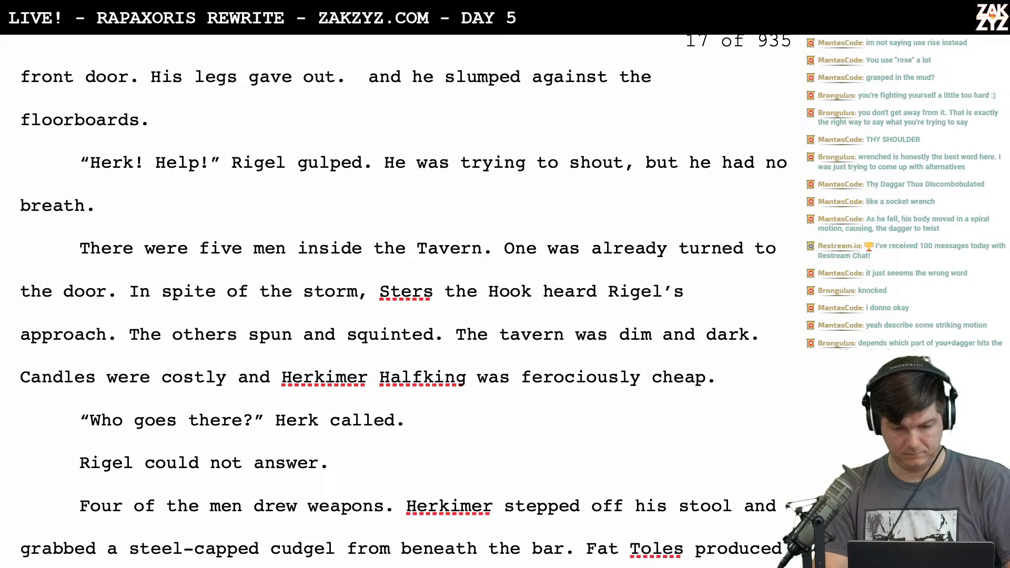
{"action": "scroll", "coordinate": [405, 300], "scroll_direction": "up", "scroll_amount": 6}
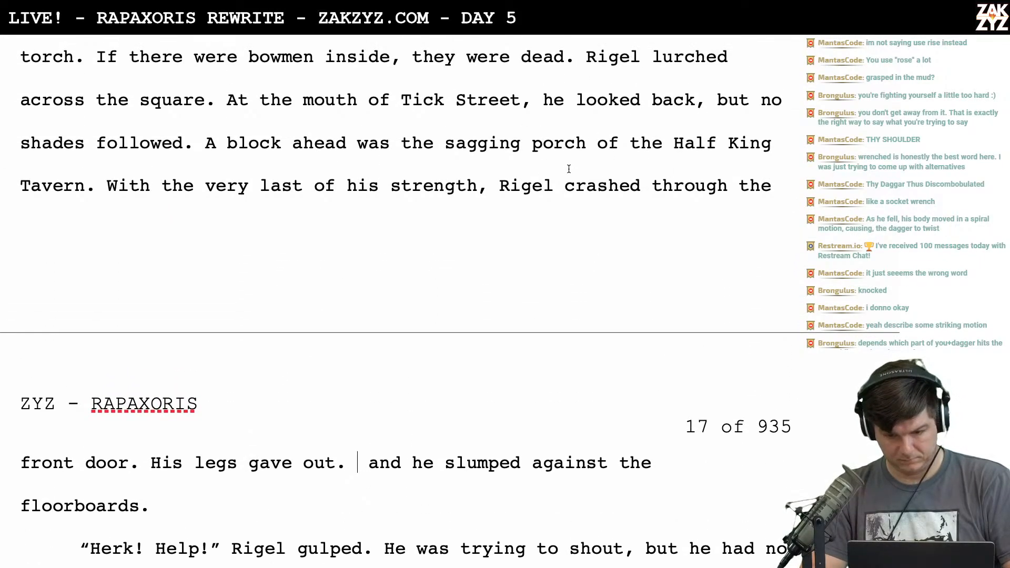
{"action": "left_click", "coordinate": [566, 196]}
{"action": "key", "text": "Return"}
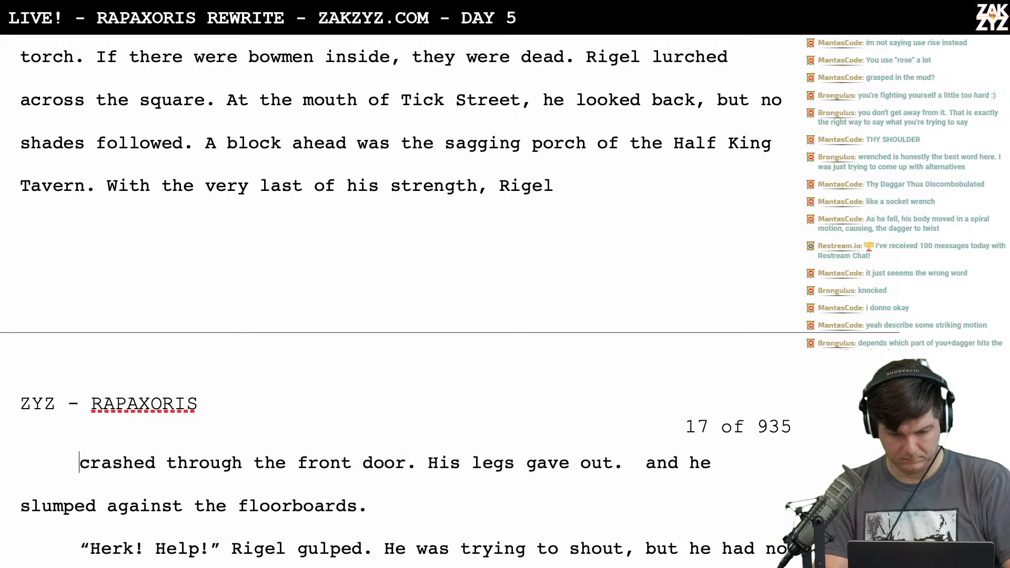
Try "shoved" as Rigel's verb in the sentence beginning "With the very last of his strength"
{"action": "type", "text": "shoved"}
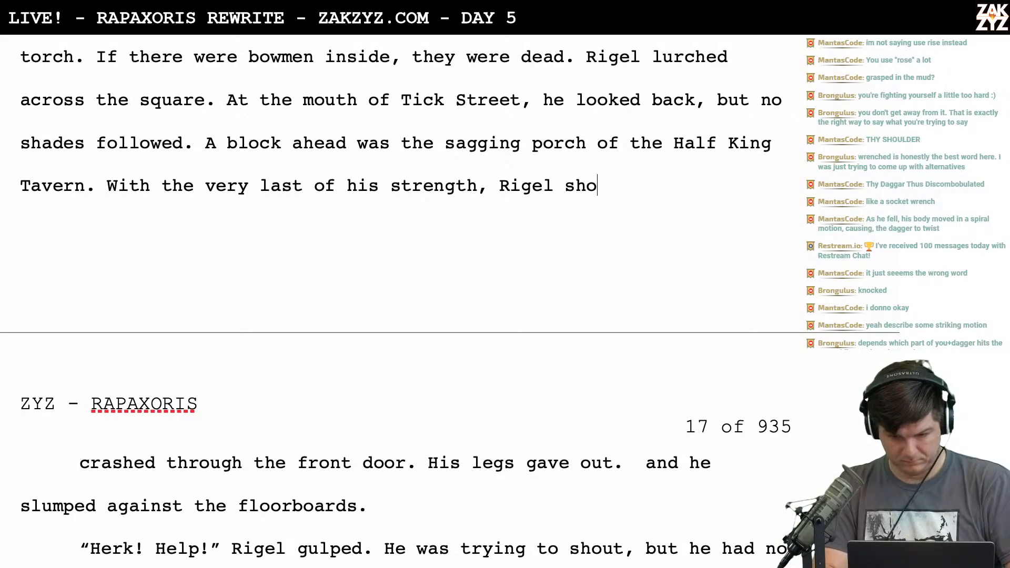
{"action": "key", "text": "BackSpace"}
{"action": "key", "text": "BackSpace"}
{"action": "key", "text": "BackSpace"}
{"action": "key", "text": "BackSpace"}
{"action": "key", "text": "BackSpace"}
{"action": "key", "text": "BackSpace"}
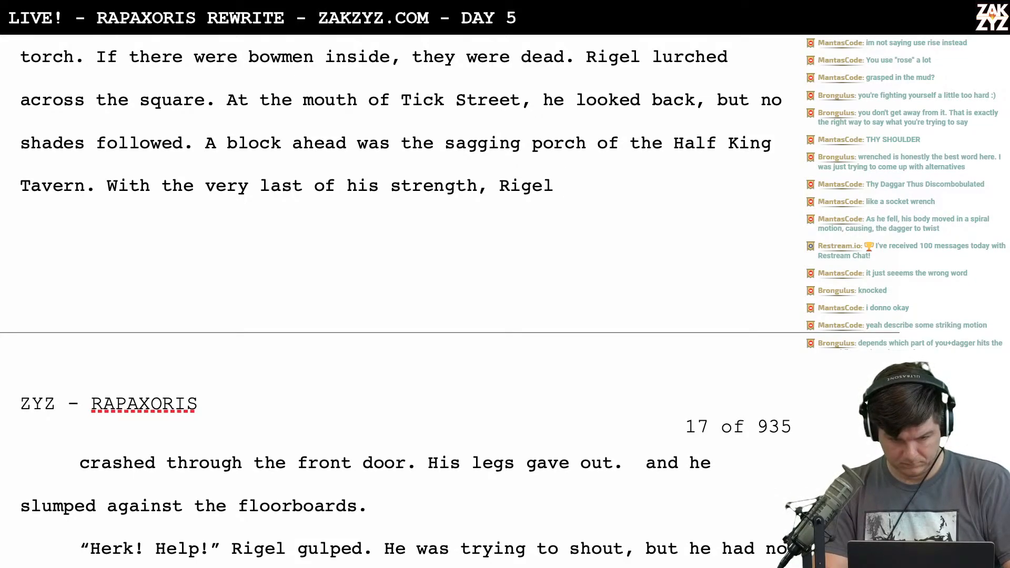
Finish Rigel's sentence with "crashed through the front door and slumped against the floor." and delete the old wording below it
{"action": "type", "text": "crashe"}
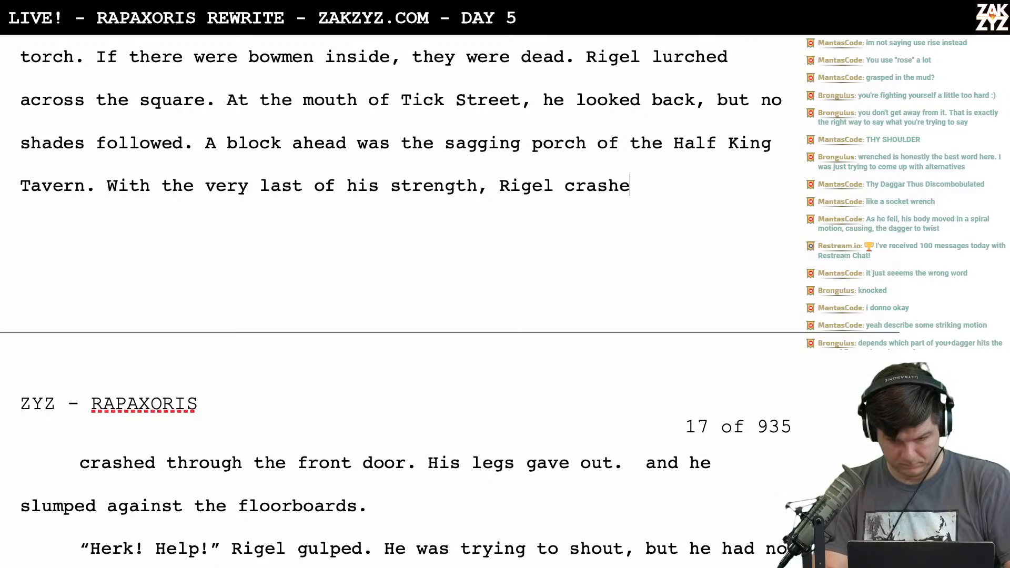
{"action": "type", "text": "d through the front"}
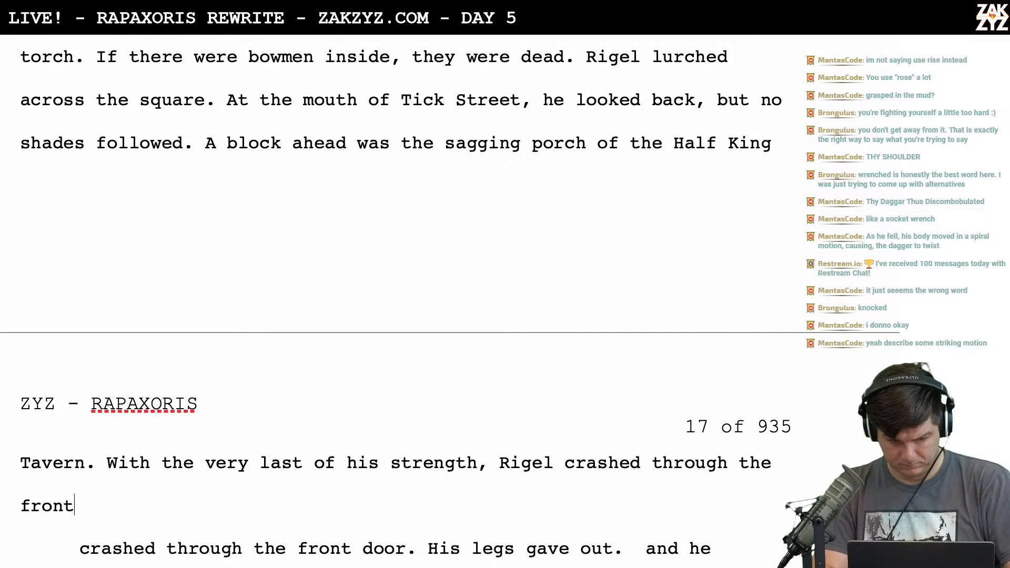
{"action": "type", "text": " door and sli,"}
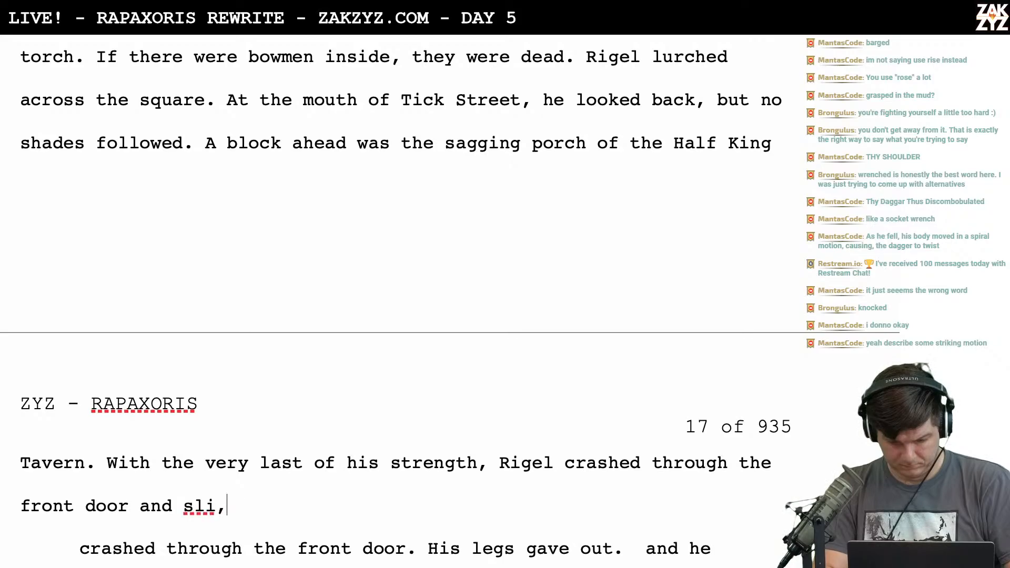
{"action": "key", "text": "BackSpace"}
{"action": "type", "text": "i"}
{"action": "key", "text": "BackSpace"}
{"action": "type", "text": "u"}
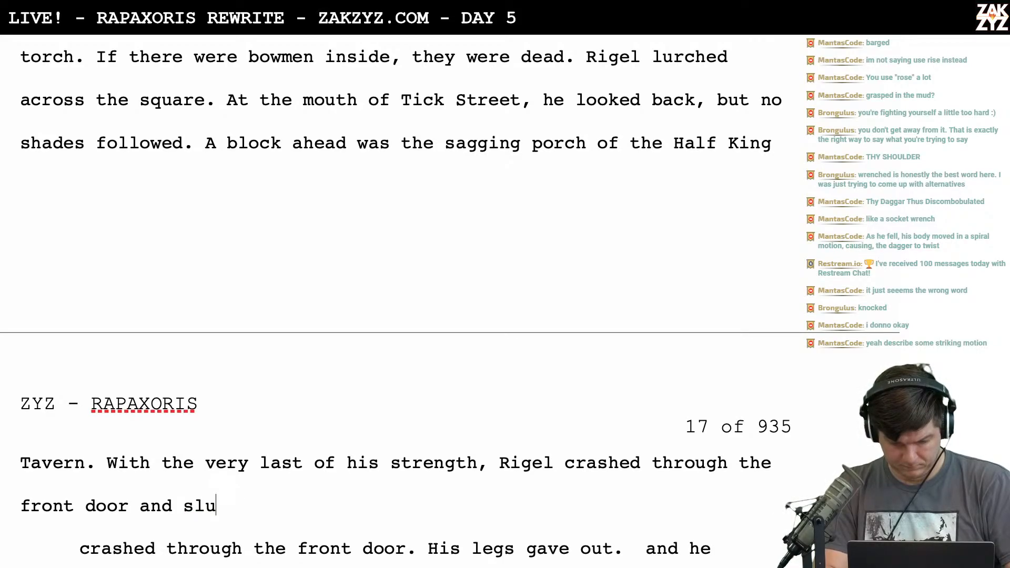
{"action": "type", "text": "mped against the floor."}
{"action": "key", "text": "shift+Down"}
{"action": "key", "text": "shift+Down"}
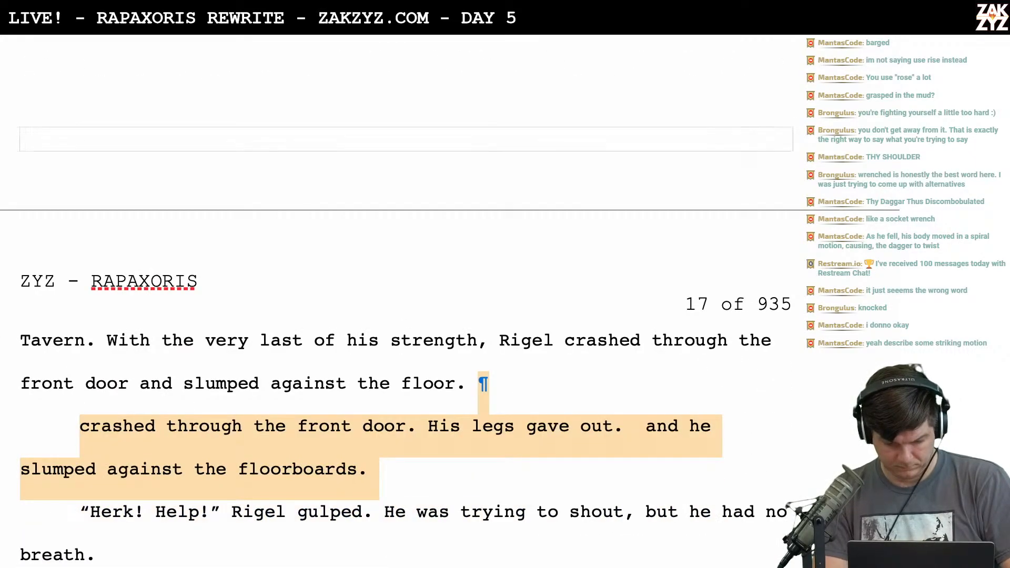
{"action": "key", "text": "BackSpace"}
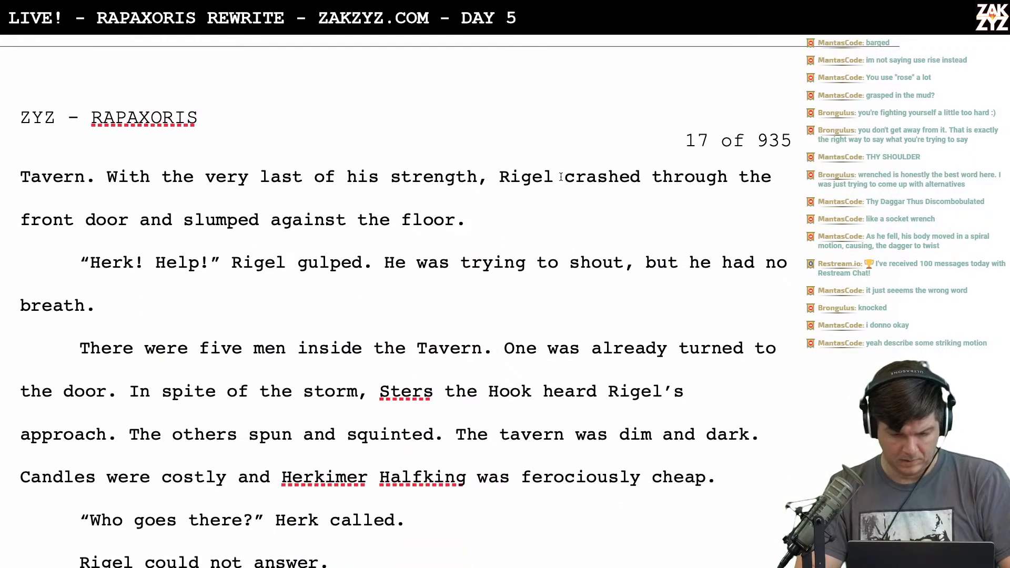
Reword the sentence after "Rigel gulped" as "He tried to shout but he had no breath."
{"action": "scroll", "coordinate": [537, 229], "scroll_direction": "up", "scroll_amount": 3}
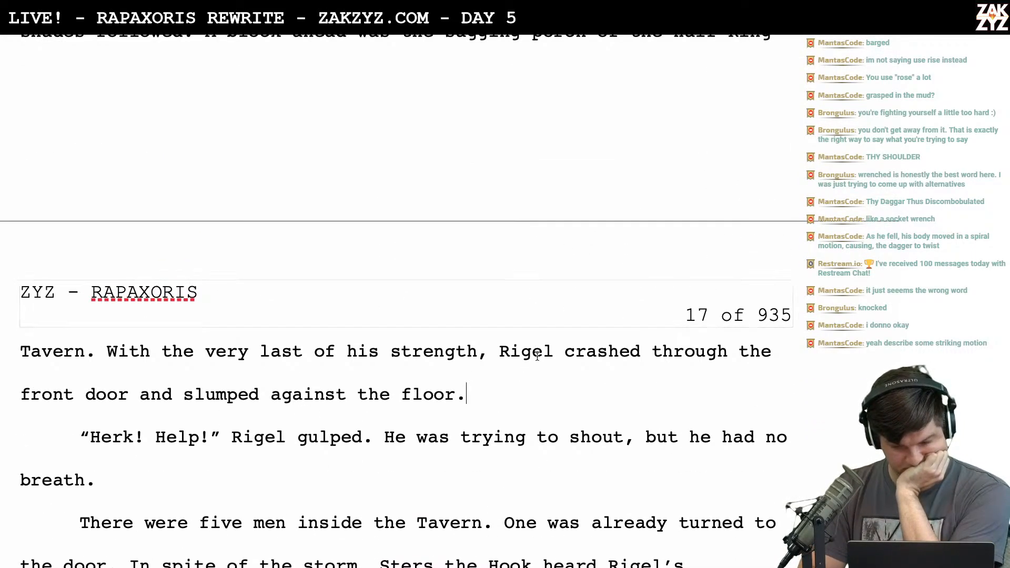
{"action": "scroll", "coordinate": [628, 362], "scroll_direction": "down", "scroll_amount": 5}
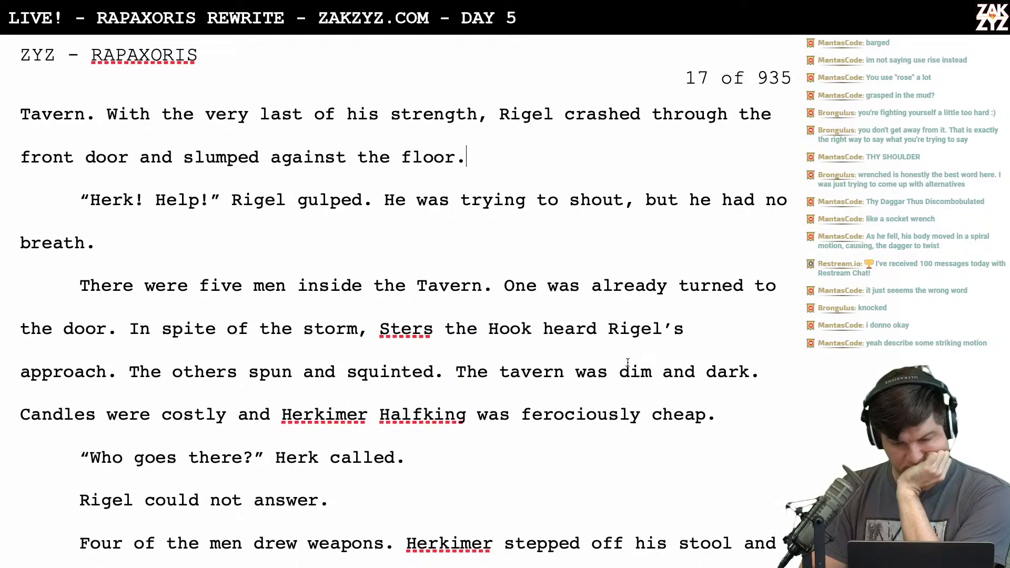
{"action": "scroll", "coordinate": [627, 363], "scroll_direction": "up", "scroll_amount": 4}
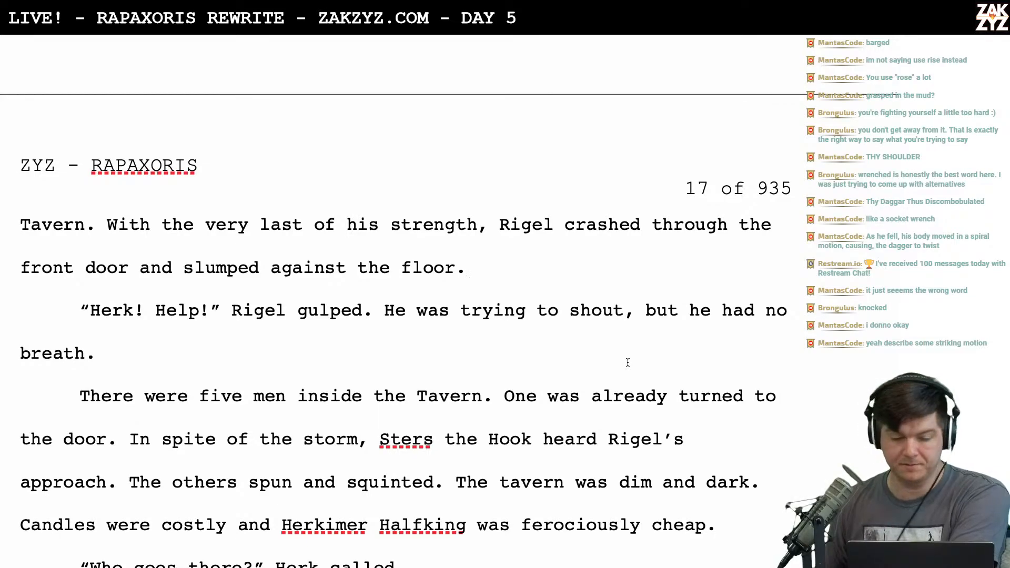
{"action": "scroll", "coordinate": [628, 362], "scroll_direction": "down", "scroll_amount": 5}
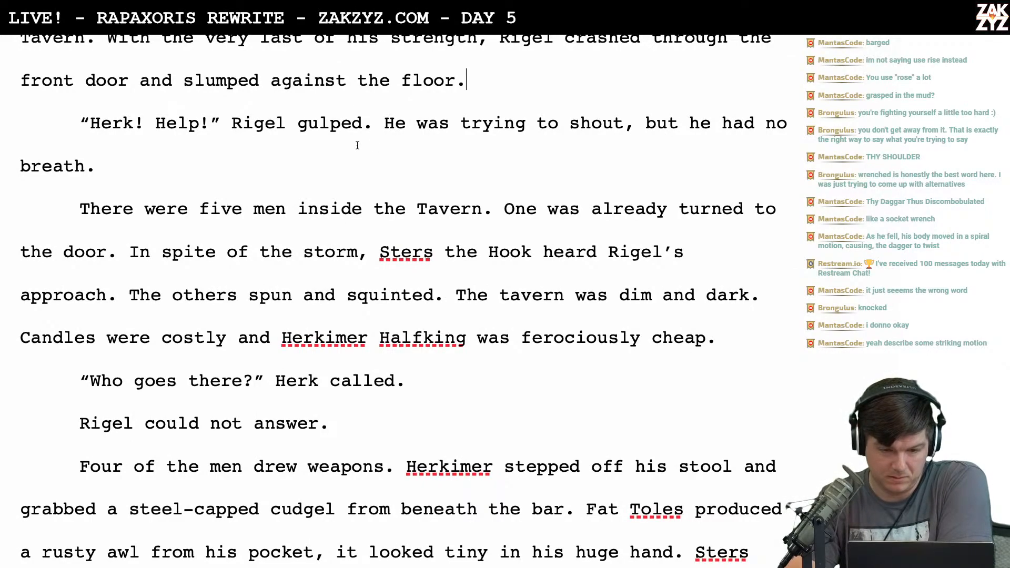
{"action": "left_click", "coordinate": [293, 134]}
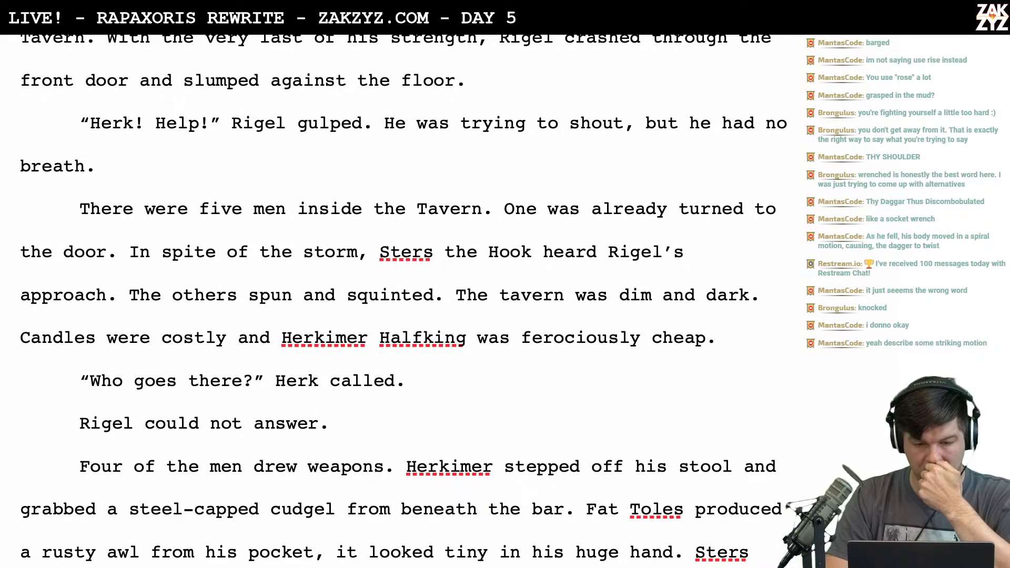
{"action": "left_click", "coordinate": [418, 123]}
{"action": "type", "text": "tried to shout but"}
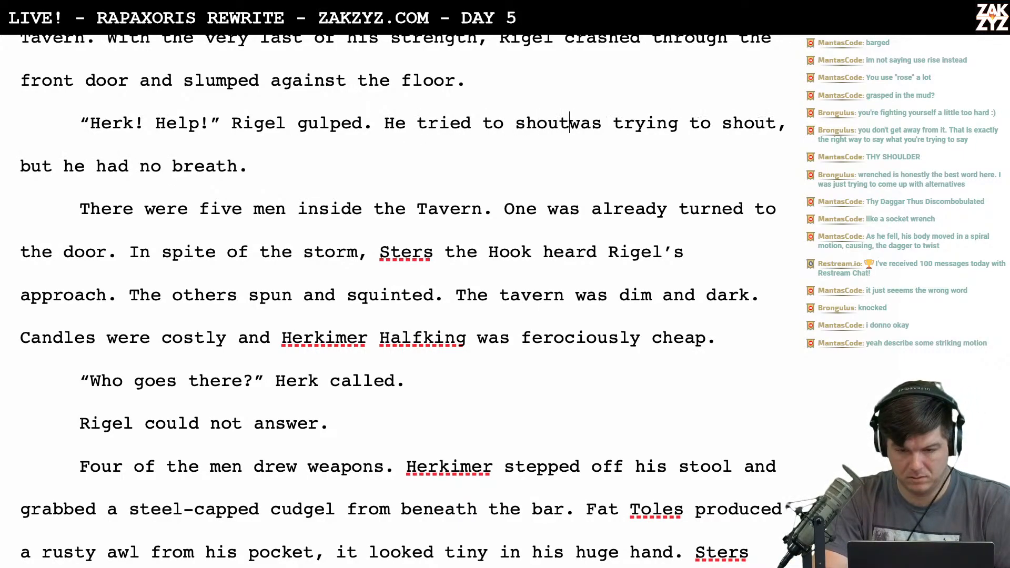
{"action": "type", "text": " he had no b"}
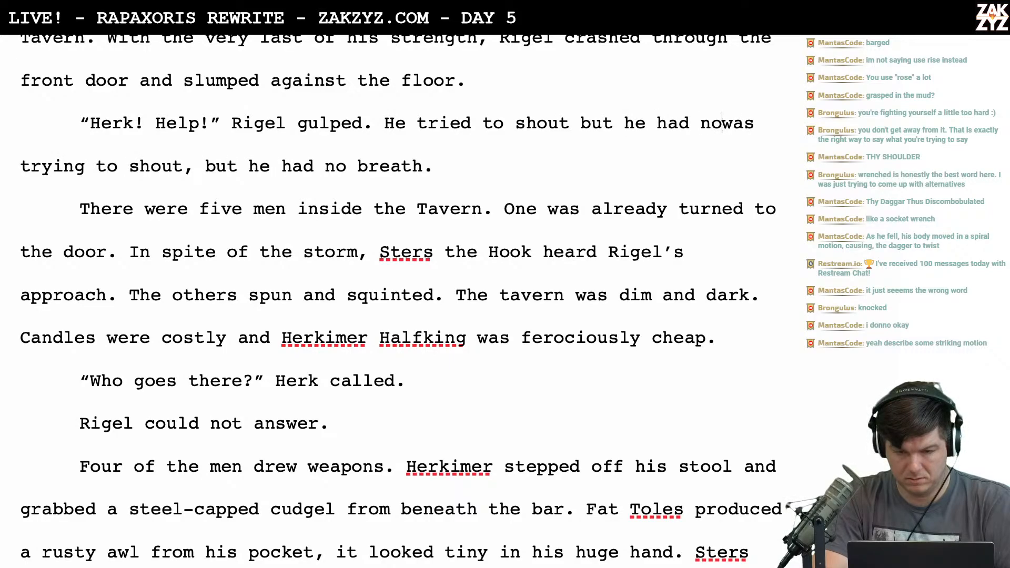
{"action": "type", "text": "reath."}
{"action": "key", "text": "shift+Down"}
{"action": "key", "text": "shift+Left"}
{"action": "key", "text": "shift+Left"}
{"action": "key", "text": "shift+Left"}
{"action": "key", "text": "BackSpace"}
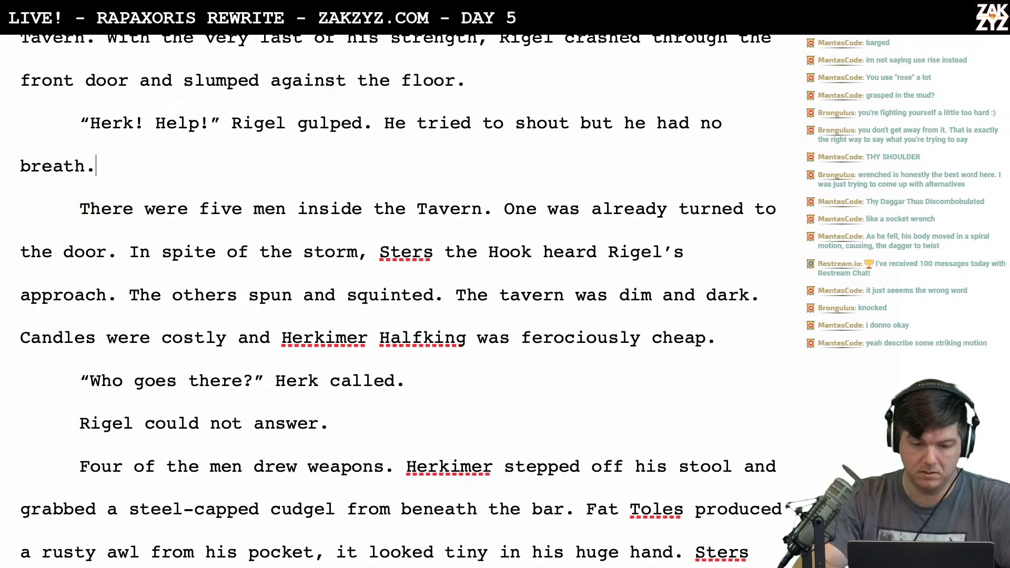
Break the paragraph after "There were five men inside the Tavern." and add "Sters was already turned towards the door."
{"action": "scroll", "coordinate": [439, 200], "scroll_direction": "down", "scroll_amount": 2}
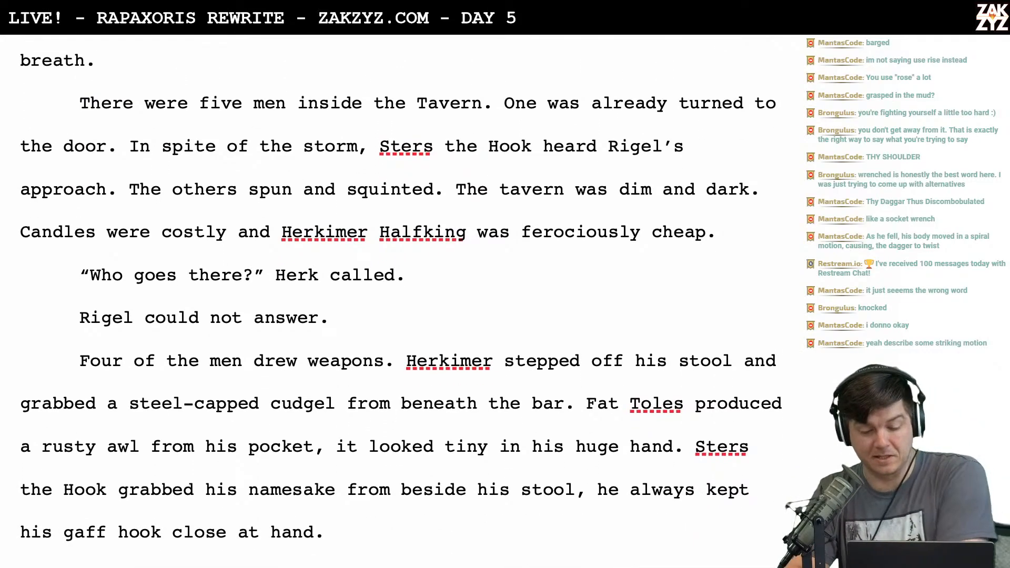
{"action": "left_click", "coordinate": [499, 108]}
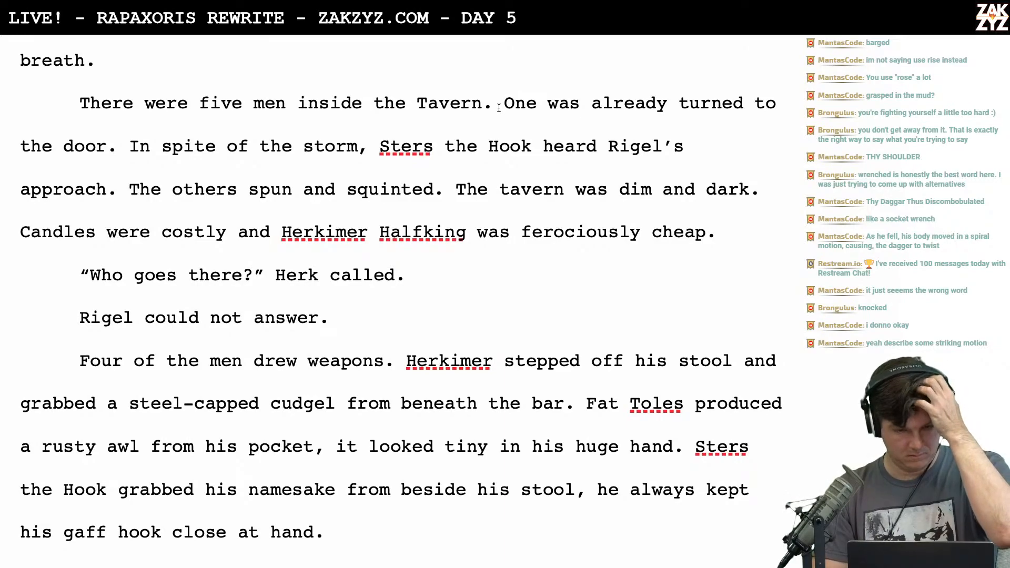
{"action": "key", "text": "Return"}
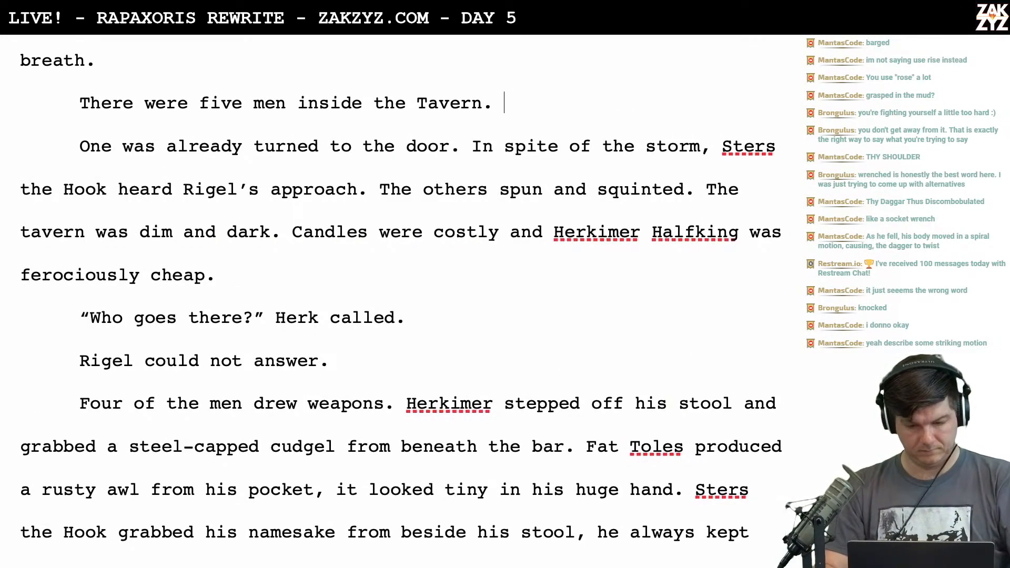
{"action": "type", "text": "Sti"}
{"action": "key", "text": "BackSpace"}
{"action": "type", "text": "ers "}
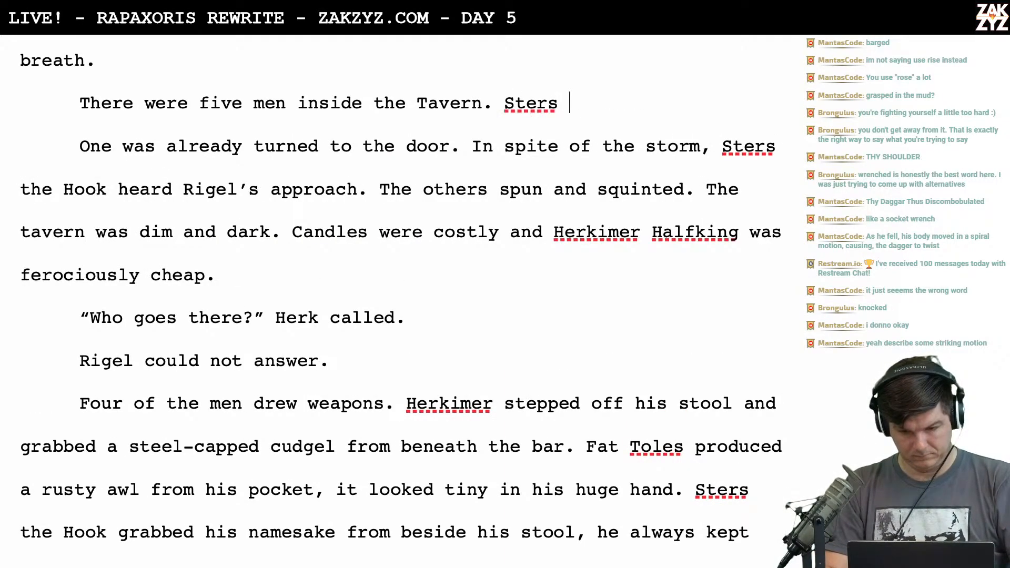
{"action": "type", "text": "was already t"}
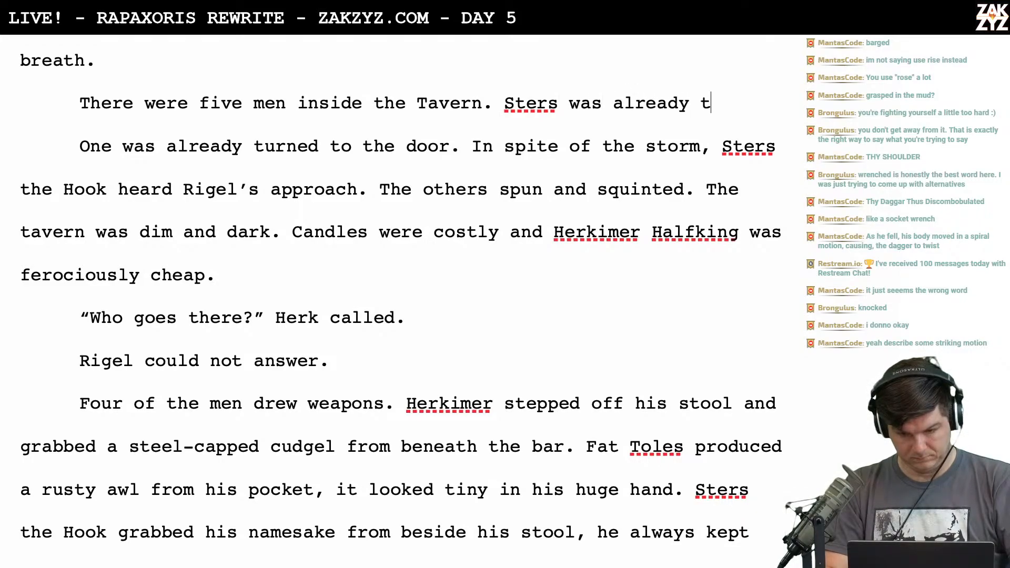
{"action": "type", "text": "urned towar"}
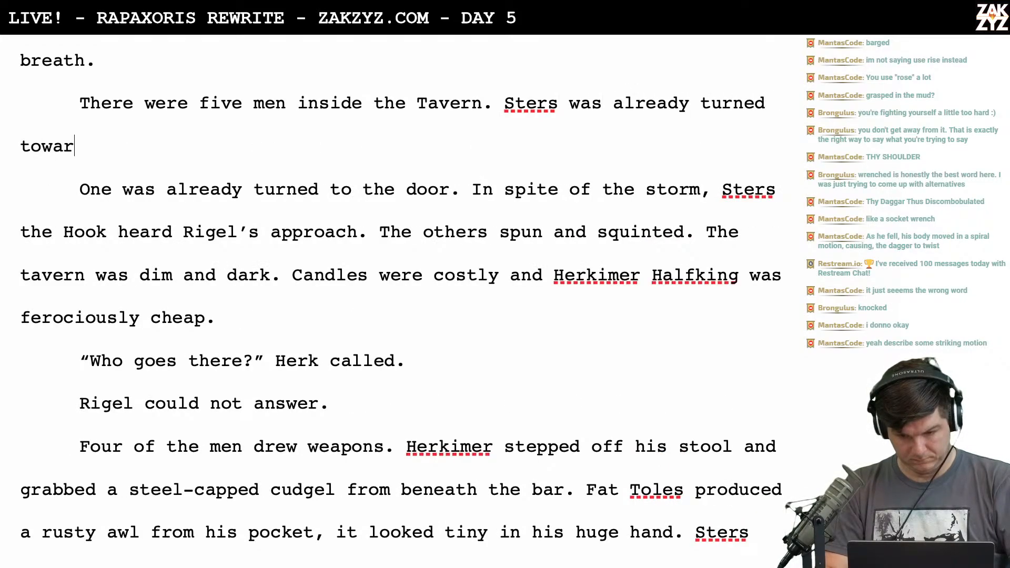
{"action": "type", "text": "ds the door."}
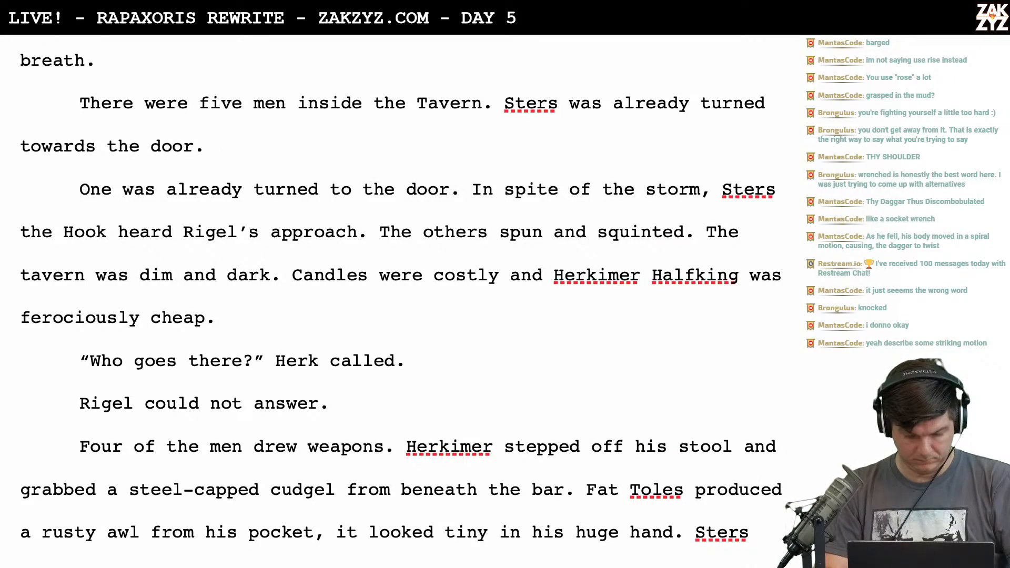
Extend the new Sters sentence after "door" with ", he'd heard Rigel approach."
{"action": "key", "text": "Return"}
{"action": "key", "text": "Left"}
{"action": "key", "text": "BackSpace"}
{"action": "type", "text": ", he'd h"}
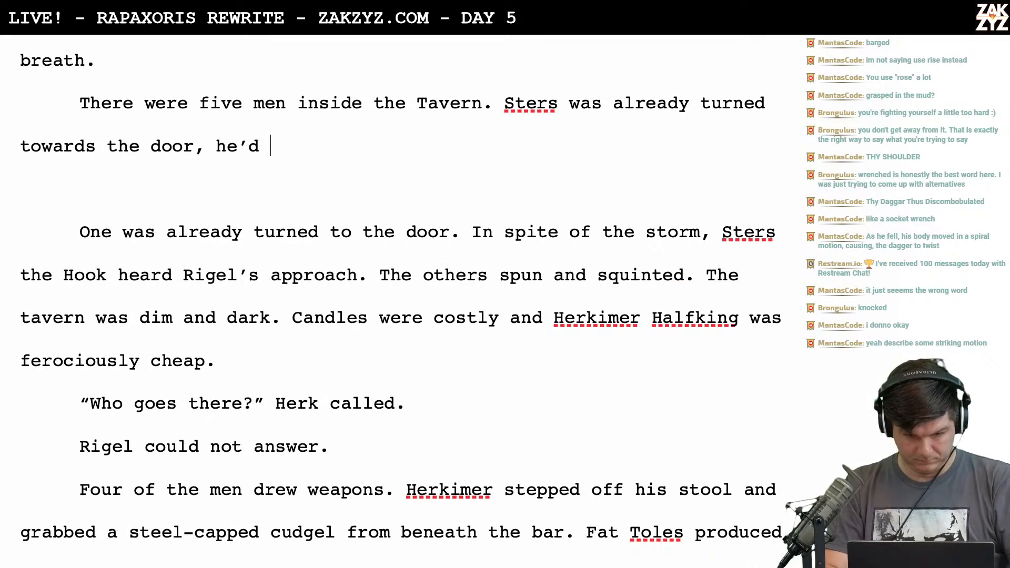
{"action": "type", "text": "eard Rigel approach"}
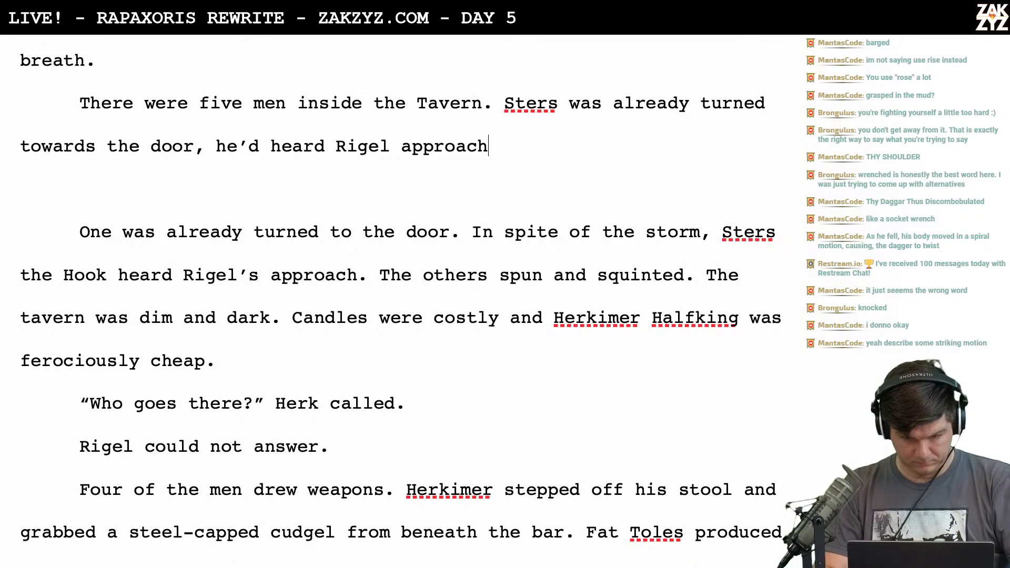
Delete the old text from "One was already turned" through "Rigel's approach.", starting a paragraph at "The others spun and squinted."
{"action": "key", "text": "shift+Down"}
{"action": "key", "text": "shift+Down"}
{"action": "key", "text": "shift+Down"}
{"action": "key", "text": "shift+Left"}
{"action": "key", "text": "shift+Left"}
{"action": "key", "text": "shift+Left"}
{"action": "key", "text": "shift+Left"}
{"action": "key", "text": "shift+Left"}
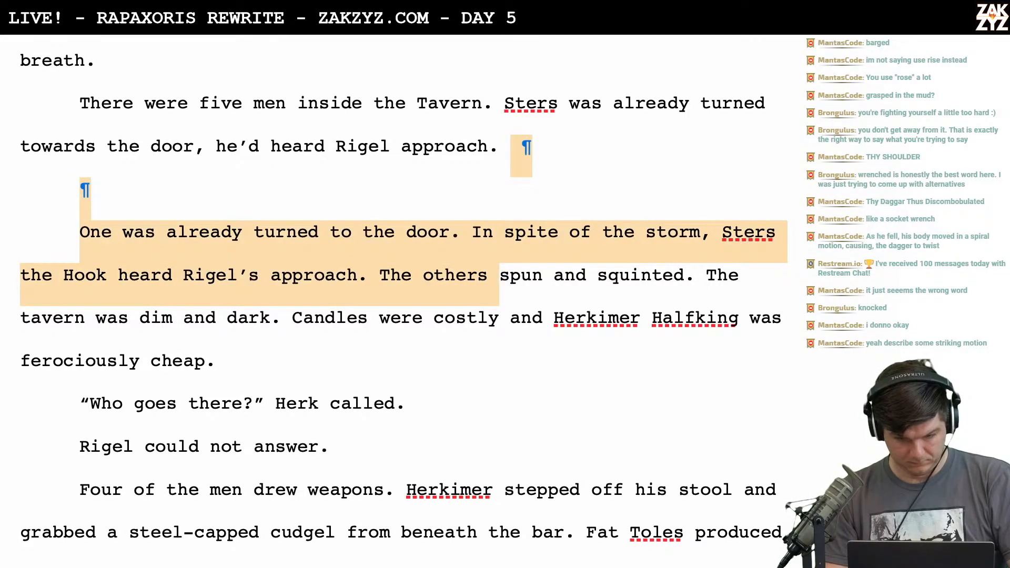
{"action": "key", "text": "shift+Left"}
{"action": "key", "text": "shift+Left"}
{"action": "key", "text": "shift+Left"}
{"action": "key", "text": "shift+Left"}
{"action": "key", "text": "shift+Left"}
{"action": "key", "text": "shift+Left"}
{"action": "key", "text": "shift+Left"}
{"action": "key", "text": "BackSpace"}
{"action": "key", "text": "Return"}
Break the line after "towards the door," and write "he'd heard Rigel coming. The others" ahead of the old wording
{"action": "scroll", "coordinate": [400, 301], "scroll_direction": "down", "scroll_amount": 1}
{"action": "scroll", "coordinate": [401, 301], "scroll_direction": "up", "scroll_amount": 2}
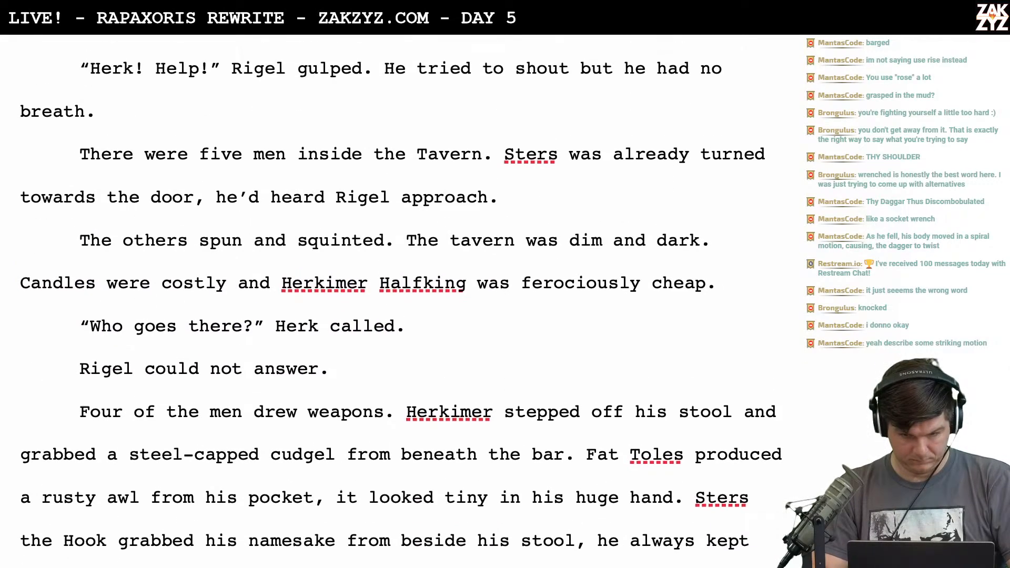
{"action": "key", "text": "Return"}
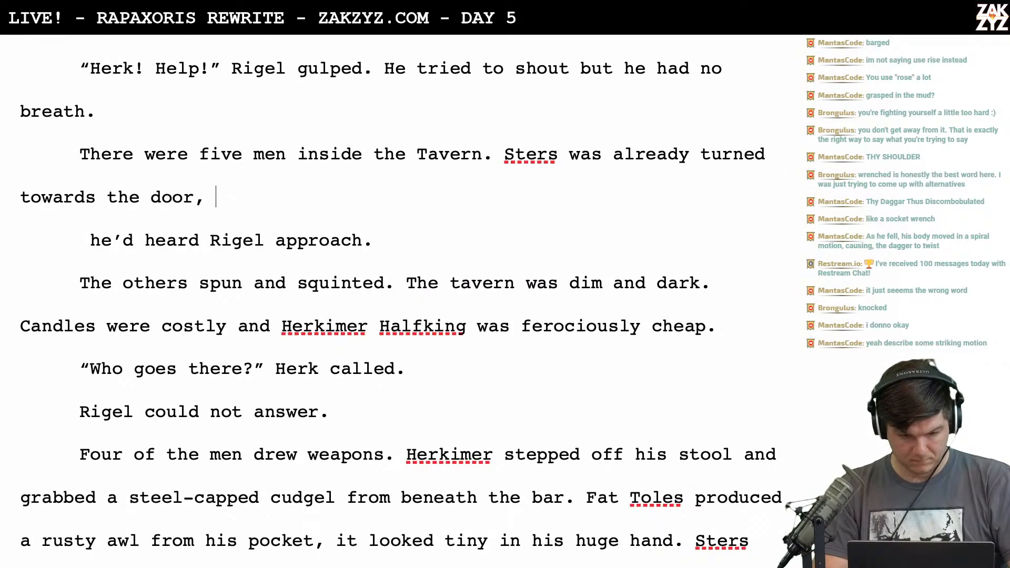
{"action": "type", "text": "he'd heard "}
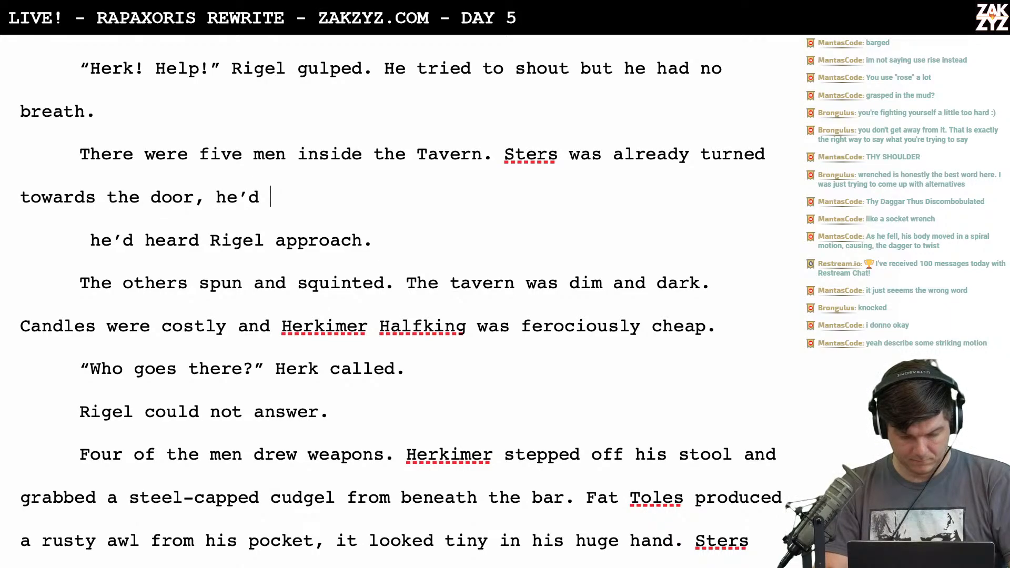
{"action": "type", "text": "Rigel com"}
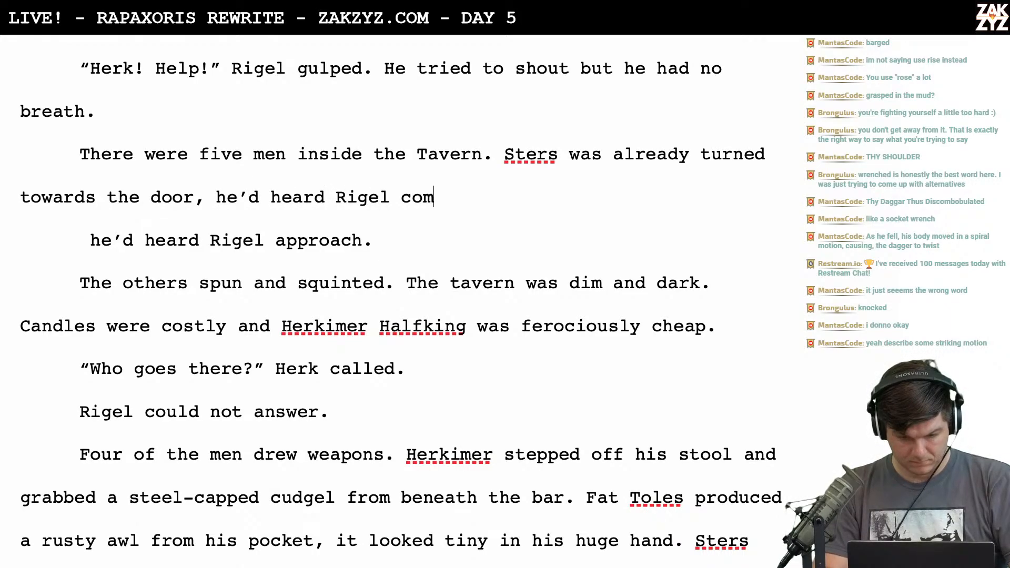
{"action": "type", "text": "ing. The unt"}
{"action": "key", "text": "BackSpace"}
{"action": "key", "text": "BackSpace"}
{"action": "key", "text": "BackSpace"}
{"action": "type", "text": "others "}
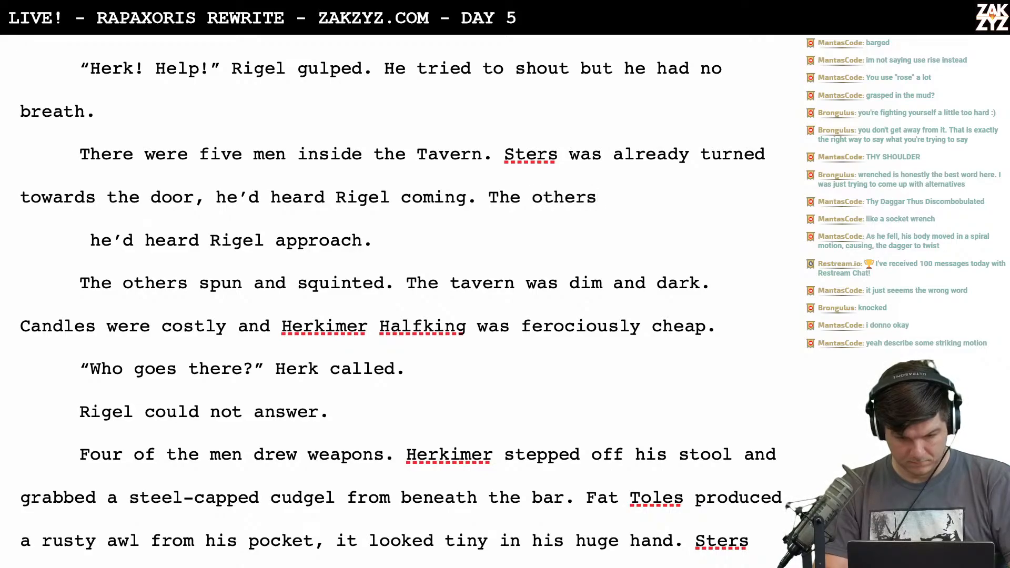
Continue the sentence after "The others" with "turned from their drinks in"
{"action": "type", "text": "tu"}
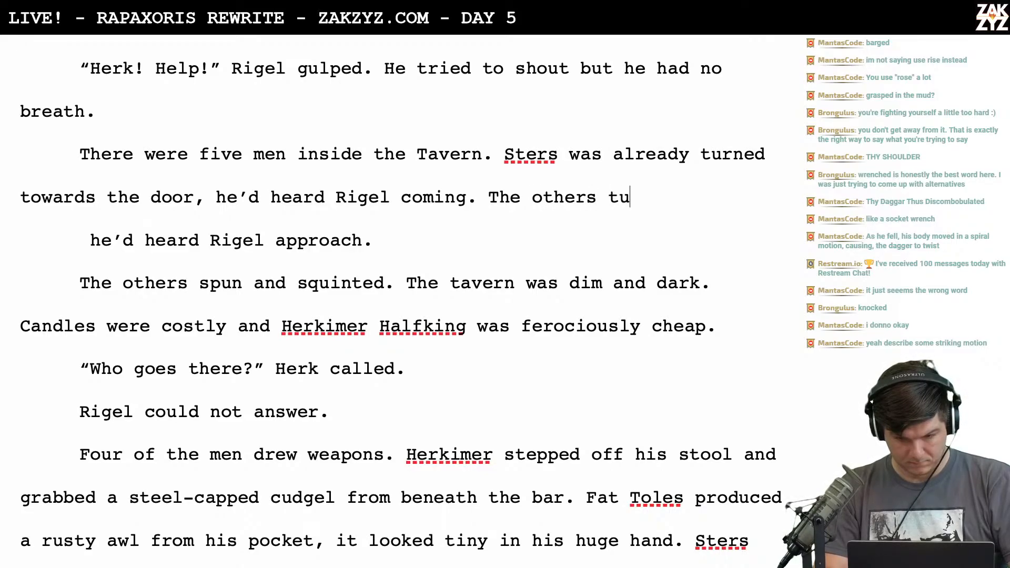
{"action": "type", "text": "rned from their d"}
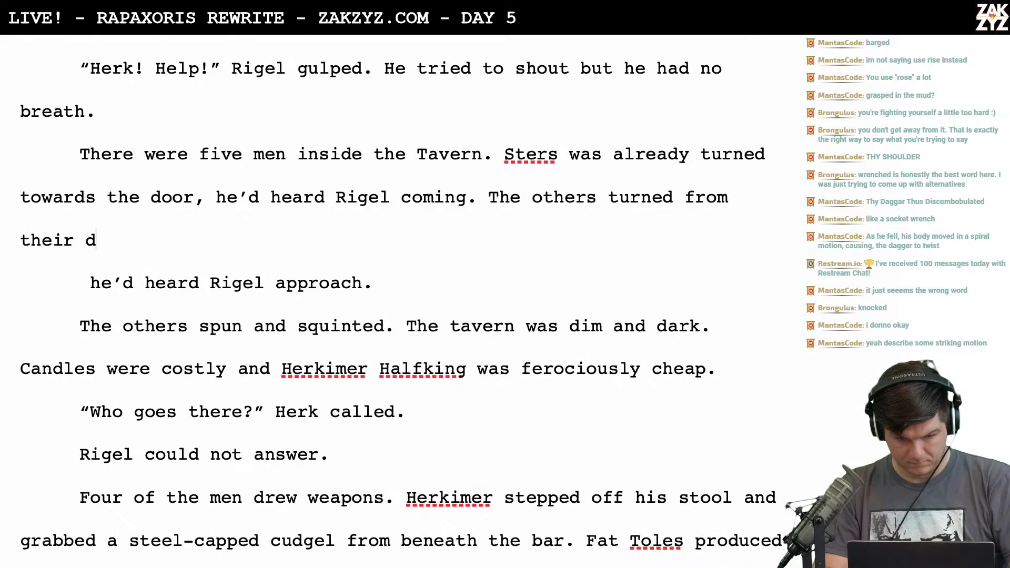
{"action": "type", "text": "rinks, in h"}
{"action": "key", "text": "BackSpace"}
{"action": "key", "text": "BackSpace"}
Switch to Thesaurus.com in the browser, look up "shock" and read through its synonyms
{"action": "key", "text": "super+Tab"}
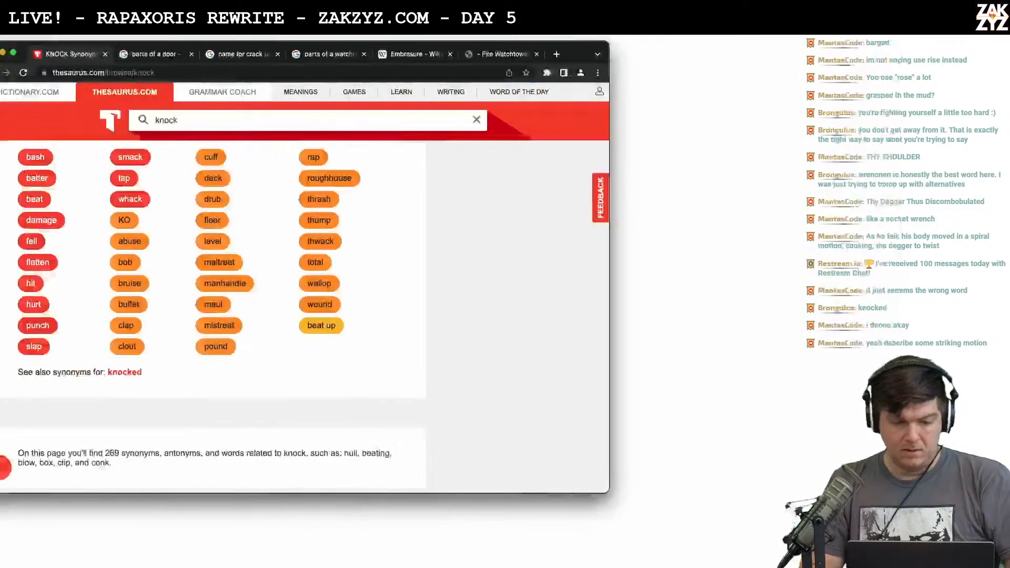
{"action": "double_click", "coordinate": [174, 119]}
{"action": "type", "text": "shock"}
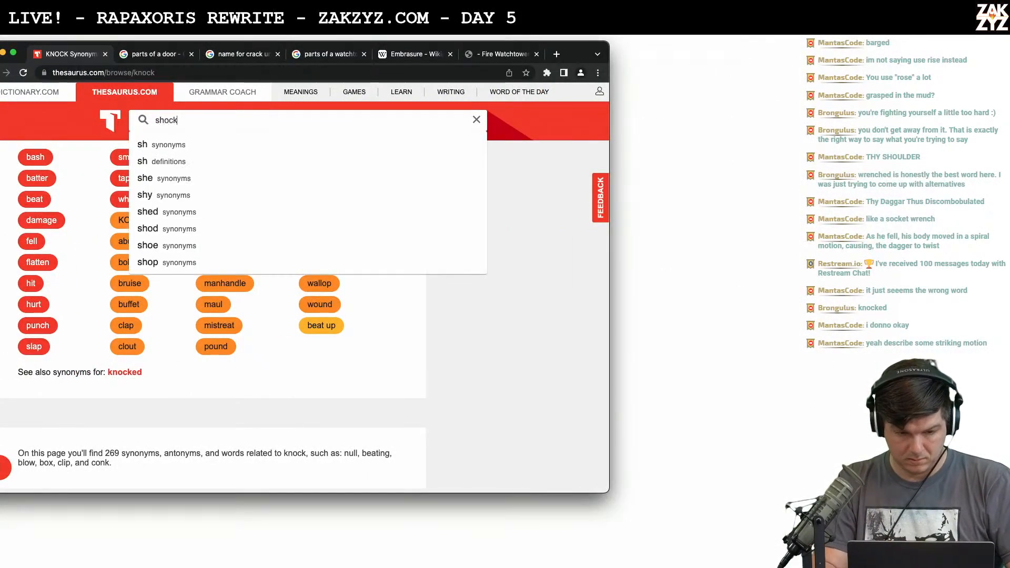
{"action": "key", "text": "Return"}
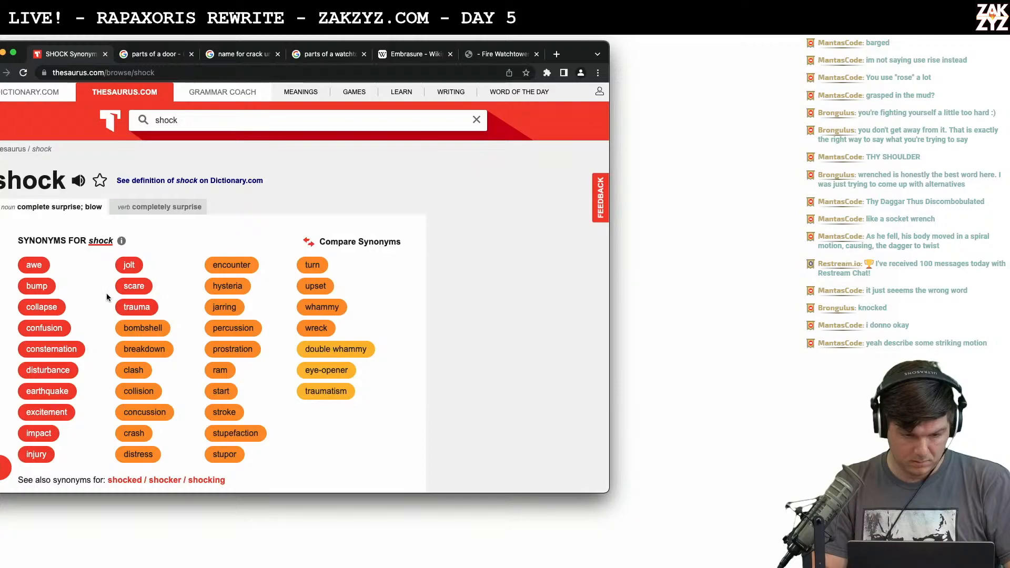
{"action": "scroll", "coordinate": [106, 296], "scroll_direction": "down", "scroll_amount": 2}
{"action": "scroll", "coordinate": [106, 296], "scroll_direction": "down", "scroll_amount": 1}
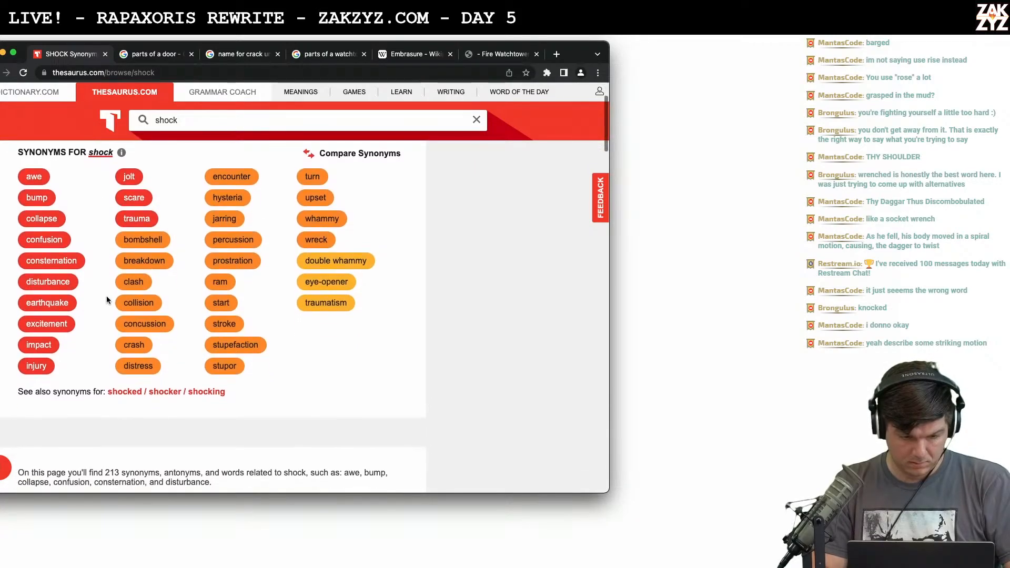
{"action": "scroll", "coordinate": [106, 253], "scroll_direction": "up", "scroll_amount": 3}
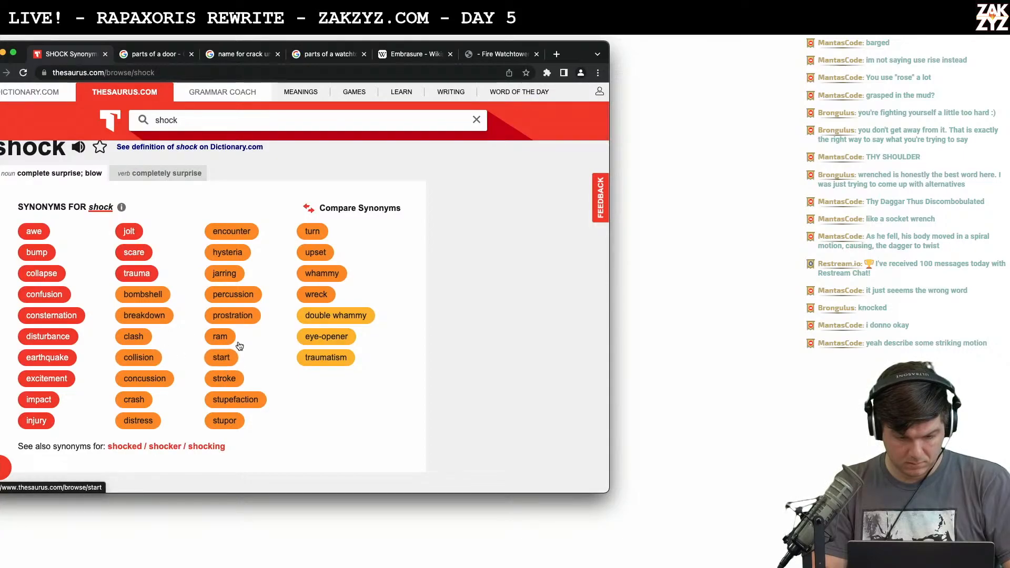
{"action": "scroll", "coordinate": [267, 361], "scroll_direction": "down", "scroll_amount": 1}
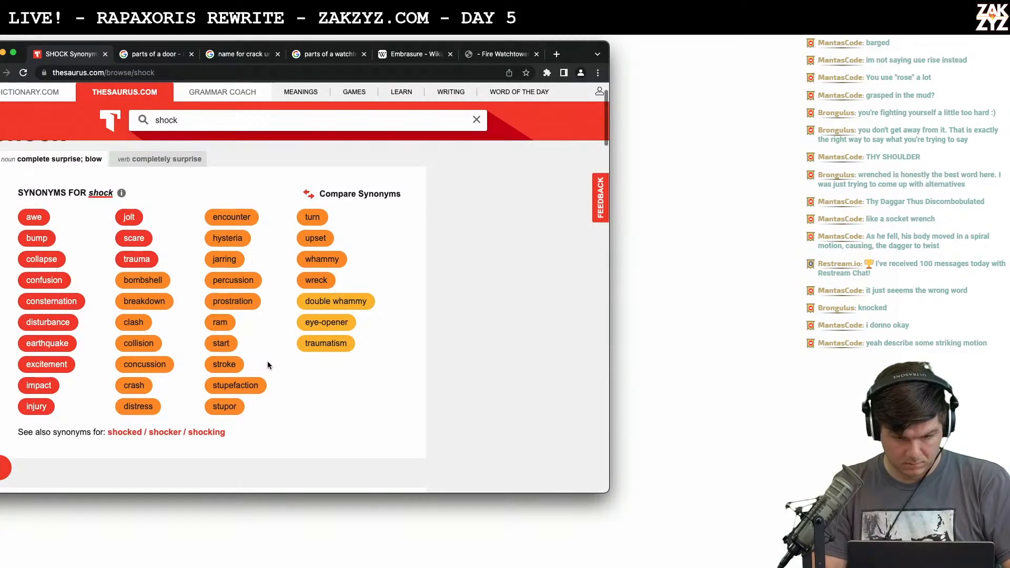
{"action": "scroll", "coordinate": [267, 366], "scroll_direction": "up", "scroll_amount": 2}
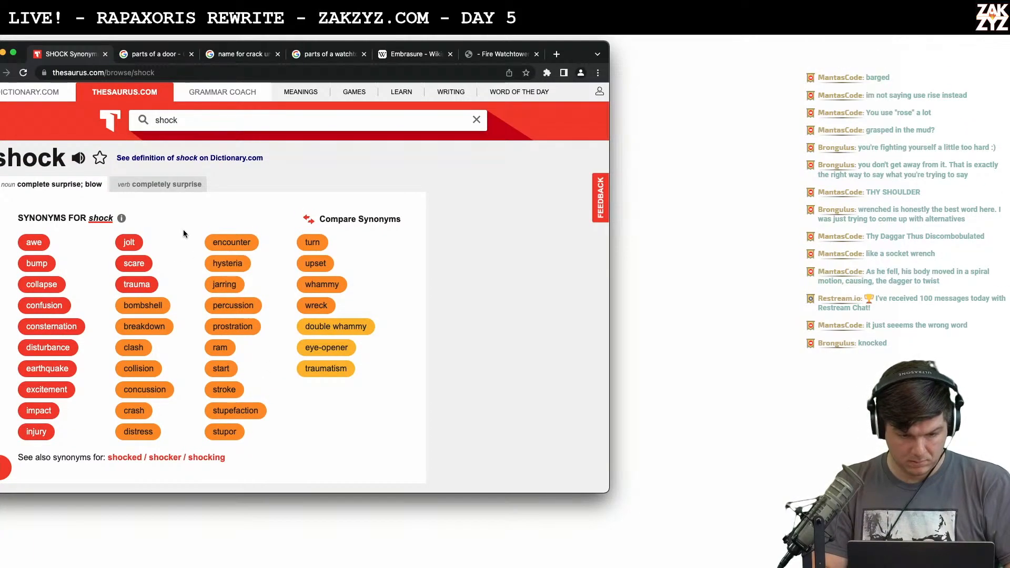
Look up "surprise" in the thesaurus and review its synonyms
{"action": "left_click", "coordinate": [203, 119]}
{"action": "type", "text": "surprise"}
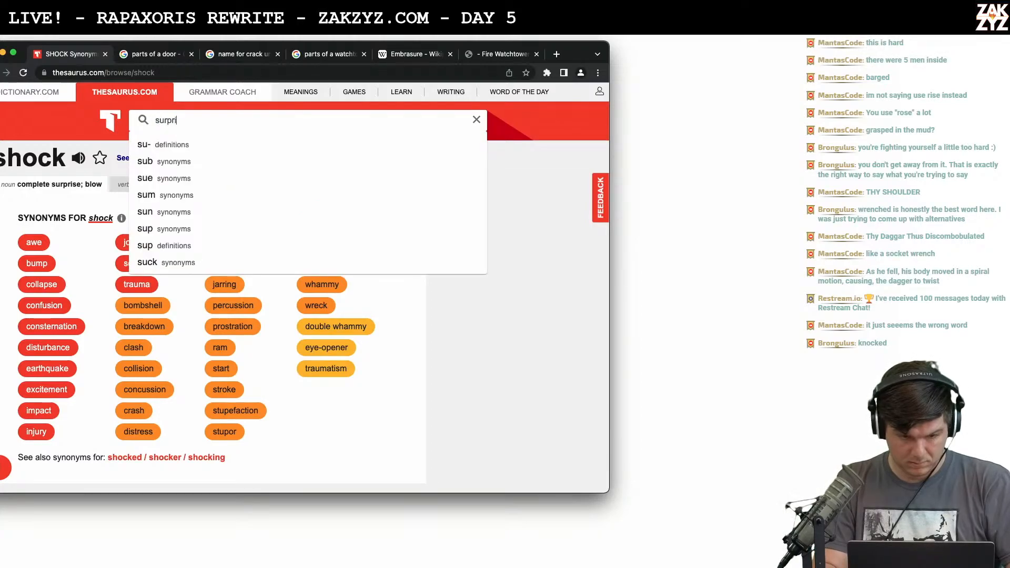
{"action": "key", "text": "Return"}
{"action": "scroll", "coordinate": [1, 455], "scroll_direction": "down", "scroll_amount": 2}
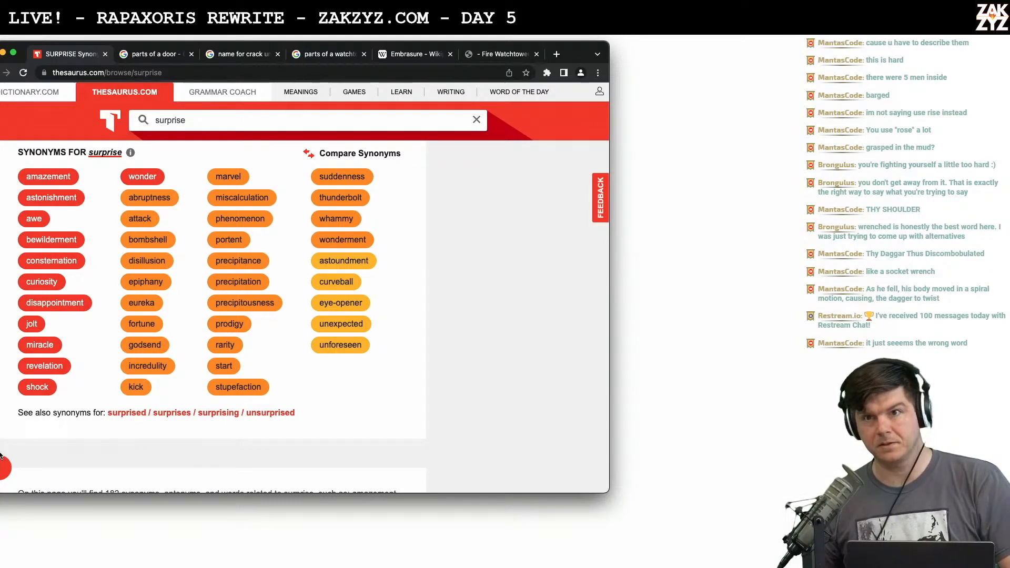
Return to the manuscript and remove the trailing "in", ending the sentence at "The others turned from their drinks."
{"action": "key", "text": "super+Tab"}
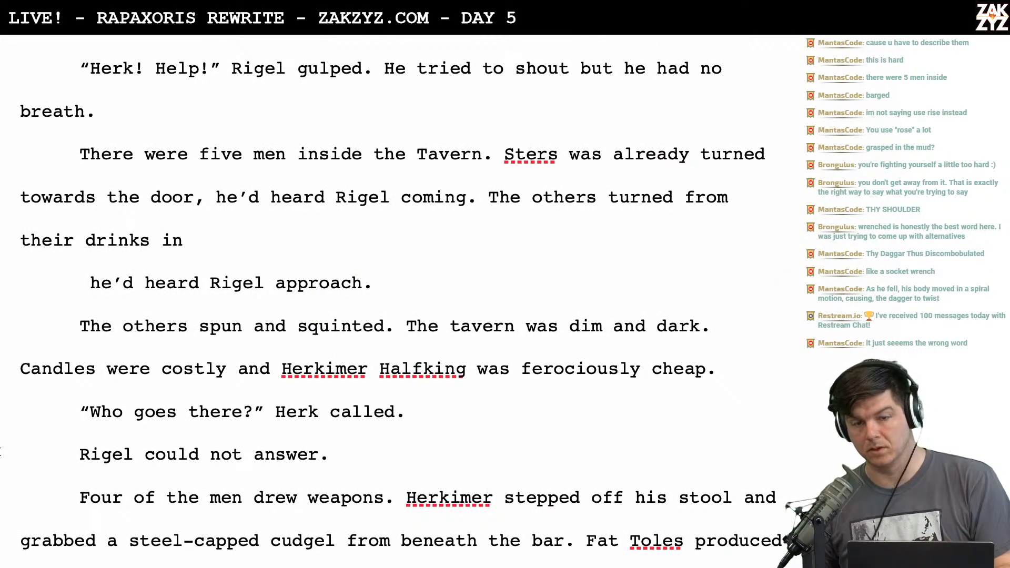
{"action": "scroll", "coordinate": [393, 306], "scroll_direction": "down", "scroll_amount": 1}
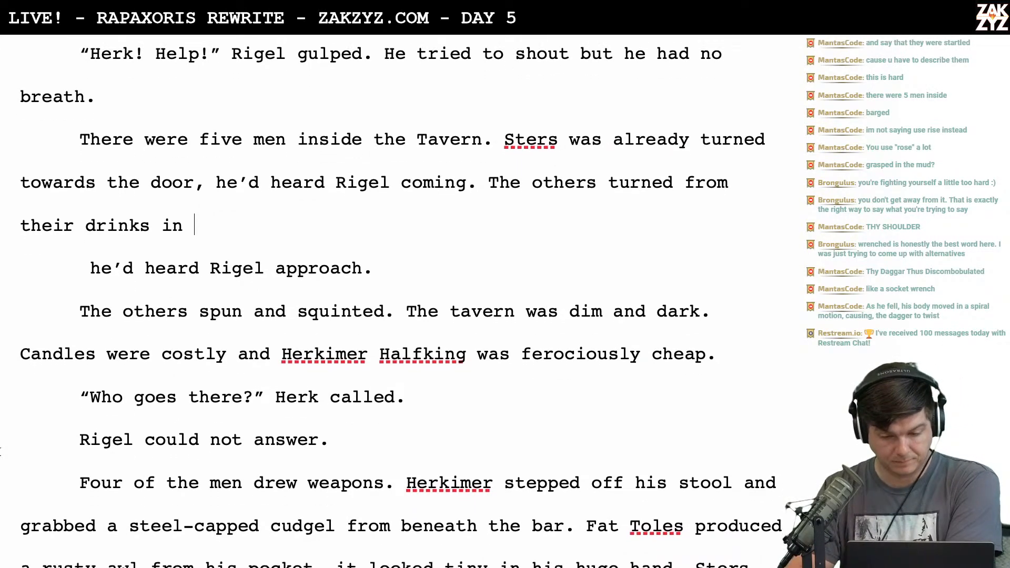
{"action": "key", "text": "BackSpace"}
{"action": "key", "text": "BackSpace"}
{"action": "key", "text": "BackSpace"}
{"action": "key", "text": "BackSpace"}
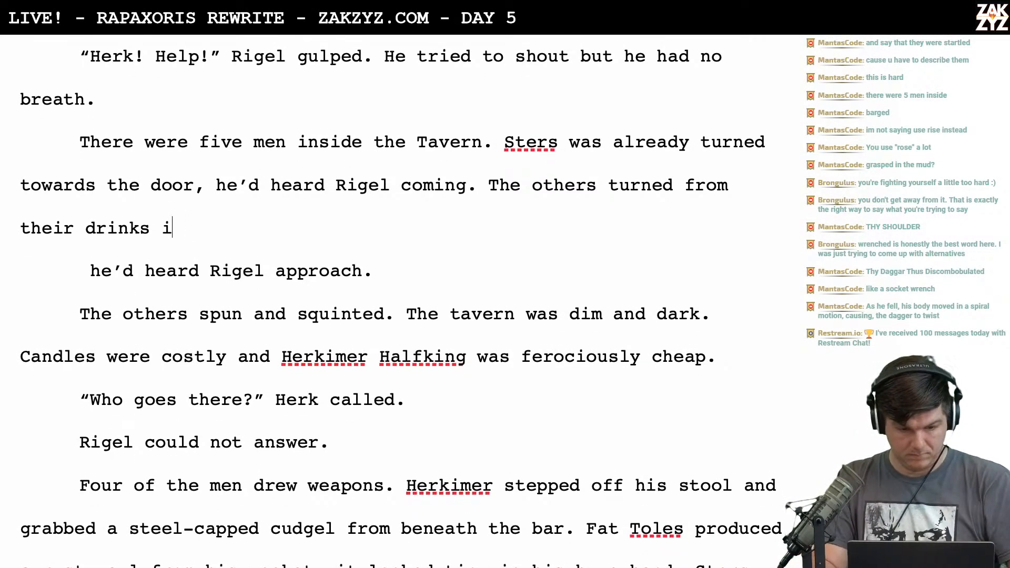
Delete the leftover text from "he'd heard Rigel approach." through "The others spun and squinted.", joining "The tavern was dim" to "their drinks."
{"action": "key", "text": "shift+Right"}
{"action": "key", "text": "shift+Right"}
{"action": "key", "text": "shift+Right"}
{"action": "key", "text": "shift+Right"}
{"action": "key", "text": "shift+Right"}
{"action": "key", "text": "shift+Right"}
{"action": "key", "text": "shift+Right"}
{"action": "key", "text": "shift+Right"}
{"action": "key", "text": "shift+Right"}
{"action": "key", "text": "shift+Right"}
{"action": "key", "text": "shift+Right"}
{"action": "key", "text": "shift+Right"}
{"action": "key", "text": "shift+Right"}
{"action": "key", "text": "shift+Right"}
{"action": "key", "text": "shift+Right"}
{"action": "key", "text": "shift+Right"}
{"action": "key", "text": "shift+Right"}
{"action": "key", "text": "shift+Right"}
{"action": "key", "text": "shift+Right"}
{"action": "key", "text": "shift+Right"}
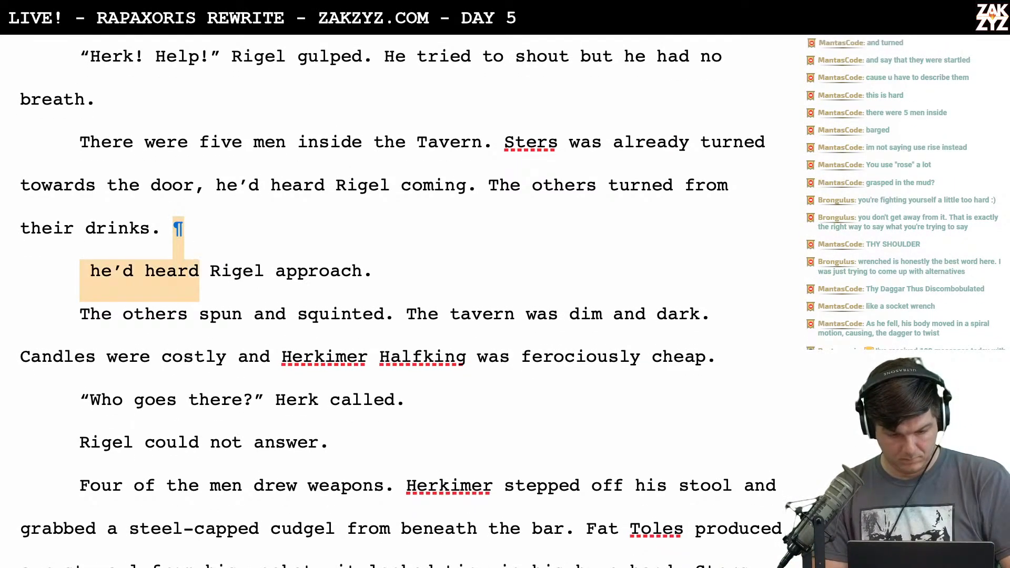
{"action": "key", "text": "shift+Right"}
{"action": "key", "text": "shift+Right"}
{"action": "key", "text": "shift+Right"}
{"action": "key", "text": "shift+Right"}
{"action": "key", "text": "shift+Right"}
{"action": "key", "text": "shift+Right"}
{"action": "key", "text": "shift+Right"}
{"action": "key", "text": "shift+Right"}
{"action": "key", "text": "shift+Right"}
{"action": "key", "text": "shift+Right"}
{"action": "key", "text": "shift+Right"}
{"action": "key", "text": "shift+Right"}
{"action": "key", "text": "shift+Right"}
{"action": "key", "text": "shift+Right"}
{"action": "key", "text": "shift+Right"}
{"action": "key", "text": "shift+Right"}
{"action": "key", "text": "shift+Right"}
{"action": "key", "text": "shift+Right"}
{"action": "key", "text": "shift+Right"}
{"action": "key", "text": "shift+Right"}
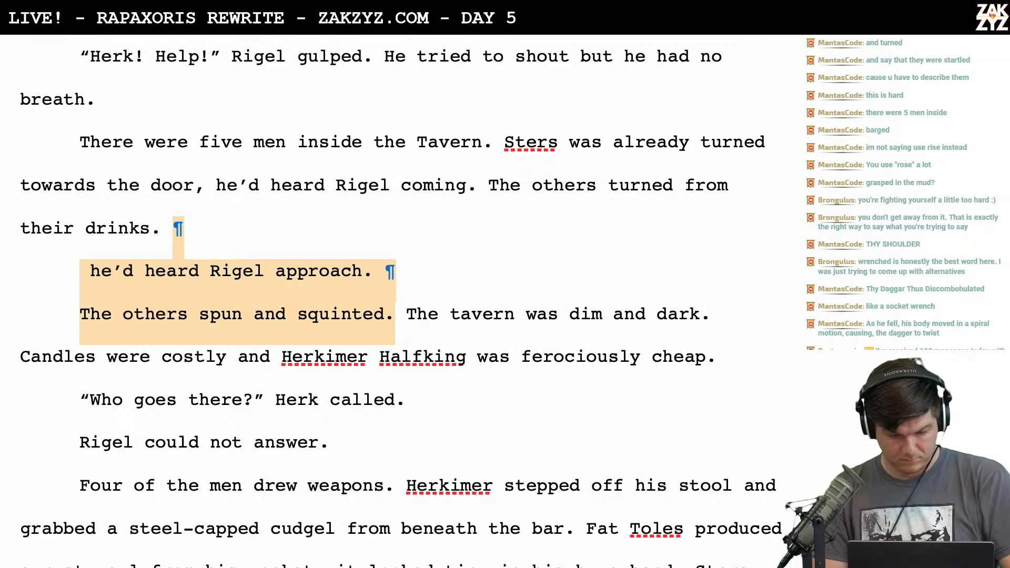
{"action": "key", "text": "BackSpace"}
Reword "Candles were costly and" as "Candles cost, and" in the sentence about Herkimer Halfking
{"action": "scroll", "coordinate": [401, 304], "scroll_direction": "down", "scroll_amount": 3}
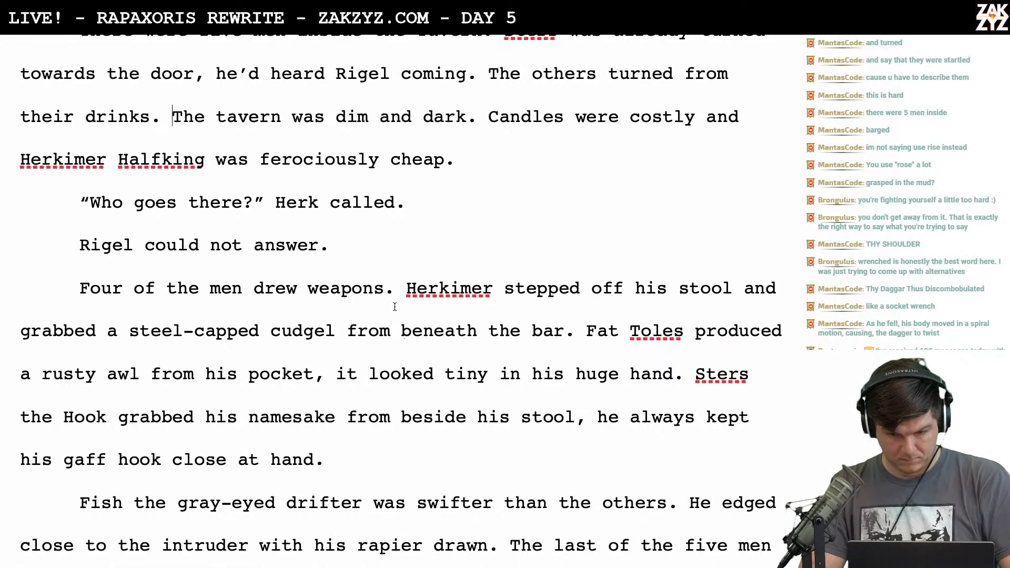
{"action": "key", "text": "BackSpace"}
{"action": "key", "text": "BackSpace"}
{"action": "key", "text": "BackSpace"}
{"action": "key", "text": "BackSpace"}
{"action": "key", "text": "BackSpace"}
{"action": "key", "text": "BackSpace"}
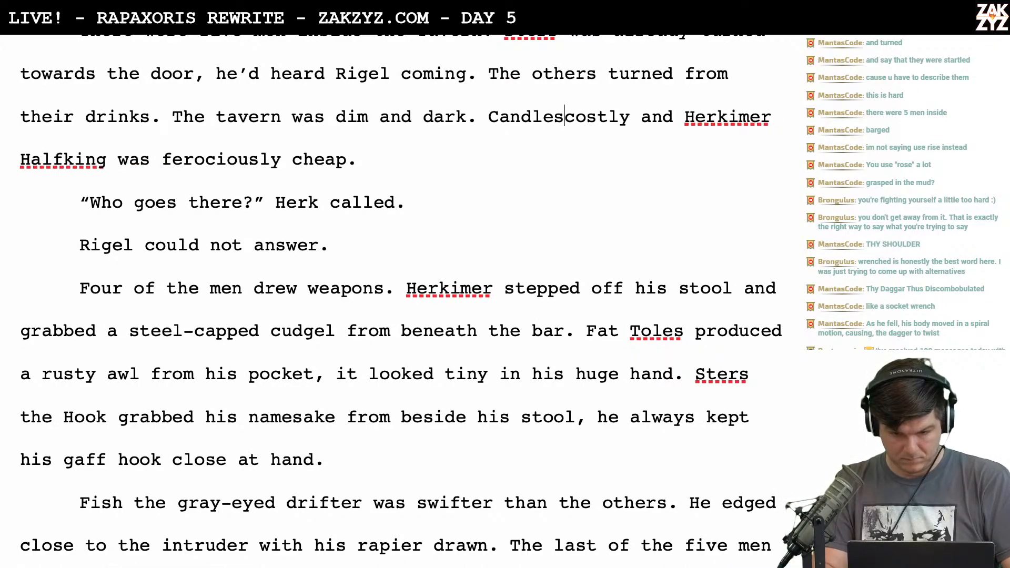
{"action": "key", "text": "Right"}
{"action": "key", "text": "Right"}
{"action": "key", "text": "Right"}
{"action": "key", "text": "Right"}
{"action": "key", "text": "Right"}
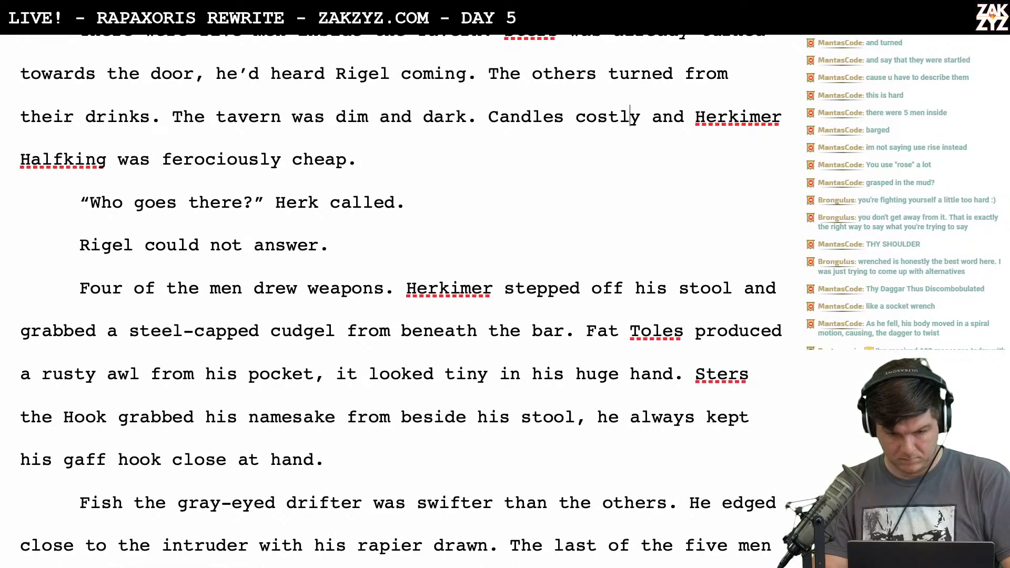
{"action": "key", "text": "BackSpace"}
{"action": "key", "text": "BackSpace"}
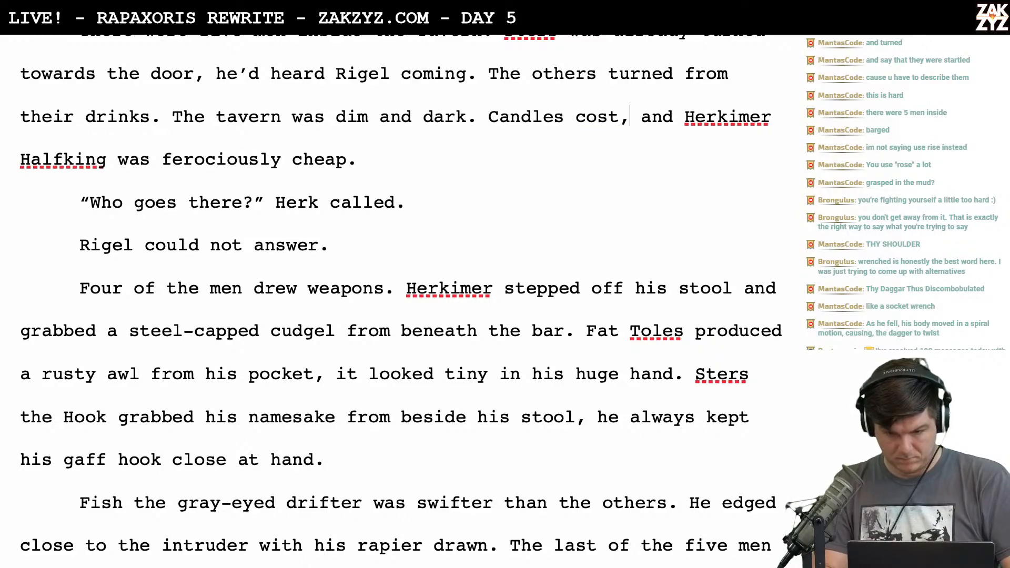
{"action": "type", "text": ","}
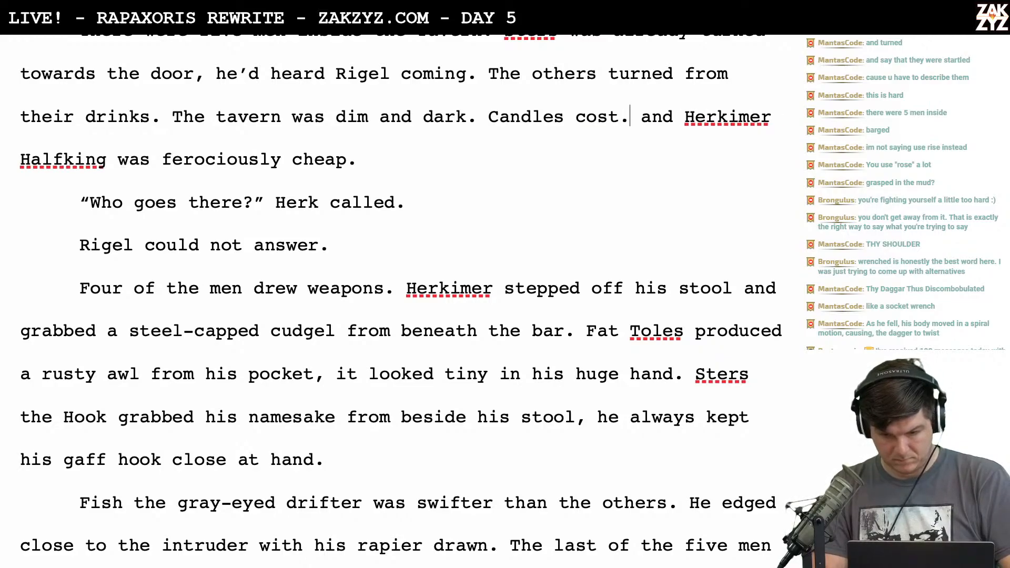
Insert "the hook" after "Sters" so the phrase reads "Sters the hook was already turned"
{"action": "scroll", "coordinate": [401, 301], "scroll_direction": "up", "scroll_amount": 3}
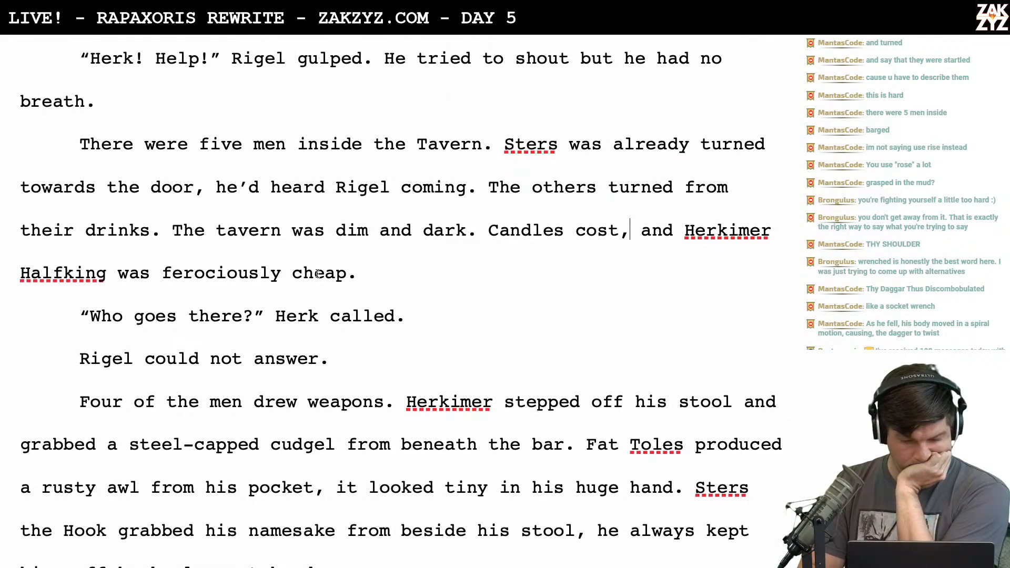
{"action": "scroll", "coordinate": [367, 240], "scroll_direction": "down", "scroll_amount": 1}
{"action": "scroll", "coordinate": [367, 240], "scroll_direction": "down", "scroll_amount": 1}
{"action": "scroll", "coordinate": [366, 240], "scroll_direction": "up", "scroll_amount": 2}
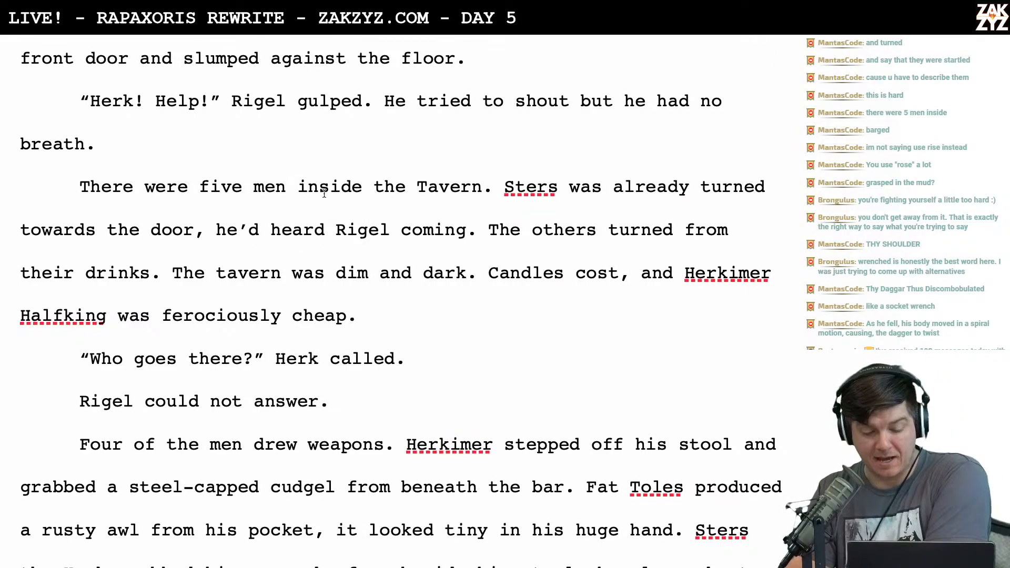
{"action": "scroll", "coordinate": [325, 194], "scroll_direction": "down", "scroll_amount": 1}
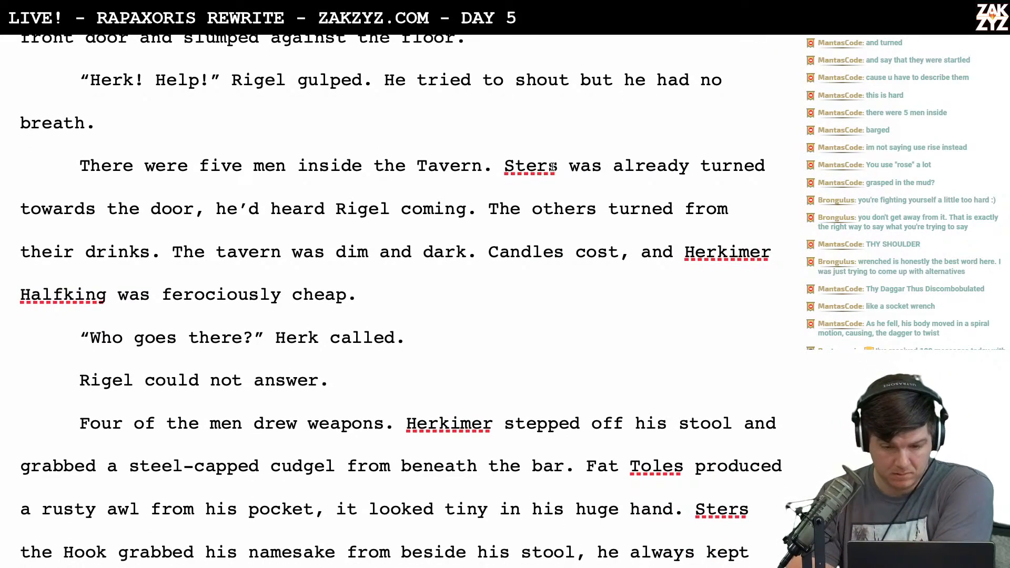
{"action": "left_click", "coordinate": [552, 166]}
{"action": "type", "text": "the ho"}
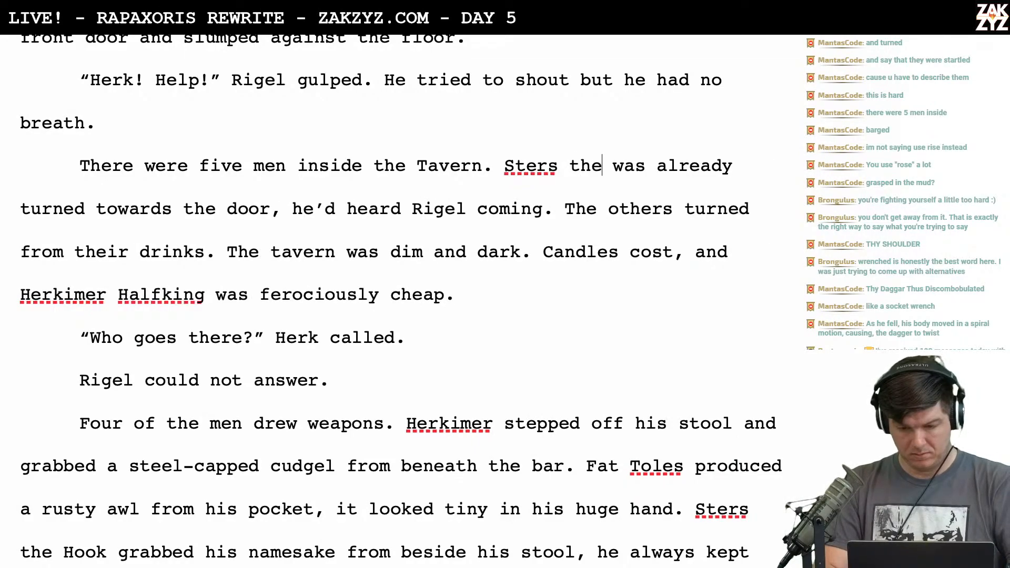
{"action": "type", "text": "ok was"}
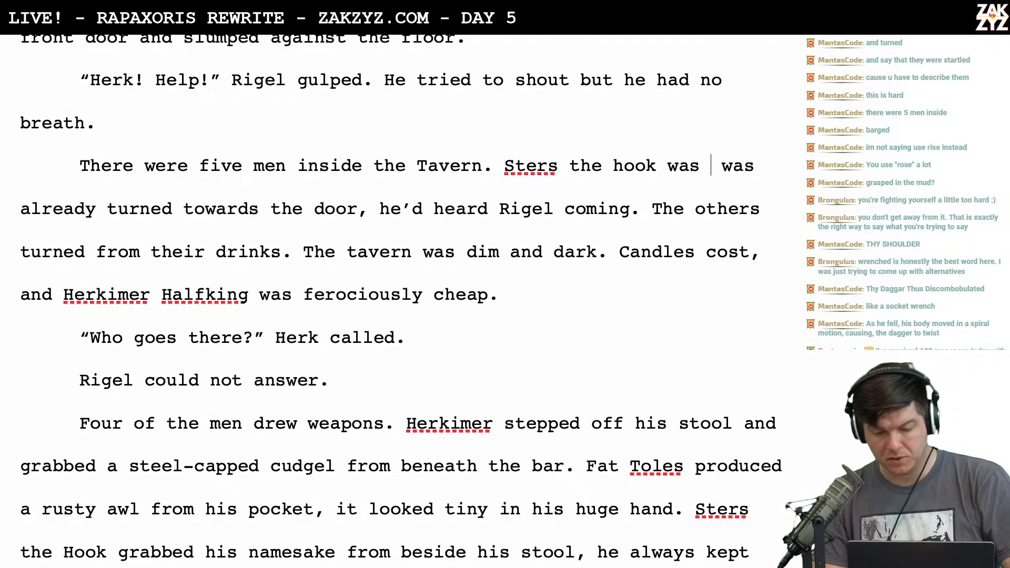
{"action": "key", "text": "shift+Right"}
{"action": "key", "text": "shift+Right"}
{"action": "key", "text": "shift+Right"}
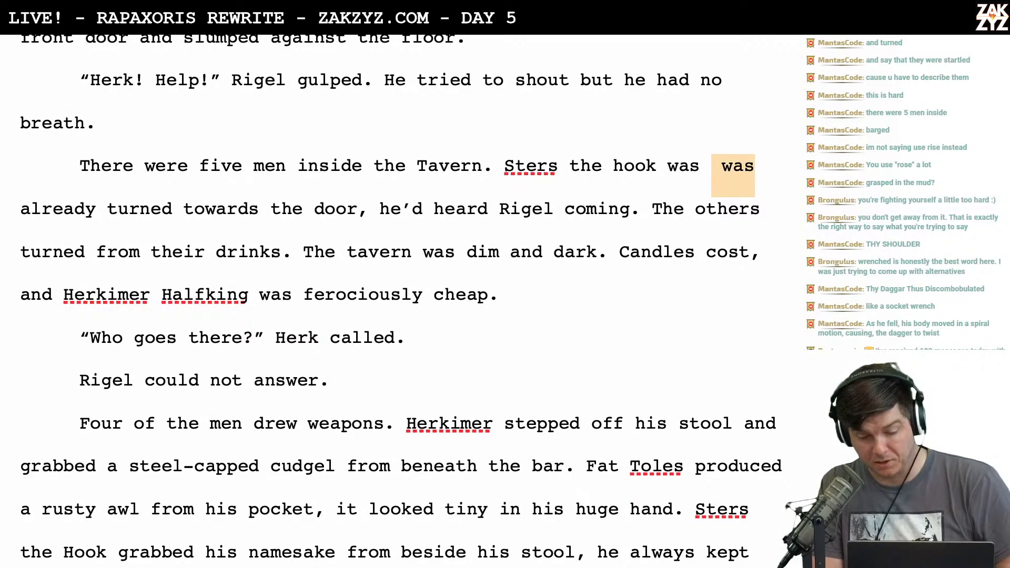
{"action": "key", "text": "BackSpace"}
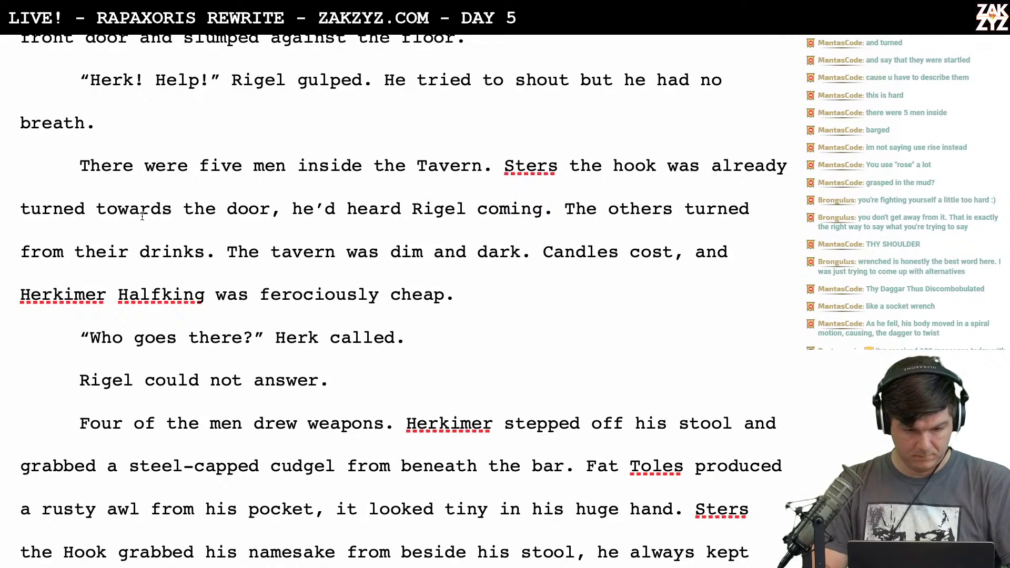
Replace "was already turned" with "watched" in the sentence about Sters the hook
{"action": "left_click", "coordinate": [84, 210]}
{"action": "key", "text": "BackSpace"}
{"action": "key", "text": "BackSpace"}
{"action": "key", "text": "BackSpace"}
{"action": "key", "text": "BackSpace"}
{"action": "key", "text": "BackSpace"}
{"action": "key", "text": "BackSpace"}
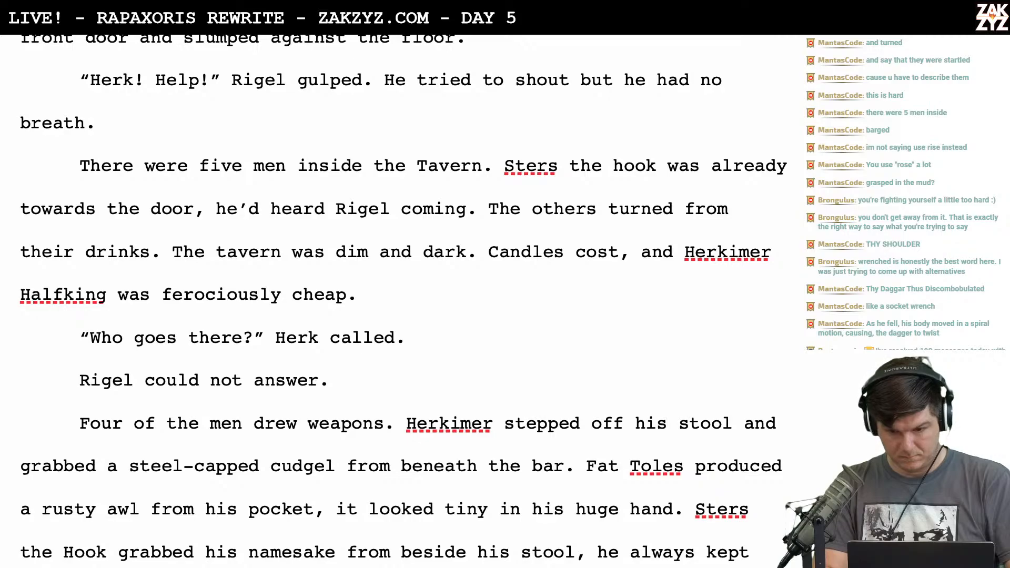
{"action": "type", "text": "f"}
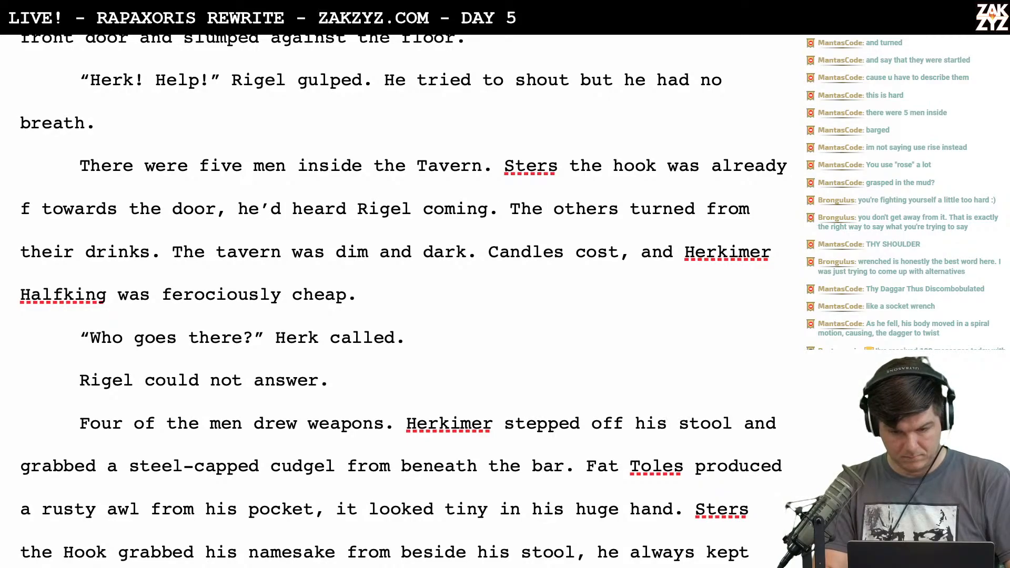
{"action": "key", "text": "BackSpace"}
{"action": "key", "text": "BackSpace"}
{"action": "key", "text": "BackSpace"}
{"action": "key", "text": "BackSpace"}
{"action": "key", "text": "BackSpace"}
{"action": "key", "text": "BackSpace"}
{"action": "key", "text": "BackSpace"}
{"action": "key", "text": "BackSpace"}
{"action": "key", "text": "BackSpace"}
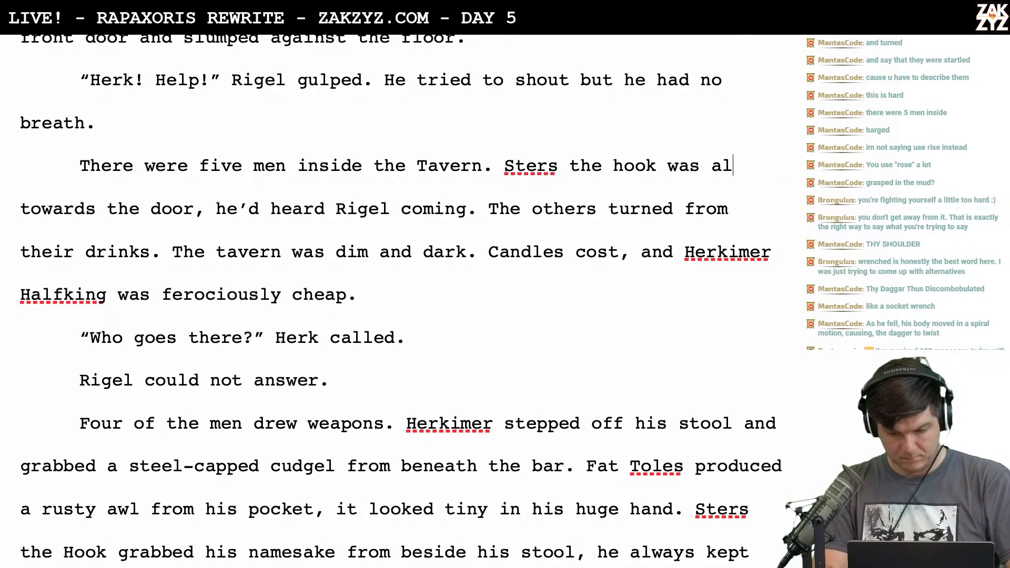
{"action": "key", "text": "BackSpace"}
{"action": "key", "text": "BackSpace"}
{"action": "key", "text": "BackSpace"}
{"action": "type", "text": "atched"}
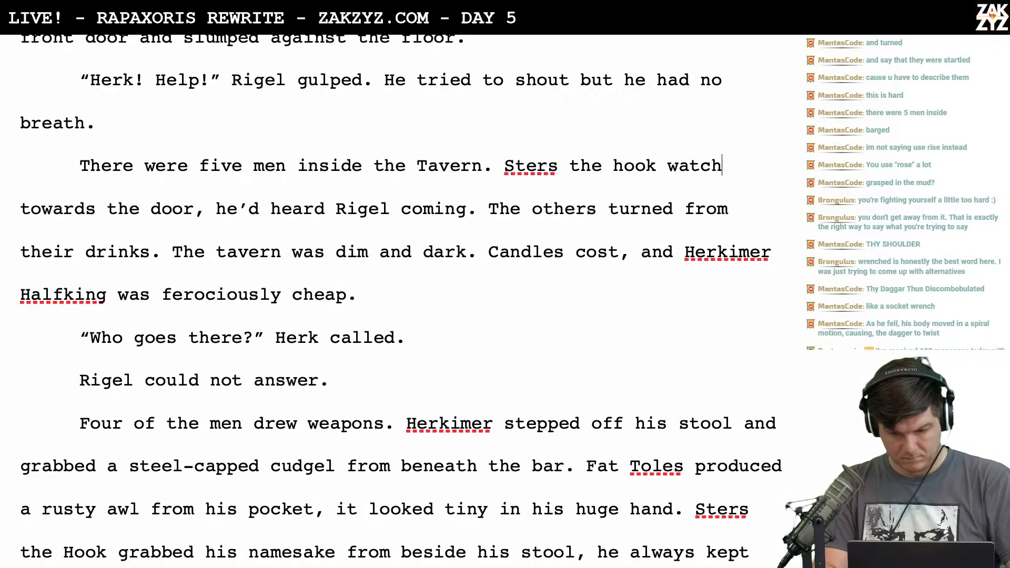
Capitalize "hook" so the name reads "Sters the Hook" in the paragraph about the five men
{"action": "key", "text": "Left"}
{"action": "key", "text": "Left"}
{"action": "key", "text": "Left"}
{"action": "key", "text": "Left"}
{"action": "key", "text": "Left"}
{"action": "key", "text": "Left"}
{"action": "key", "text": "Left"}
{"action": "key", "text": "Left"}
{"action": "key", "text": "Left"}
{"action": "key", "text": "Left"}
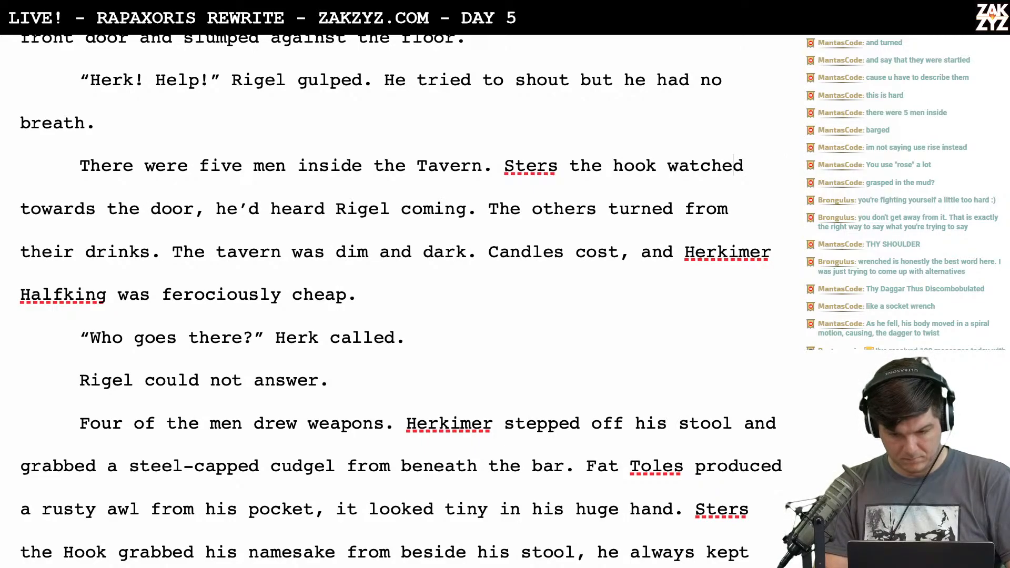
{"action": "key", "text": "BackSpace"}
{"action": "type", "text": "H"}
{"action": "key", "text": "Right"}
{"action": "key", "text": "Right"}
{"action": "key", "text": "Right"}
{"action": "key", "text": "Right"}
{"action": "key", "text": "Right"}
{"action": "key", "text": "Right"}
{"action": "key", "text": "Right"}
{"action": "key", "text": "Right"}
{"action": "key", "text": "Right"}
{"action": "key", "text": "Right"}
Replace "towards" after "Sters the Hook watched" with "Rigel fall, he'd heard him coming."
{"action": "scroll", "coordinate": [427, 294], "scroll_direction": "down", "scroll_amount": 1}
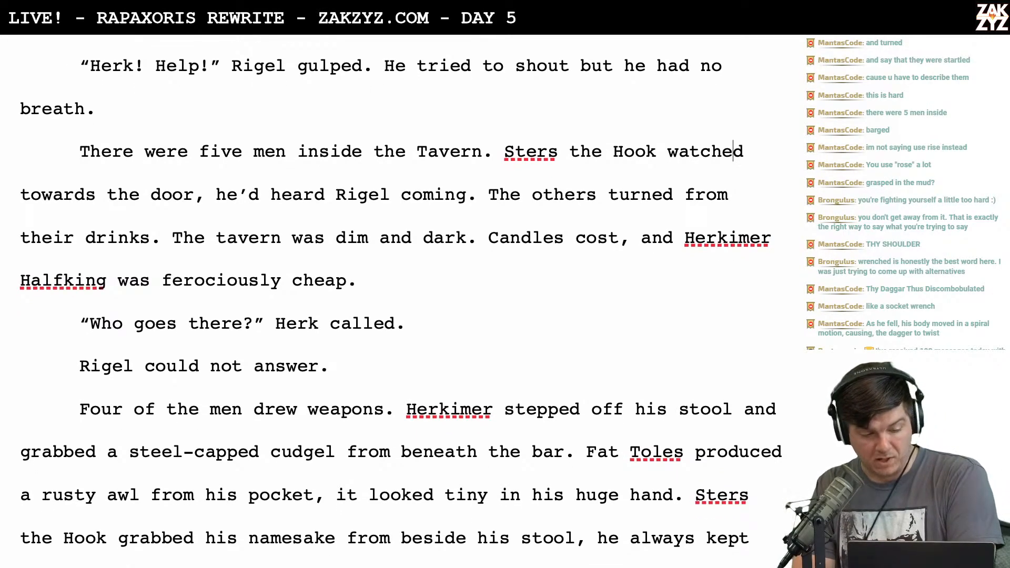
{"action": "left_click", "coordinate": [96, 192]}
{"action": "key", "text": "BackSpace"}
{"action": "key", "text": "BackSpace"}
{"action": "key", "text": "BackSpace"}
{"action": "key", "text": "BackSpace"}
{"action": "key", "text": "BackSpace"}
{"action": "key", "text": "BackSpace"}
{"action": "key", "text": "BackSpace"}
{"action": "type", "text": "rigel"}
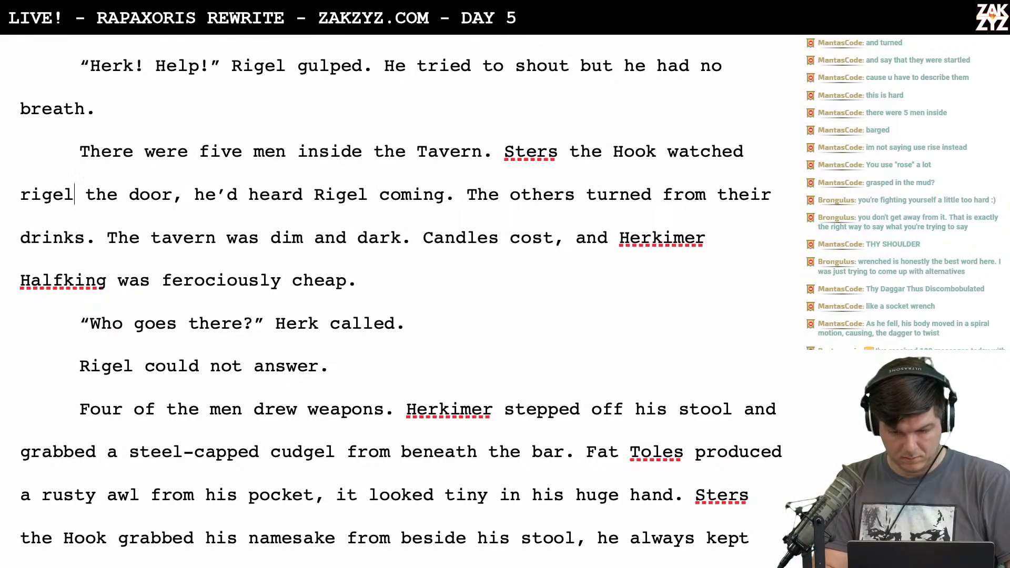
{"action": "key", "text": "BackSpace"}
{"action": "key", "text": "BackSpace"}
{"action": "key", "text": "BackSpace"}
{"action": "key", "text": "BackSpace"}
{"action": "key", "text": "BackSpace"}
{"action": "type", "text": "R"}
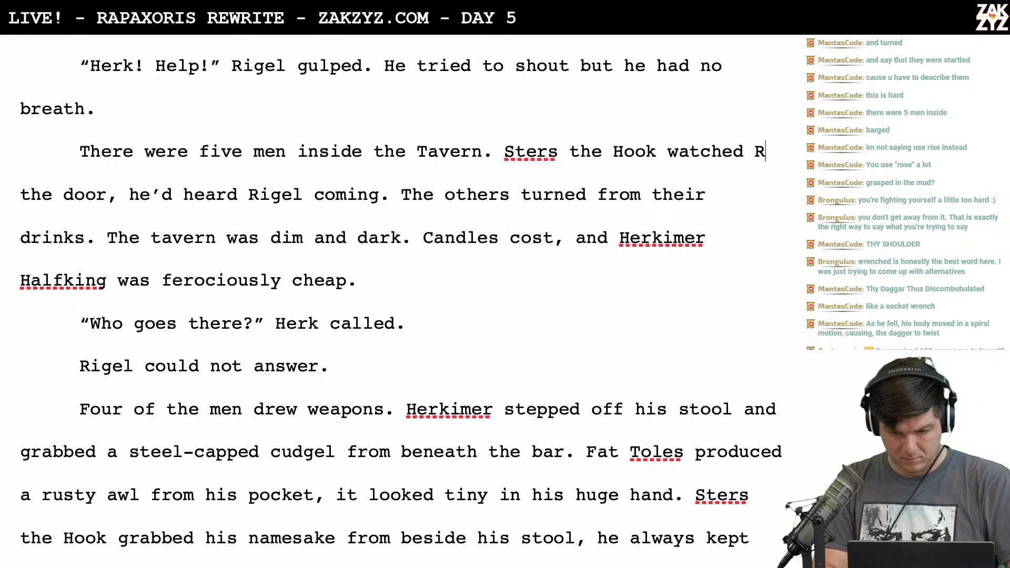
{"action": "type", "text": "igel fall, he'd hear d"}
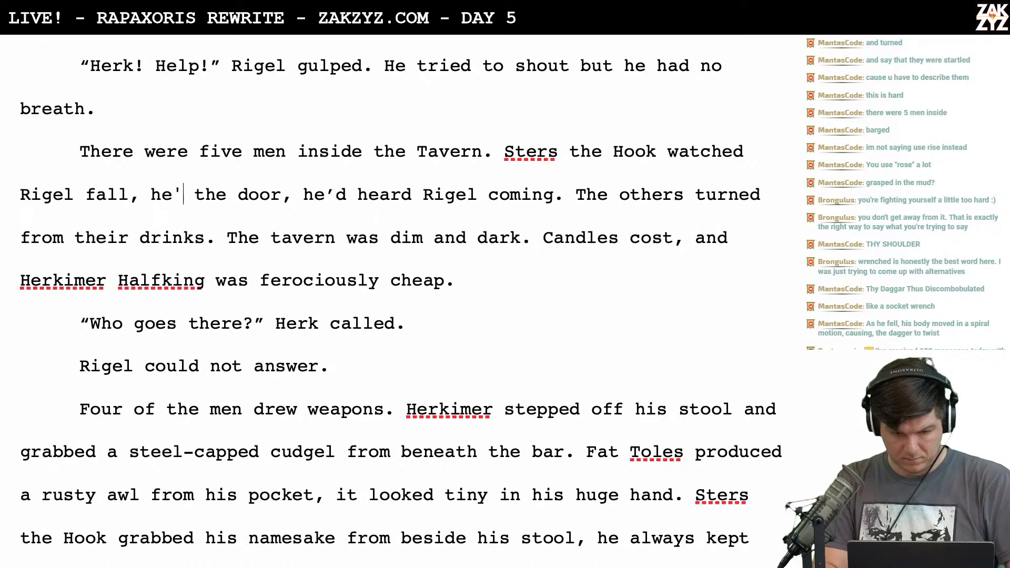
{"action": "key", "text": "BackSpace"}
{"action": "key", "text": "BackSpace"}
{"action": "type", "text": "d him coming."}
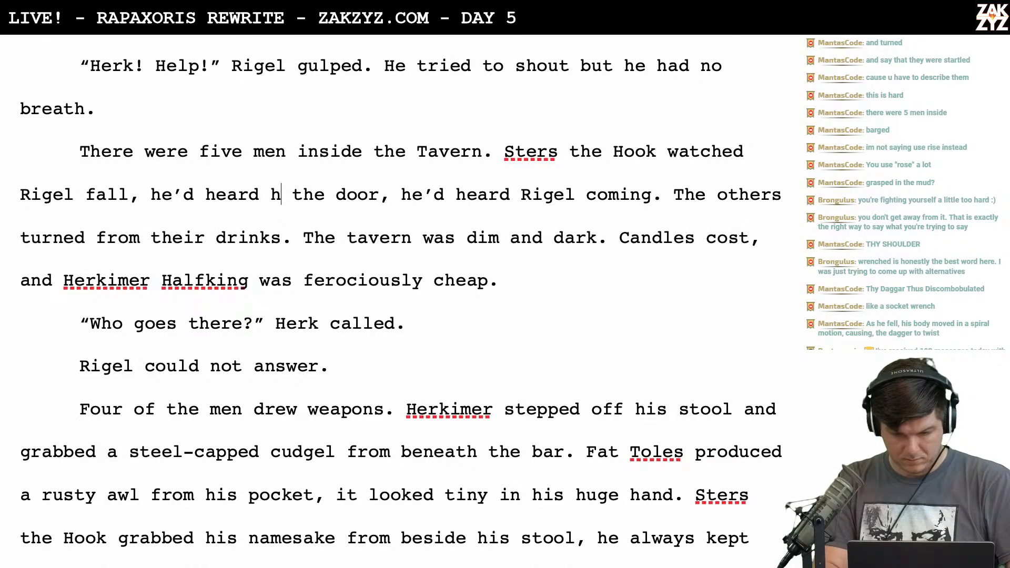
Delete the leftover text "the door, he'd heard Rigel coming." before "The others turned from their drinks."
{"action": "key", "text": "shift+Right"}
{"action": "key", "text": "shift+Right"}
{"action": "key", "text": "shift+Right"}
{"action": "key", "text": "shift+Right"}
{"action": "key", "text": "shift+Right"}
{"action": "key", "text": "shift+Right"}
{"action": "key", "text": "shift+Right"}
{"action": "key", "text": "shift+Right"}
{"action": "key", "text": "shift+Right"}
{"action": "key", "text": "shift+Right"}
{"action": "key", "text": "shift+Right"}
{"action": "key", "text": "shift+Right"}
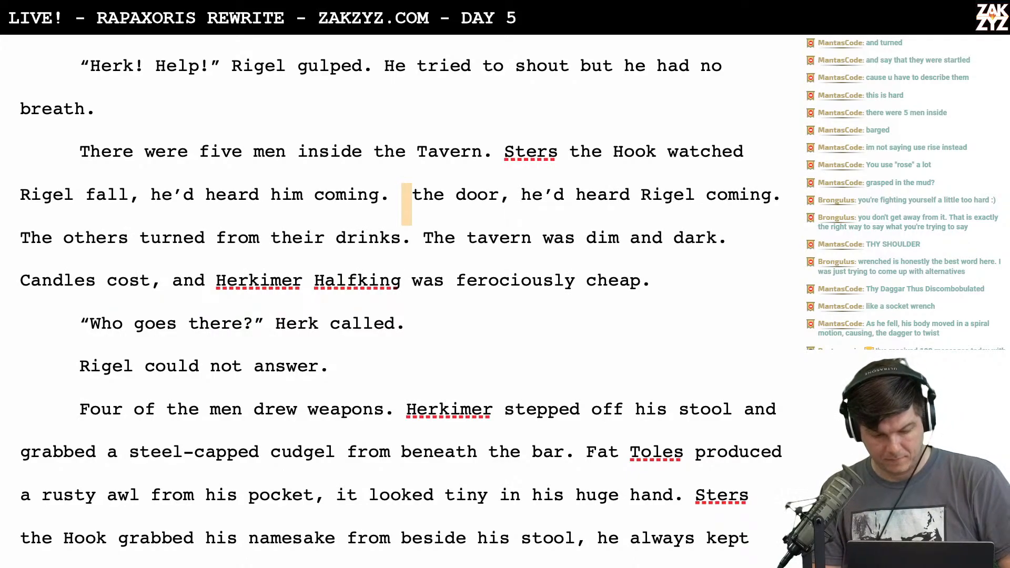
{"action": "key", "text": "shift+Right"}
{"action": "key", "text": "shift+Right"}
{"action": "key", "text": "shift+Right"}
{"action": "key", "text": "shift+Right"}
{"action": "key", "text": "shift+Right"}
{"action": "key", "text": "shift+Right"}
{"action": "key", "text": "shift+Right"}
{"action": "key", "text": "shift+Right"}
{"action": "key", "text": "shift+Right"}
{"action": "key", "text": "shift+Right"}
{"action": "key", "text": "shift+Right"}
{"action": "key", "text": "shift+Right"}
{"action": "key", "text": "shift+Right"}
{"action": "key", "text": "shift+Right"}
{"action": "key", "text": "shift+Right"}
{"action": "key", "text": "shift+Right"}
{"action": "key", "text": "shift+Right"}
{"action": "key", "text": "shift+Right"}
{"action": "key", "text": "shift+Right"}
{"action": "key", "text": "shift+Right"}
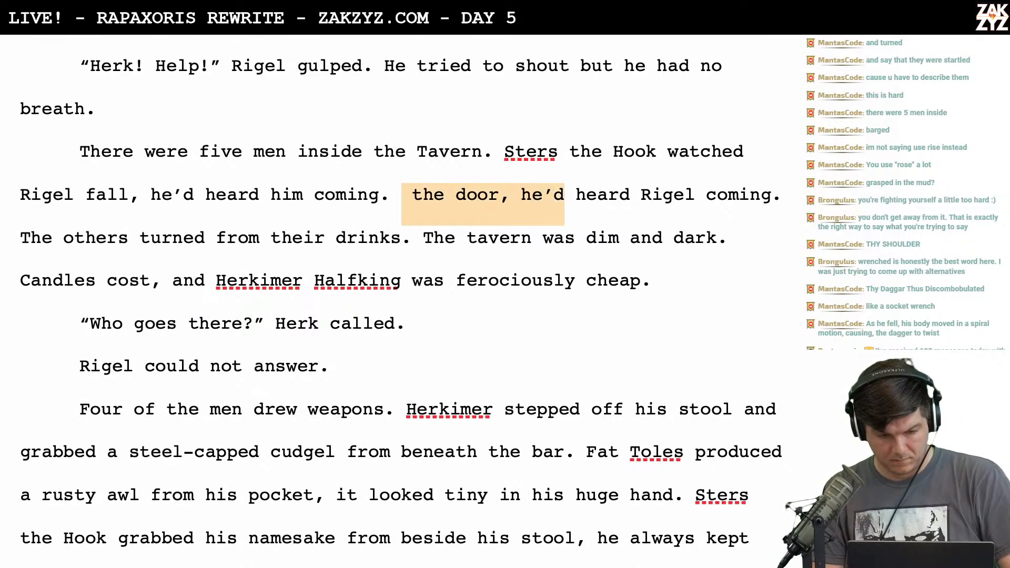
{"action": "key", "text": "shift+Right"}
{"action": "key", "text": "shift+Right"}
{"action": "key", "text": "shift+Right"}
{"action": "key", "text": "shift+Right"}
{"action": "key", "text": "shift+Left"}
{"action": "key", "text": "BackSpace"}
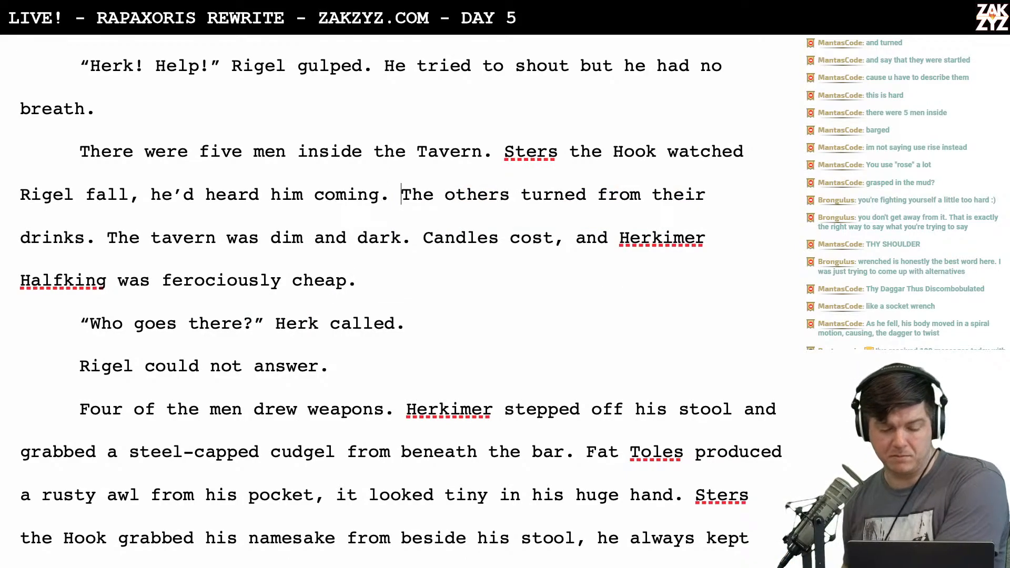
Insert "Half King" before "Tavern" in the sentence "There were five men inside the Tavern."
{"action": "left_click", "coordinate": [425, 151]}
{"action": "key", "text": "BackSpace"}
{"action": "type", "text": "Half King "}
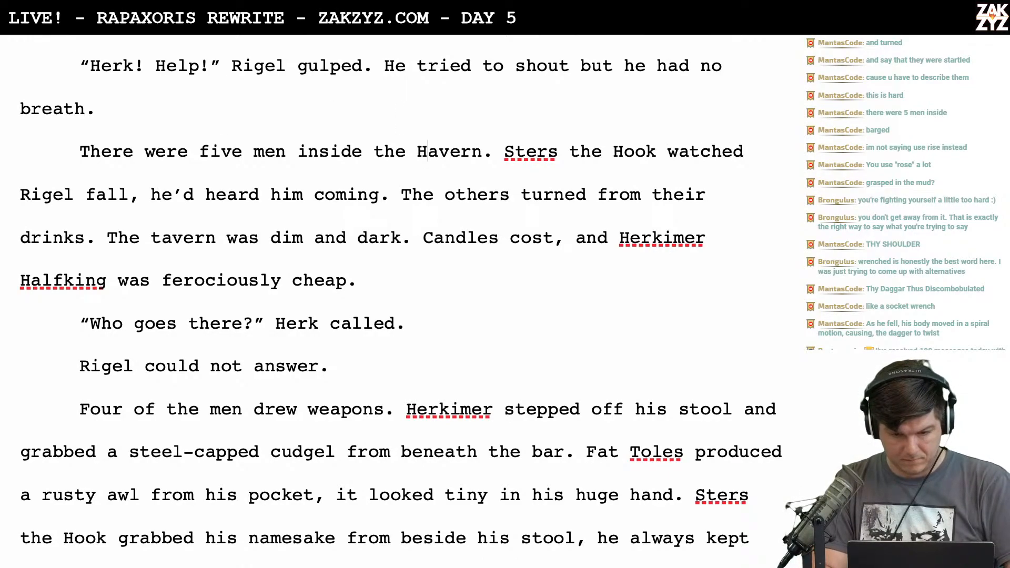
{"action": "type", "text": "Ta"}
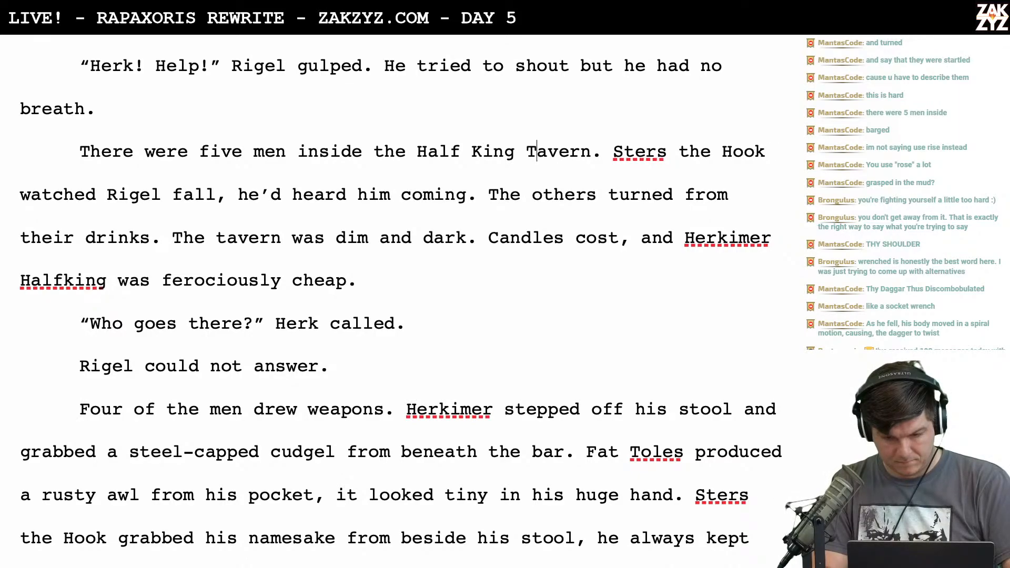
Check the tavern's earlier mention, and shorten "the Half King Tavern" to "the tavern" in the sentence about the five men
{"action": "scroll", "coordinate": [400, 294], "scroll_direction": "up", "scroll_amount": 10}
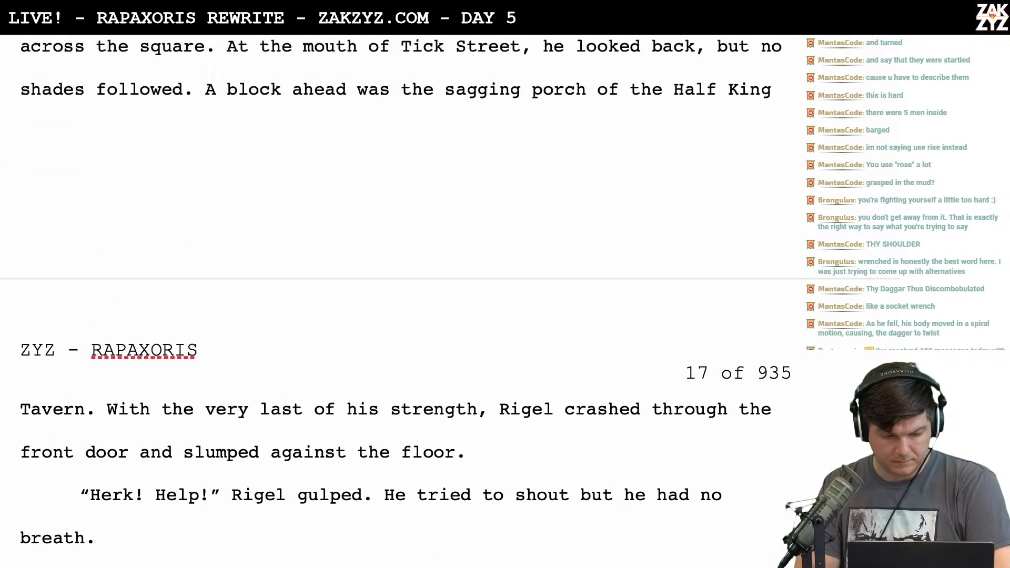
{"action": "scroll", "coordinate": [400, 294], "scroll_direction": "down", "scroll_amount": 6}
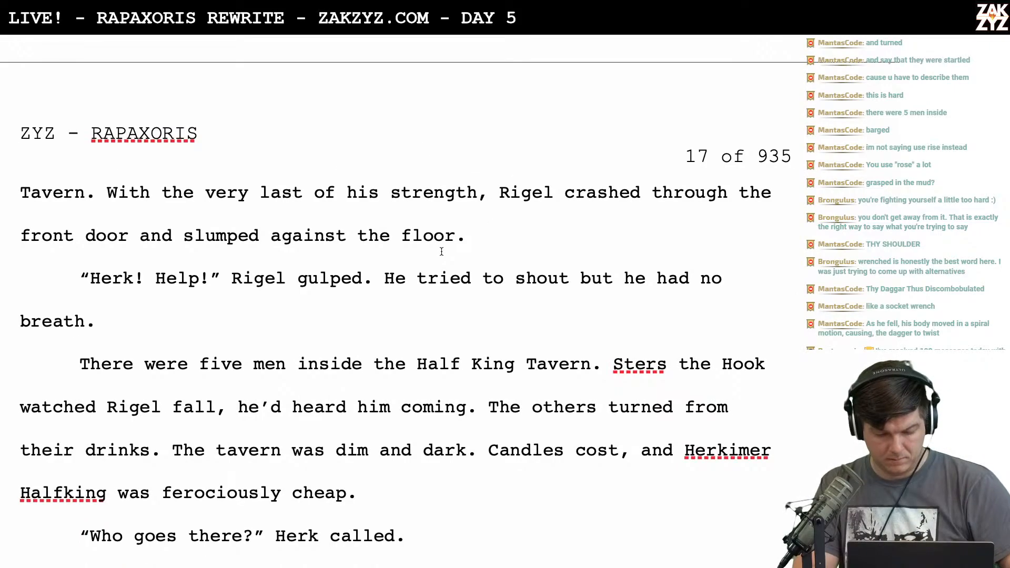
{"action": "left_click_drag", "start_coordinate": [422, 364], "coordinate": [537, 364]}
{"action": "type", "text": "t"}
Replace "tavern" with "bar" so the sentence reads "There were five men inside the bar."
{"action": "scroll", "coordinate": [400, 295], "scroll_direction": "down", "scroll_amount": 3}
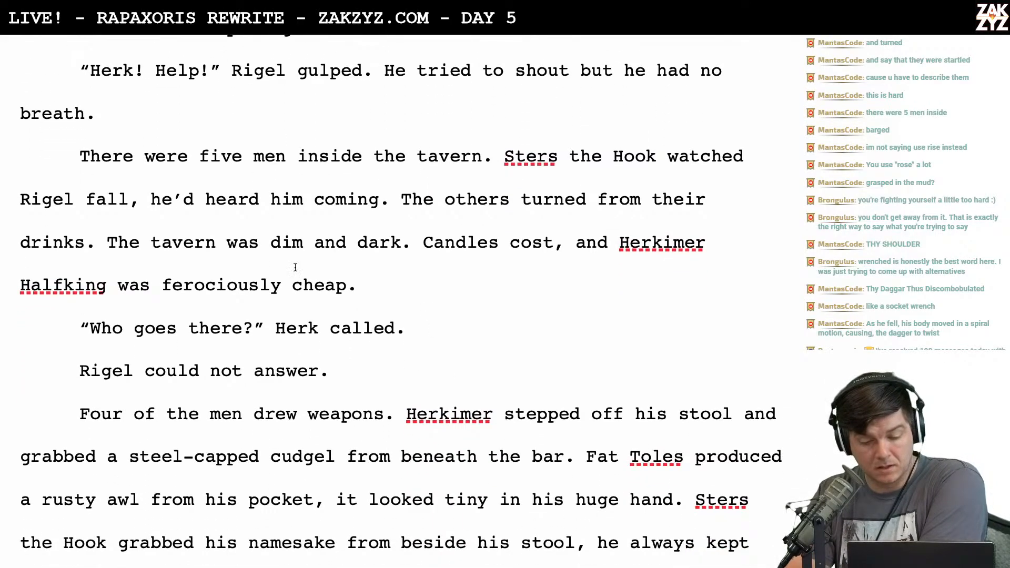
{"action": "scroll", "coordinate": [316, 263], "scroll_direction": "down", "scroll_amount": 1}
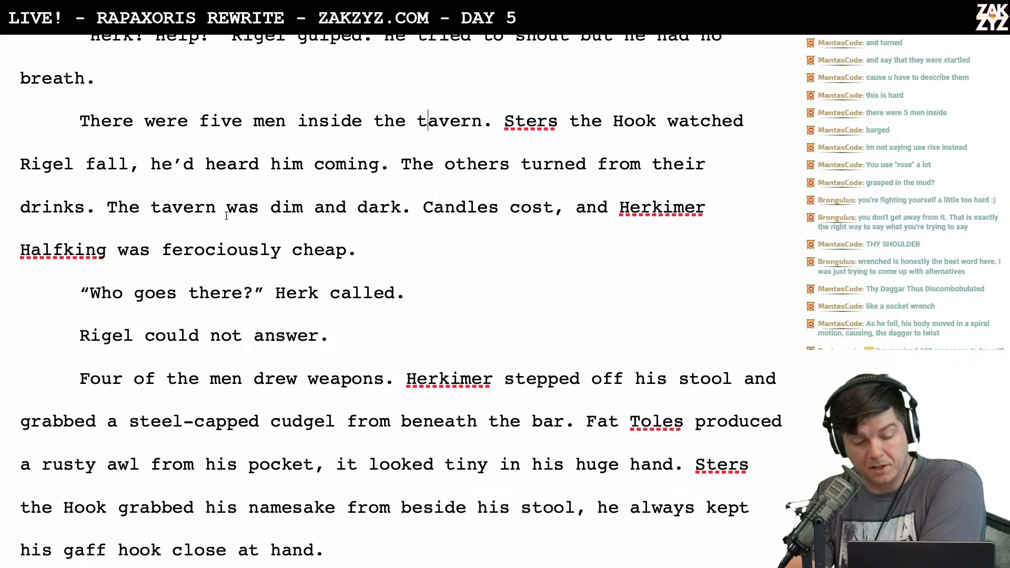
{"action": "scroll", "coordinate": [446, 194], "scroll_direction": "down", "scroll_amount": 2}
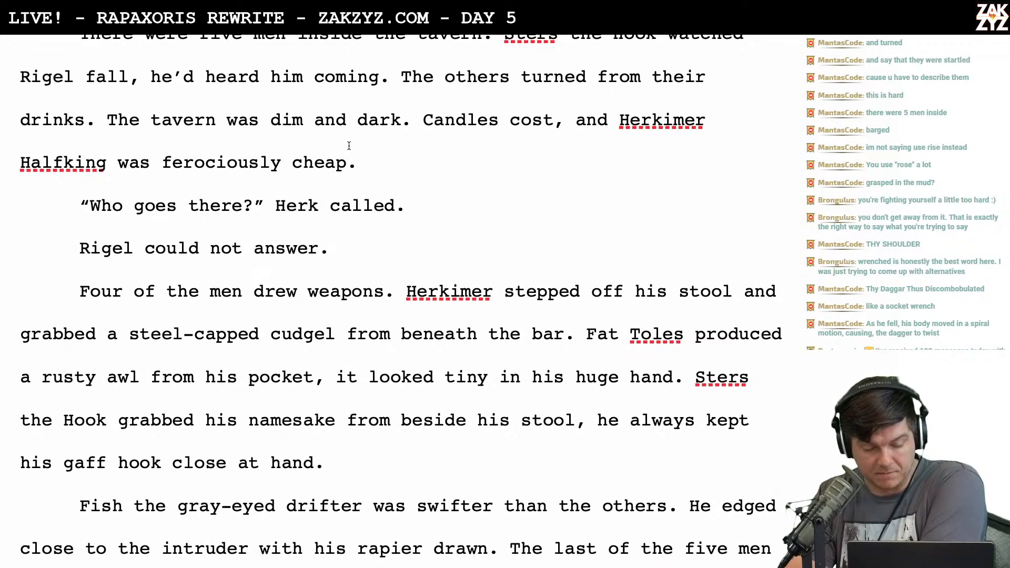
{"action": "scroll", "coordinate": [349, 146], "scroll_direction": "up", "scroll_amount": 2}
{"action": "left_click", "coordinate": [225, 188]}
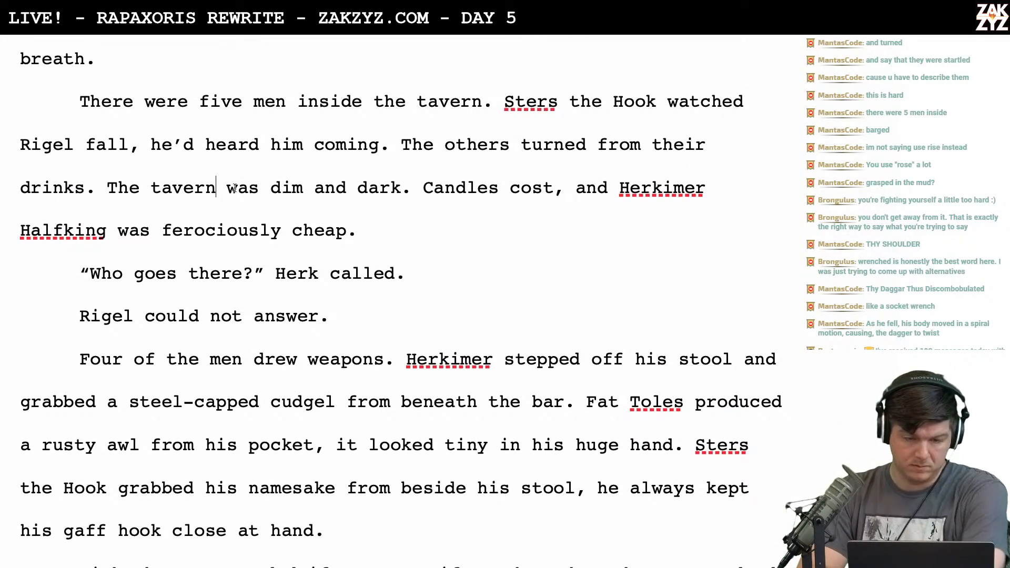
{"action": "left_click", "coordinate": [484, 104]}
{"action": "key", "text": "BackSpace"}
{"action": "key", "text": "BackSpace"}
{"action": "key", "text": "BackSpace"}
{"action": "key", "text": "BackSpace"}
{"action": "key", "text": "BackSpace"}
{"action": "type", "text": "b"}
{"action": "key", "text": "BackSpace"}
{"action": "key", "text": "BackSpace"}
{"action": "type", "text": "bar"}
{"action": "scroll", "coordinate": [401, 300], "scroll_direction": "down", "scroll_amount": 1}
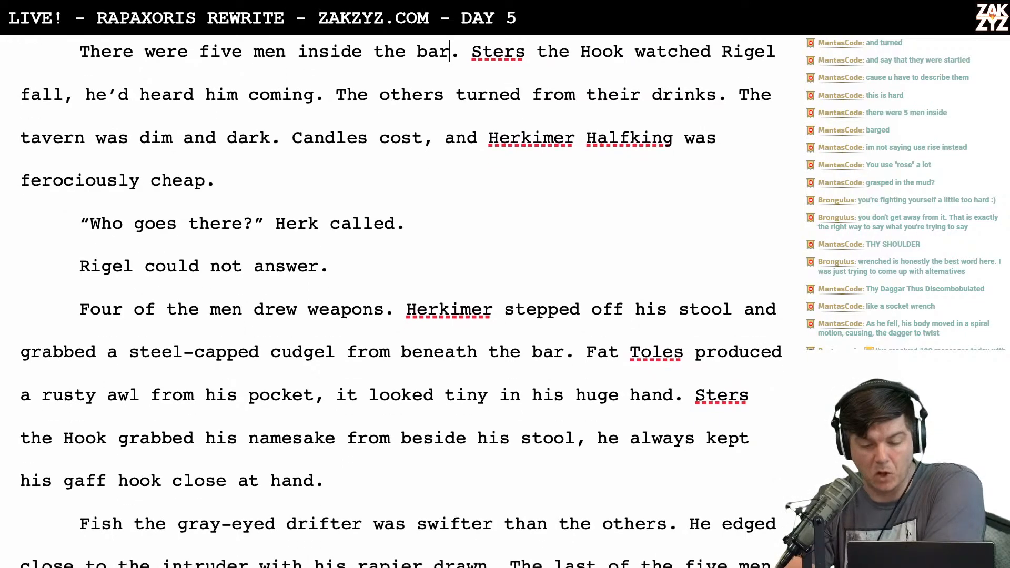
Reread the scene from Rigel's arrival through the five men's reactions, checking how the weapon-drawing paragraph follows on
{"action": "scroll", "coordinate": [415, 109], "scroll_direction": "up", "scroll_amount": 1}
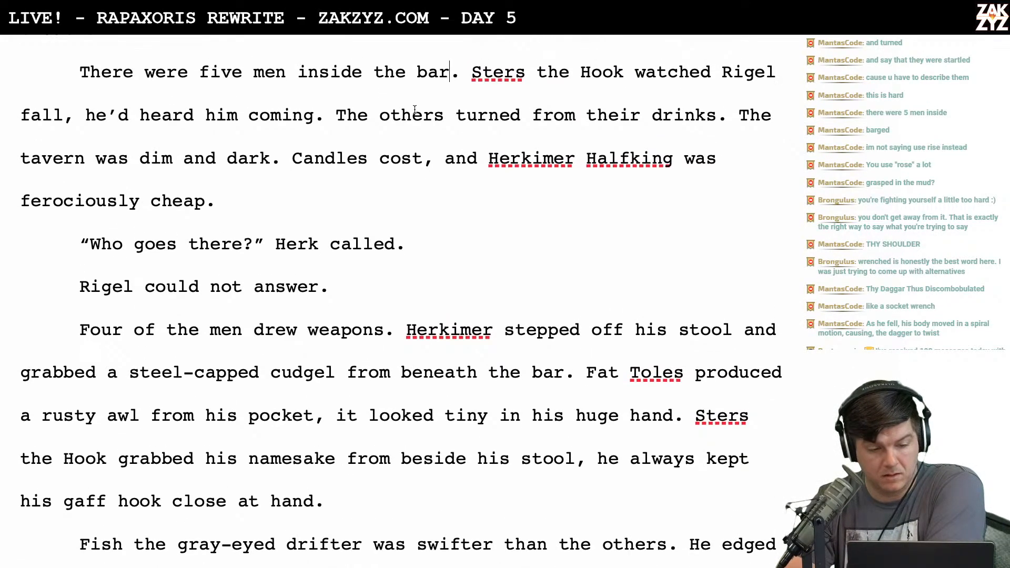
{"action": "scroll", "coordinate": [428, 180], "scroll_direction": "down", "scroll_amount": 1}
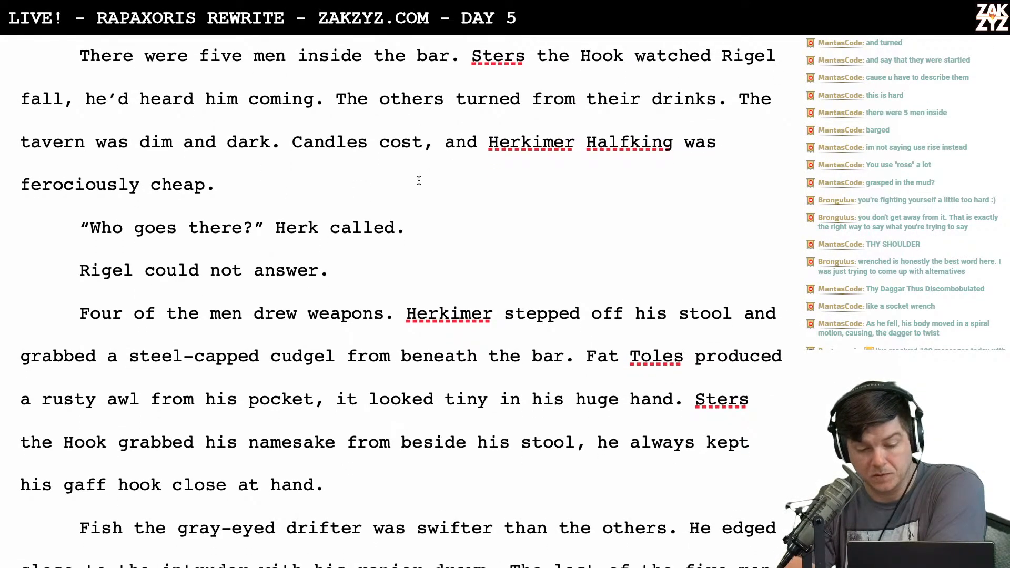
{"action": "scroll", "coordinate": [388, 129], "scroll_direction": "down", "scroll_amount": 2}
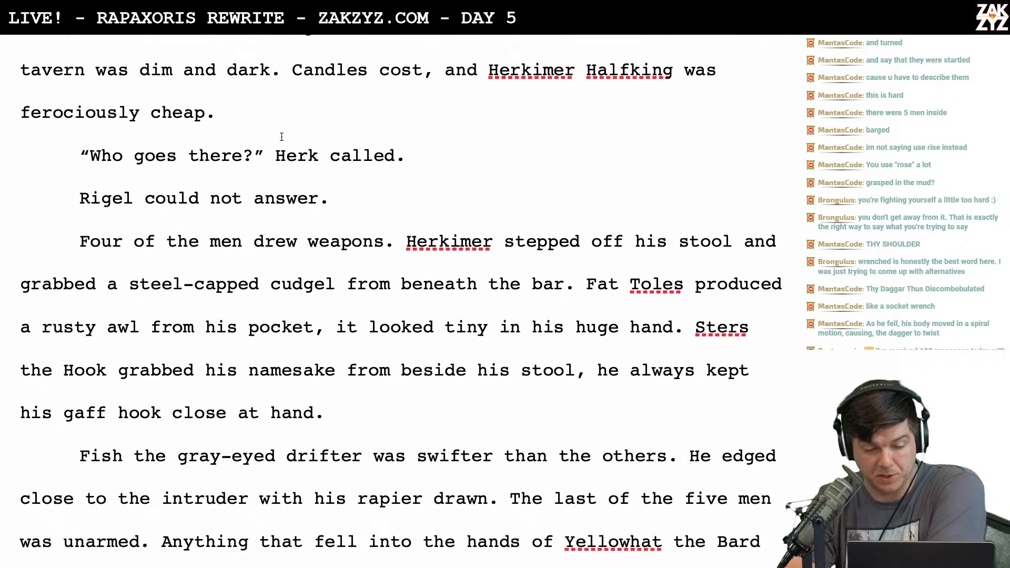
{"action": "scroll", "coordinate": [277, 115], "scroll_direction": "down", "scroll_amount": 3}
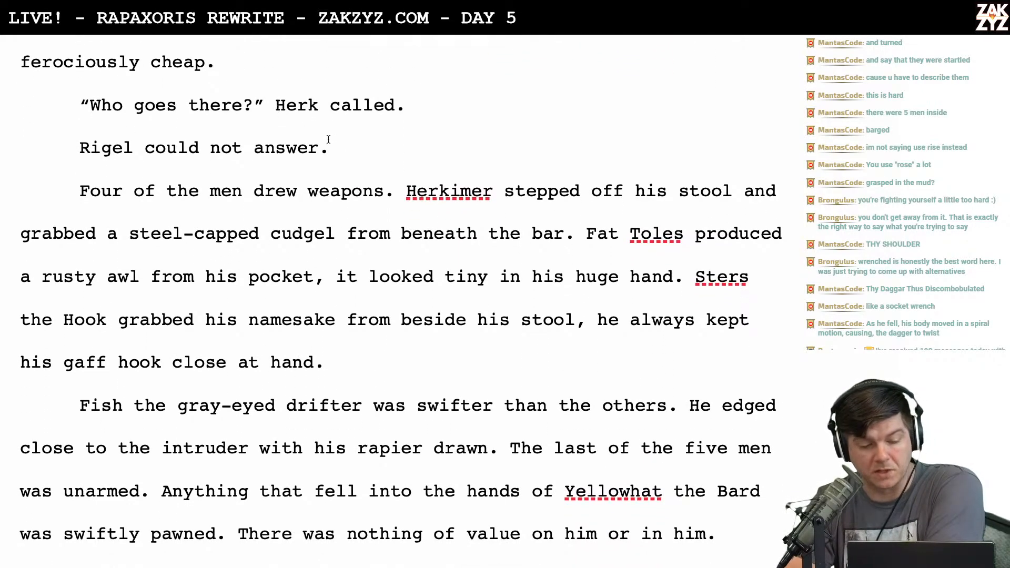
{"action": "scroll", "coordinate": [333, 131], "scroll_direction": "down", "scroll_amount": 1}
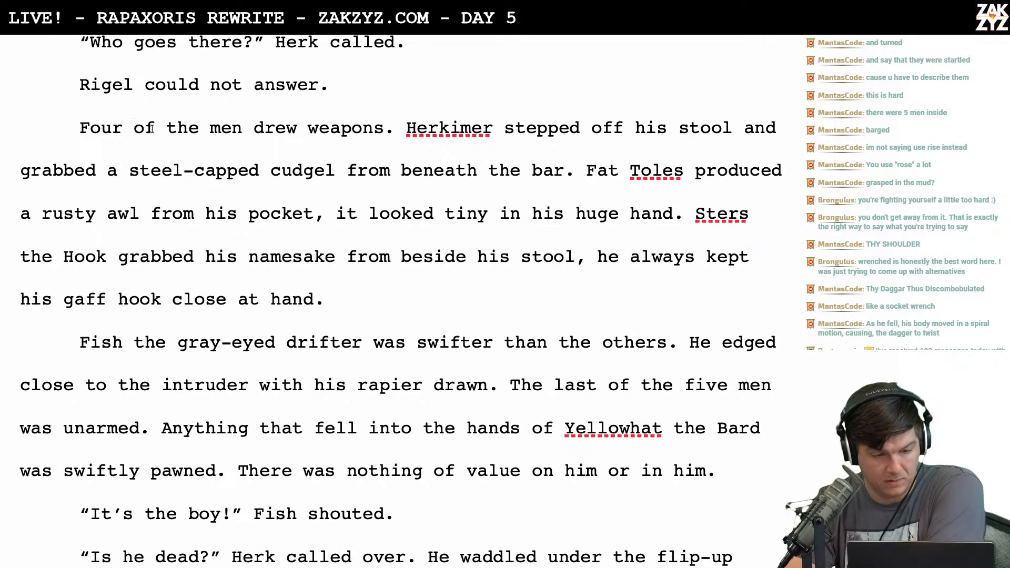
{"action": "scroll", "coordinate": [160, 135], "scroll_direction": "down", "scroll_amount": 1}
{"action": "scroll", "coordinate": [160, 134], "scroll_direction": "up", "scroll_amount": 7}
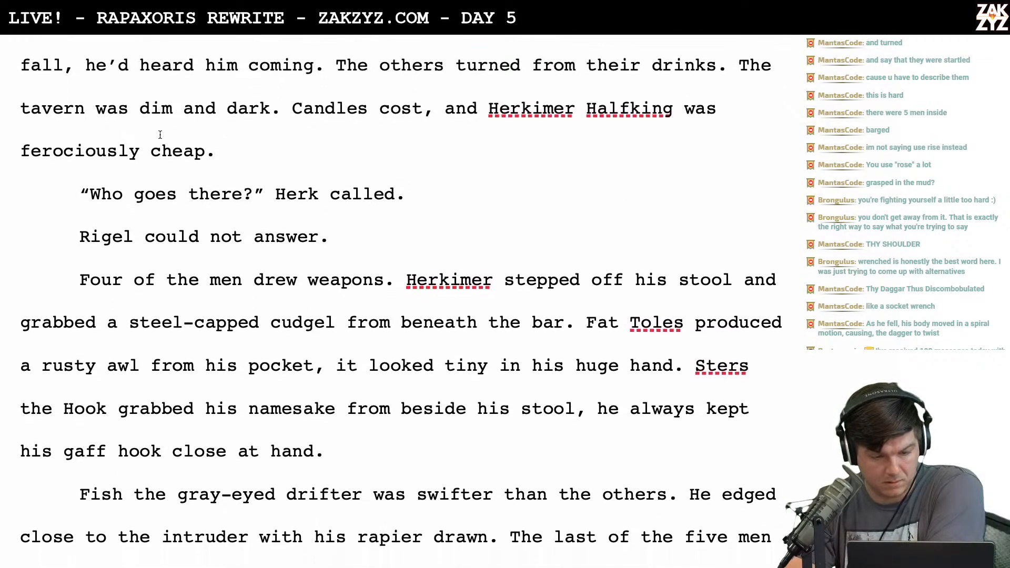
{"action": "scroll", "coordinate": [160, 135], "scroll_direction": "down", "scroll_amount": 5}
{"action": "scroll", "coordinate": [159, 135], "scroll_direction": "up", "scroll_amount": 9}
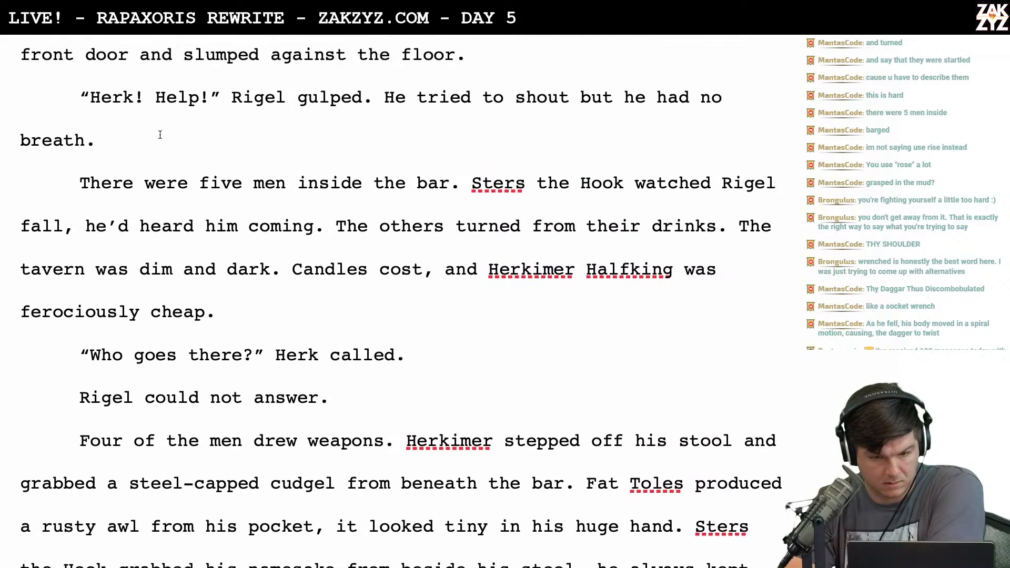
{"action": "scroll", "coordinate": [247, 218], "scroll_direction": "down", "scroll_amount": 5}
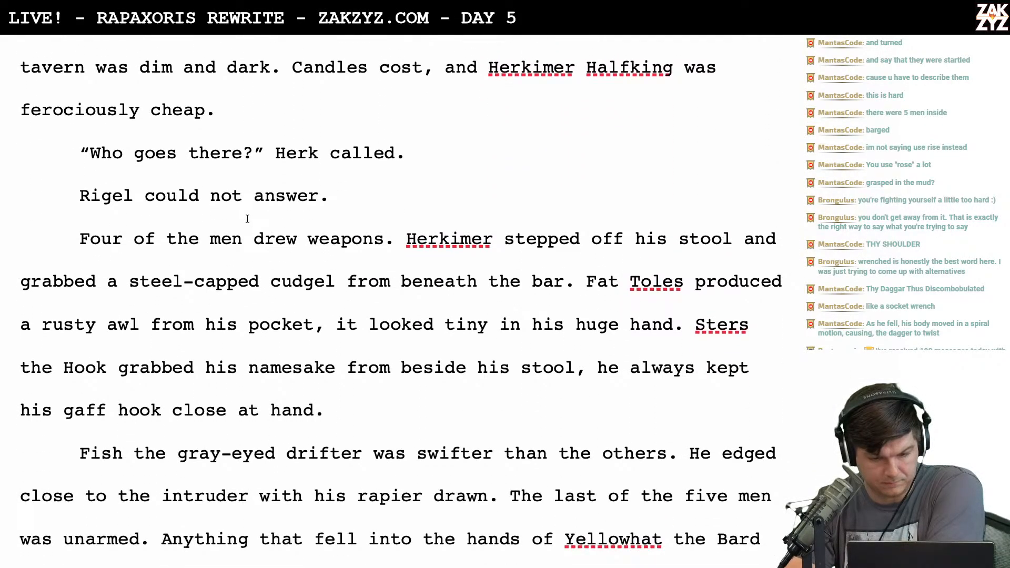
{"action": "scroll", "coordinate": [397, 283], "scroll_direction": "down", "scroll_amount": 3}
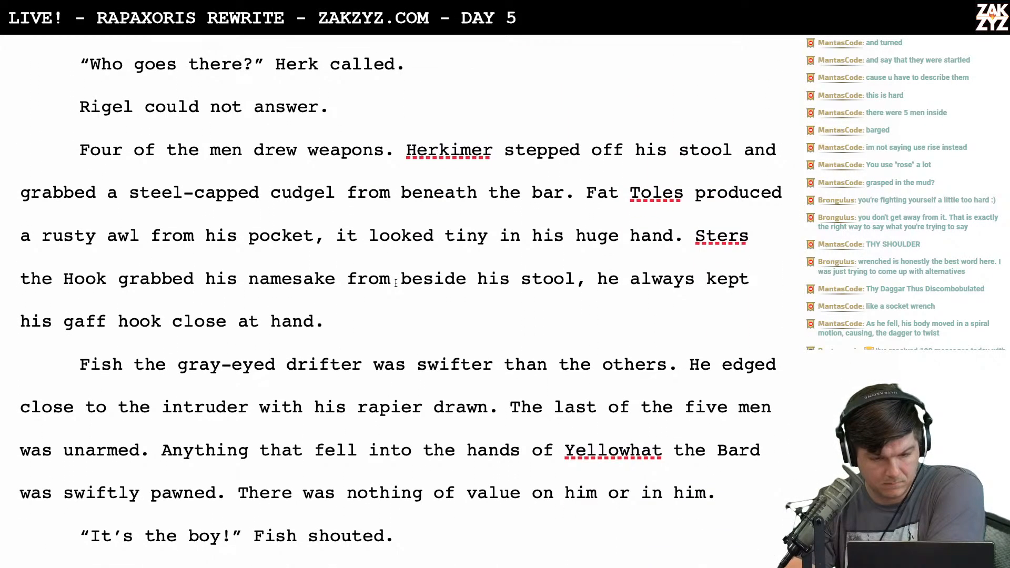
Add the sentence "The men drew weapons." directly after "Rigel could not answer."
{"action": "scroll", "coordinate": [396, 283], "scroll_direction": "up", "scroll_amount": 2}
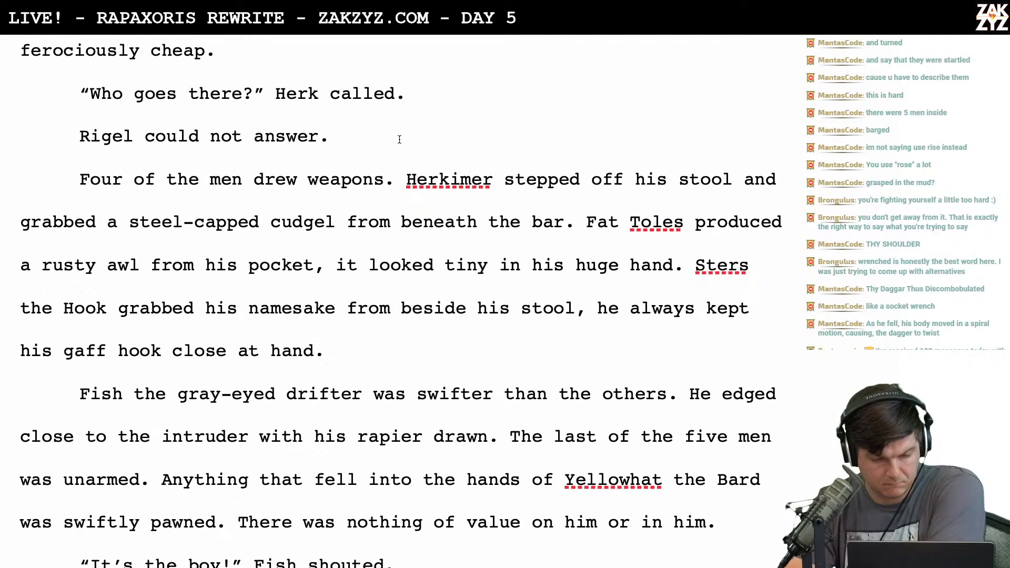
{"action": "type", "text": "The men"}
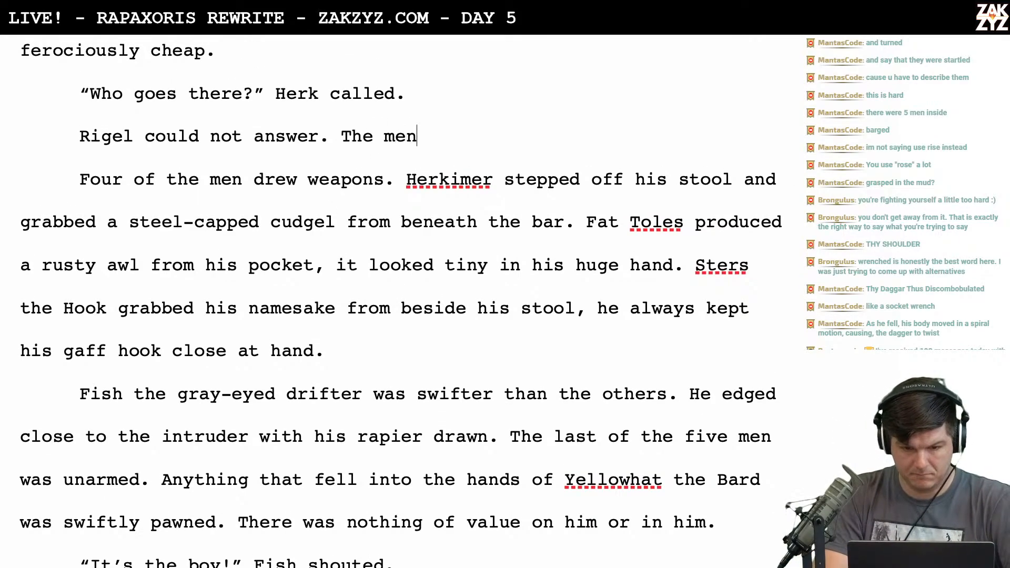
{"action": "type", "text": " drew weapons."}
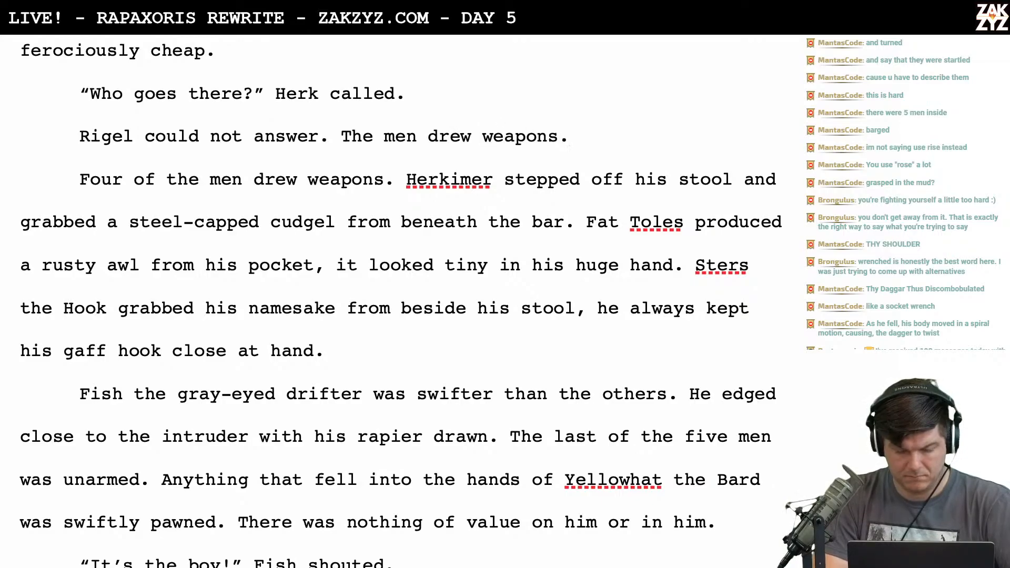
{"action": "scroll", "coordinate": [399, 300], "scroll_direction": "up", "scroll_amount": 6}
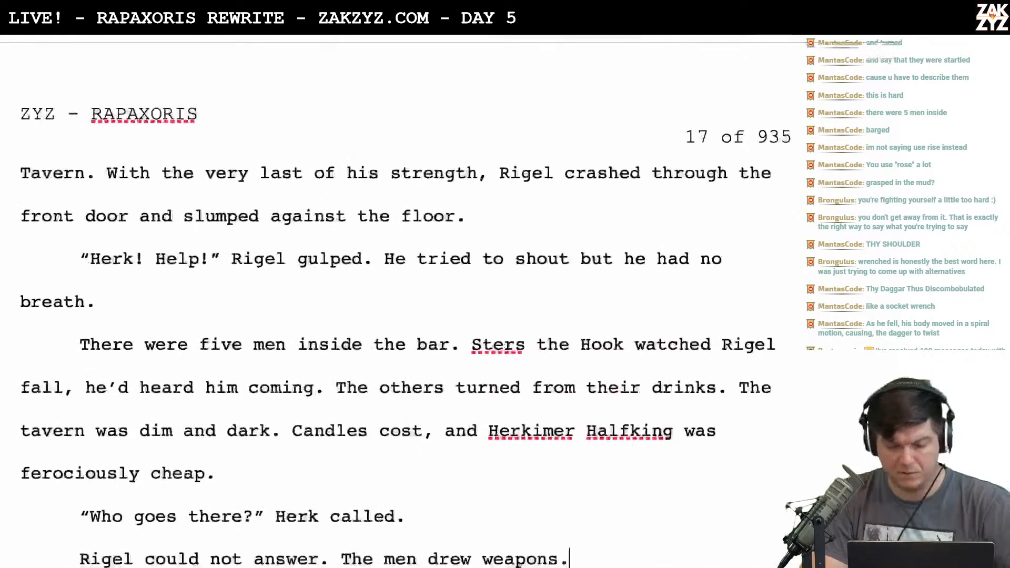
Extend the sentence about the other men to read "The others turned from their drinks and squinted."
{"action": "scroll", "coordinate": [315, 163], "scroll_direction": "up", "scroll_amount": 1}
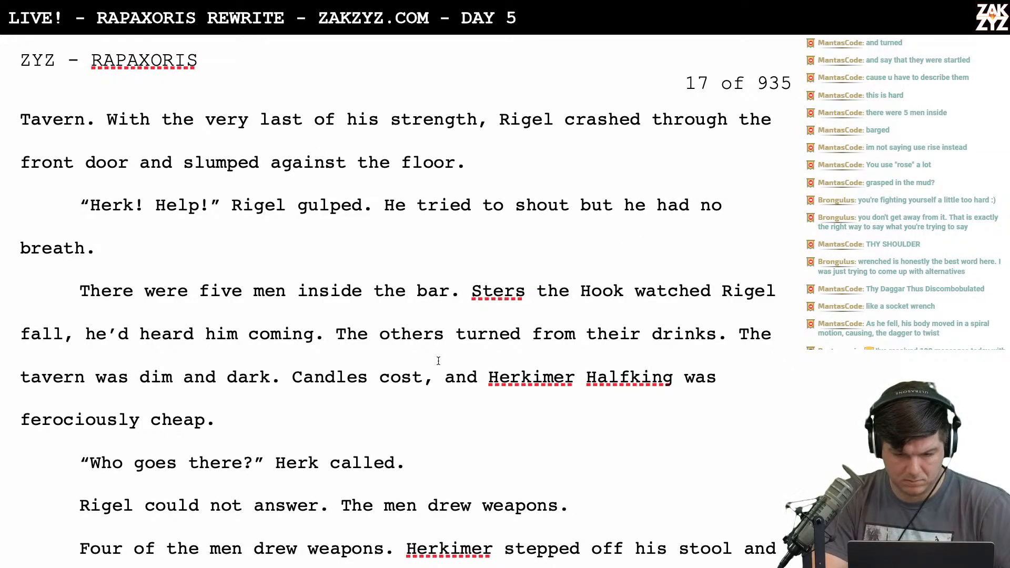
{"action": "scroll", "coordinate": [437, 359], "scroll_direction": "down", "scroll_amount": 1}
{"action": "scroll", "coordinate": [455, 352], "scroll_direction": "down", "scroll_amount": 4}
{"action": "scroll", "coordinate": [455, 352], "scroll_direction": "down", "scroll_amount": 2}
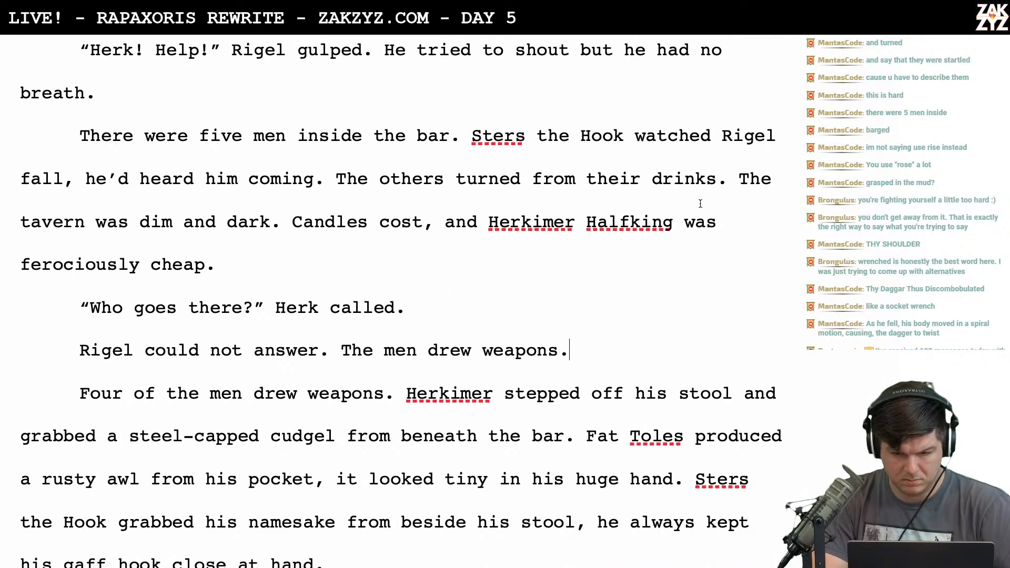
{"action": "key", "text": "Right"}
{"action": "type", "text": "and squ"}
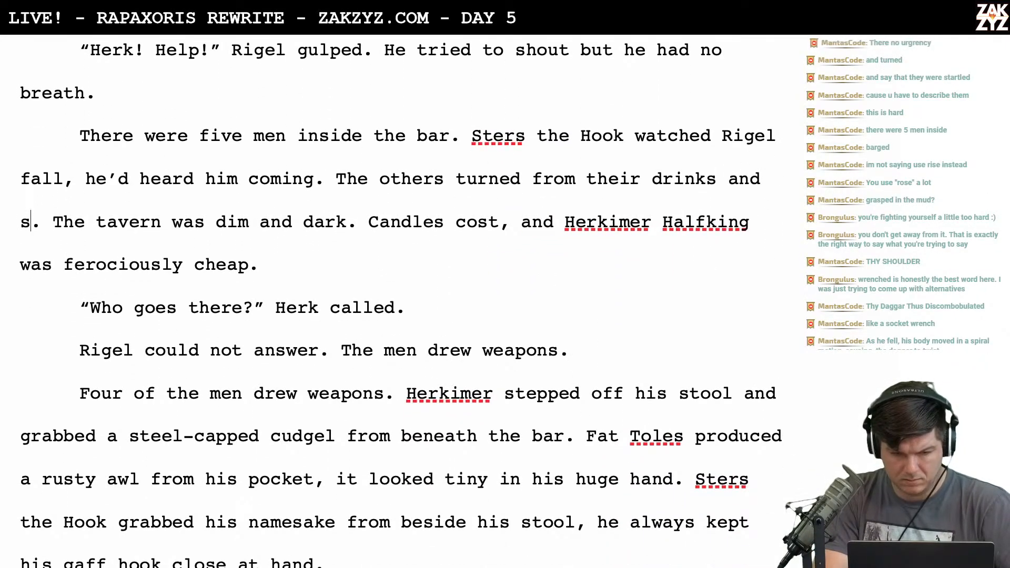
{"action": "type", "text": "inted"}
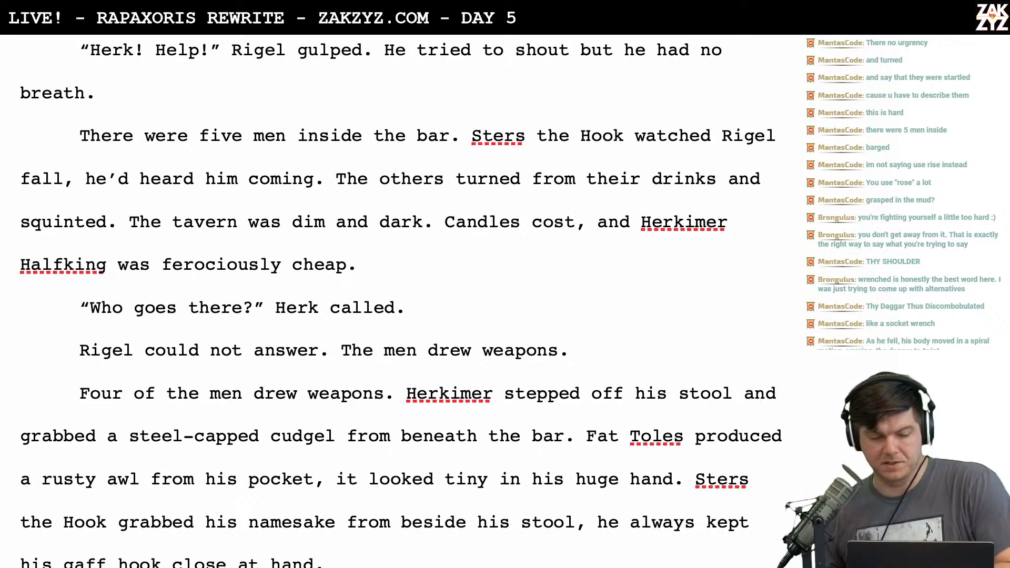
Reread the passage from Rigel crashing through the door to Sters grabbing his gaff hook
{"action": "scroll", "coordinate": [401, 302], "scroll_direction": "down", "scroll_amount": 3}
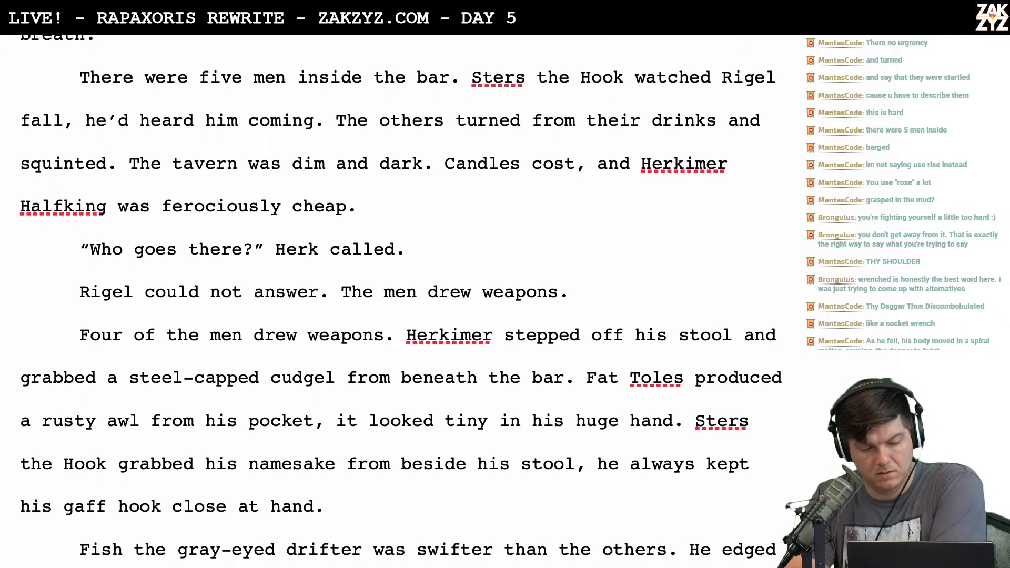
{"action": "scroll", "coordinate": [400, 302], "scroll_direction": "up", "scroll_amount": 5}
{"action": "scroll", "coordinate": [401, 302], "scroll_direction": "down", "scroll_amount": 1}
{"action": "scroll", "coordinate": [574, 185], "scroll_direction": "down", "scroll_amount": 4}
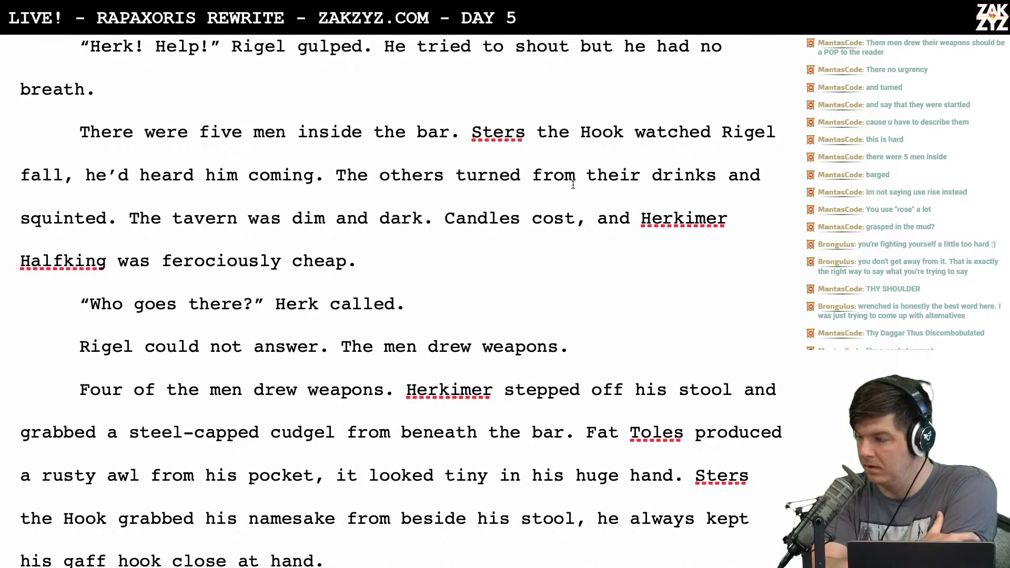
{"action": "scroll", "coordinate": [574, 185], "scroll_direction": "up", "scroll_amount": 5}
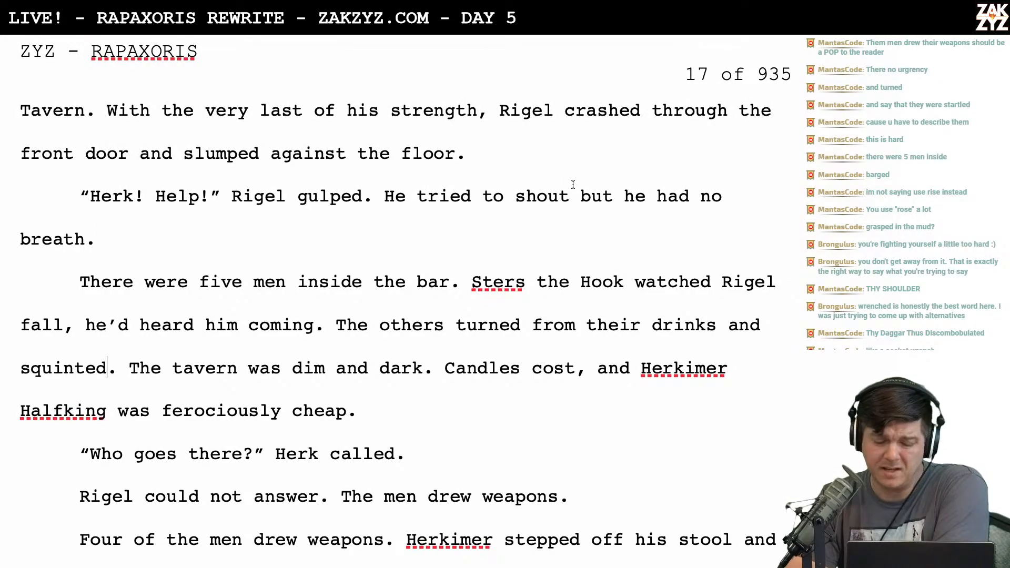
{"action": "scroll", "coordinate": [574, 184], "scroll_direction": "down", "scroll_amount": 3}
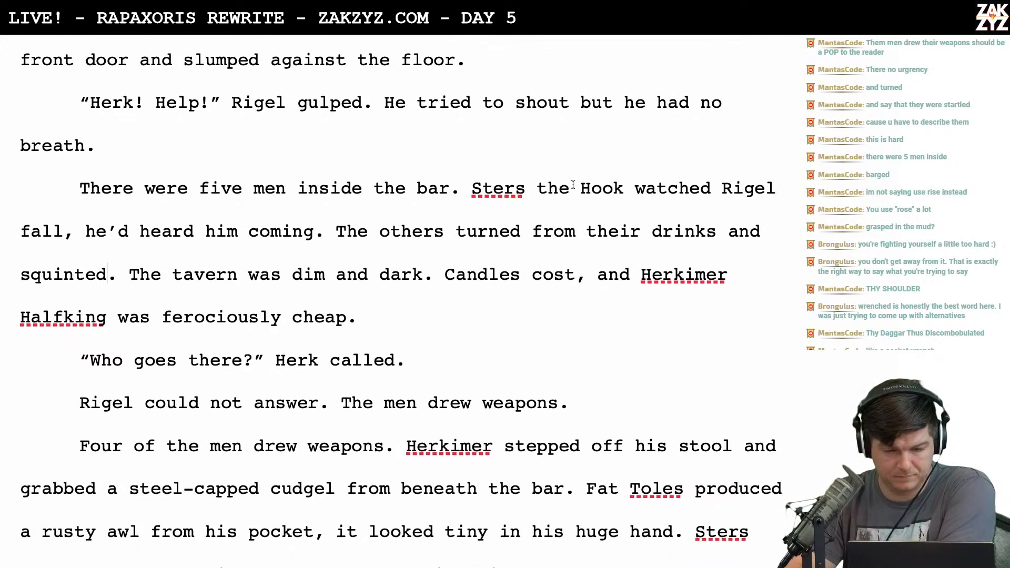
{"action": "scroll", "coordinate": [445, 207], "scroll_direction": "down", "scroll_amount": 1}
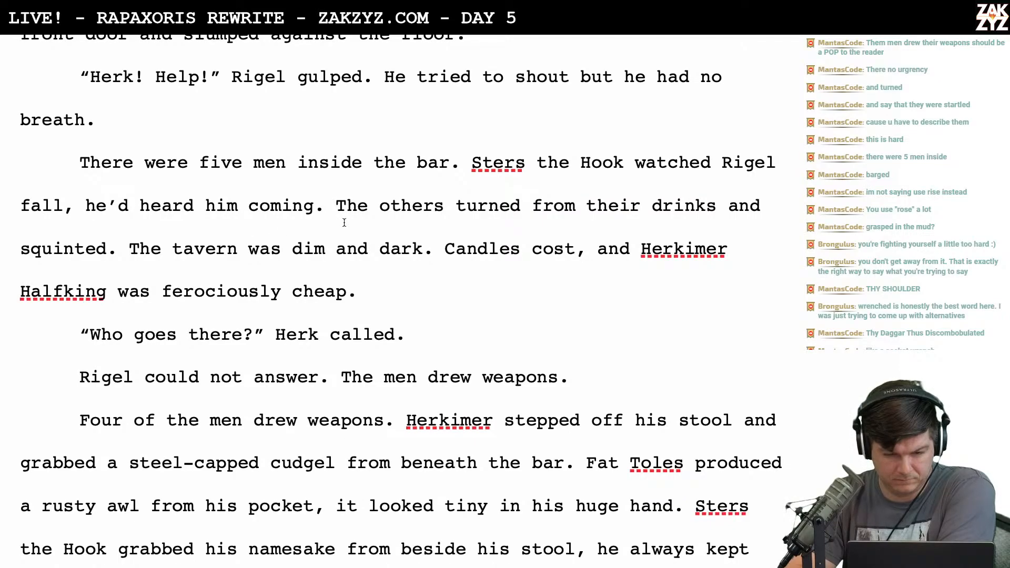
{"action": "left_click", "coordinate": [335, 205]}
{"action": "key", "text": "Return"}
{"action": "key", "text": "Return"}
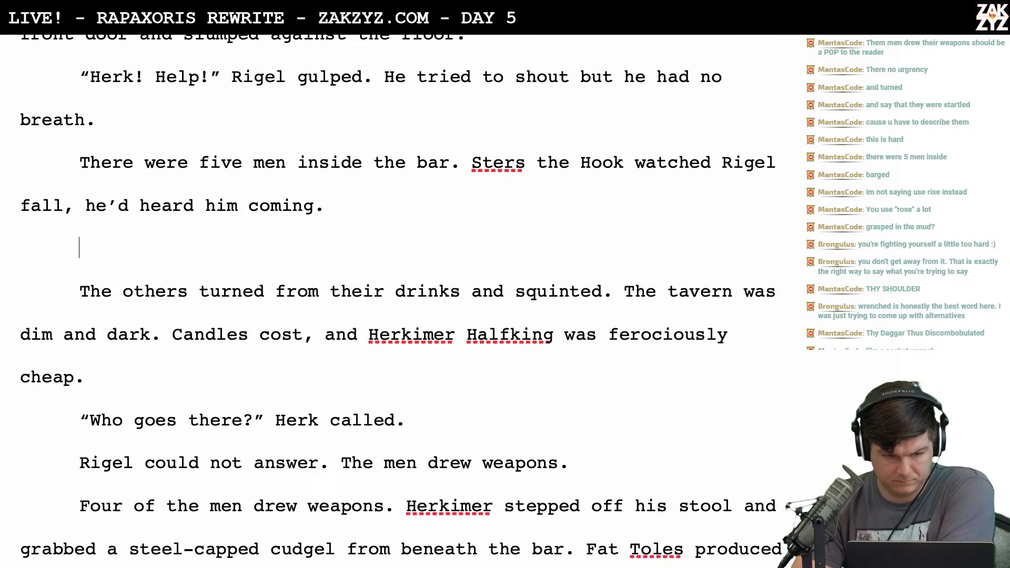
{"action": "type", "text": "The oth"}
{"action": "type", "text": "n "}
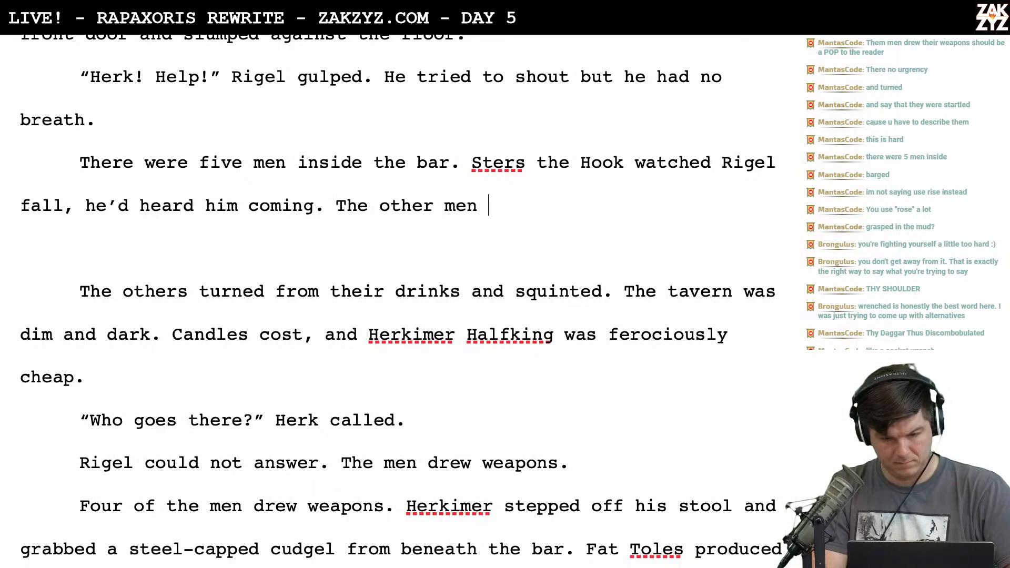
{"action": "type", "text": "tunre"}
{"action": "key", "text": "BackSpace"}
{"action": "key", "text": "BackSpace"}
{"action": "key", "text": "BackSpace"}
{"action": "type", "text": "rned"}
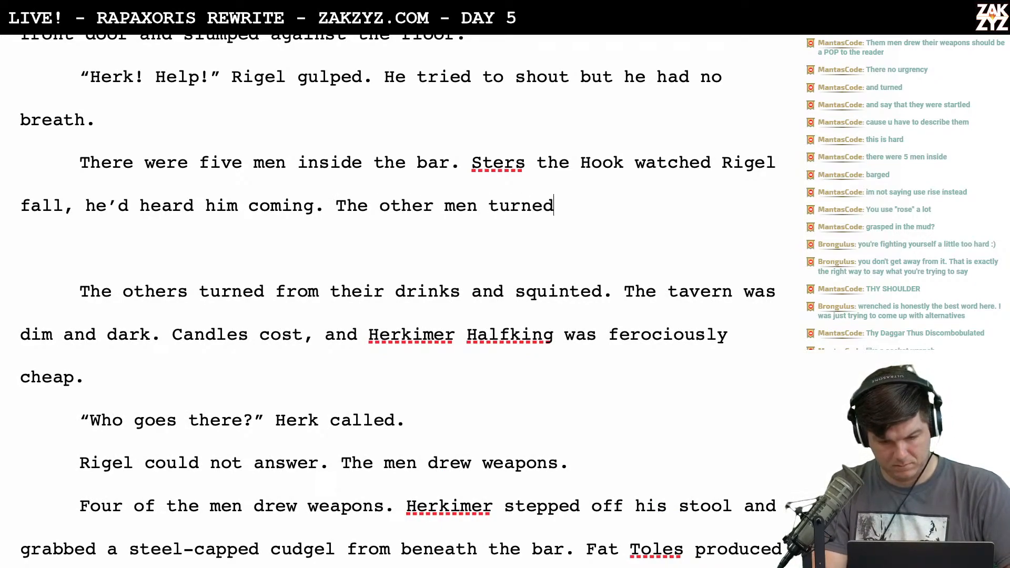
{"action": "key", "text": "BackSpace"}
{"action": "key", "text": "BackSpace"}
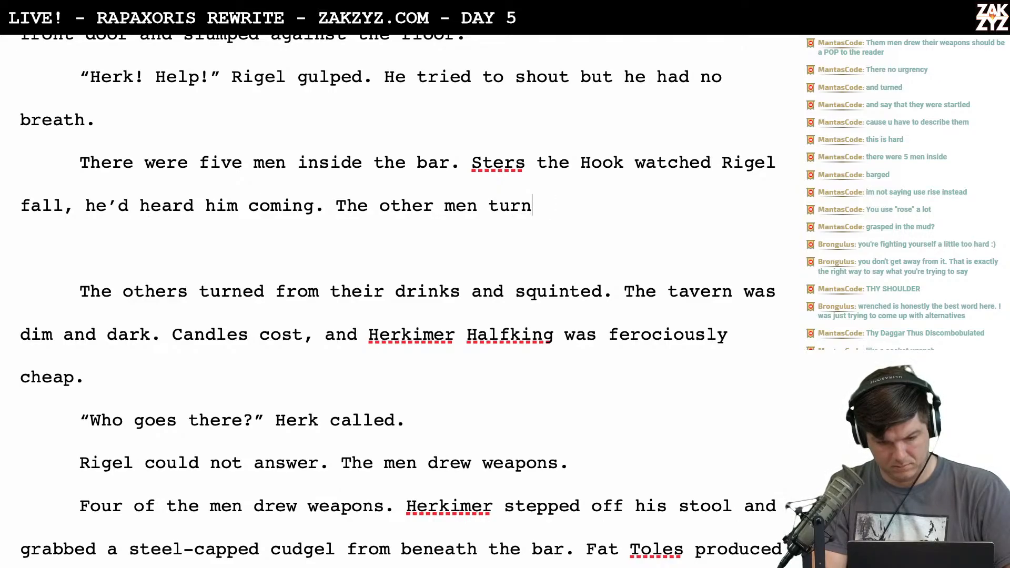
{"action": "key", "text": "BackSpace"}
{"action": "key", "text": "BackSpace"}
{"action": "key", "text": "BackSpace"}
{"action": "key", "text": "BackSpace"}
{"action": "key", "text": "BackSpace"}
{"action": "key", "text": "BackSpace"}
{"action": "key", "text": "BackSpace"}
{"action": "key", "text": "BackSpace"}
{"action": "key", "text": "BackSpace"}
{"action": "key", "text": "BackSpace"}
{"action": "key", "text": "BackSpace"}
{"action": "key", "text": "BackSpace"}
{"action": "key", "text": "BackSpace"}
{"action": "key", "text": "BackSpace"}
{"action": "key", "text": "BackSpace"}
{"action": "key", "text": "BackSpace"}
{"action": "key", "text": "BackSpace"}
{"action": "key", "text": "BackSpace"}
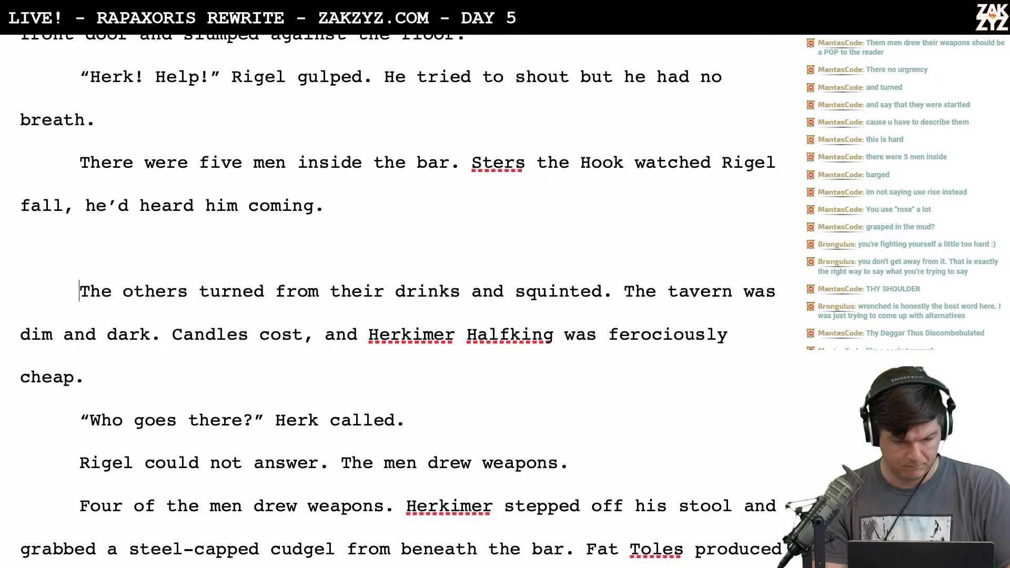
{"action": "key", "text": "Delete"}
{"action": "key", "text": "Delete"}
{"action": "key", "text": "Delete"}
Review how Herk's question and the two weapon-drawing lines follow the description of the dim tavern and lead to Fish and Yellowhat
{"action": "scroll", "coordinate": [400, 303], "scroll_direction": "down", "scroll_amount": 2}
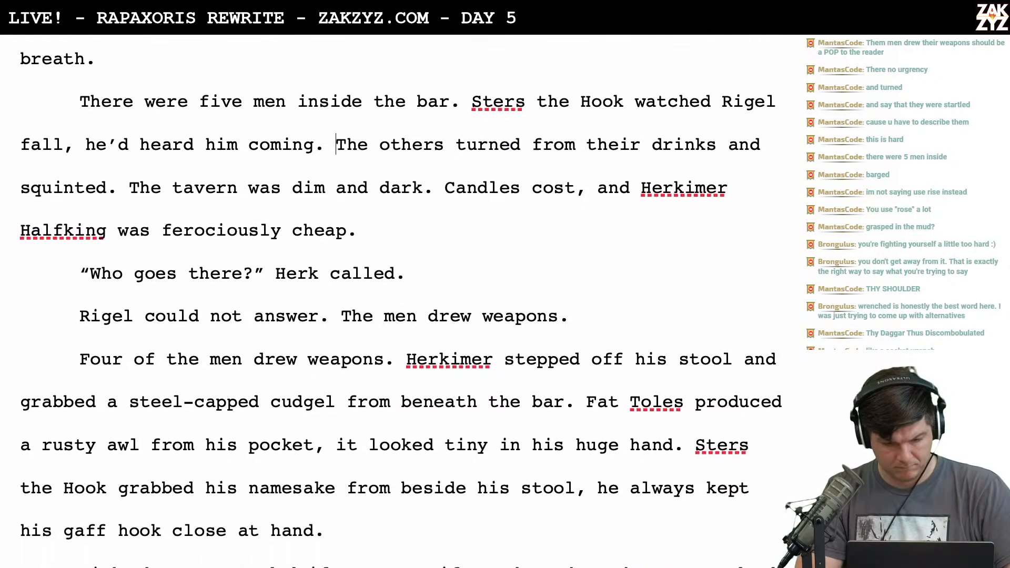
{"action": "left_click", "coordinate": [438, 260]}
{"action": "scroll", "coordinate": [437, 261], "scroll_direction": "up", "scroll_amount": 1}
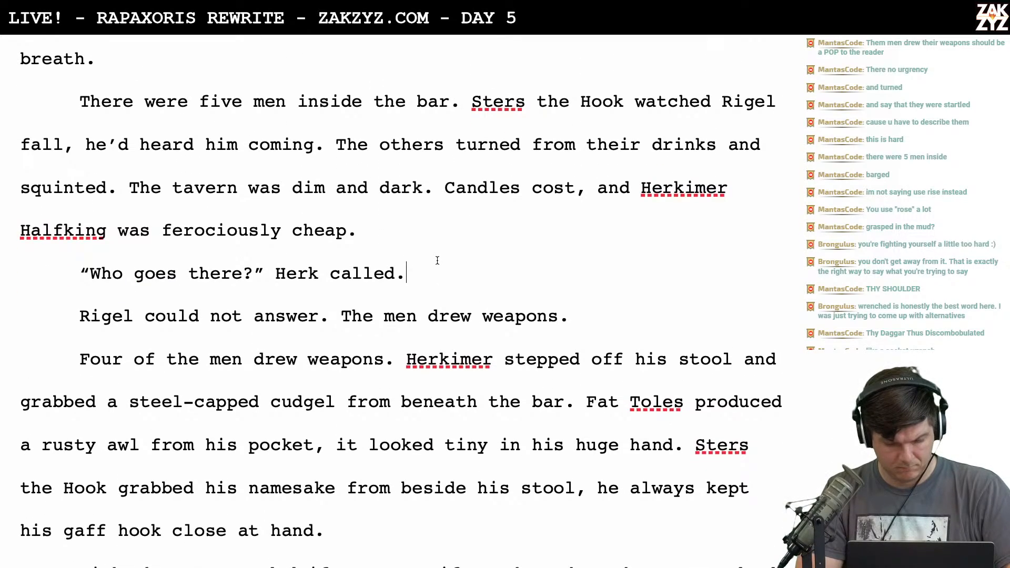
{"action": "scroll", "coordinate": [472, 209], "scroll_direction": "up", "scroll_amount": 5}
{"action": "scroll", "coordinate": [467, 238], "scroll_direction": "down", "scroll_amount": 4}
{"action": "scroll", "coordinate": [468, 238], "scroll_direction": "down", "scroll_amount": 1}
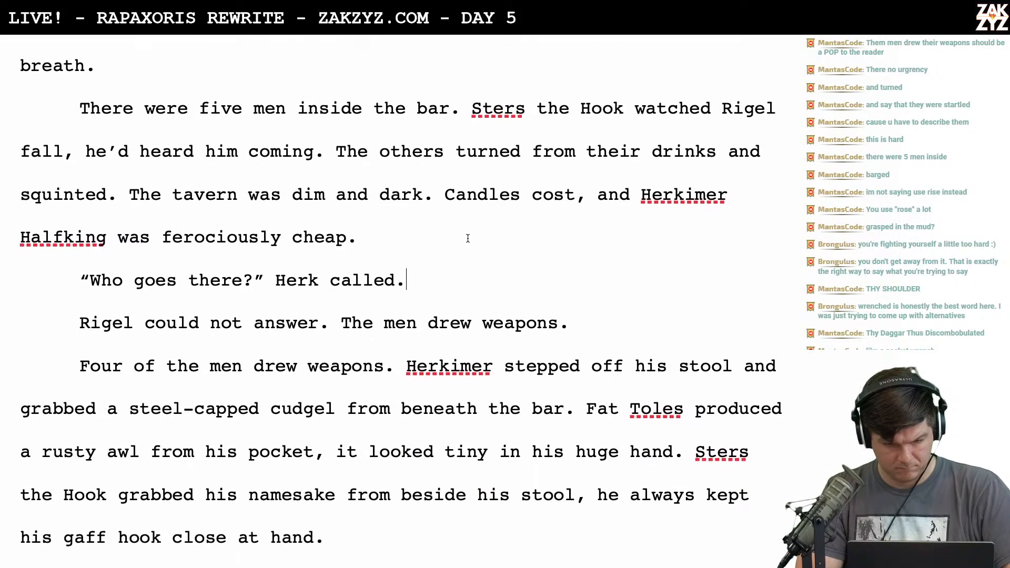
{"action": "scroll", "coordinate": [473, 247], "scroll_direction": "down", "scroll_amount": 1}
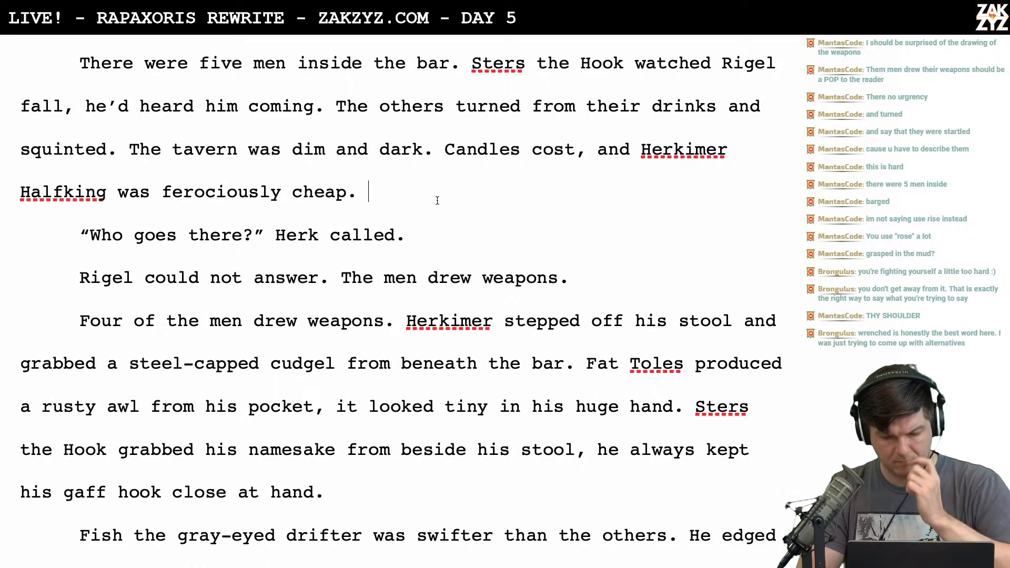
{"action": "scroll", "coordinate": [437, 200], "scroll_direction": "down", "scroll_amount": 2}
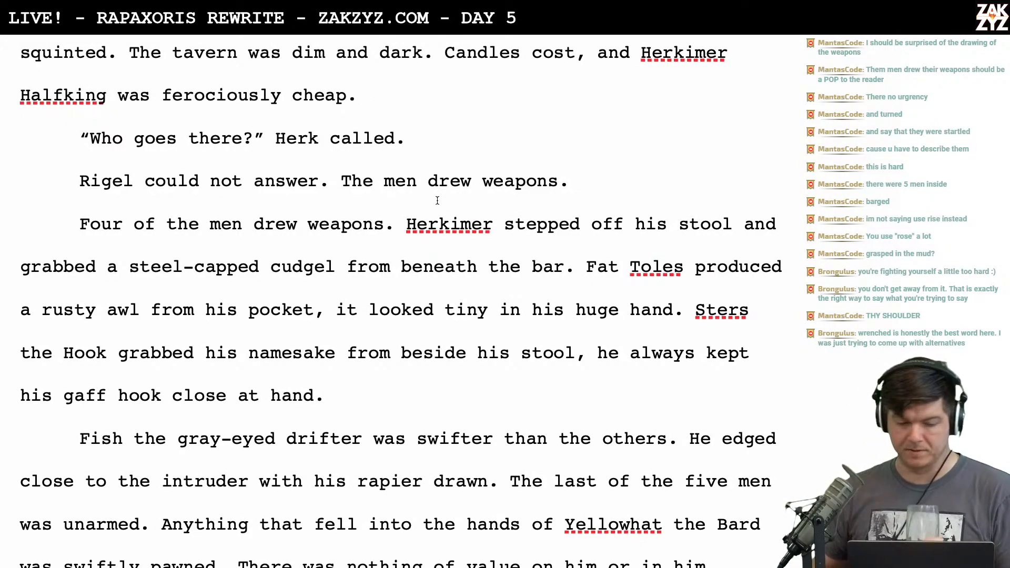
{"action": "scroll", "coordinate": [437, 200], "scroll_direction": "up", "scroll_amount": 1}
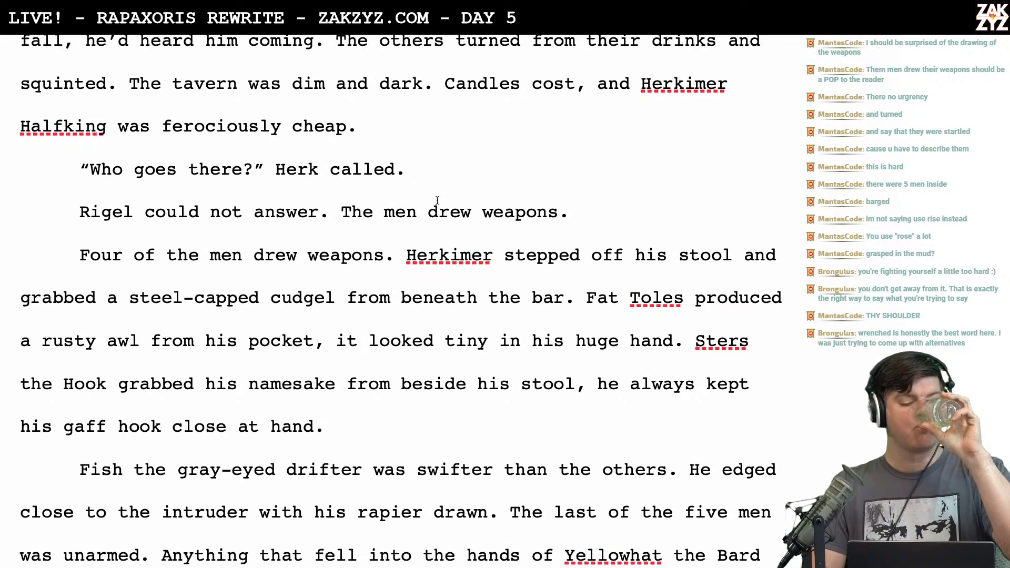
{"action": "scroll", "coordinate": [438, 200], "scroll_direction": "up", "scroll_amount": 1}
{"action": "scroll", "coordinate": [437, 200], "scroll_direction": "up", "scroll_amount": 1}
{"action": "scroll", "coordinate": [437, 200], "scroll_direction": "down", "scroll_amount": 1}
{"action": "scroll", "coordinate": [437, 200], "scroll_direction": "down", "scroll_amount": 1}
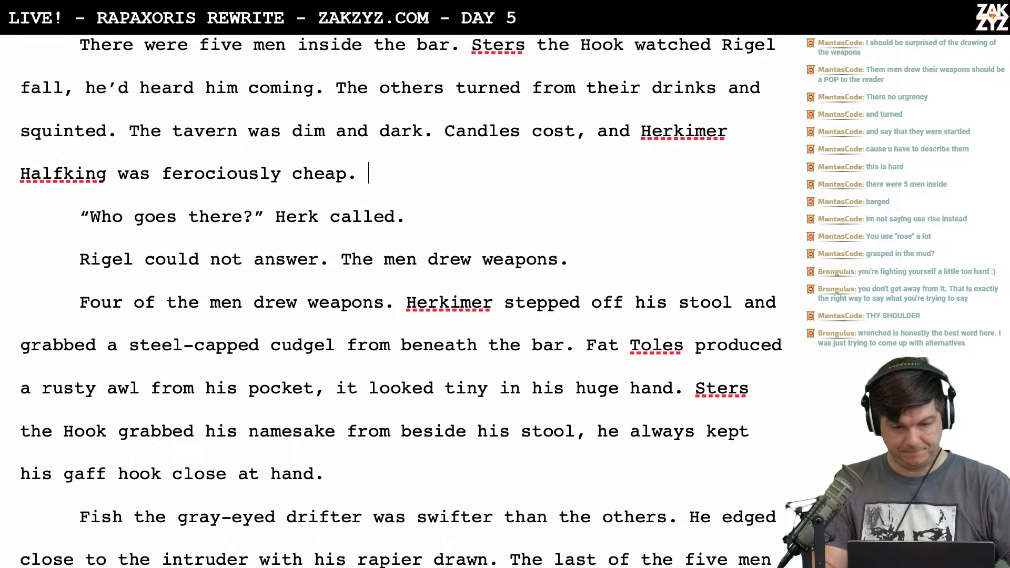
Insert the paragraph "The men drew weapons." after "Herkimer Halfking was ferociously cheap," with a blank line before Herk's question
{"action": "key", "text": "Return"}
{"action": "key", "text": "Return"}
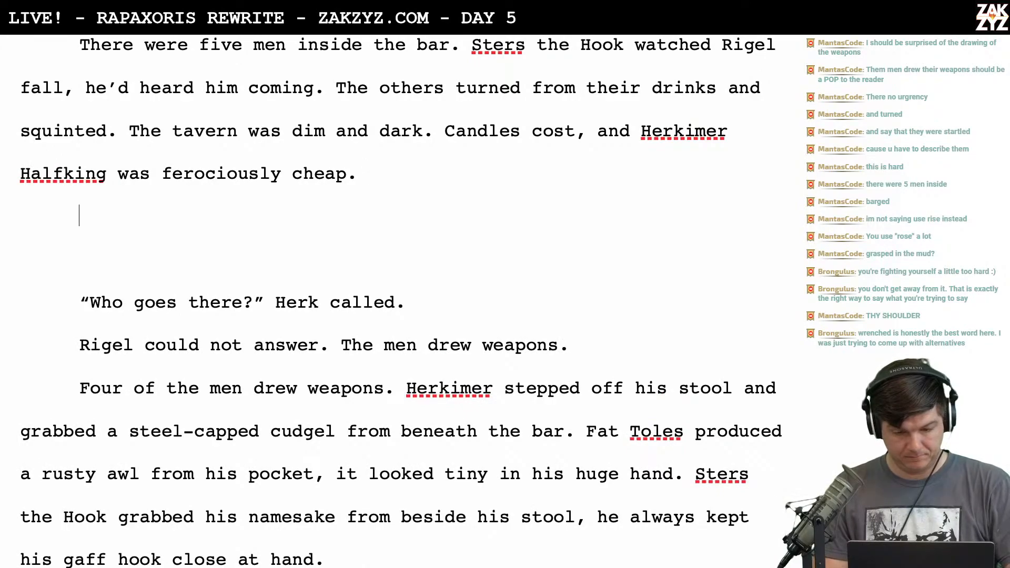
{"action": "type", "text": "T"}
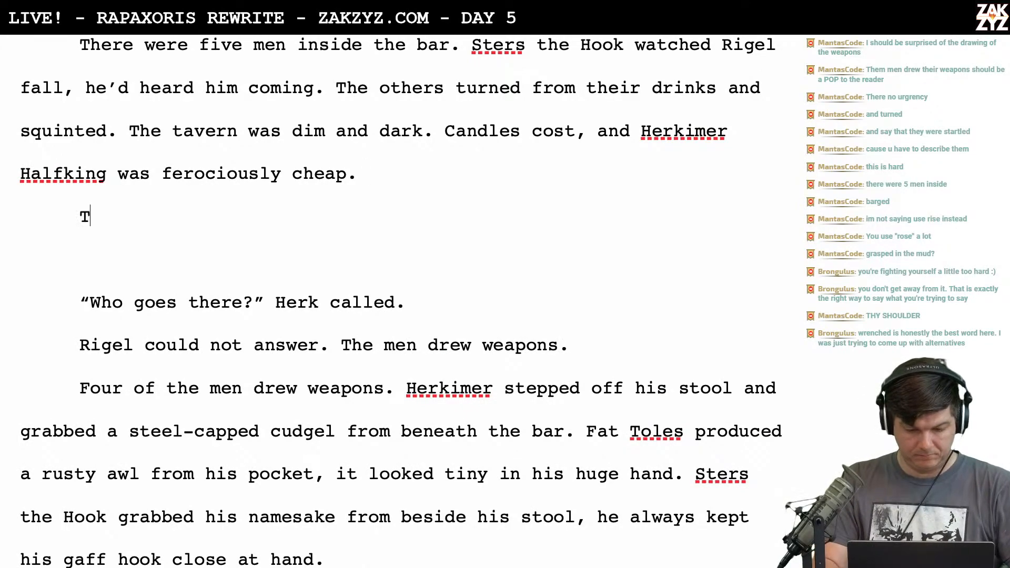
{"action": "type", "text": "he men drew weapons."}
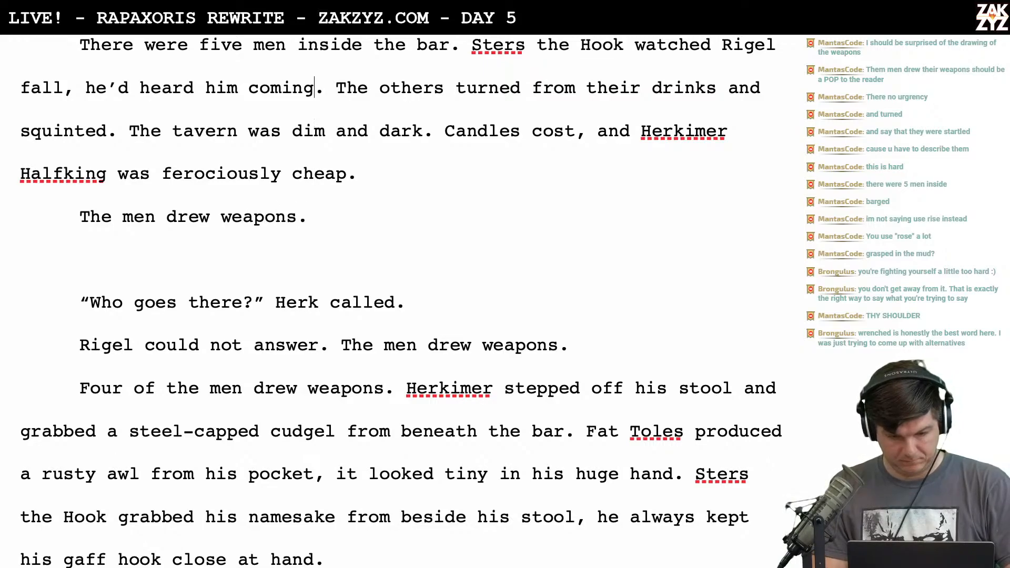
Split the paragraph after "he'd heard him coming." and leave a blank line before "The others turned from their drinks and squinted."
{"action": "scroll", "coordinate": [315, 130], "scroll_direction": "up", "scroll_amount": 4}
{"action": "scroll", "coordinate": [572, 189], "scroll_direction": "down", "scroll_amount": 3}
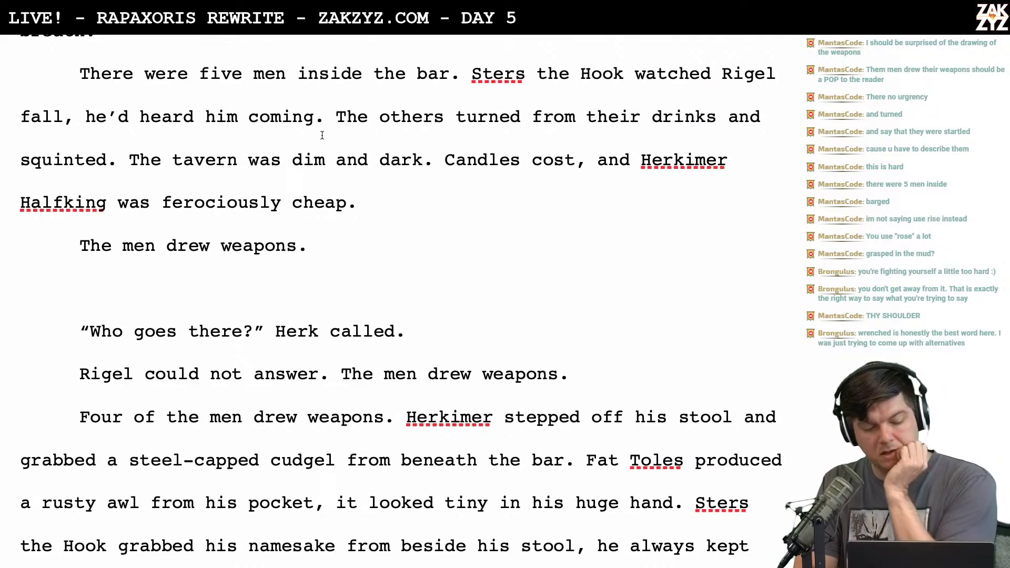
{"action": "key", "text": "Return"}
{"action": "key", "text": "Return"}
{"action": "scroll", "coordinate": [322, 134], "scroll_direction": "down", "scroll_amount": 1}
{"action": "scroll", "coordinate": [322, 134], "scroll_direction": "up", "scroll_amount": 4}
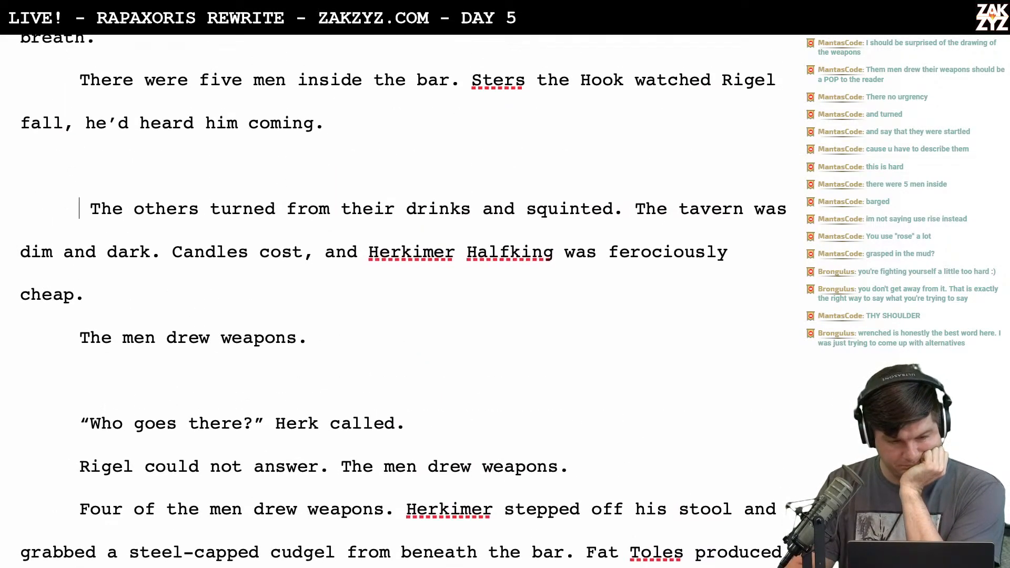
{"action": "left_click", "coordinate": [472, 190]}
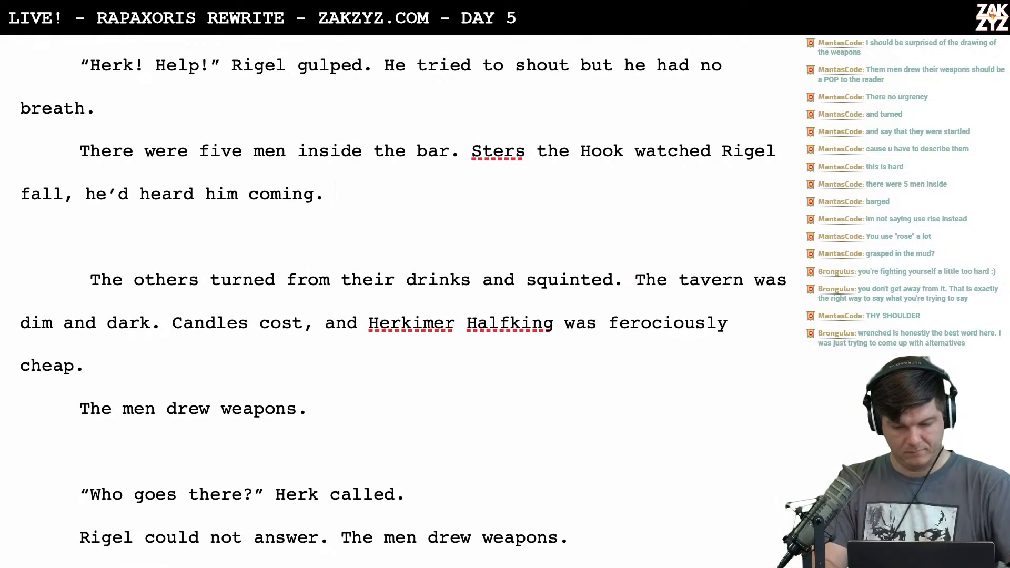
{"action": "type", "text": "In his hand "}
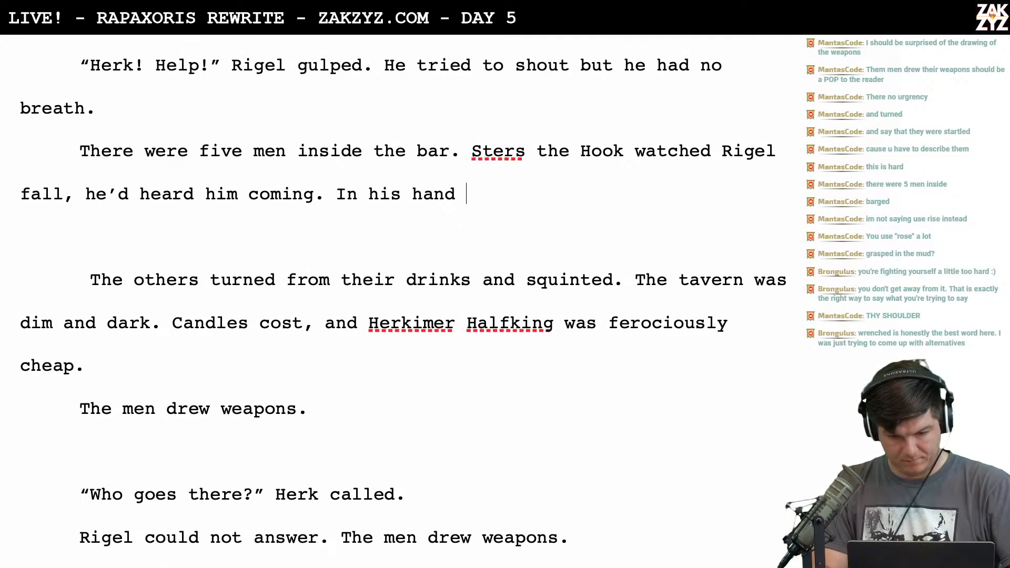
{"action": "type", "text": "was a long deck"}
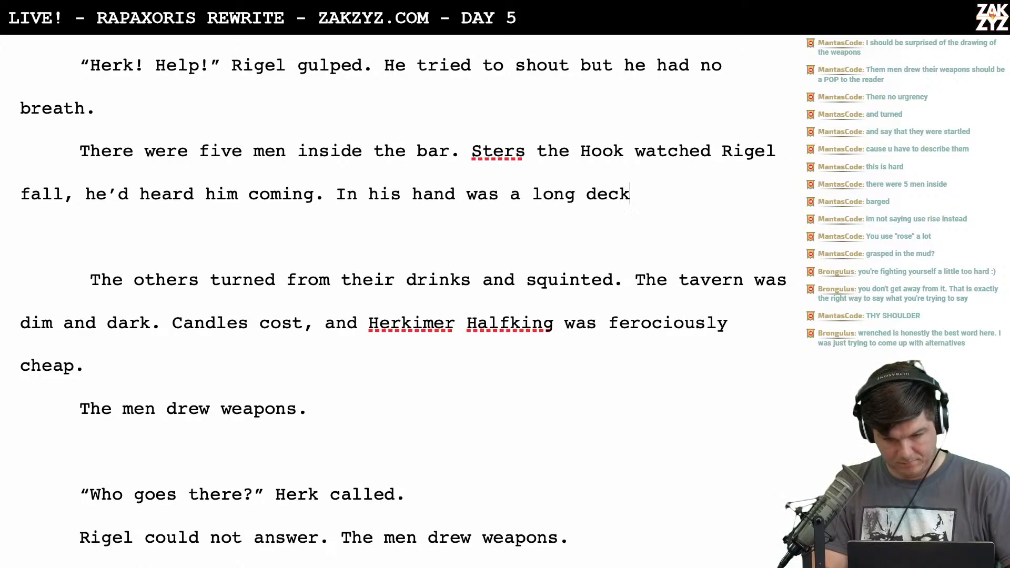
{"action": "key", "text": "BackSpace"}
{"action": "key", "text": "BackSpace"}
{"action": "key", "text": "BackSpace"}
{"action": "key", "text": "BackSpace"}
{"action": "key", "text": "BackSpace"}
{"action": "key", "text": "BackSpace"}
{"action": "key", "text": "BackSpace"}
{"action": "key", "text": "BackSpace"}
{"action": "key", "text": "BackSpace"}
{"action": "key", "text": "BackSpace"}
{"action": "key", "text": "BackSpace"}
{"action": "key", "text": "BackSpace"}
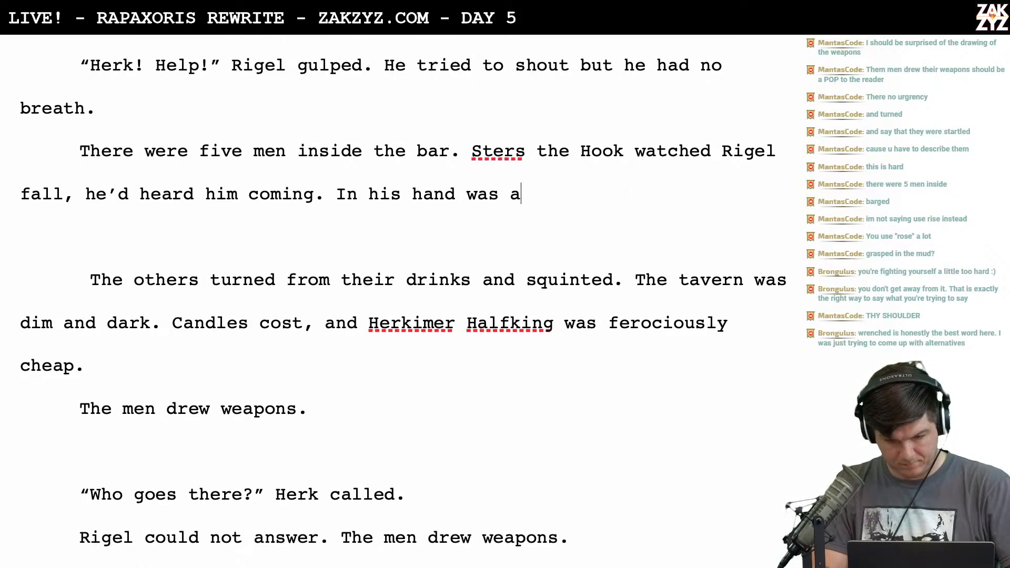
{"action": "key", "text": "BackSpace"}
{"action": "key", "text": "BackSpace"}
{"action": "key", "text": "BackSpace"}
{"action": "key", "text": "BackSpace"}
{"action": "key", "text": "BackSpace"}
{"action": "key", "text": "BackSpace"}
{"action": "key", "text": "BackSpace"}
{"action": "key", "text": "BackSpace"}
{"action": "key", "text": "BackSpace"}
{"action": "key", "text": "BackSpace"}
{"action": "key", "text": "BackSpace"}
{"action": "key", "text": "BackSpace"}
{"action": "key", "text": "BackSpace"}
{"action": "key", "text": "BackSpace"}
{"action": "key", "text": "BackSpace"}
{"action": "key", "text": "BackSpace"}
{"action": "key", "text": "BackSpace"}
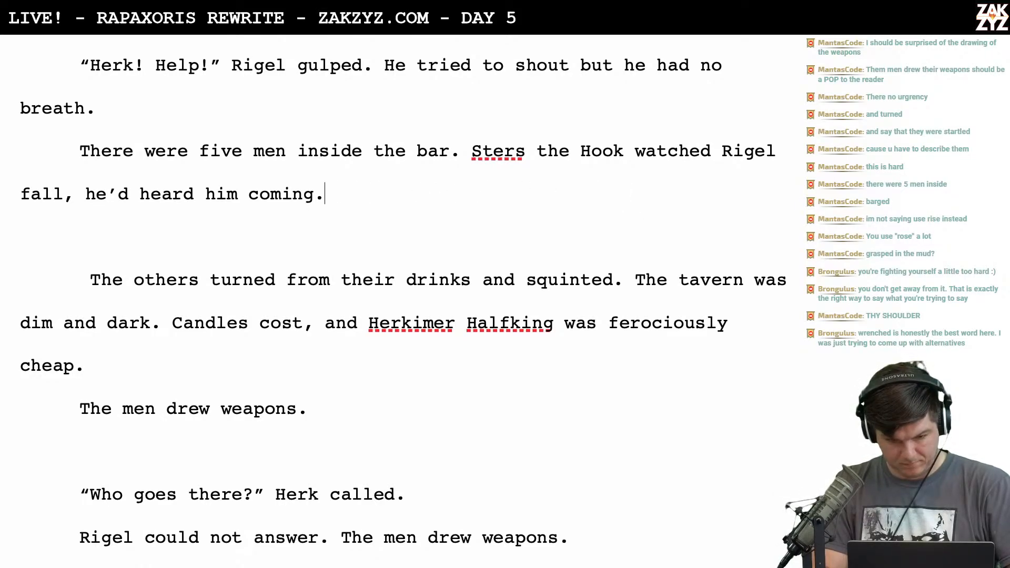
{"action": "type", "text": "A h"}
{"action": "key", "text": "BackSpace"}
{"action": "key", "text": "BackSpace"}
{"action": "key", "text": "BackSpace"}
{"action": "type", "text": "His "}
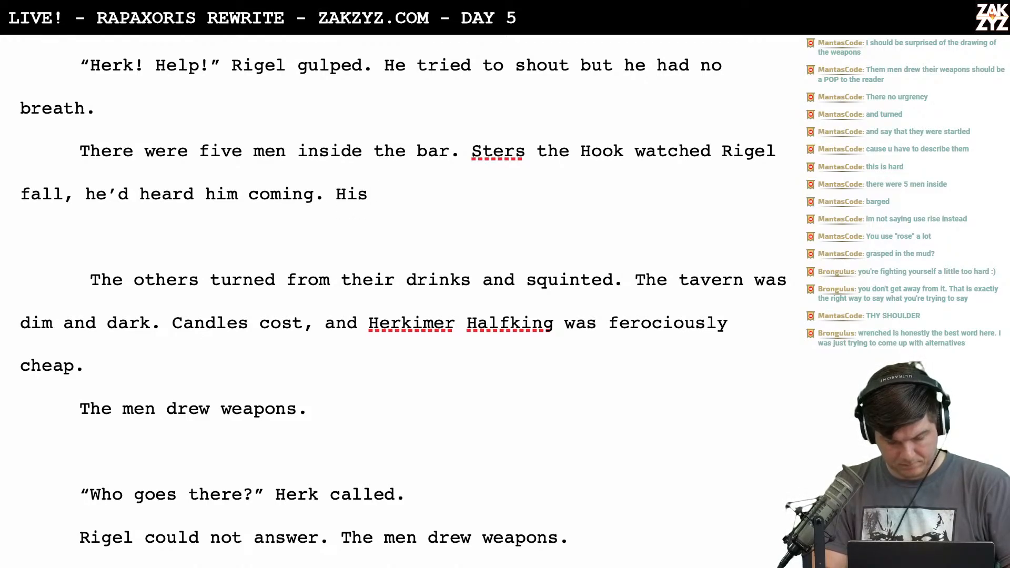
{"action": "type", "text": "w"}
{"action": "key", "text": "BackSpace"}
{"action": "key", "text": "BackSpace"}
{"action": "key", "text": "BackSpace"}
{"action": "key", "text": "BackSpace"}
{"action": "key", "text": "BackSpace"}
{"action": "key", "text": "BackSpace"}
{"action": "type", "text": "He"}
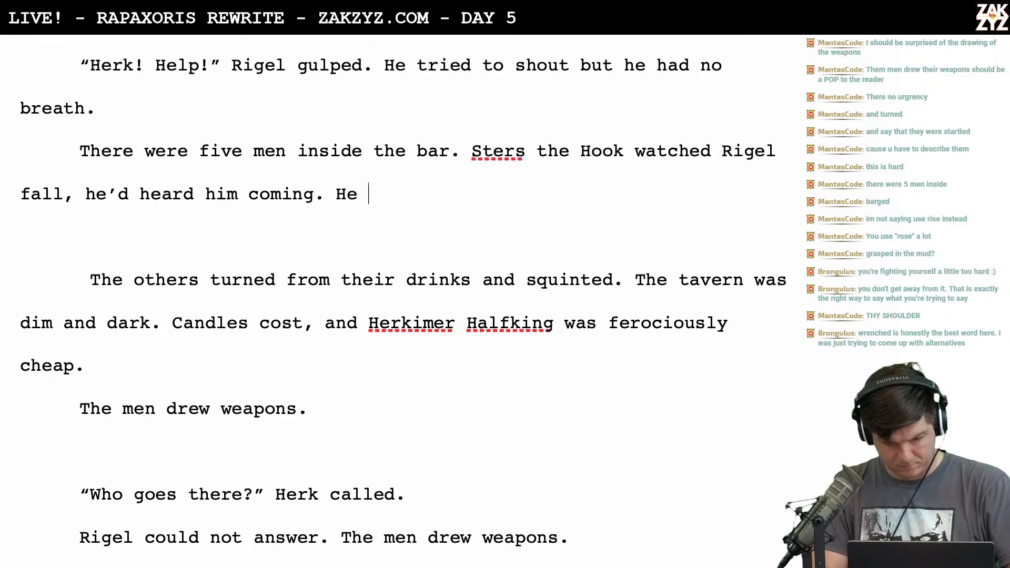
{"action": "type", "text": " held a deck hook."}
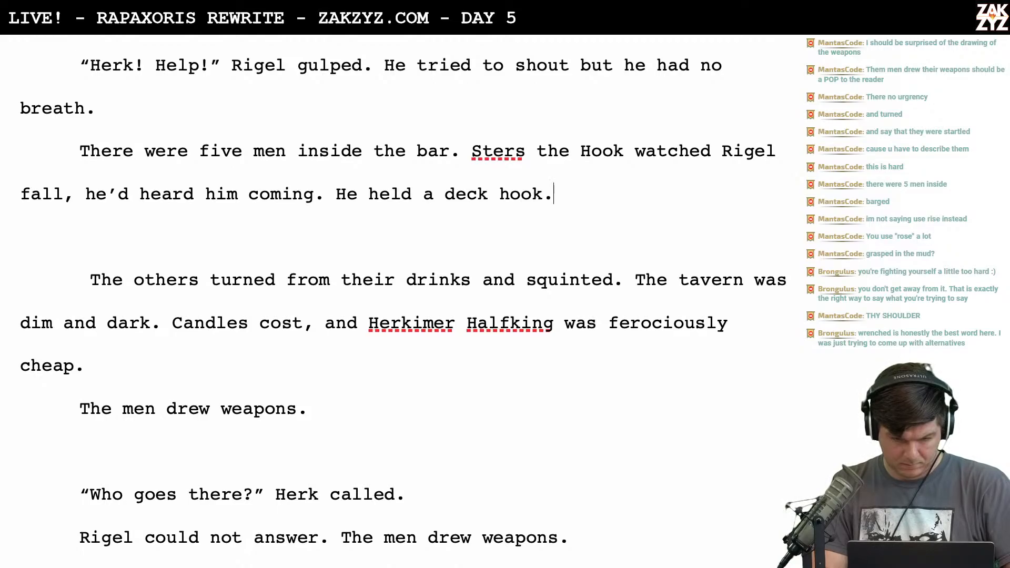
{"action": "key", "text": "BackSpace"}
{"action": "key", "text": "BackSpace"}
{"action": "key", "text": "BackSpace"}
{"action": "key", "text": "BackSpace"}
{"action": "key", "text": "BackSpace"}
{"action": "key", "text": "BackSpace"}
{"action": "key", "text": "BackSpace"}
{"action": "key", "text": "BackSpace"}
{"action": "key", "text": "BackSpace"}
{"action": "key", "text": "BackSpace"}
{"action": "key", "text": "BackSpace"}
{"action": "key", "text": "BackSpace"}
{"action": "key", "text": "BackSpace"}
{"action": "key", "text": "BackSpace"}
{"action": "key", "text": "BackSpace"}
{"action": "key", "text": "BackSpace"}
{"action": "key", "text": "BackSpace"}
{"action": "key", "text": "BackSpace"}
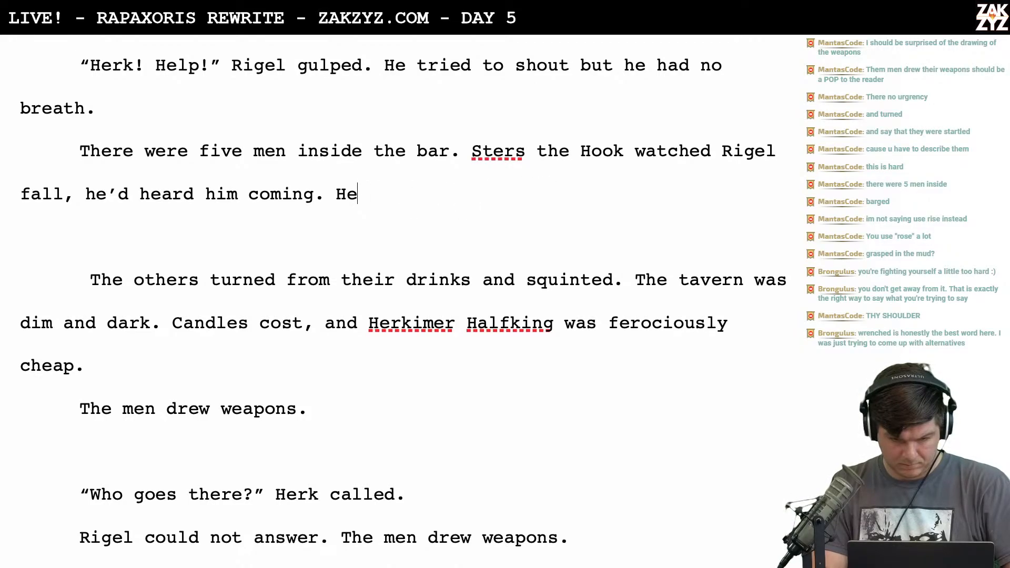
{"action": "key", "text": "BackSpace"}
{"action": "type", "text": "held"}
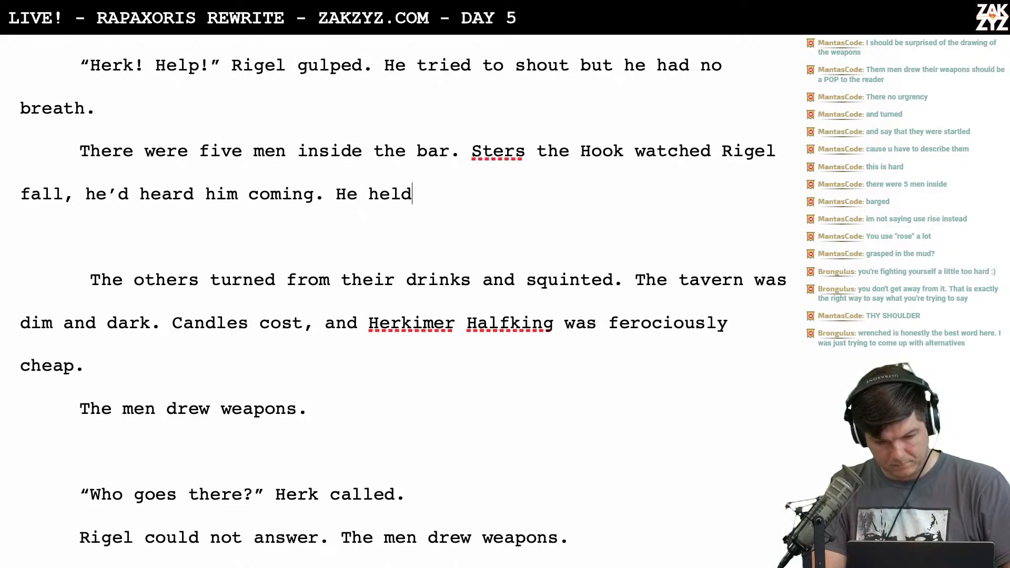
{"action": "key", "text": "BackSpace"}
{"action": "key", "text": "BackSpace"}
{"action": "key", "text": "BackSpace"}
{"action": "key", "text": "BackSpace"}
{"action": "key", "text": "BackSpace"}
{"action": "key", "text": "BackSpace"}
{"action": "key", "text": "BackSpace"}
{"action": "key", "text": "BackSpace"}
{"action": "key", "text": "BackSpace"}
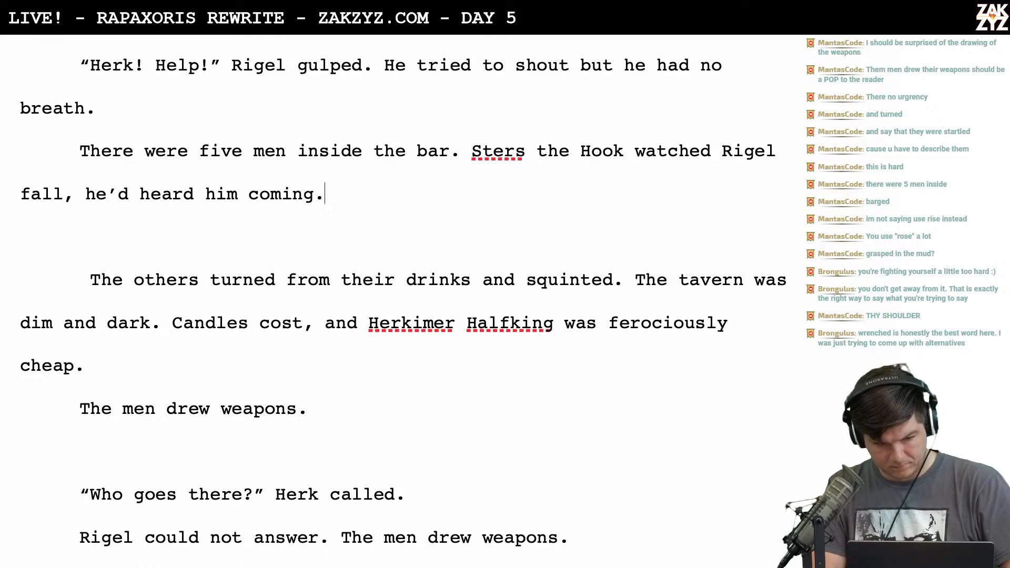
Extend "he'd heard him coming" with "and already had his" and shorten "Sters the Hook" to "Sters"
{"action": "type", "text": "and a"}
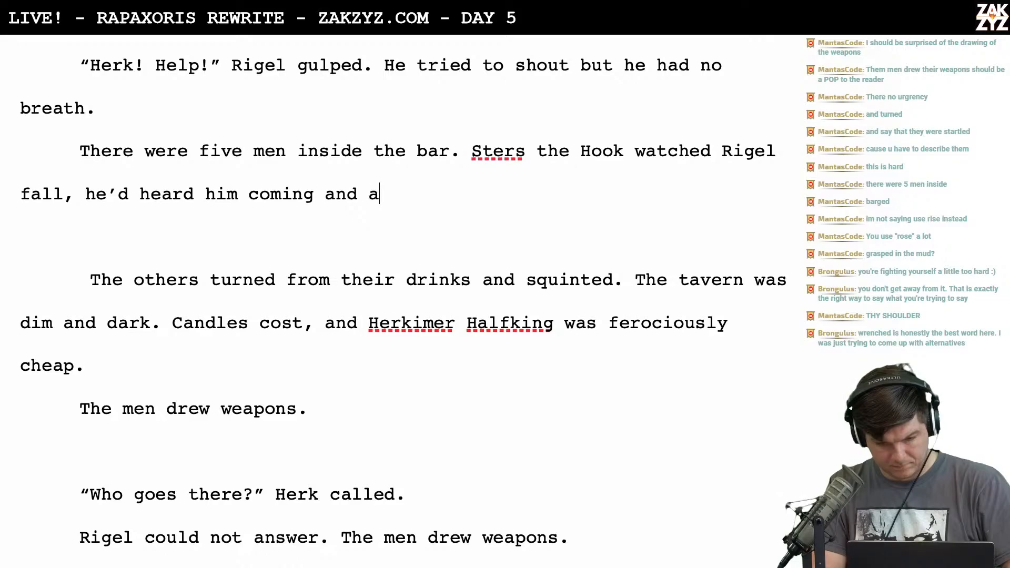
{"action": "type", "text": "lready had his dck"}
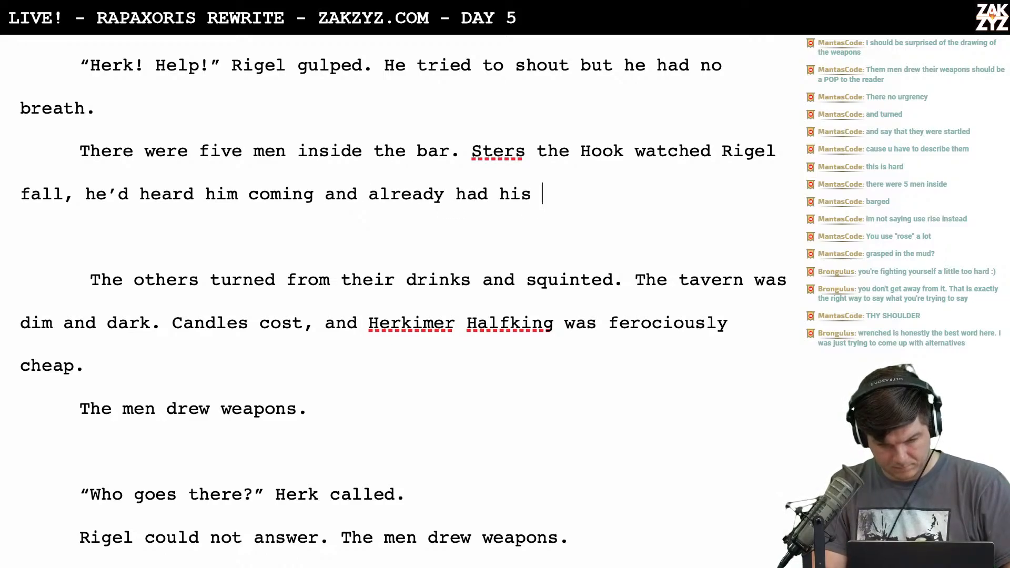
{"action": "key", "text": "BackSpace"}
{"action": "key", "text": "BackSpace"}
{"action": "key", "text": "BackSpace"}
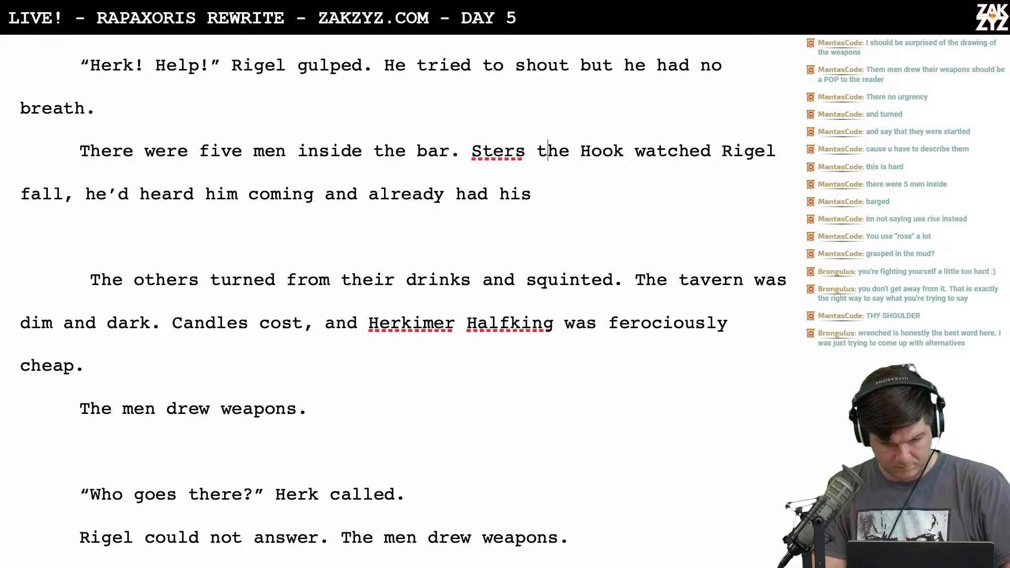
{"action": "left_click_drag", "start_coordinate": [537, 151], "coordinate": [625, 151]}
{"action": "key", "text": "BackSpace"}
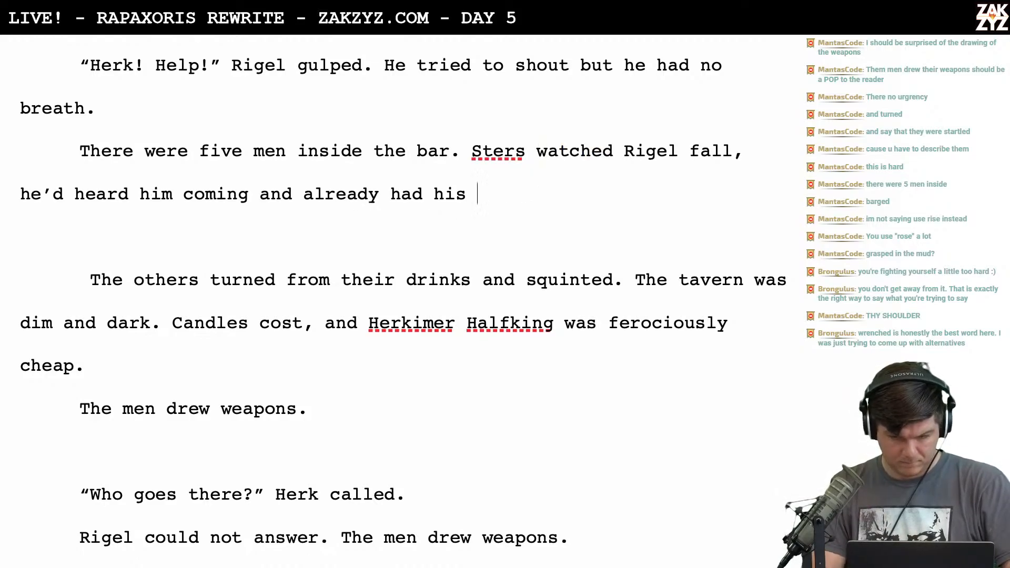
Insert "deck hook in hand." after "Sters watched Rigel fall," and move the old "he'd heard him coming" clause onto its own line
{"action": "type", "text": "deck hook "}
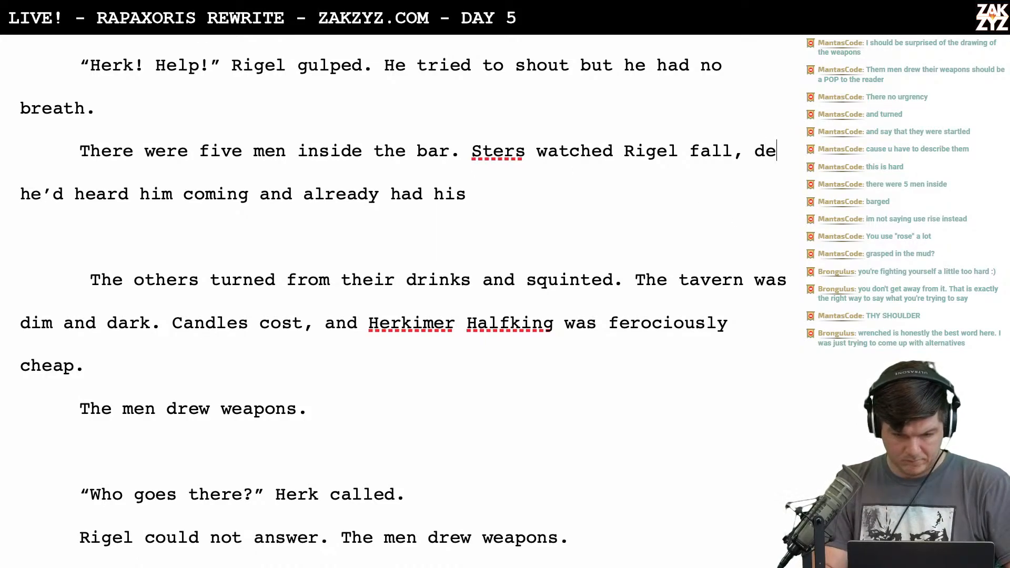
{"action": "type", "text": "in hand."}
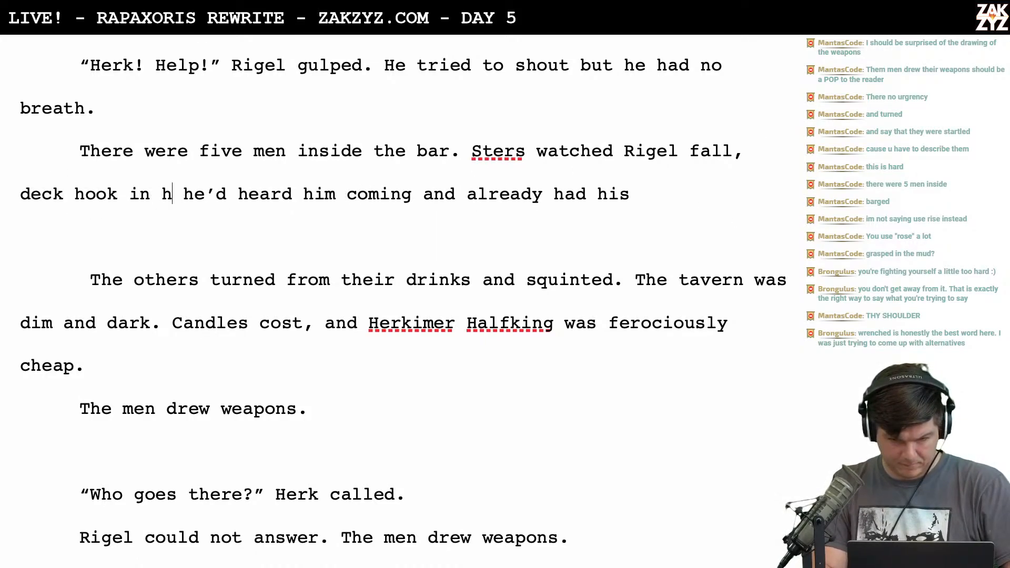
{"action": "key", "text": "Return"}
{"action": "key", "text": "Left"}
Continue after "deck hook in hand." with "He'd heard him coming. The other men set down their drinks and", leaving blank space below
{"action": "type", "text": "He'd heard him c"}
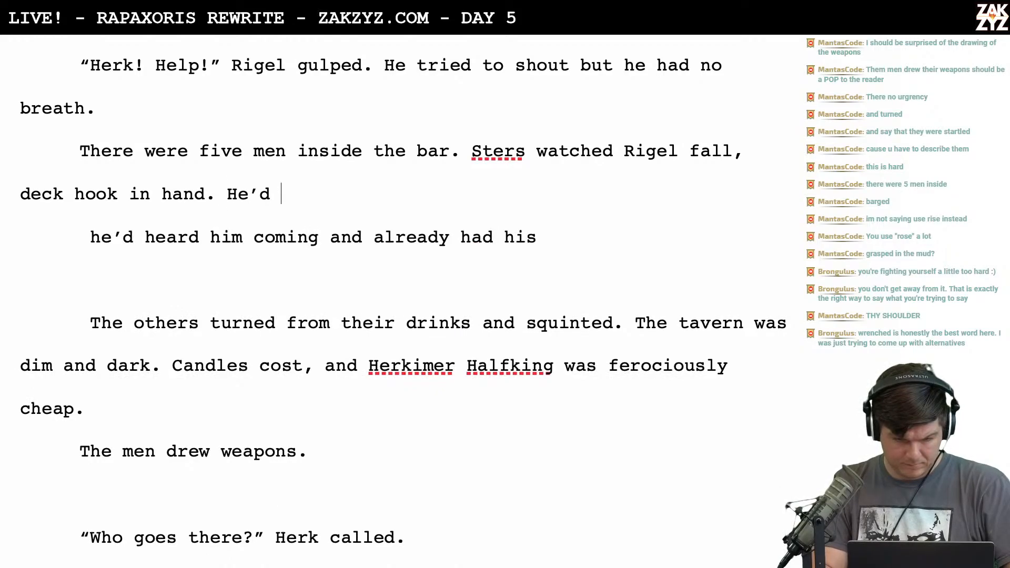
{"action": "type", "text": "omi"}
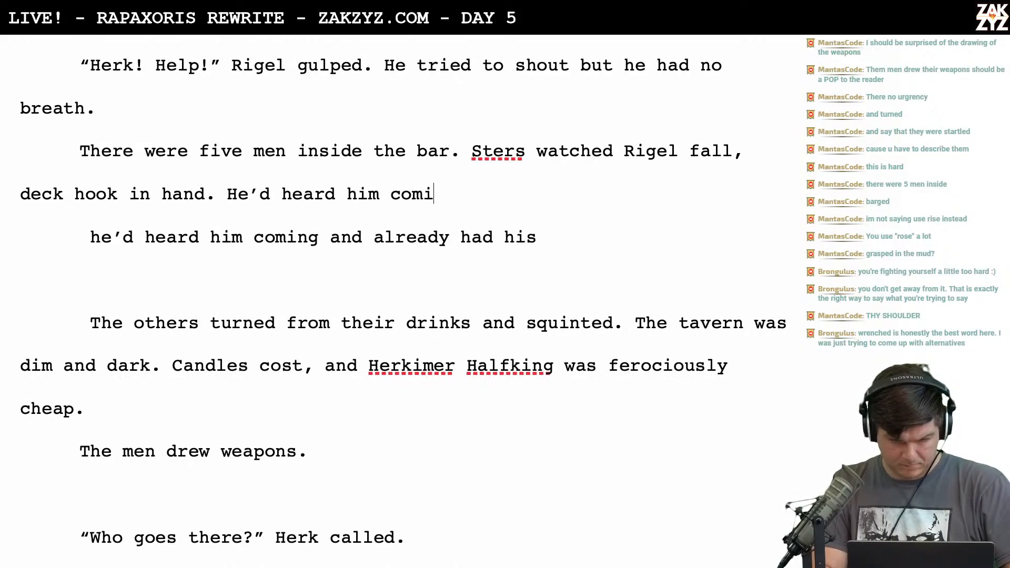
{"action": "type", "text": "ng. The other"}
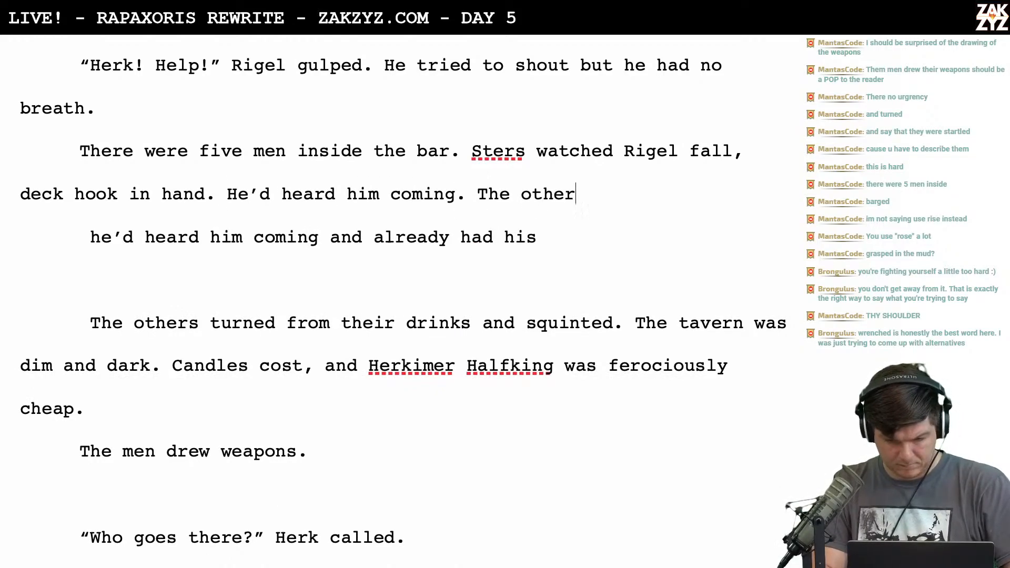
{"action": "type", "text": " men set "}
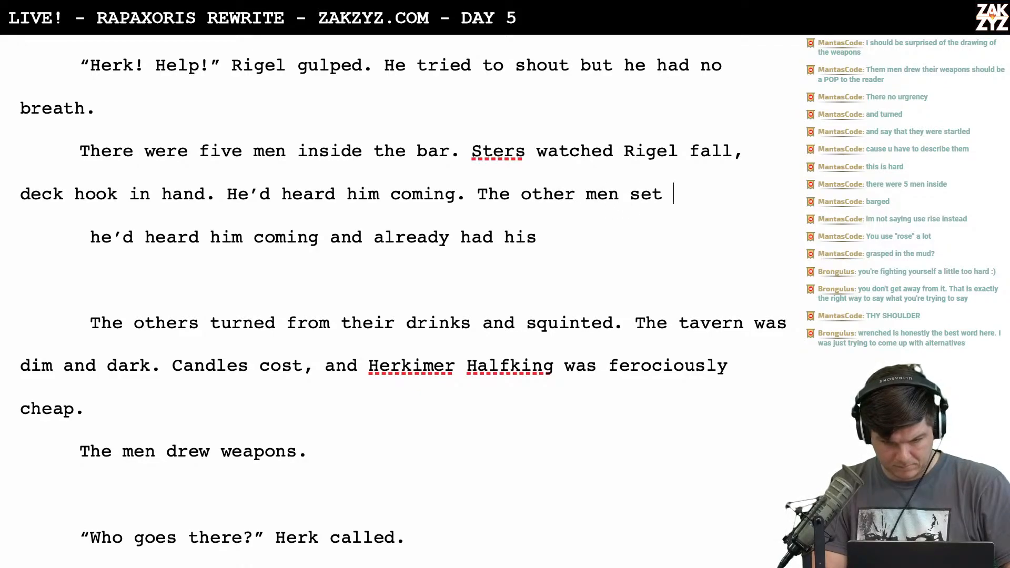
{"action": "type", "text": "down their drin"}
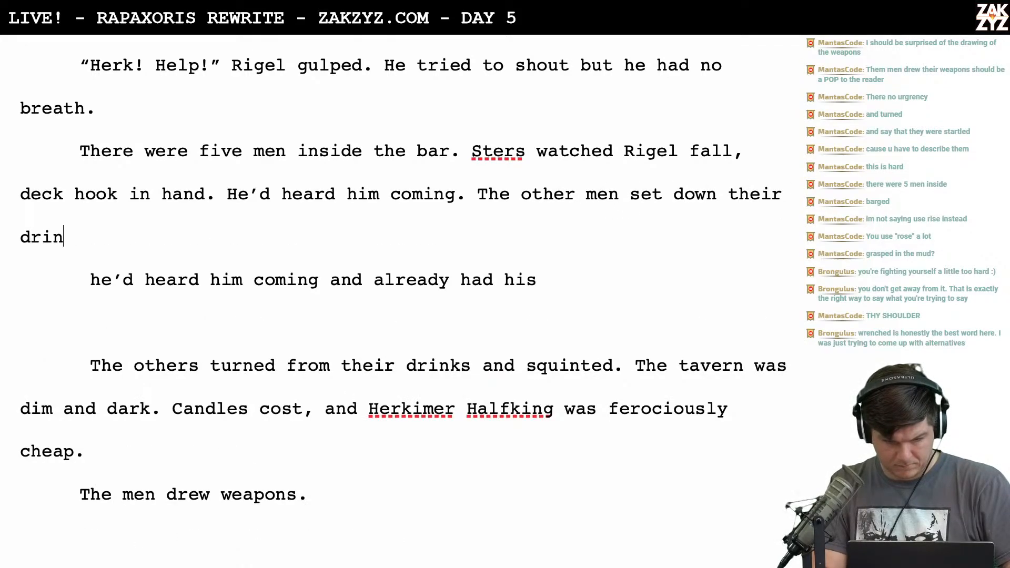
{"action": "type", "text": "ks and"}
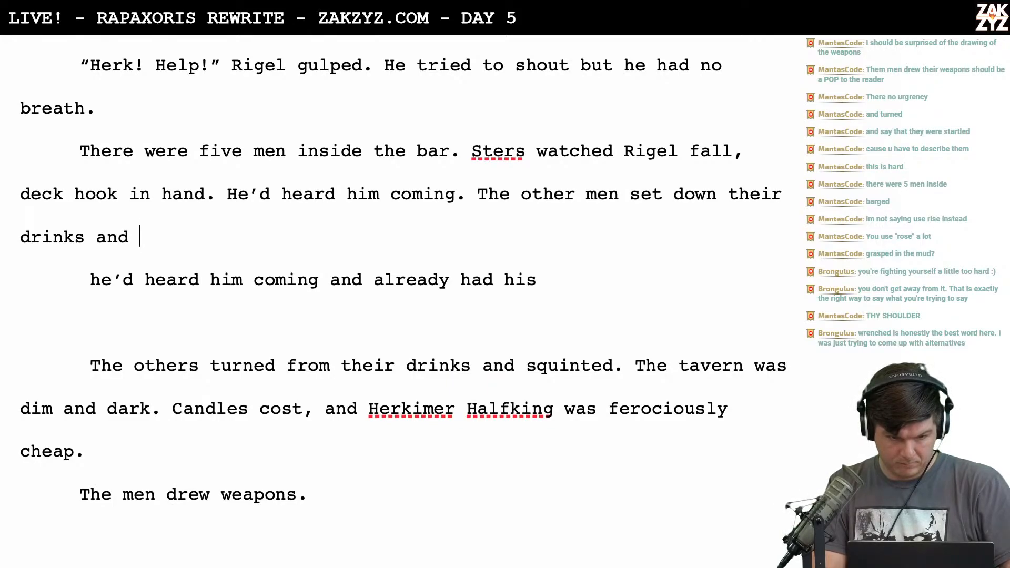
{"action": "key", "text": "Return"}
{"action": "key", "text": "Return"}
Move the text from "The tavern was dim and dark." through "ferociously cheap." to directly after Rigel "slumped against the floor."
{"action": "scroll", "coordinate": [746, 156], "scroll_direction": "down", "scroll_amount": 1}
{"action": "scroll", "coordinate": [746, 156], "scroll_direction": "up", "scroll_amount": 4}
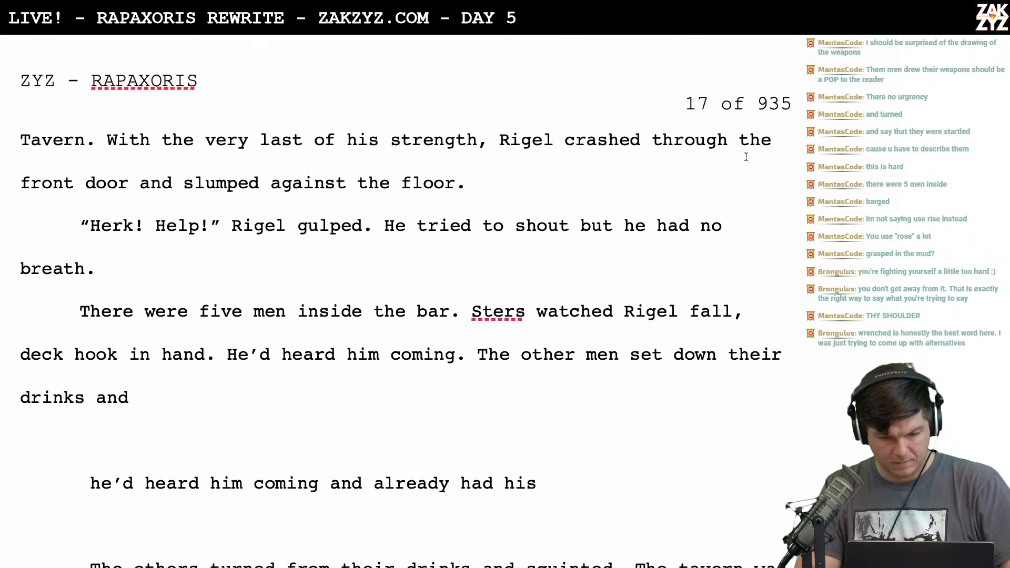
{"action": "scroll", "coordinate": [746, 156], "scroll_direction": "down", "scroll_amount": 4}
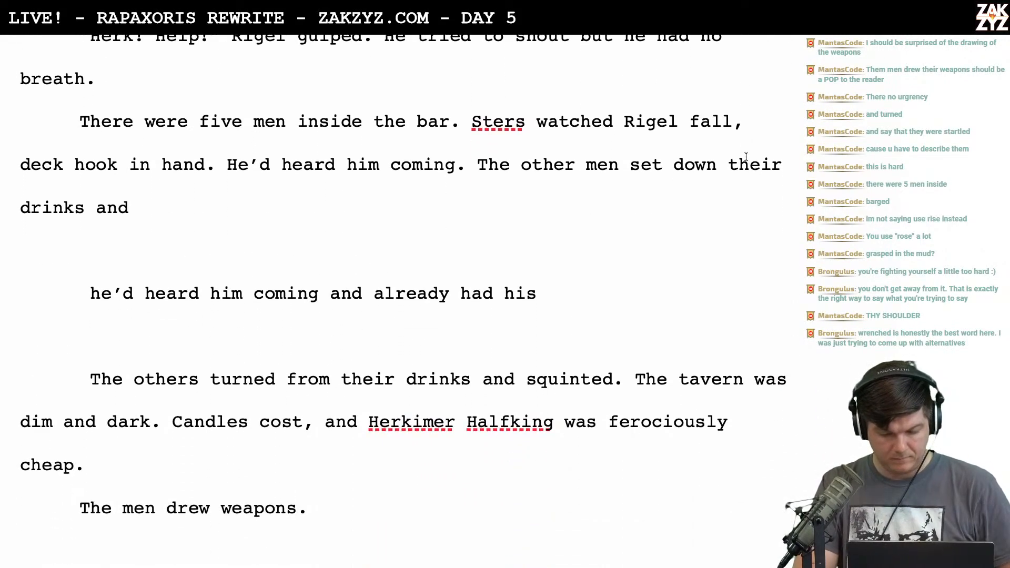
{"action": "left_click_drag", "start_coordinate": [632, 380], "coordinate": [636, 468]}
{"action": "key", "text": "ctrl+c"}
{"action": "key", "text": "BackSpace"}
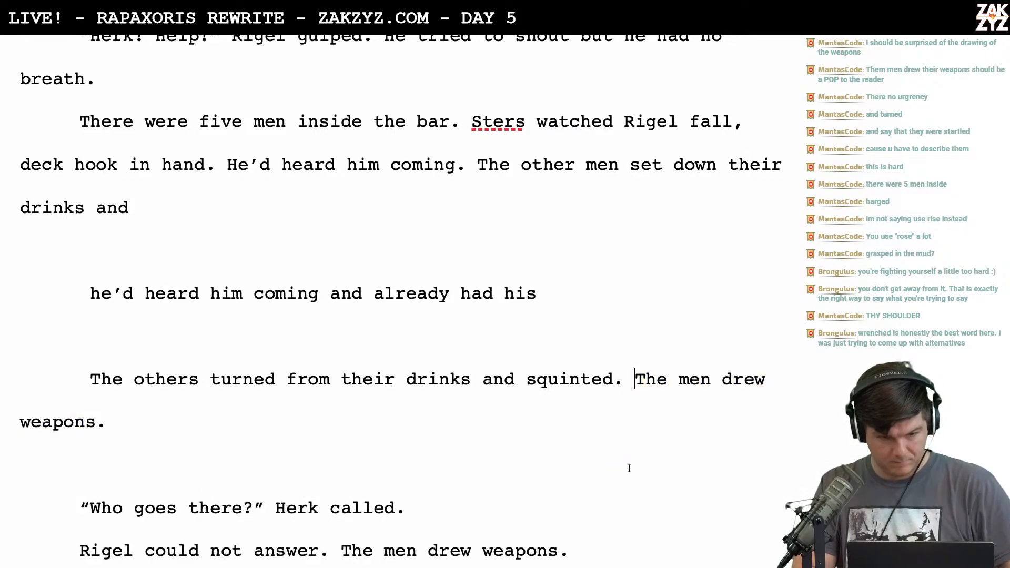
{"action": "scroll", "coordinate": [605, 421], "scroll_direction": "up", "scroll_amount": 9}
{"action": "left_click", "coordinate": [575, 338]}
{"action": "scroll", "coordinate": [576, 339], "scroll_direction": "up", "scroll_amount": 4}
{"action": "scroll", "coordinate": [576, 341], "scroll_direction": "down", "scroll_amount": 4}
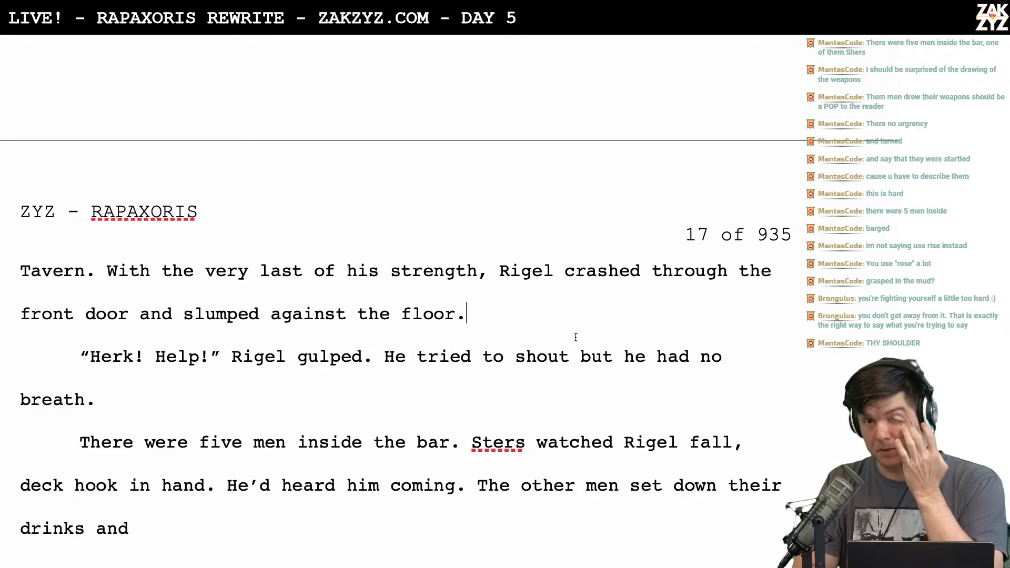
{"action": "scroll", "coordinate": [575, 337], "scroll_direction": "up", "scroll_amount": 1}
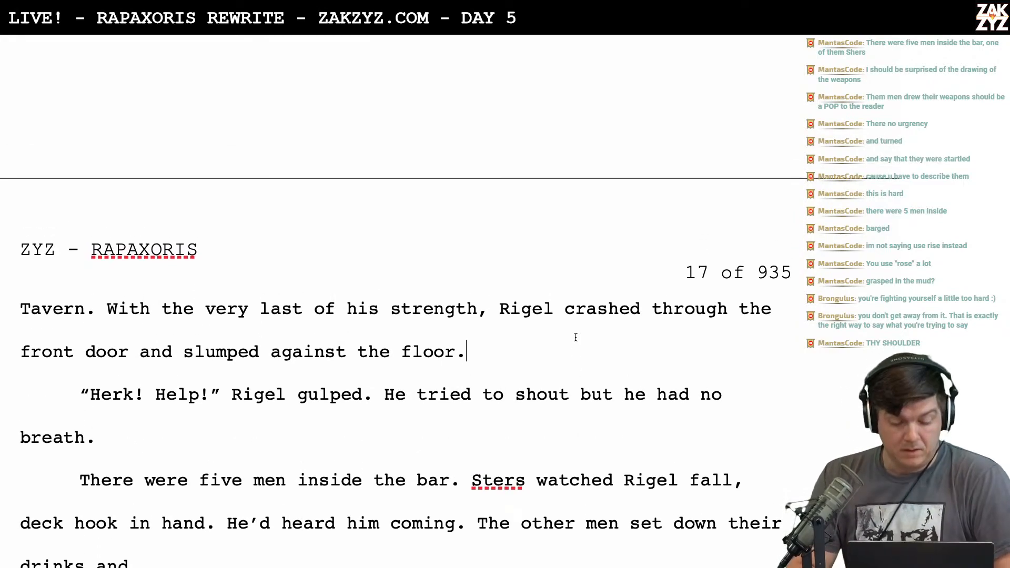
{"action": "scroll", "coordinate": [576, 337], "scroll_direction": "down", "scroll_amount": 1}
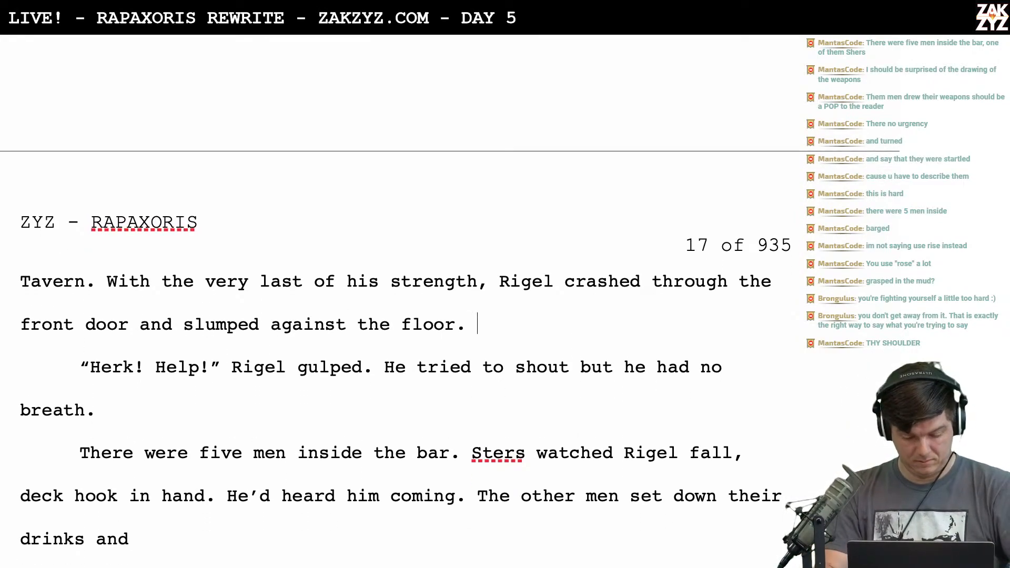
{"action": "key", "text": "ctrl+v"}
Reread the passage around the relocated tavern description, from Rigel crashing through the door to the men setting down their drinks
{"action": "scroll", "coordinate": [575, 337], "scroll_direction": "up", "scroll_amount": 3}
{"action": "scroll", "coordinate": [575, 337], "scroll_direction": "down", "scroll_amount": 1}
{"action": "scroll", "coordinate": [576, 337], "scroll_direction": "down", "scroll_amount": 5}
{"action": "scroll", "coordinate": [575, 337], "scroll_direction": "up", "scroll_amount": 1}
{"action": "scroll", "coordinate": [576, 337], "scroll_direction": "down", "scroll_amount": 1}
{"action": "scroll", "coordinate": [427, 301], "scroll_direction": "down", "scroll_amount": 1}
{"action": "scroll", "coordinate": [427, 301], "scroll_direction": "up", "scroll_amount": 2}
{"action": "scroll", "coordinate": [427, 302], "scroll_direction": "down", "scroll_amount": 2}
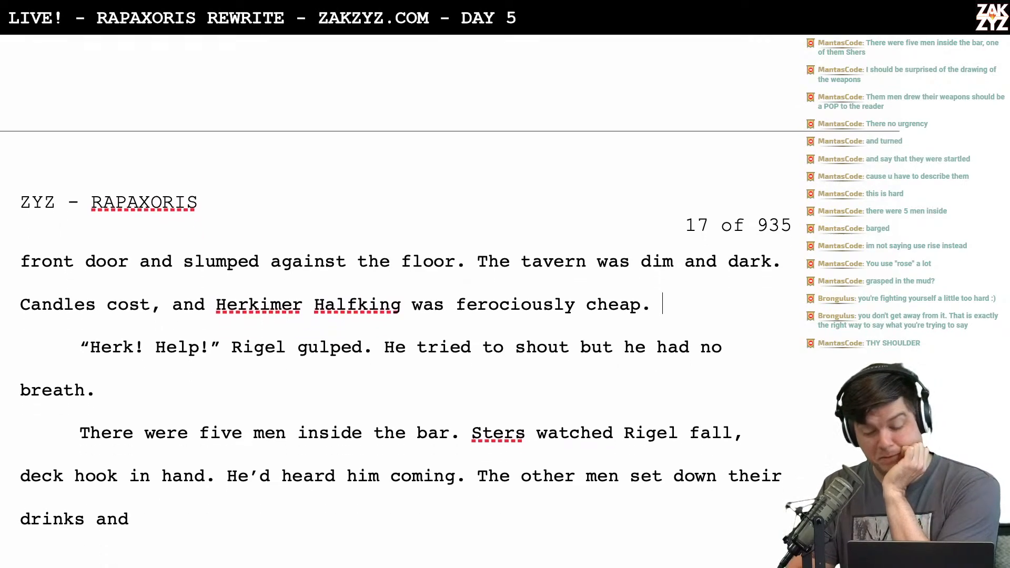
Start a new paragraph after "but he had no breath." with "There were five men inside", separated from the old version by a blank line
{"action": "scroll", "coordinate": [307, 361], "scroll_direction": "down", "scroll_amount": 3}
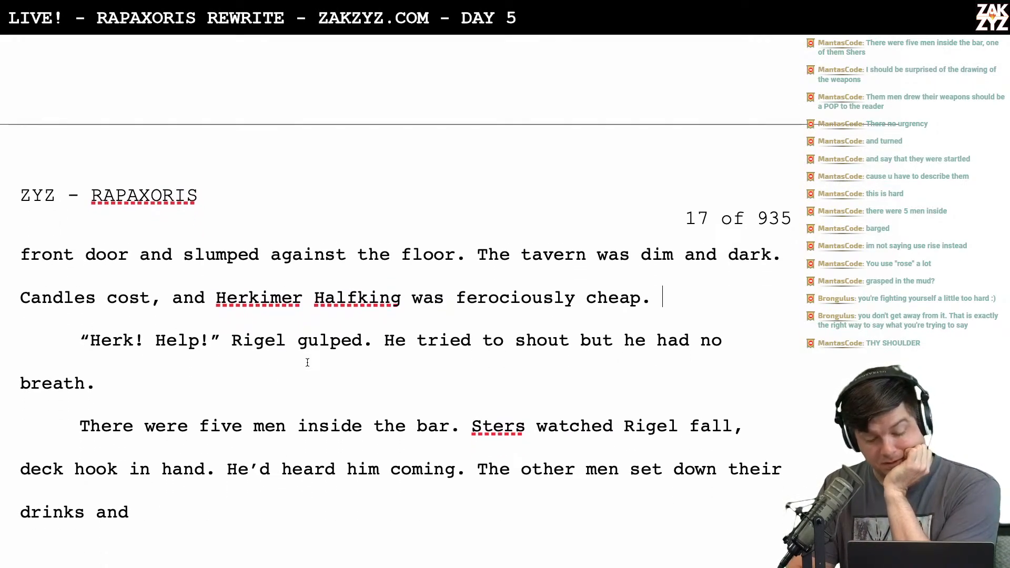
{"action": "scroll", "coordinate": [507, 254], "scroll_direction": "down", "scroll_amount": 3}
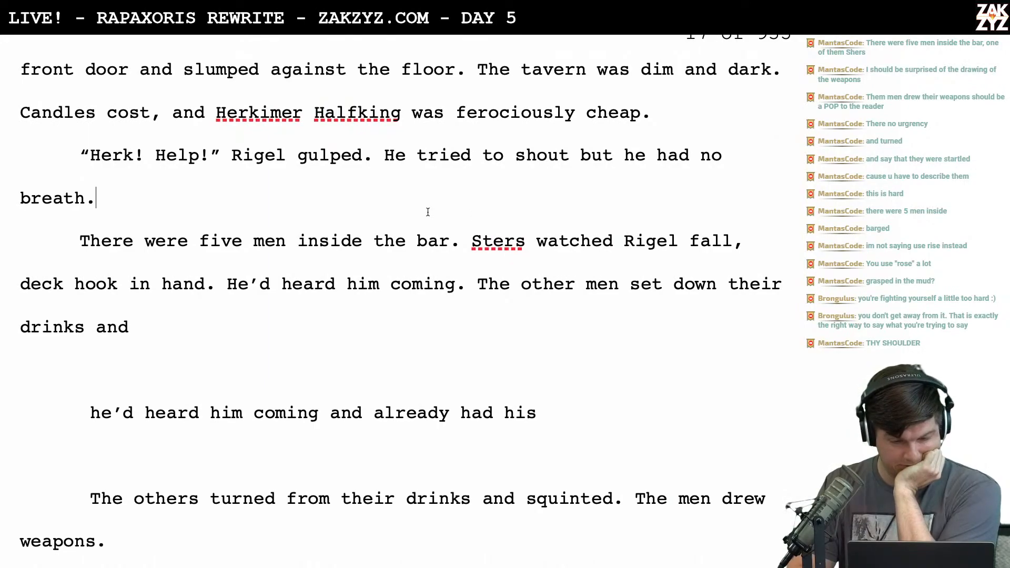
{"action": "key", "text": "Return"}
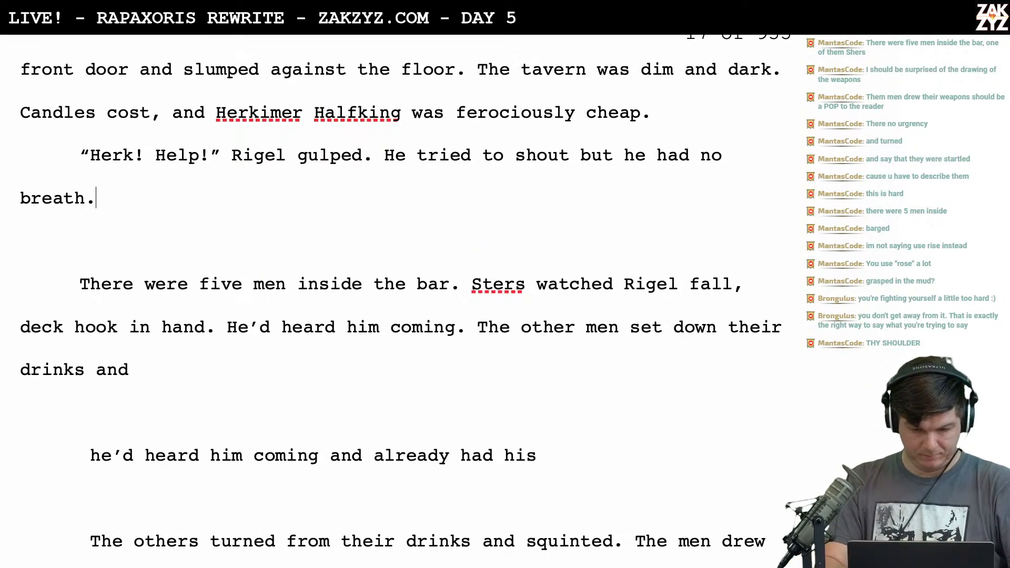
{"action": "key", "text": "Return"}
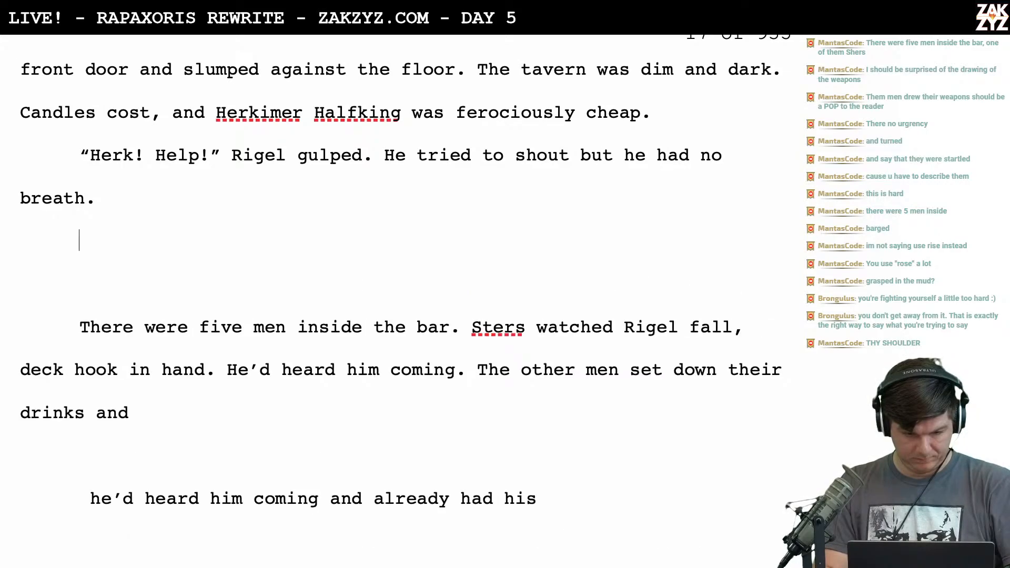
{"action": "type", "text": "There were five men"}
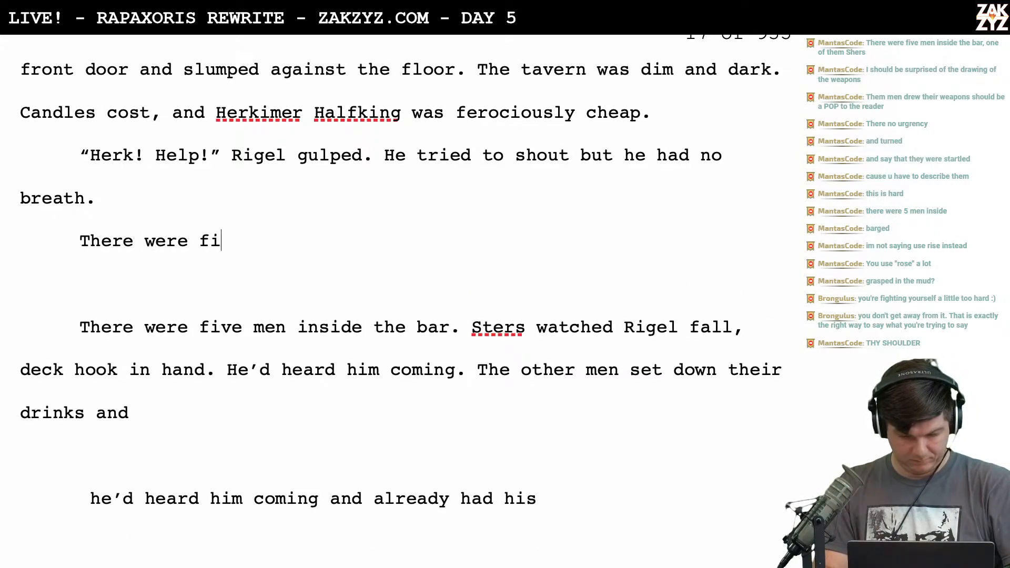
{"action": "key", "text": "BackSpace"}
{"action": "type", "text": "ve men insid"}
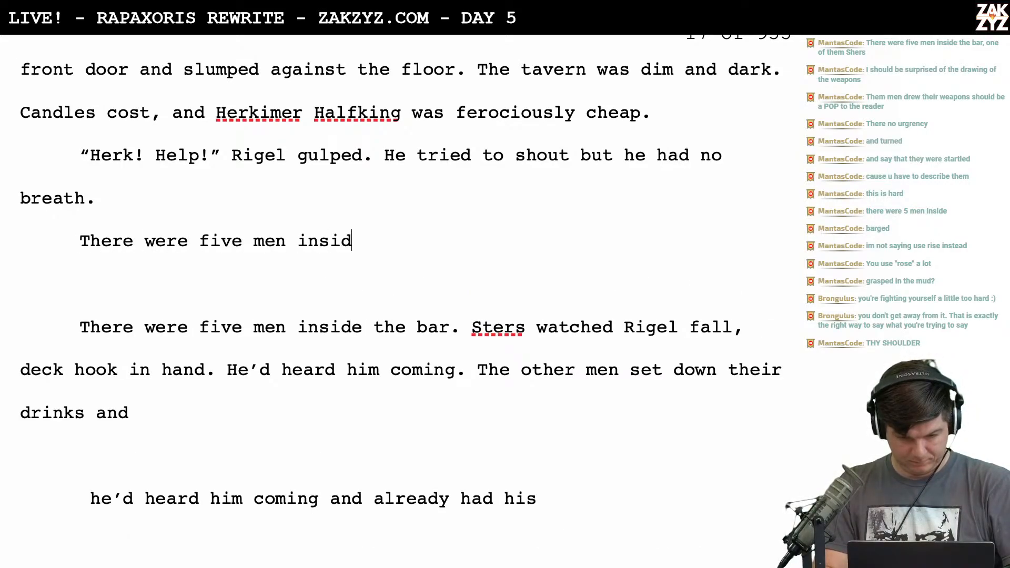
Complete the new paragraph's first sentence as "There were five men inside." and begin the next with "Sters was"
{"action": "type", "text": "e. Sters wa"}
{"action": "key", "text": "BackSpace"}
{"action": "type", "text": "as"}
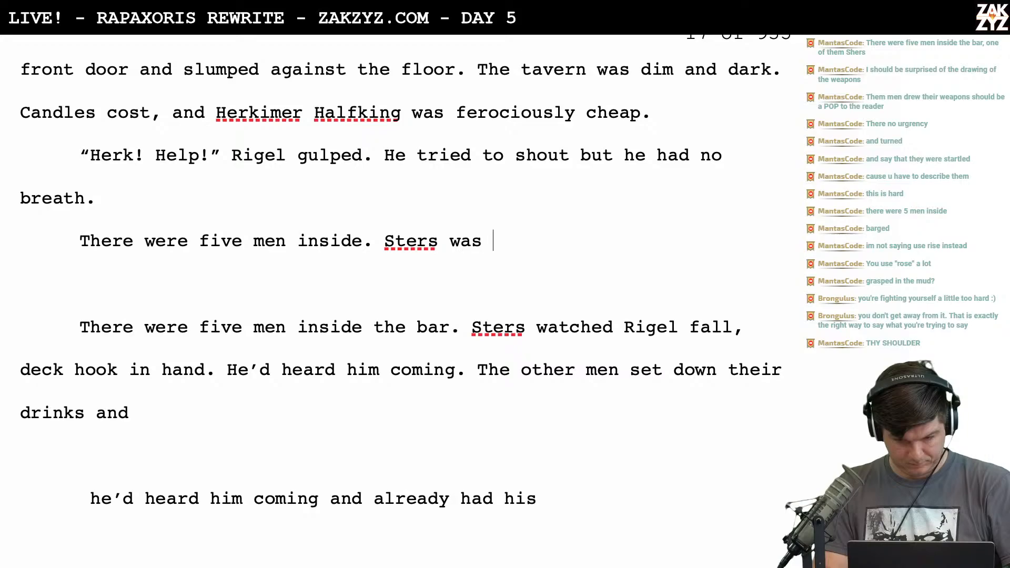
{"action": "key", "text": "BackSpace"}
{"action": "type", "text": "s a"}
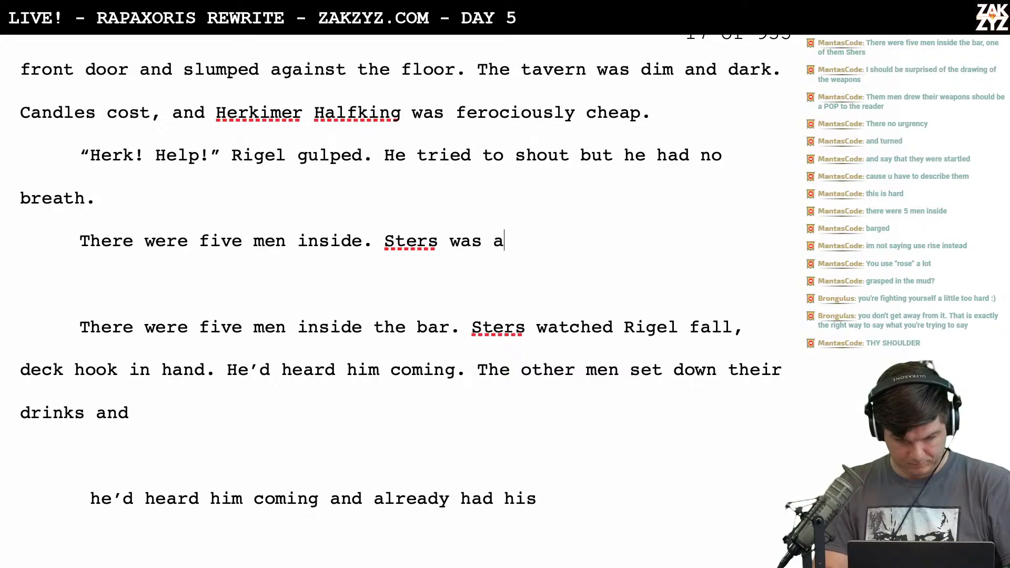
{"action": "type", "text": "lert, he'd hear"}
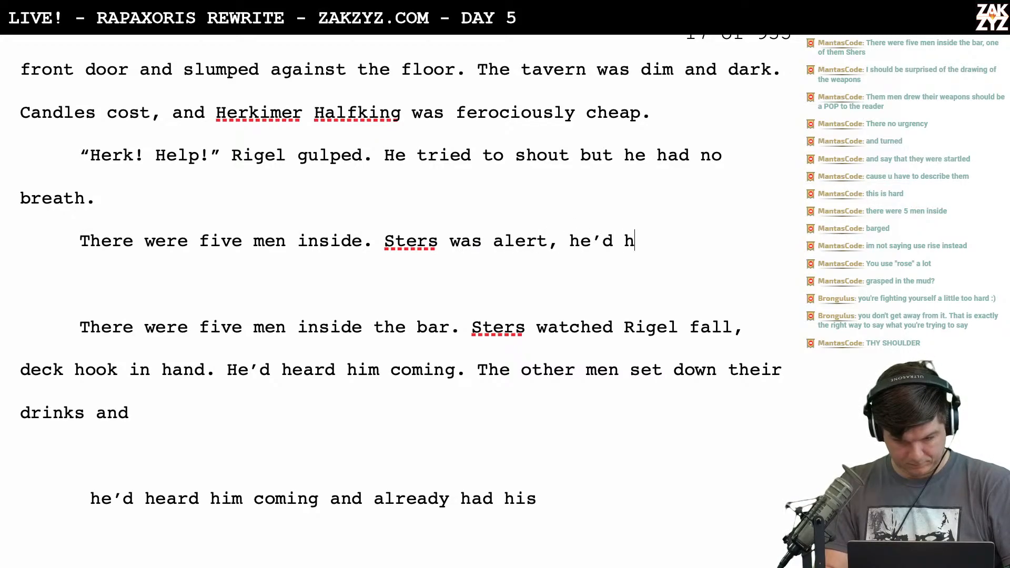
{"action": "type", "text": "d rigel coming"}
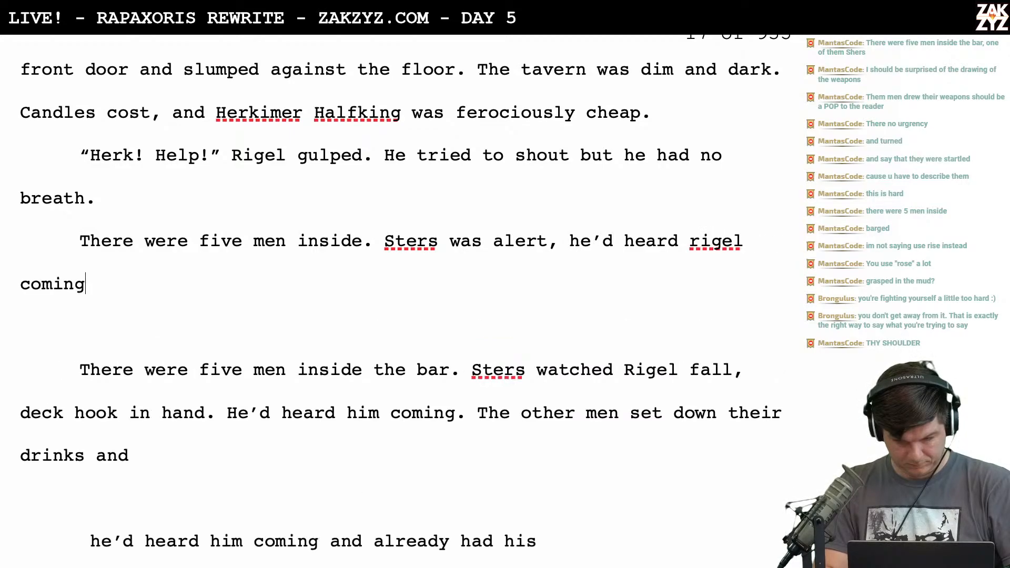
{"action": "key", "text": "BackSpace"}
{"action": "key", "text": "BackSpace"}
{"action": "key", "text": "BackSpace"}
{"action": "key", "text": "BackSpace"}
{"action": "key", "text": "BackSpace"}
{"action": "key", "text": "BackSpace"}
{"action": "key", "text": "BackSpace"}
{"action": "key", "text": "BackSpace"}
{"action": "key", "text": "BackSpace"}
{"action": "key", "text": "BackSpace"}
{"action": "key", "text": "BackSpace"}
{"action": "key", "text": "BackSpace"}
{"action": "key", "text": "BackSpace"}
{"action": "key", "text": "BackSpace"}
{"action": "key", "text": "BackSpace"}
{"action": "key", "text": "BackSpace"}
{"action": "key", "text": "BackSpace"}
{"action": "key", "text": "BackSpace"}
{"action": "key", "text": "BackSpace"}
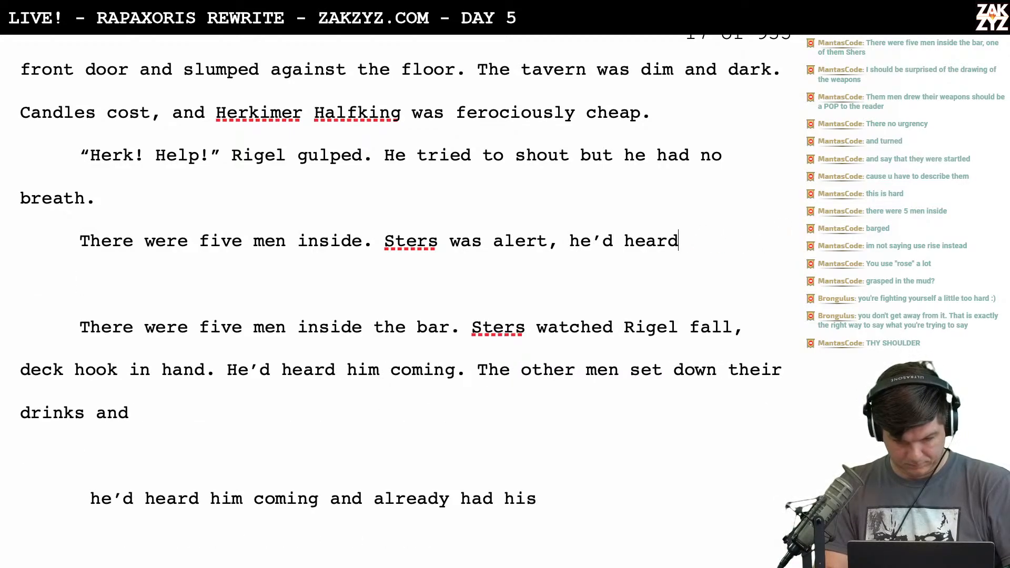
{"action": "key", "text": "BackSpace"}
{"action": "key", "text": "BackSpace"}
{"action": "key", "text": "BackSpace"}
{"action": "key", "text": "BackSpace"}
{"action": "key", "text": "BackSpace"}
{"action": "key", "text": "BackSpace"}
{"action": "key", "text": "BackSpace"}
{"action": "key", "text": "BackSpace"}
{"action": "key", "text": "BackSpace"}
{"action": "key", "text": "BackSpace"}
{"action": "key", "text": "BackSpace"}
{"action": "key", "text": "BackSpace"}
{"action": "key", "text": "BackSpace"}
{"action": "key", "text": "BackSpace"}
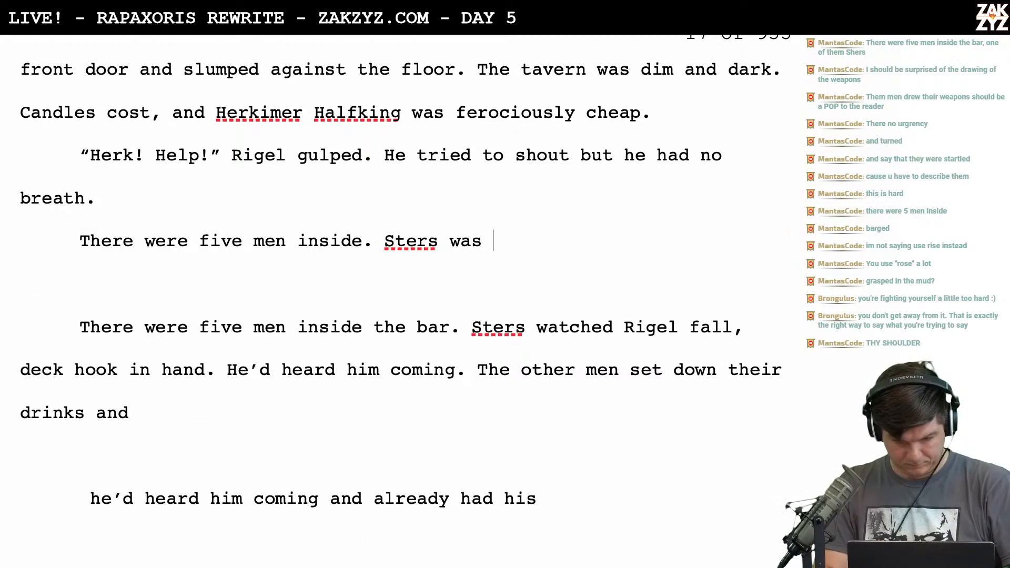
Replace "was" after "Sters" with "faced the door, he'd heard Rigel coming. The other men"
{"action": "key", "text": "BackSpace"}
{"action": "type", "text": "faced the"}
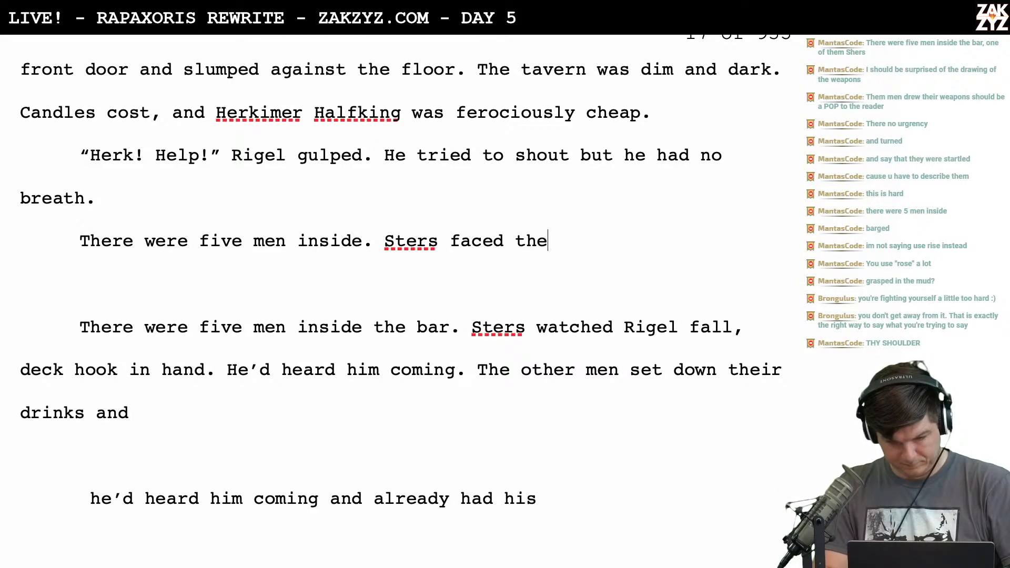
{"action": "type", "text": " door, he'd heard "}
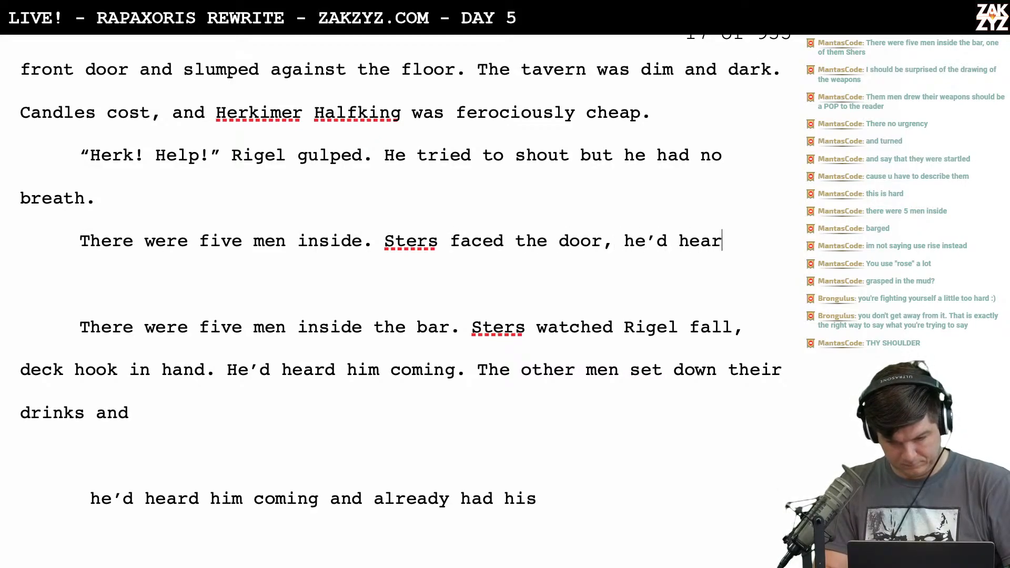
{"action": "type", "text": "rigel coming. "}
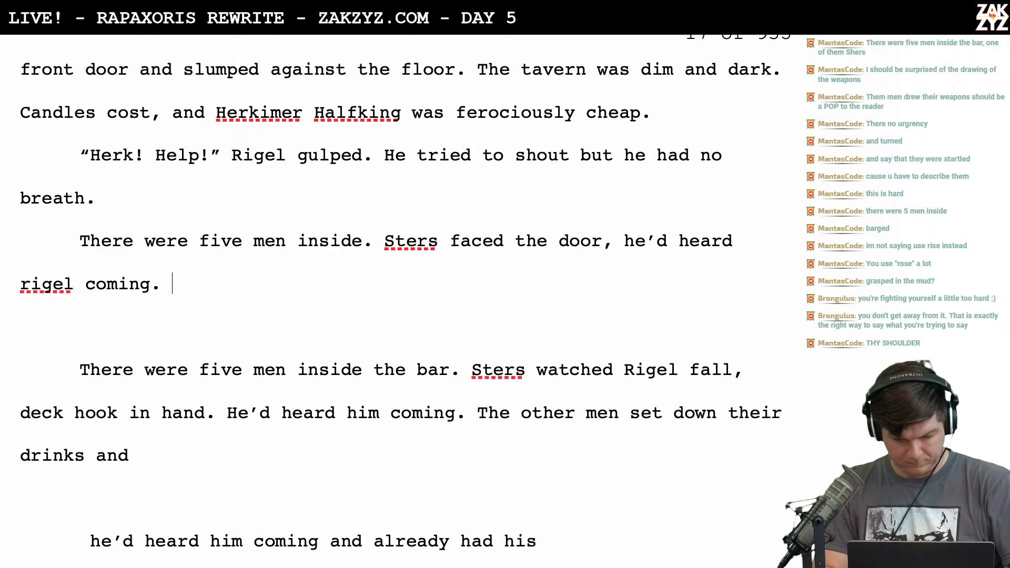
{"action": "type", "text": "The other men"}
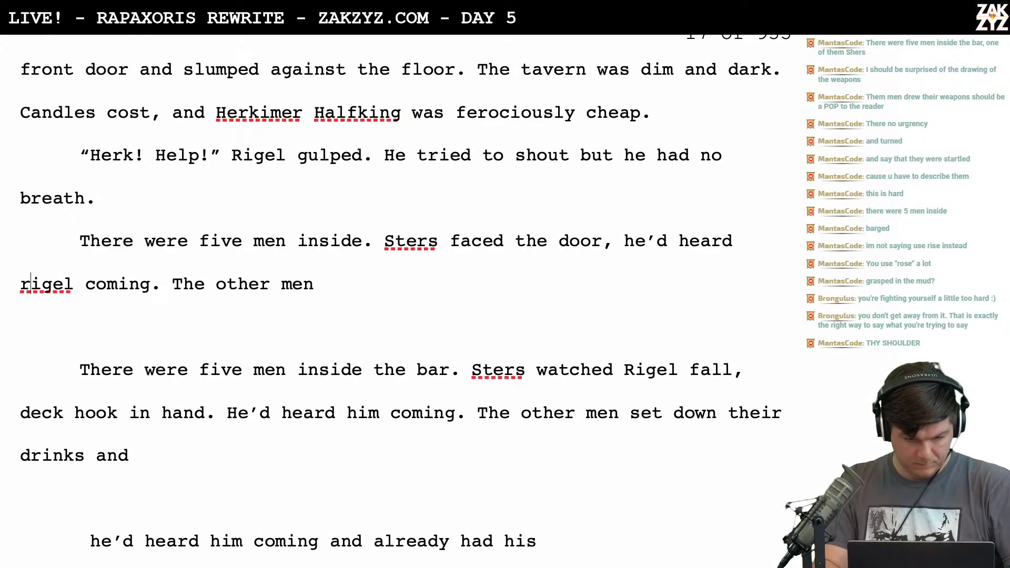
{"action": "key", "text": "BackSpace"}
{"action": "type", "text": "R"}
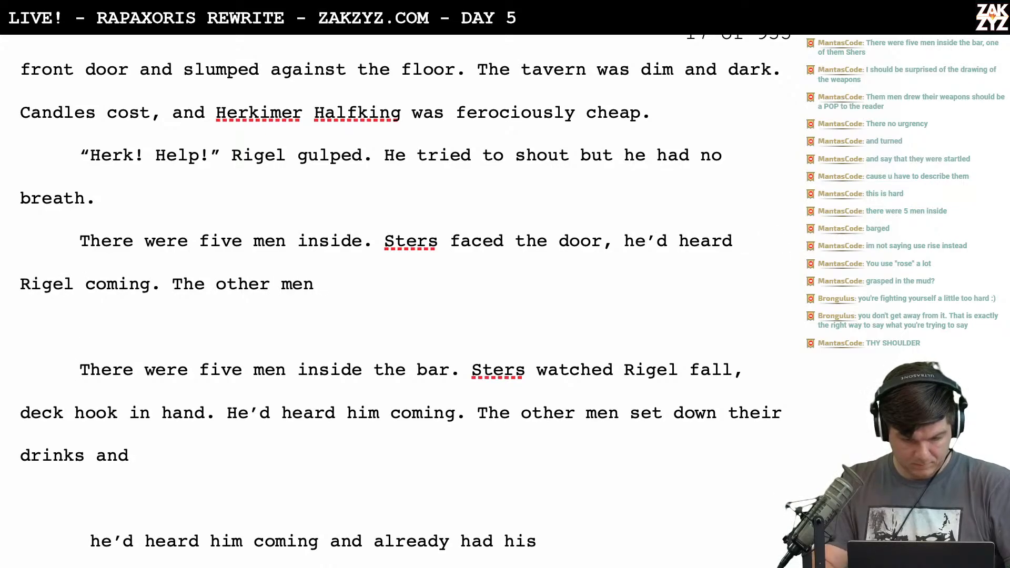
Finish the sentence starting "The other men" with "set down their drinks and grabbed weapons."
{"action": "type", "text": " set downt th"}
{"action": "key", "text": "BackSpace"}
{"action": "key", "text": "BackSpace"}
{"action": "key", "text": "BackSpace"}
{"action": "key", "text": "BackSpace"}
{"action": "type", "text": "their drinks and grabbd"}
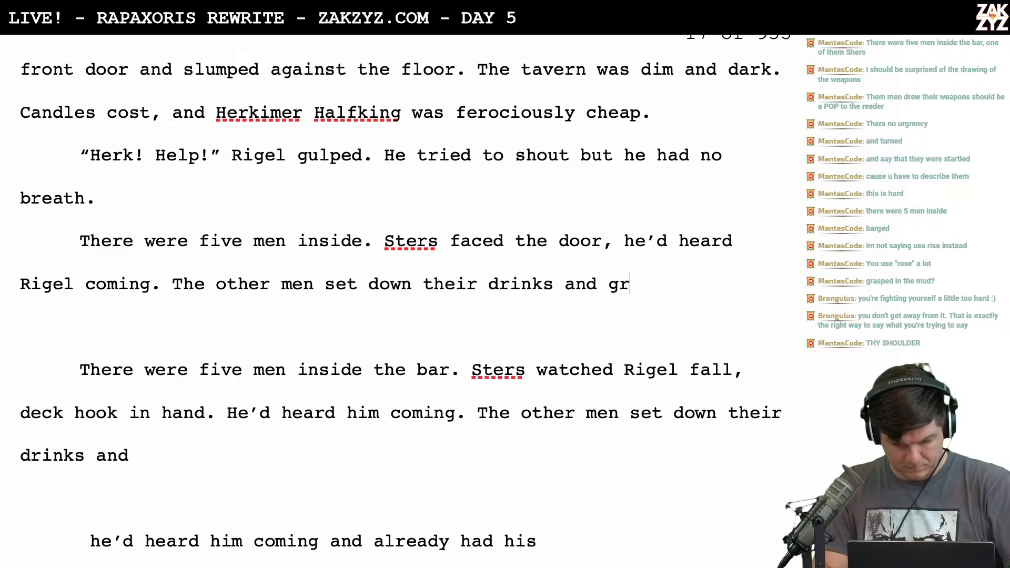
{"action": "key", "text": "BackSpace"}
{"action": "key", "text": "BackSpace"}
{"action": "type", "text": "ed wa"}
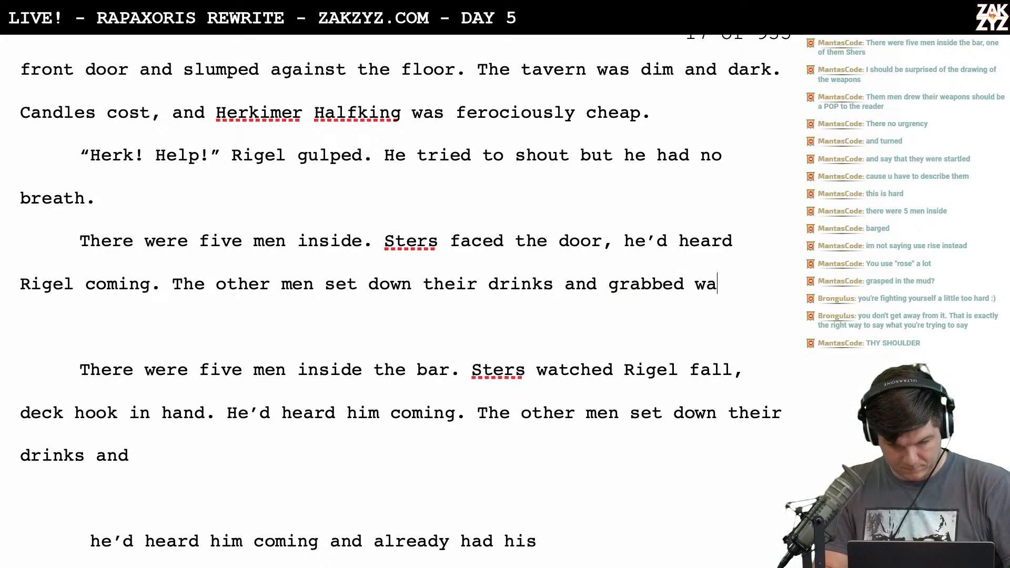
{"action": "key", "text": "BackSpace"}
{"action": "type", "text": "eapons."}
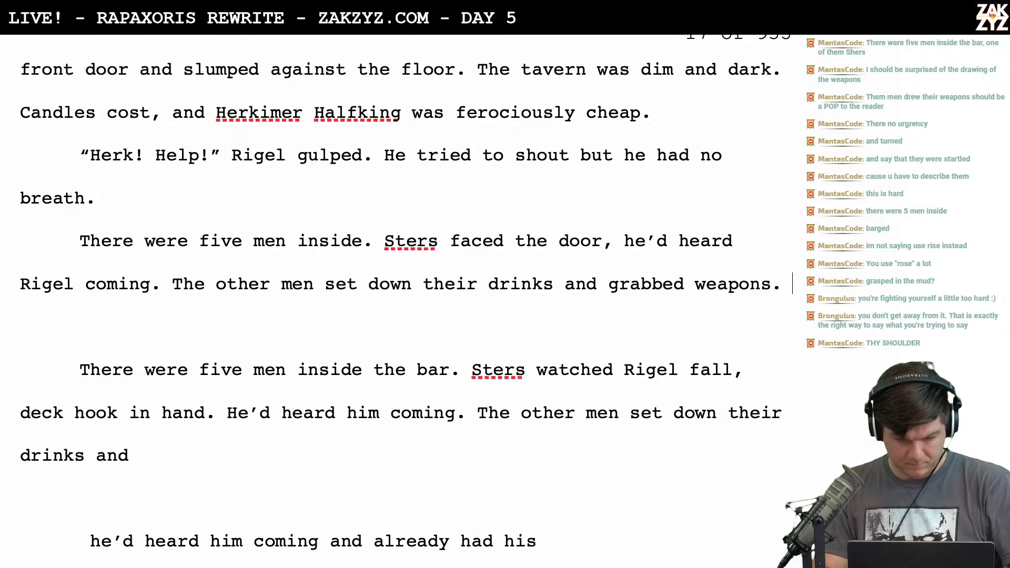
Add two more blank lines below the new paragraph and change its ending to "grabbed at their weapons."
{"action": "scroll", "coordinate": [400, 315], "scroll_direction": "down", "scroll_amount": 10}
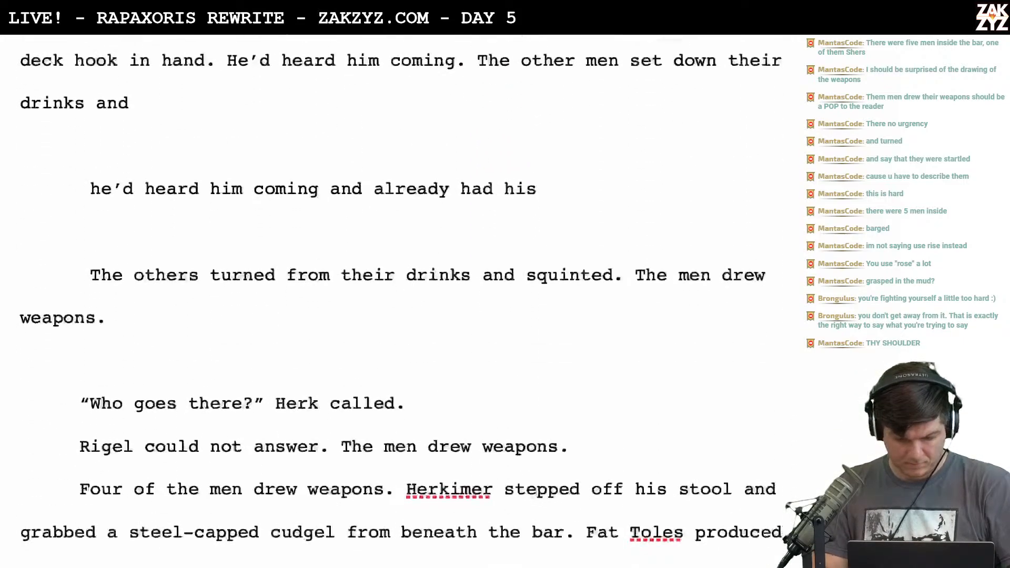
{"action": "scroll", "coordinate": [400, 315], "scroll_direction": "down", "scroll_amount": 3}
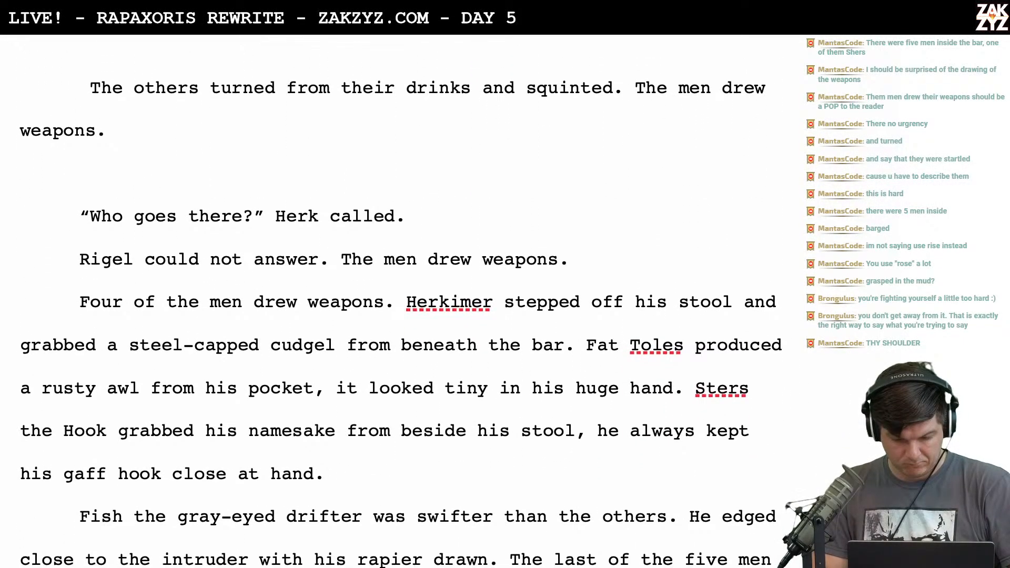
{"action": "scroll", "coordinate": [400, 300], "scroll_direction": "up", "scroll_amount": 10}
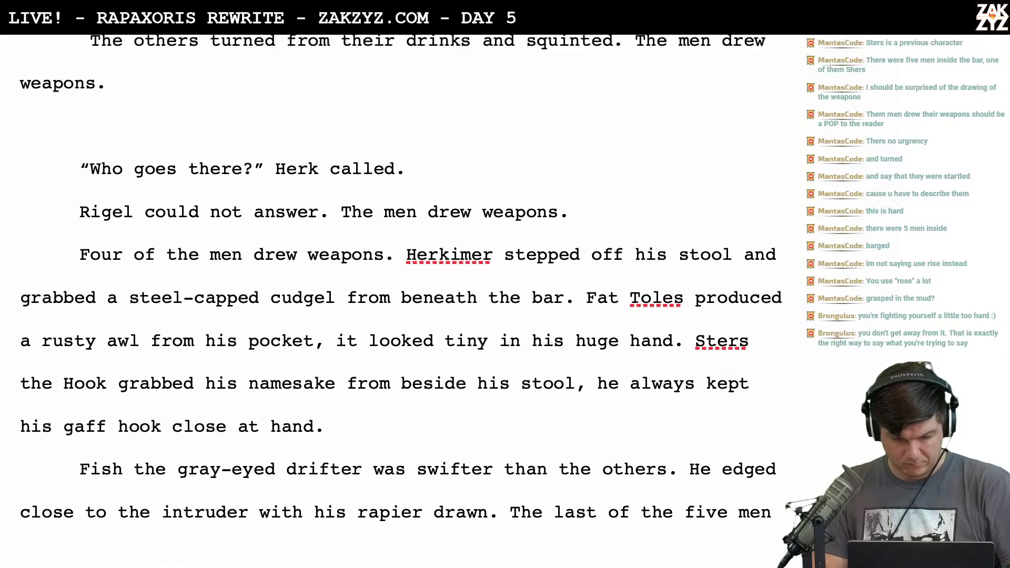
{"action": "scroll", "coordinate": [400, 300], "scroll_direction": "up", "scroll_amount": 5}
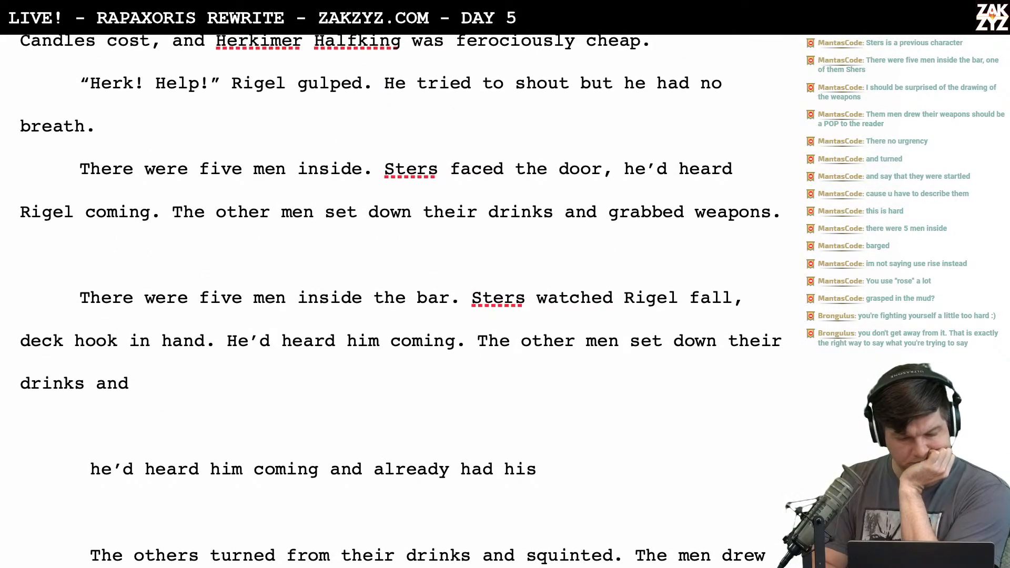
{"action": "key", "text": "Return"}
{"action": "key", "text": "Return"}
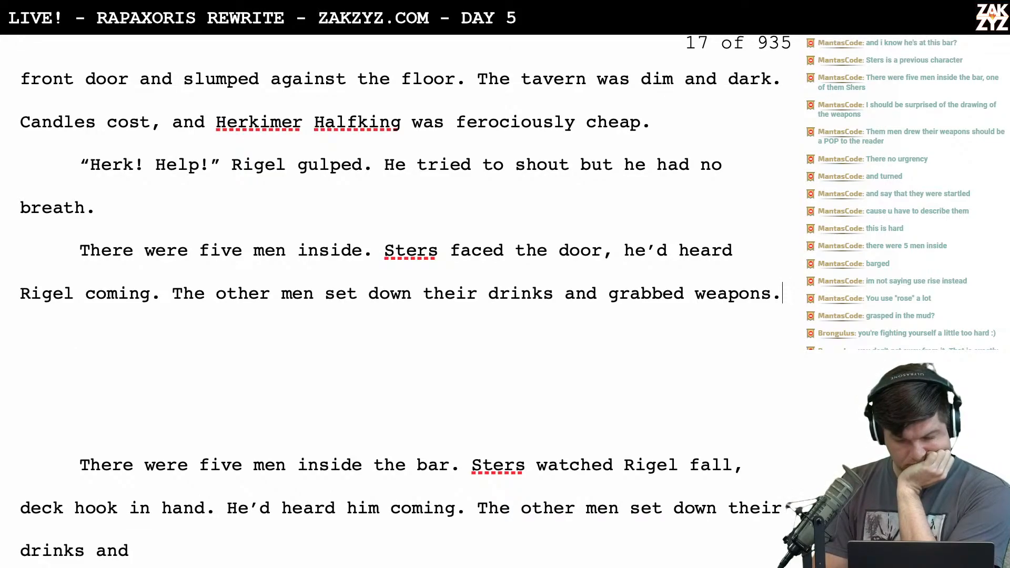
{"action": "type", "text": "at their"}
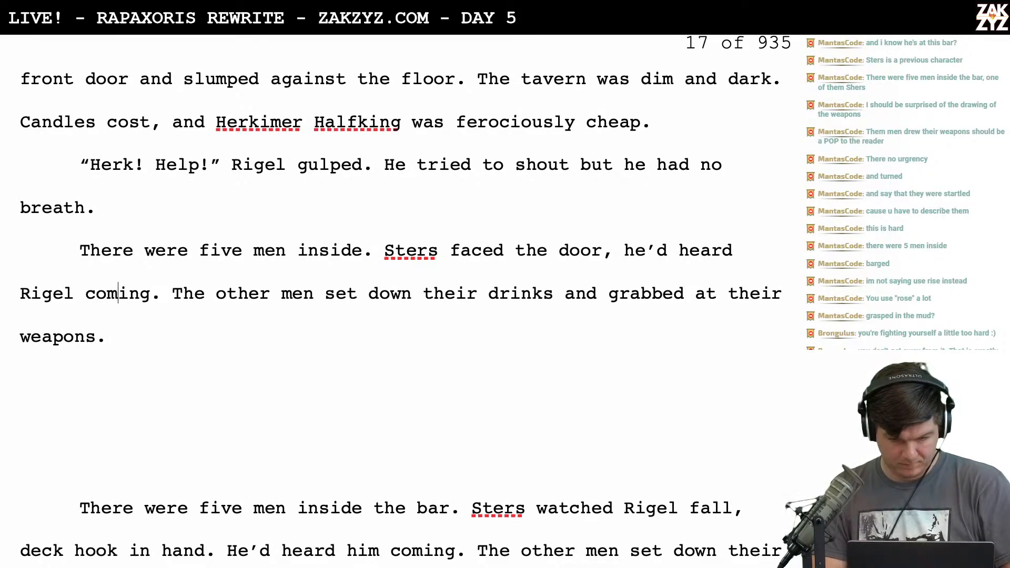
Split "The other men" sentence into its own paragraph and extend the Sters sentence with "and already had his gaff hook in hand."
{"action": "key", "text": "Return"}
{"action": "key", "text": "Left"}
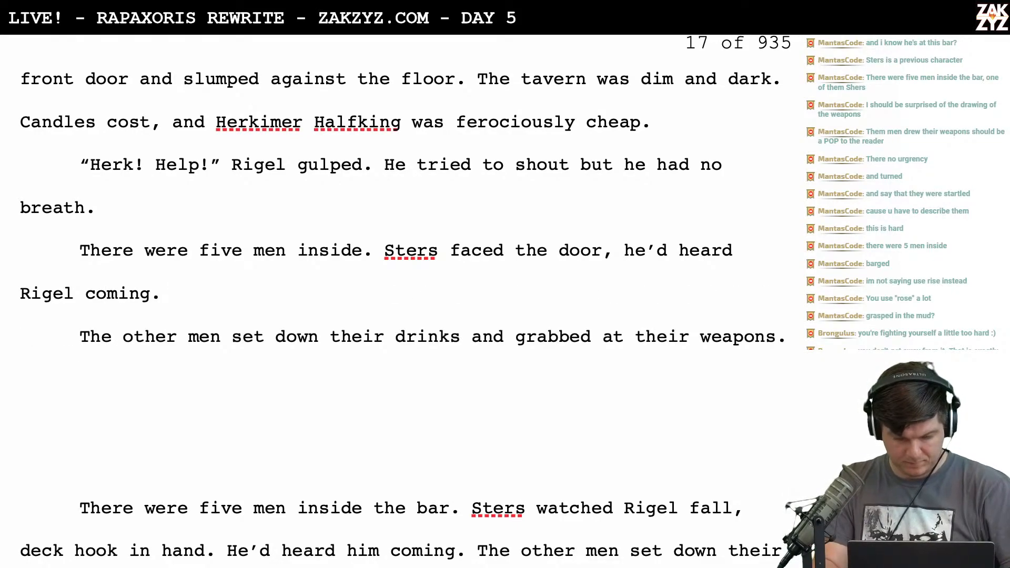
{"action": "type", "text": "and already "}
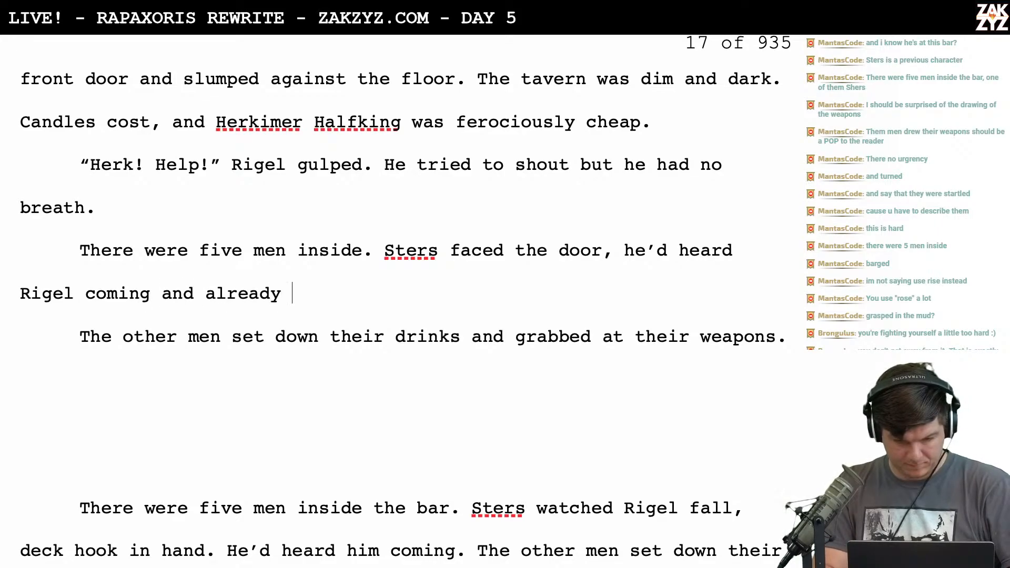
{"action": "type", "text": "had his gaff ho"}
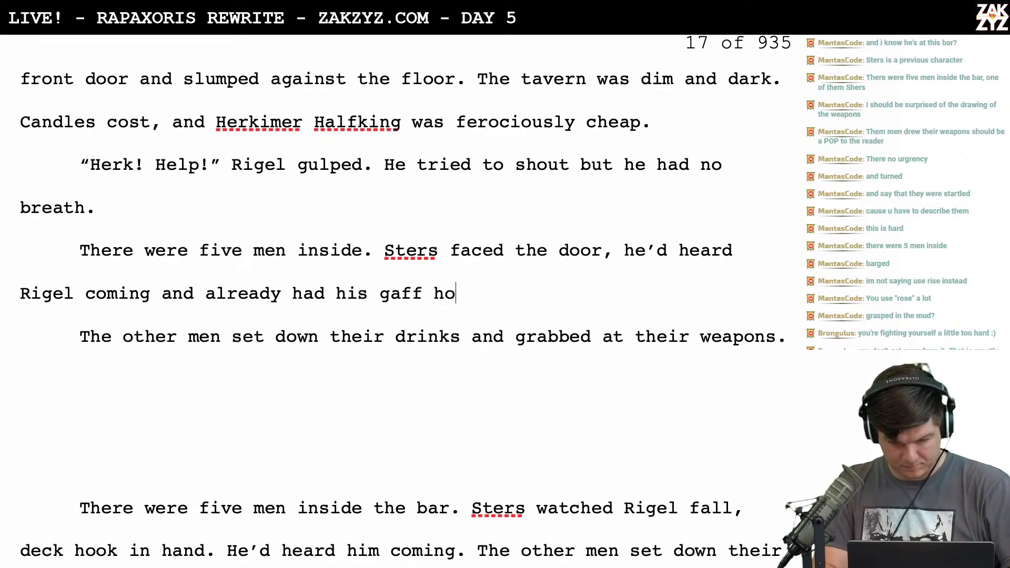
{"action": "type", "text": "ok in hand. The o"}
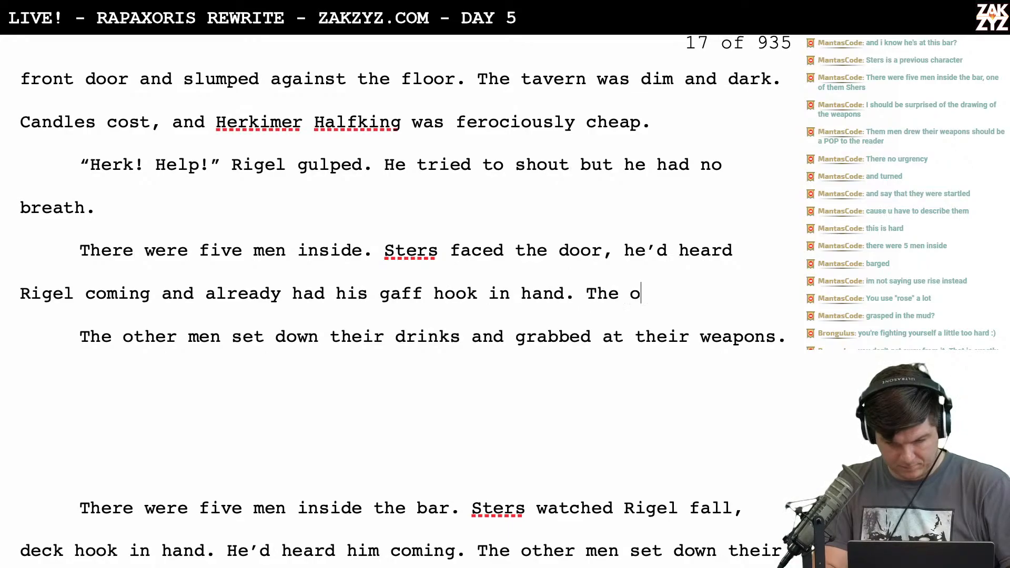
Follow "gaff hook in hand." with "The other men set down drinks and grabbed at weapons.", leaving a blank line before the earlier version
{"action": "type", "text": "ther men set t"}
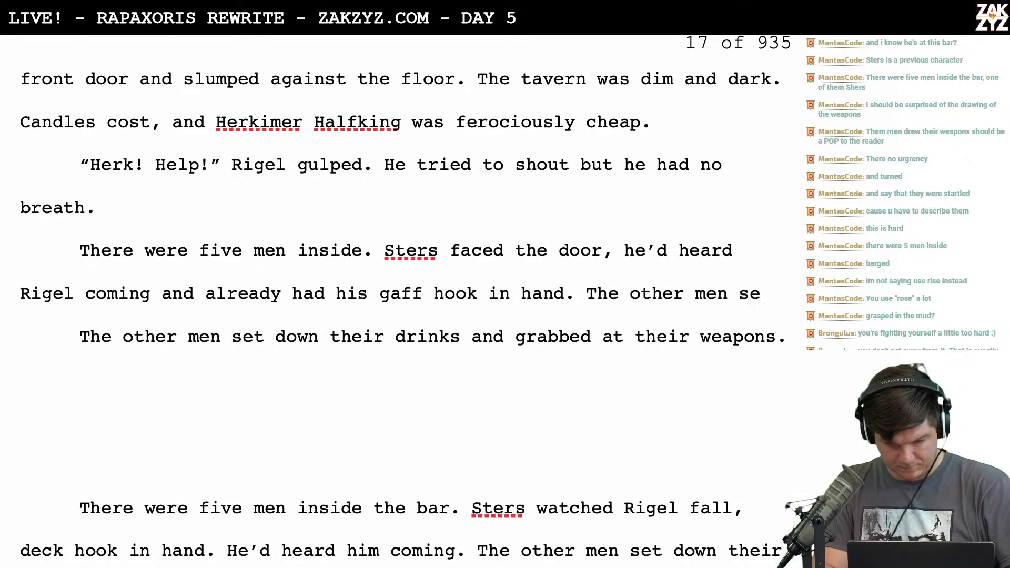
{"action": "key", "text": "BackSpace"}
{"action": "type", "text": "dow"}
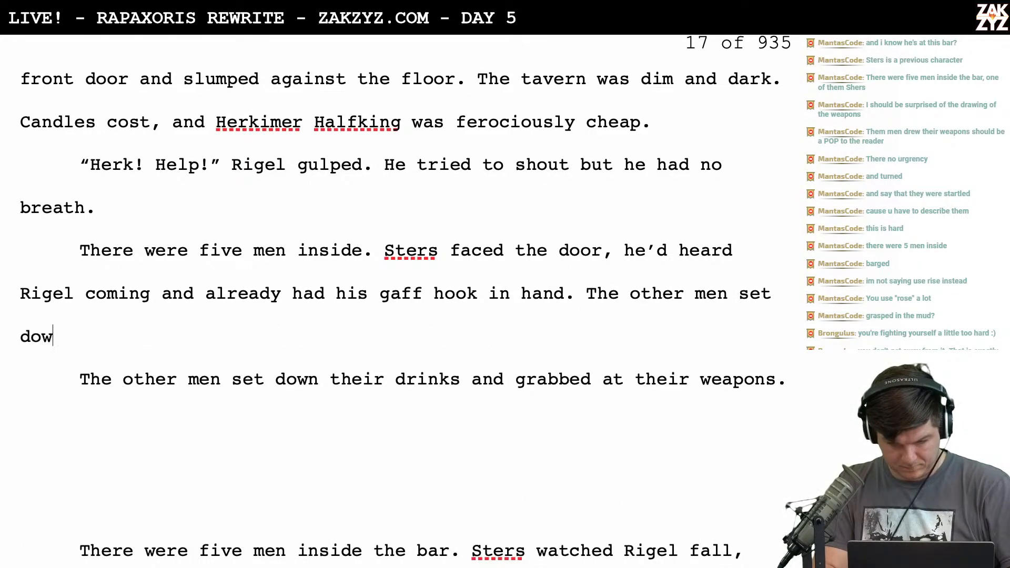
{"action": "type", "text": "n their d"}
{"action": "key", "text": "BackSpace"}
{"action": "key", "text": "BackSpace"}
{"action": "key", "text": "BackSpace"}
{"action": "key", "text": "BackSpace"}
{"action": "key", "text": "BackSpace"}
{"action": "key", "text": "BackSpace"}
{"action": "key", "text": "BackSpace"}
{"action": "key", "text": "BackSpace"}
{"action": "key", "text": "BackSpace"}
{"action": "key", "text": "BackSpace"}
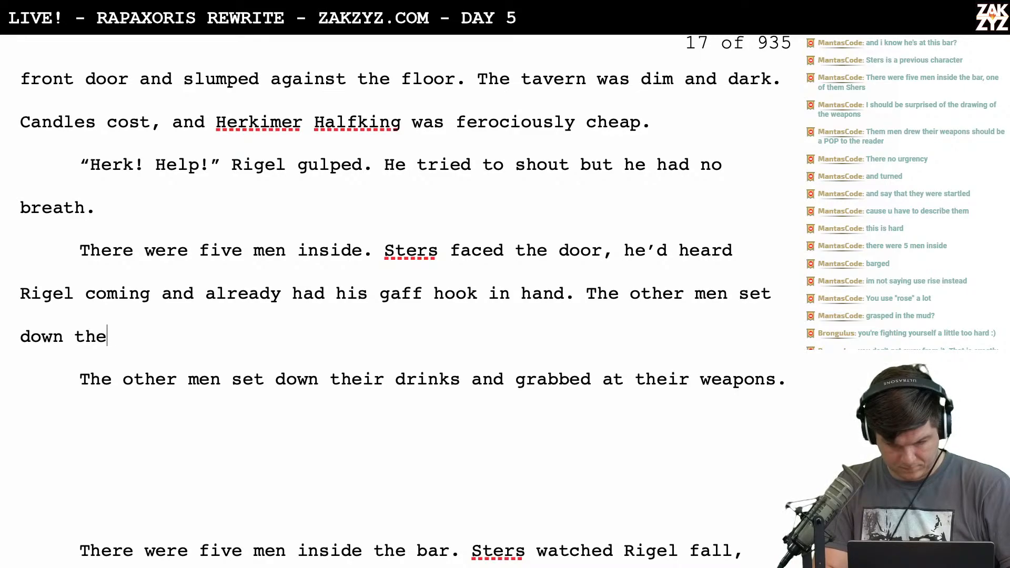
{"action": "key", "text": "BackSpace"}
{"action": "key", "text": "BackSpace"}
{"action": "type", "text": "do"}
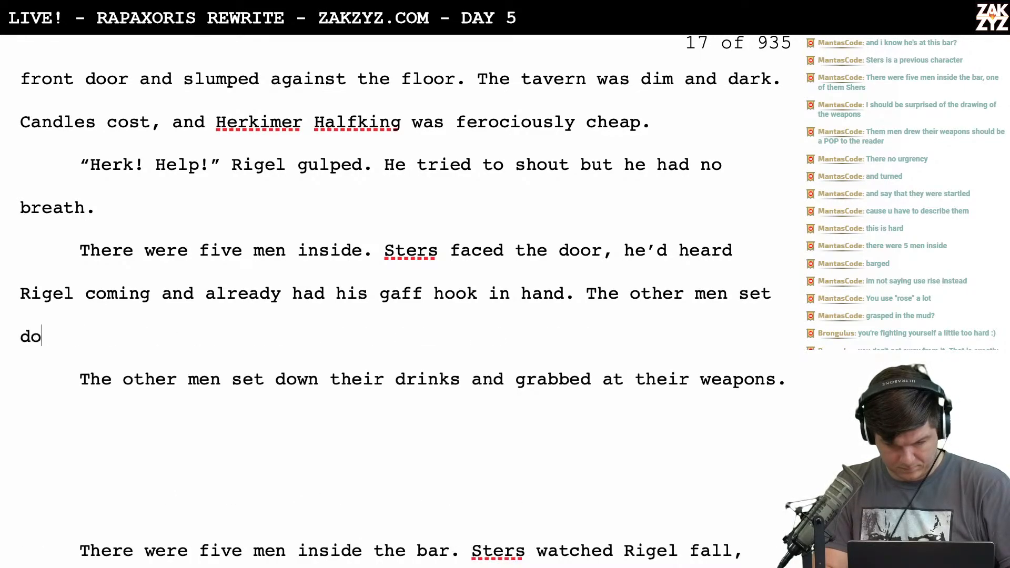
{"action": "type", "text": "wn drinks and gr"}
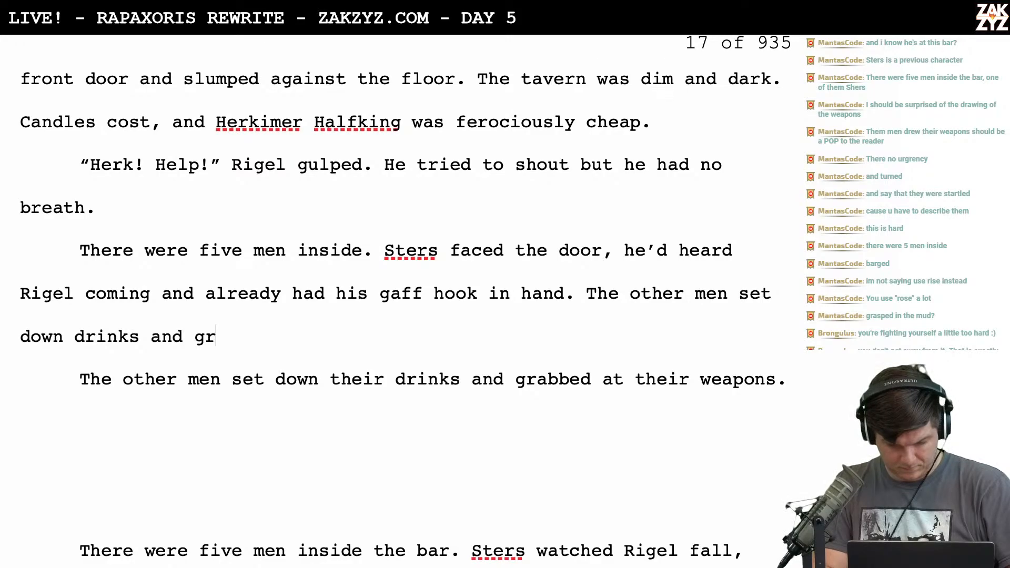
{"action": "type", "text": "abbed at weapons."}
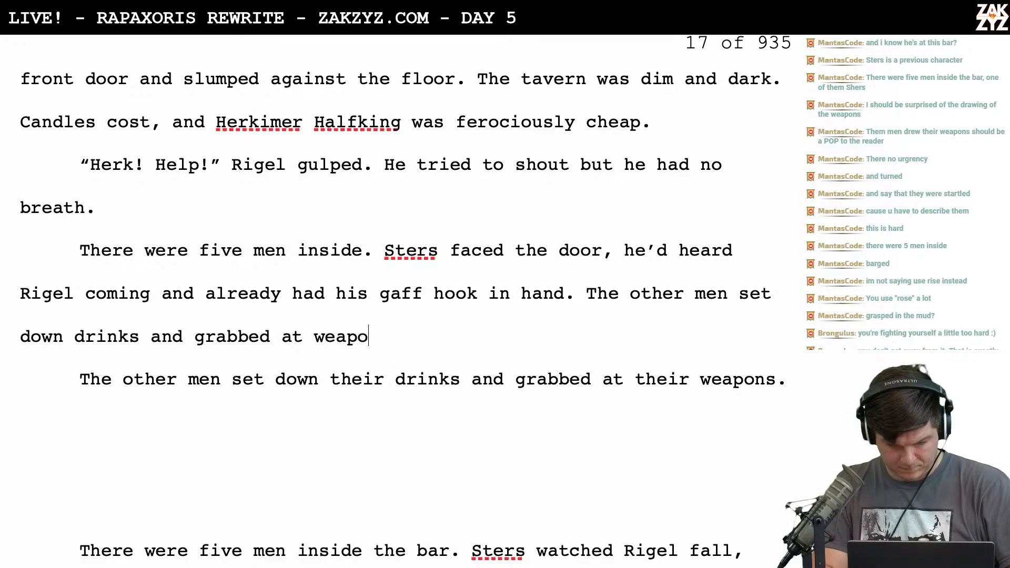
{"action": "key", "text": "Return"}
{"action": "key", "text": "Left"}
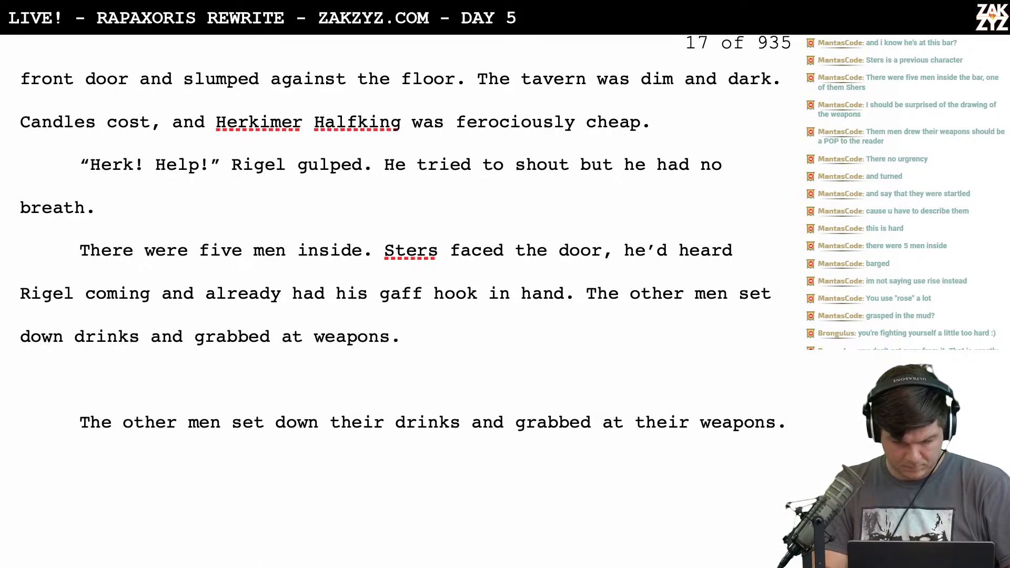
Delete the superseded draft lines between "grabbed at weapons." and "Who goes there?", from "The other men set down their drinks" to "The men drew weapons."
{"action": "scroll", "coordinate": [400, 300], "scroll_direction": "down", "scroll_amount": 3}
{"action": "scroll", "coordinate": [400, 300], "scroll_direction": "up", "scroll_amount": 1}
{"action": "scroll", "coordinate": [400, 300], "scroll_direction": "up", "scroll_amount": 3}
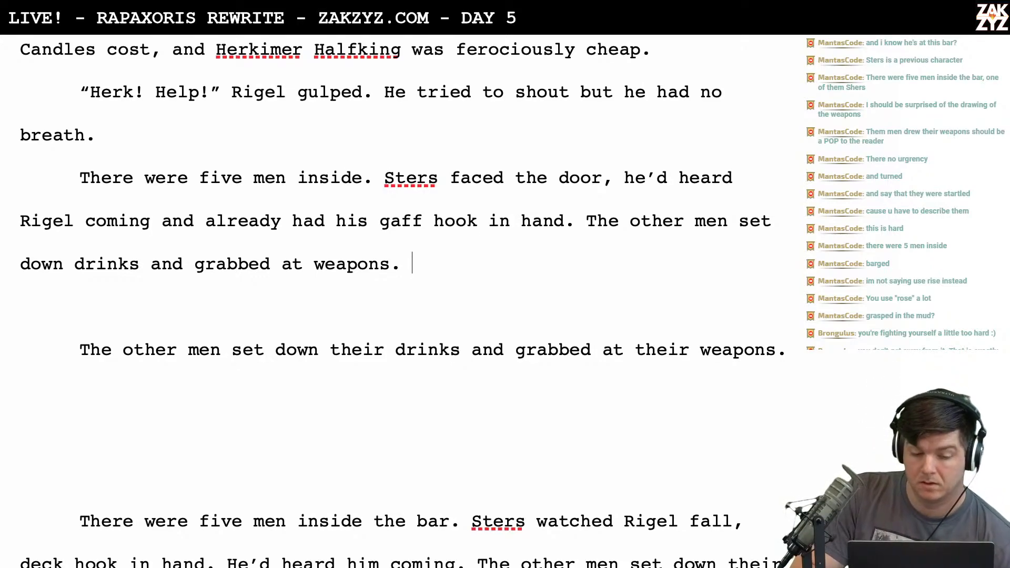
{"action": "scroll", "coordinate": [400, 300], "scroll_direction": "down", "scroll_amount": 1}
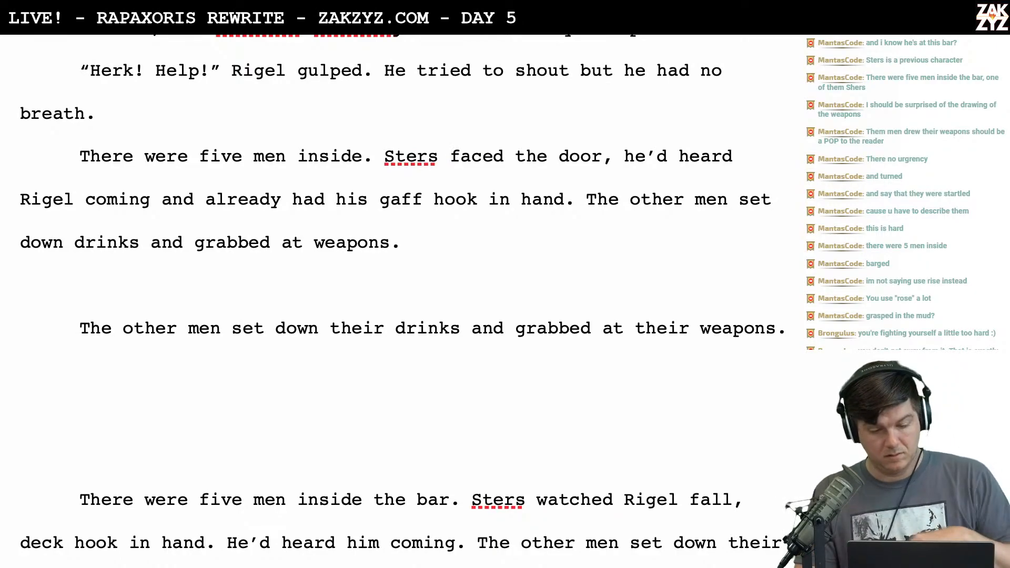
{"action": "key", "text": "shift+Down"}
{"action": "key", "text": "shift+Down"}
{"action": "key", "text": "shift+Down"}
{"action": "key", "text": "shift+Down"}
{"action": "key", "text": "shift+Down"}
{"action": "key", "text": "shift+Down"}
{"action": "key", "text": "shift+Down"}
{"action": "key", "text": "shift+Down"}
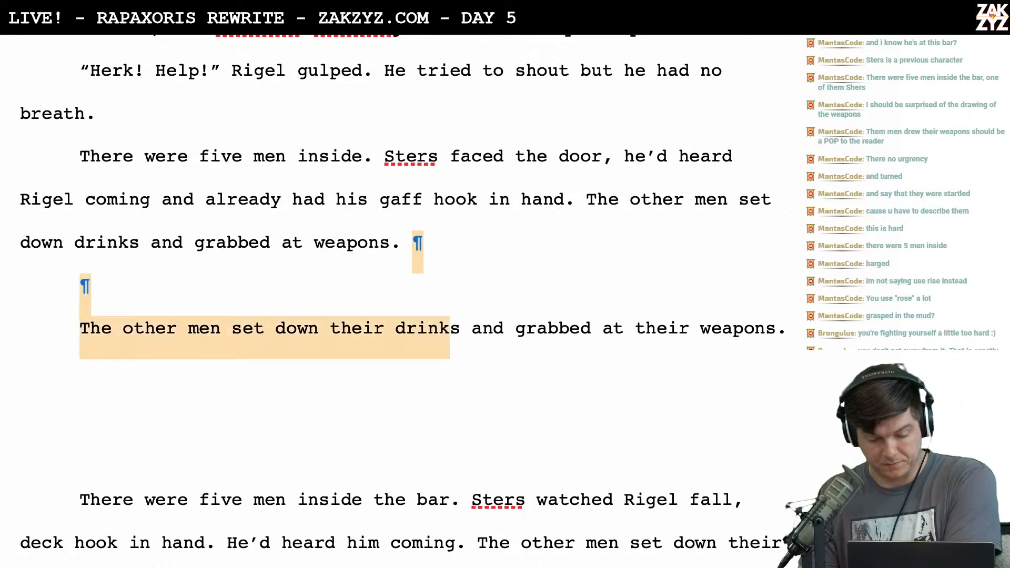
{"action": "key", "text": "shift+Down"}
{"action": "key", "text": "shift+Down"}
{"action": "key", "text": "shift+Down"}
{"action": "key", "text": "shift+Down"}
{"action": "key", "text": "shift+Down"}
{"action": "key", "text": "shift+Down"}
{"action": "key", "text": "shift+Down"}
{"action": "key", "text": "shift+Down"}
{"action": "key", "text": "shift+Down"}
{"action": "key", "text": "shift+Down"}
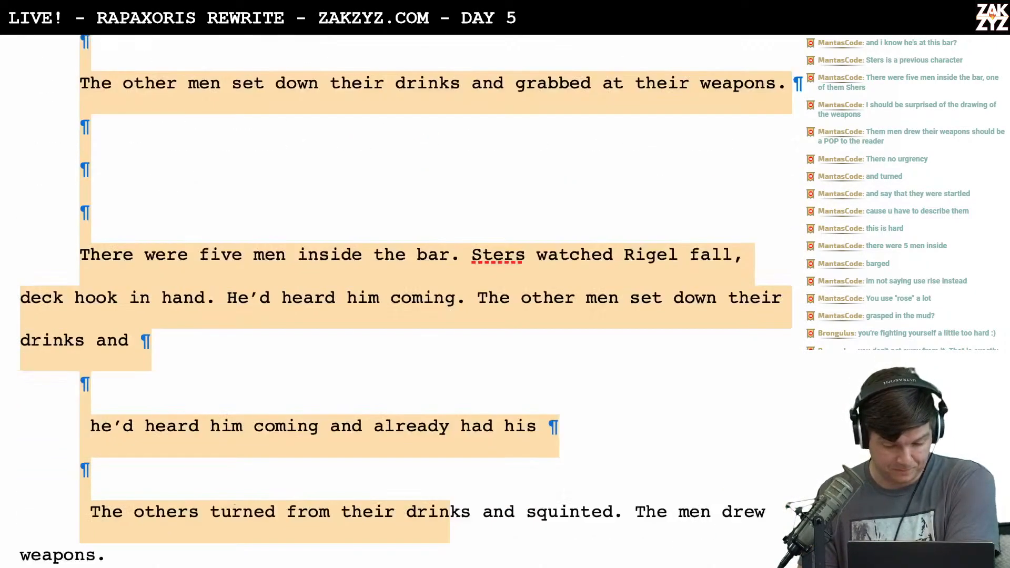
{"action": "key", "text": "shift+Up"}
{"action": "key", "text": "shift+Up"}
{"action": "key", "text": "shift+Up"}
{"action": "key", "text": "shift+Up"}
{"action": "key", "text": "shift+Up"}
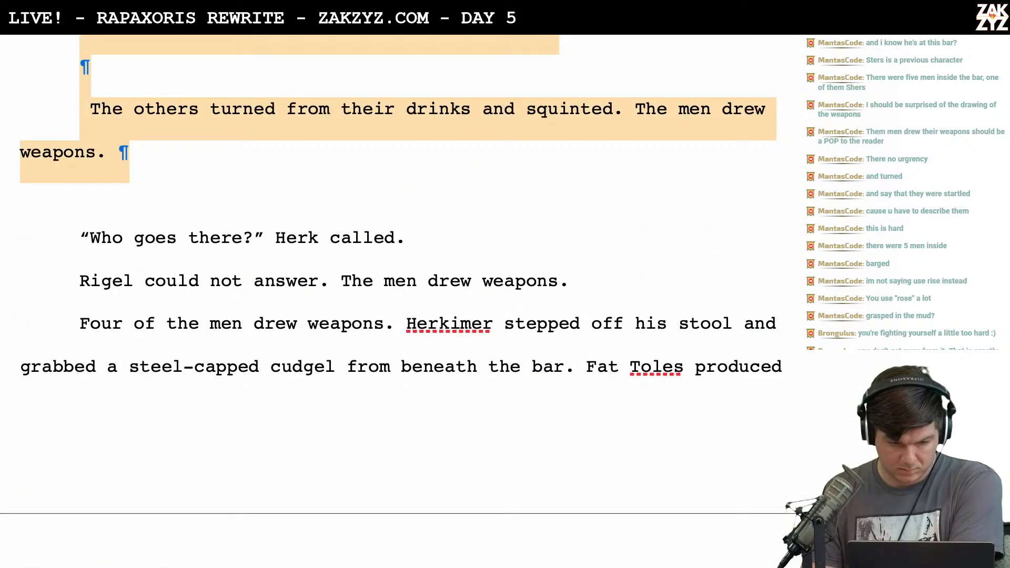
{"action": "key", "text": "BackSpace"}
{"action": "scroll", "coordinate": [401, 303], "scroll_direction": "up", "scroll_amount": 2}
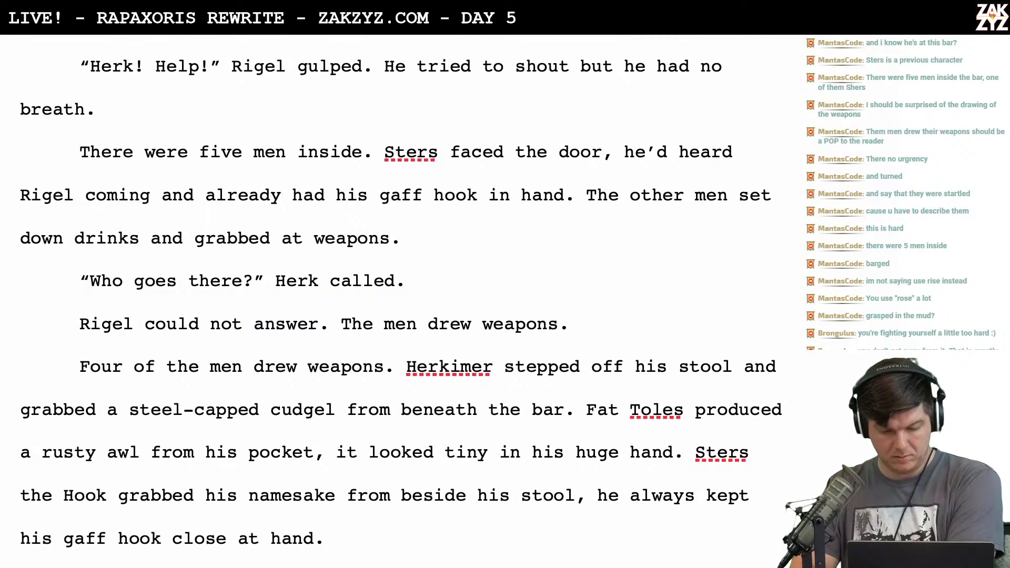
Follow "grabbed at weapons." with "Herkimer Halfking had a steel-capped cudgel.", leaving a blank line before "Who goes there?"
{"action": "scroll", "coordinate": [401, 243], "scroll_direction": "down", "scroll_amount": 1}
{"action": "key", "text": "Return"}
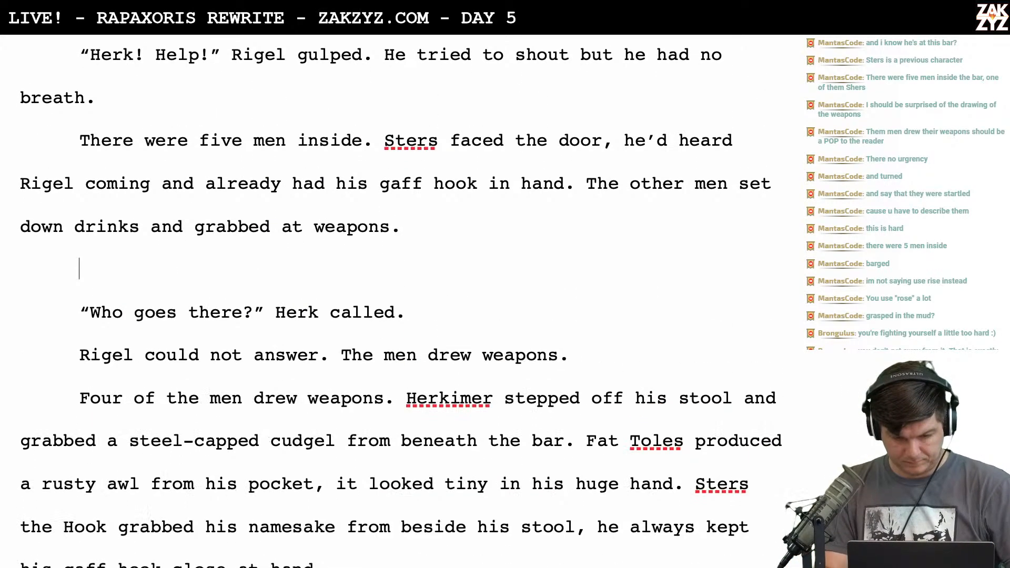
{"action": "type", "text": "erk"}
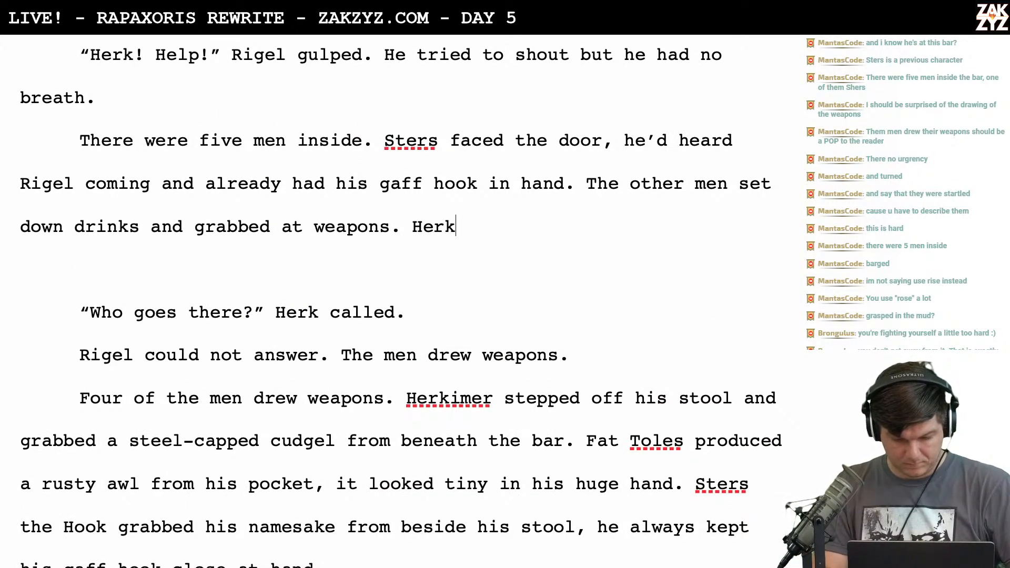
{"action": "type", "text": "imer Halfking "}
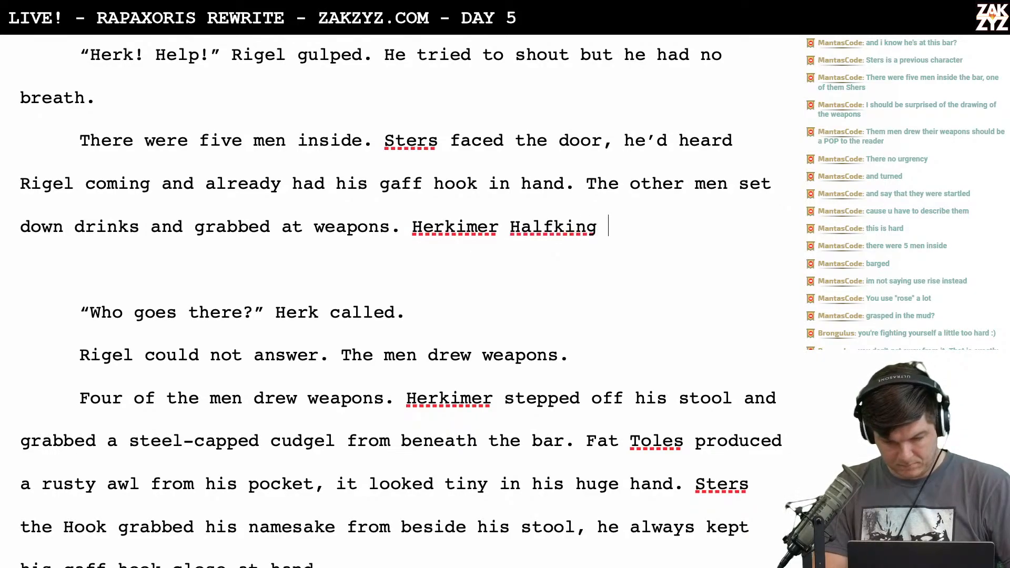
{"action": "type", "text": "had a steel-capped cud"}
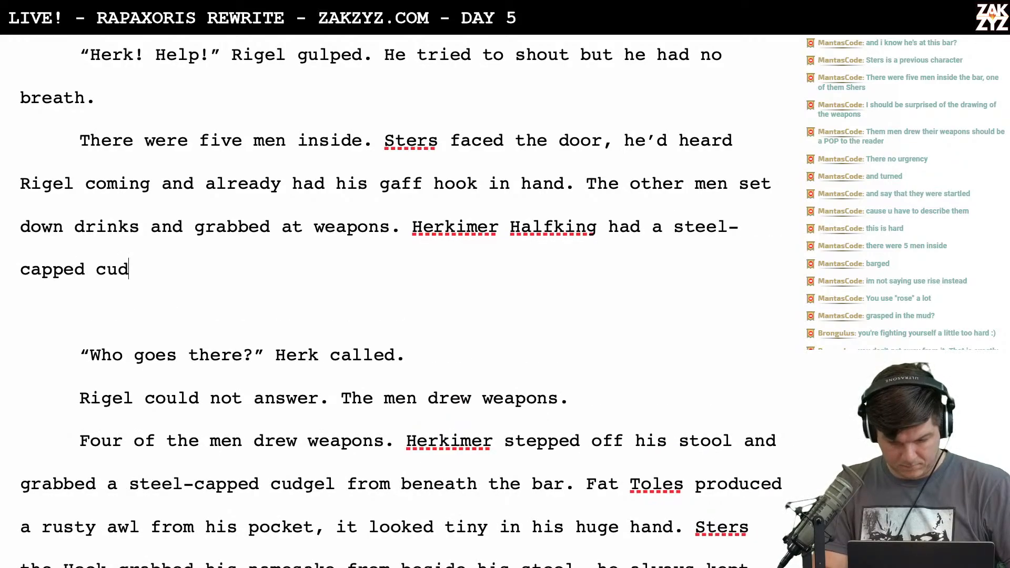
{"action": "type", "text": "gel."}
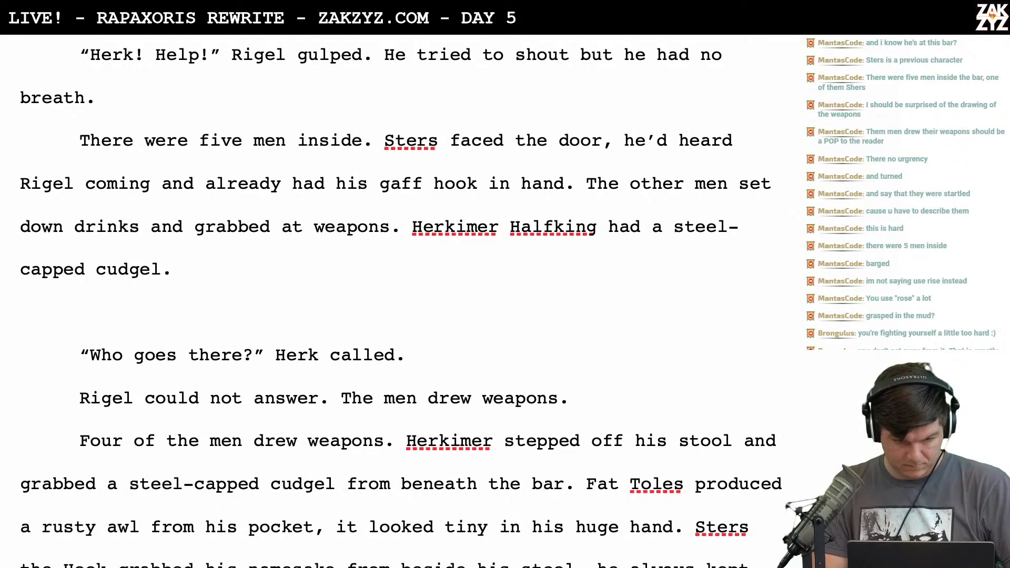
{"action": "scroll", "coordinate": [399, 300], "scroll_direction": "down", "scroll_amount": 1}
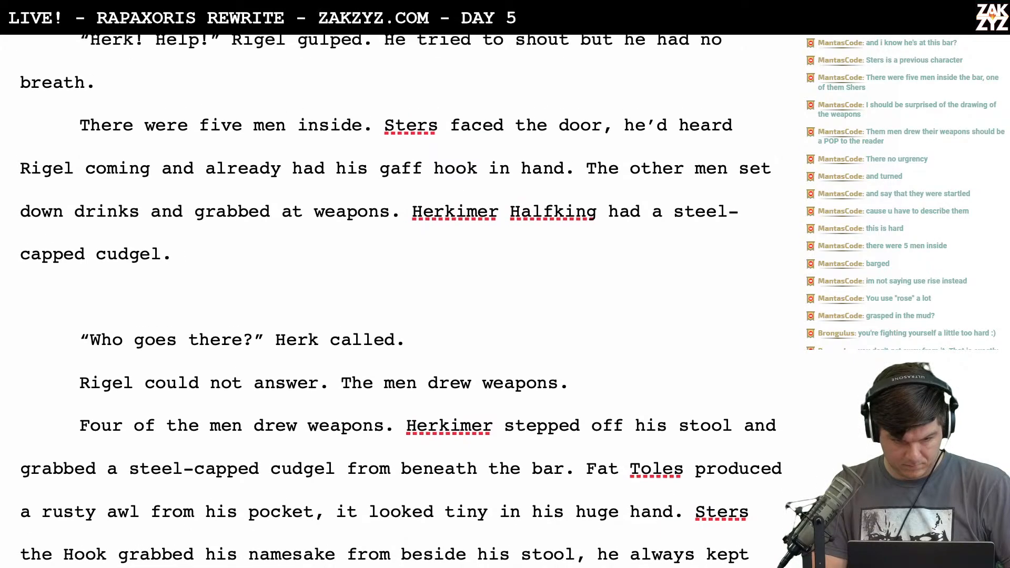
{"action": "scroll", "coordinate": [458, 159], "scroll_direction": "down", "scroll_amount": 4}
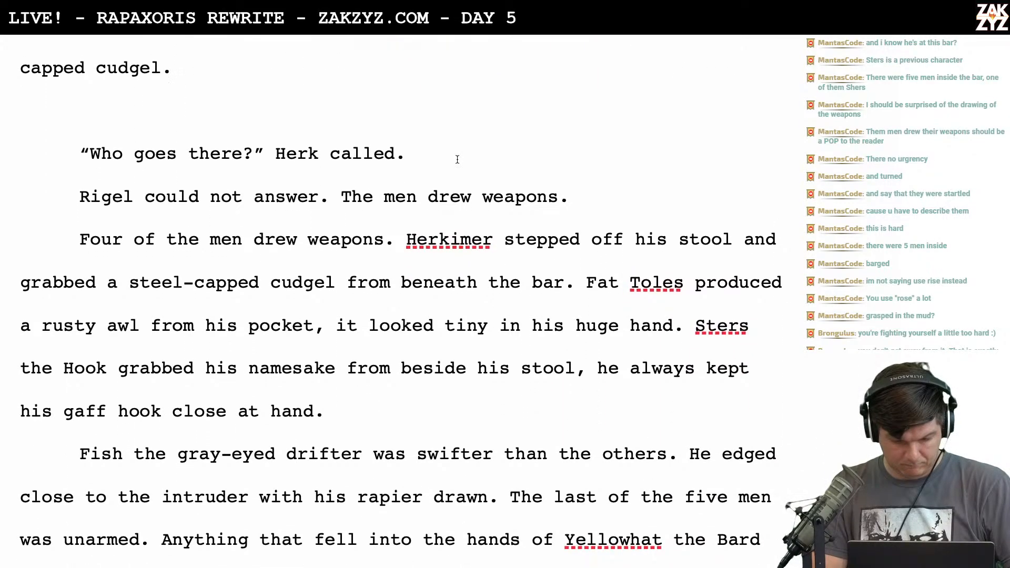
{"action": "scroll", "coordinate": [457, 160], "scroll_direction": "up", "scroll_amount": 3}
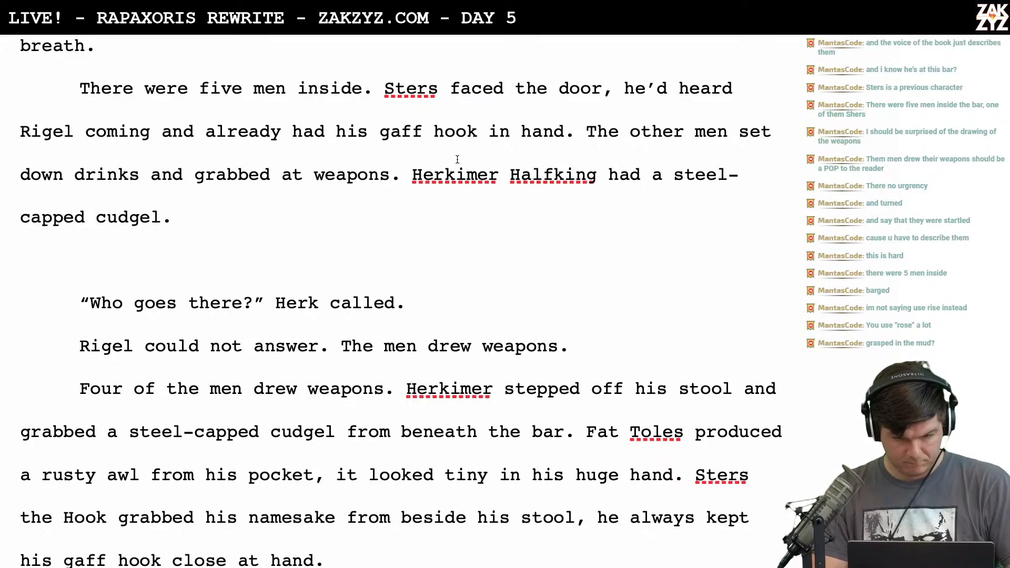
{"action": "scroll", "coordinate": [458, 160], "scroll_direction": "up", "scroll_amount": 2}
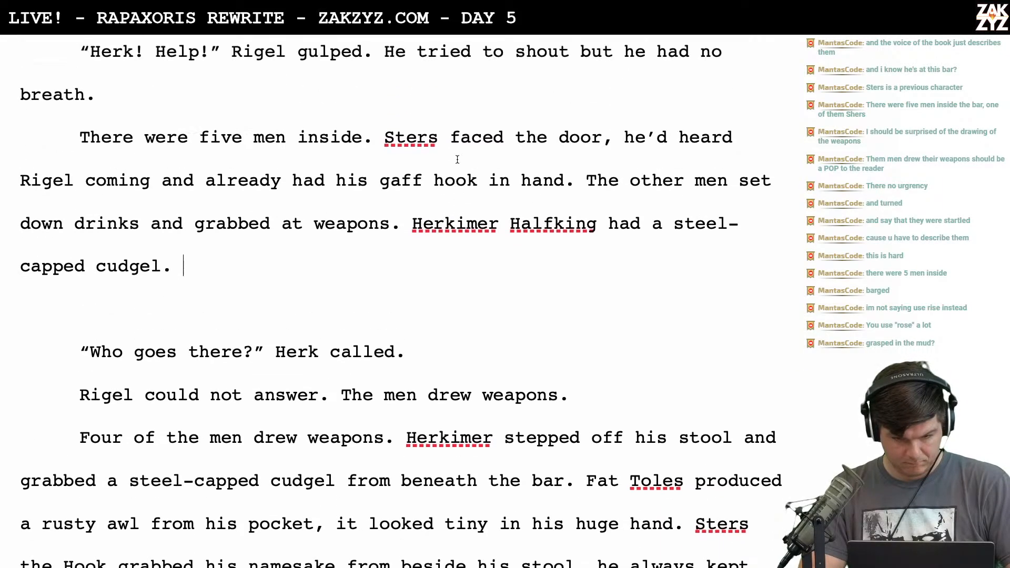
{"action": "type", "text": "GFa"}
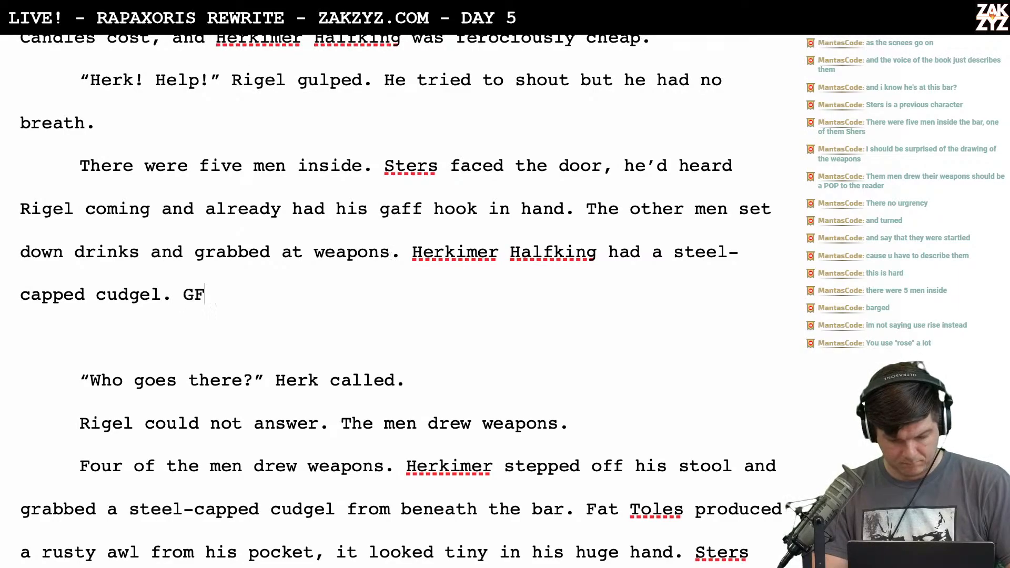
{"action": "key", "text": "BackSpace"}
{"action": "key", "text": "BackSpace"}
{"action": "key", "text": "BackSpace"}
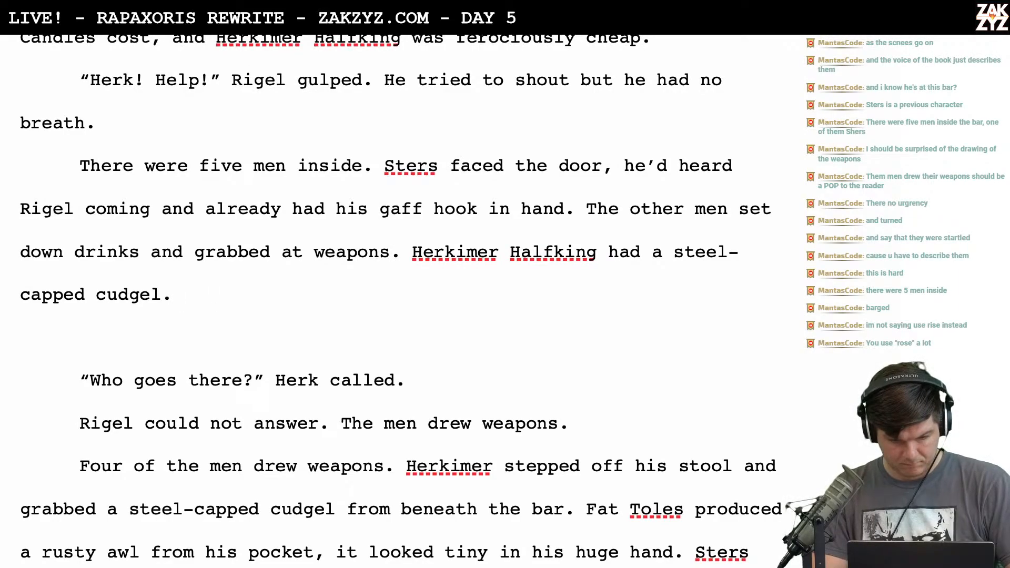
Start a new sentence after "cudgel." with "Fish the Drifter", capitalizing "Drifter"
{"action": "scroll", "coordinate": [412, 302], "scroll_direction": "down", "scroll_amount": 3}
{"action": "scroll", "coordinate": [412, 302], "scroll_direction": "up", "scroll_amount": 2}
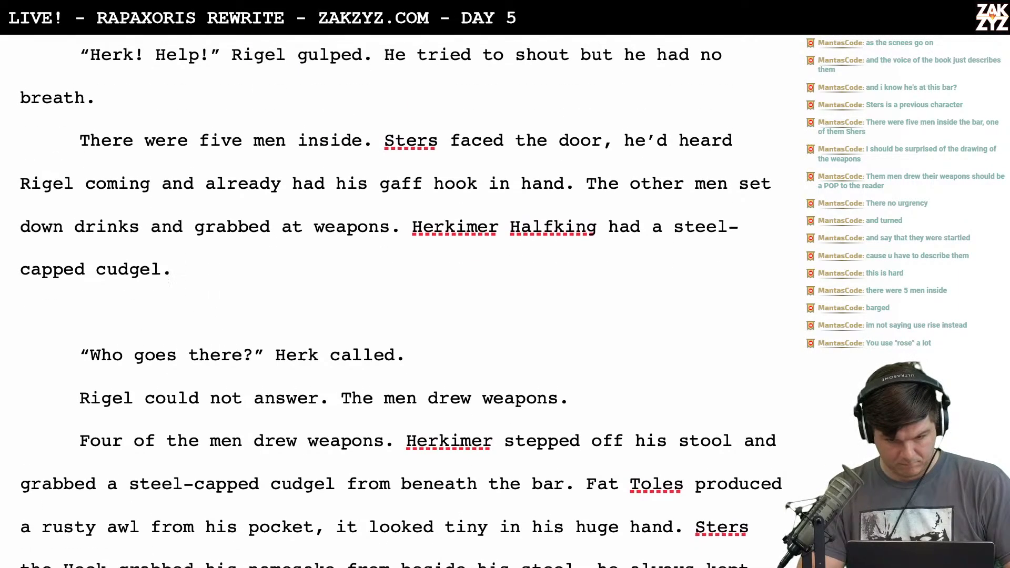
{"action": "scroll", "coordinate": [412, 301], "scroll_direction": "up", "scroll_amount": 1}
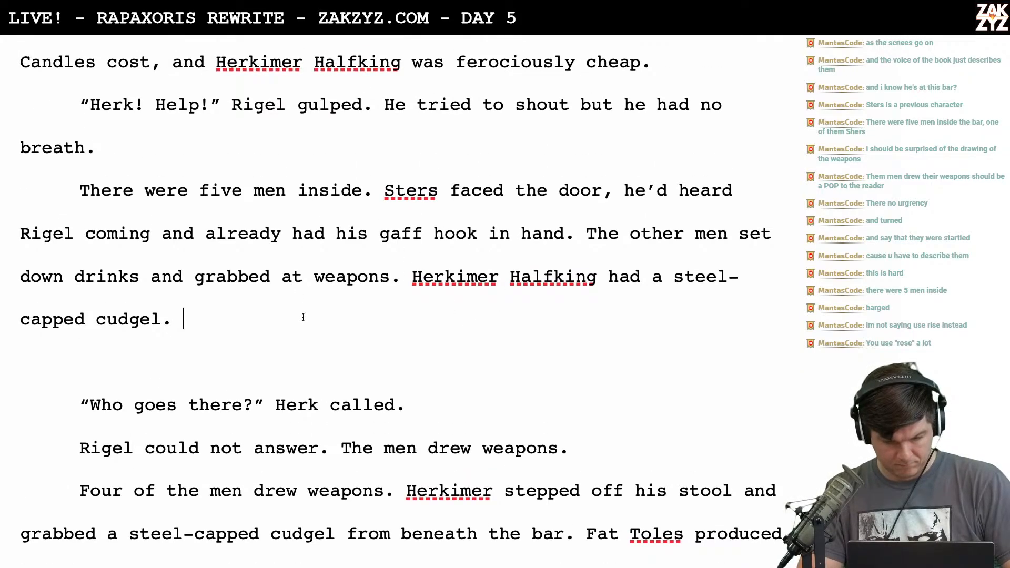
{"action": "type", "text": "Fish the drifter"}
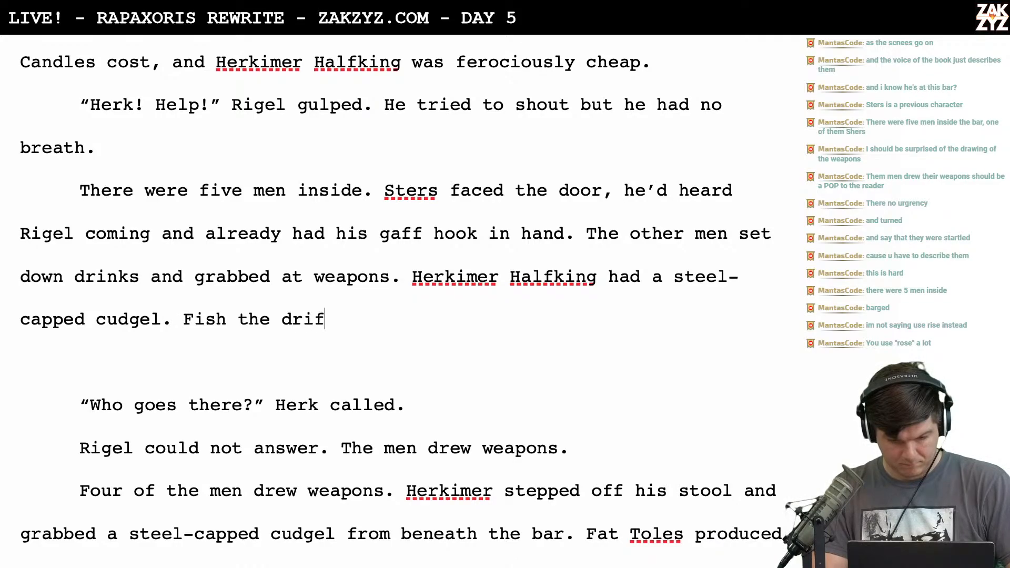
{"action": "key", "text": "BackSpace"}
{"action": "key", "text": "BackSpace"}
{"action": "key", "text": "BackSpace"}
{"action": "key", "text": "BackSpace"}
{"action": "key", "text": "BackSpace"}
{"action": "key", "text": "BackSpace"}
{"action": "type", "text": "Dfir"}
{"action": "key", "text": "BackSpace"}
{"action": "key", "text": "BackSpace"}
{"action": "key", "text": "BackSpace"}
{"action": "type", "text": "rifter wa"}
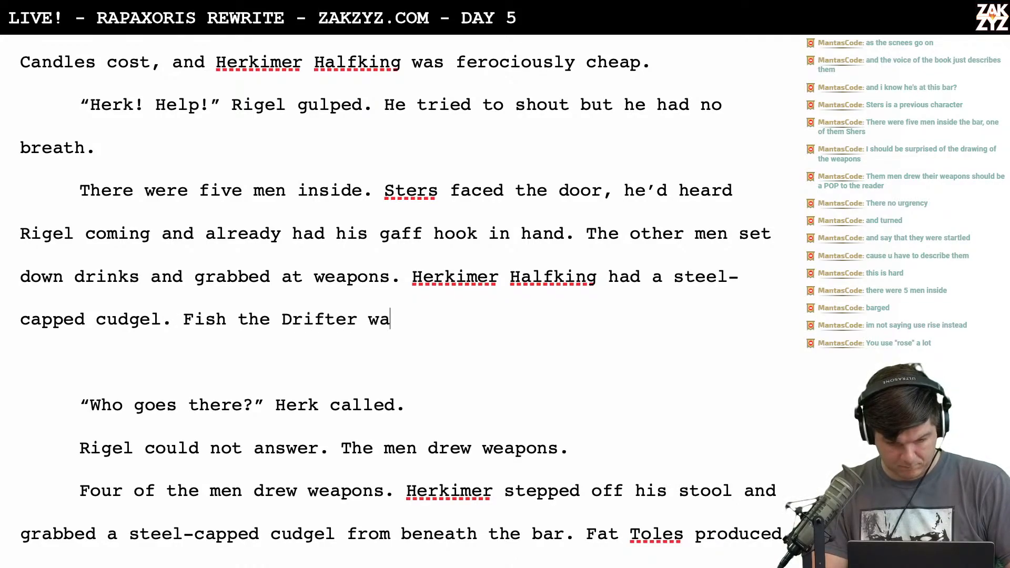
Continue the Fish sentence with "was fastest, his rapier flashed in his"
{"action": "type", "text": "s fastest, his rapier flashed in his ahnd."}
{"action": "key", "text": "BackSpace"}
{"action": "key", "text": "BackSpace"}
{"action": "key", "text": "BackSpace"}
{"action": "key", "text": "BackSpace"}
{"action": "key", "text": "BackSpace"}
{"action": "key", "text": "BackSpace"}
{"action": "key", "text": "BackSpace"}
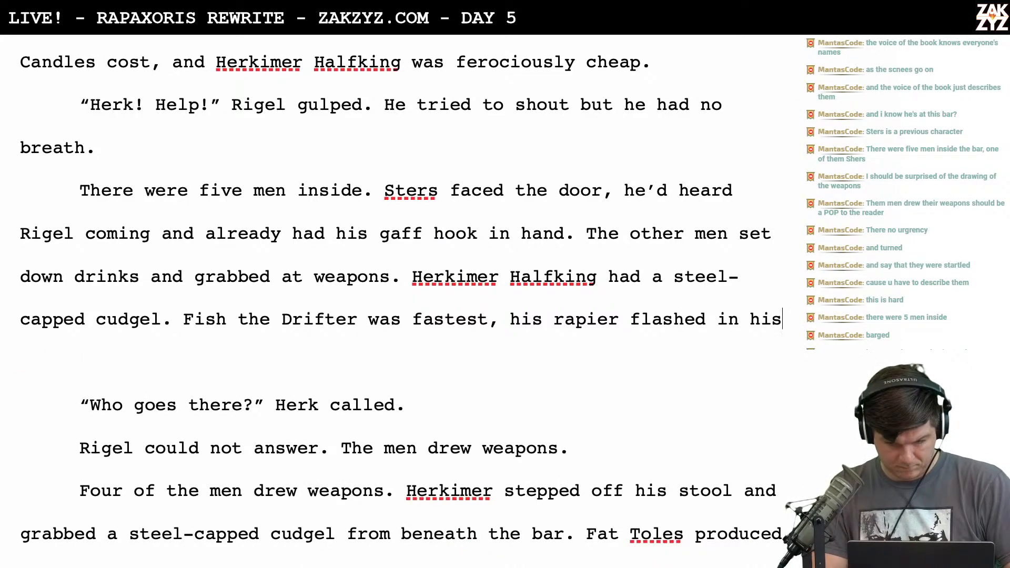
Replace "in his" after "his rapier flashed" with "from its sabbard."
{"action": "key", "text": "BackSpace"}
{"action": "key", "text": "BackSpace"}
{"action": "key", "text": "BackSpace"}
{"action": "key", "text": "BackSpace"}
{"action": "key", "text": "BackSpace"}
{"action": "type", "text": "form"}
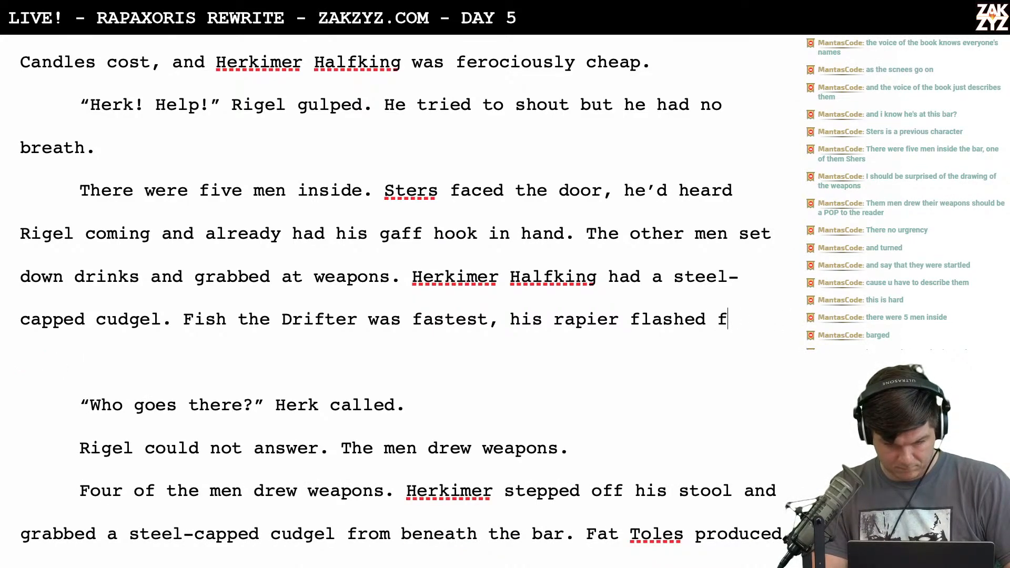
{"action": "key", "text": "BackSpace"}
{"action": "key", "text": "BackSpace"}
{"action": "key", "text": "BackSpace"}
{"action": "key", "text": "BackSpace"}
{"action": "type", "text": "rom its ca"}
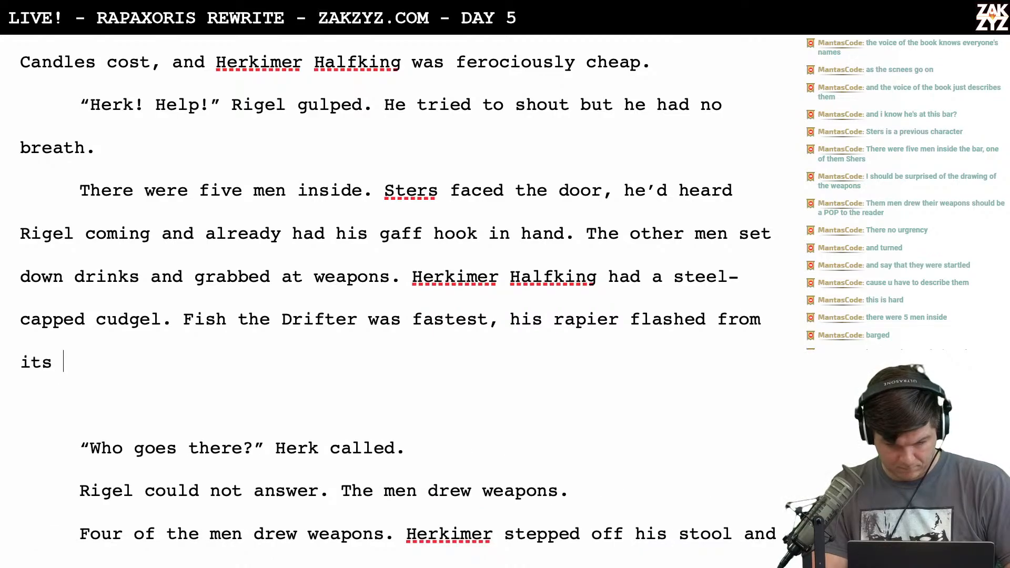
{"action": "key", "text": "BackSpace"}
{"action": "key", "text": "BackSpace"}
{"action": "type", "text": "sabbard."}
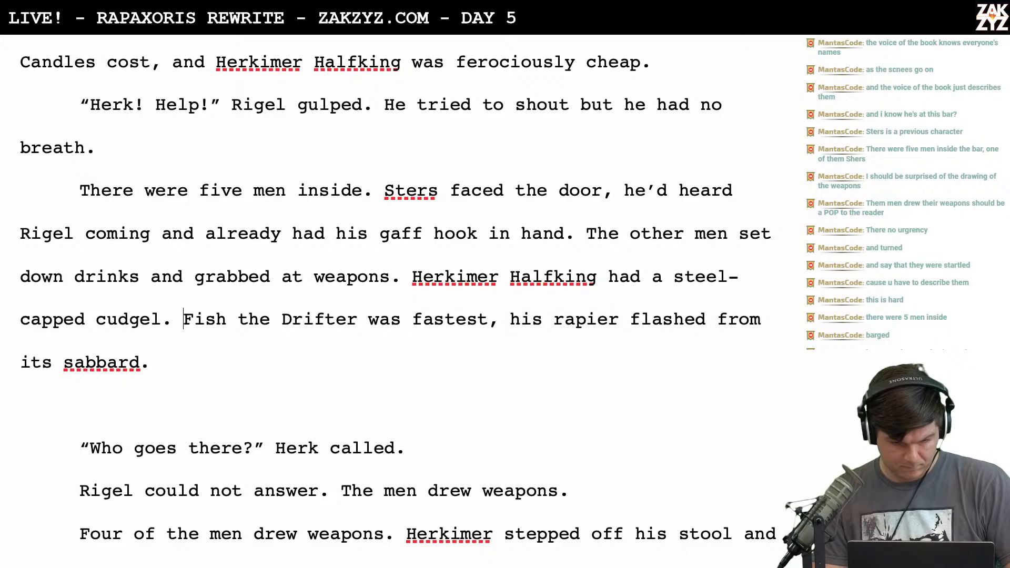
Split the "Fish the Drifter" sentence into its own paragraph with two blank lines above it
{"action": "key", "text": "Return"}
{"action": "key", "text": "Return"}
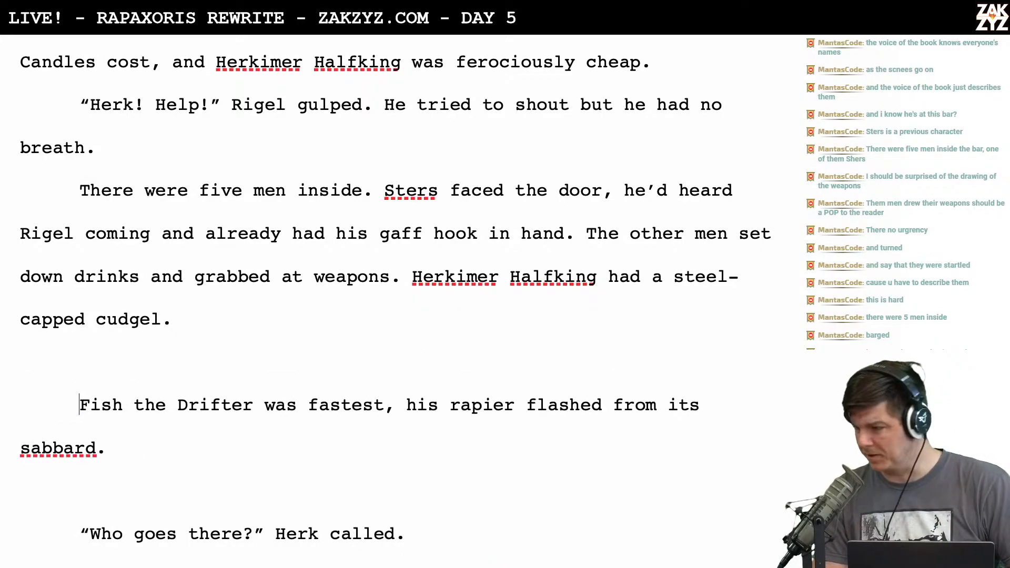
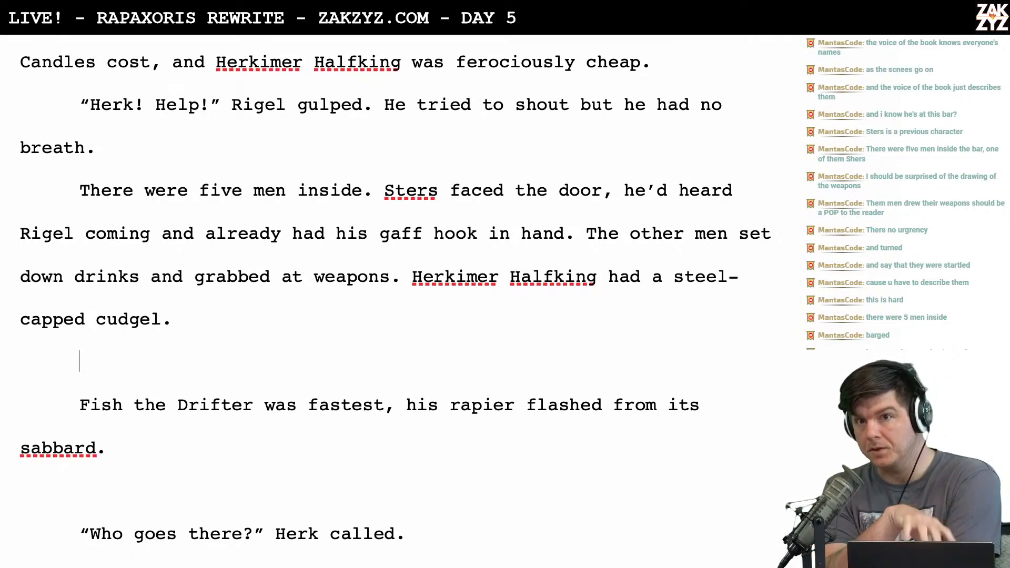
{"action": "key", "text": "Return"}
{"action": "scroll", "coordinate": [394, 297], "scroll_direction": "down", "scroll_amount": 1}
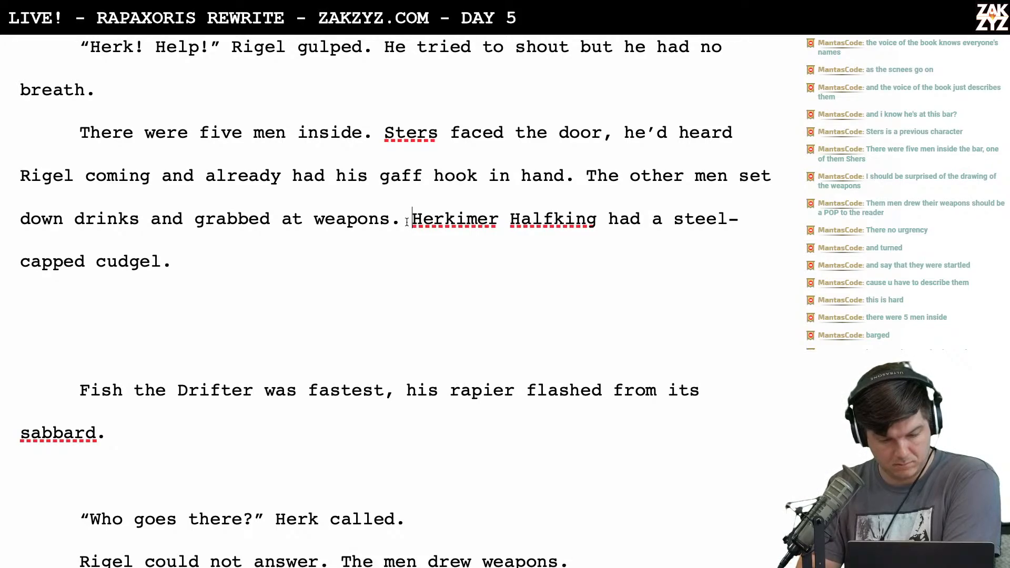
Move the cudgel sentence to its own paragraph and start a replacement after "grabbed at weapons." with "Herkimer Halfking clutched"
{"action": "key", "text": "Return"}
{"action": "type", "text": "H"}
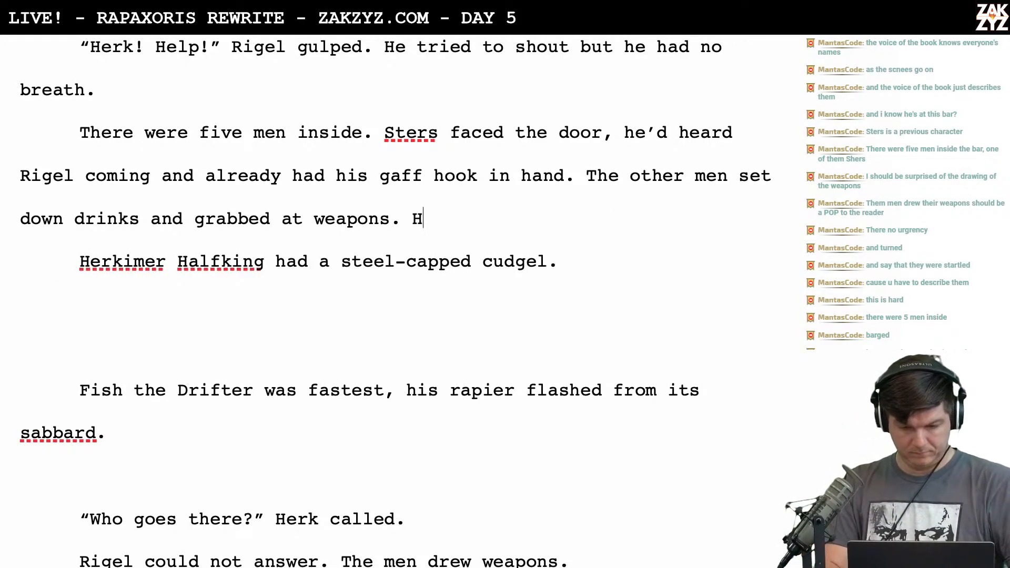
{"action": "type", "text": "erkimer hal"}
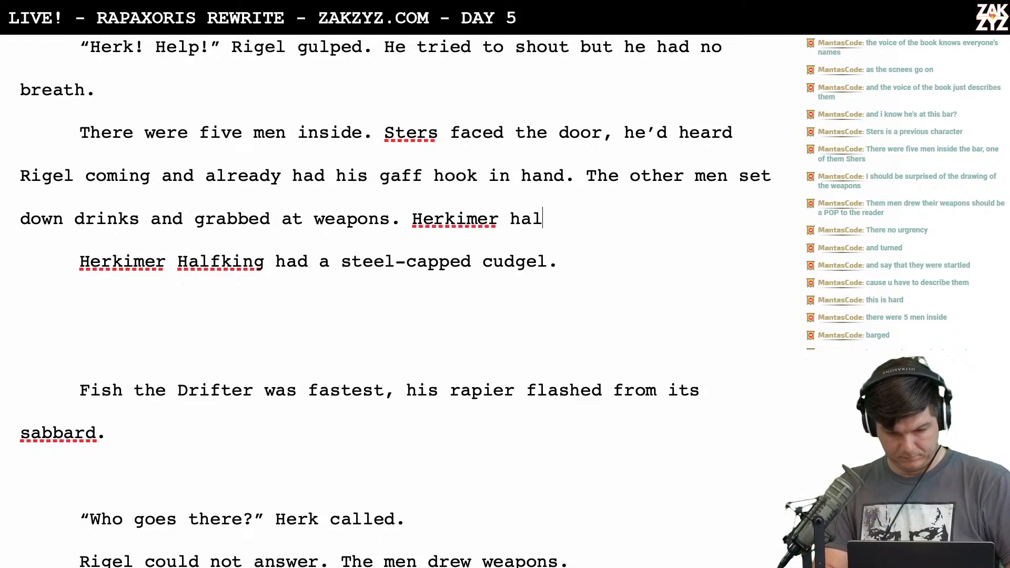
{"action": "type", "text": "f"}
{"action": "key", "text": "BackSpace"}
{"action": "key", "text": "BackSpace"}
{"action": "key", "text": "BackSpace"}
{"action": "key", "text": "BackSpace"}
{"action": "type", "text": "Ha"}
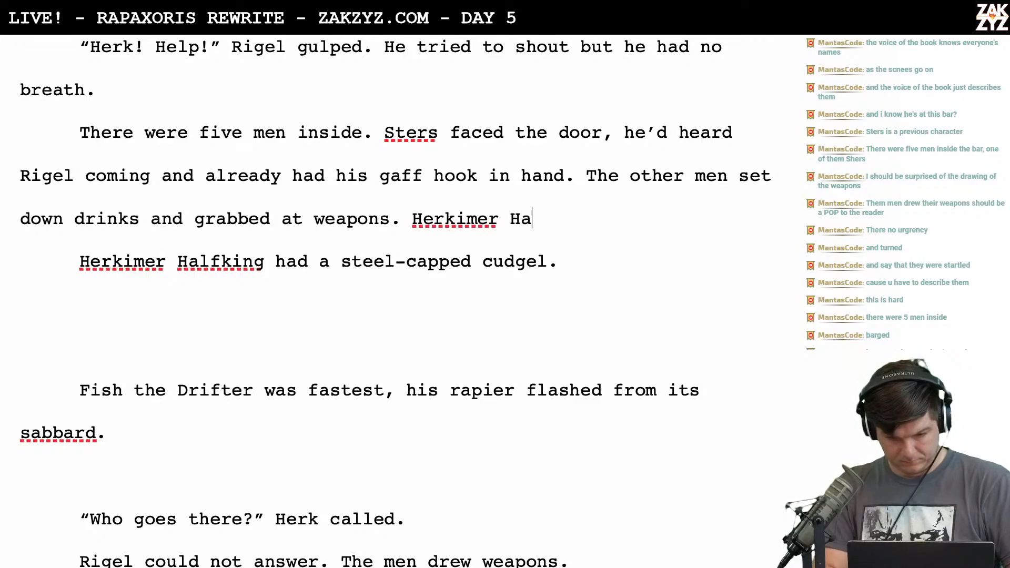
{"action": "type", "text": "lfking clutched "}
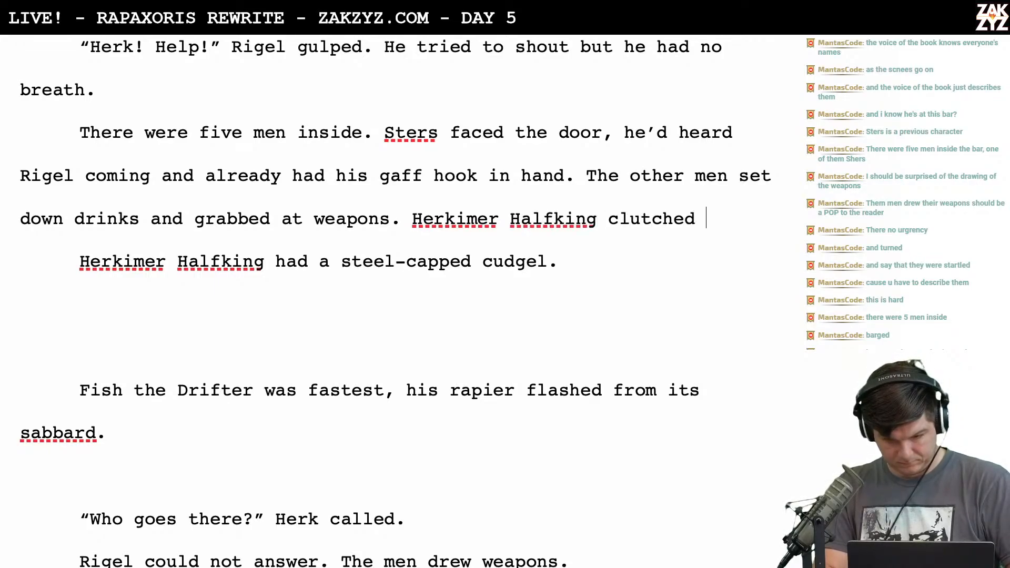
Finish the sentence after "Herkimer Halfking clutched" with "a steel-capped cudgel."
{"action": "type", "text": "a steel-capped cudge."}
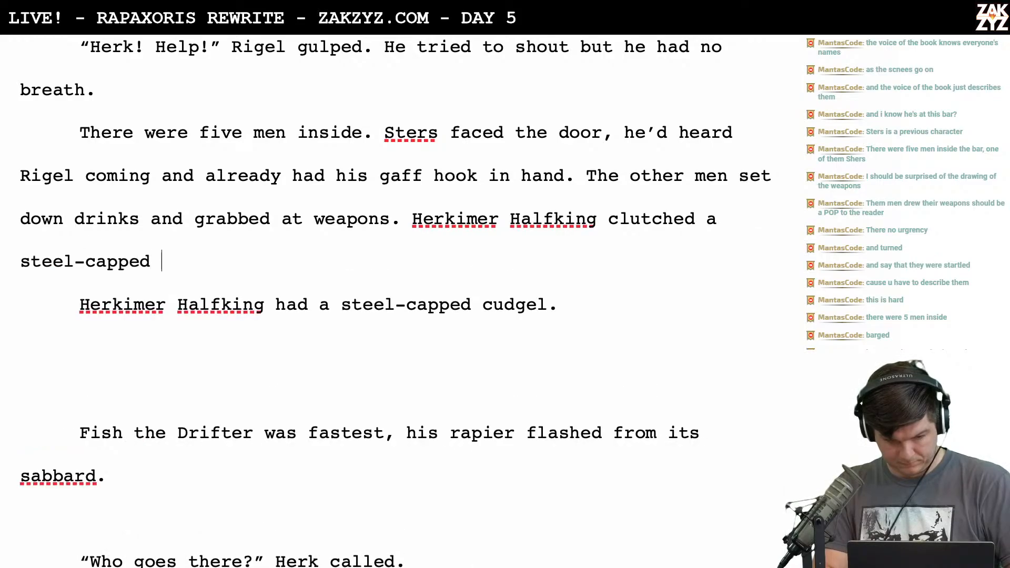
{"action": "key", "text": "BackSpace"}
{"action": "key", "text": "BackSpace"}
{"action": "key", "text": "BackSpace"}
{"action": "type", "text": "el."}
Add a new paragraph below the cudgel sentence with the dialogue “Who goes there?”
{"action": "key", "text": "Return"}
{"action": "type", "text": "\"Wh goe"}
{"action": "key", "text": "BackSpace"}
{"action": "key", "text": "BackSpace"}
{"action": "key", "text": "BackSpace"}
{"action": "key", "text": "BackSpace"}
{"action": "type", "text": "o goes th"}
{"action": "key", "text": "BackSpace"}
{"action": "key", "text": "BackSpace"}
{"action": "type", "text": "there?”"}
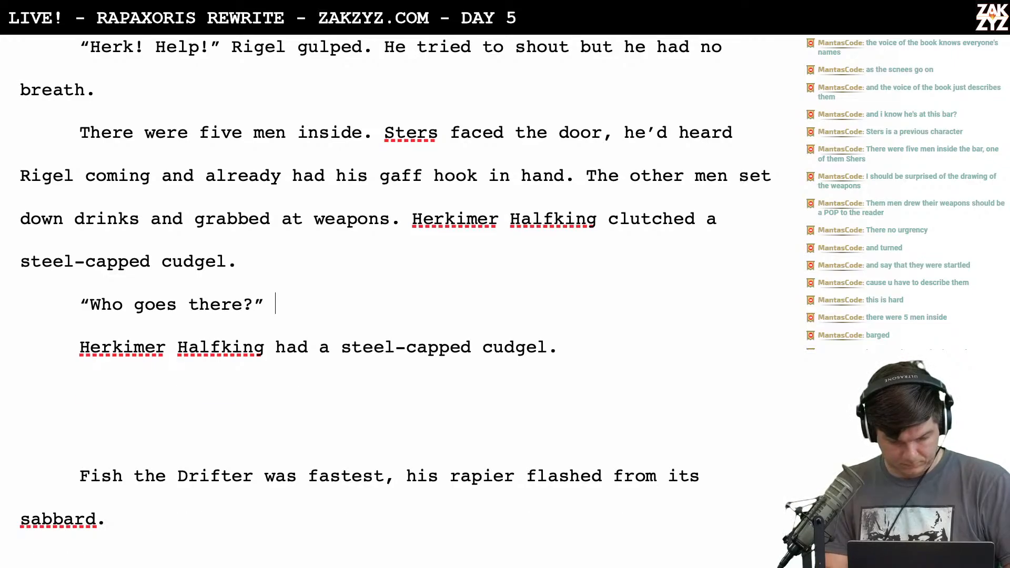
{"action": "type", "text": "\""}
{"action": "key", "text": "Return"}
{"action": "key", "text": "Left"}
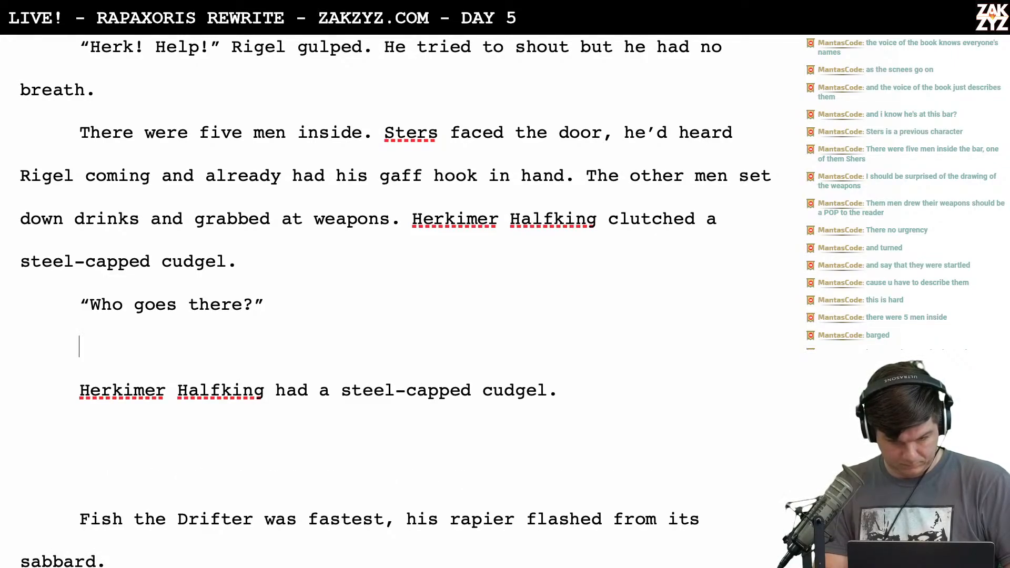
Check the old draft below, then complete the new dialogue line with the tag "Herk called out."
{"action": "key", "text": "Down"}
{"action": "key", "text": "Down"}
{"action": "key", "text": "Down"}
{"action": "key", "text": "Down"}
{"action": "key", "text": "Down"}
{"action": "key", "text": "Down"}
{"action": "key", "text": "Down"}
{"action": "key", "text": "Down"}
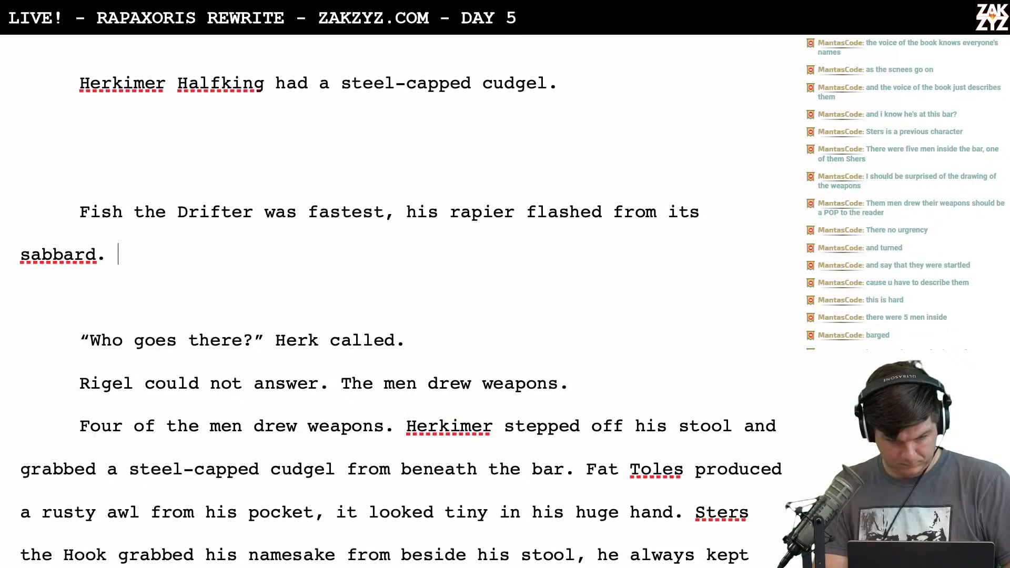
{"action": "key", "text": "Up"}
{"action": "key", "text": "Up"}
{"action": "key", "text": "Up"}
{"action": "key", "text": "Up"}
{"action": "key", "text": "Up"}
{"action": "key", "text": "Down"}
{"action": "type", "text": "Herk called out."}
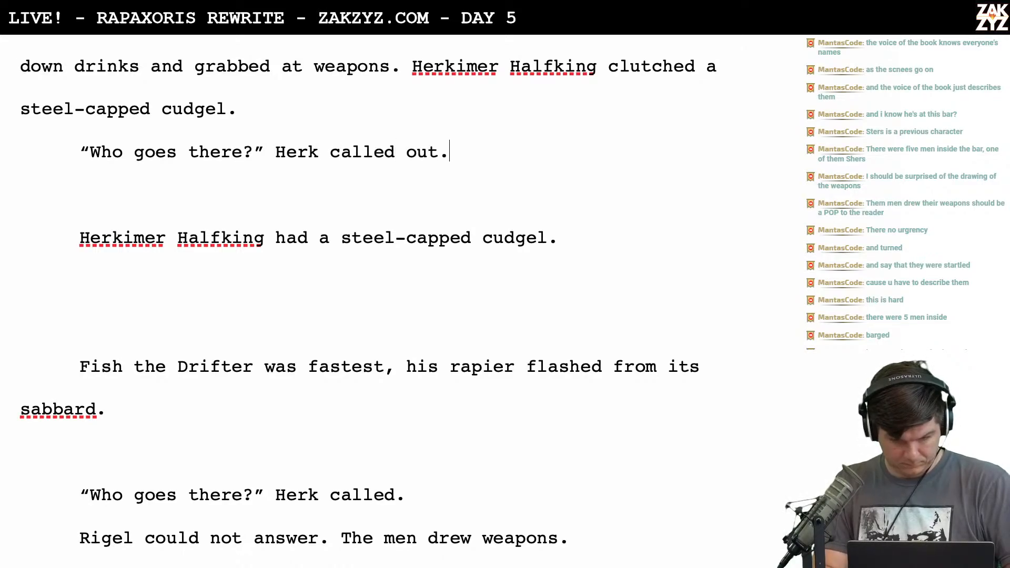
Add a new paragraph after Herk's question reading "Rigel could not answer."
{"action": "key", "text": "Return"}
{"action": "type", "text": "Rigel was si"}
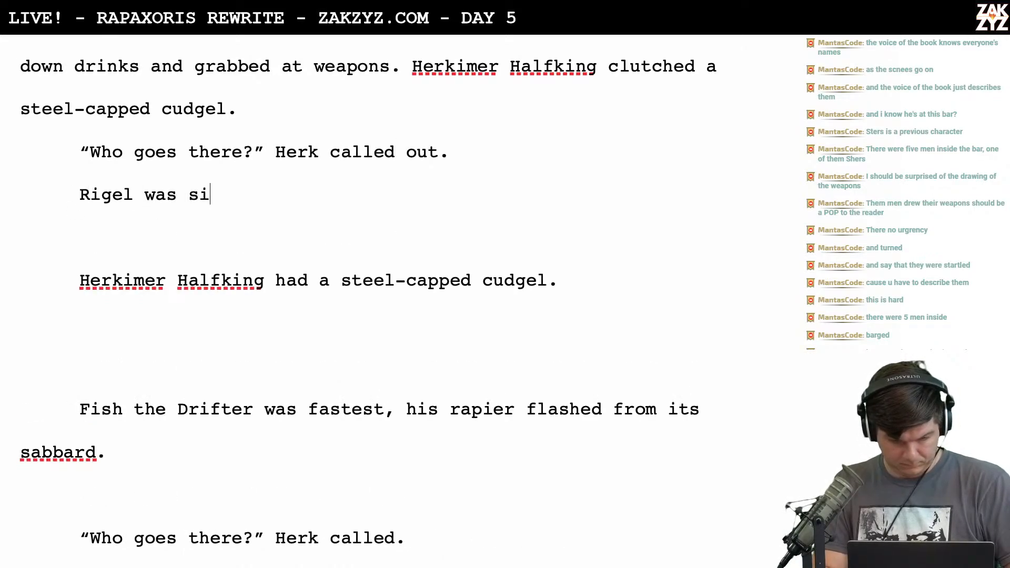
{"action": "type", "text": "lent."}
{"action": "key", "text": "BackSpace"}
{"action": "key", "text": "BackSpace"}
{"action": "key", "text": "BackSpace"}
{"action": "key", "text": "BackSpace"}
{"action": "key", "text": "BackSpace"}
{"action": "key", "text": "BackSpace"}
{"action": "key", "text": "BackSpace"}
{"action": "key", "text": "BackSpace"}
{"action": "key", "text": "BackSpace"}
{"action": "key", "text": "BackSpace"}
{"action": "key", "text": "BackSpace"}
{"action": "key", "text": "BackSpace"}
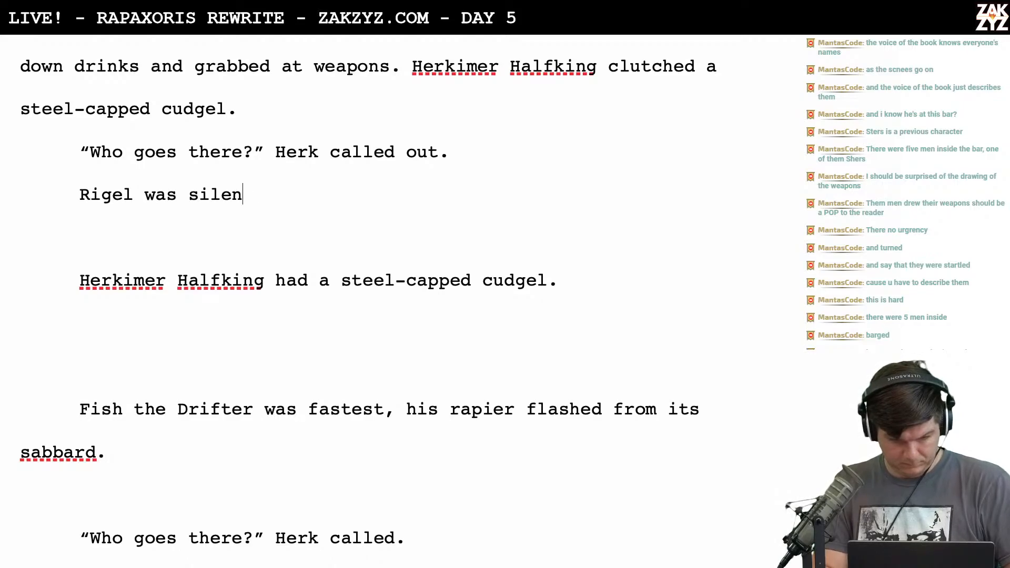
{"action": "type", "text": "could not answer."}
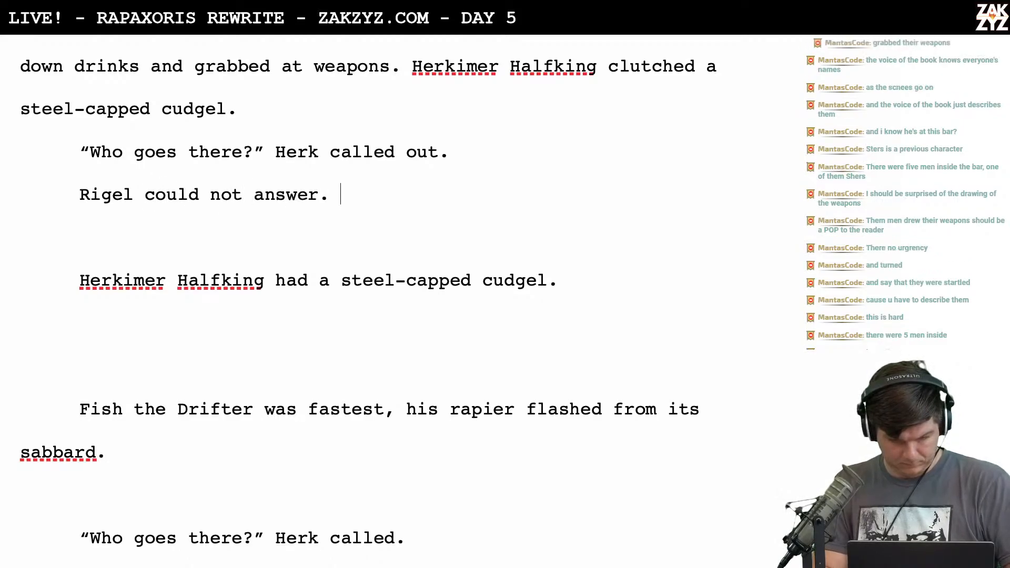
Start another paragraph below Rigel's line with the words "Fish the drifter closed"
{"action": "key", "text": "Return"}
{"action": "type", "text": "F"}
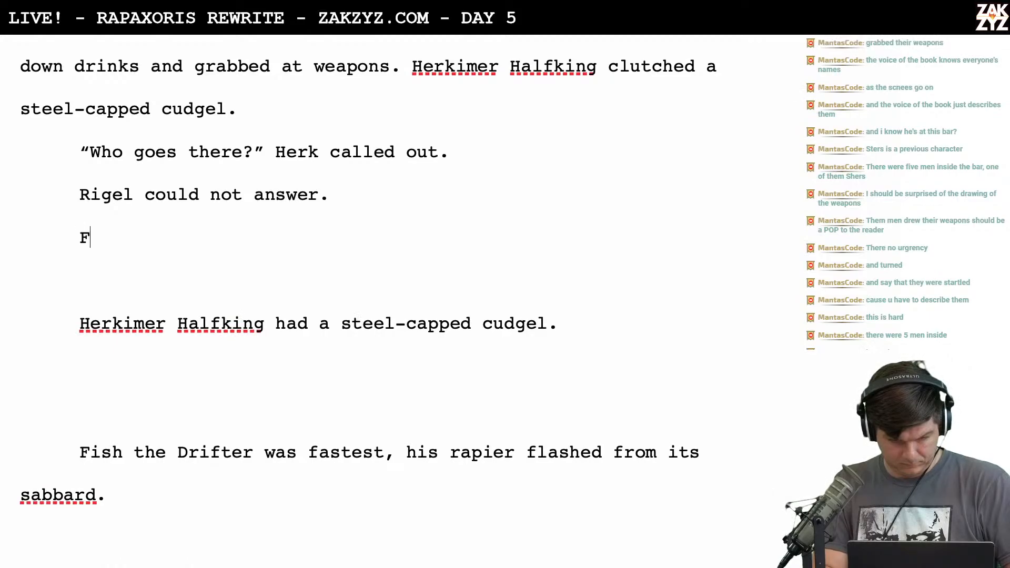
{"action": "type", "text": "ish the drift"}
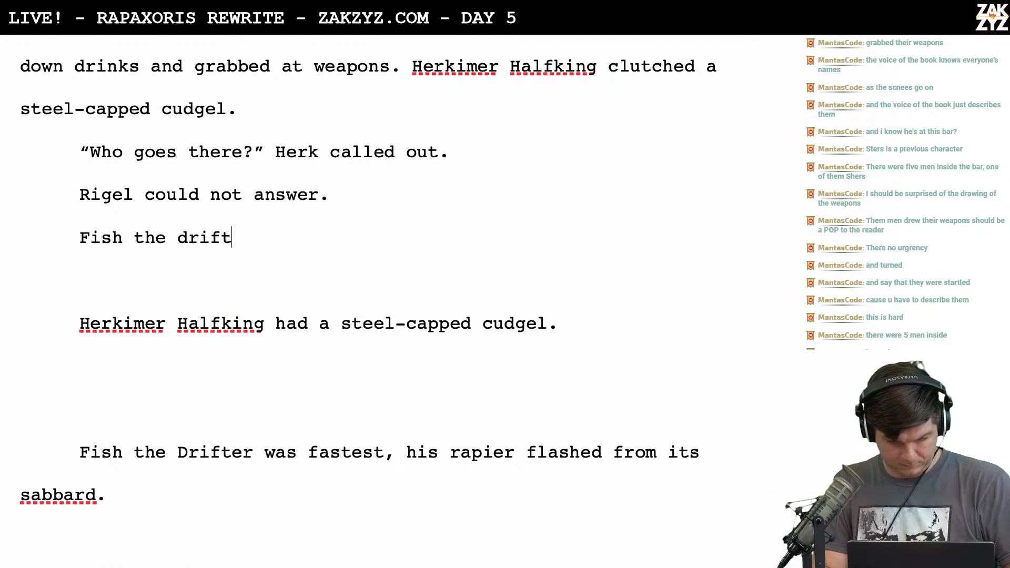
{"action": "type", "text": "er stalke d"}
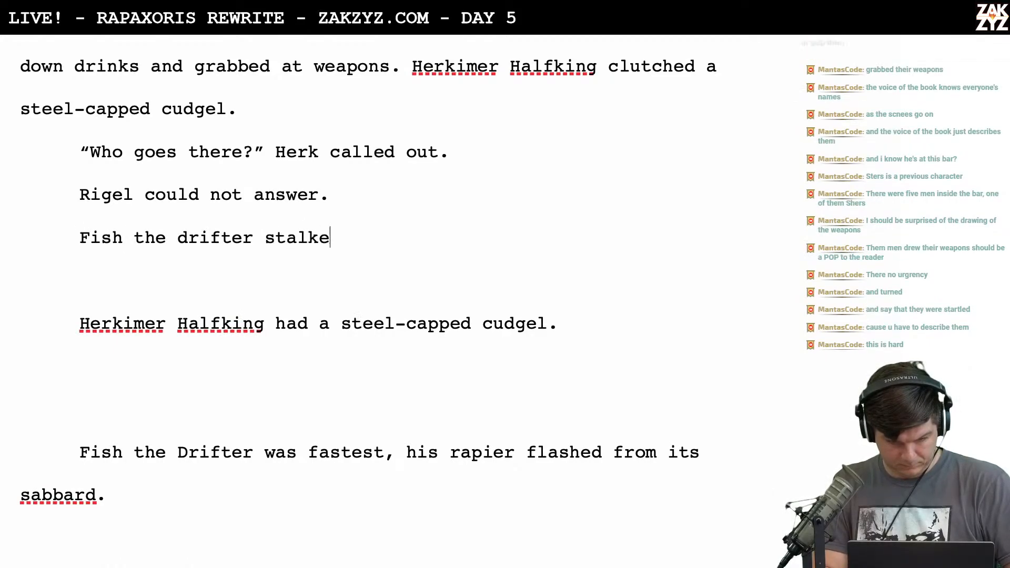
{"action": "key", "text": "BackSpace"}
{"action": "key", "text": "BackSpace"}
{"action": "key", "text": "BackSpace"}
{"action": "key", "text": "BackSpace"}
{"action": "key", "text": "BackSpace"}
{"action": "key", "text": "BackSpace"}
{"action": "key", "text": "BackSpace"}
{"action": "key", "text": "BackSpace"}
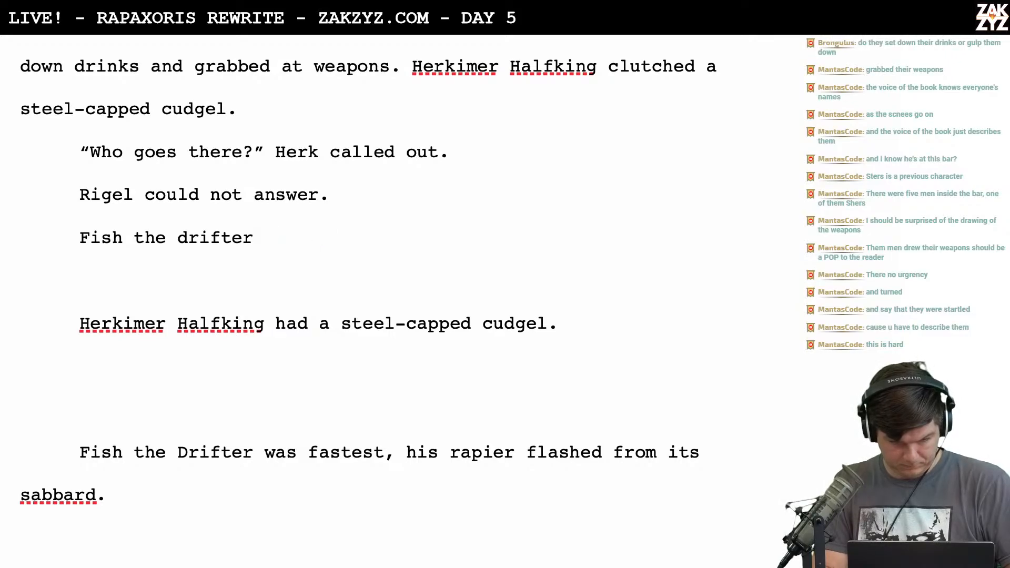
{"action": "key", "text": "BackSpace"}
{"action": "key", "text": "BackSpace"}
{"action": "key", "text": "BackSpace"}
{"action": "key", "text": "BackSpace"}
{"action": "key", "text": "BackSpace"}
{"action": "key", "text": "BackSpace"}
{"action": "key", "text": "BackSpace"}
{"action": "key", "text": "BackSpace"}
{"action": "type", "text": "drifter closed"}
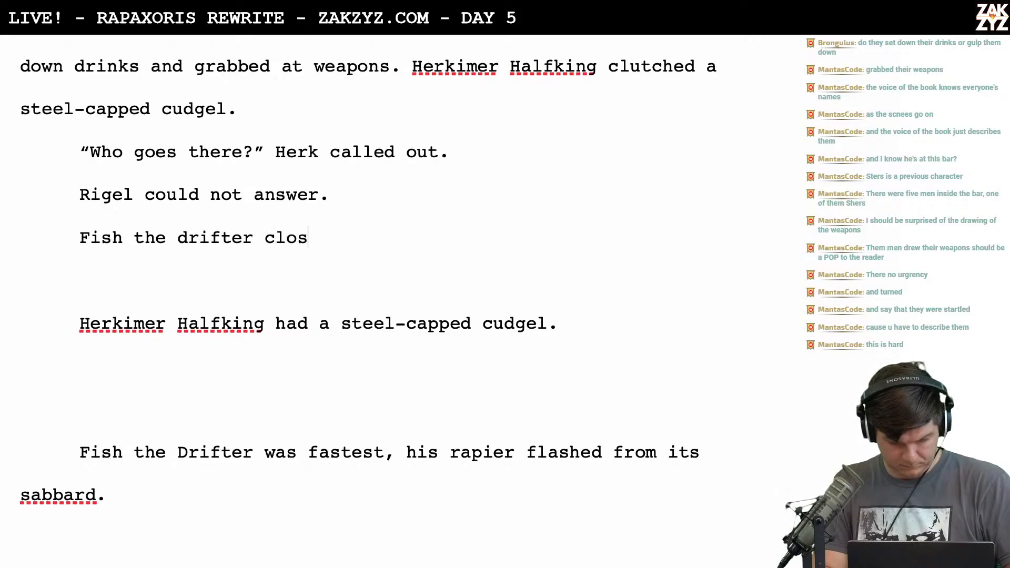
Replace "closed" in the Fish paragraph with "stalked over, rapier in hand."
{"action": "key", "text": "BackSpace"}
{"action": "key", "text": "BackSpace"}
{"action": "key", "text": "BackSpace"}
{"action": "key", "text": "BackSpace"}
{"action": "key", "text": "BackSpace"}
{"action": "key", "text": "BackSpace"}
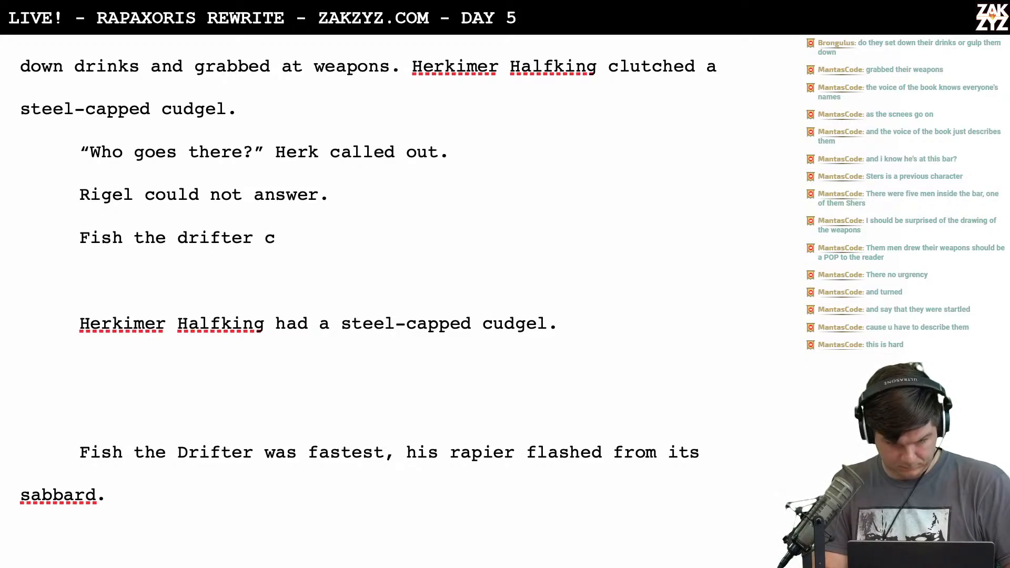
{"action": "type", "text": "stalekd"}
{"action": "key", "text": "BackSpace"}
{"action": "key", "text": "BackSpace"}
{"action": "key", "text": "BackSpace"}
{"action": "type", "text": "k"}
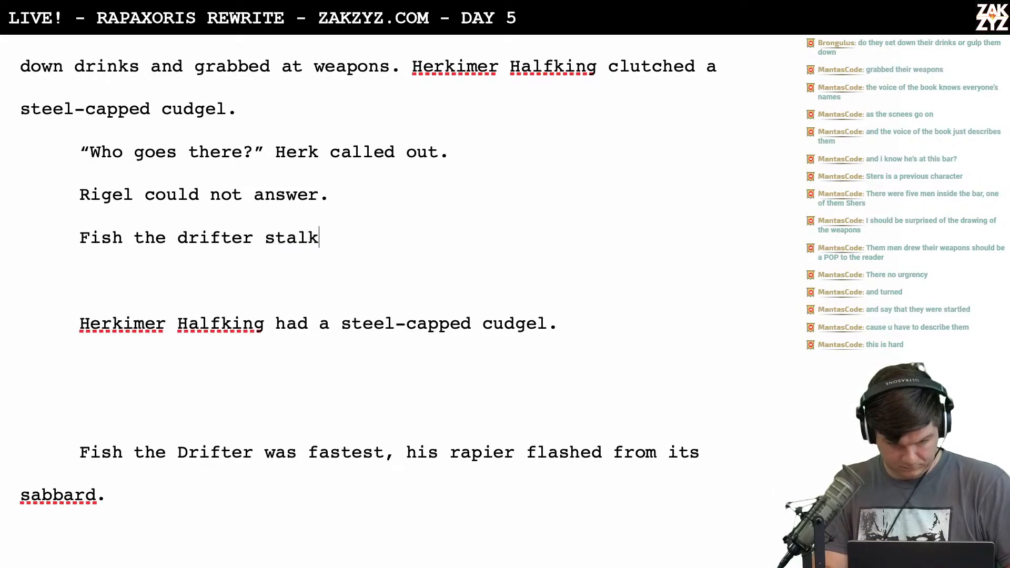
{"action": "type", "text": "ed over, rapier in had"}
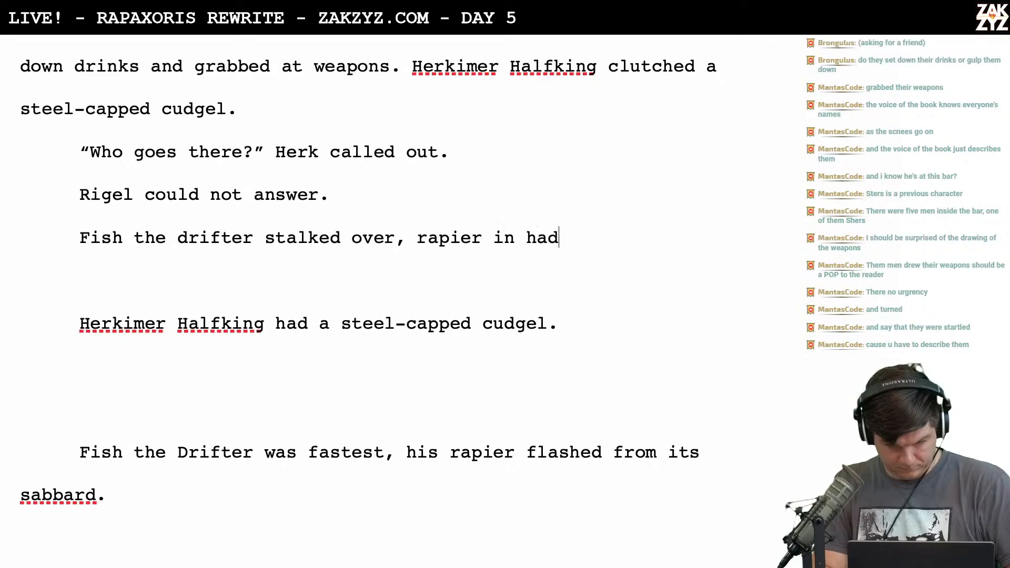
{"action": "key", "text": "BackSpace"}
{"action": "type", "text": "nd."}
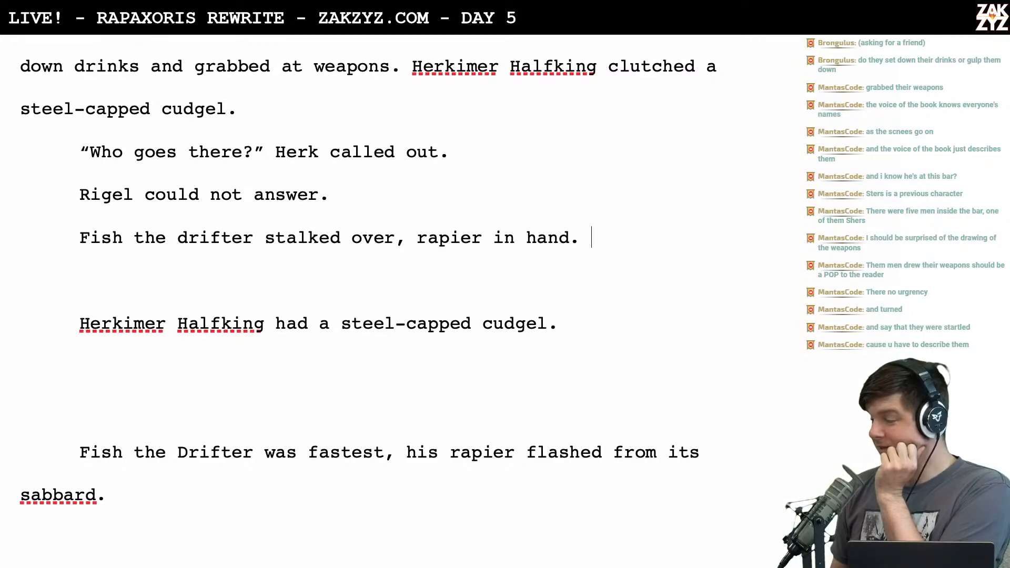
Rewrite "set down drinks and grabbed at weapons" after "The other men" as "slammed down tankards and grabbed at weapons."
{"action": "scroll", "coordinate": [407, 219], "scroll_direction": "up", "scroll_amount": 3}
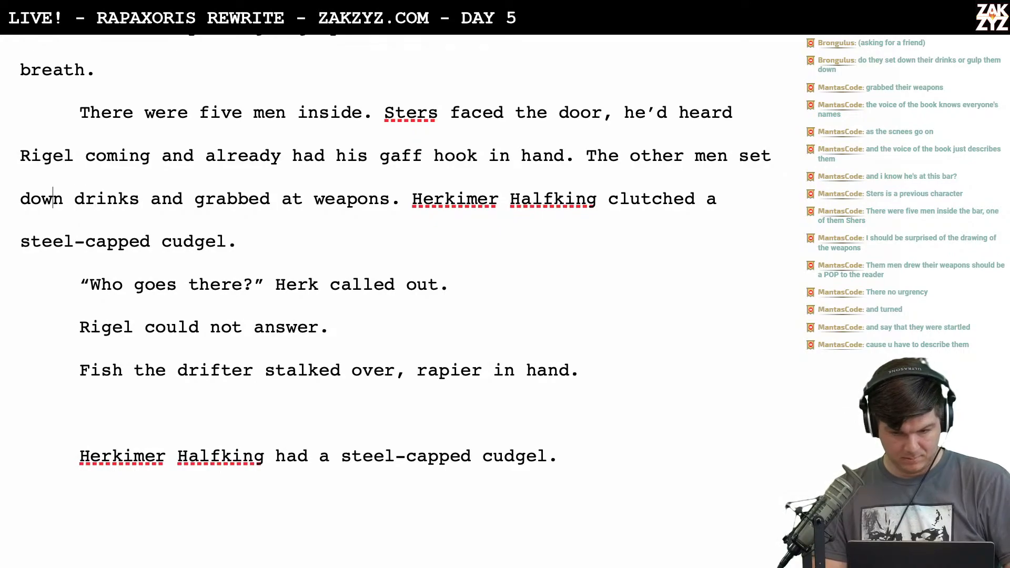
{"action": "key", "text": "Return"}
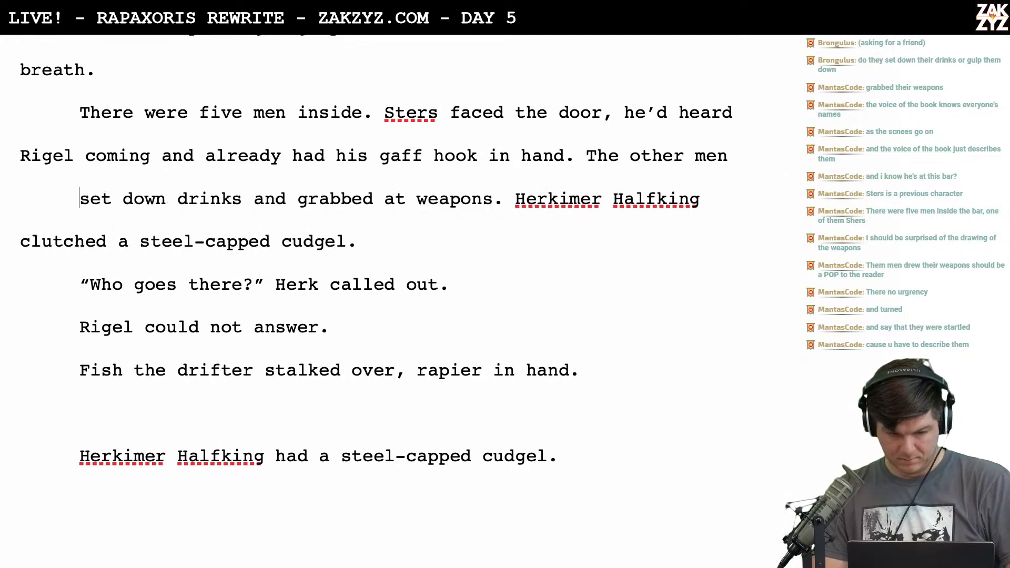
{"action": "type", "text": "sla"}
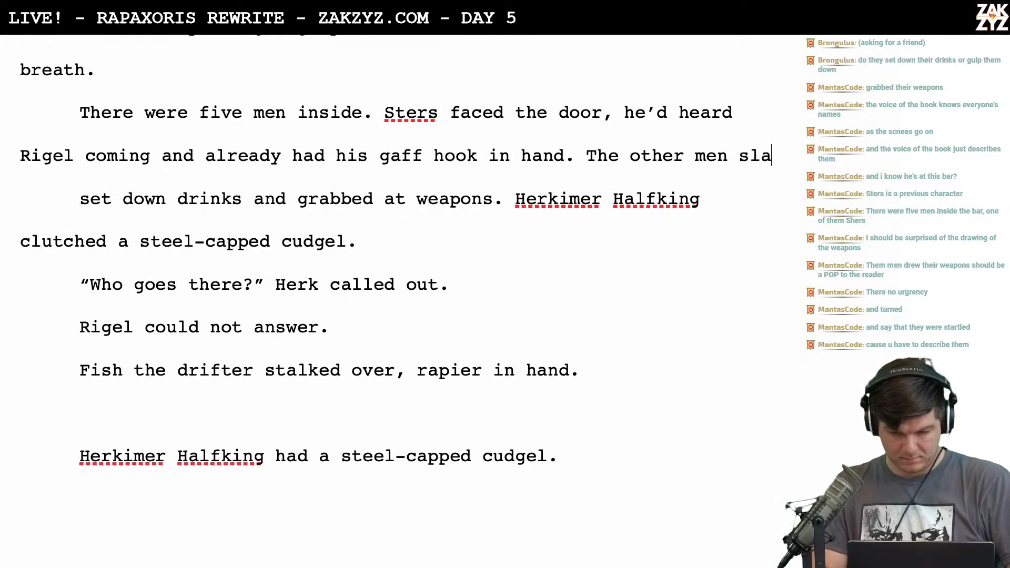
{"action": "type", "text": "mmed down tankar"}
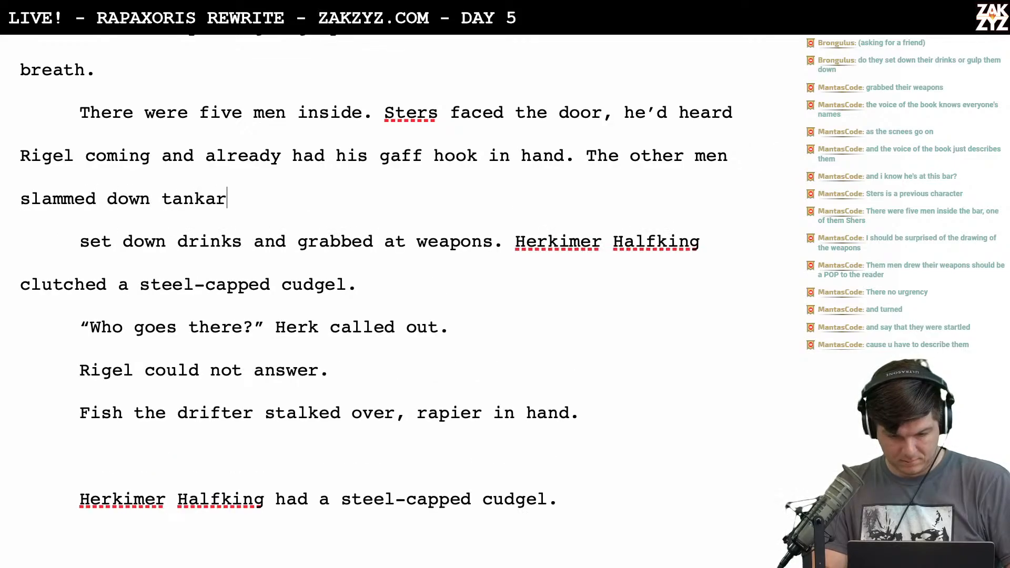
{"action": "type", "text": "ds and grabbed "}
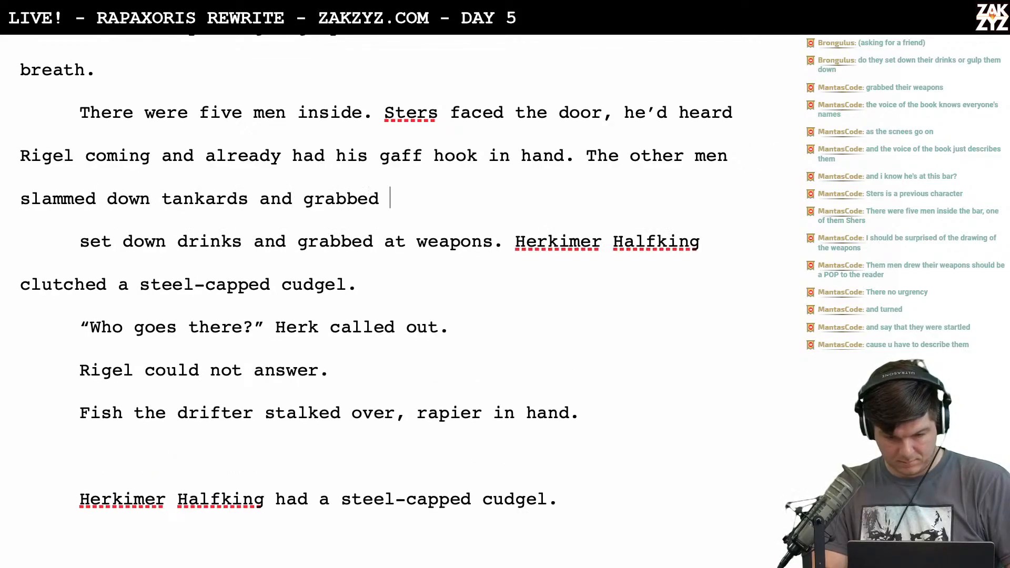
{"action": "type", "text": "at weapons."}
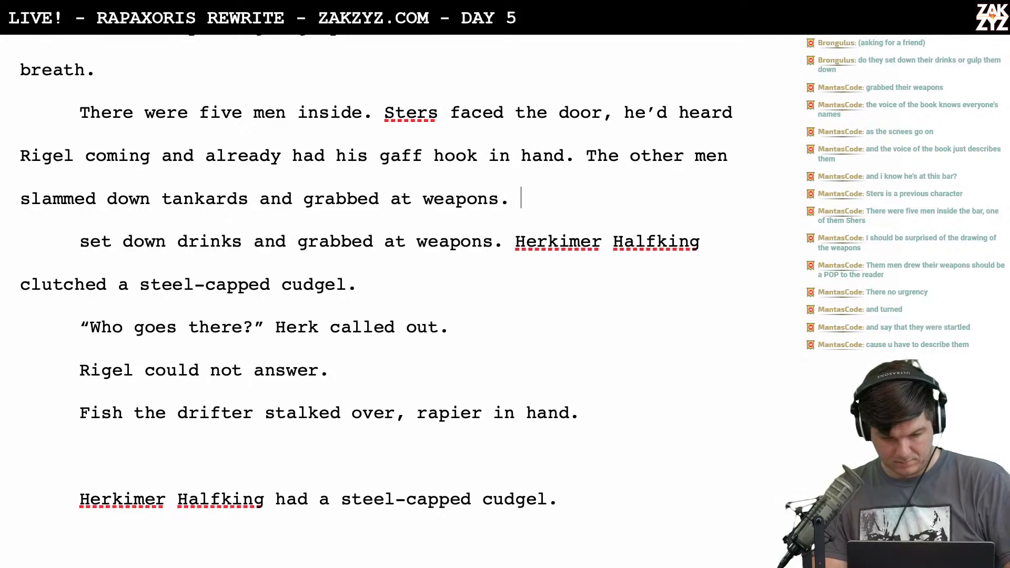
{"action": "key", "text": "shift+Down"}
{"action": "key", "text": "BackSpace"}
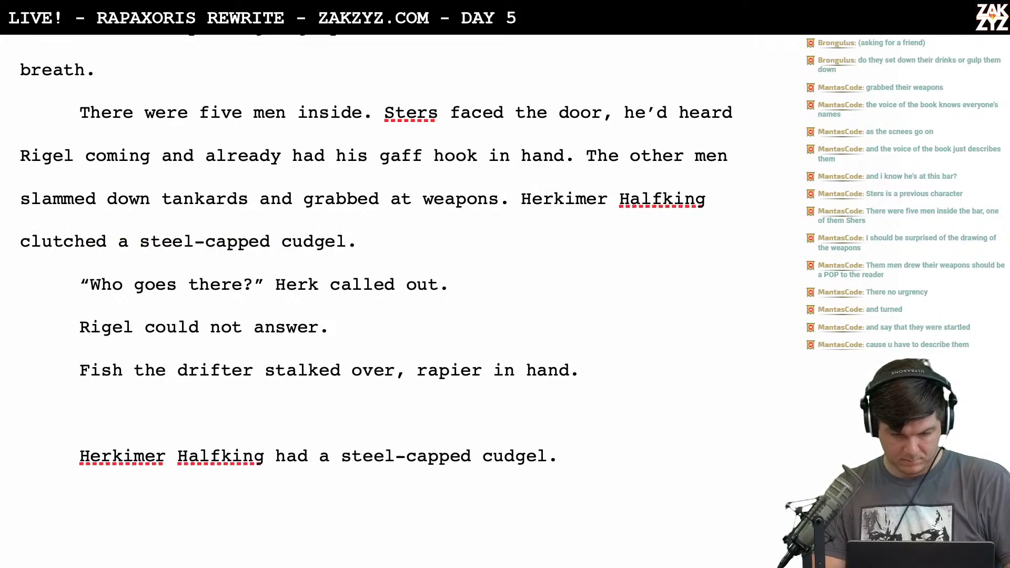
Replace "clutched a steel-capped cudgel" after "Herkimer Halfking" with "grabbed his steel-capped cudgel from beneath the bar."
{"action": "left_click", "coordinate": [724, 207]}
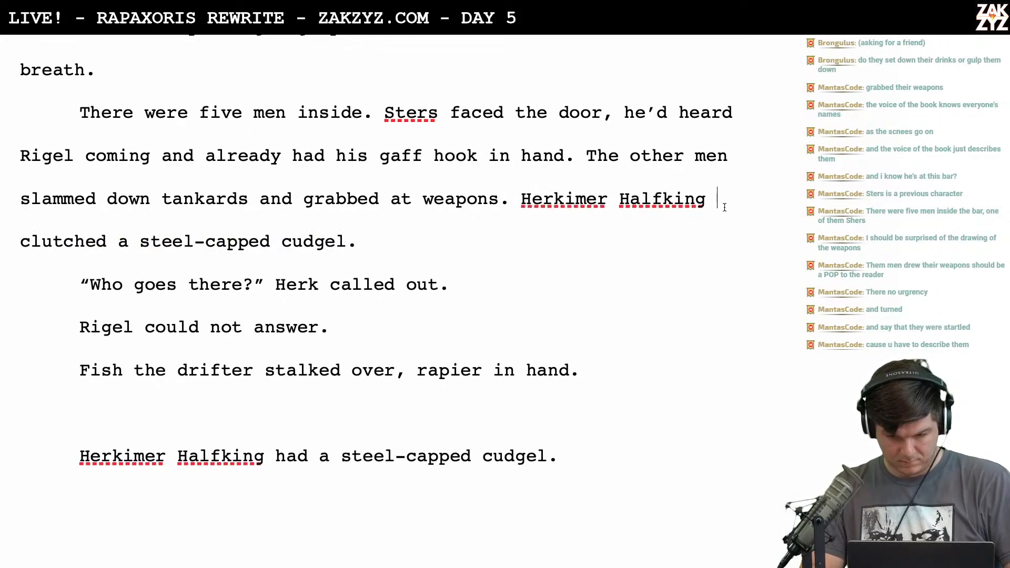
{"action": "type", "text": "grabbed his st"}
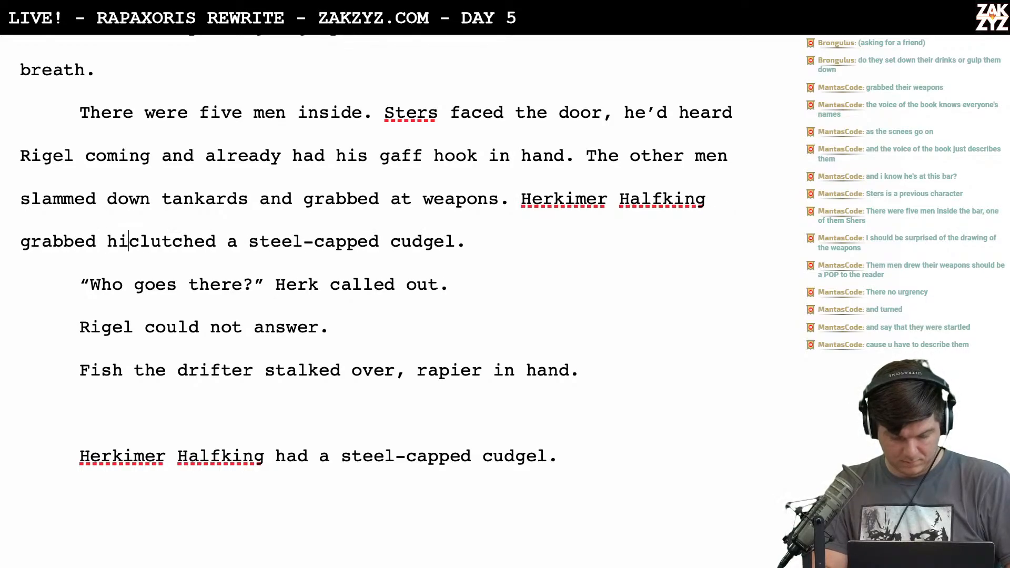
{"action": "type", "text": "eel-capped cu"}
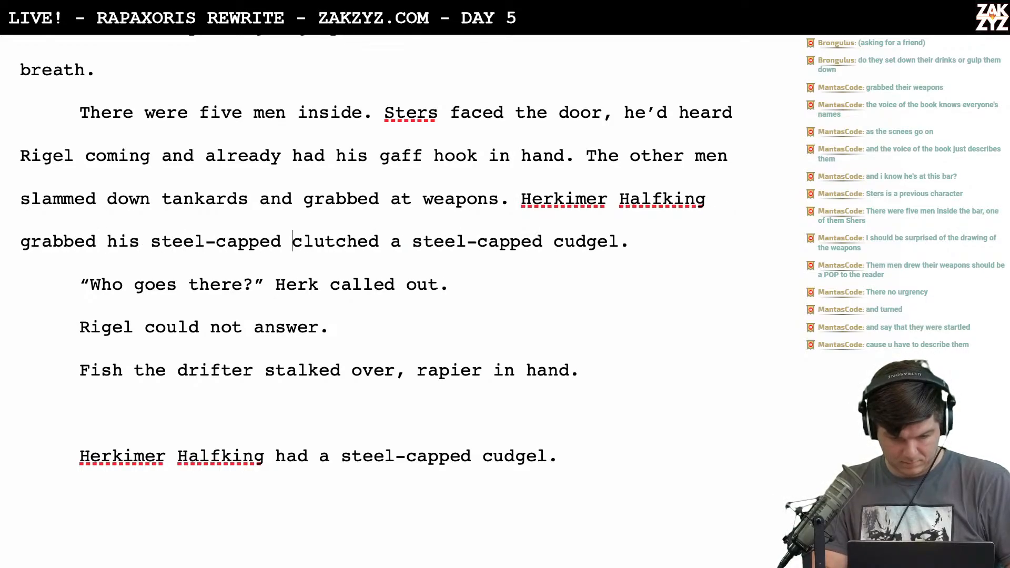
{"action": "type", "text": "dgel form"}
{"action": "key", "text": "BackSpace"}
{"action": "key", "text": "BackSpace"}
{"action": "type", "text": "rom beneath the"}
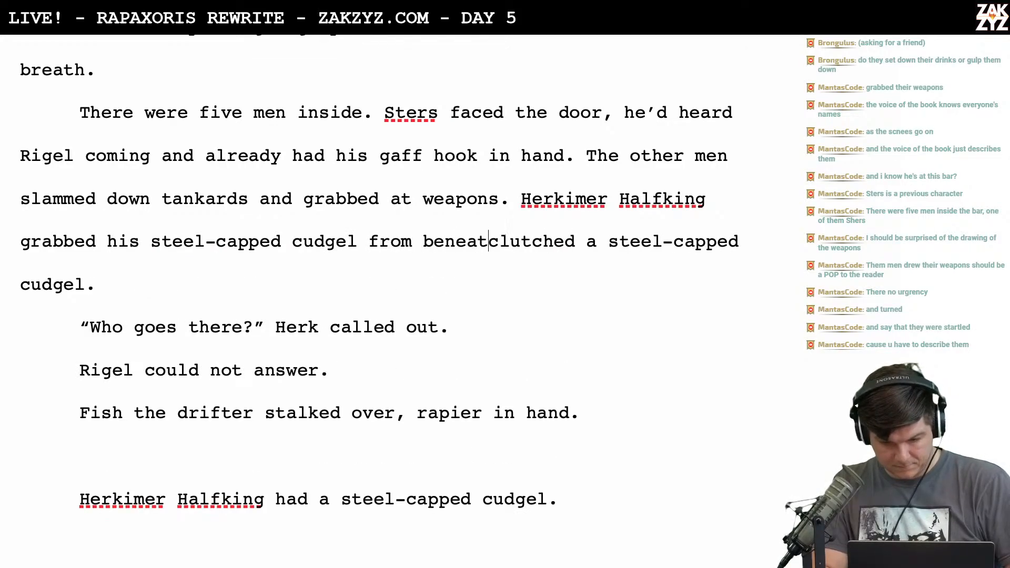
{"action": "type", "text": " bar."}
{"action": "key", "text": "Return"}
{"action": "key", "text": "shift+Down"}
{"action": "key", "text": "BackSpace"}
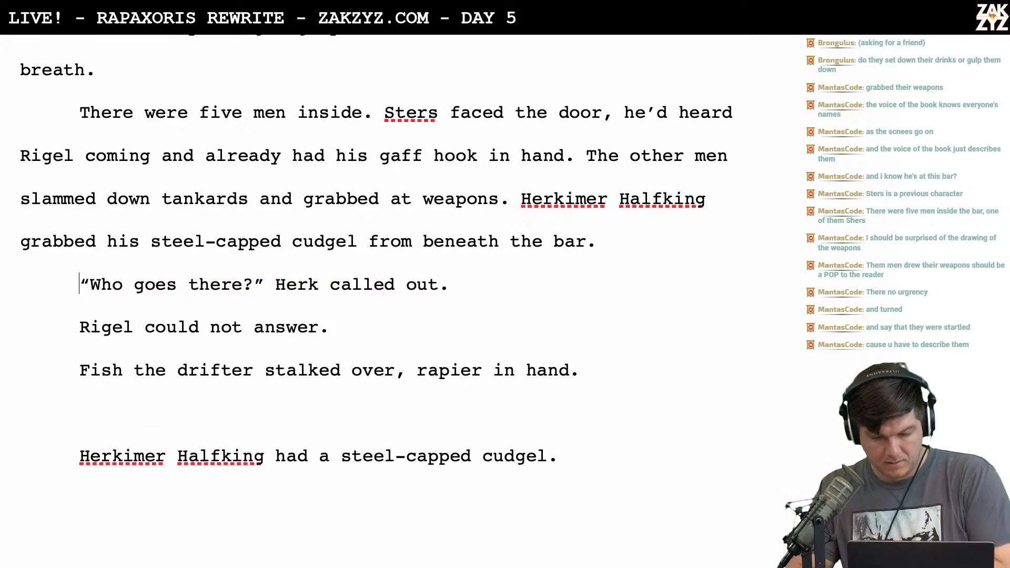
Delete "Halfking" from the sentence in which Herkimer grabs his cudgel from beneath the bar
{"action": "scroll", "coordinate": [400, 310], "scroll_direction": "down", "scroll_amount": 1}
{"action": "scroll", "coordinate": [400, 311], "scroll_direction": "up", "scroll_amount": 3}
{"action": "scroll", "coordinate": [724, 208], "scroll_direction": "up", "scroll_amount": 1}
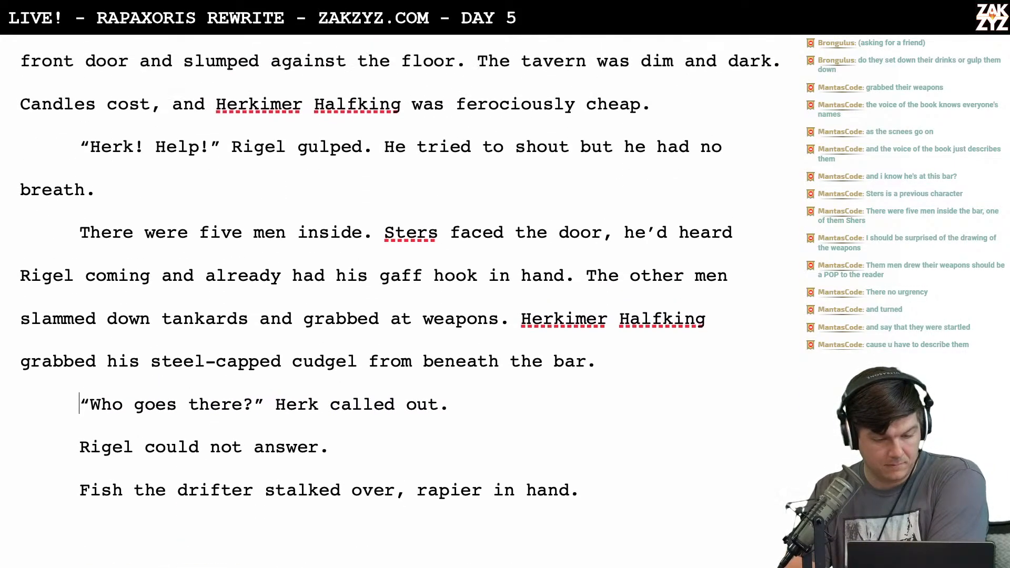
{"action": "scroll", "coordinate": [724, 208], "scroll_direction": "up", "scroll_amount": 1}
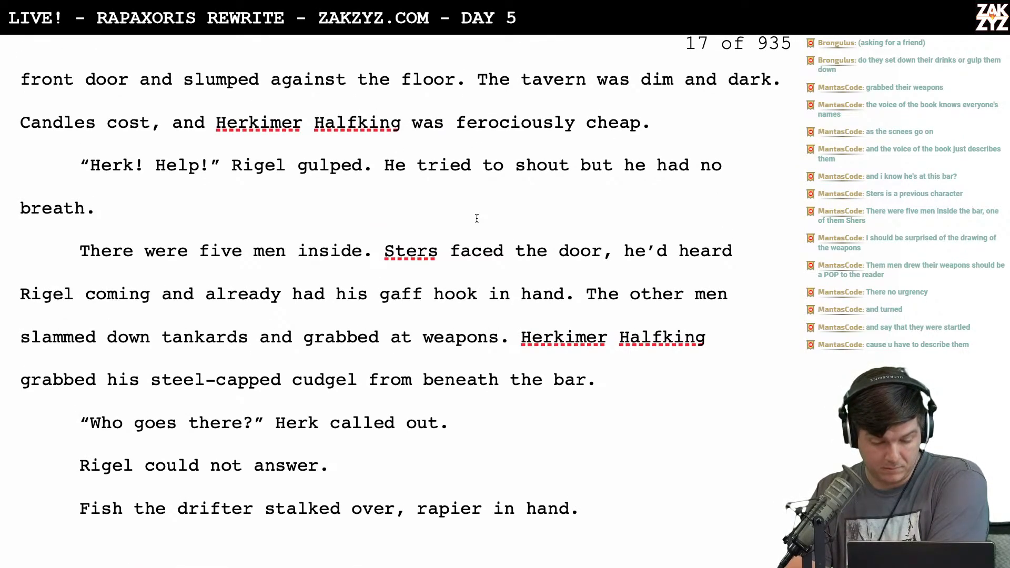
{"action": "scroll", "coordinate": [476, 217], "scroll_direction": "down", "scroll_amount": 3}
{"action": "left_click", "coordinate": [710, 268]}
{"action": "key", "text": "BackSpace"}
{"action": "key", "text": "BackSpace"}
{"action": "key", "text": "BackSpace"}
{"action": "key", "text": "BackSpace"}
{"action": "key", "text": "BackSpace"}
{"action": "key", "text": "BackSpace"}
{"action": "key", "text": "BackSpace"}
{"action": "key", "text": "BackSpace"}
{"action": "key", "text": "BackSpace"}
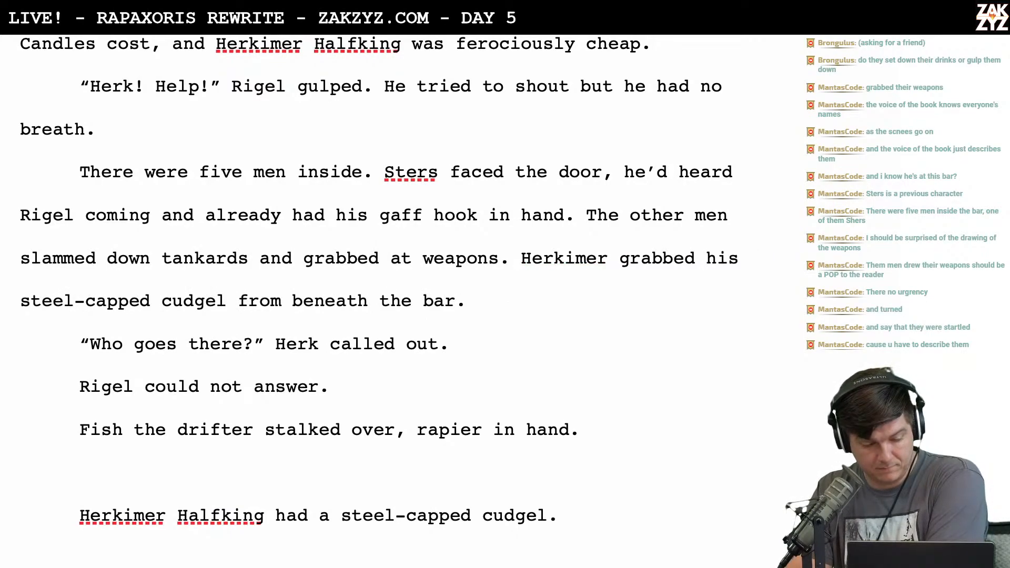
{"action": "scroll", "coordinate": [379, 284], "scroll_direction": "down", "scroll_amount": 4}
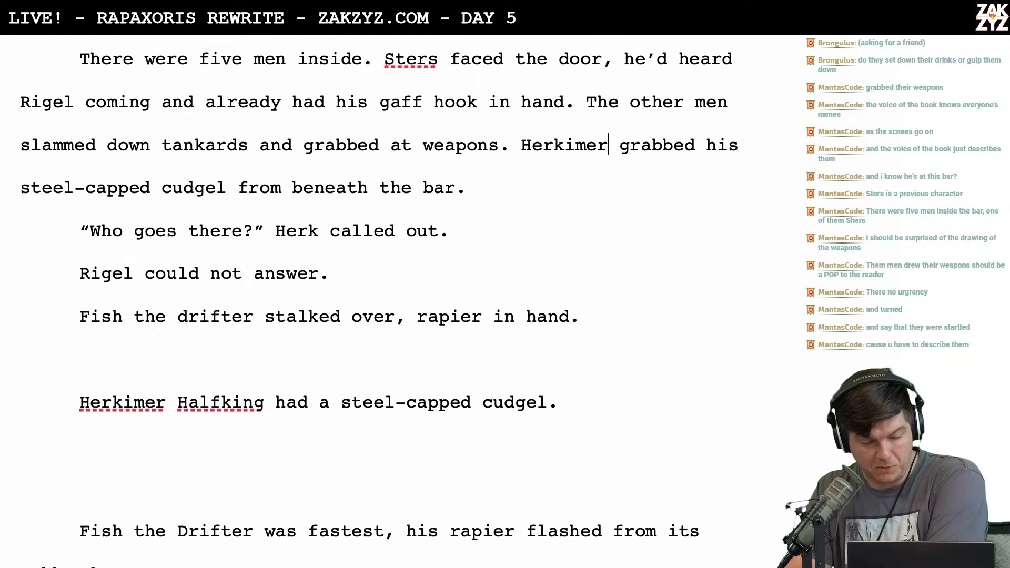
{"action": "left_click", "coordinate": [498, 207]}
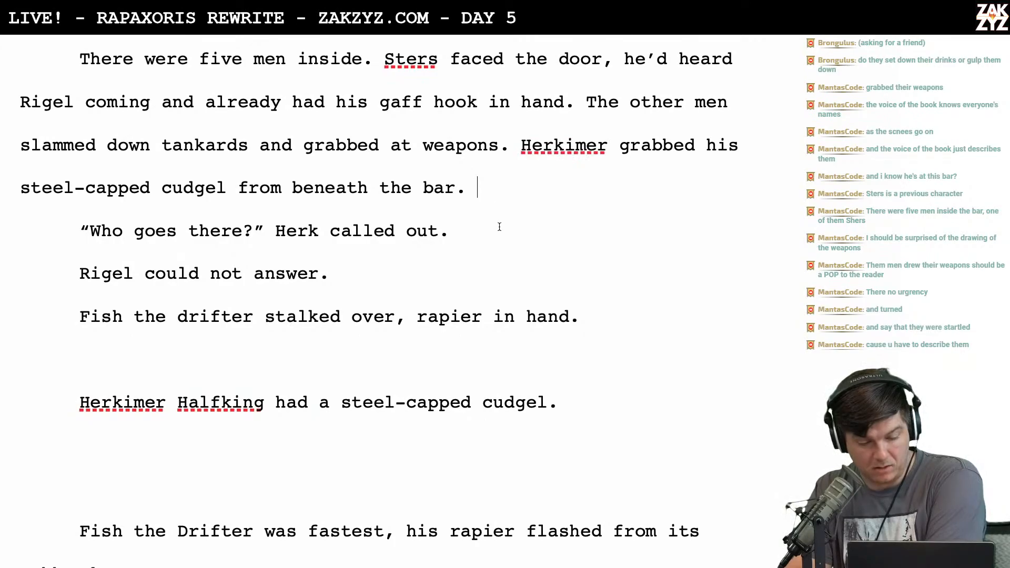
{"action": "scroll", "coordinate": [428, 244], "scroll_direction": "down", "scroll_amount": 3}
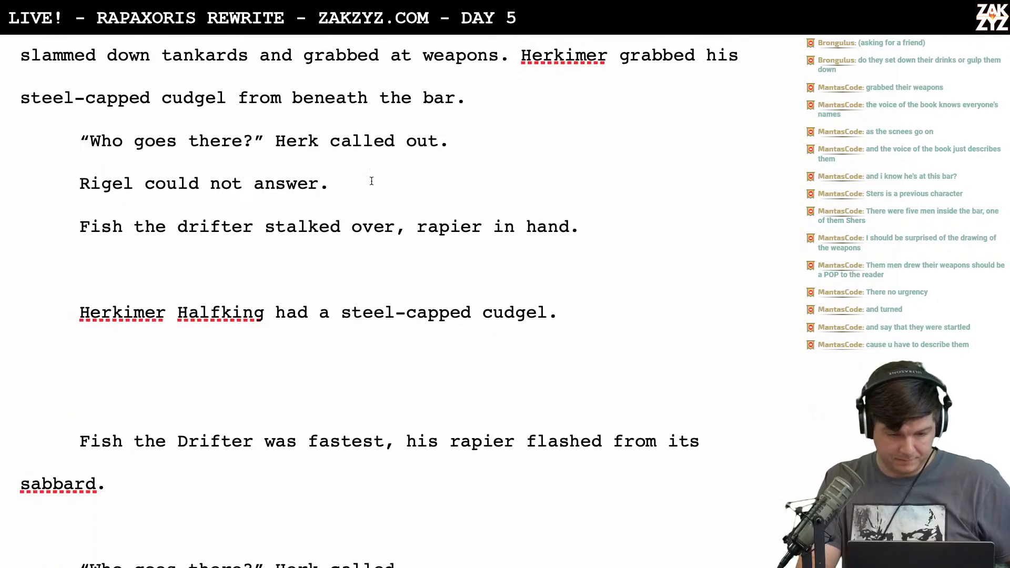
Insert the paragraph "Fish the drifter closed in, rapier in hand." after "Rigel could not answer."
{"action": "left_click", "coordinate": [371, 181]}
{"action": "key", "text": "Return"}
{"action": "type", "text": "Fish the driv"}
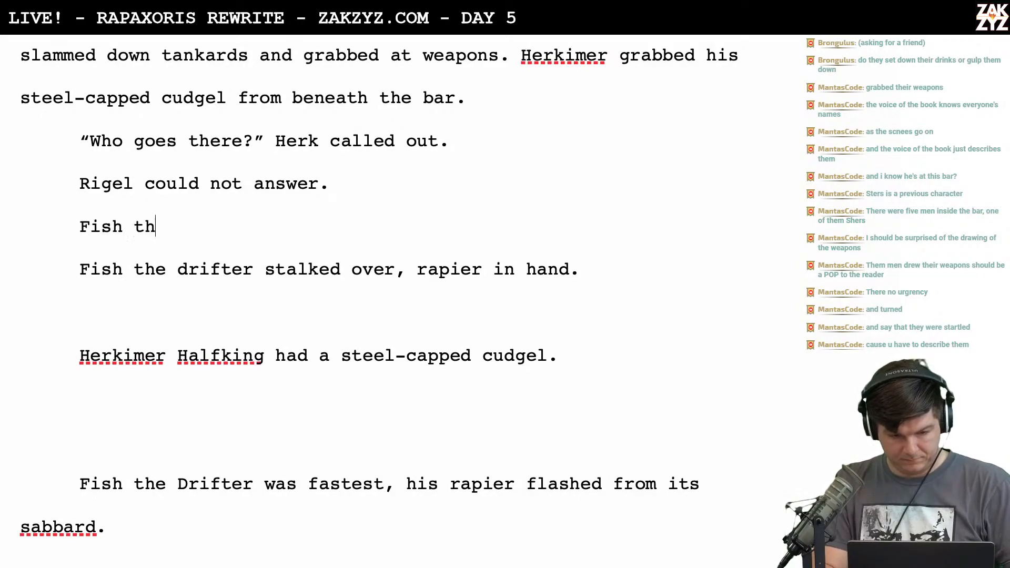
{"action": "key", "text": "BackSpace"}
{"action": "key", "text": "BackSpace"}
{"action": "key", "text": "BackSpace"}
{"action": "type", "text": "r"}
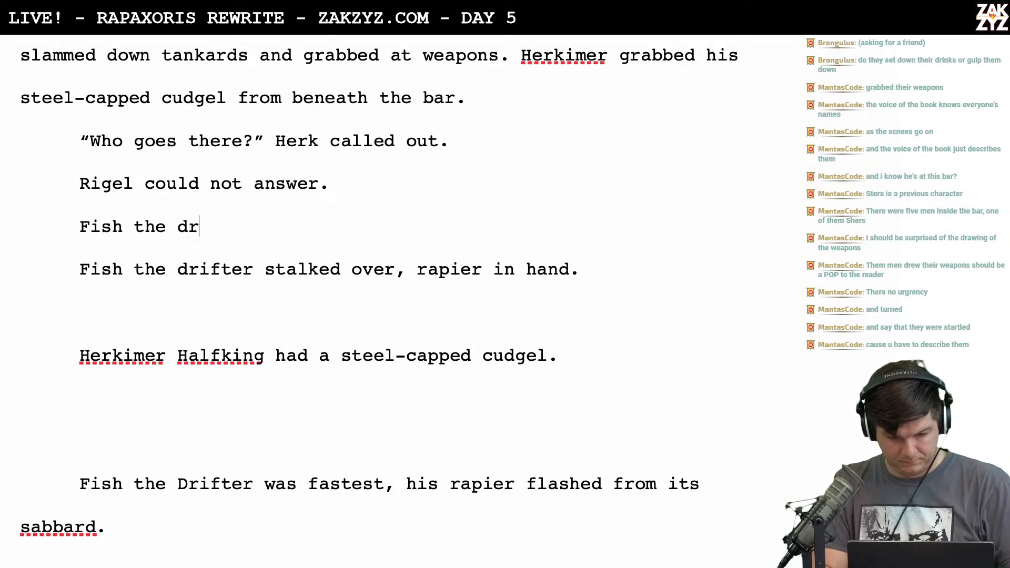
{"action": "type", "text": "ifter closed "}
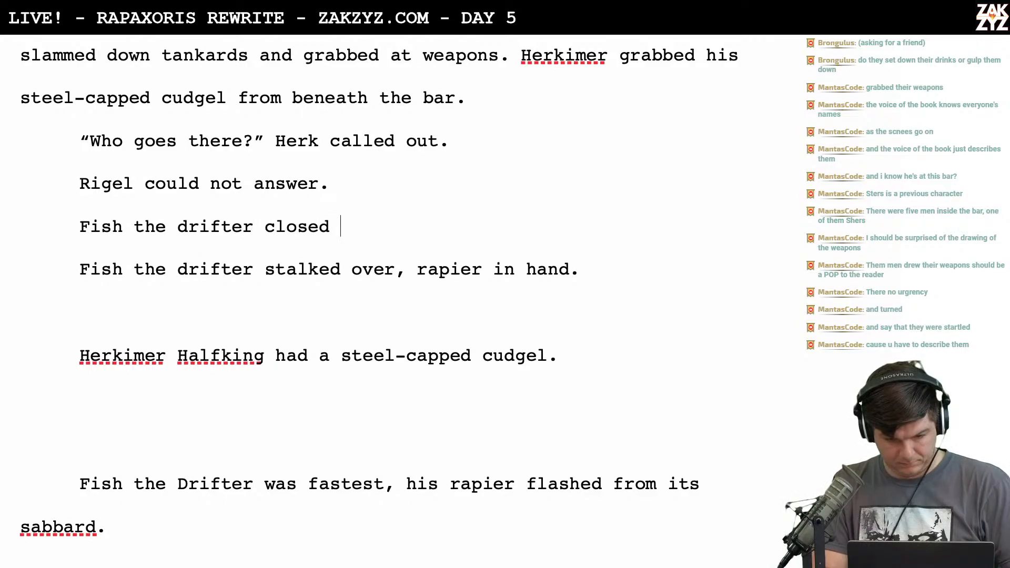
{"action": "type", "text": "in, rapier in hand."}
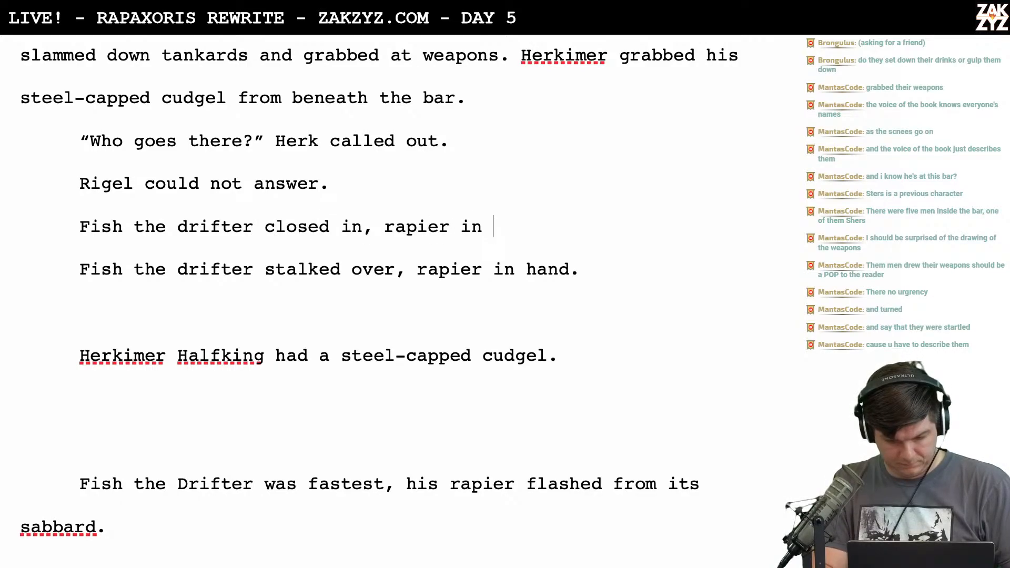
Delete the old draft text from "Fish the drifter stalked over, rapier in hand." through "his gaff hook close at hand."
{"action": "key", "text": "shift+Down"}
{"action": "key", "text": "shift+Down"}
{"action": "key", "text": "shift+Down"}
{"action": "key", "text": "shift+Down"}
{"action": "key", "text": "shift+Down"}
{"action": "key", "text": "shift+Down"}
{"action": "key", "text": "shift+Down"}
{"action": "key", "text": "shift+Down"}
{"action": "key", "text": "shift+Down"}
{"action": "key", "text": "shift+Down"}
{"action": "key", "text": "shift+Down"}
{"action": "key", "text": "shift+Down"}
{"action": "key", "text": "shift+Down"}
{"action": "key", "text": "shift+Down"}
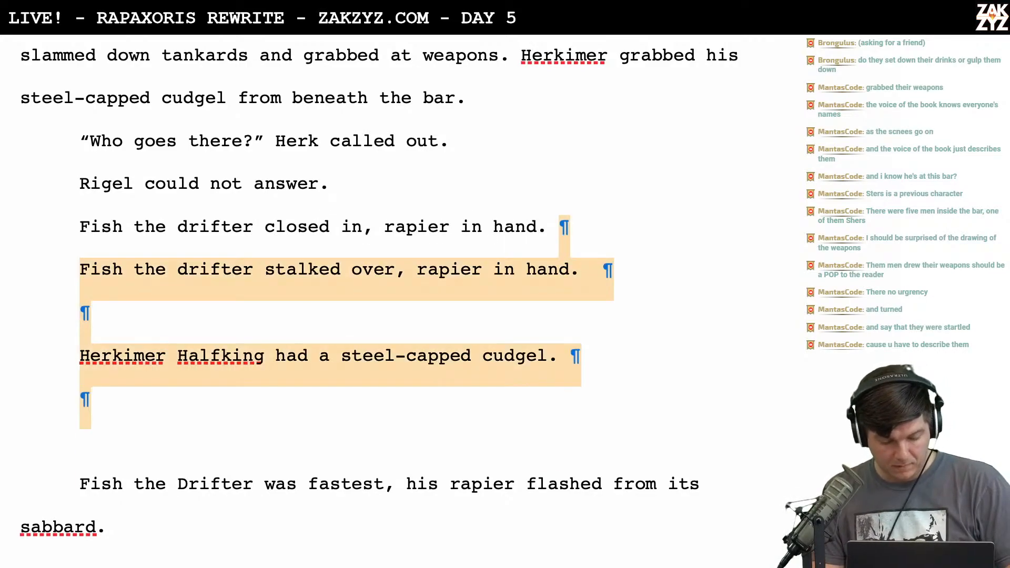
{"action": "key", "text": "shift+Down"}
{"action": "key", "text": "shift+Down"}
{"action": "key", "text": "shift+Down"}
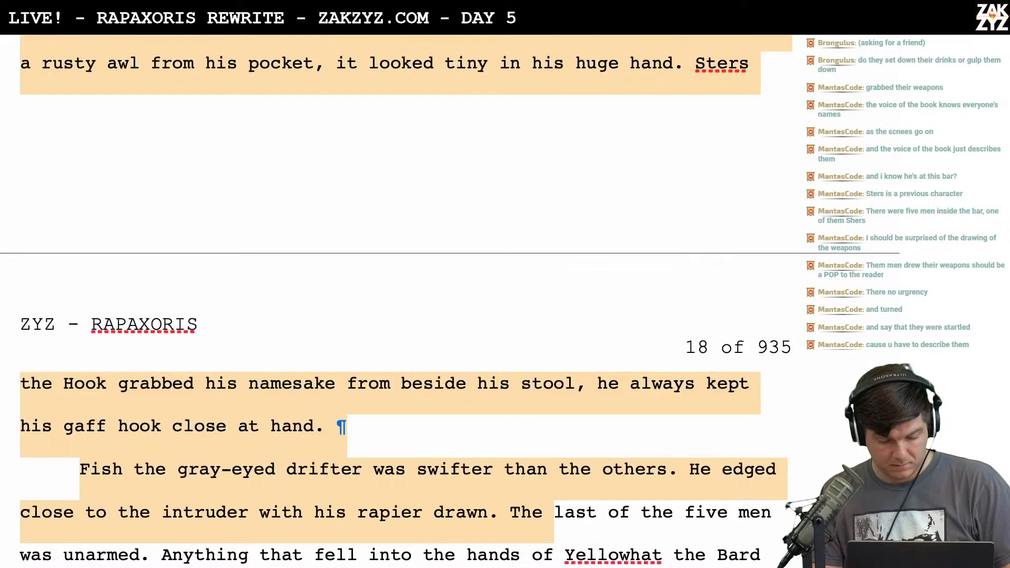
{"action": "key", "text": "shift+Up"}
{"action": "key", "text": "shift+Up"}
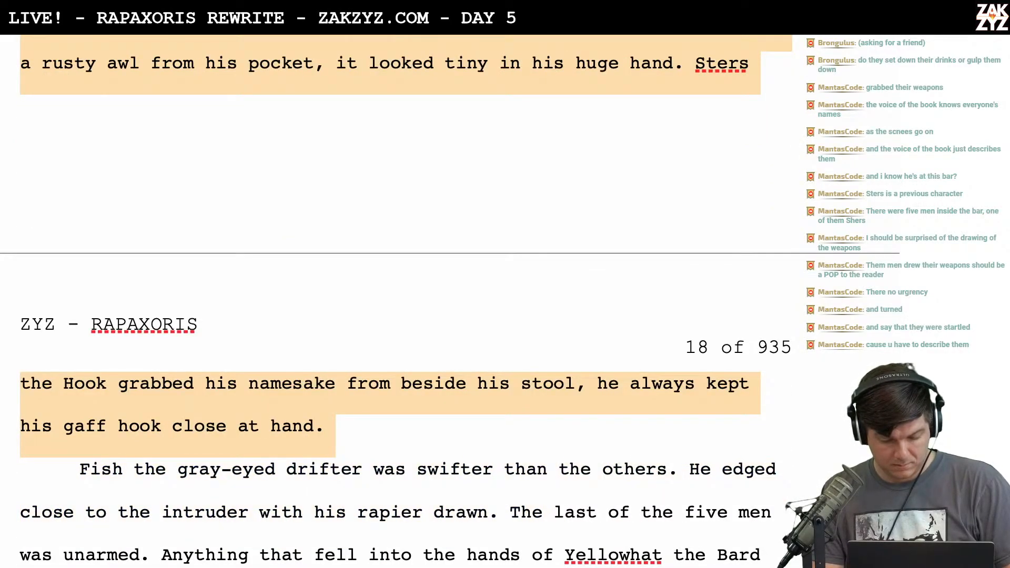
{"action": "key", "text": "BackSpace"}
Delete the two sentences about the gray-eyed drifter edging close with his rapier, keeping "The last of the five men" as its own paragraph
{"action": "scroll", "coordinate": [397, 301], "scroll_direction": "up", "scroll_amount": 2}
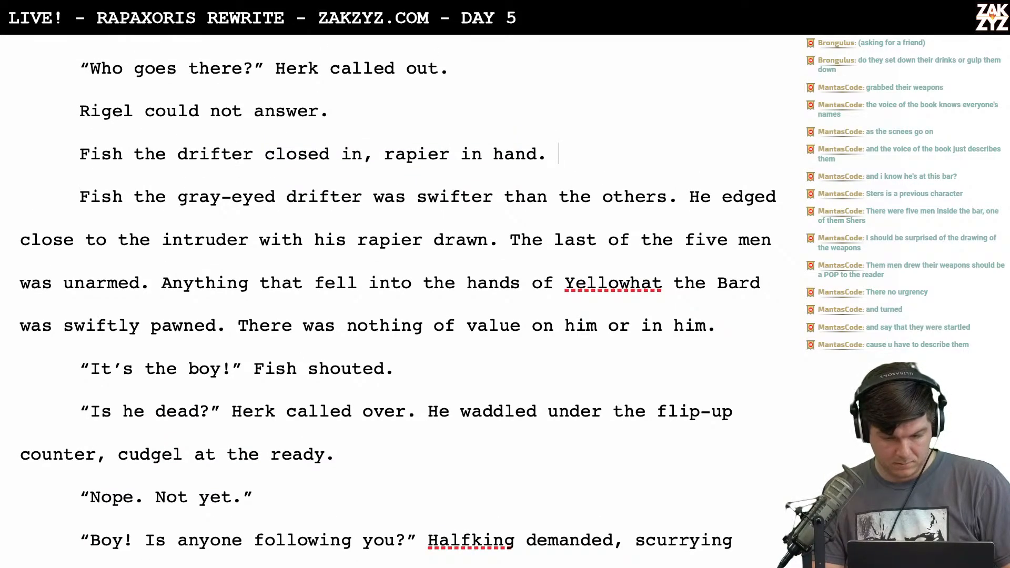
{"action": "key", "text": "shift+Down"}
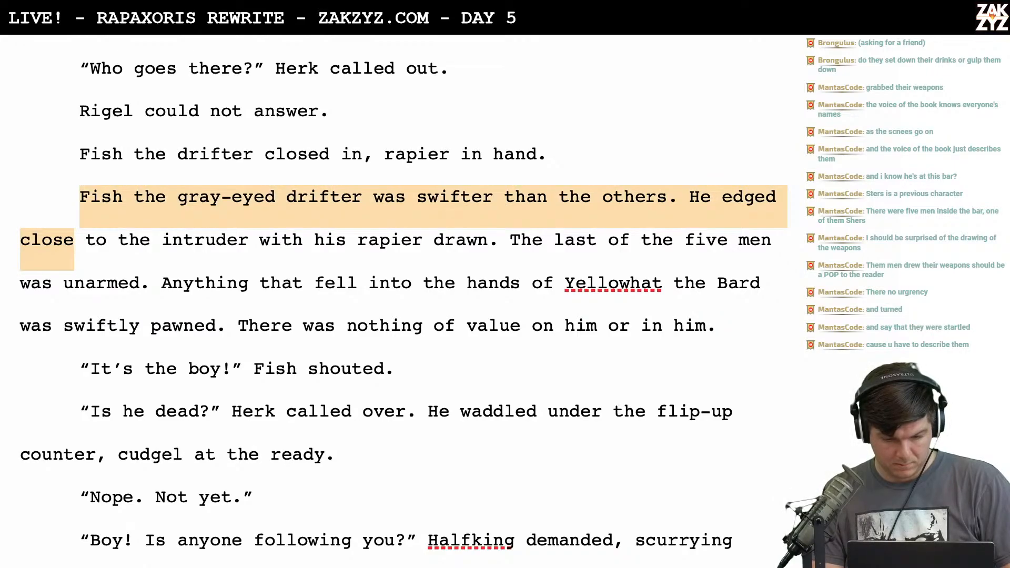
{"action": "left_click", "coordinate": [493, 236]}
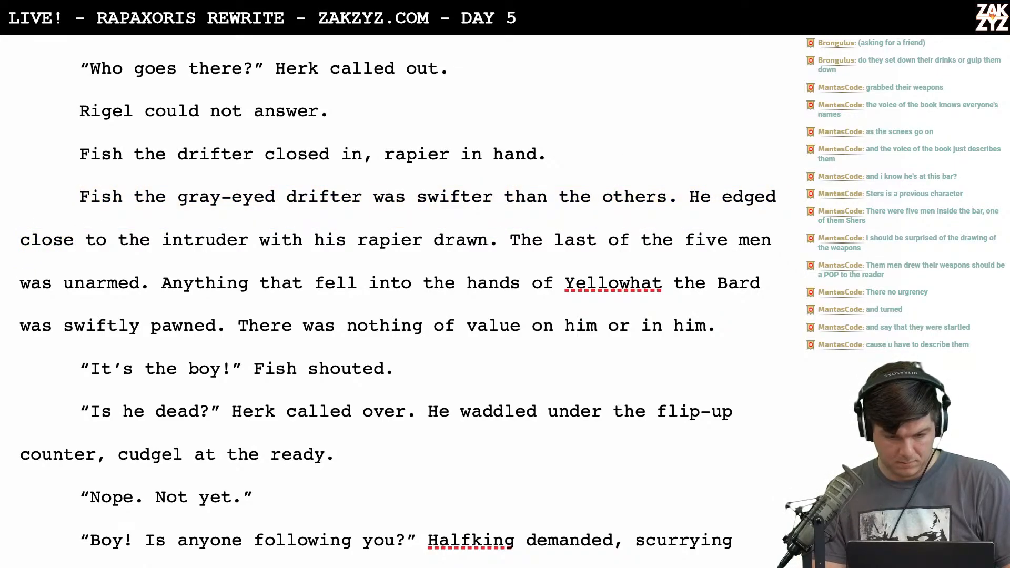
{"action": "key", "text": "shift+Up"}
{"action": "key", "text": "shift+Up"}
{"action": "key", "text": "shift+Right"}
{"action": "key", "text": "shift+Right"}
{"action": "key", "text": "shift+Right"}
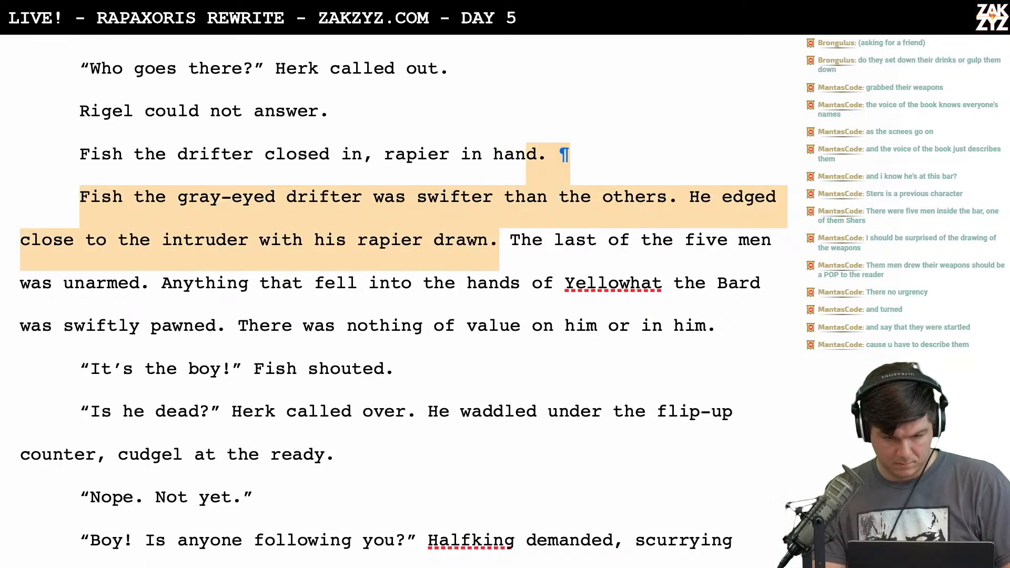
{"action": "type", "text": "\\ The last of the"}
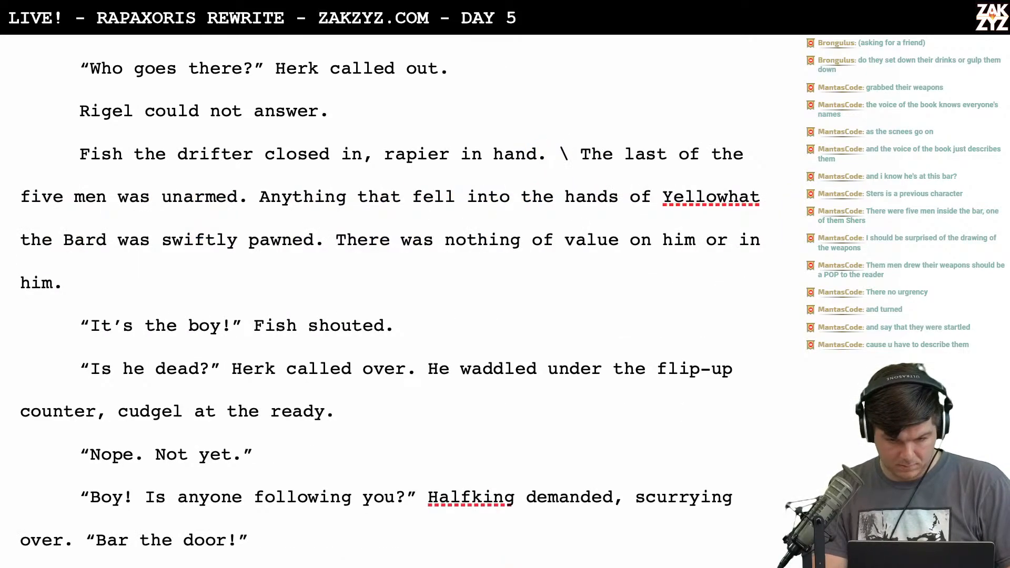
{"action": "key", "text": "BackSpace"}
{"action": "key", "text": "Return"}
{"action": "type", "text": "Fat toles cl"}
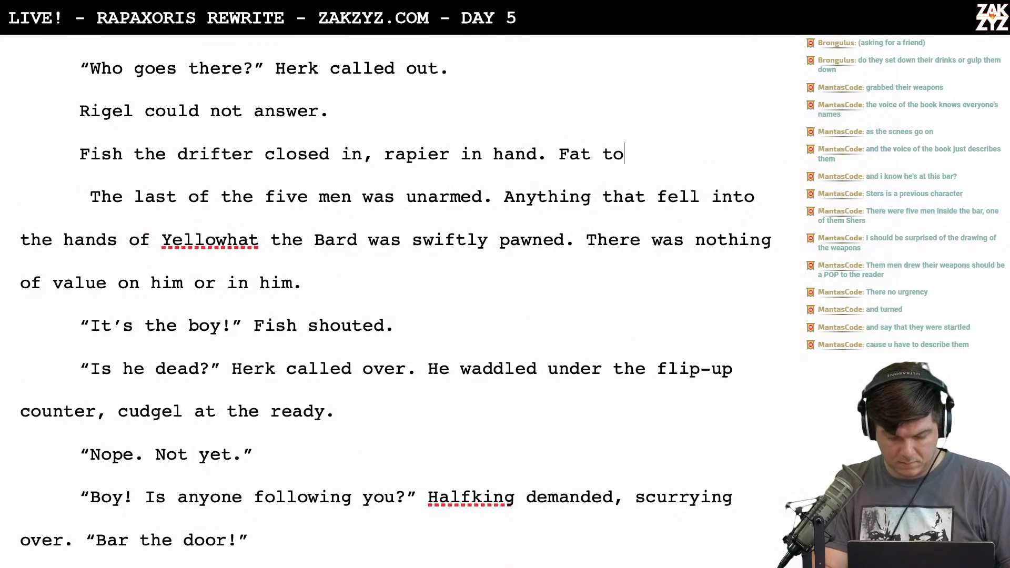
{"action": "key", "text": "BackSpace"}
{"action": "key", "text": "BackSpace"}
{"action": "key", "text": "BackSpace"}
{"action": "key", "text": "BackSpace"}
{"action": "key", "text": "BackSpace"}
{"action": "key", "text": "BackSpace"}
{"action": "key", "text": "BackSpace"}
{"action": "key", "text": "BackSpace"}
{"action": "key", "text": "BackSpace"}
{"action": "key", "text": "BackSpace"}
{"action": "key", "text": "BackSpace"}
{"action": "key", "text": "BackSpace"}
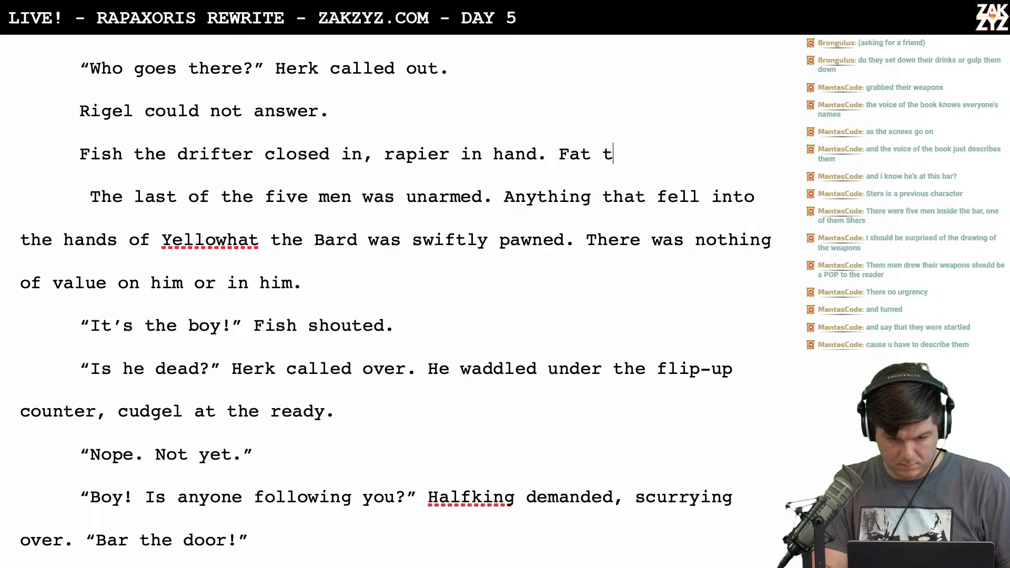
{"action": "type", "text": "Fat toles"}
{"action": "key", "text": "BackSpace"}
{"action": "key", "text": "BackSpace"}
{"action": "key", "text": "BackSpace"}
{"action": "key", "text": "BackSpace"}
{"action": "key", "text": "BackSpace"}
{"action": "key", "text": "BackSpace"}
{"action": "key", "text": "BackSpace"}
{"action": "key", "text": "BackSpace"}
{"action": "key", "text": "BackSpace"}
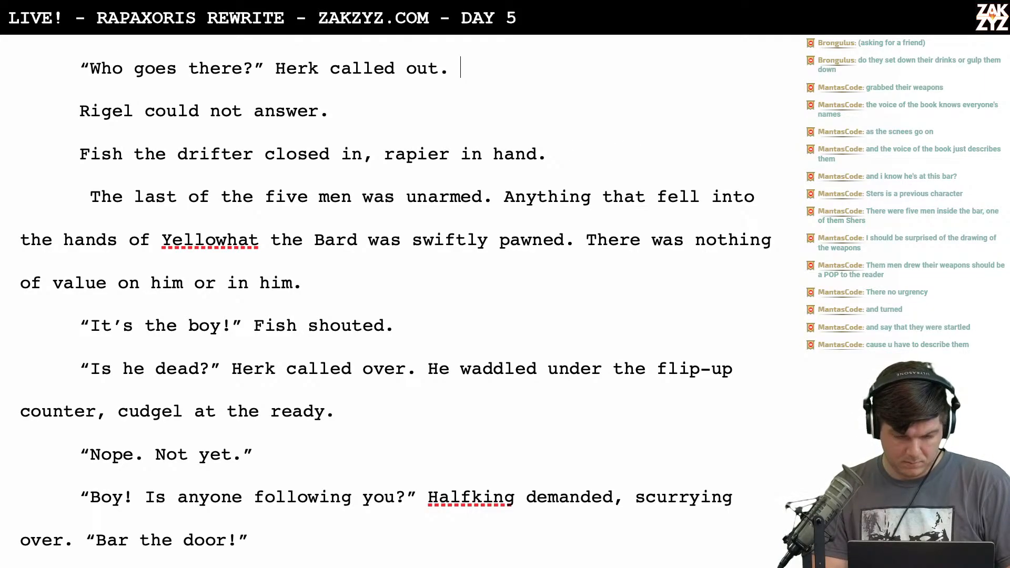
Add the sentence "Fat Toles drew a rusty awl." after Herkimer grabs his cudgel from beneath the bar
{"action": "key", "text": "Up"}
{"action": "key", "text": "Up"}
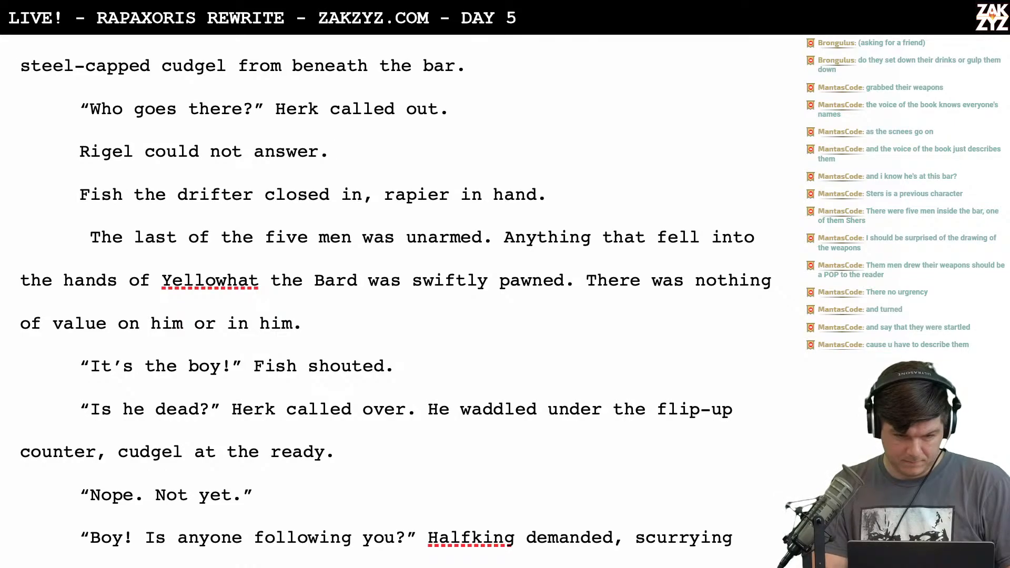
{"action": "scroll", "coordinate": [587, 335], "scroll_direction": "up", "scroll_amount": 3}
{"action": "type", "text": "Fat tole"}
{"action": "type", "text": "s "}
{"action": "type", "text": "p"}
{"action": "key", "text": "BackSpace"}
{"action": "key", "text": "BackSpace"}
{"action": "key", "text": "BackSpace"}
{"action": "key", "text": "BackSpace"}
{"action": "key", "text": "BackSpace"}
{"action": "key", "text": "BackSpace"}
{"action": "key", "text": "BackSpace"}
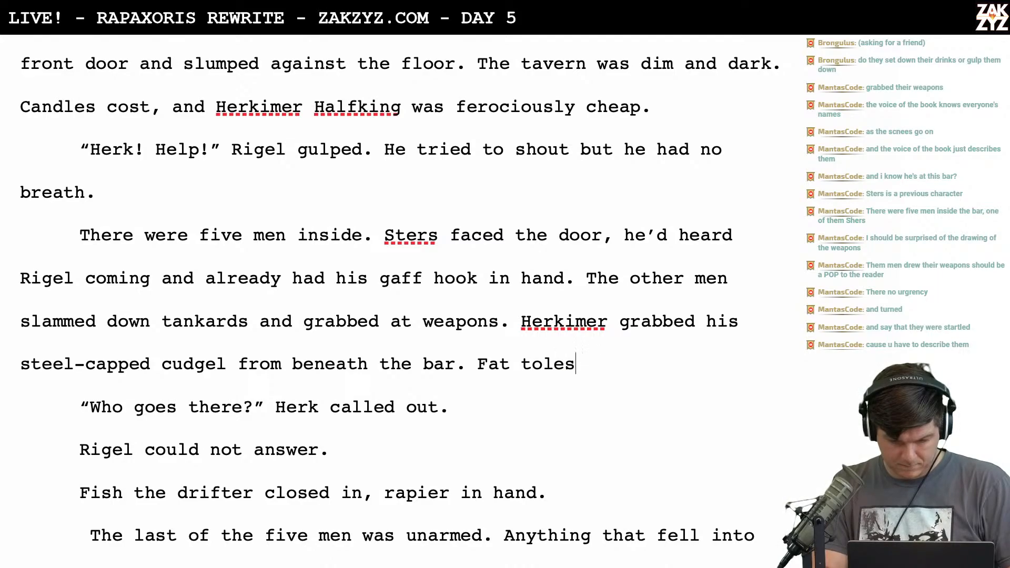
{"action": "type", "text": "Toles dr"}
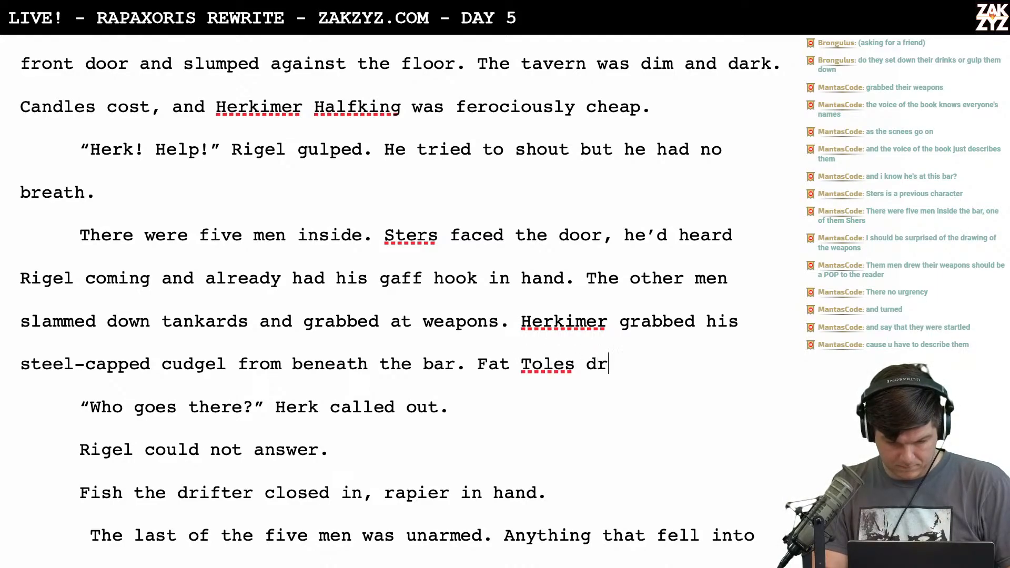
{"action": "type", "text": "ew a rusty a"}
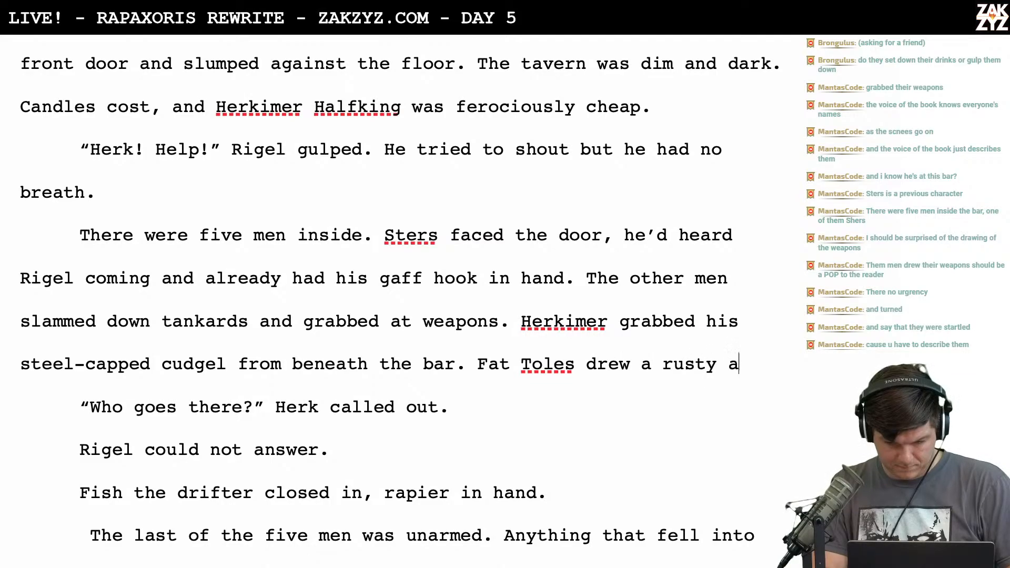
{"action": "type", "text": "wl."}
Insert a new line reading "Fish the drifter drew his rapier" below "Rigel could not answer."
{"action": "scroll", "coordinate": [524, 359], "scroll_direction": "down", "scroll_amount": 2}
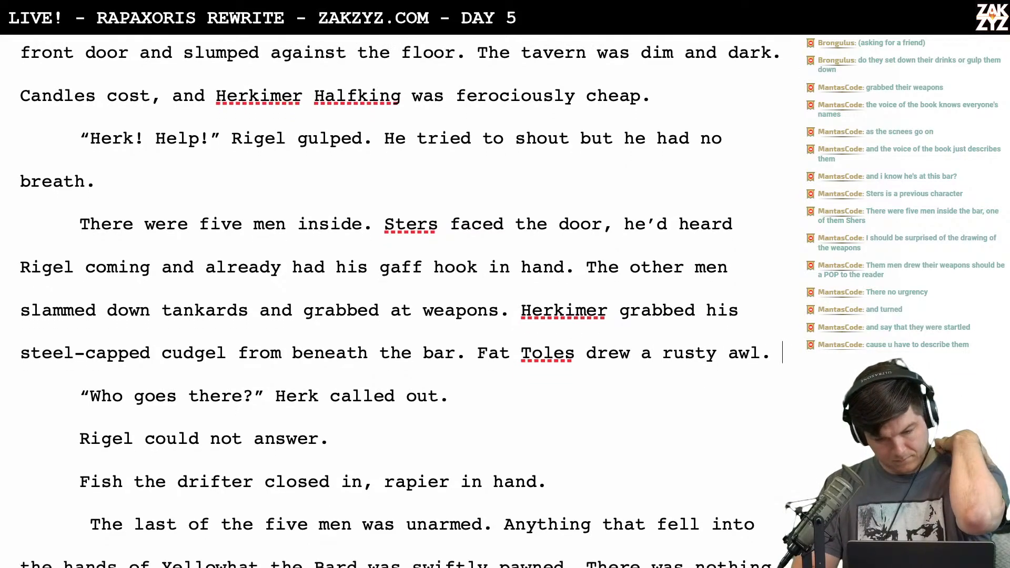
{"action": "scroll", "coordinate": [525, 359], "scroll_direction": "down", "scroll_amount": 3}
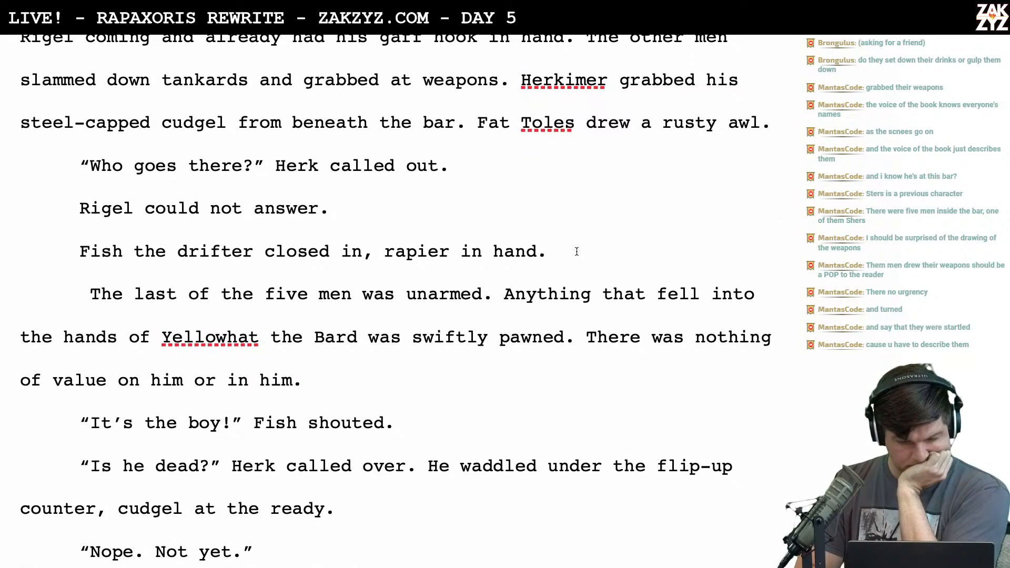
{"action": "left_click", "coordinate": [558, 213]}
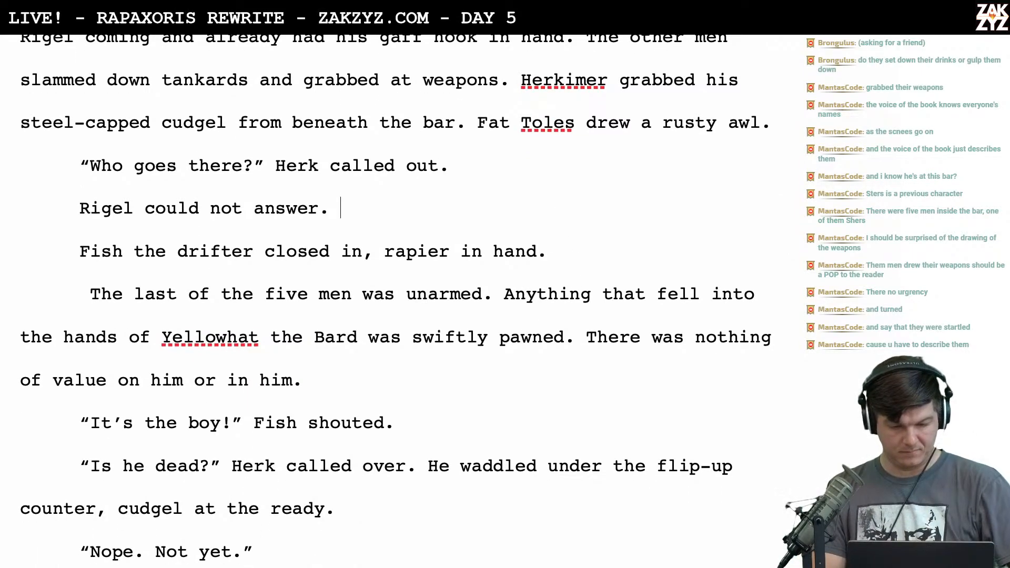
{"action": "key", "text": "Return"}
{"action": "key", "text": "Left"}
{"action": "type", "text": "Fish"}
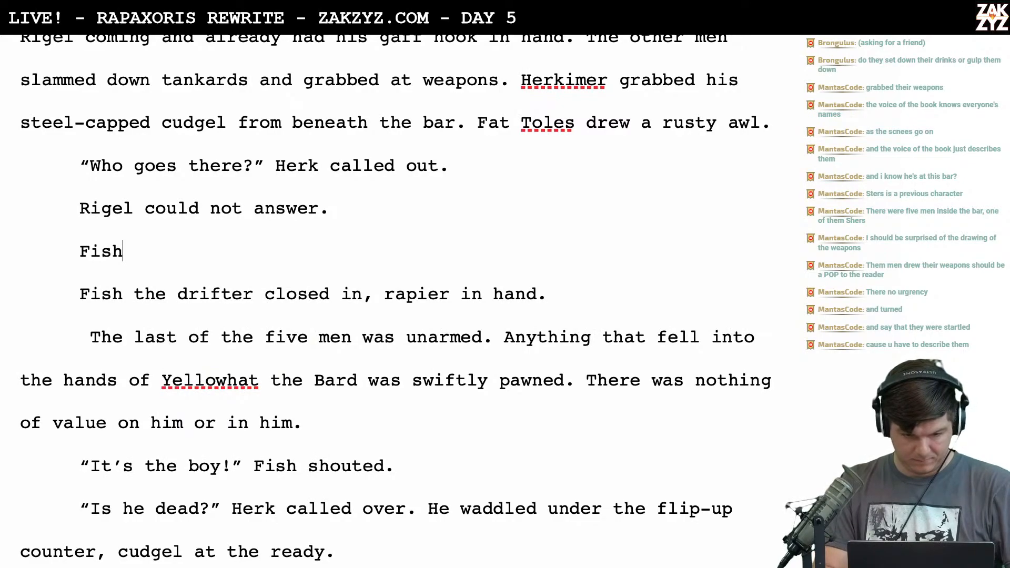
{"action": "type", "text": " the drifter "}
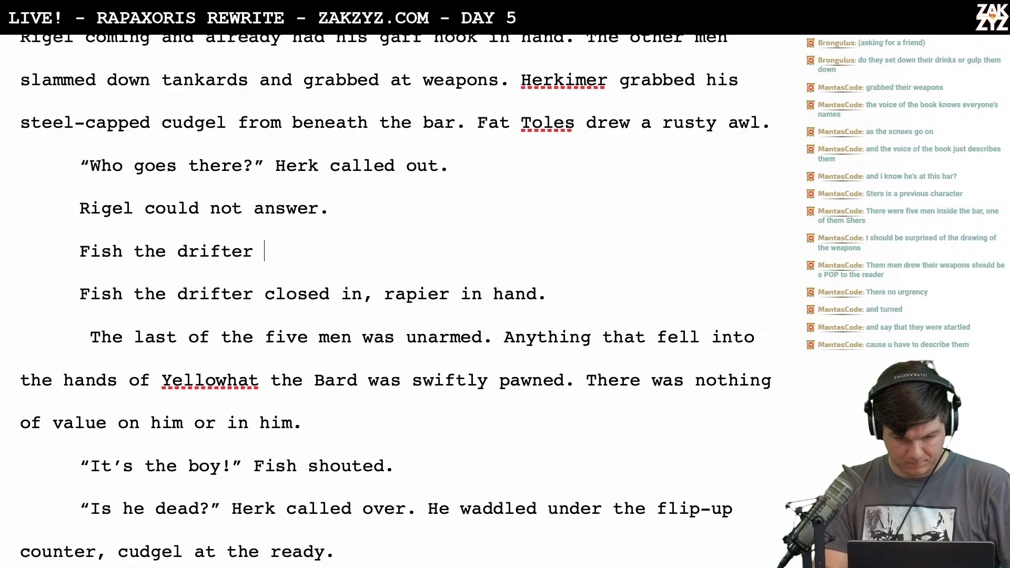
{"action": "type", "text": "drew his rapier"}
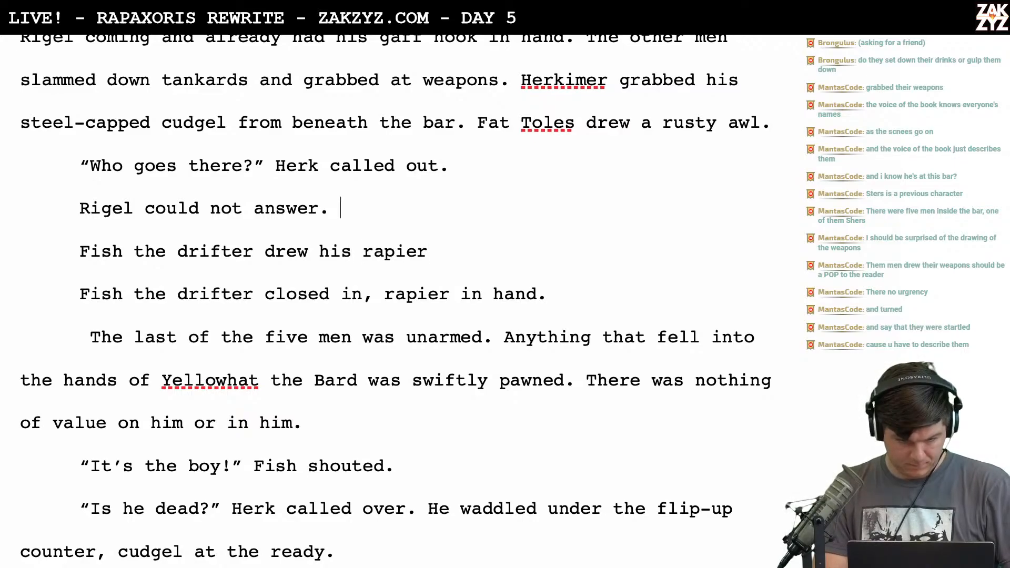
Insert the paragraph "Fish's rapier flashed from its scabbard." directly below "Rigel could not answer."
{"action": "key", "text": "Return"}
{"action": "type", "text": "Fish's"}
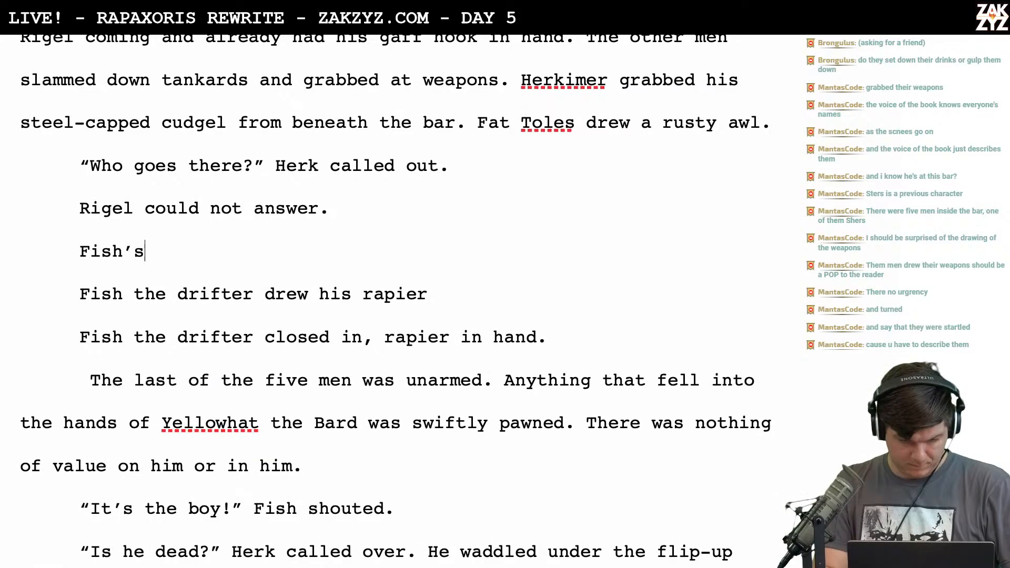
{"action": "type", "text": " rapier flashed"}
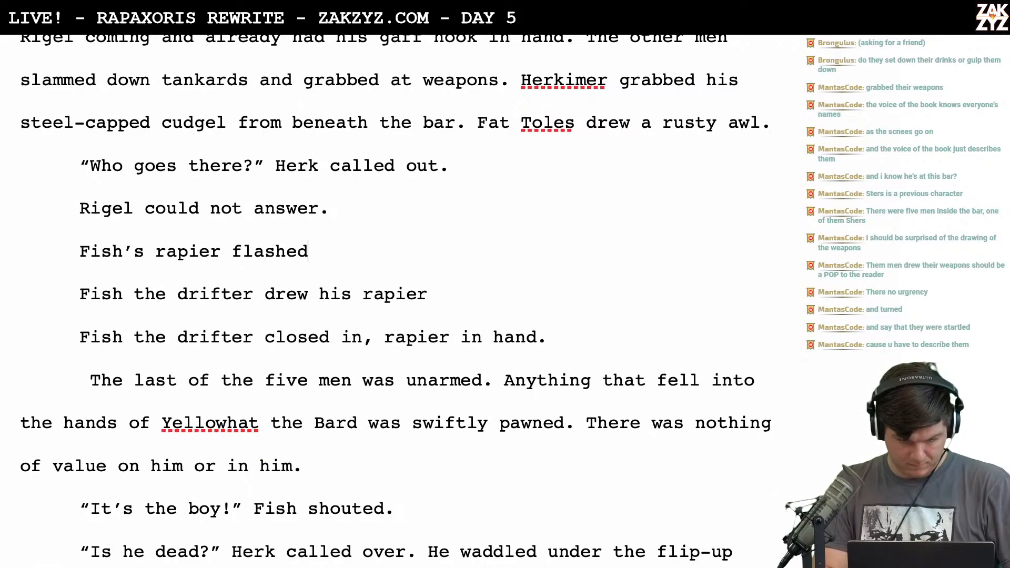
{"action": "type", "text": " from its ca"}
{"action": "key", "text": "BackSpace"}
{"action": "key", "text": "BackSpace"}
{"action": "type", "text": "s"}
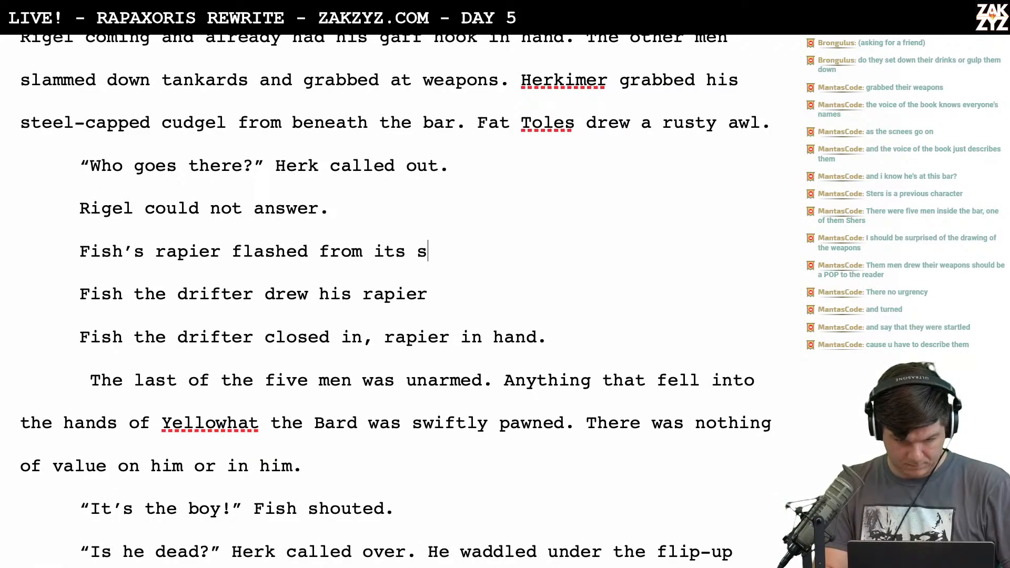
{"action": "type", "text": "cabbard."}
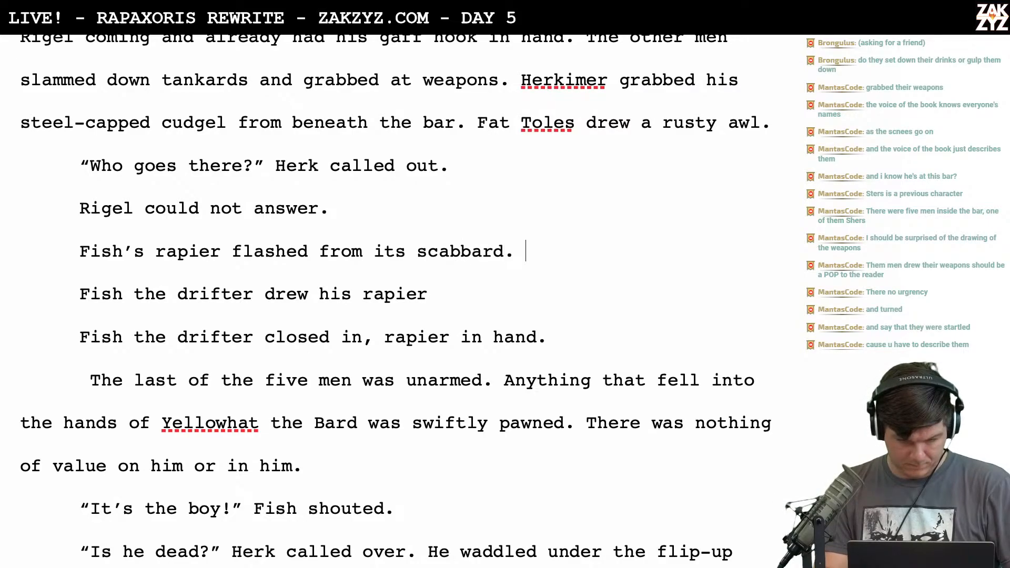
Delete the two "Fish the drifter" draft lines and join "The last of the five men" to the scabbard sentence's paragraph
{"action": "key", "text": "shift+Down"}
{"action": "key", "text": "shift+Down"}
{"action": "key", "text": "shift+Right"}
{"action": "key", "text": "shift+Right"}
{"action": "key", "text": "shift+Right"}
{"action": "key", "text": "shift+Right"}
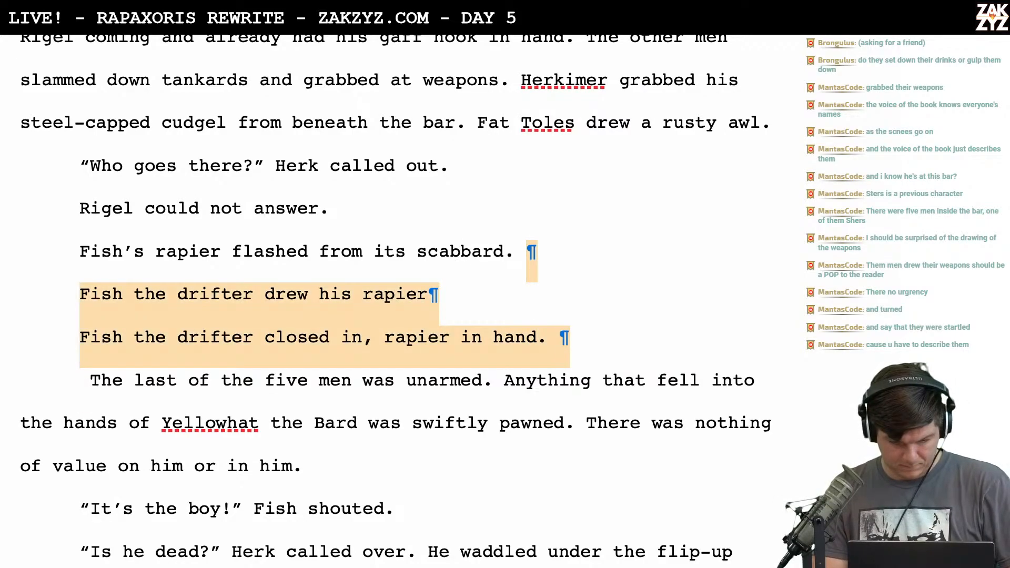
{"action": "key", "text": "shift+Right"}
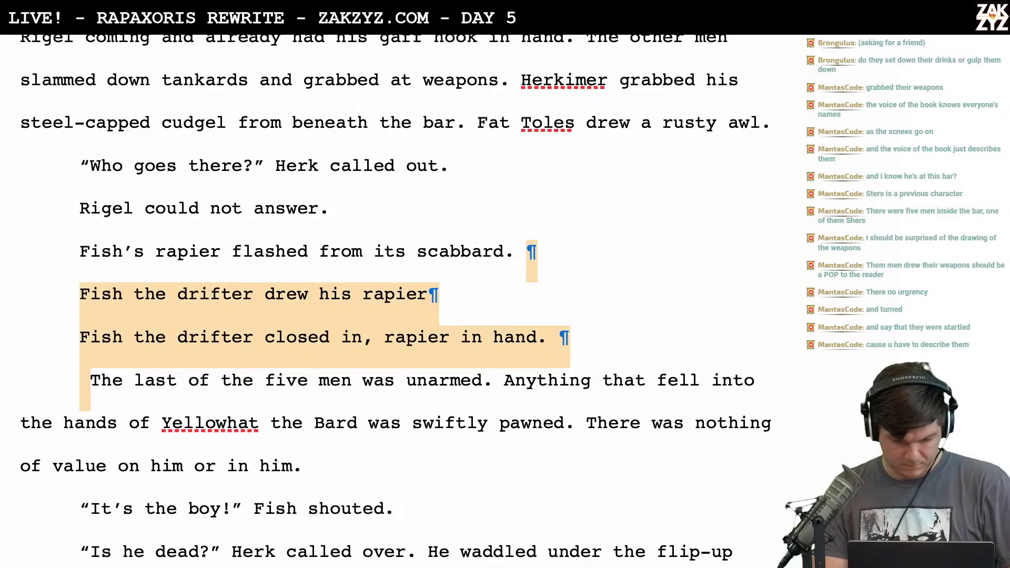
{"action": "key", "text": "shift+Left"}
{"action": "key", "text": "shift+Right"}
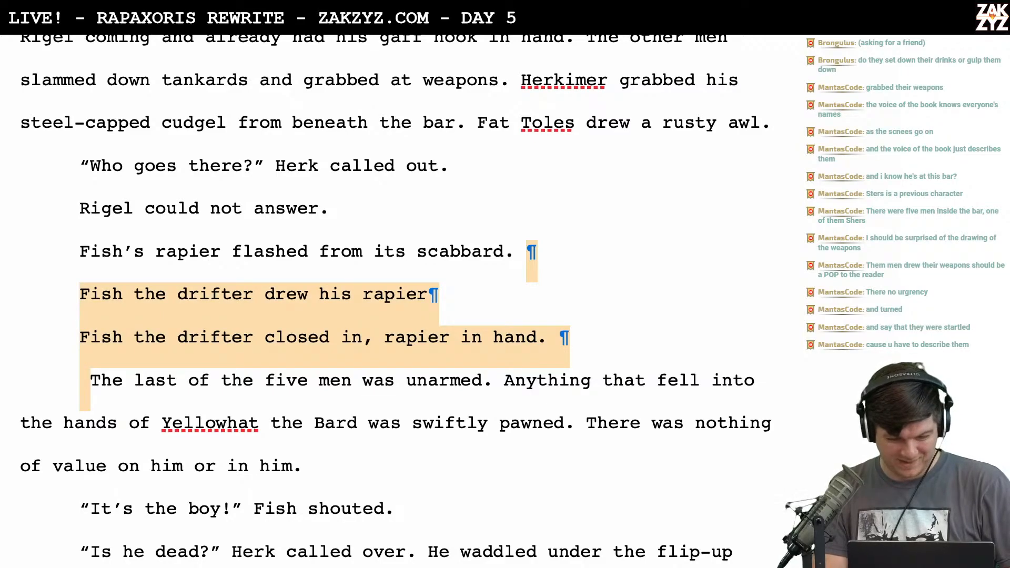
{"action": "key", "text": "BackSpace"}
Extend the sentence about Fish's rapier with "as he drew close" after "scabbard"
{"action": "scroll", "coordinate": [403, 302], "scroll_direction": "down", "scroll_amount": 2}
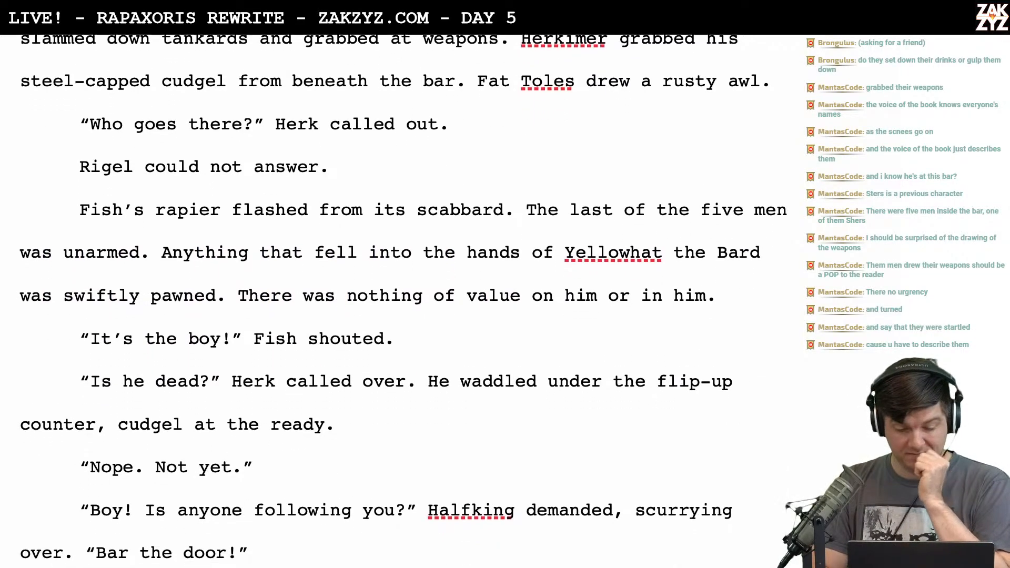
{"action": "key", "text": "Left"}
{"action": "key", "text": "Left"}
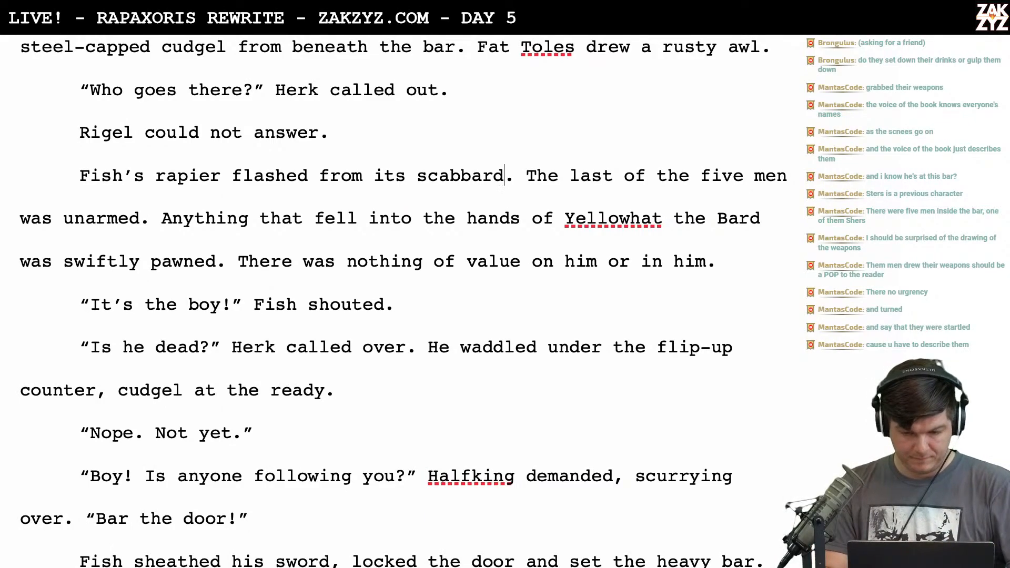
{"action": "type", "text": "as he drw"}
{"action": "key", "text": "BackSpace"}
{"action": "type", "text": "ew close"}
{"action": "scroll", "coordinate": [531, 271], "scroll_direction": "down", "scroll_amount": 2}
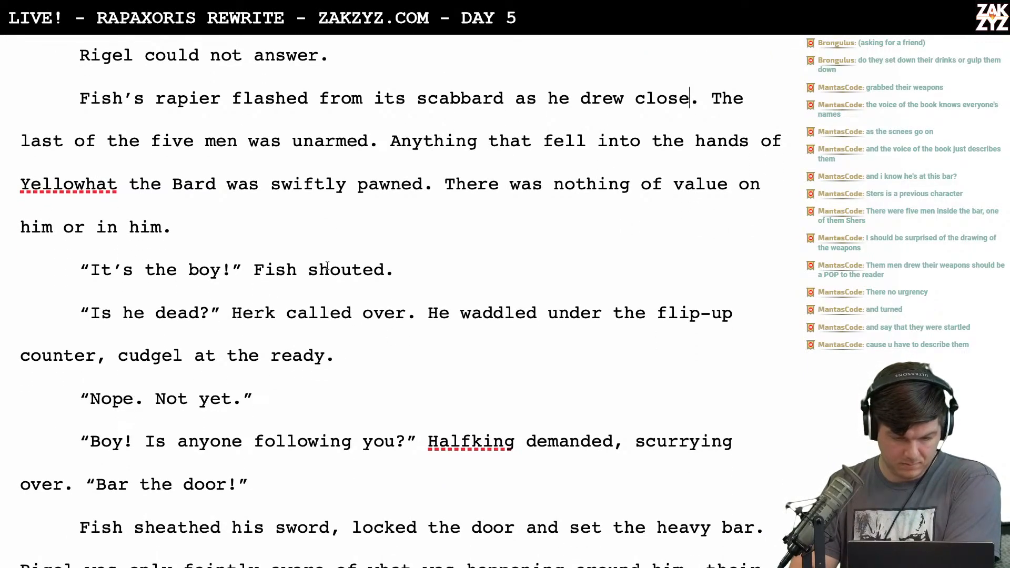
Change the verb "shouted" after "It's the boy!" Fish to "said"
{"action": "key", "text": "BackSpace"}
{"action": "key", "text": "BackSpace"}
{"action": "key", "text": "BackSpace"}
{"action": "key", "text": "BackSpace"}
{"action": "key", "text": "BackSpace"}
{"action": "key", "text": "BackSpace"}
{"action": "key", "text": "BackSpace"}
{"action": "type", "text": "s"}
{"action": "key", "text": "BackSpace"}
{"action": "type", "text": "excla"}
{"action": "key", "text": "BackSpace"}
{"action": "key", "text": "BackSpace"}
{"action": "key", "text": "BackSpace"}
{"action": "key", "text": "BackSpace"}
{"action": "key", "text": "BackSpace"}
{"action": "type", "text": "said"}
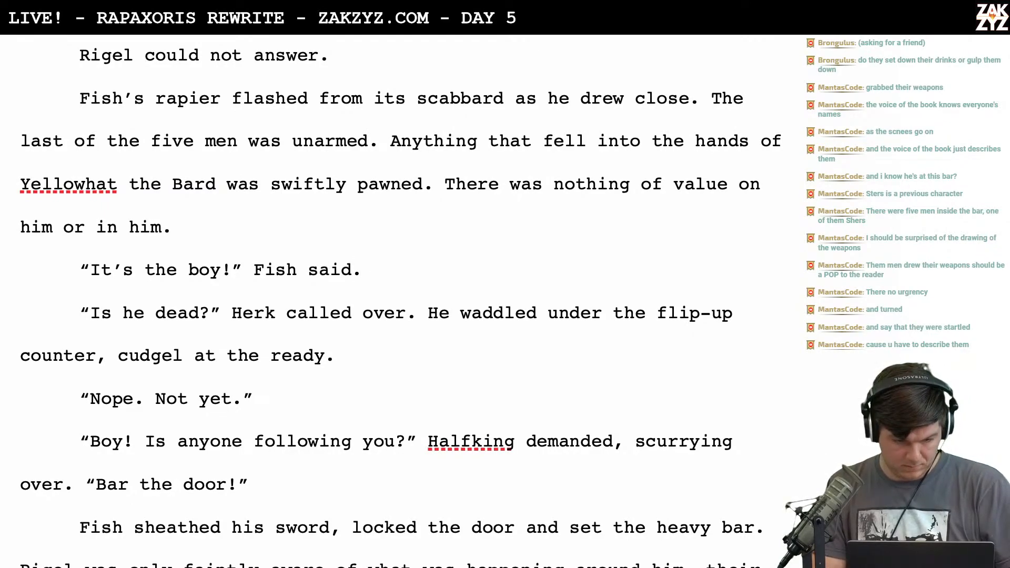
Replace the speech verb in Fish's "It's the boy!" line with "cried."
{"action": "key", "text": "BackSpace"}
{"action": "key", "text": "BackSpace"}
{"action": "key", "text": "BackSpace"}
{"action": "key", "text": "BackSpace"}
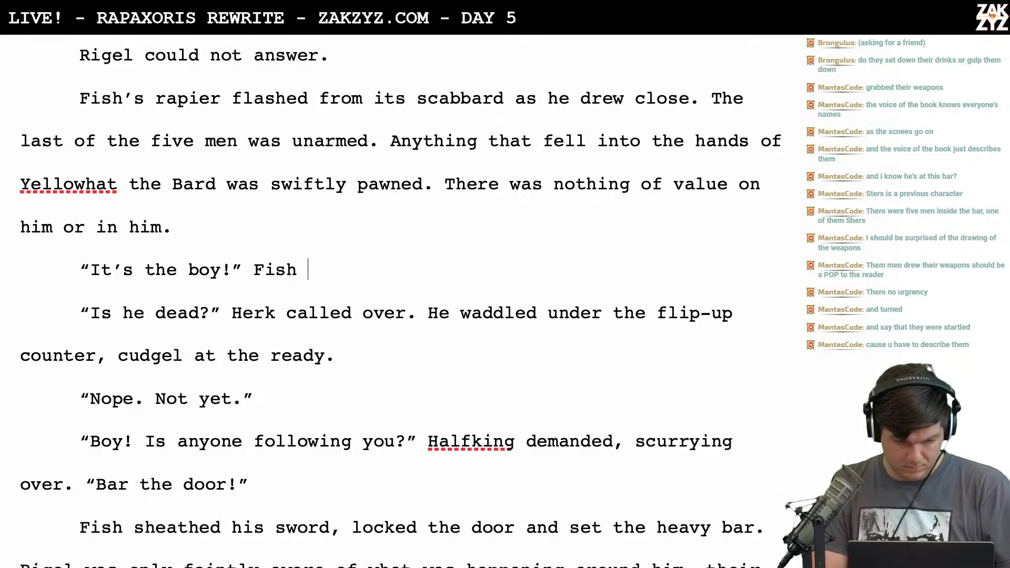
{"action": "type", "text": "said"}
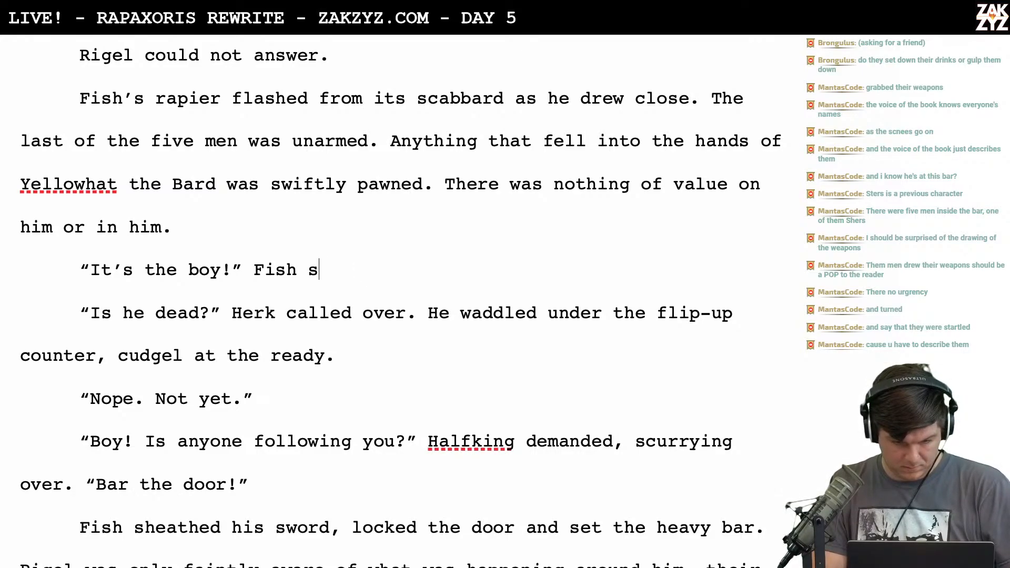
{"action": "key", "text": "BackSpace"}
{"action": "key", "text": "BackSpace"}
{"action": "key", "text": "BackSpace"}
{"action": "key", "text": "BackSpace"}
{"action": "key", "text": "BackSpace"}
{"action": "type", "text": "cried."}
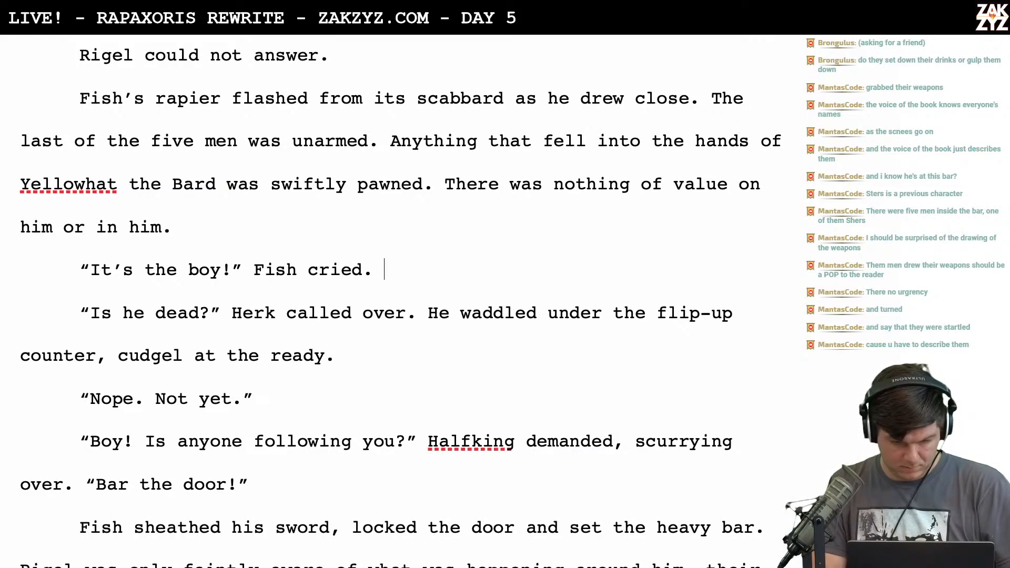
Erase "cried." from Fish's dialogue tag, try "growl" in its place, and cut that back to "g"
{"action": "key", "text": "BackSpace"}
{"action": "key", "text": "BackSpace"}
{"action": "key", "text": "BackSpace"}
{"action": "key", "text": "BackSpace"}
{"action": "key", "text": "BackSpace"}
{"action": "key", "text": "BackSpace"}
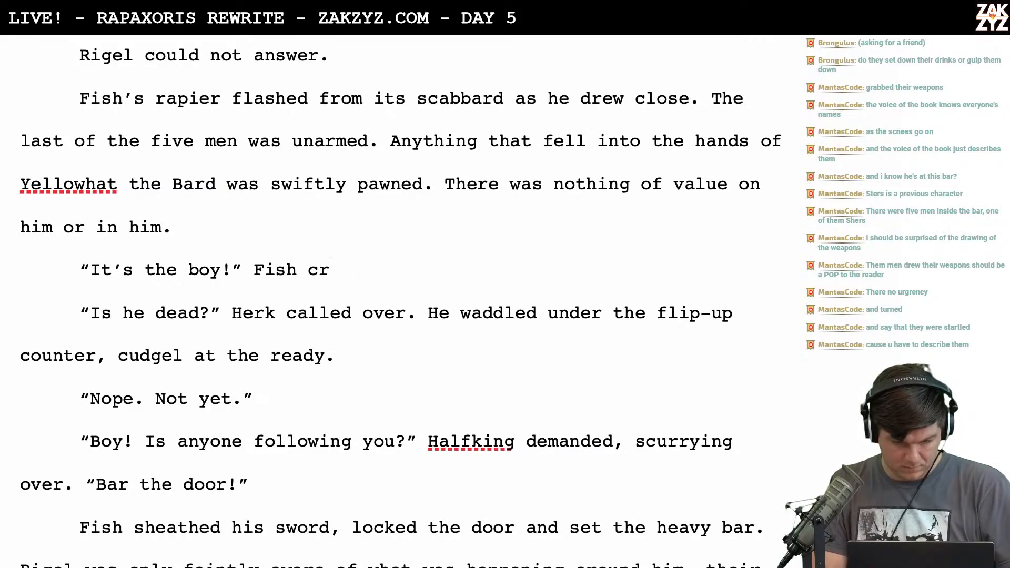
{"action": "type", "text": "growl"}
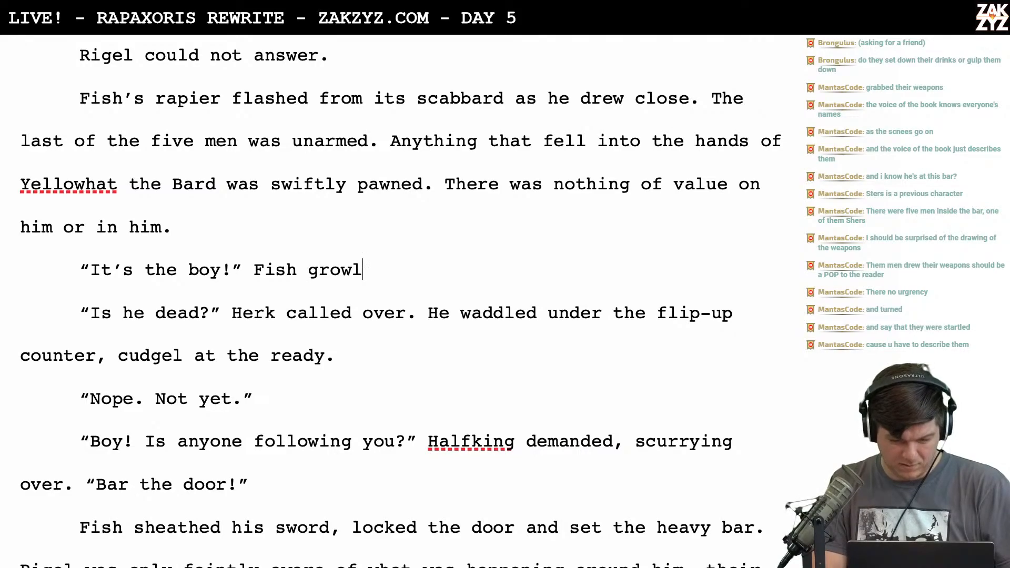
{"action": "key", "text": "BackSpace"}
{"action": "key", "text": "BackSpace"}
{"action": "key", "text": "BackSpace"}
{"action": "key", "text": "BackSpace"}
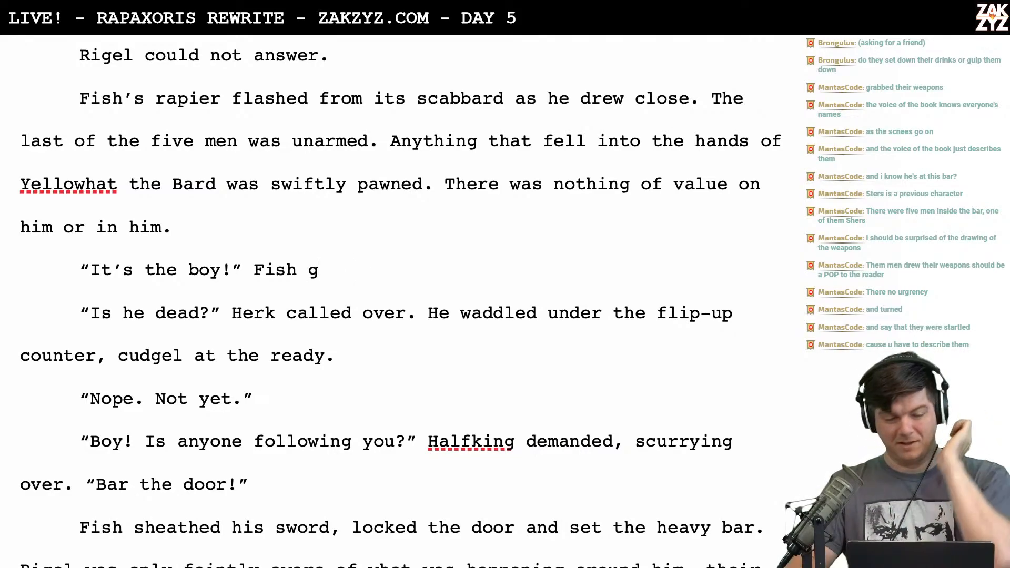
Insert "gulped down tankards and slammed them against the bar." after "The other men" in the paragraph about the five men
{"action": "scroll", "coordinate": [400, 303], "scroll_direction": "up", "scroll_amount": 5}
{"action": "scroll", "coordinate": [400, 303], "scroll_direction": "up", "scroll_amount": 3}
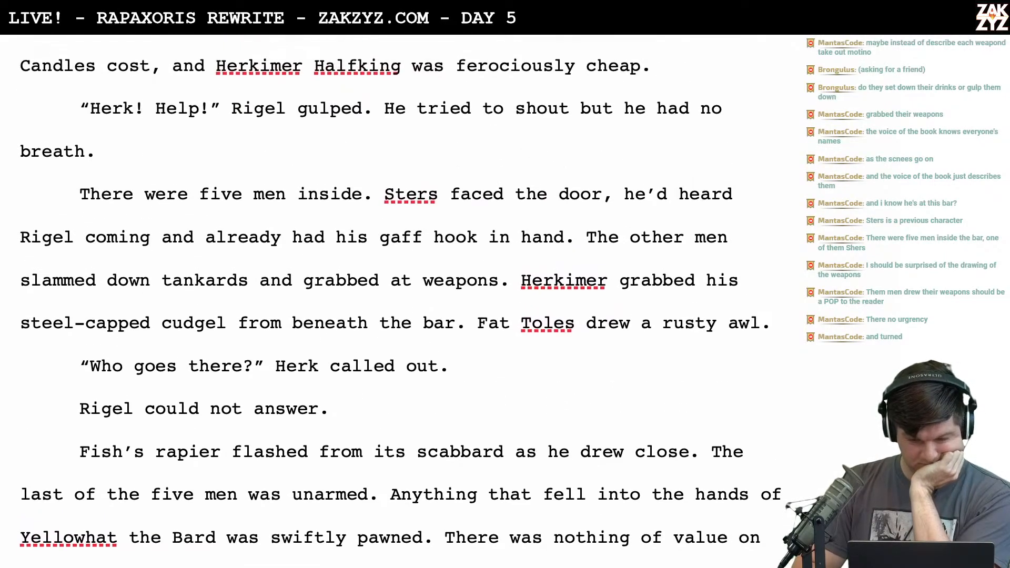
{"action": "scroll", "coordinate": [405, 300], "scroll_direction": "down", "scroll_amount": 1}
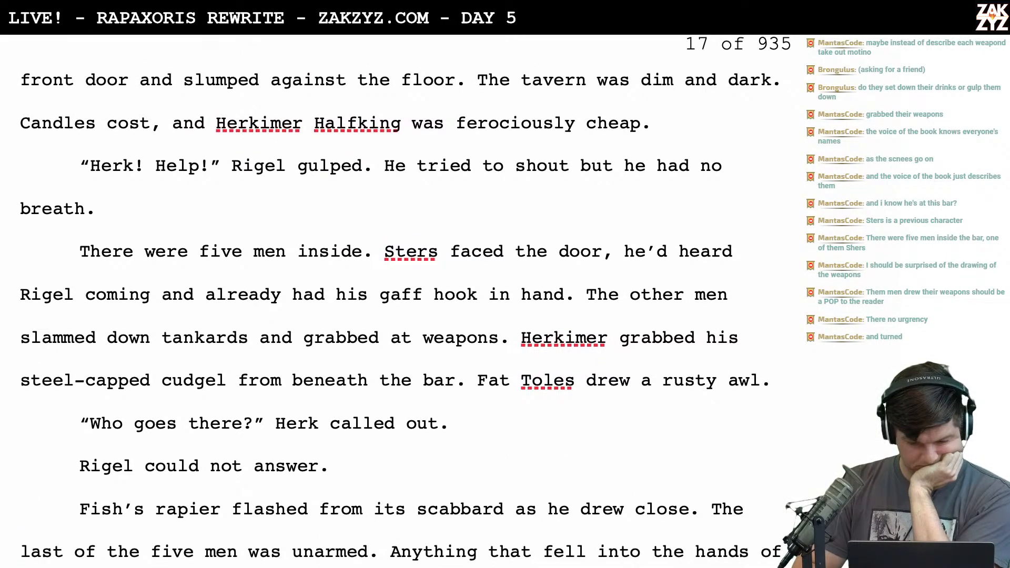
{"action": "left_click", "coordinate": [21, 337]}
{"action": "type", "text": "gulped "}
{"action": "type", "text": "down tank"}
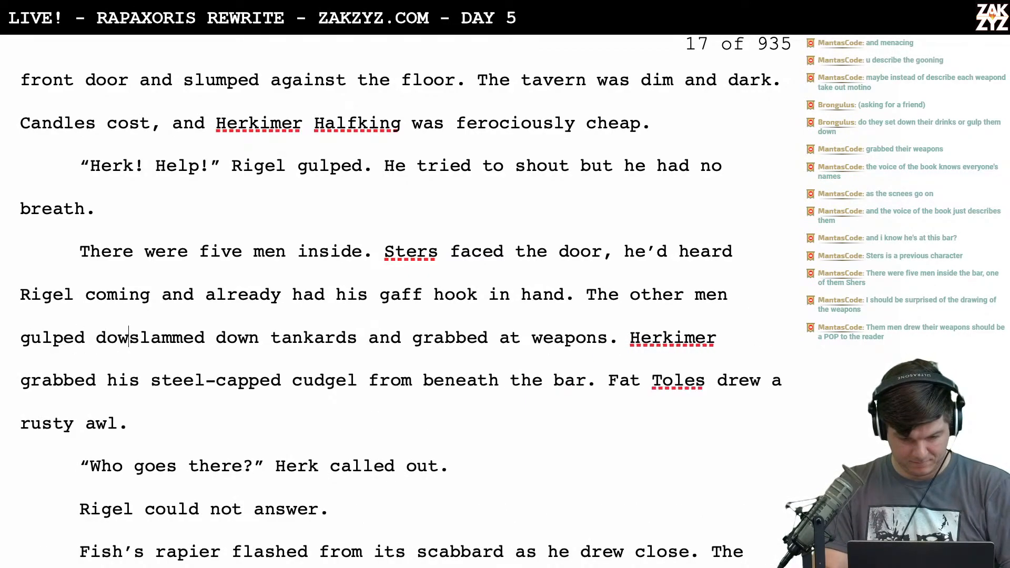
{"action": "type", "text": "ards and slammed t"}
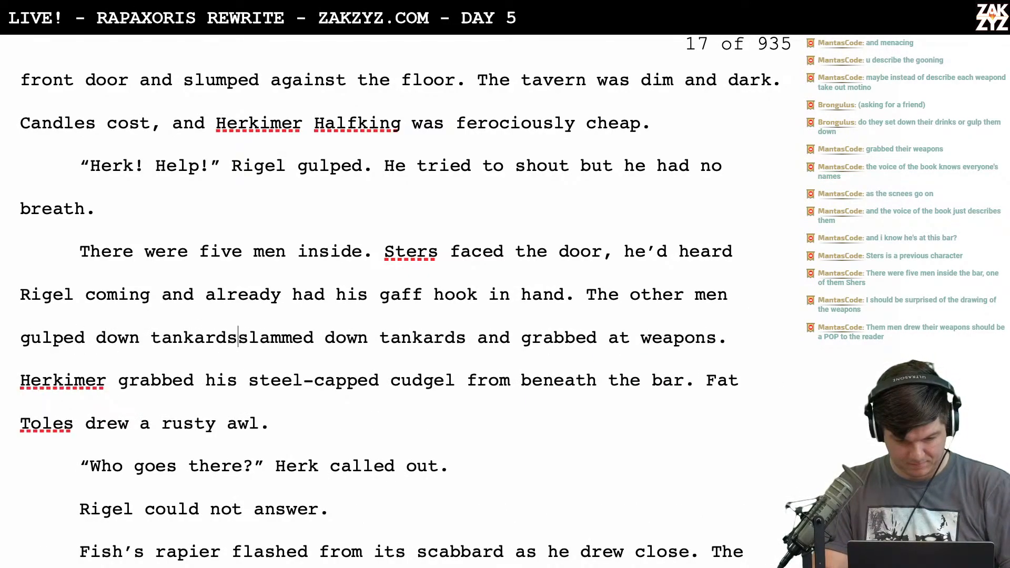
{"action": "type", "text": "hem against the bar. slammed do"}
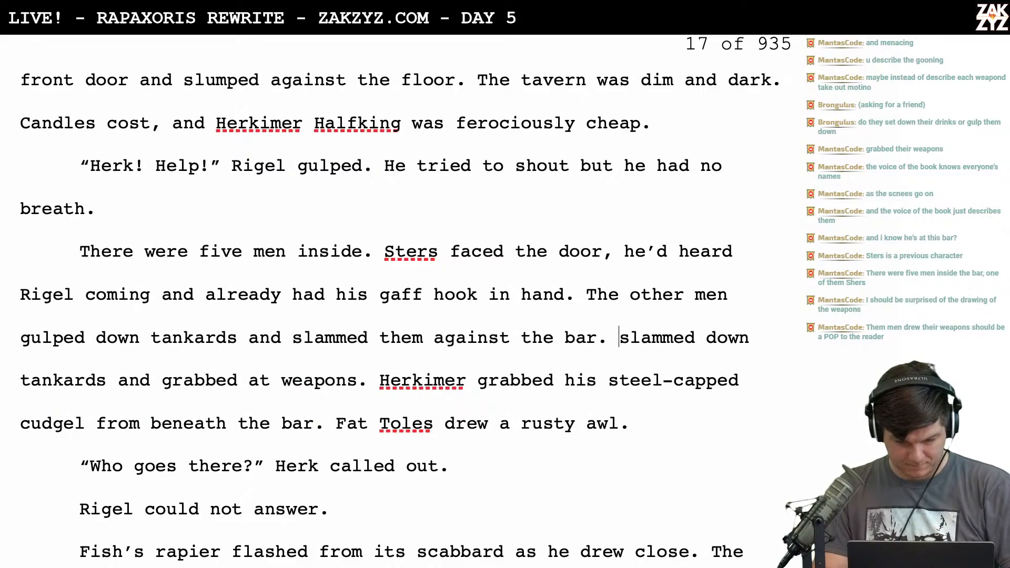
Delete the old wording "slammed down tankards and grabbed at weapons." before "Herkimer grabbed"
{"action": "key", "text": "shift+Down"}
{"action": "key", "text": "shift+Left"}
{"action": "key", "text": "shift+Left"}
{"action": "key", "text": "shift+Left"}
{"action": "key", "text": "shift+Left"}
{"action": "key", "text": "shift+Left"}
{"action": "key", "text": "shift+Left"}
{"action": "key", "text": "shift+Left"}
{"action": "key", "text": "shift+Left"}
{"action": "key", "text": "shift+Left"}
{"action": "key", "text": "shift+Left"}
{"action": "key", "text": "shift+Left"}
{"action": "key", "text": "shift+Left"}
{"action": "key", "text": "shift+Left"}
{"action": "key", "text": "shift+Left"}
{"action": "key", "text": "shift+Left"}
{"action": "key", "text": "shift+Left"}
{"action": "key", "text": "shift+Left"}
{"action": "key", "text": "shift+Left"}
{"action": "key", "text": "shift+Left"}
{"action": "key", "text": "shift+Left"}
{"action": "key", "text": "shift+Left"}
{"action": "key", "text": "shift+Left"}
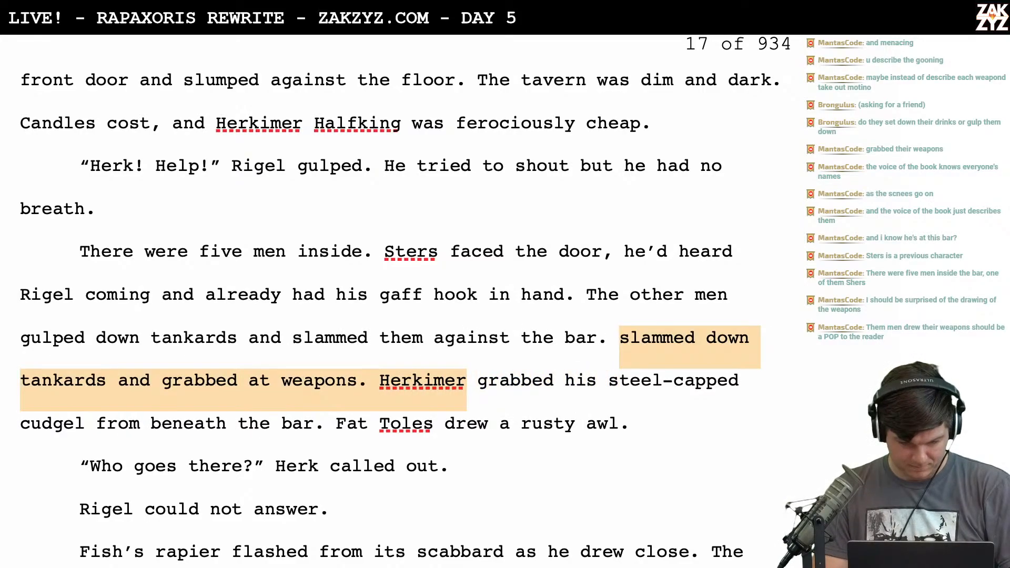
{"action": "key", "text": "BackSpace"}
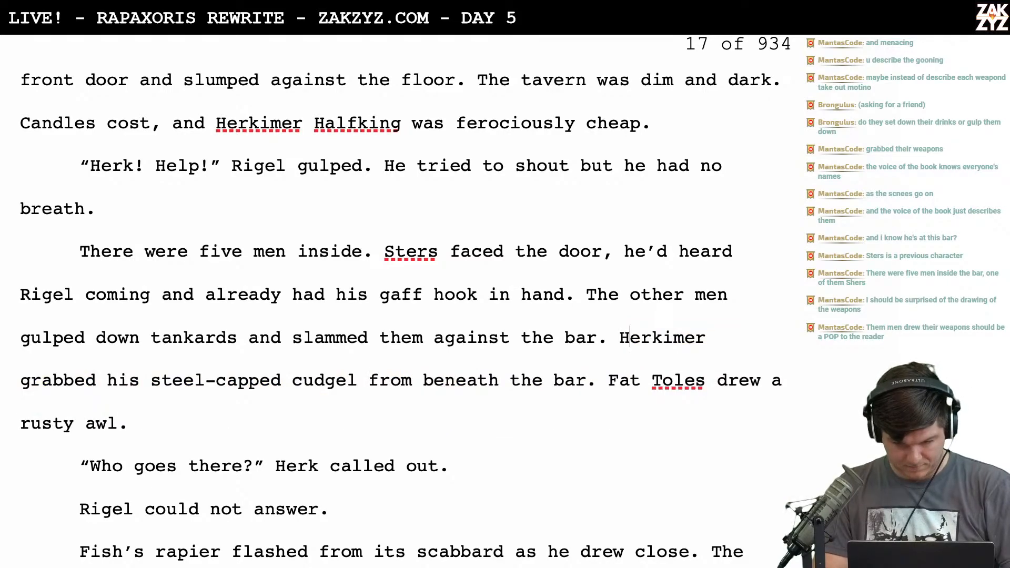
Split the Herkimer sentence into a new paragraph before "beneath the bar" and add "its" after "cudgel from"
{"action": "key", "text": "Right"}
{"action": "key", "text": "Right"}
{"action": "key", "text": "Right"}
{"action": "key", "text": "Right"}
{"action": "key", "text": "Right"}
{"action": "scroll", "coordinate": [819, 267], "scroll_direction": "down", "scroll_amount": 1}
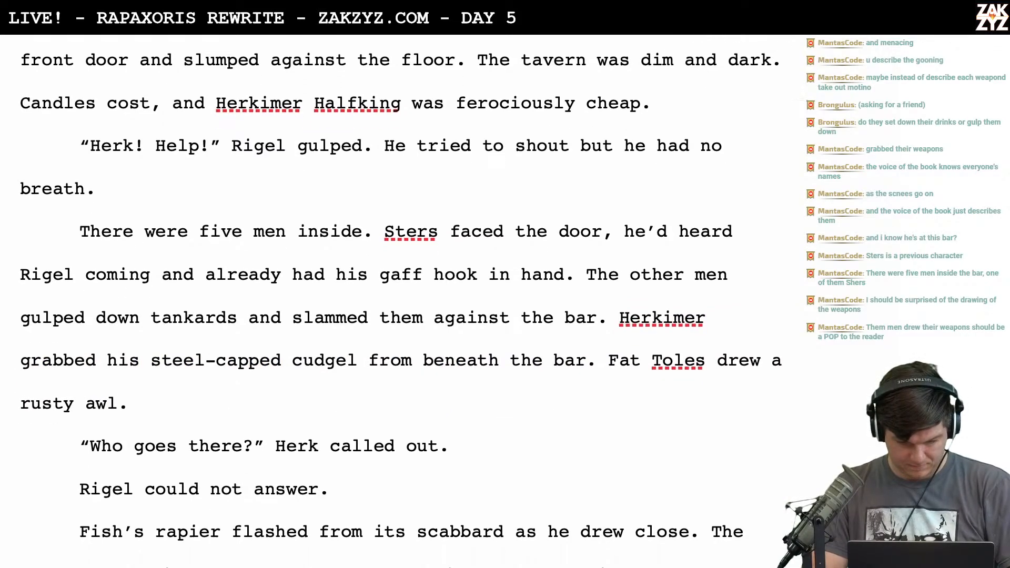
{"action": "left_click", "coordinate": [423, 357]}
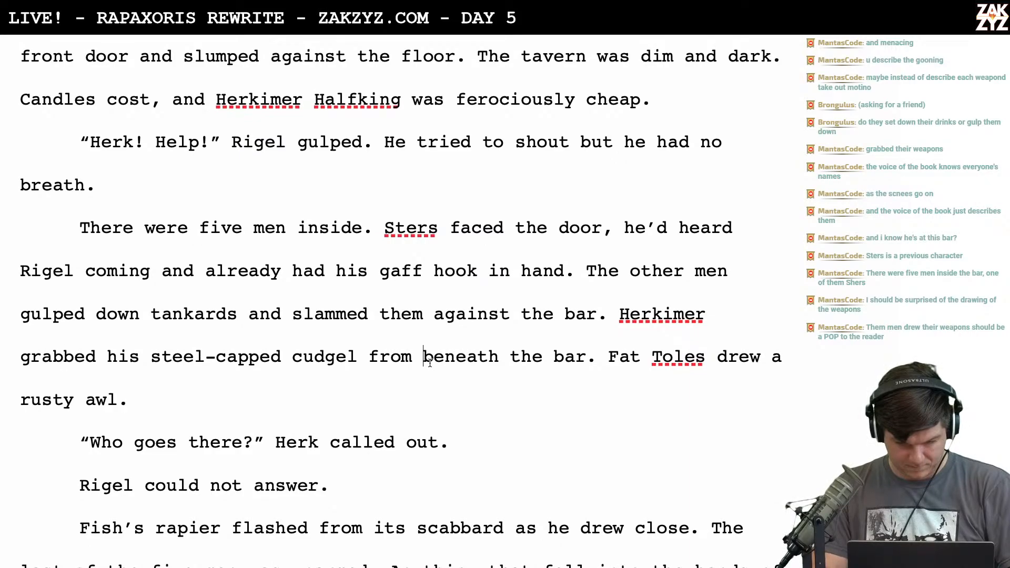
{"action": "key", "text": "Return"}
{"action": "type", "text": "its"}
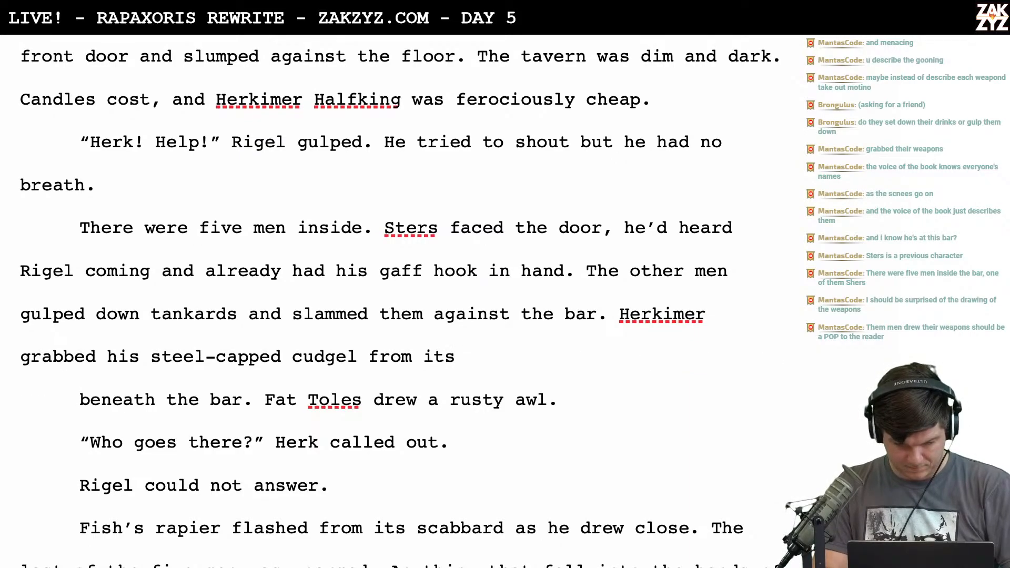
Replace "grabbed his steel-capped cudgel from its" after Herkimer with "clutched"
{"action": "key", "text": "BackSpace"}
{"action": "key", "text": "BackSpace"}
{"action": "key", "text": "BackSpace"}
{"action": "key", "text": "BackSpace"}
{"action": "key", "text": "BackSpace"}
{"action": "key", "text": "BackSpace"}
{"action": "key", "text": "BackSpace"}
{"action": "key", "text": "BackSpace"}
{"action": "key", "text": "BackSpace"}
{"action": "key", "text": "BackSpace"}
{"action": "key", "text": "BackSpace"}
{"action": "key", "text": "BackSpace"}
{"action": "key", "text": "BackSpace"}
{"action": "key", "text": "BackSpace"}
{"action": "key", "text": "BackSpace"}
{"action": "key", "text": "BackSpace"}
{"action": "key", "text": "BackSpace"}
{"action": "key", "text": "BackSpace"}
{"action": "key", "text": "BackSpace"}
{"action": "key", "text": "BackSpace"}
{"action": "key", "text": "BackSpace"}
{"action": "key", "text": "BackSpace"}
{"action": "key", "text": "BackSpace"}
{"action": "key", "text": "BackSpace"}
{"action": "key", "text": "BackSpace"}
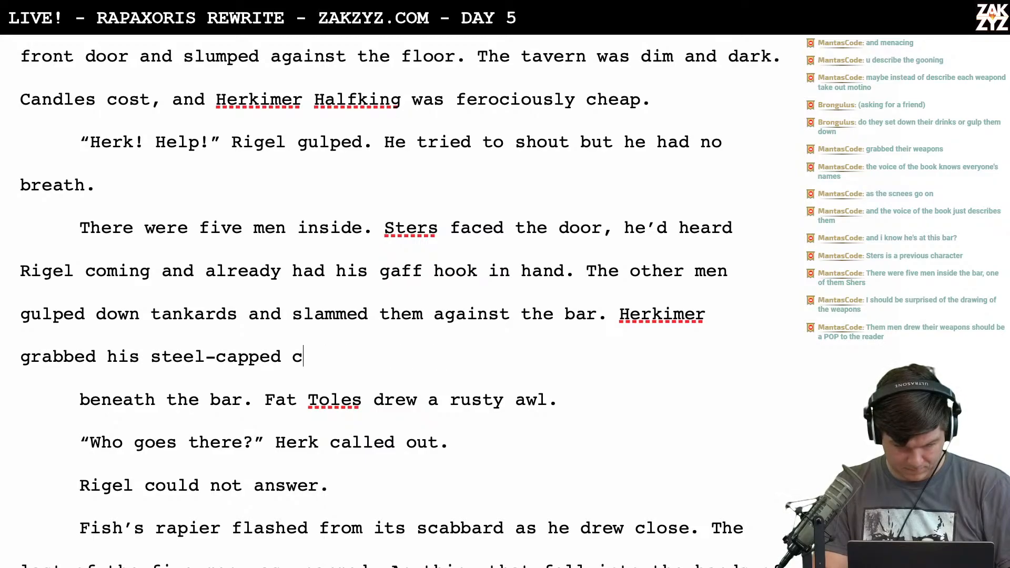
{"action": "key", "text": "BackSpace"}
{"action": "key", "text": "BackSpace"}
{"action": "key", "text": "BackSpace"}
{"action": "key", "text": "BackSpace"}
{"action": "key", "text": "BackSpace"}
{"action": "key", "text": "BackSpace"}
{"action": "key", "text": "BackSpace"}
{"action": "key", "text": "BackSpace"}
{"action": "key", "text": "BackSpace"}
{"action": "key", "text": "BackSpace"}
{"action": "key", "text": "BackSpace"}
{"action": "key", "text": "BackSpace"}
{"action": "key", "text": "BackSpace"}
{"action": "key", "text": "BackSpace"}
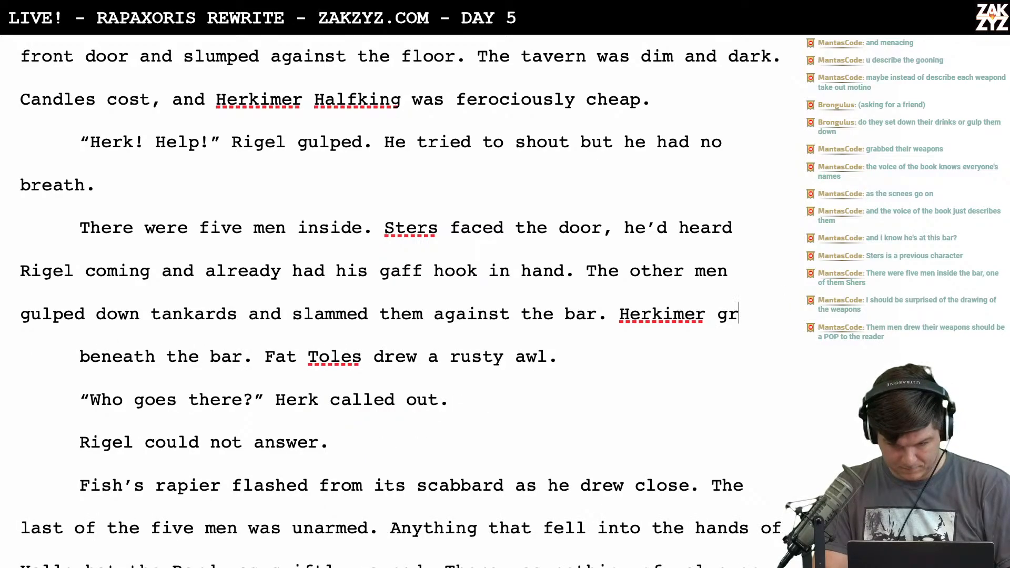
{"action": "type", "text": "held a at"}
{"action": "key", "text": "BackSpace"}
{"action": "key", "text": "BackSpace"}
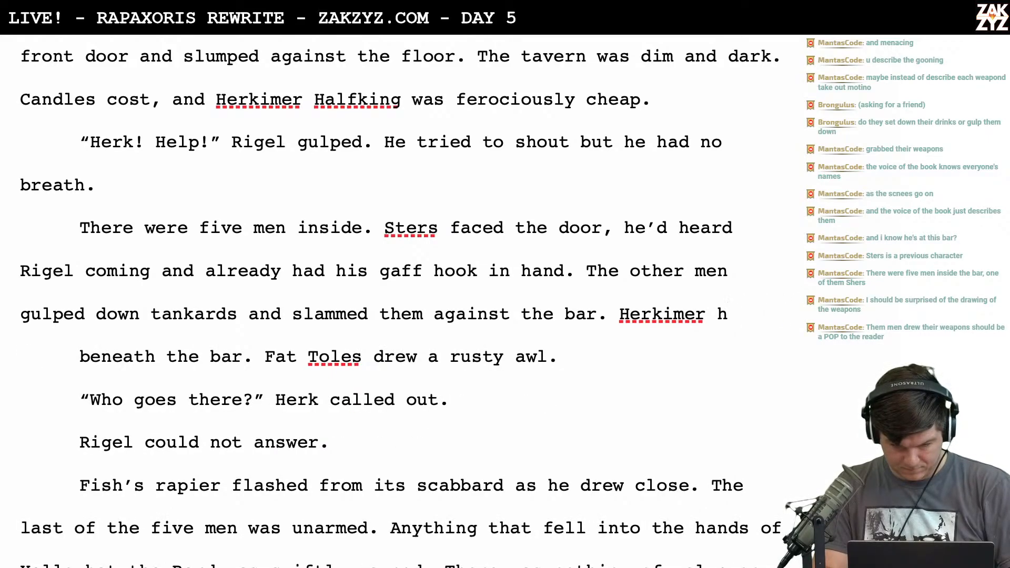
{"action": "key", "text": "BackSpace"}
{"action": "key", "text": "BackSpace"}
{"action": "type", "text": "clutc"}
{"action": "key", "text": "BackSpace"}
{"action": "type", "text": "tched"}
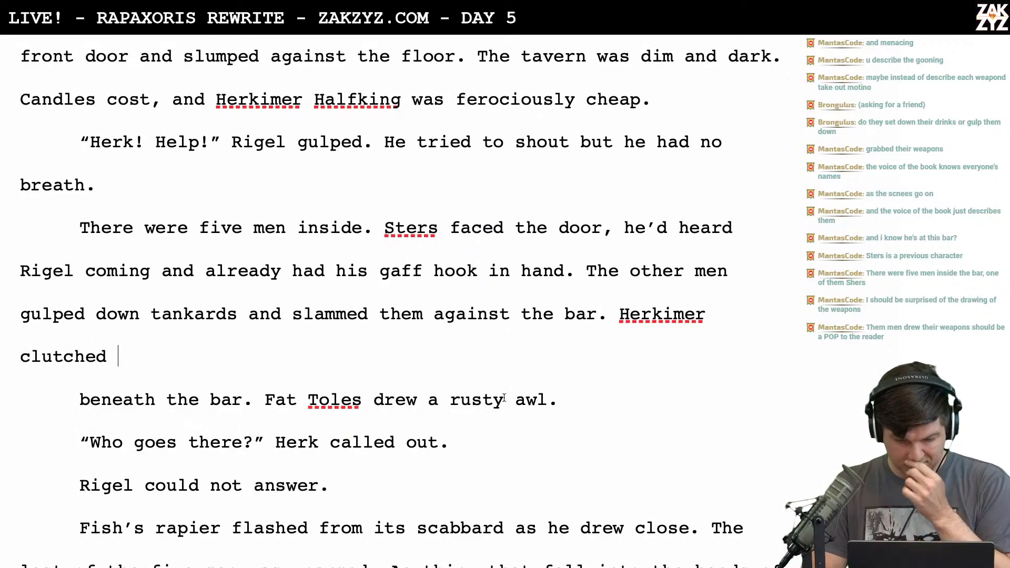
Replace "tankards" after "gulped down" with "their tankards, slammed them down, and reached for weapons."
{"action": "left_click", "coordinate": [234, 325]}
{"action": "key", "text": "BackSpace"}
{"action": "key", "text": "BackSpace"}
{"action": "key", "text": "BackSpace"}
{"action": "key", "text": "BackSpace"}
{"action": "key", "text": "BackSpace"}
{"action": "key", "text": "BackSpace"}
{"action": "key", "text": "BackSpace"}
{"action": "key", "text": "BackSpace"}
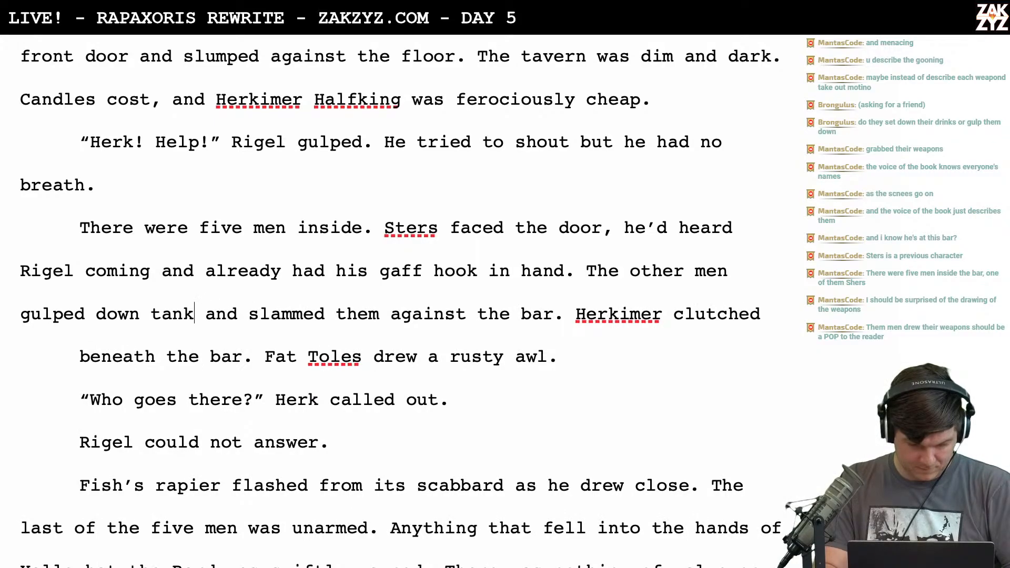
{"action": "type", "text": "tehir"}
{"action": "key", "text": "BackSpace"}
{"action": "key", "text": "BackSpace"}
{"action": "key", "text": "BackSpace"}
{"action": "key", "text": "BackSpace"}
{"action": "type", "text": "heir tanke"}
{"action": "key", "text": "BackSpace"}
{"action": "type", "text": "ards, slammed the"}
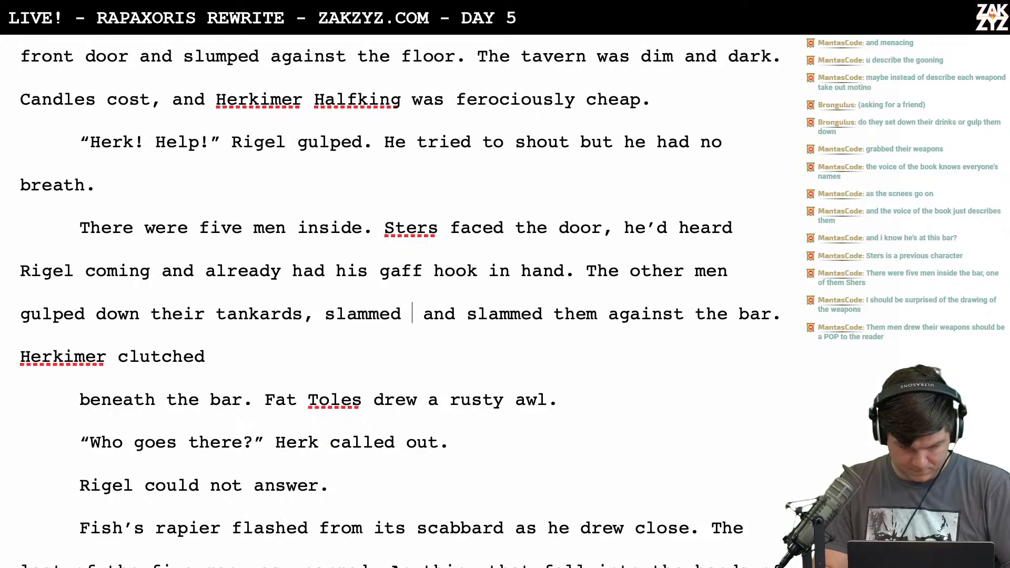
{"action": "type", "text": "m down, and r"}
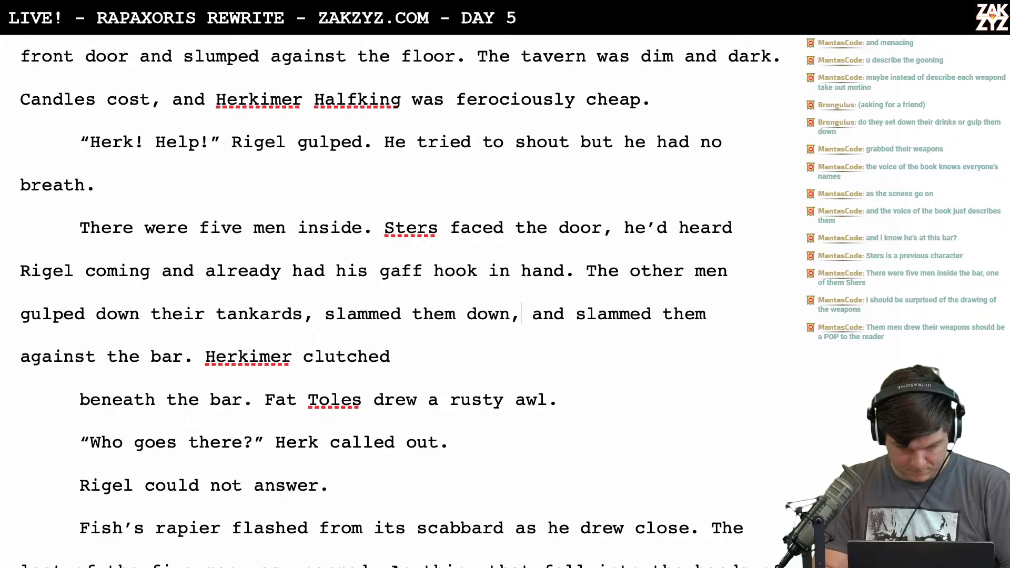
{"action": "type", "text": "eached for weapon"}
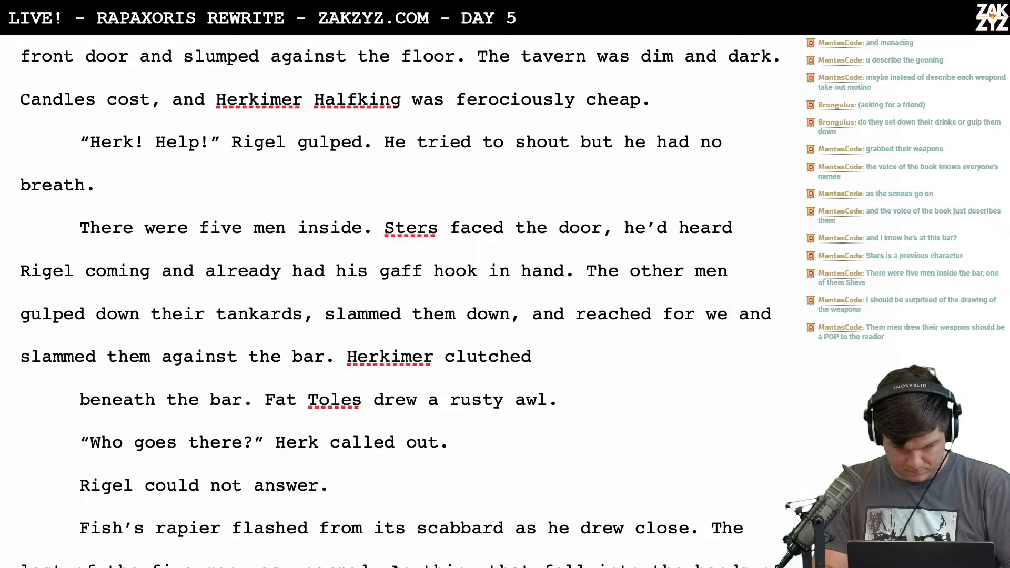
{"action": "type", "text": "s."}
Replace the leftover "and slammed them against the bar. Herkimer clutched" after "reached for weapons." with "Herkimer drew"
{"action": "key", "text": "shift+Down"}
{"action": "key", "text": "shift+Left"}
{"action": "key", "text": "shift+Left"}
{"action": "key", "text": "shift+Left"}
{"action": "key", "text": "shift+Left"}
{"action": "key", "text": "shift+Left"}
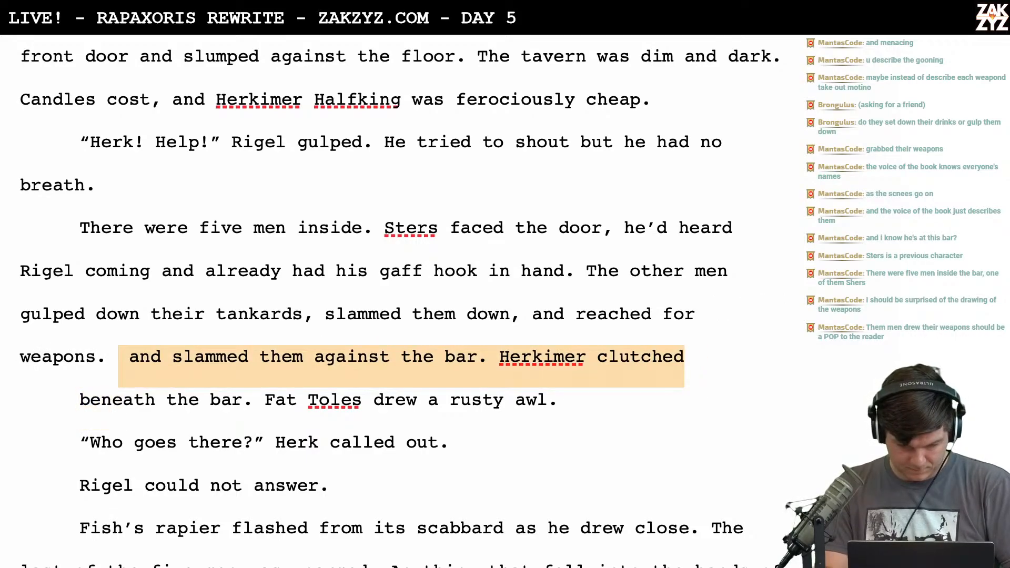
{"action": "type", "text": "Herkimer dre"}
{"action": "type", "text": "w"}
Replace "Herkimer drew" after "reached for weapons." with "Fat Toles pulled out a rusty awl,"
{"action": "key", "text": "BackSpace"}
{"action": "key", "text": "BackSpace"}
{"action": "key", "text": "BackSpace"}
{"action": "key", "text": "BackSpace"}
{"action": "key", "text": "BackSpace"}
{"action": "key", "text": "BackSpace"}
{"action": "key", "text": "BackSpace"}
{"action": "key", "text": "BackSpace"}
{"action": "key", "text": "BackSpace"}
{"action": "key", "text": "BackSpace"}
{"action": "key", "text": "BackSpace"}
{"action": "key", "text": "BackSpace"}
{"action": "key", "text": "BackSpace"}
{"action": "type", "text": "Fat tow"}
{"action": "key", "text": "BackSpace"}
{"action": "type", "text": "les"}
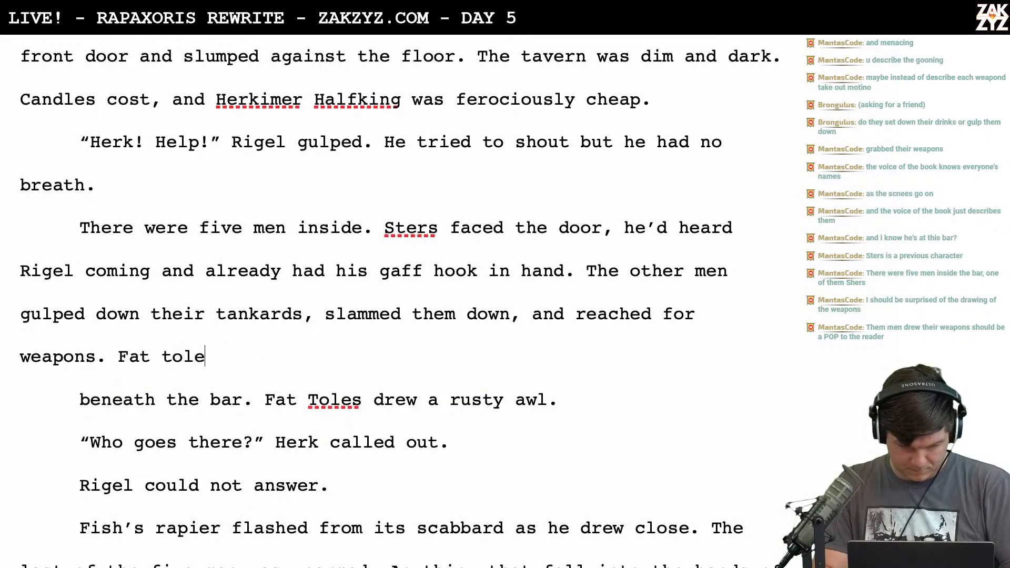
{"action": "key", "text": "BackSpace"}
{"action": "key", "text": "BackSpace"}
{"action": "key", "text": "BackSpace"}
{"action": "key", "text": "BackSpace"}
{"action": "key", "text": "BackSpace"}
{"action": "key", "text": "BackSpace"}
{"action": "type", "text": "To"}
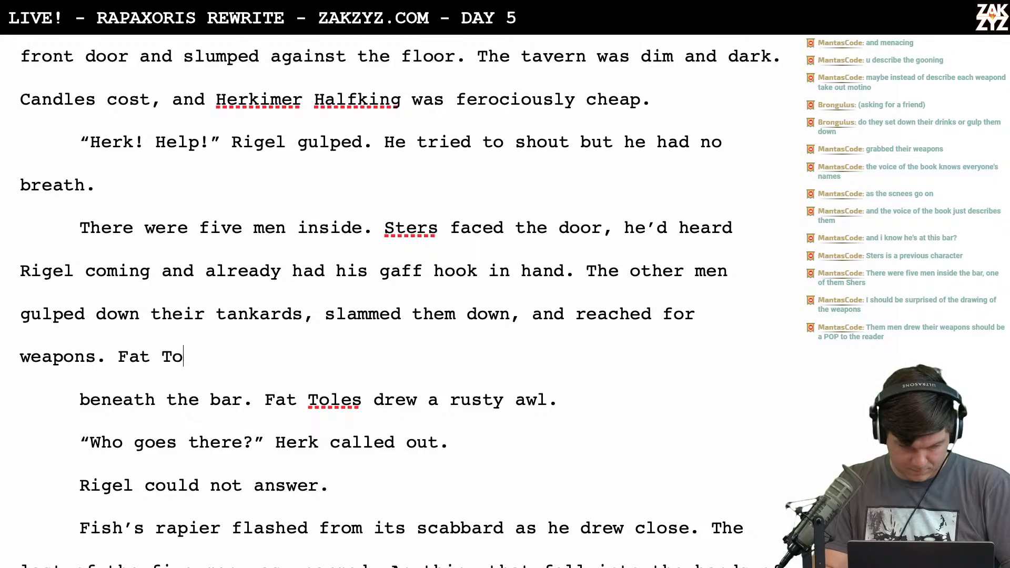
{"action": "type", "text": "les pulled out a rusty awl,"}
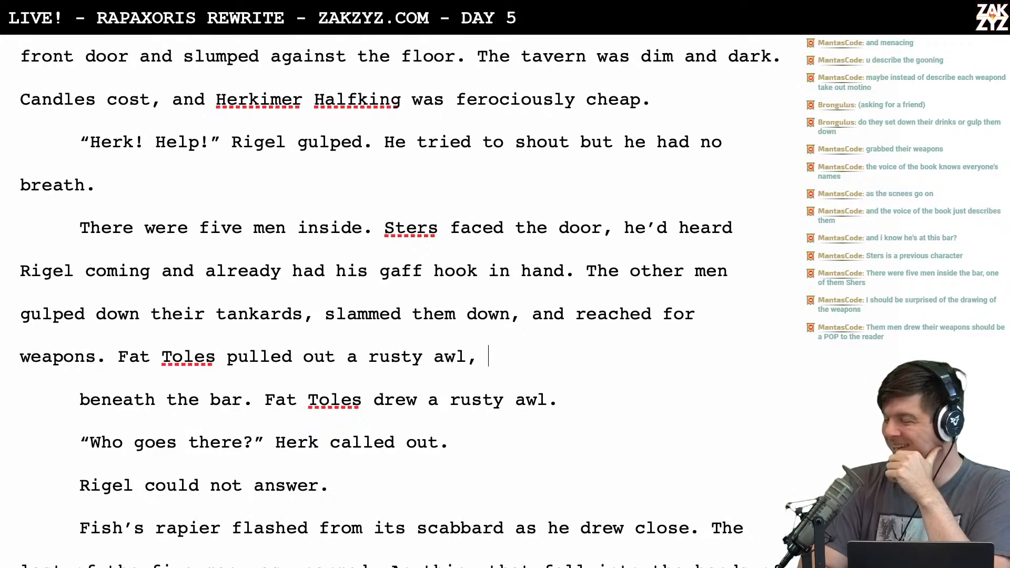
Add two blank lines after "a rusty awl," and push the existing "The other men" sentence into a paragraph of its own
{"action": "key", "text": "Return"}
{"action": "key", "text": "Return"}
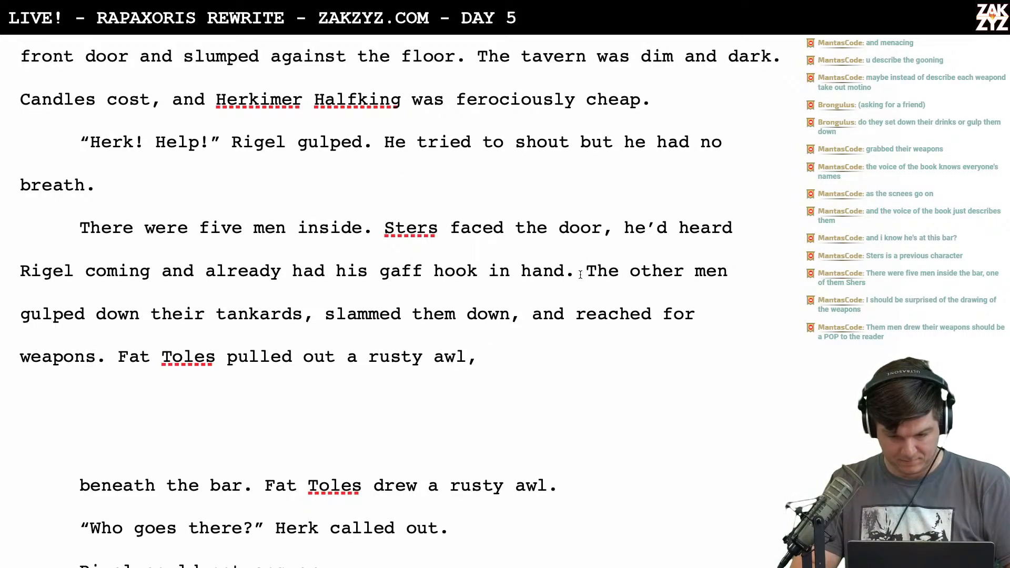
{"action": "key", "text": "Return"}
{"action": "key", "text": "Left"}
After "gaff hook in hand." write "The other men gulped their tankards, slammed them down, and reached for weapons."
{"action": "type", "text": "T"}
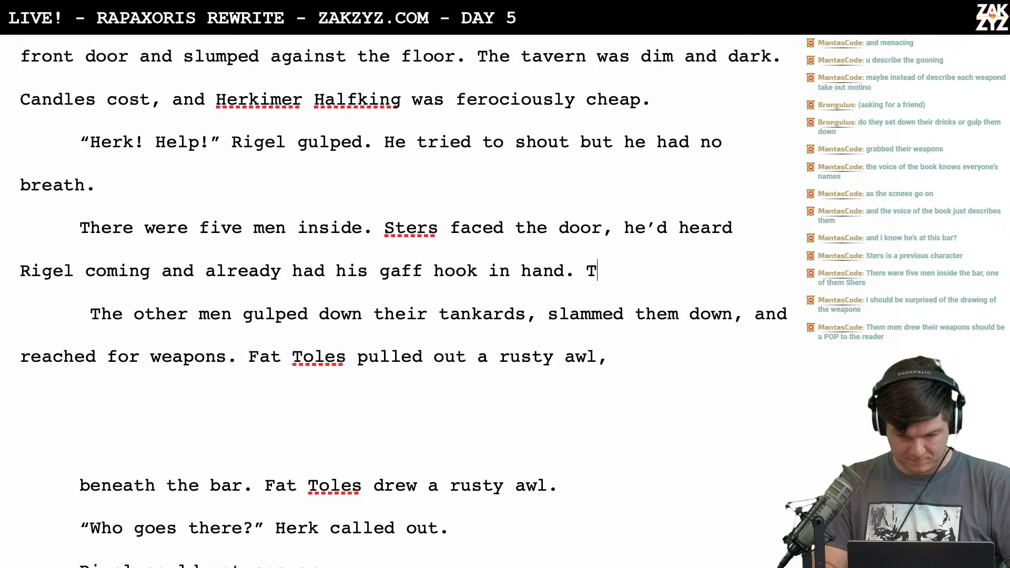
{"action": "type", "text": "he other men gulped their tnak"}
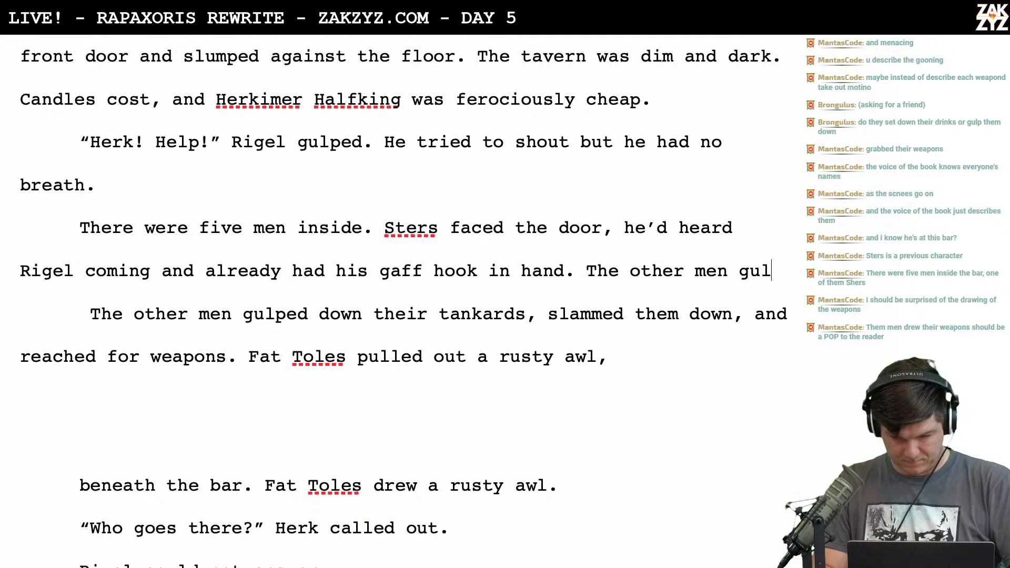
{"action": "key", "text": "BackSpace"}
{"action": "key", "text": "BackSpace"}
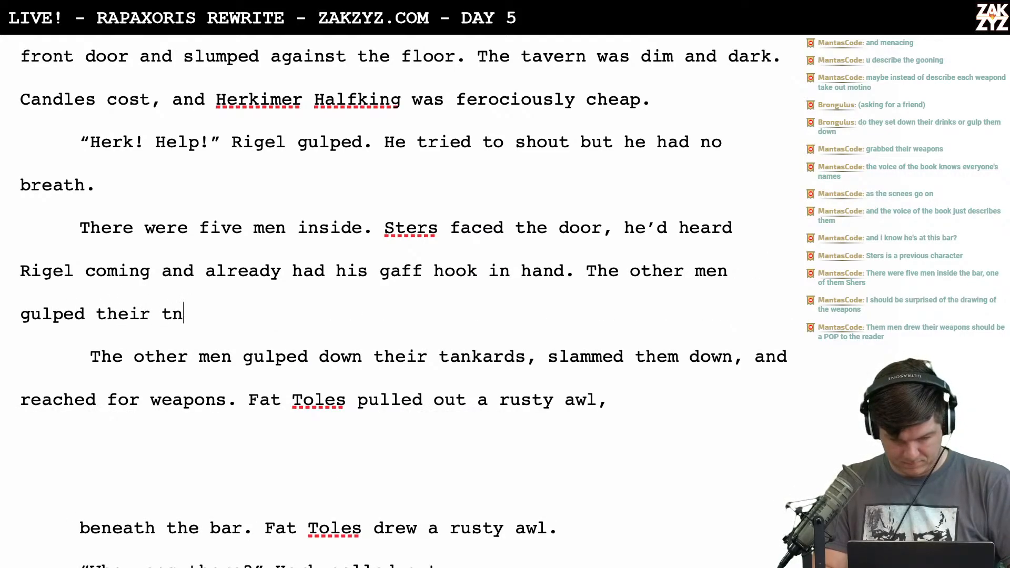
{"action": "type", "text": "kards, slam"}
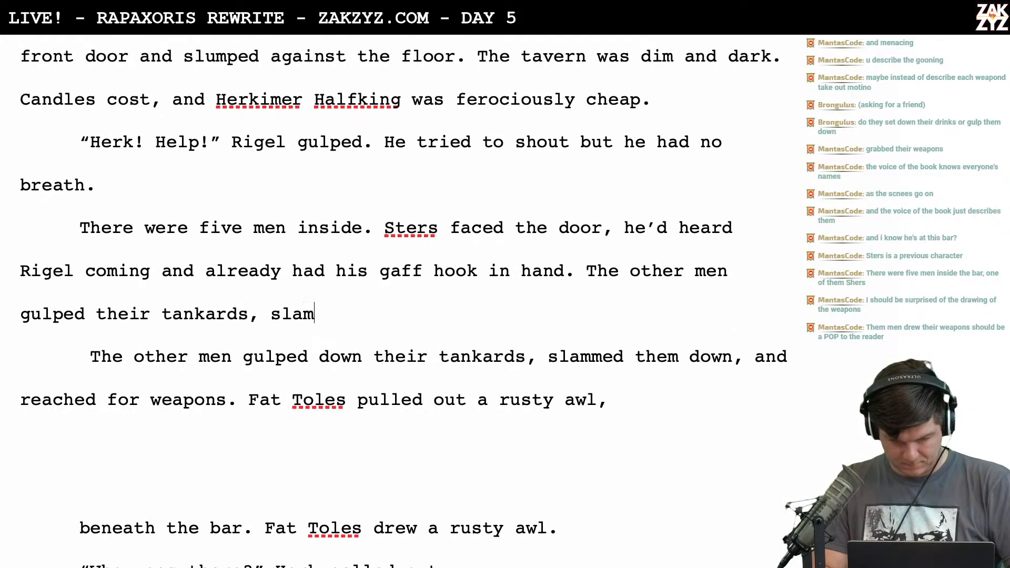
{"action": "type", "text": "med them down, and "}
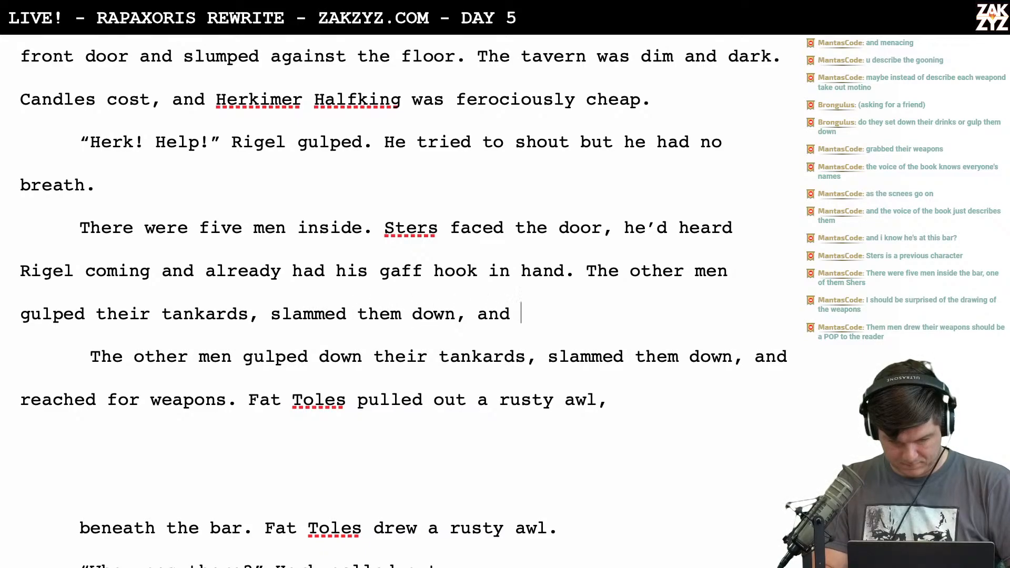
{"action": "type", "text": "reached for weapons."}
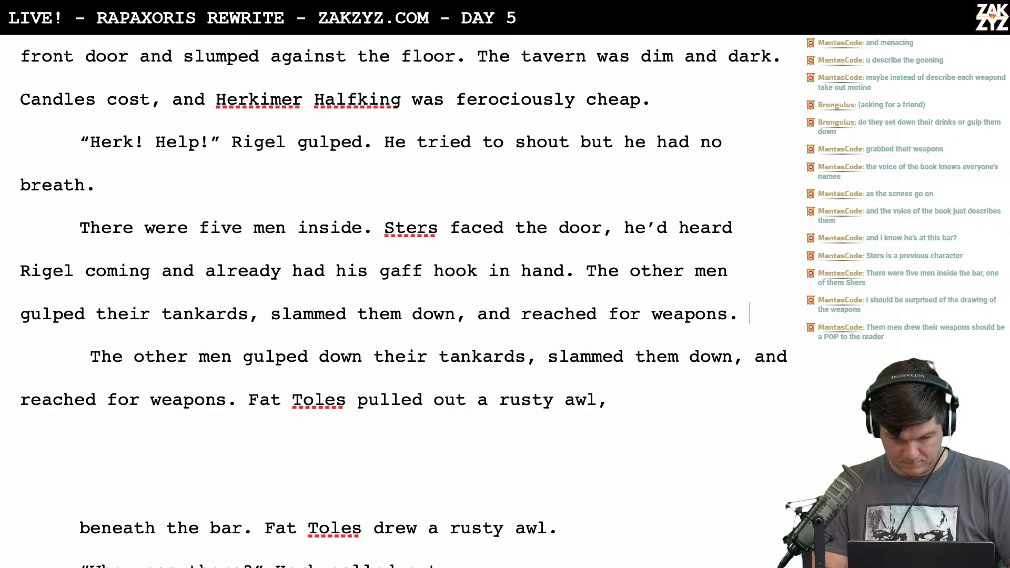
Continue the new paragraph after "reached for weapons." with "A rusty awl for Fat Toles." and leave a blank line beneath it
{"action": "key", "text": "Return"}
{"action": "type", "text": ". A rusty awl"}
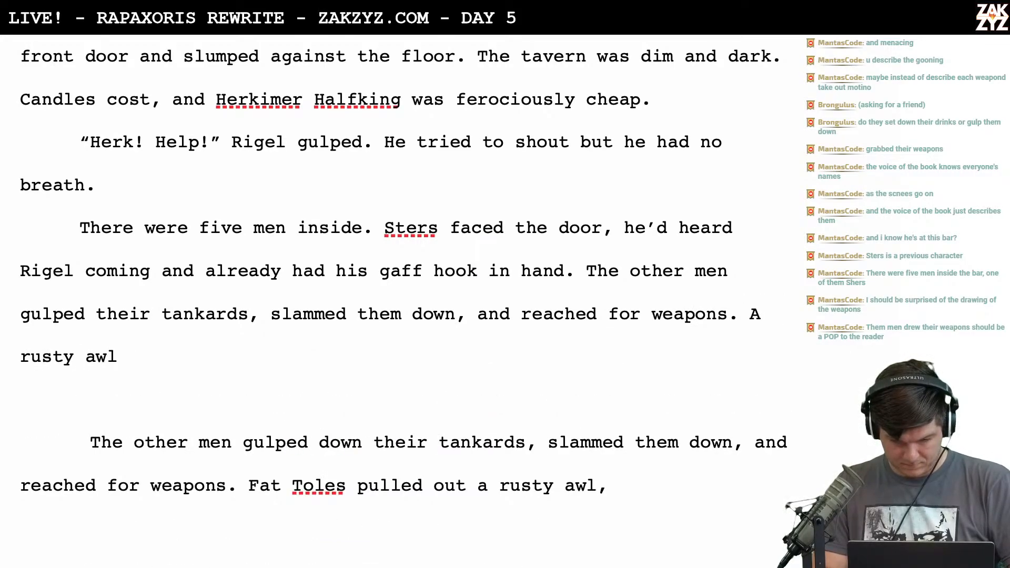
{"action": "key", "text": "BackSpace"}
{"action": "key", "text": "BackSpace"}
{"action": "type", "text": "wl for Fat Ters"}
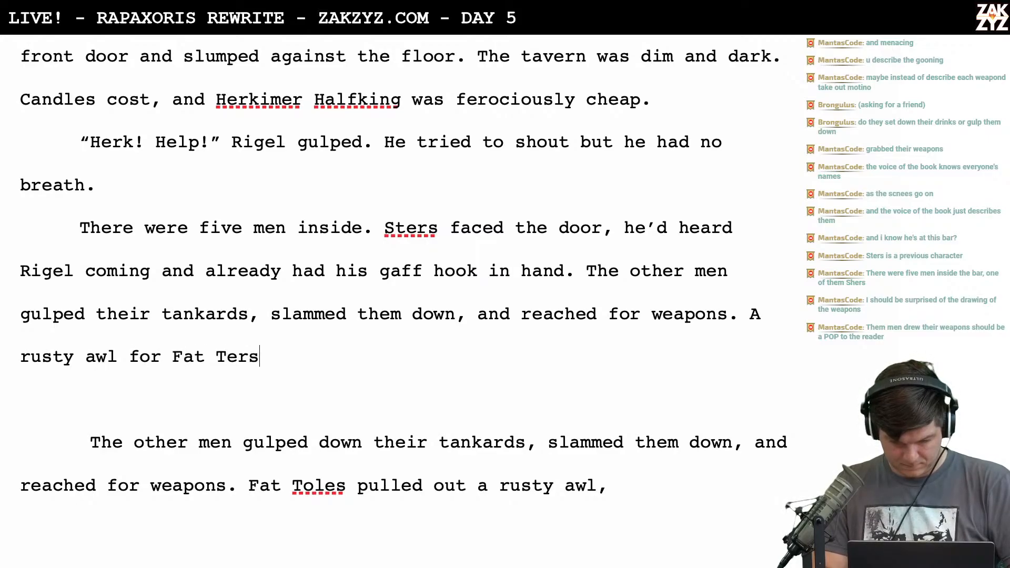
{"action": "key", "text": "BackSpace"}
{"action": "key", "text": "BackSpace"}
{"action": "key", "text": "BackSpace"}
{"action": "key", "text": "BackSpace"}
{"action": "type", "text": "Toles. "}
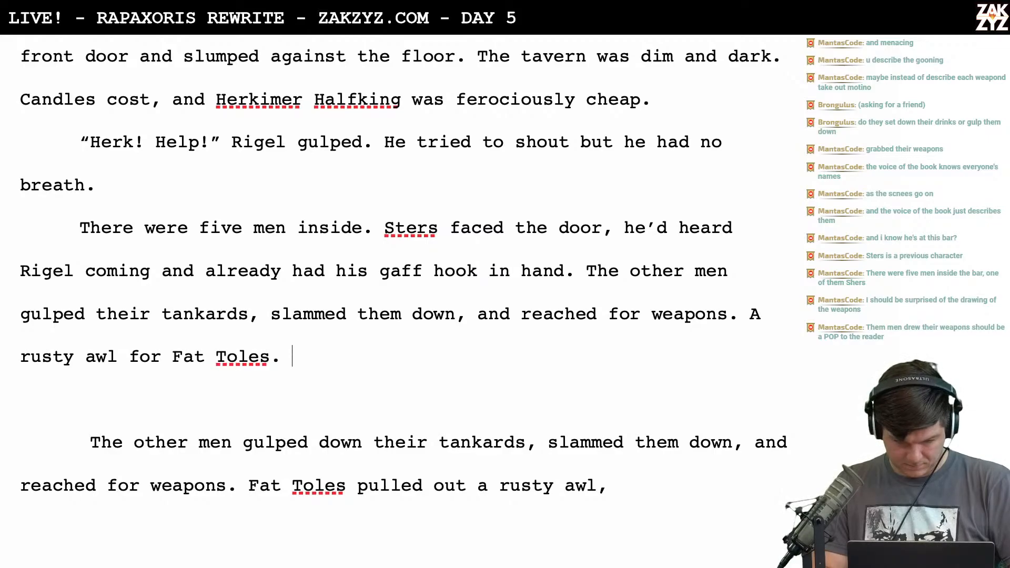
Add the sentence "A steel-capped cudgel for Herkimer Halfking." after the Fat Toles sentence
{"action": "type", "text": "A steel-cap"}
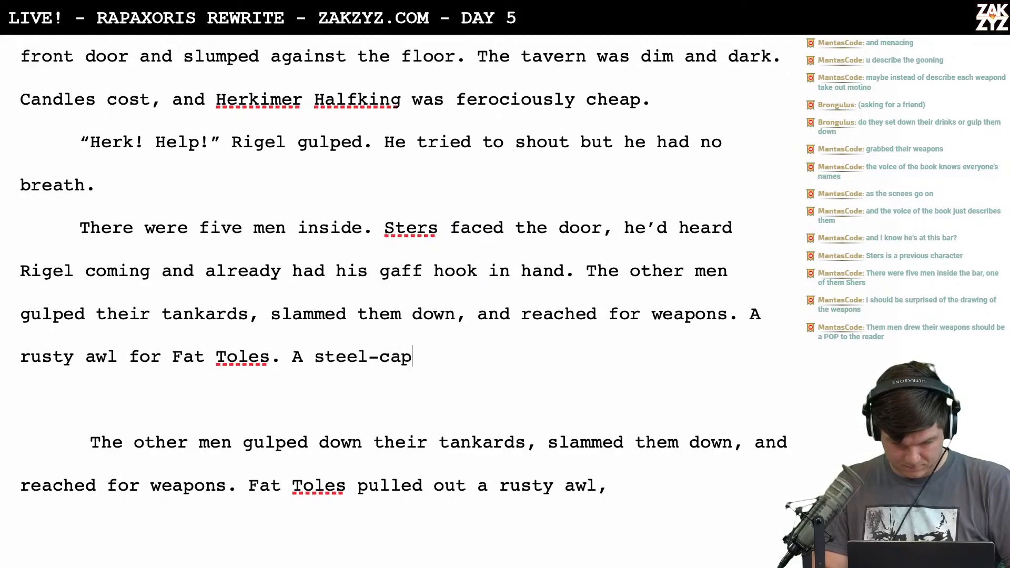
{"action": "type", "text": "ped cudgel for"}
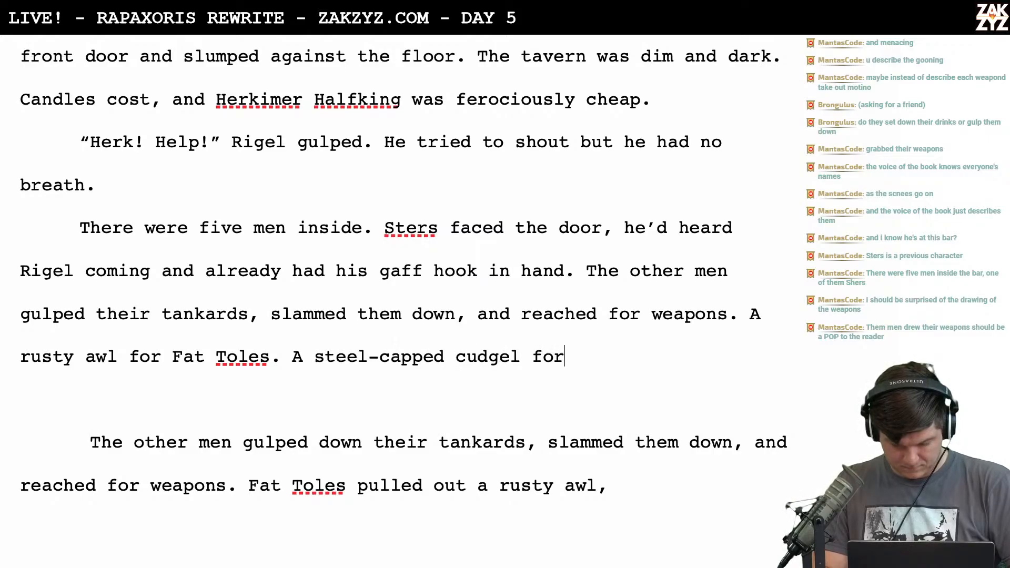
{"action": "type", "text": " Herlk"}
{"action": "key", "text": "BackSpace"}
{"action": "key", "text": "BackSpace"}
{"action": "type", "text": "kimer ha"}
{"action": "key", "text": "BackSpace"}
{"action": "key", "text": "BackSpace"}
{"action": "type", "text": "Halfking. "}
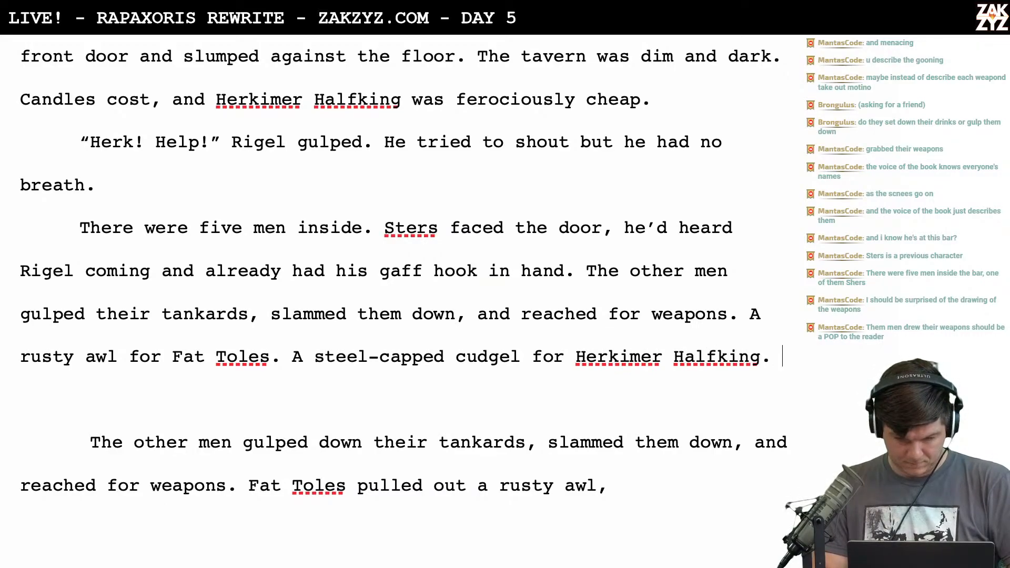
Add the sentence "Fish the Drifter had a rapier." after the Herkimer Halfking sentence
{"action": "type", "text": "Fish th drifter"}
{"action": "key", "text": "BackSpace"}
{"action": "key", "text": "BackSpace"}
{"action": "key", "text": "BackSpace"}
{"action": "key", "text": "BackSpace"}
{"action": "key", "text": "BackSpace"}
{"action": "key", "text": "BackSpace"}
{"action": "key", "text": "BackSpace"}
{"action": "key", "text": "BackSpace"}
{"action": "key", "text": "BackSpace"}
{"action": "type", "text": "e Drifter had a fl"}
{"action": "key", "text": "BackSpace"}
{"action": "key", "text": "BackSpace"}
{"action": "key", "text": "BackSpace"}
{"action": "type", "text": "f"}
{"action": "key", "text": "BackSpace"}
{"action": "key", "text": "BackSpace"}
{"action": "type", "text": "rapier."}
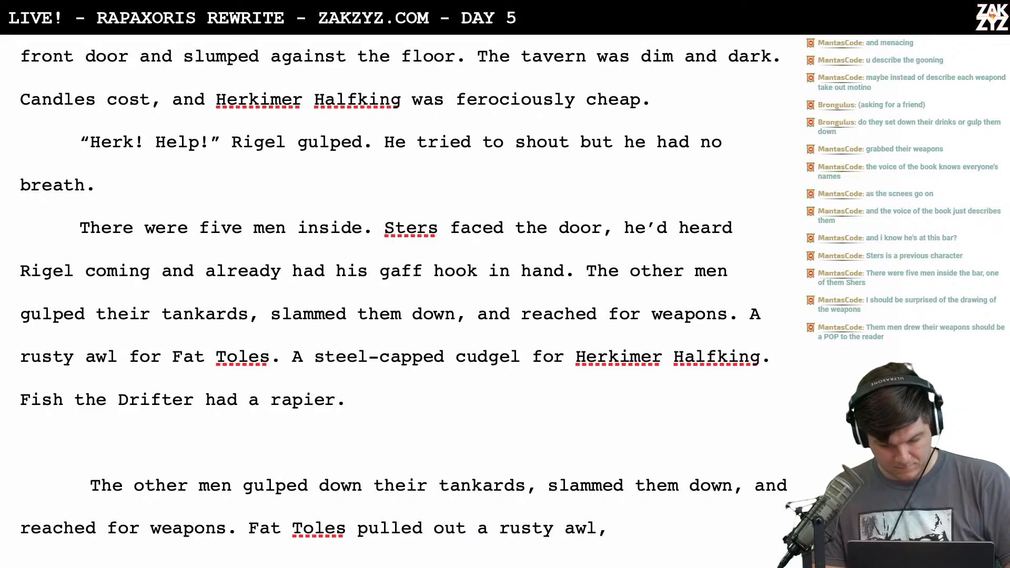
Move the passage from "The last of the five men was unarmed." through "on him or in him." to follow "Fish the Drifter had a rapier."
{"action": "key", "text": "Down"}
{"action": "key", "text": "Down"}
{"action": "key", "text": "Down"}
{"action": "key", "text": "Down"}
{"action": "key", "text": "Down"}
{"action": "key", "text": "Down"}
{"action": "key", "text": "Down"}
{"action": "key", "text": "Down"}
{"action": "key", "text": "Down"}
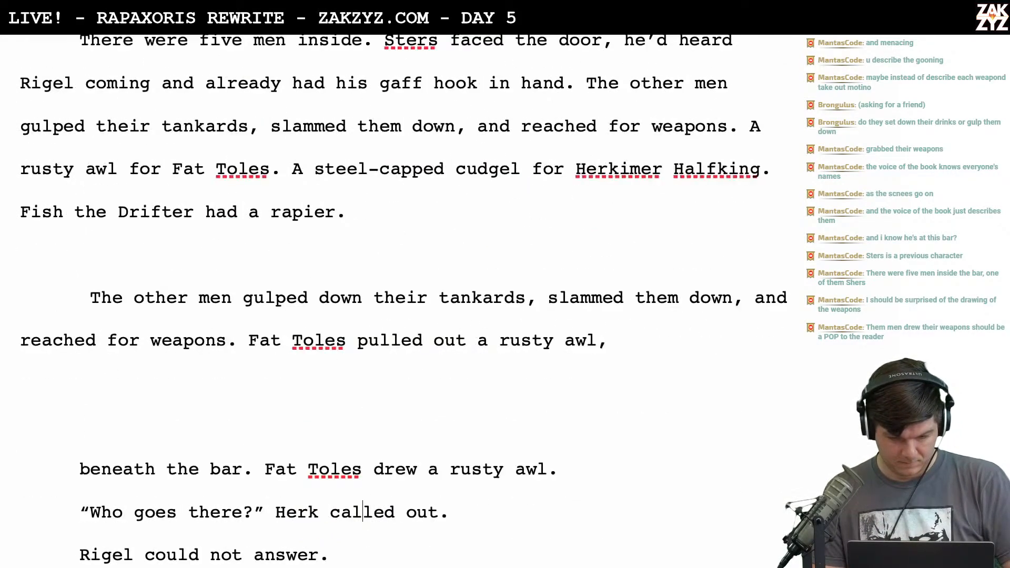
{"action": "key", "text": "Down"}
{"action": "key", "text": "Down"}
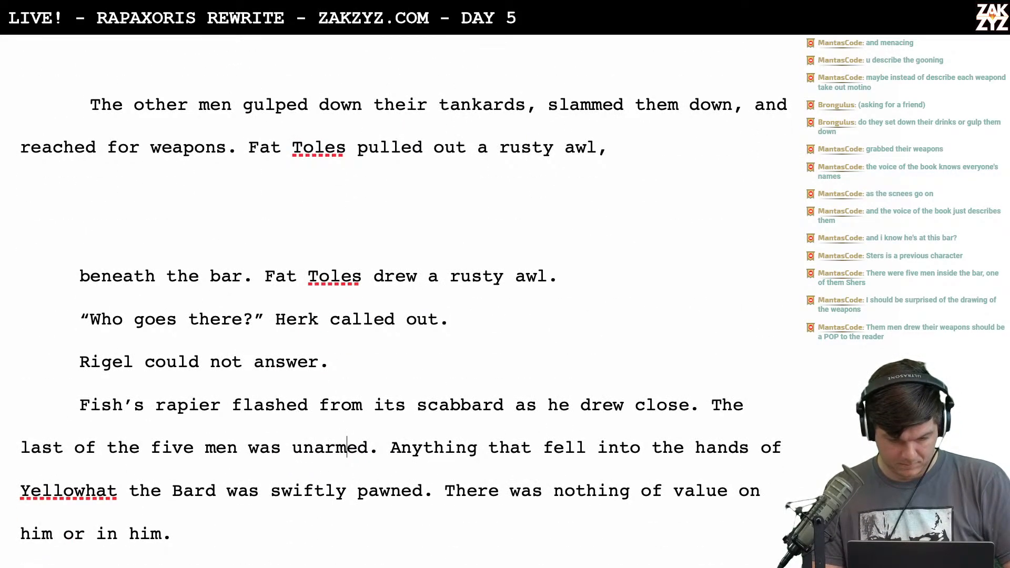
{"action": "left_click_drag", "start_coordinate": [705, 411], "coordinate": [705, 536]}
{"action": "key", "text": "ctrl+c"}
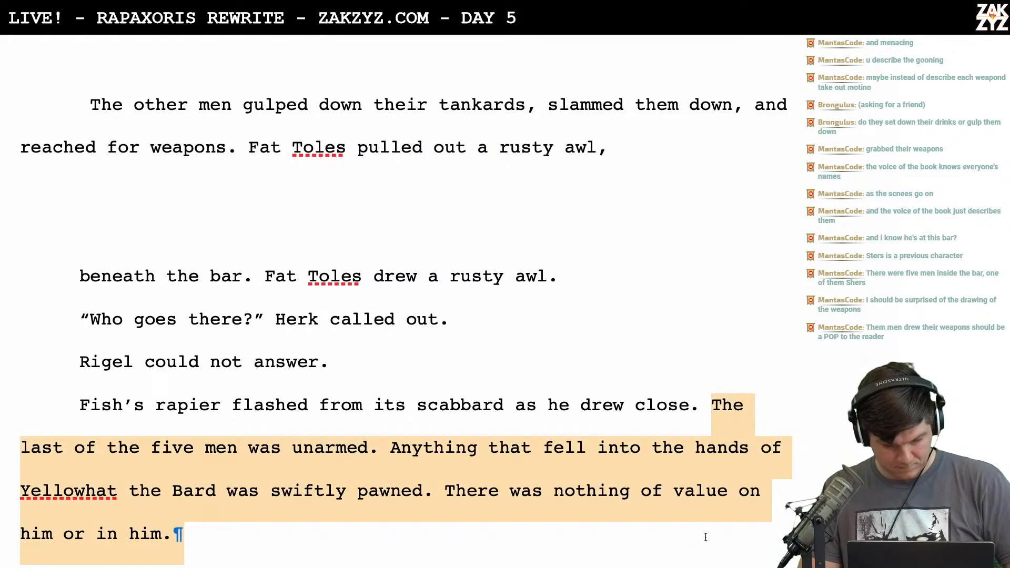
{"action": "key", "text": "BackSpace"}
{"action": "scroll", "coordinate": [705, 536], "scroll_direction": "up", "scroll_amount": 8}
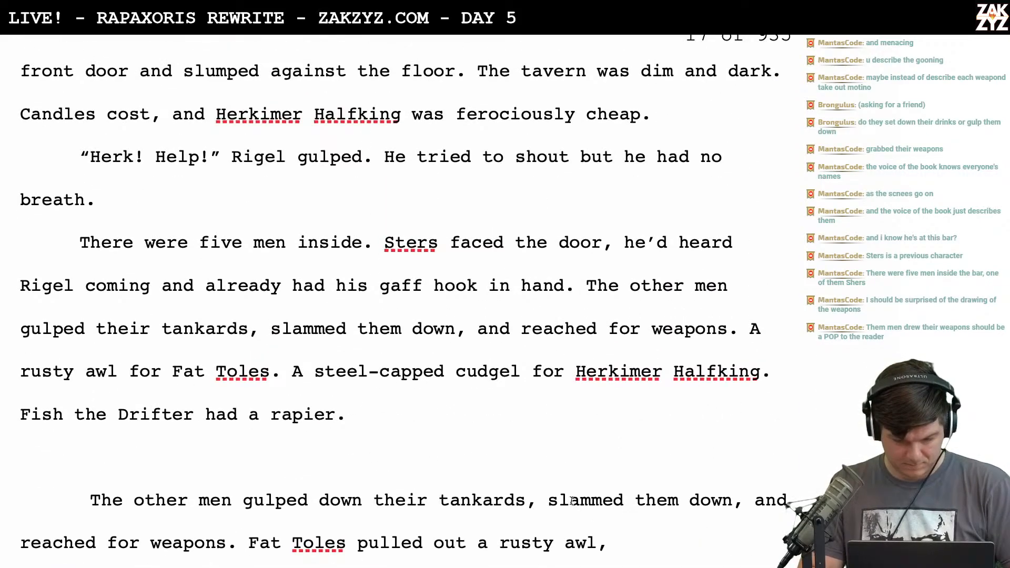
{"action": "key", "text": "ctrl+v"}
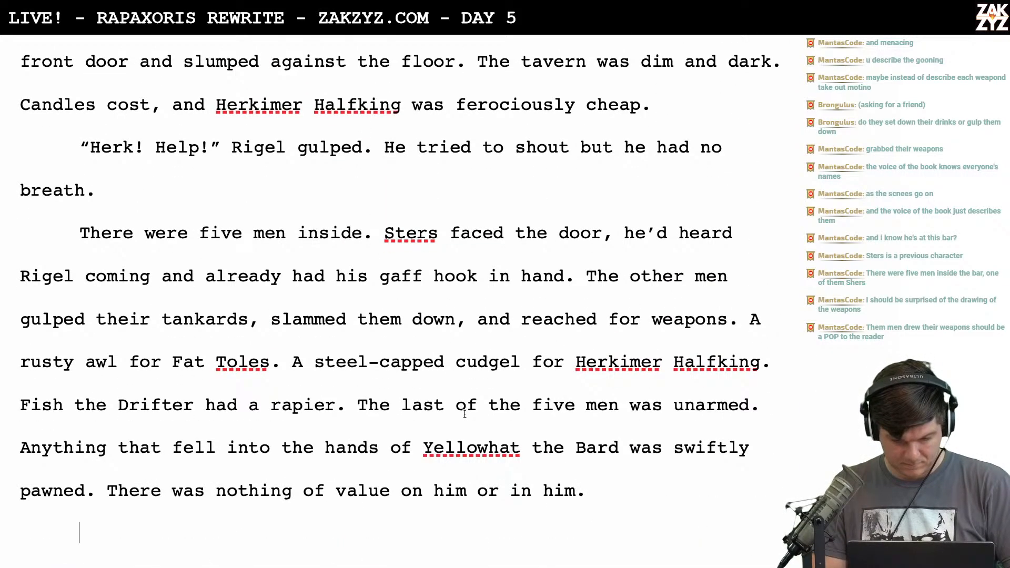
Write the dialogue line “Who goes there?” Herk demanded. as a new paragraph below the Yellowhat passage
{"action": "scroll", "coordinate": [465, 414], "scroll_direction": "down", "scroll_amount": 5}
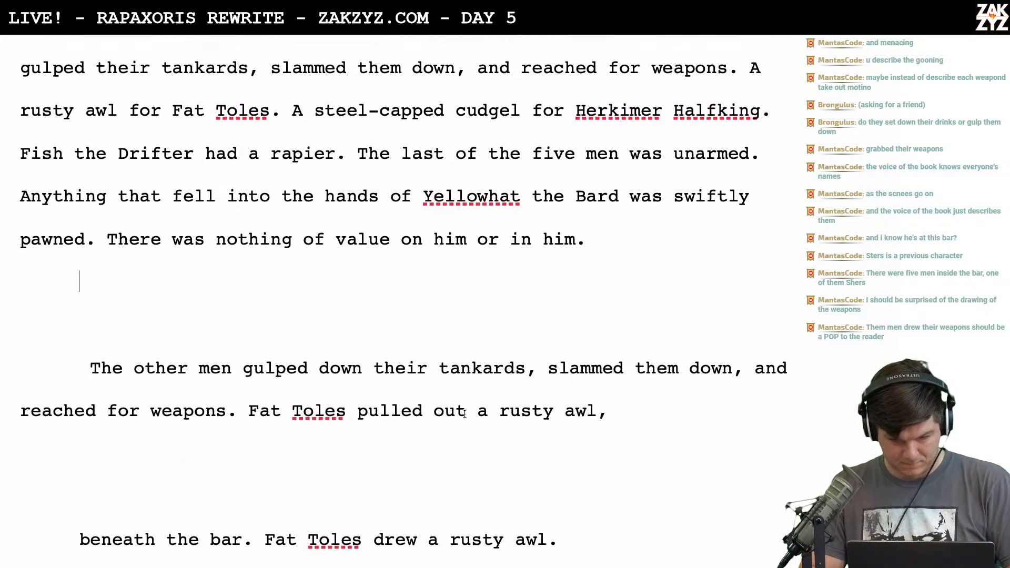
{"action": "type", "text": "“h"}
{"action": "key", "text": "BackSpace"}
{"action": "type", "text": "Who goes there?\""}
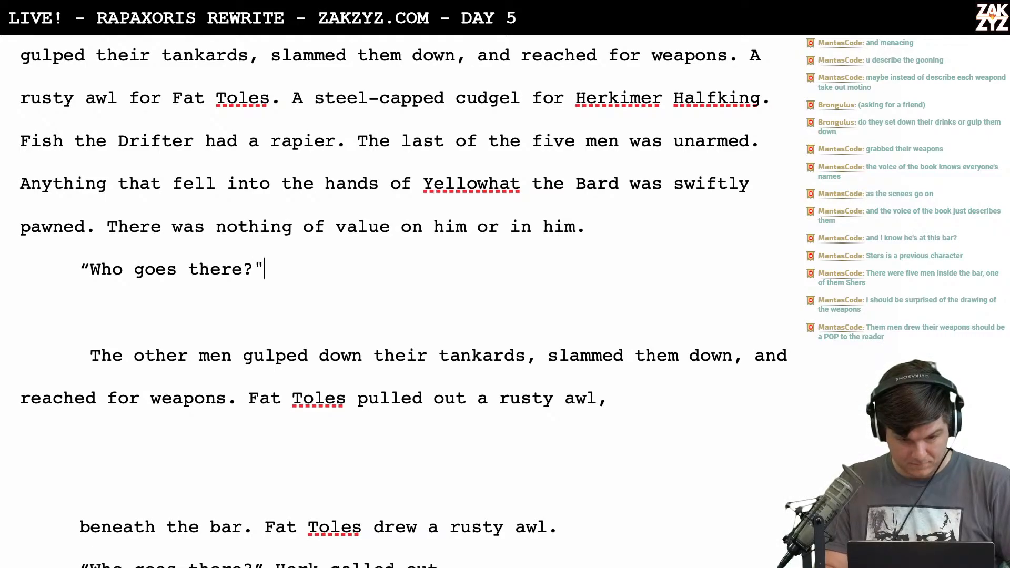
{"action": "type", "text": " Herk"}
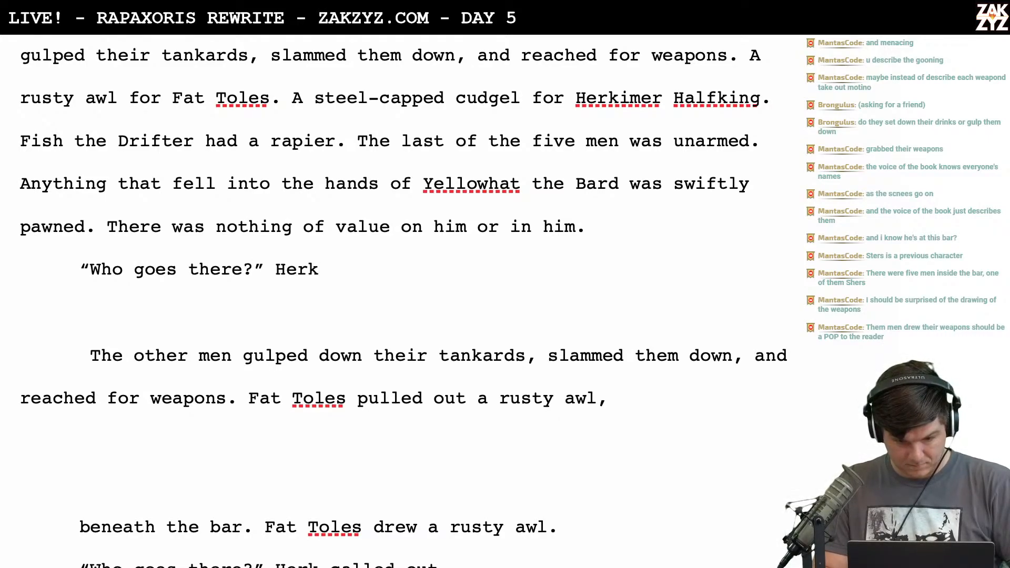
{"action": "type", "text": " c"}
{"action": "key", "text": "BackSpace"}
{"action": "type", "text": "dme"}
{"action": "key", "text": "BackSpace"}
{"action": "key", "text": "BackSpace"}
{"action": "type", "text": "emanded."}
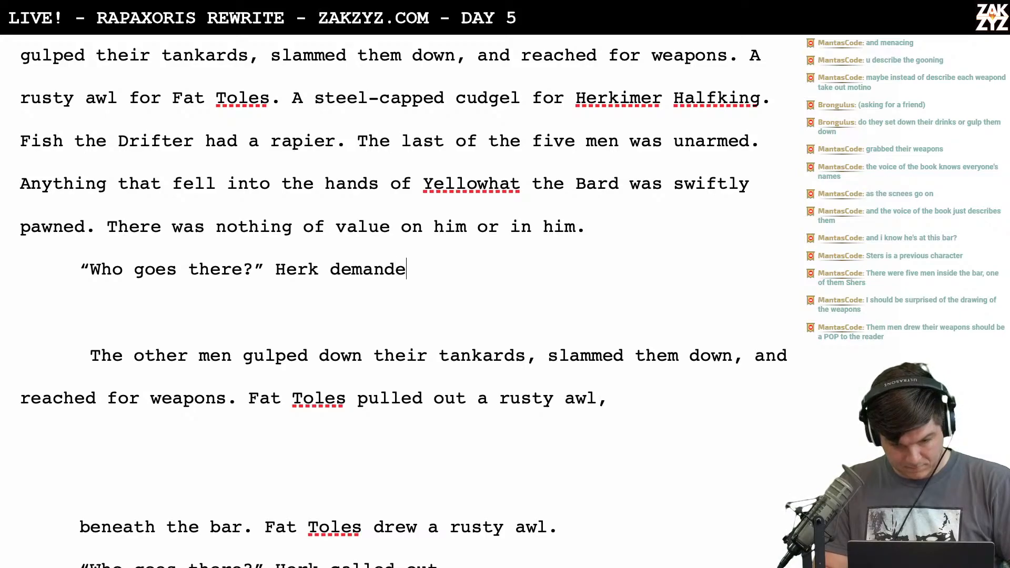
Delete the old draft from the blank line above "The other men gulped down" through "Herk called out."
{"action": "key", "text": "Return"}
{"action": "key", "text": "shift+Down"}
{"action": "key", "text": "shift+Down"}
{"action": "key", "text": "shift+Down"}
{"action": "key", "text": "shift+Down"}
{"action": "key", "text": "shift+Down"}
{"action": "key", "text": "shift+Down"}
{"action": "key", "text": "shift+Down"}
{"action": "key", "text": "shift+Down"}
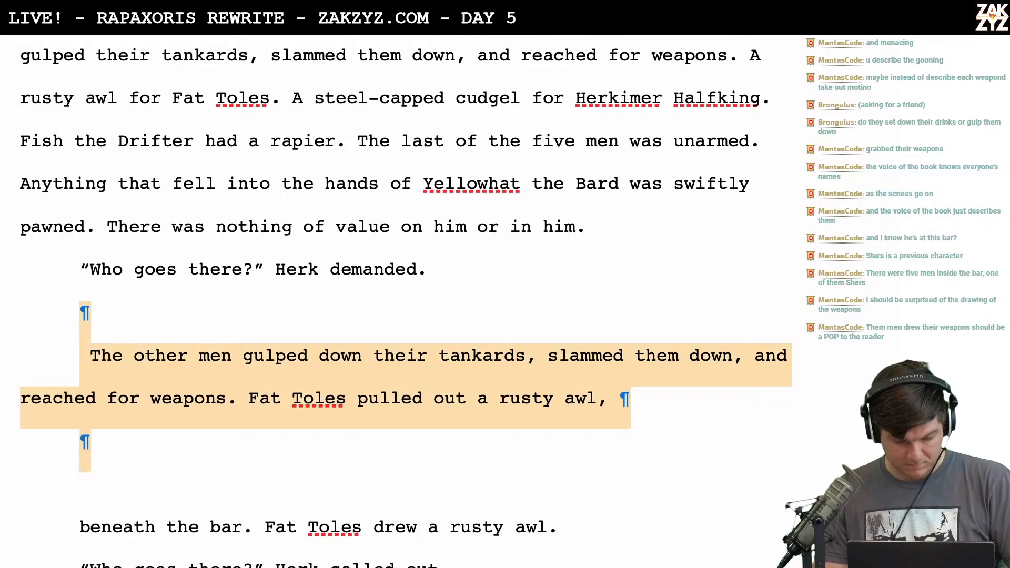
{"action": "key", "text": "shift+Up"}
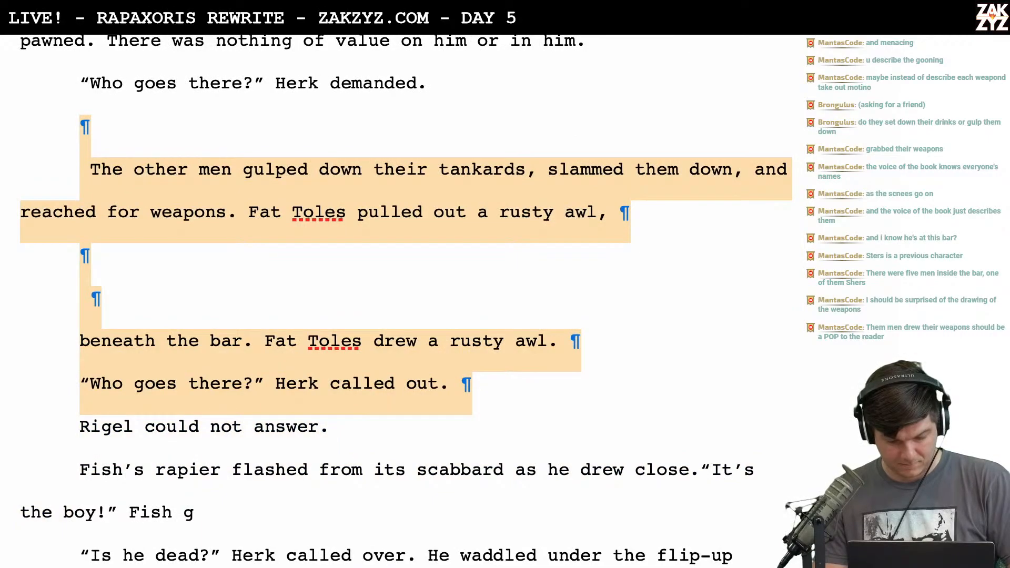
{"action": "key", "text": "BackSpace"}
{"action": "scroll", "coordinate": [394, 300], "scroll_direction": "up", "scroll_amount": 3}
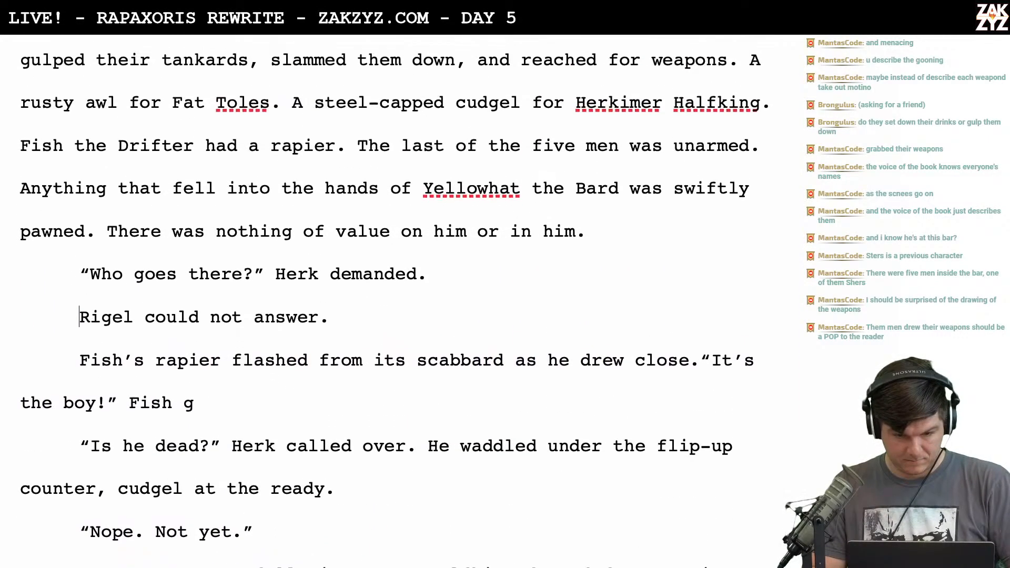
{"action": "scroll", "coordinate": [395, 299], "scroll_direction": "up", "scroll_amount": 2}
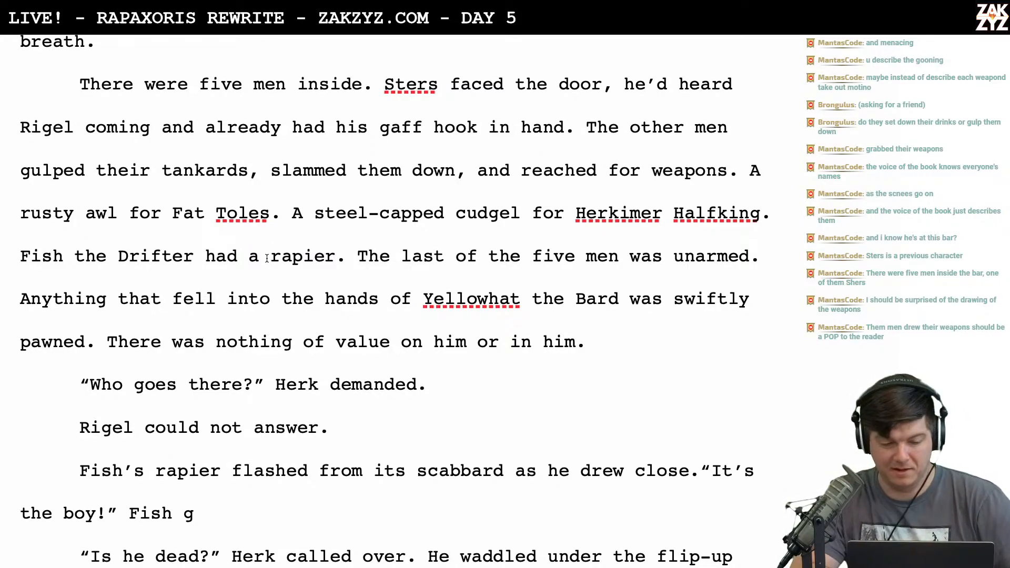
{"action": "scroll", "coordinate": [268, 257], "scroll_direction": "down", "scroll_amount": 2}
{"action": "scroll", "coordinate": [267, 258], "scroll_direction": "up", "scroll_amount": 2}
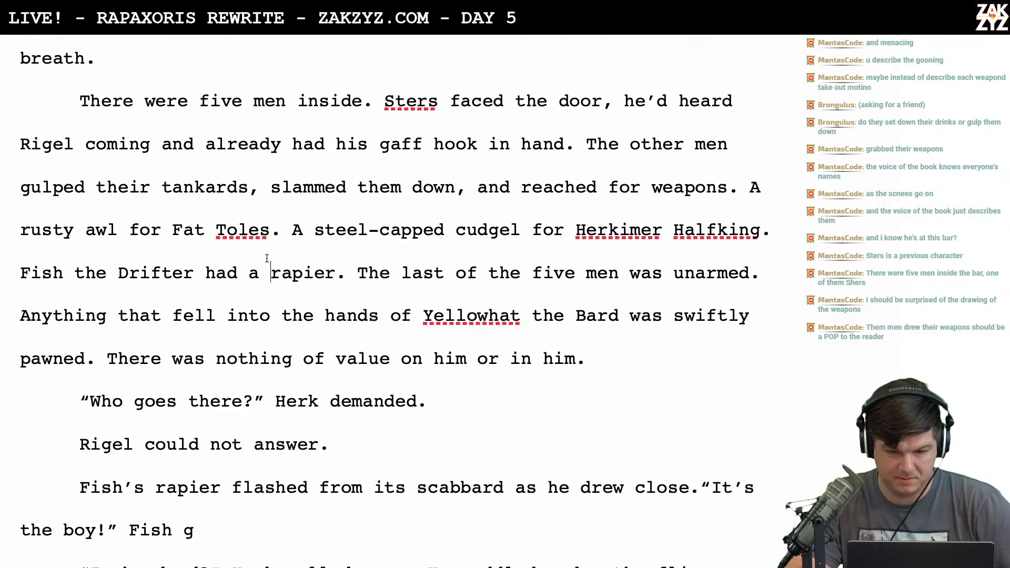
{"action": "scroll", "coordinate": [456, 186], "scroll_direction": "down", "scroll_amount": 1}
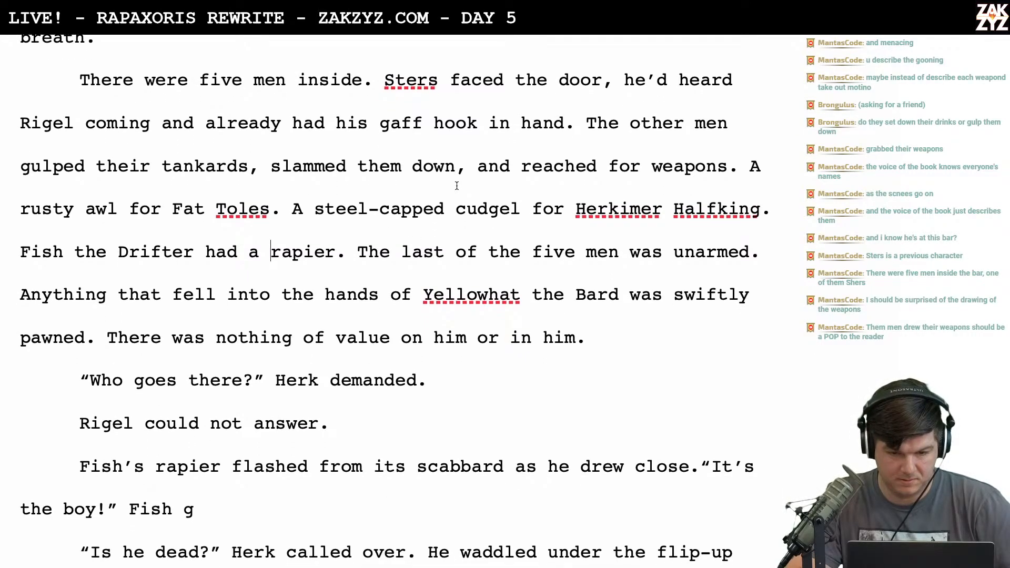
{"action": "scroll", "coordinate": [416, 101], "scroll_direction": "down", "scroll_amount": 1}
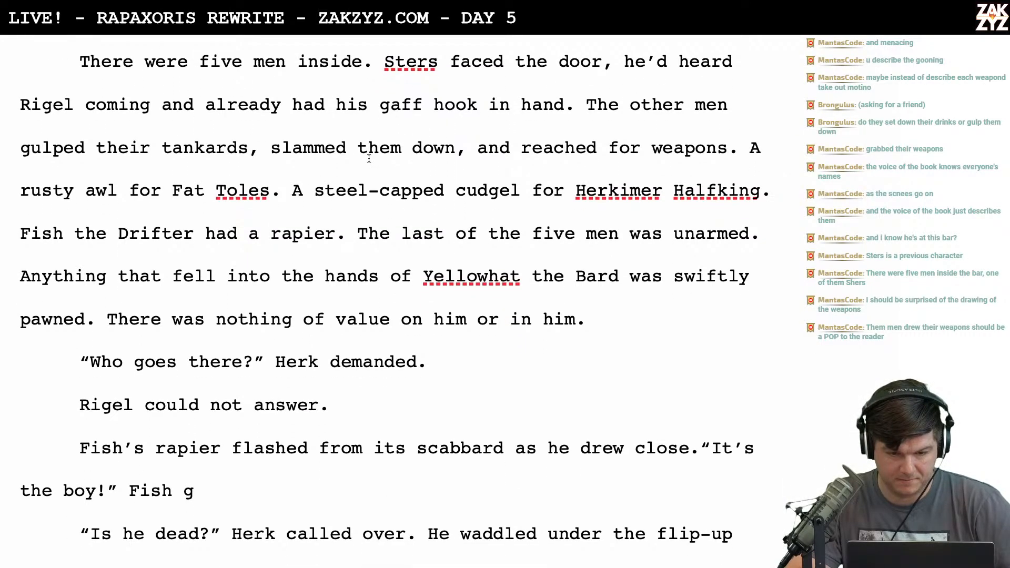
{"action": "scroll", "coordinate": [520, 130], "scroll_direction": "down", "scroll_amount": 1}
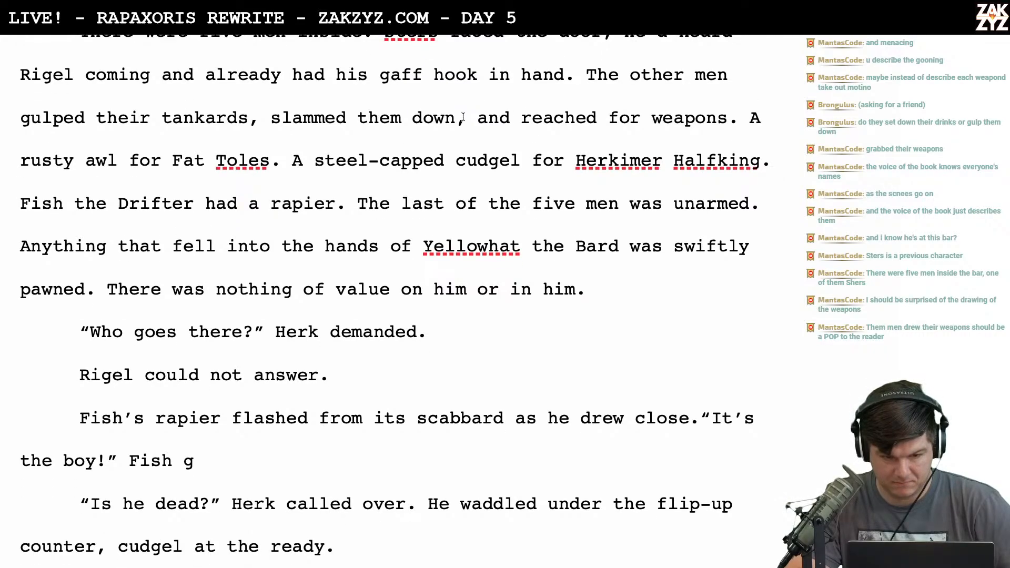
Change “Fish the Drifter had a rapier.” to “Fish the Drifter drew his rapier.”, keeping the Yellowhat passage in the same paragraph
{"action": "scroll", "coordinate": [539, 122], "scroll_direction": "down", "scroll_amount": 1}
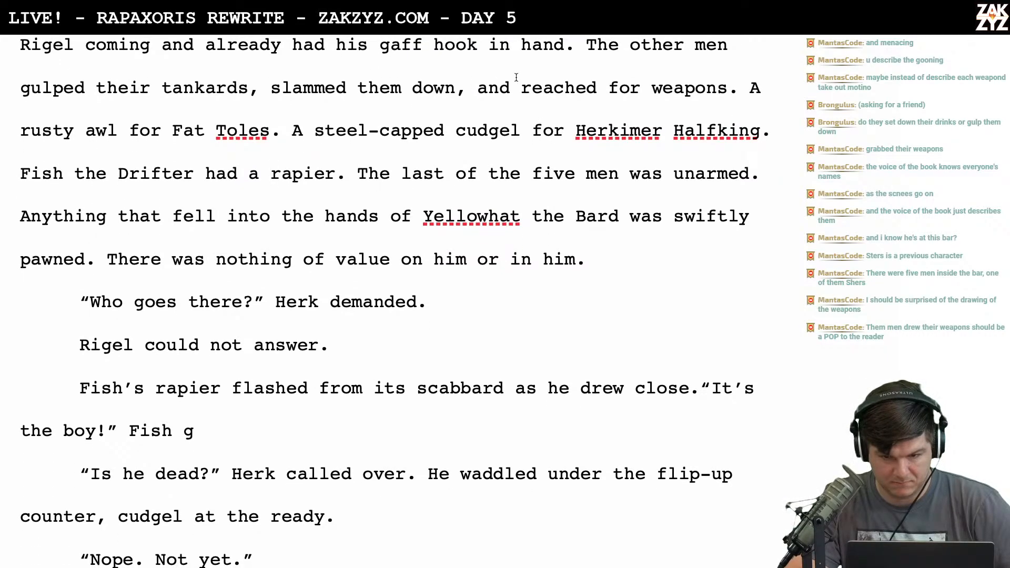
{"action": "scroll", "coordinate": [471, 114], "scroll_direction": "down", "scroll_amount": 1}
{"action": "scroll", "coordinate": [468, 113], "scroll_direction": "up", "scroll_amount": 3}
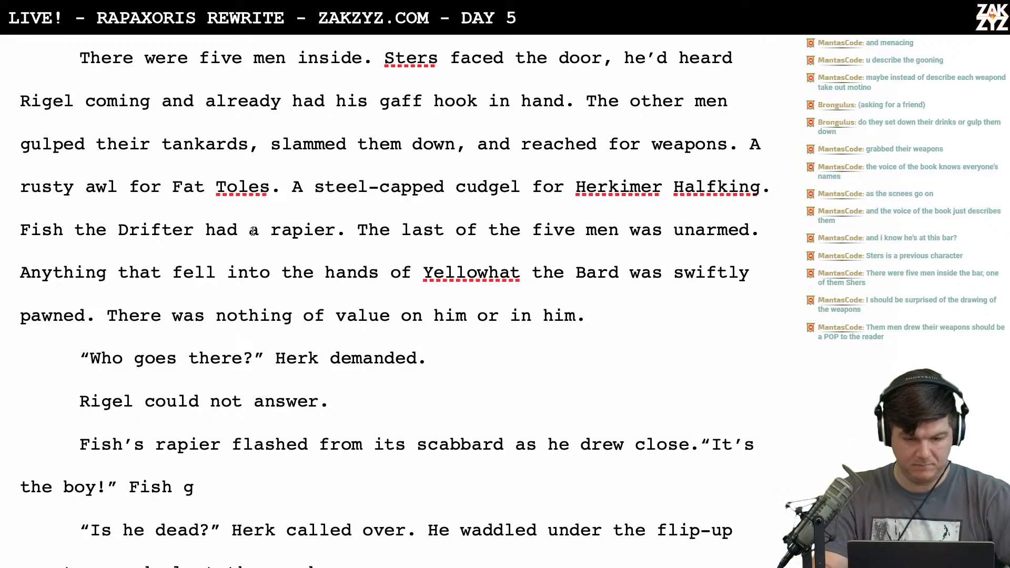
{"action": "key", "text": "Return"}
{"action": "key", "text": "Left"}
{"action": "type", "text": "drew "}
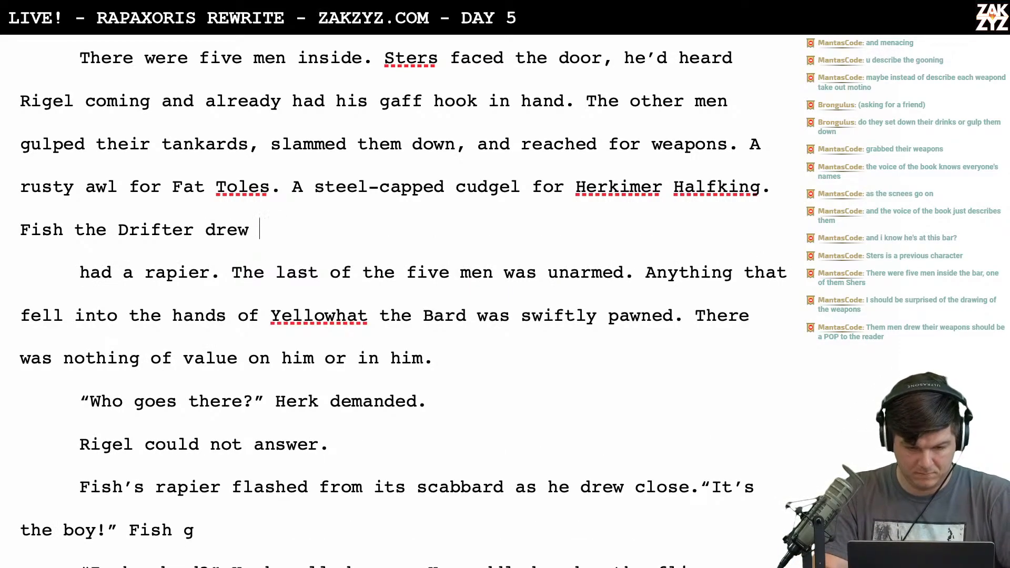
{"action": "type", "text": "his rapier."}
{"action": "key", "text": "shift+Down"}
{"action": "key", "text": "shift+Left"}
{"action": "key", "text": "shift+Left"}
{"action": "key", "text": "shift+Left"}
{"action": "key", "text": "shift+Left"}
{"action": "key", "text": "shift+Left"}
{"action": "key", "text": "shift+Left"}
{"action": "key", "text": "shift+Left"}
{"action": "key", "text": "shift+Left"}
{"action": "key", "text": "shift+Left"}
{"action": "key", "text": "shift+Left"}
{"action": "key", "text": "shift+Left"}
{"action": "key", "text": "shift+Left"}
{"action": "key", "text": "shift+Left"}
{"action": "key", "text": "shift+Left"}
{"action": "key", "text": "shift+Left"}
{"action": "key", "text": "shift+Left"}
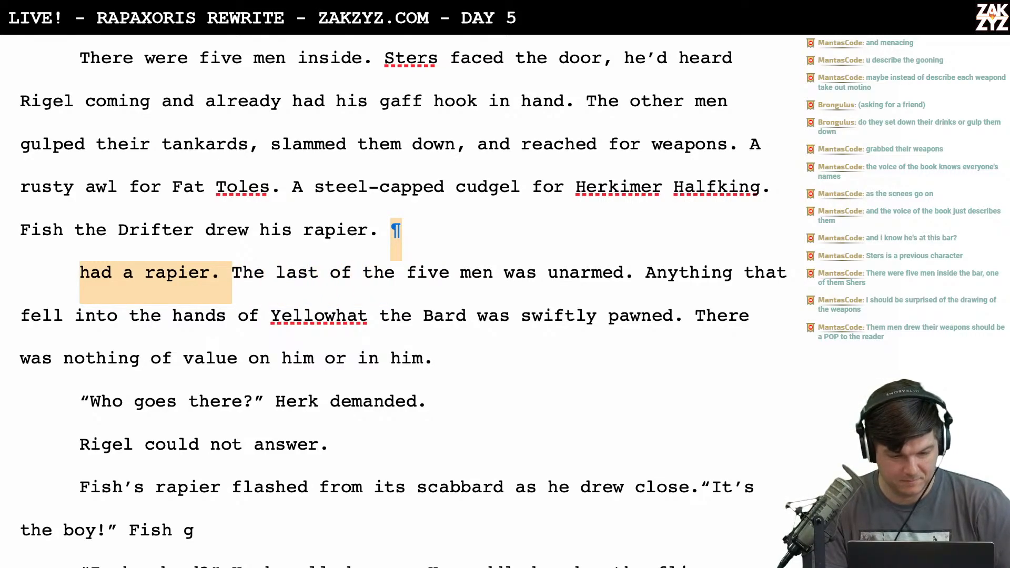
{"action": "key", "text": "BackSpace"}
Add the sentence “Fish was the first to approach.” after “Rigel could not answer.”
{"action": "scroll", "coordinate": [252, 229], "scroll_direction": "down", "scroll_amount": 4}
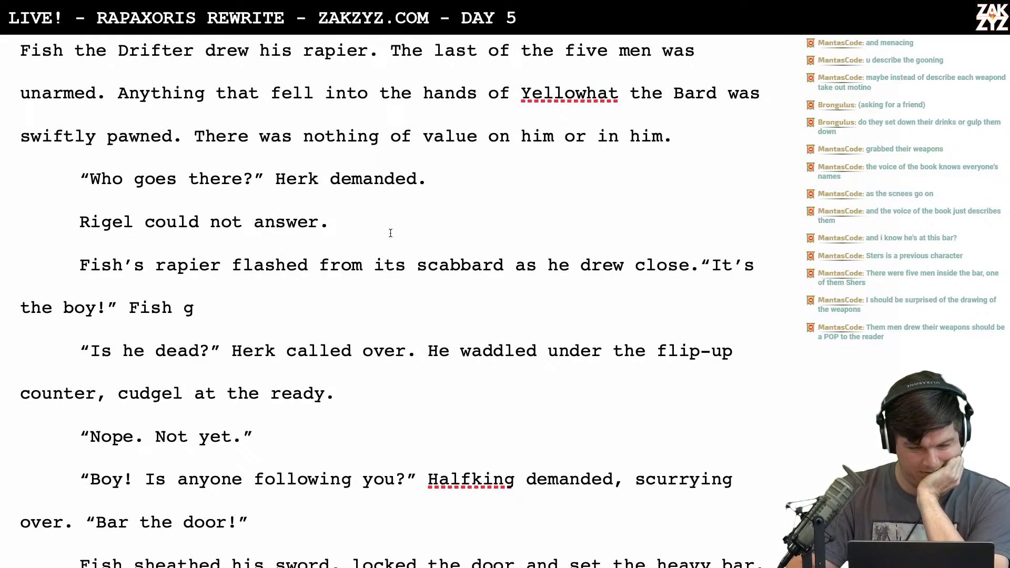
{"action": "left_click", "coordinate": [390, 233]}
{"action": "key", "text": "Return"}
{"action": "type", "text": "Fish drew cl"}
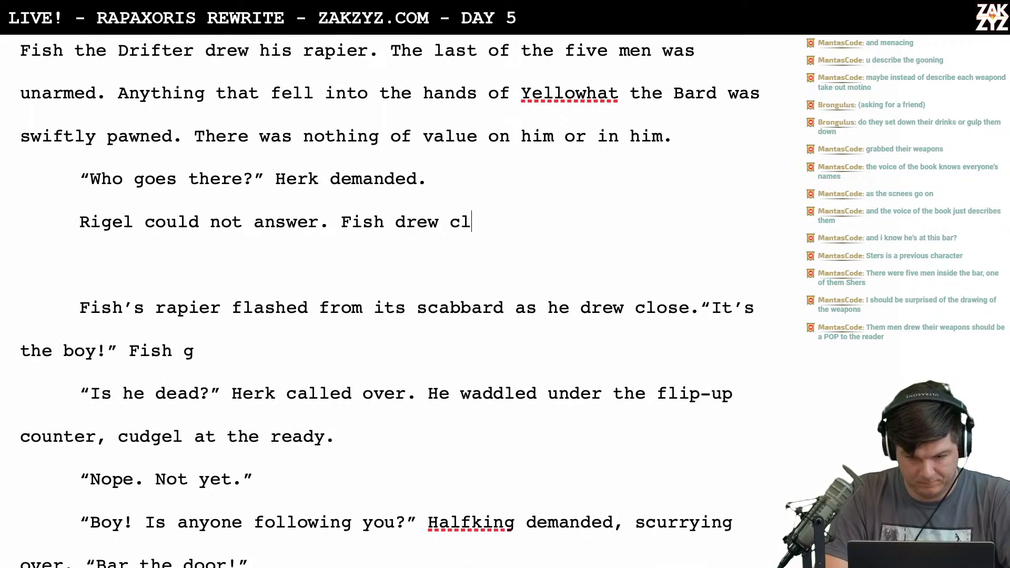
{"action": "type", "text": "oser to"}
{"action": "key", "text": "BackSpace"}
{"action": "key", "text": "BackSpace"}
{"action": "key", "text": "BackSpace"}
{"action": "key", "text": "BackSpace"}
{"action": "key", "text": "BackSpace"}
{"action": "key", "text": "BackSpace"}
{"action": "key", "text": "BackSpace"}
{"action": "key", "text": "BackSpace"}
{"action": "key", "text": "BackSpace"}
{"action": "key", "text": "BackSpace"}
{"action": "key", "text": "BackSpace"}
{"action": "key", "text": "BackSpace"}
{"action": "key", "text": "BackSpace"}
{"action": "key", "text": "BackSpace"}
{"action": "type", "text": "was the first to approach."}
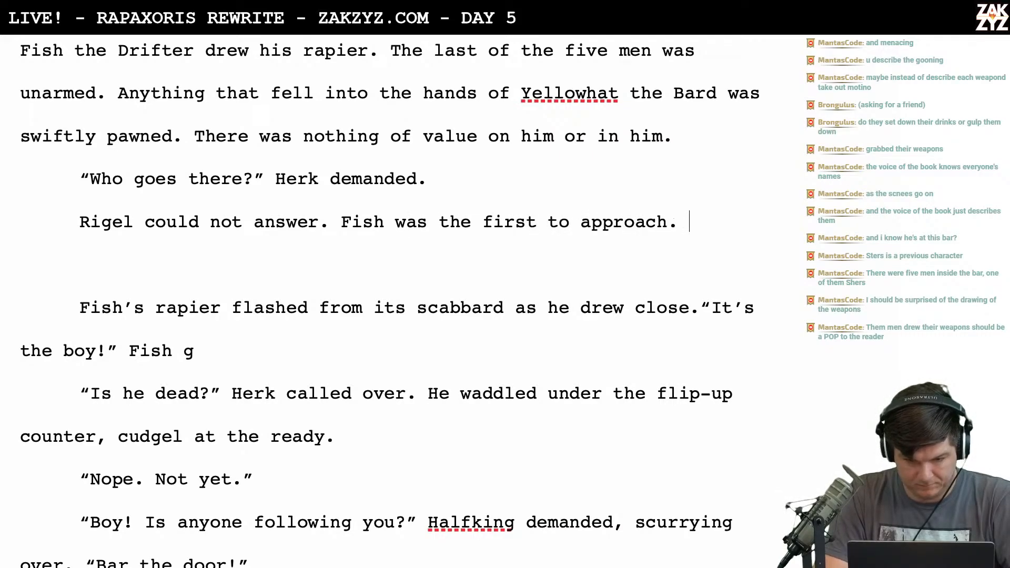
Write “It’s the boy!” as a new paragraph and delete the old paragraph beginning “Fish’s rapier flashed from its scabbard”
{"action": "key", "text": "Return"}
{"action": "type", "text": "\"It's the bo"}
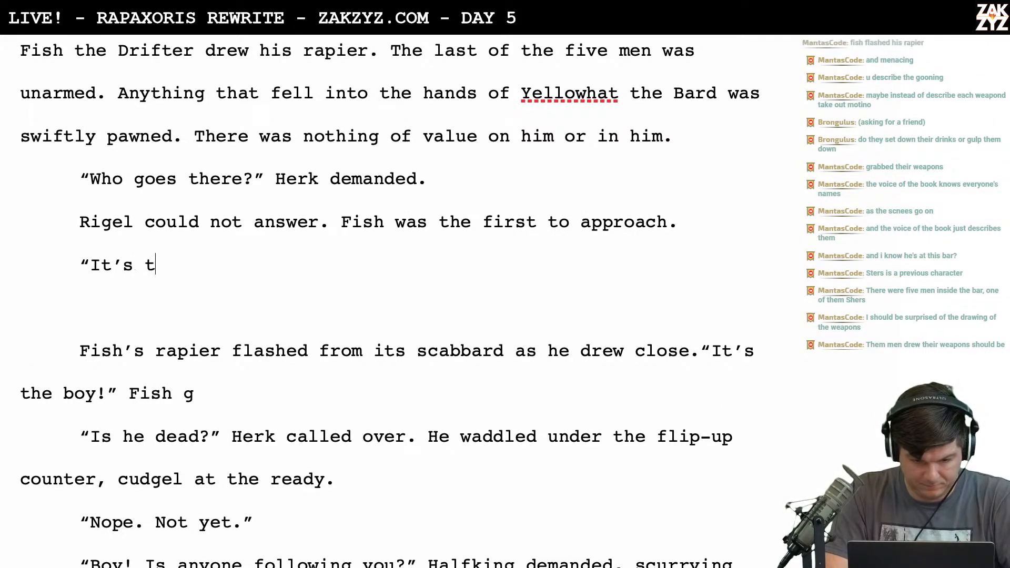
{"action": "key", "text": "Down"}
{"action": "key", "text": "ctrl+shift+Down"}
{"action": "key", "text": "ctrl+shift+Down"}
{"action": "key", "text": "Delete"}
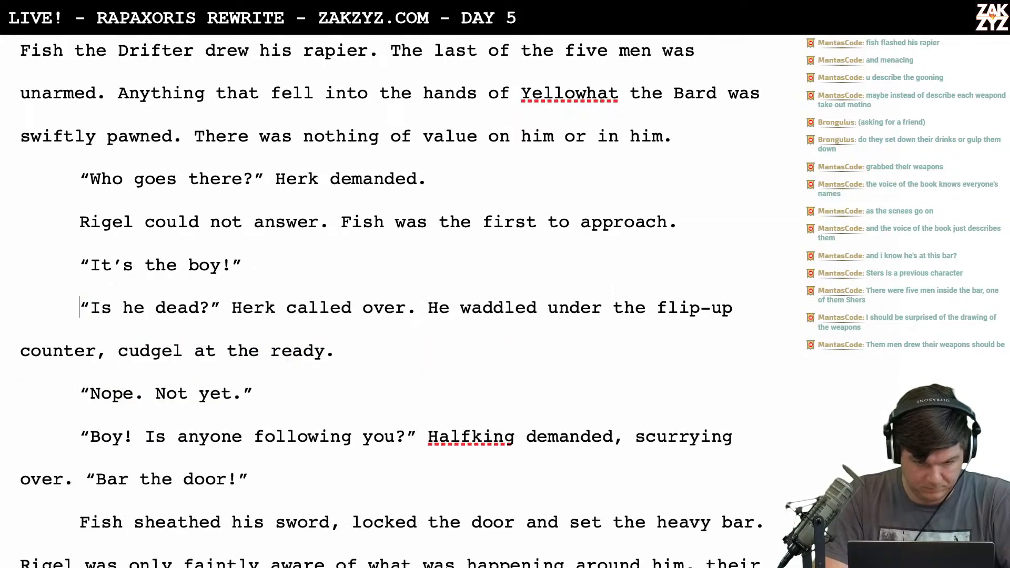
Split the sentence “He waddled under the flip-up counter” off from Herk’s “Is he dead?” line and erase “called over”
{"action": "scroll", "coordinate": [243, 195], "scroll_direction": "down", "scroll_amount": 1}
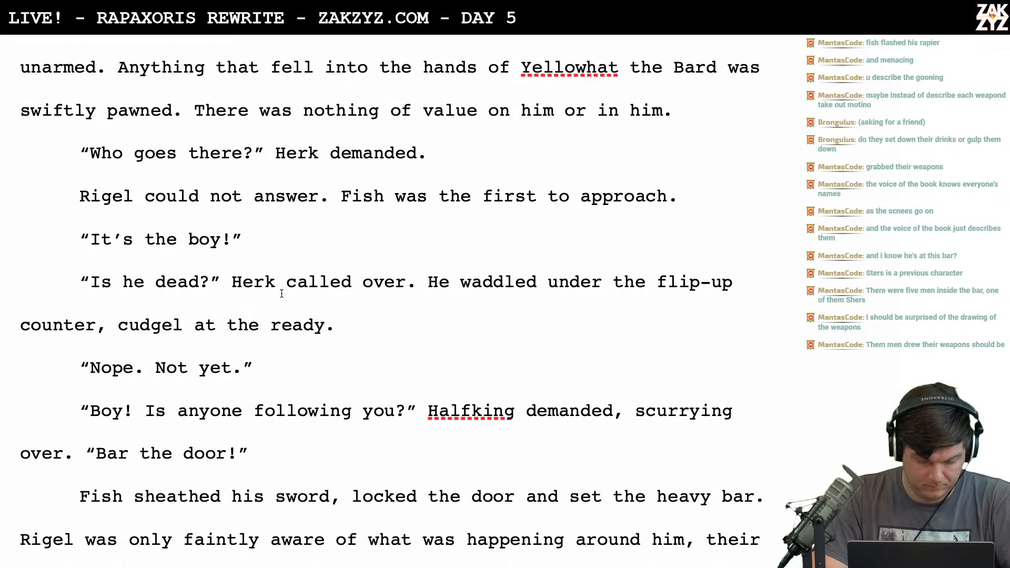
{"action": "left_click", "coordinate": [427, 281]}
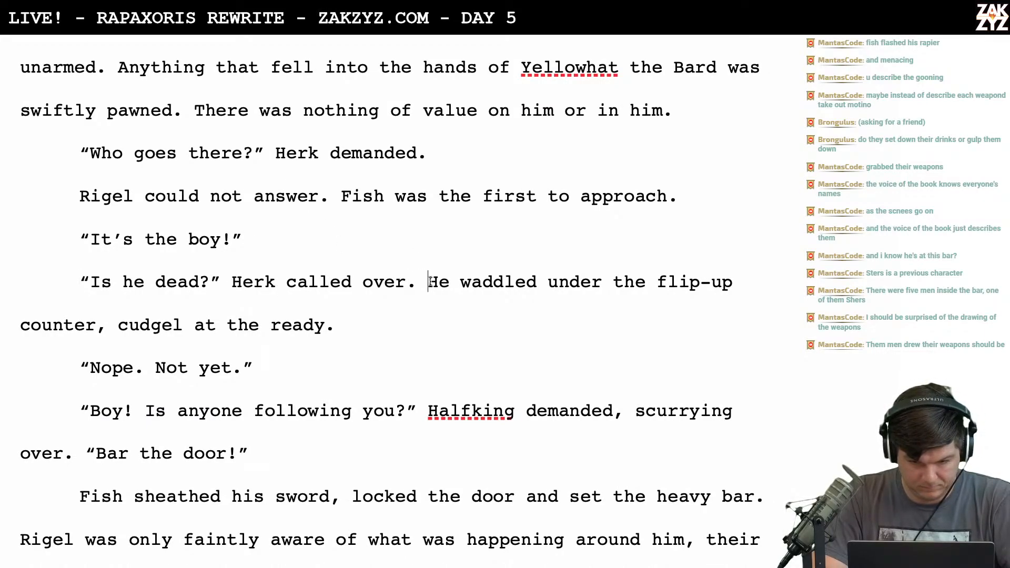
{"action": "key", "text": "Return"}
{"action": "key", "text": "Return"}
{"action": "key", "text": "Up"}
{"action": "key", "text": "Up"}
{"action": "key", "text": "End"}
{"action": "key", "text": "BackSpace"}
{"action": "key", "text": "BackSpace"}
{"action": "key", "text": "BackSpace"}
{"action": "key", "text": "BackSpace"}
{"action": "key", "text": "BackSpace"}
{"action": "key", "text": "BackSpace"}
{"action": "key", "text": "BackSpace"}
{"action": "key", "text": "BackSpace"}
{"action": "key", "text": "BackSpace"}
{"action": "key", "text": "BackSpace"}
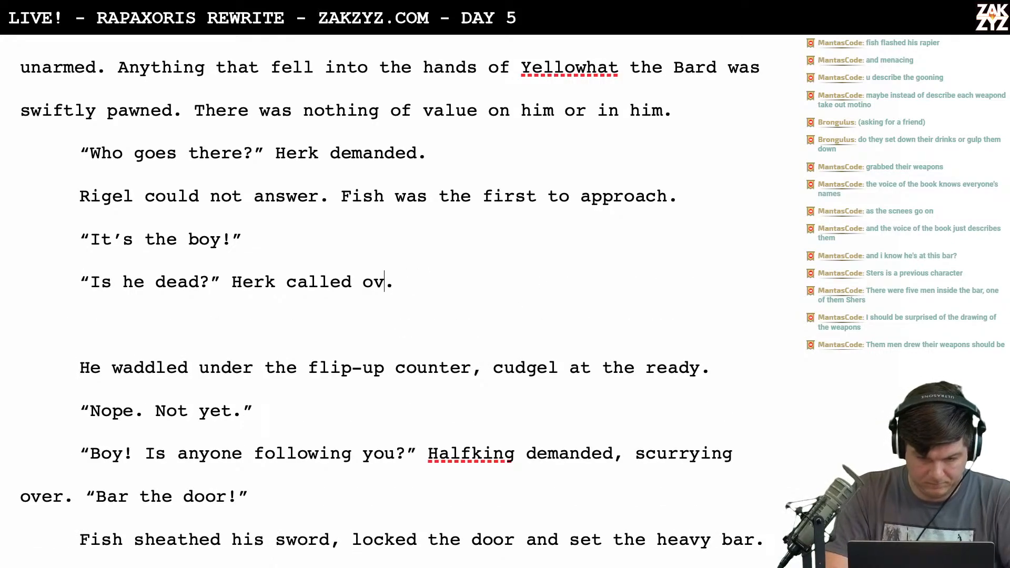
{"action": "type", "text": "alled. H"}
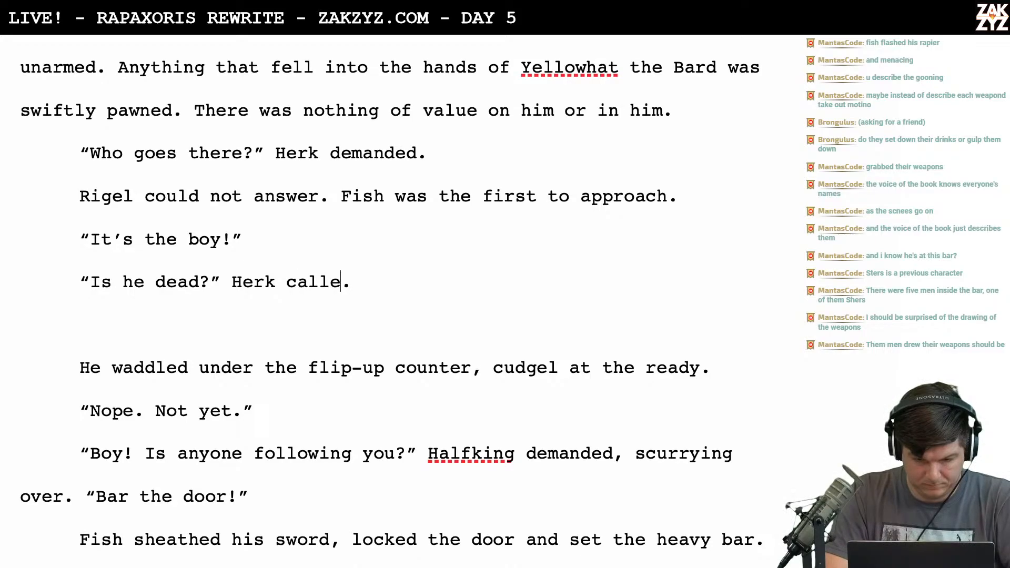
{"action": "type", "text": "e wald"}
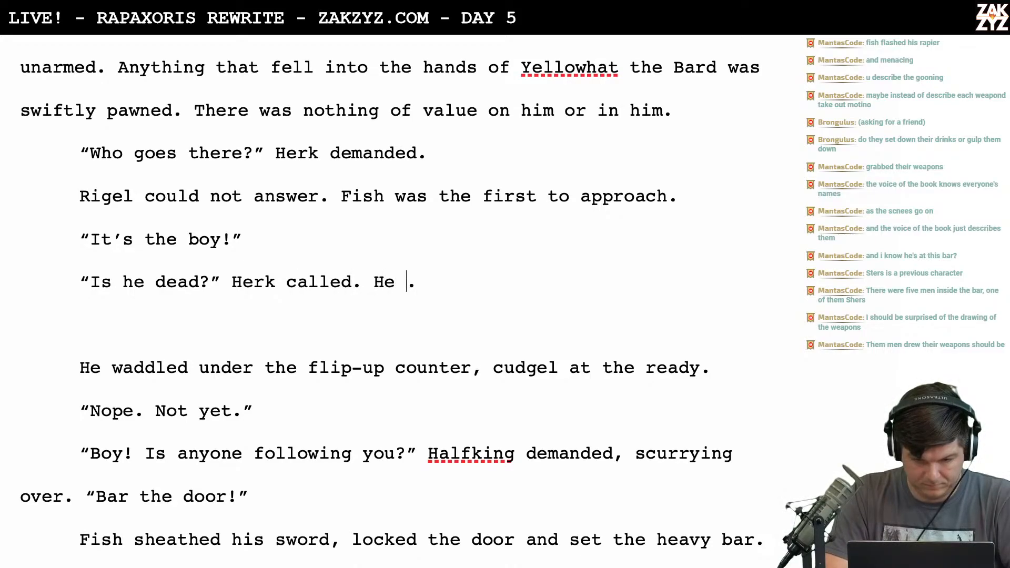
{"action": "key", "text": "BackSpace"}
{"action": "key", "text": "BackSpace"}
{"action": "key", "text": "BackSpace"}
{"action": "key", "text": "BackSpace"}
{"action": "key", "text": "BackSpace"}
{"action": "key", "text": "BackSpace"}
{"action": "key", "text": "BackSpace"}
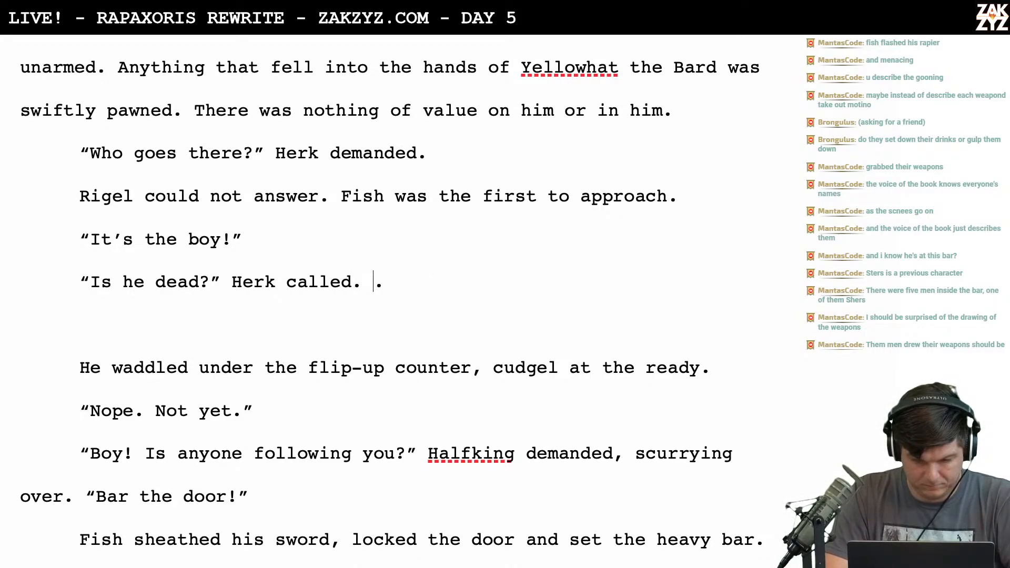
{"action": "key", "text": "BackSpace"}
{"action": "key", "text": "BackSpace"}
{"action": "key", "text": "BackSpace"}
{"action": "key", "text": "BackSpace"}
{"action": "key", "text": "BackSpace"}
{"action": "key", "text": "BackSpace"}
{"action": "key", "text": "BackSpace"}
{"action": "key", "text": "BackSpace"}
{"action": "key", "text": "BackSpace"}
{"action": "key", "text": "BackSpace"}
{"action": "key", "text": "BackSpace"}
{"action": "key", "text": "BackSpace"}
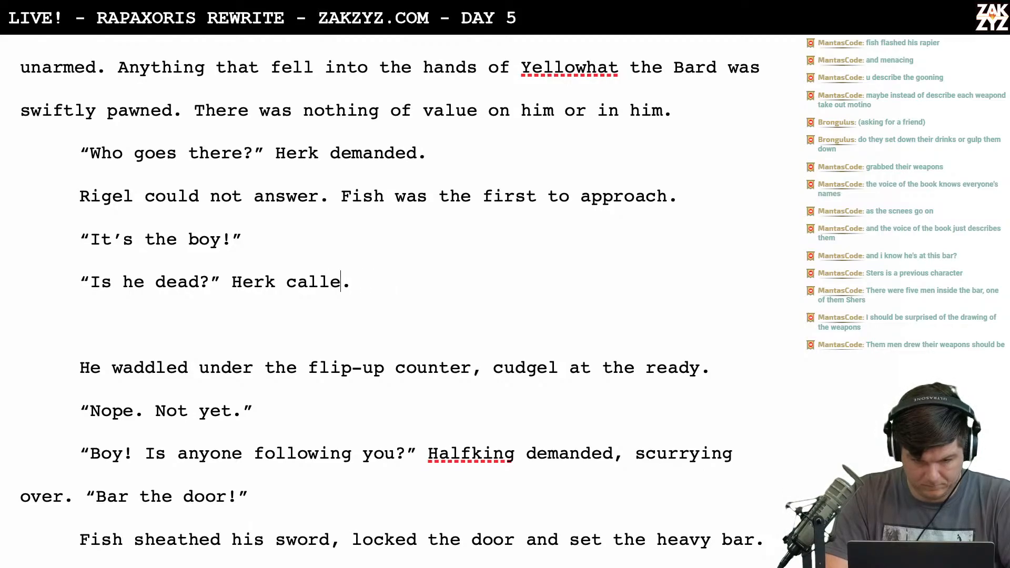
Complete the “Is he dead?” line with “Herk asked. He waddled under the flip-up counter with his cudgel.”
{"action": "type", "text": "erk asked. He w"}
{"action": "type", "text": "addled under the fli"}
{"action": "type", "text": "p up co"}
{"action": "key", "text": "BackSpace"}
{"action": "key", "text": "BackSpace"}
{"action": "type", "text": "-"}
{"action": "type", "text": "up counter with "}
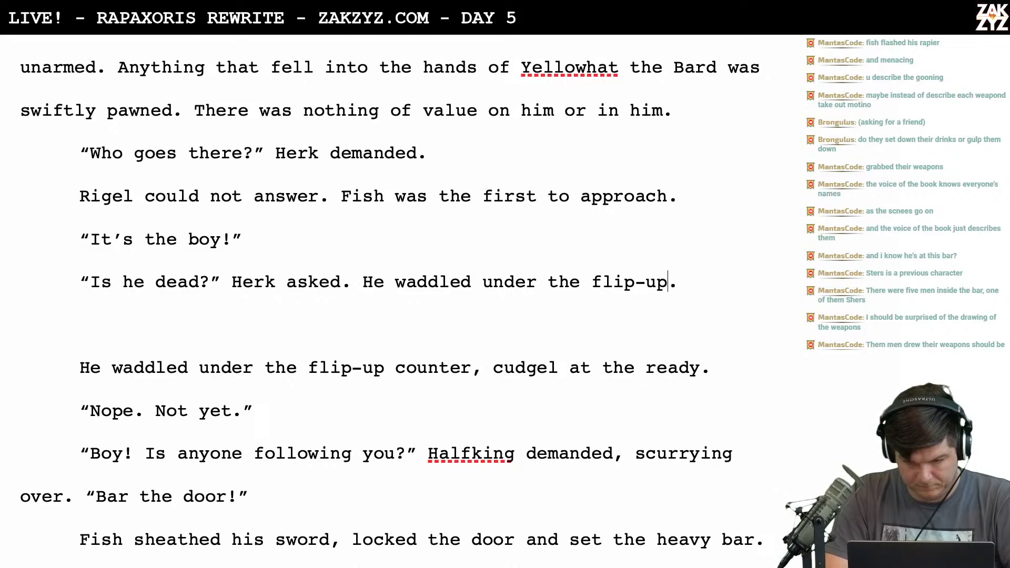
{"action": "type", "text": "his cudge"}
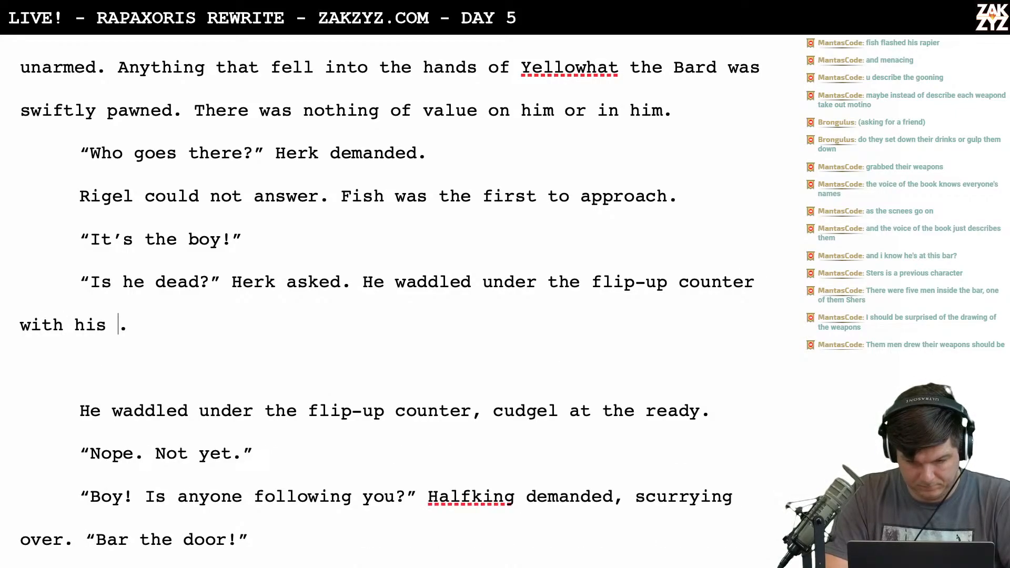
{"action": "type", "text": "l."}
Delete the blank line and the old sentence “He waddled under the flip-up counter, cudgel at the ready.”
{"action": "key", "text": "shift+Right"}
{"action": "key", "text": "Delete"}
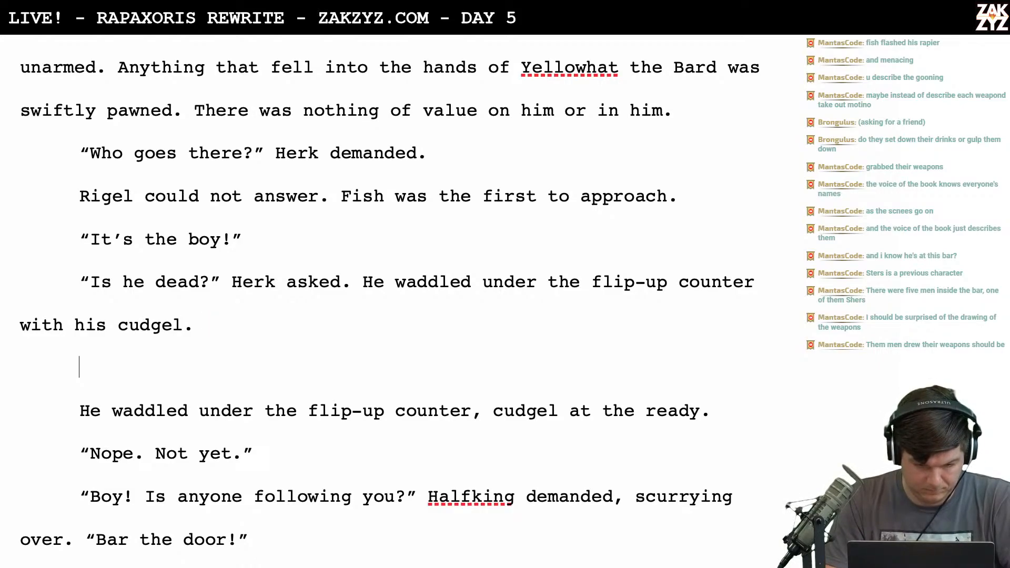
{"action": "key", "text": "Down"}
{"action": "key", "text": "shift+Down"}
{"action": "key", "text": "shift+Down"}
{"action": "key", "text": "Delete"}
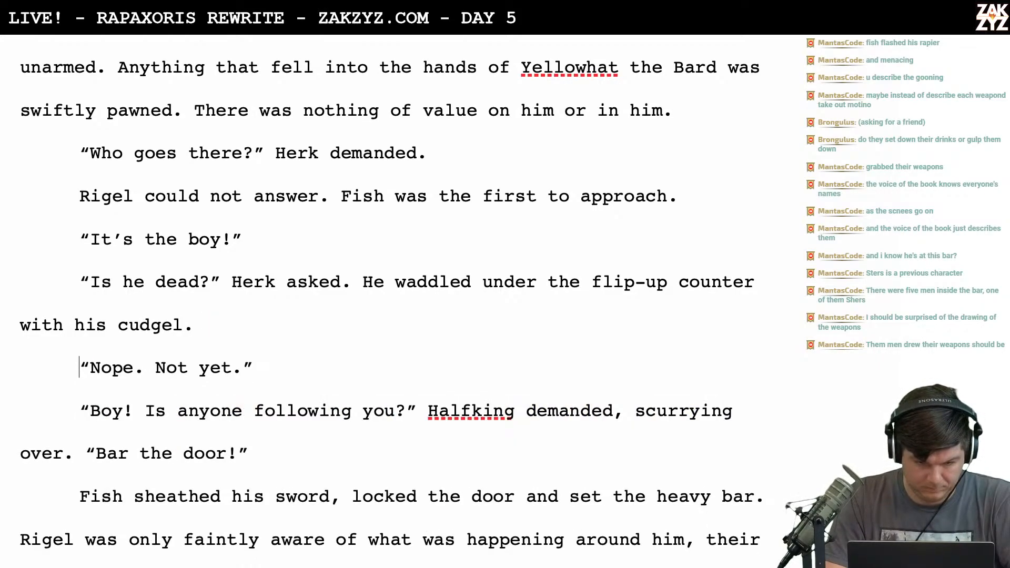
Shorten the reply “Nope. Not yet.” to “Not yet.”
{"action": "key", "text": "BackSpace"}
{"action": "key", "text": "BackSpace"}
{"action": "key", "text": "BackSpace"}
{"action": "key", "text": "BackSpace"}
{"action": "key", "text": "BackSpace"}
{"action": "key", "text": "BackSpace"}
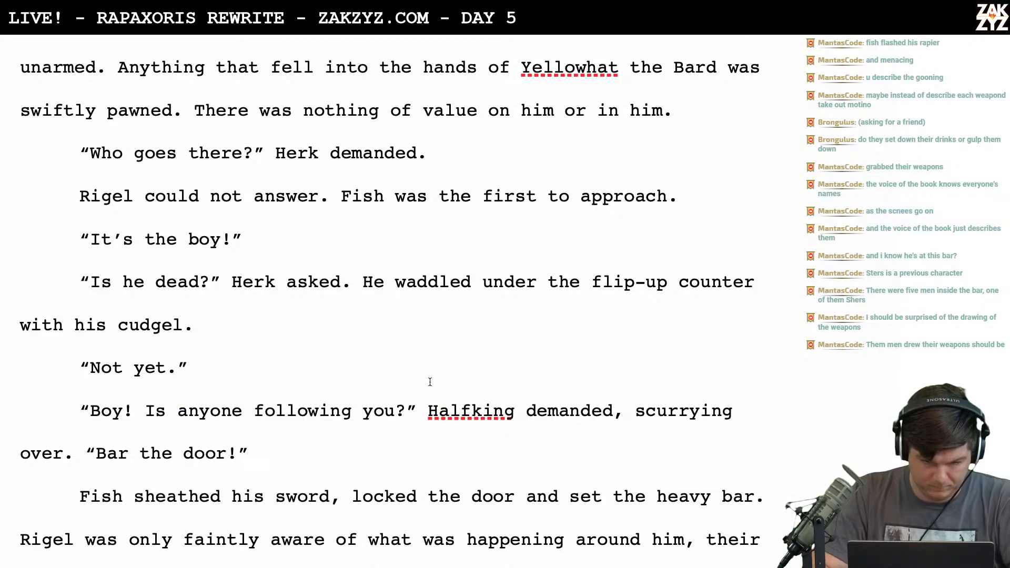
Replace “Is anyone following you?” in Halfking’s line with “Did anyone follow you?”
{"action": "key", "text": "BackSpace"}
{"action": "key", "text": "BackSpace"}
{"action": "type", "text": "Did anyone follow you?"}
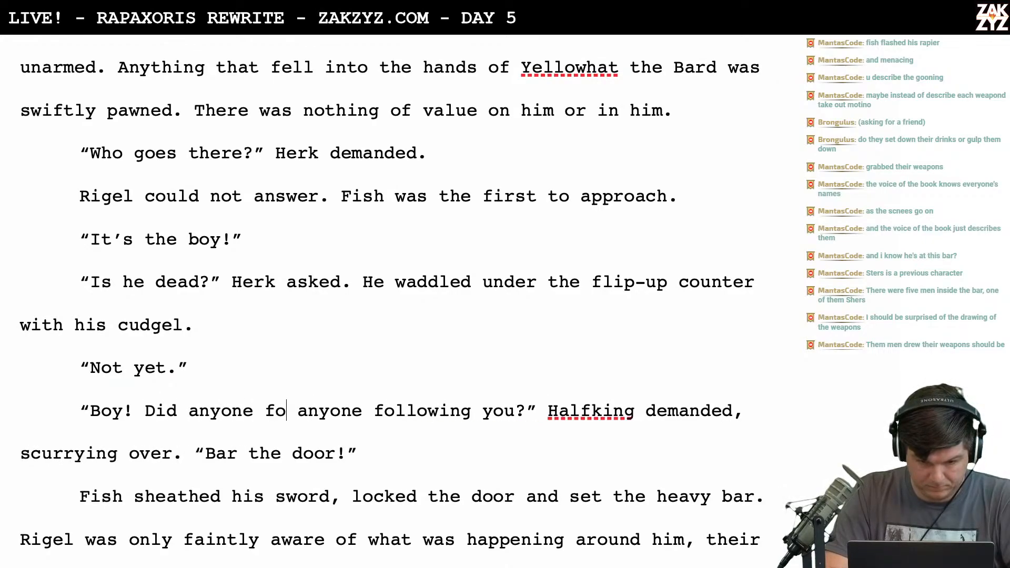
{"action": "key", "text": "shift+Right"}
{"action": "key", "text": "shift+Right"}
{"action": "key", "text": "shift+Right"}
{"action": "key", "text": "shift+Right"}
{"action": "key", "text": "shift+Right"}
{"action": "key", "text": "shift+Right"}
{"action": "key", "text": "shift+Right"}
{"action": "key", "text": "shift+Right"}
{"action": "key", "text": "shift+Right"}
{"action": "key", "text": "shift+Right"}
{"action": "key", "text": "shift+Right"}
{"action": "key", "text": "shift+Right"}
{"action": "key", "text": "shift+Right"}
{"action": "key", "text": "shift+Right"}
{"action": "key", "text": "shift+Right"}
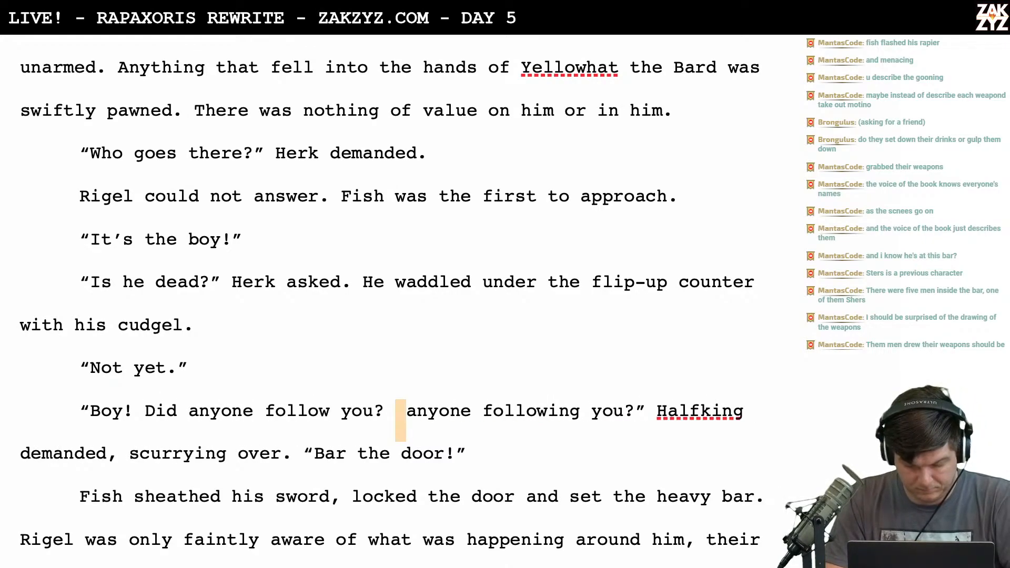
{"action": "key", "text": "shift+Right"}
{"action": "key", "text": "shift+Right"}
{"action": "key", "text": "shift+Right"}
{"action": "key", "text": "shift+Right"}
{"action": "key", "text": "shift+Right"}
{"action": "key", "text": "shift+Right"}
{"action": "key", "text": "shift+Right"}
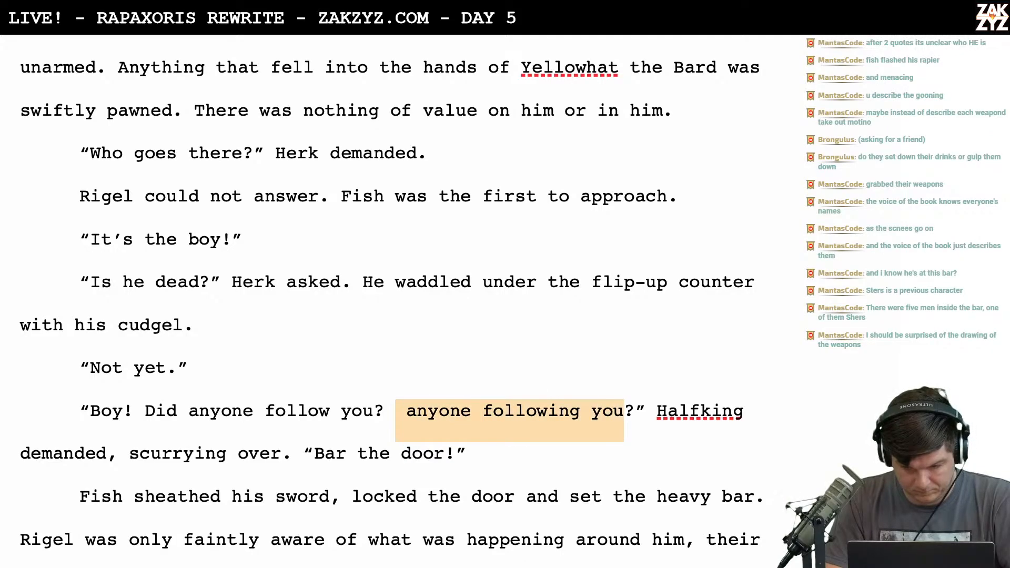
{"action": "key", "text": "BackSpace"}
Reread the rewritten passage from the men reaching for weapons through the order to bar the door
{"action": "scroll", "coordinate": [169, 409], "scroll_direction": "down", "scroll_amount": 1}
{"action": "scroll", "coordinate": [169, 409], "scroll_direction": "down", "scroll_amount": 4}
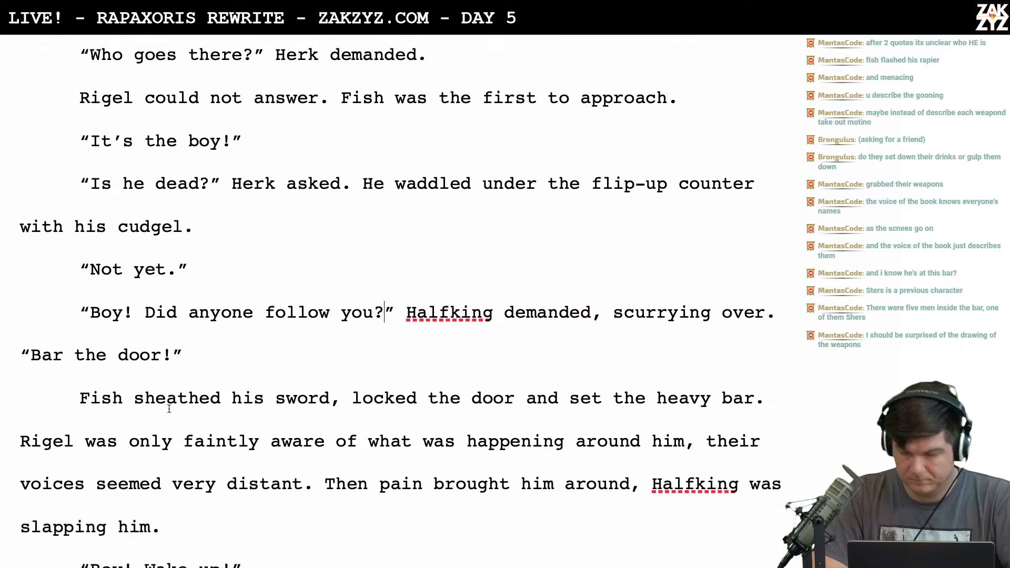
{"action": "scroll", "coordinate": [168, 409], "scroll_direction": "up", "scroll_amount": 3}
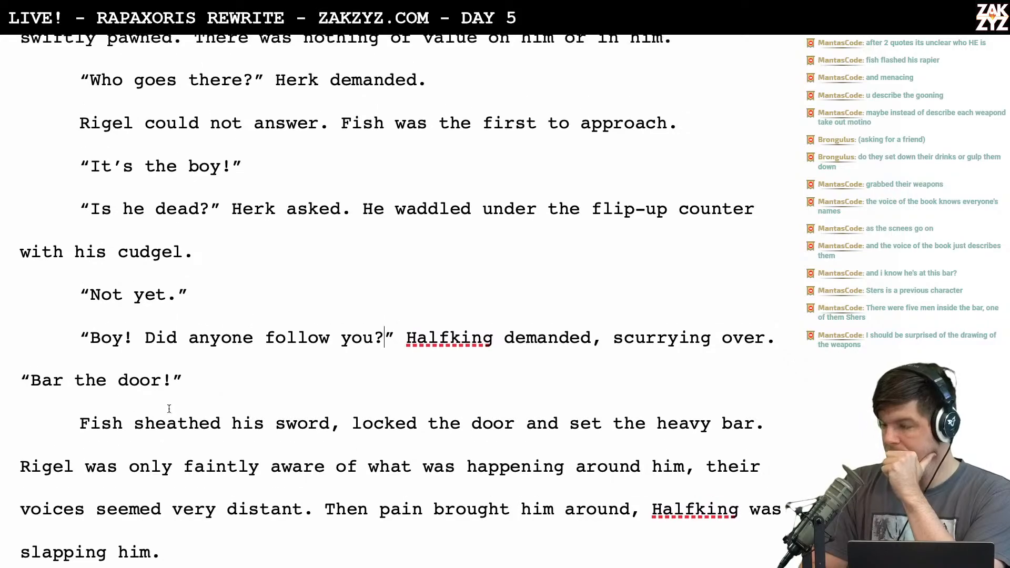
{"action": "scroll", "coordinate": [168, 409], "scroll_direction": "up", "scroll_amount": 6}
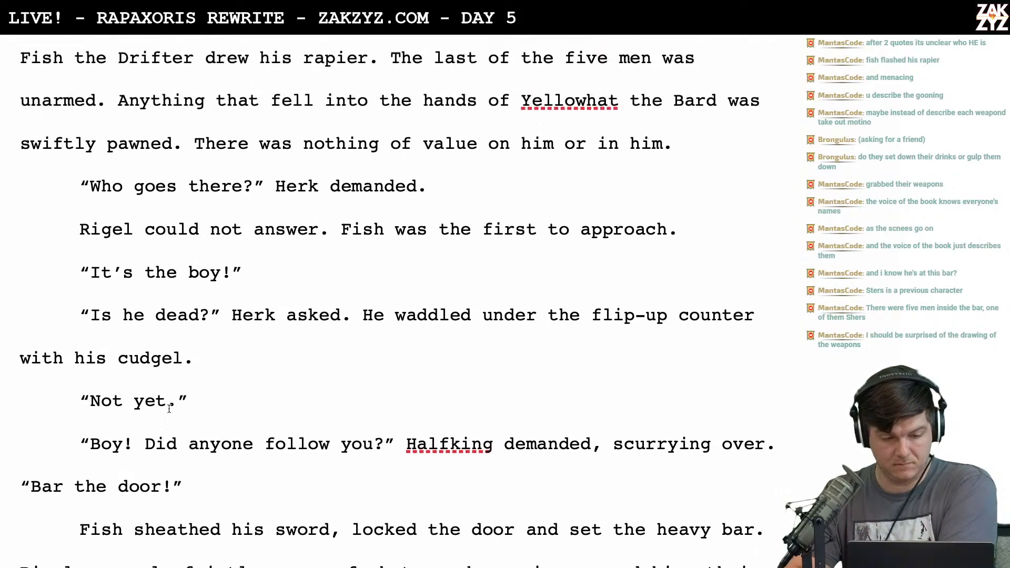
{"action": "scroll", "coordinate": [169, 409], "scroll_direction": "up", "scroll_amount": 3}
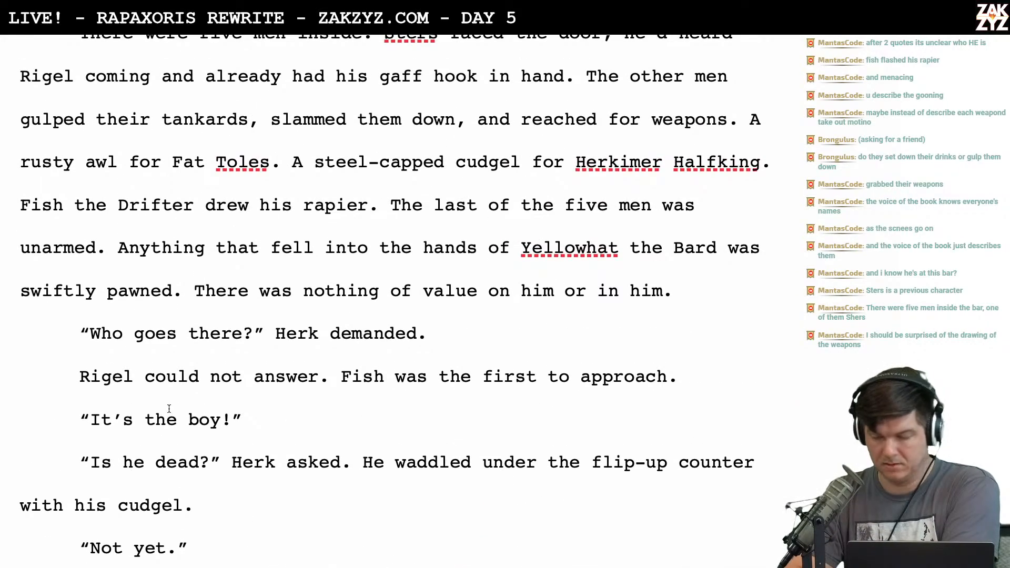
{"action": "scroll", "coordinate": [169, 408], "scroll_direction": "down", "scroll_amount": 3}
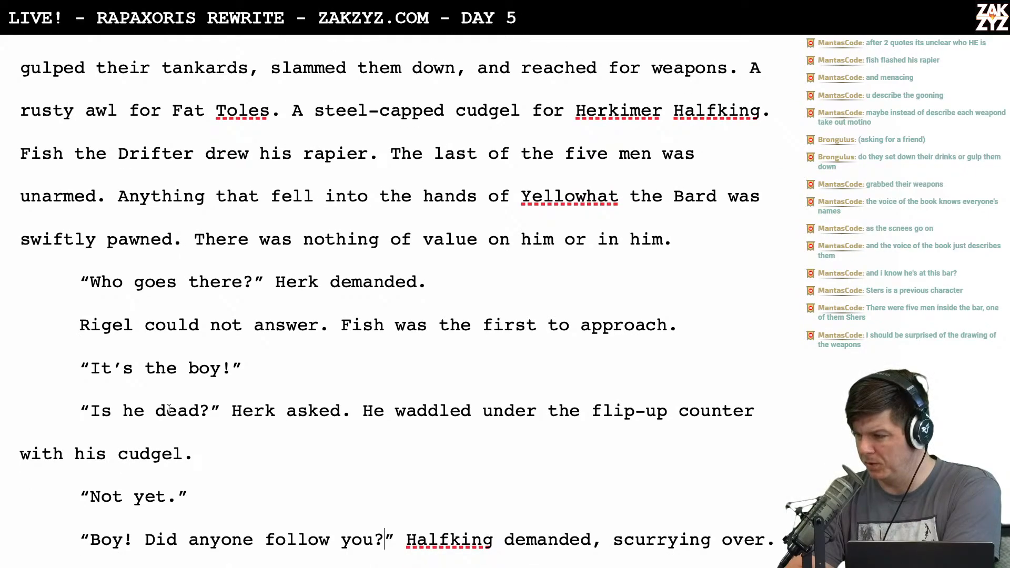
{"action": "scroll", "coordinate": [169, 409], "scroll_direction": "up", "scroll_amount": 3}
{"action": "scroll", "coordinate": [169, 409], "scroll_direction": "down", "scroll_amount": 3}
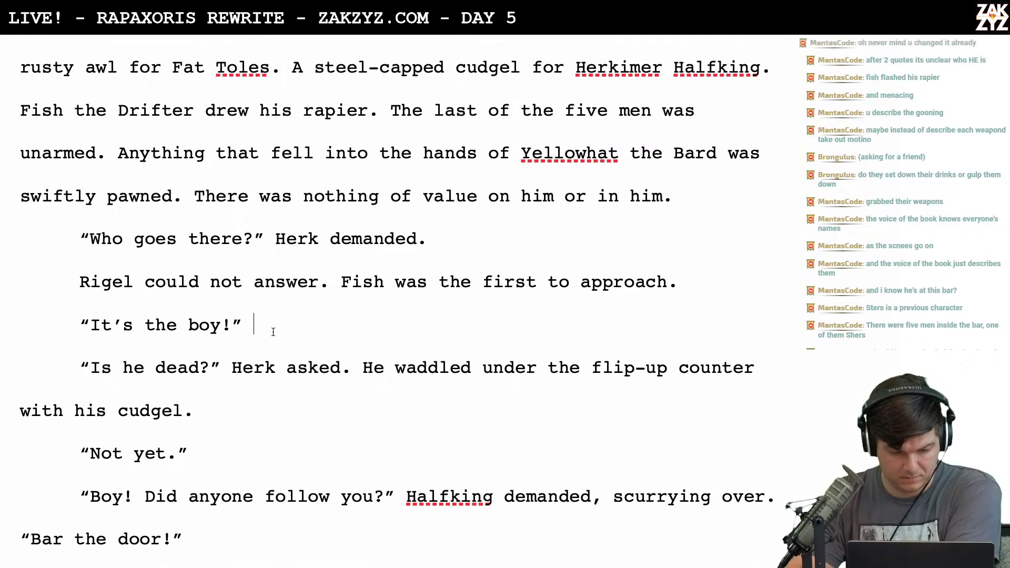
Try the dialogue tag “Fish said.” after “It’s the boy!”
{"action": "scroll", "coordinate": [253, 371], "scroll_direction": "down", "scroll_amount": 3}
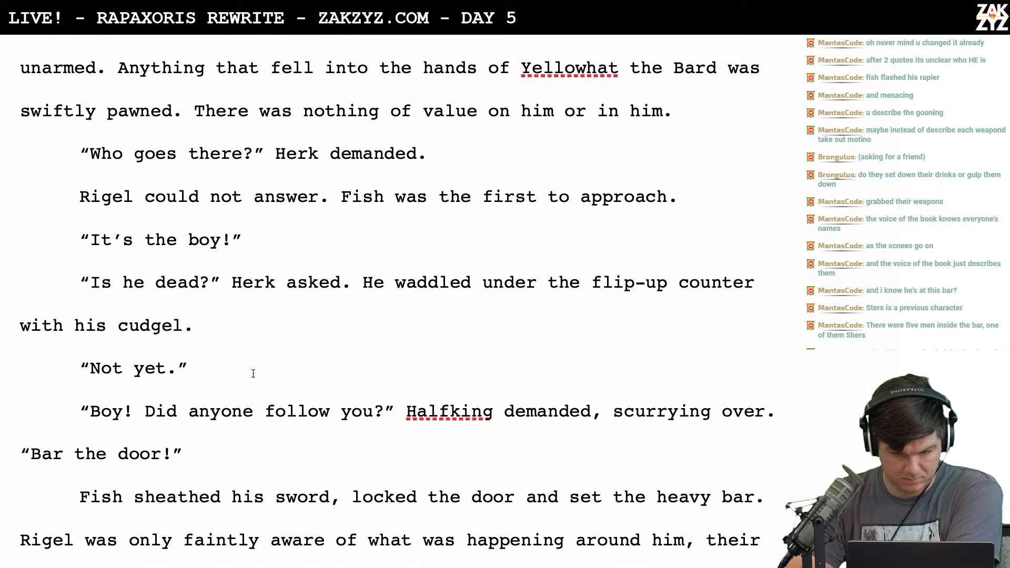
{"action": "type", "text": "Fish "}
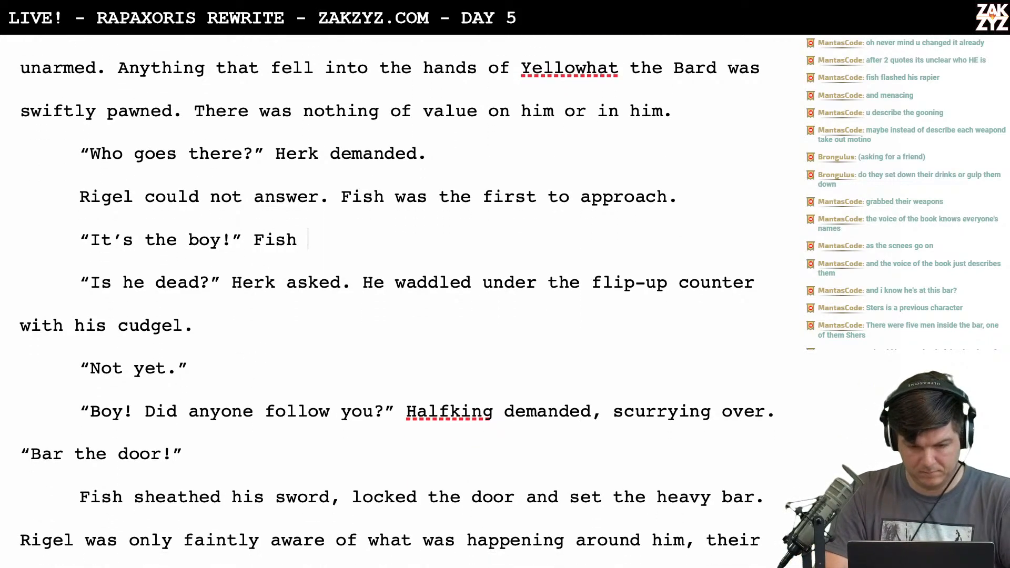
{"action": "type", "text": "said."}
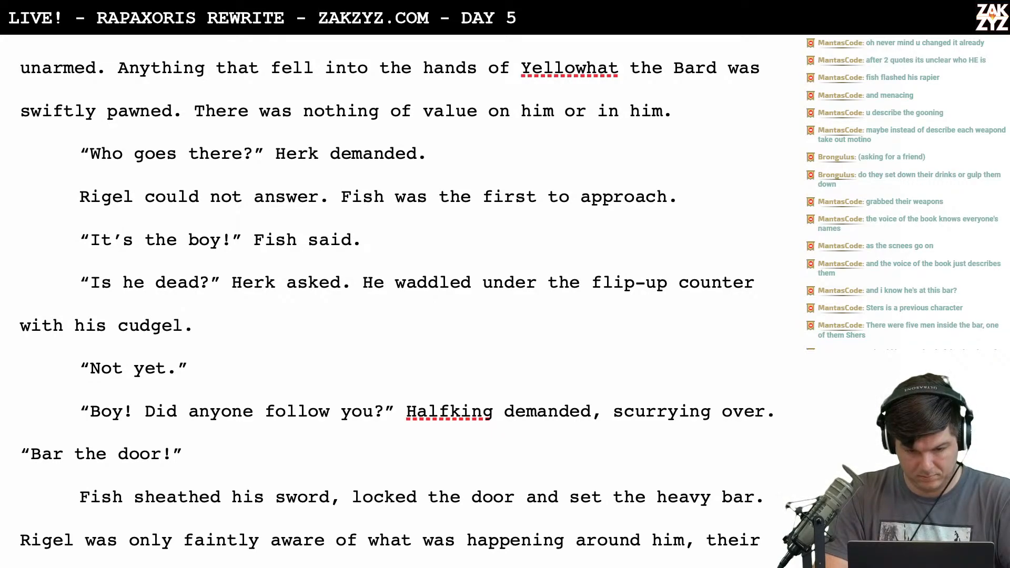
{"action": "key", "text": "BackSpace"}
{"action": "key", "text": "BackSpace"}
{"action": "key", "text": "BackSpace"}
{"action": "key", "text": "BackSpace"}
{"action": "key", "text": "BackSpace"}
{"action": "key", "text": "BackSpace"}
{"action": "key", "text": "BackSpace"}
{"action": "key", "text": "BackSpace"}
{"action": "key", "text": "BackSpace"}
{"action": "key", "text": "BackSpace"}
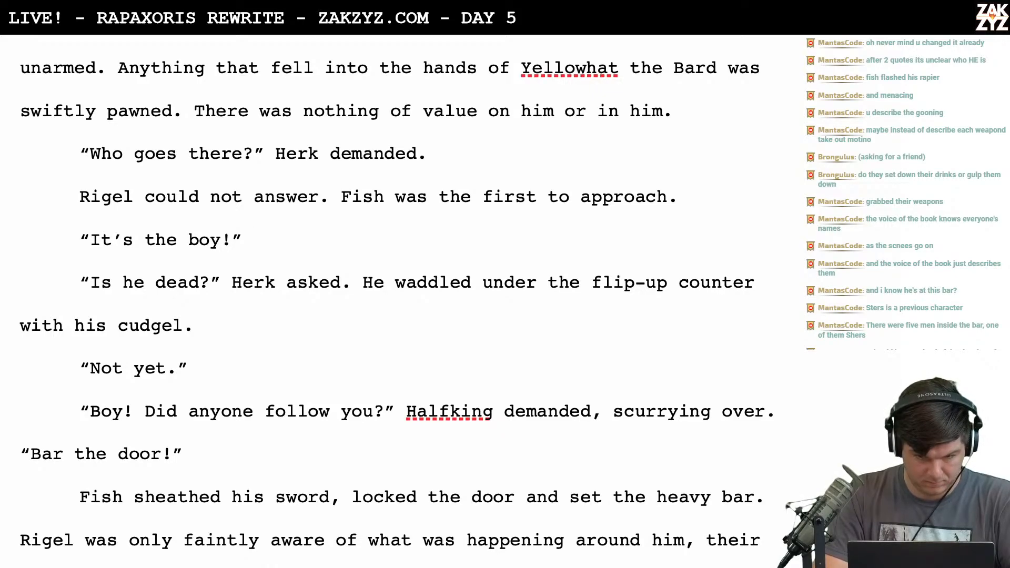
Try a dialogue tag with Fish exclaiming after “It’s the boy!”
{"action": "type", "text": "Fish exl"}
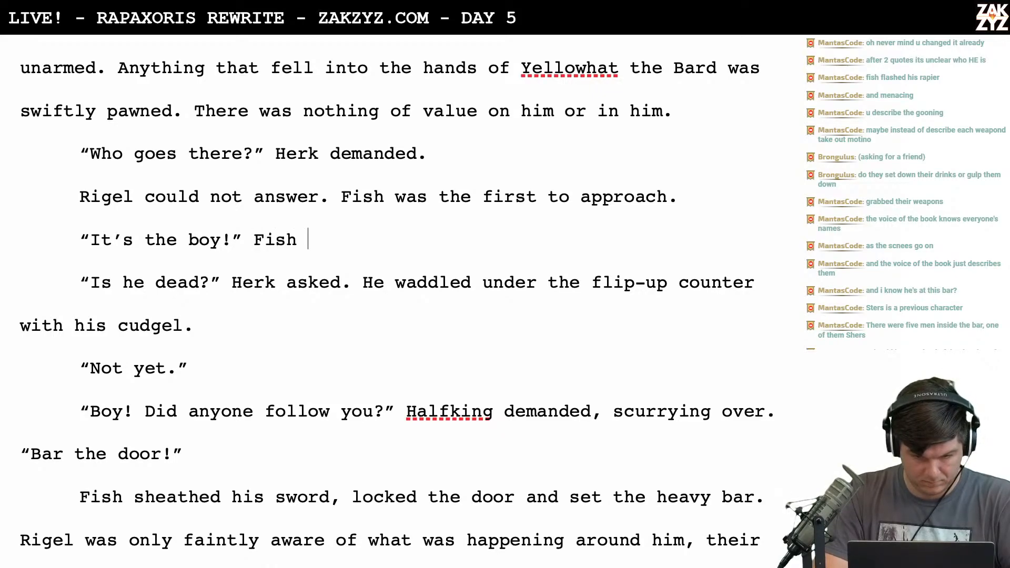
{"action": "key", "text": "BackSpace"}
{"action": "type", "text": "claim"}
{"action": "key", "text": "BackSpace"}
{"action": "key", "text": "BackSpace"}
{"action": "key", "text": "BackSpace"}
{"action": "key", "text": "BackSpace"}
{"action": "key", "text": "BackSpace"}
{"action": "key", "text": "BackSpace"}
{"action": "key", "text": "BackSpace"}
{"action": "key", "text": "BackSpace"}
{"action": "key", "text": "BackSpace"}
{"action": "key", "text": "BackSpace"}
{"action": "key", "text": "BackSpace"}
{"action": "key", "text": "BackSpace"}
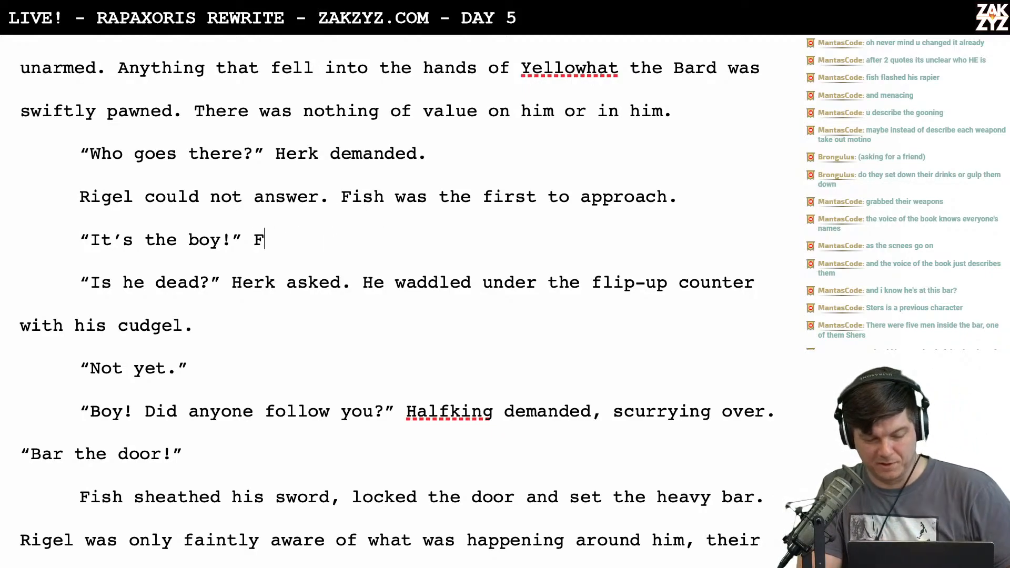
Switch to the browser and look up synonyms for “exclaim” on Thesaurus.com, then return to the manuscript
{"action": "key", "text": "ctrl+Left"}
{"action": "double_click", "coordinate": [170, 120]}
{"action": "type", "text": "exclaim"}
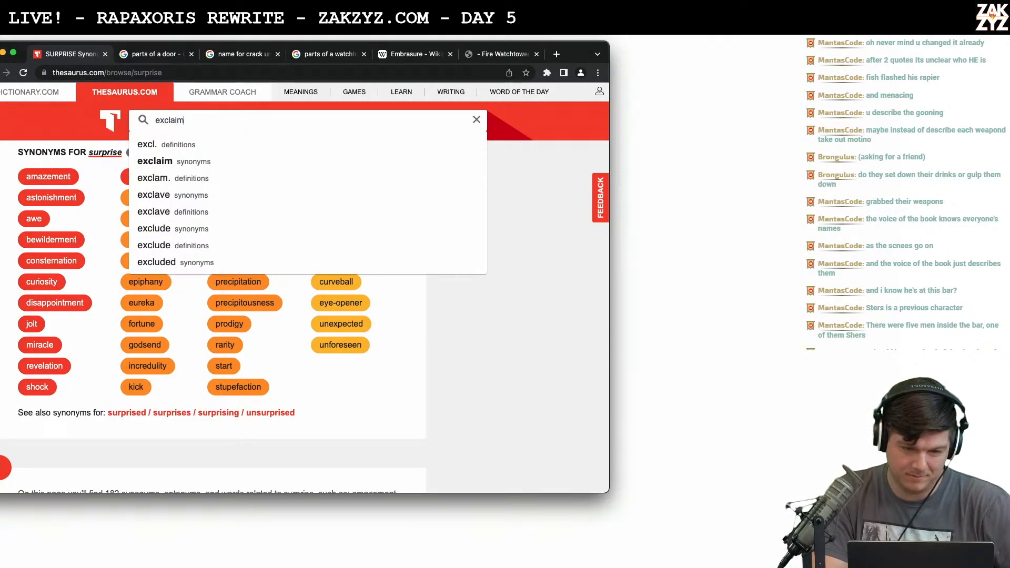
{"action": "key", "text": "Return"}
{"action": "scroll", "coordinate": [57, 359], "scroll_direction": "down", "scroll_amount": 1}
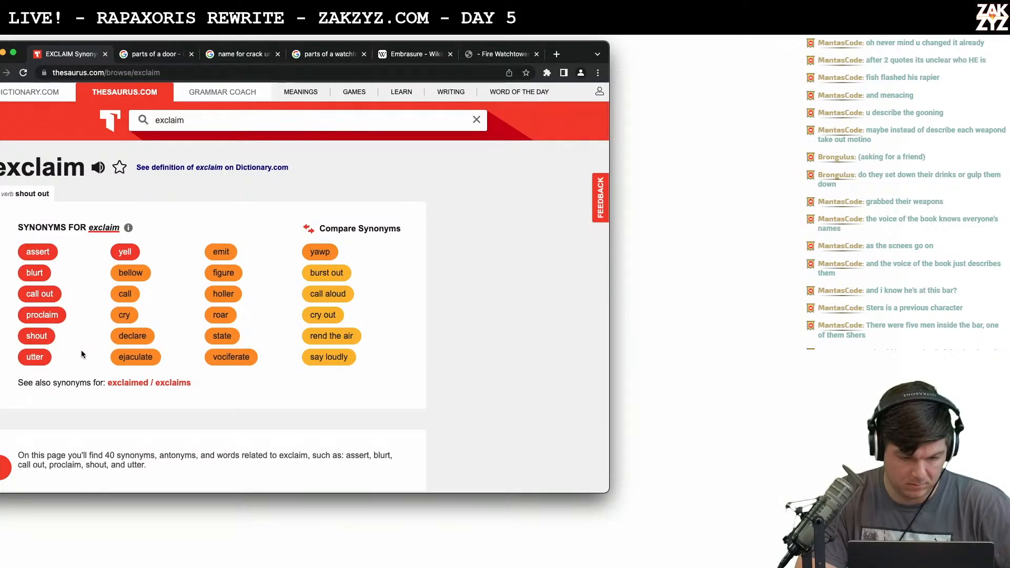
{"action": "scroll", "coordinate": [112, 335], "scroll_direction": "down", "scroll_amount": 1}
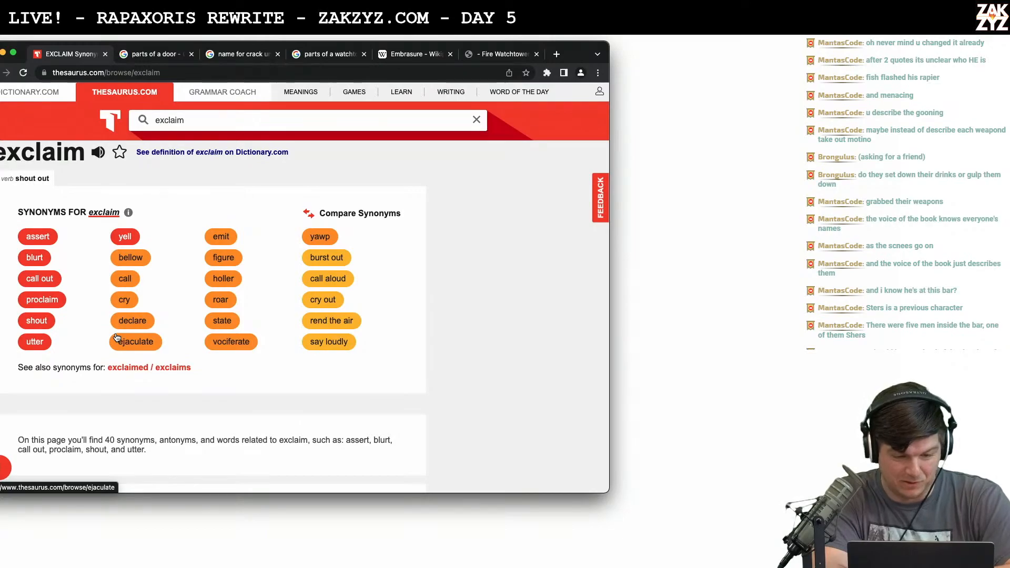
{"action": "key", "text": "super+Tab"}
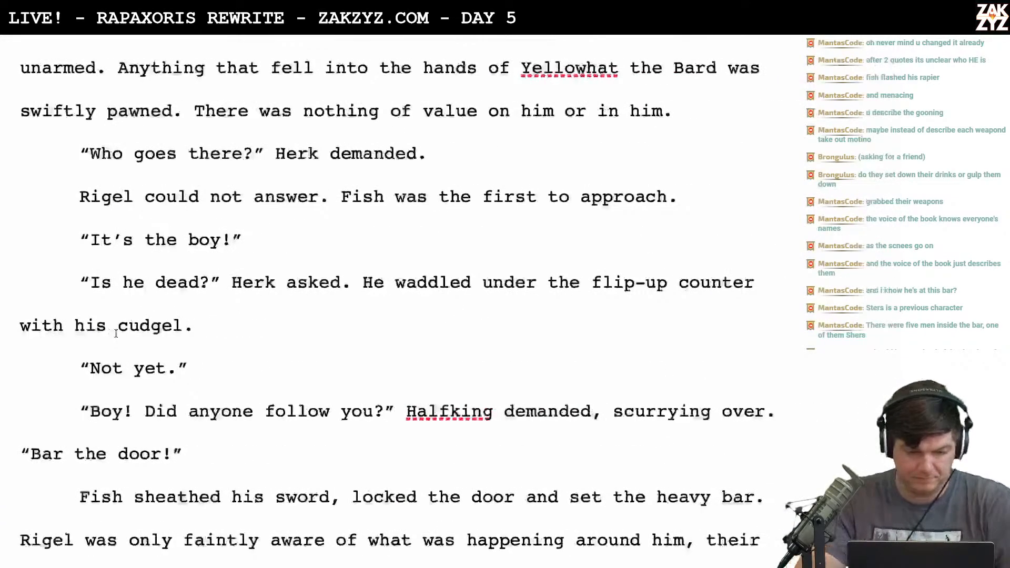
Turn the reply “Not yet.” into “Not yet,” said Fish
{"action": "scroll", "coordinate": [100, 416], "scroll_direction": "down", "scroll_amount": 1}
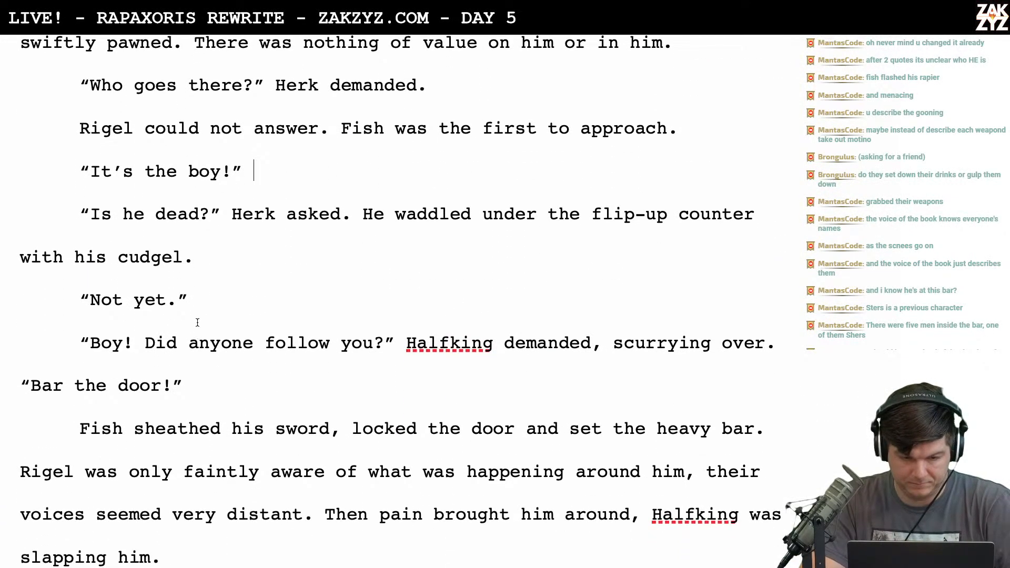
{"action": "key", "text": "BackSpace"}
{"action": "type", "text": "said fish."}
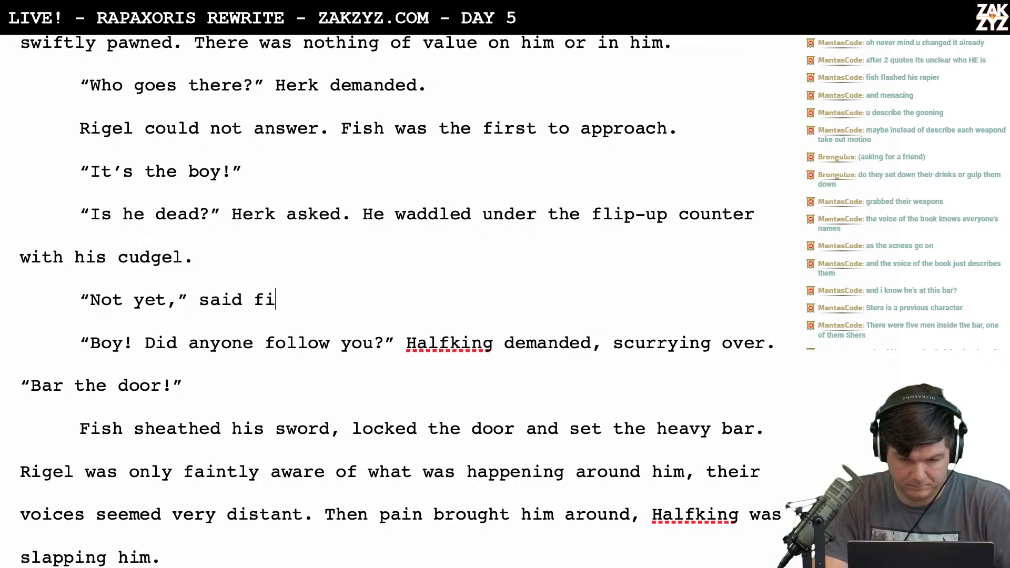
{"action": "key", "text": "BackSpace"}
{"action": "key", "text": "BackSpace"}
{"action": "key", "text": "BackSpace"}
{"action": "key", "text": "BackSpace"}
{"action": "key", "text": "BackSpace"}
{"action": "type", "text": "Fish"}
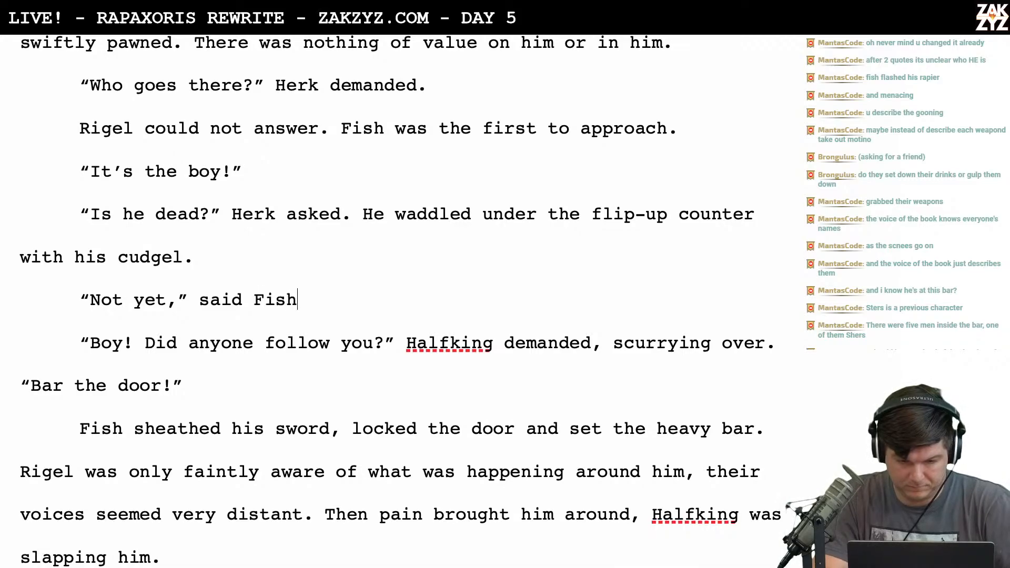
{"action": "type", "text": "."}
Replace “demanded, scurrying over.” after Halfking’s question with “scurried over.”
{"action": "scroll", "coordinate": [298, 289], "scroll_direction": "down", "scroll_amount": 2}
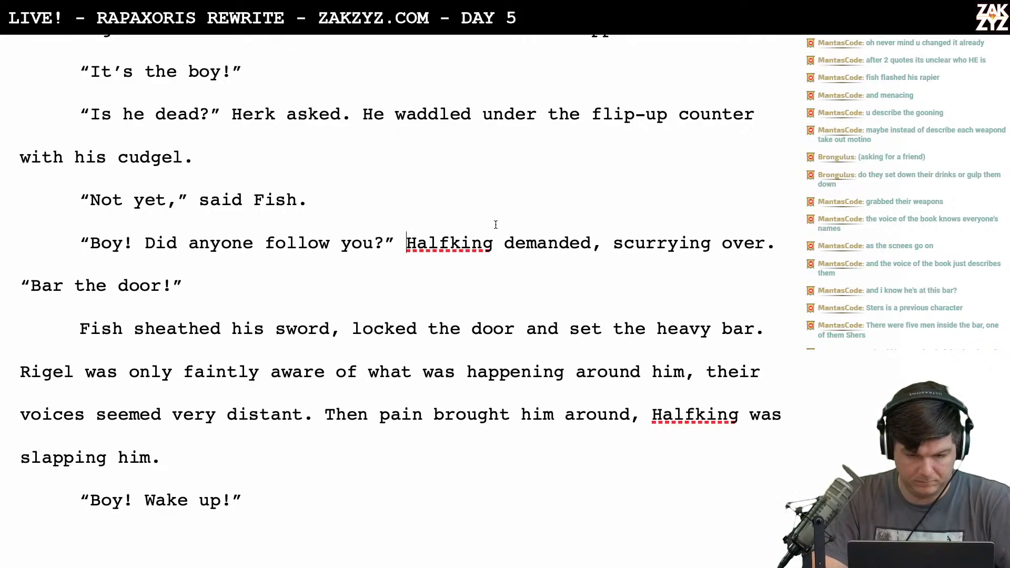
{"action": "left_click_drag", "start_coordinate": [503, 244], "coordinate": [624, 244]}
{"action": "type", "text": "s"}
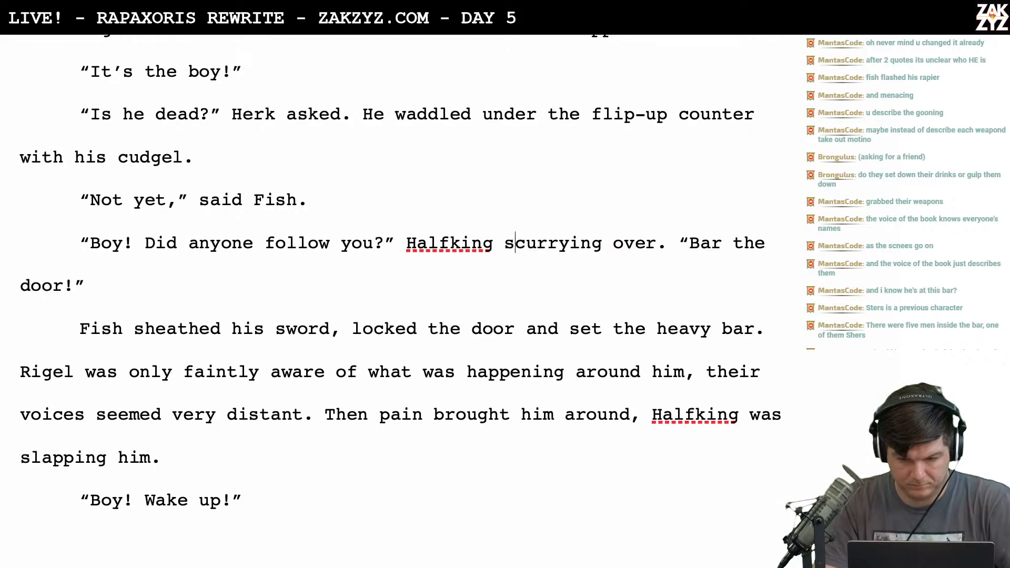
{"action": "key", "text": "BackSpace"}
{"action": "type", "text": "ied over."}
{"action": "key", "text": "shift+Right"}
{"action": "key", "text": "shift+Right"}
{"action": "key", "text": "shift+Right"}
{"action": "key", "text": "shift+Right"}
{"action": "key", "text": "shift+Right"}
{"action": "key", "text": "shift+Right"}
{"action": "key", "text": "shift+Right"}
{"action": "key", "text": "shift+Right"}
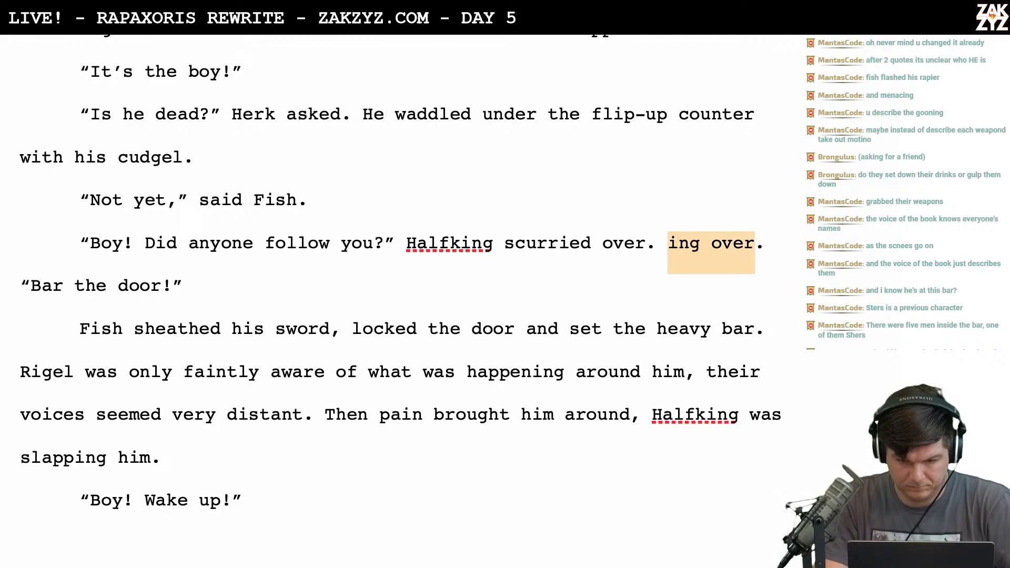
{"action": "key", "text": "BackSpace"}
{"action": "key", "text": "BackSpace"}
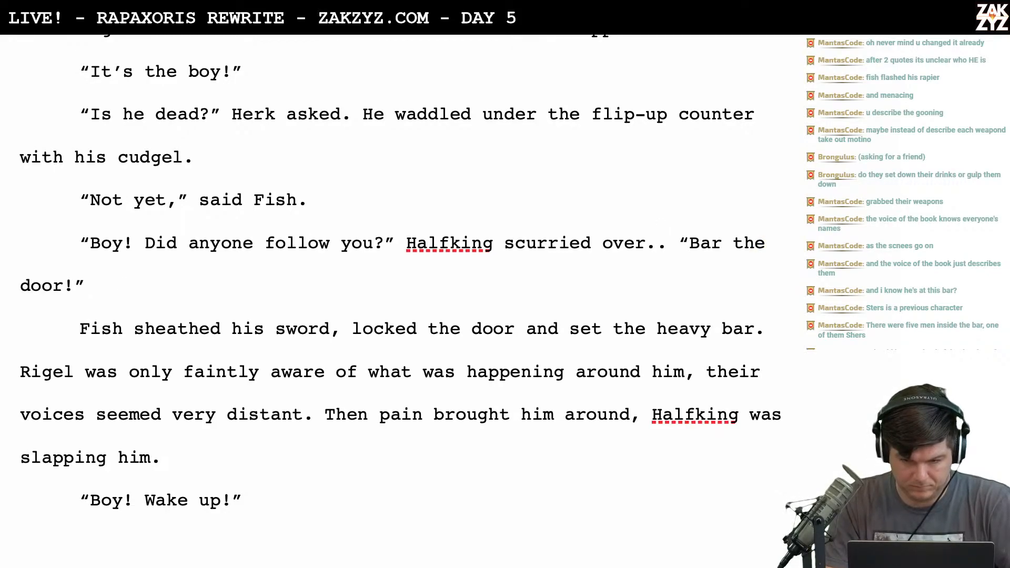
{"action": "key", "text": "BackSpace"}
Add a new paragraph after “Bar the door!” reading “Fish shut the door and laid the bar.”
{"action": "scroll", "coordinate": [609, 195], "scroll_direction": "up", "scroll_amount": 3}
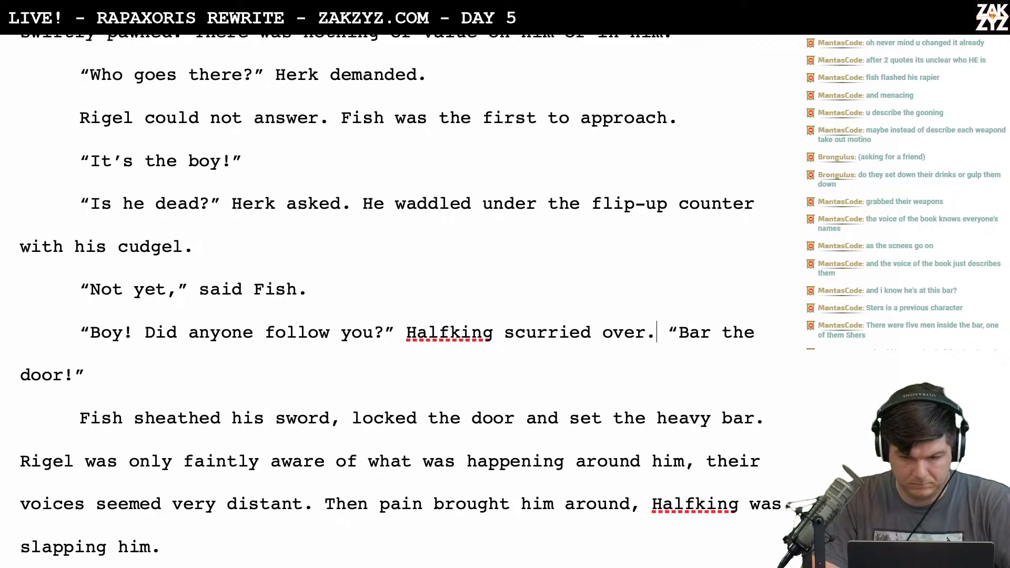
{"action": "scroll", "coordinate": [596, 266], "scroll_direction": "down", "scroll_amount": 3}
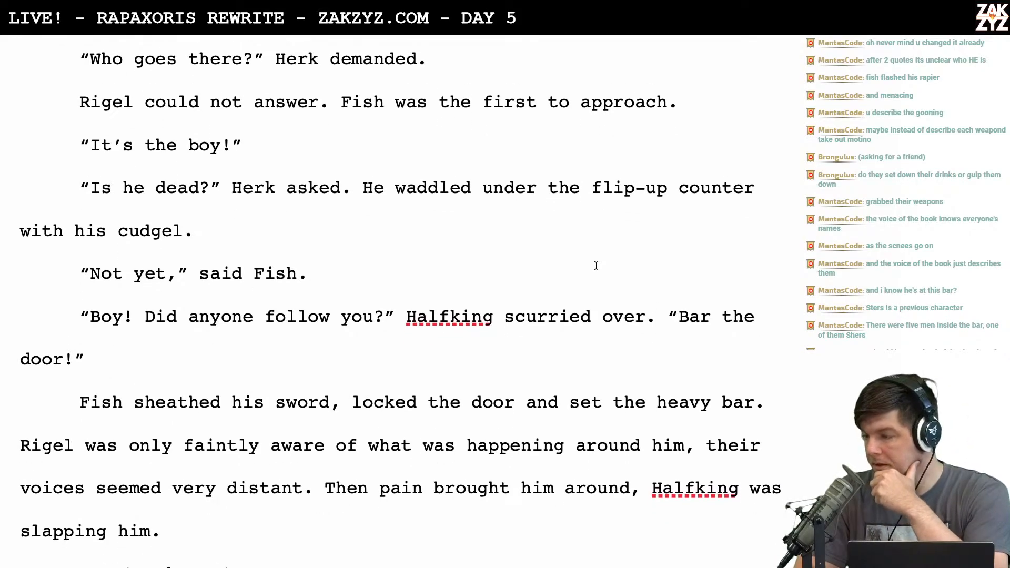
{"action": "scroll", "coordinate": [596, 266], "scroll_direction": "up", "scroll_amount": 3}
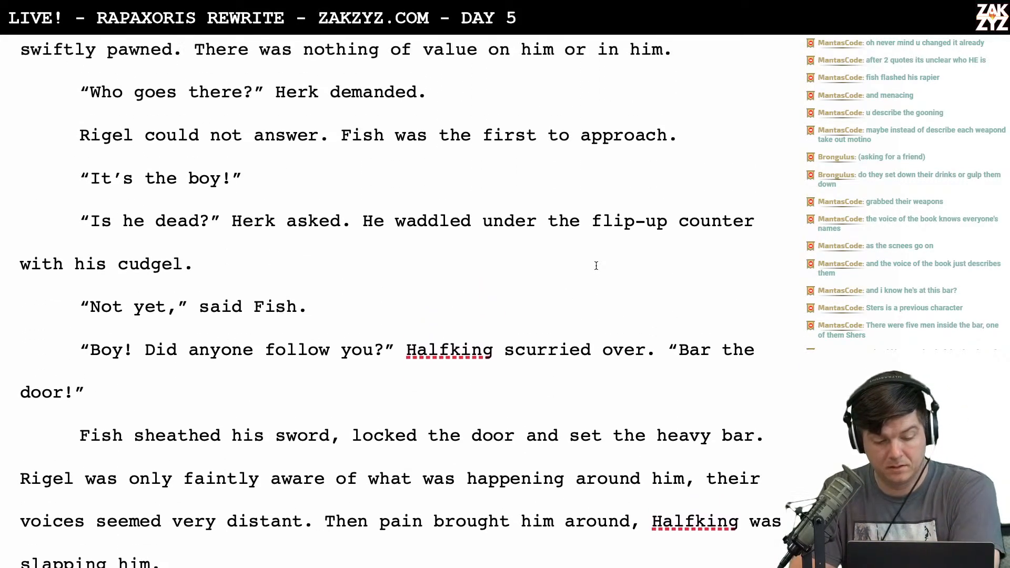
{"action": "scroll", "coordinate": [596, 265], "scroll_direction": "down", "scroll_amount": 2}
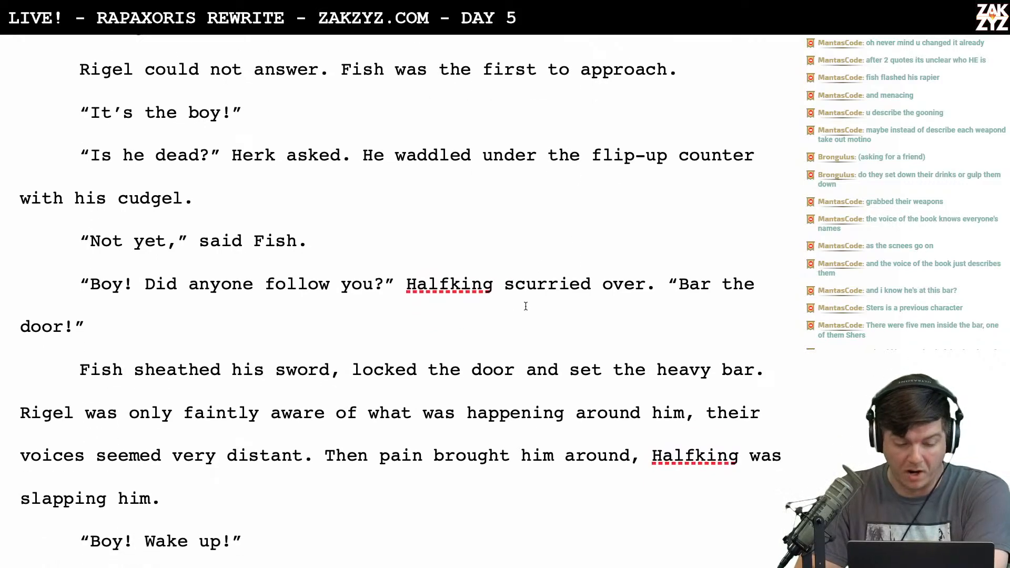
{"action": "scroll", "coordinate": [328, 323], "scroll_direction": "down", "scroll_amount": 4}
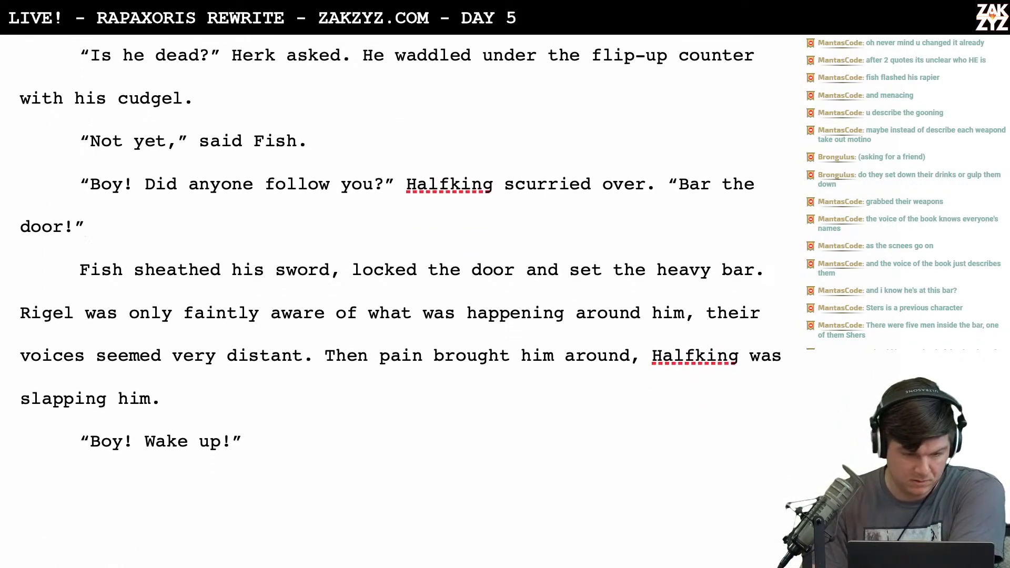
{"action": "scroll", "coordinate": [400, 247], "scroll_direction": "down", "scroll_amount": 2}
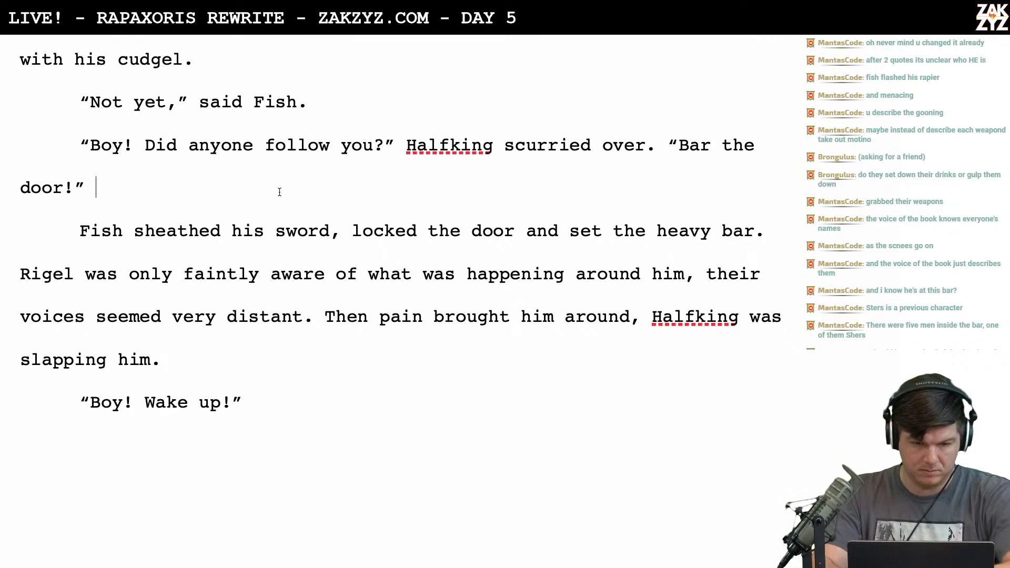
{"action": "key", "text": "Return"}
{"action": "type", "text": "Fish locke"}
{"action": "key", "text": "BackSpace"}
{"action": "key", "text": "BackSpace"}
{"action": "key", "text": "BackSpace"}
{"action": "key", "text": "BackSpace"}
{"action": "key", "text": "BackSpace"}
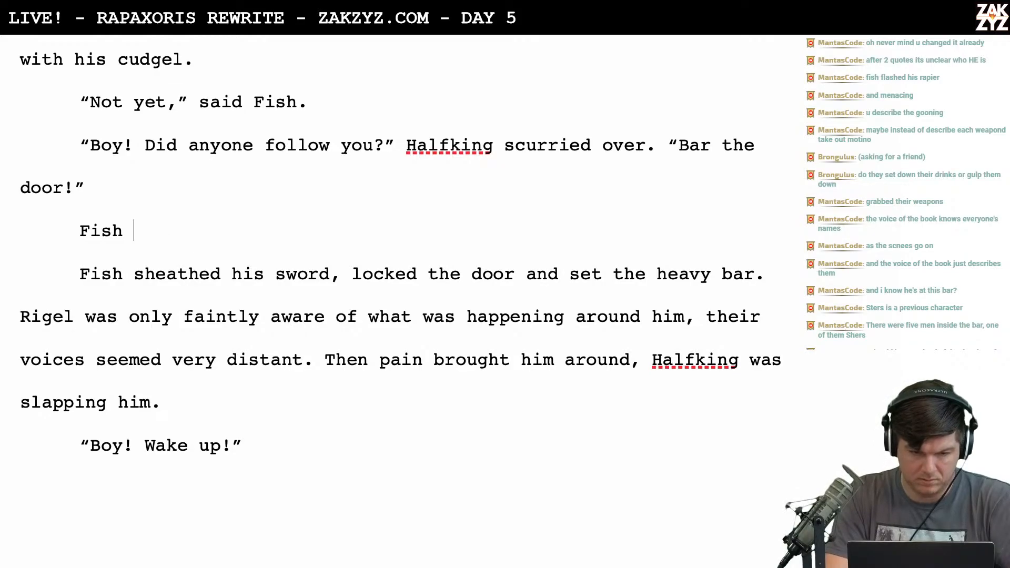
{"action": "type", "text": "fit the"}
{"action": "key", "text": "BackSpace"}
{"action": "key", "text": "BackSpace"}
{"action": "key", "text": "BackSpace"}
{"action": "key", "text": "BackSpace"}
{"action": "key", "text": "BackSpace"}
{"action": "key", "text": "BackSpace"}
{"action": "key", "text": "BackSpace"}
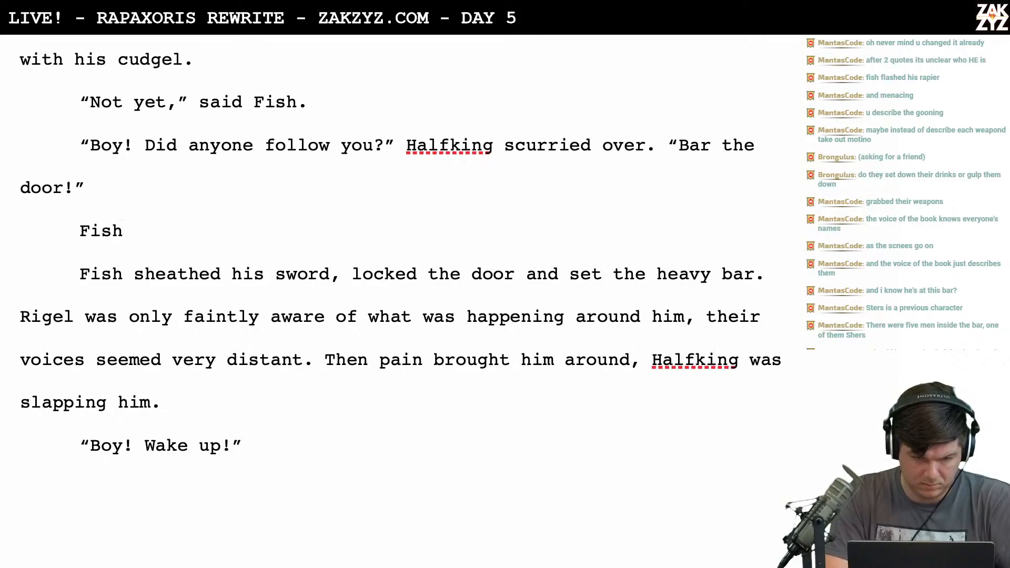
{"action": "type", "text": "shut the d"}
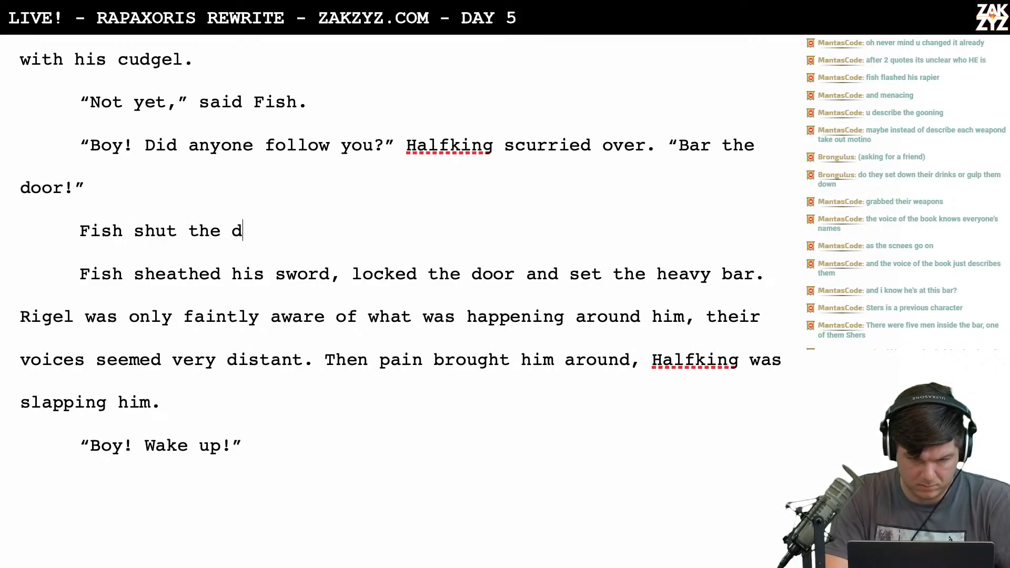
{"action": "type", "text": "oor and laid the bar."}
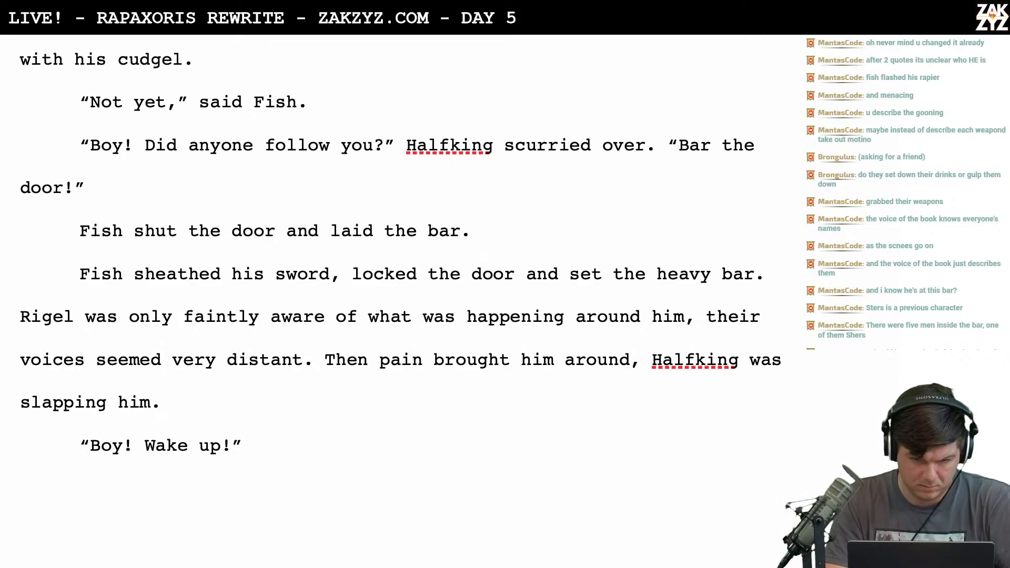
Reword the end of the new sentence about Fish to “and slid the plank in place.”
{"action": "key", "text": "BackSpace"}
{"action": "key", "text": "BackSpace"}
{"action": "key", "text": "BackSpace"}
{"action": "key", "text": "BackSpace"}
{"action": "key", "text": "BackSpace"}
{"action": "key", "text": "BackSpace"}
{"action": "key", "text": "BackSpace"}
{"action": "key", "text": "BackSpace"}
{"action": "key", "text": "BackSpace"}
{"action": "key", "text": "BackSpace"}
{"action": "key", "text": "BackSpace"}
{"action": "key", "text": "BackSpace"}
{"action": "key", "text": "BackSpace"}
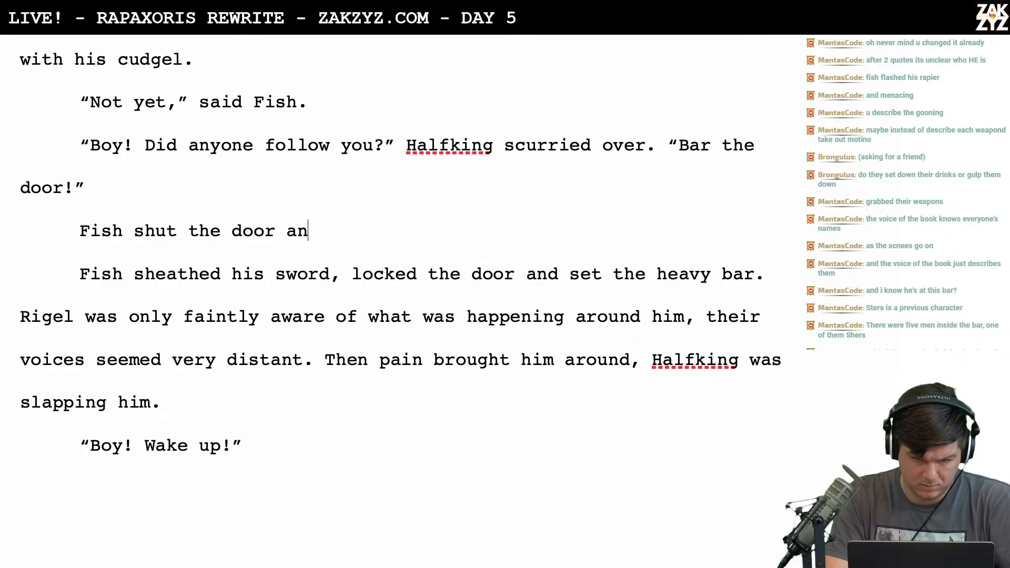
{"action": "type", "text": "d slid the bar"}
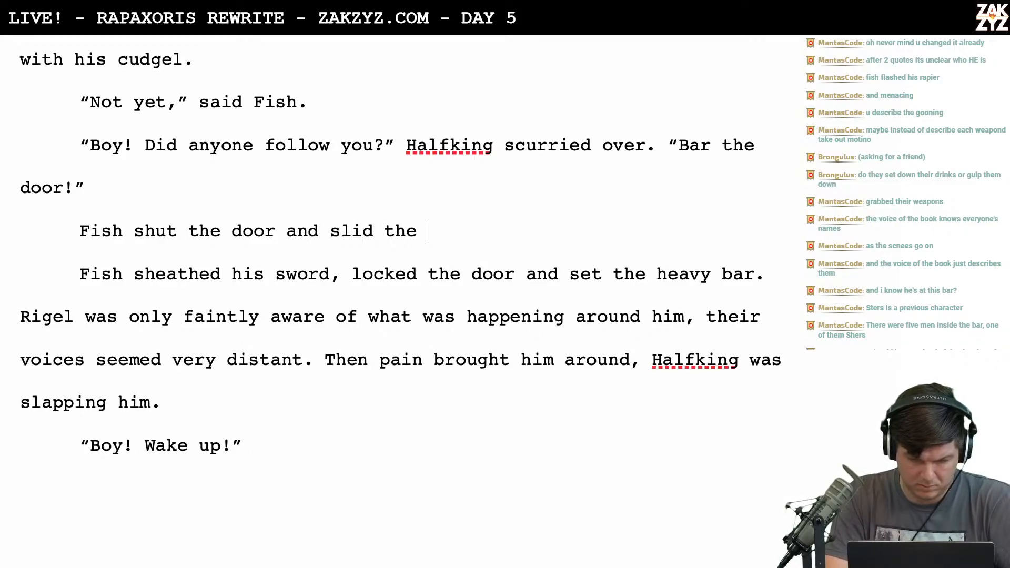
{"action": "key", "text": "BackSpace"}
{"action": "key", "text": "BackSpace"}
{"action": "key", "text": "BackSpace"}
{"action": "key", "text": "BackSpace"}
{"action": "key", "text": "BackSpace"}
{"action": "key", "text": "BackSpace"}
{"action": "key", "text": "BackSpace"}
{"action": "key", "text": "BackSpace"}
{"action": "key", "text": "BackSpace"}
{"action": "key", "text": "BackSpace"}
{"action": "key", "text": "BackSpace"}
{"action": "key", "text": "BackSpace"}
{"action": "key", "text": "BackSpace"}
{"action": "key", "text": "BackSpace"}
{"action": "key", "text": "BackSpace"}
{"action": "key", "text": "BackSpace"}
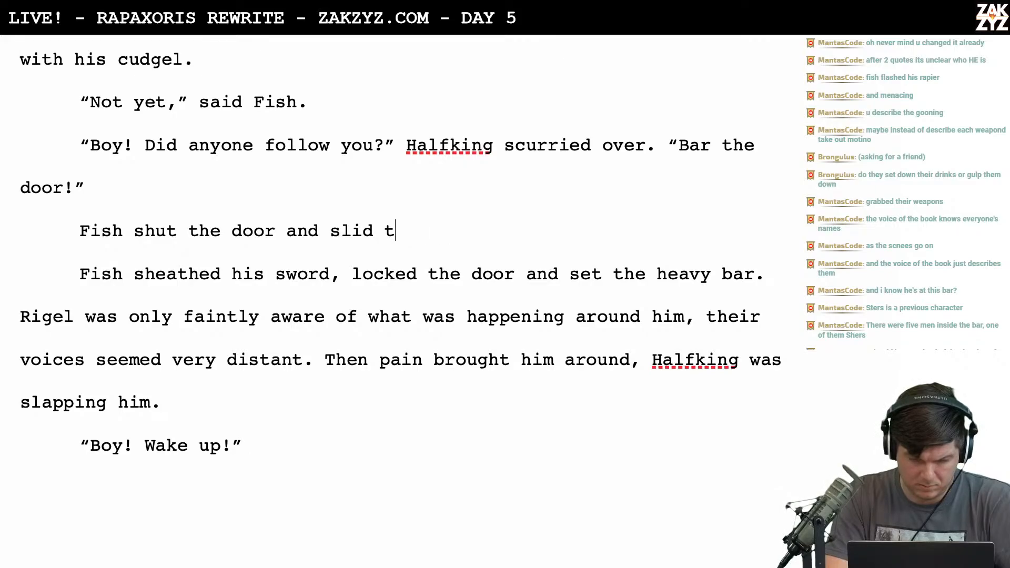
{"action": "type", "text": "and "}
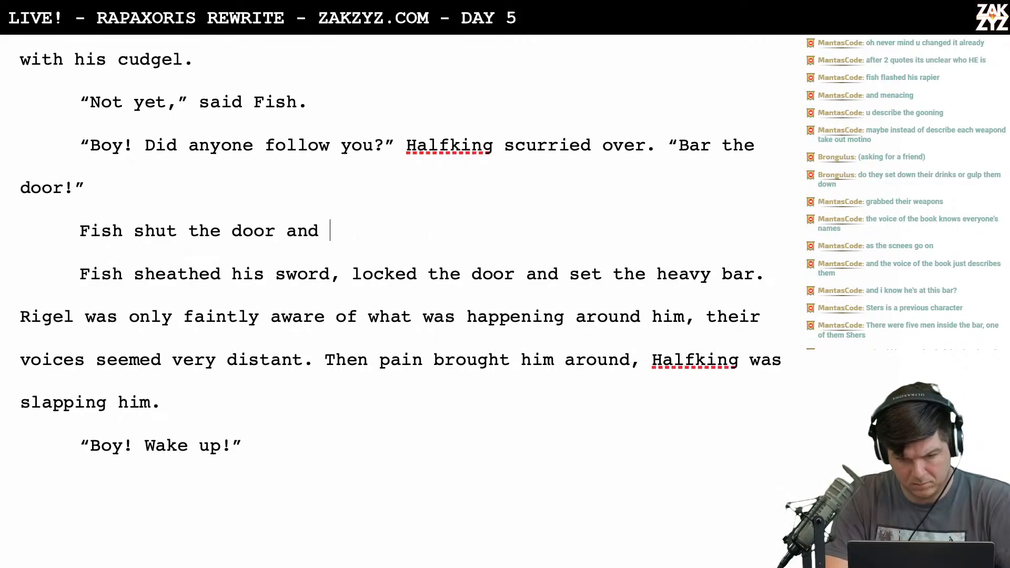
{"action": "type", "text": "slid the plank in plac"}
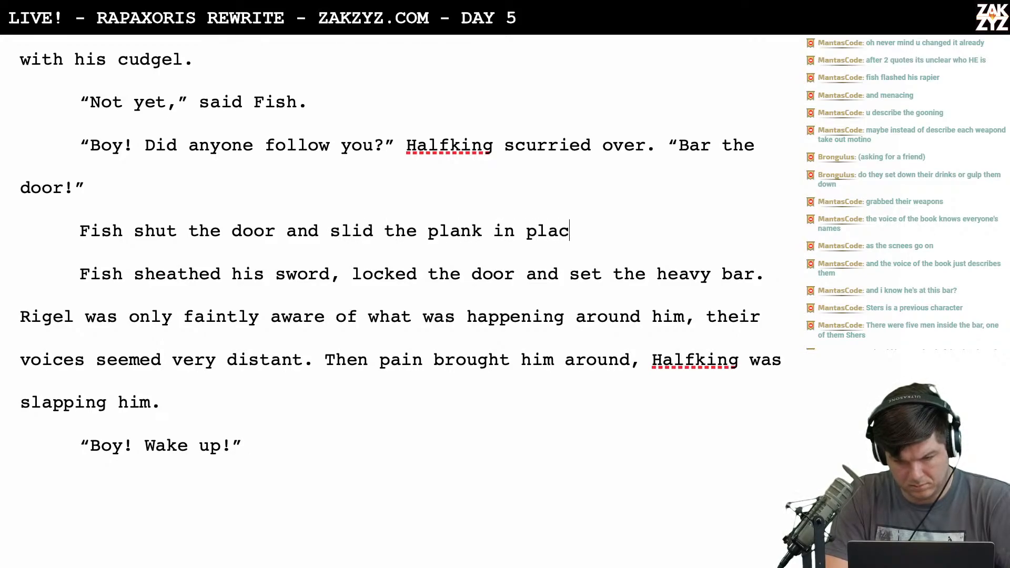
{"action": "type", "text": "e."}
Delete the old sentence “Fish sheathed his sword, locked the door and set the heavy bar.” and its preceding paragraph break
{"action": "key", "text": "shift+Up"}
{"action": "key", "text": "shift+Down"}
{"action": "key", "text": "shift+Down"}
{"action": "key", "text": "shift+Right"}
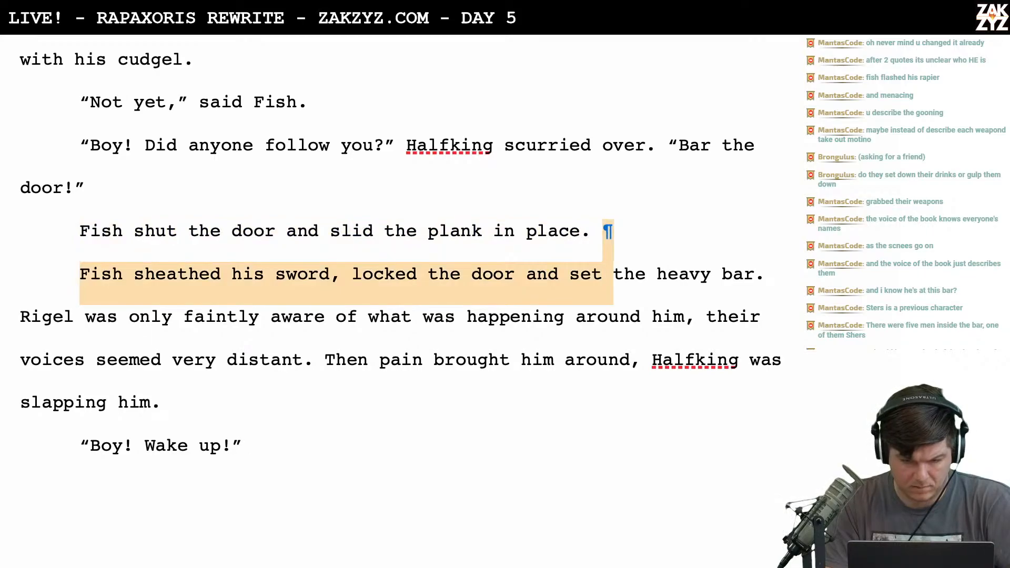
{"action": "key", "text": "shift+Right"}
{"action": "key", "text": "shift+Right"}
{"action": "key", "text": "shift+Right"}
{"action": "key", "text": "shift+Right"}
{"action": "key", "text": "shift+Right"}
{"action": "key", "text": "shift+Right"}
{"action": "key", "text": "shift+Right"}
{"action": "key", "text": "shift+Right"}
{"action": "key", "text": "shift+Right"}
{"action": "key", "text": "shift+Right"}
{"action": "key", "text": "shift+Right"}
{"action": "key", "text": "shift+Right"}
{"action": "key", "text": "shift+Right"}
{"action": "key", "text": "shift+Right"}
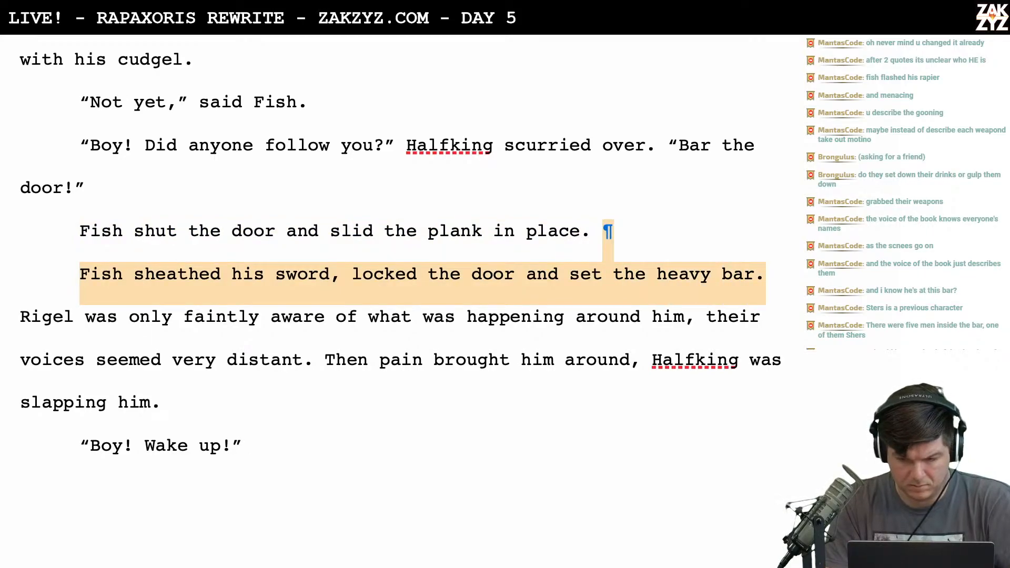
{"action": "key", "text": "BackSpace"}
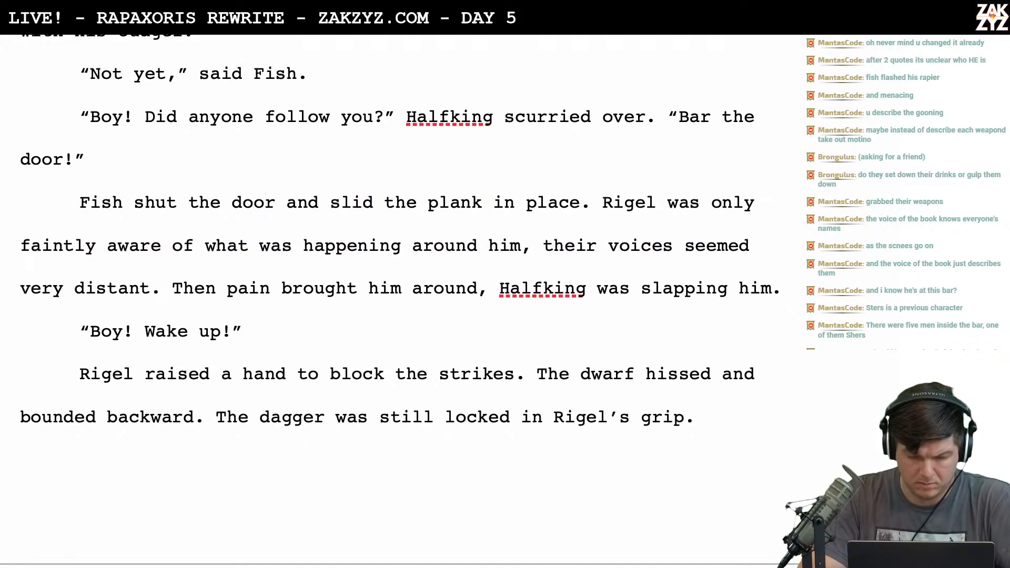
Split the old sentences beginning “Rigel was only faintly aware” into their own paragraph after “slid the plank in place.”
{"action": "scroll", "coordinate": [193, 228], "scroll_direction": "down", "scroll_amount": 1}
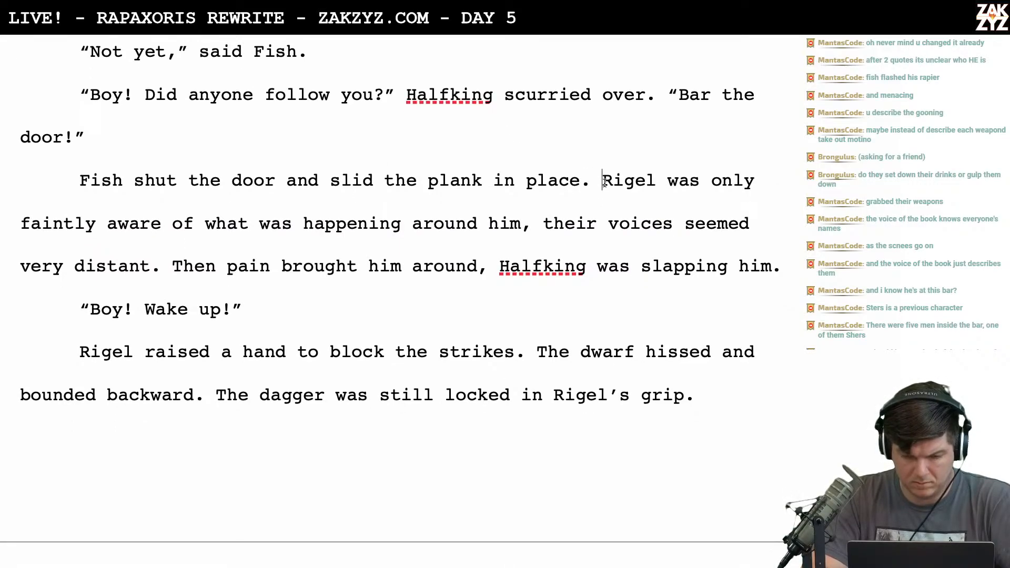
{"action": "scroll", "coordinate": [546, 165], "scroll_direction": "up", "scroll_amount": 1}
{"action": "scroll", "coordinate": [546, 165], "scroll_direction": "down", "scroll_amount": 1}
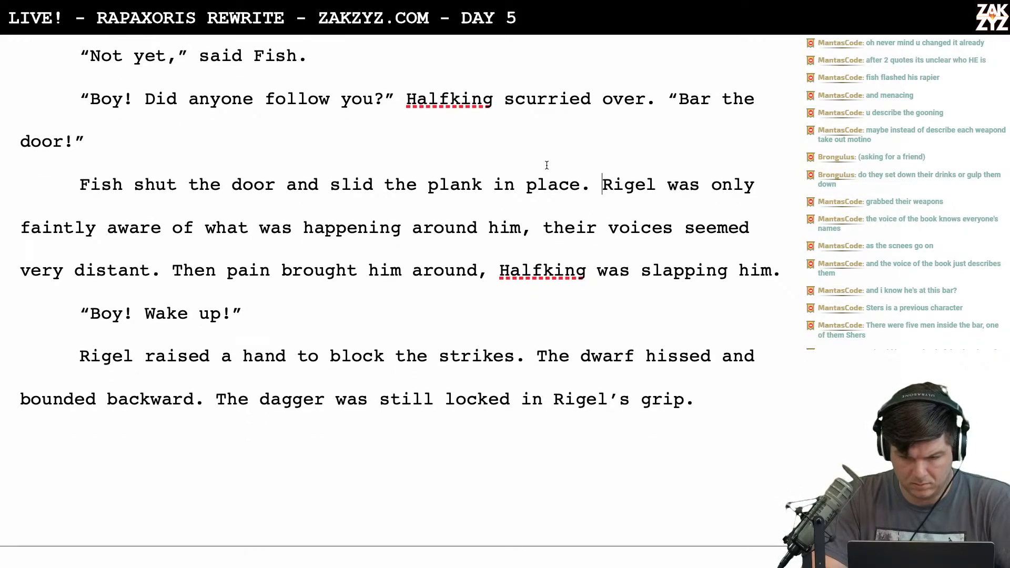
{"action": "scroll", "coordinate": [547, 166], "scroll_direction": "down", "scroll_amount": 1}
{"action": "key", "text": "Return"}
{"action": "type", "text": "igle"}
{"action": "key", "text": "BackSpace"}
{"action": "key", "text": "BackSpace"}
{"action": "key", "text": "BackSpace"}
{"action": "type", "text": "el drif"}
{"action": "key", "text": "BackSpace"}
{"action": "key", "text": "BackSpace"}
{"action": "key", "text": "BackSpace"}
{"action": "key", "text": "BackSpace"}
{"action": "type", "text": "began to drift, their voices g"}
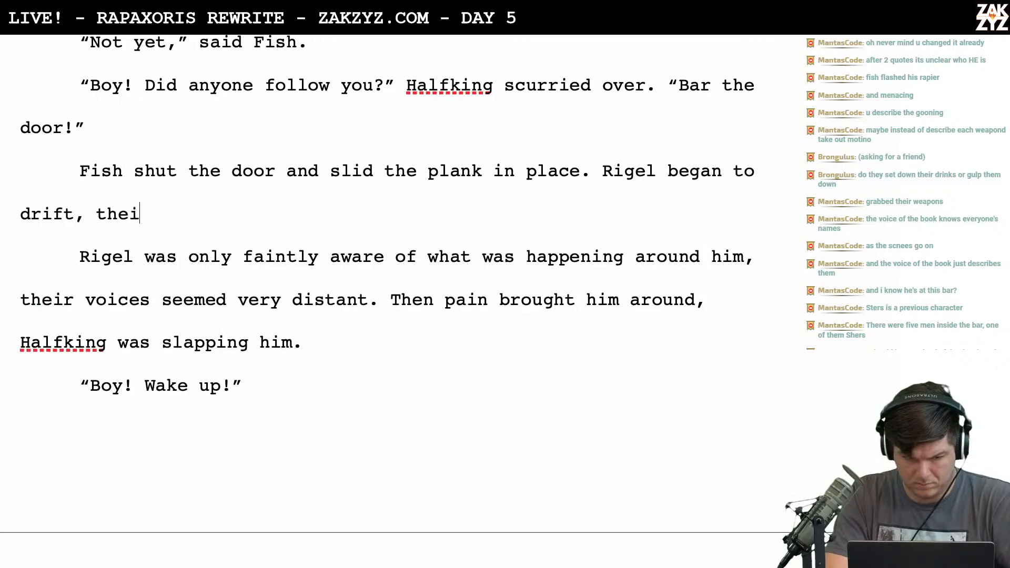
{"action": "key", "text": "BackSpace"}
{"action": "key", "text": "BackSpace"}
{"action": "key", "text": "BackSpace"}
{"action": "key", "text": "BackSpace"}
{"action": "key", "text": "BackSpace"}
{"action": "key", "text": "BackSpace"}
{"action": "key", "text": "BackSpace"}
{"action": "key", "text": "BackSpace"}
{"action": "key", "text": "BackSpace"}
{"action": "key", "text": "BackSpace"}
{"action": "key", "text": "BackSpace"}
{"action": "key", "text": "BackSpace"}
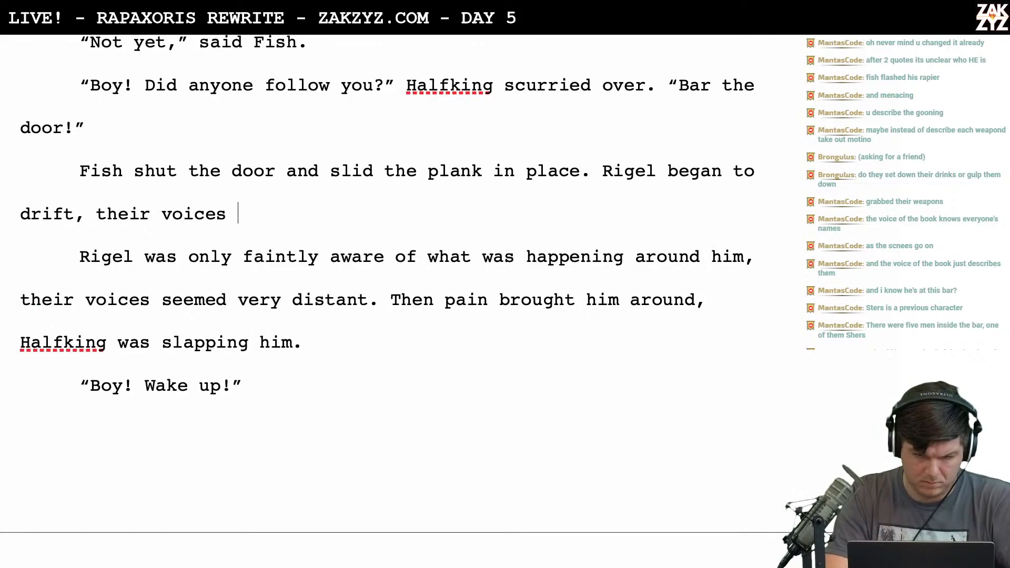
{"action": "key", "text": "BackSpace"}
{"action": "key", "text": "BackSpace"}
{"action": "key", "text": "BackSpace"}
{"action": "key", "text": "BackSpace"}
{"action": "key", "text": "BackSpace"}
{"action": "key", "text": "BackSpace"}
{"action": "key", "text": "BackSpace"}
{"action": "key", "text": "BackSpace"}
{"action": "key", "text": "BackSpace"}
{"action": "key", "text": "BackSpace"}
{"action": "key", "text": "BackSpace"}
{"action": "key", "text": "BackSpace"}
{"action": "key", "text": "BackSpace"}
{"action": "key", "text": "BackSpace"}
{"action": "key", "text": "BackSpace"}
{"action": "key", "text": "BackSpace"}
{"action": "key", "text": "BackSpace"}
{"action": "key", "text": "BackSpace"}
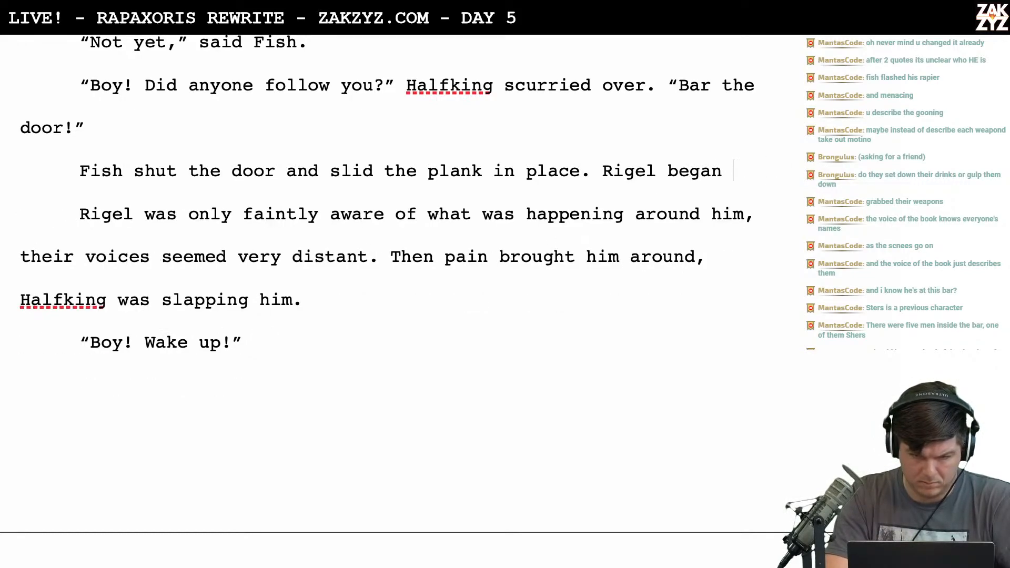
{"action": "key", "text": "Return"}
{"action": "key", "text": "Left"}
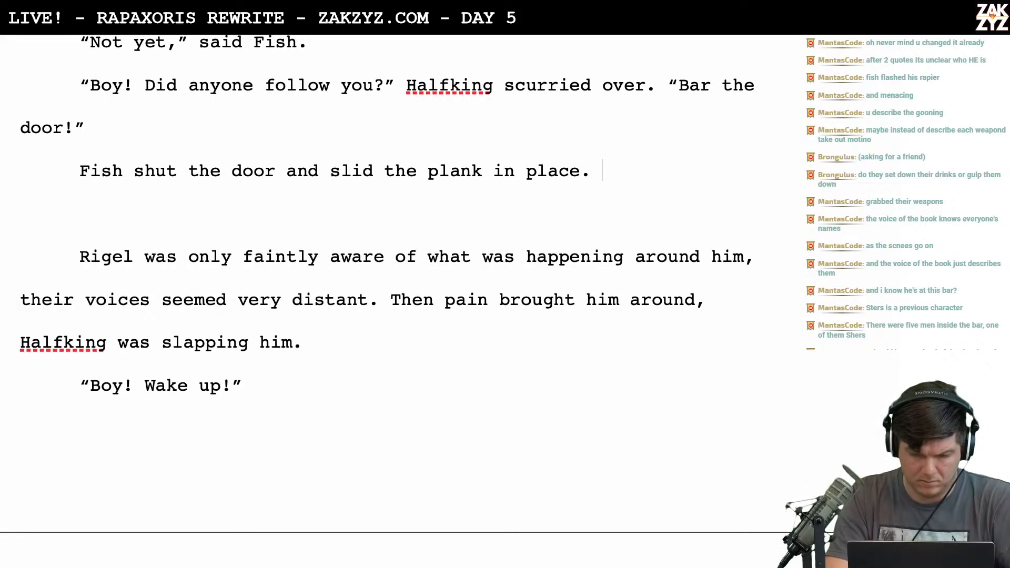
{"action": "type", "text": "Suddenly"}
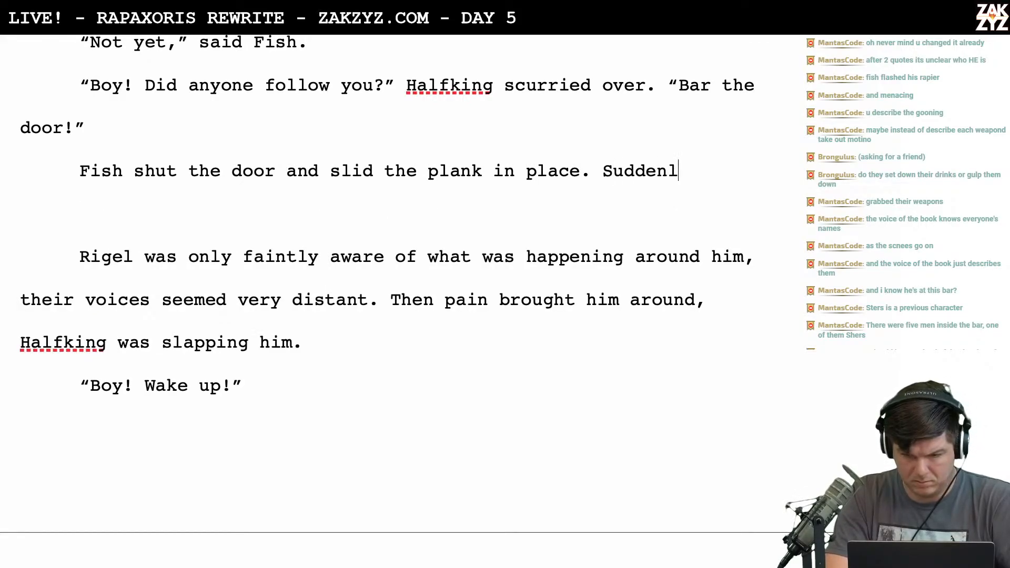
{"action": "key", "text": "BackSpace"}
{"action": "key", "text": "BackSpace"}
{"action": "key", "text": "BackSpace"}
{"action": "key", "text": "BackSpace"}
{"action": "key", "text": "BackSpace"}
{"action": "key", "text": "BackSpace"}
{"action": "key", "text": "BackSpace"}
{"action": "key", "text": "BackSpace"}
After “slid the plank in place.” add “All the men were talking at once. Their voices grew distant”
{"action": "type", "text": "al"}
{"action": "key", "text": "BackSpace"}
{"action": "key", "text": "BackSpace"}
{"action": "type", "text": "All the men"}
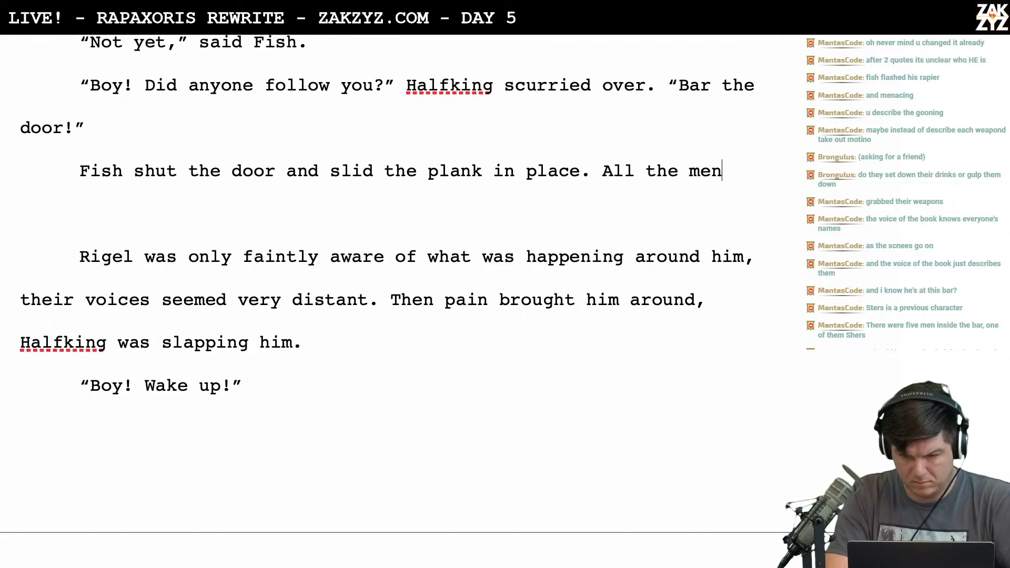
{"action": "type", "text": " were talking ato"}
{"action": "key", "text": "BackSpace"}
{"action": "type", "text": "once. Their"}
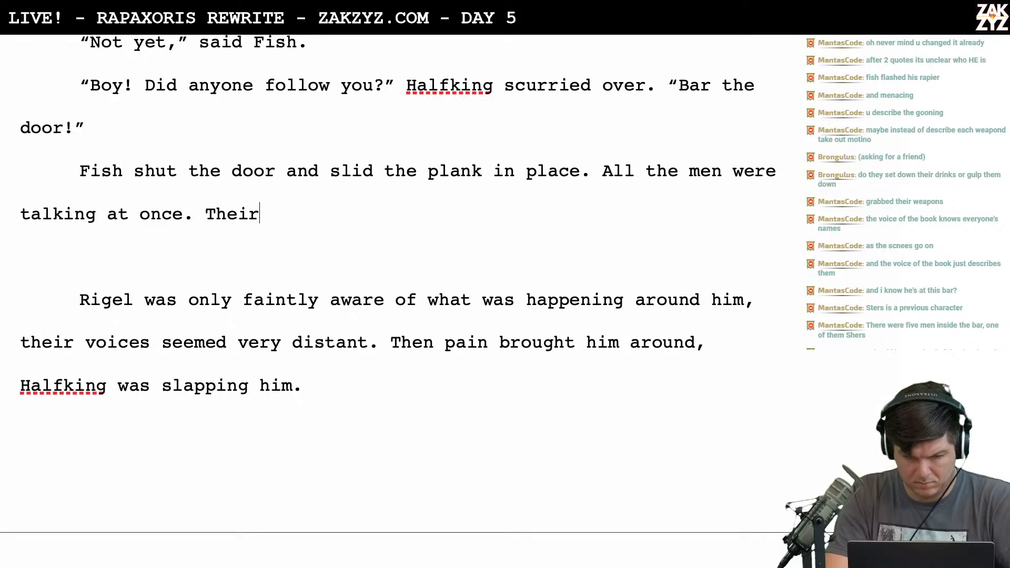
{"action": "type", "text": " voices grew "}
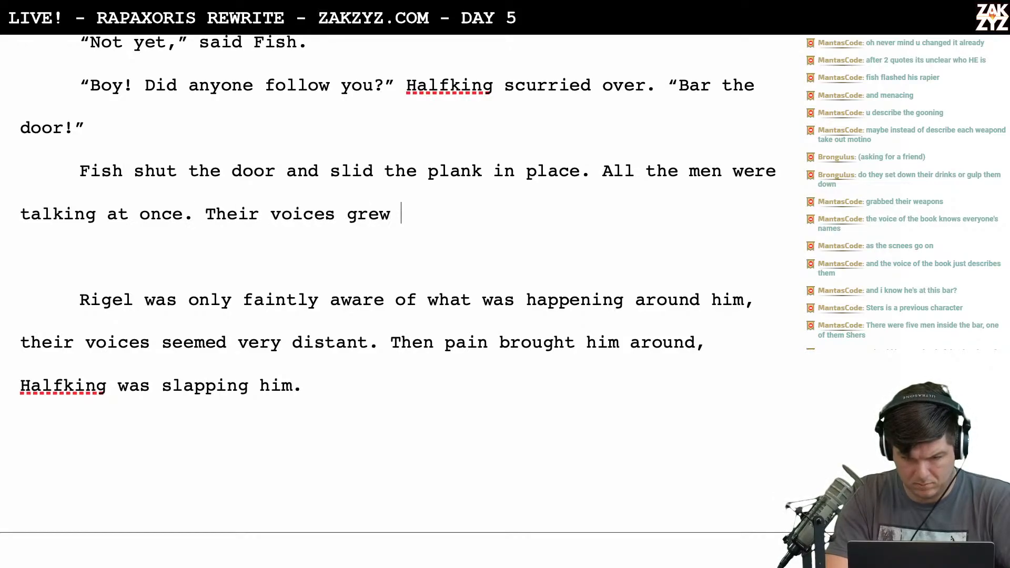
{"action": "type", "text": "distant"}
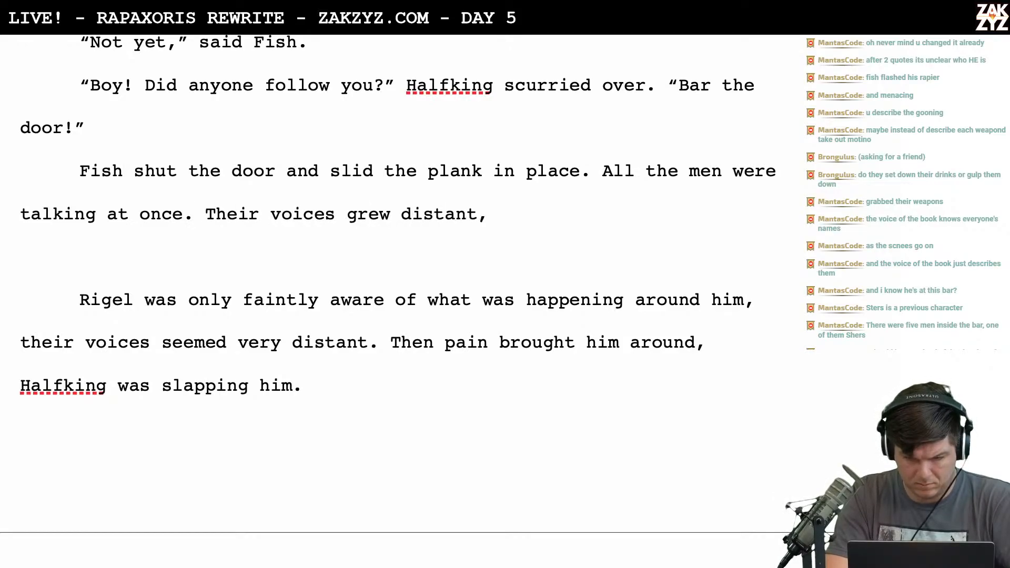
{"action": "type", "text": ", R"}
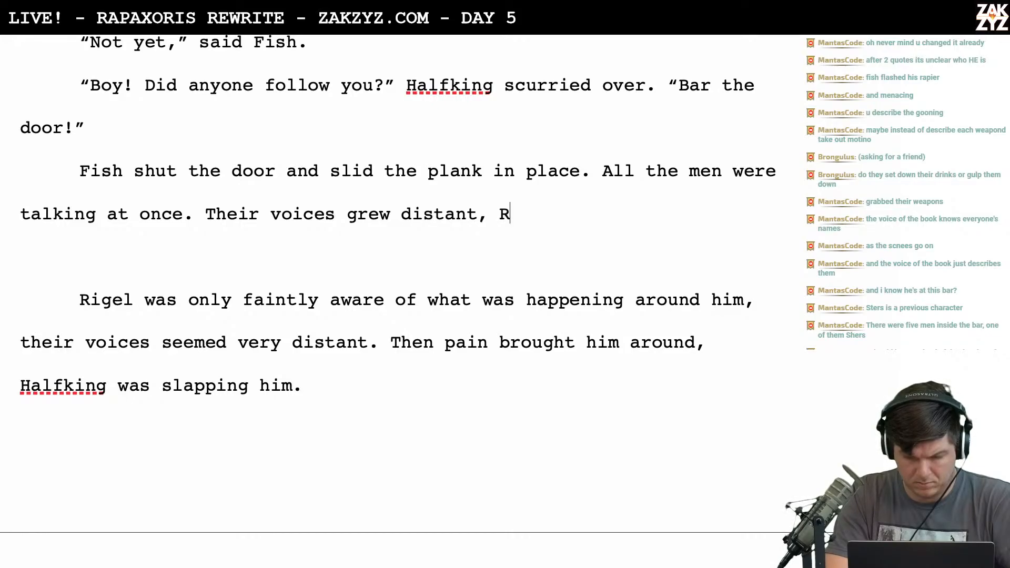
{"action": "type", "text": "igel was drif"}
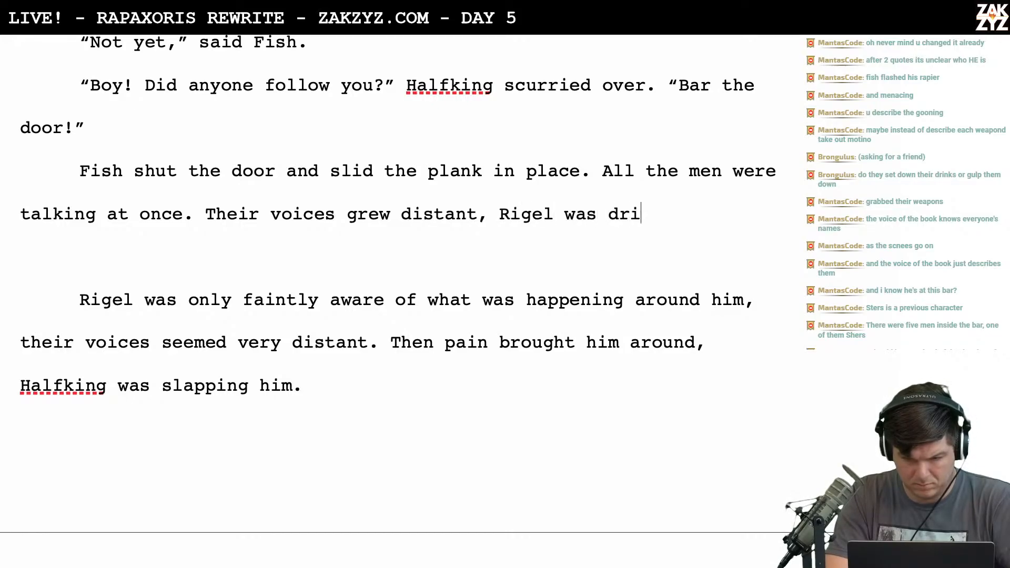
{"action": "key", "text": "BackSpace"}
{"action": "key", "text": "BackSpace"}
{"action": "key", "text": "BackSpace"}
{"action": "key", "text": "BackSpace"}
{"action": "key", "text": "BackSpace"}
{"action": "key", "text": "BackSpace"}
{"action": "key", "text": "BackSpace"}
{"action": "key", "text": "BackSpace"}
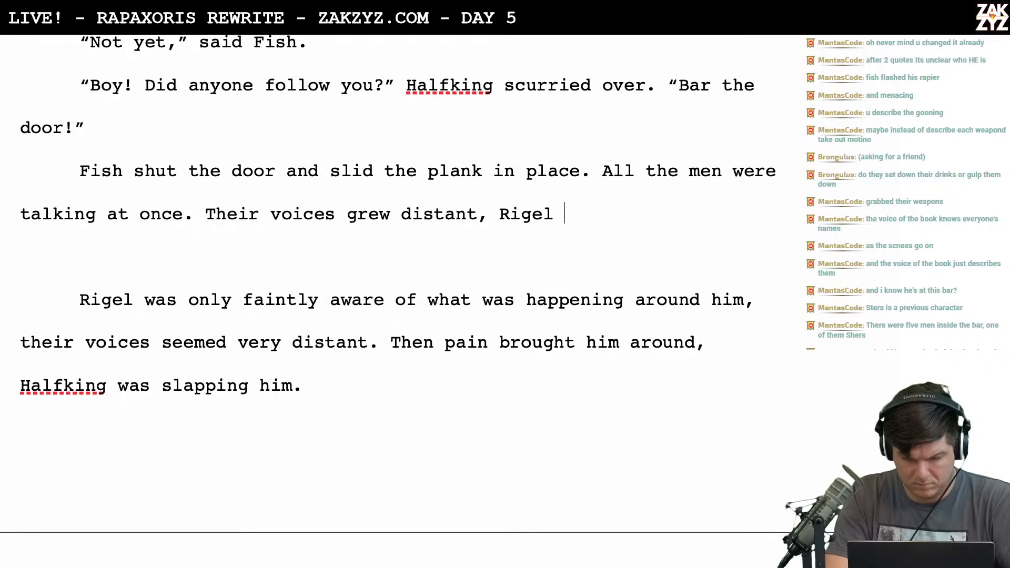
{"action": "type", "text": "began to d"}
{"action": "key", "text": "BackSpace"}
{"action": "key", "text": "BackSpace"}
{"action": "key", "text": "BackSpace"}
{"action": "key", "text": "BackSpace"}
{"action": "key", "text": "BackSpace"}
{"action": "key", "text": "BackSpace"}
{"action": "key", "text": "BackSpace"}
{"action": "key", "text": "BackSpace"}
{"action": "key", "text": "BackSpace"}
{"action": "key", "text": "BackSpace"}
{"action": "key", "text": "BackSpace"}
{"action": "key", "text": "BackSpace"}
{"action": "key", "text": "BackSpace"}
{"action": "key", "text": "BackSpace"}
{"action": "key", "text": "BackSpace"}
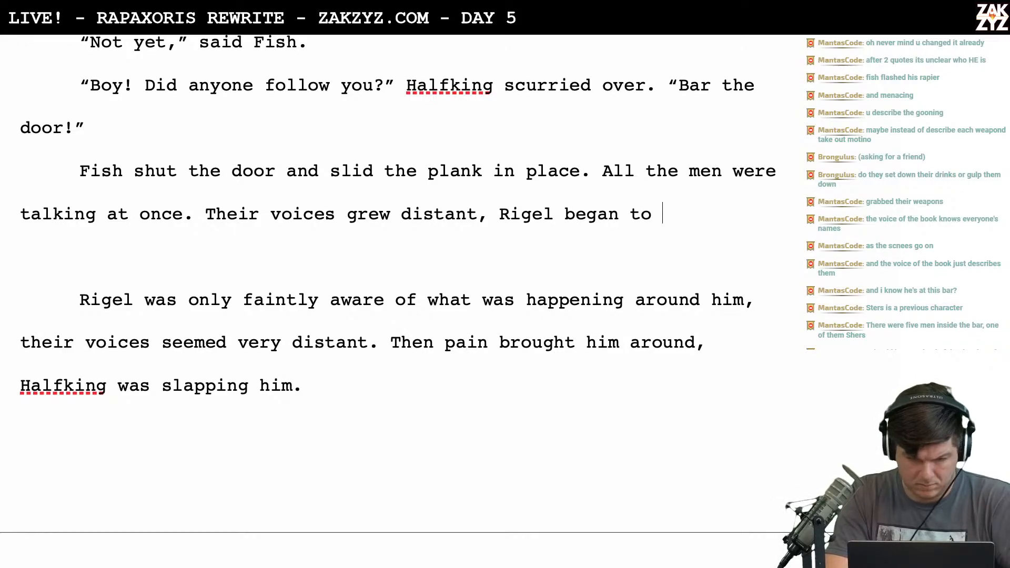
{"action": "key", "text": "BackSpace"}
{"action": "key", "text": "BackSpace"}
{"action": "key", "text": "BackSpace"}
Finish the sentence about the men's voices with “as Rigel drifted.”
{"action": "type", "text": "ars"}
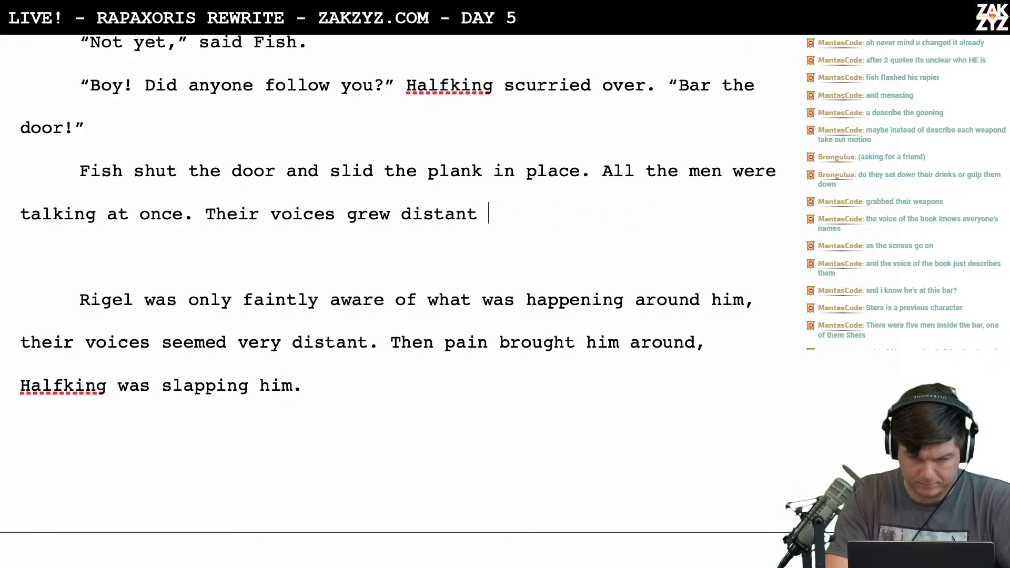
{"action": "key", "text": "BackSpace"}
{"action": "key", "text": "BackSpace"}
{"action": "type", "text": "s ri"}
{"action": "key", "text": "BackSpace"}
{"action": "key", "text": "BackSpace"}
{"action": "type", "text": "Rigel drigt"}
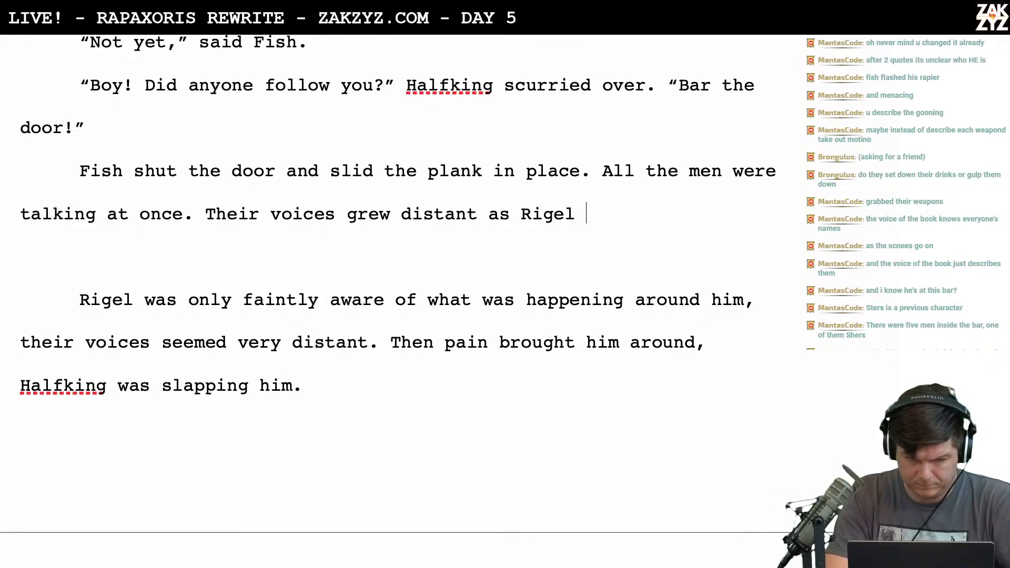
{"action": "key", "text": "BackSpace"}
{"action": "key", "text": "BackSpace"}
{"action": "type", "text": "fted."}
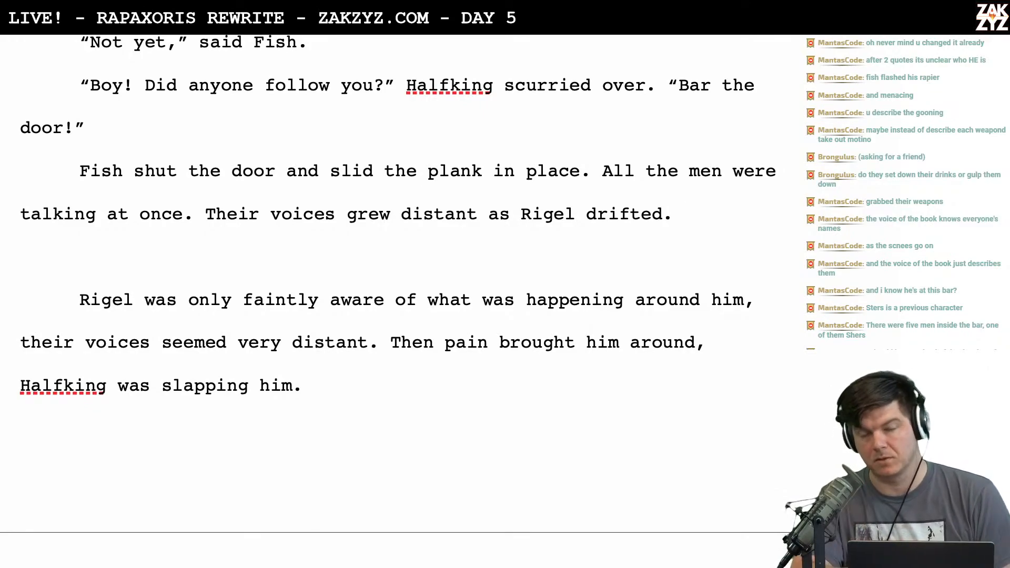
Continue the paragraph with “A jolt brought him around. Halfking was slapping him.”
{"action": "scroll", "coordinate": [388, 284], "scroll_direction": "down", "scroll_amount": 3}
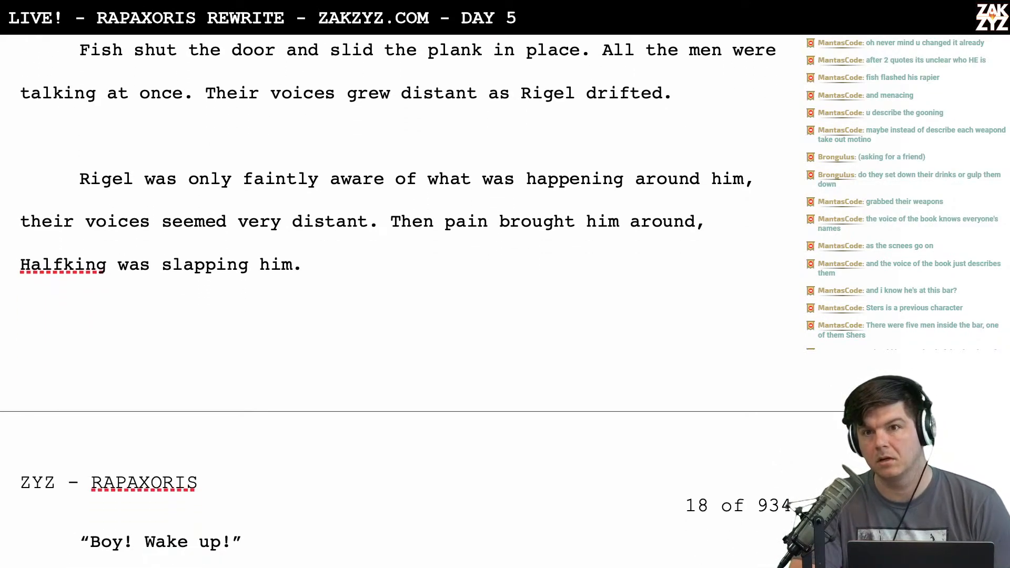
{"action": "scroll", "coordinate": [404, 292], "scroll_direction": "down", "scroll_amount": 5}
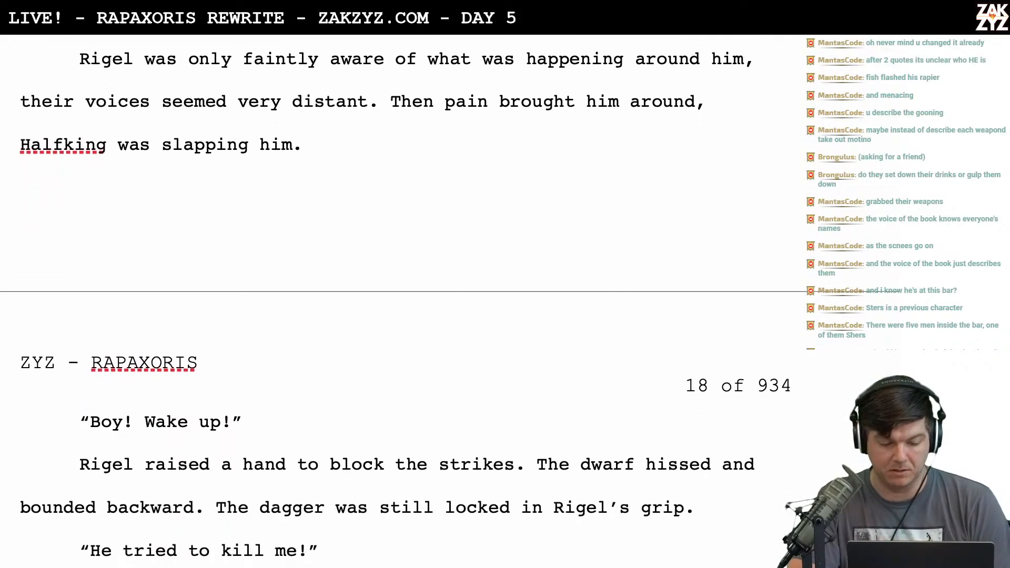
{"action": "scroll", "coordinate": [404, 293], "scroll_direction": "up", "scroll_amount": 5}
{"action": "scroll", "coordinate": [560, 230], "scroll_direction": "up", "scroll_amount": 1}
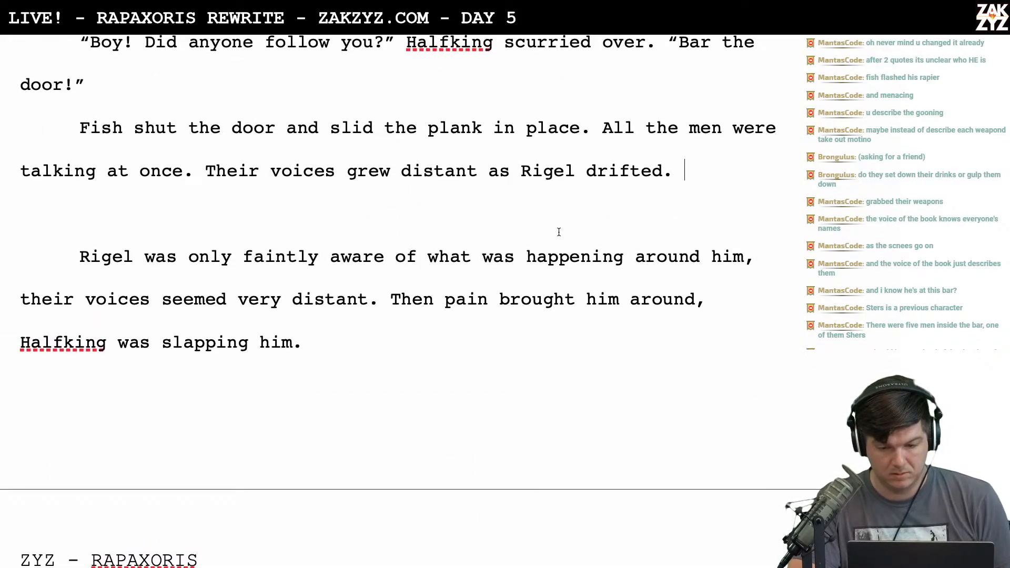
{"action": "type", "text": "A jolt b"}
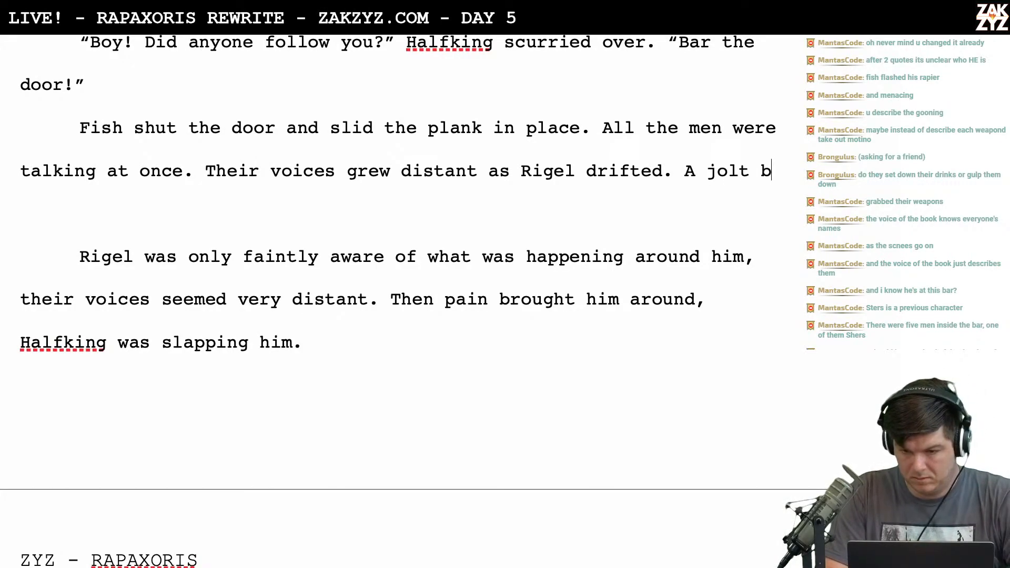
{"action": "type", "text": "rought him around."}
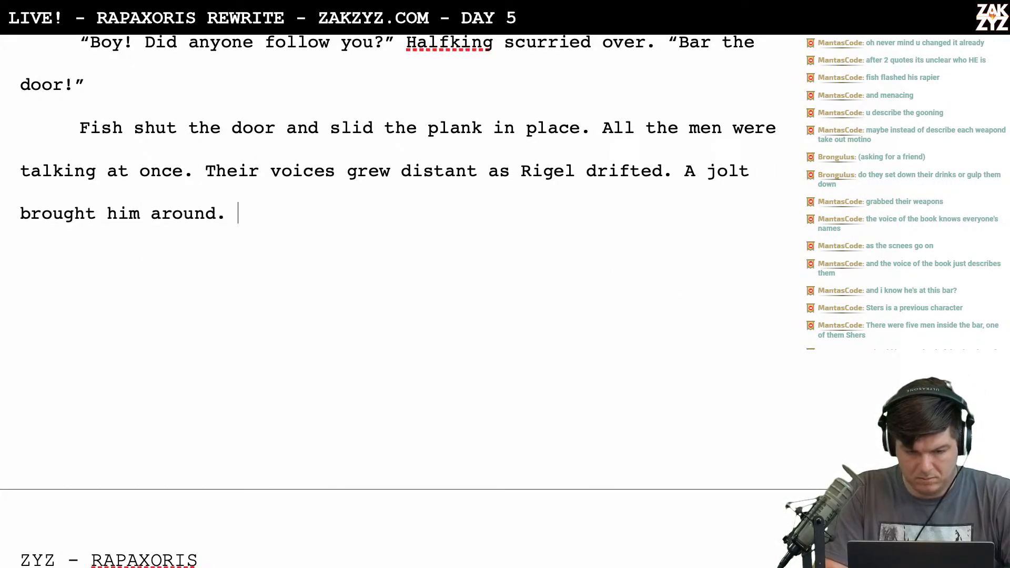
{"action": "type", "text": " Halfking was slapping him"}
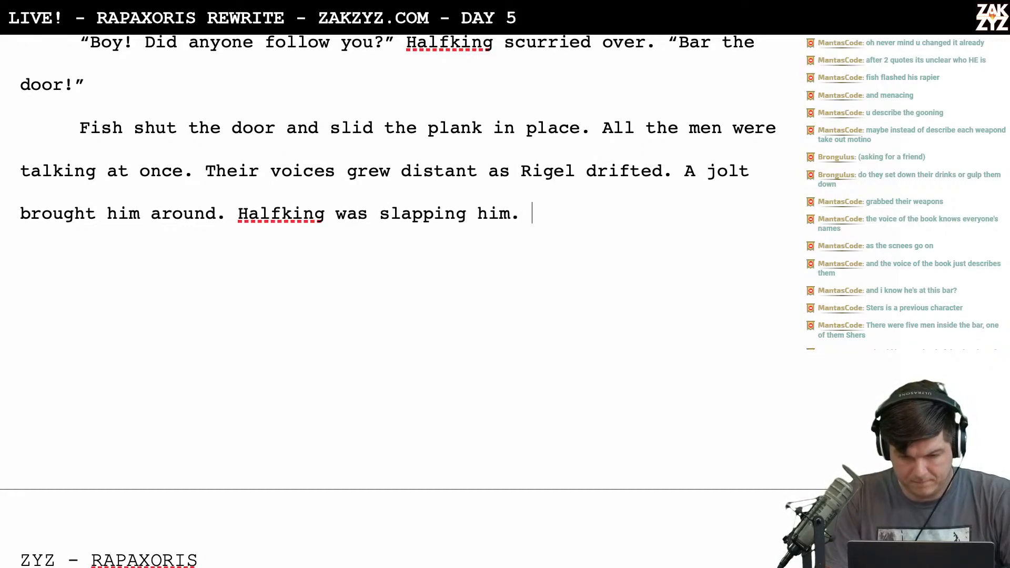
{"action": "type", "text": "."}
{"action": "key", "text": "Return"}
Delete the old paragraph beginning “Rigel was only faintly aware” and the empty paragraphs before “Boy! Wake up!”
{"action": "scroll", "coordinate": [450, 299], "scroll_direction": "down", "scroll_amount": 4}
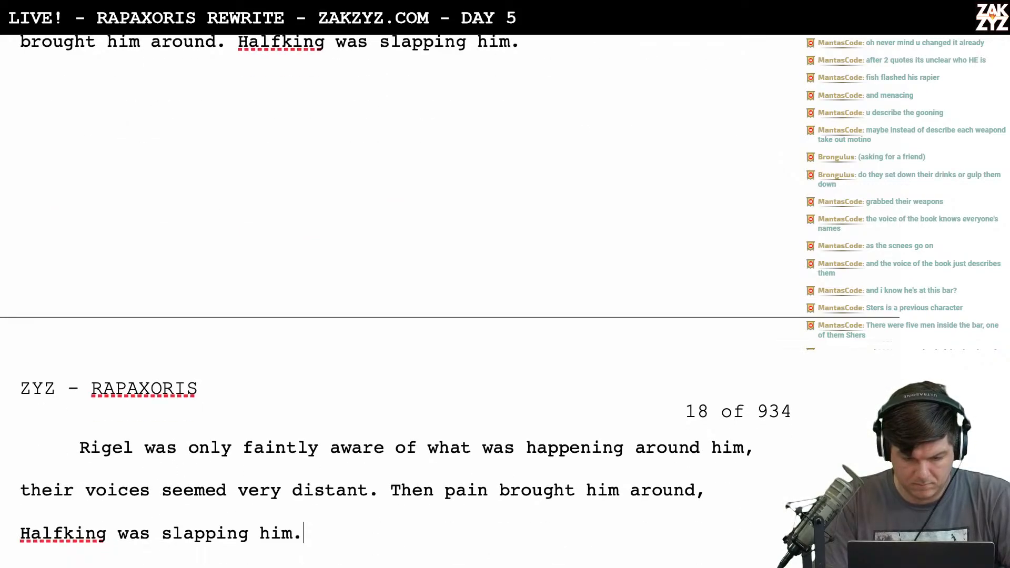
{"action": "left_click", "coordinate": [532, 447]}
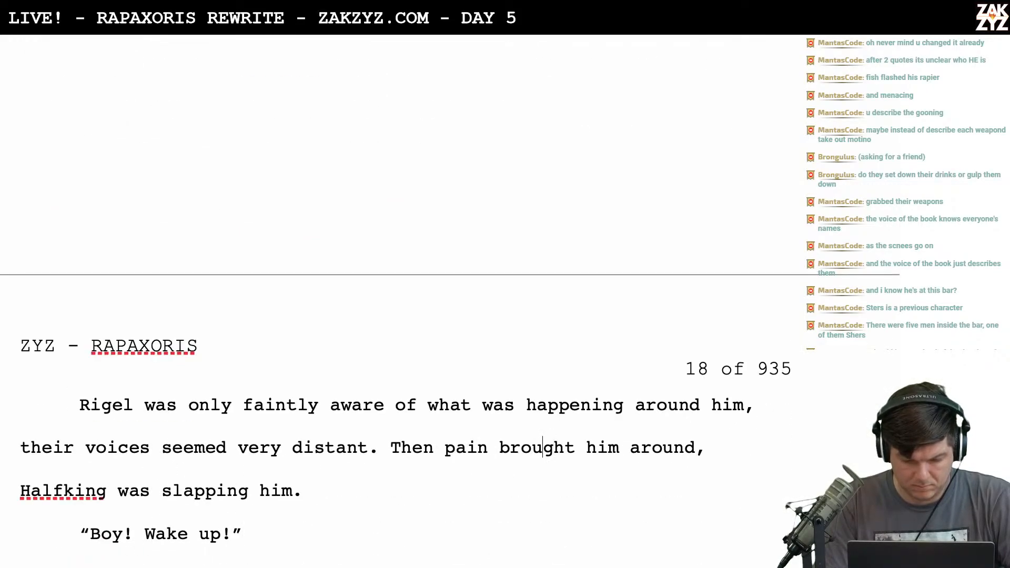
{"action": "key", "text": "Down"}
{"action": "key", "text": "shift+Up"}
{"action": "key", "text": "shift+Up"}
{"action": "key", "text": "shift+Up"}
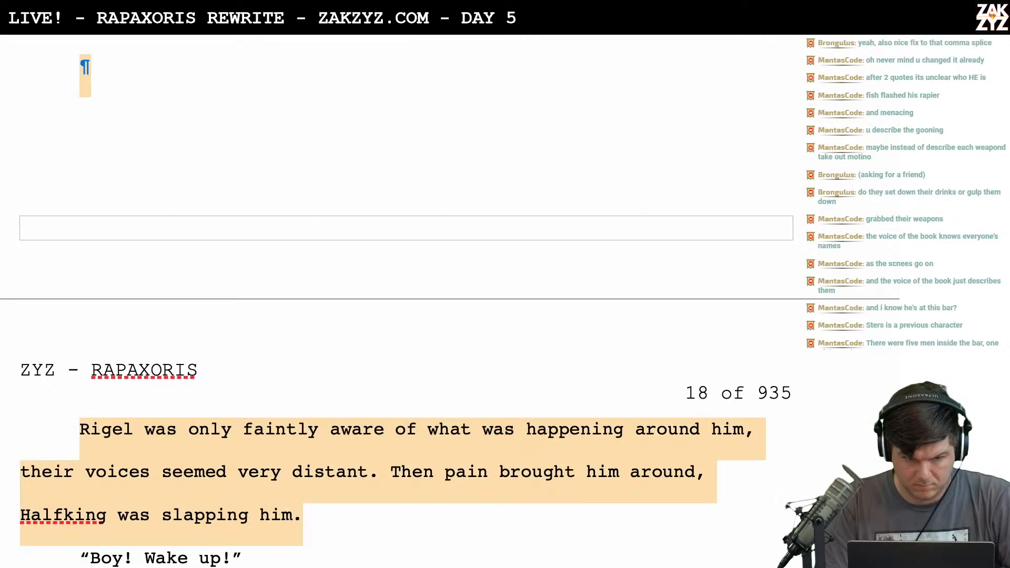
{"action": "key", "text": "BackSpace"}
{"action": "scroll", "coordinate": [657, 219], "scroll_direction": "up", "scroll_amount": 4}
{"action": "key", "text": "BackSpace"}
{"action": "scroll", "coordinate": [559, 232], "scroll_direction": "down", "scroll_amount": 2}
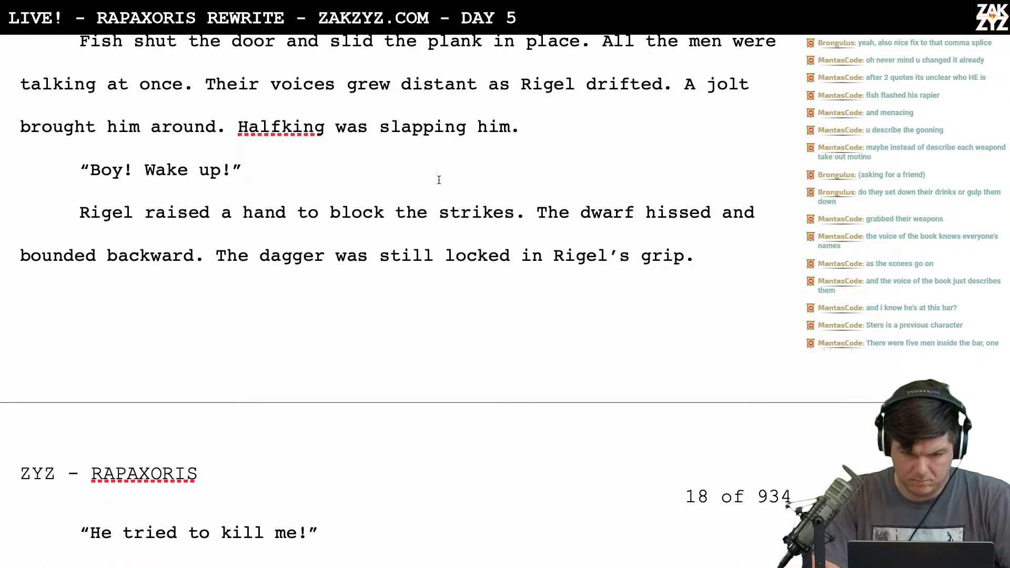
Change “Halfking was slapping him.” to “Halfking slapped him.”
{"action": "left_click", "coordinate": [367, 127]}
{"action": "key", "text": "Return"}
{"action": "key", "text": "BackSpace"}
{"action": "key", "text": "BackSpace"}
{"action": "key", "text": "BackSpace"}
{"action": "key", "text": "BackSpace"}
{"action": "type", "text": "slapped him."}
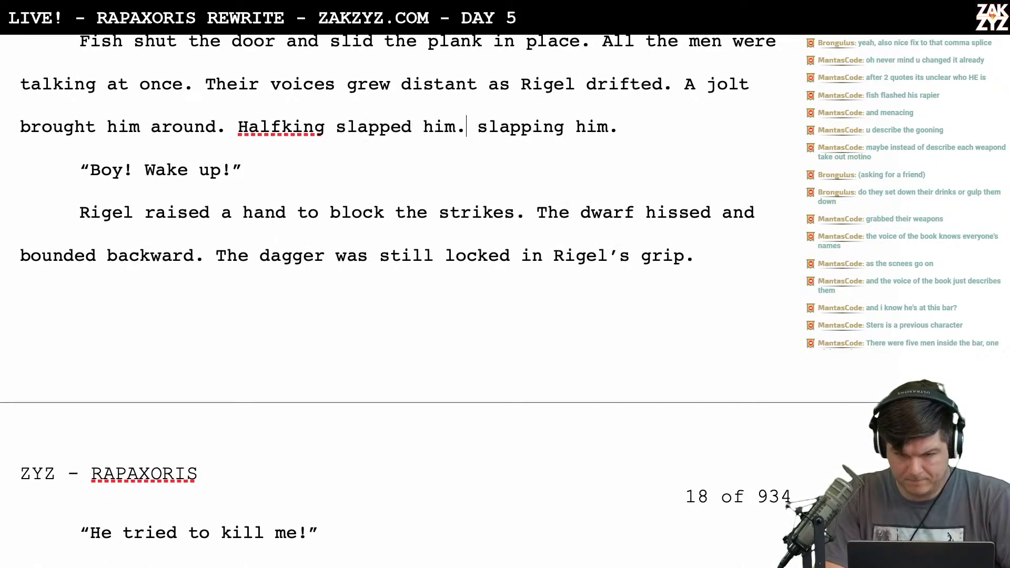
{"action": "key", "text": "shift+Right"}
{"action": "key", "text": "shift+Right"}
{"action": "key", "text": "shift+Right"}
{"action": "key", "text": "shift+Right"}
{"action": "key", "text": "shift+Right"}
{"action": "key", "text": "shift+Right"}
{"action": "key", "text": "shift+Right"}
{"action": "key", "text": "shift+Right"}
{"action": "key", "text": "shift+Right"}
{"action": "key", "text": "shift+Right"}
{"action": "key", "text": "shift+Right"}
{"action": "key", "text": "shift+Right"}
{"action": "key", "text": "shift+Right"}
{"action": "key", "text": "shift+Right"}
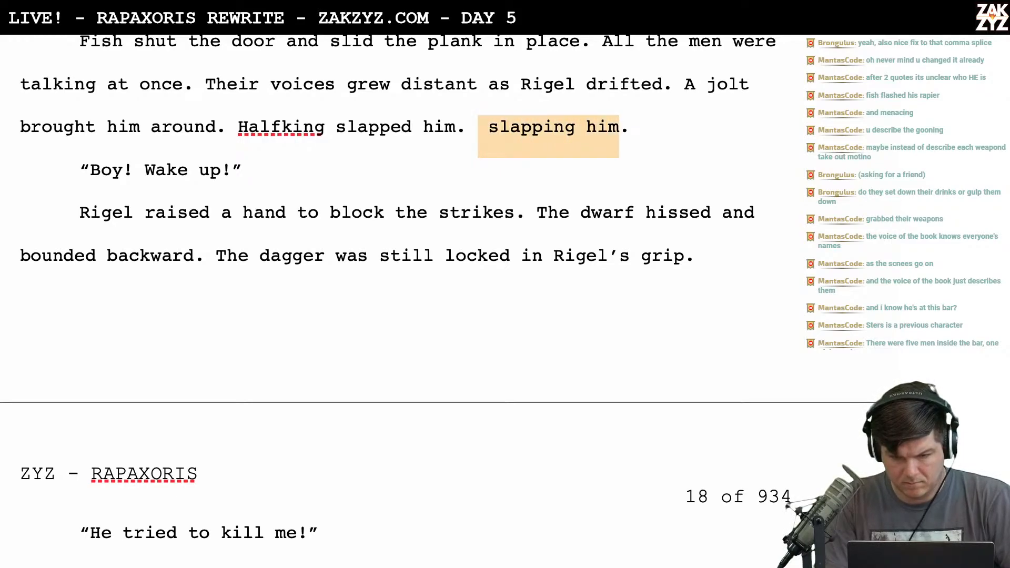
{"action": "key", "text": "BackSpace"}
Replace “around” with “back” in the jolt sentence and insert “had” before “slapped him.”
{"action": "scroll", "coordinate": [331, 124], "scroll_direction": "down", "scroll_amount": 1}
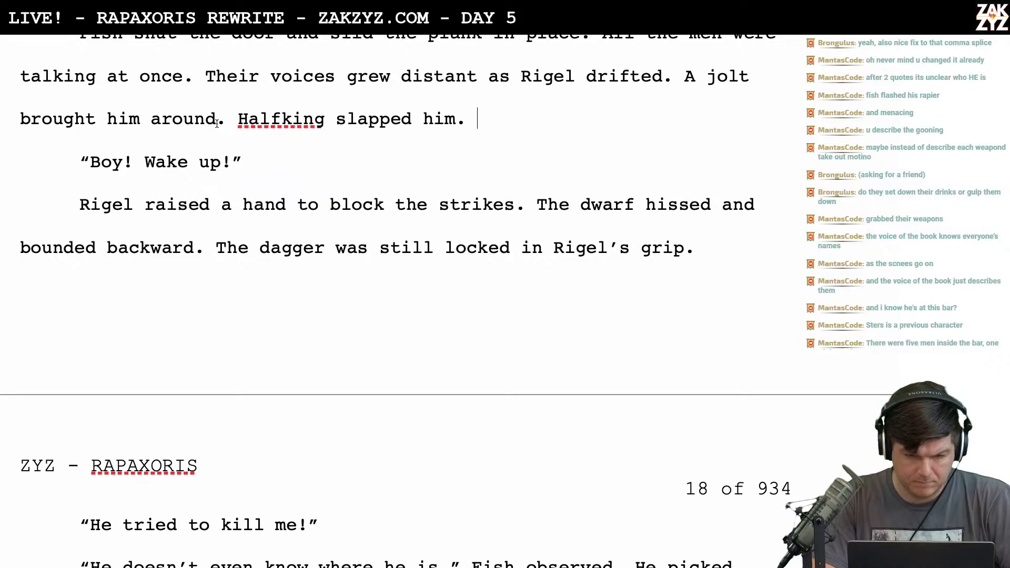
{"action": "key", "text": "BackSpace"}
{"action": "key", "text": "BackSpace"}
{"action": "key", "text": "BackSpace"}
{"action": "key", "text": "BackSpace"}
{"action": "key", "text": "BackSpace"}
{"action": "key", "text": "BackSpace"}
{"action": "type", "text": "back"}
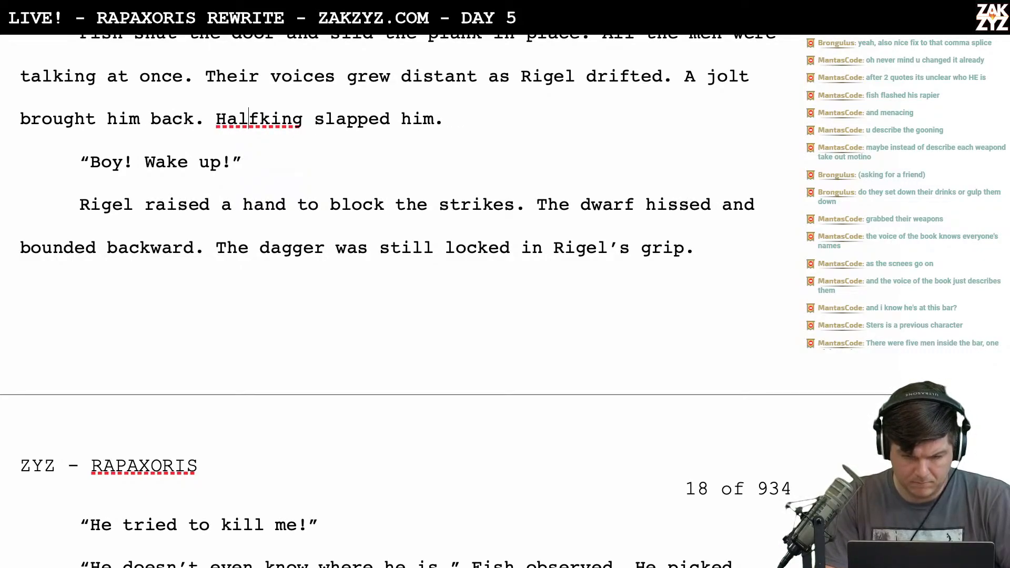
{"action": "left_click", "coordinate": [314, 119]}
{"action": "type", "text": "had"}
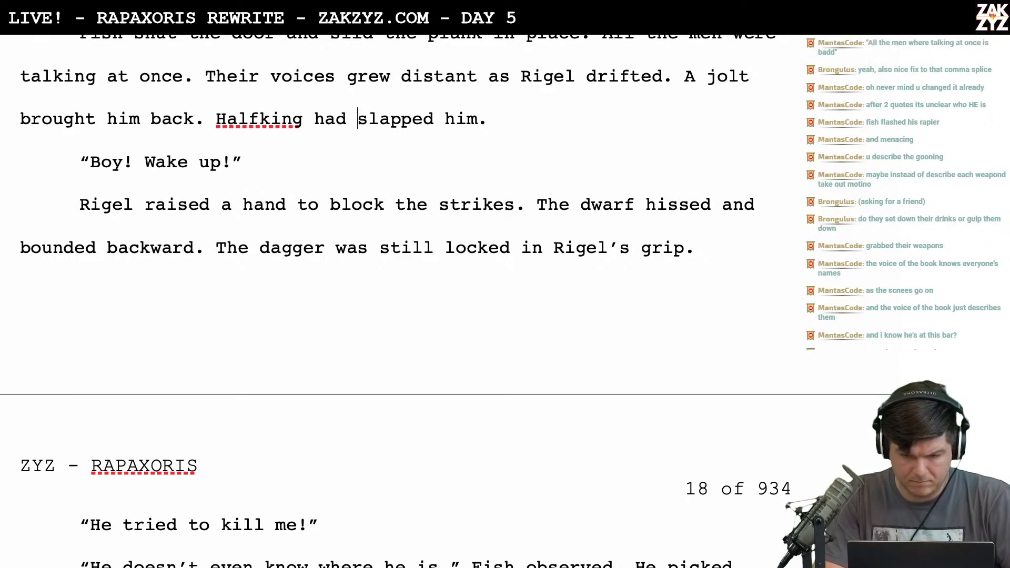
{"action": "scroll", "coordinate": [205, 218], "scroll_direction": "down", "scroll_amount": 1}
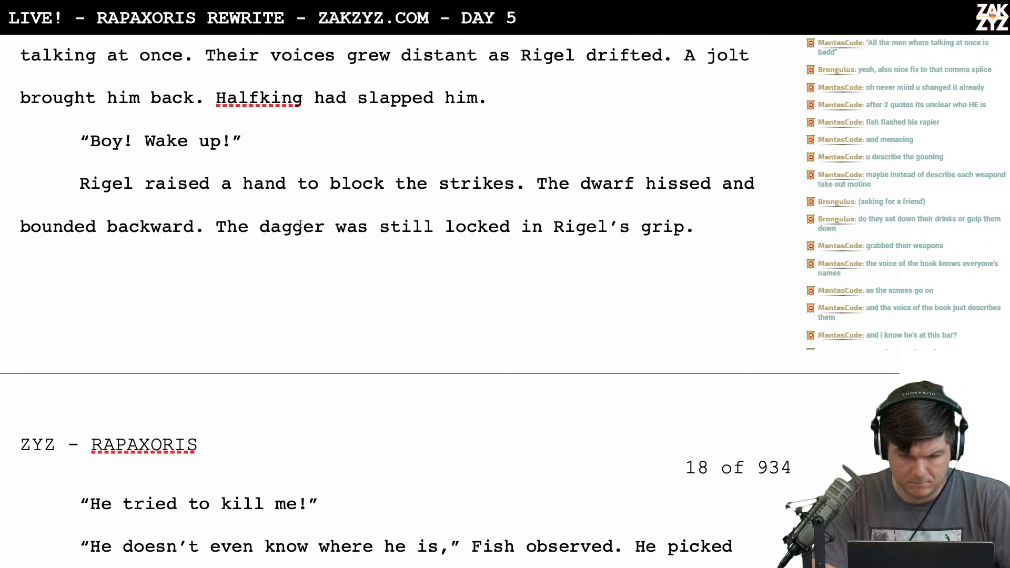
{"action": "scroll", "coordinate": [251, 189], "scroll_direction": "down", "scroll_amount": 1}
{"action": "scroll", "coordinate": [252, 183], "scroll_direction": "up", "scroll_amount": 1}
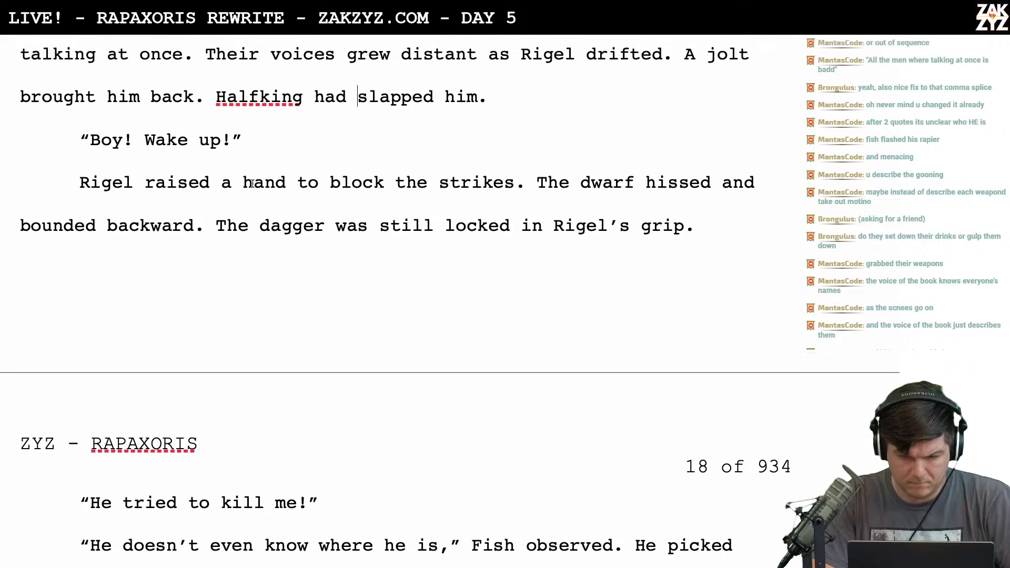
Insert “his hand to try and” after “Rigel raised” in the paragraph following “Boy! Wake up!”
{"action": "left_click", "coordinate": [218, 182]}
{"action": "key", "text": "Left"}
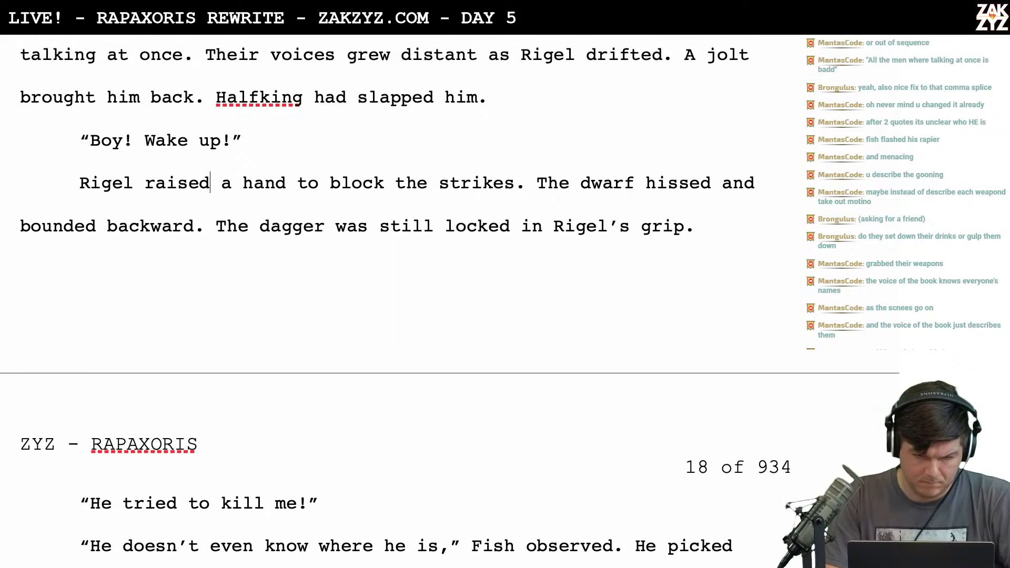
{"action": "type", "text": "his hand "}
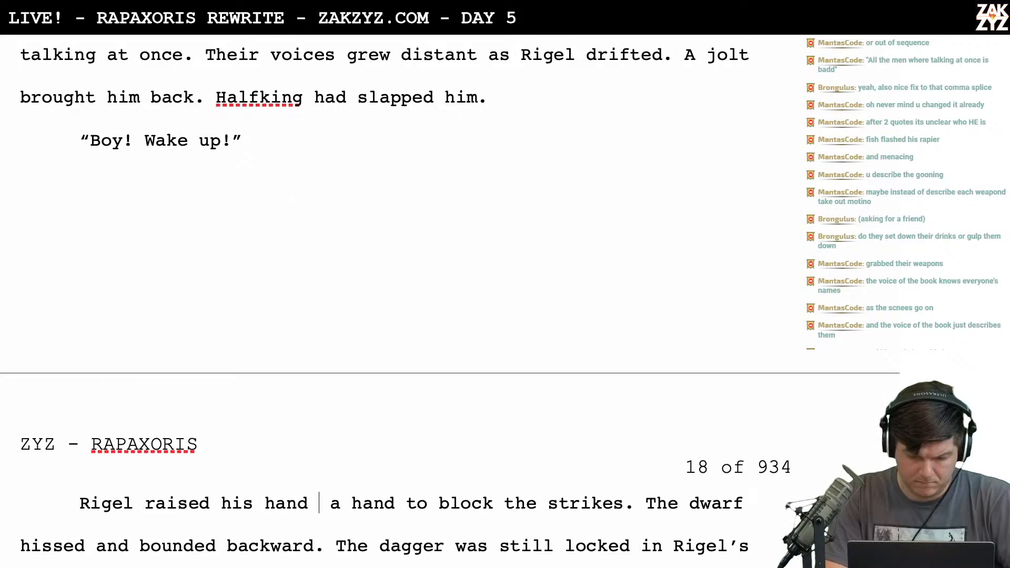
{"action": "type", "text": "to try and"}
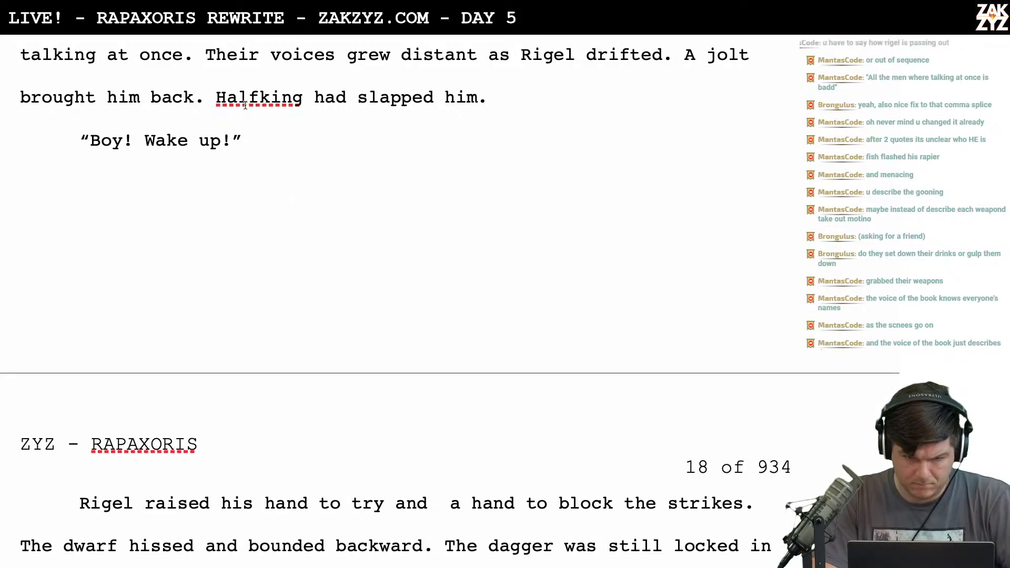
Remove “had” from the slap sentence so it reads “Halfking slapped him.”
{"action": "scroll", "coordinate": [396, 134], "scroll_direction": "up", "scroll_amount": 3}
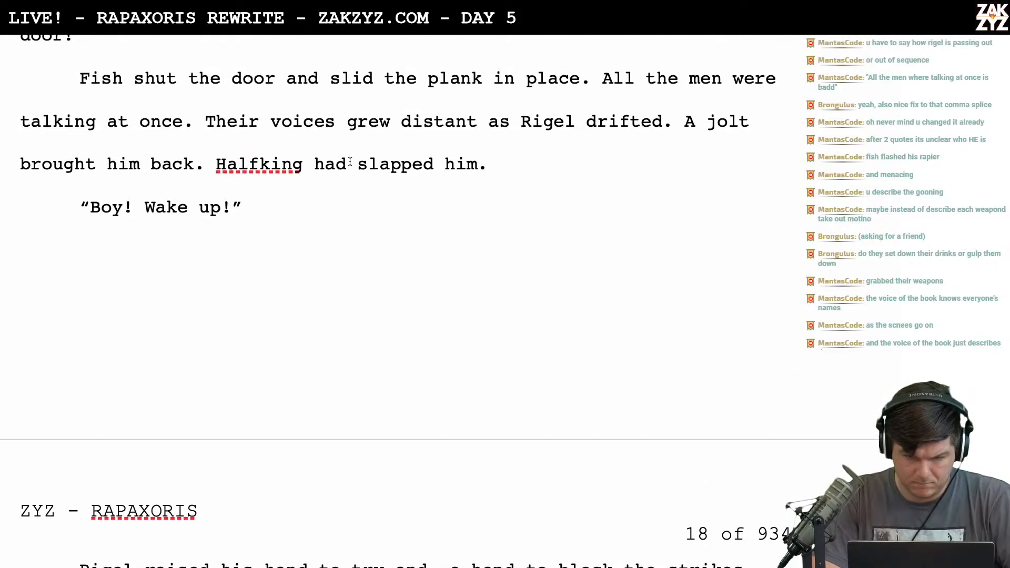
{"action": "key", "text": "BackSpace"}
{"action": "key", "text": "BackSpace"}
{"action": "key", "text": "BackSpace"}
{"action": "key", "text": "BackSpace"}
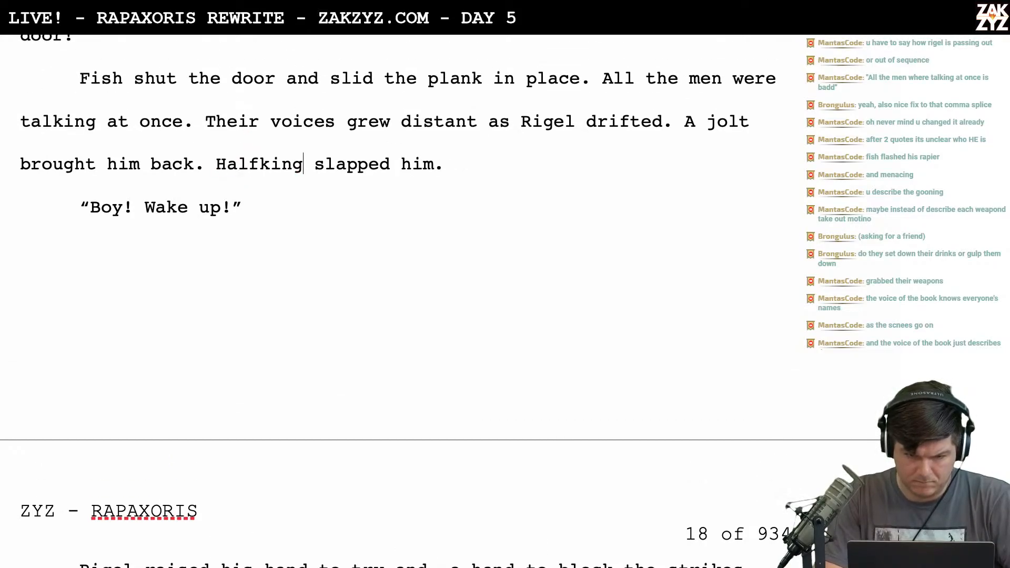
Finish Rigel’s sentence with “block.” and delete the leftover wording “a hand to block the strikes.”
{"action": "scroll", "coordinate": [350, 162], "scroll_direction": "down", "scroll_amount": 9}
{"action": "left_click", "coordinate": [428, 370]}
{"action": "type", "text": "block."}
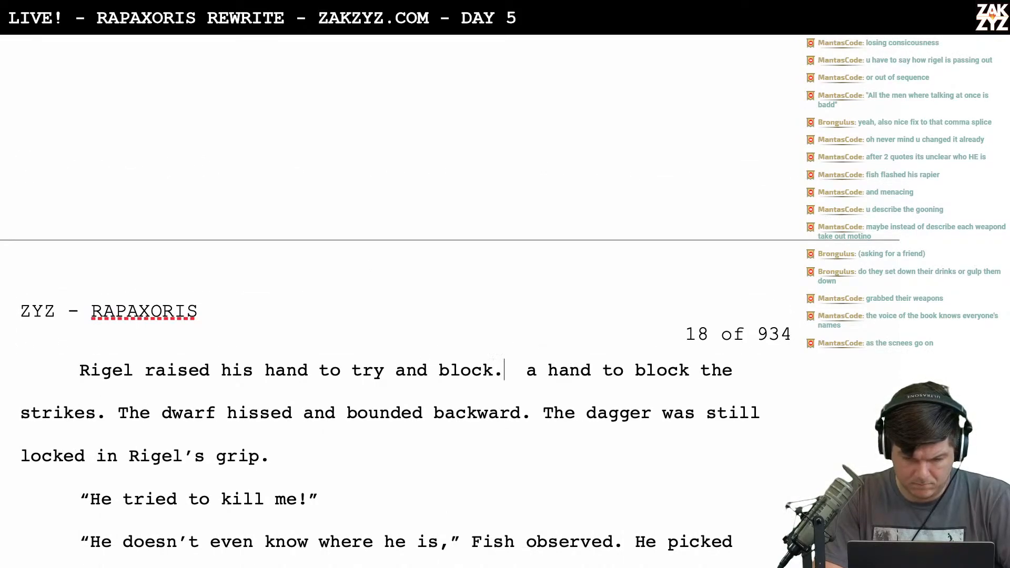
{"action": "key", "text": "shift+Right"}
{"action": "key", "text": "shift+Right"}
{"action": "key", "text": "shift+Right"}
{"action": "key", "text": "shift+Right"}
{"action": "key", "text": "shift+Right"}
{"action": "key", "text": "shift+Right"}
{"action": "key", "text": "shift+Right"}
{"action": "key", "text": "shift+Right"}
{"action": "key", "text": "shift+Right"}
{"action": "key", "text": "shift+Right"}
{"action": "key", "text": "shift+Right"}
{"action": "key", "text": "shift+Right"}
{"action": "key", "text": "shift+Right"}
{"action": "key", "text": "shift+Right"}
{"action": "key", "text": "shift+Right"}
{"action": "key", "text": "shift+Right"}
{"action": "key", "text": "shift+Right"}
{"action": "key", "text": "shift+Right"}
{"action": "key", "text": "shift+Right"}
{"action": "key", "text": "shift+Right"}
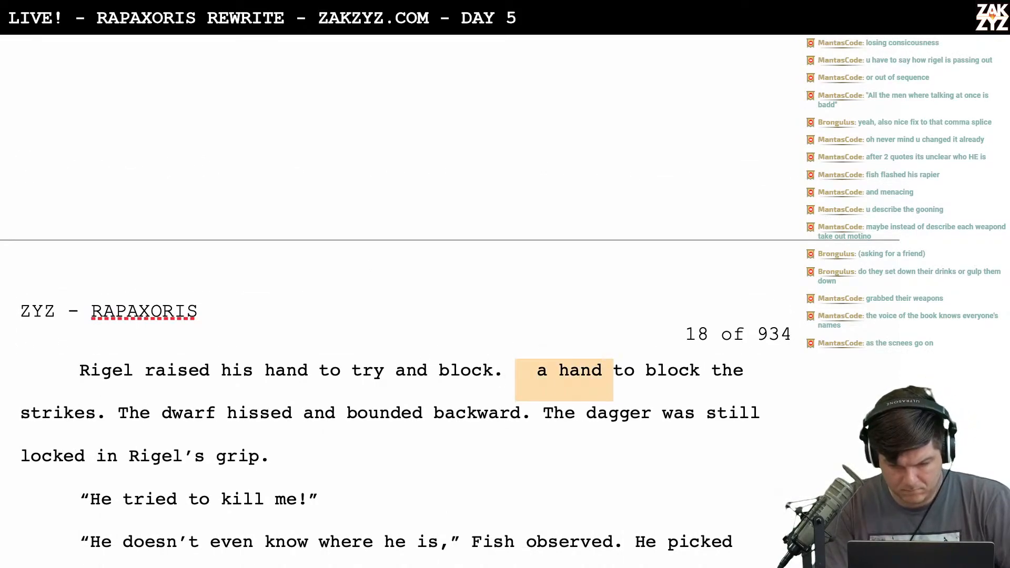
{"action": "key", "text": "shift+Right"}
{"action": "key", "text": "shift+Right"}
{"action": "key", "text": "shift+Right"}
{"action": "key", "text": "shift+Right"}
{"action": "key", "text": "shift+Right"}
{"action": "key", "text": "shift+Right"}
{"action": "key", "text": "shift+Right"}
{"action": "key", "text": "shift+Right"}
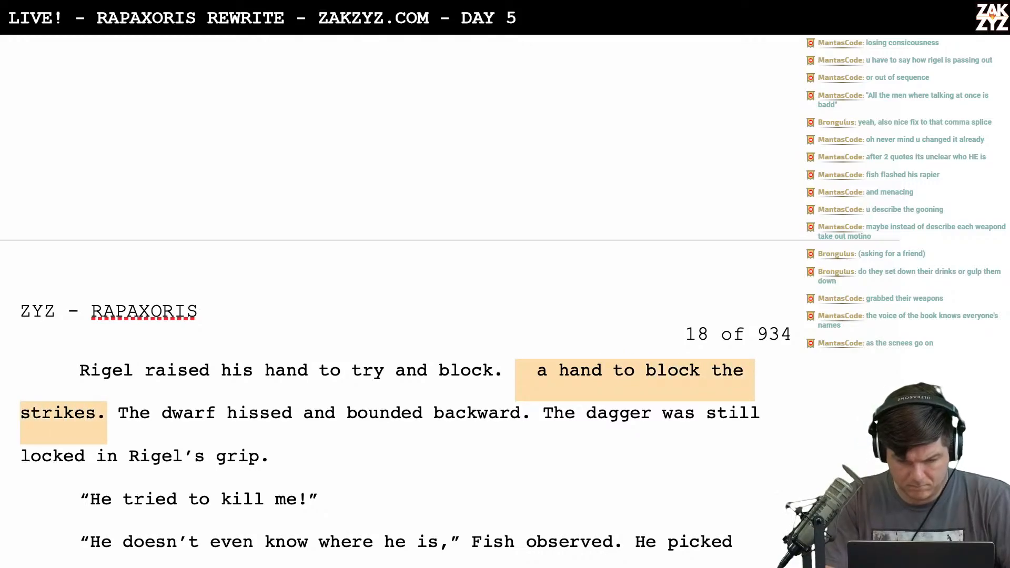
{"action": "key", "text": "Delete"}
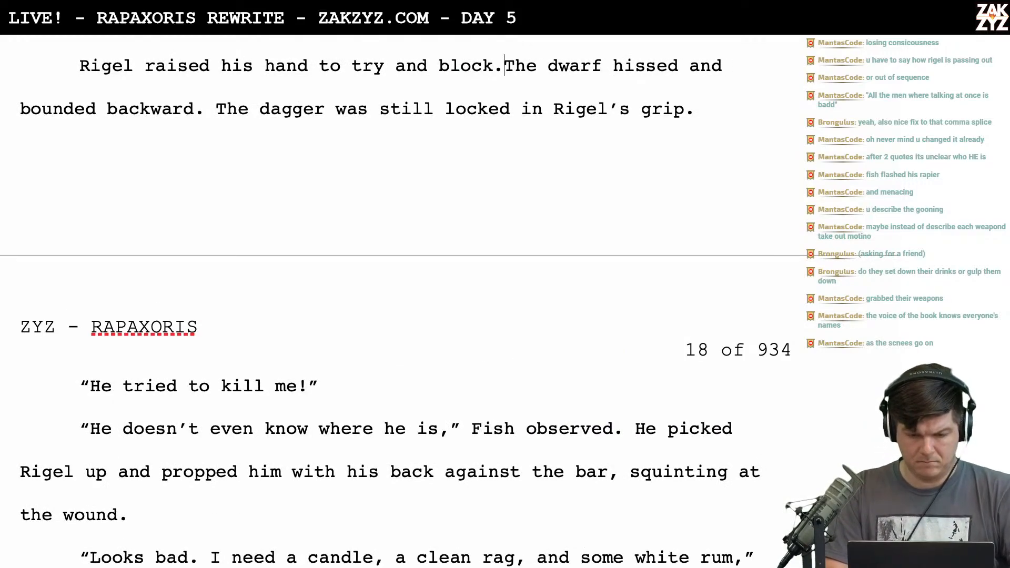
Replace “to try and block.” with “in defense.” in the sentence about Rigel raising his hand
{"action": "key", "text": "BackSpace"}
{"action": "key", "text": "BackSpace"}
{"action": "key", "text": "BackSpace"}
{"action": "key", "text": "BackSpace"}
{"action": "key", "text": "BackSpace"}
{"action": "key", "text": "BackSpace"}
{"action": "key", "text": "BackSpace"}
{"action": "key", "text": "BackSpace"}
{"action": "key", "text": "BackSpace"}
{"action": "key", "text": "BackSpace"}
{"action": "key", "text": "BackSpace"}
{"action": "key", "text": "BackSpace"}
{"action": "key", "text": "BackSpace"}
{"action": "key", "text": "BackSpace"}
{"action": "key", "text": "BackSpace"}
{"action": "key", "text": "BackSpace"}
{"action": "key", "text": "BackSpace"}
{"action": "type", "text": "in defense."}
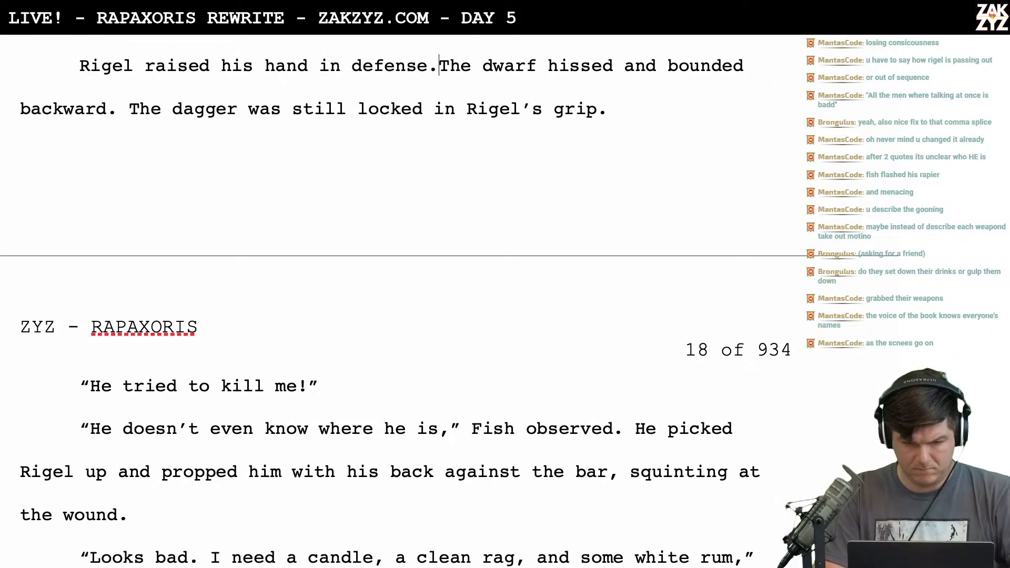
Replace “He” with “Bastard” in the dialogue line “He tried to kill me!”
{"action": "scroll", "coordinate": [404, 301], "scroll_direction": "up", "scroll_amount": 2}
{"action": "scroll", "coordinate": [404, 301], "scroll_direction": "down", "scroll_amount": 1}
{"action": "scroll", "coordinate": [442, 304], "scroll_direction": "down", "scroll_amount": 1}
{"action": "scroll", "coordinate": [442, 304], "scroll_direction": "up", "scroll_amount": 1}
{"action": "scroll", "coordinate": [442, 304], "scroll_direction": "down", "scroll_amount": 1}
{"action": "scroll", "coordinate": [442, 304], "scroll_direction": "up", "scroll_amount": 3}
{"action": "scroll", "coordinate": [442, 304], "scroll_direction": "down", "scroll_amount": 5}
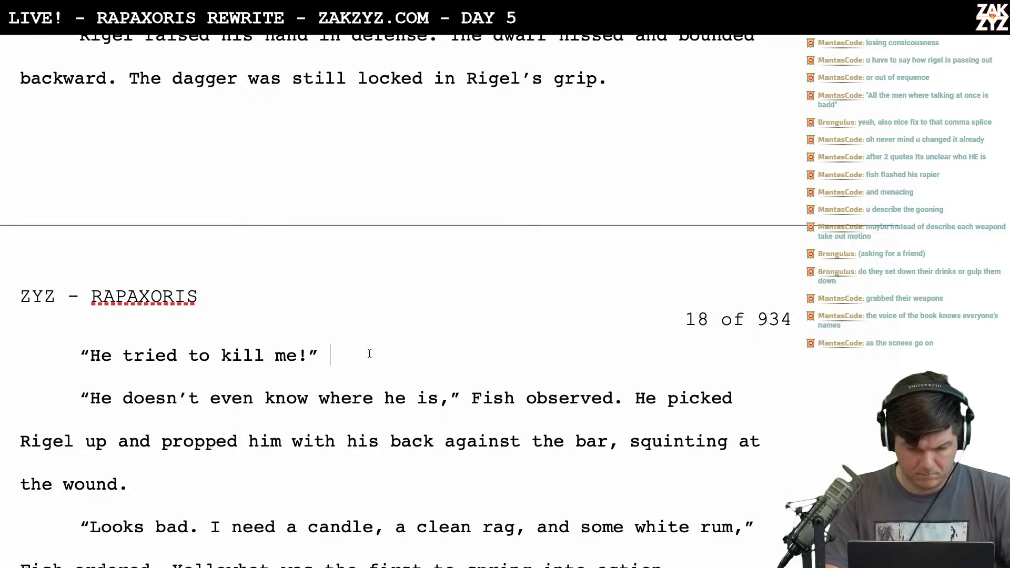
{"action": "left_click", "coordinate": [103, 356]}
{"action": "key", "text": "Right"}
{"action": "key", "text": "BackSpace"}
{"action": "key", "text": "BackSpace"}
{"action": "type", "text": "Bastard"}
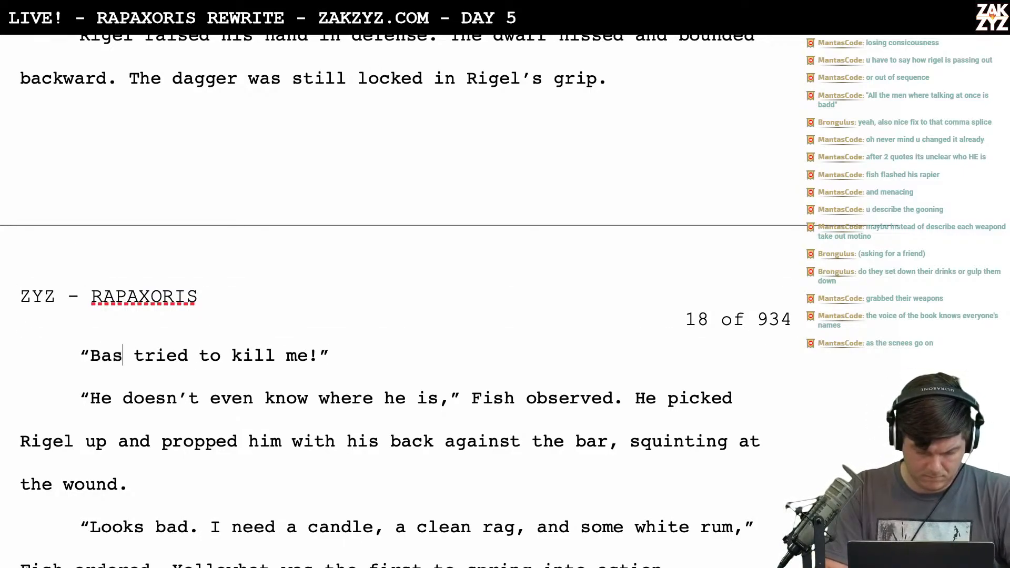
{"action": "key", "text": "Right"}
{"action": "key", "text": "Right"}
{"action": "key", "text": "Right"}
{"action": "key", "text": "Right"}
{"action": "key", "text": "Right"}
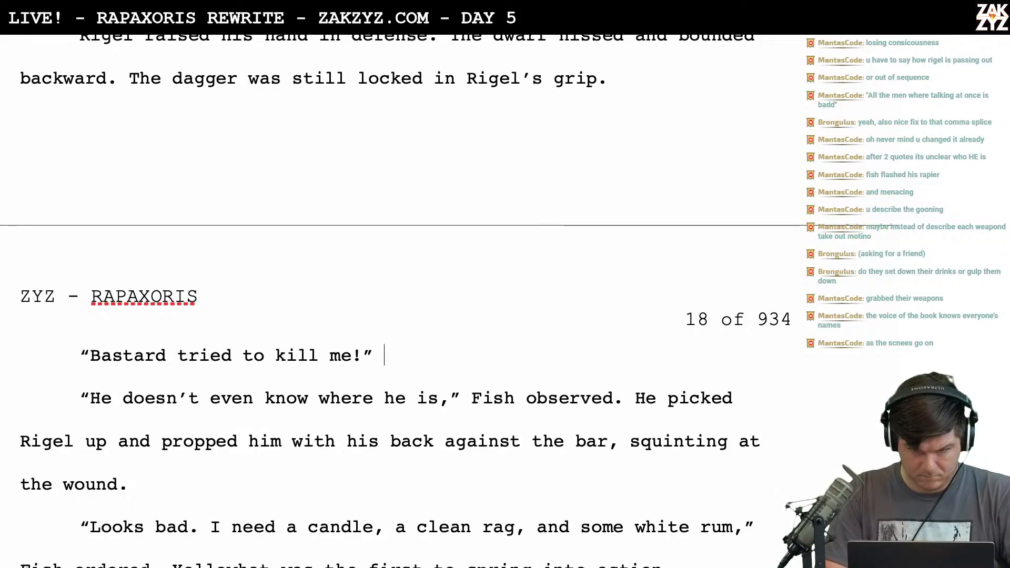
Reread the passage from Halfking’s question about being followed through to “Bastard tried to kill me!”
{"action": "scroll", "coordinate": [109, 378], "scroll_direction": "up", "scroll_amount": 6}
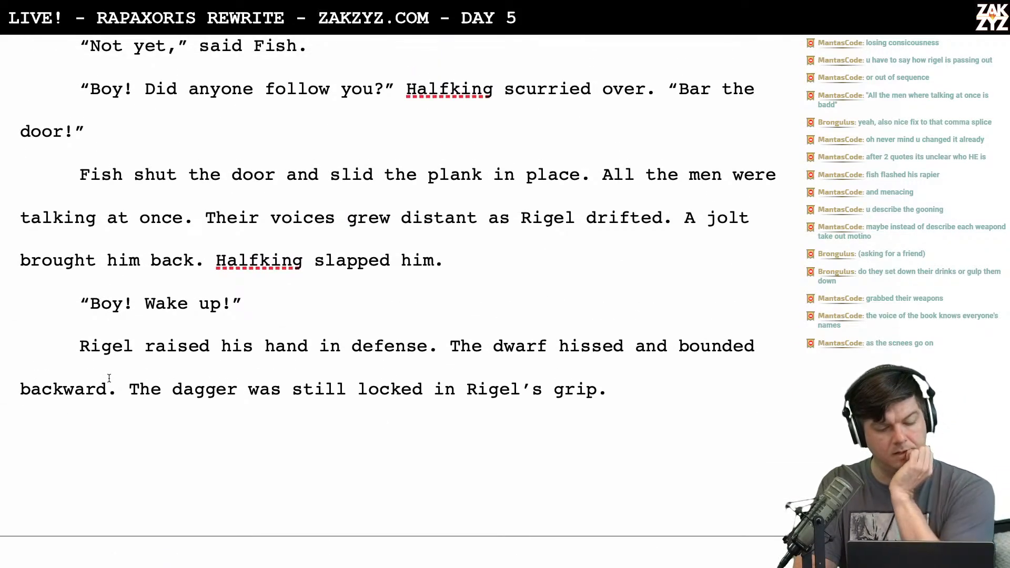
{"action": "scroll", "coordinate": [109, 378], "scroll_direction": "down", "scroll_amount": 2}
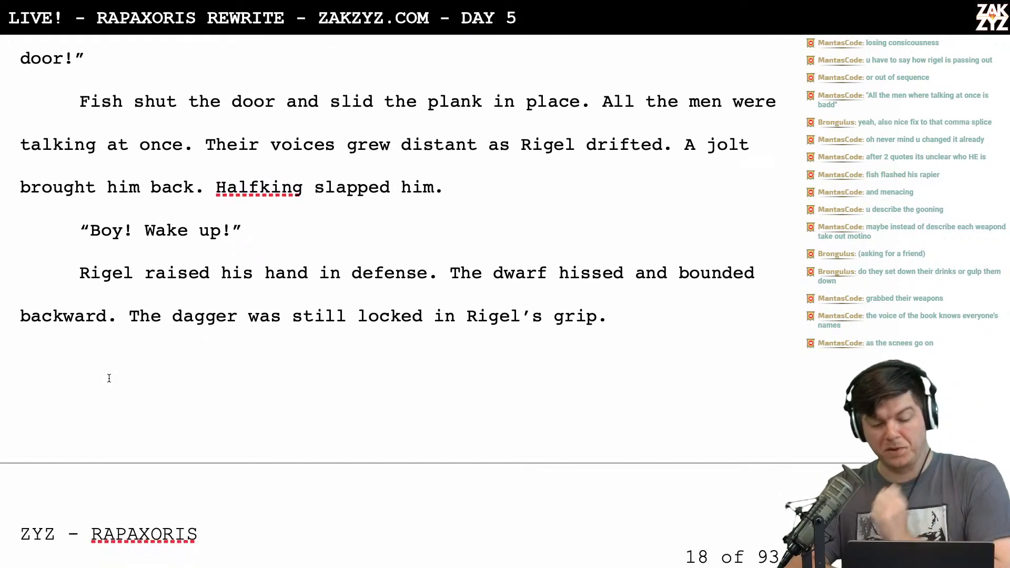
{"action": "scroll", "coordinate": [109, 378], "scroll_direction": "down", "scroll_amount": 1}
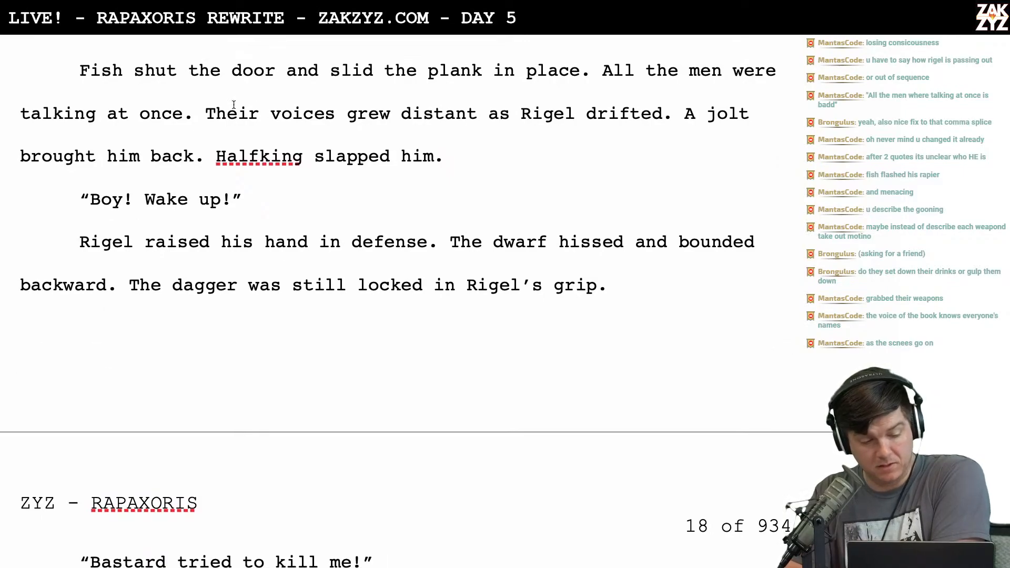
{"action": "scroll", "coordinate": [363, 129], "scroll_direction": "down", "scroll_amount": 2}
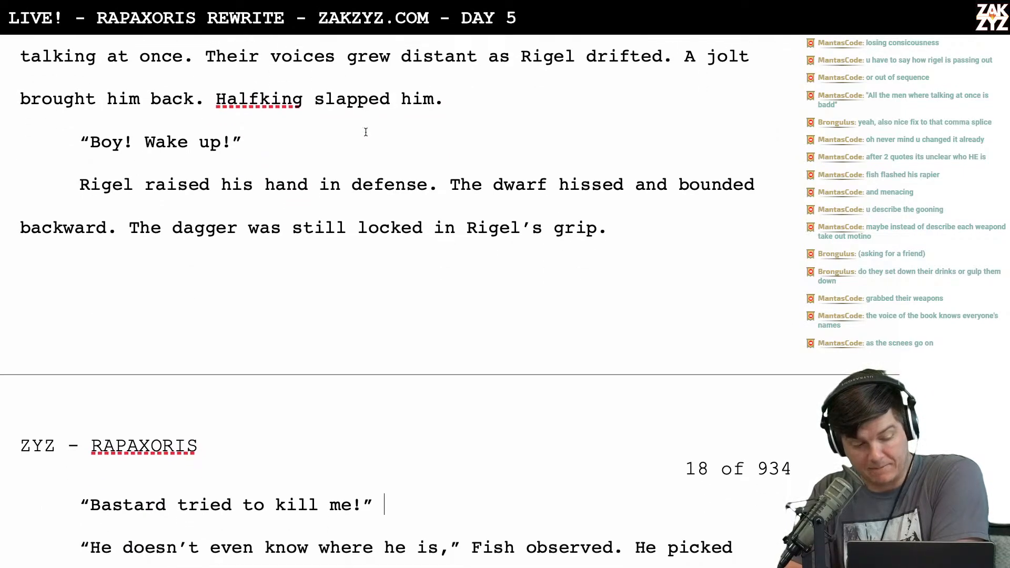
{"action": "scroll", "coordinate": [245, 119], "scroll_direction": "down", "scroll_amount": 1}
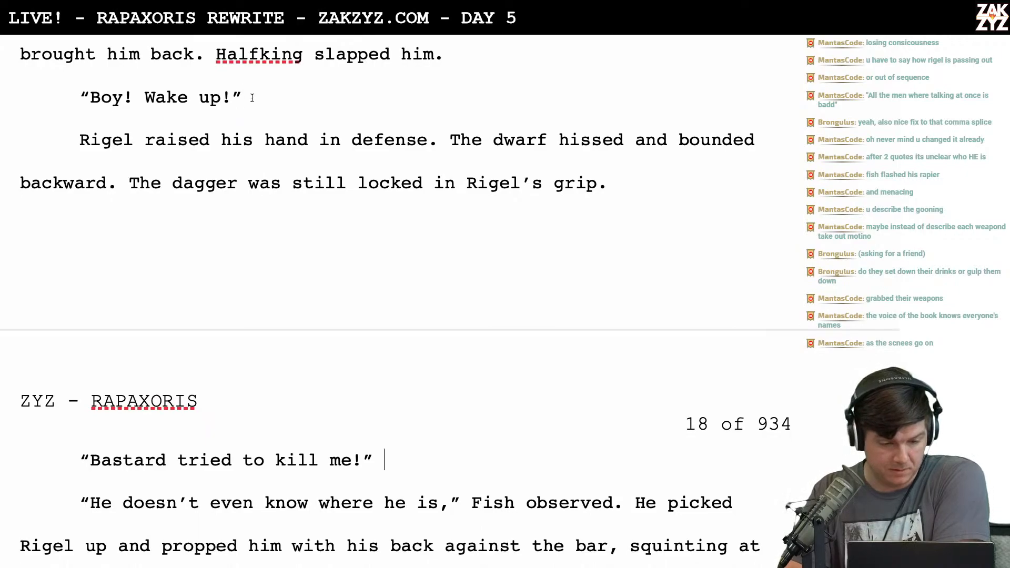
{"action": "scroll", "coordinate": [313, 124], "scroll_direction": "down", "scroll_amount": 2}
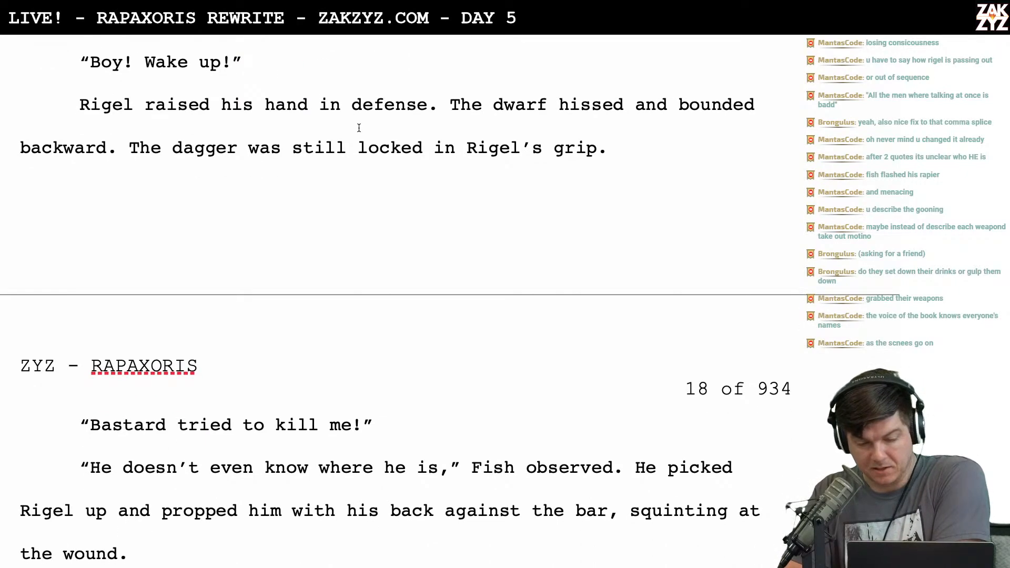
{"action": "scroll", "coordinate": [356, 116], "scroll_direction": "down", "scroll_amount": 1}
{"action": "scroll", "coordinate": [481, 93], "scroll_direction": "down", "scroll_amount": 1}
{"action": "scroll", "coordinate": [480, 93], "scroll_direction": "up", "scroll_amount": 1}
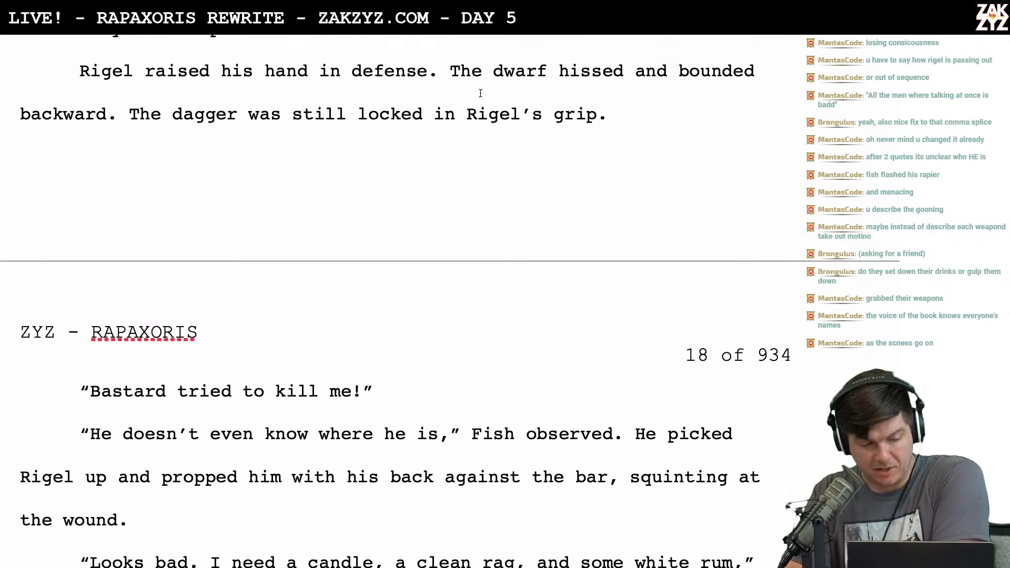
Split Rigel’s defense paragraph after “The dwarf” so that “hissed and bounded backward” starts a new paragraph
{"action": "left_click", "coordinate": [638, 78]}
{"action": "key", "text": "Left"}
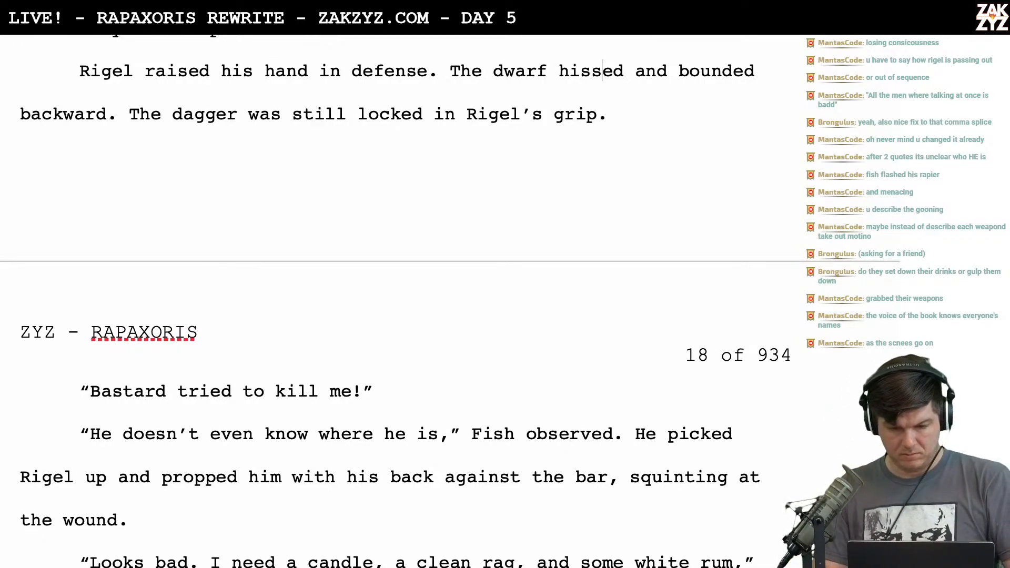
{"action": "key", "text": "Return"}
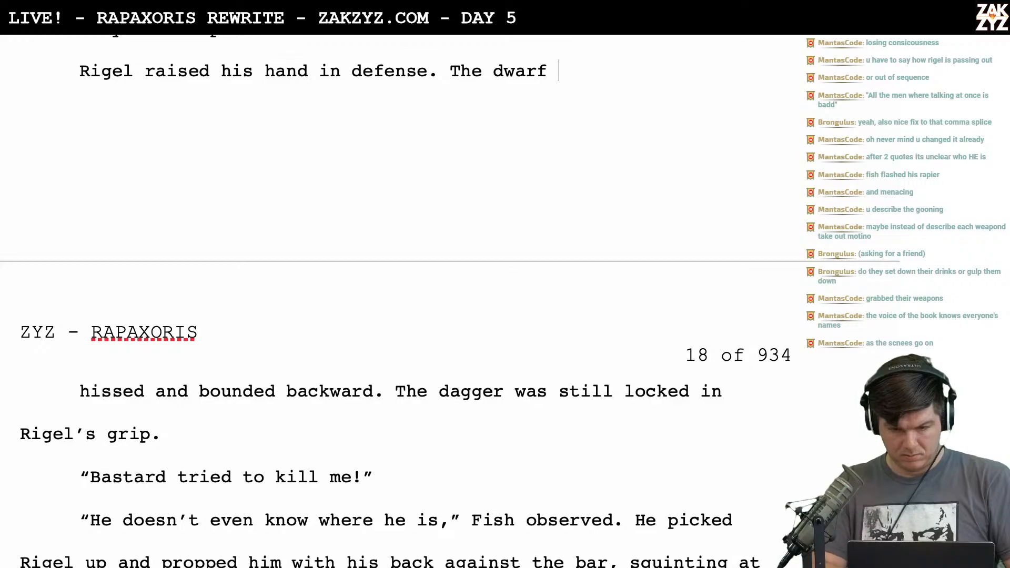
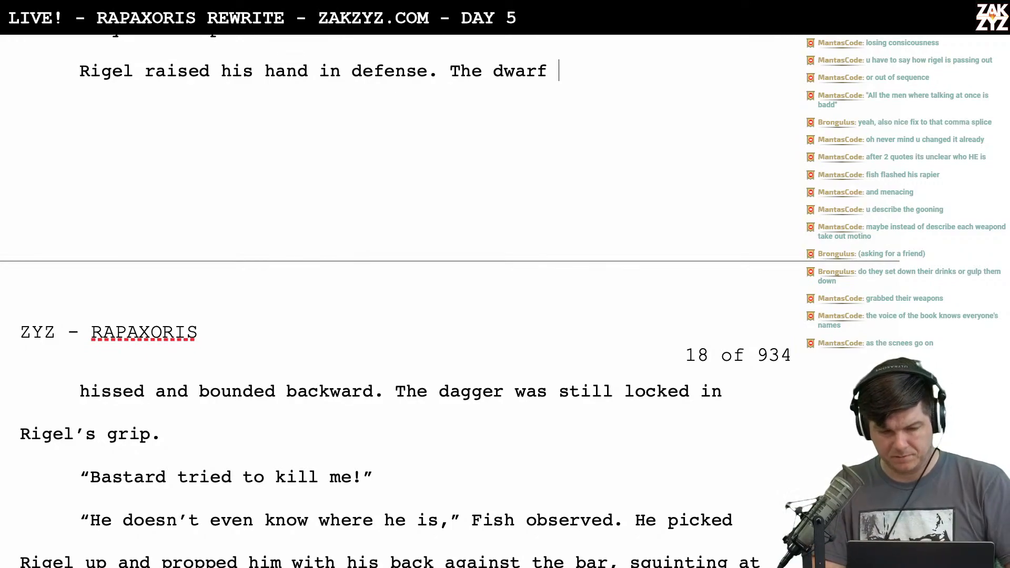
Extend the sentence about Rigel drifting with “towards darkness” after “drifted”
{"action": "scroll", "coordinate": [397, 284], "scroll_direction": "up", "scroll_amount": 5}
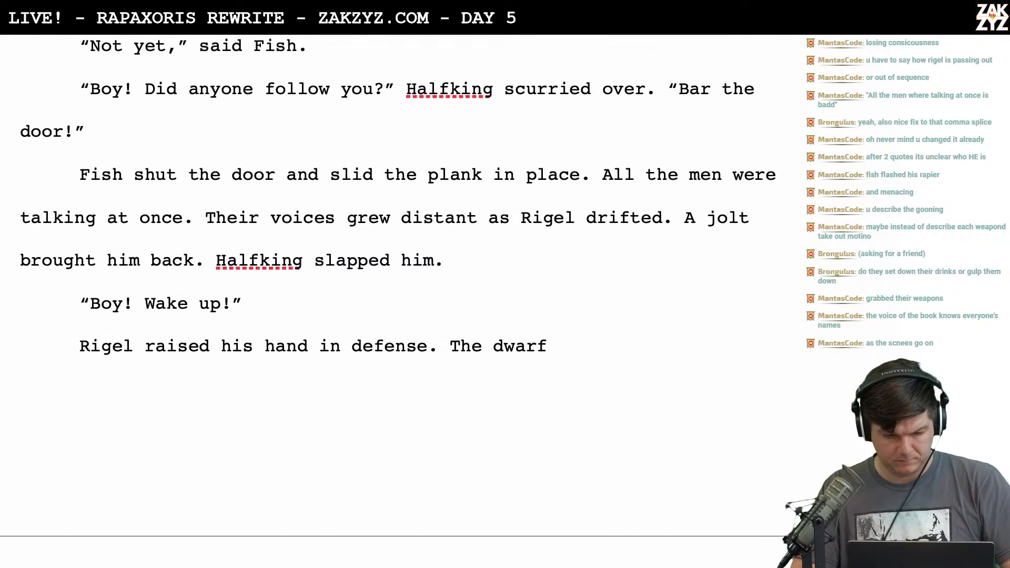
{"action": "scroll", "coordinate": [398, 284], "scroll_direction": "up", "scroll_amount": 1}
{"action": "scroll", "coordinate": [397, 284], "scroll_direction": "down", "scroll_amount": 1}
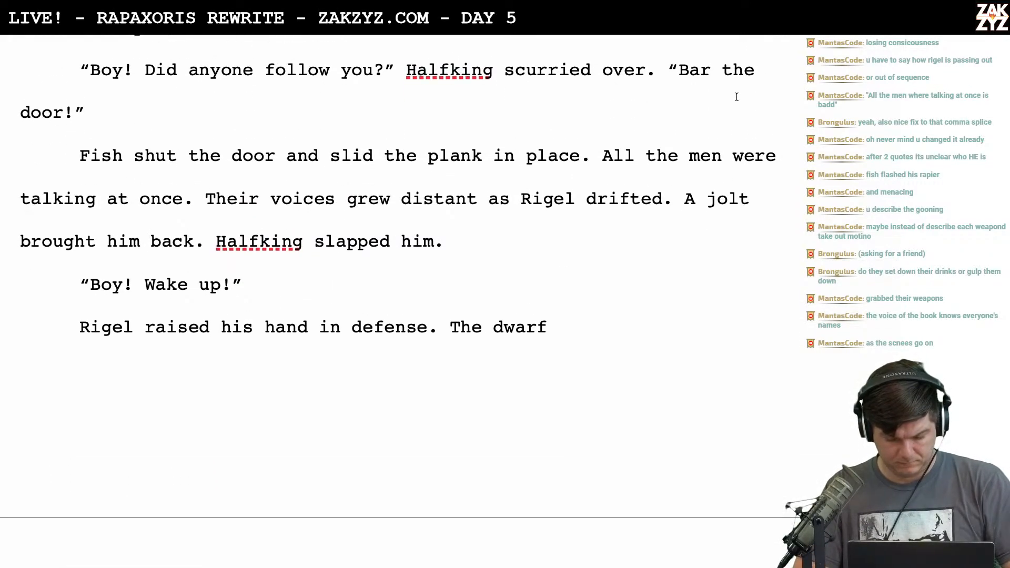
{"action": "left_click", "coordinate": [662, 200]}
{"action": "type", "text": "towards "}
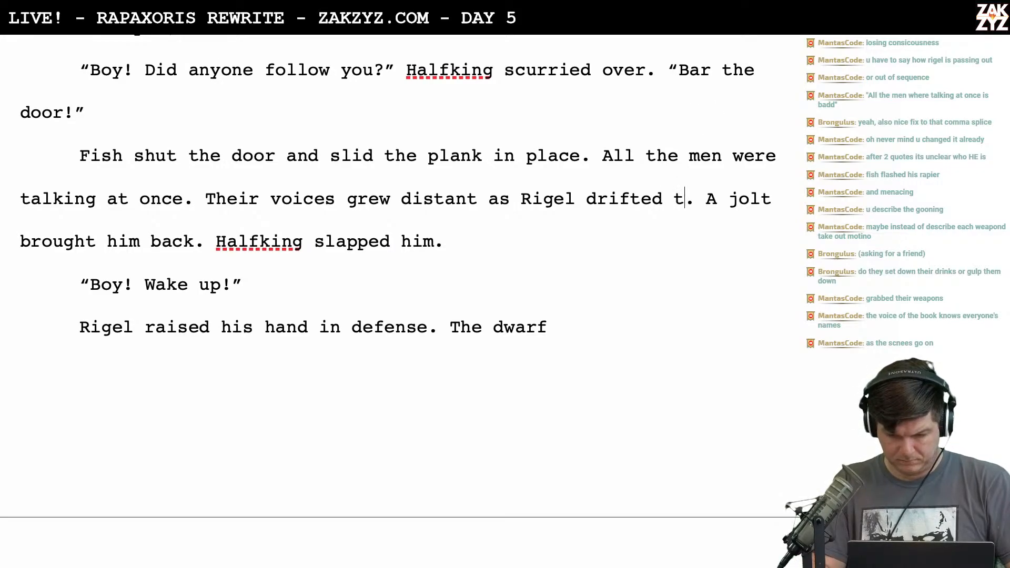
{"action": "type", "text": "darkness"}
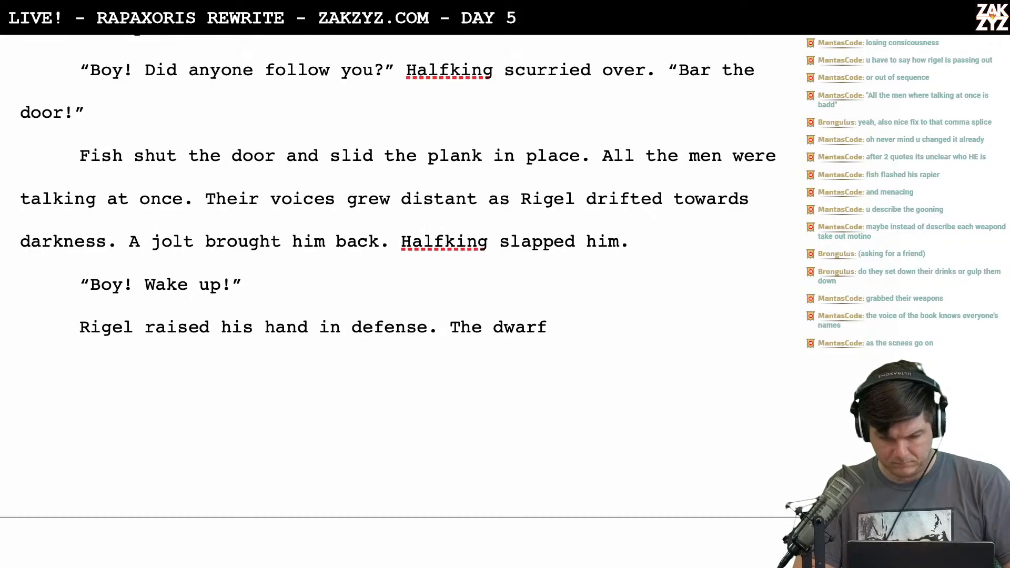
Extend the slap sentence to read “Halfking slapped him in the face.”
{"action": "scroll", "coordinate": [388, 298], "scroll_direction": "down", "scroll_amount": 1}
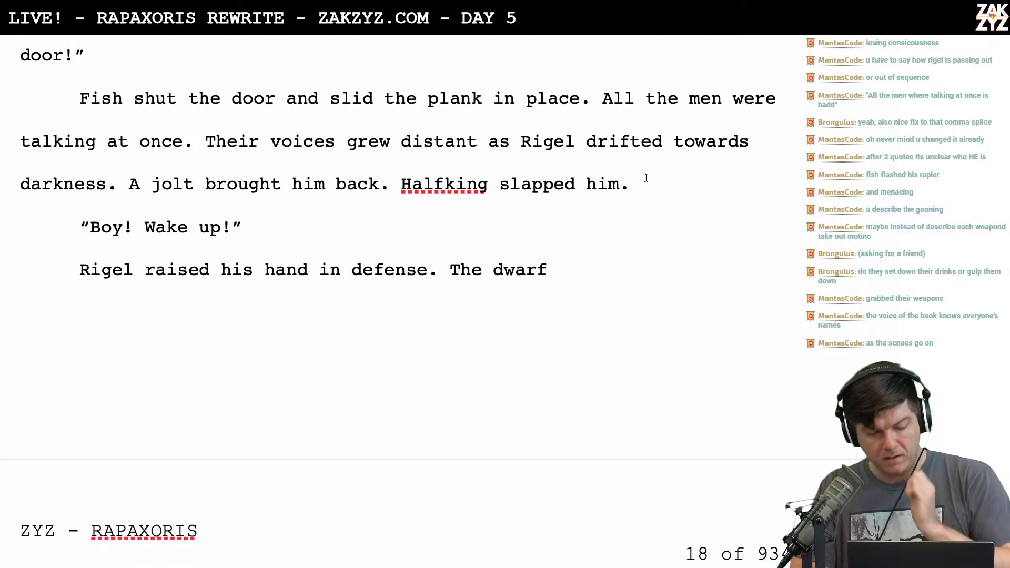
{"action": "scroll", "coordinate": [516, 161], "scroll_direction": "down", "scroll_amount": 1}
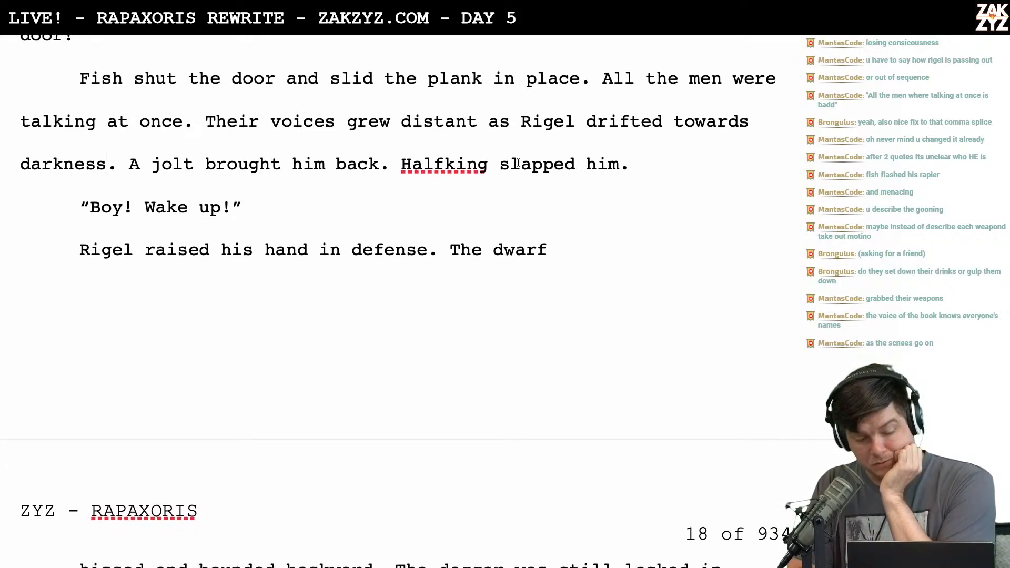
{"action": "scroll", "coordinate": [453, 190], "scroll_direction": "down", "scroll_amount": 1}
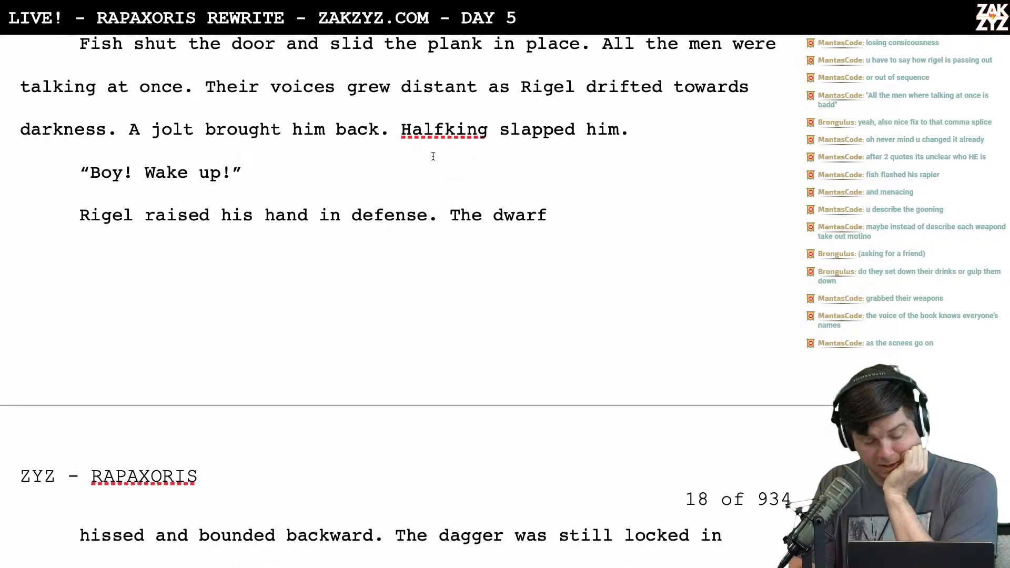
{"action": "scroll", "coordinate": [445, 168], "scroll_direction": "down", "scroll_amount": 1}
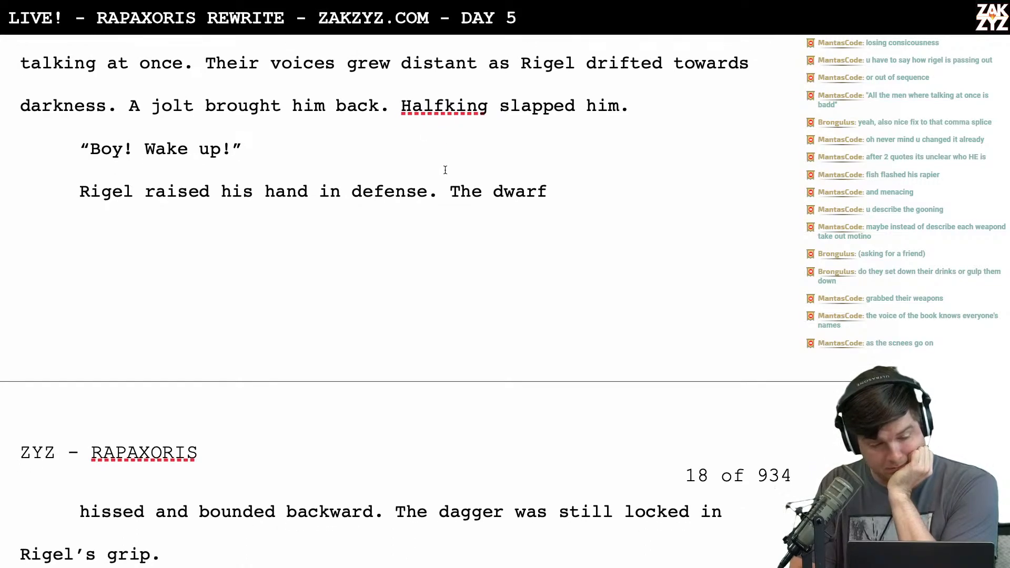
{"action": "key", "text": "BackSpace"}
{"action": "key", "text": "BackSpace"}
{"action": "type", "text": "in"}
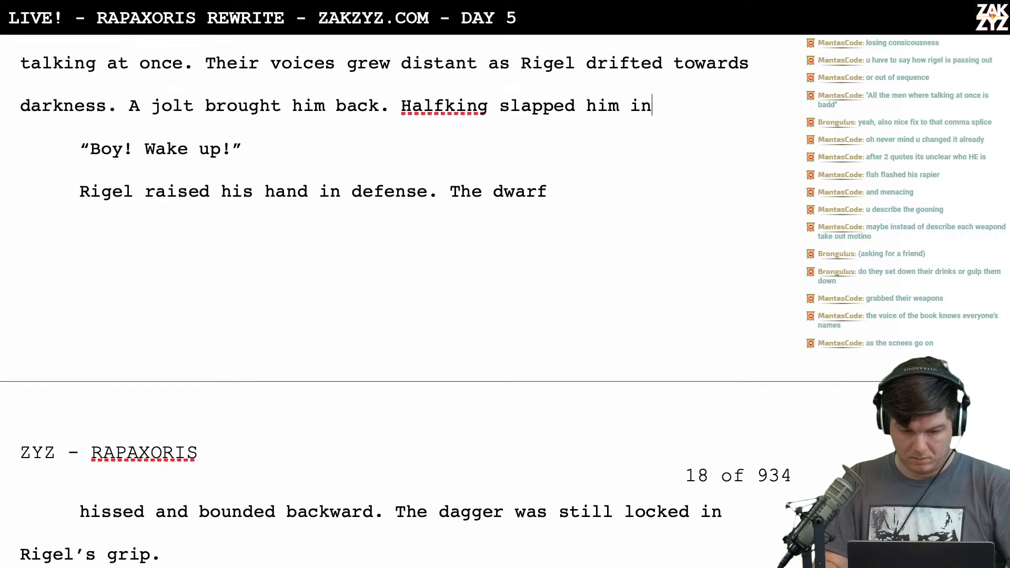
{"action": "type", "text": " the face."}
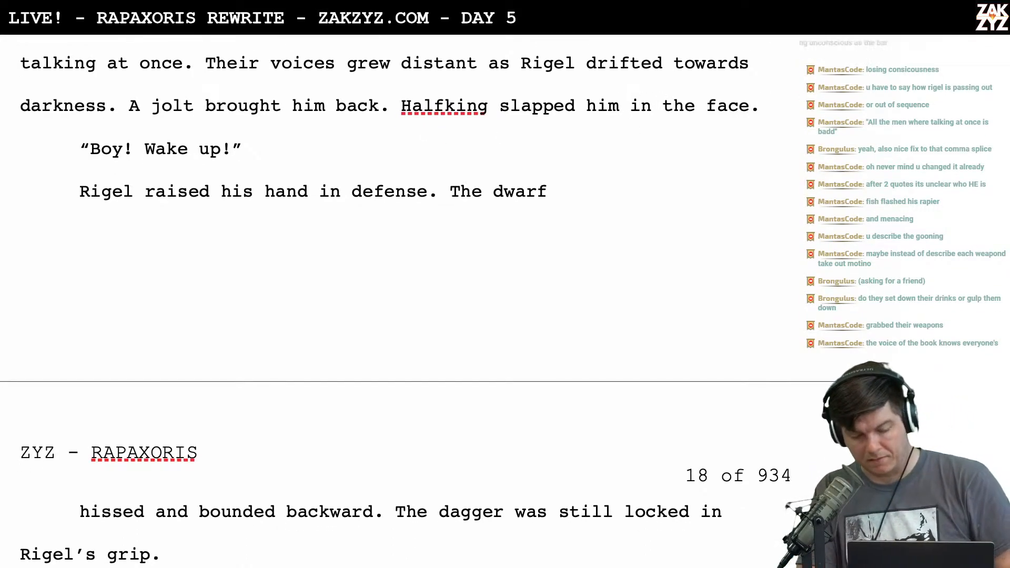
Insert “tried to block, the dagger was still locked in his grip.” after “Rigel” in the paragraph following “Boy! Wake up!”
{"action": "scroll", "coordinate": [658, 118], "scroll_direction": "down", "scroll_amount": 3}
{"action": "scroll", "coordinate": [658, 118], "scroll_direction": "up", "scroll_amount": 5}
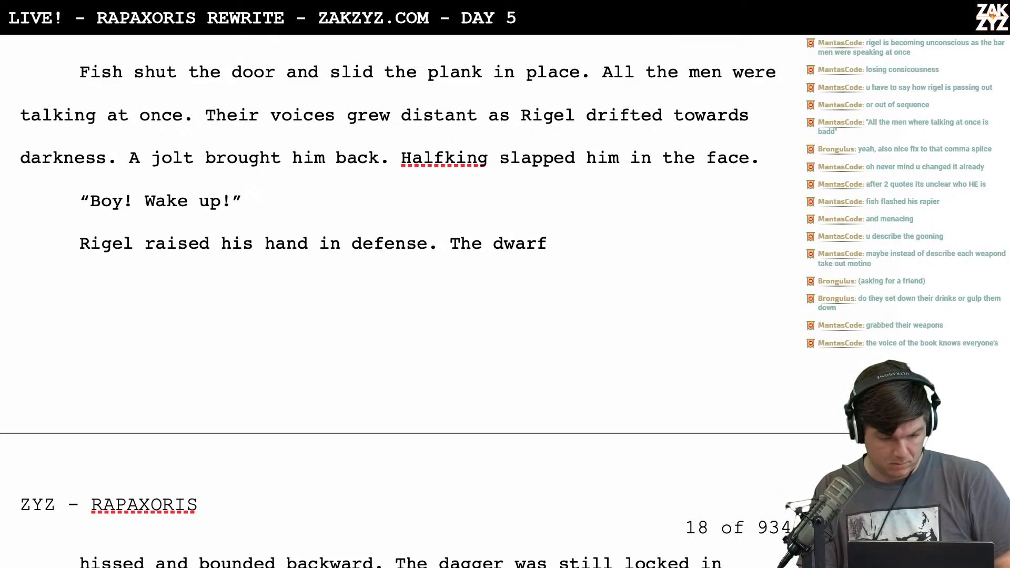
{"action": "type", "text": "tried to bl"}
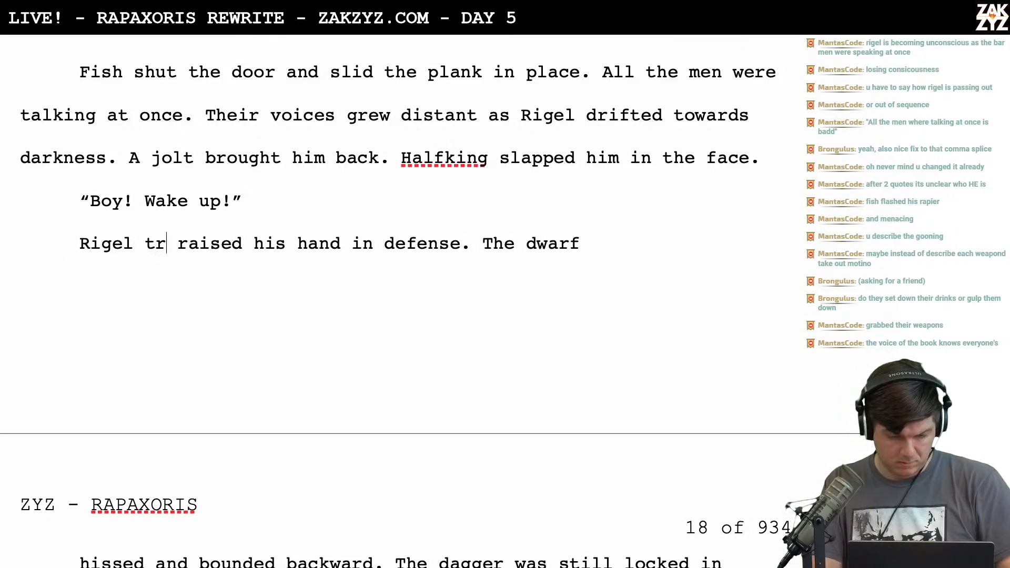
{"action": "type", "text": "the d"}
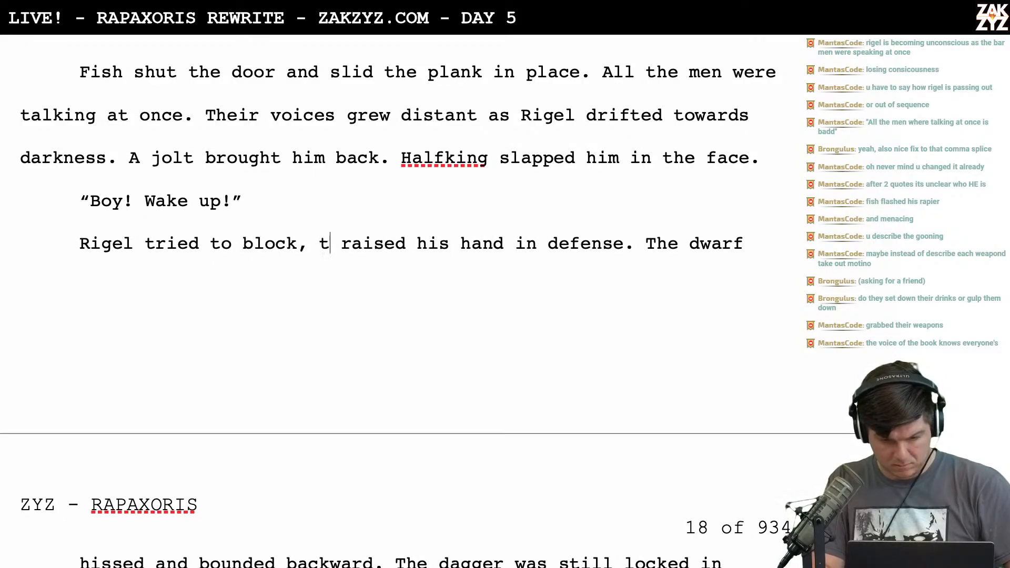
{"action": "key", "text": "BackSpace"}
{"action": "key", "text": "BackSpace"}
{"action": "key", "text": "BackSpace"}
{"action": "key", "text": "BackSpace"}
{"action": "key", "text": "BackSpace"}
{"action": "key", "text": "BackSpace"}
{"action": "key", "text": "BackSpace"}
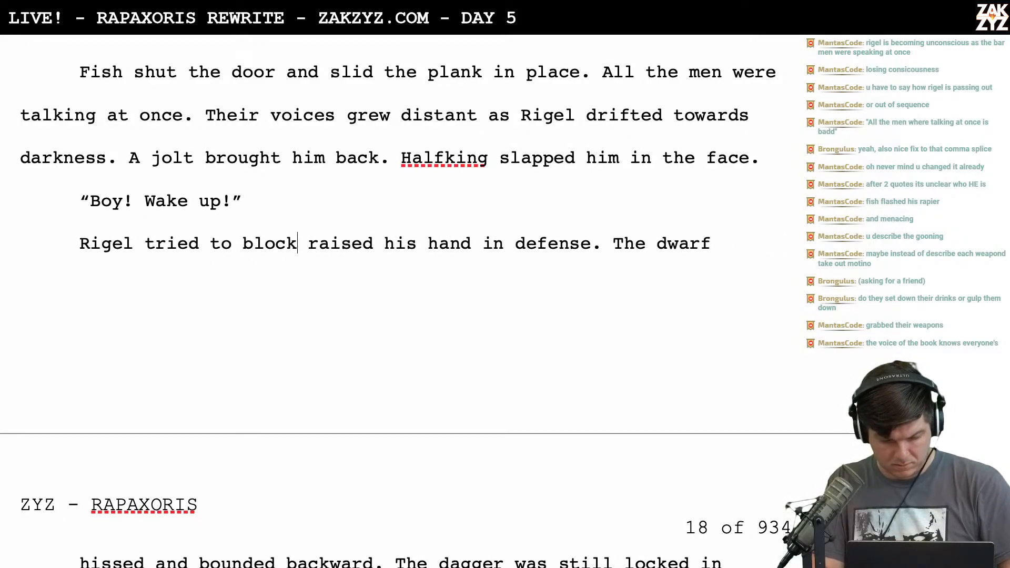
{"action": "key", "text": "BackSpace"}
{"action": "type", "text": ", the da"}
{"action": "type", "text": "gger was "}
{"action": "type", "text": "still locked "}
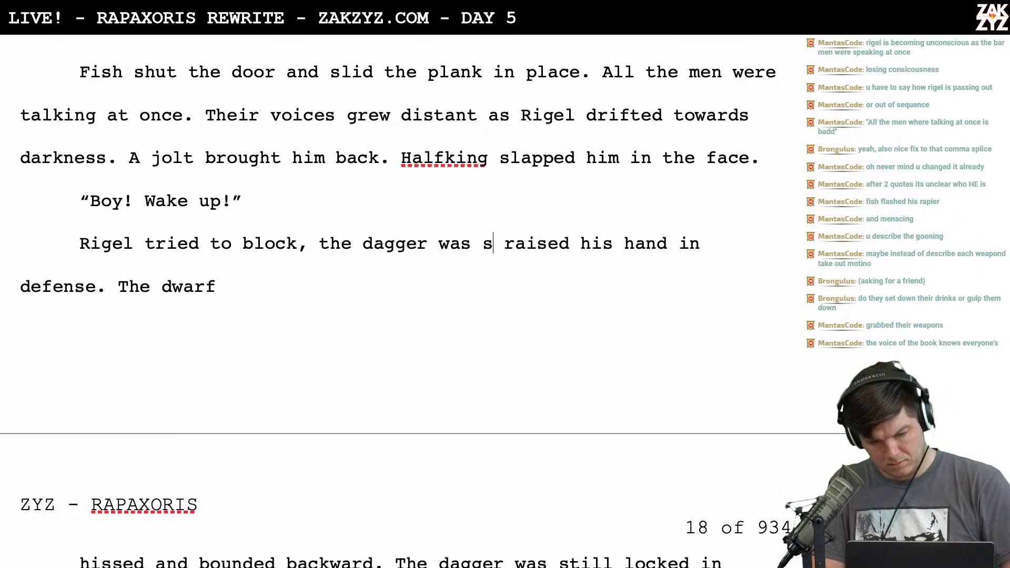
{"action": "type", "text": "in his grip."}
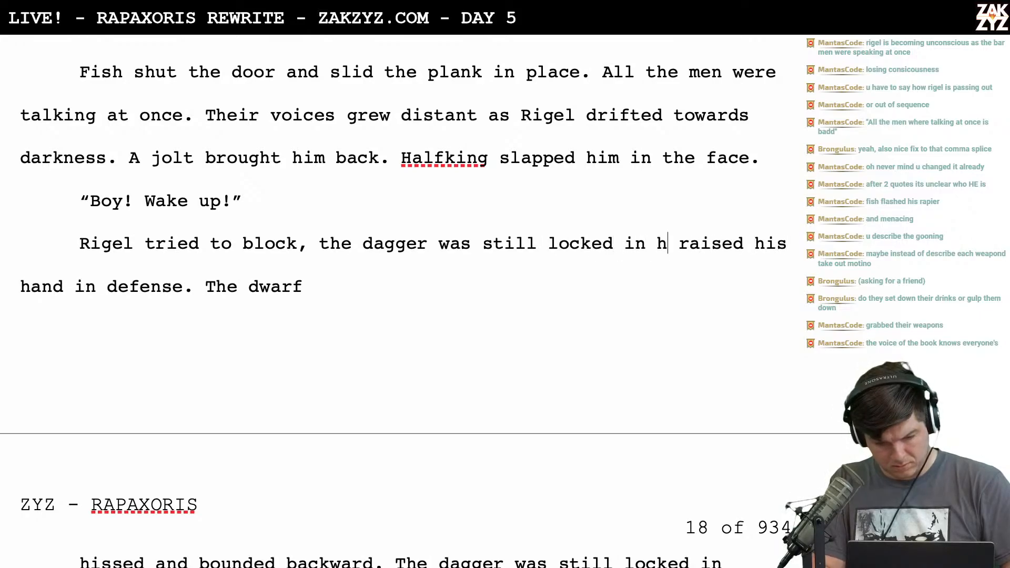
Add the sentence “The dwarf hissed and pulled back.” after “locked in his grip.”
{"action": "type", "text": " The dwarf hiss"}
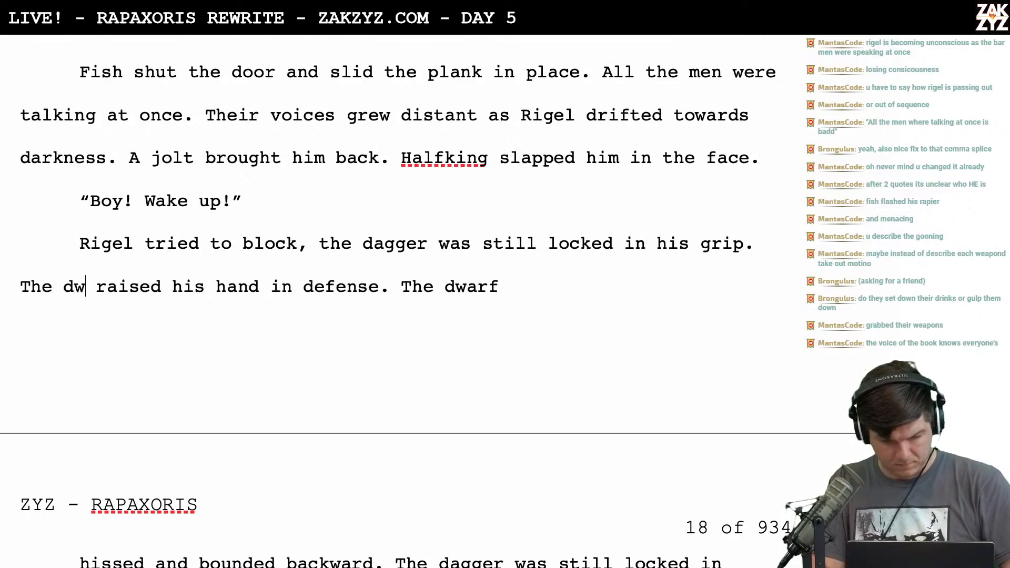
{"action": "type", "text": "ed "}
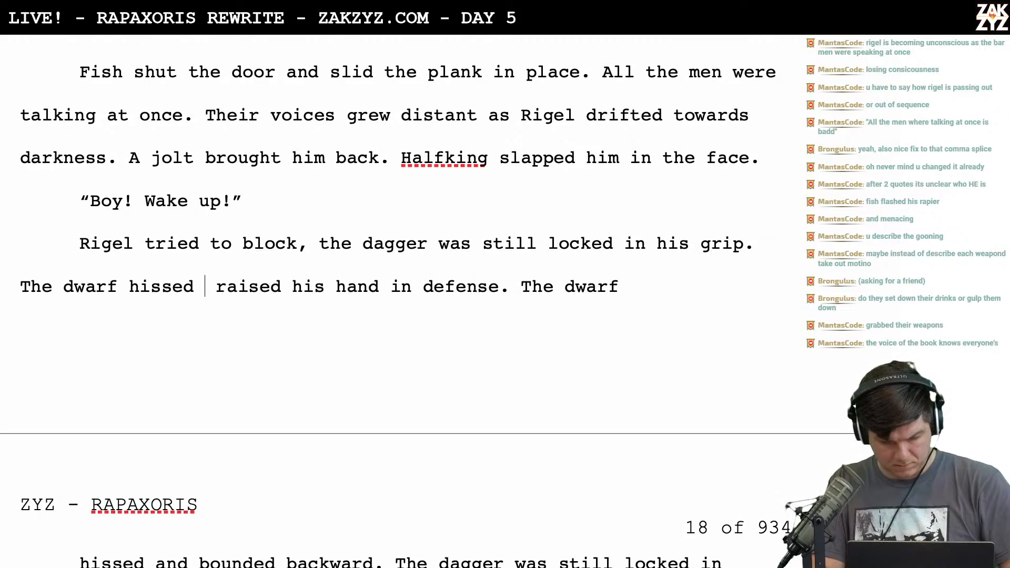
{"action": "type", "text": "and puleld"}
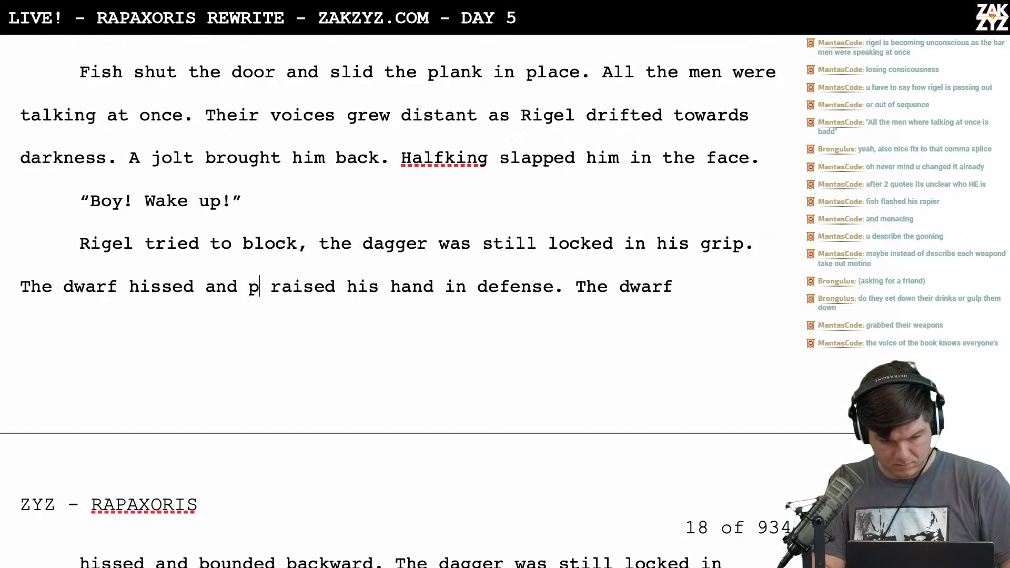
{"action": "key", "text": "BackSpace"}
{"action": "key", "text": "BackSpace"}
{"action": "key", "text": "BackSpace"}
{"action": "key", "text": "BackSpace"}
{"action": "type", "text": "led bak"}
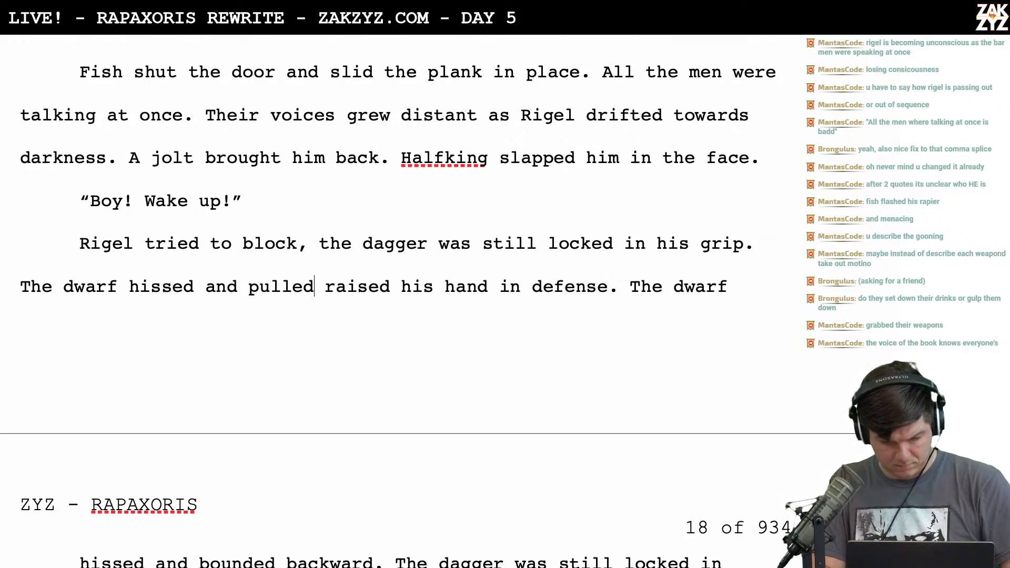
{"action": "key", "text": "BackSpace"}
{"action": "type", "text": "ck."}
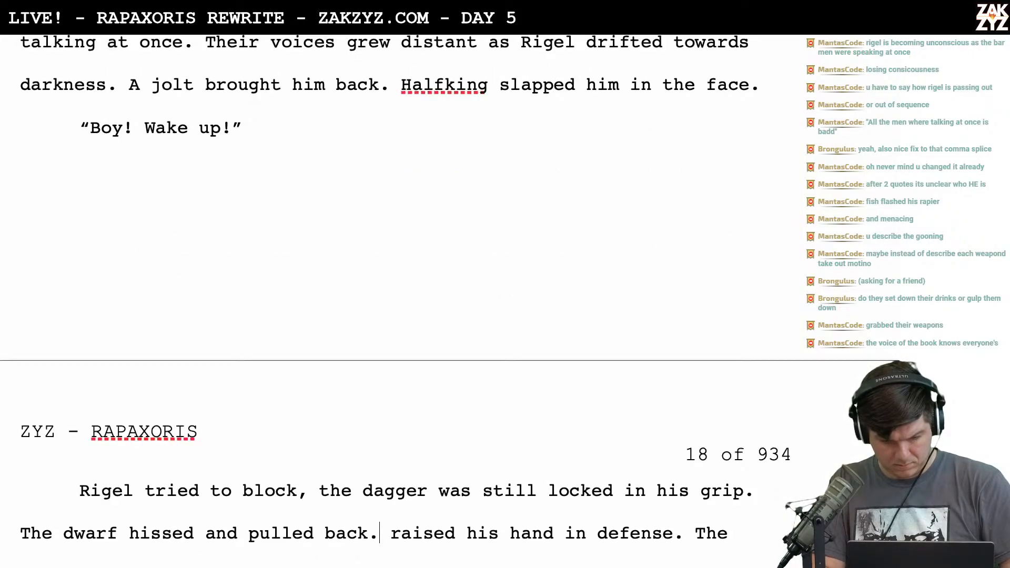
Delete the old wording from “raised his hand in defense” through “The dagger was still locked in Rigel’s grip.”
{"action": "key", "text": "shift+Down"}
{"action": "key", "text": "shift+Down"}
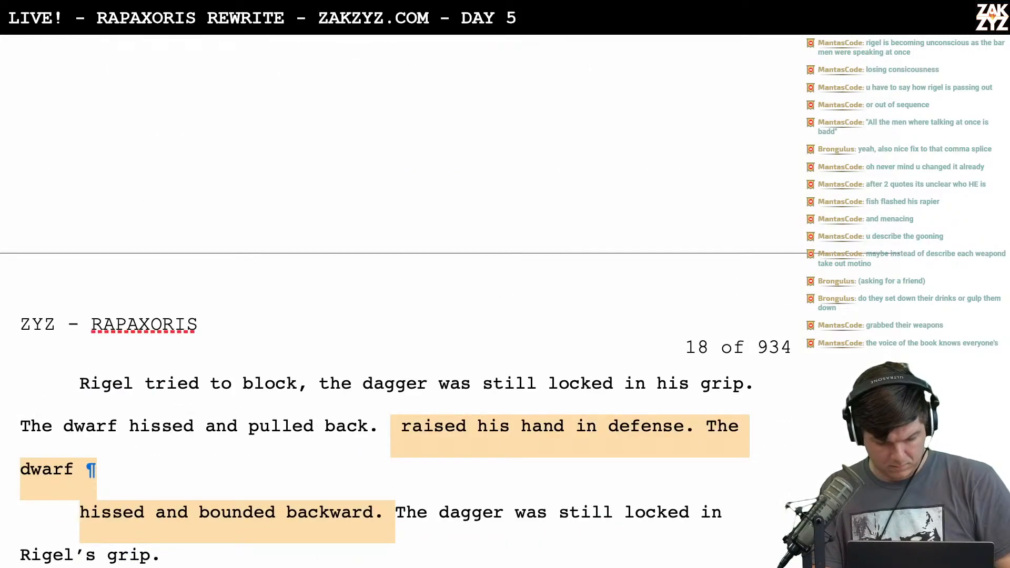
{"action": "key", "text": "shift+Down"}
{"action": "key", "text": "BackSpace"}
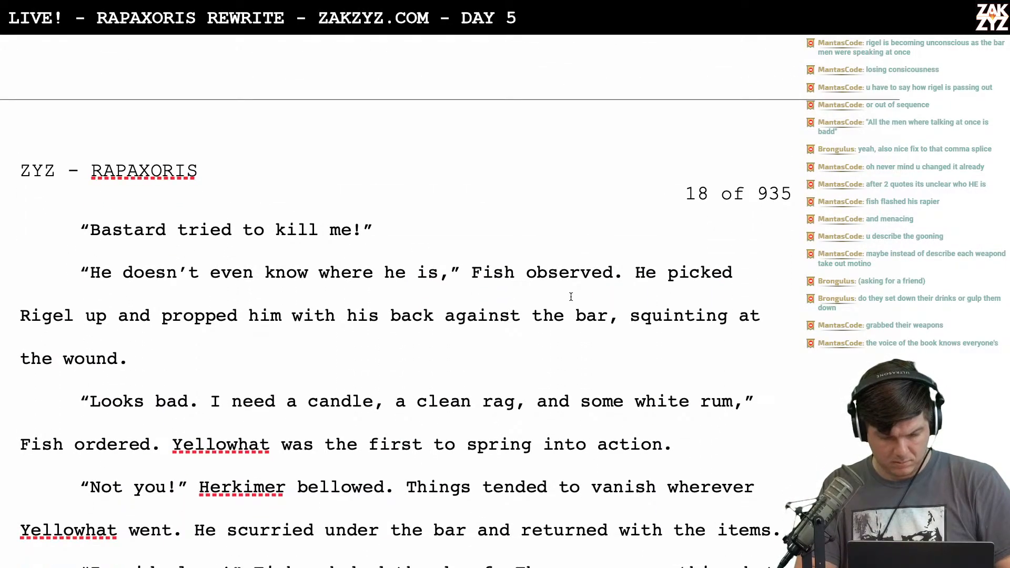
Split the paragraph after “Fish observed.” so that “He picked Rigel up” starts a new one
{"action": "left_click", "coordinate": [625, 273]}
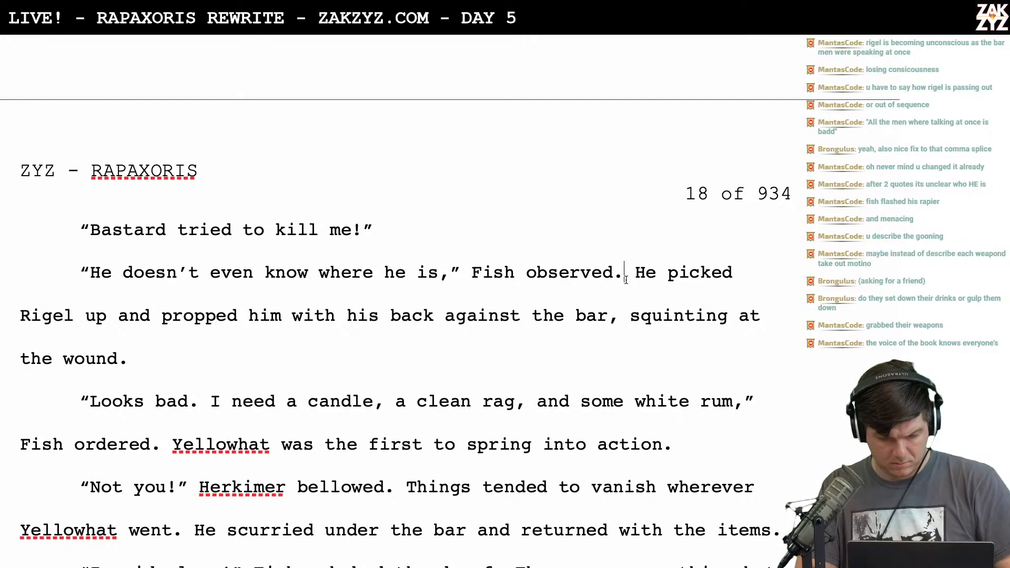
{"action": "key", "text": "Return"}
{"action": "type", "text": "He prid"}
{"action": "key", "text": "BackSpace"}
{"action": "key", "text": "BackSpace"}
{"action": "key", "text": "BackSpace"}
{"action": "key", "text": "BackSpace"}
{"action": "key", "text": "BackSpace"}
{"action": "key", "text": "BackSpace"}
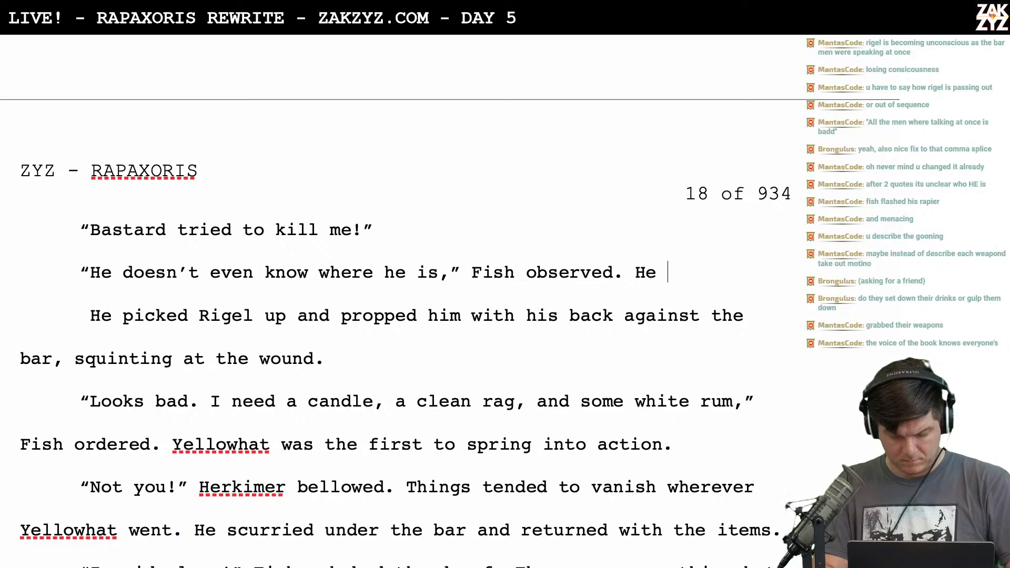
Draft “He took the dagger away and propped” as a replacement sentence after “Fish observed.”
{"action": "type", "text": "He took the dag"}
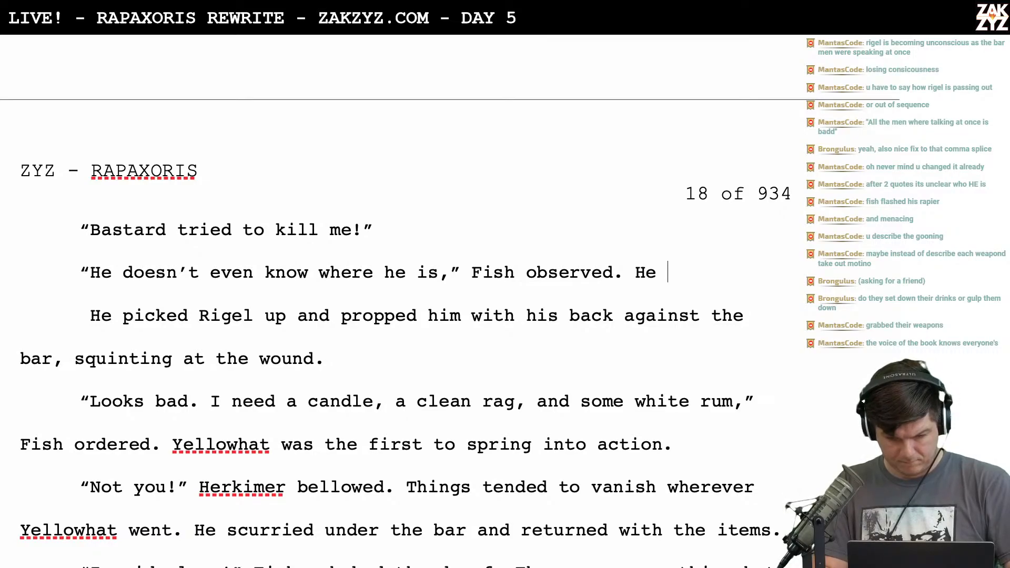
{"action": "type", "text": "ger "}
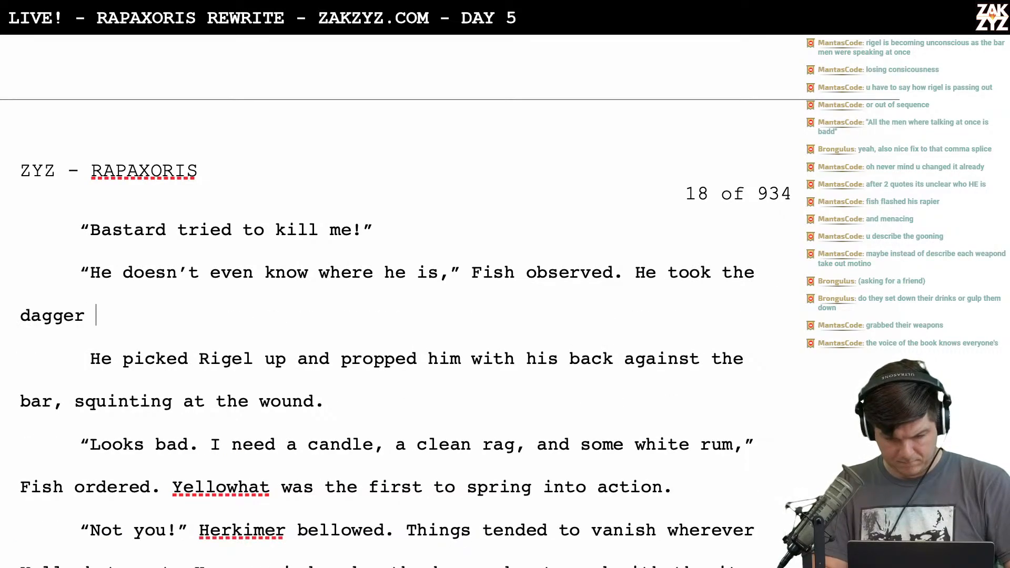
{"action": "type", "text": "away and pr"}
{"action": "key", "text": "BackSpace"}
{"action": "key", "text": "BackSpace"}
{"action": "type", "text": "Propped"}
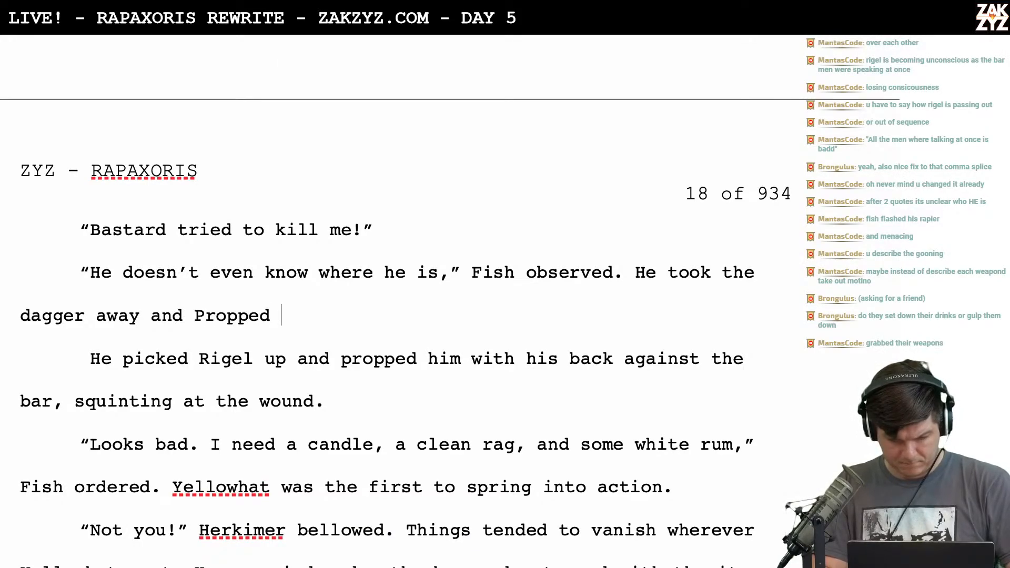
{"action": "key", "text": "BackSpace"}
{"action": "key", "text": "BackSpace"}
{"action": "key", "text": "BackSpace"}
{"action": "key", "text": "BackSpace"}
{"action": "key", "text": "BackSpace"}
{"action": "key", "text": "BackSpace"}
{"action": "key", "text": "BackSpace"}
{"action": "key", "text": "BackSpace"}
{"action": "type", "text": "propped"}
Set the fragment “He took the dagger away and propped” on its own line with blank lines beneath it
{"action": "key", "text": "Return"}
{"action": "key", "text": "Return"}
{"action": "key", "text": "Up"}
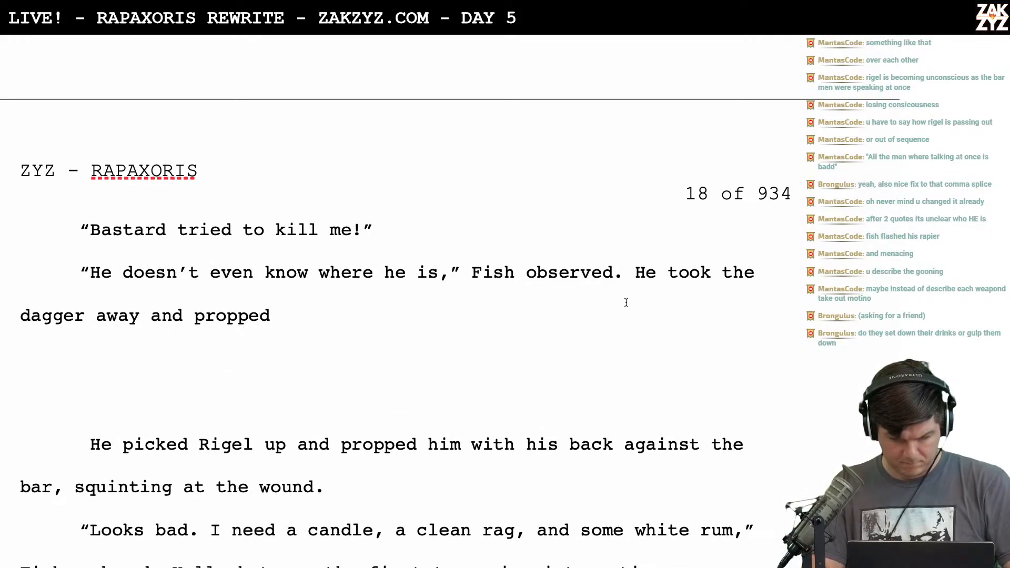
{"action": "key", "text": "Return"}
{"action": "key", "text": "Left"}
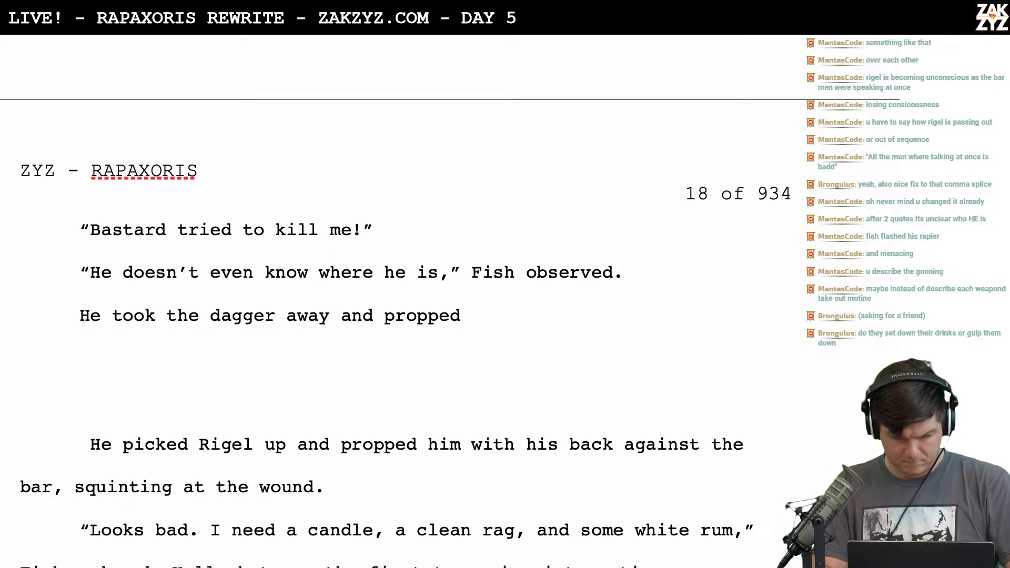
Write “He pulled the dagger out of Rigel’s grip and propped him up with his back against the wall.” after “Fish observed.”, followed by a new line
{"action": "type", "text": "He pulled the "}
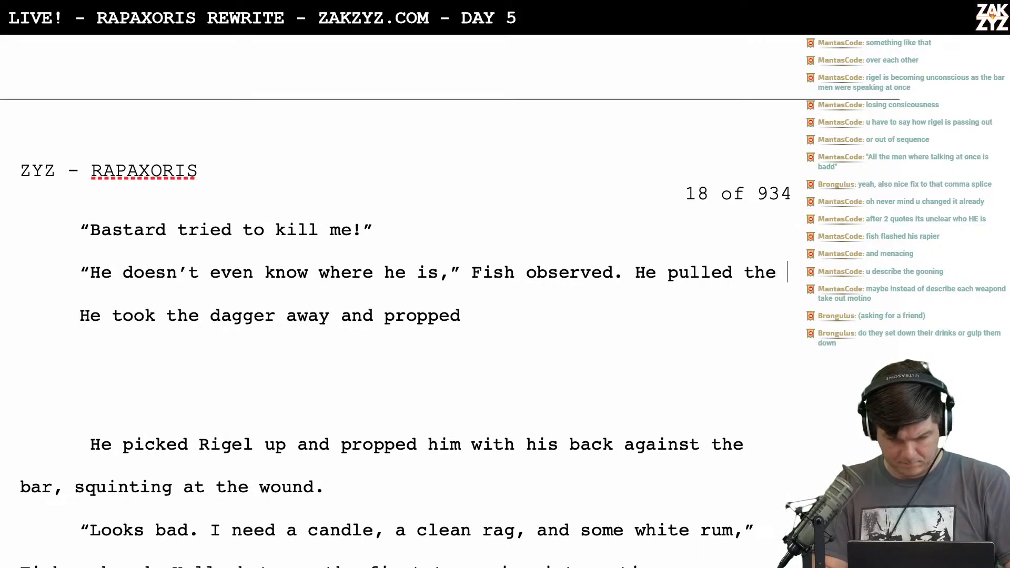
{"action": "type", "text": "dagger out of "}
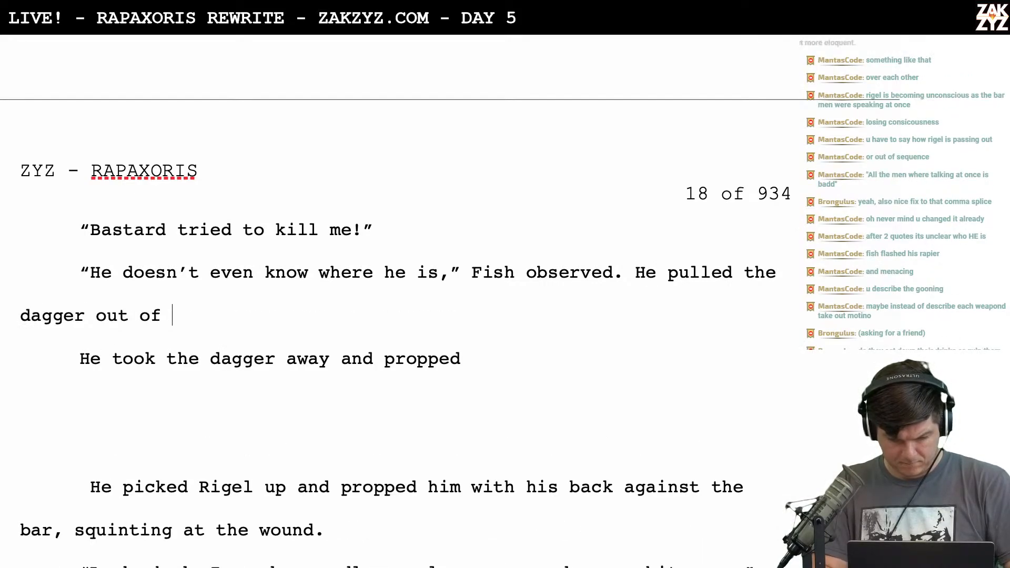
{"action": "type", "text": "Rigel's "}
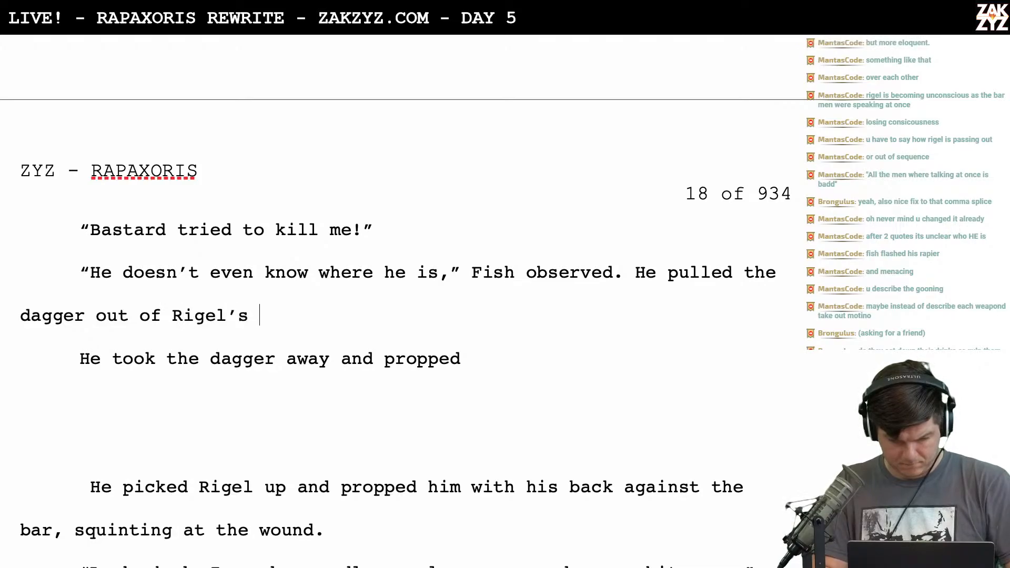
{"action": "type", "text": "grip and propped "}
{"action": "type", "text": "him with his"}
{"action": "key", "text": "BackSpace"}
{"action": "key", "text": "BackSpace"}
{"action": "key", "text": "BackSpace"}
{"action": "key", "text": "BackSpace"}
{"action": "key", "text": "BackSpace"}
{"action": "key", "text": "BackSpace"}
{"action": "key", "text": "BackSpace"}
{"action": "key", "text": "BackSpace"}
{"action": "type", "text": "up with "}
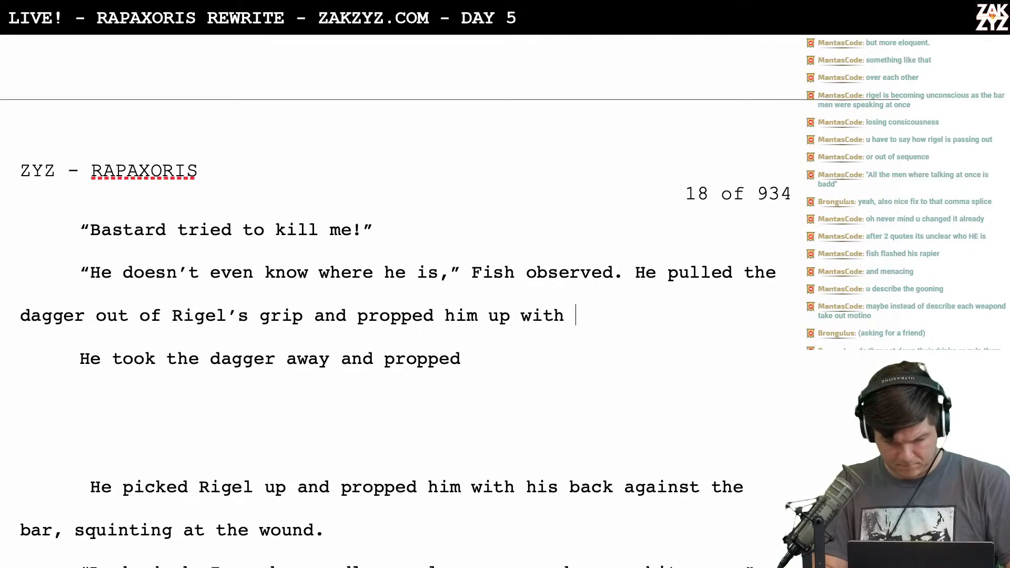
{"action": "type", "text": "his back against"}
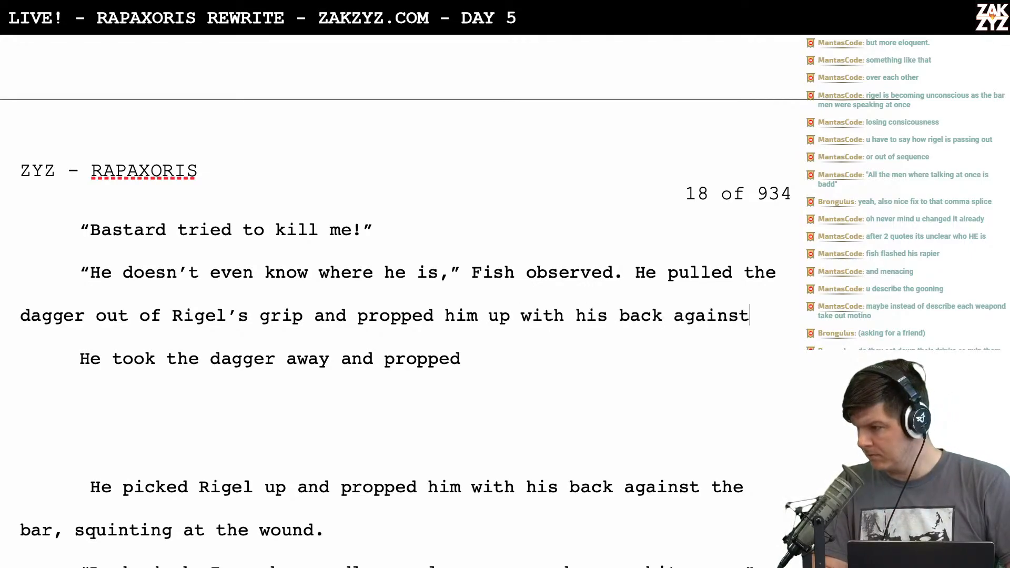
{"action": "type", "text": " the wall."}
{"action": "key", "text": "Return"}
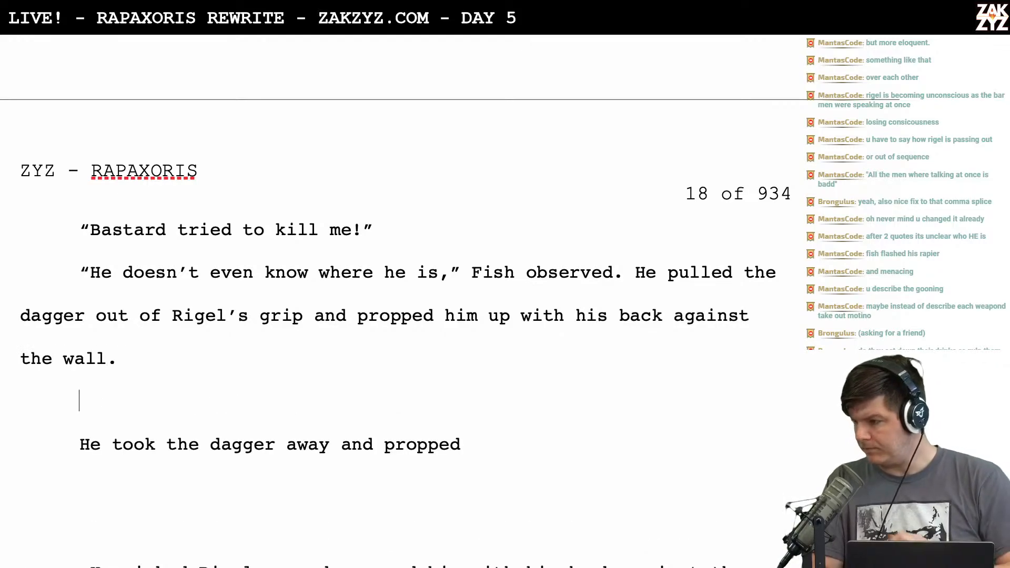
Rework Rigel’s reaction to read “tried to block the next strike. The dagger was still locked in his grip. The dwarf hissed and pulled away.”
{"action": "scroll", "coordinate": [399, 316], "scroll_direction": "up", "scroll_amount": 1}
{"action": "scroll", "coordinate": [389, 284], "scroll_direction": "up", "scroll_amount": 10}
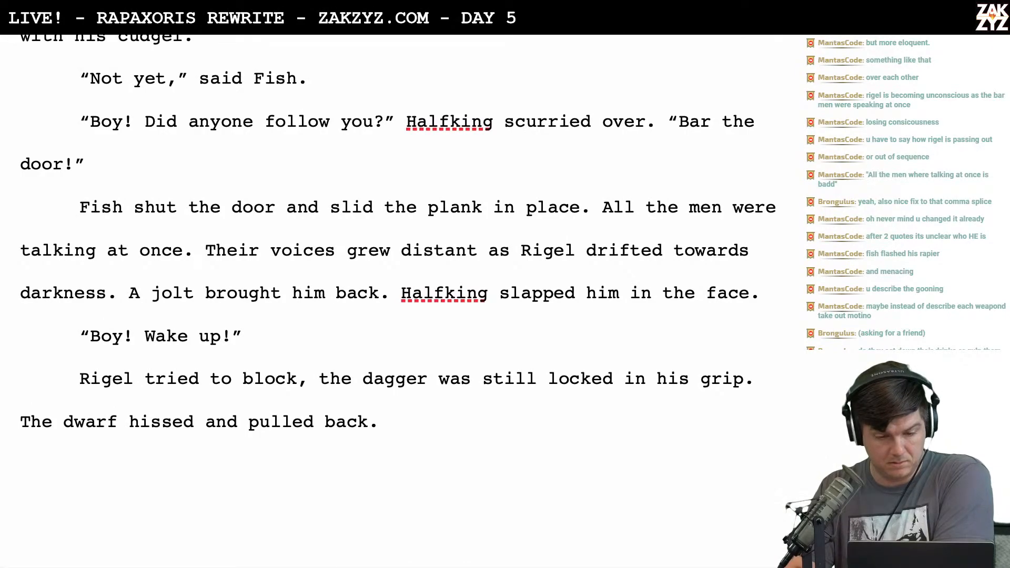
{"action": "scroll", "coordinate": [389, 300], "scroll_direction": "down", "scroll_amount": 1}
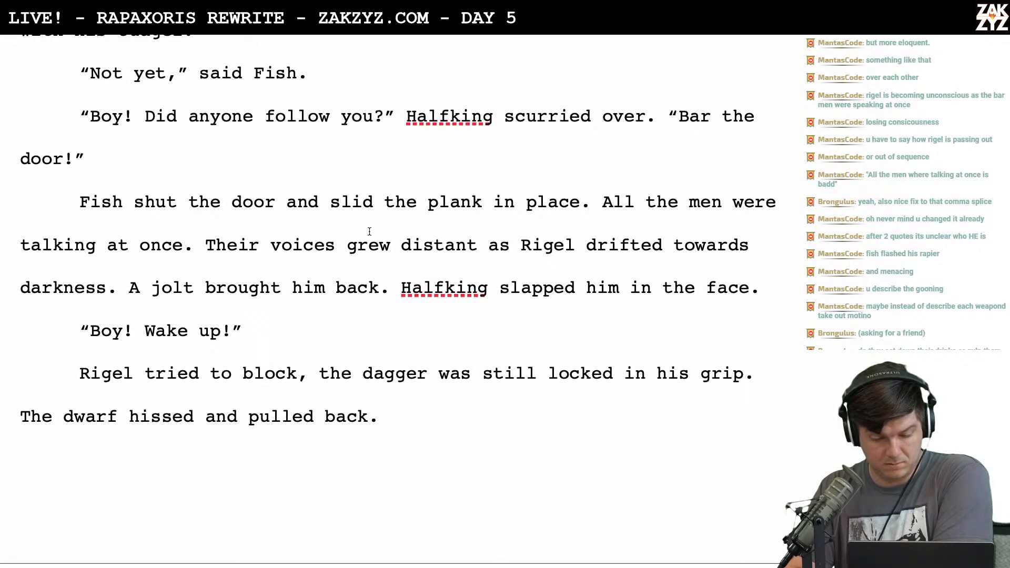
{"action": "scroll", "coordinate": [332, 230], "scroll_direction": "down", "scroll_amount": 1}
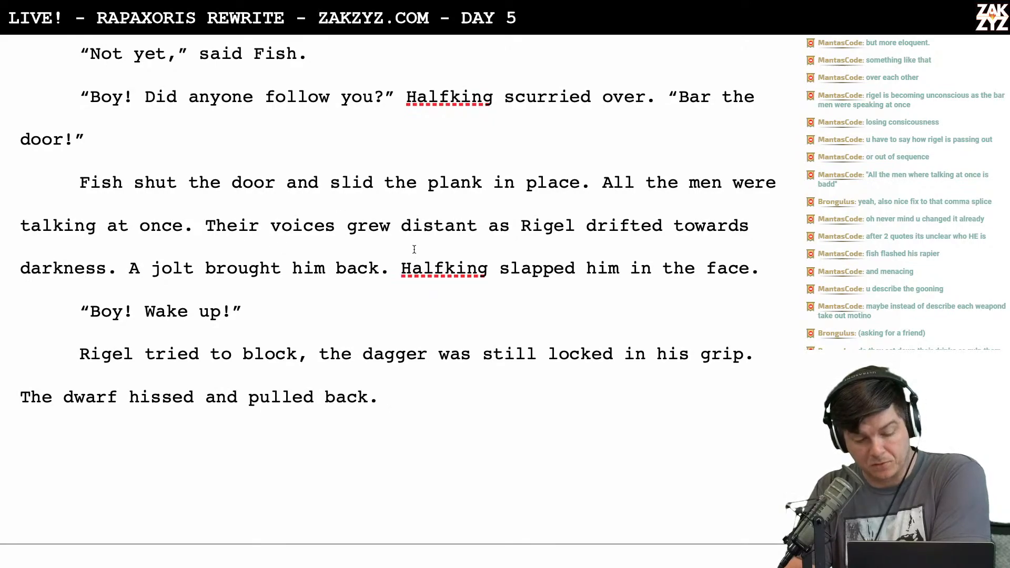
{"action": "scroll", "coordinate": [325, 230], "scroll_direction": "down", "scroll_amount": 5}
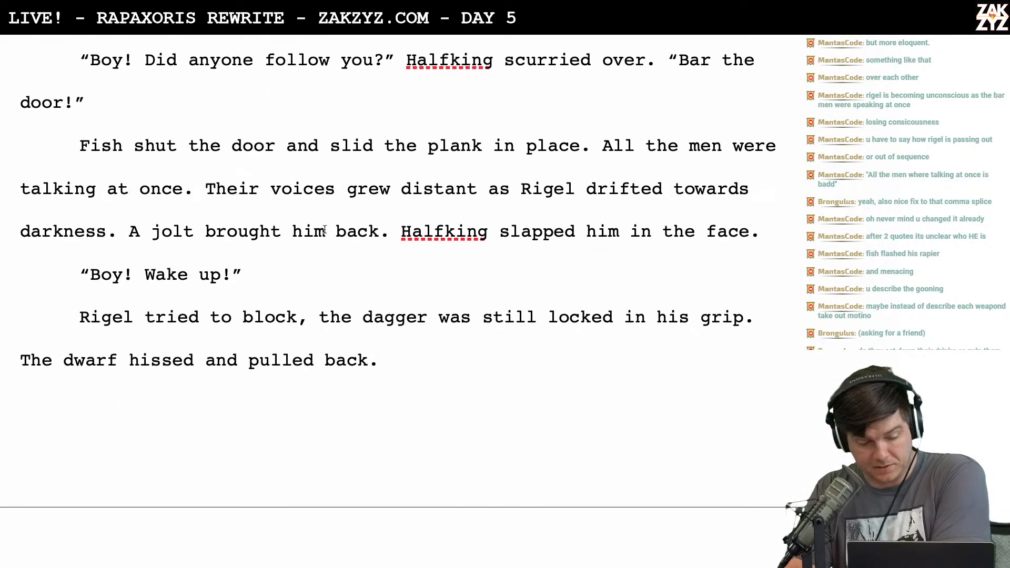
{"action": "scroll", "coordinate": [325, 229], "scroll_direction": "down", "scroll_amount": 2}
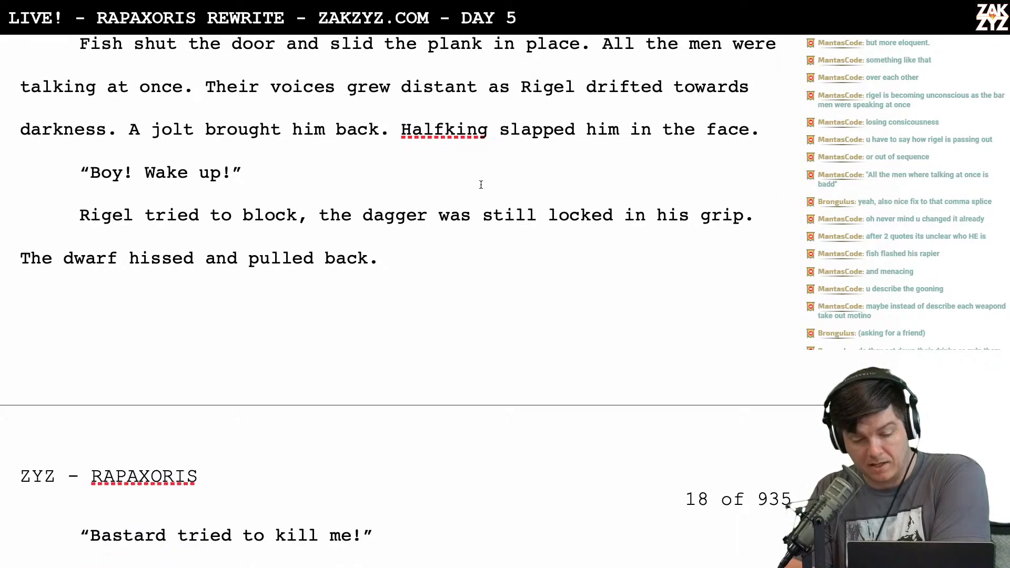
{"action": "scroll", "coordinate": [279, 197], "scroll_direction": "down", "scroll_amount": 8}
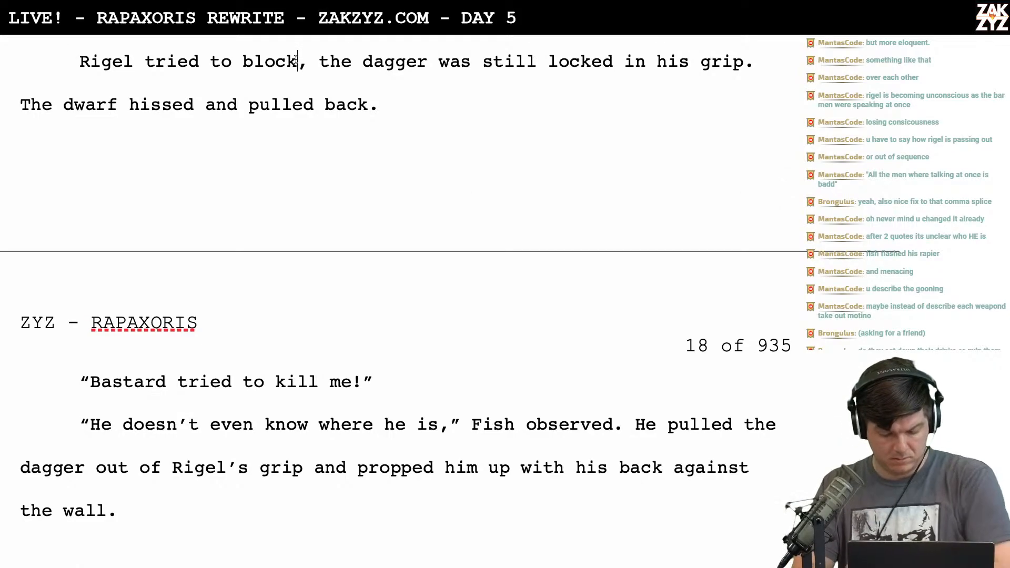
{"action": "type", "text": "the next strike. The"}
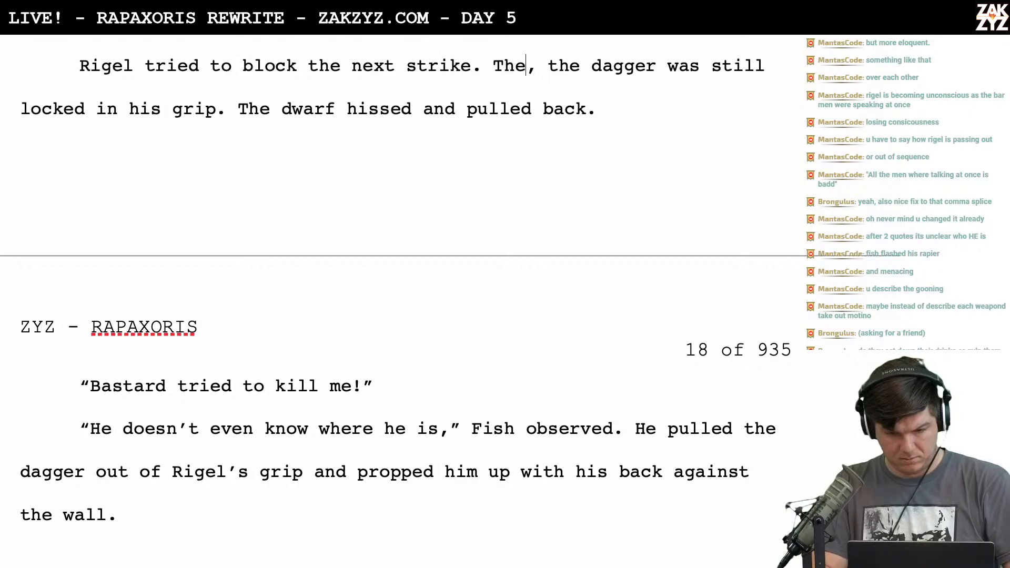
{"action": "type", "text": " dagger was still locked in his grip. , the dagger was still locked in his grip"}
{"action": "key", "text": "BackSpace"}
{"action": "type", "text": ". The dwarf hissed and piuleld"}
{"action": "key", "text": "BackSpace"}
{"action": "key", "text": "BackSpace"}
{"action": "key", "text": "BackSpace"}
{"action": "key", "text": "BackSpace"}
{"action": "key", "text": "BackSpace"}
{"action": "key", "text": "BackSpace"}
{"action": "type", "text": "ulled away."}
Delete the leftover duplicate text from “, the dagger was still” through “hissed and pulled back.”
{"action": "key", "text": "shift+Down"}
{"action": "key", "text": "shift+Right"}
{"action": "key", "text": "shift+Right"}
{"action": "key", "text": "shift+Right"}
{"action": "key", "text": "shift+Right"}
{"action": "key", "text": "shift+Right"}
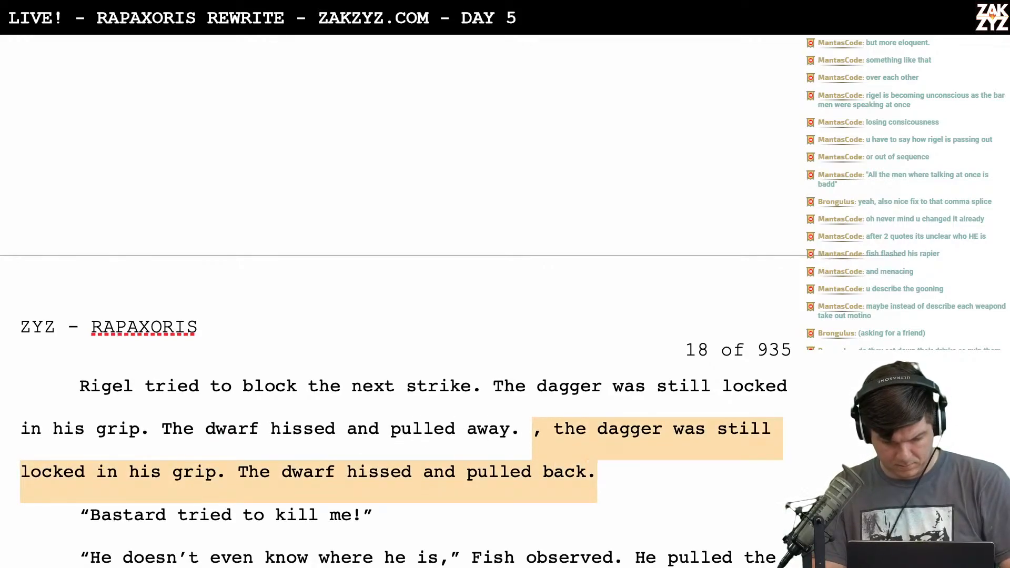
{"action": "key", "text": "shift+Right"}
{"action": "key", "text": "BackSpace"}
{"action": "scroll", "coordinate": [295, 59], "scroll_direction": "down", "scroll_amount": 2}
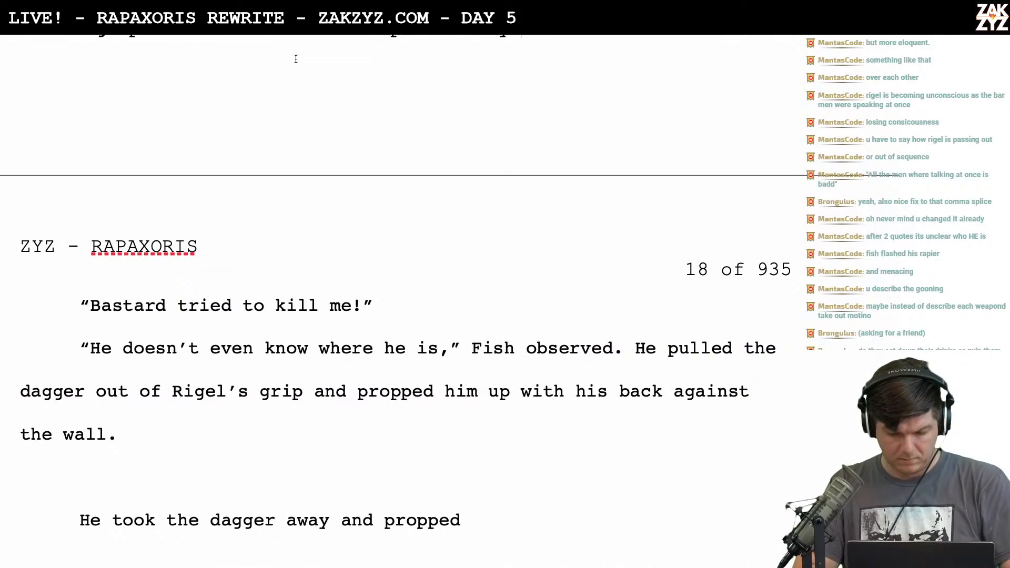
Start a new paragraph after “Fish observed.” reading “Rigel felt the dagger pulled from his grip.”, with Fish’s disarming text moved beneath it
{"action": "left_click", "coordinate": [636, 350]}
{"action": "key", "text": "Return"}
{"action": "key", "text": "Return"}
{"action": "type", "text": "Rigel felt the dagger pulled from his gri"}
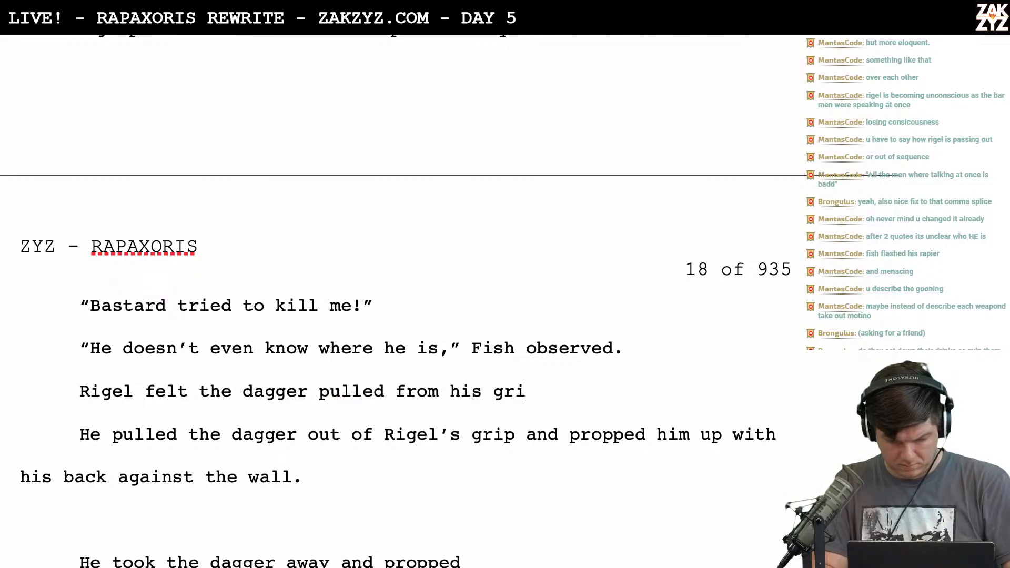
{"action": "type", "text": "p."}
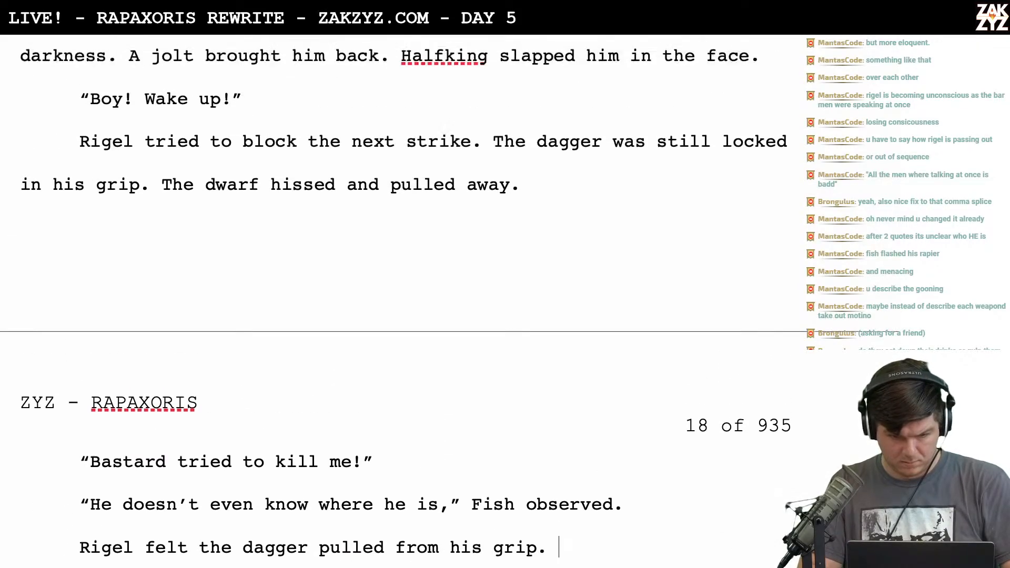
Replace “pulled from his grip.” in the new Rigel sentence with “pried from his hand.”
{"action": "key", "text": "BackSpace"}
{"action": "key", "text": "BackSpace"}
{"action": "key", "text": "BackSpace"}
{"action": "key", "text": "BackSpace"}
{"action": "key", "text": "BackSpace"}
{"action": "key", "text": "BackSpace"}
{"action": "key", "text": "BackSpace"}
{"action": "key", "text": "BackSpace"}
{"action": "key", "text": "BackSpace"}
{"action": "key", "text": "BackSpace"}
{"action": "key", "text": "BackSpace"}
{"action": "key", "text": "BackSpace"}
{"action": "key", "text": "BackSpace"}
{"action": "key", "text": "BackSpace"}
{"action": "key", "text": "BackSpace"}
{"action": "key", "text": "BackSpace"}
{"action": "key", "text": "BackSpace"}
{"action": "key", "text": "BackSpace"}
{"action": "key", "text": "BackSpace"}
{"action": "key", "text": "BackSpace"}
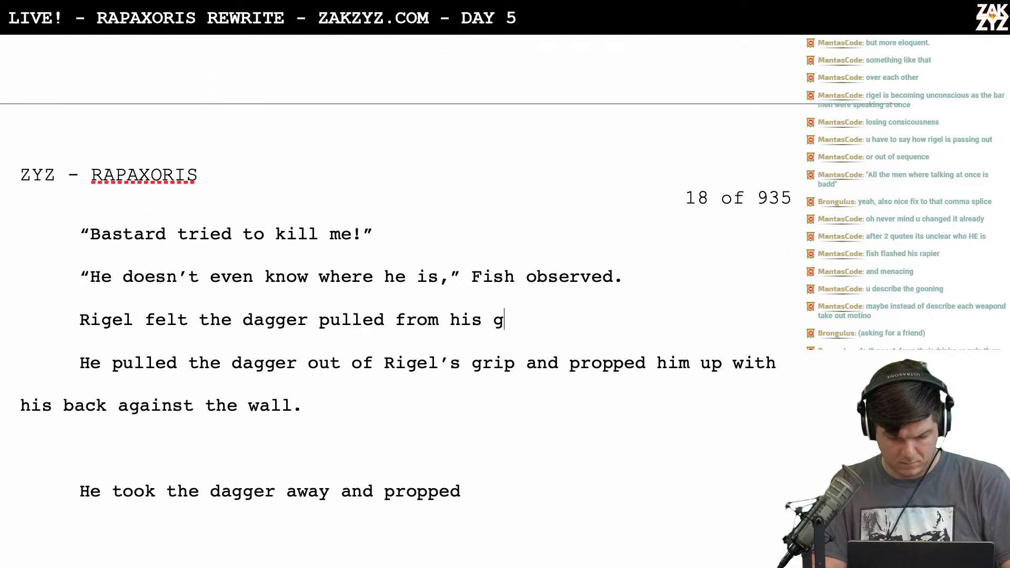
{"action": "type", "text": "rpried from his hand. H"}
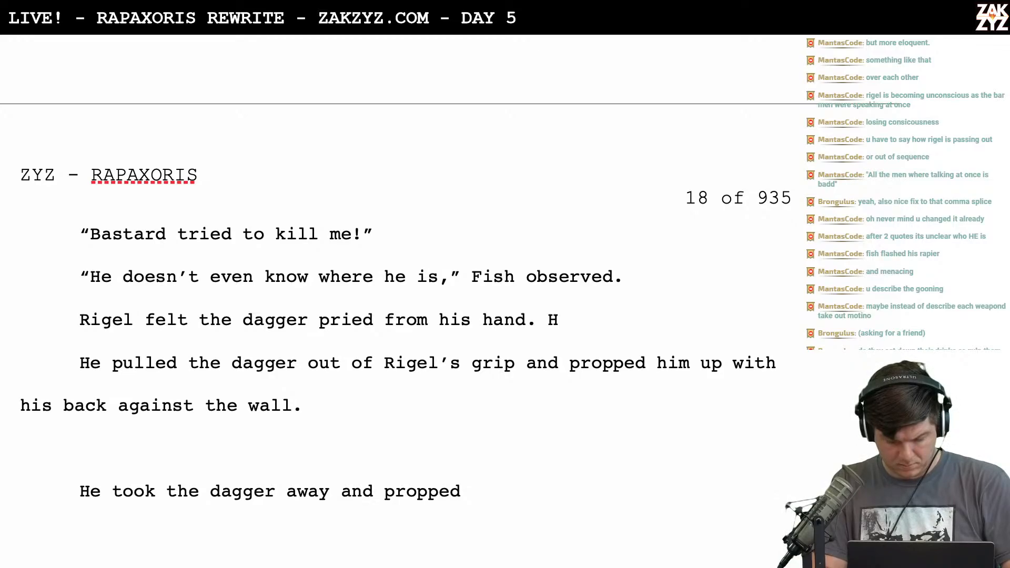
Add the sentence “Someone propped him up with his back against the wall.” after “pried from his hand.”
{"action": "key", "text": "BackSpace"}
{"action": "type", "text": "Someone"}
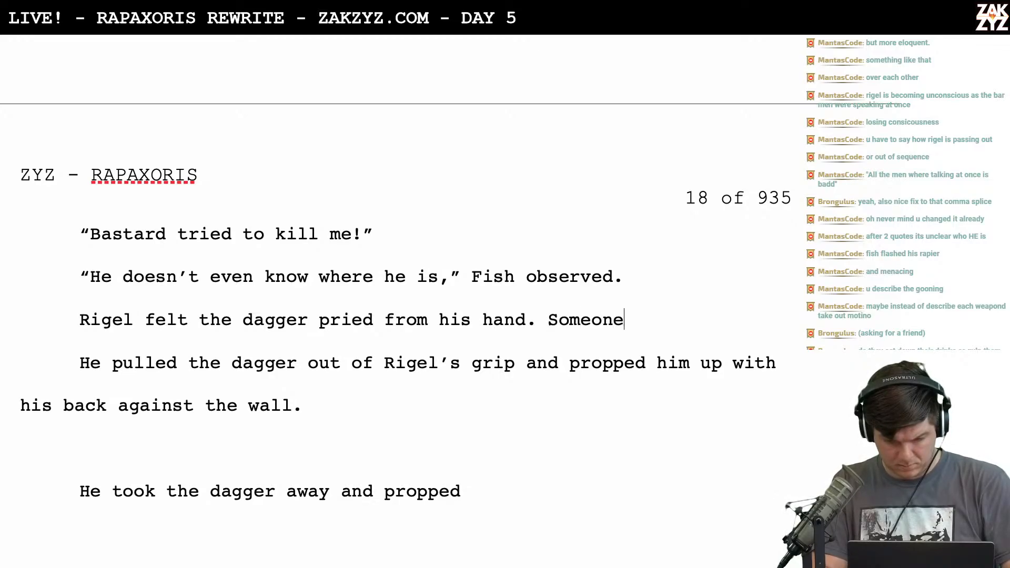
{"action": "type", "text": " propped huim"}
{"action": "key", "text": "BackSpace"}
{"action": "key", "text": "BackSpace"}
{"action": "key", "text": "BackSpace"}
{"action": "type", "text": "im up with"}
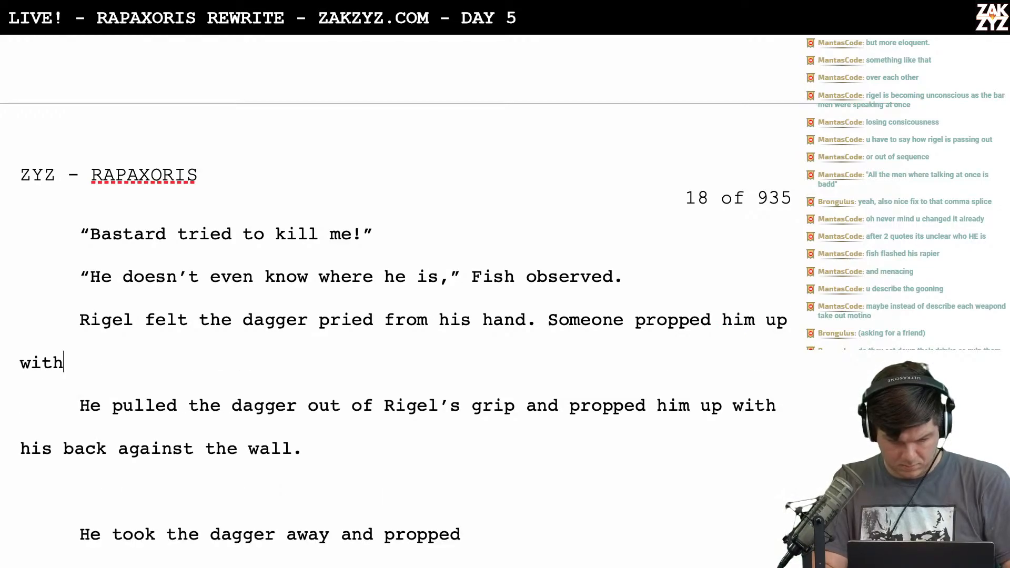
{"action": "type", "text": " his back against the wwal"}
{"action": "key", "text": "BackSpace"}
{"action": "key", "text": "BackSpace"}
{"action": "key", "text": "BackSpace"}
{"action": "type", "text": "all."}
Delete the superseded lines and blank paragraphs from “He pulled the dagger out” through “squinting at the wound.”
{"action": "key", "text": "shift+Down"}
{"action": "key", "text": "shift+Down"}
{"action": "key", "text": "shift+Down"}
{"action": "key", "text": "shift+Down"}
{"action": "key", "text": "shift+Down"}
{"action": "key", "text": "shift+Down"}
{"action": "key", "text": "shift+Down"}
{"action": "key", "text": "shift+Down"}
{"action": "key", "text": "shift+Down"}
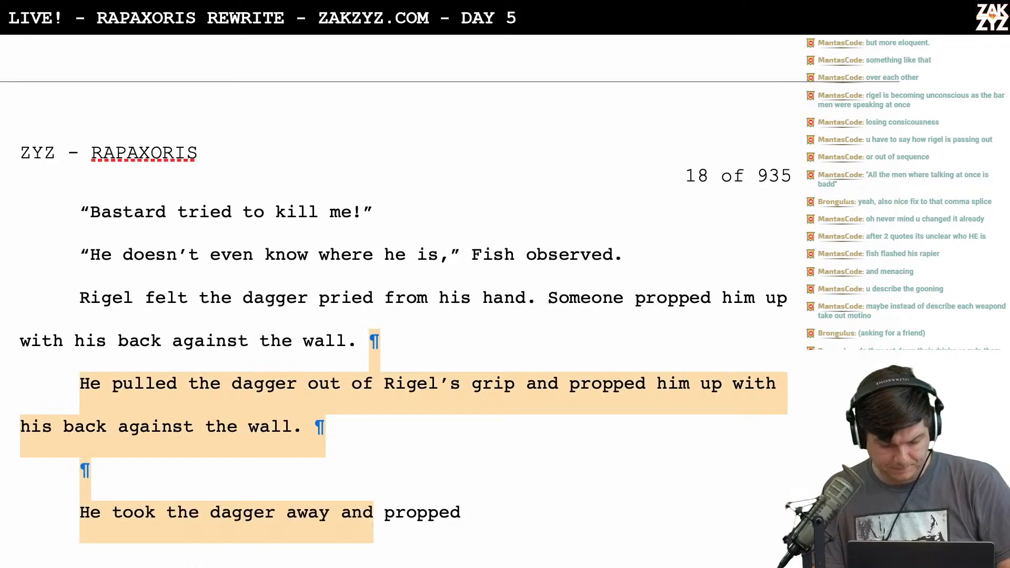
{"action": "key", "text": "shift+Down"}
{"action": "key", "text": "shift+Down"}
{"action": "key", "text": "shift+Down"}
{"action": "key", "text": "shift+Up"}
{"action": "key", "text": "shift+Up"}
{"action": "key", "text": "shift+Up"}
{"action": "key", "text": "shift+Up"}
{"action": "key", "text": "shift+Up"}
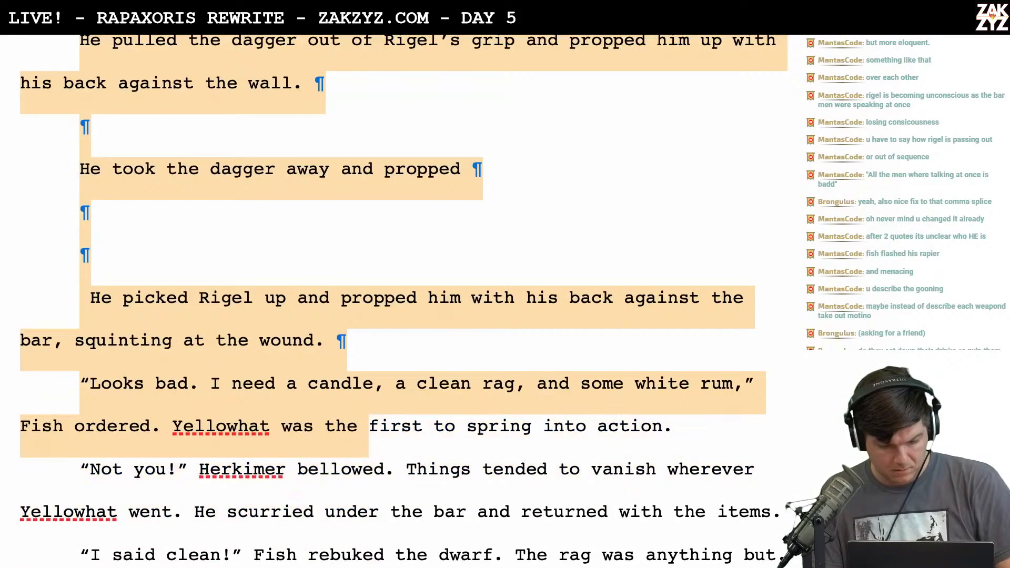
{"action": "key", "text": "shift+Down"}
{"action": "key", "text": "BackSpace"}
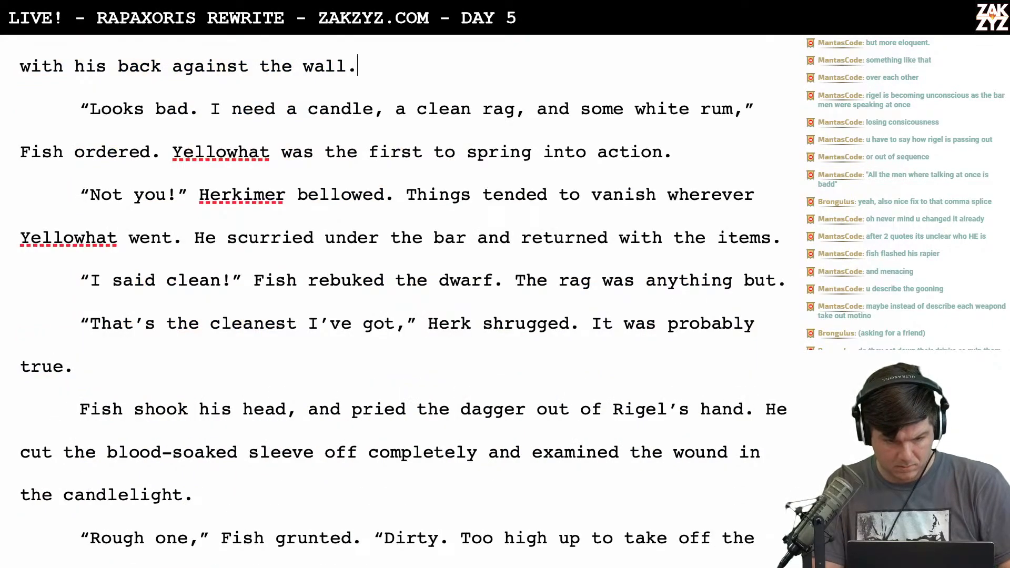
{"action": "scroll", "coordinate": [400, 300], "scroll_direction": "up", "scroll_amount": 1}
{"action": "type", "text": "Fis"}
{"action": "key", "text": "BackSpace"}
{"action": "key", "text": "BackSpace"}
{"action": "key", "text": "BackSpace"}
{"action": "key", "text": "BackSpace"}
{"action": "type", "text": "He"}
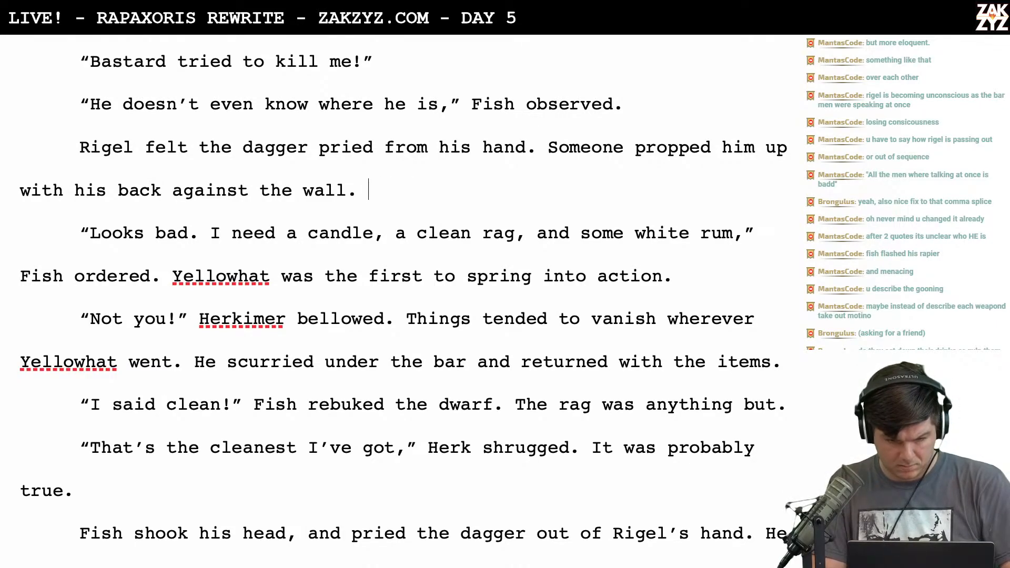
Split the paragraph after “Fish ordered.” and write “I’ll get it,” Yellowhat offered. on its own line above the Yellowhat sentence
{"action": "scroll", "coordinate": [723, 347], "scroll_direction": "down", "scroll_amount": 2}
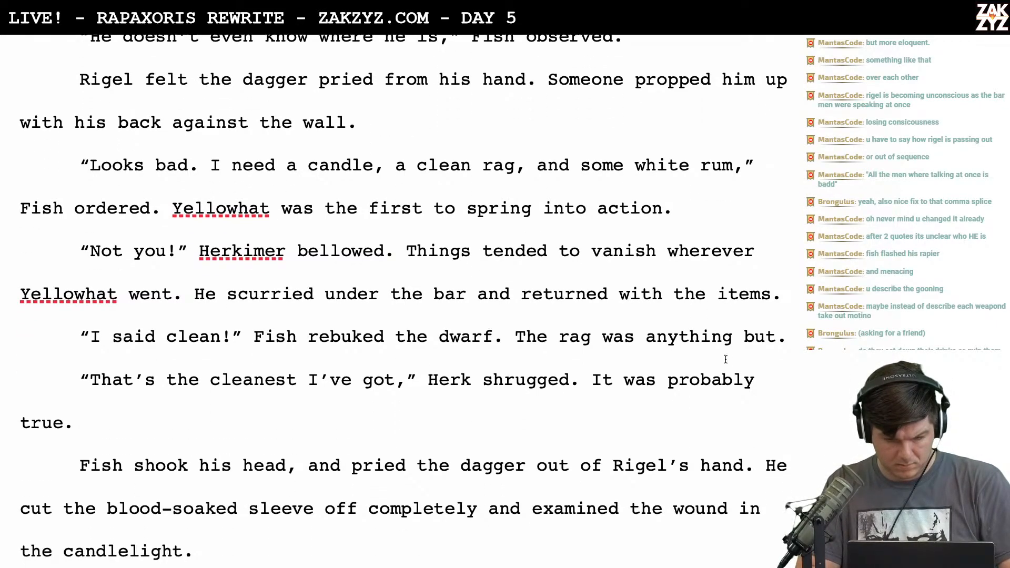
{"action": "left_click", "coordinate": [173, 208]}
{"action": "key", "text": "Return"}
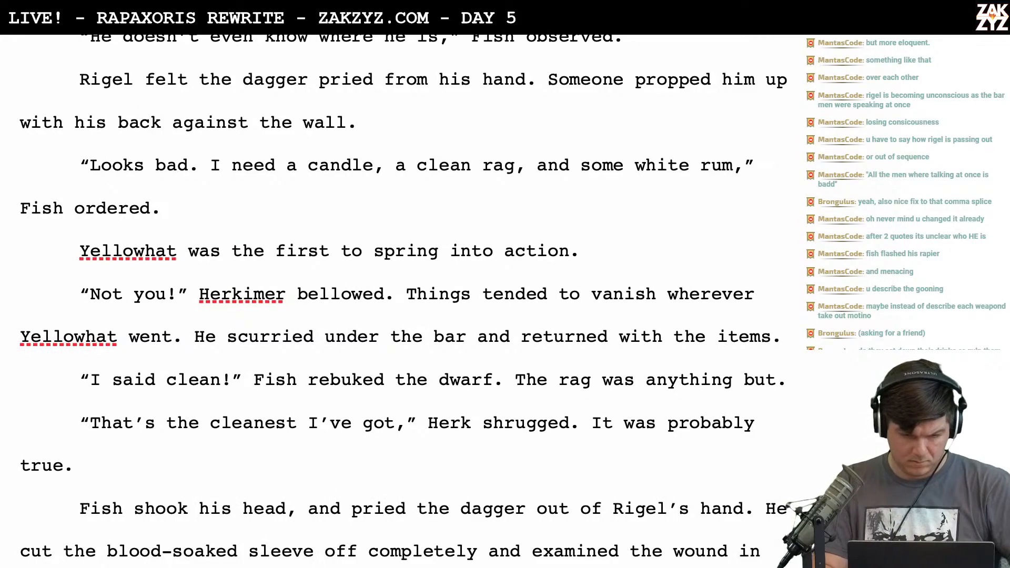
{"action": "key", "text": "Return"}
{"action": "type", "text": "\"Ill ge"}
{"action": "key", "text": "BackSpace"}
{"action": "key", "text": "BackSpace"}
{"action": "type", "text": "get "}
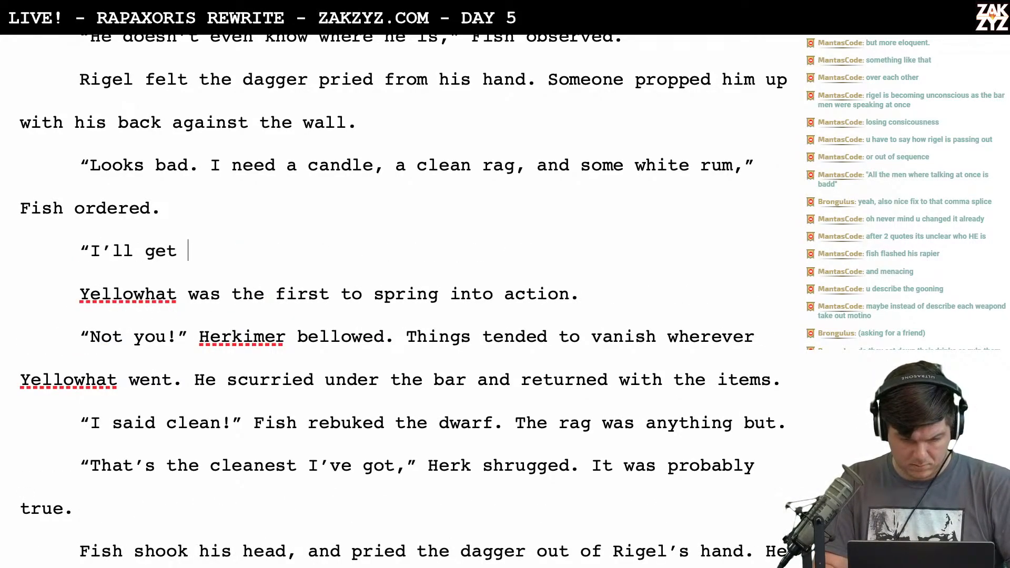
{"action": "type", "text": "it,\" Yellowhat offered."}
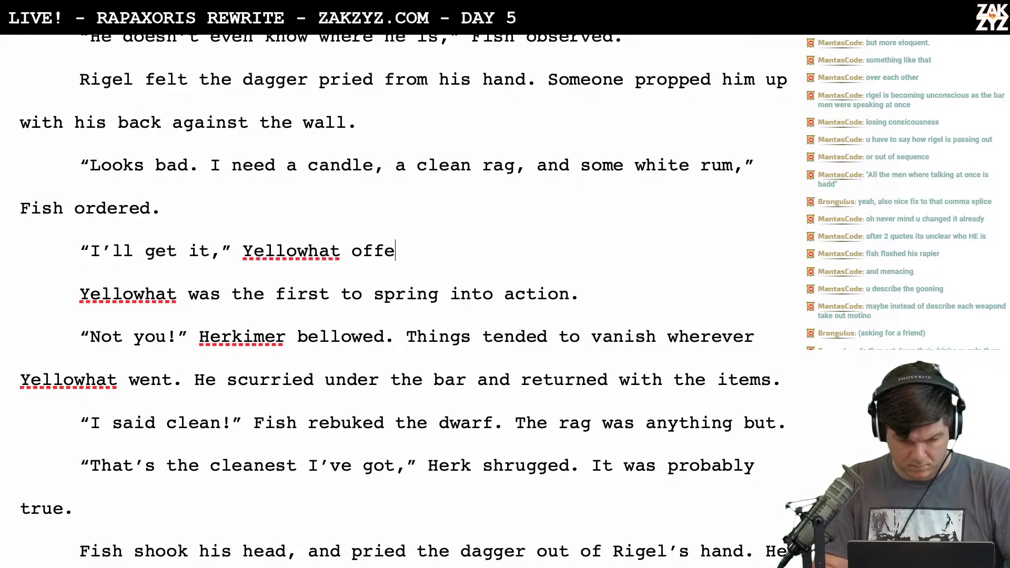
Delete the old sentence “Yellowhat was the first to spring into action.”
{"action": "key", "text": "shift+Down"}
{"action": "key", "text": "shift+Right"}
{"action": "key", "text": "shift+Right"}
{"action": "key", "text": "shift+Right"}
{"action": "key", "text": "shift+Right"}
{"action": "key", "text": "shift+Right"}
{"action": "key", "text": "shift+Right"}
{"action": "key", "text": "shift+Right"}
{"action": "key", "text": "shift+Right"}
{"action": "key", "text": "shift+Right"}
{"action": "key", "text": "shift+Right"}
{"action": "key", "text": "shift+Right"}
{"action": "key", "text": "shift+Right"}
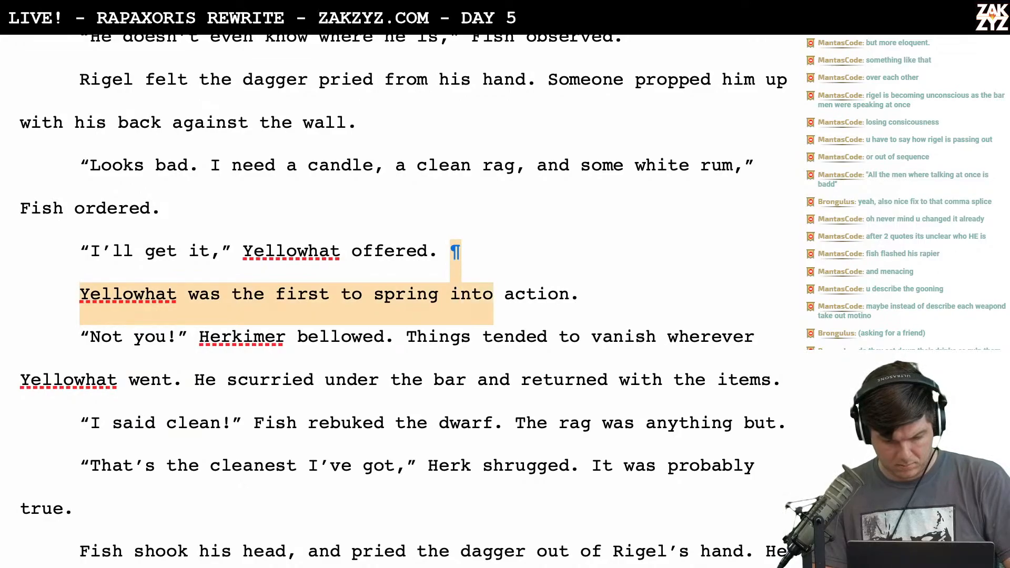
{"action": "key", "text": "BackSpace"}
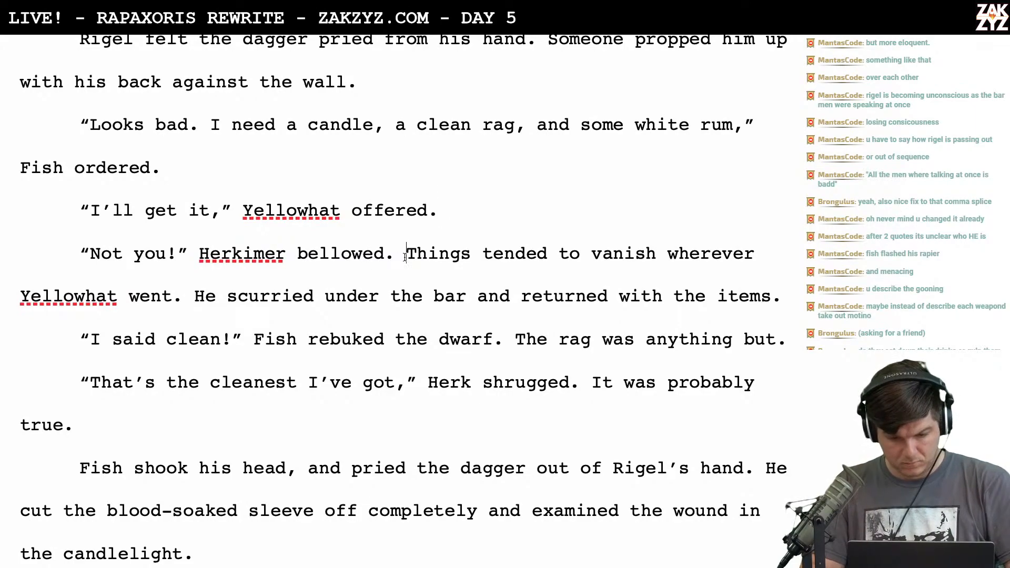
Move the text after “Herkimer bellowed.” to its own paragraph and write “Things vanished wherever Yellowhat went.” in its place
{"action": "key", "text": "Return"}
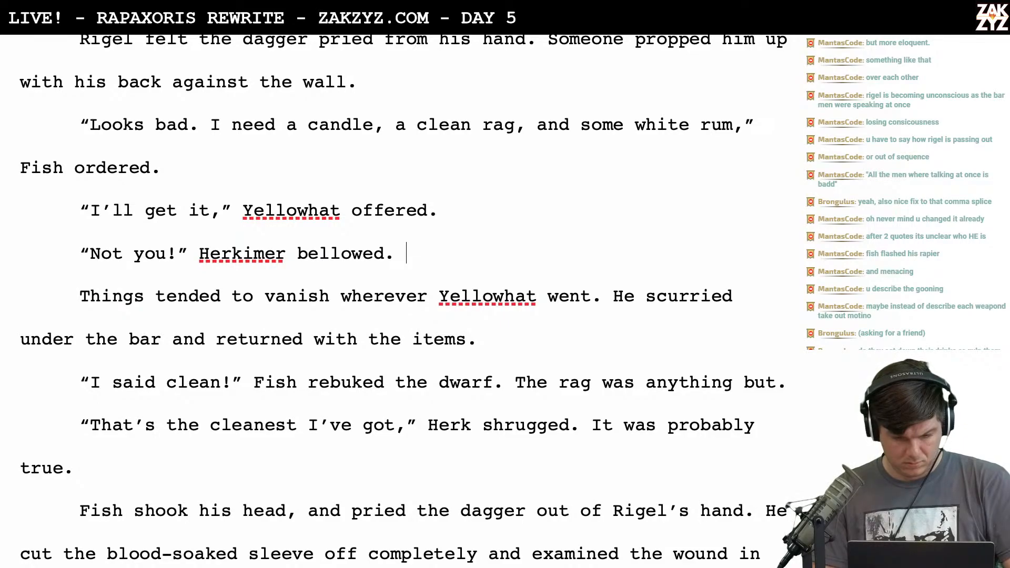
{"action": "type", "text": "Things vanished "}
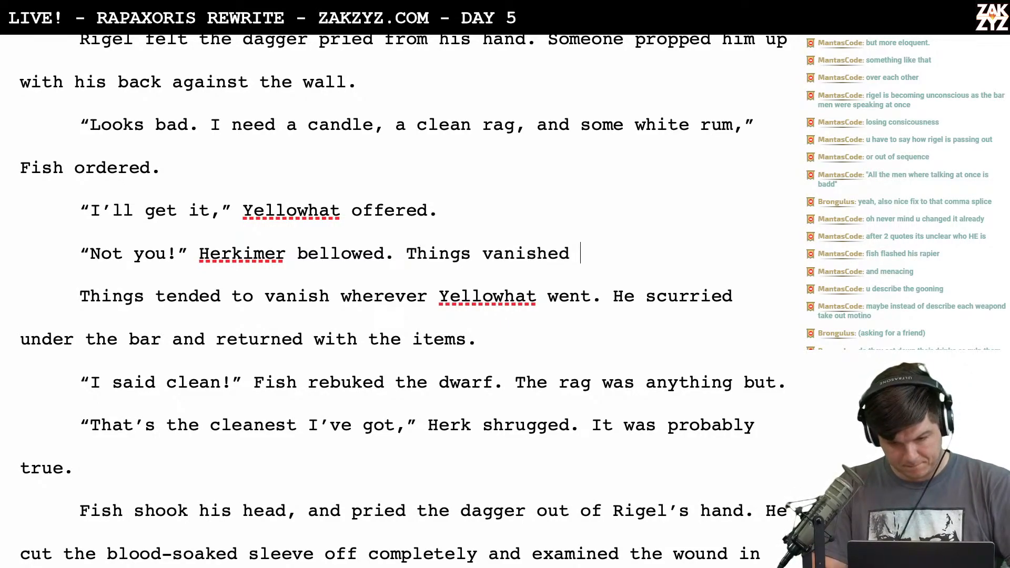
{"action": "type", "text": "wherever yellow"}
{"action": "key", "text": "BackSpace"}
{"action": "key", "text": "BackSpace"}
{"action": "key", "text": "BackSpace"}
{"action": "key", "text": "BackSpace"}
{"action": "key", "text": "BackSpace"}
{"action": "type", "text": "Yellowhat "}
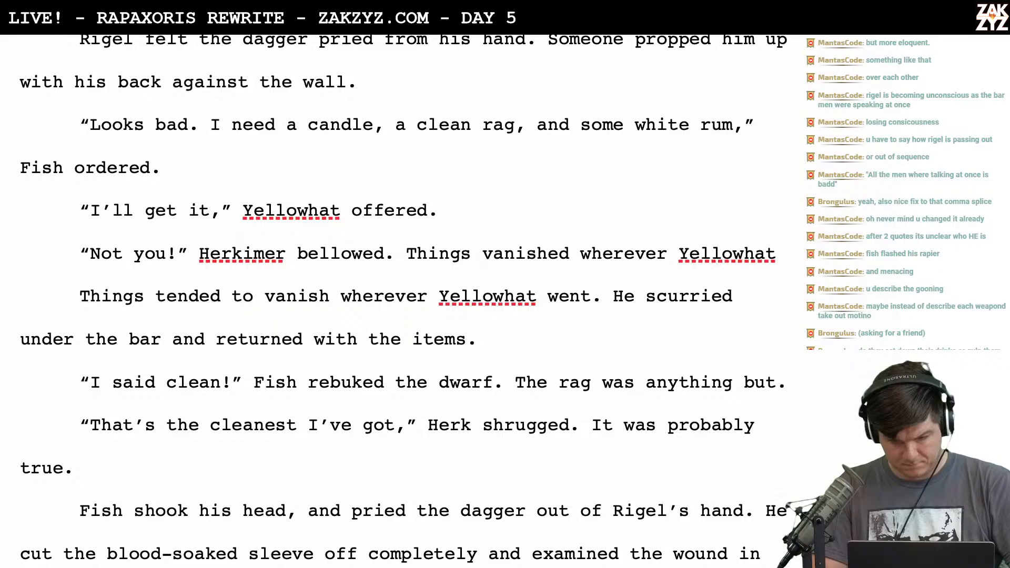
{"action": "type", "text": "went."}
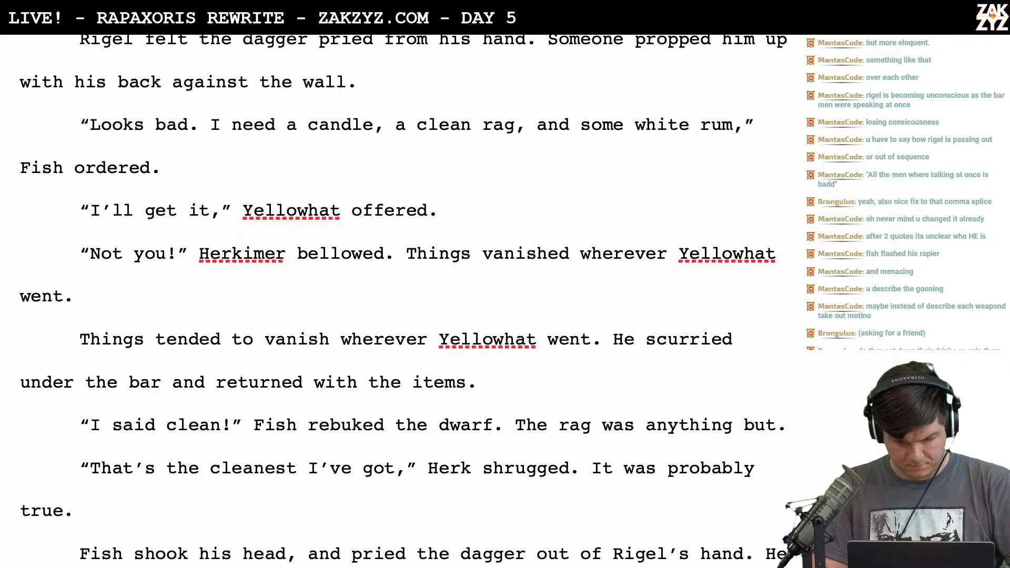
Continue with “Herkimer vanished behind the bar and returned with” after “Yellowhat went.”, leaving a blank line above the old text
{"action": "type", "text": " Herkimer"}
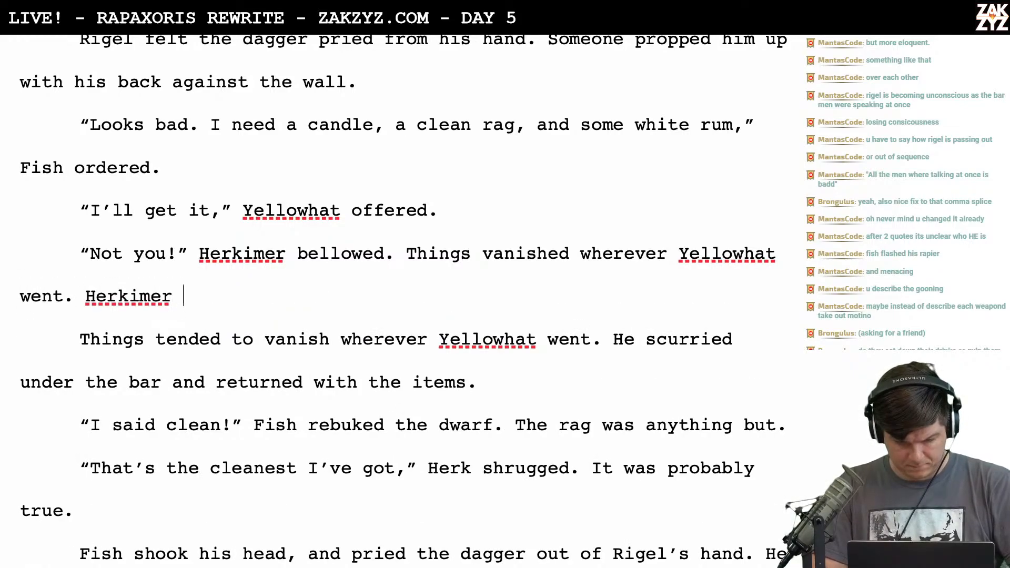
{"action": "key", "text": "Return"}
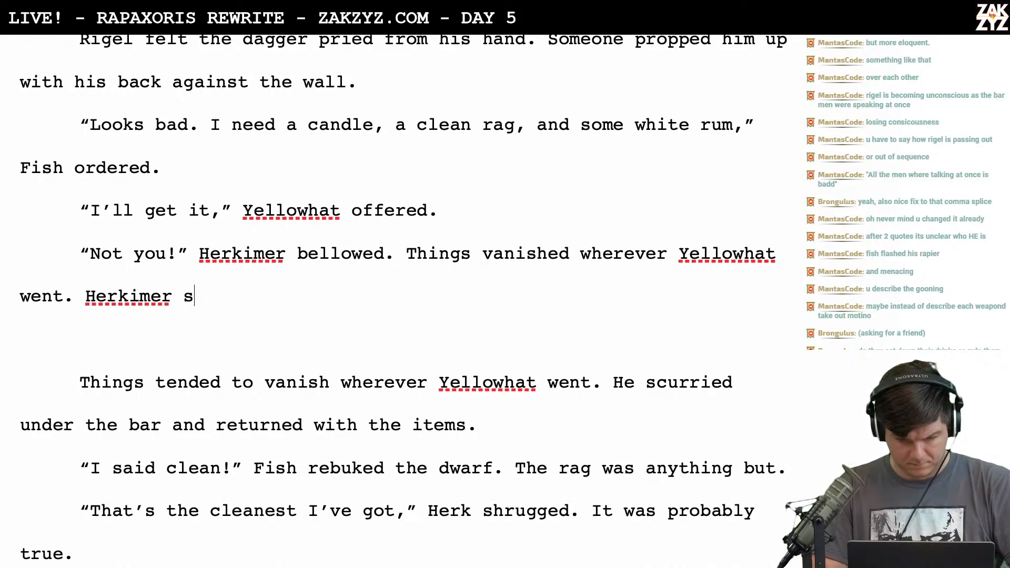
{"action": "type", "text": "vani"}
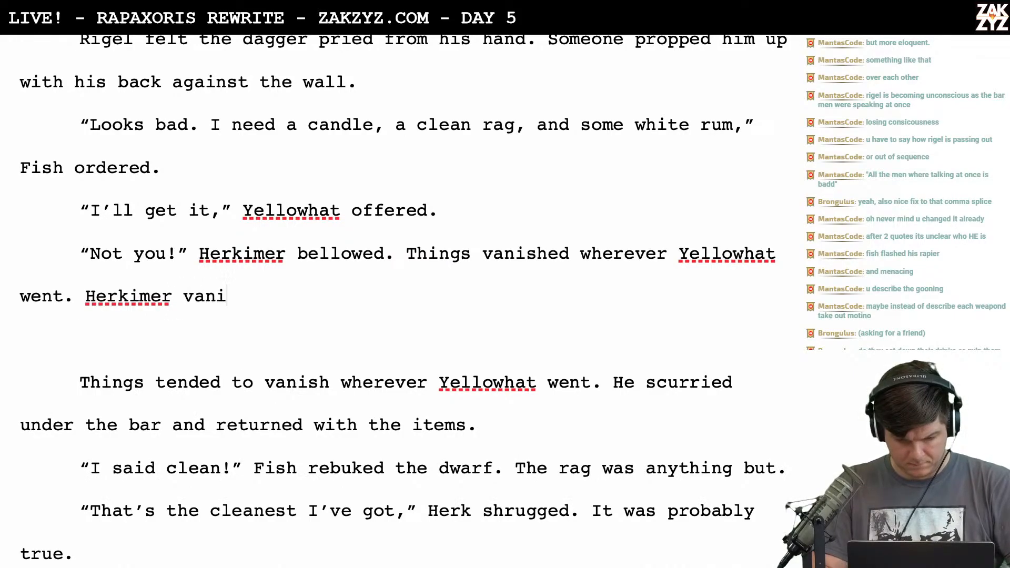
{"action": "type", "text": "shed behind the bar and"}
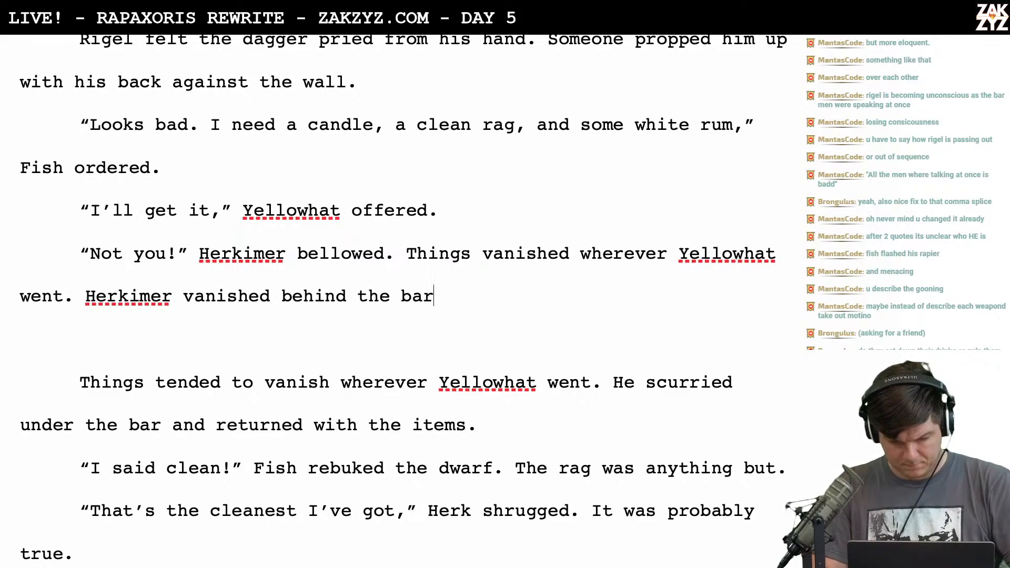
{"action": "type", "text": "ned "}
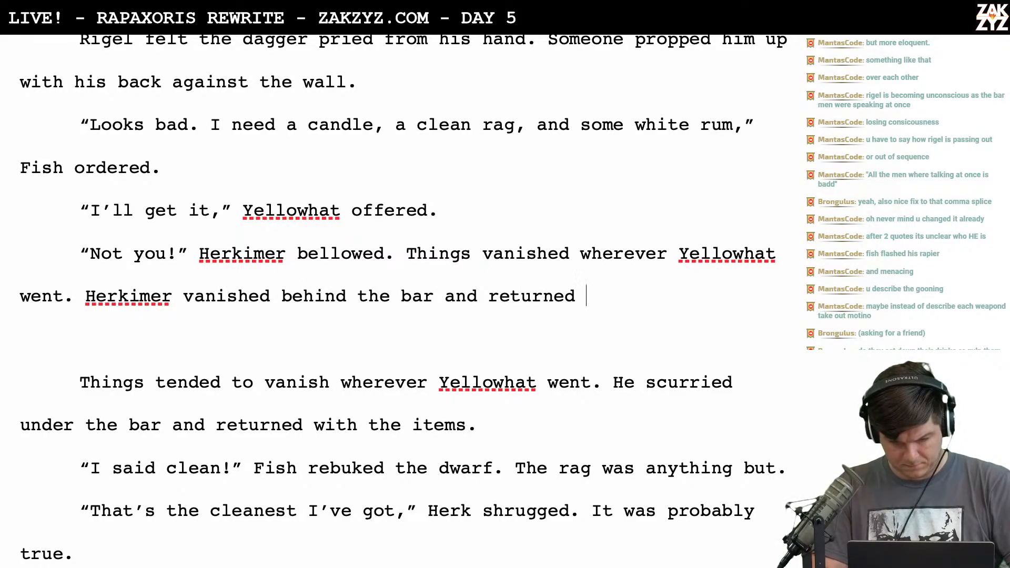
{"action": "type", "text": "with a"}
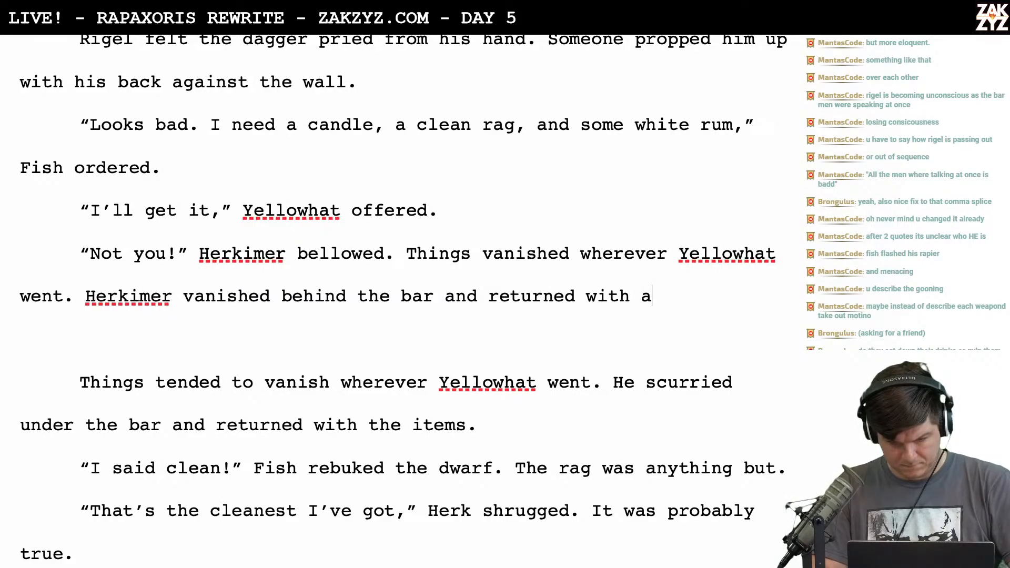
{"action": "key", "text": "BackSpace"}
{"action": "key", "text": "BackSpace"}
{"action": "key", "text": "BackSpace"}
{"action": "key", "text": "BackSpace"}
{"action": "key", "text": "BackSpace"}
{"action": "key", "text": "BackSpace"}
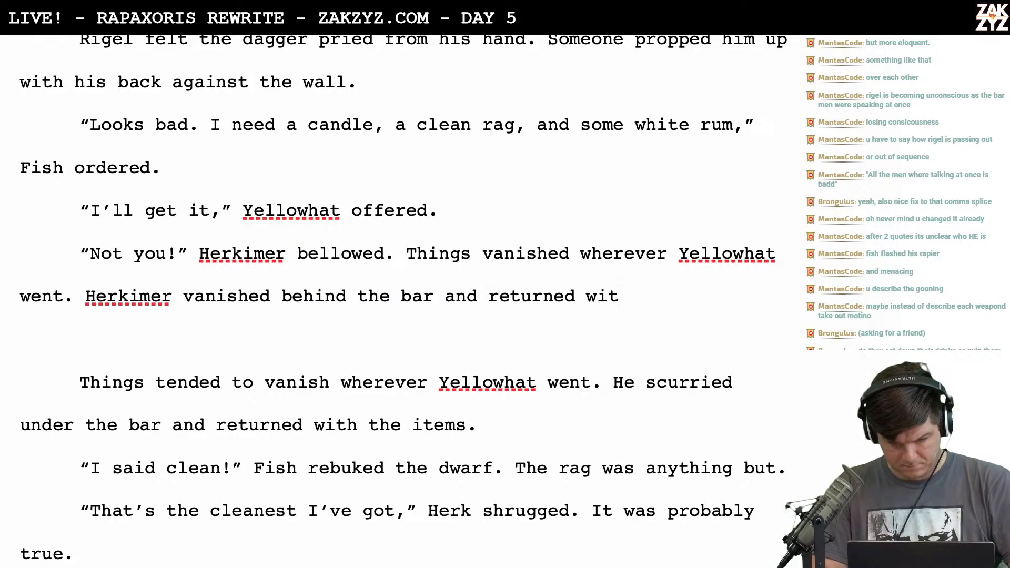
{"action": "type", "text": "with t"}
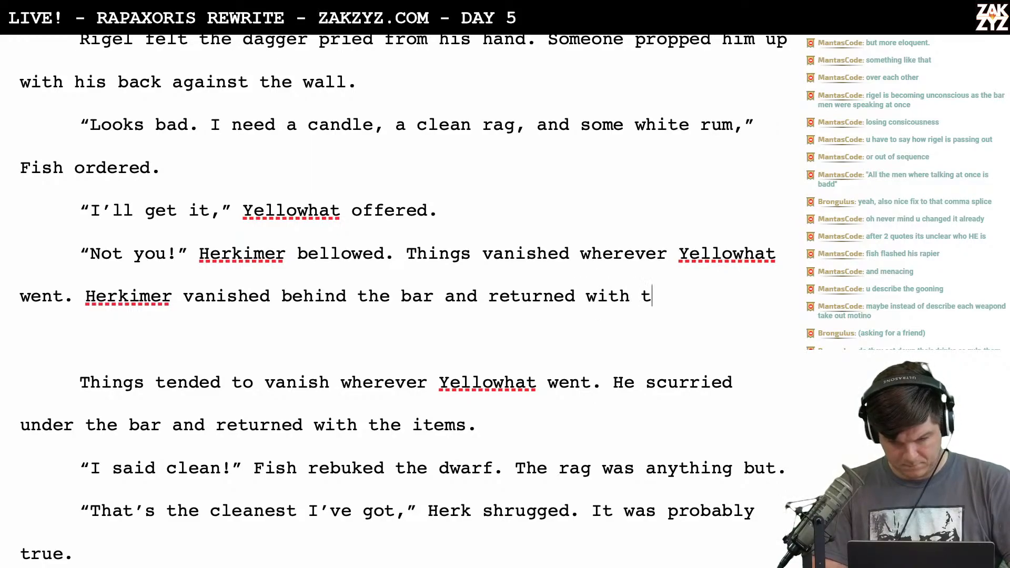
Try rewording the end of the Herkimer sentence to “and came back.”
{"action": "key", "text": "BackSpace"}
{"action": "key", "text": "BackSpace"}
{"action": "key", "text": "BackSpace"}
{"action": "key", "text": "BackSpace"}
{"action": "key", "text": "BackSpace"}
{"action": "key", "text": "BackSpace"}
{"action": "key", "text": "BackSpace"}
{"action": "key", "text": "BackSpace"}
{"action": "key", "text": "BackSpace"}
{"action": "key", "text": "BackSpace"}
{"action": "key", "text": "BackSpace"}
{"action": "key", "text": "BackSpace"}
{"action": "key", "text": "BackSpace"}
{"action": "key", "text": "BackSpace"}
{"action": "key", "text": "BackSpace"}
{"action": "key", "text": "BackSpace"}
{"action": "key", "text": "BackSpace"}
{"action": "key", "text": "BackSpace"}
{"action": "type", "text": "and came back"}
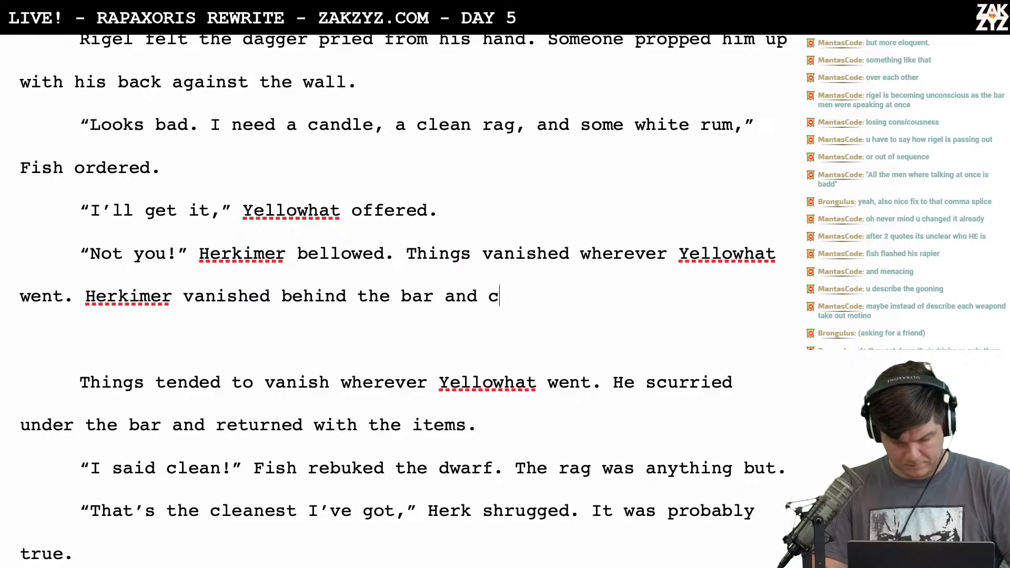
Delete the blank line and the old text from “Things tended to vanish” through “returned with the items.”
{"action": "key", "text": "shift+Down"}
{"action": "key", "text": "shift+Down"}
{"action": "key", "text": "shift+Down"}
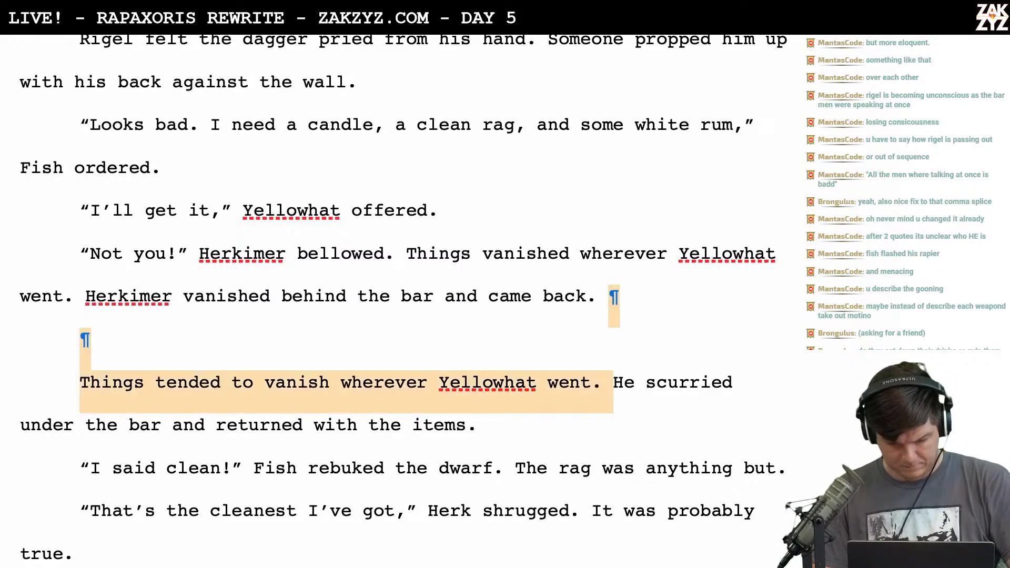
{"action": "key", "text": "Delete"}
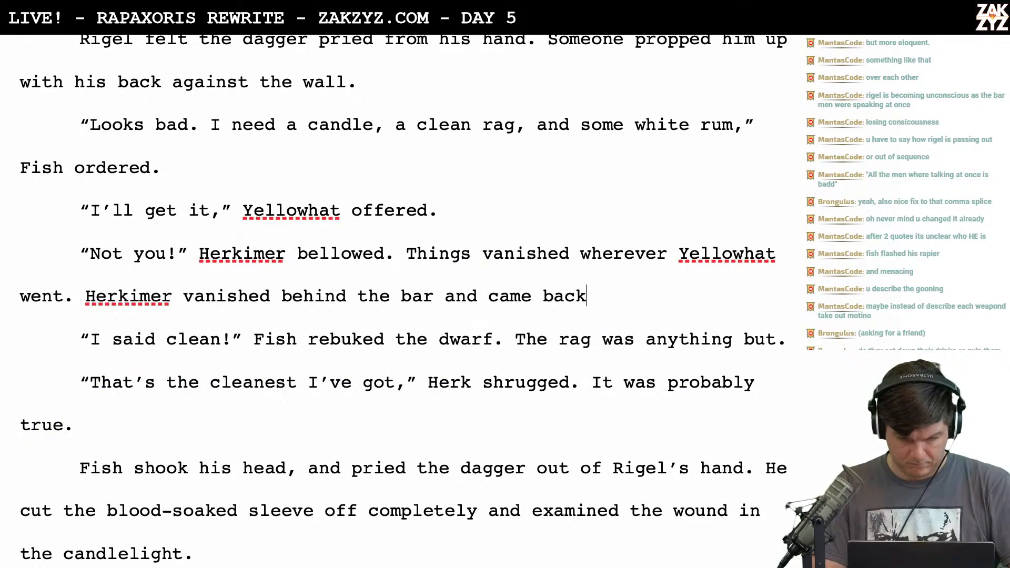
Replace “vanished behind the bar and came back” after “Herkimer” with “hustled behind the”
{"action": "key", "text": "BackSpace"}
{"action": "key", "text": "BackSpace"}
{"action": "key", "text": "BackSpace"}
{"action": "key", "text": "BackSpace"}
{"action": "key", "text": "BackSpace"}
{"action": "key", "text": "BackSpace"}
{"action": "key", "text": "BackSpace"}
{"action": "key", "text": "BackSpace"}
{"action": "key", "text": "BackSpace"}
{"action": "key", "text": "BackSpace"}
{"action": "key", "text": "BackSpace"}
{"action": "key", "text": "BackSpace"}
{"action": "key", "text": "BackSpace"}
{"action": "key", "text": "BackSpace"}
{"action": "key", "text": "BackSpace"}
{"action": "key", "text": "BackSpace"}
{"action": "key", "text": "BackSpace"}
{"action": "key", "text": "BackSpace"}
{"action": "key", "text": "BackSpace"}
{"action": "key", "text": "BackSpace"}
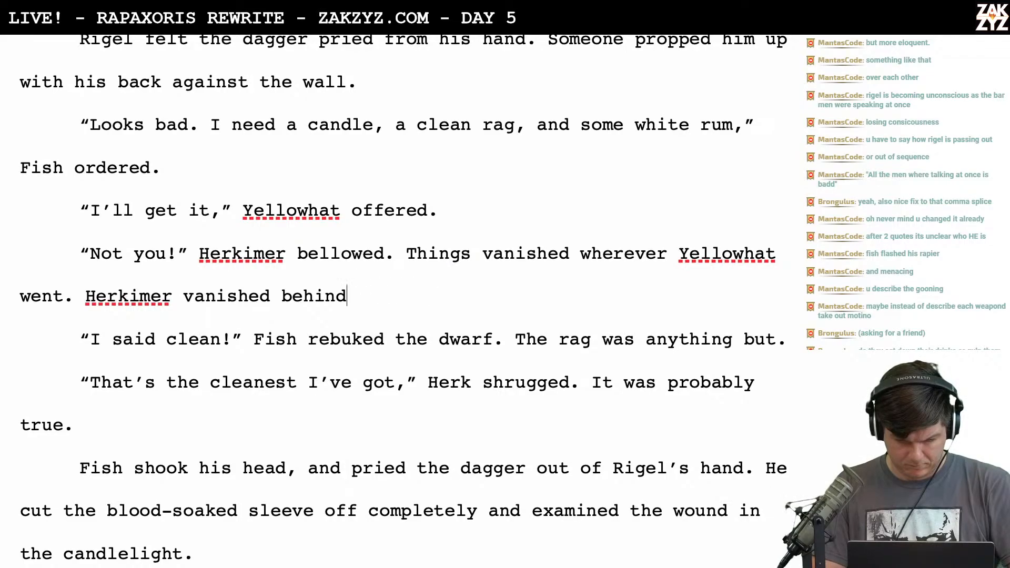
{"action": "key", "text": "BackSpace"}
{"action": "key", "text": "BackSpace"}
{"action": "key", "text": "BackSpace"}
{"action": "key", "text": "BackSpace"}
{"action": "key", "text": "BackSpace"}
{"action": "key", "text": "BackSpace"}
{"action": "key", "text": "BackSpace"}
{"action": "key", "text": "BackSpace"}
{"action": "key", "text": "BackSpace"}
{"action": "key", "text": "BackSpace"}
{"action": "key", "text": "BackSpace"}
{"action": "key", "text": "BackSpace"}
{"action": "key", "text": "BackSpace"}
{"action": "key", "text": "BackSpace"}
{"action": "key", "text": "BackSpace"}
{"action": "type", "text": "hustled behind the"}
{"action": "left_click", "coordinate": [438, 211]}
{"action": "key", "text": "BackSpace"}
{"action": "type", "text": ", "}
{"action": "type", "text": "at"}
{"action": "key", "text": "BackSpace"}
{"action": "key", "text": "BackSpace"}
{"action": "key", "text": "BackSpace"}
{"action": "key", "text": "BackSpace"}
{"action": "type", "text": "."}
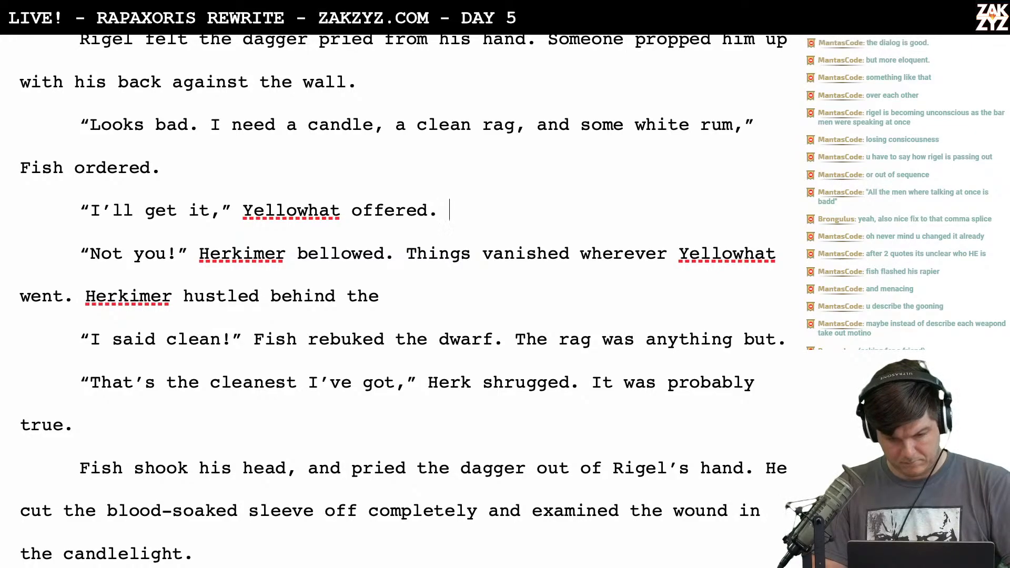
Complete the sentence “Herkimer hustled behind the” with “bar and came back.”
{"action": "scroll", "coordinate": [403, 301], "scroll_direction": "down", "scroll_amount": 1}
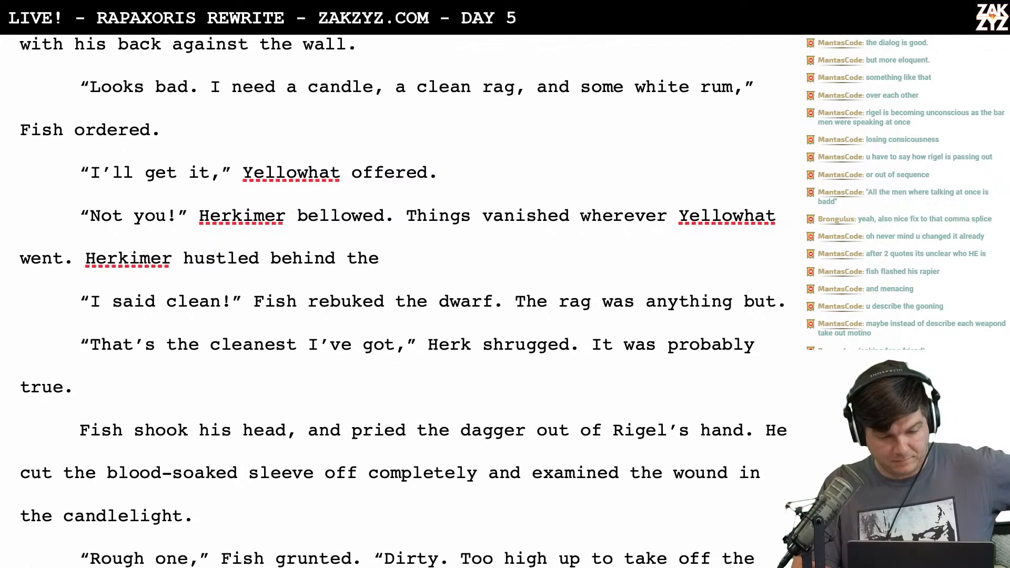
{"action": "scroll", "coordinate": [403, 302], "scroll_direction": "up", "scroll_amount": 1}
{"action": "scroll", "coordinate": [366, 180], "scroll_direction": "down", "scroll_amount": 2}
{"action": "scroll", "coordinate": [318, 168], "scroll_direction": "down", "scroll_amount": 1}
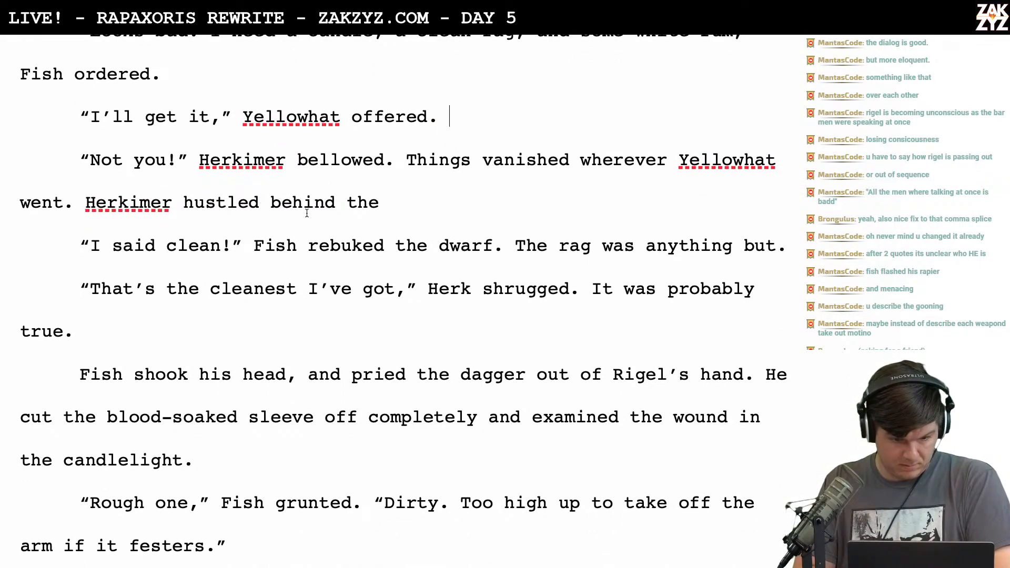
{"action": "left_click", "coordinate": [389, 205]}
{"action": "type", "text": "b"}
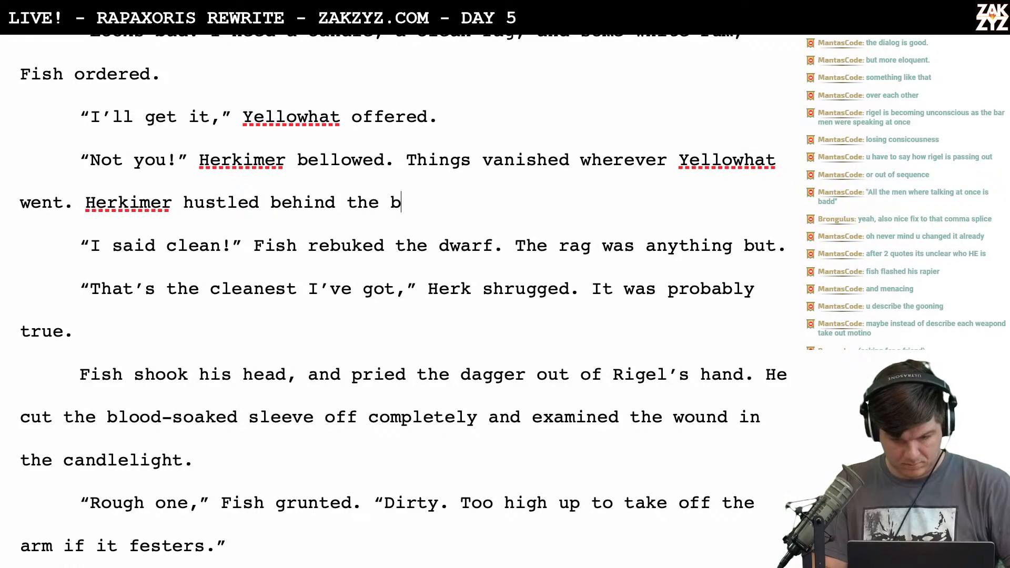
{"action": "type", "text": "ar and came back."}
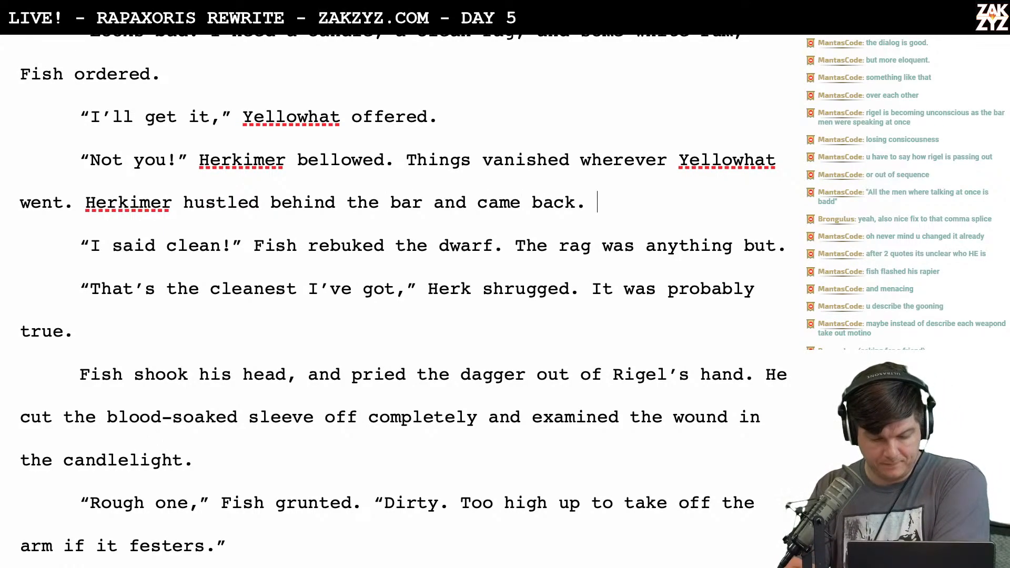
Shorten “Herkimer” to “Herk” in the sentence about hustling behind the bar
{"action": "scroll", "coordinate": [403, 299], "scroll_direction": "down", "scroll_amount": 2}
{"action": "scroll", "coordinate": [403, 299], "scroll_direction": "up", "scroll_amount": 5}
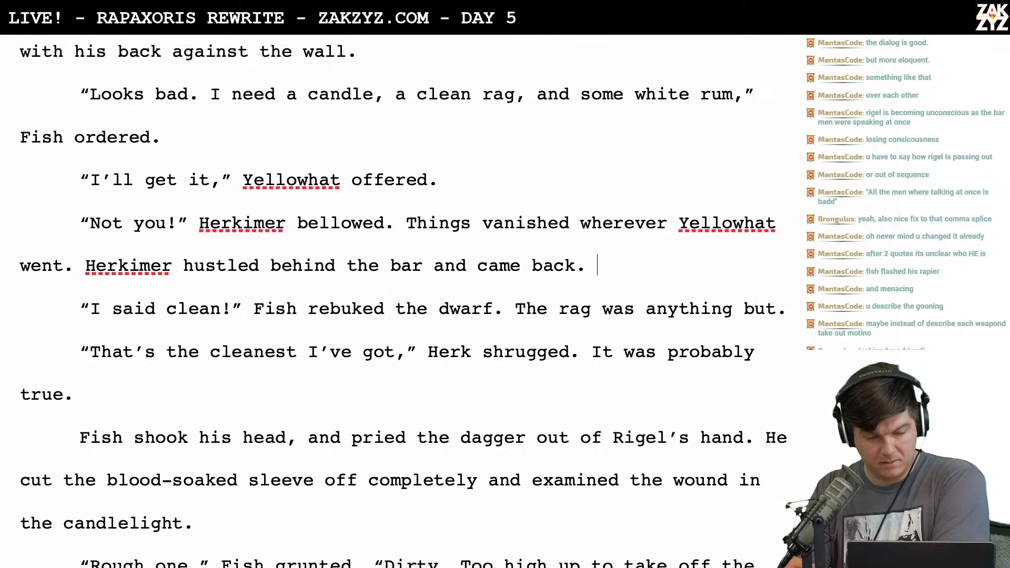
{"action": "scroll", "coordinate": [403, 299], "scroll_direction": "down", "scroll_amount": 2}
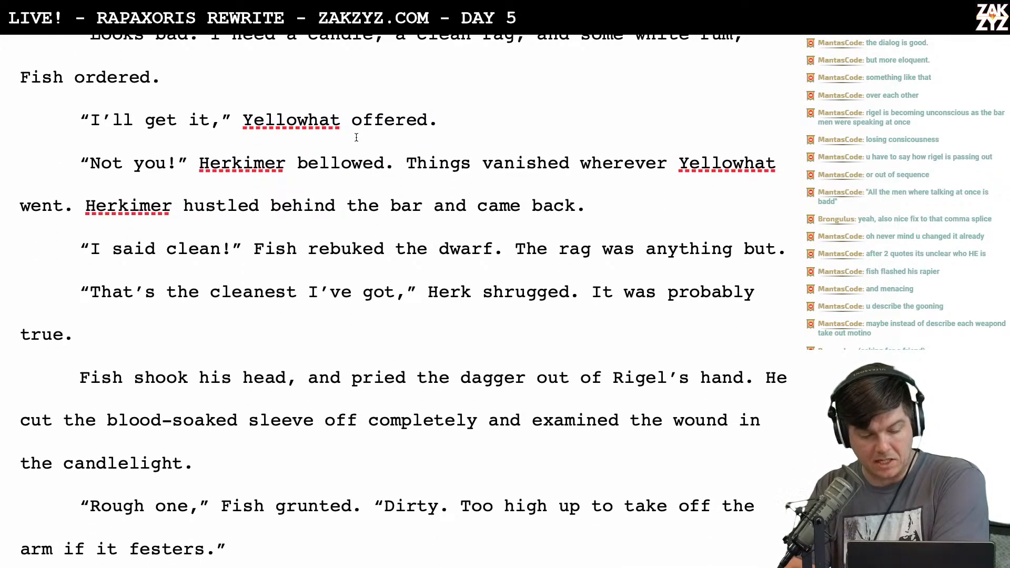
{"action": "scroll", "coordinate": [331, 139], "scroll_direction": "down", "scroll_amount": 1}
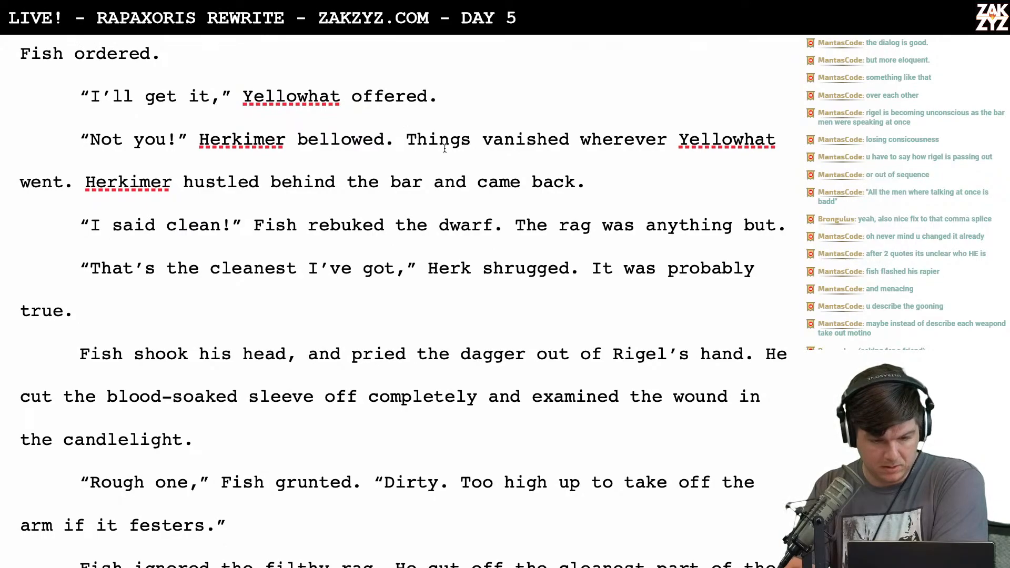
{"action": "scroll", "coordinate": [445, 148], "scroll_direction": "down", "scroll_amount": 2}
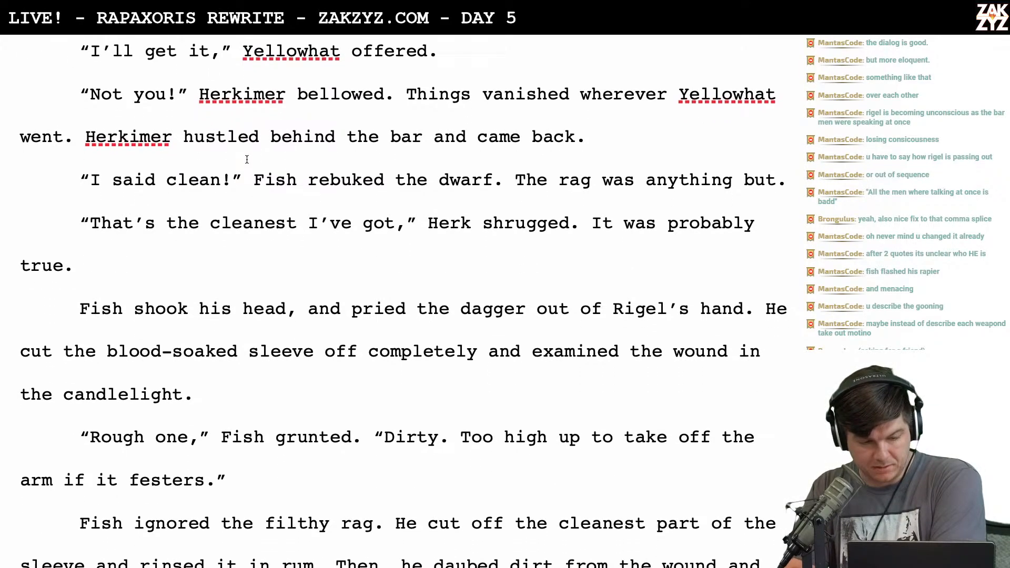
{"action": "scroll", "coordinate": [247, 159], "scroll_direction": "down", "scroll_amount": 1}
{"action": "left_click", "coordinate": [205, 121]}
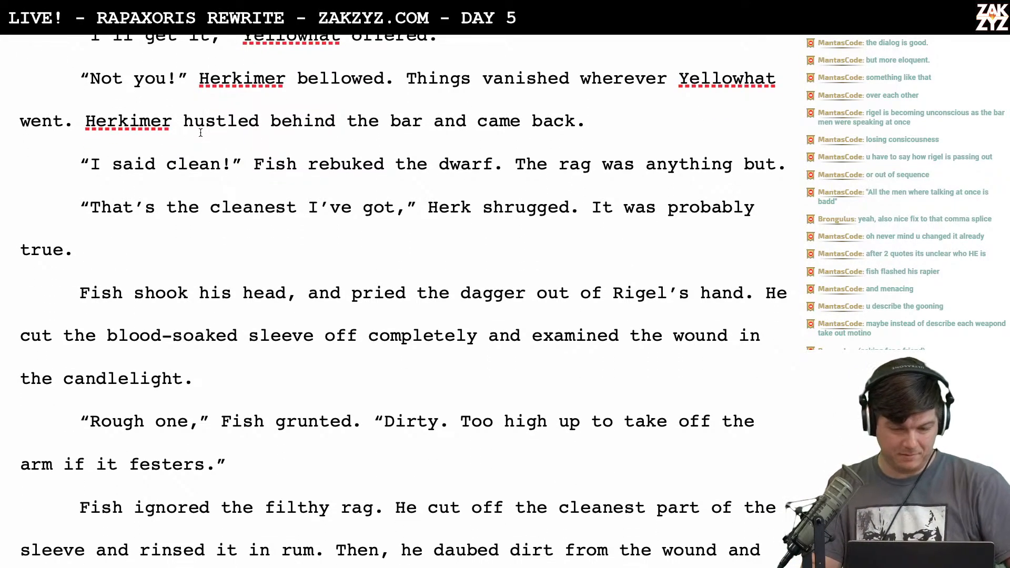
{"action": "key", "text": "Left"}
{"action": "key", "text": "Left"}
{"action": "key", "text": "Left"}
{"action": "key", "text": "BackSpace"}
{"action": "key", "text": "BackSpace"}
{"action": "key", "text": "BackSpace"}
{"action": "key", "text": "BackSpace"}
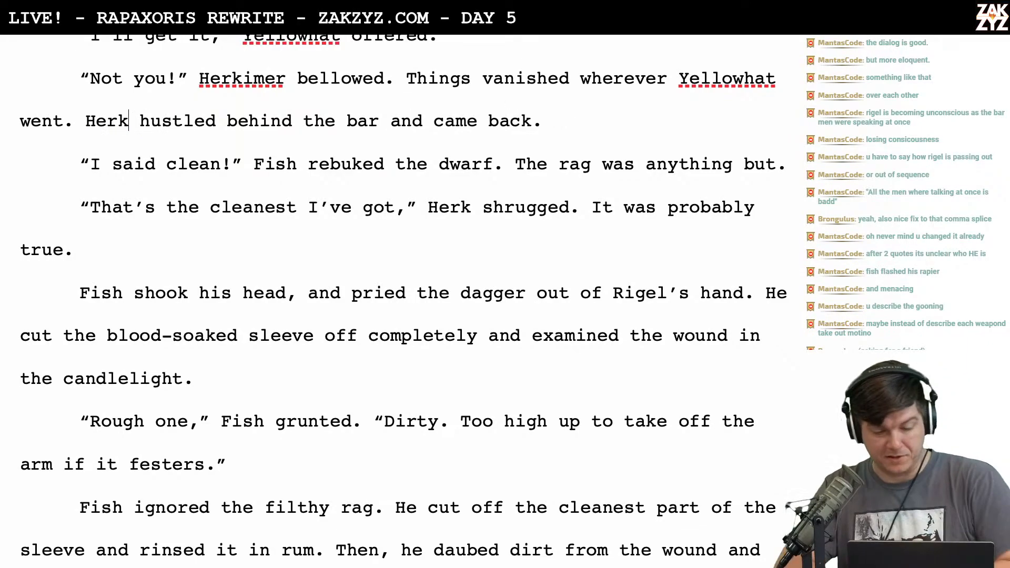
Remove the trailing space after “It was probably true.”
{"action": "scroll", "coordinate": [403, 296], "scroll_direction": "down", "scroll_amount": 1}
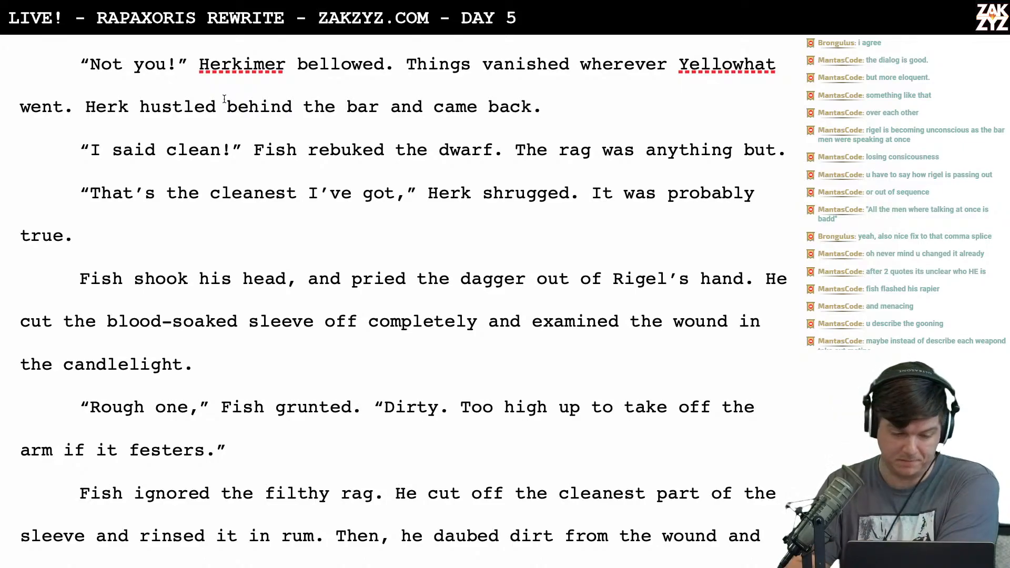
{"action": "scroll", "coordinate": [225, 99], "scroll_direction": "down", "scroll_amount": 3}
{"action": "scroll", "coordinate": [224, 100], "scroll_direction": "up", "scroll_amount": 2}
{"action": "left_click", "coordinate": [189, 155]}
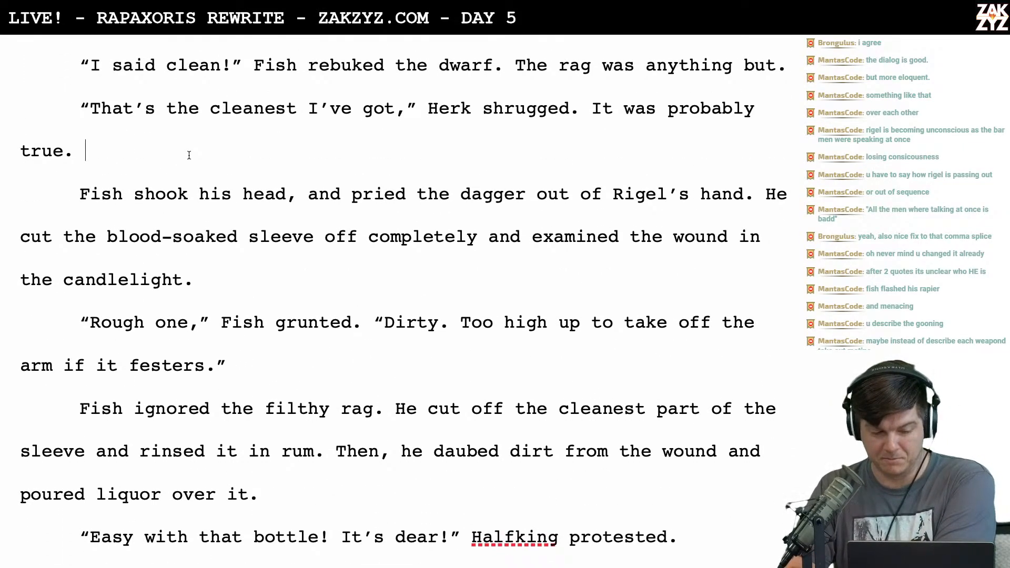
{"action": "scroll", "coordinate": [199, 128], "scroll_direction": "down", "scroll_amount": 1}
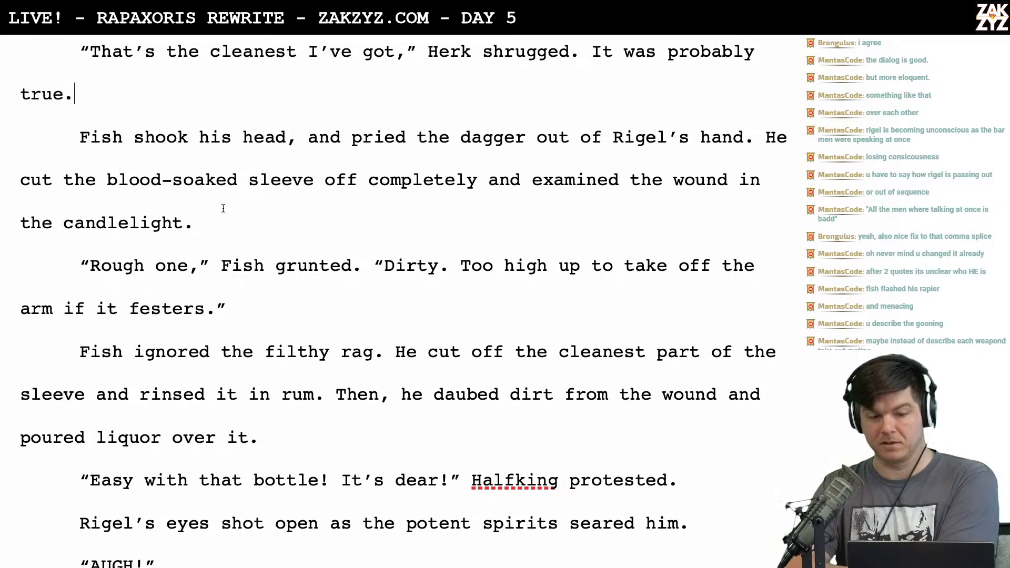
Continue “Fish shook his head,” with “and went to work”, moving the old text after the comma to its own paragraph
{"action": "scroll", "coordinate": [224, 208], "scroll_direction": "down", "scroll_amount": 1}
{"action": "scroll", "coordinate": [223, 208], "scroll_direction": "up", "scroll_amount": 3}
{"action": "scroll", "coordinate": [223, 208], "scroll_direction": "up", "scroll_amount": 1}
{"action": "scroll", "coordinate": [336, 286], "scroll_direction": "down", "scroll_amount": 3}
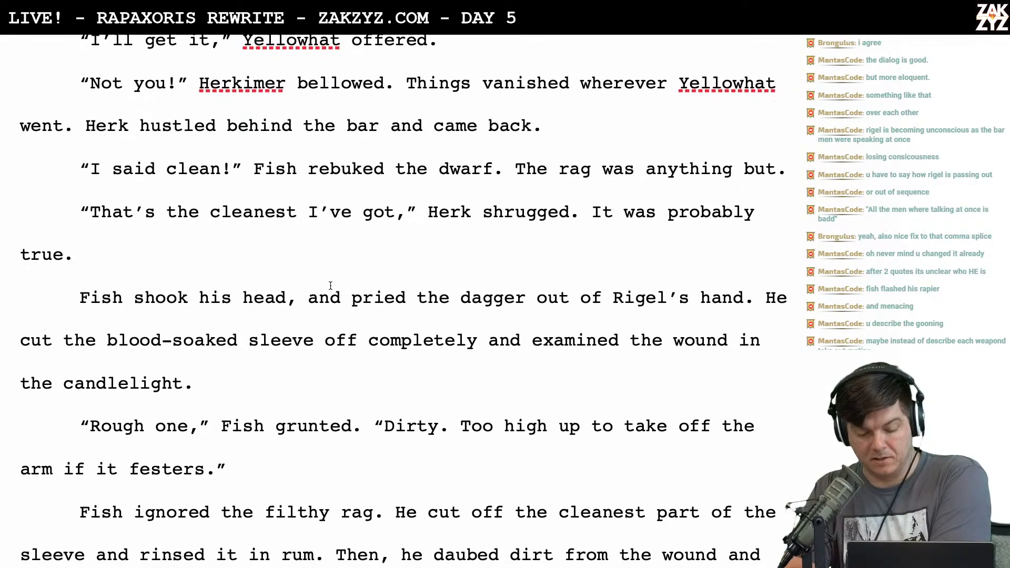
{"action": "scroll", "coordinate": [341, 182], "scroll_direction": "down", "scroll_amount": 2}
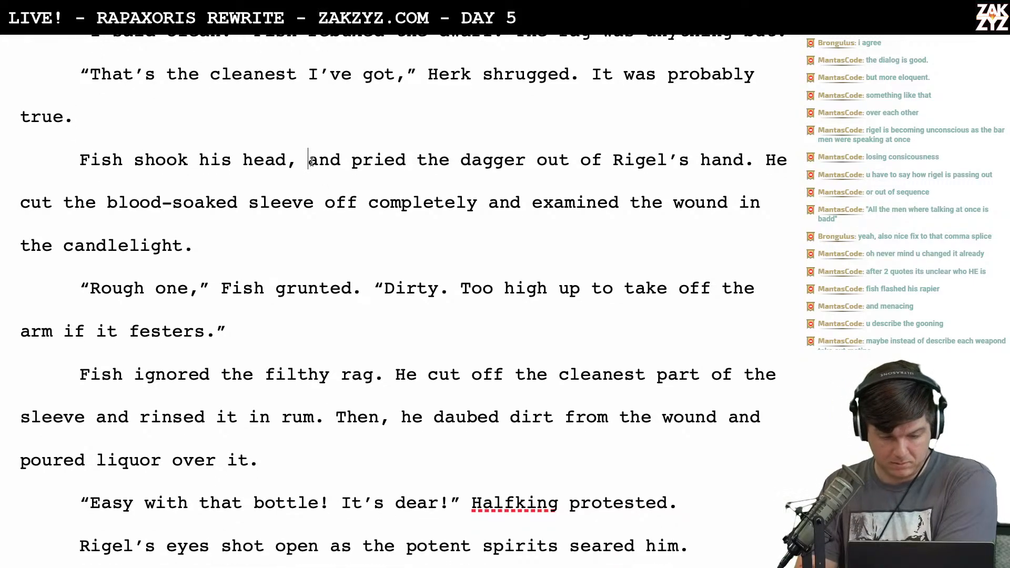
{"action": "left_click", "coordinate": [312, 162]}
{"action": "key", "text": "Left"}
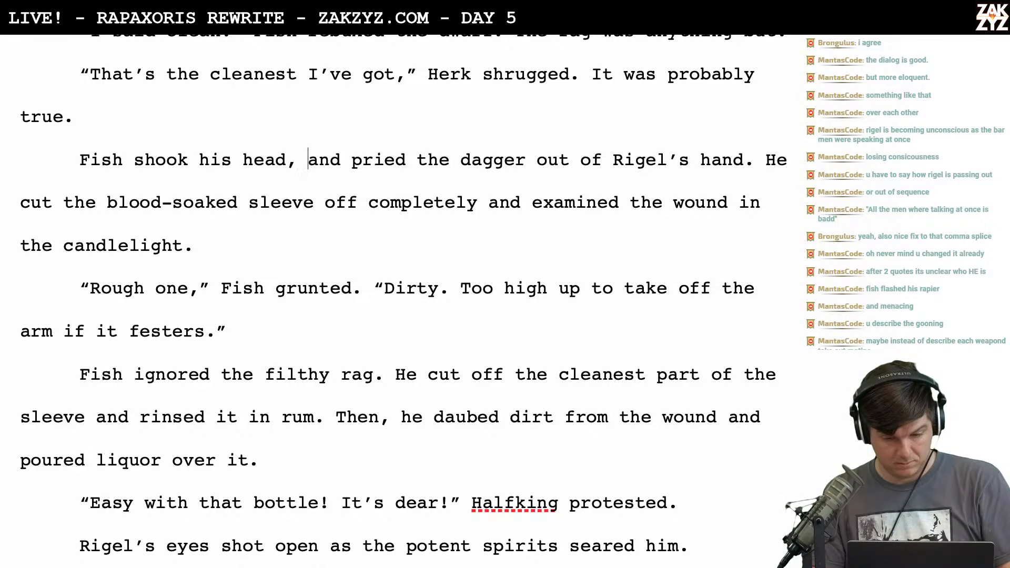
{"action": "key", "text": "Left"}
{"action": "key", "text": "Return"}
{"action": "type", "text": "and "}
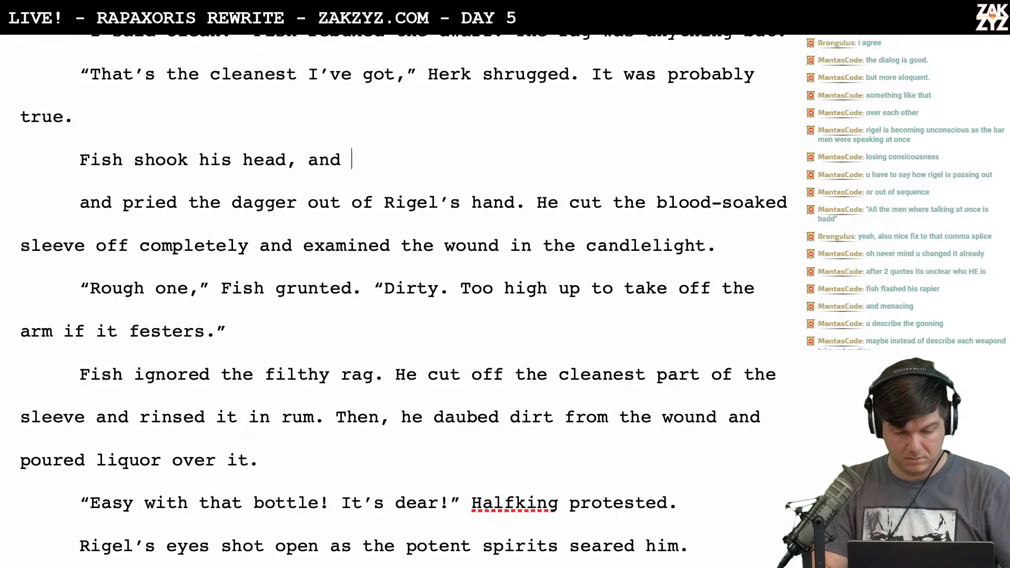
{"action": "type", "text": "went to work"}
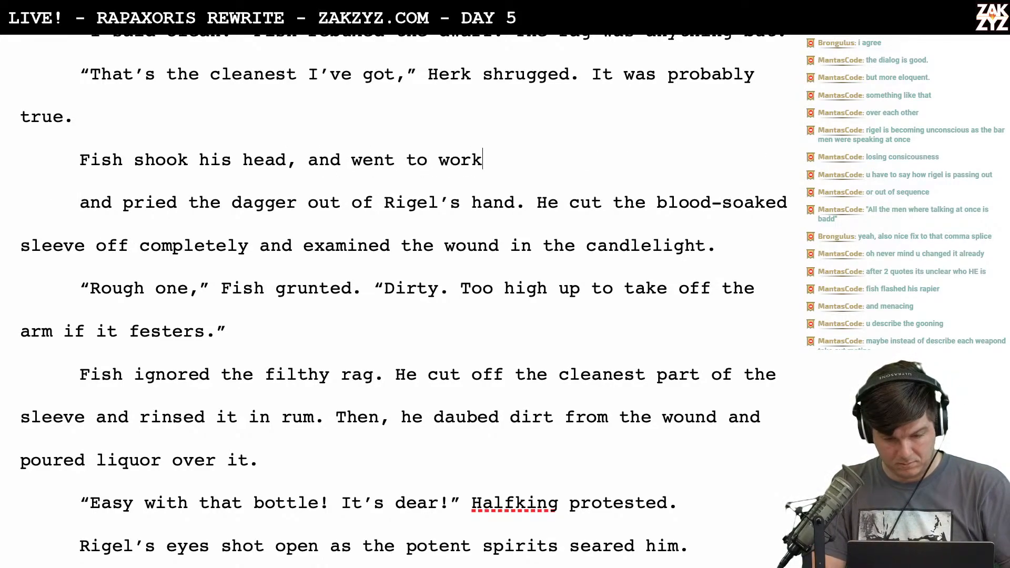
Delete “and pried the dagger out of Rigel’s hand” so that “He cut the blood-soaked sleeve” follows “went to work.”
{"action": "key", "text": "shift+Down"}
{"action": "key", "text": "shift+Right"}
{"action": "key", "text": "shift+Right"}
{"action": "key", "text": "shift+Right"}
{"action": "key", "text": "shift+Left"}
{"action": "key", "text": "BackSpace"}
{"action": "scroll", "coordinate": [362, 107], "scroll_direction": "down", "scroll_amount": 1}
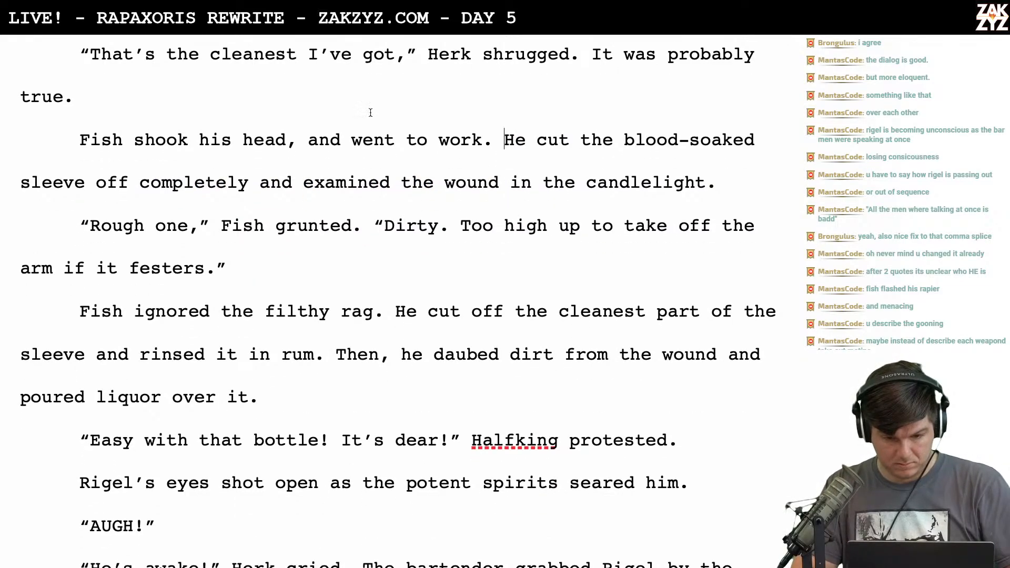
Remove the comma after “Fish shook his head”
{"action": "scroll", "coordinate": [300, 210], "scroll_direction": "up", "scroll_amount": 3}
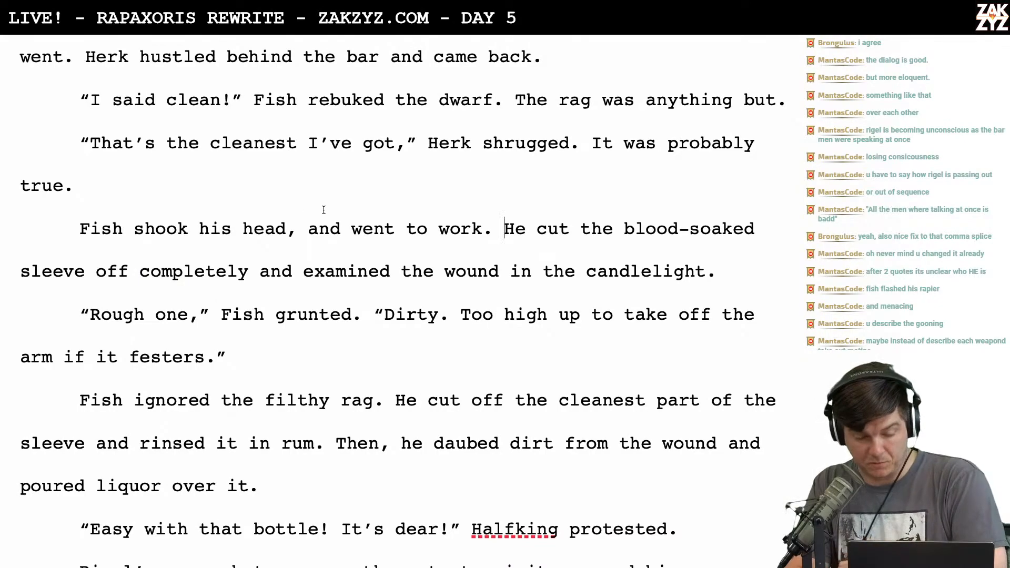
{"action": "left_click", "coordinate": [296, 231]}
{"action": "key", "text": "BackSpace"}
Try inserting “up n the” after “Too high” in Fish’s line about the dirty wound
{"action": "scroll", "coordinate": [315, 228], "scroll_direction": "down", "scroll_amount": 3}
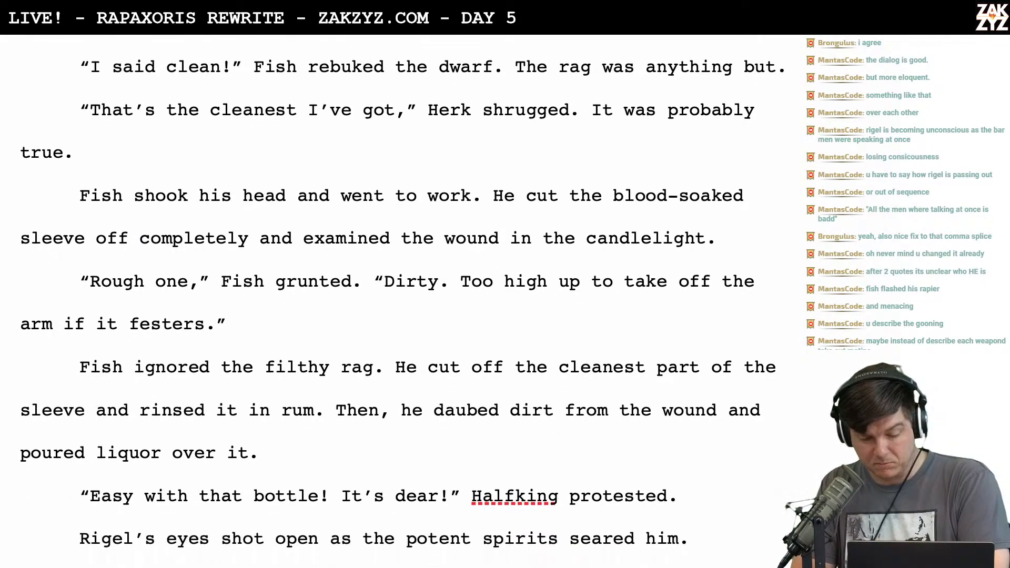
{"action": "scroll", "coordinate": [306, 230], "scroll_direction": "up", "scroll_amount": 4}
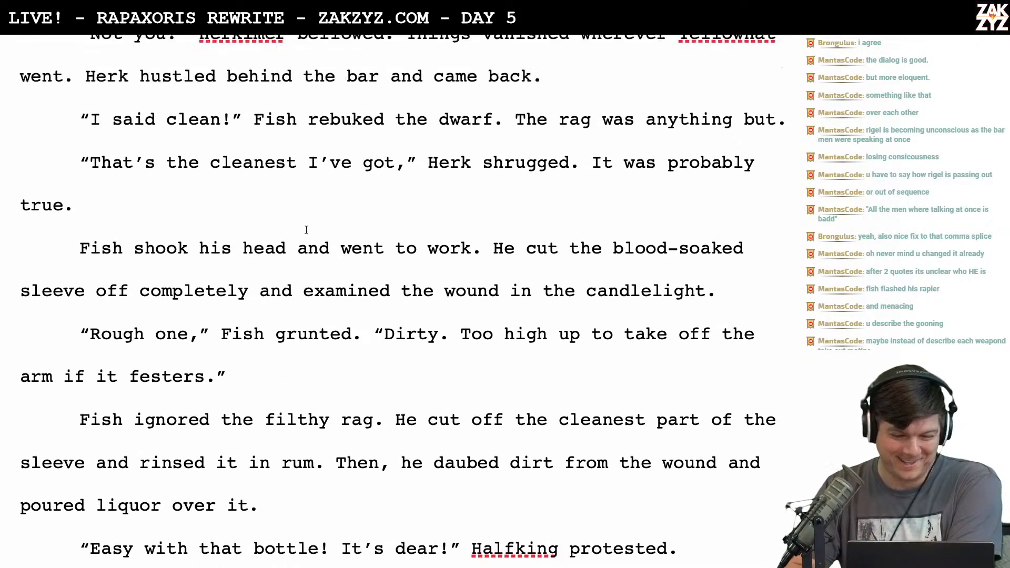
{"action": "scroll", "coordinate": [306, 230], "scroll_direction": "down", "scroll_amount": 2}
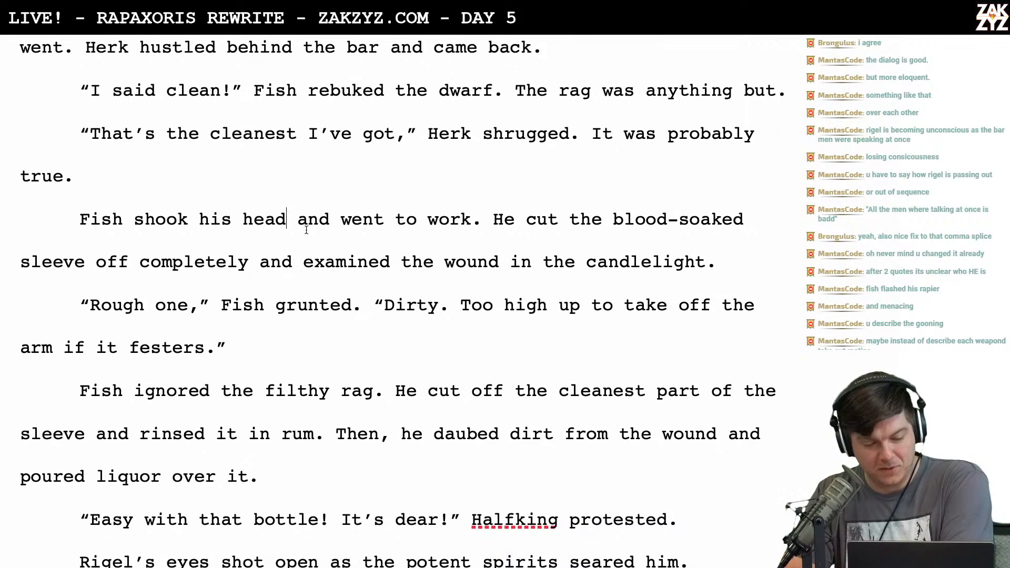
{"action": "scroll", "coordinate": [414, 240], "scroll_direction": "down", "scroll_amount": 1}
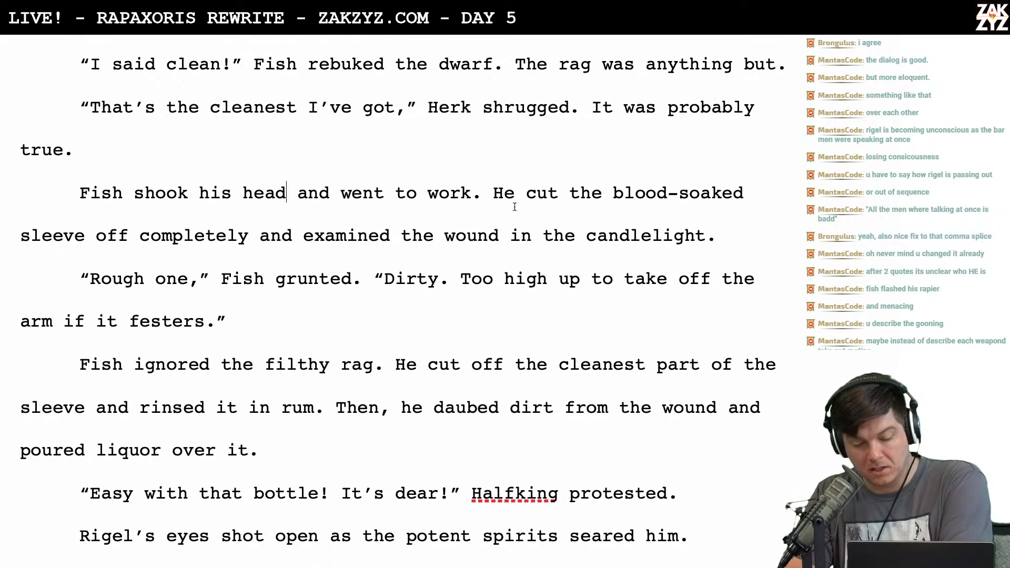
{"action": "scroll", "coordinate": [256, 248], "scroll_direction": "down", "scroll_amount": 1}
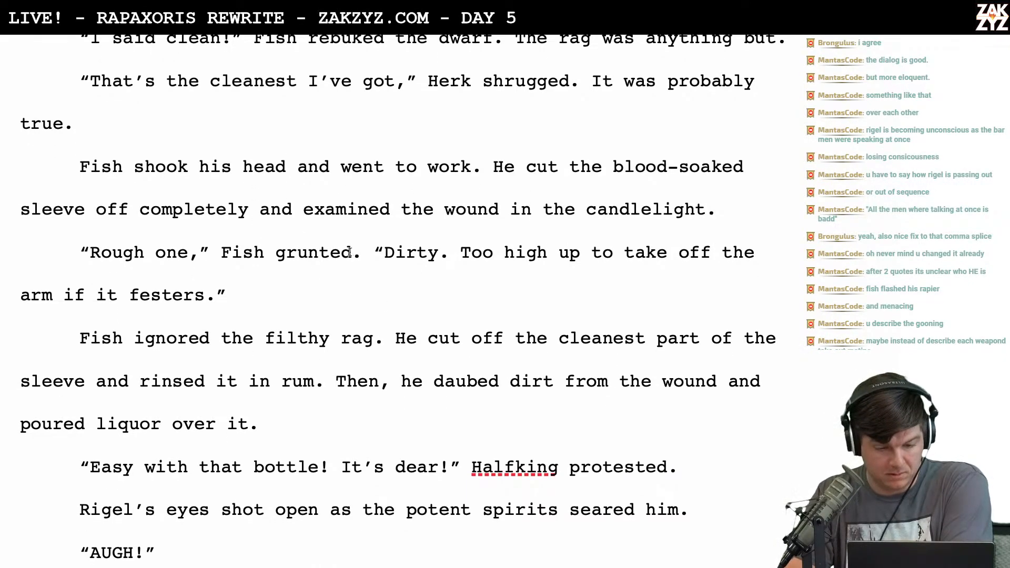
{"action": "scroll", "coordinate": [326, 268], "scroll_direction": "down", "scroll_amount": 1}
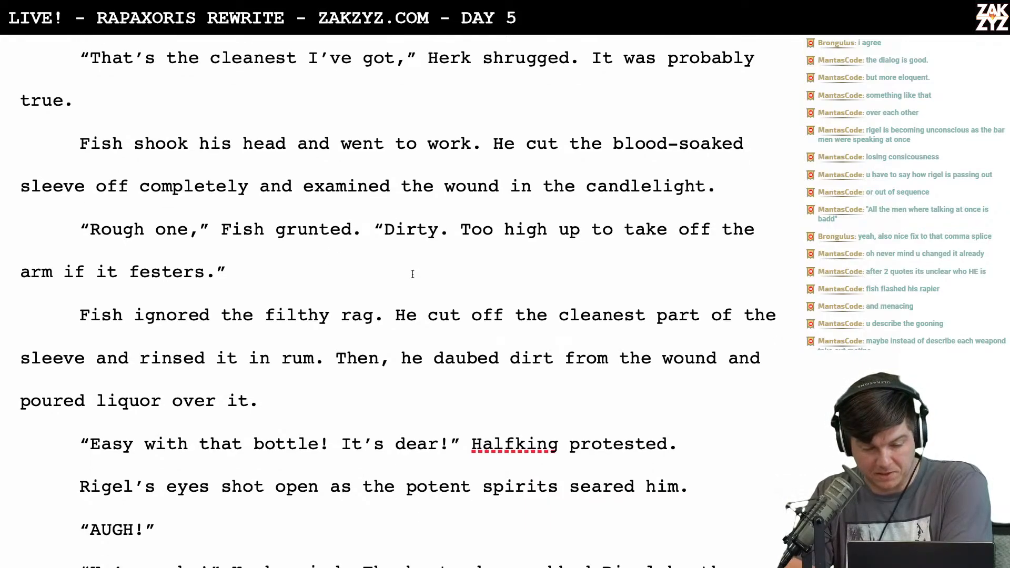
{"action": "scroll", "coordinate": [407, 284], "scroll_direction": "down", "scroll_amount": 1}
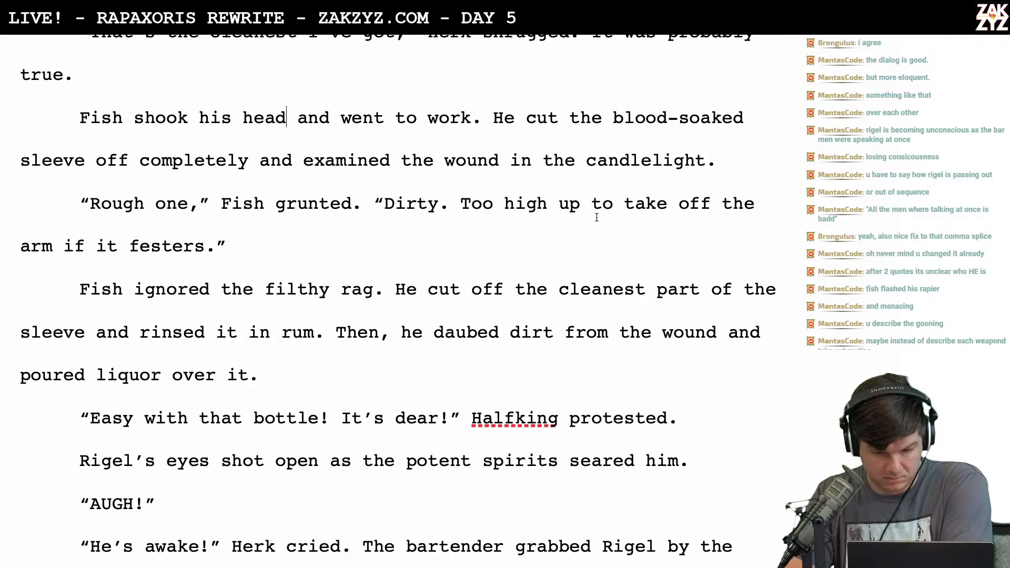
{"action": "left_click", "coordinate": [561, 212]}
{"action": "type", "text": "o"}
{"action": "key", "text": "BackSpace"}
{"action": "type", "text": "up n the arm."}
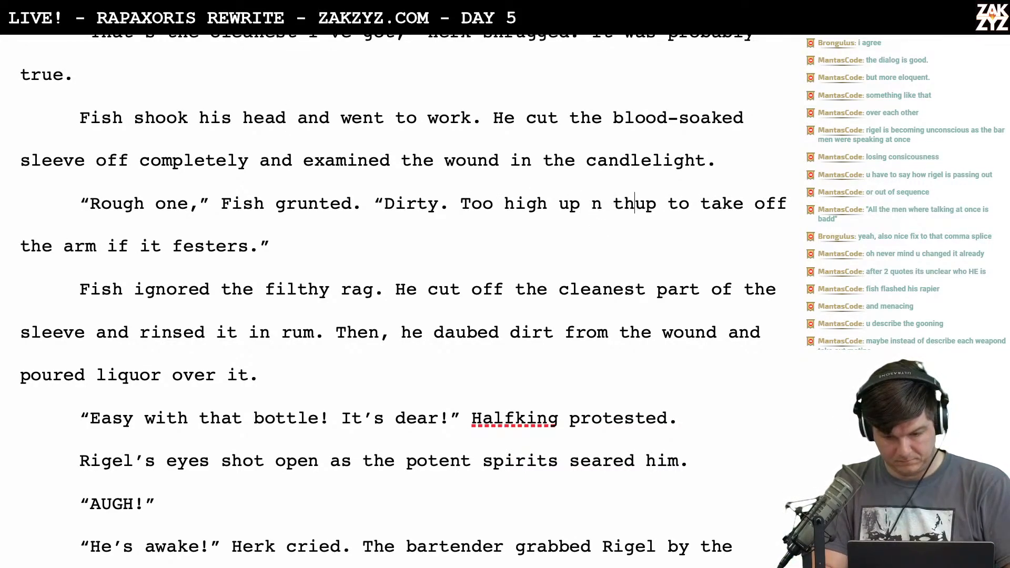
{"action": "key", "text": "BackSpace"}
{"action": "key", "text": "BackSpace"}
{"action": "key", "text": "BackSpace"}
{"action": "key", "text": "BackSpace"}
{"action": "key", "text": "BackSpace"}
{"action": "key", "text": "BackSpace"}
{"action": "key", "text": "BackSpace"}
{"action": "key", "text": "BackSpace"}
{"action": "key", "text": "BackSpace"}
{"action": "key", "text": "BackSpace"}
{"action": "key", "text": "BackSpace"}
{"action": "key", "text": "BackSpace"}
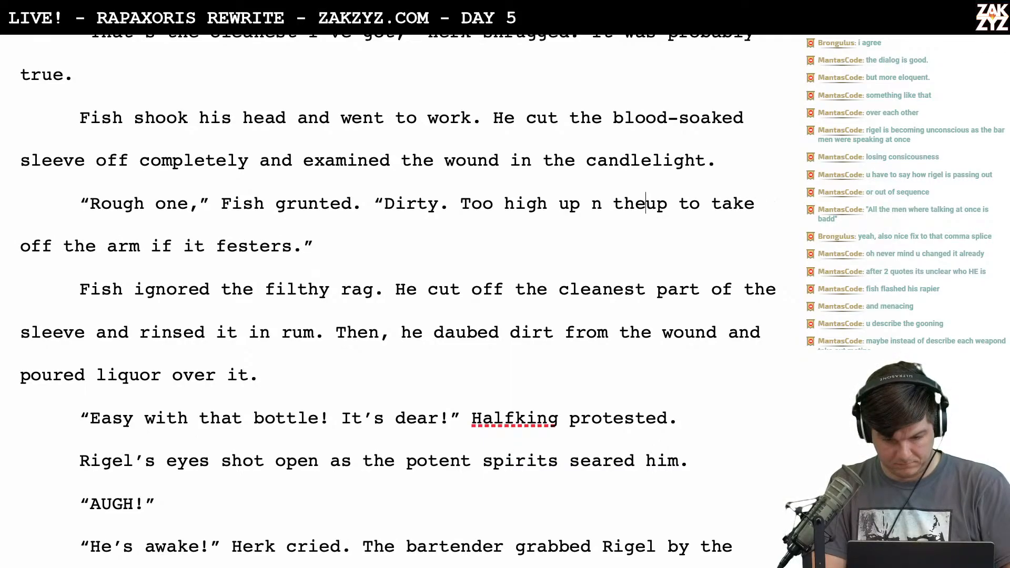
Reword Fish’s line to “Too high up. Can’t cut off the arm if it festers.”, leaving the old ending in its own paragraph
{"action": "type", "text": ". Can't cut off "}
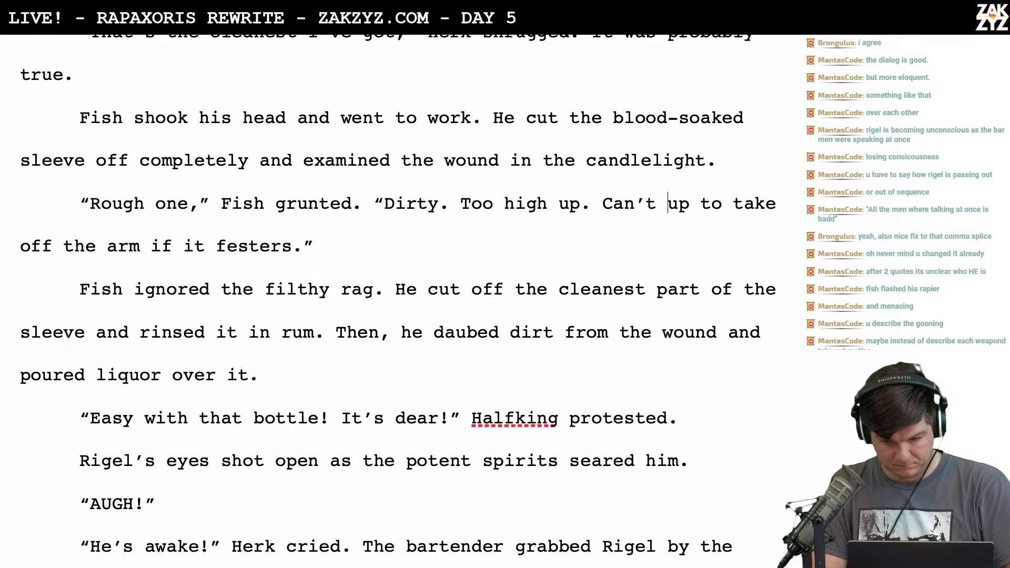
{"action": "type", "text": "the arm if it fe"}
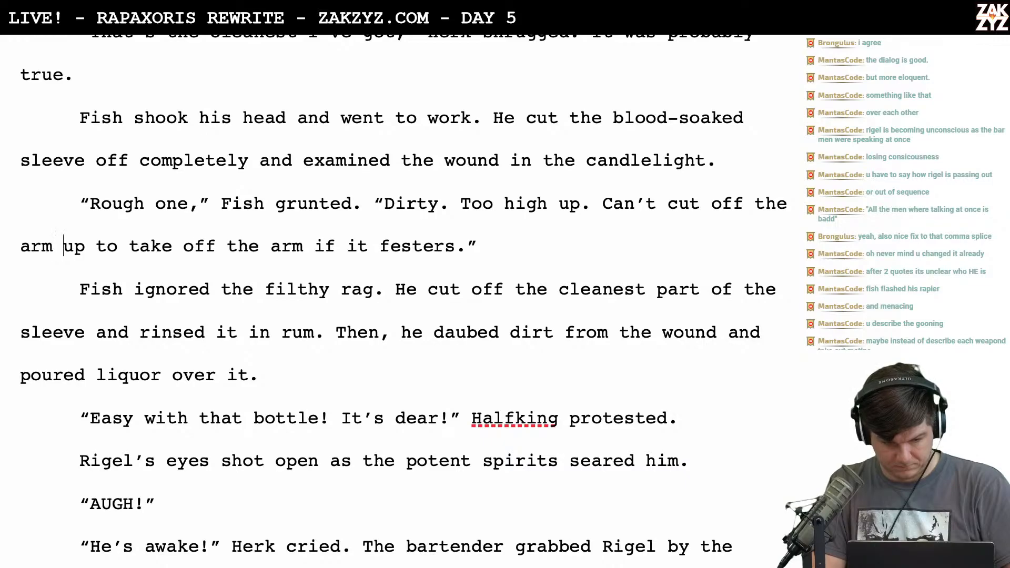
{"action": "type", "text": "str"}
{"action": "key", "text": "BackSpace"}
{"action": "type", "text": "ers."}
{"action": "key", "text": "Return"}
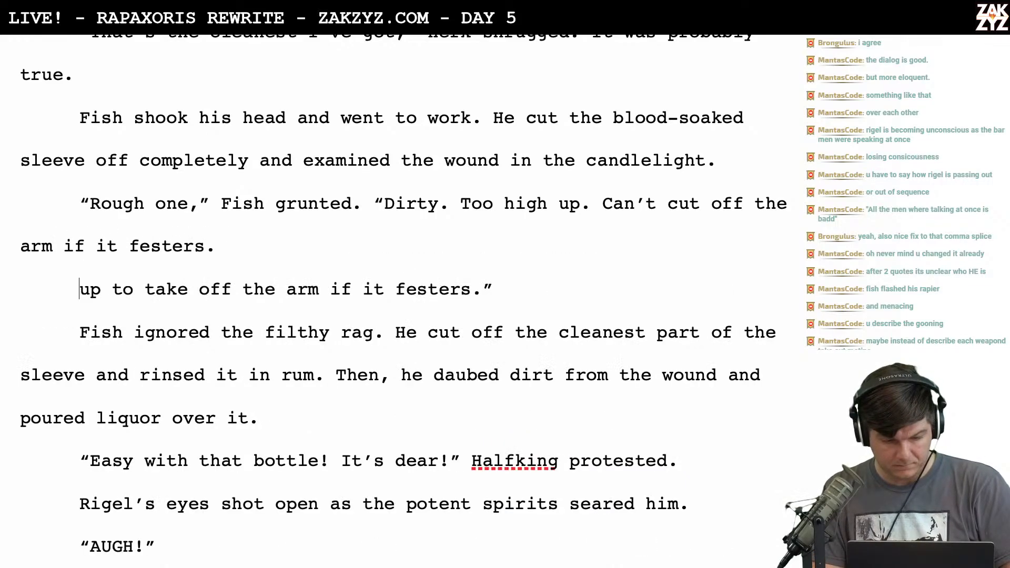
Delete the leftover paragraph “up to take off the arm if it festers.”” below Fish’s reworded line
{"action": "key", "text": "shift+Down"}
{"action": "key", "text": "shift+Left"}
{"action": "key", "text": "shift+Left"}
{"action": "key", "text": "shift+Right"}
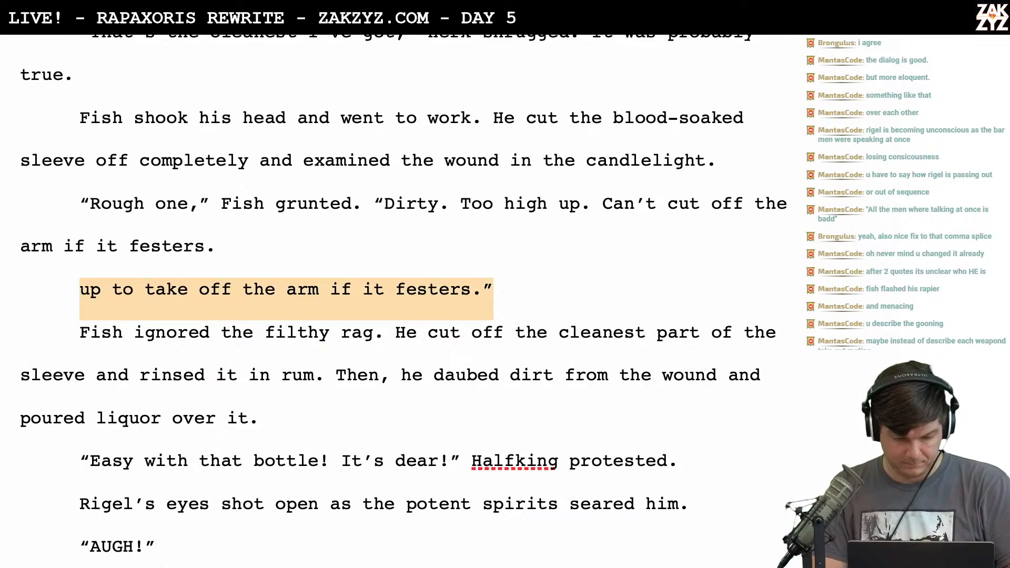
{"action": "key", "text": "BackSpace"}
{"action": "key", "text": "BackSpace"}
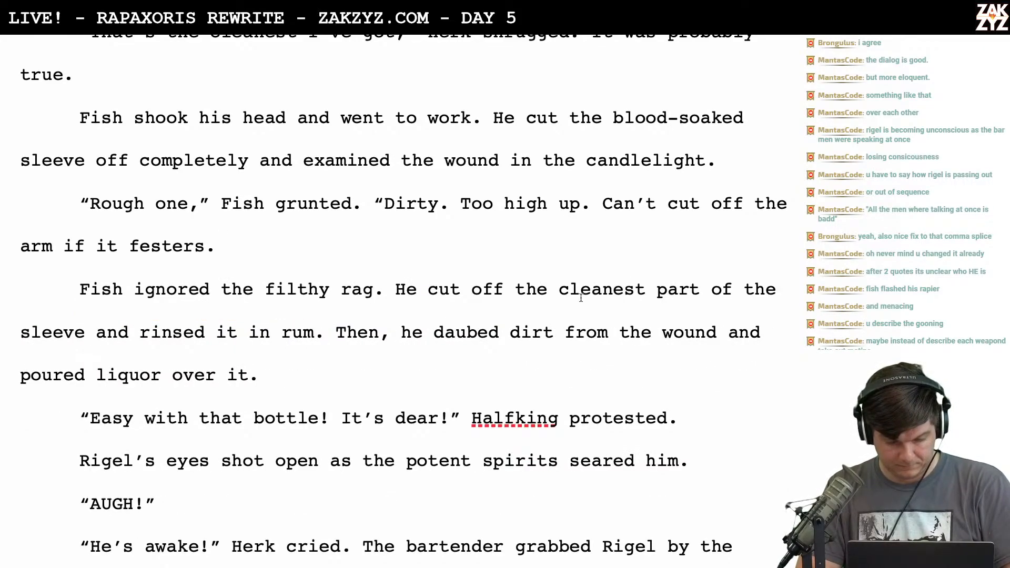
Try running the “Fish ignored the filthy rag” paragraph onto Fish’s “if it festers.” line, and split it off again
{"action": "scroll", "coordinate": [380, 304], "scroll_direction": "down", "scroll_amount": 3}
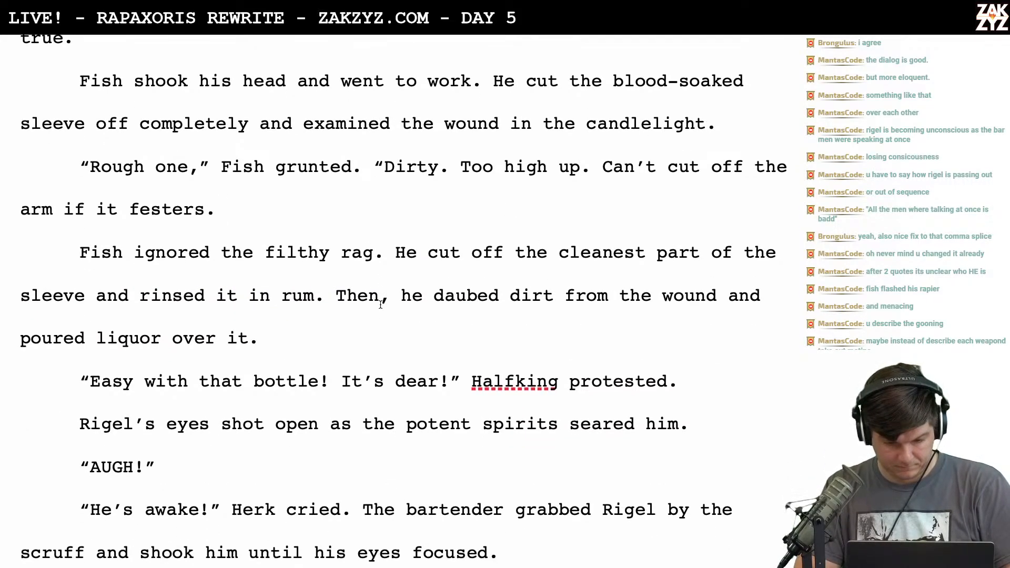
{"action": "scroll", "coordinate": [380, 305], "scroll_direction": "up", "scroll_amount": 2}
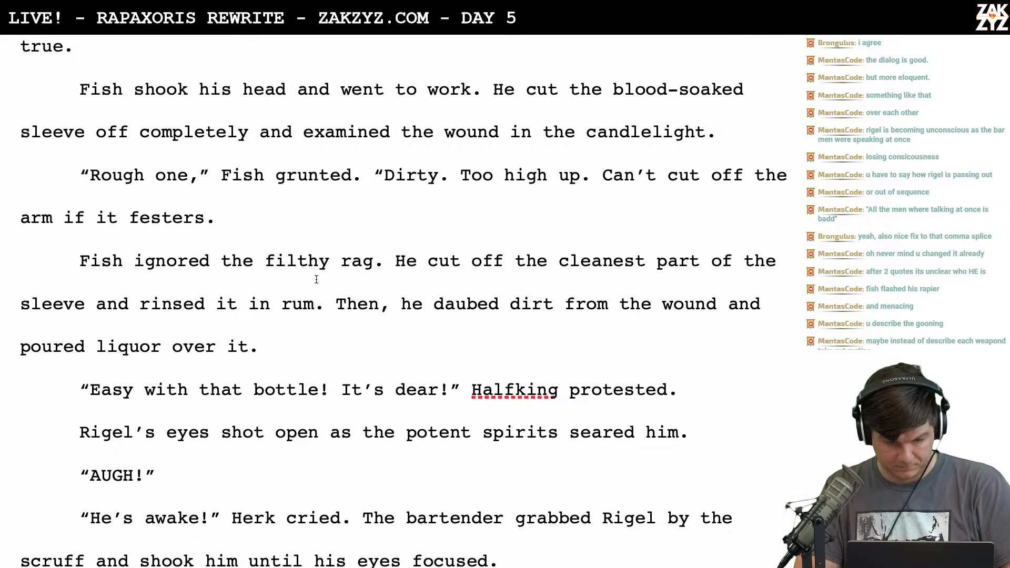
{"action": "scroll", "coordinate": [290, 268], "scroll_direction": "up", "scroll_amount": 1}
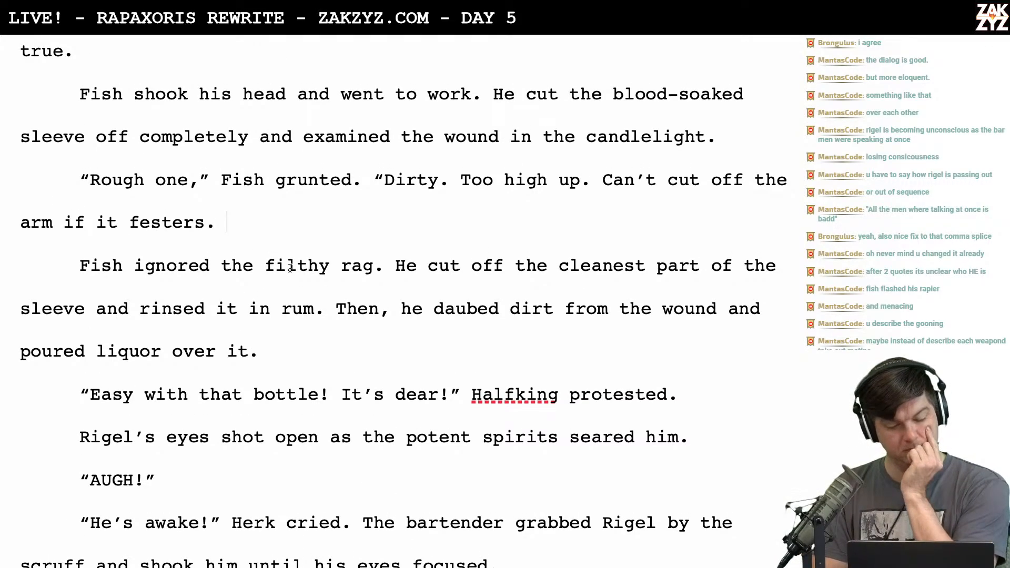
{"action": "key", "text": "BackSpace"}
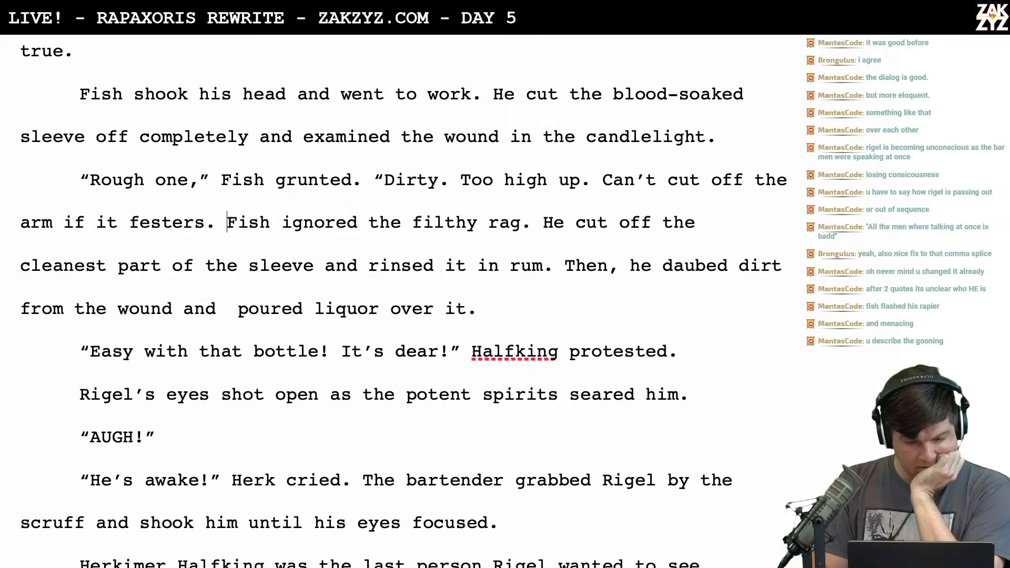
{"action": "scroll", "coordinate": [404, 300], "scroll_direction": "down", "scroll_amount": 1}
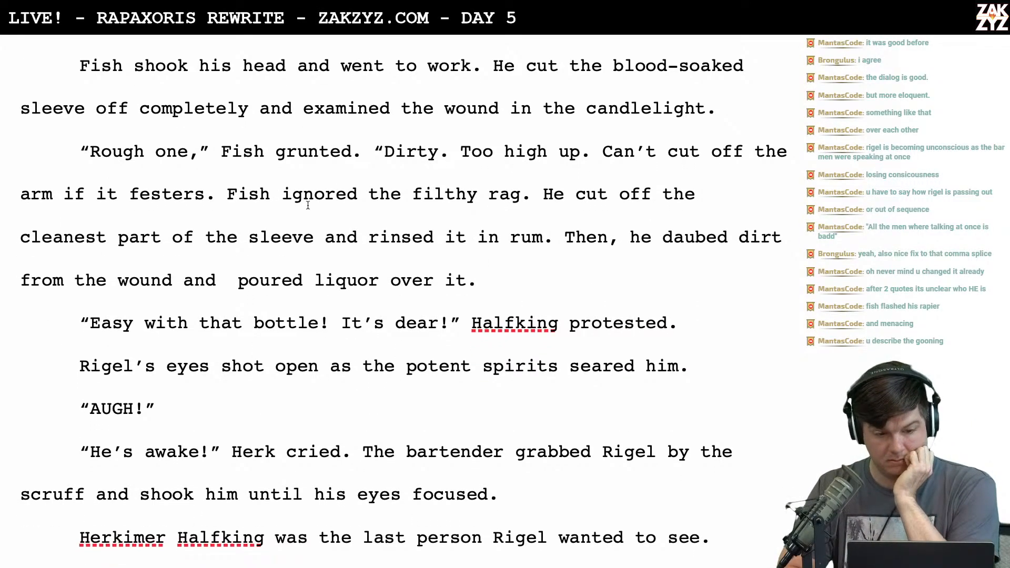
{"action": "left_click", "coordinate": [286, 200]}
{"action": "key", "text": "Left"}
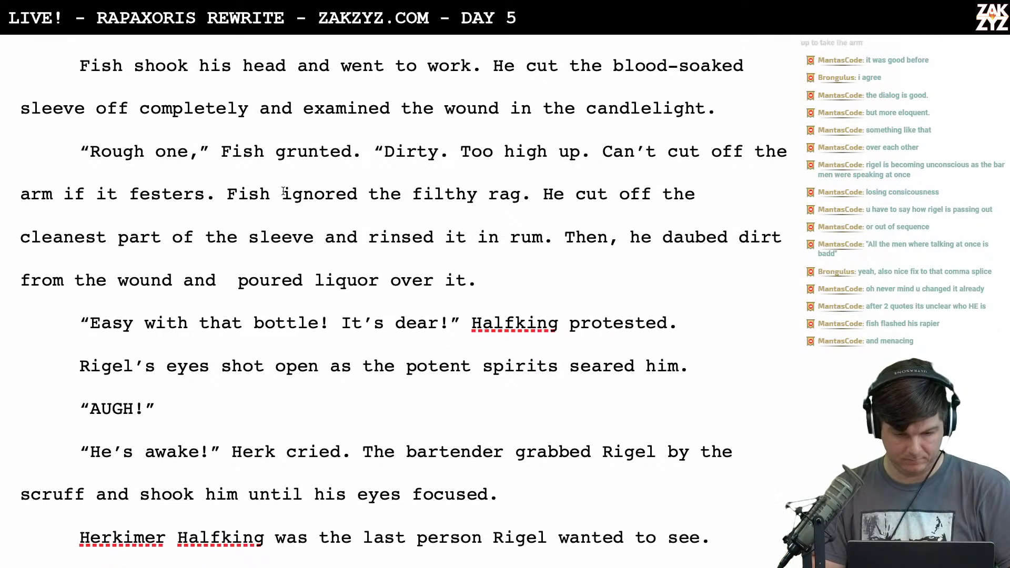
{"action": "key", "text": "Right"}
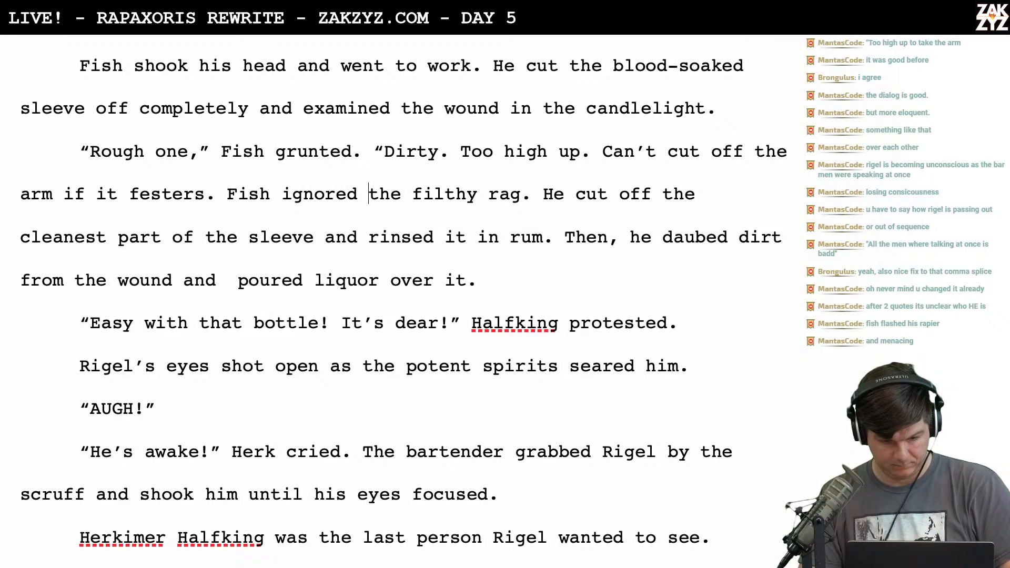
{"action": "scroll", "coordinate": [369, 163], "scroll_direction": "down", "scroll_amount": 1}
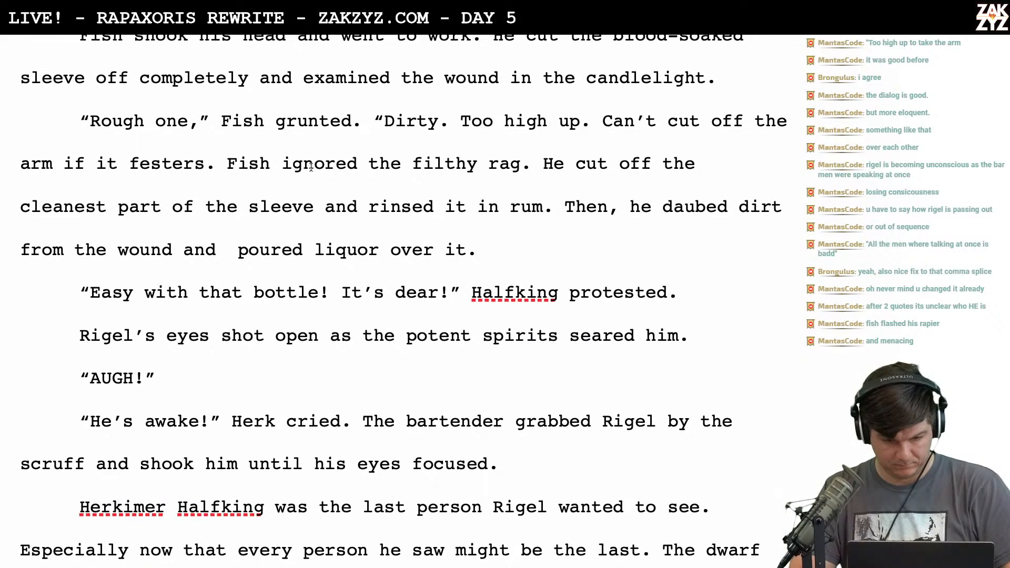
{"action": "scroll", "coordinate": [315, 168], "scroll_direction": "down", "scroll_amount": 1}
{"action": "scroll", "coordinate": [311, 167], "scroll_direction": "up", "scroll_amount": 1}
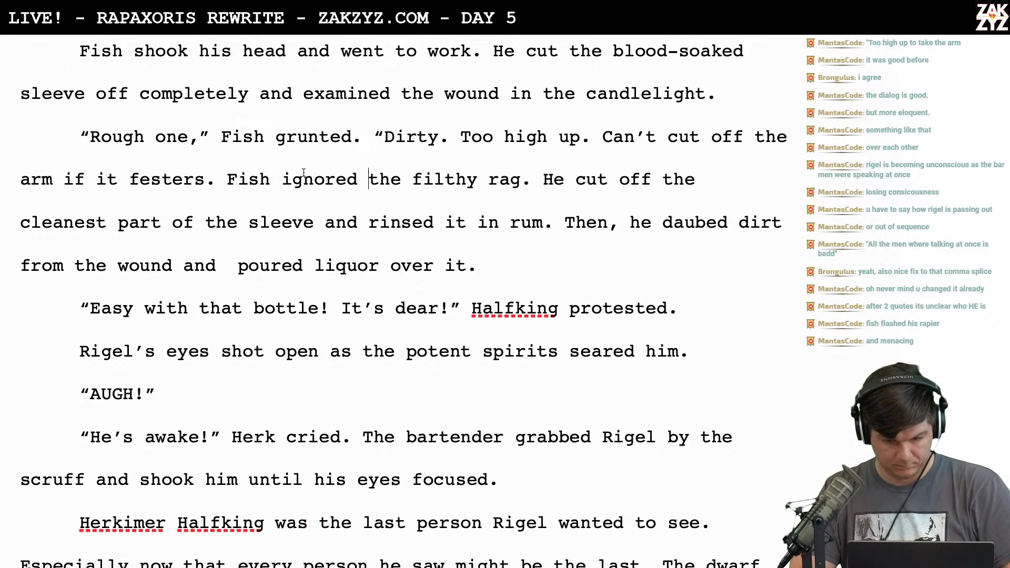
{"action": "left_click", "coordinate": [227, 179]}
{"action": "key", "text": "Return"}
Add “Fish rinsed the rag in rum and daubed dirt from the wound.” after “arm if it festers.”
{"action": "key", "text": "Left"}
{"action": "type", "text": "Fish rins"}
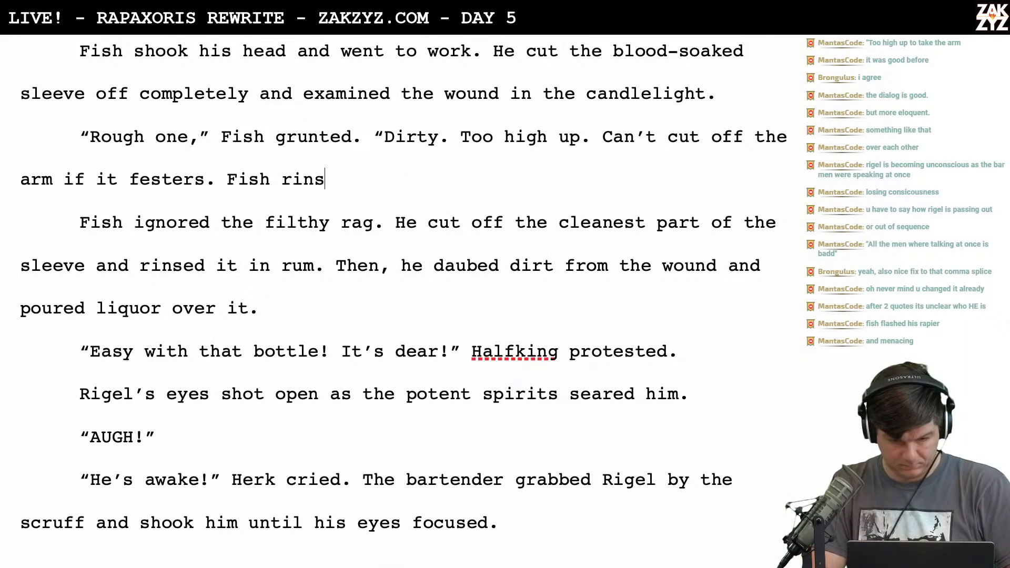
{"action": "type", "text": "ed the rag in rum and dau"}
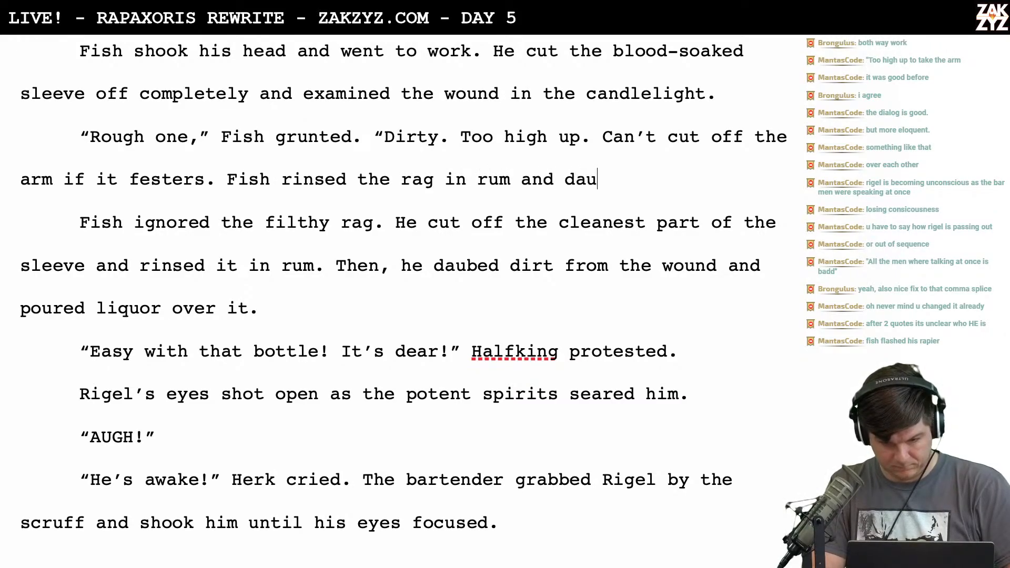
{"action": "type", "text": "bed dirt f"}
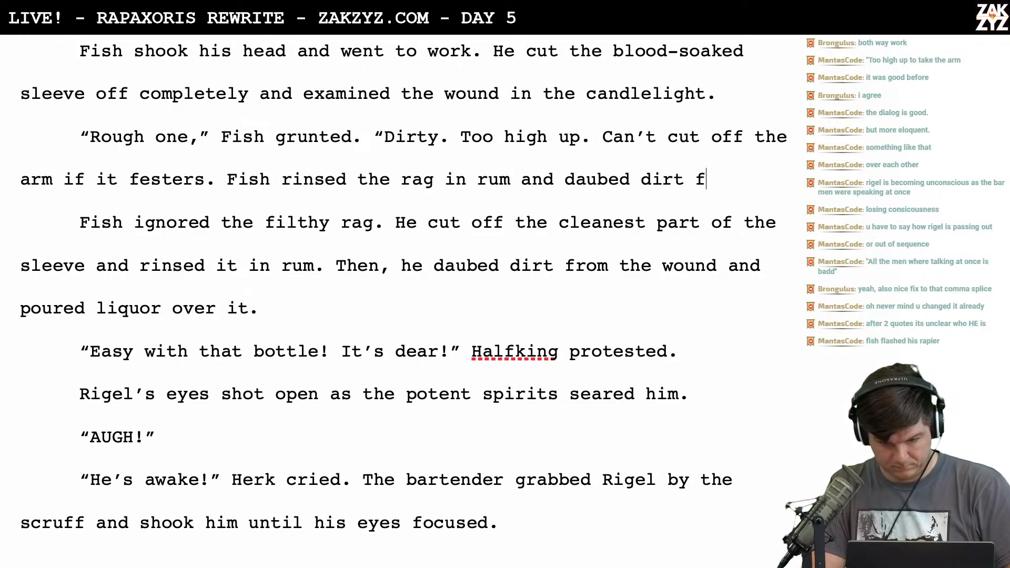
{"action": "type", "text": "rom the wound. "}
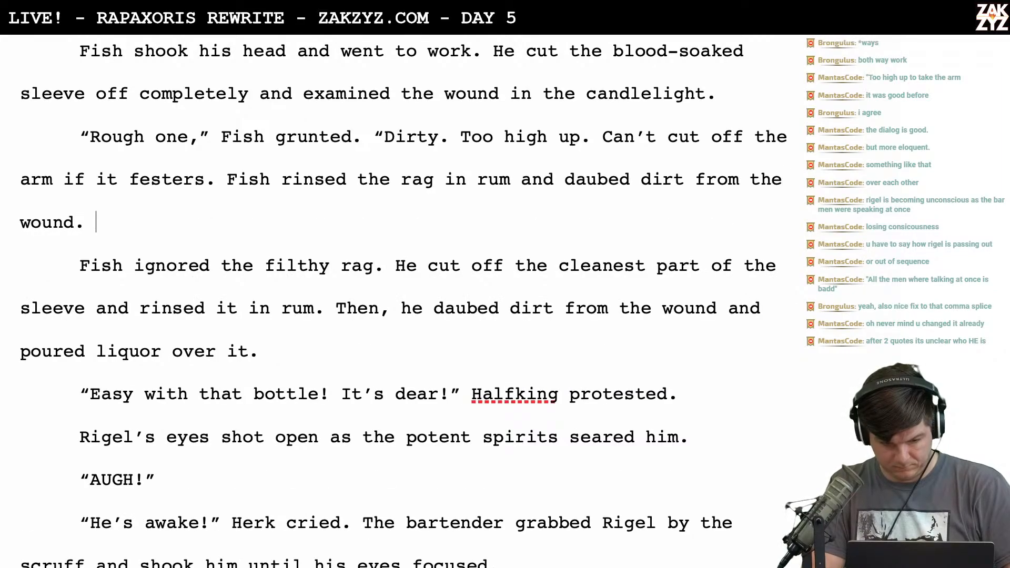
Continue the paragraph with the sentence “Then he poured liquor over it.”
{"action": "type", "text": "Then he po"}
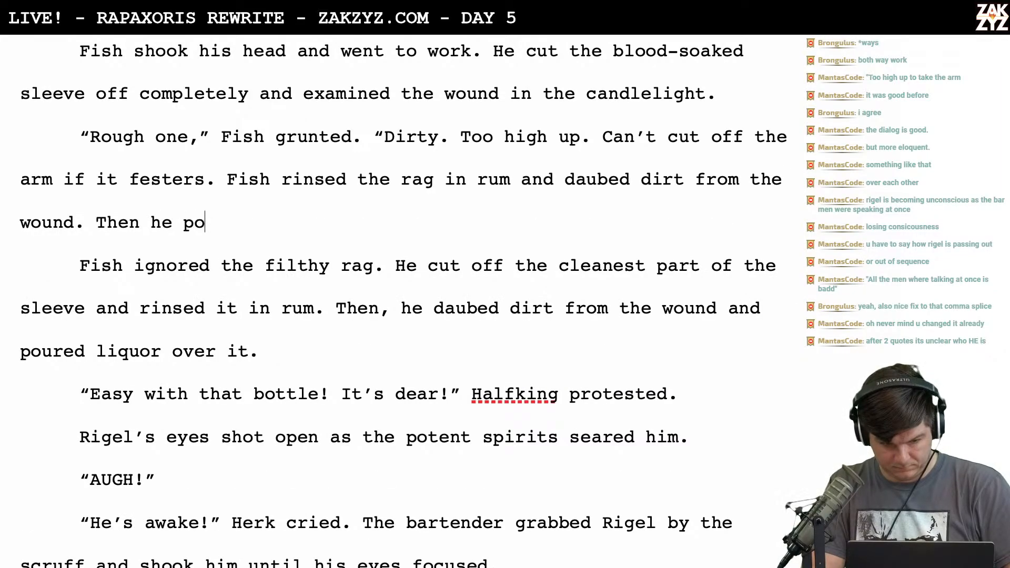
{"action": "type", "text": "ured licqo"}
{"action": "key", "text": "BackSpace"}
{"action": "key", "text": "BackSpace"}
{"action": "key", "text": "BackSpace"}
{"action": "key", "text": "BackSpace"}
{"action": "key", "text": "BackSpace"}
{"action": "type", "text": "l"}
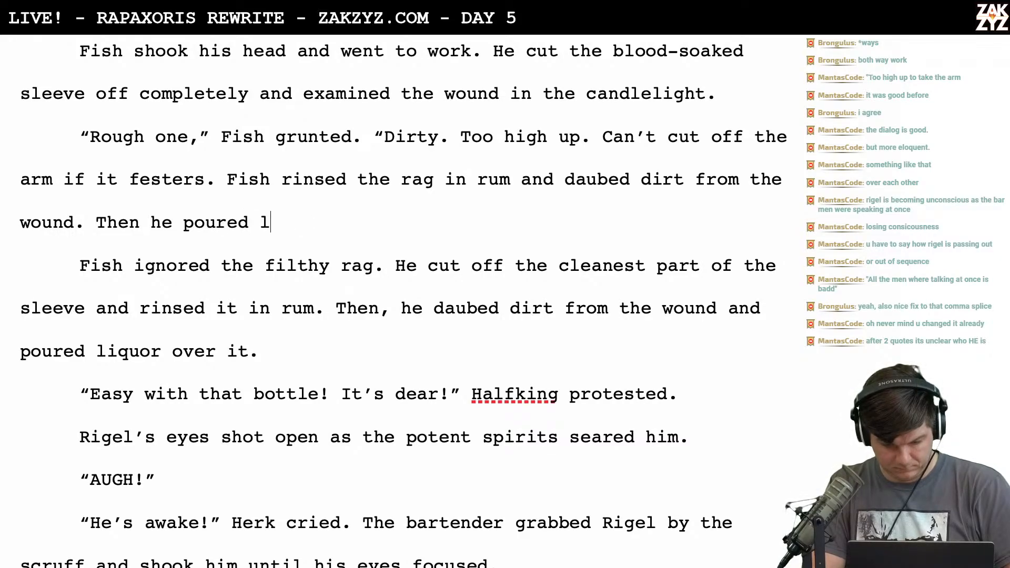
{"action": "type", "text": "iquor over it."}
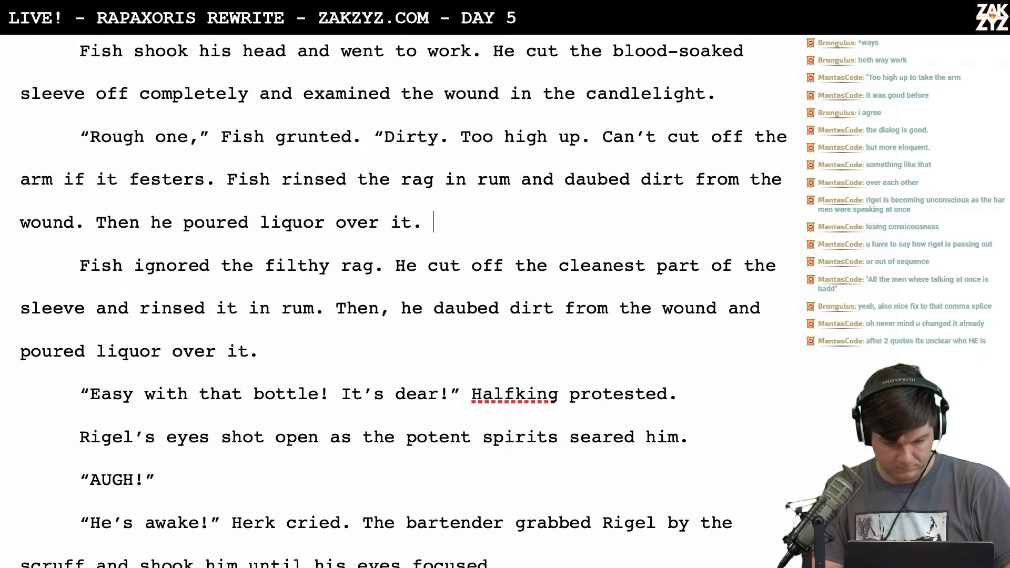
Delete the old paragraph in which Fish ignores the filthy rag and cuts off the cleanest part of the sleeve
{"action": "key", "text": "shift+Down"}
{"action": "key", "text": "shift+Down"}
{"action": "key", "text": "shift+Down"}
{"action": "key", "text": "BackSpace"}
Replace “white rum” with “Succendo” in Fish’s order for a candle and a clean rag
{"action": "scroll", "coordinate": [403, 300], "scroll_direction": "down", "scroll_amount": 4}
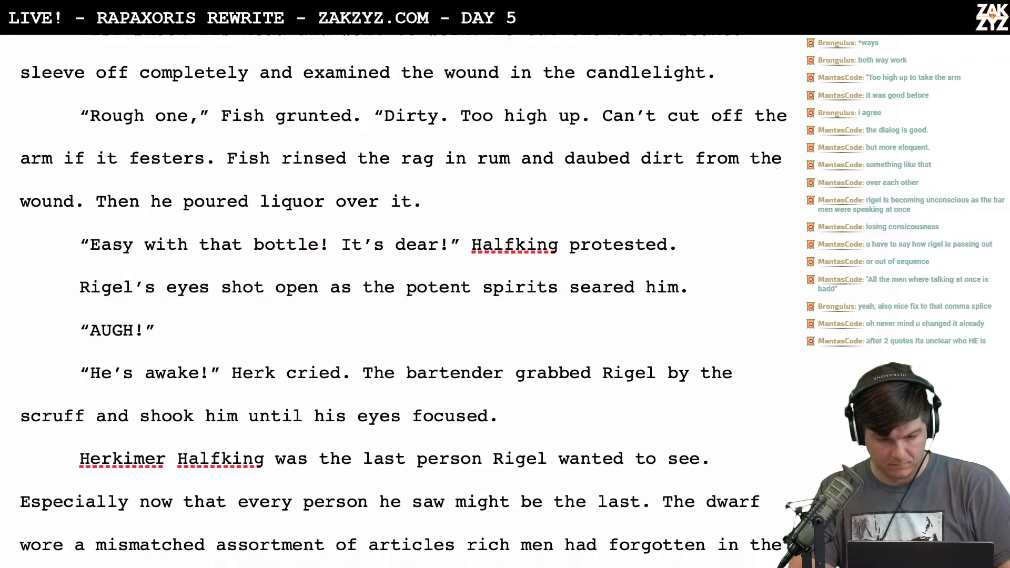
{"action": "scroll", "coordinate": [403, 300], "scroll_direction": "up", "scroll_amount": 8}
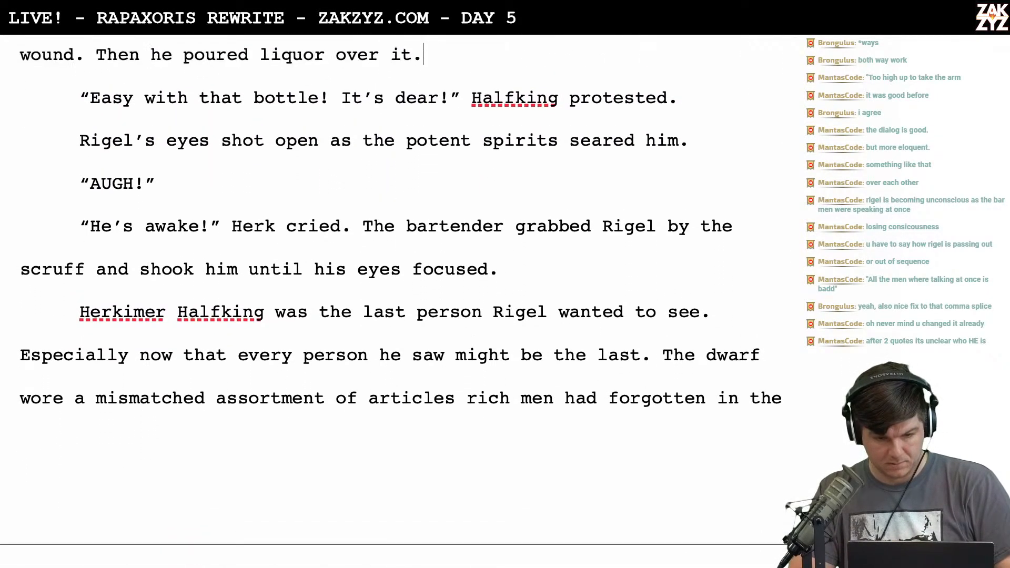
{"action": "scroll", "coordinate": [403, 300], "scroll_direction": "down", "scroll_amount": 1}
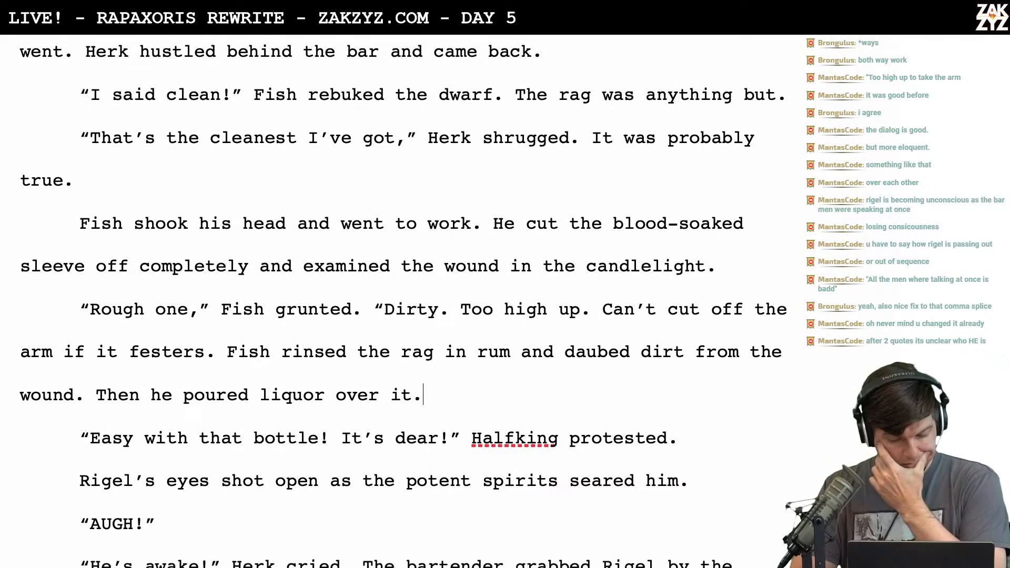
{"action": "scroll", "coordinate": [403, 300], "scroll_direction": "up", "scroll_amount": 5}
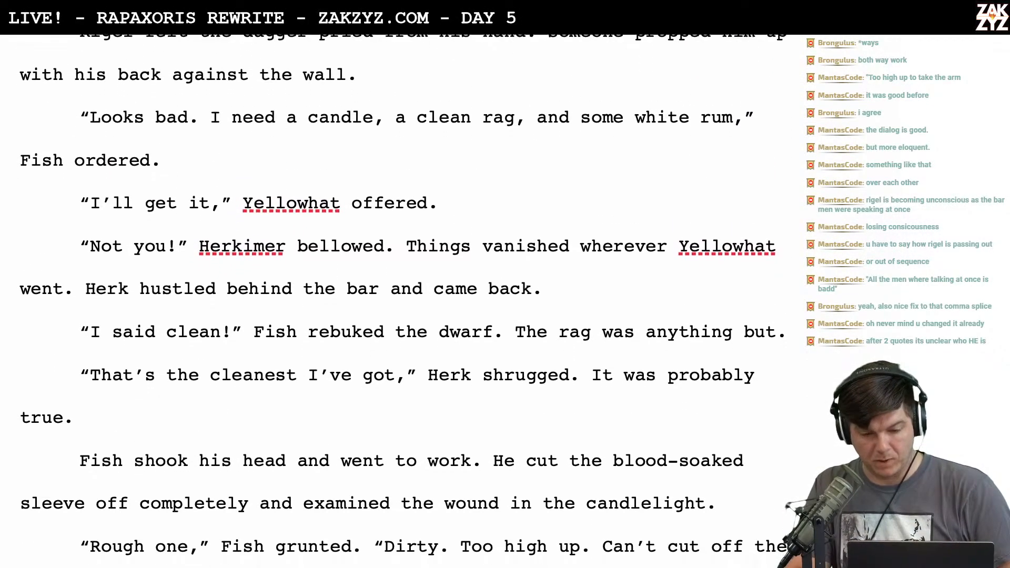
{"action": "key", "text": "Left"}
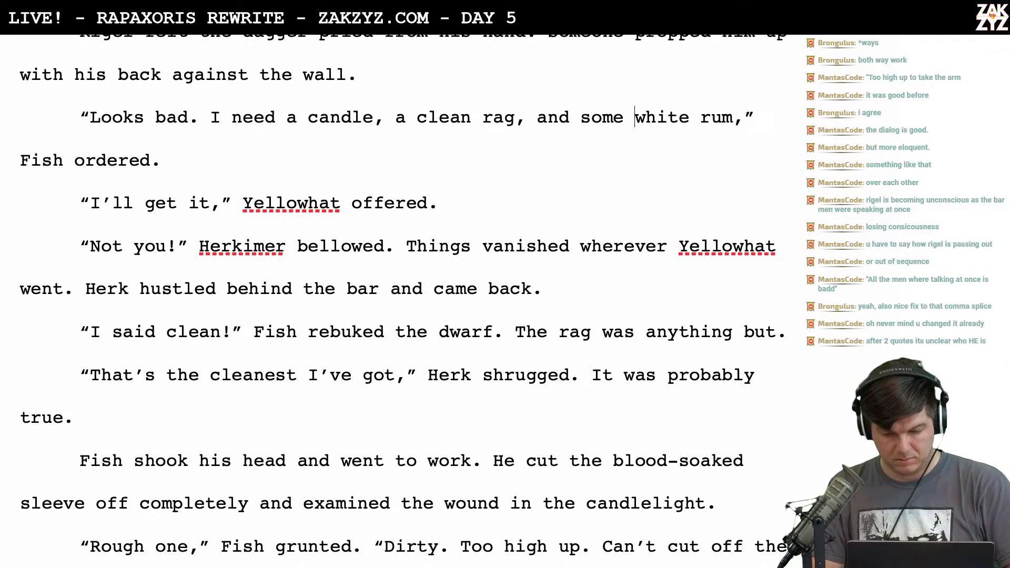
{"action": "type", "text": "S"}
{"action": "type", "text": "uccendo."}
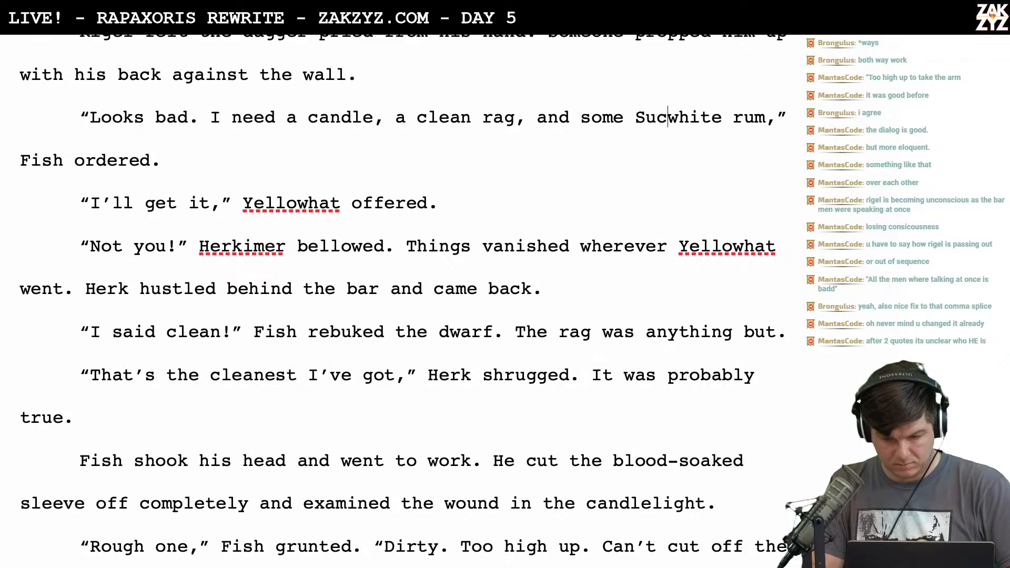
{"action": "key", "text": "shift+Right"}
{"action": "key", "text": "shift+Right"}
{"action": "key", "text": "shift+Right"}
{"action": "key", "text": "shift+Right"}
{"action": "key", "text": "shift+Right"}
{"action": "key", "text": "shift+Right"}
{"action": "key", "text": "shift+Right"}
{"action": "key", "text": "shift+Right"}
{"action": "key", "text": "shift+Right"}
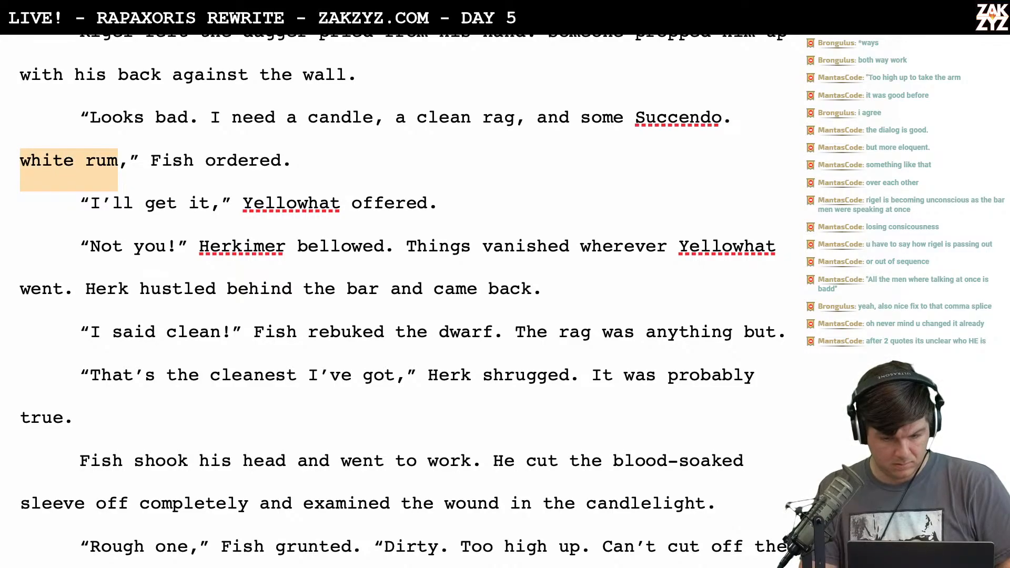
{"action": "key", "text": "BackSpace"}
{"action": "key", "text": "BackSpace"}
{"action": "key", "text": "BackSpace"}
{"action": "scroll", "coordinate": [403, 301], "scroll_direction": "down", "scroll_amount": 1}
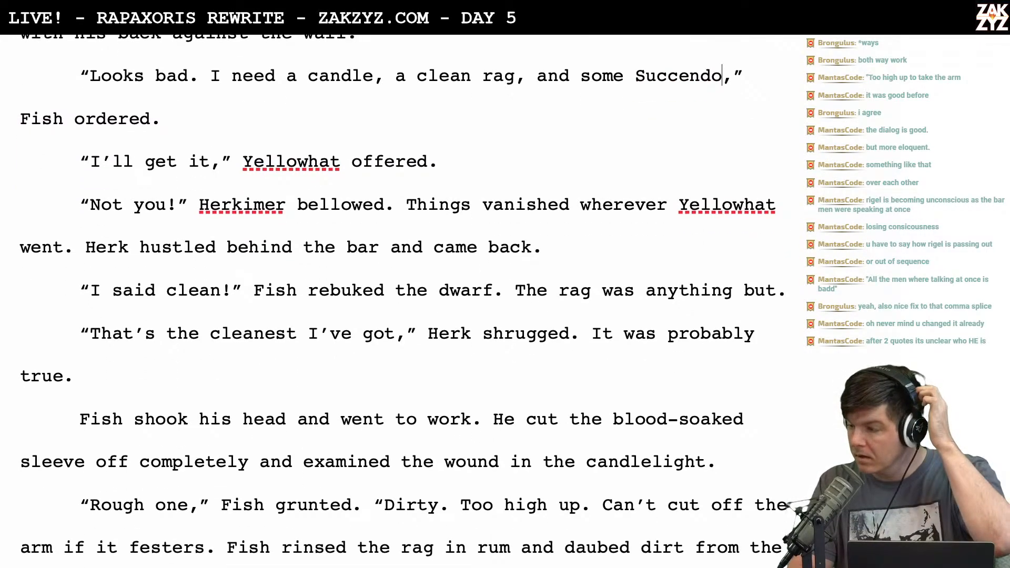
Read through the scene from Fish's request for supplies to the treatment of Rigel's wound
{"action": "scroll", "coordinate": [397, 302], "scroll_direction": "down", "scroll_amount": 4}
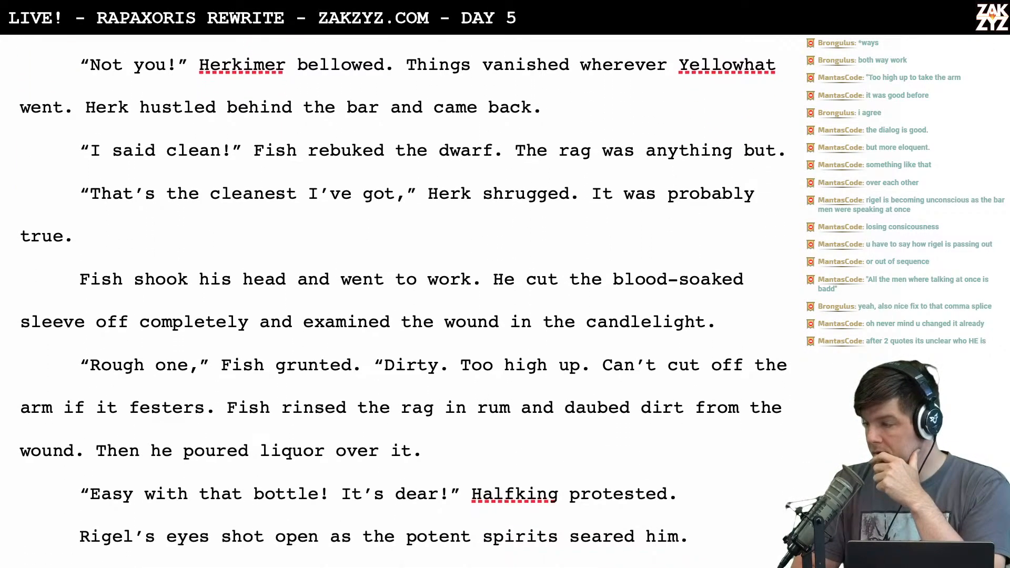
{"action": "scroll", "coordinate": [397, 301], "scroll_direction": "down", "scroll_amount": 2}
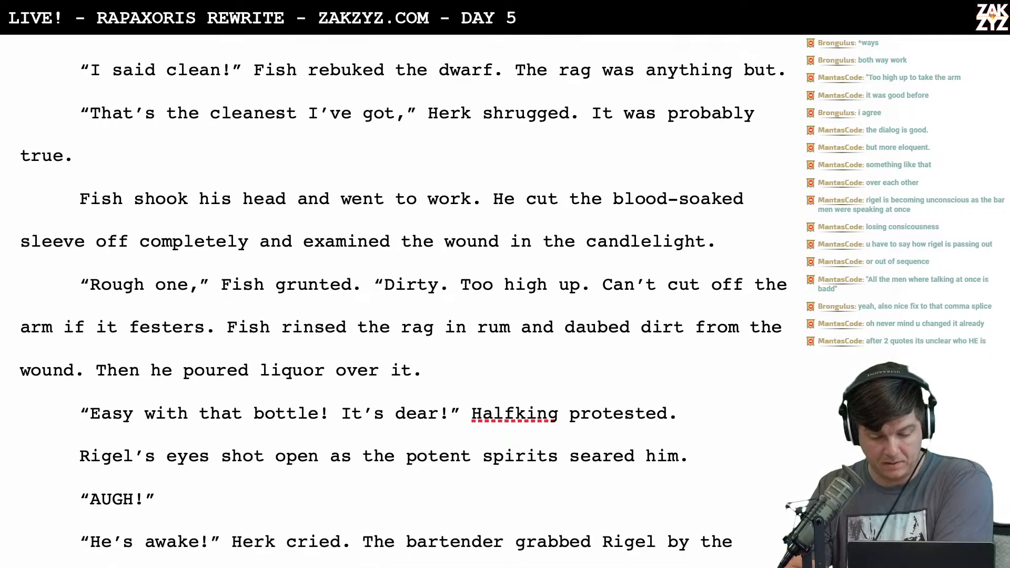
{"action": "scroll", "coordinate": [398, 302], "scroll_direction": "down", "scroll_amount": 1}
{"action": "scroll", "coordinate": [398, 301], "scroll_direction": "up", "scroll_amount": 2}
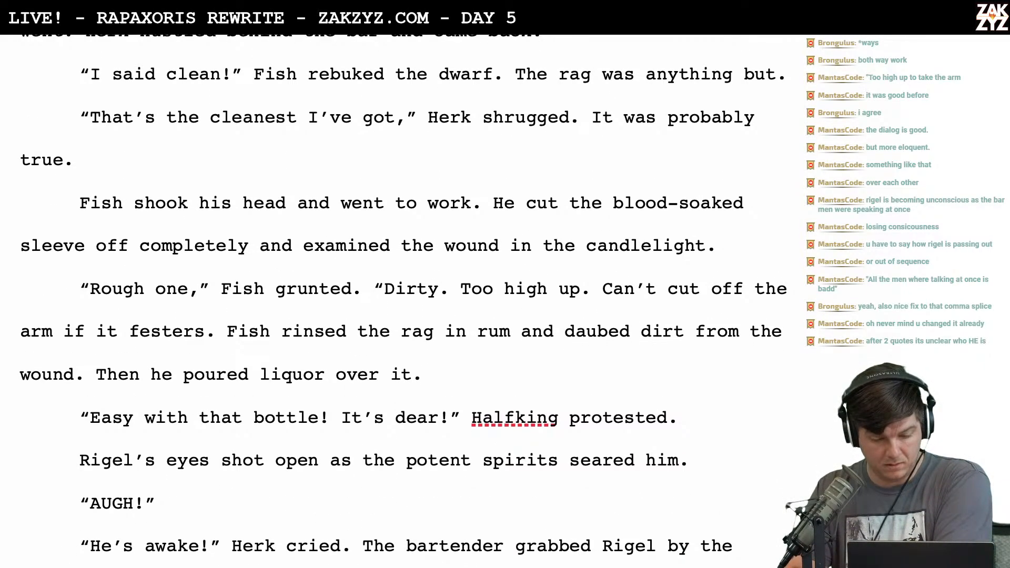
{"action": "scroll", "coordinate": [598, 177], "scroll_direction": "up", "scroll_amount": 8}
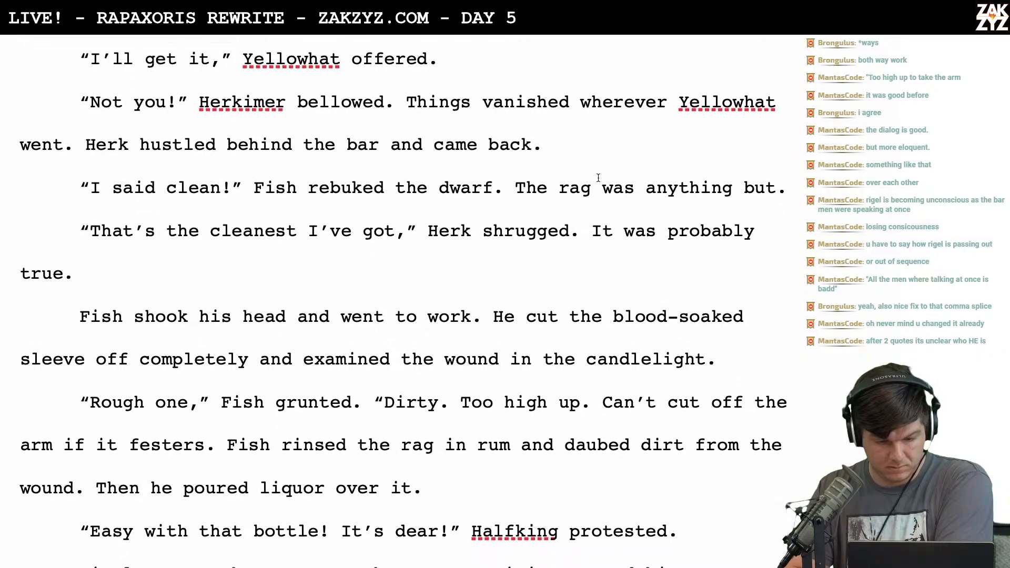
{"action": "scroll", "coordinate": [599, 178], "scroll_direction": "down", "scroll_amount": 4}
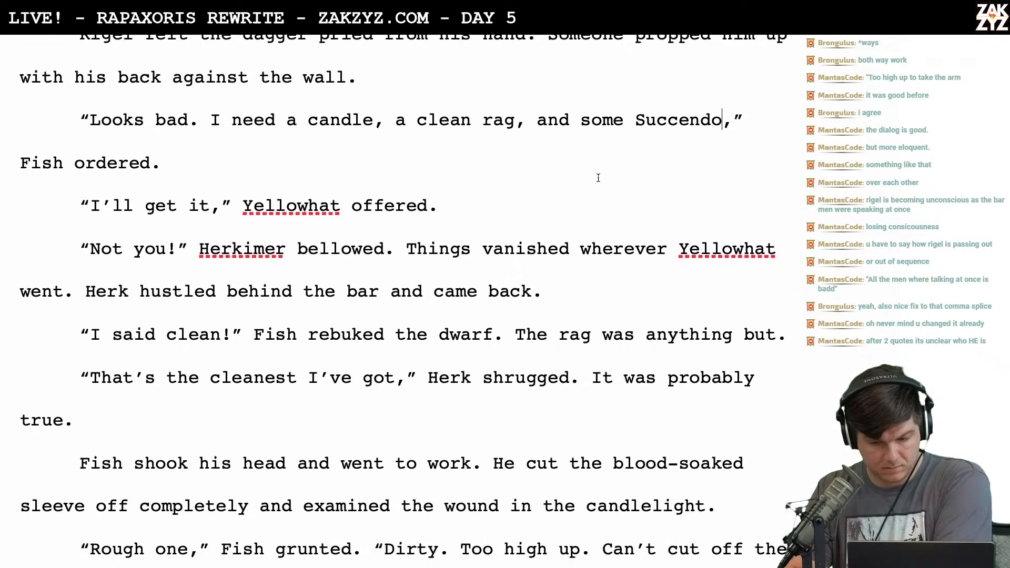
{"action": "scroll", "coordinate": [401, 216], "scroll_direction": "down", "scroll_amount": 1}
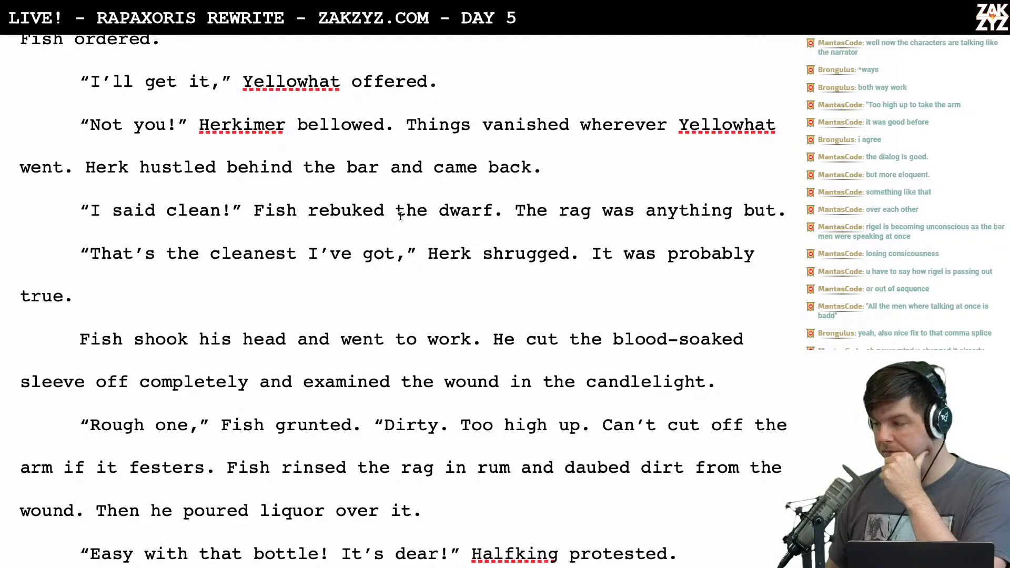
{"action": "scroll", "coordinate": [401, 216], "scroll_direction": "down", "scroll_amount": 4}
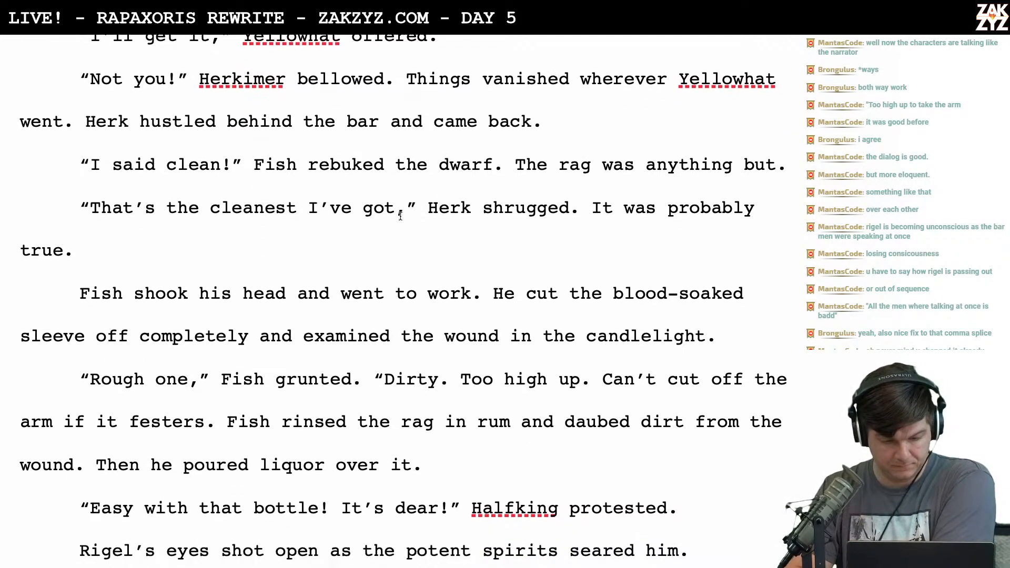
{"action": "scroll", "coordinate": [401, 215], "scroll_direction": "down", "scroll_amount": 3}
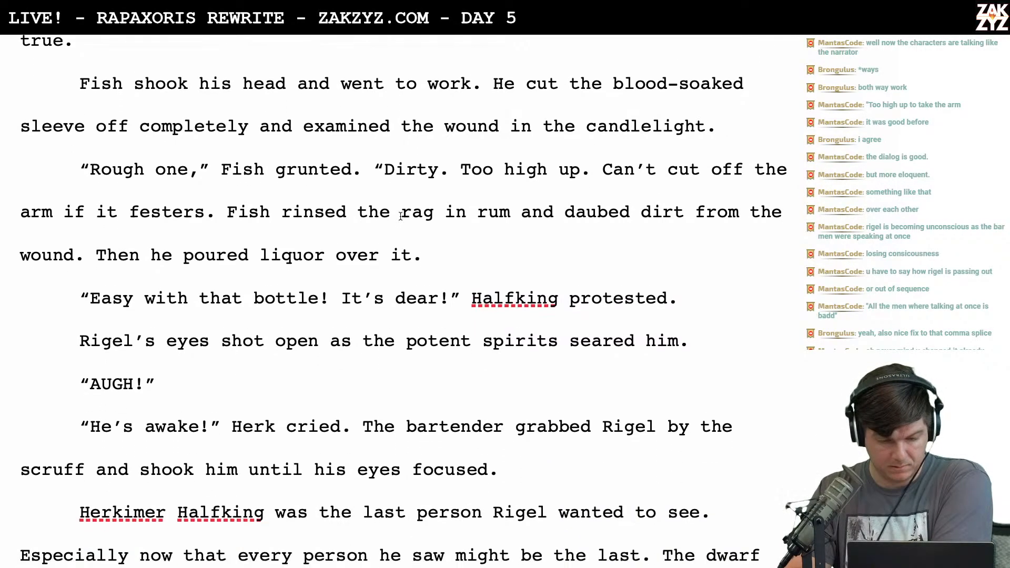
{"action": "scroll", "coordinate": [468, 154], "scroll_direction": "down", "scroll_amount": 1}
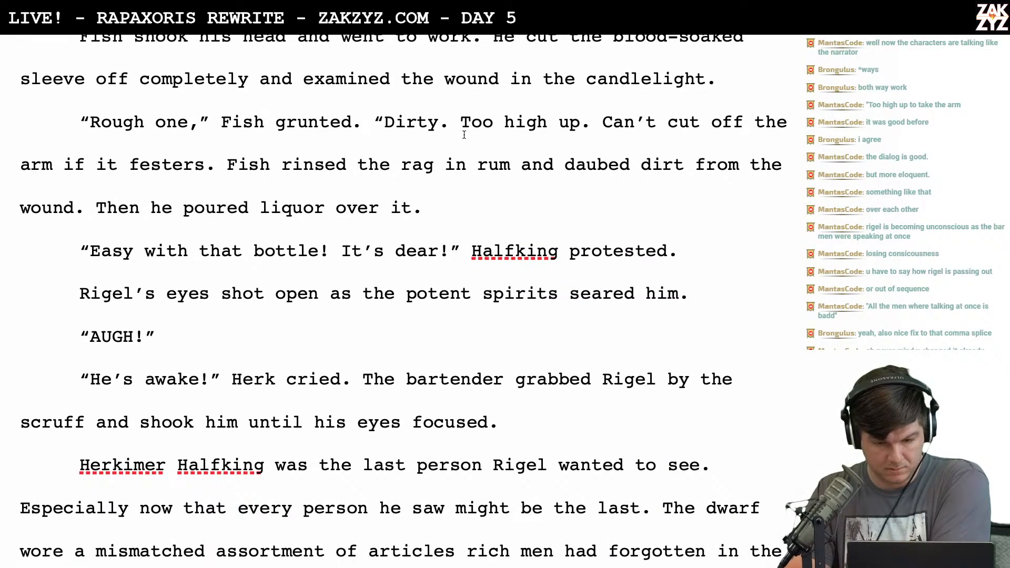
Join Fish's fragments "Dirty. Too high up." into "Dirty and too high up."
{"action": "scroll", "coordinate": [464, 135], "scroll_direction": "down", "scroll_amount": 1}
{"action": "left_click", "coordinate": [451, 108]}
{"action": "key", "text": "BackSpace"}
{"action": "type", "text": "a"}
{"action": "key", "text": "BackSpace"}
{"action": "type", "text": "and"}
{"action": "key", "text": "BackSpace"}
{"action": "type", "text": "t"}
{"action": "scroll", "coordinate": [401, 292], "scroll_direction": "down", "scroll_amount": 1}
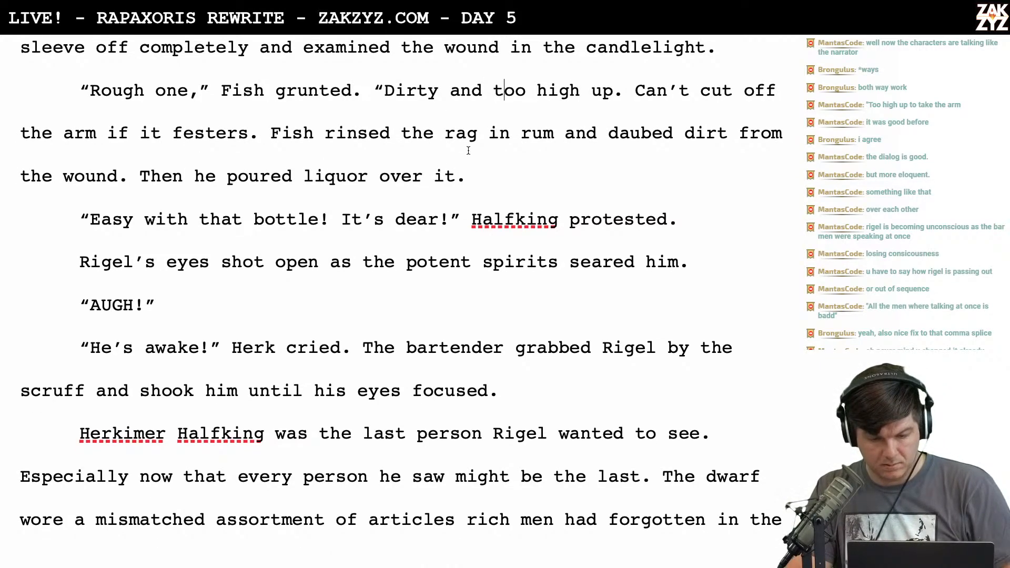
{"action": "scroll", "coordinate": [421, 132], "scroll_direction": "up", "scroll_amount": 1}
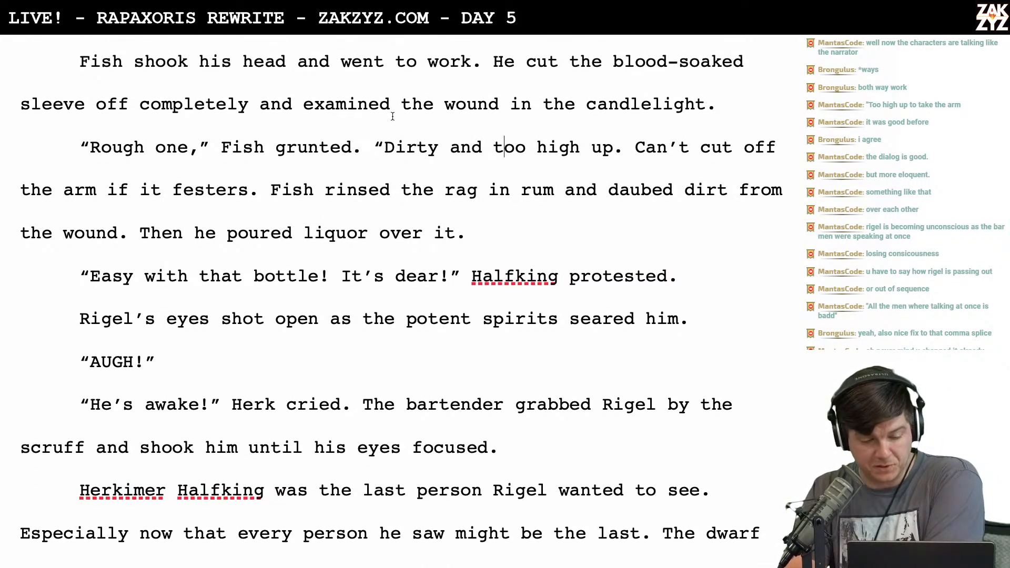
{"action": "scroll", "coordinate": [421, 138], "scroll_direction": "down", "scroll_amount": 1}
{"action": "left_click", "coordinate": [504, 123]}
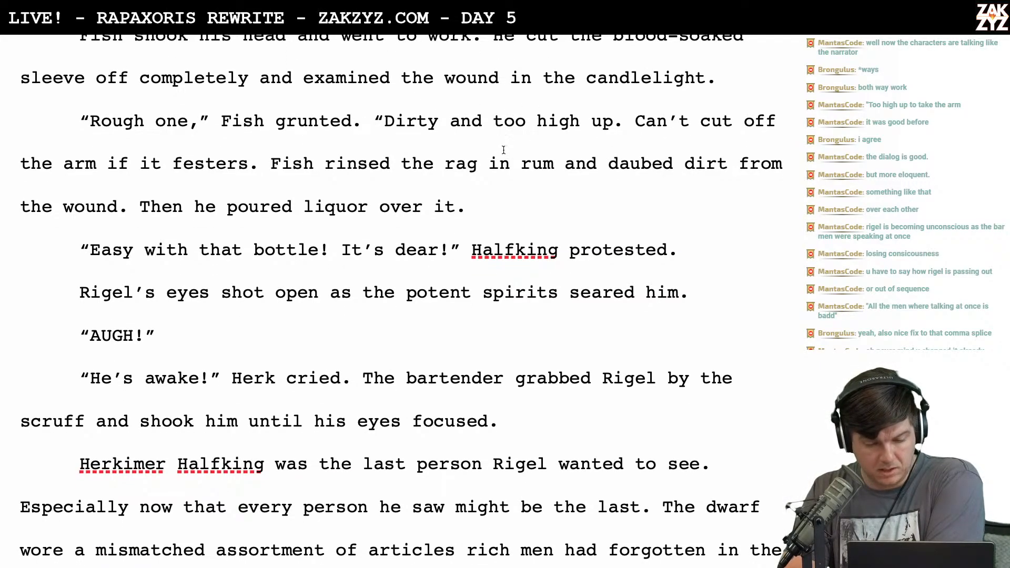
Add the closing quotation mark after "if it festers." and start a new paragraph at "Fish rinsed the rag"
{"action": "scroll", "coordinate": [582, 169], "scroll_direction": "down", "scroll_amount": 1}
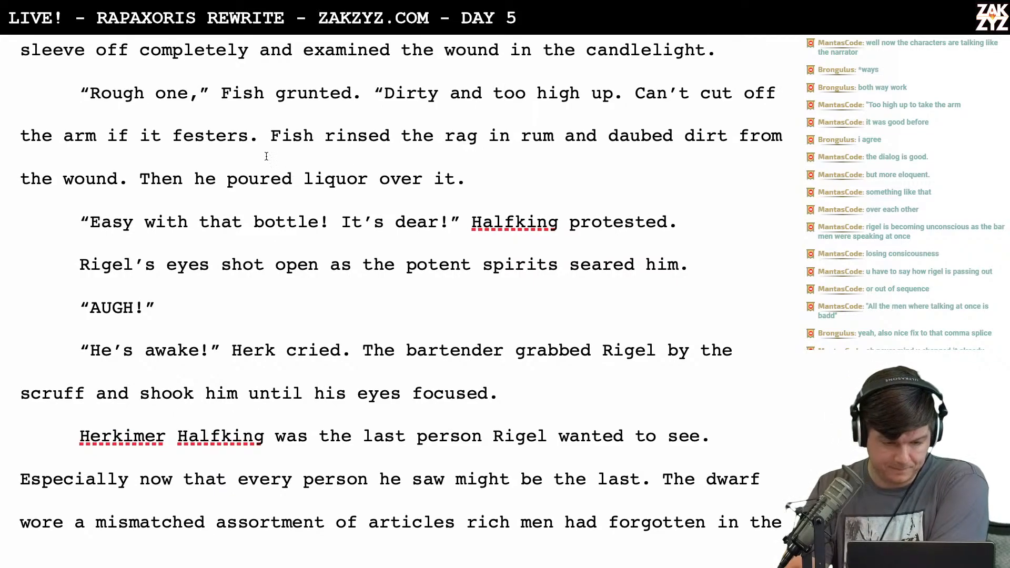
{"action": "left_click", "coordinate": [255, 141]}
{"action": "key", "text": "BackSpace"}
{"action": "type", "text": ".\""}
{"action": "key", "text": "Return"}
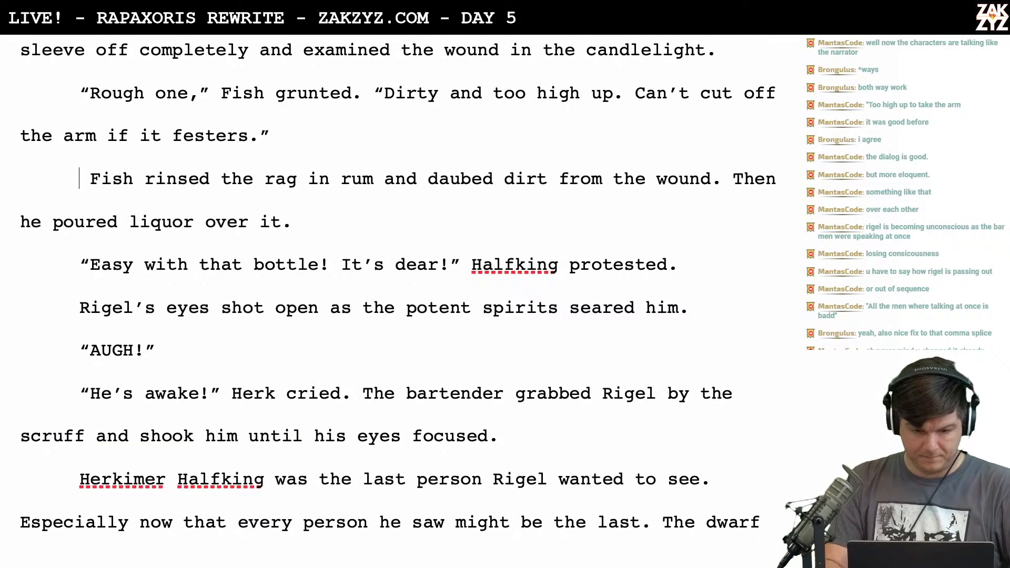
Replace "rum" with "Succendo" in the sentence about Fish rinsing the rag
{"action": "left_click", "coordinate": [371, 179]}
{"action": "key", "text": "BackSpace"}
{"action": "key", "text": "BackSpace"}
{"action": "key", "text": "BackSpace"}
{"action": "key", "text": "BackSpace"}
{"action": "key", "text": "BackSpace"}
{"action": "type", "text": "n Succendo"}
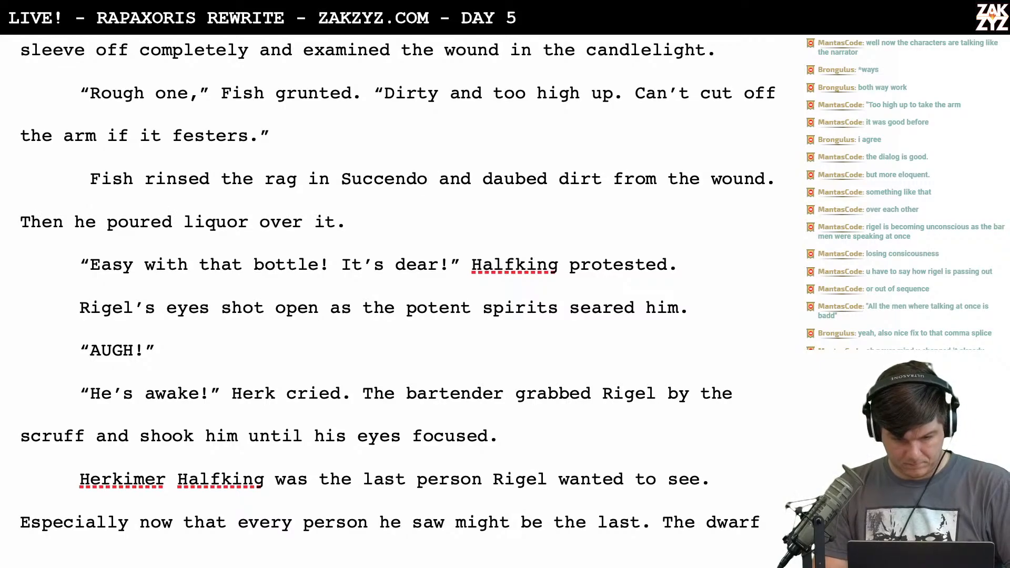
{"action": "left_click", "coordinate": [347, 221]}
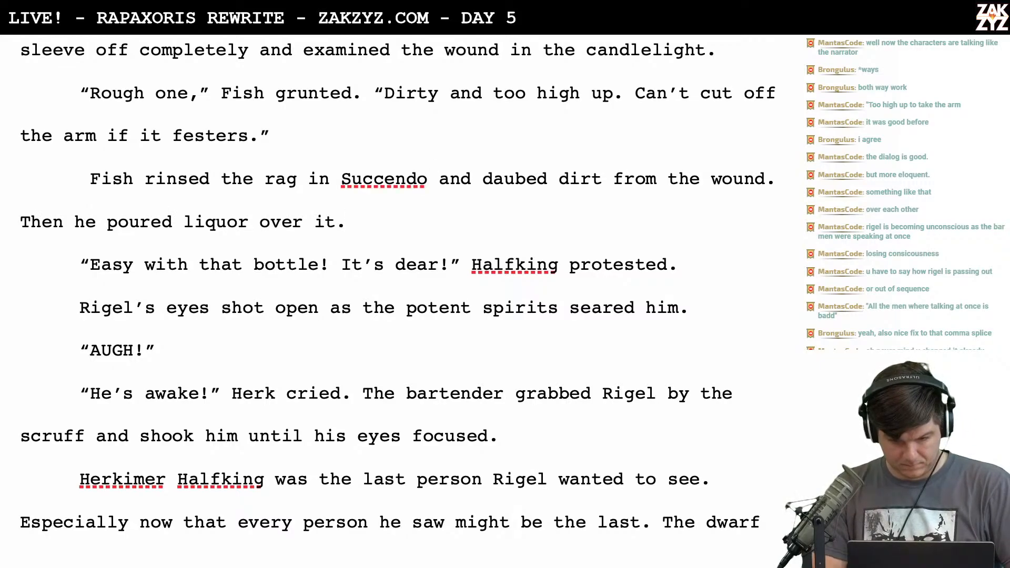
{"action": "scroll", "coordinate": [399, 284], "scroll_direction": "down", "scroll_amount": 1}
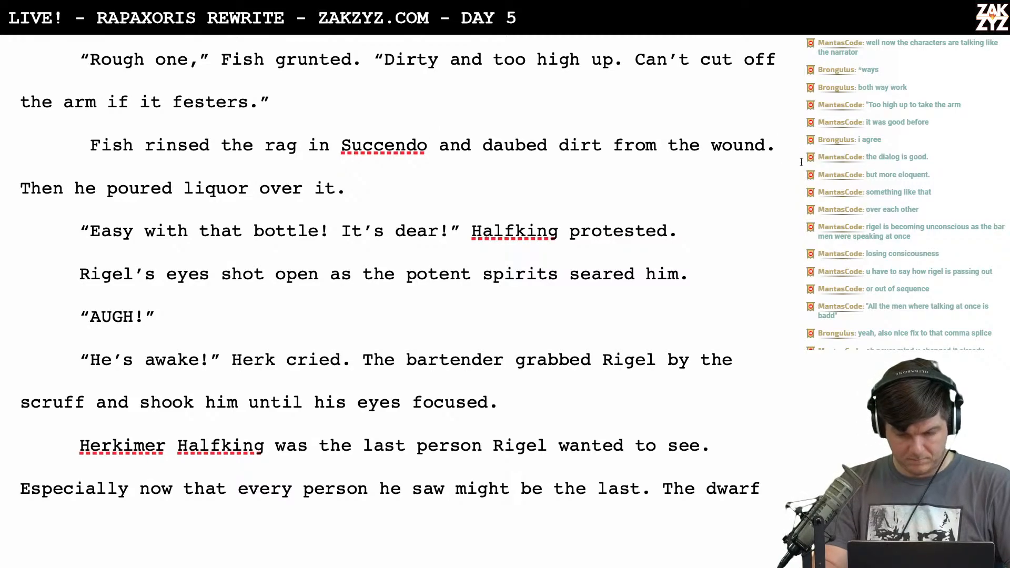
{"action": "type", "text": "Then he poi"}
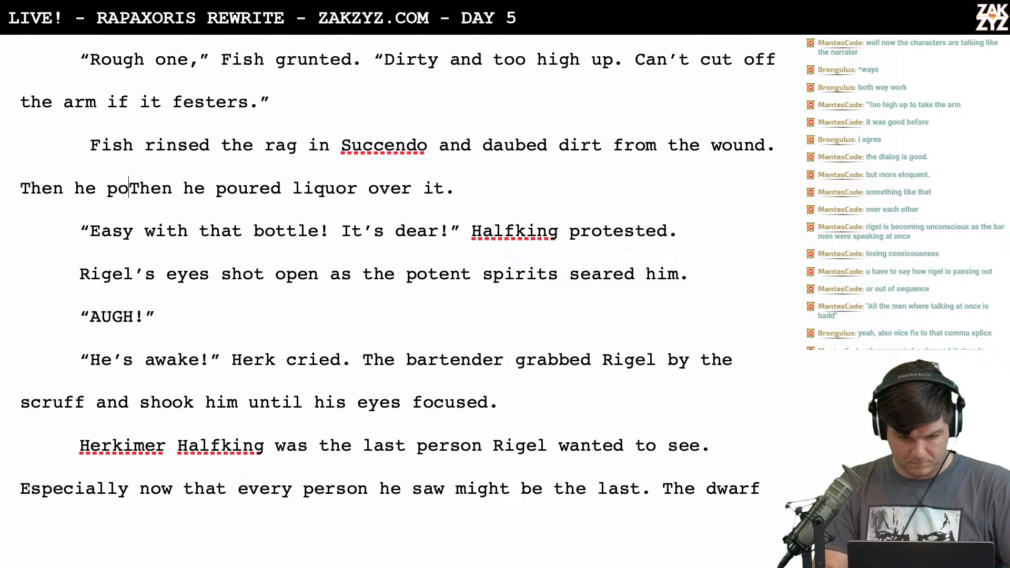
{"action": "type", "text": "ured the l"}
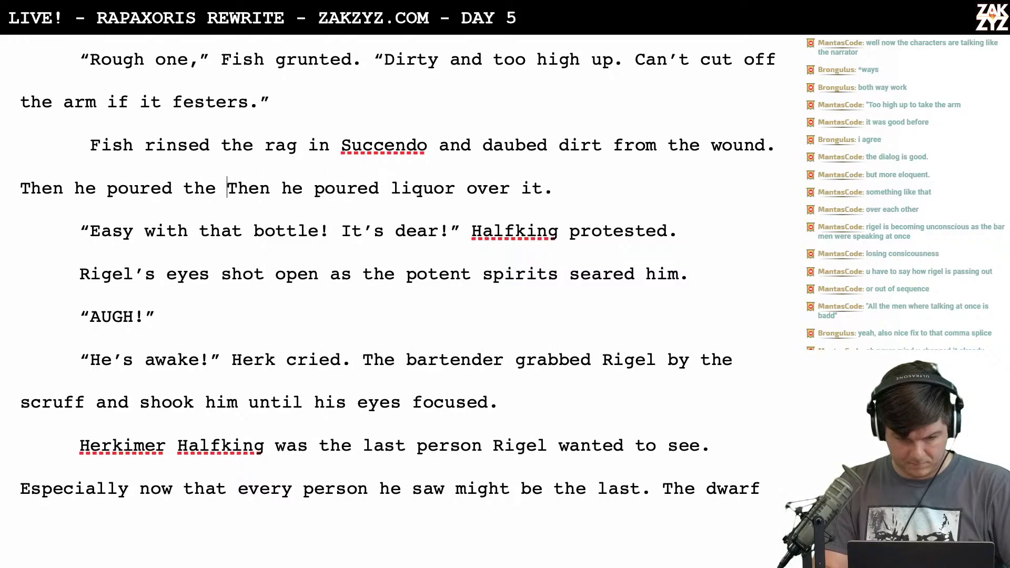
{"action": "type", "text": "iqour"}
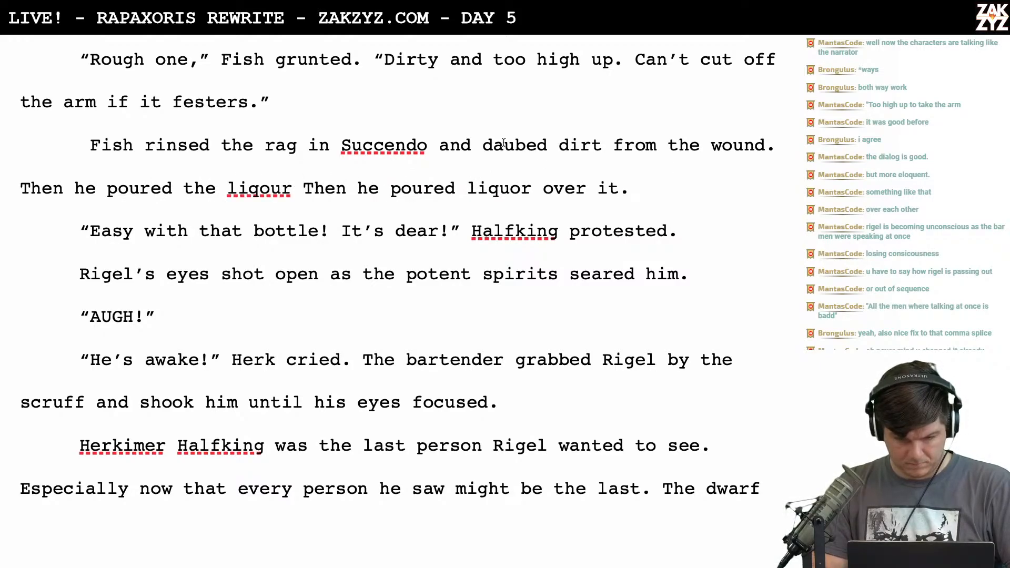
Break the paragraph after "Succendo and" and continue it with "scrubbed dirt from the wound. Then he poured the liqour directly onto it."
{"action": "left_click", "coordinate": [472, 148]}
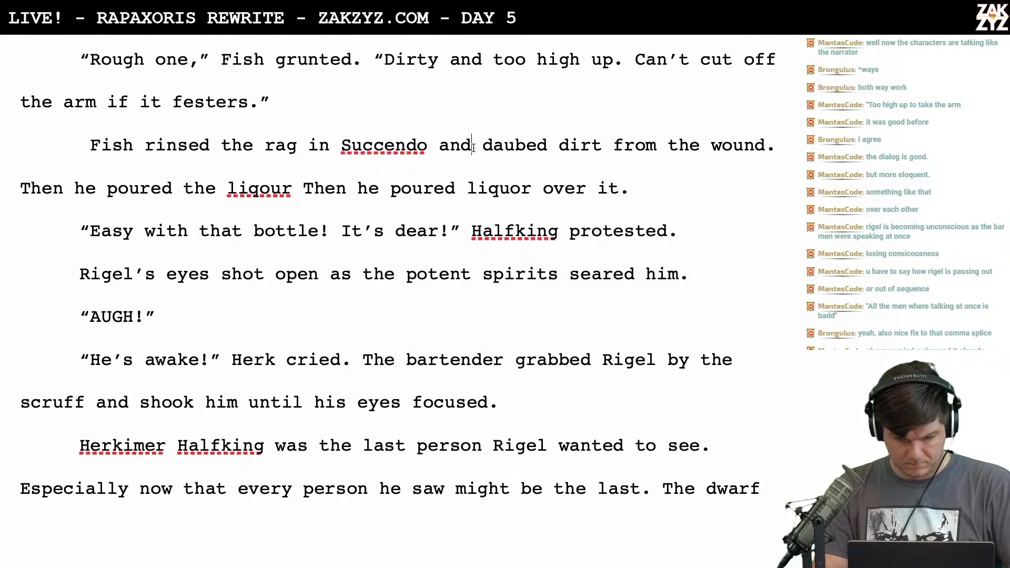
{"action": "key", "text": "Return"}
{"action": "key", "text": "Left"}
{"action": "type", "text": "scrubb"}
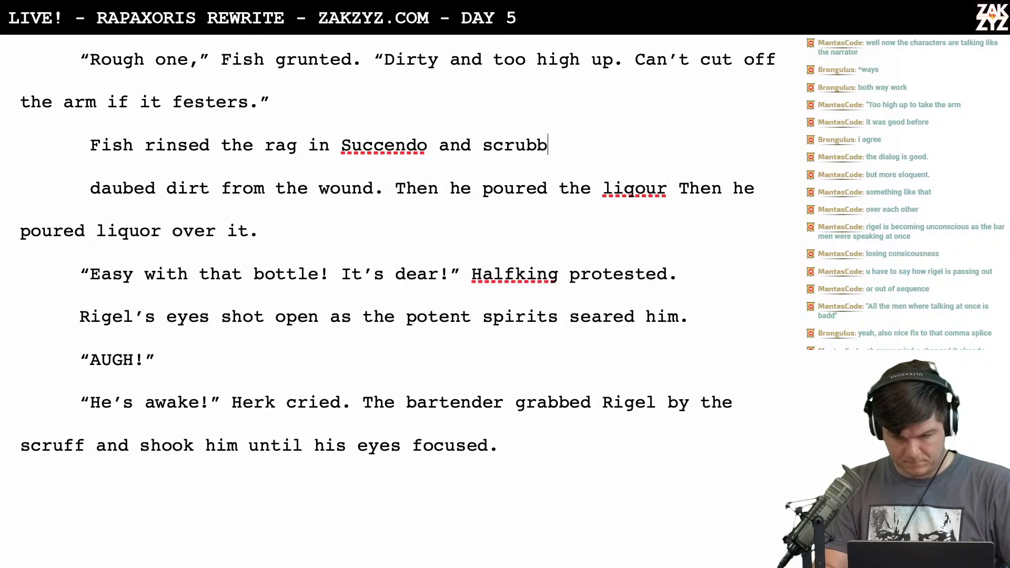
{"action": "type", "text": "ed dirt from "}
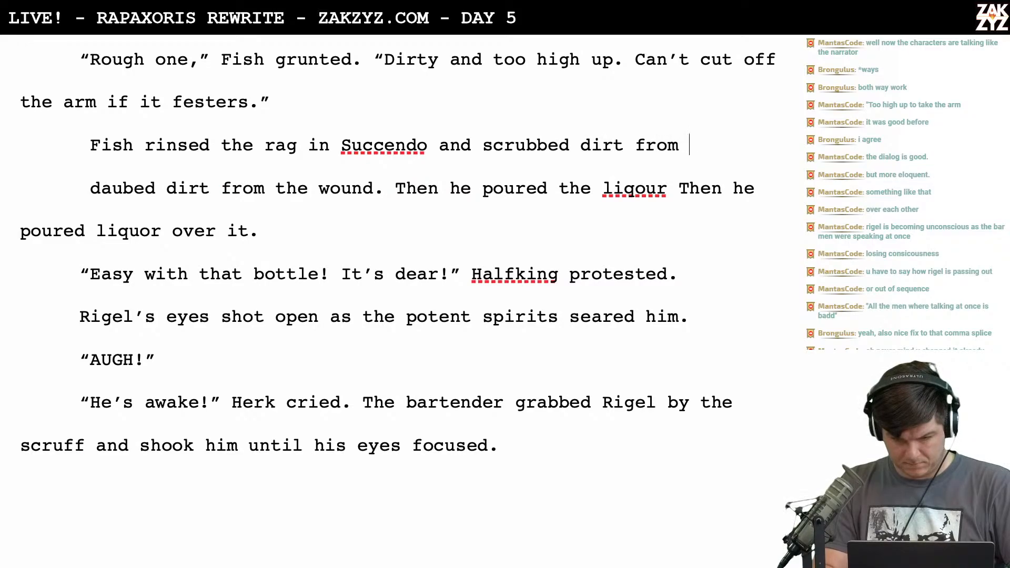
{"action": "type", "text": "the wound. Then "}
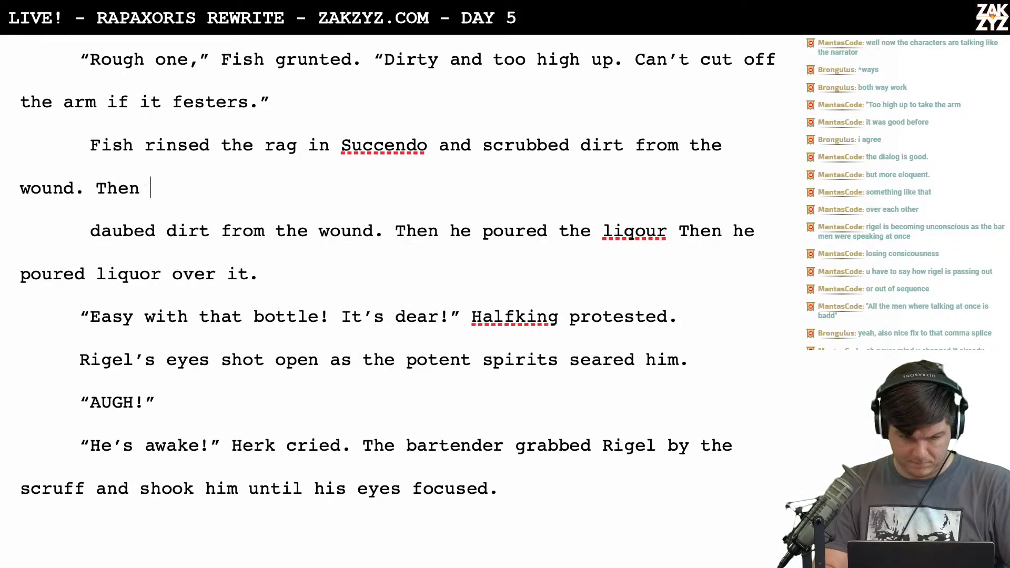
{"action": "type", "text": "he poured "}
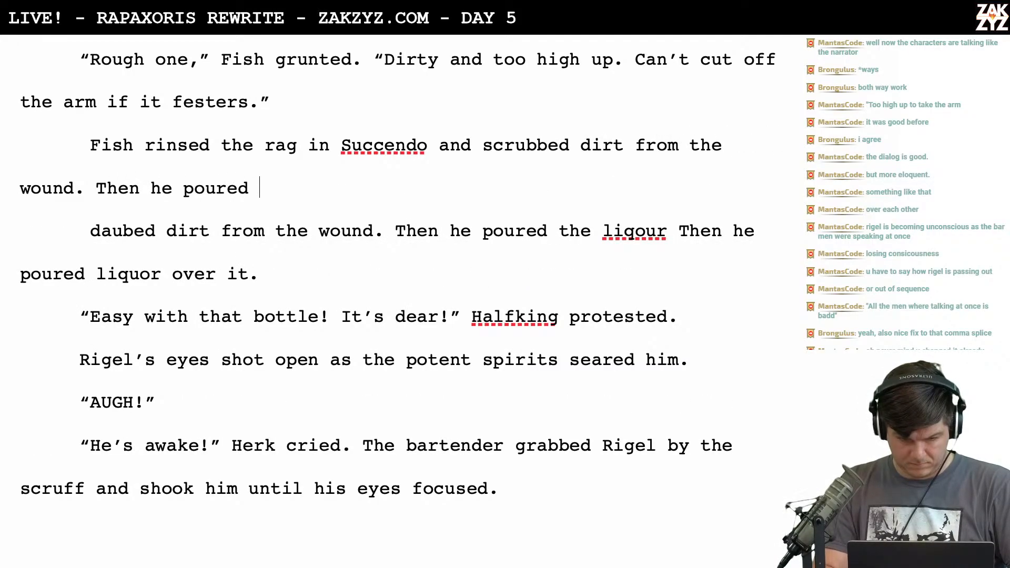
{"action": "type", "text": "the liqour dir"}
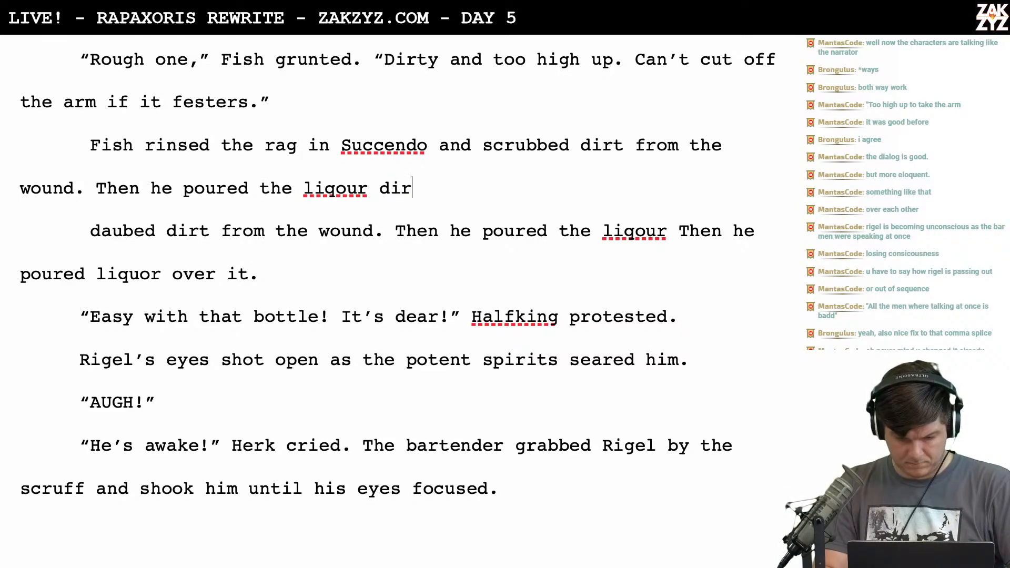
{"action": "type", "text": "ectly onto it."}
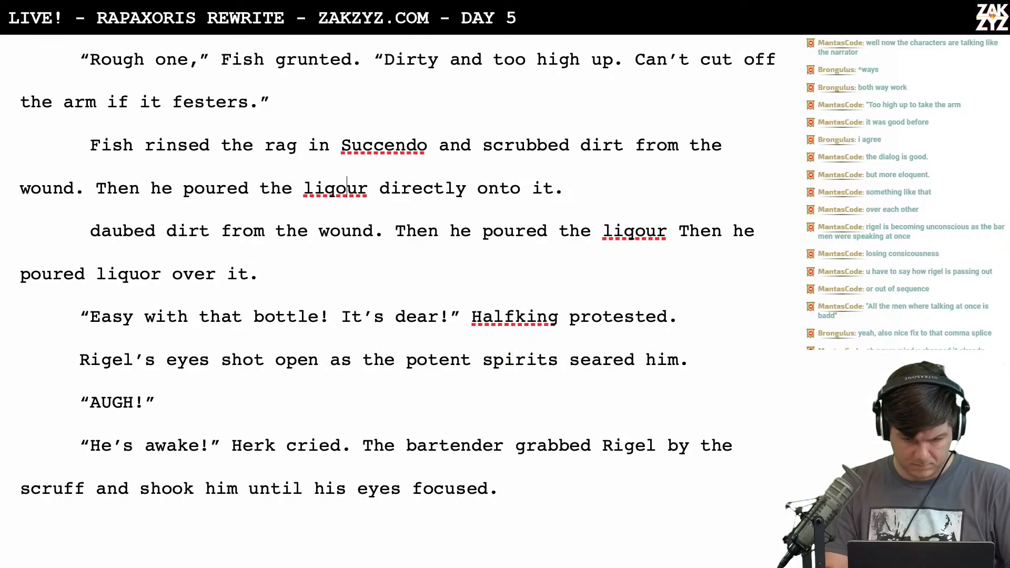
Correct the misspelled "liqour" to "liquor" and replace "it" with "the puncture" in the rewritten sentence
{"action": "key", "text": "BackSpace"}
{"action": "key", "text": "Right"}
{"action": "type", "text": "o"}
{"action": "key", "text": "Right"}
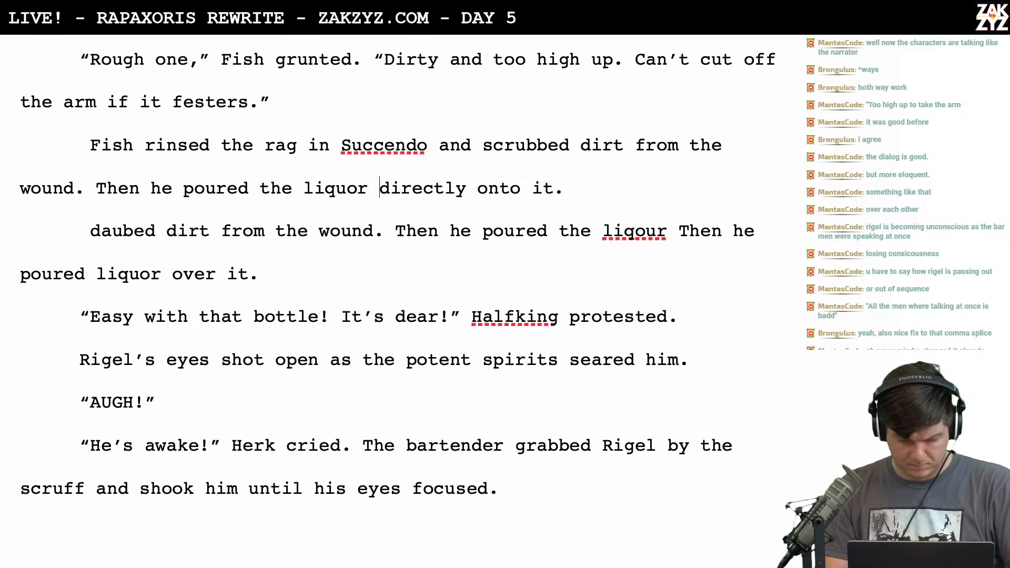
{"action": "key", "text": "BackSpace"}
{"action": "key", "text": "BackSpace"}
{"action": "type", "text": "the puncture"}
Delete the leftover old paragraph from "daubed dirt from the wound" to "poured liquor over it."
{"action": "key", "text": "End"}
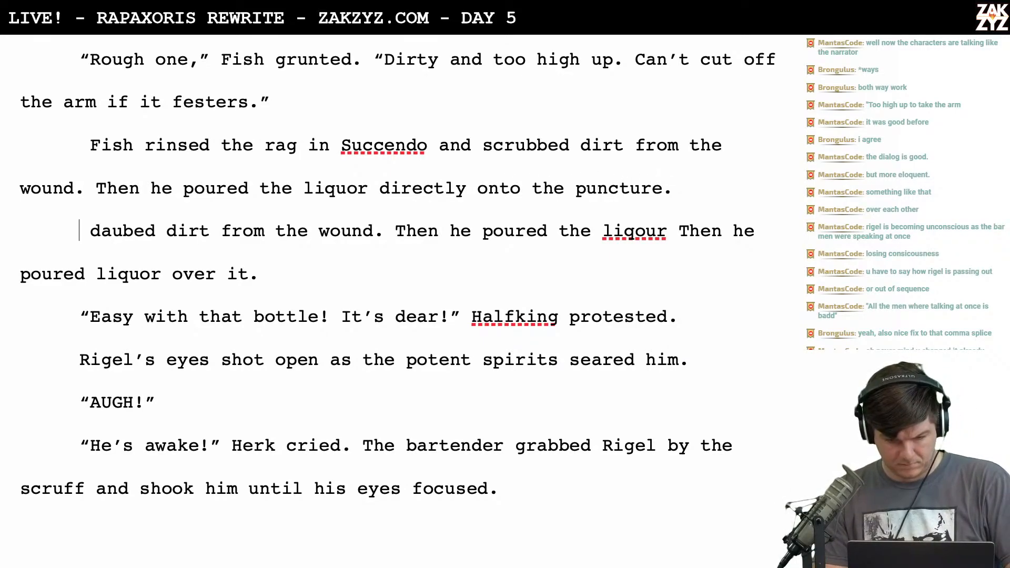
{"action": "key", "text": "shift+Down"}
{"action": "key", "text": "shift+End"}
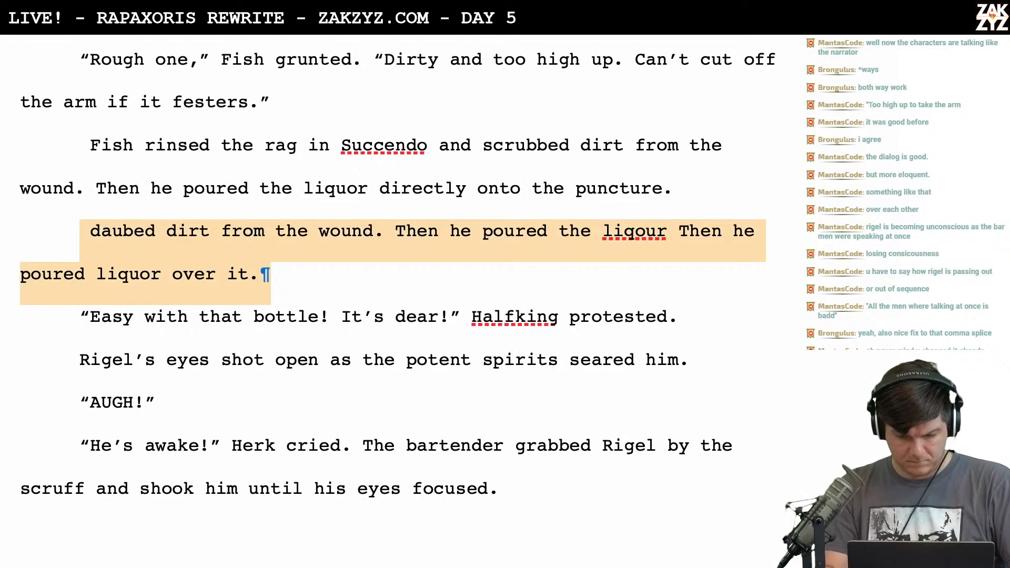
{"action": "key", "text": "BackSpace"}
{"action": "key", "text": "Return"}
{"action": "type", "text": "Ri"}
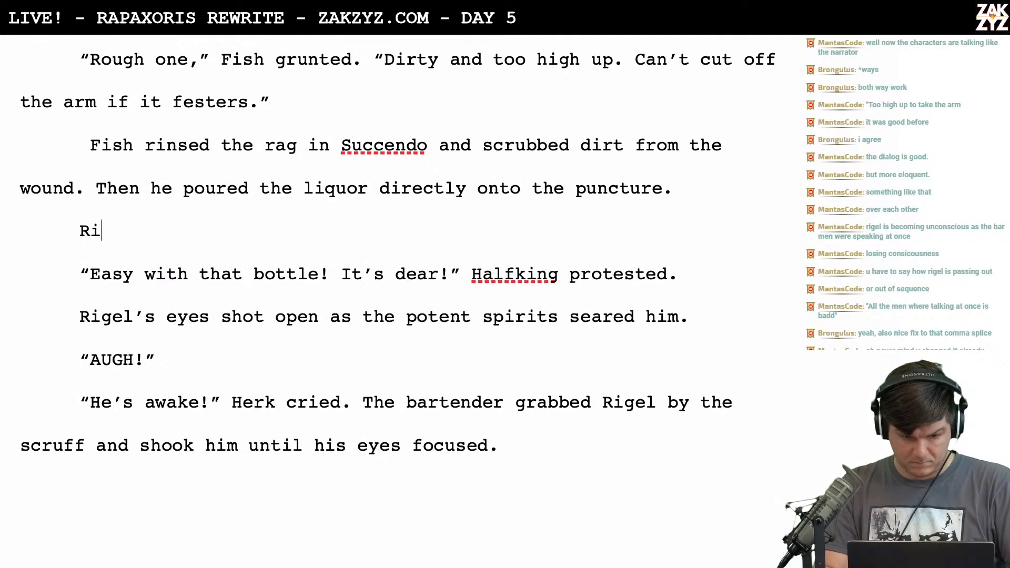
{"action": "type", "text": "gel's eyes eyes"}
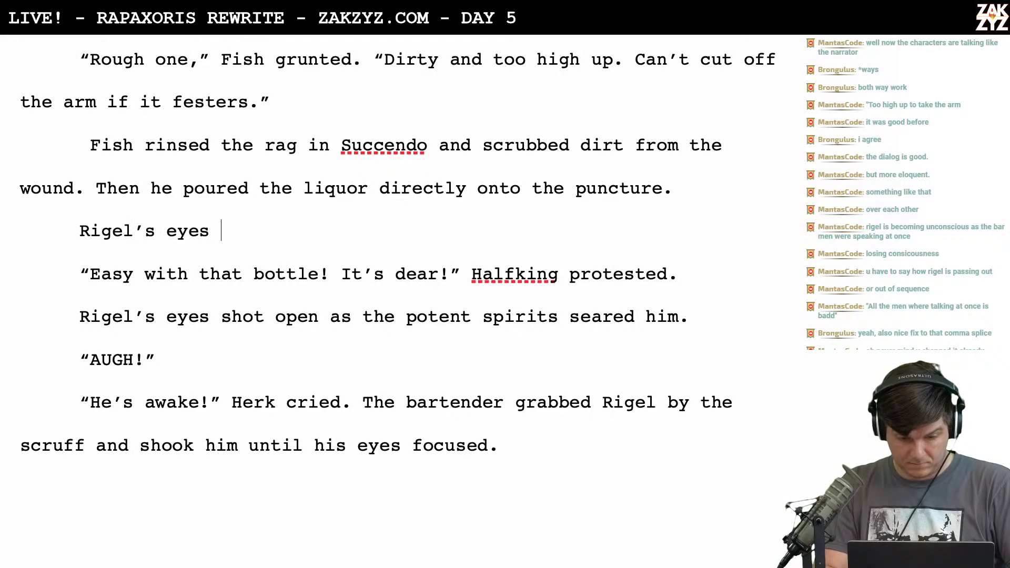
{"action": "key", "text": "BackSpace"}
{"action": "key", "text": "BackSpace"}
{"action": "key", "text": "BackSpace"}
{"action": "key", "text": "BackSpace"}
{"action": "key", "text": "BackSpace"}
{"action": "key", "text": "BackSpace"}
{"action": "key", "text": "BackSpace"}
{"action": "key", "text": "BackSpace"}
{"action": "key", "text": "BackSpace"}
{"action": "key", "text": "BackSpace"}
{"action": "key", "text": "BackSpace"}
{"action": "key", "text": "BackSpace"}
{"action": "key", "text": "BackSpace"}
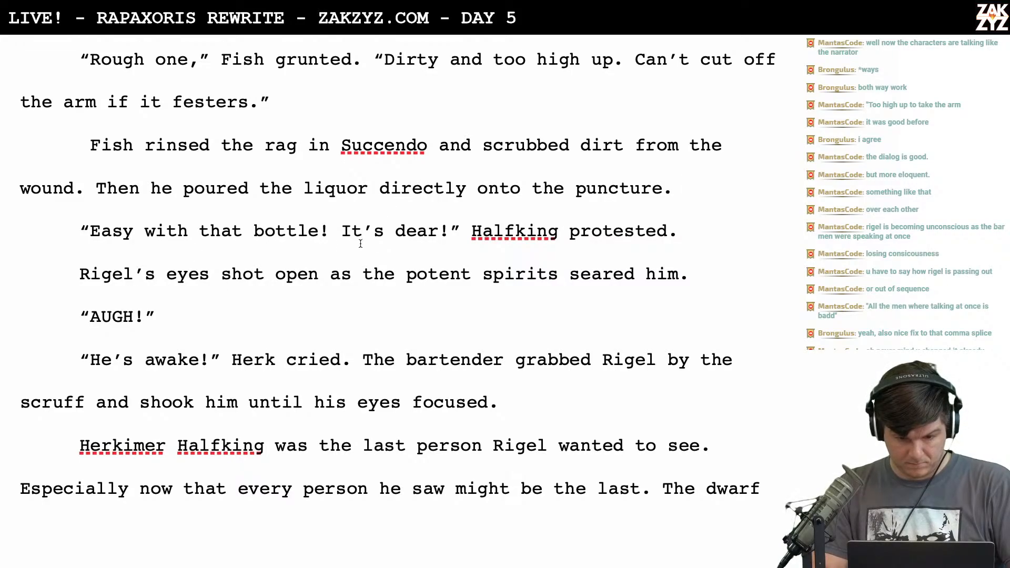
Replace "spirits seared him." with "spirit burned." in the sentence about Rigel's eyes shooting open
{"action": "left_click", "coordinate": [363, 274]}
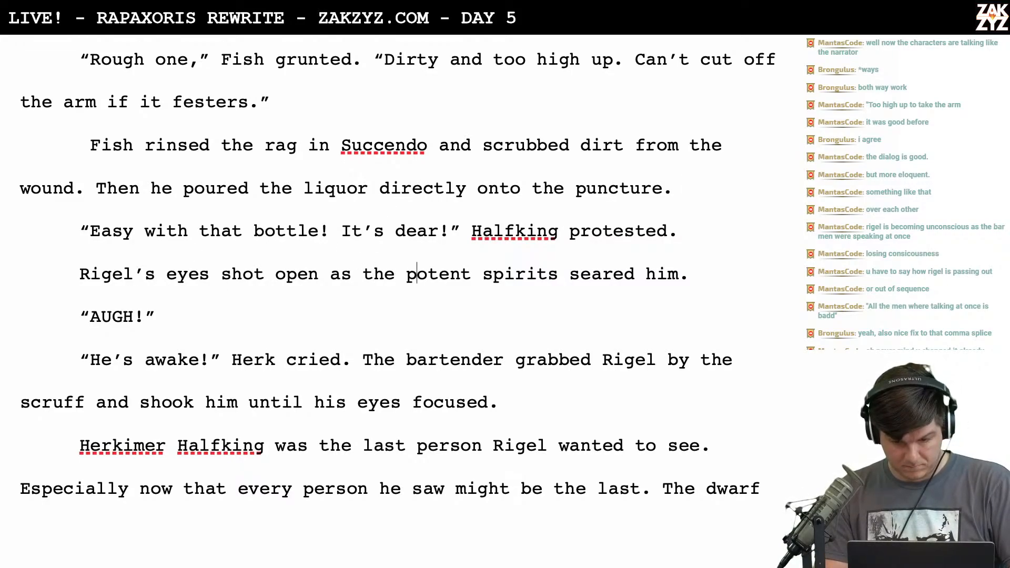
{"action": "key", "text": "BackSpace"}
{"action": "type", "text": "b"}
{"action": "key", "text": "BackSpace"}
{"action": "type", "text": "burned."}
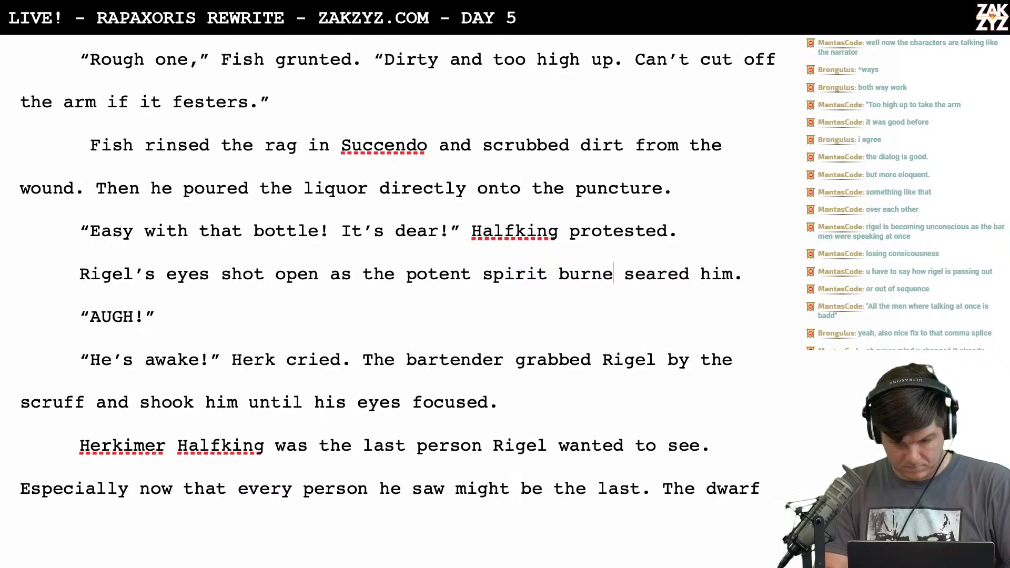
{"action": "key", "text": "shift+Right"}
{"action": "key", "text": "shift+Right"}
{"action": "key", "text": "shift+Right"}
{"action": "key", "text": "shift+Right"}
{"action": "key", "text": "shift+Right"}
{"action": "key", "text": "shift+Right"}
{"action": "key", "text": "shift+Right"}
{"action": "key", "text": "shift+Right"}
{"action": "key", "text": "shift+Right"}
{"action": "key", "text": "shift+Right"}
{"action": "key", "text": "shift+Right"}
{"action": "key", "text": "shift+Right"}
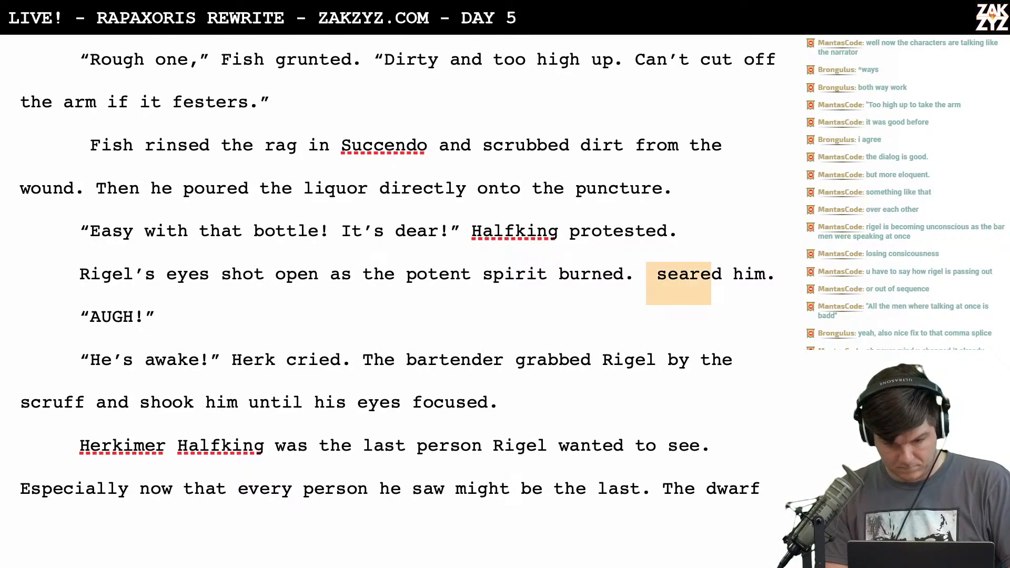
{"action": "key", "text": "BackSpace"}
Drop "potent" and reword the end of the sentence as "the spirit burned in his wound."
{"action": "key", "text": "BackSpace"}
{"action": "key", "text": "BackSpace"}
{"action": "key", "text": "BackSpace"}
{"action": "key", "text": "BackSpace"}
{"action": "key", "text": "BackSpace"}
{"action": "key", "text": "BackSpace"}
{"action": "key", "text": "BackSpace"}
{"action": "key", "text": "BackSpace"}
{"action": "key", "text": "BackSpace"}
{"action": "key", "text": "BackSpace"}
{"action": "key", "text": "BackSpace"}
{"action": "key", "text": "BackSpace"}
{"action": "key", "text": "BackSpace"}
{"action": "key", "text": "BackSpace"}
{"action": "key", "text": "BackSpace"}
{"action": "key", "text": "BackSpace"}
{"action": "key", "text": "BackSpace"}
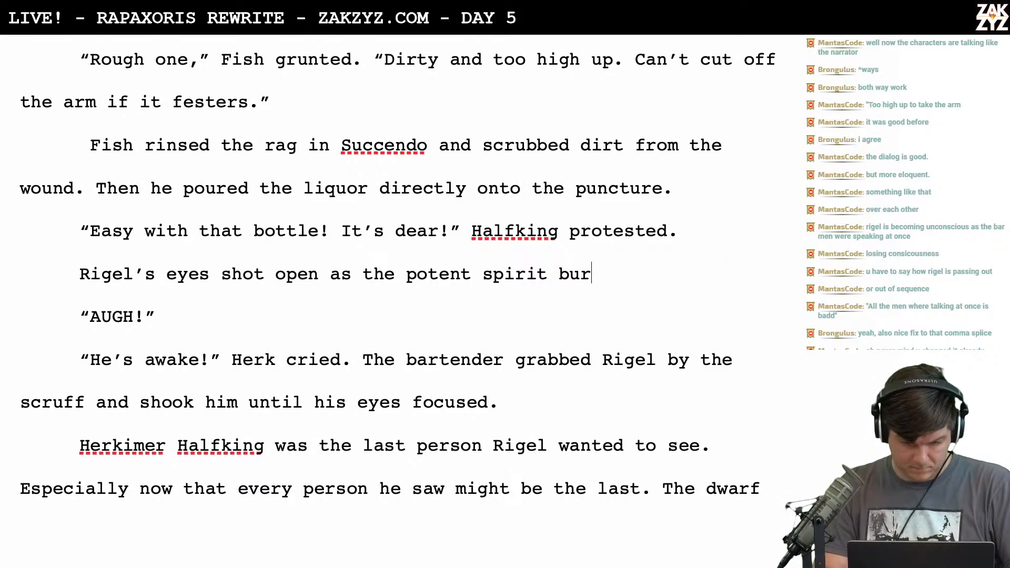
{"action": "key", "text": "BackSpace"}
{"action": "key", "text": "BackSpace"}
{"action": "key", "text": "BackSpace"}
{"action": "key", "text": "BackSpace"}
{"action": "key", "text": "BackSpace"}
{"action": "type", "text": "sopi"}
{"action": "key", "text": "BackSpace"}
{"action": "key", "text": "BackSpace"}
{"action": "key", "text": "BackSpace"}
{"action": "type", "text": "piri"}
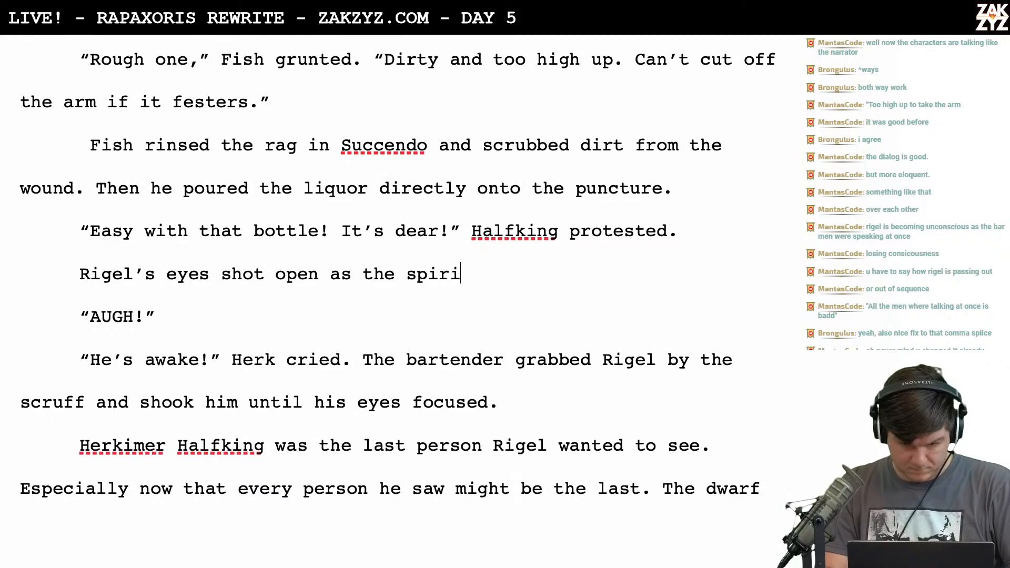
{"action": "type", "text": "t burned in his wound."}
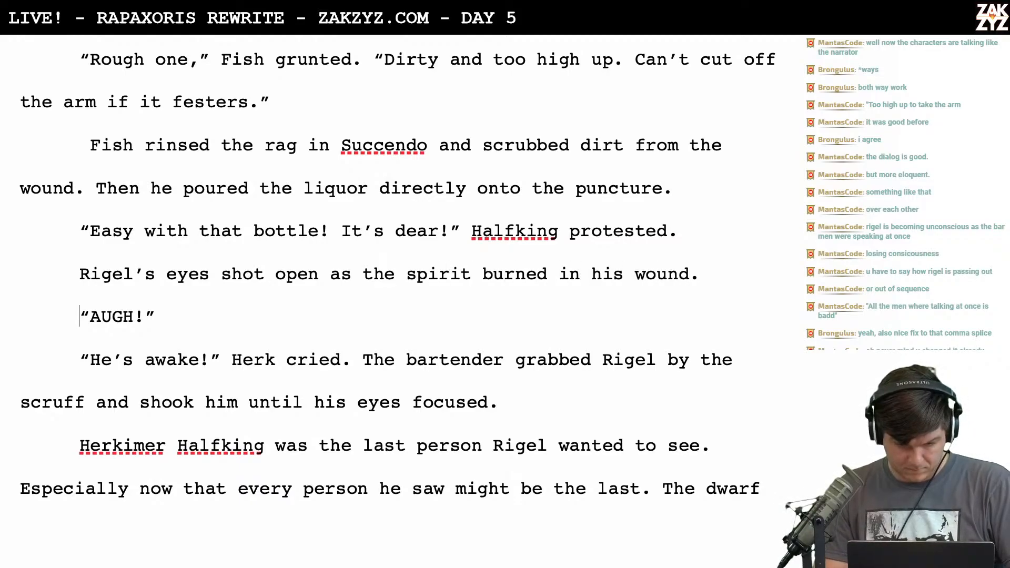
Italicize Rigel's "AUGH!" line, including its quotation marks
{"action": "key", "text": "shift+Right"}
{"action": "key", "text": "shift+Down"}
{"action": "key", "text": "shift+Left"}
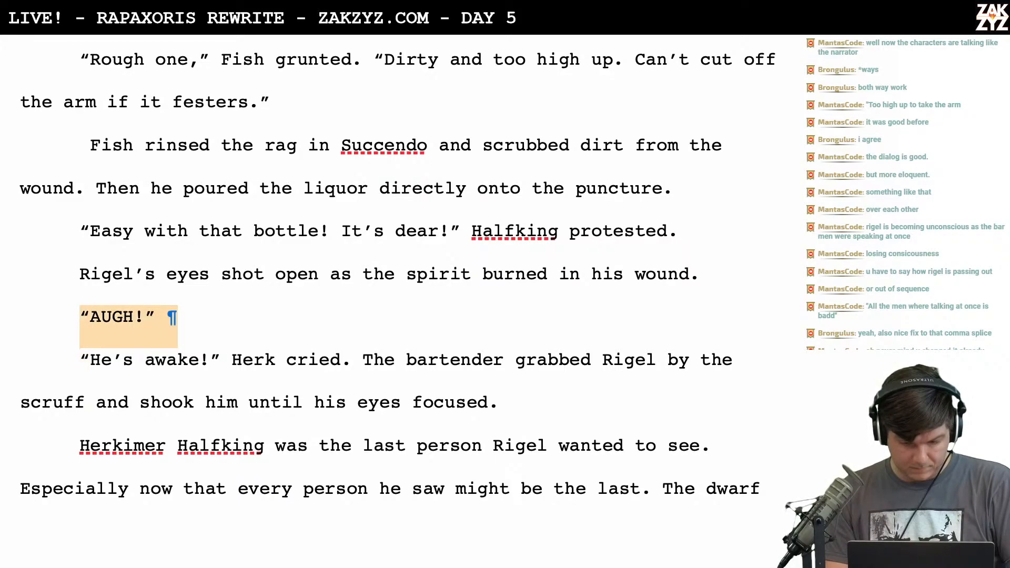
{"action": "key", "text": "shift+Left"}
{"action": "key", "text": "ctrl+i"}
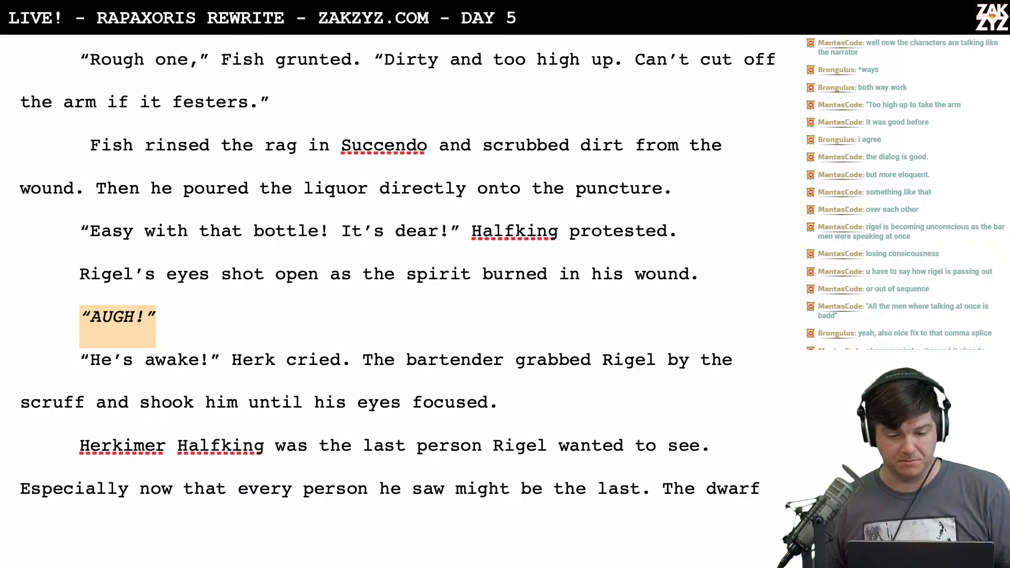
Insert a new paragraph above the "Rigel's eyes shot open" sentence and begin it with "The spirit burned and"
{"action": "scroll", "coordinate": [351, 289], "scroll_direction": "down", "scroll_amount": 1}
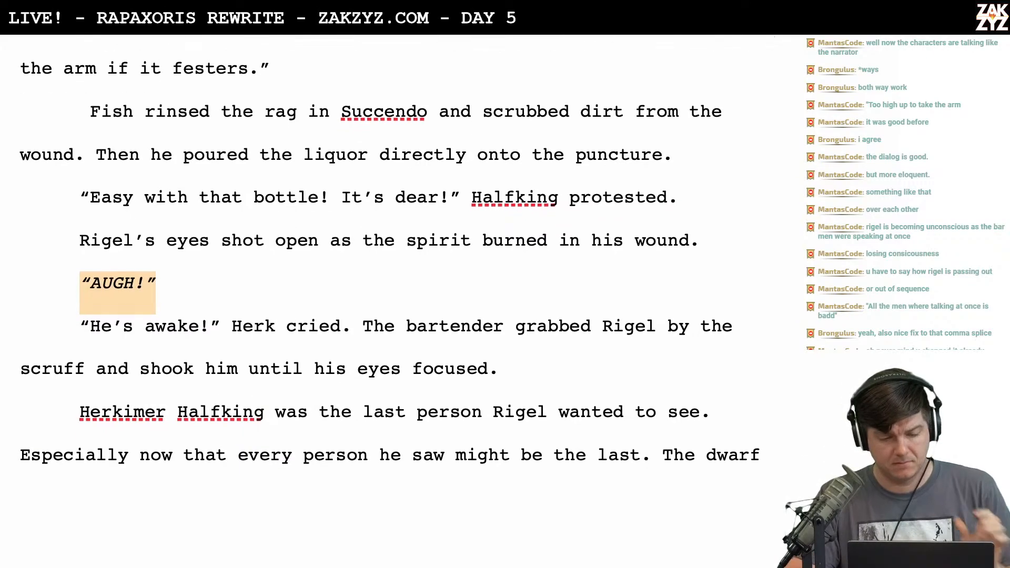
{"action": "scroll", "coordinate": [351, 290], "scroll_direction": "up", "scroll_amount": 1}
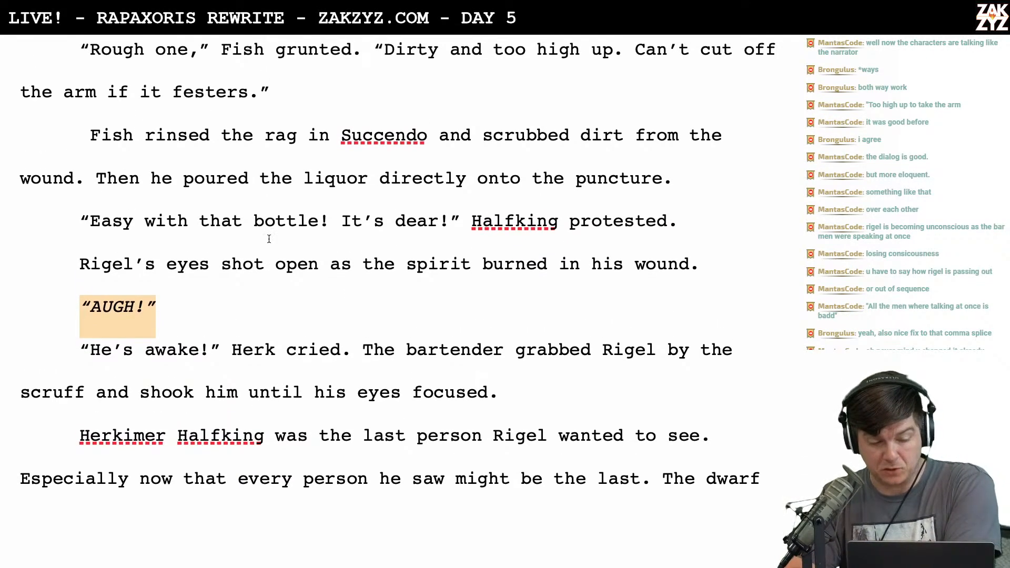
{"action": "scroll", "coordinate": [301, 167], "scroll_direction": "up", "scroll_amount": 2}
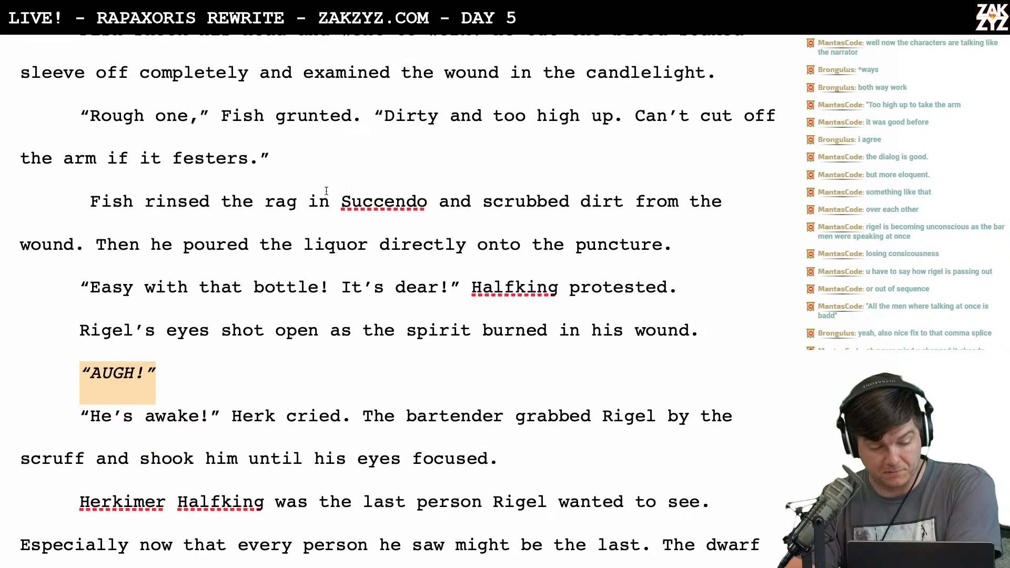
{"action": "scroll", "coordinate": [252, 255], "scroll_direction": "down", "scroll_amount": 1}
{"action": "scroll", "coordinate": [305, 237], "scroll_direction": "down", "scroll_amount": 2}
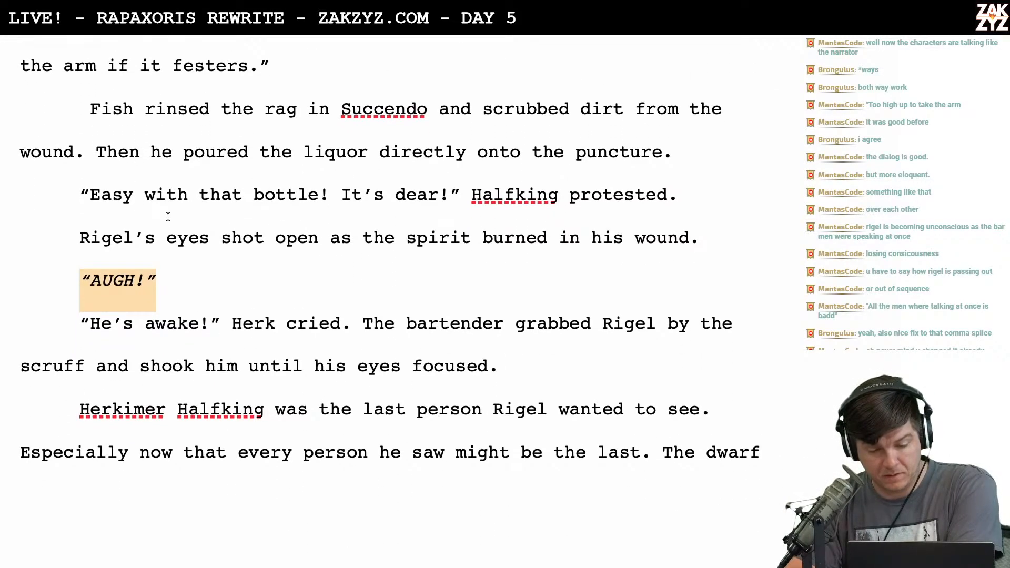
{"action": "scroll", "coordinate": [168, 216], "scroll_direction": "down", "scroll_amount": 2}
{"action": "scroll", "coordinate": [323, 187], "scroll_direction": "down", "scroll_amount": 2}
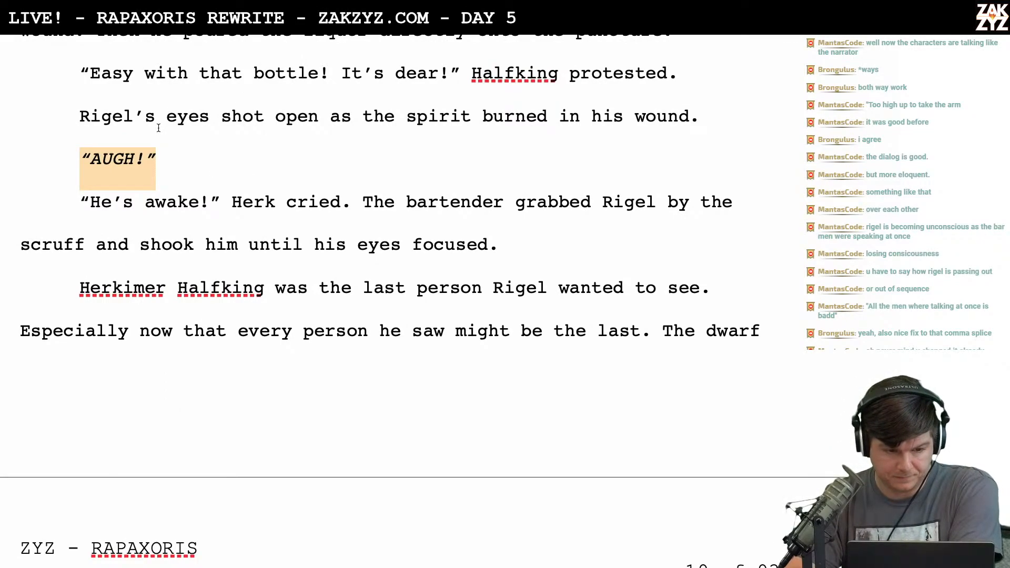
{"action": "left_click", "coordinate": [73, 112]}
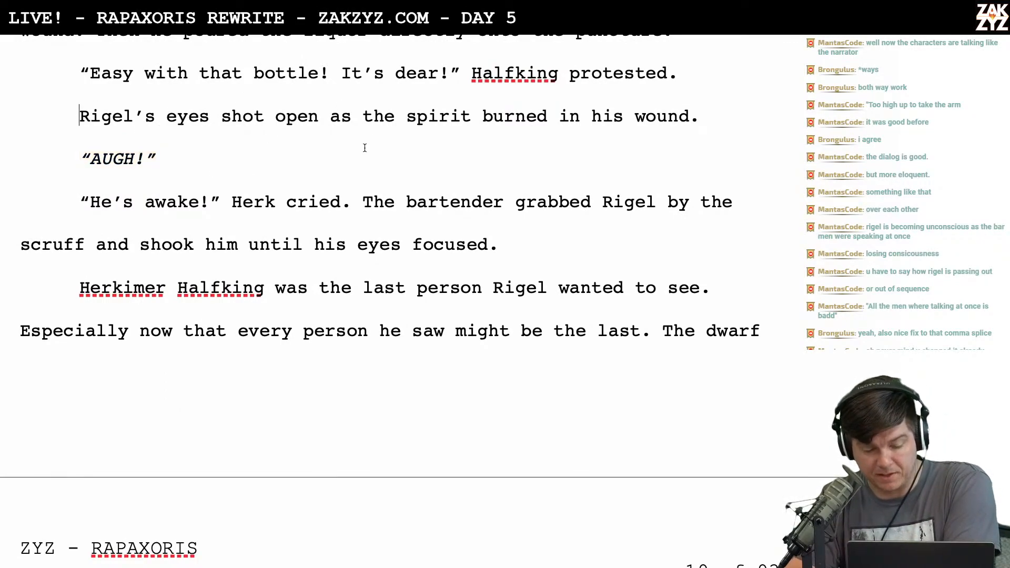
{"action": "scroll", "coordinate": [364, 147], "scroll_direction": "down", "scroll_amount": 1}
{"action": "key", "text": "Return"}
{"action": "type", "text": "Teh"}
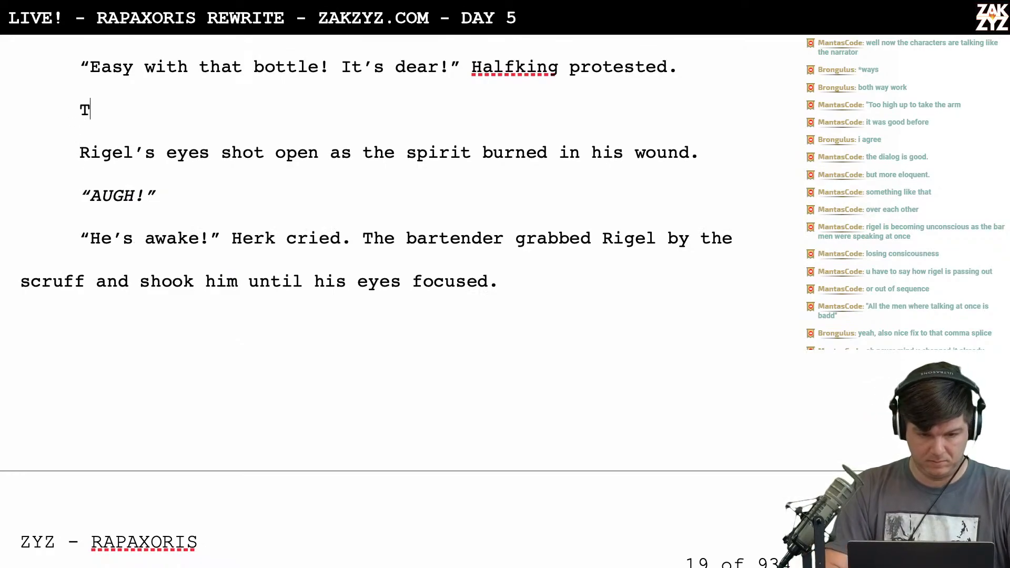
{"action": "key", "text": "BackSpace"}
{"action": "key", "text": "BackSpace"}
{"action": "type", "text": "he spiri"}
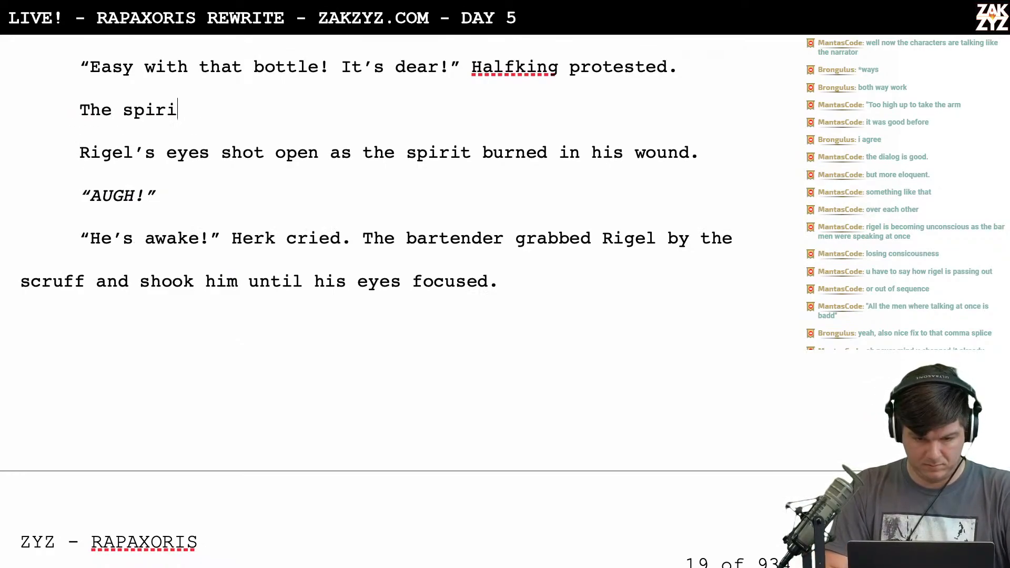
{"action": "type", "text": "t burned and Rige"}
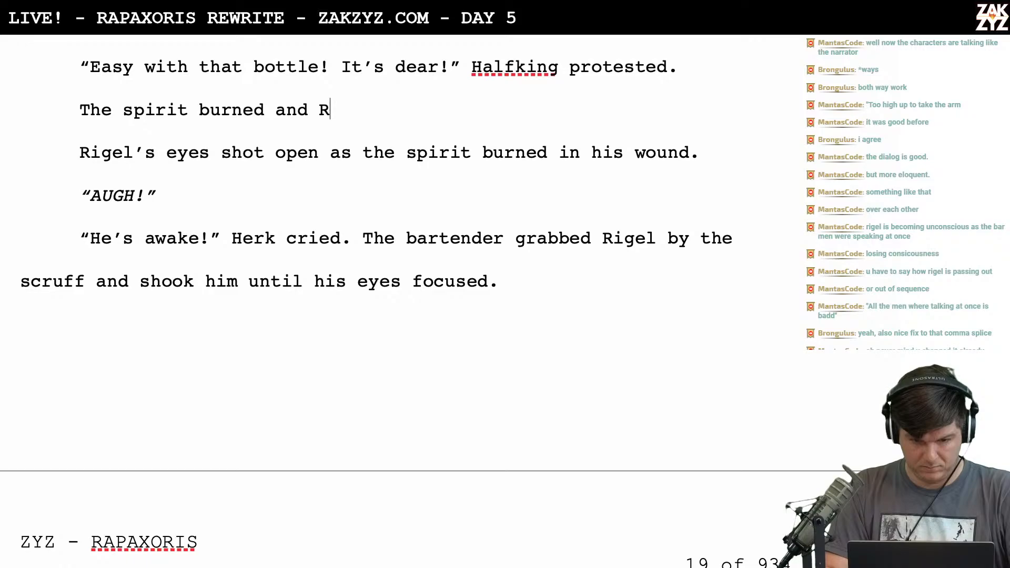
Complete the new paragraph's sentence with "Rigel's eyes shot open."
{"action": "key", "text": "BackSpace"}
{"action": "key", "text": "BackSpace"}
{"action": "key", "text": "BackSpace"}
{"action": "key", "text": "BackSpace"}
{"action": "type", "text": "ir"}
{"action": "key", "text": "BackSpace"}
{"action": "key", "text": "BackSpace"}
{"action": "type", "text": "rigle"}
{"action": "key", "text": "BackSpace"}
{"action": "key", "text": "BackSpace"}
{"action": "key", "text": "BackSpace"}
{"action": "key", "text": "BackSpace"}
{"action": "key", "text": "BackSpace"}
{"action": "type", "text": "Rigle's e"}
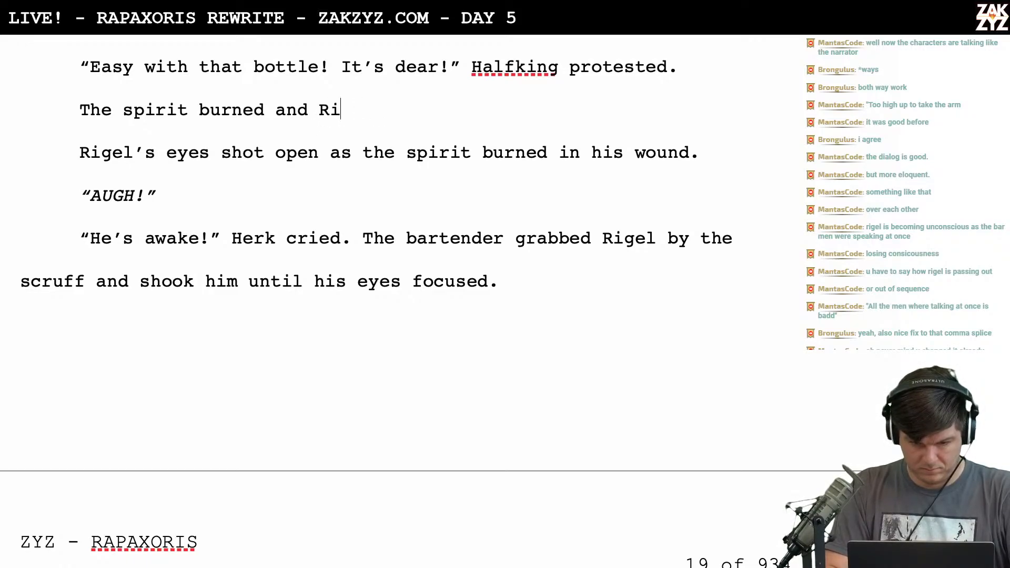
{"action": "key", "text": "BackSpace"}
{"action": "key", "text": "BackSpace"}
{"action": "key", "text": "BackSpace"}
{"action": "key", "text": "BackSpace"}
{"action": "key", "text": "BackSpace"}
{"action": "key", "text": "BackSpace"}
{"action": "type", "text": ";el"}
{"action": "key", "text": "BackSpace"}
{"action": "key", "text": "BackSpace"}
{"action": "key", "text": "BackSpace"}
{"action": "type", "text": "el's "}
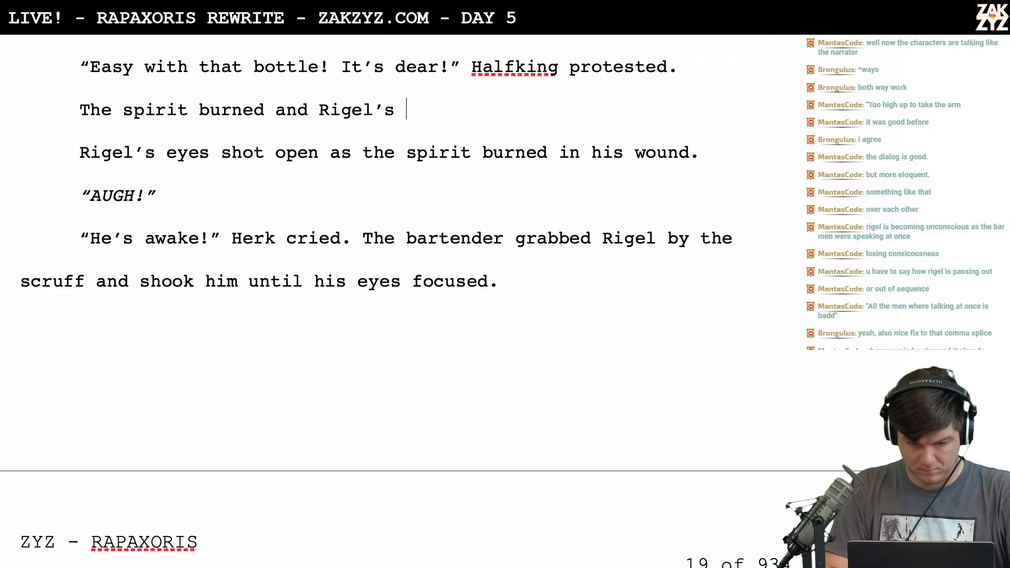
{"action": "type", "text": "eyes sho"}
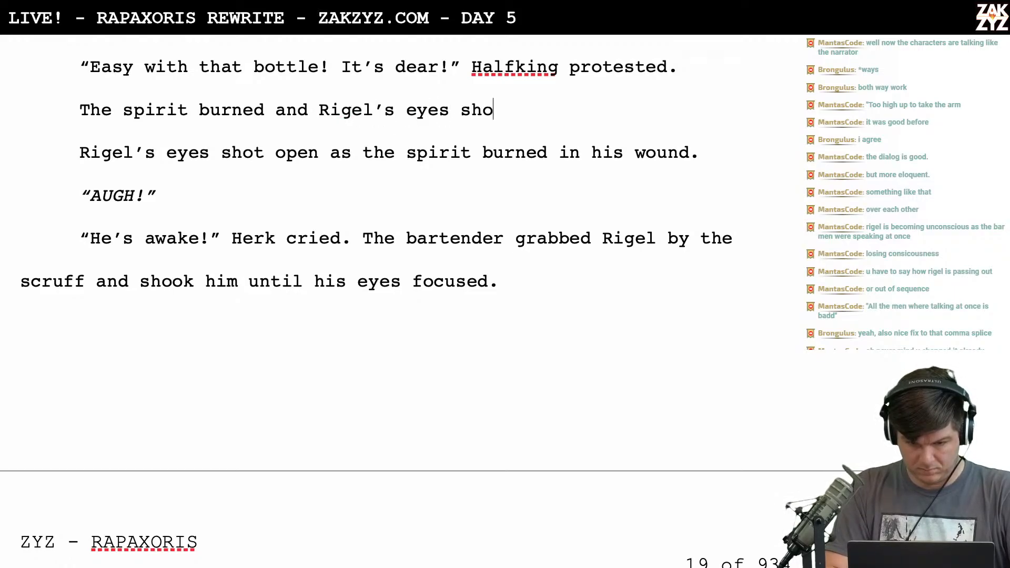
{"action": "type", "text": "t open"}
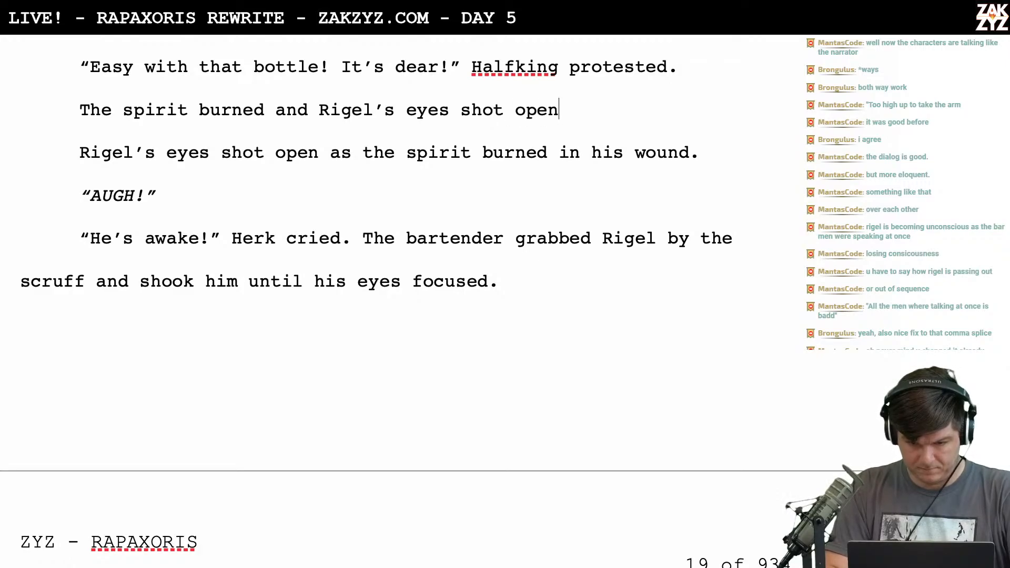
Delete the old sentence "Rigel's eyes shot open as the spirit burned in his wound." along with its paragraph break
{"action": "key", "text": "shift+Down"}
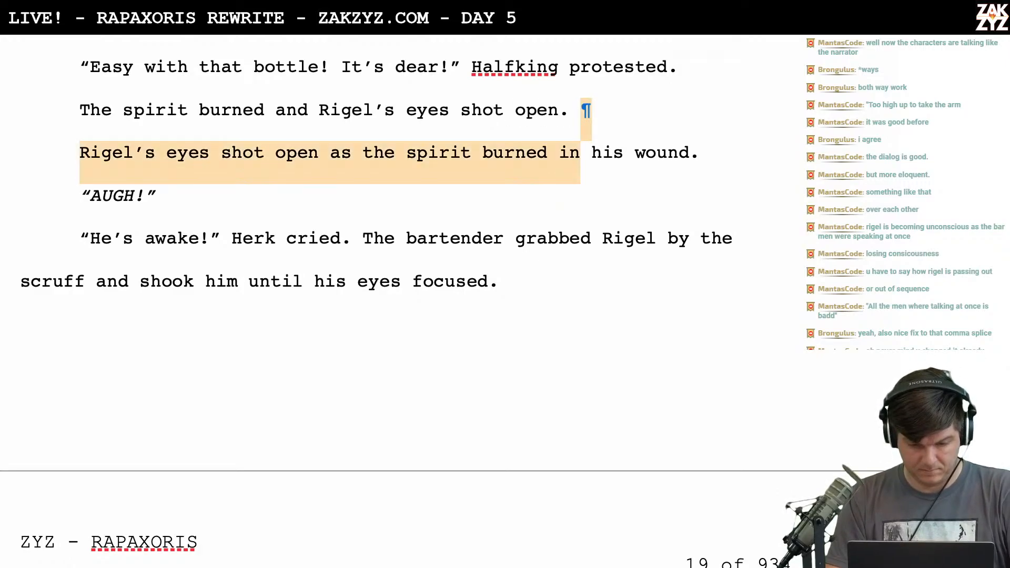
{"action": "key", "text": "shift+Right"}
{"action": "key", "text": "shift+Right"}
{"action": "key", "text": "shift+Right"}
{"action": "key", "text": "shift+Right"}
{"action": "key", "text": "shift+Right"}
{"action": "key", "text": "shift+Right"}
{"action": "key", "text": "shift+Right"}
{"action": "key", "text": "shift+Right"}
{"action": "key", "text": "shift+Right"}
{"action": "key", "text": "shift+Right"}
{"action": "key", "text": "shift+Right"}
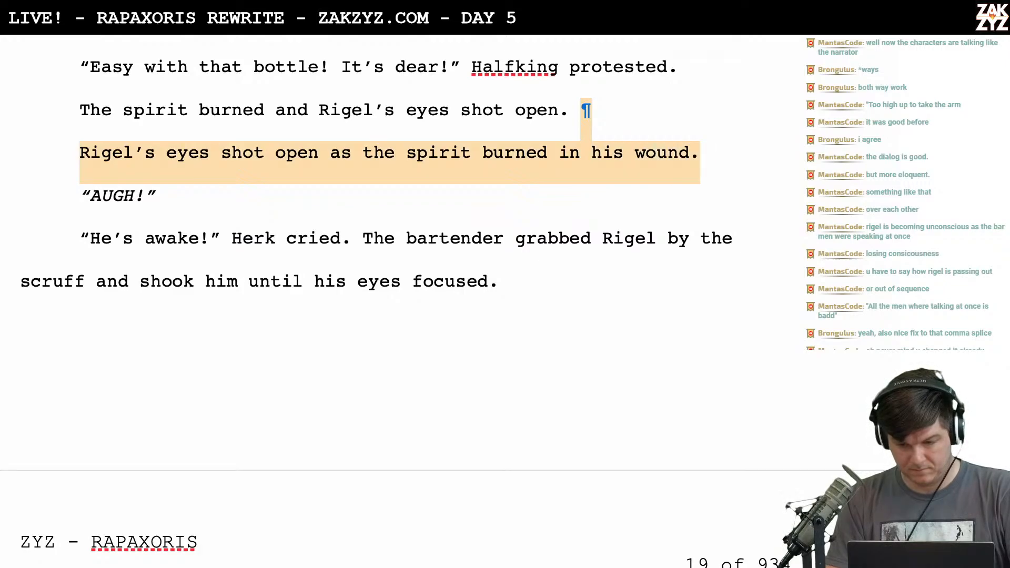
{"action": "key", "text": "BackSpace"}
Split the paragraph after "Herk cried." so that "The bartender grabbed Rigel" starts its own paragraph
{"action": "scroll", "coordinate": [404, 300], "scroll_direction": "down", "scroll_amount": 1}
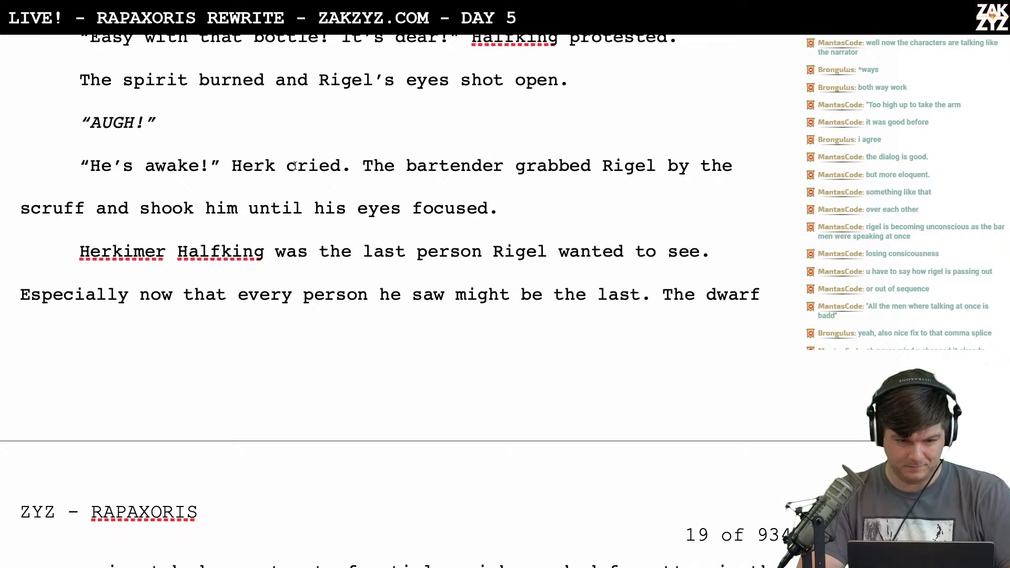
{"action": "left_click", "coordinate": [363, 169]}
{"action": "key", "text": "Return"}
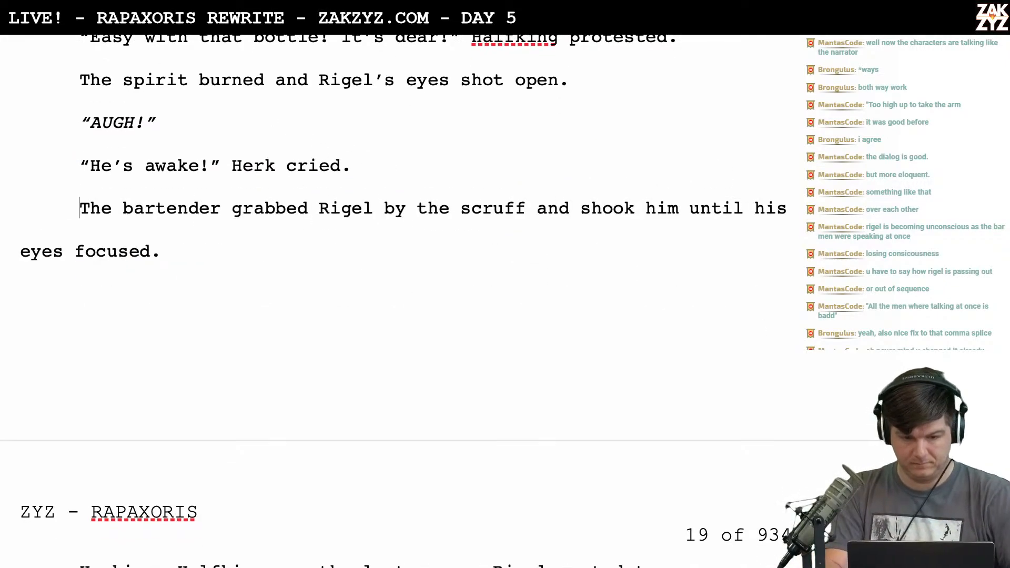
Add "He grabbed Rigel by his hair and" after "Herk cried."
{"action": "type", "text": "He grabbed "}
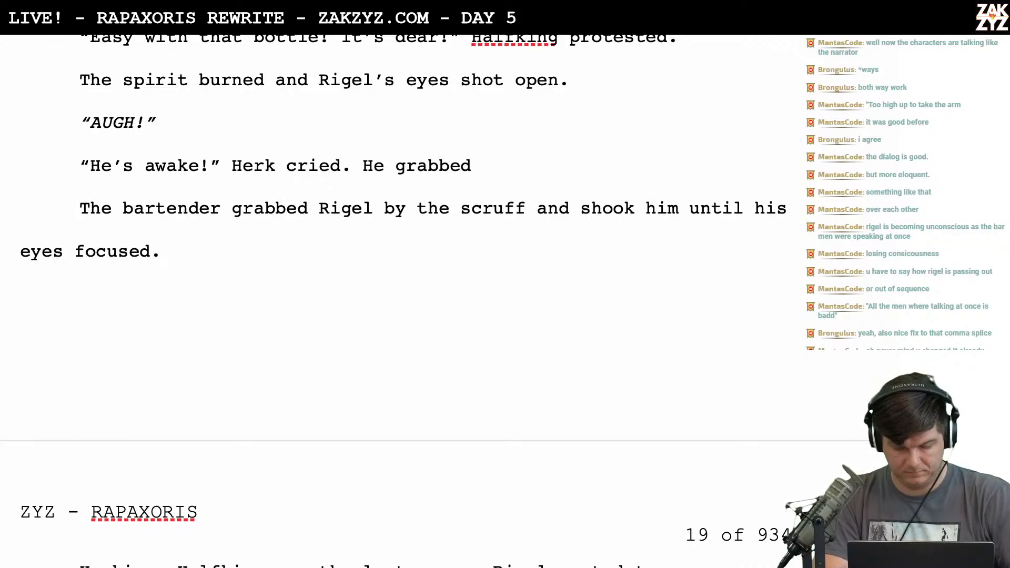
{"action": "type", "text": "Rigel by his sh"}
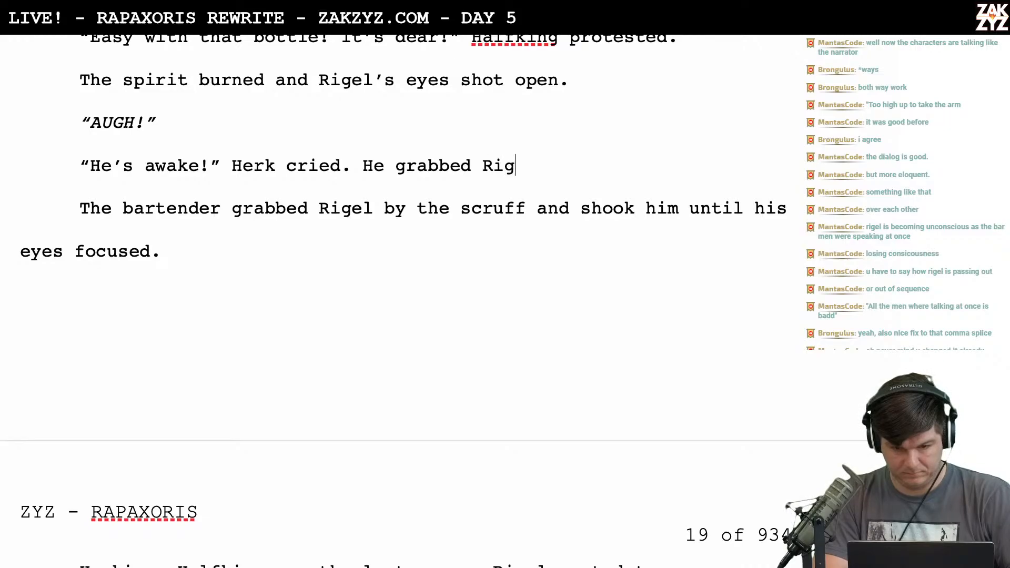
{"action": "key", "text": "BackSpace"}
{"action": "key", "text": "BackSpace"}
{"action": "type", "text": "hair and puleld"}
{"action": "key", "text": "BackSpace"}
{"action": "key", "text": "BackSpace"}
{"action": "key", "text": "BackSpace"}
{"action": "key", "text": "BackSpace"}
{"action": "key", "text": "BackSpace"}
{"action": "key", "text": "BackSpace"}
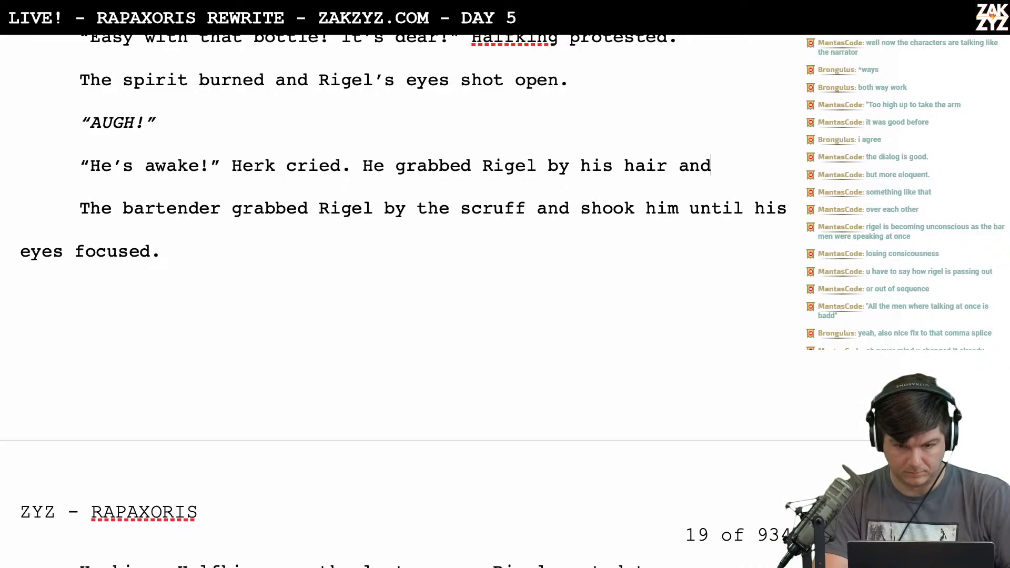
Remove the drafted "grabbed Rigel by his hair and", keeping only "He" after "Herk cried."
{"action": "key", "text": "BackSpace"}
{"action": "key", "text": "BackSpace"}
{"action": "key", "text": "BackSpace"}
{"action": "key", "text": "BackSpace"}
{"action": "key", "text": "BackSpace"}
{"action": "key", "text": "BackSpace"}
{"action": "key", "text": "BackSpace"}
{"action": "key", "text": "BackSpace"}
{"action": "key", "text": "BackSpace"}
{"action": "key", "text": "BackSpace"}
{"action": "key", "text": "BackSpace"}
{"action": "key", "text": "BackSpace"}
{"action": "key", "text": "BackSpace"}
{"action": "key", "text": "BackSpace"}
{"action": "key", "text": "BackSpace"}
{"action": "key", "text": "BackSpace"}
{"action": "key", "text": "BackSpace"}
{"action": "key", "text": "BackSpace"}
{"action": "key", "text": "BackSpace"}
{"action": "key", "text": "BackSpace"}
{"action": "key", "text": "BackSpace"}
{"action": "key", "text": "BackSpace"}
{"action": "key", "text": "BackSpace"}
{"action": "key", "text": "BackSpace"}
{"action": "key", "text": "BackSpace"}
{"action": "key", "text": "BackSpace"}
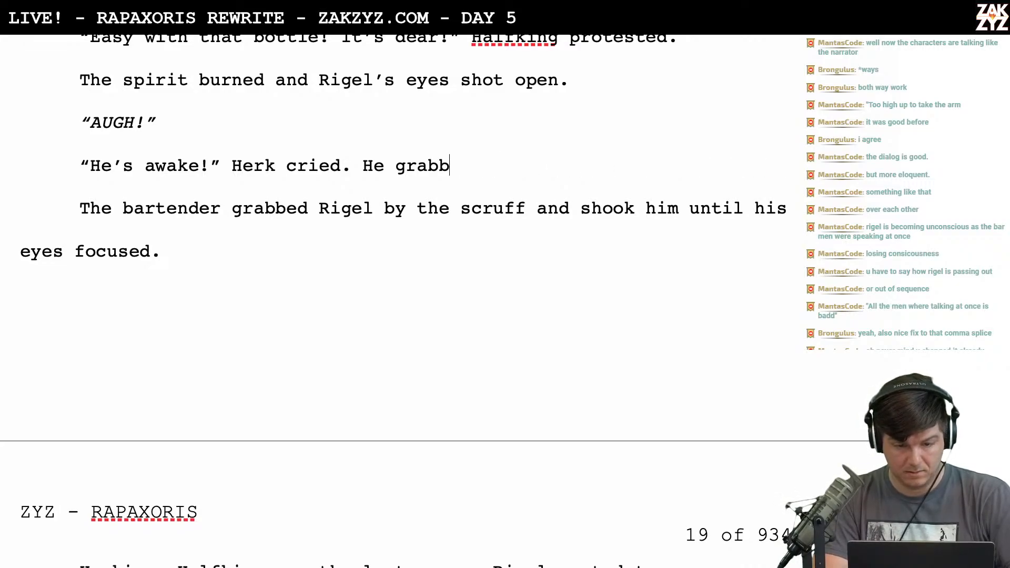
{"action": "type", "text": "e"}
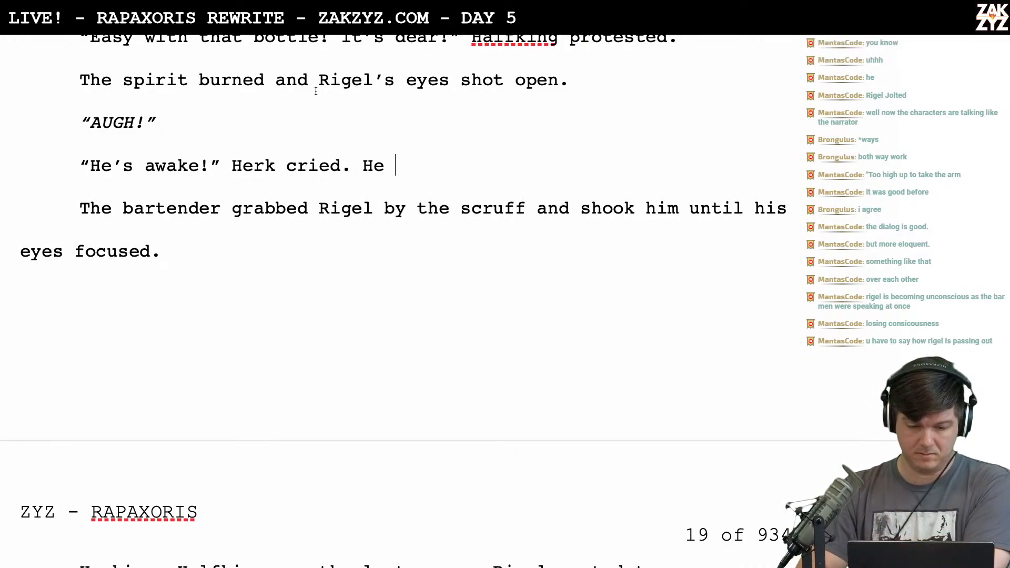
End the sentence after "The spirit burned" and insert the new sentence "Rigel's eyes jolted open."
{"action": "left_click", "coordinate": [271, 83]}
{"action": "type", "text": ". "}
{"action": "type", "text": "Rigel"}
{"action": "key", "text": "BackSpace"}
{"action": "type", "text": "el's et"}
{"action": "key", "text": "BackSpace"}
{"action": "type", "text": "yes sh"}
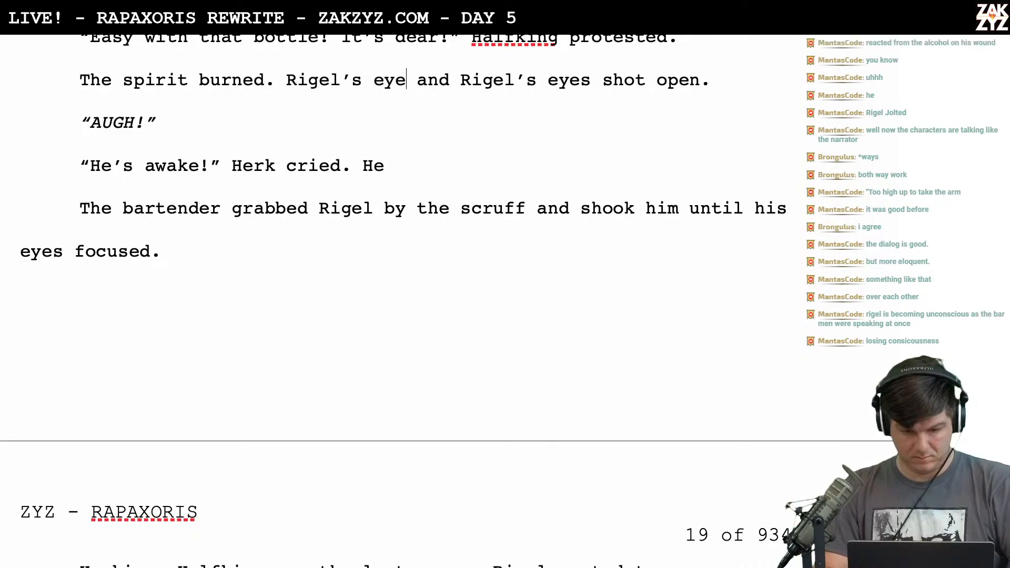
{"action": "key", "text": "BackSpace"}
{"action": "key", "text": "BackSpace"}
{"action": "key", "text": "BackSpace"}
{"action": "key", "text": "BackSpace"}
{"action": "key", "text": "BackSpace"}
{"action": "key", "text": "BackSpace"}
{"action": "key", "text": "BackSpace"}
{"action": "key", "text": "BackSpace"}
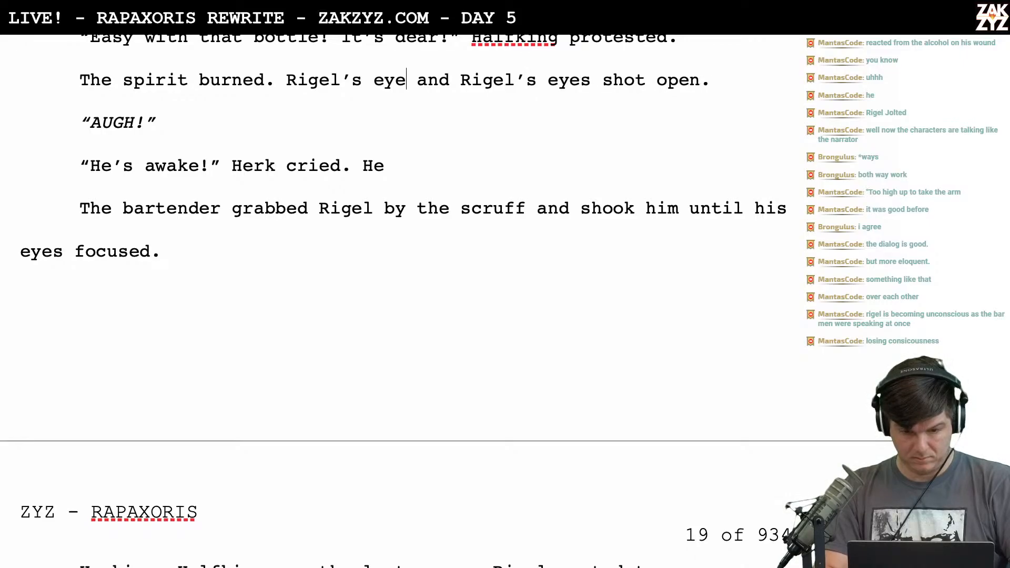
{"action": "type", "text": "eyes jolet"}
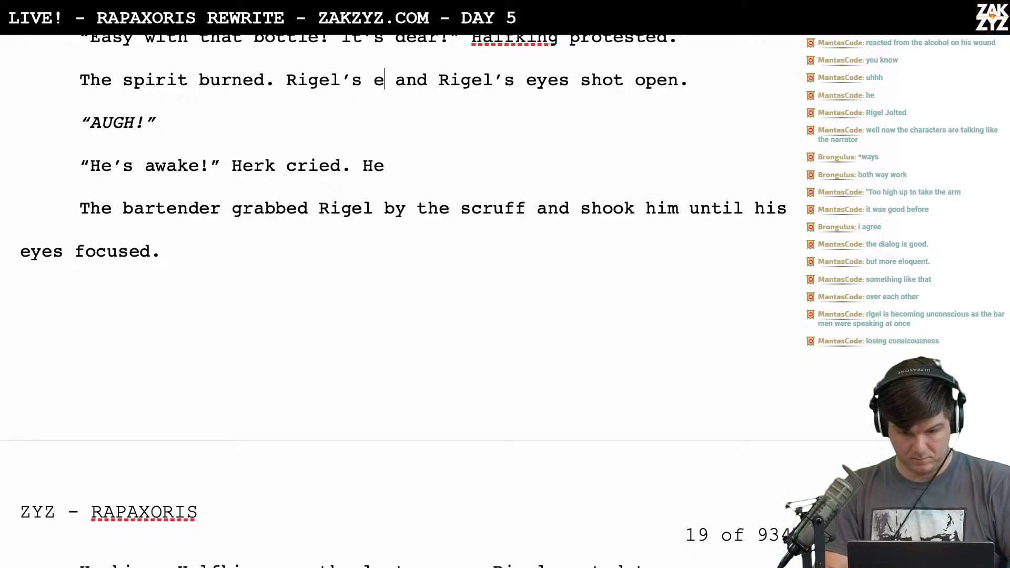
{"action": "type", "text": "e"}
{"action": "key", "text": "BackSpace"}
{"action": "key", "text": "BackSpace"}
{"action": "key", "text": "BackSpace"}
{"action": "type", "text": "ted open/."}
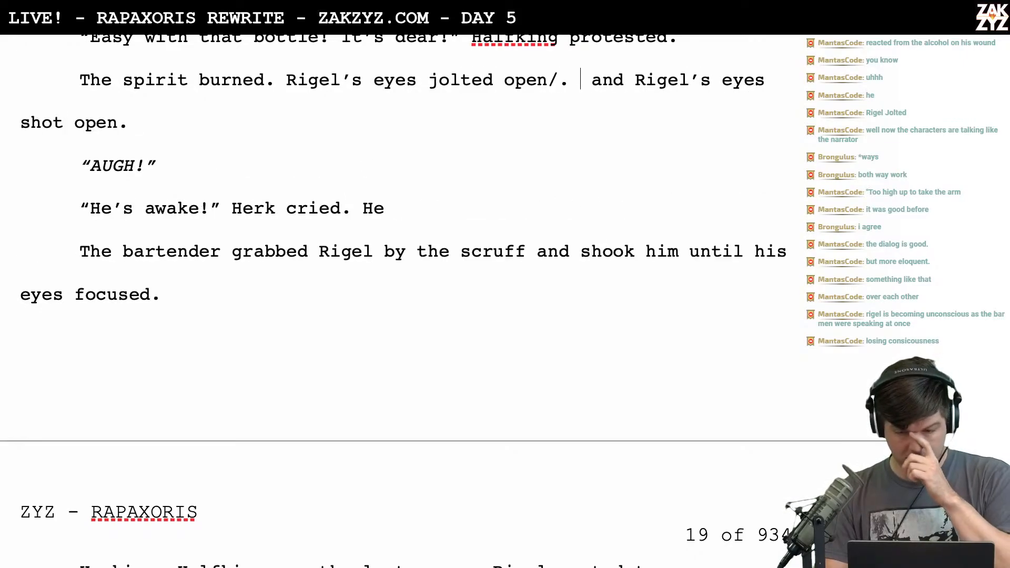
Remove the stray slash after "jolted open" and delete the leftover "and Rigel's eyes shot open."
{"action": "key", "text": "Right"}
{"action": "type", "text": "\\"}
{"action": "key", "text": "BackSpace"}
{"action": "key", "text": "BackSpace"}
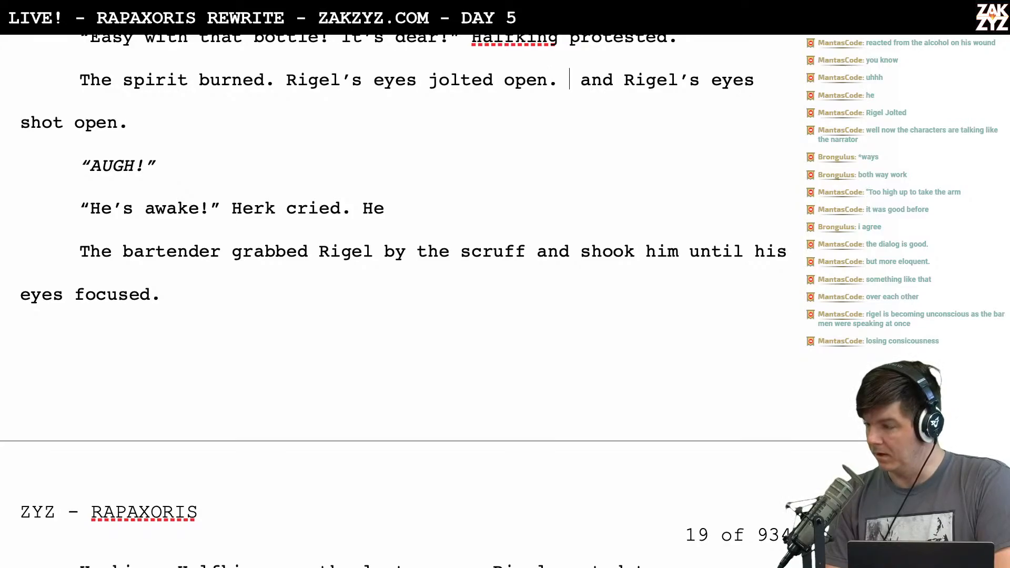
{"action": "key", "text": "ctrl+shift+Down"}
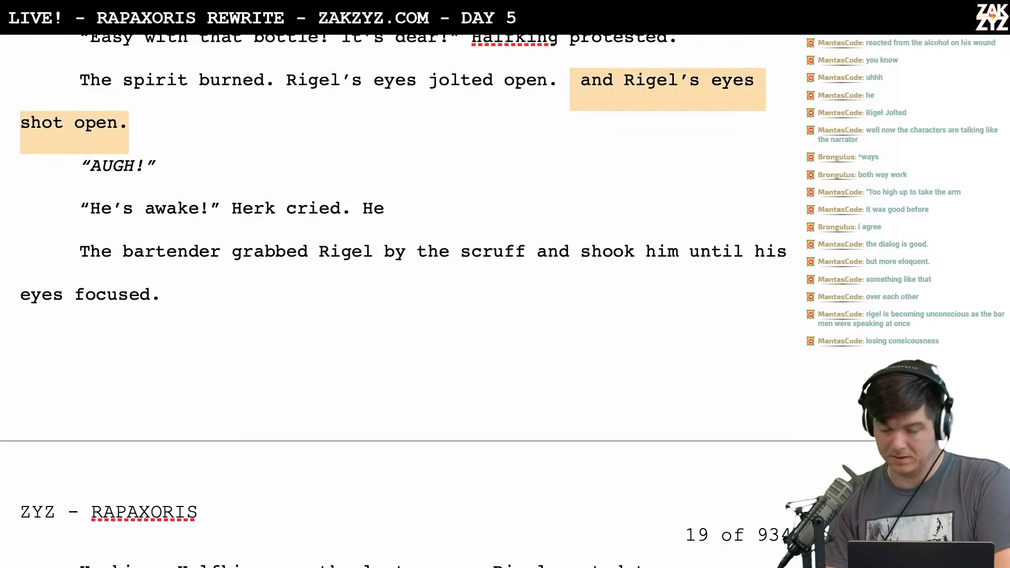
{"action": "key", "text": "BackSpace"}
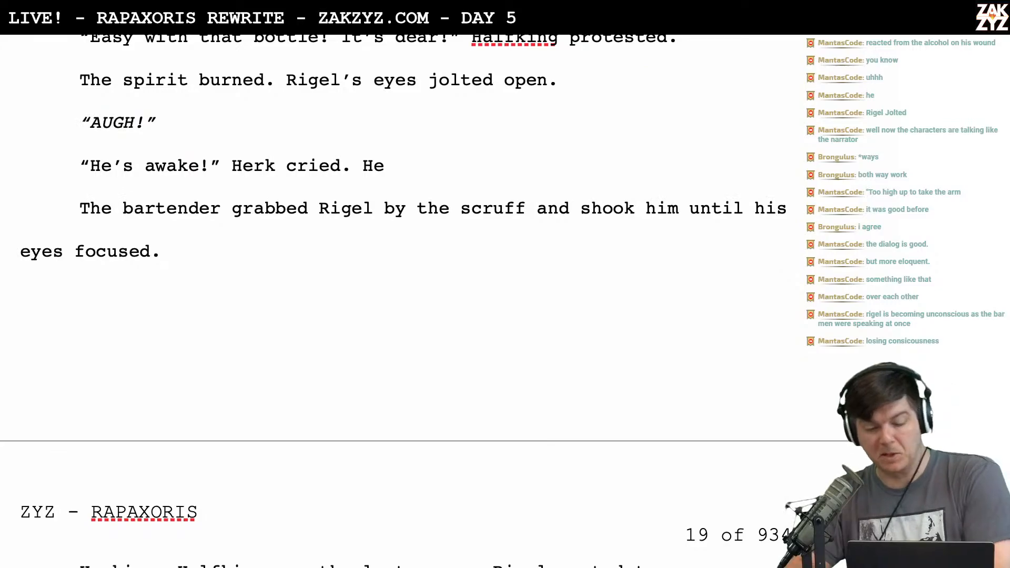
Complete the sentence after "Herk cried." so it reads "He grabbed Rigel's hair and held his head up."
{"action": "scroll", "coordinate": [416, 299], "scroll_direction": "down", "scroll_amount": 1}
{"action": "scroll", "coordinate": [415, 300], "scroll_direction": "up", "scroll_amount": 4}
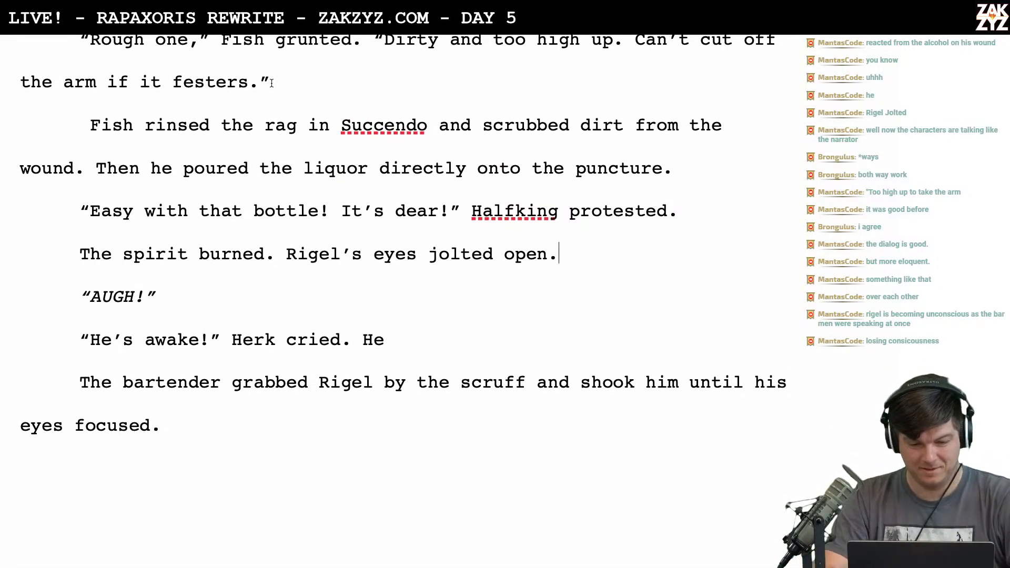
{"action": "type", "text": "grabed Rig"}
{"action": "key", "text": "BackSpace"}
{"action": "key", "text": "BackSpace"}
{"action": "key", "text": "BackSpace"}
{"action": "key", "text": "BackSpace"}
{"action": "key", "text": "BackSpace"}
{"action": "key", "text": "BackSpace"}
{"action": "key", "text": "BackSpace"}
{"action": "type", "text": "bed"}
{"action": "key", "text": "BackSpace"}
{"action": "key", "text": "BackSpace"}
{"action": "key", "text": "BackSpace"}
{"action": "type", "text": "bed rig"}
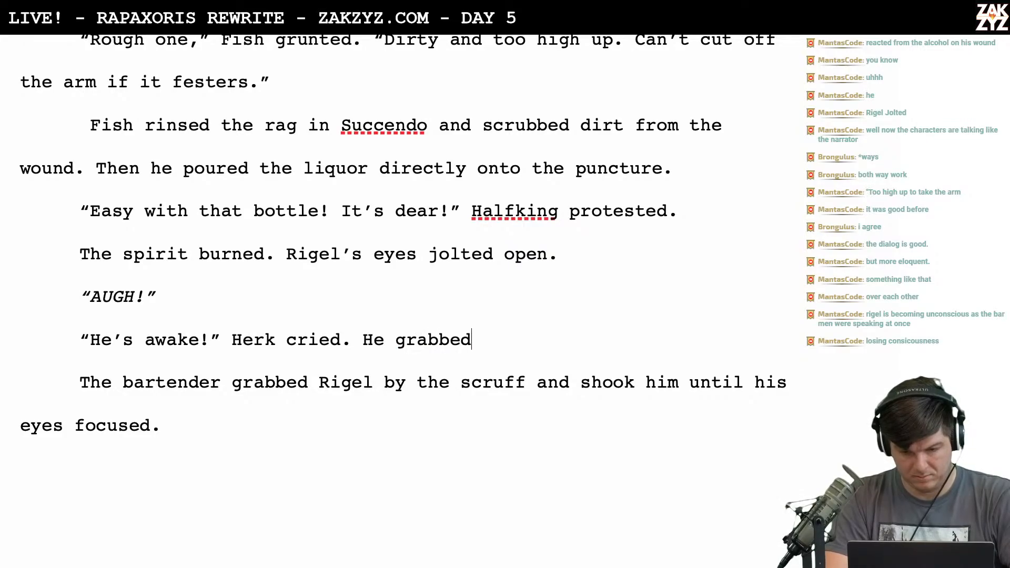
{"action": "key", "text": "BackSpace"}
{"action": "key", "text": "BackSpace"}
{"action": "key", "text": "BackSpace"}
{"action": "type", "text": "Rig"}
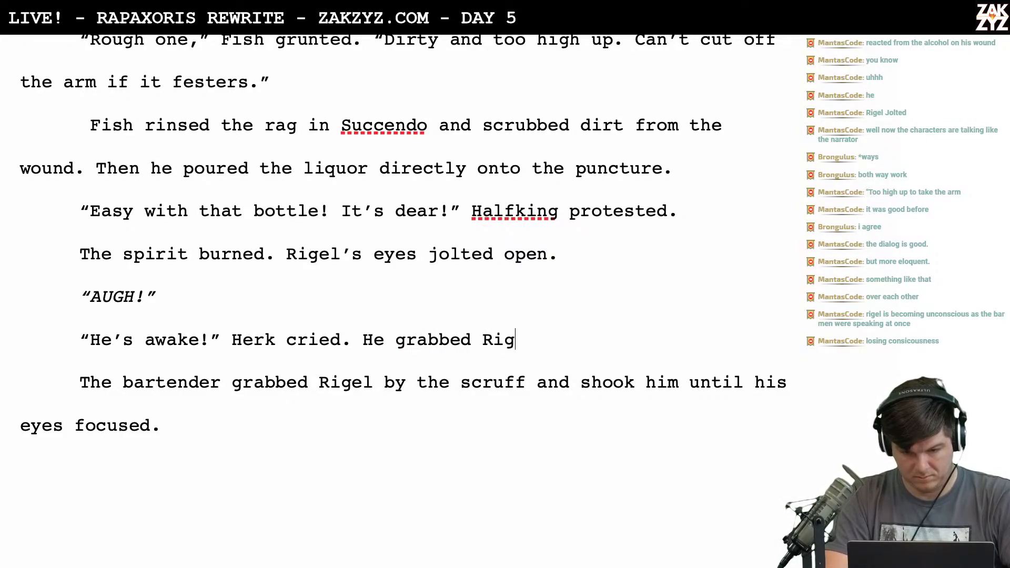
{"action": "type", "text": "el's hea"}
{"action": "key", "text": "BackSpace"}
{"action": "key", "text": "BackSpace"}
{"action": "type", "text": "ari"}
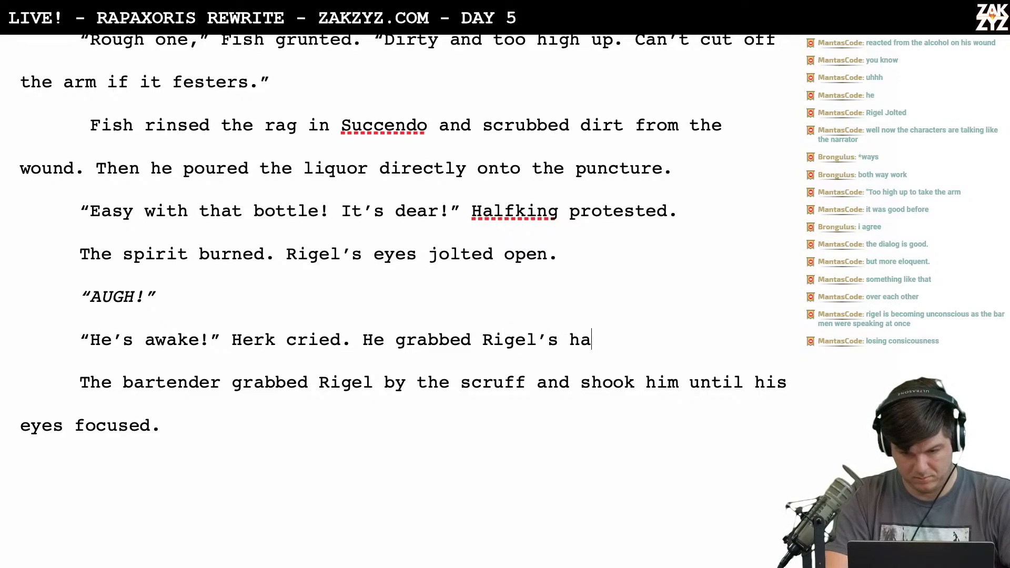
{"action": "key", "text": "BackSpace"}
{"action": "key", "text": "BackSpace"}
{"action": "type", "text": "ir "}
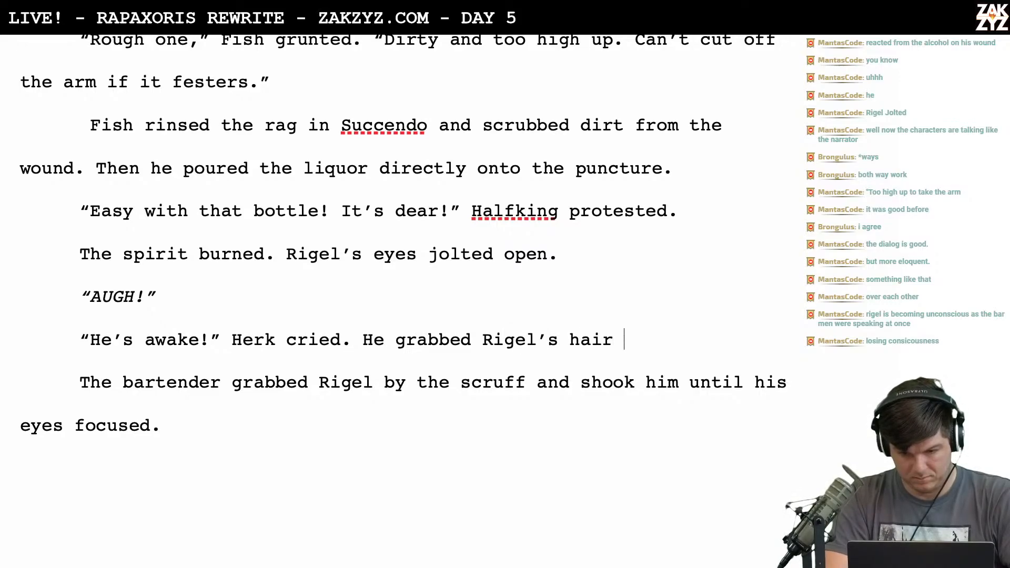
{"action": "type", "text": "and held his head up."}
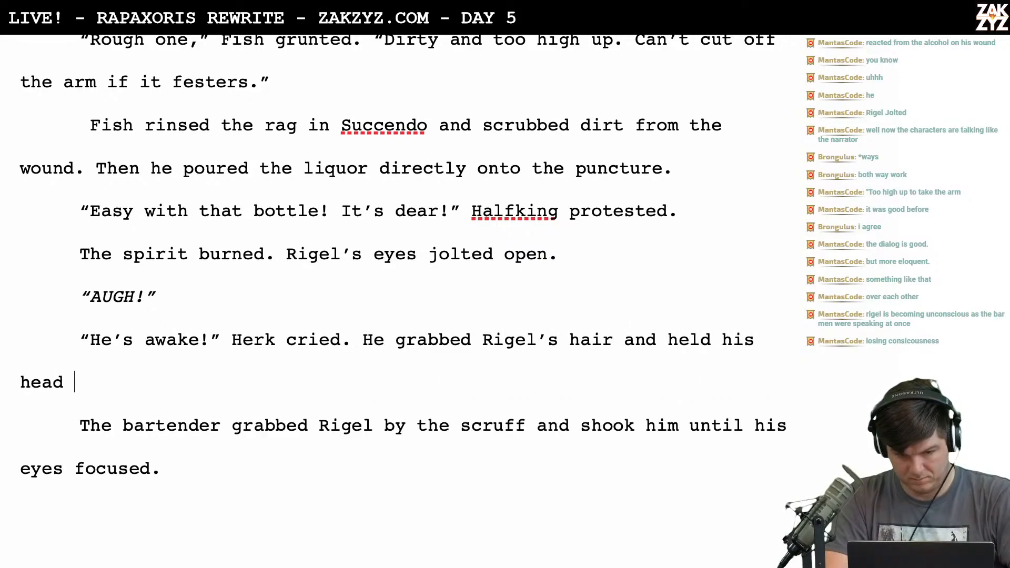
Delete the paragraph "The bartender grabbed Rigel by the scruff and shook him until his eyes focused."
{"action": "key", "text": "shift+Down"}
{"action": "key", "text": "shift+Down"}
{"action": "key", "text": "shift+Down"}
{"action": "key", "text": "shift+Down"}
{"action": "key", "text": "shift+Up"}
{"action": "key", "text": "shift+Up"}
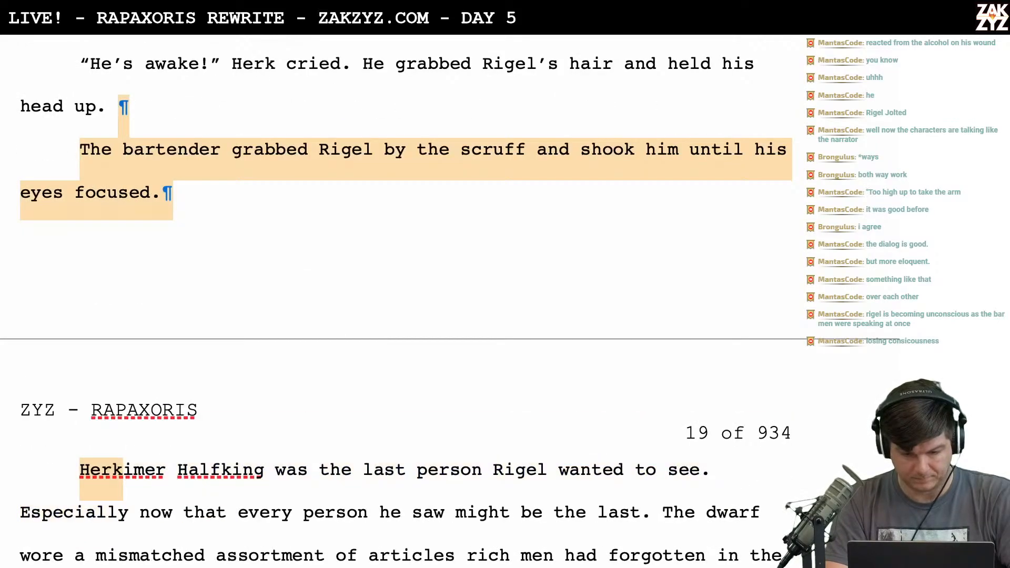
{"action": "key", "text": "shift+Right"}
{"action": "key", "text": "shift+Right"}
{"action": "key", "text": "shift+Right"}
{"action": "key", "text": "shift+Right"}
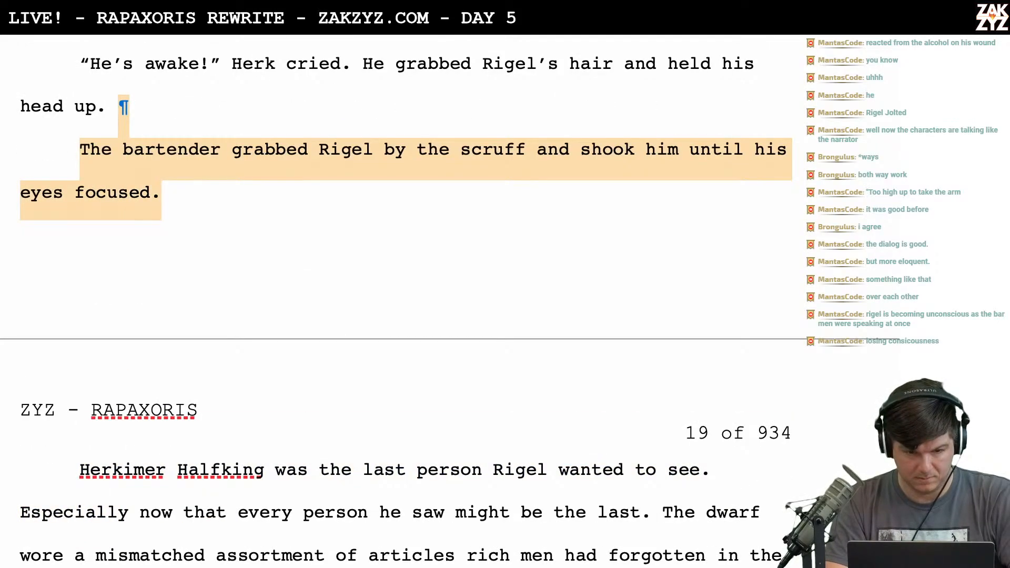
{"action": "key", "text": "BackSpace"}
Review how Herk's line leads into the paragraph describing Herkimer Halfking and his clothes
{"action": "scroll", "coordinate": [391, 211], "scroll_direction": "up", "scroll_amount": 3}
{"action": "scroll", "coordinate": [392, 211], "scroll_direction": "down", "scroll_amount": 3}
{"action": "scroll", "coordinate": [391, 301], "scroll_direction": "up", "scroll_amount": 1}
{"action": "scroll", "coordinate": [392, 301], "scroll_direction": "down", "scroll_amount": 3}
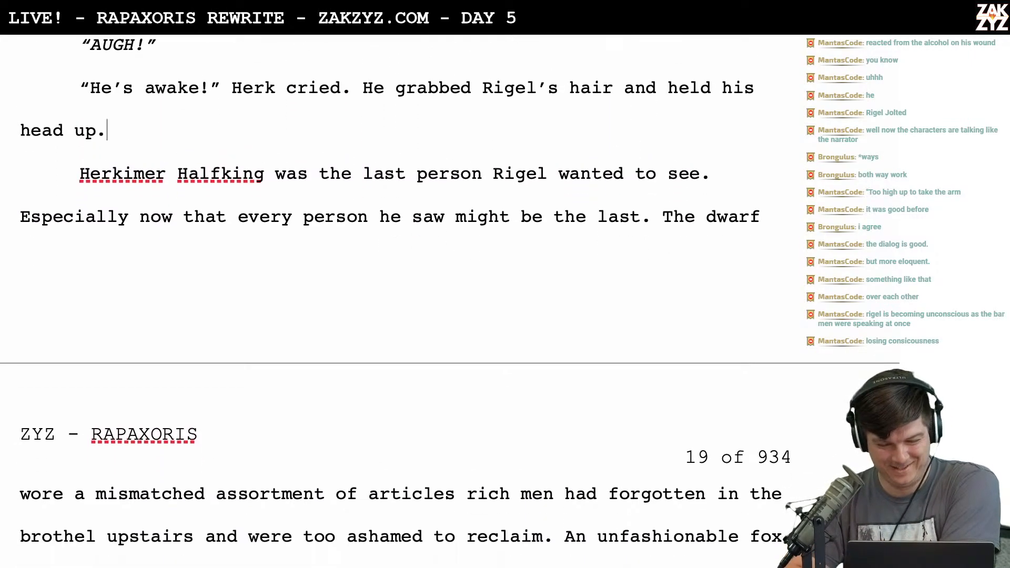
{"action": "scroll", "coordinate": [507, 426], "scroll_direction": "down", "scroll_amount": 2}
{"action": "scroll", "coordinate": [507, 425], "scroll_direction": "up", "scroll_amount": 5}
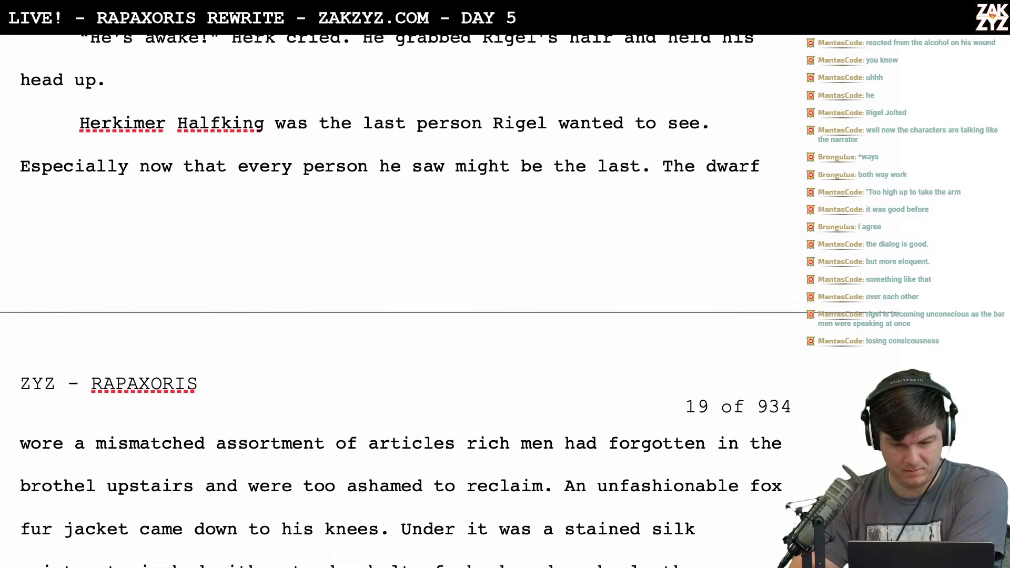
{"action": "scroll", "coordinate": [506, 425], "scroll_direction": "down", "scroll_amount": 10}
{"action": "scroll", "coordinate": [506, 425], "scroll_direction": "up", "scroll_amount": 8}
{"action": "scroll", "coordinate": [507, 426], "scroll_direction": "up", "scroll_amount": 5}
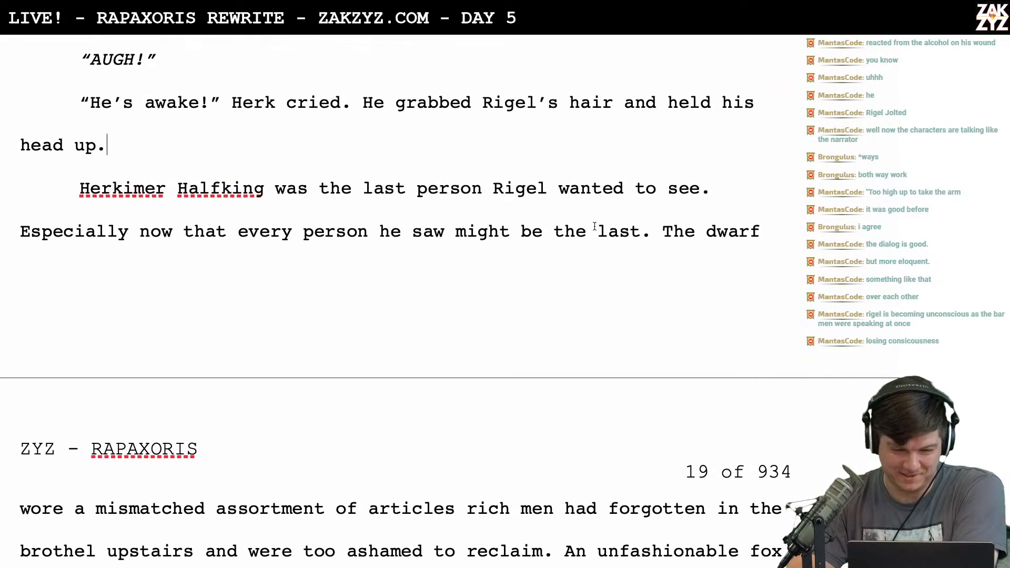
{"action": "scroll", "coordinate": [613, 278], "scroll_direction": "down", "scroll_amount": 2}
{"action": "scroll", "coordinate": [610, 289], "scroll_direction": "up", "scroll_amount": 2}
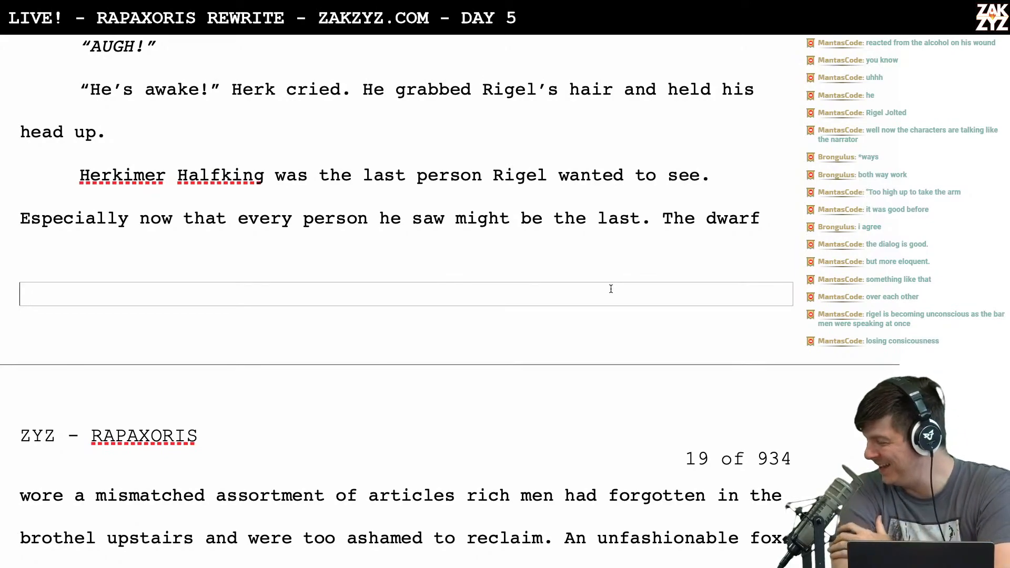
{"action": "scroll", "coordinate": [611, 289], "scroll_direction": "up", "scroll_amount": 1}
{"action": "scroll", "coordinate": [611, 289], "scroll_direction": "down", "scroll_amount": 3}
{"action": "scroll", "coordinate": [613, 288], "scroll_direction": "up", "scroll_amount": 2}
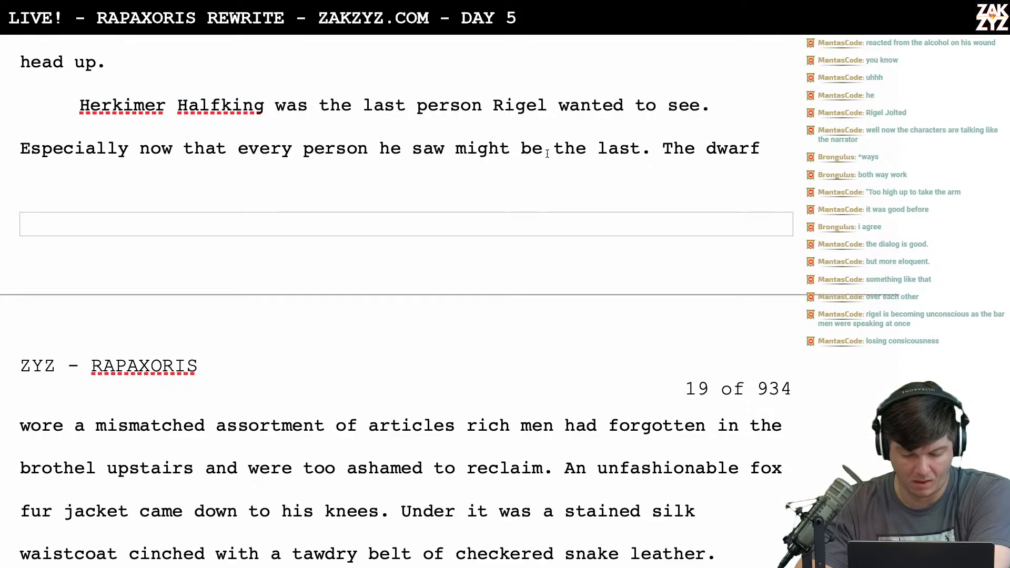
{"action": "scroll", "coordinate": [547, 153], "scroll_direction": "down", "scroll_amount": 3}
{"action": "scroll", "coordinate": [547, 153], "scroll_direction": "up", "scroll_amount": 3}
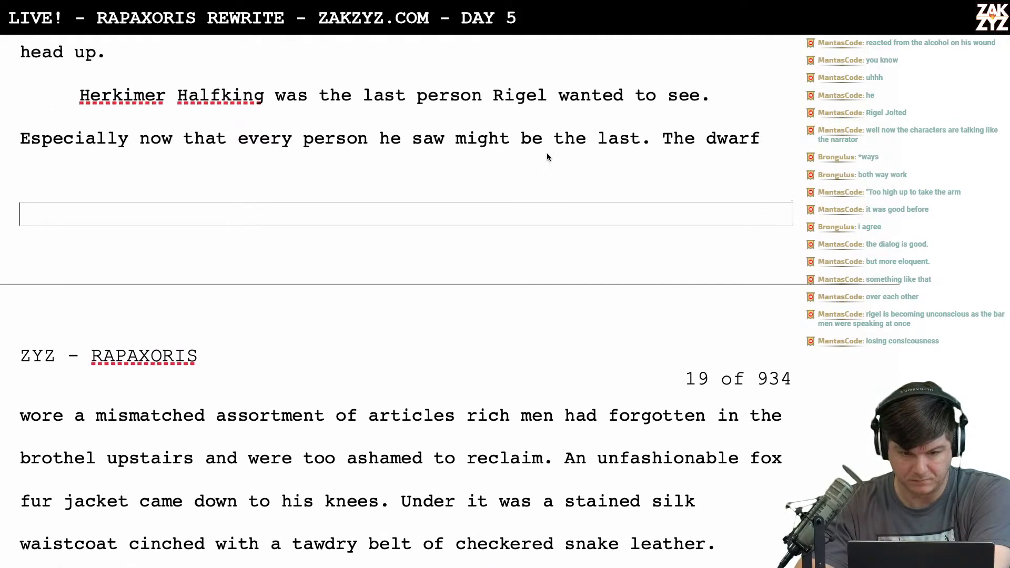
Delete the sentence "Especially now that every person he saw might be the last." from the Herkimer Halfking paragraph
{"action": "left_click", "coordinate": [642, 168]}
{"action": "left_click", "coordinate": [731, 131]}
{"action": "key", "text": "Left"}
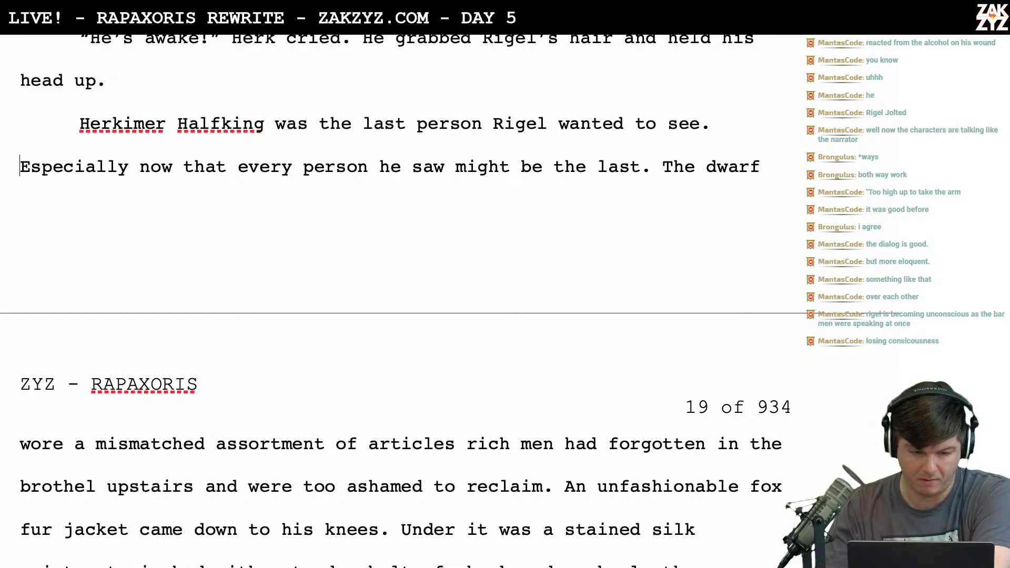
{"action": "key", "text": "shift+End"}
{"action": "key", "text": "shift+Left"}
{"action": "key", "text": "shift+Left"}
{"action": "key", "text": "shift+Left"}
{"action": "key", "text": "shift+Left"}
{"action": "key", "text": "shift+Left"}
{"action": "key", "text": "shift+Left"}
{"action": "key", "text": "shift+Left"}
{"action": "key", "text": "shift+Left"}
{"action": "key", "text": "shift+Left"}
{"action": "key", "text": "shift+Left"}
{"action": "key", "text": "shift+Left"}
{"action": "key", "text": "shift+Left"}
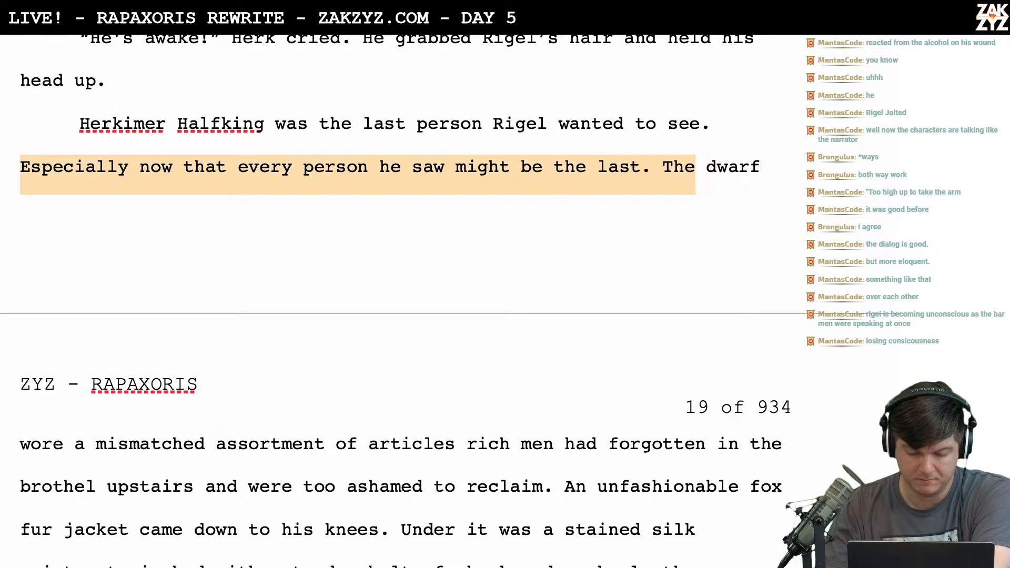
{"action": "key", "text": "shift+Right"}
{"action": "key", "text": "Delete"}
Copy the two sentences about Halfking's fox fur jacket and stained silk waistcoat, and remove them from the paragraph
{"action": "scroll", "coordinate": [400, 300], "scroll_direction": "down", "scroll_amount": 3}
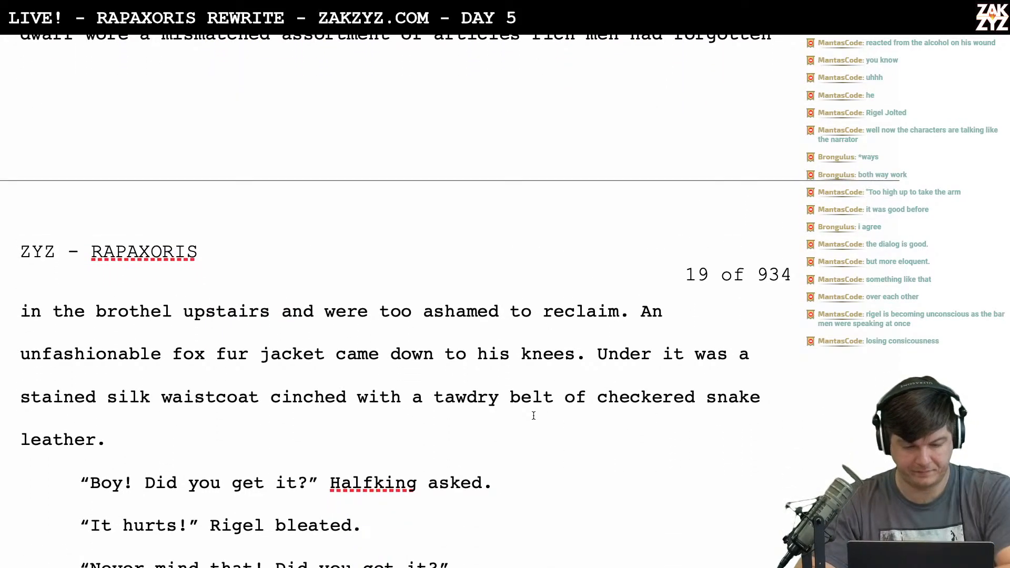
{"action": "left_click_drag", "start_coordinate": [185, 448], "coordinate": [638, 306]}
{"action": "key", "text": "super+c"}
{"action": "key", "text": "BackSpace"}
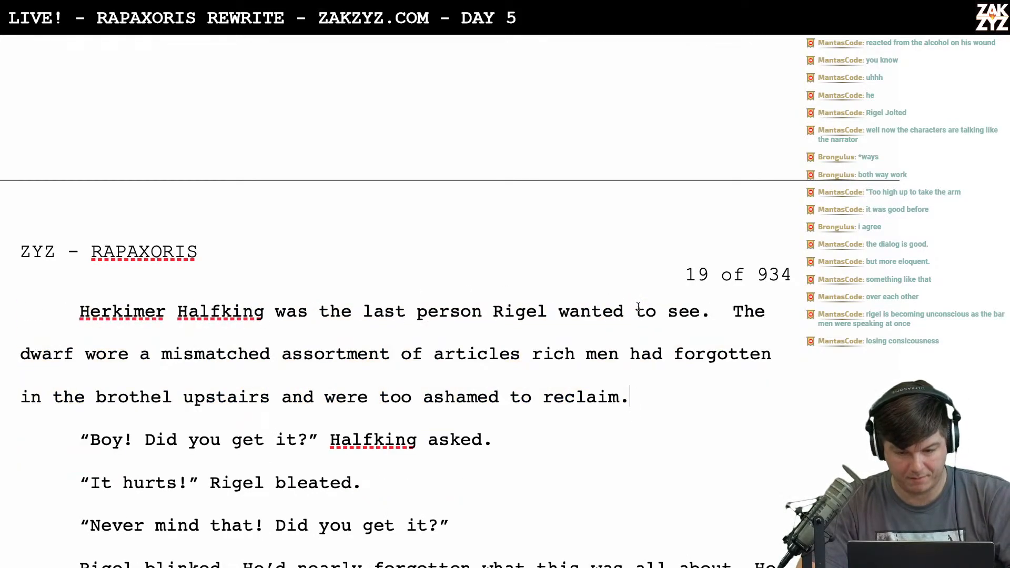
Attach a comment to "Herkimer Halfking" reading "cut /" followed by the copied fox fur jacket and waistcoat sentences
{"action": "scroll", "coordinate": [638, 302], "scroll_direction": "up", "scroll_amount": 3}
{"action": "left_click_drag", "start_coordinate": [265, 371], "coordinate": [74, 375]}
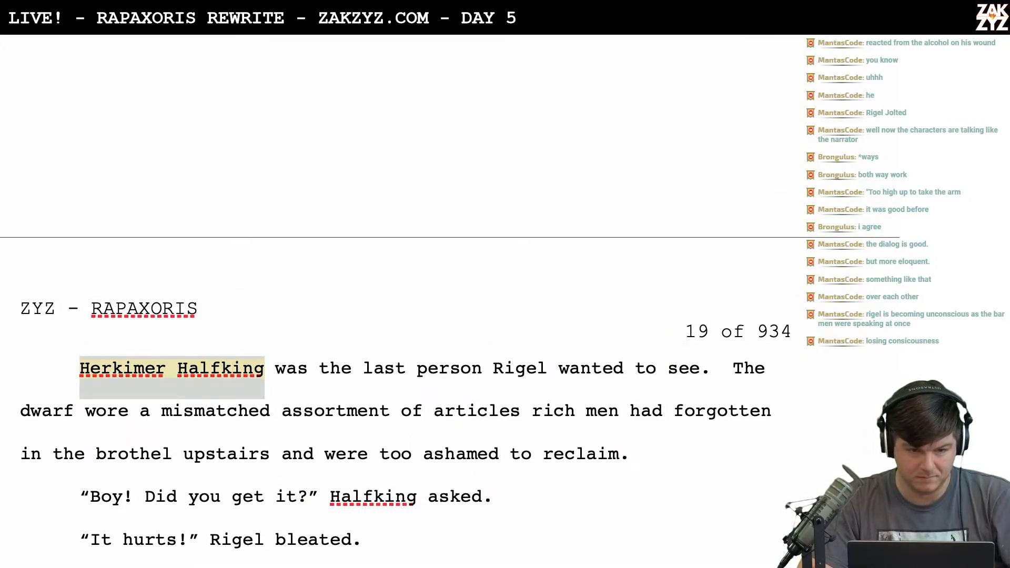
{"action": "key", "text": "super+shift+k"}
{"action": "type", "text": "cut /"}
{"action": "key", "text": "super+v"}
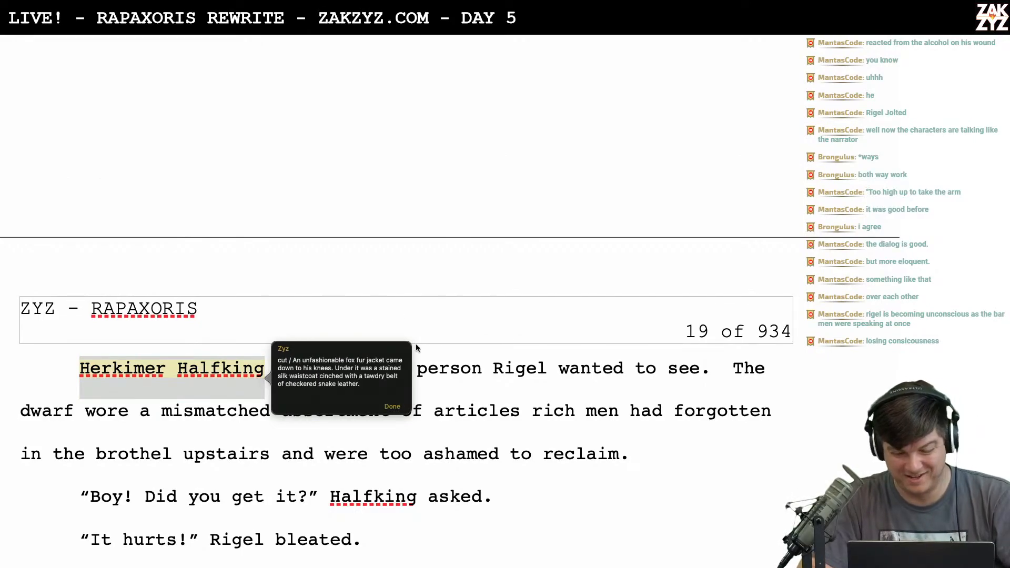
{"action": "left_click", "coordinate": [392, 406]}
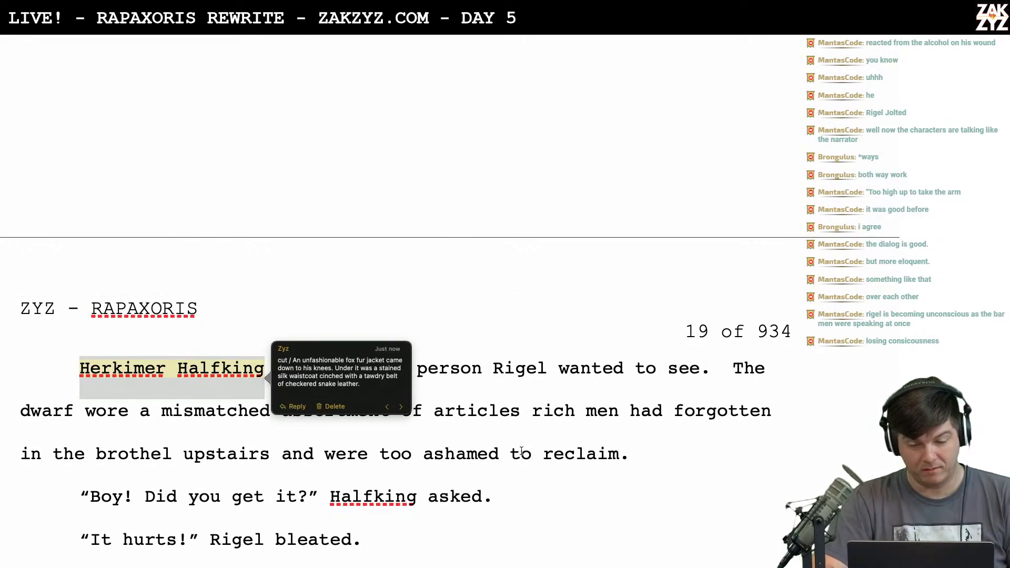
{"action": "left_click", "coordinate": [544, 441]}
Remove the extra space between "wanted to see." and "The dwarf"
{"action": "scroll", "coordinate": [509, 443], "scroll_direction": "up", "scroll_amount": 1}
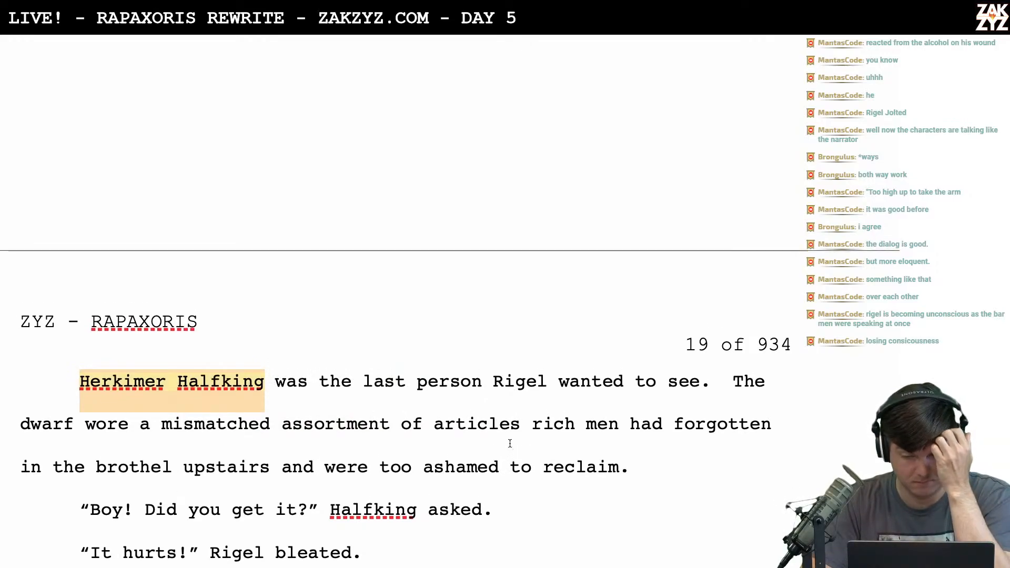
{"action": "left_click", "coordinate": [722, 381]}
{"action": "key", "text": "BackSpace"}
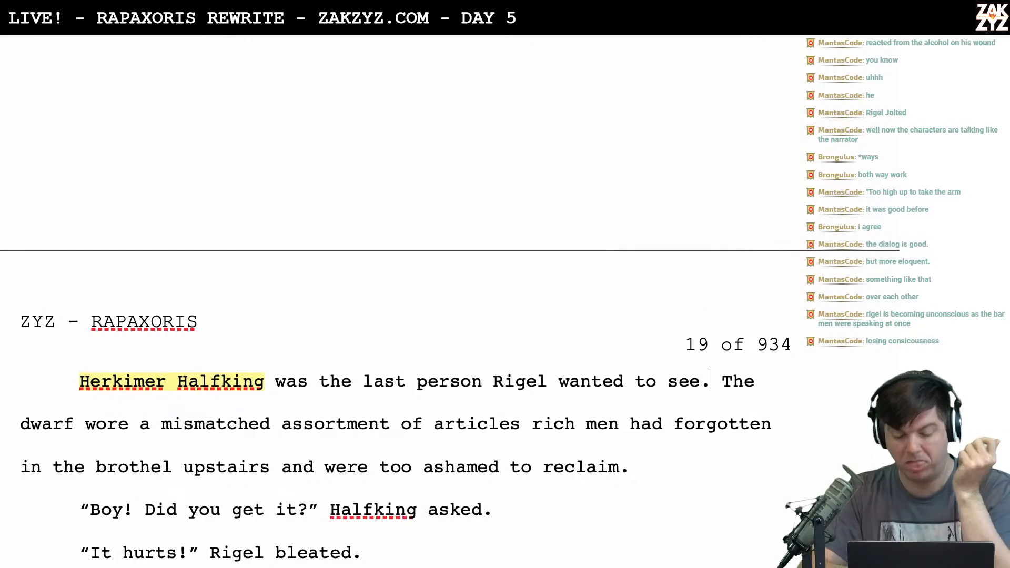
Switch to the browser showing the Thesaurus.com synonyms for "exclaim"
{"action": "scroll", "coordinate": [394, 295], "scroll_direction": "up", "scroll_amount": 3}
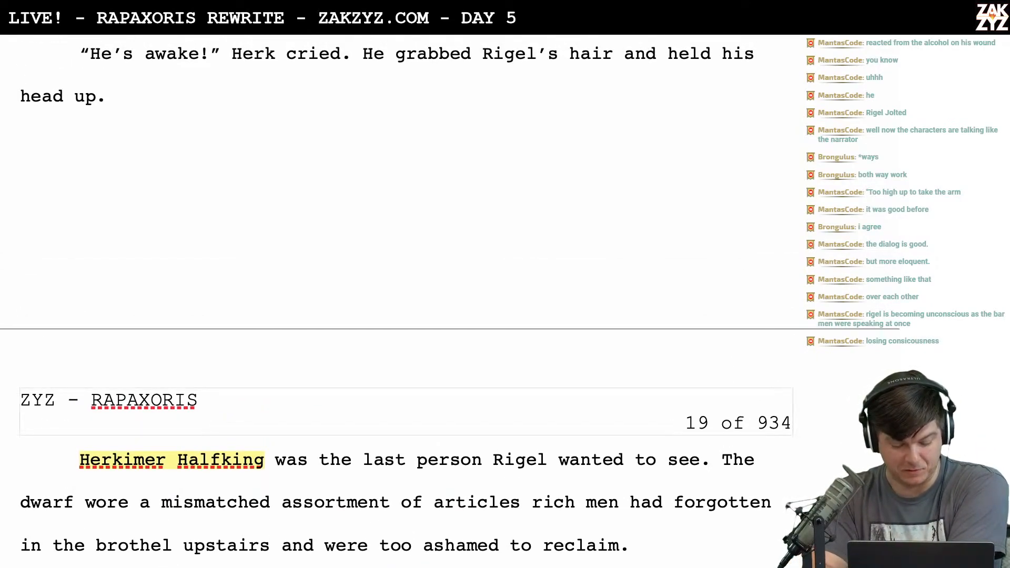
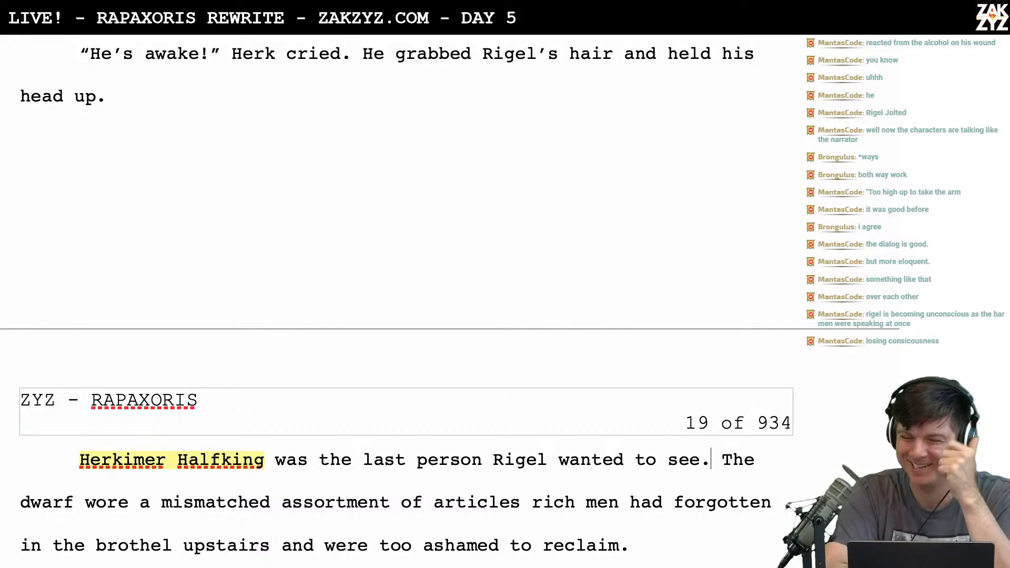
{"action": "scroll", "coordinate": [397, 295], "scroll_direction": "down", "scroll_amount": 1}
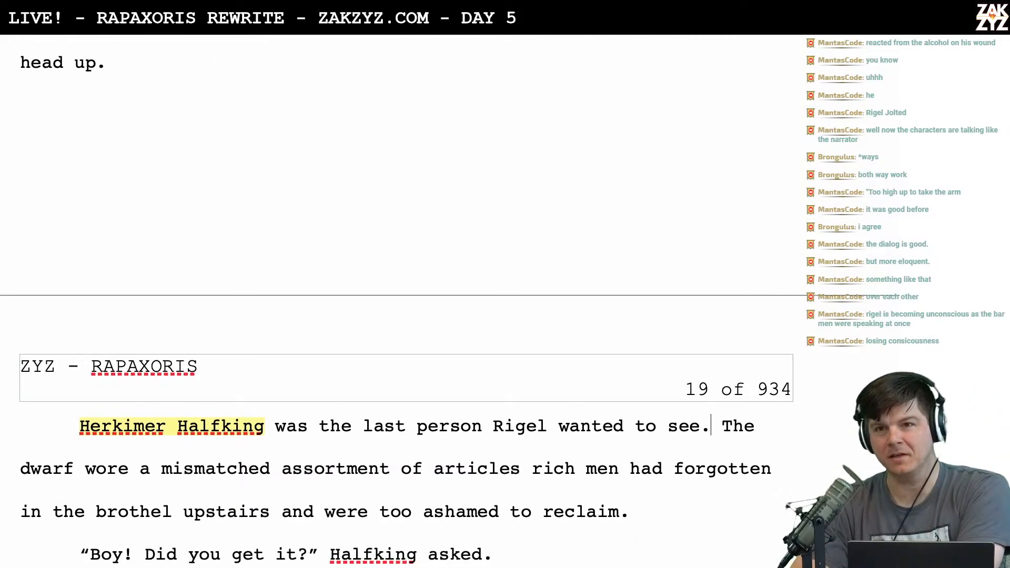
{"action": "scroll", "coordinate": [397, 295], "scroll_direction": "up", "scroll_amount": 1}
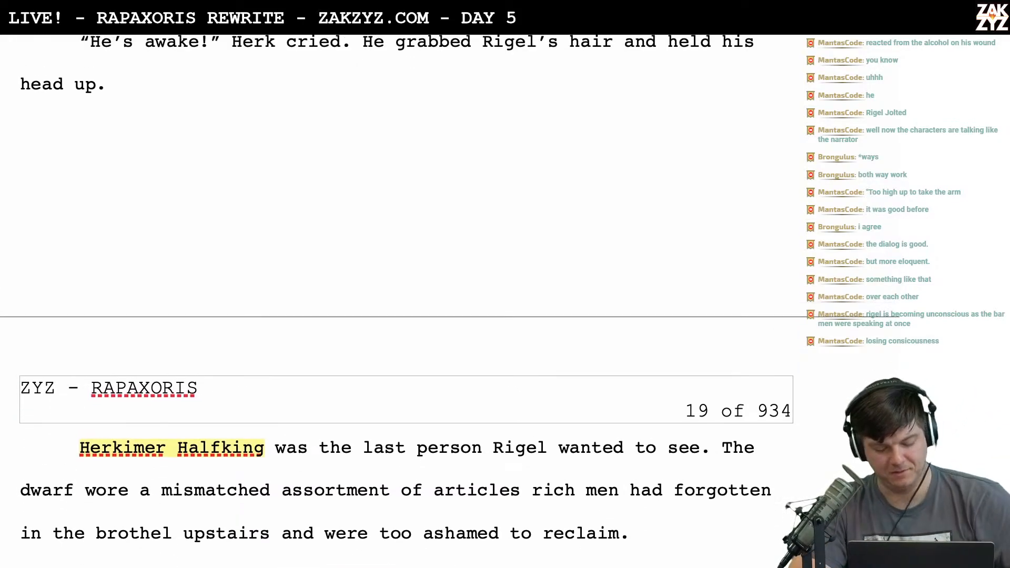
{"action": "key", "text": "super+Tab"}
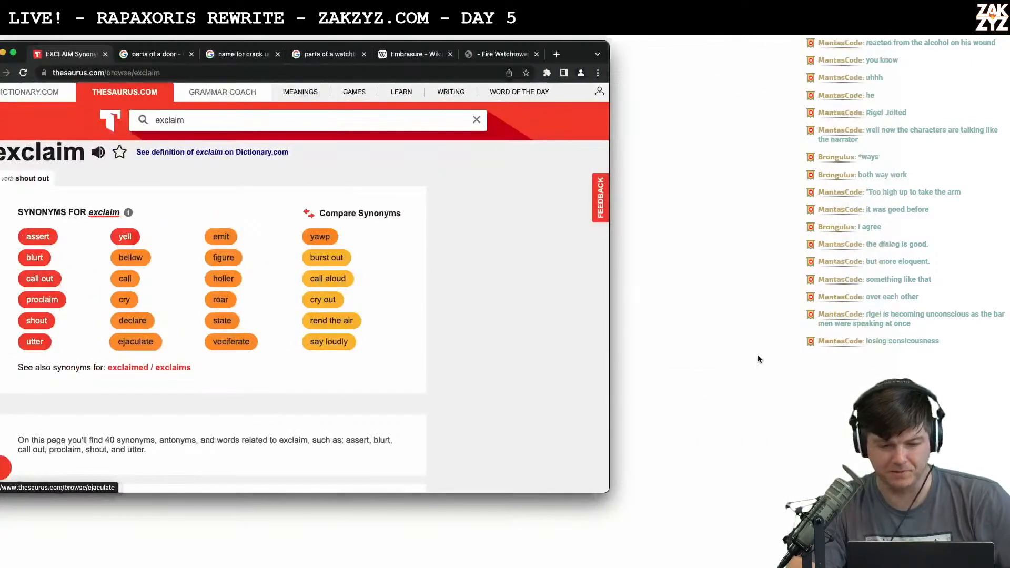
Search Google in a new browser tab for "how do they make salt and vinegar chips"
{"action": "left_click", "coordinate": [558, 60]}
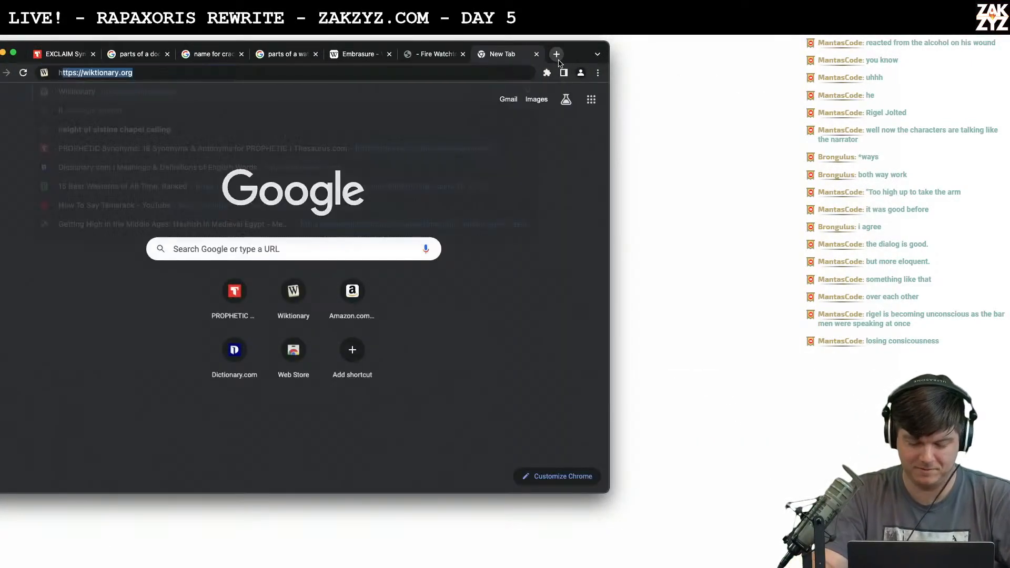
{"action": "type", "text": "how do they make s"}
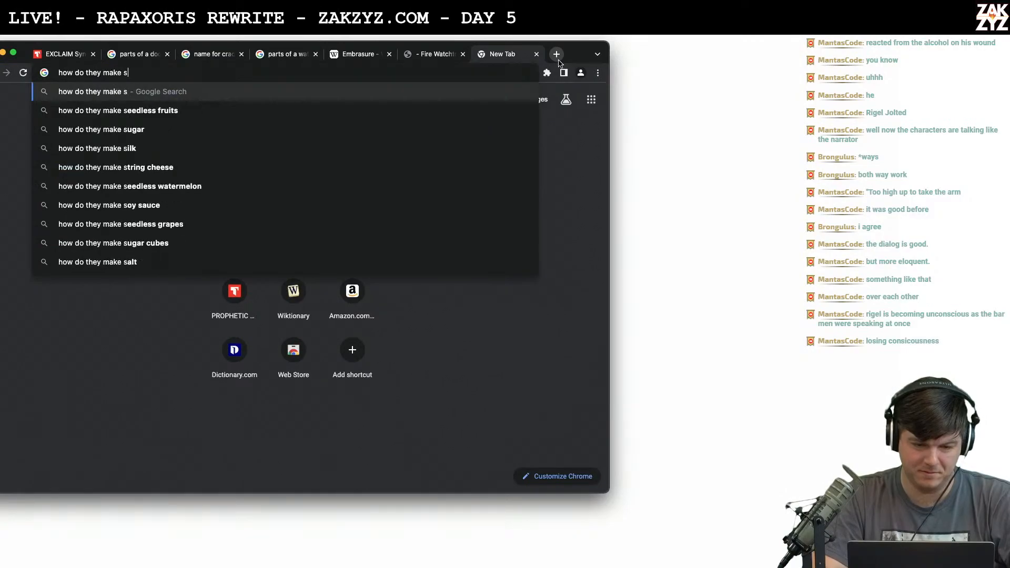
{"action": "type", "text": "alt and vinegar chips"}
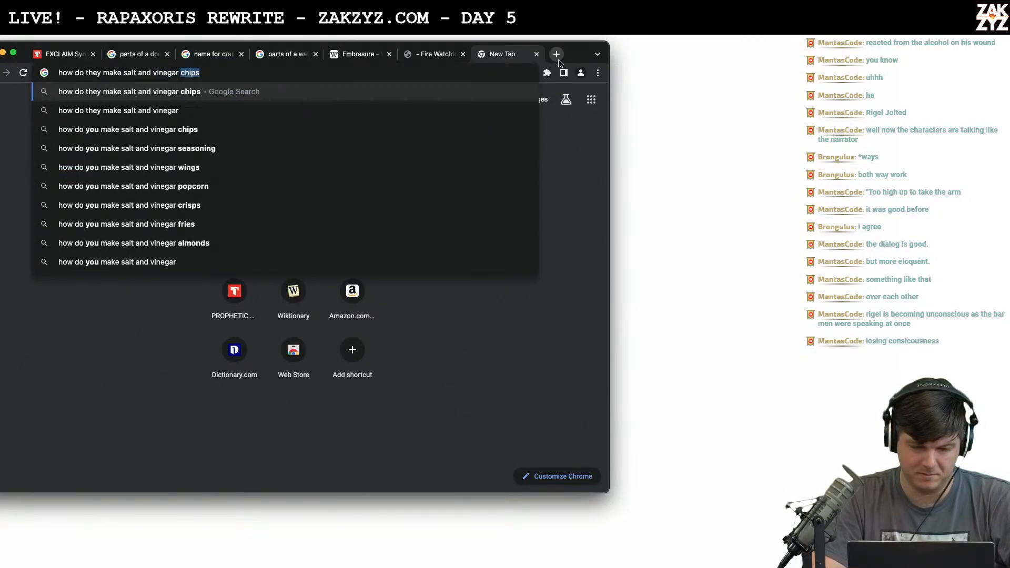
{"action": "key", "text": "Return"}
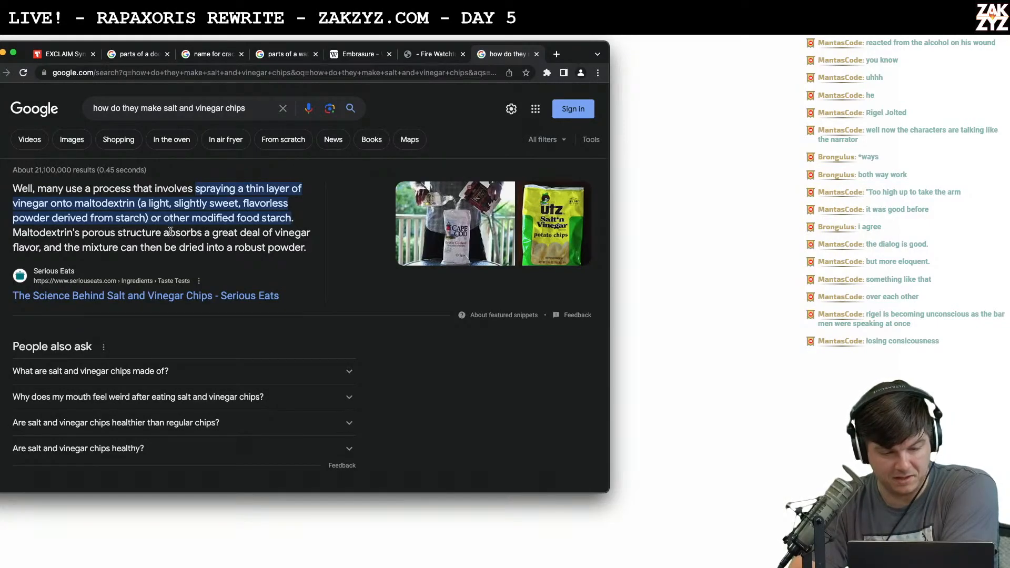
Look through the search results and open the Serious Eats article "The Science Behind Salt and Vinegar Chips"
{"action": "scroll", "coordinate": [171, 232], "scroll_direction": "down", "scroll_amount": 2}
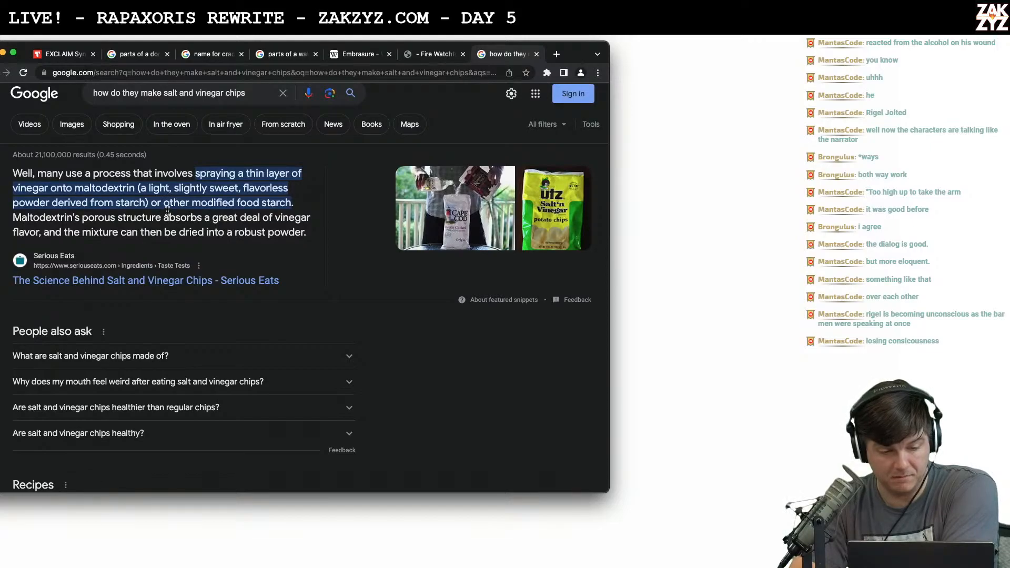
{"action": "scroll", "coordinate": [167, 211], "scroll_direction": "down", "scroll_amount": 2}
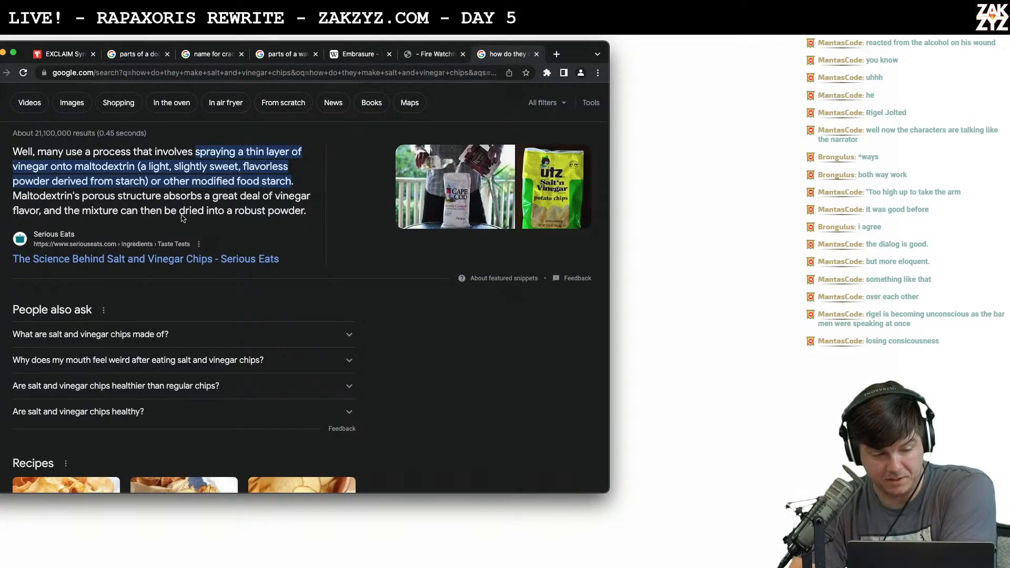
{"action": "scroll", "coordinate": [192, 229], "scroll_direction": "down", "scroll_amount": 2}
{"action": "scroll", "coordinate": [192, 228], "scroll_direction": "down", "scroll_amount": 5}
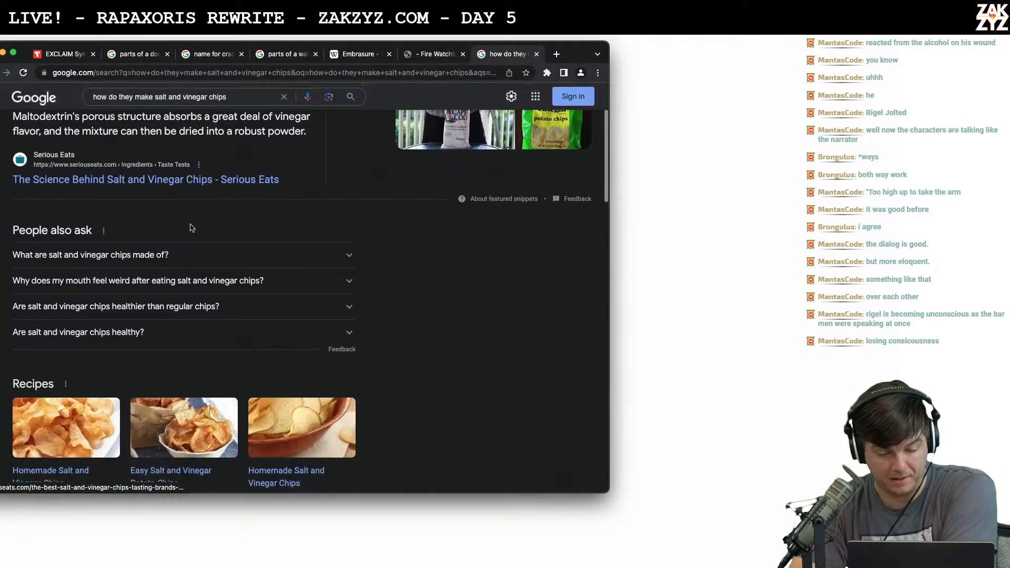
{"action": "scroll", "coordinate": [192, 229], "scroll_direction": "up", "scroll_amount": 1}
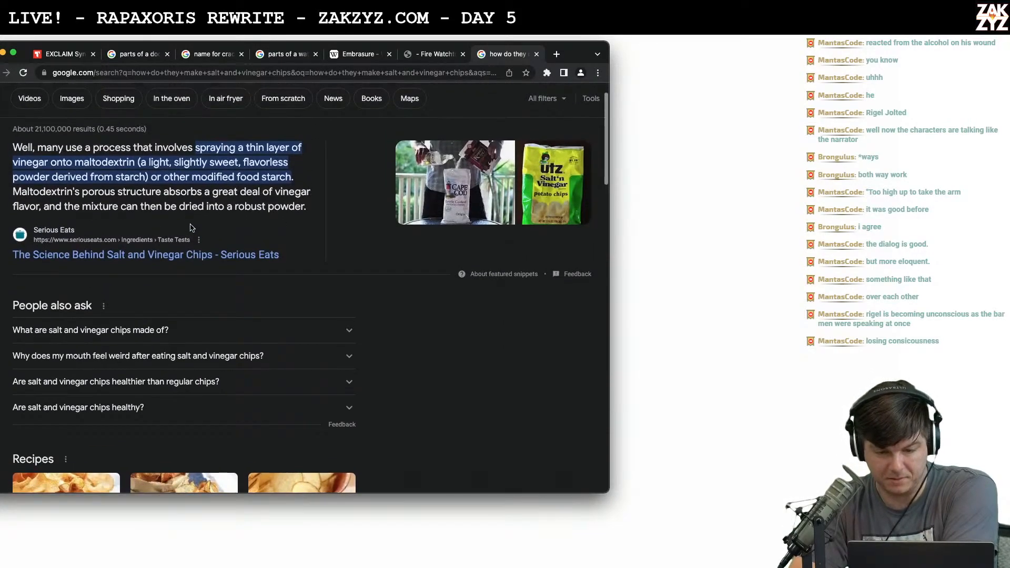
{"action": "left_click", "coordinate": [132, 257]}
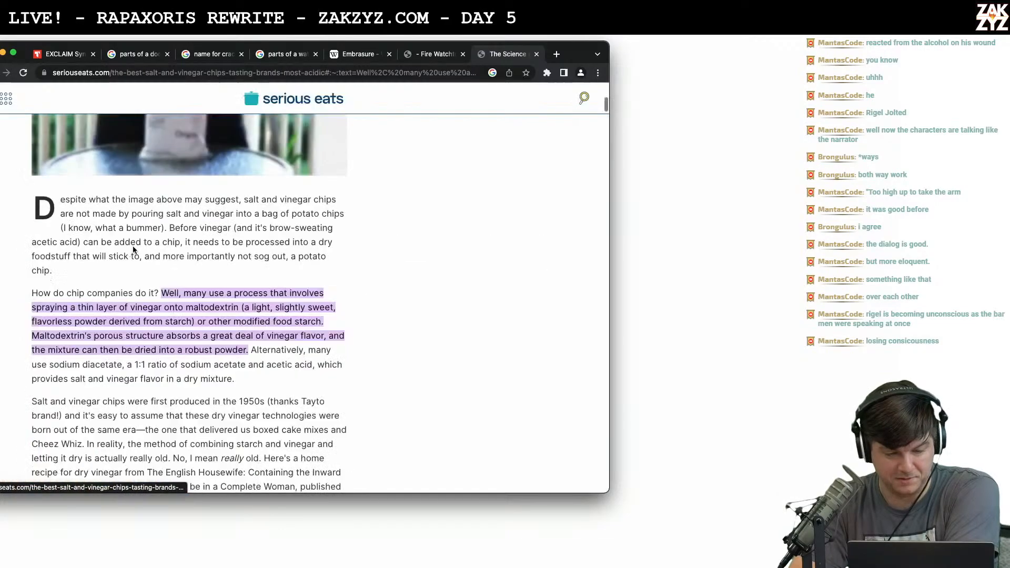
Read the article's explanation of how chip makers turn vinegar into powder, including the historical dry vinegar recipe
{"action": "scroll", "coordinate": [213, 252], "scroll_direction": "down", "scroll_amount": 2}
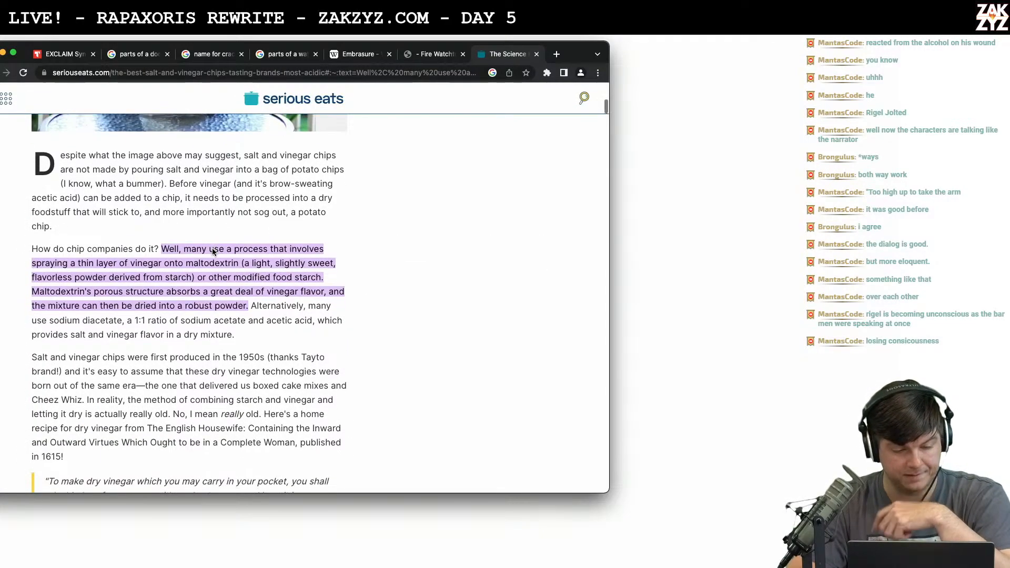
{"action": "scroll", "coordinate": [213, 249], "scroll_direction": "down", "scroll_amount": 3}
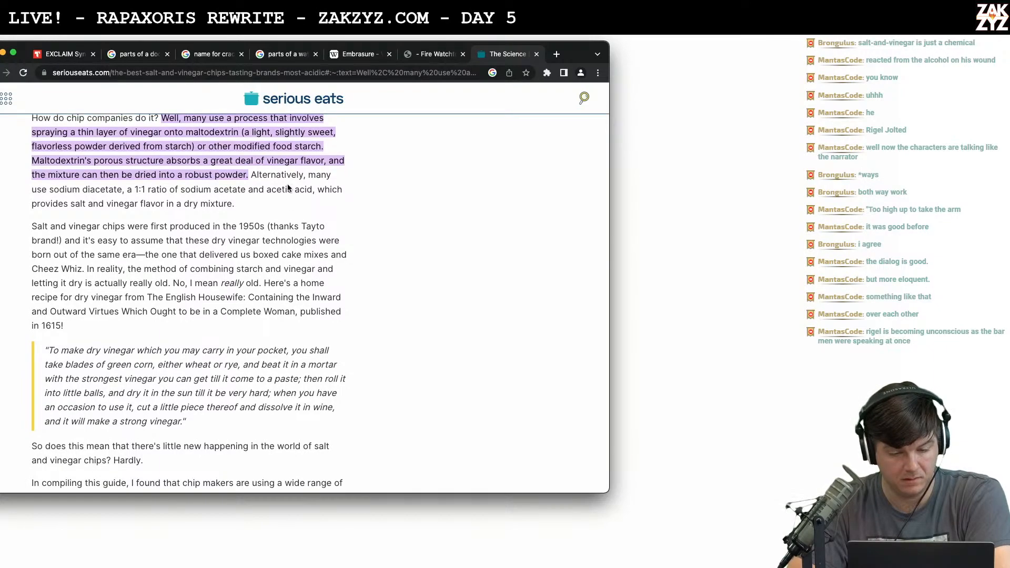
{"action": "scroll", "coordinate": [244, 204], "scroll_direction": "up", "scroll_amount": 2}
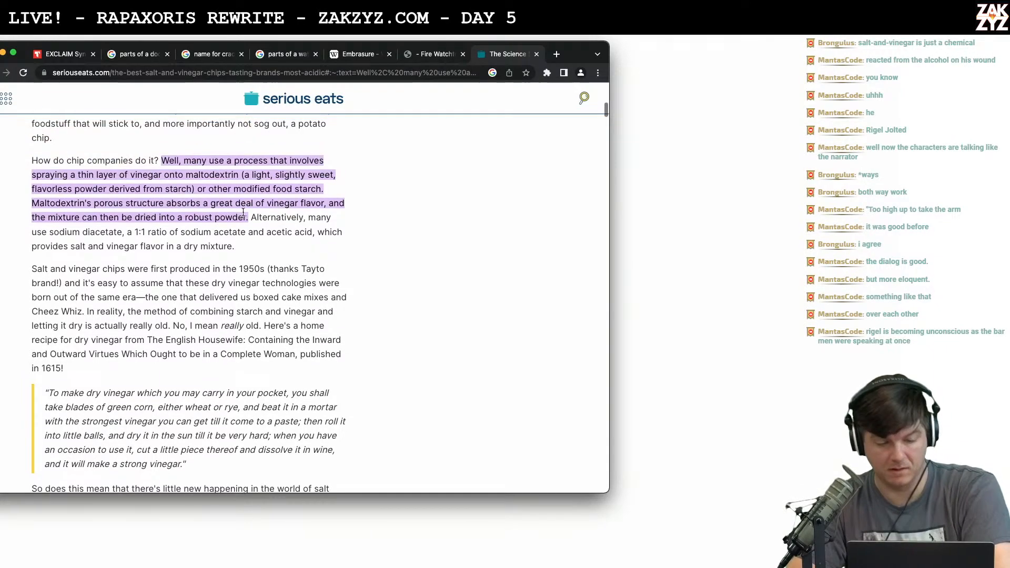
{"action": "scroll", "coordinate": [283, 248], "scroll_direction": "down", "scroll_amount": 2}
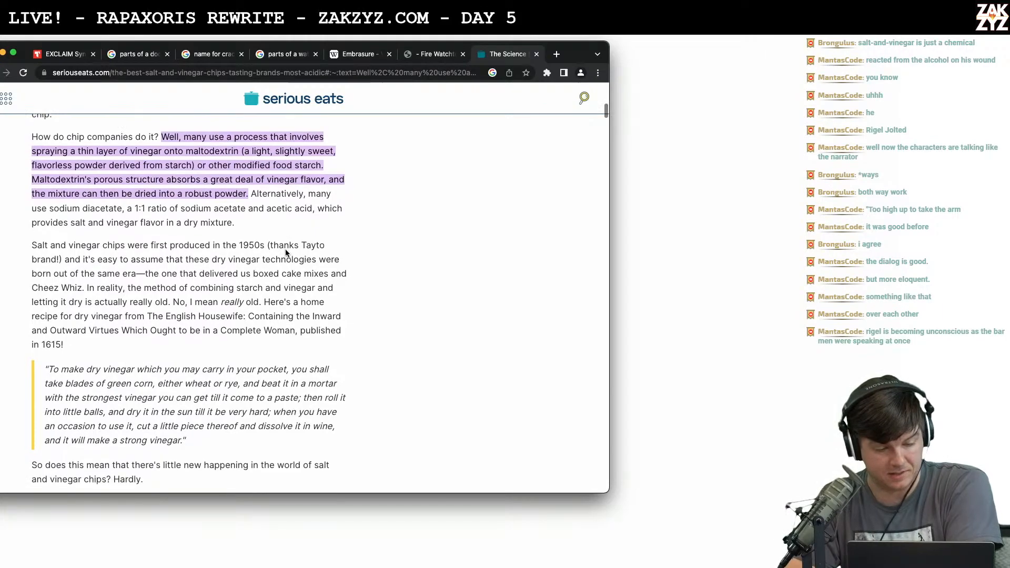
{"action": "scroll", "coordinate": [285, 249], "scroll_direction": "down", "scroll_amount": 4}
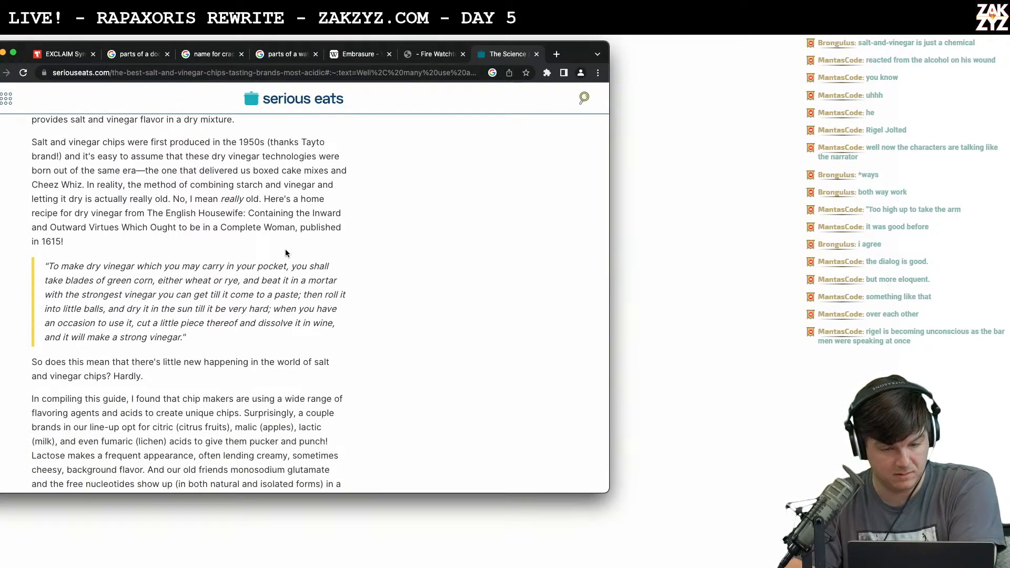
{"action": "scroll", "coordinate": [249, 197], "scroll_direction": "down", "scroll_amount": 1}
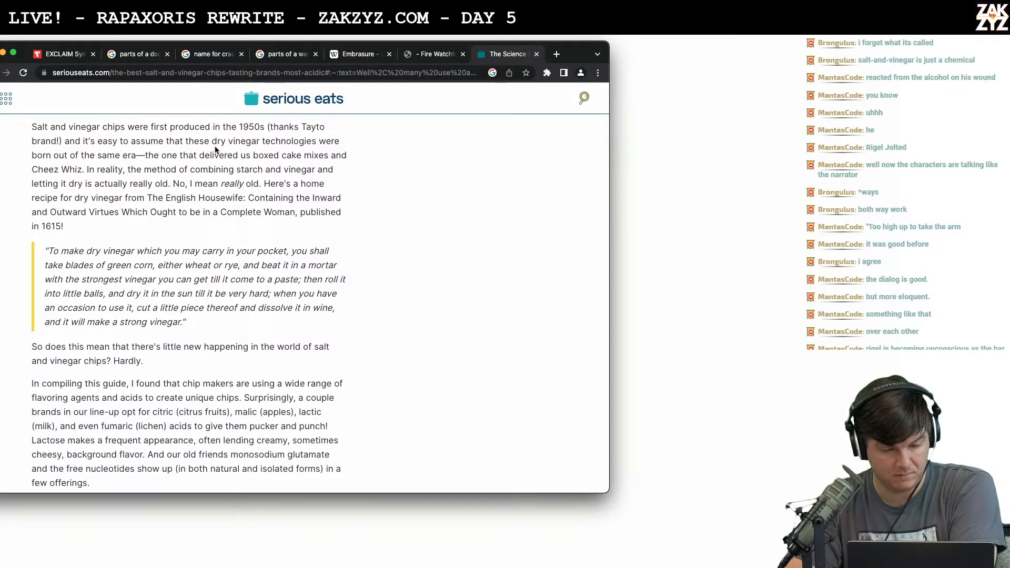
{"action": "scroll", "coordinate": [156, 209], "scroll_direction": "down", "scroll_amount": 2}
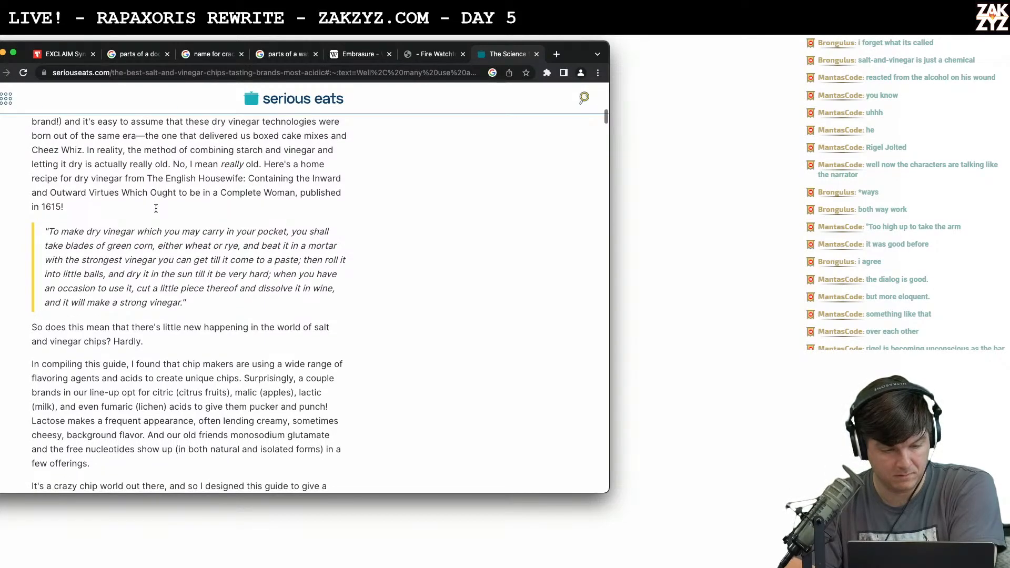
{"action": "scroll", "coordinate": [156, 211], "scroll_direction": "down", "scroll_amount": 5}
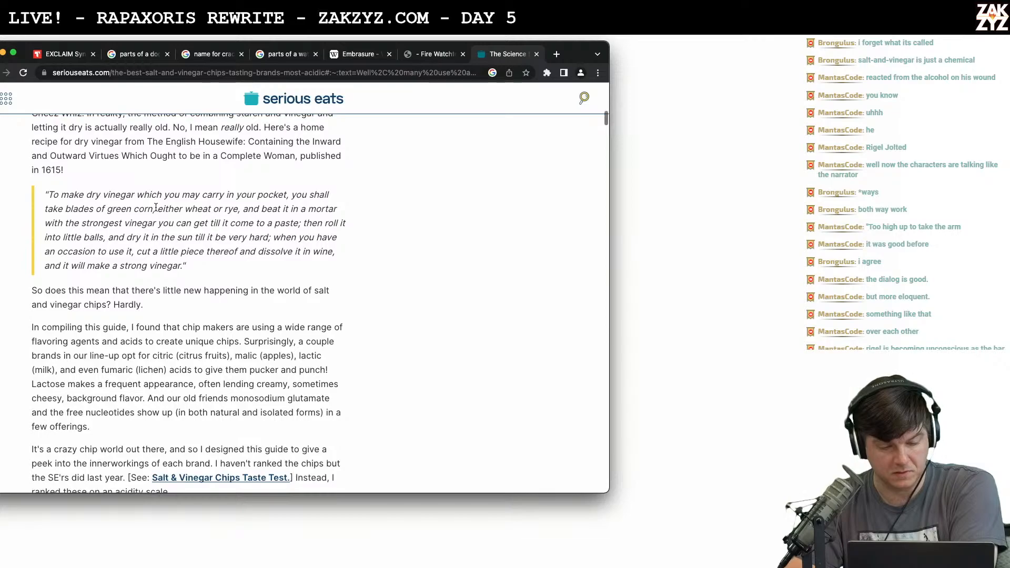
{"action": "scroll", "coordinate": [156, 208], "scroll_direction": "down", "scroll_amount": 6}
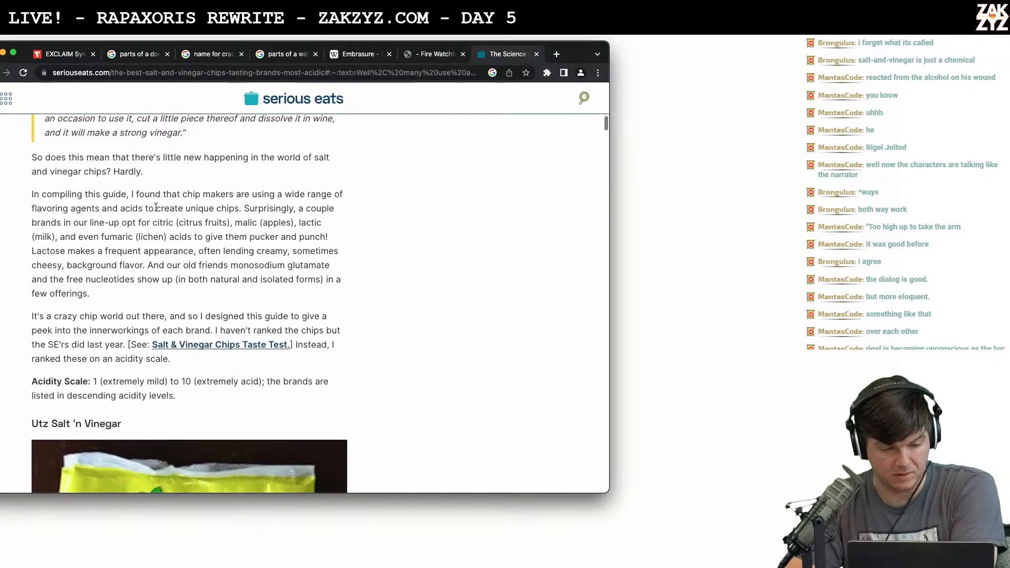
Read the article's paragraphs on flavoring agents and acids, its brand guide introduction and the Acidity Scale explanation
{"action": "scroll", "coordinate": [156, 206], "scroll_direction": "up", "scroll_amount": 2}
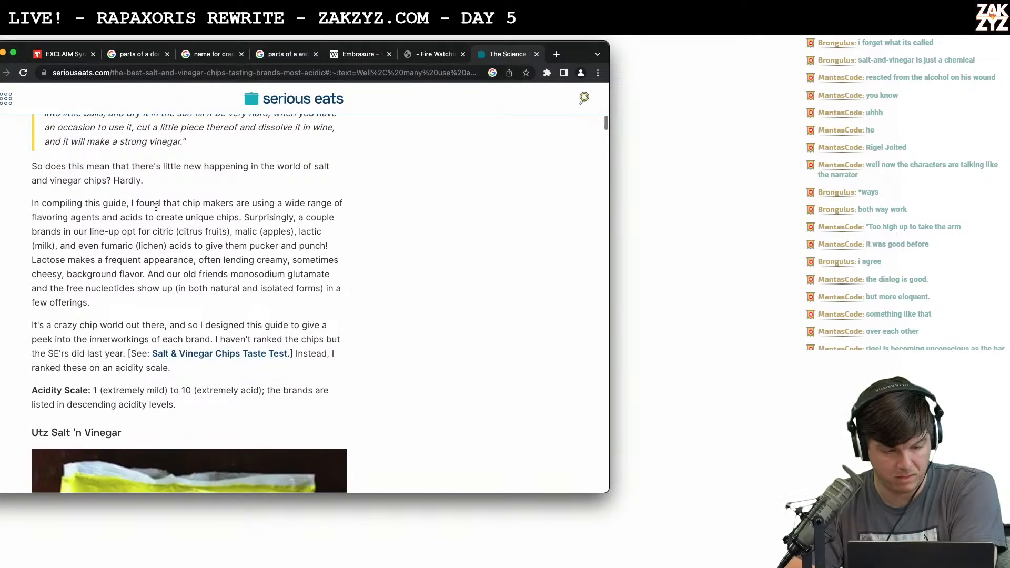
{"action": "scroll", "coordinate": [156, 208], "scroll_direction": "down", "scroll_amount": 3}
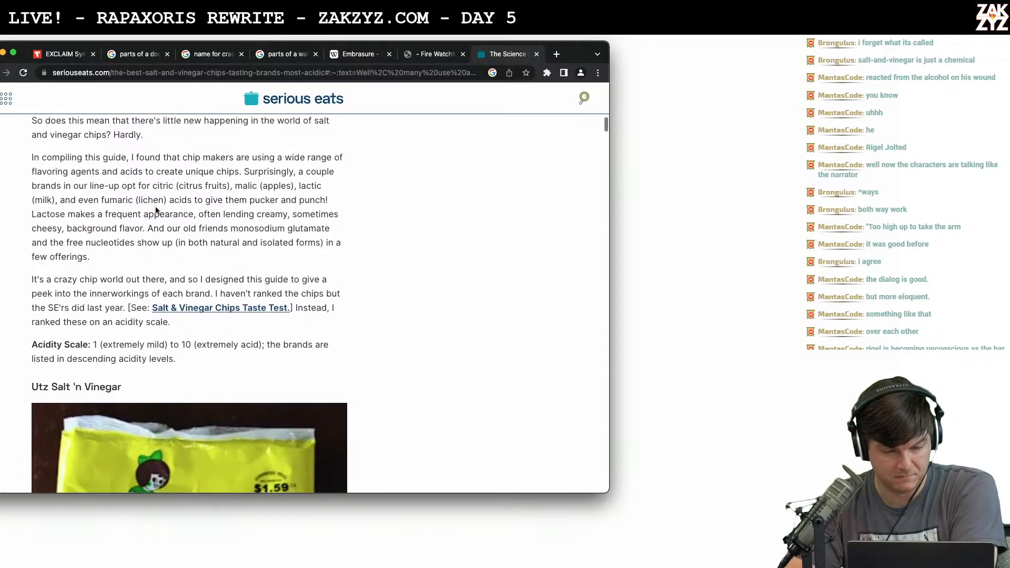
{"action": "scroll", "coordinate": [156, 207], "scroll_direction": "down", "scroll_amount": 2}
{"action": "scroll", "coordinate": [156, 207], "scroll_direction": "up", "scroll_amount": 1}
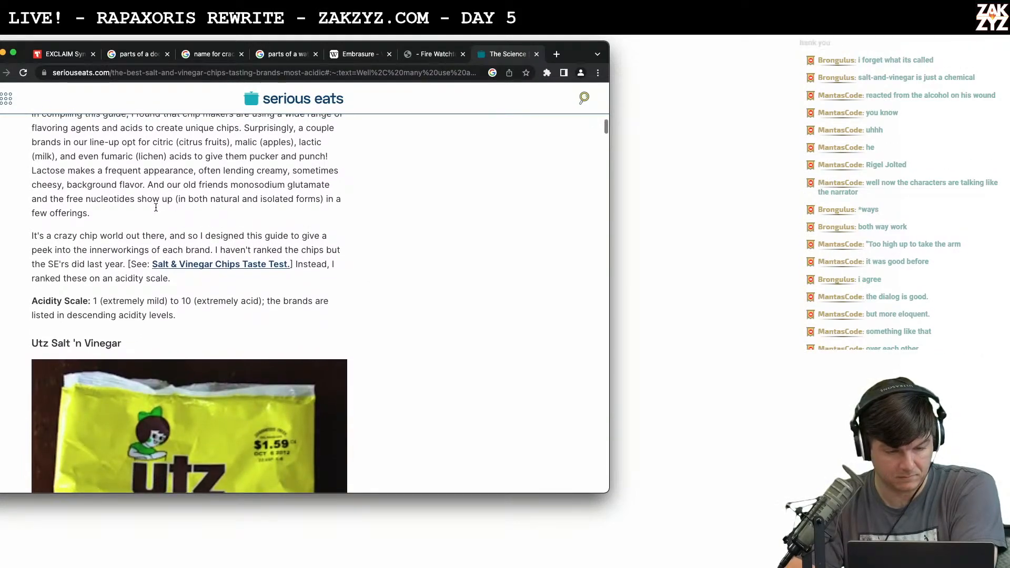
{"action": "scroll", "coordinate": [155, 211], "scroll_direction": "down", "scroll_amount": 1}
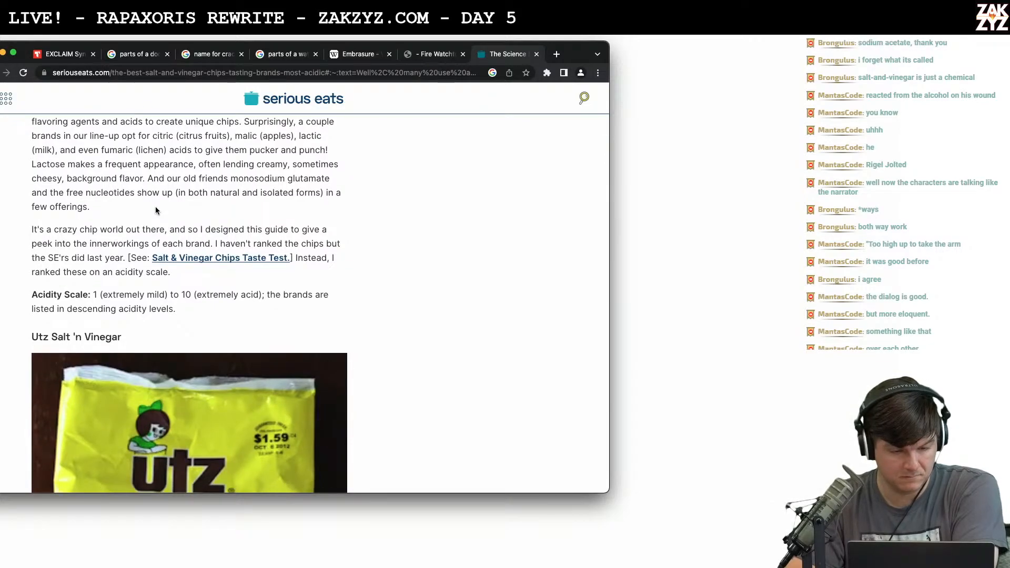
{"action": "scroll", "coordinate": [156, 211], "scroll_direction": "down", "scroll_amount": 1}
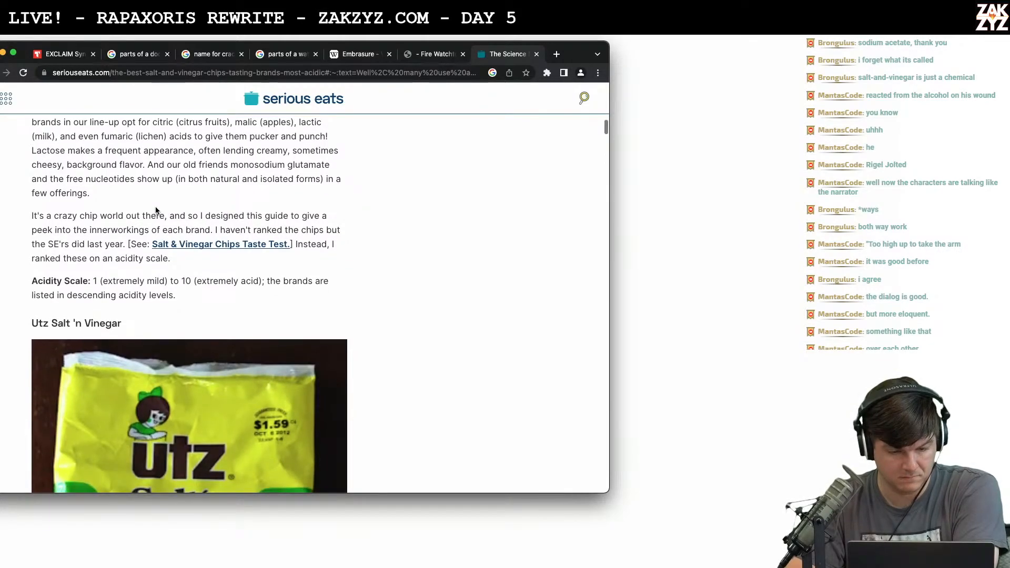
{"action": "scroll", "coordinate": [155, 210], "scroll_direction": "down", "scroll_amount": 1}
{"action": "scroll", "coordinate": [156, 210], "scroll_direction": "down", "scroll_amount": 1}
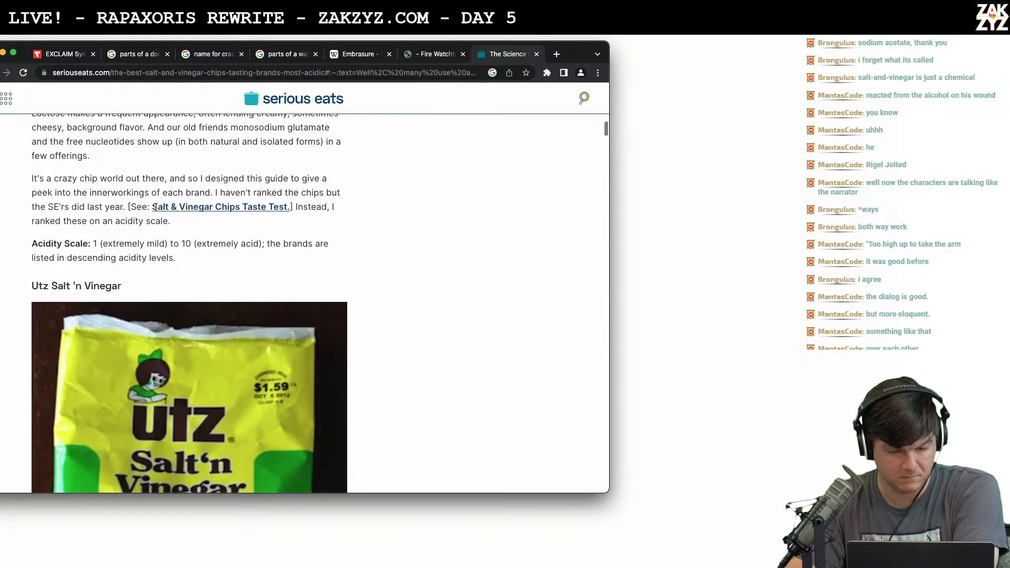
{"action": "scroll", "coordinate": [155, 211], "scroll_direction": "down", "scroll_amount": 2}
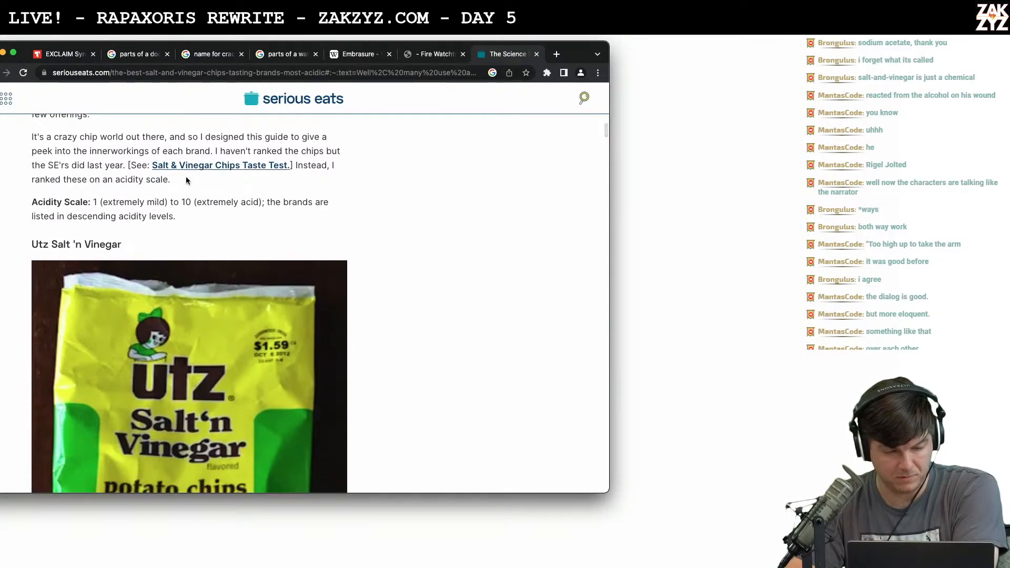
{"action": "scroll", "coordinate": [226, 227], "scroll_direction": "down", "scroll_amount": 1}
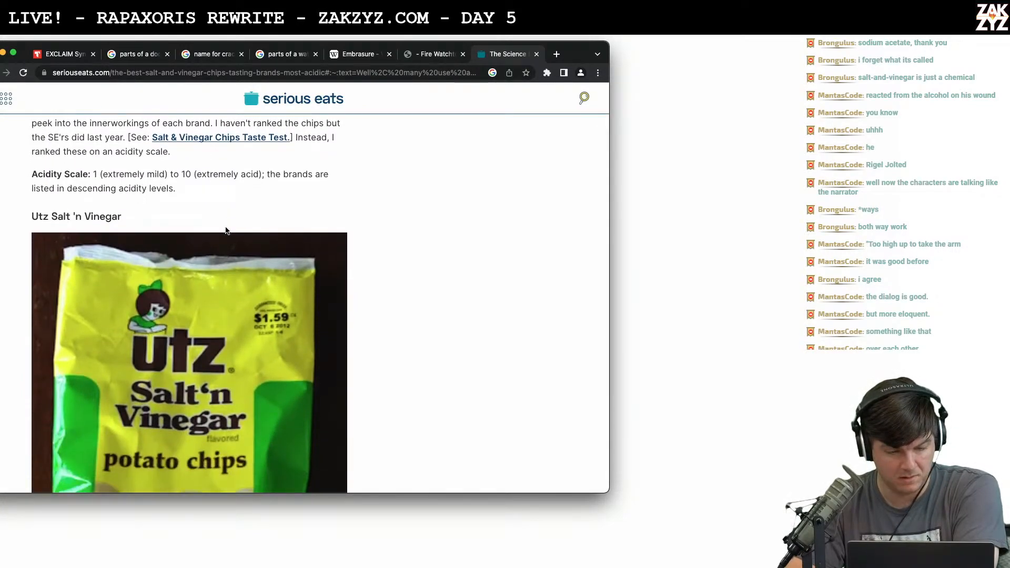
Read the article's Utz Salt 'n Vinegar entry, covering its acidity rating, ingredients of interest and tasting notes
{"action": "scroll", "coordinate": [226, 231], "scroll_direction": "down", "scroll_amount": 3}
{"action": "scroll", "coordinate": [225, 227], "scroll_direction": "up", "scroll_amount": 1}
{"action": "scroll", "coordinate": [225, 227], "scroll_direction": "down", "scroll_amount": 10}
{"action": "scroll", "coordinate": [226, 228], "scroll_direction": "up", "scroll_amount": 10}
{"action": "scroll", "coordinate": [226, 228], "scroll_direction": "down", "scroll_amount": 10}
{"action": "scroll", "coordinate": [226, 228], "scroll_direction": "up", "scroll_amount": 6}
{"action": "scroll", "coordinate": [225, 227], "scroll_direction": "down", "scroll_amount": 6}
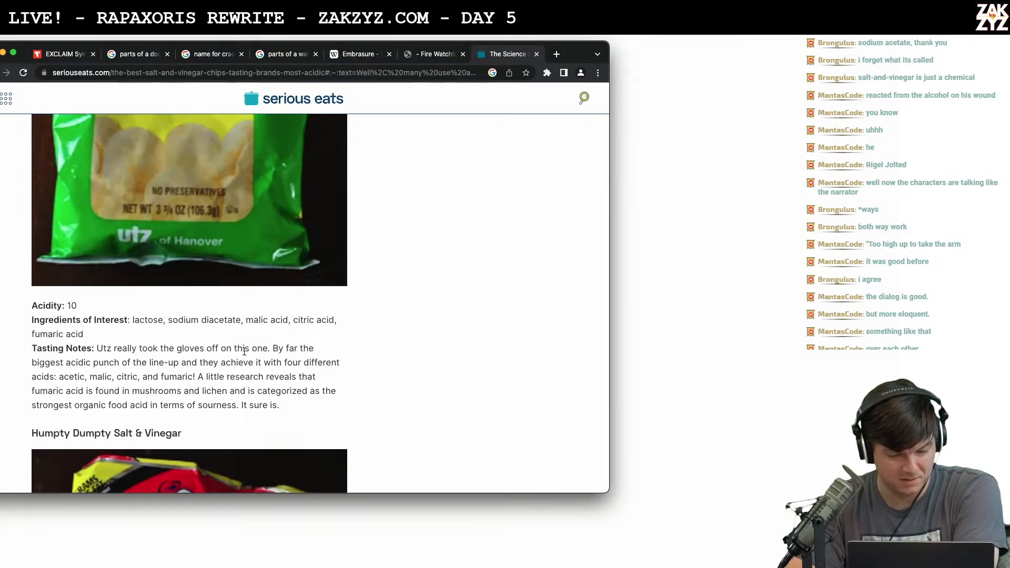
{"action": "scroll", "coordinate": [231, 376], "scroll_direction": "down", "scroll_amount": 1}
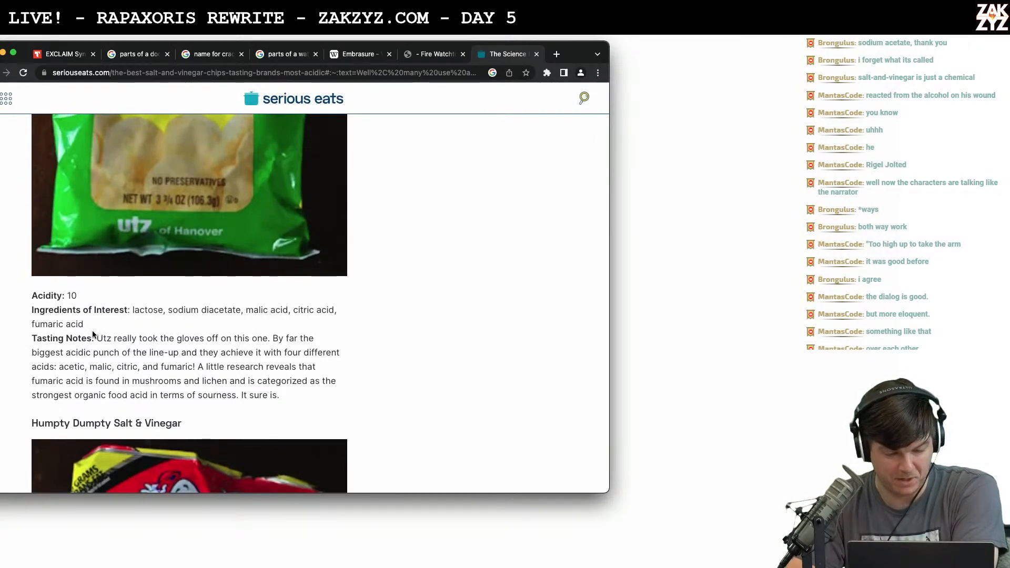
{"action": "scroll", "coordinate": [194, 343], "scroll_direction": "down", "scroll_amount": 3}
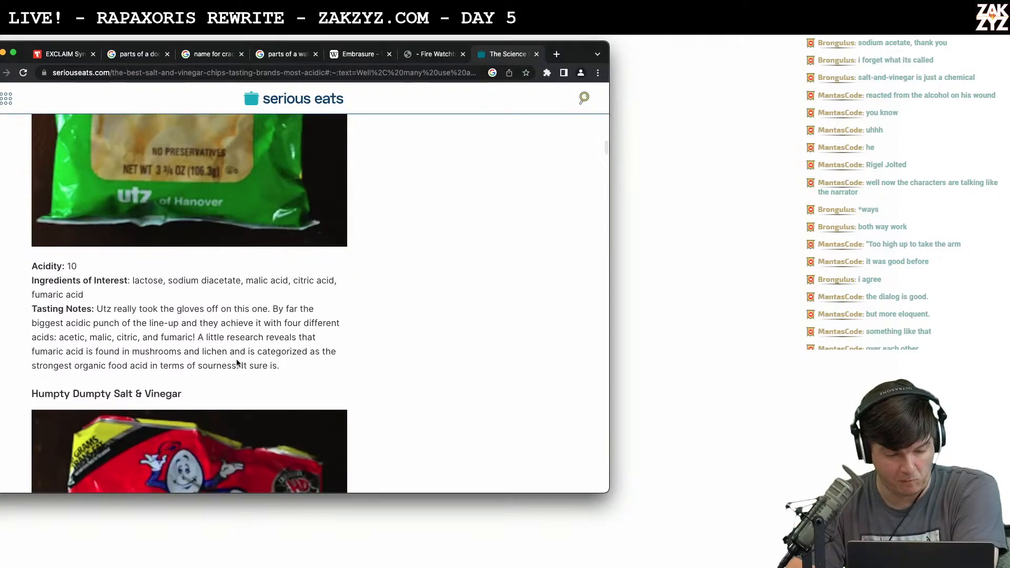
{"action": "scroll", "coordinate": [239, 333], "scroll_direction": "down", "scroll_amount": 5}
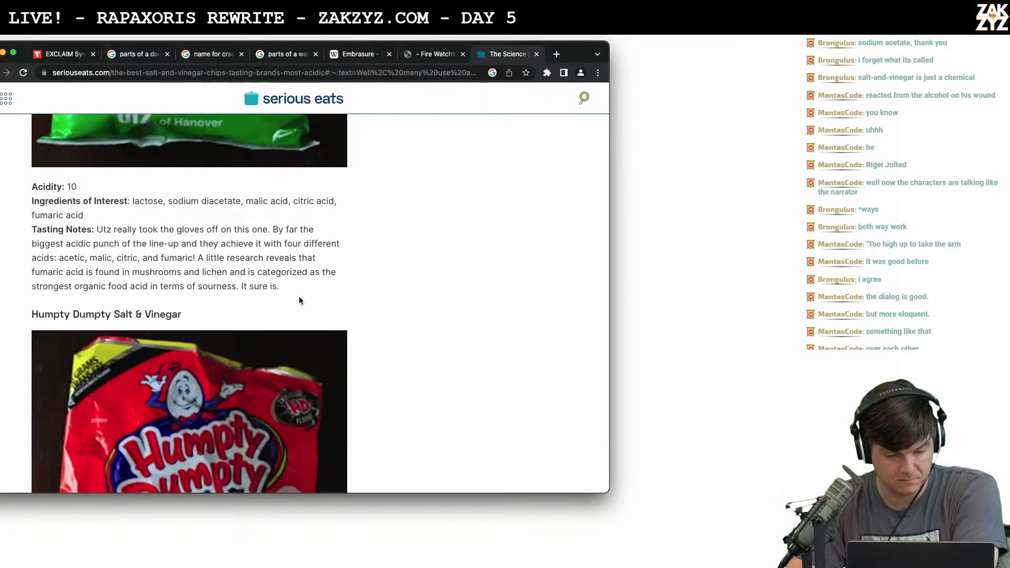
{"action": "scroll", "coordinate": [299, 301], "scroll_direction": "down", "scroll_amount": 1}
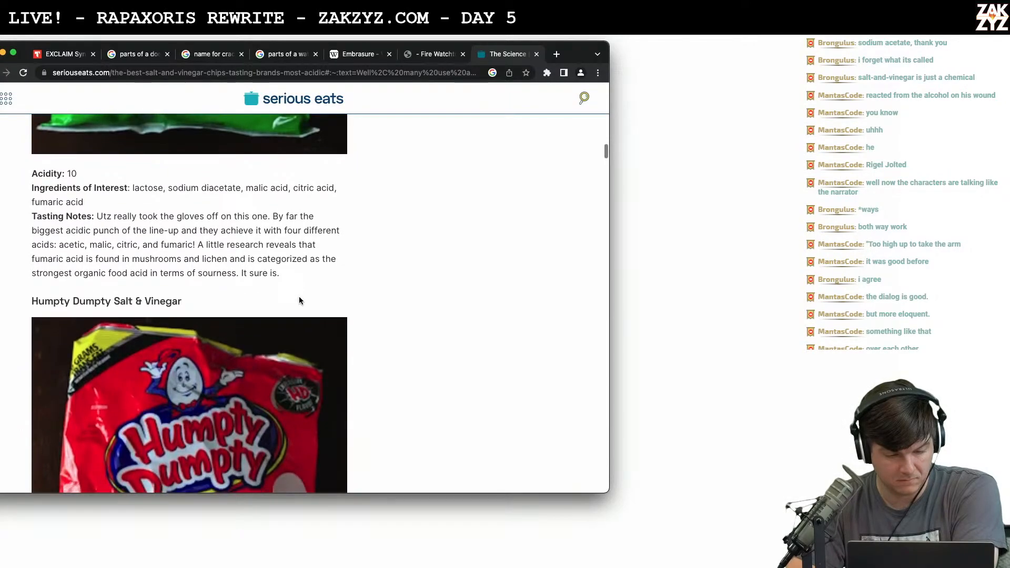
{"action": "scroll", "coordinate": [298, 298], "scroll_direction": "up", "scroll_amount": 15}
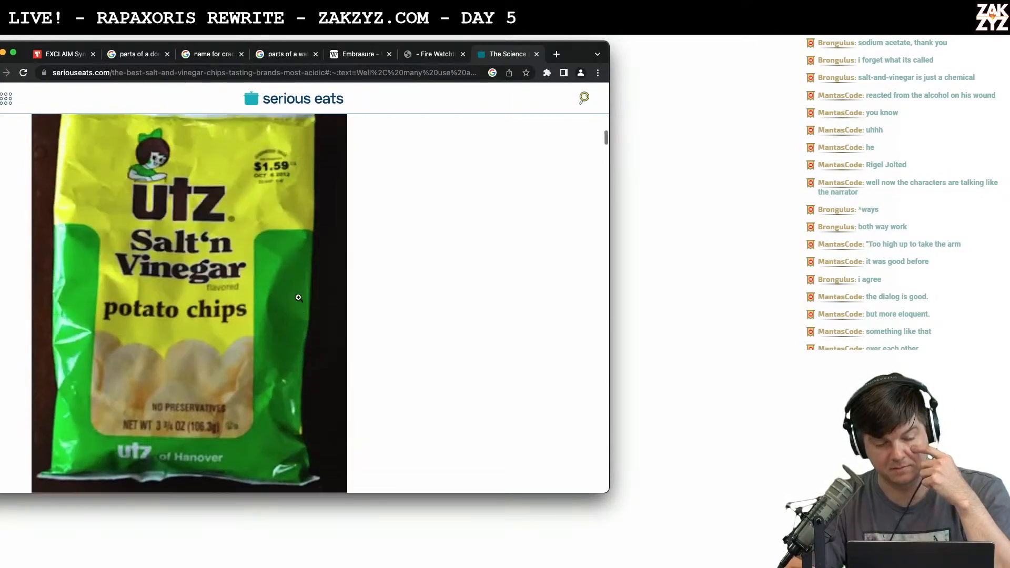
{"action": "scroll", "coordinate": [298, 297], "scroll_direction": "down", "scroll_amount": 4}
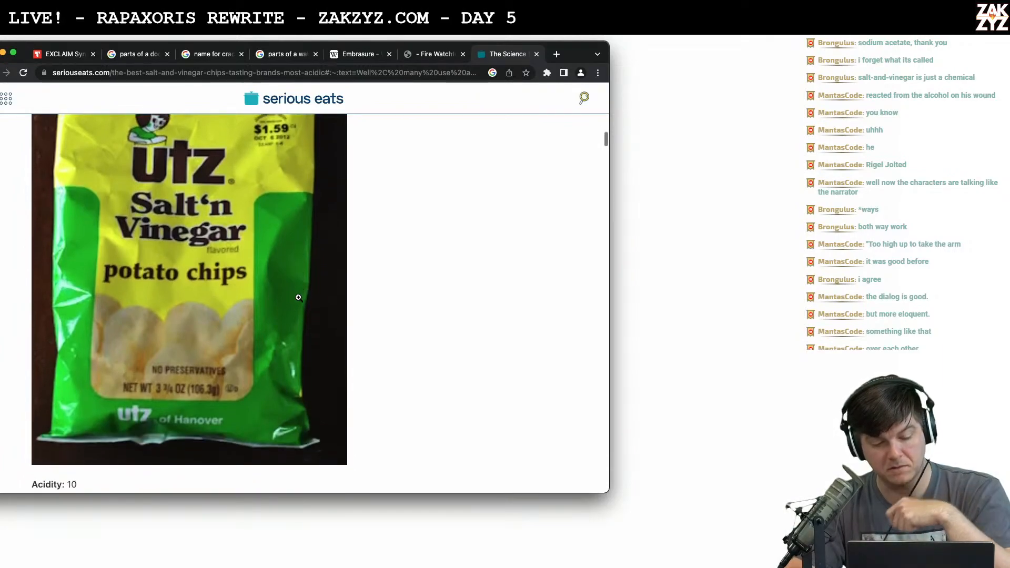
{"action": "scroll", "coordinate": [299, 298], "scroll_direction": "down", "scroll_amount": 14}
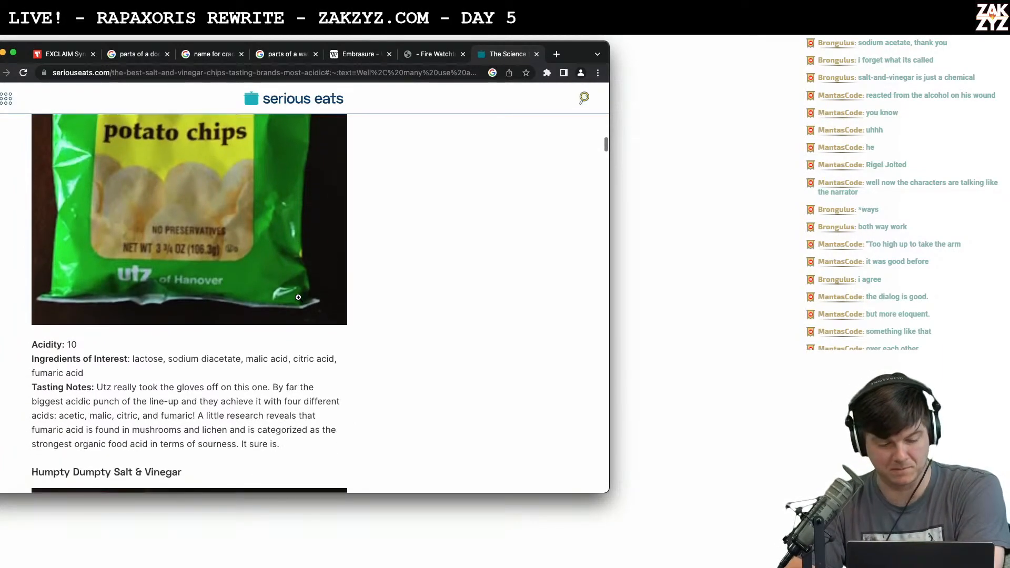
Look through the brand entries from Humpty Dumpty, Kettle Brand and Cape Cod to Walkers and Wise Salt & Vinegar
{"action": "scroll", "coordinate": [299, 298], "scroll_direction": "down", "scroll_amount": 18}
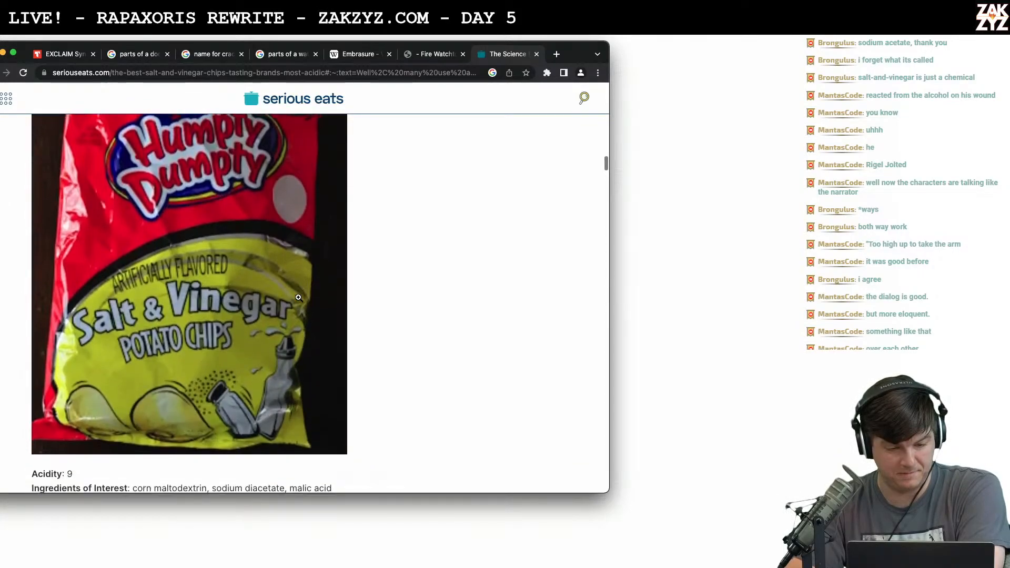
{"action": "scroll", "coordinate": [299, 301], "scroll_direction": "down", "scroll_amount": 12}
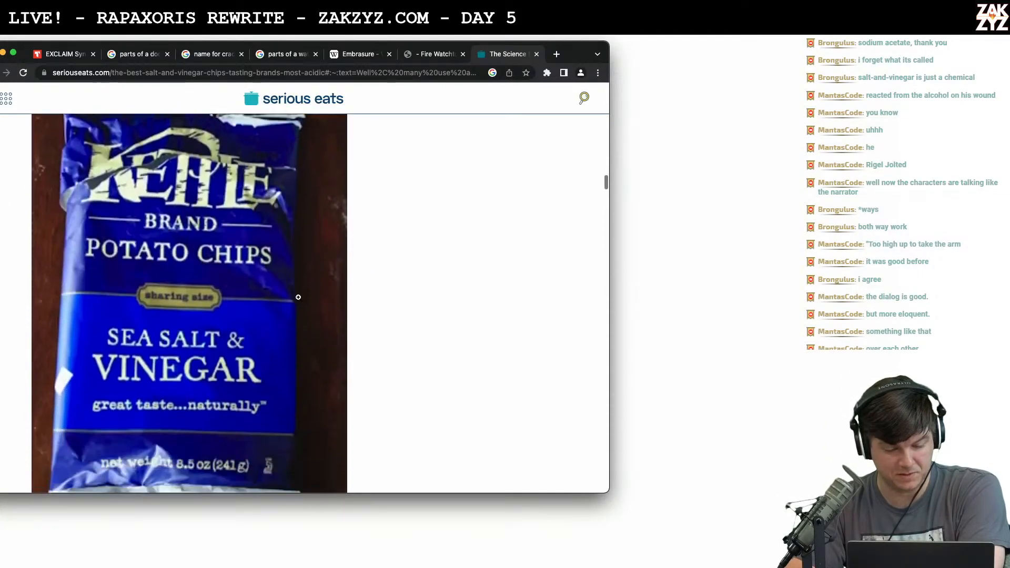
{"action": "scroll", "coordinate": [299, 298], "scroll_direction": "down", "scroll_amount": 20}
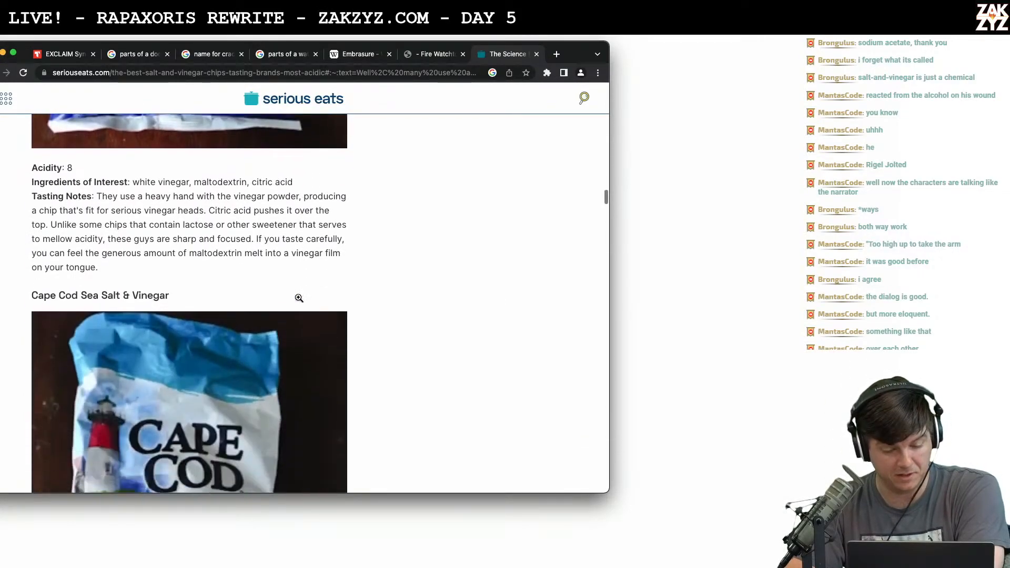
{"action": "scroll", "coordinate": [299, 298], "scroll_direction": "down", "scroll_amount": 19}
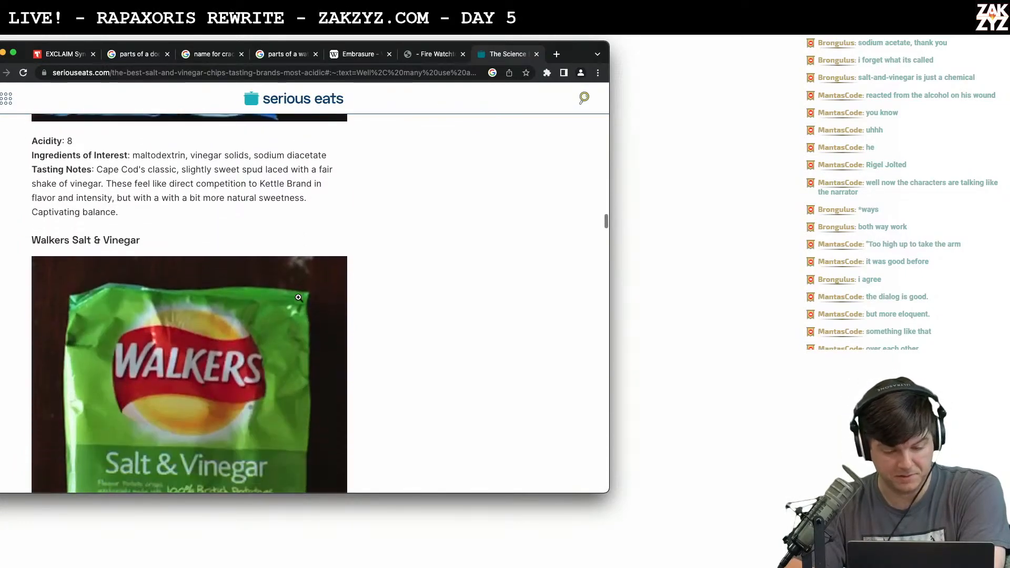
{"action": "scroll", "coordinate": [298, 297], "scroll_direction": "down", "scroll_amount": 20}
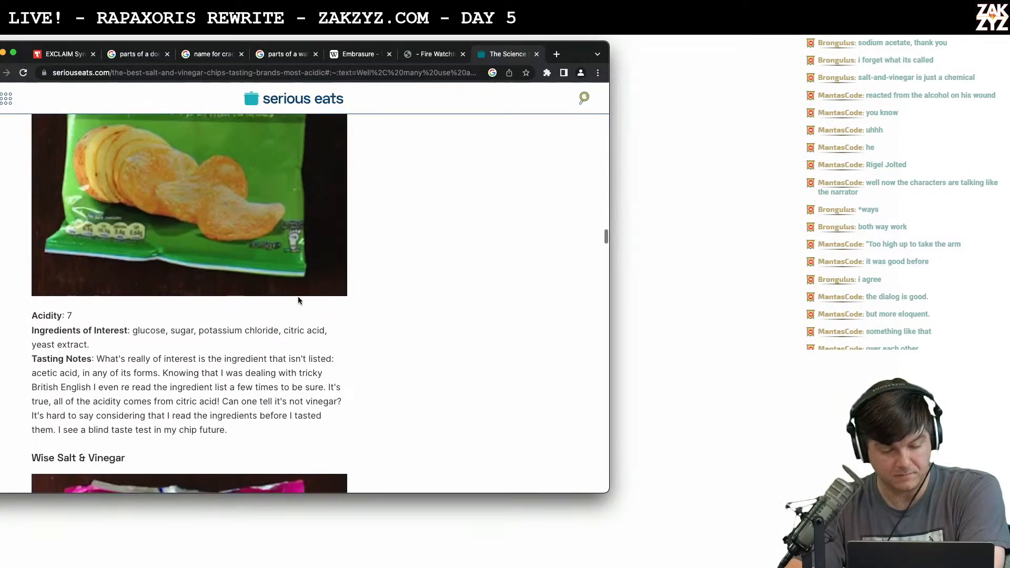
{"action": "scroll", "coordinate": [298, 297], "scroll_direction": "down", "scroll_amount": 20}
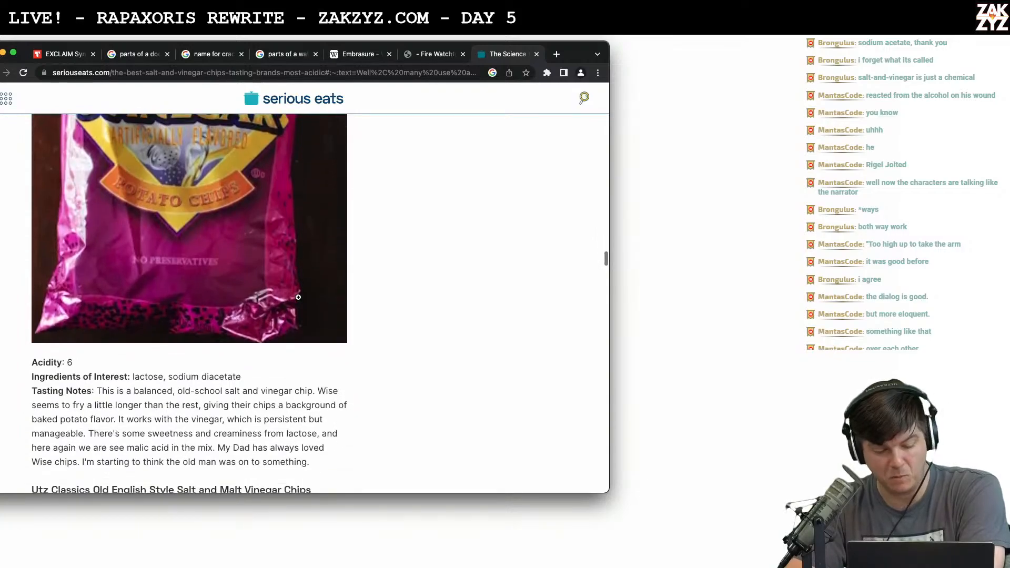
Read the mid-scale brand entries for Utz Kettle Classics, Tayto, Lay's Kettle Cooked and Lay's Salt & Vinegar
{"action": "scroll", "coordinate": [299, 298], "scroll_direction": "down", "scroll_amount": 5}
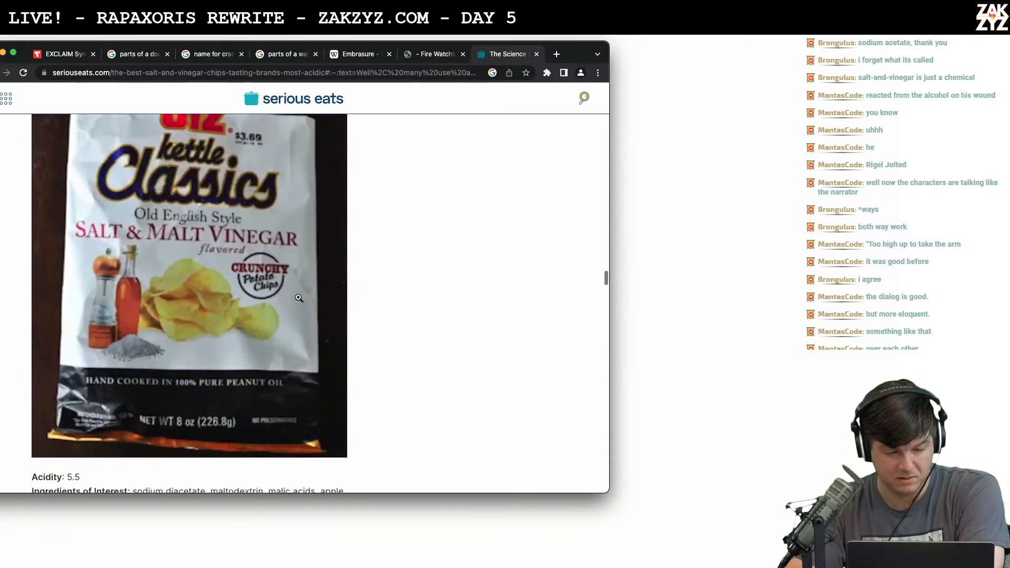
{"action": "scroll", "coordinate": [298, 297], "scroll_direction": "down", "scroll_amount": 14}
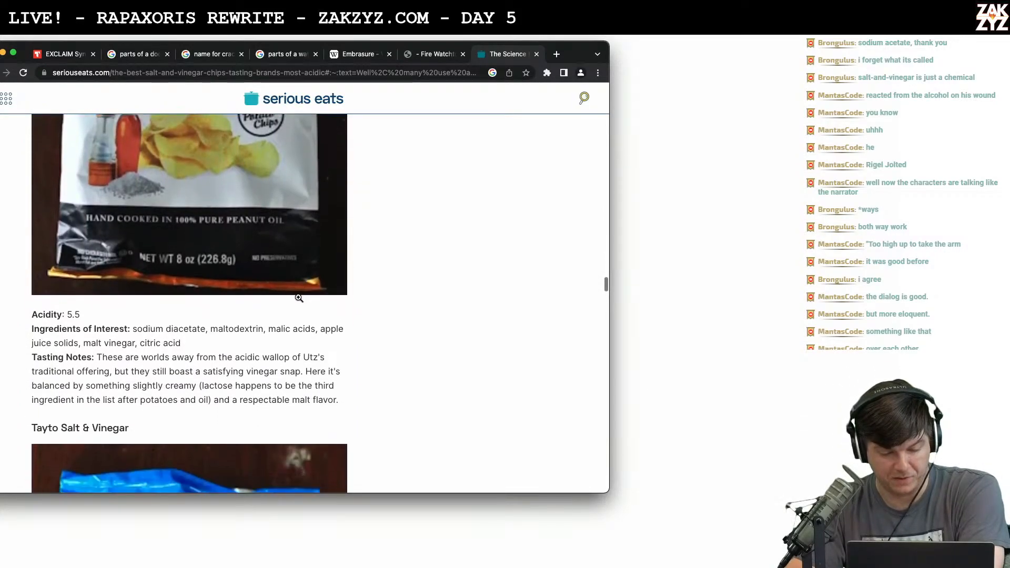
{"action": "scroll", "coordinate": [298, 298], "scroll_direction": "down", "scroll_amount": 9}
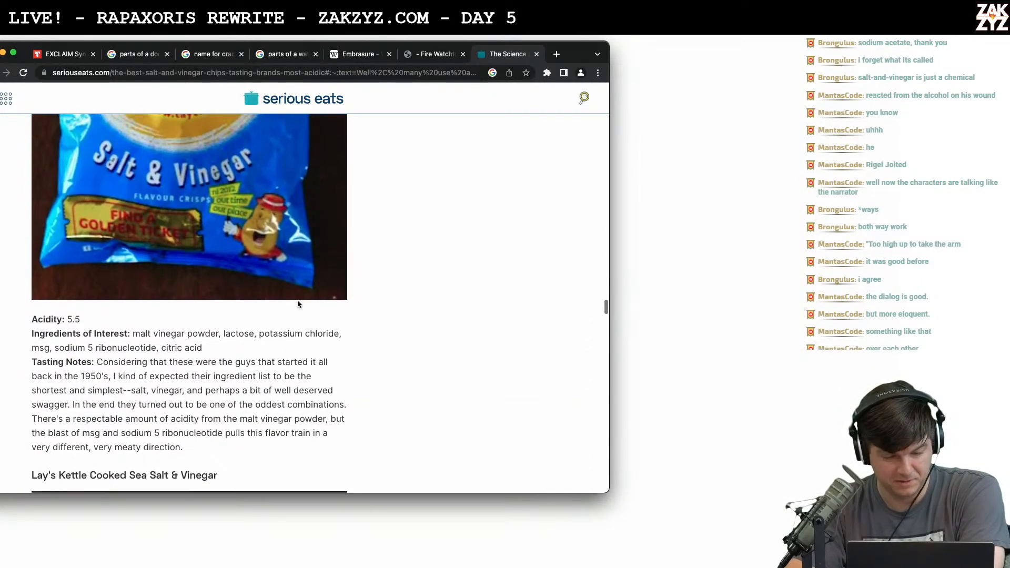
{"action": "scroll", "coordinate": [202, 430], "scroll_direction": "down", "scroll_amount": 3}
{"action": "scroll", "coordinate": [202, 429], "scroll_direction": "down", "scroll_amount": 12}
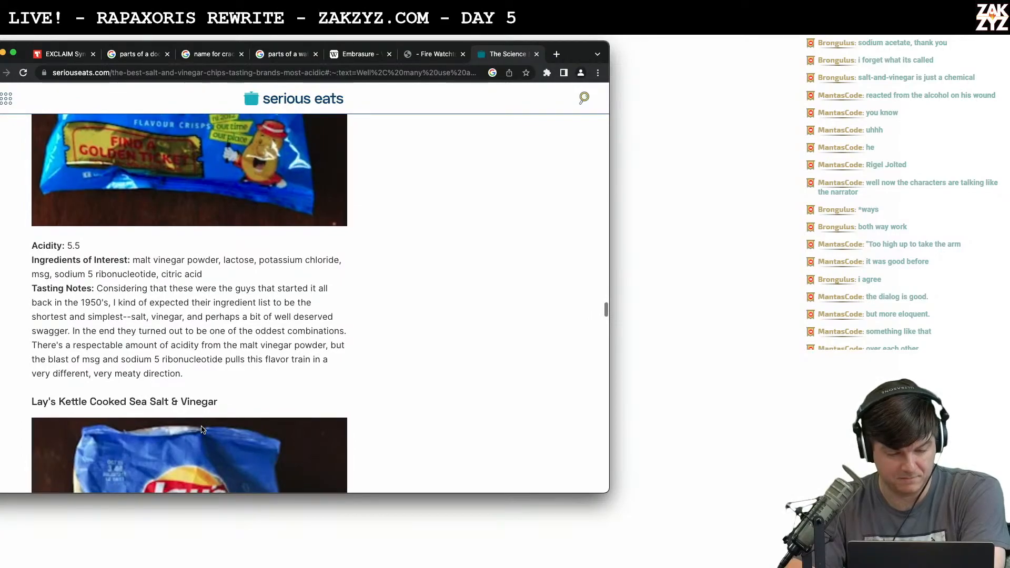
{"action": "scroll", "coordinate": [201, 427], "scroll_direction": "down", "scroll_amount": 20}
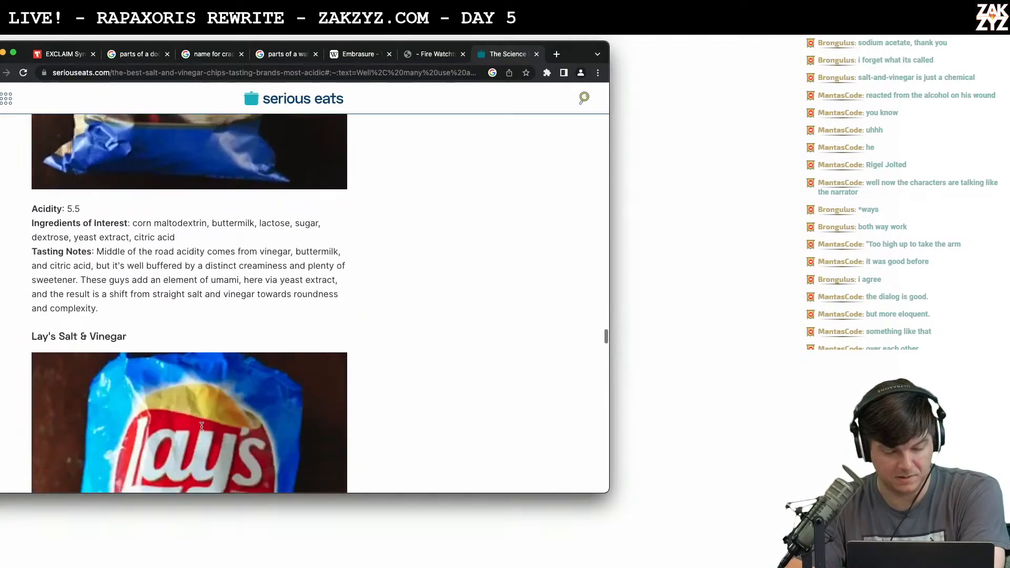
{"action": "scroll", "coordinate": [202, 427], "scroll_direction": "up", "scroll_amount": 8}
{"action": "scroll", "coordinate": [202, 427], "scroll_direction": "down", "scroll_amount": 11}
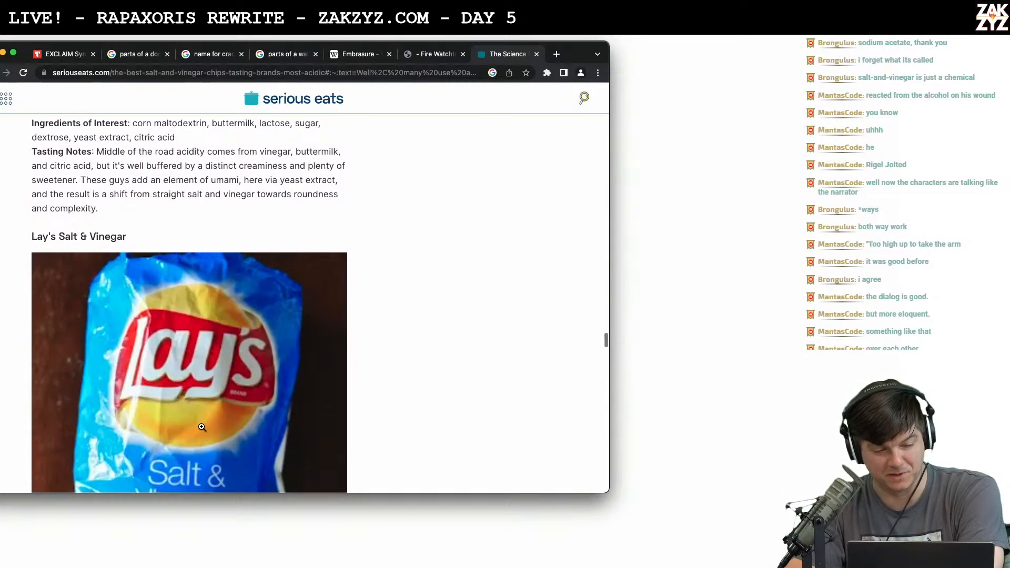
{"action": "scroll", "coordinate": [201, 427], "scroll_direction": "down", "scroll_amount": 3}
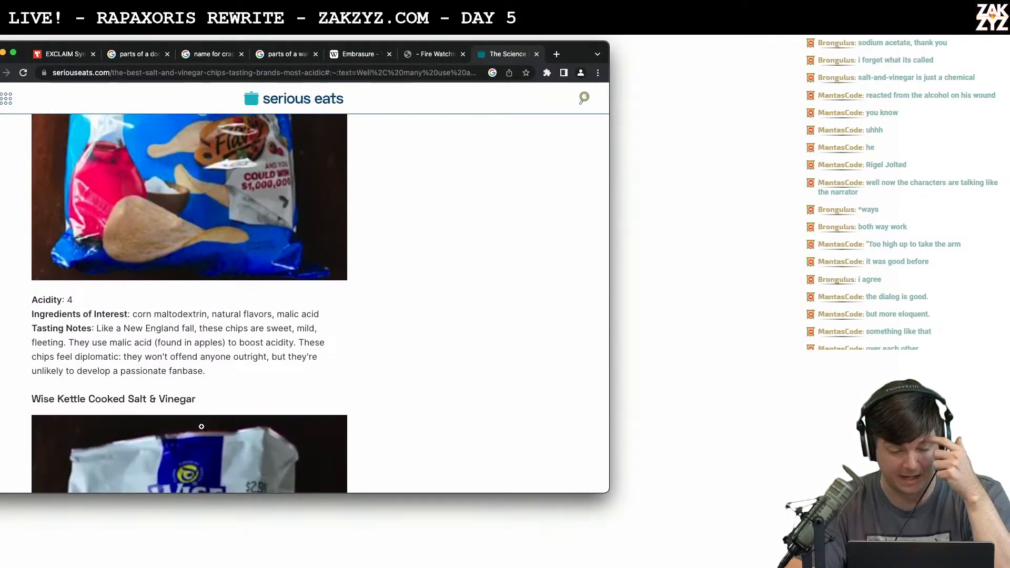
Skim the remaining brand entries, from Wise Kettle Cooked past Tyrrell's to the mildest chips ending the acidity ranking
{"action": "scroll", "coordinate": [201, 427], "scroll_direction": "down", "scroll_amount": 15}
{"action": "scroll", "coordinate": [202, 426], "scroll_direction": "down", "scroll_amount": 20}
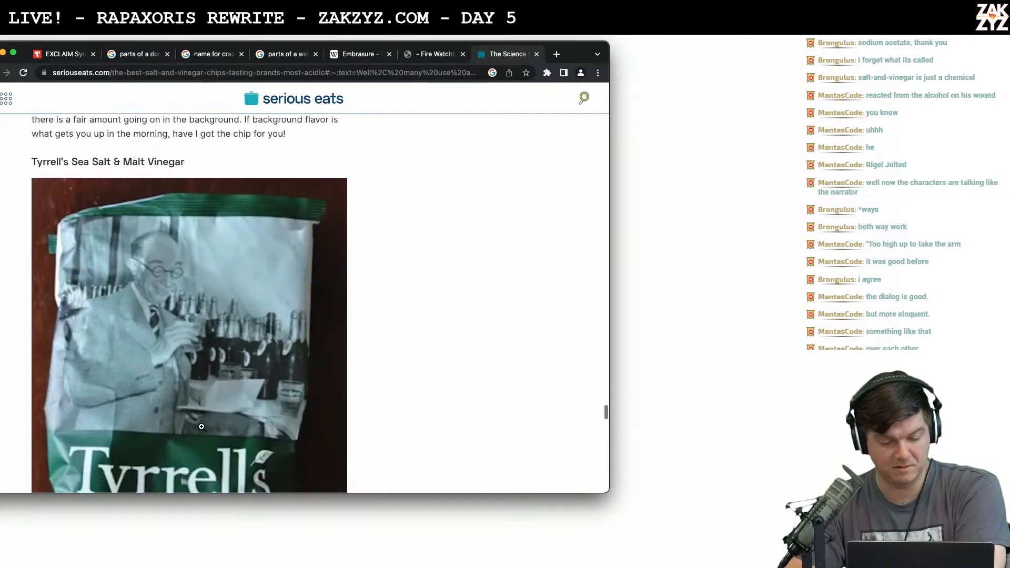
{"action": "scroll", "coordinate": [202, 427], "scroll_direction": "down", "scroll_amount": 15}
{"action": "scroll", "coordinate": [202, 426], "scroll_direction": "up", "scroll_amount": 11}
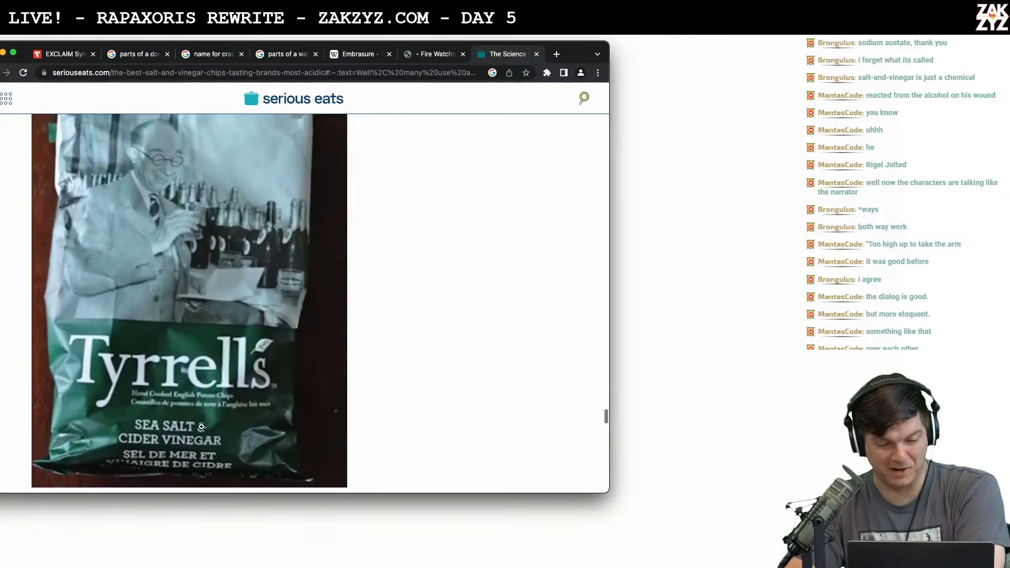
{"action": "scroll", "coordinate": [202, 426], "scroll_direction": "down", "scroll_amount": 20}
{"action": "scroll", "coordinate": [202, 427], "scroll_direction": "down", "scroll_amount": 20}
{"action": "scroll", "coordinate": [202, 429], "scroll_direction": "up", "scroll_amount": 12}
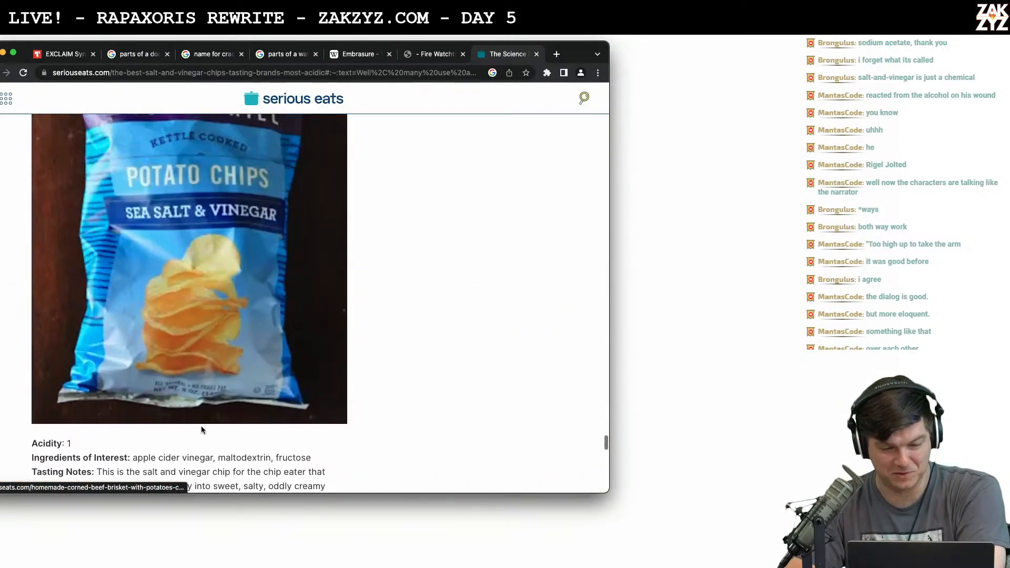
Return to the beginning of the article and reread how vinegar is dried onto maltodextrin or replaced by sodium diacetate
{"action": "scroll", "coordinate": [201, 430], "scroll_direction": "up", "scroll_amount": 20}
{"action": "scroll", "coordinate": [201, 430], "scroll_direction": "up", "scroll_amount": 20}
{"action": "scroll", "coordinate": [205, 449], "scroll_direction": "up", "scroll_amount": 8}
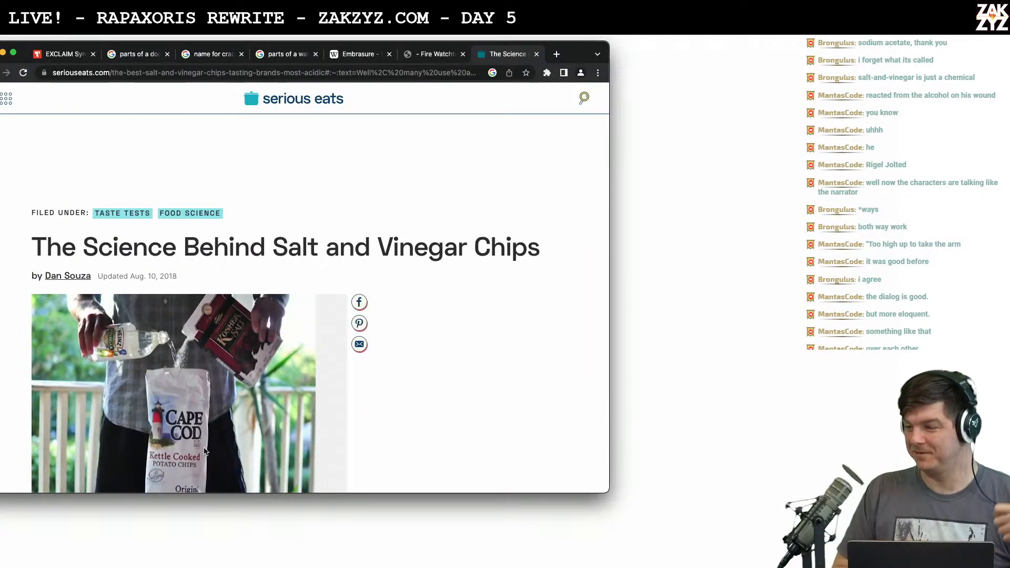
{"action": "scroll", "coordinate": [205, 452], "scroll_direction": "down", "scroll_amount": 6}
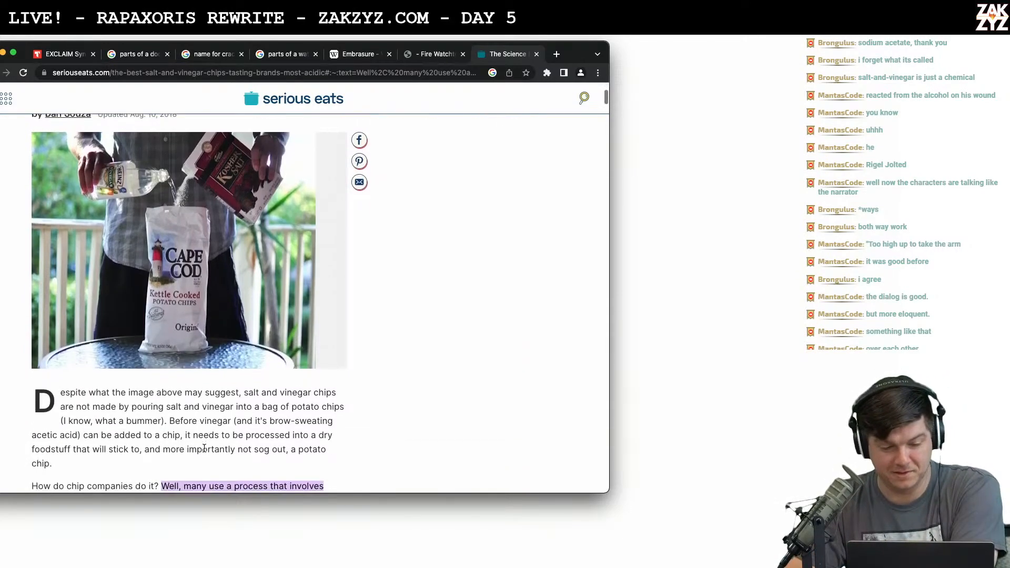
{"action": "scroll", "coordinate": [254, 262], "scroll_direction": "up", "scroll_amount": 2}
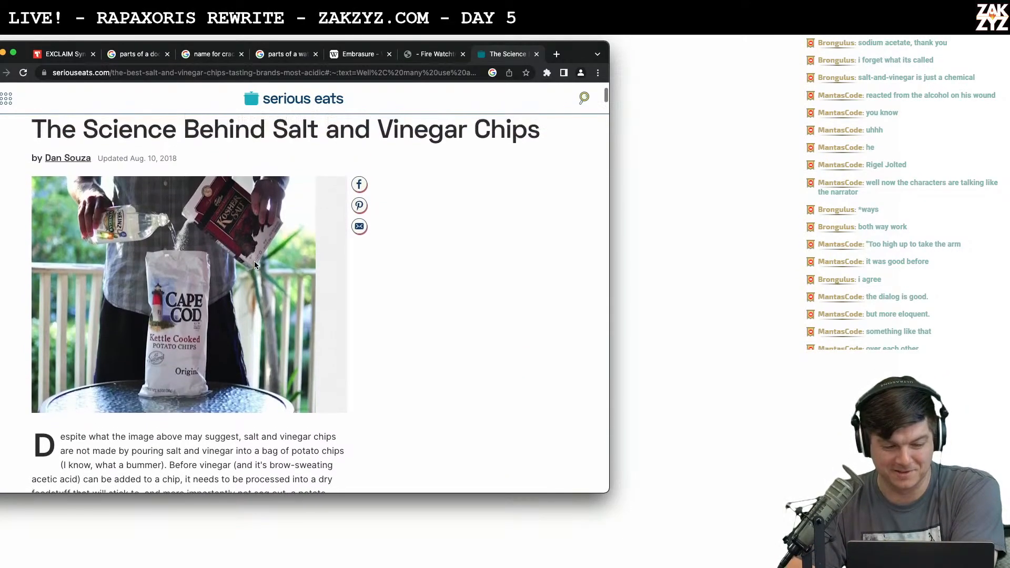
{"action": "scroll", "coordinate": [238, 316], "scroll_direction": "down", "scroll_amount": 12}
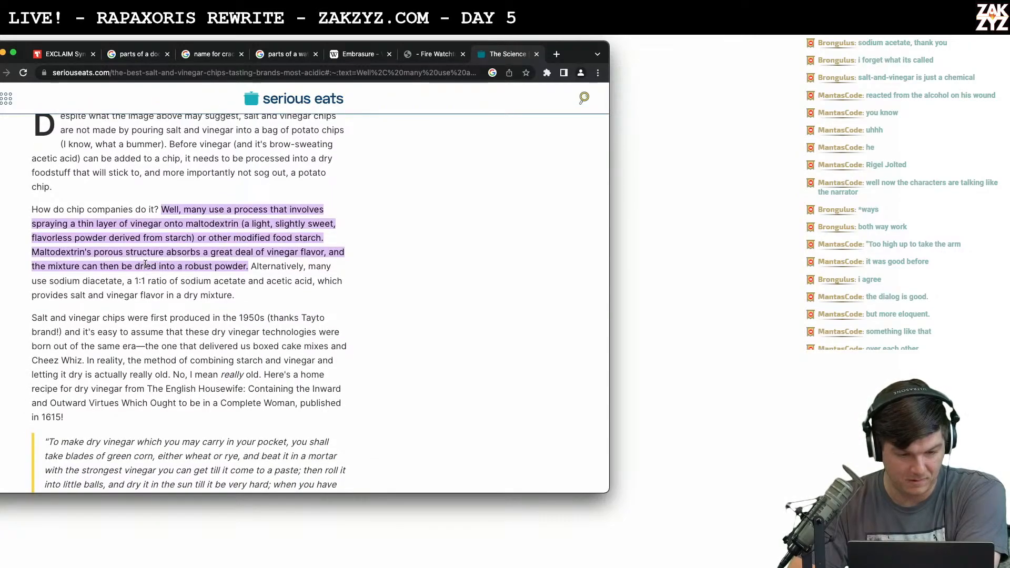
{"action": "scroll", "coordinate": [144, 307], "scroll_direction": "down", "scroll_amount": 1}
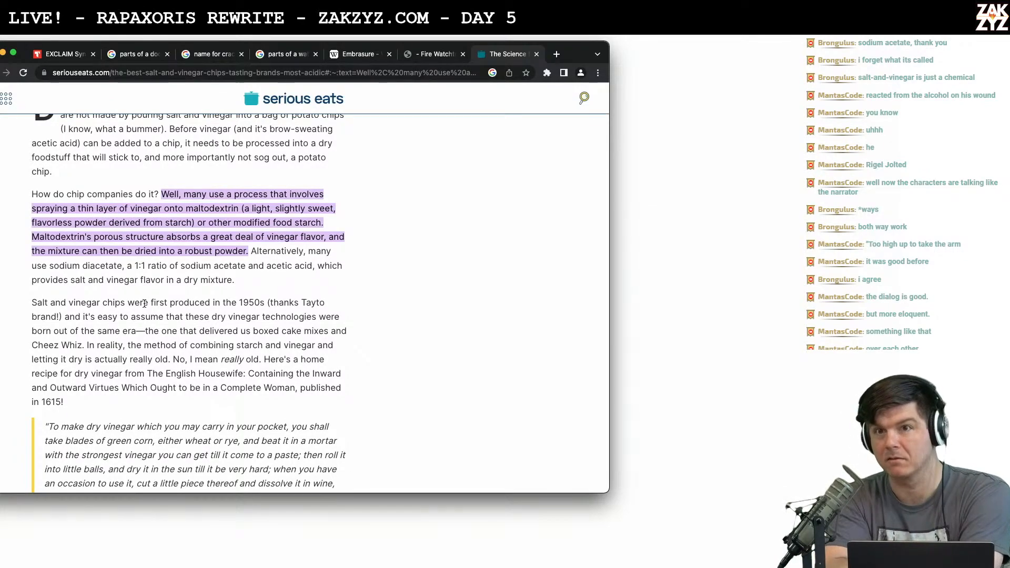
{"action": "scroll", "coordinate": [144, 304], "scroll_direction": "up", "scroll_amount": 3}
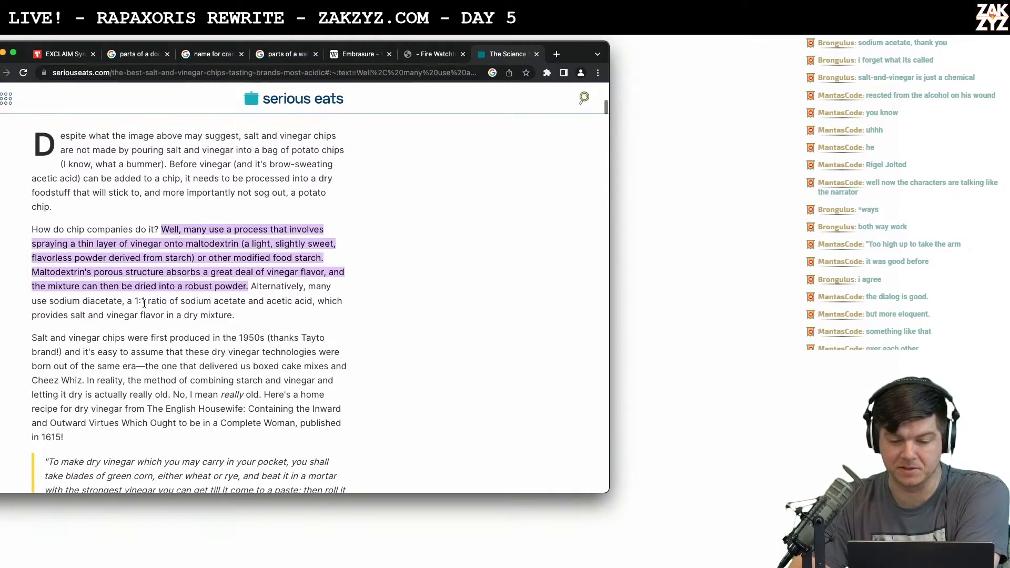
{"action": "scroll", "coordinate": [141, 249], "scroll_direction": "down", "scroll_amount": 1}
{"action": "scroll", "coordinate": [141, 250], "scroll_direction": "up", "scroll_amount": 4}
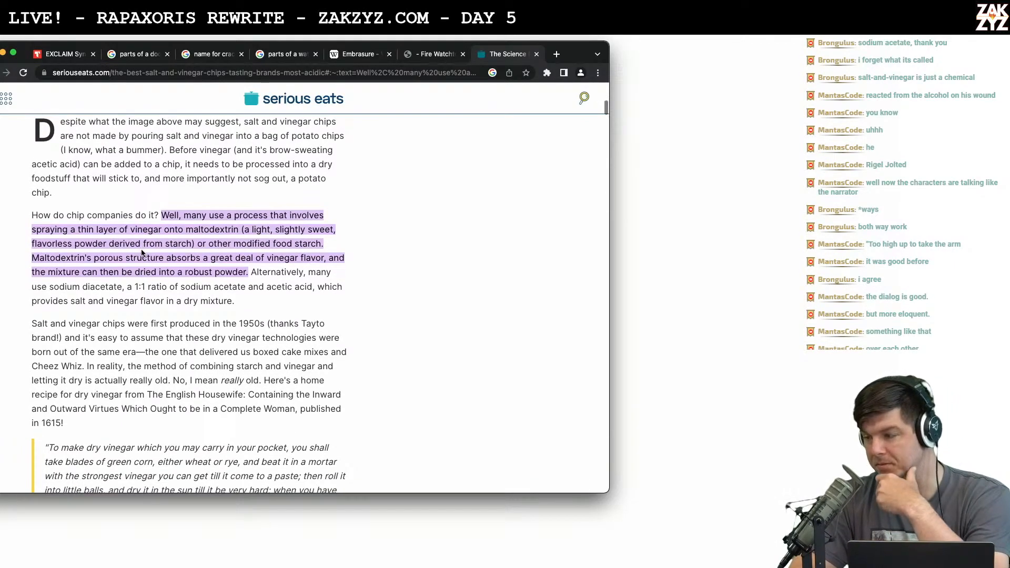
{"action": "scroll", "coordinate": [141, 249], "scroll_direction": "up", "scroll_amount": 4}
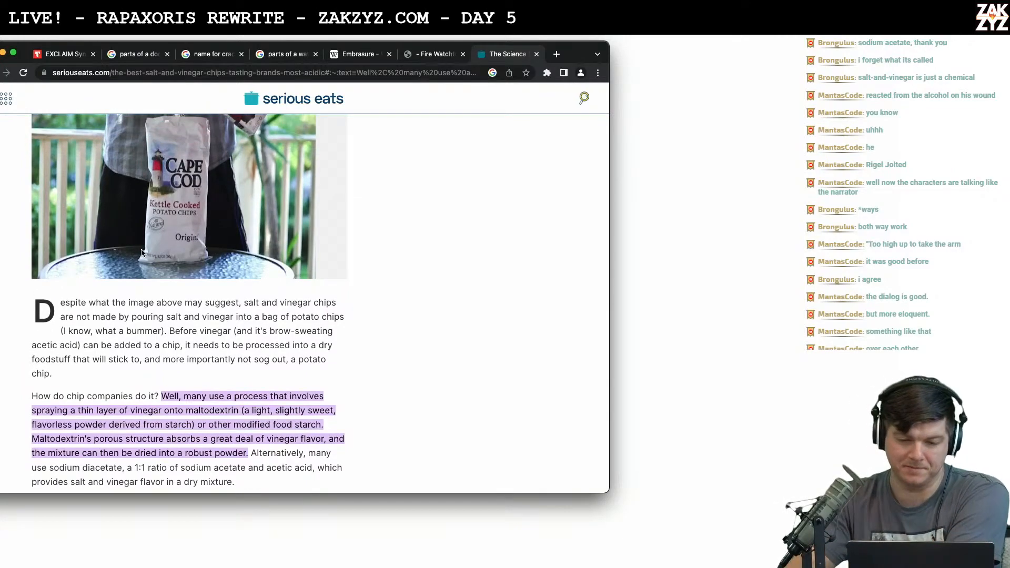
Glance at the Fire Watchtower drawings page, return to the chips article and switch to Pages
{"action": "left_click", "coordinate": [426, 57]}
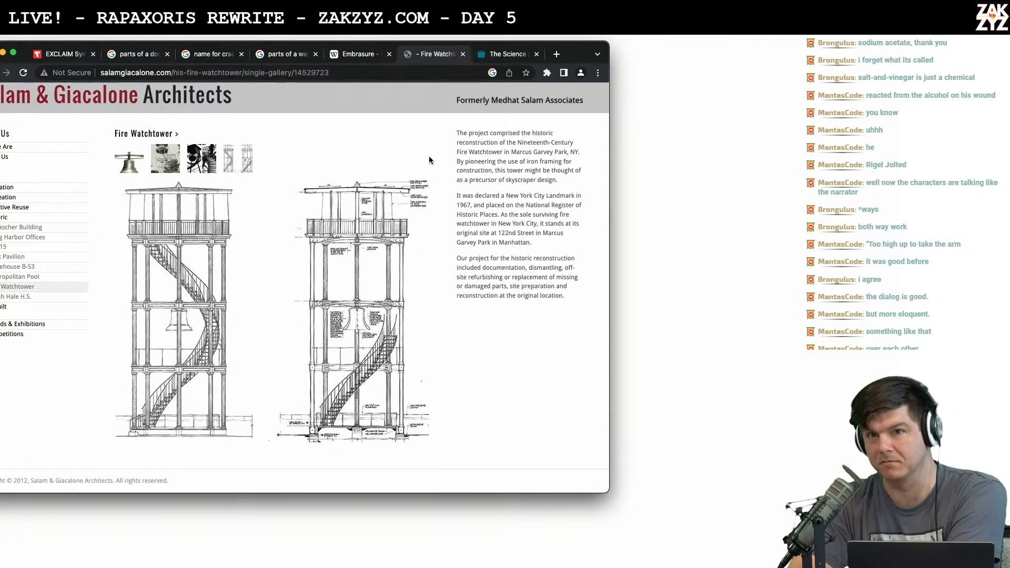
{"action": "left_click", "coordinate": [495, 58]}
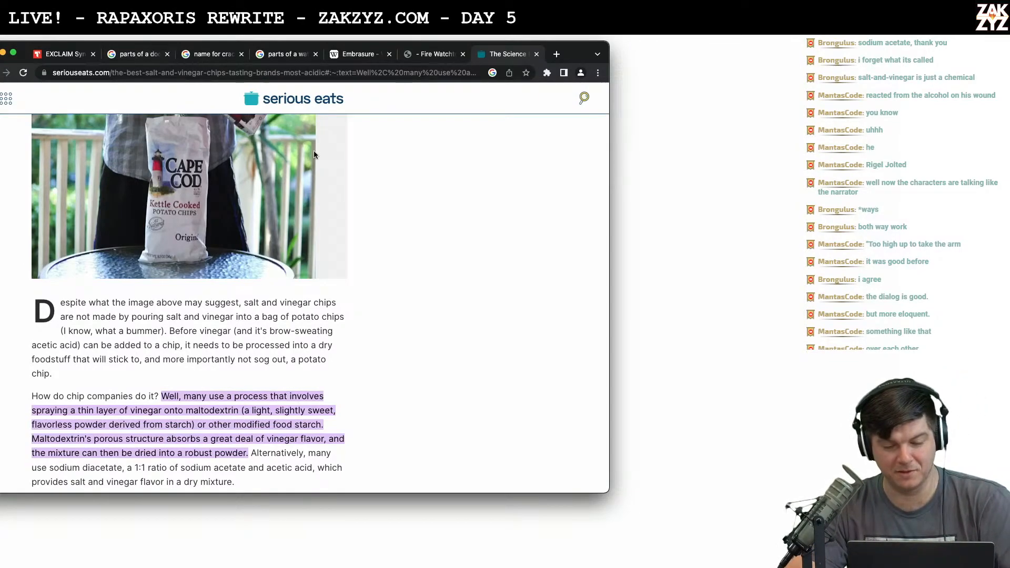
{"action": "key", "text": "super+Tab"}
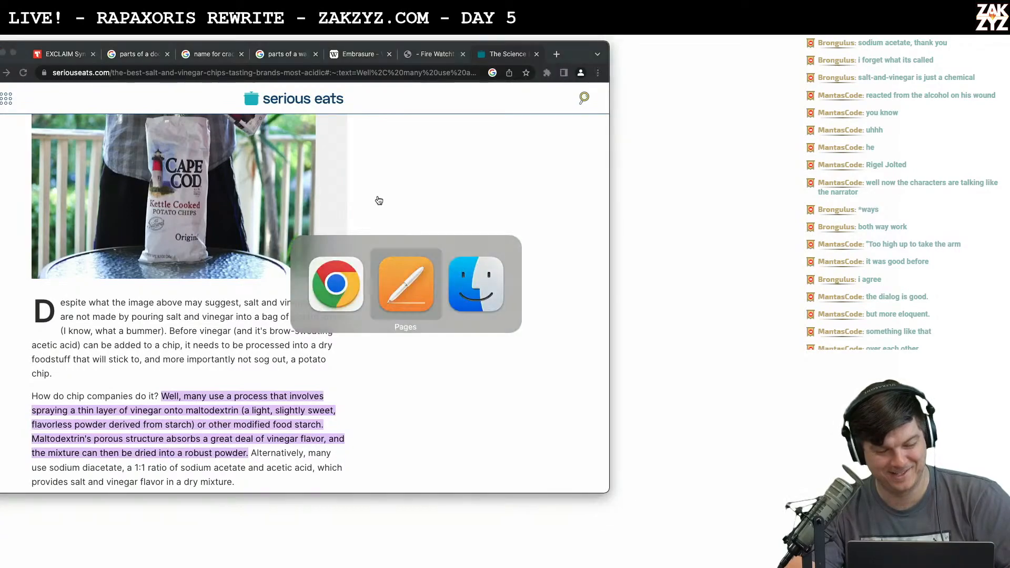
Reread Herkimer Halfking's introduction on page 19 and the exchange with Rigel about the stolen orb
{"action": "scroll", "coordinate": [403, 266], "scroll_direction": "down", "scroll_amount": 3}
{"action": "scroll", "coordinate": [403, 264], "scroll_direction": "down", "scroll_amount": 3}
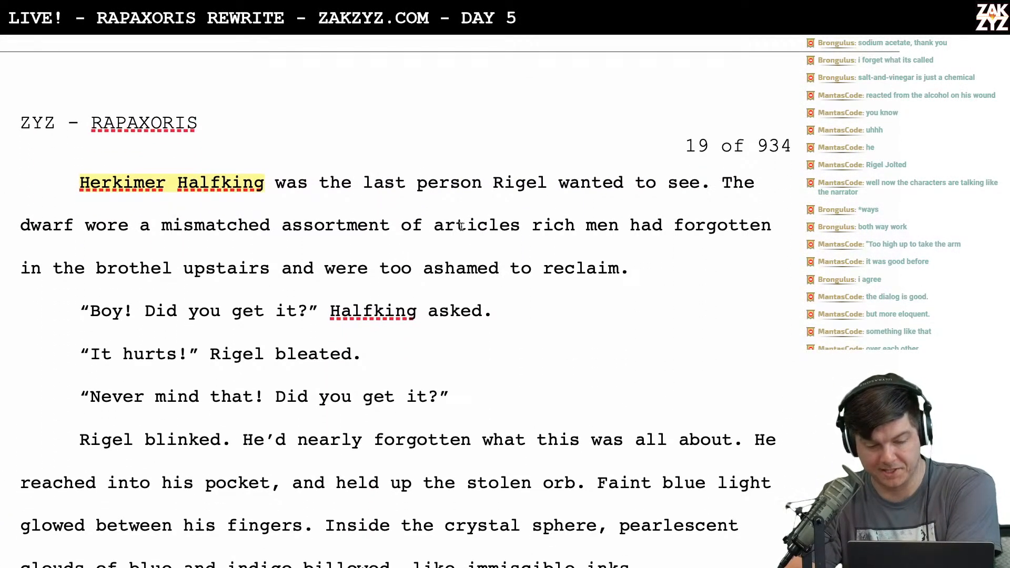
{"action": "scroll", "coordinate": [464, 230], "scroll_direction": "down", "scroll_amount": 1}
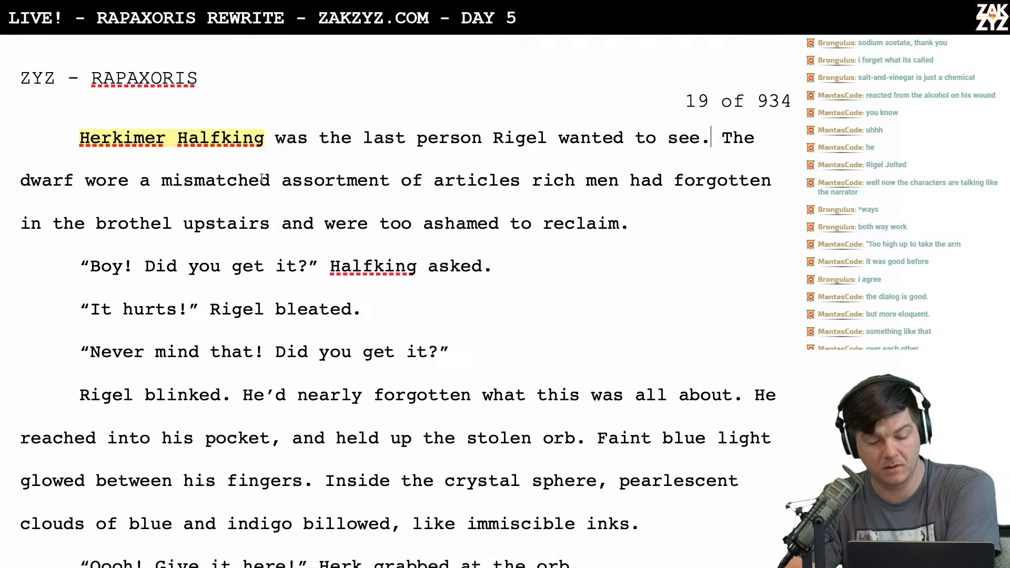
{"action": "scroll", "coordinate": [335, 142], "scroll_direction": "down", "scroll_amount": 1}
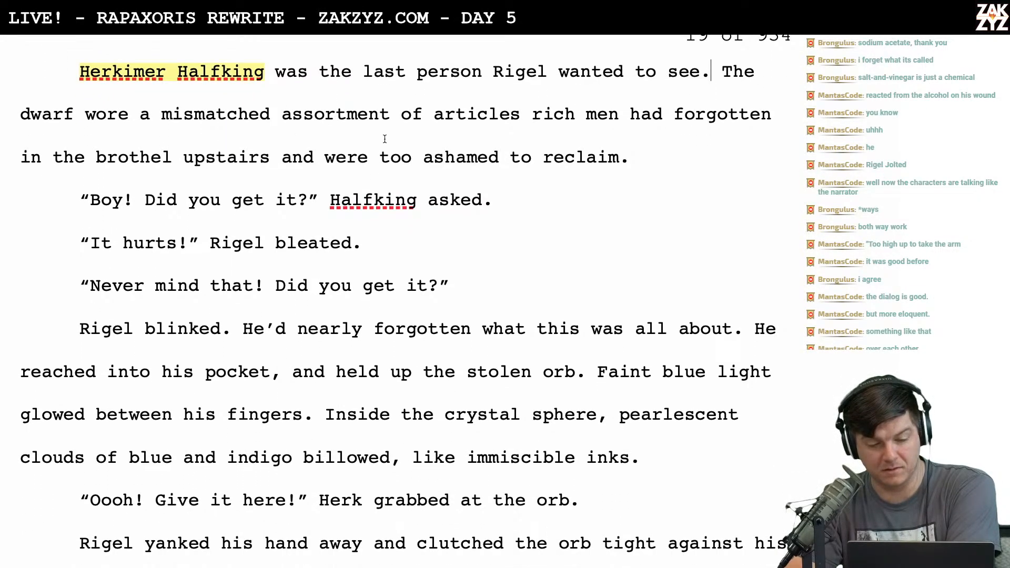
{"action": "scroll", "coordinate": [383, 131], "scroll_direction": "up", "scroll_amount": 10}
{"action": "scroll", "coordinate": [382, 154], "scroll_direction": "down", "scroll_amount": 8}
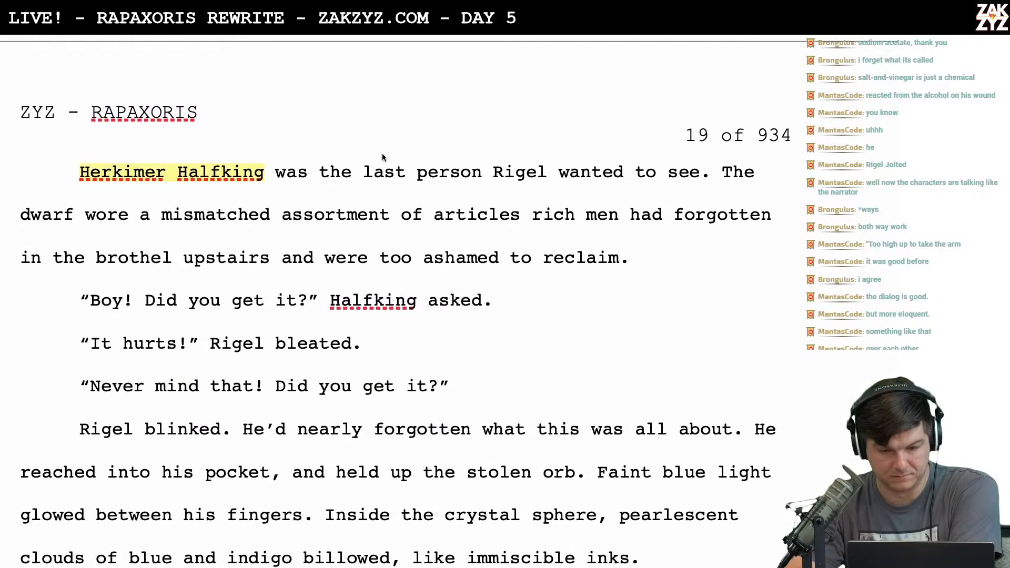
{"action": "scroll", "coordinate": [381, 156], "scroll_direction": "down", "scroll_amount": 1}
{"action": "scroll", "coordinate": [359, 161], "scroll_direction": "down", "scroll_amount": 1}
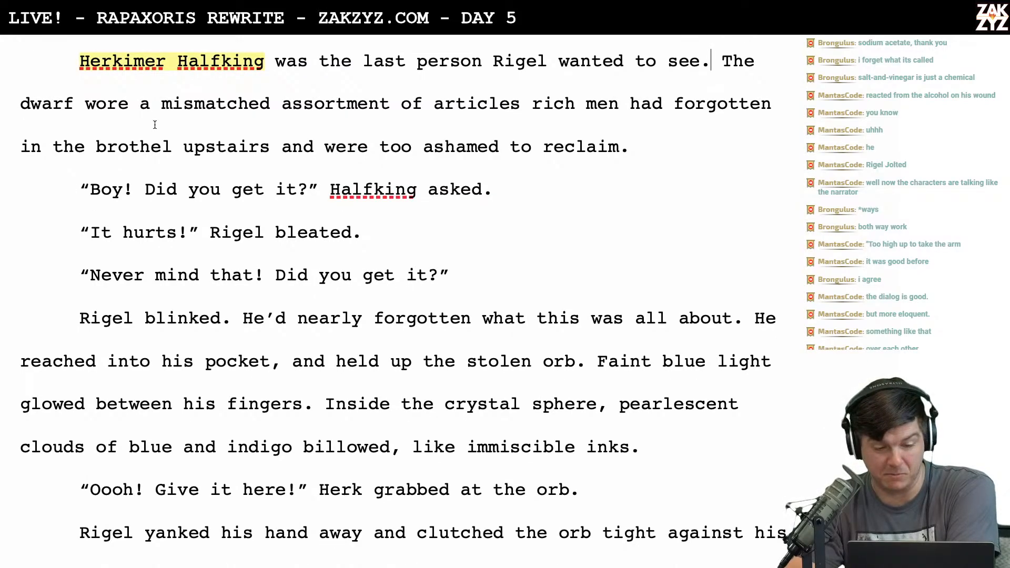
{"action": "scroll", "coordinate": [175, 142], "scroll_direction": "down", "scroll_amount": 1}
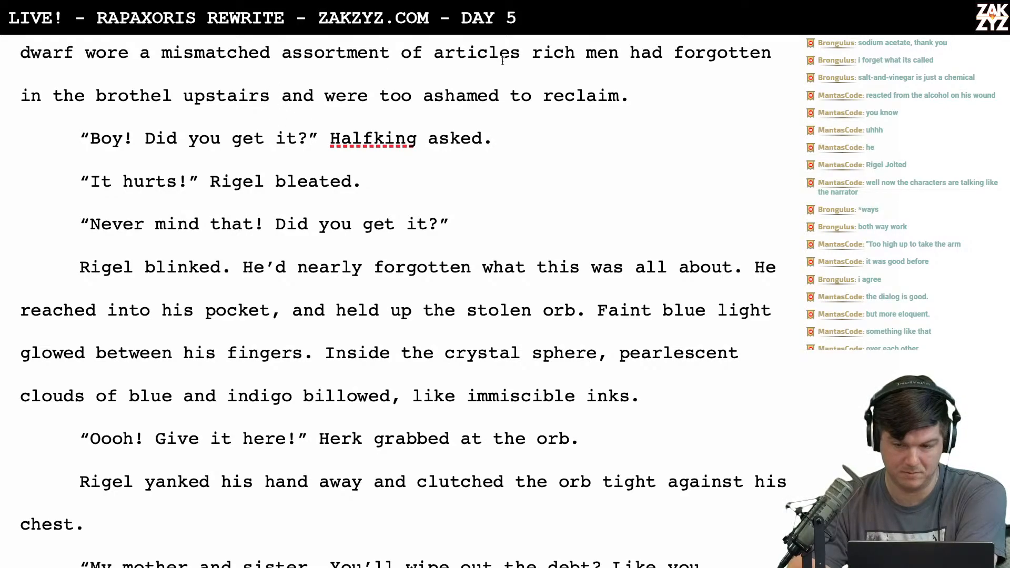
Try inserting "and were too ashamed to reclaim from the brothel upstairs" after "articles rich men had forgotten" in the dwarf's description
{"action": "key", "text": "Left"}
{"action": "key", "text": "Left"}
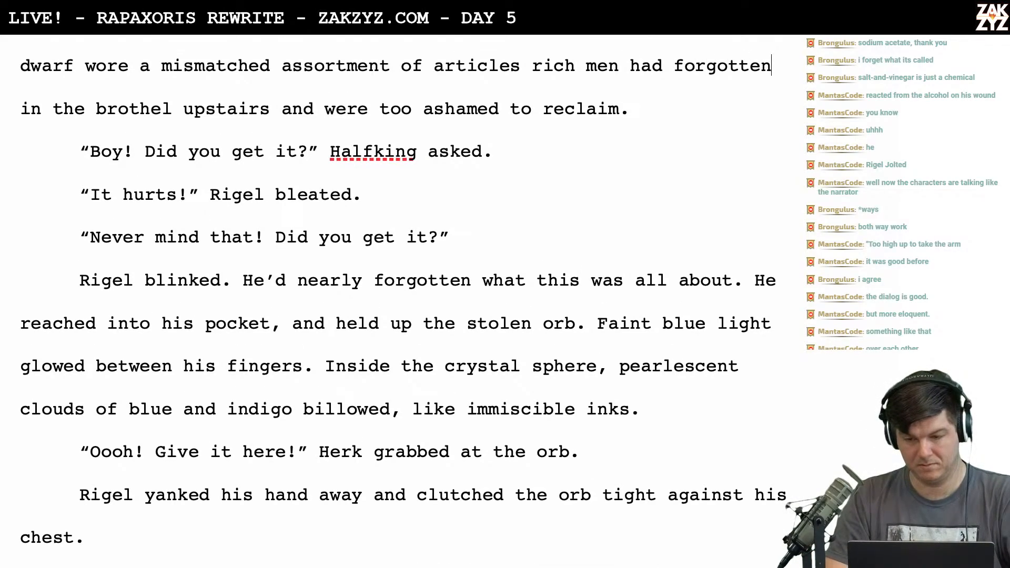
{"action": "type", "text": "and were to "}
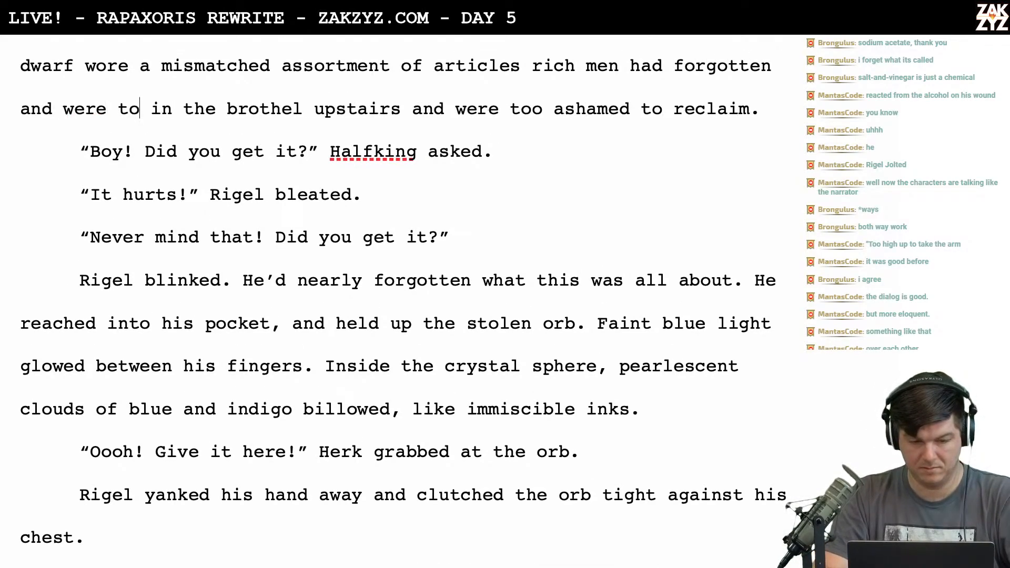
{"action": "type", "text": "o ashamed "}
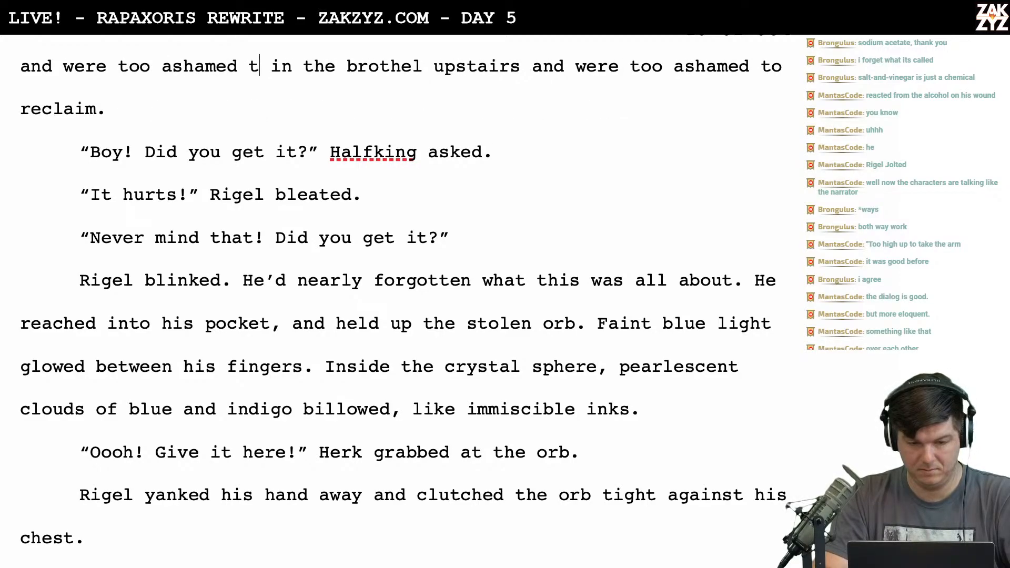
{"action": "type", "text": "to reclaim"}
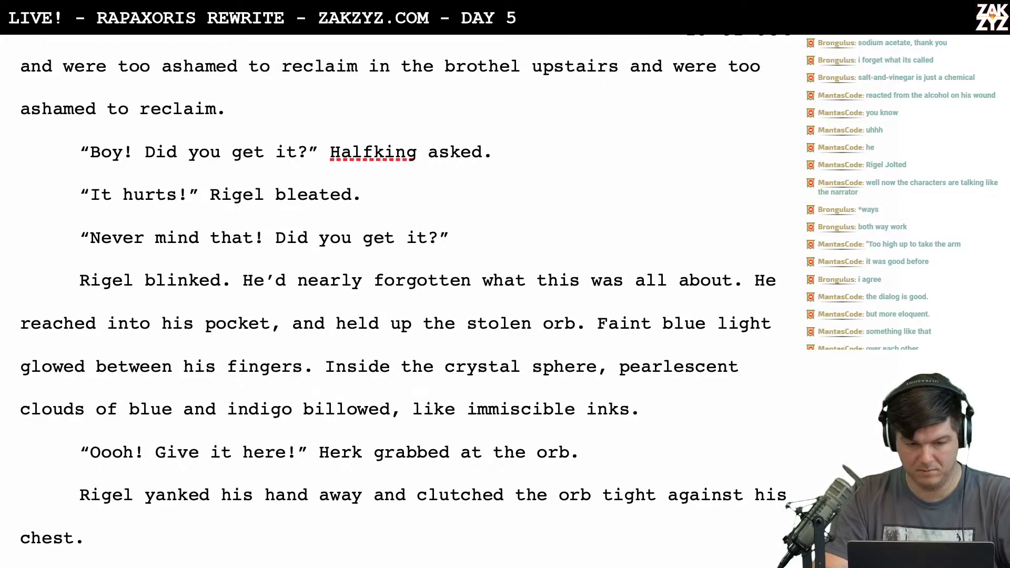
{"action": "type", "text": " from the brothen"}
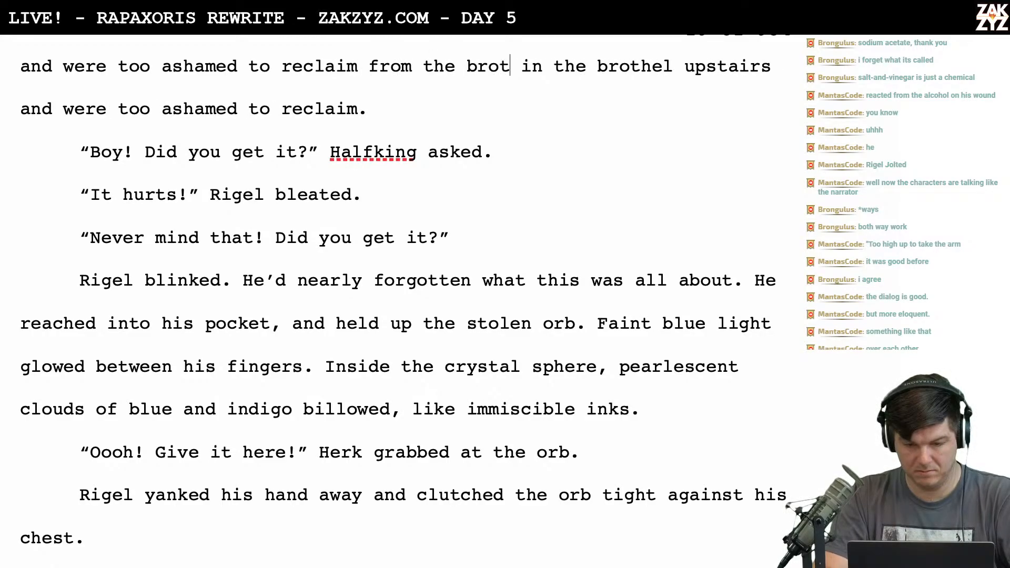
{"action": "type", "text": " upstair"}
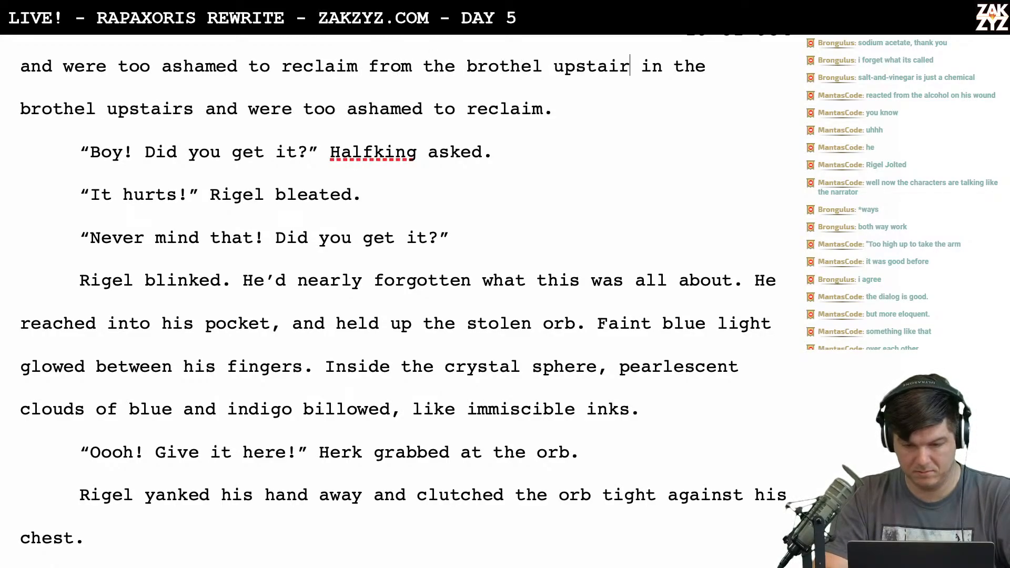
Delete the leftover ending "in the brothel upstairs and were too ashamed to reclaim." and reread the reworded sentence
{"action": "key", "text": "ctrl+shift+Down"}
{"action": "key", "text": "ctrl+c"}
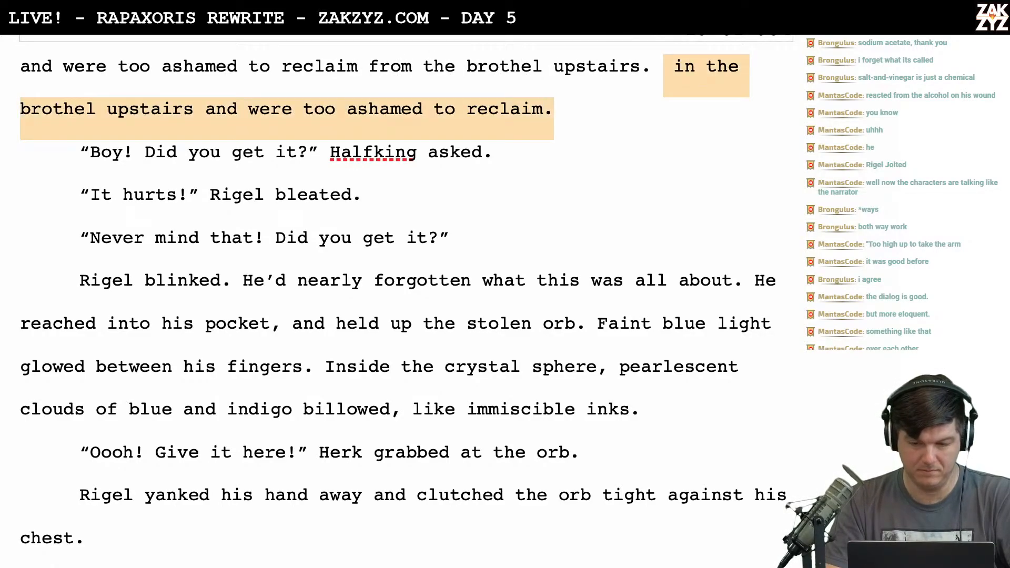
{"action": "key", "text": "BackSpace"}
{"action": "scroll", "coordinate": [653, 51], "scroll_direction": "up", "scroll_amount": 3}
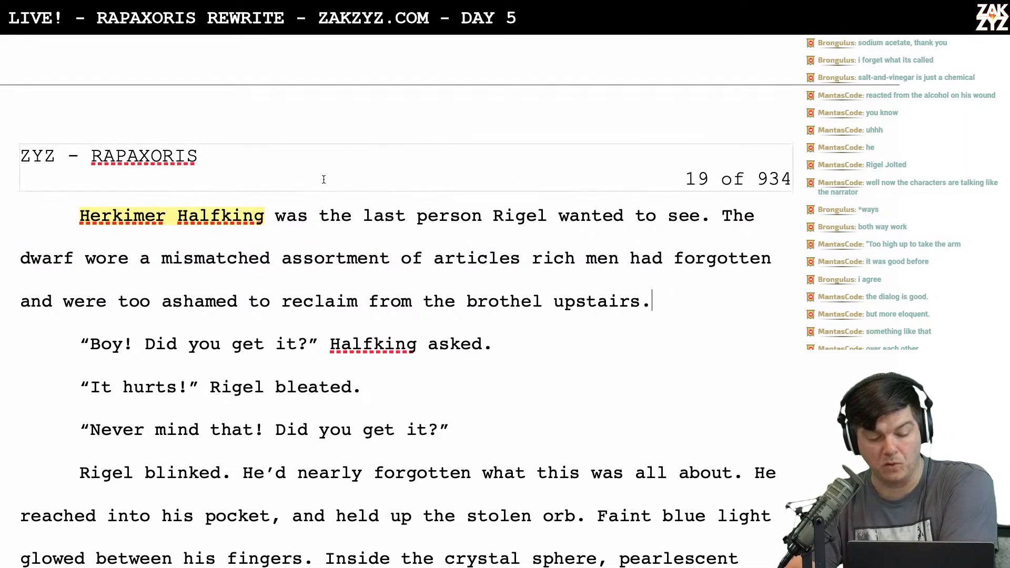
{"action": "scroll", "coordinate": [438, 257], "scroll_direction": "down", "scroll_amount": 1}
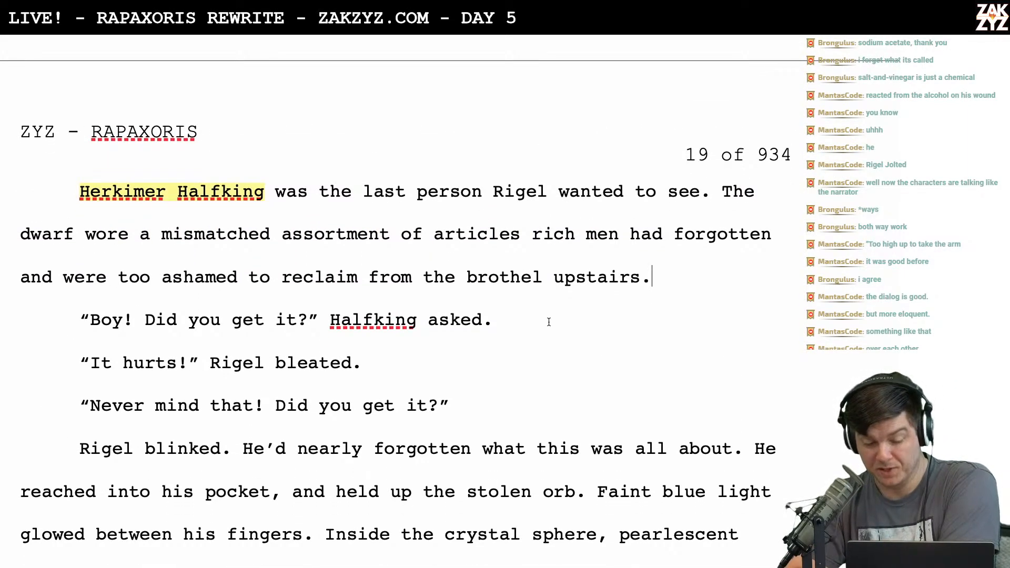
{"action": "scroll", "coordinate": [245, 276], "scroll_direction": "down", "scroll_amount": 1}
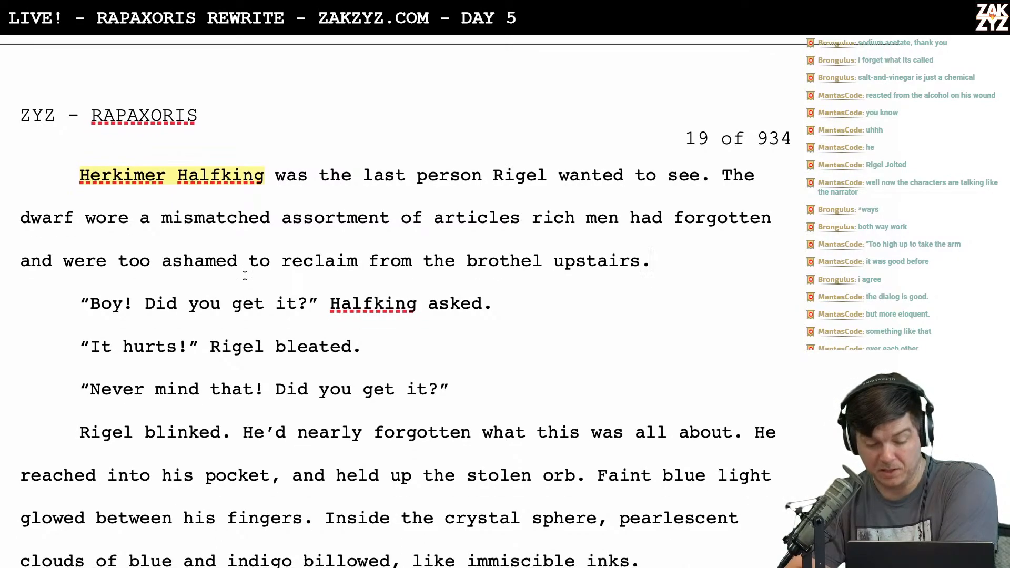
Undo the rewording of the sentence about the articles rich men had forgotten, bringing back its earlier ending
{"action": "key", "text": "ctrl+v"}
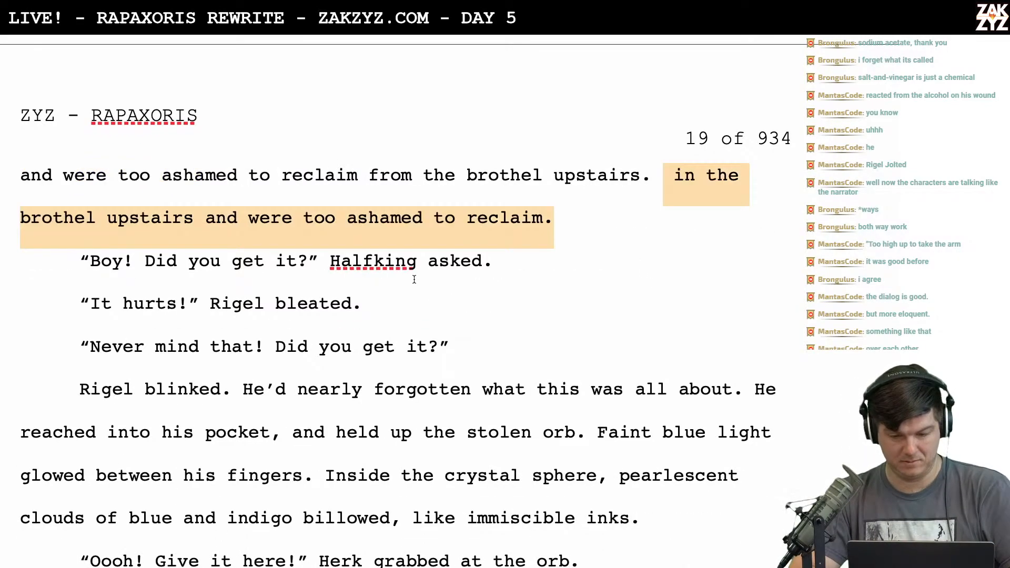
{"action": "key", "text": "BackSpace"}
{"action": "key", "text": "BackSpace"}
{"action": "key", "text": "BackSpace"}
{"action": "key", "text": "BackSpace"}
{"action": "key", "text": "BackSpace"}
{"action": "key", "text": "BackSpace"}
{"action": "key", "text": "BackSpace"}
{"action": "key", "text": "BackSpace"}
{"action": "key", "text": "BackSpace"}
{"action": "key", "text": "BackSpace"}
{"action": "key", "text": "BackSpace"}
{"action": "key", "text": "BackSpace"}
{"action": "key", "text": "BackSpace"}
{"action": "key", "text": "BackSpace"}
{"action": "key", "text": "BackSpace"}
{"action": "key", "text": "BackSpace"}
{"action": "key", "text": "BackSpace"}
{"action": "key", "text": "BackSpace"}
{"action": "key", "text": "BackSpace"}
{"action": "key", "text": "BackSpace"}
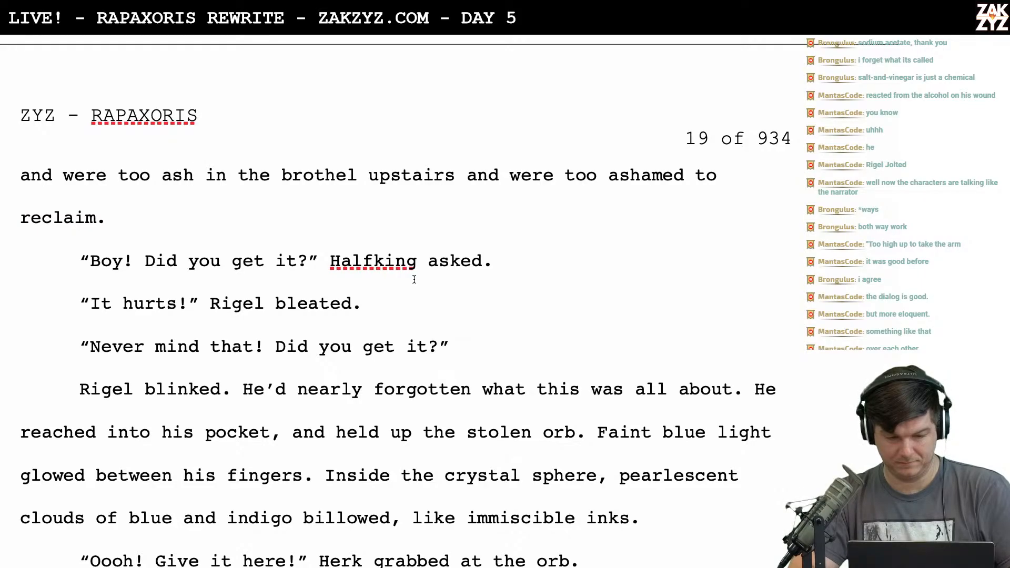
{"action": "key", "text": "BackSpace"}
{"action": "key", "text": "BackSpace"}
{"action": "key", "text": "BackSpace"}
{"action": "key", "text": "BackSpace"}
{"action": "key", "text": "BackSpace"}
{"action": "key", "text": "BackSpace"}
{"action": "key", "text": "BackSpace"}
{"action": "key", "text": "BackSpace"}
{"action": "key", "text": "BackSpace"}
{"action": "key", "text": "BackSpace"}
{"action": "key", "text": "BackSpace"}
{"action": "key", "text": "BackSpace"}
{"action": "key", "text": "BackSpace"}
{"action": "key", "text": "BackSpace"}
{"action": "key", "text": "BackSpace"}
{"action": "key", "text": "BackSpace"}
{"action": "key", "text": "BackSpace"}
{"action": "key", "text": "BackSpace"}
Reread the description of the dwarf's mismatched clothing and the opening lines of dialogue between Halfking and Rigel
{"action": "scroll", "coordinate": [304, 323], "scroll_direction": "down", "scroll_amount": 1}
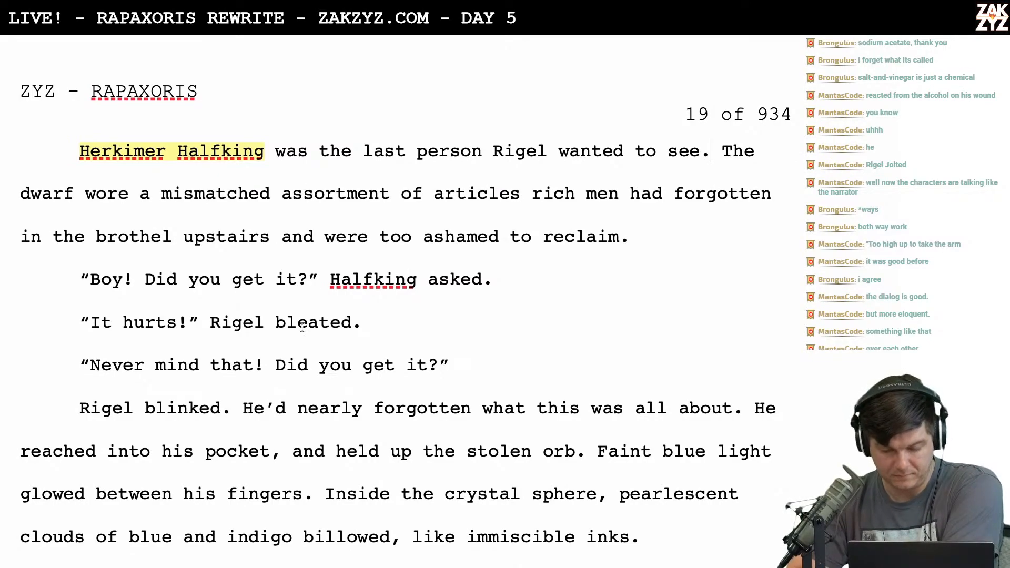
{"action": "scroll", "coordinate": [537, 209], "scroll_direction": "down", "scroll_amount": 1}
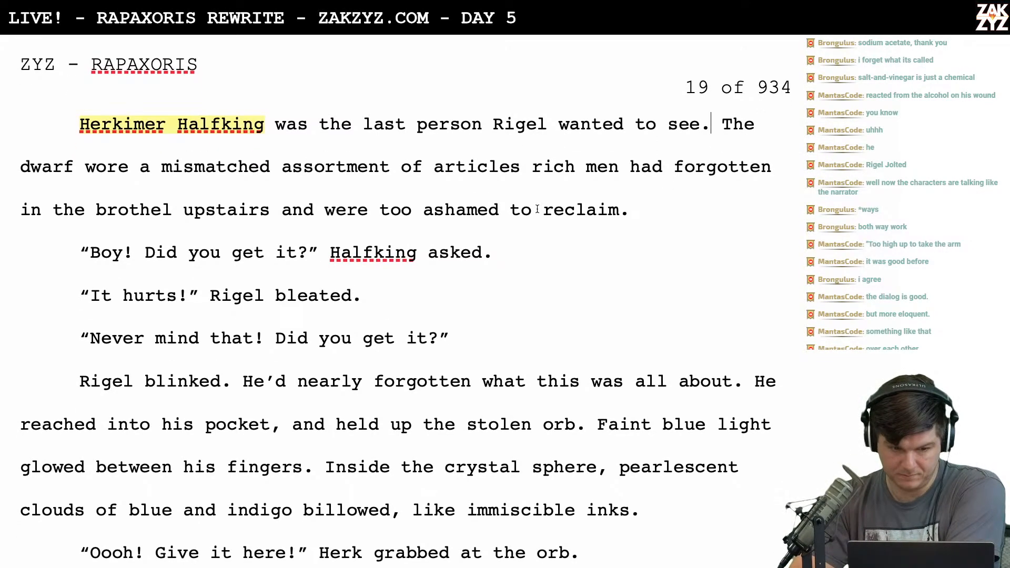
{"action": "left_click", "coordinate": [276, 212]}
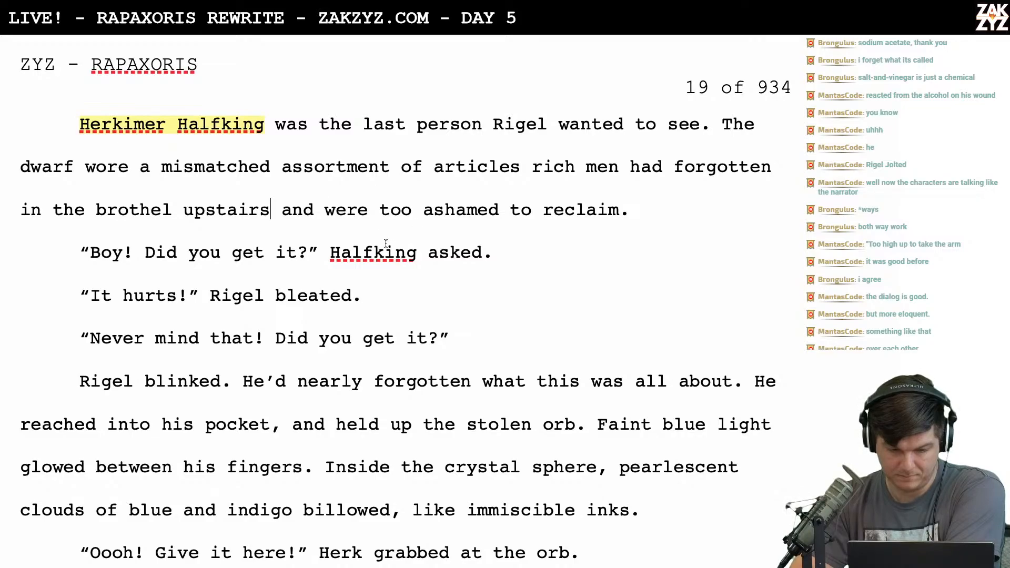
{"action": "scroll", "coordinate": [386, 244], "scroll_direction": "down", "scroll_amount": 1}
{"action": "scroll", "coordinate": [386, 244], "scroll_direction": "up", "scroll_amount": 3}
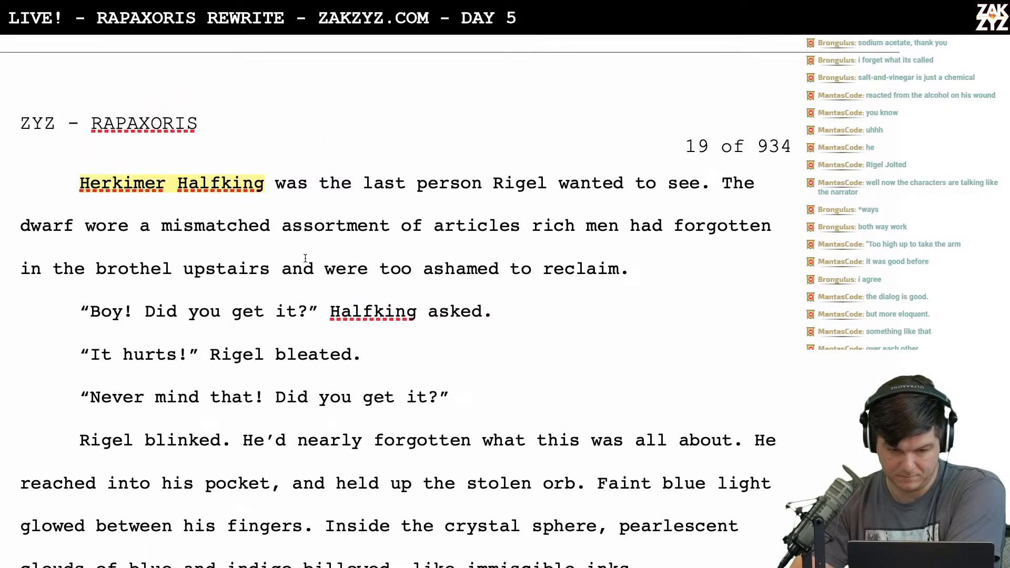
{"action": "scroll", "coordinate": [364, 260], "scroll_direction": "down", "scroll_amount": 1}
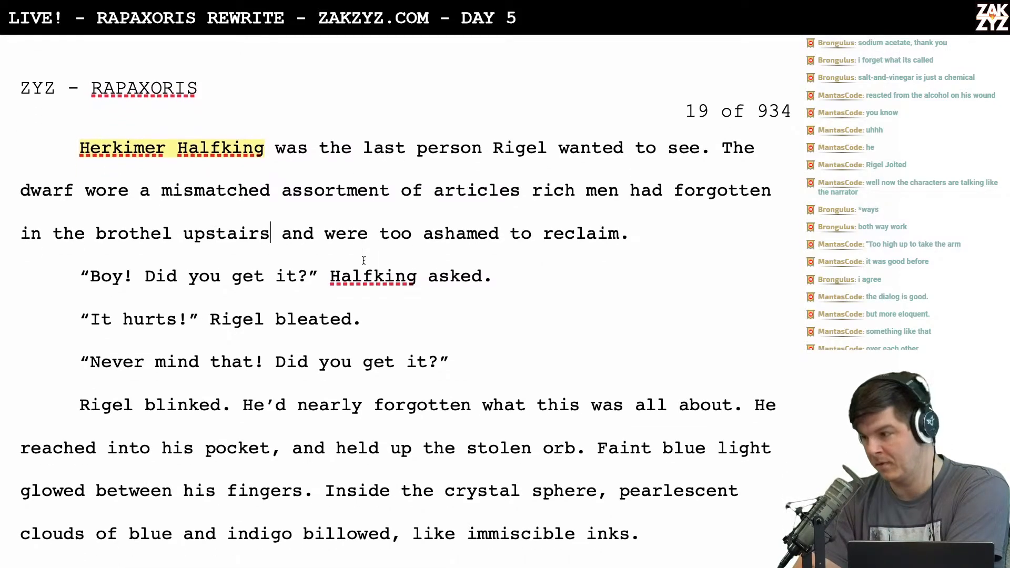
{"action": "scroll", "coordinate": [364, 260], "scroll_direction": "down", "scroll_amount": 3}
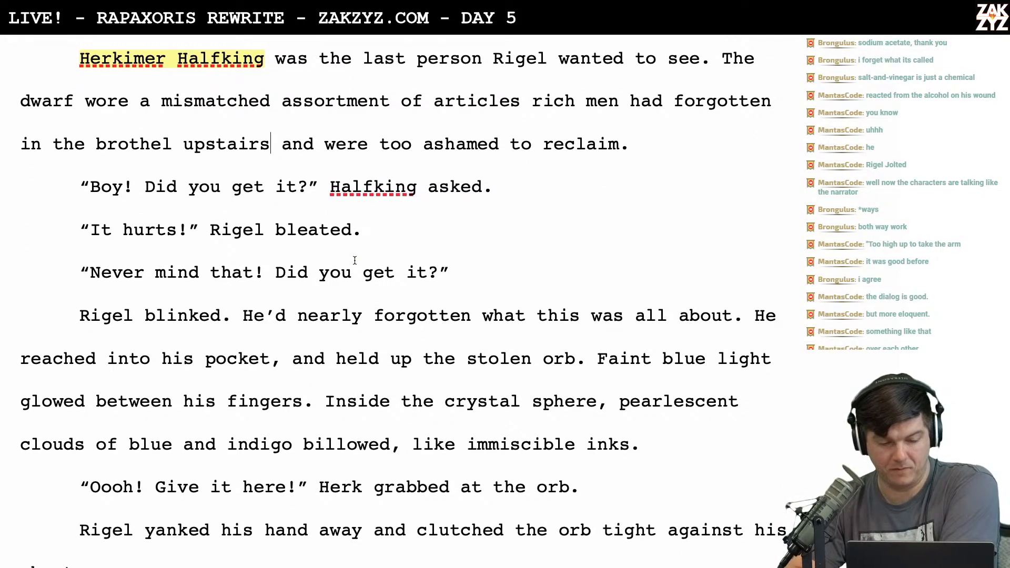
{"action": "scroll", "coordinate": [183, 230], "scroll_direction": "down", "scroll_amount": 2}
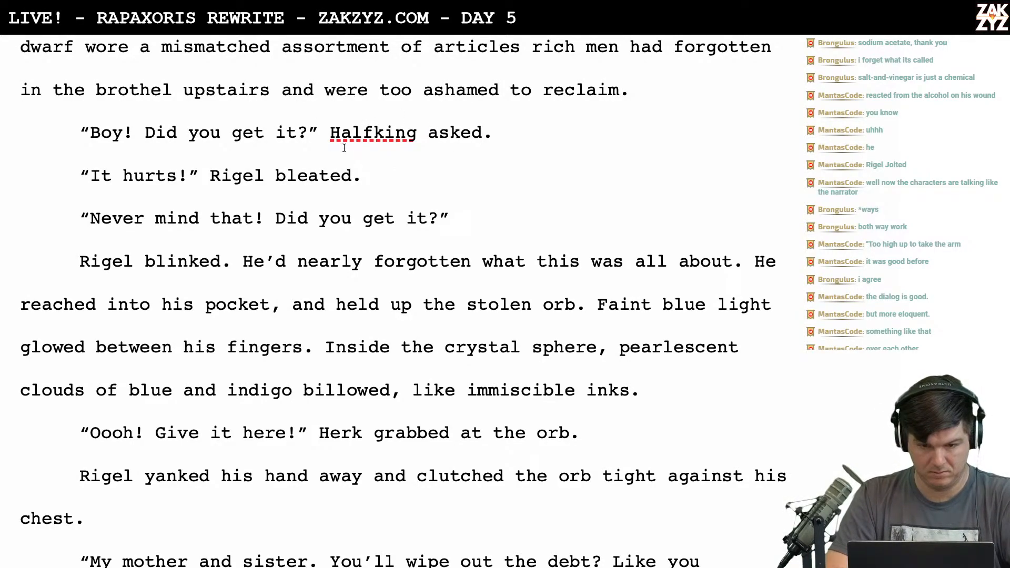
Replace "asked" with "urged" in Halfking's dialogue tag after "Boy! Did you get it?"
{"action": "key", "text": "BackSpace"}
{"action": "key", "text": "BackSpace"}
{"action": "key", "text": "BackSpace"}
{"action": "key", "text": "BackSpace"}
{"action": "key", "text": "BackSpace"}
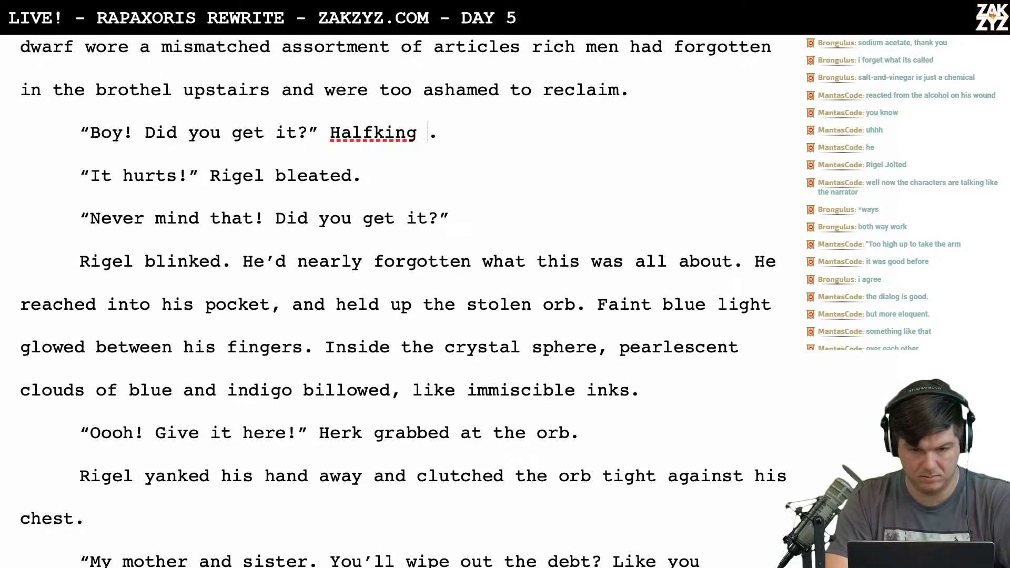
{"action": "type", "text": "a"}
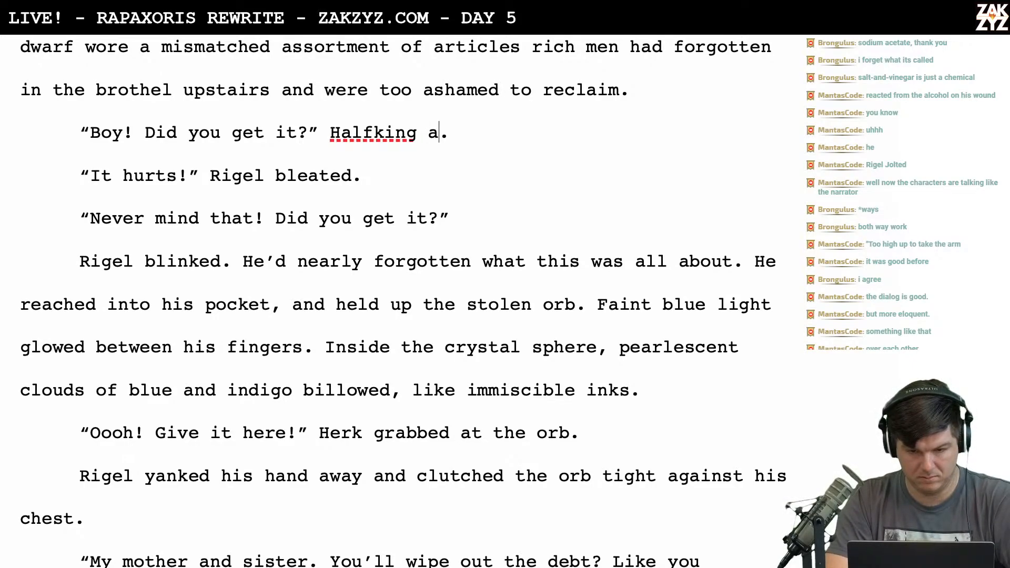
{"action": "key", "text": "BackSpace"}
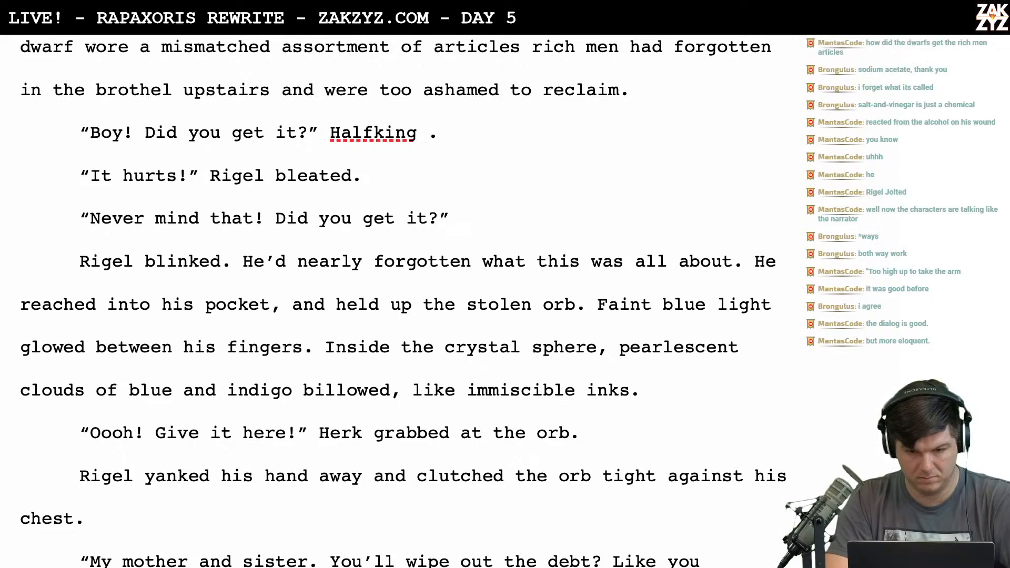
{"action": "type", "text": "urged"}
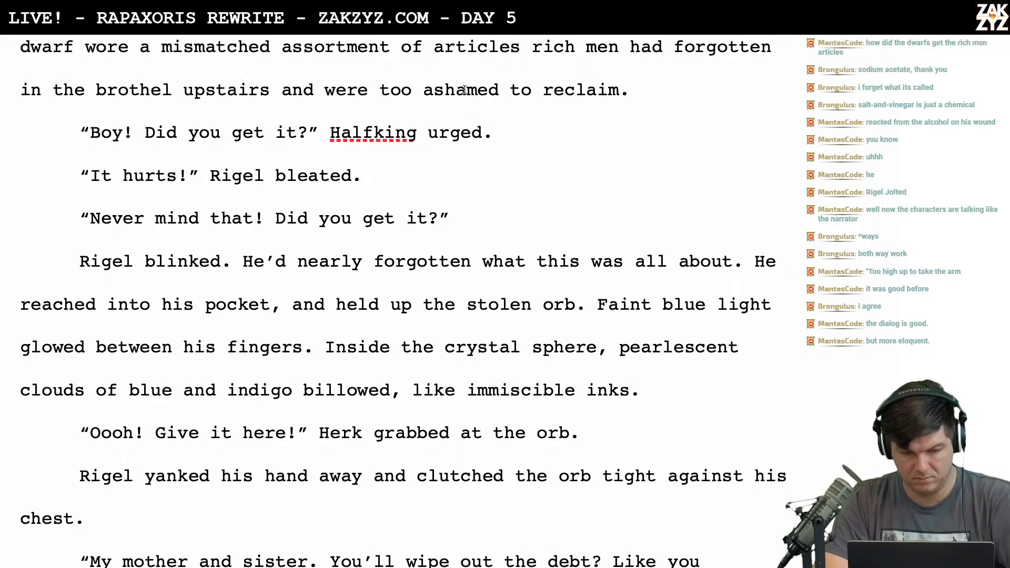
Insert "thrust his hand into his pocket and" after "He" in the sentence where Rigel takes out the stolen orb
{"action": "scroll", "coordinate": [198, 168], "scroll_direction": "down", "scroll_amount": 1}
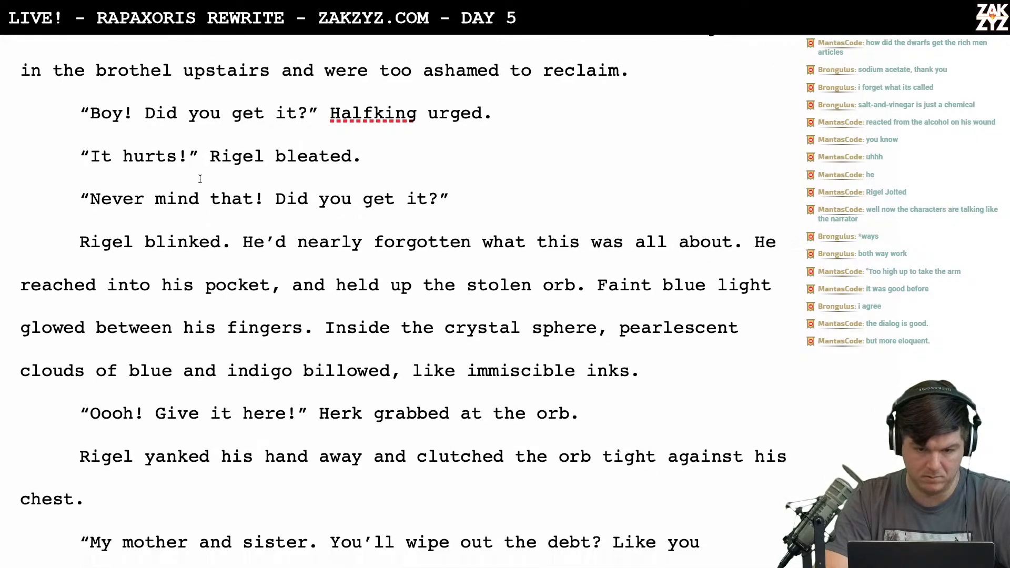
{"action": "scroll", "coordinate": [200, 176], "scroll_direction": "down", "scroll_amount": 1}
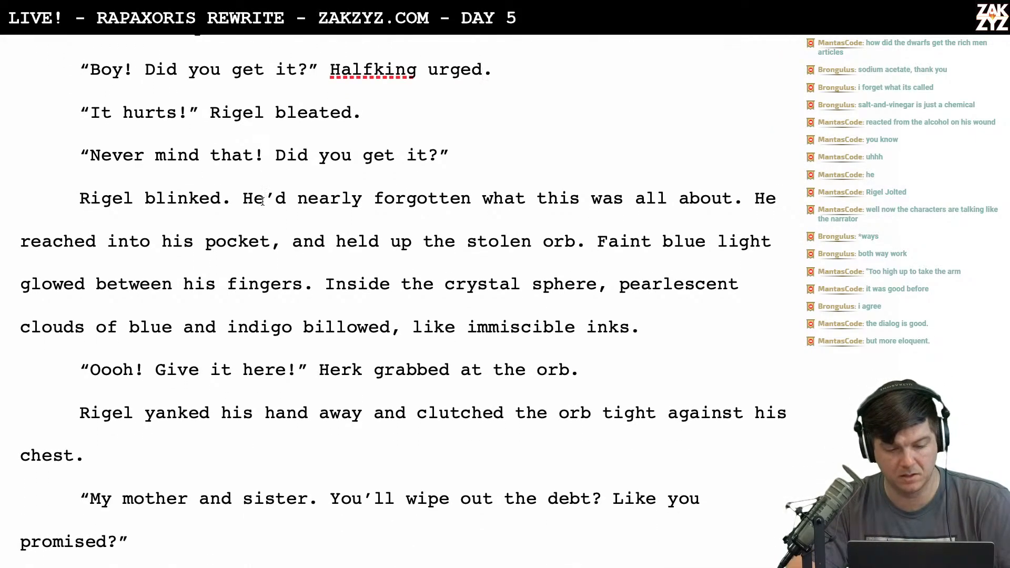
{"action": "scroll", "coordinate": [381, 176], "scroll_direction": "down", "scroll_amount": 2}
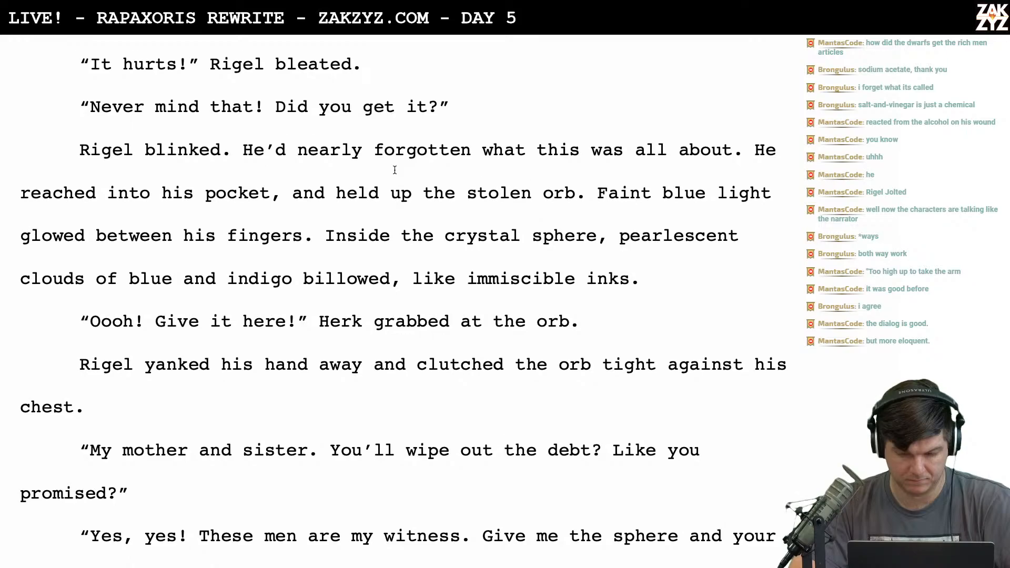
{"action": "scroll", "coordinate": [396, 169], "scroll_direction": "down", "scroll_amount": 1}
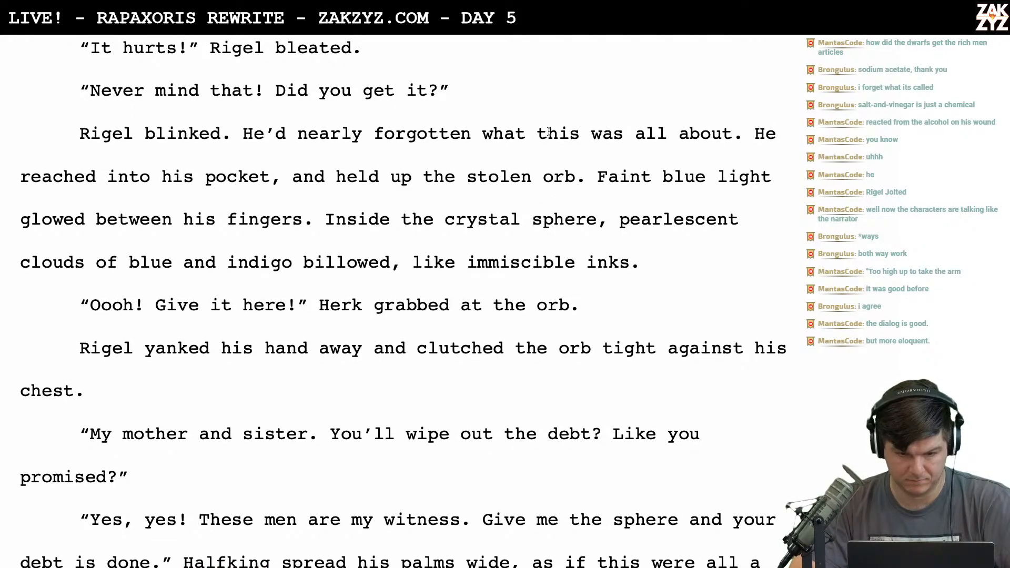
{"action": "scroll", "coordinate": [648, 181], "scroll_direction": "down", "scroll_amount": 1}
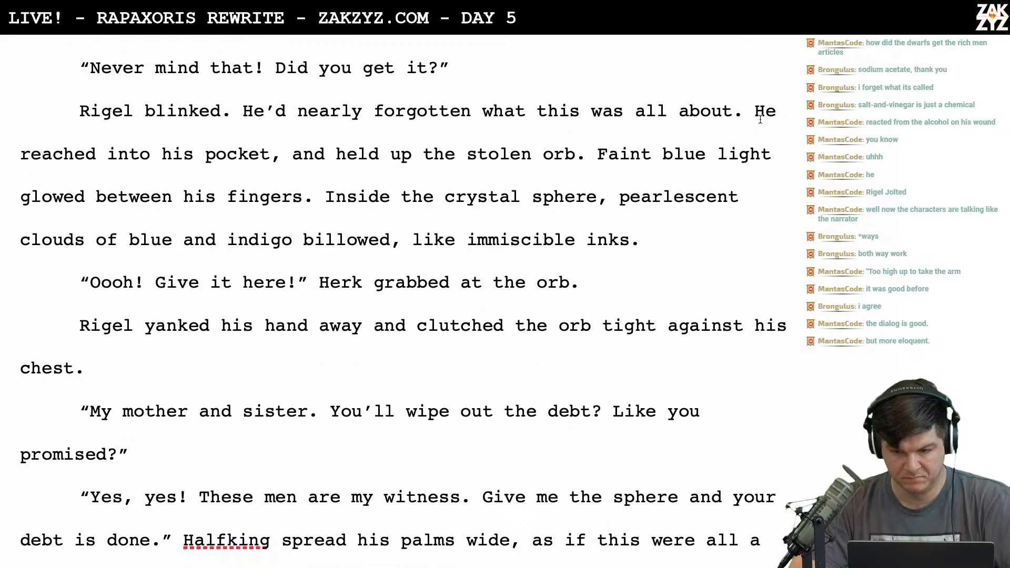
{"action": "key", "text": "Right"}
{"action": "key", "text": "Left"}
{"action": "key", "text": "Right"}
{"action": "key", "text": "Right"}
{"action": "key", "text": "Left"}
{"action": "key", "text": "Right"}
{"action": "key", "text": "Left"}
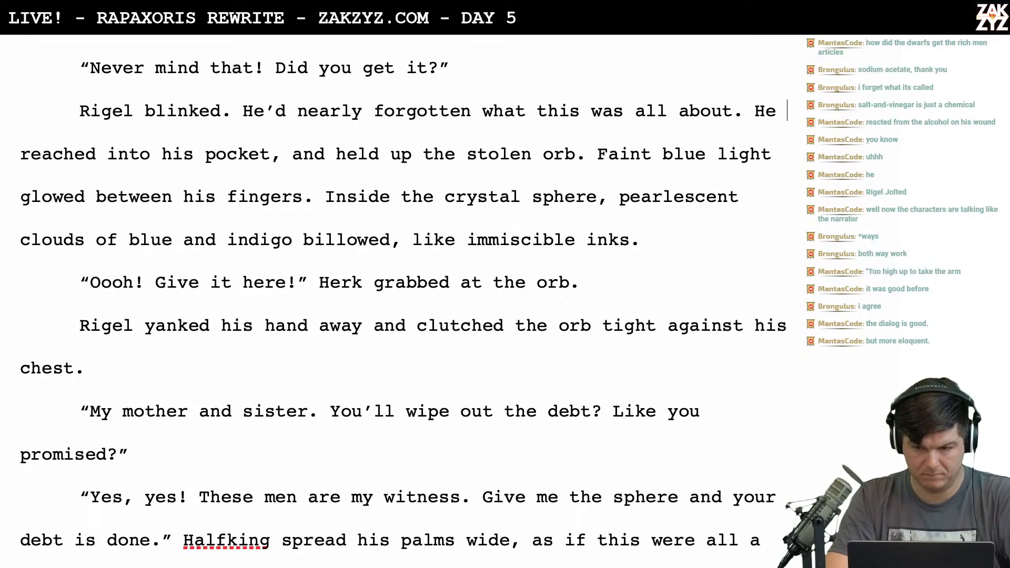
{"action": "type", "text": "thrust his hand into his pocked"}
{"action": "key", "text": "BackSpace"}
{"action": "key", "text": "BackSpace"}
{"action": "type", "text": "t and  reached into his pocket, and held"}
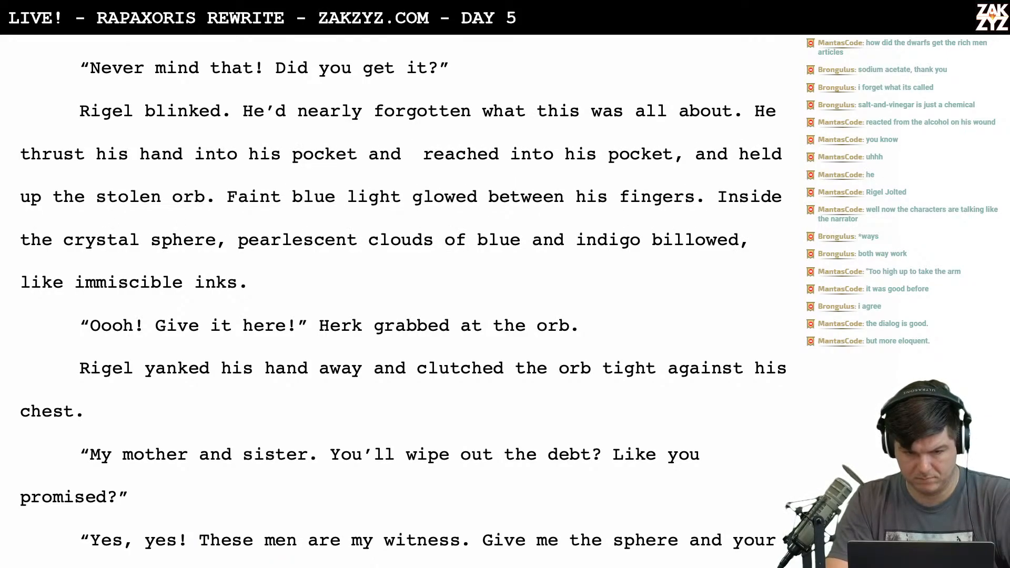
Delete the redundant "reached into his pocket, and" so the sentence continues directly with "held up the stolen orb."
{"action": "key", "text": "shift+Right"}
{"action": "key", "text": "shift+Right"}
{"action": "key", "text": "shift+Right"}
{"action": "key", "text": "shift+Right"}
{"action": "key", "text": "shift+Right"}
{"action": "key", "text": "shift+Right"}
{"action": "key", "text": "shift+Right"}
{"action": "key", "text": "shift+Right"}
{"action": "key", "text": "shift+Right"}
{"action": "key", "text": "shift+Right"}
{"action": "key", "text": "shift+Right"}
{"action": "key", "text": "shift+Right"}
{"action": "key", "text": "shift+Right"}
{"action": "key", "text": "shift+Right"}
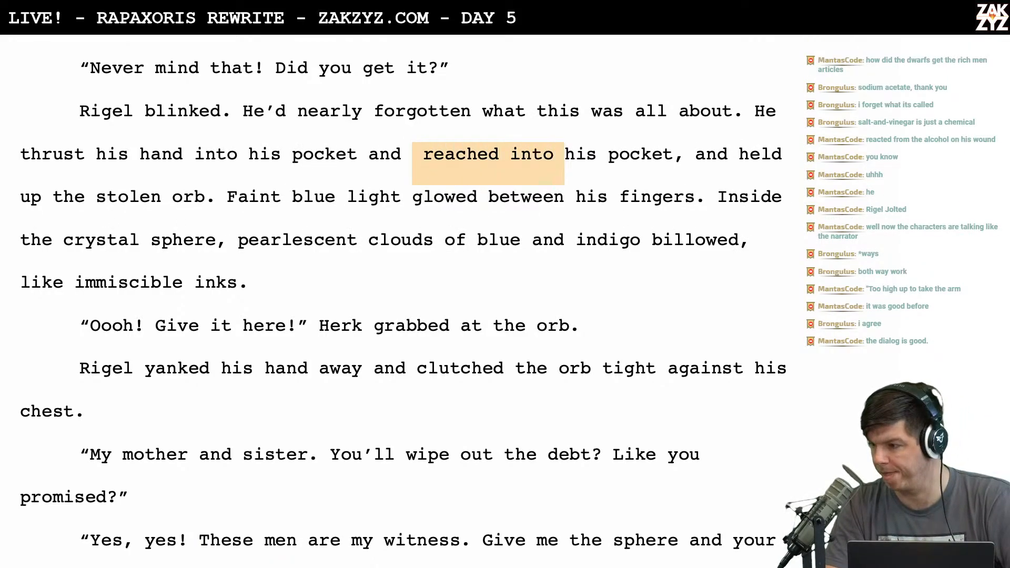
{"action": "key", "text": "shift+Right"}
{"action": "key", "text": "shift+Right"}
{"action": "key", "text": "shift+Right"}
{"action": "key", "text": "shift+Right"}
{"action": "key", "text": "shift+Right"}
{"action": "key", "text": "shift+Right"}
{"action": "key", "text": "shift+Right"}
{"action": "key", "text": "shift+Right"}
{"action": "key", "text": "shift+Right"}
{"action": "key", "text": "shift+Right"}
{"action": "key", "text": "shift+Right"}
{"action": "key", "text": "shift+Right"}
{"action": "key", "text": "shift+Right"}
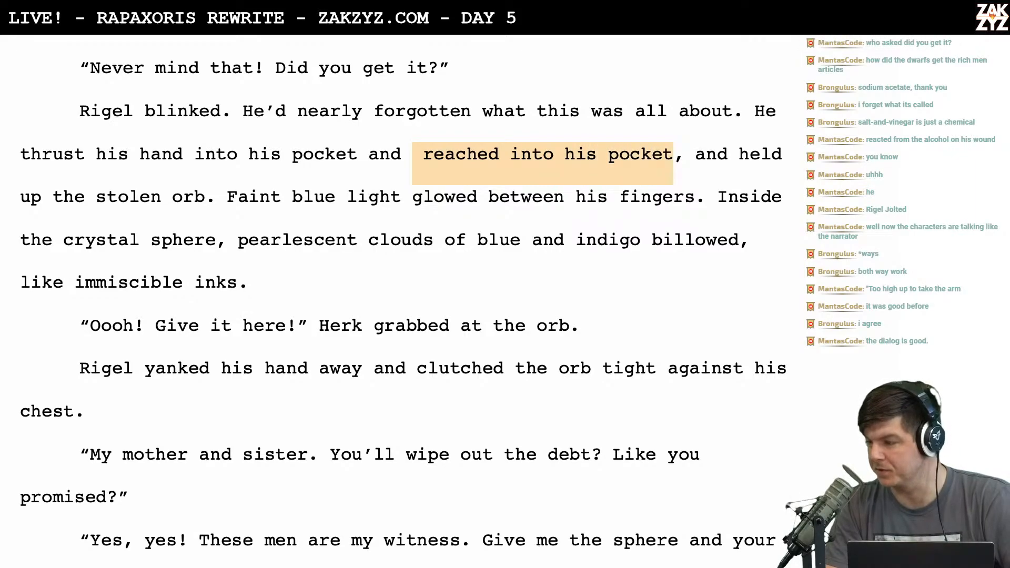
{"action": "key", "text": "shift+Left"}
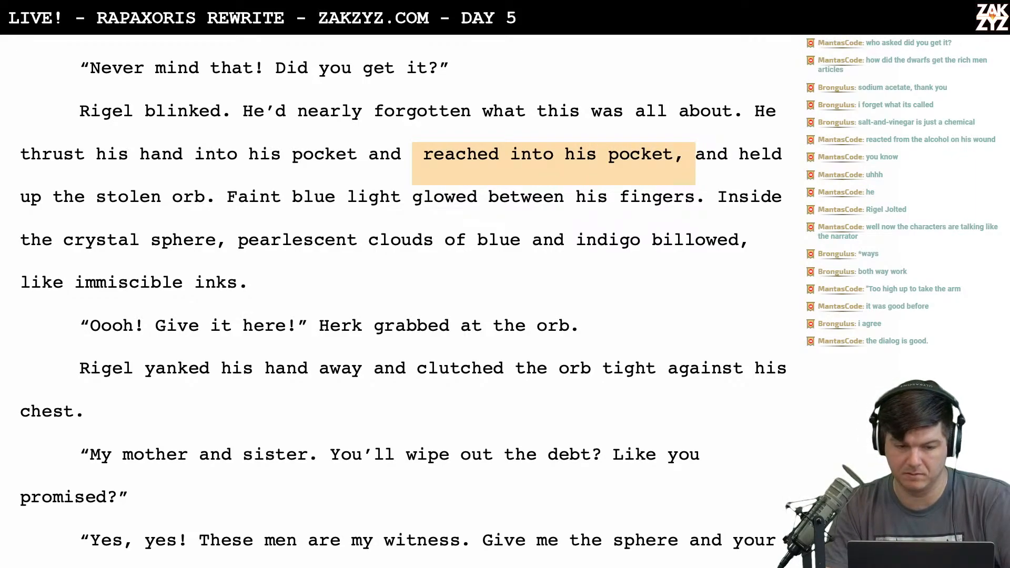
{"action": "key", "text": "shift+Left"}
{"action": "key", "text": "shift+Right"}
{"action": "key", "text": "shift+Right"}
{"action": "key", "text": "shift+Right"}
{"action": "key", "text": "shift+Right"}
{"action": "key", "text": "BackSpace"}
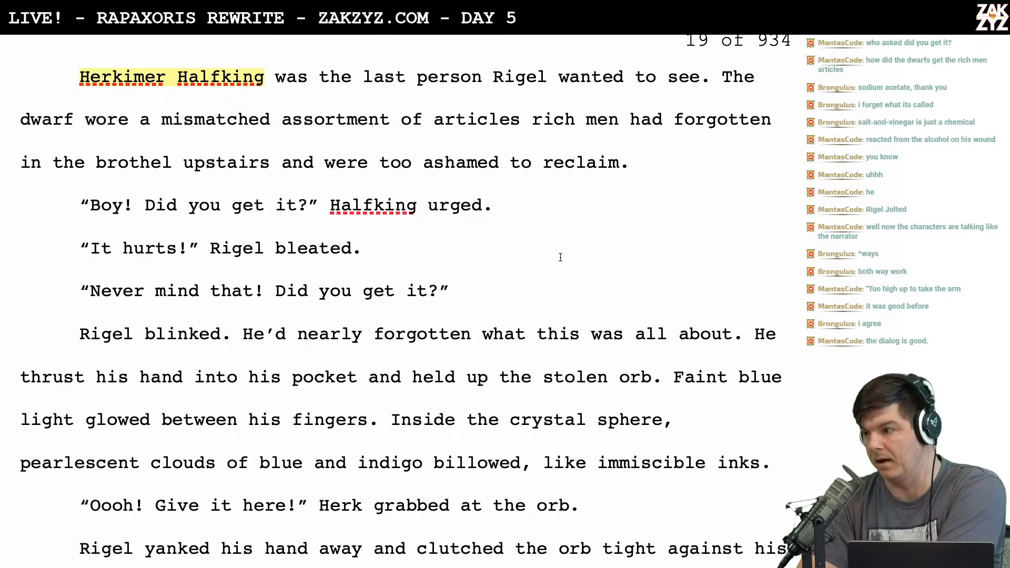
Reread the passage from Halfking's introduction through the revised description of Rigel holding up the orb
{"action": "scroll", "coordinate": [568, 255], "scroll_direction": "down", "scroll_amount": 1}
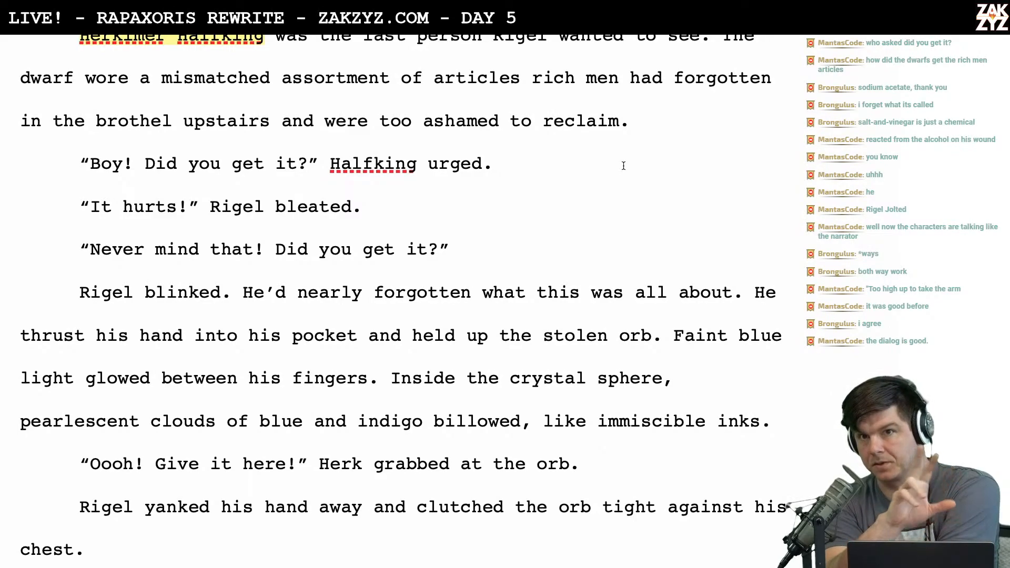
{"action": "scroll", "coordinate": [624, 165], "scroll_direction": "down", "scroll_amount": 3}
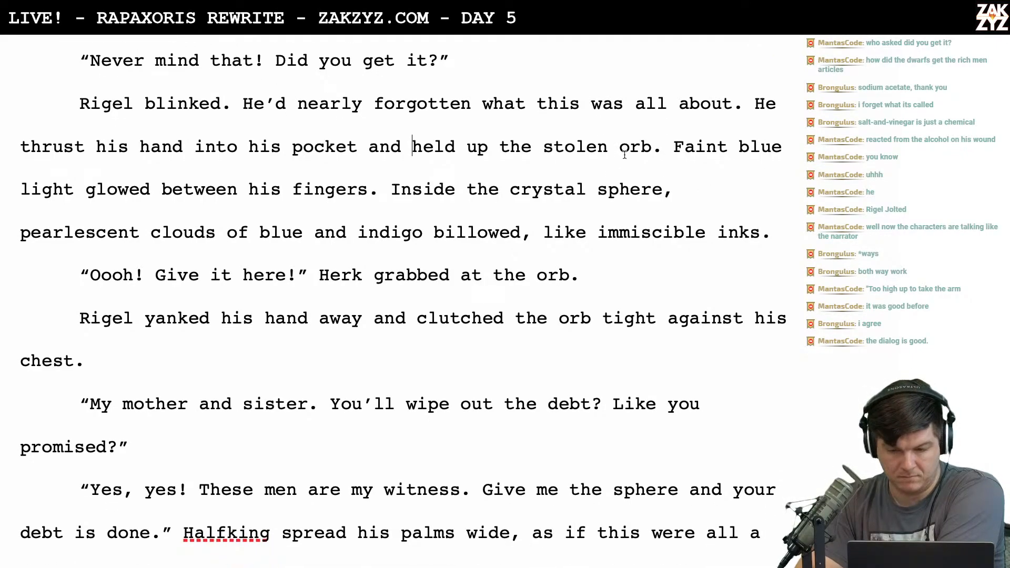
{"action": "scroll", "coordinate": [553, 182], "scroll_direction": "up", "scroll_amount": 1}
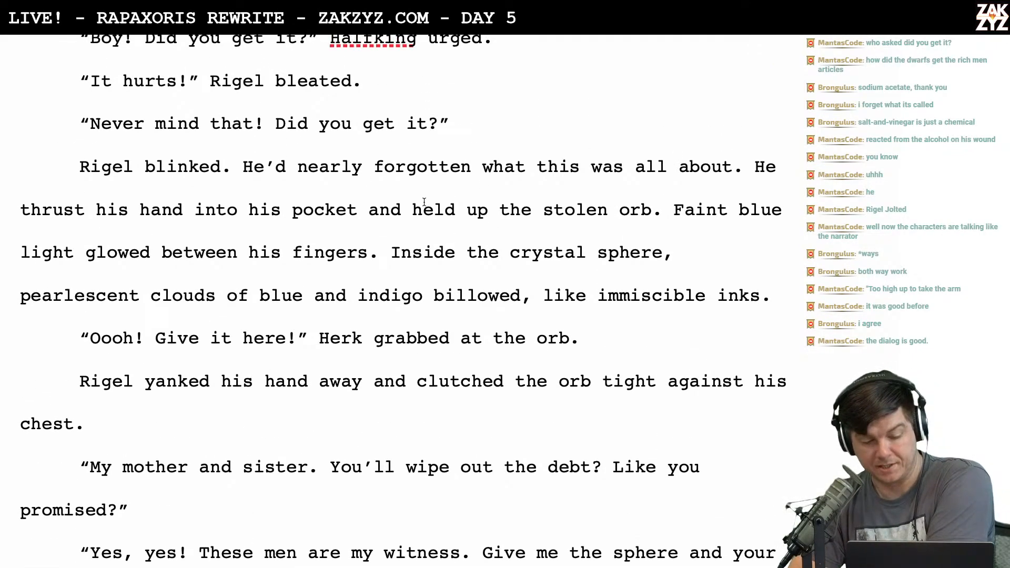
{"action": "scroll", "coordinate": [424, 202], "scroll_direction": "down", "scroll_amount": 1}
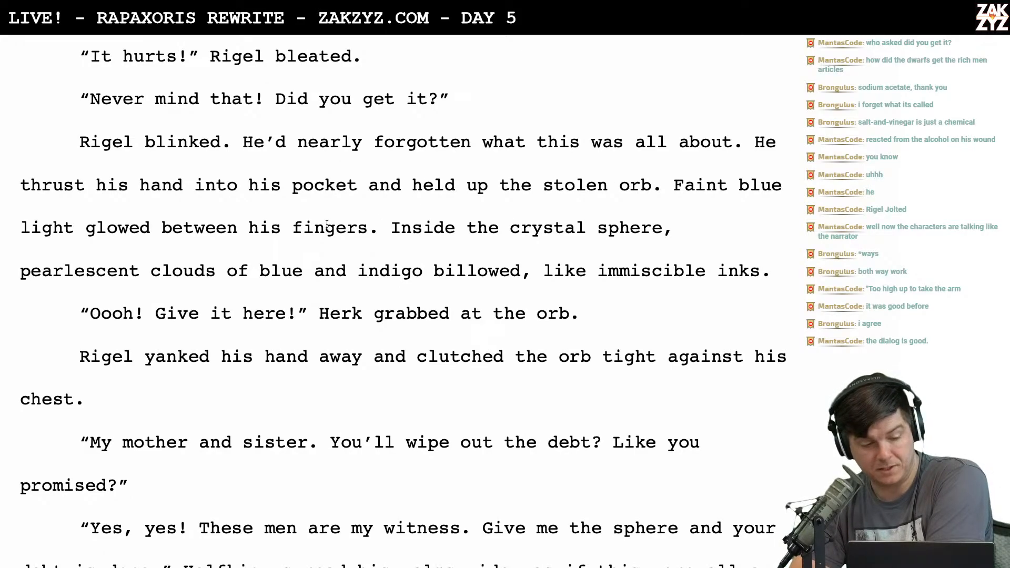
{"action": "scroll", "coordinate": [331, 212], "scroll_direction": "down", "scroll_amount": 1}
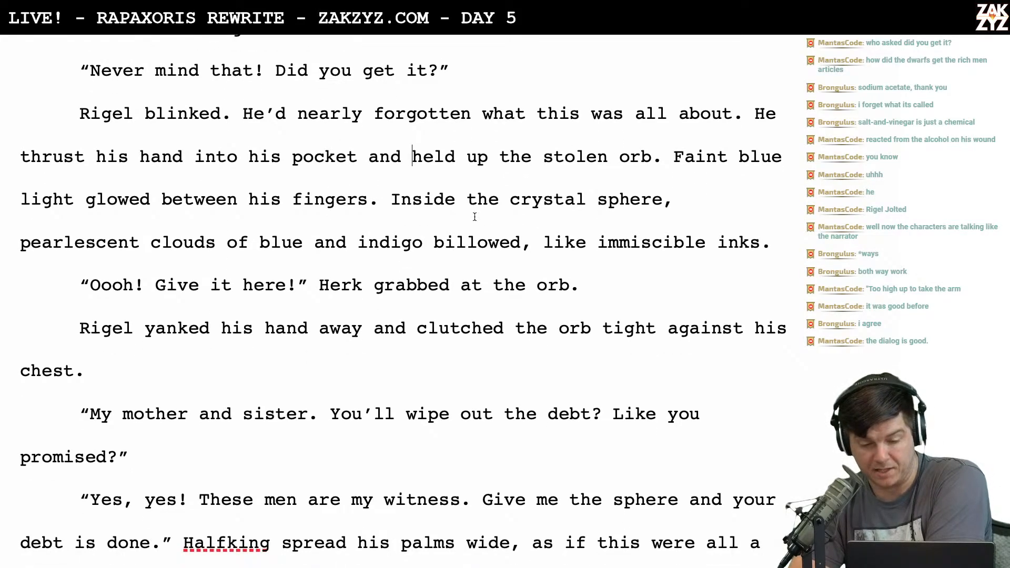
{"action": "scroll", "coordinate": [331, 211], "scroll_direction": "down", "scroll_amount": 1}
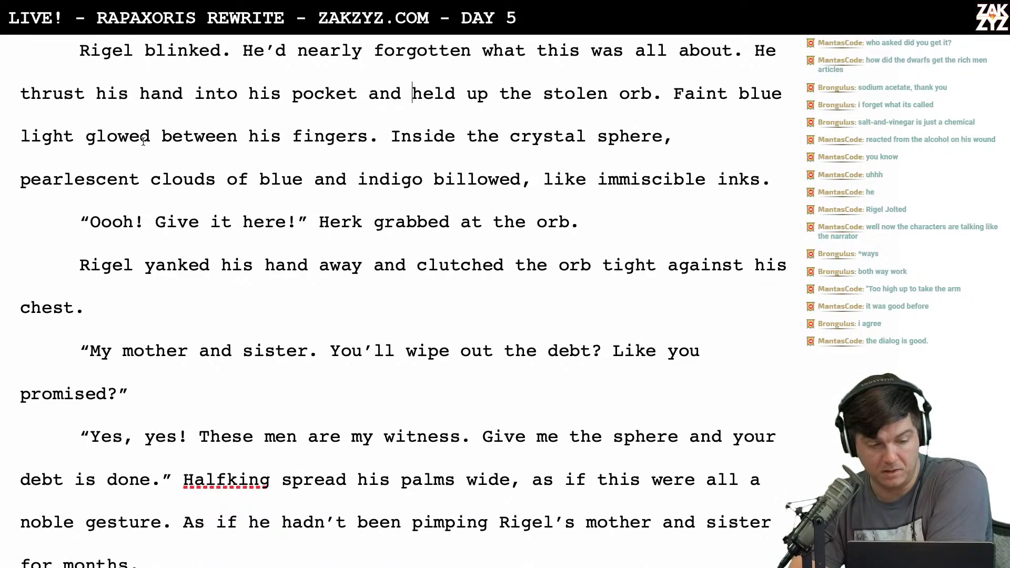
Try a comma after "Faint" in the sentence about the blue light, and take it out again
{"action": "left_click", "coordinate": [727, 96]}
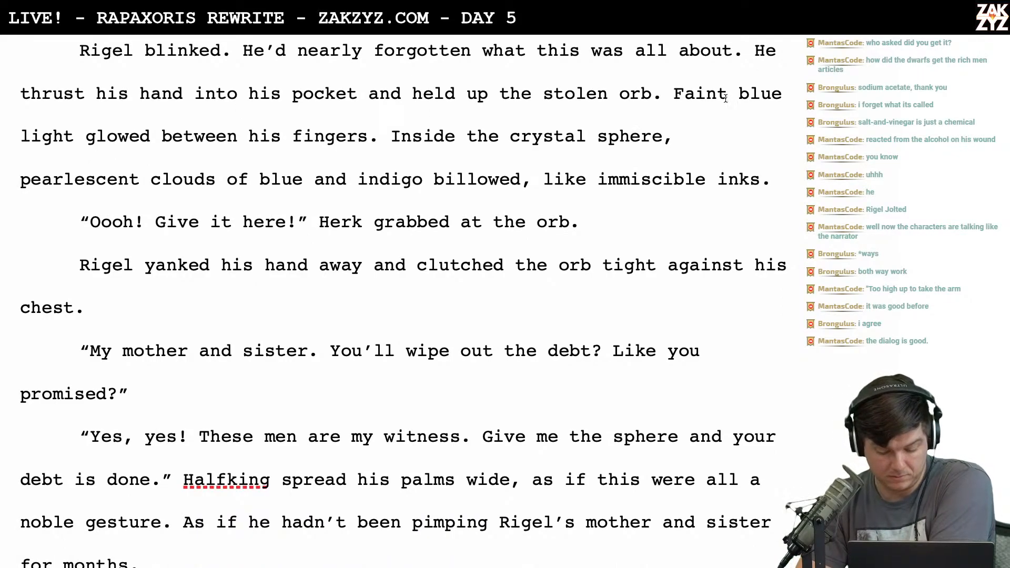
{"action": "key", "text": "Right"}
{"action": "key", "text": "Right"}
{"action": "key", "text": "Right"}
{"action": "key", "text": "Left"}
{"action": "key", "text": "Left"}
{"action": "key", "text": "Left"}
{"action": "type", "text": ","}
{"action": "key", "text": "Right"}
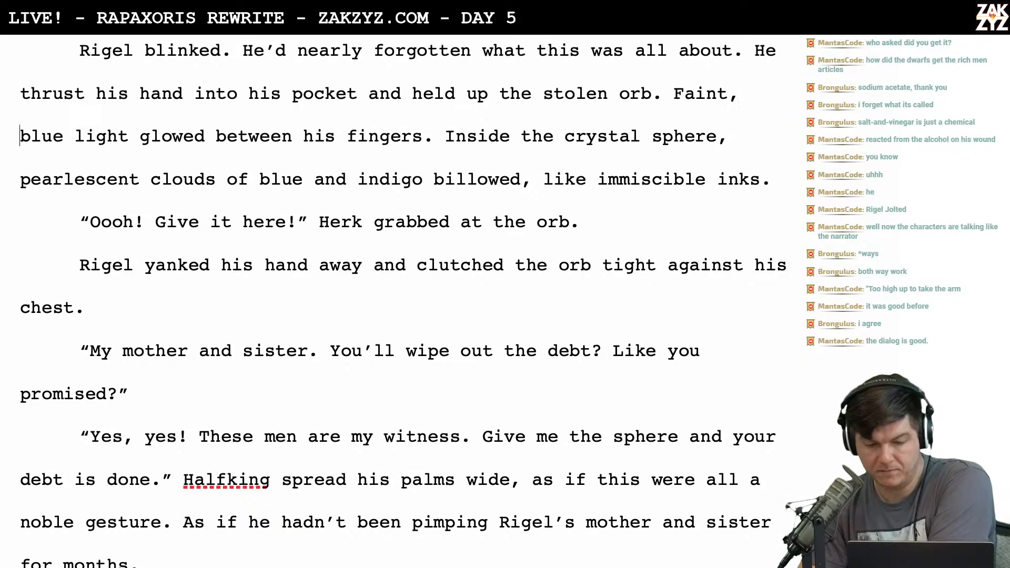
{"action": "key", "text": "Left"}
{"action": "key", "text": "BackSpace"}
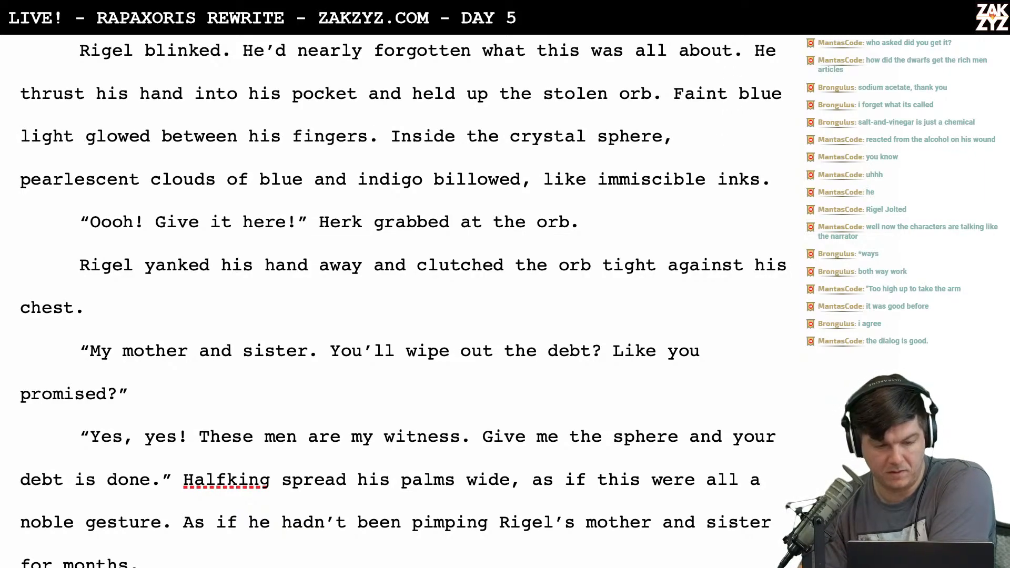
Try adding "immiscible" before "pearlescent clouds" in the description of the crystal sphere
{"action": "scroll", "coordinate": [459, 206], "scroll_direction": "down", "scroll_amount": 3}
{"action": "scroll", "coordinate": [459, 206], "scroll_direction": "up", "scroll_amount": 4}
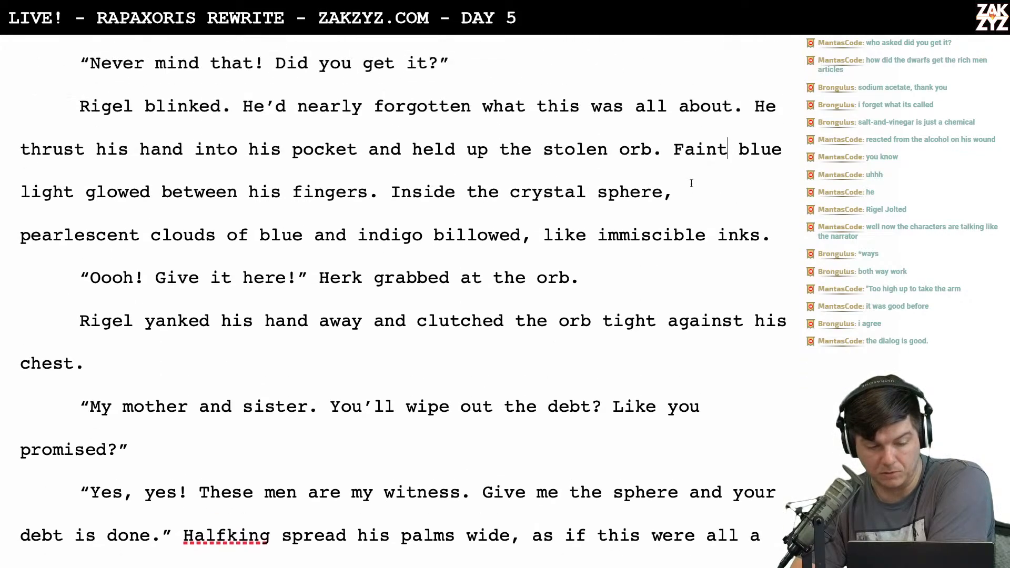
{"action": "scroll", "coordinate": [557, 221], "scroll_direction": "down", "scroll_amount": 1}
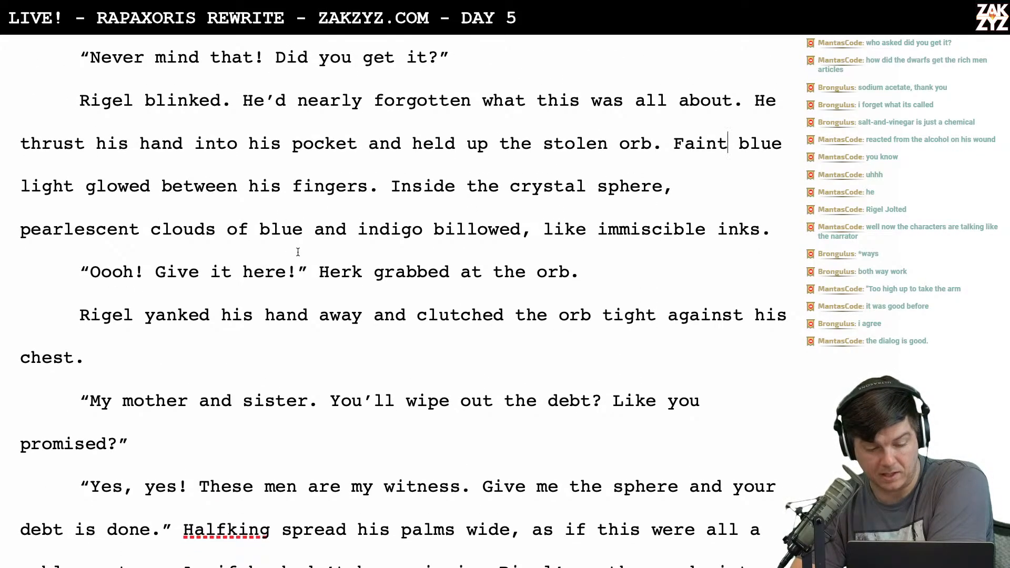
{"action": "scroll", "coordinate": [298, 252], "scroll_direction": "down", "scroll_amount": 1}
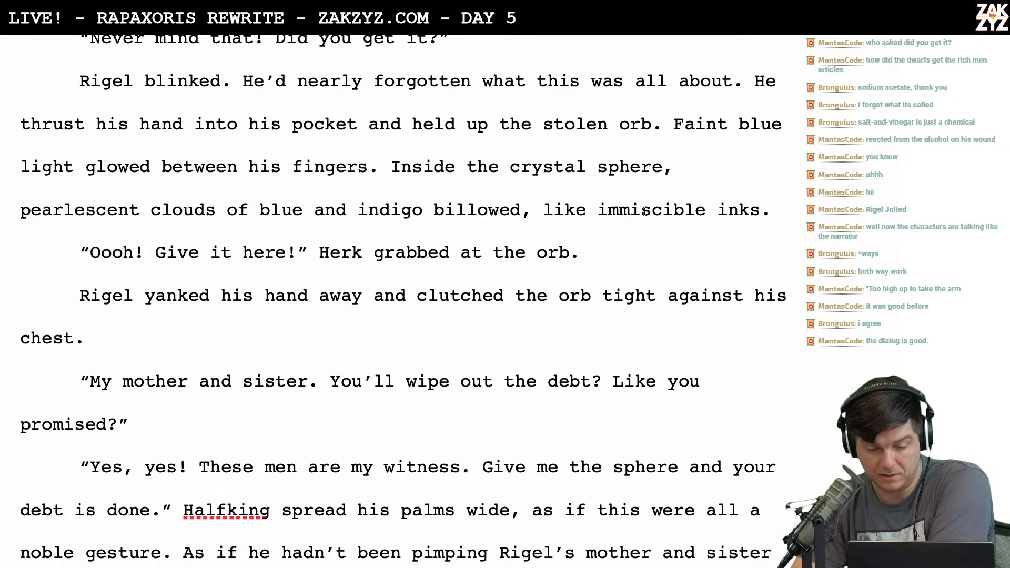
{"action": "scroll", "coordinate": [645, 210], "scroll_direction": "down", "scroll_amount": 1}
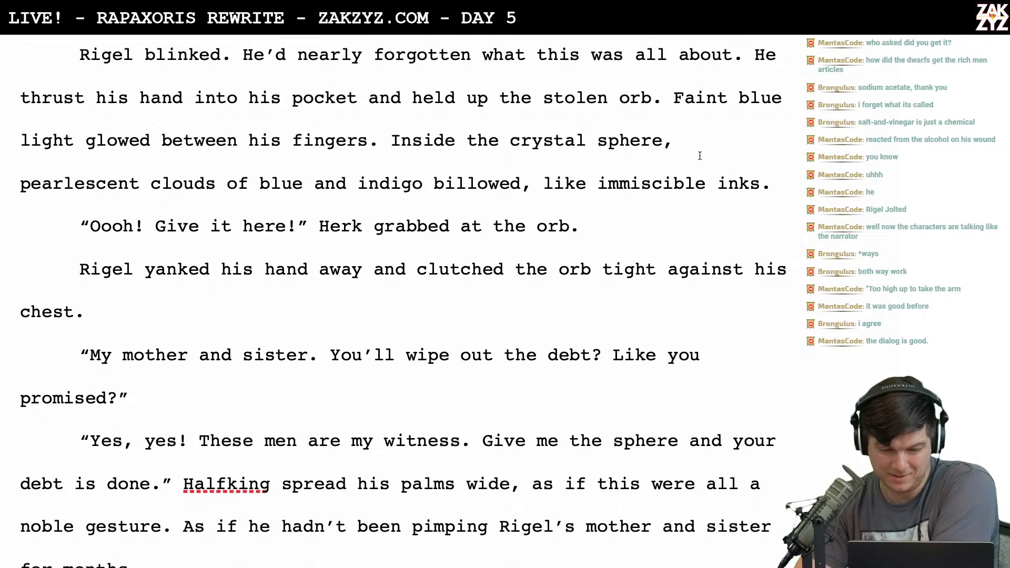
{"action": "scroll", "coordinate": [700, 156], "scroll_direction": "down", "scroll_amount": 1}
{"action": "scroll", "coordinate": [721, 153], "scroll_direction": "up", "scroll_amount": 4}
{"action": "left_click", "coordinate": [722, 256]}
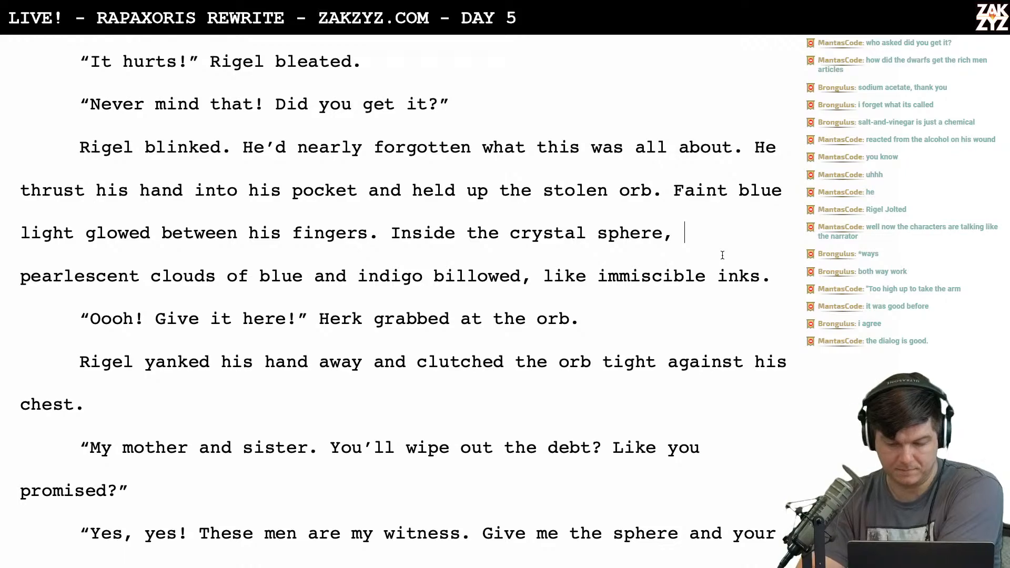
{"action": "type", "text": "imm"}
{"action": "type", "text": "i"}
{"action": "key", "text": "BackSpace"}
{"action": "type", "text": "misi"}
{"action": "key", "text": "BackSpace"}
{"action": "key", "text": "BackSpace"}
{"action": "key", "text": "BackSpace"}
{"action": "key", "text": "BackSpace"}
{"action": "type", "text": "iscbi"}
{"action": "key", "text": "BackSpace"}
{"action": "key", "text": "BackSpace"}
{"action": "type", "text": "n"}
{"action": "key", "text": "BackSpace"}
{"action": "type", "text": "inle"}
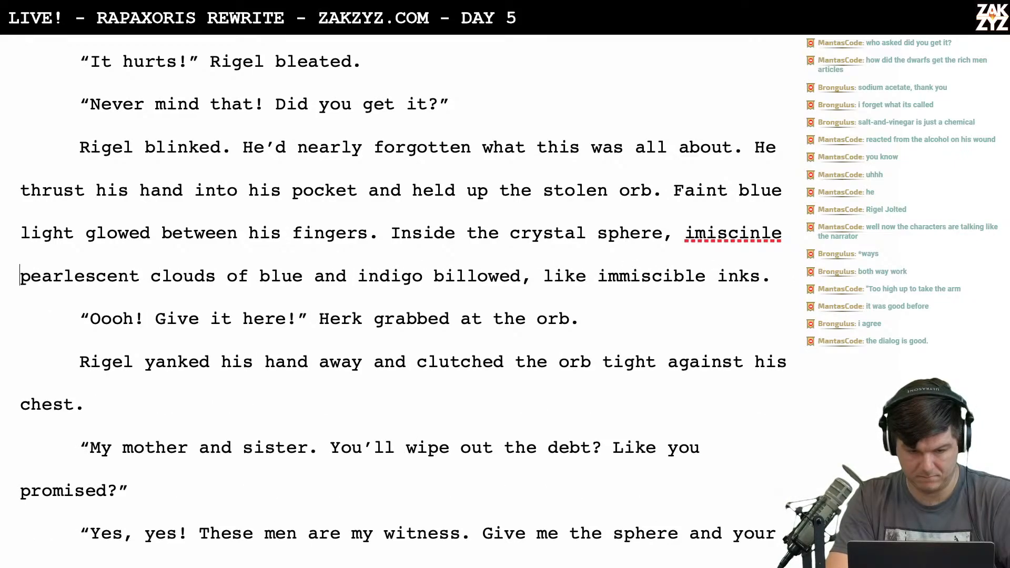
{"action": "key", "text": "BackSpace"}
{"action": "key", "text": "BackSpace"}
{"action": "key", "text": "BackSpace"}
{"action": "key", "text": "BackSpace"}
{"action": "key", "text": "BackSpace"}
{"action": "key", "text": "BackSpace"}
{"action": "key", "text": "BackSpace"}
{"action": "key", "text": "BackSpace"}
{"action": "key", "text": "BackSpace"}
{"action": "key", "text": "BackSpace"}
{"action": "key", "text": "BackSpace"}
{"action": "key", "text": "BackSpace"}
{"action": "key", "text": "BackSpace"}
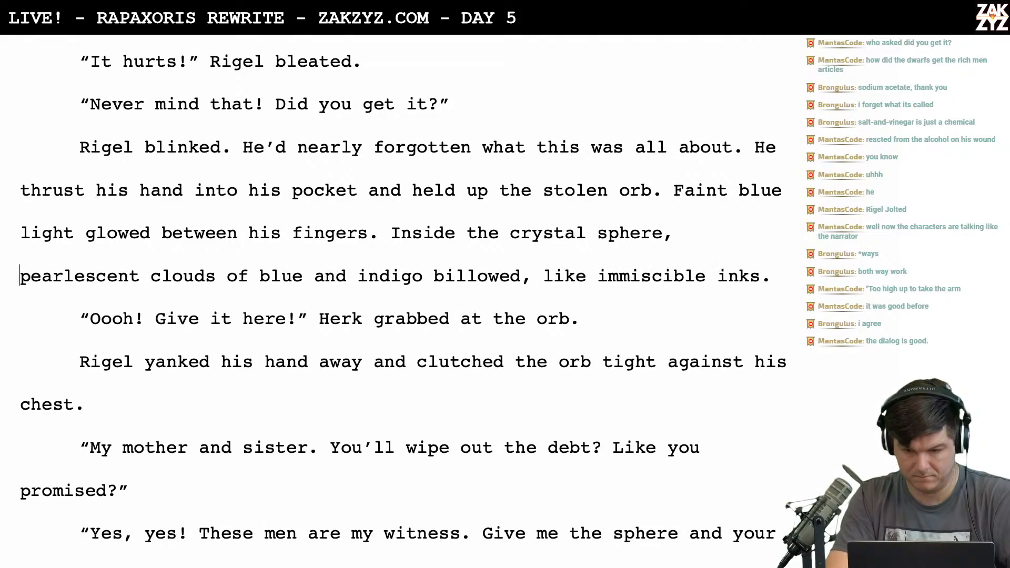
Move "pearlescent clouds" onto its own line and continue "Inside the crystal sphere," with the word "imiscible"
{"action": "type", "text": "earlescent"}
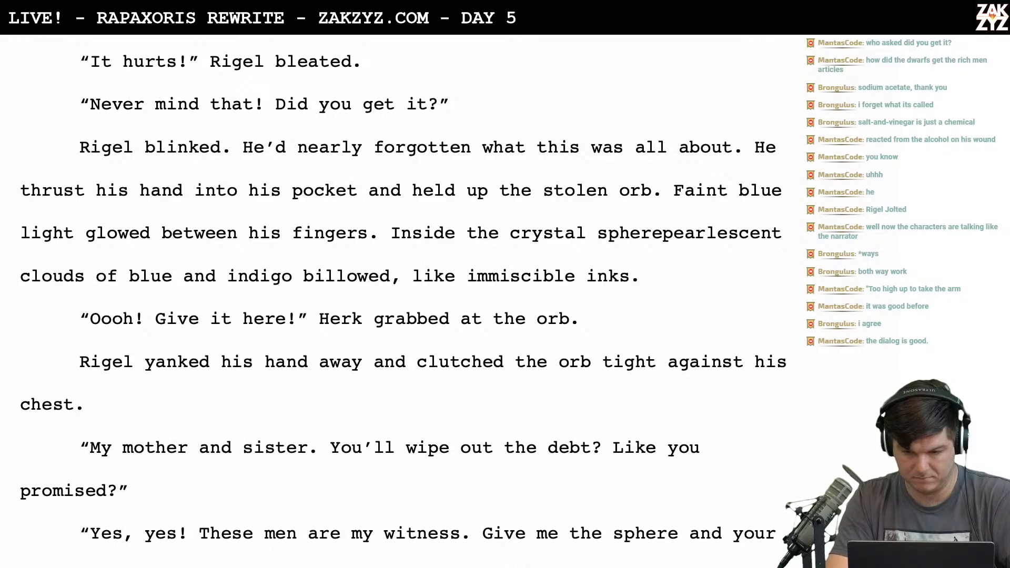
{"action": "key", "text": "Return"}
{"action": "key", "text": "Left"}
{"action": "type", "text": ".,"}
{"action": "key", "text": "BackSpace"}
{"action": "key", "text": "BackSpace"}
{"action": "key", "text": "BackSpace"}
{"action": "type", "text": ", imiscible"}
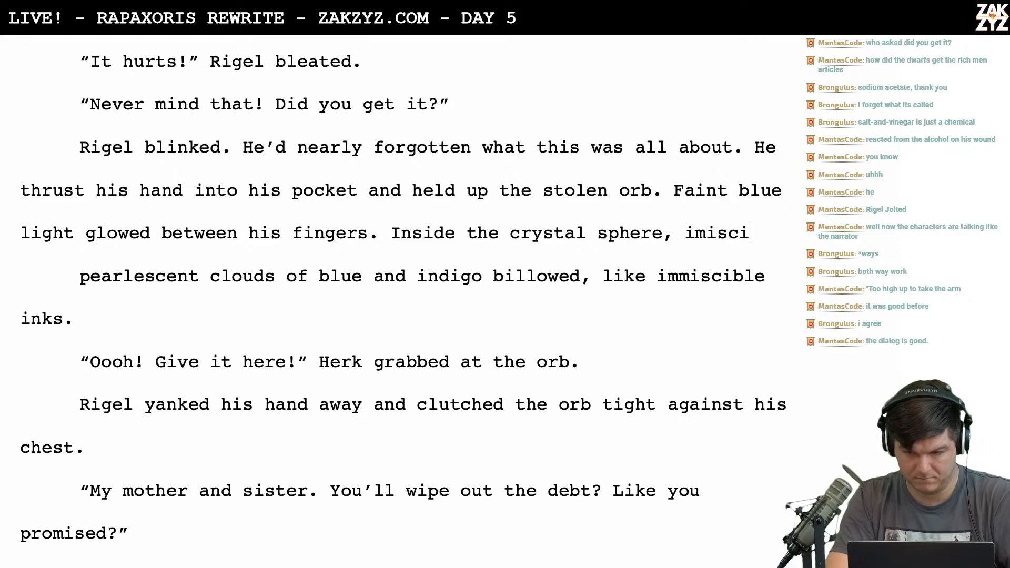
{"action": "key", "text": "BackSpace"}
{"action": "key", "text": "BackSpace"}
{"action": "key", "text": "BackSpace"}
{"action": "key", "text": "BackSpace"}
{"action": "key", "text": "BackSpace"}
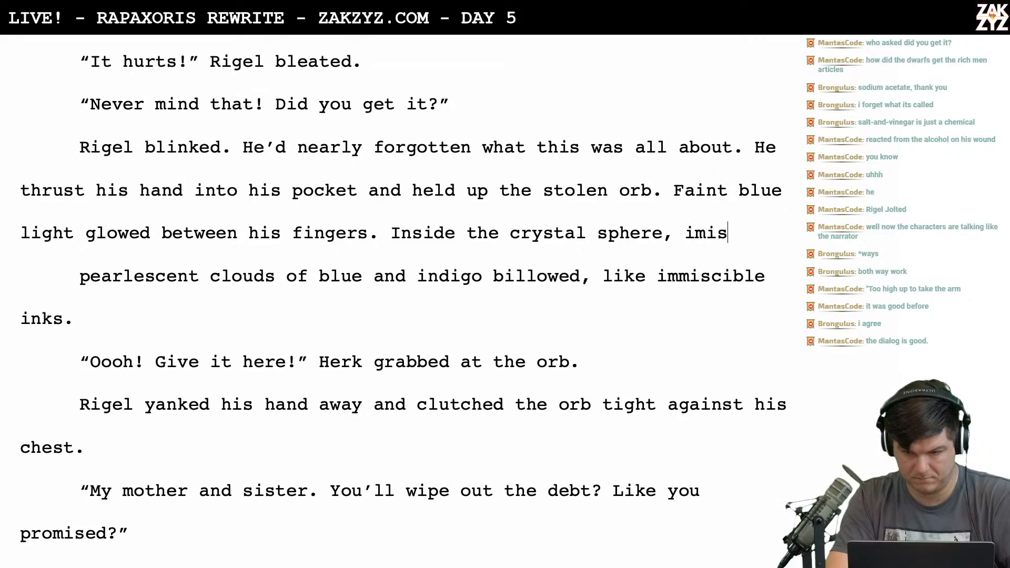
{"action": "type", "text": "ible"}
{"action": "key", "text": "BackSpace"}
{"action": "key", "text": "BackSpace"}
{"action": "key", "text": "BackSpace"}
{"action": "key", "text": "BackSpace"}
{"action": "key", "text": "BackSpace"}
{"action": "key", "text": "BackSpace"}
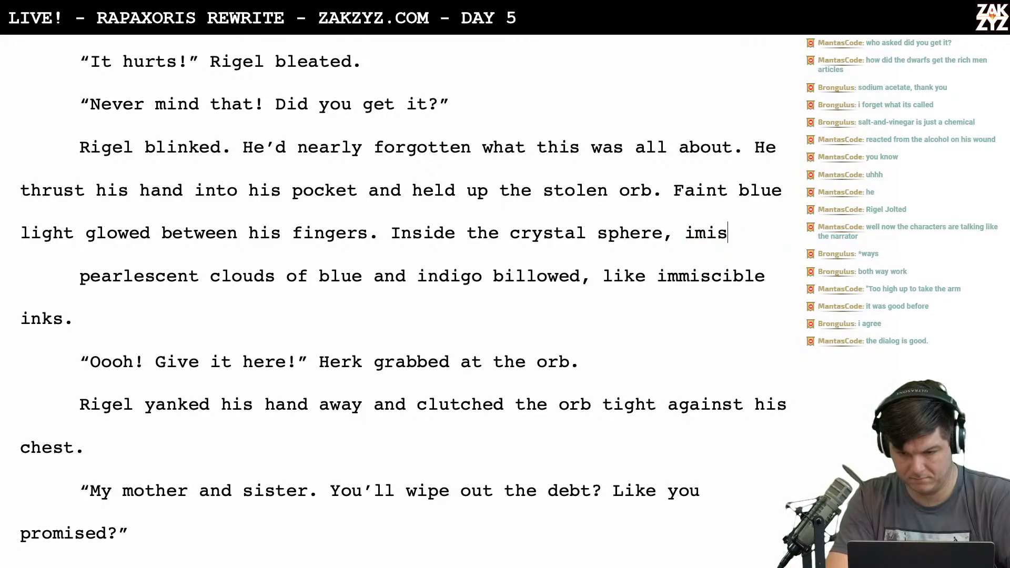
{"action": "type", "text": "cible"}
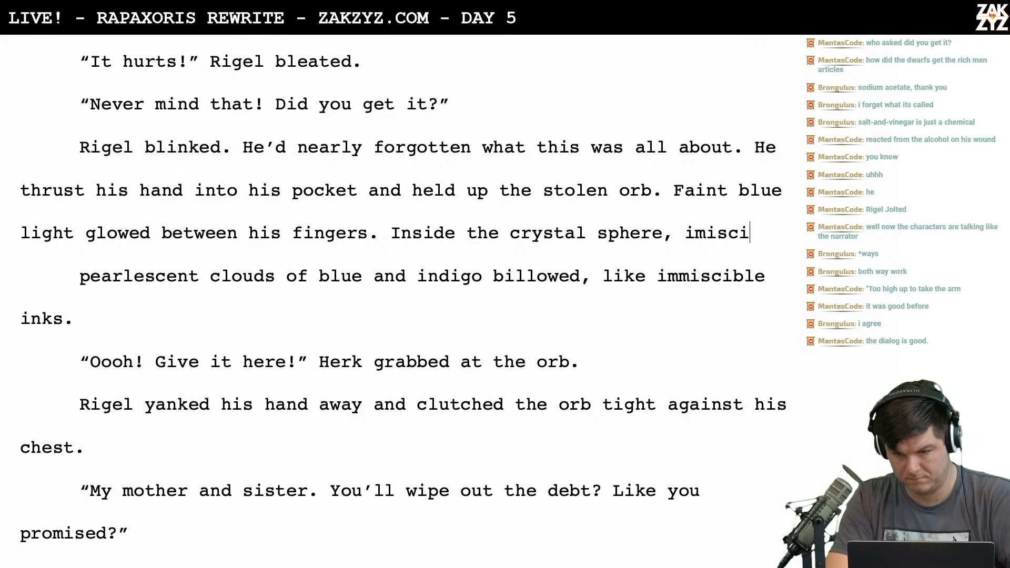
Correct the spelling of the newly added word after "crystal sphere," to "immiscible"
{"action": "key", "text": "Left"}
{"action": "key", "text": "Left"}
{"action": "key", "text": "Left"}
{"action": "key", "text": "Left"}
{"action": "key", "text": "Left"}
{"action": "key", "text": "Left"}
{"action": "key", "text": "Left"}
{"action": "key", "text": "Left"}
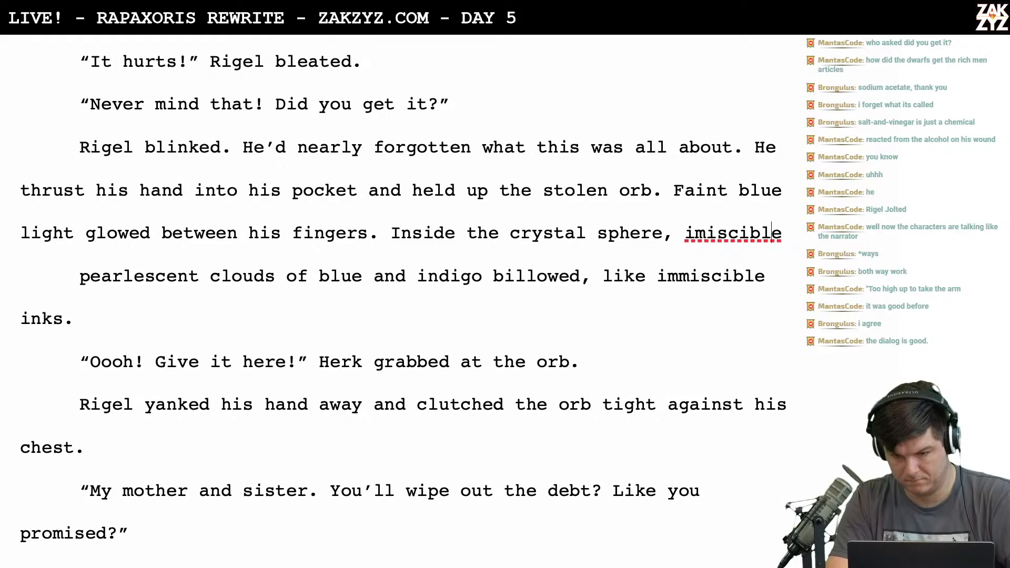
{"action": "type", "text": "m"}
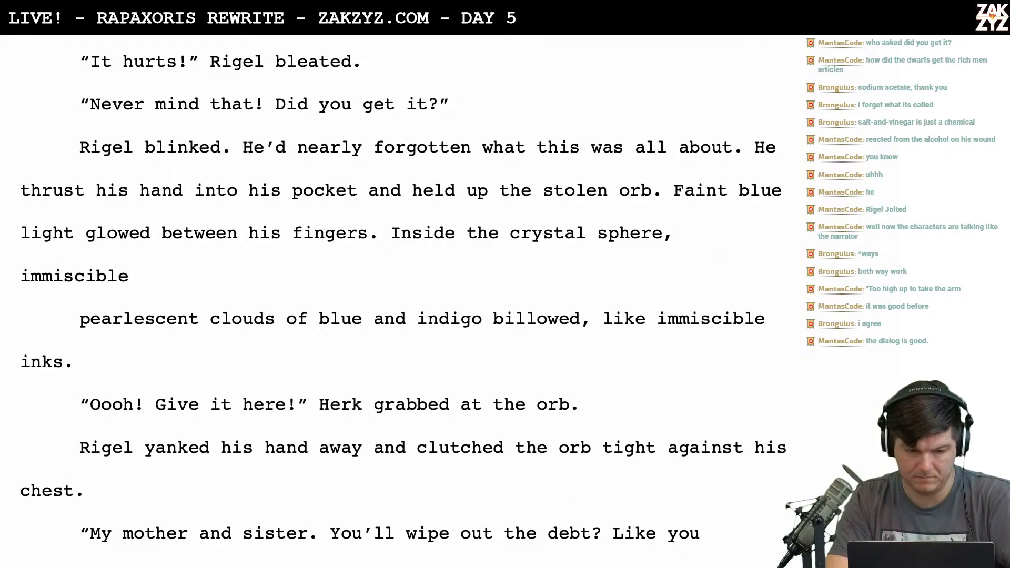
Complete the crystal sphere sentence by adding "swirls of blue and indigo billowed." after "immiscible"
{"action": "key", "text": "Left"}
{"action": "key", "text": "Left"}
{"action": "key", "text": "Down"}
{"action": "key", "text": "Down"}
{"action": "key", "text": "Left"}
{"action": "key", "text": "Left"}
{"action": "key", "text": "Left"}
{"action": "key", "text": "Left"}
{"action": "key", "text": "Left"}
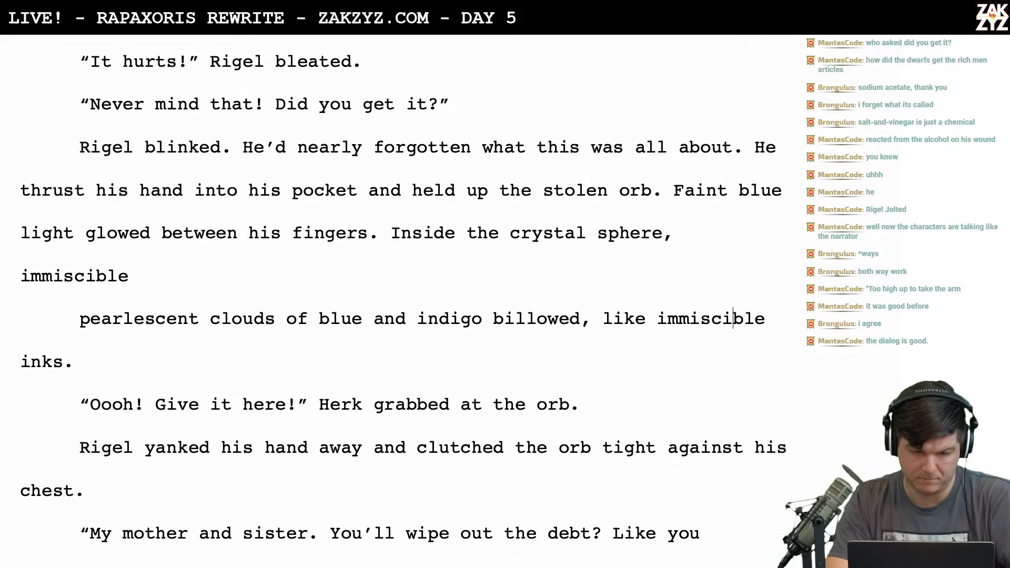
{"action": "left_click", "coordinate": [245, 280]}
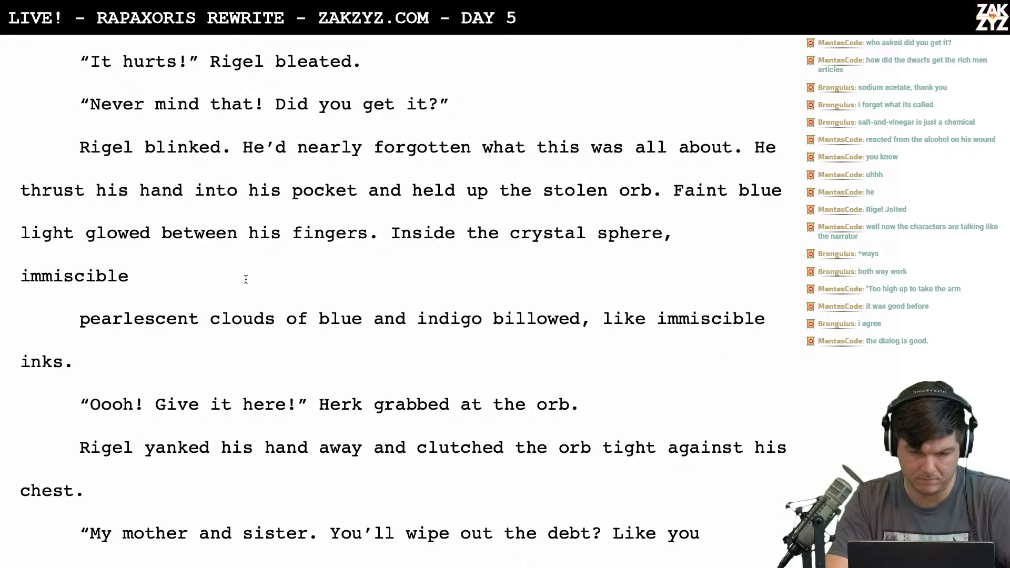
{"action": "type", "text": "swirls of"}
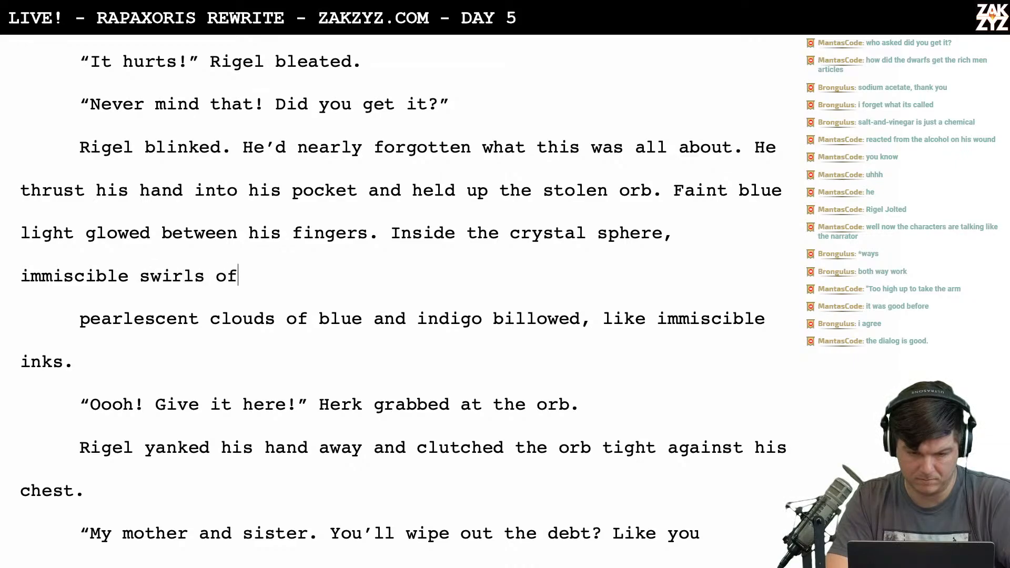
{"action": "type", "text": " blue and indig"}
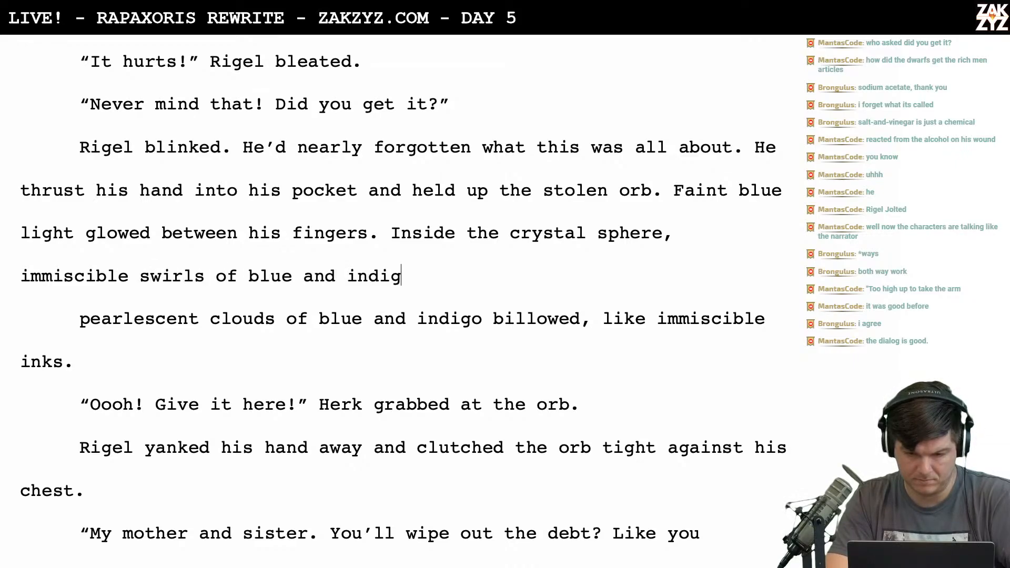
{"action": "type", "text": "o billowed."}
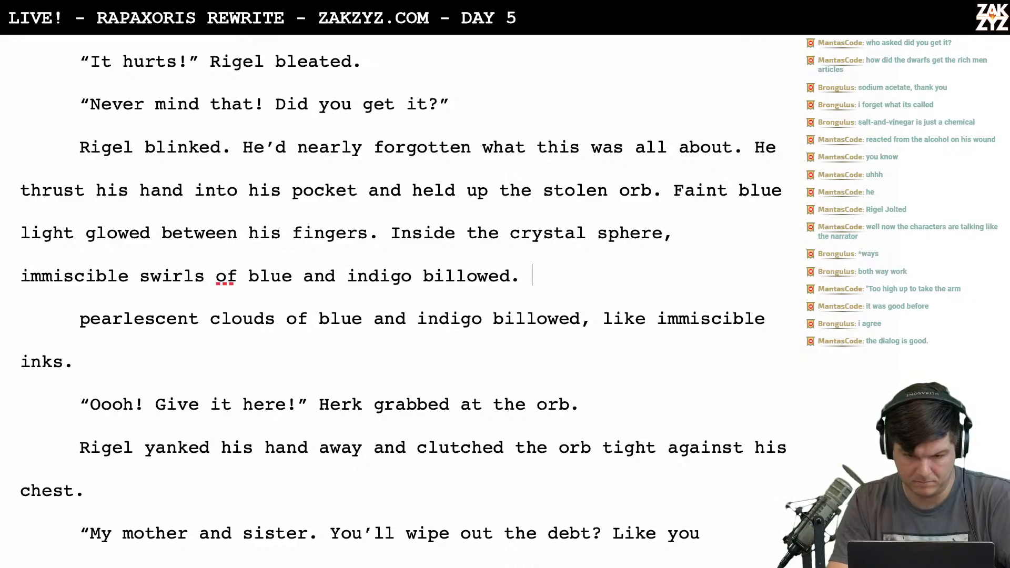
Delete the old line "pearlescent clouds of blue and indigo billowed, like immiscible inks." below the new sentence
{"action": "key", "text": "shift+Down"}
{"action": "key", "text": "shift+Down"}
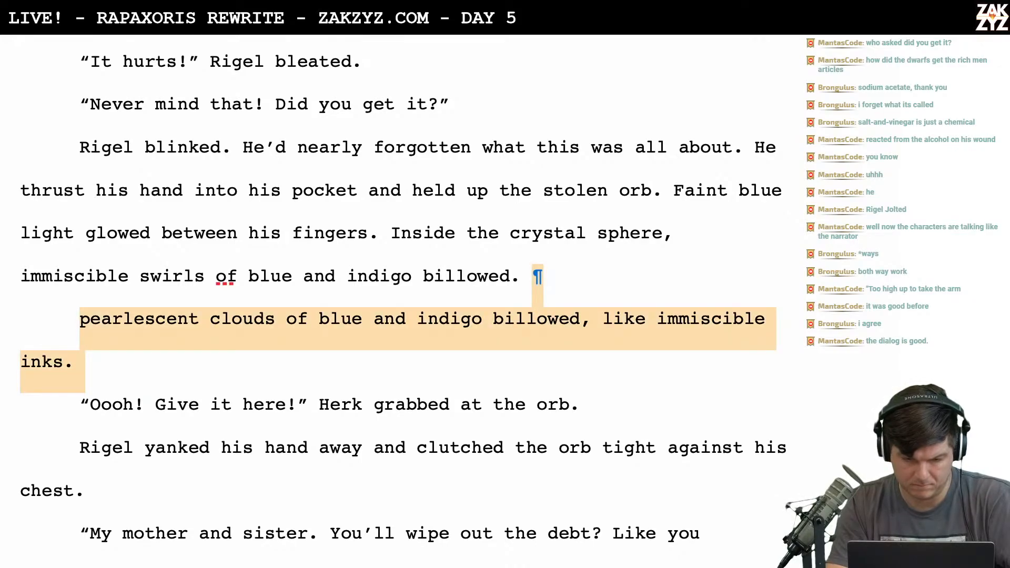
{"action": "key", "text": "BackSpace"}
{"action": "key", "text": "BackSpace"}
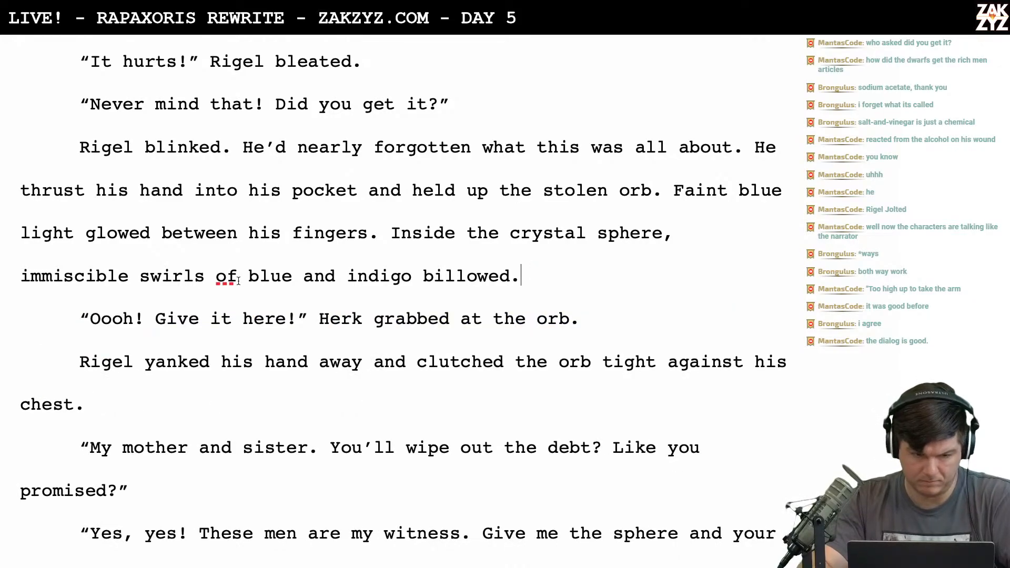
Replace "blue" with "cerulean" in the phrase about the swirls inside the crystal sphere
{"action": "left_click", "coordinate": [294, 275]}
{"action": "key", "text": "BackSpace"}
{"action": "key", "text": "BackSpace"}
{"action": "key", "text": "BackSpace"}
{"action": "key", "text": "BackSpace"}
{"action": "key", "text": "BackSpace"}
{"action": "key", "text": "BackSpace"}
{"action": "key", "text": "BackSpace"}
{"action": "type", "text": "cer"}
{"action": "key", "text": "BackSpace"}
{"action": "key", "text": "BackSpace"}
{"action": "key", "text": "BackSpace"}
{"action": "type", "text": "of cerulean"}
Shorten "Faint blue light" to "Light" in the sentence about the glow between Rigel's fingers
{"action": "scroll", "coordinate": [403, 305], "scroll_direction": "down", "scroll_amount": 1}
{"action": "scroll", "coordinate": [664, 211], "scroll_direction": "down", "scroll_amount": 1}
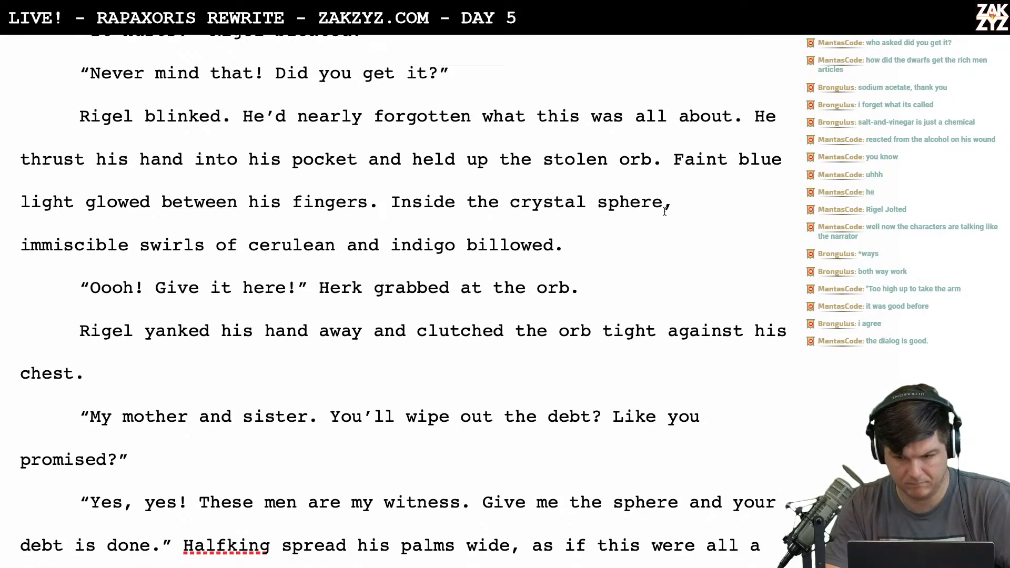
{"action": "left_click_drag", "start_coordinate": [674, 161], "coordinate": [30, 210]}
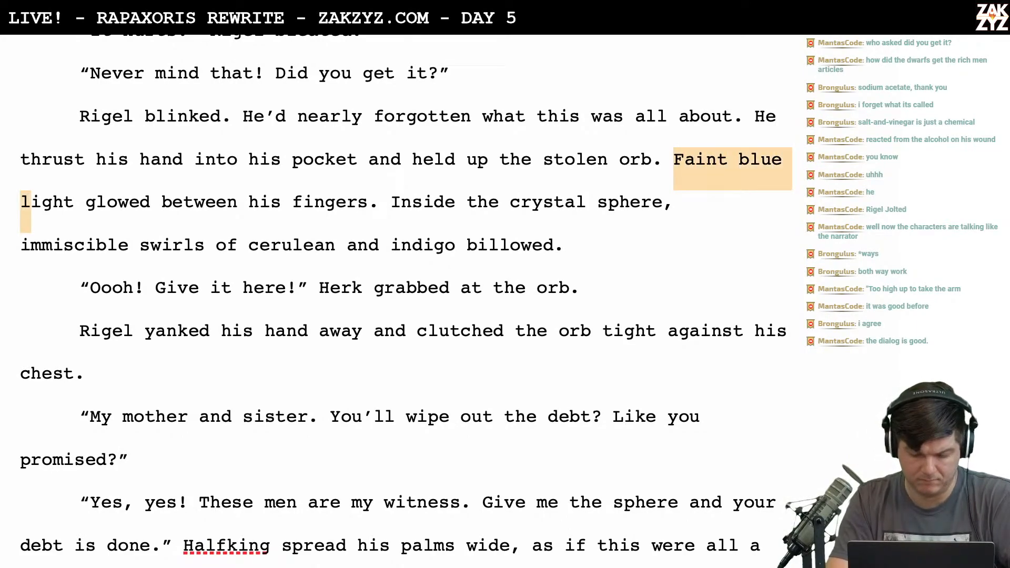
{"action": "type", "text": "Ligh"}
Replace "grabbed at the orb." with "reached for the orb." after Herk's line "Oooh! Give it here!"
{"action": "scroll", "coordinate": [403, 302], "scroll_direction": "down", "scroll_amount": 2}
{"action": "scroll", "coordinate": [403, 299], "scroll_direction": "up", "scroll_amount": 2}
{"action": "scroll", "coordinate": [403, 298], "scroll_direction": "down", "scroll_amount": 1}
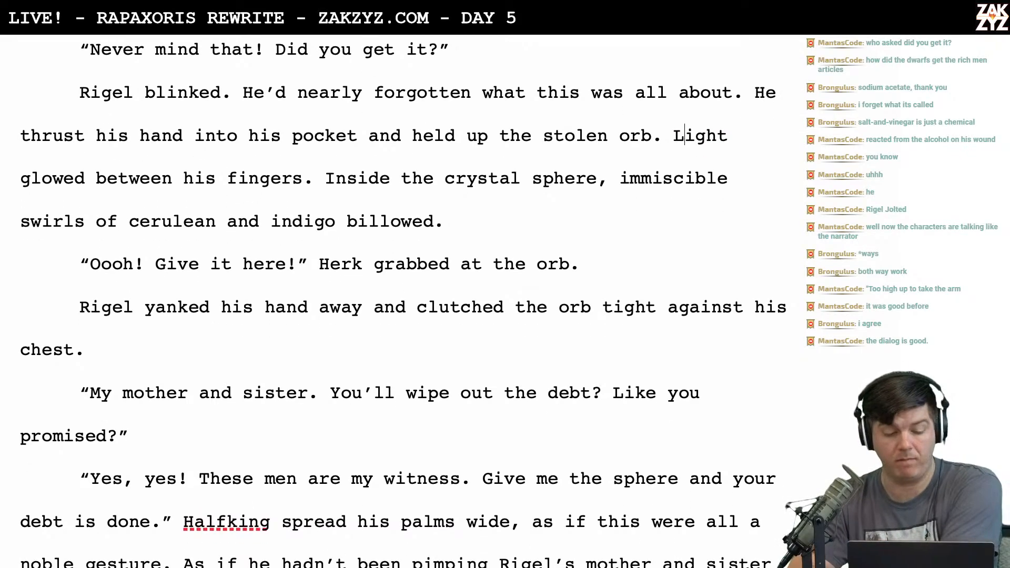
{"action": "scroll", "coordinate": [449, 181], "scroll_direction": "down", "scroll_amount": 1}
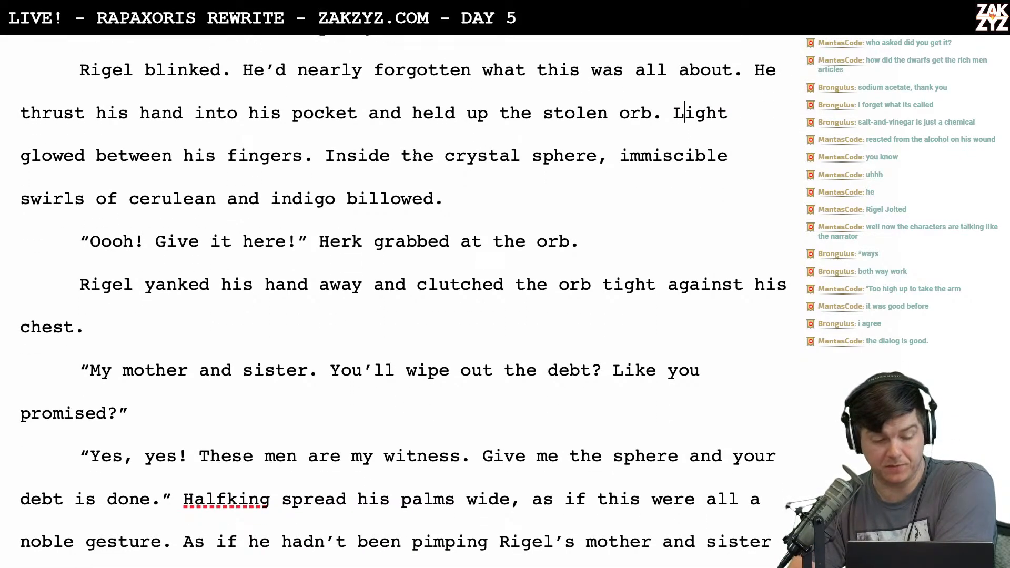
{"action": "scroll", "coordinate": [292, 206], "scroll_direction": "down", "scroll_amount": 1}
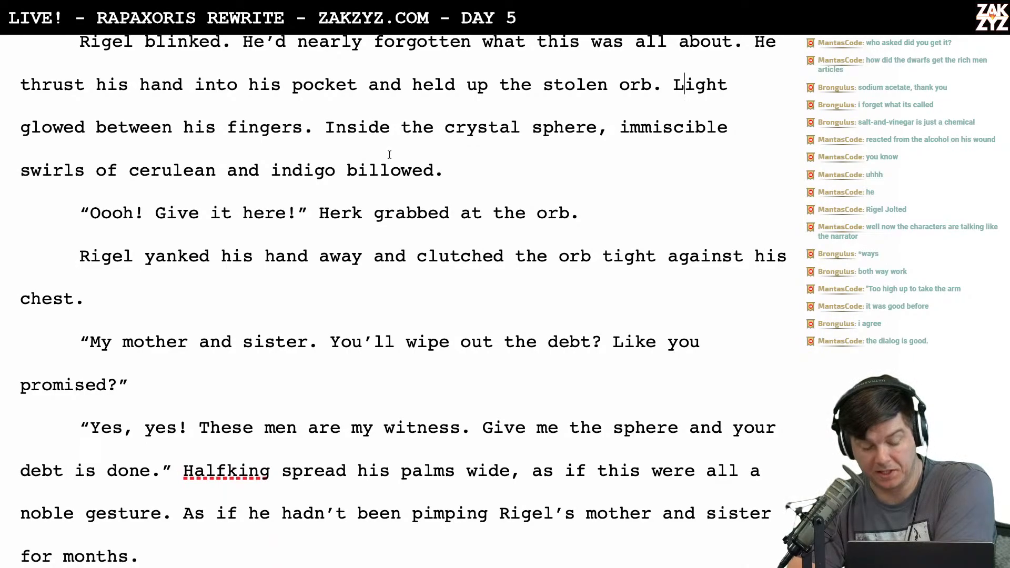
{"action": "scroll", "coordinate": [383, 190], "scroll_direction": "down", "scroll_amount": 2}
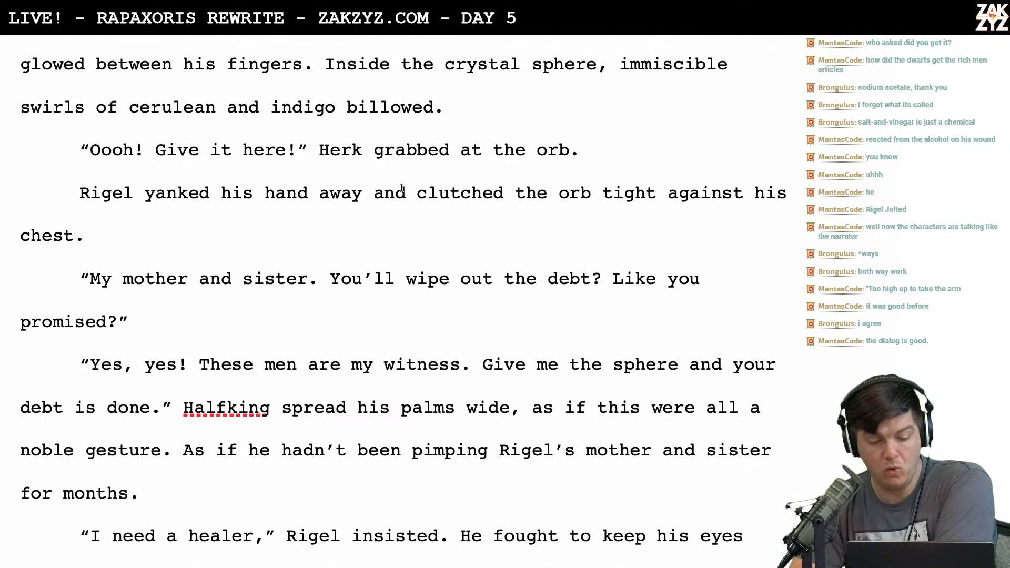
{"action": "scroll", "coordinate": [362, 179], "scroll_direction": "down", "scroll_amount": 1}
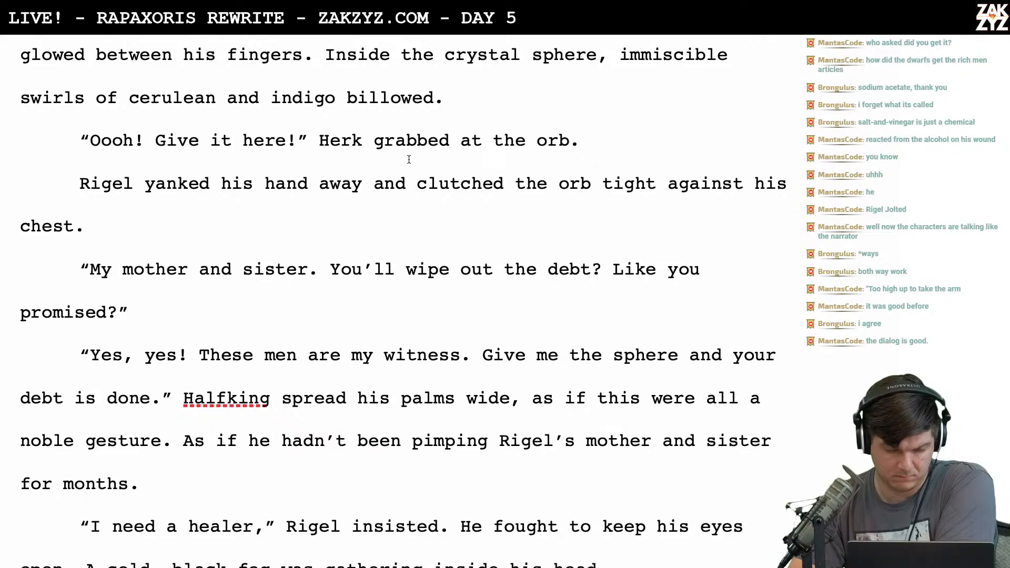
{"action": "key", "text": "Return"}
{"action": "key", "text": "Left"}
{"action": "type", "text": "reached for the orb."}
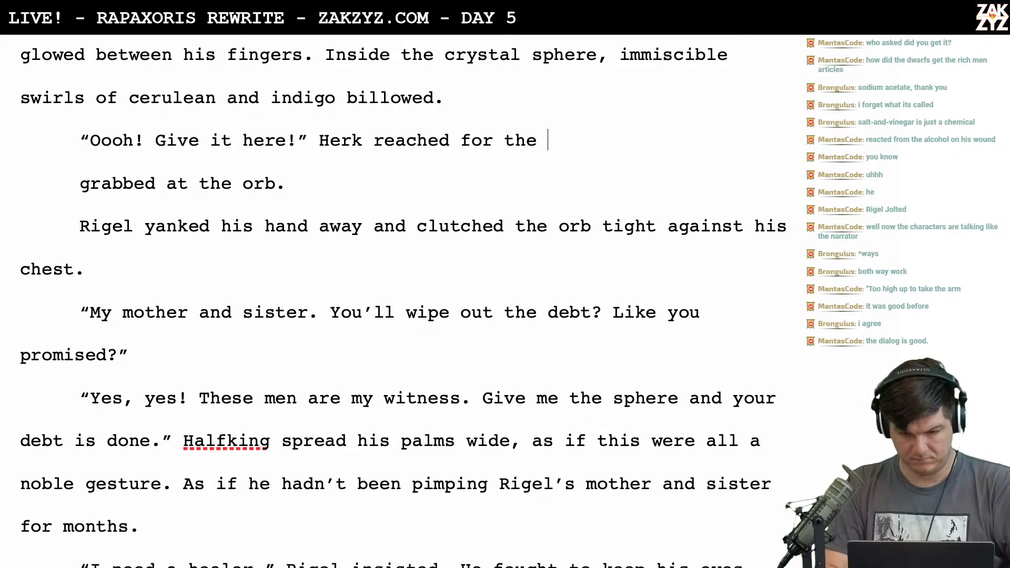
{"action": "key", "text": "shift+Down"}
{"action": "key", "text": "BackSpace"}
{"action": "key", "text": "BackSpace"}
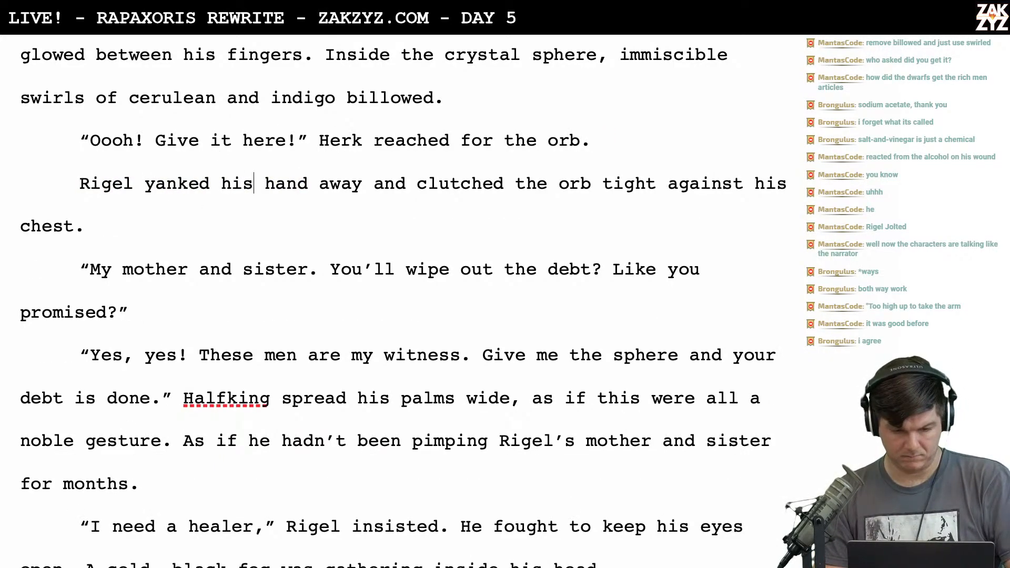
Join "My mother and sister" and "you'll wipe out the debt?" with an em dash, making "you'll" lowercase
{"action": "scroll", "coordinate": [330, 53], "scroll_direction": "down", "scroll_amount": 3}
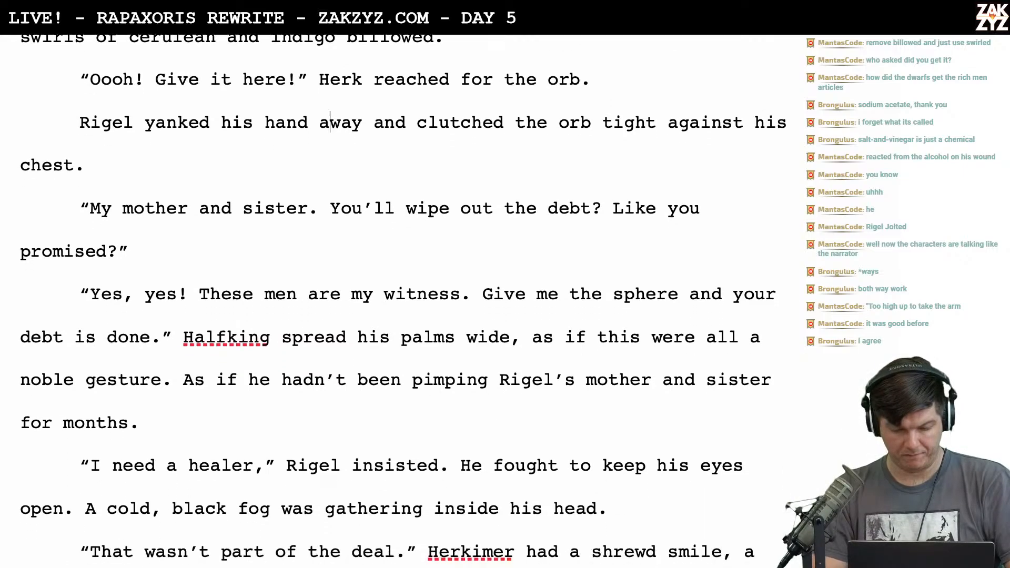
{"action": "scroll", "coordinate": [397, 300], "scroll_direction": "down", "scroll_amount": 2}
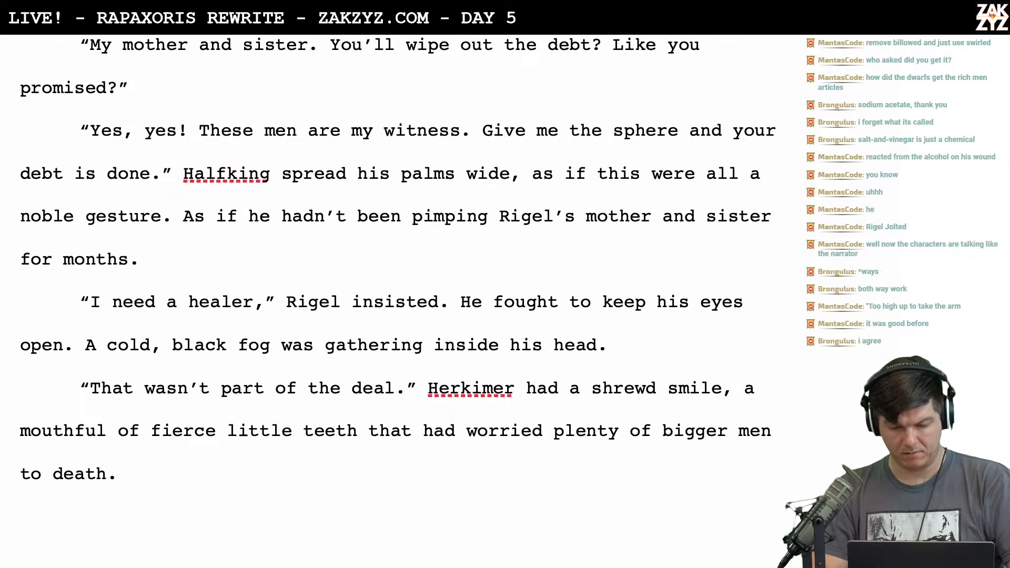
{"action": "scroll", "coordinate": [398, 300], "scroll_direction": "up", "scroll_amount": 5}
{"action": "scroll", "coordinate": [398, 300], "scroll_direction": "down", "scroll_amount": 1}
{"action": "scroll", "coordinate": [398, 300], "scroll_direction": "up", "scroll_amount": 1}
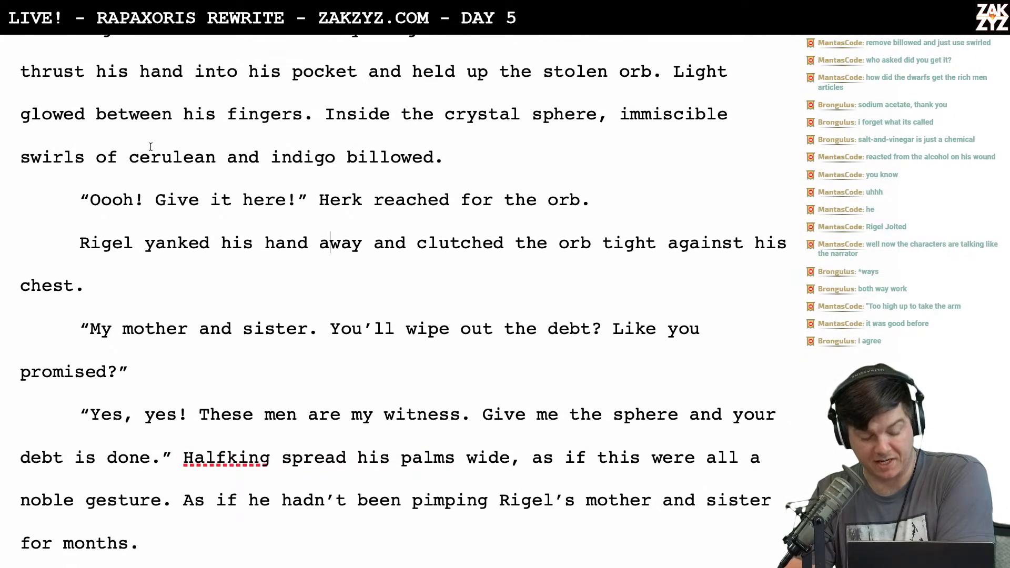
{"action": "scroll", "coordinate": [151, 147], "scroll_direction": "down", "scroll_amount": 2}
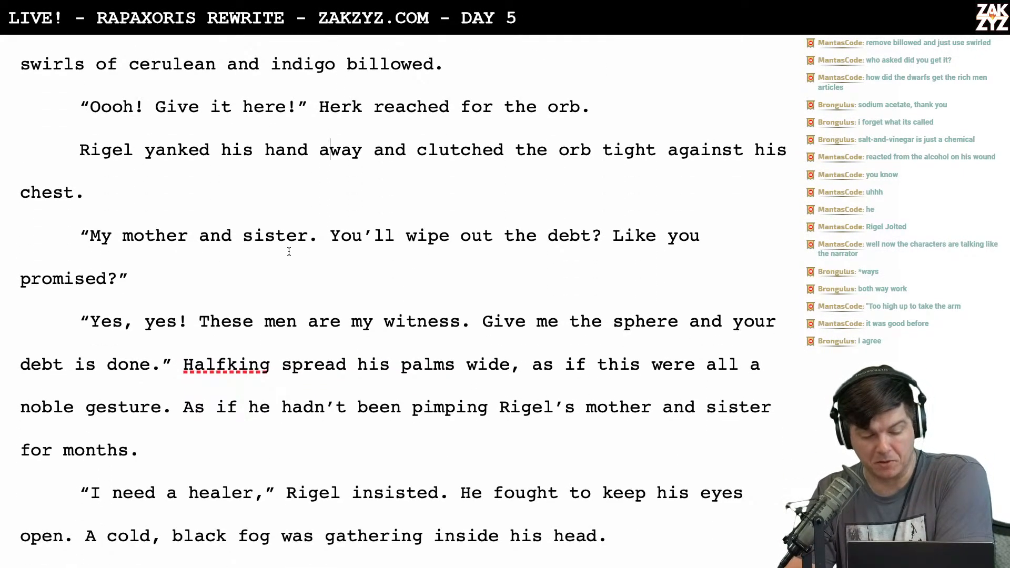
{"action": "key", "text": "BackSpace"}
{"action": "type", "text": "--"}
{"action": "key", "text": "BackSpace"}
{"action": "key", "text": "Delete"}
{"action": "key", "text": "BackSpace"}
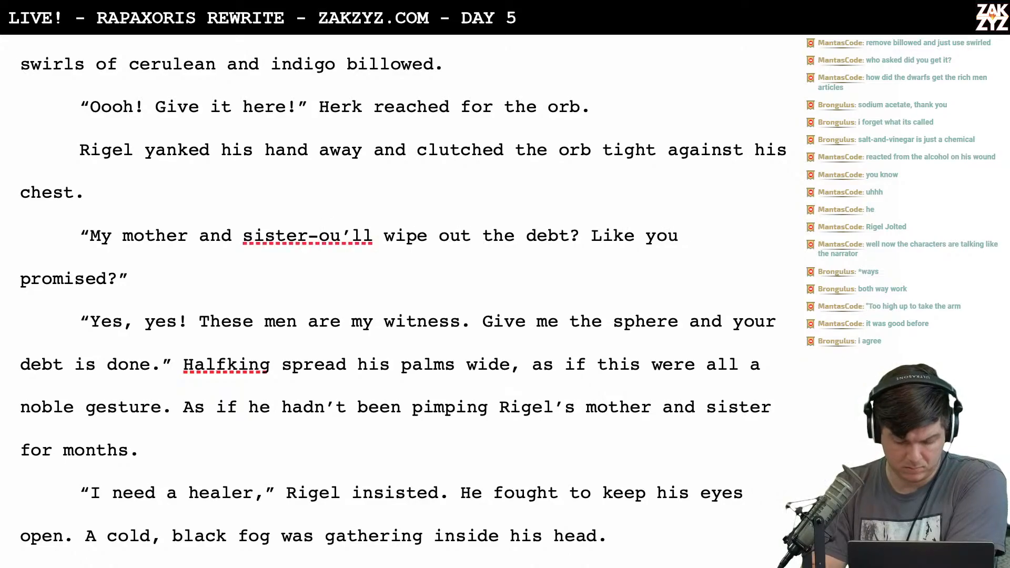
{"action": "type", "text": "y"}
{"action": "key", "text": "BackSpace"}
{"action": "type", "text": "--"}
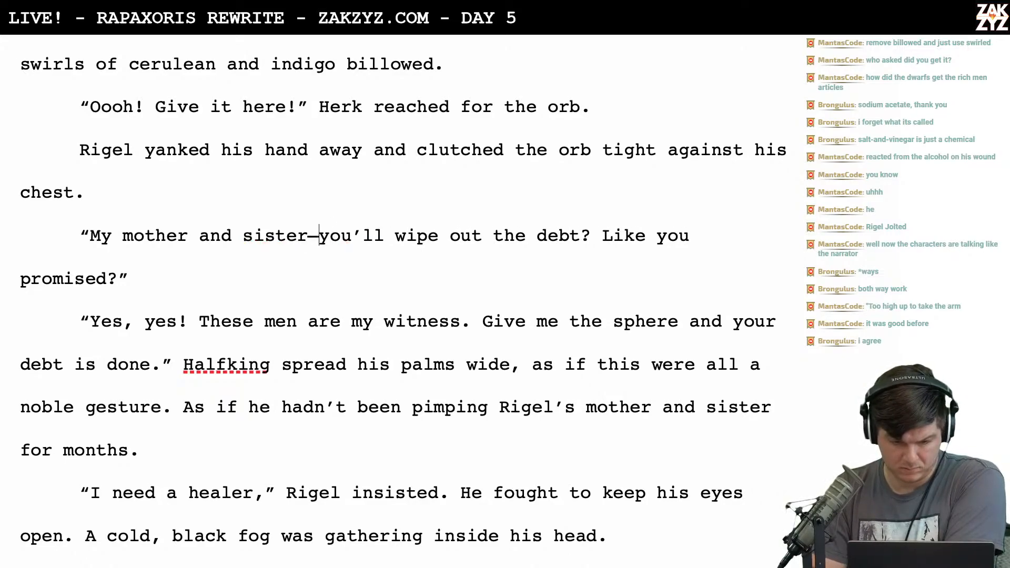
Replace "sphere" with "magic ball" in Halfking's line "Give me the sphere and your debt is done."
{"action": "scroll", "coordinate": [403, 294], "scroll_direction": "down", "scroll_amount": 1}
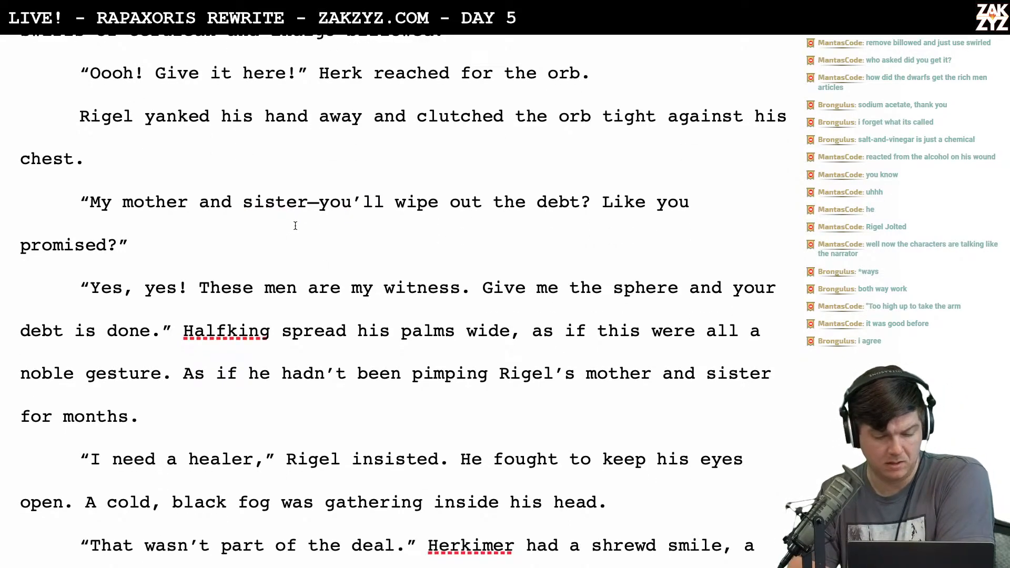
{"action": "scroll", "coordinate": [294, 225], "scroll_direction": "down", "scroll_amount": 2}
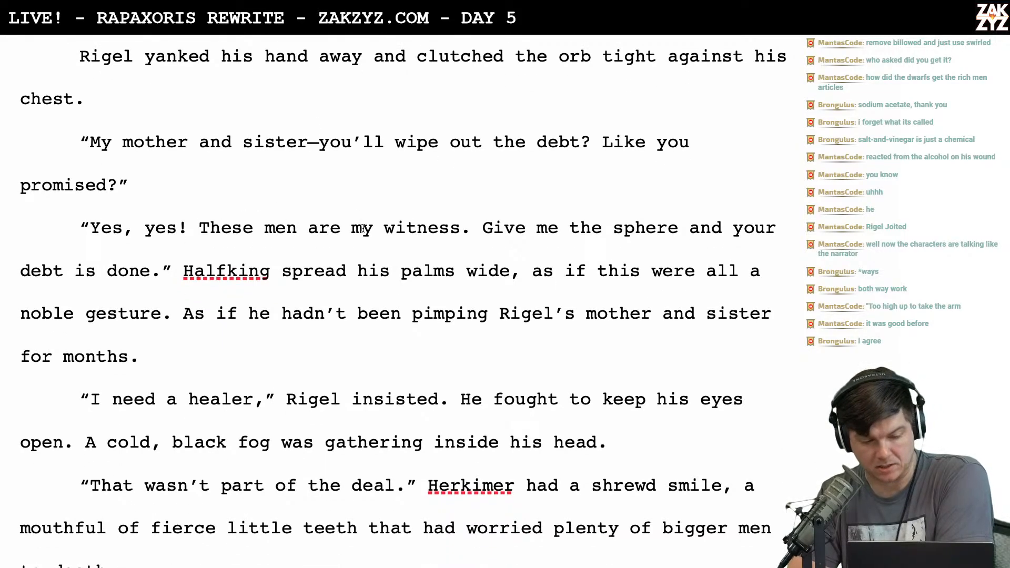
{"action": "scroll", "coordinate": [359, 211], "scroll_direction": "down", "scroll_amount": 2}
{"action": "scroll", "coordinate": [454, 207], "scroll_direction": "down", "scroll_amount": 1}
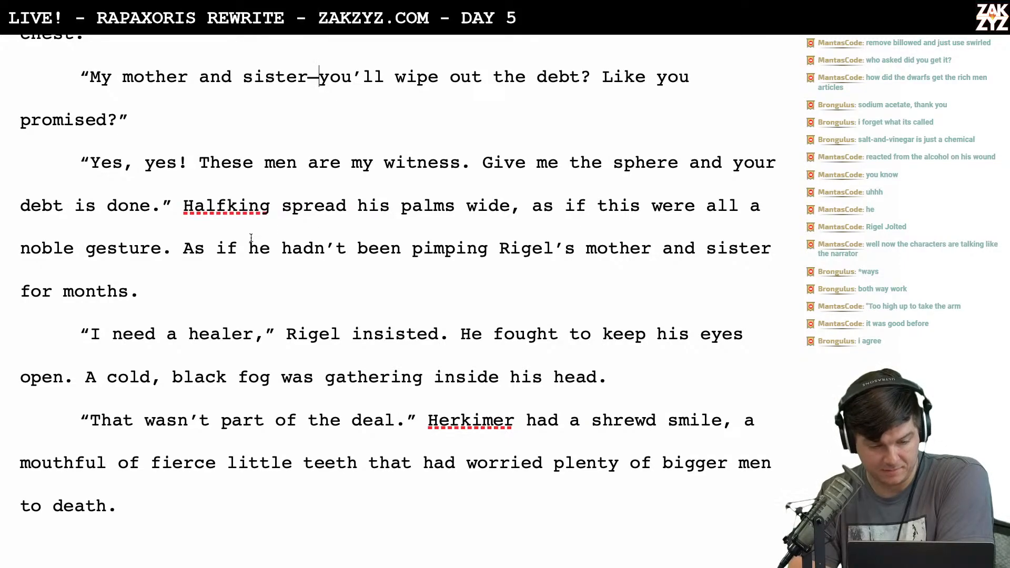
{"action": "left_click", "coordinate": [569, 166]}
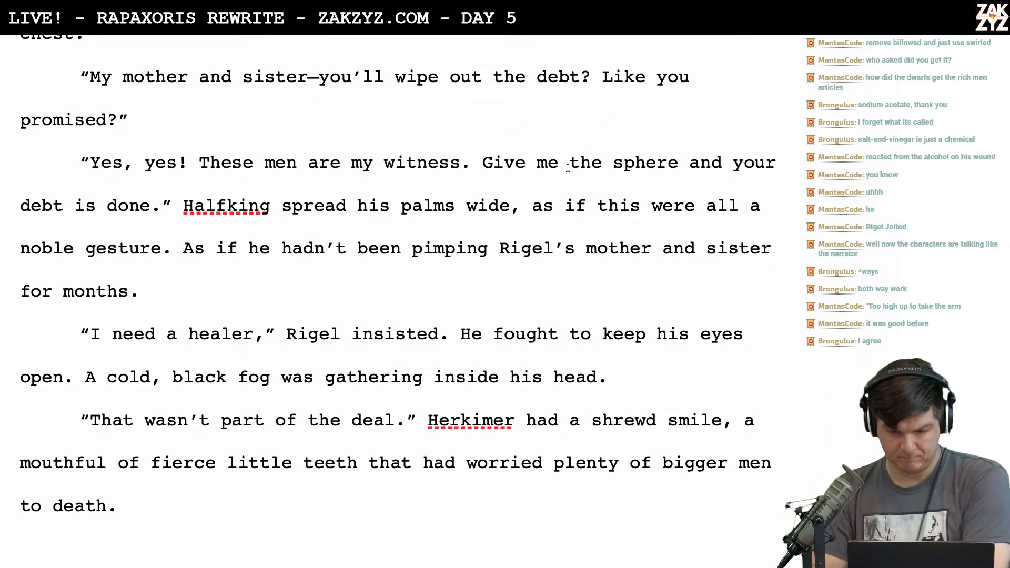
{"action": "key", "text": "shift+Right"}
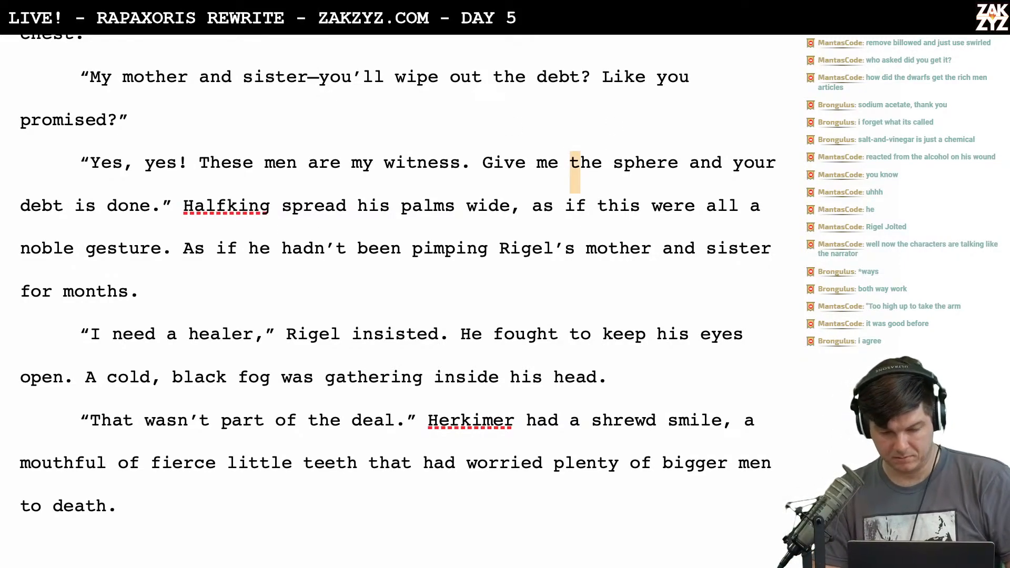
{"action": "key", "text": "Right"}
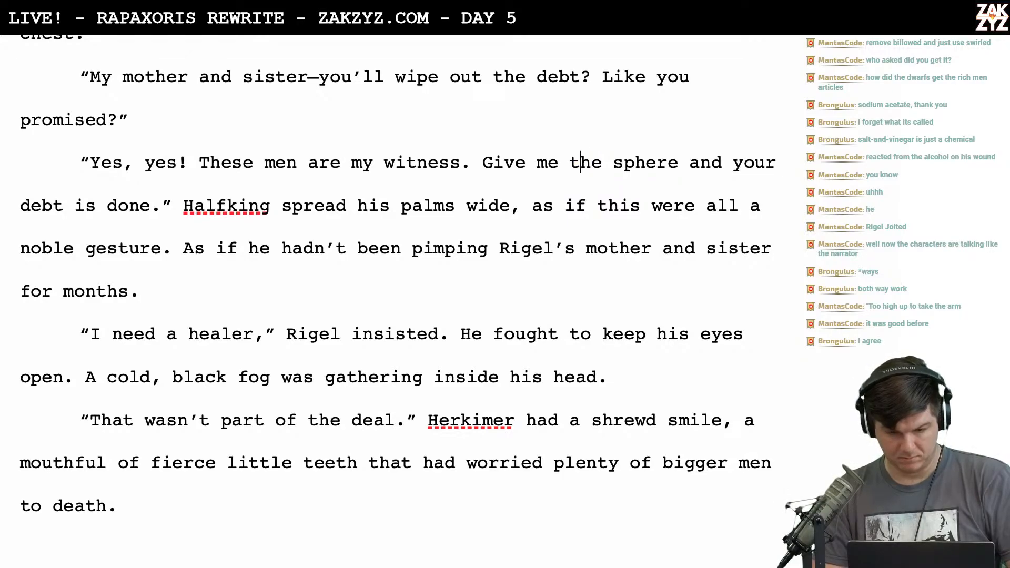
{"action": "key", "text": "shift+Right"}
{"action": "key", "text": "shift+Right"}
{"action": "key", "text": "shift+Right"}
{"action": "key", "text": "shift+Right"}
{"action": "key", "text": "shift+Right"}
{"action": "key", "text": "shift+Right"}
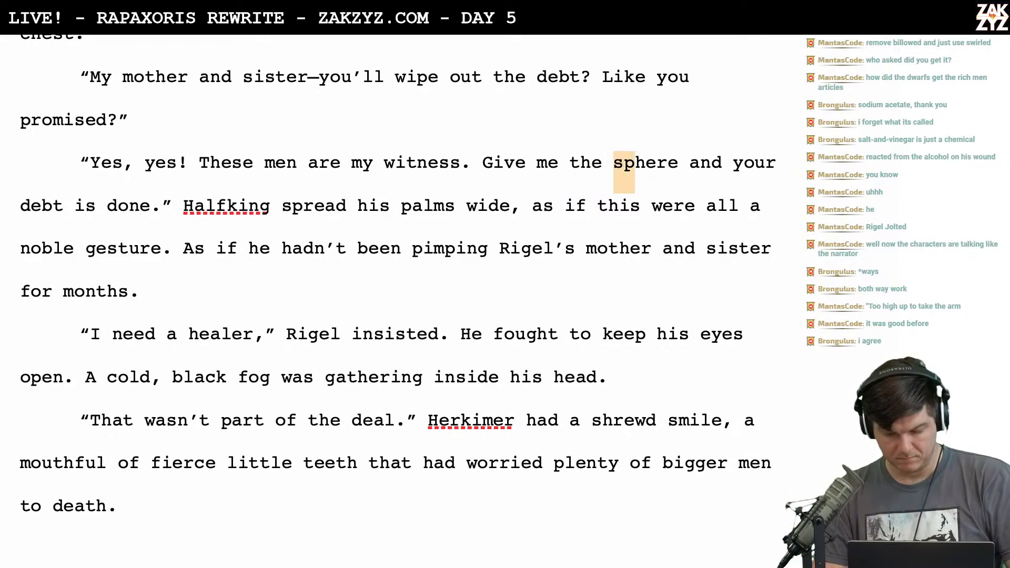
{"action": "type", "text": "n"}
{"action": "key", "text": "BackSpace"}
{"action": "type", "text": "magic ball"}
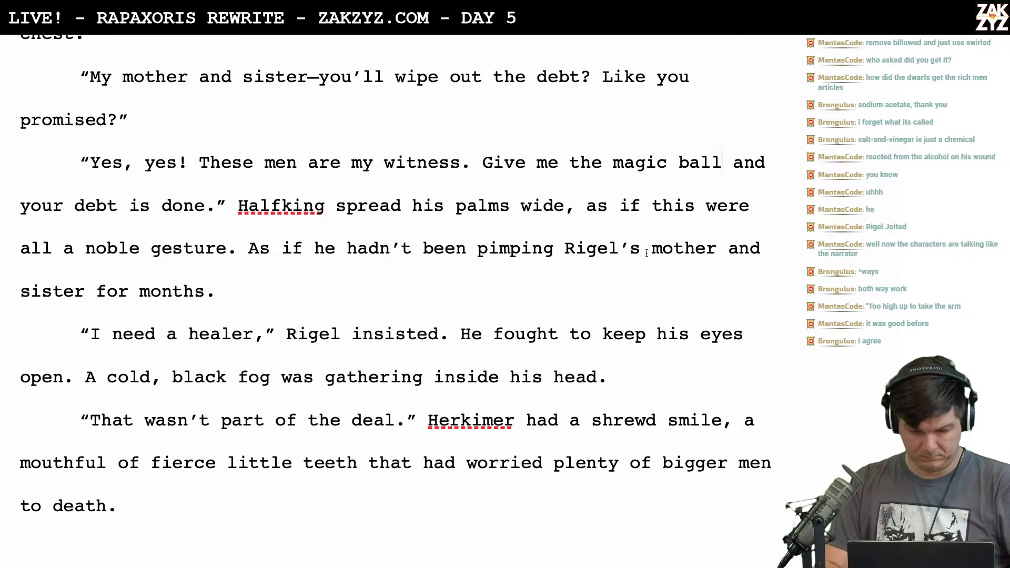
Remove most of "insisted" after Rigel's line "I need a healer," and restore the word
{"action": "left_click", "coordinate": [443, 335]}
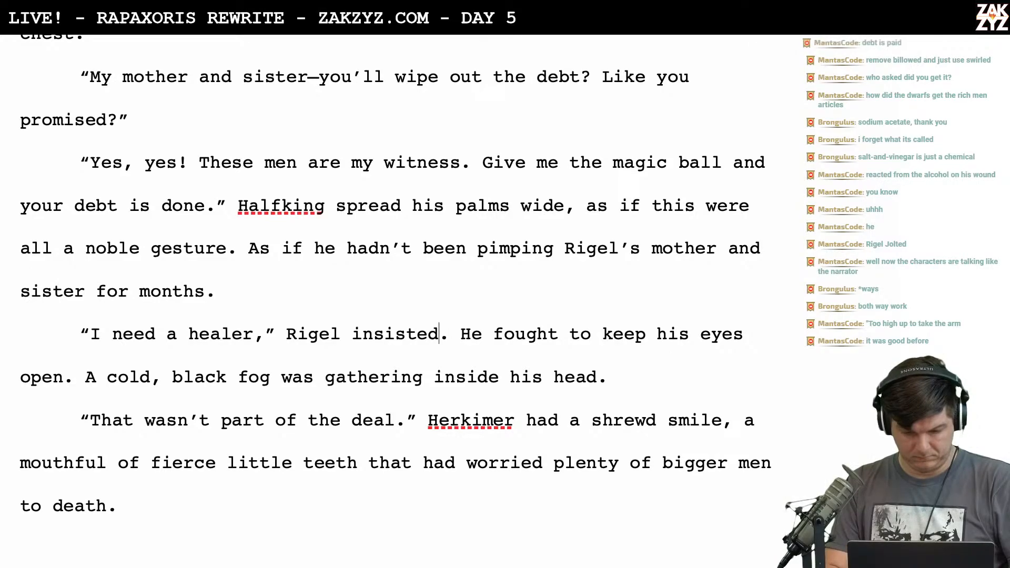
{"action": "key", "text": "BackSpace"}
{"action": "key", "text": "BackSpace"}
{"action": "key", "text": "BackSpace"}
{"action": "key", "text": "BackSpace"}
{"action": "key", "text": "BackSpace"}
{"action": "key", "text": "BackSpace"}
{"action": "key", "text": "BackSpace"}
{"action": "type", "text": "nsis"}
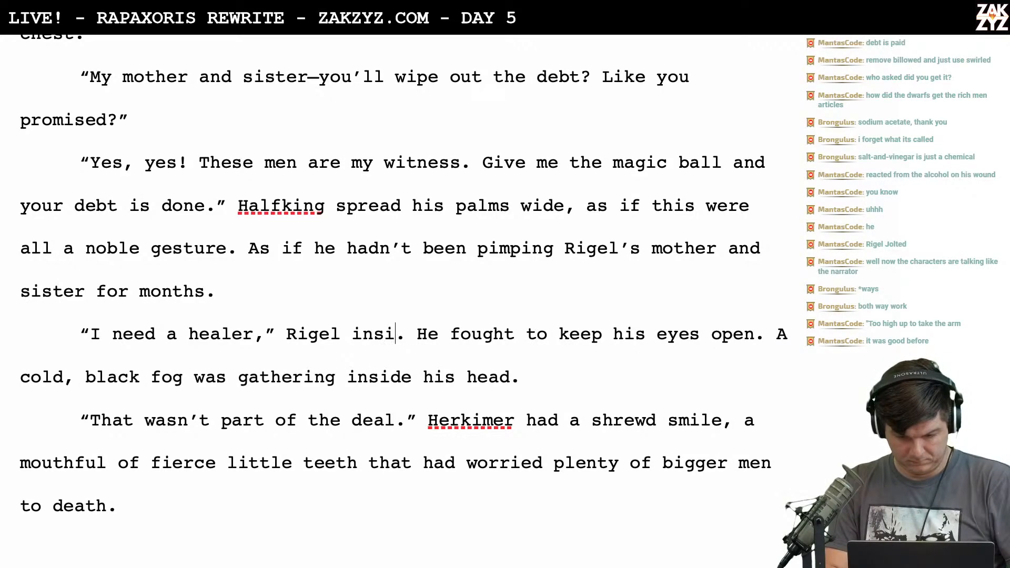
{"action": "type", "text": "ted"}
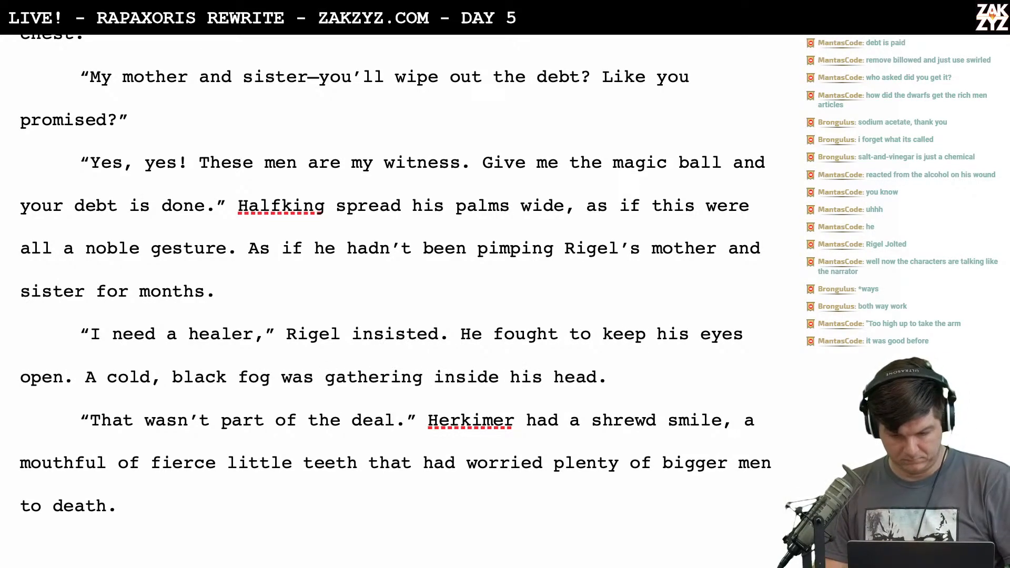
{"action": "scroll", "coordinate": [395, 273], "scroll_direction": "down", "scroll_amount": 1}
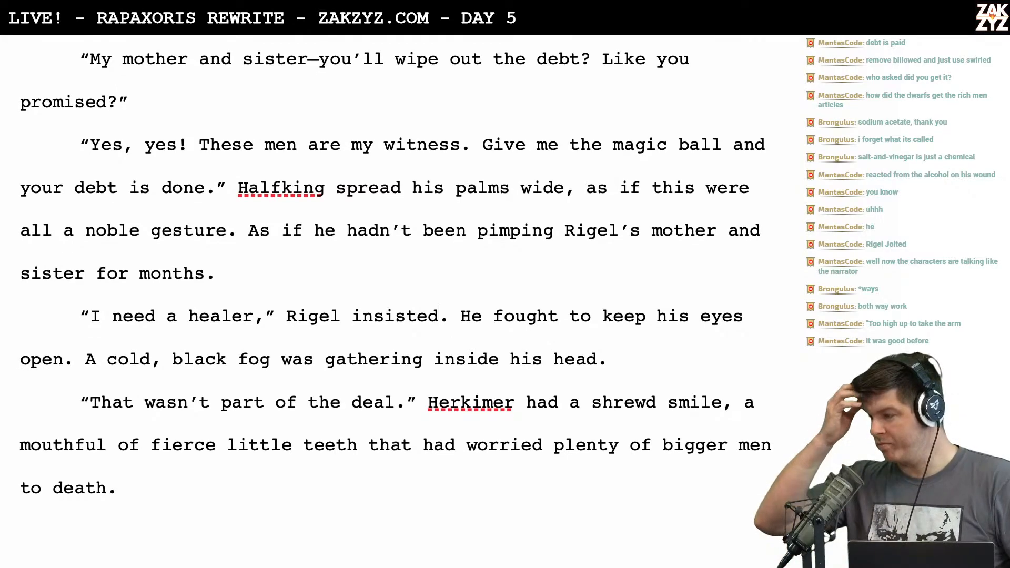
{"action": "scroll", "coordinate": [117, 448], "scroll_direction": "down", "scroll_amount": 4}
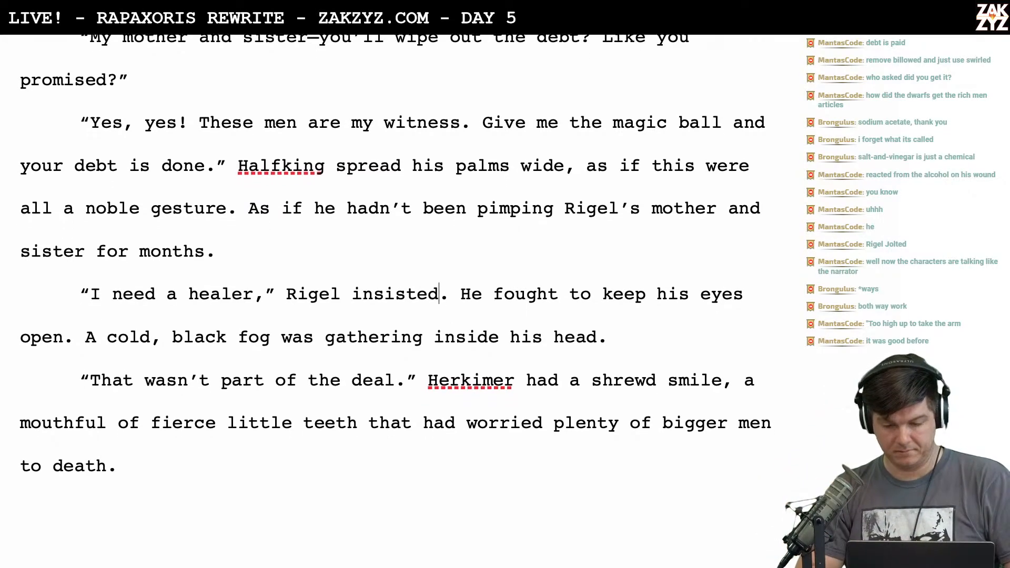
Reread the scene from "Never mind that! Did you get it?" through Rigel's bargaining and Herkimer's reply about the deal
{"action": "scroll", "coordinate": [116, 449], "scroll_direction": "up", "scroll_amount": 2}
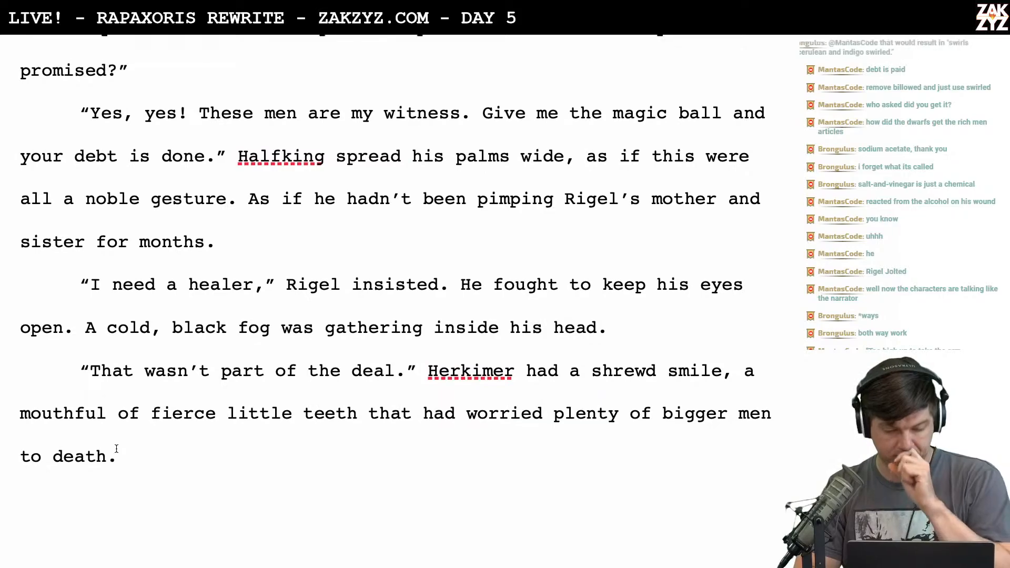
{"action": "scroll", "coordinate": [117, 449], "scroll_direction": "up", "scroll_amount": 5}
{"action": "scroll", "coordinate": [116, 448], "scroll_direction": "up", "scroll_amount": 3}
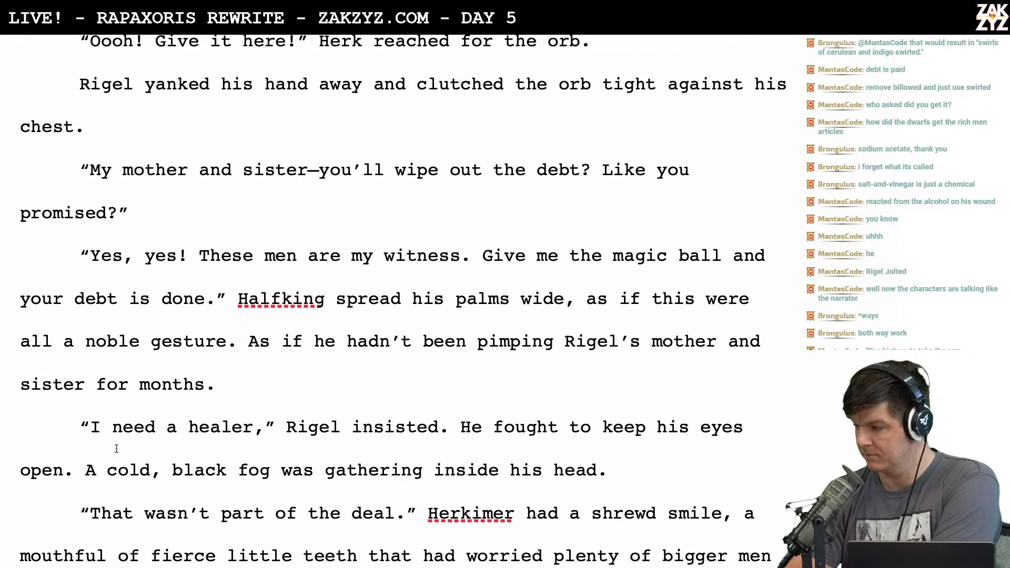
{"action": "scroll", "coordinate": [116, 449], "scroll_direction": "down", "scroll_amount": 5}
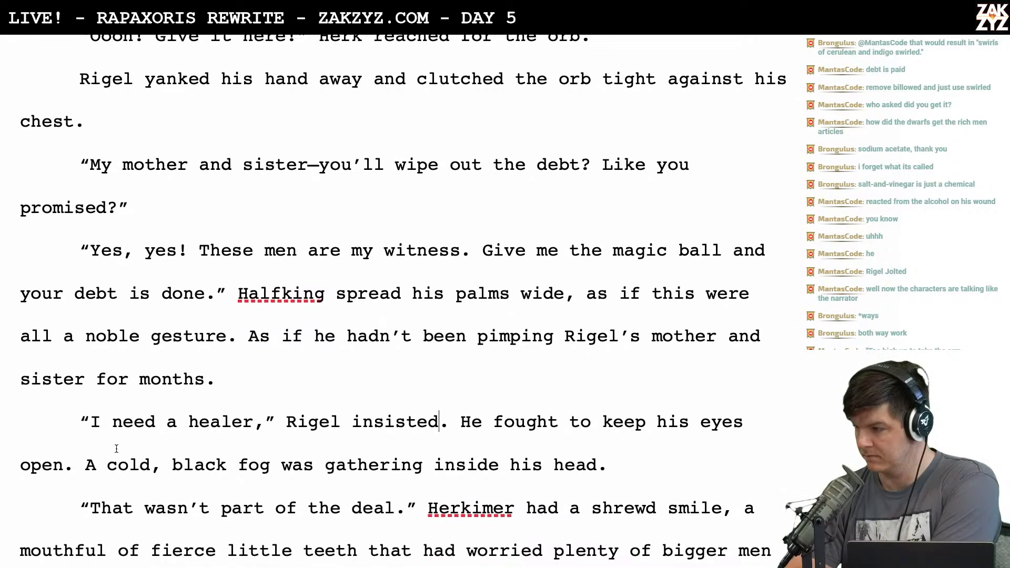
{"action": "scroll", "coordinate": [116, 449], "scroll_direction": "up", "scroll_amount": 8}
{"action": "scroll", "coordinate": [116, 448], "scroll_direction": "up", "scroll_amount": 2}
{"action": "scroll", "coordinate": [117, 448], "scroll_direction": "down", "scroll_amount": 8}
{"action": "scroll", "coordinate": [116, 447], "scroll_direction": "up", "scroll_amount": 8}
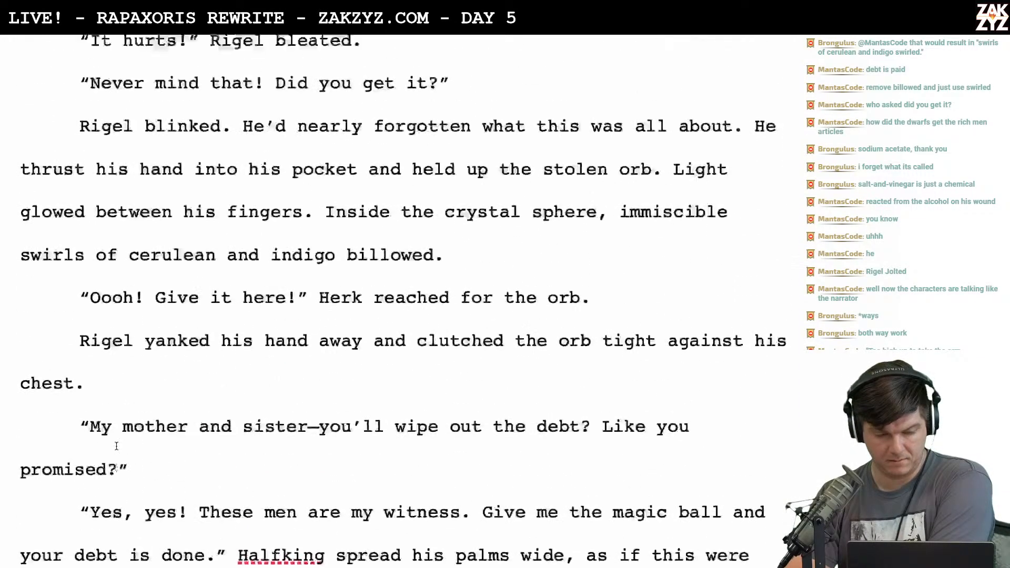
{"action": "scroll", "coordinate": [116, 446], "scroll_direction": "down", "scroll_amount": 1}
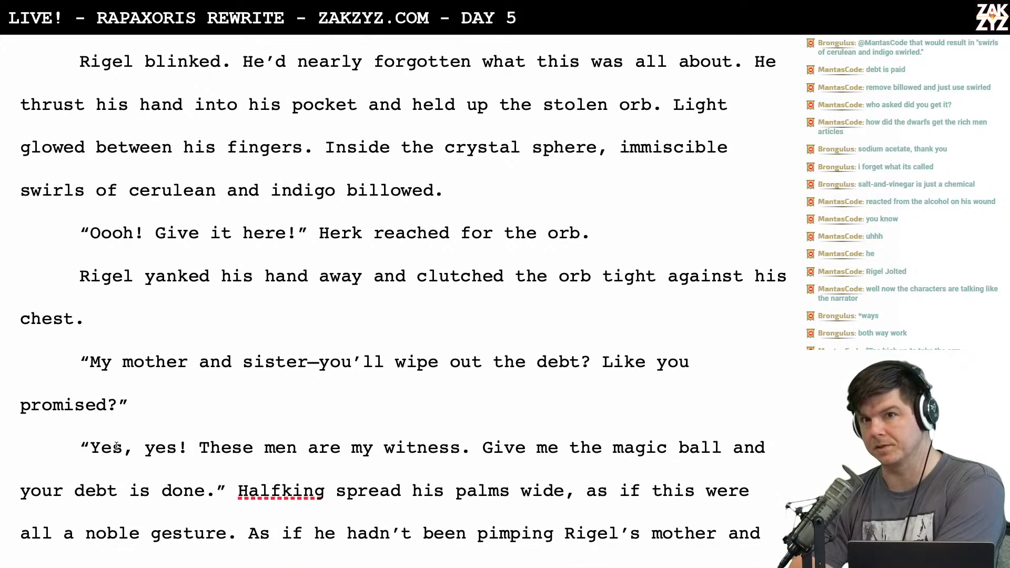
{"action": "scroll", "coordinate": [117, 446], "scroll_direction": "down", "scroll_amount": 1}
{"action": "scroll", "coordinate": [116, 446], "scroll_direction": "up", "scroll_amount": 2}
{"action": "scroll", "coordinate": [117, 446], "scroll_direction": "down", "scroll_amount": 2}
{"action": "scroll", "coordinate": [116, 446], "scroll_direction": "up", "scroll_amount": 2}
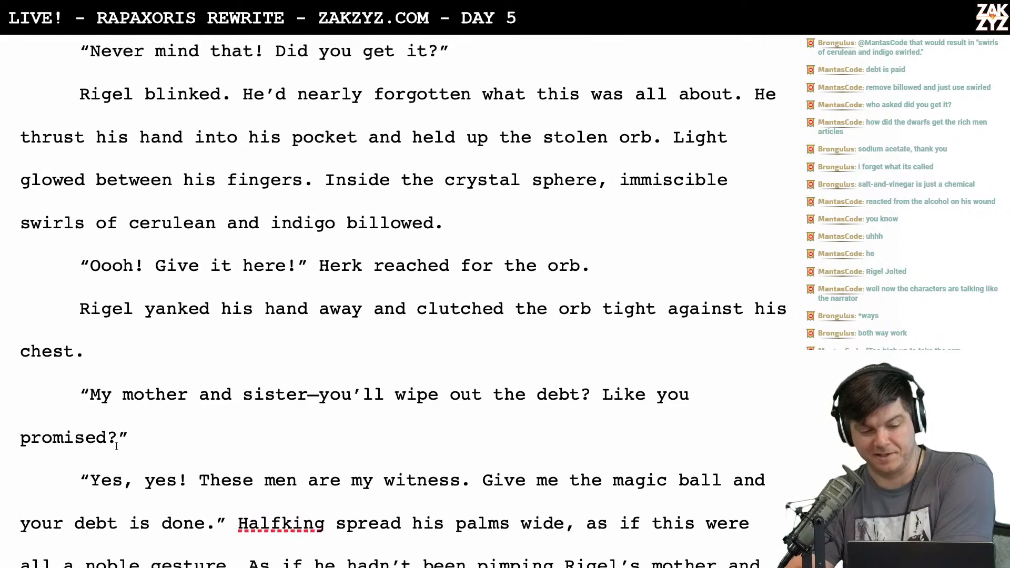
{"action": "scroll", "coordinate": [116, 446], "scroll_direction": "down", "scroll_amount": 3}
{"action": "scroll", "coordinate": [116, 446], "scroll_direction": "up", "scroll_amount": 7}
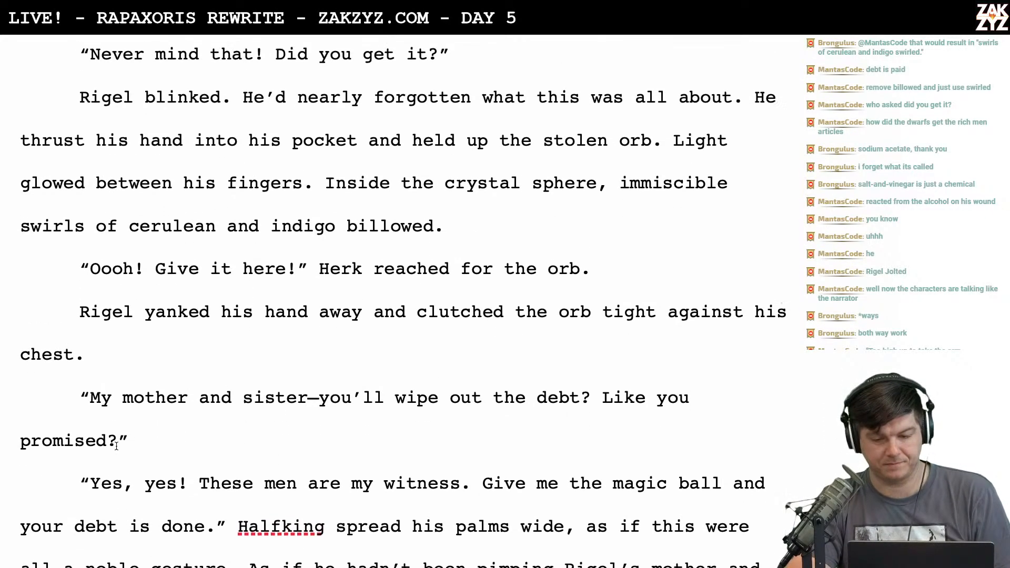
Rework the orb sentence to read "Immiscible swirls of cerulean and indigo billowed inside the crystal sphere."
{"action": "scroll", "coordinate": [116, 446], "scroll_direction": "down", "scroll_amount": 1}
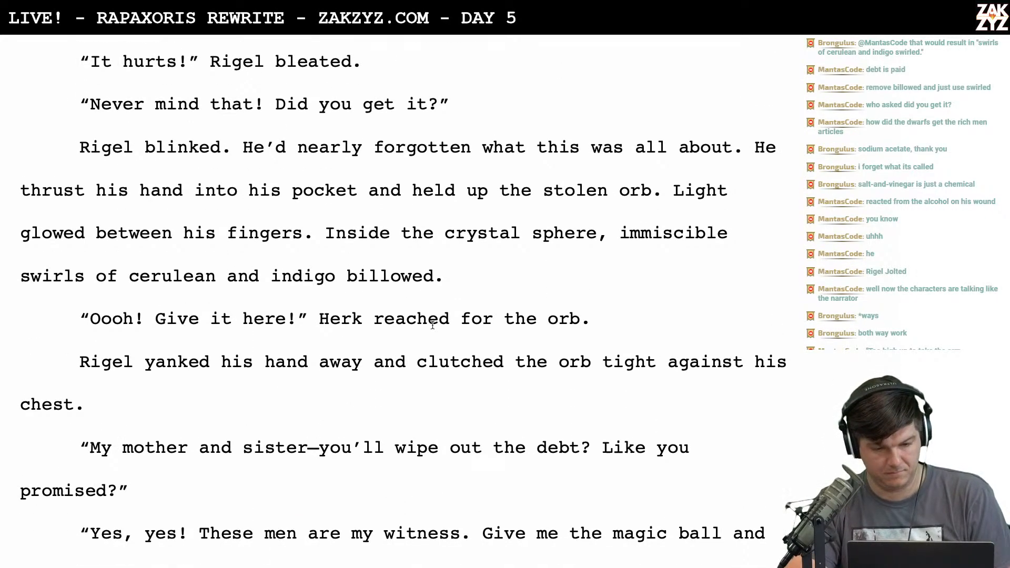
{"action": "scroll", "coordinate": [433, 325], "scroll_direction": "down", "scroll_amount": 1}
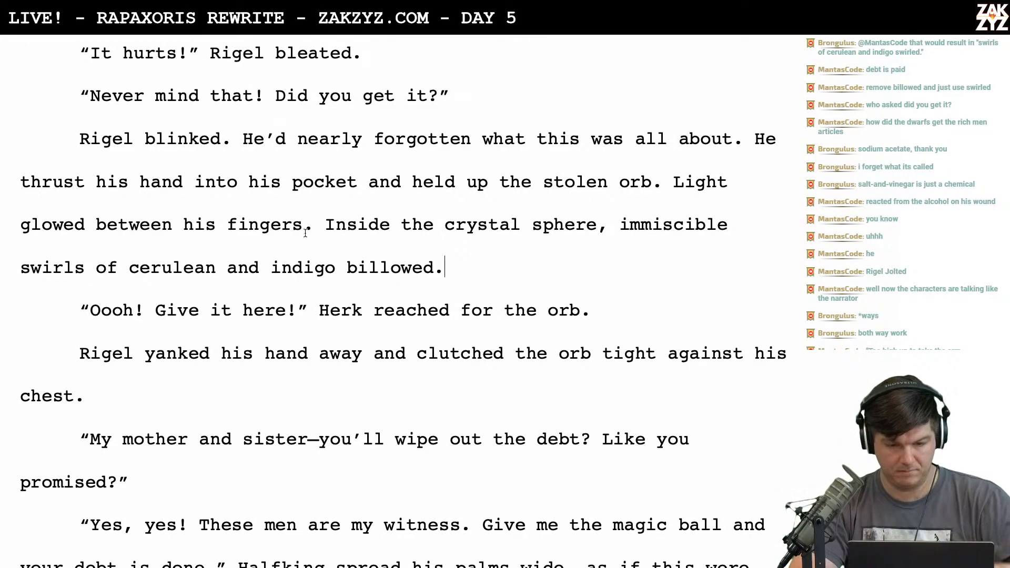
{"action": "left_click_drag", "start_coordinate": [318, 232], "coordinate": [631, 232]}
{"action": "key", "text": "BackSpace"}
{"action": "type", "text": "I"}
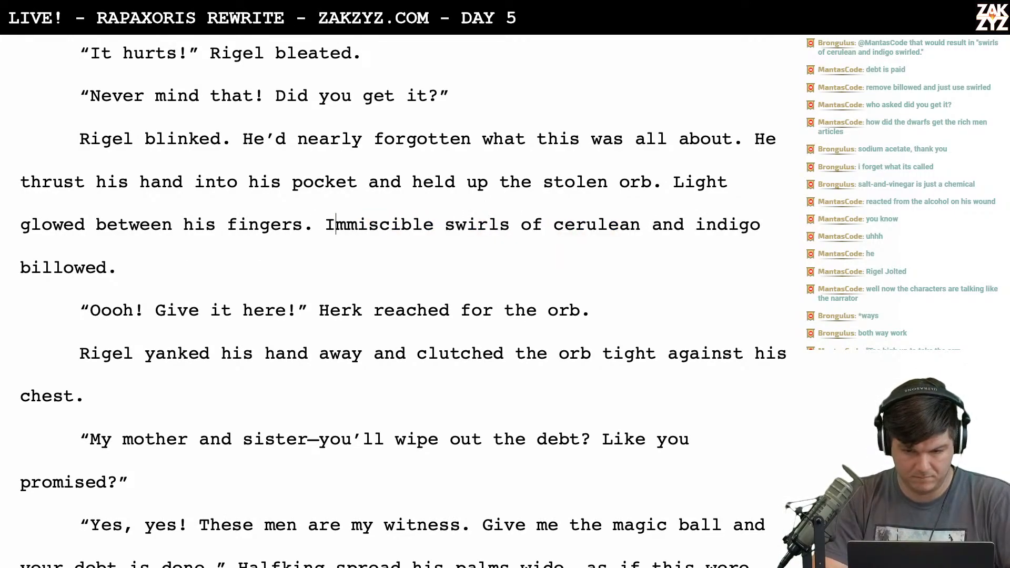
{"action": "type", "text": "insid"}
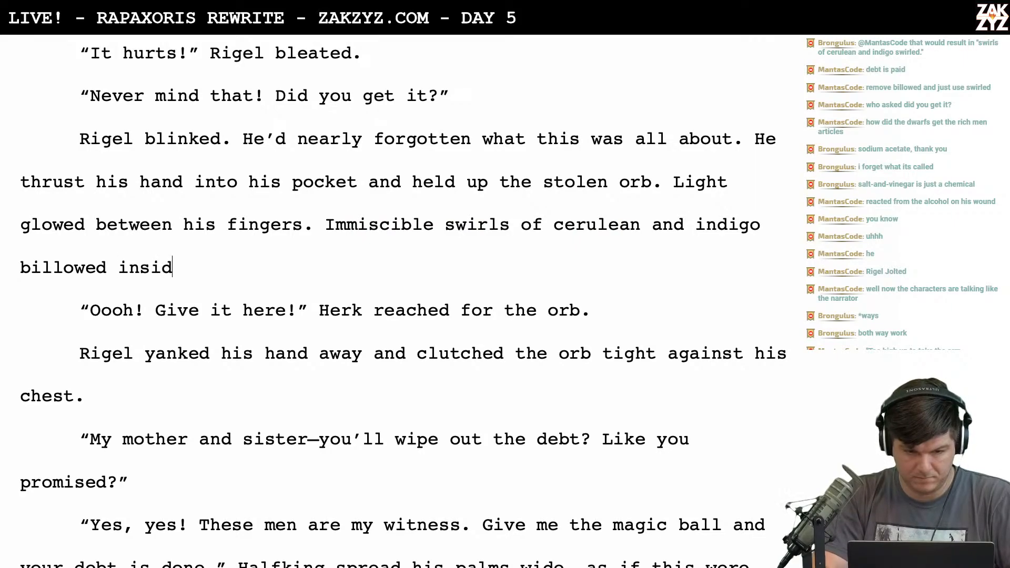
{"action": "type", "text": "e the crystal sphere."}
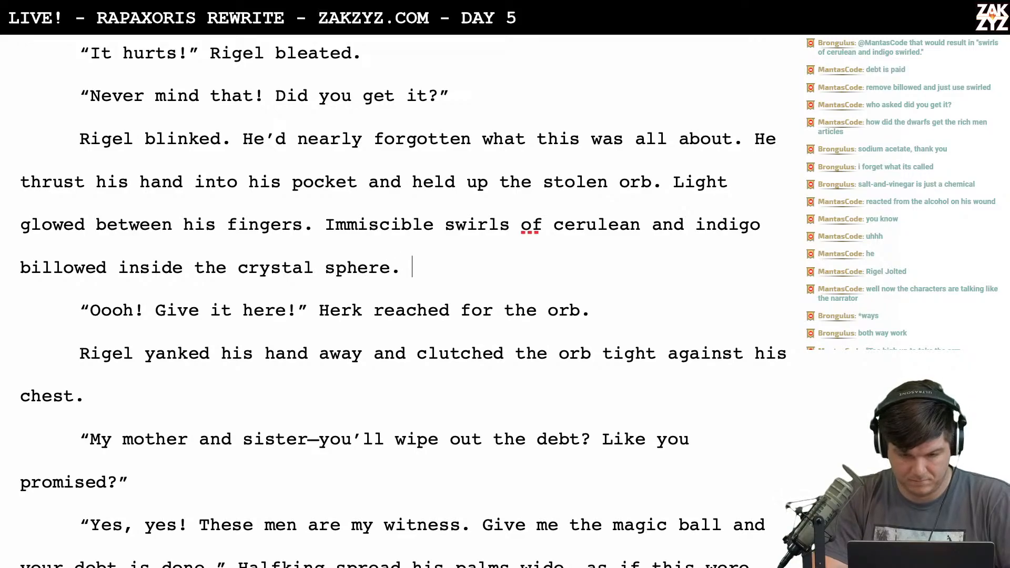
Review the passage from Herk reaching for the orb to the end of Herkimer's shrewd-smile paragraph
{"action": "scroll", "coordinate": [430, 246], "scroll_direction": "down", "scroll_amount": 2}
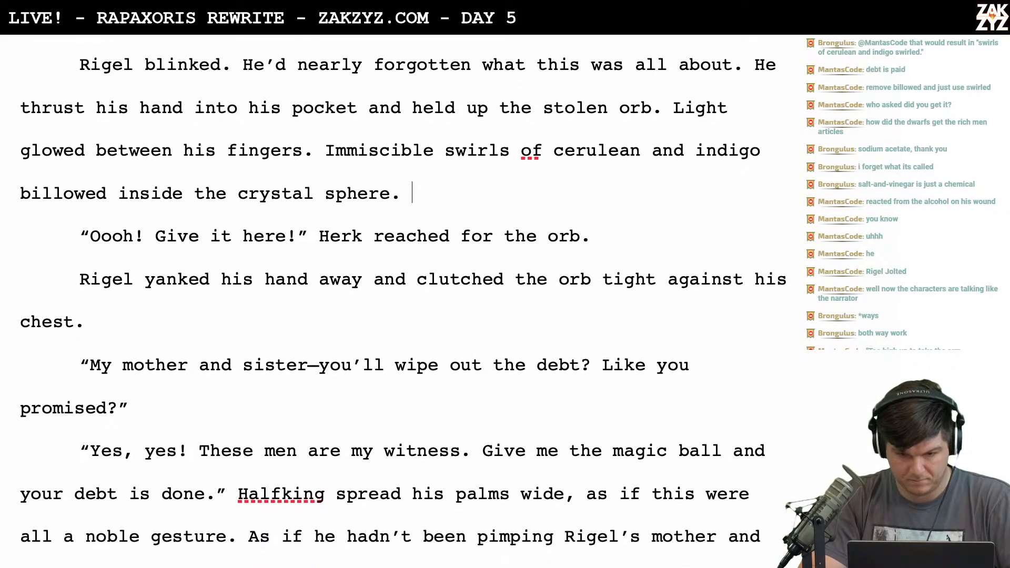
{"action": "scroll", "coordinate": [439, 198], "scroll_direction": "down", "scroll_amount": 1}
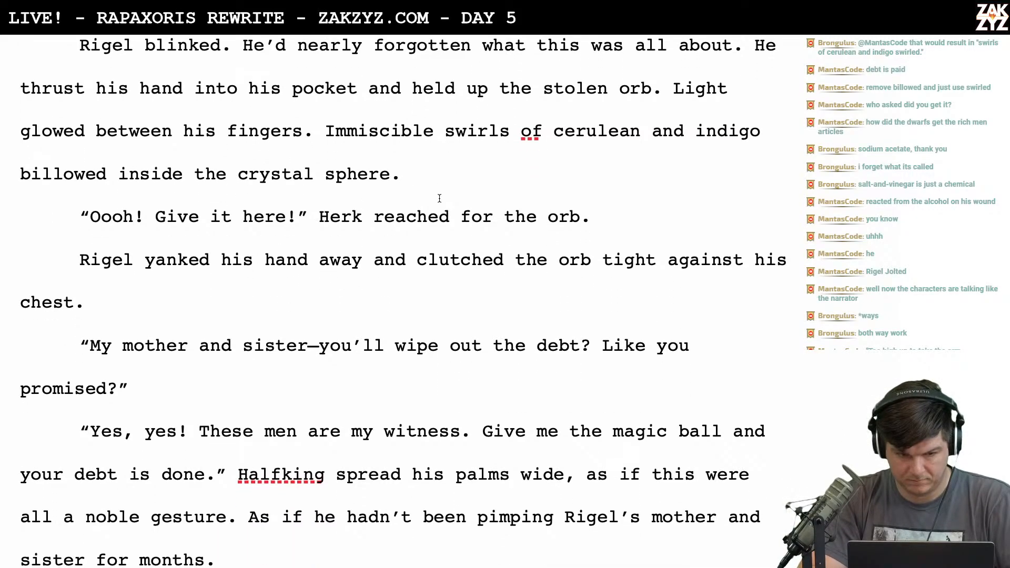
{"action": "scroll", "coordinate": [472, 197], "scroll_direction": "down", "scroll_amount": 2}
{"action": "scroll", "coordinate": [485, 211], "scroll_direction": "up", "scroll_amount": 3}
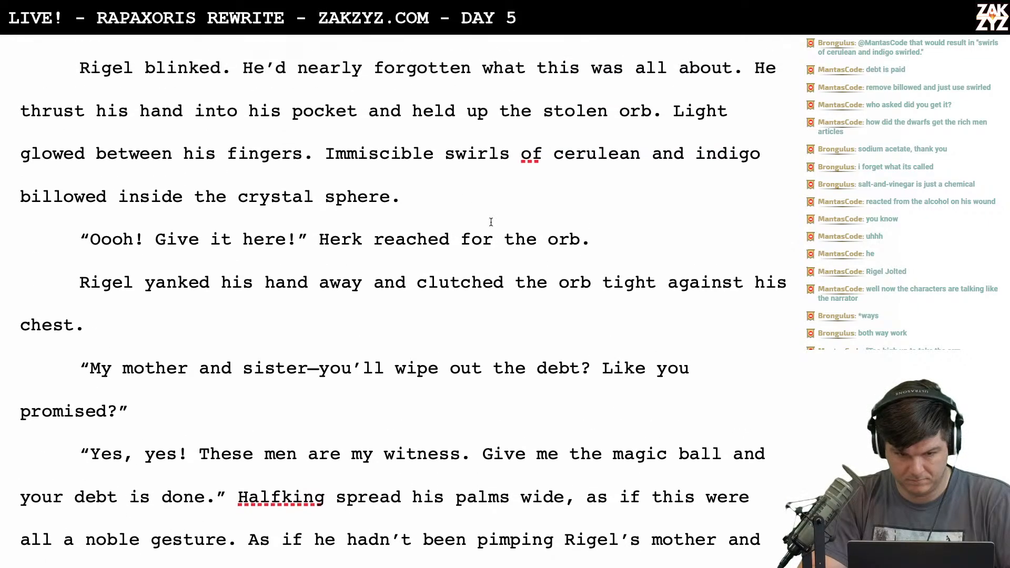
{"action": "scroll", "coordinate": [490, 222], "scroll_direction": "down", "scroll_amount": 10}
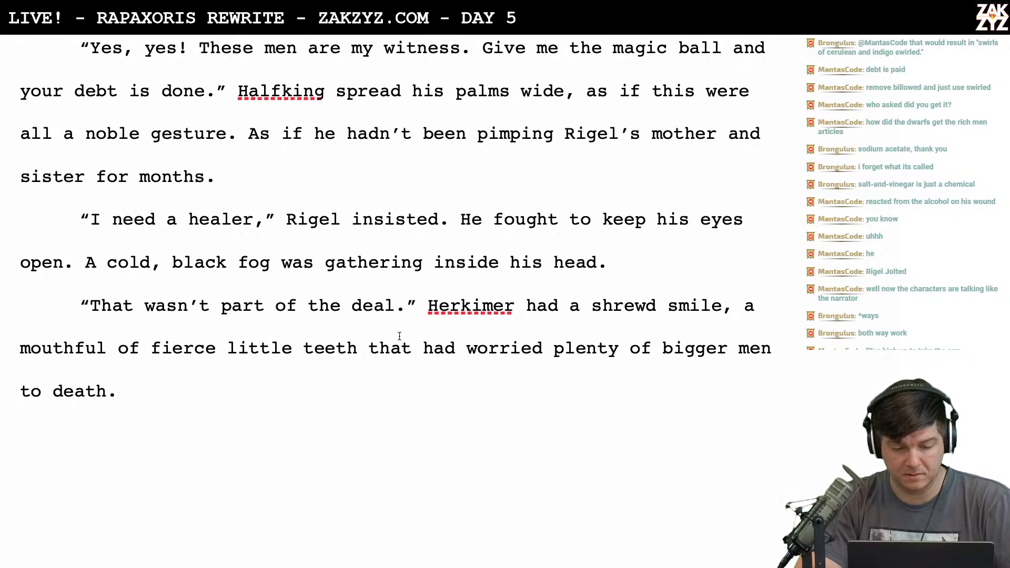
{"action": "scroll", "coordinate": [399, 335], "scroll_direction": "up", "scroll_amount": 1}
{"action": "scroll", "coordinate": [419, 377], "scroll_direction": "down", "scroll_amount": 1}
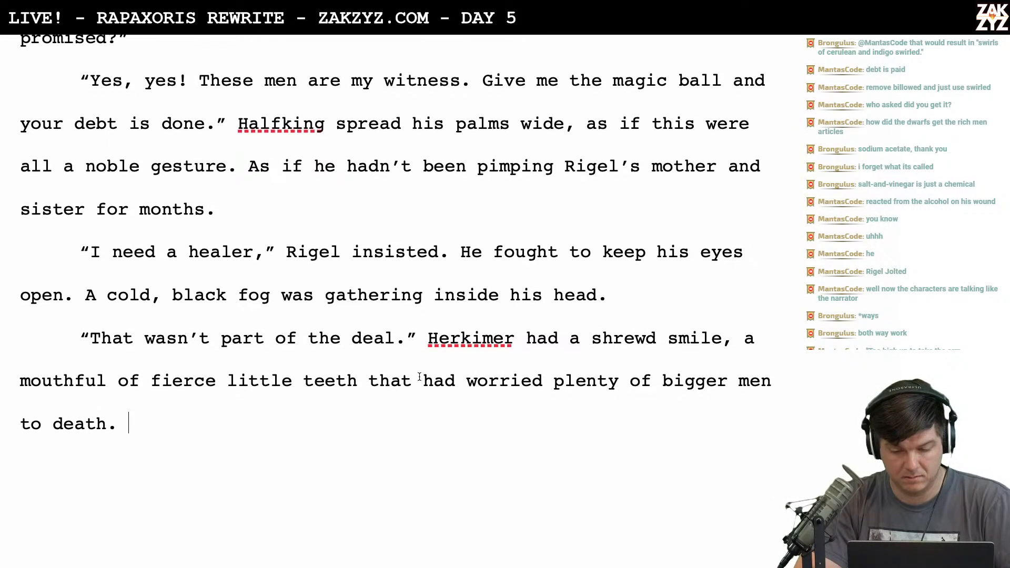
{"action": "scroll", "coordinate": [478, 375], "scroll_direction": "up", "scroll_amount": 2}
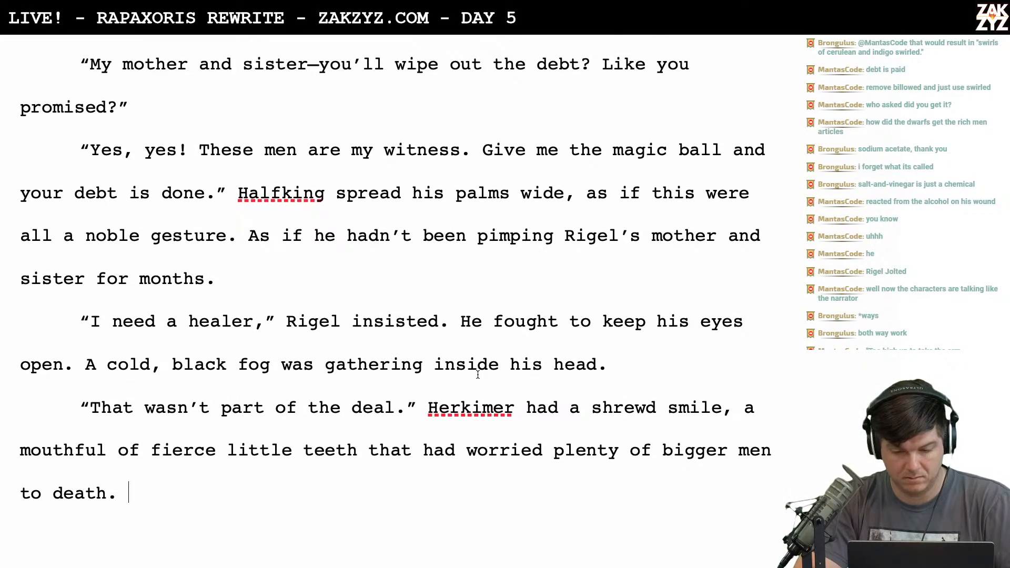
{"action": "scroll", "coordinate": [374, 281], "scroll_direction": "down", "scroll_amount": 1}
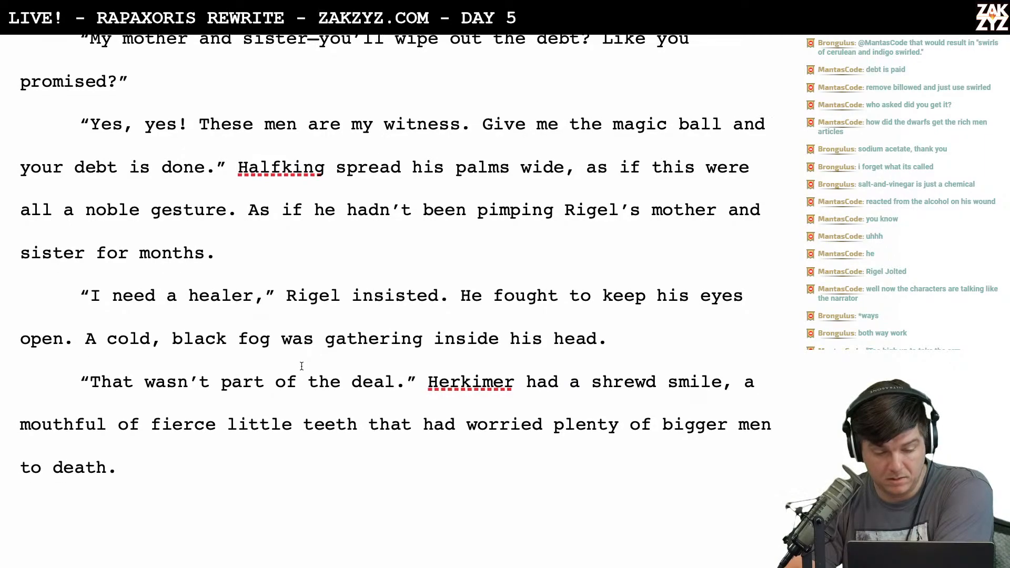
Delete "was gathering" from the sentence about the cold, black fog
{"action": "scroll", "coordinate": [333, 327], "scroll_direction": "down", "scroll_amount": 1}
{"action": "left_click", "coordinate": [423, 326]}
{"action": "key", "text": "BackSpace"}
{"action": "key", "text": "BackSpace"}
{"action": "key", "text": "BackSpace"}
{"action": "key", "text": "BackSpace"}
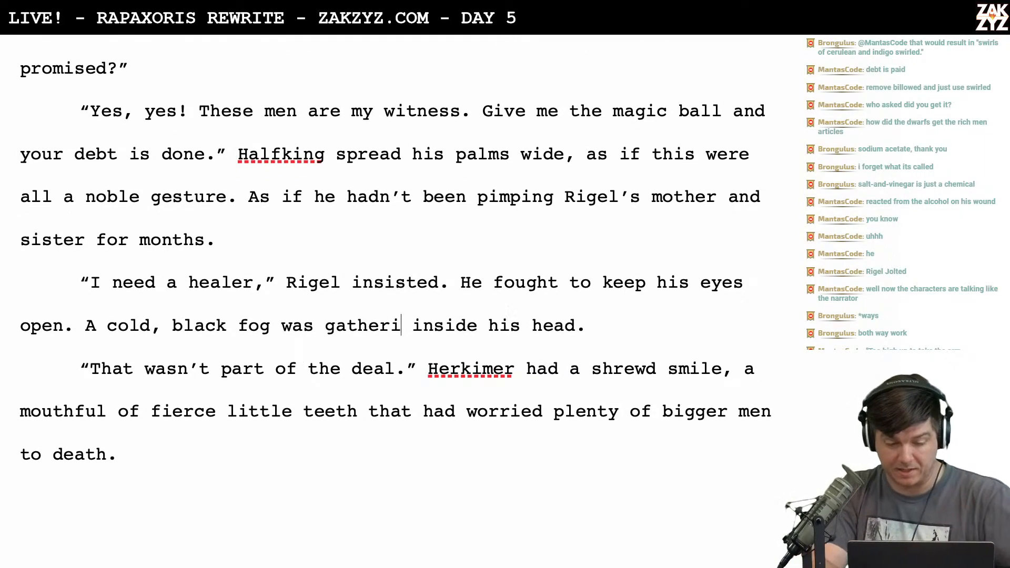
{"action": "key", "text": "BackSpace"}
{"action": "key", "text": "BackSpace"}
{"action": "key", "text": "BackSpace"}
{"action": "key", "text": "BackSpace"}
{"action": "key", "text": "BackSpace"}
{"action": "key", "text": "BackSpace"}
{"action": "key", "text": "BackSpace"}
{"action": "key", "text": "BackSpace"}
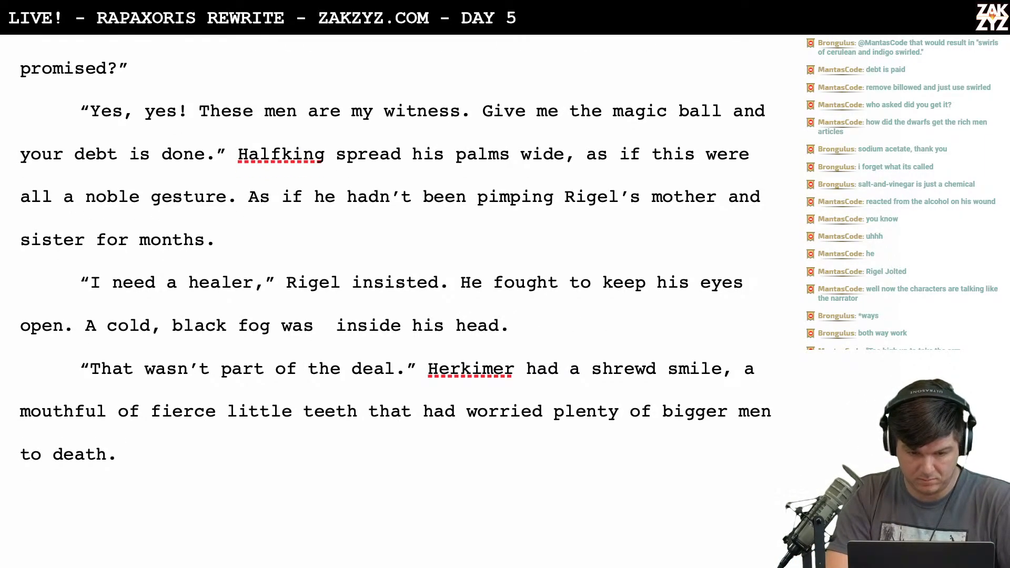
{"action": "key", "text": "BackSpace"}
{"action": "type", "text": "gro"}
{"action": "key", "text": "BackSpace"}
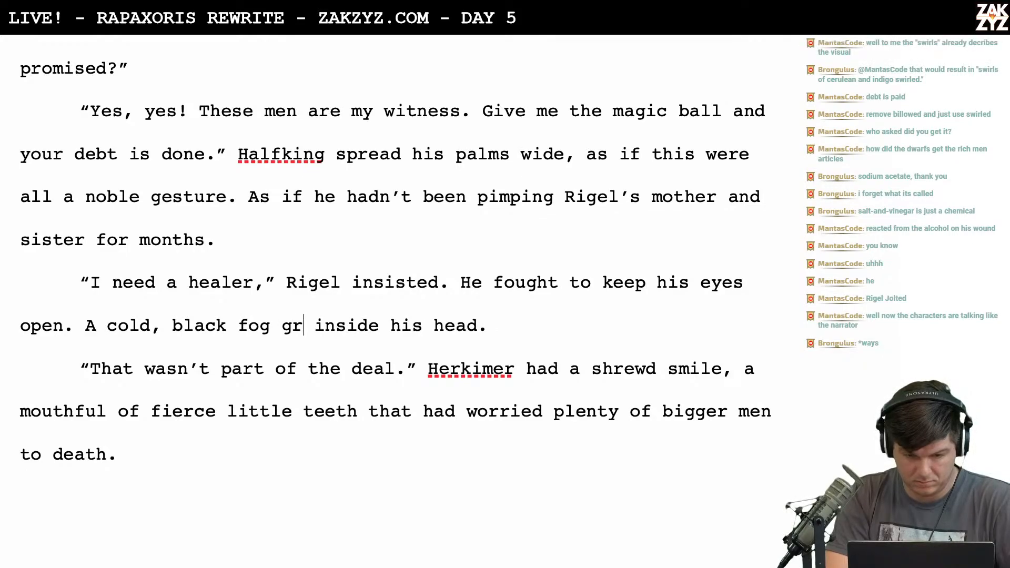
{"action": "key", "text": "BackSpace"}
{"action": "key", "text": "BackSpace"}
Complete the fog sentence with "wrapped around him." and remove the leftover "inside his head."
{"action": "key", "text": "Return"}
{"action": "key", "text": "Left"}
{"action": "type", "text": "wrapepd"}
{"action": "key", "text": "BackSpace"}
{"action": "key", "text": "BackSpace"}
{"action": "key", "text": "BackSpace"}
{"action": "type", "text": "p"}
{"action": "key", "text": "BackSpace"}
{"action": "key", "text": "BackSpace"}
{"action": "type", "text": "ped around him."}
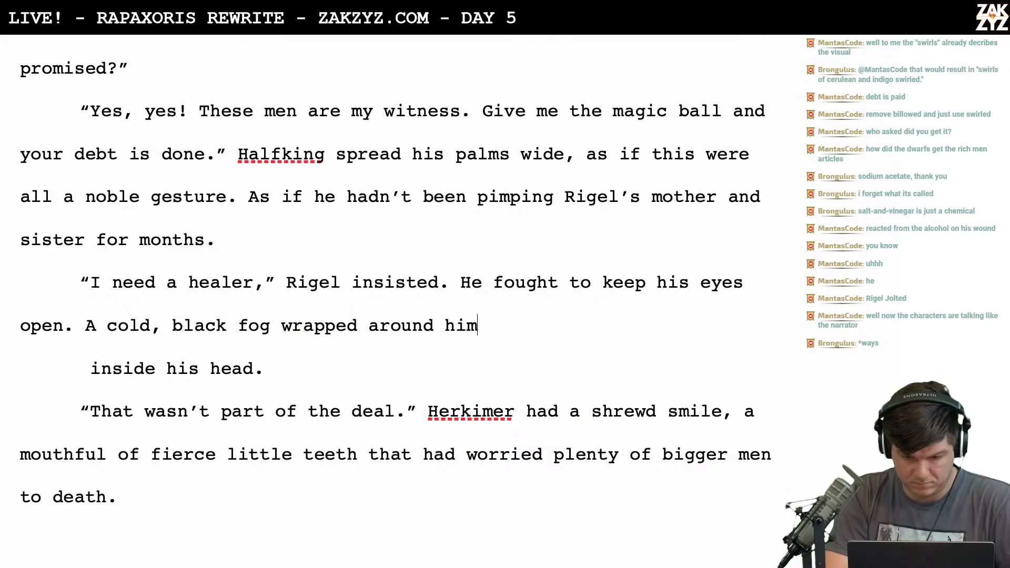
{"action": "key", "text": "shift+Down"}
{"action": "key", "text": "BackSpace"}
{"action": "key", "text": "BackSpace"}
Read on from Rigel's demand for a healer through Herkimer's refusal to the threat to smash the orb
{"action": "scroll", "coordinate": [368, 345], "scroll_direction": "down", "scroll_amount": 2}
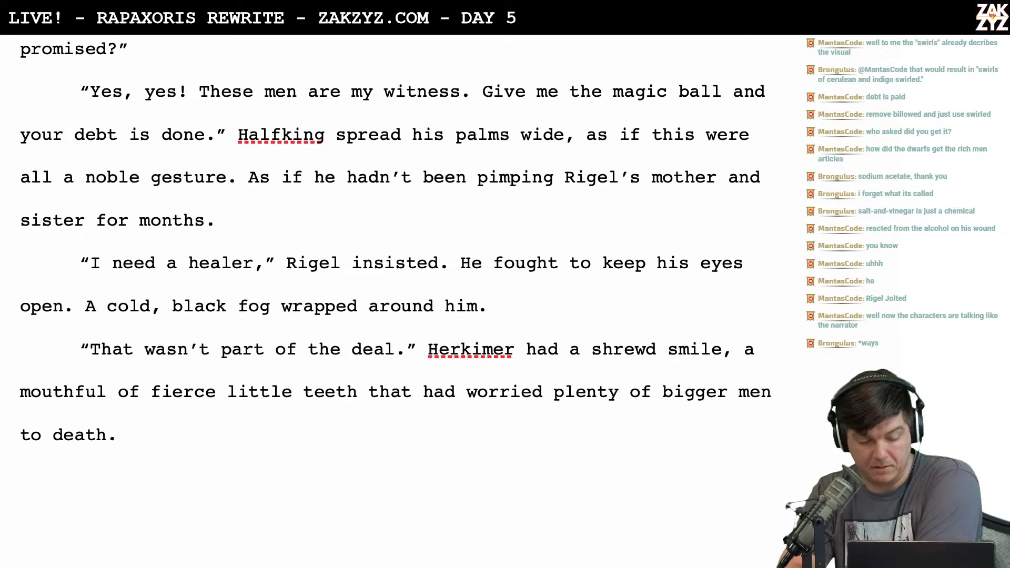
{"action": "scroll", "coordinate": [394, 334], "scroll_direction": "down", "scroll_amount": 1}
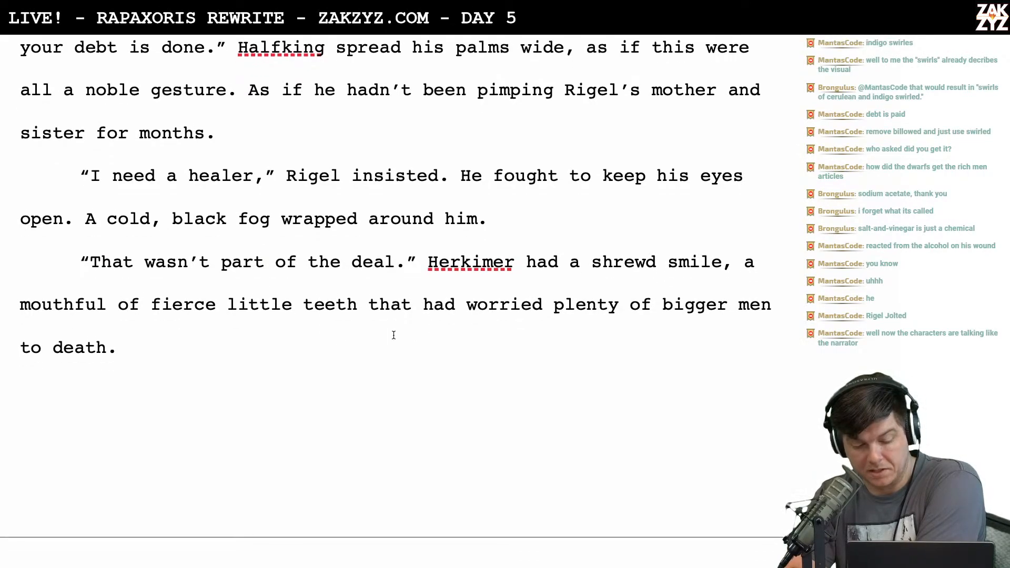
{"action": "left_click", "coordinate": [408, 255]}
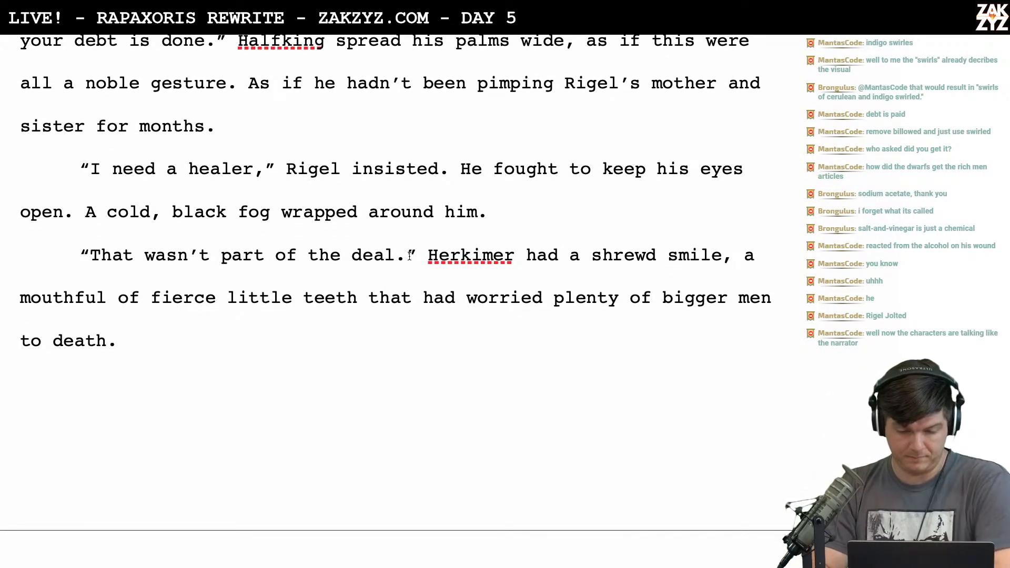
{"action": "scroll", "coordinate": [410, 255], "scroll_direction": "down", "scroll_amount": 1}
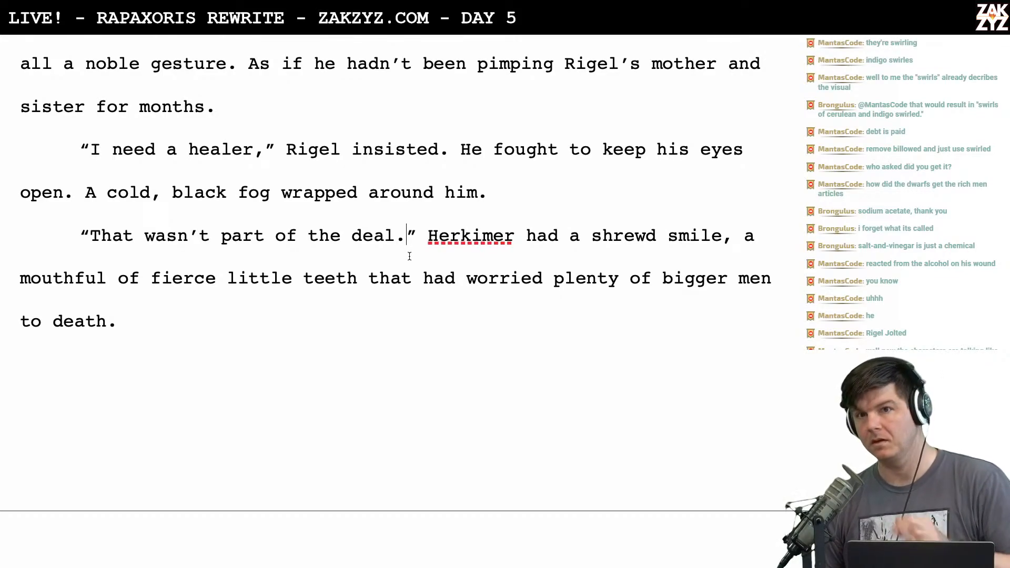
{"action": "scroll", "coordinate": [409, 257], "scroll_direction": "up", "scroll_amount": 5}
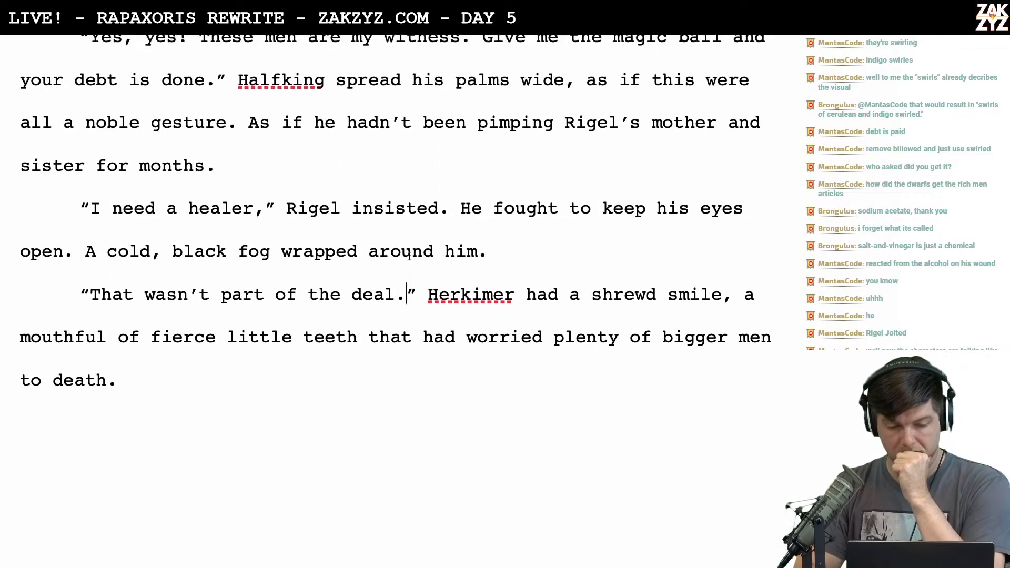
{"action": "scroll", "coordinate": [410, 257], "scroll_direction": "down", "scroll_amount": 4}
{"action": "scroll", "coordinate": [409, 256], "scroll_direction": "down", "scroll_amount": 3}
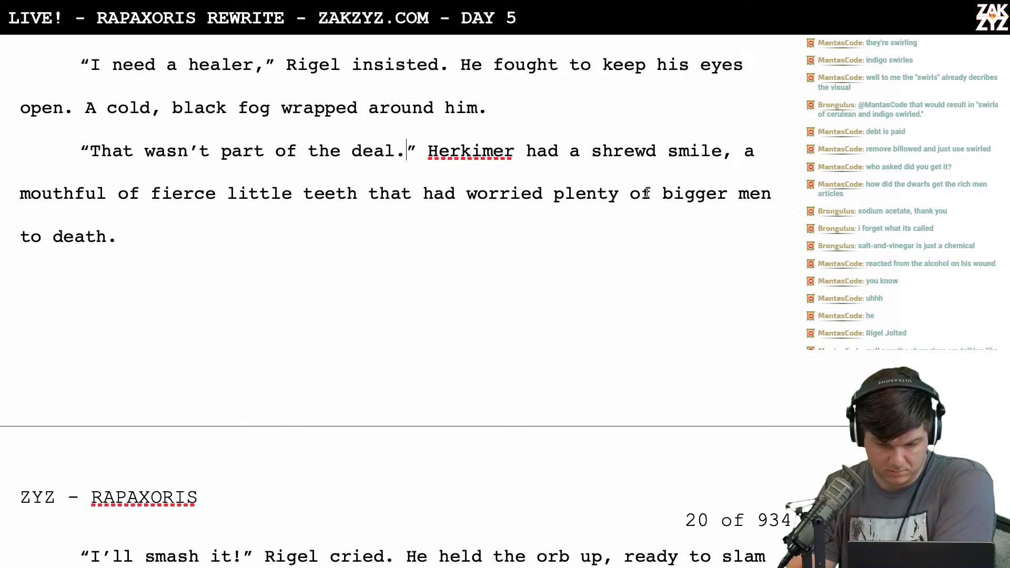
{"action": "scroll", "coordinate": [734, 153], "scroll_direction": "down", "scroll_amount": 1}
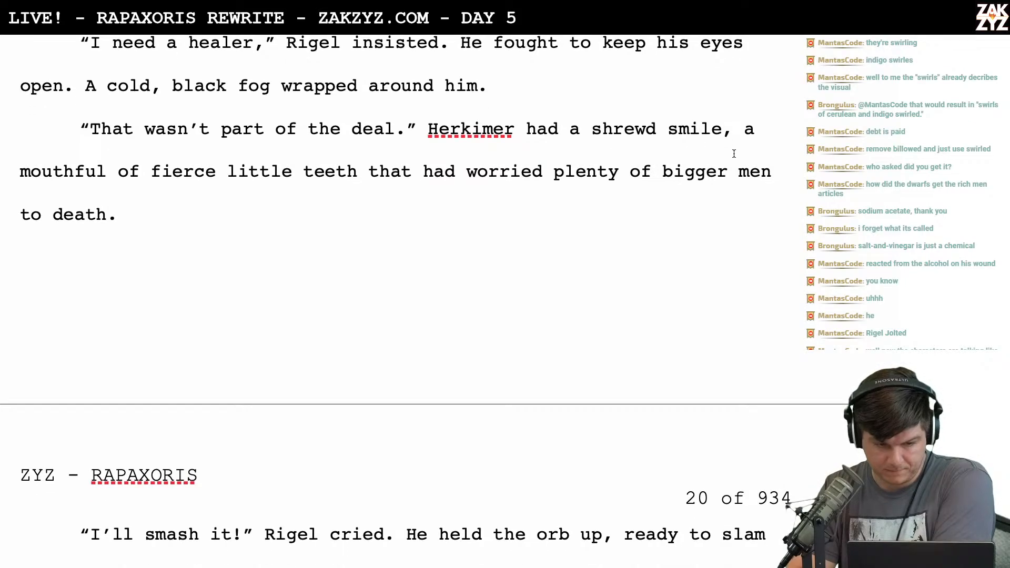
{"action": "scroll", "coordinate": [316, 189], "scroll_direction": "down", "scroll_amount": 1}
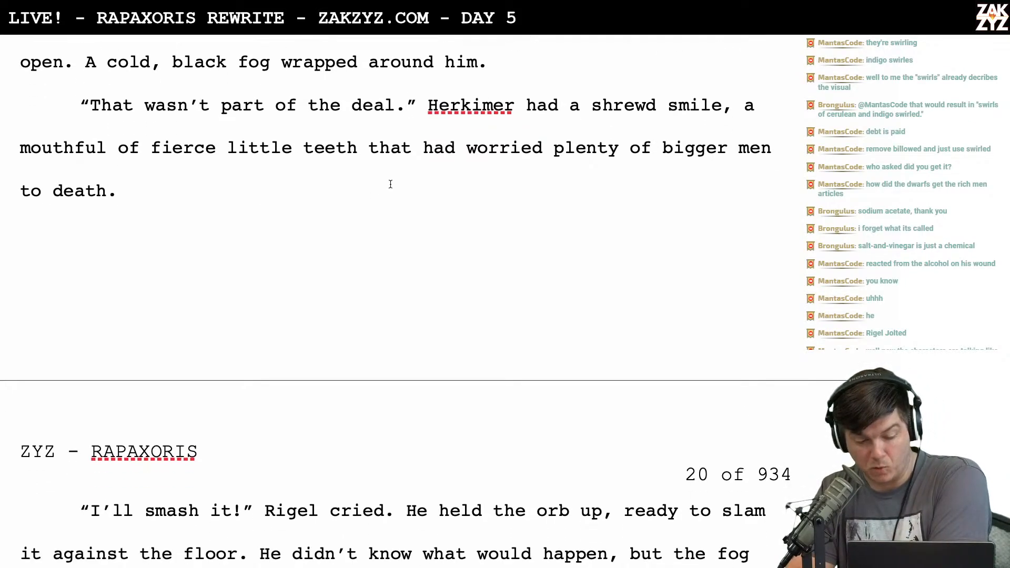
{"action": "scroll", "coordinate": [304, 206], "scroll_direction": "down", "scroll_amount": 10}
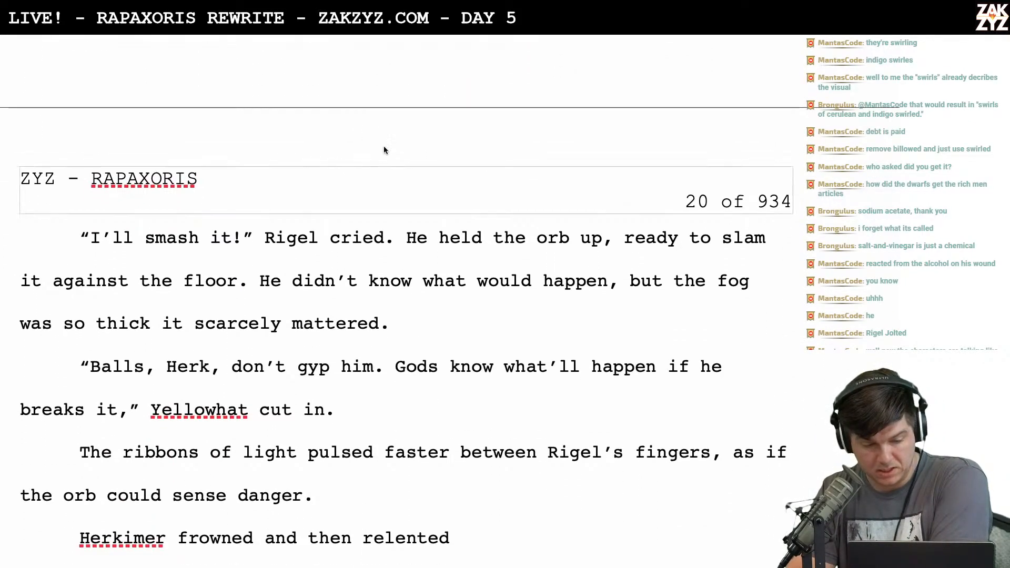
Delete "cried" after Rigel's line "I'll smash it!" and restore the same word
{"action": "key", "text": "Left"}
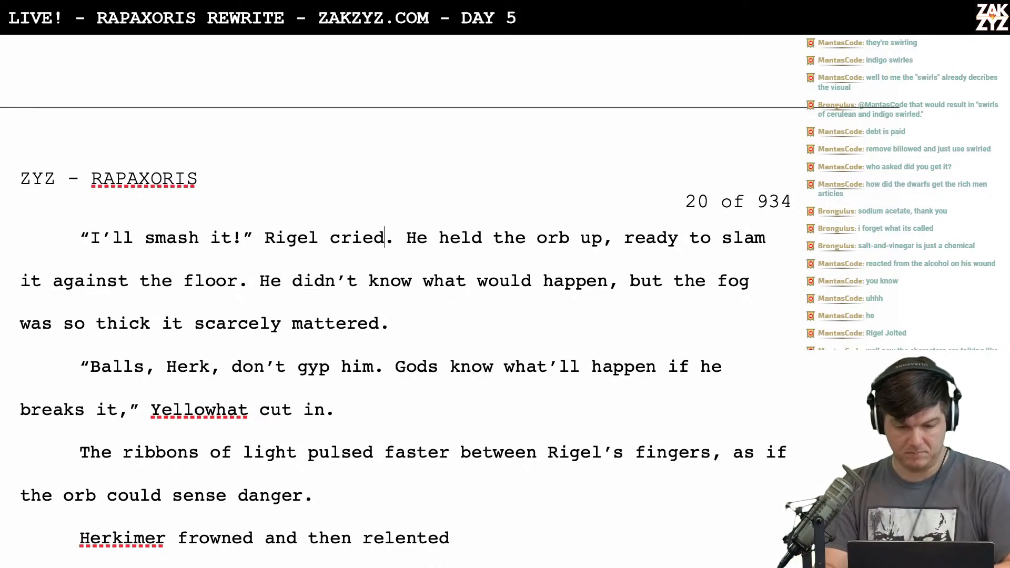
{"action": "key", "text": "BackSpace"}
{"action": "key", "text": "BackSpace"}
{"action": "key", "text": "BackSpace"}
{"action": "key", "text": "BackSpace"}
{"action": "key", "text": "BackSpace"}
{"action": "type", "text": "cried"}
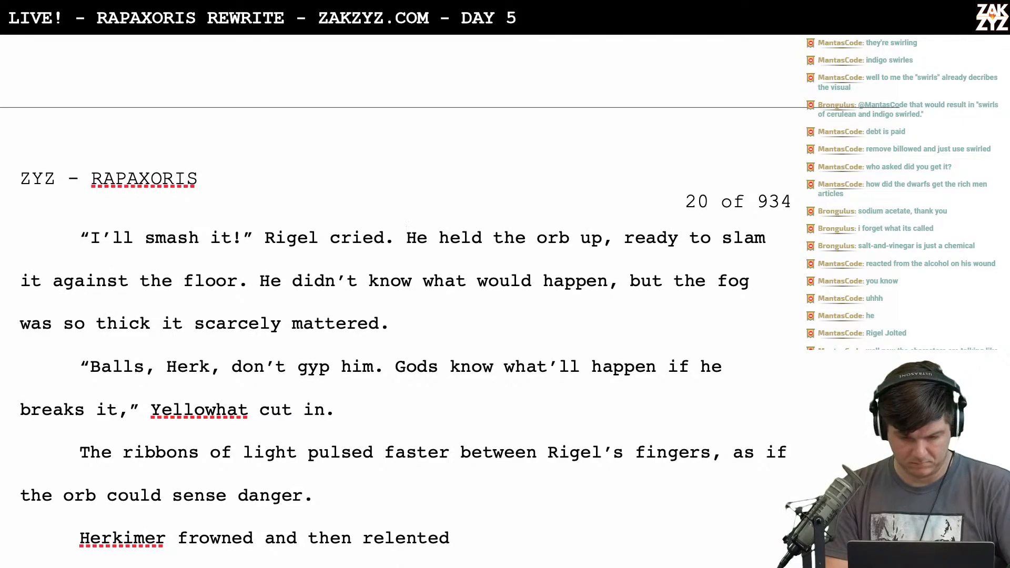
{"action": "scroll", "coordinate": [450, 327], "scroll_direction": "down", "scroll_amount": 1}
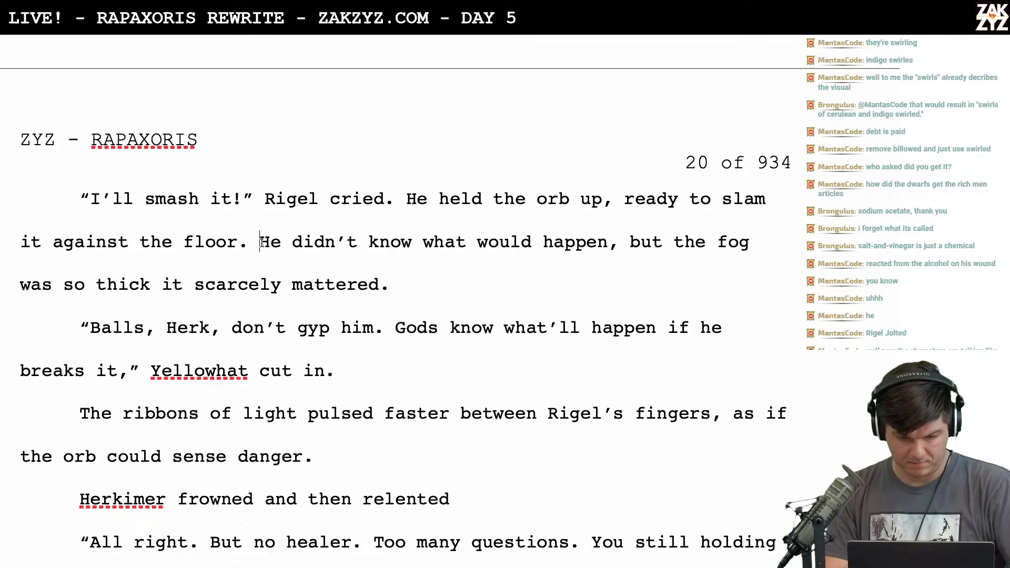
Delete the sentence "He didn't know what would happen, but the fog was so thick it scarcely mattered." after Rigel's smash threat
{"action": "key", "text": "Return"}
{"action": "key", "text": "Return"}
{"action": "key", "text": "Return"}
{"action": "key", "text": "BackSpace"}
{"action": "key", "text": "BackSpace"}
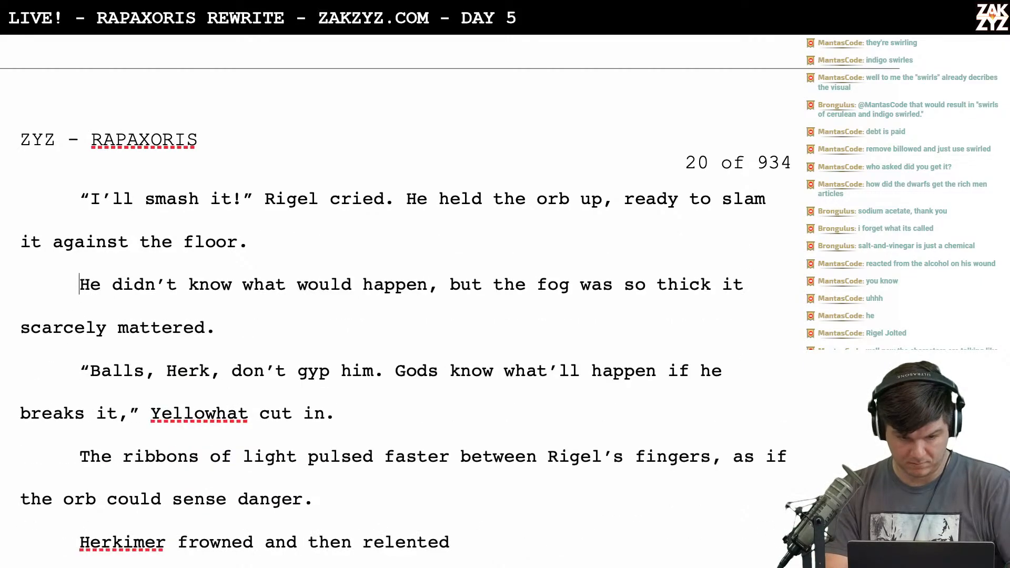
{"action": "key", "text": "shift+Down"}
{"action": "key", "text": "shift+Down"}
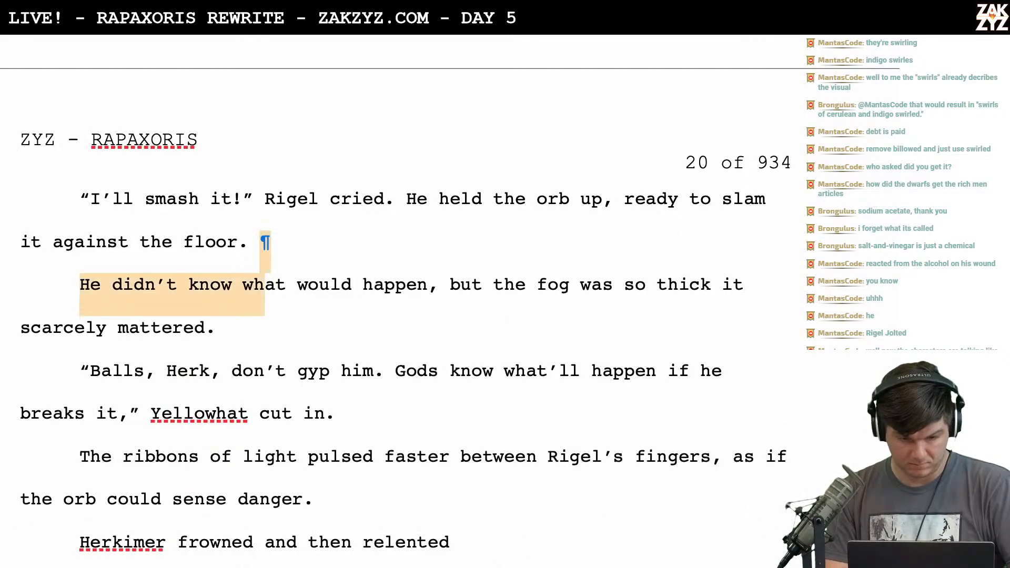
{"action": "key", "text": "BackSpace"}
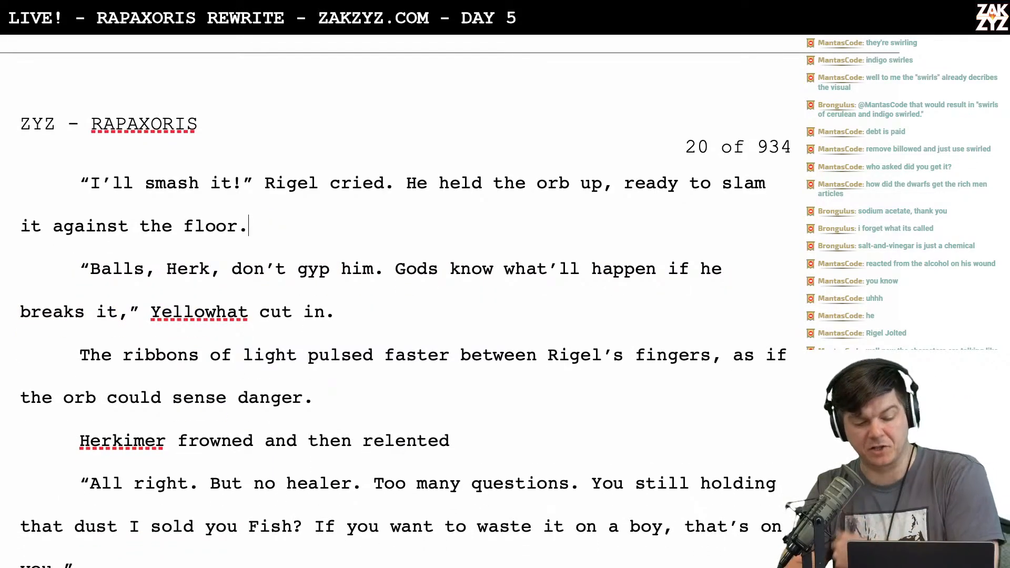
Remove "Balls, Herk," from Yellowhat's line so that it opens with "Don't gyp him."
{"action": "scroll", "coordinate": [260, 235], "scroll_direction": "down", "scroll_amount": 1}
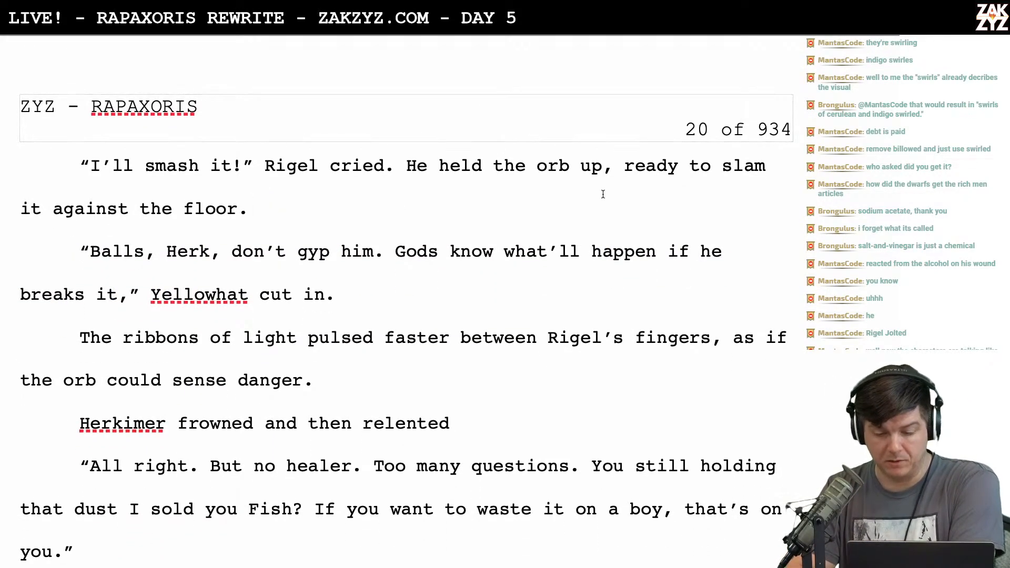
{"action": "scroll", "coordinate": [620, 168], "scroll_direction": "down", "scroll_amount": 1}
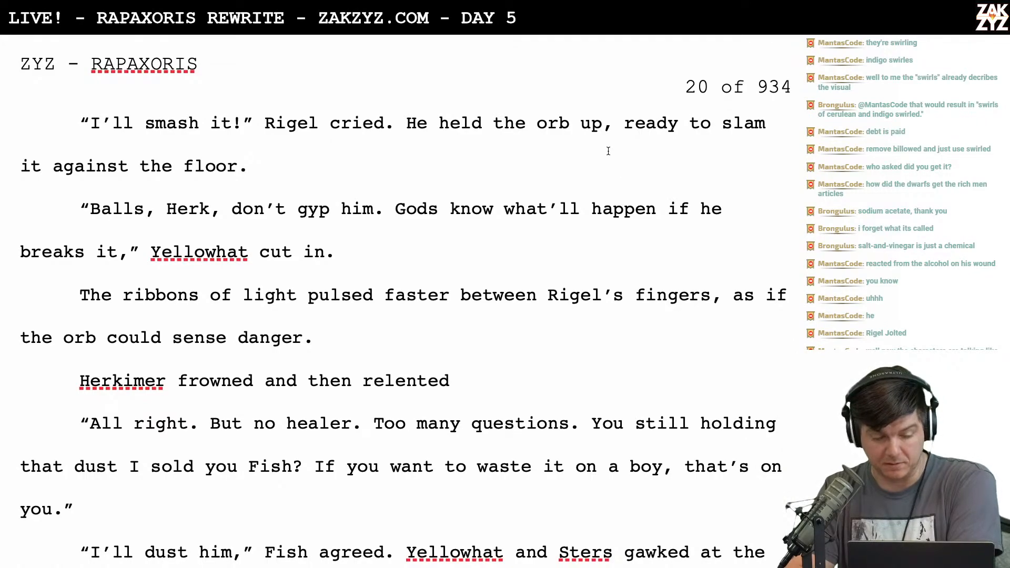
{"action": "scroll", "coordinate": [476, 153], "scroll_direction": "down", "scroll_amount": 1}
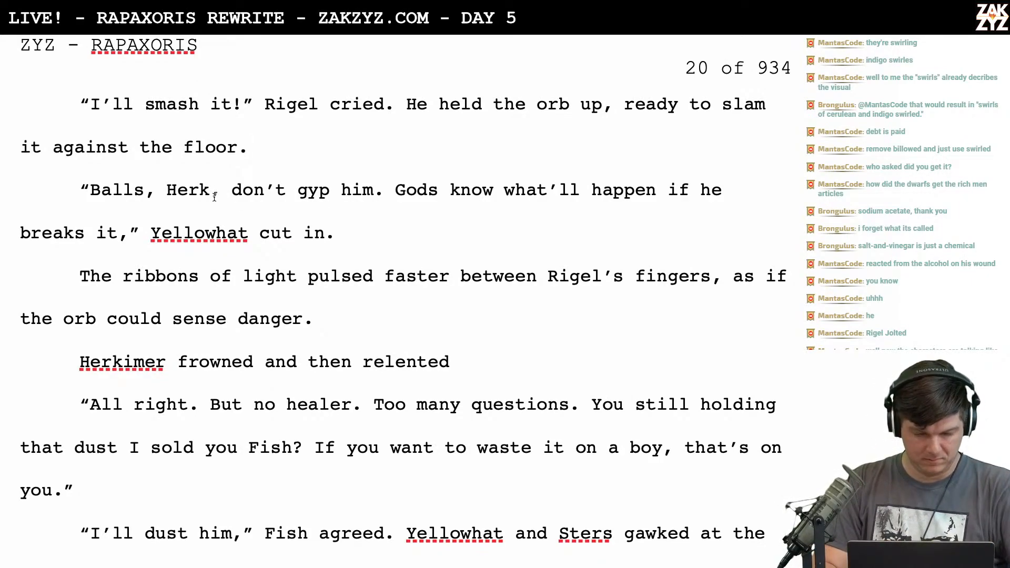
{"action": "key", "text": "Right"}
{"action": "key", "text": "BackSpace"}
{"action": "key", "text": "BackSpace"}
{"action": "key", "text": "BackSpace"}
{"action": "key", "text": "BackSpace"}
{"action": "key", "text": "BackSpace"}
{"action": "key", "text": "BackSpace"}
{"action": "key", "text": "BackSpace"}
{"action": "key", "text": "BackSpace"}
{"action": "key", "text": "BackSpace"}
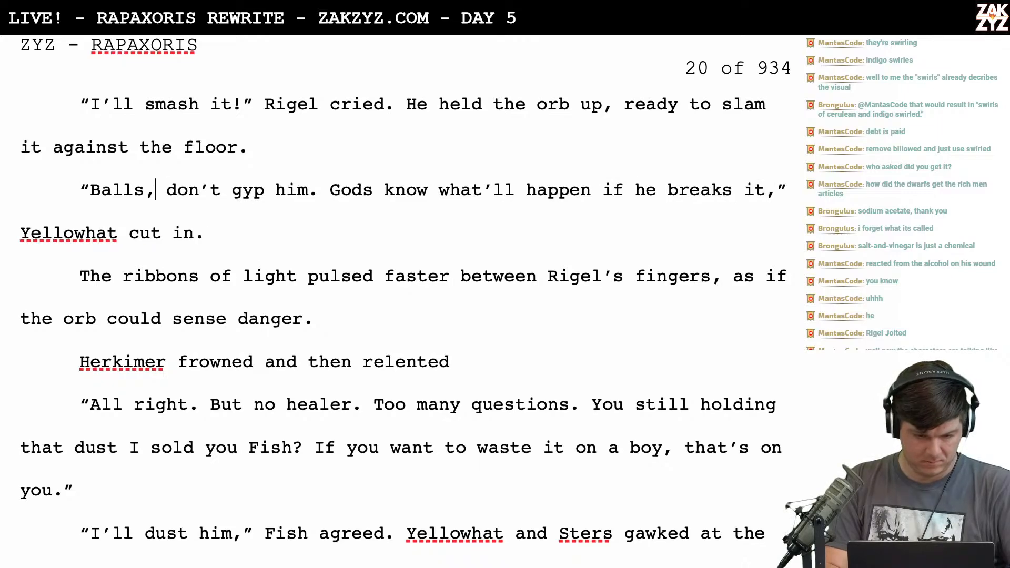
{"action": "key", "text": "BackSpace"}
{"action": "key", "text": "BackSpace"}
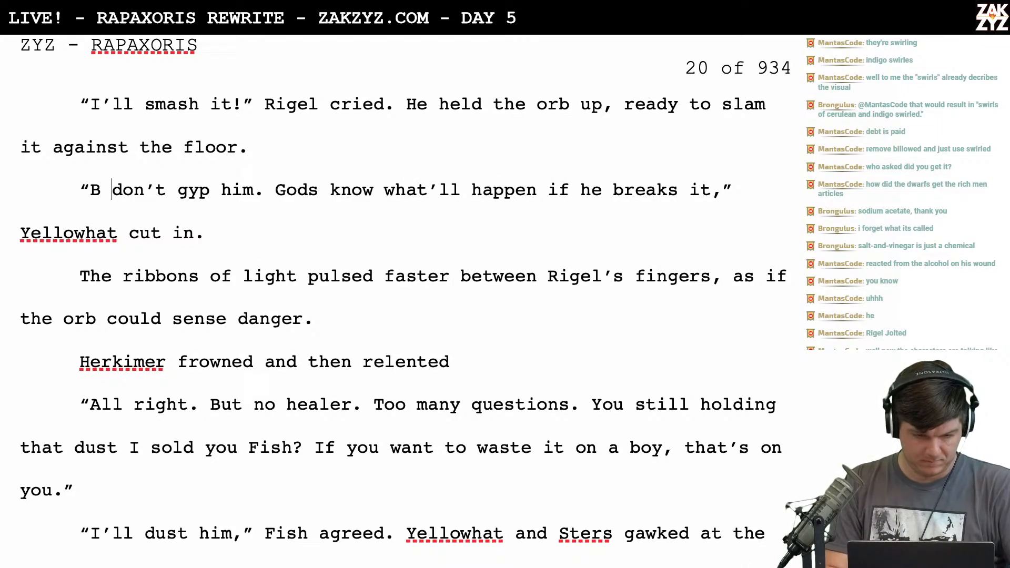
{"action": "key", "text": "BackSpace"}
{"action": "key", "text": "BackSpace"}
{"action": "key", "text": "BackSpace"}
{"action": "type", "text": "D"}
Delete "Gods know" from Yellowhat's line and put a comma after "Don't gyp him"
{"action": "scroll", "coordinate": [405, 302], "scroll_direction": "down", "scroll_amount": 1}
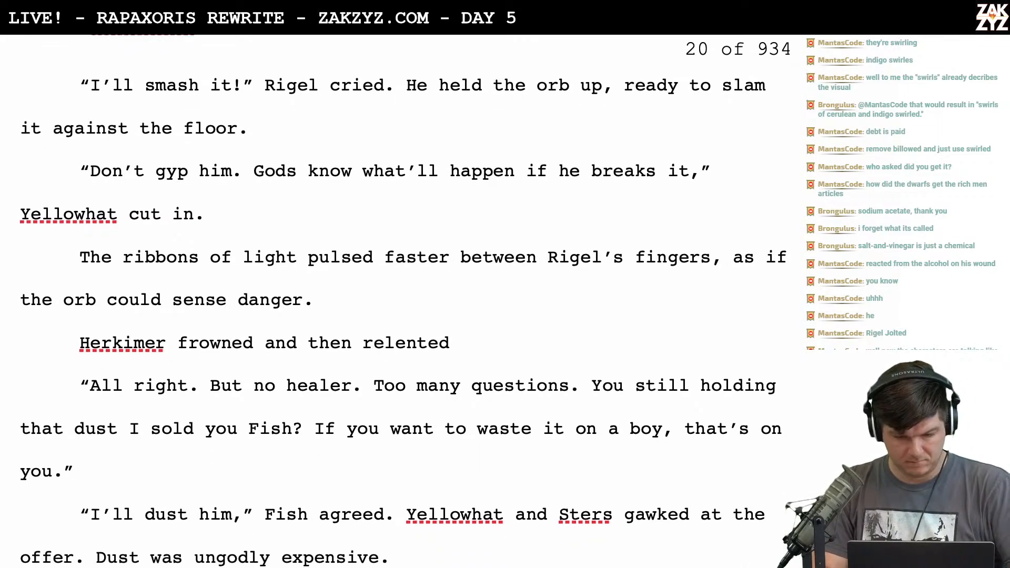
{"action": "scroll", "coordinate": [244, 150], "scroll_direction": "down", "scroll_amount": 3}
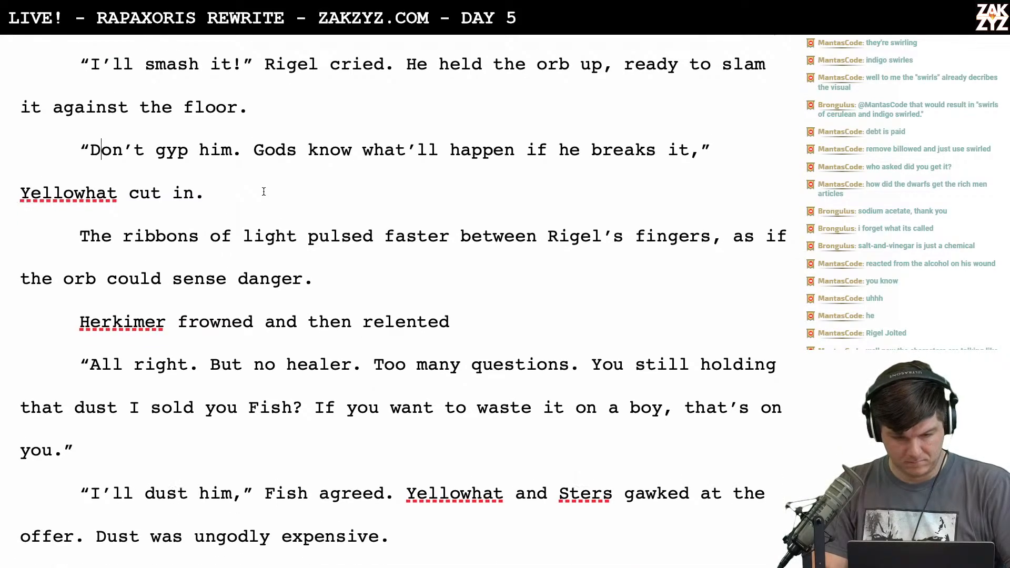
{"action": "scroll", "coordinate": [263, 191], "scroll_direction": "up", "scroll_amount": 3}
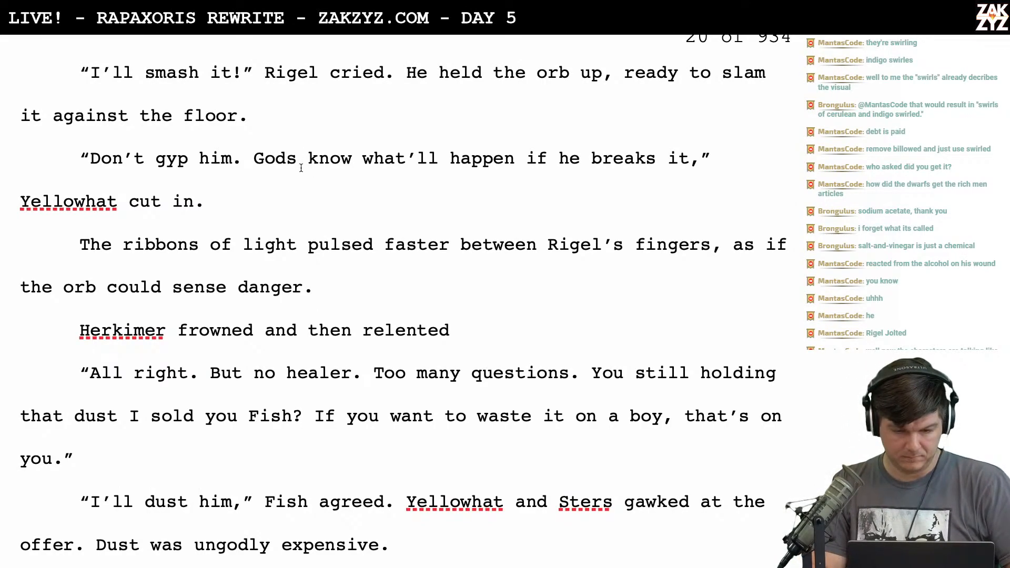
{"action": "left_click", "coordinate": [248, 156]}
{"action": "key", "text": "shift+Right"}
{"action": "key", "text": "shift+Right"}
{"action": "key", "text": "shift+Right"}
{"action": "key", "text": "shift+Right"}
{"action": "key", "text": "shift+Right"}
{"action": "key", "text": "shift+Right"}
{"action": "key", "text": "shift+Right"}
{"action": "key", "text": "shift+Right"}
{"action": "key", "text": "shift+Right"}
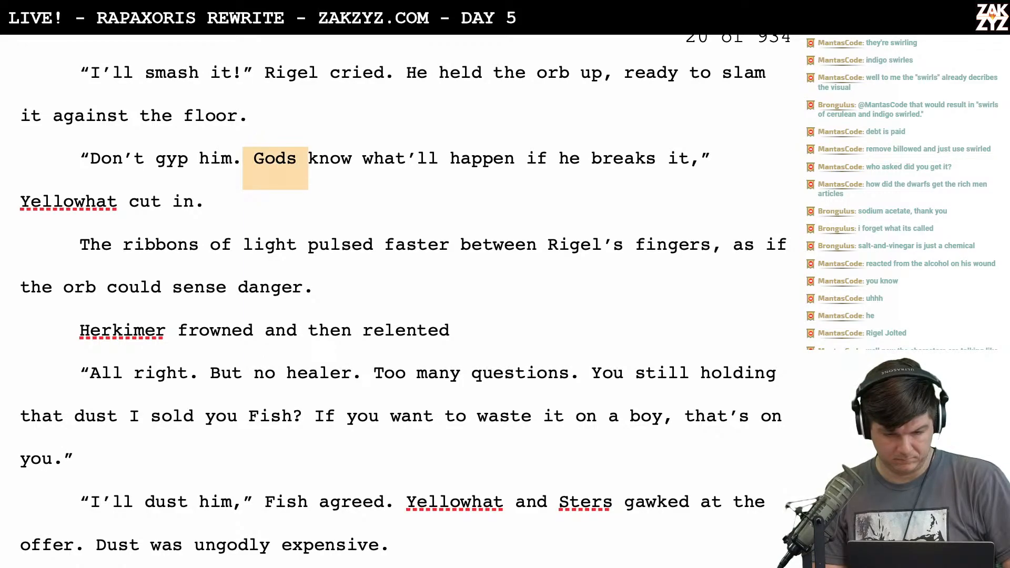
{"action": "key", "text": "shift+Left"}
{"action": "key", "text": "shift+Right"}
{"action": "key", "text": "shift+Right"}
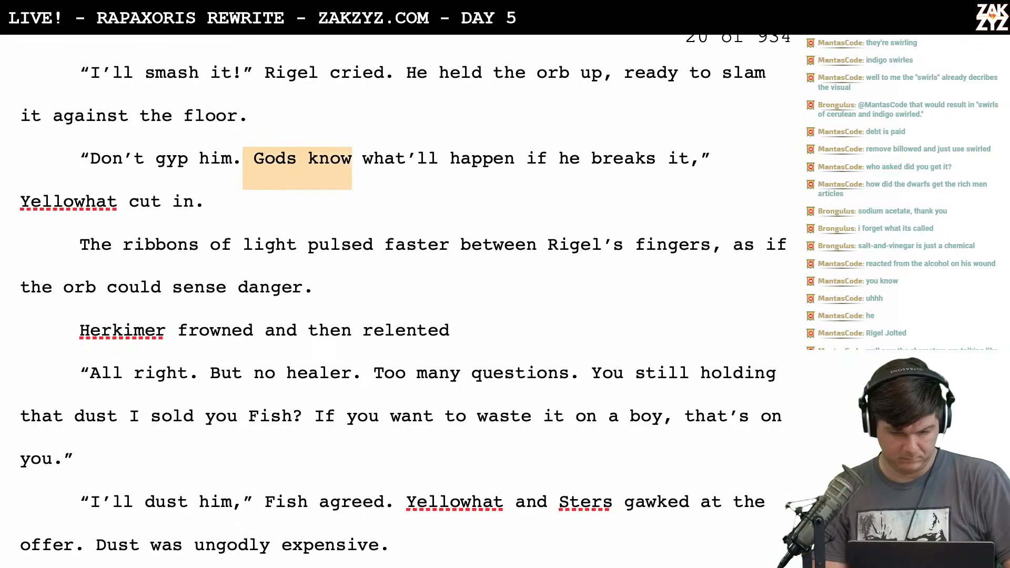
{"action": "key", "text": "BackSpace"}
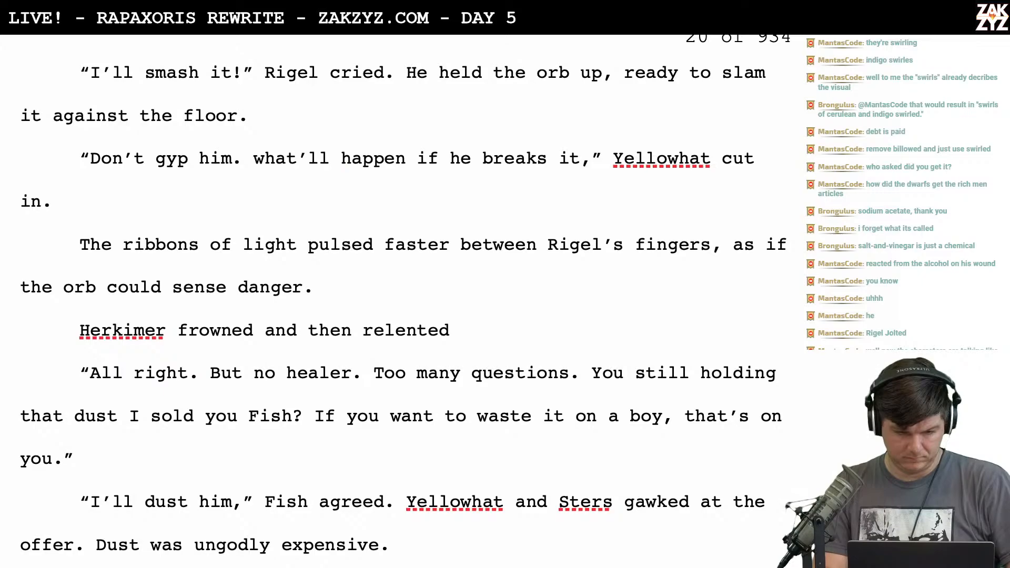
{"action": "key", "text": "BackSpace"}
{"action": "type", "text": ","}
Delete "what'll happen if he breaks it" so the line reads "Don't gyp him," before "Yellowhat cut in."
{"action": "key", "text": "shift+Right"}
{"action": "key", "text": "shift+Right"}
{"action": "key", "text": "shift+Right"}
{"action": "key", "text": "shift+Right"}
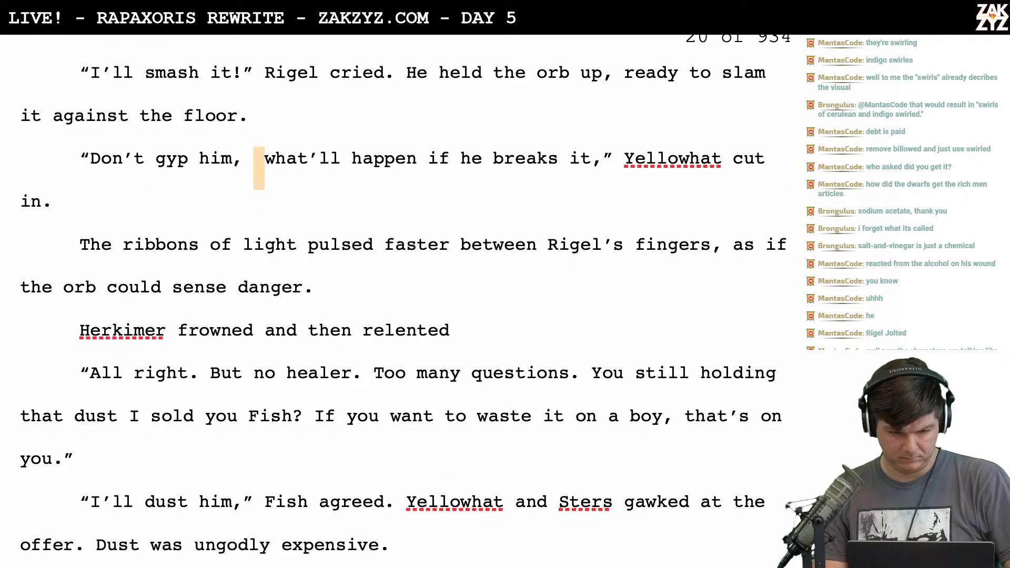
{"action": "key", "text": "shift+Right"}
{"action": "key", "text": "shift+Right"}
{"action": "key", "text": "shift+Right"}
{"action": "key", "text": "shift+Right"}
{"action": "key", "text": "shift+Right"}
{"action": "key", "text": "shift+Right"}
{"action": "key", "text": "shift+Right"}
{"action": "key", "text": "shift+Right"}
{"action": "key", "text": "shift+Right"}
{"action": "key", "text": "shift+Right"}
{"action": "key", "text": "shift+Right"}
{"action": "key", "text": "shift+Right"}
{"action": "key", "text": "shift+Right"}
{"action": "key", "text": "shift+Right"}
{"action": "key", "text": "shift+Right"}
{"action": "key", "text": "shift+Right"}
{"action": "key", "text": "shift+Right"}
{"action": "key", "text": "shift+Right"}
{"action": "key", "text": "shift+Right"}
{"action": "key", "text": "shift+Right"}
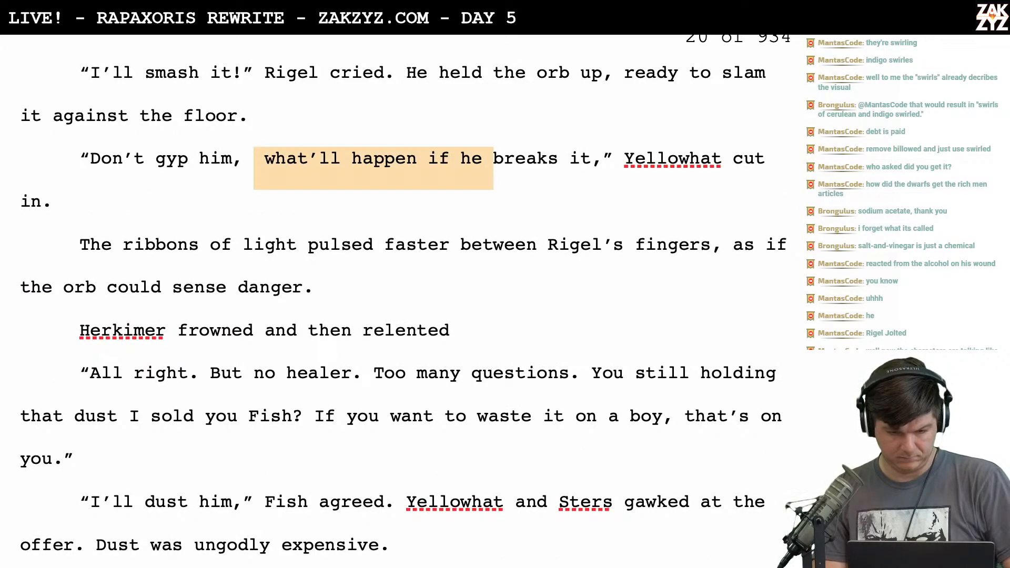
{"action": "key", "text": "shift+Right"}
{"action": "key", "text": "shift+Right"}
{"action": "key", "text": "shift+Right"}
{"action": "key", "text": "BackSpace"}
{"action": "key", "text": "BackSpace"}
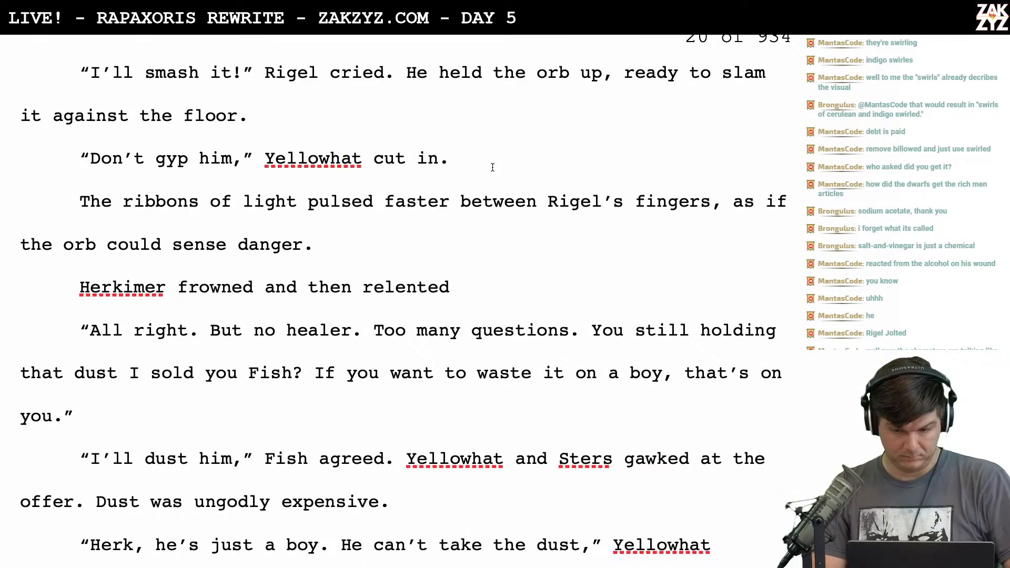
Change Yellowhat's line to "Don't gyp him! It'll blow up if he breaks it,"
{"action": "left_click", "coordinate": [513, 183]}
{"action": "scroll", "coordinate": [498, 223], "scroll_direction": "down", "scroll_amount": 1}
{"action": "scroll", "coordinate": [498, 223], "scroll_direction": "up", "scroll_amount": 1}
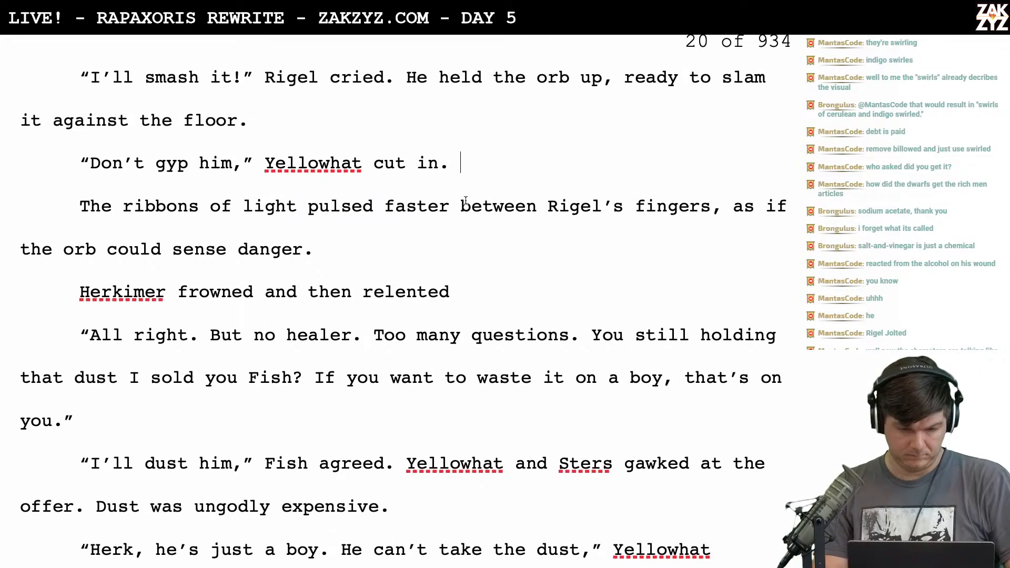
{"action": "left_click", "coordinate": [242, 164]}
{"action": "key", "text": "BackSpace"}
{"action": "type", "text": "! "}
{"action": "type", "text": "It'll bl"}
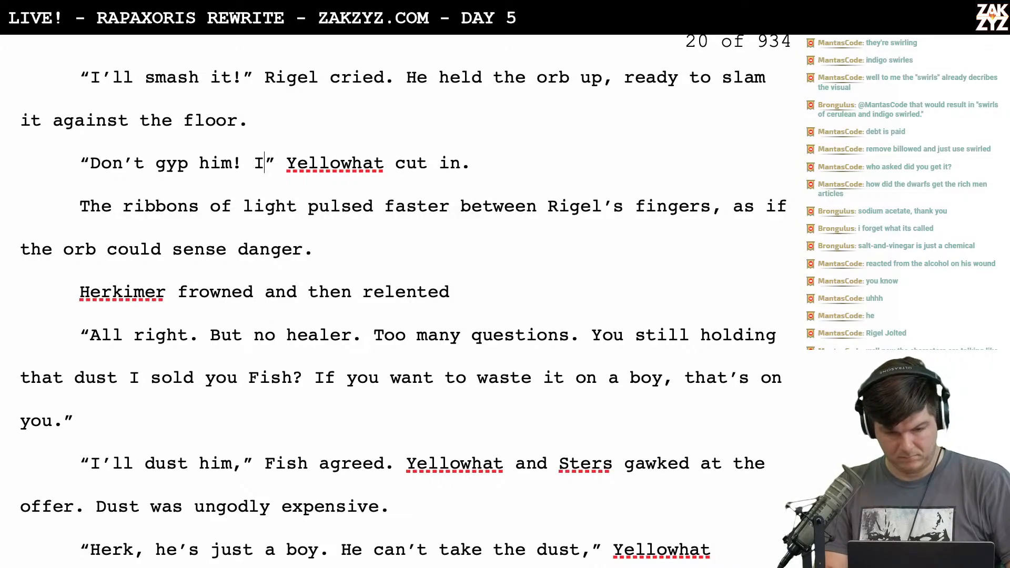
{"action": "type", "text": "ow up if he b"}
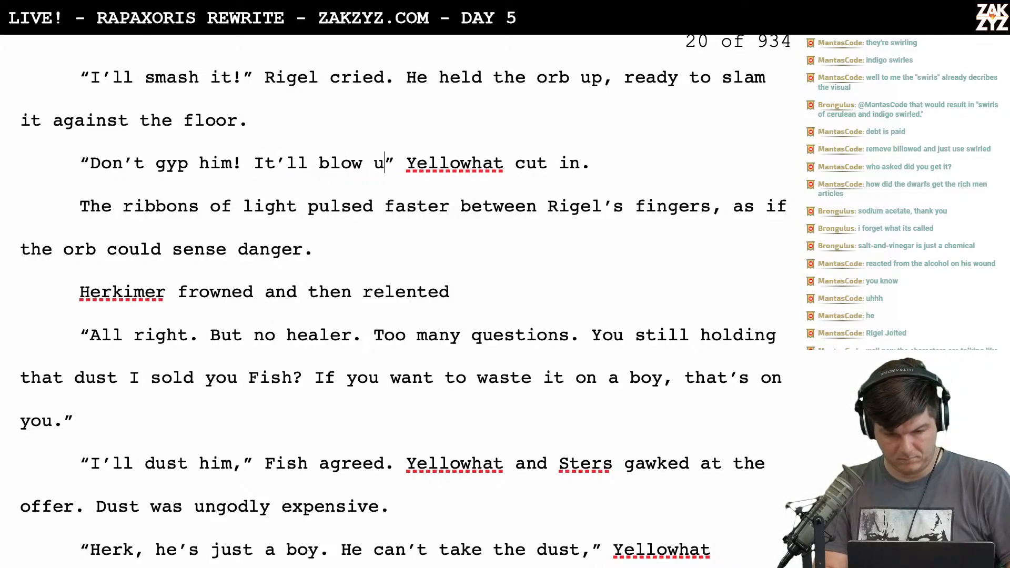
{"action": "type", "text": "reaks it,"}
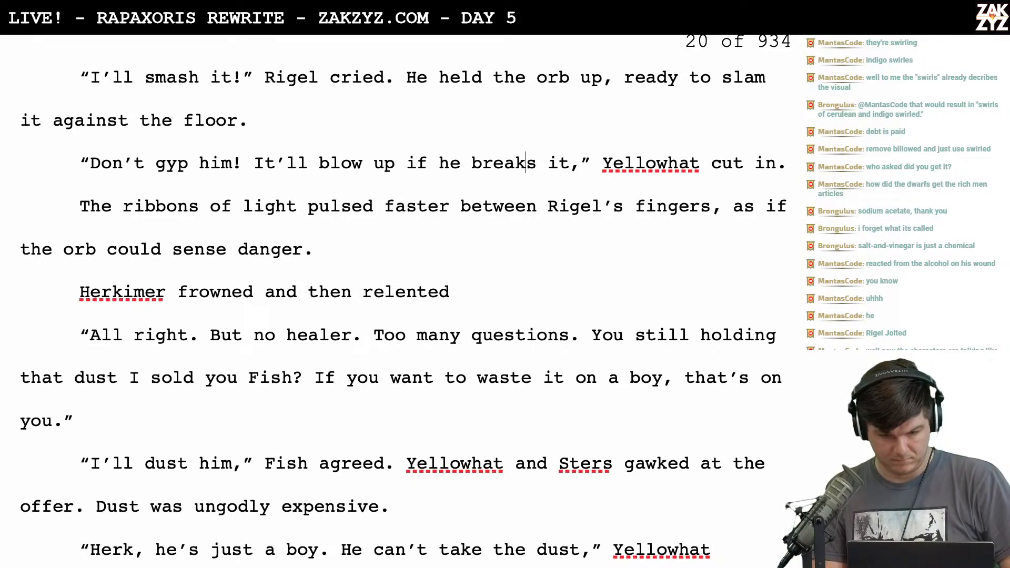
Split Yellowhat's line after "Don't gyp him!" and write "It'll kill us all!" as the alternative ending
{"action": "scroll", "coordinate": [300, 169], "scroll_direction": "up", "scroll_amount": 1}
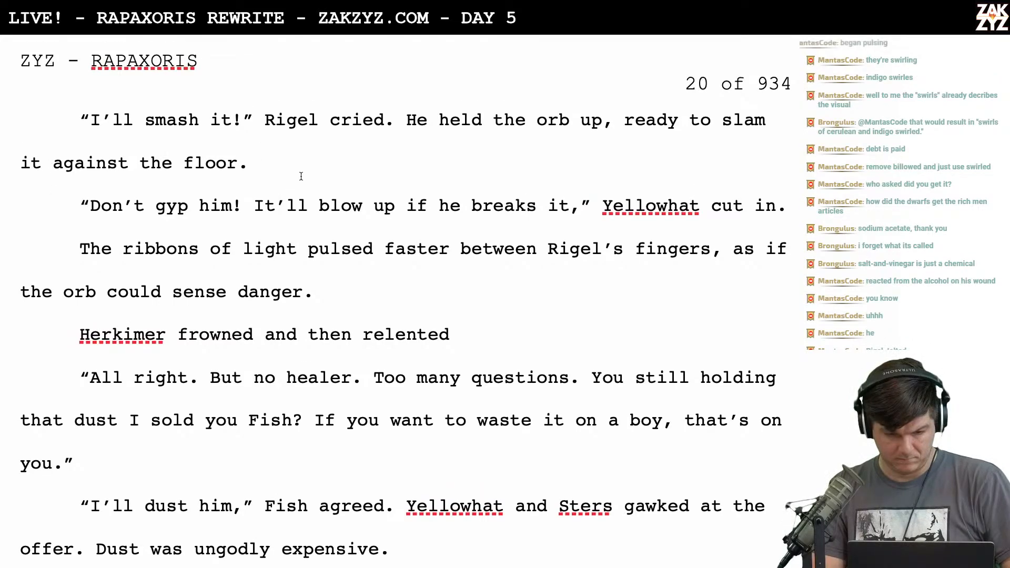
{"action": "left_click", "coordinate": [255, 206]}
{"action": "key", "text": "Return"}
{"action": "type", "text": "It"}
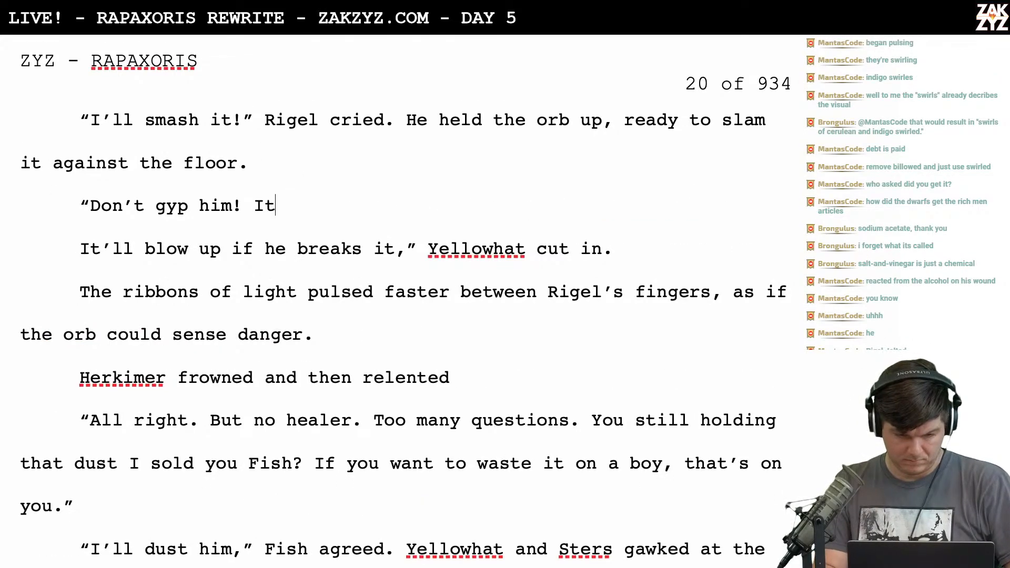
{"action": "type", "text": "'ll kiull"}
{"action": "key", "text": "BackSpace"}
{"action": "key", "text": "BackSpace"}
{"action": "key", "text": "BackSpace"}
{"action": "type", "text": "ll us all,"}
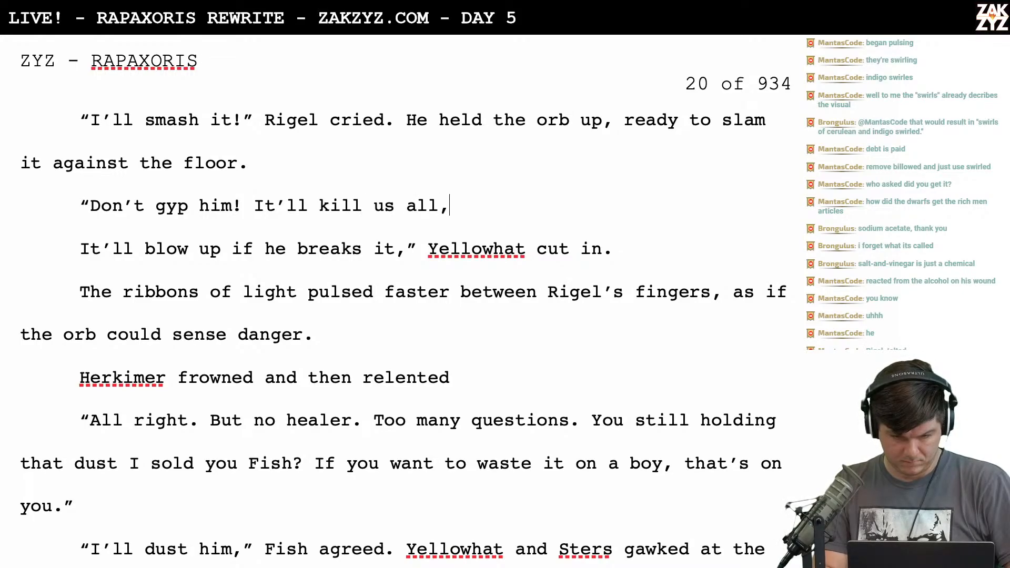
{"action": "type", "text": "!"}
{"action": "key", "text": "BackSpace"}
{"action": "key", "text": "BackSpace"}
{"action": "type", "text": "!\""}
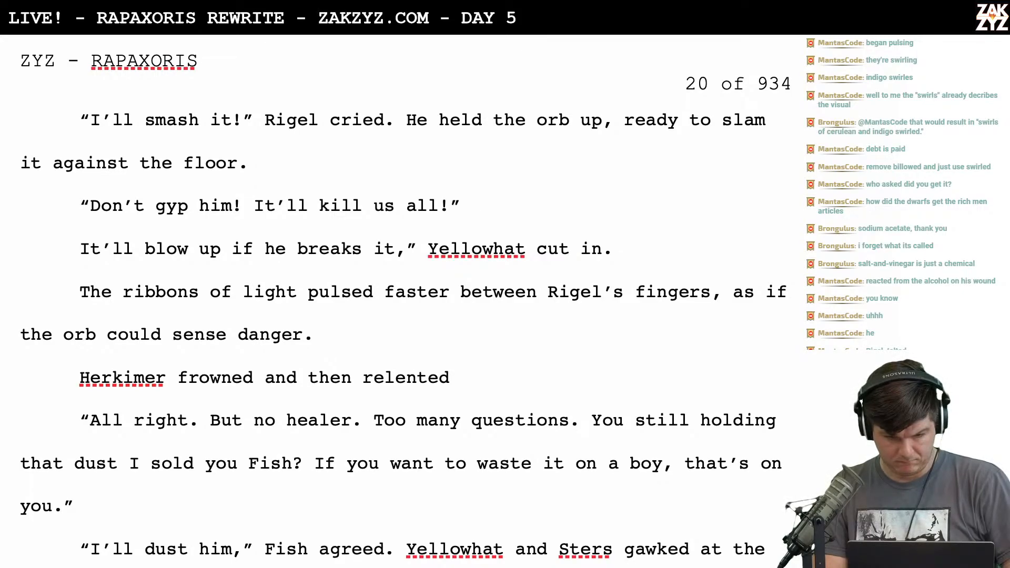
Delete the leftover "It'll blow up if he breaks it," and rejoin Yellowhat's line with its dialogue tag
{"action": "key", "text": "shift+Down"}
{"action": "key", "text": "shift+Left"}
{"action": "key", "text": "shift+Left"}
{"action": "key", "text": "shift+Left"}
{"action": "key", "text": "shift+Left"}
{"action": "key", "text": "shift+Left"}
{"action": "key", "text": "shift+Left"}
{"action": "key", "text": "BackSpace"}
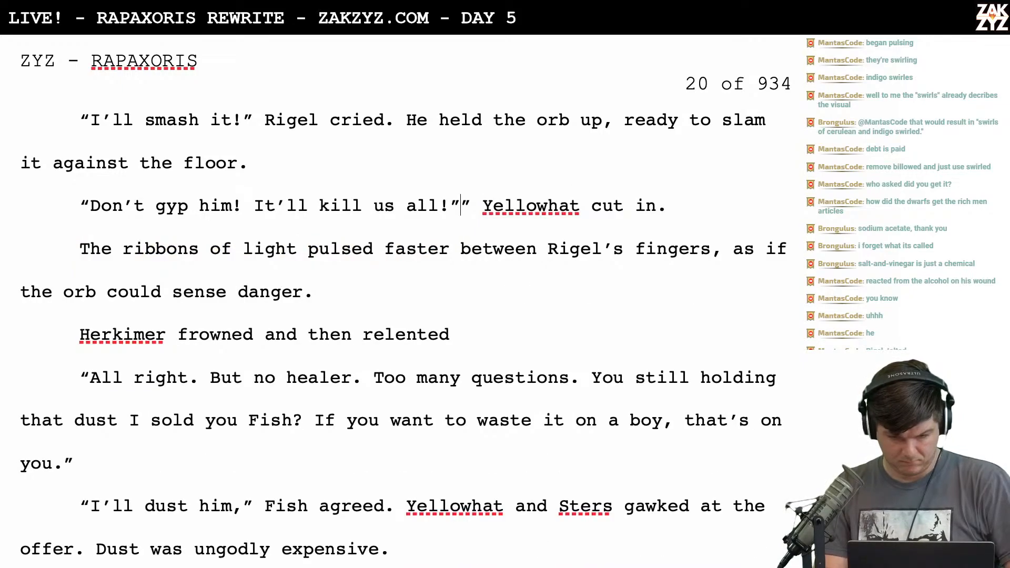
{"action": "key", "text": "BackSpace"}
Reword Yellowhat's line as "Don't gyp him. That thing might kill us all,"
{"action": "key", "text": "Left"}
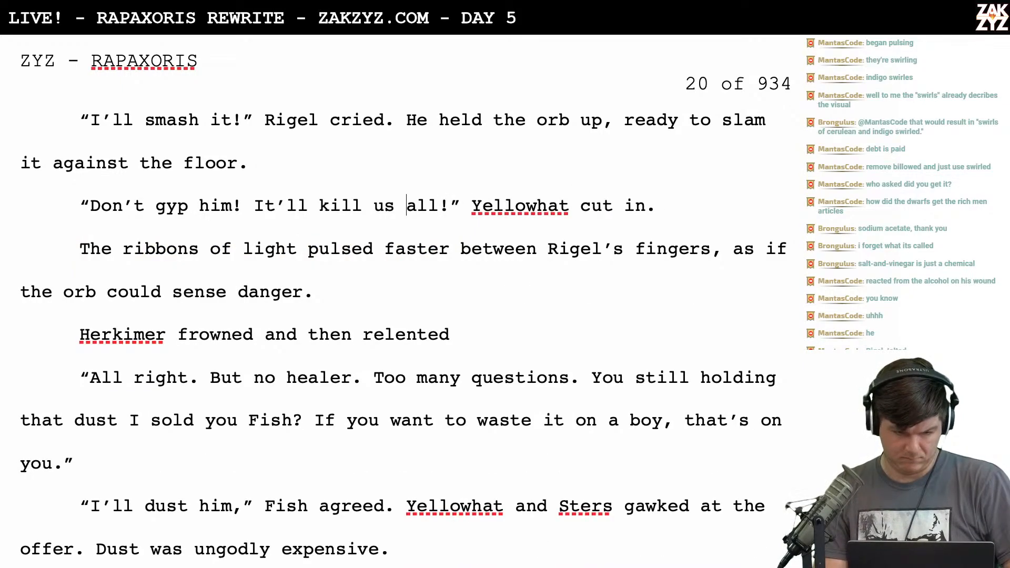
{"action": "key", "text": "BackSpace"}
{"action": "key", "text": "BackSpace"}
{"action": "key", "text": "BackSpace"}
{"action": "key", "text": "BackSpace"}
{"action": "key", "text": "BackSpace"}
{"action": "key", "text": "BackSpace"}
{"action": "key", "text": "BackSpace"}
{"action": "key", "text": "BackSpace"}
{"action": "key", "text": "BackSpace"}
{"action": "key", "text": "BackSpace"}
{"action": "key", "text": "BackSpace"}
{"action": "key", "text": "BackSpace"}
{"action": "key", "text": "BackSpace"}
{"action": "key", "text": "BackSpace"}
{"action": "key", "text": "BackSpace"}
{"action": "key", "text": "BackSpace"}
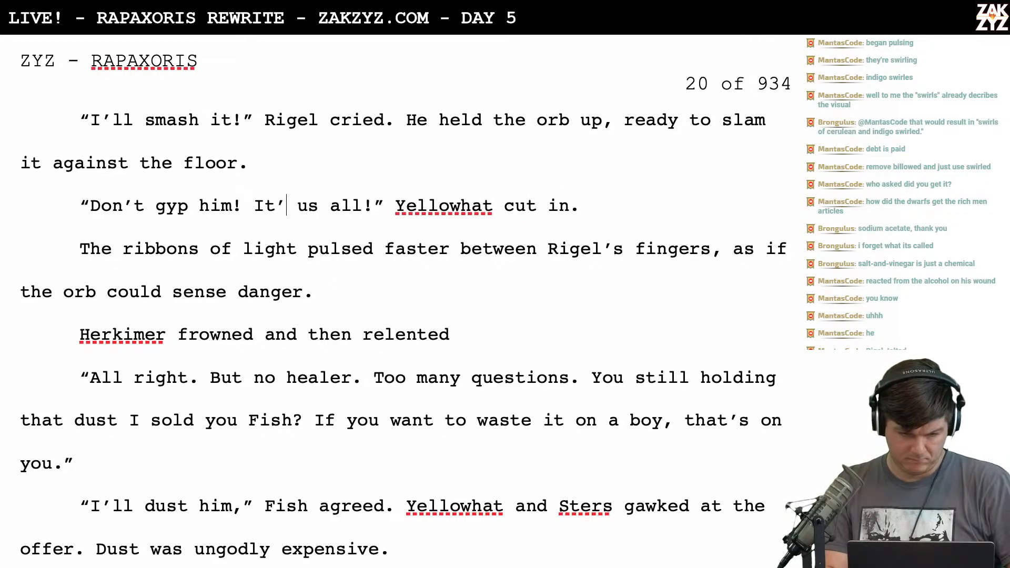
{"action": "type", "text": "him. That thing "}
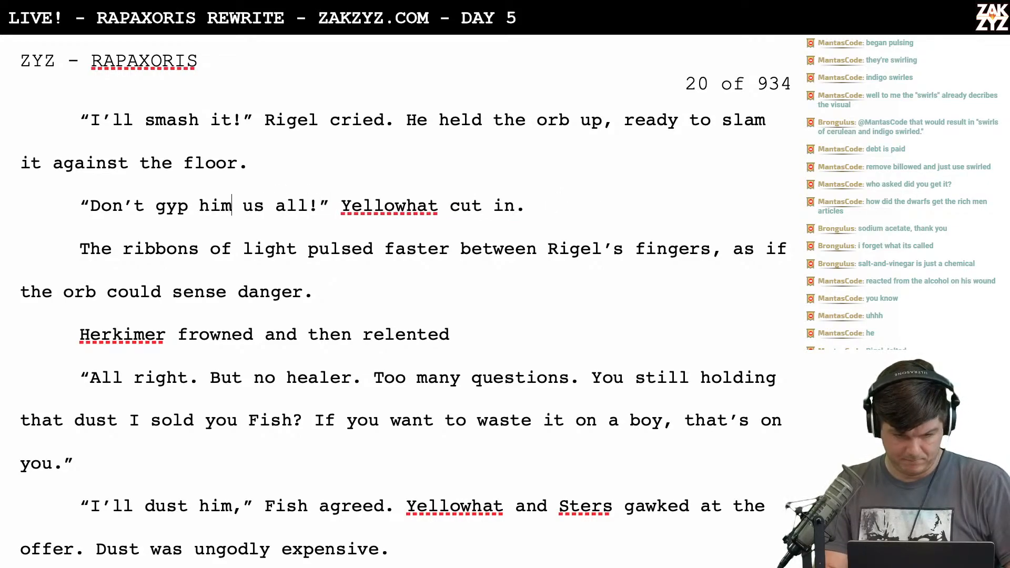
{"action": "type", "text": "might kill us a"}
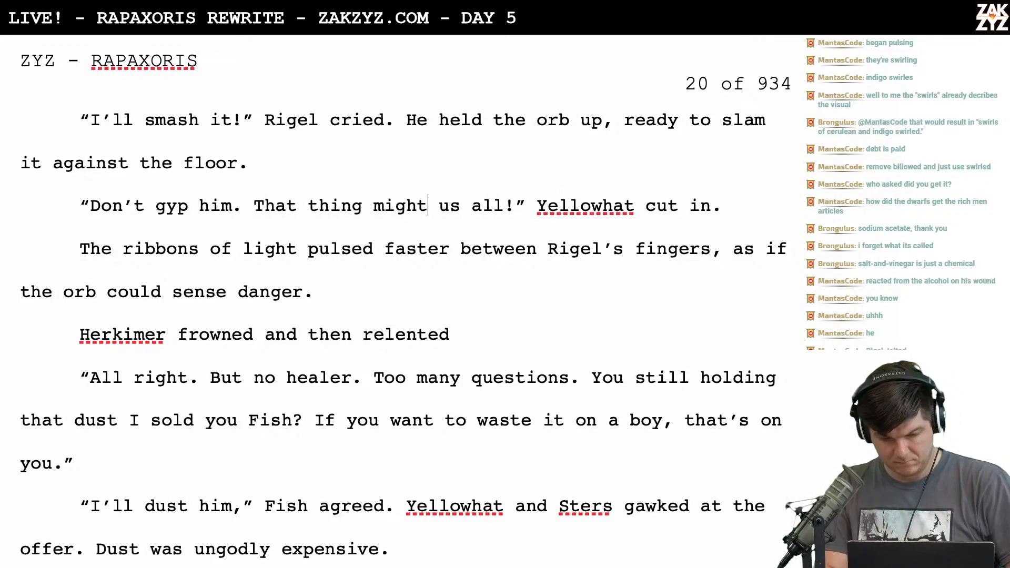
{"action": "type", "text": "ll,"}
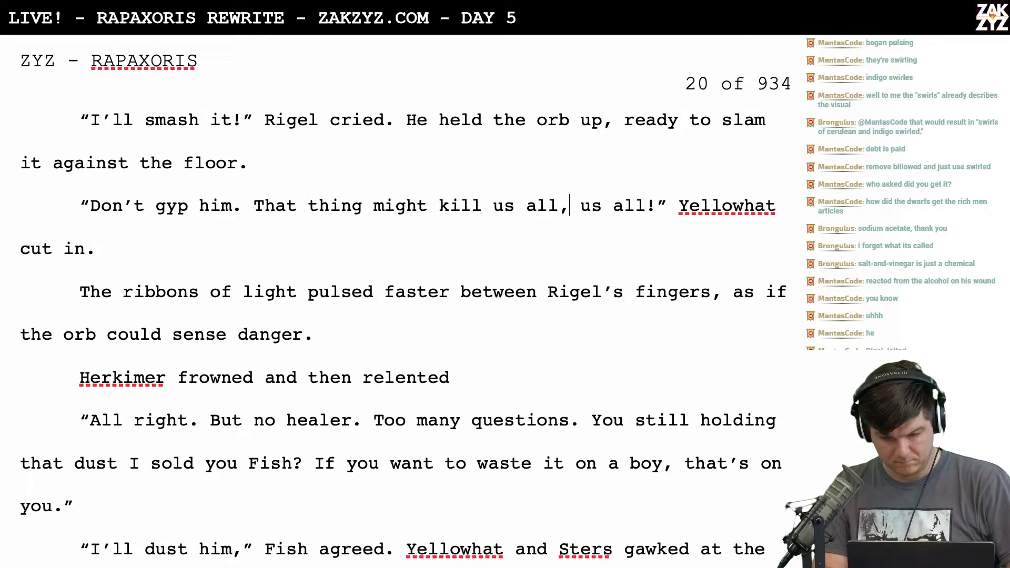
Delete the leftover "us all!" before the closing quotation mark of Yellowhat's line
{"action": "key", "text": "shift+Right"}
{"action": "key", "text": "shift+Right"}
{"action": "key", "text": "shift+Right"}
{"action": "key", "text": "shift+Right"}
{"action": "key", "text": "shift+Right"}
{"action": "key", "text": "shift+Right"}
{"action": "key", "text": "shift+Right"}
{"action": "key", "text": "shift+Right"}
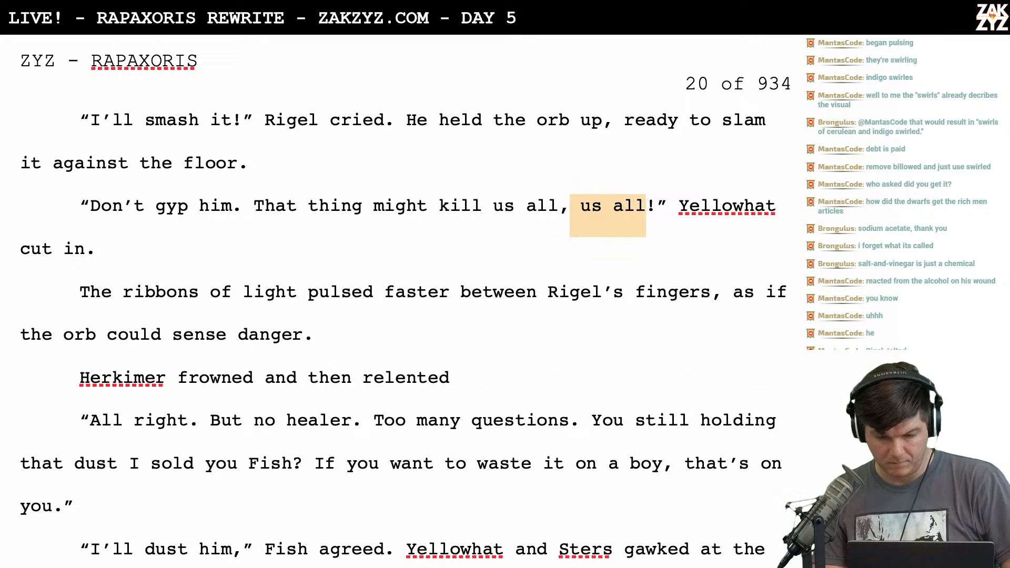
{"action": "key", "text": "BackSpace"}
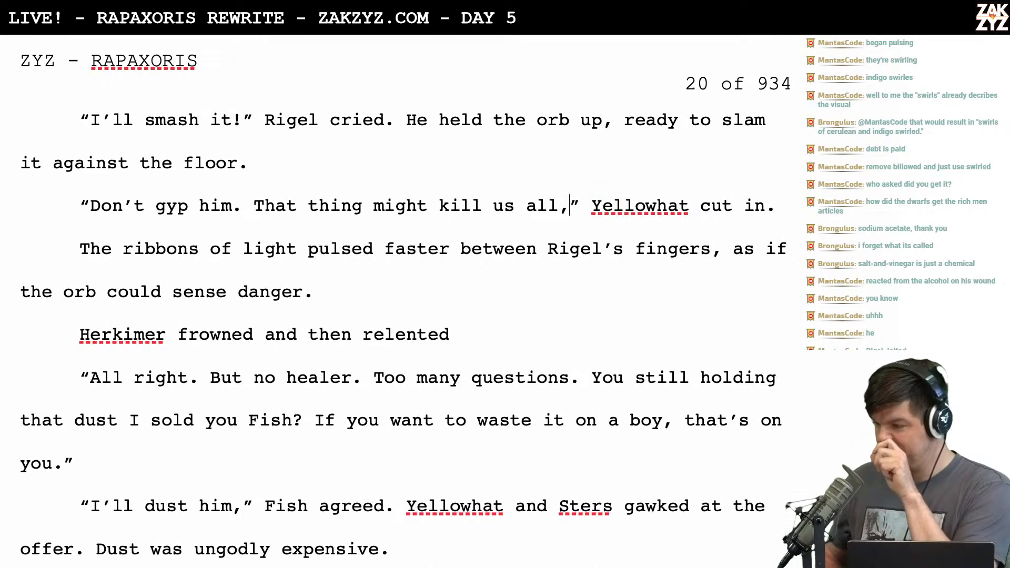
Delete the paragraph about the ribbons of light pulsing faster between Rigel's fingers
{"action": "scroll", "coordinate": [253, 204], "scroll_direction": "down", "scroll_amount": 1}
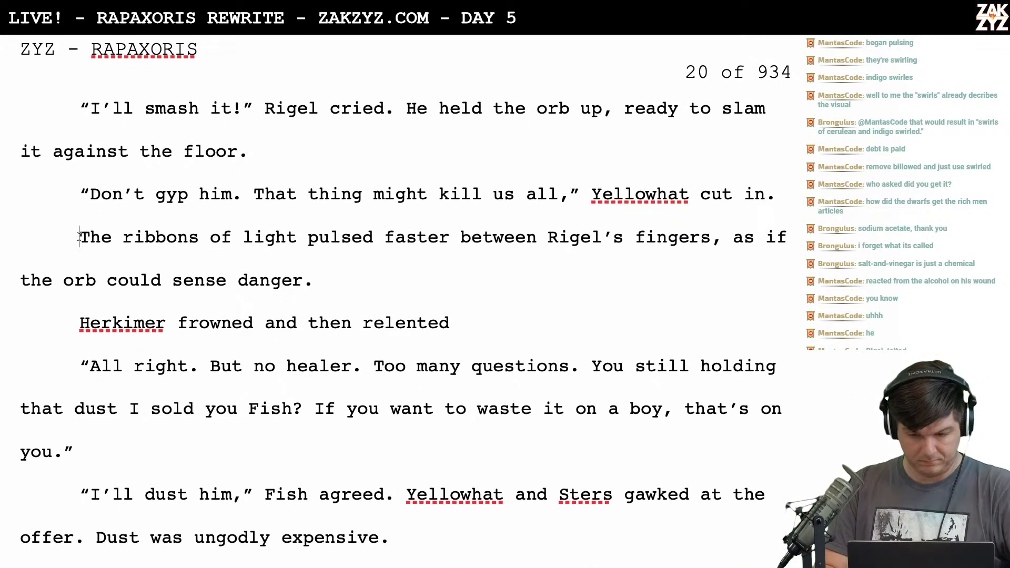
{"action": "key", "text": "End"}
{"action": "key", "text": "shift+Down"}
{"action": "key", "text": "shift+End"}
{"action": "key", "text": "BackSpace"}
{"action": "key", "text": "BackSpace"}
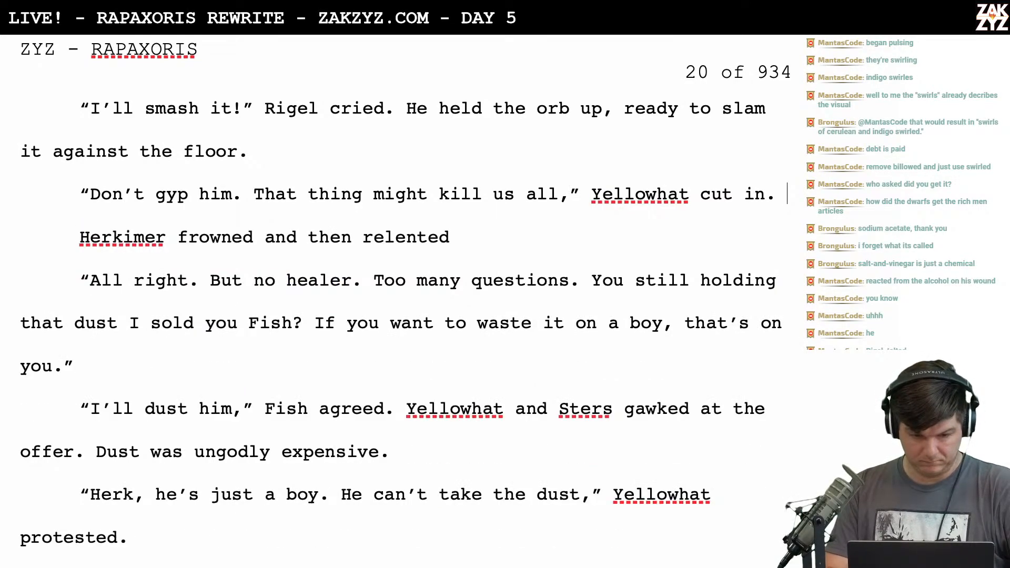
Split off "and then relented" and reword Herkimer's reaction as "Herkimer scowled, about to bark something at Hat"
{"action": "left_click", "coordinate": [265, 238]}
{"action": "key", "text": "Return"}
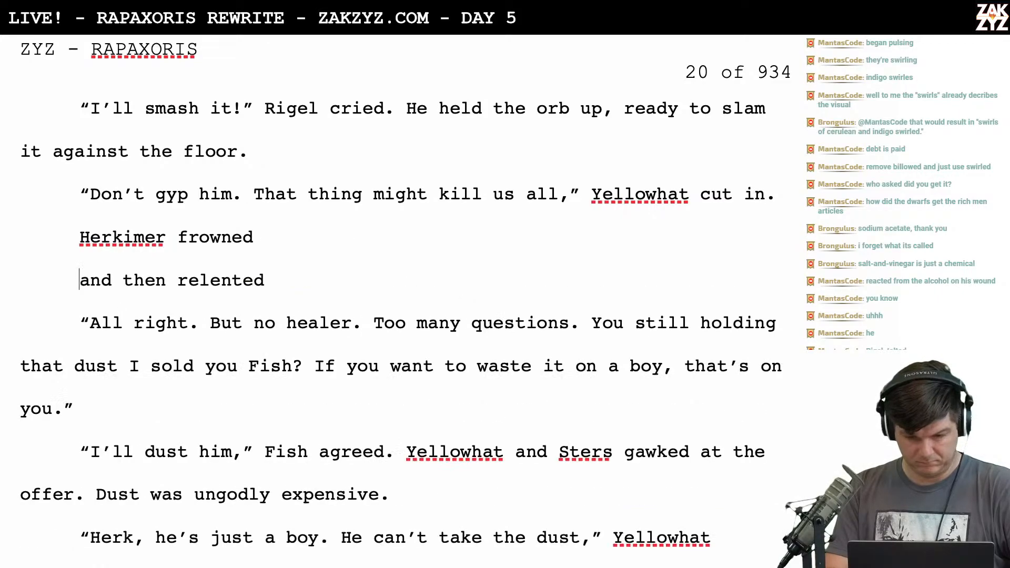
{"action": "key", "text": "BackSpace"}
{"action": "type", "text": ",zb o"}
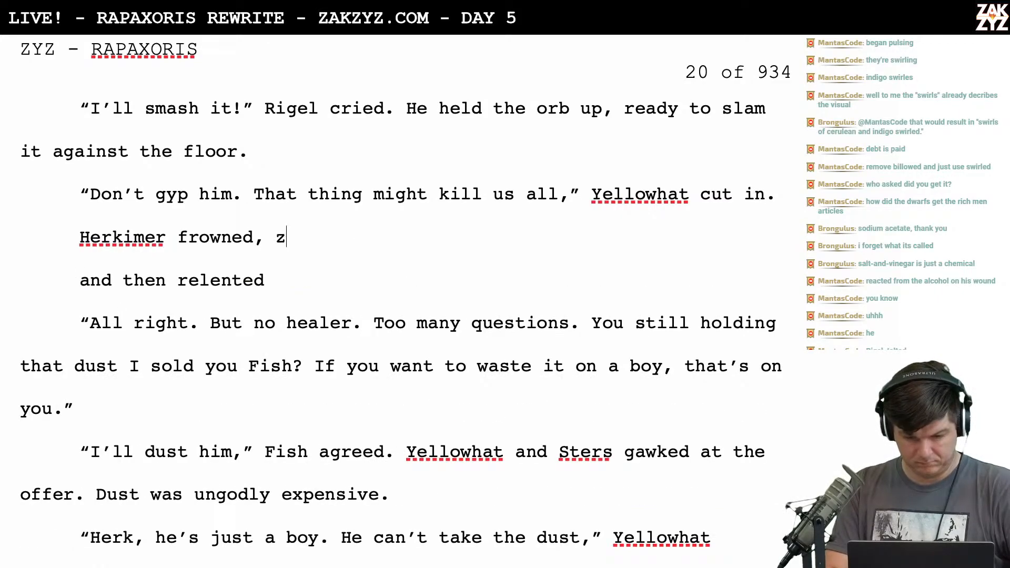
{"action": "key", "text": "BackSpace"}
{"action": "key", "text": "BackSpace"}
{"action": "key", "text": "BackSpace"}
{"action": "key", "text": "BackSpace"}
{"action": "key", "text": "BackSpace"}
{"action": "key", "text": "BackSpace"}
{"action": "key", "text": "BackSpace"}
{"action": "key", "text": "BackSpace"}
{"action": "key", "text": "BackSpace"}
{"action": "key", "text": "BackSpace"}
{"action": "key", "text": "BackSpace"}
{"action": "key", "text": "BackSpace"}
{"action": "key", "text": "BackSpace"}
{"action": "key", "text": "BackSpace"}
{"action": "type", "text": "a"}
{"action": "key", "text": "BackSpace"}
{"action": "type", "text": "a"}
{"action": "key", "text": "BackSpace"}
{"action": "type", "text": "sco"}
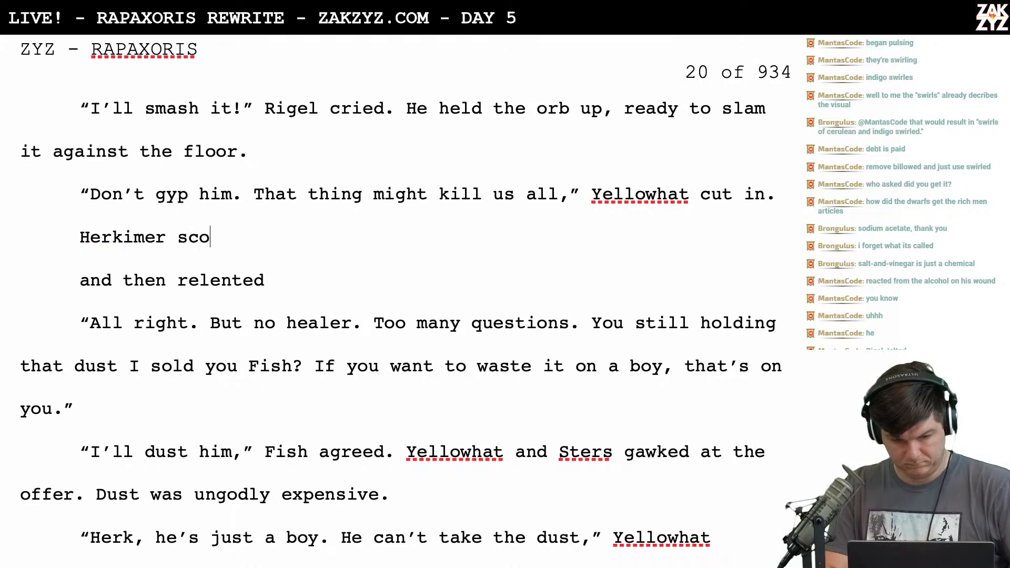
{"action": "type", "text": "wled, about to b"}
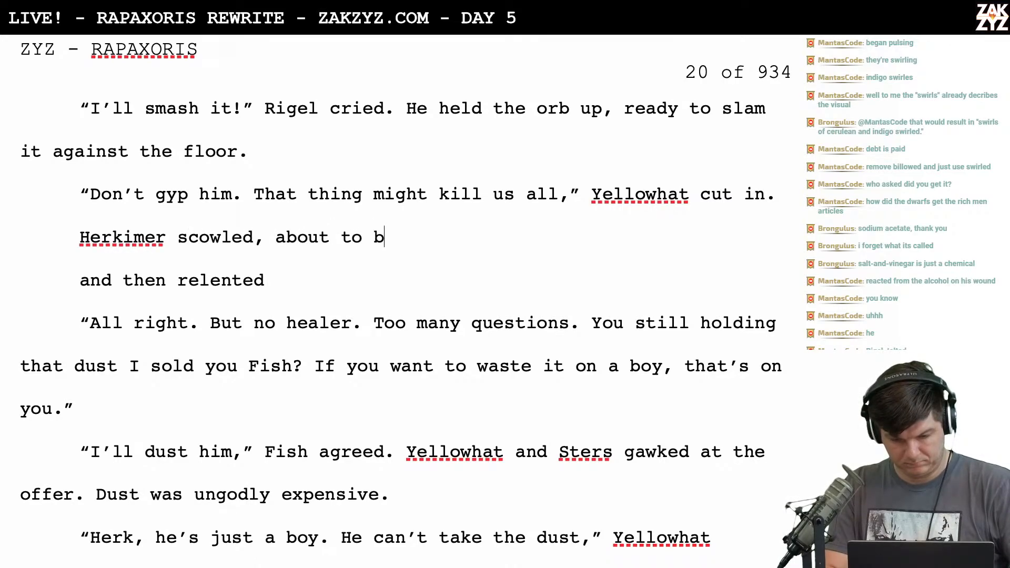
{"action": "type", "text": "ark something at yellowhat"}
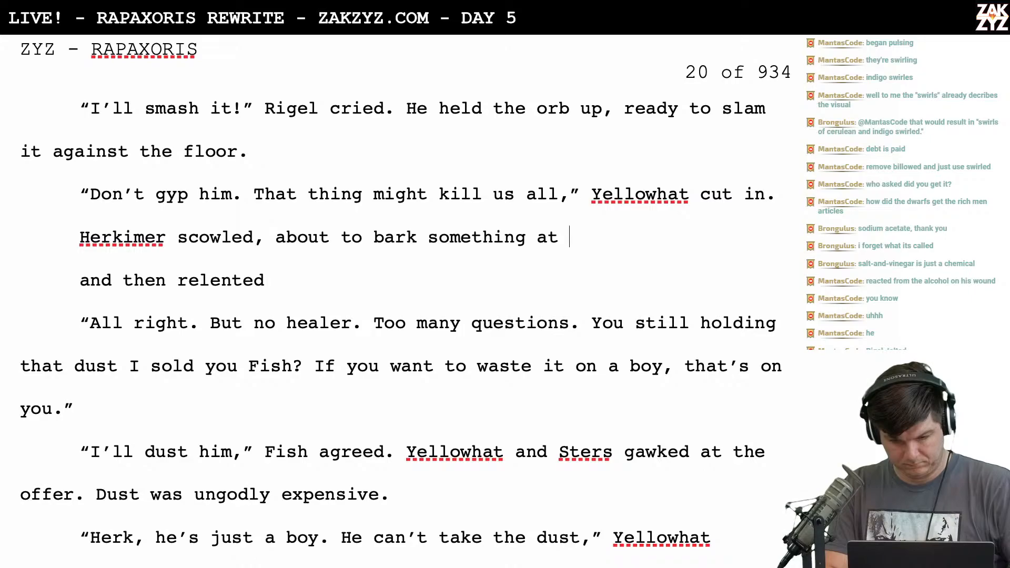
{"action": "key", "text": "BackSpace"}
{"action": "key", "text": "BackSpace"}
{"action": "key", "text": "BackSpace"}
{"action": "key", "text": "BackSpace"}
{"action": "key", "text": "BackSpace"}
{"action": "key", "text": "BackSpace"}
{"action": "key", "text": "BackSpace"}
{"action": "key", "text": "BackSpace"}
{"action": "key", "text": "BackSpace"}
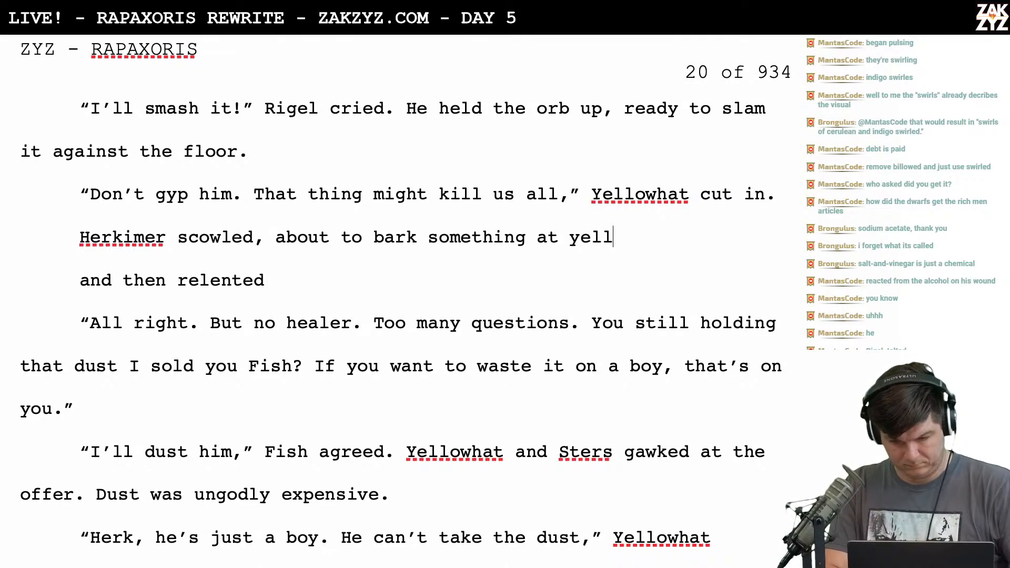
{"action": "type", "text": "Y"}
{"action": "key", "text": "BackSpace"}
{"action": "type", "text": "Hat,"}
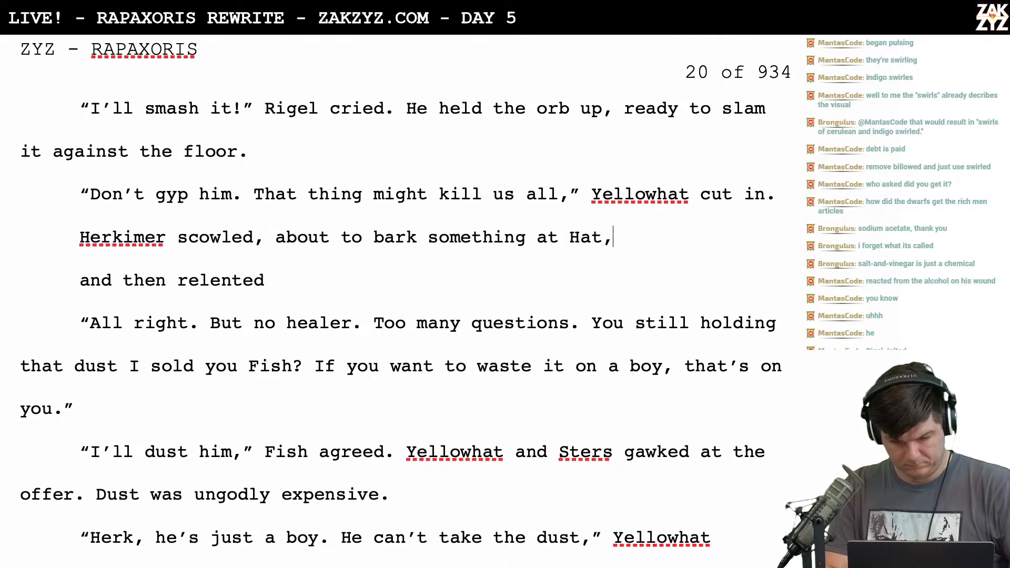
End Herkimer's scowl sentence with a period and add "He saw the other men's faces and relented."
{"action": "type", "text": ". But"}
{"action": "key", "text": "BackSpace"}
{"action": "key", "text": "BackSpace"}
{"action": "key", "text": "BackSpace"}
{"action": "type", "text": "The"}
{"action": "key", "text": "BackSpace"}
{"action": "key", "text": "BackSpace"}
{"action": "key", "text": "BackSpace"}
{"action": "type", "text": "He saw the oth"}
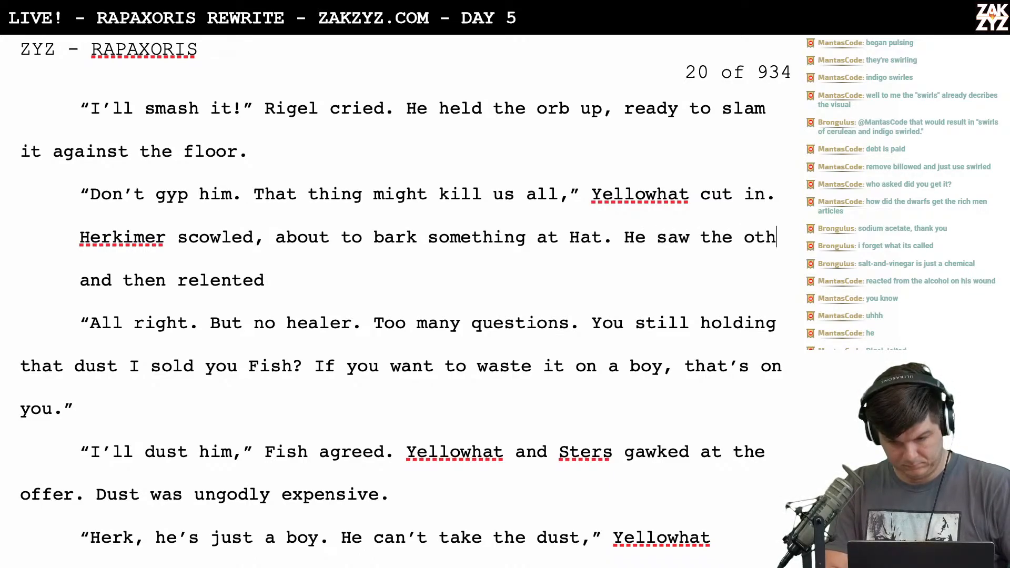
{"action": "type", "text": "er men's faces "}
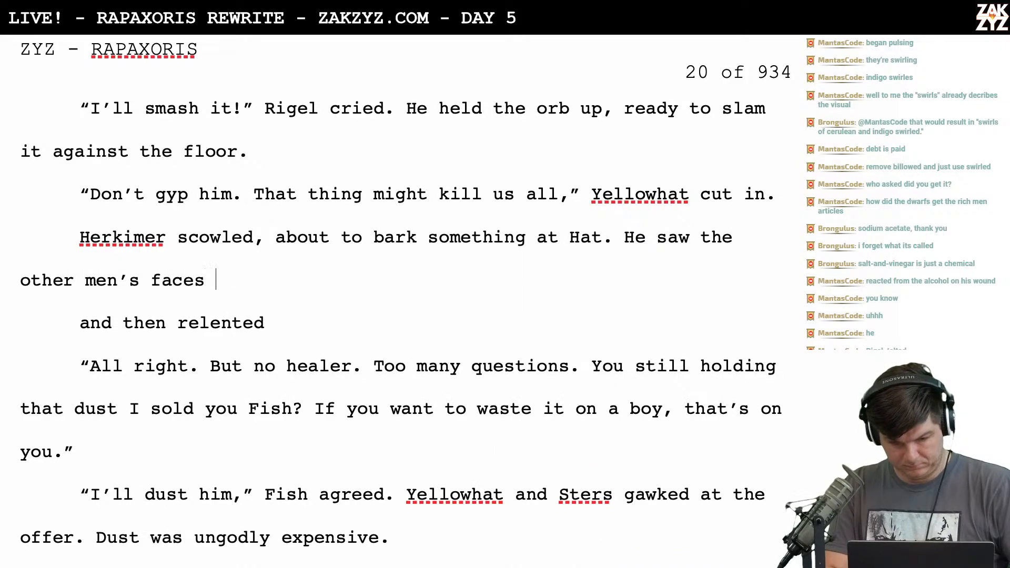
{"action": "type", "text": "and relented."}
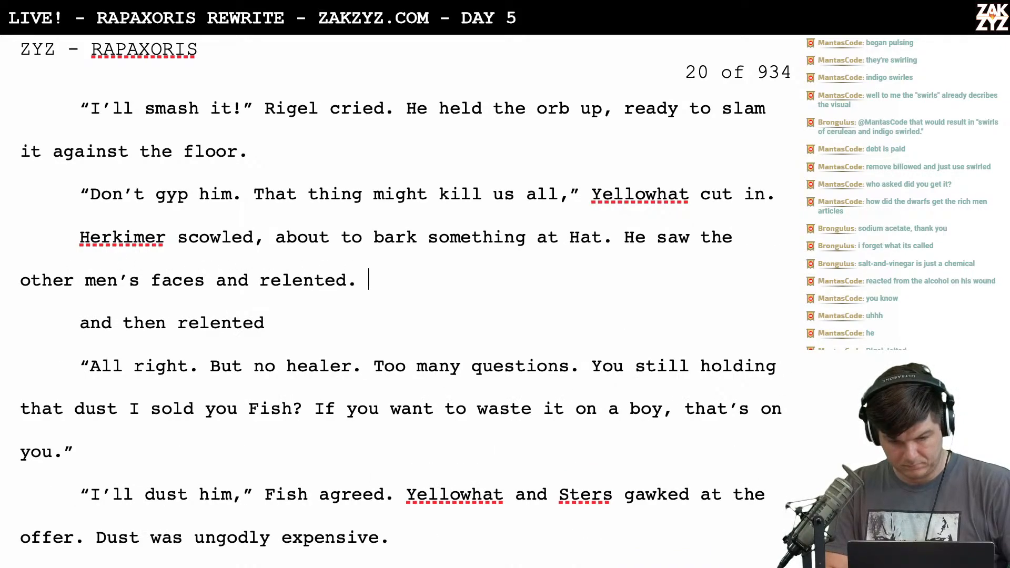
Delete the leftover "and then relented" line below Herkimer's reaction
{"action": "key", "text": "shift+Down"}
{"action": "key", "text": "BackSpace"}
{"action": "key", "text": "BackSpace"}
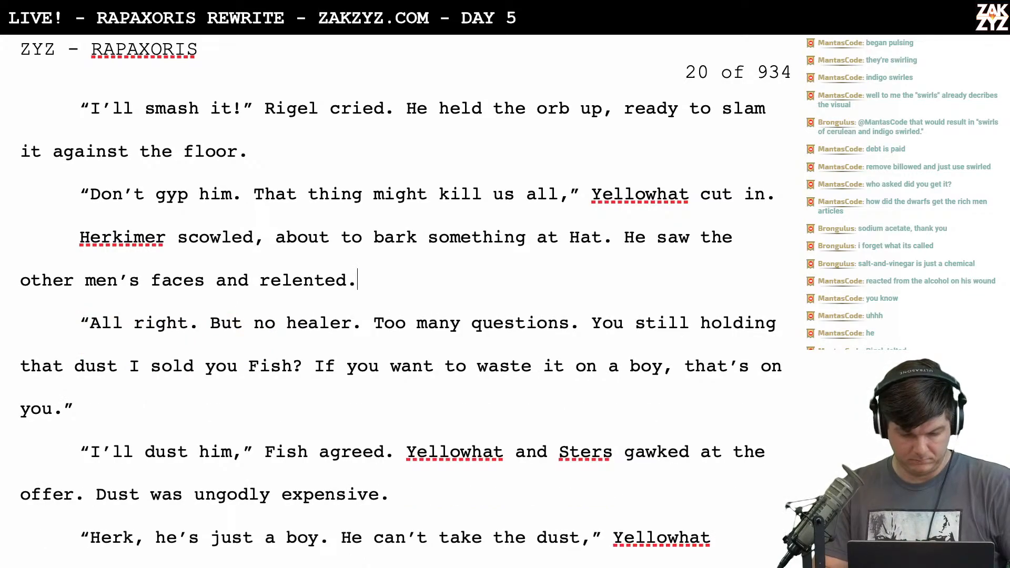
Rewrite the question following "Too many questions." as "You still have that dust I sold you, Fish?"
{"action": "scroll", "coordinate": [400, 284], "scroll_direction": "down", "scroll_amount": 1}
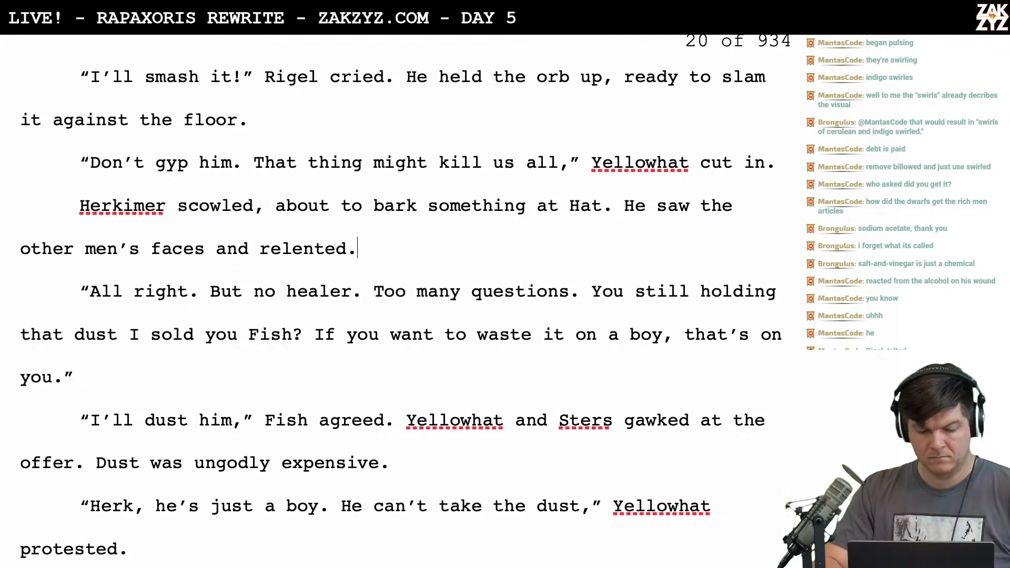
{"action": "scroll", "coordinate": [405, 302], "scroll_direction": "down", "scroll_amount": 2}
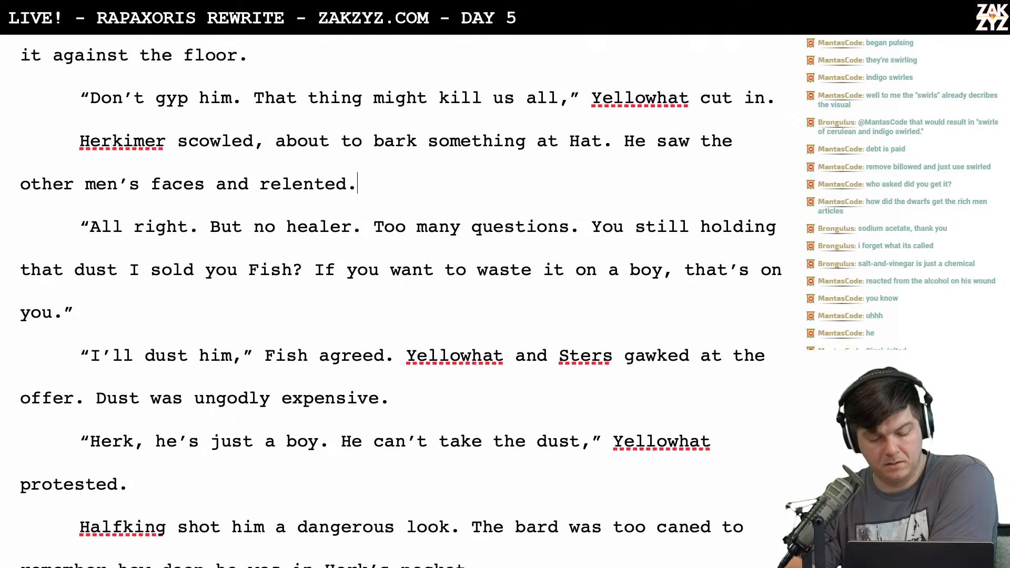
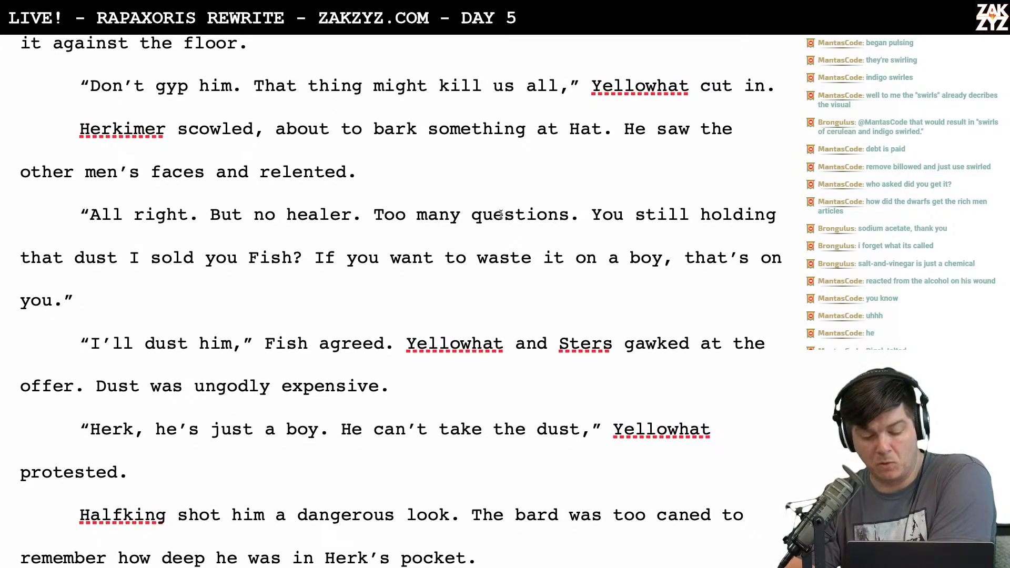
{"action": "left_click", "coordinate": [588, 221]}
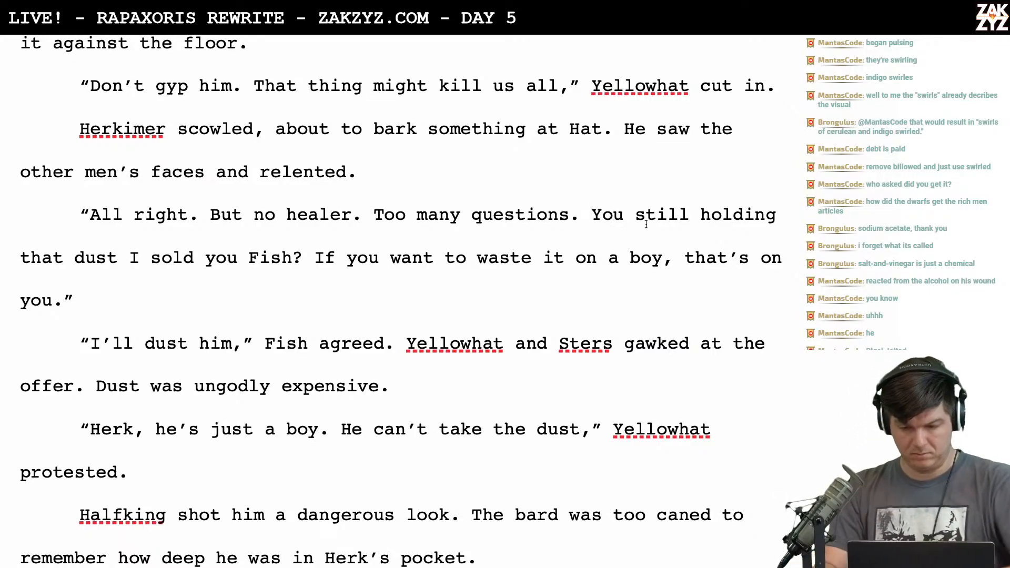
{"action": "key", "text": "Return"}
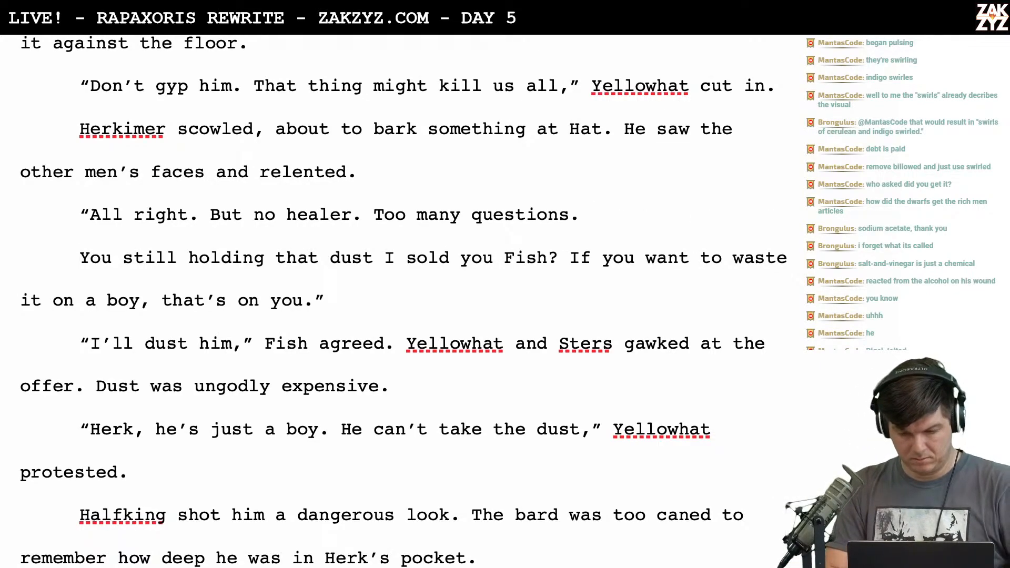
{"action": "type", "text": "You still ha"}
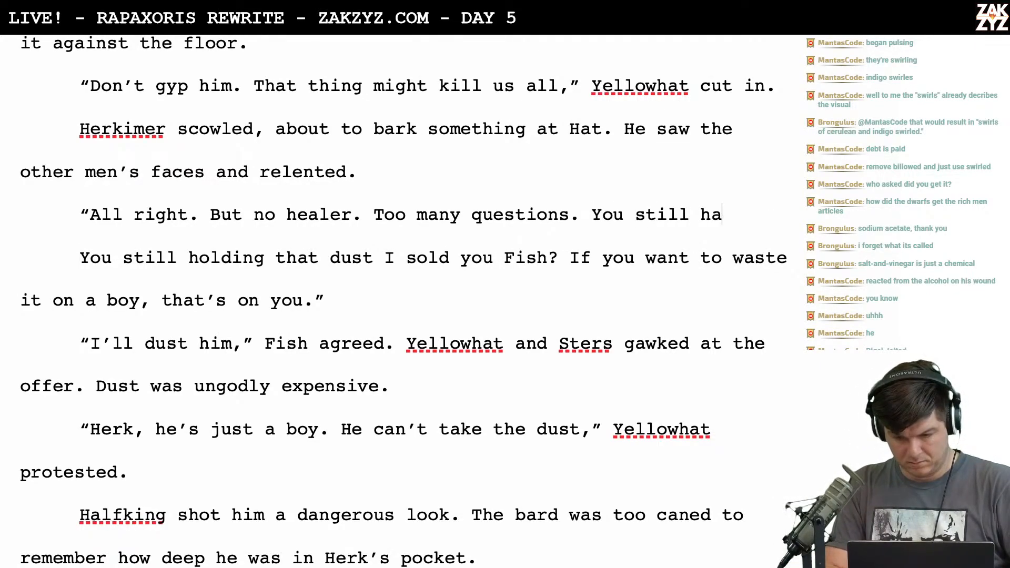
{"action": "type", "text": "ve that dust I sold you, Fish?"}
Delete the leftover "You still holding that dust I sold you Fish?" and rejoin the rest of Herkimer's line
{"action": "key", "text": "shift+Down"}
{"action": "key", "text": "shift+Right"}
{"action": "key", "text": "shift+Right"}
{"action": "key", "text": "shift+Right"}
{"action": "key", "text": "shift+Right"}
{"action": "key", "text": "shift+Right"}
{"action": "key", "text": "shift+Right"}
{"action": "key", "text": "shift+Right"}
{"action": "key", "text": "shift+Right"}
{"action": "key", "text": "shift+Right"}
{"action": "key", "text": "shift+Right"}
{"action": "key", "text": "shift+Right"}
{"action": "key", "text": "shift+Right"}
{"action": "key", "text": "shift+Right"}
{"action": "key", "text": "shift+Right"}
{"action": "key", "text": "shift+Right"}
{"action": "key", "text": "shift+Right"}
{"action": "key", "text": "shift+Right"}
{"action": "key", "text": "shift+Right"}
{"action": "key", "text": "shift+Right"}
{"action": "key", "text": "shift+Right"}
{"action": "key", "text": "shift+Right"}
{"action": "key", "text": "shift+Right"}
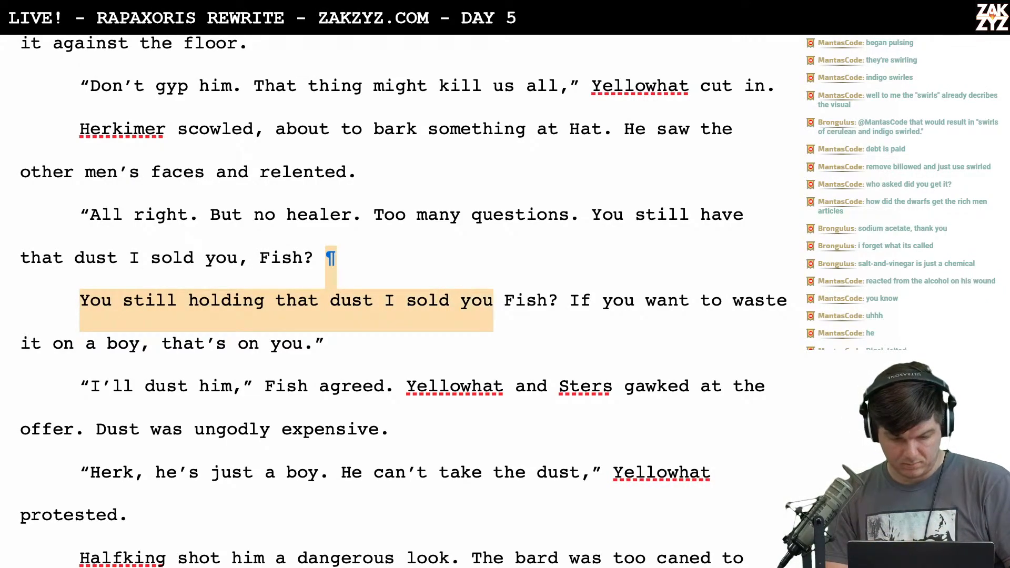
{"action": "key", "text": "BackSpace"}
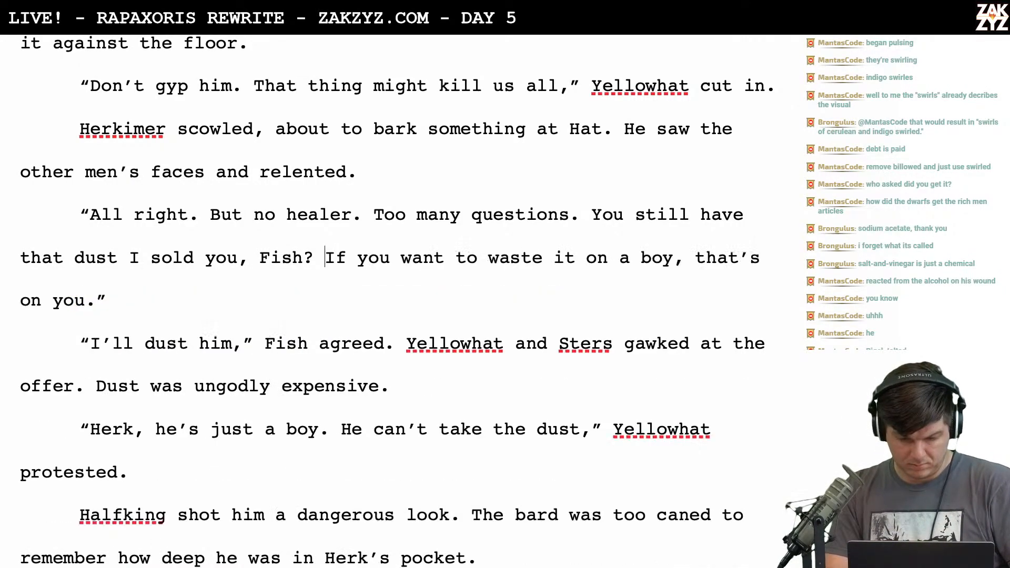
Drop "If" so Herkimer's sentence after the question to Fish begins with "You want to waste it"
{"action": "key", "text": "BackSpace"}
{"action": "key", "text": "BackSpace"}
{"action": "key", "text": "BackSpace"}
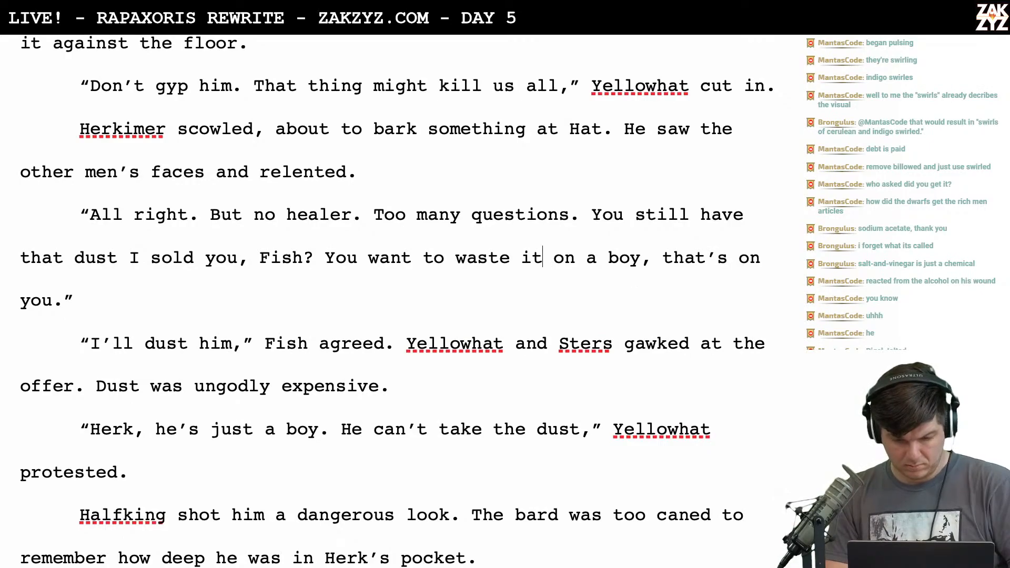
Replace "on a boy" with "on him" in Herkimer's sentence about wasting the dust
{"action": "left_click", "coordinate": [548, 257]}
{"action": "type", "text": ","}
{"action": "key", "text": "shift+Right"}
{"action": "key", "text": "shift+Right"}
{"action": "key", "text": "shift+Right"}
{"action": "key", "text": "shift+Right"}
{"action": "key", "text": "shift+Right"}
{"action": "key", "text": "shift+Right"}
{"action": "key", "text": "shift+Right"}
{"action": "key", "text": "shift+Right"}
{"action": "key", "text": "shift+Right"}
{"action": "key", "text": "shift+Right"}
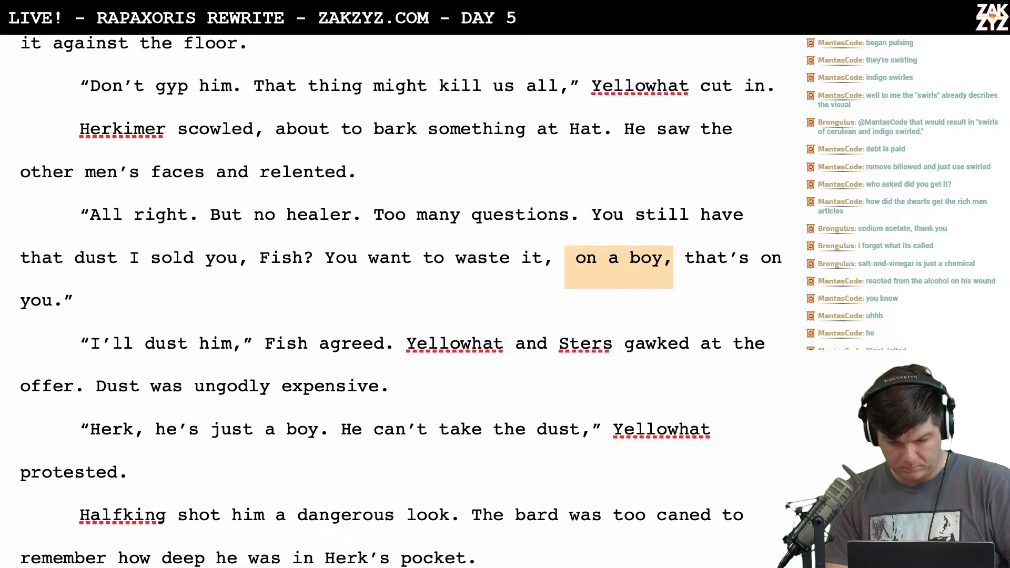
{"action": "key", "text": "BackSpace"}
{"action": "type", "text": "on this ba"}
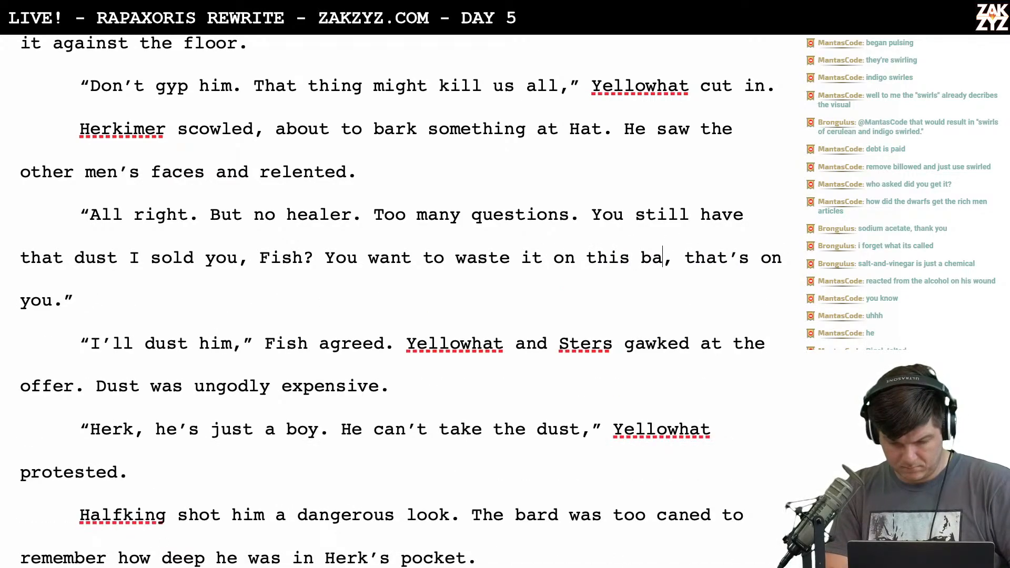
{"action": "type", "text": "st"}
{"action": "key", "text": "BackSpace"}
{"action": "key", "text": "BackSpace"}
{"action": "key", "text": "BackSpace"}
{"action": "key", "text": "BackSpace"}
{"action": "key", "text": "BackSpace"}
{"action": "key", "text": "BackSpace"}
{"action": "key", "text": "BackSpace"}
{"action": "key", "text": "BackSpace"}
{"action": "key", "text": "BackSpace"}
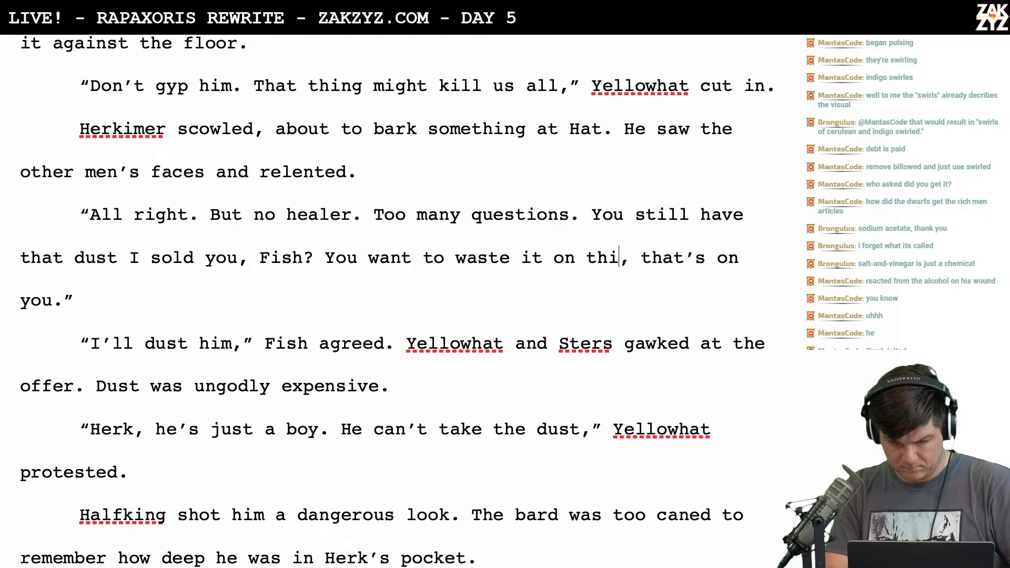
{"action": "key", "text": "BackSpace"}
{"action": "key", "text": "BackSpace"}
{"action": "key", "text": "BackSpace"}
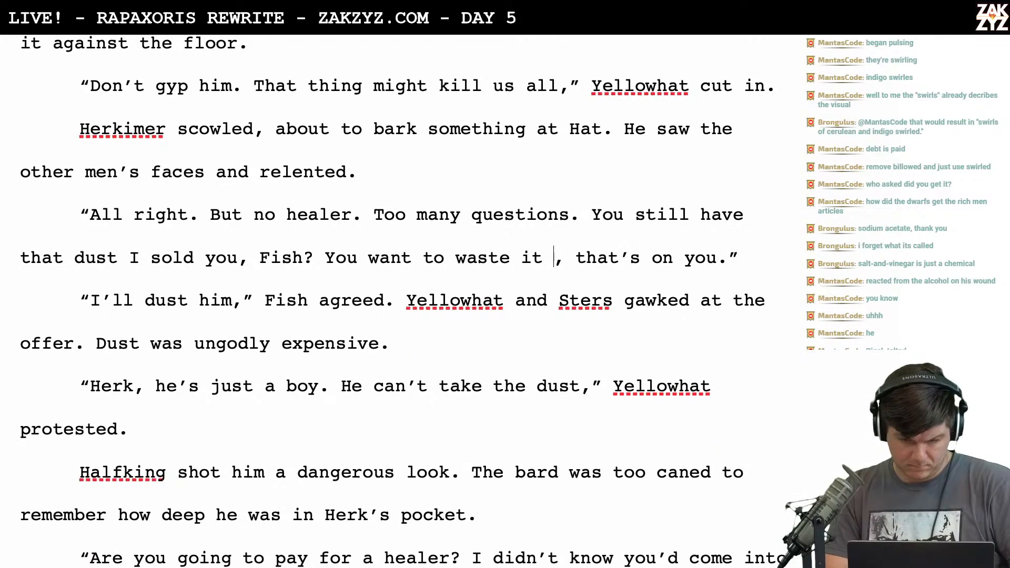
{"action": "type", "text": "oh"}
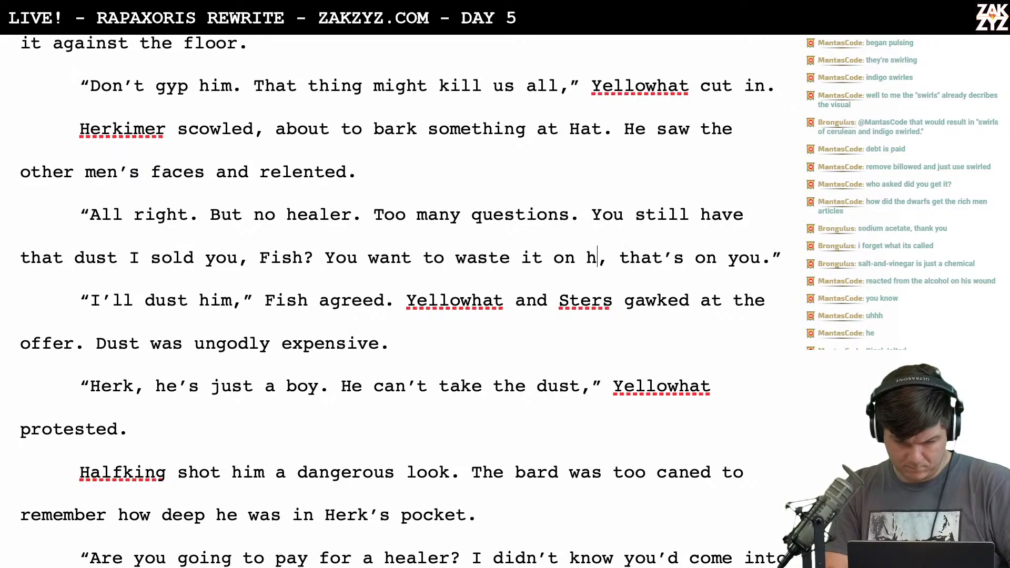
{"action": "type", "text": " him"}
Split off Herkimer's "You want to waste it on him" sentence and try a replacement before it starting "If you want to squander it on"
{"action": "scroll", "coordinate": [622, 270], "scroll_direction": "down", "scroll_amount": 1}
{"action": "scroll", "coordinate": [623, 270], "scroll_direction": "up", "scroll_amount": 1}
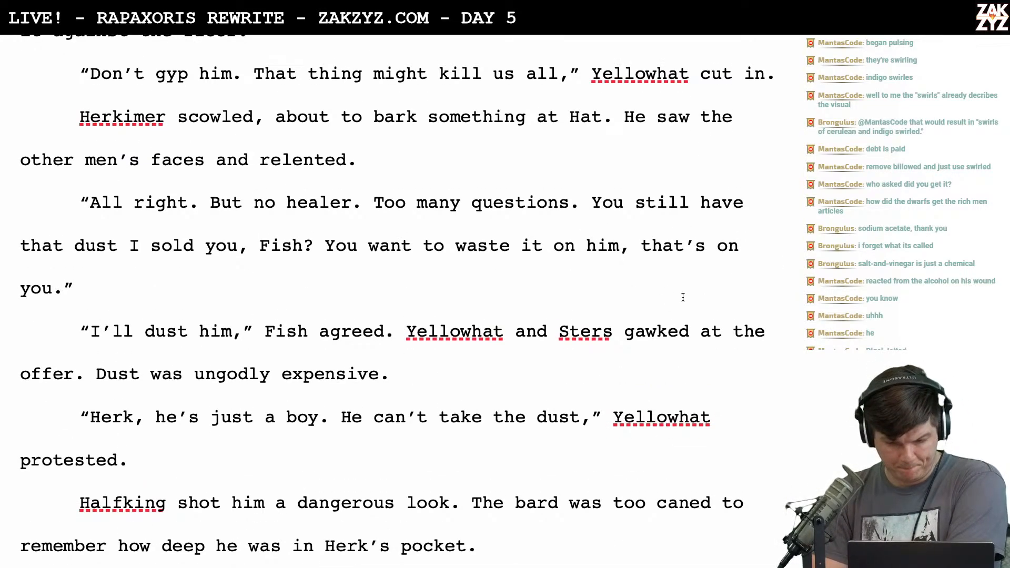
{"action": "scroll", "coordinate": [554, 271], "scroll_direction": "down", "scroll_amount": 1}
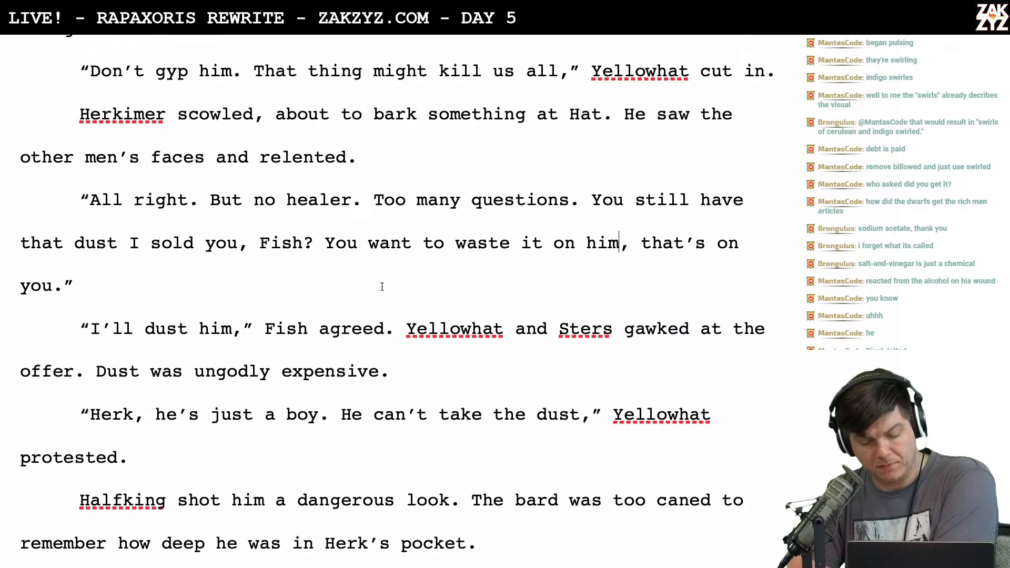
{"action": "scroll", "coordinate": [318, 260], "scroll_direction": "down", "scroll_amount": 1}
{"action": "left_click", "coordinate": [304, 232]}
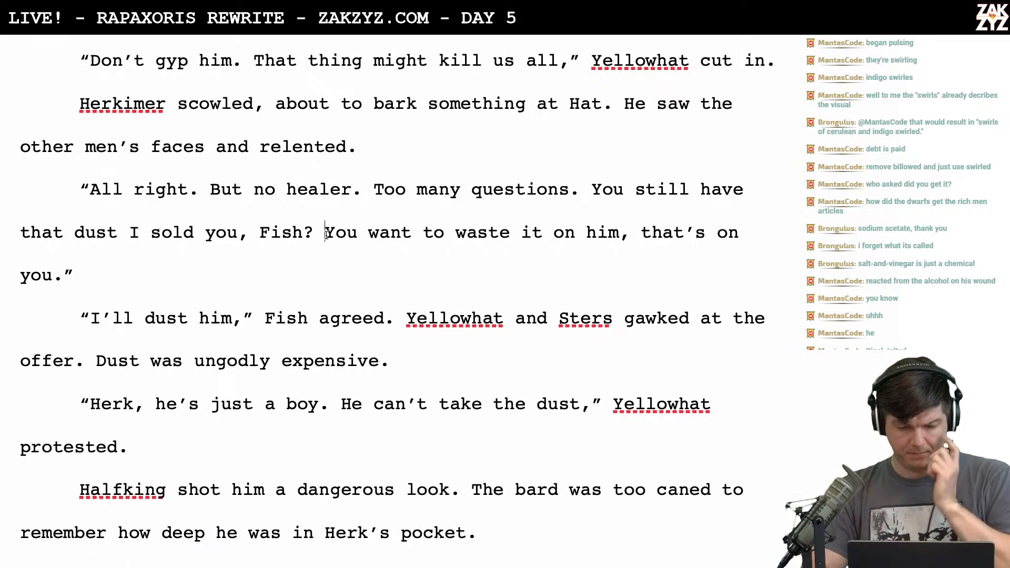
{"action": "key", "text": "Return"}
{"action": "type", "text": "If you want to squande"}
{"action": "key", "text": "BackSpace"}
{"action": "type", "text": "der it on"}
{"action": "key", "text": "BackSpace"}
{"action": "key", "text": "BackSpace"}
{"action": "key", "text": "BackSpace"}
{"action": "key", "text": "BackSpace"}
{"action": "key", "text": "BackSpace"}
{"action": "key", "text": "BackSpace"}
{"action": "key", "text": "BackSpace"}
{"action": "key", "text": "BackSpace"}
{"action": "key", "text": "BackSpace"}
{"action": "key", "text": "BackSpace"}
{"action": "key", "text": "BackSpace"}
{"action": "key", "text": "BackSpace"}
{"action": "key", "text": "BackSpace"}
{"action": "key", "text": "BackSpace"}
{"action": "key", "text": "BackSpace"}
{"action": "key", "text": "BackSpace"}
{"action": "key", "text": "BackSpace"}
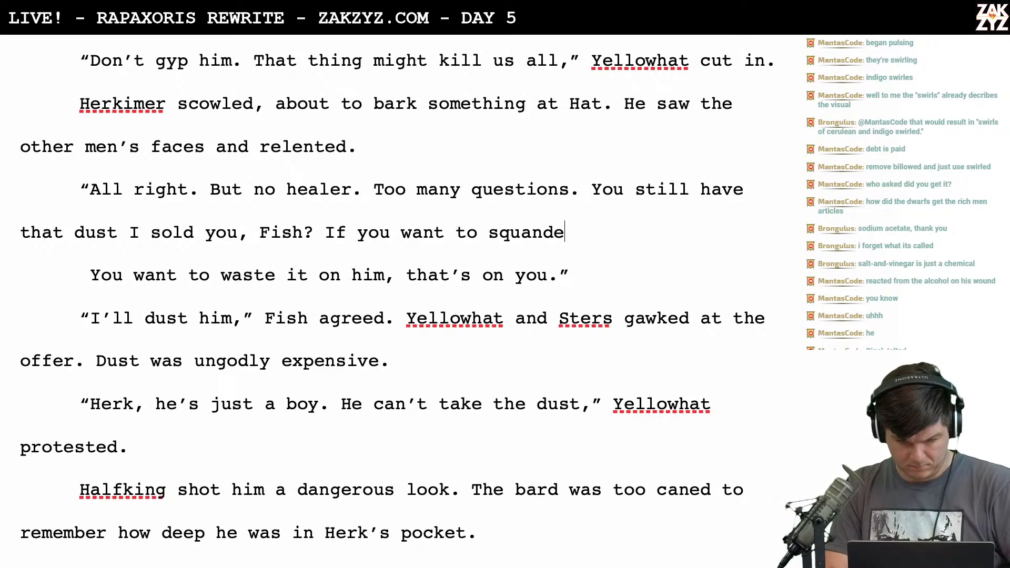
Try the wording "to waste it on this little shit" after "If you want", clearing the attempt back to "If"
{"action": "type", "text": "to w"}
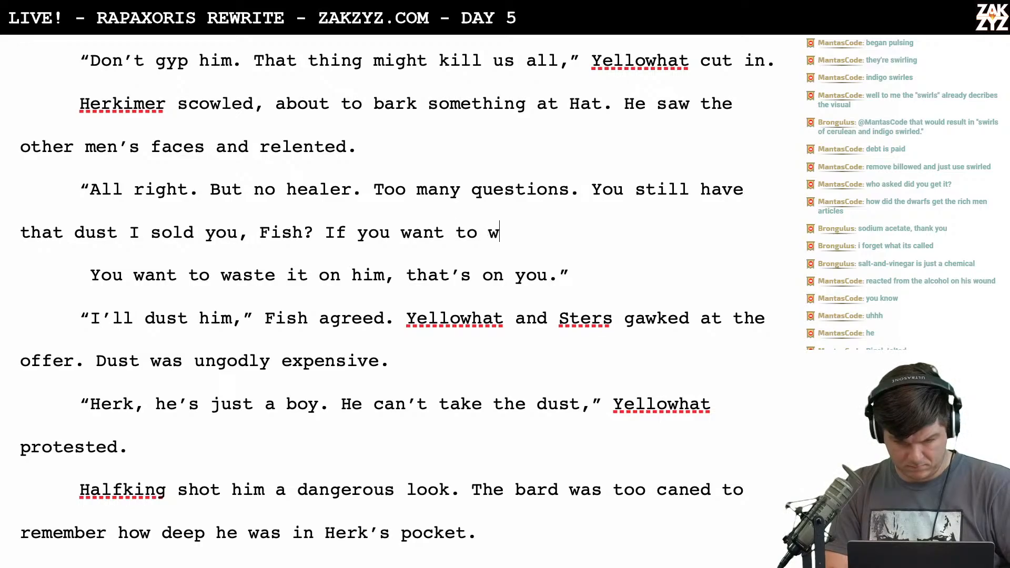
{"action": "type", "text": "aste it on this l"}
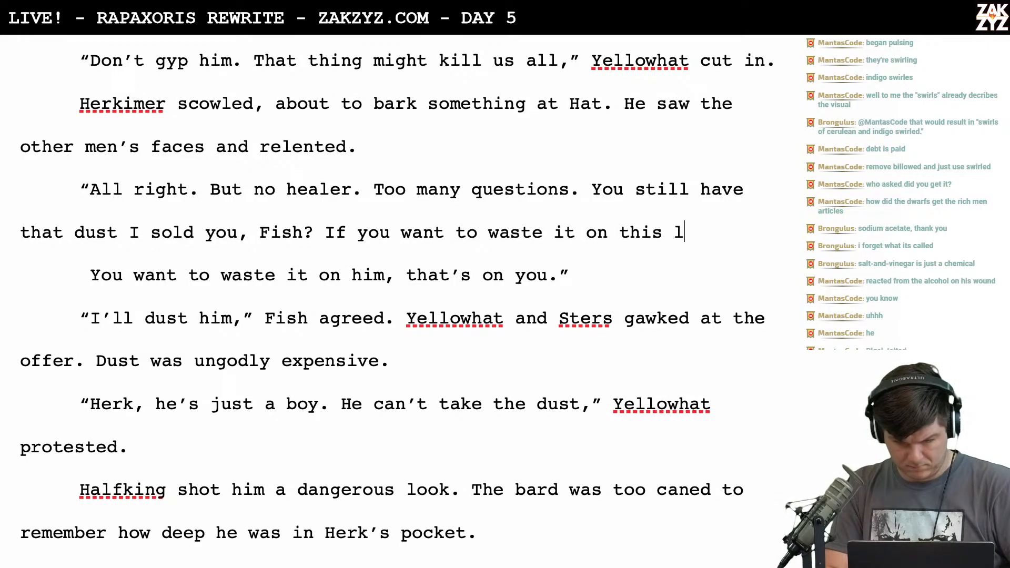
{"action": "type", "text": "ittle shit"}
{"action": "key", "text": "BackSpace"}
{"action": "key", "text": "BackSpace"}
{"action": "key", "text": "BackSpace"}
{"action": "key", "text": "BackSpace"}
{"action": "key", "text": "BackSpace"}
{"action": "key", "text": "BackSpace"}
{"action": "key", "text": "BackSpace"}
{"action": "key", "text": "BackSpace"}
{"action": "key", "text": "BackSpace"}
{"action": "key", "text": "BackSpace"}
{"action": "key", "text": "BackSpace"}
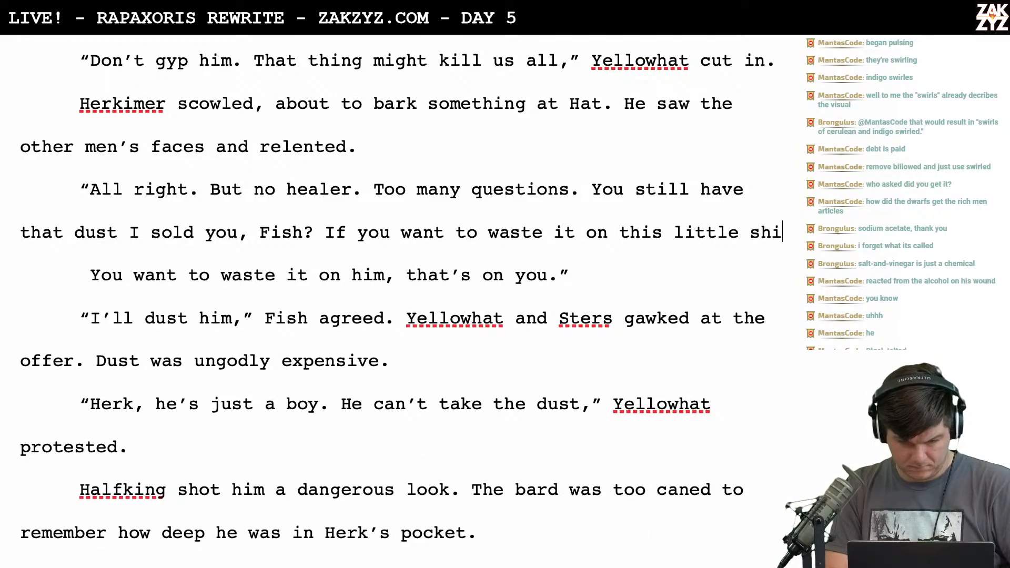
{"action": "key", "text": "BackSpace"}
{"action": "key", "text": "BackSpace"}
{"action": "key", "text": "BackSpace"}
{"action": "key", "text": "BackSpace"}
{"action": "key", "text": "BackSpace"}
{"action": "key", "text": "BackSpace"}
{"action": "key", "text": "BackSpace"}
{"action": "key", "text": "BackSpace"}
{"action": "key", "text": "BackSpace"}
{"action": "key", "text": "BackSpace"}
{"action": "key", "text": "BackSpace"}
{"action": "key", "text": "BackSpace"}
{"action": "key", "text": "BackSpace"}
{"action": "key", "text": "BackSpace"}
{"action": "key", "text": "BackSpace"}
{"action": "key", "text": "BackSpace"}
{"action": "key", "text": "BackSpace"}
{"action": "key", "text": "BackSpace"}
{"action": "key", "text": "BackSpace"}
{"action": "key", "text": "BackSpace"}
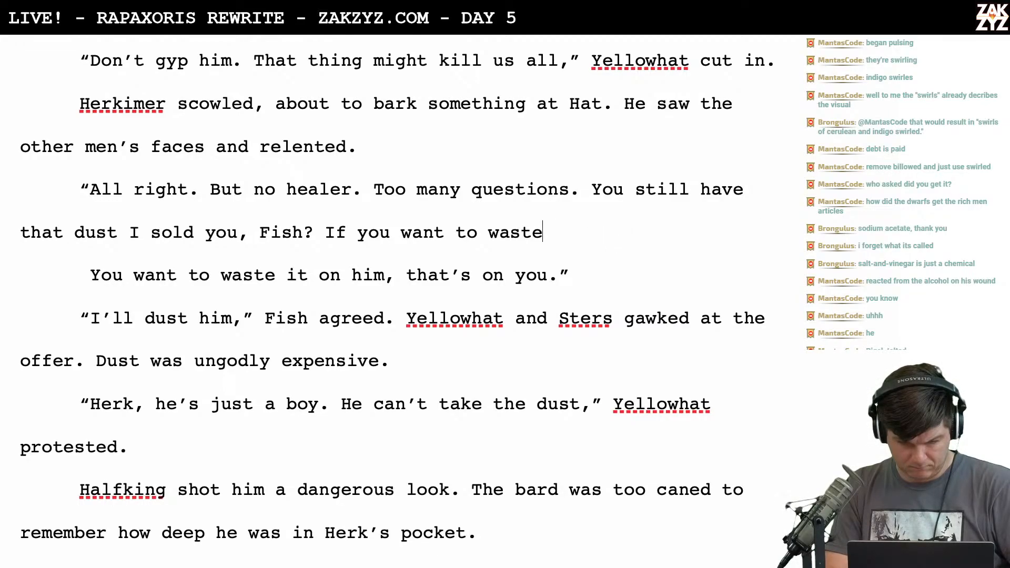
{"action": "key", "text": "BackSpace"}
{"action": "key", "text": "BackSpace"}
{"action": "key", "text": "BackSpace"}
{"action": "key", "text": "BackSpace"}
{"action": "key", "text": "BackSpace"}
Write Herkimer's replacement sentence as "If you want to spend it on a boy, that's on you." with a closing quotation mark
{"action": "type", "text": "yo"}
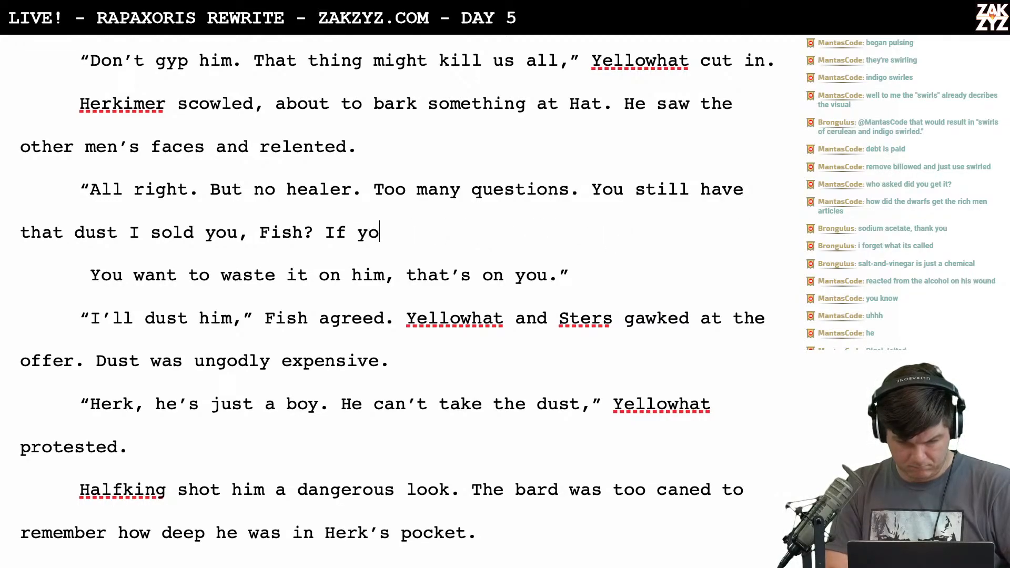
{"action": "type", "text": "u want to spend i"}
{"action": "type", "text": "n "}
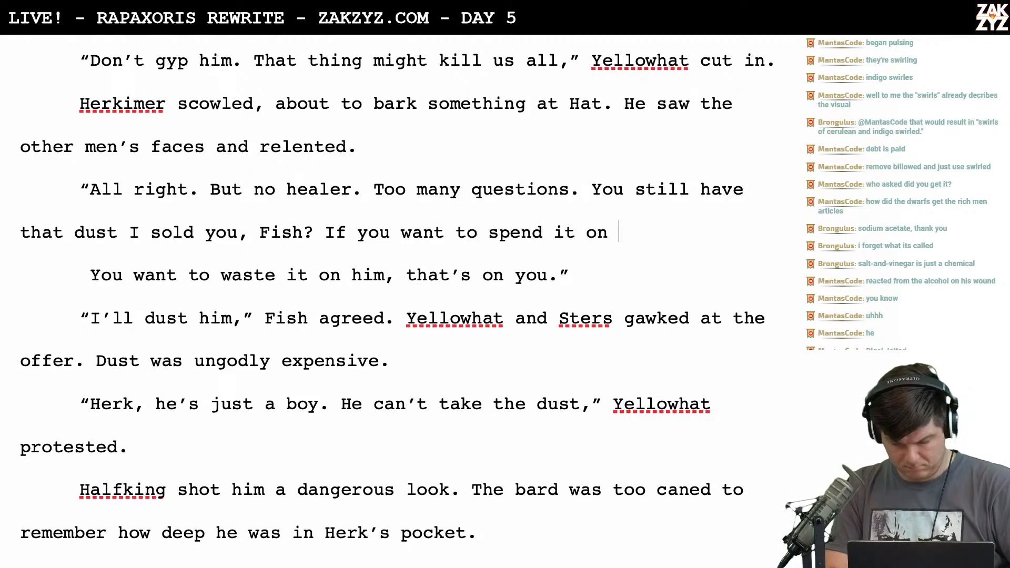
{"action": "type", "text": "a boy, that's on "}
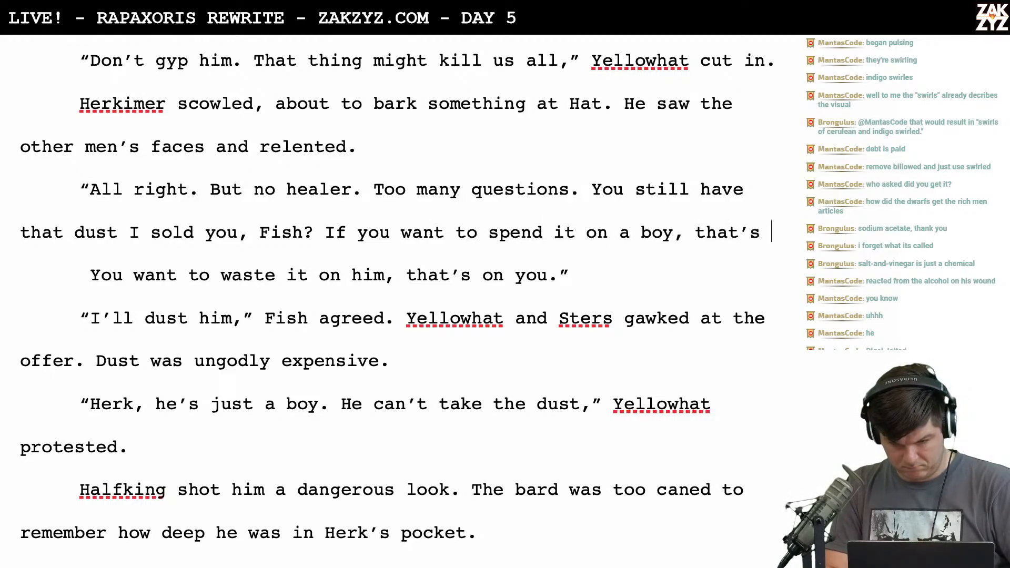
{"action": "type", "text": "you. "}
{"action": "type", "text": "\""}
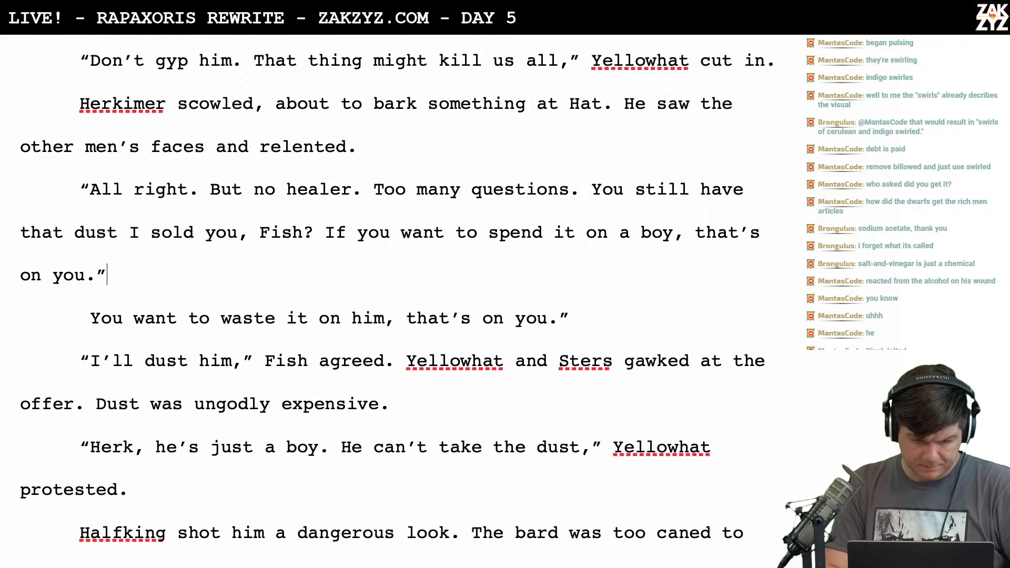
Delete the leftover sentence "You want to waste it on him, that's on you." beneath Herkimer's line
{"action": "key", "text": "shift+Down"}
{"action": "key", "text": "shift+Down"}
{"action": "key", "text": "shift+Left"}
{"action": "key", "text": "shift+Left"}
{"action": "key", "text": "shift+Left"}
{"action": "key", "text": "shift+Left"}
{"action": "key", "text": "shift+Left"}
{"action": "key", "text": "shift+Left"}
{"action": "key", "text": "shift+Right"}
{"action": "key", "text": "BackSpace"}
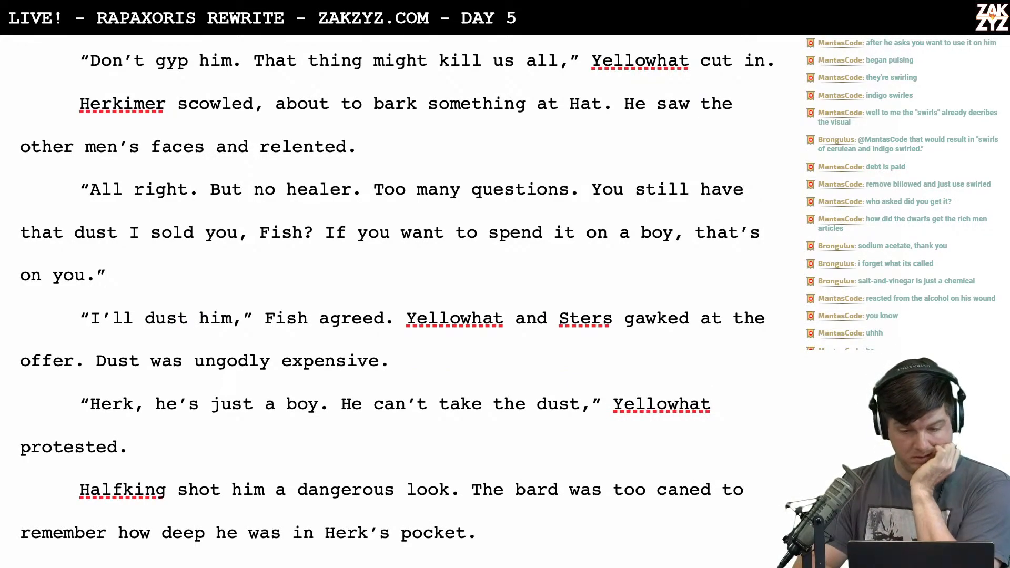
After the question to Fish, write a new closing sentence, "If you want to use it up, that's on you.", before the old one
{"action": "scroll", "coordinate": [327, 239], "scroll_direction": "up", "scroll_amount": 2}
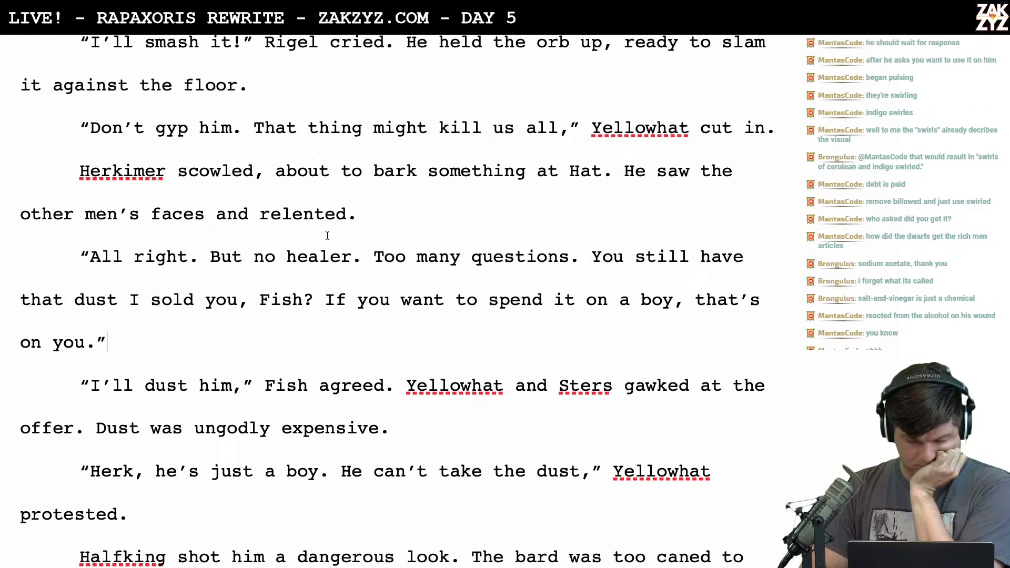
{"action": "scroll", "coordinate": [423, 304], "scroll_direction": "down", "scroll_amount": 2}
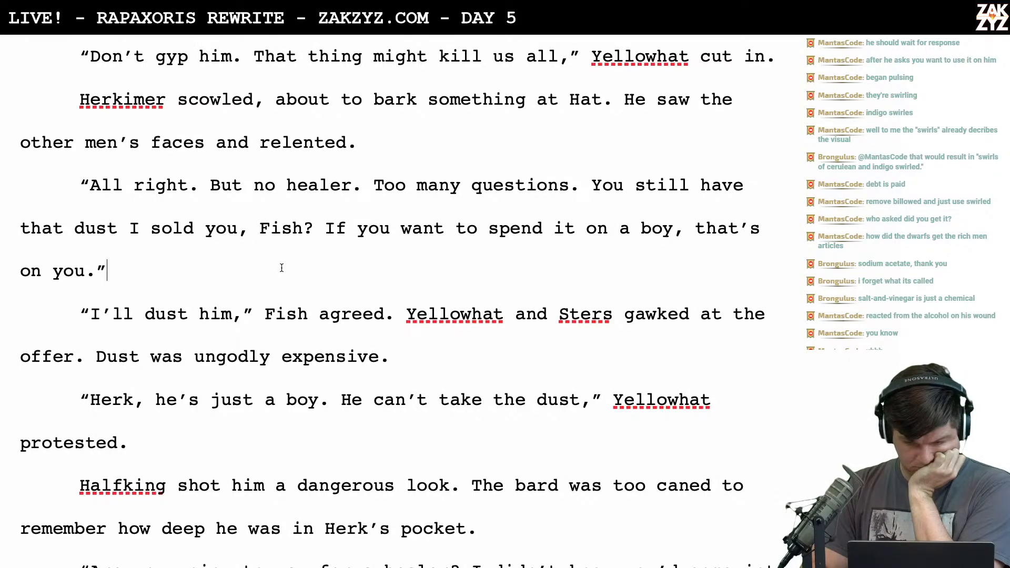
{"action": "scroll", "coordinate": [281, 267], "scroll_direction": "down", "scroll_amount": 1}
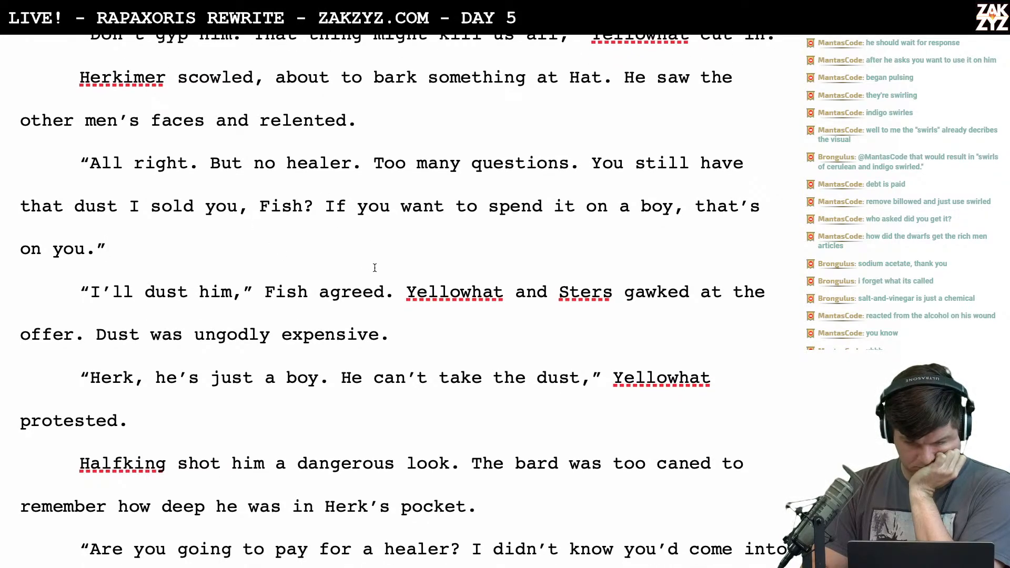
{"action": "key", "text": "Return"}
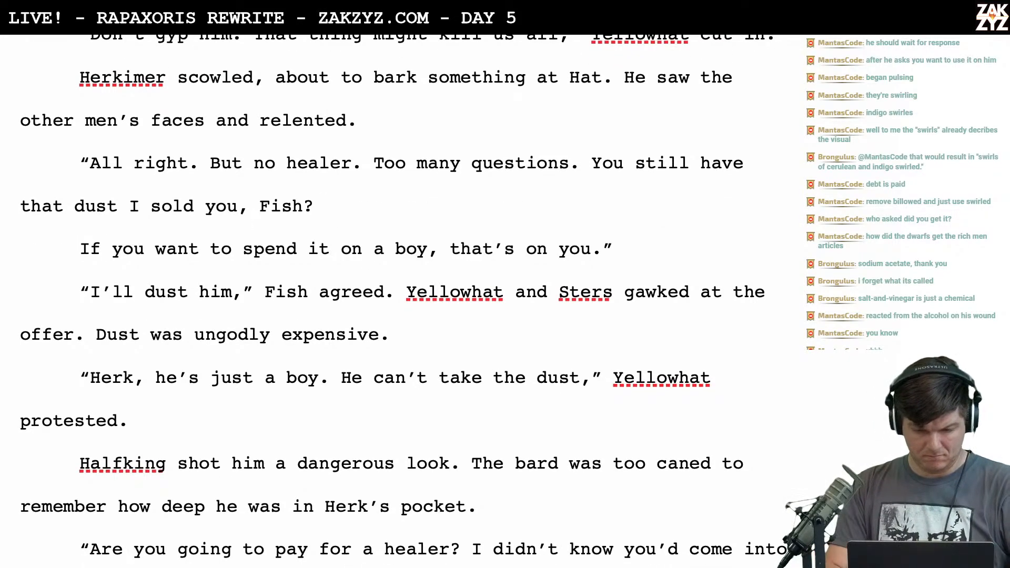
{"action": "type", "text": "Use"}
{"action": "key", "text": "BackSpace"}
{"action": "key", "text": "BackSpace"}
{"action": "key", "text": "BackSpace"}
{"action": "key", "text": "BackSpace"}
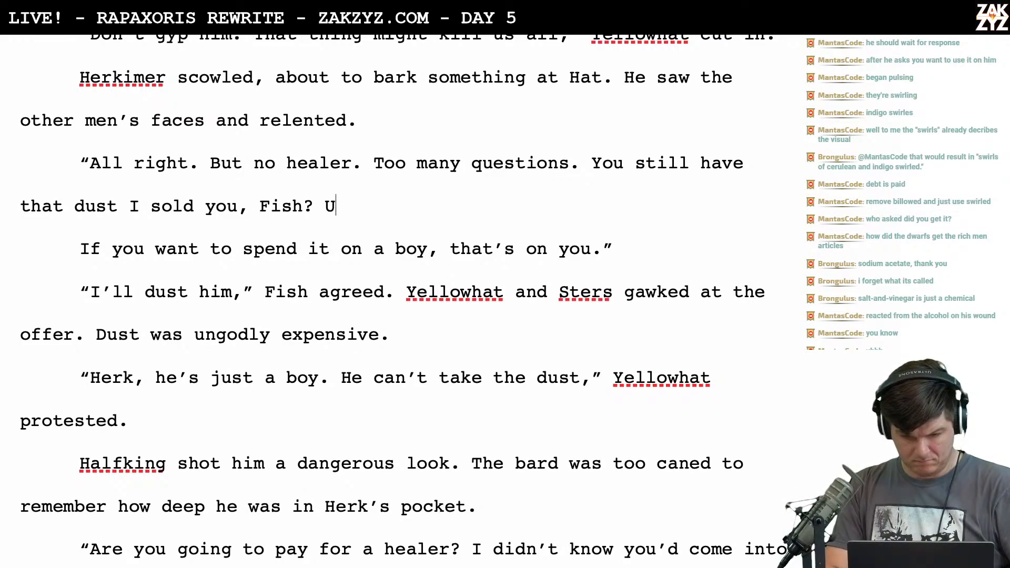
{"action": "type", "text": "If you want t"}
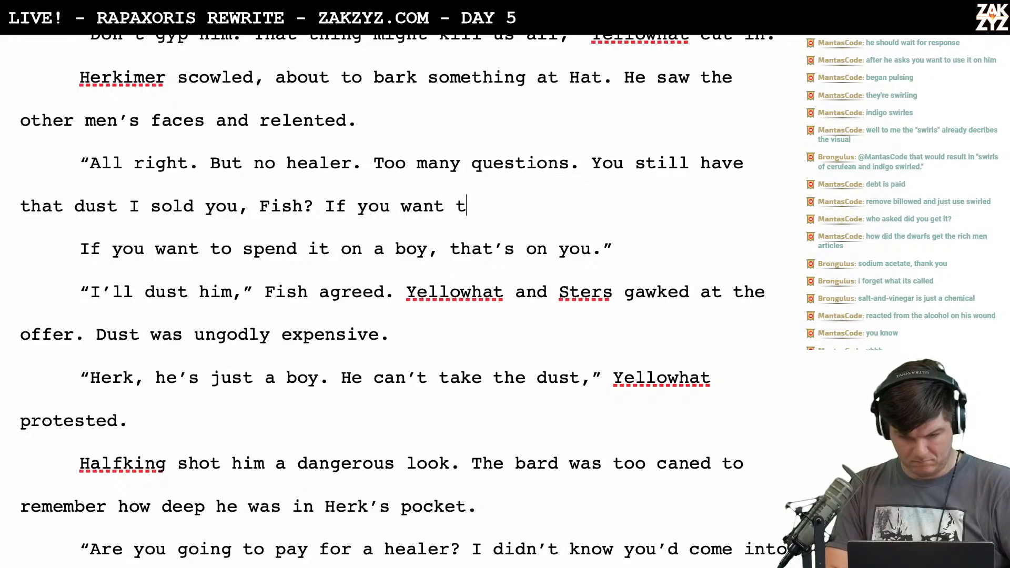
{"action": "type", "text": "o use it, that's on"}
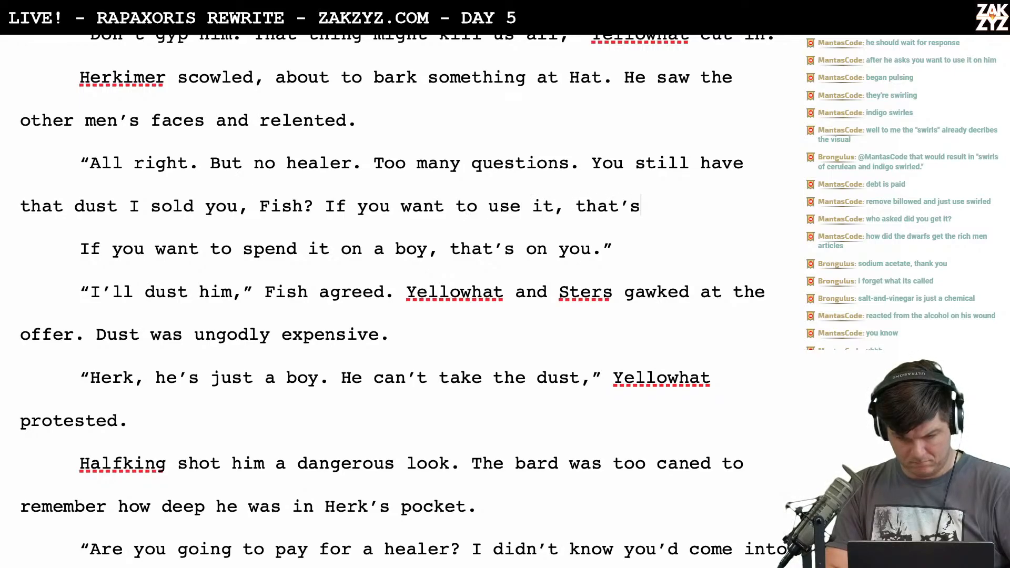
{"action": "type", "text": " you.\""}
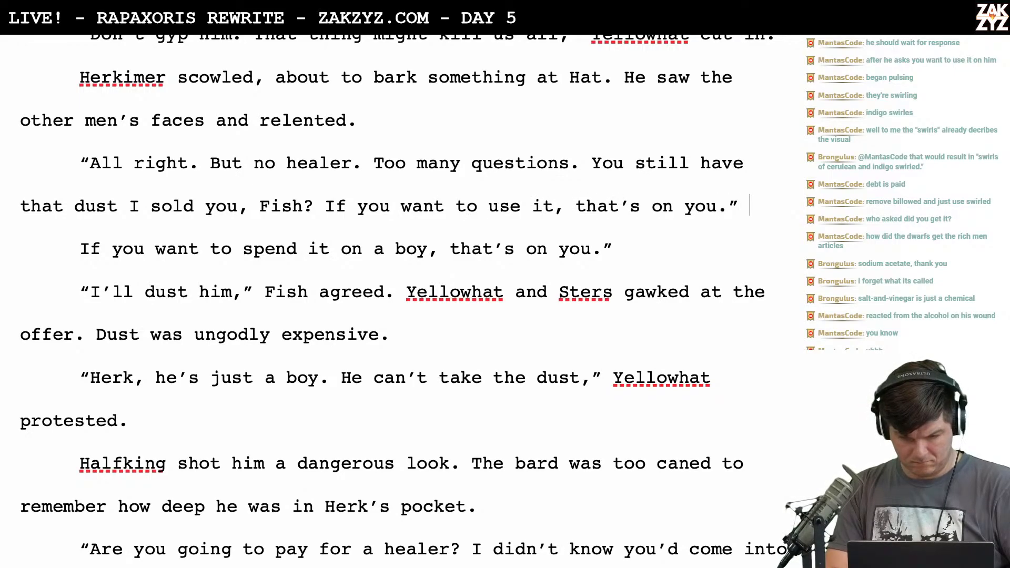
{"action": "left_click", "coordinate": [558, 210]}
{"action": "key", "text": "Left"}
{"action": "type", "text": "up"}
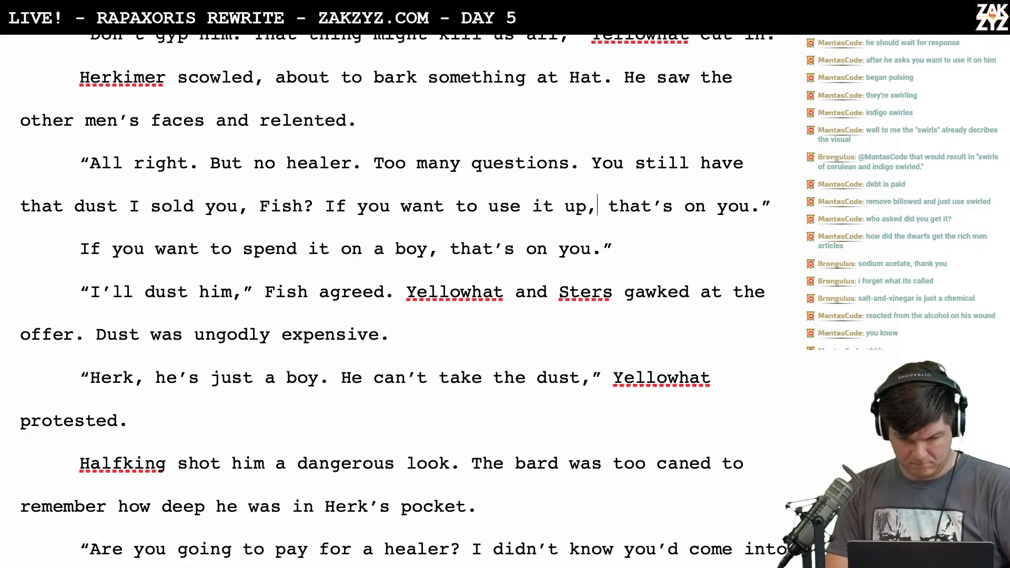
Delete the leftover "If you want to spend it on a boy, that's on you." and its empty paragraph
{"action": "left_click_drag", "start_coordinate": [613, 250], "coordinate": [76, 260]}
{"action": "key", "text": "BackSpace"}
{"action": "key", "text": "BackSpace"}
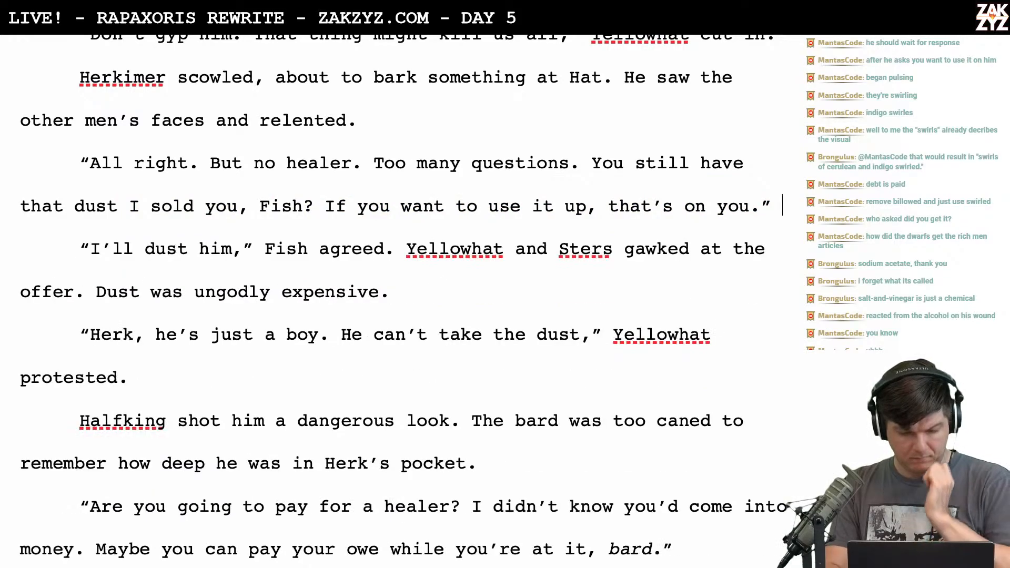
Move the narration starting "Yellowhat and Sters gawked at the offer" into its own paragraph after "Fish agreed."
{"action": "scroll", "coordinate": [76, 260], "scroll_direction": "down", "scroll_amount": 1}
{"action": "scroll", "coordinate": [161, 383], "scroll_direction": "up", "scroll_amount": 2}
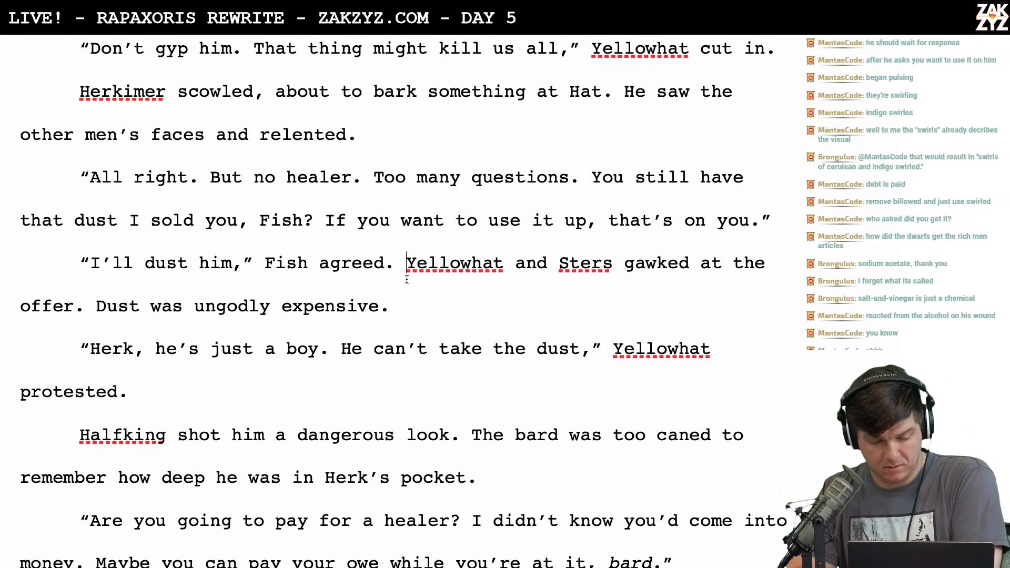
{"action": "key", "text": "Return"}
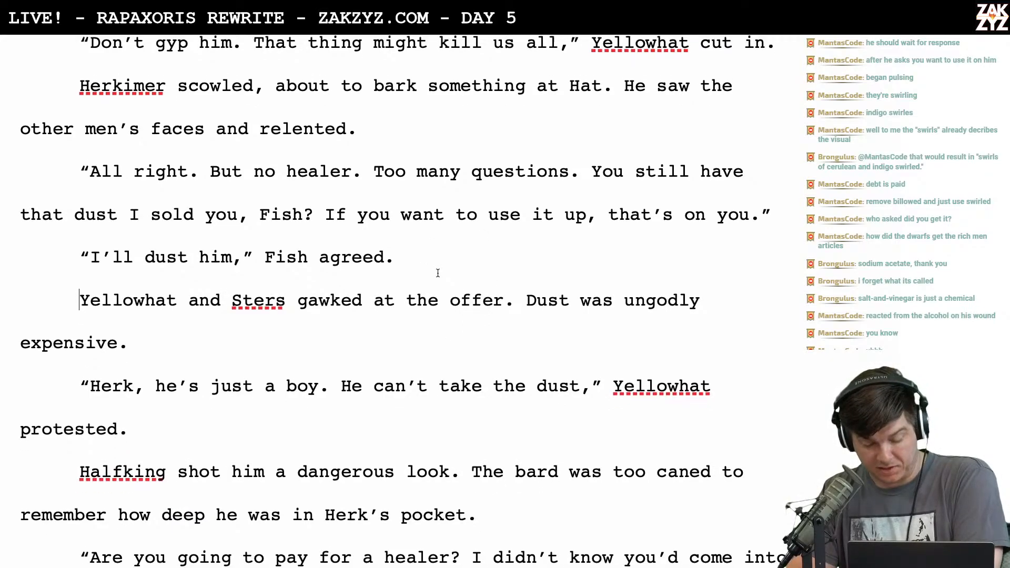
Replace "protested" with "said" in Yellowhat's dialogue tag after "He can't take the dust"
{"action": "scroll", "coordinate": [438, 273], "scroll_direction": "down", "scroll_amount": 1}
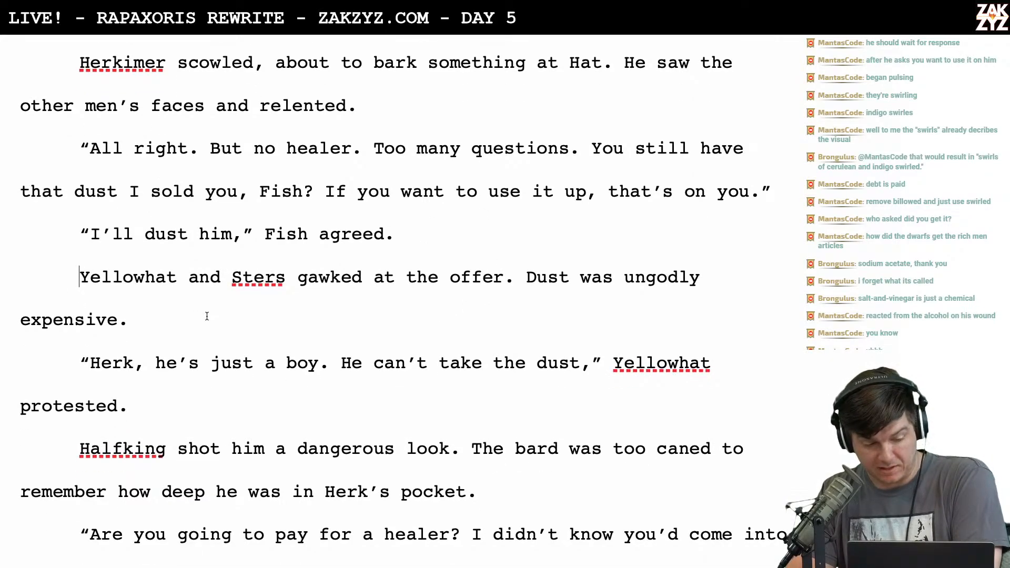
{"action": "scroll", "coordinate": [207, 316], "scroll_direction": "down", "scroll_amount": 3}
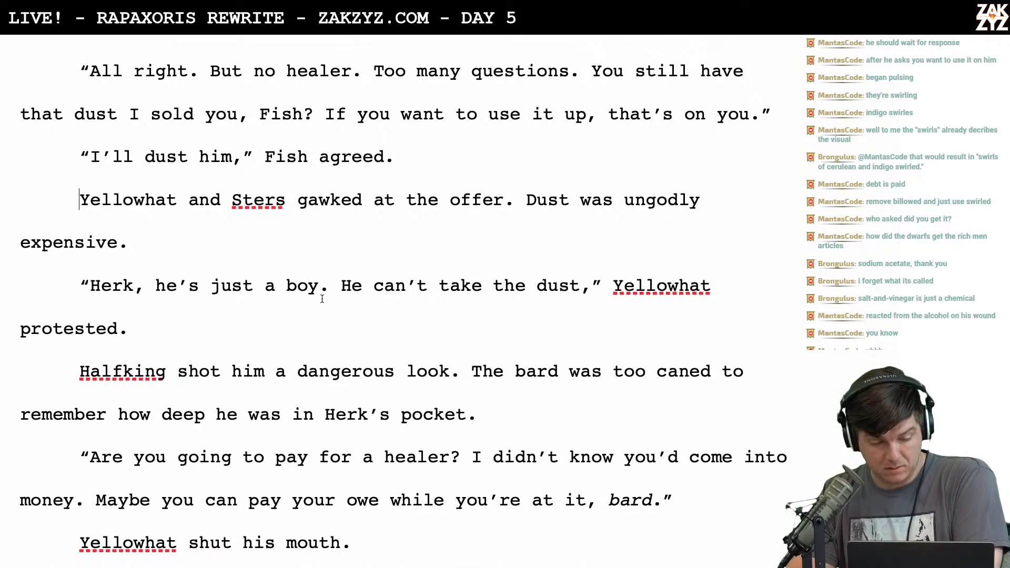
{"action": "scroll", "coordinate": [366, 375], "scroll_direction": "down", "scroll_amount": 2}
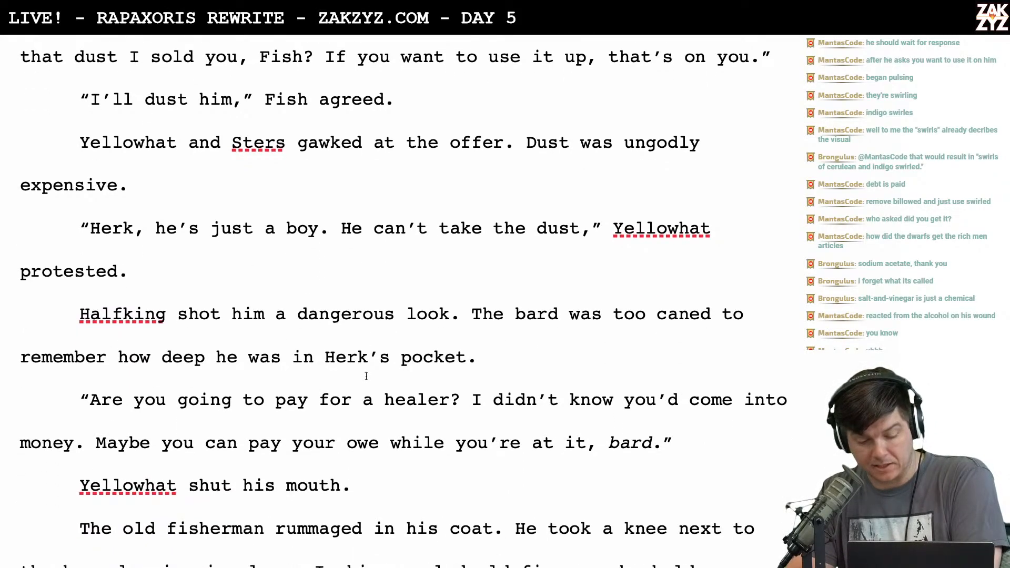
{"action": "left_click", "coordinate": [117, 270]}
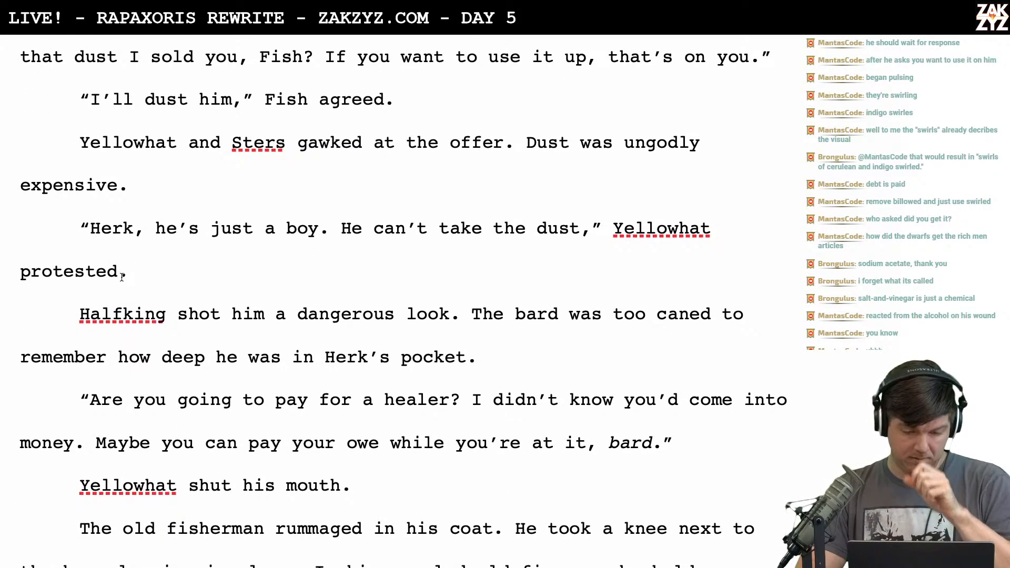
{"action": "key", "text": "BackSpace"}
{"action": "key", "text": "BackSpace"}
{"action": "key", "text": "BackSpace"}
{"action": "key", "text": "BackSpace"}
{"action": "key", "text": "BackSpace"}
{"action": "key", "text": "BackSpace"}
{"action": "key", "text": "BackSpace"}
{"action": "key", "text": "BackSpace"}
{"action": "key", "text": "BackSpace"}
{"action": "type", "text": "said"}
Read through the retort to Yellowhat about paying for a healer and the fisherman's dust passage that follows
{"action": "scroll", "coordinate": [403, 297], "scroll_direction": "down", "scroll_amount": 3}
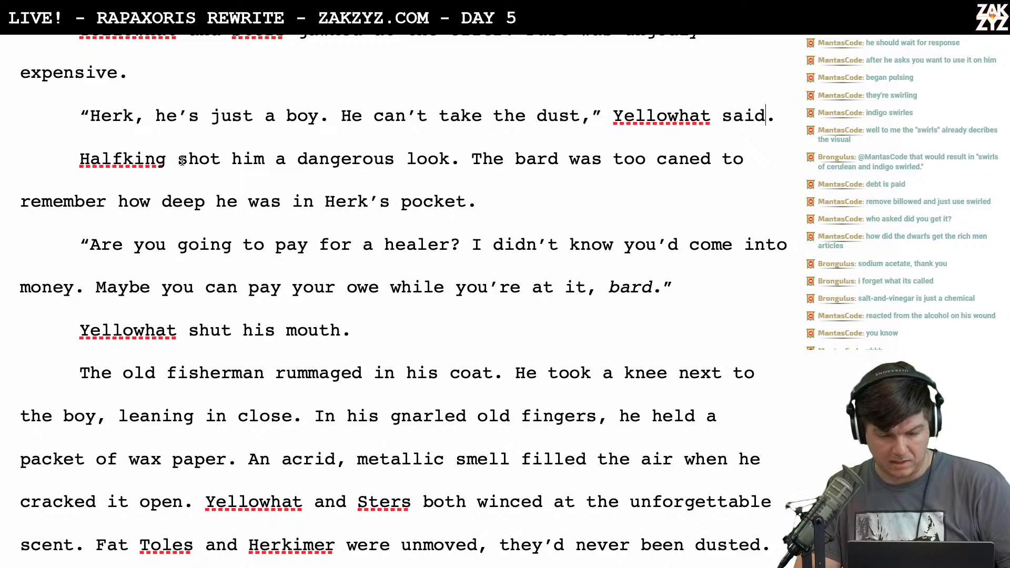
{"action": "scroll", "coordinate": [182, 160], "scroll_direction": "down", "scroll_amount": 1}
{"action": "scroll", "coordinate": [183, 174], "scroll_direction": "up", "scroll_amount": 2}
{"action": "scroll", "coordinate": [185, 185], "scroll_direction": "up", "scroll_amount": 1}
{"action": "scroll", "coordinate": [309, 262], "scroll_direction": "down", "scroll_amount": 1}
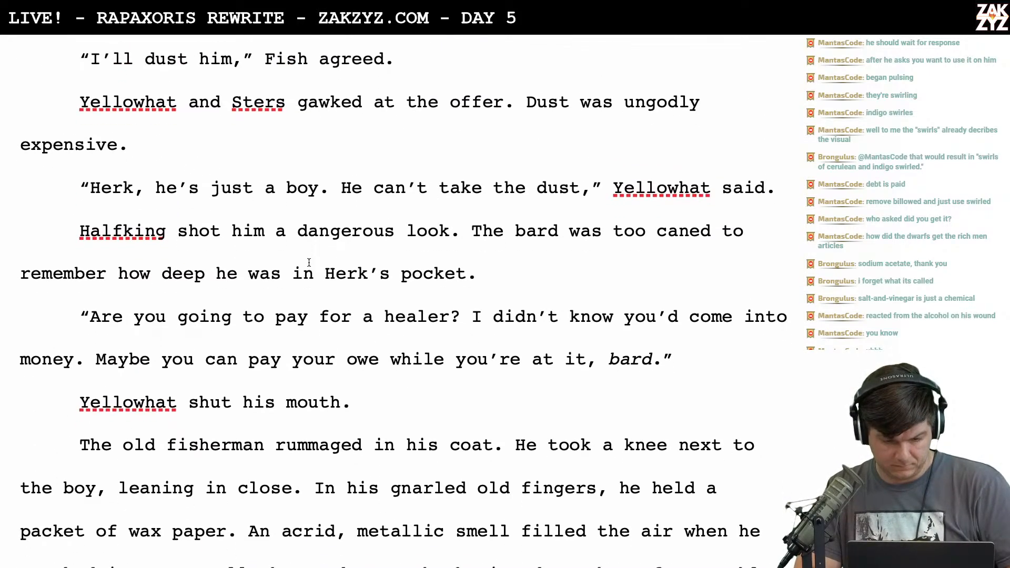
{"action": "scroll", "coordinate": [309, 262], "scroll_direction": "down", "scroll_amount": 2}
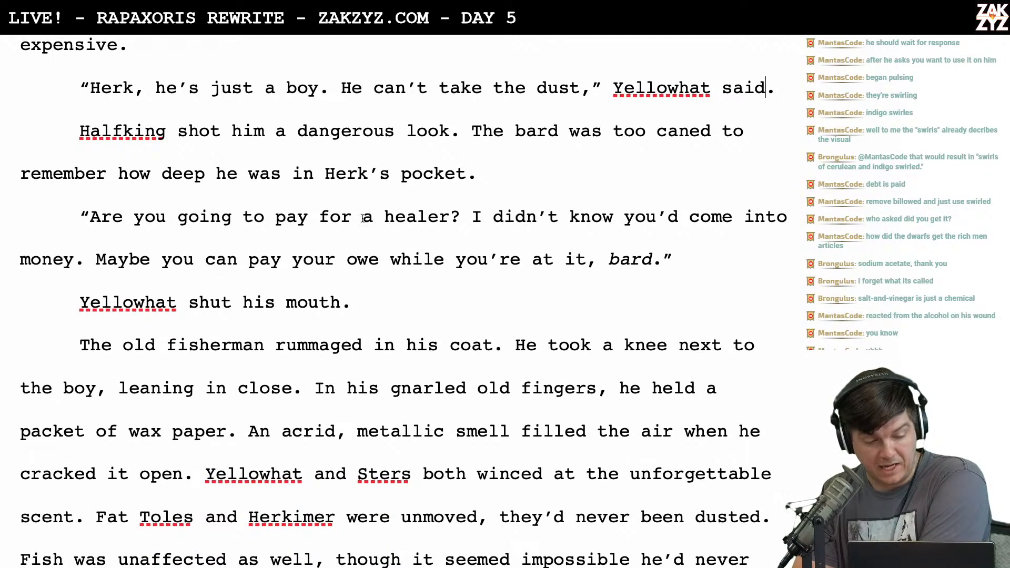
{"action": "scroll", "coordinate": [281, 207], "scroll_direction": "down", "scroll_amount": 2}
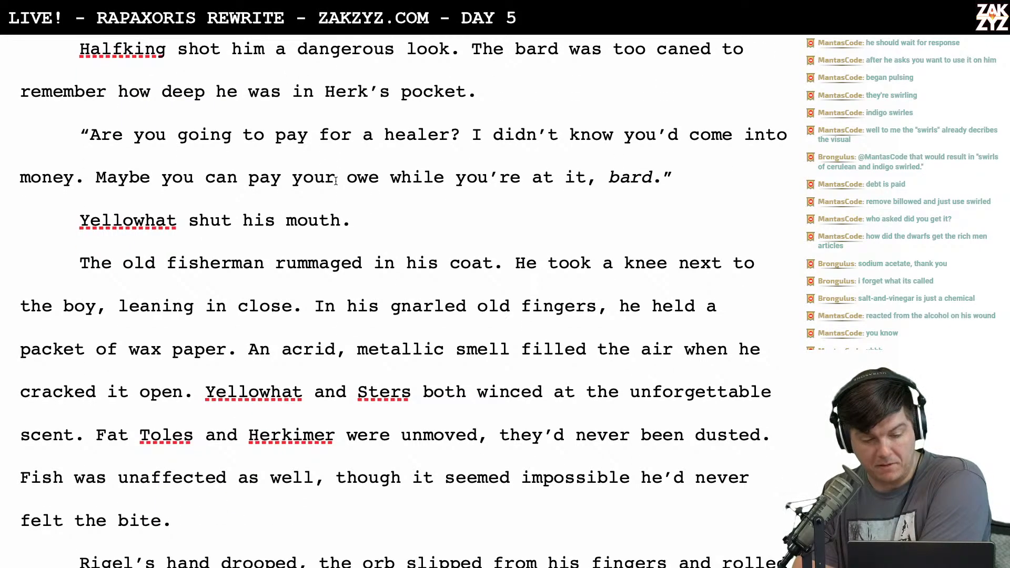
{"action": "scroll", "coordinate": [335, 181], "scroll_direction": "down", "scroll_amount": 1}
{"action": "scroll", "coordinate": [390, 175], "scroll_direction": "down", "scroll_amount": 1}
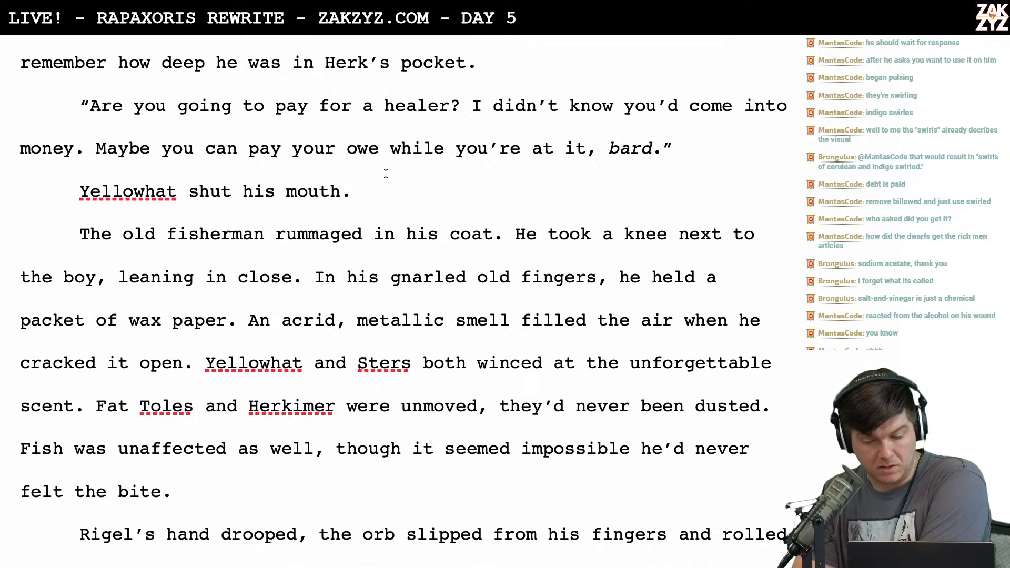
{"action": "scroll", "coordinate": [329, 169], "scroll_direction": "down", "scroll_amount": 1}
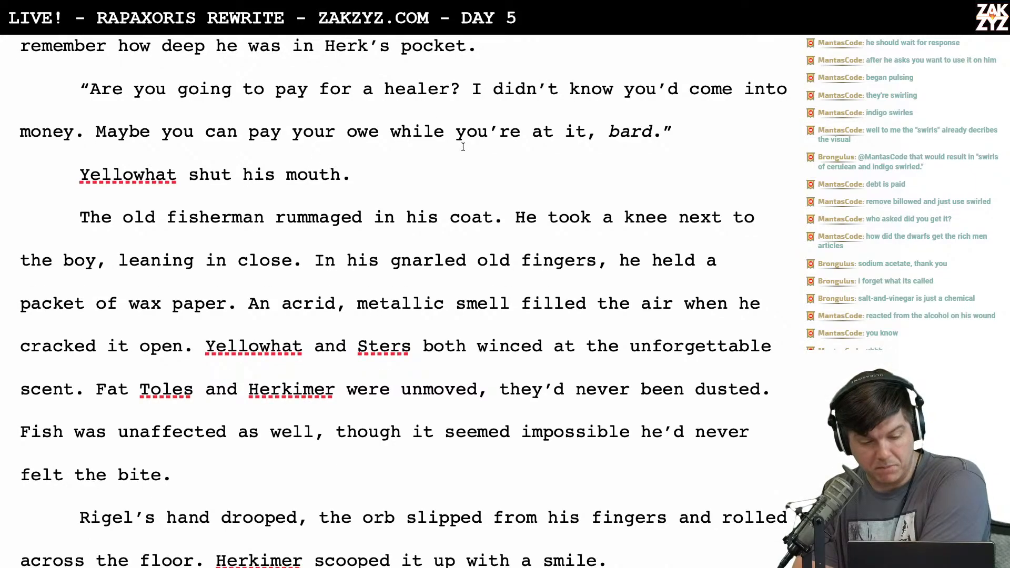
{"action": "scroll", "coordinate": [463, 146], "scroll_direction": "down", "scroll_amount": 3}
{"action": "scroll", "coordinate": [459, 131], "scroll_direction": "up", "scroll_amount": 4}
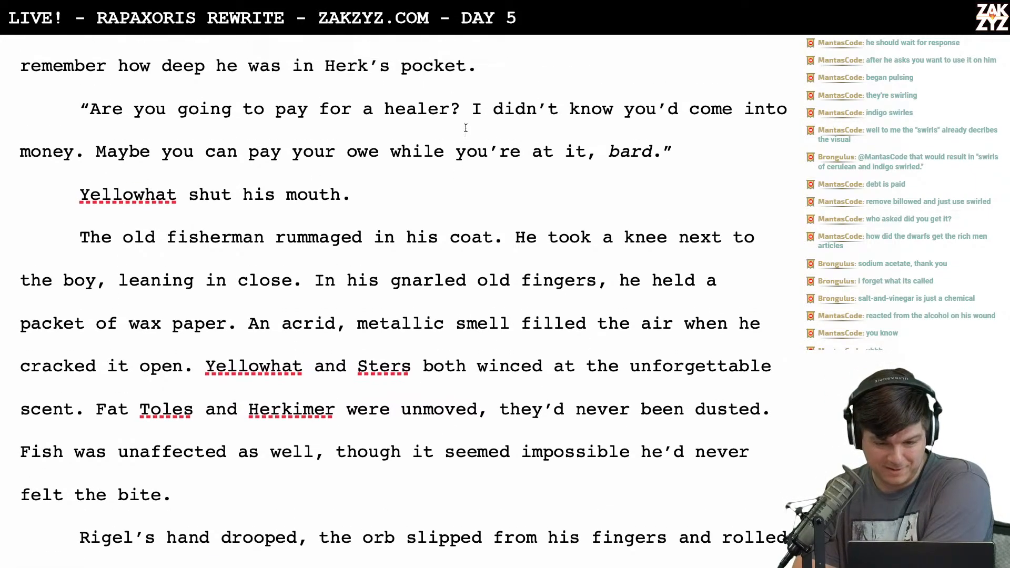
Break the retort about paying for a healer before "Maybe you can pay your owe", giving that sentence a separate paragraph
{"action": "scroll", "coordinate": [466, 128], "scroll_direction": "up", "scroll_amount": 4}
{"action": "left_click", "coordinate": [96, 241]}
{"action": "key", "text": "Return"}
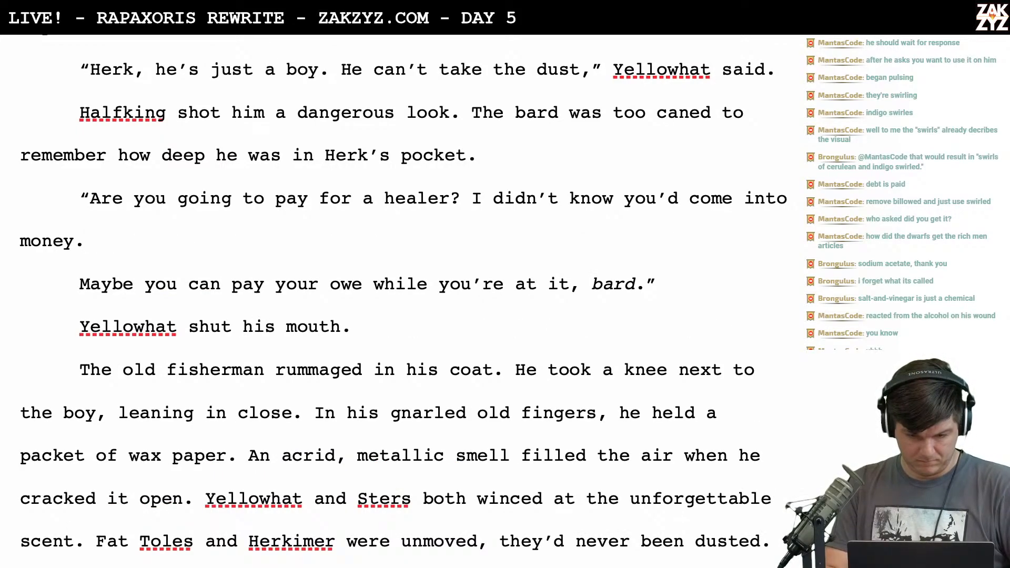
Close the quotation after "come into money." and delete the following line, "Maybe you can pay your owe while you're at it, bard."
{"action": "key", "text": "shift+Down"}
{"action": "key", "text": "shift+Down"}
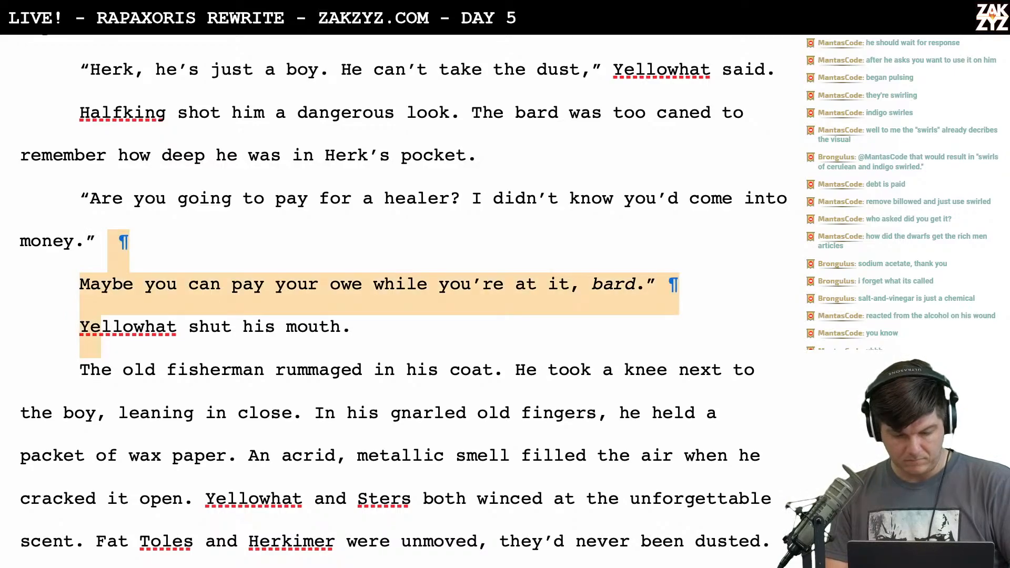
{"action": "key", "text": "shift+Left"}
{"action": "key", "text": "shift+Left"}
{"action": "key", "text": "shift+Left"}
{"action": "key", "text": "shift+Left"}
{"action": "key", "text": "Delete"}
{"action": "scroll", "coordinate": [403, 301], "scroll_direction": "down", "scroll_amount": 3}
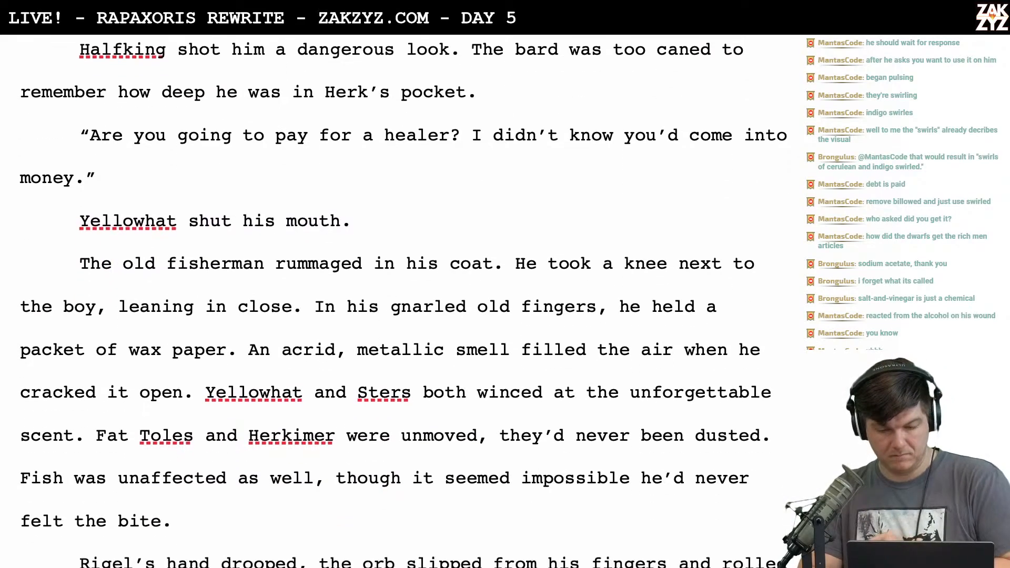
Reread the dialogue around the dust offer, from Herkimer's scowl to Yellowhat shutting his mouth
{"action": "scroll", "coordinate": [403, 301], "scroll_direction": "up", "scroll_amount": 2}
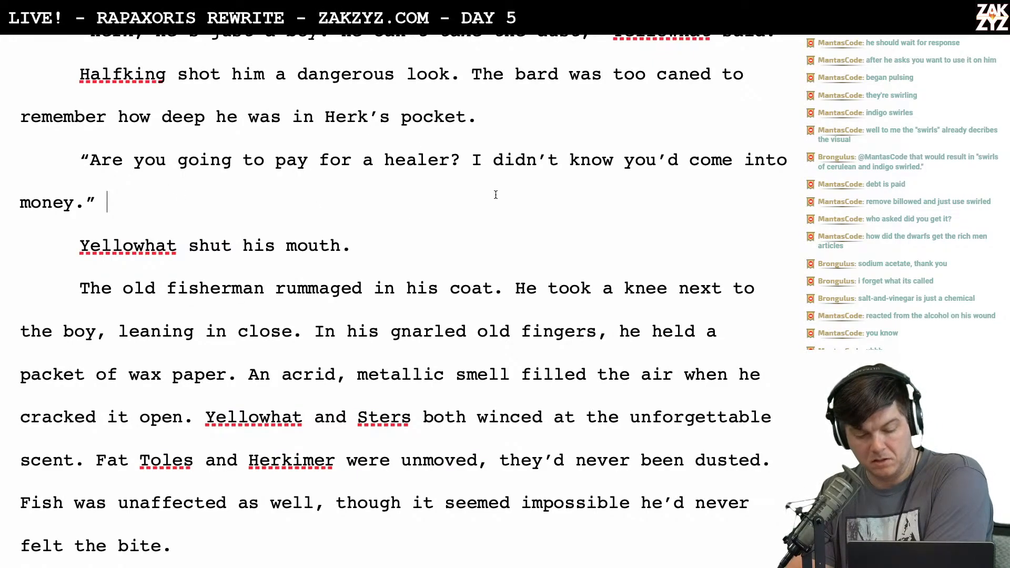
{"action": "scroll", "coordinate": [495, 193], "scroll_direction": "down", "scroll_amount": 1}
{"action": "scroll", "coordinate": [234, 174], "scroll_direction": "down", "scroll_amount": 2}
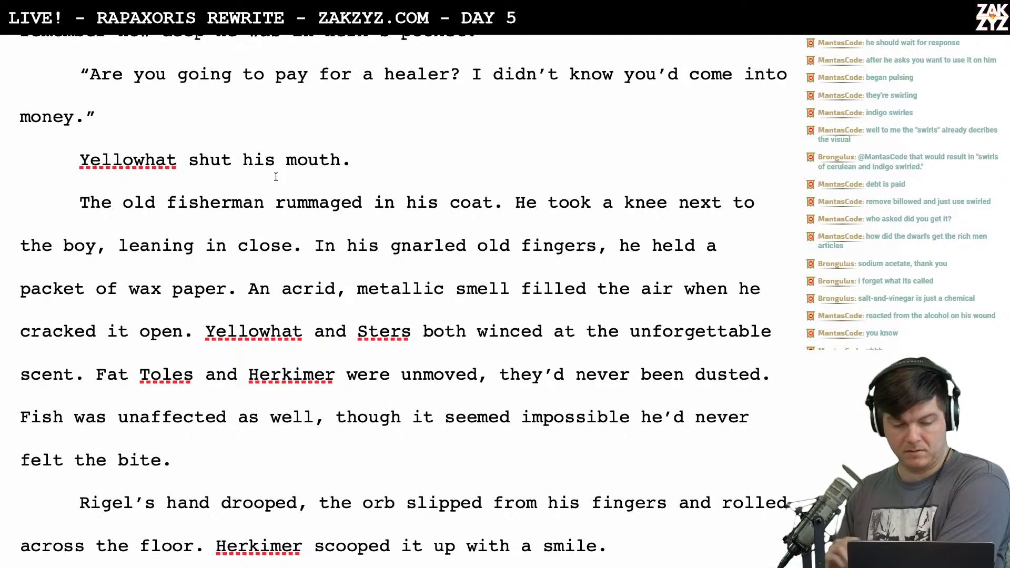
{"action": "scroll", "coordinate": [276, 177], "scroll_direction": "up", "scroll_amount": 8}
{"action": "scroll", "coordinate": [275, 177], "scroll_direction": "up", "scroll_amount": 3}
{"action": "scroll", "coordinate": [276, 177], "scroll_direction": "down", "scroll_amount": 2}
{"action": "scroll", "coordinate": [275, 176], "scroll_direction": "up", "scroll_amount": 5}
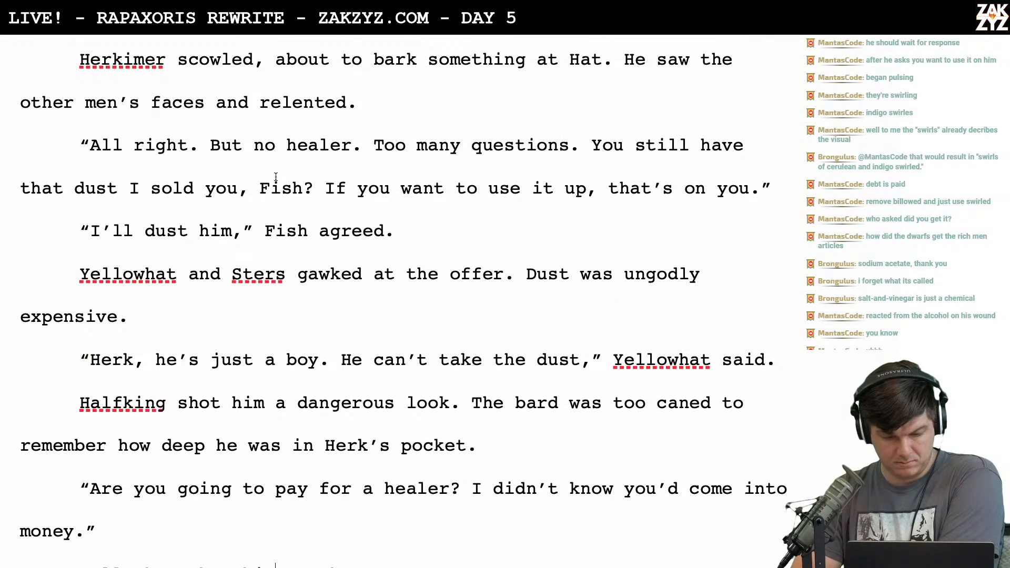
{"action": "scroll", "coordinate": [275, 176], "scroll_direction": "up", "scroll_amount": 1}
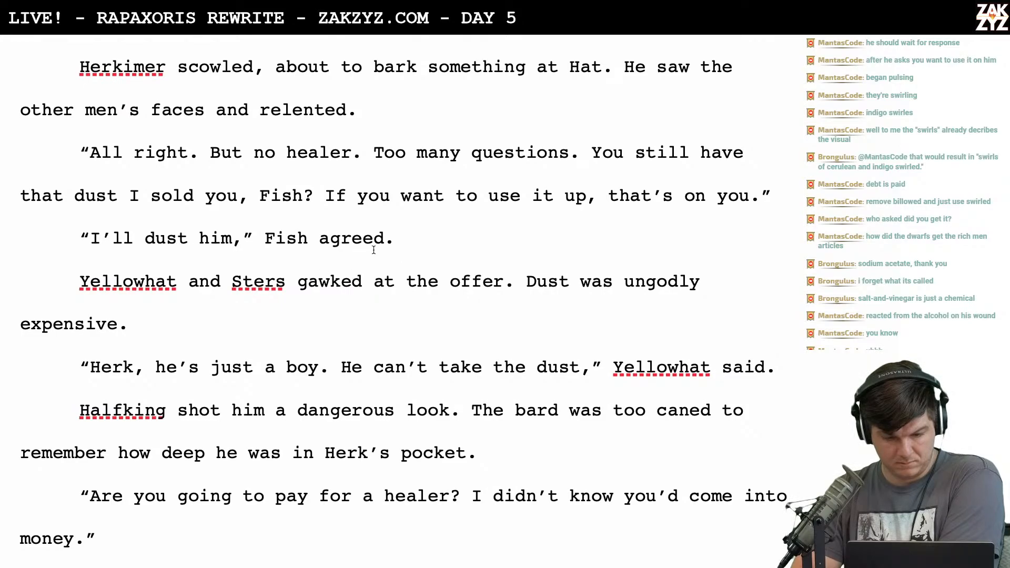
{"action": "scroll", "coordinate": [373, 249], "scroll_direction": "down", "scroll_amount": 1}
{"action": "scroll", "coordinate": [413, 236], "scroll_direction": "down", "scroll_amount": 1}
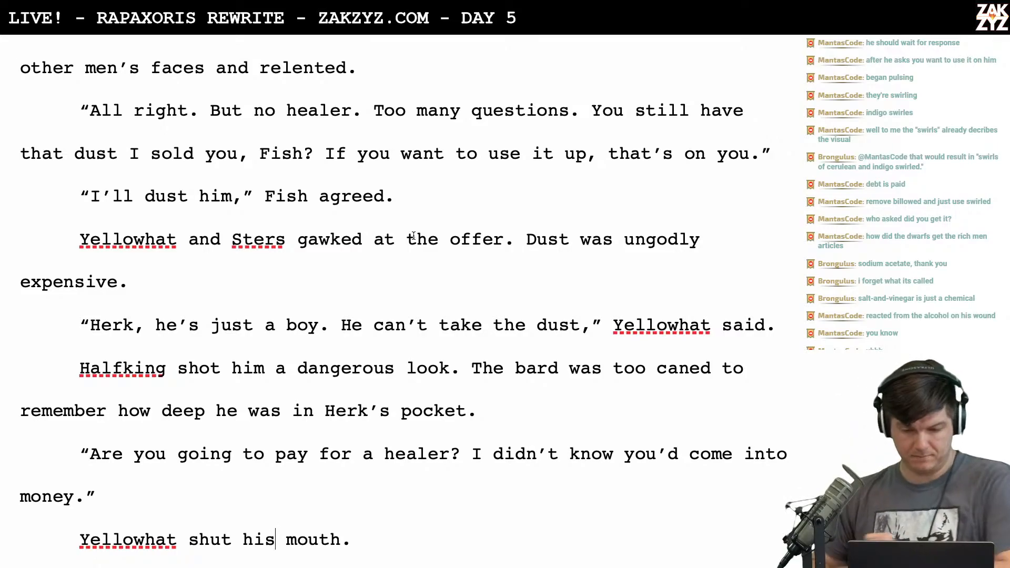
Split Herkimer's speech after "Fish?", close its quotation, add the paragraph "Fish nodded." and open a quotation on the next line
{"action": "left_click", "coordinate": [316, 153]}
{"action": "key", "text": "Return"}
{"action": "key", "text": "Return"}
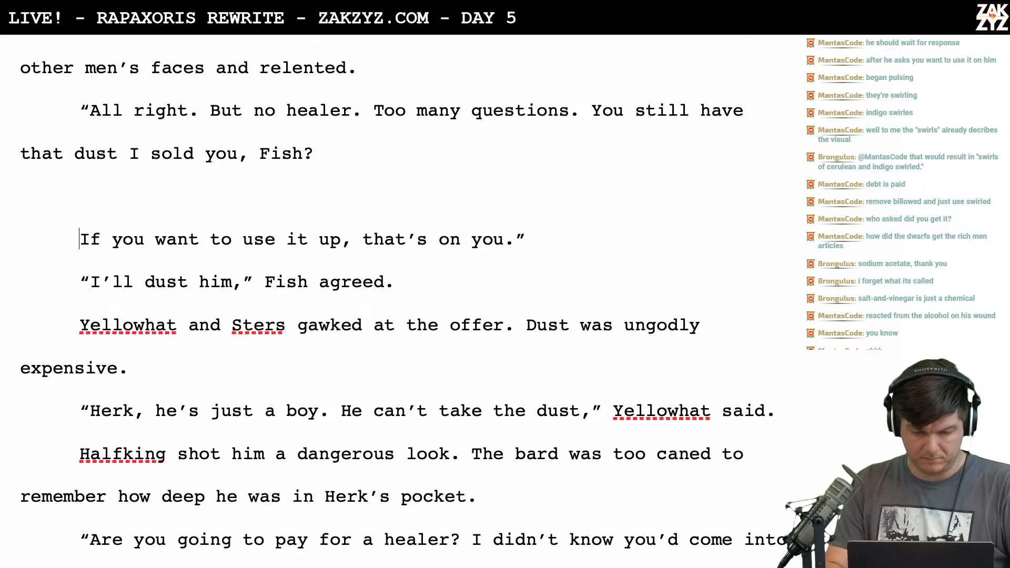
{"action": "key", "text": "Return"}
{"action": "type", "text": "Fi"}
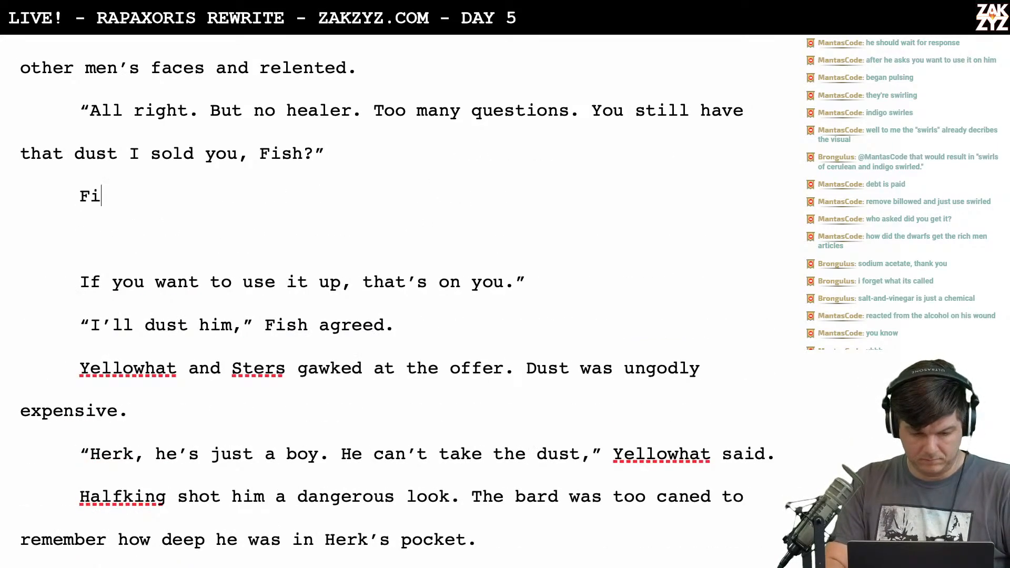
{"action": "type", "text": "sh nodded.\""}
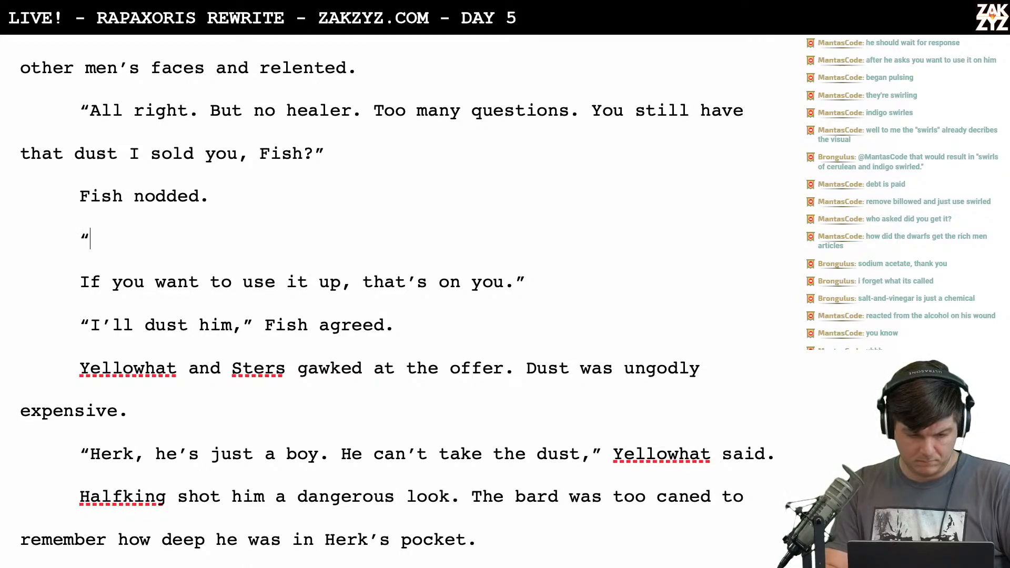
Write Herkimer's reply after Fish's nod as "You can waste it if you want."
{"action": "type", "text": "You can "}
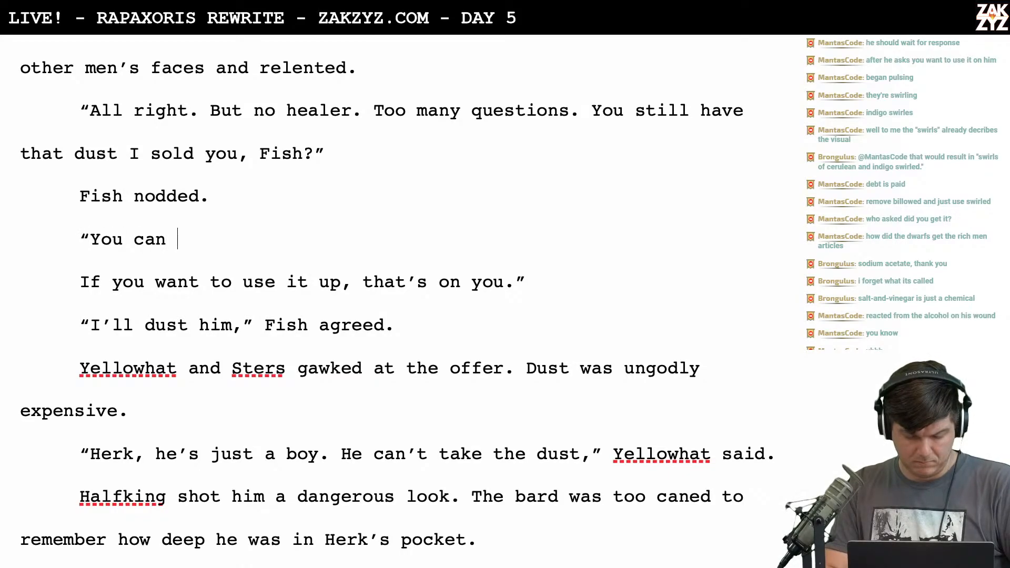
{"action": "type", "text": "waste it if you"}
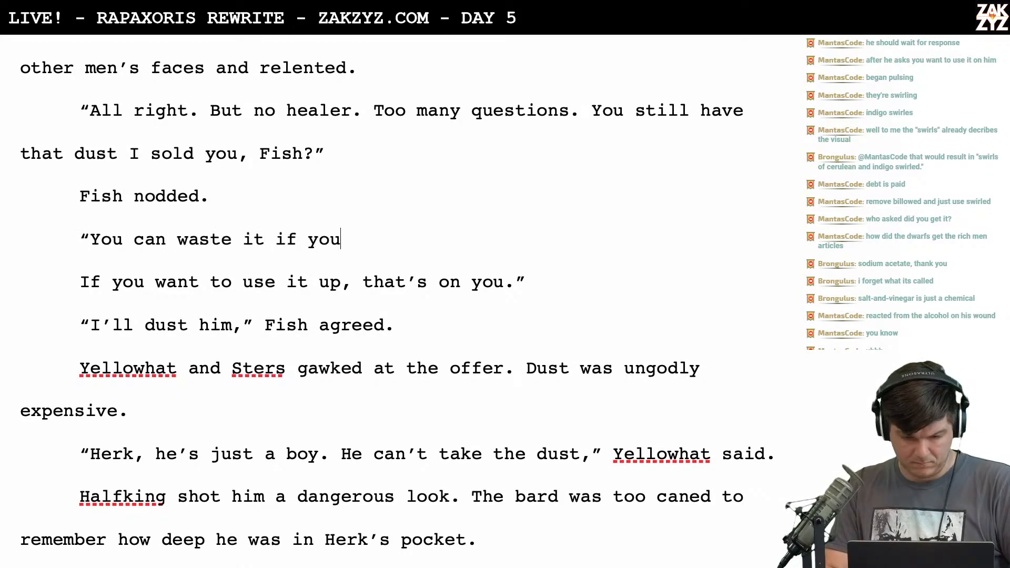
{"action": "type", "text": " want.\""}
Delete the leftover line "If you want to use it up, that's on you." below the new reply
{"action": "key", "text": "shift+Down"}
{"action": "key", "text": "shift+Right"}
{"action": "key", "text": "shift+Right"}
{"action": "key", "text": "shift+Right"}
{"action": "key", "text": "shift+Right"}
{"action": "key", "text": "shift+Right"}
{"action": "key", "text": "shift+Right"}
{"action": "key", "text": "shift+Right"}
{"action": "key", "text": "shift+Right"}
{"action": "key", "text": "shift+Right"}
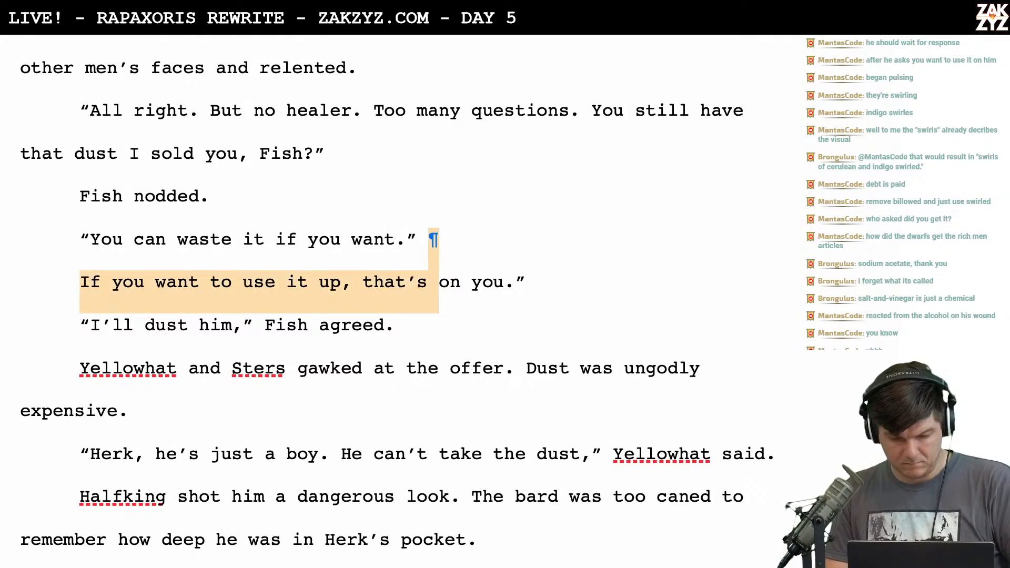
{"action": "key", "text": "BackSpace"}
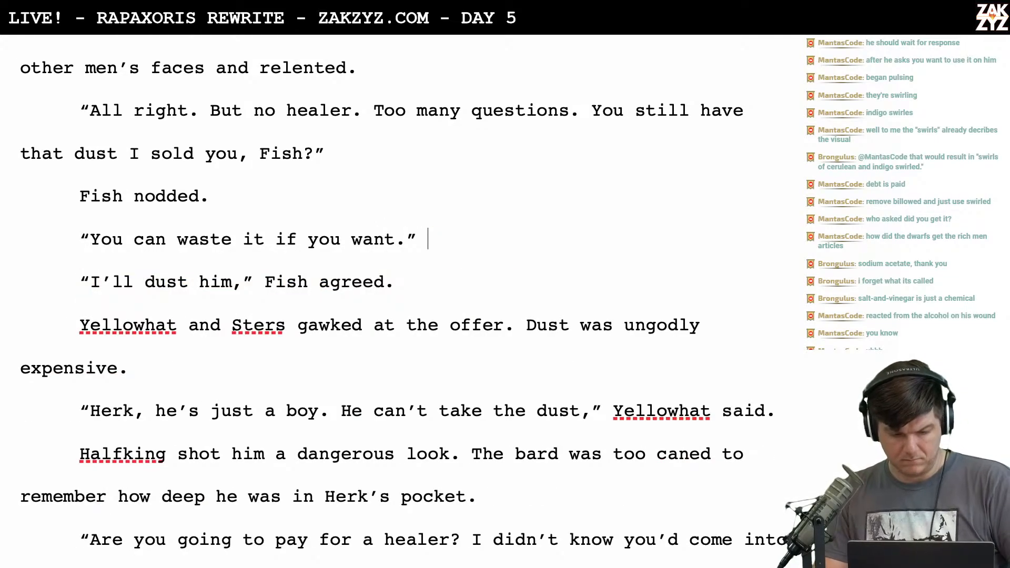
Reread the revised passage from "You can waste it if you want" through the fisherman rummaging in his coat
{"action": "scroll", "coordinate": [392, 300], "scroll_direction": "down", "scroll_amount": 1}
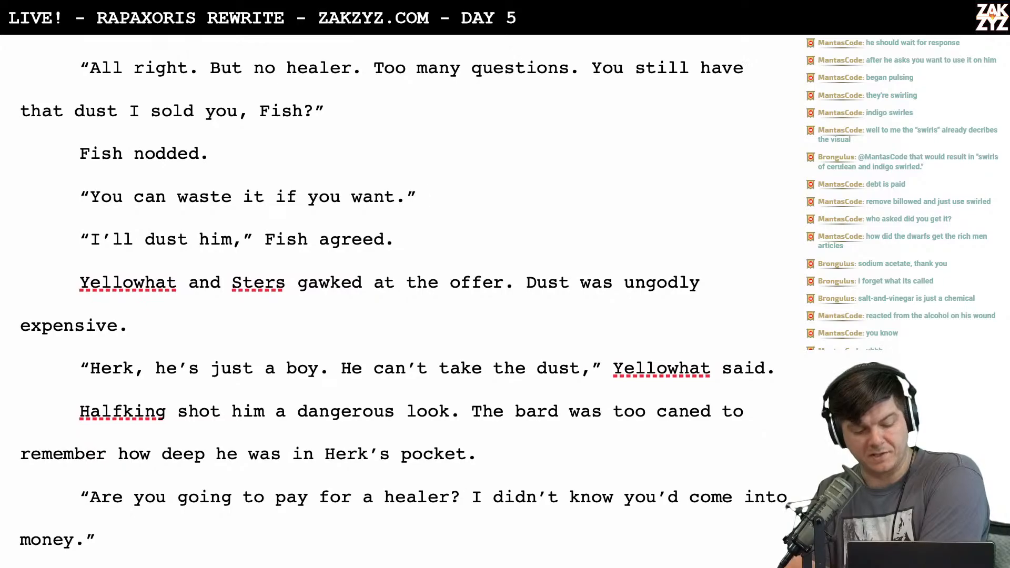
{"action": "scroll", "coordinate": [309, 241], "scroll_direction": "down", "scroll_amount": 1}
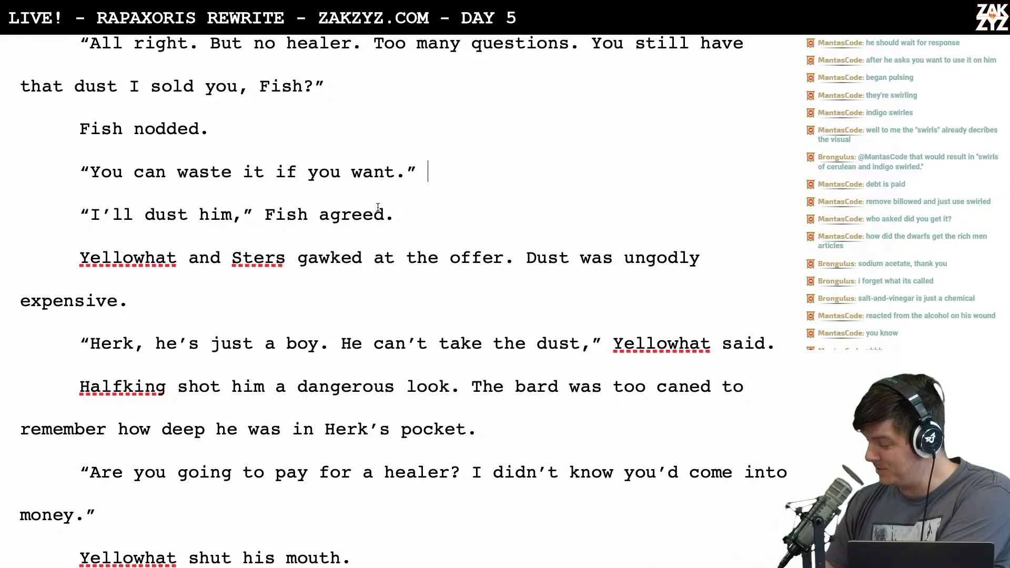
{"action": "scroll", "coordinate": [377, 206], "scroll_direction": "down", "scroll_amount": 3}
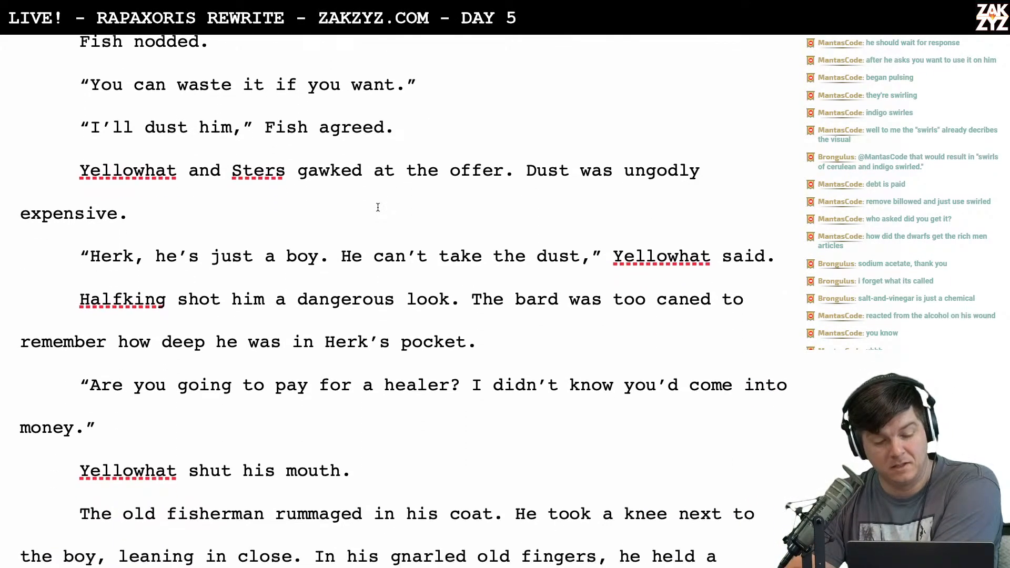
{"action": "scroll", "coordinate": [378, 207], "scroll_direction": "down", "scroll_amount": 3}
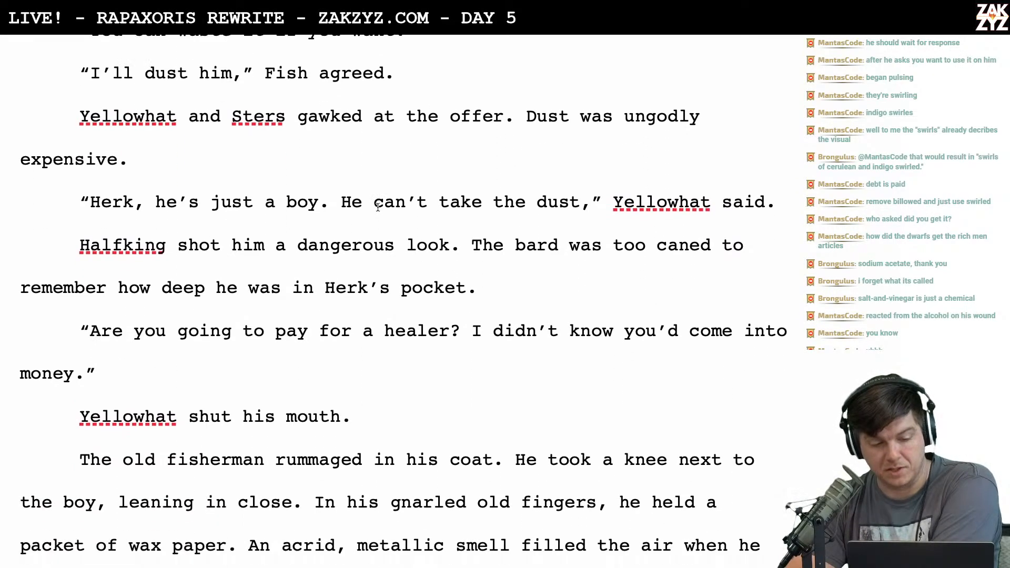
{"action": "scroll", "coordinate": [297, 118], "scroll_direction": "down", "scroll_amount": 1}
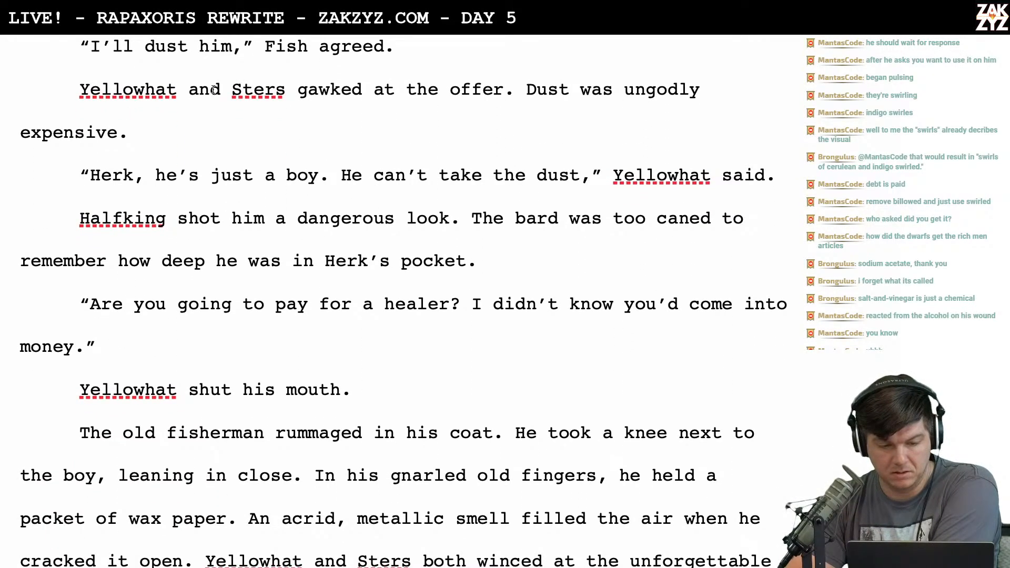
{"action": "scroll", "coordinate": [213, 106], "scroll_direction": "down", "scroll_amount": 1}
{"action": "scroll", "coordinate": [317, 105], "scroll_direction": "down", "scroll_amount": 3}
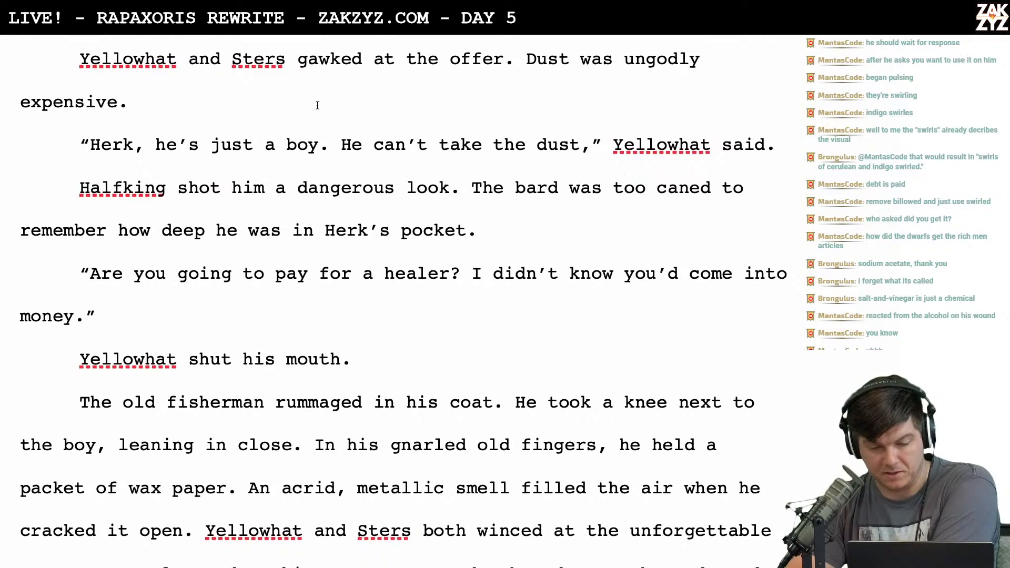
{"action": "scroll", "coordinate": [317, 106], "scroll_direction": "up", "scroll_amount": 1}
{"action": "scroll", "coordinate": [318, 106], "scroll_direction": "up", "scroll_amount": 7}
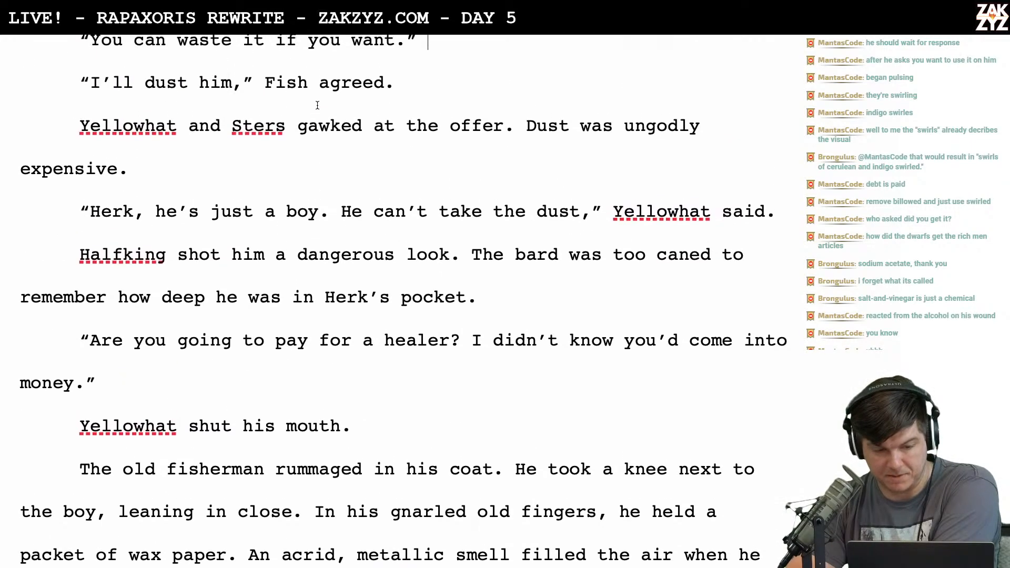
{"action": "scroll", "coordinate": [318, 103], "scroll_direction": "down", "scroll_amount": 4}
{"action": "scroll", "coordinate": [317, 105], "scroll_direction": "up", "scroll_amount": 5}
{"action": "scroll", "coordinate": [317, 105], "scroll_direction": "down", "scroll_amount": 1}
{"action": "scroll", "coordinate": [318, 105], "scroll_direction": "up", "scroll_amount": 5}
Review the preceding page where Rigel bargains the orb against the debt and demands a healer
{"action": "scroll", "coordinate": [318, 105], "scroll_direction": "up", "scroll_amount": 15}
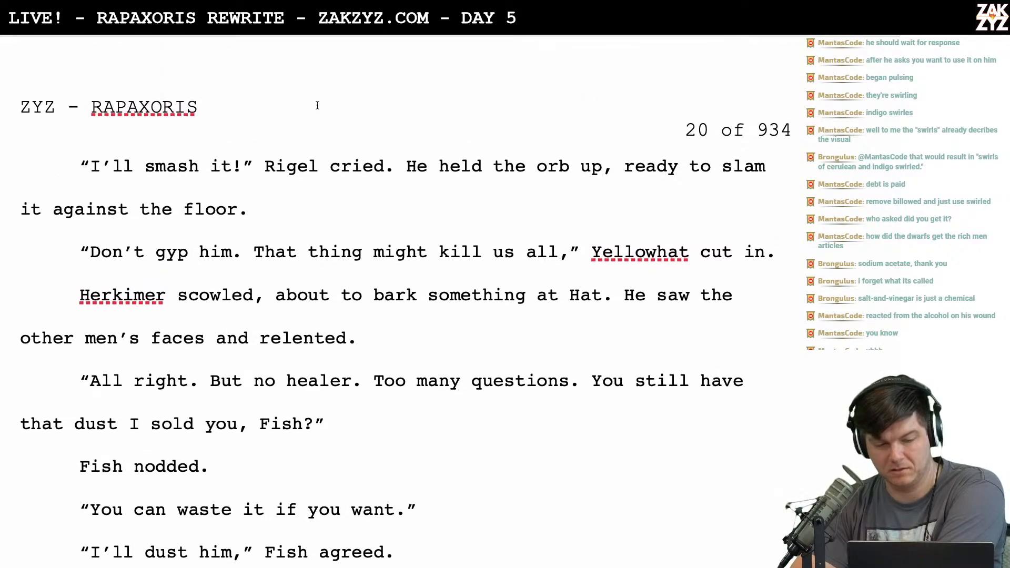
{"action": "scroll", "coordinate": [317, 105], "scroll_direction": "up", "scroll_amount": 4}
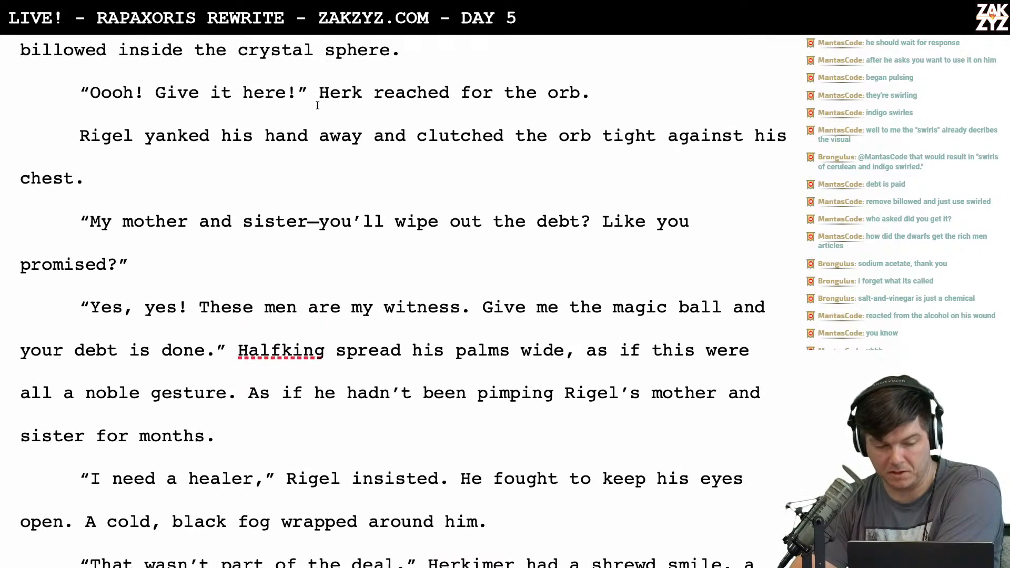
{"action": "scroll", "coordinate": [317, 105], "scroll_direction": "down", "scroll_amount": 1}
{"action": "scroll", "coordinate": [317, 105], "scroll_direction": "down", "scroll_amount": 5}
{"action": "scroll", "coordinate": [317, 105], "scroll_direction": "down", "scroll_amount": 9}
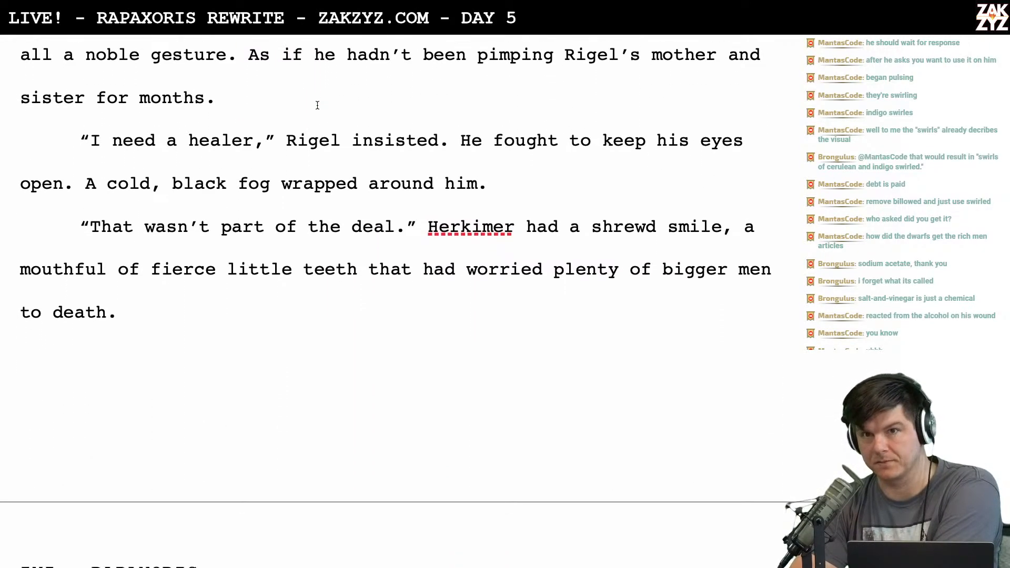
{"action": "scroll", "coordinate": [317, 105], "scroll_direction": "down", "scroll_amount": 8}
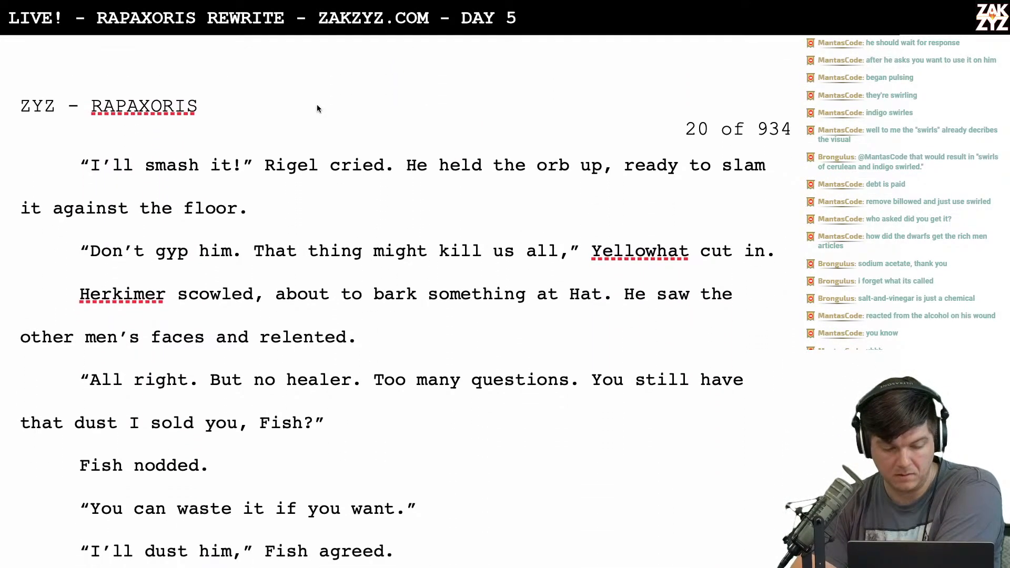
Read through page 20 again, from Rigel's threat to smash the orb to the fisherman's packet of dust
{"action": "left_click", "coordinate": [313, 91]}
{"action": "scroll", "coordinate": [342, 130], "scroll_direction": "down", "scroll_amount": 5}
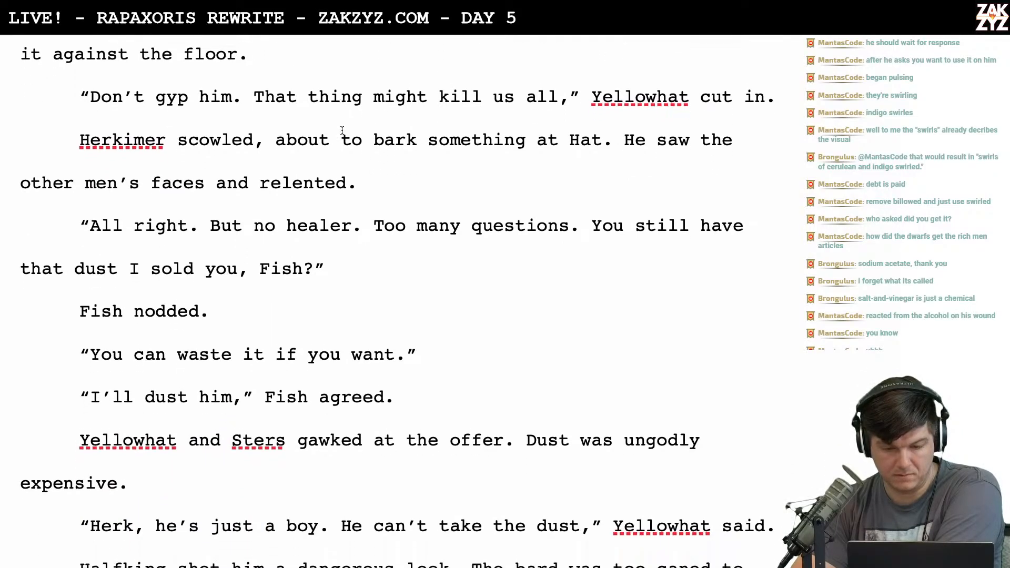
{"action": "scroll", "coordinate": [342, 130], "scroll_direction": "up", "scroll_amount": 2}
{"action": "scroll", "coordinate": [342, 130], "scroll_direction": "down", "scroll_amount": 5}
{"action": "scroll", "coordinate": [342, 130], "scroll_direction": "down", "scroll_amount": 7}
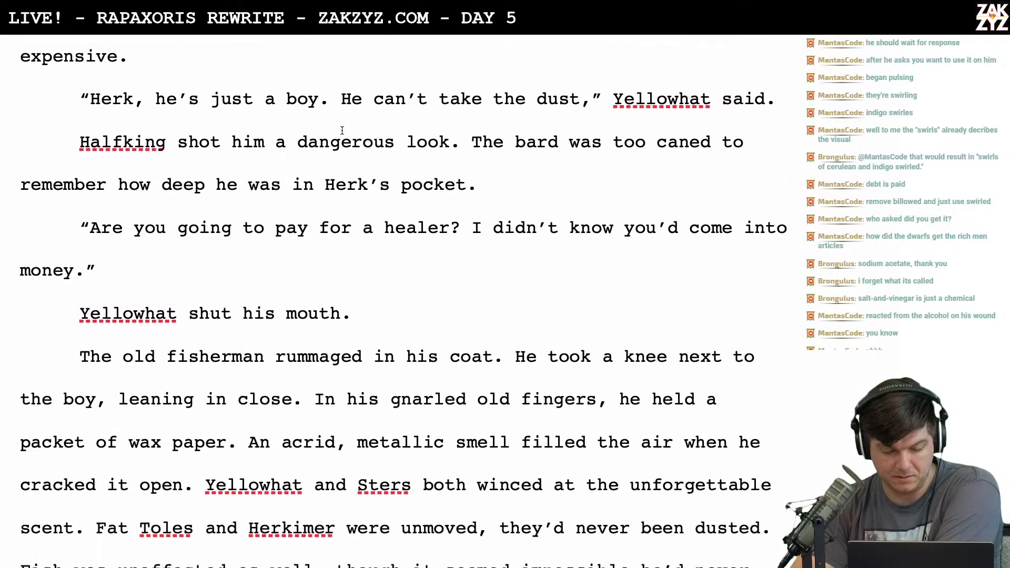
{"action": "scroll", "coordinate": [342, 130], "scroll_direction": "up", "scroll_amount": 6}
{"action": "scroll", "coordinate": [342, 130], "scroll_direction": "up", "scroll_amount": 10}
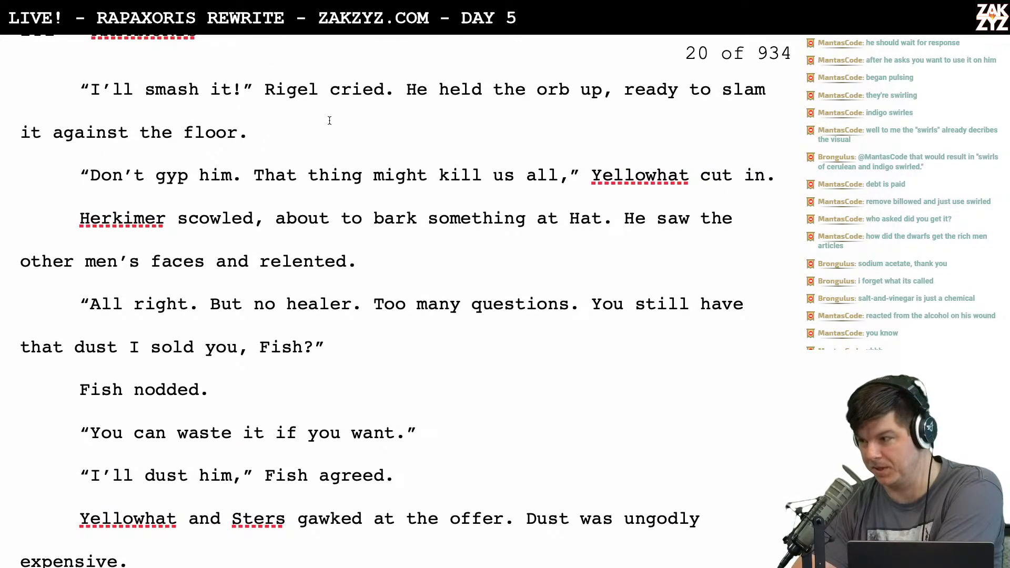
{"action": "scroll", "coordinate": [330, 124], "scroll_direction": "down", "scroll_amount": 1}
{"action": "scroll", "coordinate": [330, 124], "scroll_direction": "up", "scroll_amount": 3}
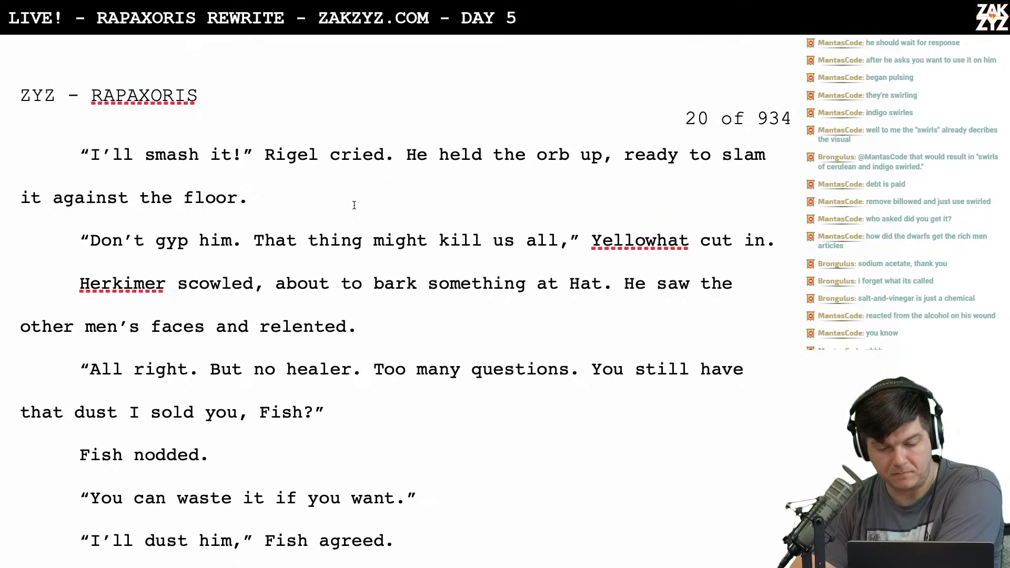
{"action": "scroll", "coordinate": [394, 223], "scroll_direction": "down", "scroll_amount": 2}
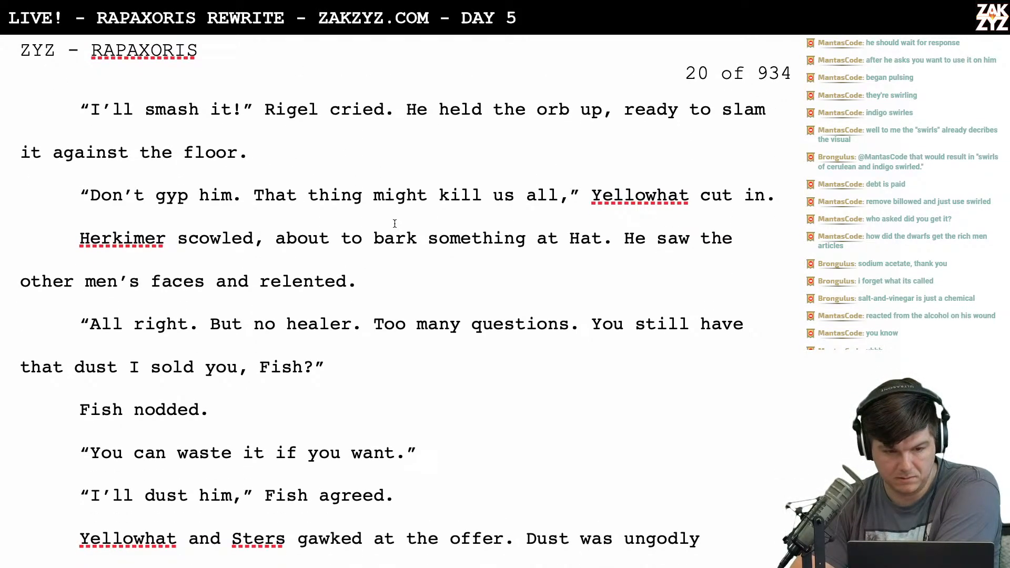
{"action": "scroll", "coordinate": [394, 224], "scroll_direction": "down", "scroll_amount": 9}
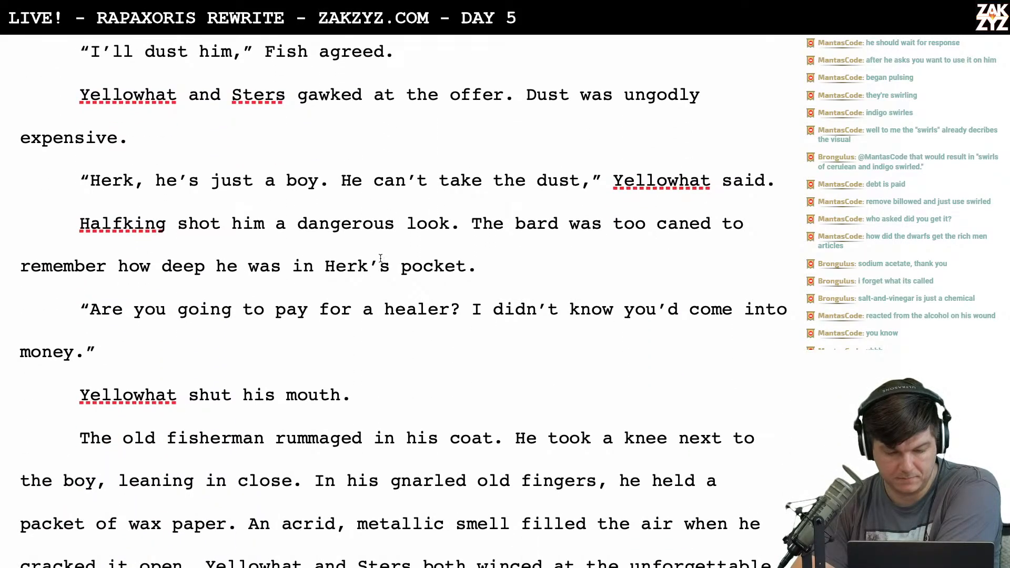
{"action": "scroll", "coordinate": [380, 259], "scroll_direction": "down", "scroll_amount": 3}
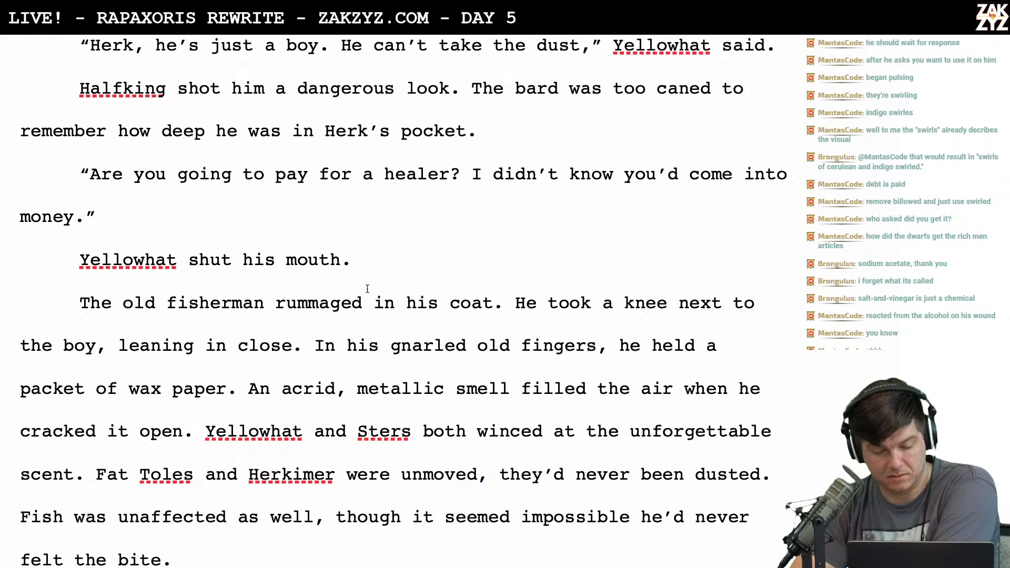
{"action": "scroll", "coordinate": [367, 286], "scroll_direction": "down", "scroll_amount": 2}
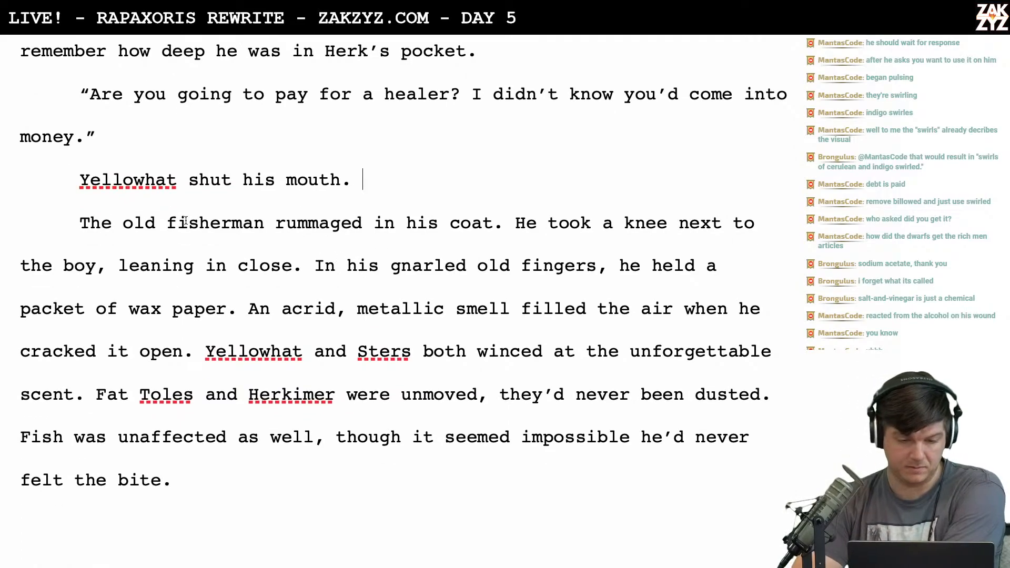
Insert a new paragraph starting with "Fish" above "The old fisherman rummaged in his coat."
{"action": "left_click", "coordinate": [145, 222]}
{"action": "key", "text": "Left"}
{"action": "key", "text": "Left"}
{"action": "key", "text": "Left"}
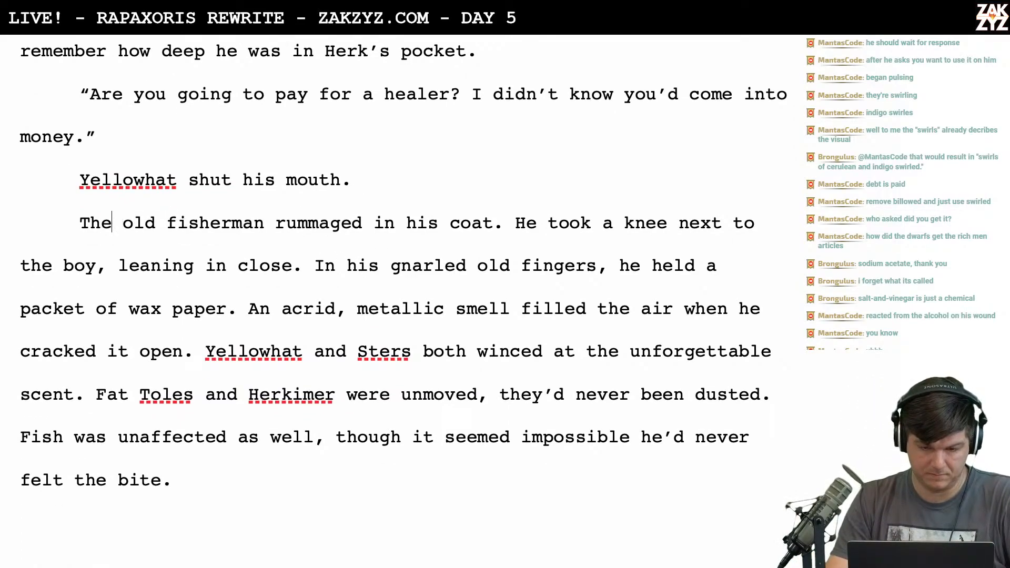
{"action": "key", "text": "Left"}
{"action": "key", "text": "Return"}
{"action": "key", "text": "Up"}
{"action": "type", "text": "Fish"}
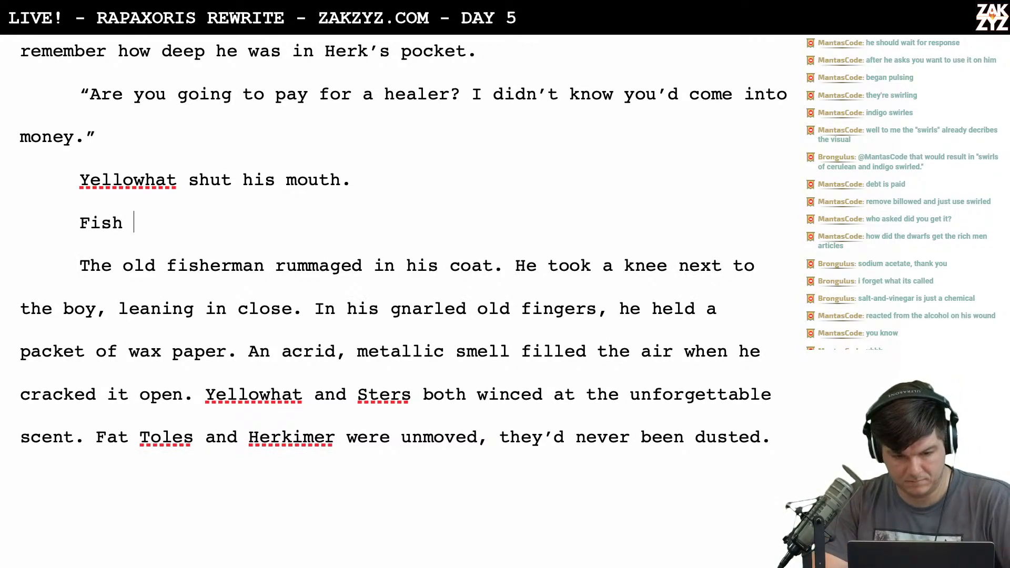
{"action": "type", "text": " p"}
{"action": "key", "text": "BackSpace"}
{"action": "type", "text": "pu;"}
{"action": "key", "text": "BackSpace"}
{"action": "key", "text": "BackSpace"}
{"action": "key", "text": "BackSpace"}
{"action": "key", "text": "BackSpace"}
{"action": "type", "text": "r"}
{"action": "key", "text": "BackSpace"}
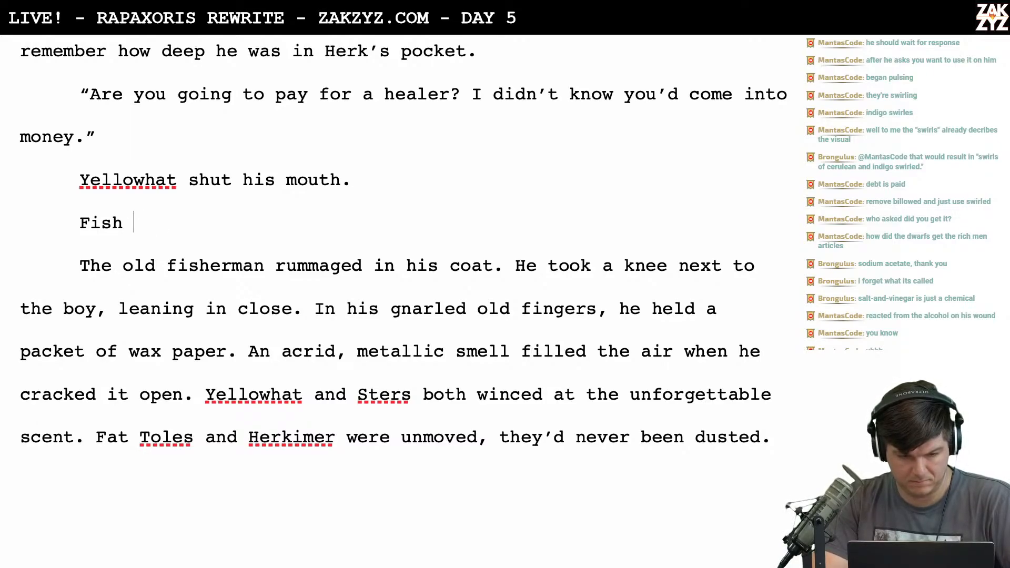
{"action": "type", "text": "went fo"}
{"action": "type", "text": "coat and"}
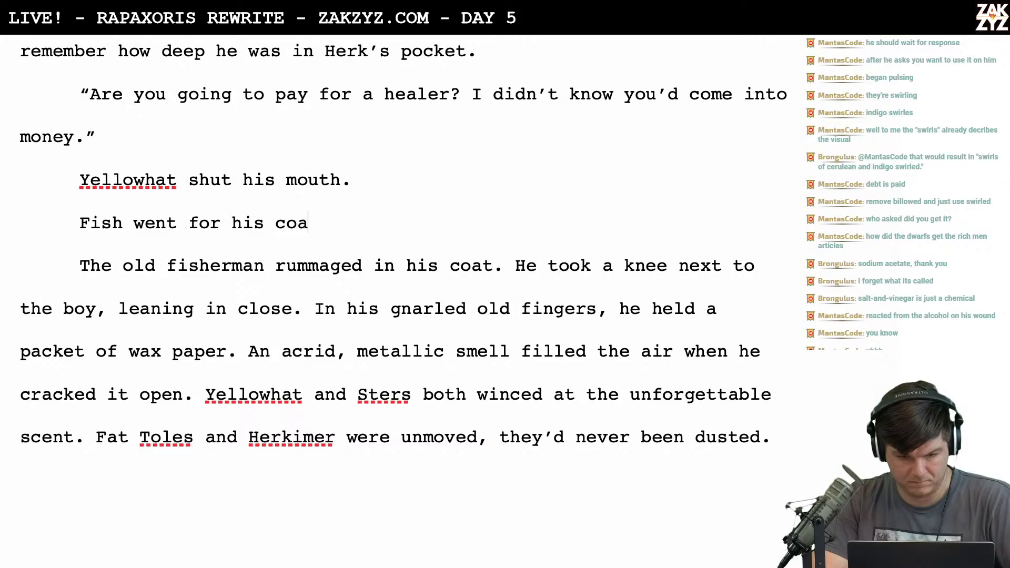
{"action": "key", "text": "BackSpace"}
{"action": "key", "text": "BackSpace"}
{"action": "key", "text": "BackSpace"}
{"action": "key", "text": "BackSpace"}
{"action": "key", "text": "BackSpace"}
{"action": "key", "text": "BackSpace"}
{"action": "key", "text": "BackSpace"}
{"action": "key", "text": "BackSpace"}
{"action": "key", "text": "BackSpace"}
{"action": "key", "text": "BackSpace"}
{"action": "key", "text": "BackSpace"}
{"action": "key", "text": "BackSpace"}
{"action": "key", "text": "BackSpace"}
{"action": "key", "text": "BackSpace"}
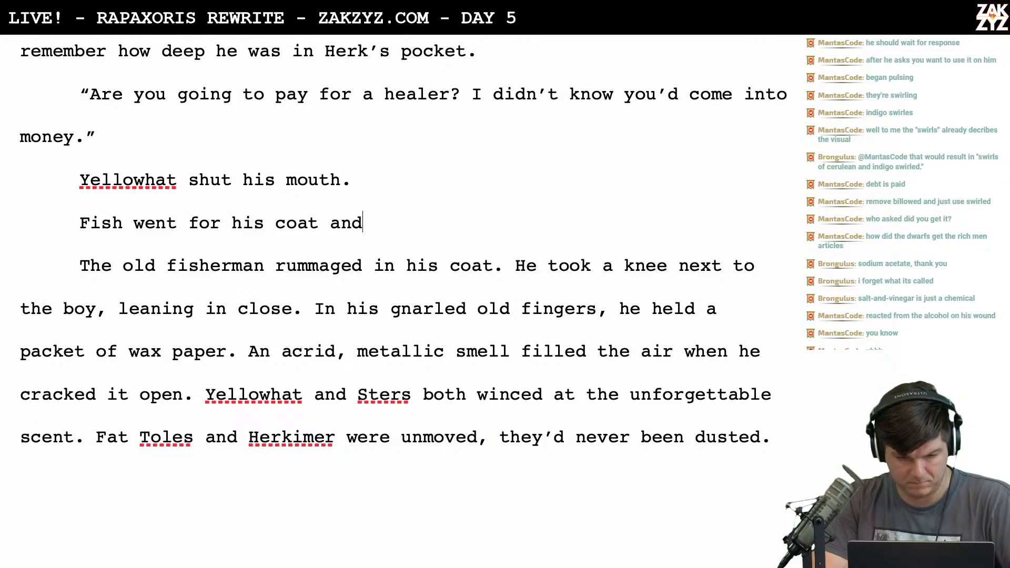
{"action": "key", "text": "BackSpace"}
{"action": "key", "text": "BackSpace"}
{"action": "key", "text": "BackSpace"}
{"action": "key", "text": "BackSpace"}
{"action": "key", "text": "BackSpace"}
{"action": "key", "text": "BackSpace"}
{"action": "key", "text": "BackSpace"}
{"action": "key", "text": "BackSpace"}
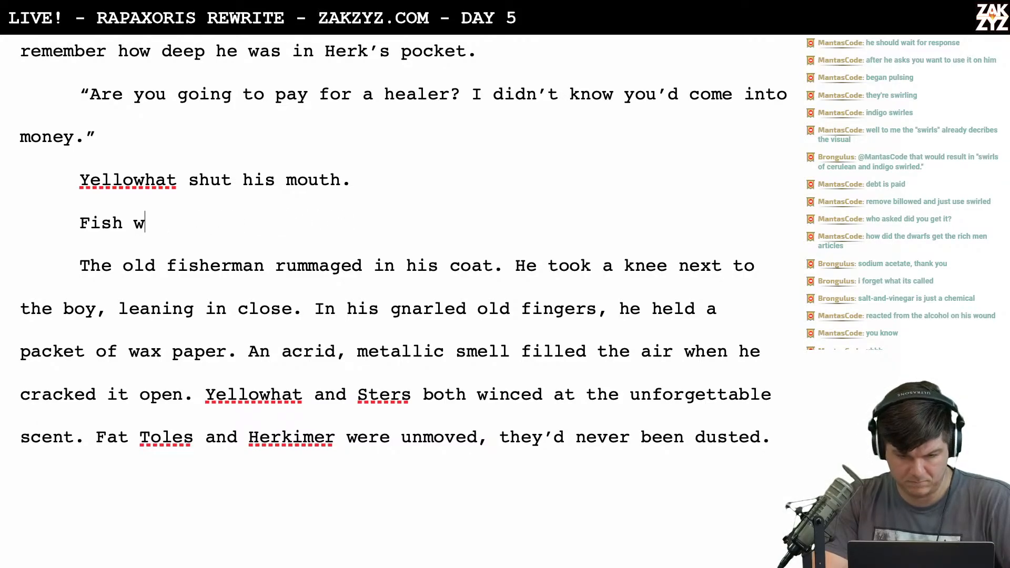
{"action": "type", "text": "went for his"}
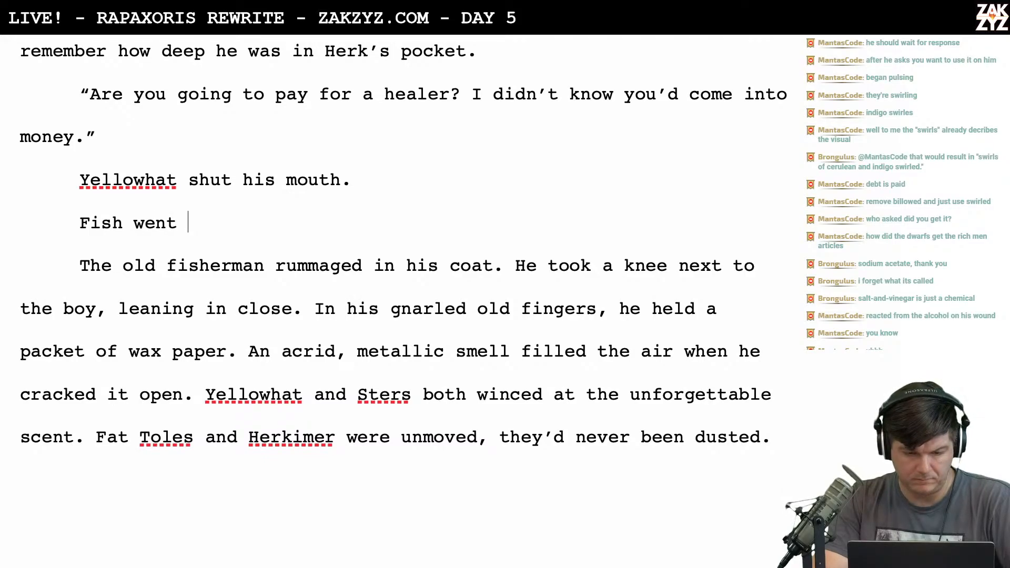
{"action": "key", "text": "BackSpace"}
{"action": "key", "text": "BackSpace"}
{"action": "key", "text": "BackSpace"}
{"action": "key", "text": "BackSpace"}
{"action": "key", "text": "BackSpace"}
{"action": "key", "text": "BackSpace"}
{"action": "key", "text": "BackSpace"}
{"action": "key", "text": "BackSpace"}
{"action": "key", "text": "BackSpace"}
{"action": "key", "text": "BackSpace"}
{"action": "key", "text": "BackSpace"}
{"action": "key", "text": "BackSpace"}
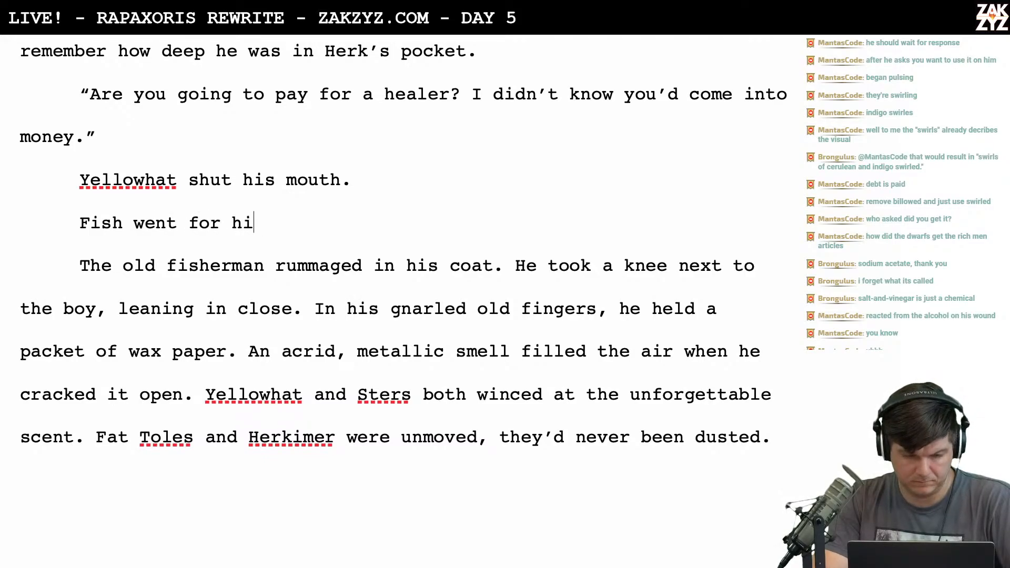
{"action": "type", "text": "went"}
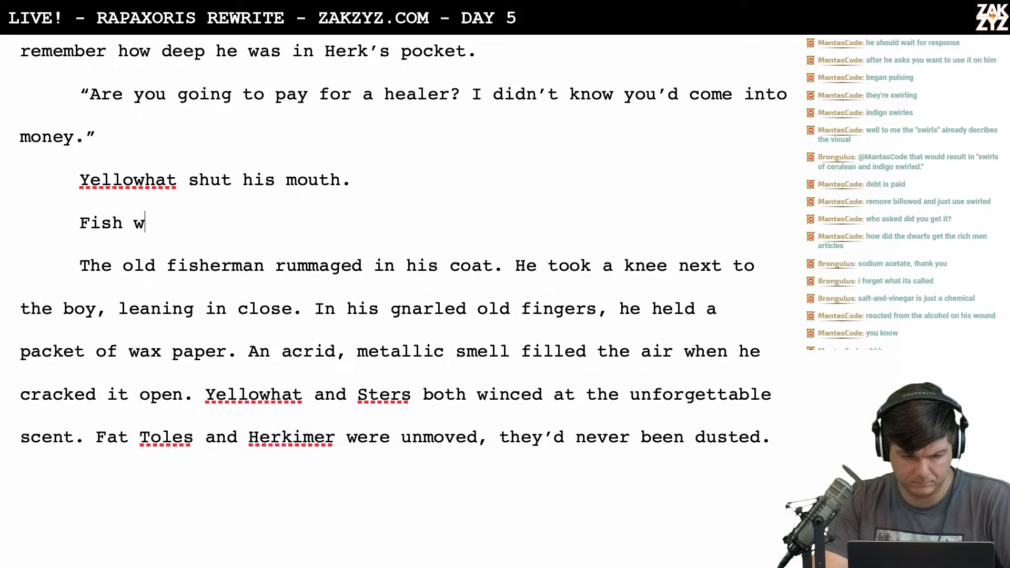
{"action": "key", "text": "BackSpace"}
{"action": "key", "text": "BackSpace"}
{"action": "key", "text": "BackSpace"}
{"action": "key", "text": "BackSpace"}
{"action": "type", "text": "wnet"}
{"action": "key", "text": "BackSpace"}
{"action": "key", "text": "BackSpace"}
{"action": "key", "text": "BackSpace"}
{"action": "key", "text": "BackSpace"}
{"action": "key", "text": "BackSpace"}
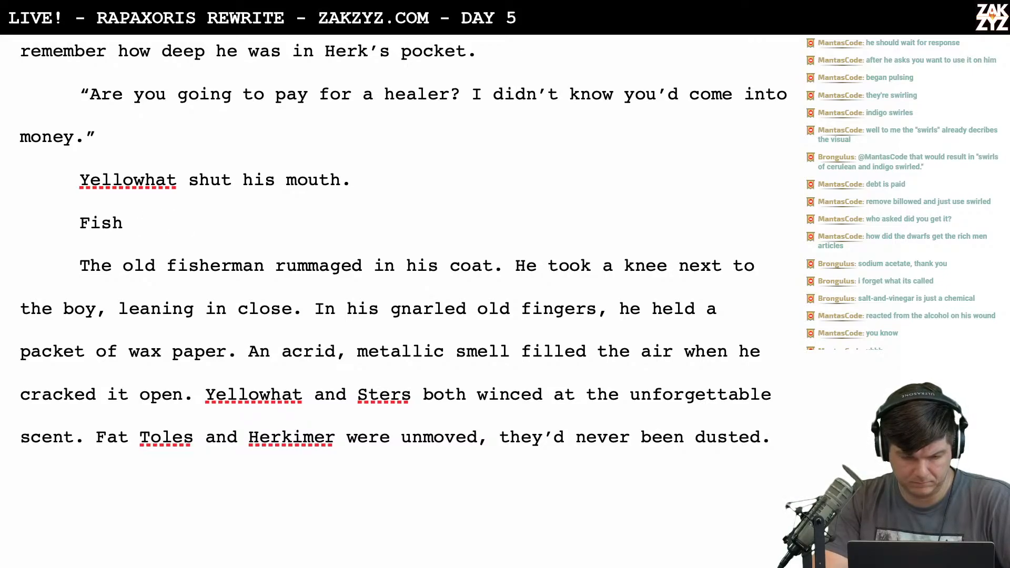
{"action": "type", "text": "pulled"}
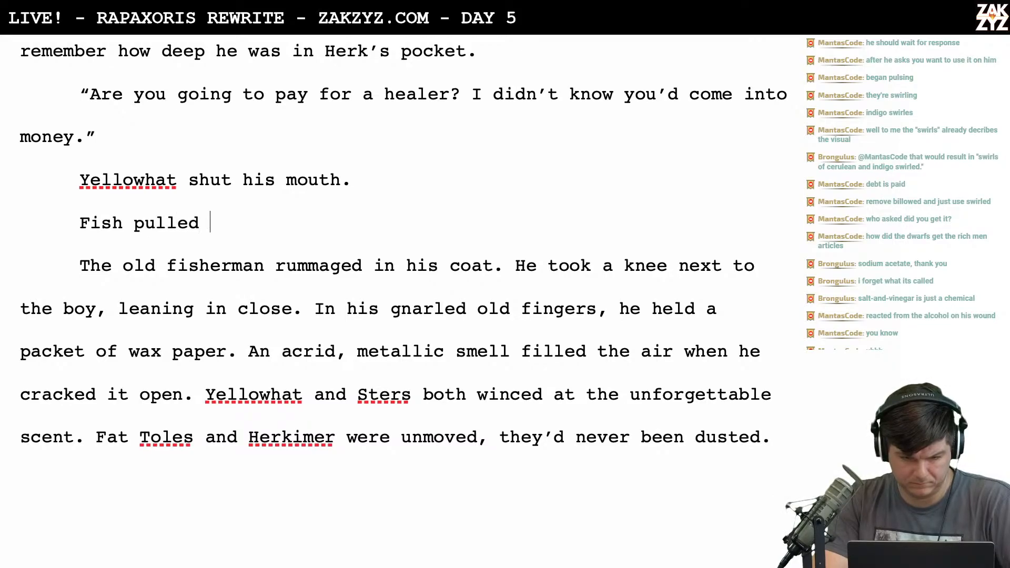
{"action": "key", "text": "BackSpace"}
{"action": "key", "text": "BackSpace"}
{"action": "key", "text": "BackSpace"}
{"action": "key", "text": "BackSpace"}
{"action": "key", "text": "BackSpace"}
{"action": "key", "text": "BackSpace"}
{"action": "key", "text": "BackSpace"}
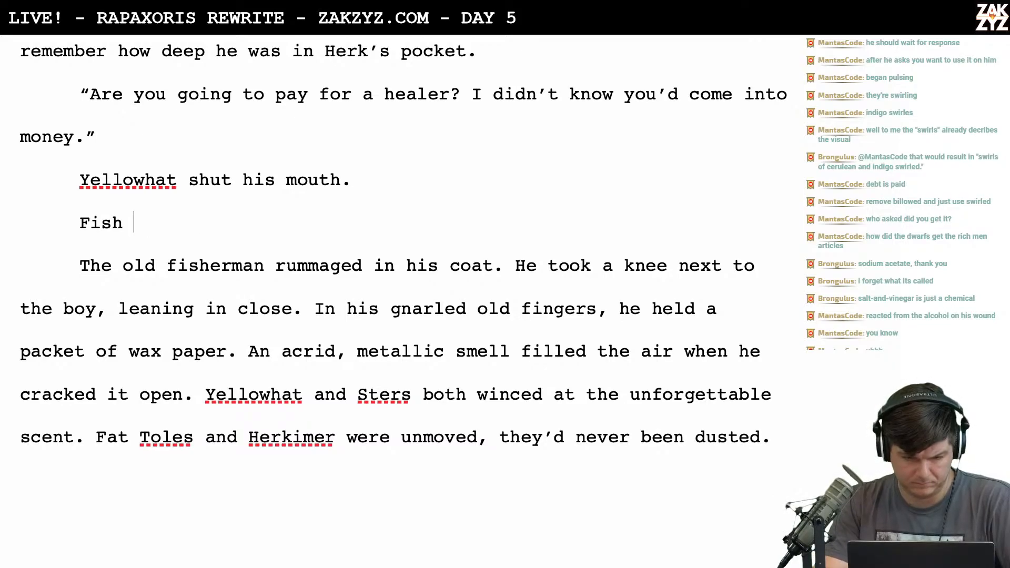
Delete "The old fisherman rummaged in his coat. He" with its paragraph break so the paragraph opens "Fish took a knee next to the boy"
{"action": "key", "text": "shift+Down"}
{"action": "key", "text": "shift+Down"}
{"action": "key", "text": "shift+Left"}
{"action": "key", "text": "shift+Left"}
{"action": "key", "text": "shift+Left"}
{"action": "key", "text": "shift+Left"}
{"action": "key", "text": "shift+Left"}
{"action": "key", "text": "shift+Left"}
{"action": "key", "text": "shift+Left"}
{"action": "key", "text": "shift+Left"}
{"action": "key", "text": "shift+Left"}
{"action": "key", "text": "shift+Left"}
{"action": "key", "text": "shift+Left"}
{"action": "key", "text": "shift+Left"}
{"action": "key", "text": "shift+Left"}
{"action": "key", "text": "shift+Left"}
{"action": "key", "text": "shift+Left"}
{"action": "key", "text": "shift+Left"}
{"action": "key", "text": "shift+Left"}
{"action": "key", "text": "shift+Left"}
{"action": "key", "text": "shift+Left"}
{"action": "key", "text": "shift+Left"}
{"action": "key", "text": "shift+Left"}
{"action": "key", "text": "shift+Left"}
{"action": "key", "text": "shift+Left"}
{"action": "key", "text": "shift+Left"}
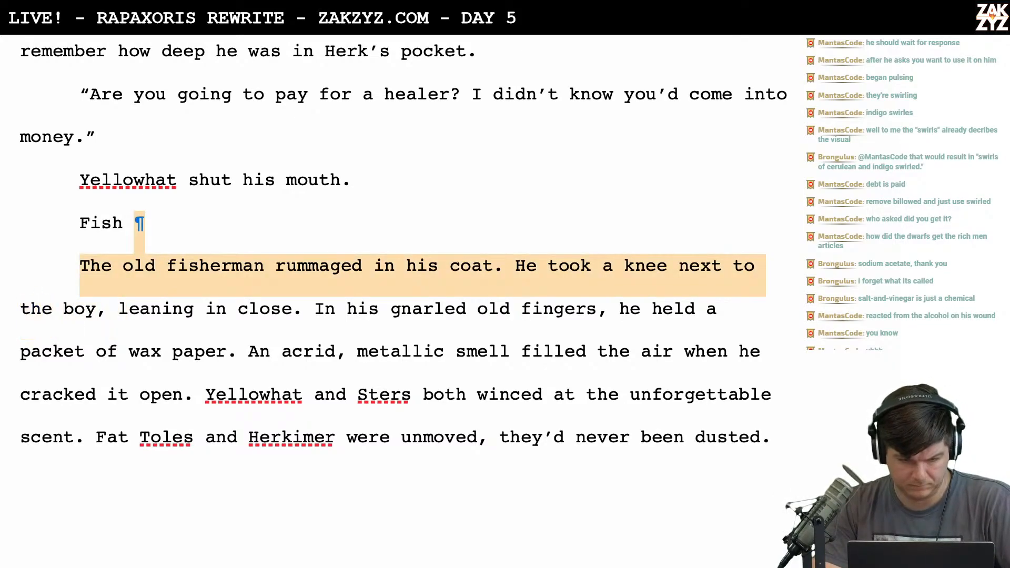
{"action": "key", "text": "shift+Left"}
{"action": "key", "text": "shift+Left"}
{"action": "key", "text": "shift+Left"}
{"action": "key", "text": "shift+Left"}
{"action": "key", "text": "shift+Left"}
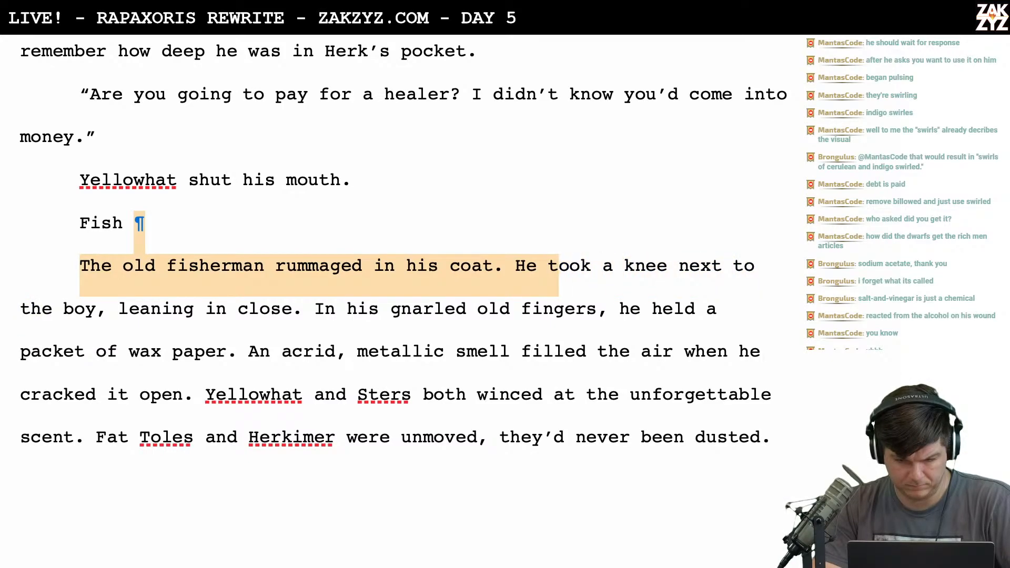
{"action": "key", "text": "BackSpace"}
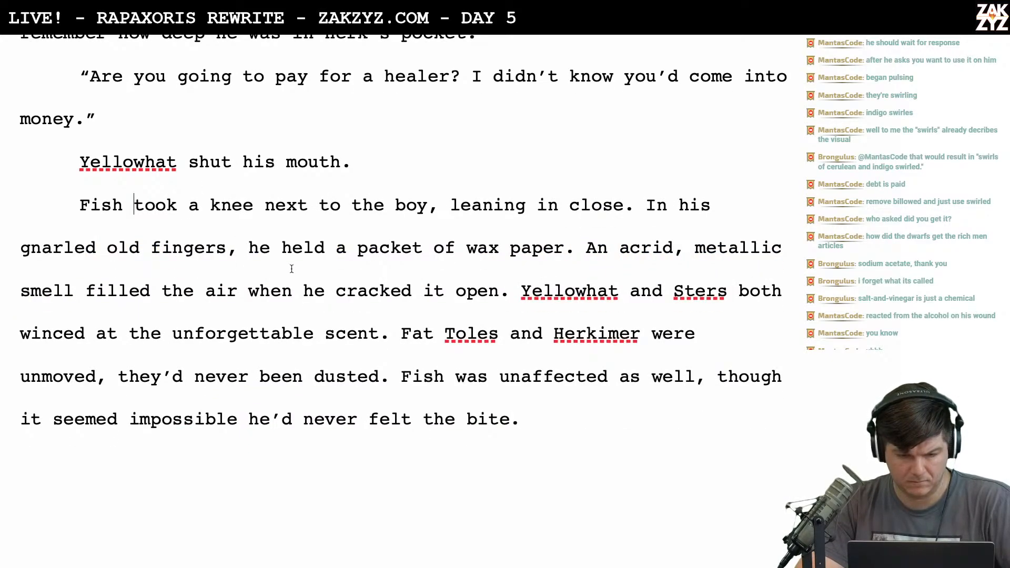
Cut ", leaning in close" so the sentence ends at "Fish took a knee next to the boy."
{"action": "scroll", "coordinate": [302, 250], "scroll_direction": "down", "scroll_amount": 1}
{"action": "scroll", "coordinate": [367, 291], "scroll_direction": "down", "scroll_amount": 1}
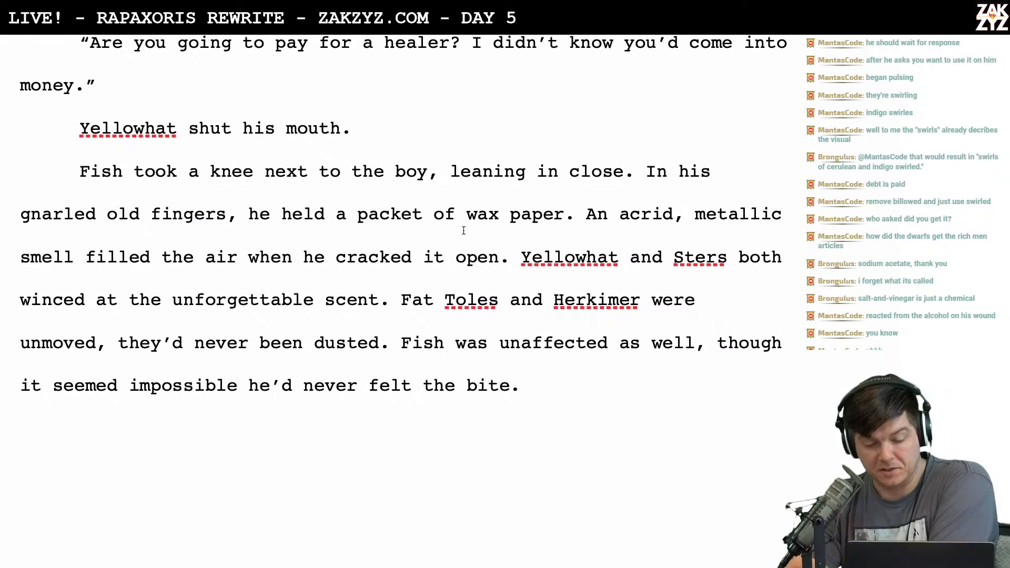
{"action": "scroll", "coordinate": [450, 213], "scroll_direction": "down", "scroll_amount": 1}
{"action": "left_click", "coordinate": [428, 154]}
{"action": "left_click_drag", "start_coordinate": [429, 155], "coordinate": [625, 156]}
{"action": "key", "text": "BackSpace"}
Split the paragraph before "In his gnarled old fingers" and add "He cracked open a packet of waxed paper." after the knee sentence
{"action": "left_click", "coordinate": [450, 153]}
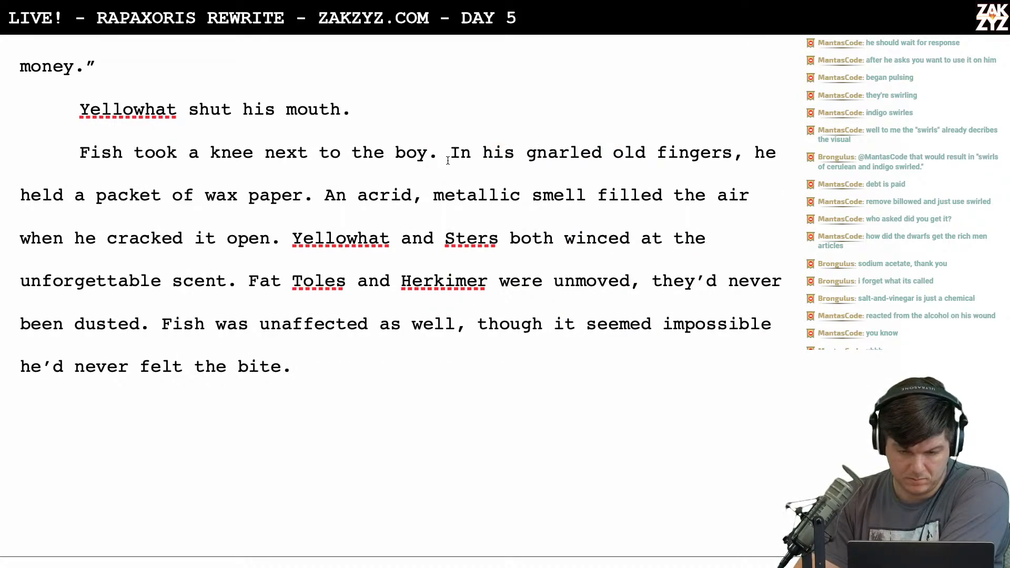
{"action": "key", "text": "Return"}
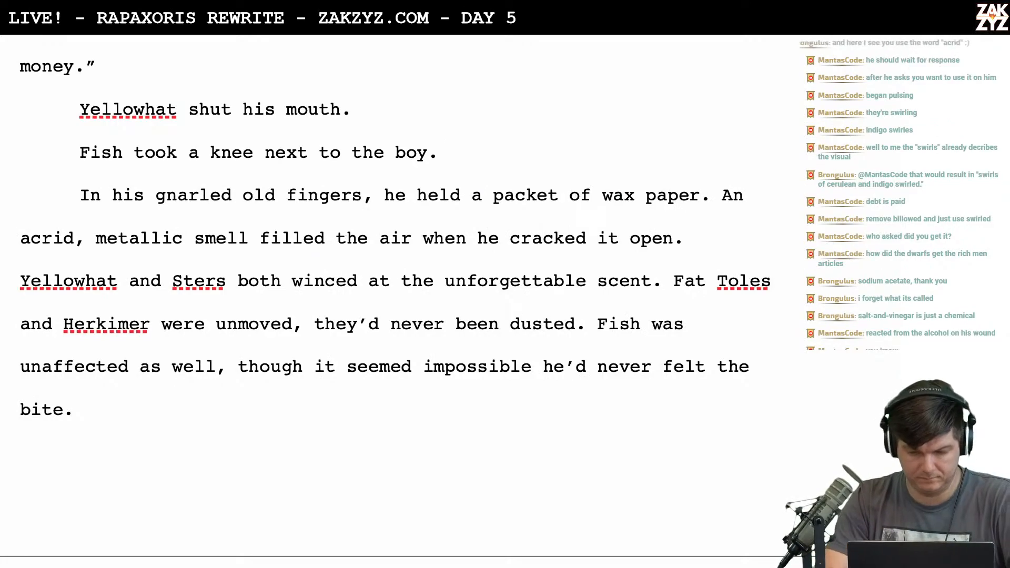
{"action": "type", "text": "He cr"}
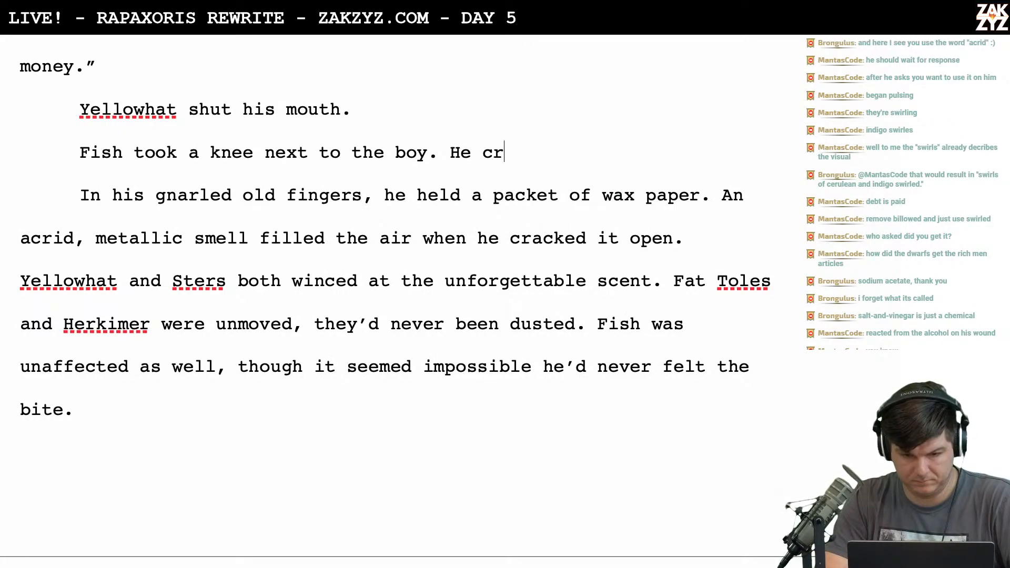
{"action": "type", "text": "acked open a pa"}
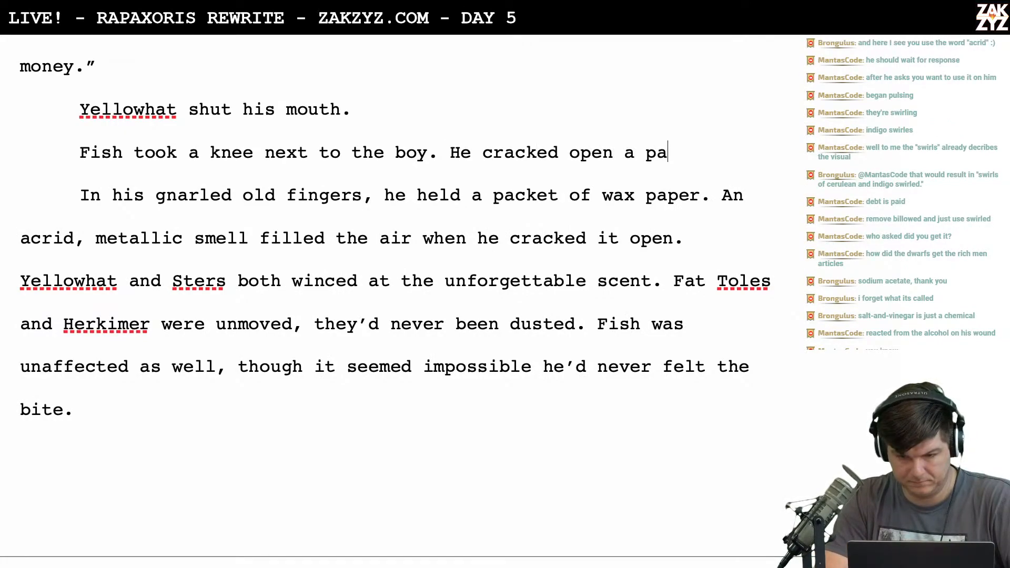
{"action": "type", "text": "cket of waxde"}
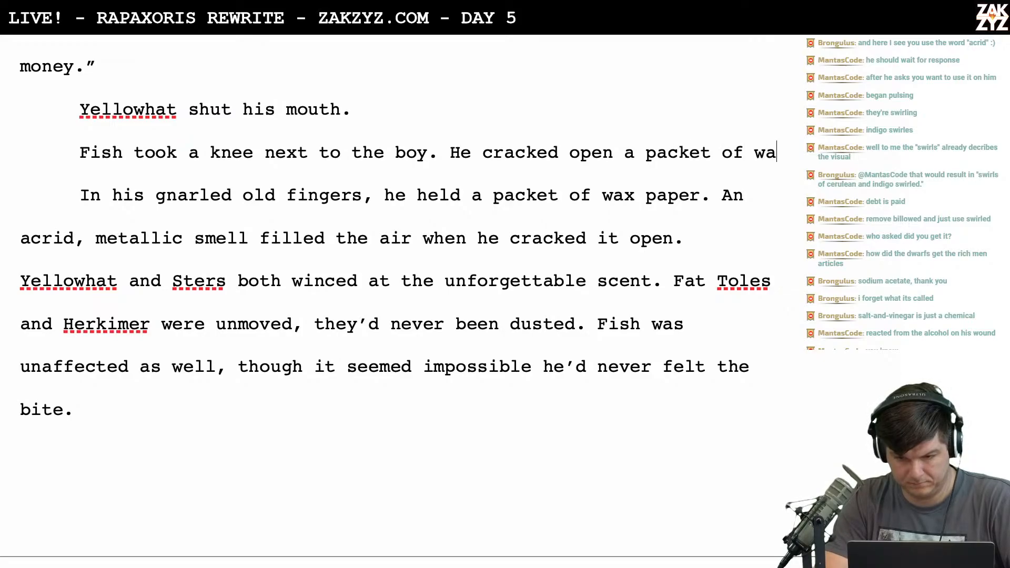
{"action": "key", "text": "BackSpace"}
{"action": "key", "text": "BackSpace"}
{"action": "type", "text": "ed paper."}
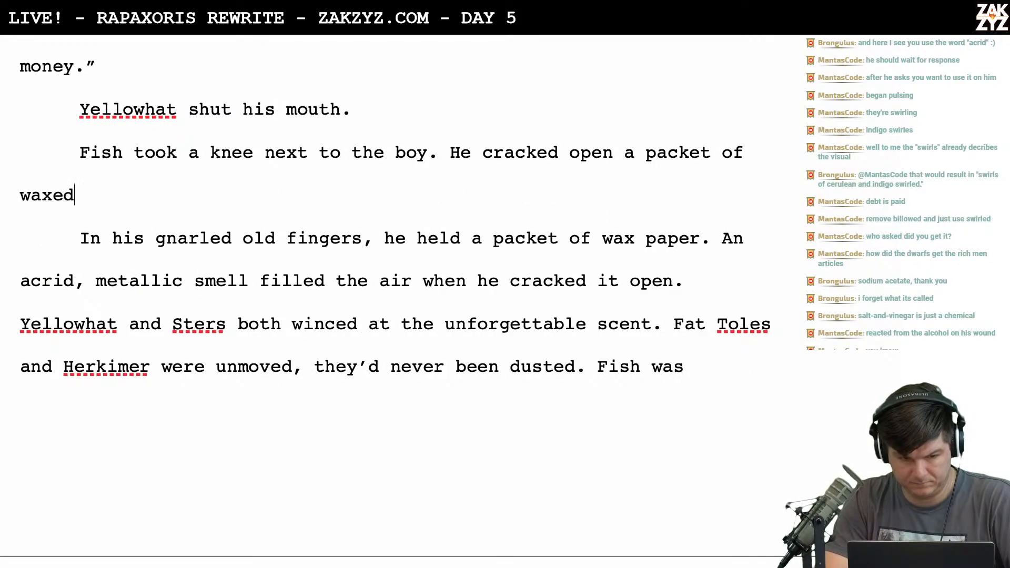
Delete "In his gnarled old fingers, he held a packet of wax paper." and join the remaining text to the Fish paragraph
{"action": "key", "text": "shift+Down"}
{"action": "key", "text": "shift+Left"}
{"action": "key", "text": "shift+Left"}
{"action": "key", "text": "shift+Left"}
{"action": "key", "text": "shift+Left"}
{"action": "key", "text": "shift+Left"}
{"action": "key", "text": "shift+Left"}
{"action": "key", "text": "shift+Left"}
{"action": "key", "text": "shift+Left"}
{"action": "key", "text": "shift+Left"}
{"action": "key", "text": "shift+Left"}
{"action": "key", "text": "shift+Left"}
{"action": "key", "text": "shift+Left"}
{"action": "key", "text": "shift+Left"}
{"action": "key", "text": "shift+Down"}
{"action": "key", "text": "shift+Left"}
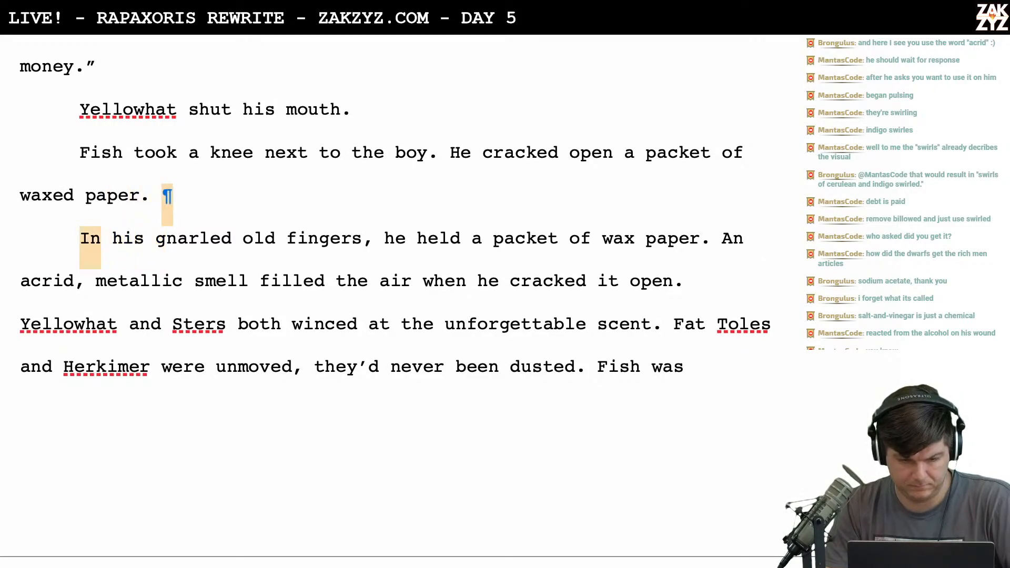
{"action": "key", "text": "shift+Down"}
{"action": "key", "text": "shift+Left"}
{"action": "key", "text": "shift+Left"}
{"action": "key", "text": "shift+Left"}
{"action": "key", "text": "shift+Left"}
{"action": "key", "text": "shift+Left"}
{"action": "key", "text": "shift+Left"}
{"action": "key", "text": "shift+Left"}
{"action": "key", "text": "shift+Left"}
{"action": "key", "text": "shift+Left"}
{"action": "key", "text": "shift+Left"}
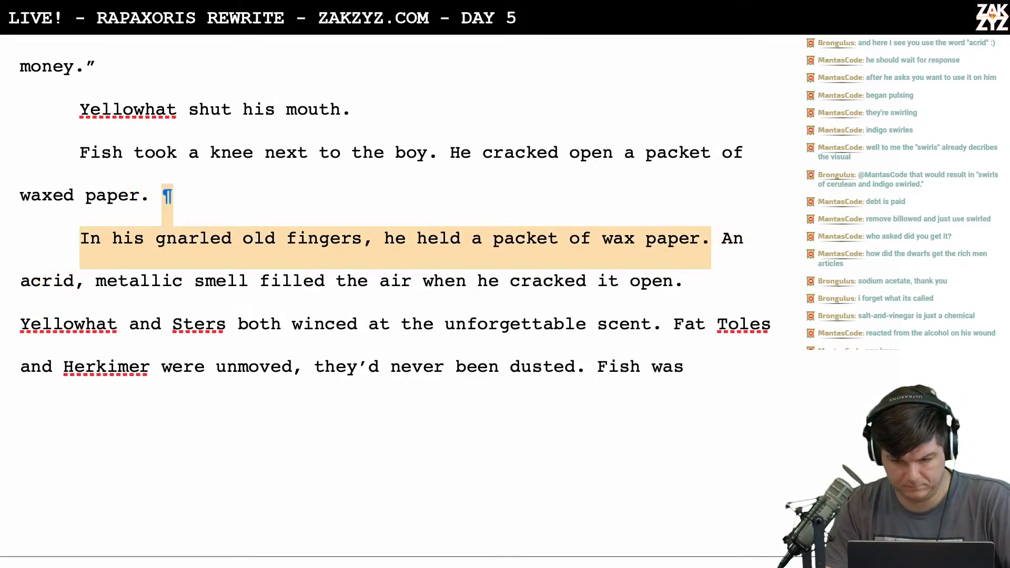
{"action": "key", "text": "BackSpace"}
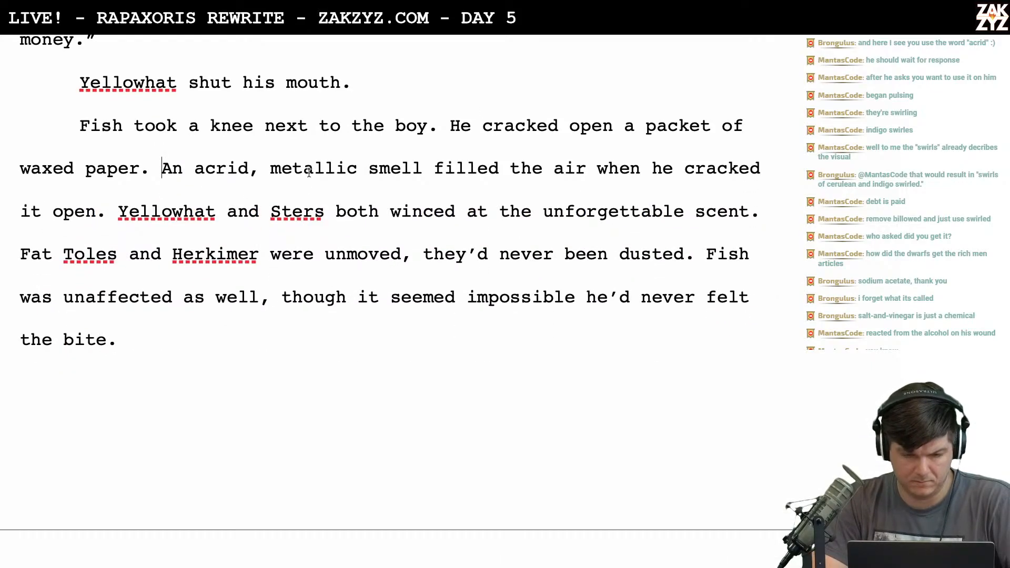
Try splitting the Fish paragraph after "waxed paper." and starting a fresh sentence there with "An acrid, metallic smell"
{"action": "key", "text": "Return"}
{"action": "type", "text": "An a"}
{"action": "key", "text": "BackSpace"}
{"action": "key", "text": "BackSpace"}
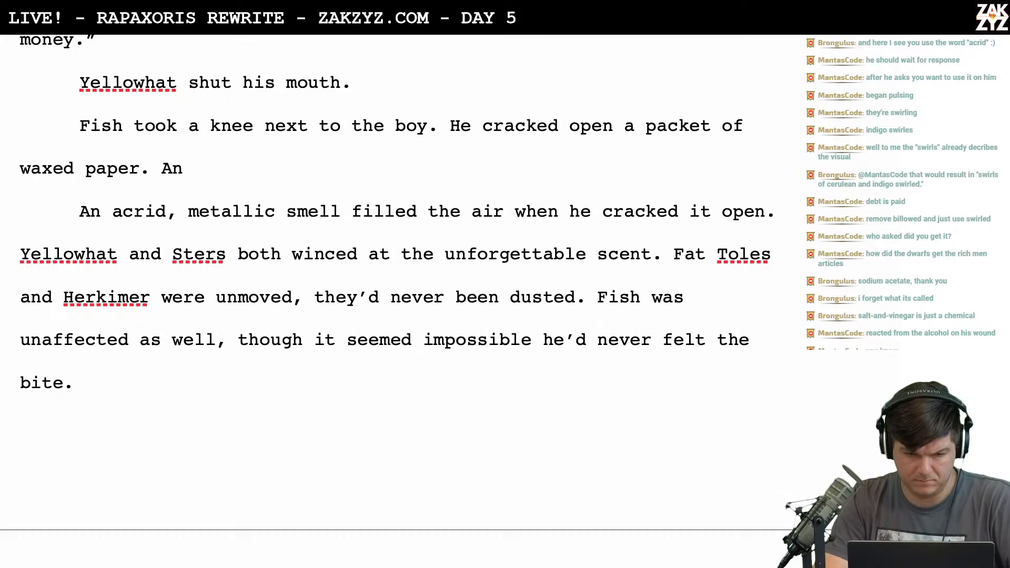
{"action": "key", "text": "BackSpace"}
{"action": "type", "text": "a"}
{"action": "key", "text": "BackSpace"}
{"action": "type", "text": "n acricd"}
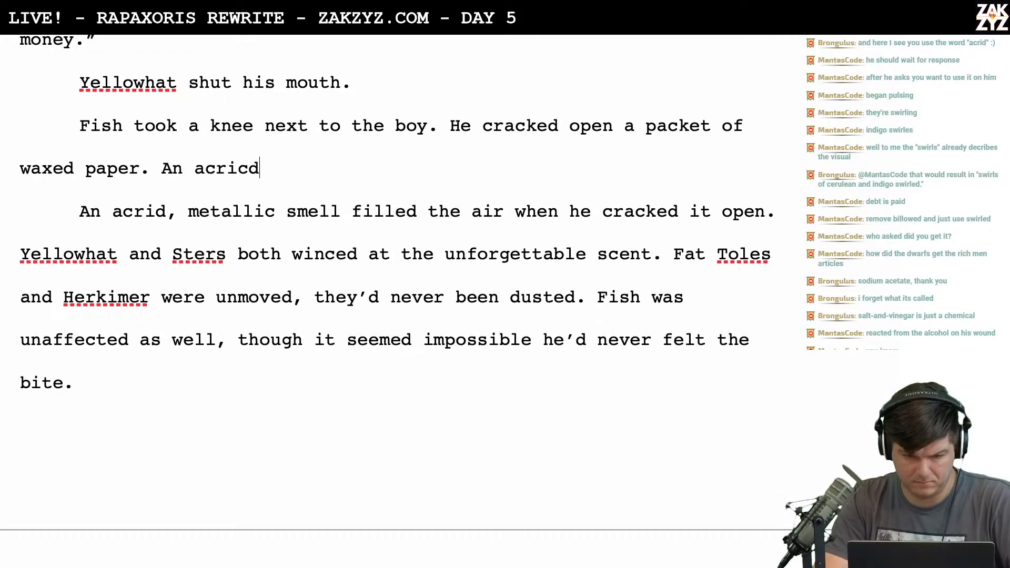
{"action": "key", "text": "BackSpace"}
{"action": "type", "text": "ricr"}
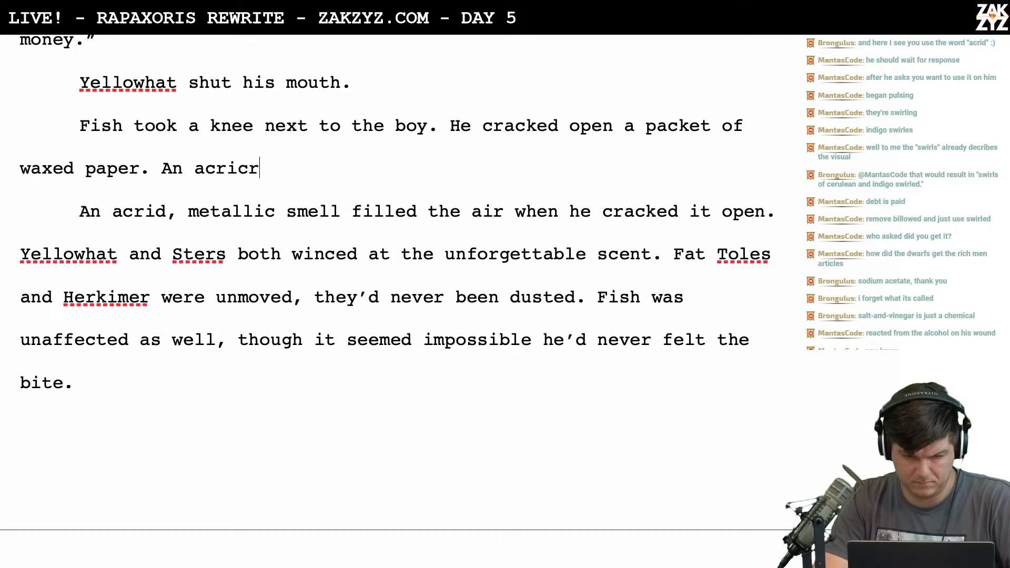
{"action": "key", "text": "BackSpace"}
{"action": "key", "text": "BackSpace"}
{"action": "key", "text": "BackSpace"}
{"action": "type", "text": "id, m"}
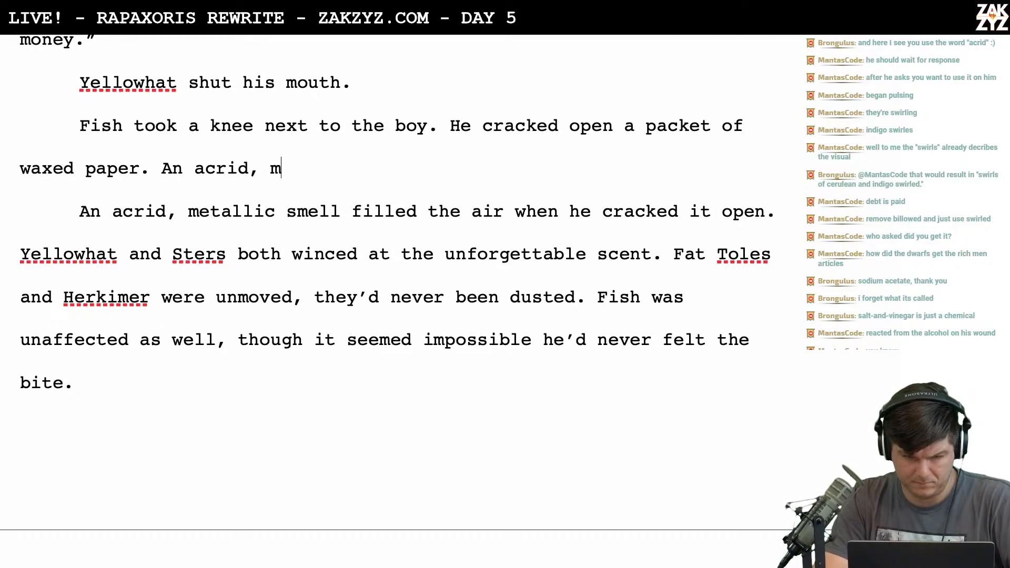
{"action": "type", "text": "etallic smell"}
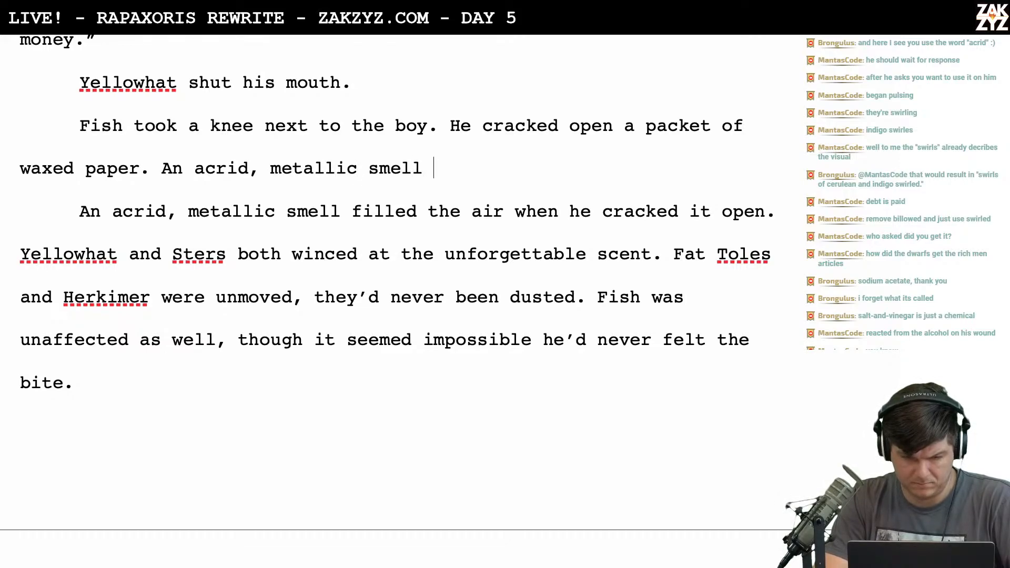
{"action": "key", "text": "Return"}
{"action": "key", "text": "Left"}
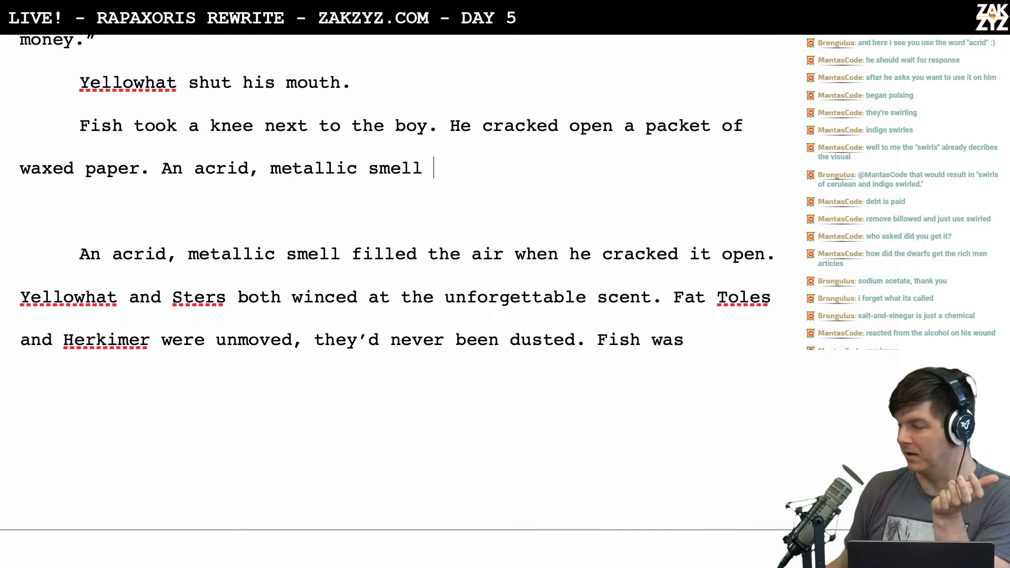
{"action": "scroll", "coordinate": [385, 282], "scroll_direction": "down", "scroll_amount": 1}
{"action": "scroll", "coordinate": [385, 283], "scroll_direction": "up", "scroll_amount": 1}
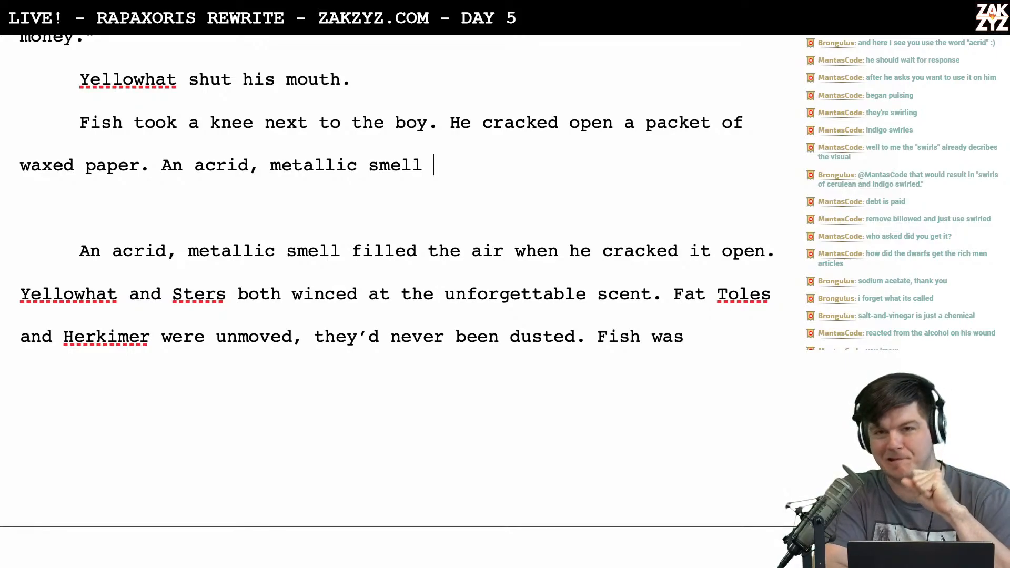
Try "A metallic smell stung the air," as the sentence after "waxed paper.", then erase the attempt
{"action": "left_click", "coordinate": [165, 168]}
{"action": "key", "text": "Return"}
{"action": "key", "text": "Left"}
{"action": "type", "text": "A metalli"}
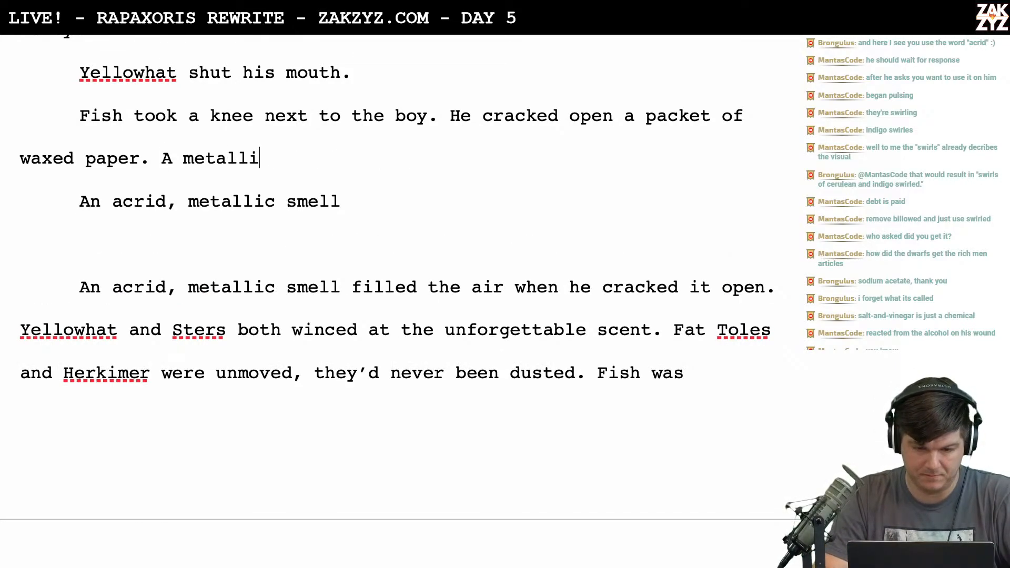
{"action": "type", "text": "c smell stung the air,"}
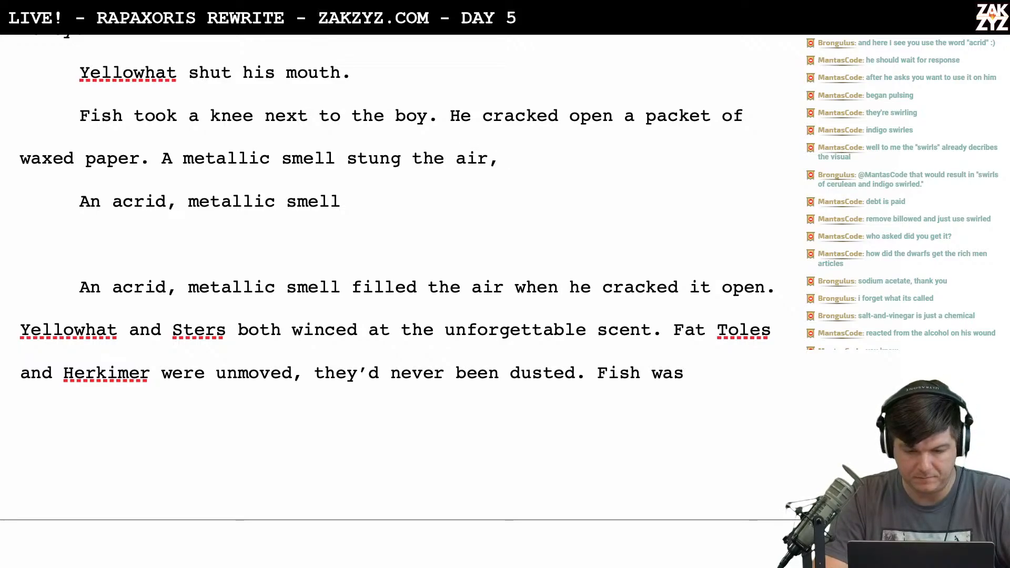
{"action": "key", "text": "BackSpace"}
{"action": "key", "text": "BackSpace"}
{"action": "key", "text": "BackSpace"}
{"action": "key", "text": "BackSpace"}
{"action": "key", "text": "BackSpace"}
{"action": "key", "text": "BackSpace"}
{"action": "key", "text": "BackSpace"}
{"action": "key", "text": "BackSpace"}
{"action": "key", "text": "BackSpace"}
{"action": "key", "text": "BackSpace"}
{"action": "key", "text": "BackSpace"}
{"action": "key", "text": "BackSpace"}
{"action": "key", "text": "BackSpace"}
{"action": "key", "text": "BackSpace"}
{"action": "type", "text": "roe."}
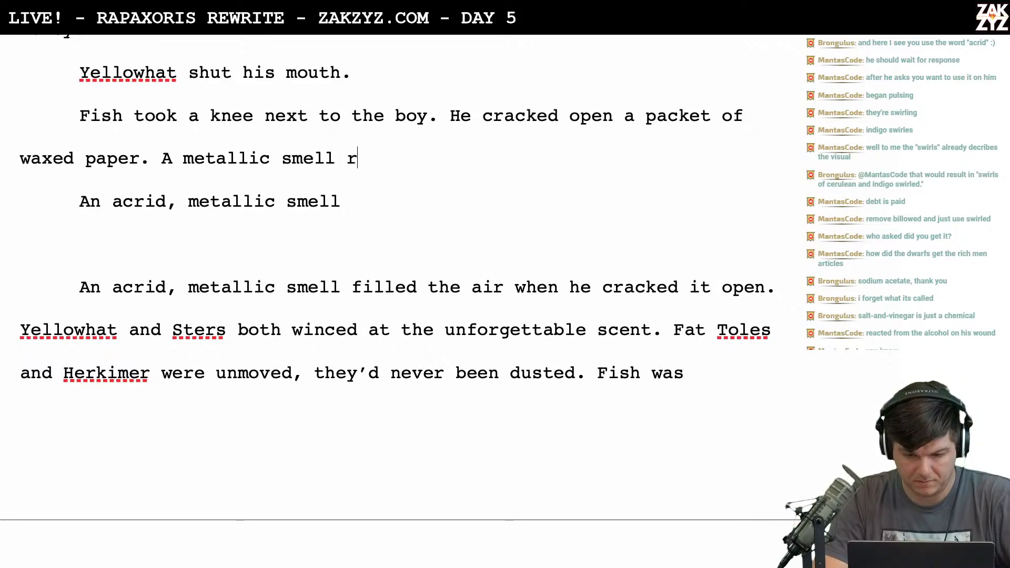
{"action": "key", "text": "BackSpace"}
{"action": "key", "text": "BackSpace"}
{"action": "key", "text": "BackSpace"}
{"action": "key", "text": "BackSpace"}
{"action": "key", "text": "BackSpace"}
{"action": "key", "text": "BackSpace"}
{"action": "key", "text": "BackSpace"}
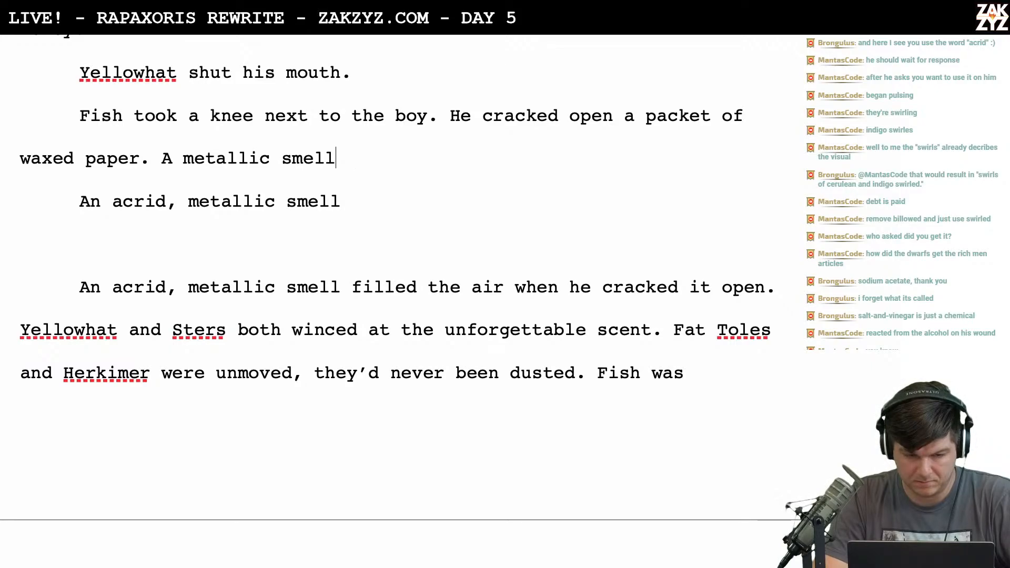
{"action": "key", "text": "BackSpace"}
{"action": "key", "text": "BackSpace"}
{"action": "key", "text": "BackSpace"}
{"action": "key", "text": "BackSpace"}
{"action": "key", "text": "BackSpace"}
{"action": "key", "text": "BackSpace"}
{"action": "key", "text": "BackSpace"}
{"action": "key", "text": "BackSpace"}
{"action": "key", "text": "BackSpace"}
{"action": "key", "text": "BackSpace"}
{"action": "key", "text": "BackSpace"}
{"action": "key", "text": "BackSpace"}
{"action": "key", "text": "BackSpace"}
{"action": "key", "text": "BackSpace"}
Write "The smell of burnt metal filled the air. Yellowhat and Sters winced." after the waxed paper sentence
{"action": "type", "text": "The silver dus"}
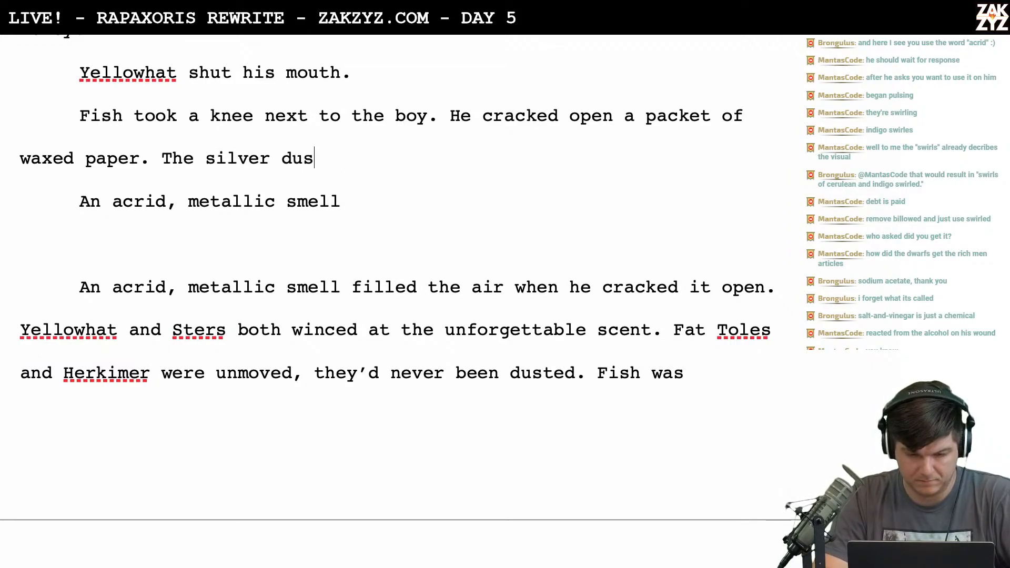
{"action": "type", "text": "t had a"}
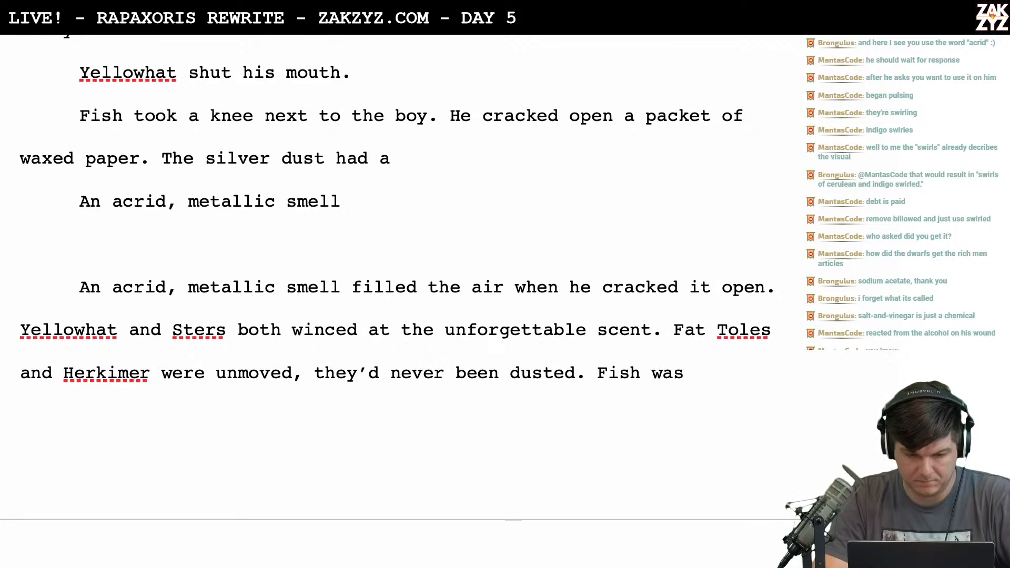
{"action": "key", "text": "BackSpace"}
{"action": "key", "text": "BackSpace"}
{"action": "key", "text": "BackSpace"}
{"action": "key", "text": "BackSpace"}
{"action": "key", "text": "BackSpace"}
{"action": "key", "text": "BackSpace"}
{"action": "key", "text": "BackSpace"}
{"action": "key", "text": "BackSpace"}
{"action": "key", "text": "BackSpace"}
{"action": "key", "text": "BackSpace"}
{"action": "key", "text": "BackSpace"}
{"action": "key", "text": "BackSpace"}
{"action": "key", "text": "BackSpace"}
{"action": "key", "text": "BackSpace"}
{"action": "key", "text": "BackSpace"}
{"action": "key", "text": "BackSpace"}
{"action": "key", "text": "BackSpace"}
{"action": "type", "text": "smell of burnt me"}
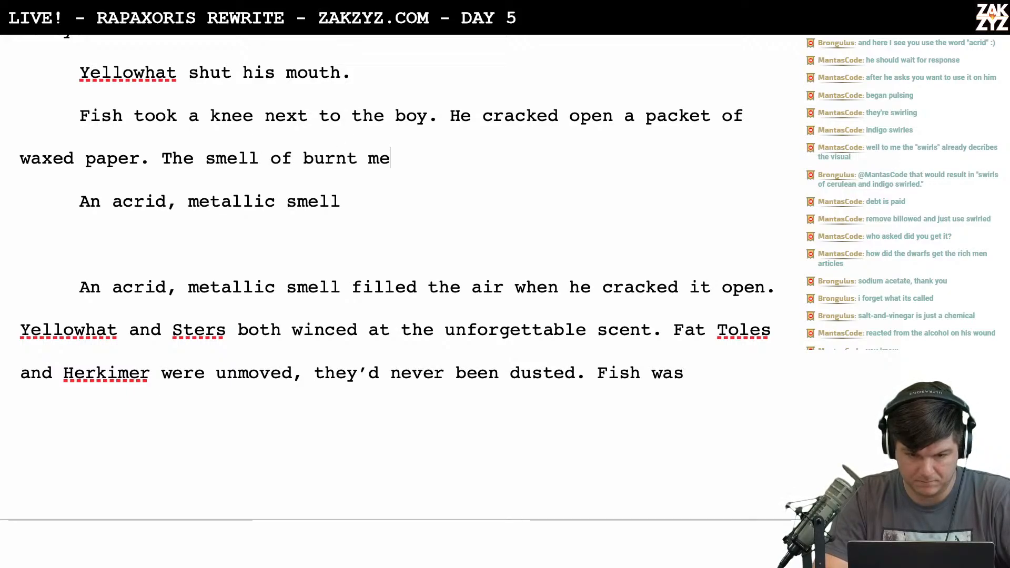
{"action": "type", "text": "tal filled the air. Yellowhat and Sters winced."}
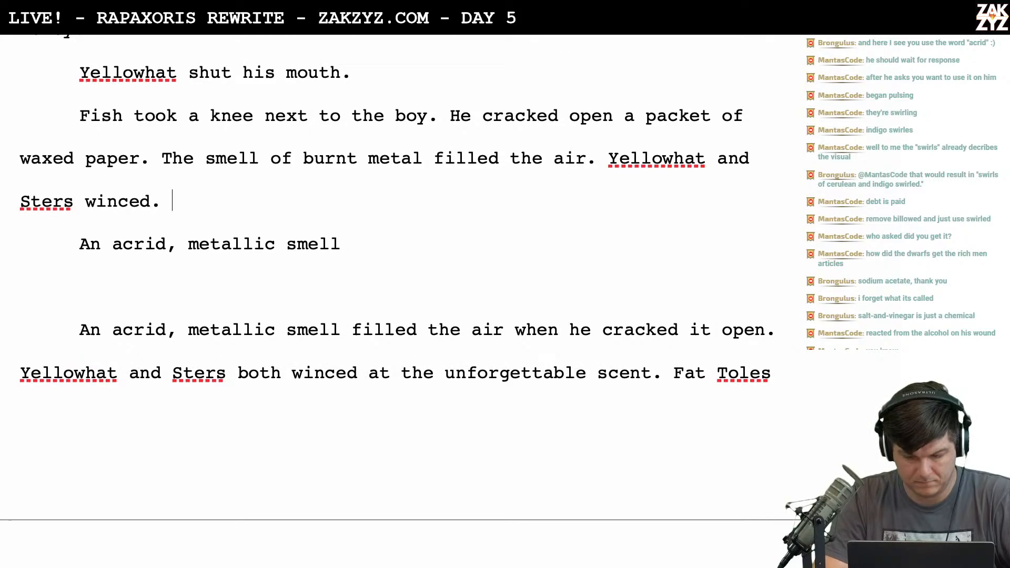
Delete the leftover "An acrid, metallic smell" fragment and the old text through "unforgettable scent.", joining "Fat Toles" to the Fish paragraph
{"action": "scroll", "coordinate": [394, 263], "scroll_direction": "down", "scroll_amount": 2}
{"action": "scroll", "coordinate": [400, 300], "scroll_direction": "down", "scroll_amount": 1}
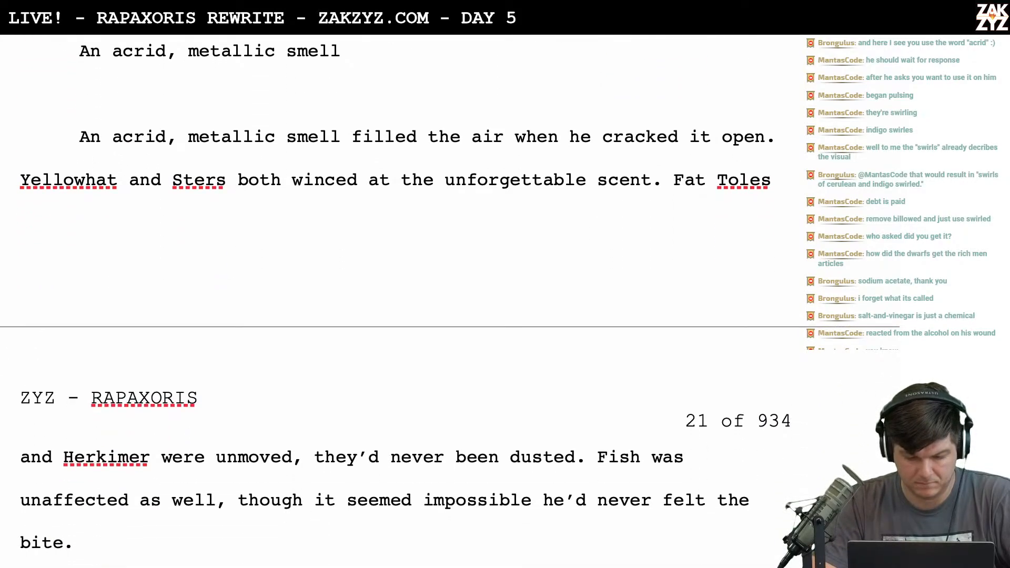
{"action": "key", "text": "shift+Down"}
{"action": "key", "text": "shift+Down"}
{"action": "key", "text": "shift+Down"}
{"action": "key", "text": "shift+Down"}
{"action": "key", "text": "shift+Down"}
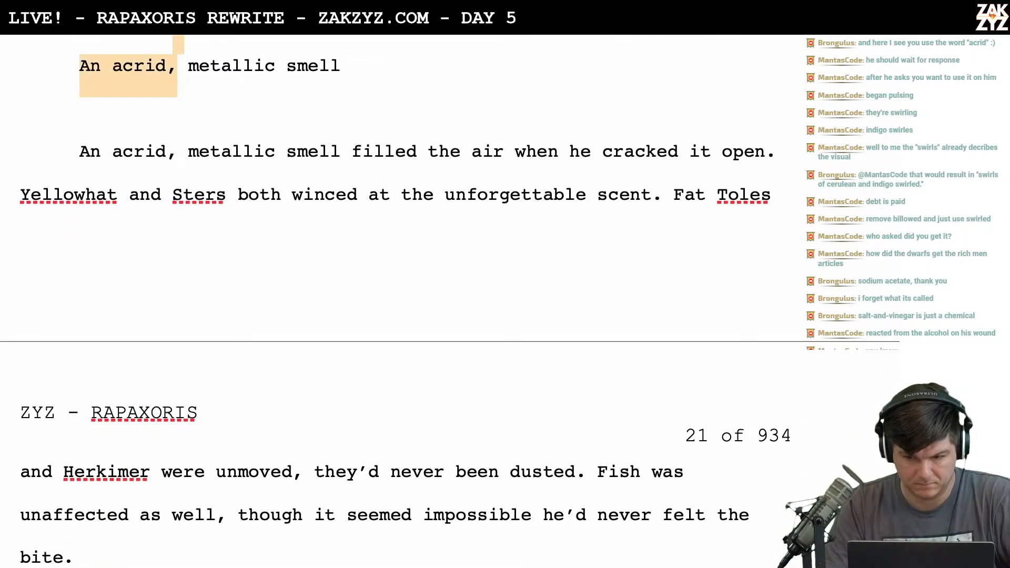
{"action": "key", "text": "shift+Right"}
{"action": "key", "text": "shift+Up"}
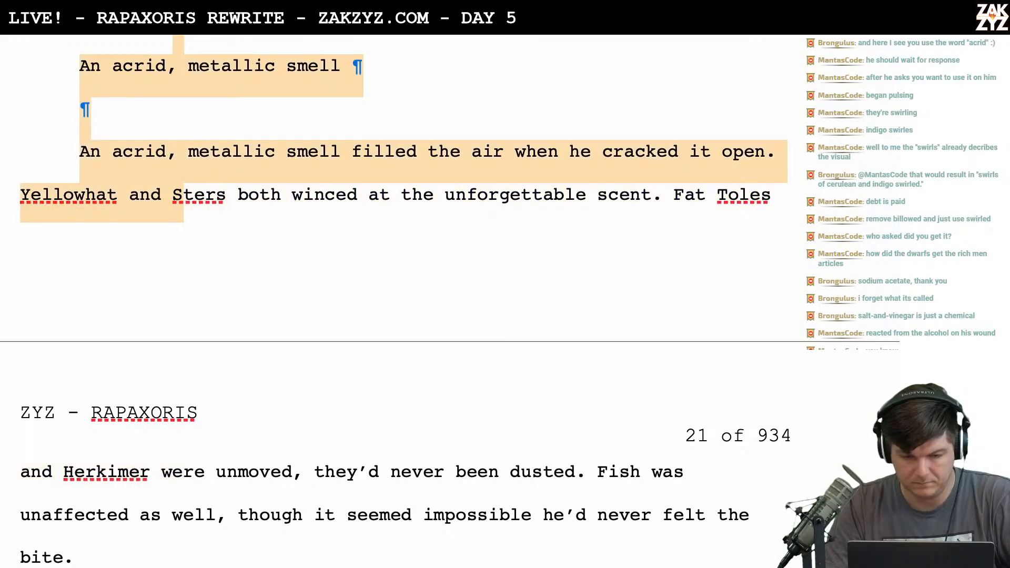
{"action": "key", "text": "shift+Right"}
{"action": "key", "text": "shift+Right"}
{"action": "key", "text": "shift+Right"}
{"action": "key", "text": "shift+Right"}
{"action": "key", "text": "shift+Right"}
{"action": "key", "text": "shift+Right"}
{"action": "key", "text": "shift+Right"}
{"action": "key", "text": "shift+Right"}
{"action": "key", "text": "shift+Right"}
{"action": "key", "text": "shift+Right"}
{"action": "key", "text": "shift+Right"}
{"action": "key", "text": "shift+Right"}
{"action": "key", "text": "shift+Right"}
{"action": "key", "text": "shift+Right"}
{"action": "key", "text": "shift+Right"}
{"action": "key", "text": "shift+Right"}
{"action": "key", "text": "shift+Right"}
{"action": "key", "text": "shift+Right"}
{"action": "key", "text": "shift+Right"}
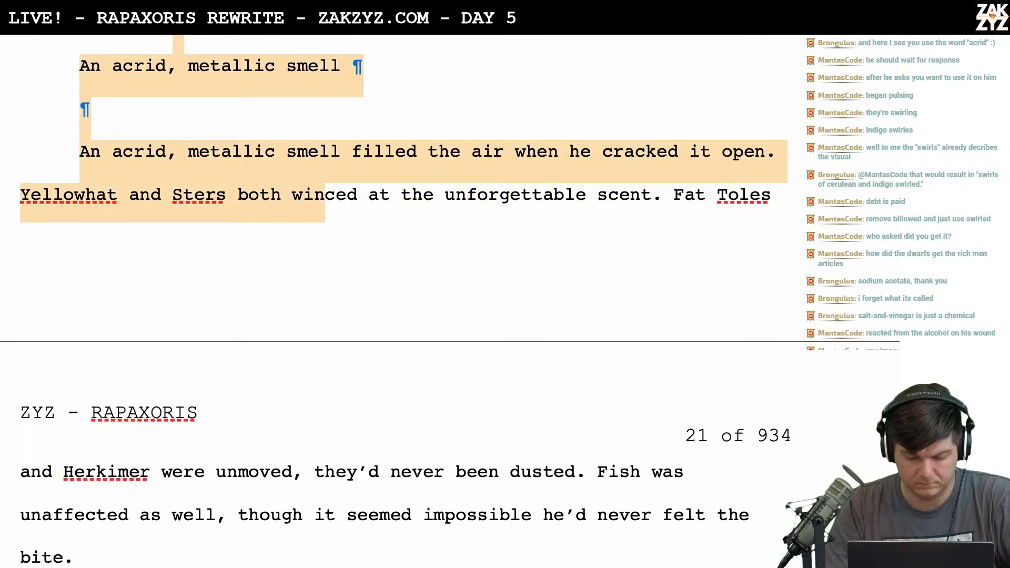
{"action": "key", "text": "shift+Right"}
{"action": "key", "text": "shift+Right"}
{"action": "key", "text": "shift+Right"}
{"action": "key", "text": "shift+Right"}
{"action": "key", "text": "shift+Right"}
{"action": "key", "text": "shift+Right"}
{"action": "key", "text": "shift+Right"}
{"action": "key", "text": "shift+Right"}
{"action": "key", "text": "shift+Right"}
{"action": "key", "text": "shift+Right"}
{"action": "key", "text": "shift+Right"}
{"action": "key", "text": "shift+Right"}
{"action": "key", "text": "shift+Right"}
{"action": "key", "text": "shift+Right"}
{"action": "key", "text": "shift+Right"}
{"action": "key", "text": "shift+Right"}
{"action": "key", "text": "shift+Right"}
{"action": "key", "text": "shift+Right"}
{"action": "key", "text": "shift+Right"}
{"action": "key", "text": "shift+Right"}
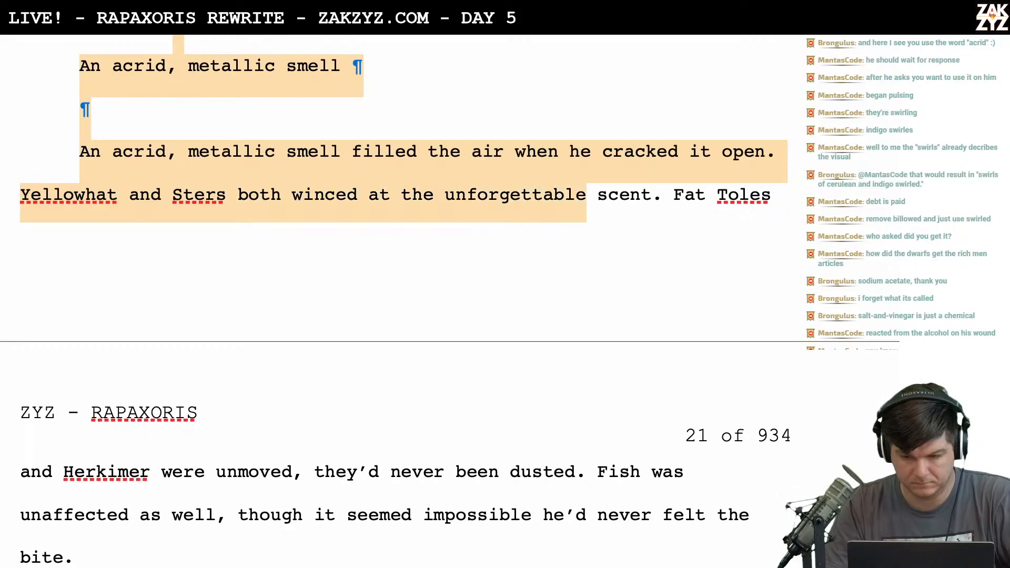
{"action": "key", "text": "shift+Right"}
{"action": "key", "text": "BackSpace"}
Delete the sentence "Fish was unaffected as well, though it seemed impossible he'd never felt the bite."
{"action": "scroll", "coordinate": [395, 210], "scroll_direction": "up", "scroll_amount": 3}
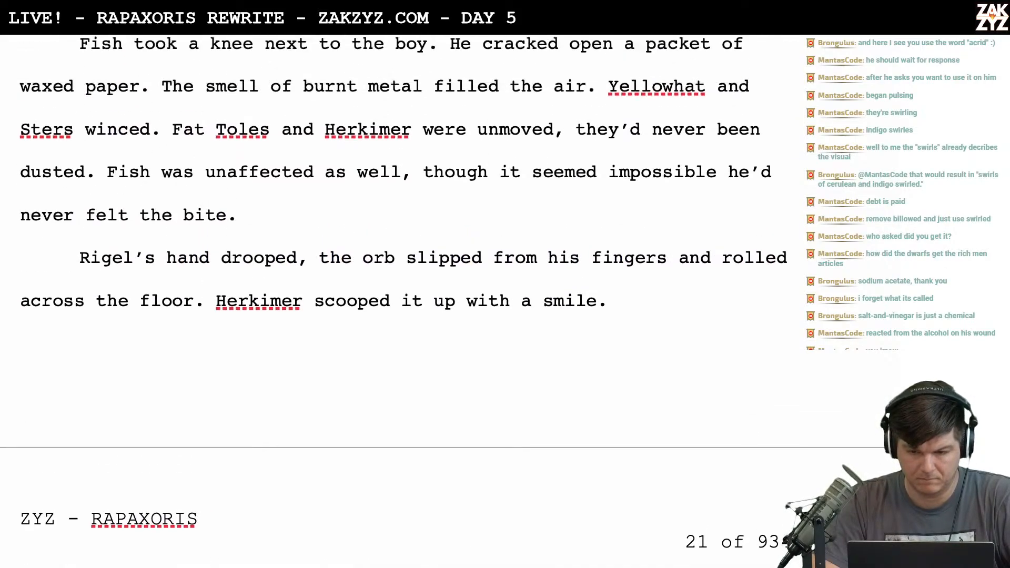
{"action": "key", "text": "shift+Up"}
{"action": "key", "text": "shift+Down"}
{"action": "key", "text": "shift+Down"}
{"action": "key", "text": "shift+Down"}
{"action": "key", "text": "shift+Right"}
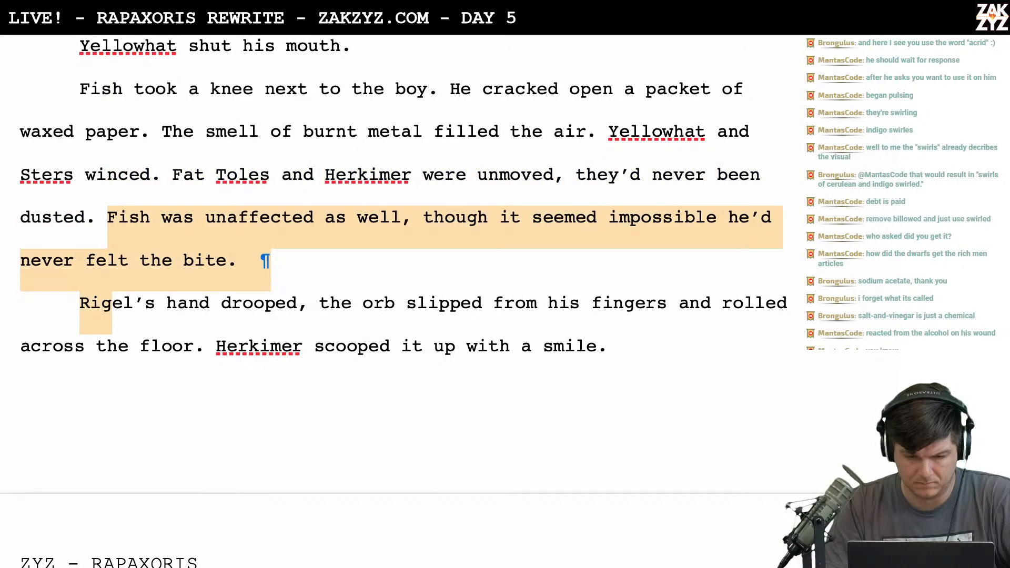
{"action": "key", "text": "shift+Up"}
{"action": "key", "text": "shift+Right"}
{"action": "key", "text": "shift+Right"}
{"action": "key", "text": "shift+Right"}
{"action": "key", "text": "shift+Right"}
{"action": "key", "text": "shift+Right"}
{"action": "key", "text": "shift+Right"}
{"action": "key", "text": "shift+Right"}
{"action": "key", "text": "shift+Right"}
{"action": "key", "text": "shift+Right"}
{"action": "key", "text": "shift+Right"}
{"action": "key", "text": "shift+Right"}
{"action": "key", "text": "shift+Right"}
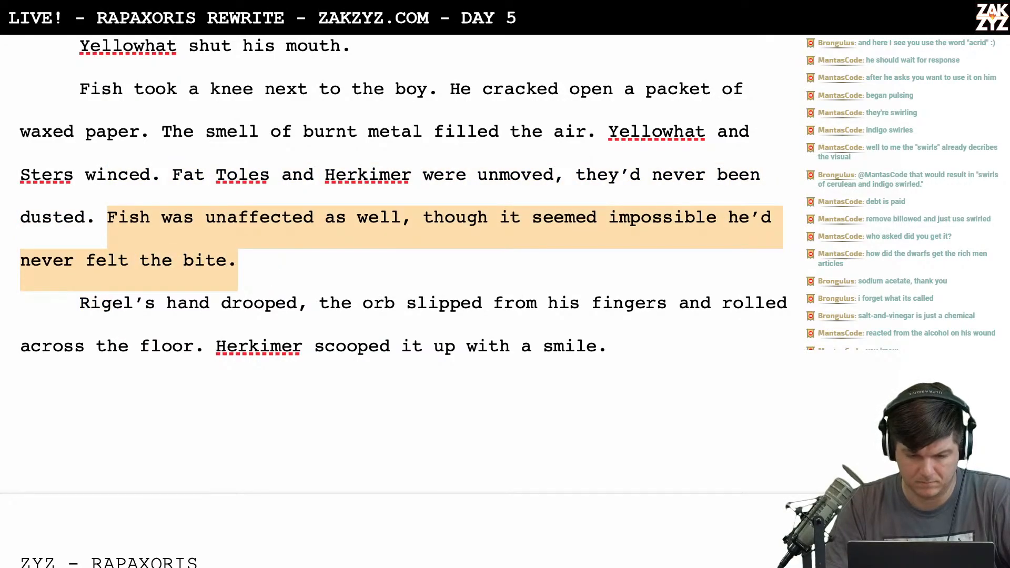
{"action": "key", "text": "BackSpace"}
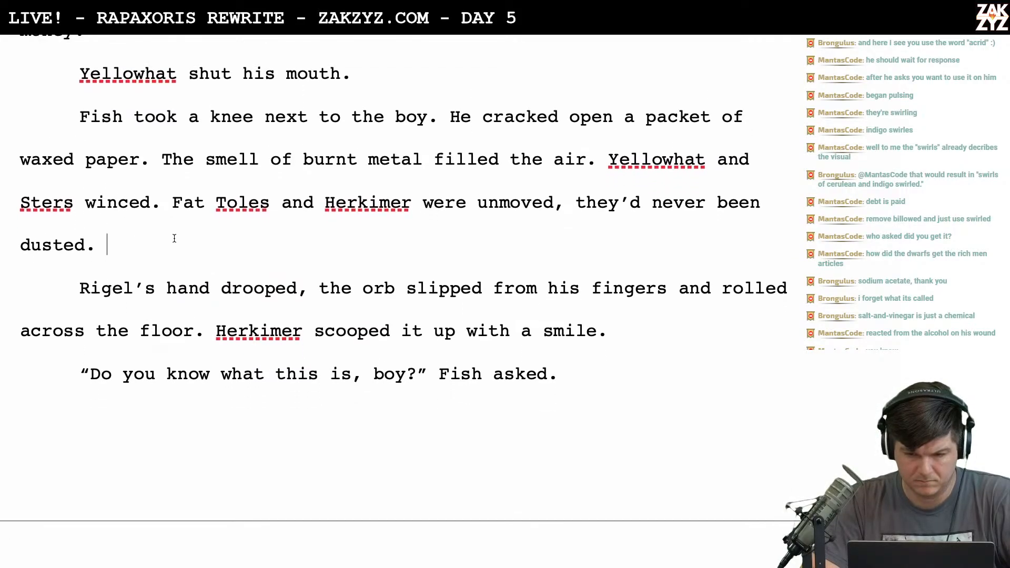
Insert "at the unforgettable scent" after "Yellowhat and Sters winced"
{"action": "left_click", "coordinate": [152, 196]}
{"action": "type", "text": "at"}
{"action": "type", "text": " the unforgetta"}
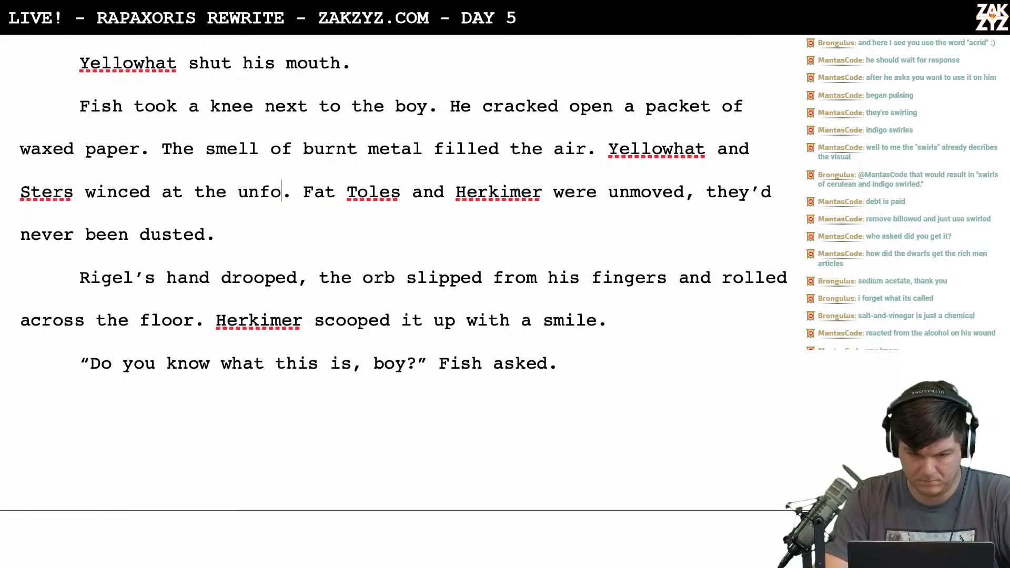
{"action": "type", "text": "ble scent"}
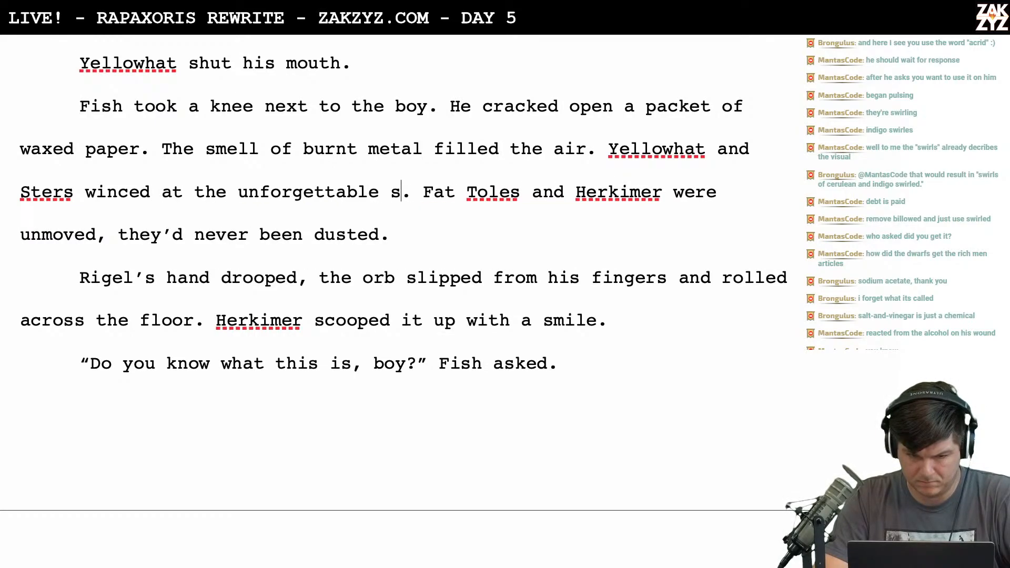
Shorten "at the unforgettable scent" to "at the scent" in the sentence about Yellowhat and Sters
{"action": "key", "text": "BackSpace"}
{"action": "key", "text": "BackSpace"}
{"action": "key", "text": "BackSpace"}
{"action": "key", "text": "BackSpace"}
{"action": "key", "text": "BackSpace"}
{"action": "key", "text": "BackSpace"}
{"action": "key", "text": "BackSpace"}
{"action": "key", "text": "BackSpace"}
{"action": "key", "text": "BackSpace"}
{"action": "key", "text": "BackSpace"}
{"action": "key", "text": "BackSpace"}
{"action": "key", "text": "BackSpace"}
{"action": "key", "text": "BackSpace"}
{"action": "key", "text": "BackSpace"}
{"action": "key", "text": "BackSpace"}
{"action": "key", "text": "BackSpace"}
{"action": "key", "text": "BackSpace"}
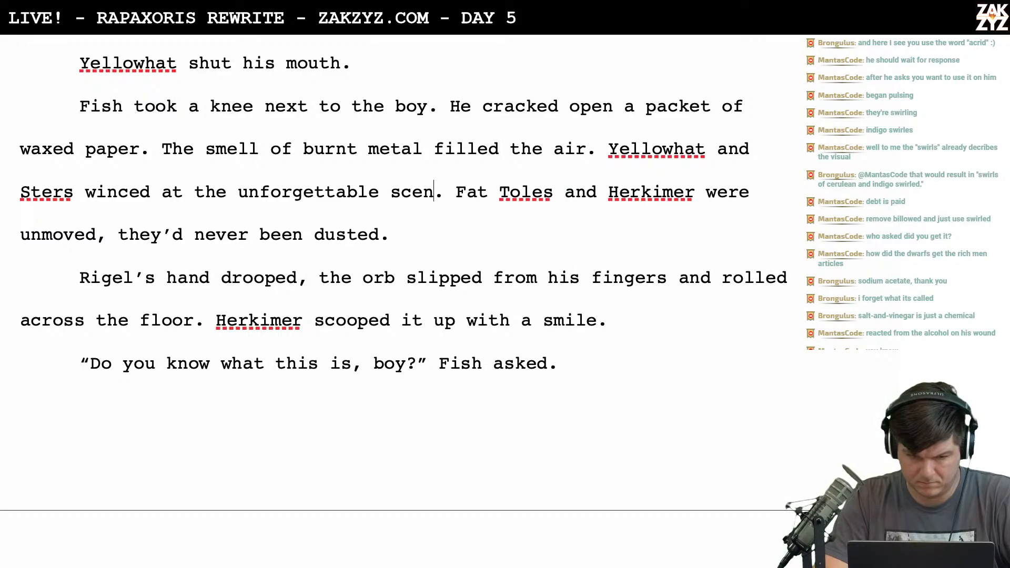
{"action": "key", "text": "BackSpace"}
{"action": "key", "text": "BackSpace"}
{"action": "type", "text": "scent"}
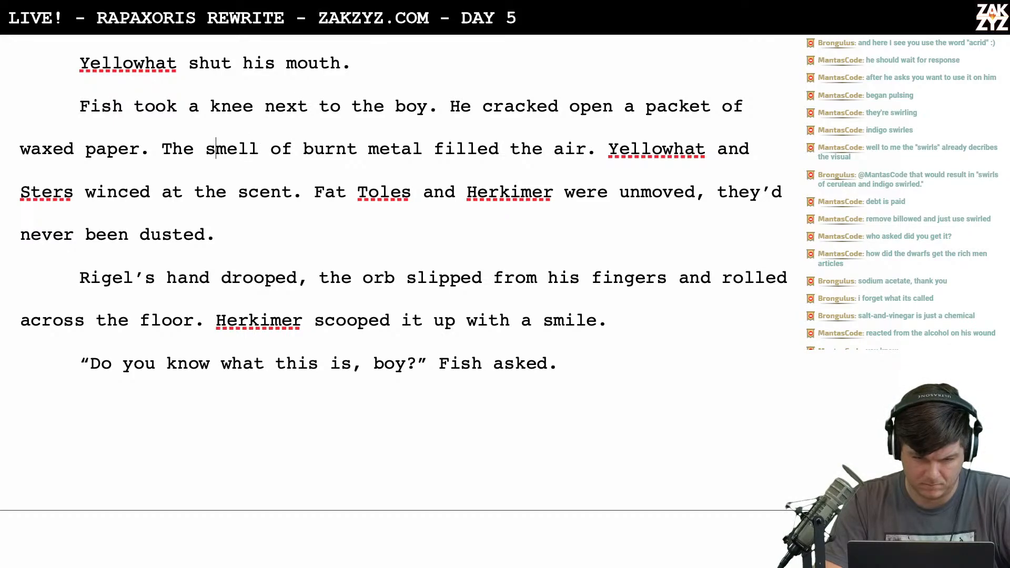
Split the paragraph after "waxed paper." and write "An intense reek of burnt metal filled the air." there
{"action": "scroll", "coordinate": [195, 192], "scroll_direction": "down", "scroll_amount": 1}
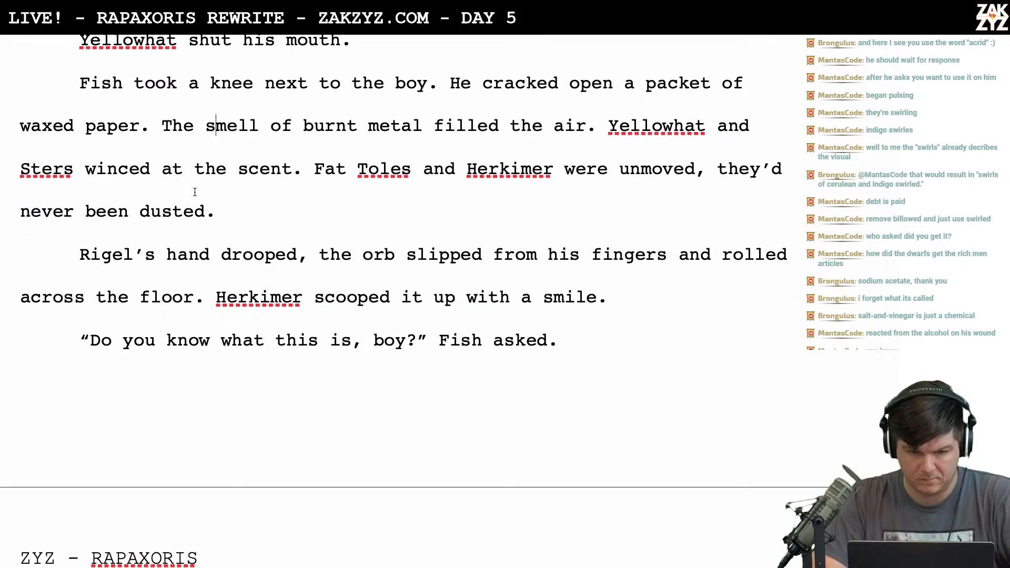
{"action": "scroll", "coordinate": [195, 192], "scroll_direction": "down", "scroll_amount": 1}
{"action": "key", "text": "Return"}
{"action": "key", "text": "Left"}
{"action": "type", "text": "a"}
{"action": "key", "text": "BackSpace"}
{"action": "type", "text": "An in"}
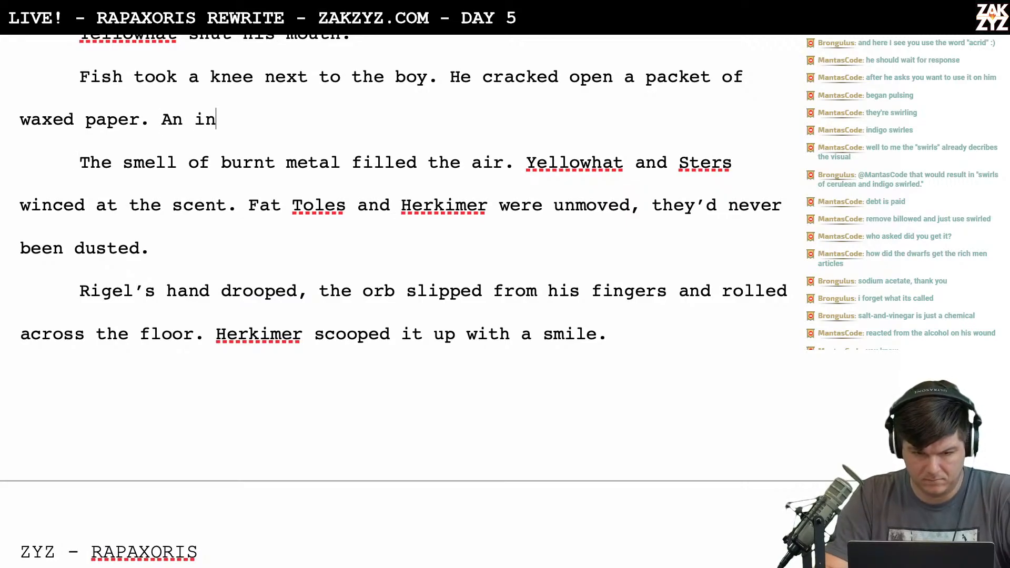
{"action": "type", "text": "tense reek fo"}
{"action": "key", "text": "BackSpace"}
{"action": "key", "text": "BackSpace"}
{"action": "type", "text": "of burnt"}
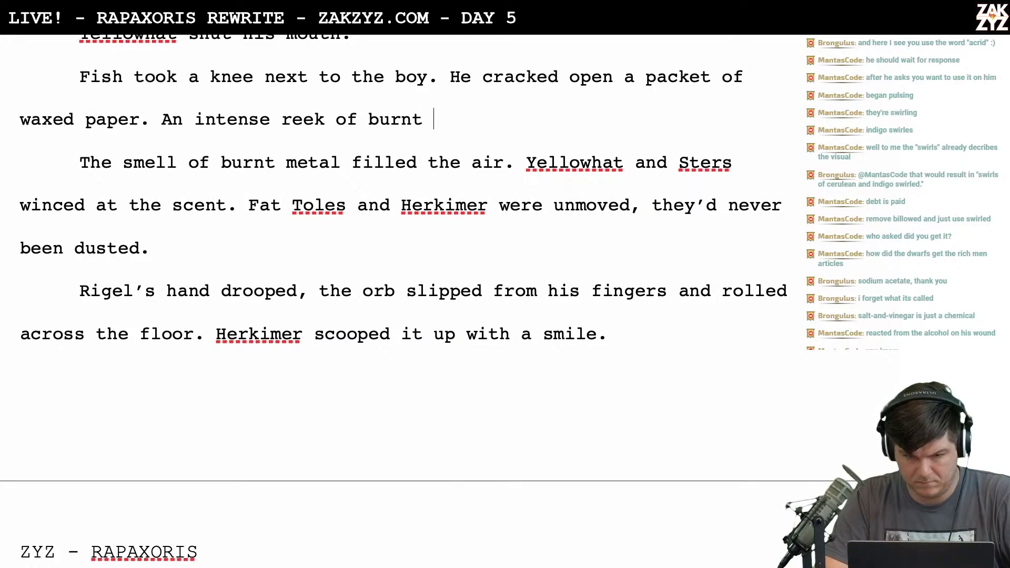
{"action": "type", "text": " metal fil"}
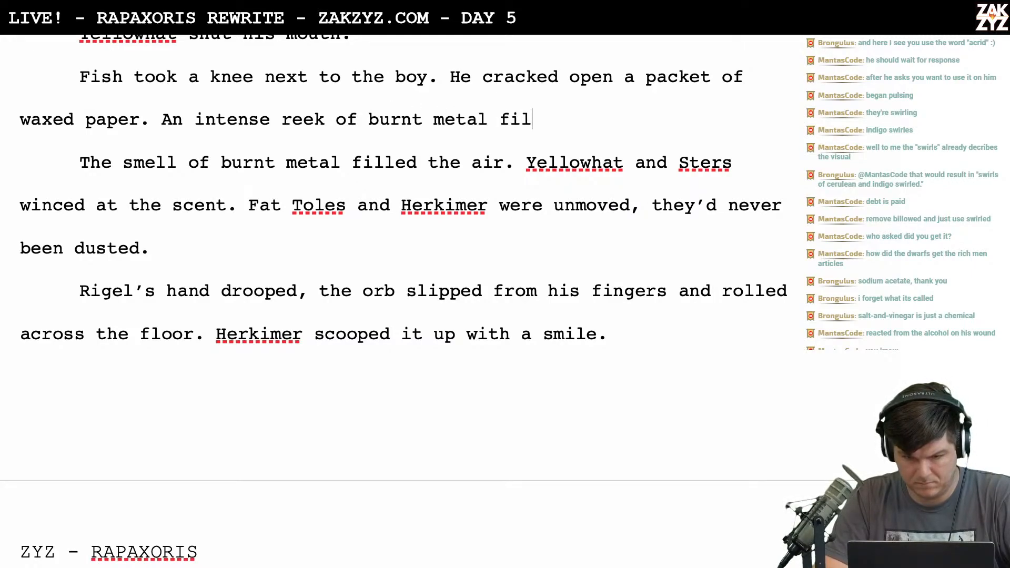
{"action": "type", "text": "led the iar"}
{"action": "key", "text": "BackSpace"}
{"action": "key", "text": "BackSpace"}
{"action": "key", "text": "BackSpace"}
{"action": "type", "text": "air"}
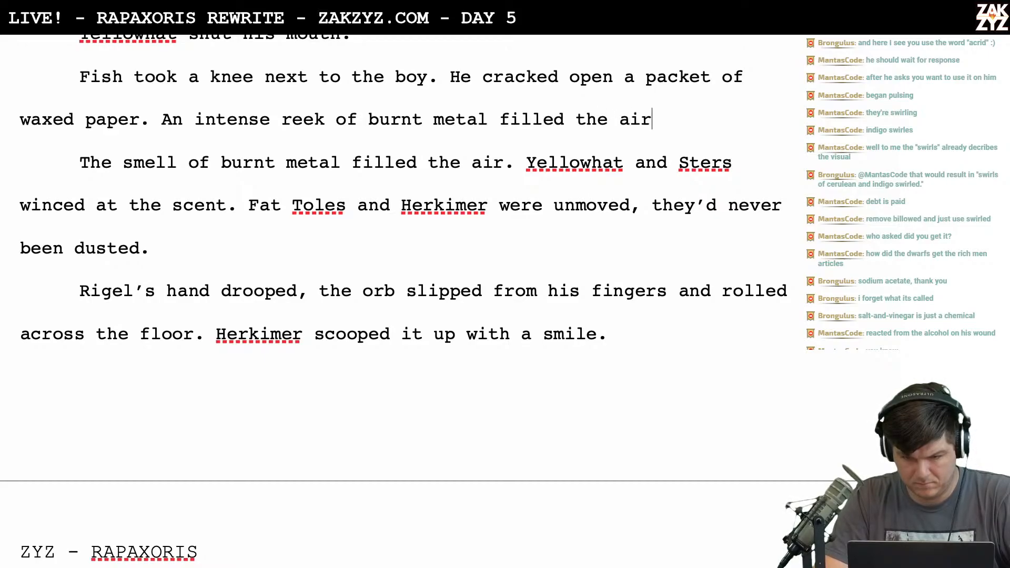
Write the alternative sentence "The reek of burnt metal filled the air." directly after "waxed paper."
{"action": "left_click", "coordinate": [159, 120]}
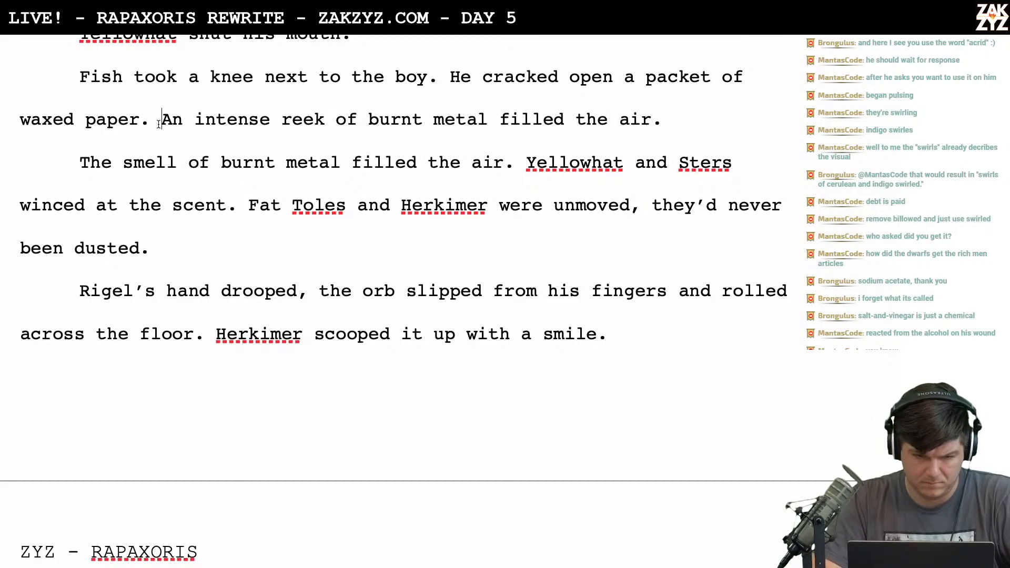
{"action": "key", "text": "Return"}
{"action": "type", "text": "T"}
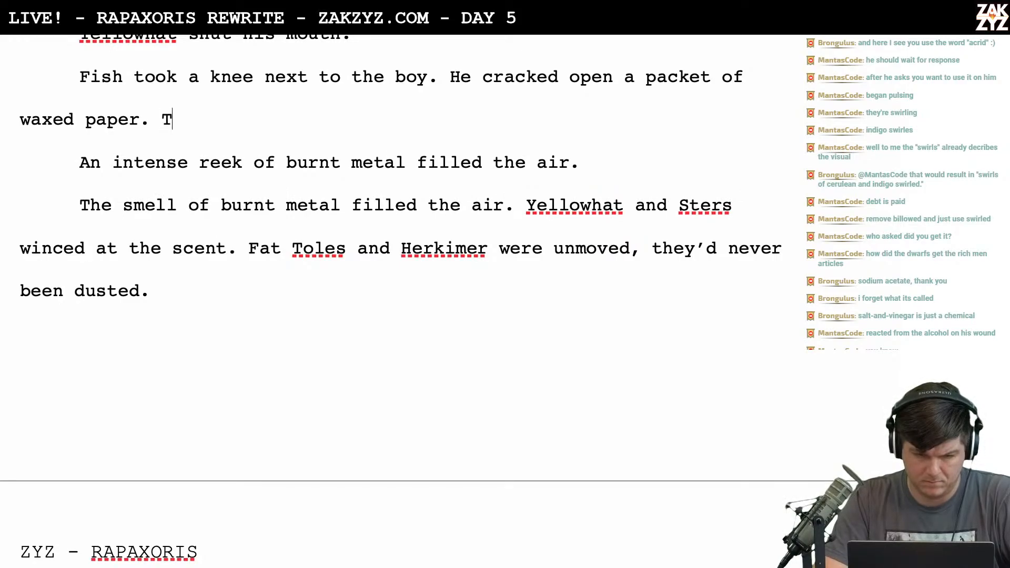
{"action": "type", "text": "he air"}
{"action": "key", "text": "BackSpace"}
{"action": "key", "text": "BackSpace"}
{"action": "type", "text": "reek of burnt me"}
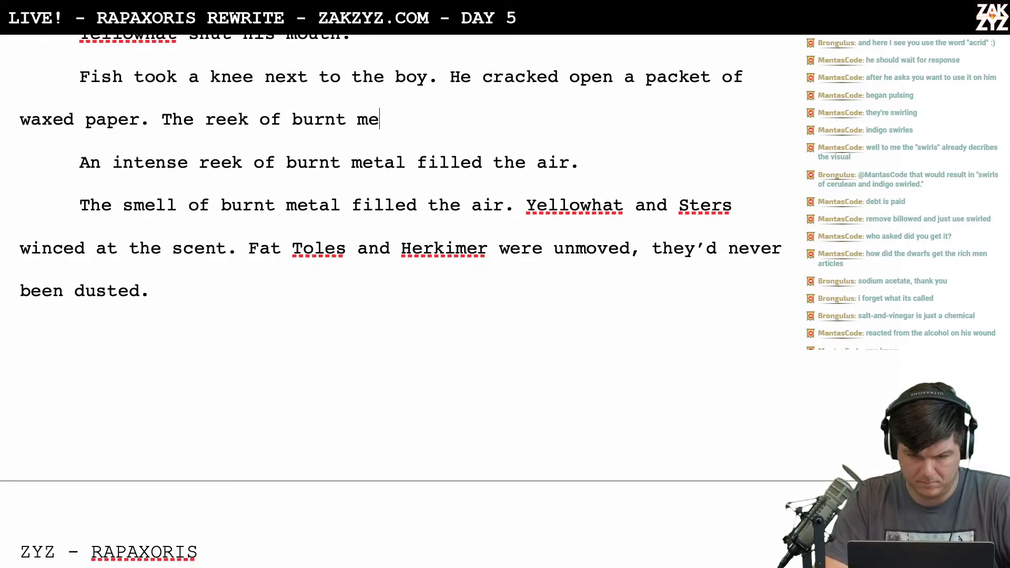
{"action": "type", "text": "tal filled the air"}
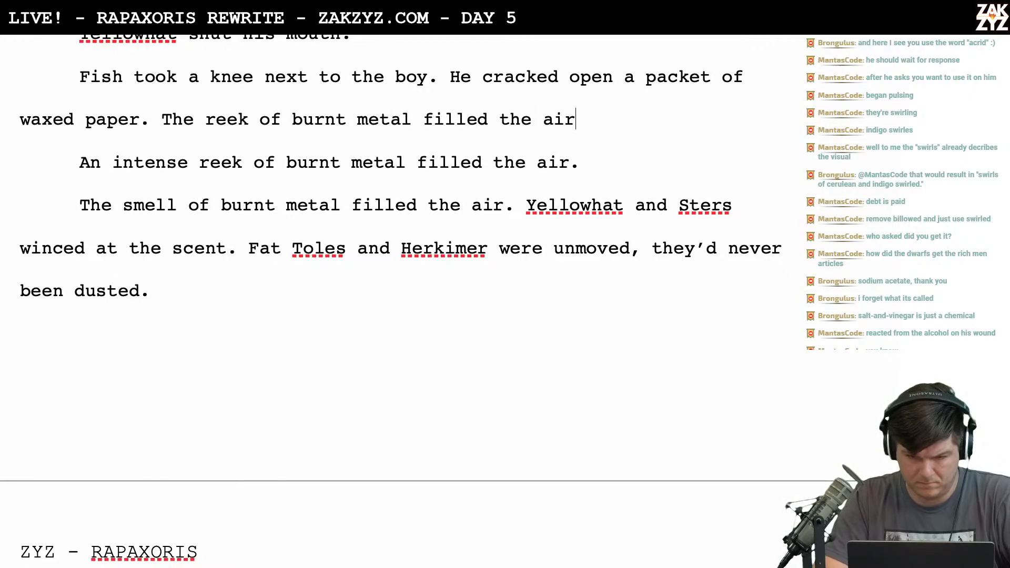
Delete the "An intense reek" and "The smell of burnt metal" sentences, joining "Yellowhat and Sters" to the Fish paragraph
{"action": "key", "text": "shift+Down"}
{"action": "key", "text": "shift+Down"}
{"action": "key", "text": "shift+Left"}
{"action": "key", "text": "shift+Left"}
{"action": "key", "text": "shift+Left"}
{"action": "key", "text": "shift+Left"}
{"action": "key", "text": "shift+Left"}
{"action": "key", "text": "shift+Left"}
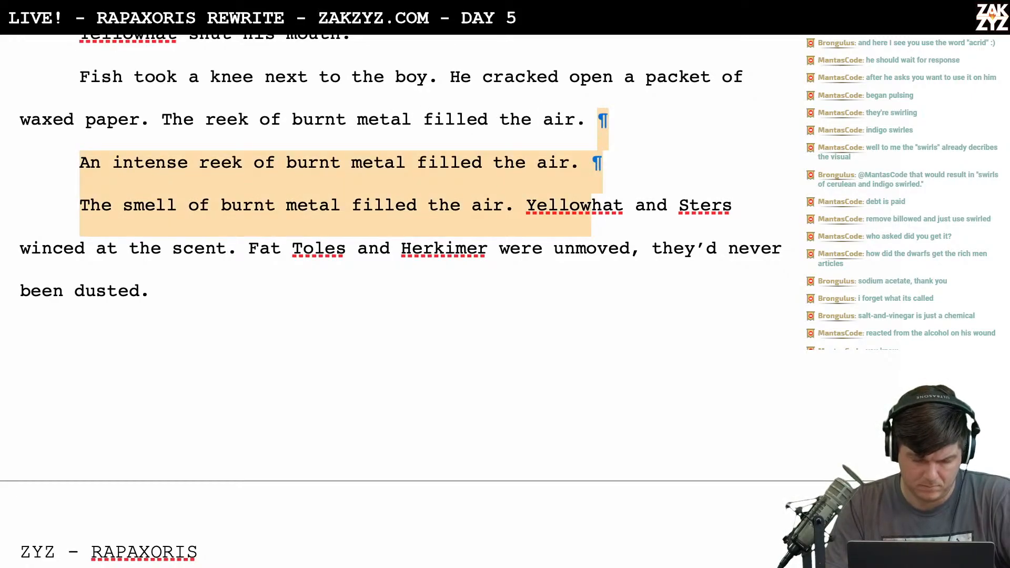
{"action": "key", "text": "shift+Left"}
{"action": "key", "text": "shift+Left"}
{"action": "key", "text": "BackSpace"}
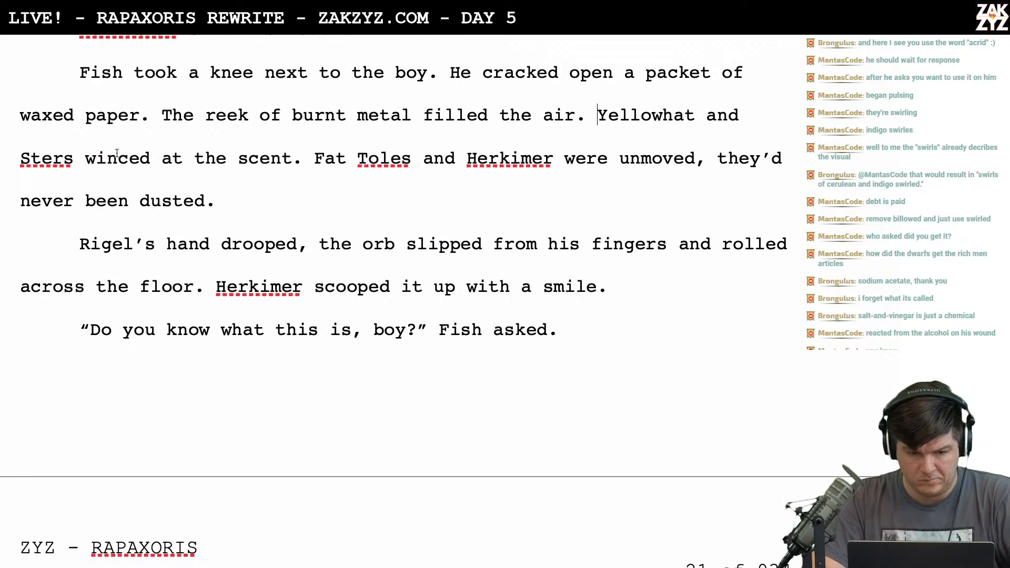
Continue "Yellowhat and Sters" with "both flinched. Once dusted, never forgotten.", splitting off the old wording into its own paragraph
{"action": "left_click", "coordinate": [89, 163]}
{"action": "key", "text": "Return"}
{"action": "key", "text": "Left"}
{"action": "type", "text": "fli"}
{"action": "key", "text": "BackSpace"}
{"action": "key", "text": "BackSpace"}
{"action": "key", "text": "BackSpace"}
{"action": "type", "text": "both"}
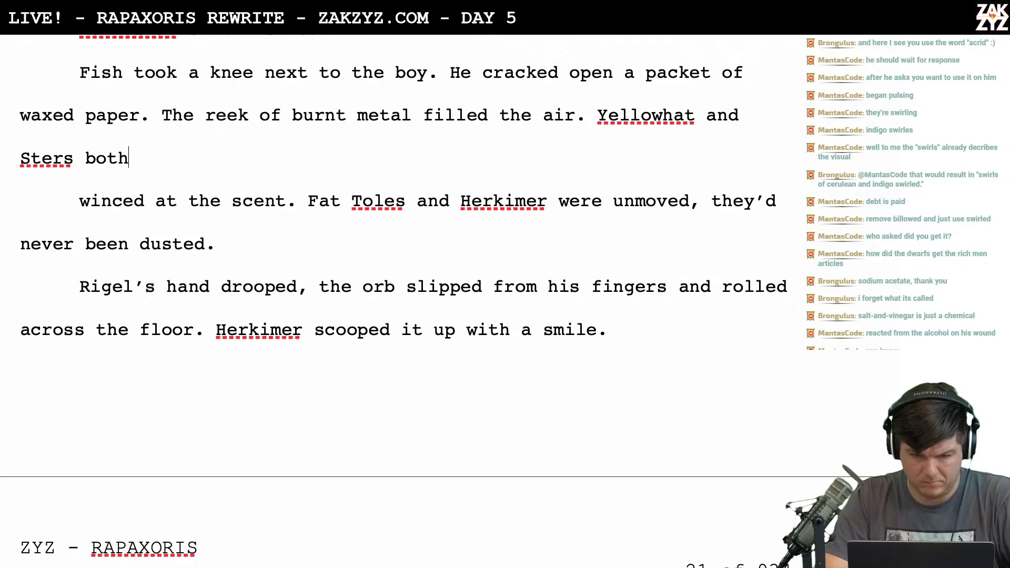
{"action": "type", "text": " flinched"}
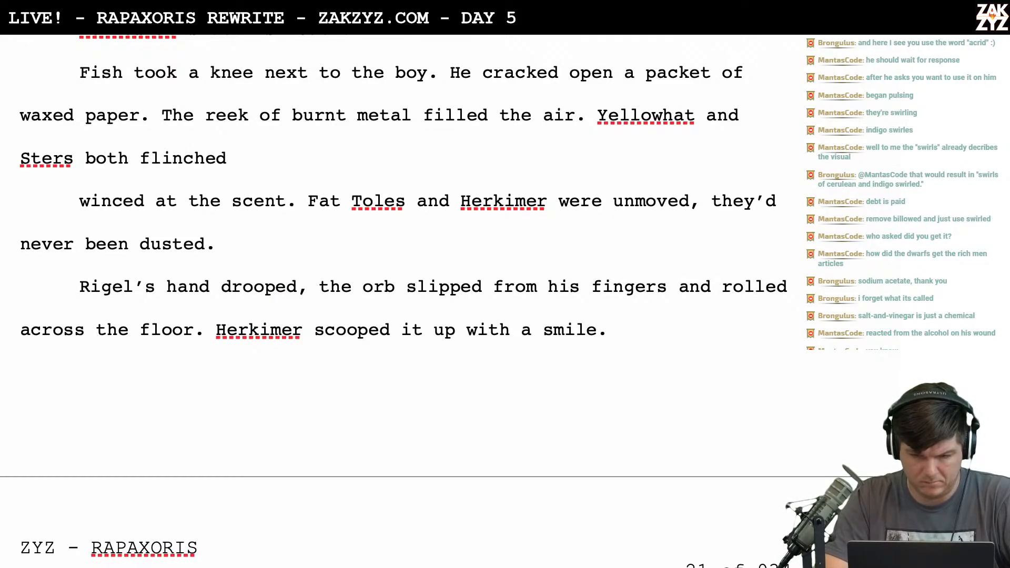
{"action": "type", "text": ". Onc"}
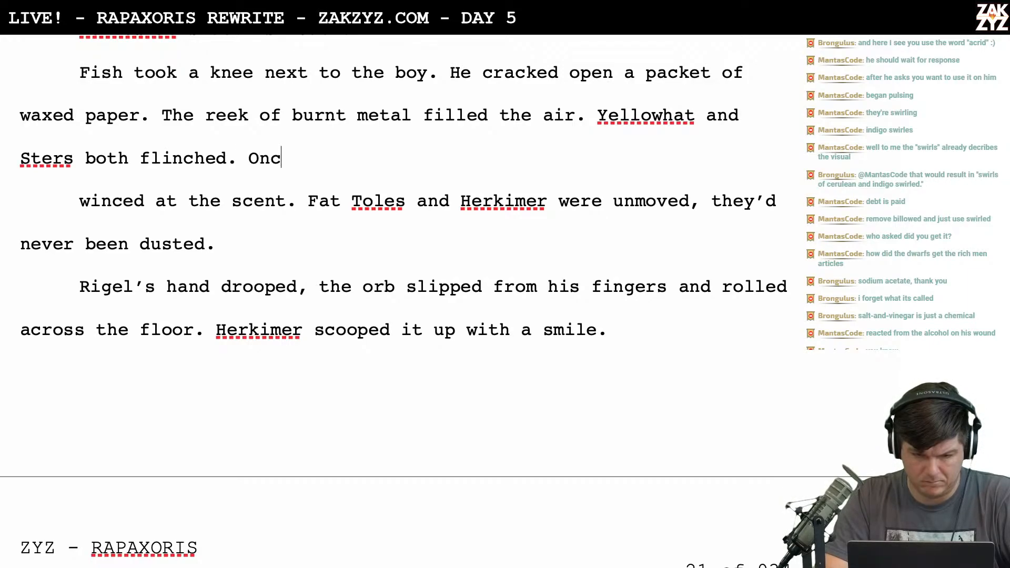
{"action": "type", "text": "e dusted, "}
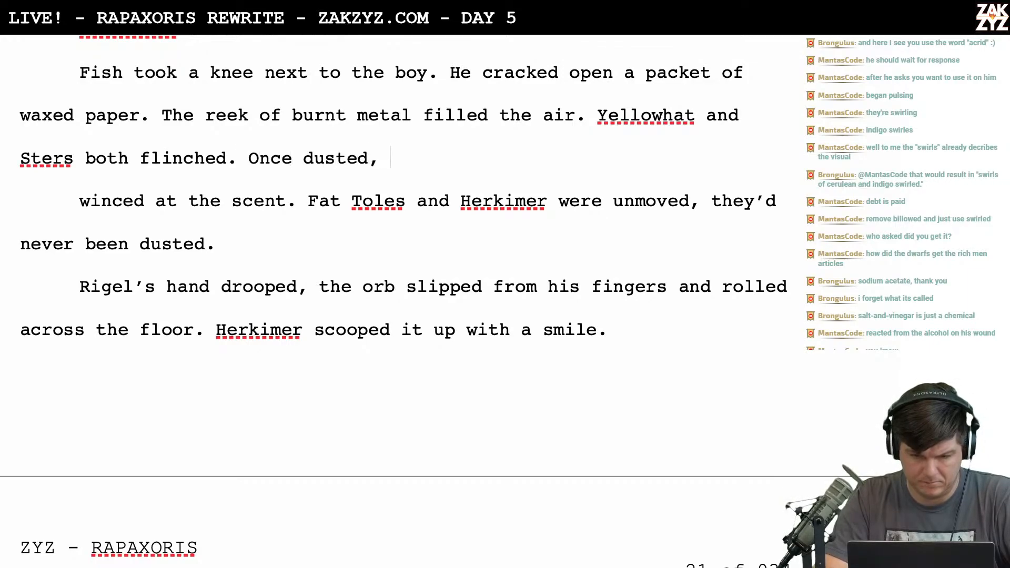
{"action": "type", "text": "never for"}
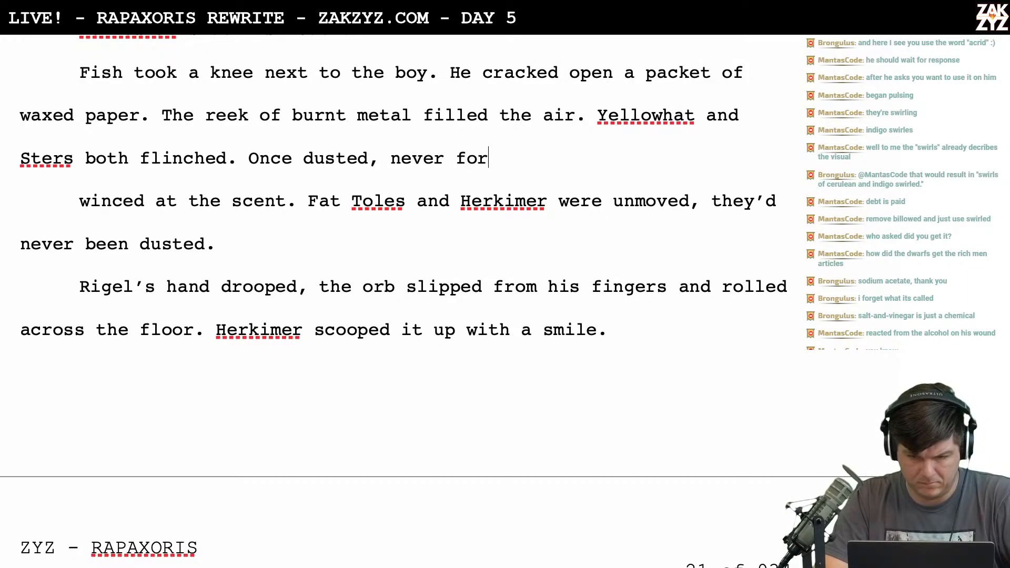
{"action": "type", "text": "gotten."}
Delete the old text from "winced at the scent." through "they'd never been dusted."
{"action": "key", "text": "shift+Down"}
{"action": "key", "text": "shift+Down"}
{"action": "key", "text": "shift+End"}
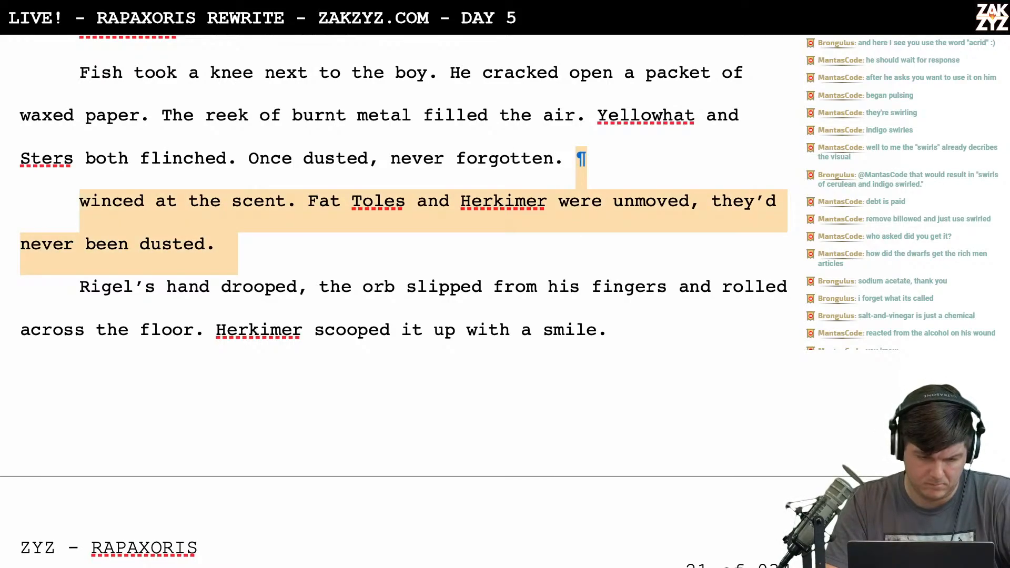
{"action": "key", "text": "BackSpace"}
{"action": "key", "text": "BackSpace"}
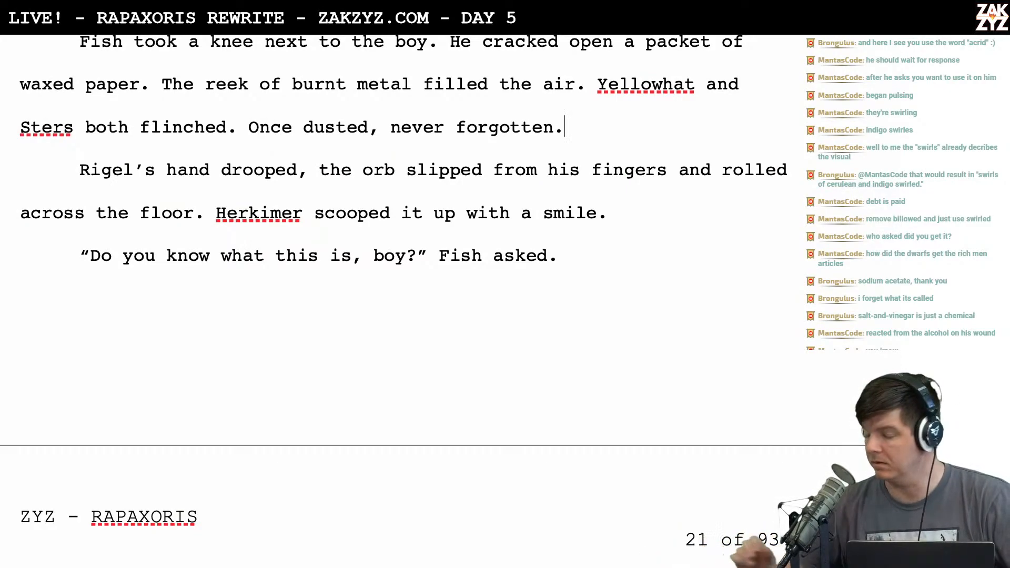
Replace "both flinched" with "recoiled" and move "Once dusted, never forgotten." into its own paragraph
{"action": "scroll", "coordinate": [400, 294], "scroll_direction": "down", "scroll_amount": 1}
{"action": "scroll", "coordinate": [400, 295], "scroll_direction": "up", "scroll_amount": 3}
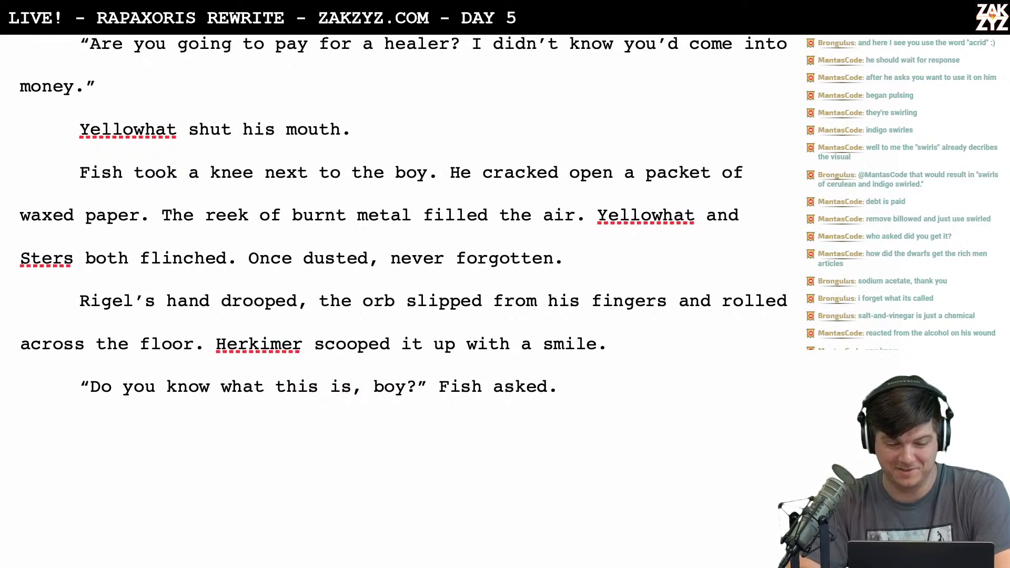
{"action": "scroll", "coordinate": [15, 134], "scroll_direction": "down", "scroll_amount": 1}
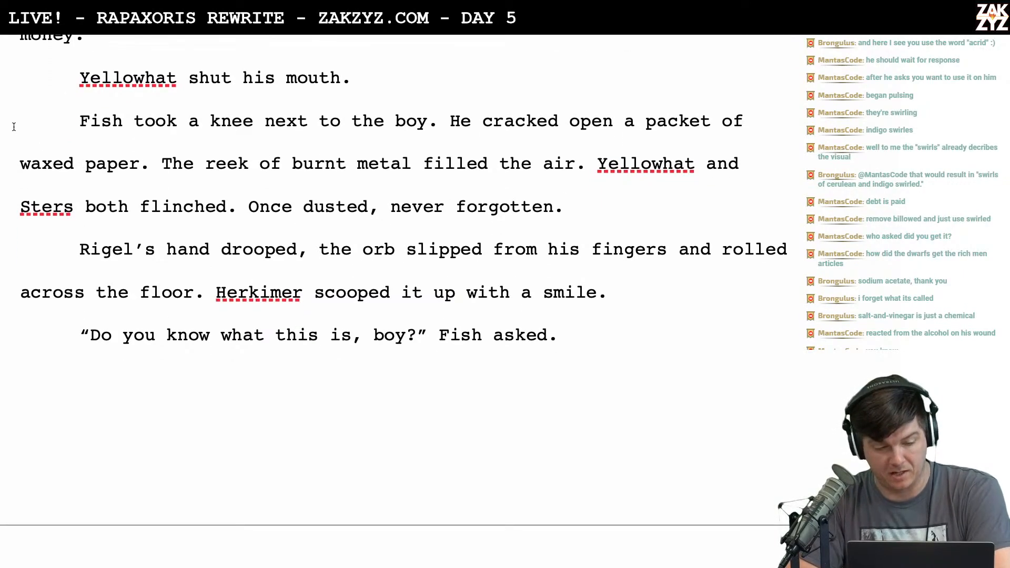
{"action": "left_click", "coordinate": [134, 204]}
{"action": "key", "text": "BackSpace"}
{"action": "key", "text": "BackSpace"}
{"action": "key", "text": "BackSpace"}
{"action": "key", "text": "BackSpace"}
{"action": "key", "text": "BackSpace"}
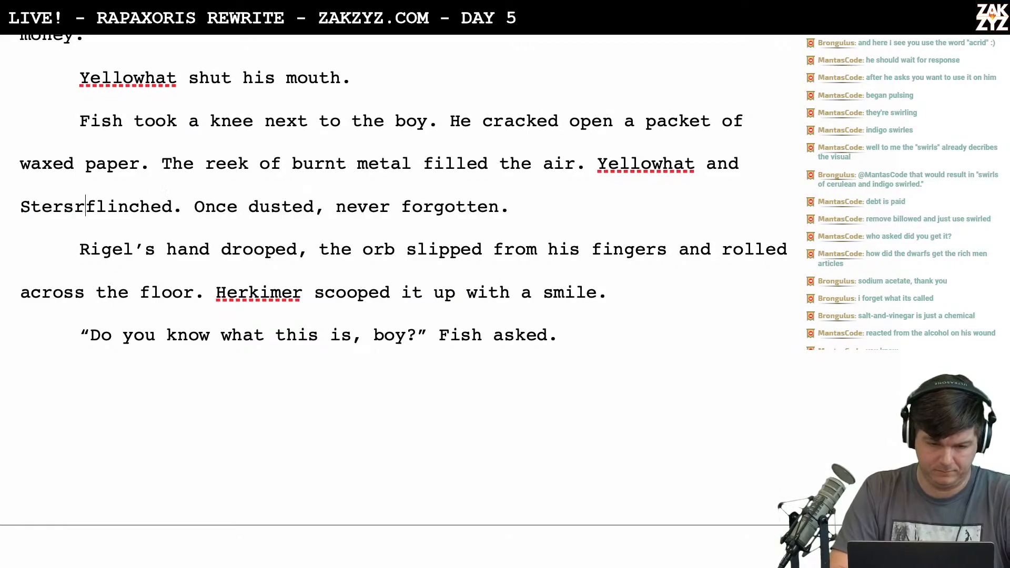
{"action": "type", "text": "recoiled."}
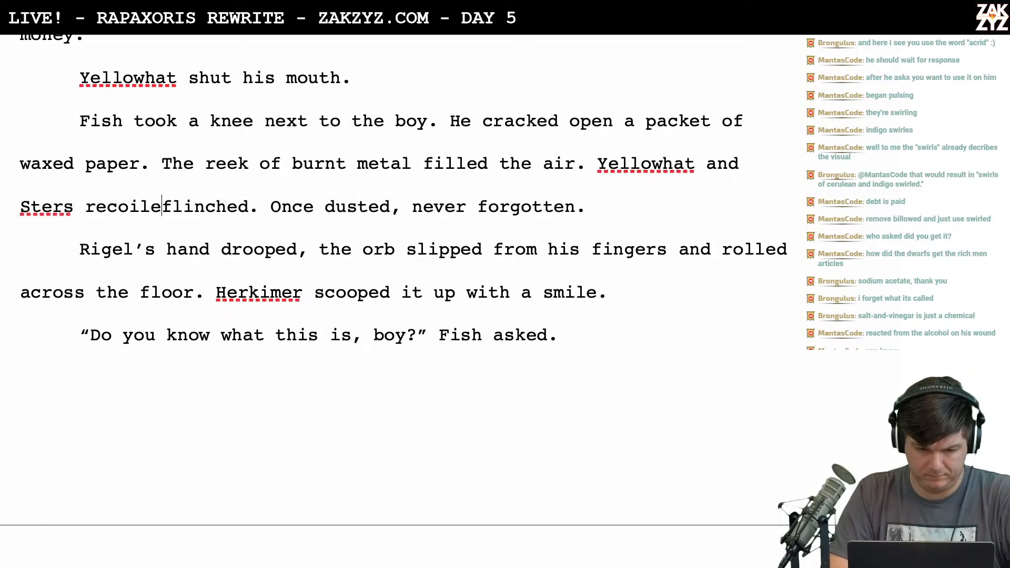
{"action": "key", "text": "shift+Right"}
{"action": "key", "text": "shift+Right"}
{"action": "key", "text": "shift+Right"}
{"action": "key", "text": "shift+Right"}
{"action": "key", "text": "shift+Right"}
{"action": "key", "text": "shift+Right"}
{"action": "key", "text": "shift+Right"}
{"action": "key", "text": "shift+Right"}
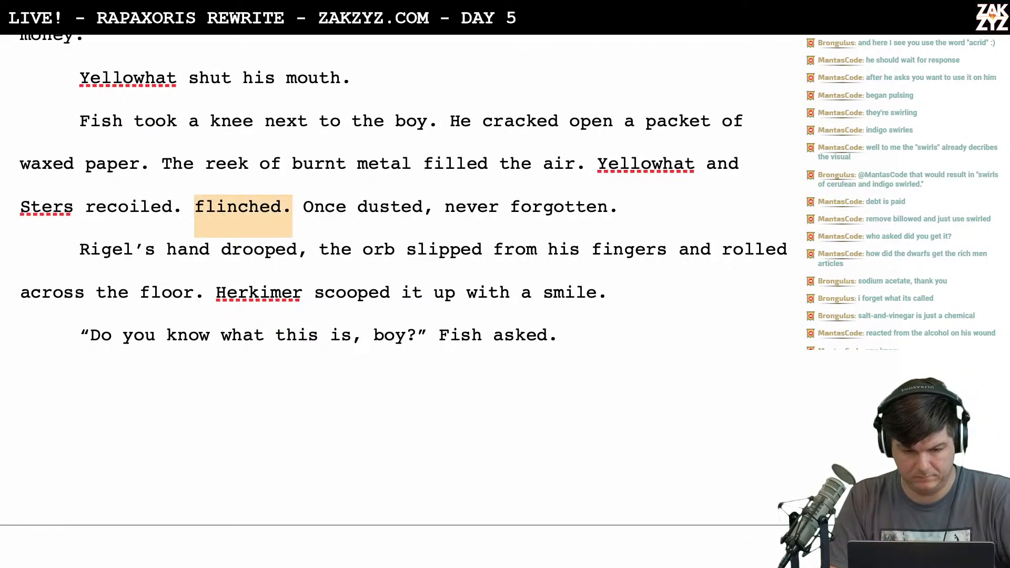
{"action": "key", "text": "BackSpace"}
{"action": "key", "text": "Return"}
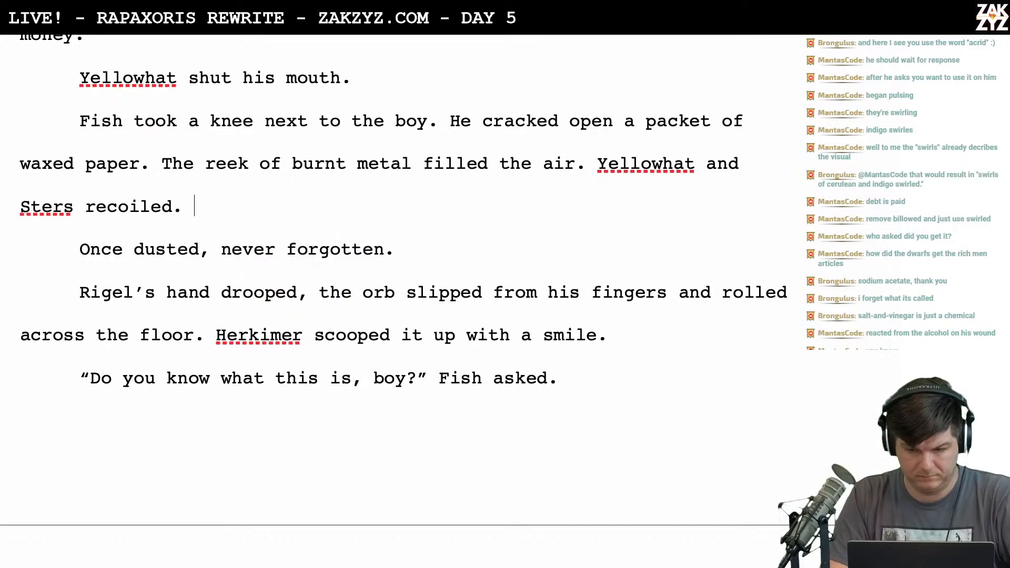
{"action": "type", "text": "One never fo"}
{"action": "key", "text": "BackSpace"}
{"action": "key", "text": "BackSpace"}
{"action": "key", "text": "BackSpace"}
{"action": "key", "text": "BackSpace"}
{"action": "key", "text": "BackSpace"}
{"action": "key", "text": "BackSpace"}
{"action": "key", "text": "BackSpace"}
{"action": "key", "text": "BackSpace"}
{"action": "key", "text": "BackSpace"}
{"action": "key", "text": "BackSpace"}
{"action": "key", "text": "BackSpace"}
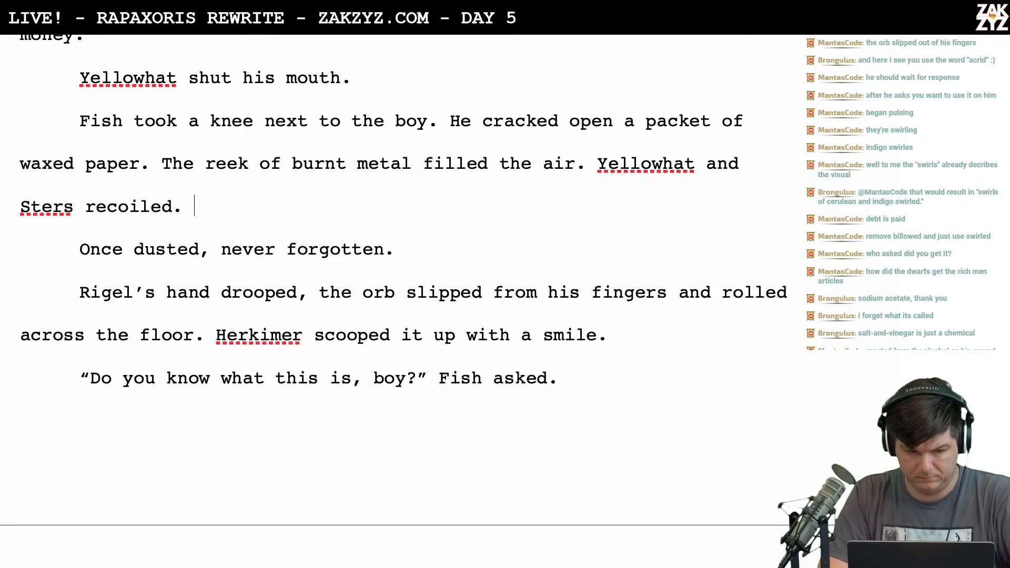
{"action": "key", "text": "Return"}
{"action": "type", "text": "The"}
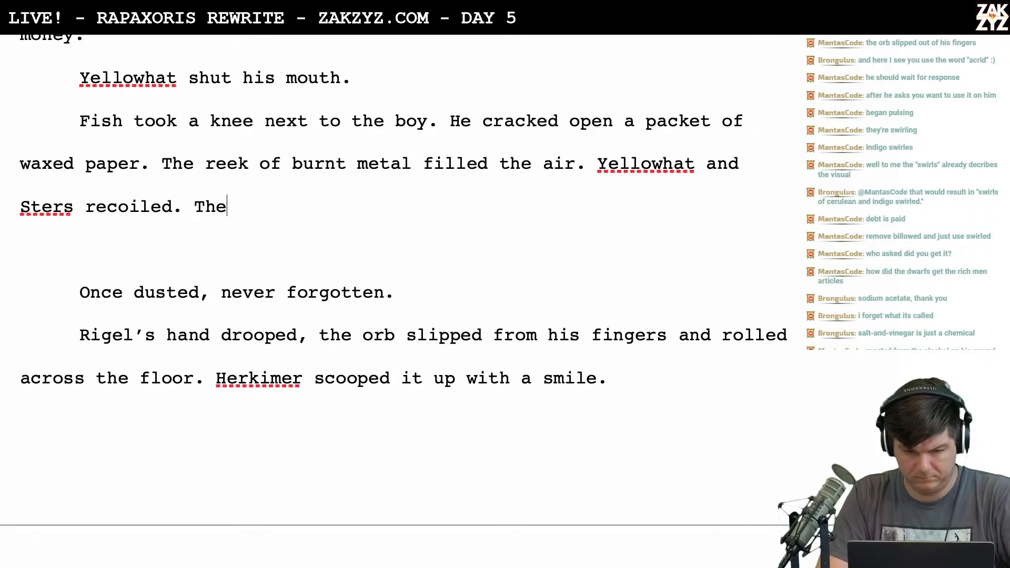
{"action": "key", "text": "BackSpace"}
{"action": "key", "text": "BackSpace"}
{"action": "key", "text": "BackSpace"}
{"action": "key", "text": "BackSpace"}
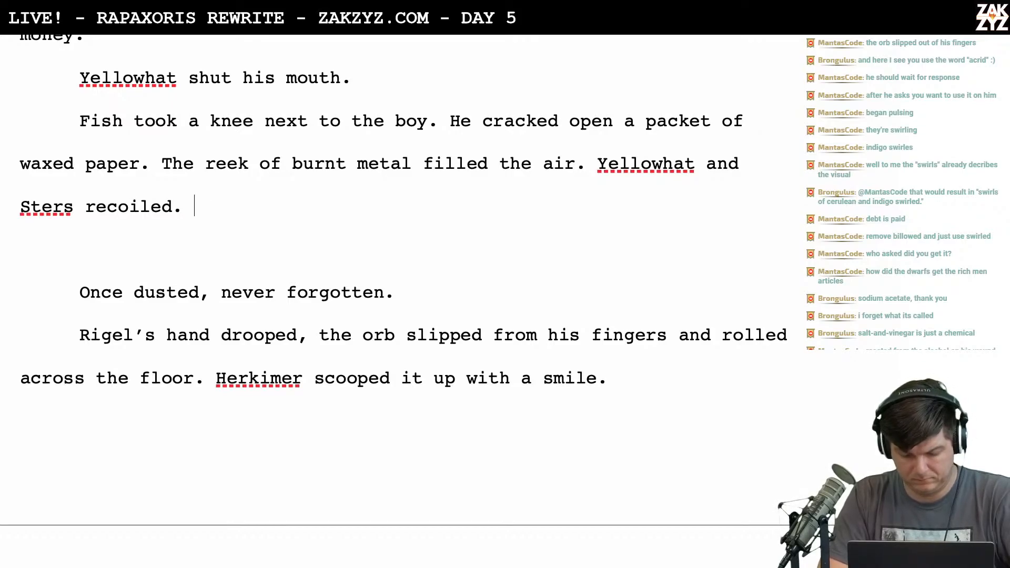
{"action": "type", "text": "No"}
{"action": "key", "text": "BackSpace"}
{"action": "key", "text": "BackSpace"}
{"action": "type", "text": "Once"}
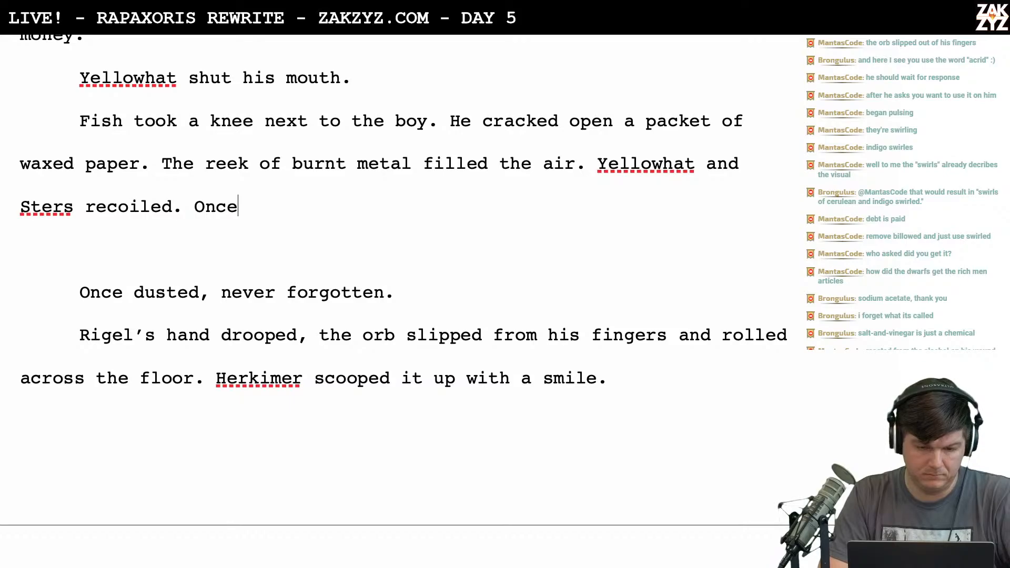
{"action": "type", "text": " dus"}
{"action": "key", "text": "BackSpace"}
{"action": "key", "text": "BackSpace"}
{"action": "key", "text": "BackSpace"}
{"action": "key", "text": "BackSpace"}
{"action": "key", "text": "BackSpace"}
{"action": "key", "text": "BackSpace"}
{"action": "key", "text": "BackSpace"}
{"action": "key", "text": "BackSpace"}
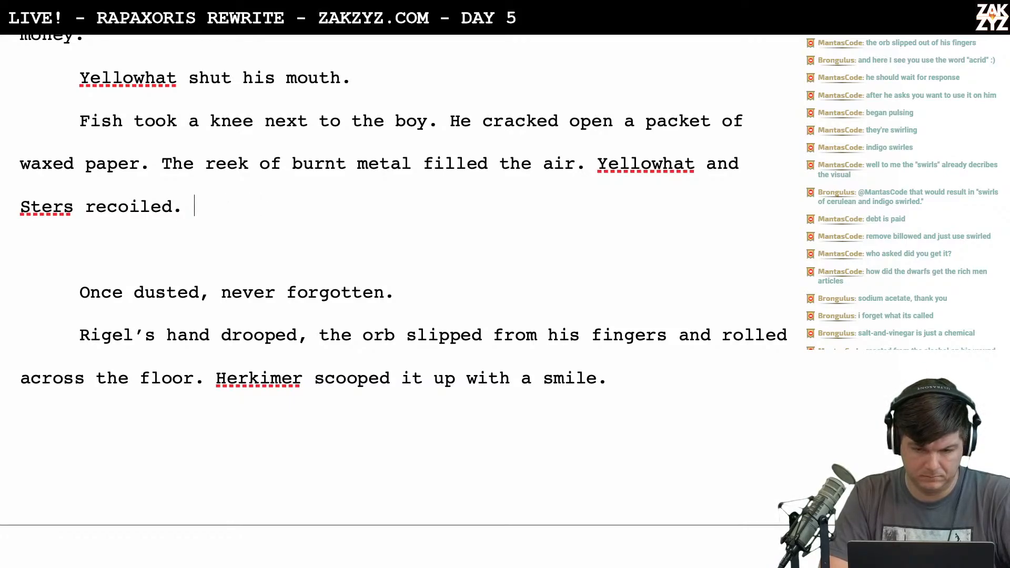
{"action": "type", "text": "They kne"}
{"action": "key", "text": "BackSpace"}
{"action": "key", "text": "BackSpace"}
{"action": "key", "text": "BackSpace"}
{"action": "key", "text": "BackSpace"}
{"action": "key", "text": "BackSpace"}
{"action": "key", "text": "BackSpace"}
{"action": "type", "text": "It left an"}
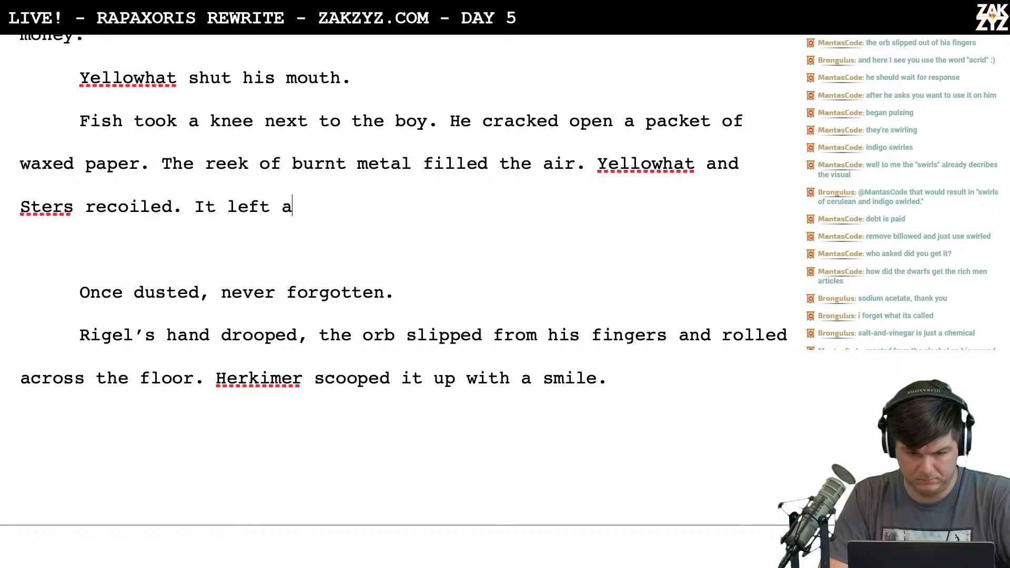
{"action": "key", "text": "BackSpace"}
{"action": "key", "text": "BackSpace"}
{"action": "key", "text": "BackSpace"}
{"action": "key", "text": "BackSpace"}
{"action": "key", "text": "BackSpace"}
{"action": "key", "text": "BackSpace"}
{"action": "key", "text": "BackSpace"}
{"action": "key", "text": "BackSpace"}
{"action": "key", "text": "BackSpace"}
{"action": "key", "text": "BackSpace"}
{"action": "key", "text": "BackSpace"}
{"action": "type", "text": "A"}
{"action": "key", "text": "BackSpace"}
{"action": "key", "text": "BackSpace"}
{"action": "type", "text": "Dust"}
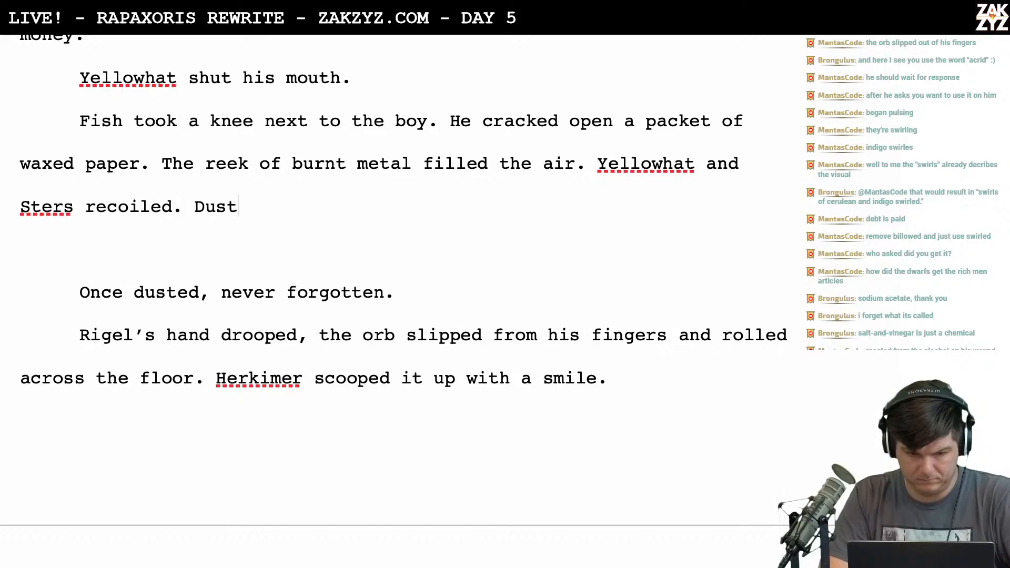
{"action": "key", "text": "BackSpace"}
{"action": "key", "text": "BackSpace"}
{"action": "key", "text": "BackSpace"}
{"action": "key", "text": "BackSpace"}
{"action": "type", "text": "The dus"}
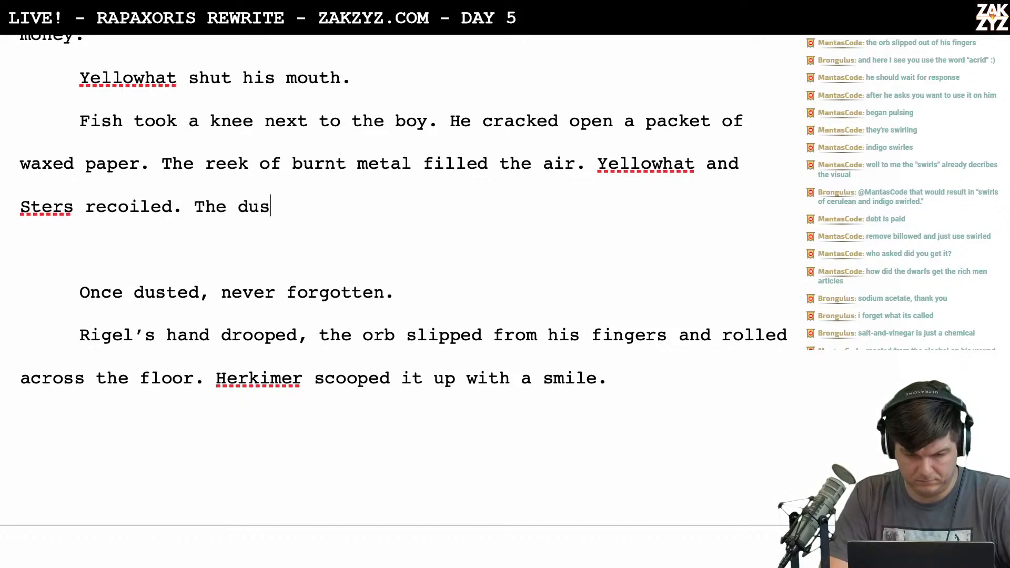
{"action": "type", "text": "t left a strong im"}
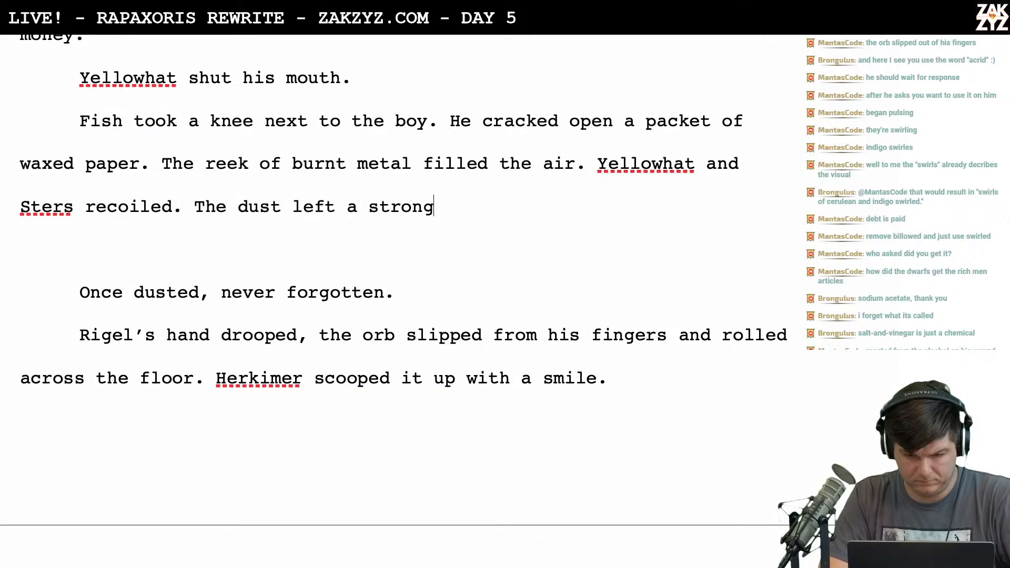
{"action": "key", "text": "BackSpace"}
{"action": "key", "text": "BackSpace"}
{"action": "key", "text": "BackSpace"}
{"action": "key", "text": "BackSpace"}
{"action": "key", "text": "BackSpace"}
{"action": "key", "text": "BackSpace"}
{"action": "key", "text": "BackSpace"}
{"action": "key", "text": "BackSpace"}
{"action": "key", "text": "BackSpace"}
{"action": "key", "text": "BackSpace"}
{"action": "key", "text": "BackSpace"}
{"action": "key", "text": "BackSpace"}
{"action": "key", "text": "BackSpace"}
{"action": "key", "text": "BackSpace"}
{"action": "key", "text": "BackSpace"}
{"action": "key", "text": "BackSpace"}
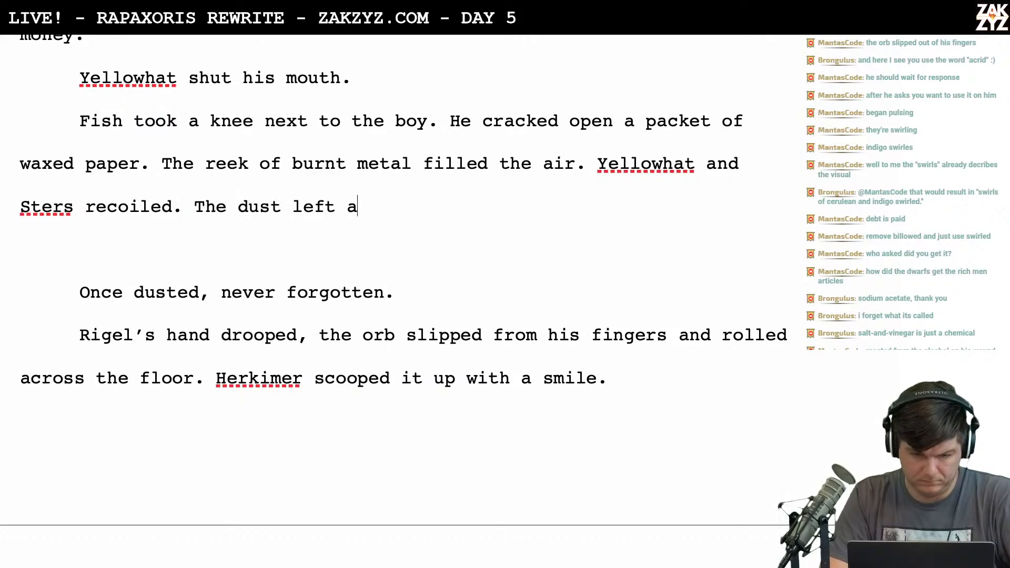
{"action": "type", "text": "was unforgett"}
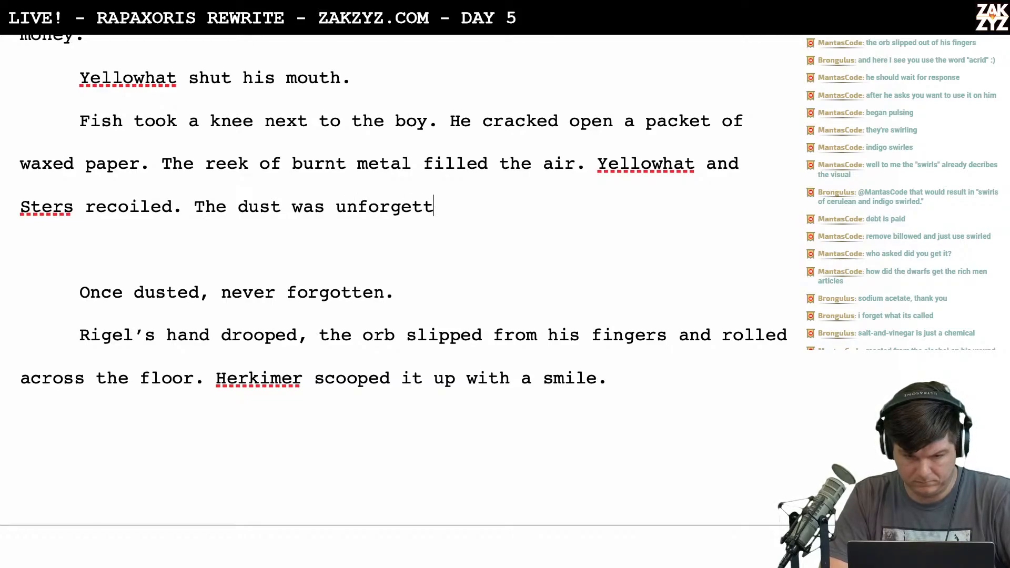
{"action": "key", "text": "BackSpace"}
{"action": "key", "text": "BackSpace"}
{"action": "key", "text": "BackSpace"}
{"action": "key", "text": "BackSpace"}
{"action": "key", "text": "BackSpace"}
{"action": "key", "text": "BackSpace"}
{"action": "key", "text": "BackSpace"}
{"action": "key", "text": "BackSpace"}
{"action": "key", "text": "BackSpace"}
{"action": "key", "text": "BackSpace"}
{"action": "key", "text": "BackSpace"}
{"action": "key", "text": "BackSpace"}
{"action": "key", "text": "BackSpace"}
{"action": "key", "text": "BackSpace"}
{"action": "key", "text": "BackSpace"}
{"action": "key", "text": "BackSpace"}
{"action": "key", "text": "BackSpace"}
{"action": "key", "text": "BackSpace"}
{"action": "key", "text": "BackSpace"}
{"action": "key", "text": "BackSpace"}
{"action": "key", "text": "BackSpace"}
{"action": "key", "text": "BackSpace"}
Follow "Yellowhat and Sters recoiled." with "They'd been dusted before." and delete the "Once dusted, never forgotten." paragraph
{"action": "type", "text": "They'd "}
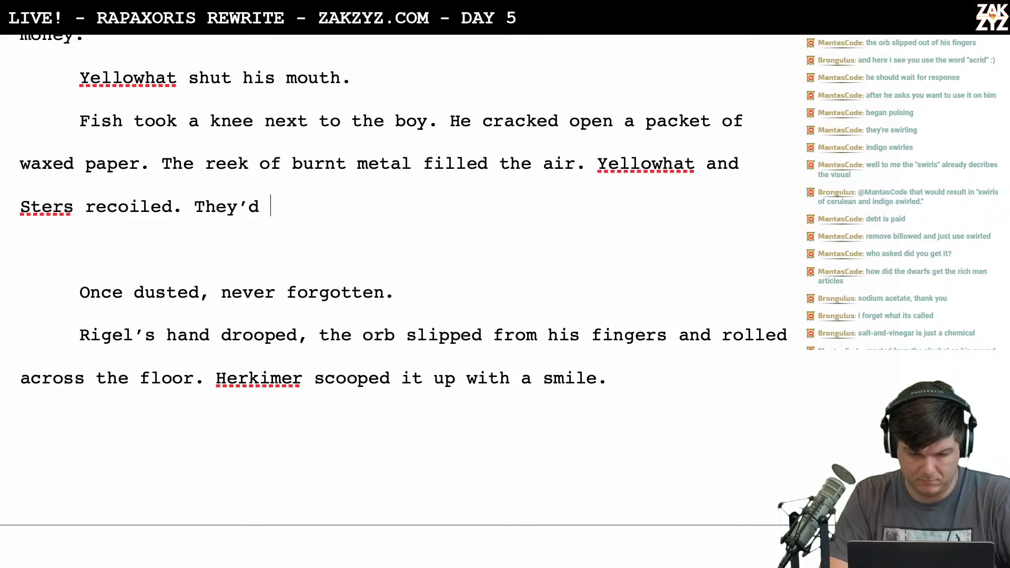
{"action": "type", "text": "ben"}
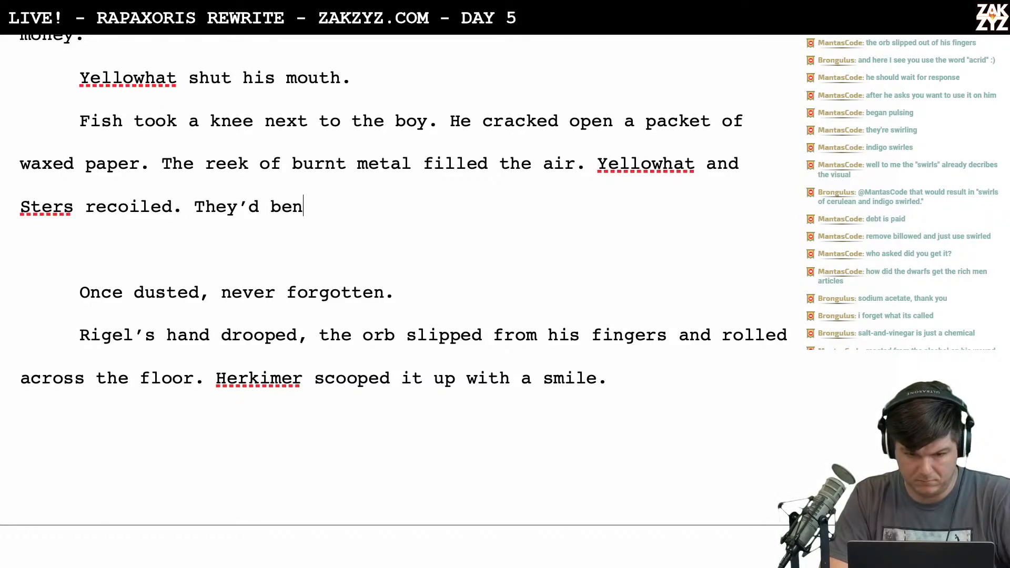
{"action": "type", "text": "n dusted before."}
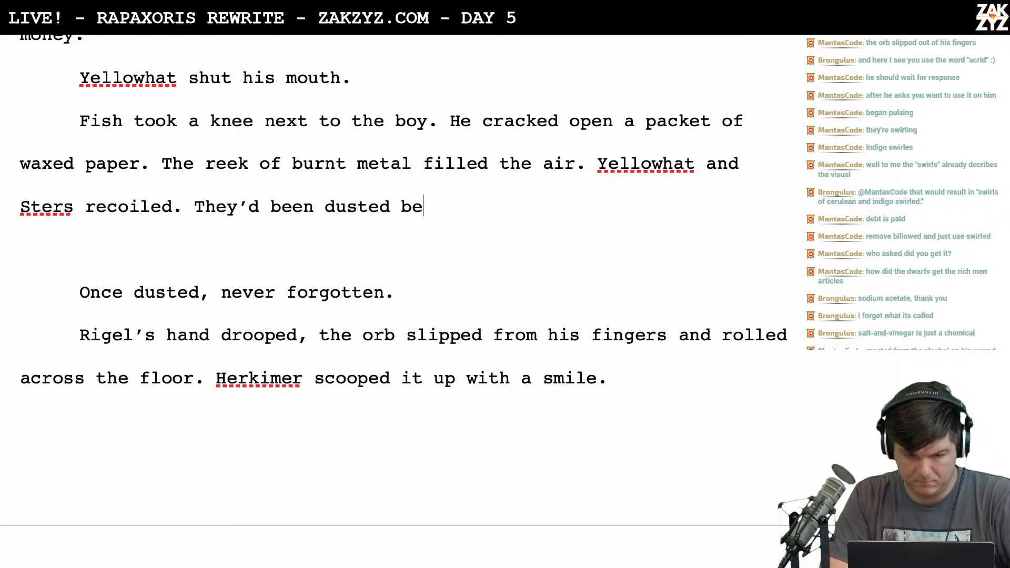
{"action": "key", "text": "shift+Down"}
{"action": "key", "text": "shift+Down"}
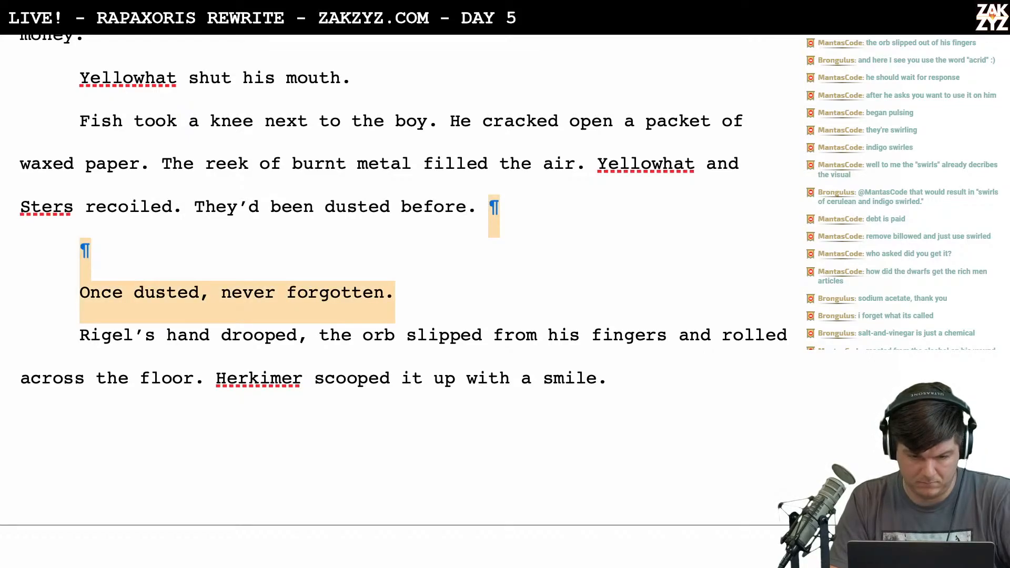
{"action": "key", "text": "BackSpace"}
{"action": "key", "text": "BackSpace"}
{"action": "scroll", "coordinate": [404, 284], "scroll_direction": "down", "scroll_amount": 3}
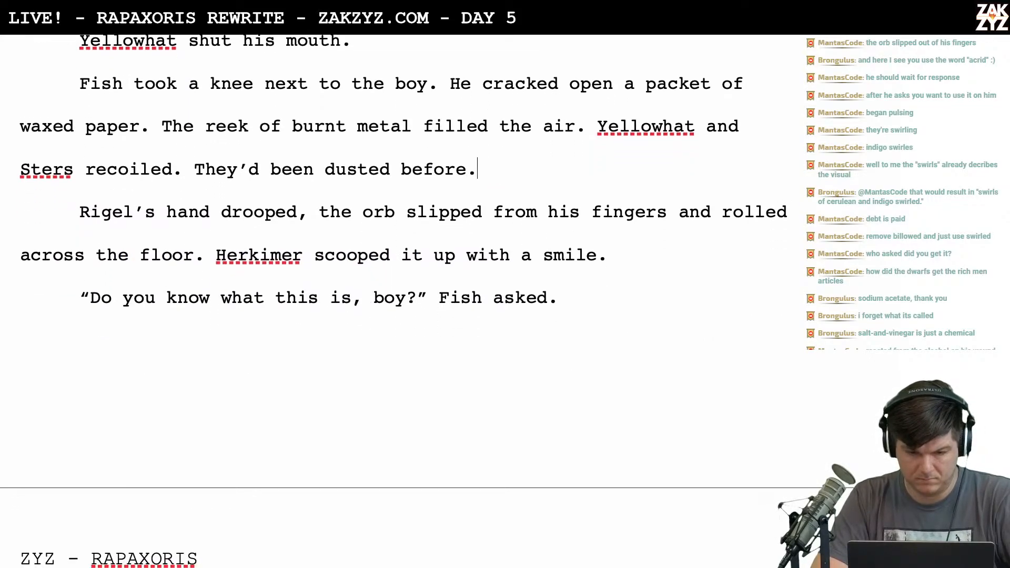
{"action": "key", "text": "Return"}
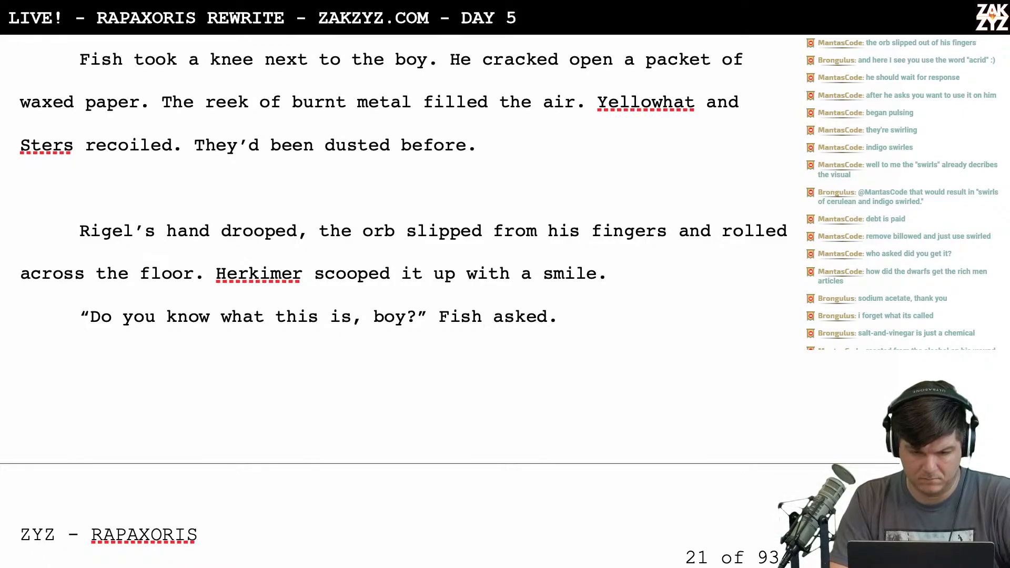
{"action": "key", "text": "shift+Down"}
{"action": "key", "text": "shift+Down"}
{"action": "key", "text": "shift+Down"}
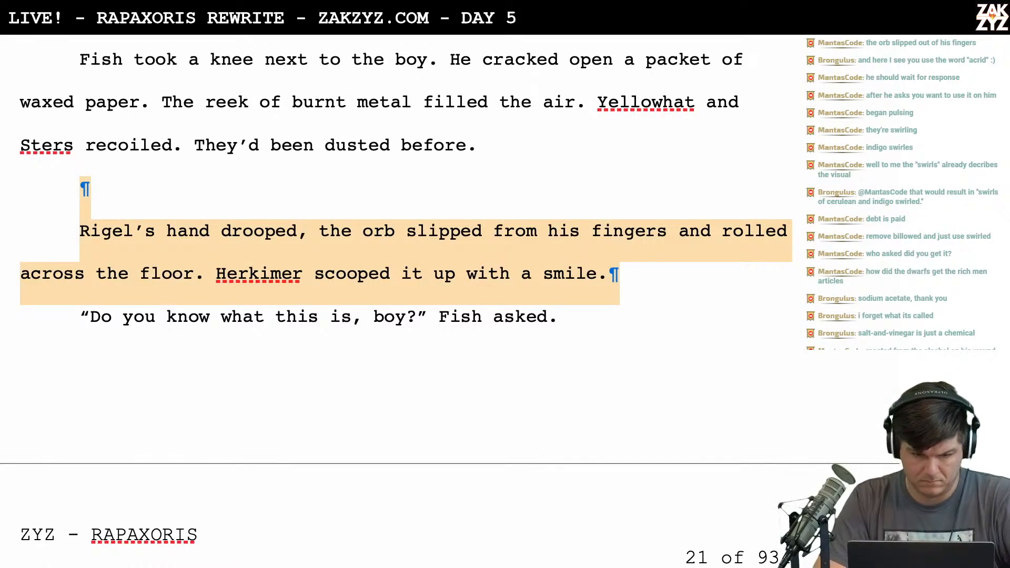
{"action": "left_click", "coordinate": [214, 194]}
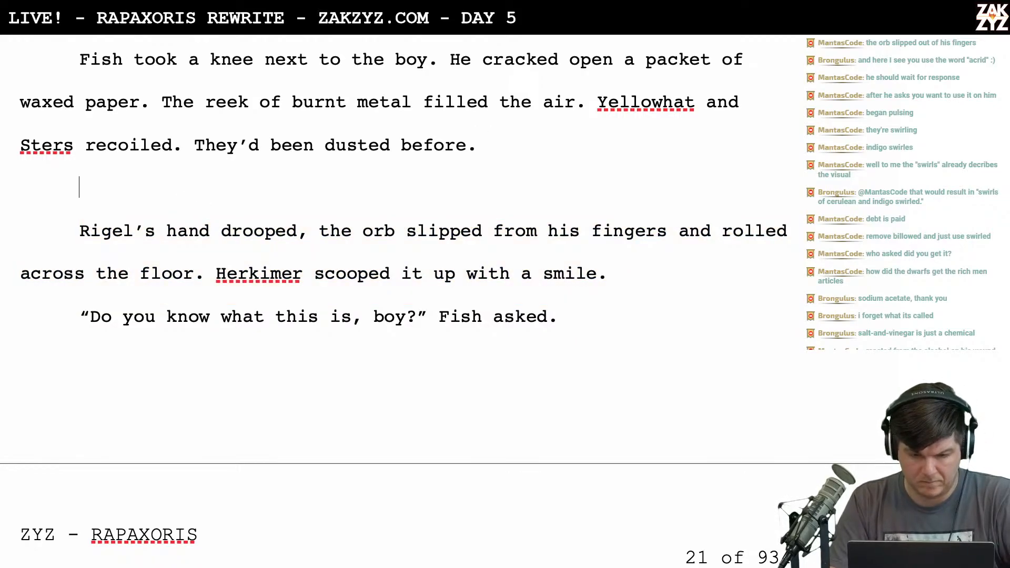
{"action": "scroll", "coordinate": [302, 147], "scroll_direction": "down", "scroll_amount": 1}
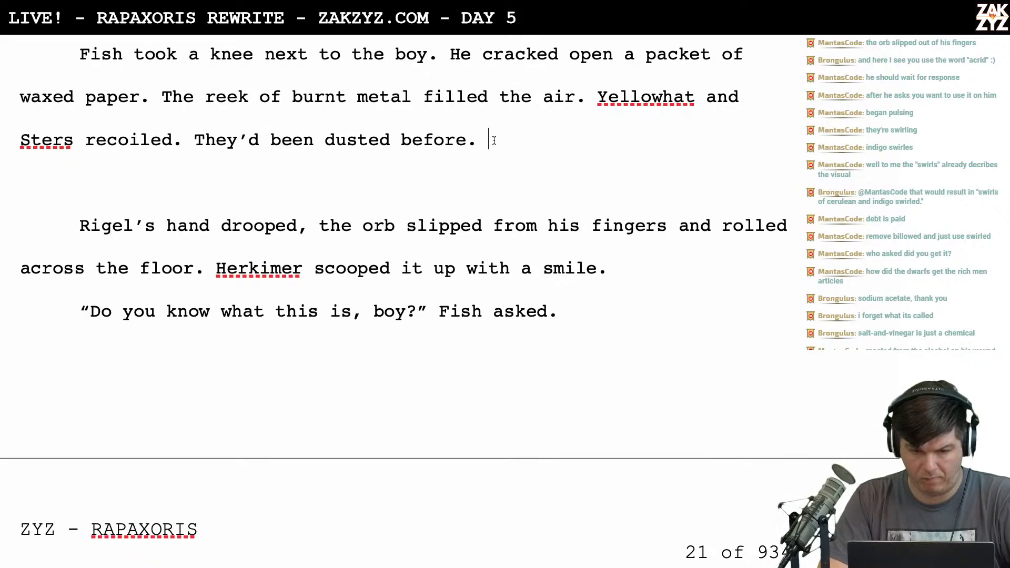
{"action": "key", "text": "Return"}
{"action": "type", "text": "Rige"}
{"action": "key", "text": "BackSpace"}
{"action": "key", "text": "BackSpace"}
{"action": "key", "text": "BackSpace"}
{"action": "key", "text": "BackSpace"}
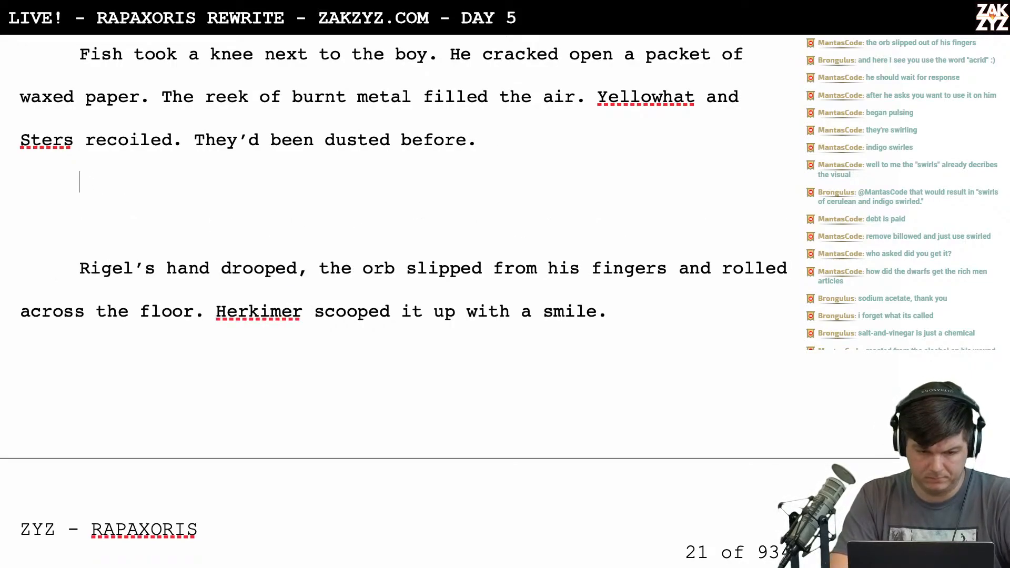
Delete the "Rigel's hand drooped" paragraph and the blank lines before Fish's question "Do you know what this is, boy?"
{"action": "key", "text": "shift+Down"}
{"action": "key", "text": "shift+Down"}
{"action": "key", "text": "shift+Down"}
{"action": "key", "text": "shift+Down"}
{"action": "type", "text": "\"Do you know what this is, boy?\" Fish asked. Rigel’s eyes were glazed and distant, and the old fisherman slapped him, hard. \"Do you know what this is?\""}
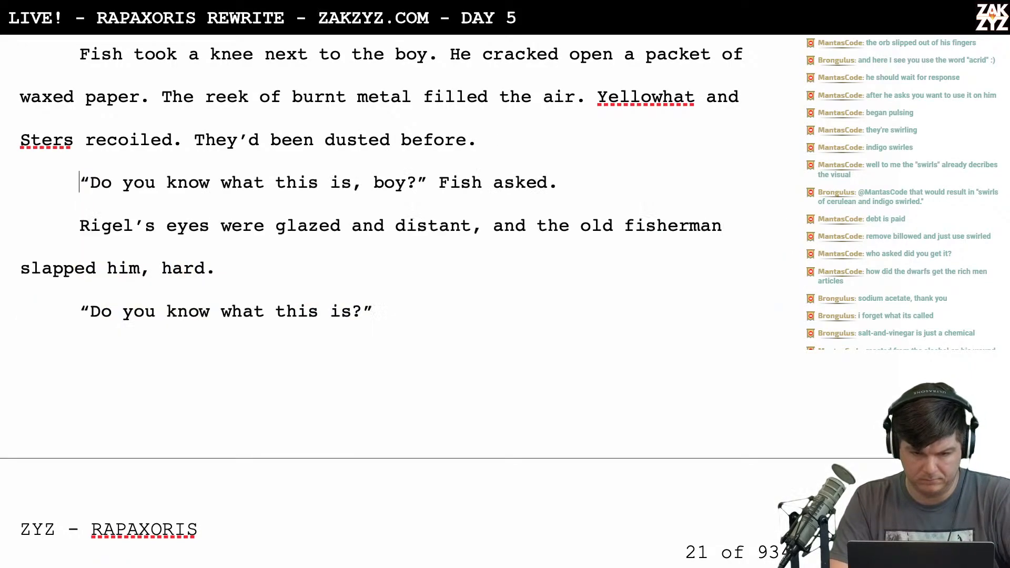
Add the paragraph "The fog was thick. Fish shook him, hard." after Fish's question "Do you know what this is, boy?"
{"action": "scroll", "coordinate": [615, 102], "scroll_direction": "down", "scroll_amount": 3}
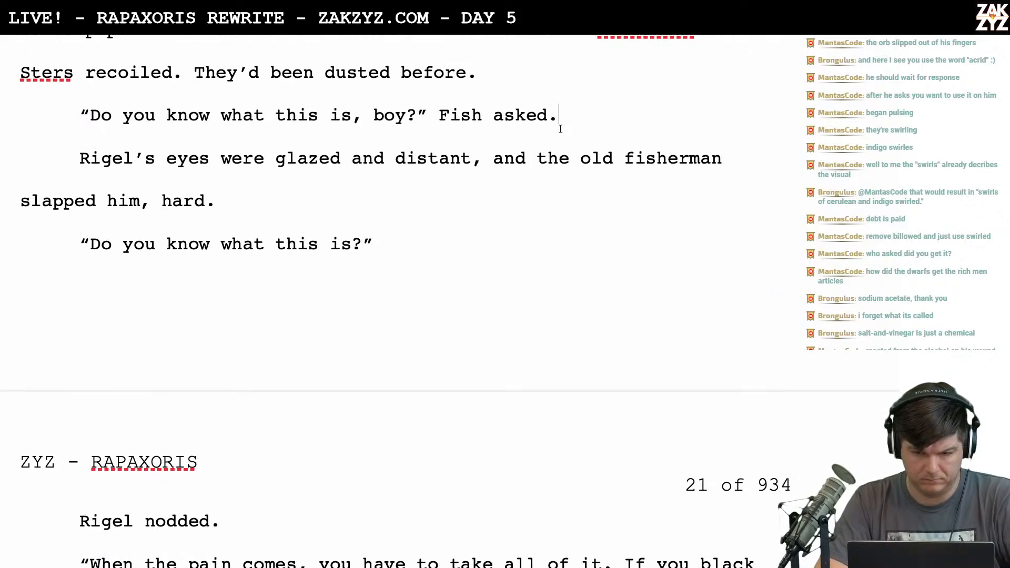
{"action": "key", "text": "Return"}
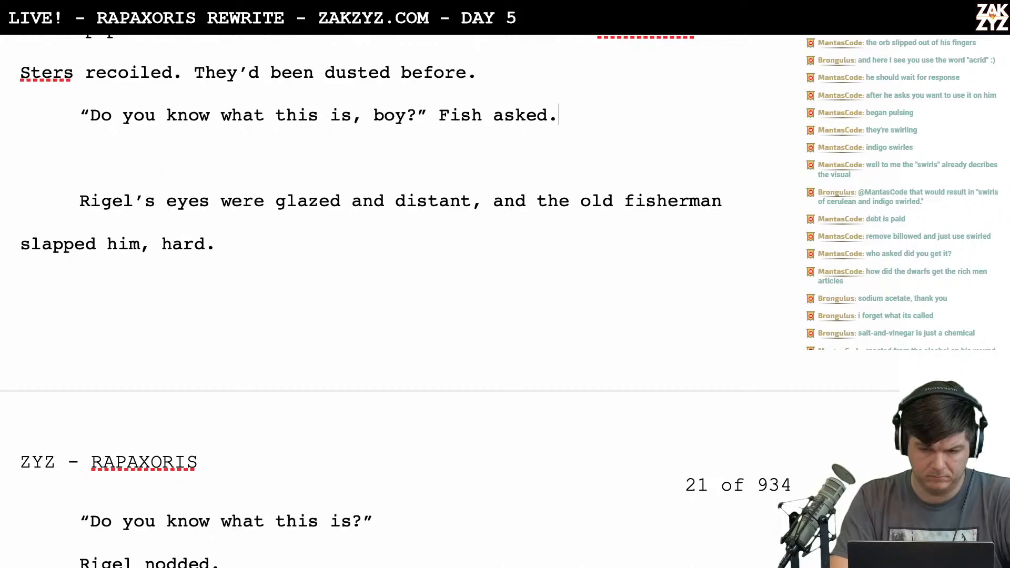
{"action": "key", "text": "Return"}
{"action": "type", "text": "The fog was "}
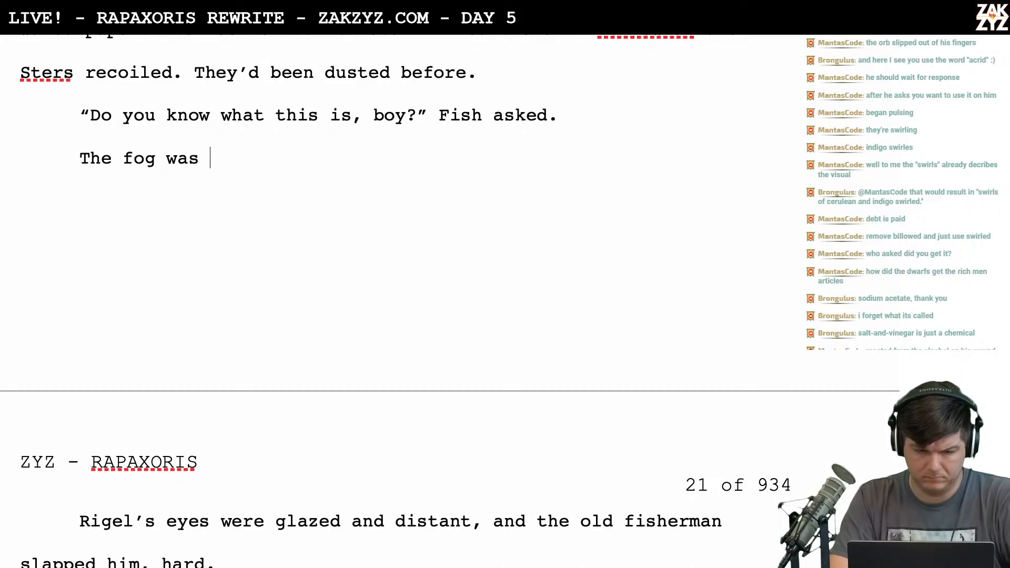
{"action": "type", "text": "thick. The odl"}
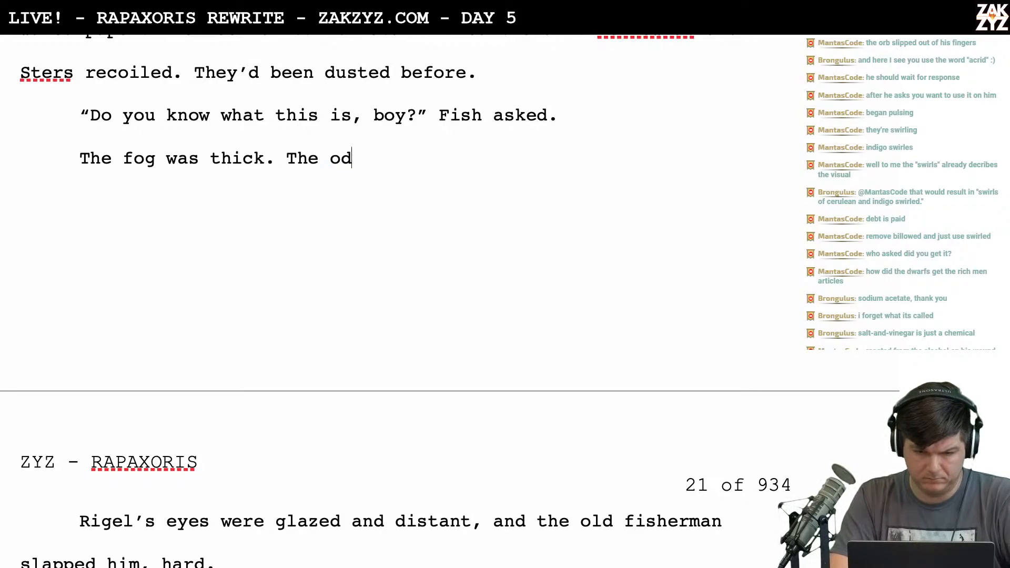
{"action": "key", "text": "BackSpace"}
{"action": "key", "text": "BackSpace"}
{"action": "key", "text": "BackSpace"}
{"action": "key", "text": "BackSpace"}
{"action": "key", "text": "BackSpace"}
{"action": "key", "text": "BackSpace"}
{"action": "type", "text": "Fi"}
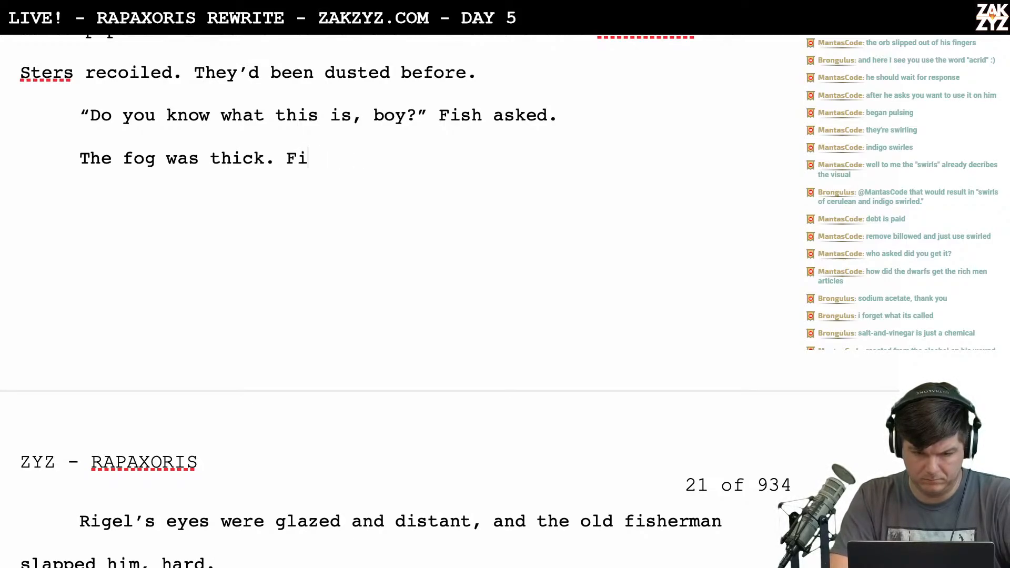
{"action": "type", "text": "sh shook him, hard."}
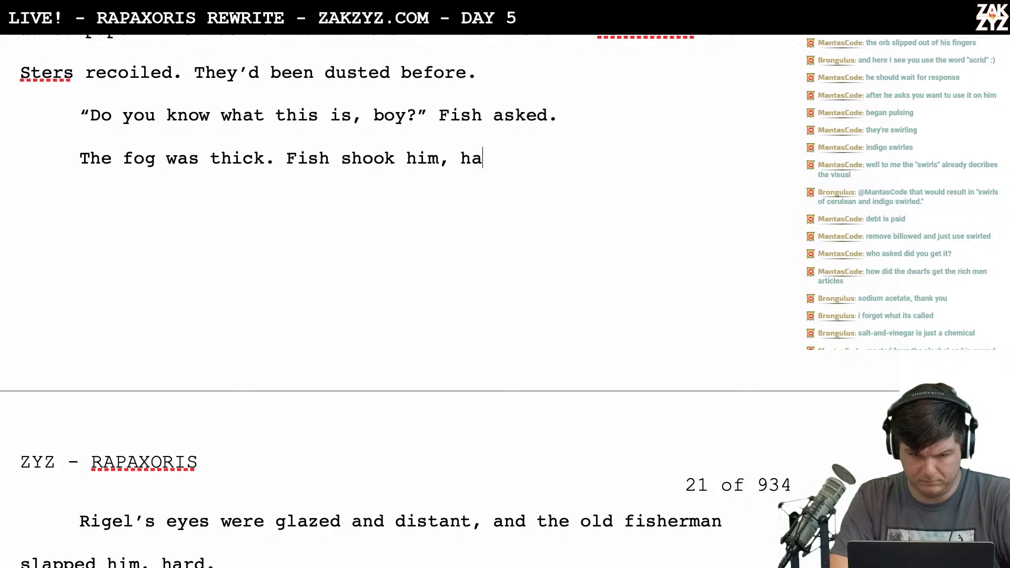
Delete the old paragraph "Rigel's eyes were glazed and distant, and the old fisherman slapped him, hard."
{"action": "key", "text": "shift+Down"}
{"action": "key", "text": "shift+Down"}
{"action": "key", "text": "shift+Down"}
{"action": "key", "text": "BackSpace"}
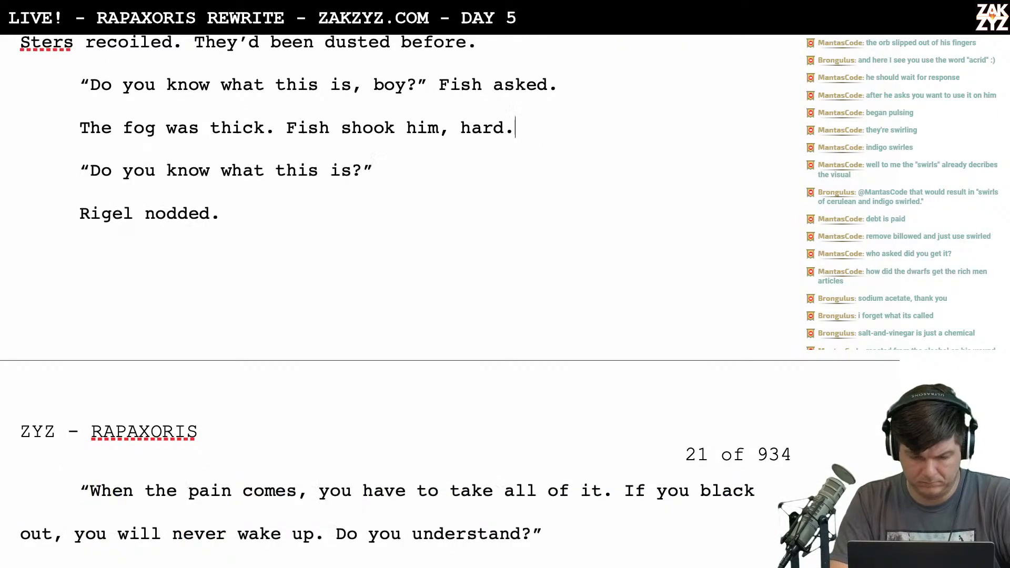
Insert "Wake up." at the start of Fish's second question, "Do you know what this is?"
{"action": "scroll", "coordinate": [400, 295], "scroll_direction": "down", "scroll_amount": 1}
{"action": "scroll", "coordinate": [400, 295], "scroll_direction": "up", "scroll_amount": 2}
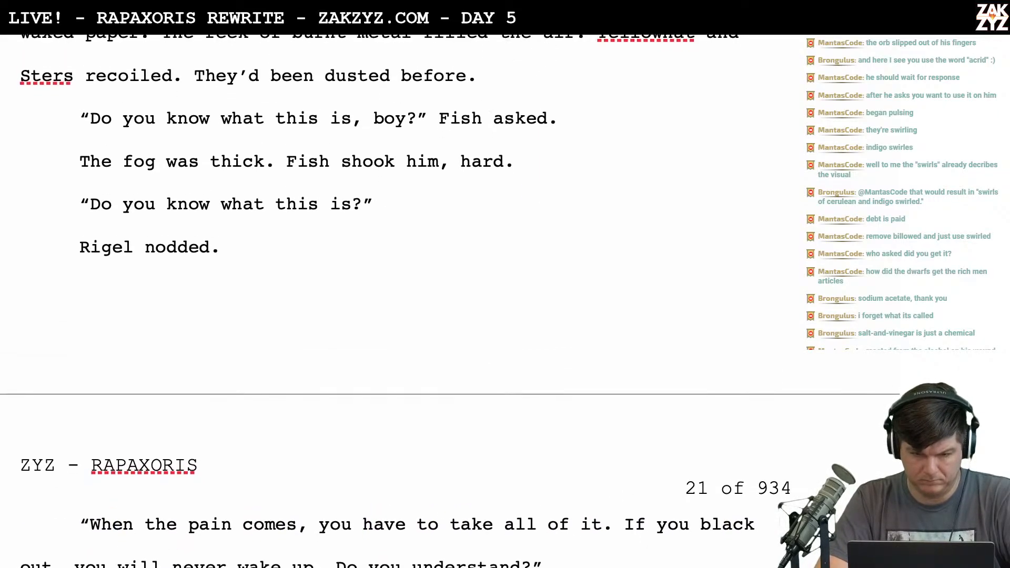
{"action": "scroll", "coordinate": [507, 152], "scroll_direction": "up", "scroll_amount": 1}
{"action": "left_click", "coordinate": [422, 238]}
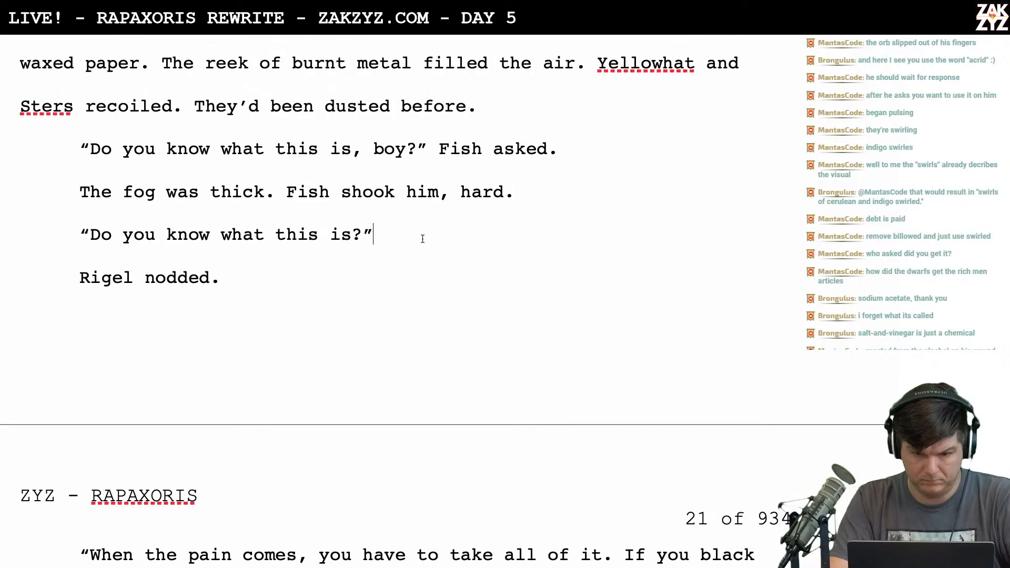
{"action": "type", "text": "Fish"}
{"action": "key", "text": "BackSpace"}
{"action": "key", "text": "BackSpace"}
{"action": "key", "text": "BackSpace"}
{"action": "key", "text": "BackSpace"}
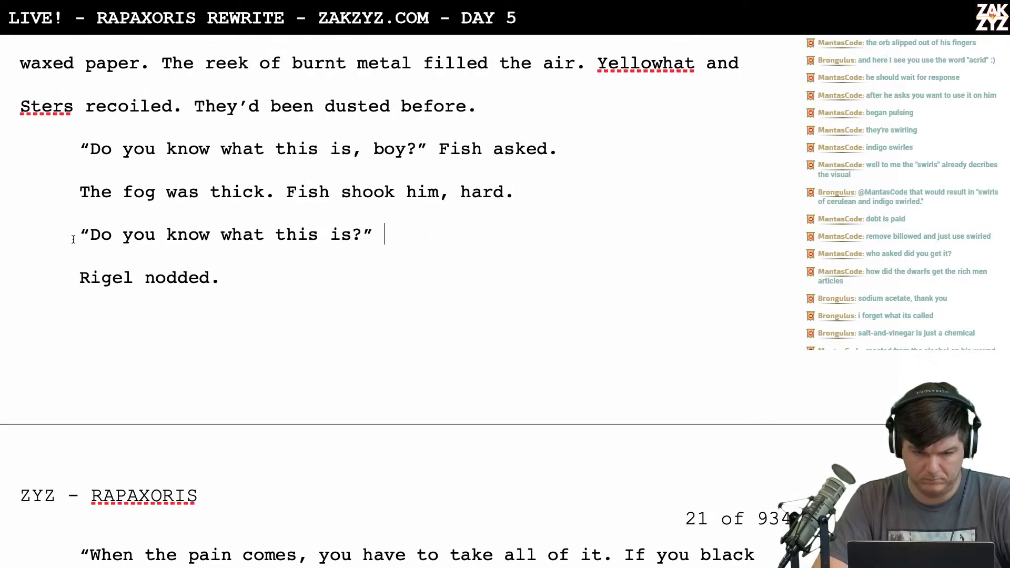
{"action": "type", "text": "Wake up"}
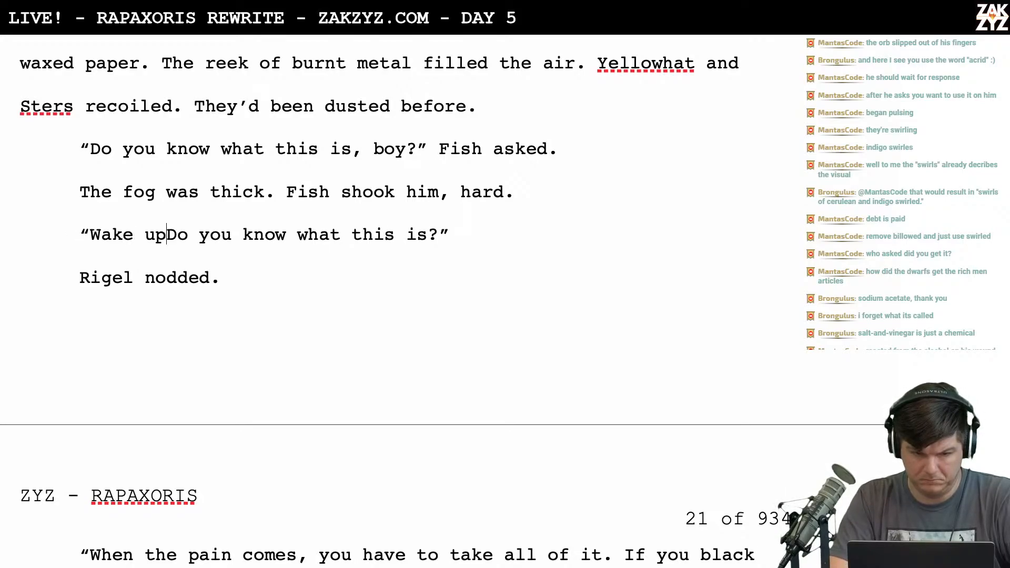
{"action": "type", "text": ". "}
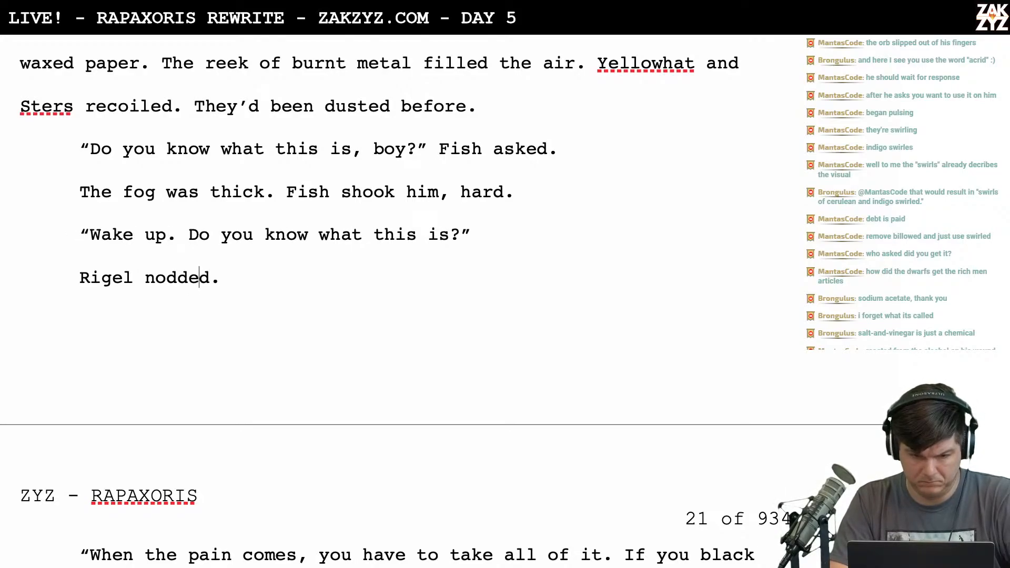
Delete "Rigel nodded." after Fish's second question, leaving an empty paragraph for a new reply
{"action": "type", "text": "'s eyes fo"}
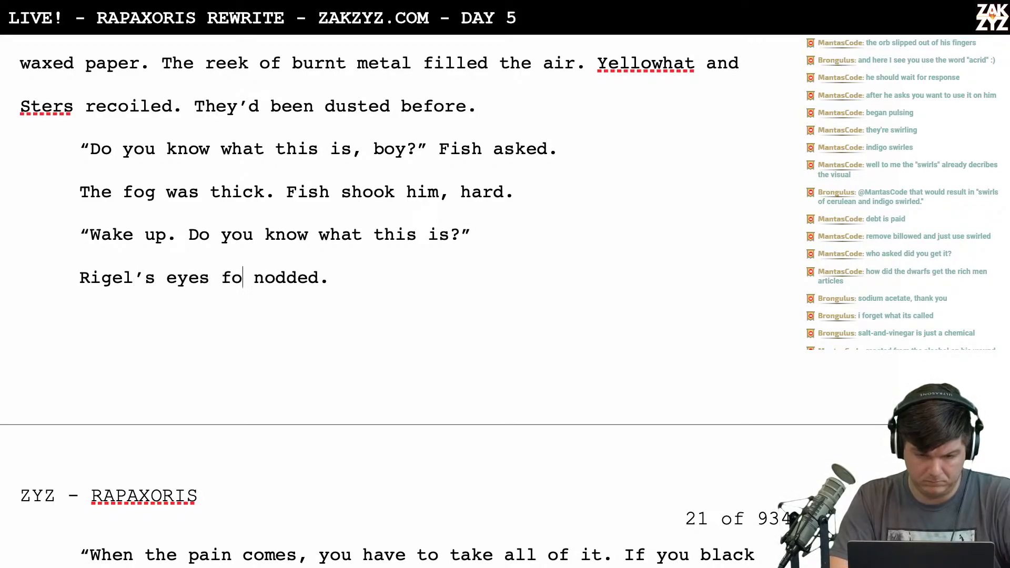
{"action": "key", "text": "BackSpace"}
{"action": "key", "text": "BackSpace"}
{"action": "key", "text": "BackSpace"}
{"action": "key", "text": "BackSpace"}
{"action": "key", "text": "BackSpace"}
{"action": "key", "text": "BackSpace"}
{"action": "key", "text": "BackSpace"}
{"action": "key", "text": "BackSpace"}
{"action": "key", "text": "BackSpace"}
{"action": "key", "text": "BackSpace"}
{"action": "key", "text": "BackSpace"}
{"action": "key", "text": "BackSpace"}
{"action": "key", "text": "BackSpace"}
{"action": "key", "text": "BackSpace"}
{"action": "key", "text": "BackSpace"}
{"action": "key", "text": "shift+End"}
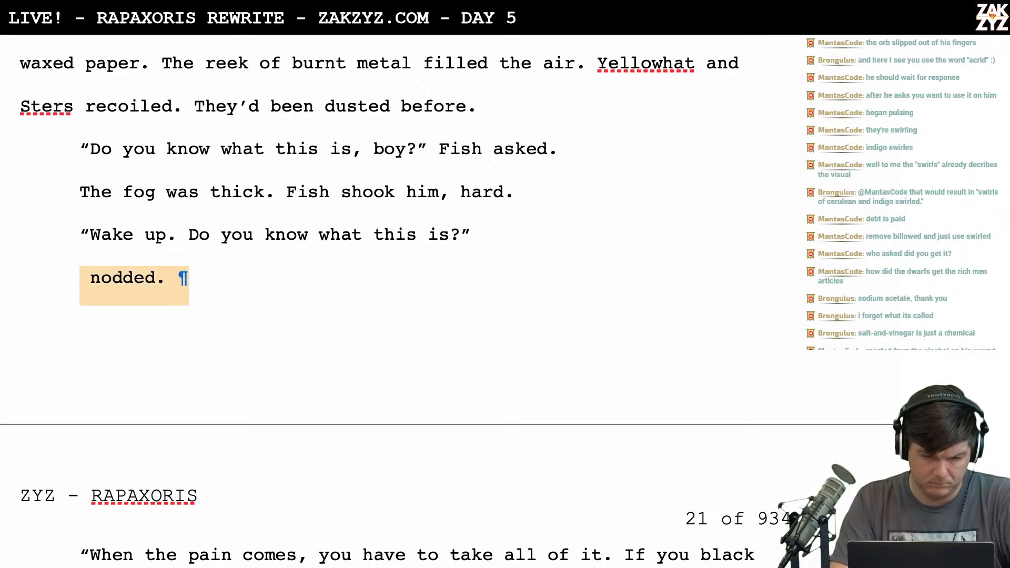
{"action": "key", "text": "BackSpace"}
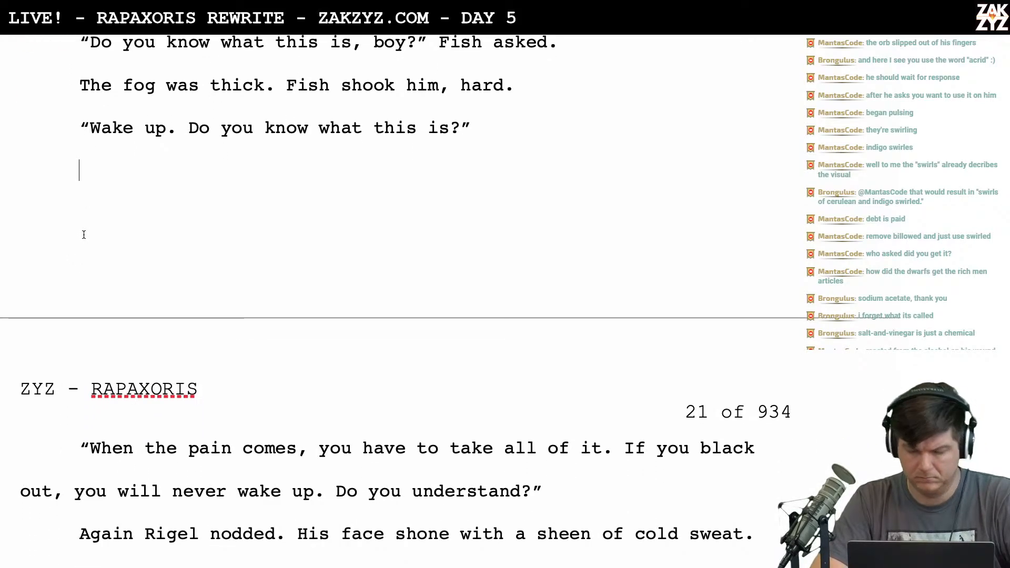
{"action": "scroll", "coordinate": [84, 235], "scroll_direction": "up", "scroll_amount": 2}
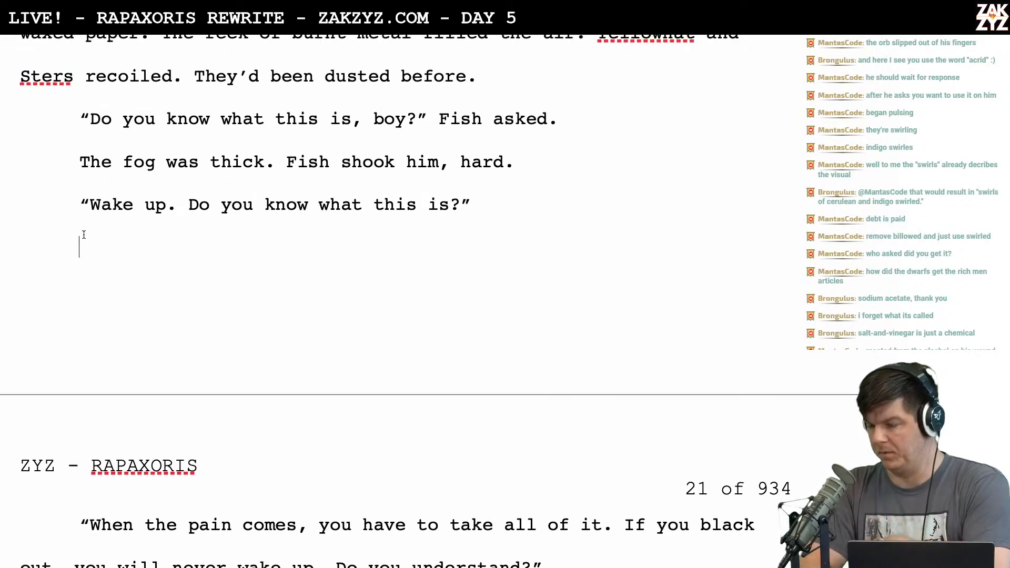
{"action": "scroll", "coordinate": [83, 235], "scroll_direction": "down", "scroll_amount": 5}
{"action": "scroll", "coordinate": [84, 234], "scroll_direction": "up", "scroll_amount": 10}
{"action": "scroll", "coordinate": [84, 235], "scroll_direction": "down", "scroll_amount": 3}
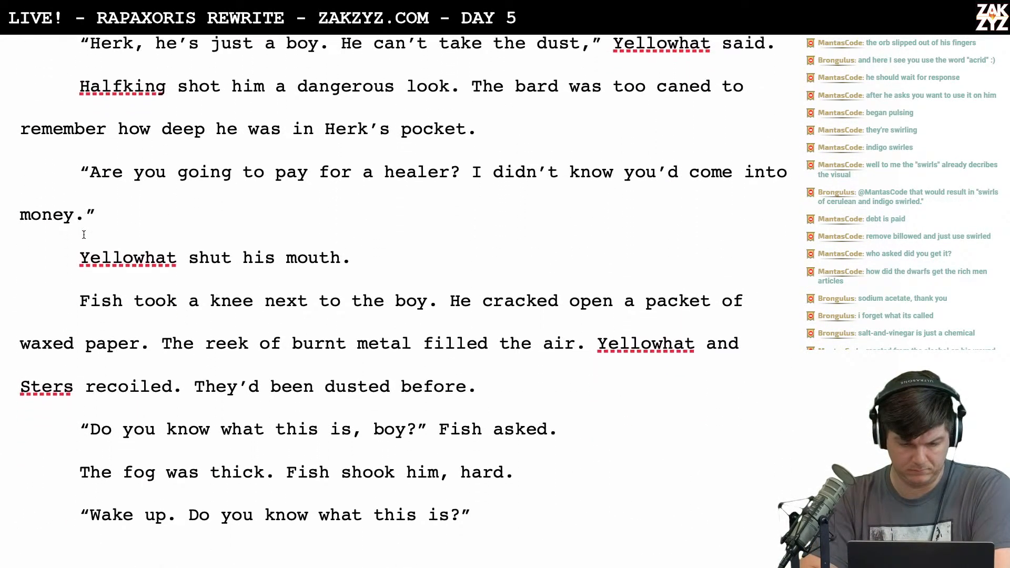
{"action": "scroll", "coordinate": [83, 234], "scroll_direction": "up", "scroll_amount": 2}
{"action": "scroll", "coordinate": [83, 234], "scroll_direction": "up", "scroll_amount": 1}
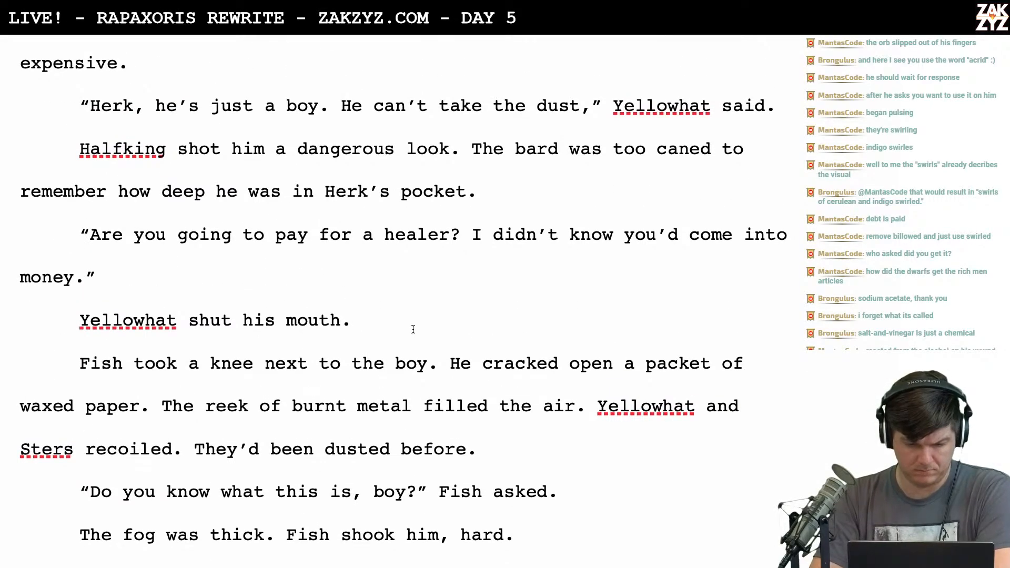
{"action": "key", "text": "Return"}
{"action": "type", "text": "The or"}
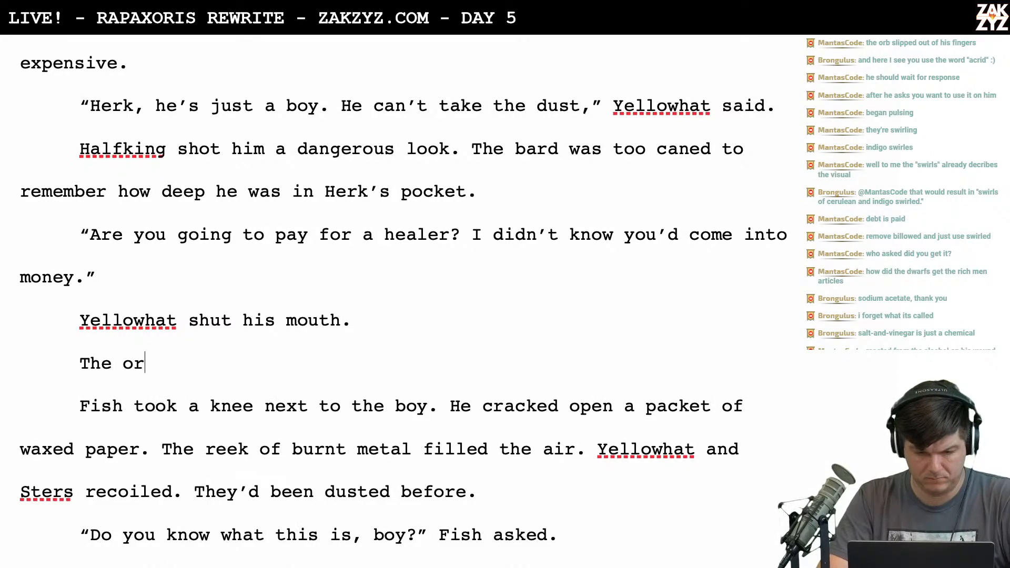
{"action": "type", "text": "b rollee"}
{"action": "key", "text": "BackSpace"}
{"action": "type", "text": "out of Rig"}
{"action": "key", "text": "BackSpace"}
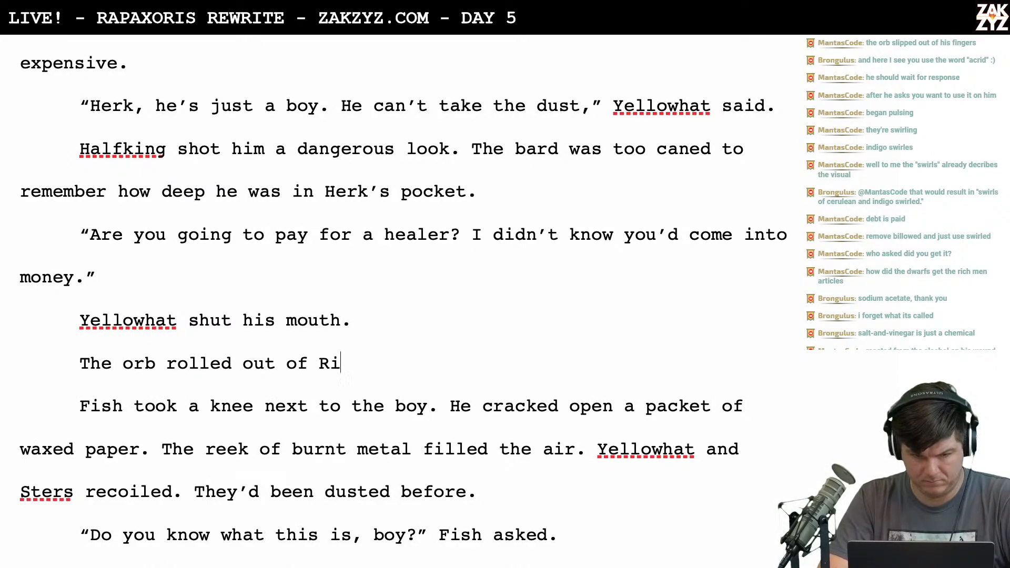
{"action": "key", "text": "BackSpace"}
{"action": "key", "text": "BackSpace"}
{"action": "key", "text": "BackSpace"}
{"action": "key", "text": "BackSpace"}
{"action": "key", "text": "BackSpace"}
{"action": "key", "text": "BackSpace"}
{"action": "key", "text": "BackSpace"}
{"action": "key", "text": "BackSpace"}
{"action": "key", "text": "BackSpace"}
{"action": "key", "text": "BackSpace"}
{"action": "key", "text": "BackSpace"}
{"action": "key", "text": "BackSpace"}
{"action": "key", "text": "BackSpace"}
{"action": "key", "text": "BackSpace"}
{"action": "key", "text": "BackSpace"}
{"action": "key", "text": "BackSpace"}
{"action": "key", "text": "BackSpace"}
{"action": "key", "text": "BackSpace"}
{"action": "key", "text": "BackSpace"}
{"action": "key", "text": "BackSpace"}
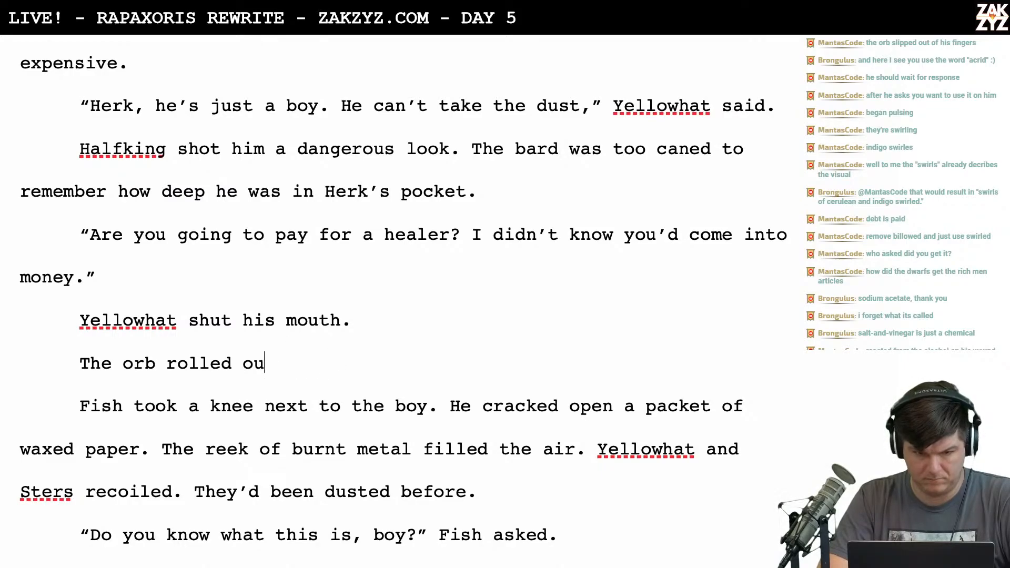
{"action": "key", "text": "BackSpace"}
{"action": "key", "text": "BackSpace"}
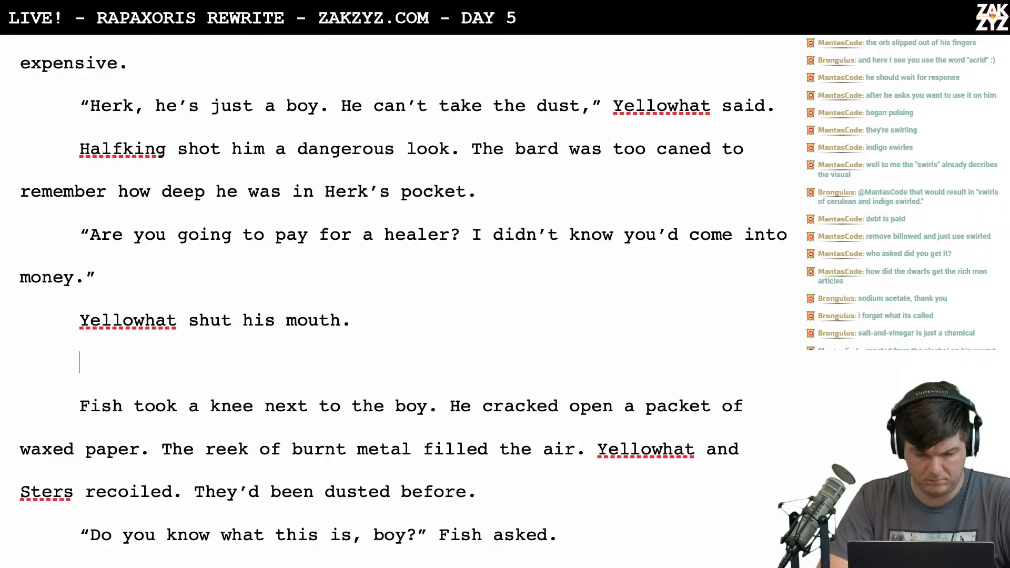
Add the sentence "Rigel lowered his hand." after "Yellowhat shut his mouth."
{"action": "type", "text": "Rigel"}
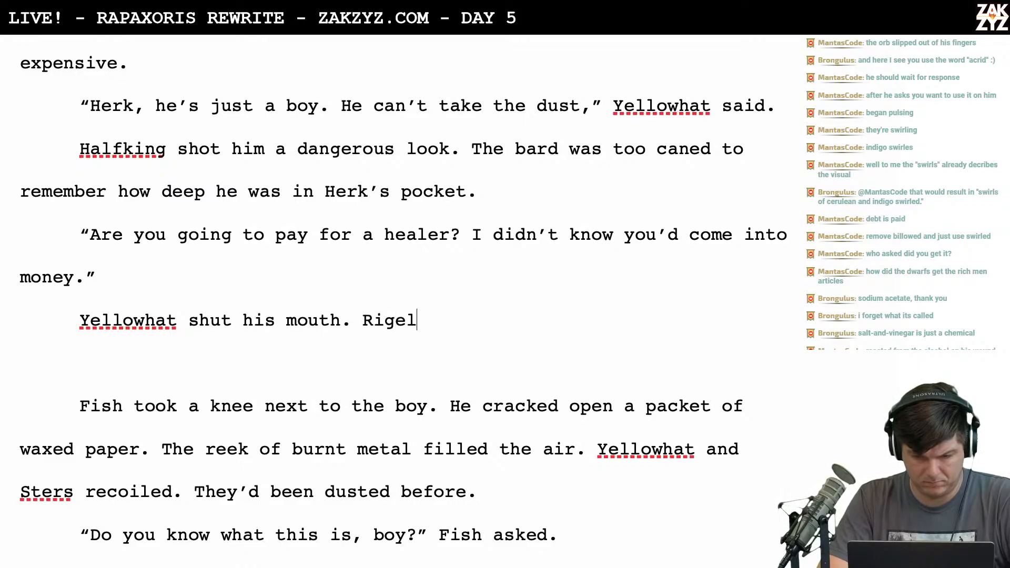
{"action": "type", "text": "'s"}
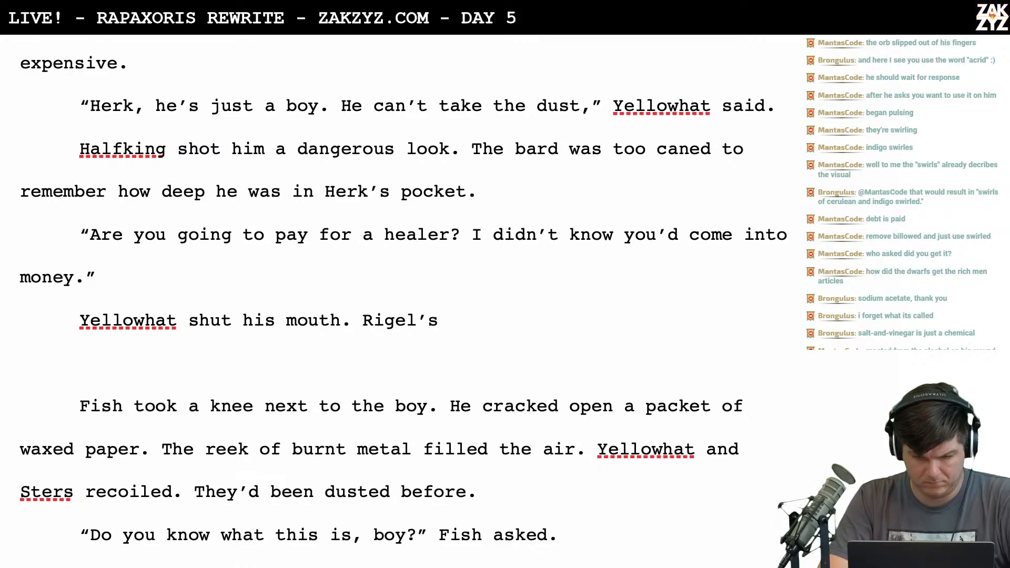
{"action": "type", "text": " hand"}
{"action": "key", "text": "BackSpace"}
{"action": "key", "text": "BackSpace"}
{"action": "key", "text": "BackSpace"}
{"action": "key", "text": "BackSpace"}
{"action": "key", "text": "BackSpace"}
{"action": "key", "text": "BackSpace"}
{"action": "key", "text": "BackSpace"}
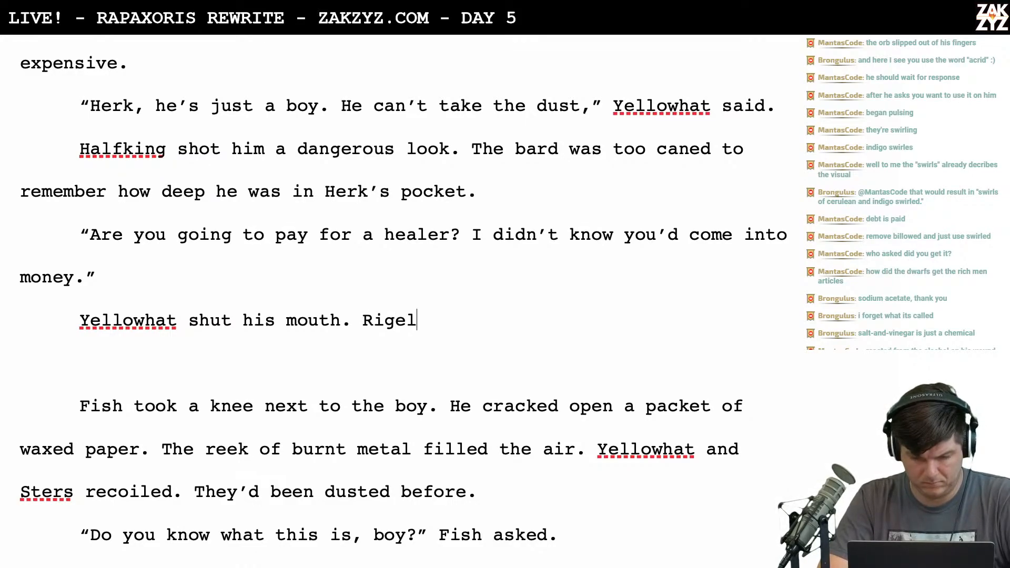
{"action": "type", "text": "lowered the "}
{"action": "type", "text": "or"}
{"action": "key", "text": "BackSpace"}
{"action": "key", "text": "BackSpace"}
{"action": "key", "text": "BackSpace"}
{"action": "key", "text": "BackSpace"}
{"action": "key", "text": "BackSpace"}
{"action": "key", "text": "BackSpace"}
{"action": "type", "text": "his "}
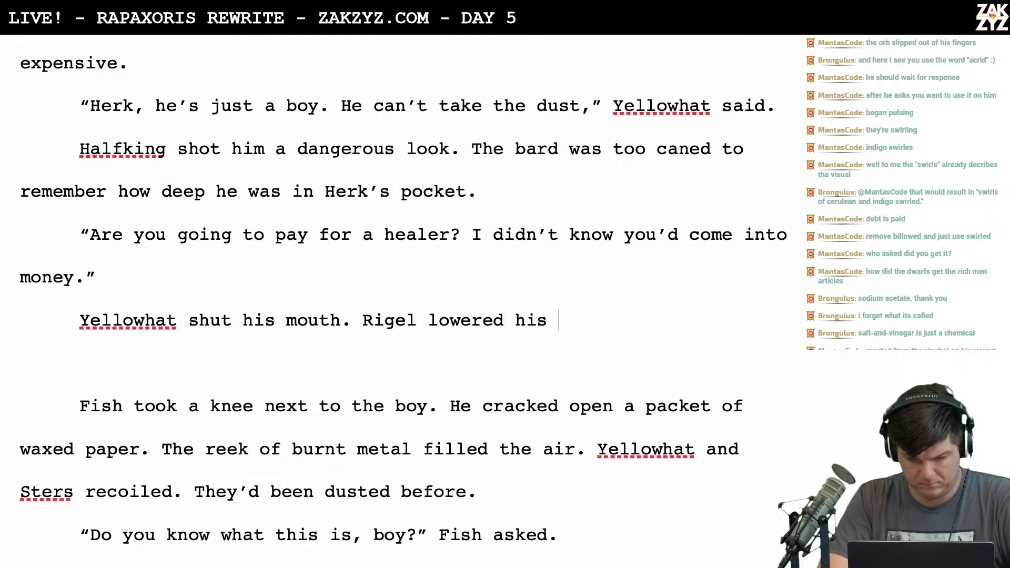
{"action": "type", "text": "hand. The ro"}
Continue the paragraph with "The orb rolled out of his fingers and Herkimer scooped it up."
{"action": "key", "text": "BackSpace"}
{"action": "key", "text": "BackSpace"}
{"action": "type", "text": "or"}
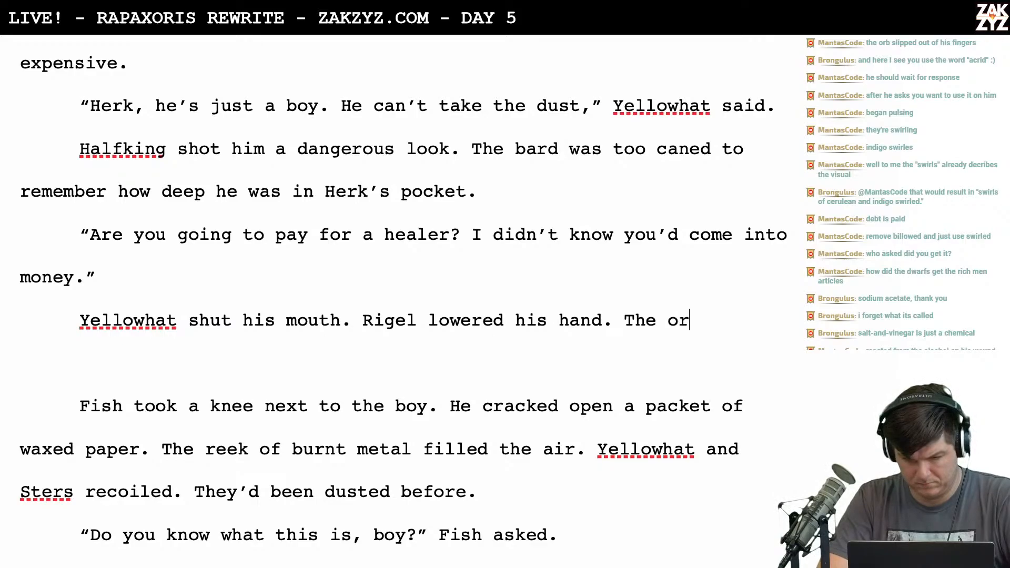
{"action": "type", "text": "b rolled ou"}
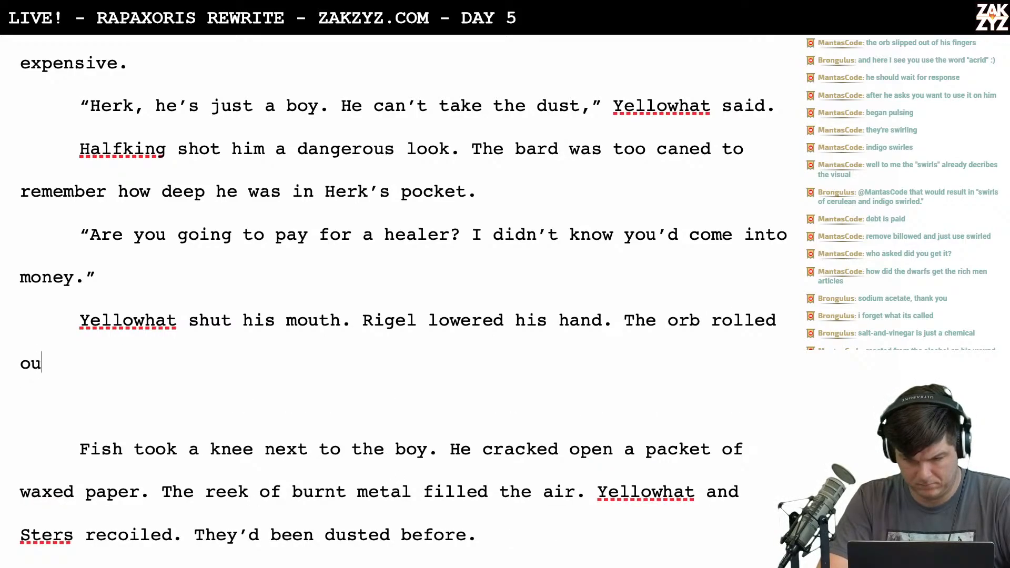
{"action": "type", "text": "t of his fing"}
{"action": "key", "text": "BackSpace"}
{"action": "type", "text": "fingers an"}
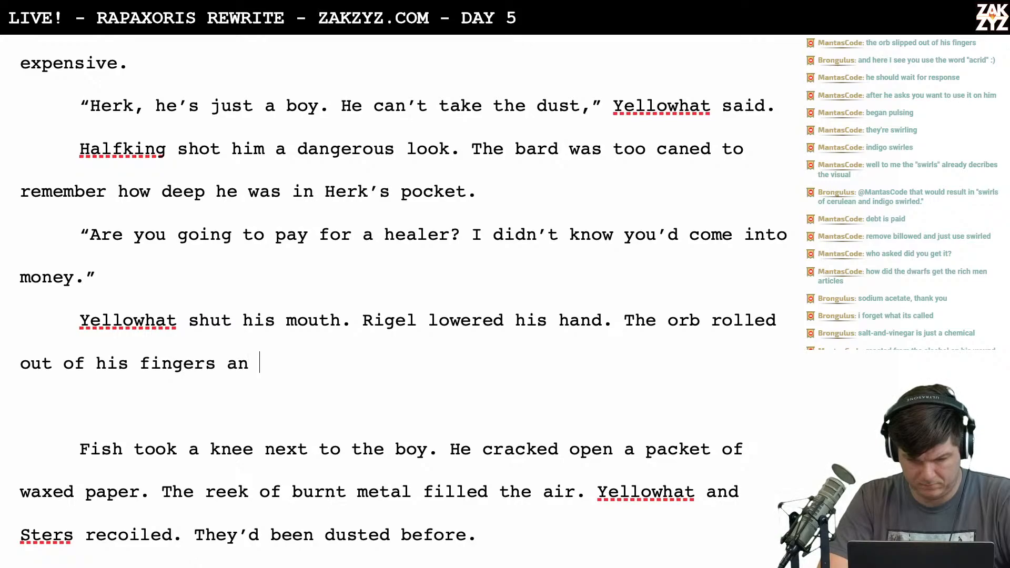
{"action": "key", "text": "BackSpace"}
{"action": "type", "text": "d rigel"}
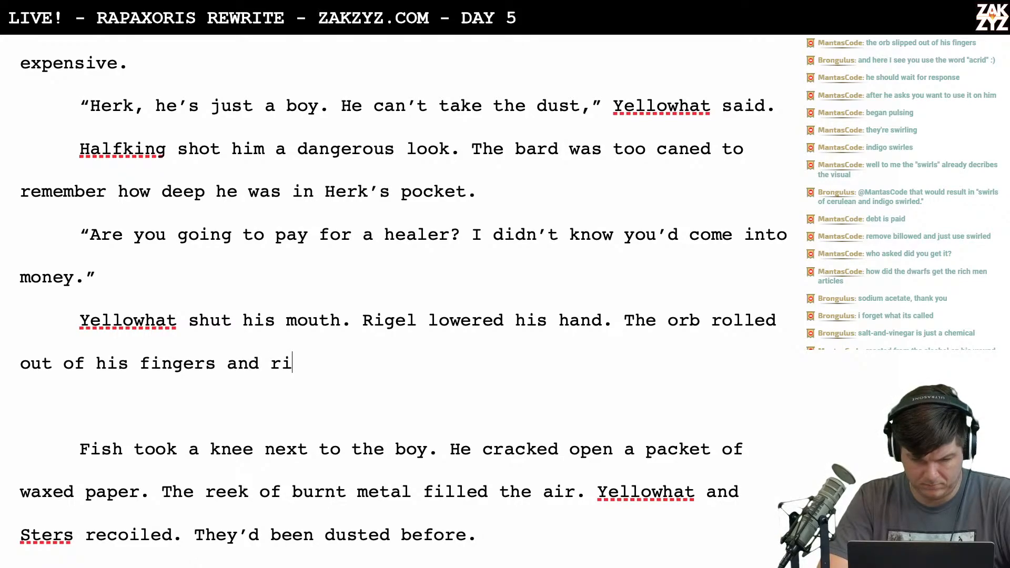
{"action": "key", "text": "BackSpace"}
{"action": "key", "text": "BackSpace"}
{"action": "key", "text": "BackSpace"}
{"action": "key", "text": "BackSpace"}
{"action": "key", "text": "BackSpace"}
{"action": "type", "text": "Herkimer"}
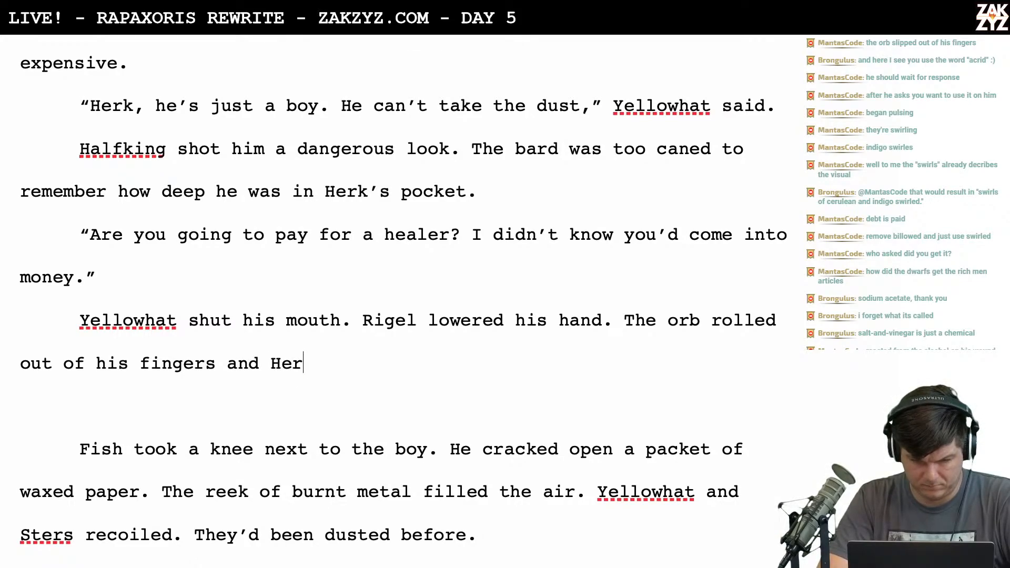
{"action": "key", "text": "BackSpace"}
{"action": "type", "text": "imer s"}
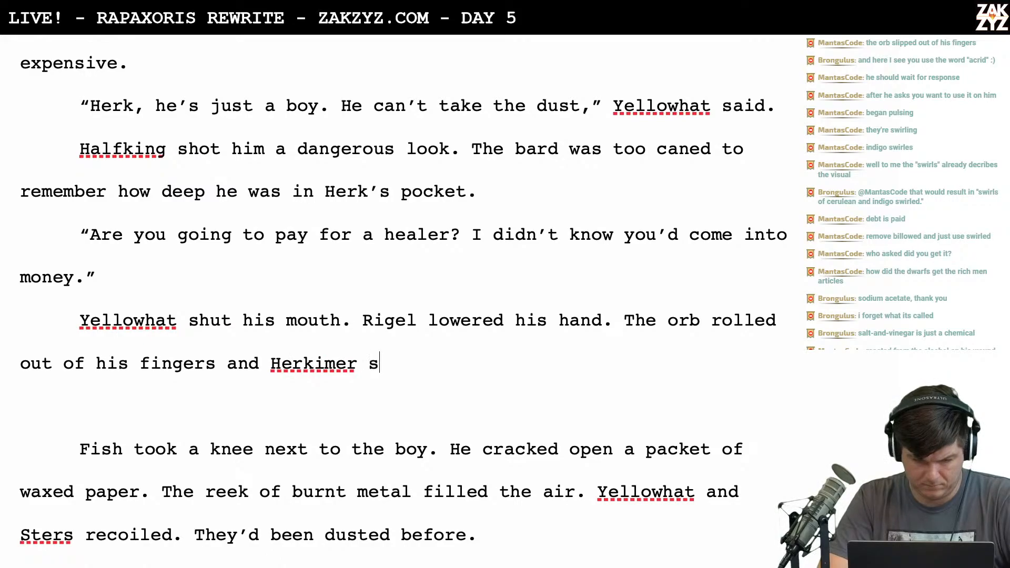
{"action": "type", "text": "cooped it up"}
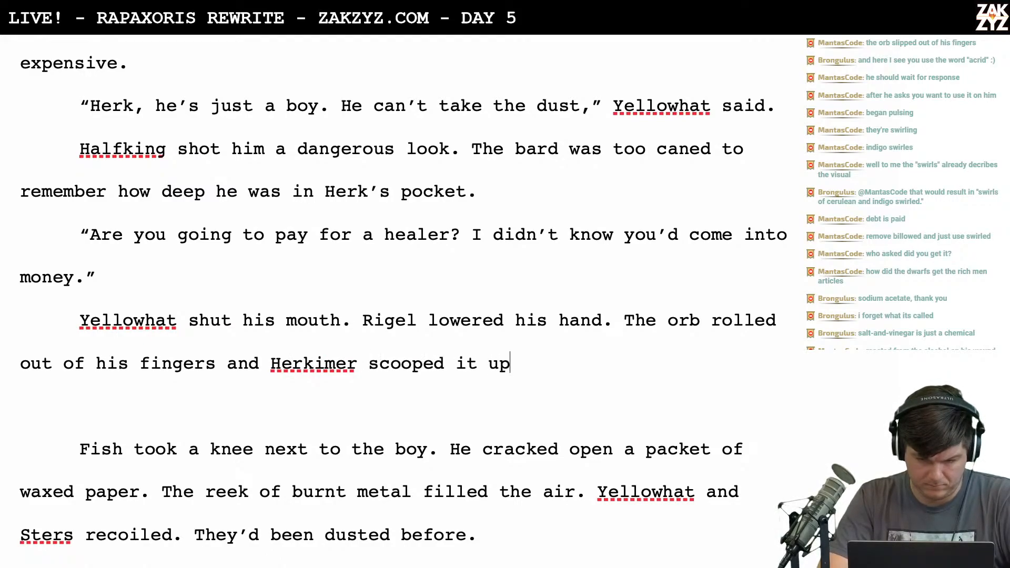
{"action": "type", "text": " wi"}
{"action": "key", "text": "BackSpace"}
{"action": "key", "text": "BackSpace"}
{"action": "key", "text": "BackSpace"}
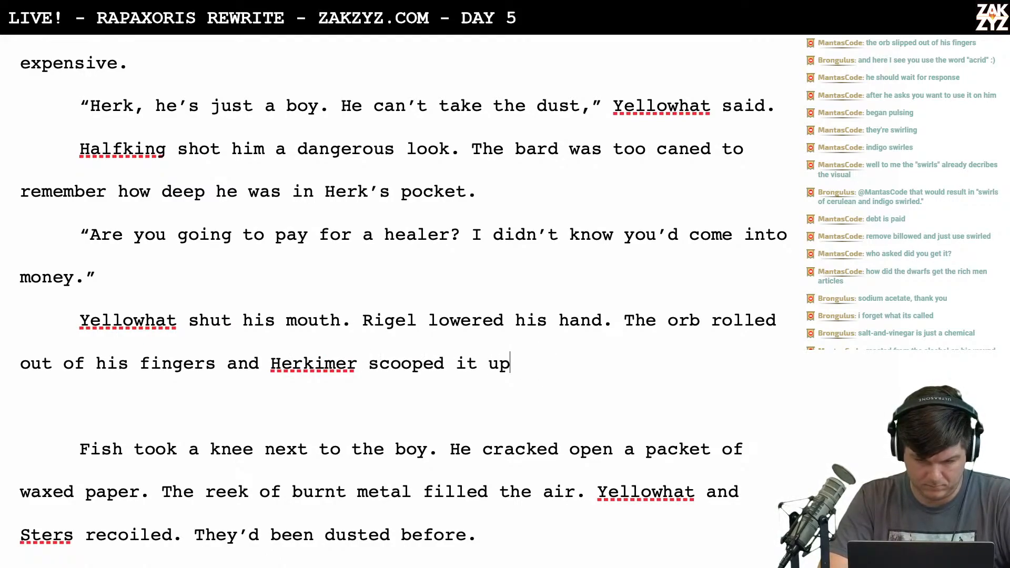
{"action": "type", "text": "with"}
{"action": "key", "text": "BackSpace"}
{"action": "key", "text": "BackSpace"}
{"action": "key", "text": "BackSpace"}
{"action": "key", "text": "BackSpace"}
{"action": "key", "text": "BackSpace"}
{"action": "key", "text": "BackSpace"}
{"action": "key", "text": "BackSpace"}
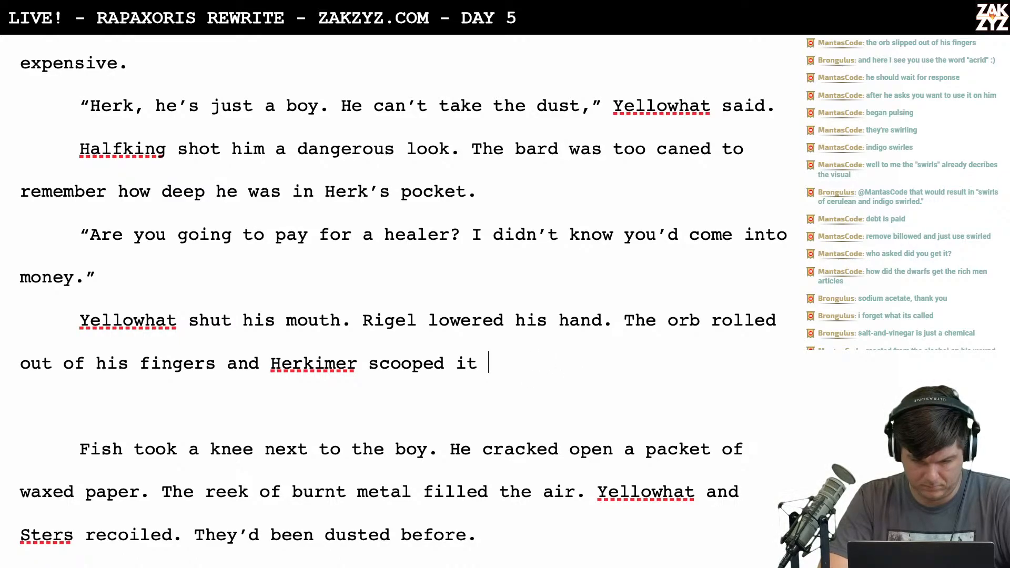
{"action": "type", "text": "up."}
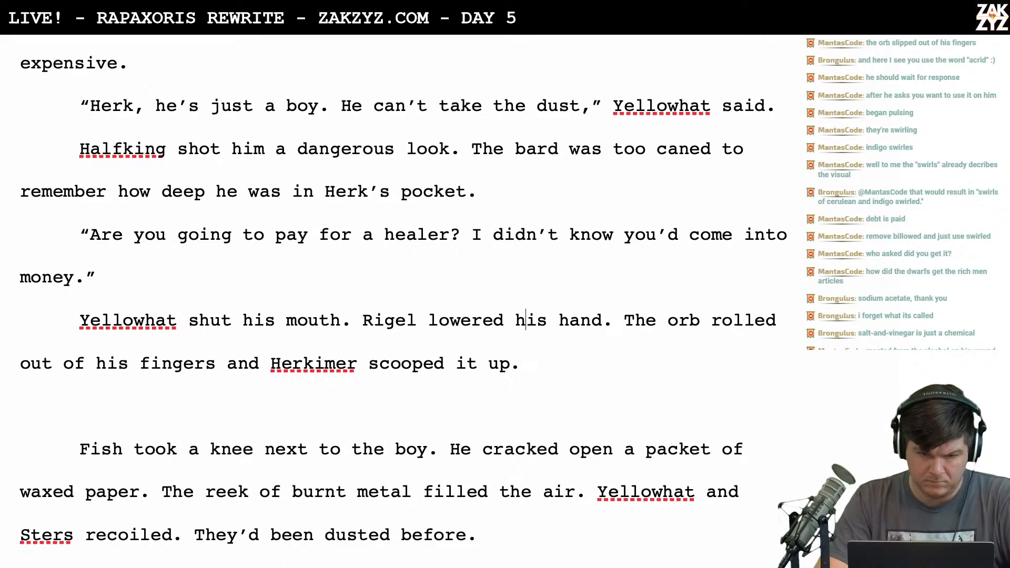
Split the paragraph after "Yellowhat shut his mouth." and insert a new paragraph there reading "Rigel couldn't hold his hand up any more."
{"action": "scroll", "coordinate": [403, 297], "scroll_direction": "up", "scroll_amount": 3}
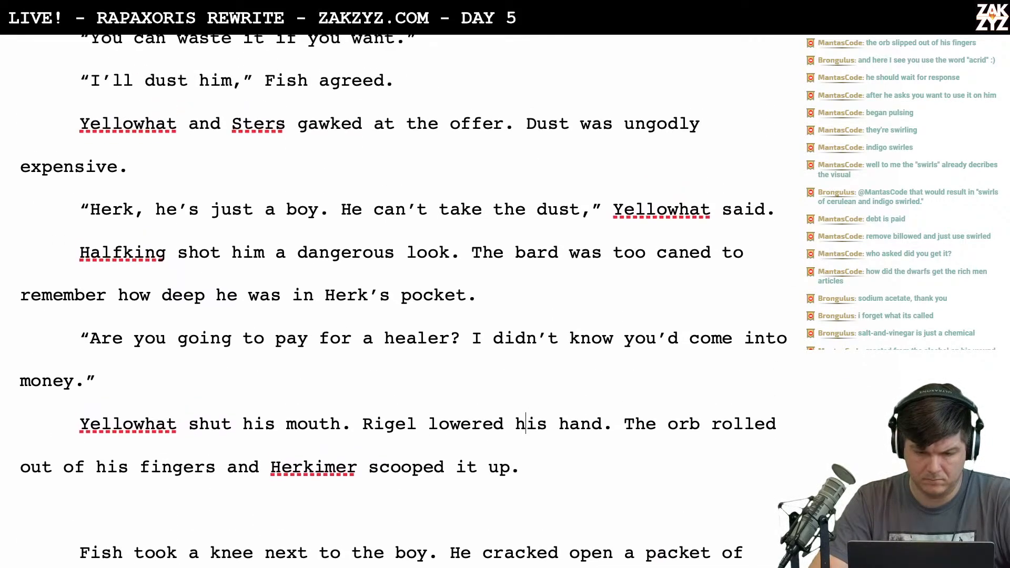
{"action": "scroll", "coordinate": [391, 331], "scroll_direction": "down", "scroll_amount": 3}
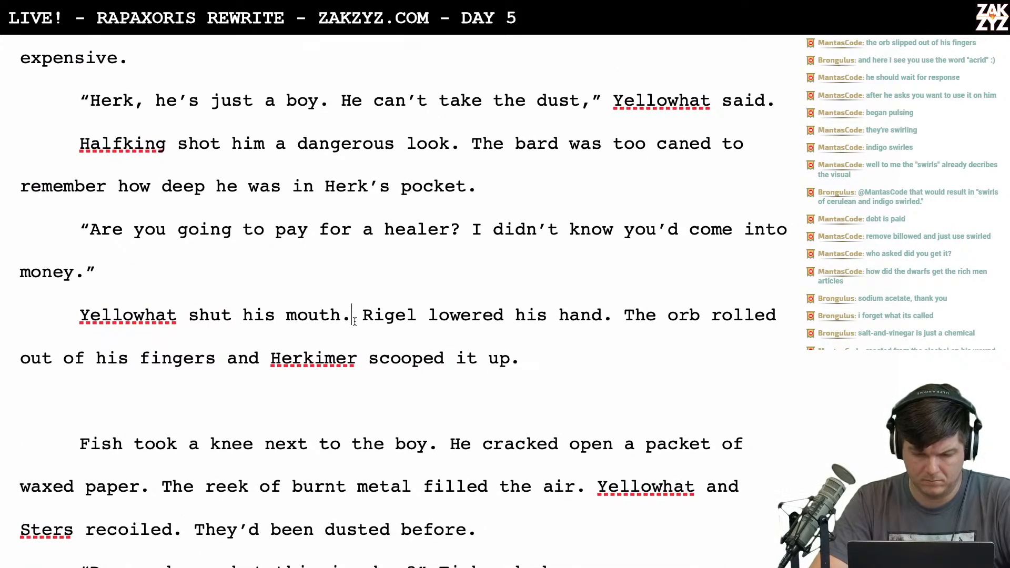
{"action": "key", "text": "Return"}
{"action": "key", "text": "Left"}
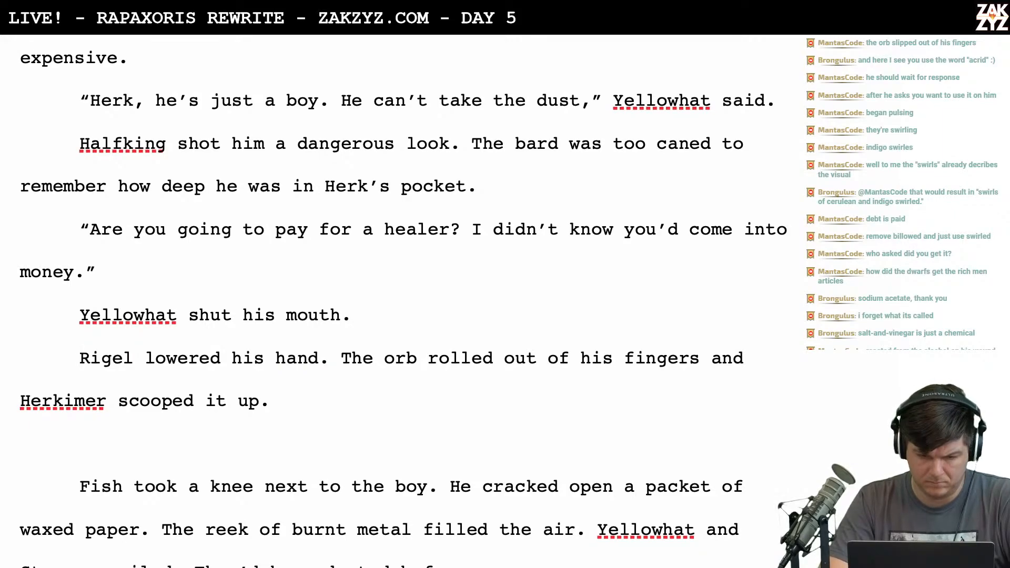
{"action": "key", "text": "Return"}
{"action": "type", "text": "Rigel co"}
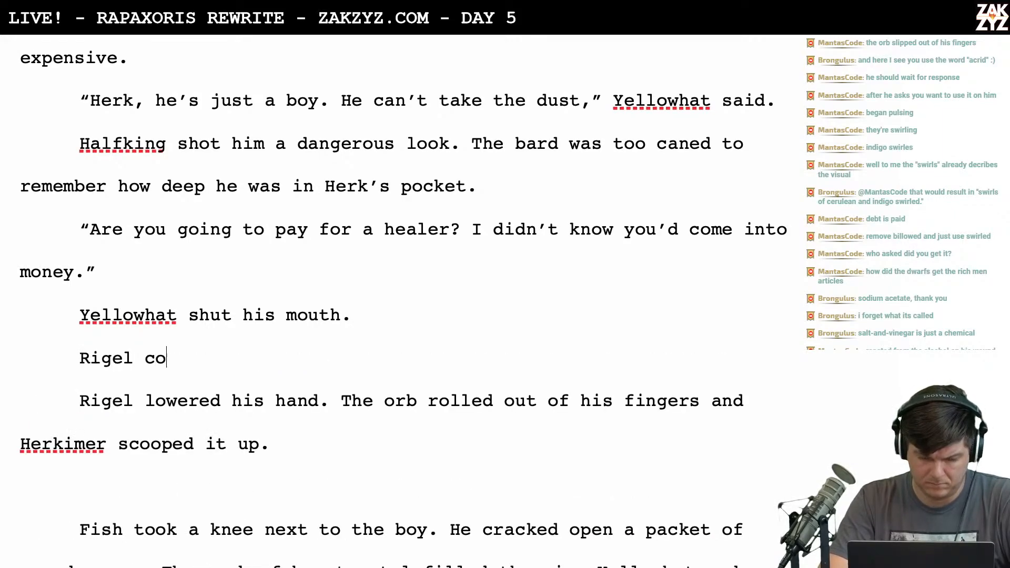
{"action": "type", "text": "uldn't hold his"}
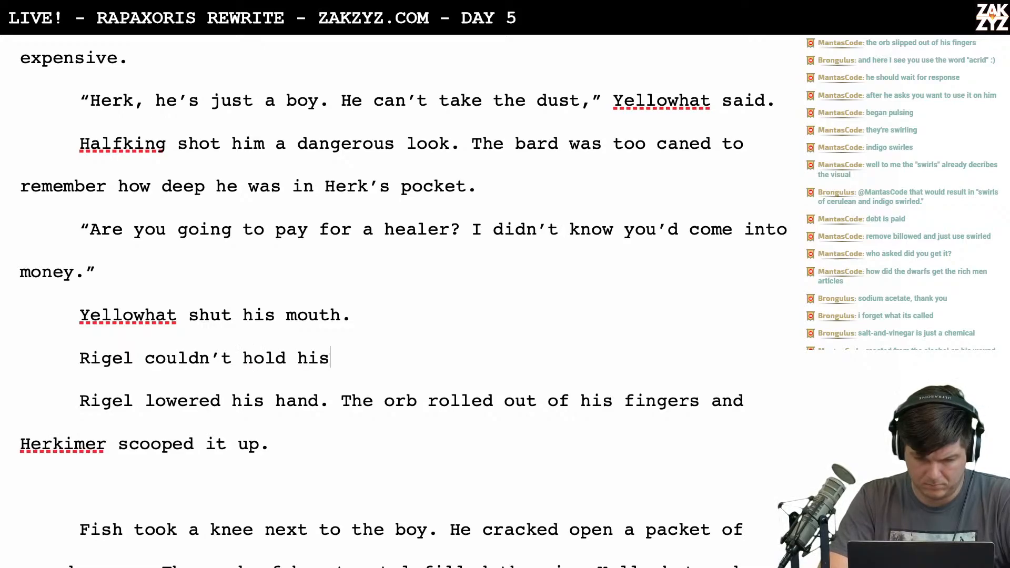
{"action": "type", "text": " hand up any"}
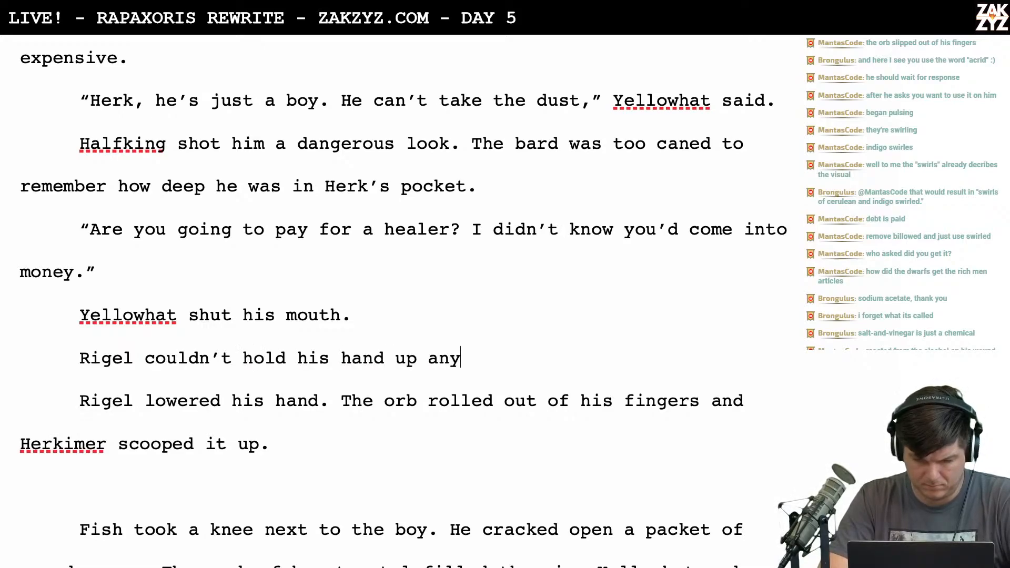
{"action": "type", "text": " more. H"}
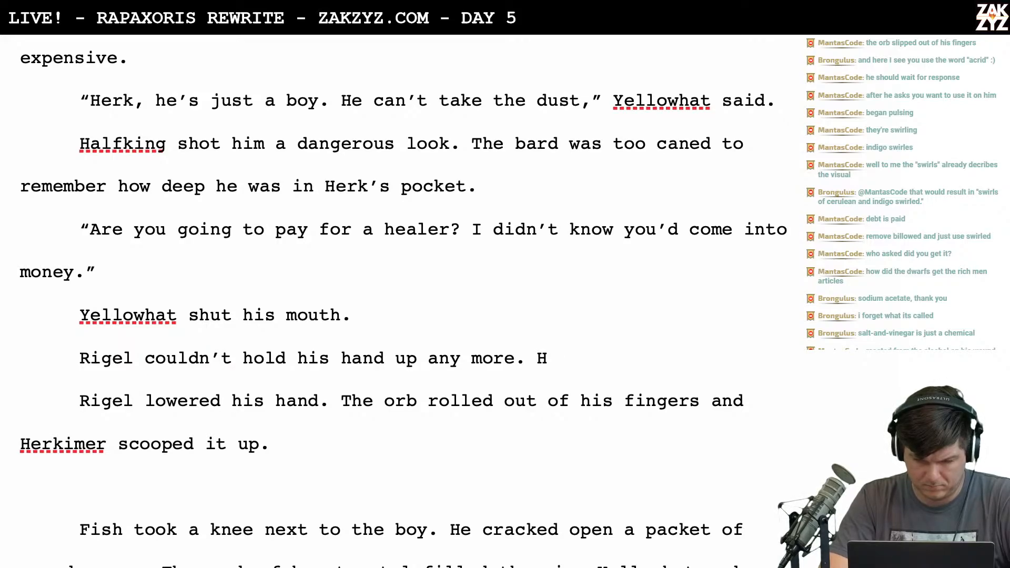
{"action": "key", "text": "BackSpace"}
{"action": "type", "text": "He"}
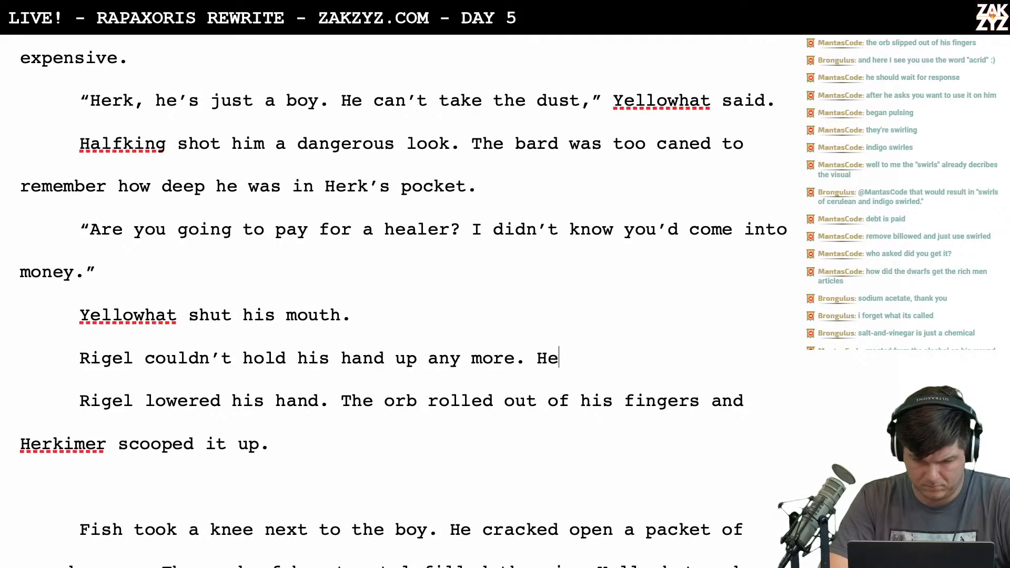
{"action": "key", "text": "BackSpace"}
{"action": "key", "text": "BackSpace"}
Continue Rigel's new paragraph with "The orb rolled out of his fingers, Herk shot out a hand and scooped it up."
{"action": "type", "text": "The orb r"}
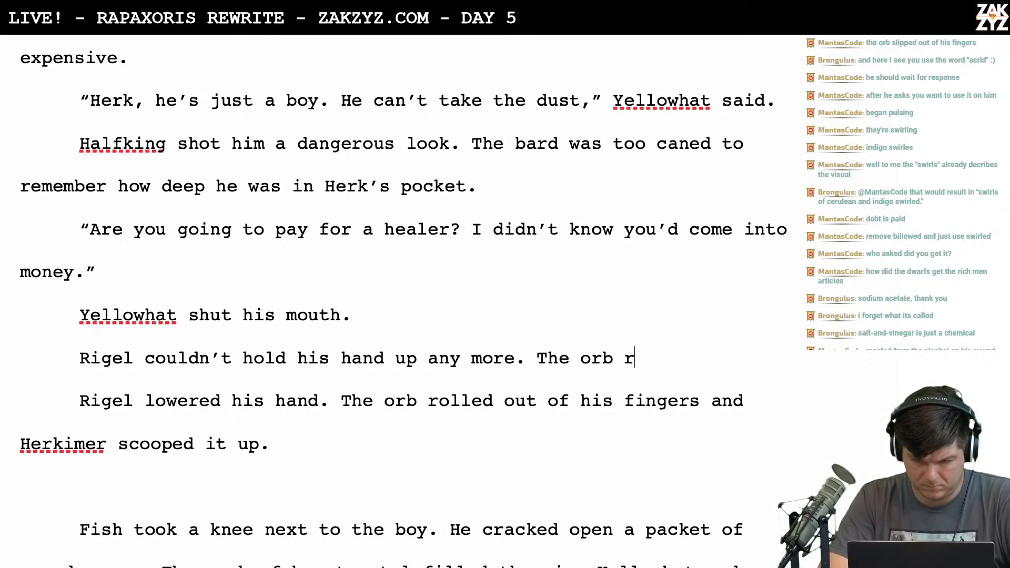
{"action": "type", "text": "olled out of his "}
{"action": "type", "text": "fignm"}
{"action": "key", "text": "BackSpace"}
{"action": "key", "text": "BackSpace"}
{"action": "key", "text": "BackSpace"}
{"action": "type", "text": "ngers, "}
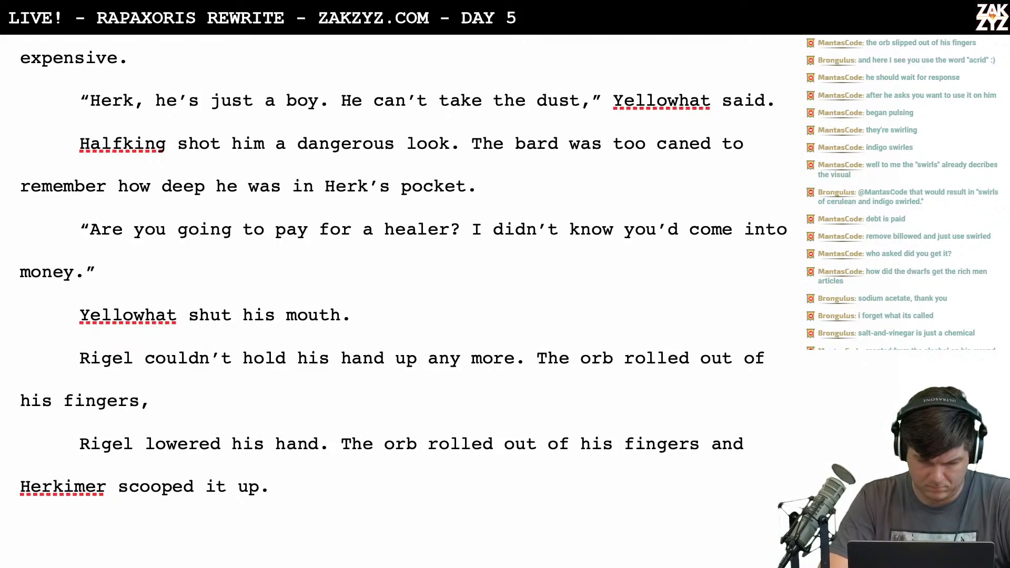
{"action": "type", "text": "Hrrk shot out a hand and scooped it up."}
Add a new dialogue paragraph reading "Mine at last!" after Herk scoops up the orb
{"action": "key", "text": "Return"}
{"action": "type", "text": "\"M"}
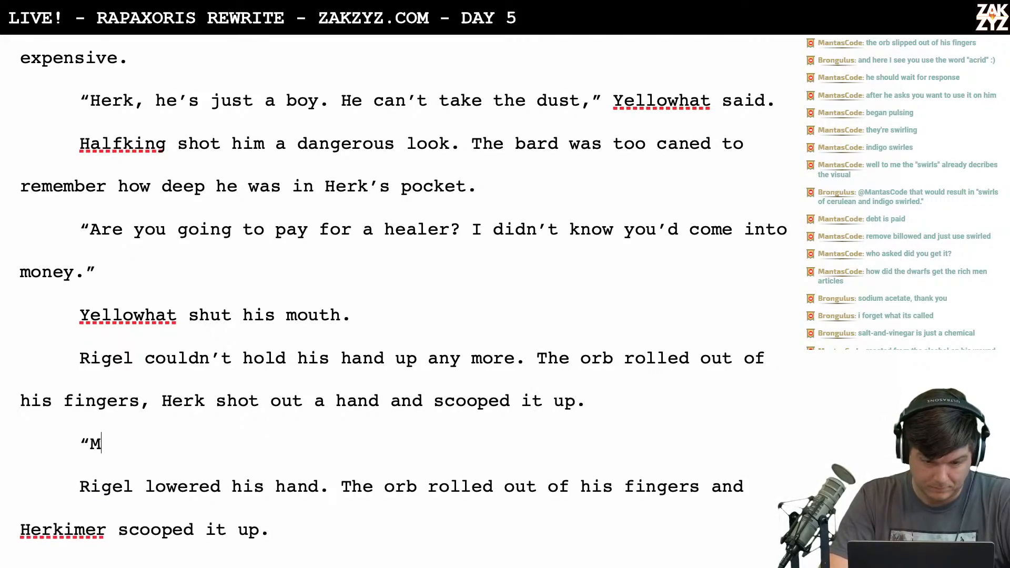
{"action": "type", "text": "ine!"}
{"action": "key", "text": "BackSpace"}
{"action": "type", "text": "at last!\""}
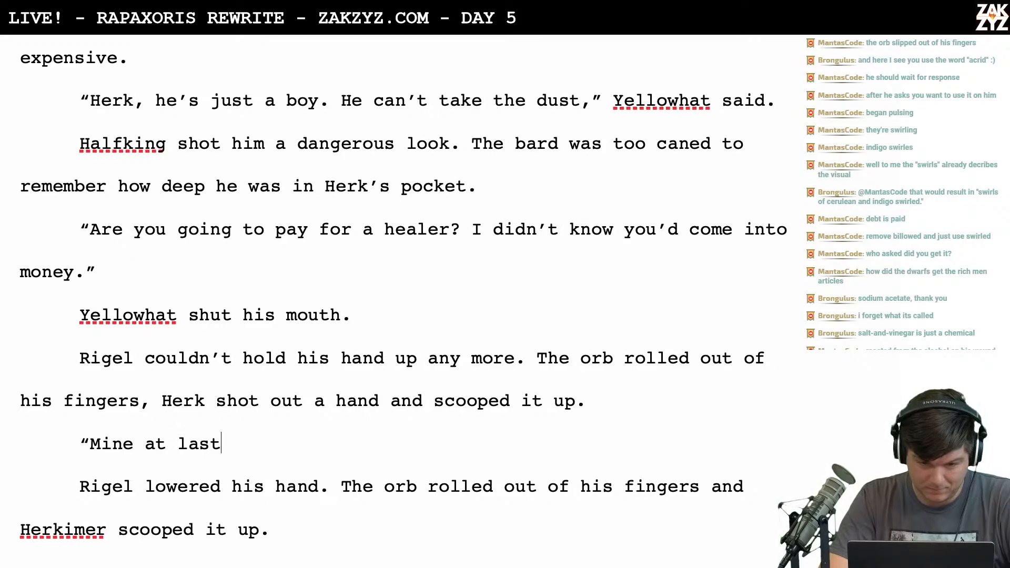
Select the old paragraph about Rigel lowering his hand and Herkimer scooping up the orb for replacement
{"action": "key", "text": "shift+Down"}
{"action": "key", "text": "shift+Down"}
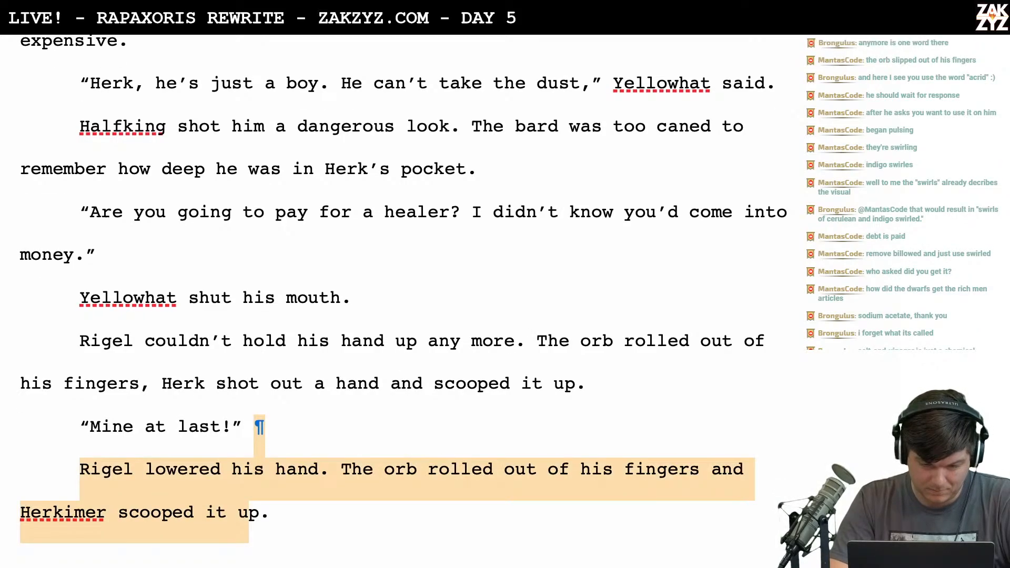
{"action": "key", "text": "shift+Right"}
{"action": "key", "text": "shift+Right"}
Add the dialogue tag "Herkimer crowed." after "Mine at last!" and remove the blank paragraph below it
{"action": "type", "text": "the h"}
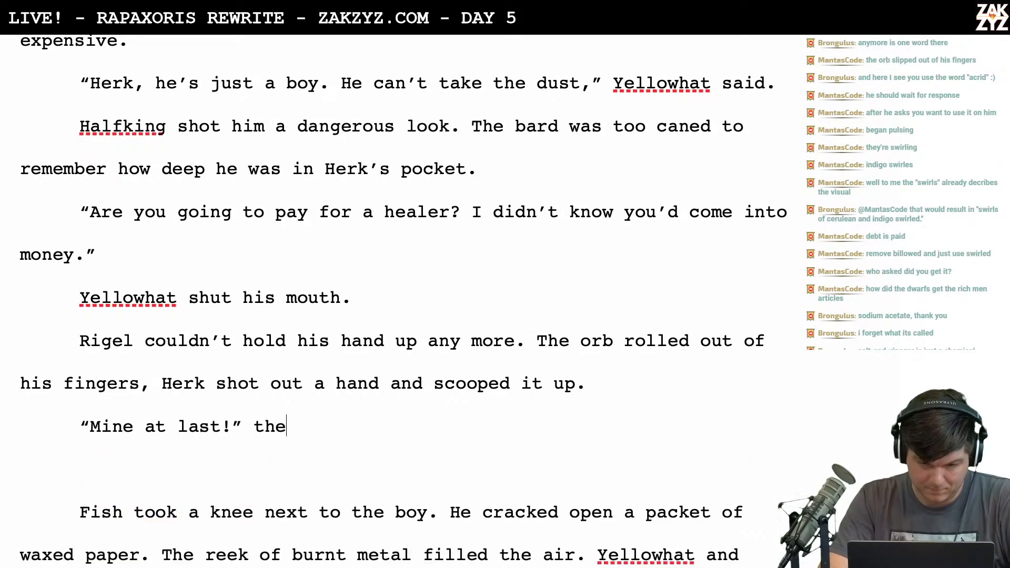
{"action": "key", "text": "BackSpace"}
{"action": "key", "text": "BackSpace"}
{"action": "key", "text": "BackSpace"}
{"action": "key", "text": "BackSpace"}
{"action": "key", "text": "BackSpace"}
{"action": "type", "text": "He"}
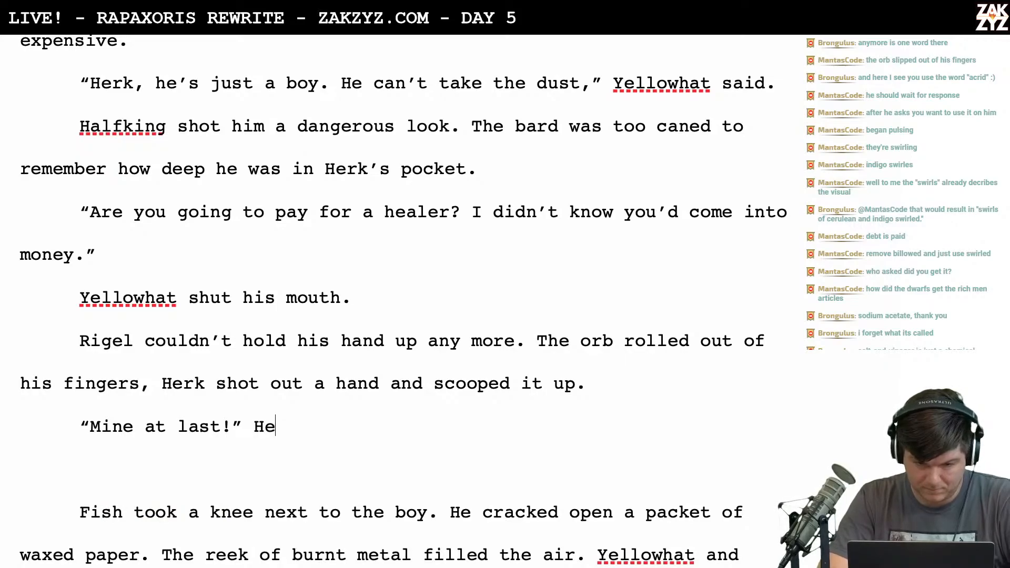
{"action": "type", "text": "rkimer crowed."}
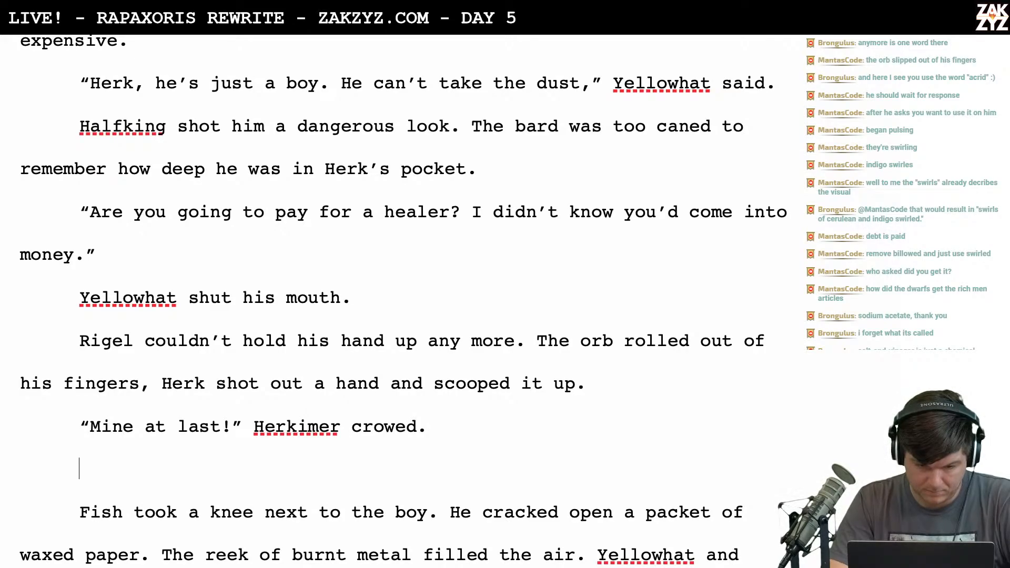
{"action": "key", "text": "BackSpace"}
{"action": "scroll", "coordinate": [399, 299], "scroll_direction": "down", "scroll_amount": 1}
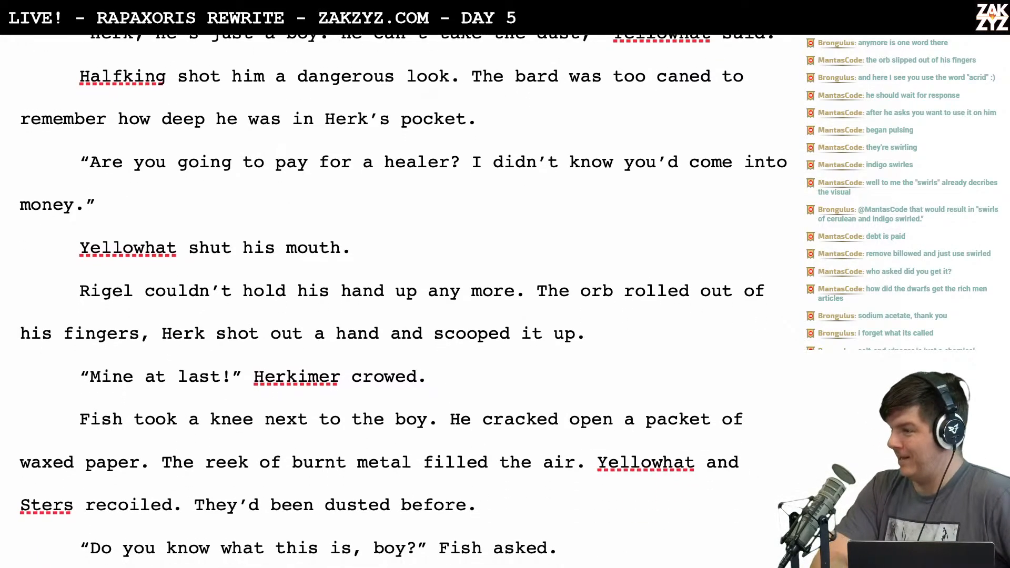
{"action": "scroll", "coordinate": [400, 300], "scroll_direction": "up", "scroll_amount": 1}
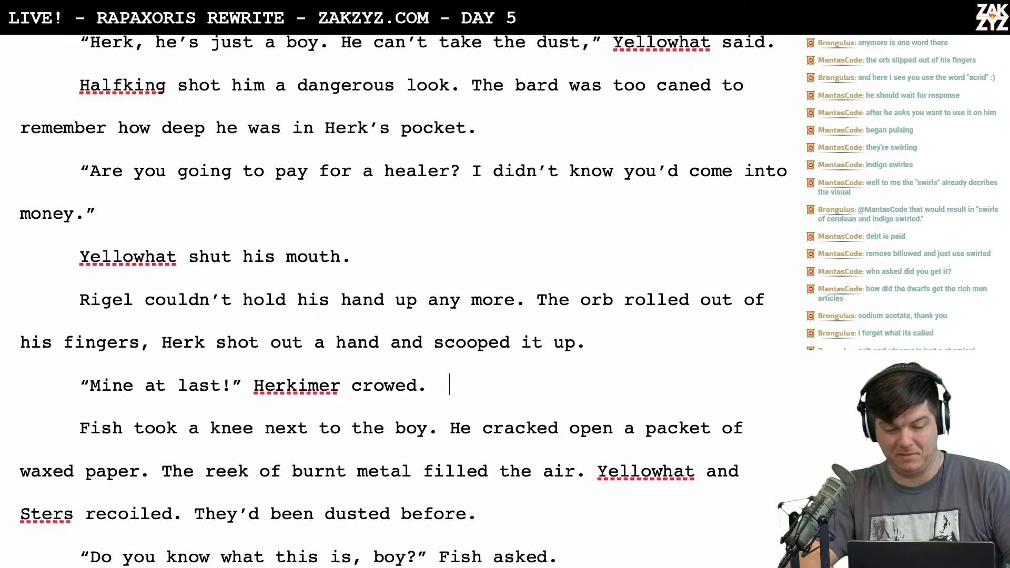
Join "any more" into "anymore" and start a new paragraph at "The orb rolled out of his fingers"
{"action": "scroll", "coordinate": [400, 300], "scroll_direction": "down", "scroll_amount": 1}
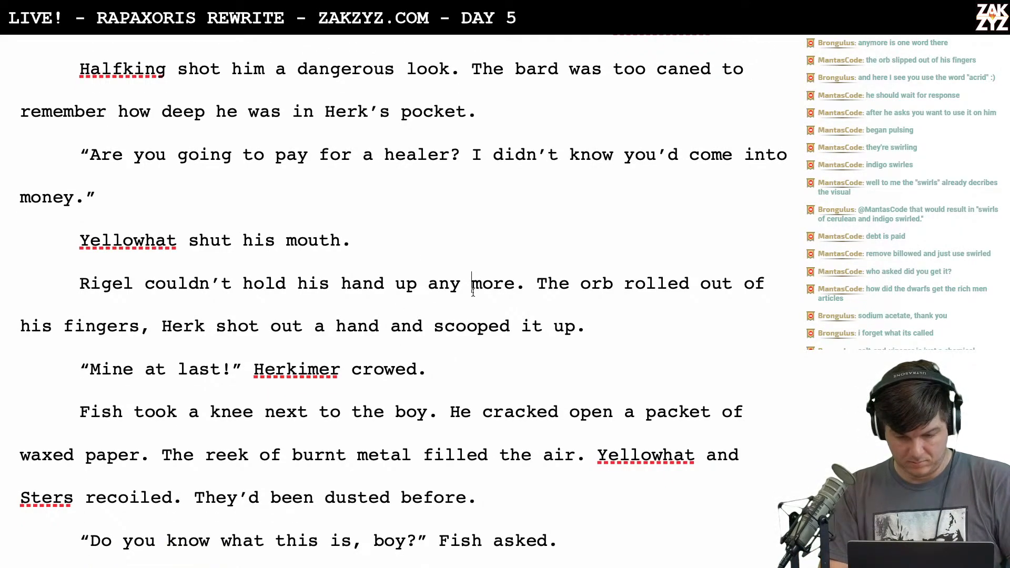
{"action": "key", "text": "BackSpace"}
{"action": "scroll", "coordinate": [400, 299], "scroll_direction": "down", "scroll_amount": 1}
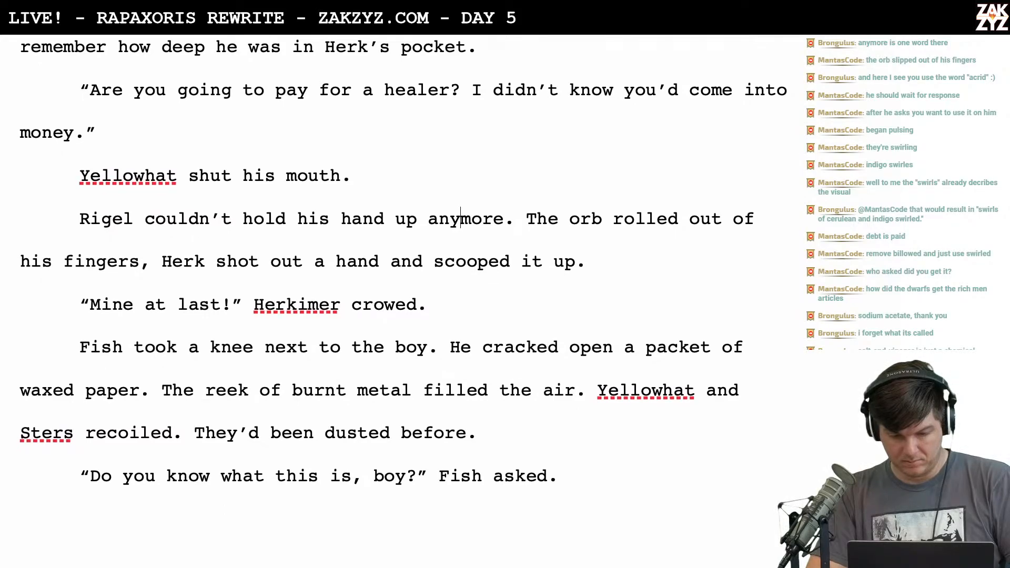
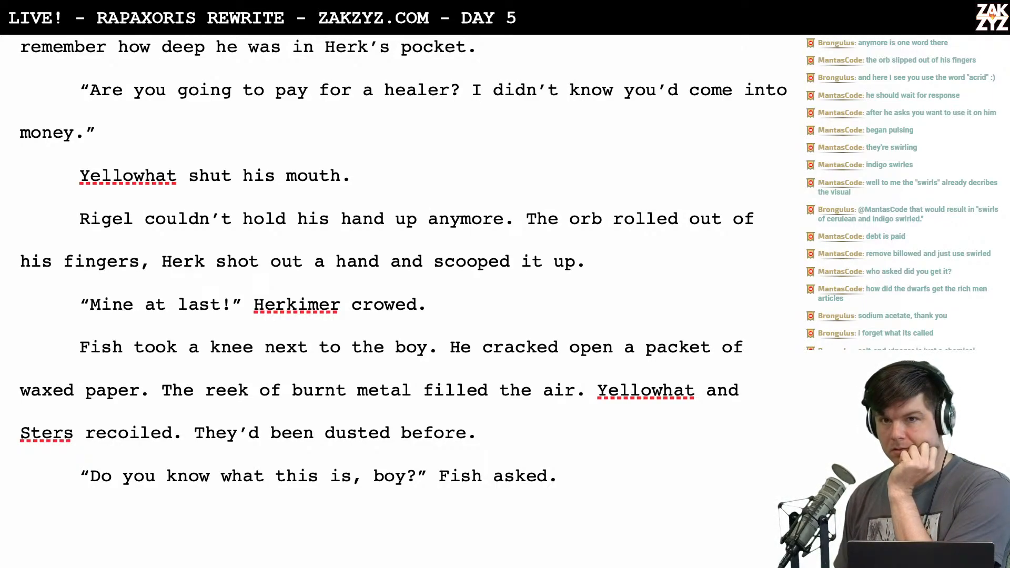
{"action": "scroll", "coordinate": [622, 183], "scroll_direction": "down", "scroll_amount": 2}
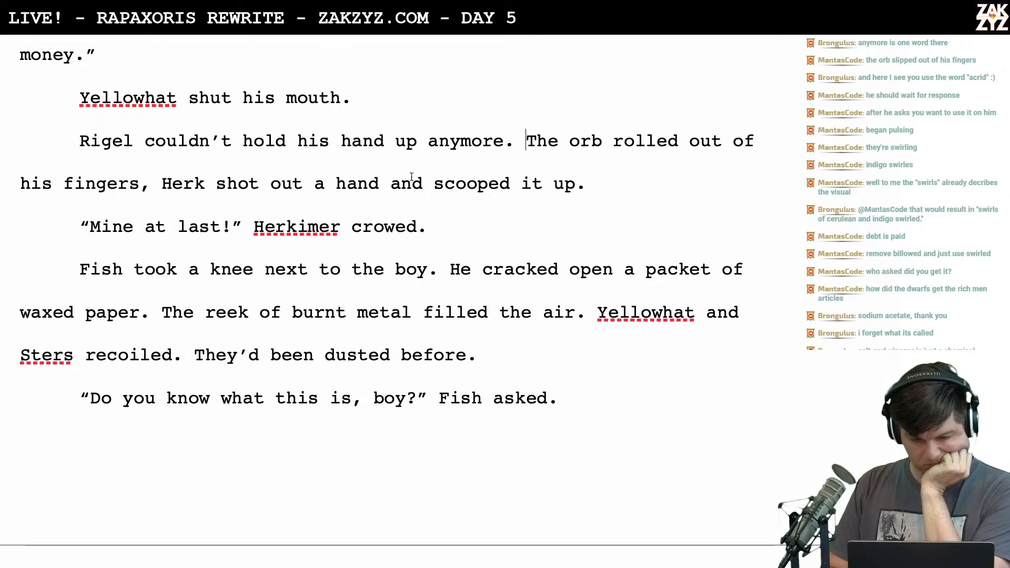
{"action": "scroll", "coordinate": [535, 173], "scroll_direction": "up", "scroll_amount": 2}
{"action": "key", "text": "Return"}
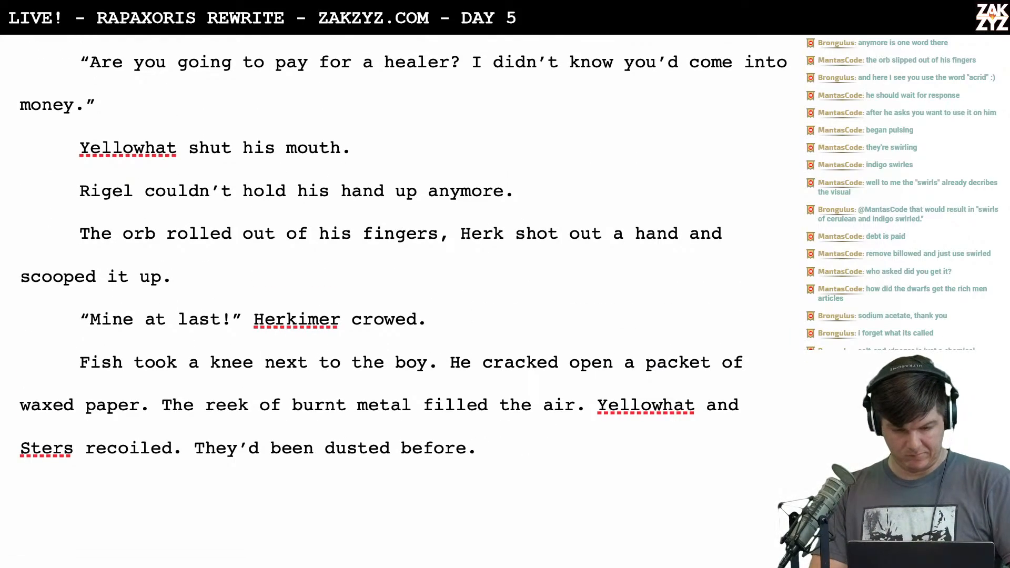
Insert a new paragraph after "Yellowhat shut his mouth." reading "Rigel couldn't hold his arm up."
{"action": "scroll", "coordinate": [477, 182], "scroll_direction": "up", "scroll_amount": 3}
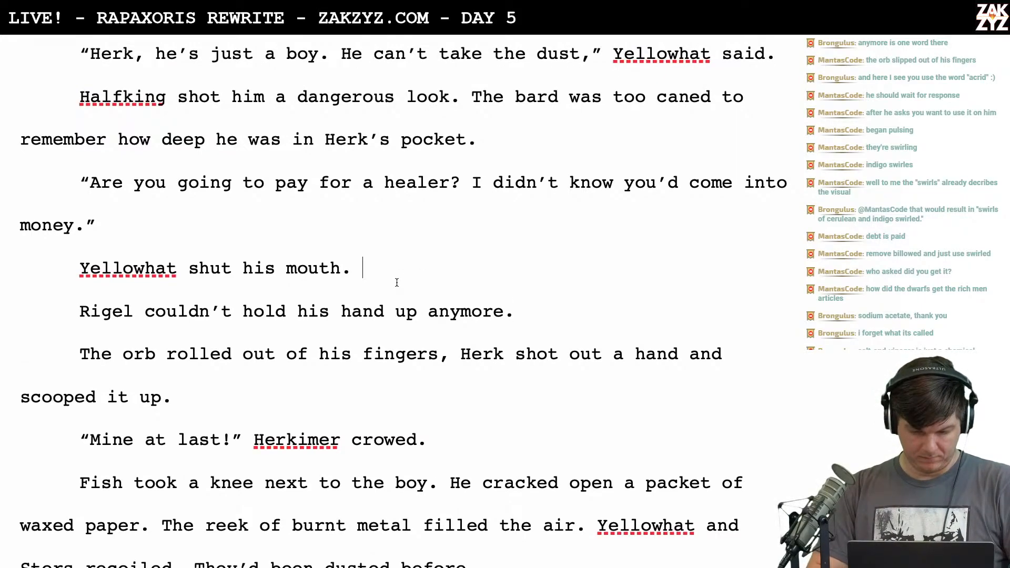
{"action": "key", "text": "Return"}
{"action": "type", "text": "Rigel couldn't hold his arm up. "}
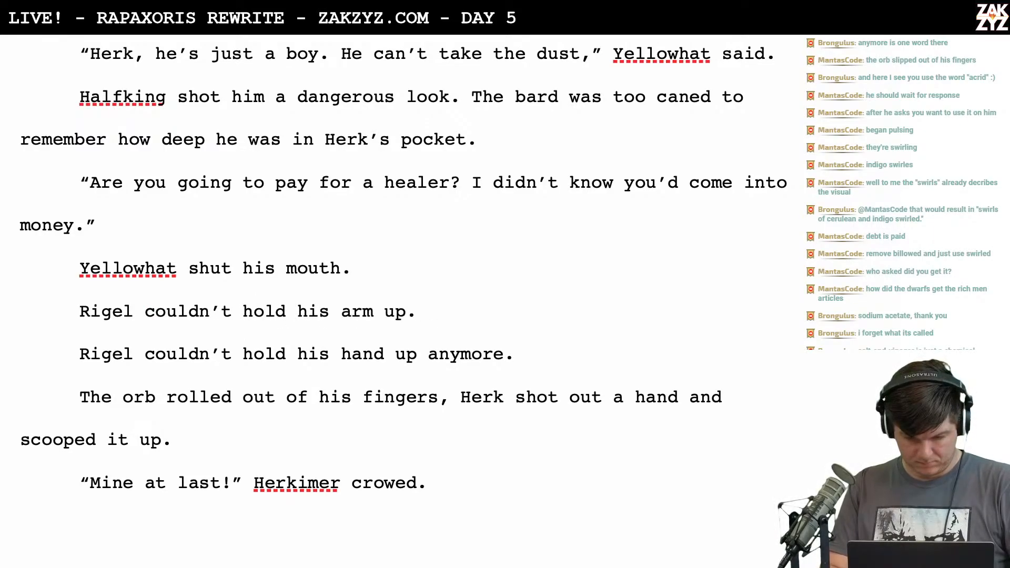
{"action": "type", "text": "The"}
{"action": "key", "text": "BackSpace"}
{"action": "key", "text": "BackSpace"}
{"action": "key", "text": "BackSpace"}
{"action": "key", "text": "BackSpace"}
{"action": "type", "text": "His hand"}
{"action": "key", "text": "BackSpace"}
{"action": "key", "text": "BackSpace"}
{"action": "key", "text": "BackSpace"}
{"action": "key", "text": "BackSpace"}
{"action": "key", "text": "BackSpace"}
{"action": "key", "text": "BackSpace"}
{"action": "key", "text": "BackSpace"}
{"action": "key", "text": "BackSpace"}
{"action": "key", "text": "BackSpace"}
Continue Rigel's new paragraph with "It drooped and the orb rolled from his grip."
{"action": "type", "text": "It d"}
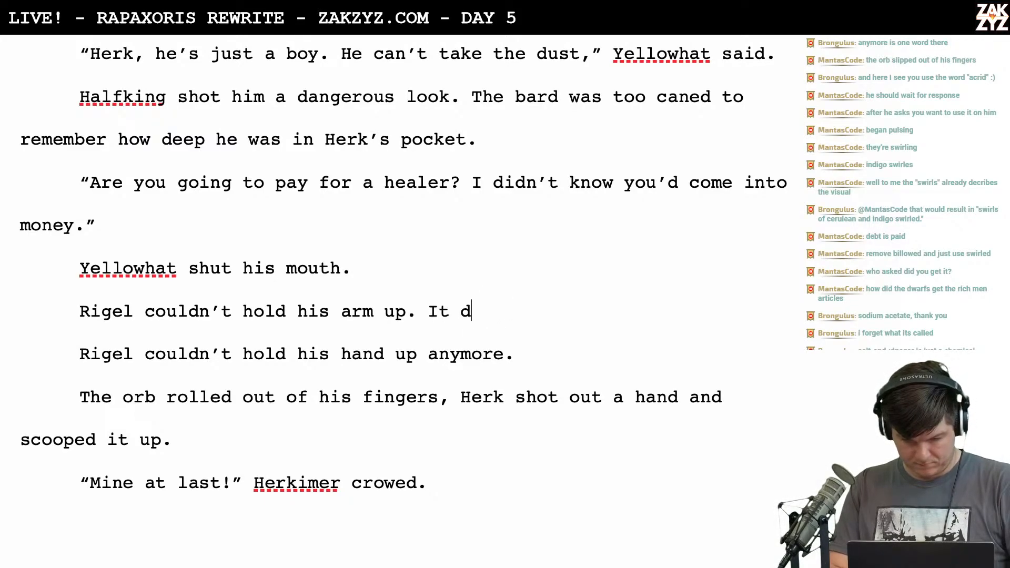
{"action": "type", "text": "ropepd"}
{"action": "key", "text": "BackSpace"}
{"action": "key", "text": "BackSpace"}
{"action": "key", "text": "BackSpace"}
{"action": "key", "text": "BackSpace"}
{"action": "type", "text": "oped and the "}
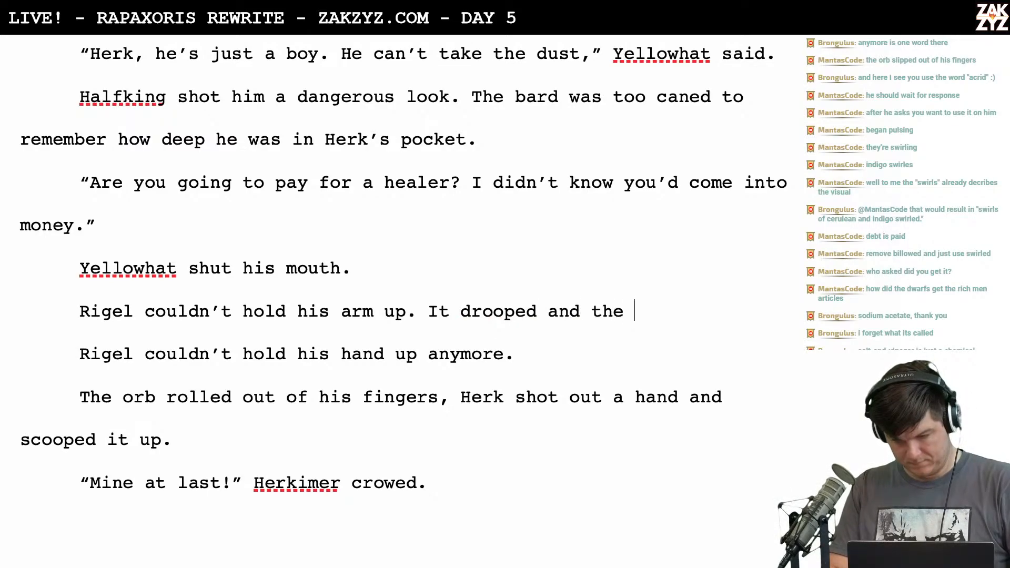
{"action": "type", "text": "orb rolled "}
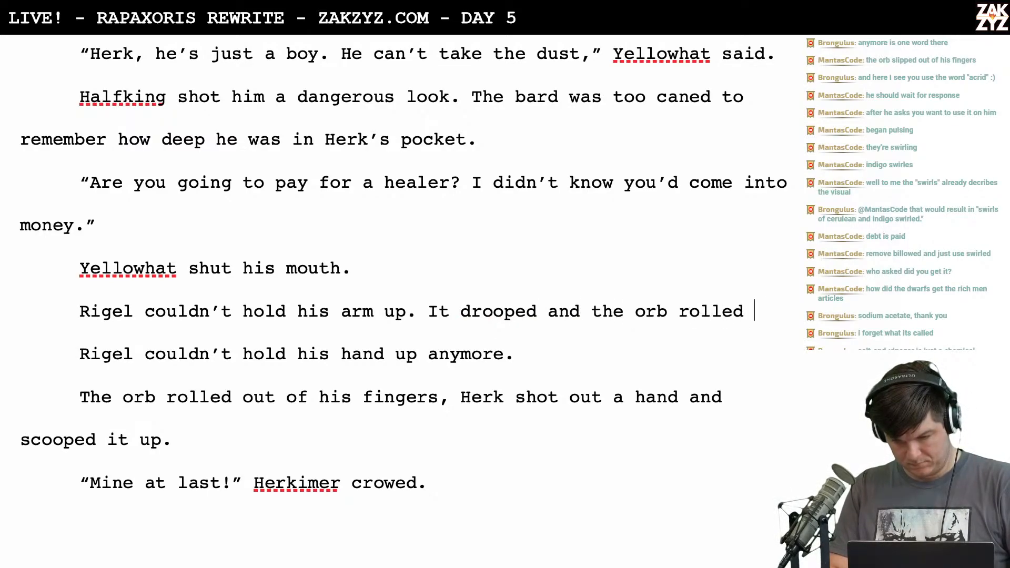
{"action": "type", "text": "from his grip."}
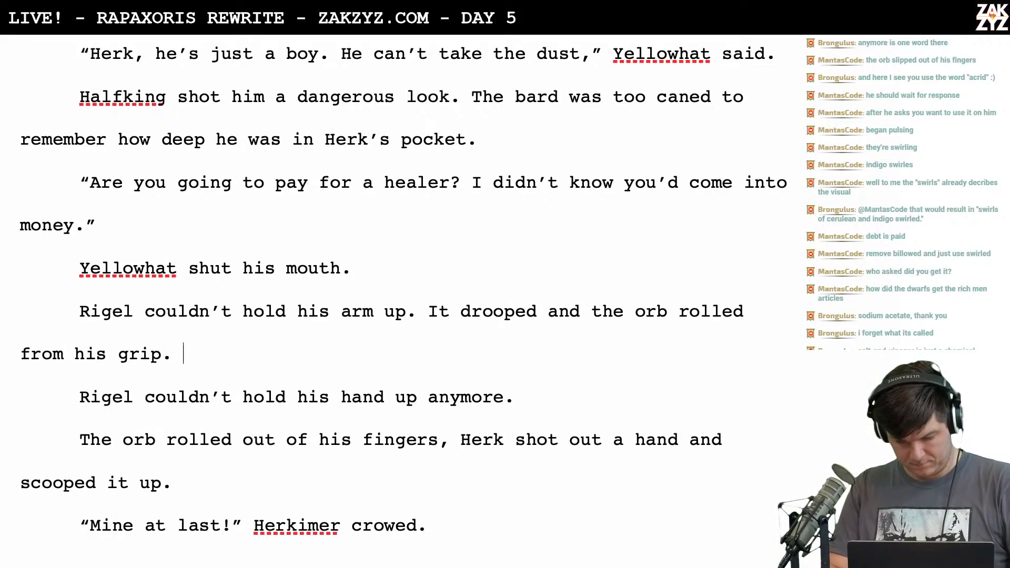
Rewrite the sentence's ending after "the orb" as "slipped from his grip and rolled across the floor"
{"action": "key", "text": "BackSpace"}
{"action": "key", "text": "BackSpace"}
{"action": "key", "text": "BackSpace"}
{"action": "key", "text": "BackSpace"}
{"action": "key", "text": "BackSpace"}
{"action": "key", "text": "BackSpace"}
{"action": "key", "text": "BackSpace"}
{"action": "key", "text": "BackSpace"}
{"action": "key", "text": "BackSpace"}
{"action": "key", "text": "BackSpace"}
{"action": "key", "text": "BackSpace"}
{"action": "key", "text": "BackSpace"}
{"action": "key", "text": "BackSpace"}
{"action": "key", "text": "BackSpace"}
{"action": "key", "text": "BackSpace"}
{"action": "key", "text": "BackSpace"}
{"action": "key", "text": "BackSpace"}
{"action": "key", "text": "BackSpace"}
{"action": "key", "text": "BackSpace"}
{"action": "key", "text": "BackSpace"}
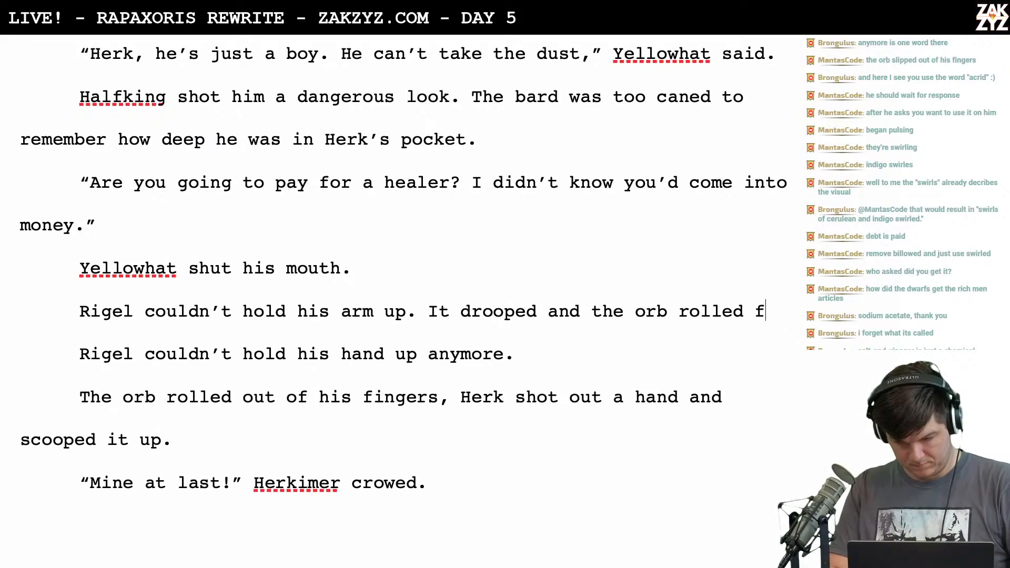
{"action": "type", "text": "slip"}
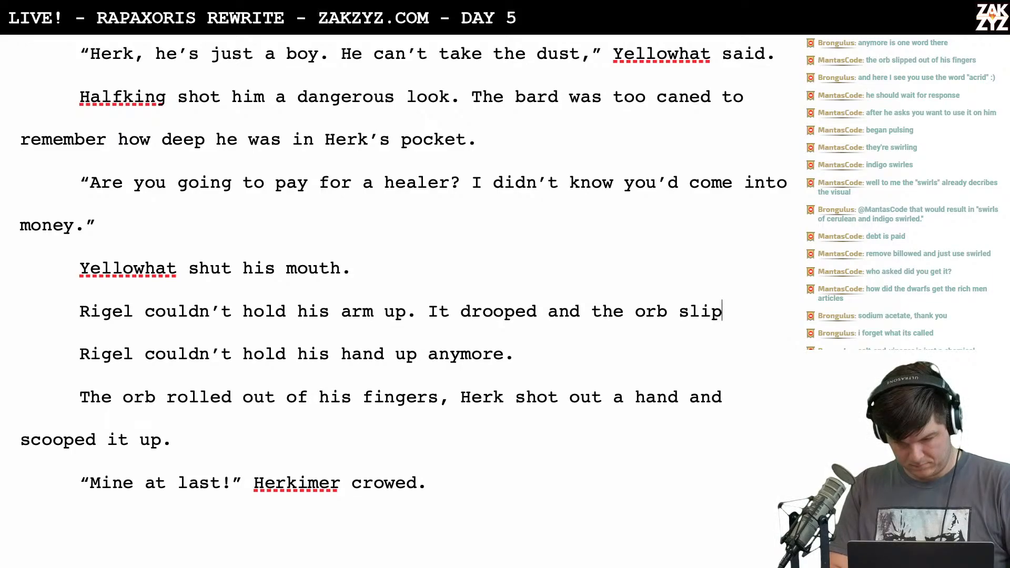
{"action": "type", "text": "ped from his grip"}
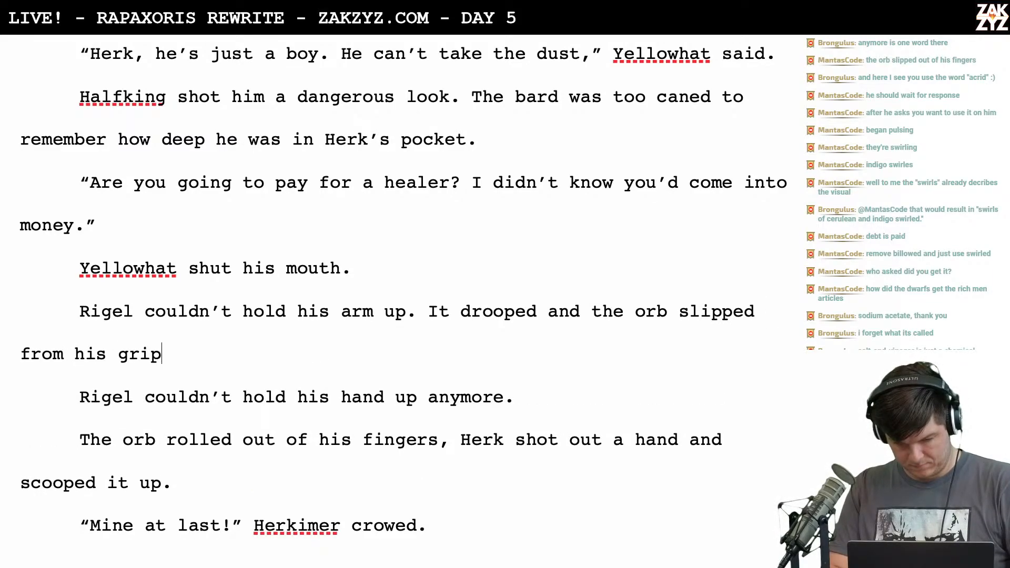
{"action": "type", "text": " and rolled acros"}
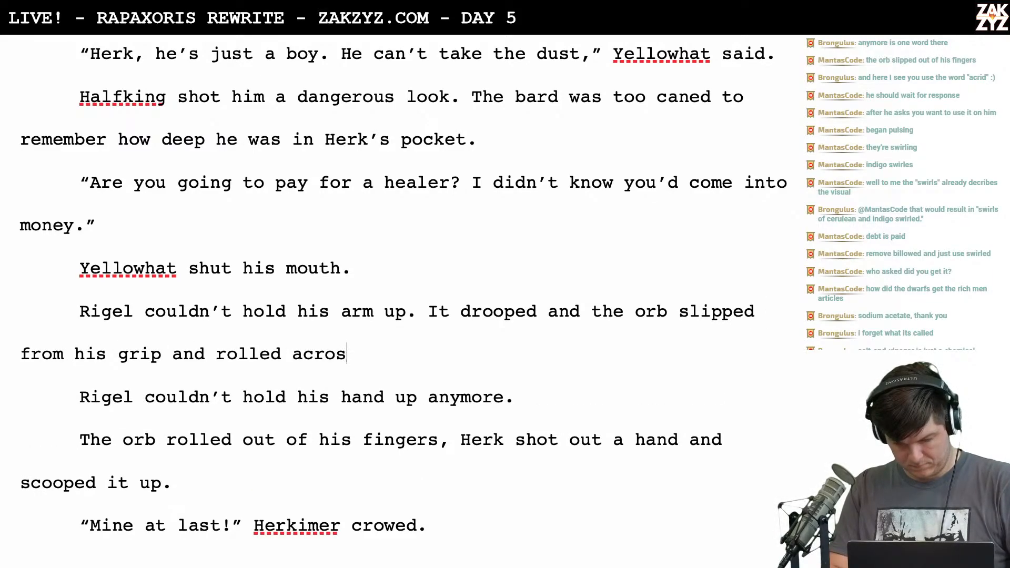
{"action": "type", "text": "s the floor"}
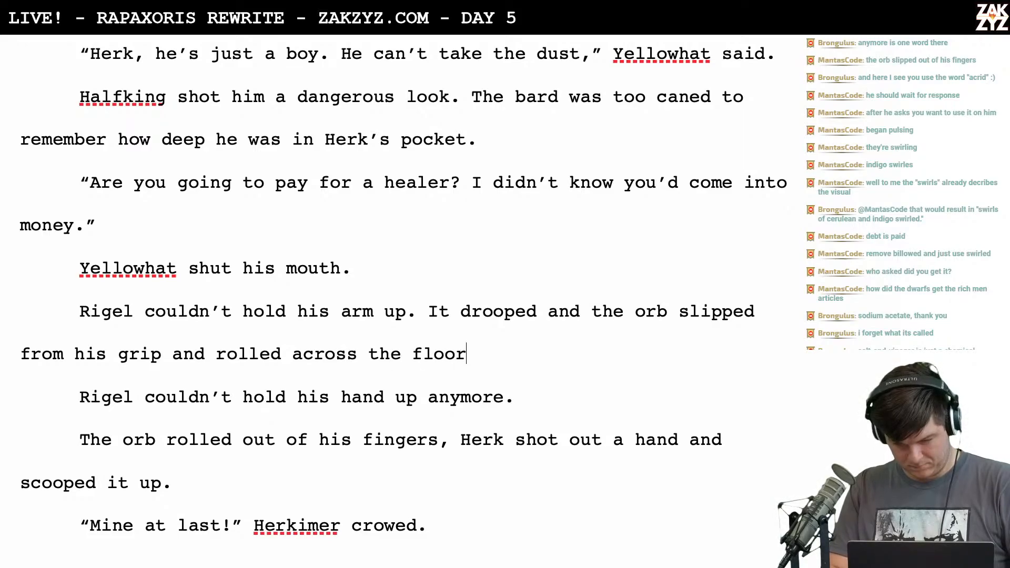
End the sentence about the floor and add "Herk scooped it up and held it high in triumph."
{"action": "type", "text": ". Hoook"}
{"action": "key", "text": "BackSpace"}
{"action": "key", "text": "BackSpace"}
{"action": "key", "text": "BackSpace"}
{"action": "key", "text": "BackSpace"}
{"action": "type", "text": "erk scooped "}
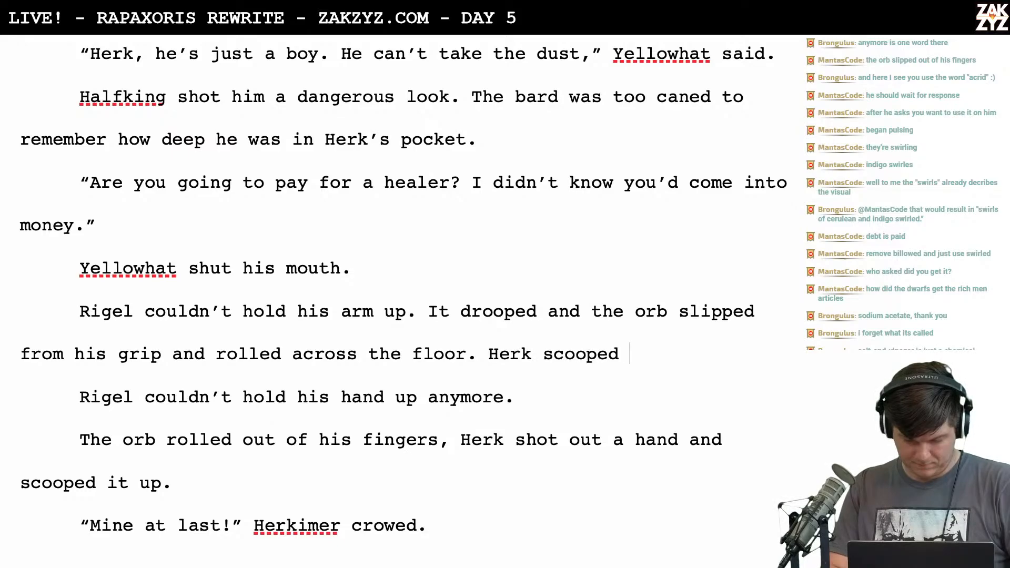
{"action": "type", "text": "it up and "}
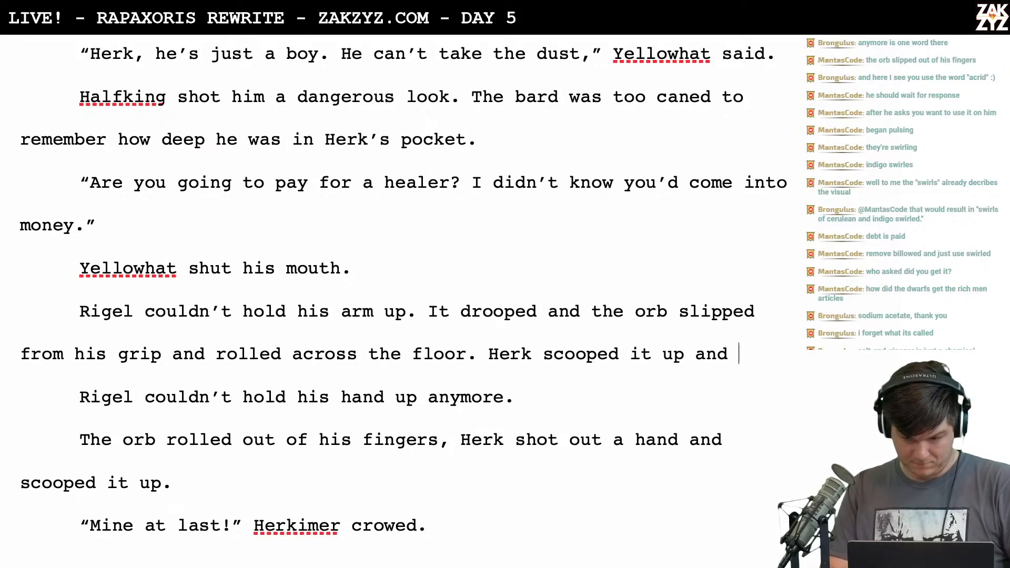
{"action": "type", "text": "held"}
{"action": "key", "text": "BackSpace"}
{"action": "key", "text": "BackSpace"}
{"action": "key", "text": "BackSpace"}
{"action": "key", "text": "BackSpace"}
{"action": "key", "text": "BackSpace"}
{"action": "key", "text": "BackSpace"}
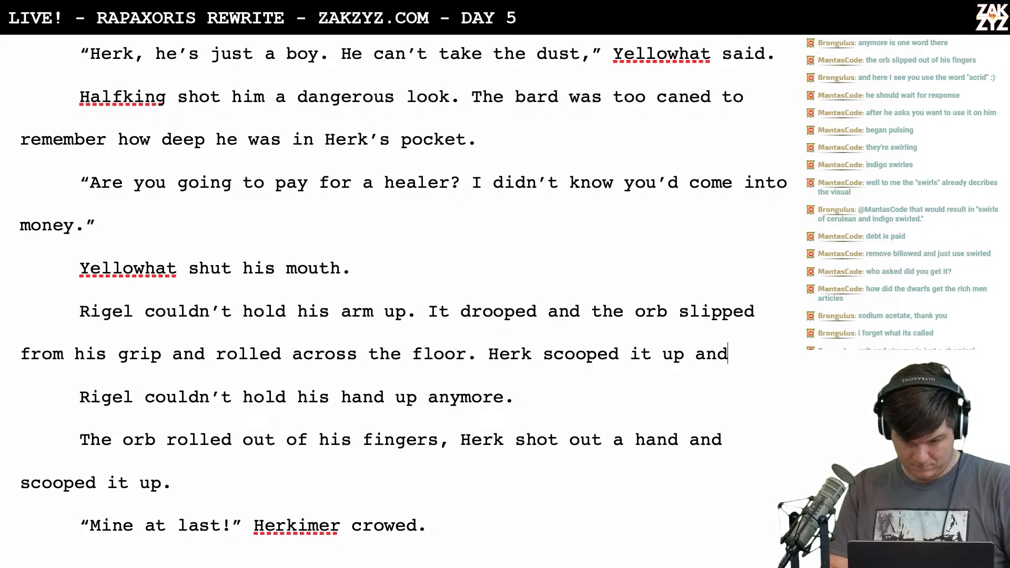
{"action": "type", "text": "h"}
{"action": "key", "text": "BackSpace"}
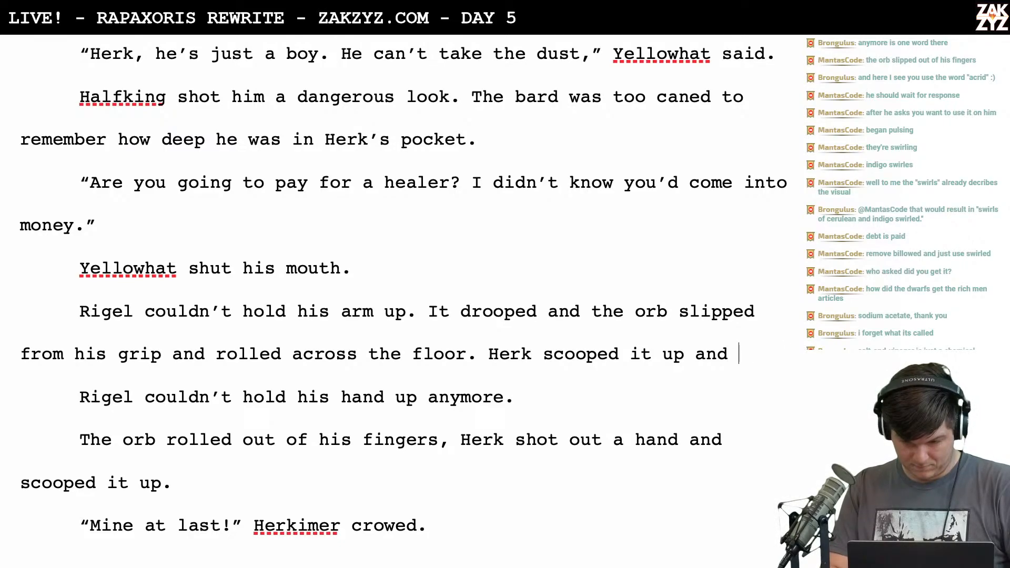
{"action": "type", "text": "held"}
{"action": "key", "text": "BackSpace"}
{"action": "key", "text": "BackSpace"}
{"action": "type", "text": "ld it high in"}
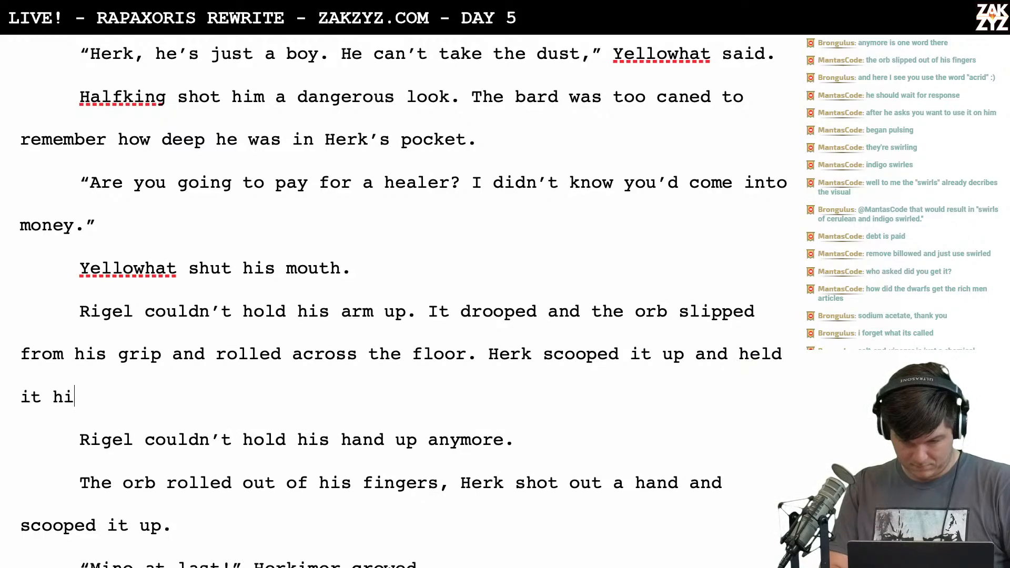
{"action": "type", "text": "mph"}
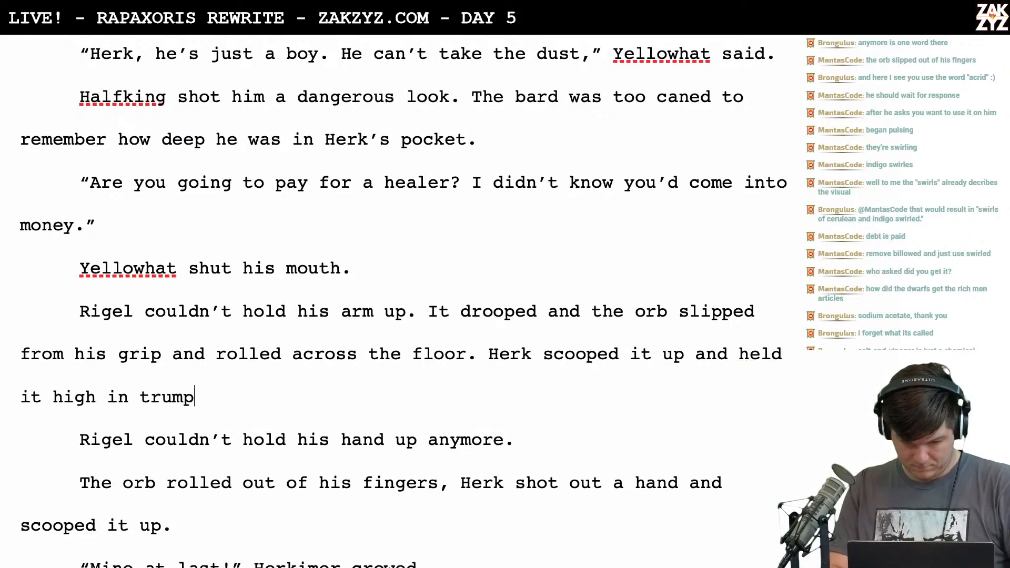
{"action": "key", "text": "BackSpace"}
{"action": "key", "text": "BackSpace"}
{"action": "key", "text": "BackSpace"}
{"action": "key", "text": "BackSpace"}
{"action": "type", "text": "iumph."}
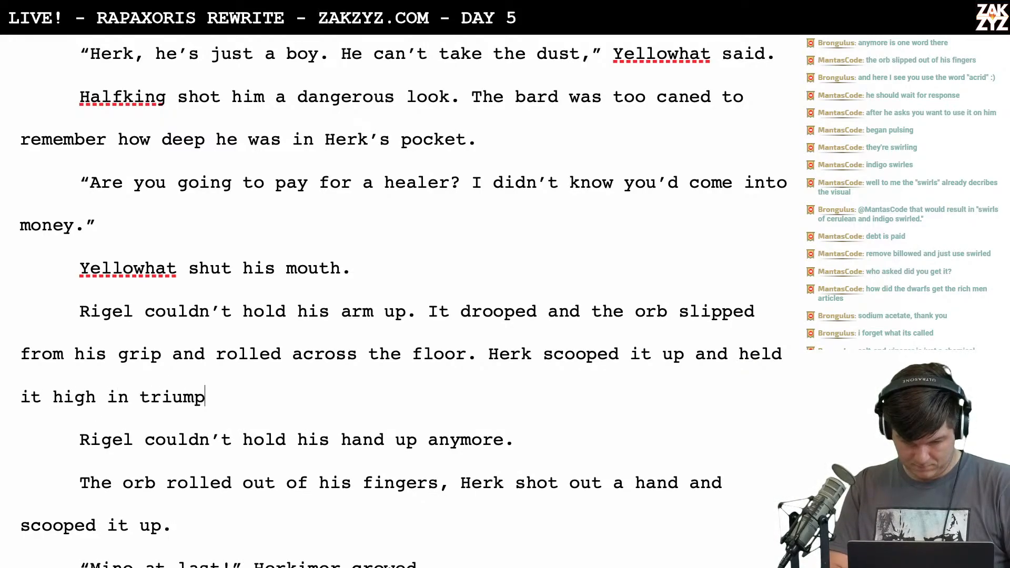
Start a new dialogue paragraph after "triumph." reading "Mine at last!"
{"action": "key", "text": "Return"}
{"action": "type", "text": "\"I"}
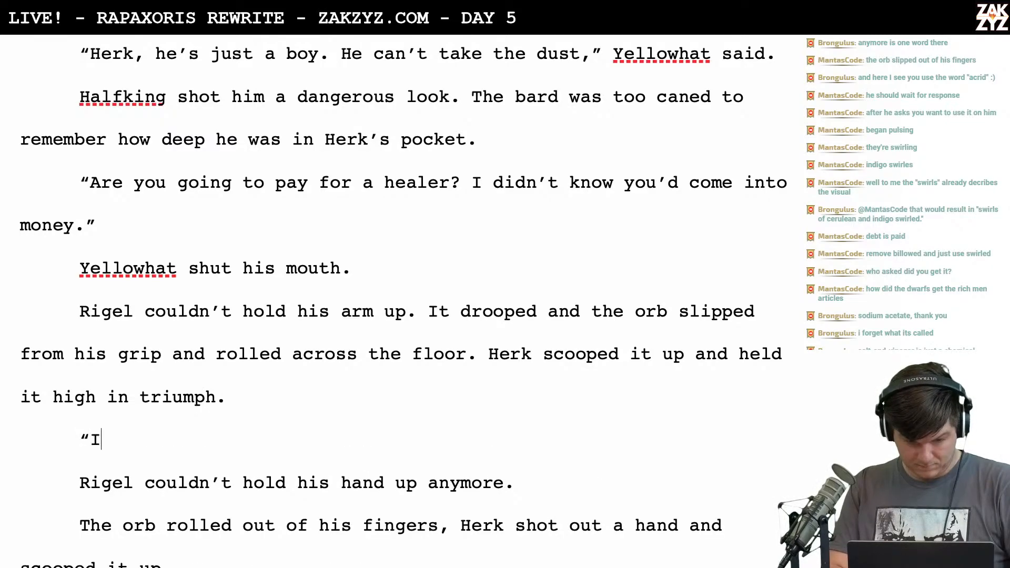
{"action": "type", "text": "ine at last"}
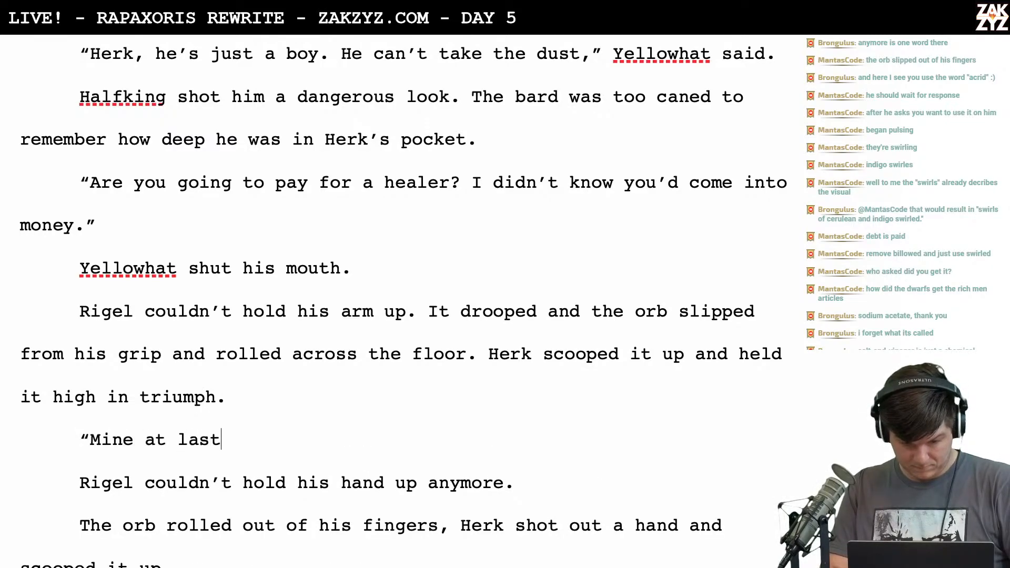
Delete the two superseded paragraphs about Rigel's hand and the orb rolling out of his fingers
{"action": "key", "text": "shift+Down"}
{"action": "key", "text": "shift+Down"}
{"action": "key", "text": "shift+Down"}
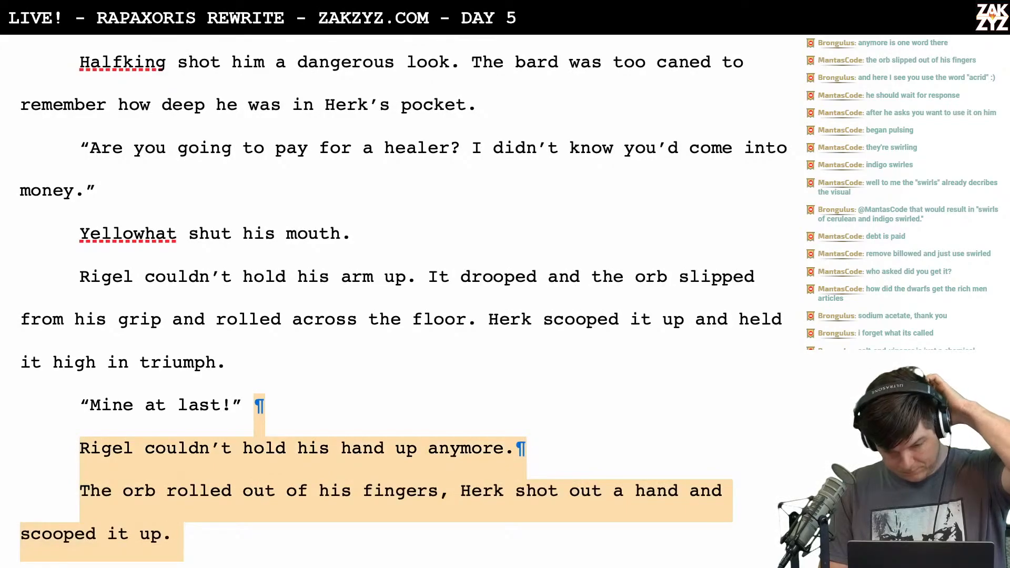
{"action": "key", "text": "BackSpace"}
Change the new dialogue line to "Mine! At last!" and delete the older line tagged "Herkimer crowed."
{"action": "left_click", "coordinate": [140, 413]}
{"action": "type", "text": "!"}
{"action": "key", "text": "BackSpace"}
{"action": "type", "text": "A"}
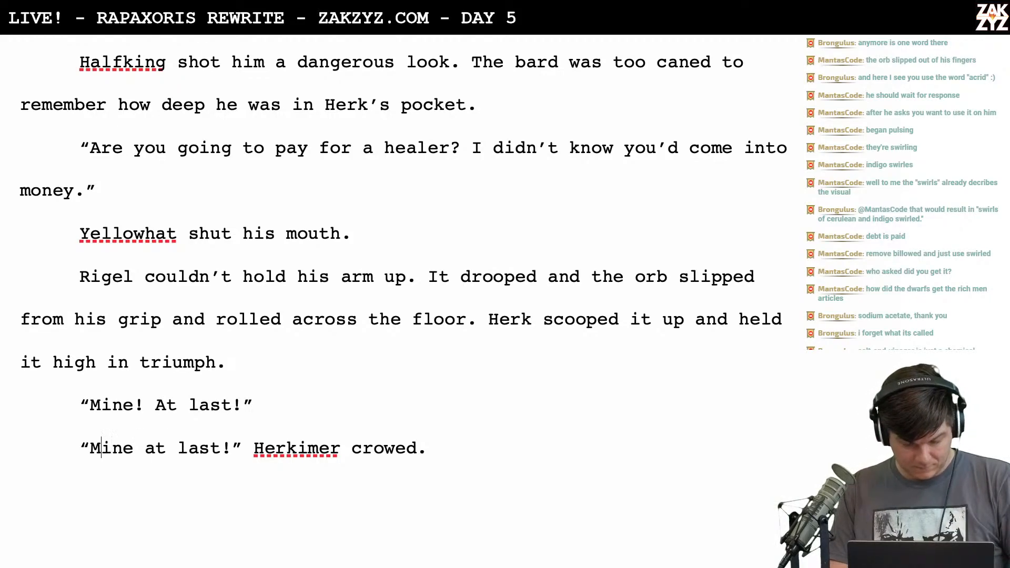
{"action": "key", "text": "shift+Down"}
{"action": "key", "text": "BackSpace"}
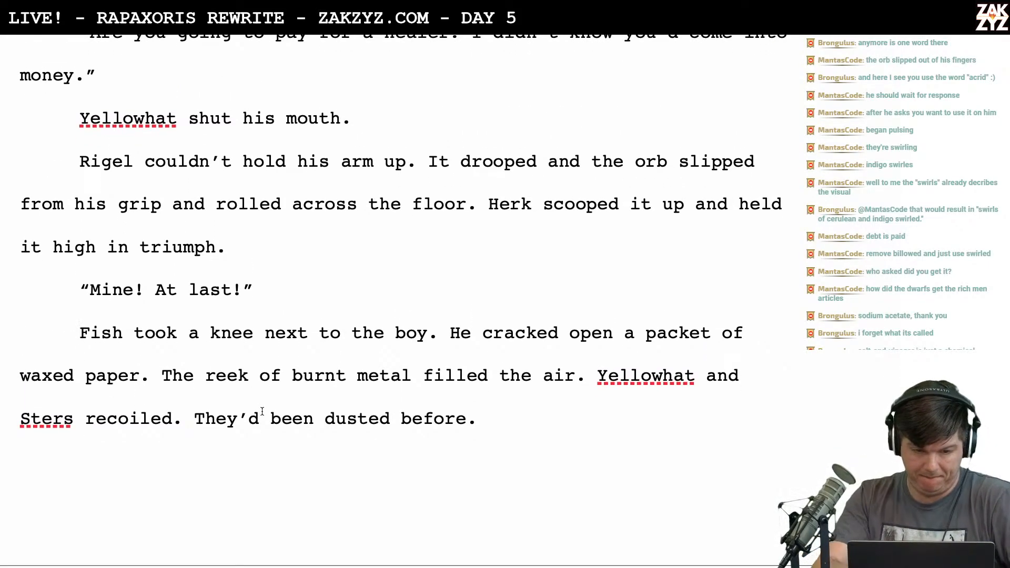
Insert a page break before the paragraph beginning "Fish took a knee next to the boy."
{"action": "key", "text": "ctrl+Return"}
{"action": "key", "text": "Down"}
{"action": "key", "text": "Down"}
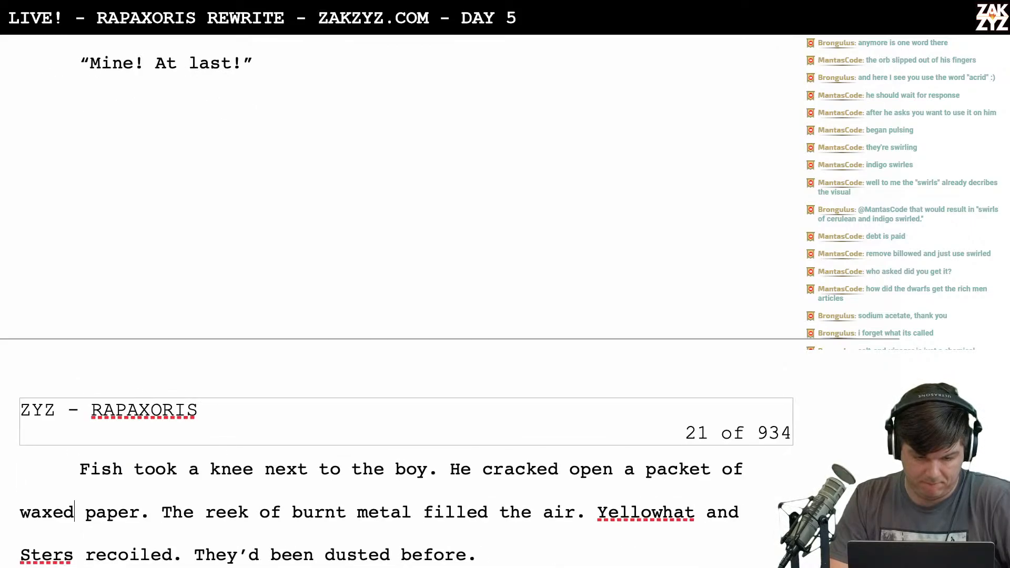
Add a new paragraph below "Mine! At last!" reading "The pimp seemed very far away."
{"action": "key", "text": "Up"}
{"action": "key", "text": "Up"}
{"action": "key", "text": "Up"}
{"action": "key", "text": "Up"}
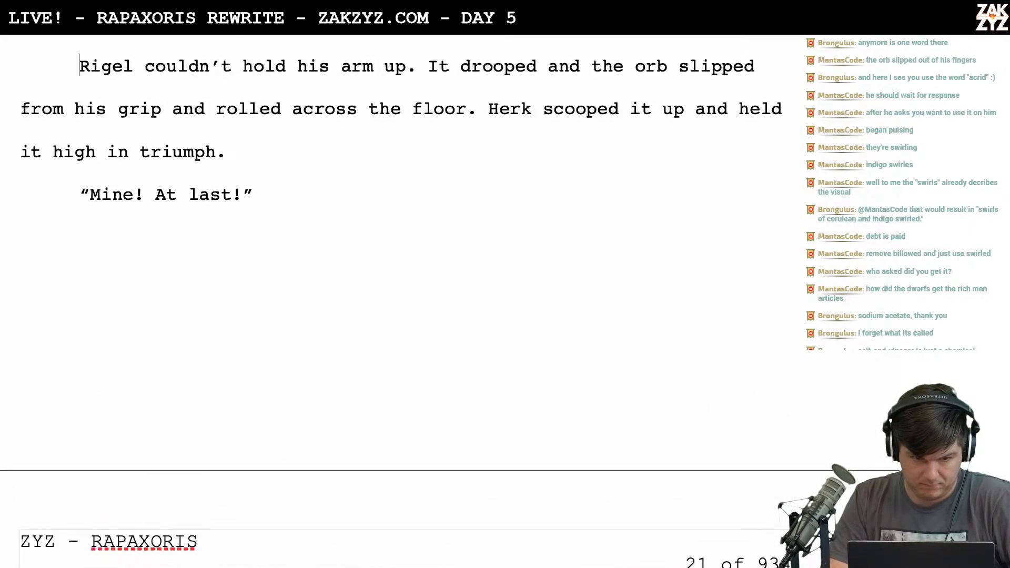
{"action": "key", "text": "Down"}
{"action": "key", "text": "End"}
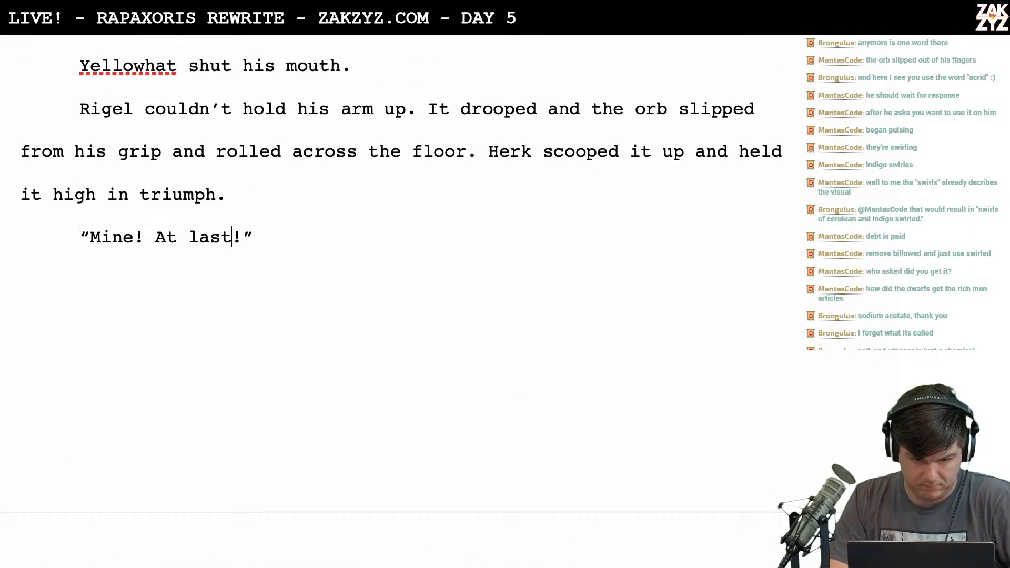
{"action": "key", "text": "Return"}
{"action": "key", "text": "BackSpace"}
{"action": "key", "text": "Return"}
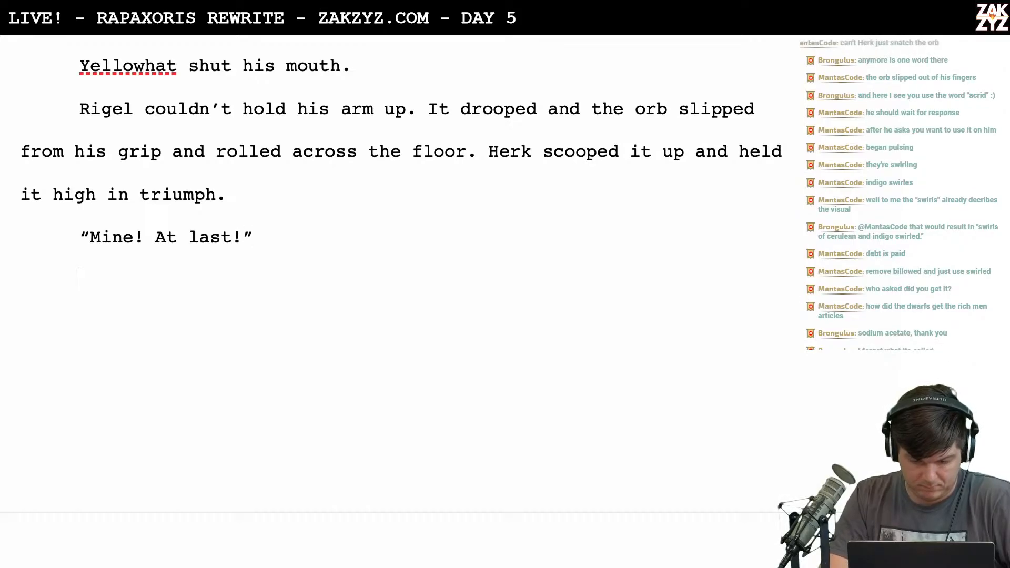
{"action": "type", "text": "The pimp seeme"}
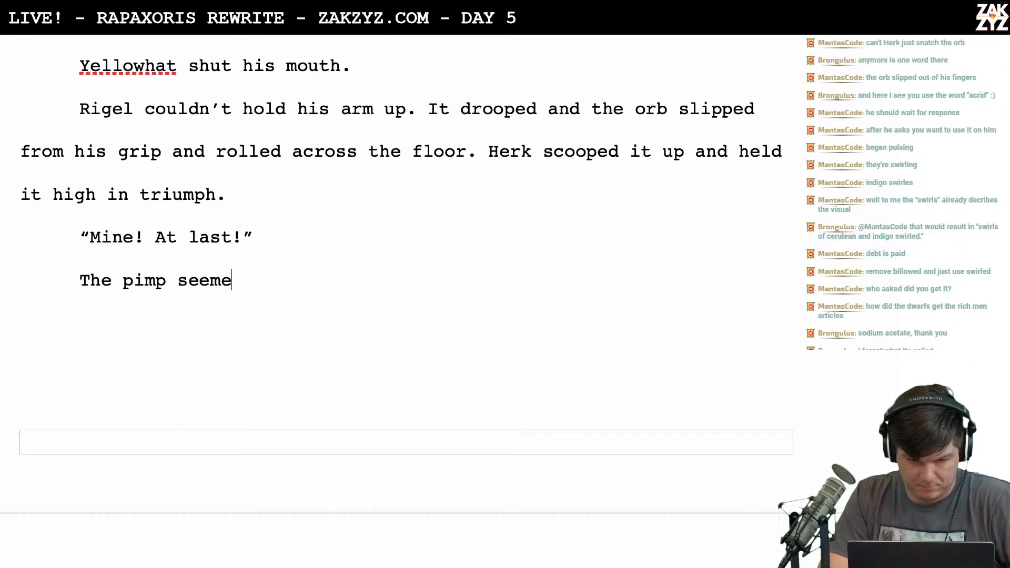
{"action": "type", "text": "d very far away."}
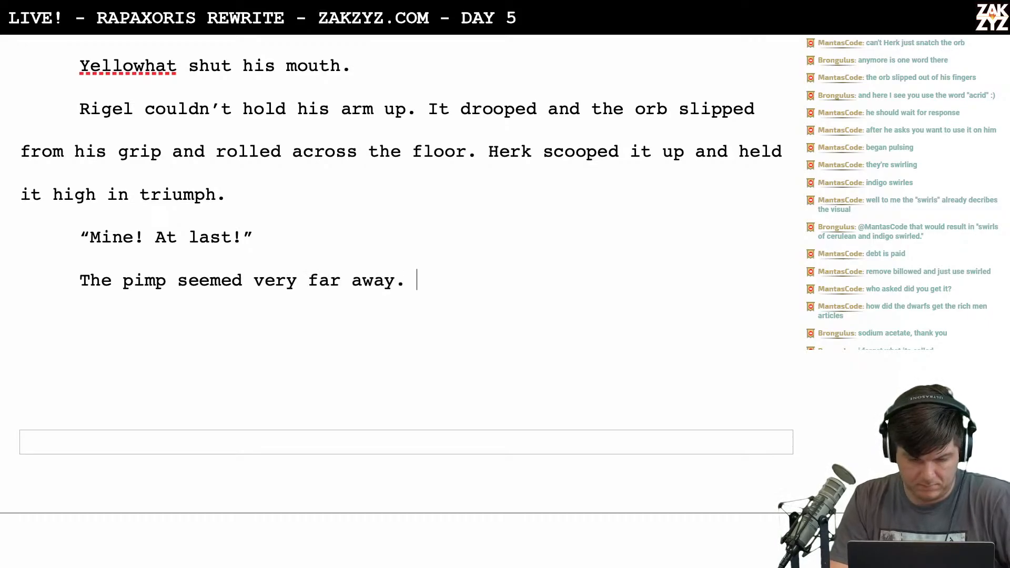
Remove the page break and join the paragraph beginning "Fish took a knee" onto the new sentence about the pimp
{"action": "key", "text": "Return"}
{"action": "key", "text": "BackSpace"}
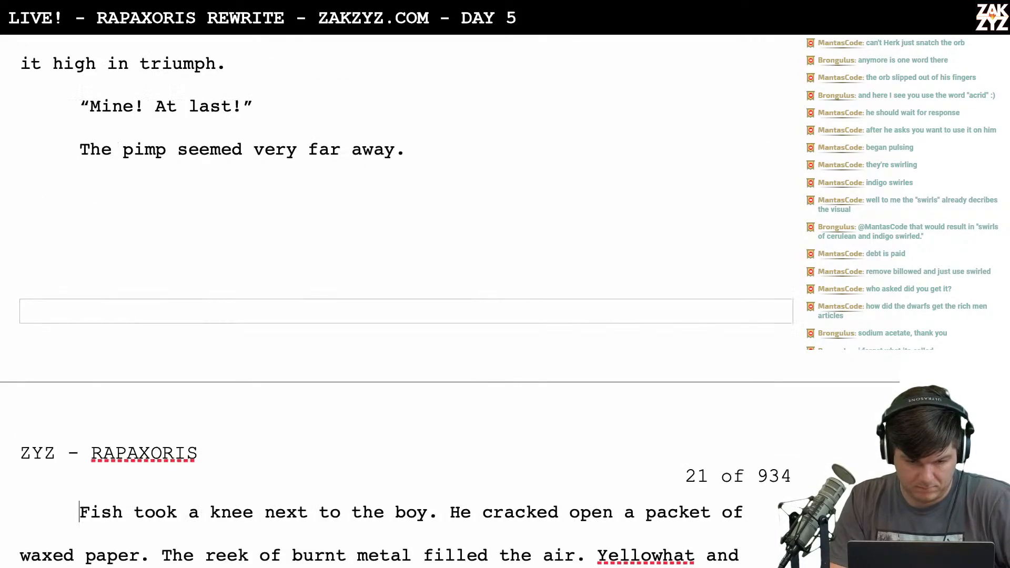
{"action": "key", "text": "Delete"}
Delete the sentence "The fog was thick." and leave an empty paragraph above "Fish shook him, hard."
{"action": "scroll", "coordinate": [390, 211], "scroll_direction": "up", "scroll_amount": 2}
{"action": "scroll", "coordinate": [389, 237], "scroll_direction": "up", "scroll_amount": 3}
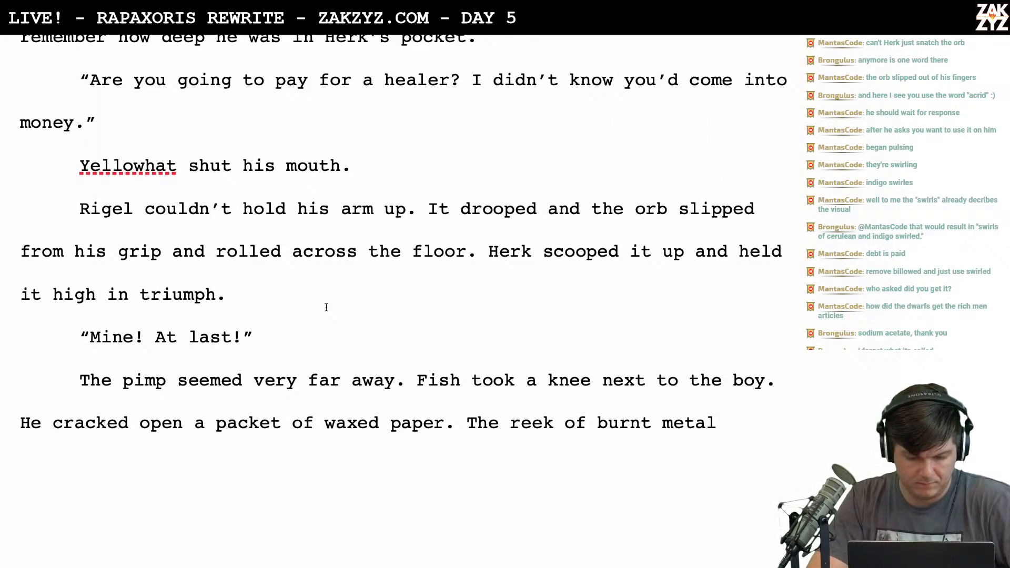
{"action": "scroll", "coordinate": [392, 288], "scroll_direction": "down", "scroll_amount": 1}
{"action": "scroll", "coordinate": [392, 288], "scroll_direction": "down", "scroll_amount": 7}
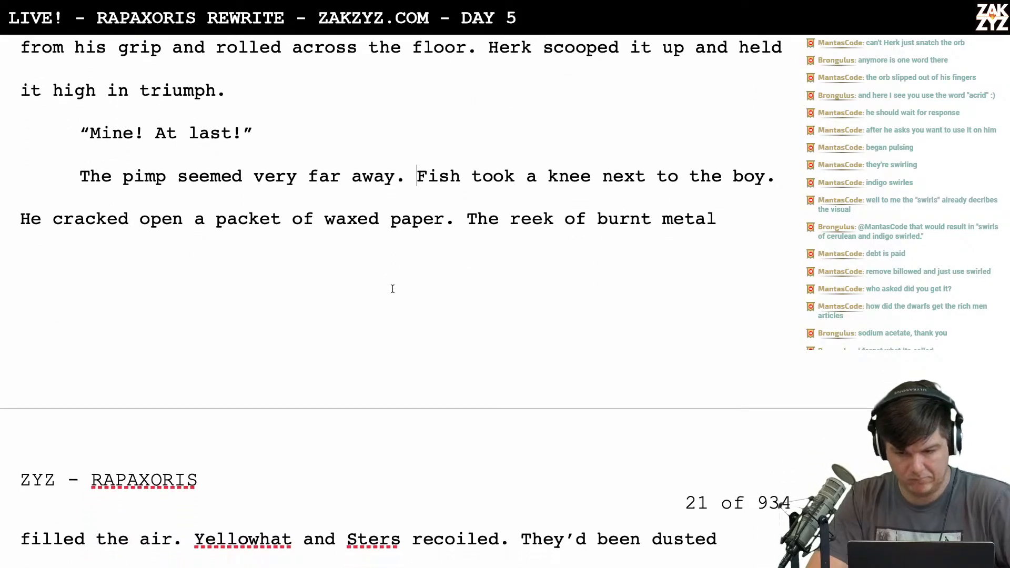
{"action": "scroll", "coordinate": [392, 288], "scroll_direction": "down", "scroll_amount": 6}
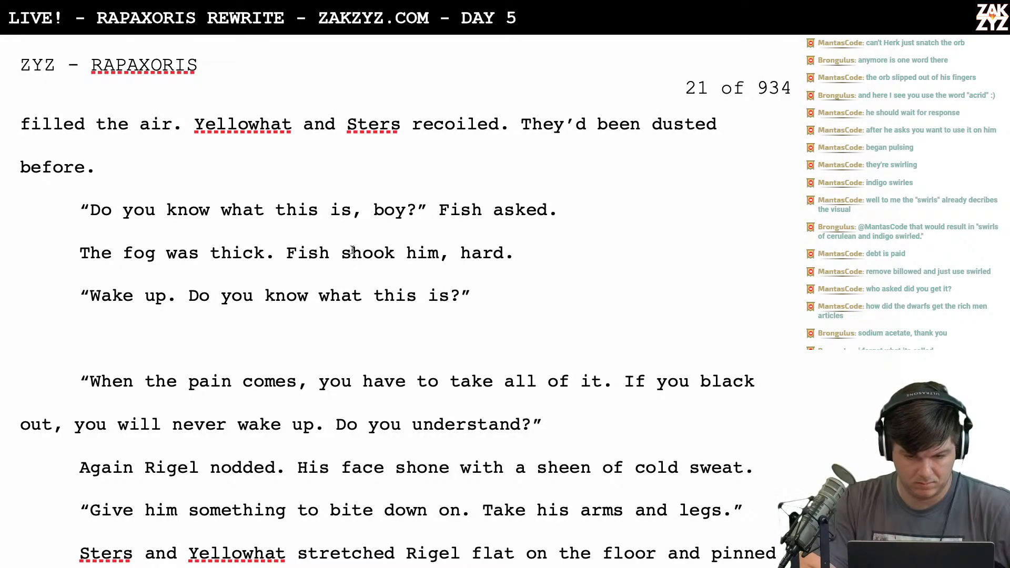
{"action": "left_click_drag", "start_coordinate": [288, 252], "coordinate": [71, 254]}
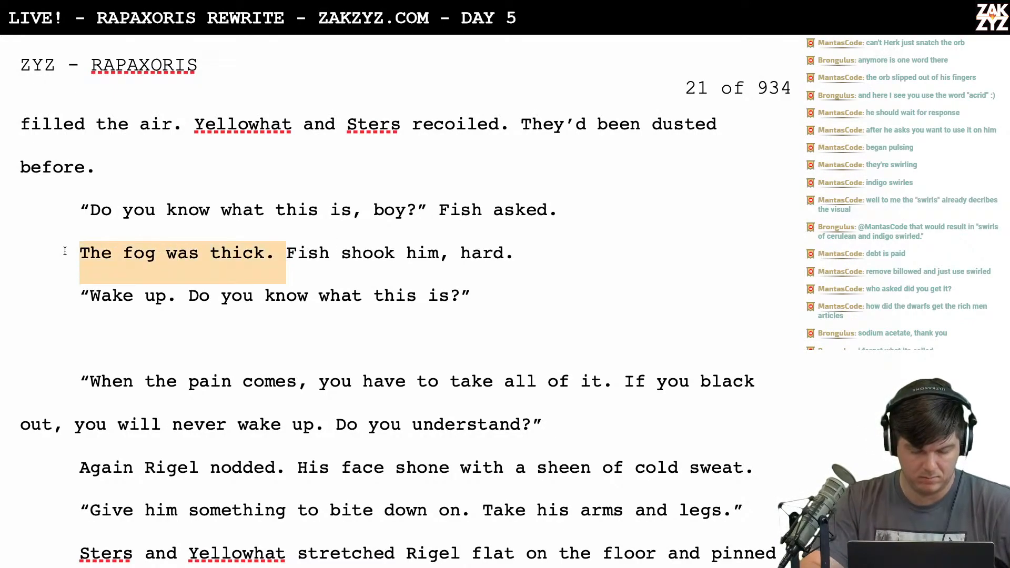
{"action": "key", "text": "BackSpace"}
{"action": "key", "text": "Return"}
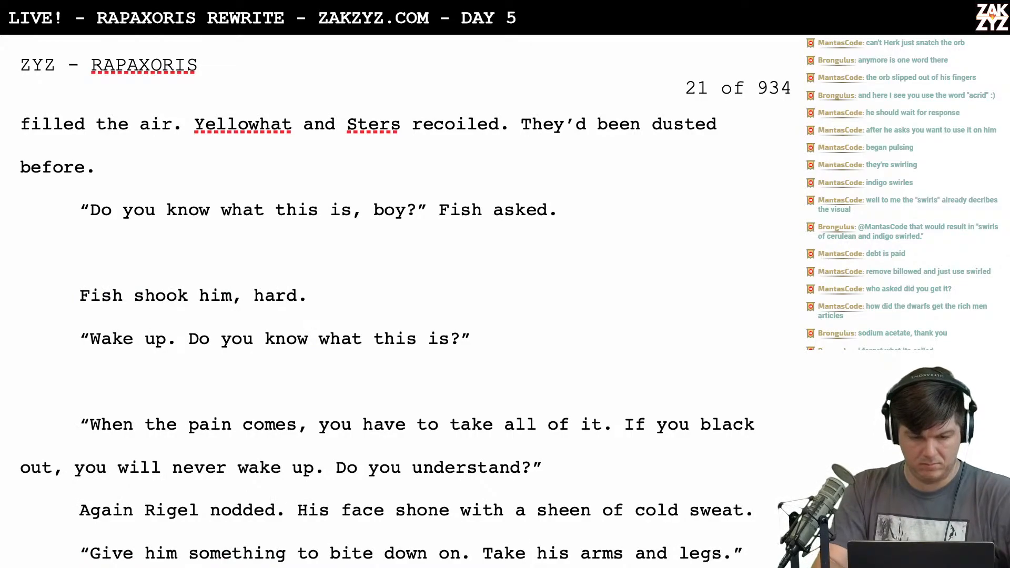
Append "When Rigel didn't answer, Fish shook him." to the line ending "Fish asked."
{"action": "left_click", "coordinate": [548, 210]}
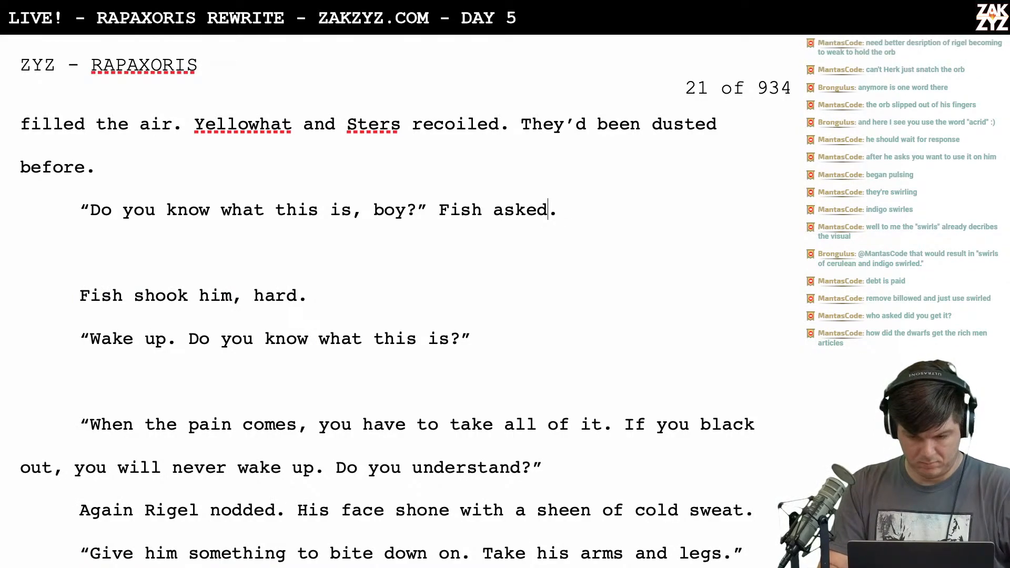
{"action": "type", "text": "When Rigel D"}
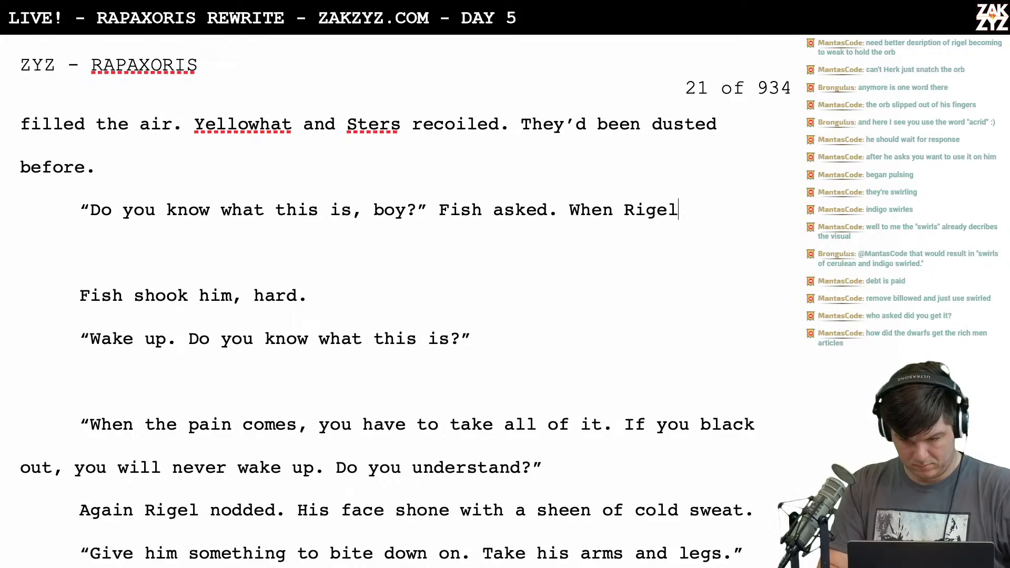
{"action": "key", "text": "BackSpace"}
{"action": "type", "text": "didn't answer"}
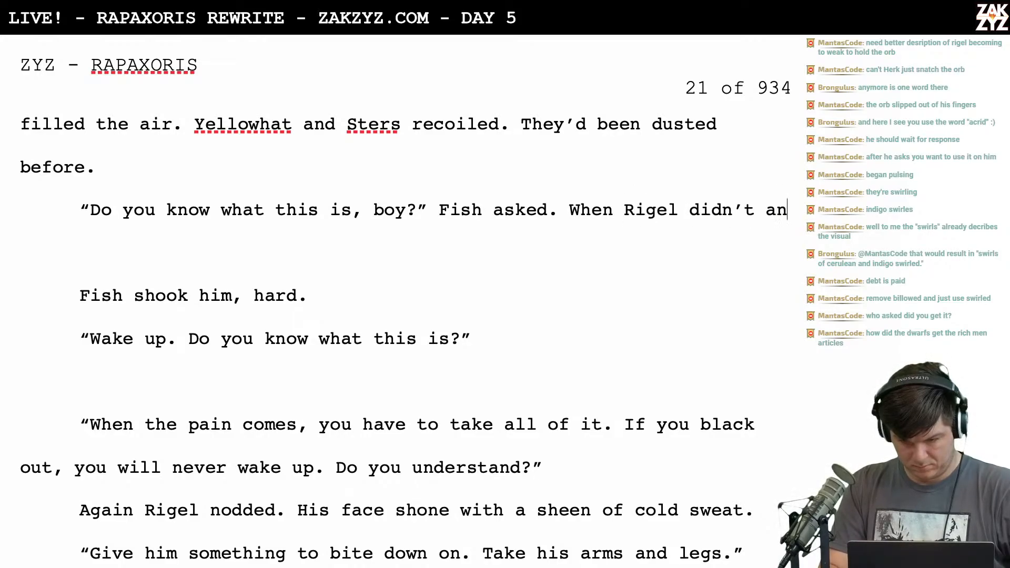
{"action": "type", "text": ", Fish shook him."}
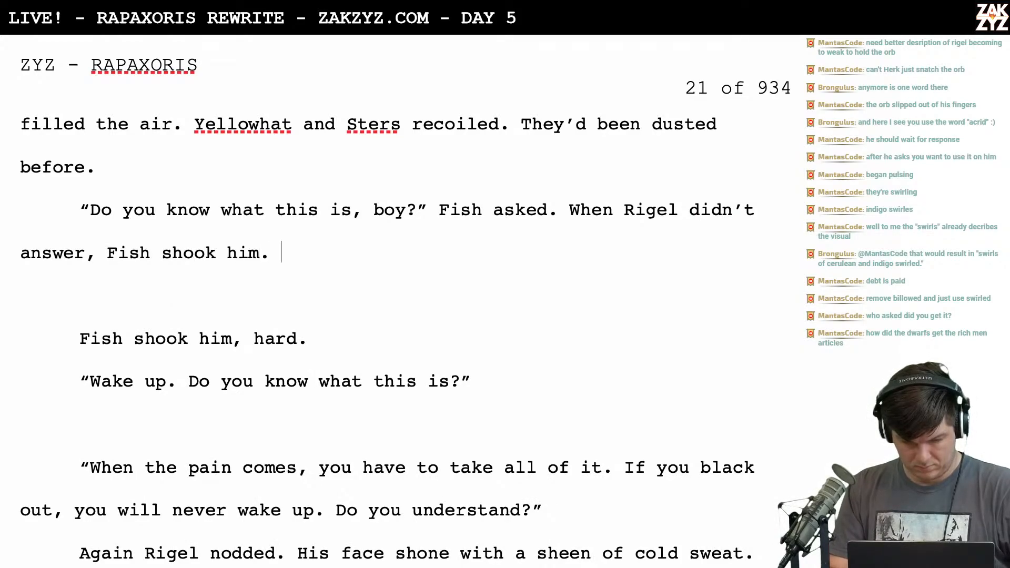
Delete the redundant "Fish shook him, hard." paragraph with its blank line and add the reply "Yes." beneath Fish's repeated question
{"action": "key", "text": "shift+Down"}
{"action": "key", "text": "shift+Down"}
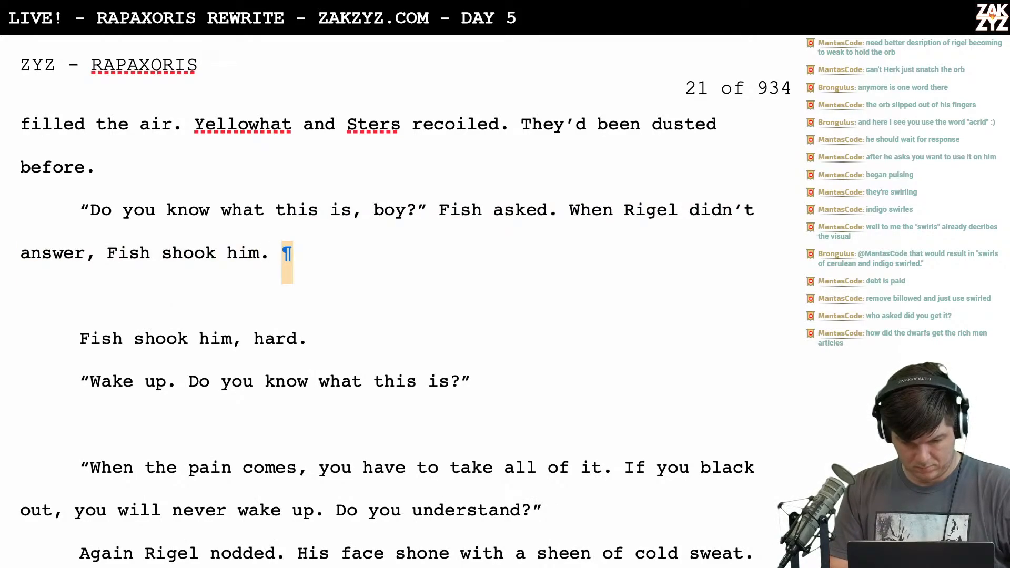
{"action": "key", "text": "shift+Right"}
{"action": "key", "text": "shift+Right"}
{"action": "key", "text": "BackSpace"}
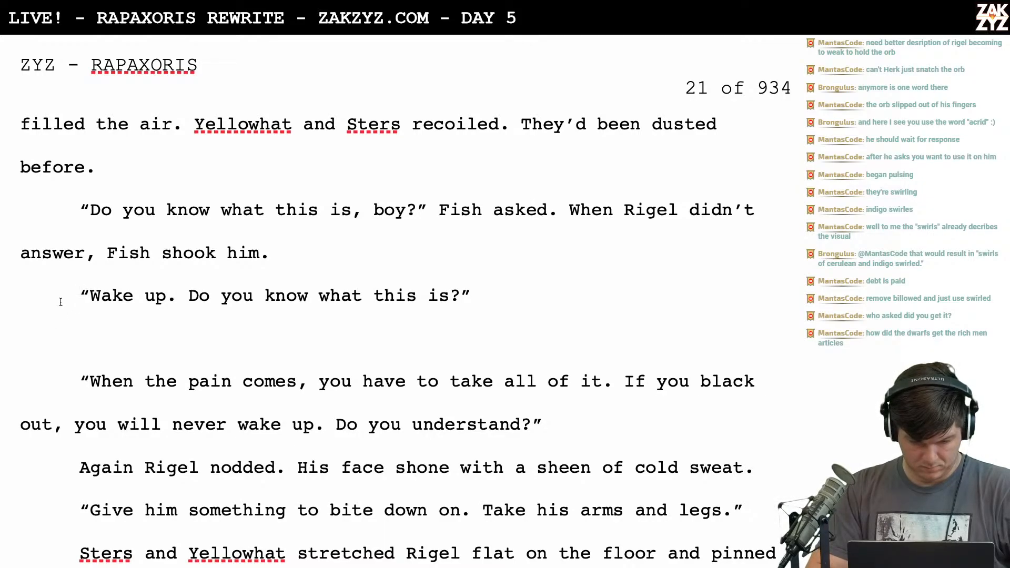
{"action": "type", "text": "\"Yes"}
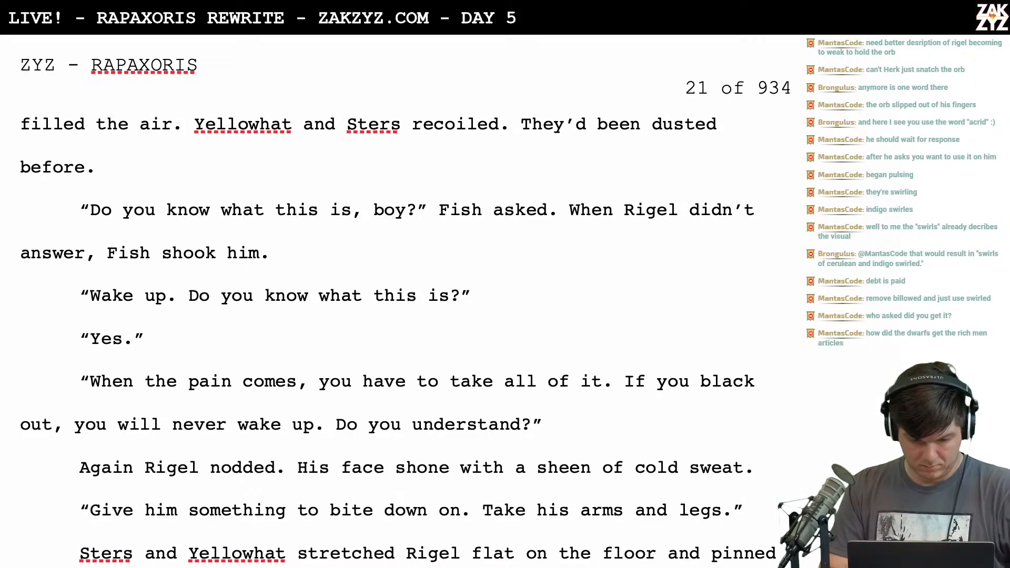
{"action": "scroll", "coordinate": [75, 351], "scroll_direction": "down", "scroll_amount": 3}
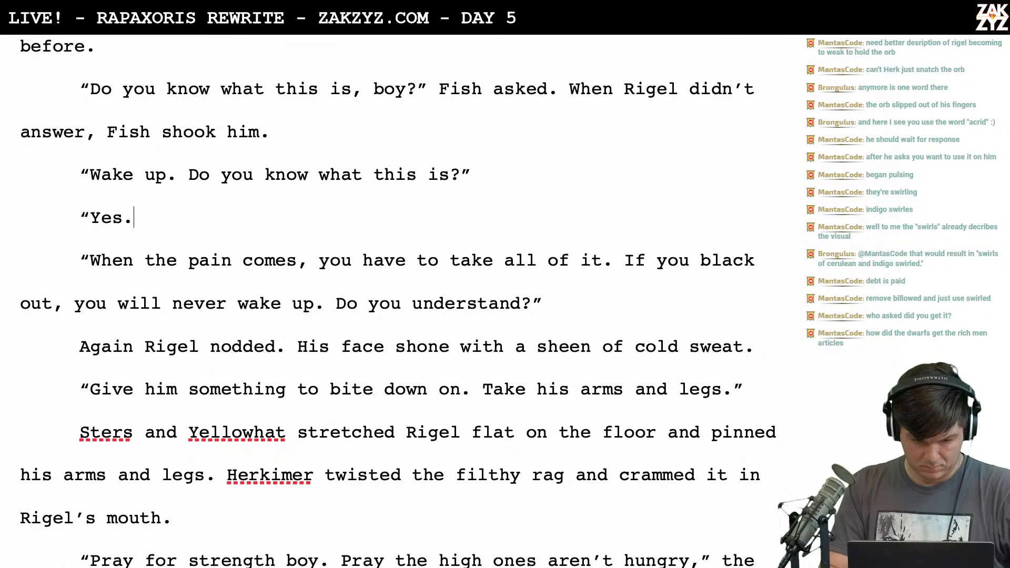
{"action": "type", "text": "Rigel nodded."}
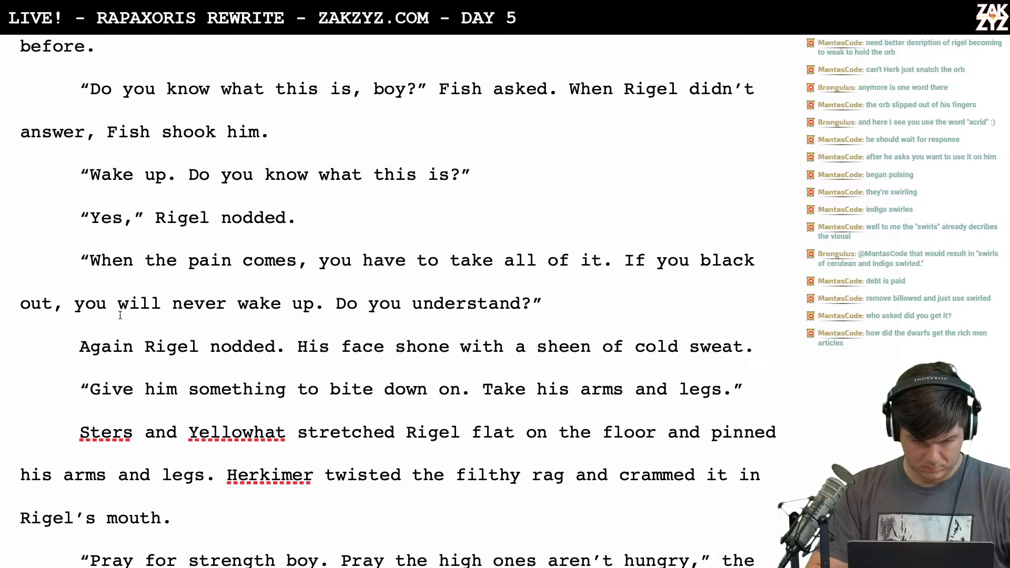
{"action": "key", "text": "BackSpace"}
{"action": "key", "text": "BackSpace"}
{"action": "key", "text": "BackSpace"}
{"action": "key", "text": "BackSpace"}
{"action": "key", "text": "BackSpace"}
{"action": "key", "text": "BackSpace"}
{"action": "key", "text": "BackSpace"}
{"action": "key", "text": "BackSpace"}
{"action": "key", "text": "BackSpace"}
{"action": "key", "text": "BackSpace"}
{"action": "key", "text": "BackSpace"}
{"action": "key", "text": "BackSpace"}
{"action": "key", "text": "BackSpace"}
{"action": "key", "text": "BackSpace"}
{"action": "key", "text": "BackSpace"}
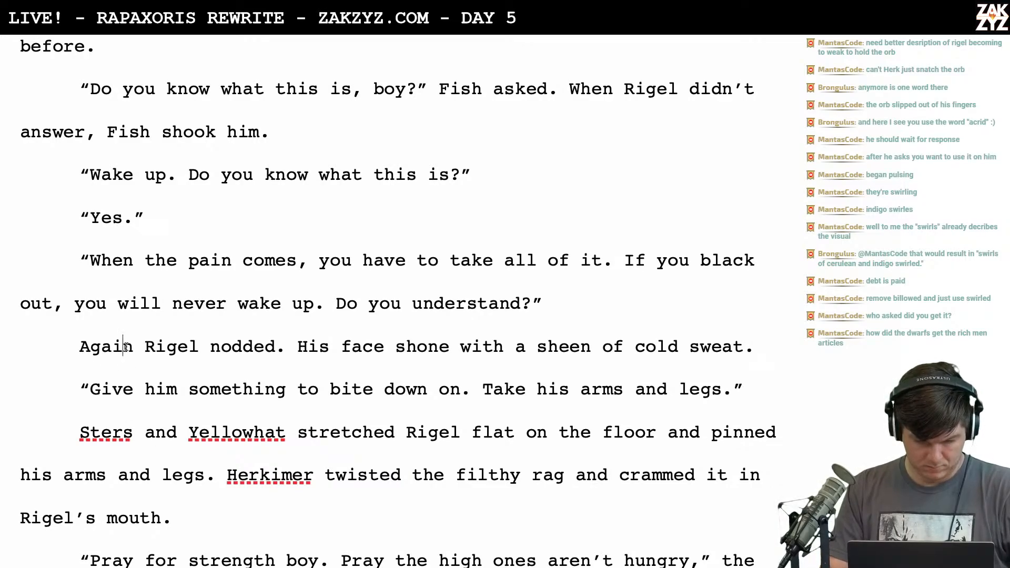
Replace the paragraph about Rigel nodding and his face shining with sweat by "Rigel coild only nod."
{"action": "key", "text": "BackSpace"}
{"action": "key", "text": "BackSpace"}
{"action": "key", "text": "BackSpace"}
{"action": "key", "text": "BackSpace"}
{"action": "left_click_drag", "start_coordinate": [78, 348], "coordinate": [101, 348]}
{"action": "key", "text": "BackSpace"}
{"action": "type", "text": "coild only nod."}
{"action": "key", "text": "ctrl+shift+Down"}
{"action": "key", "text": "Delete"}
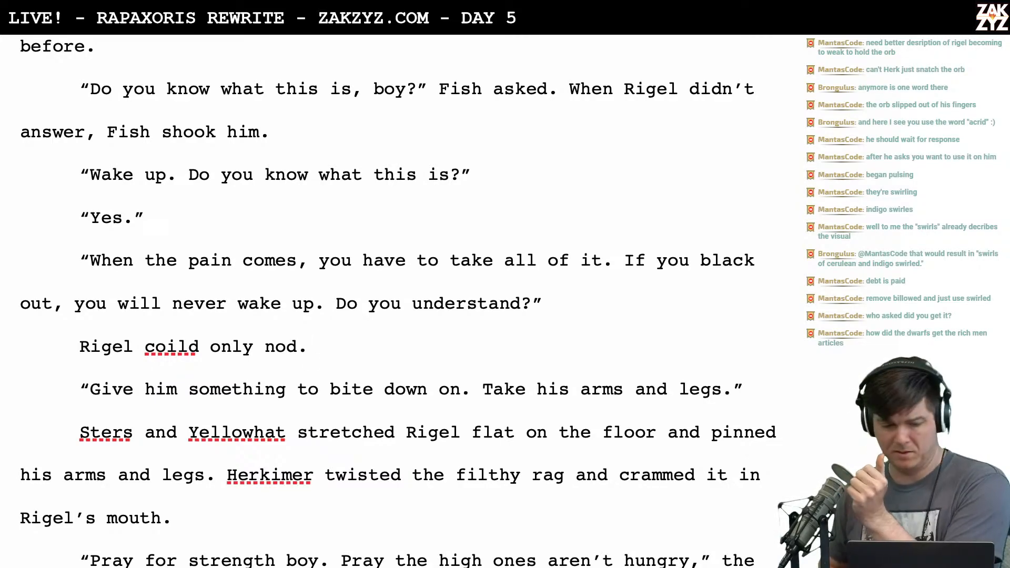
Start a new paragraph above "Rigel couldn't hold his arm up" opening with "Rigel's hand"
{"action": "scroll", "coordinate": [399, 300], "scroll_direction": "up", "scroll_amount": 10}
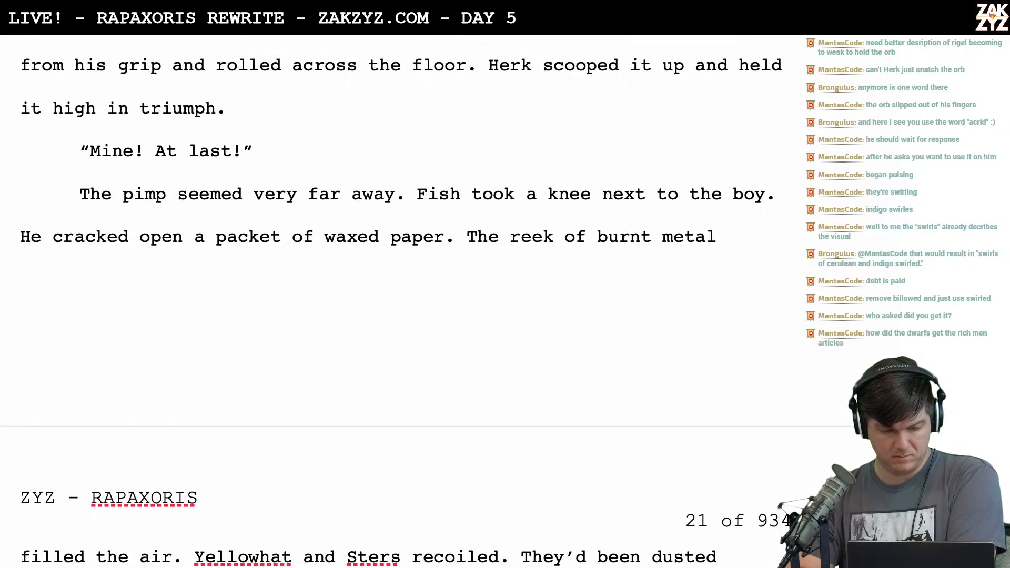
{"action": "scroll", "coordinate": [126, 346], "scroll_direction": "up", "scroll_amount": 3}
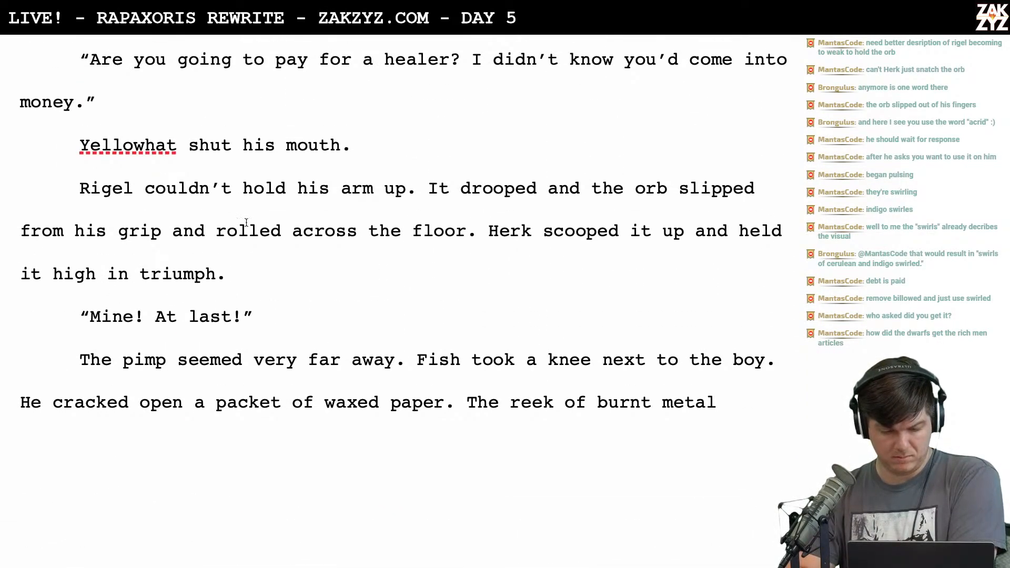
{"action": "scroll", "coordinate": [157, 193], "scroll_direction": "up", "scroll_amount": 3}
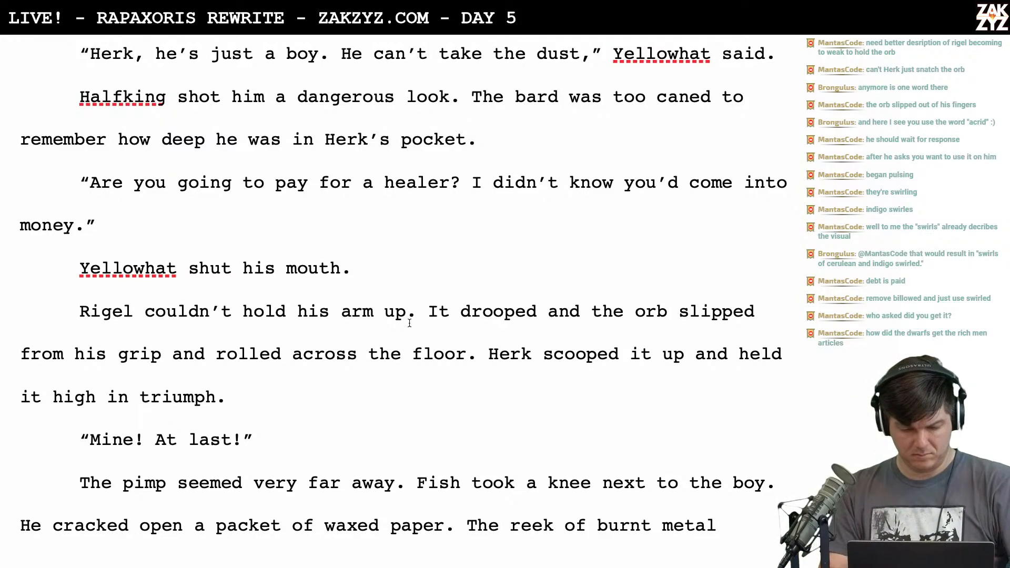
{"action": "scroll", "coordinate": [409, 323], "scroll_direction": "down", "scroll_amount": 1}
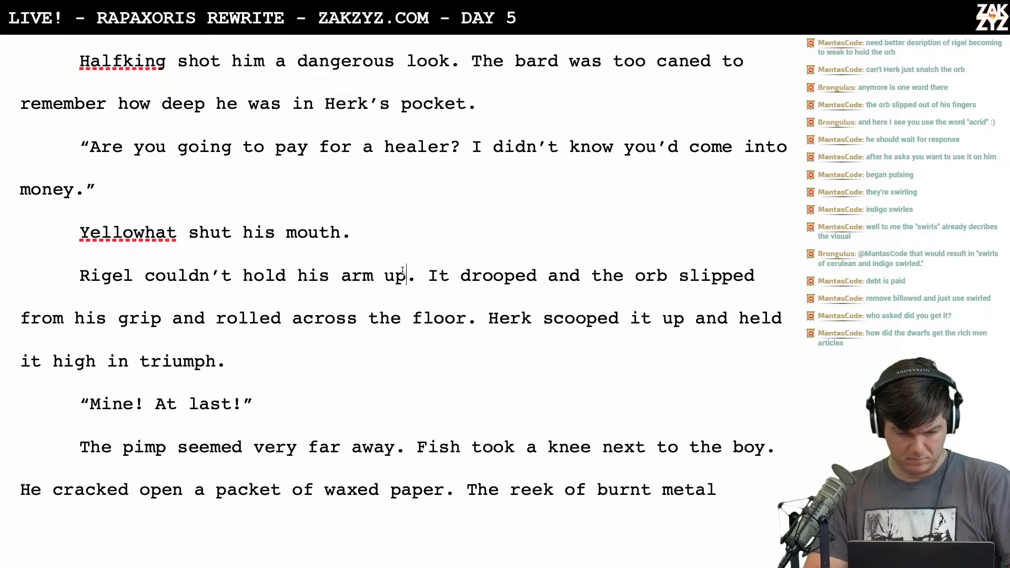
{"action": "key", "text": "Return"}
{"action": "type", "text": "Rig"}
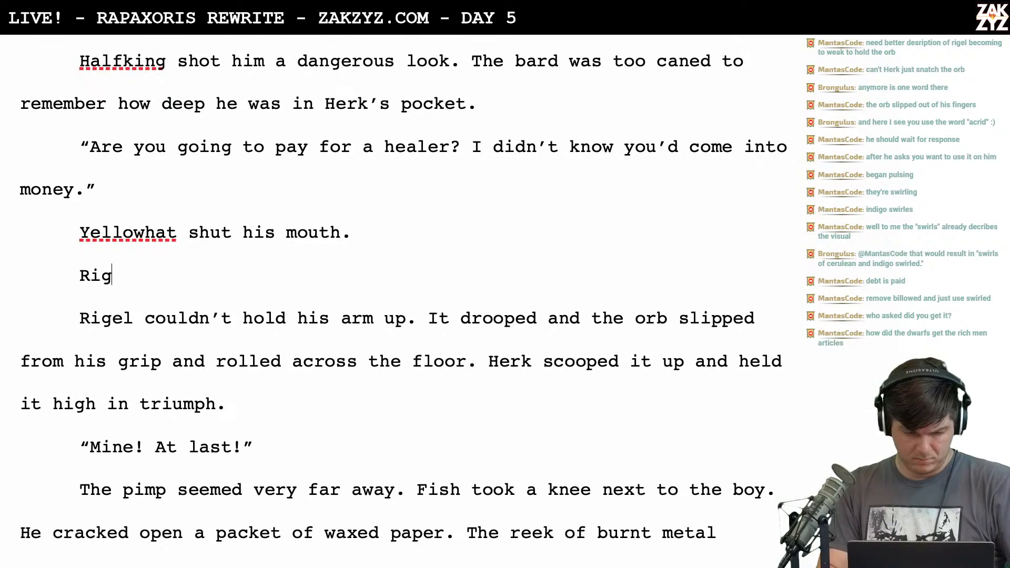
{"action": "type", "text": "el's hand"}
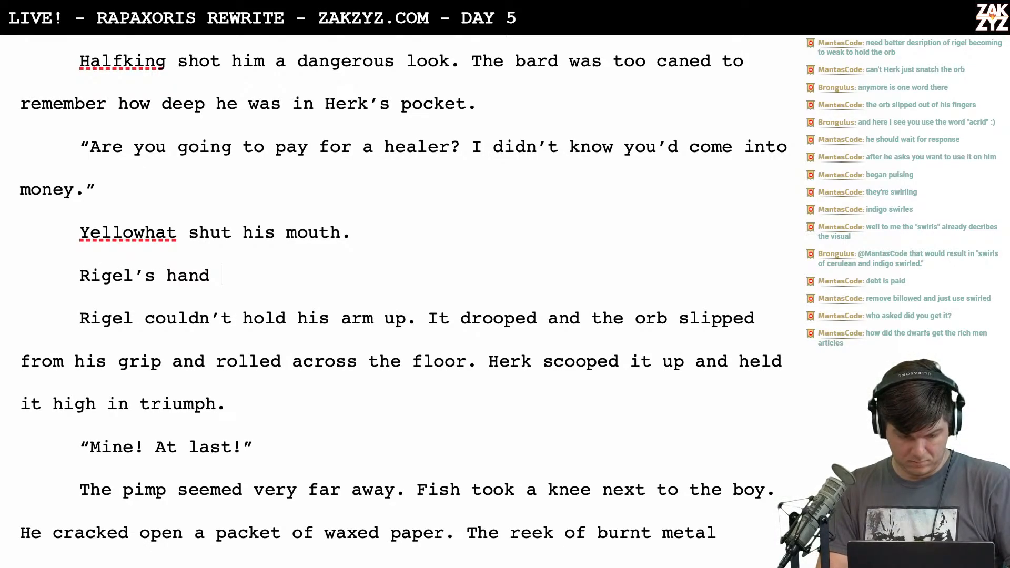
{"action": "key", "text": "BackSpace"}
{"action": "key", "text": "BackSpace"}
{"action": "key", "text": "BackSpace"}
{"action": "key", "text": "BackSpace"}
{"action": "key", "text": "BackSpace"}
{"action": "key", "text": "BackSpace"}
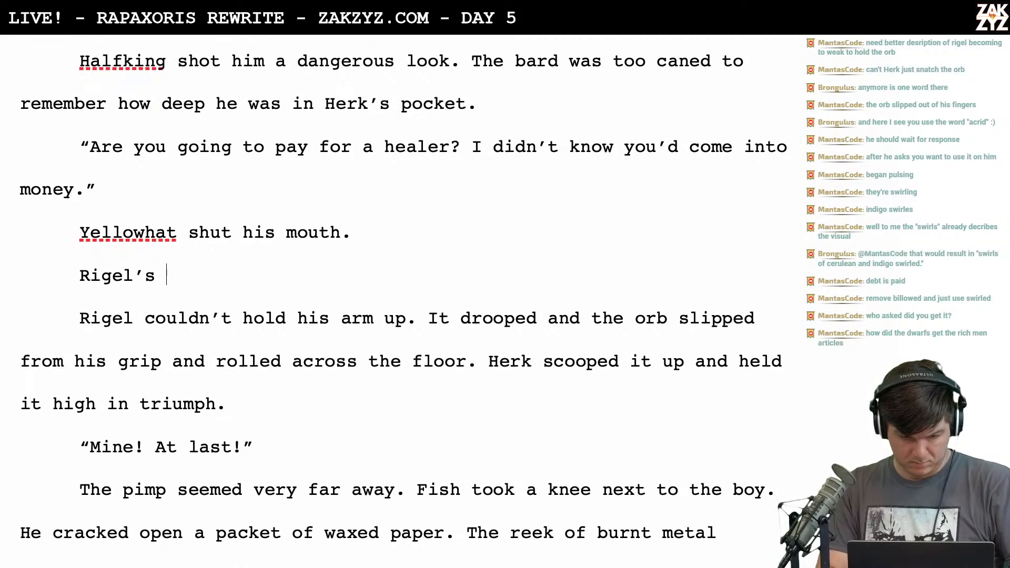
{"action": "type", "text": "'s strength"}
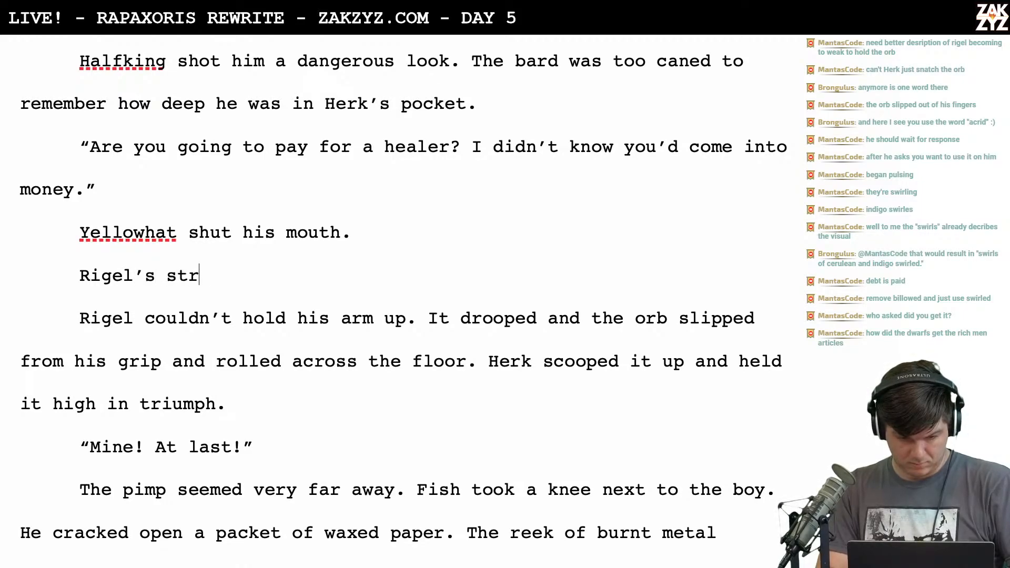
{"action": "type", "text": " was g"}
{"action": "key", "text": "BackSpace"}
{"action": "key", "text": "BackSpace"}
{"action": "key", "text": "BackSpace"}
{"action": "key", "text": "BackSpace"}
{"action": "key", "text": "BackSpace"}
{"action": "key", "text": "BackSpace"}
{"action": "key", "text": "BackSpace"}
{"action": "key", "text": "BackSpace"}
{"action": "key", "text": "BackSpace"}
{"action": "key", "text": "BackSpace"}
{"action": "key", "text": "BackSpace"}
{"action": "key", "text": "BackSpace"}
{"action": "key", "text": "BackSpace"}
{"action": "key", "text": "BackSpace"}
{"action": "key", "text": "BackSpace"}
{"action": "key", "text": "BackSpace"}
{"action": "key", "text": "BackSpace"}
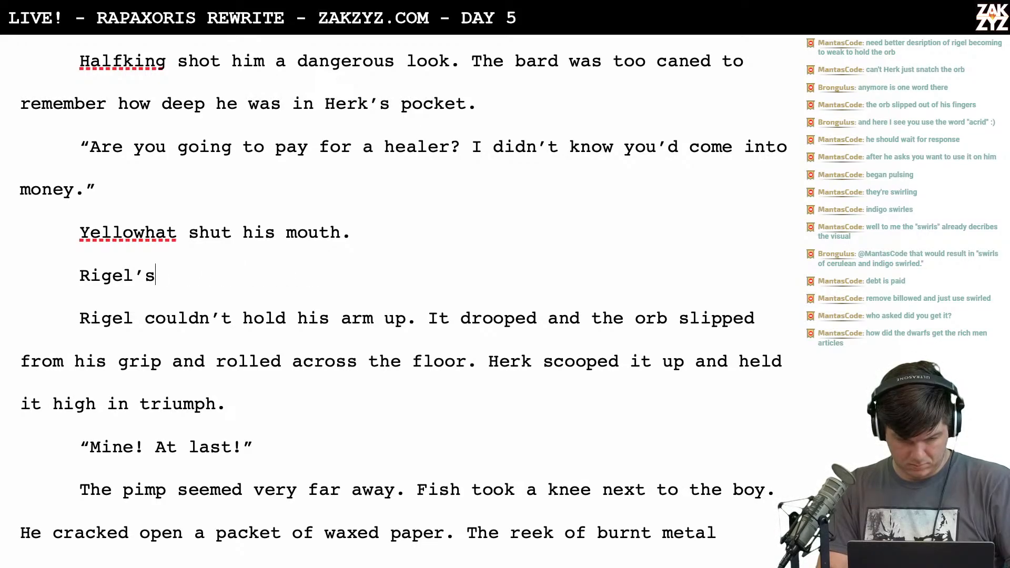
Rewrite the new paragraph's opening as "Rigel lowered his arm and the orb slipped from his fingers and"
{"action": "type", "text": "lowered his "}
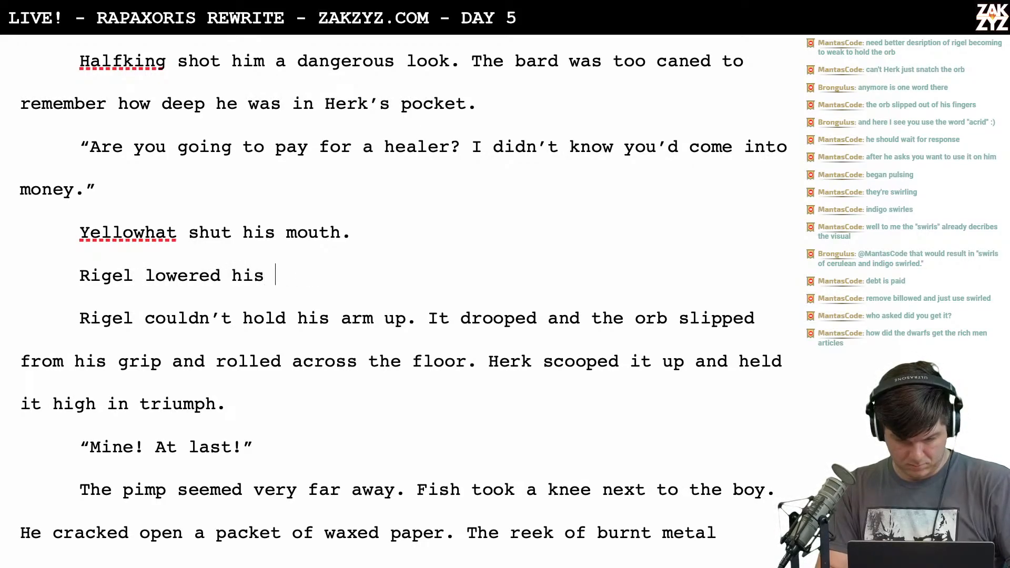
{"action": "type", "text": "arm and the orb"}
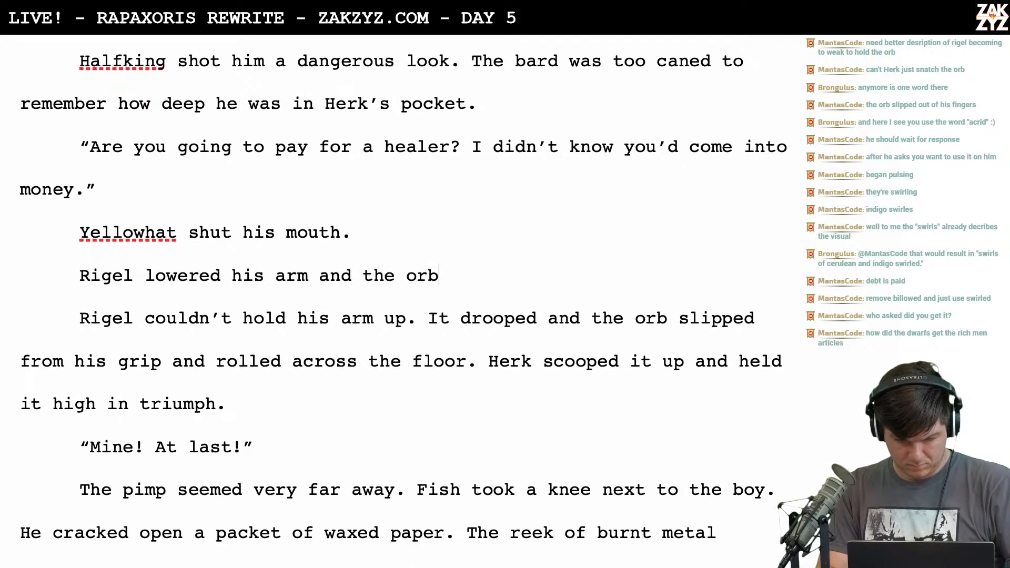
{"action": "type", "text": " slipped from h"}
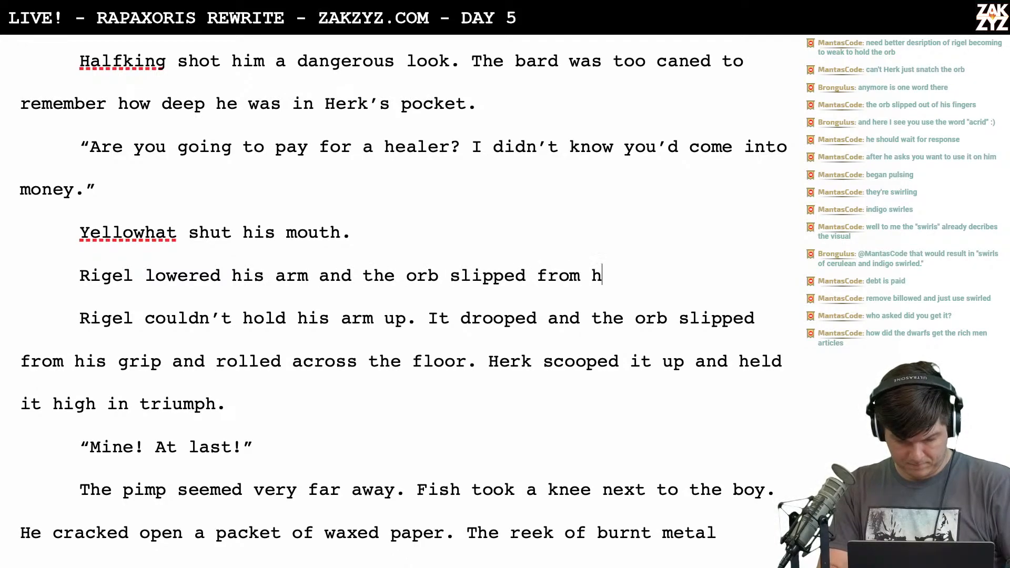
{"action": "type", "text": "is fingers a"}
{"action": "key", "text": "BackSpace"}
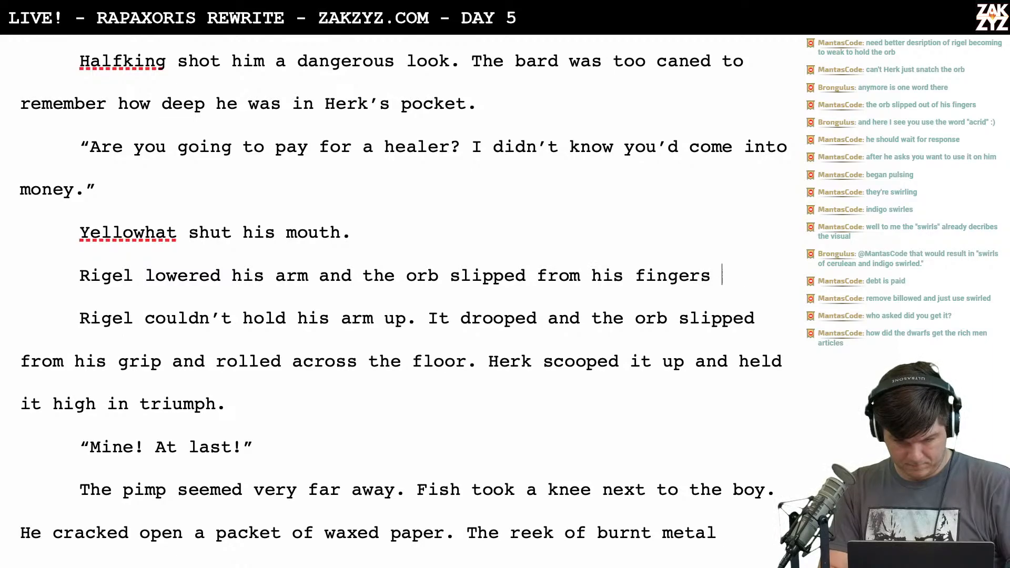
{"action": "key", "text": "Return"}
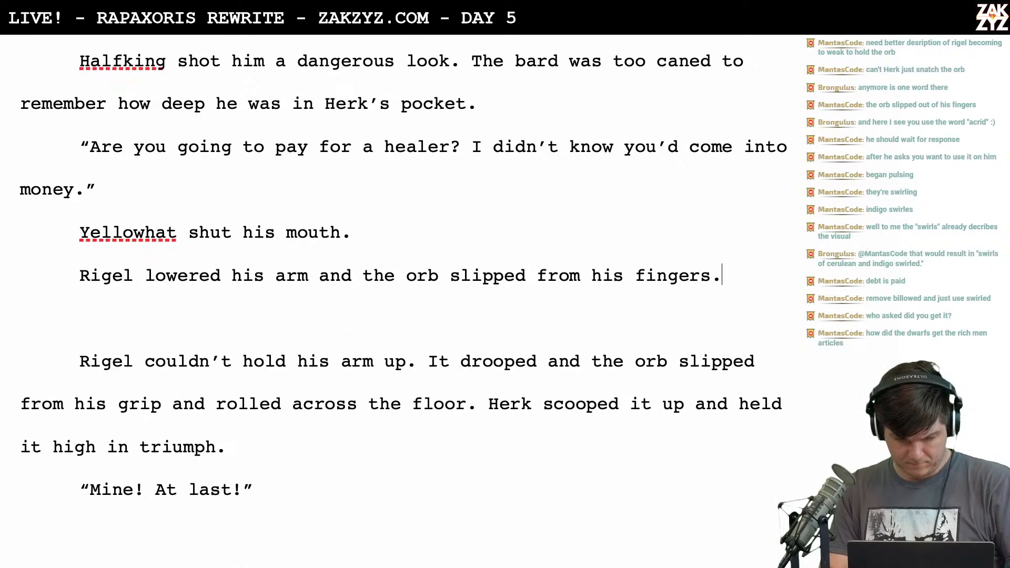
{"action": "type", "text": "and "}
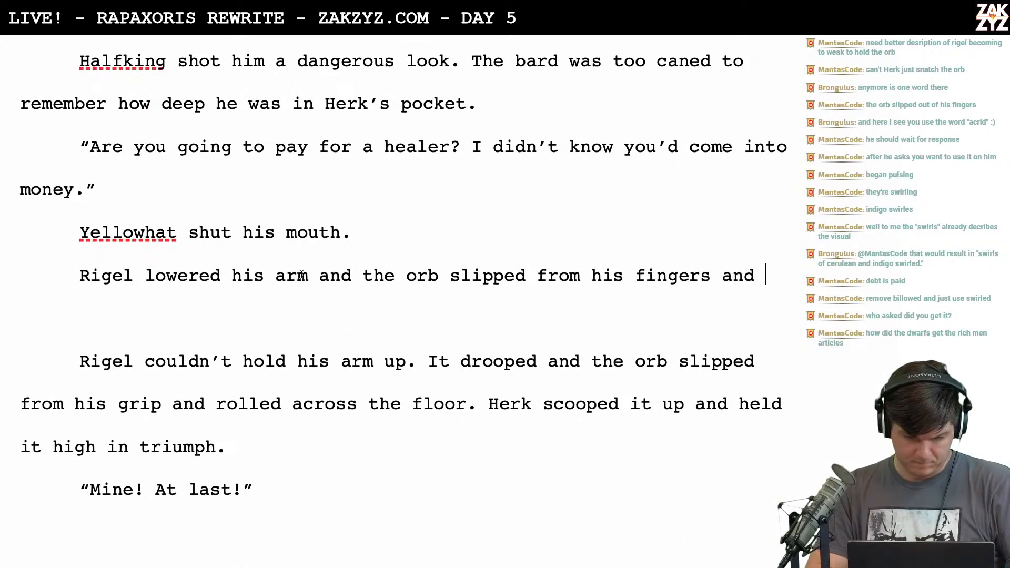
Insert ". The orb slipped from his limp fingers and rolled across the floor." after "Rigel lowered his arm"
{"action": "type", "text": ". The orb sl"}
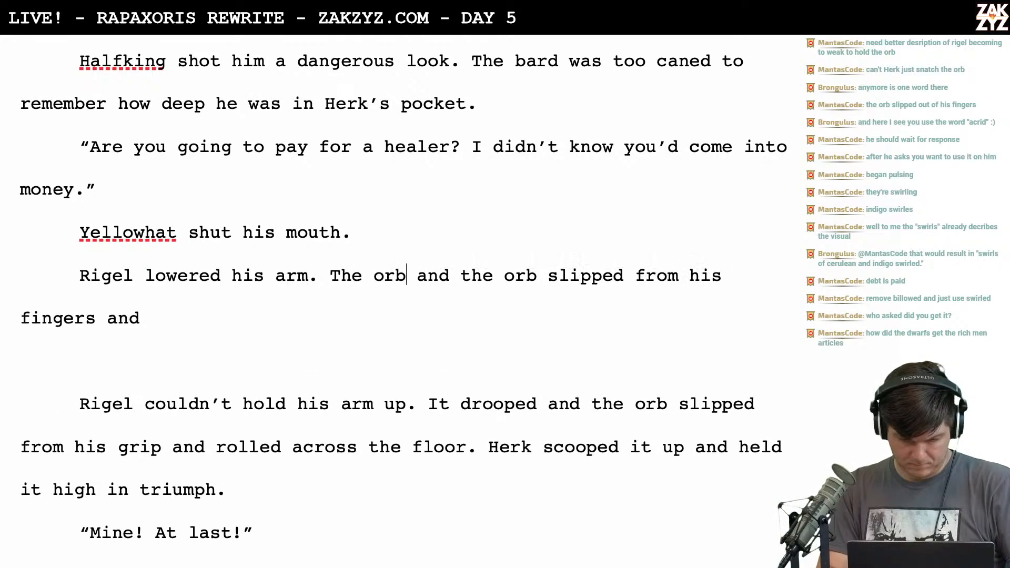
{"action": "type", "text": "ipped from his l"}
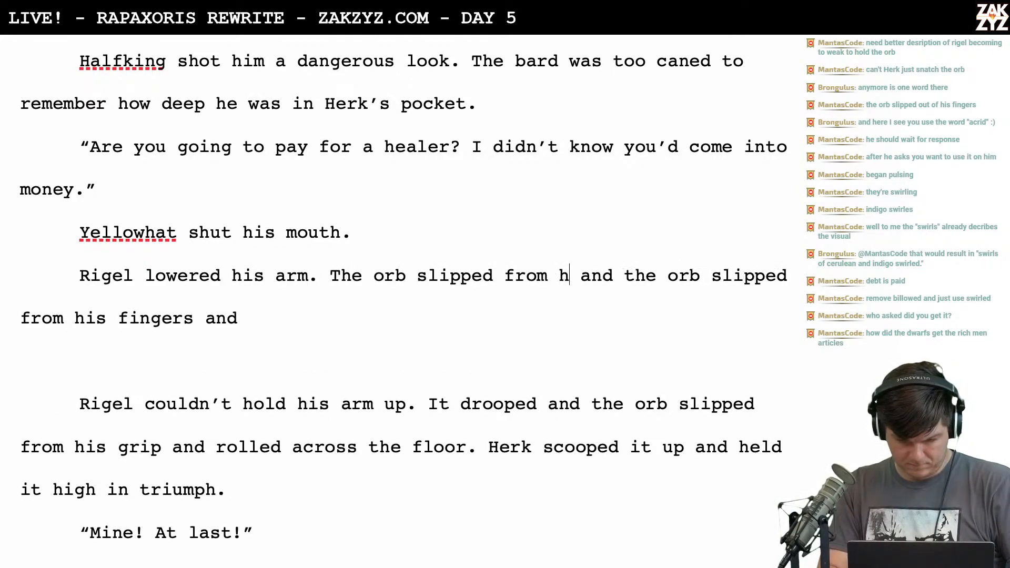
{"action": "type", "text": "imp fingers and rol"}
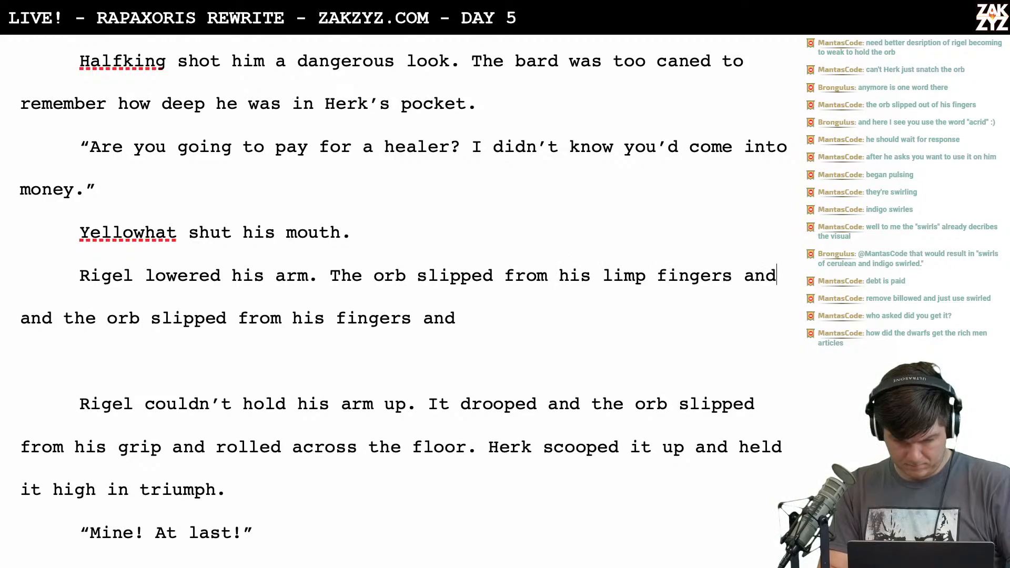
{"action": "type", "text": "led across the f"}
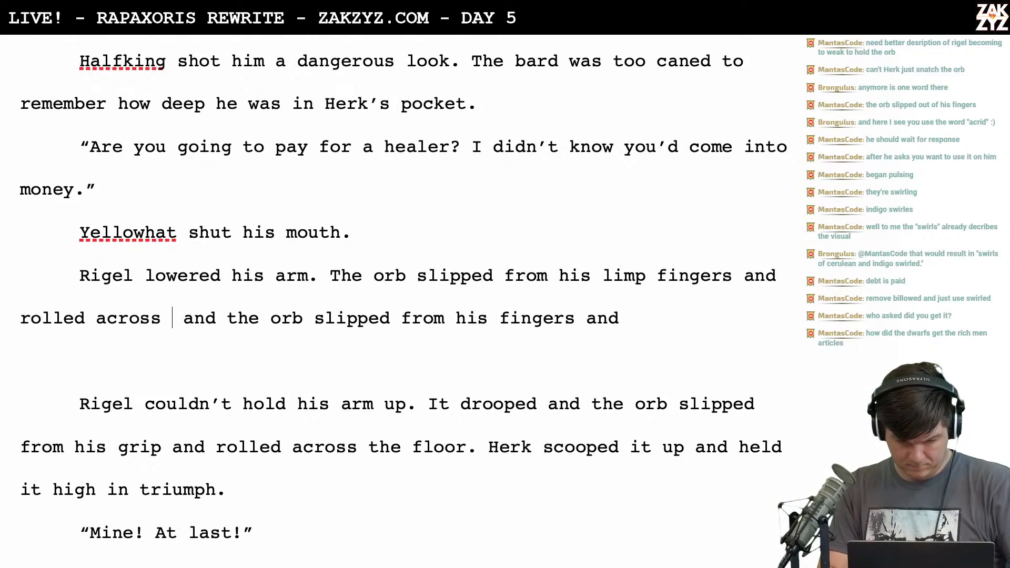
{"action": "type", "text": "loor."}
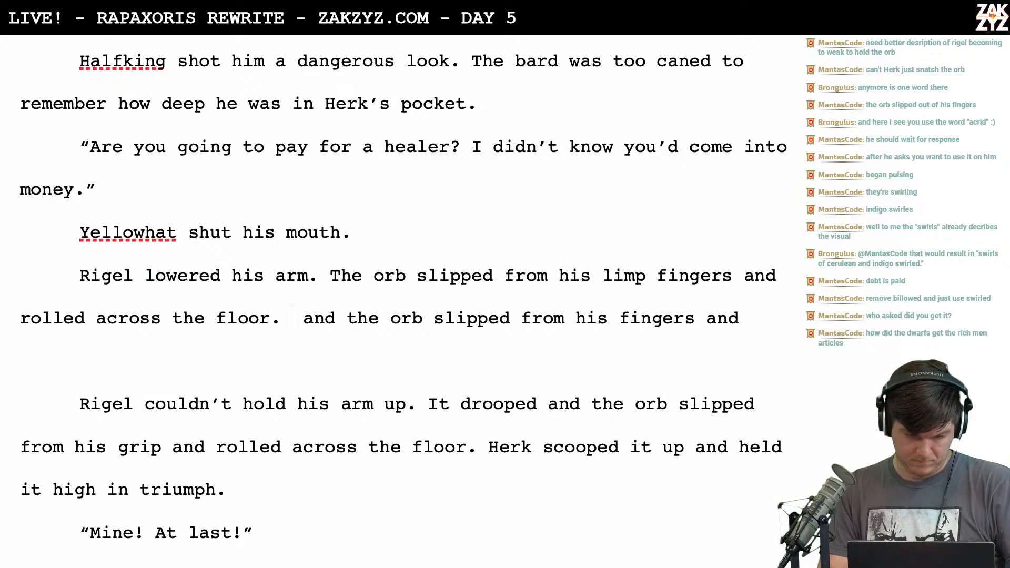
Delete the leftover "and the orb slipped" fragment and the old drooping-arm sentences, joining "Herk scooped it up" to the new paragraph
{"action": "key", "text": "Return"}
{"action": "key", "text": "shift+Down"}
{"action": "key", "text": "shift+Down"}
{"action": "key", "text": "shift+Down"}
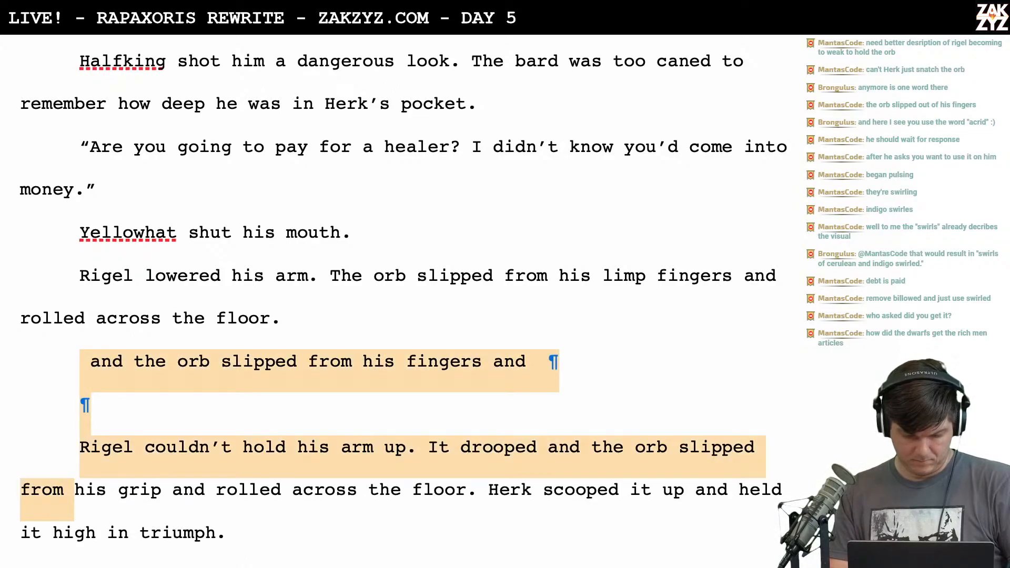
{"action": "key", "text": "shift+Left"}
{"action": "key", "text": "shift+Left"}
{"action": "key", "text": "shift+Right"}
{"action": "key", "text": "shift+Right"}
{"action": "key", "text": "shift+Right"}
{"action": "key", "text": "shift+Right"}
{"action": "key", "text": "shift+Right"}
{"action": "key", "text": "shift+Right"}
{"action": "key", "text": "shift+Right"}
{"action": "key", "text": "shift+Right"}
{"action": "key", "text": "shift+Right"}
{"action": "key", "text": "shift+Right"}
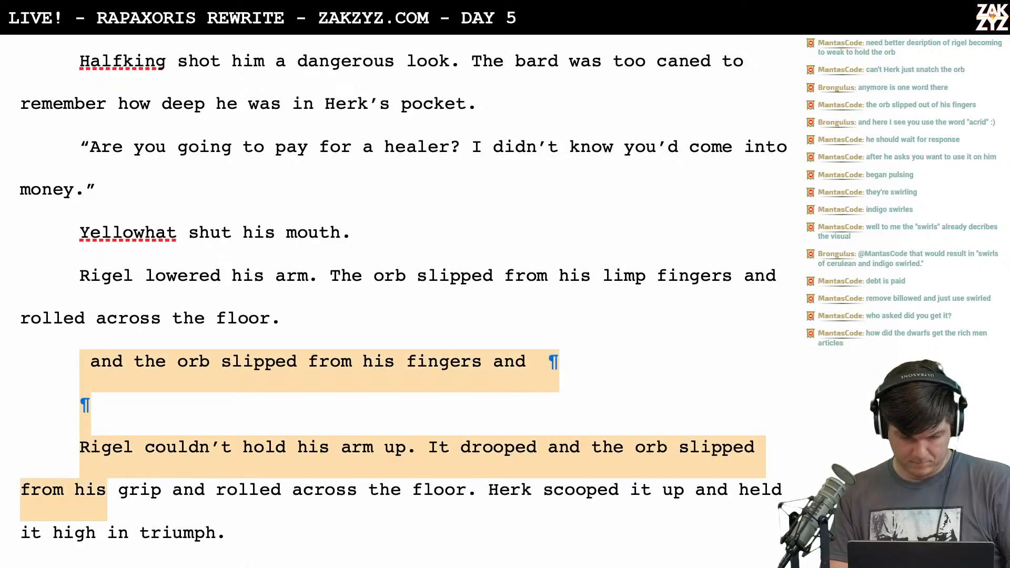
{"action": "key", "text": "shift+Right"}
{"action": "key", "text": "shift+Right"}
{"action": "key", "text": "shift+Right"}
{"action": "key", "text": "shift+Right"}
{"action": "key", "text": "shift+Right"}
{"action": "key", "text": "shift+Right"}
{"action": "key", "text": "shift+Right"}
{"action": "key", "text": "shift+Right"}
{"action": "key", "text": "shift+Right"}
{"action": "key", "text": "shift+Right"}
{"action": "key", "text": "shift+Right"}
{"action": "key", "text": "shift+Right"}
{"action": "key", "text": "shift+Right"}
{"action": "key", "text": "shift+Right"}
{"action": "key", "text": "shift+Right"}
{"action": "key", "text": "shift+Right"}
{"action": "key", "text": "shift+Right"}
{"action": "key", "text": "shift+Right"}
{"action": "key", "text": "shift+Right"}
{"action": "key", "text": "shift+Right"}
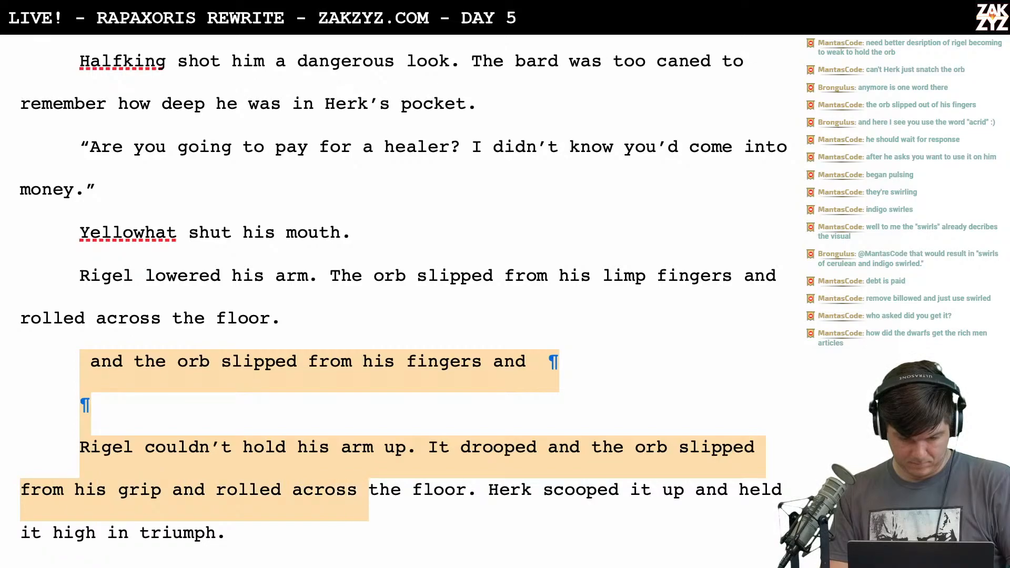
{"action": "key", "text": "shift+Right"}
{"action": "key", "text": "shift+Right"}
{"action": "key", "text": "shift+Right"}
{"action": "key", "text": "shift+Right"}
{"action": "key", "text": "shift+Right"}
{"action": "key", "text": "Delete"}
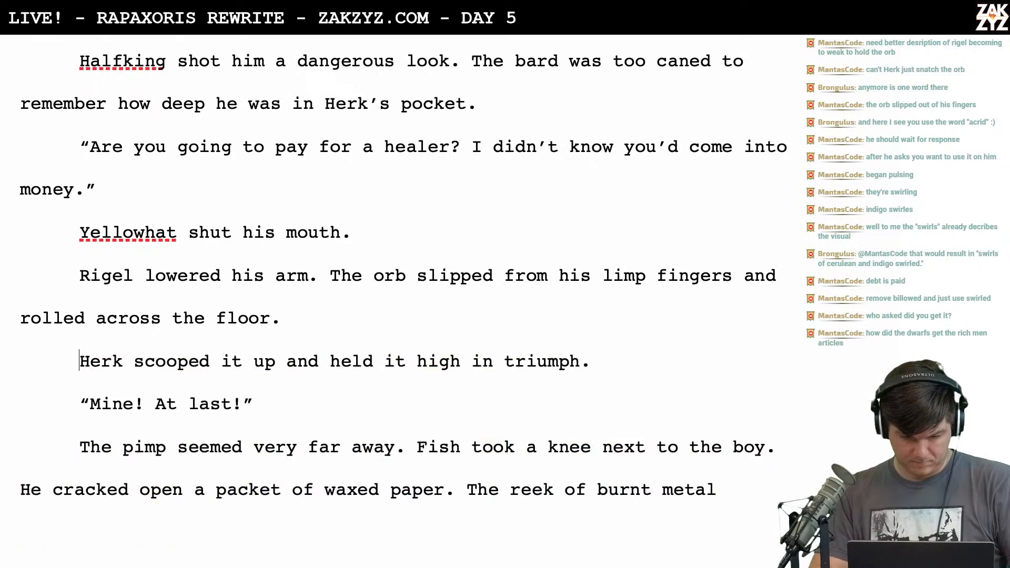
{"action": "key", "text": "BackSpace"}
{"action": "scroll", "coordinate": [318, 258], "scroll_direction": "down", "scroll_amount": 5}
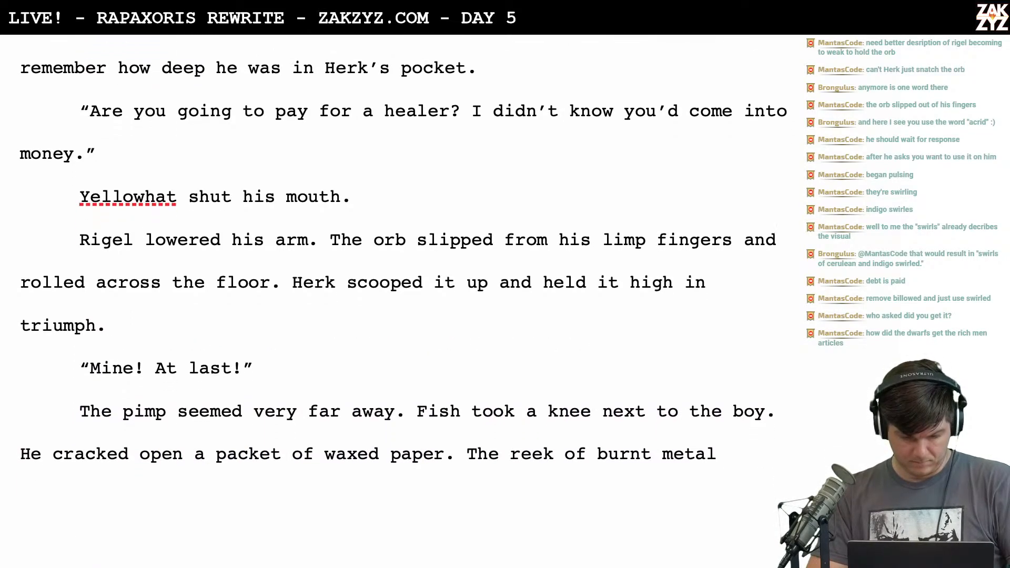
{"action": "scroll", "coordinate": [330, 248], "scroll_direction": "down", "scroll_amount": 3}
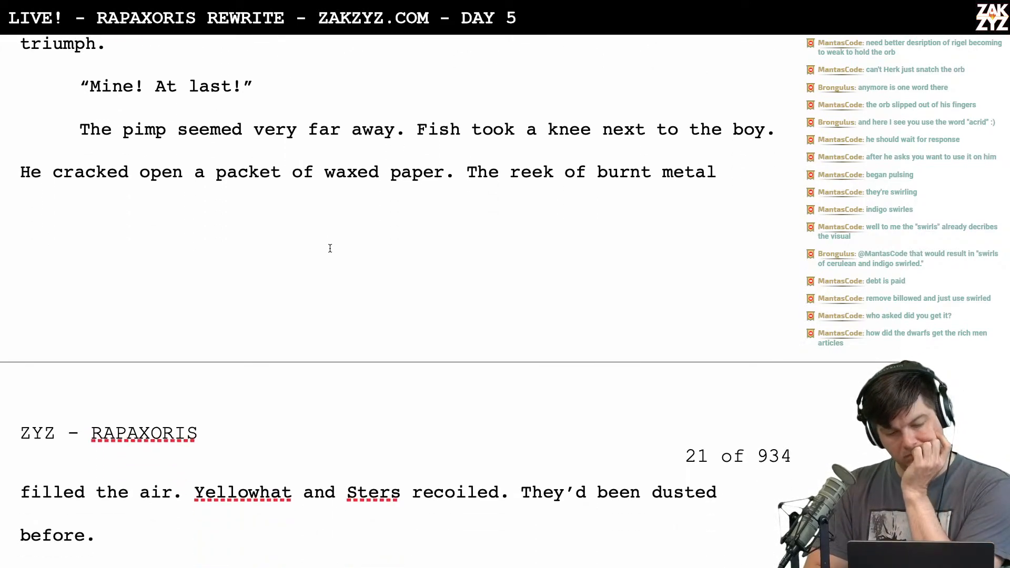
{"action": "scroll", "coordinate": [330, 248], "scroll_direction": "up", "scroll_amount": 5}
{"action": "scroll", "coordinate": [329, 248], "scroll_direction": "down", "scroll_amount": 6}
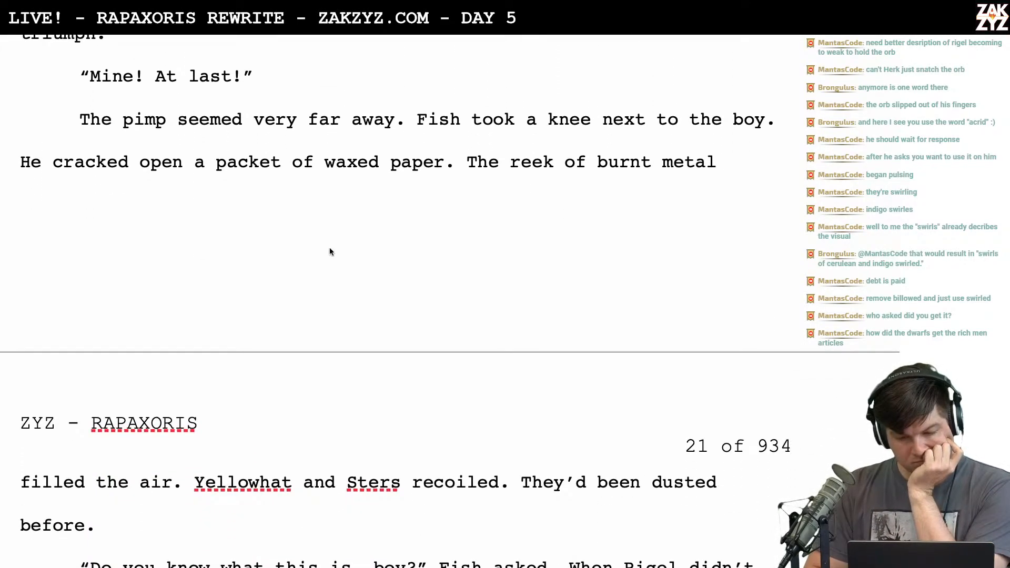
{"action": "scroll", "coordinate": [329, 252], "scroll_direction": "down", "scroll_amount": 3}
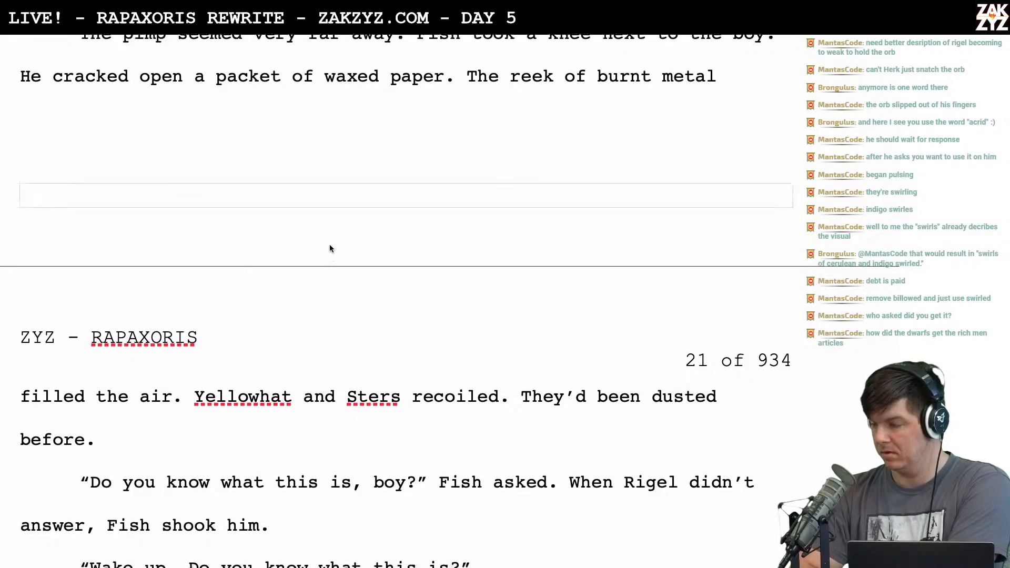
{"action": "scroll", "coordinate": [330, 245], "scroll_direction": "down", "scroll_amount": 2}
{"action": "left_click", "coordinate": [267, 296]}
{"action": "scroll", "coordinate": [397, 327], "scroll_direction": "down", "scroll_amount": 3}
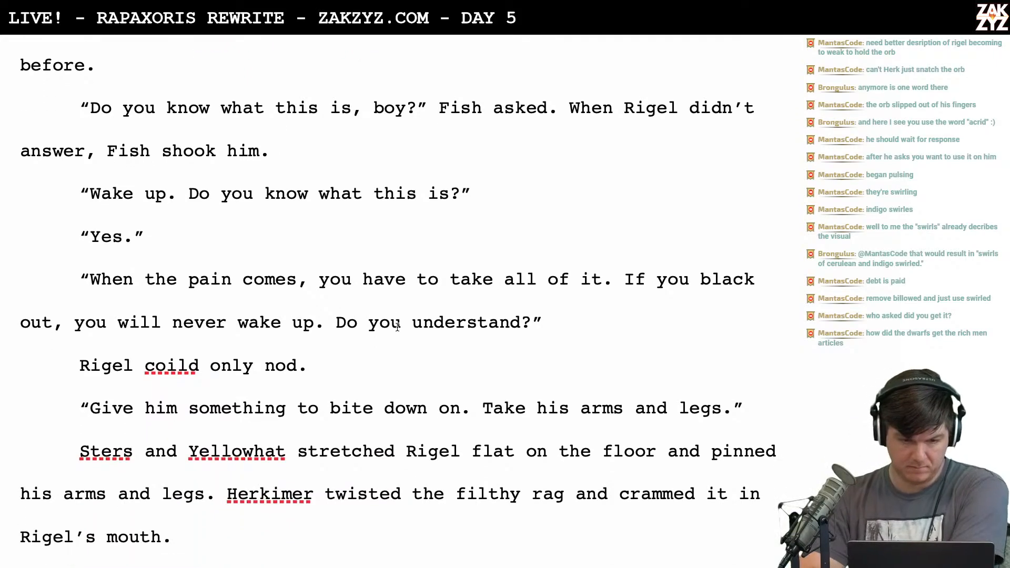
{"action": "key", "text": "BackSpace"}
{"action": "key", "text": "BackSpace"}
{"action": "key", "text": "BackSpace"}
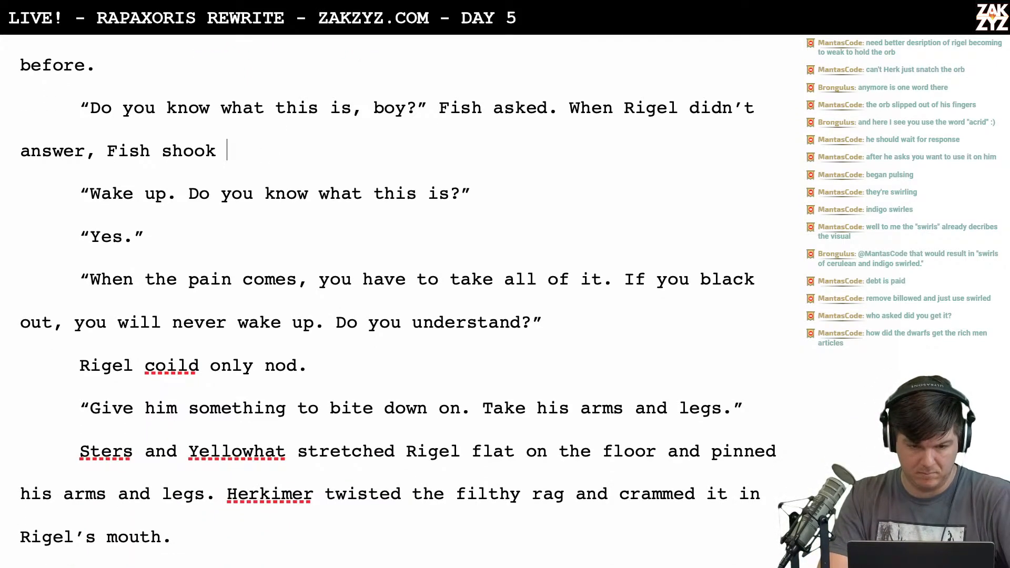
{"action": "type", "text": "im."}
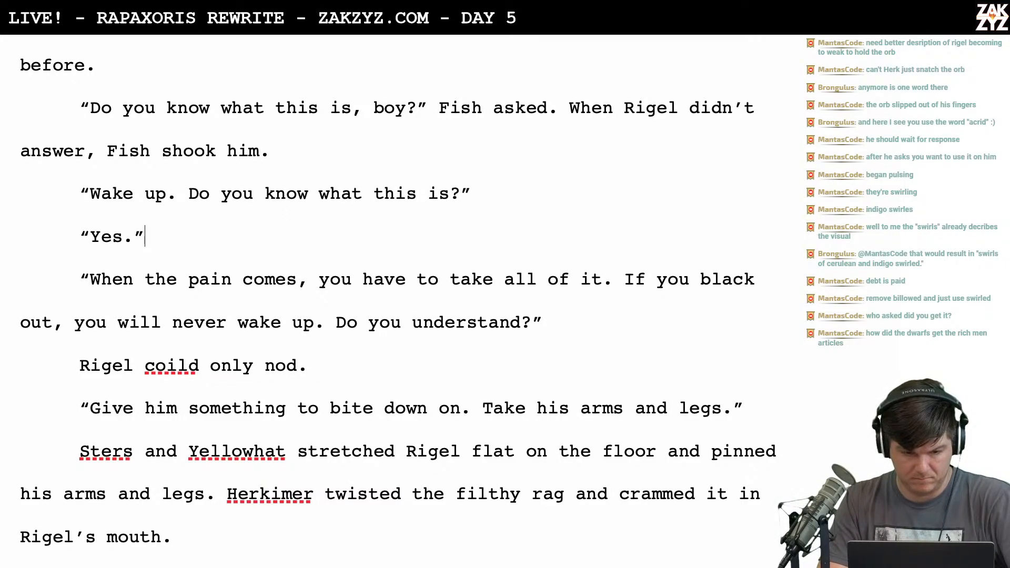
Add a dialogue tag to the one-word reply so it reads “Yes,” Rigel said
{"action": "key", "text": "Delete"}
{"action": "type", "text": ",” Rigel said"}
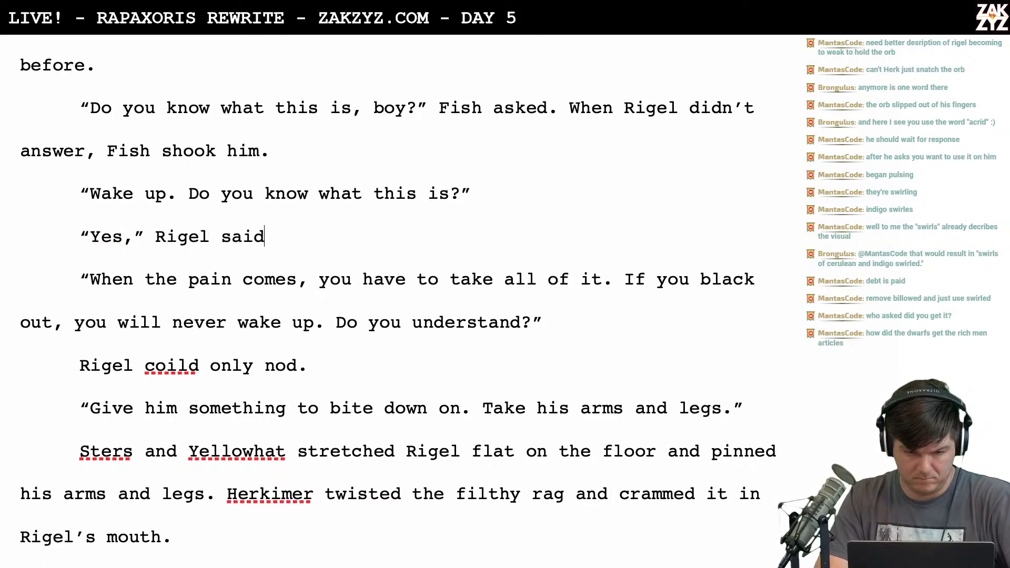
{"action": "key", "text": "BackSpace"}
{"action": "key", "text": "BackSpace"}
{"action": "key", "text": "BackSpace"}
{"action": "key", "text": "BackSpace"}
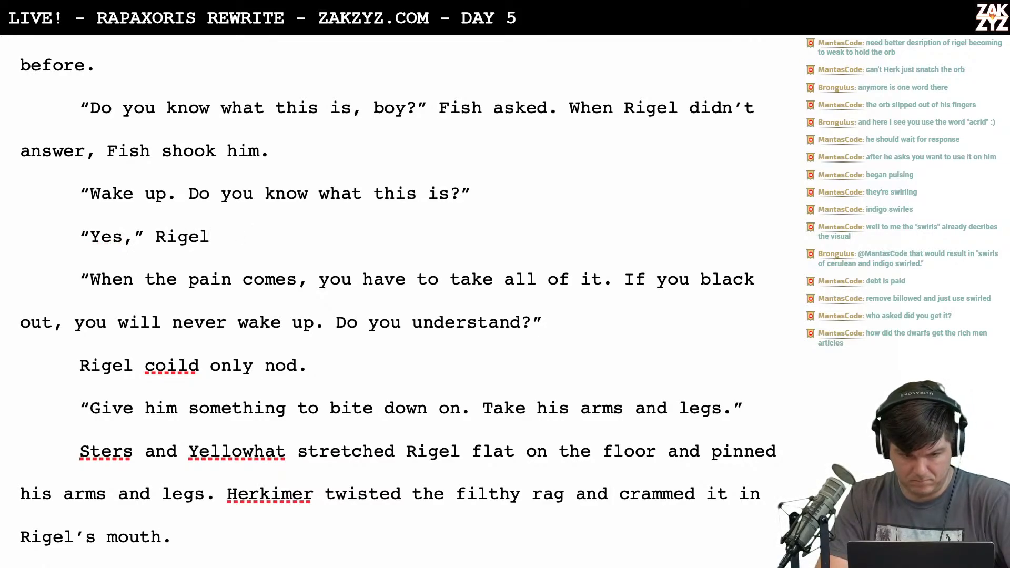
{"action": "type", "text": "said."}
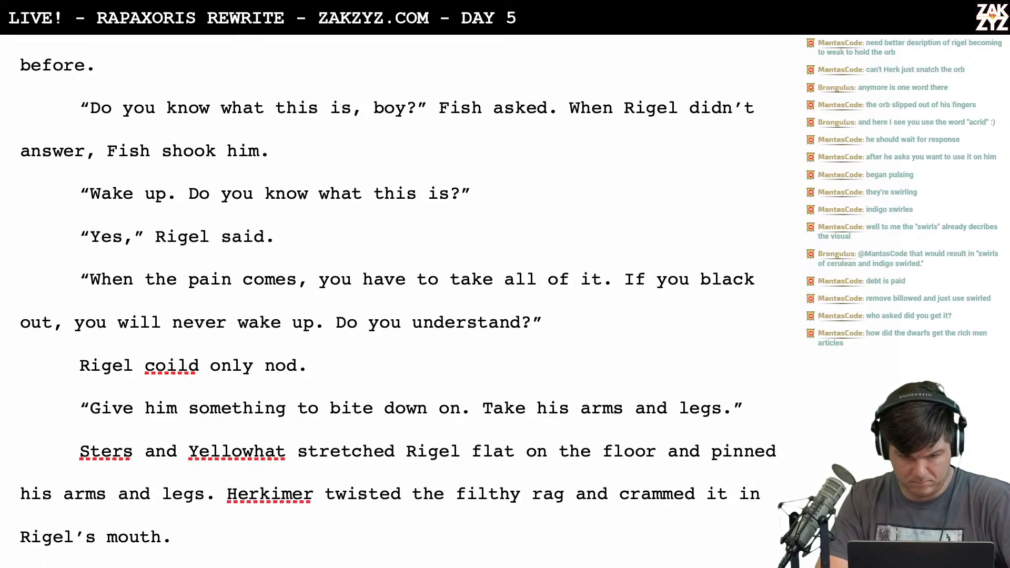
Reword the tag after “Yes,” by replacing "said" with "managed"
{"action": "key", "text": "BackSpace"}
{"action": "key", "text": "BackSpace"}
{"action": "key", "text": "BackSpace"}
{"action": "key", "text": "BackSpace"}
{"action": "key", "text": "BackSpace"}
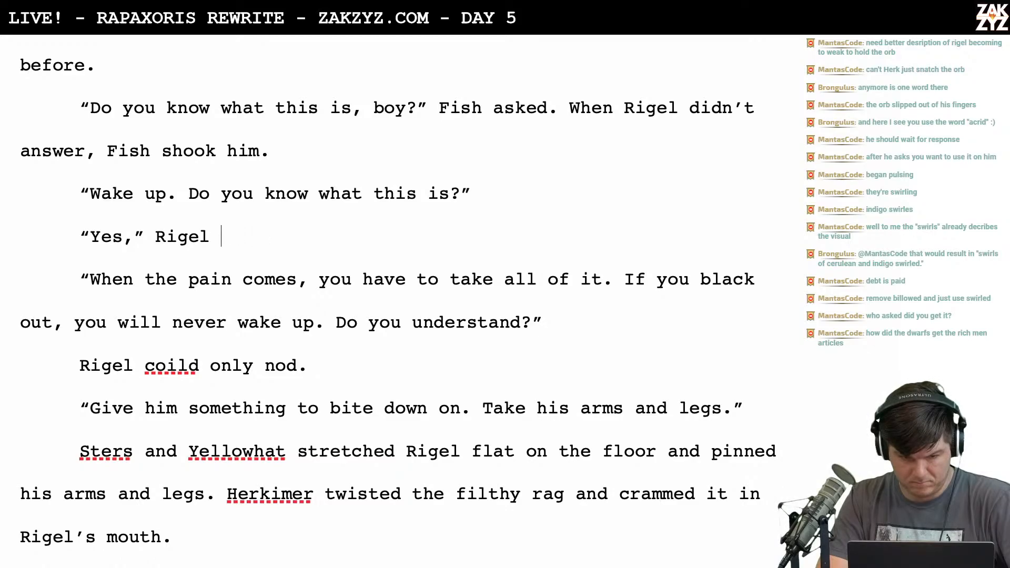
{"action": "type", "text": "groaned"}
{"action": "key", "text": "BackSpace"}
{"action": "key", "text": "BackSpace"}
{"action": "key", "text": "BackSpace"}
{"action": "key", "text": "BackSpace"}
{"action": "key", "text": "BackSpace"}
{"action": "key", "text": "BackSpace"}
{"action": "key", "text": "BackSpace"}
{"action": "type", "text": "h"}
{"action": "key", "text": "BackSpace"}
{"action": "key", "text": "BackSpace"}
{"action": "key", "text": "BackSpace"}
{"action": "key", "text": "BackSpace"}
{"action": "type", "text": "ge"}
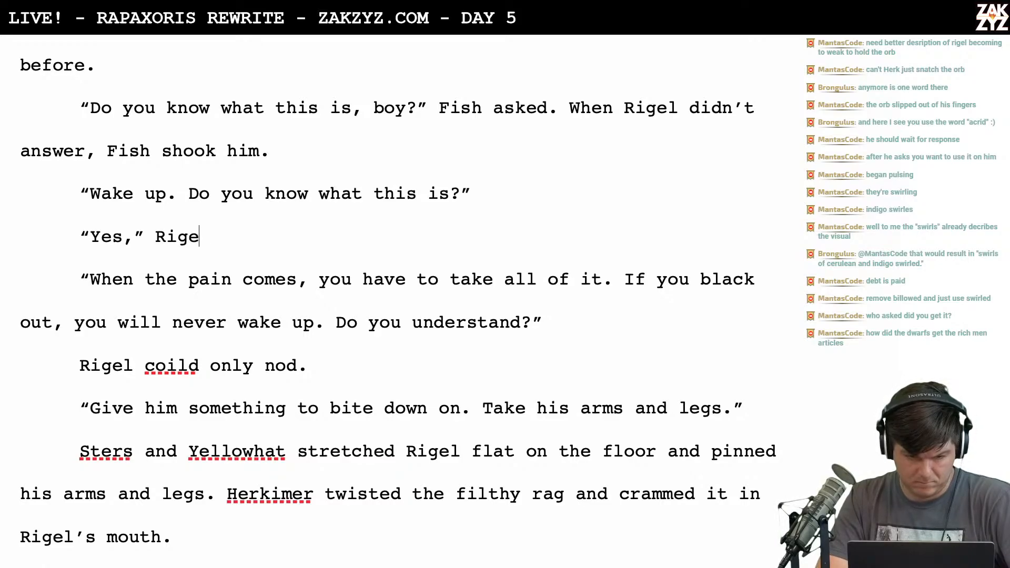
{"action": "type", "text": "l sa"}
{"action": "key", "text": "BackSpace"}
{"action": "key", "text": "BackSpace"}
{"action": "type", "text": "answ"}
{"action": "key", "text": "BackSpace"}
{"action": "key", "text": "BackSpace"}
{"action": "key", "text": "BackSpace"}
{"action": "key", "text": "BackSpace"}
{"action": "key", "text": "BackSpace"}
{"action": "key", "text": "BackSpace"}
{"action": "key", "text": "BackSpace"}
{"action": "key", "text": "BackSpace"}
{"action": "key", "text": "BackSpace"}
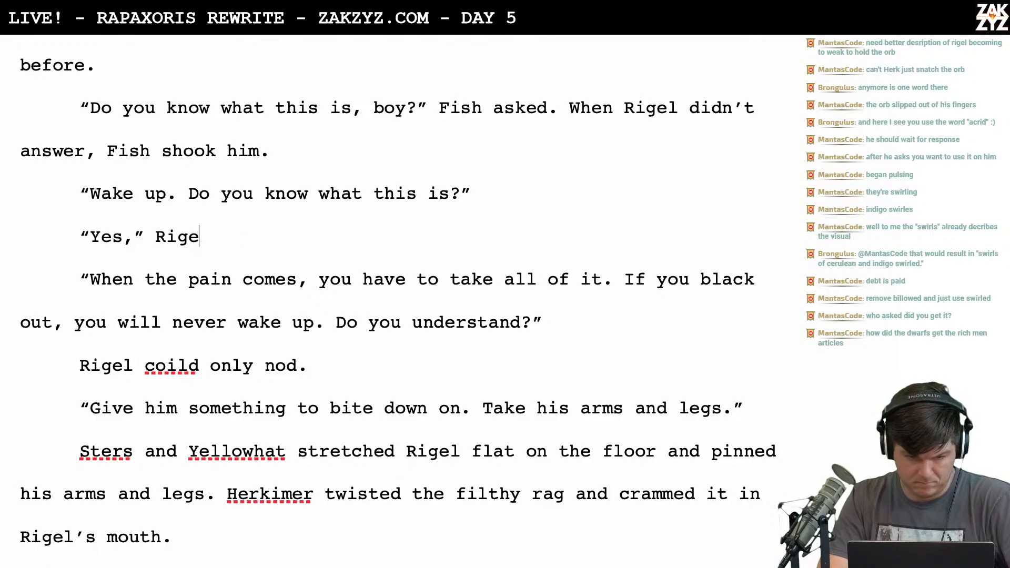
{"action": "type", "text": "igel "}
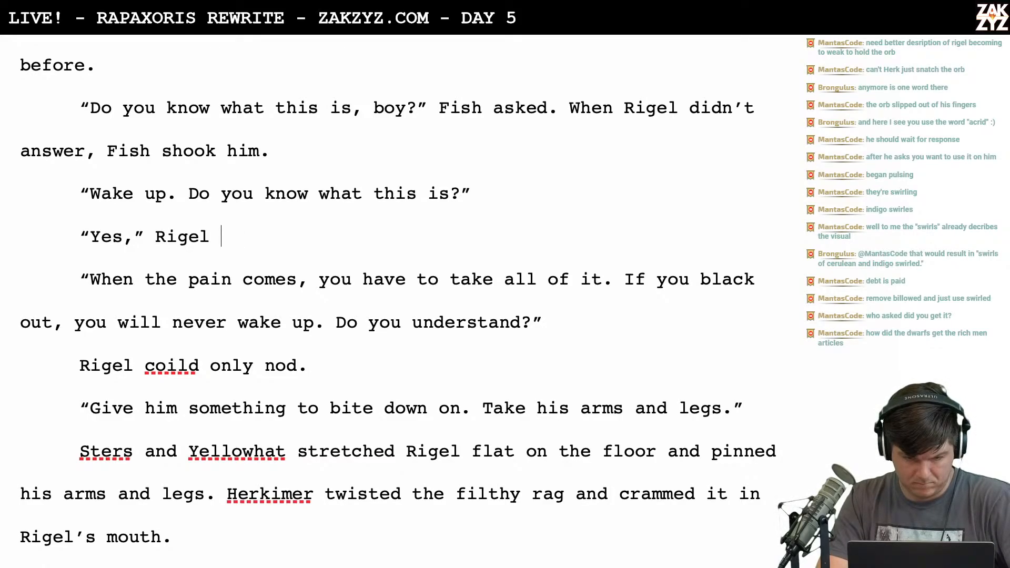
{"action": "type", "text": "managed."}
Correct the misspelled "coild" to "could" in the sentence about Rigel nodding
{"action": "key", "text": "Right"}
{"action": "key", "text": "Down"}
{"action": "key", "text": "Up"}
{"action": "key", "text": "Right"}
{"action": "key", "text": "Down"}
{"action": "key", "text": "Down"}
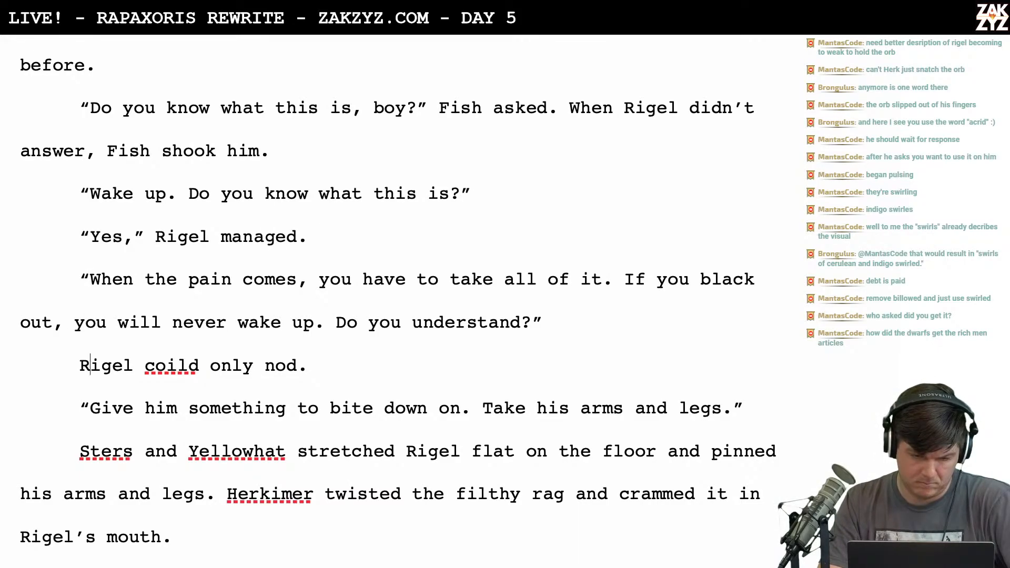
{"action": "key", "text": "BackSpace"}
{"action": "type", "text": "u"}
{"action": "scroll", "coordinate": [368, 272], "scroll_direction": "down", "scroll_amount": 1}
{"action": "scroll", "coordinate": [368, 271], "scroll_direction": "up", "scroll_amount": 1}
{"action": "left_click", "coordinate": [558, 103]}
{"action": "key", "text": "BackSpace"}
{"action": "key", "text": "BackSpace"}
{"action": "key", "text": "BackSpace"}
{"action": "key", "text": "BackSpace"}
{"action": "key", "text": "BackSpace"}
{"action": "key", "text": "BackSpace"}
{"action": "key", "text": "BackSpace"}
{"action": "key", "text": "BackSpace"}
{"action": "key", "text": "BackSpace"}
{"action": "key", "text": "BackSpace"}
{"action": "key", "text": "BackSpace"}
{"action": "type", "text": "="}
{"action": "key", "text": "BackSpace"}
{"action": "key", "text": "BackSpace"}
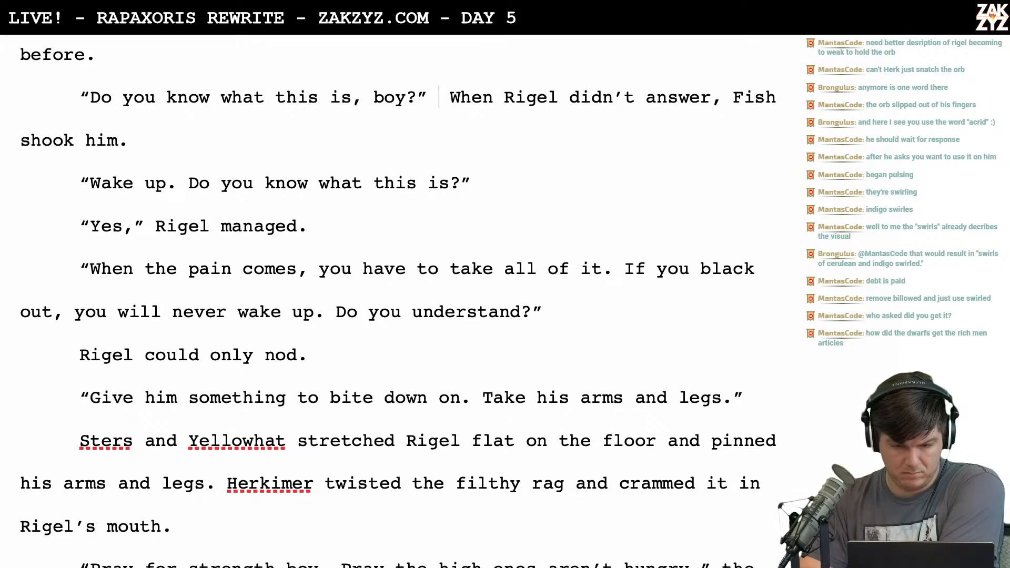
{"action": "scroll", "coordinate": [398, 305], "scroll_direction": "up", "scroll_amount": 2}
{"action": "scroll", "coordinate": [397, 304], "scroll_direction": "down", "scroll_amount": 2}
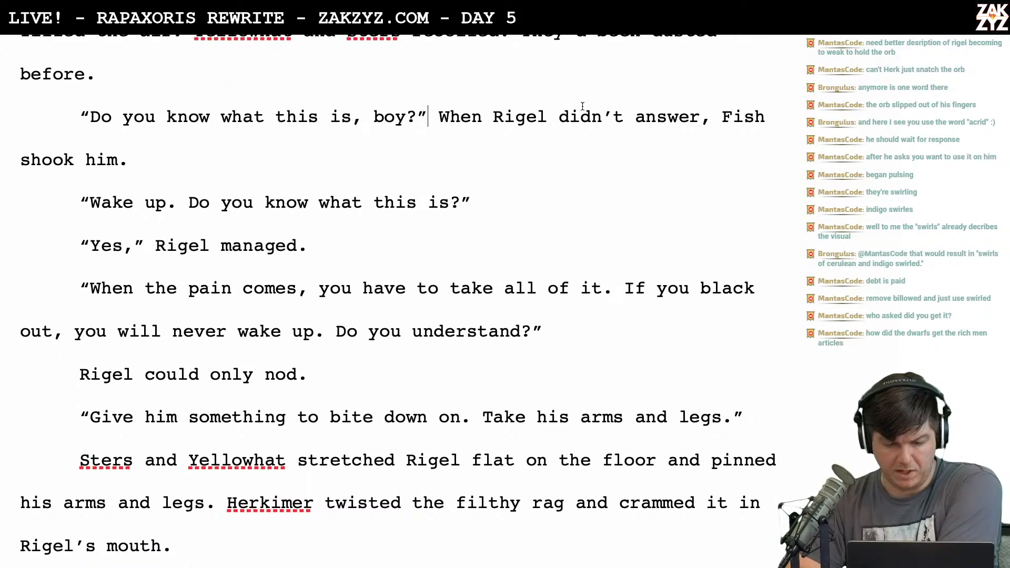
{"action": "scroll", "coordinate": [463, 237], "scroll_direction": "down", "scroll_amount": 1}
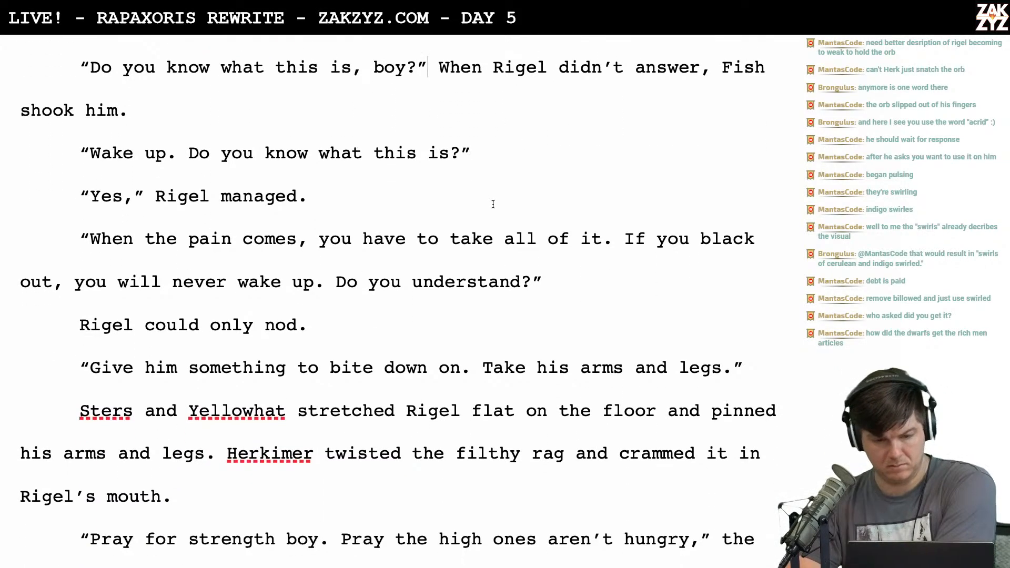
{"action": "type", "text": "Fish asked."}
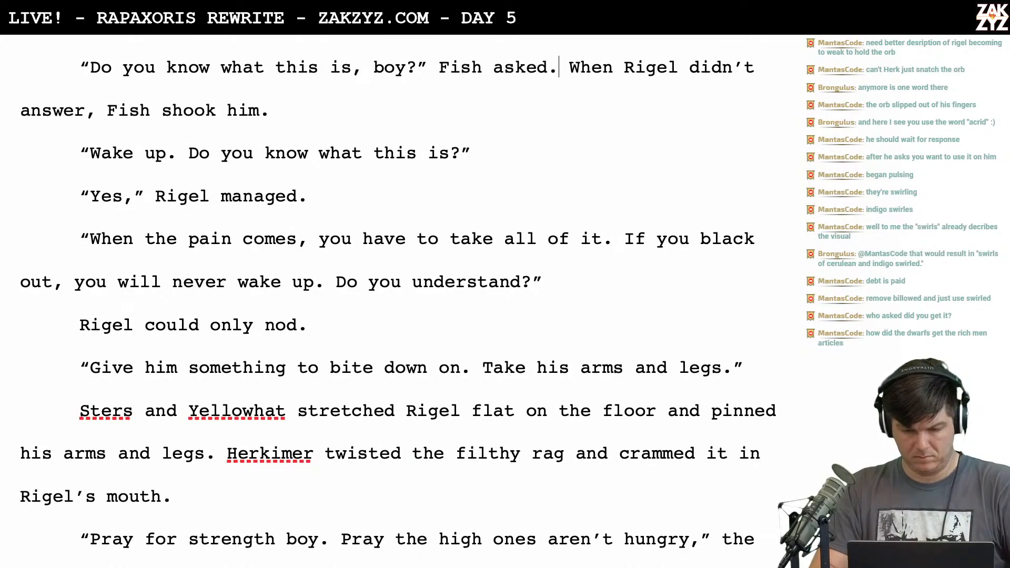
{"action": "scroll", "coordinate": [398, 305], "scroll_direction": "down", "scroll_amount": 1}
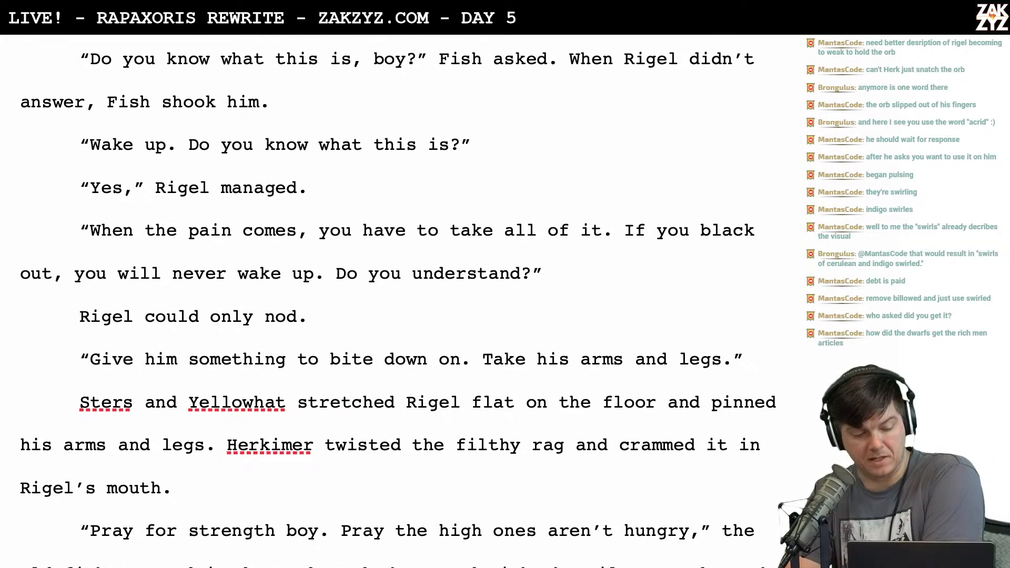
Insert "won't wake up." after "If you black out, you" in the warning about the pain
{"action": "scroll", "coordinate": [425, 173], "scroll_direction": "down", "scroll_amount": 1}
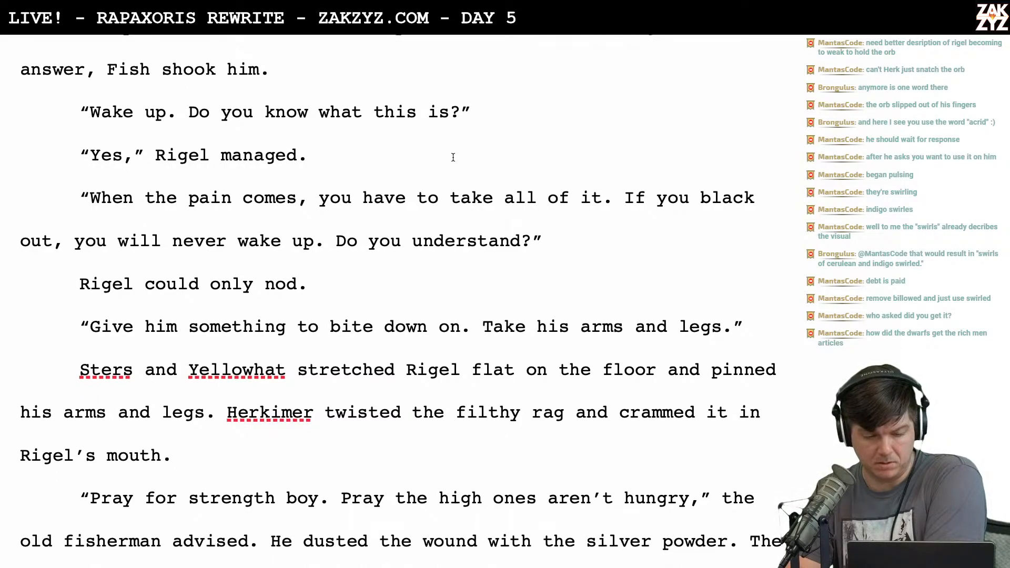
{"action": "scroll", "coordinate": [453, 157], "scroll_direction": "down", "scroll_amount": 1}
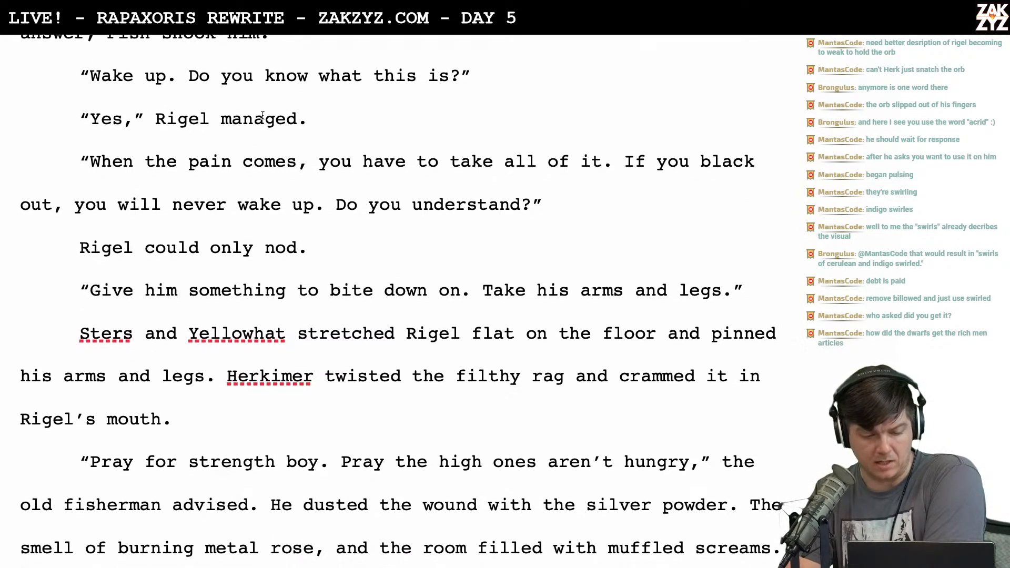
{"action": "scroll", "coordinate": [263, 116], "scroll_direction": "down", "scroll_amount": 2}
{"action": "scroll", "coordinate": [328, 149], "scroll_direction": "down", "scroll_amount": 1}
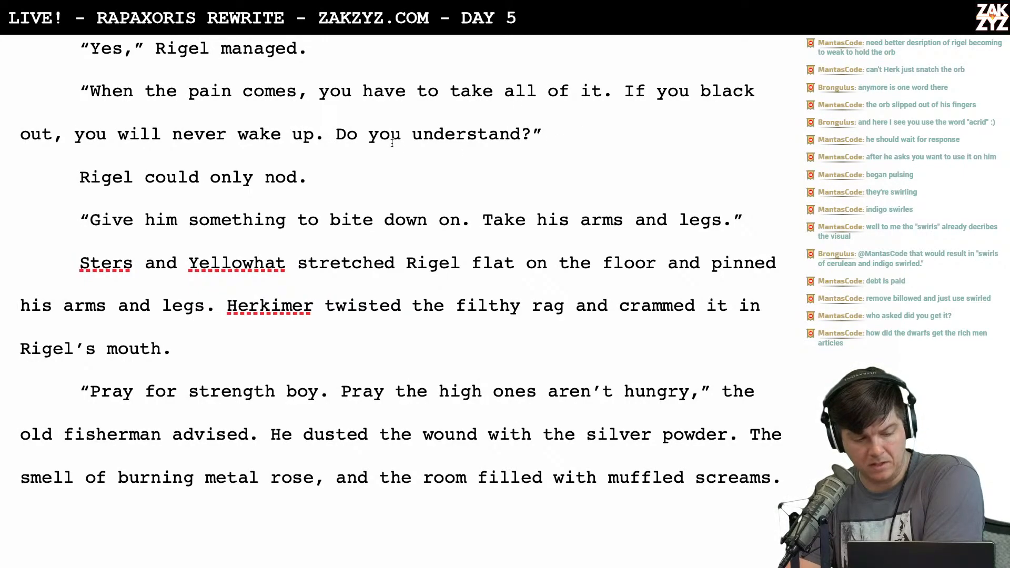
{"action": "scroll", "coordinate": [371, 187], "scroll_direction": "down", "scroll_amount": 1}
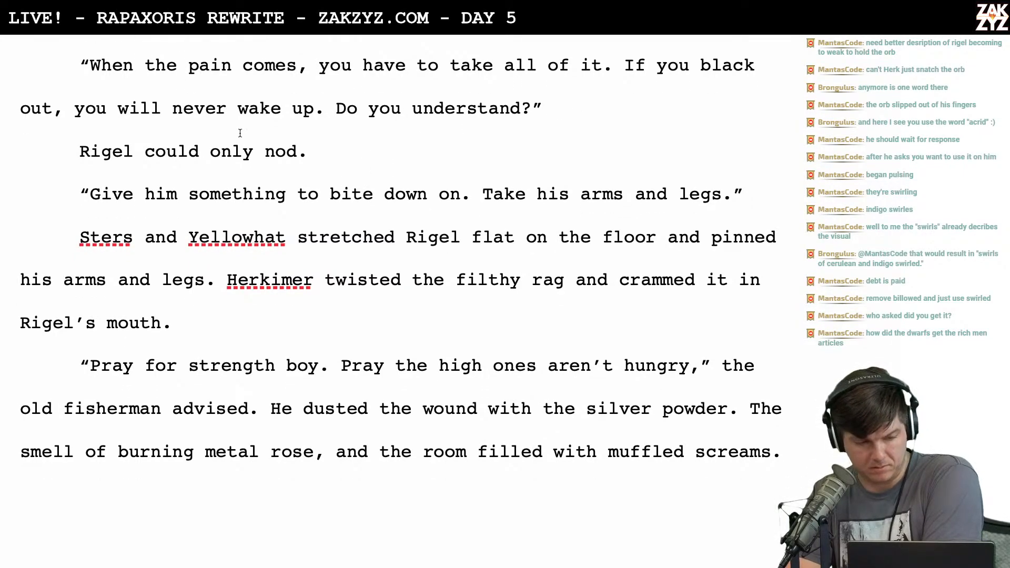
{"action": "key", "text": "Left"}
{"action": "key", "text": "Left"}
{"action": "key", "text": "Left"}
{"action": "key", "text": "Left"}
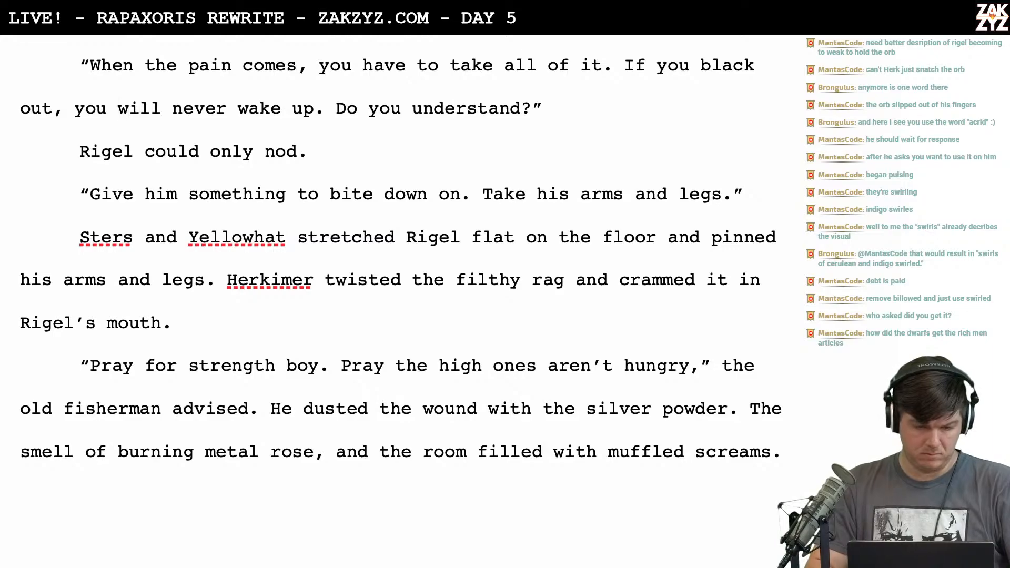
{"action": "type", "text": "won;'t"}
{"action": "key", "text": "BackSpace"}
{"action": "key", "text": "BackSpace"}
{"action": "key", "text": "BackSpace"}
{"action": "key", "text": "BackSpace"}
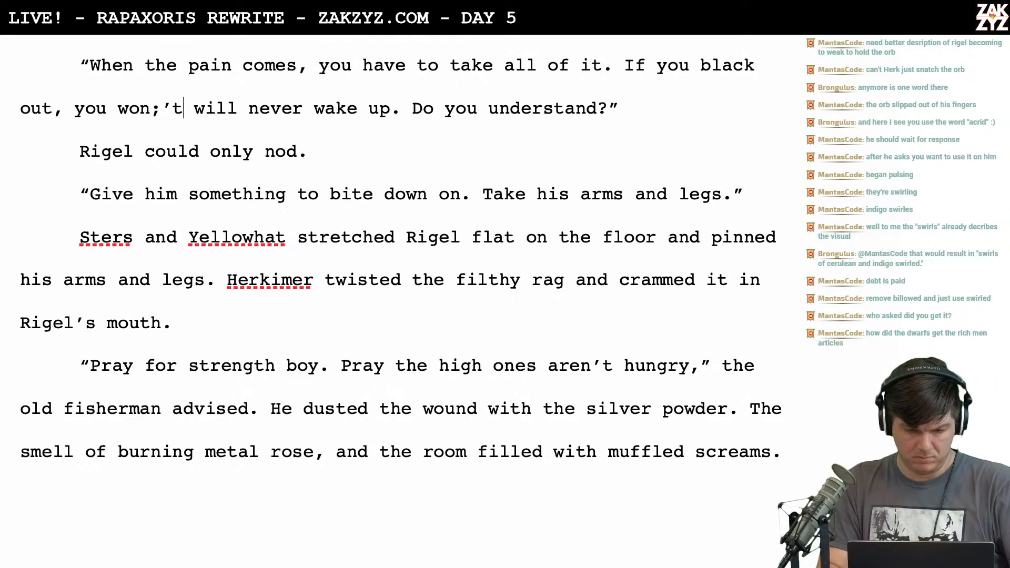
{"action": "type", "text": "'t wake "}
{"action": "type", "text": "up."}
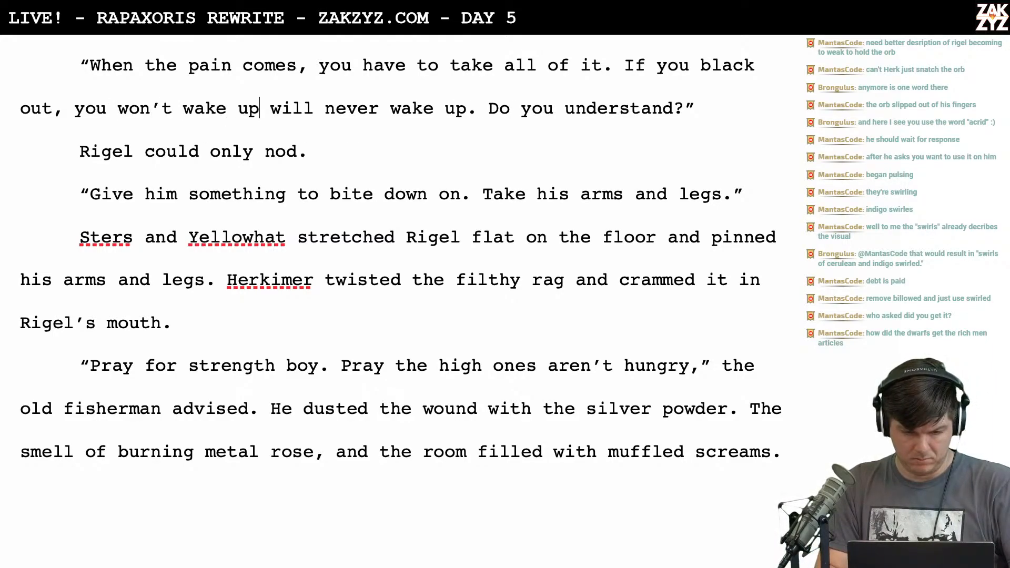
Delete the leftover "will never wake up." so that "Do you understand?" directly follows the new wording
{"action": "key", "text": "shift+Right"}
{"action": "key", "text": "shift+Right"}
{"action": "key", "text": "shift+Right"}
{"action": "key", "text": "shift+Right"}
{"action": "key", "text": "shift+Right"}
{"action": "key", "text": "shift+Right"}
{"action": "key", "text": "shift+Right"}
{"action": "key", "text": "shift+Right"}
{"action": "key", "text": "shift+Right"}
{"action": "key", "text": "shift+Right"}
{"action": "key", "text": "shift+Right"}
{"action": "key", "text": "shift+Right"}
{"action": "key", "text": "shift+Right"}
{"action": "key", "text": "shift+Right"}
{"action": "key", "text": "shift+Right"}
{"action": "key", "text": "shift+Right"}
{"action": "key", "text": "shift+Right"}
{"action": "key", "text": "shift+Right"}
{"action": "key", "text": "shift+Right"}
{"action": "key", "text": "shift+Right"}
{"action": "key", "text": "shift+Right"}
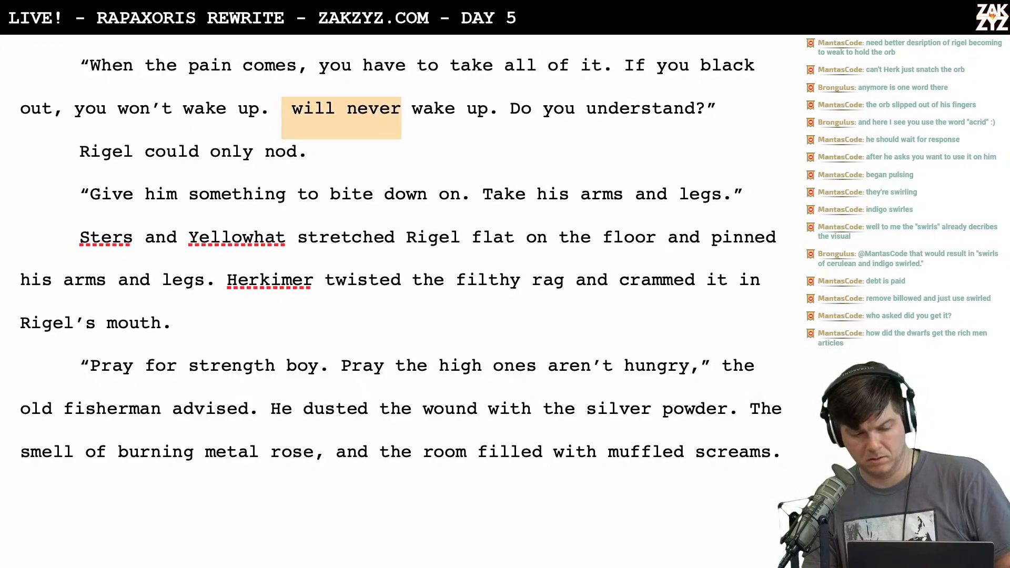
{"action": "key", "text": "BackSpace"}
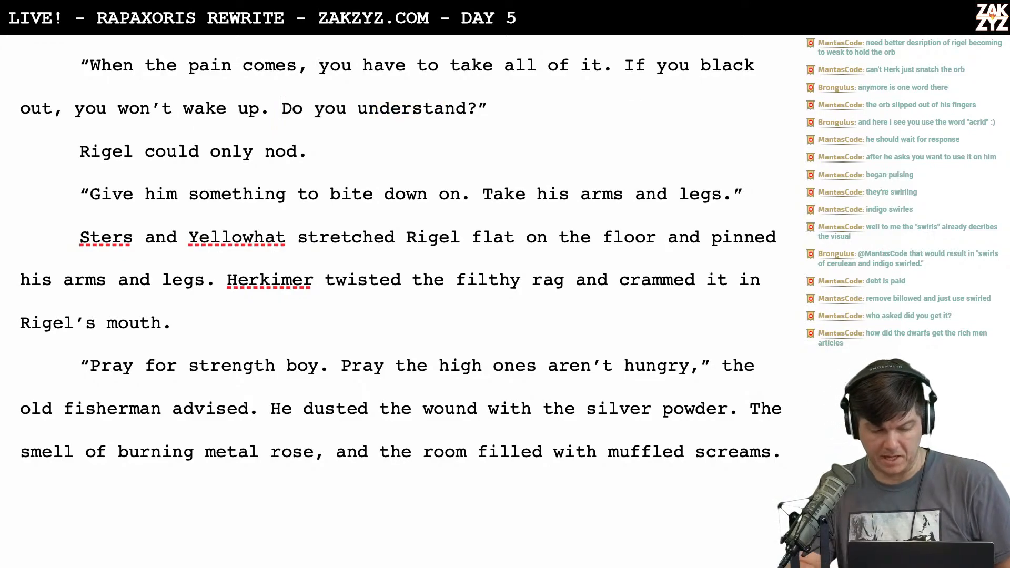
Remove the word "filthy" so the sentence reads "Herkimer twisted the rag and crammed it in Rigel's mouth."
{"action": "scroll", "coordinate": [173, 77], "scroll_direction": "down", "scroll_amount": 1}
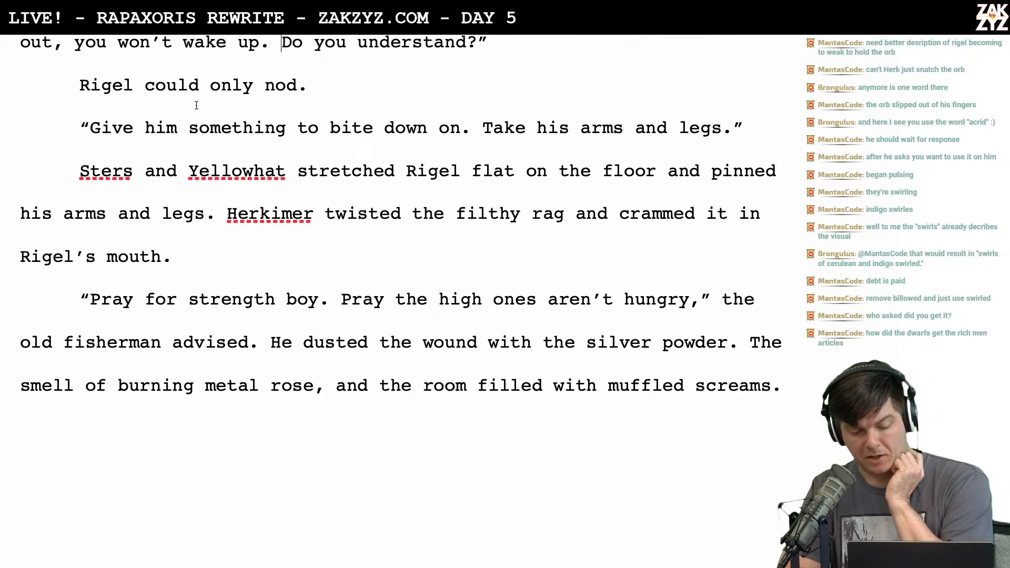
{"action": "scroll", "coordinate": [192, 127], "scroll_direction": "down", "scroll_amount": 1}
{"action": "scroll", "coordinate": [287, 137], "scroll_direction": "down", "scroll_amount": 1}
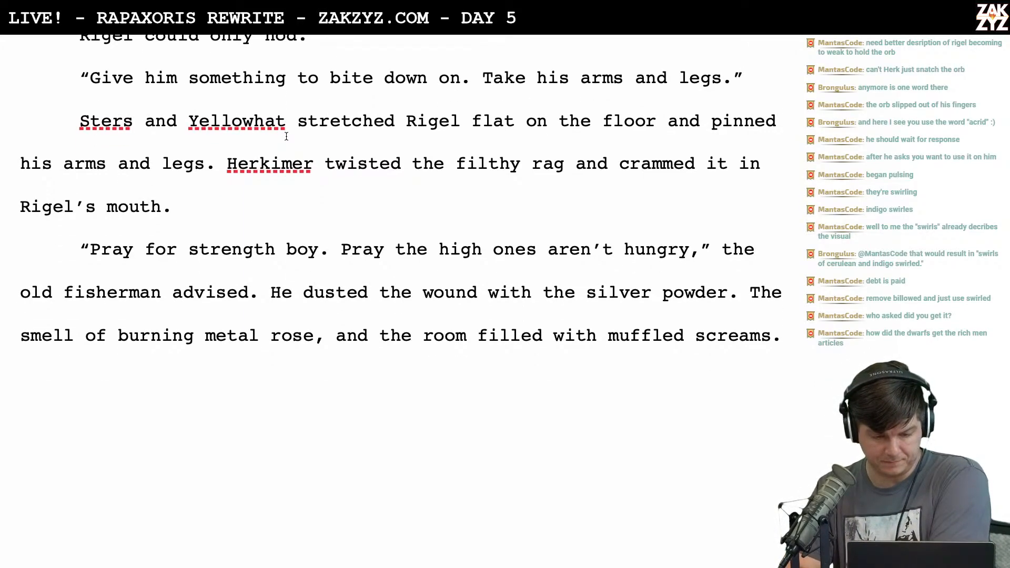
{"action": "scroll", "coordinate": [404, 157], "scroll_direction": "down", "scroll_amount": 1}
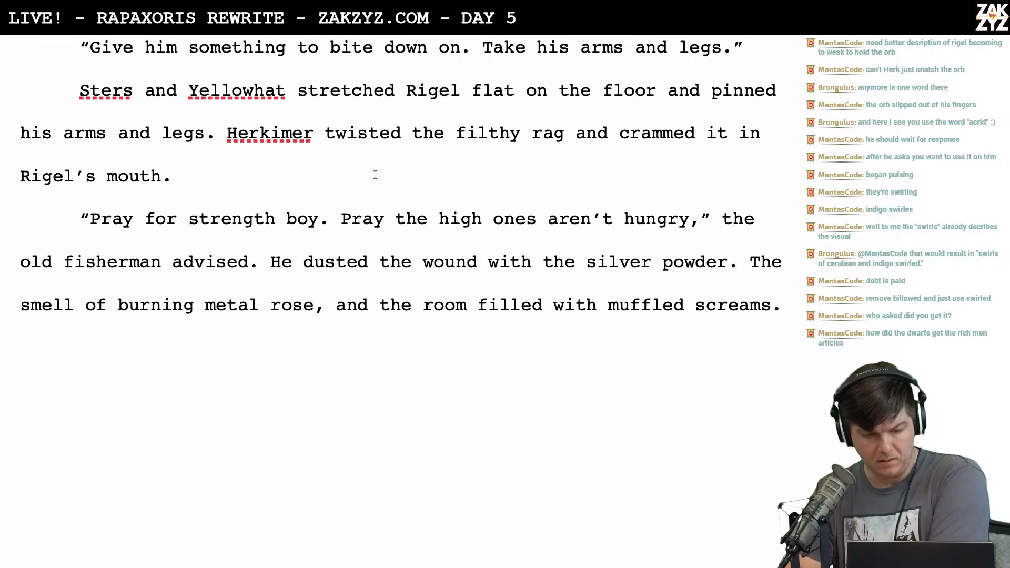
{"action": "scroll", "coordinate": [375, 175], "scroll_direction": "down", "scroll_amount": 1}
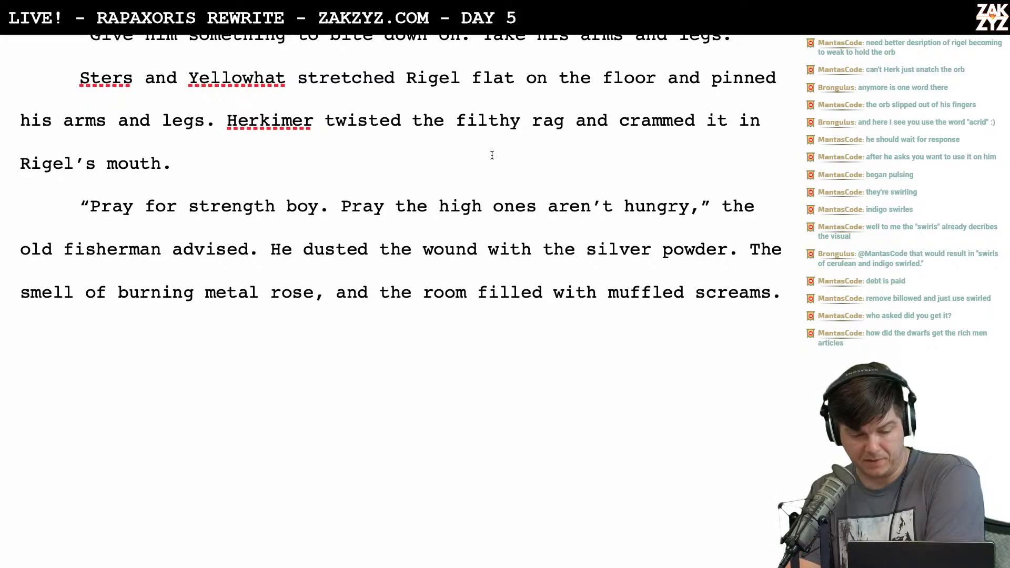
{"action": "left_click", "coordinate": [447, 140]}
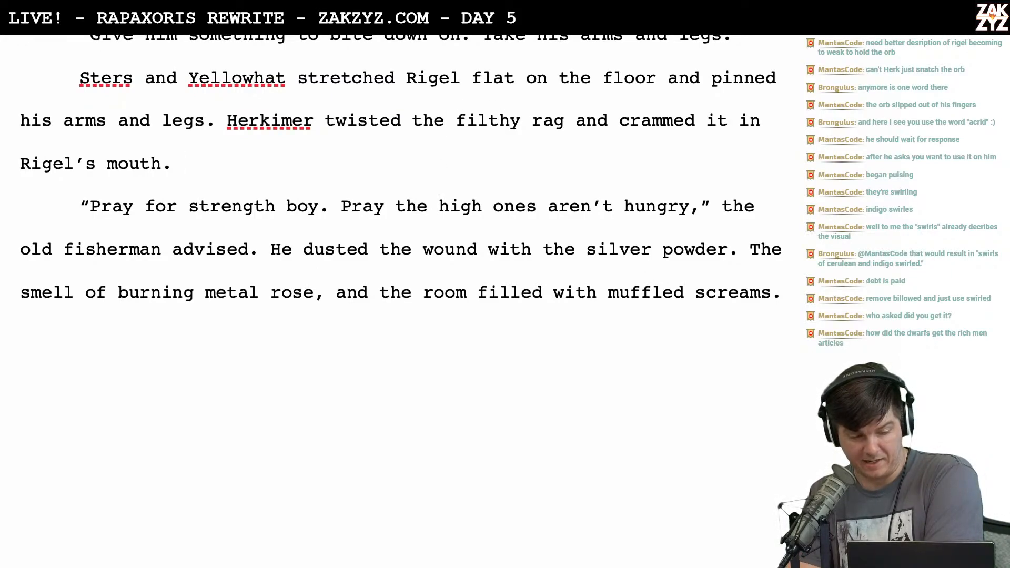
{"action": "scroll", "coordinate": [439, 175], "scroll_direction": "down", "scroll_amount": 1}
{"action": "scroll", "coordinate": [427, 106], "scroll_direction": "down", "scroll_amount": 1}
{"action": "scroll", "coordinate": [427, 105], "scroll_direction": "up", "scroll_amount": 2}
{"action": "scroll", "coordinate": [426, 106], "scroll_direction": "up", "scroll_amount": 1}
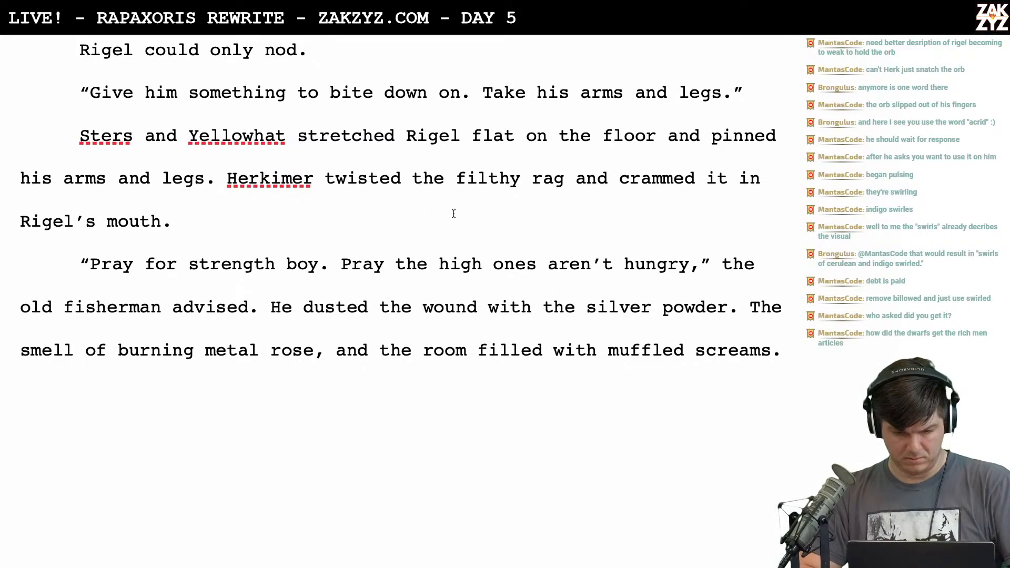
{"action": "left_click_drag", "start_coordinate": [412, 182], "coordinate": [523, 185]}
{"action": "key", "text": "BackSpace"}
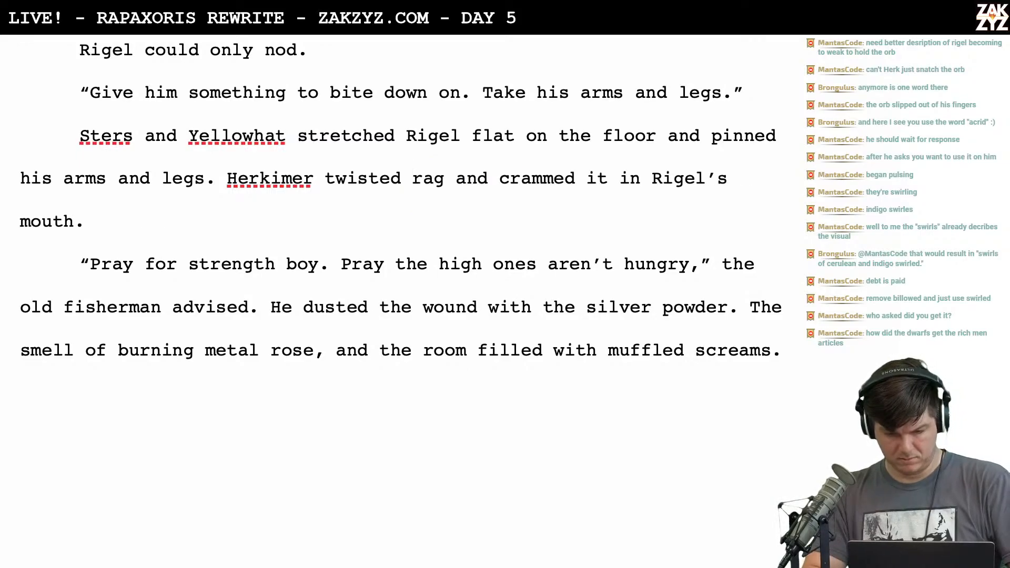
{"action": "type", "text": "the"}
Break the sentence before "crammed" and write "made Rigel bite down on it." after "twisted the rag and"
{"action": "scroll", "coordinate": [400, 211], "scroll_direction": "down", "scroll_amount": 1}
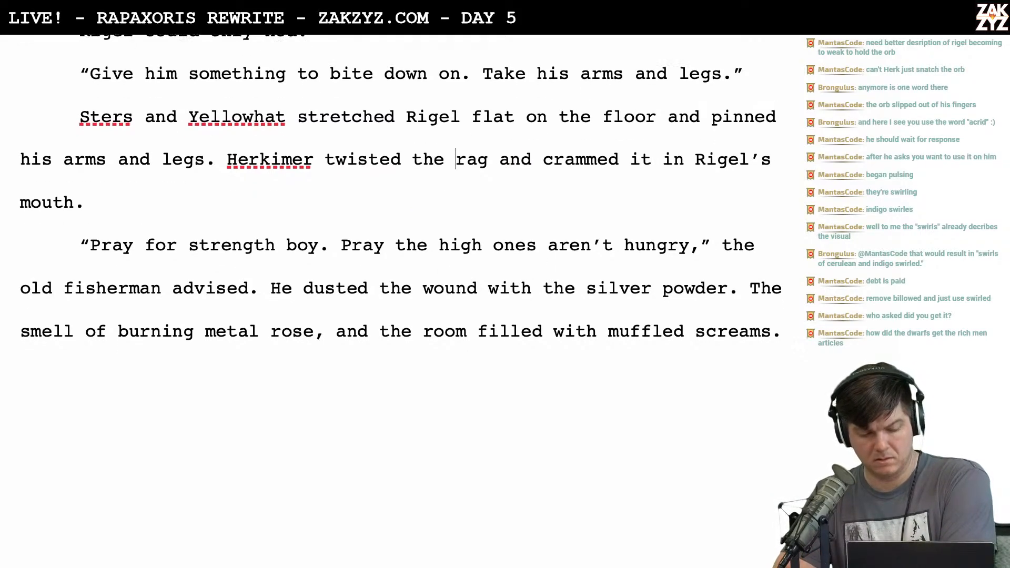
{"action": "scroll", "coordinate": [466, 201], "scroll_direction": "down", "scroll_amount": 1}
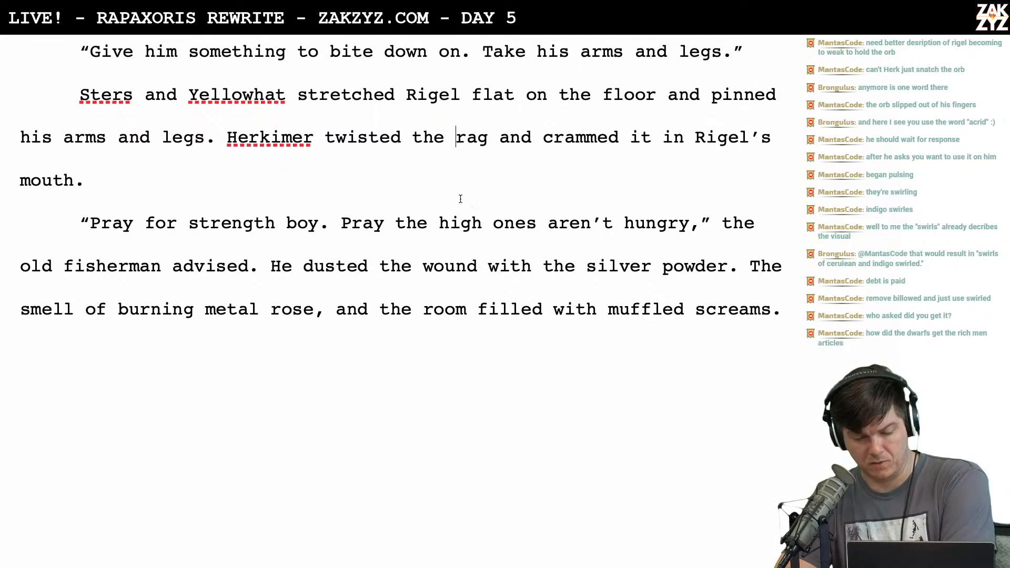
{"action": "scroll", "coordinate": [372, 143], "scroll_direction": "down", "scroll_amount": 1}
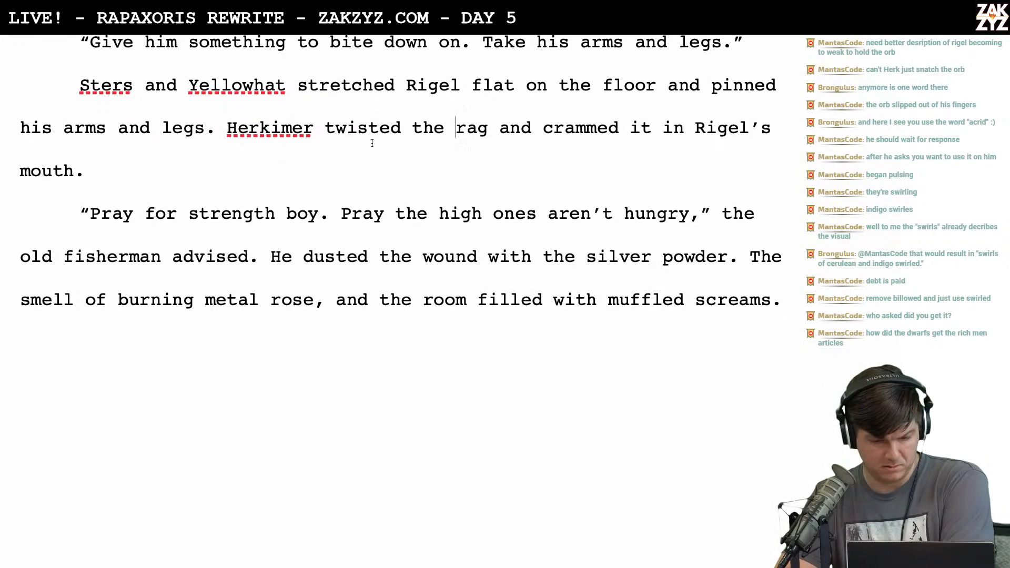
{"action": "scroll", "coordinate": [400, 142], "scroll_direction": "down", "scroll_amount": 1}
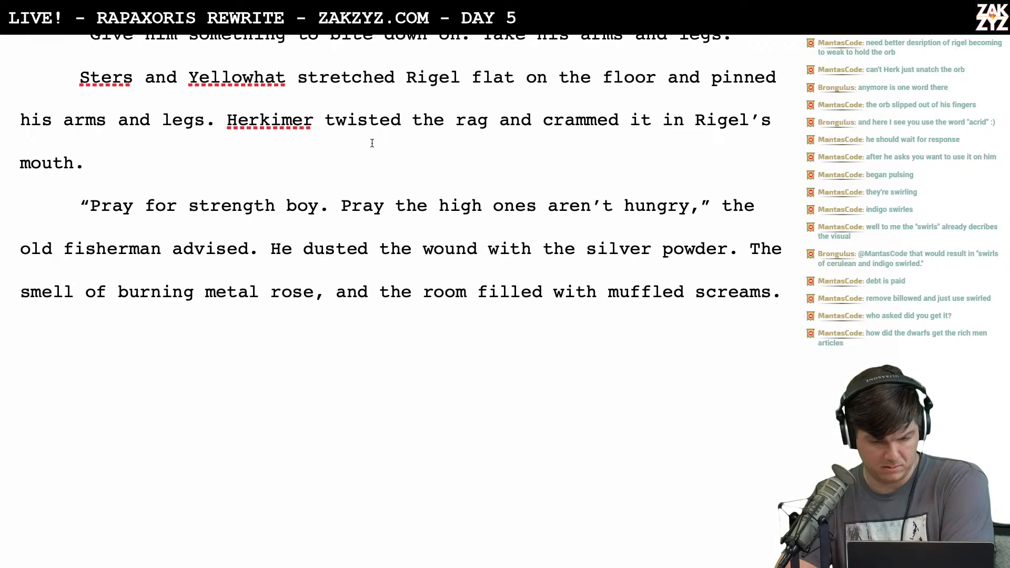
{"action": "left_click", "coordinate": [544, 120]}
{"action": "key", "text": "Return"}
{"action": "key", "text": "Left"}
{"action": "type", "text": "made rigel"}
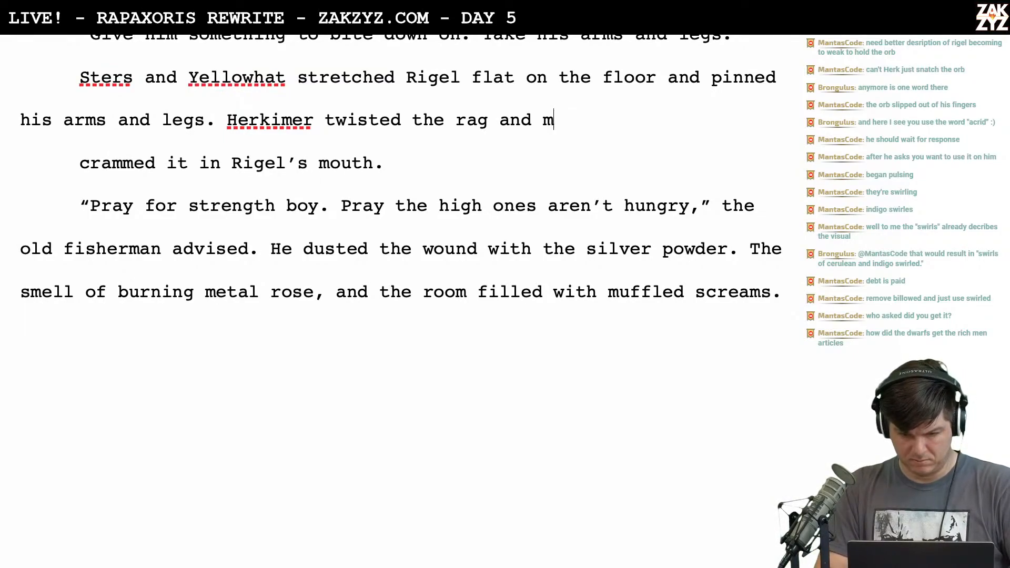
{"action": "key", "text": "BackSpace"}
{"action": "key", "text": "BackSpace"}
{"action": "key", "text": "BackSpace"}
{"action": "key", "text": "BackSpace"}
{"action": "key", "text": "BackSpace"}
{"action": "type", "text": "Rigel bite d"}
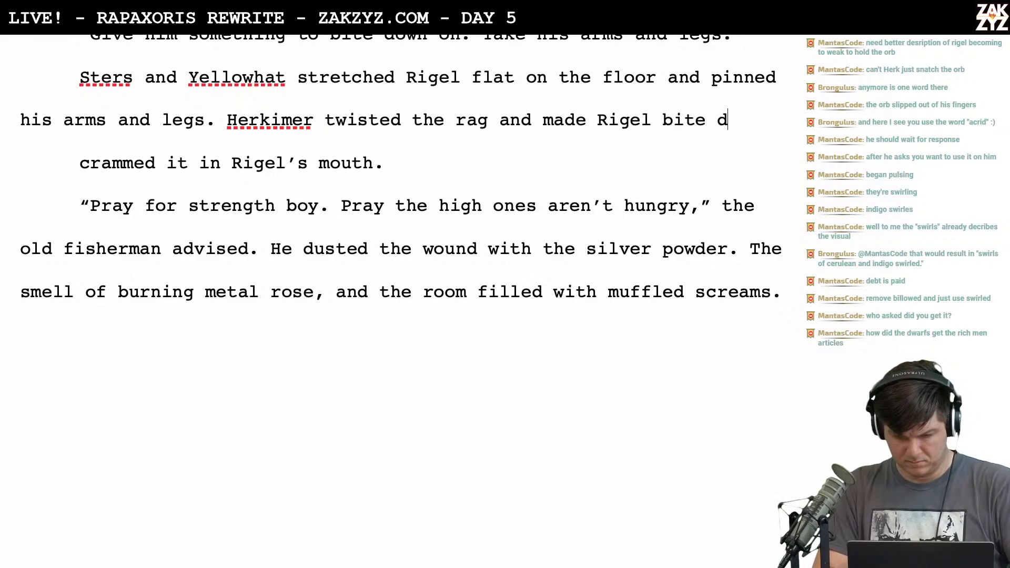
{"action": "type", "text": "own on it.\""}
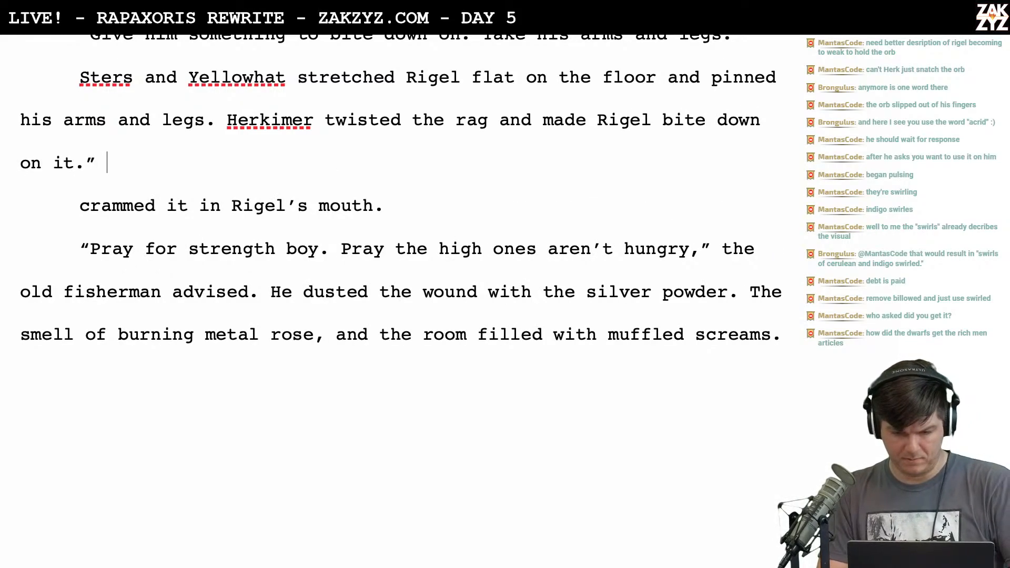
Delete the leftover "crammed it in Rigel's mouth." and the stray closing quote after "on it.", keeping "Pray for strength" as its own paragraph
{"action": "key", "text": "shift+Down"}
{"action": "key", "text": "shift+Down"}
{"action": "key", "text": "shift+Left"}
{"action": "key", "text": "shift+Left"}
{"action": "key", "text": "shift+Left"}
{"action": "key", "text": "Delete"}
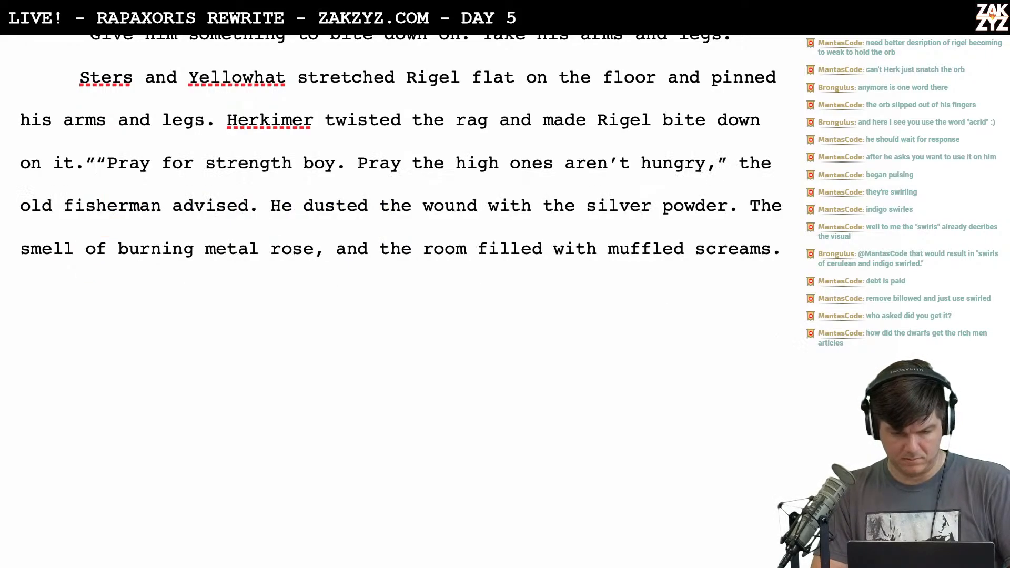
{"action": "key", "text": "Return"}
{"action": "scroll", "coordinate": [401, 168], "scroll_direction": "down", "scroll_amount": 1}
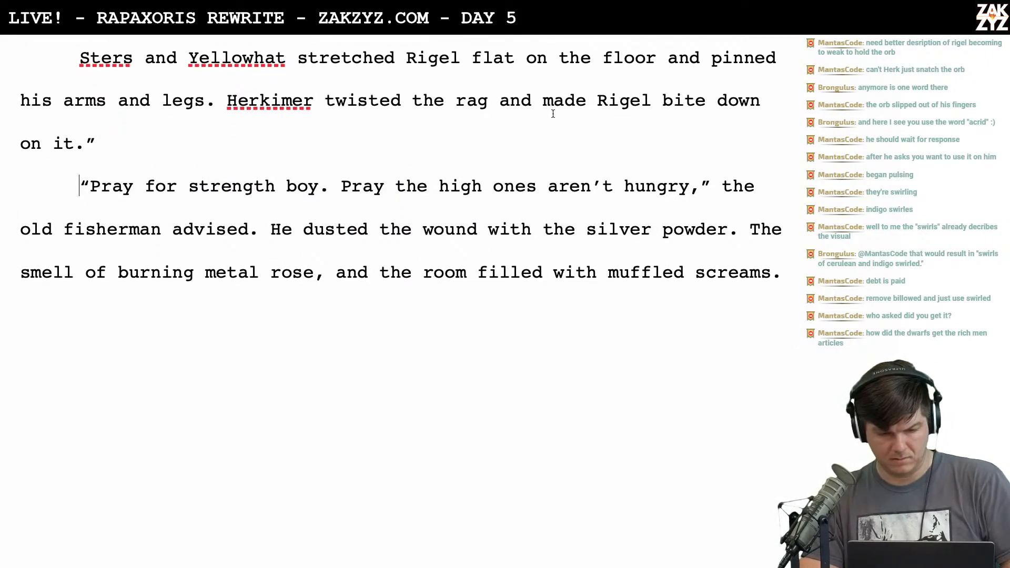
{"action": "left_click", "coordinate": [232, 150]}
{"action": "key", "text": "BackSpace"}
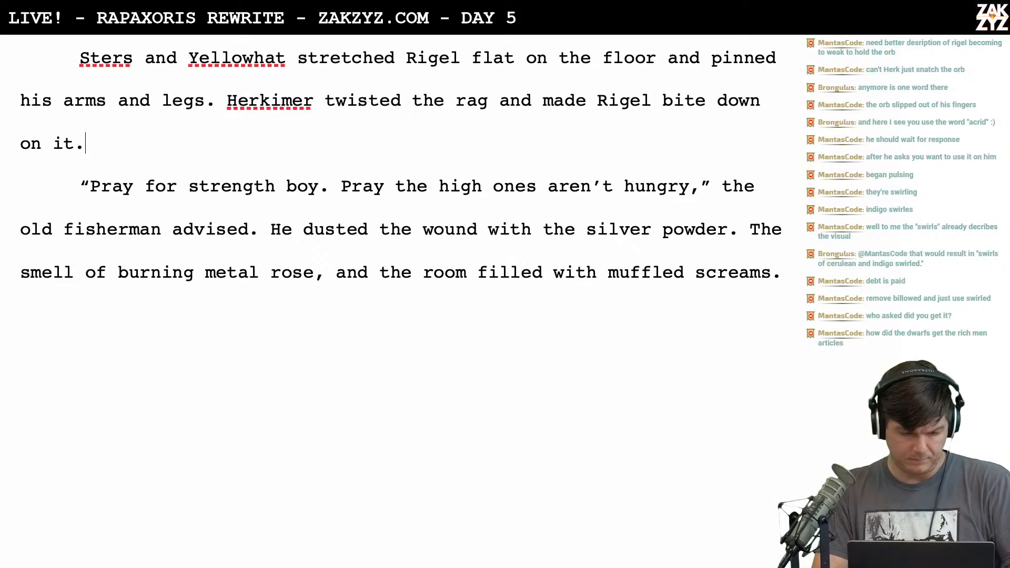
Shorten the name "Herkimer" to "Herk" in the sentence about twisting the rag
{"action": "left_click", "coordinate": [311, 102]}
{"action": "key", "text": "BackSpace"}
{"action": "key", "text": "BackSpace"}
{"action": "key", "text": "BackSpace"}
{"action": "key", "text": "BackSpace"}
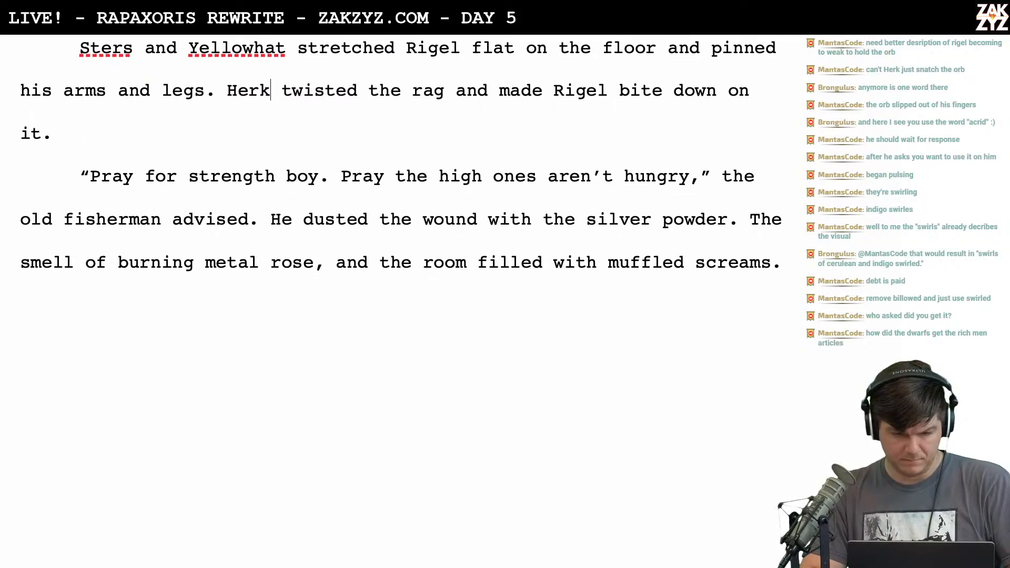
Replace the dialogue tag "the old fisherman advised." with "Fish warned." after the line about the high ones
{"action": "scroll", "coordinate": [258, 109], "scroll_direction": "down", "scroll_amount": 2}
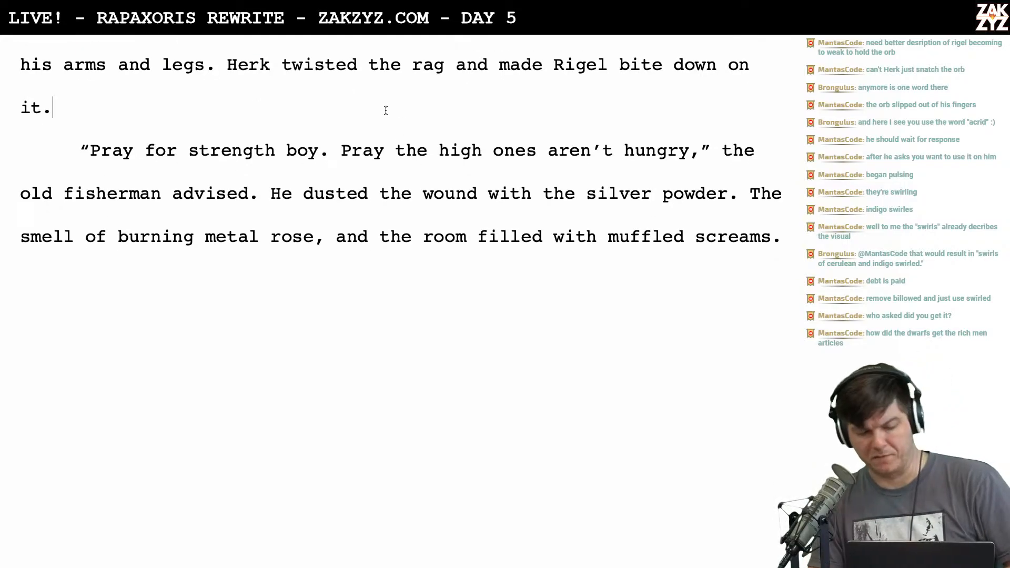
{"action": "scroll", "coordinate": [425, 147], "scroll_direction": "down", "scroll_amount": 4}
{"action": "scroll", "coordinate": [426, 149], "scroll_direction": "up", "scroll_amount": 5}
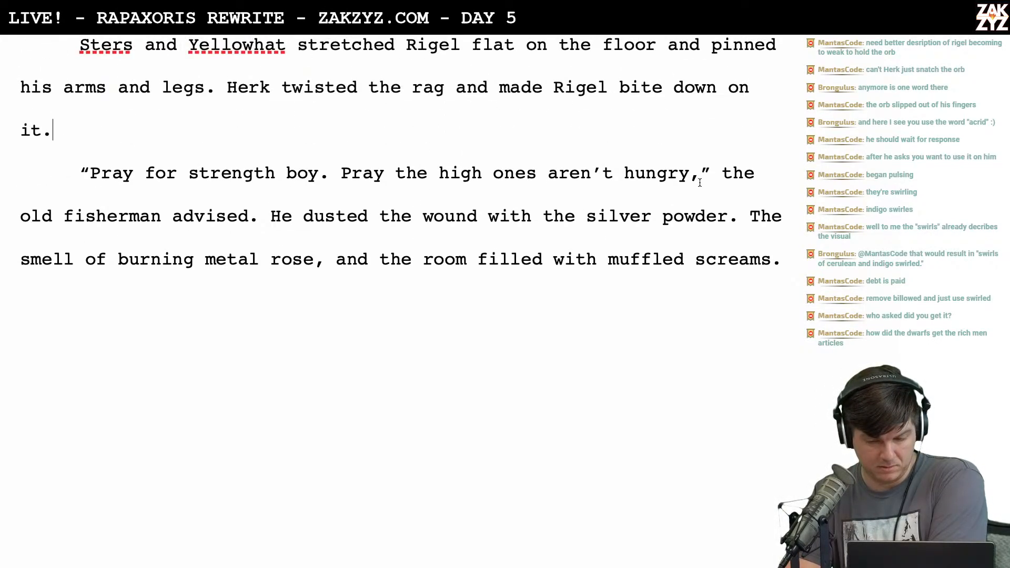
{"action": "scroll", "coordinate": [694, 179], "scroll_direction": "down", "scroll_amount": 1}
{"action": "scroll", "coordinate": [694, 180], "scroll_direction": "down", "scroll_amount": 1}
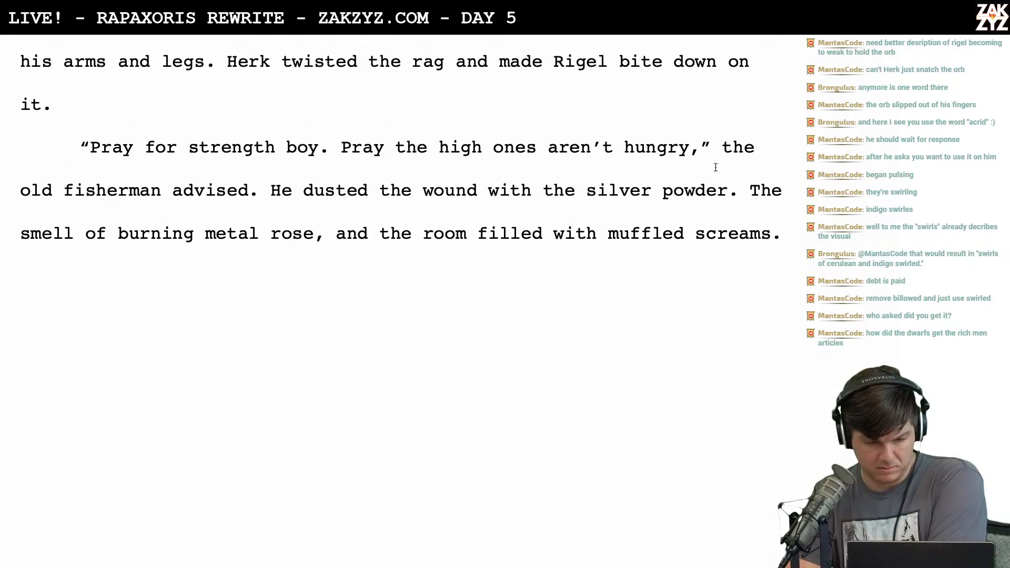
{"action": "left_click", "coordinate": [709, 151]}
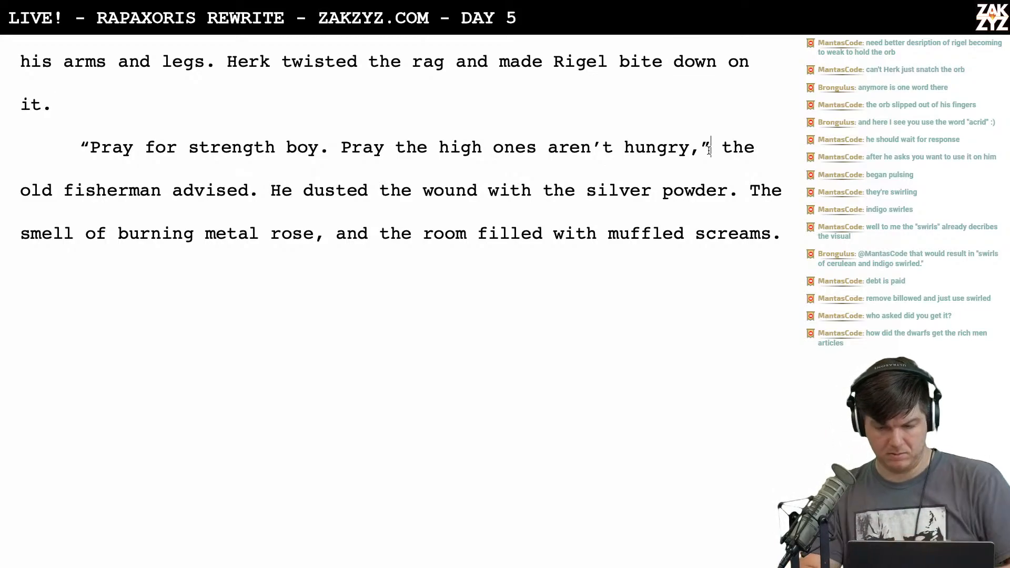
{"action": "type", "text": "Fish warned."}
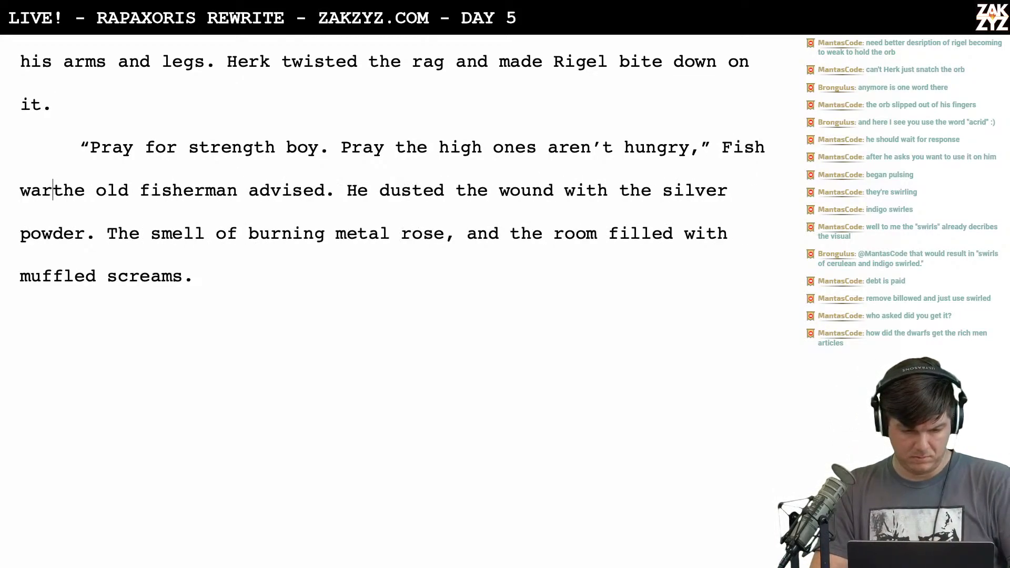
{"action": "left_click_drag", "start_coordinate": [107, 197], "coordinate": [391, 199]}
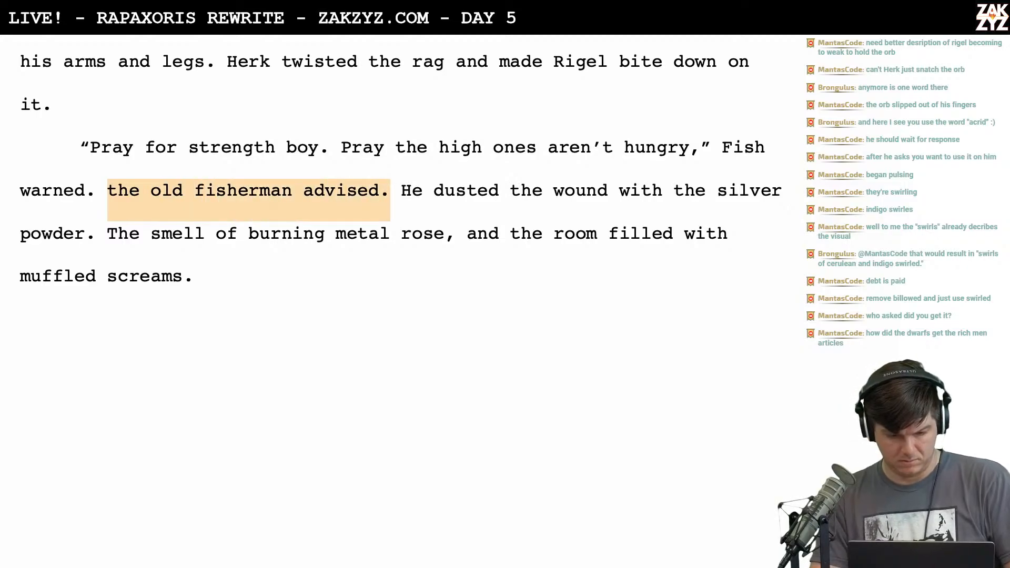
{"action": "key", "text": "BackSpace"}
Delete the leftover "the old fisherman advised." and end the next sentence at "He dusted the wound.", breaking the remaining text off below
{"action": "scroll", "coordinate": [637, 103], "scroll_direction": "down", "scroll_amount": 3}
{"action": "scroll", "coordinate": [636, 103], "scroll_direction": "up", "scroll_amount": 3}
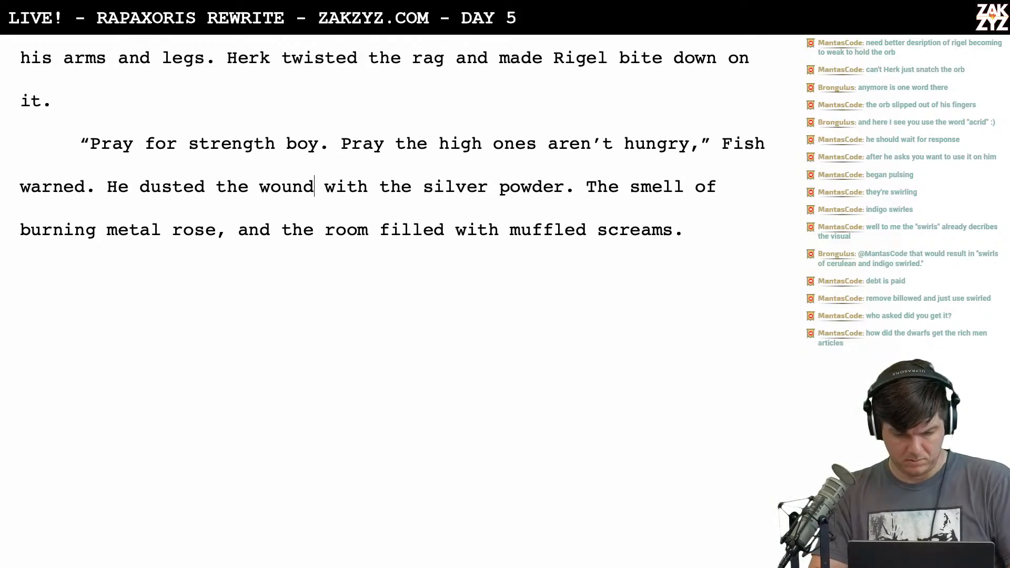
{"action": "type", "text": "."}
{"action": "key", "text": "Return"}
{"action": "key", "text": "Return"}
{"action": "type", "text": "R"}
{"action": "key", "text": "BackSpace"}
Write "The smell of metal rose and the tavern filled with muffled screams." after "He dusted the wound."
{"action": "type", "text": "T"}
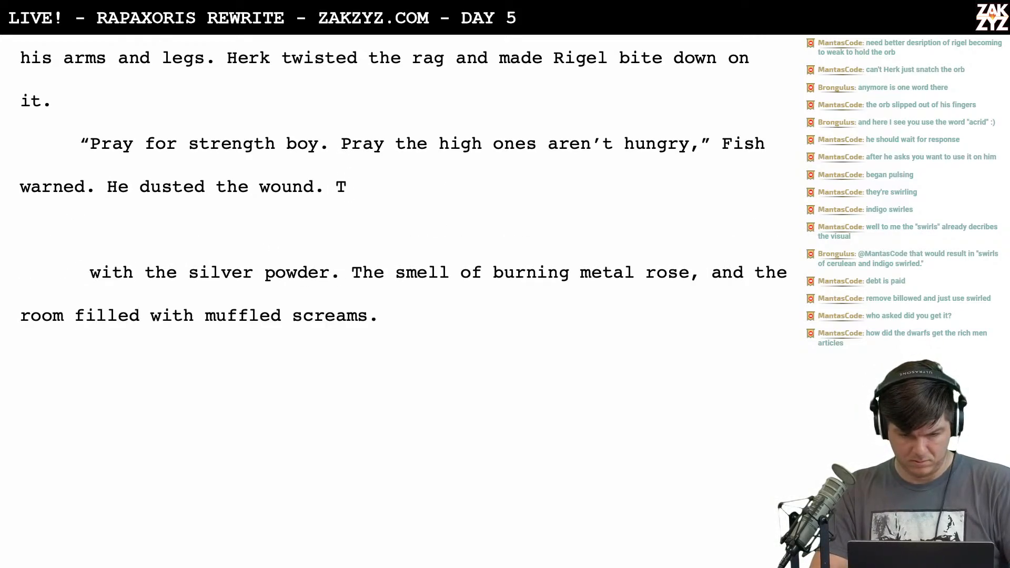
{"action": "type", "text": "he"}
{"action": "key", "text": "BackSpace"}
{"action": "key", "text": "BackSpace"}
{"action": "key", "text": "BackSpace"}
{"action": "type", "text": "The tavern"}
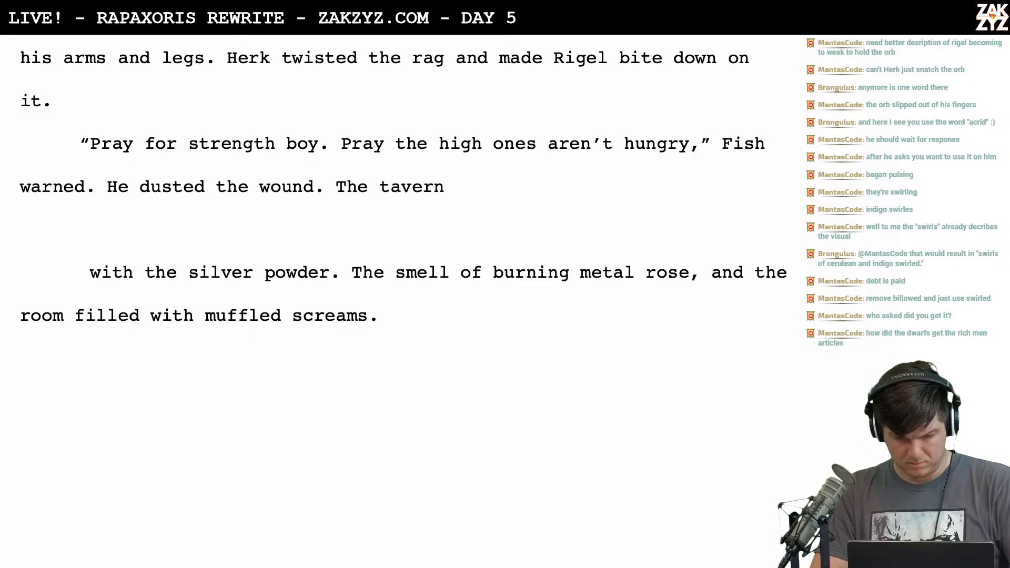
{"action": "key", "text": "BackSpace"}
{"action": "key", "text": "BackSpace"}
{"action": "key", "text": "BackSpace"}
{"action": "key", "text": "BackSpace"}
{"action": "key", "text": "BackSpace"}
{"action": "key", "text": "BackSpace"}
{"action": "key", "text": "BackSpace"}
{"action": "key", "text": "BackSpace"}
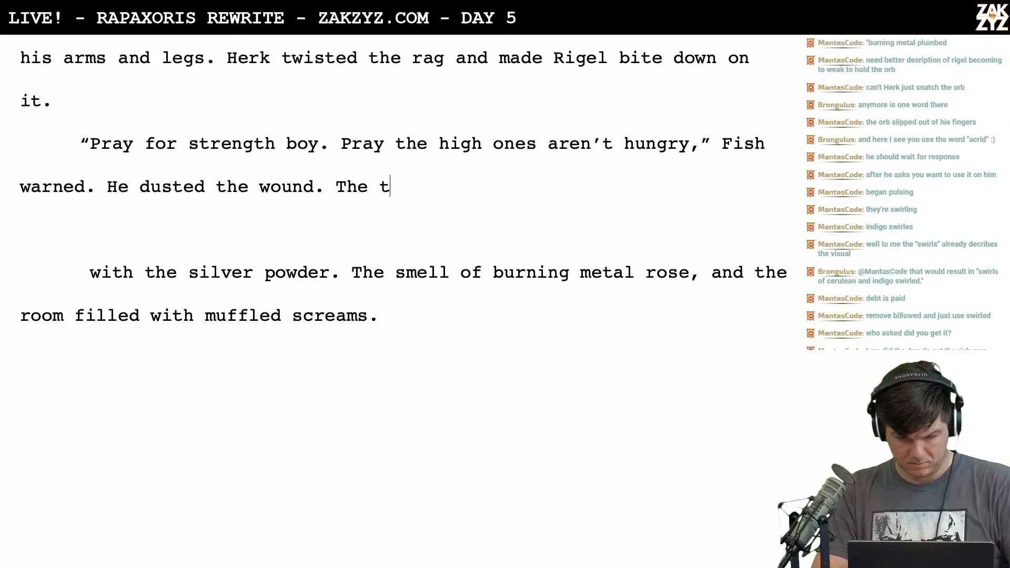
{"action": "type", "text": "smel"}
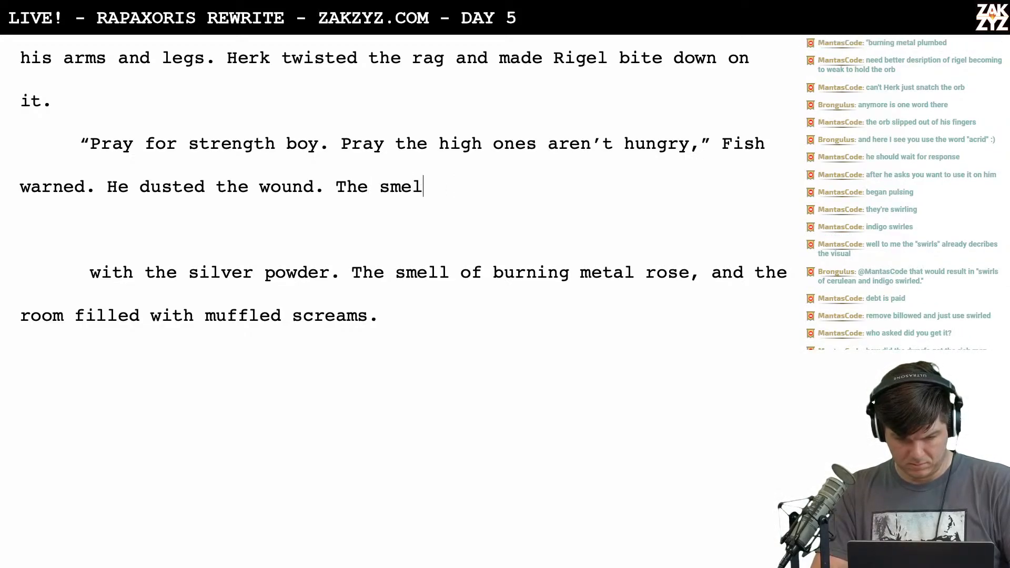
{"action": "type", "text": "l of metal r"}
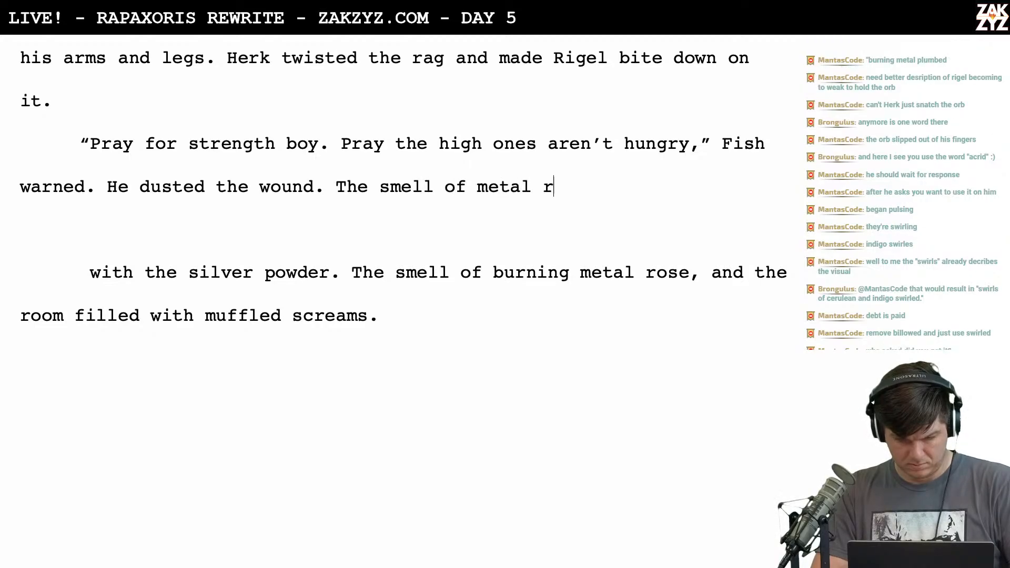
{"action": "type", "text": "ose and the taver"}
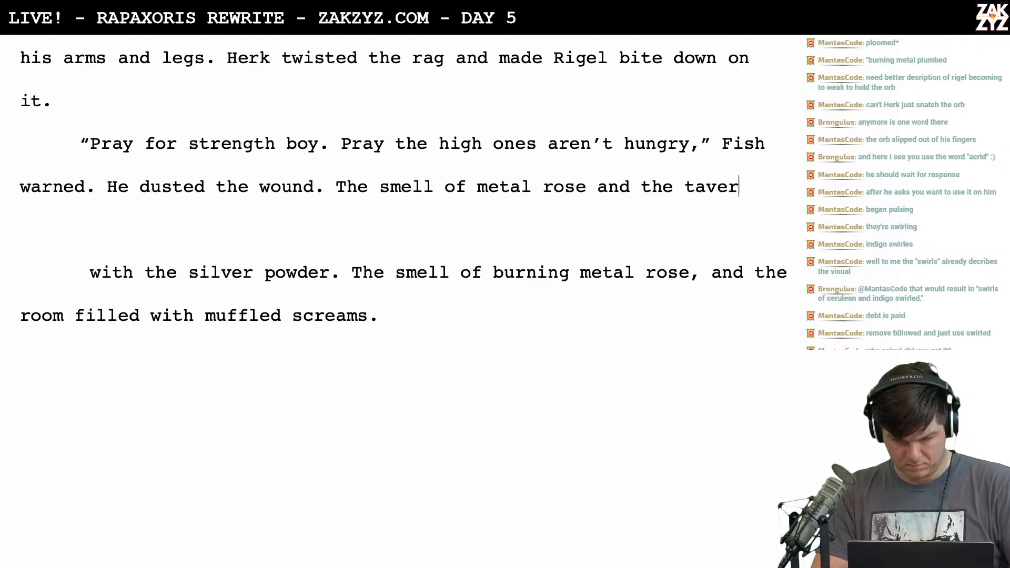
{"action": "type", "text": "n filled with muff"}
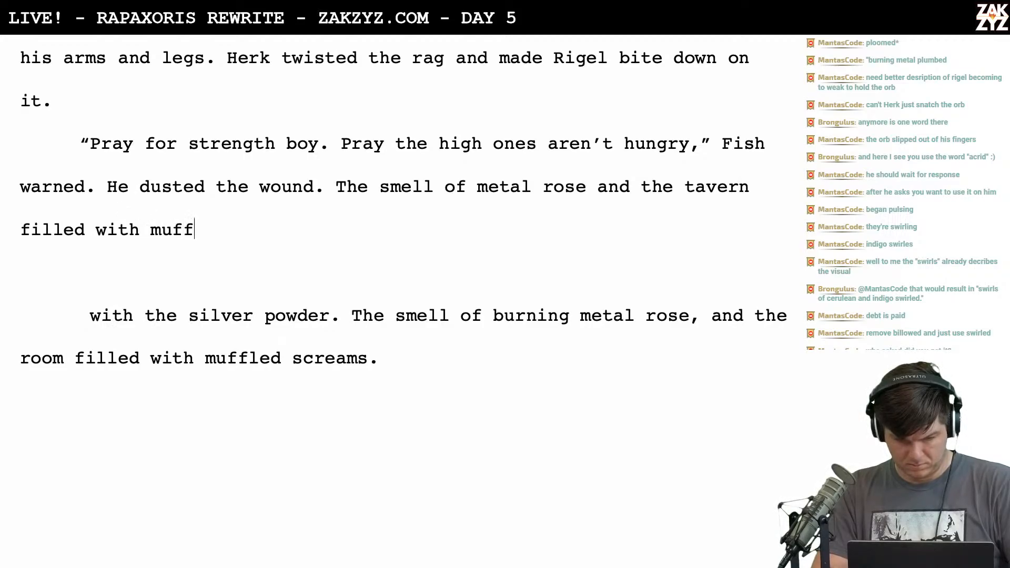
{"action": "type", "text": "led screams."}
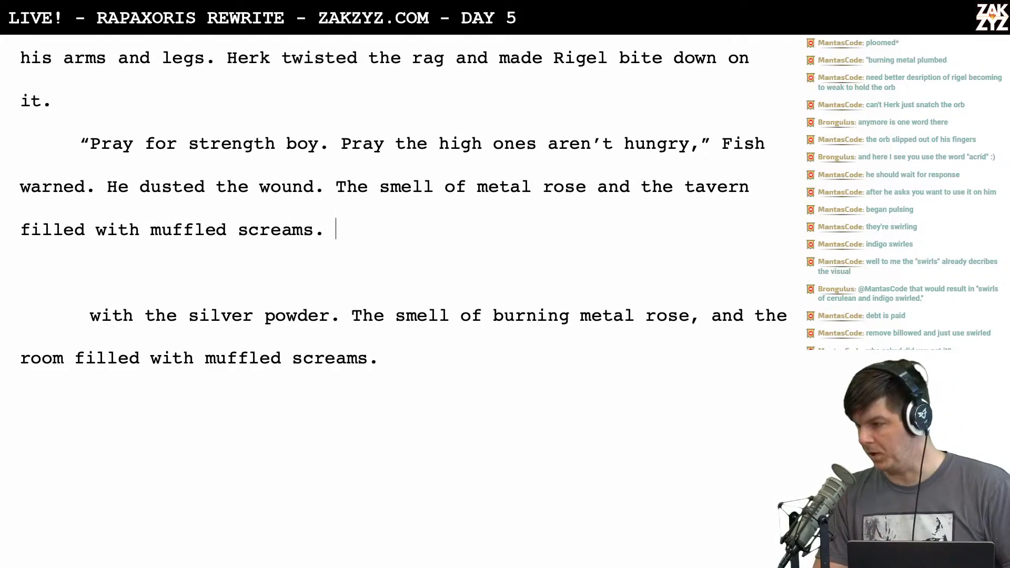
Delete the old ending from "with the silver powder." through "muffled screams." along with the blank paragraph above it
{"action": "key", "text": "shift+Down"}
{"action": "key", "text": "shift+Down"}
{"action": "key", "text": "shift+Down"}
{"action": "key", "text": "shift+End"}
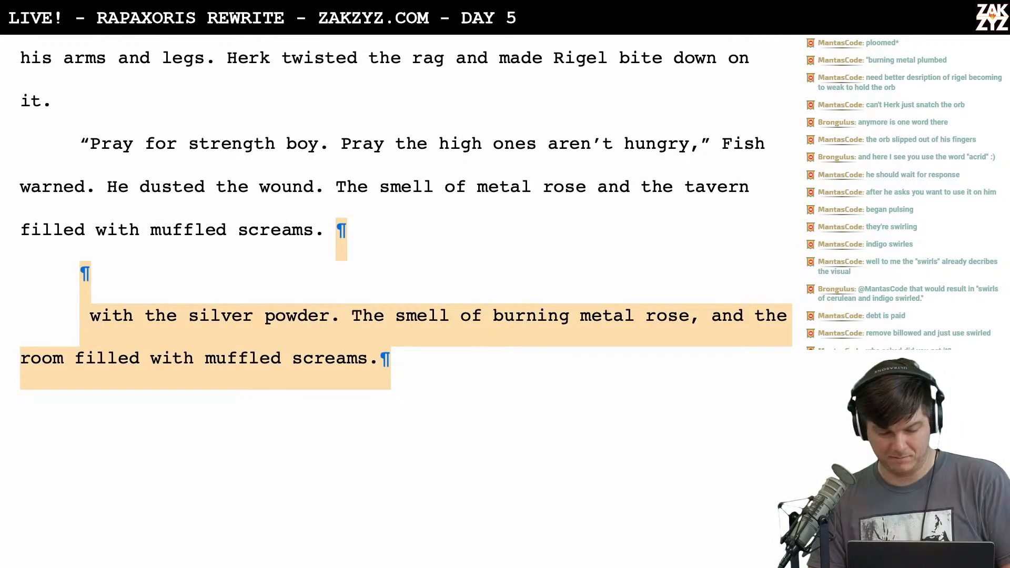
{"action": "key", "text": "BackSpace"}
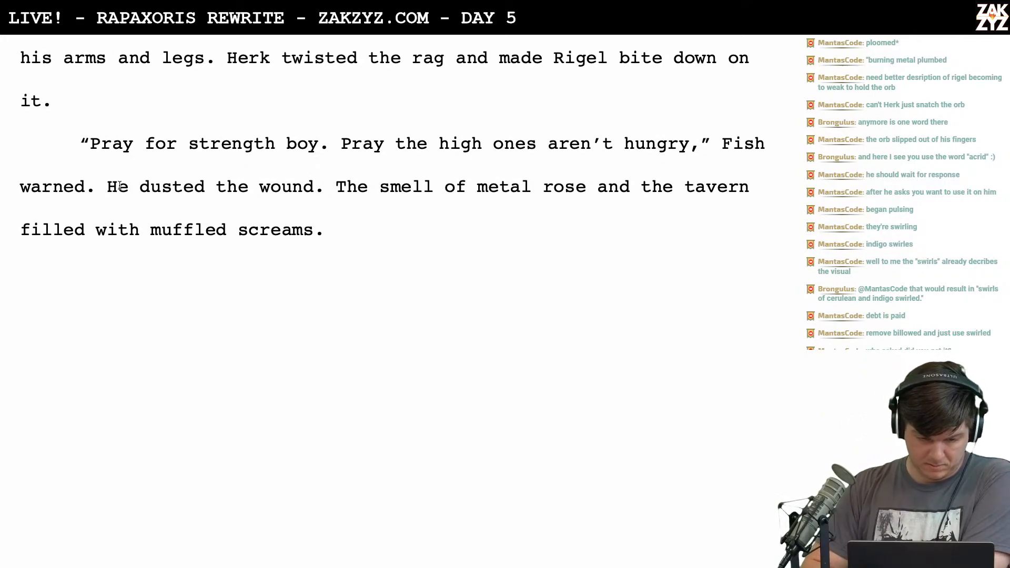
Look back over chapter 1.4, from its opening through Rigel's arrival at the tavern
{"action": "scroll", "coordinate": [657, 202], "scroll_direction": "up", "scroll_amount": 5}
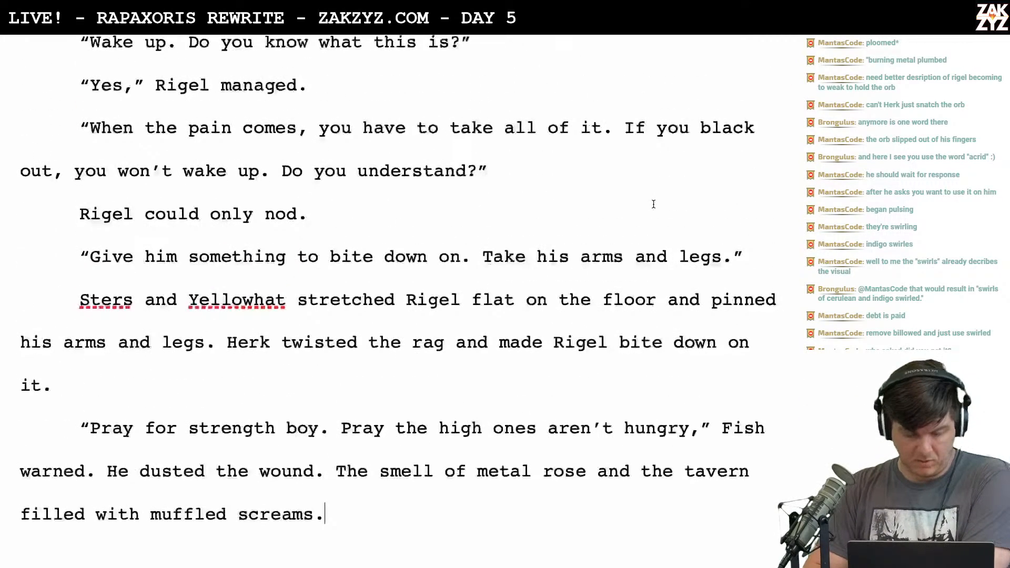
{"action": "scroll", "coordinate": [653, 204], "scroll_direction": "up", "scroll_amount": 1}
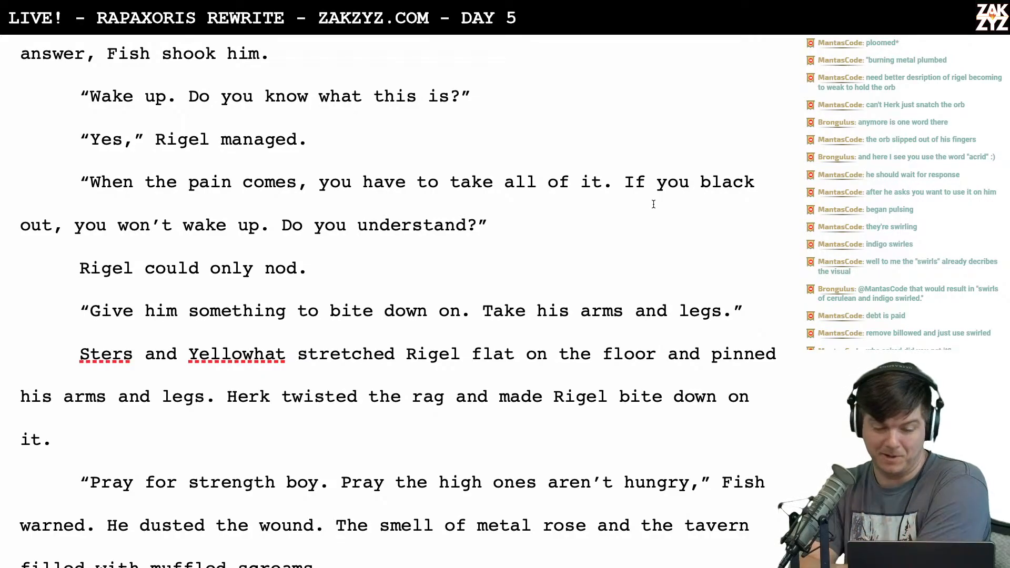
{"action": "scroll", "coordinate": [653, 204], "scroll_direction": "up", "scroll_amount": 14}
{"action": "scroll", "coordinate": [653, 204], "scroll_direction": "up", "scroll_amount": 20}
{"action": "scroll", "coordinate": [654, 204], "scroll_direction": "up", "scroll_amount": 20}
{"action": "scroll", "coordinate": [653, 207], "scroll_direction": "up", "scroll_amount": 20}
{"action": "scroll", "coordinate": [653, 207], "scroll_direction": "up", "scroll_amount": 8}
{"action": "scroll", "coordinate": [653, 207], "scroll_direction": "down", "scroll_amount": 7}
{"action": "scroll", "coordinate": [654, 206], "scroll_direction": "up", "scroll_amount": 2}
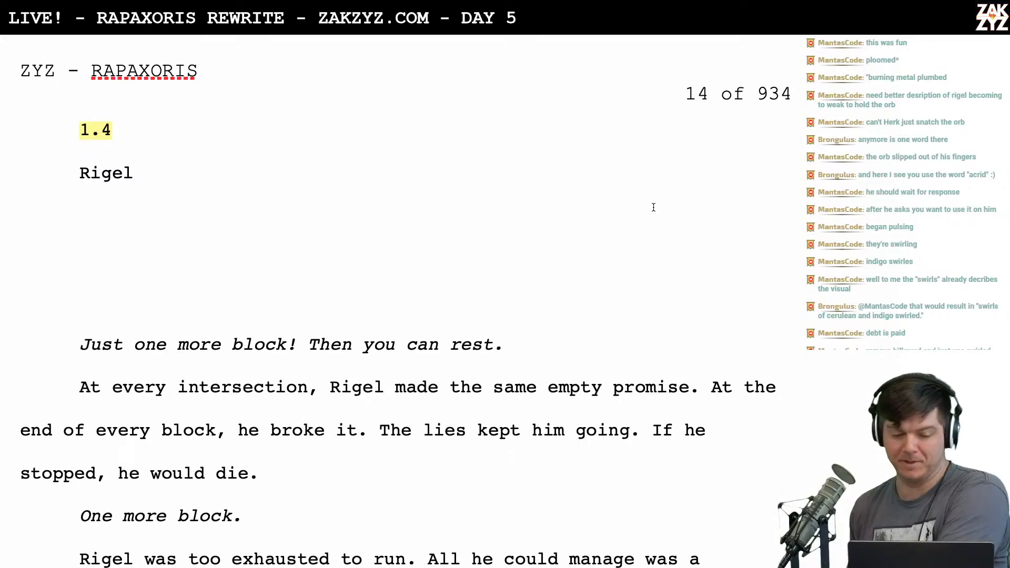
{"action": "scroll", "coordinate": [653, 207], "scroll_direction": "down", "scroll_amount": 10}
{"action": "scroll", "coordinate": [654, 208], "scroll_direction": "up", "scroll_amount": 3}
{"action": "scroll", "coordinate": [654, 207], "scroll_direction": "down", "scroll_amount": 15}
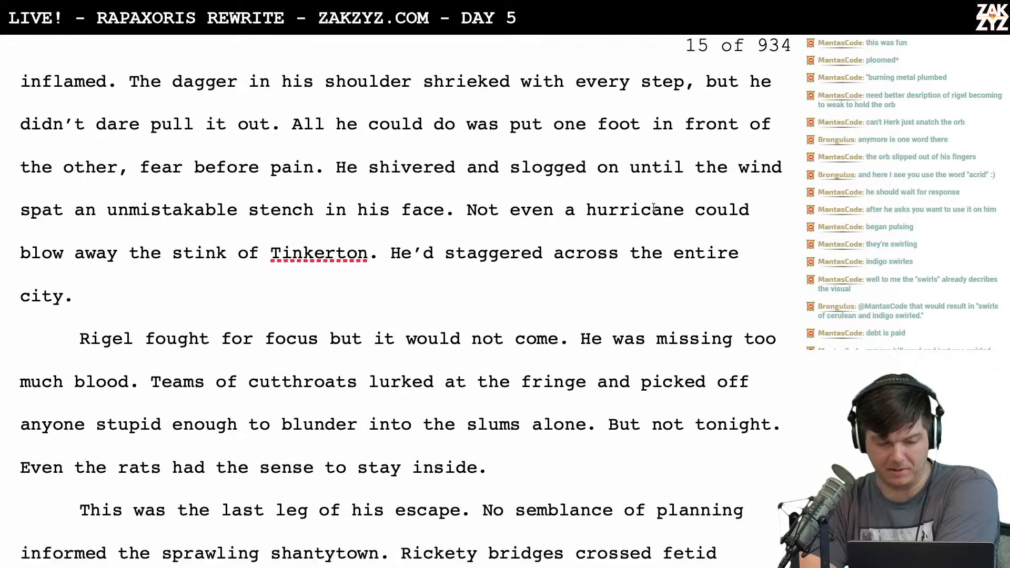
{"action": "scroll", "coordinate": [653, 208], "scroll_direction": "up", "scroll_amount": 2}
{"action": "scroll", "coordinate": [653, 207], "scroll_direction": "down", "scroll_amount": 8}
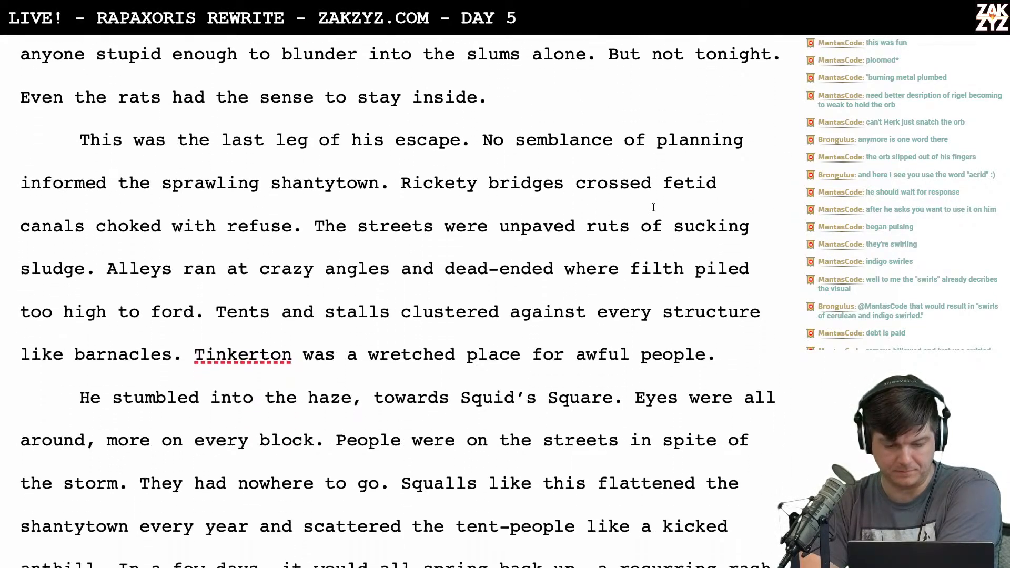
{"action": "scroll", "coordinate": [653, 206], "scroll_direction": "down", "scroll_amount": 10}
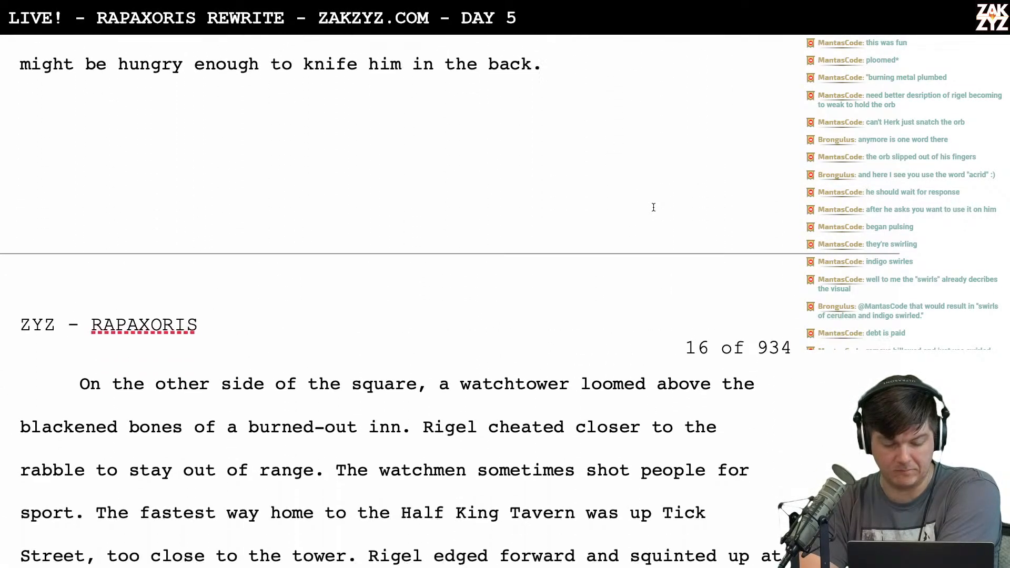
{"action": "scroll", "coordinate": [654, 206], "scroll_direction": "down", "scroll_amount": 15}
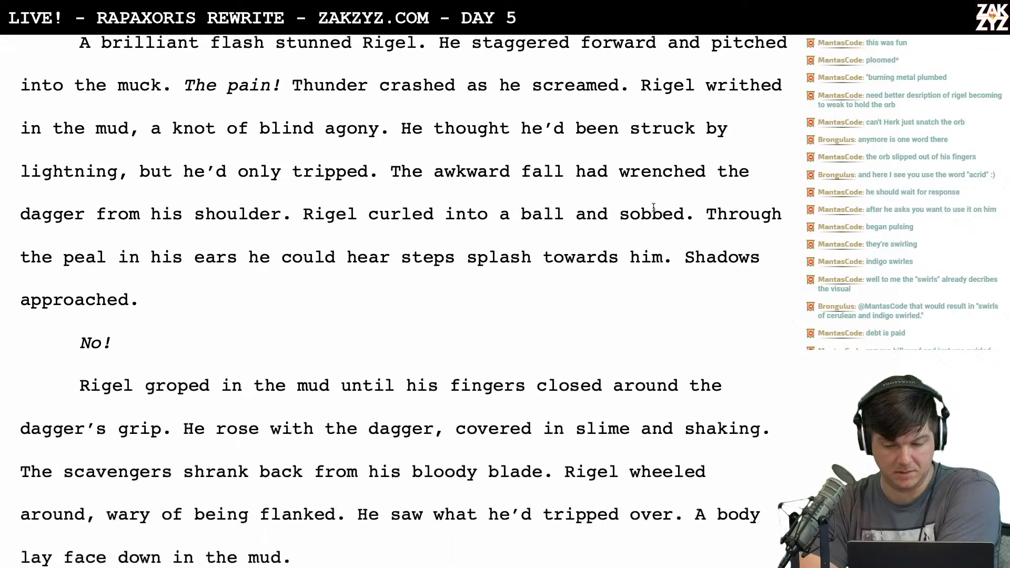
{"action": "scroll", "coordinate": [653, 207], "scroll_direction": "down", "scroll_amount": 3}
{"action": "scroll", "coordinate": [654, 207], "scroll_direction": "up", "scroll_amount": 10}
{"action": "scroll", "coordinate": [653, 207], "scroll_direction": "up", "scroll_amount": 8}
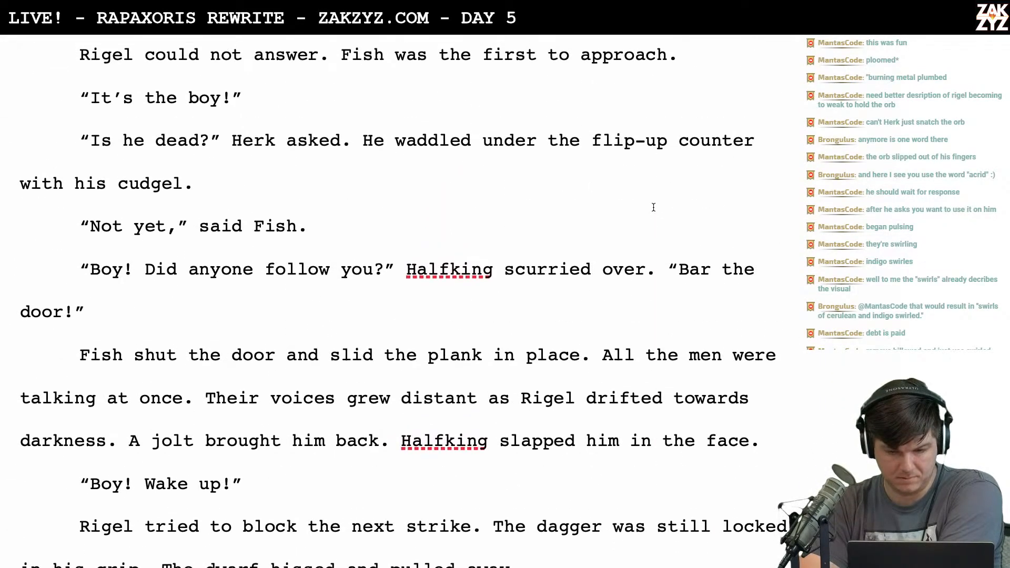
{"action": "scroll", "coordinate": [654, 208], "scroll_direction": "up", "scroll_amount": 1}
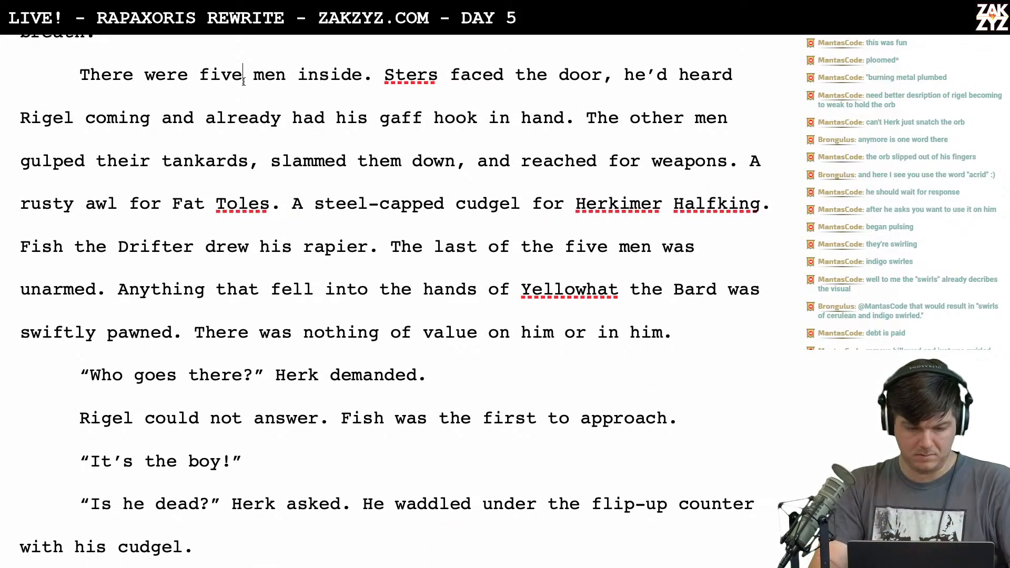
Change "five" to "four" in the sentence "There were five men inside."
{"action": "key", "text": "BackSpace"}
{"action": "key", "text": "BackSpace"}
{"action": "key", "text": "BackSpace"}
{"action": "type", "text": "our"}
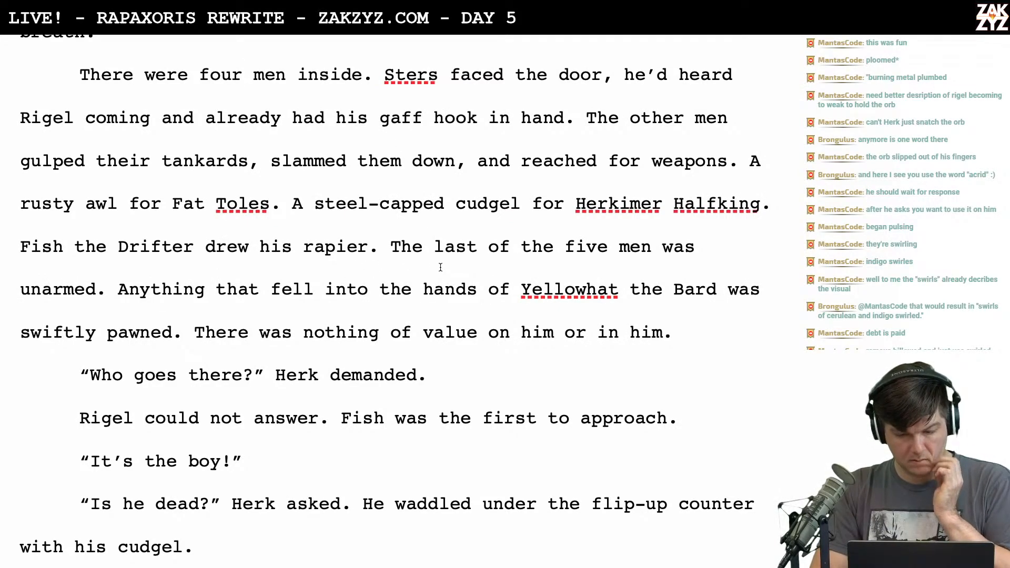
Delete the sentence "A rusty awl for Fat Toles." from the description of the men's weapons
{"action": "left_click_drag", "start_coordinate": [748, 161], "coordinate": [278, 212]}
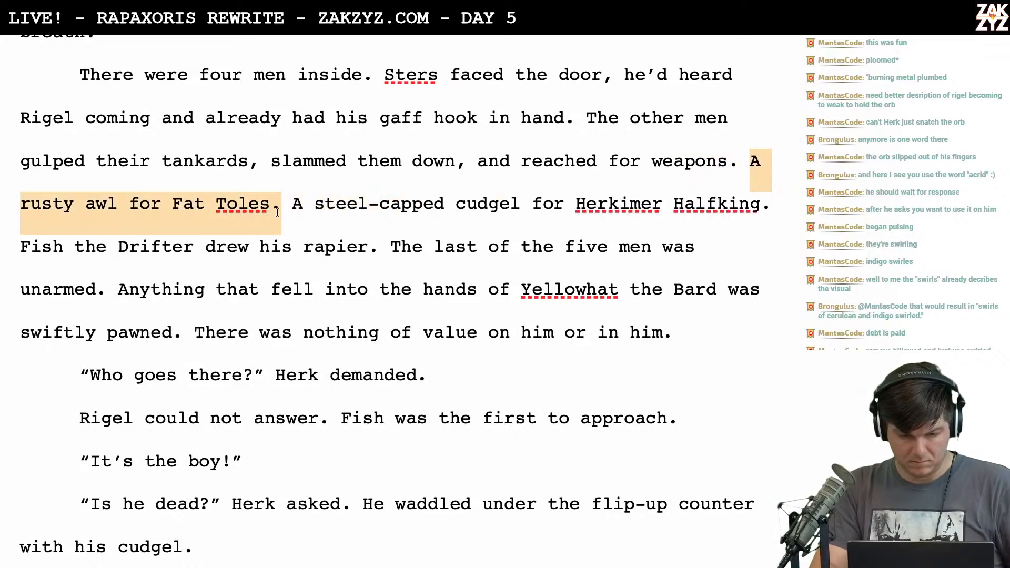
{"action": "key", "text": "BackSpace"}
{"action": "scroll", "coordinate": [394, 295], "scroll_direction": "down", "scroll_amount": 1}
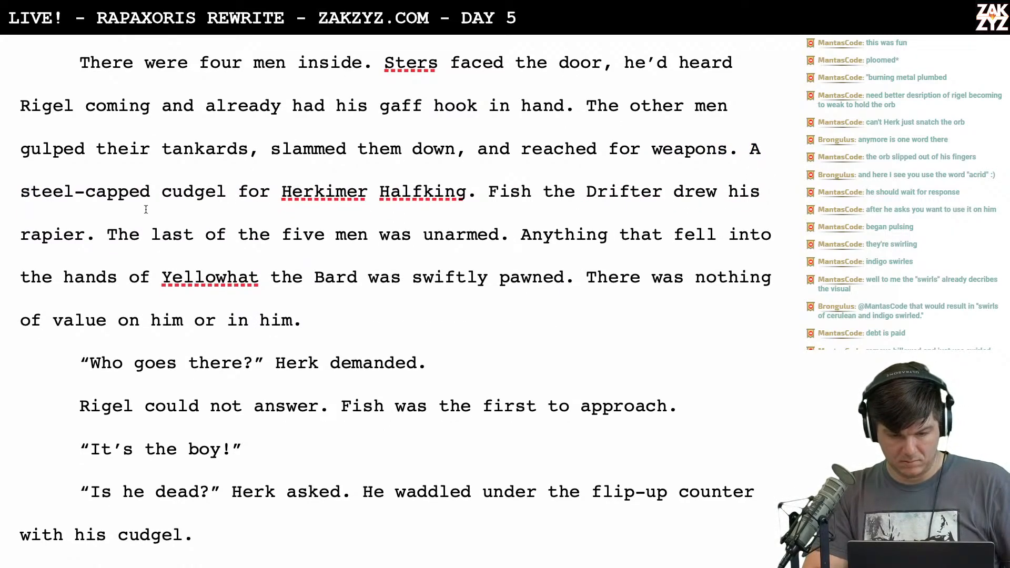
{"action": "scroll", "coordinate": [367, 234], "scroll_direction": "down", "scroll_amount": 4}
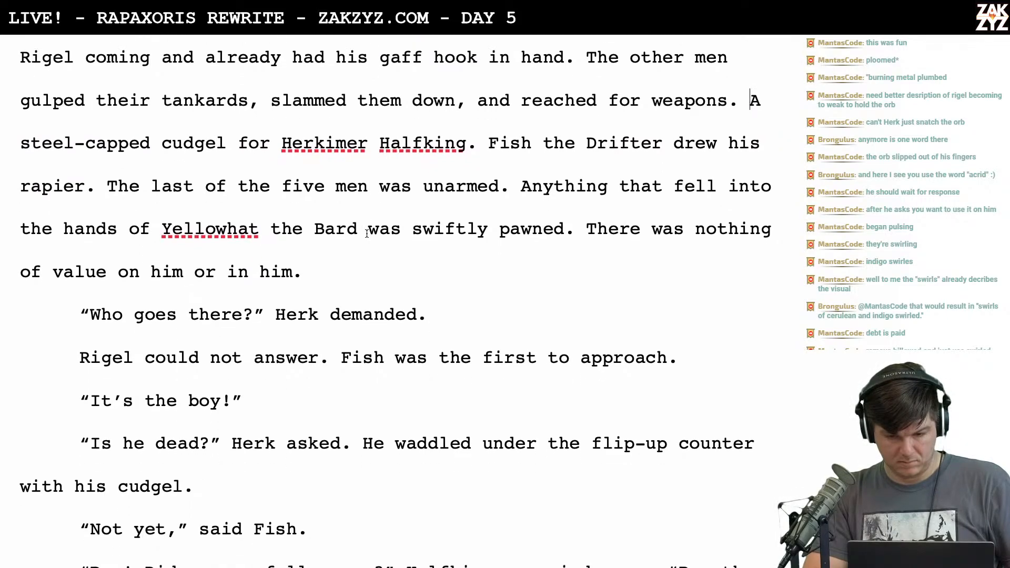
Insert "two at the bar" after "The" in the sentence about the other men gulping their tankards
{"action": "scroll", "coordinate": [367, 170], "scroll_direction": "up", "scroll_amount": 3}
{"action": "scroll", "coordinate": [367, 170], "scroll_direction": "up", "scroll_amount": 3}
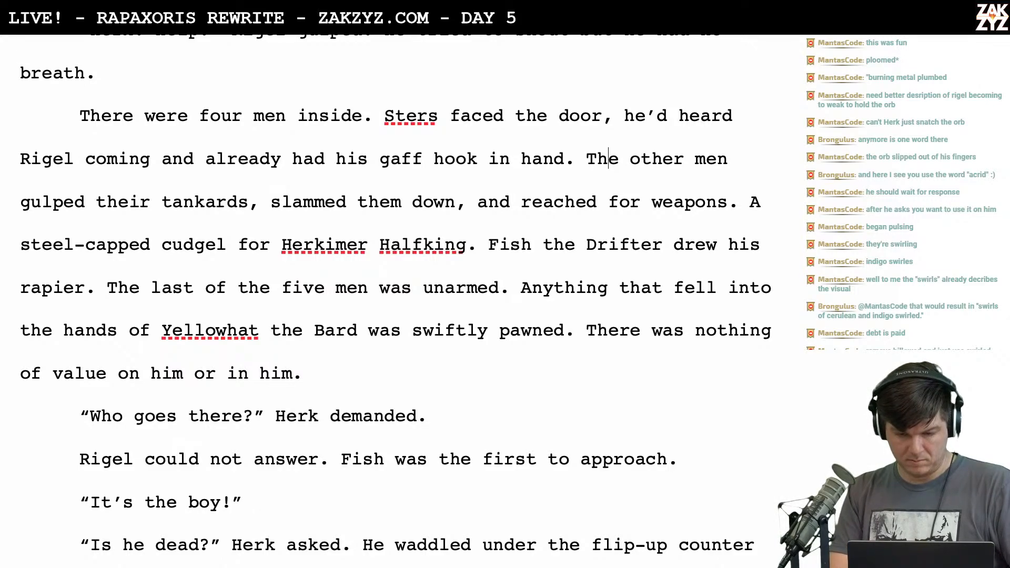
{"action": "type", "text": "men at the"}
{"action": "key", "text": "BackSpace"}
{"action": "key", "text": "BackSpace"}
{"action": "key", "text": "BackSpace"}
{"action": "key", "text": "BackSpace"}
{"action": "key", "text": "BackSpace"}
{"action": "key", "text": "BackSpace"}
{"action": "key", "text": "BackSpace"}
{"action": "key", "text": "BackSpace"}
{"action": "key", "text": "BackSpace"}
{"action": "key", "text": "BackSpace"}
{"action": "type", "text": "two at "}
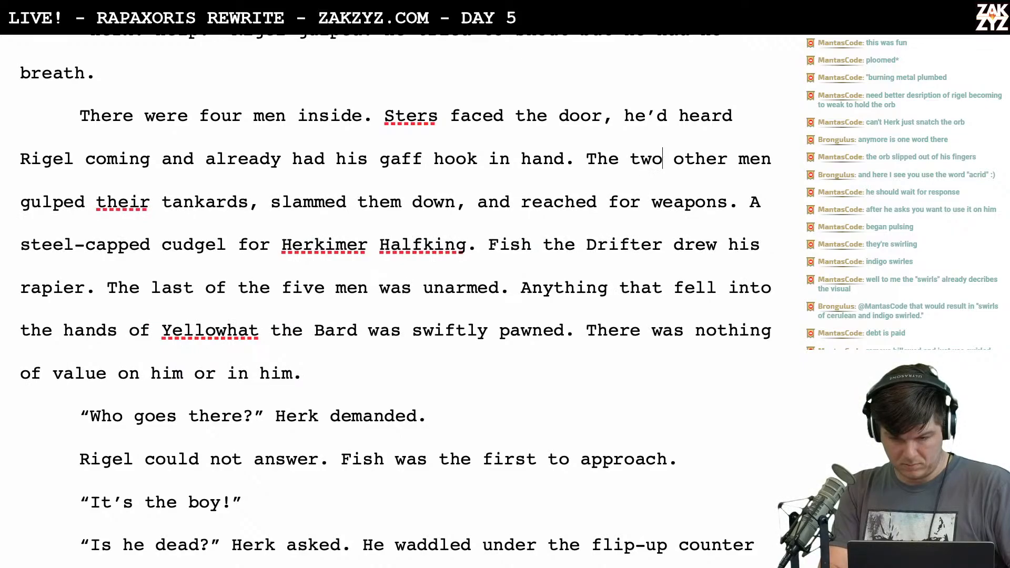
{"action": "type", "text": "the ba"}
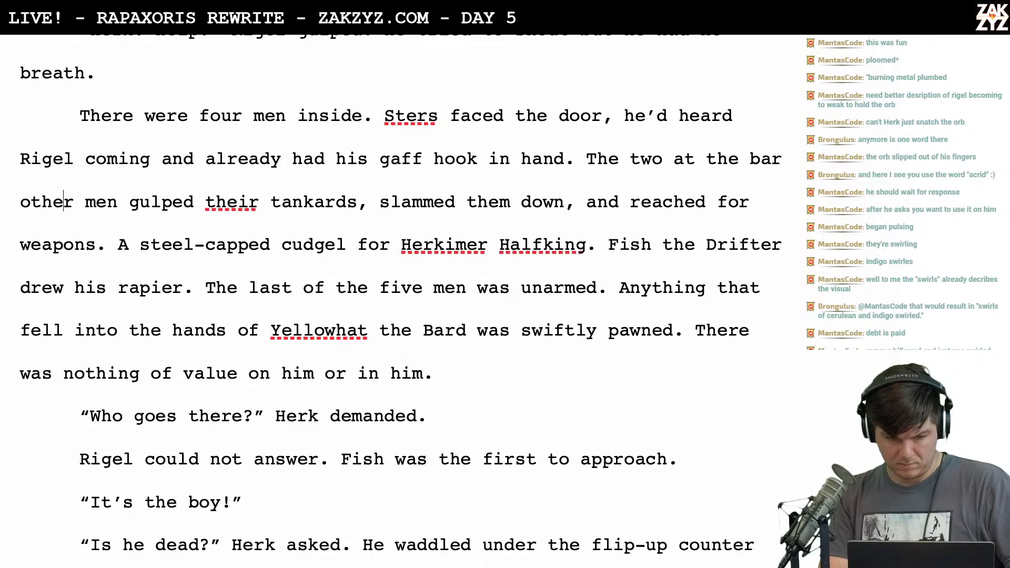
Split the text after "Rigel coming and" and write "was on his feet, gaff hook in hand. The two at the bar"
{"action": "key", "text": "Right"}
{"action": "key", "text": "Right"}
{"action": "key", "text": "Right"}
{"action": "key", "text": "Right"}
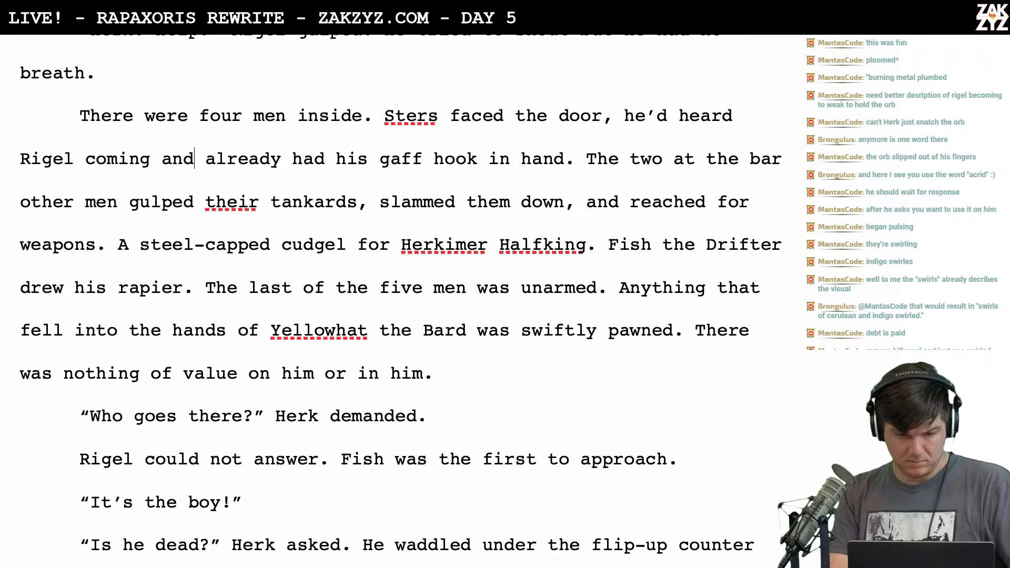
{"action": "key", "text": "Return"}
{"action": "key", "text": "Left"}
{"action": "type", "text": "was on his"}
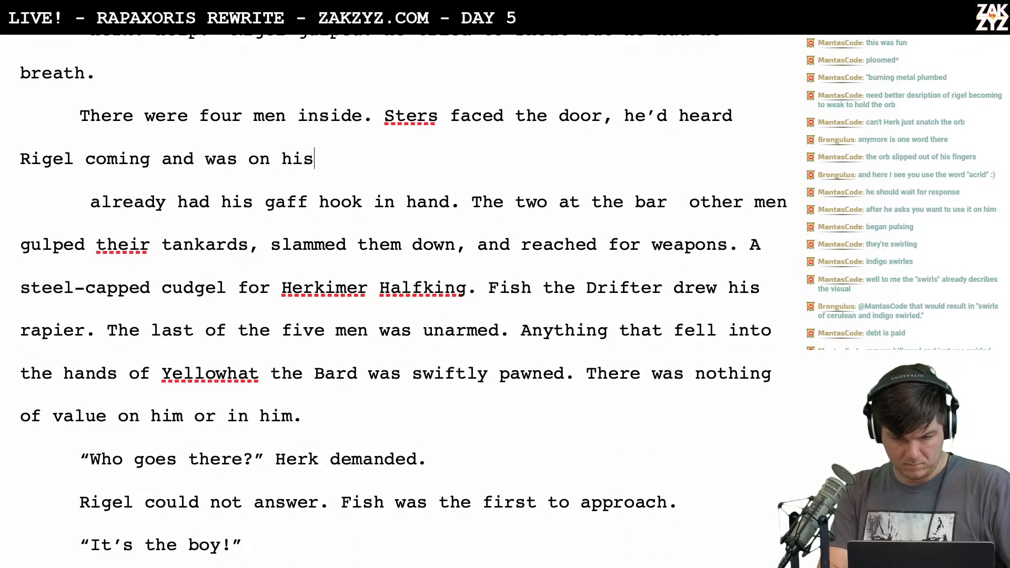
{"action": "type", "text": " feet, gaff hook in hand. The two at the bar "}
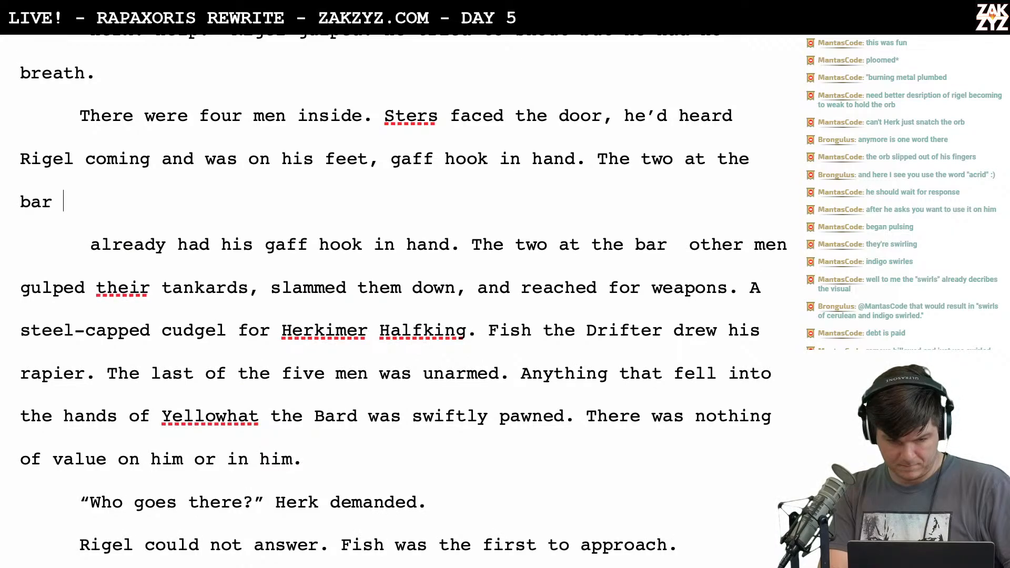
{"action": "type", "text": "gul"}
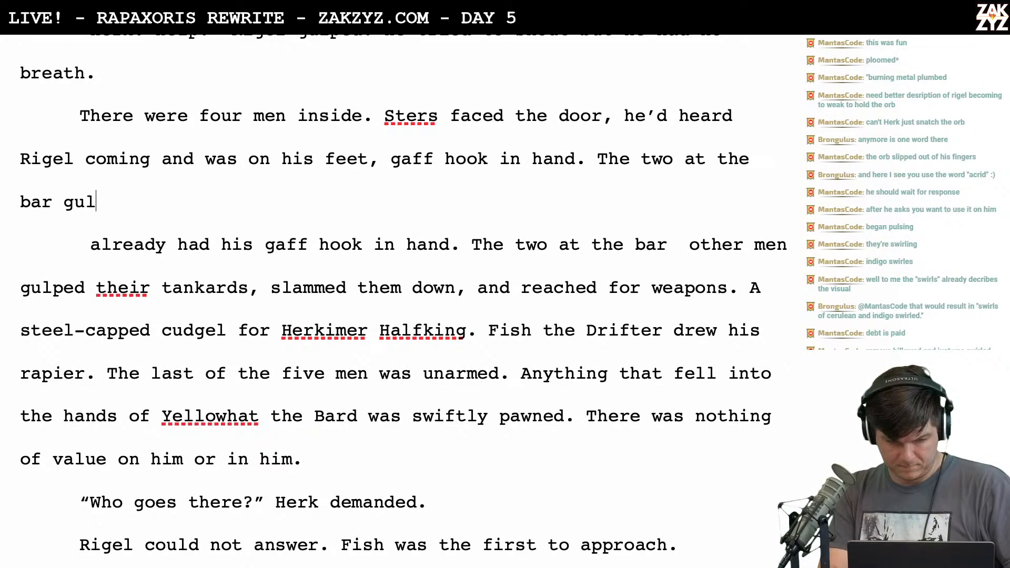
{"action": "type", "text": "ped their tank"}
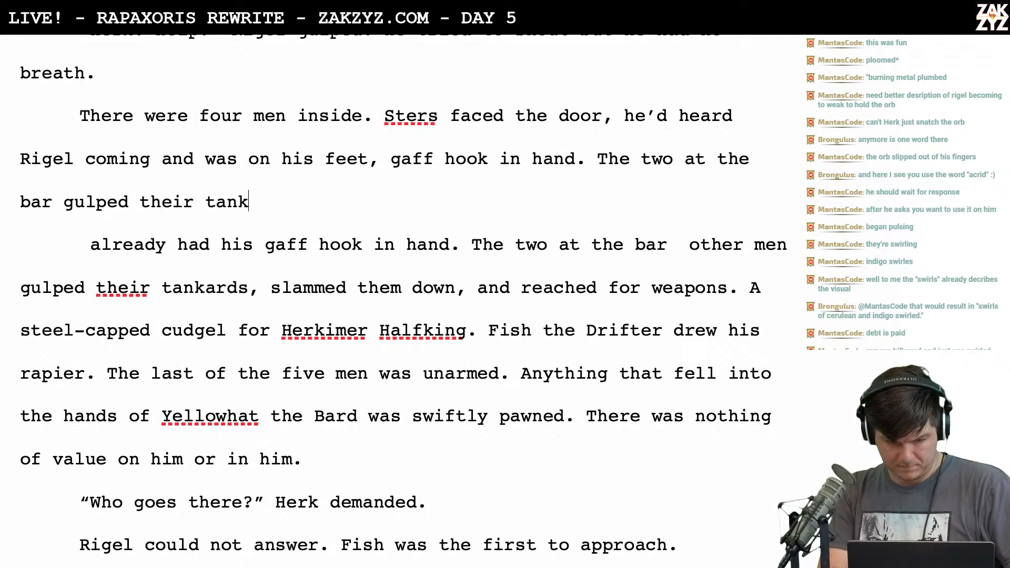
{"action": "type", "text": "ard"}
{"action": "key", "text": "BackSpace"}
{"action": "key", "text": "BackSpace"}
{"action": "key", "text": "BackSpace"}
{"action": "key", "text": "BackSpace"}
{"action": "key", "text": "BackSpace"}
{"action": "key", "text": "BackSpace"}
{"action": "key", "text": "BackSpace"}
{"action": "key", "text": "BackSpace"}
{"action": "key", "text": "BackSpace"}
{"action": "key", "text": "BackSpace"}
{"action": "key", "text": "BackSpace"}
{"action": "key", "text": "BackSpace"}
{"action": "key", "text": "BackSpace"}
{"action": "key", "text": "BackSpace"}
{"action": "key", "text": "BackSpace"}
{"action": "key", "text": "BackSpace"}
{"action": "key", "text": "BackSpace"}
{"action": "key", "text": "BackSpace"}
{"action": "key", "text": "BackSpace"}
{"action": "key", "text": "BackSpace"}
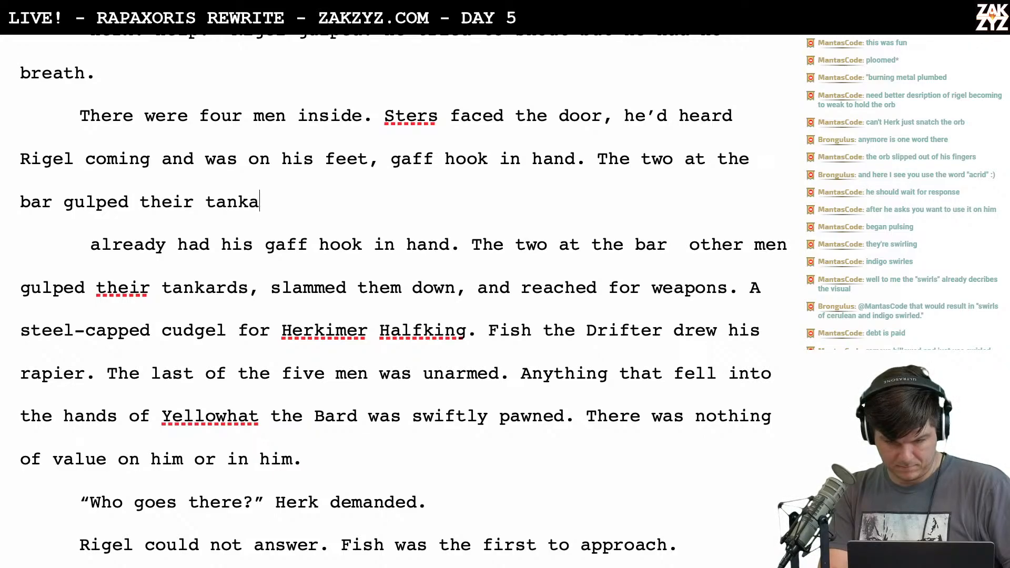
Delete the unfinished words "two at the bar gulped their tanka" after the sentence about Sters and his gaff hook
{"action": "key", "text": "BackSpace"}
{"action": "key", "text": "BackSpace"}
{"action": "key", "text": "BackSpace"}
{"action": "key", "text": "BackSpace"}
{"action": "key", "text": "BackSpace"}
{"action": "key", "text": "BackSpace"}
{"action": "key", "text": "BackSpace"}
{"action": "key", "text": "BackSpace"}
{"action": "key", "text": "BackSpace"}
{"action": "key", "text": "BackSpace"}
{"action": "key", "text": "BackSpace"}
{"action": "key", "text": "BackSpace"}
{"action": "key", "text": "BackSpace"}
{"action": "key", "text": "BackSpace"}
{"action": "key", "text": "BackSpace"}
{"action": "key", "text": "BackSpace"}
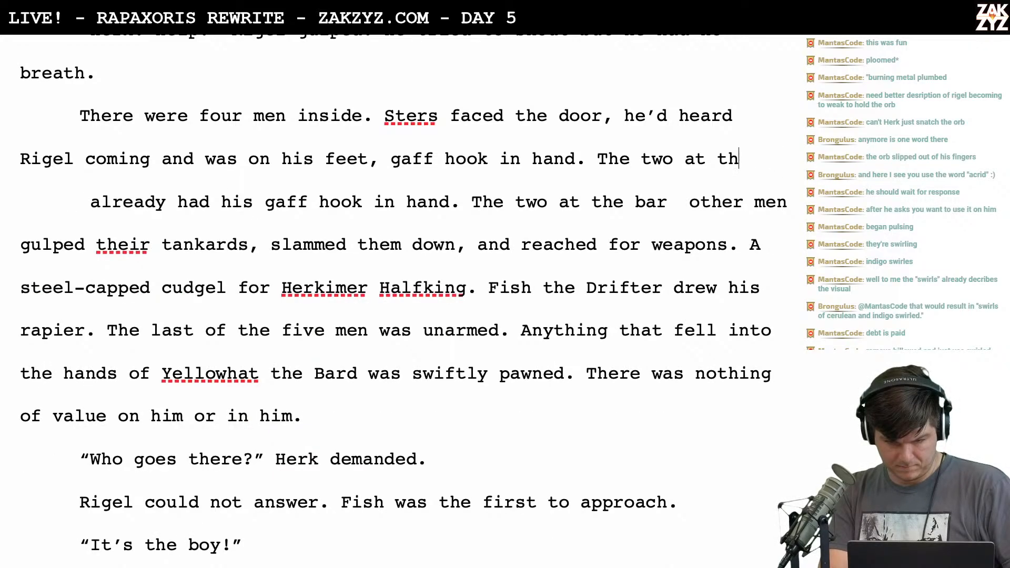
{"action": "type", "text": "man at the ba alr"}
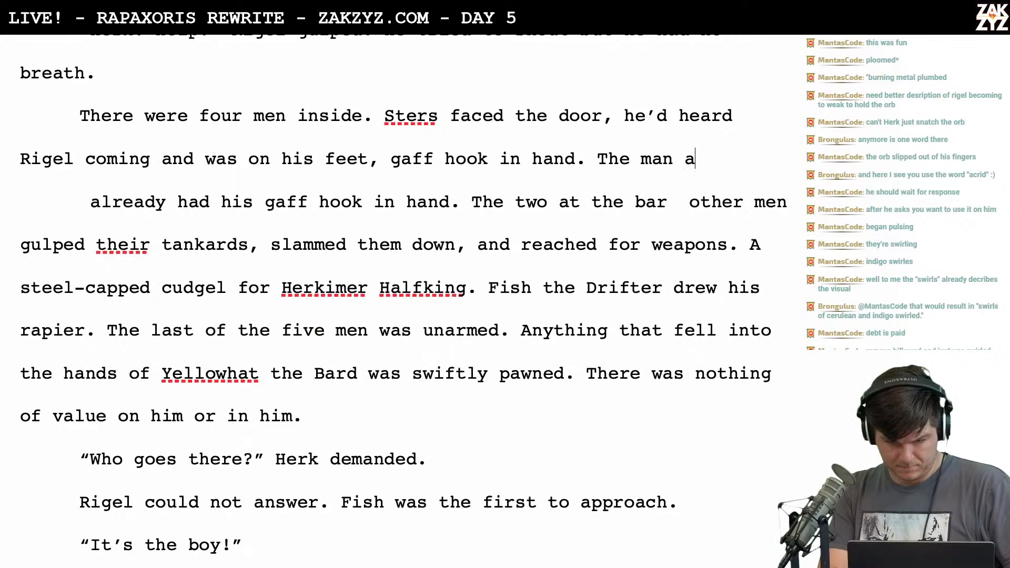
{"action": "key", "text": "BackSpace"}
{"action": "key", "text": "BackSpace"}
{"action": "key", "text": "BackSpace"}
{"action": "key", "text": "BackSpace"}
{"action": "key", "text": "BackSpace"}
{"action": "key", "text": "BackSpace"}
{"action": "key", "text": "BackSpace"}
{"action": "key", "text": "BackSpace"}
{"action": "key", "text": "BackSpace"}
{"action": "key", "text": "BackSpace"}
{"action": "key", "text": "BackSpace"}
{"action": "key", "text": "BackSpace"}
{"action": "key", "text": "BackSpace"}
{"action": "key", "text": "BackSpace"}
{"action": "key", "text": "BackSpace"}
{"action": "key", "text": "BackSpace"}
{"action": "key", "text": "BackSpace"}
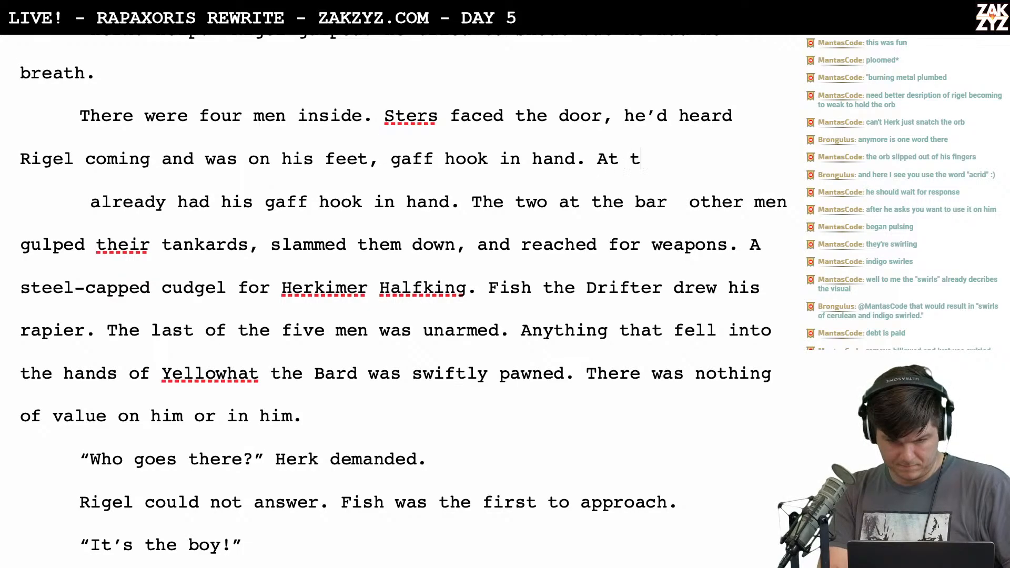
Write "At the bar, Fish gulped his tankard, slammed it down, and drew his rapier." after "gaff hook in hand."
{"action": "type", "text": "he bar, Fish gulped hi"}
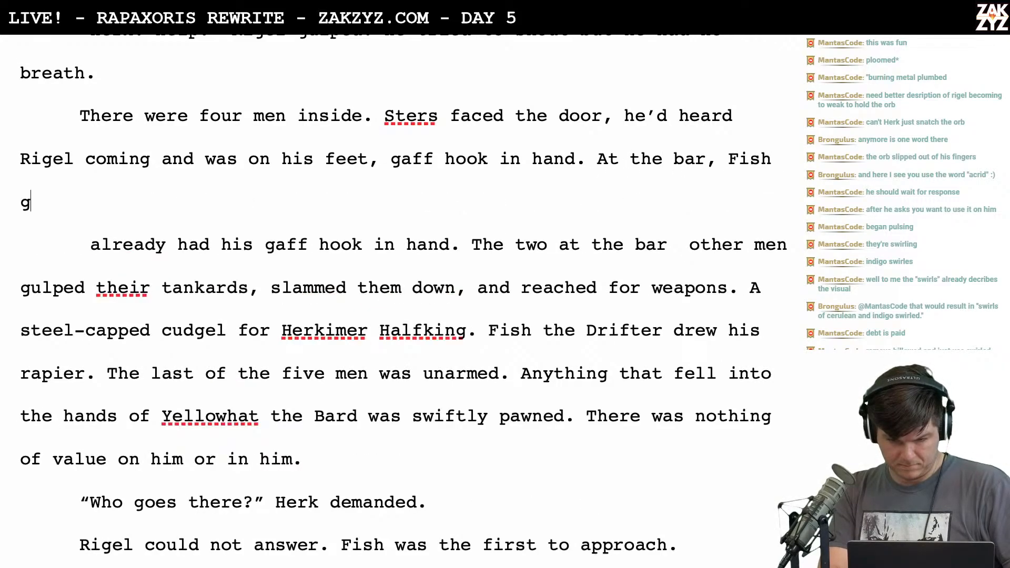
{"action": "type", "text": "s tankard,"}
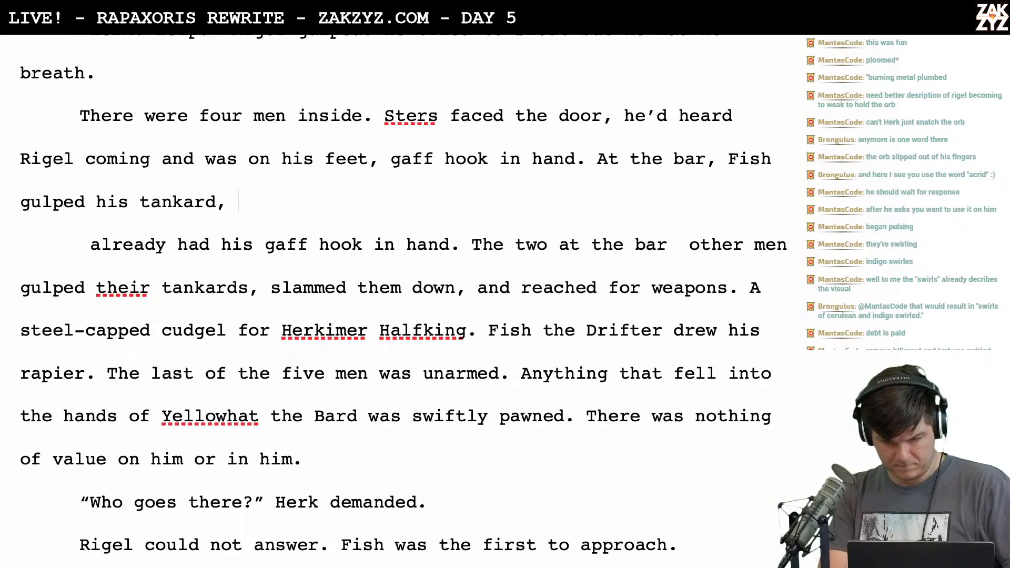
{"action": "type", "text": " slammed it do"}
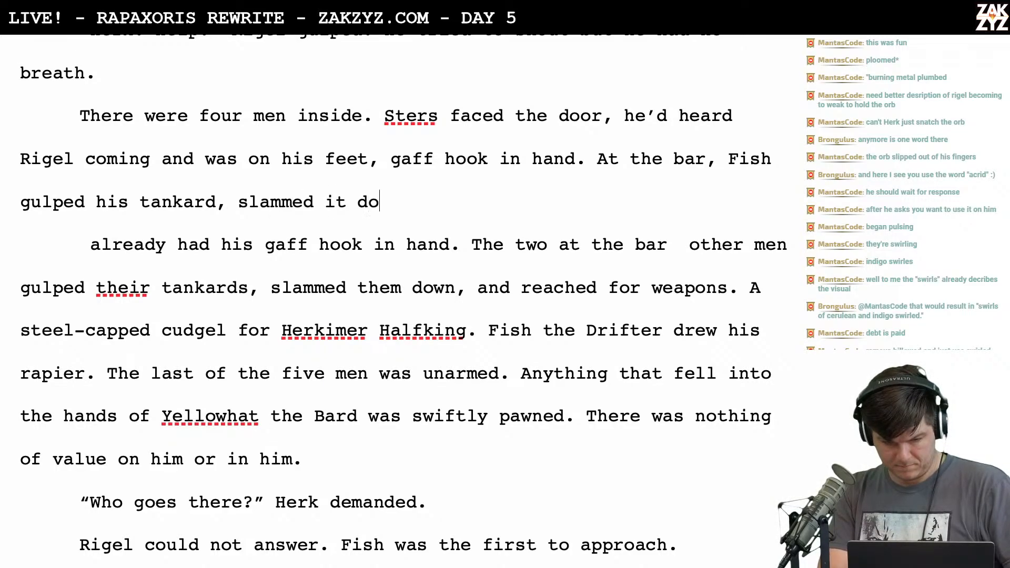
{"action": "type", "text": "wn, and drew his rapier. "}
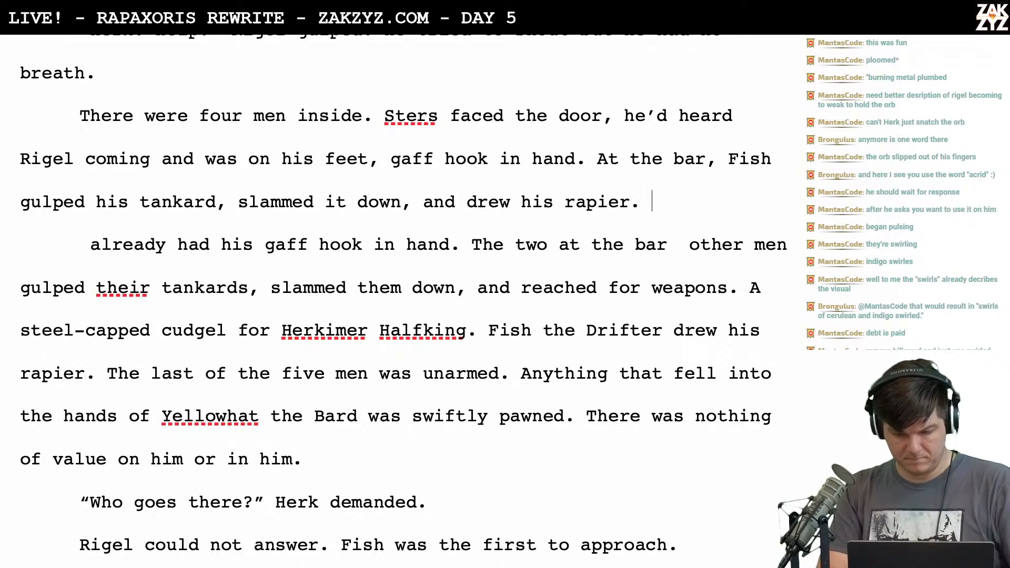
Continue the paragraph with "Behind it, Herkimer Halfking drew his steel-capped cudgel."
{"action": "type", "text": "Behind "}
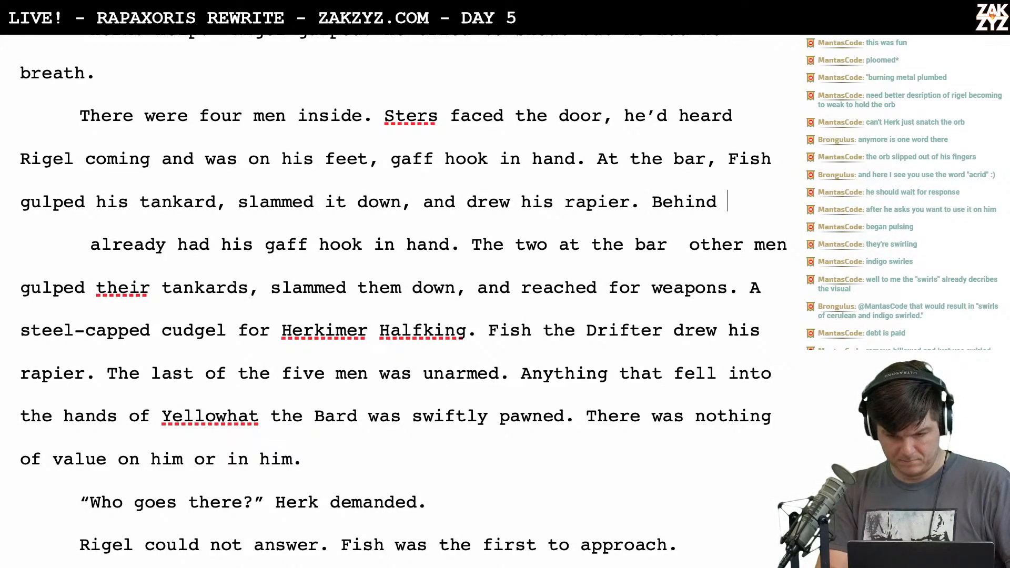
{"action": "type", "text": "it,"}
{"action": "key", "text": "Return"}
{"action": "type", "text": "Hrekr"}
{"action": "key", "text": "BackSpace"}
{"action": "key", "text": "BackSpace"}
{"action": "key", "text": "BackSpace"}
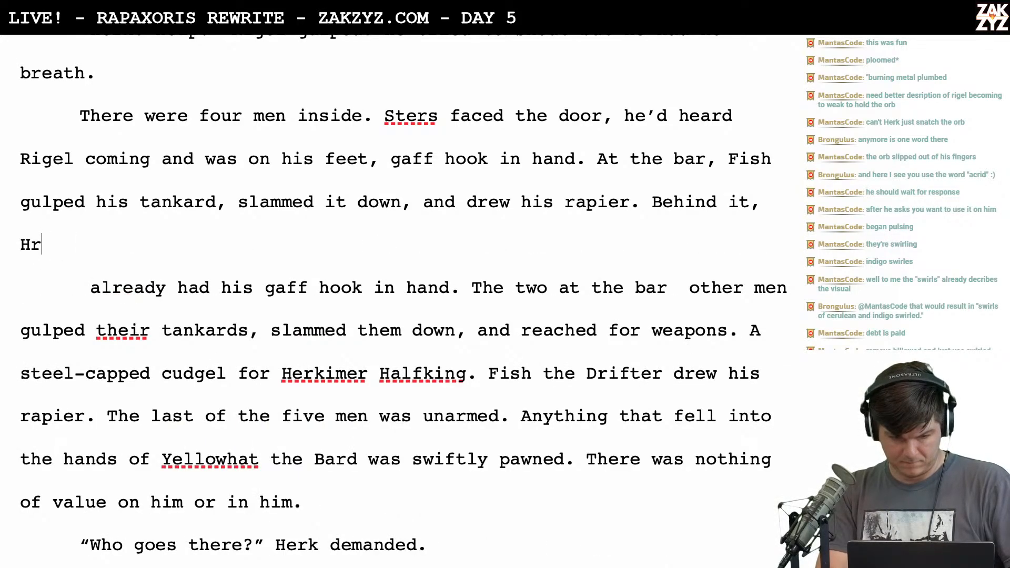
{"action": "key", "text": "BackSpace"}
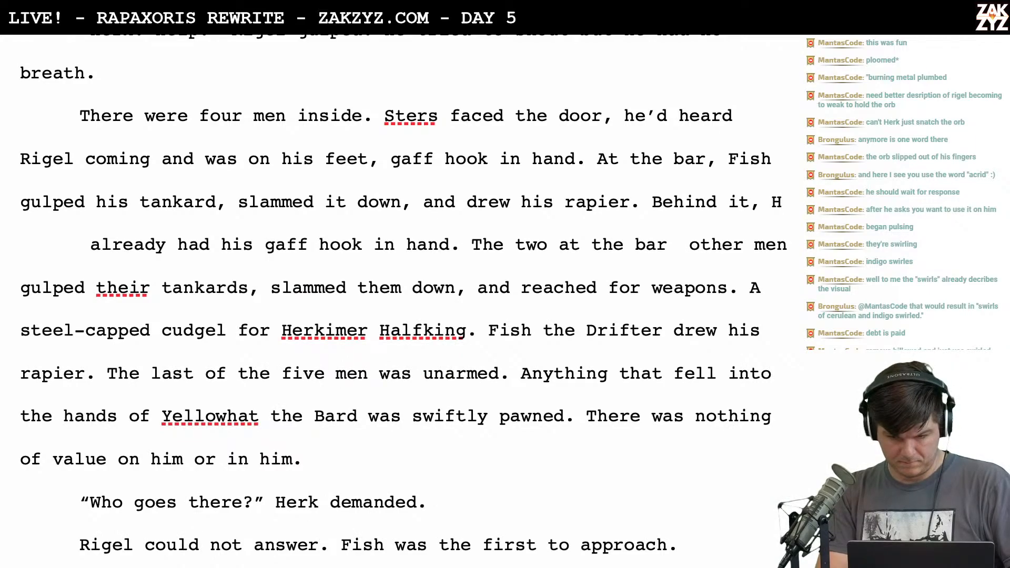
{"action": "type", "text": "erkimer hal"}
{"action": "key", "text": "BackSpace"}
{"action": "key", "text": "BackSpace"}
{"action": "key", "text": "BackSpace"}
{"action": "type", "text": "Halfking "}
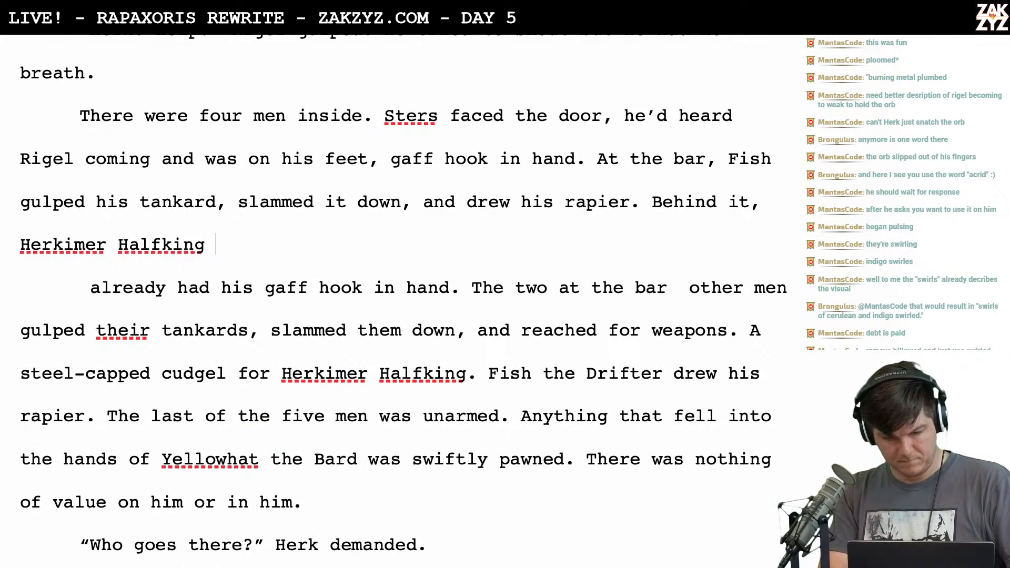
{"action": "type", "text": "drew"}
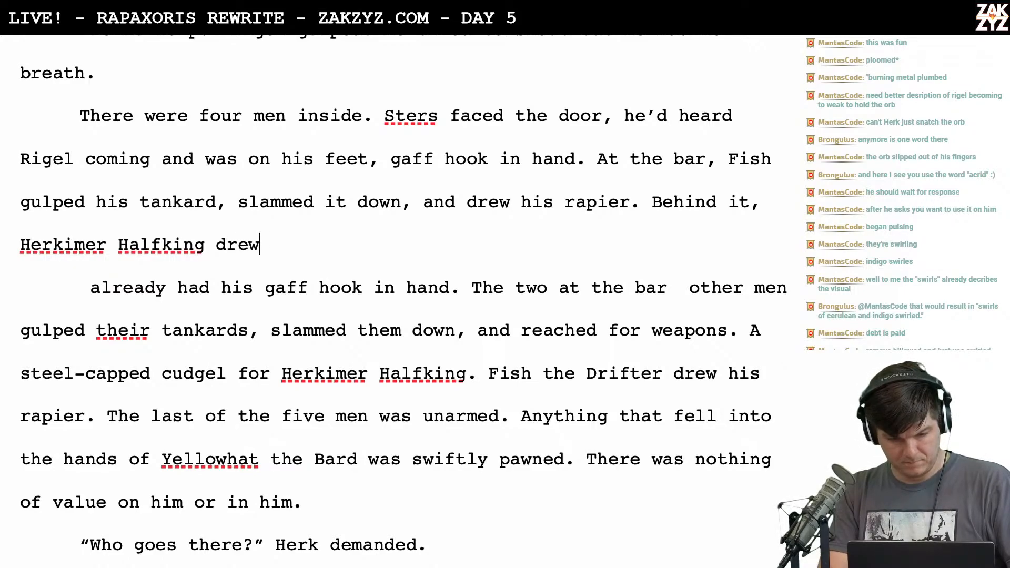
{"action": "type", "text": " his steel-capped cudg"}
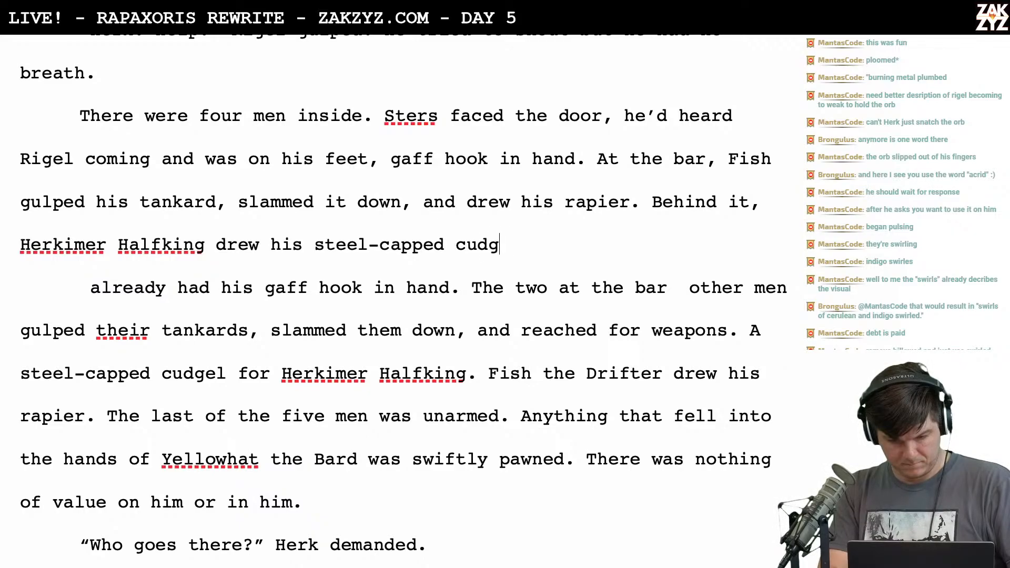
Replace the leftover text from "already had his gaff hook" through "Fish the Drifter drew his rapier." with "The last man was unarmed."
{"action": "key", "text": "shift+Down"}
{"action": "key", "text": "shift+Down"}
{"action": "key", "text": "shift+Down"}
{"action": "key", "text": "shift+Right"}
{"action": "key", "text": "shift+Right"}
{"action": "key", "text": "shift+Right"}
{"action": "key", "text": "shift+Right"}
{"action": "key", "text": "shift+Right"}
{"action": "key", "text": "shift+Right"}
{"action": "key", "text": "shift+Right"}
{"action": "key", "text": "shift+Right"}
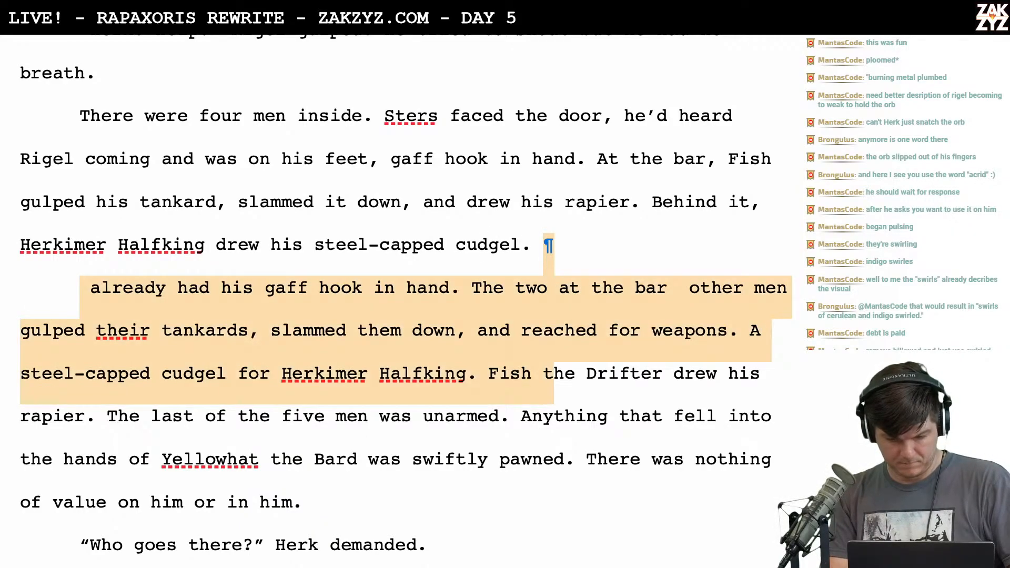
{"action": "key", "text": "shift+Right"}
{"action": "key", "text": "shift+Right"}
{"action": "key", "text": "shift+Right"}
{"action": "key", "text": "shift+Right"}
{"action": "key", "text": "shift+Right"}
{"action": "key", "text": "shift+Right"}
{"action": "key", "text": "shift+Right"}
{"action": "key", "text": "shift+Right"}
{"action": "key", "text": "shift+Right"}
{"action": "key", "text": "shift+Right"}
{"action": "key", "text": "shift+Right"}
{"action": "key", "text": "shift+Right"}
{"action": "key", "text": "shift+Right"}
{"action": "key", "text": "shift+Right"}
{"action": "key", "text": "shift+Right"}
{"action": "key", "text": "shift+Right"}
{"action": "key", "text": "shift+Right"}
{"action": "key", "text": "shift+Right"}
{"action": "key", "text": "shift+Right"}
{"action": "key", "text": "shift+Right"}
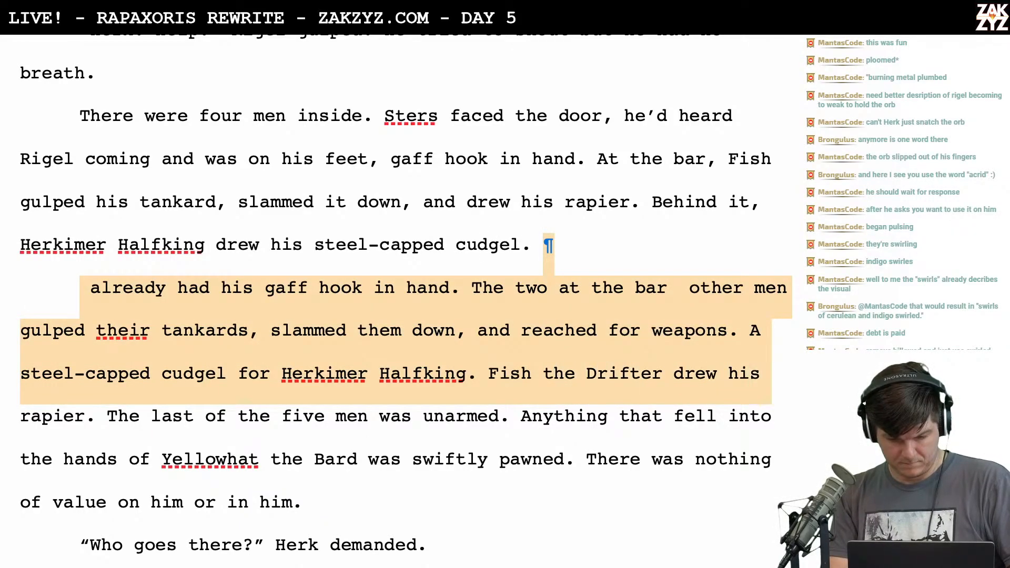
{"action": "type", "text": "The last man "}
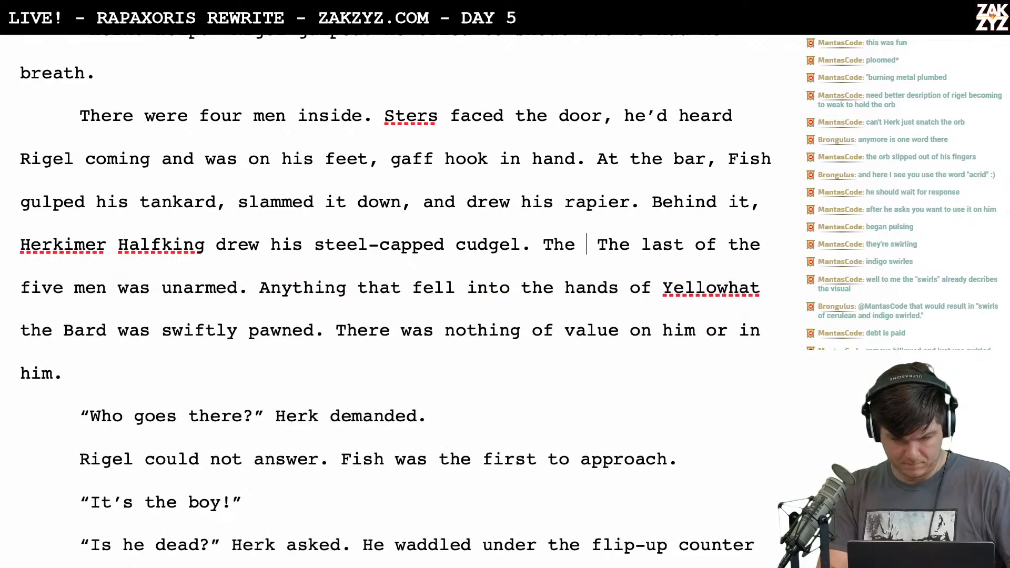
{"action": "type", "text": "was unarmed."}
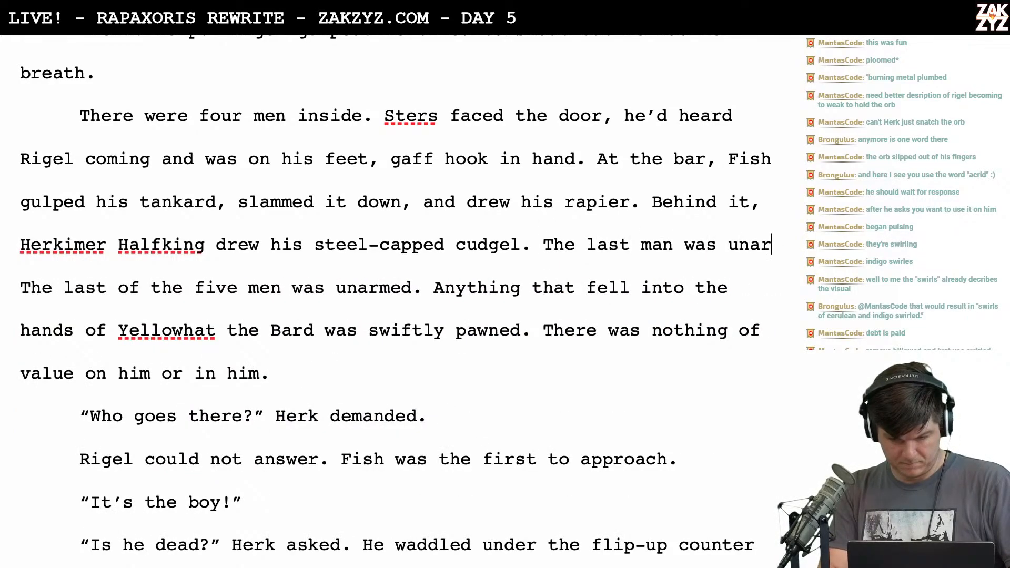
Delete the redundant sentence "The last of the five men was unarmed." before "Anything that fell into the hands of Yellowhat"
{"action": "key", "text": "shift+Right"}
{"action": "key", "text": "shift+Right"}
{"action": "key", "text": "shift+Right"}
{"action": "key", "text": "shift+Right"}
{"action": "key", "text": "shift+Right"}
{"action": "key", "text": "shift+Right"}
{"action": "key", "text": "shift+Right"}
{"action": "key", "text": "shift+Right"}
{"action": "key", "text": "shift+Right"}
{"action": "key", "text": "shift+Right"}
{"action": "key", "text": "shift+Right"}
{"action": "key", "text": "shift+Right"}
{"action": "key", "text": "shift+Right"}
{"action": "key", "text": "shift+Right"}
{"action": "key", "text": "shift+Right"}
{"action": "key", "text": "shift+Right"}
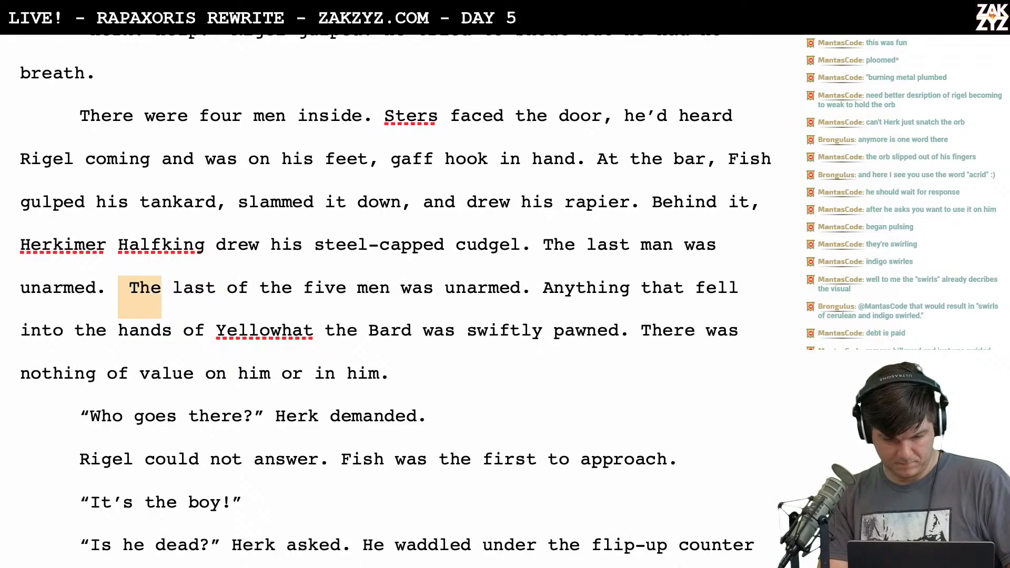
{"action": "key", "text": "shift+Right"}
{"action": "key", "text": "shift+Right"}
{"action": "key", "text": "shift+Right"}
{"action": "key", "text": "shift+Right"}
{"action": "key", "text": "shift+Right"}
{"action": "key", "text": "shift+Right"}
{"action": "key", "text": "shift+Right"}
{"action": "key", "text": "shift+Right"}
{"action": "key", "text": "shift+Right"}
{"action": "key", "text": "shift+Right"}
{"action": "key", "text": "shift+Right"}
{"action": "key", "text": "shift+Right"}
{"action": "key", "text": "shift+Right"}
{"action": "key", "text": "shift+Right"}
{"action": "key", "text": "shift+Right"}
{"action": "key", "text": "shift+Right"}
{"action": "key", "text": "shift+Right"}
{"action": "key", "text": "shift+Right"}
{"action": "key", "text": "shift+Right"}
{"action": "key", "text": "shift+Right"}
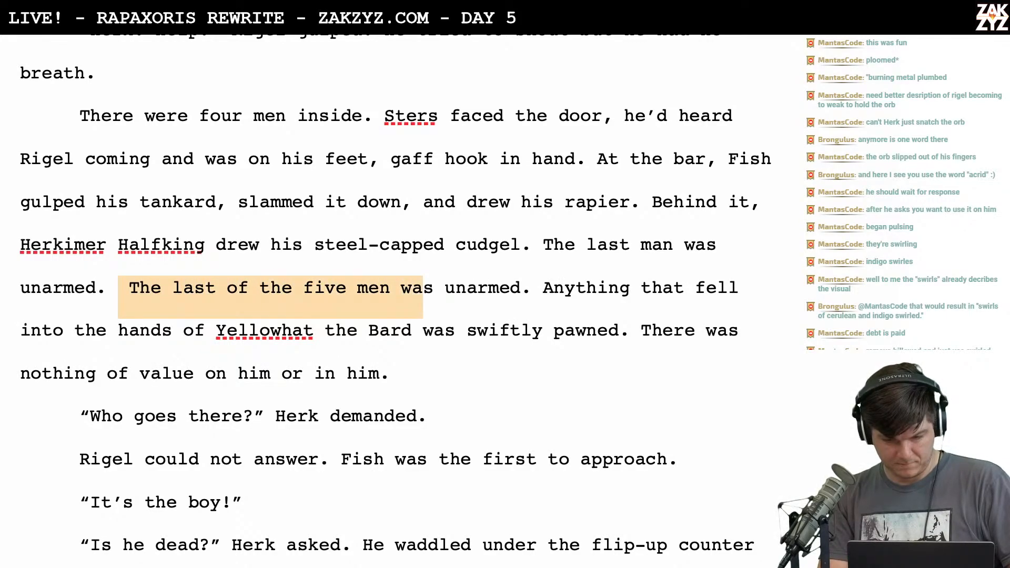
{"action": "key", "text": "BackSpace"}
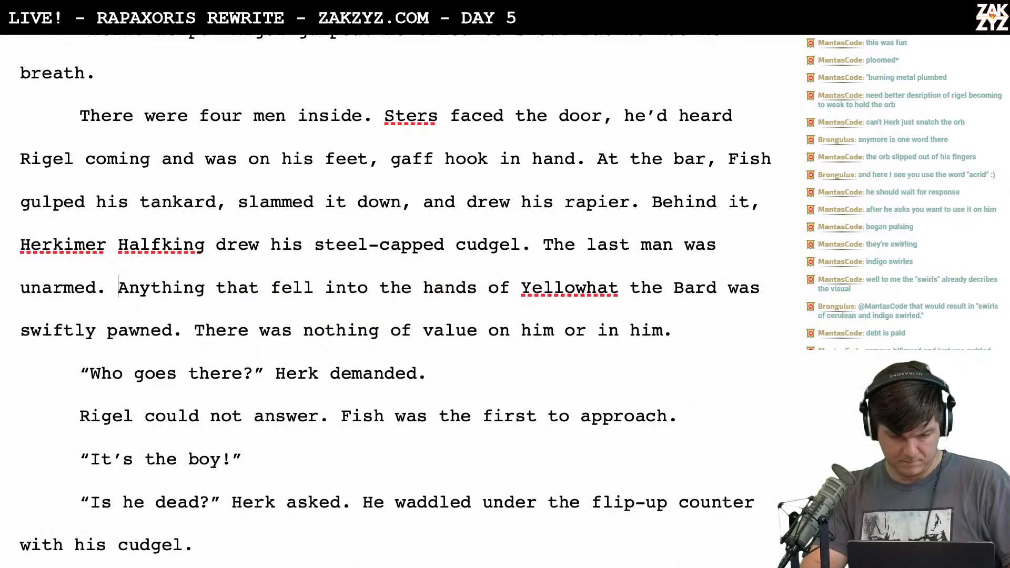
Review the tavern scene through Rigel's bargain over the orb, and the preceding square passage, for consistency with the reworked introduction
{"action": "scroll", "coordinate": [394, 300], "scroll_direction": "down", "scroll_amount": 4}
{"action": "scroll", "coordinate": [395, 300], "scroll_direction": "up", "scroll_amount": 5}
{"action": "scroll", "coordinate": [395, 300], "scroll_direction": "down", "scroll_amount": 1}
{"action": "scroll", "coordinate": [395, 300], "scroll_direction": "up", "scroll_amount": 4}
{"action": "scroll", "coordinate": [395, 300], "scroll_direction": "down", "scroll_amount": 3}
{"action": "scroll", "coordinate": [395, 300], "scroll_direction": "down", "scroll_amount": 4}
{"action": "scroll", "coordinate": [395, 300], "scroll_direction": "down", "scroll_amount": 10}
{"action": "scroll", "coordinate": [427, 239], "scroll_direction": "down", "scroll_amount": 2}
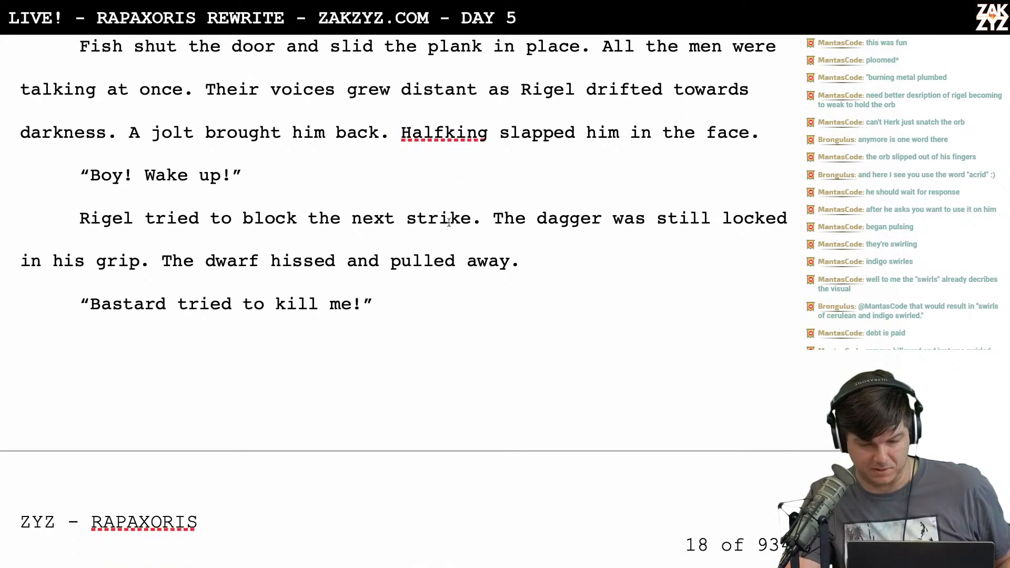
{"action": "scroll", "coordinate": [471, 204], "scroll_direction": "up", "scroll_amount": 5}
{"action": "scroll", "coordinate": [471, 196], "scroll_direction": "down", "scroll_amount": 2}
{"action": "scroll", "coordinate": [470, 196], "scroll_direction": "down", "scroll_amount": 6}
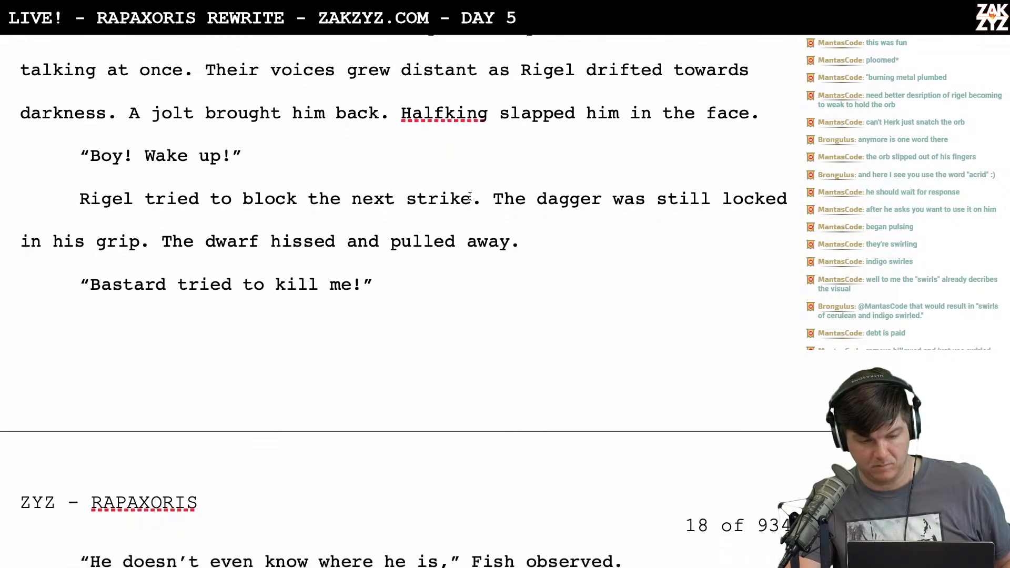
{"action": "scroll", "coordinate": [469, 199], "scroll_direction": "down", "scroll_amount": 14}
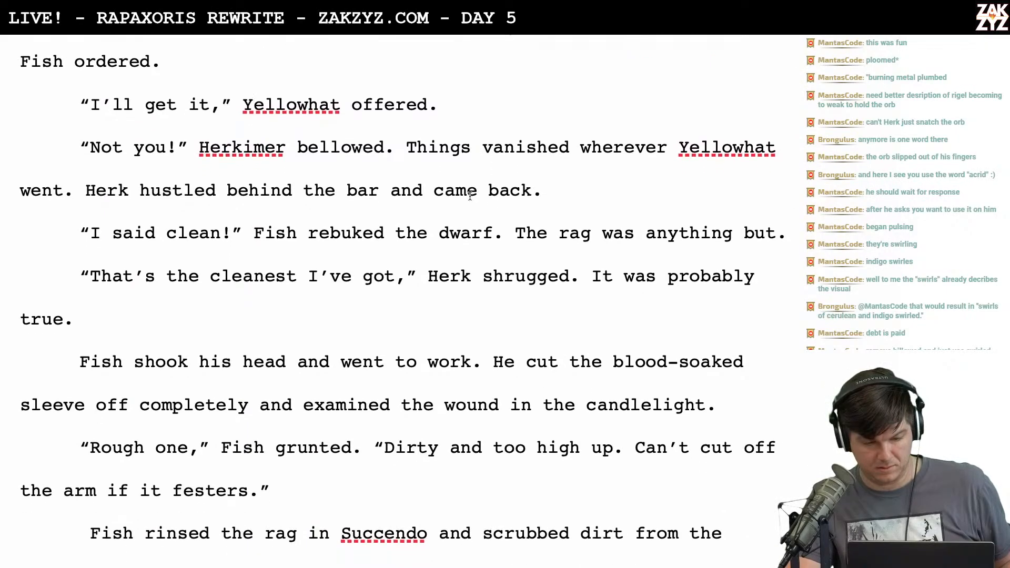
{"action": "scroll", "coordinate": [469, 196], "scroll_direction": "down", "scroll_amount": 3}
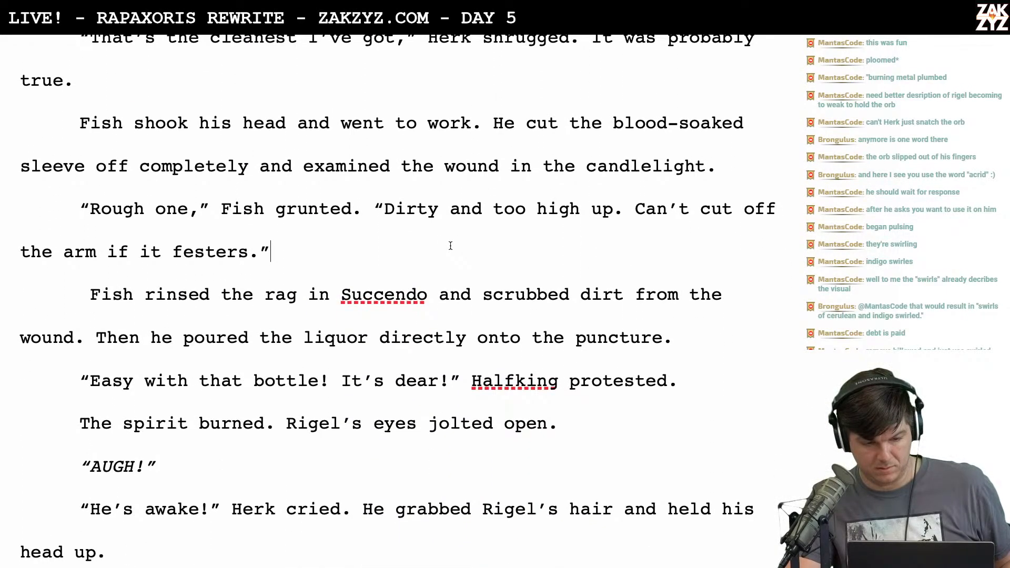
{"action": "scroll", "coordinate": [451, 246], "scroll_direction": "down", "scroll_amount": 7}
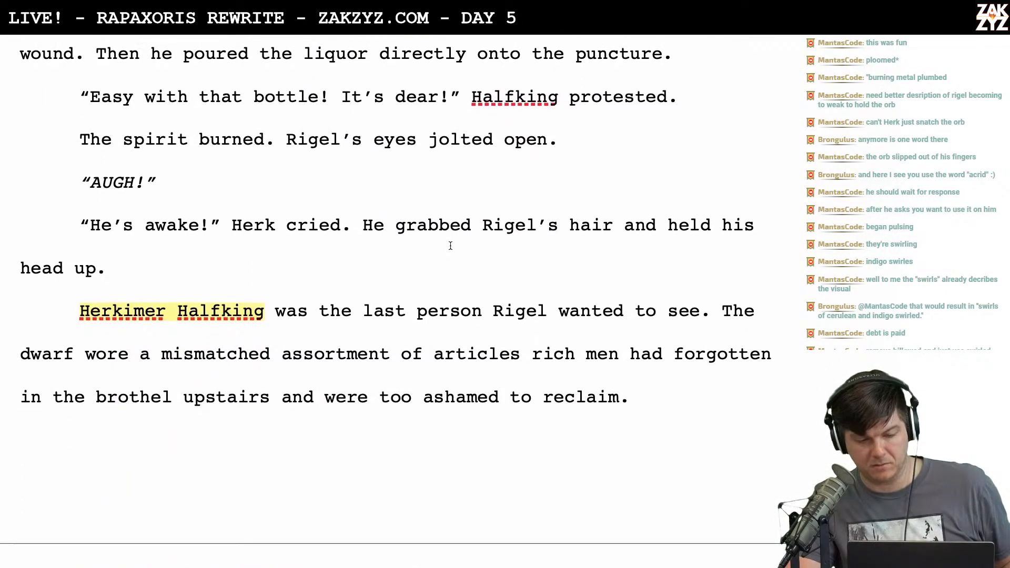
{"action": "scroll", "coordinate": [450, 245], "scroll_direction": "down", "scroll_amount": 20}
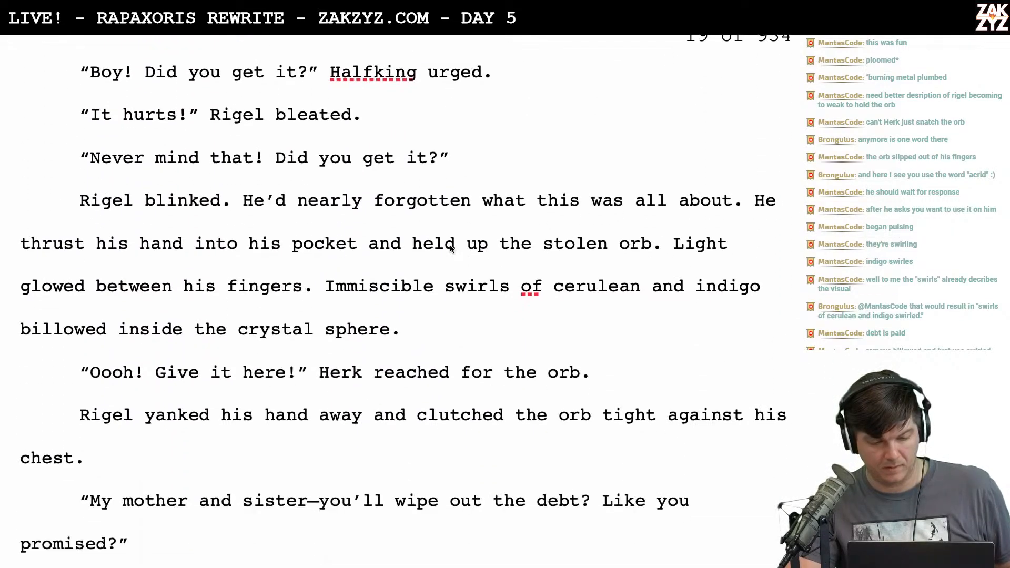
{"action": "scroll", "coordinate": [451, 246], "scroll_direction": "down", "scroll_amount": 18}
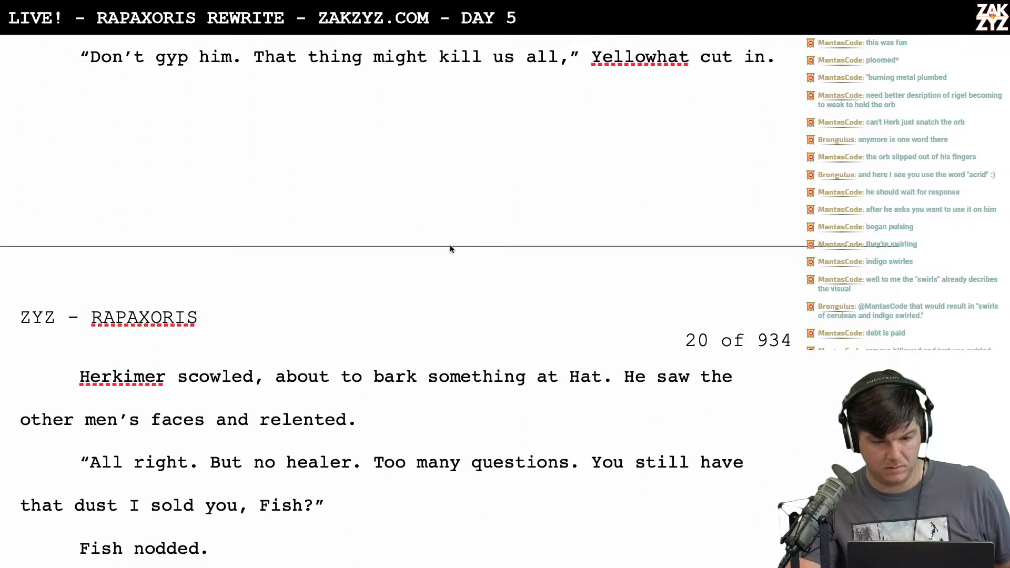
{"action": "scroll", "coordinate": [450, 248], "scroll_direction": "down", "scroll_amount": 4}
{"action": "scroll", "coordinate": [450, 248], "scroll_direction": "up", "scroll_amount": 20}
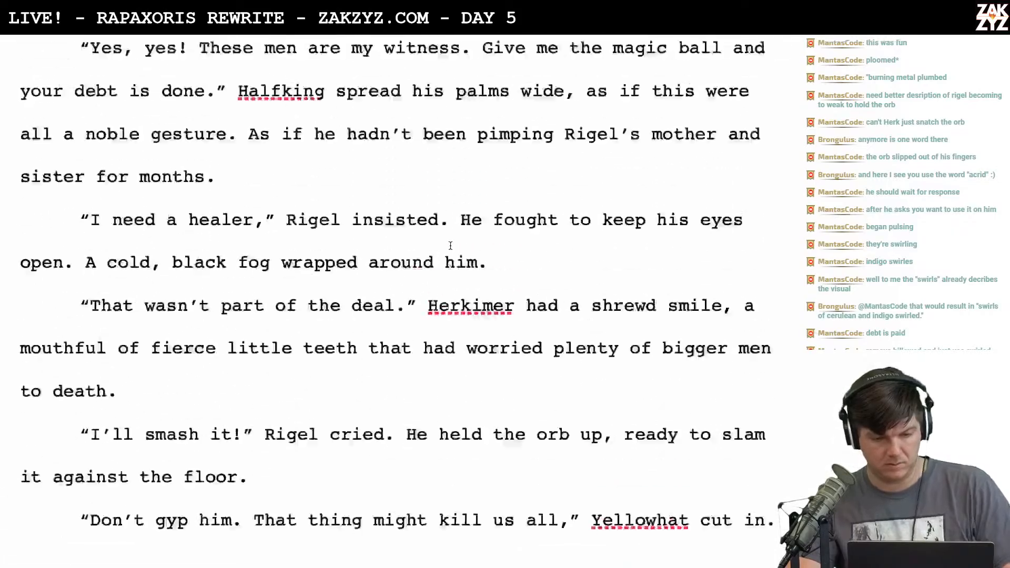
{"action": "scroll", "coordinate": [451, 249], "scroll_direction": "down", "scroll_amount": 10}
{"action": "scroll", "coordinate": [451, 245], "scroll_direction": "up", "scroll_amount": 6}
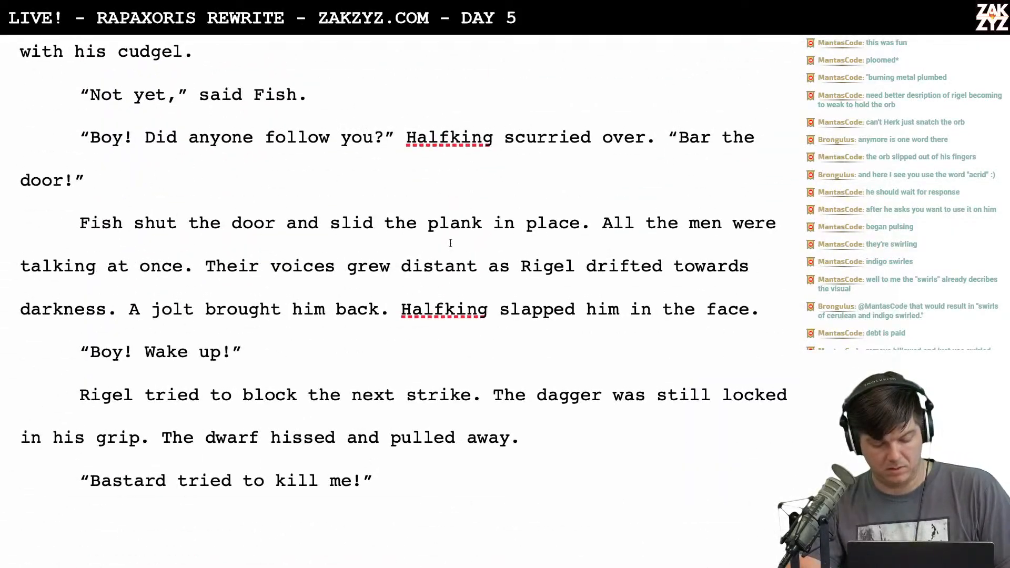
{"action": "scroll", "coordinate": [451, 242], "scroll_direction": "up", "scroll_amount": 20}
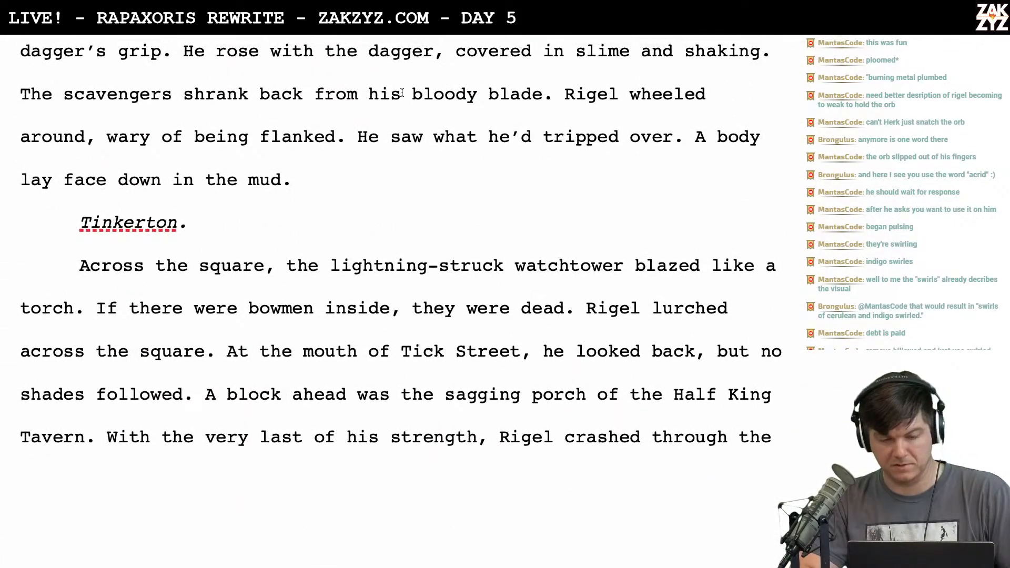
{"action": "scroll", "coordinate": [387, 216], "scroll_direction": "up", "scroll_amount": 8}
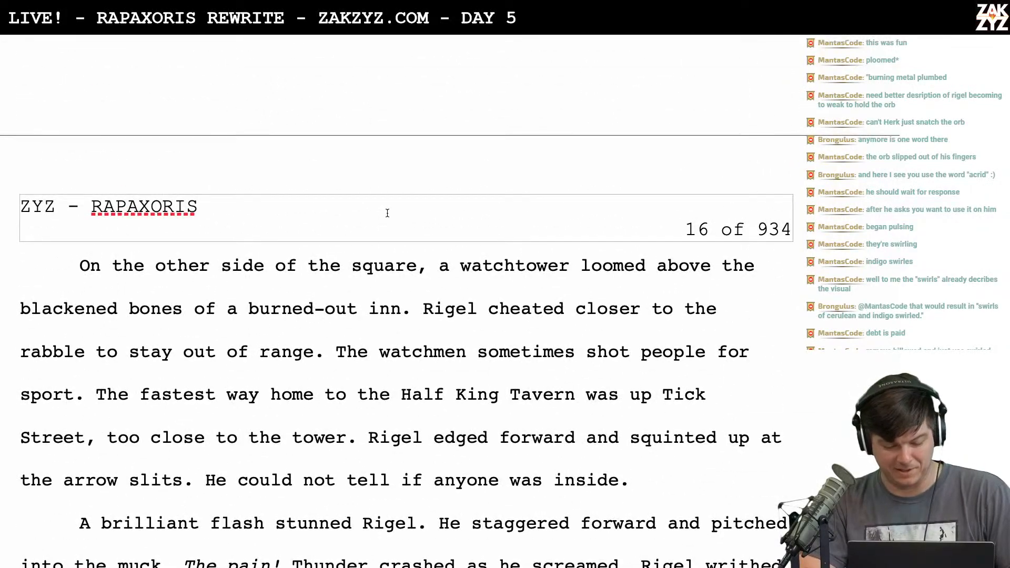
Search the manuscript for "toles" and return to the tavern scene where Rigel bargains for a healer
{"action": "key", "text": "super+f"}
{"action": "type", "text": "toles"}
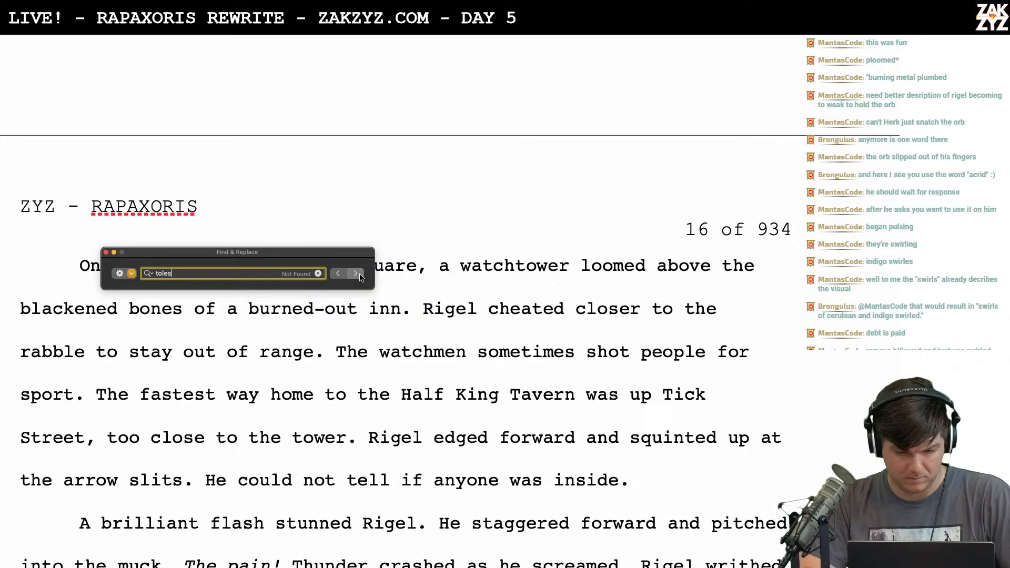
{"action": "key", "text": "Escape"}
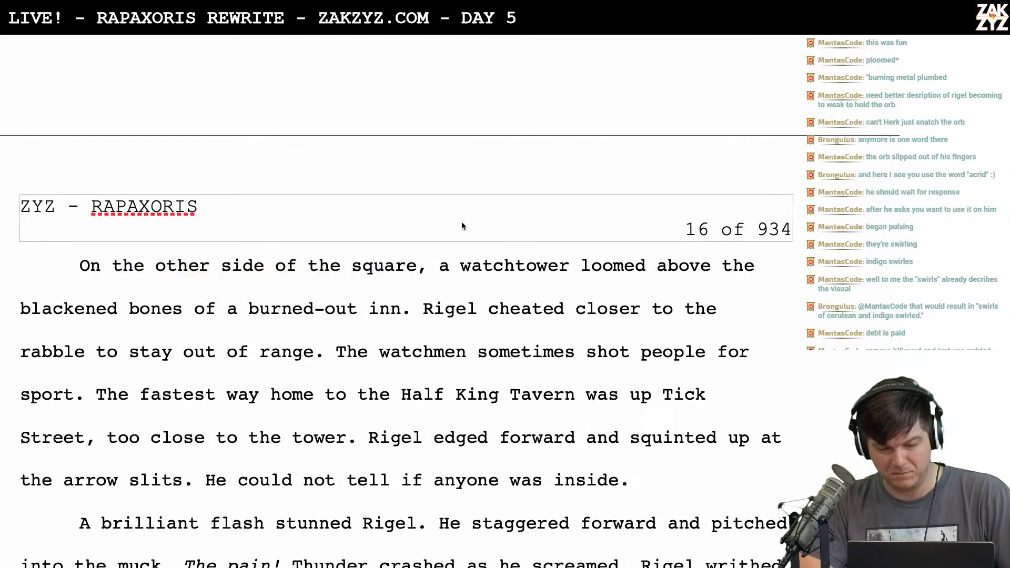
{"action": "scroll", "coordinate": [479, 373], "scroll_direction": "down", "scroll_amount": 20}
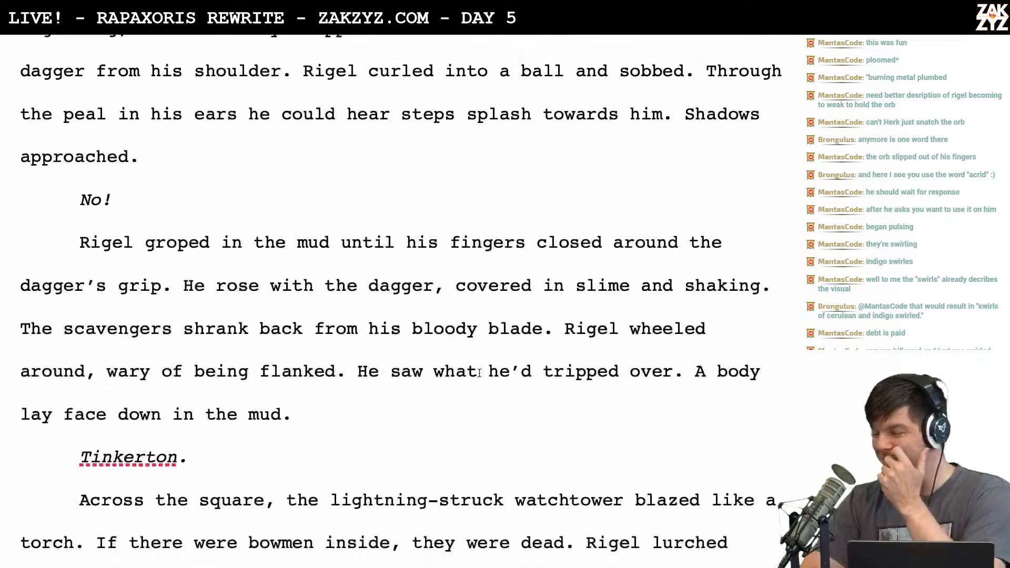
{"action": "scroll", "coordinate": [479, 373], "scroll_direction": "down", "scroll_amount": 20}
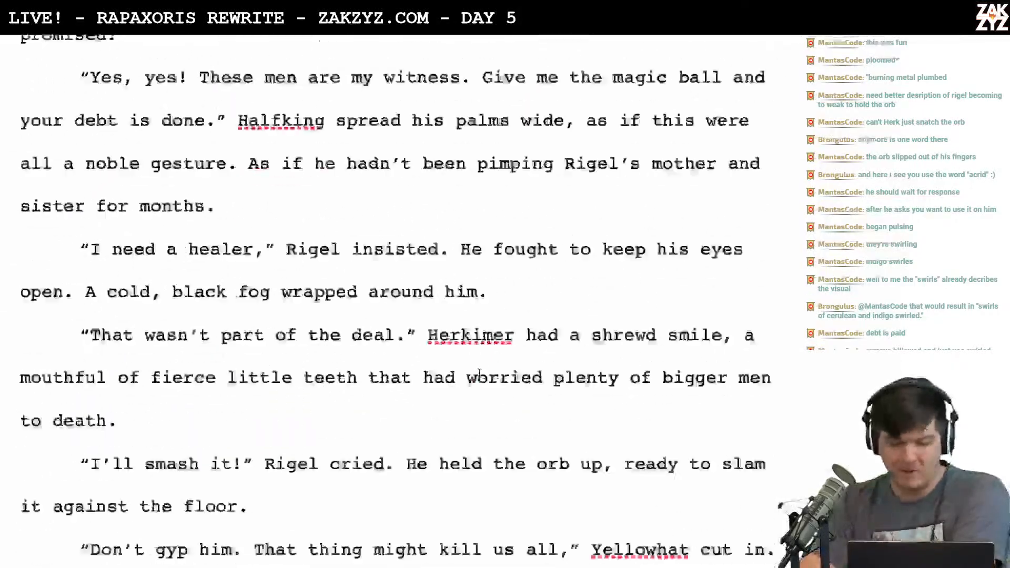
Review the tavern scene from the dusting of Rigel's wound back through Halfking's introduction to the opening passage of Rigel struggling through the storm
{"action": "scroll", "coordinate": [479, 374], "scroll_direction": "down", "scroll_amount": 20}
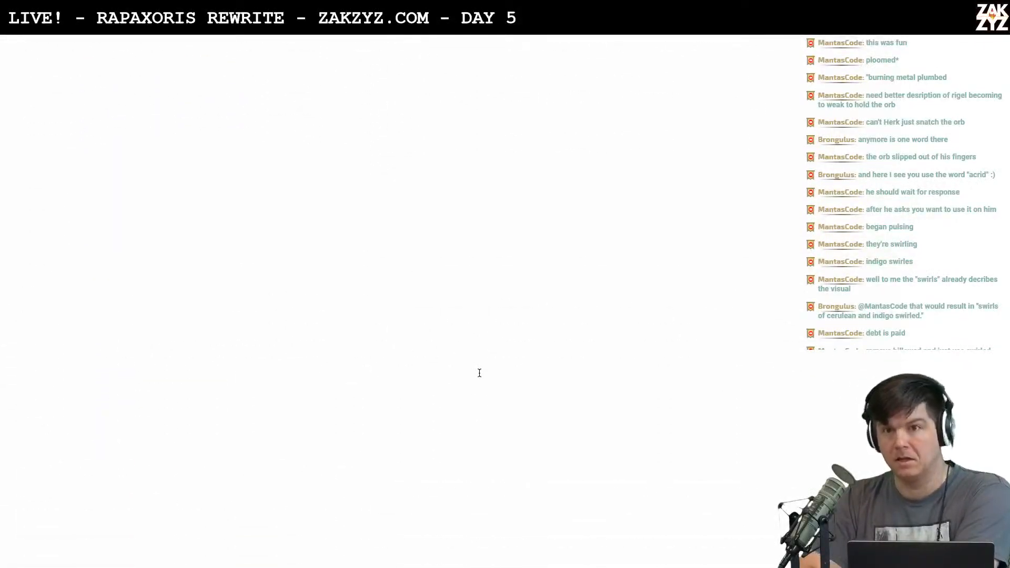
{"action": "scroll", "coordinate": [480, 373], "scroll_direction": "up", "scroll_amount": 20}
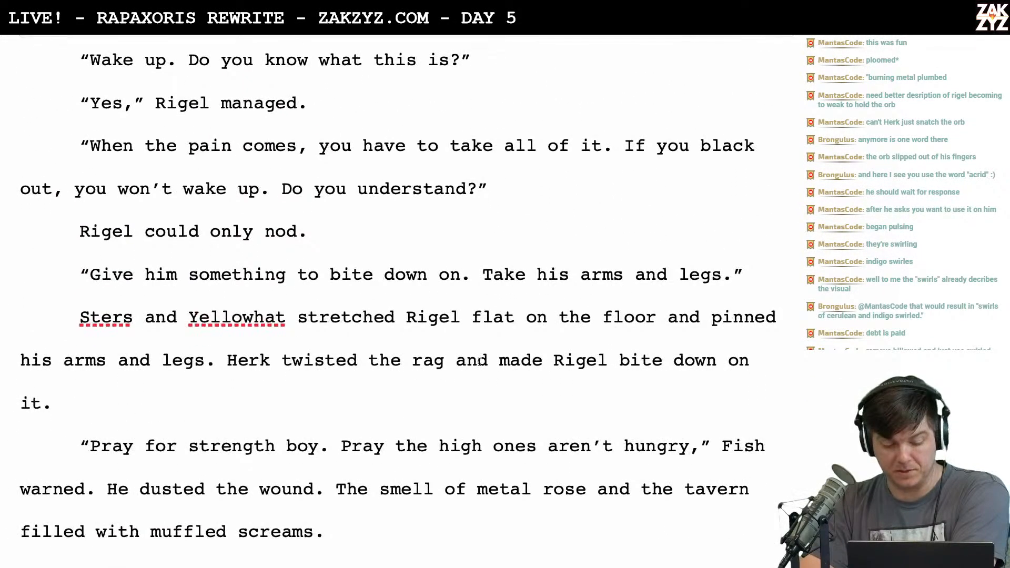
{"action": "scroll", "coordinate": [479, 365], "scroll_direction": "up", "scroll_amount": 20}
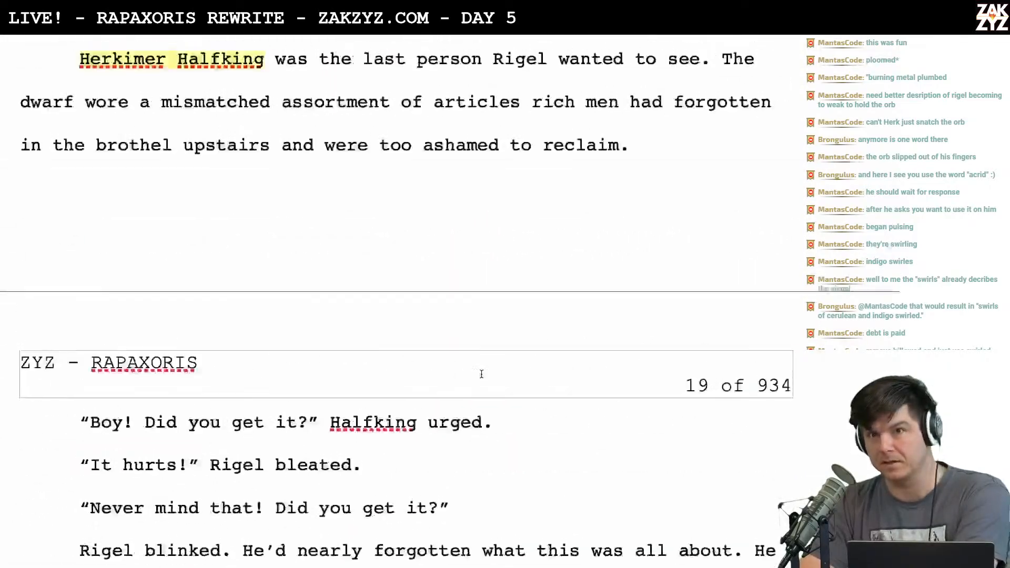
{"action": "scroll", "coordinate": [481, 373], "scroll_direction": "up", "scroll_amount": 7}
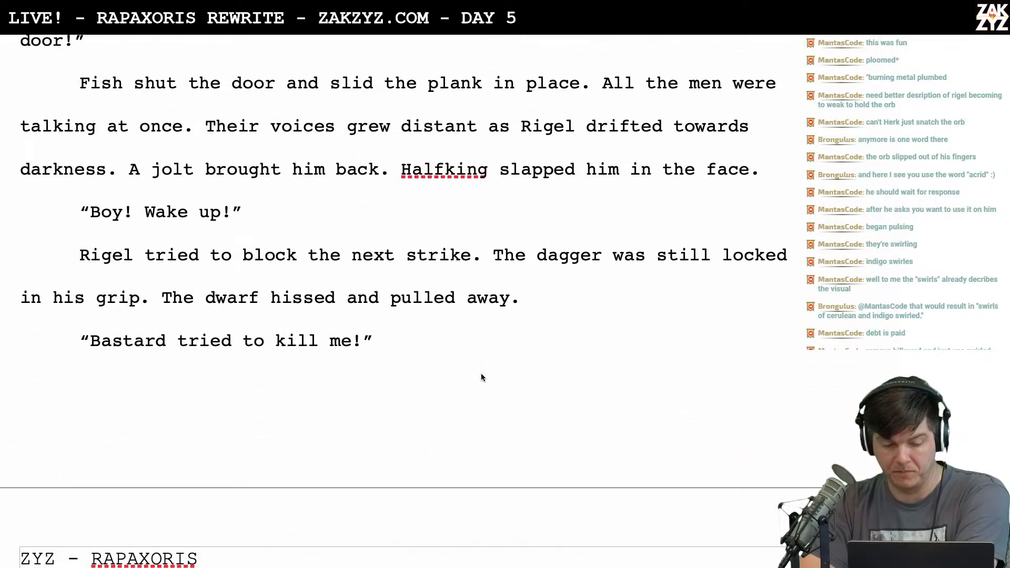
{"action": "left_click", "coordinate": [455, 335]}
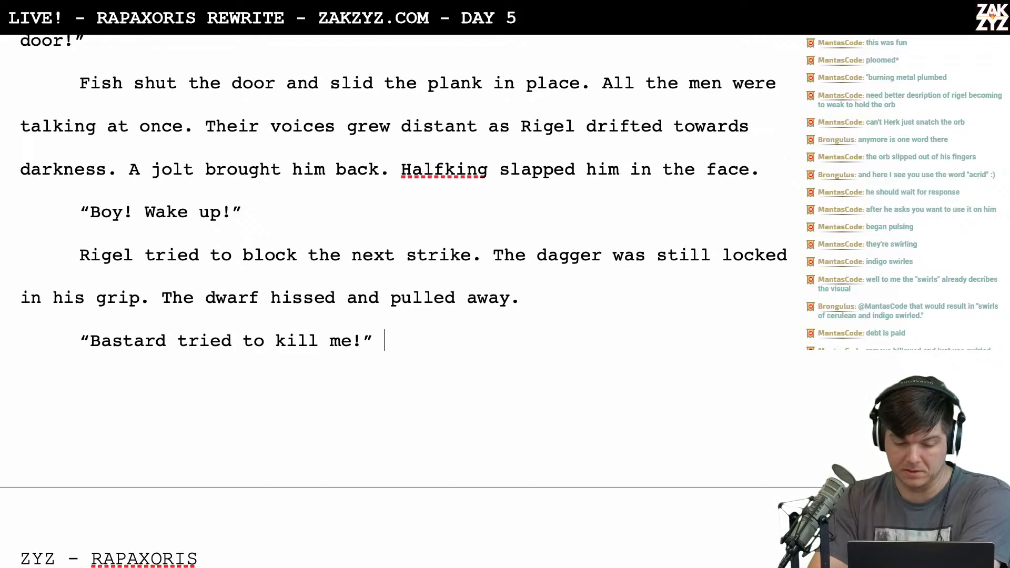
{"action": "scroll", "coordinate": [455, 336], "scroll_direction": "up", "scroll_amount": 20}
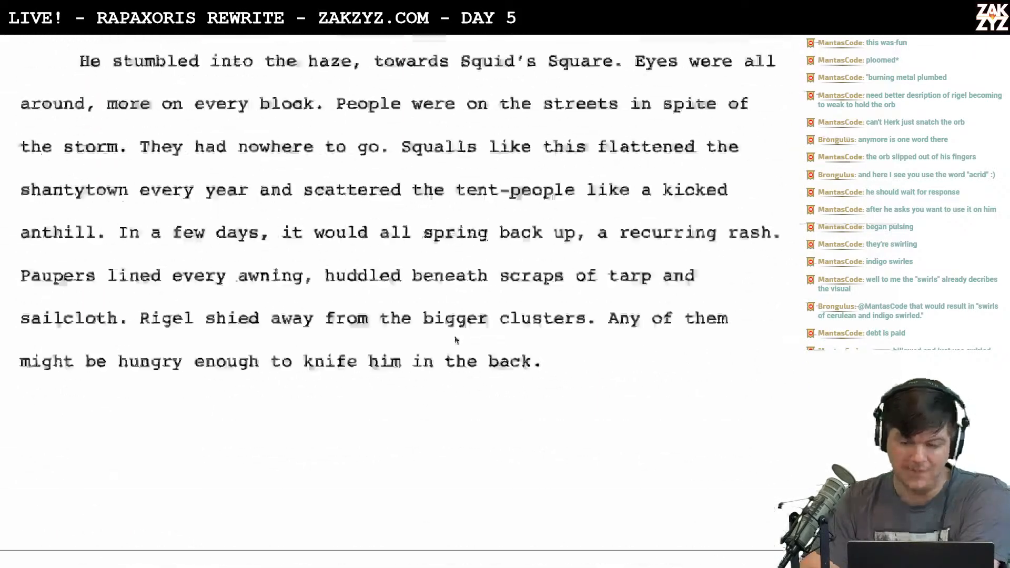
{"action": "scroll", "coordinate": [455, 336], "scroll_direction": "up", "scroll_amount": 15}
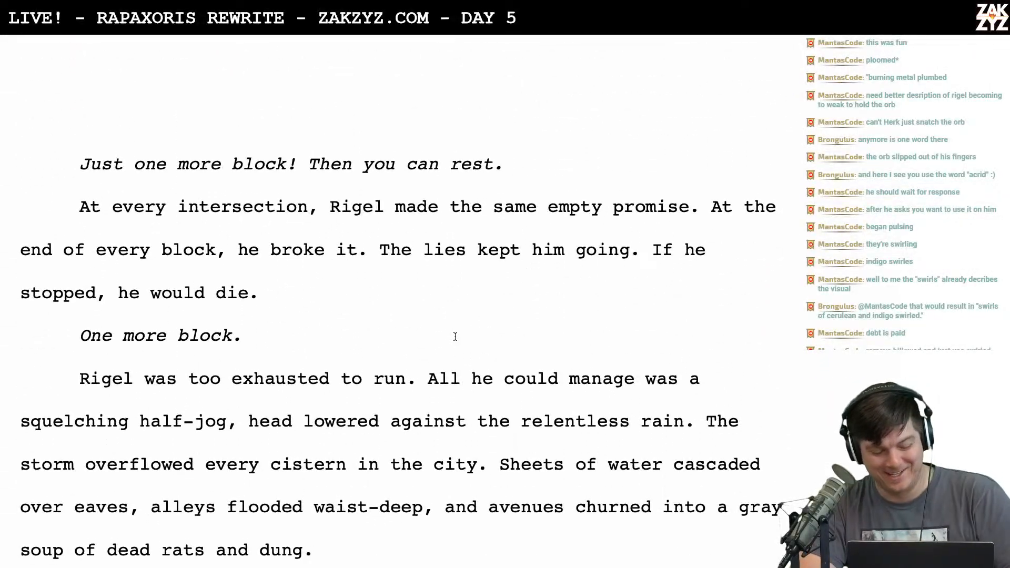